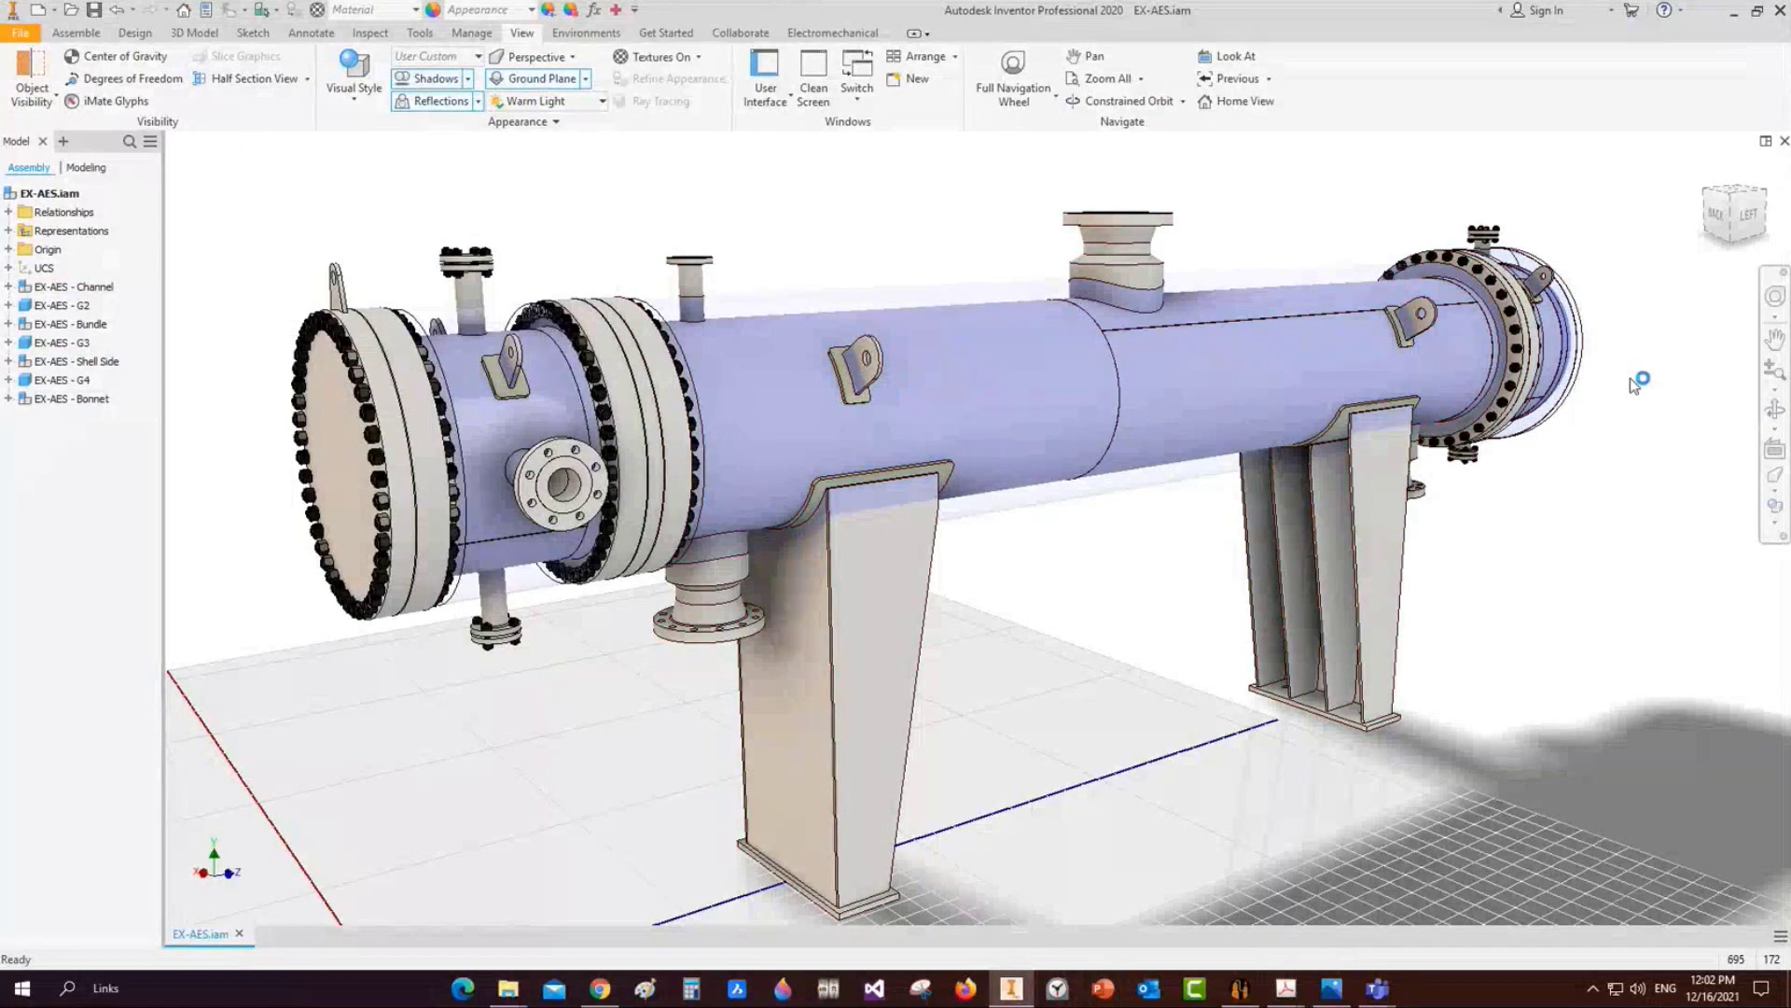
Open the EX-AES - Bundle subassembly from the heat exchanger assembly in its own window
key(F4)
drag(1008, 548, 852, 371)
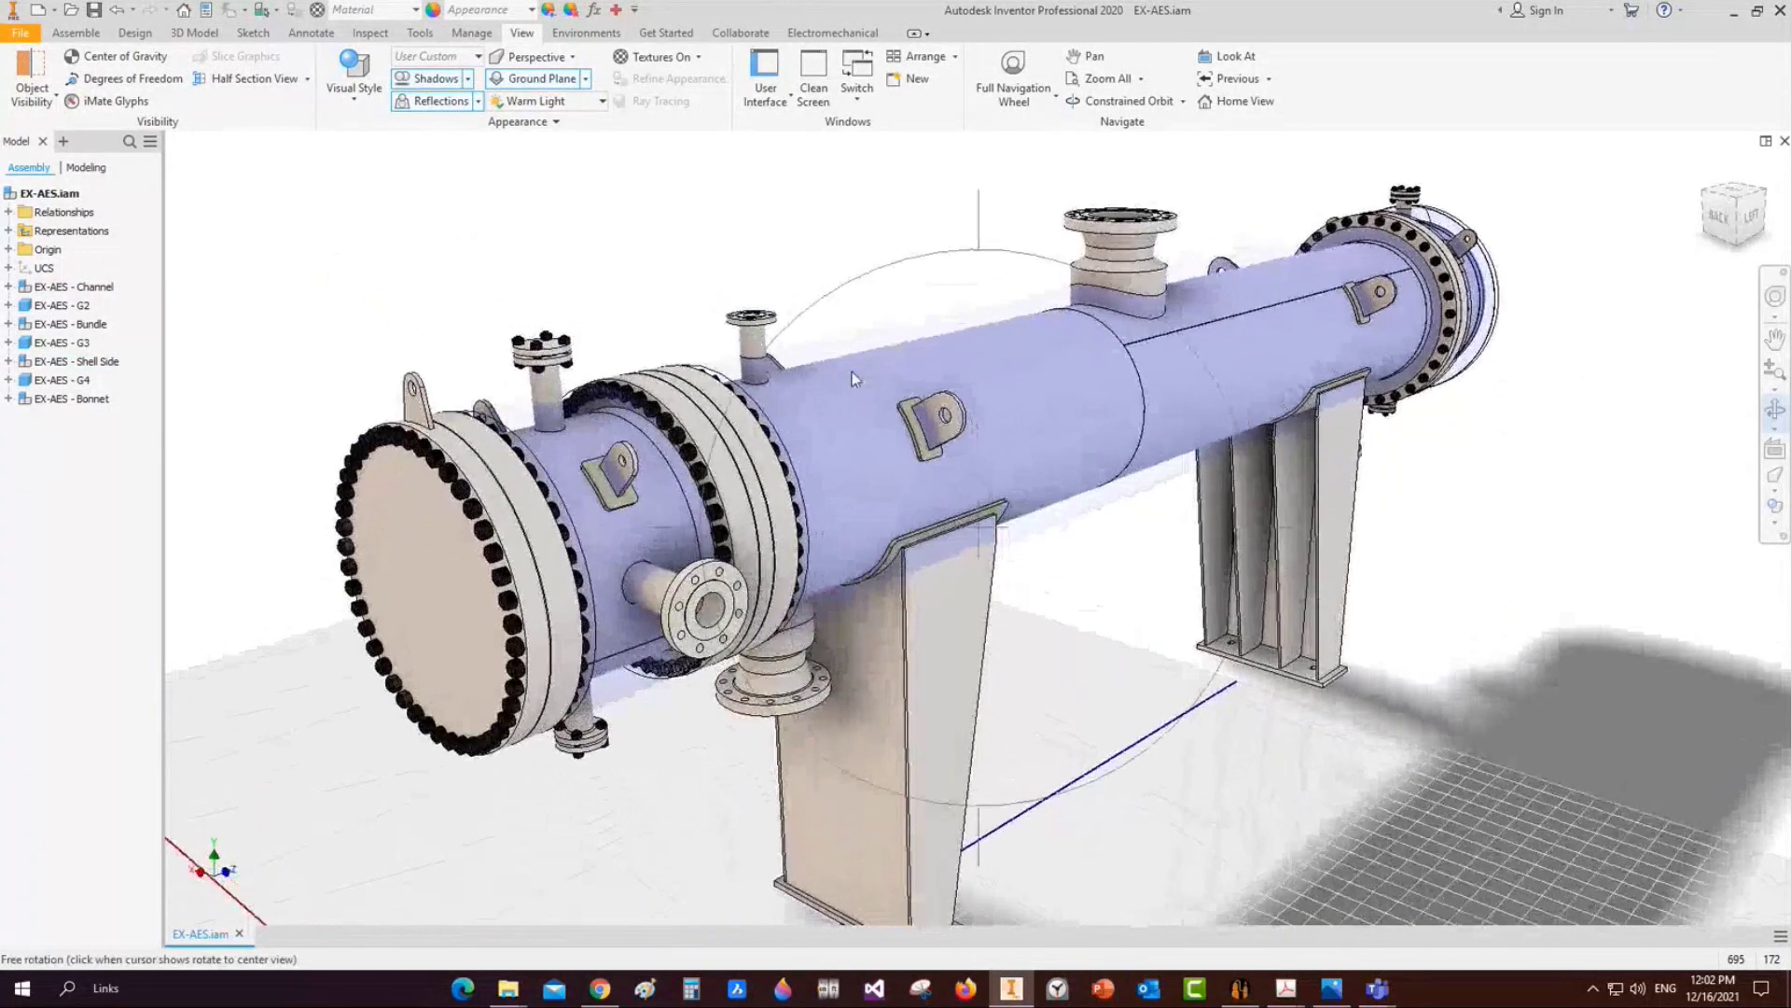
click(727, 440)
right_click(730, 440)
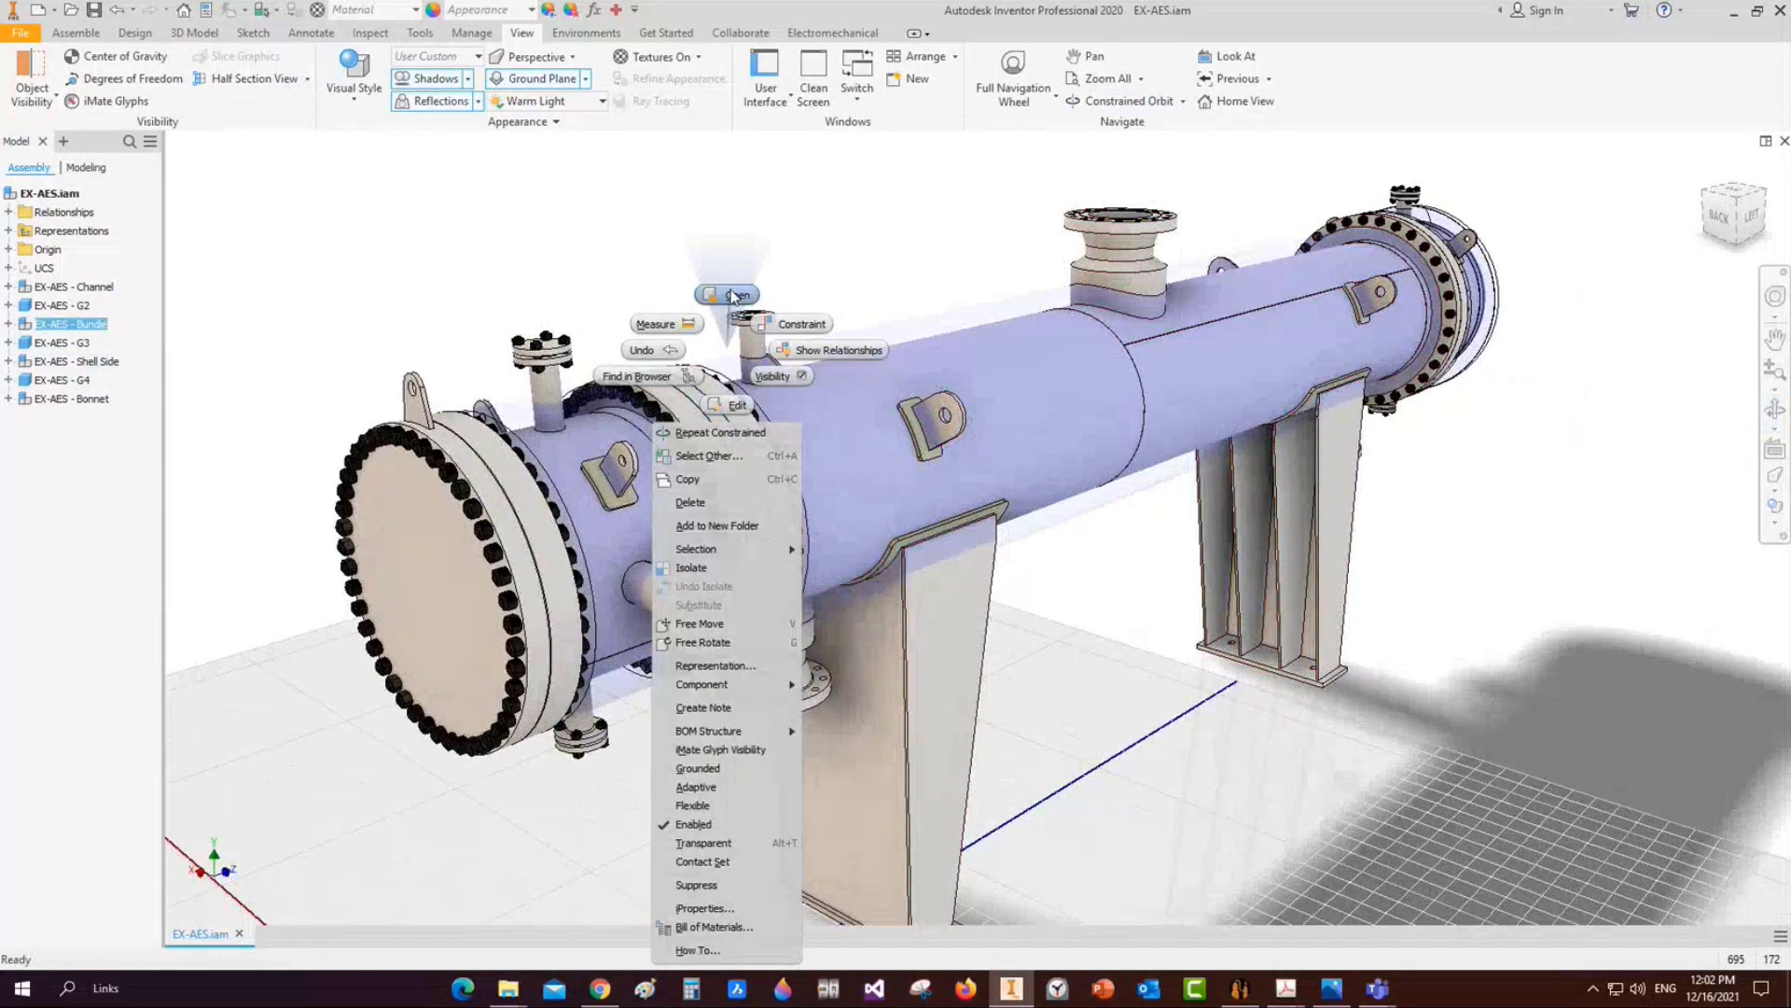
click(734, 296)
Examine the tube bundle's tubesheet, tubes, baffles and sealing bars from different angles
key(F4)
scroll(1329, 443, down, 2)
drag(943, 476, 1094, 602)
scroll(1042, 488, down, 2)
middle_drag(849, 544, 884, 536)
scroll(852, 587, up, 4)
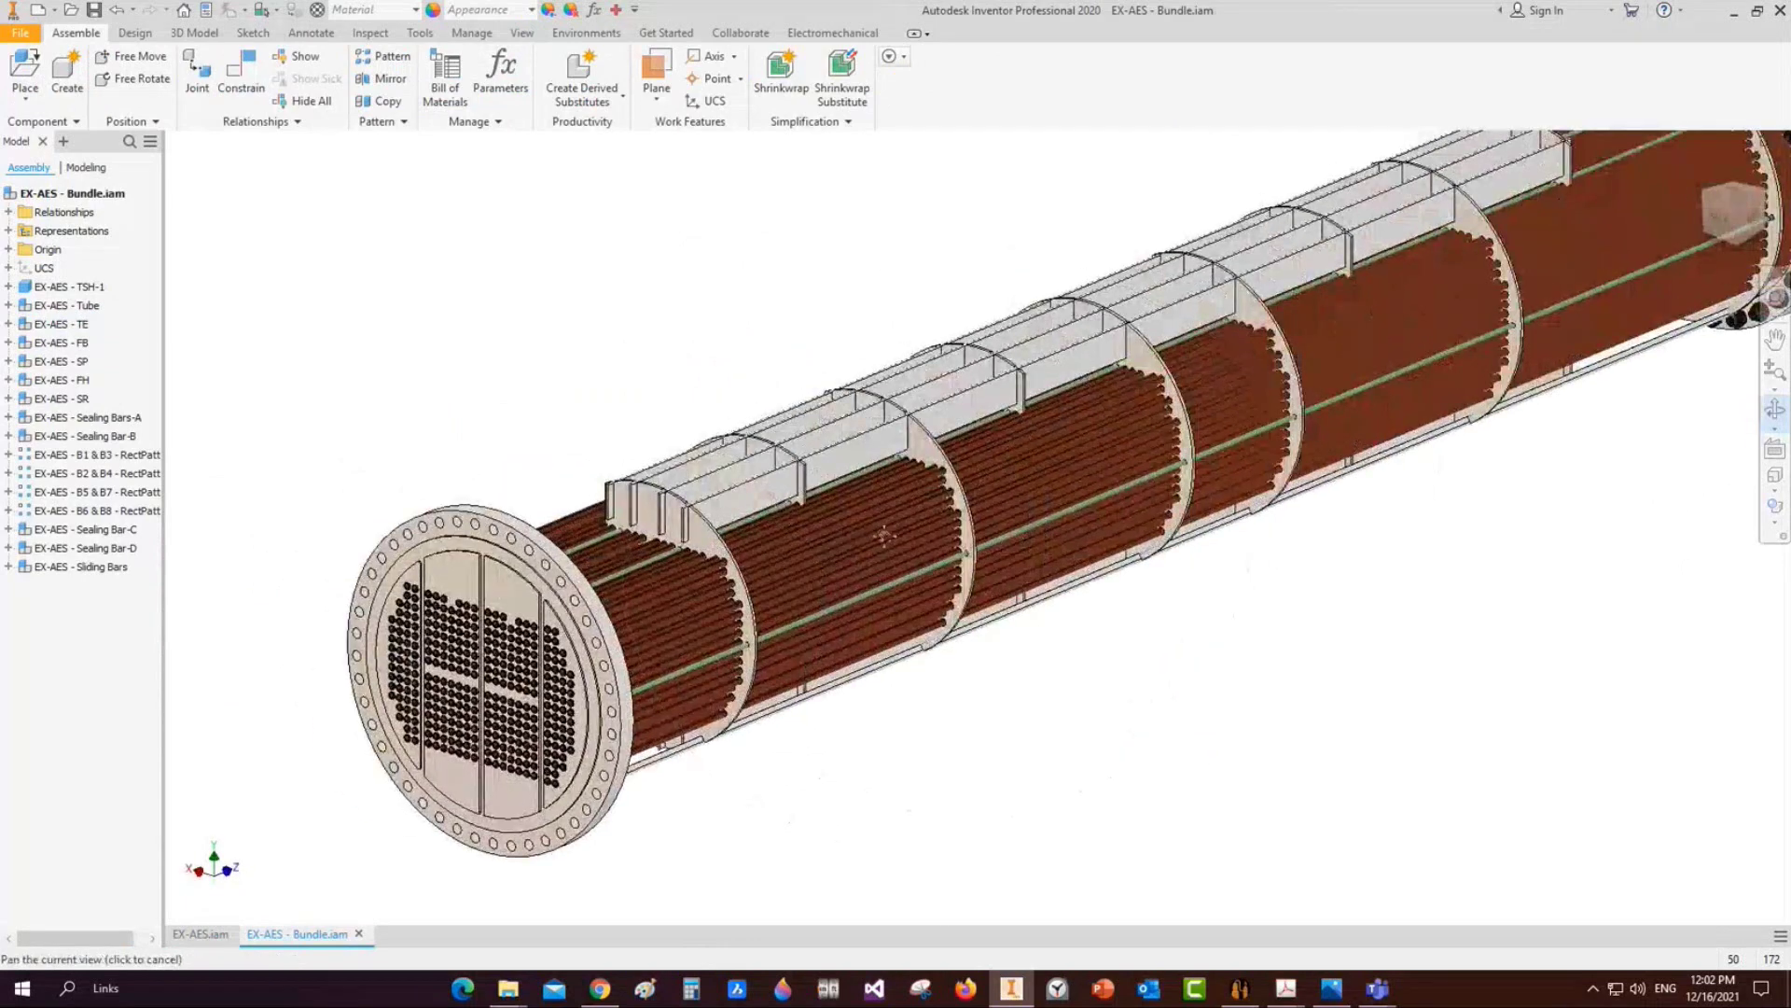
key(F4)
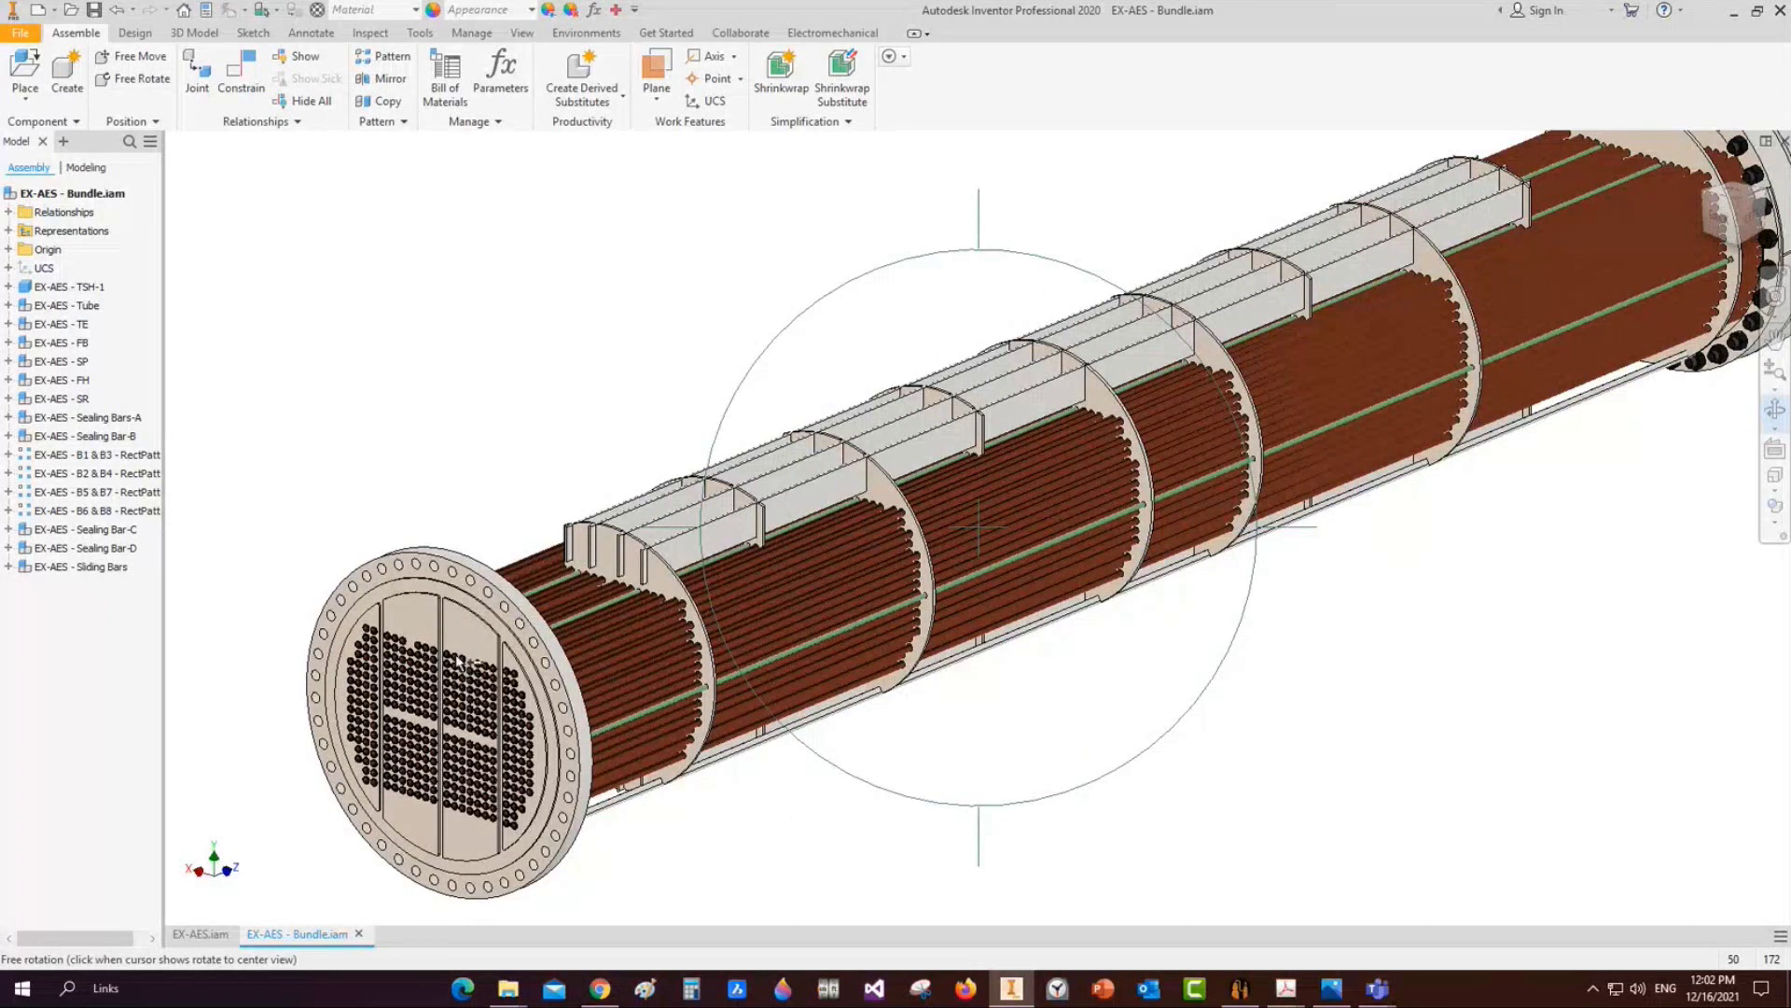
drag(467, 662, 1016, 563)
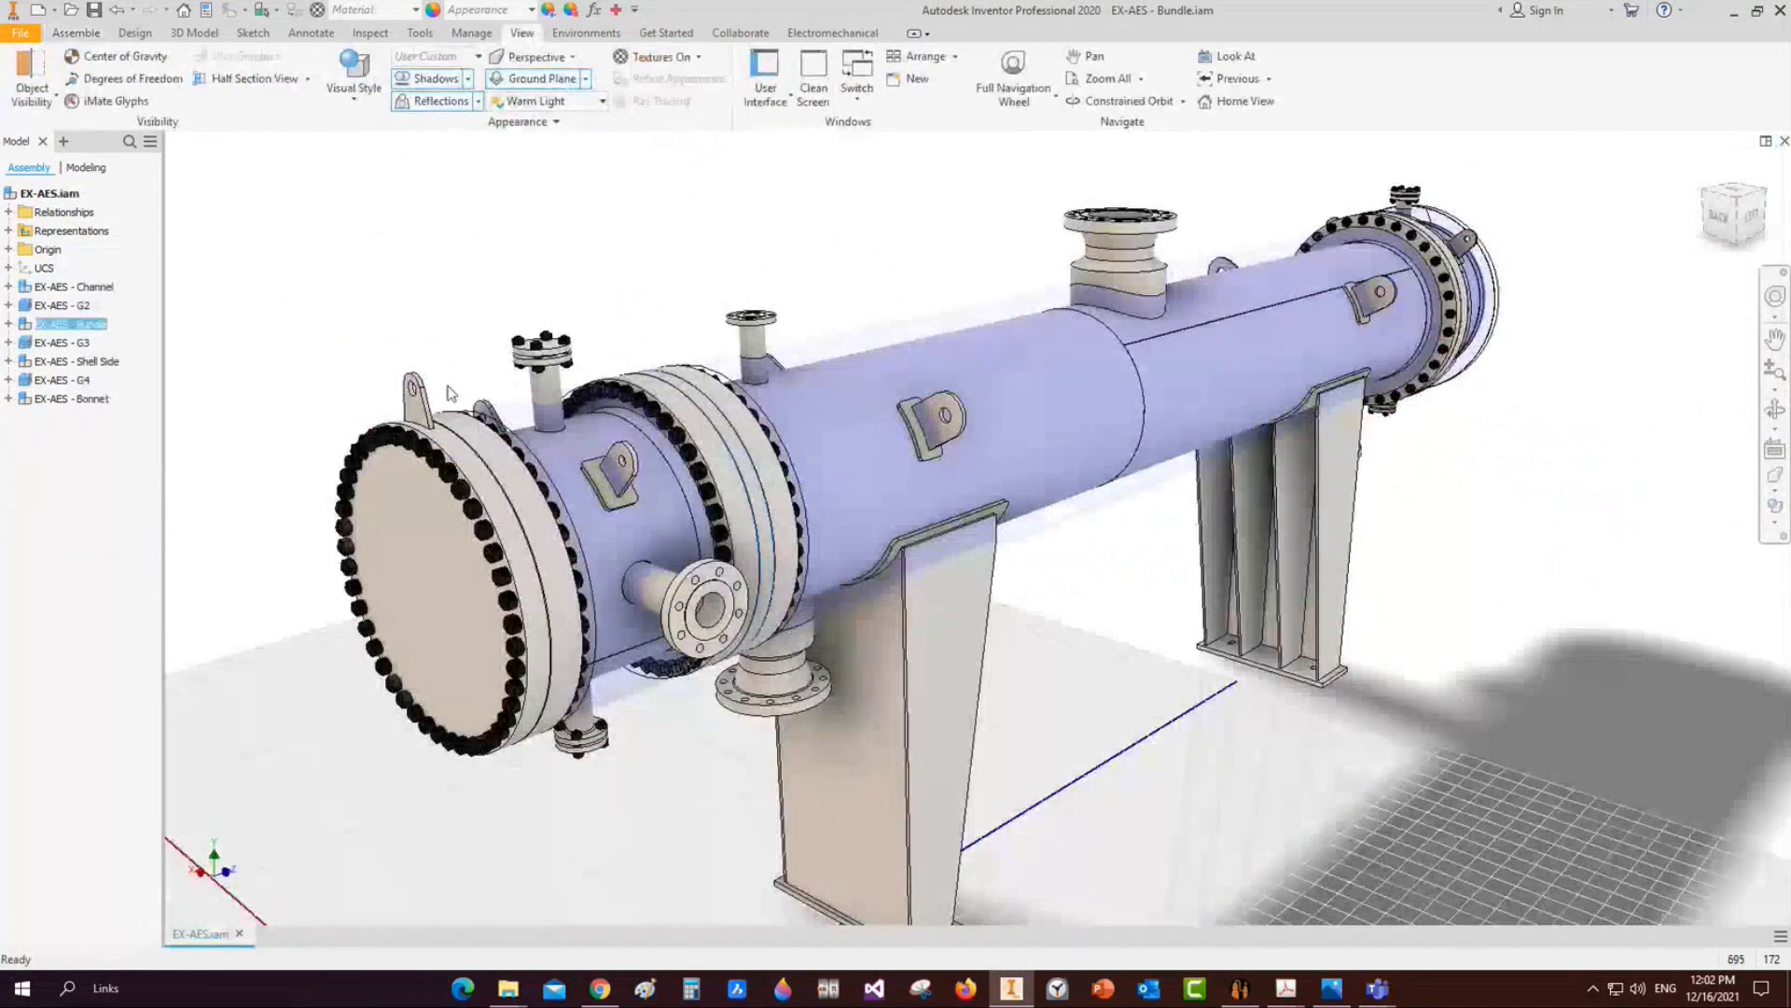
Section the exchanger parallel to the channel cover face, moving the cut into the channel to inspect the partition plates
click(248, 79)
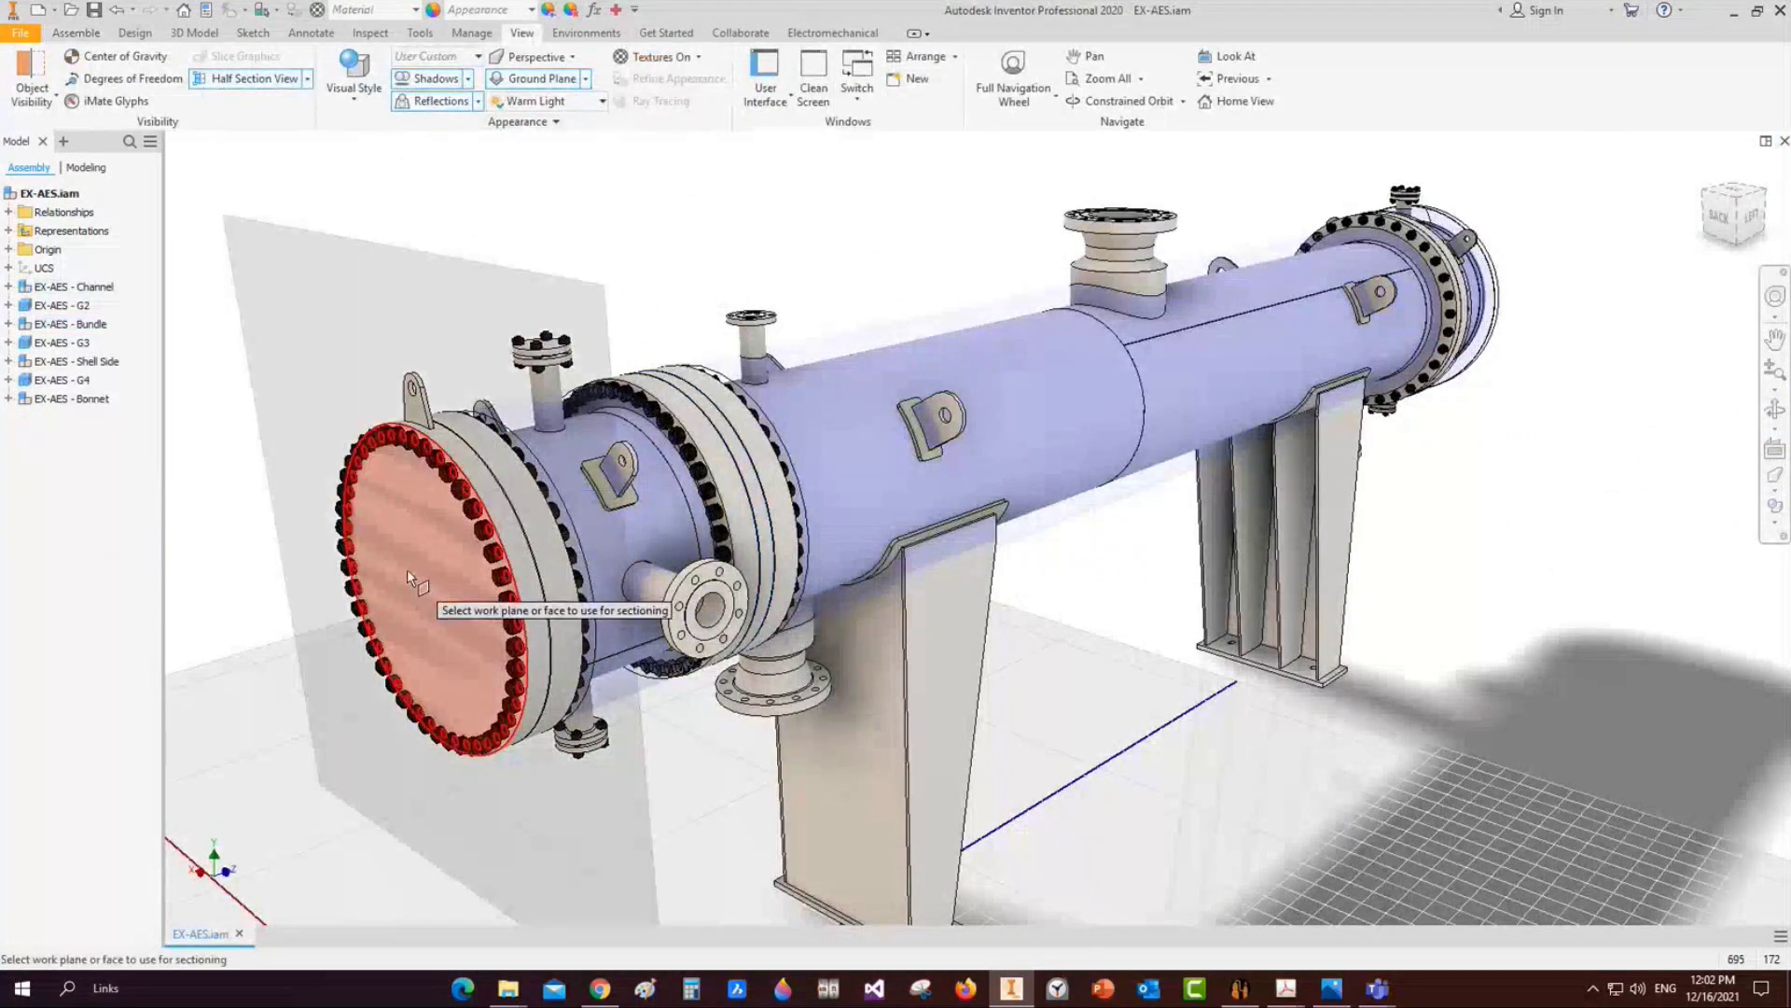
click(407, 569)
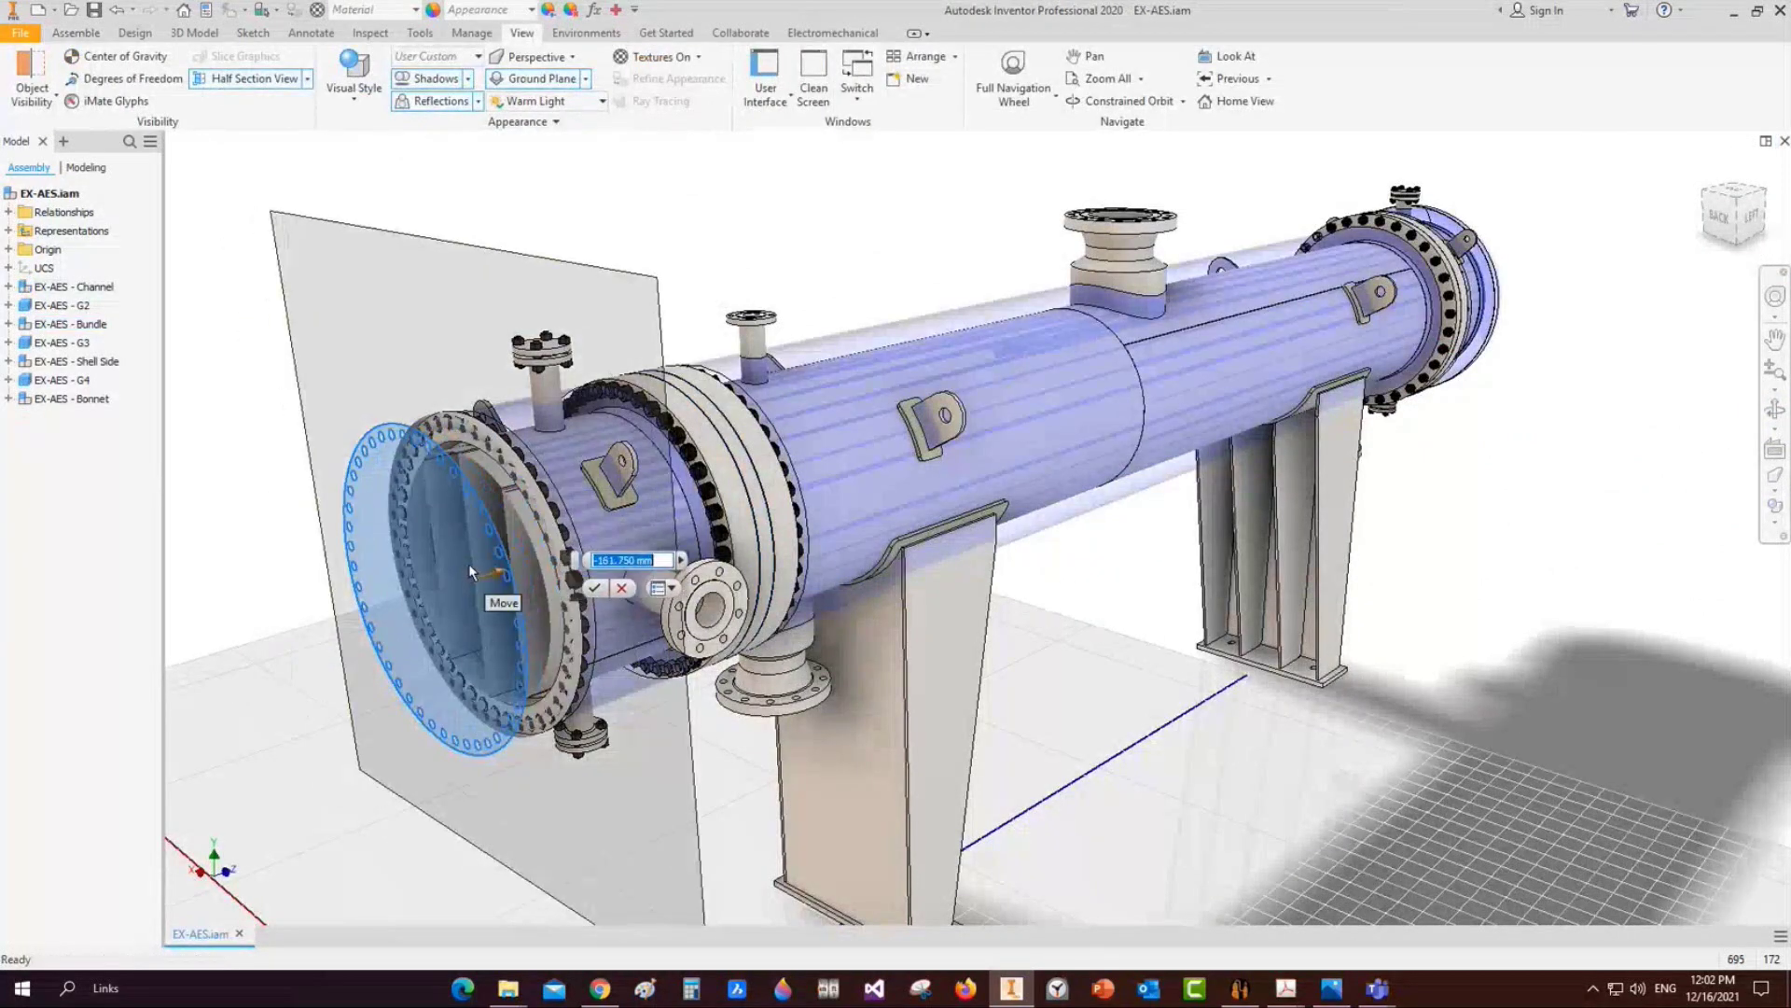
drag(470, 562, 637, 640)
click(640, 574)
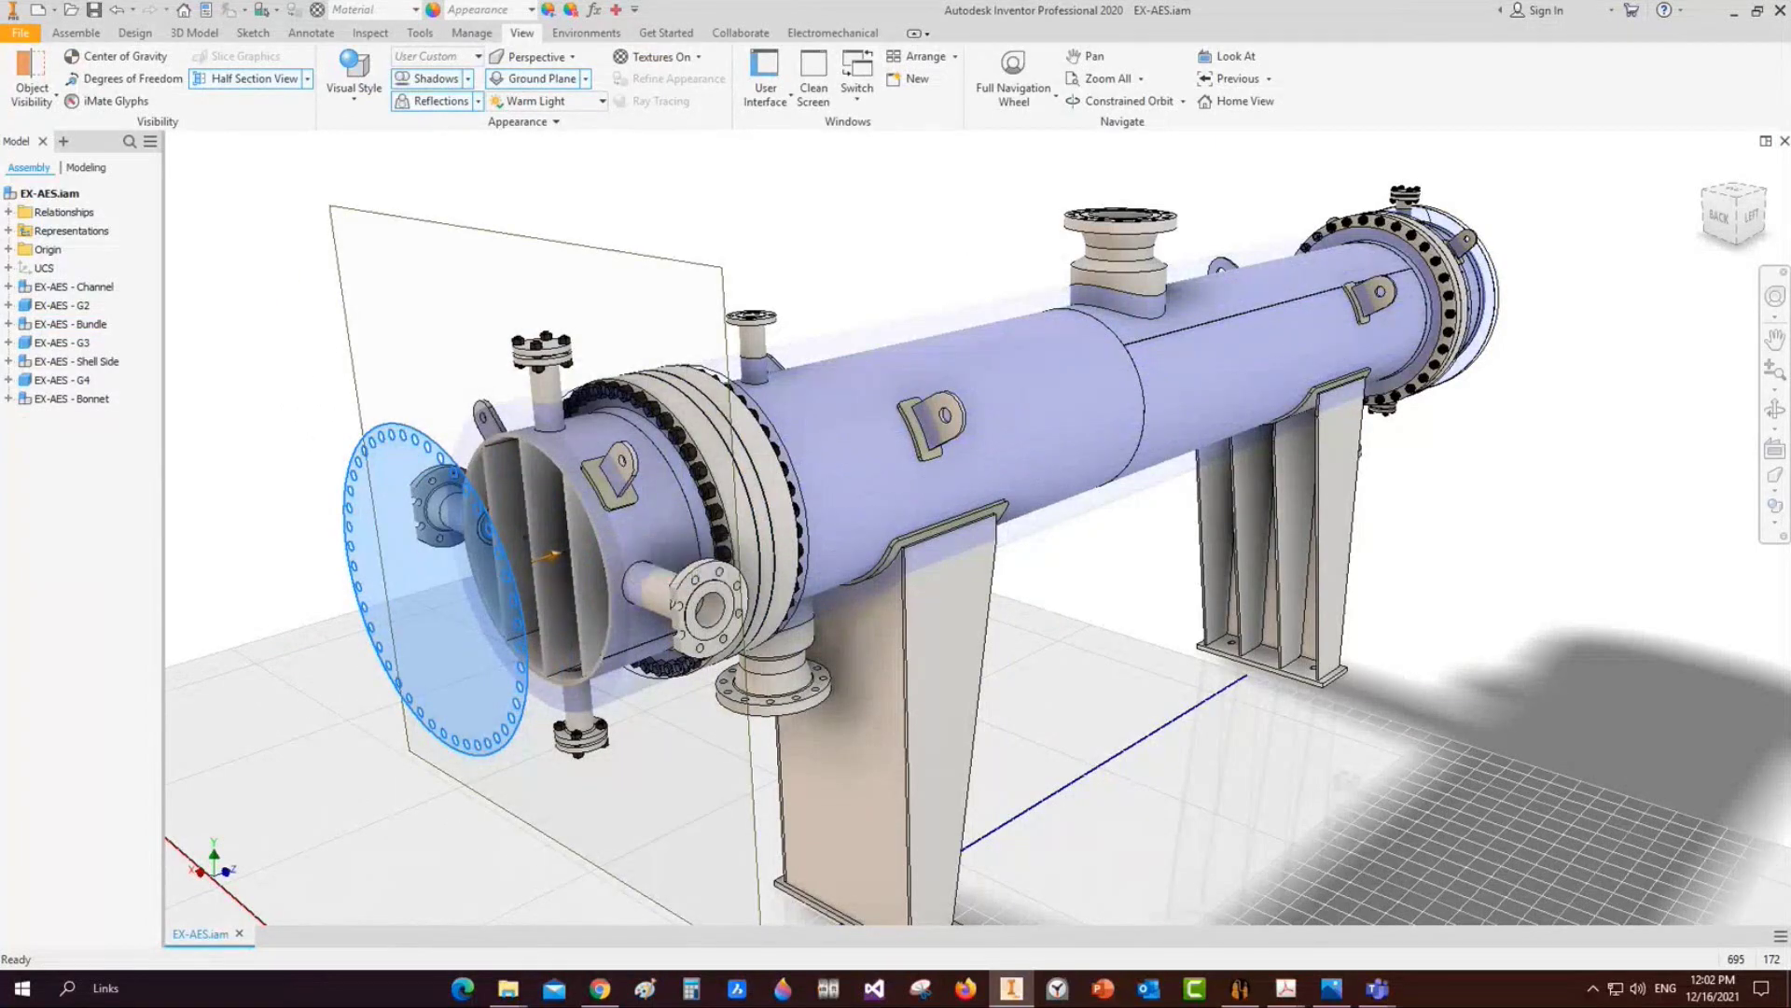
click(1775, 409)
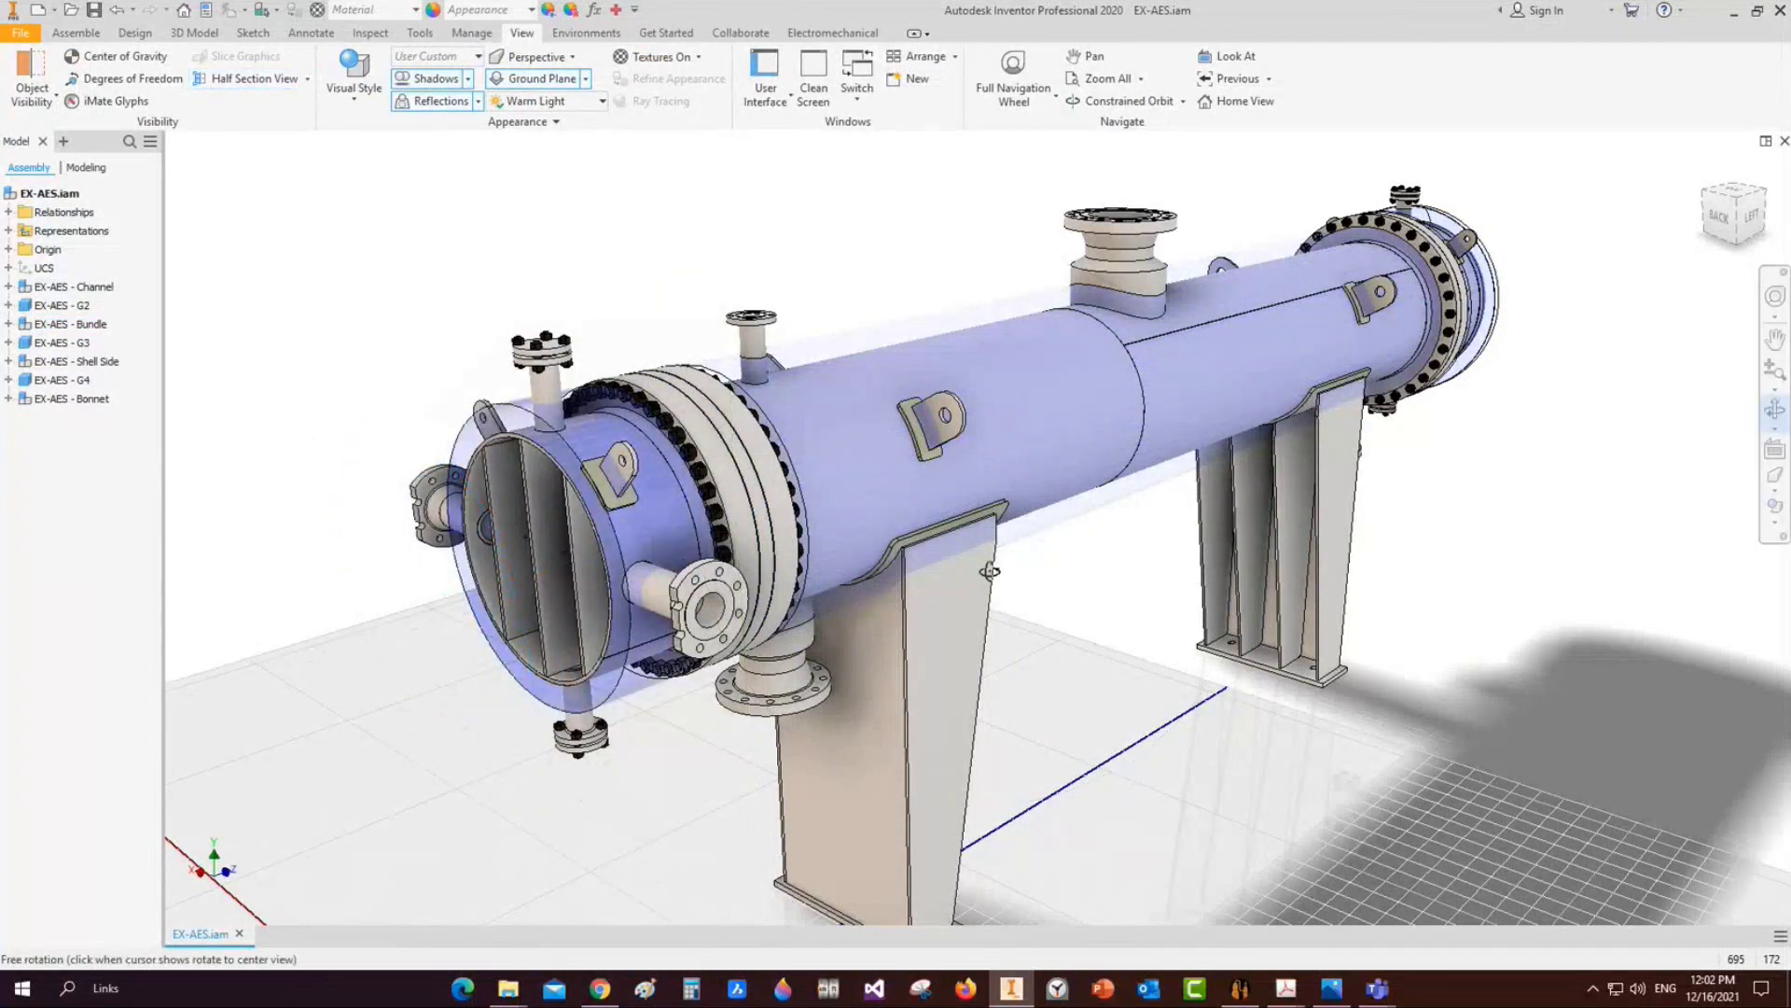
drag(990, 571, 931, 581)
Create a half section view from the front saddle's side face, offset about 268 mm inward, and inspect the tubes and baffles
click(256, 79)
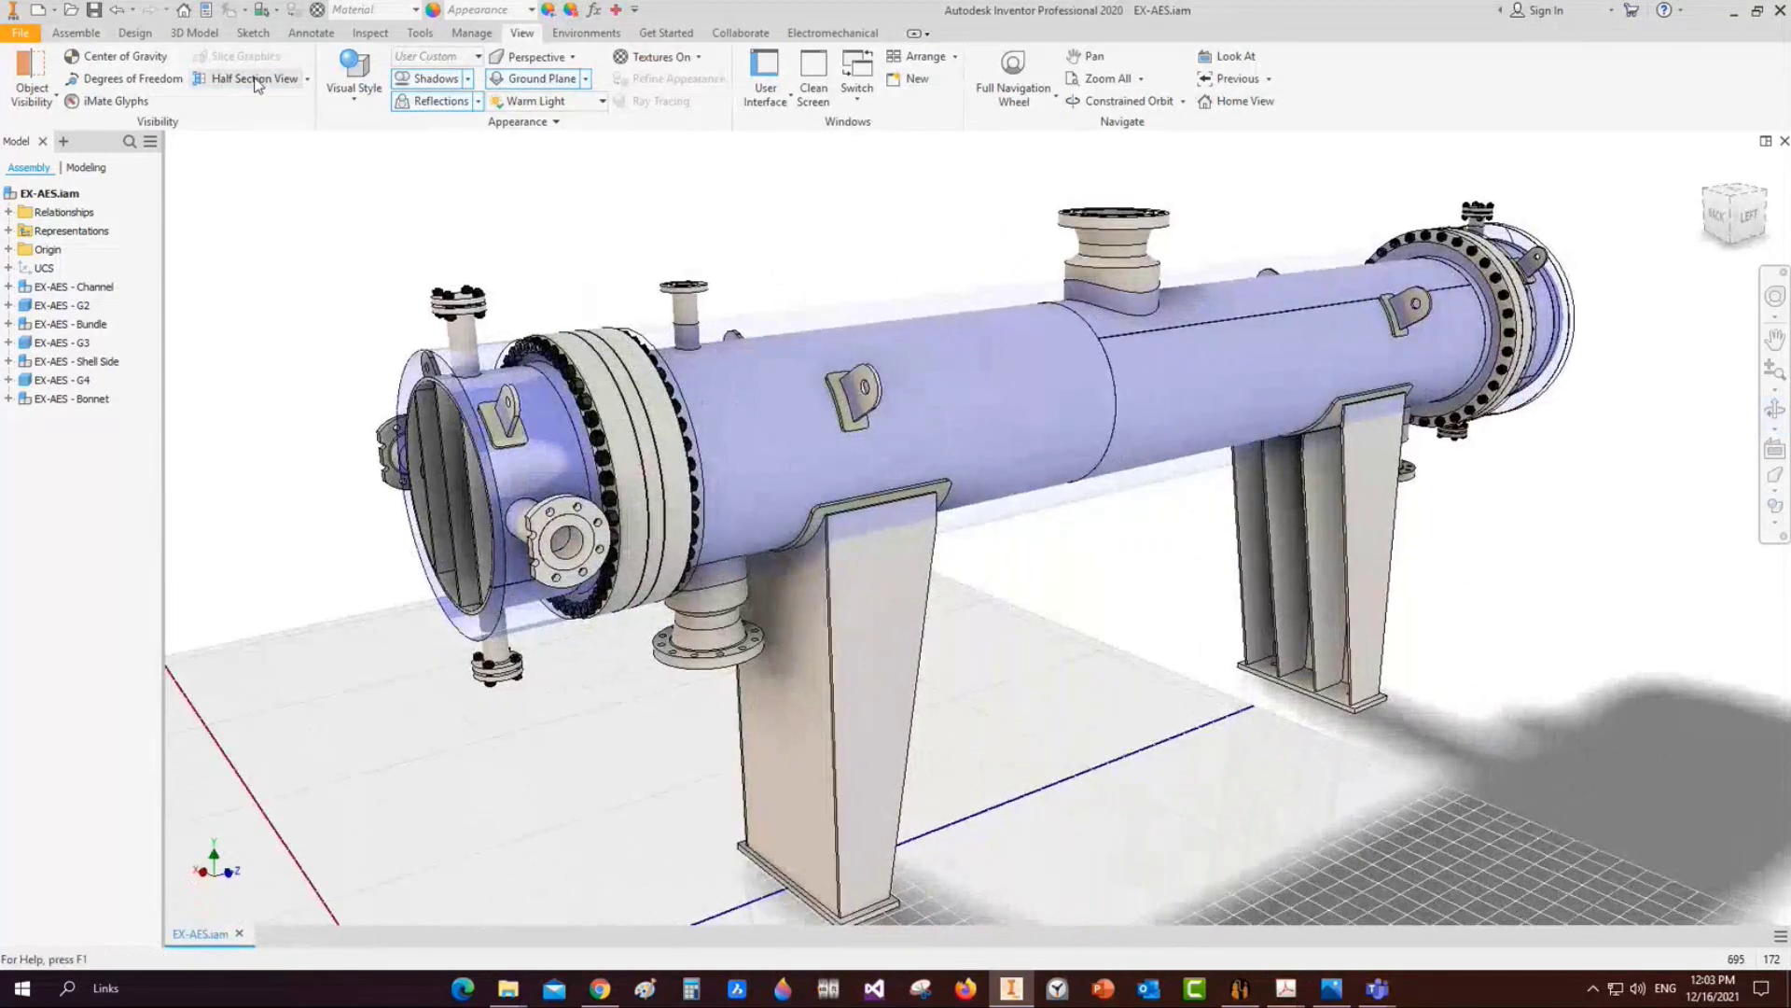
click(896, 574)
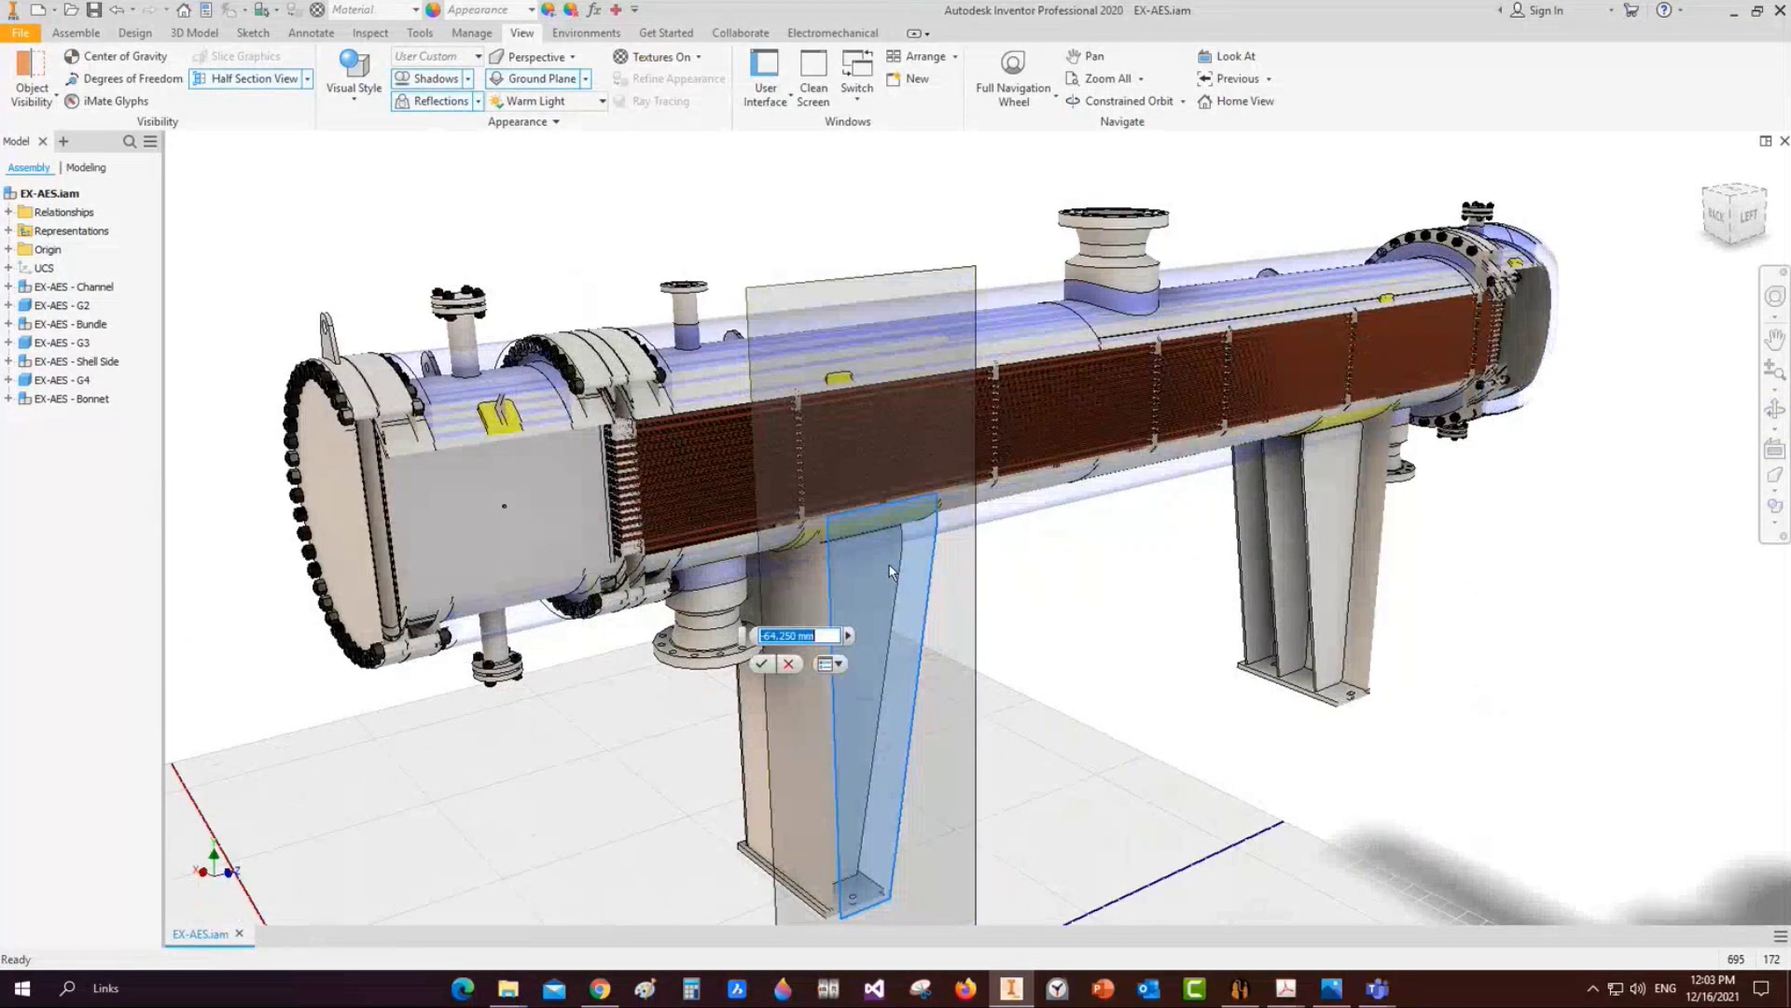
drag(891, 571, 868, 557)
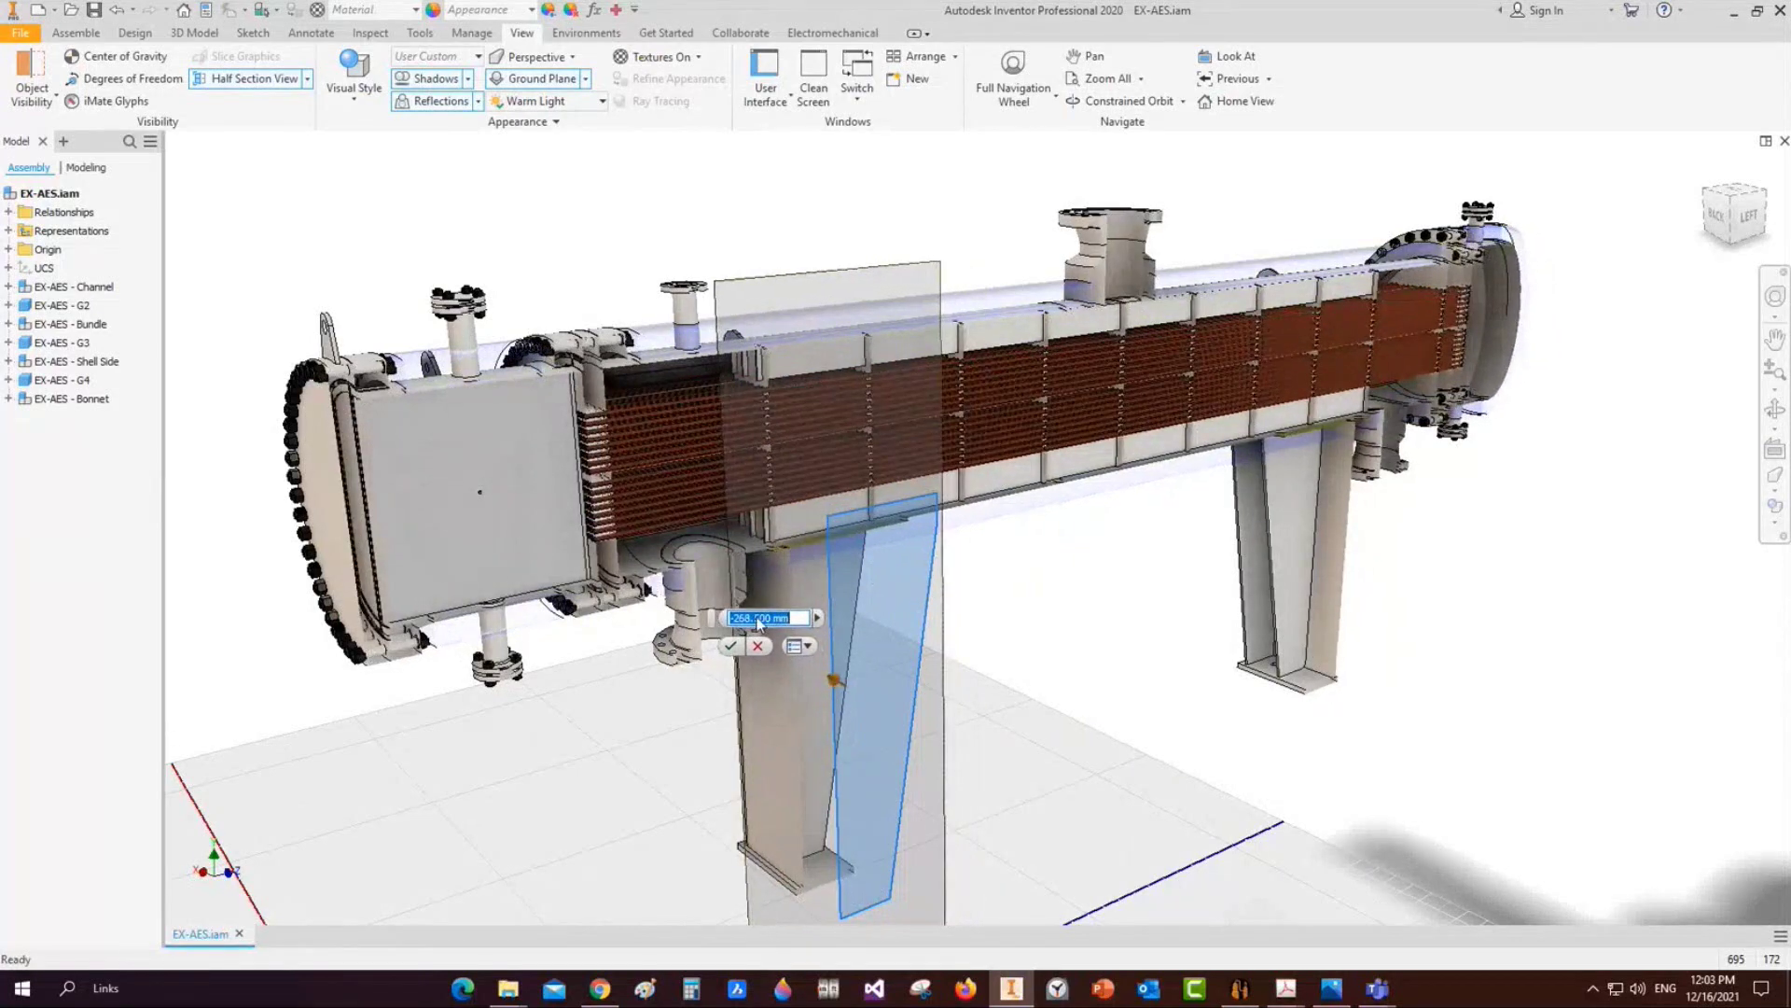
click(731, 645)
scroll(767, 404, up, 5)
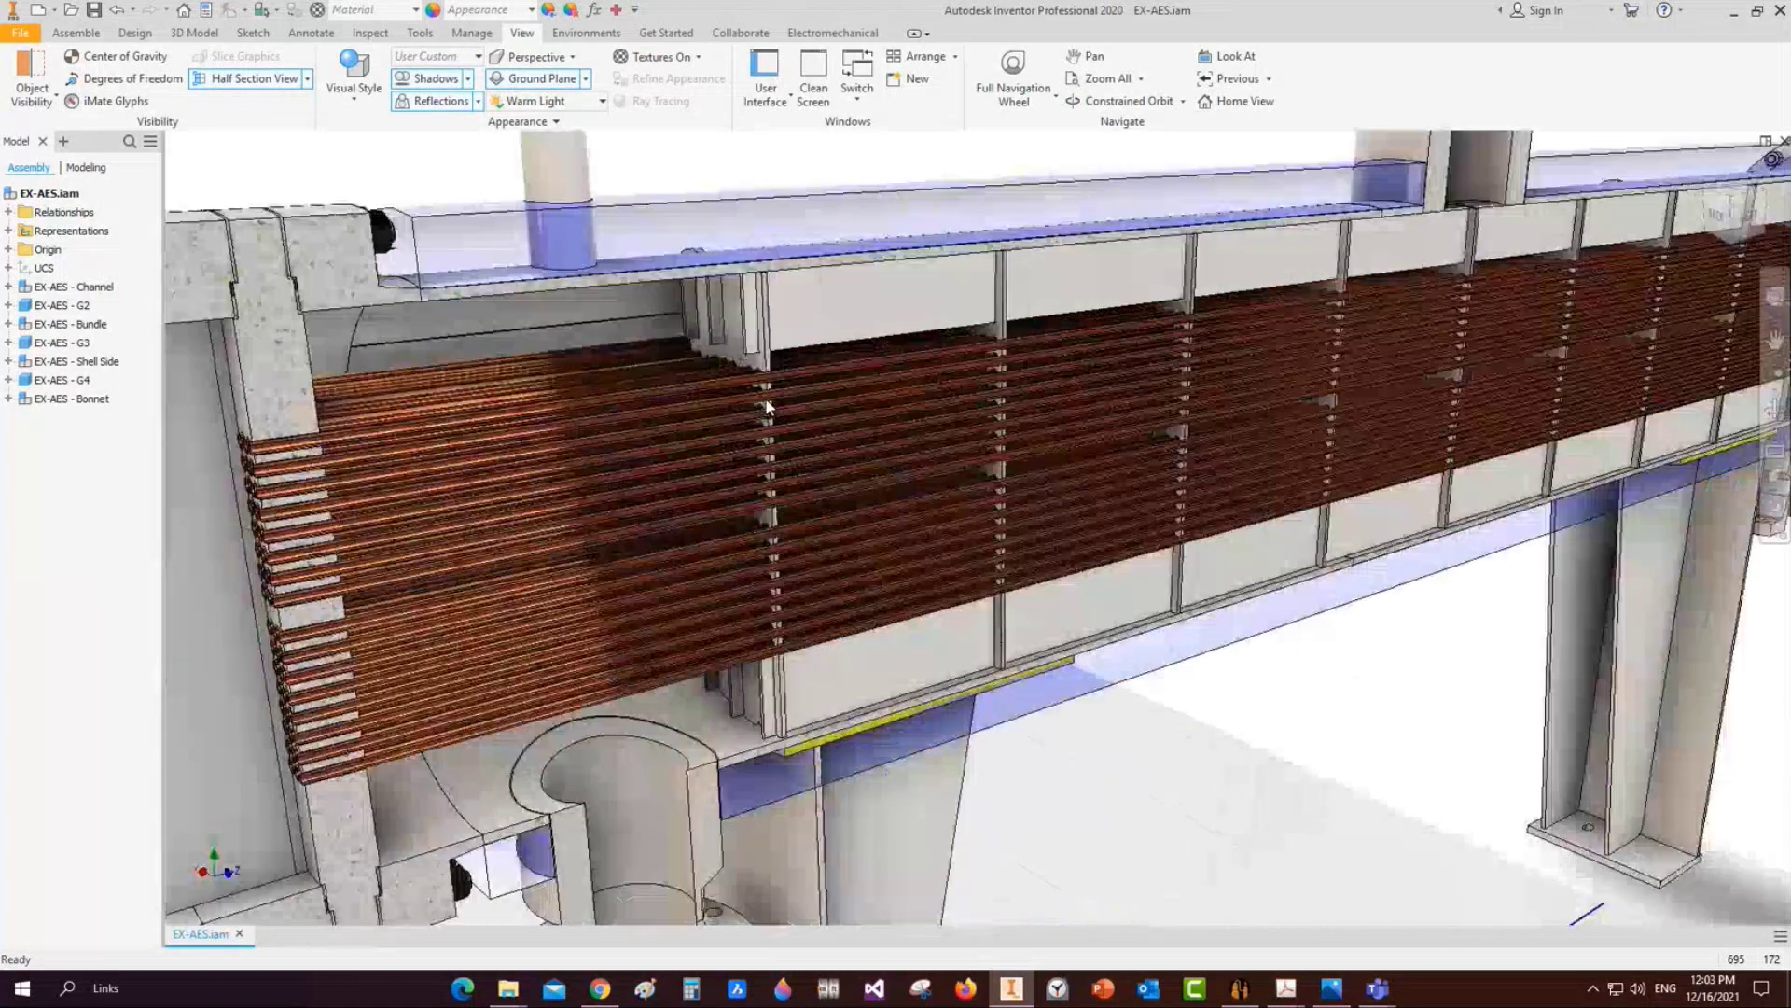
scroll(774, 467, down, 6)
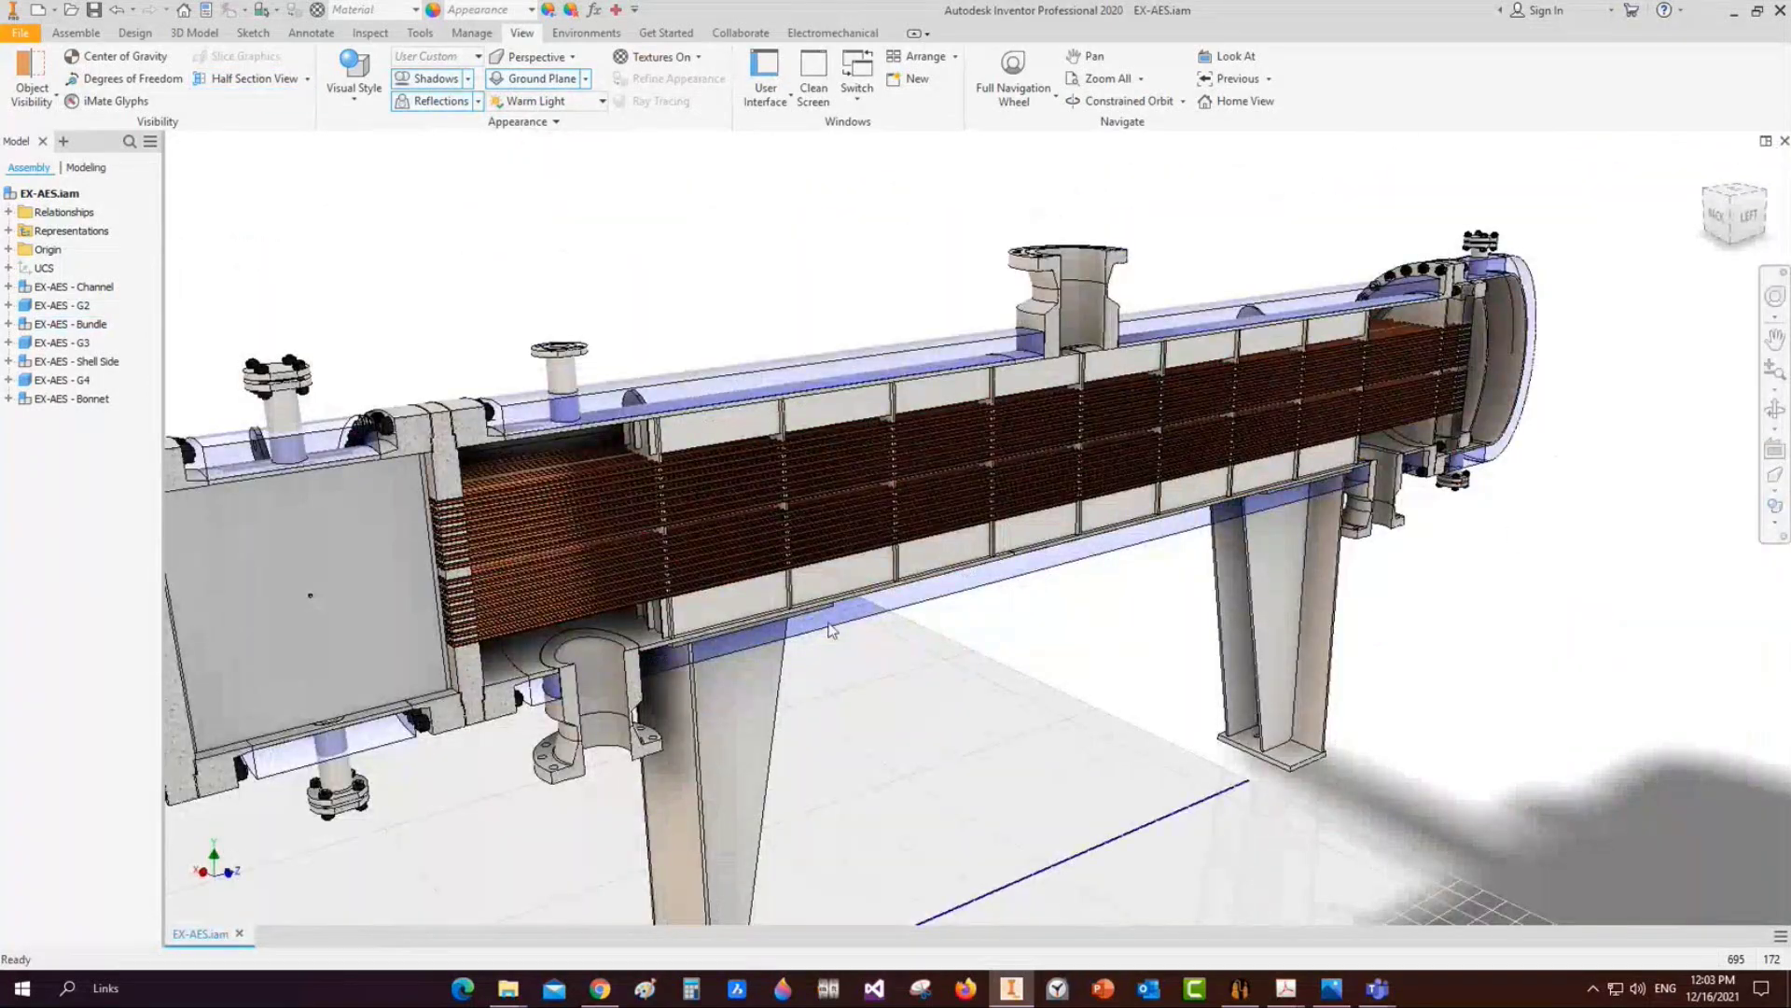
click(1051, 711)
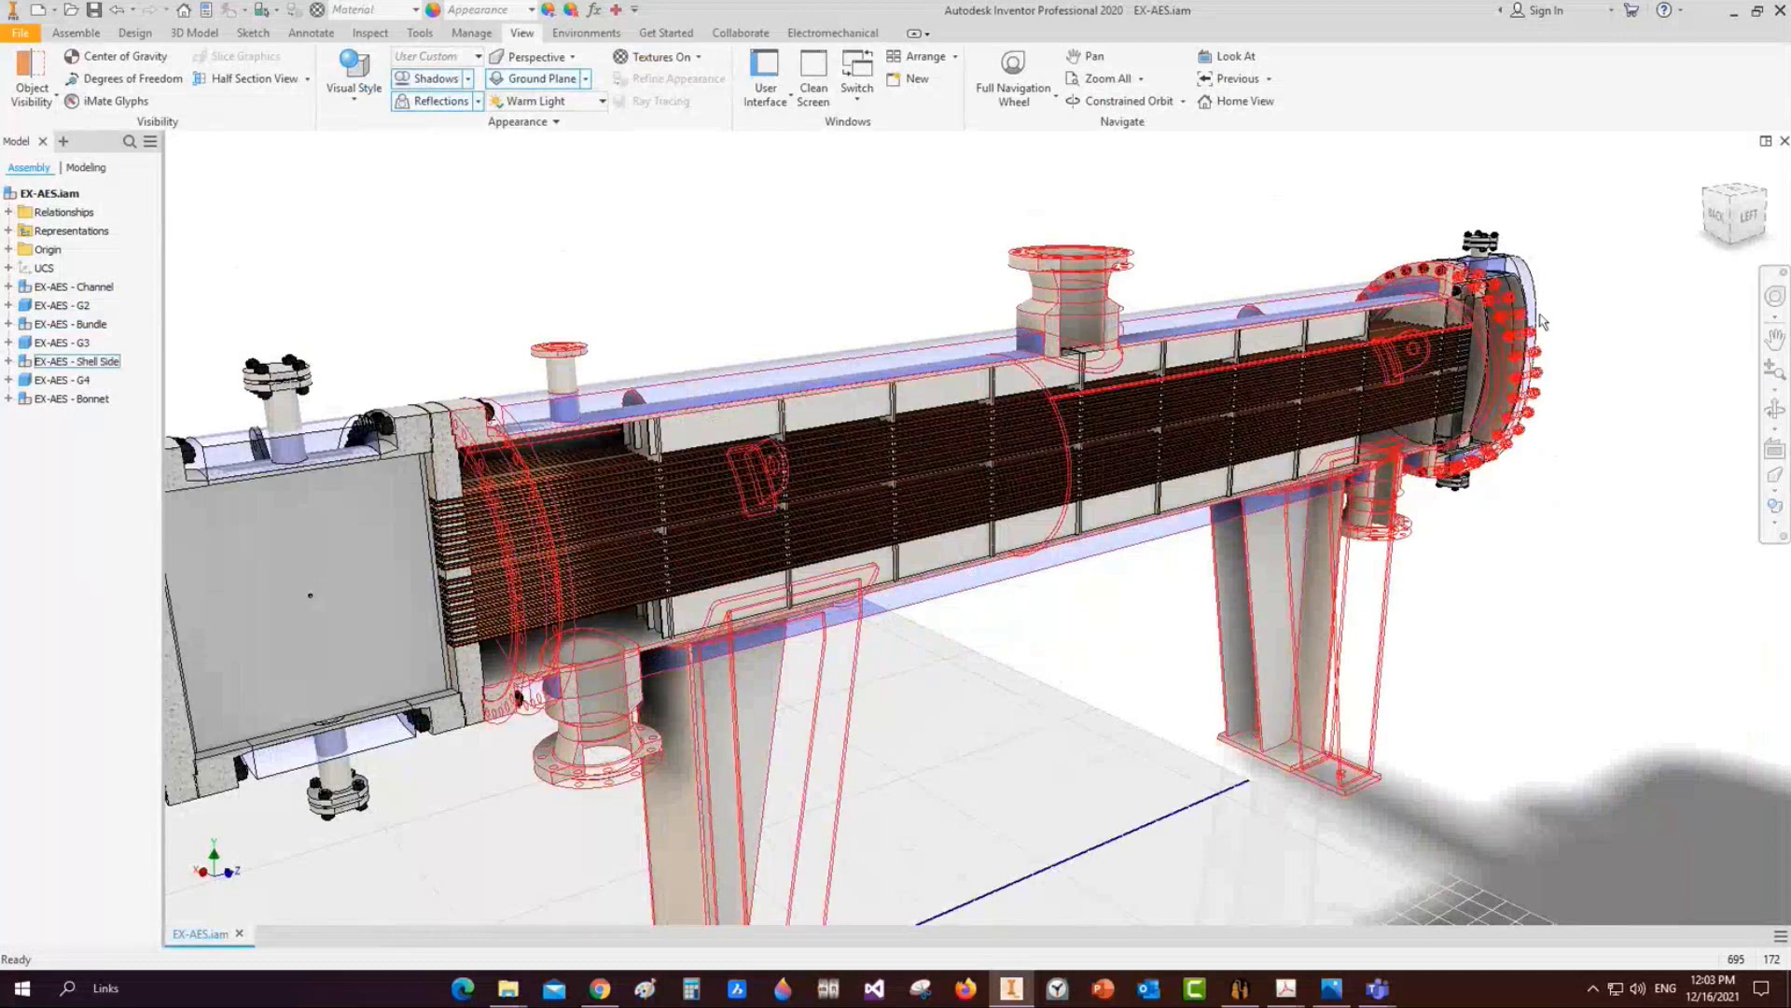
Close the EX-AES assembly and switch to Static Equipment Generator
click(1784, 141)
mouse_move(1257, 987)
click(1236, 922)
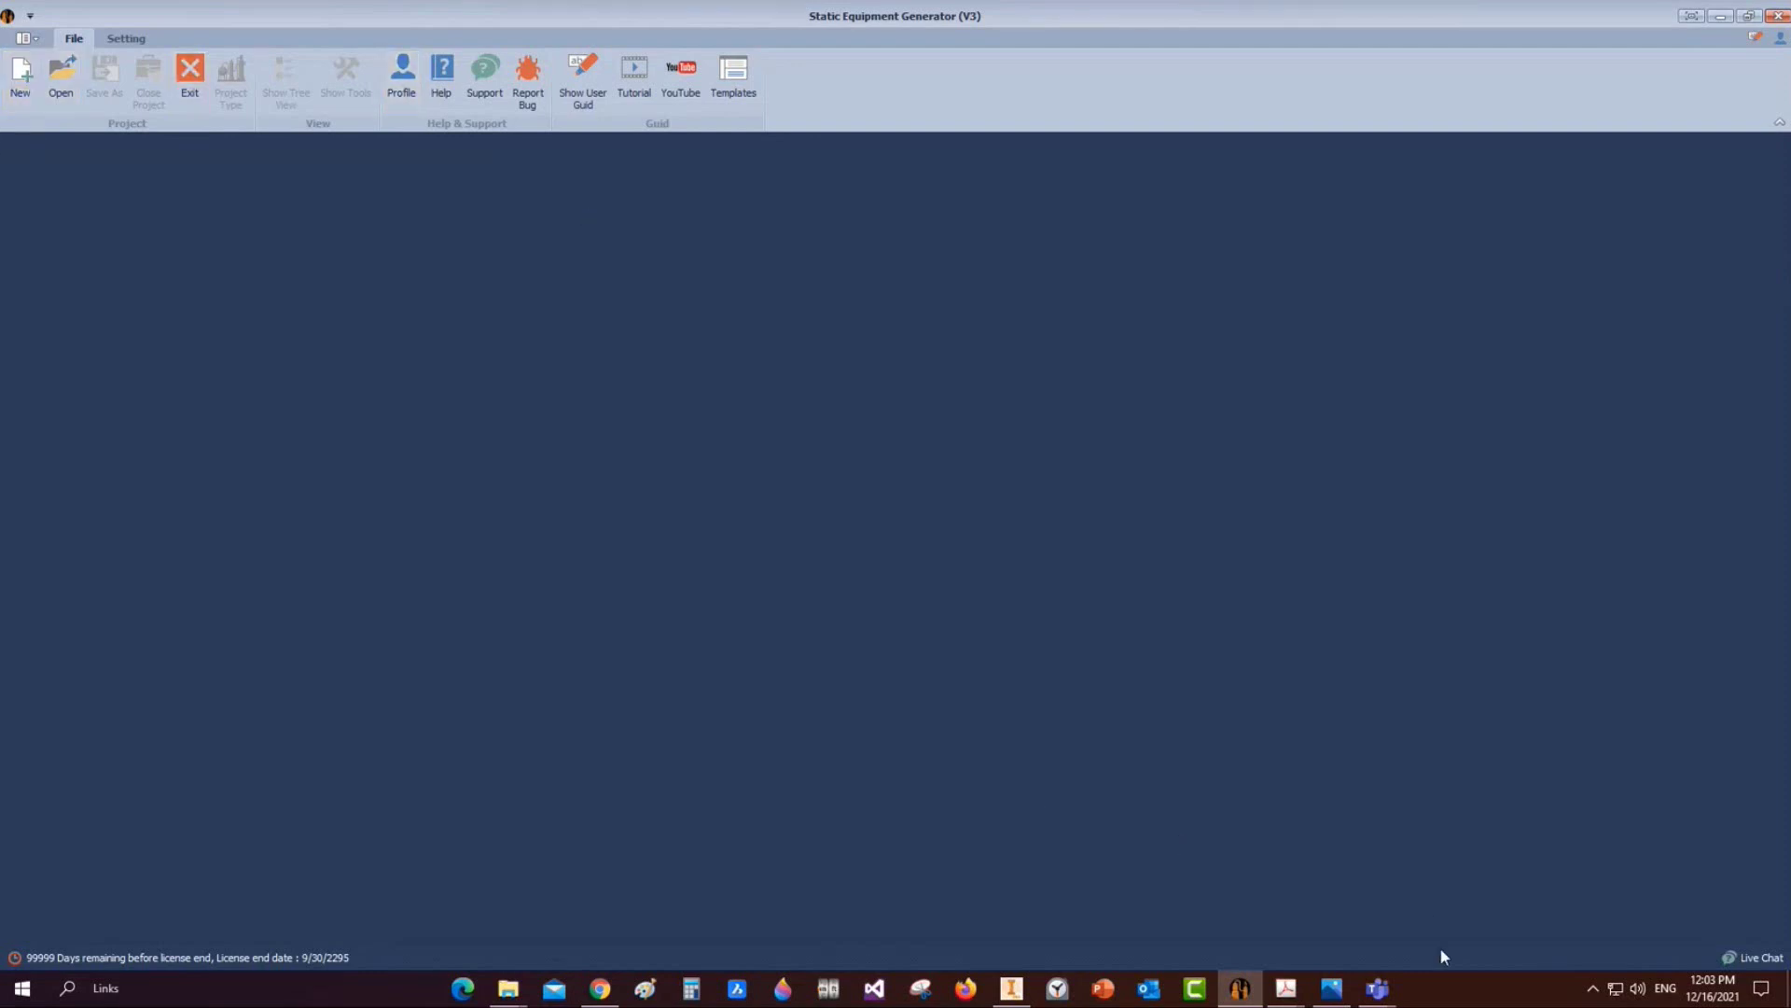
Switch to the condenser's general arrangement drawing in Acrobat and examine the sectional elevation, side views and nozzle data
click(1286, 988)
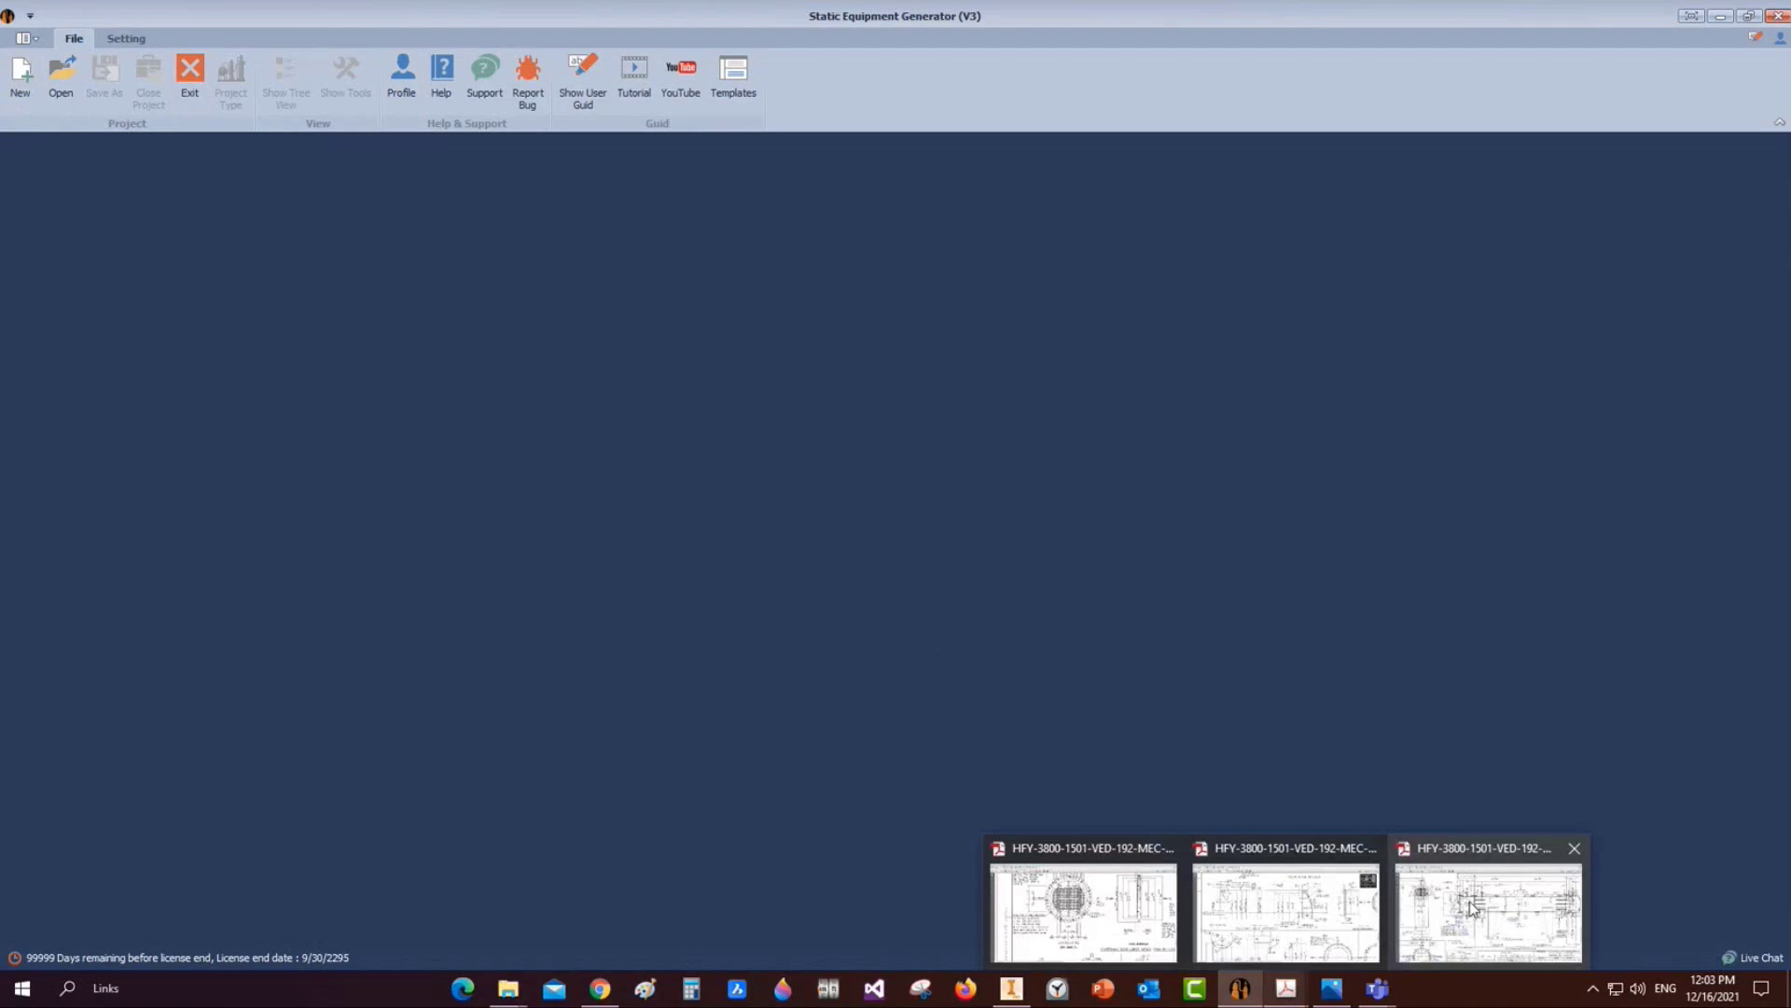
click(1472, 906)
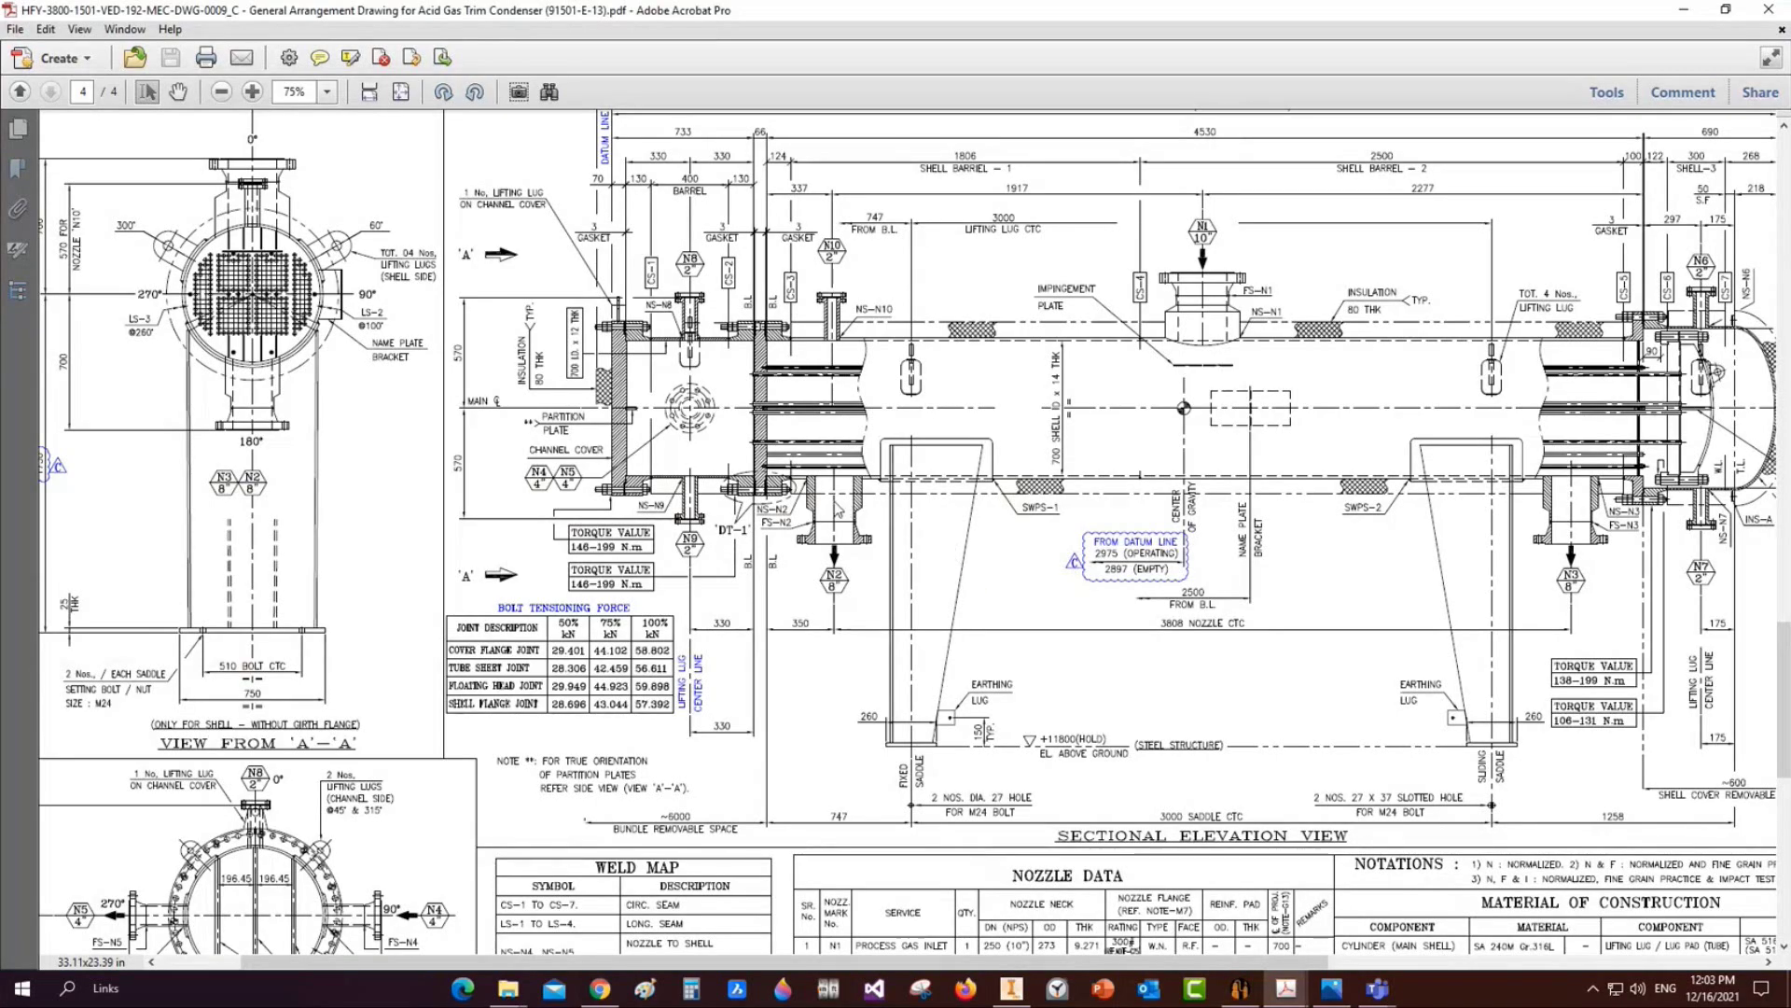
middle_drag(865, 604, 996, 633)
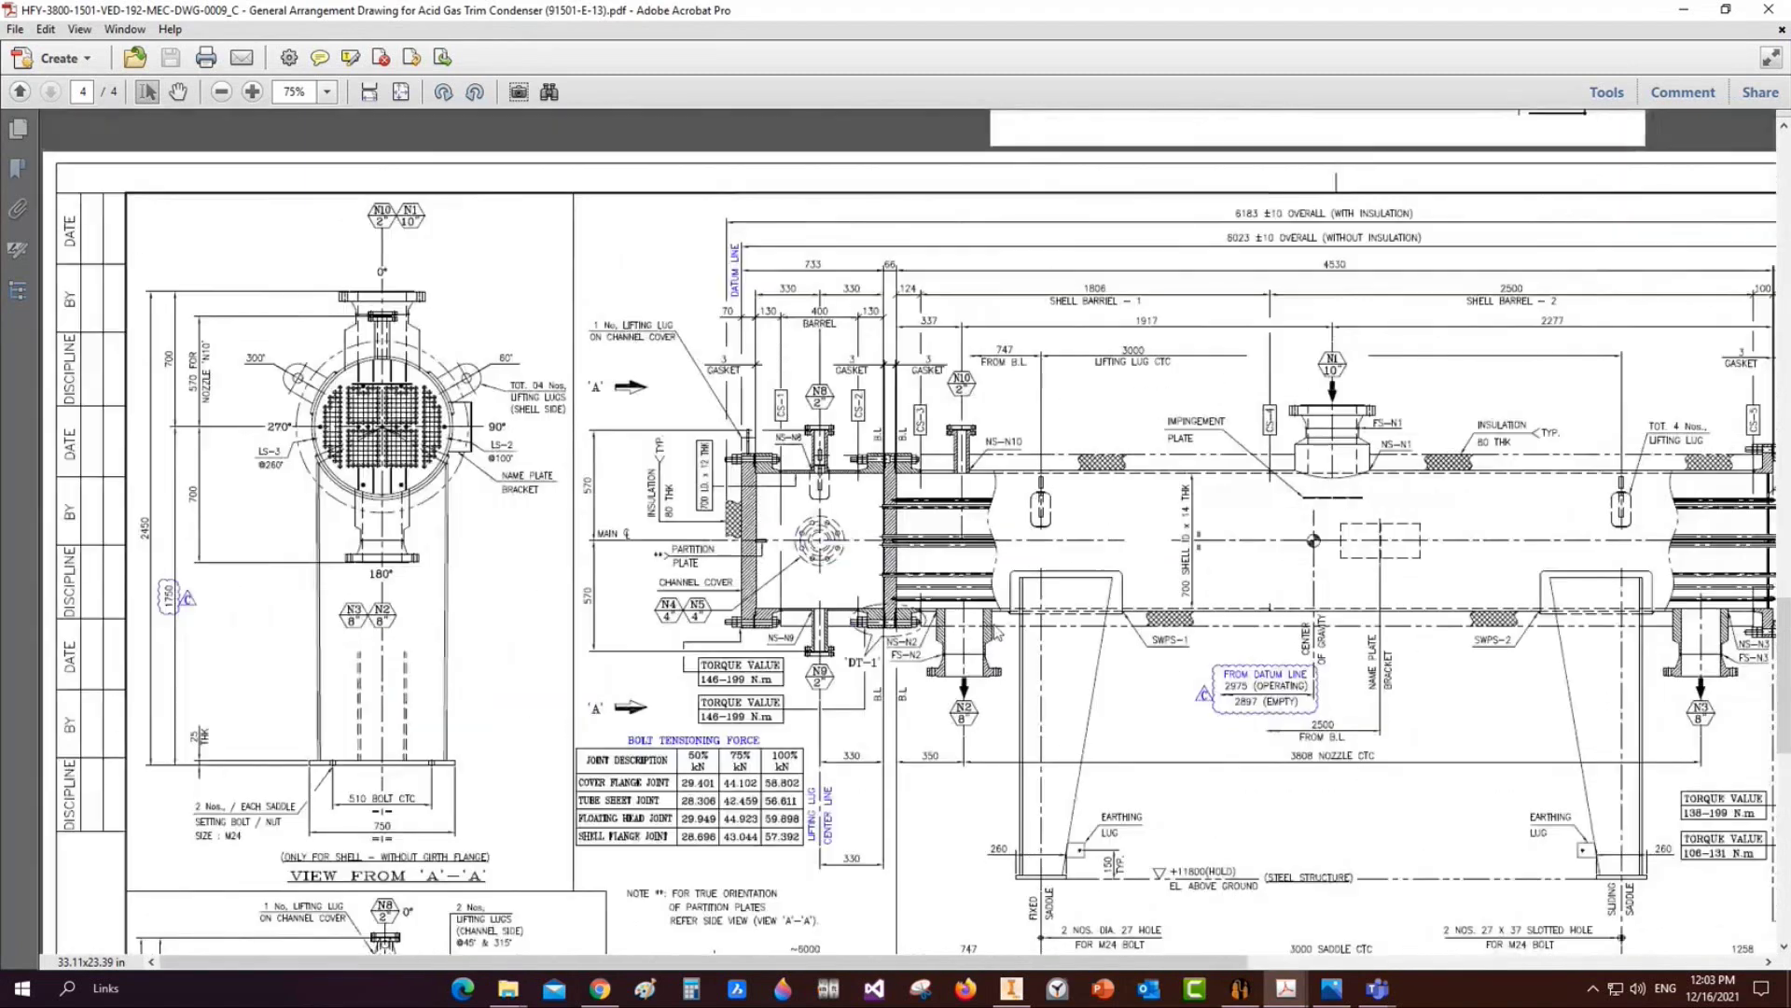
mouse_move(1318, 741)
middle_down()
mouse_move(1303, 600)
mouse_move(1092, 500)
mouse_move(1300, 927)
middle_up()
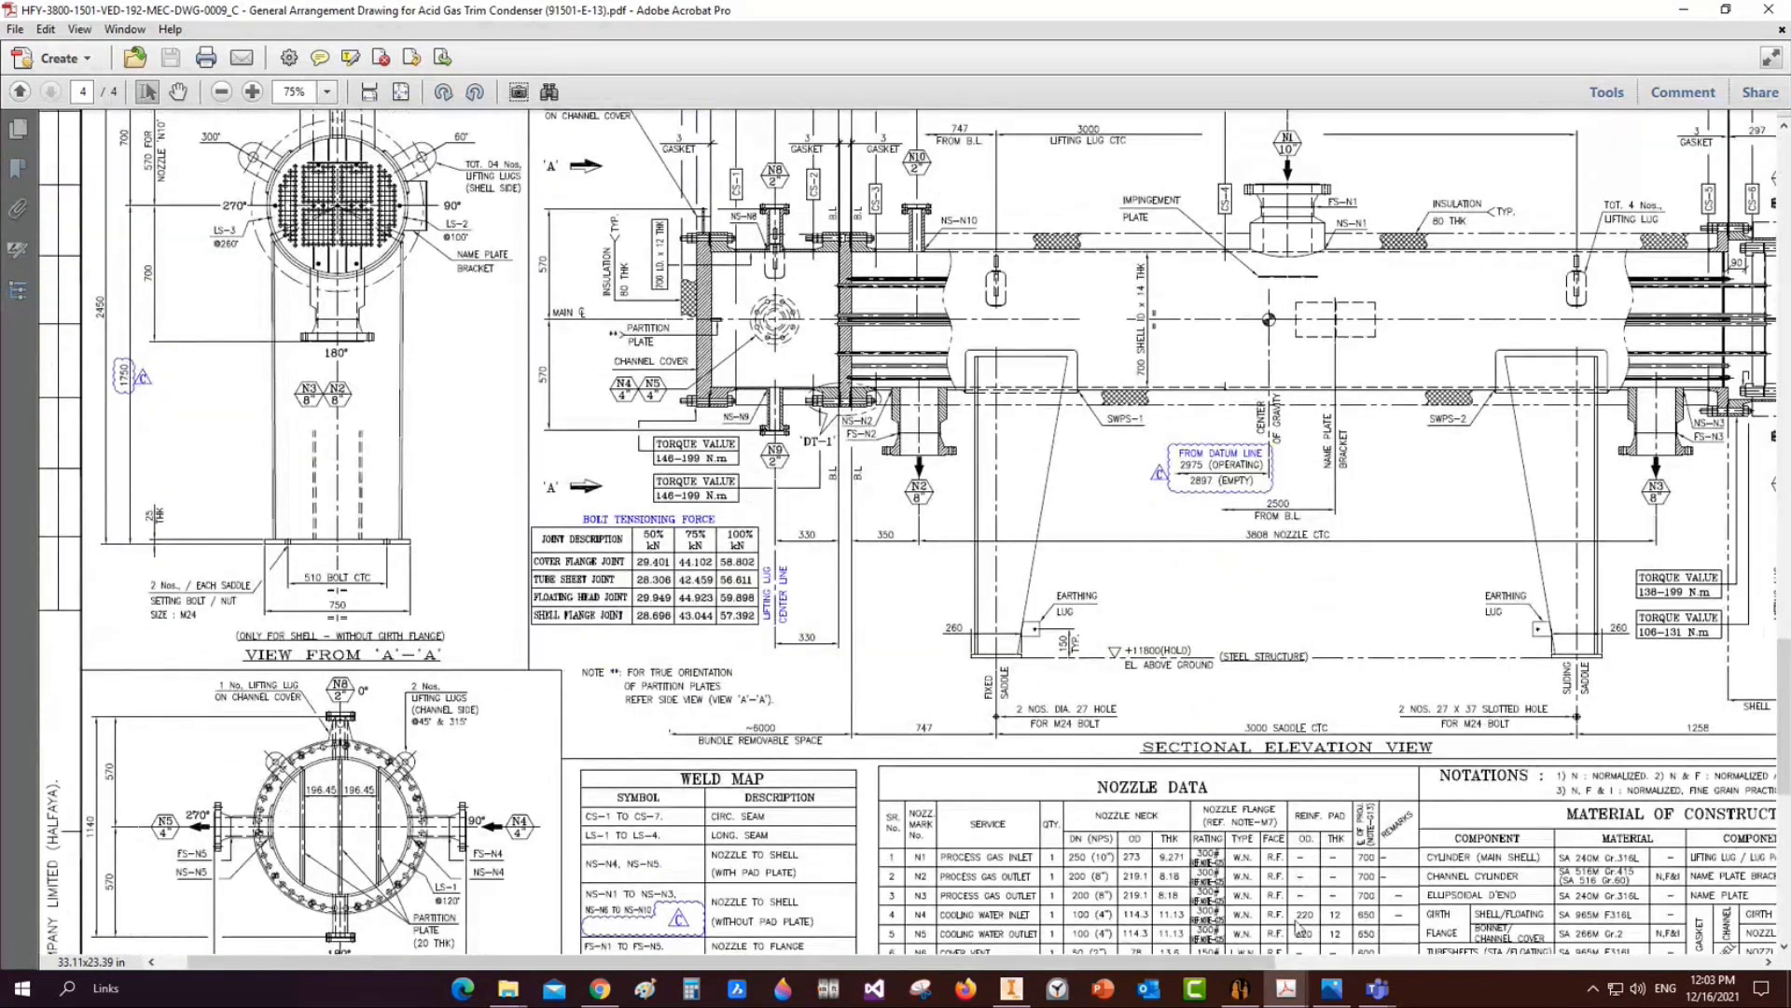
Minimize the empty Inventor window and return to Static Equipment Generator
click(1012, 988)
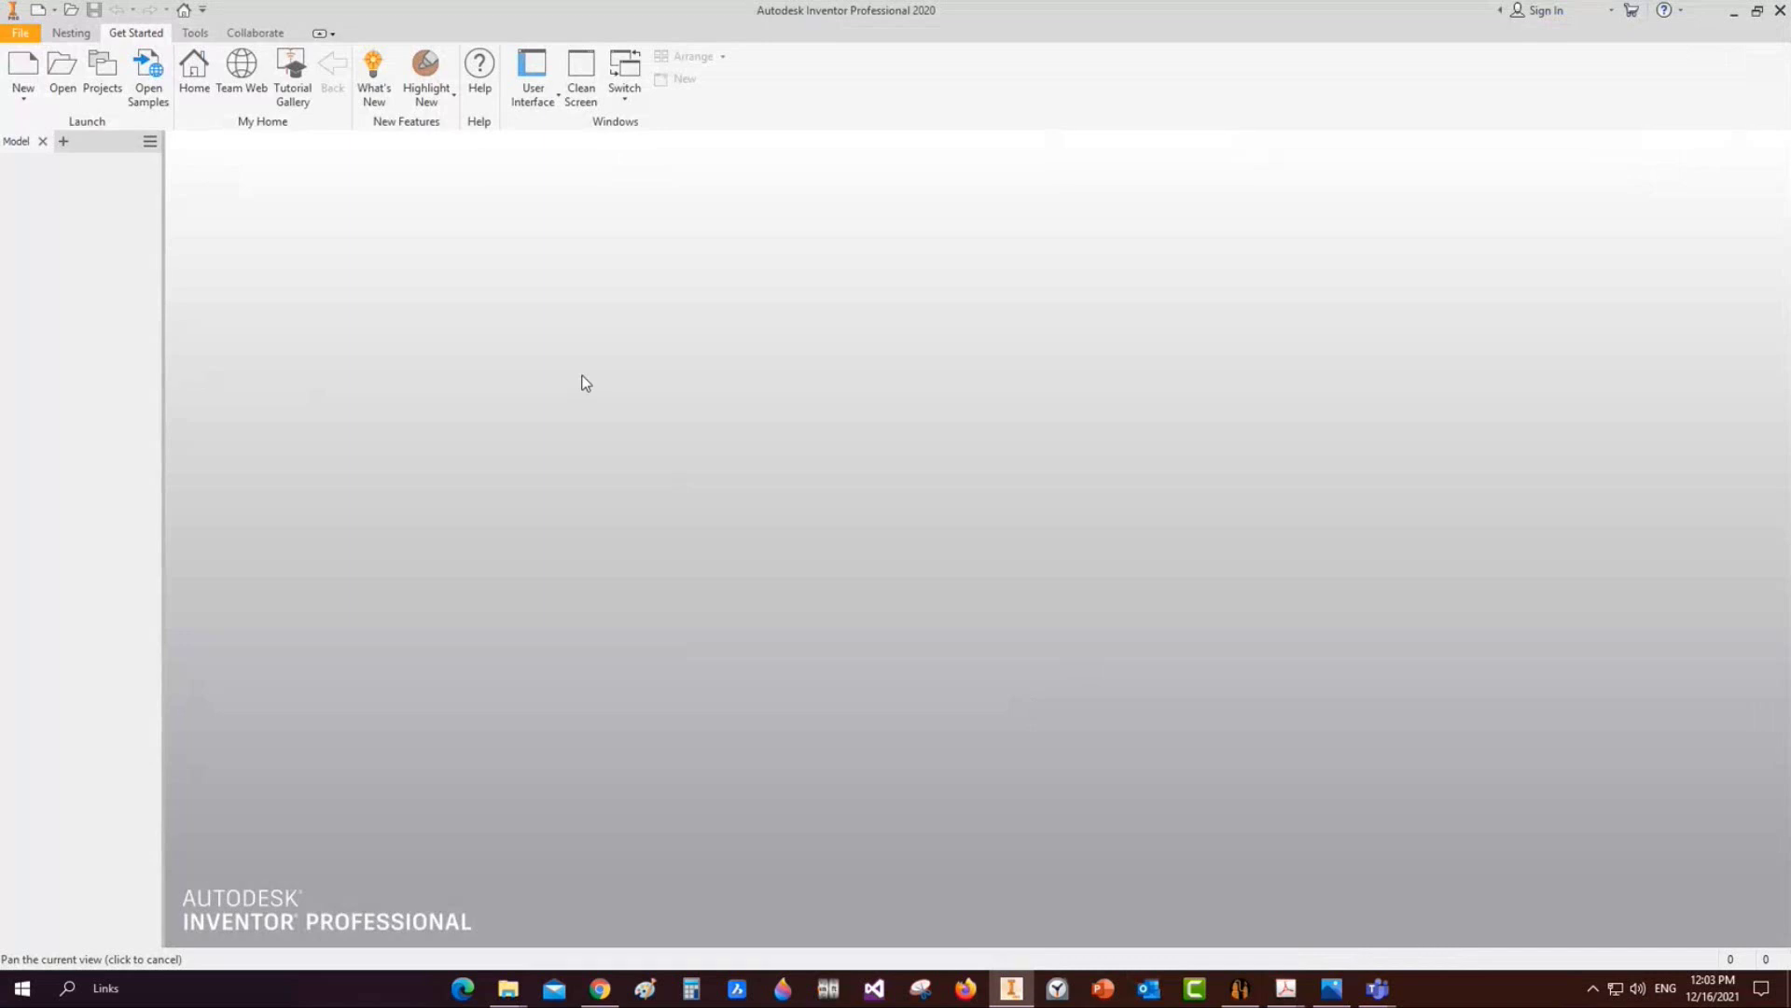
click(1733, 11)
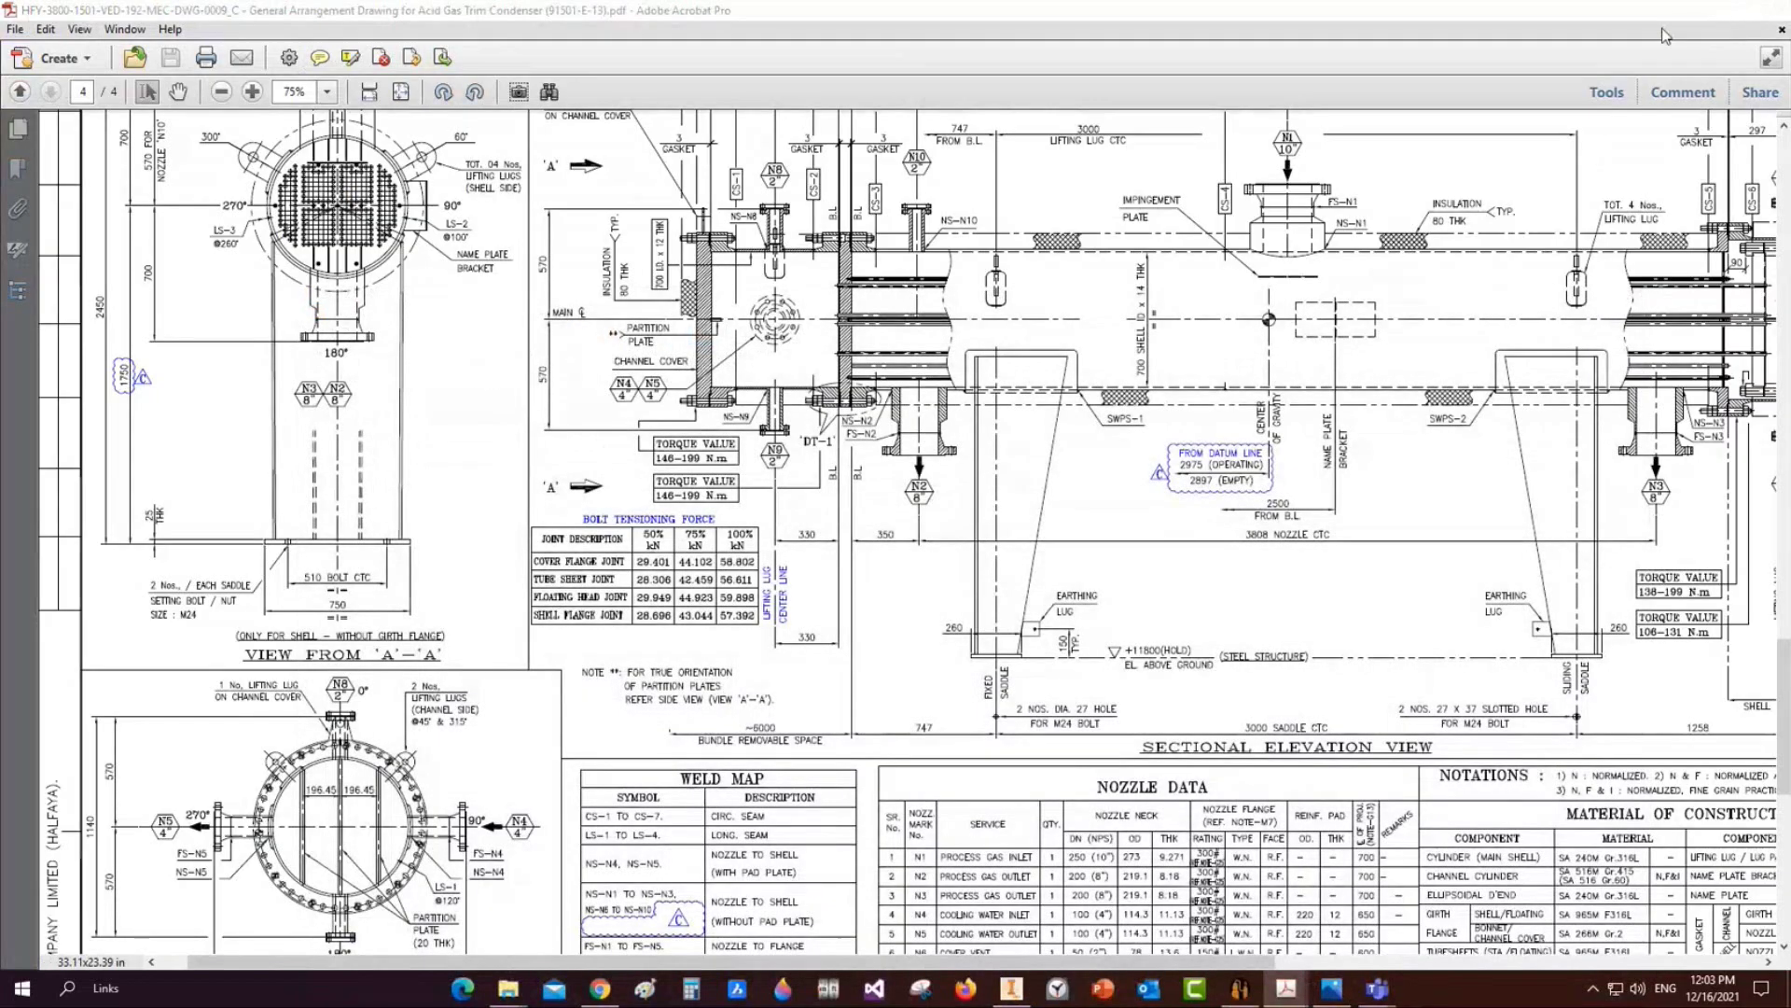
click(1240, 988)
Create a Heat Exchanger project named "Demo 16-12" with the Desktop as its workspace folder
click(20, 78)
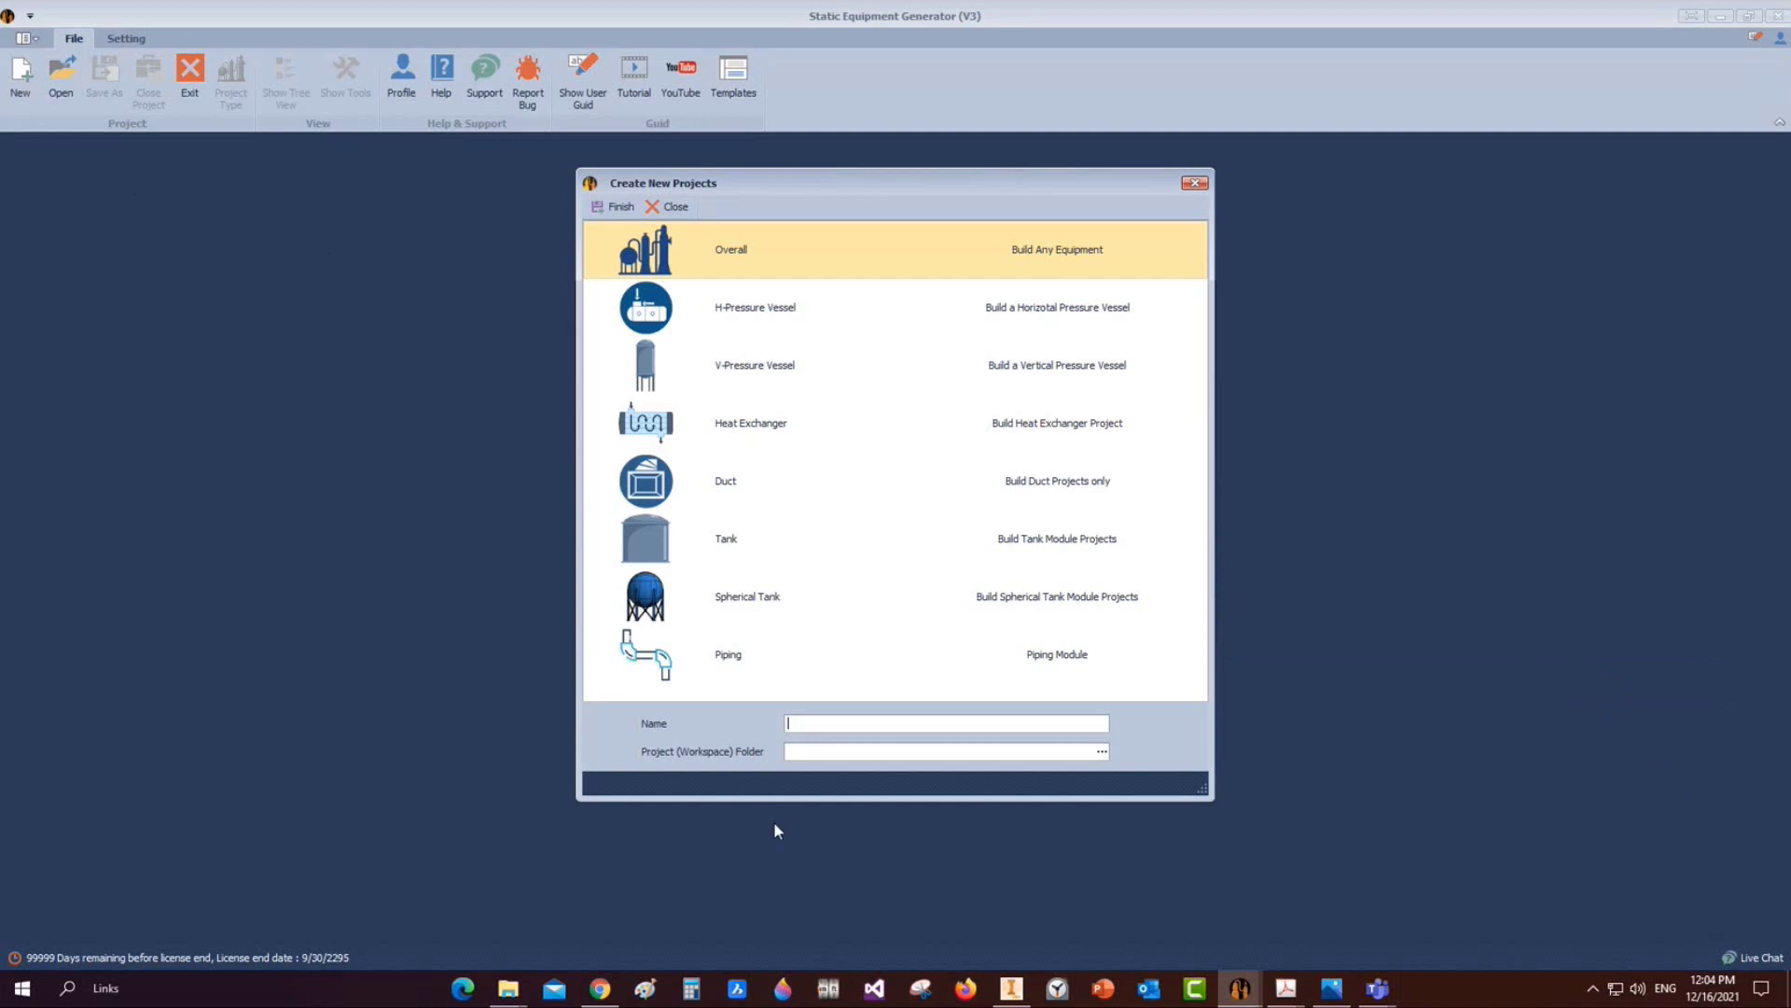
text(Demo)
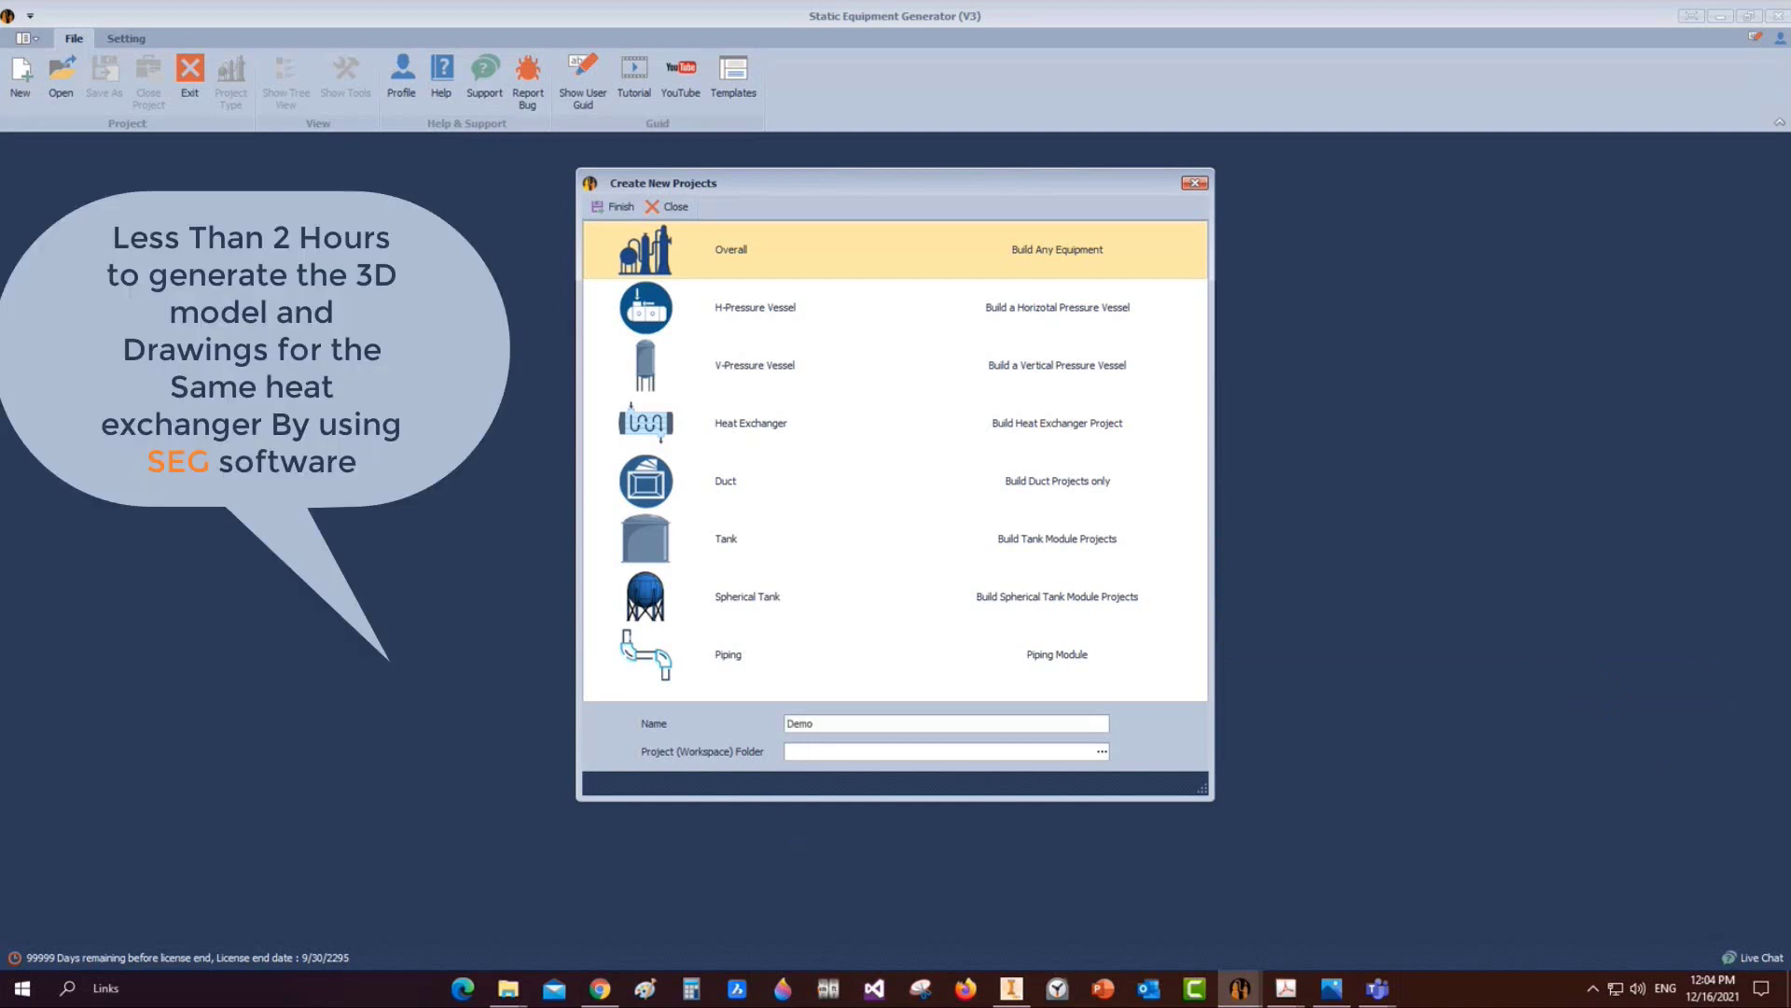
text( 16-12)
click(1102, 751)
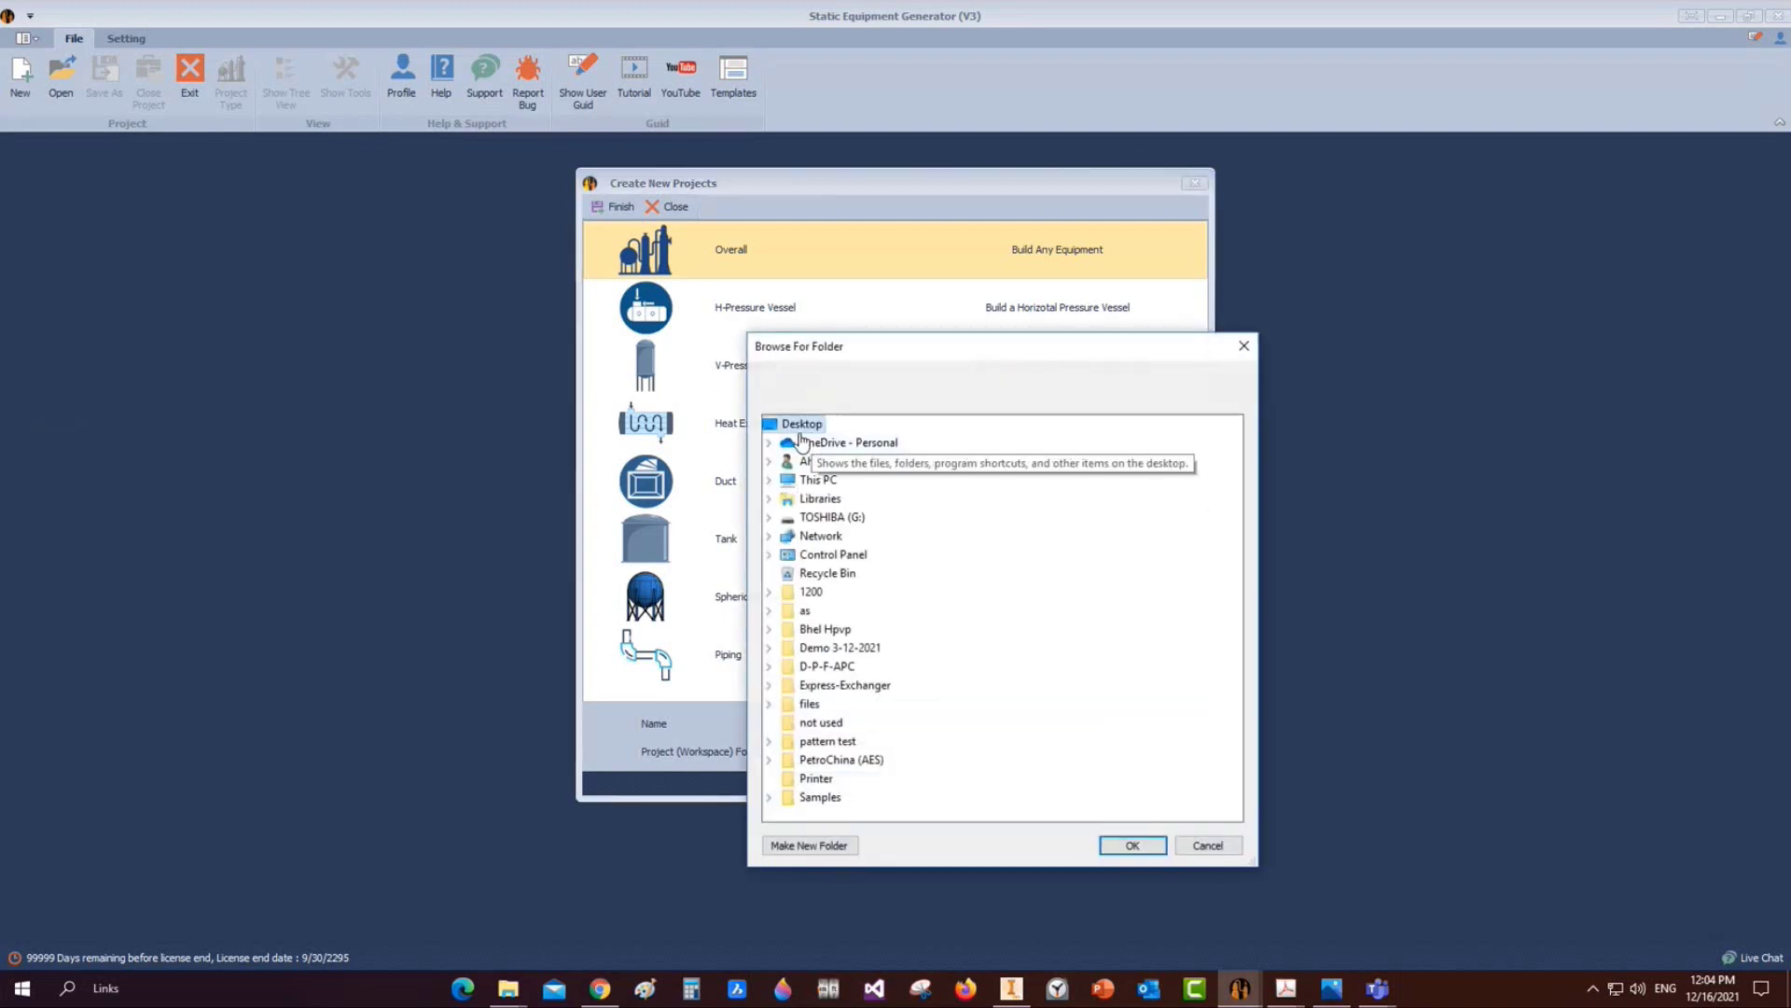
click(1133, 844)
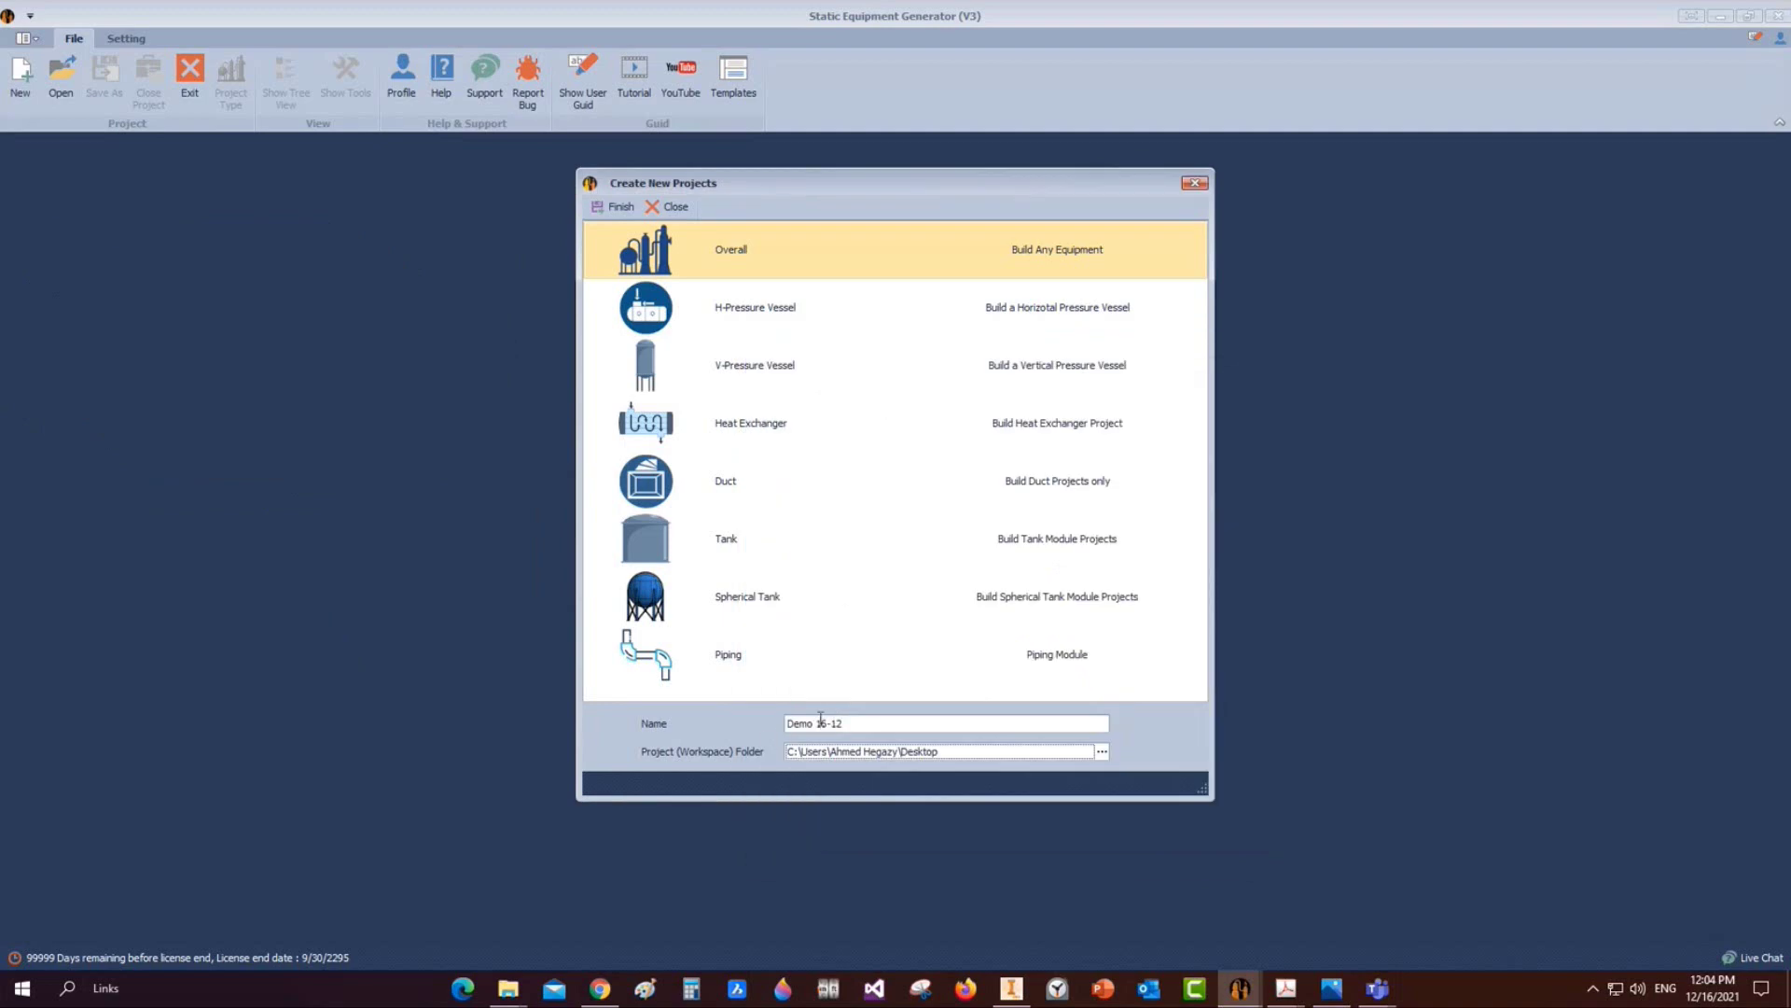
click(718, 426)
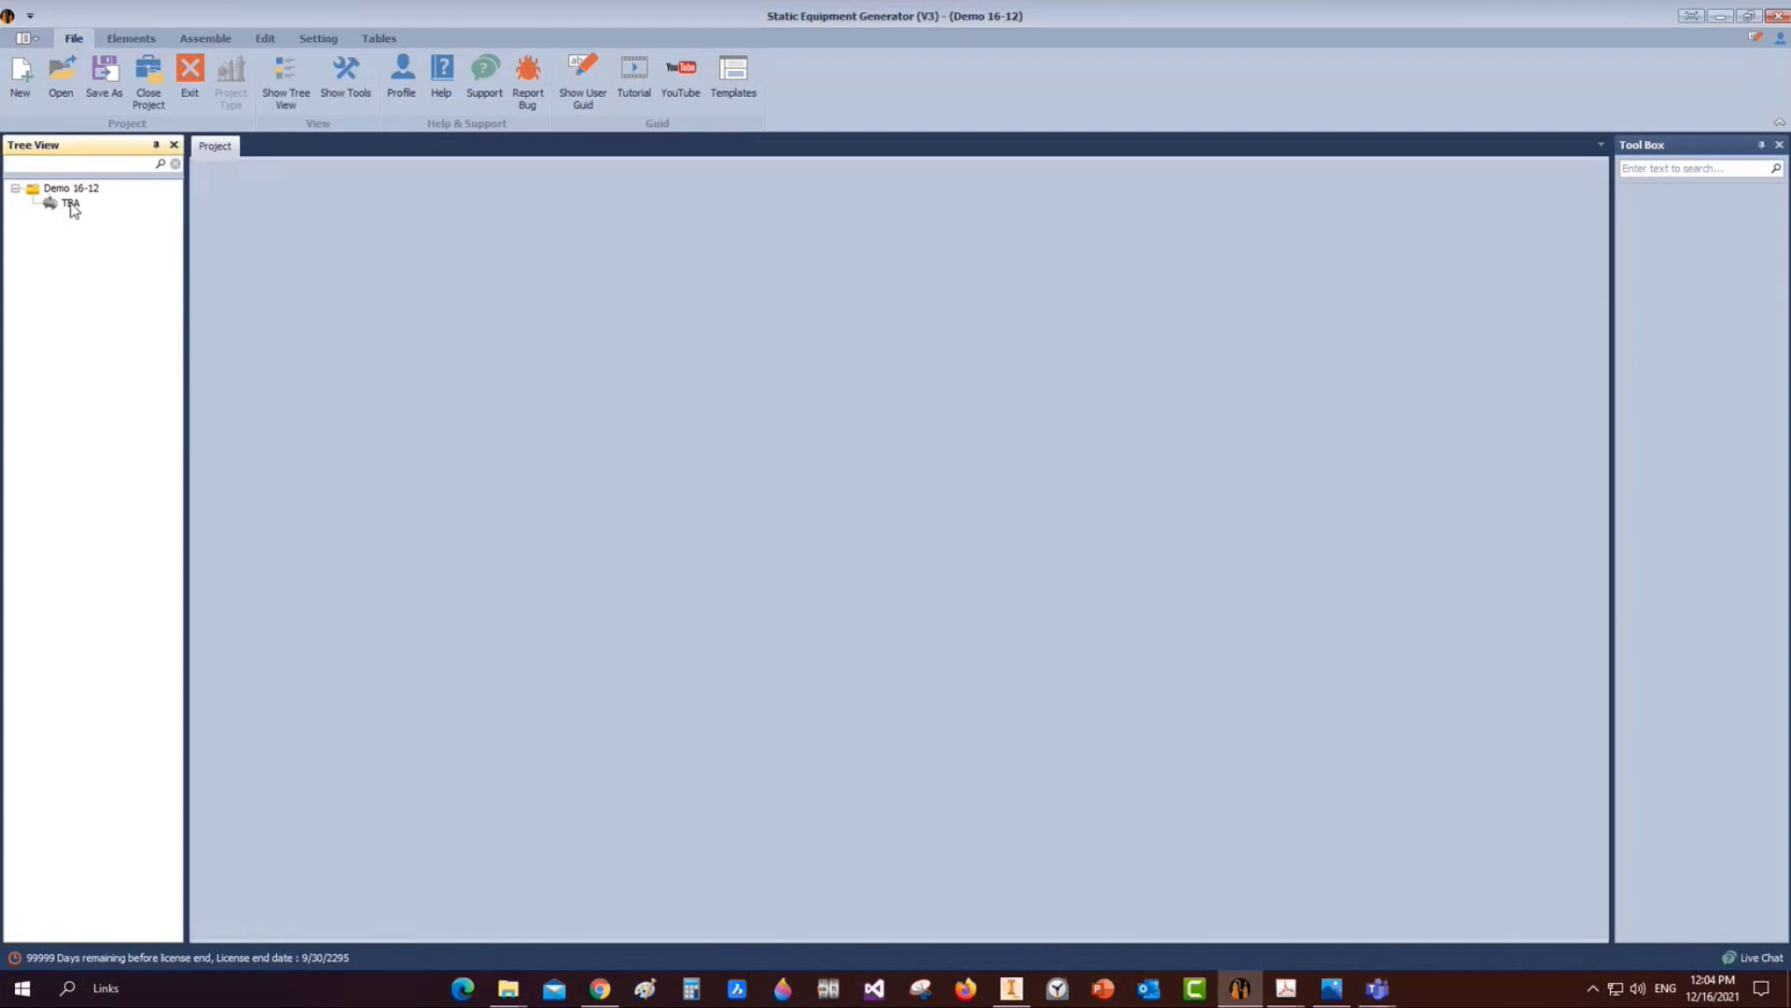
Open the Demo 16-12 project information and review the project number and name fields
click(71, 188)
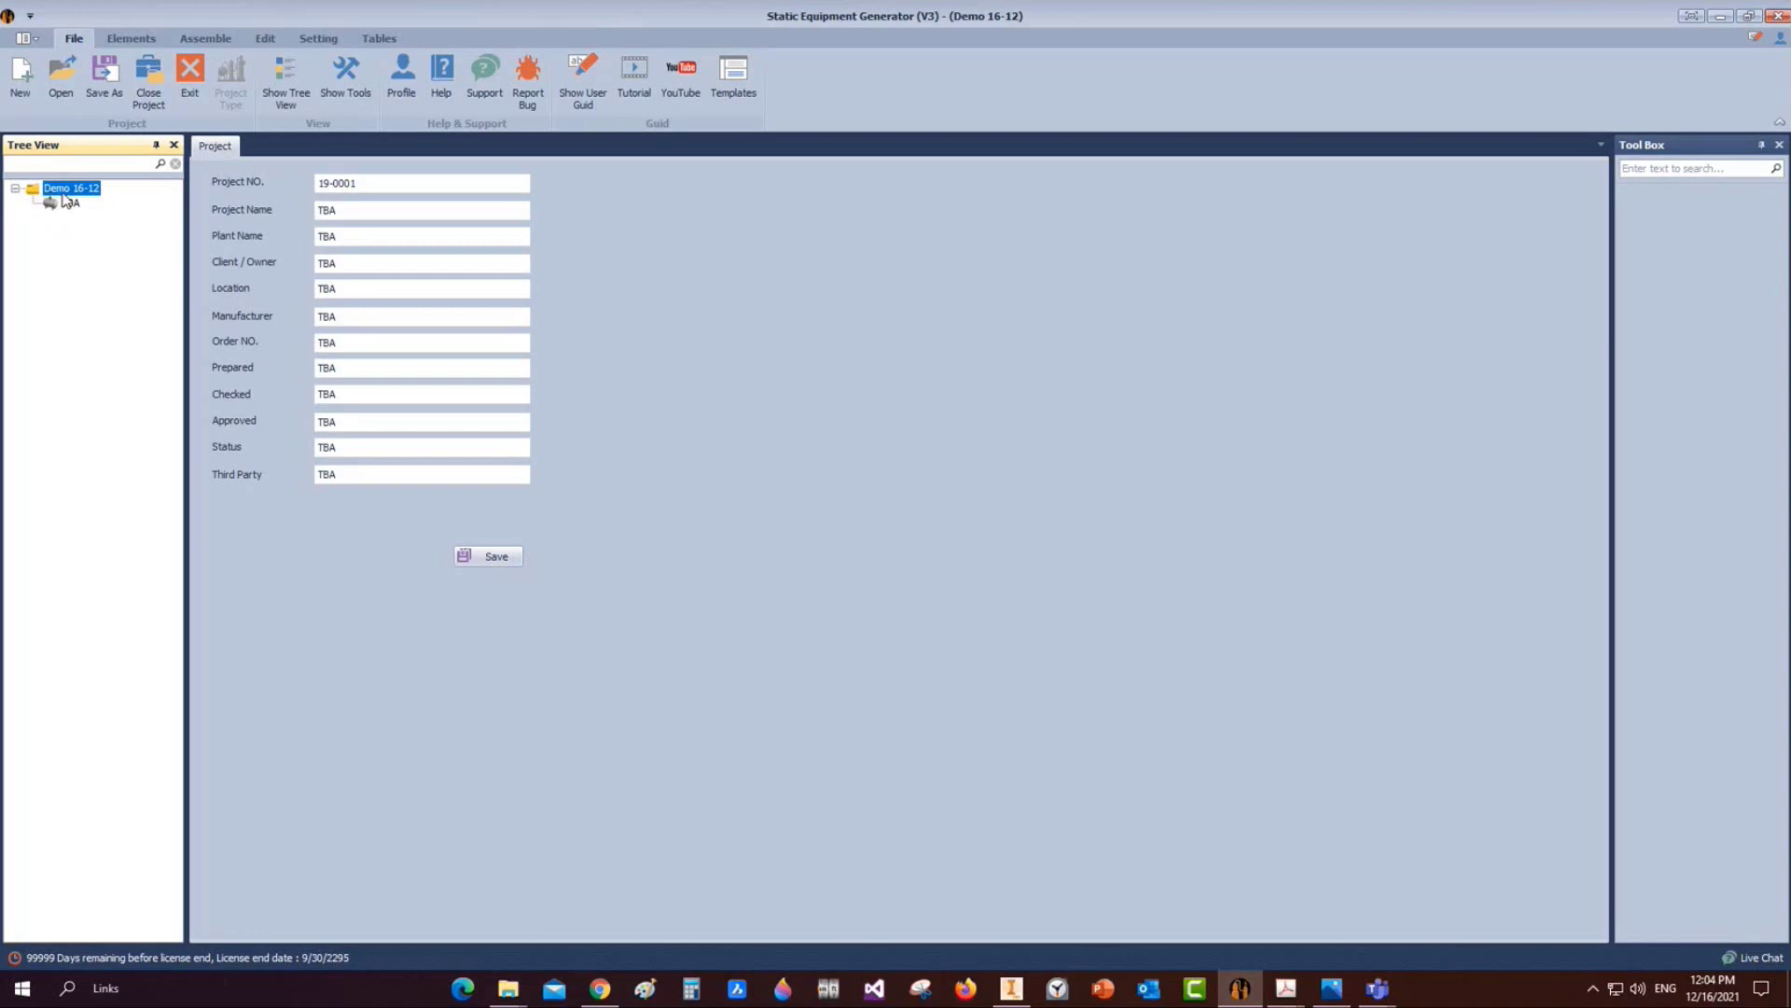
click(373, 183)
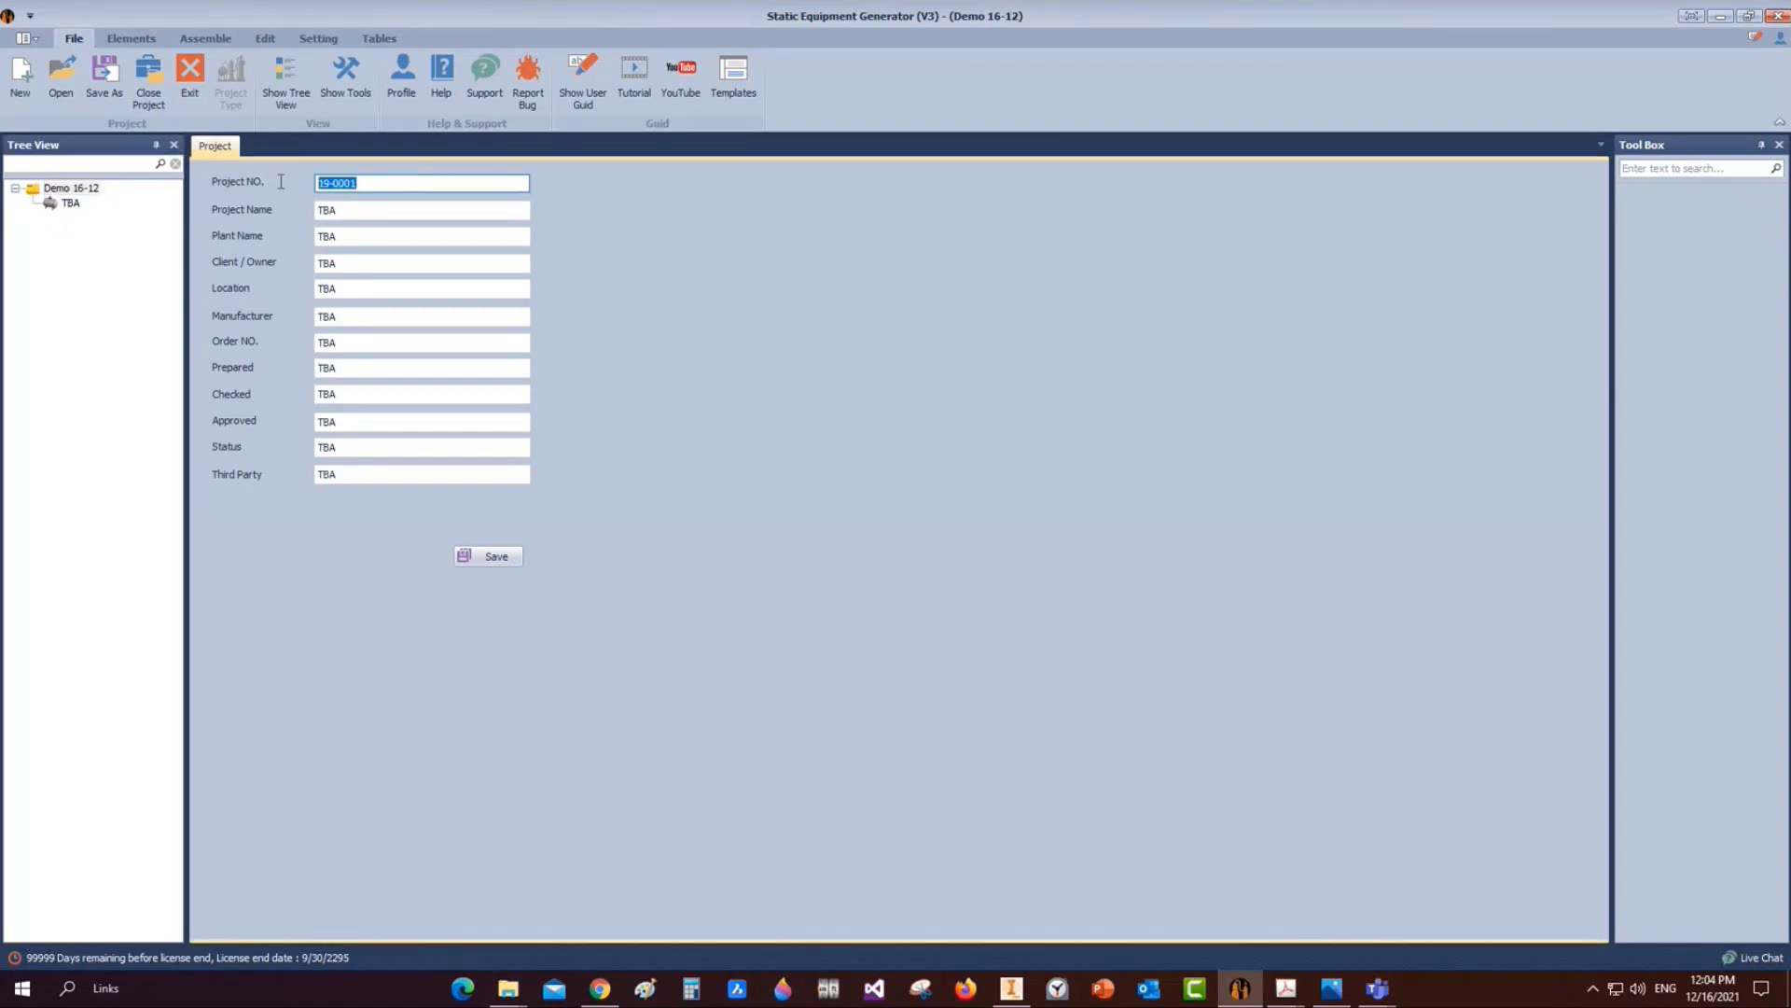
key(Tab)
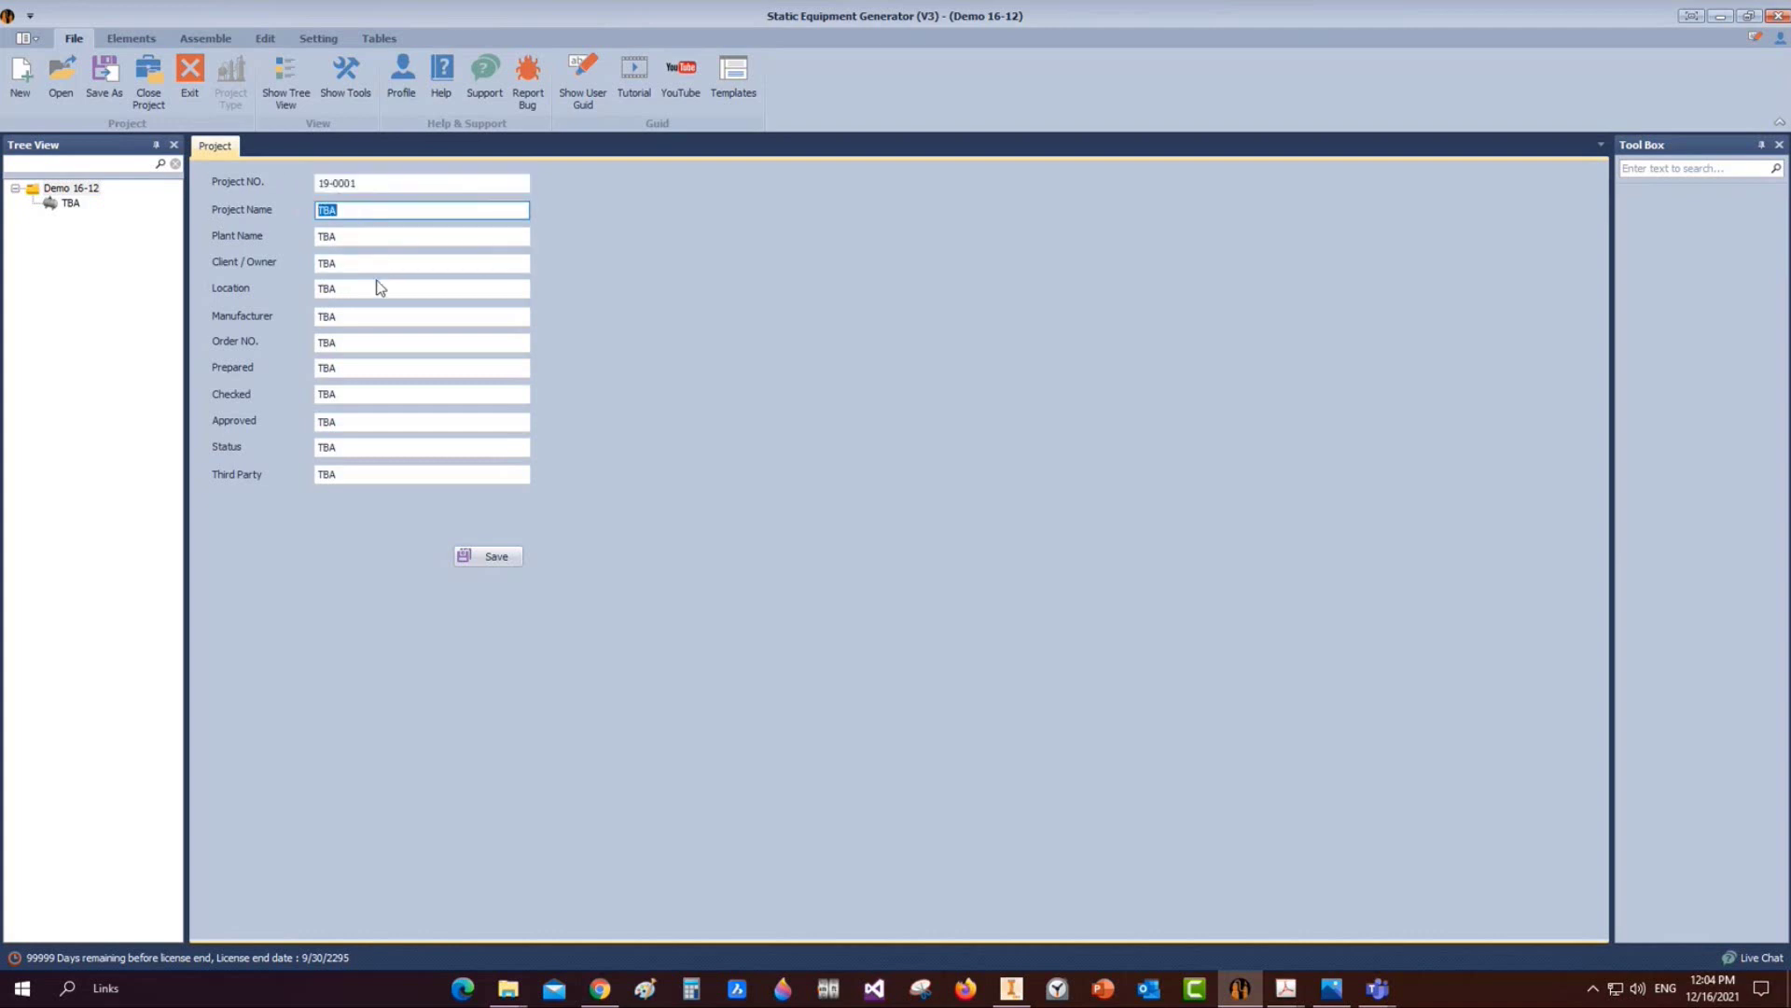
Open the TBA equipment item's design data and rename the item as EX-AJS
click(70, 204)
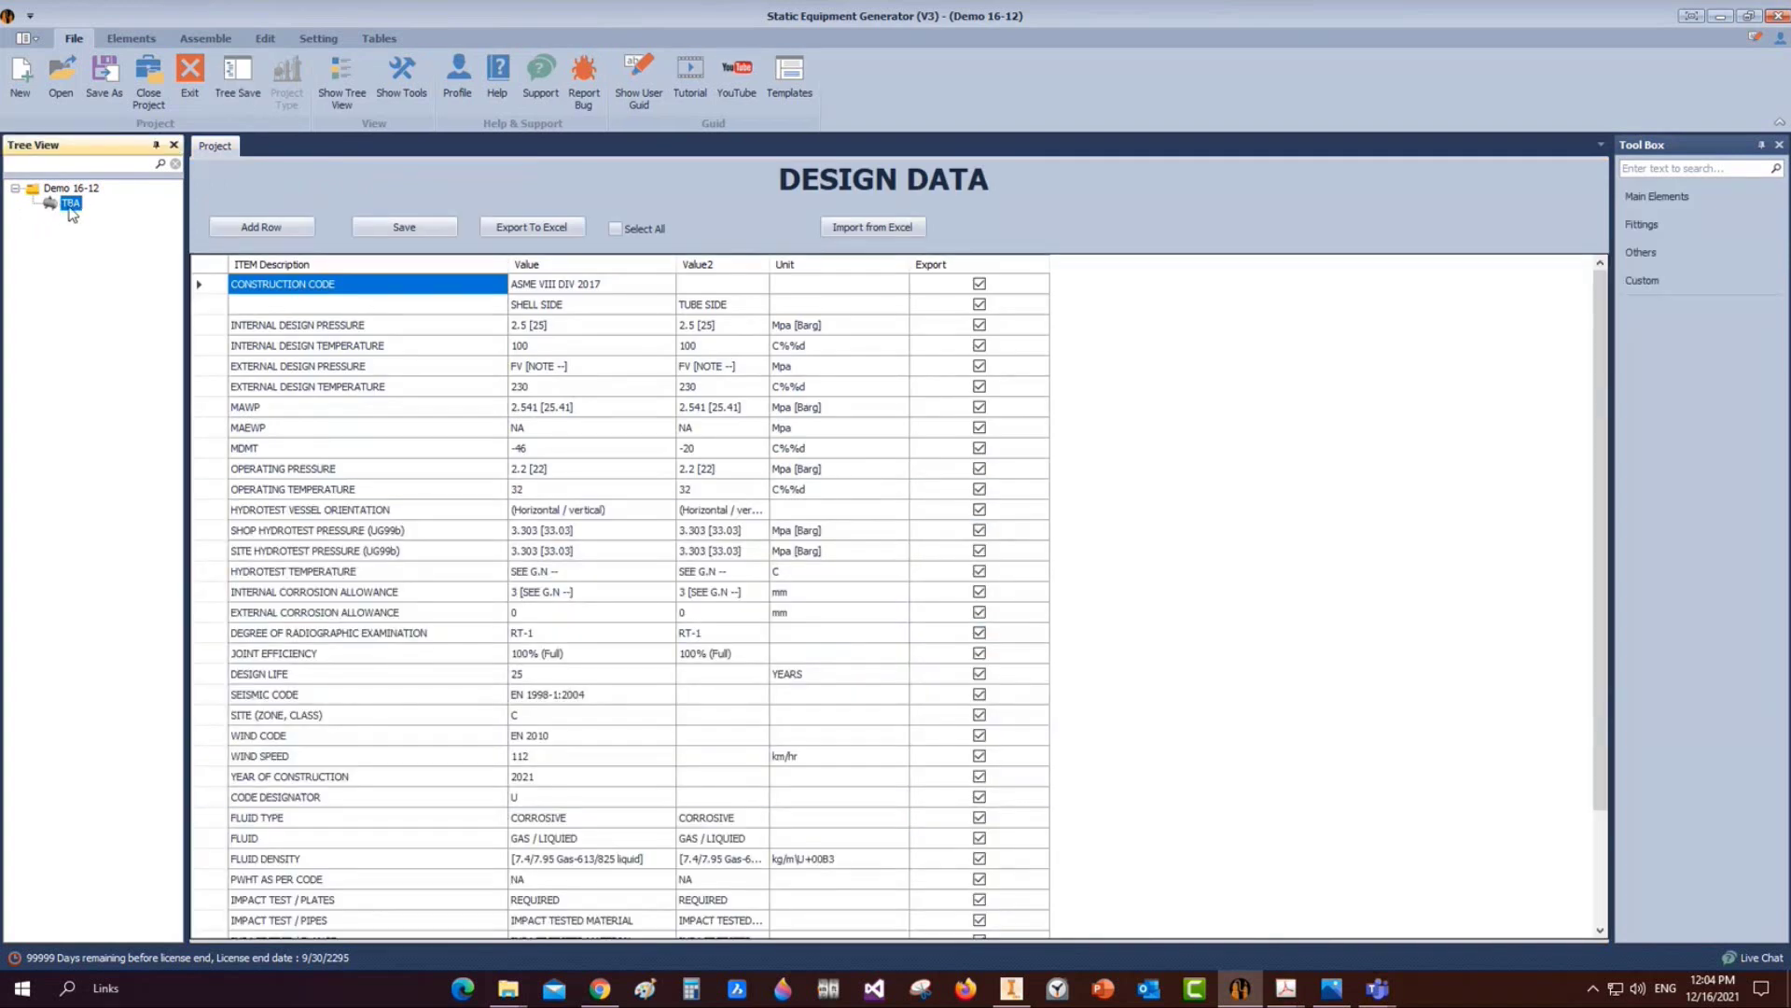
right_click(74, 205)
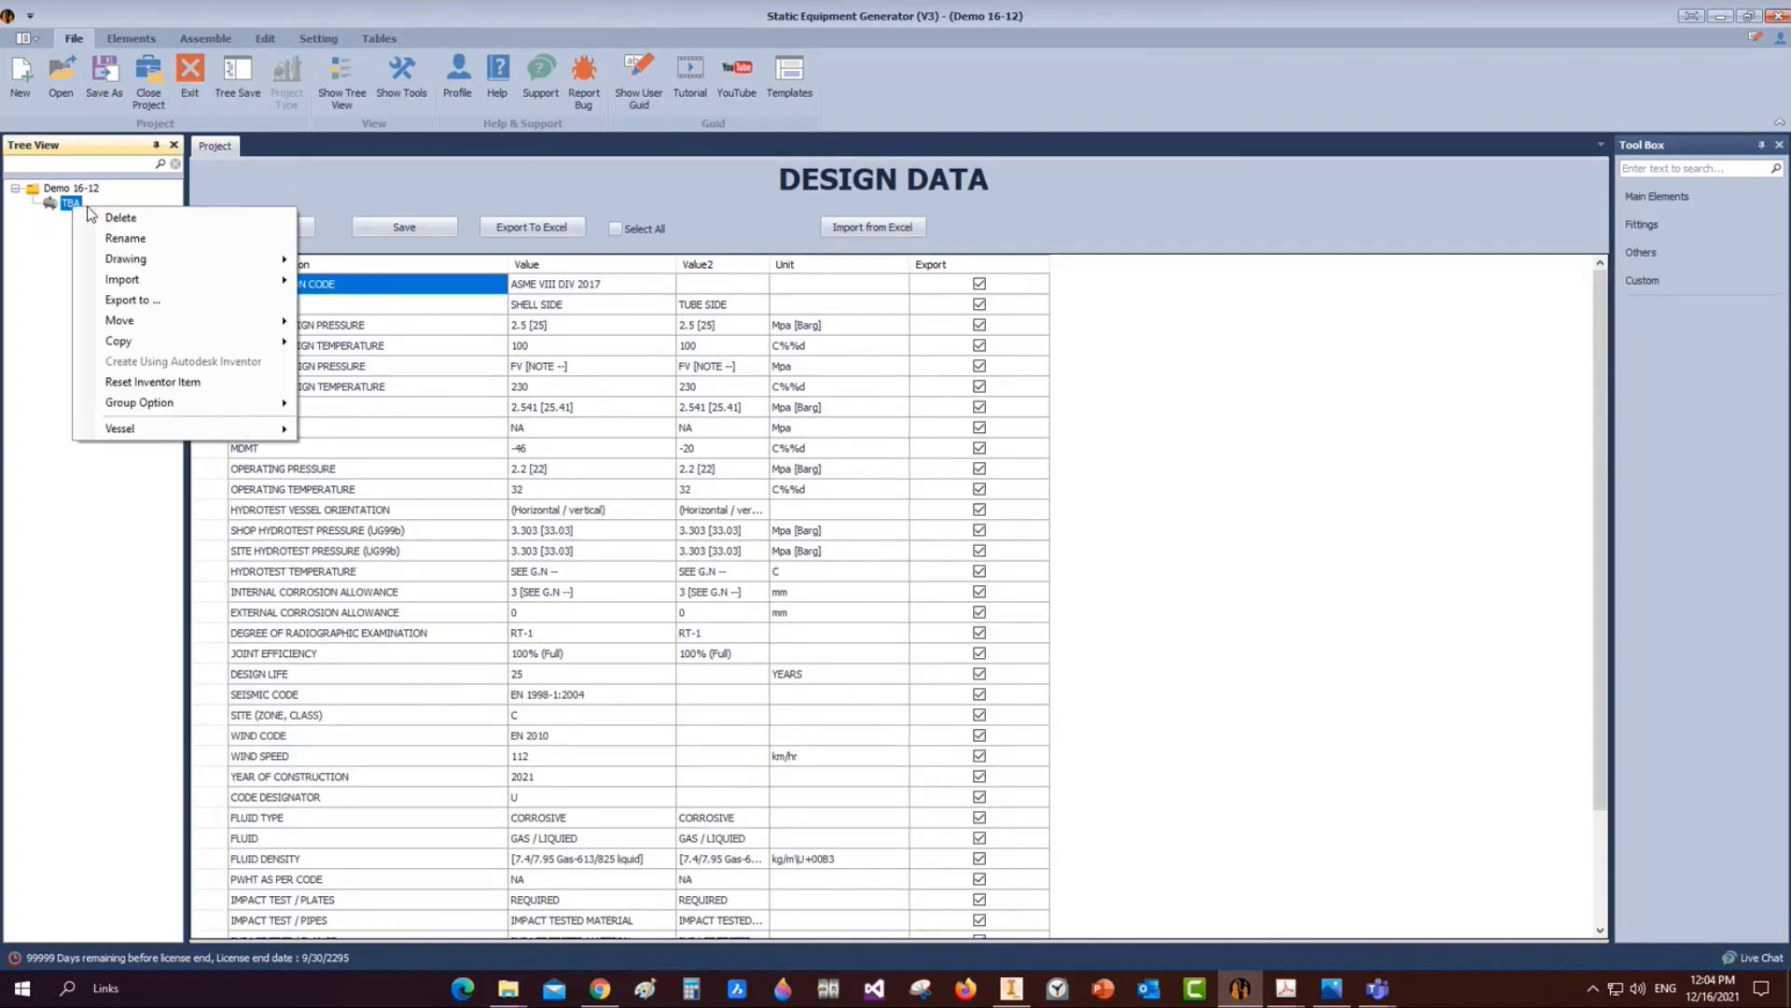
click(125, 238)
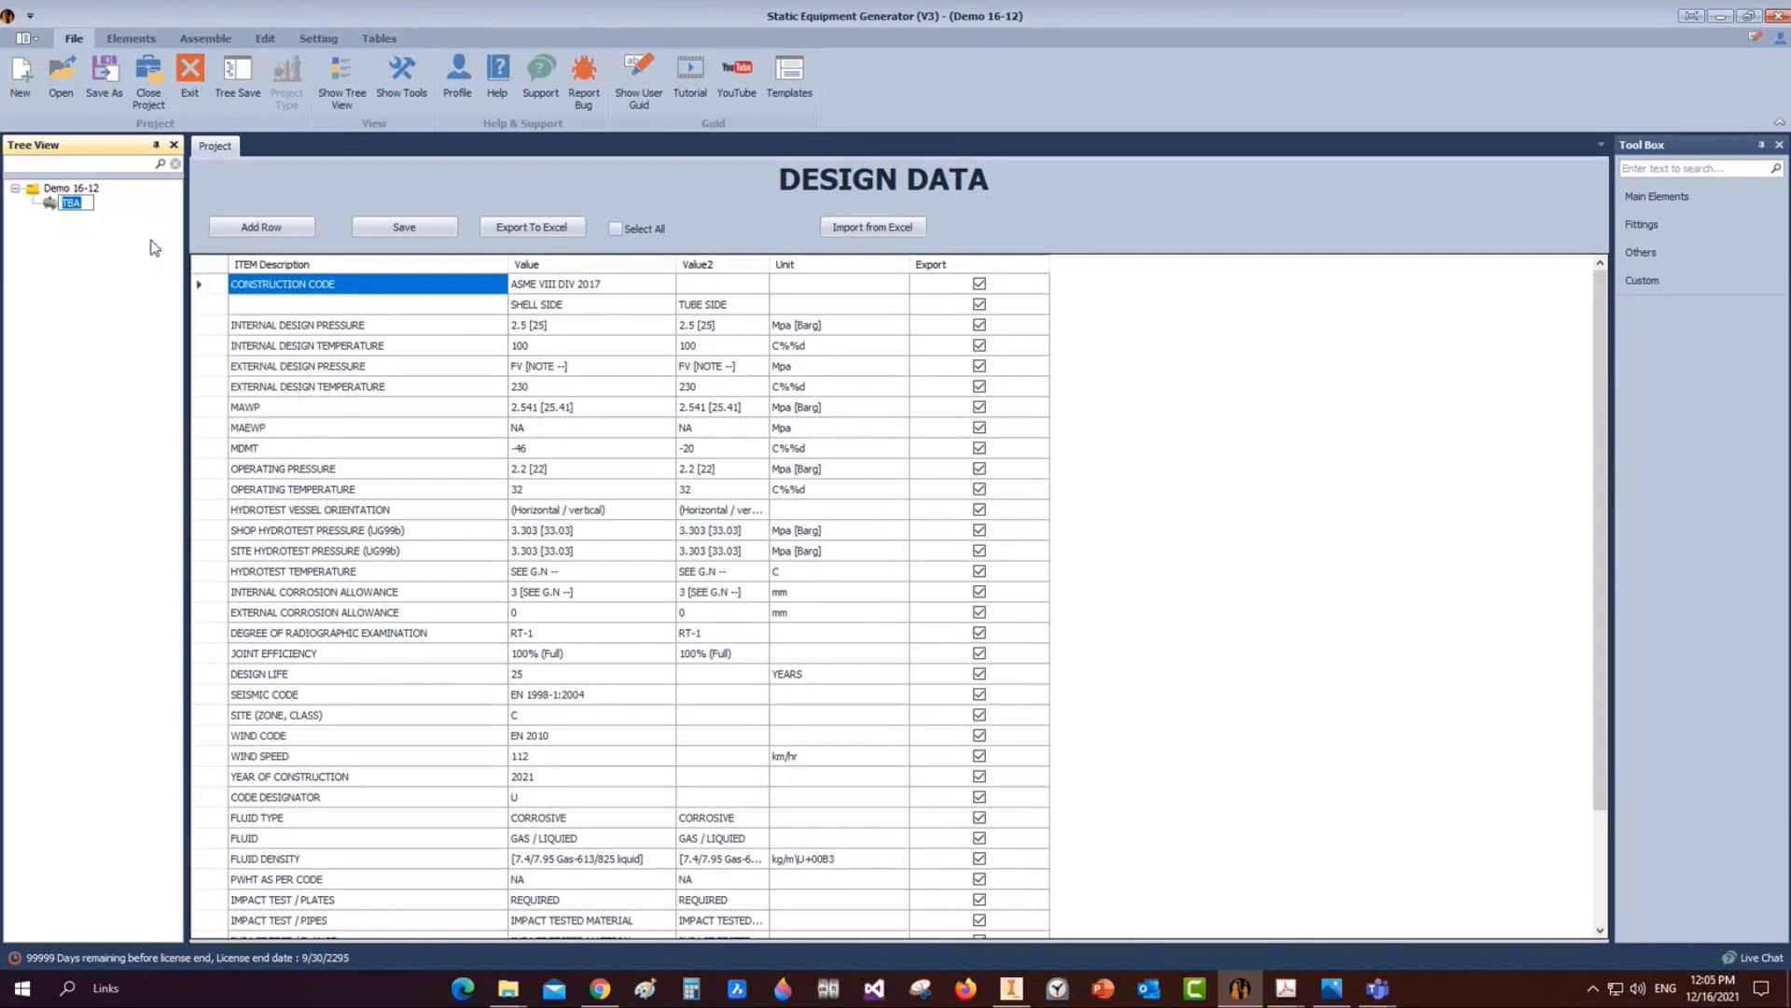
text(EX-AJS)
key(Return)
click(43, 198)
Review the shell side and tube side values in the EX-AJS design data table
click(541, 311)
click(686, 305)
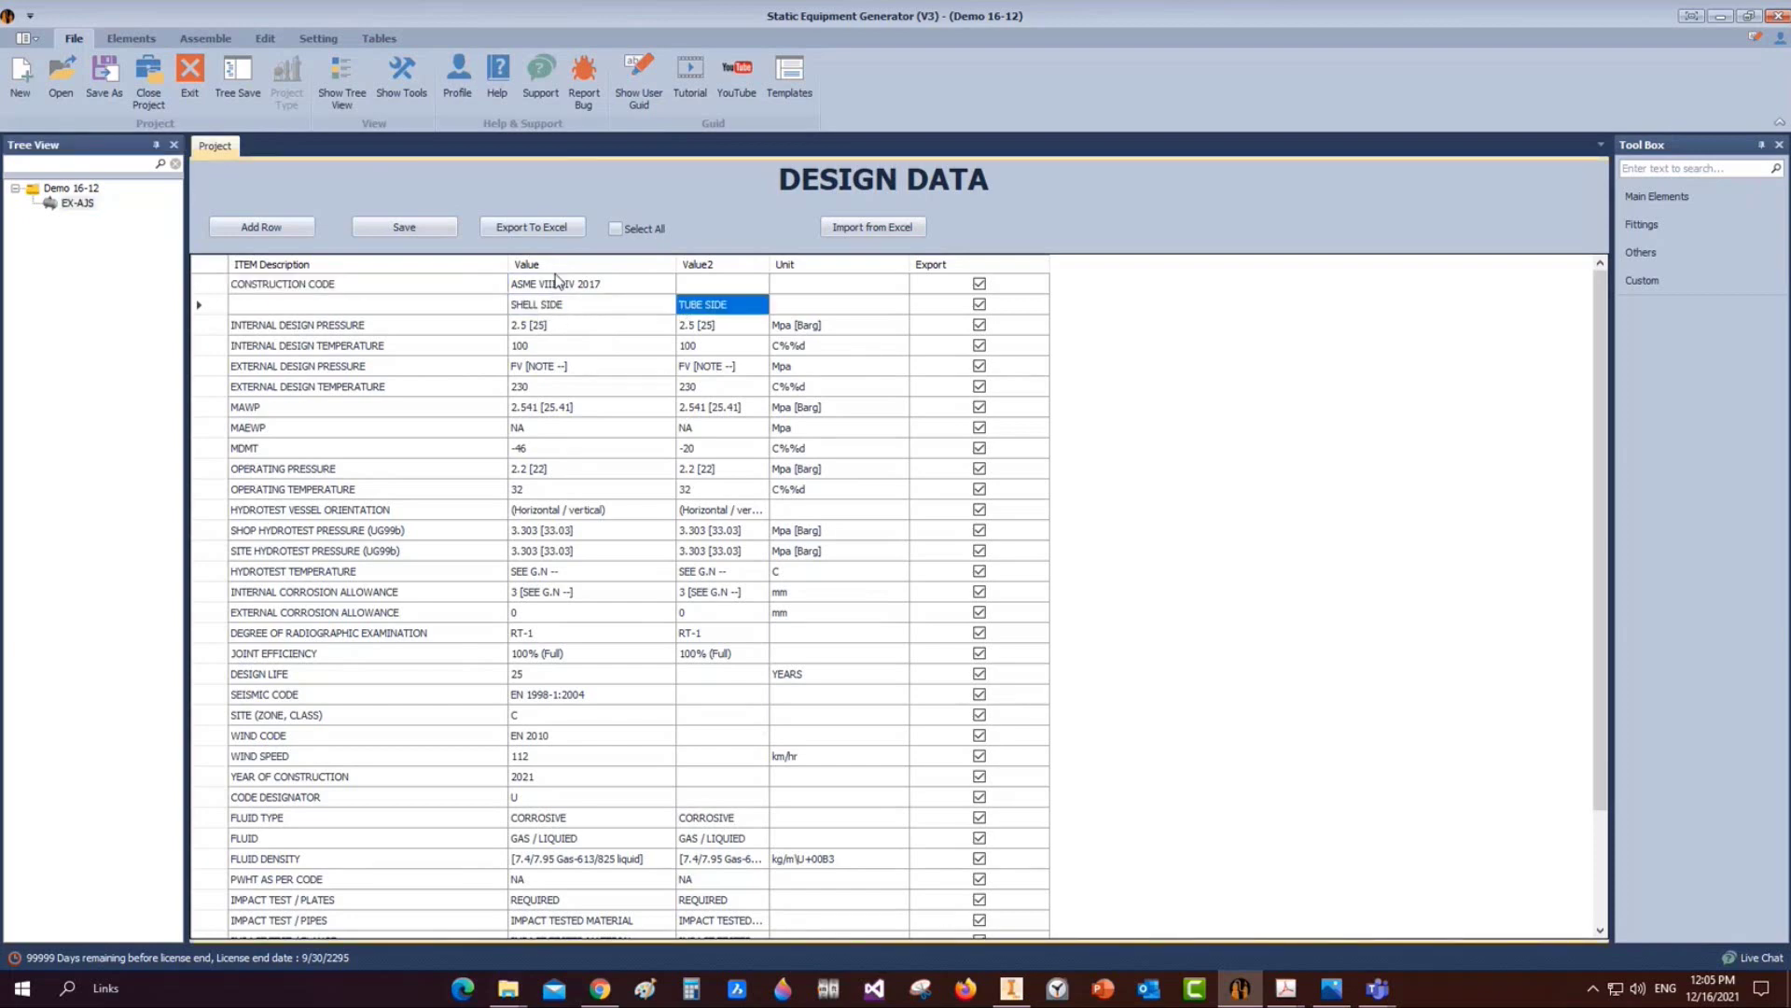
scroll(578, 642, down, 2)
scroll(577, 645, up, 2)
Open the equipment settings of EX-AJS and examine the exchanger's orientation in the sectional elevation of the general arrangement drawing in Acrobat
click(320, 39)
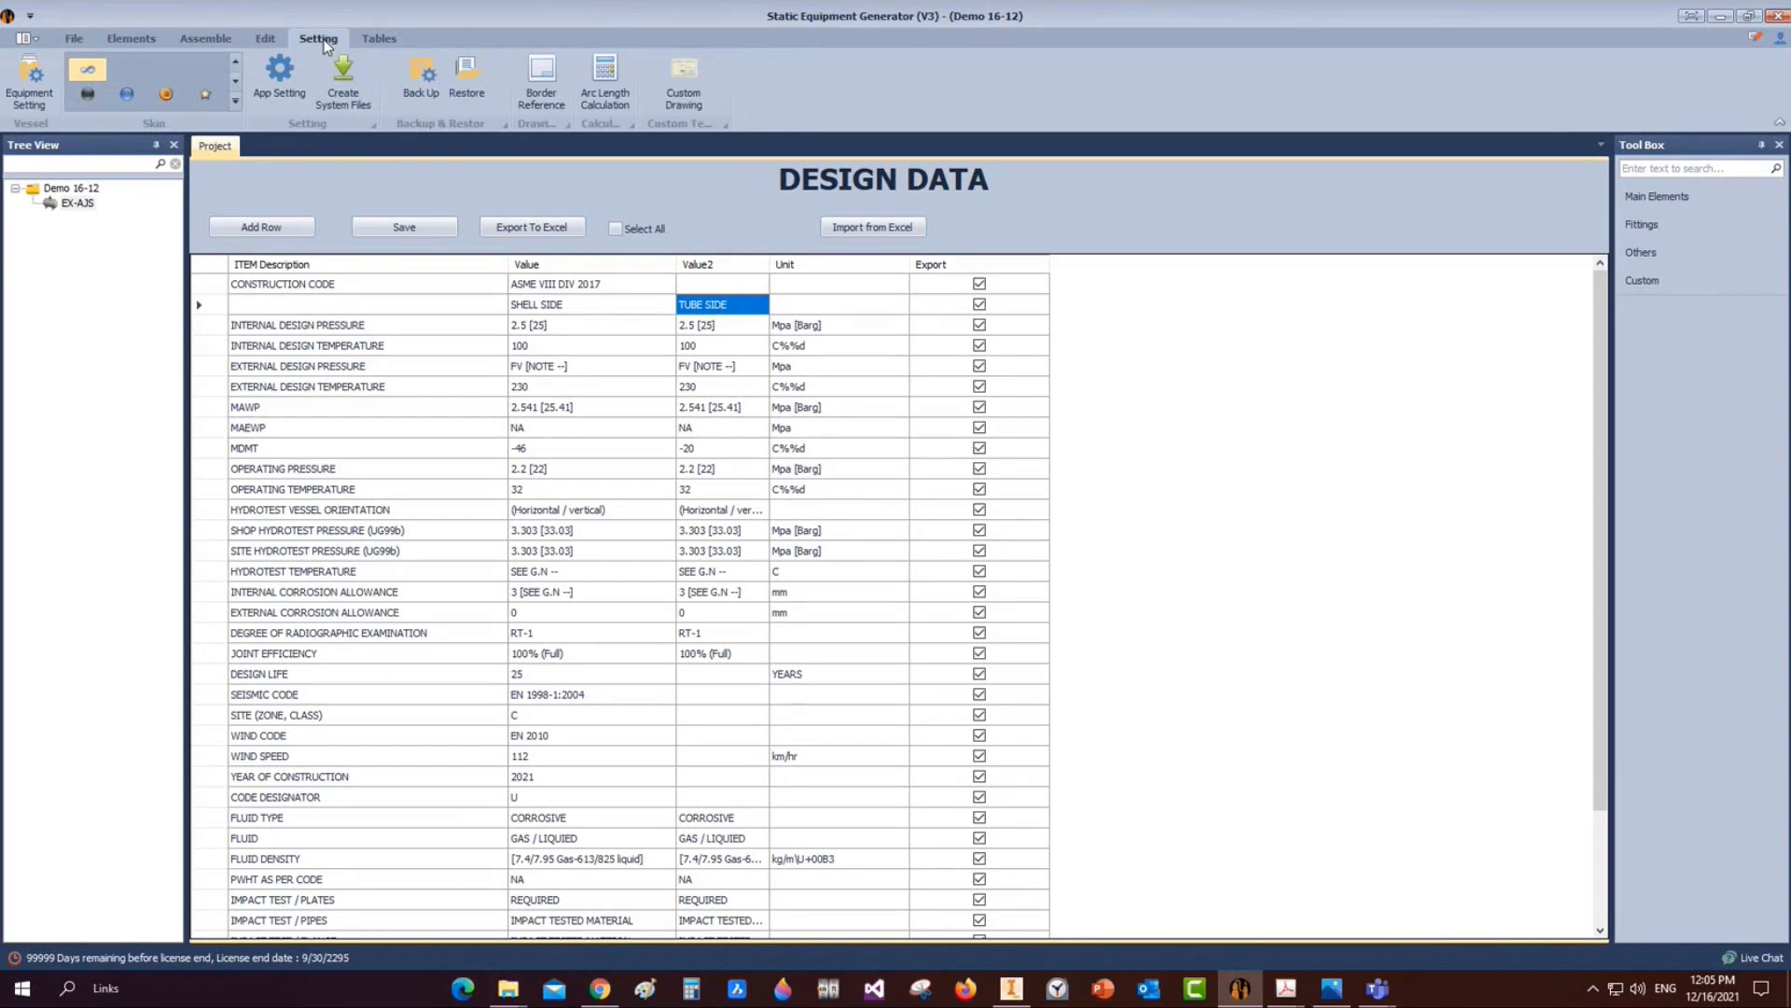
click(31, 82)
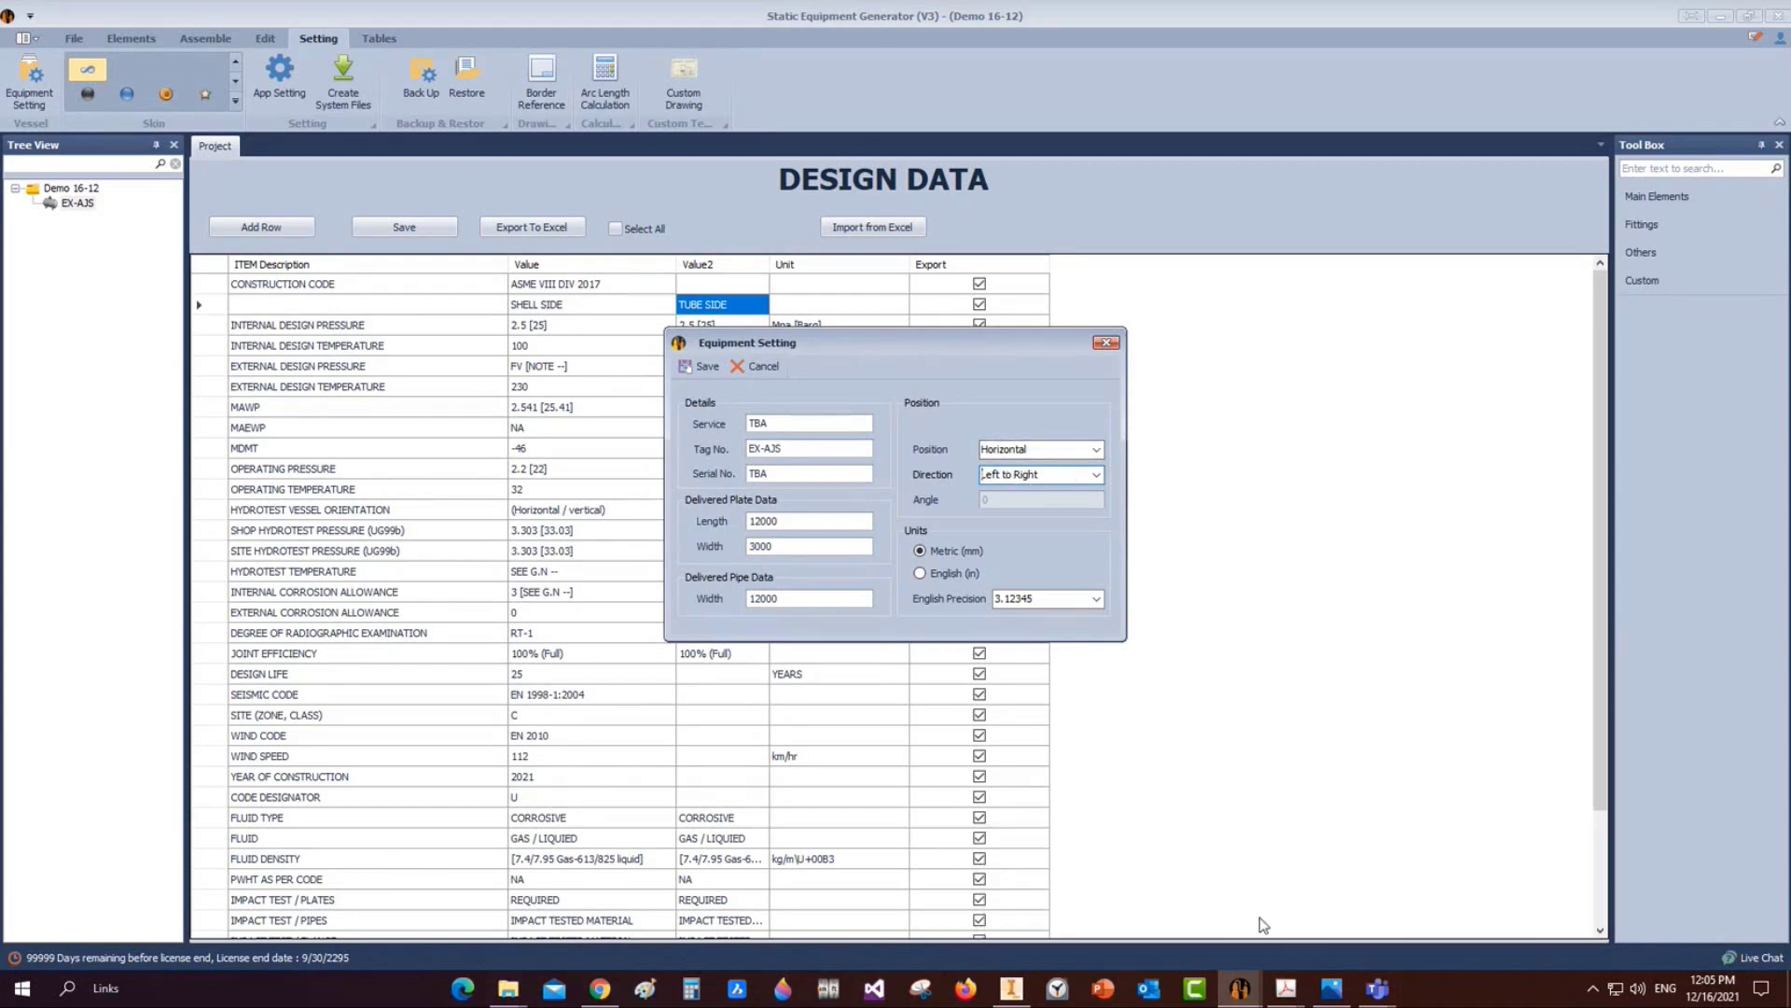
click(1286, 988)
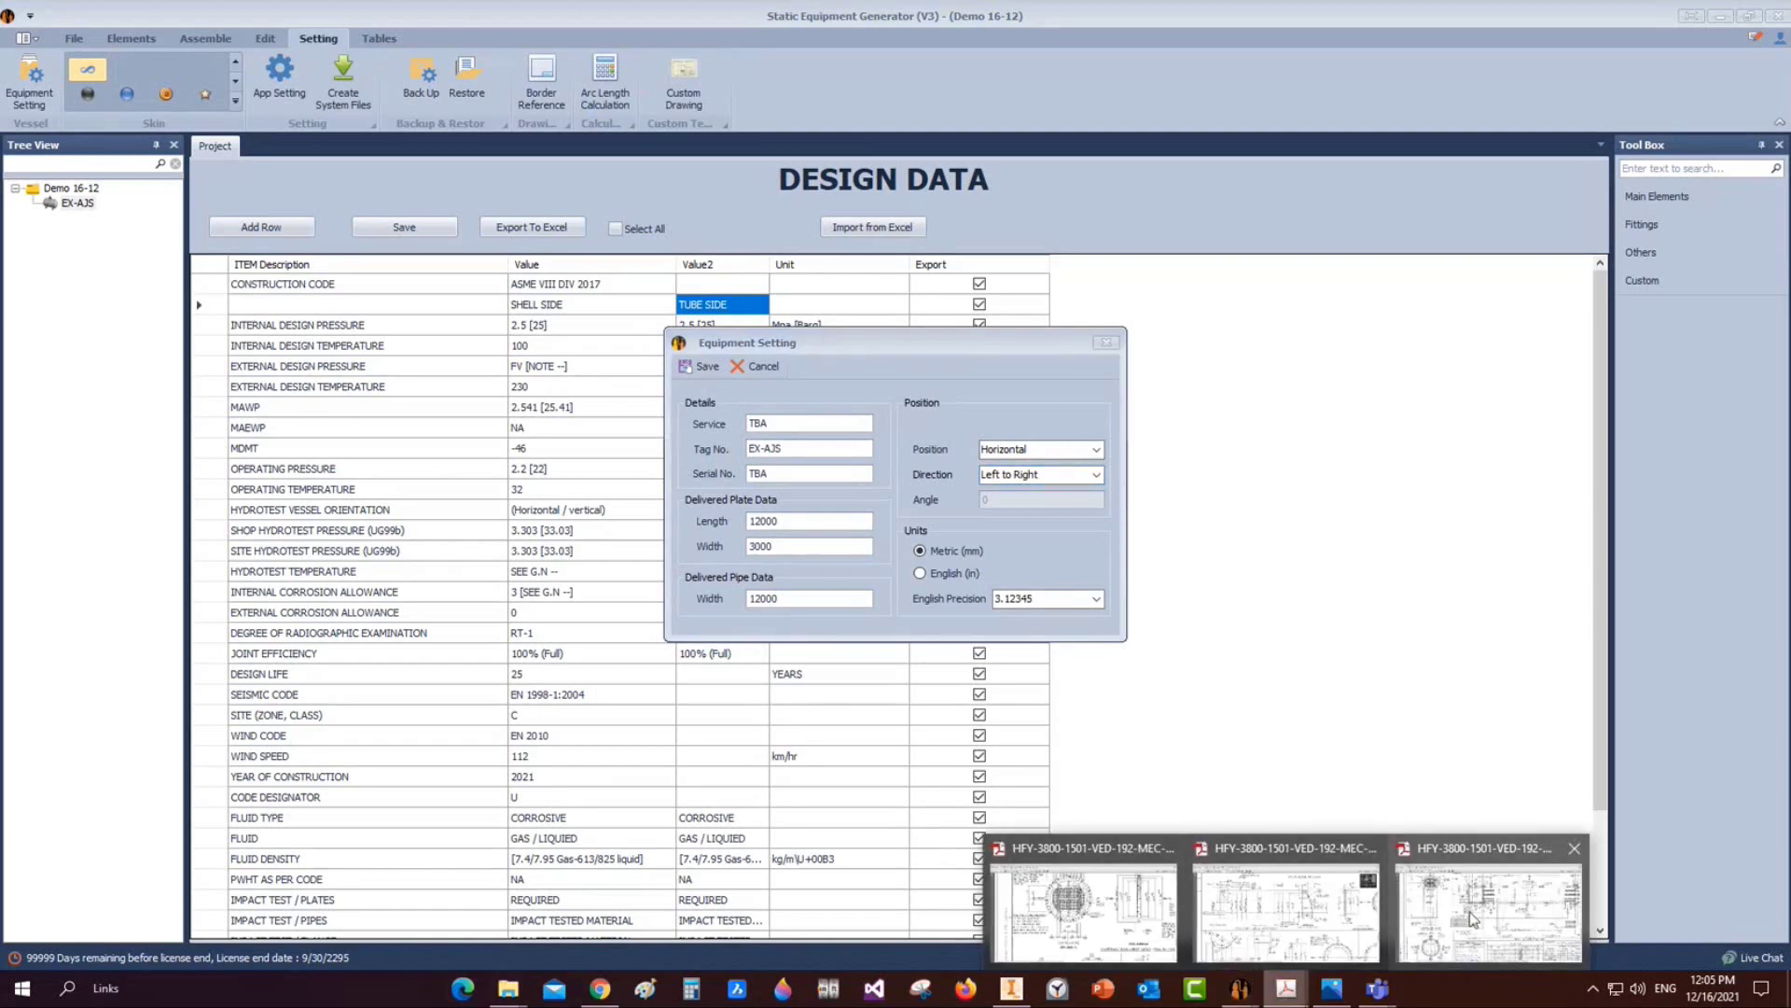
click(1471, 919)
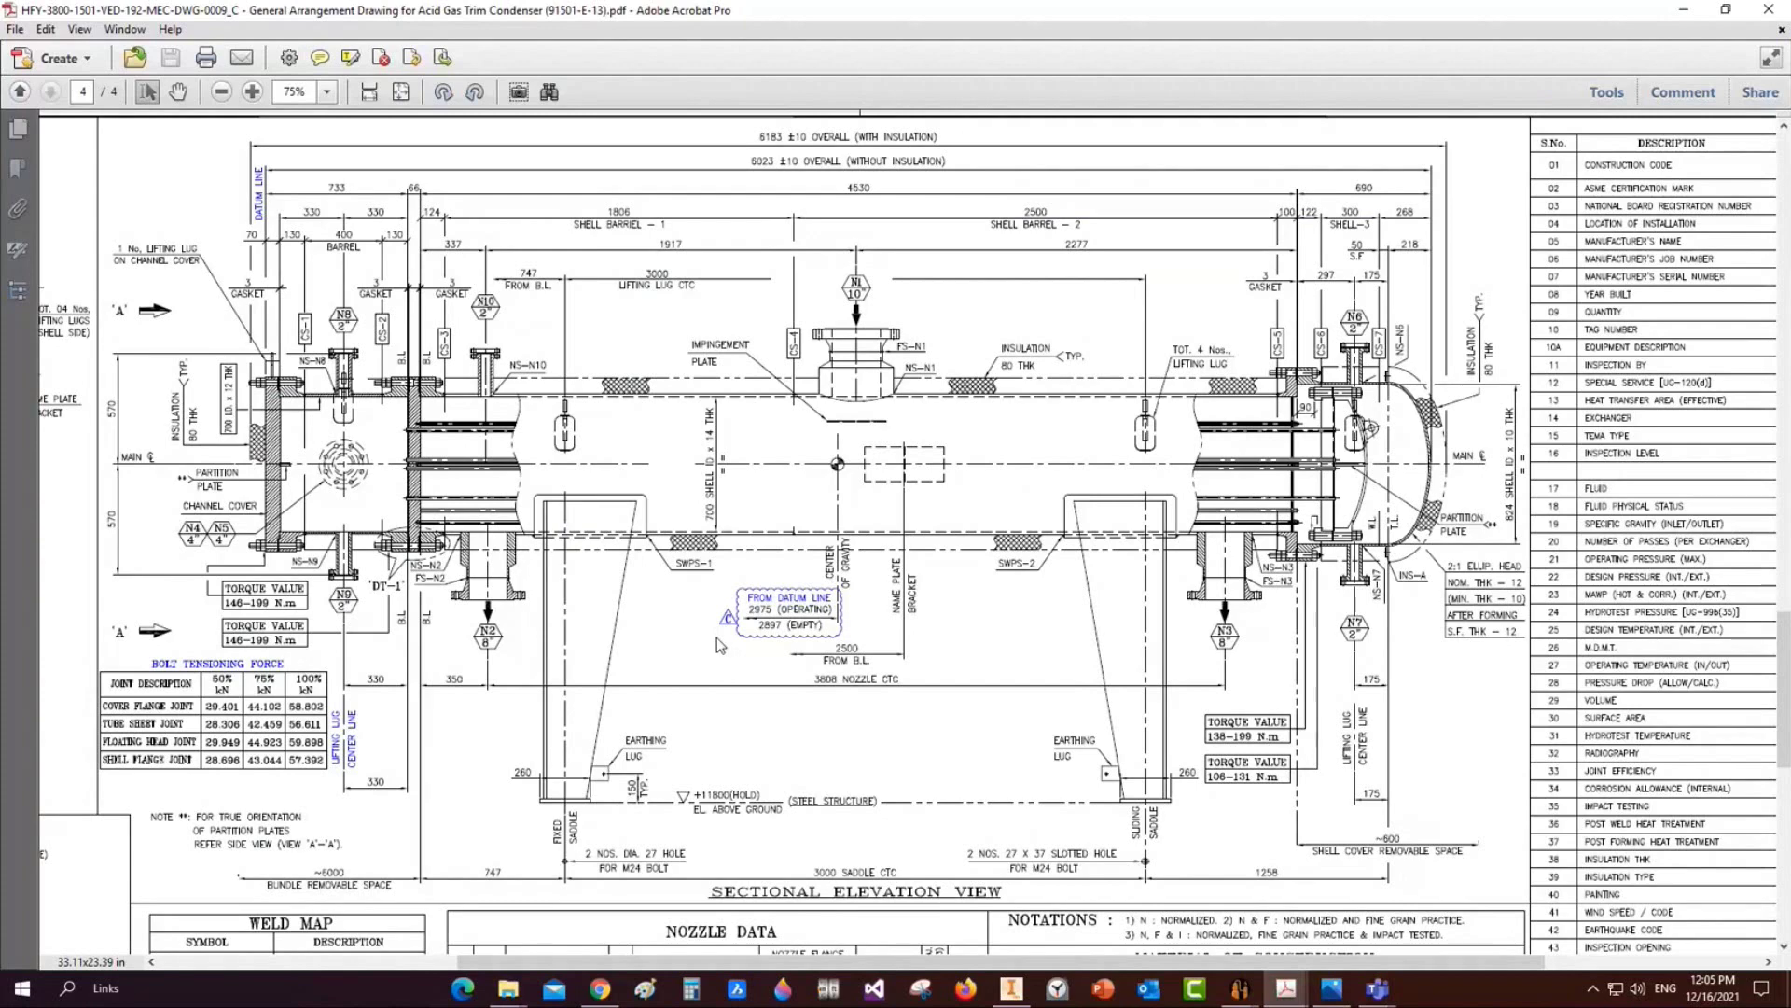
mouse_move(1240, 988)
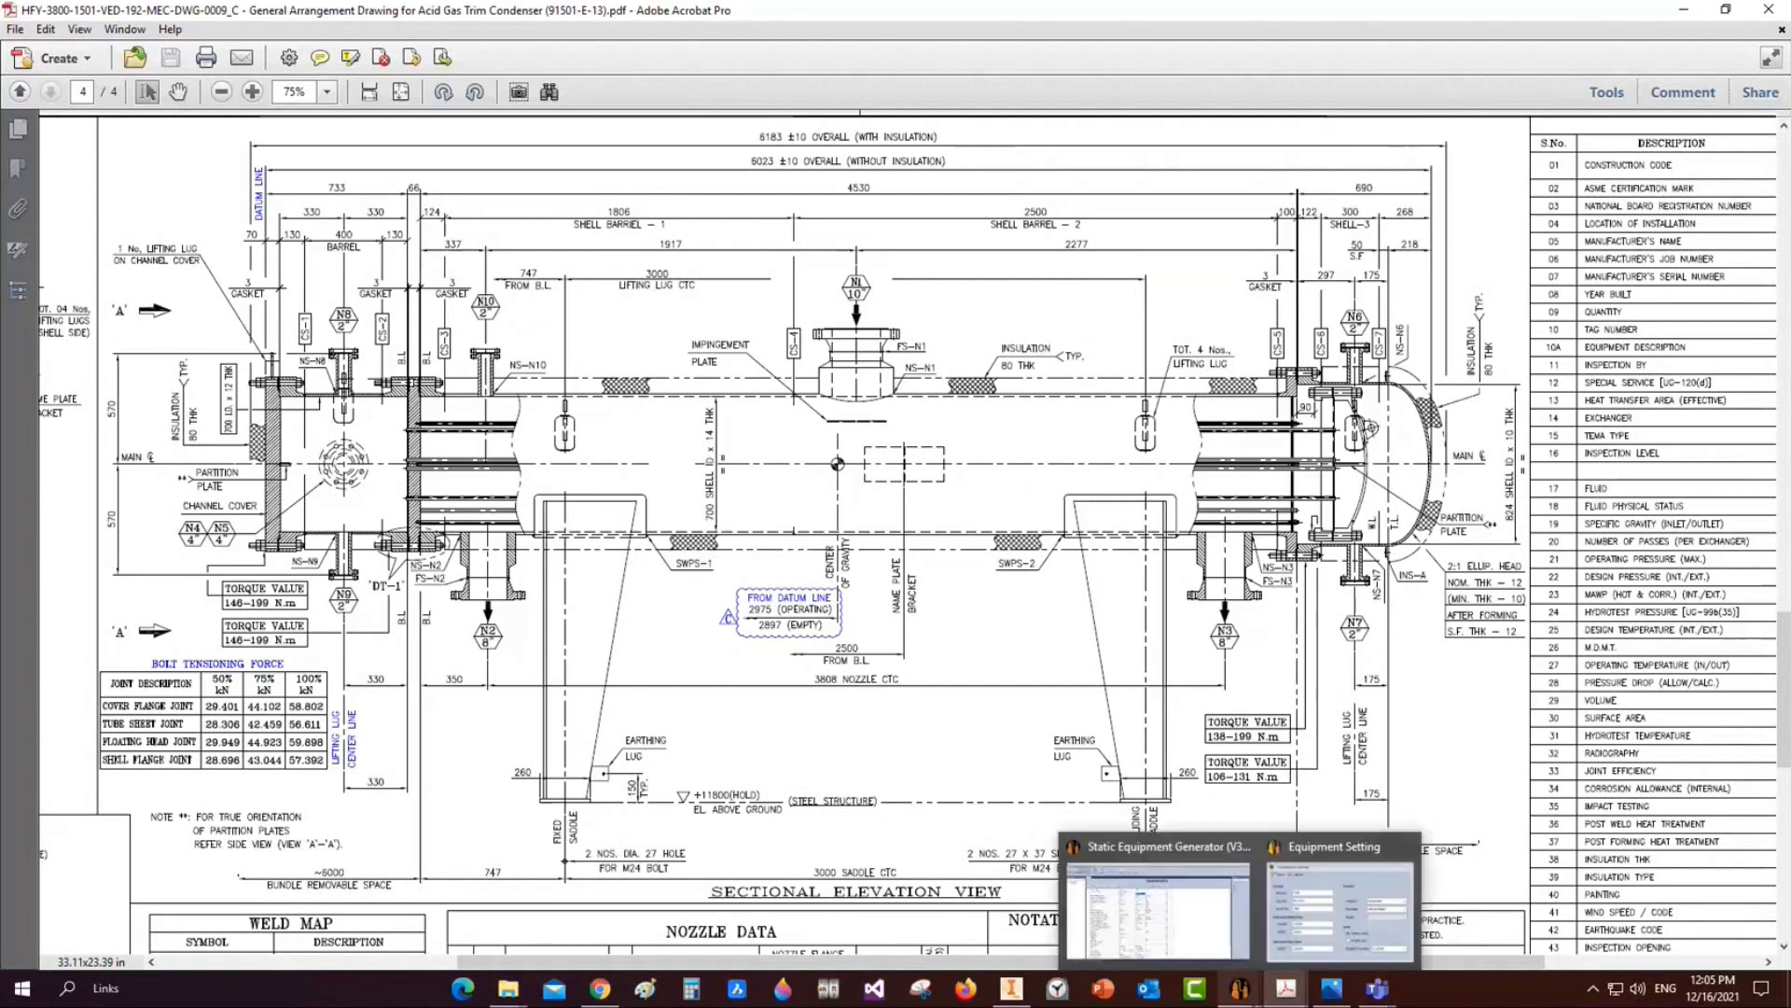
mouse_move(1179, 921)
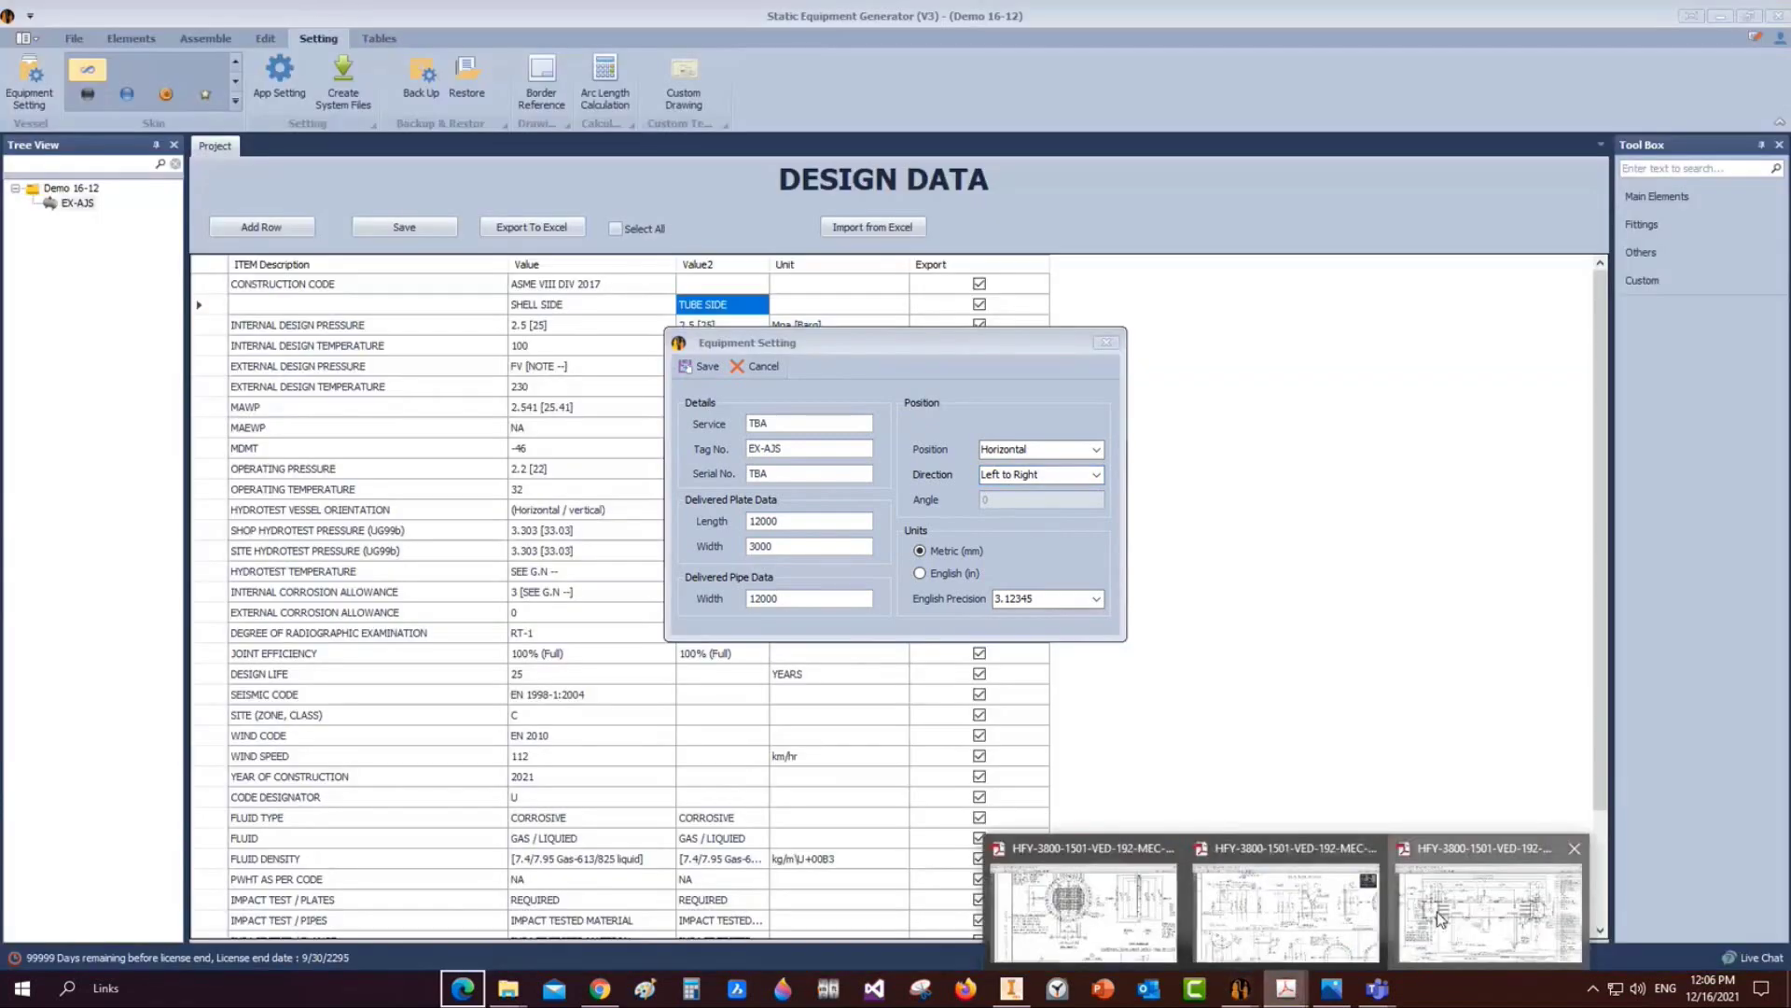
click(1441, 919)
right_click(1286, 987)
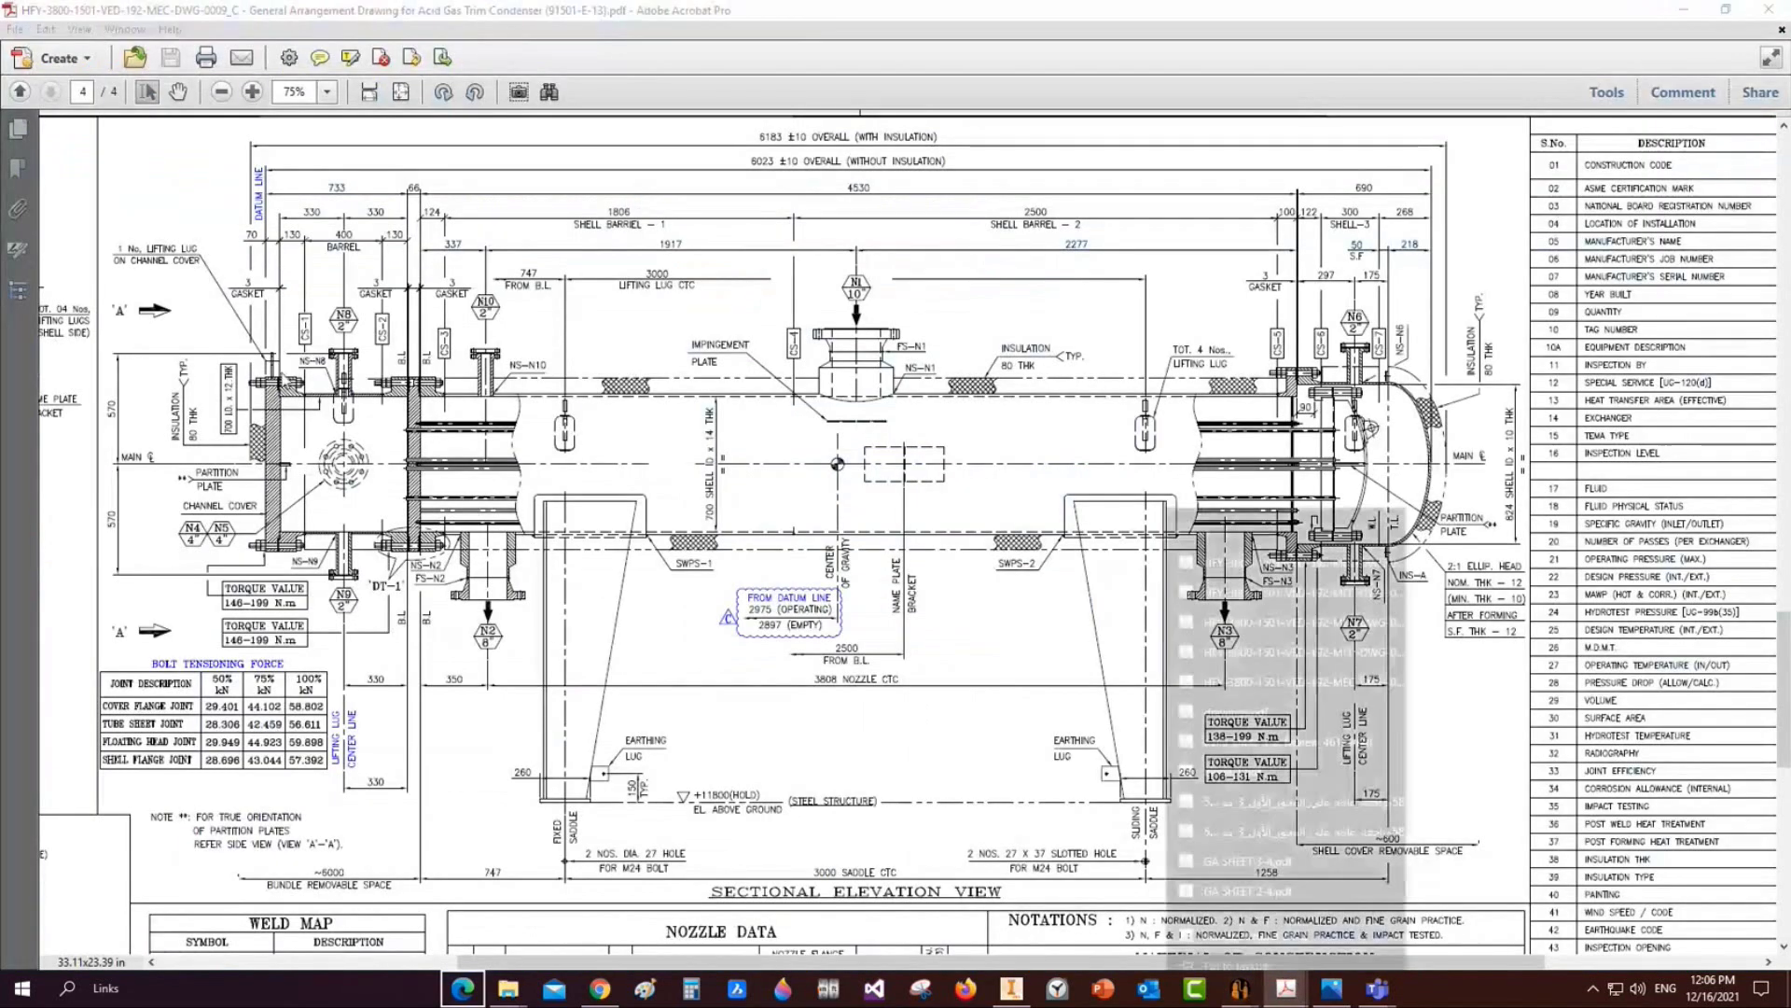
click(1491, 394)
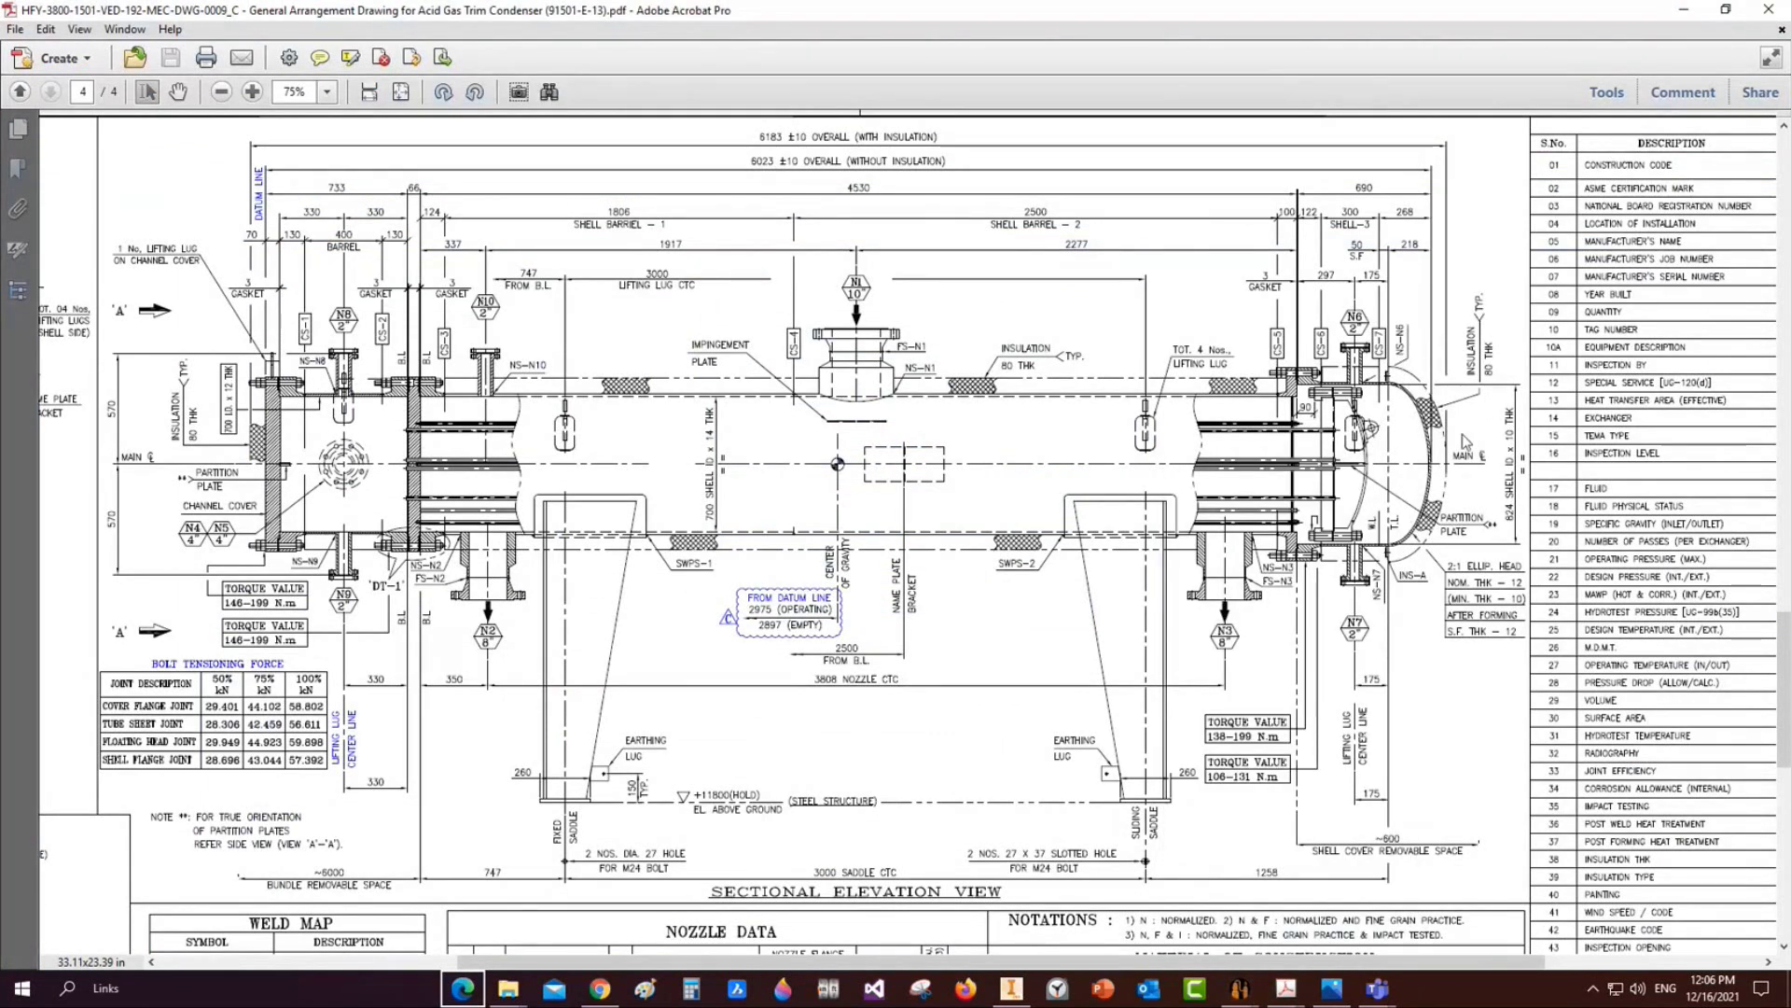
click(1679, 13)
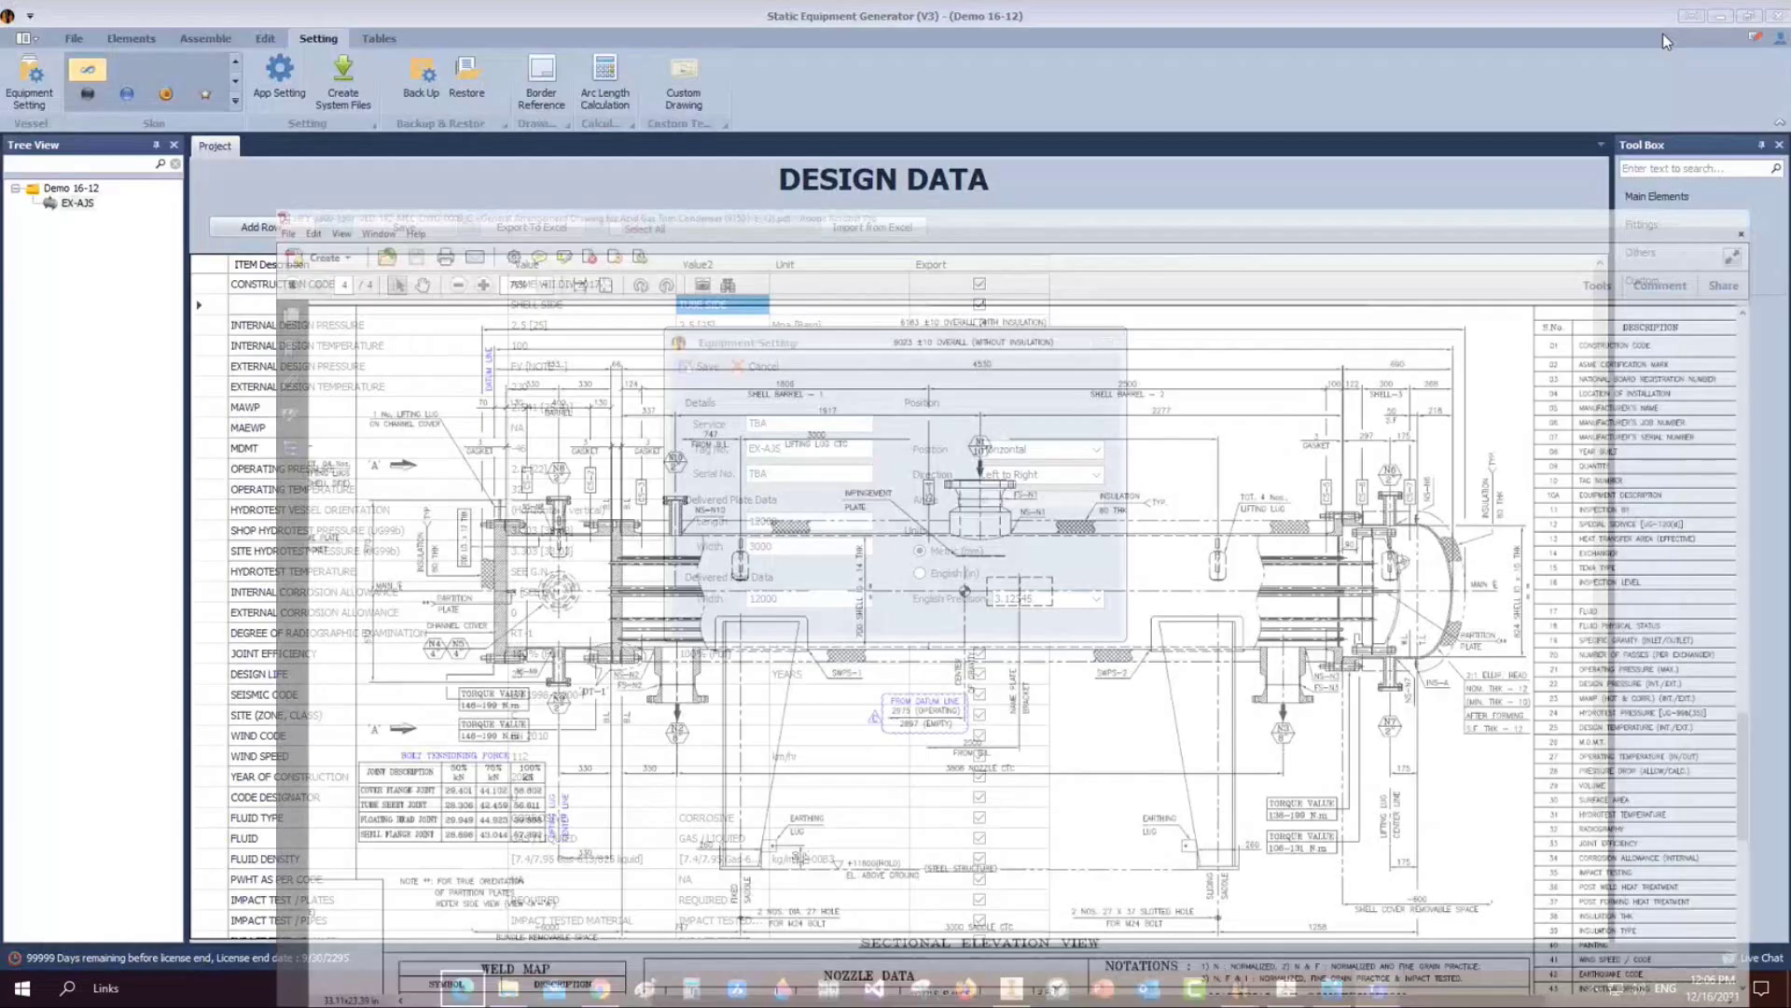
Review the delivered plate length and width in the equipment settings and save the settings
key(Tab)
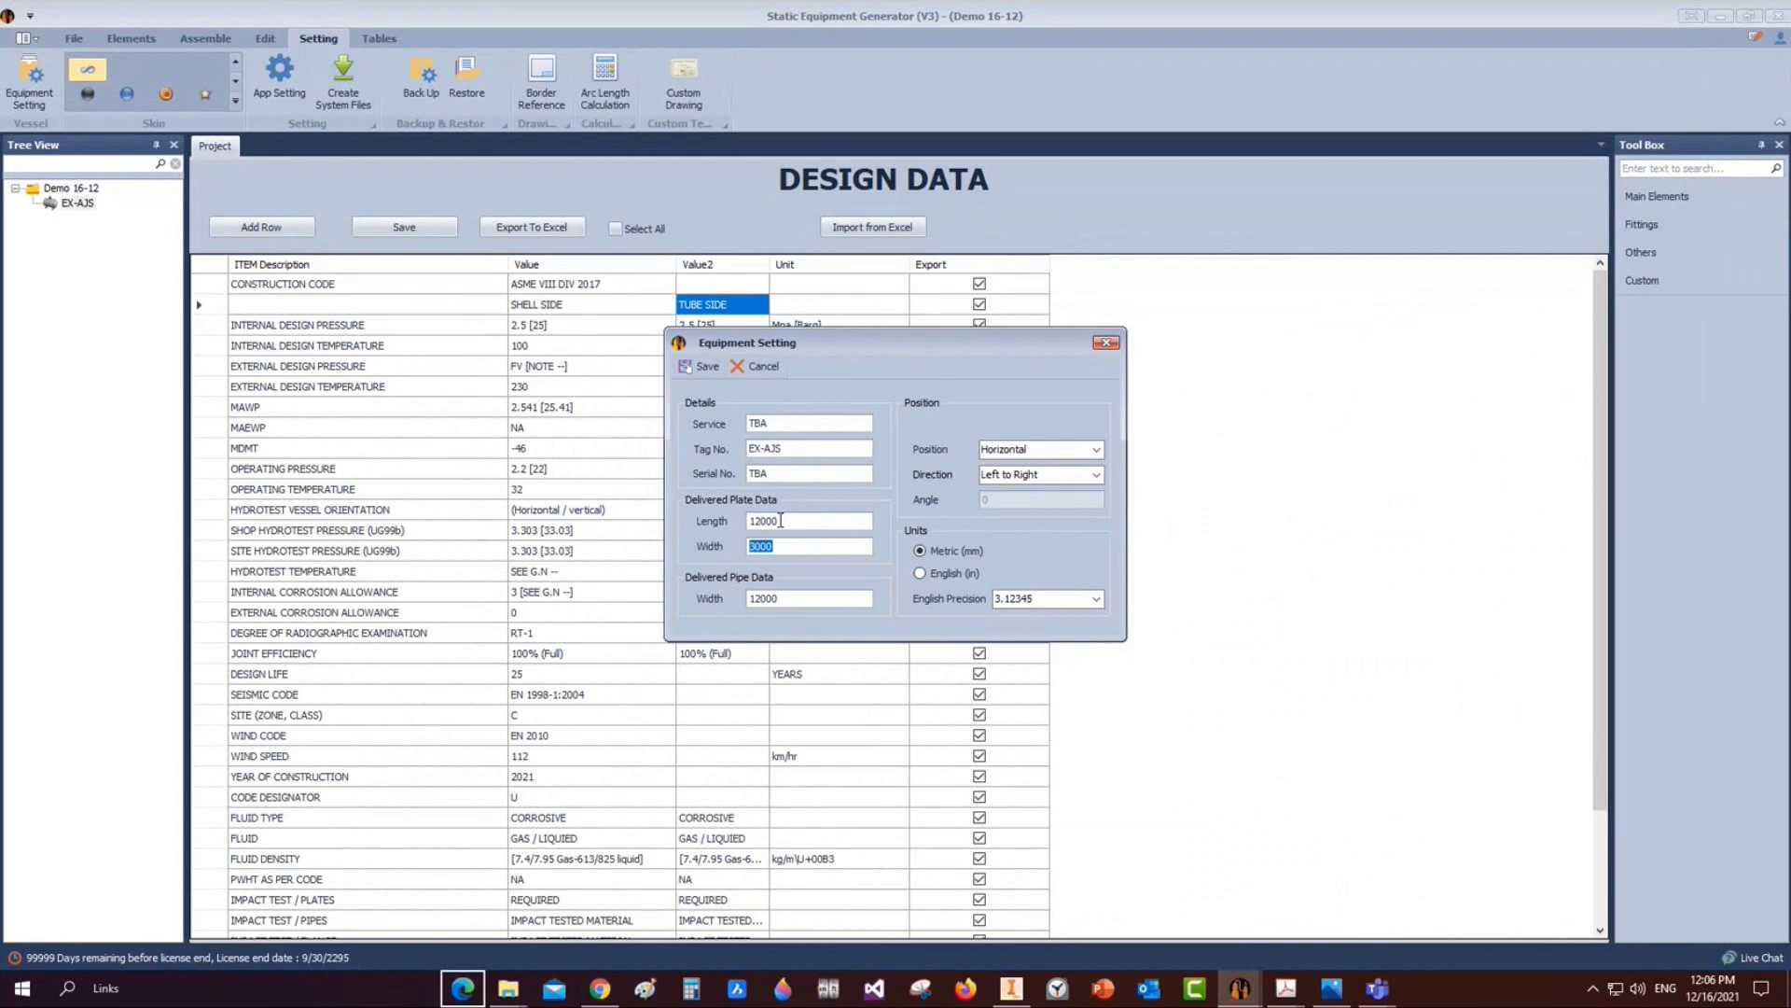
key(shift+Tab)
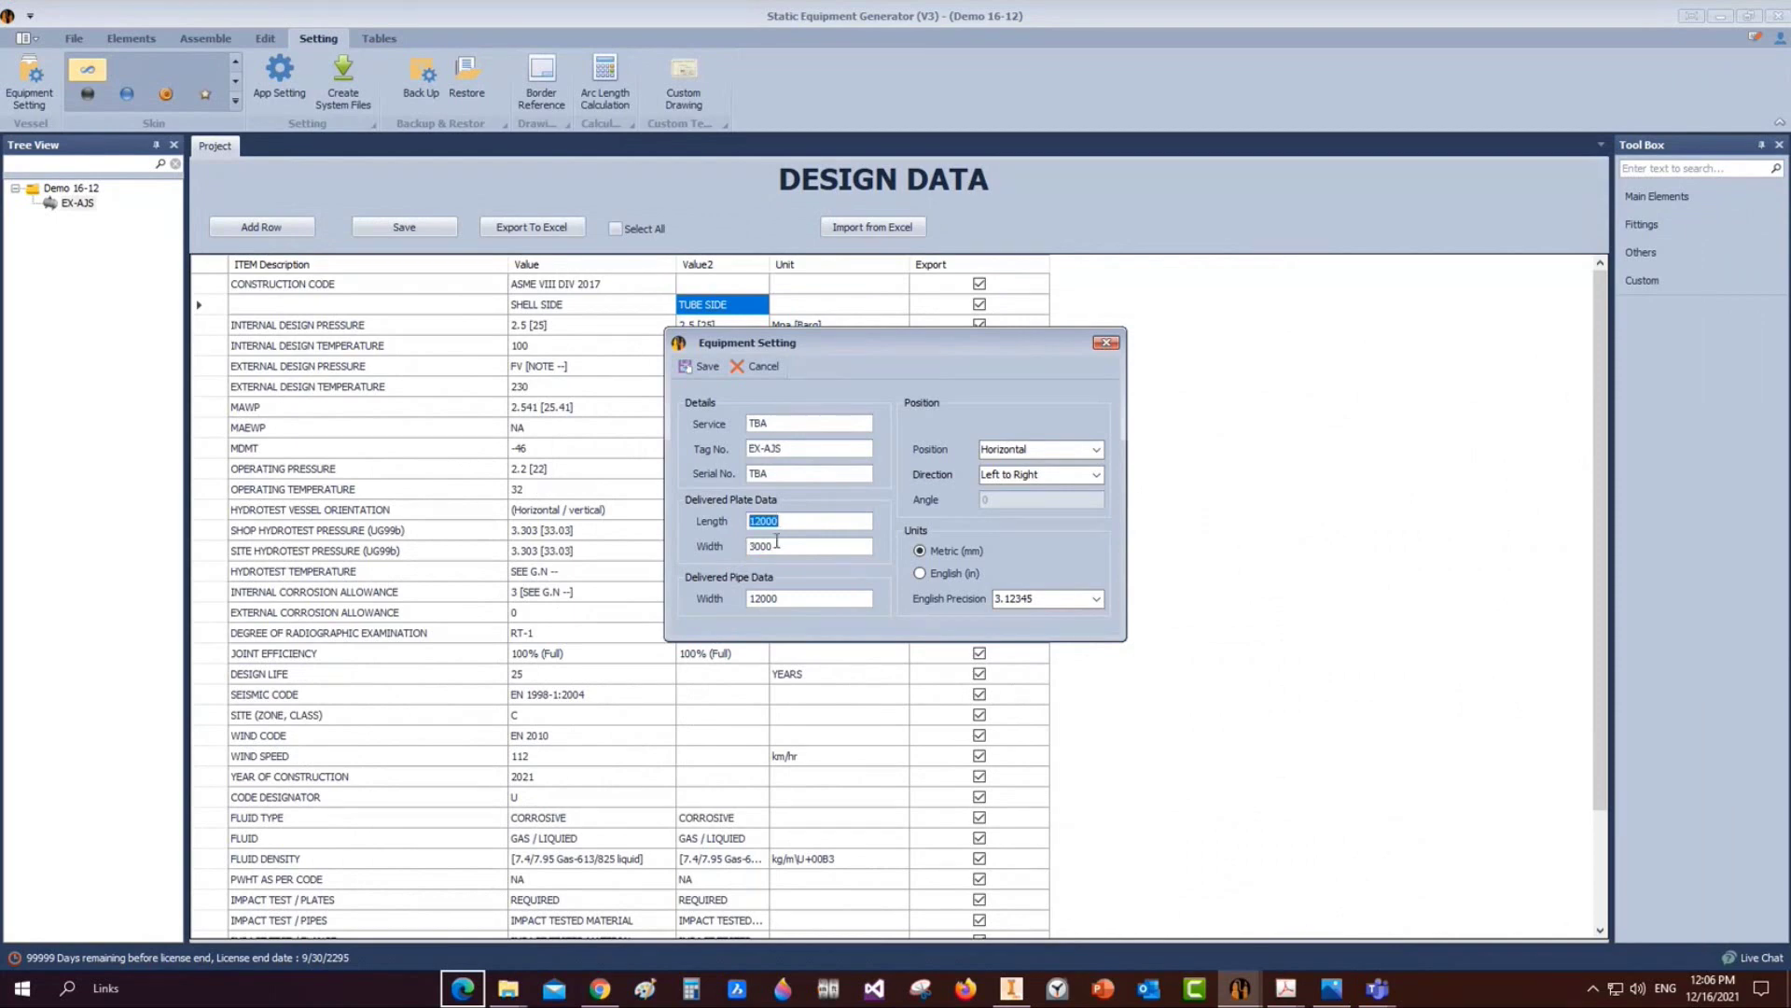
click(699, 365)
click(919, 505)
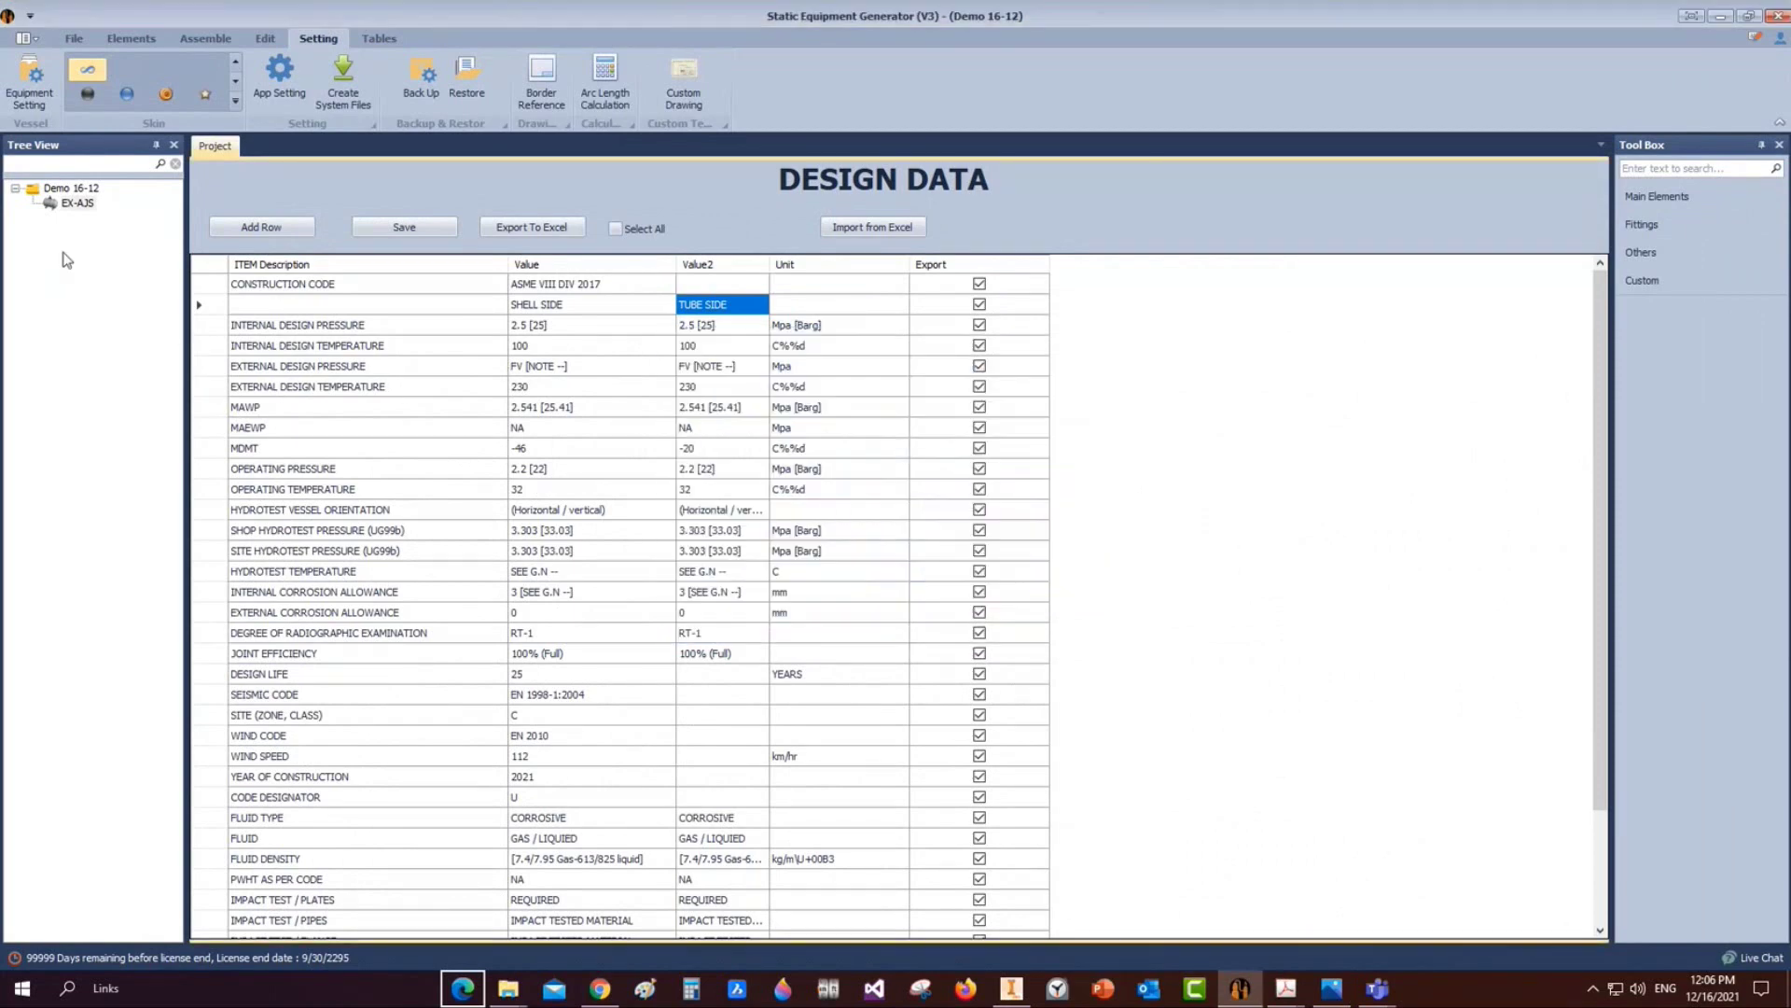
Add a blind element named B1 to the EX-AJS equipment
click(76, 202)
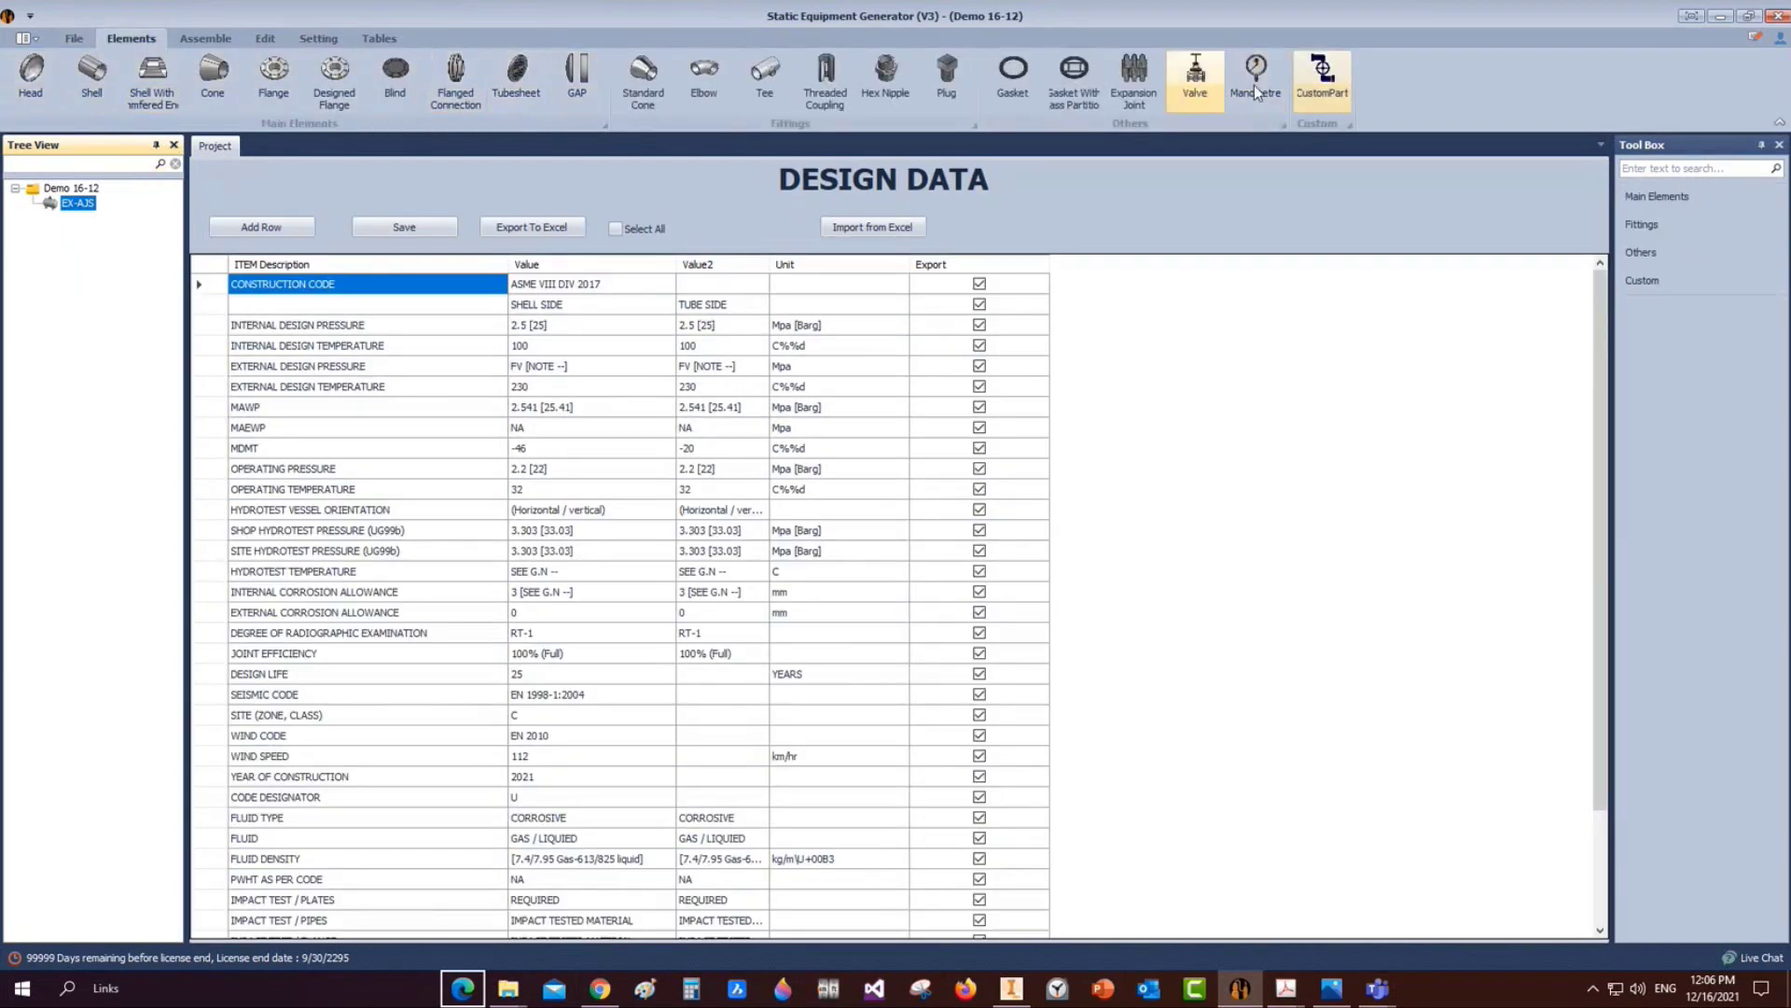
click(396, 88)
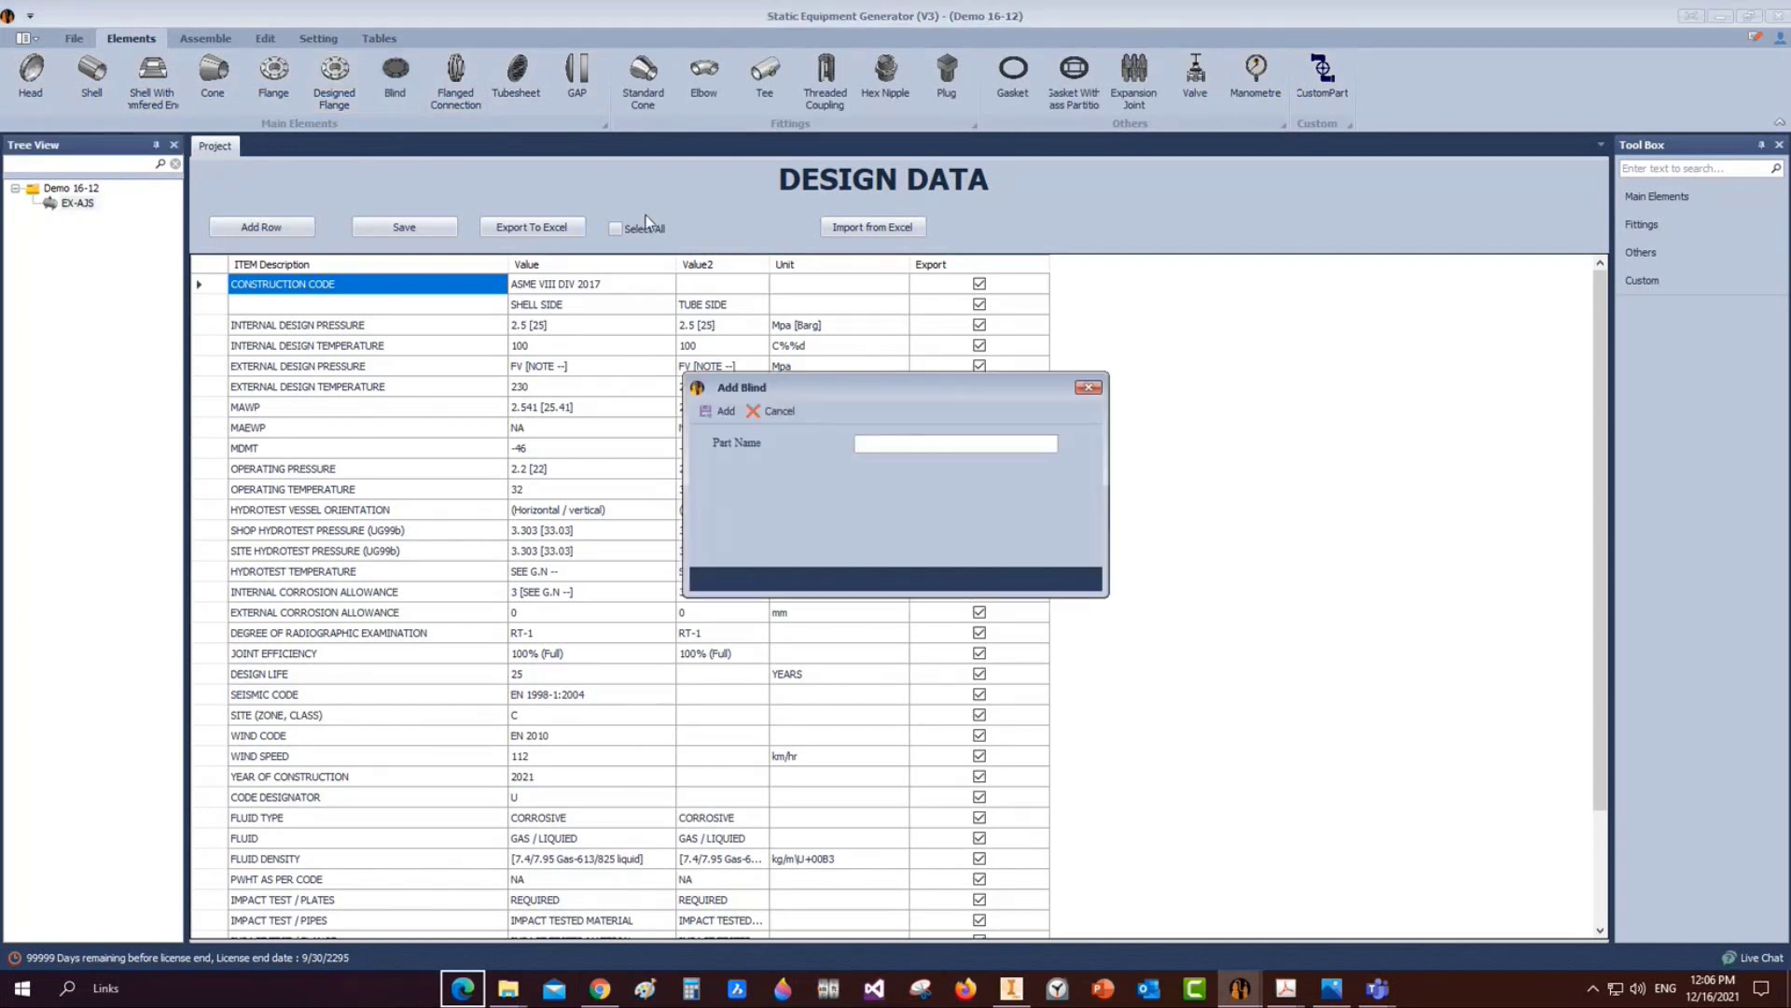
text(B1)
key(Return)
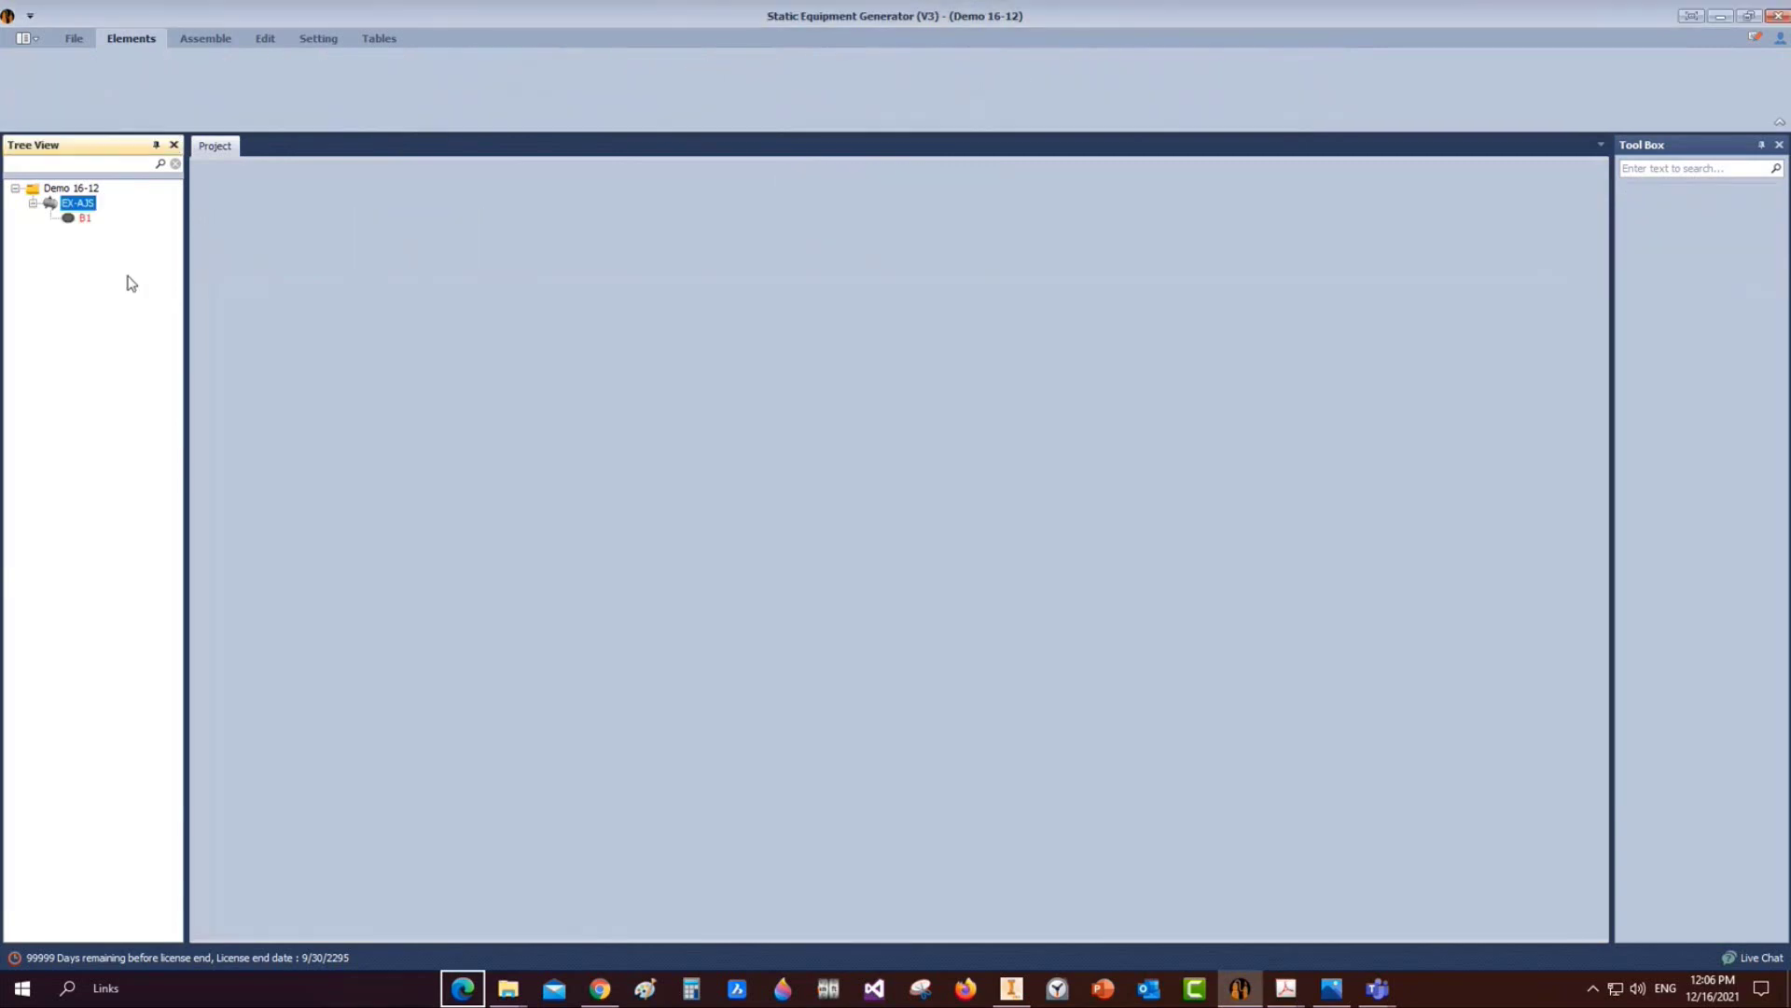
Set blind B1's flange inner diameter to 697 mm, outer diameter to 900 mm and thickness to 65 mm
click(82, 220)
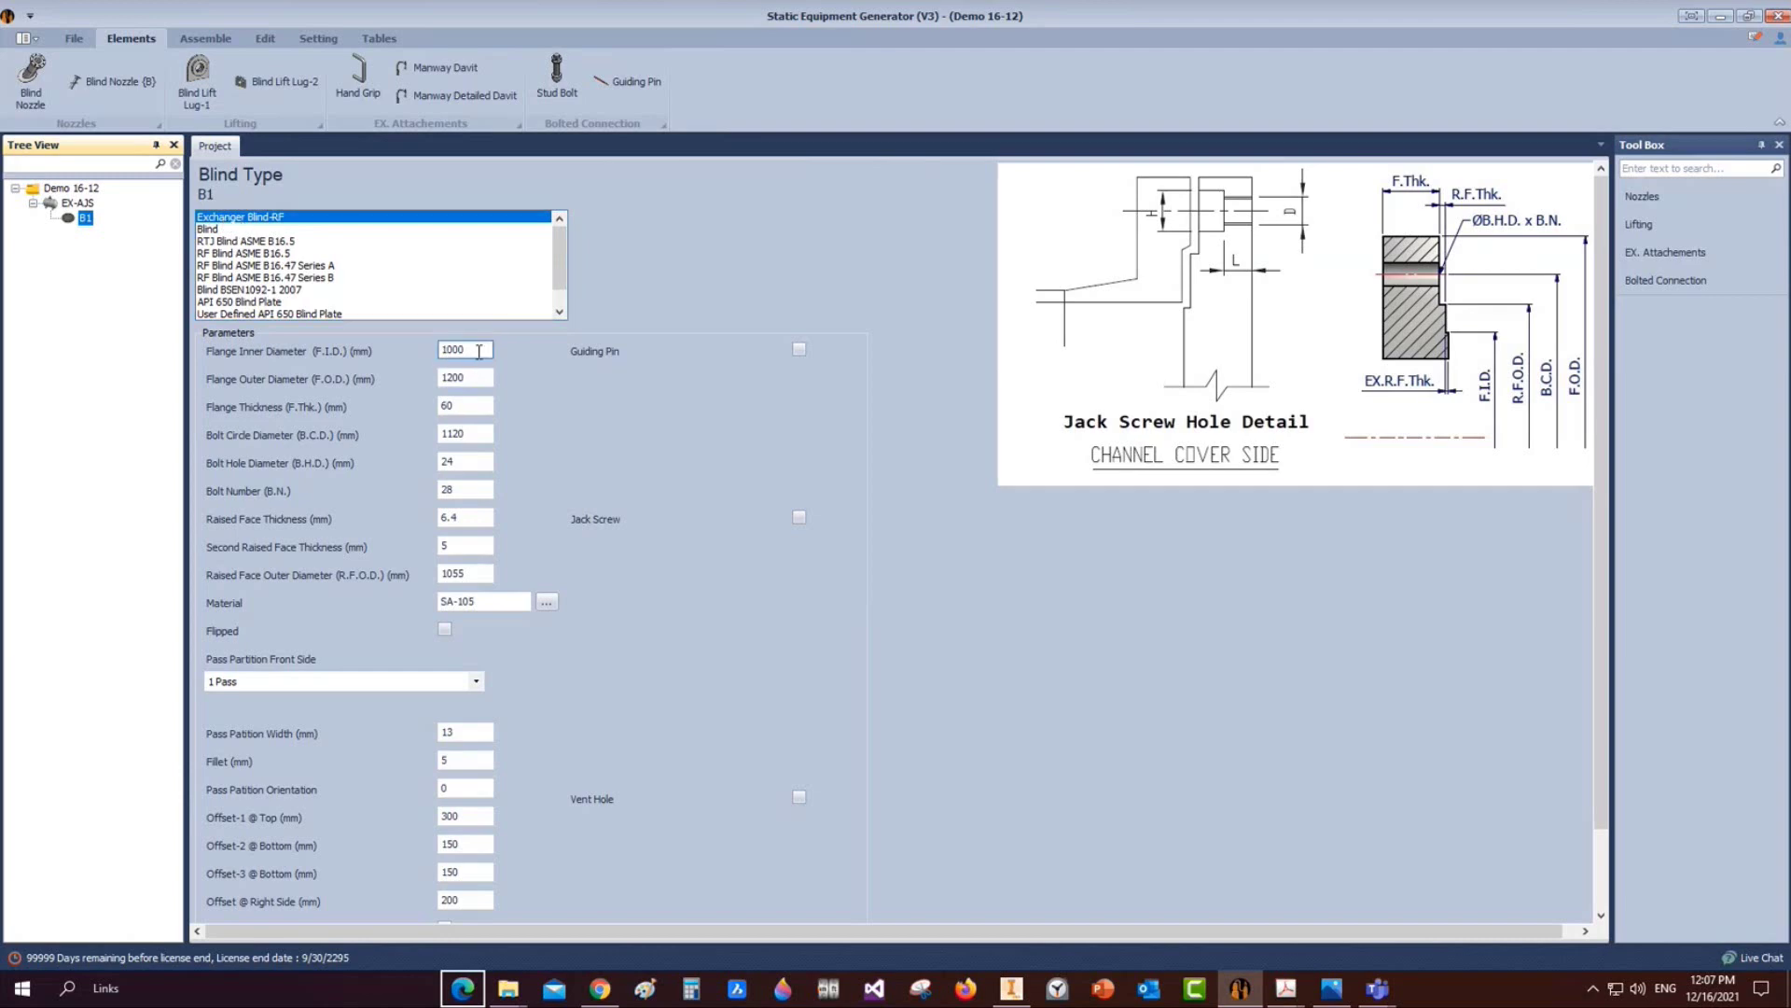
double_click(478, 351)
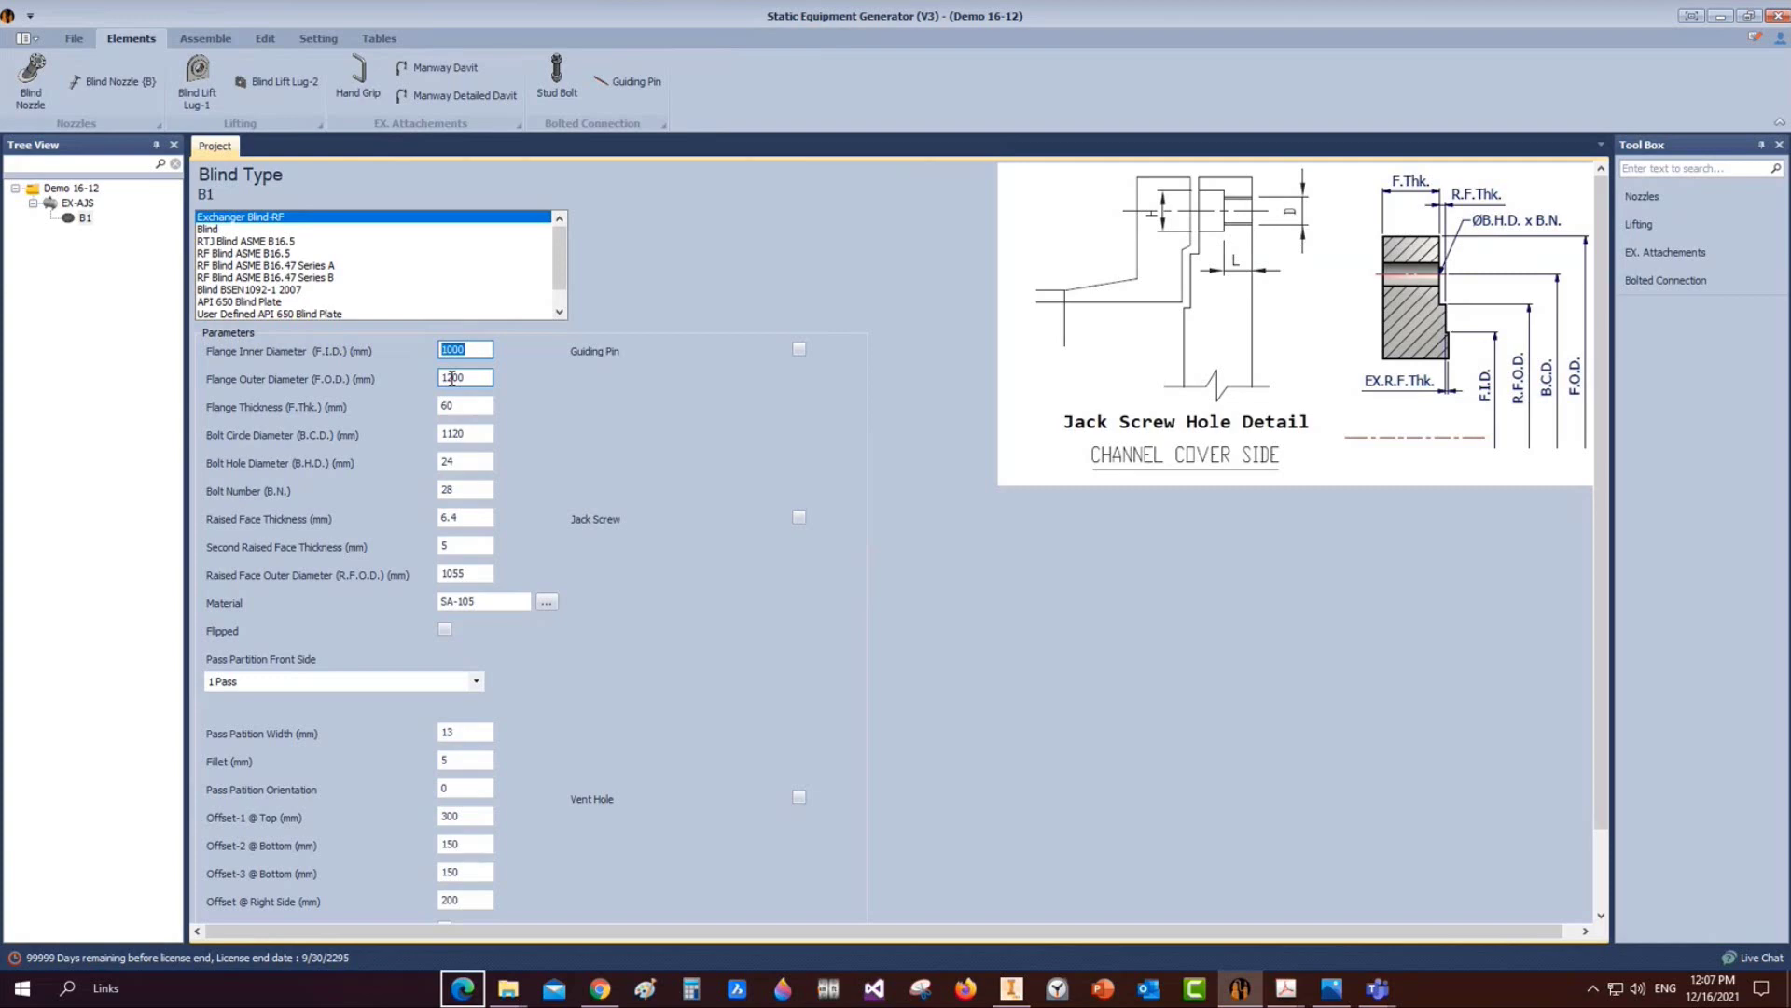
text(697)
key(Tab)
text(900)
key(Tab)
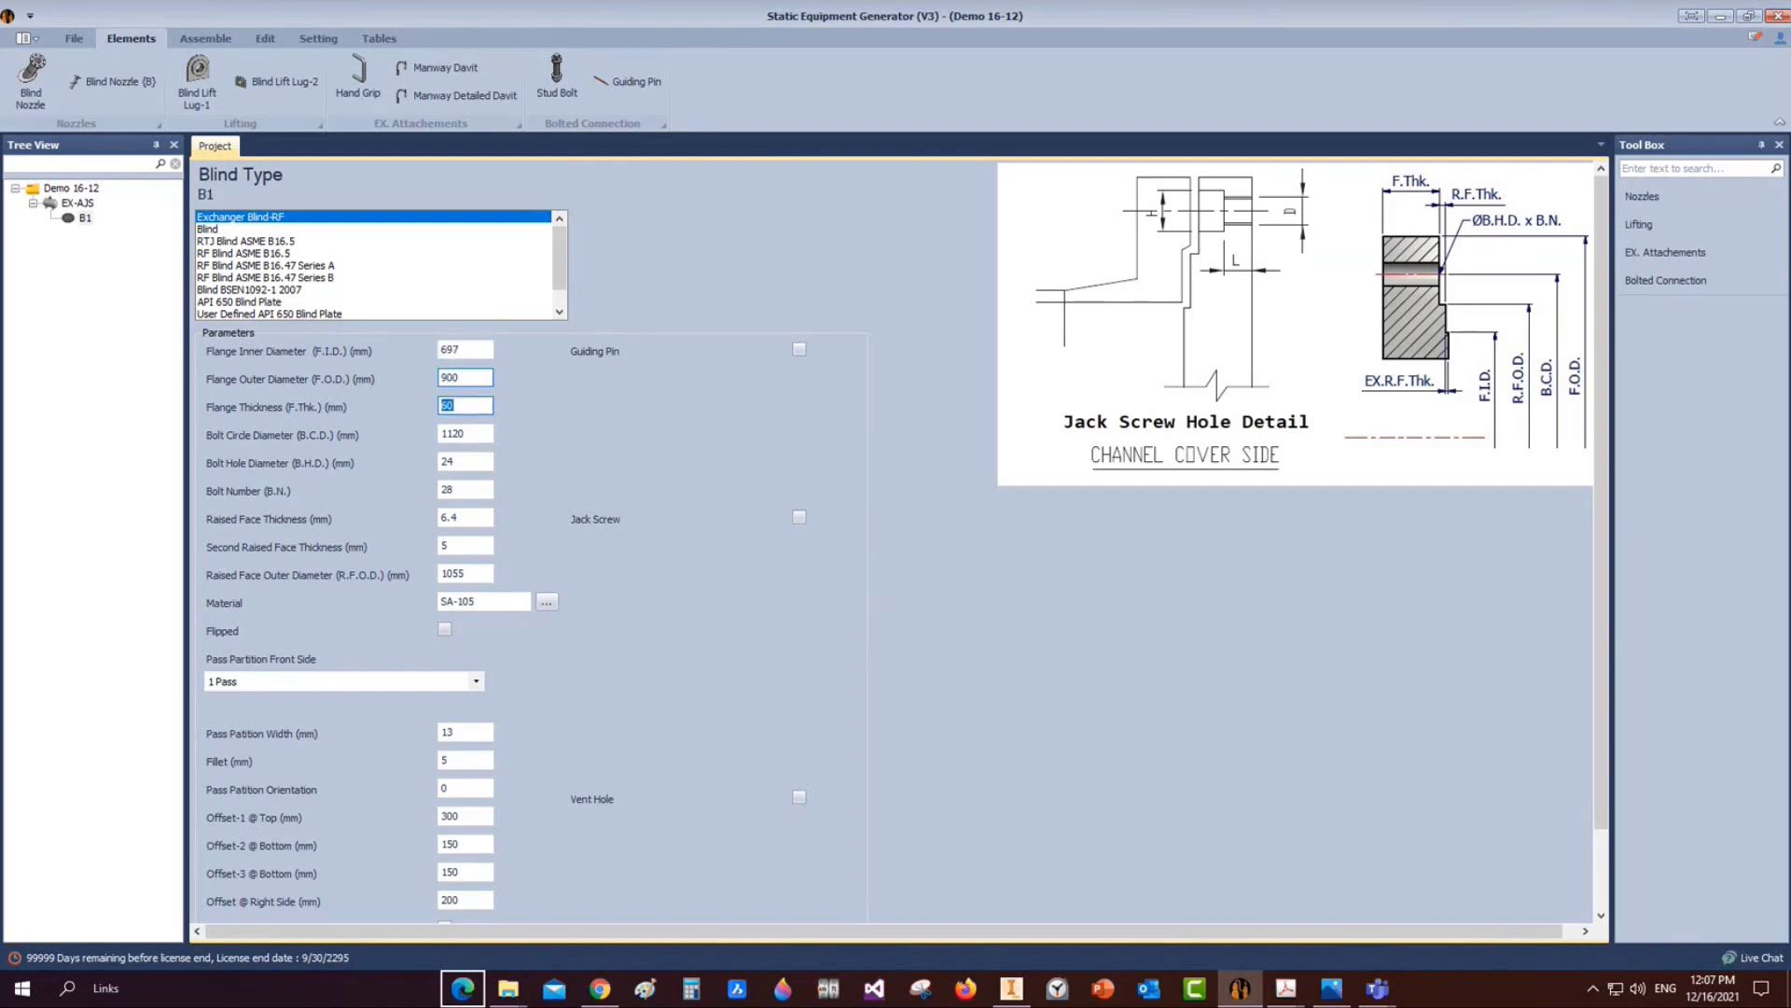
text(65)
key(Tab)
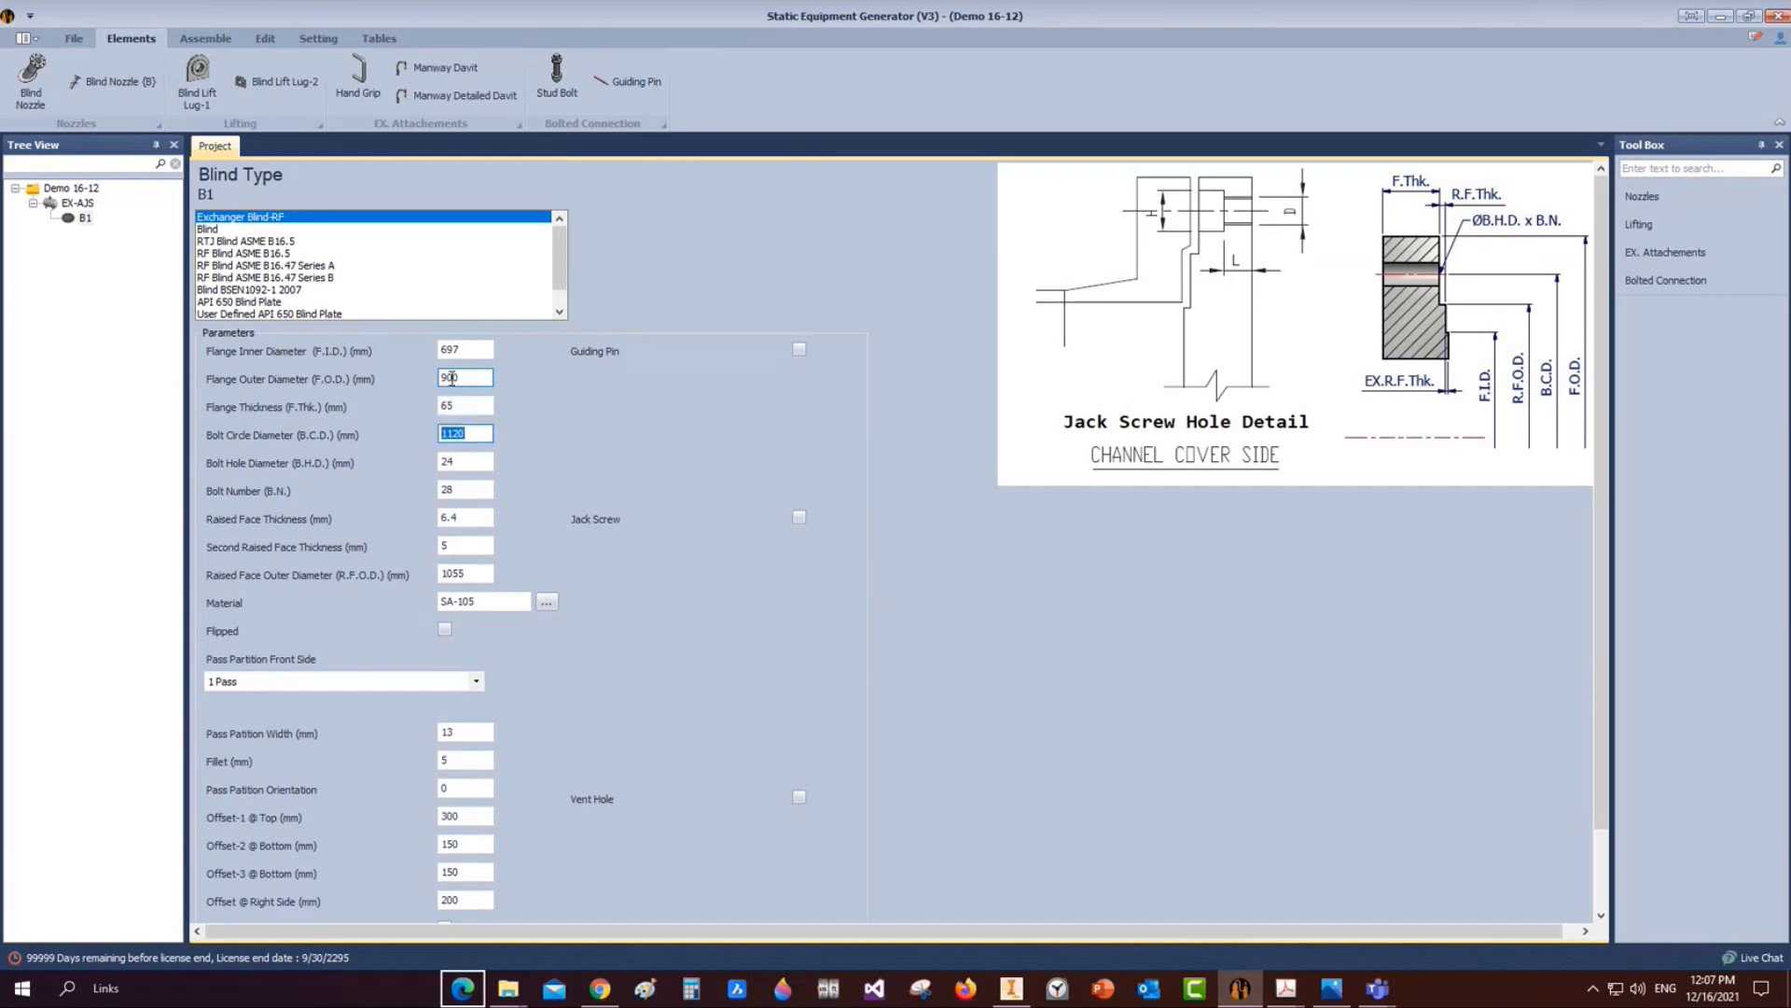
Set B1's bolt circle diameter to 842 mm, bolt hole diameter to 28 mm and bolt number to 44
text(842)
key(Tab)
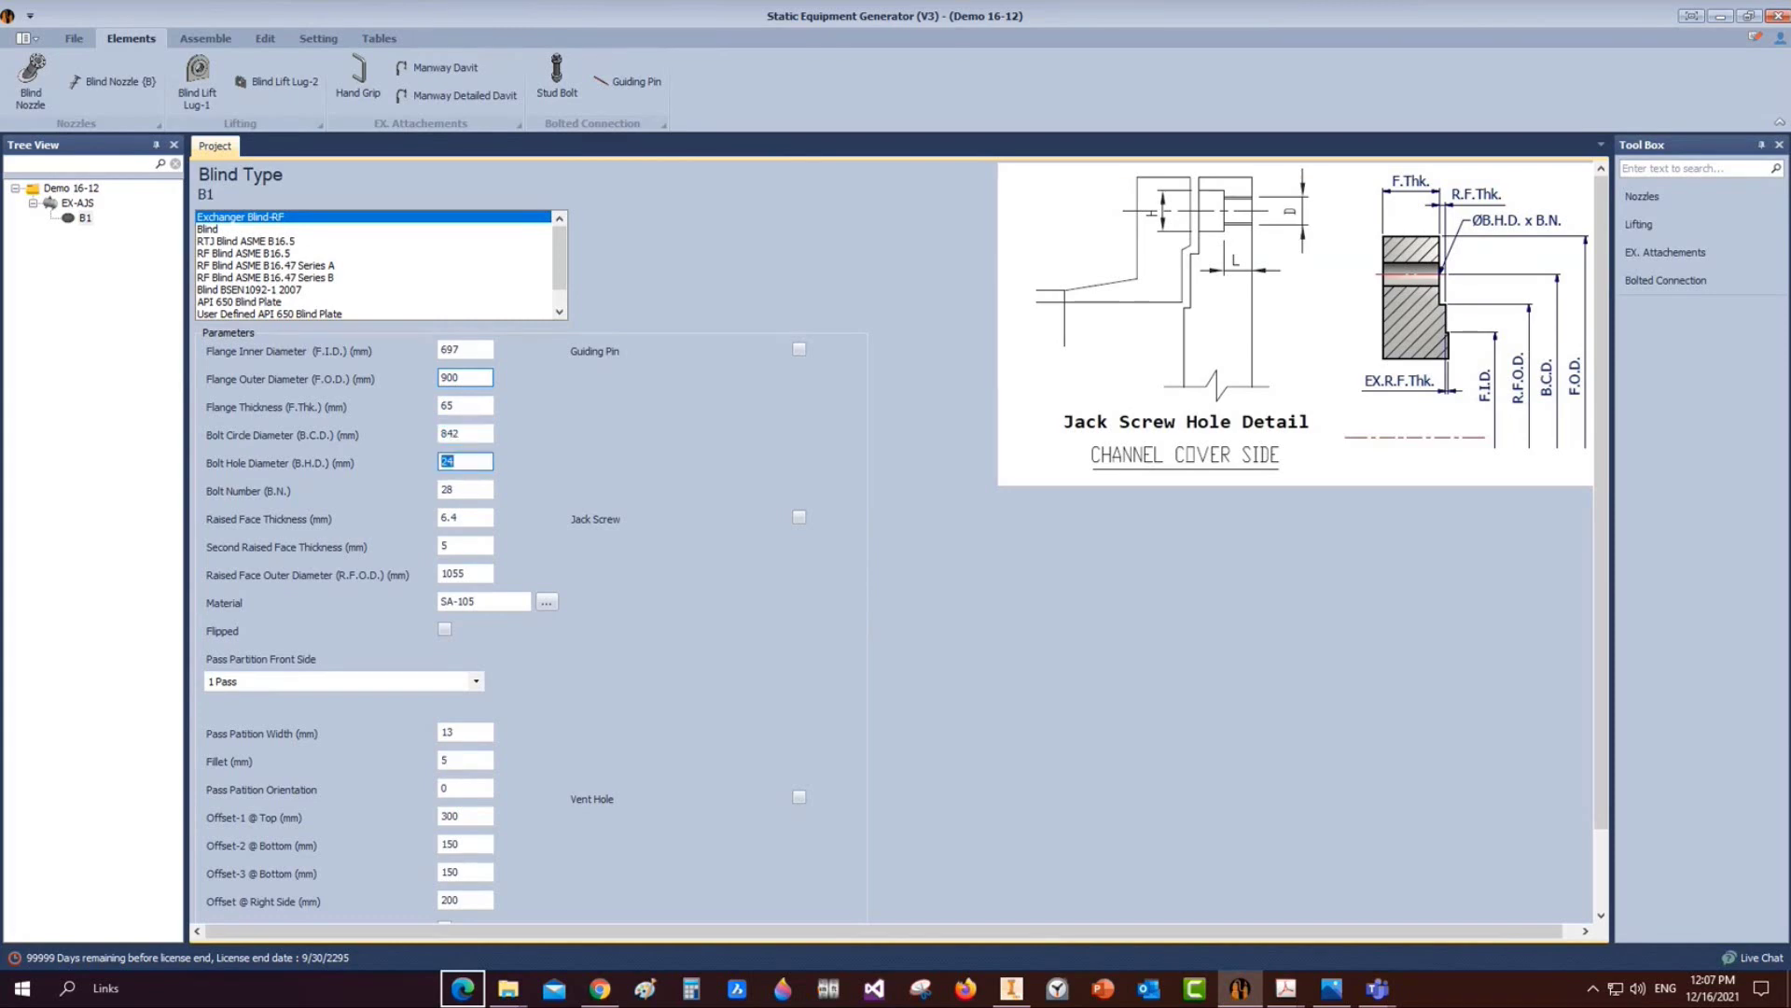
text(28)
key(Tab)
text(44)
key(Tab)
Set both raised face thicknesses of B1 to 5 mm and the raised face outer diameter to 771 mm
text(5)
key(Tab)
text(5)
key(Tab)
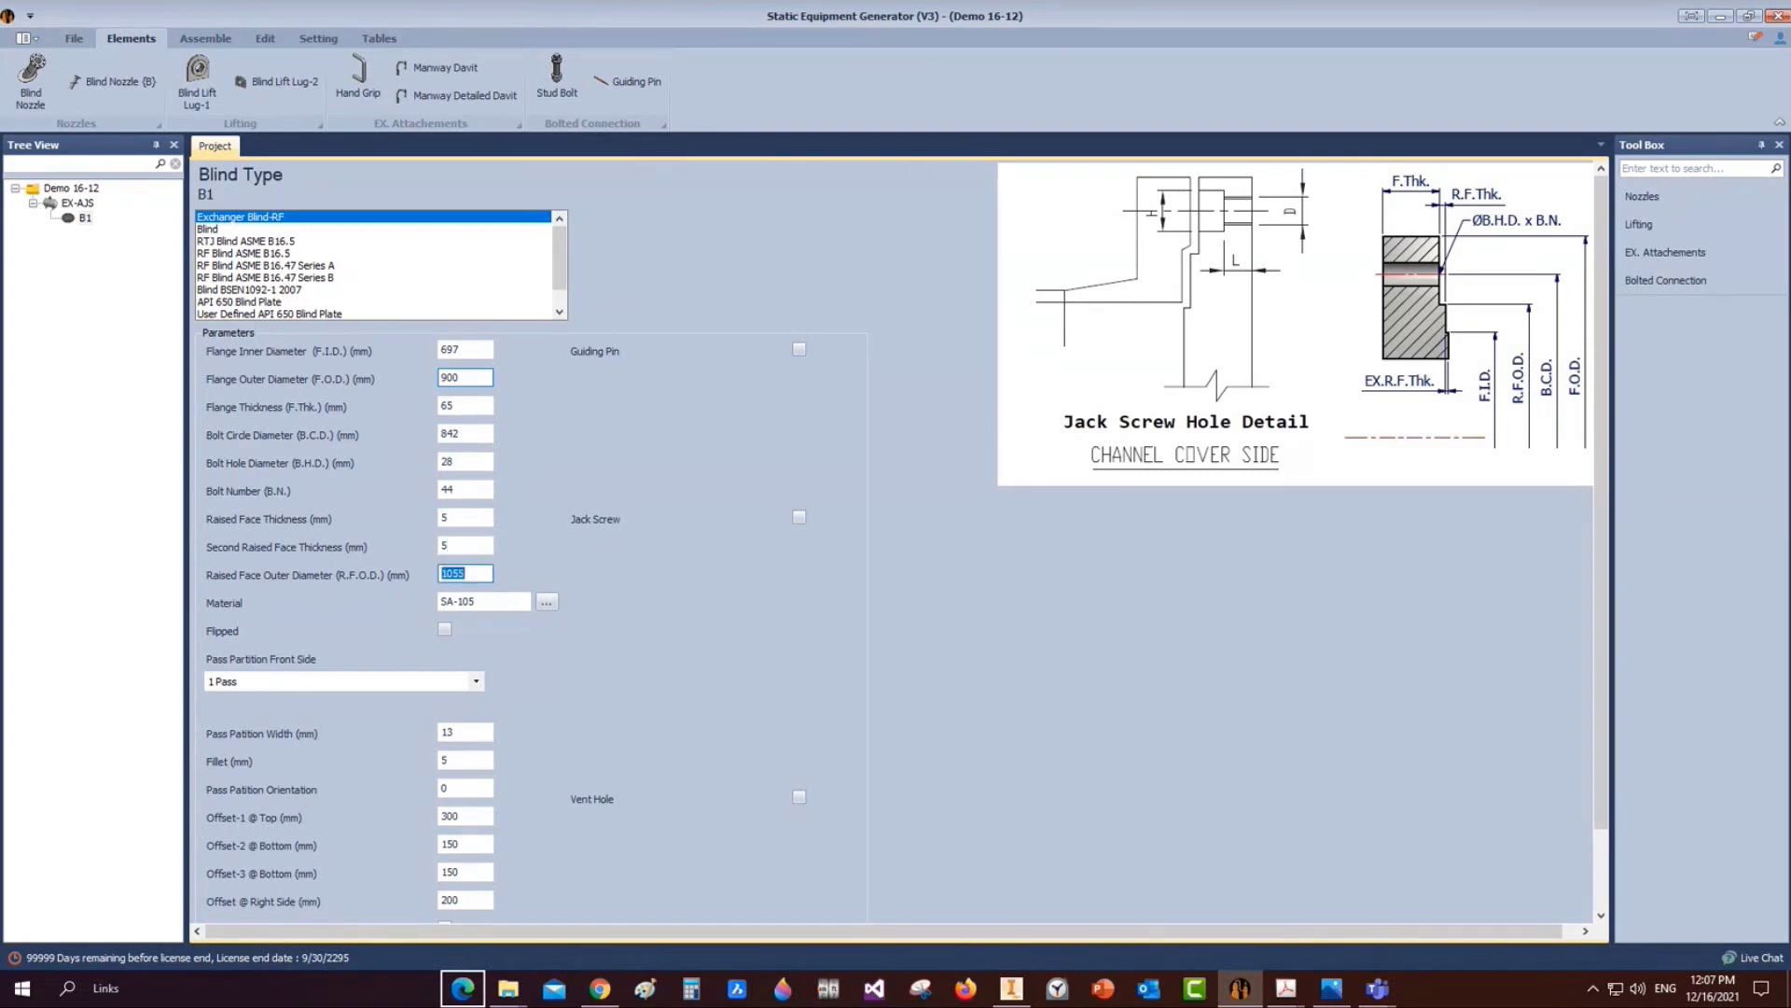
text(771)
key(Tab)
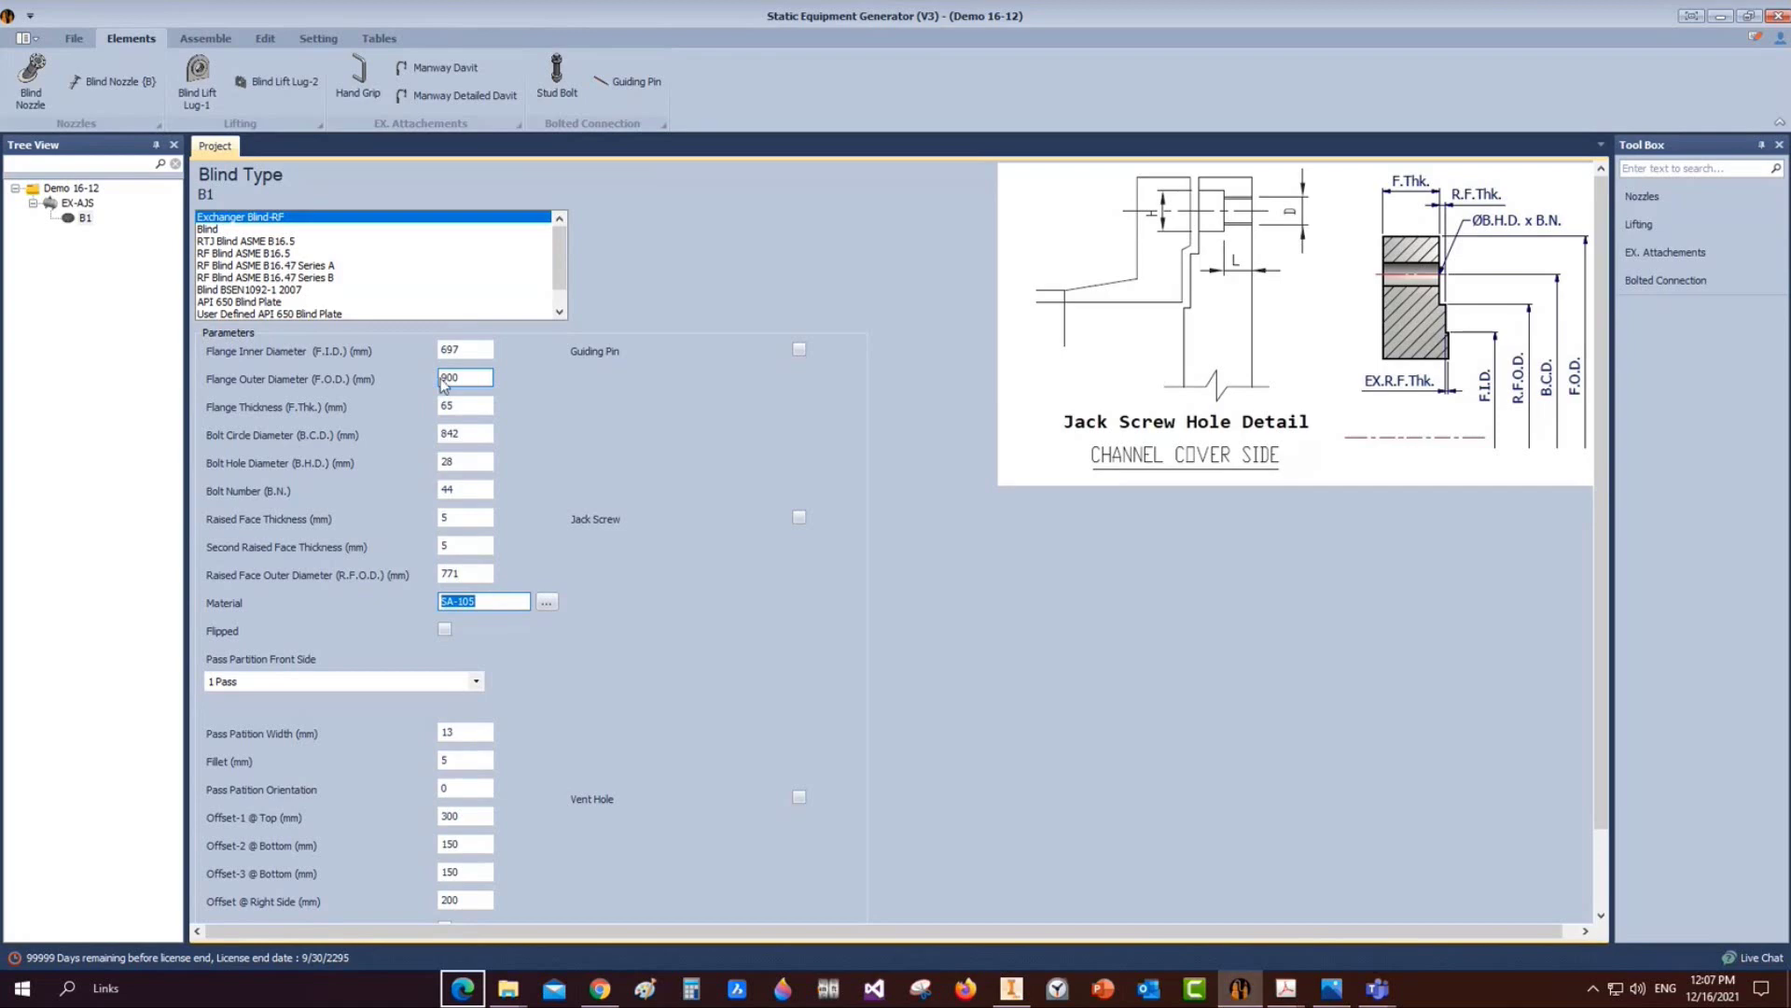
Set B1's front side pass partition to 6 Passes-Mixed or H-Banded with a partition orientation of 90
click(341, 681)
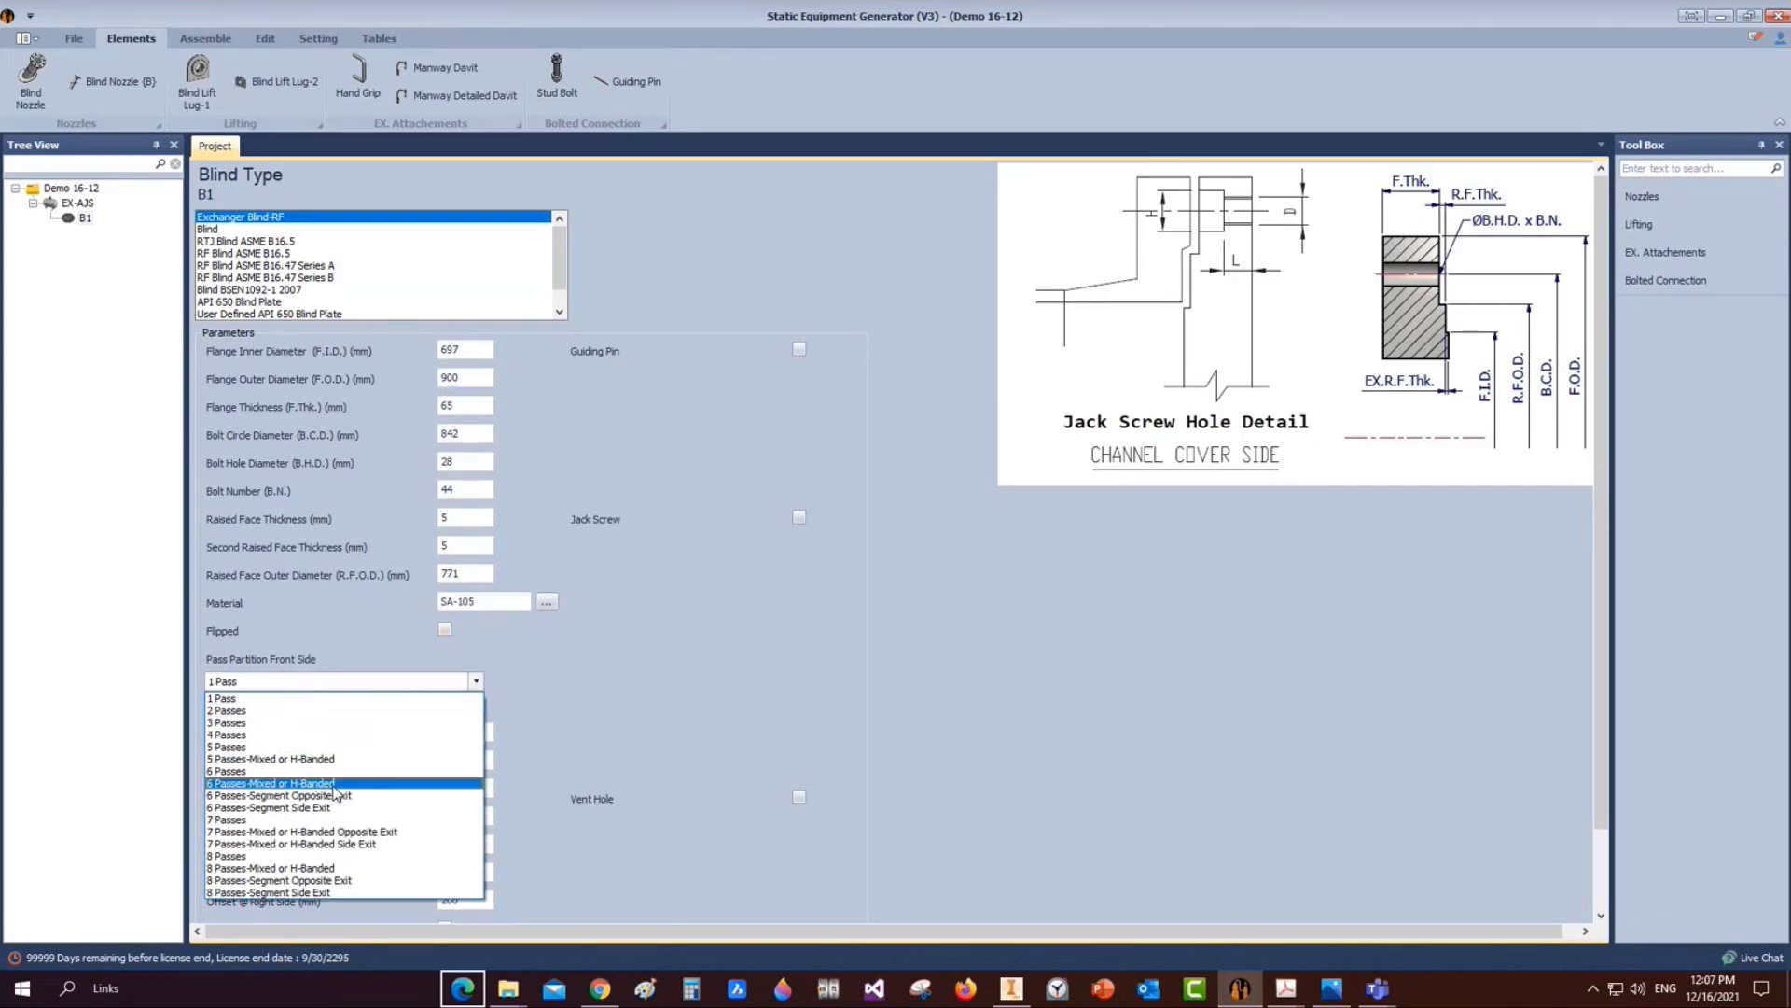
click(235, 789)
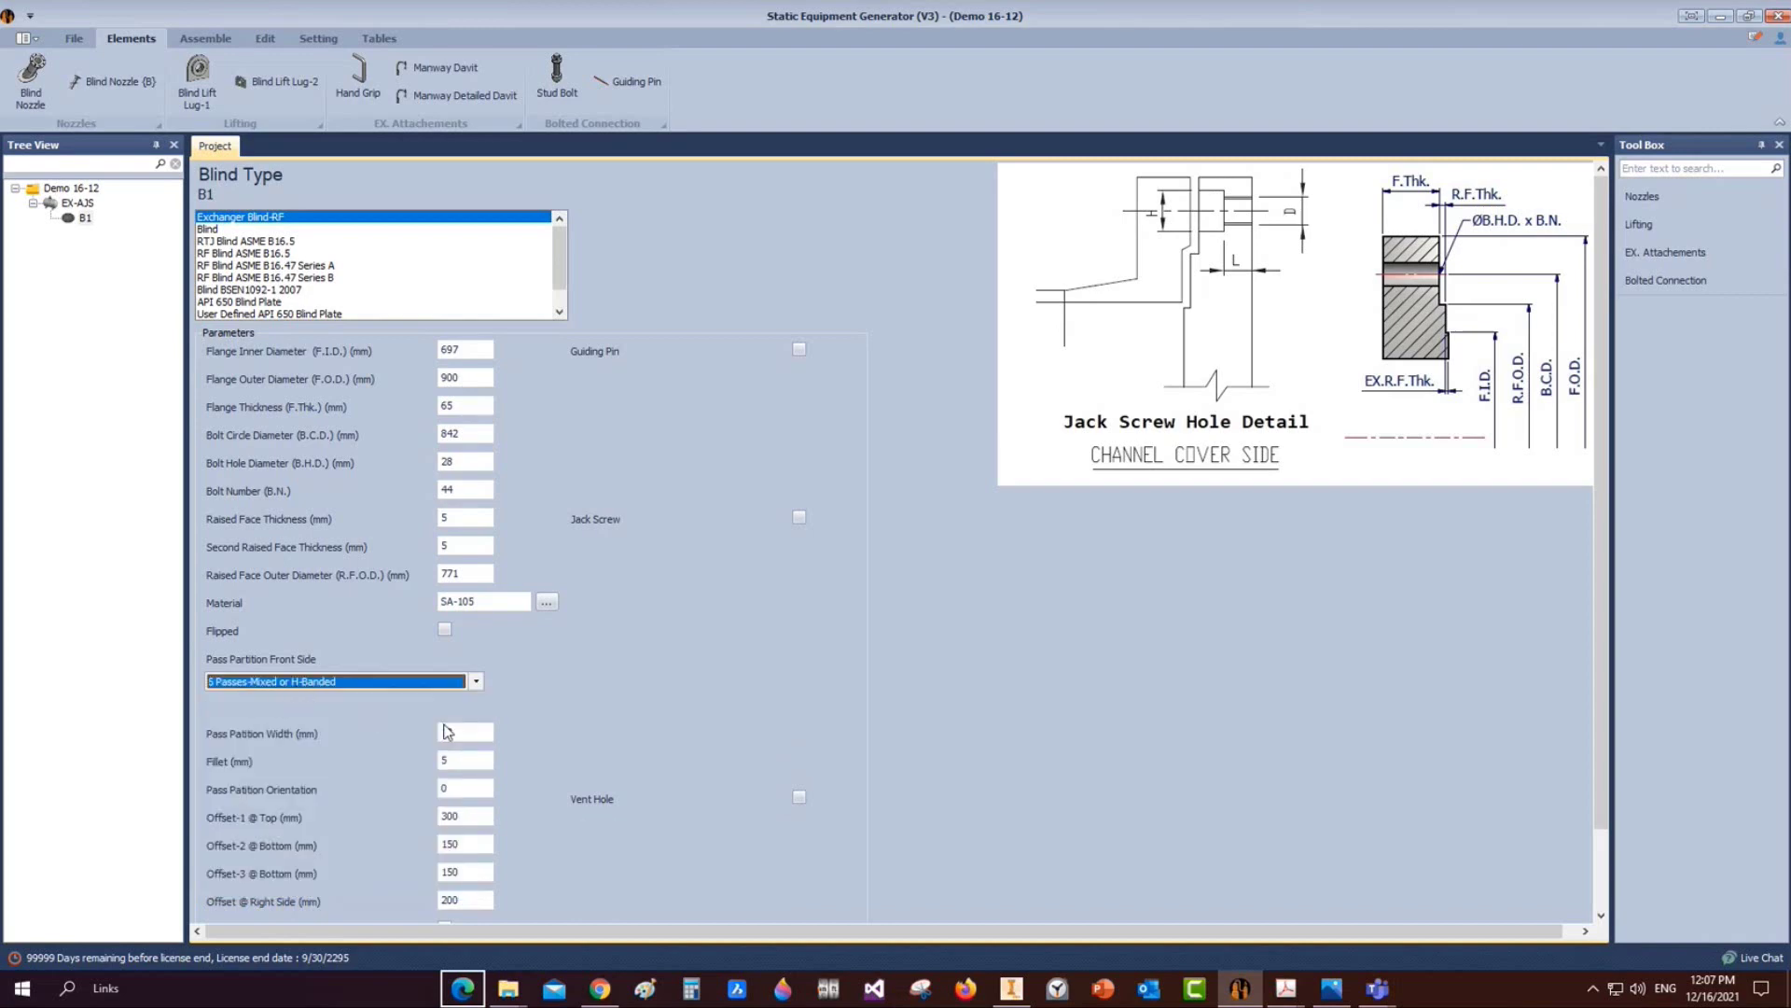
click(456, 733)
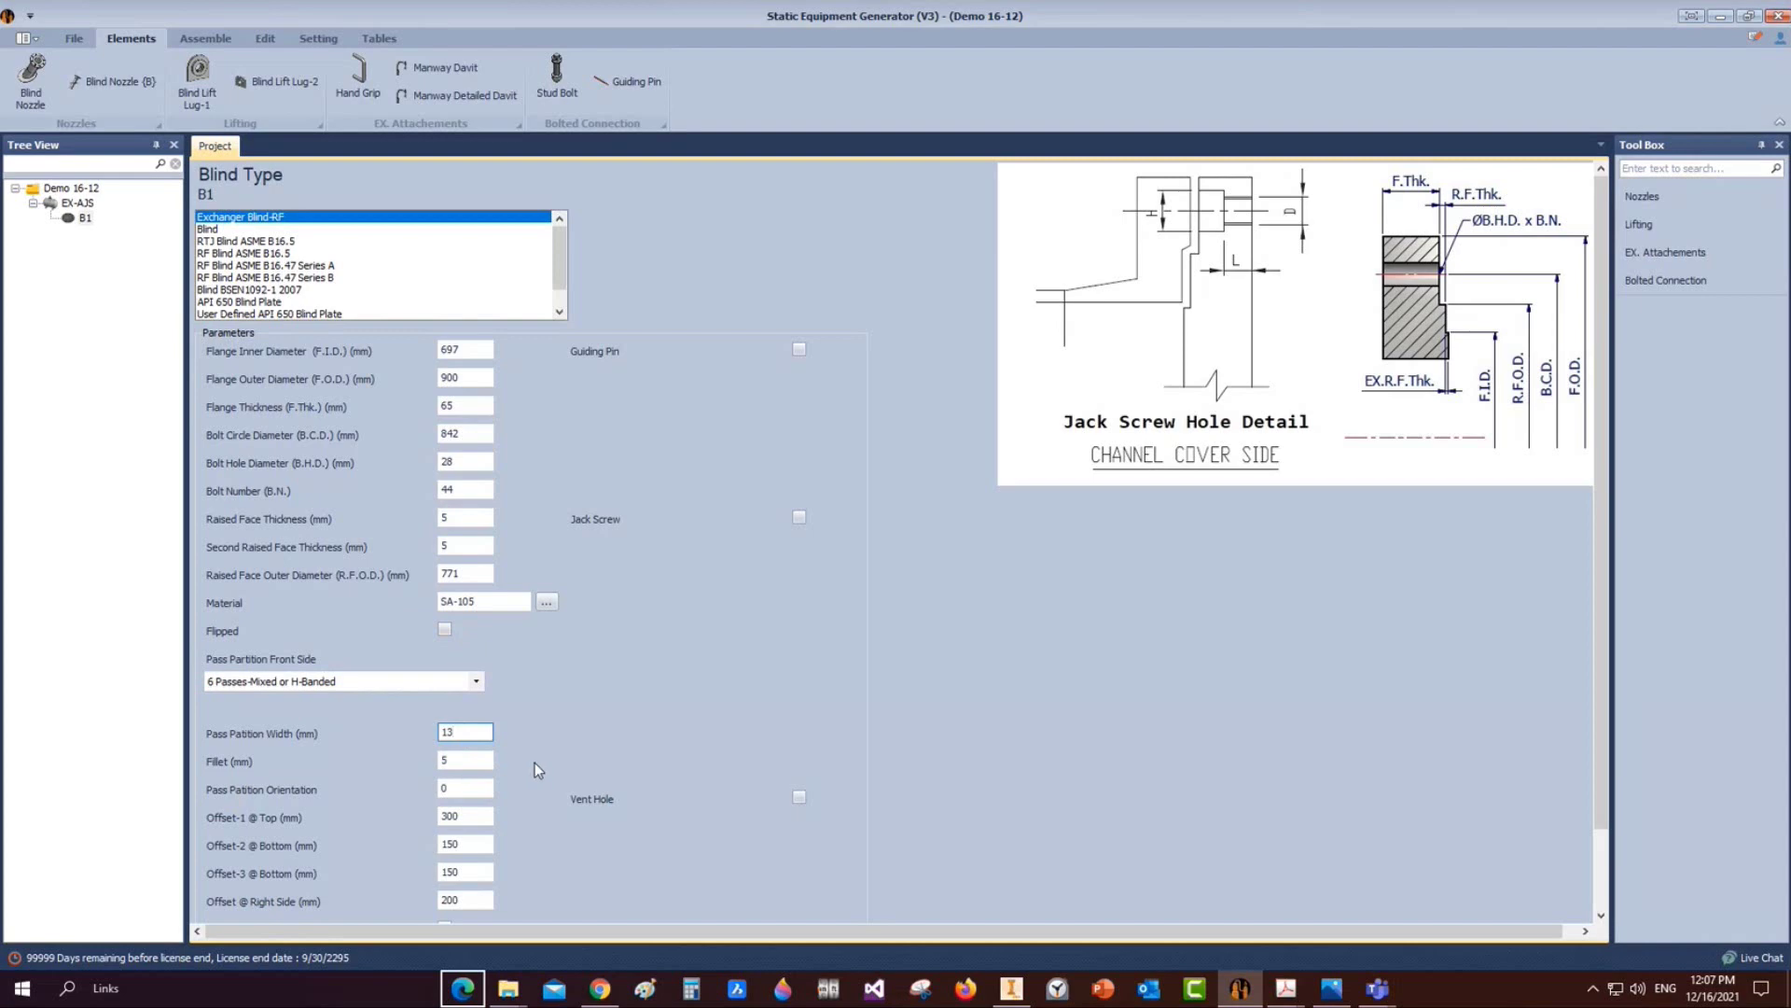
double_click(432, 726)
text(90)
double_click(452, 788)
Check the partition groove spacing on the tube bundle drawing in Acrobat, set B1's Offset-1 and Offset-2 to 196.45 mm, and save the blind
mouse_move(1285, 988)
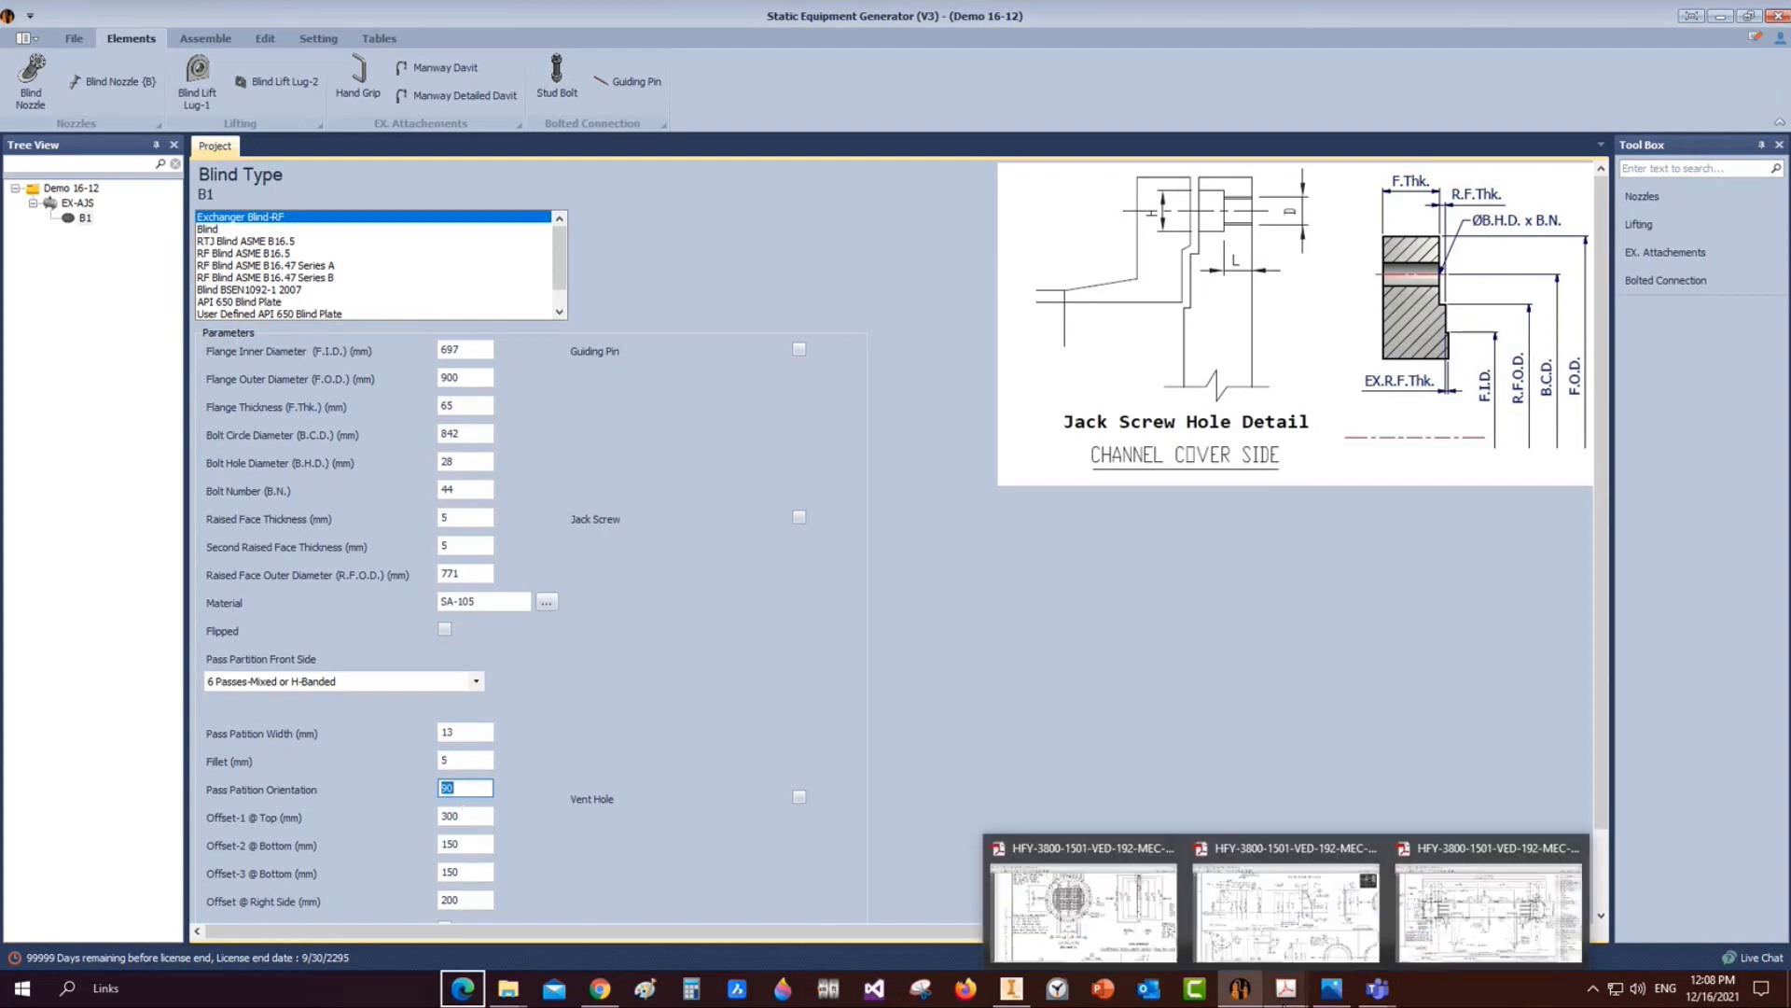
click(1089, 924)
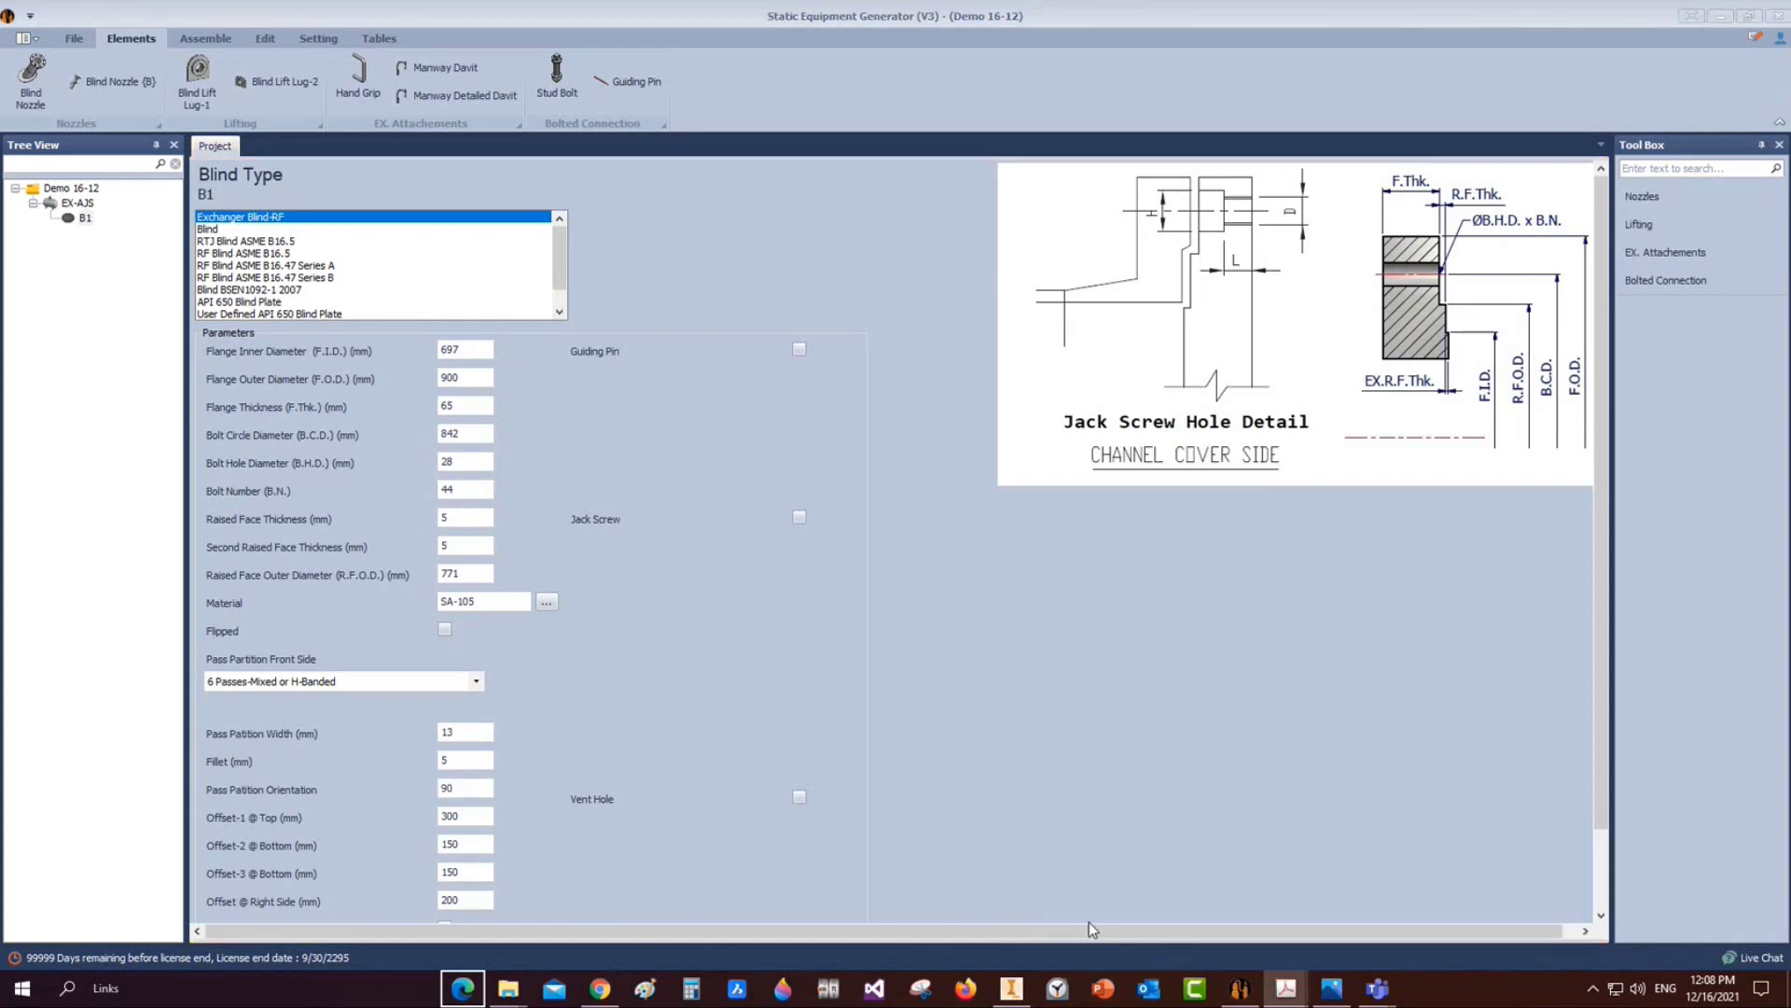
scroll(774, 305, up, 2)
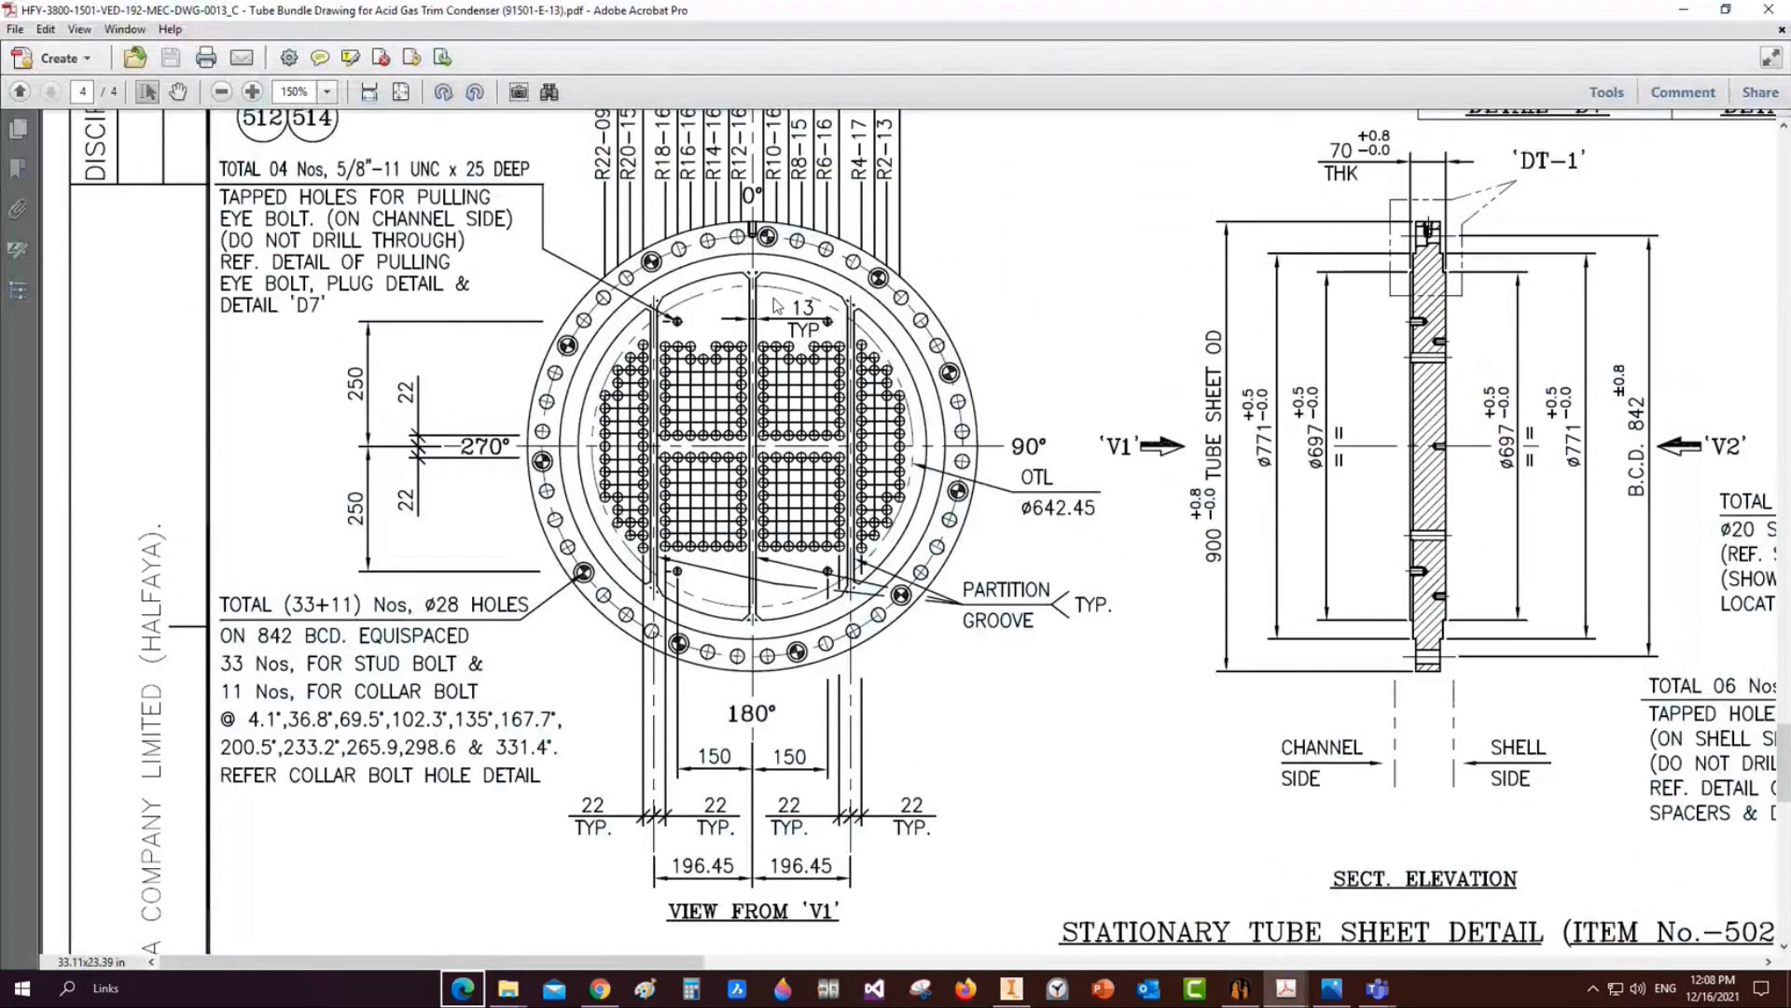
click(1684, 11)
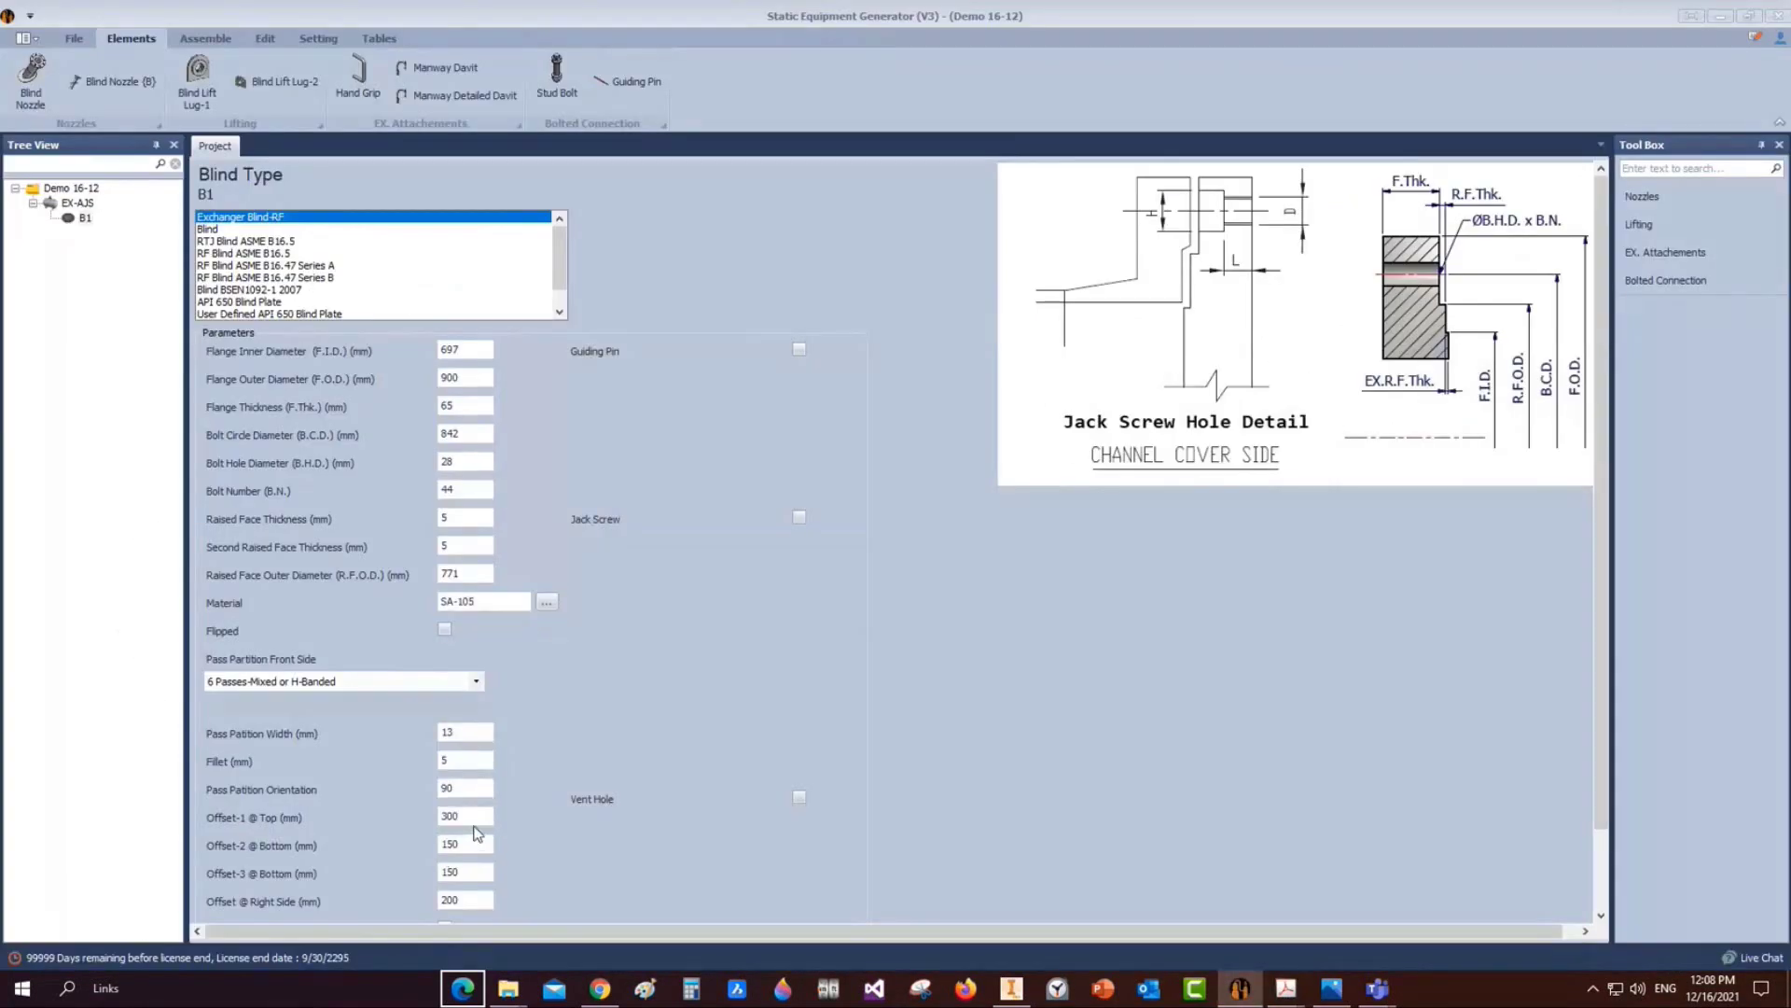
click(482, 816)
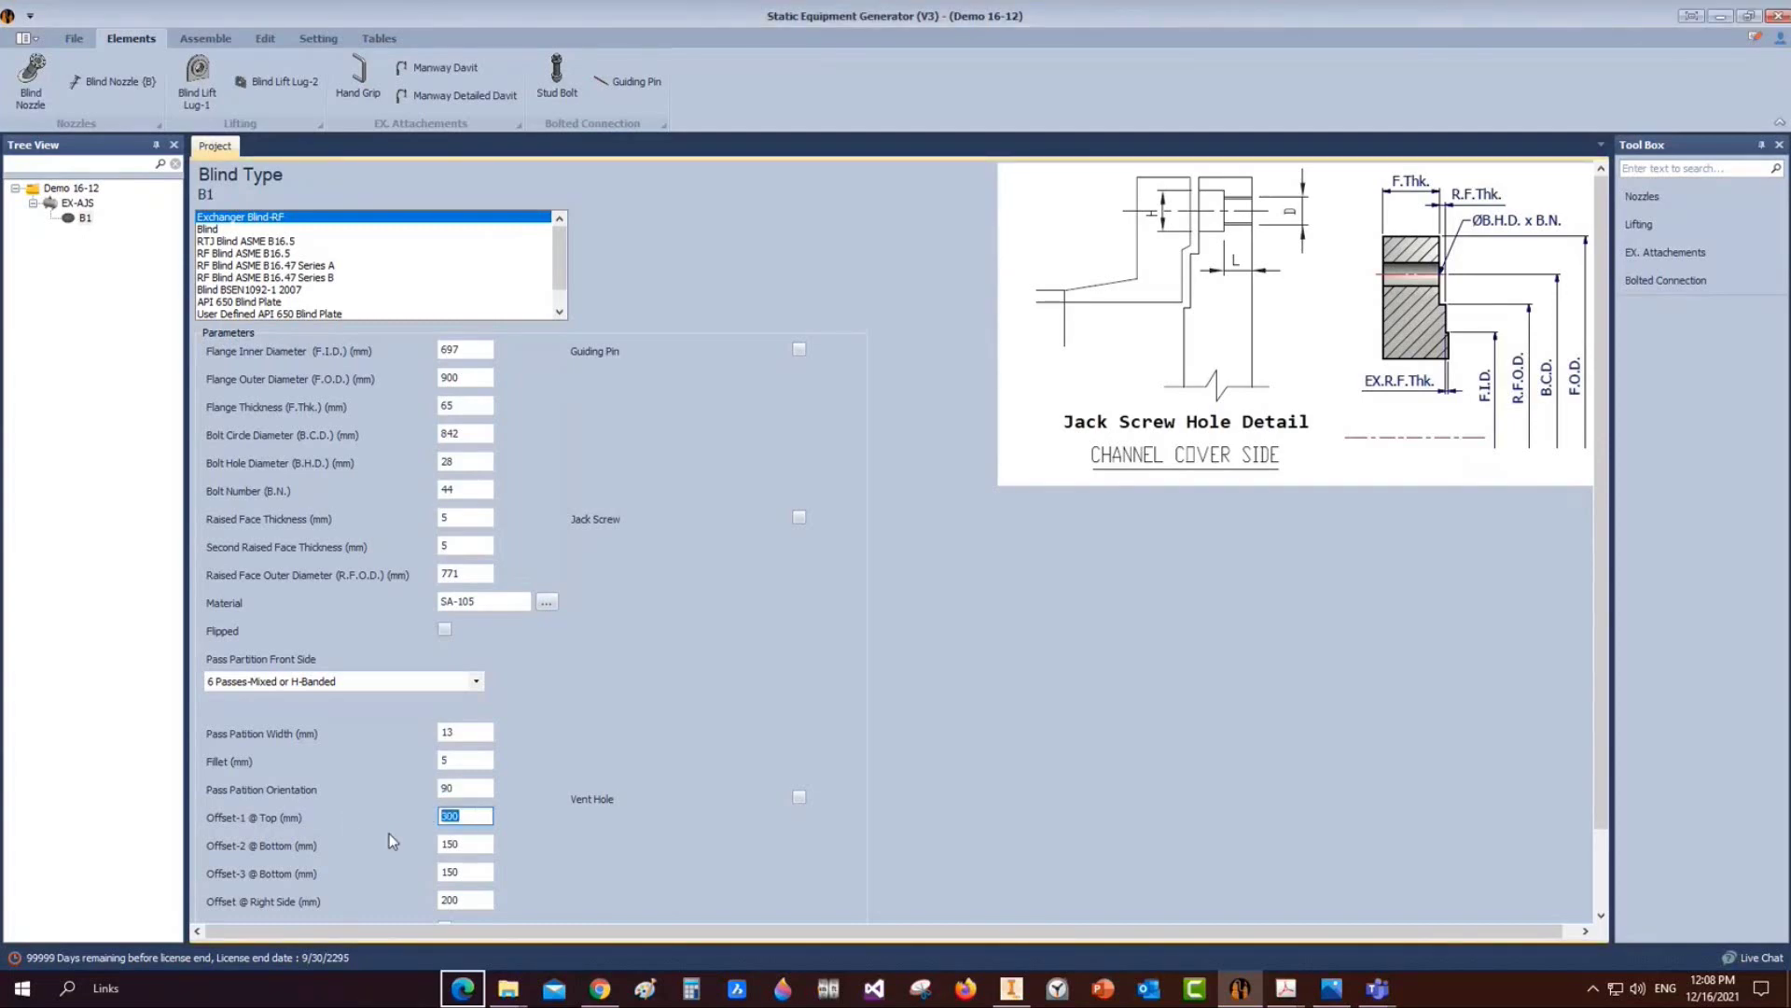
text(196.45)
key(Tab)
text(196.45)
scroll(456, 864, down, 1)
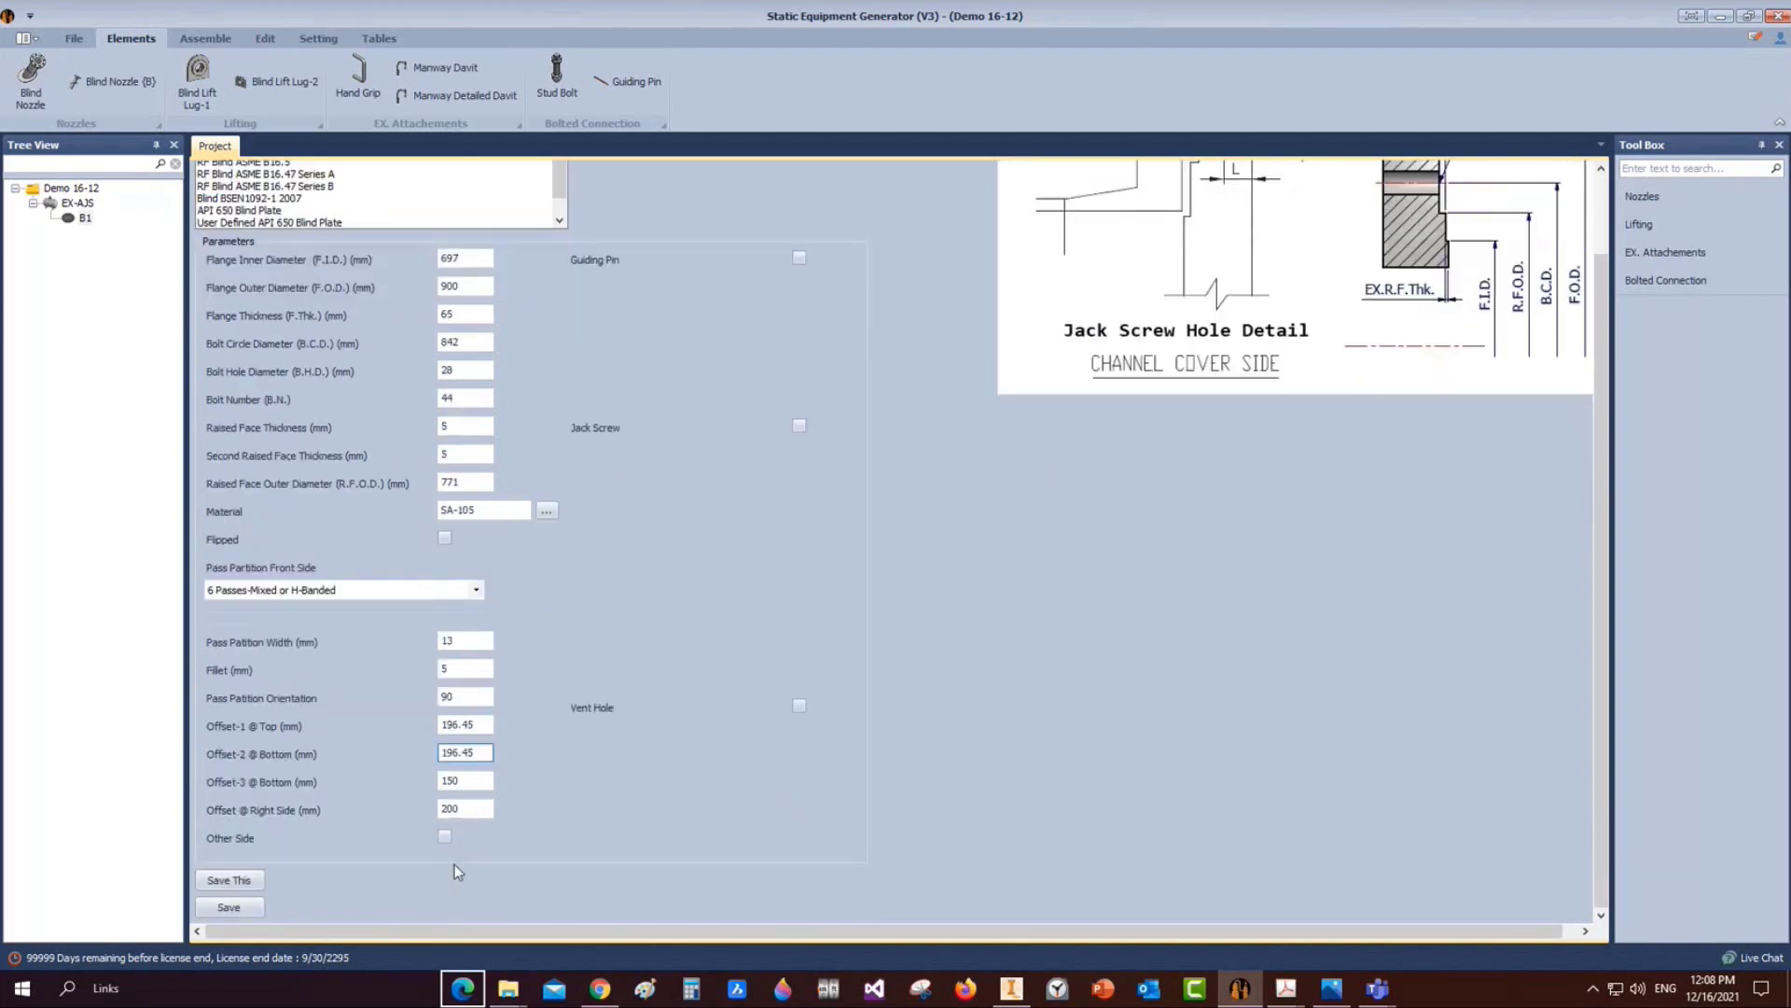
click(252, 909)
Add a gasket with pass partition named G1 to the EX-AJS equipment
mouse_move(1222, 995)
mouse_move(1286, 991)
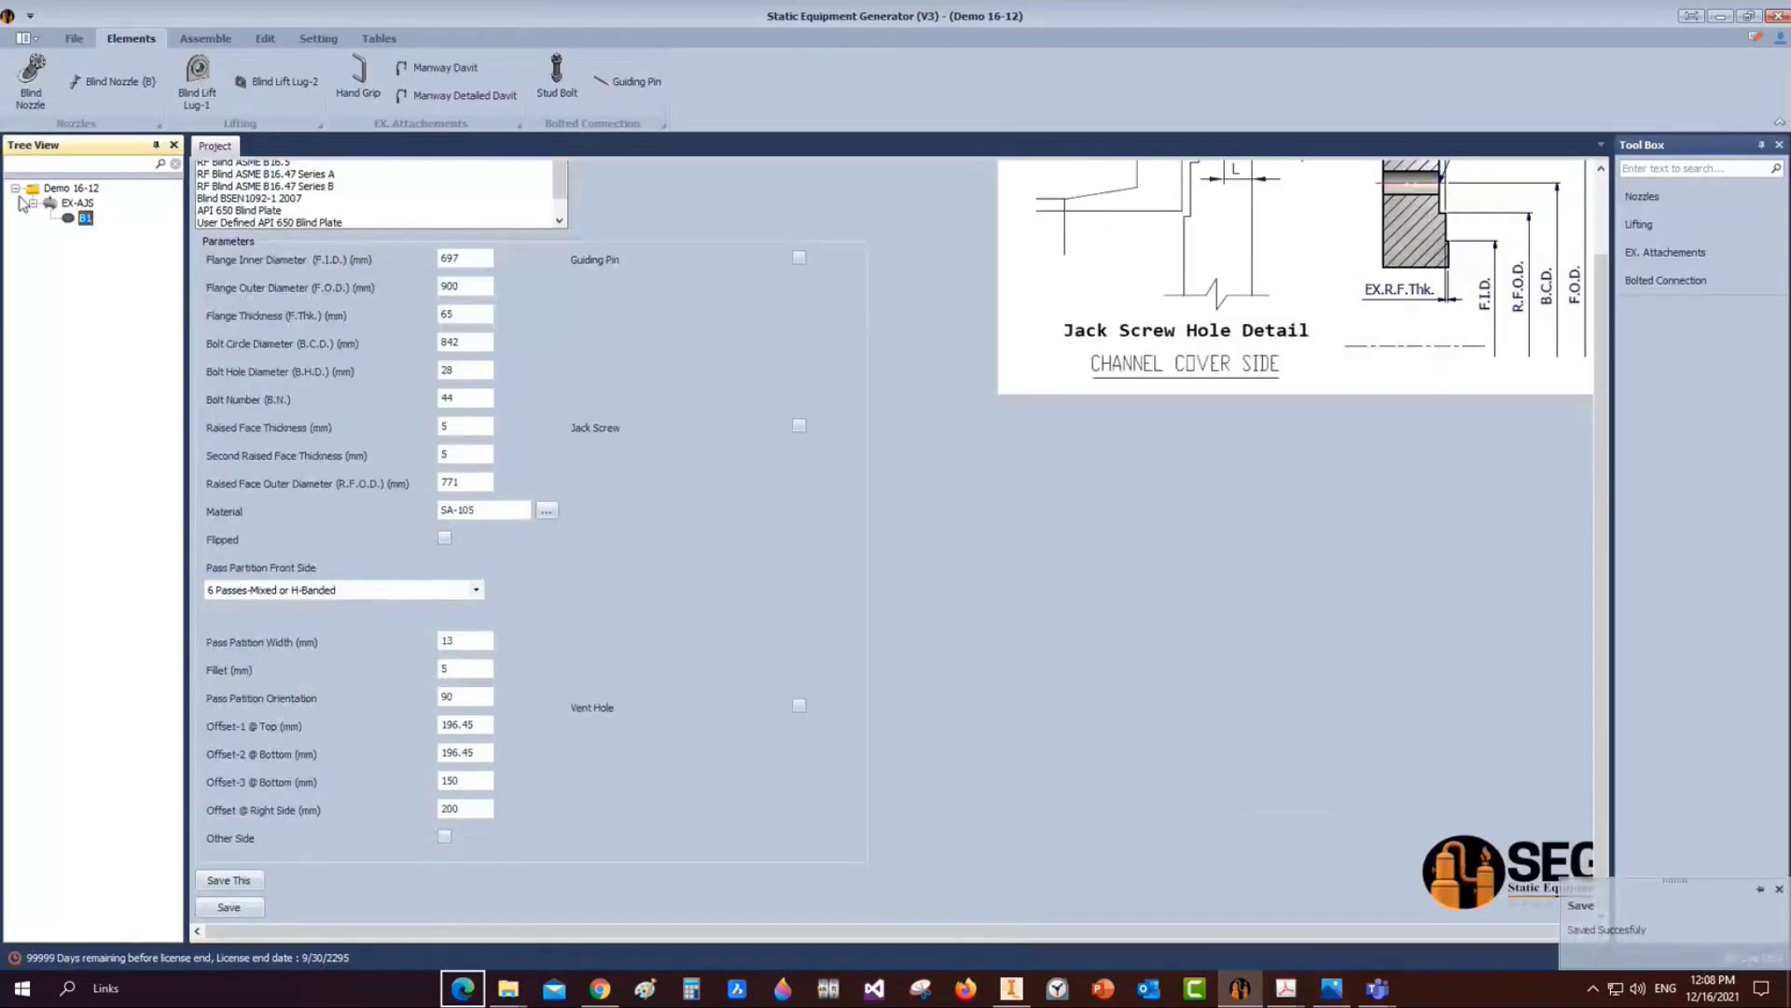
click(77, 203)
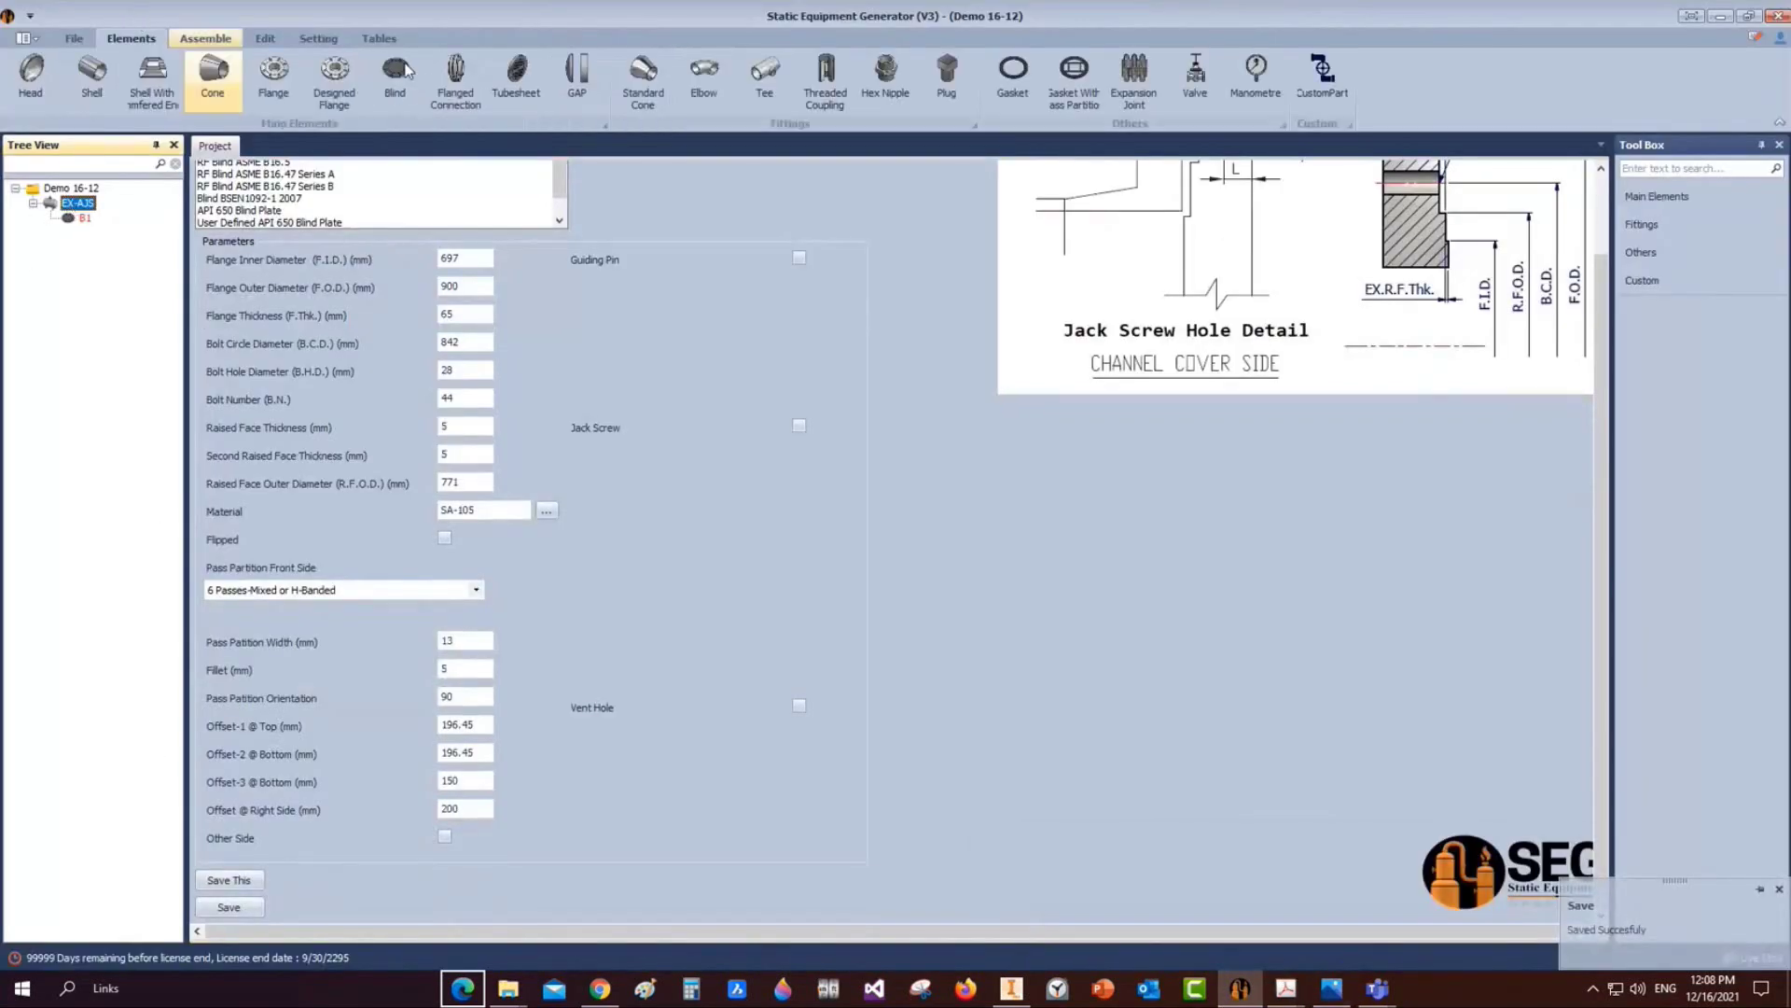
click(1085, 84)
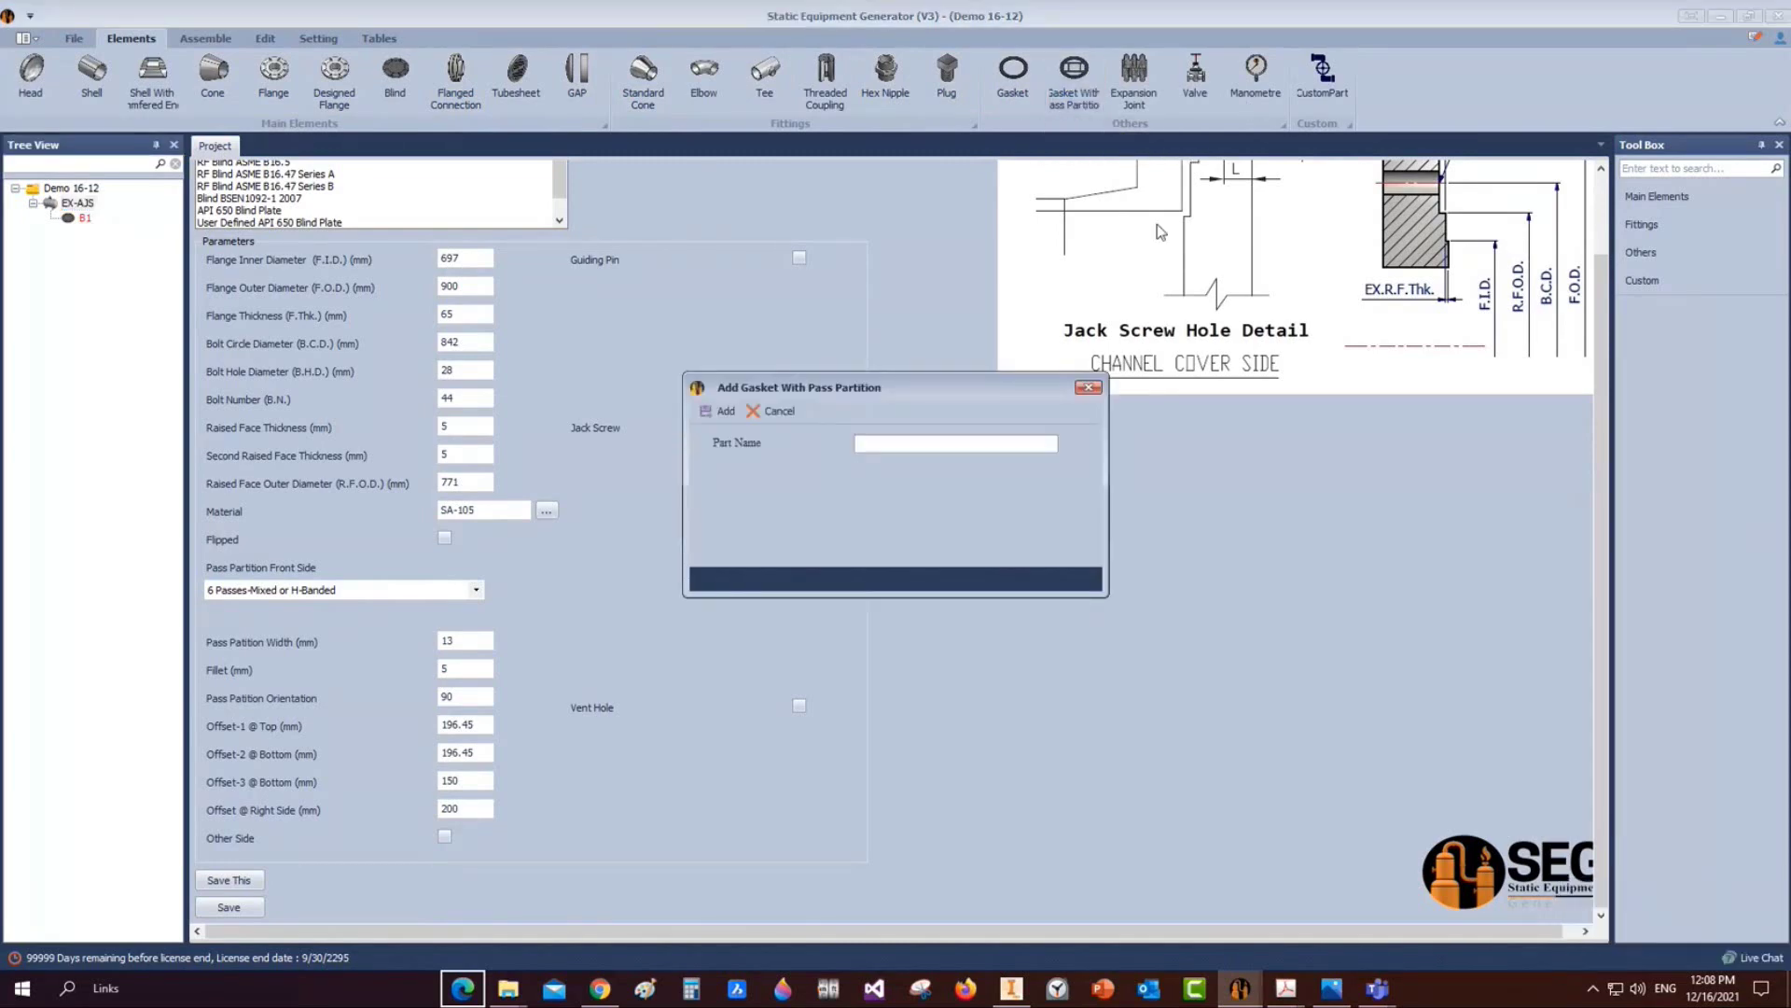
text(G1)
click(721, 411)
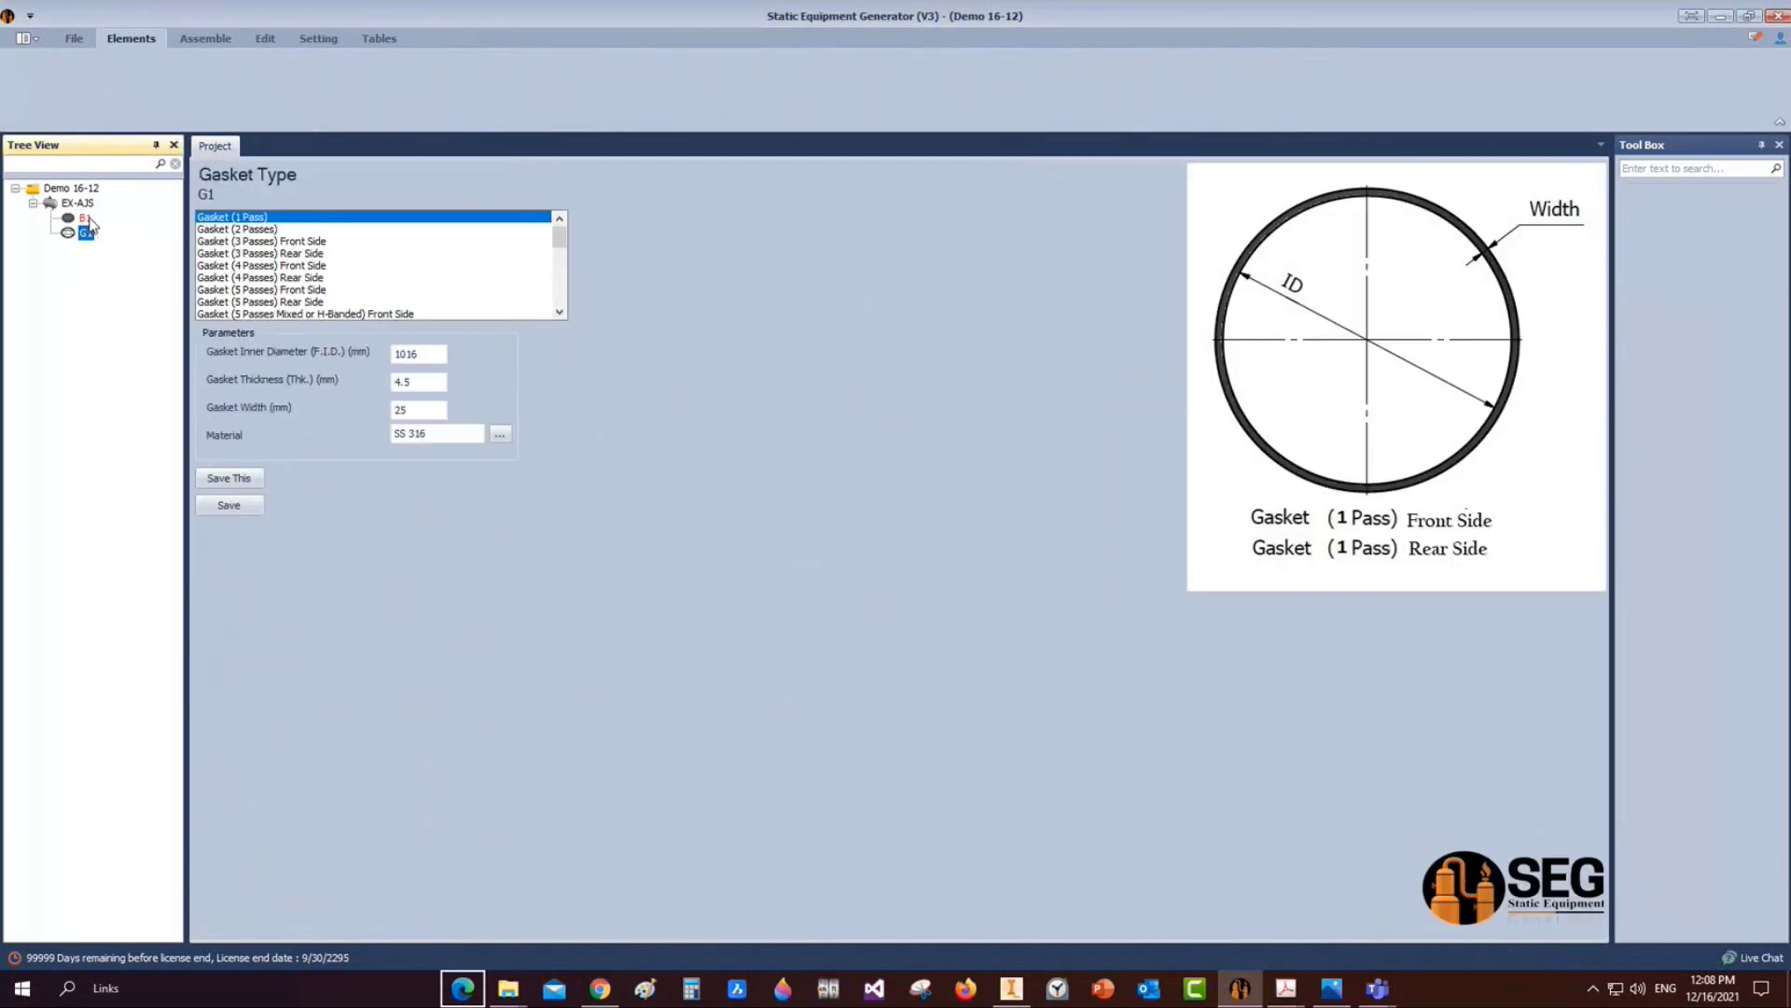
Set G1's gasket type to Gasket (6 Passes Mixed or H-Banded) Front Side
scroll(335, 291, down, 1)
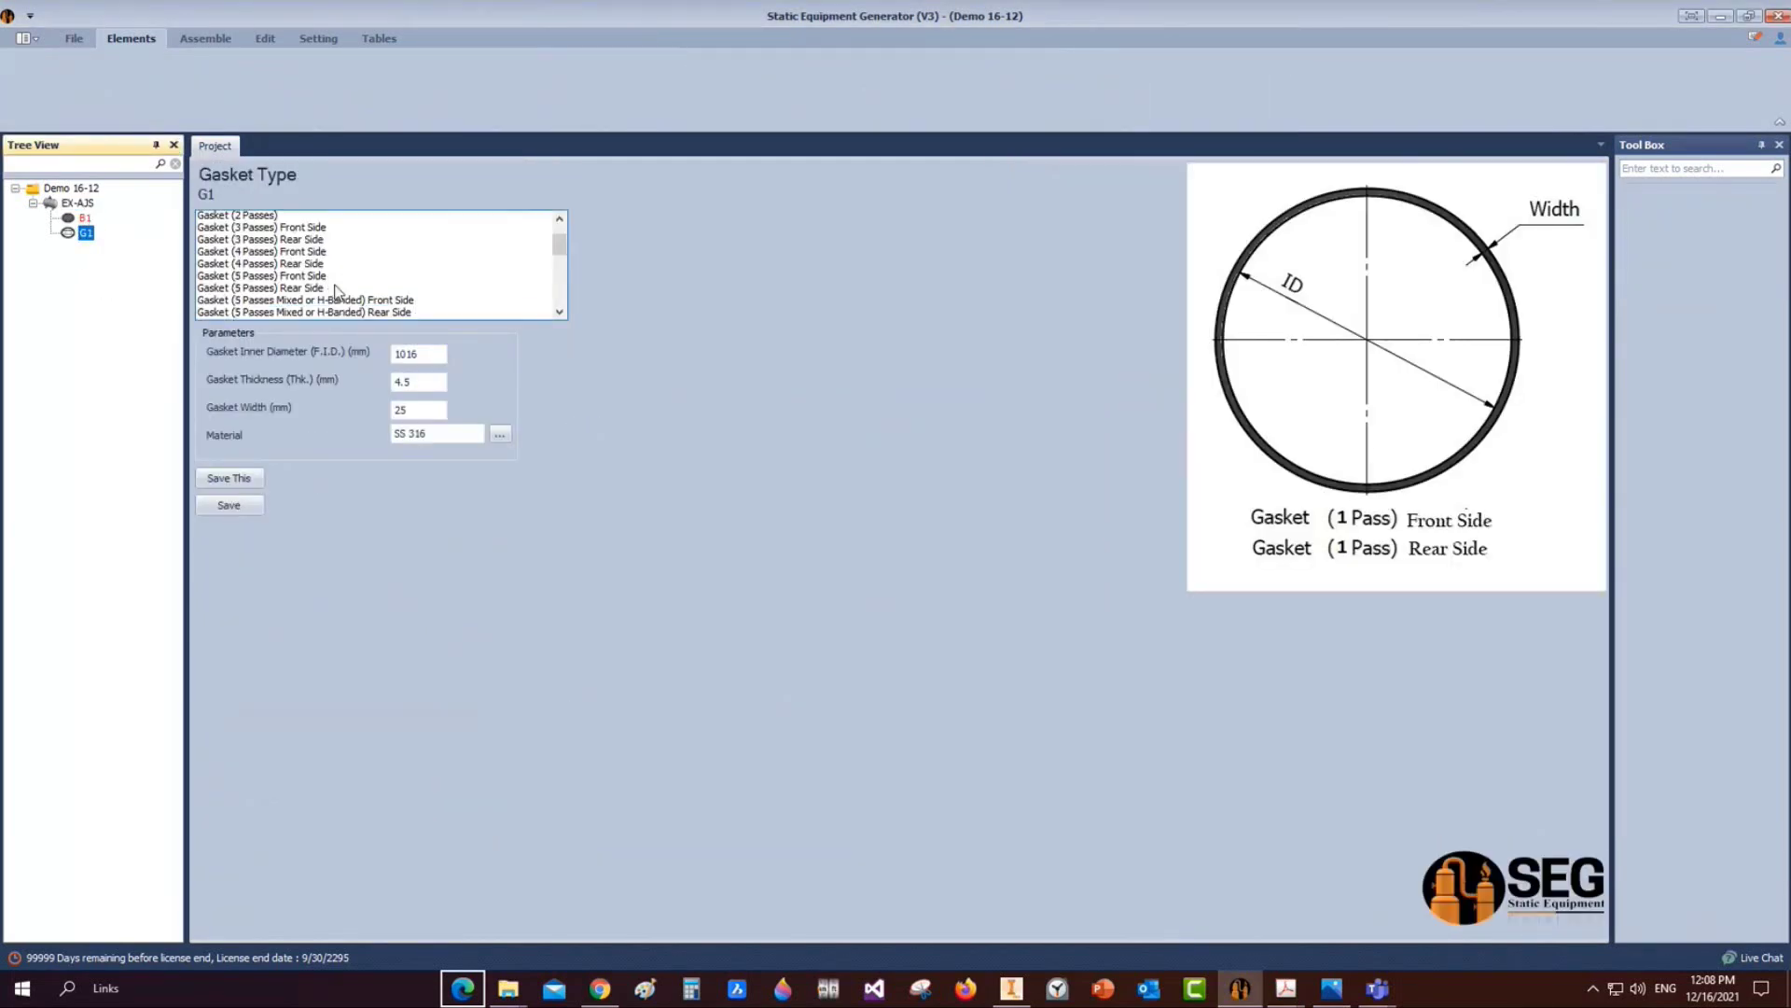
scroll(336, 291, down, 2)
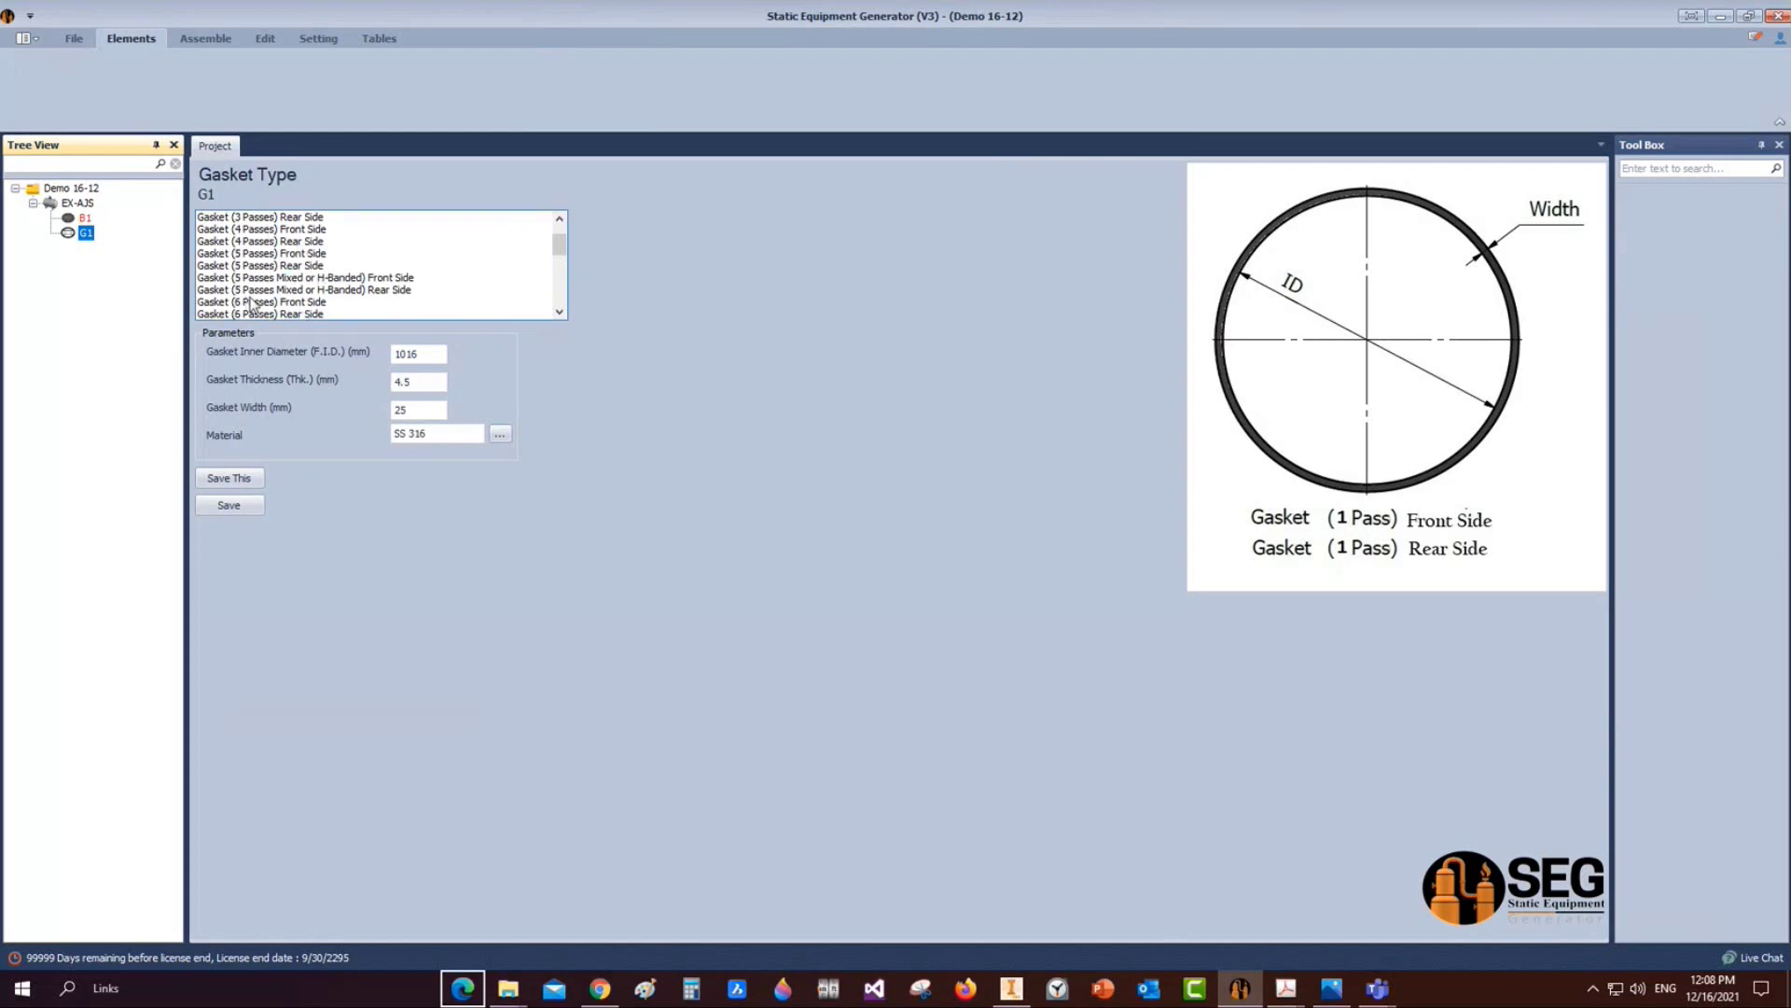
scroll(280, 308, down, 3)
click(265, 291)
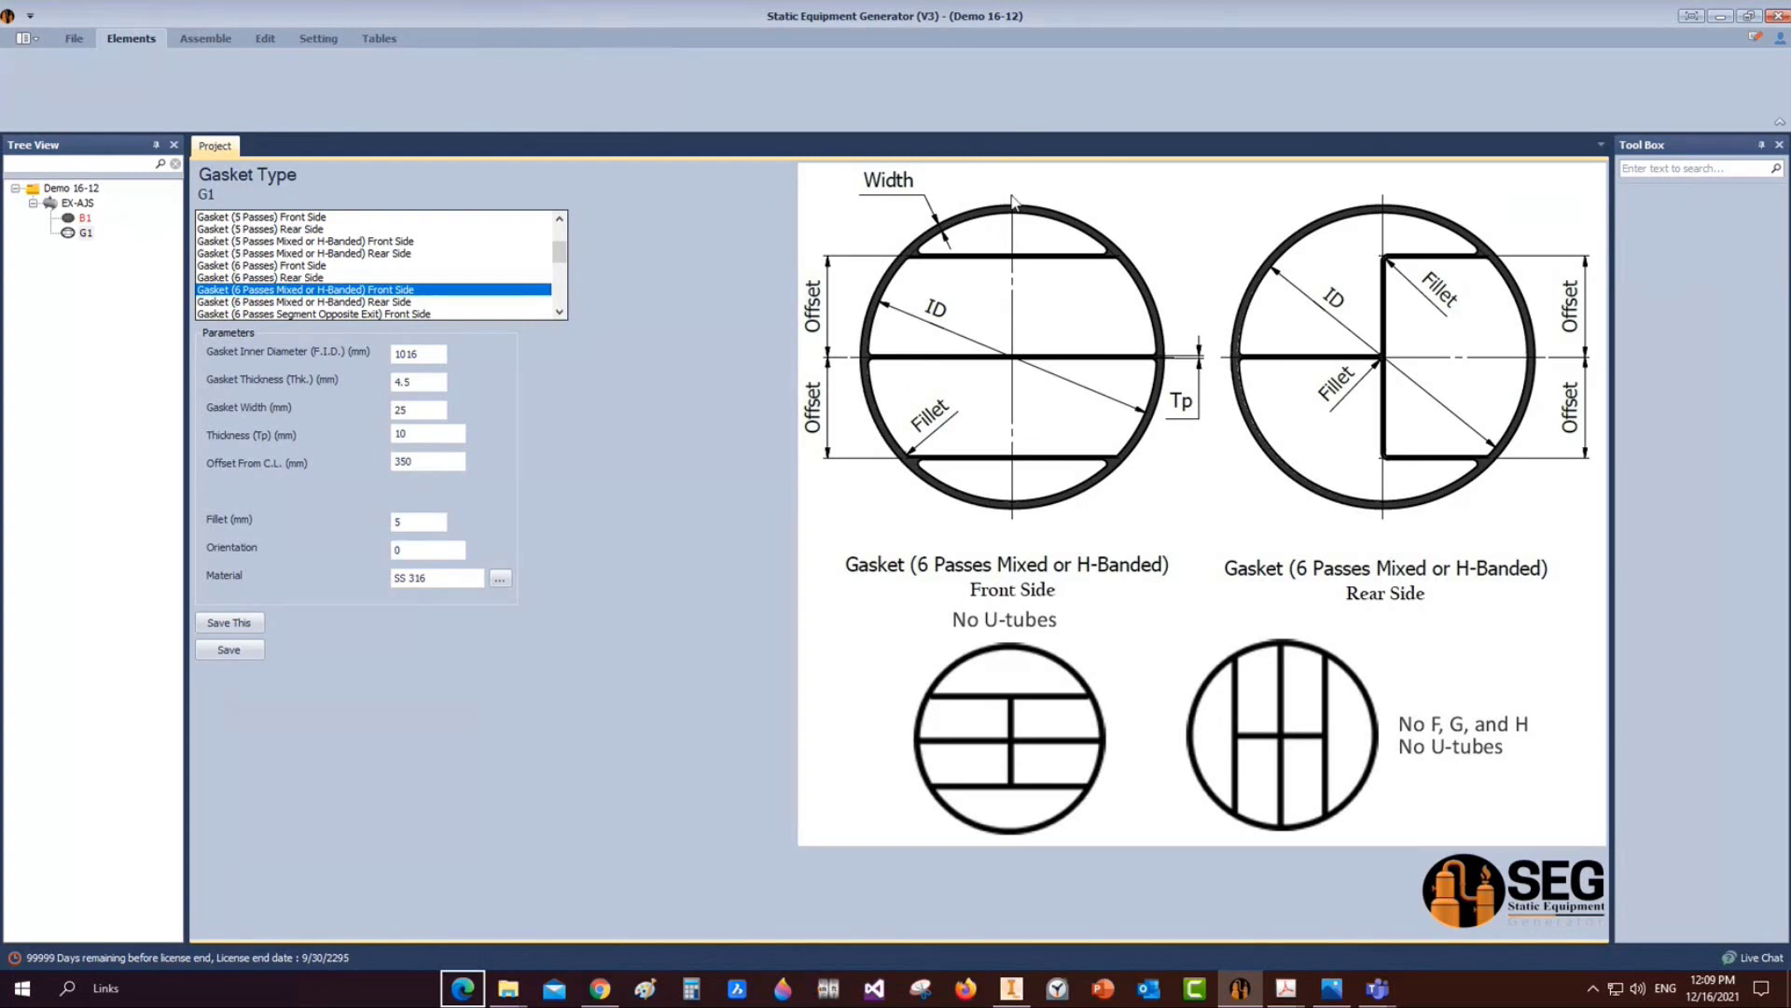
Check the stationary tube sheet's diameters and partition groove spacing on the tube bundle drawing in Acrobat, returning to G1's parameters in Static Equipment Generator
click(1286, 988)
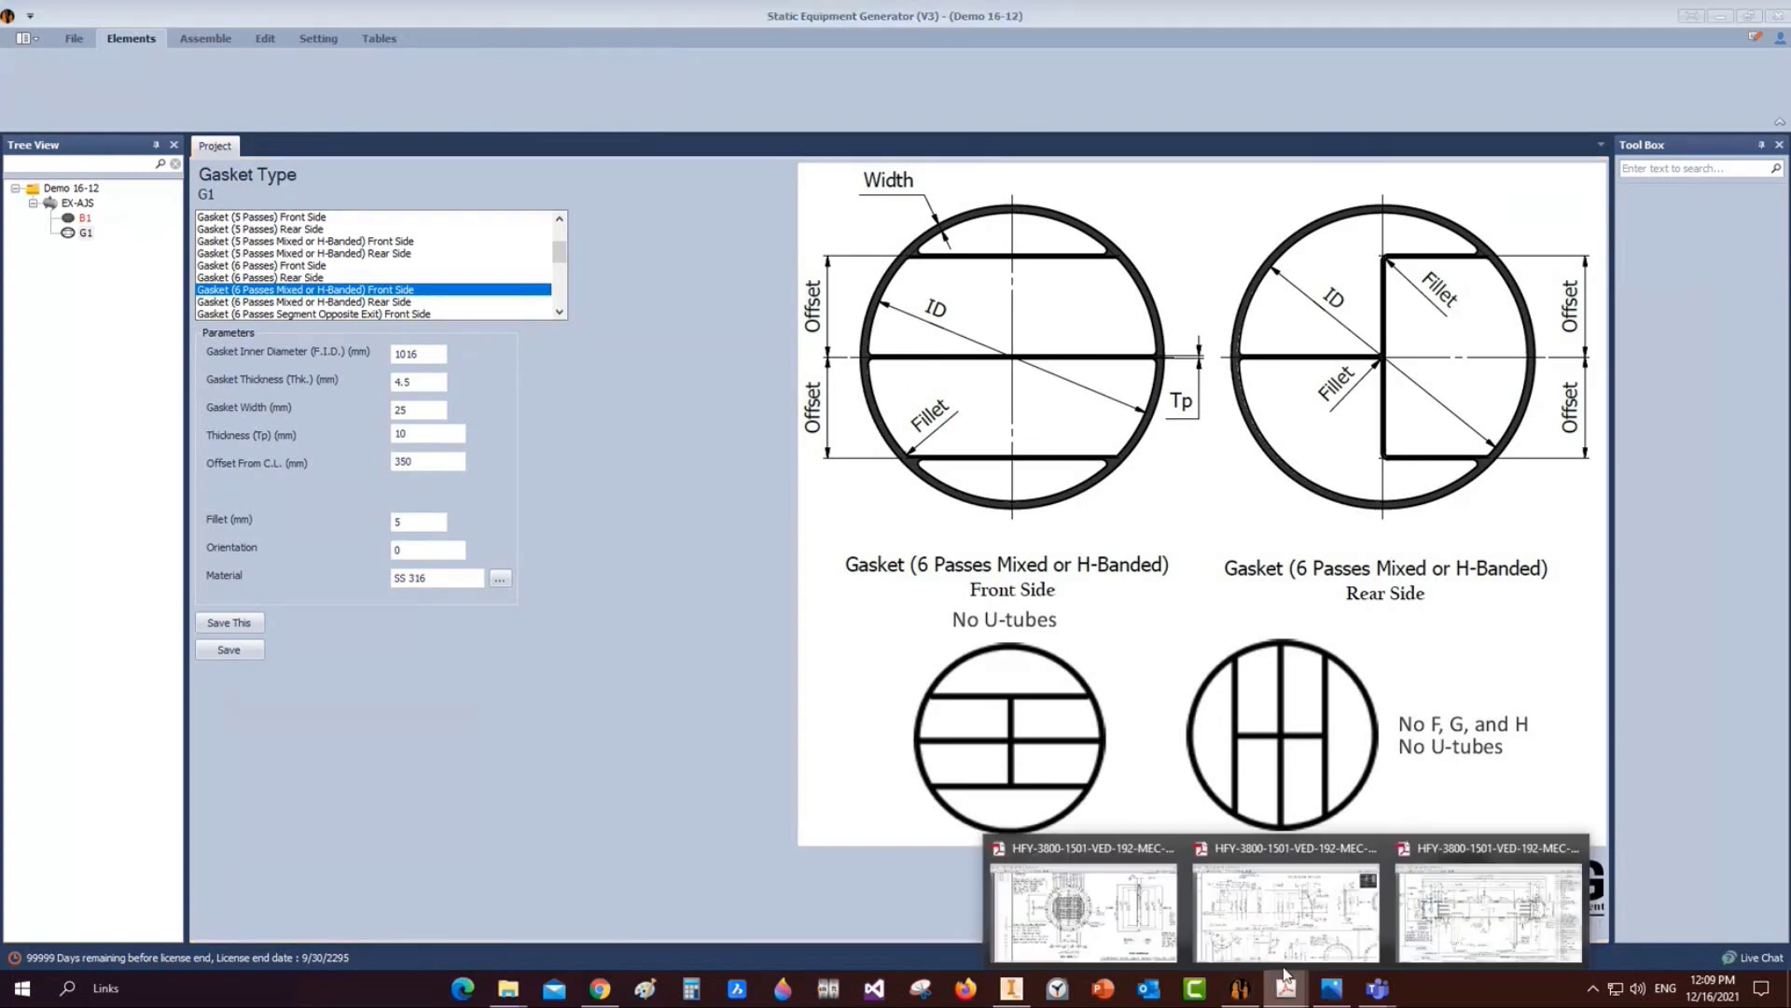
click(1174, 902)
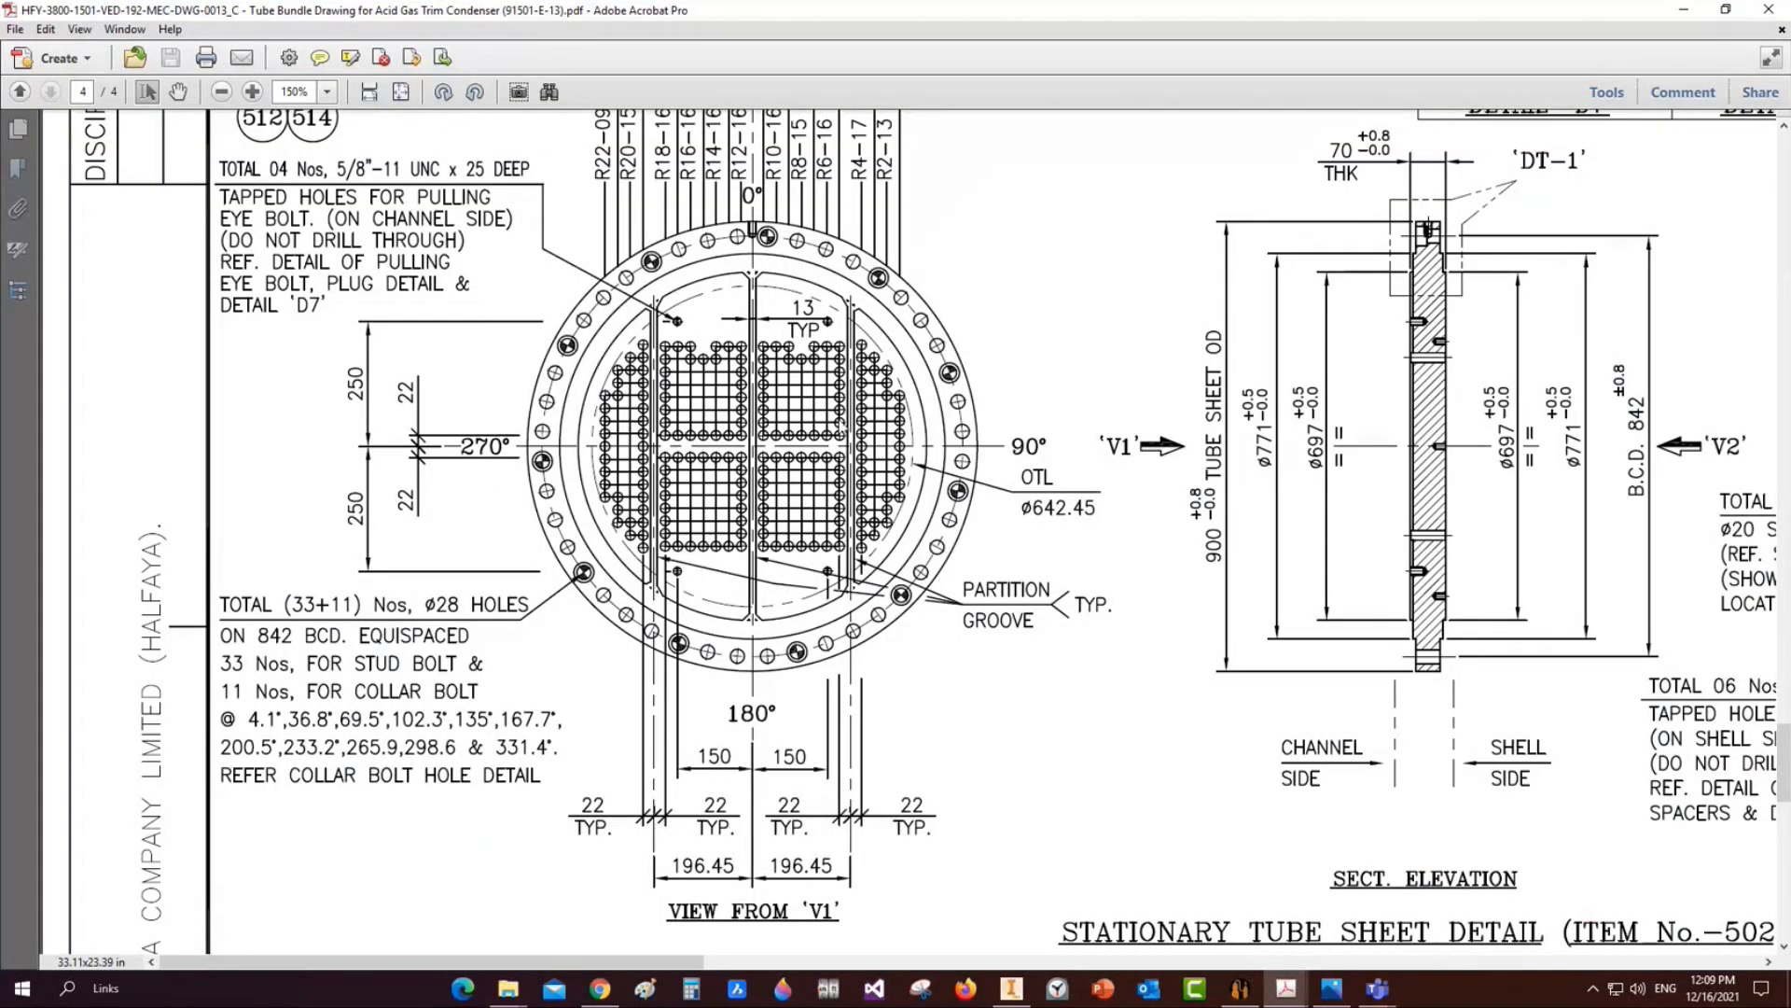
key(alt+Tab)
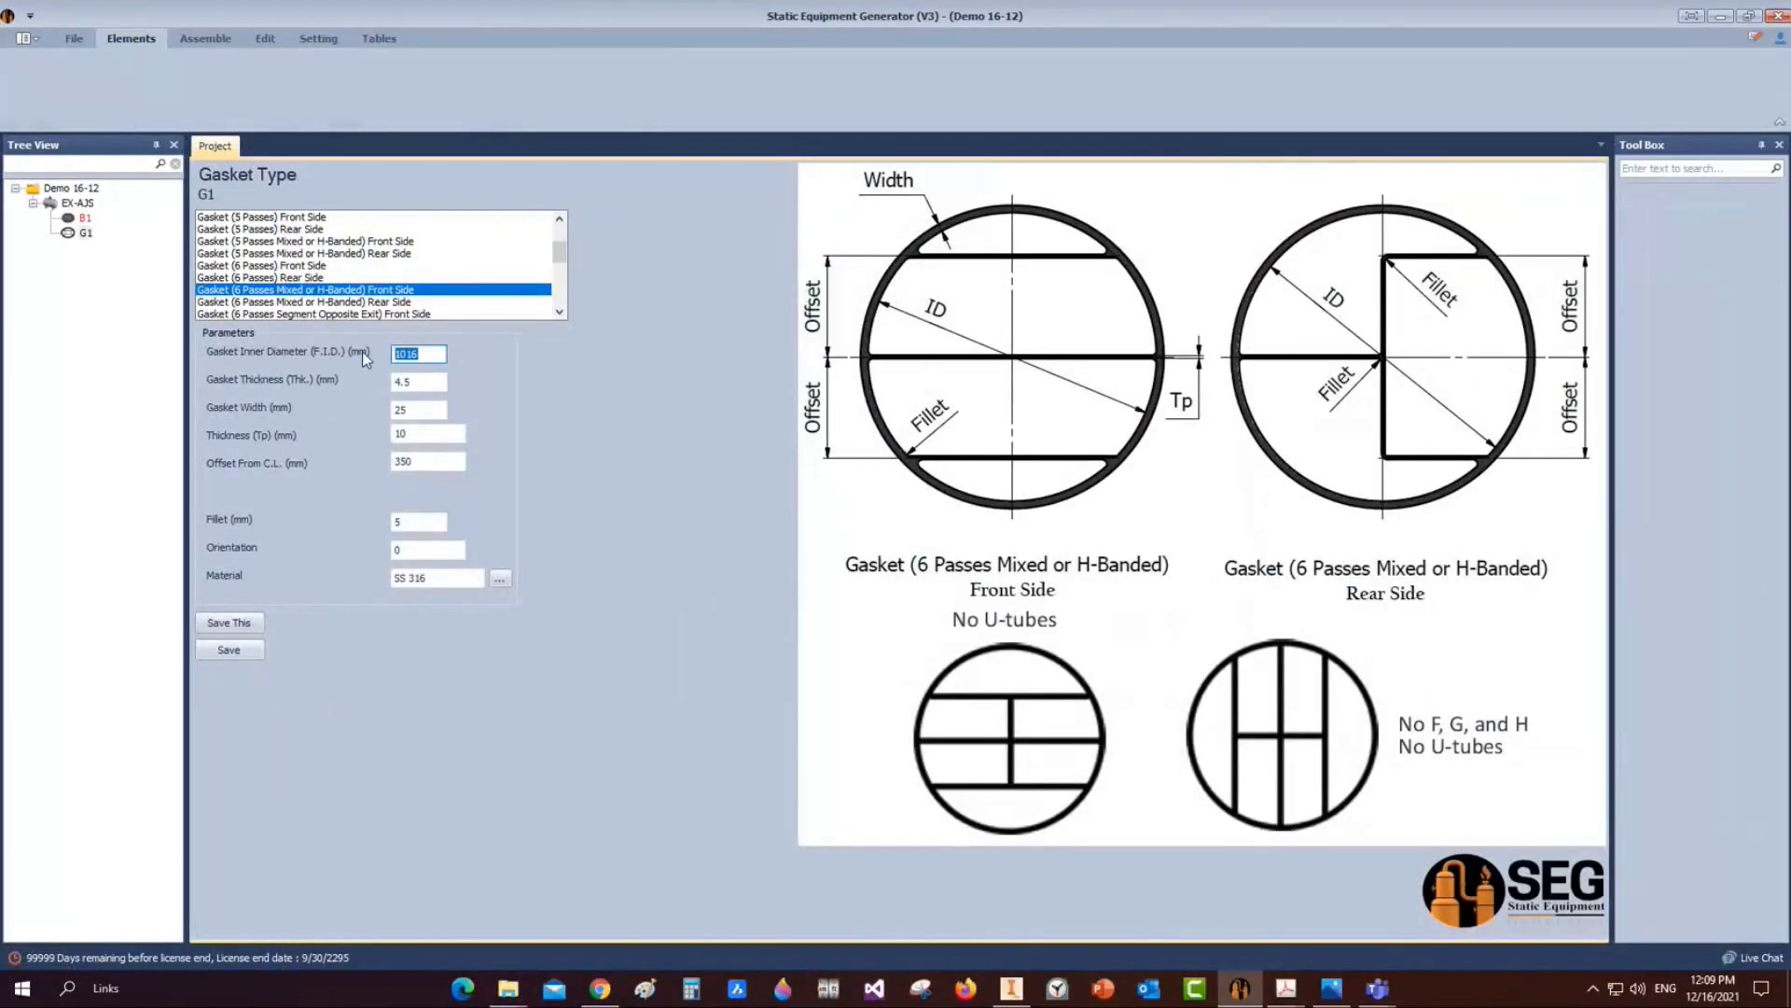
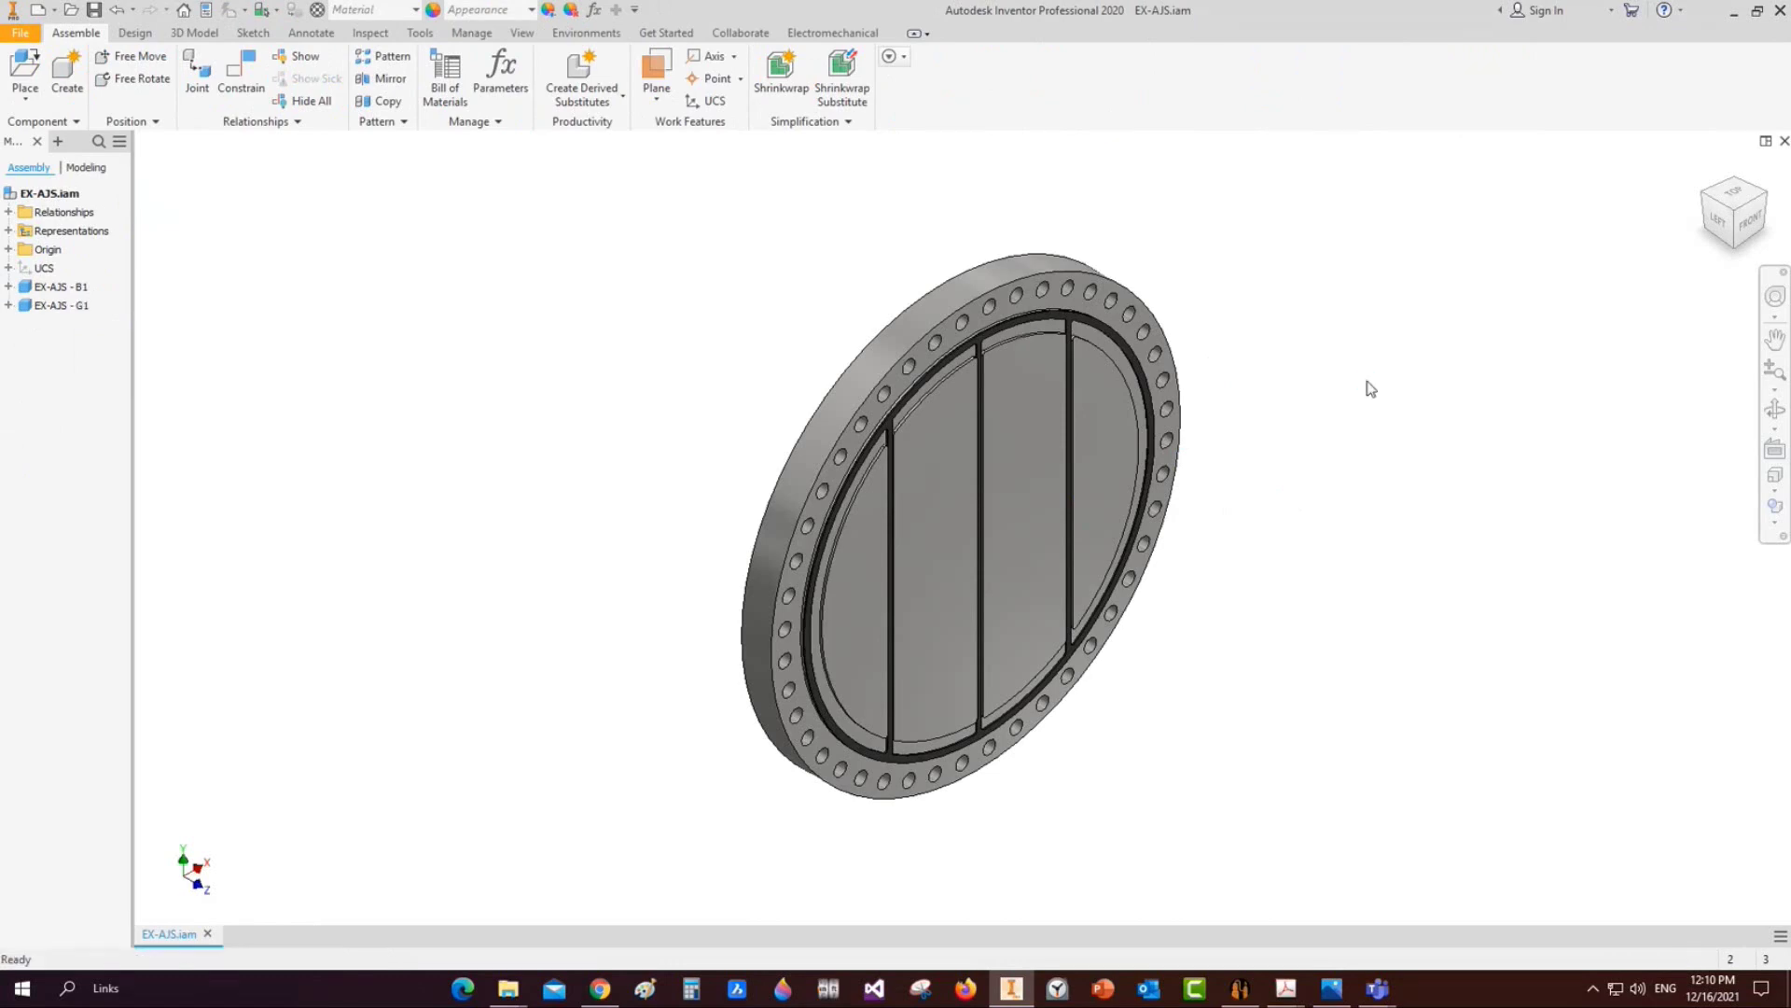
Switch back to Static Equipment Generator and add a designed flange named F1 to the EX-AJS equipment
click(1240, 988)
mouse_move(1285, 988)
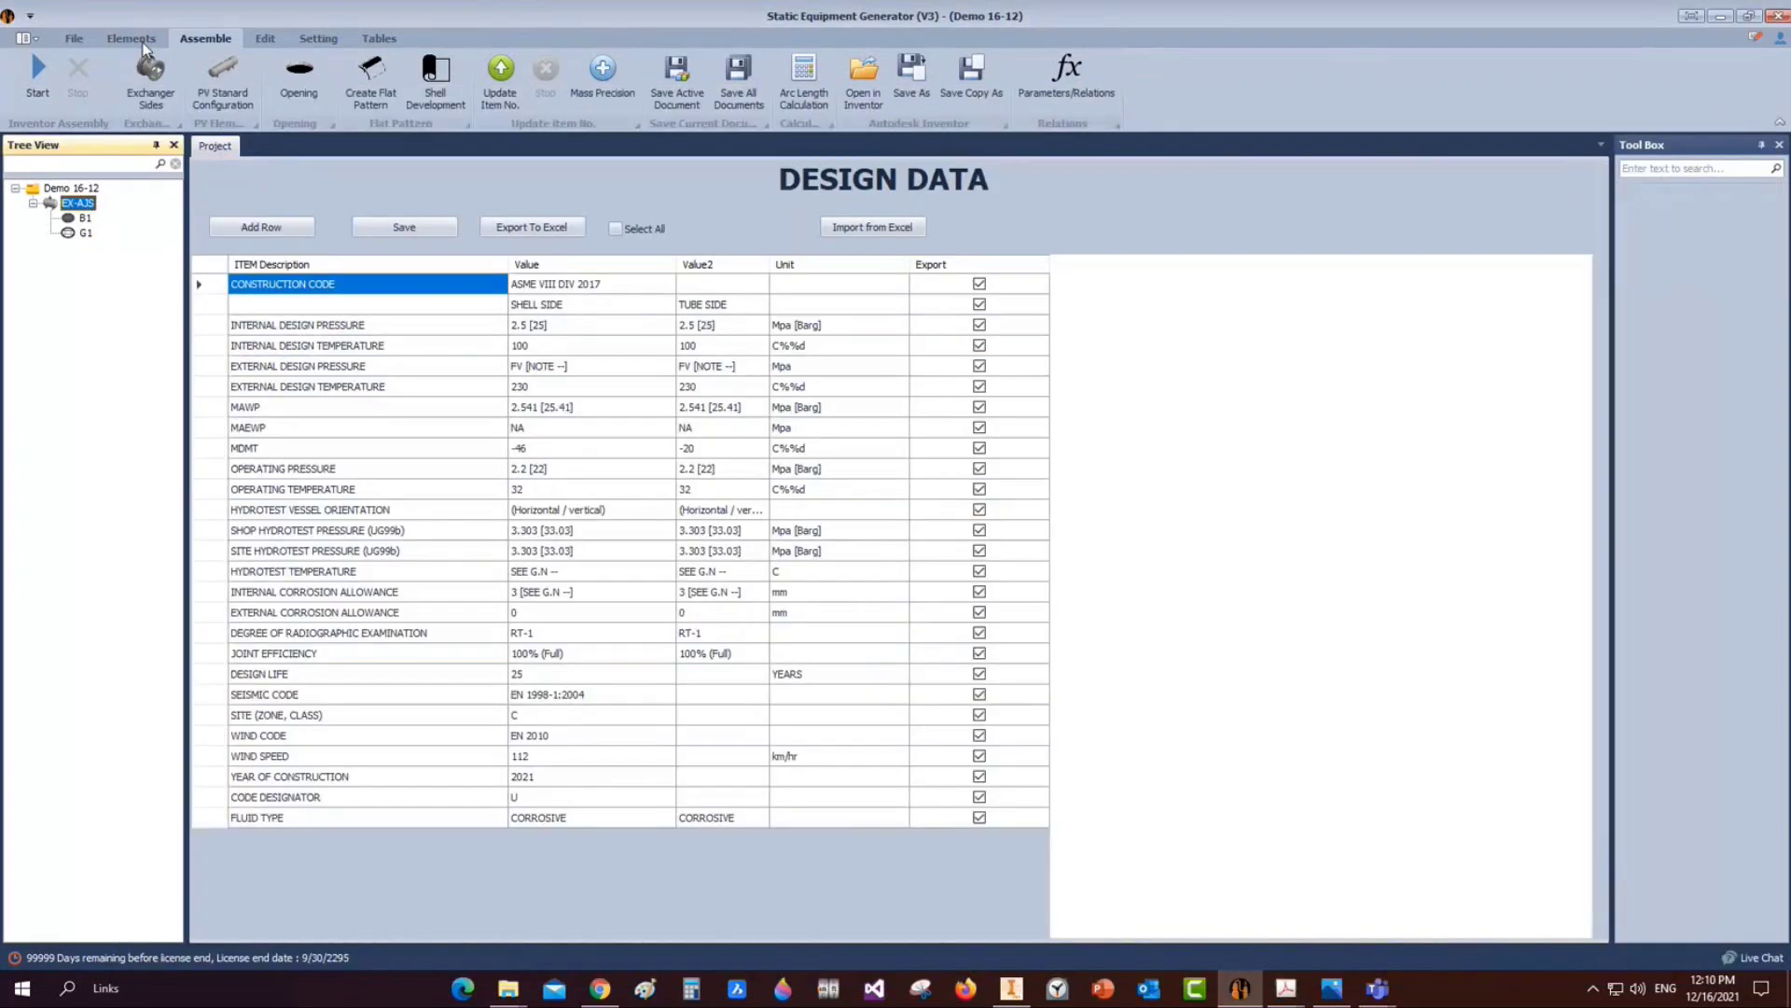
click(131, 38)
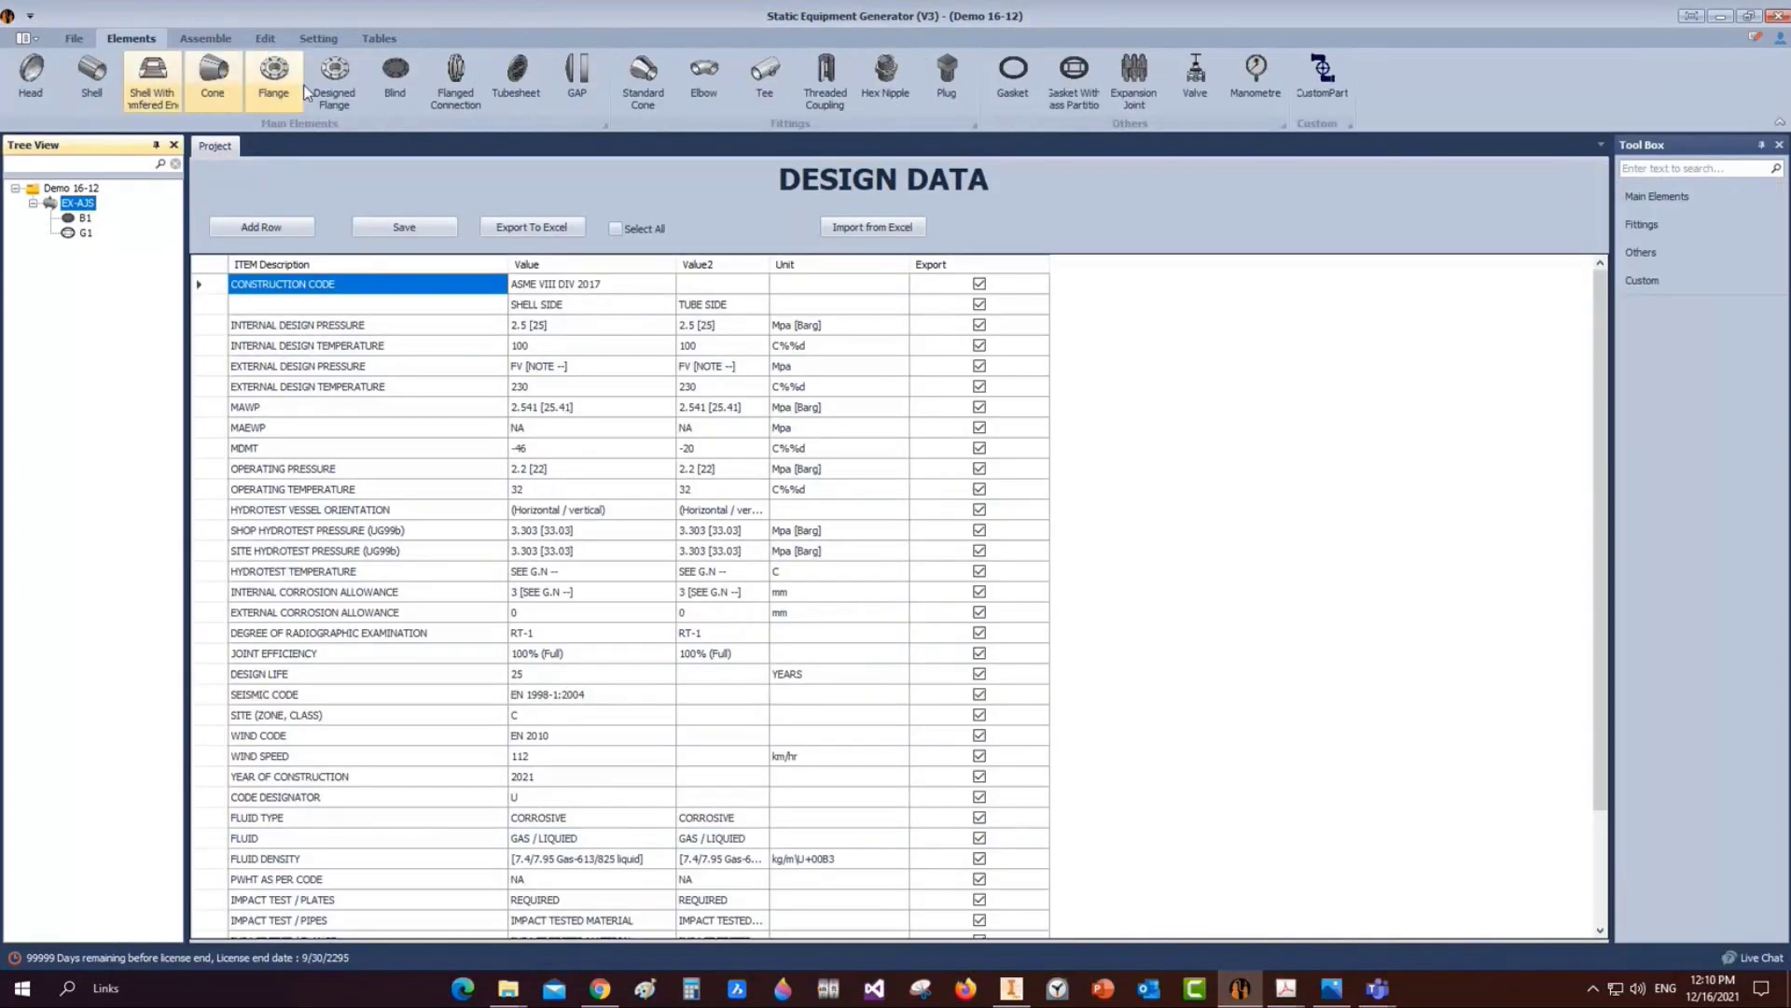
click(339, 88)
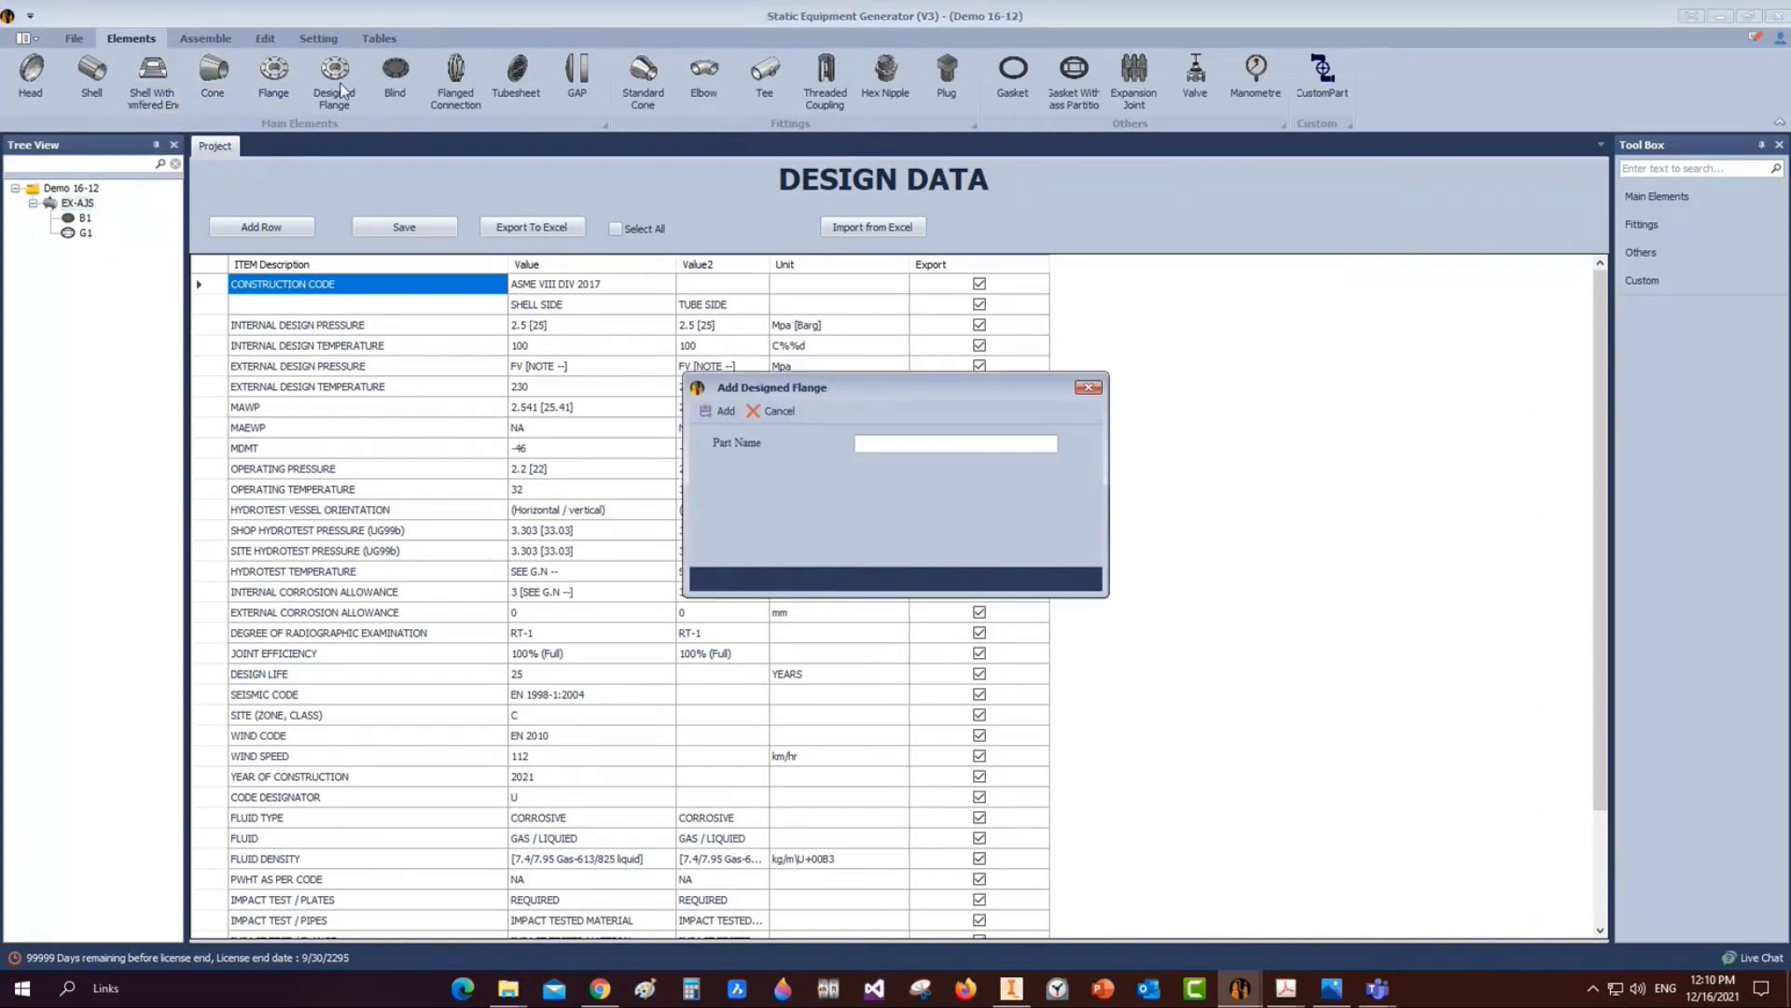
text(F1)
click(720, 411)
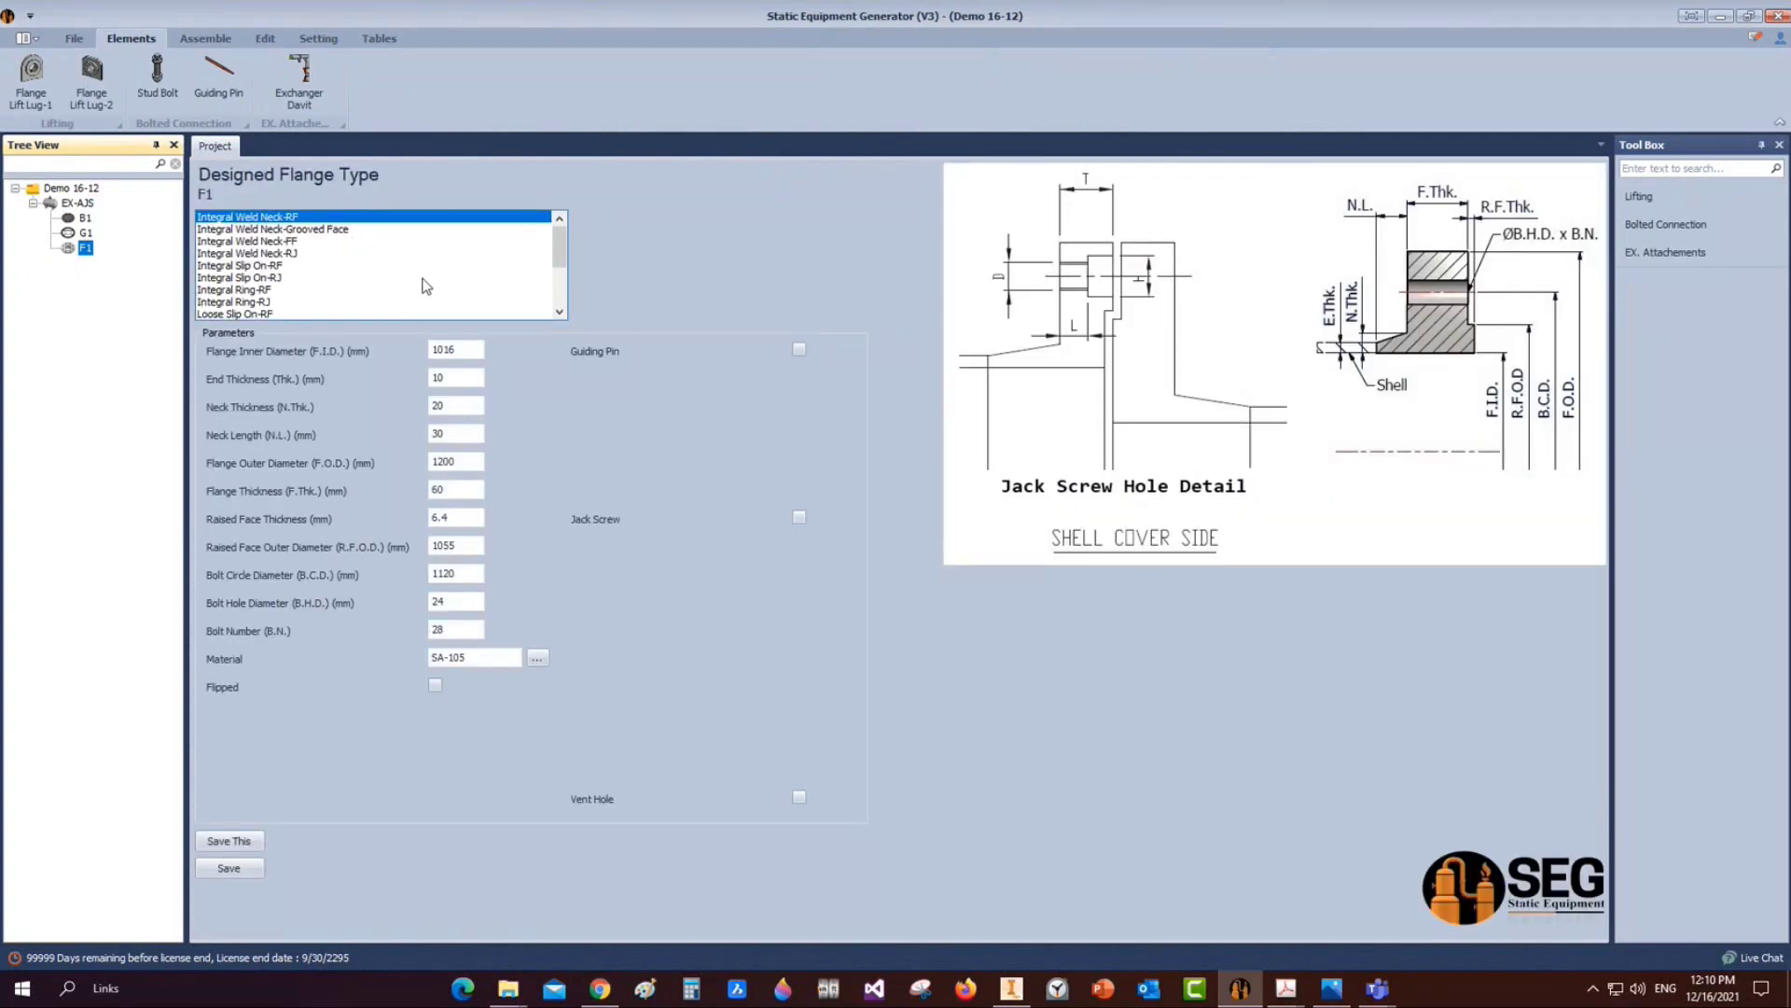
Set F1's type to Integral Weld Neck-Grooved Face and its flange inner diameter to 700 mm
click(315, 231)
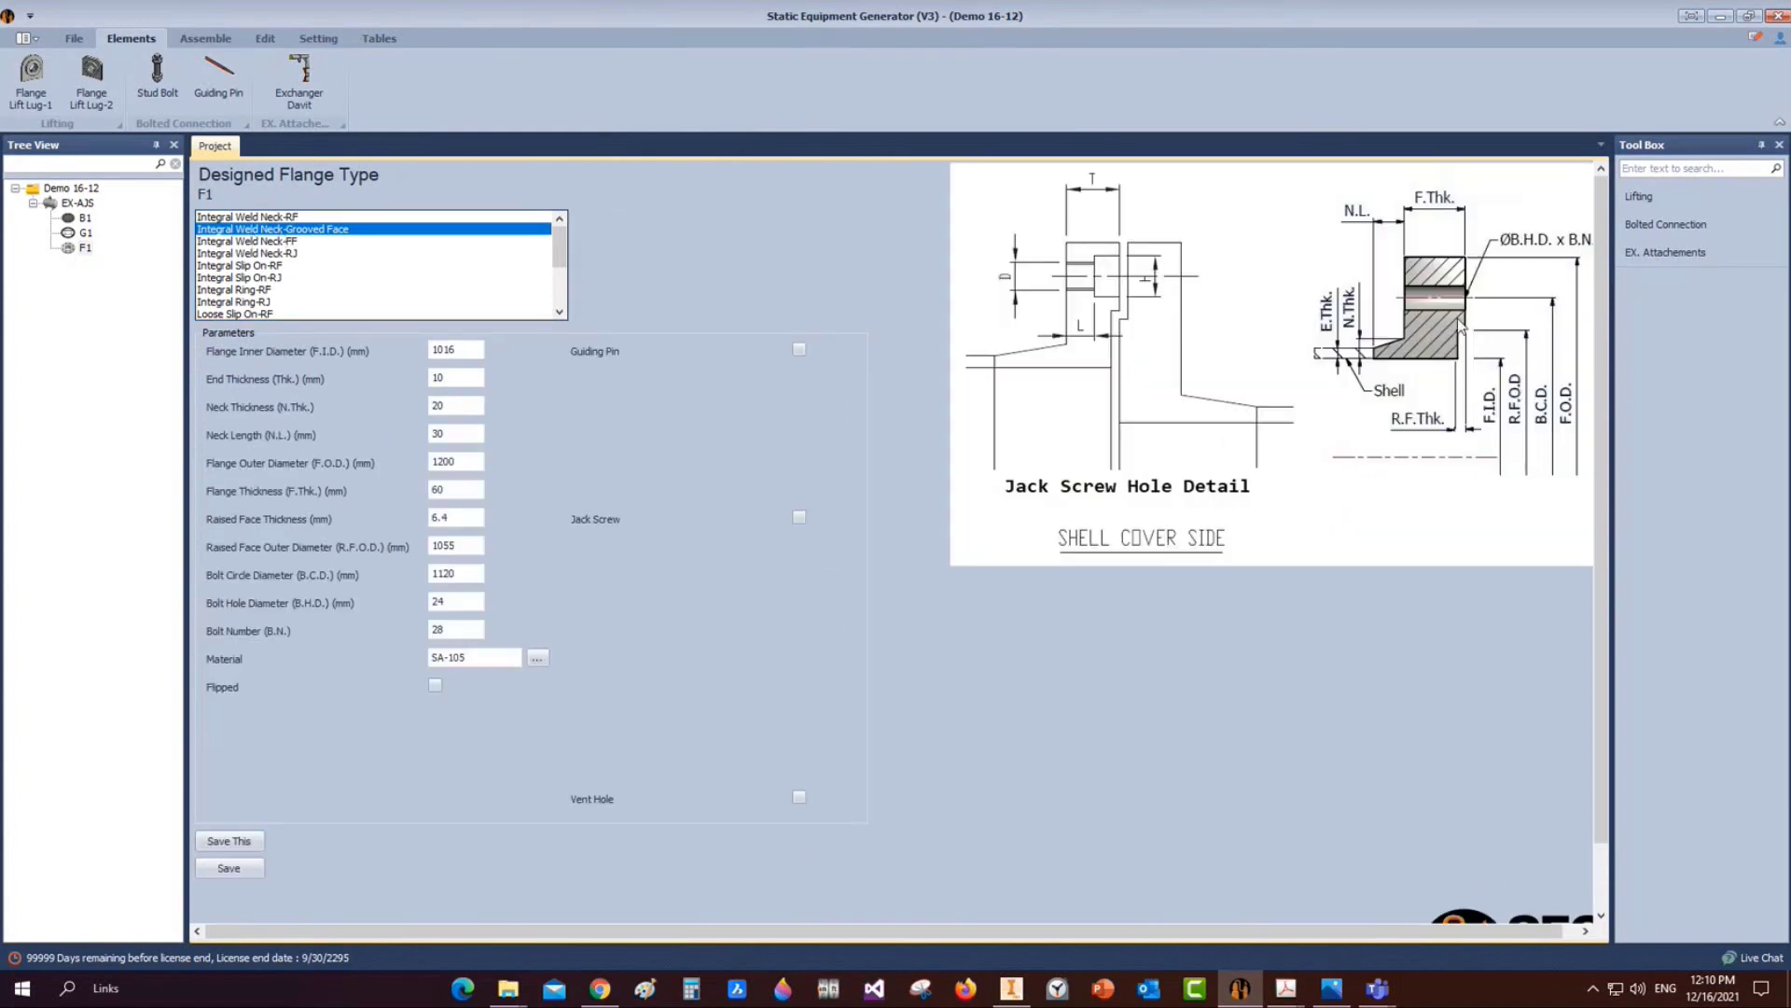
click(1779, 144)
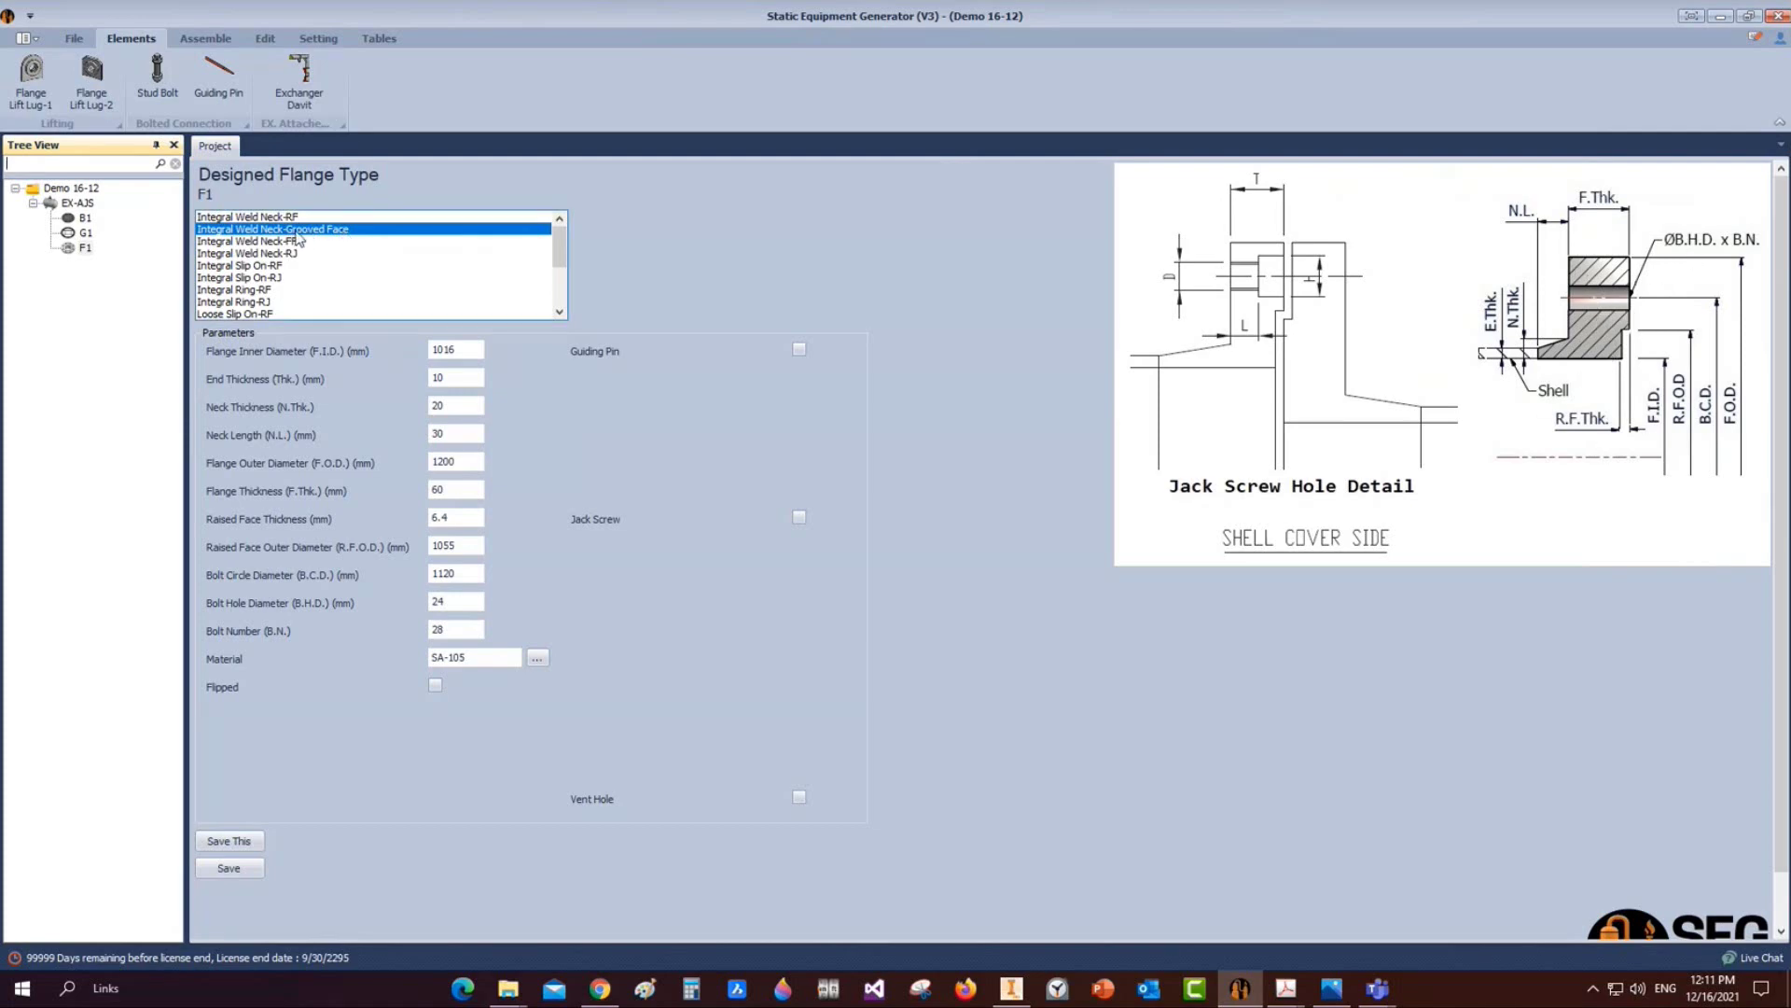
click(453, 351)
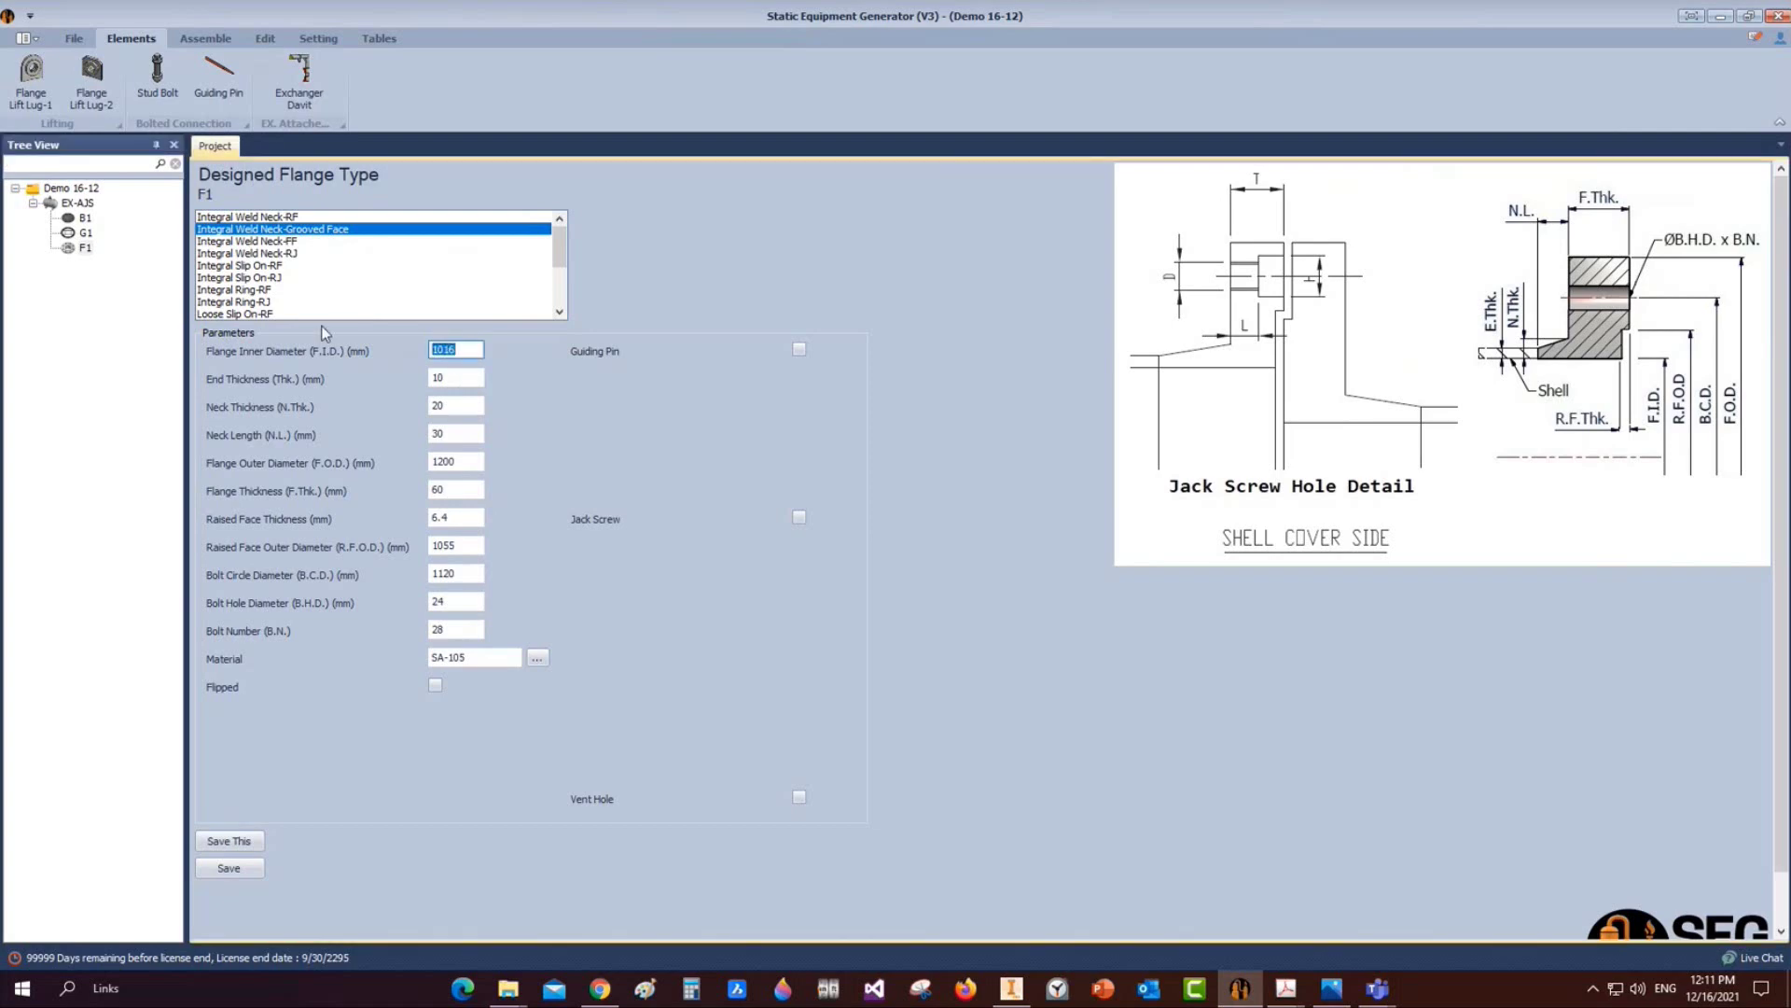
text(700)
key(Tab)
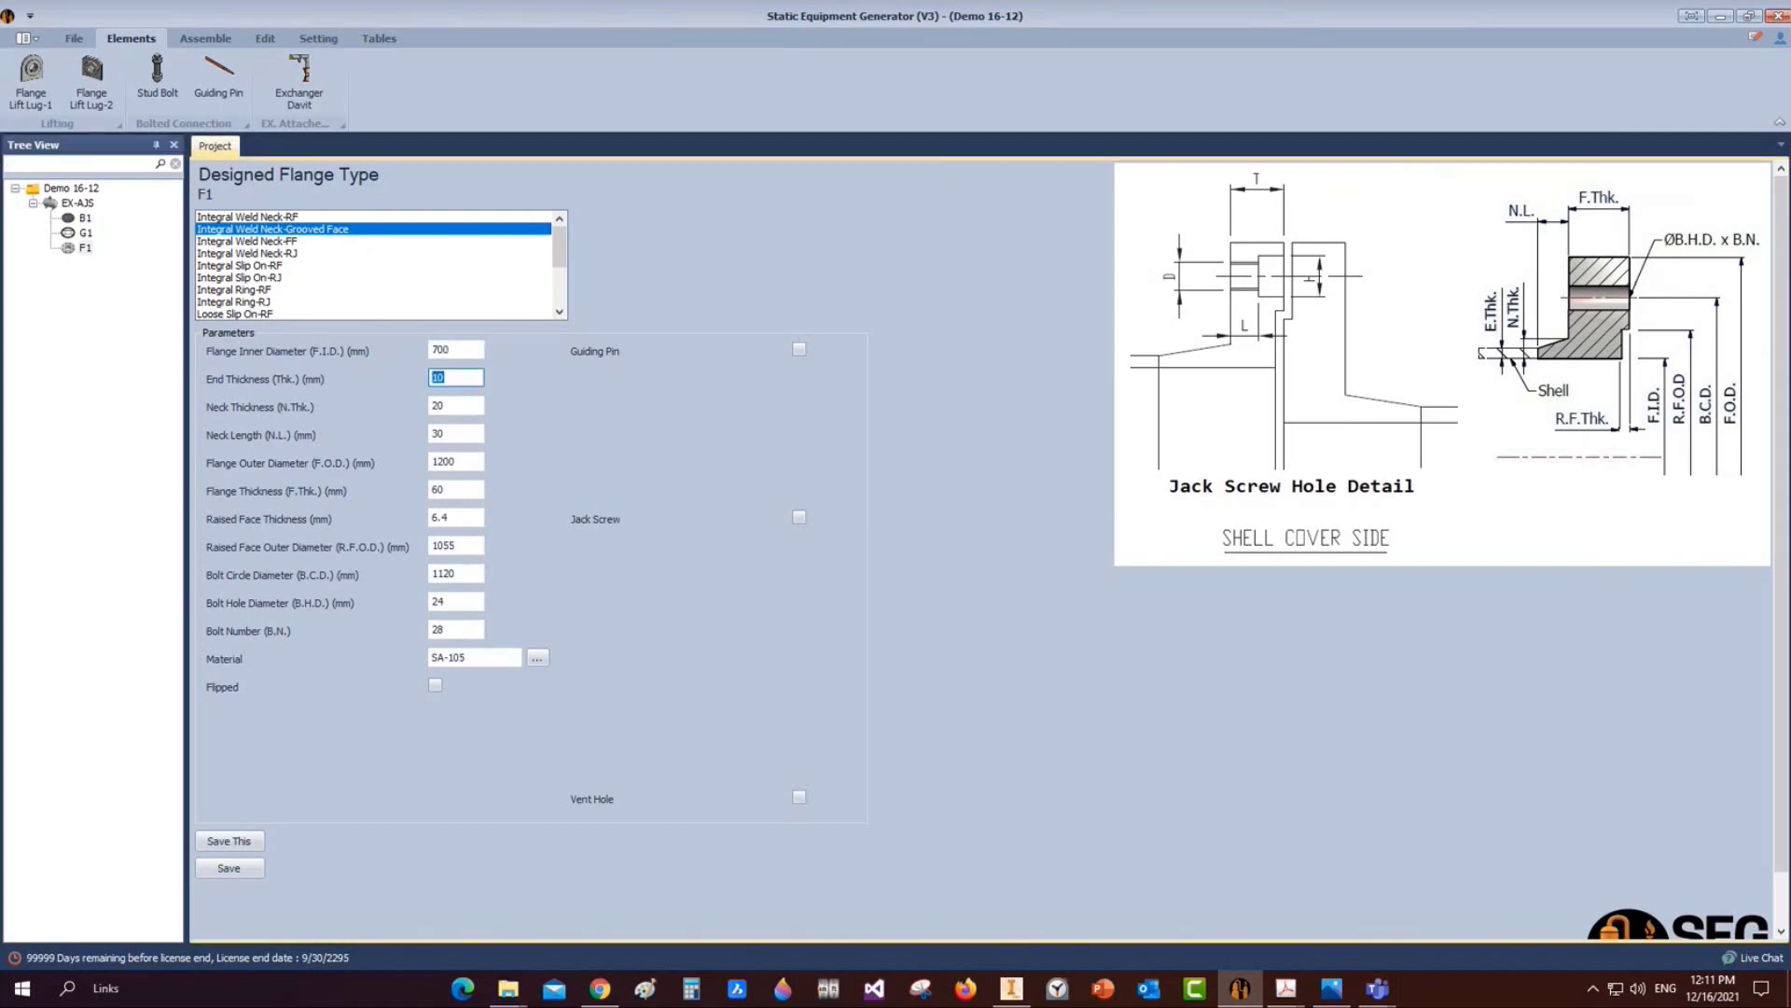
Set F1's end thickness to 12 mm, neck thickness to 20 mm and neck length to 45 mm
text(12)
key(Tab)
text(20)
key(Tab)
text(45)
key(Tab)
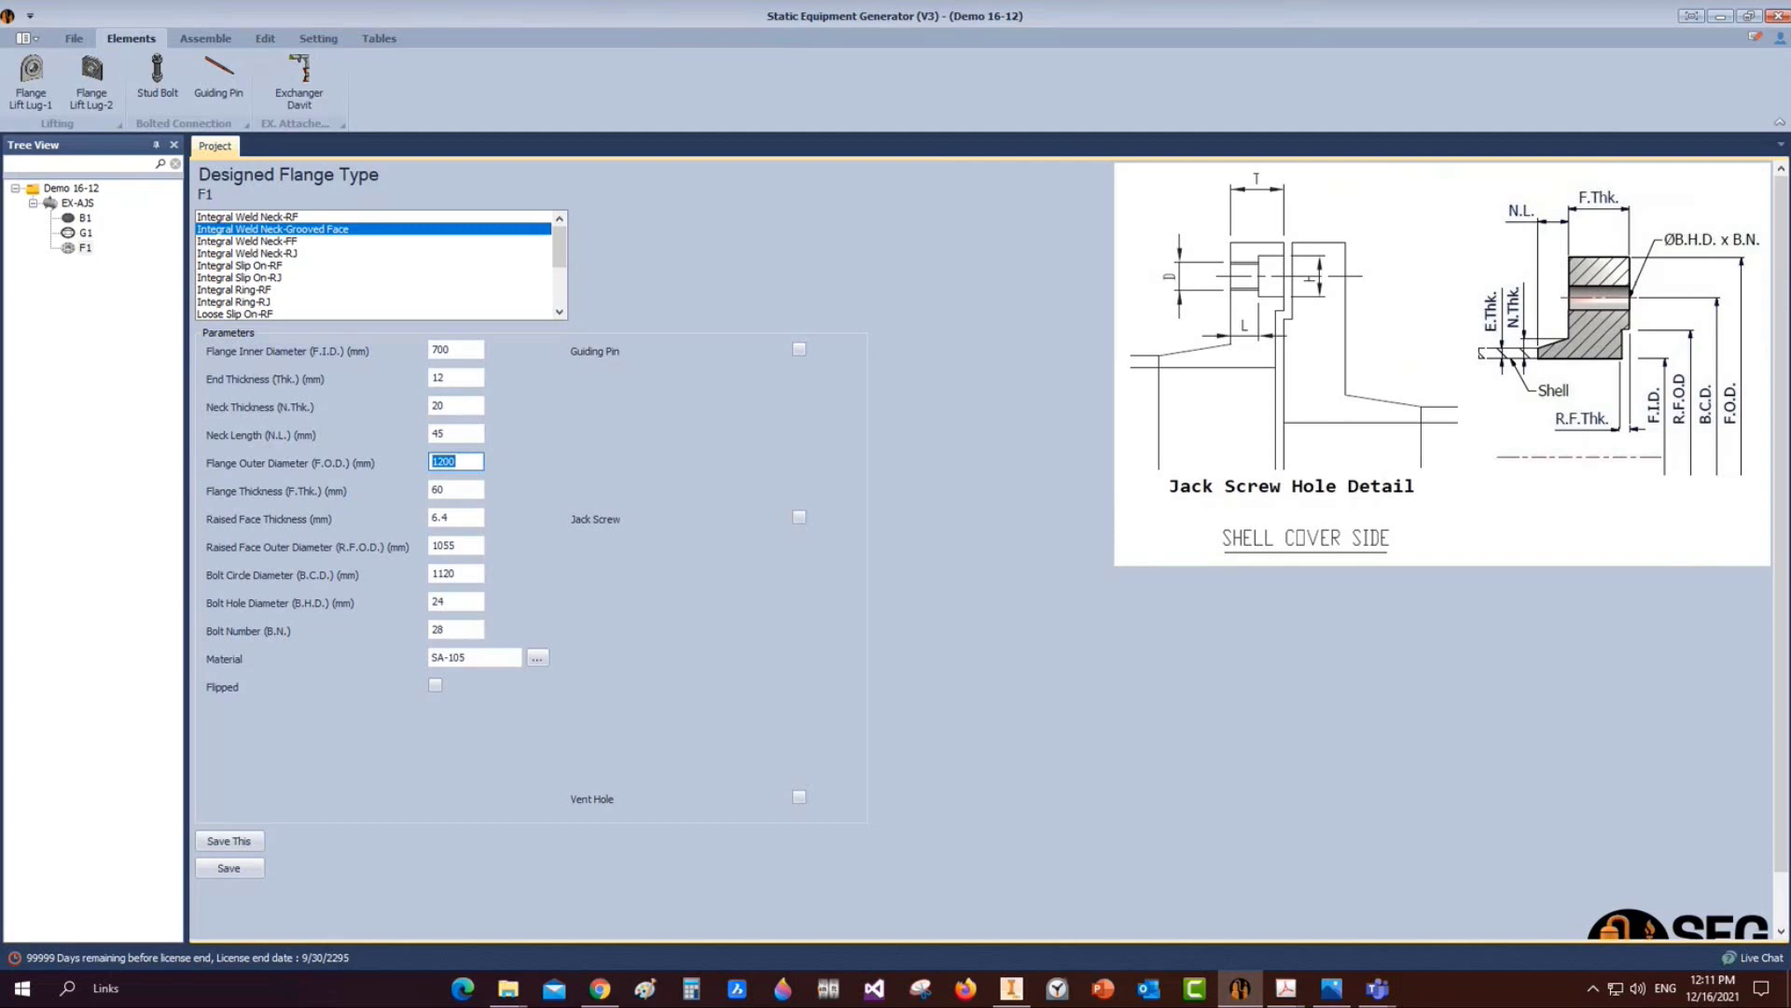
Set F1's outer diameter to 900 mm, flange thickness to 90 mm, raised face thickness to 5 mm and raised face outer diameter to 774 mm
text(900)
key(Tab)
text(90)
key(Tab)
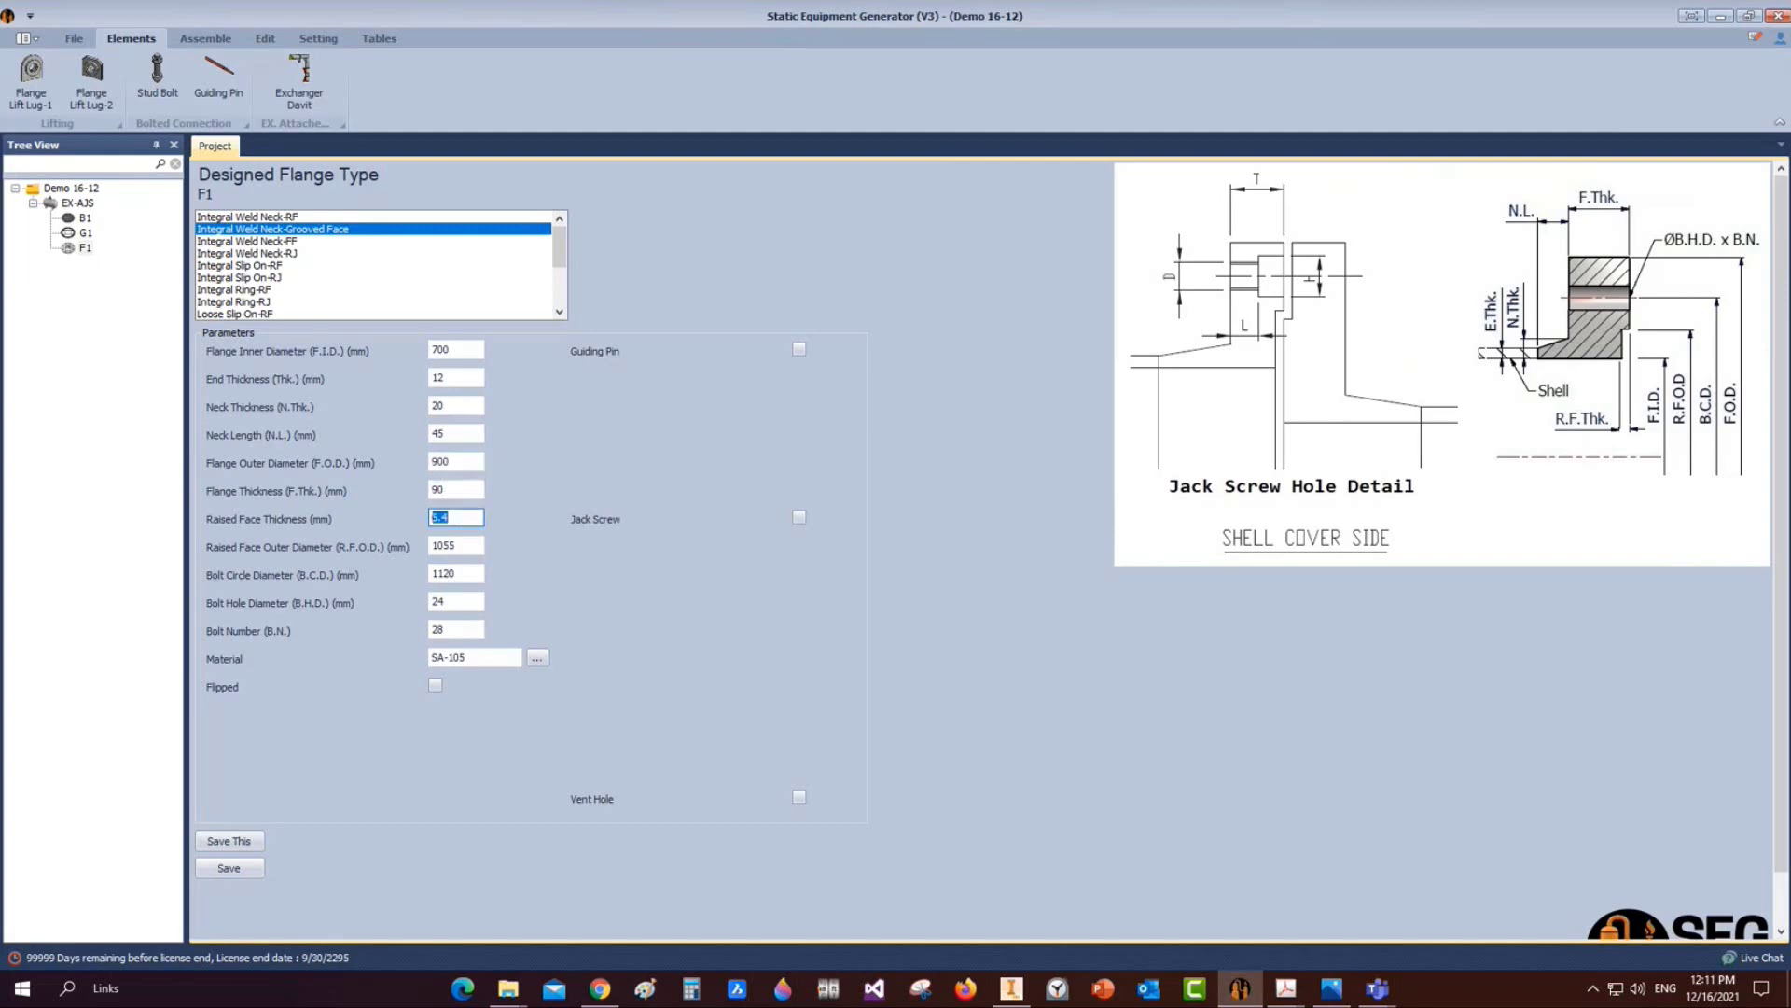
text(5)
key(Tab)
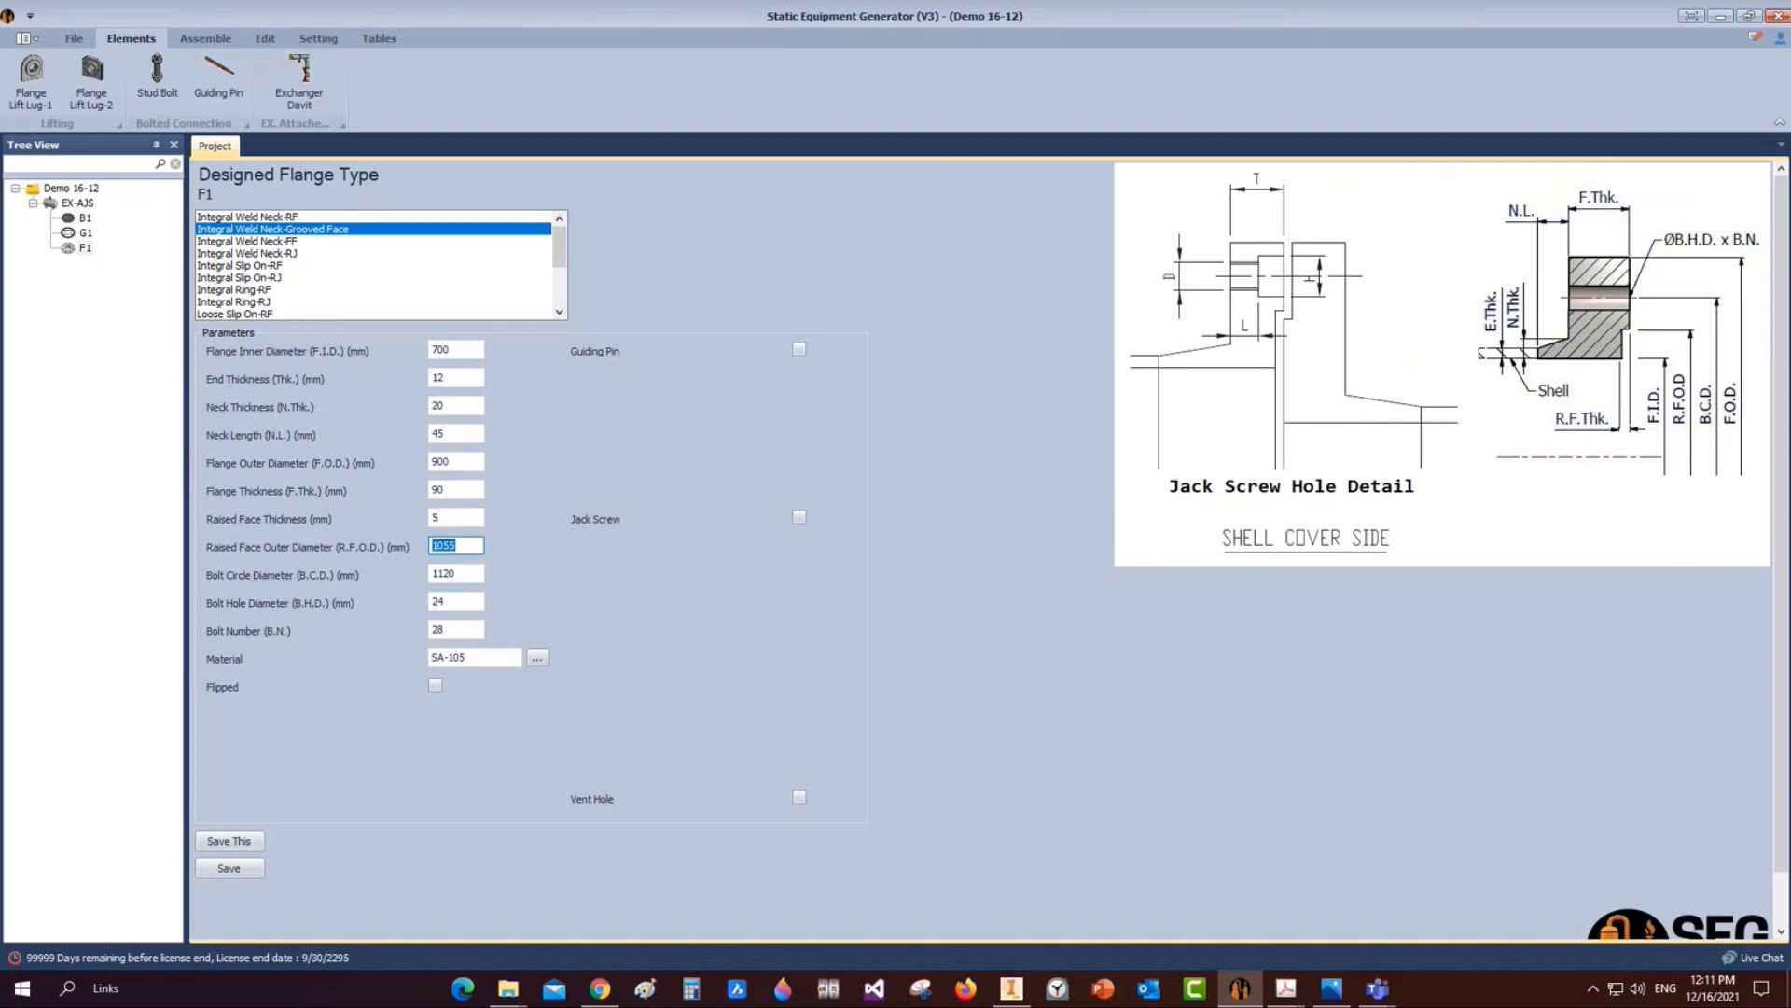
text(774)
key(Tab)
Give F1 a bolt circle diameter of 842 mm with 44 bolt holes of 28 mm, mark it as flipped, and save the flange
text(842)
key(Tab)
text(28)
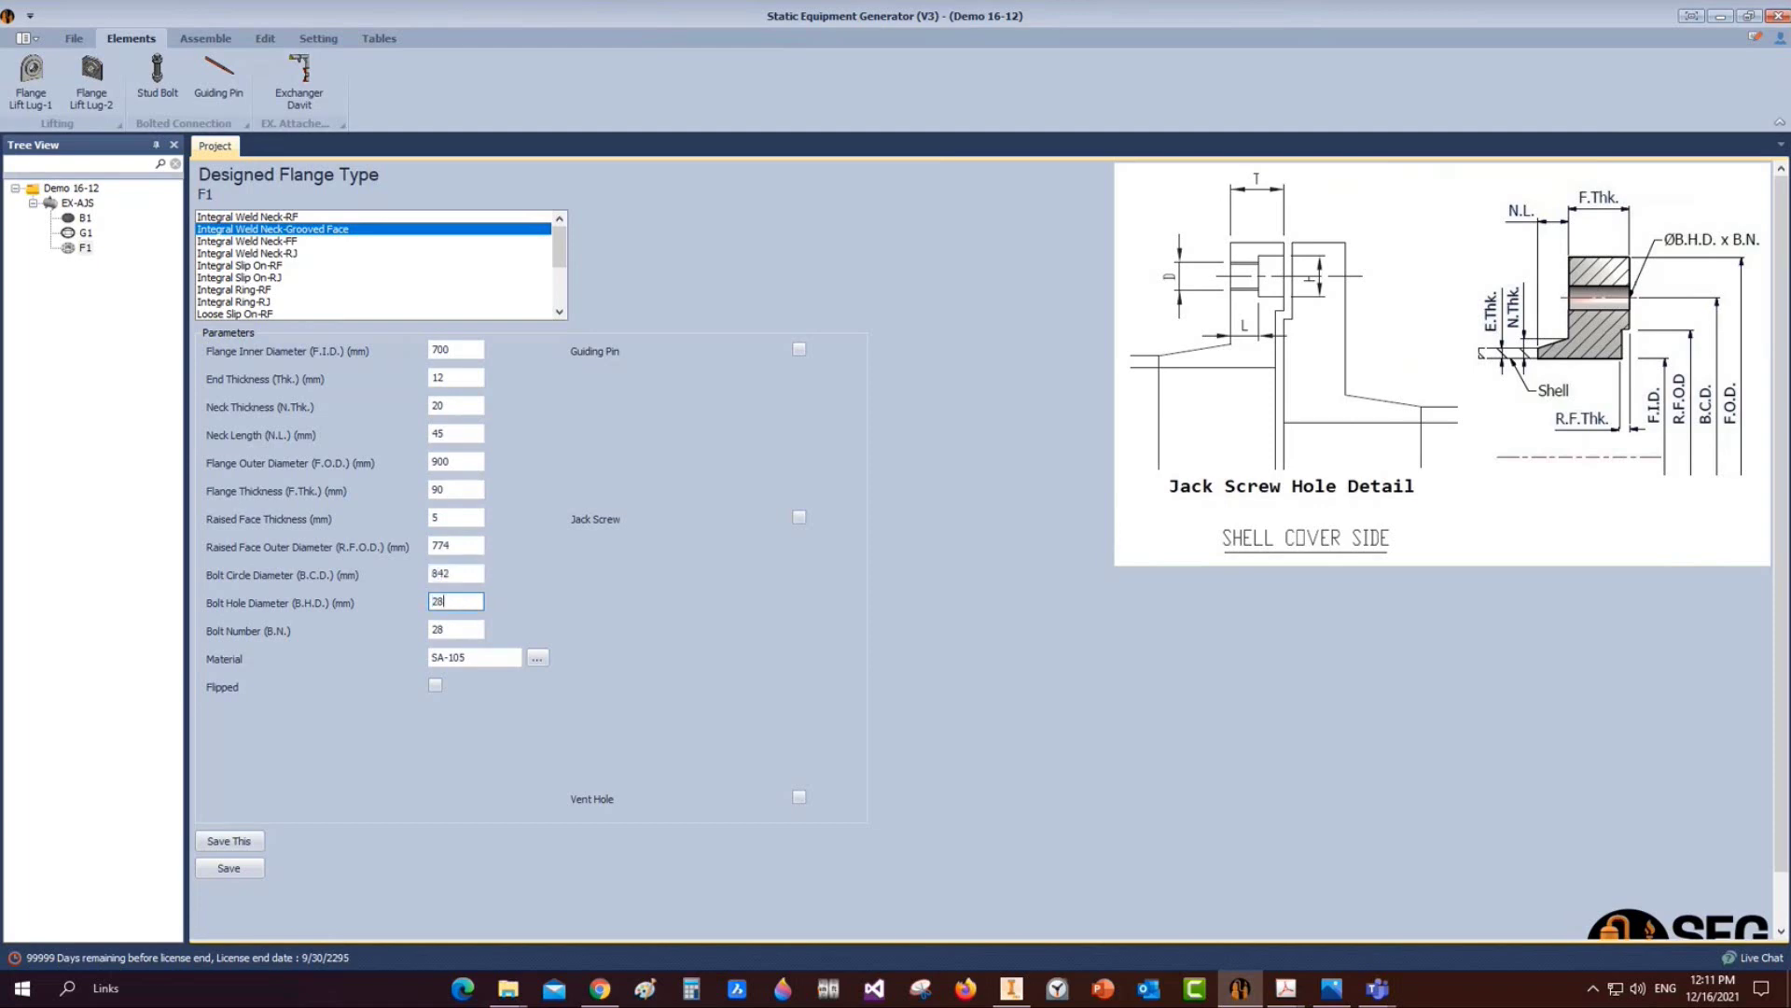
key(Tab)
text(44)
key(Tab)
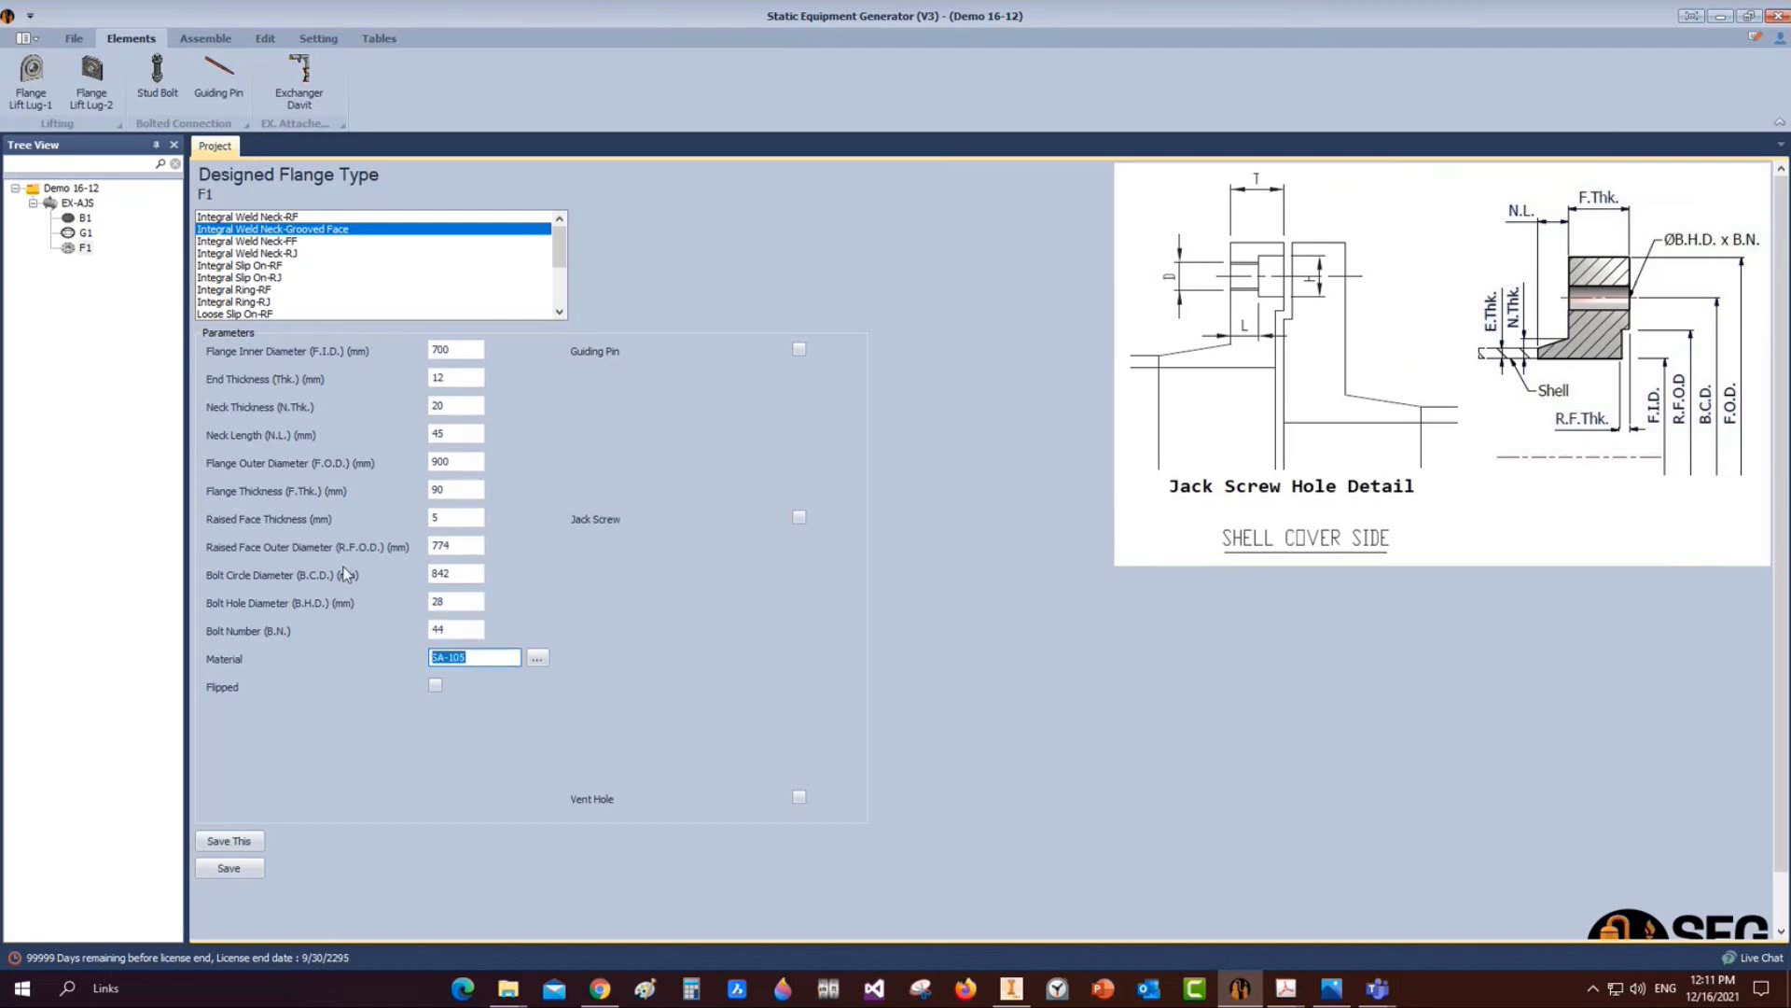
click(435, 685)
click(228, 867)
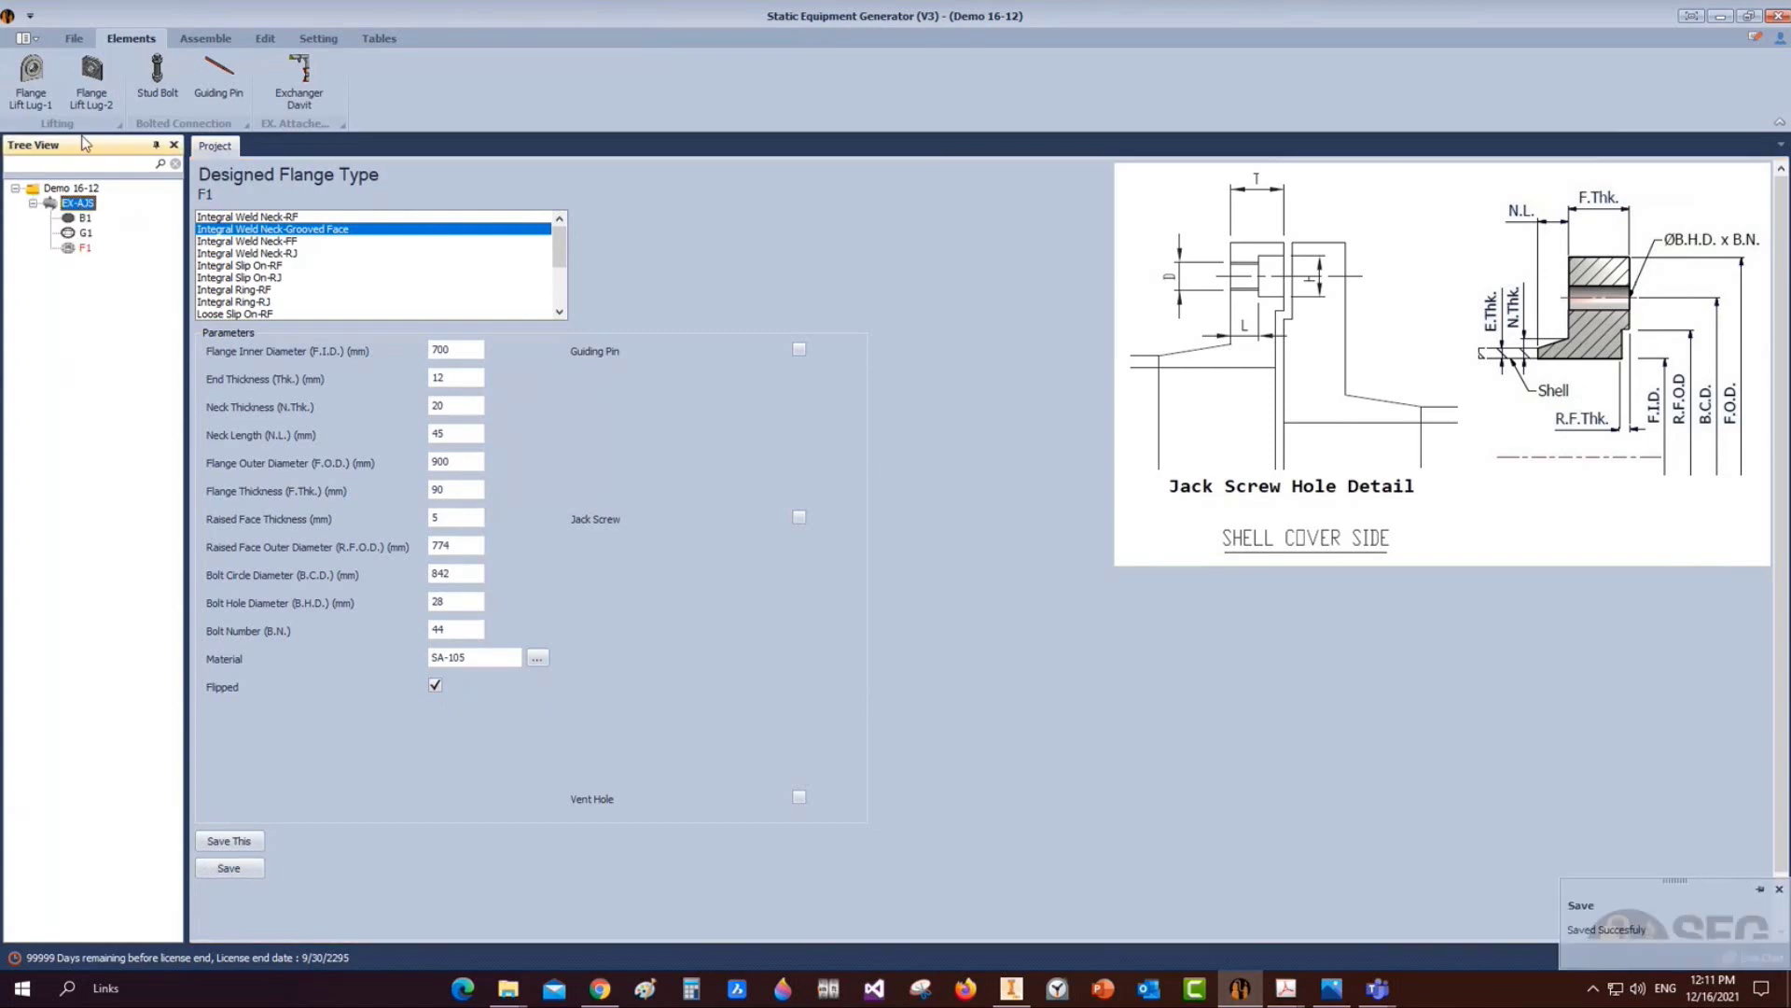
Add a shell named Can-1 to EX-AJS and set its type to Shell
click(91, 77)
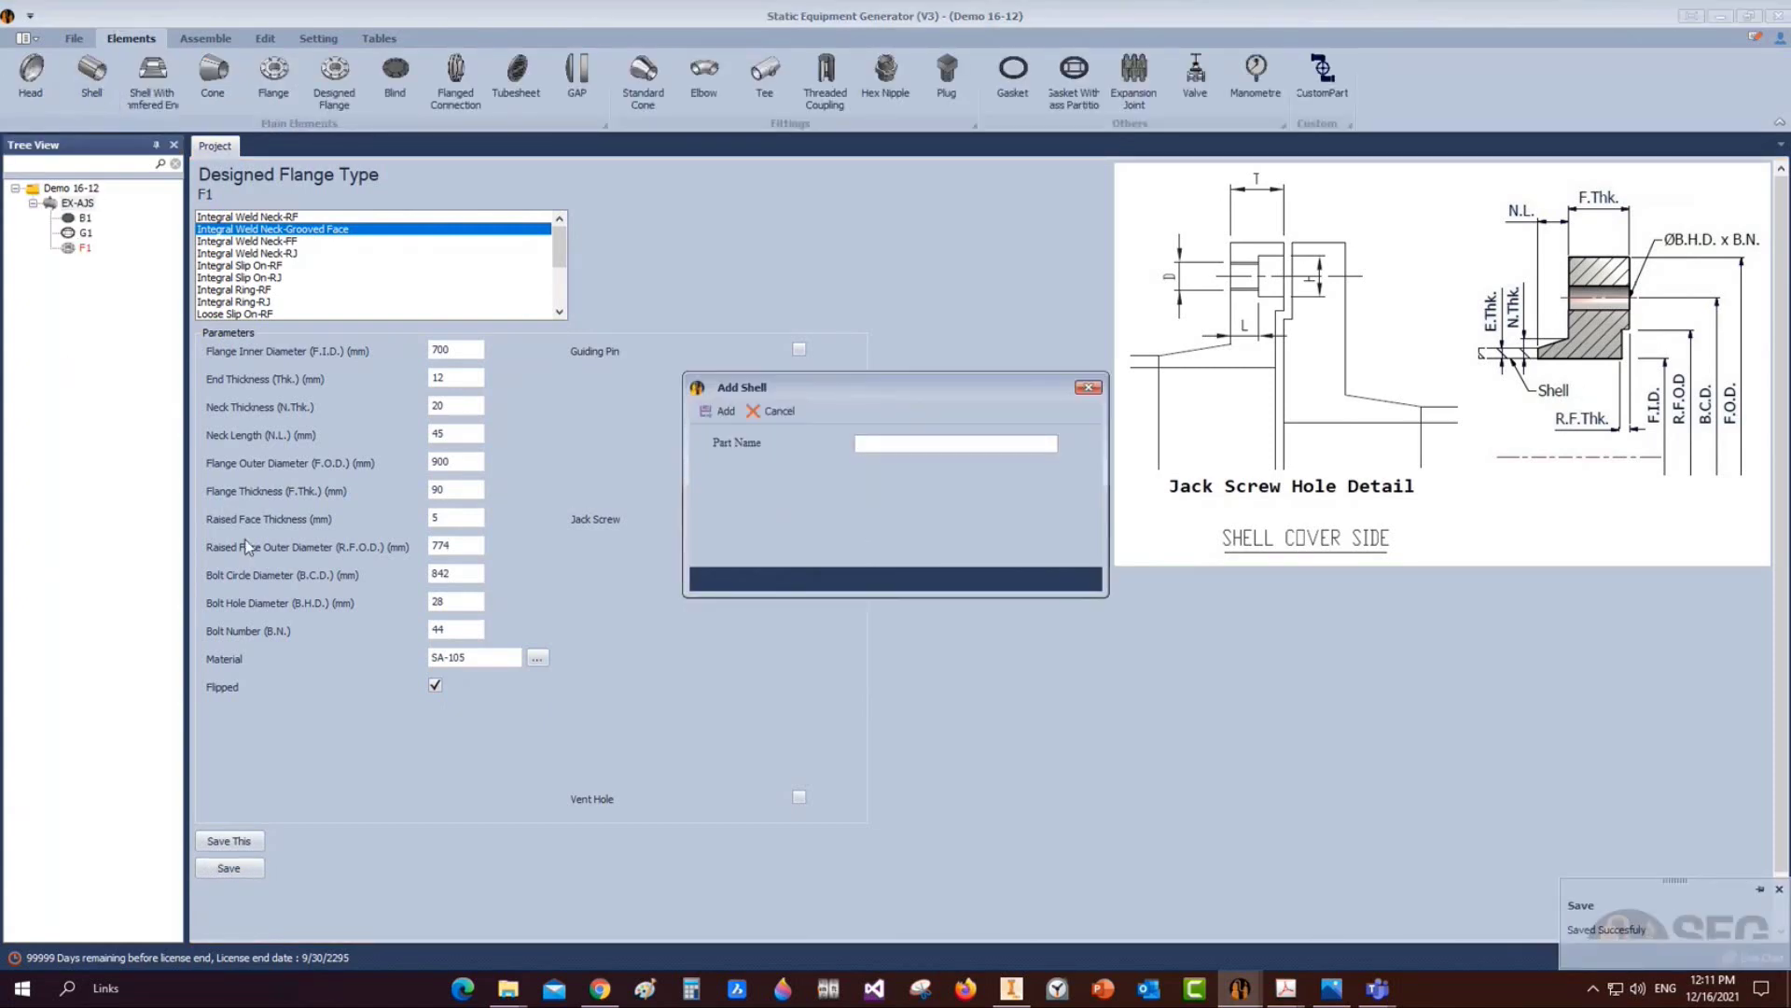
text(Can-1)
click(720, 411)
click(93, 263)
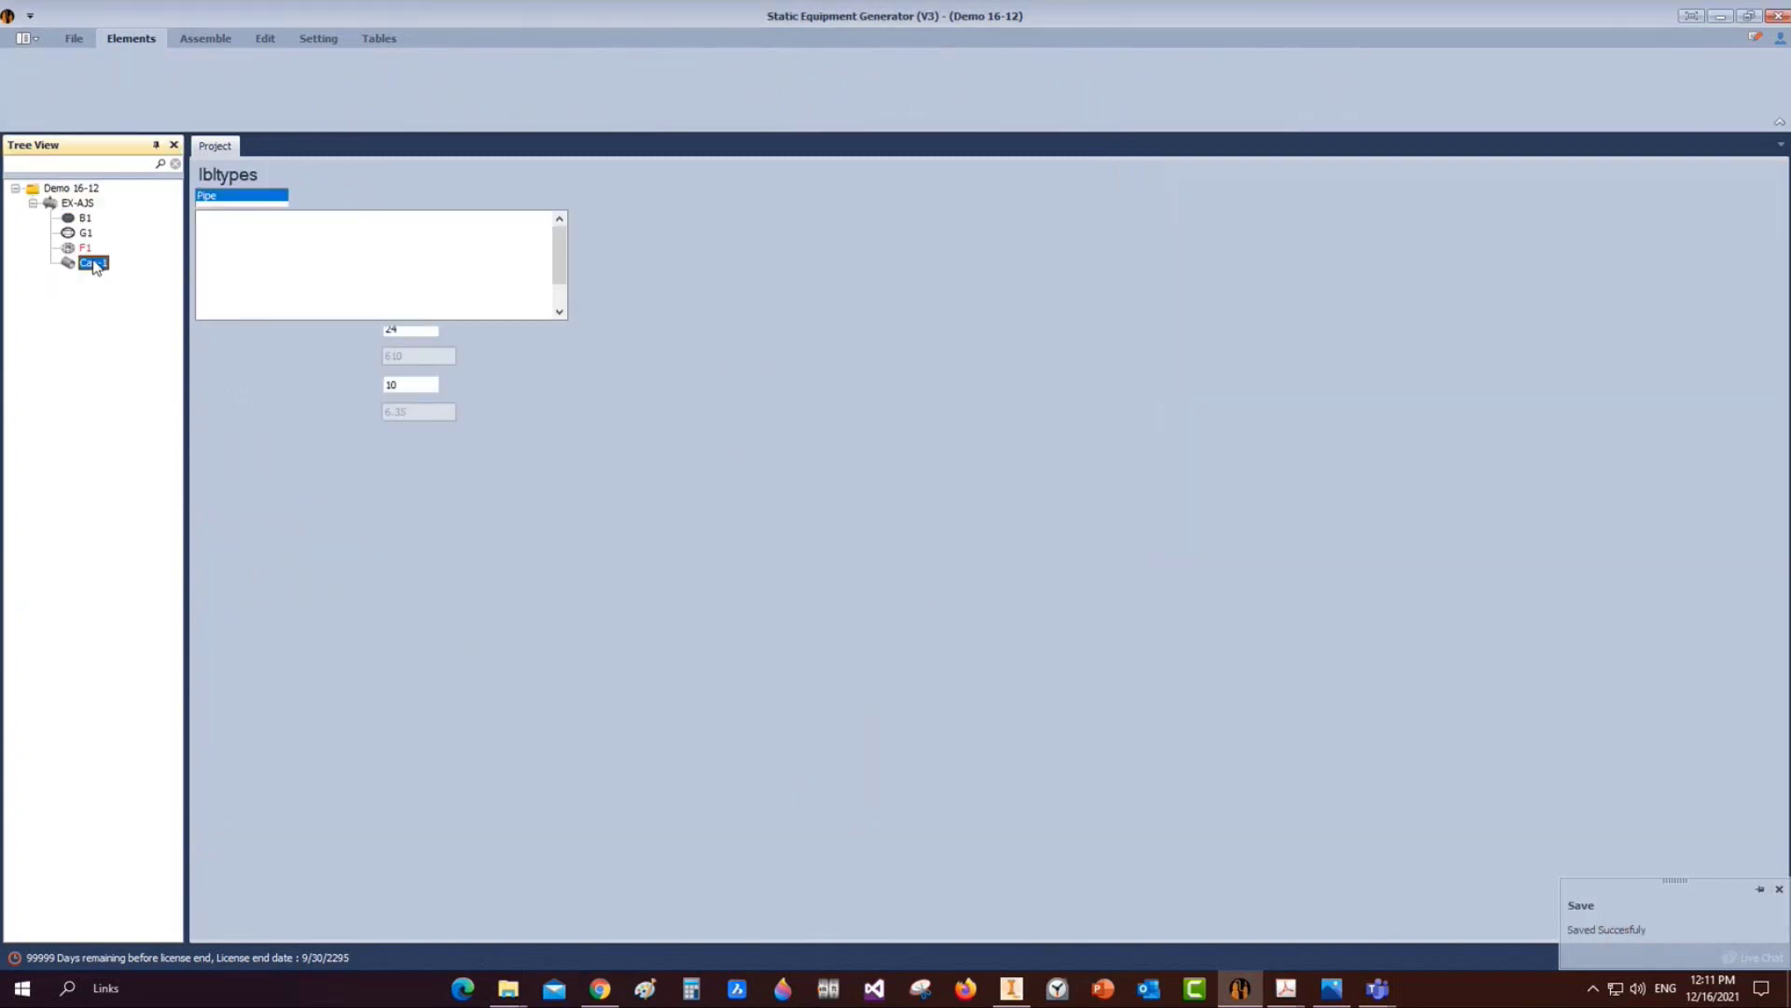
click(213, 241)
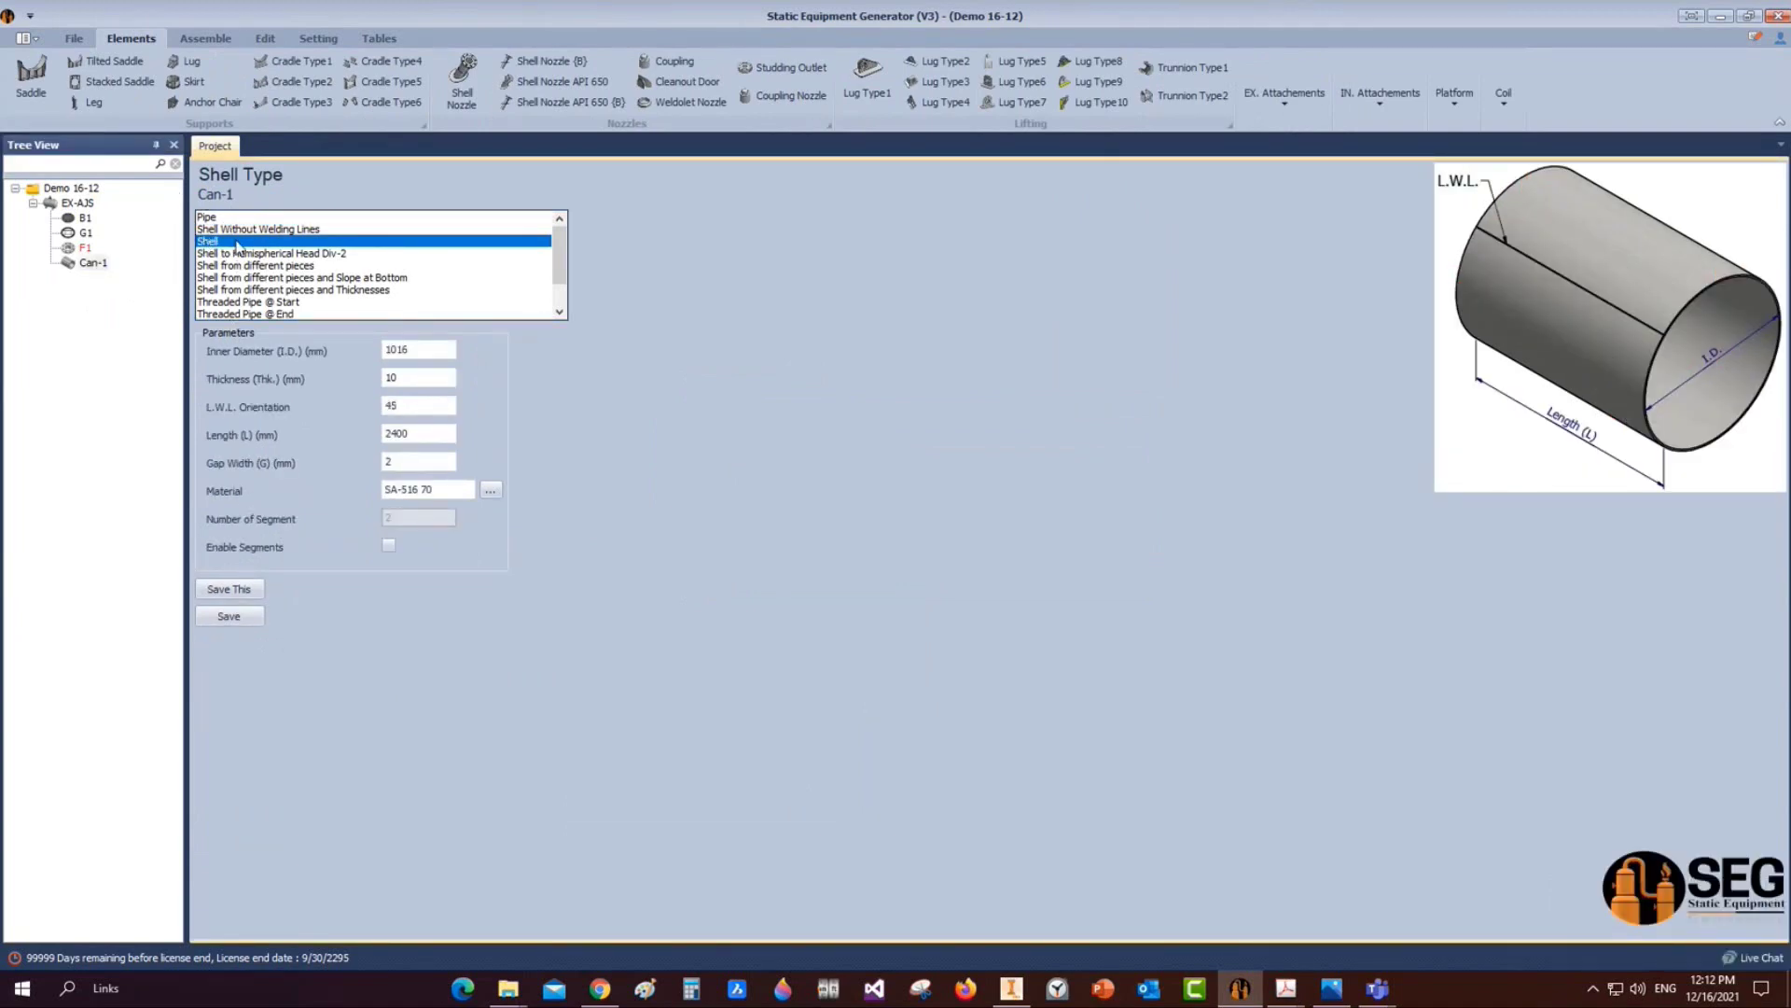
Set Can-1's inner diameter to 700 mm, thickness to 12 mm, L.W.L. orientation to 125 and length to 400 mm, and save the shell
key(Tab)
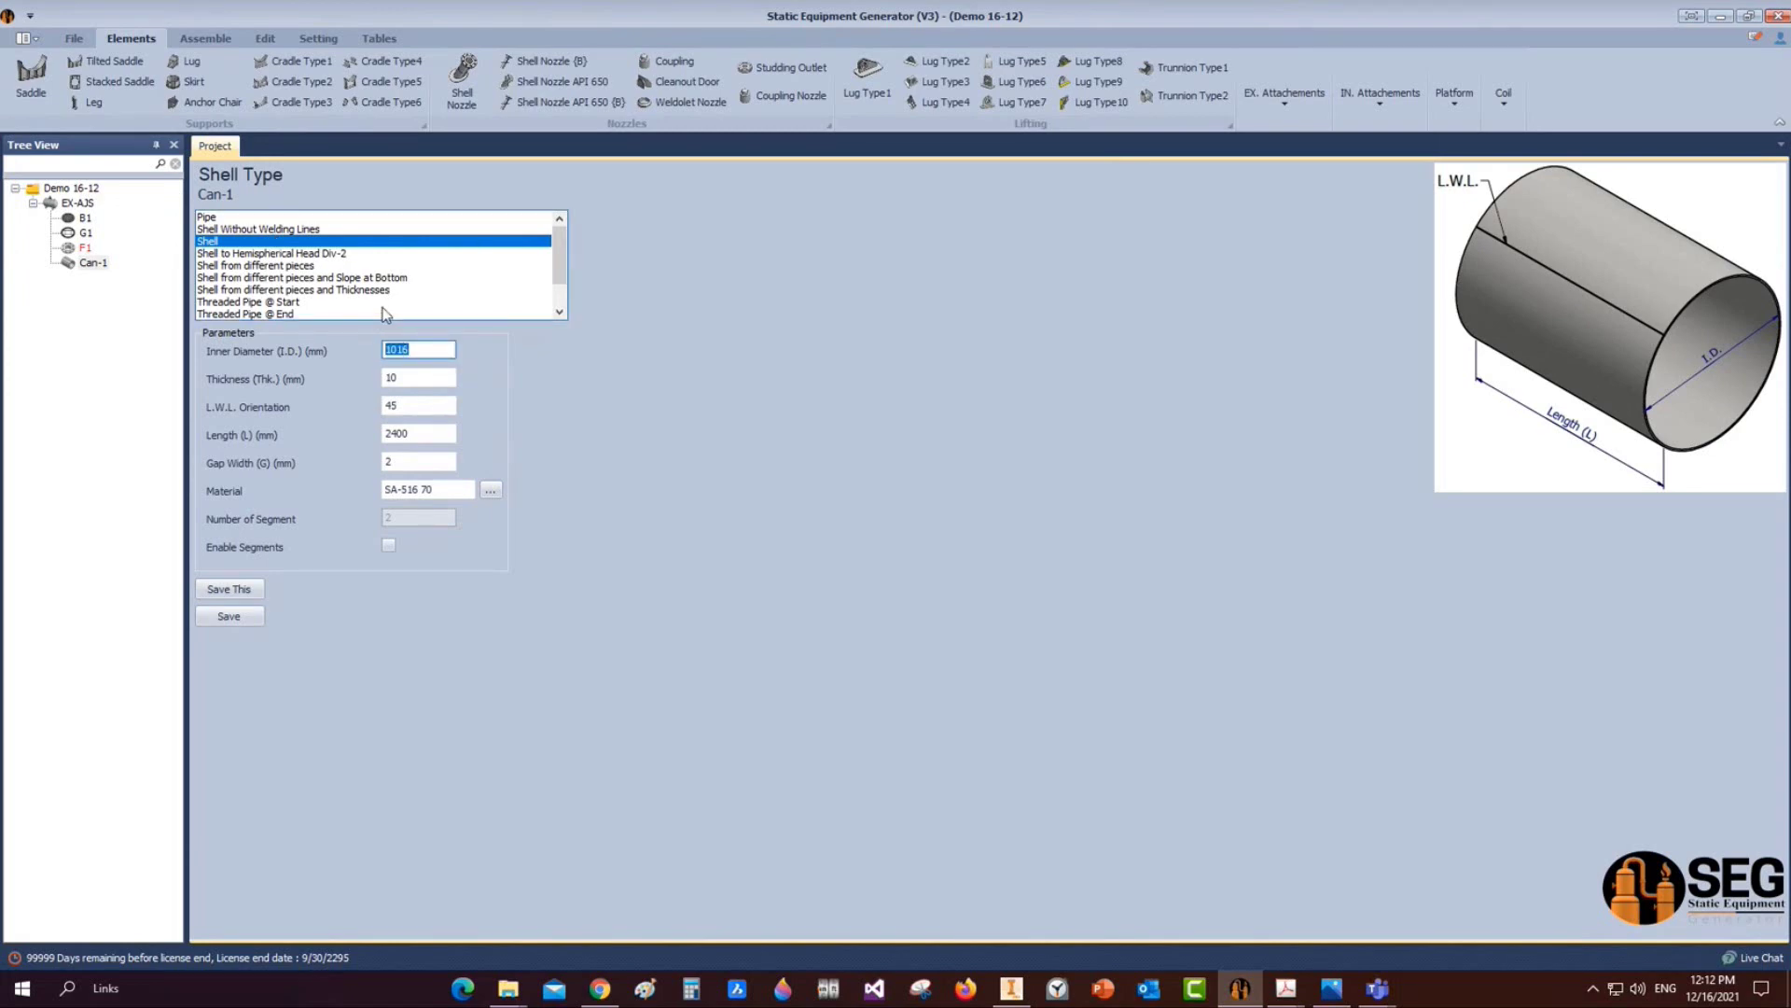
text(700)
key(Tab)
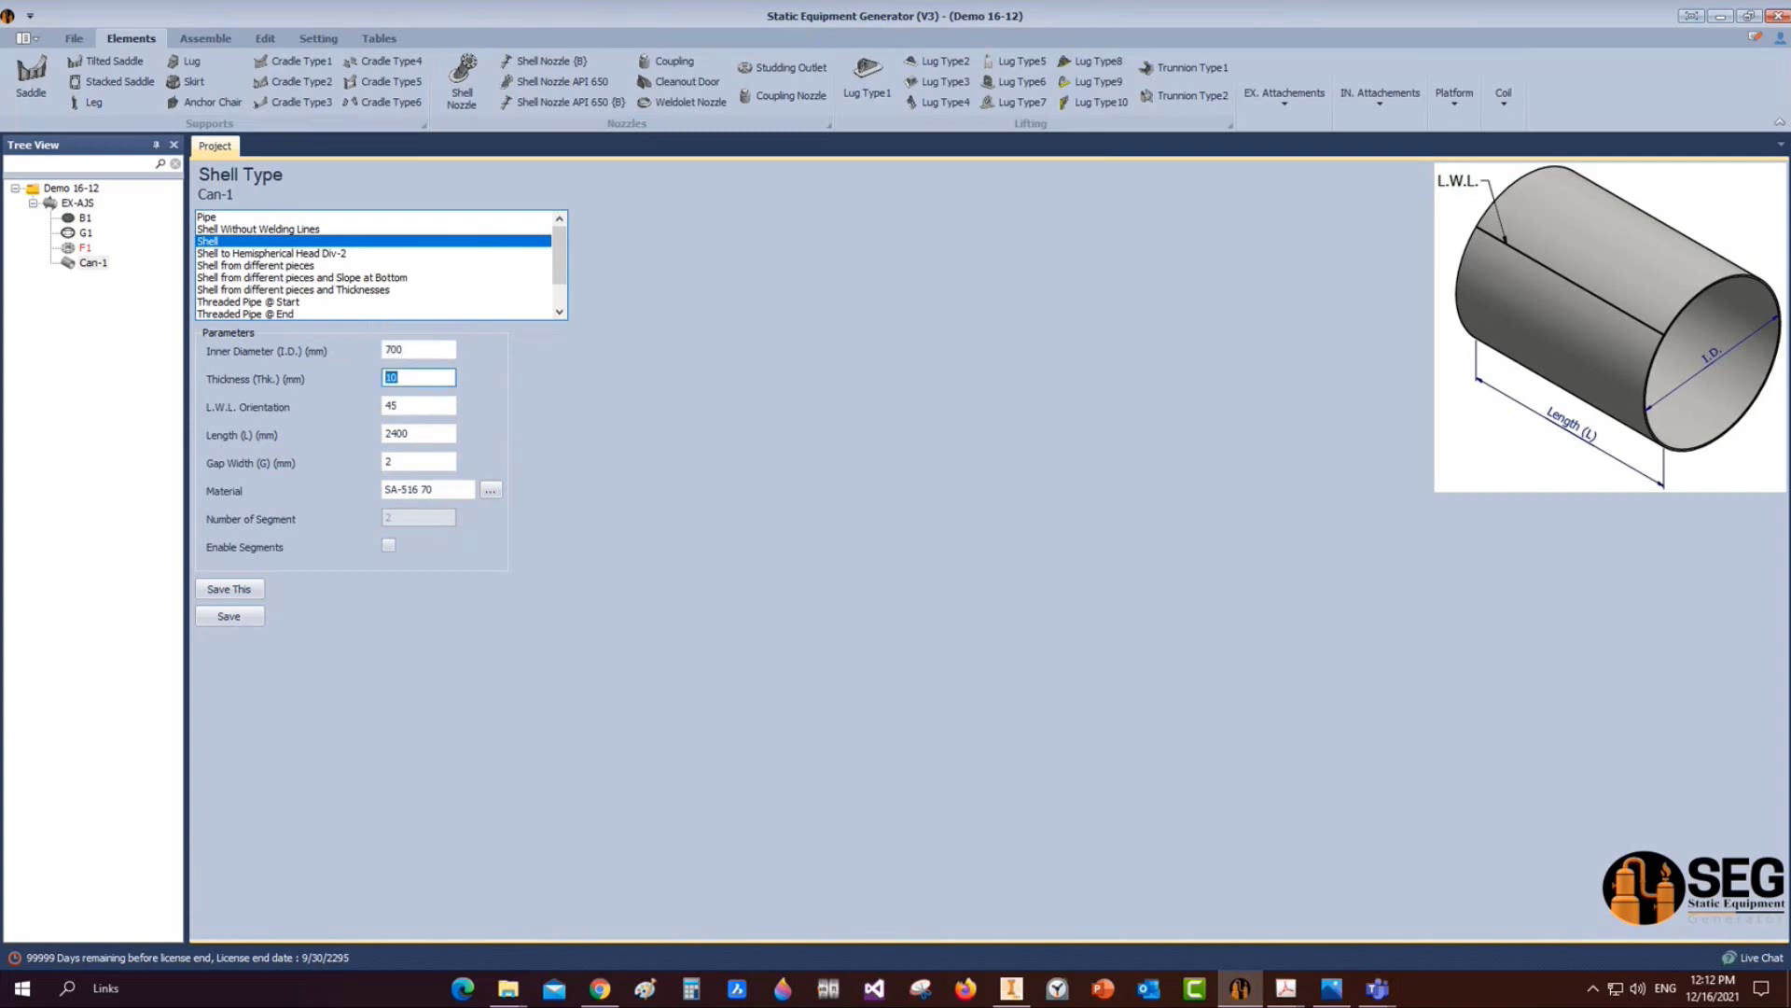
text(12)
key(Tab)
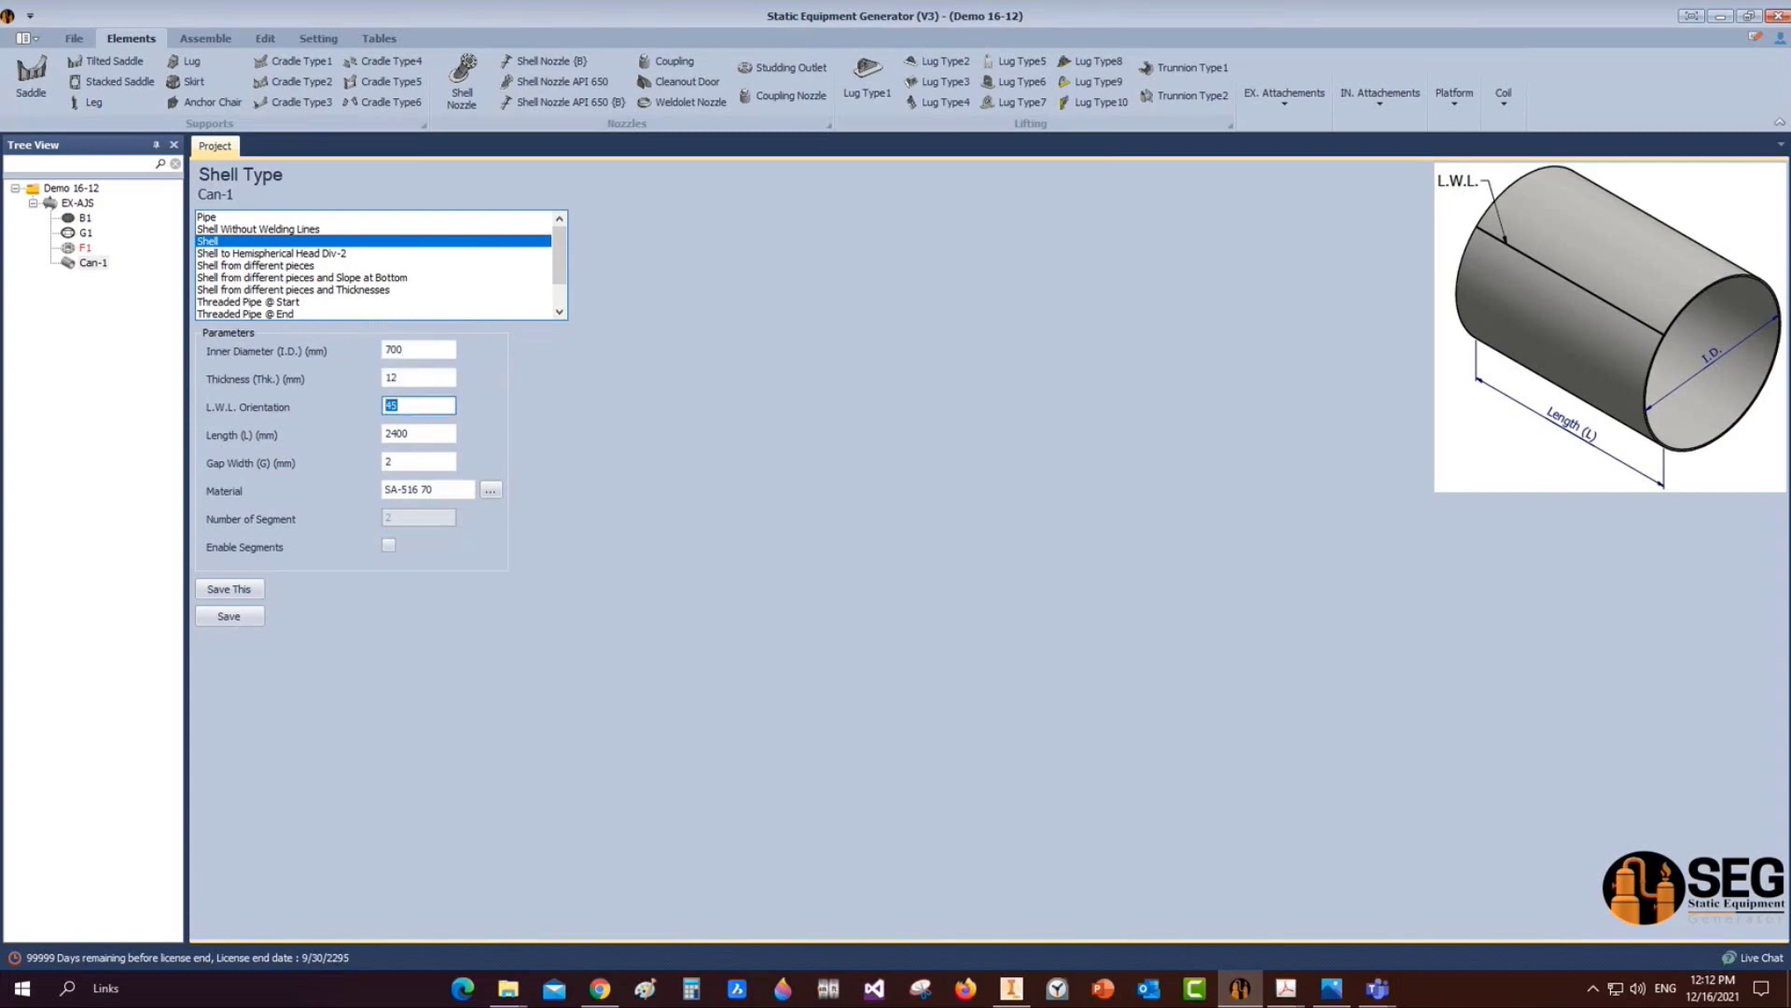
text(125)
key(Tab)
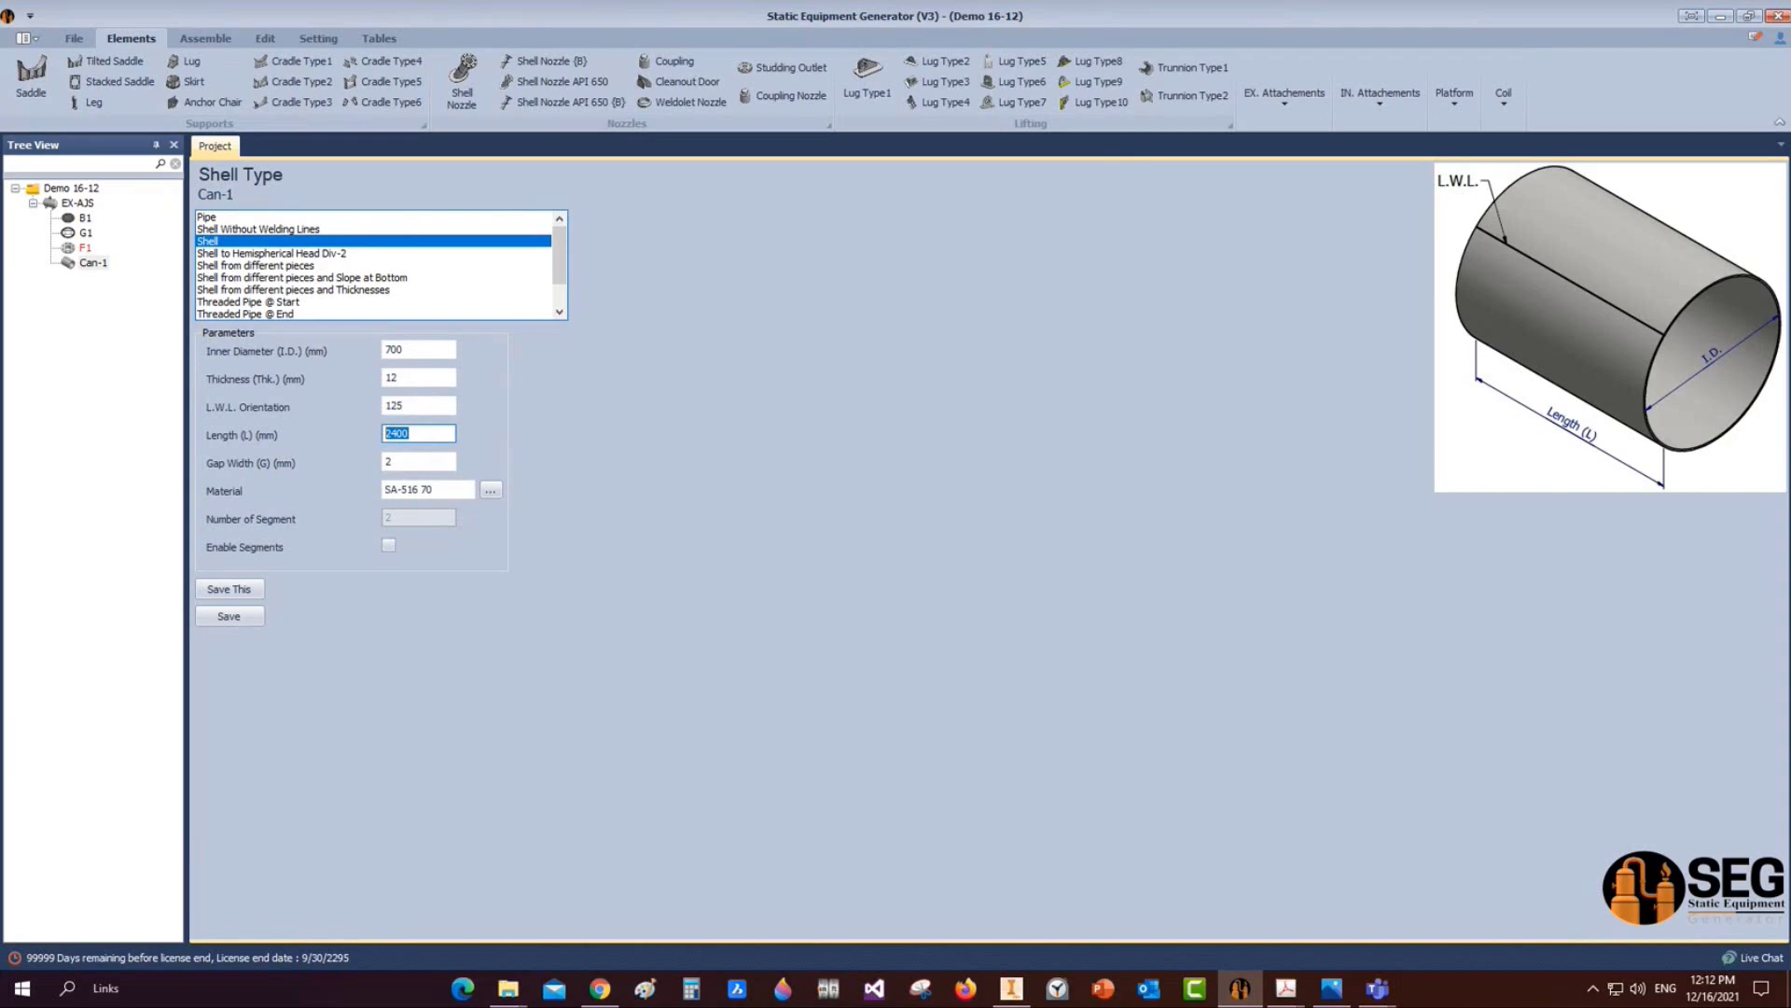
text(400)
click(229, 616)
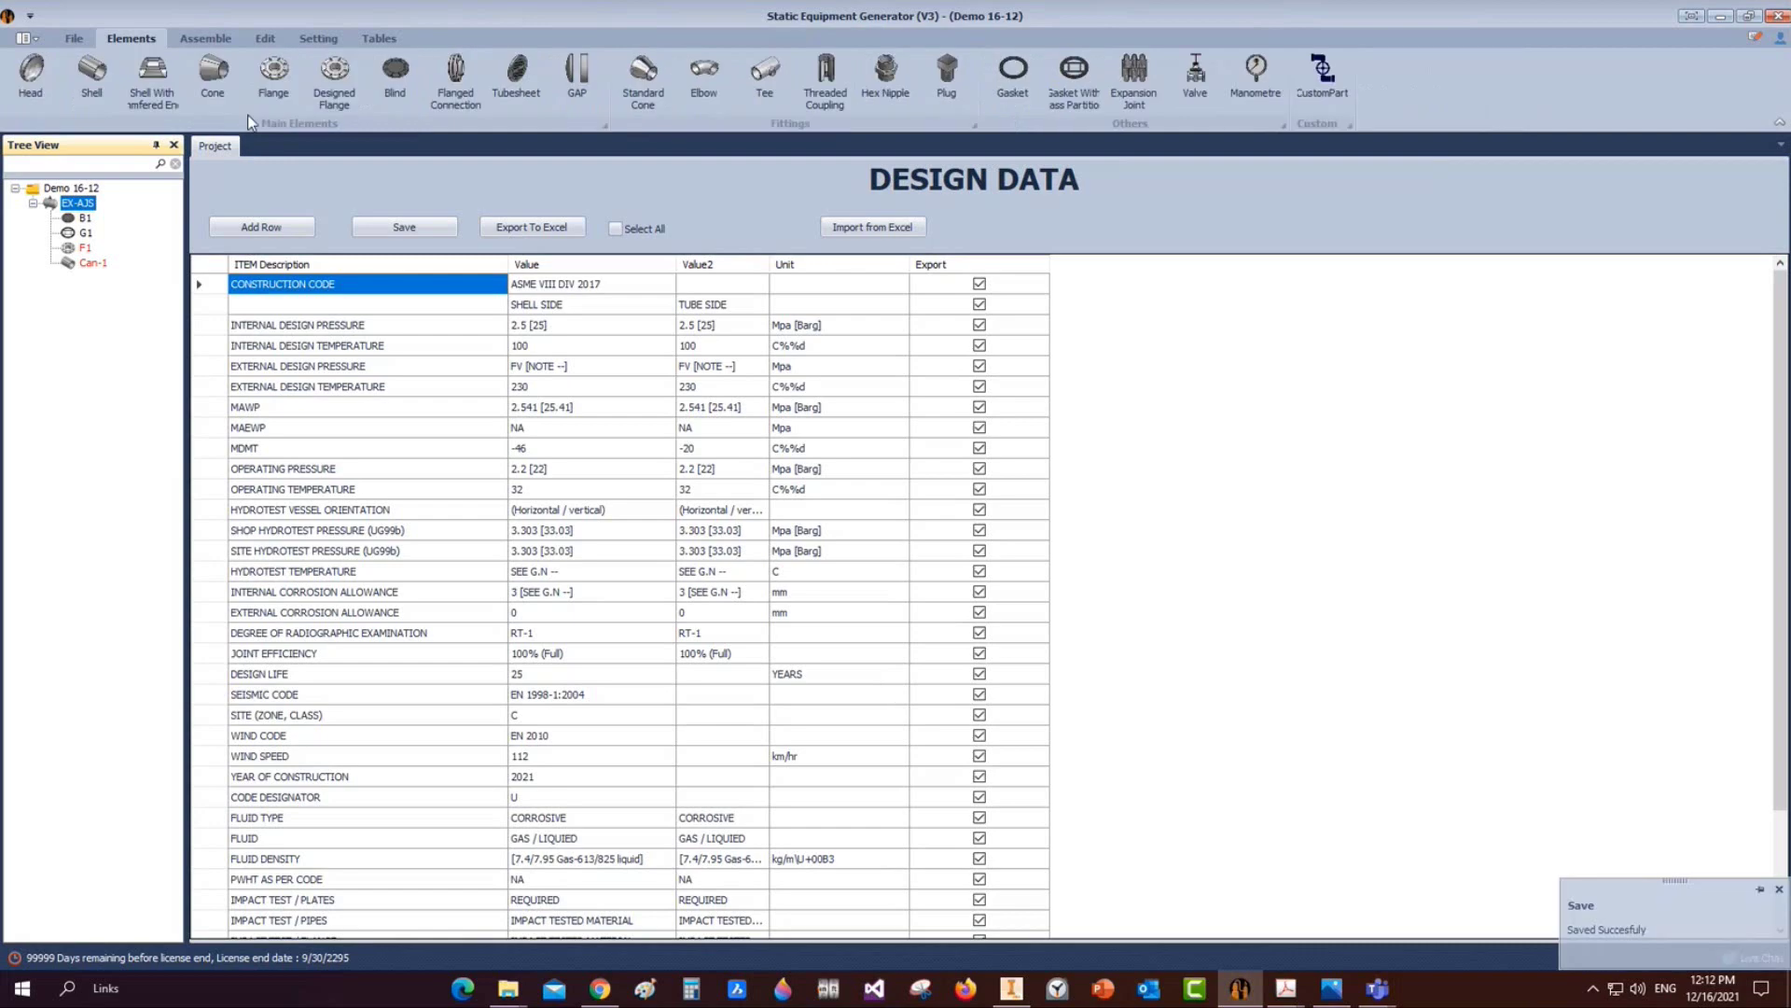
Add a designed flange named F2 with the same parameters as F1 and open its settings
click(271, 82)
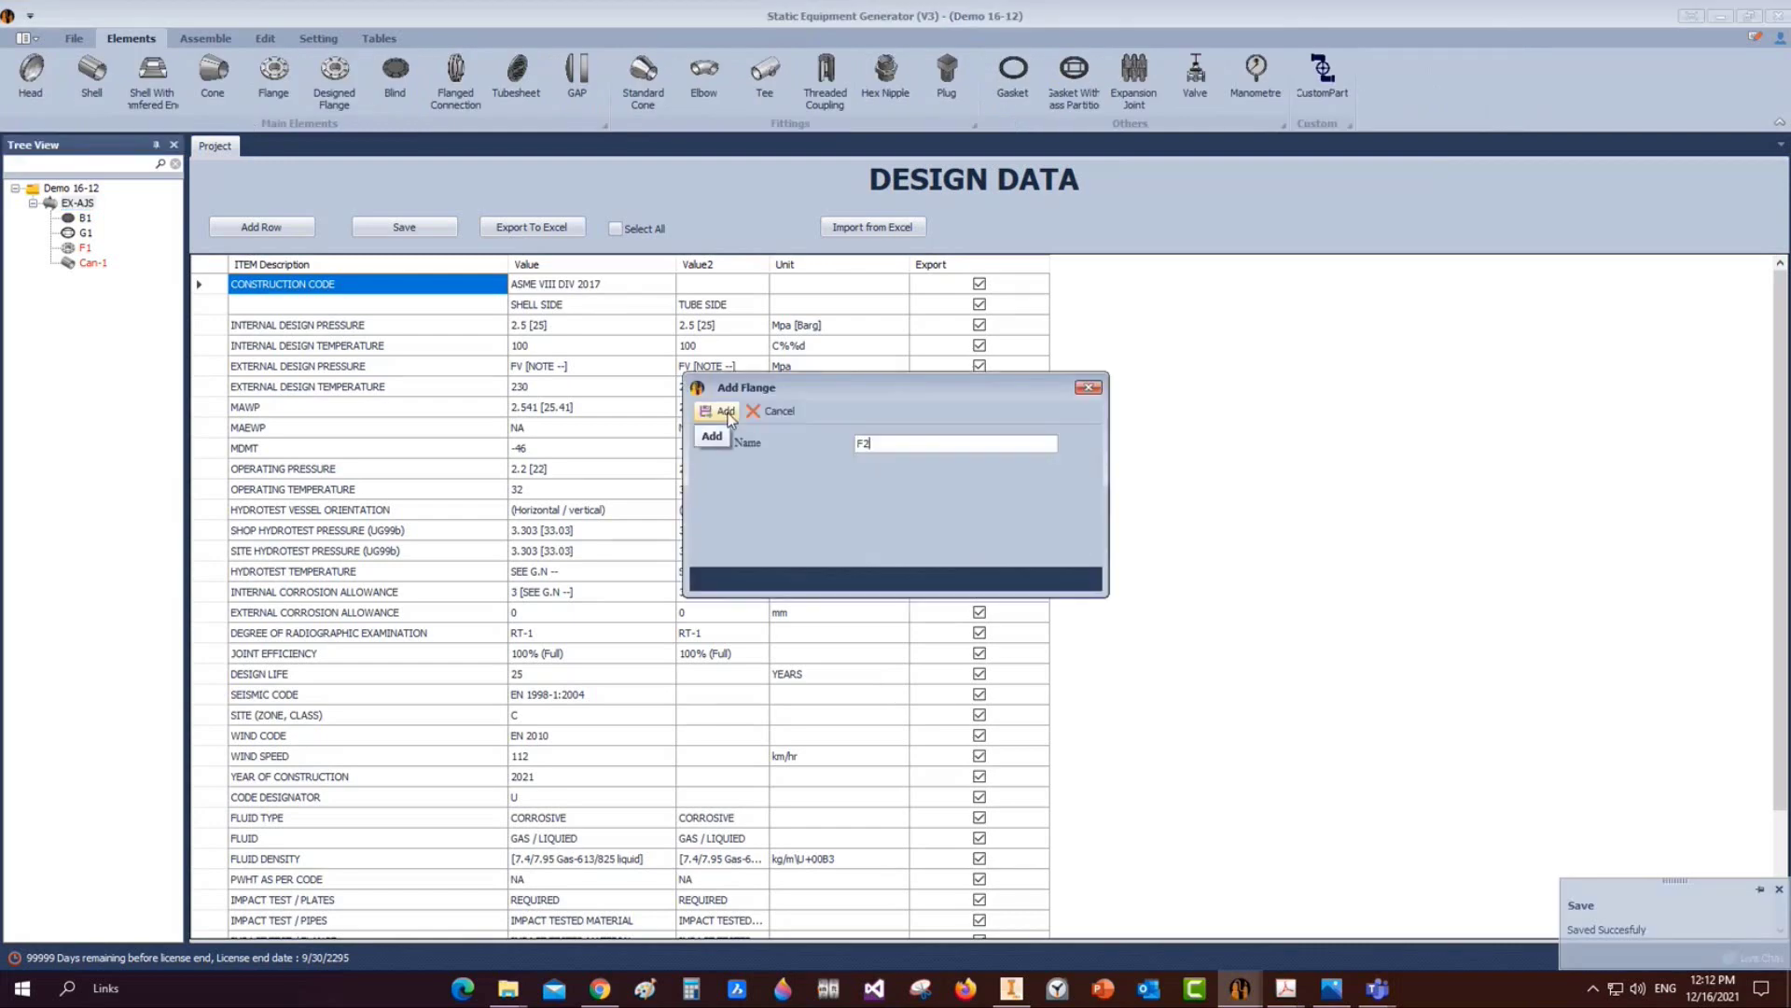
click(1091, 388)
click(340, 88)
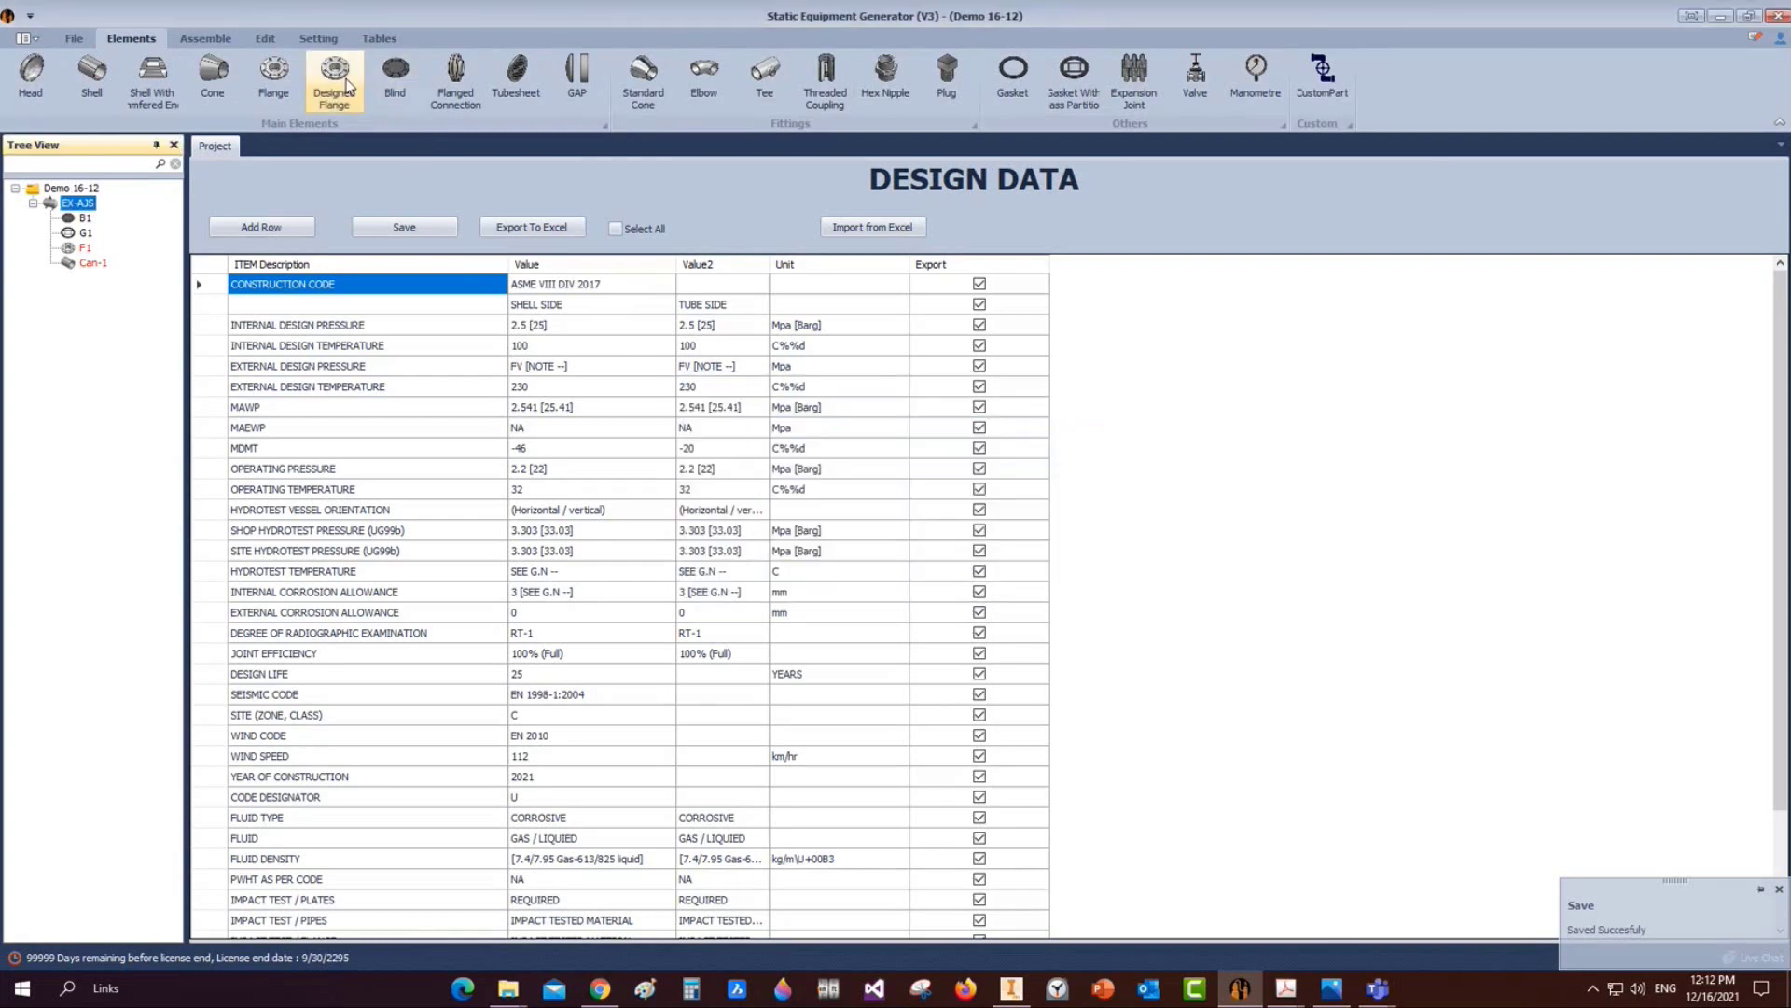
text(F2)
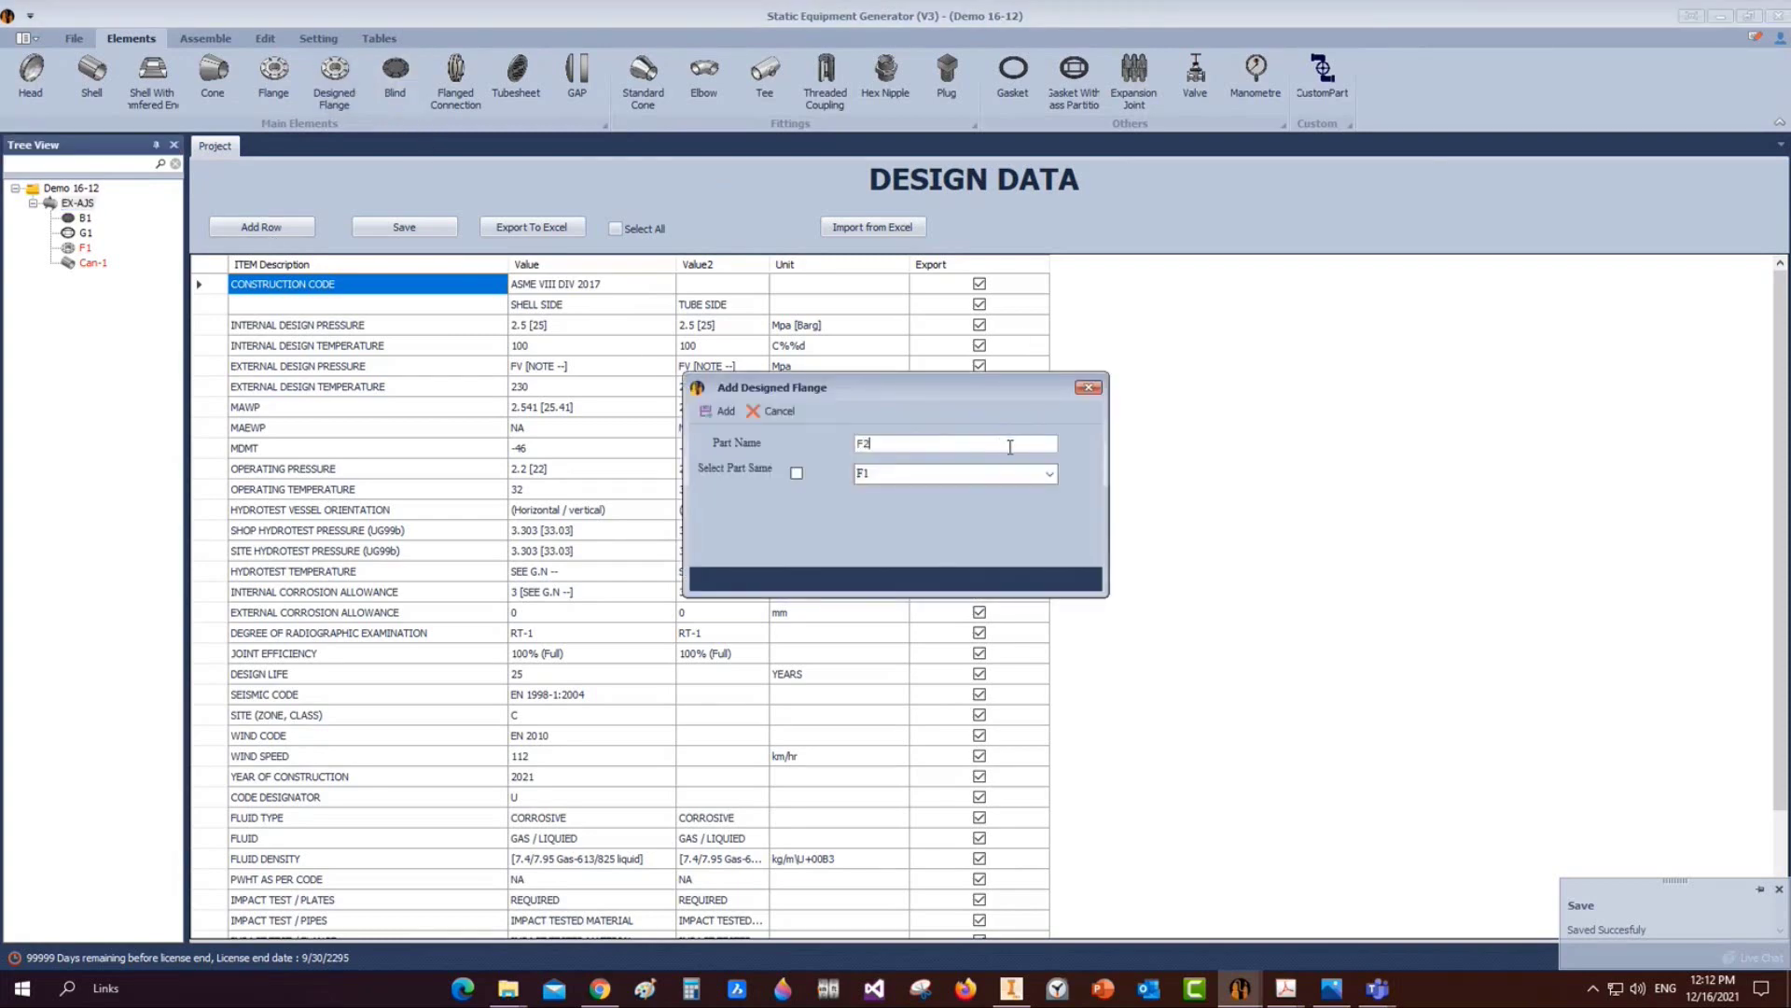
click(797, 473)
click(867, 476)
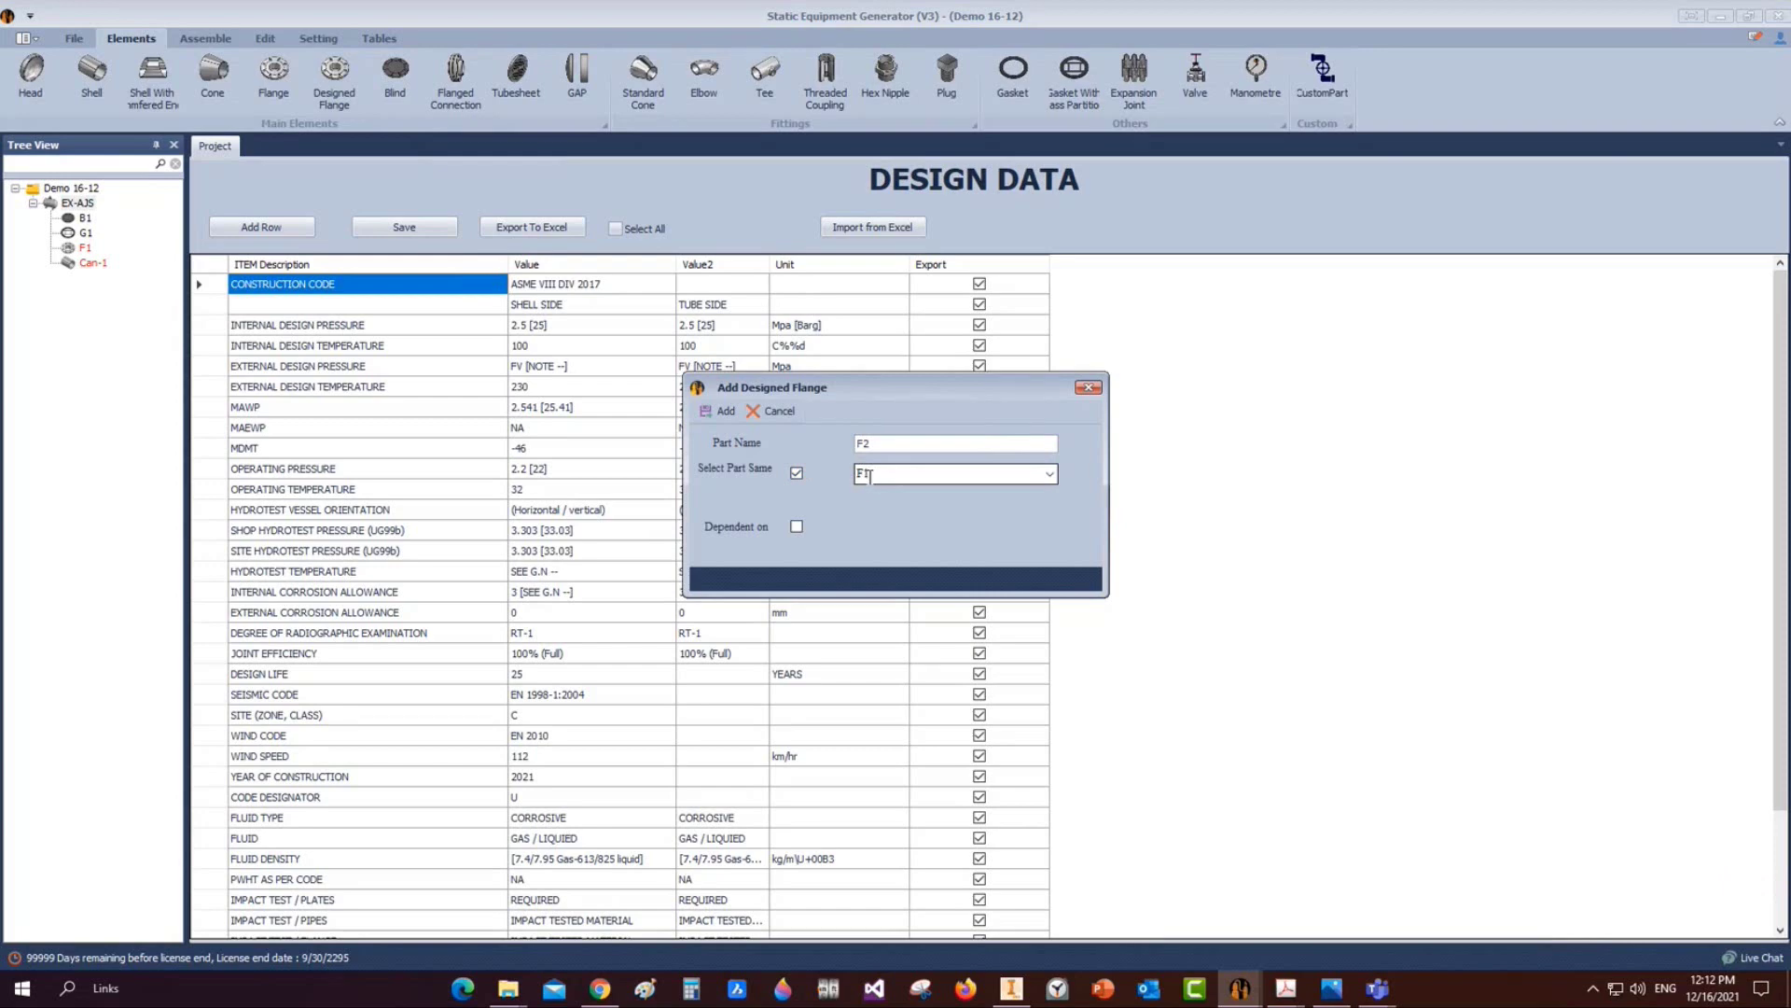
click(719, 410)
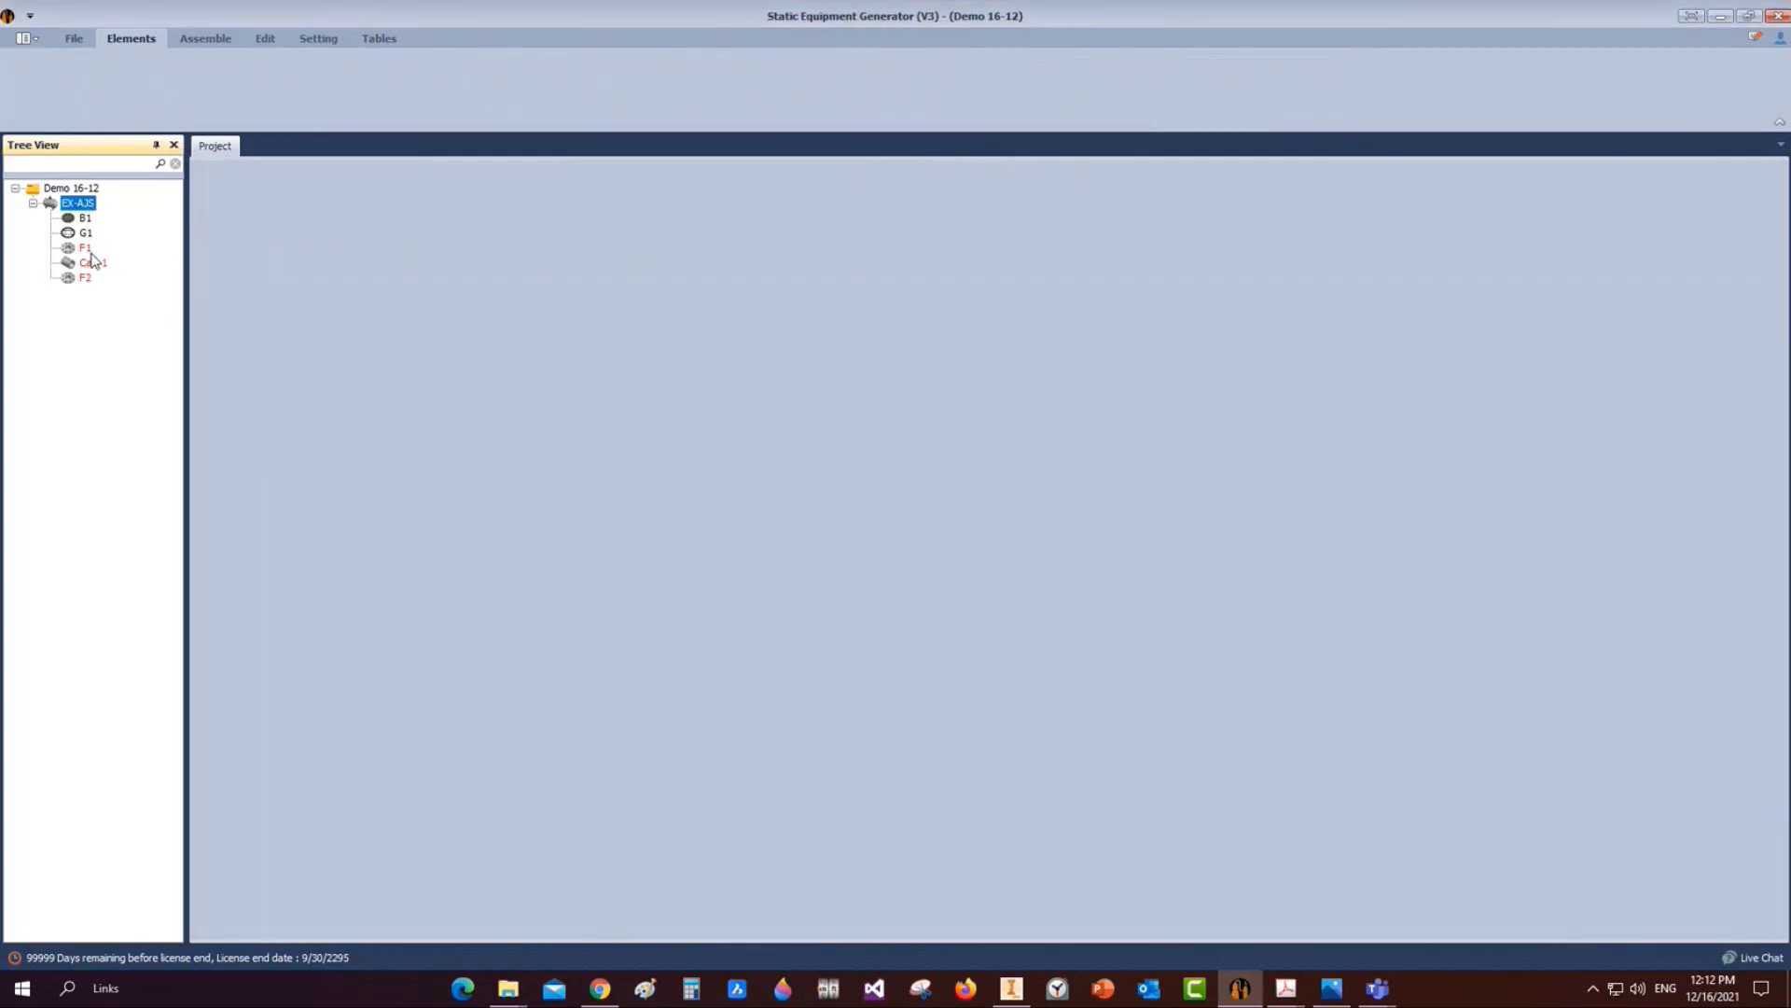
click(82, 278)
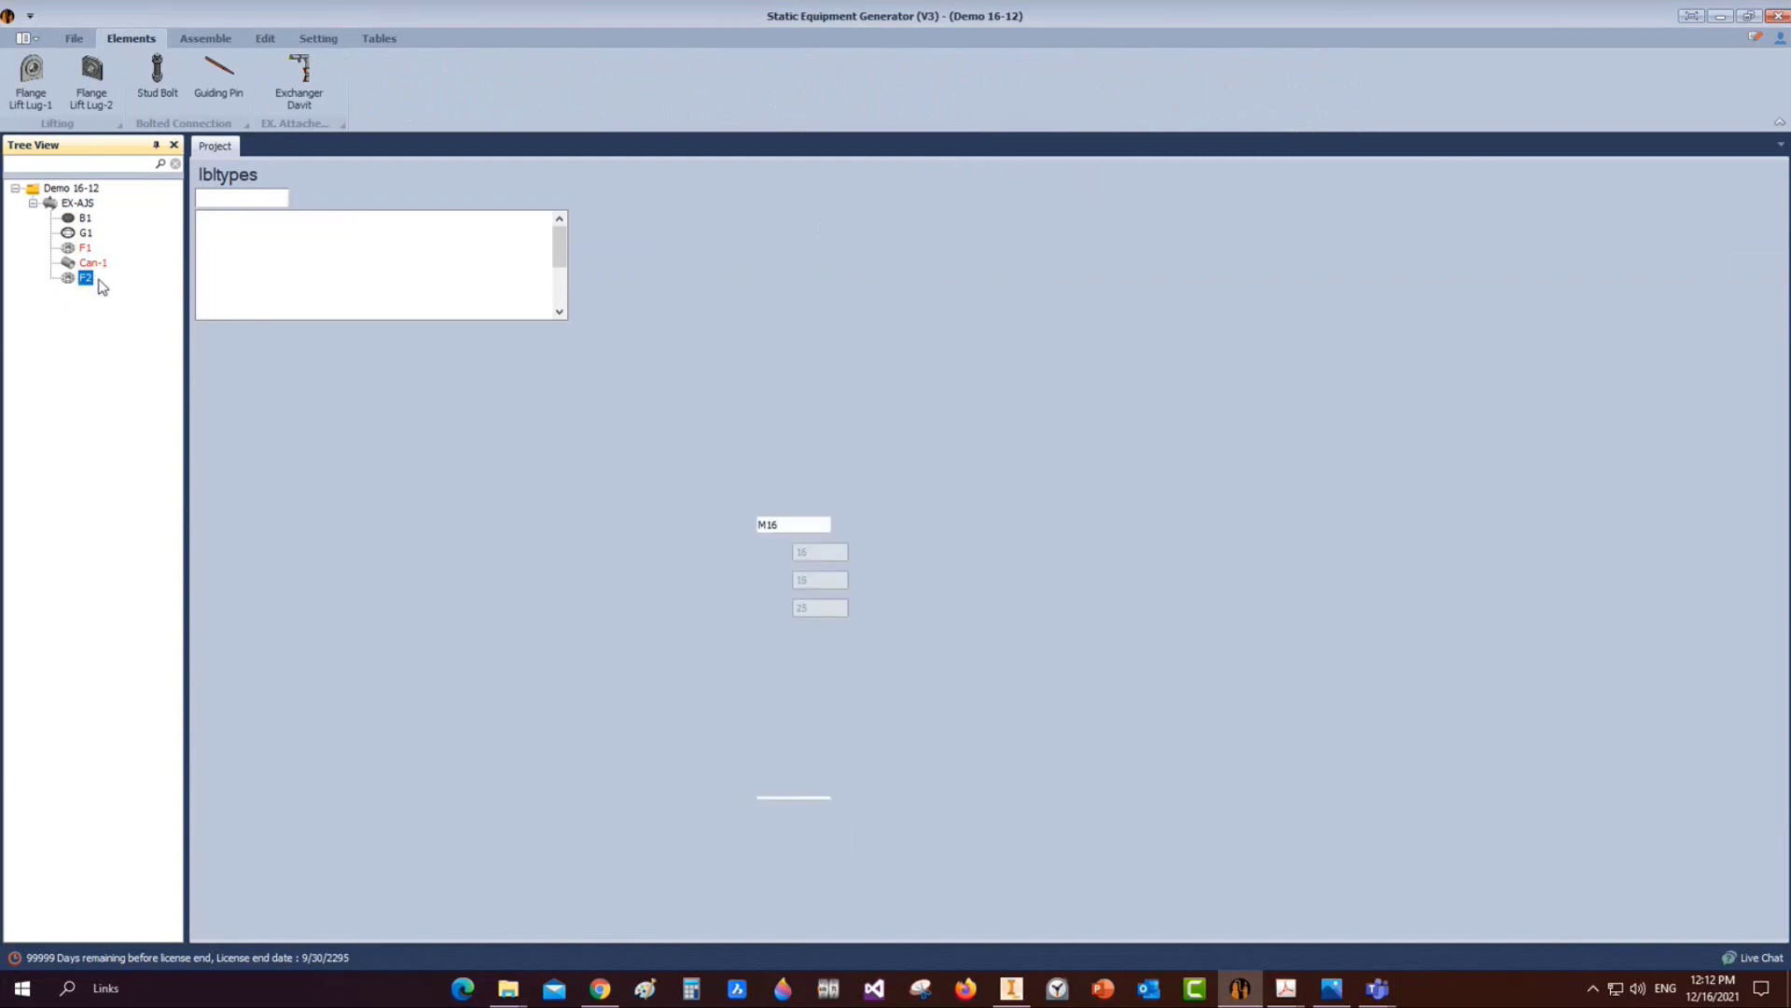
Clear the Flipped option of flange F2, check its orientation on the general arrangement drawing, and save the flange
click(435, 684)
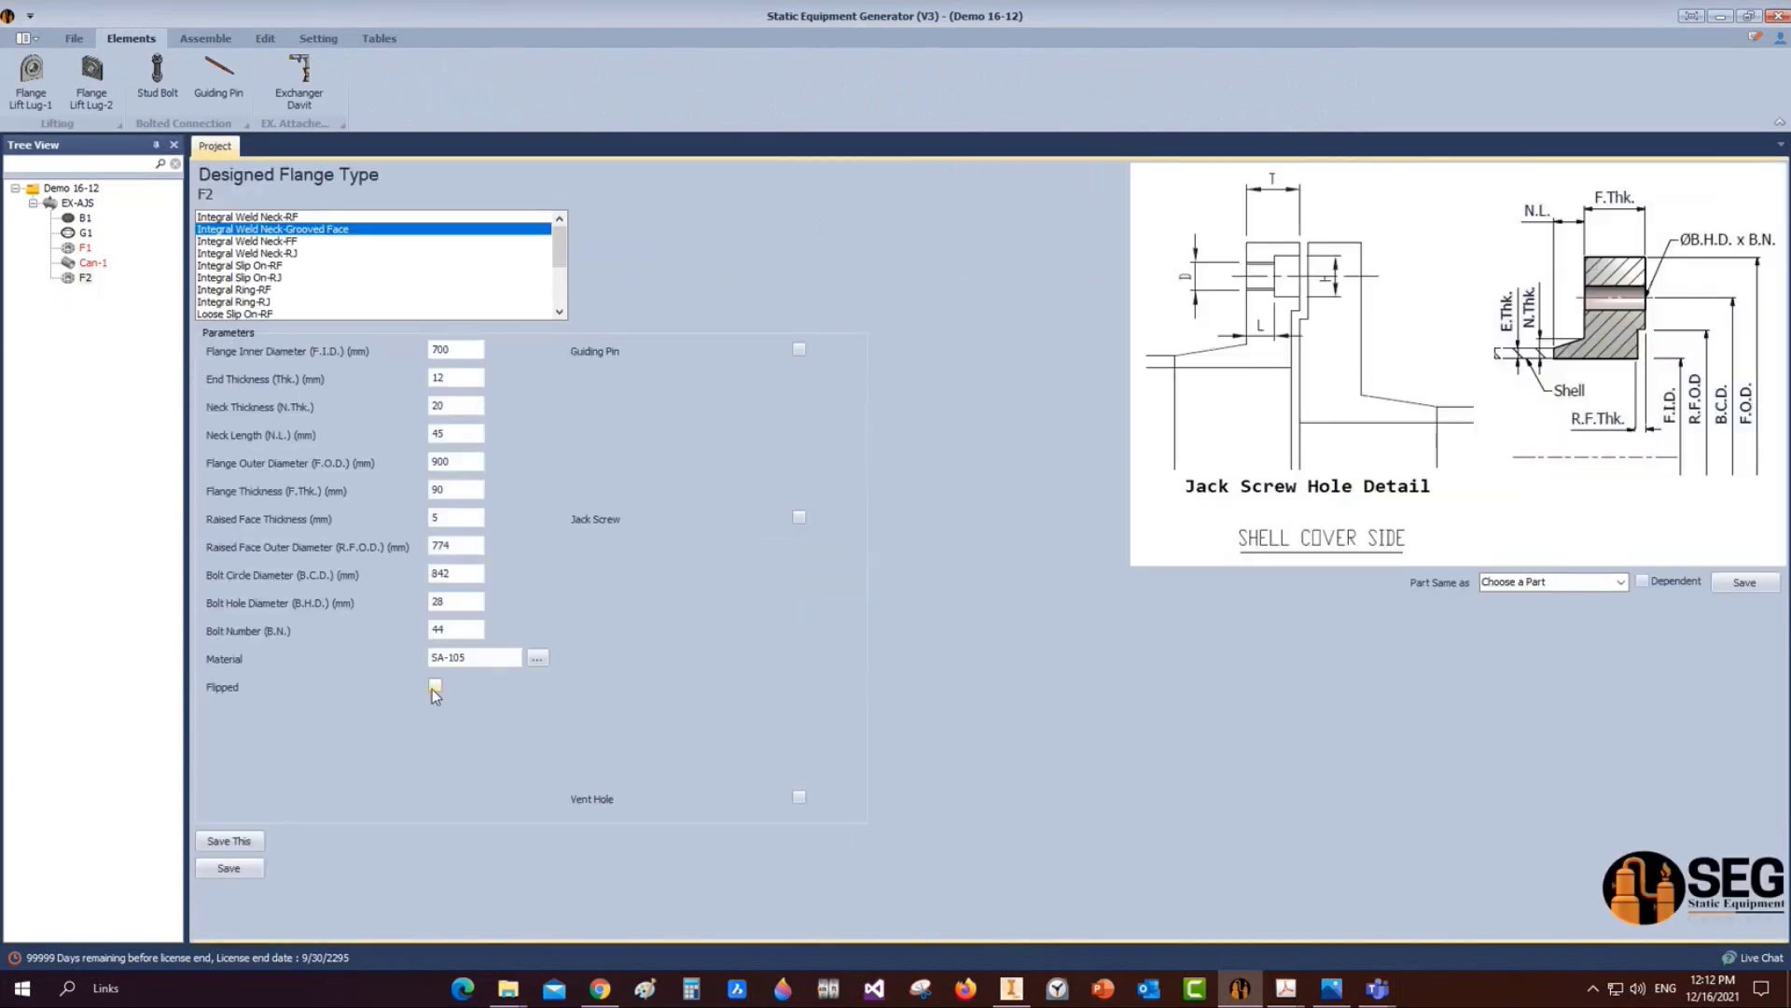
click(1286, 988)
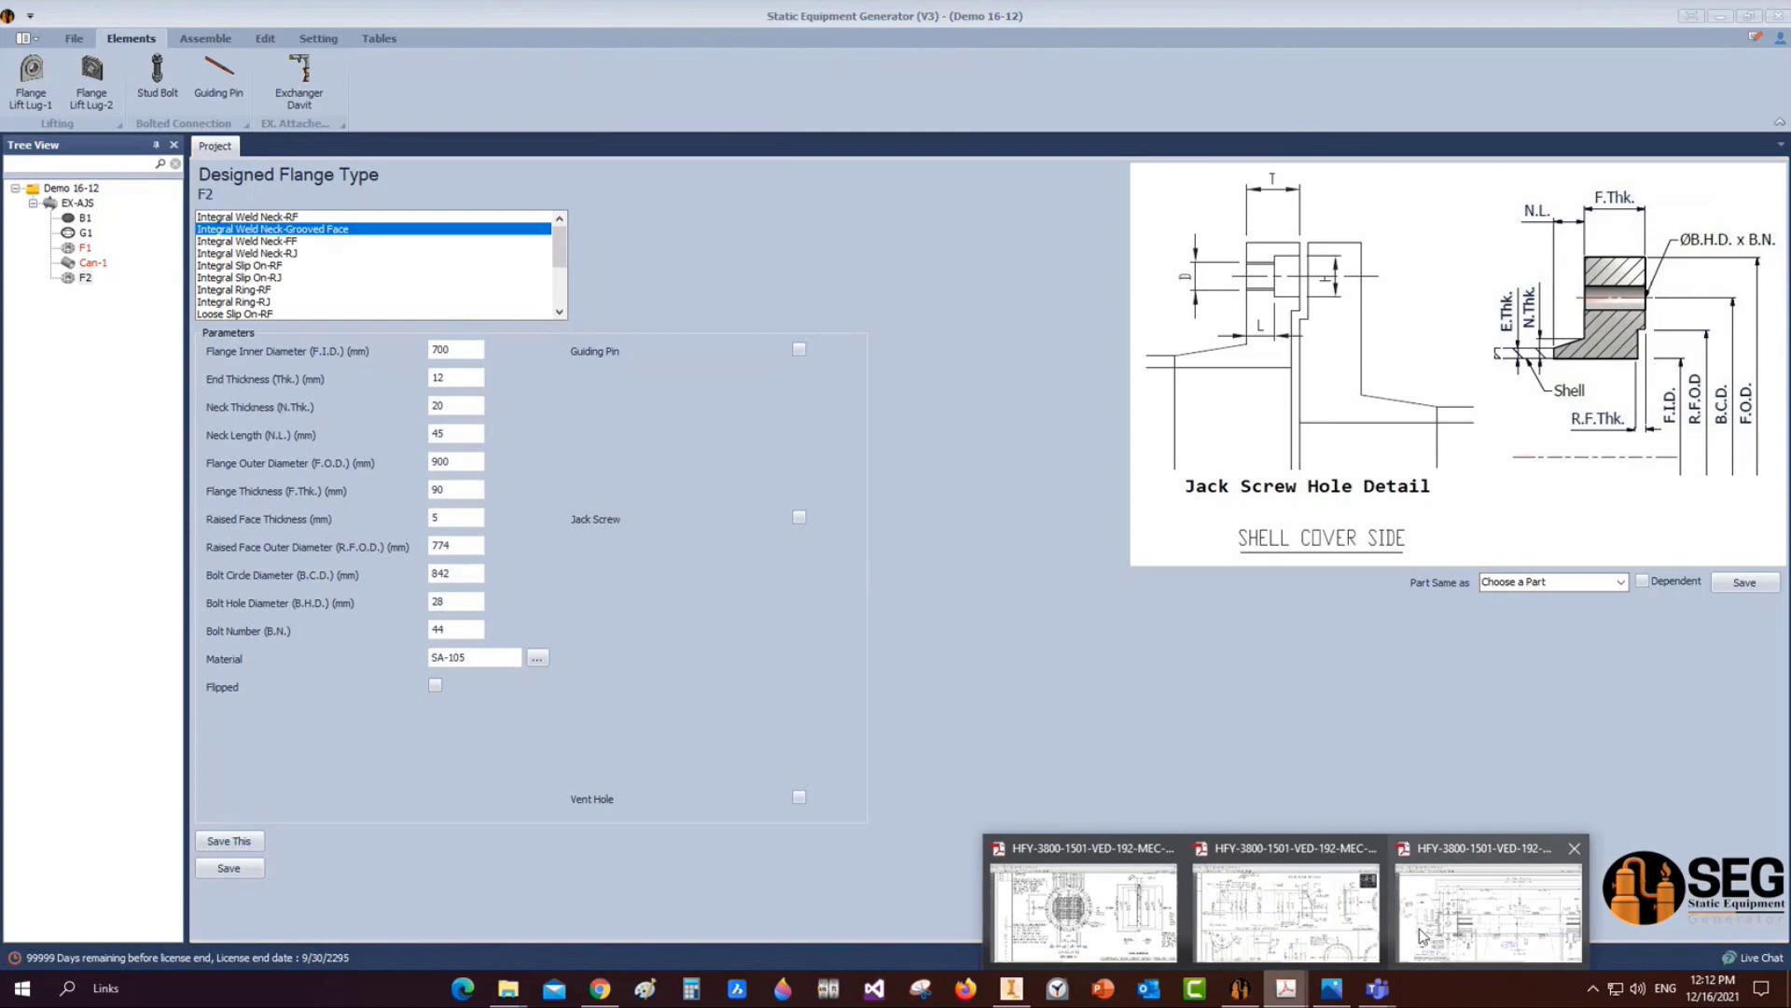
click(1482, 919)
ctrl+scroll(967, 519, up, 3)
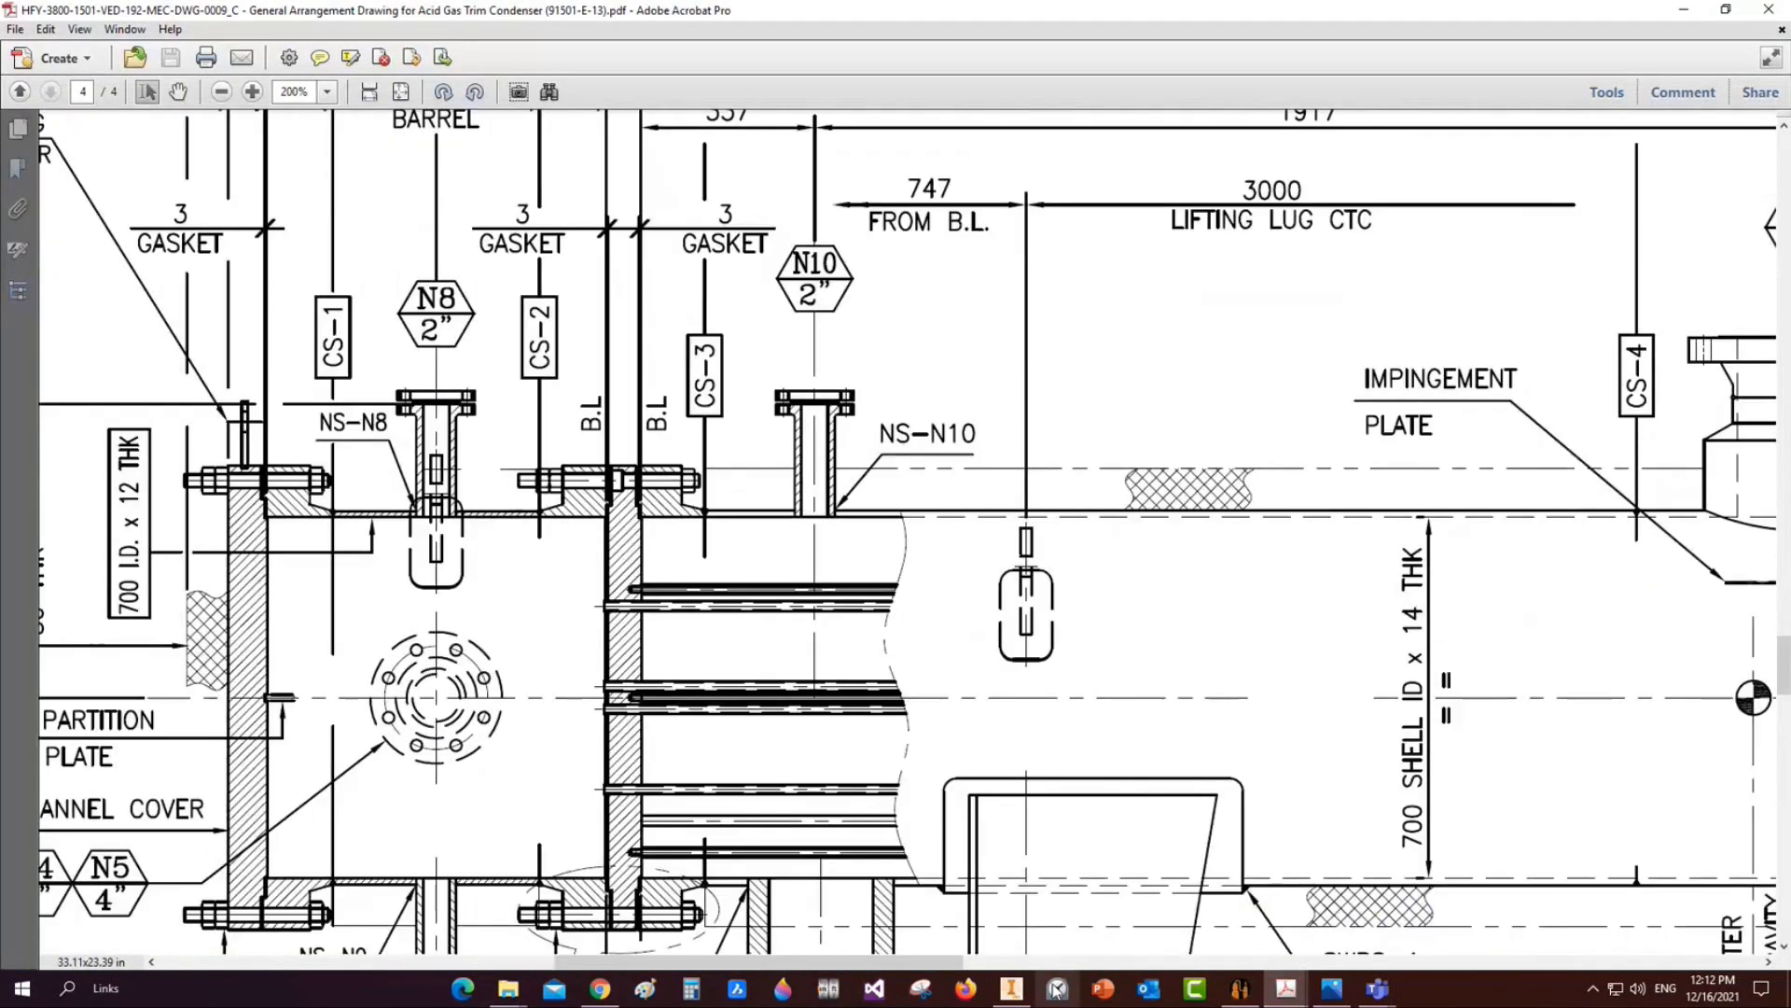
click(1264, 933)
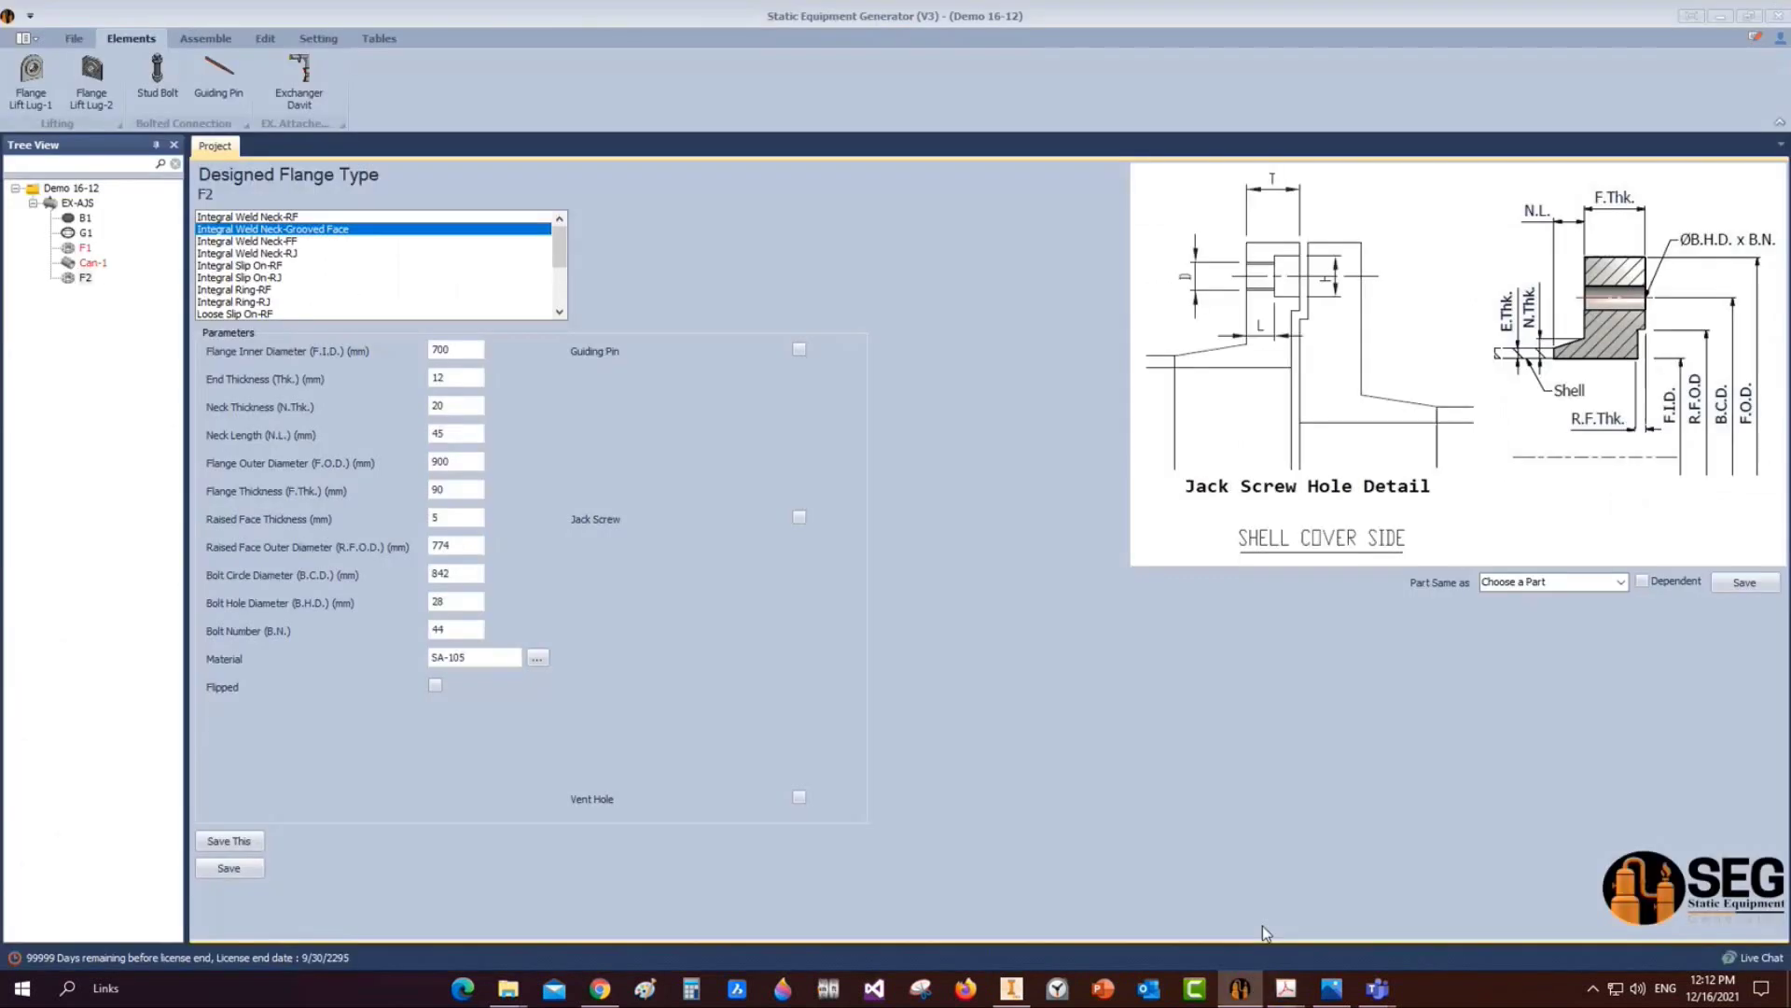
Generate the EX-AJS assembly with the new flange and shell, and switch to Inventor to view it
click(205, 39)
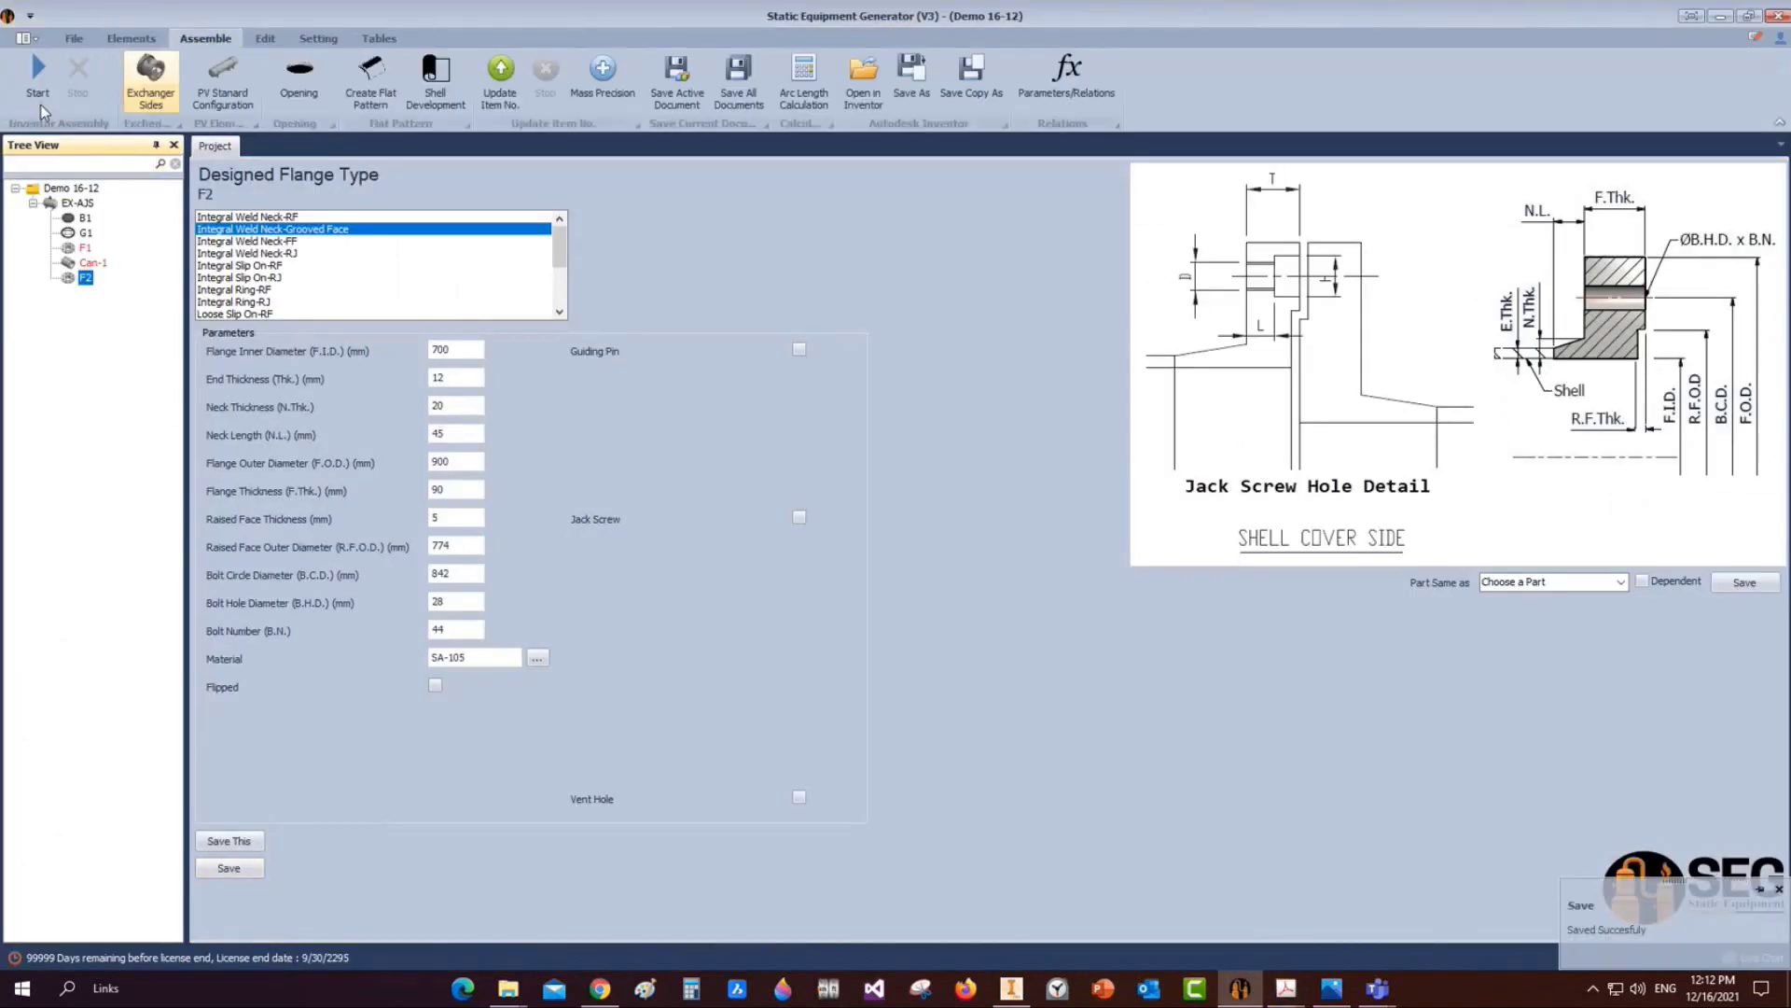
click(39, 93)
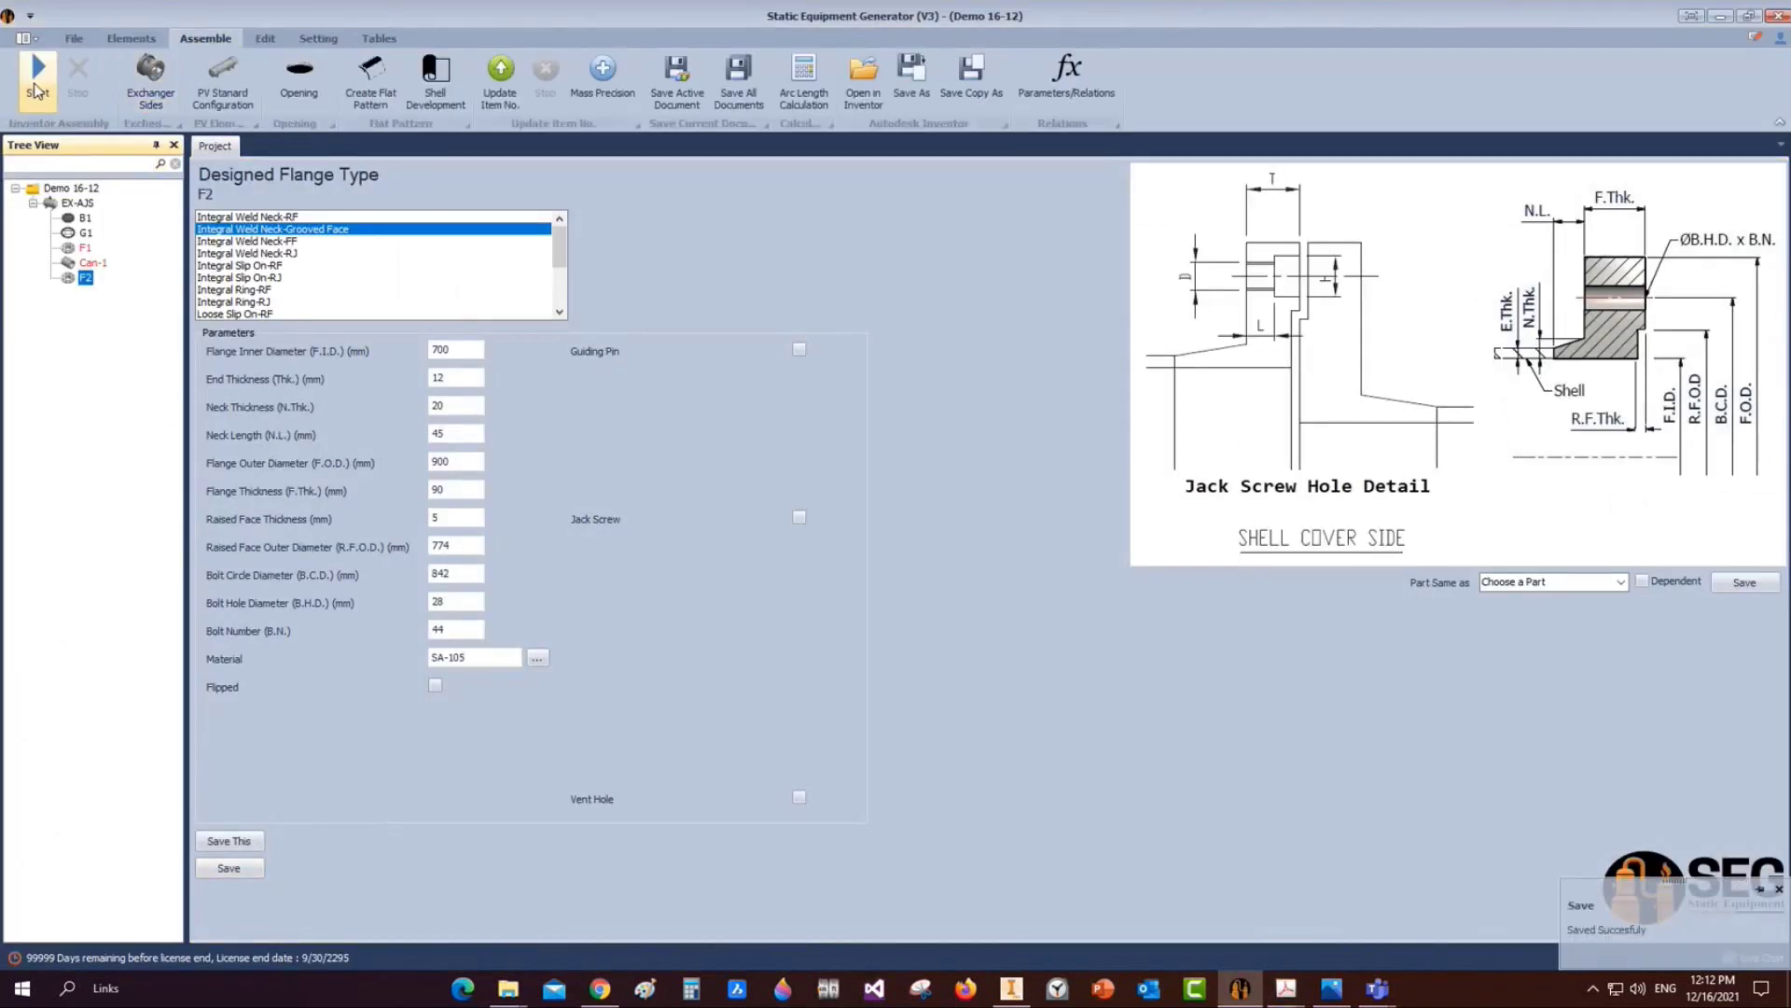
click(1011, 988)
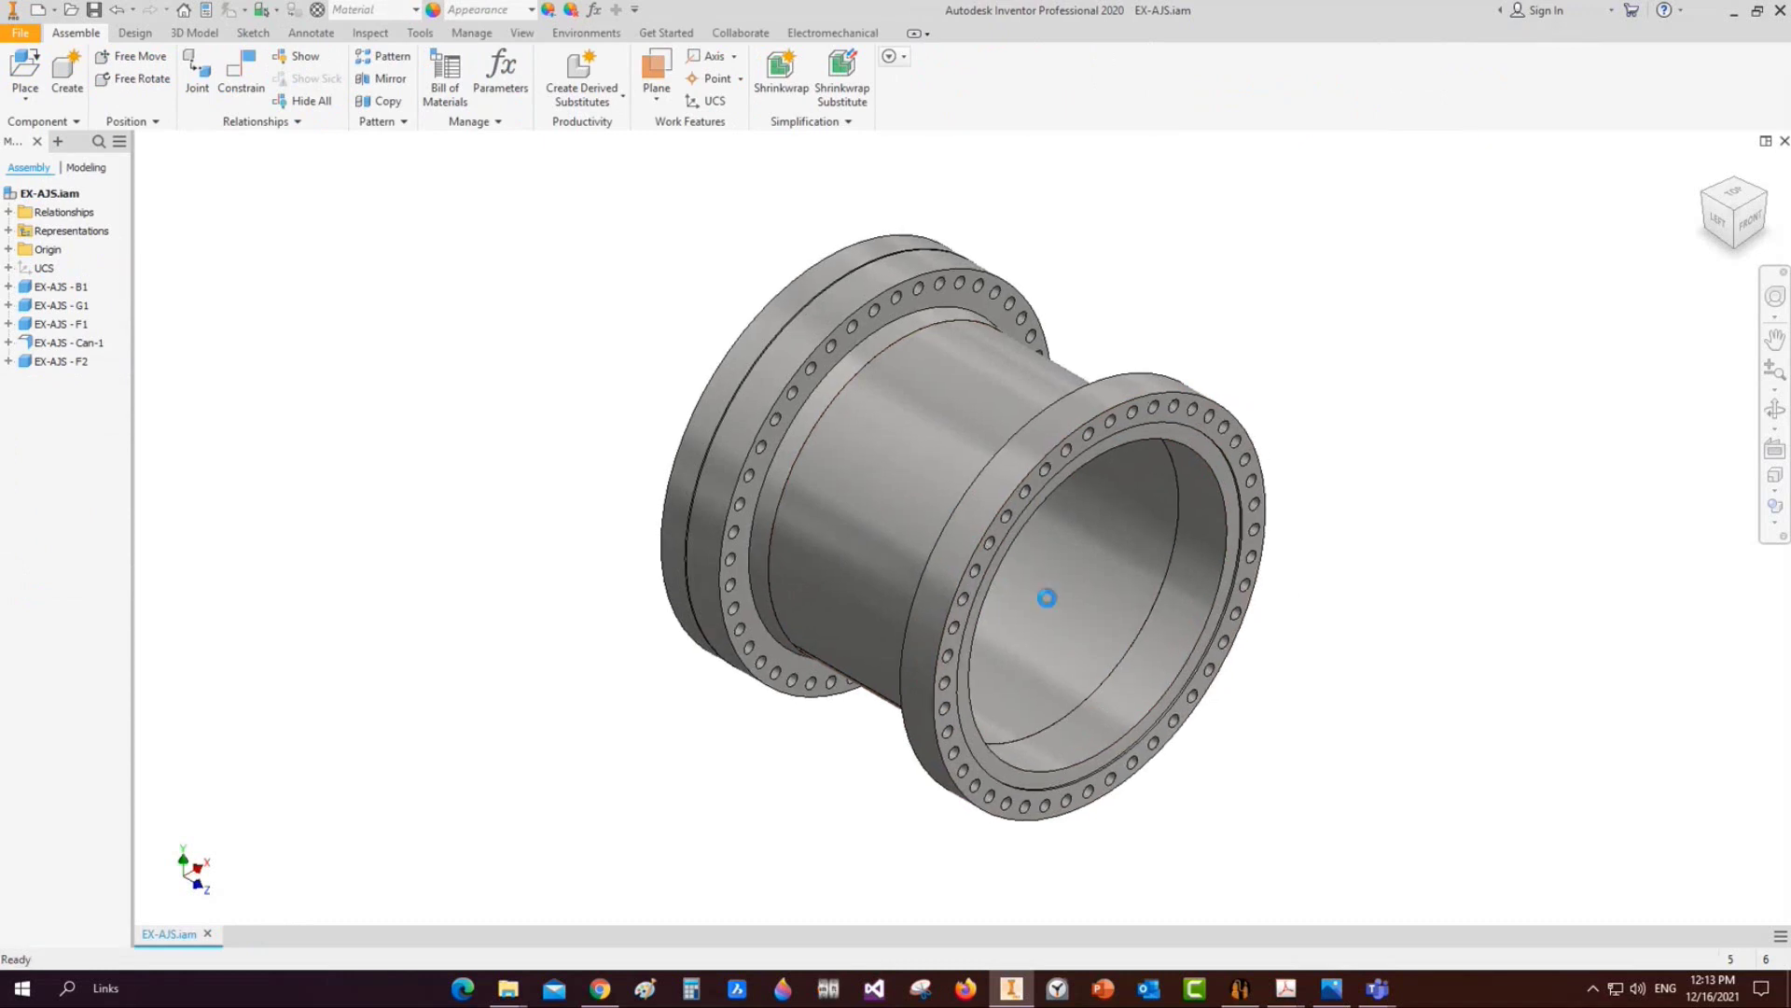
Switch back to Static Equipment Generator and add a front pass partition named Pass Partition to Can-1
mouse_move(1232, 994)
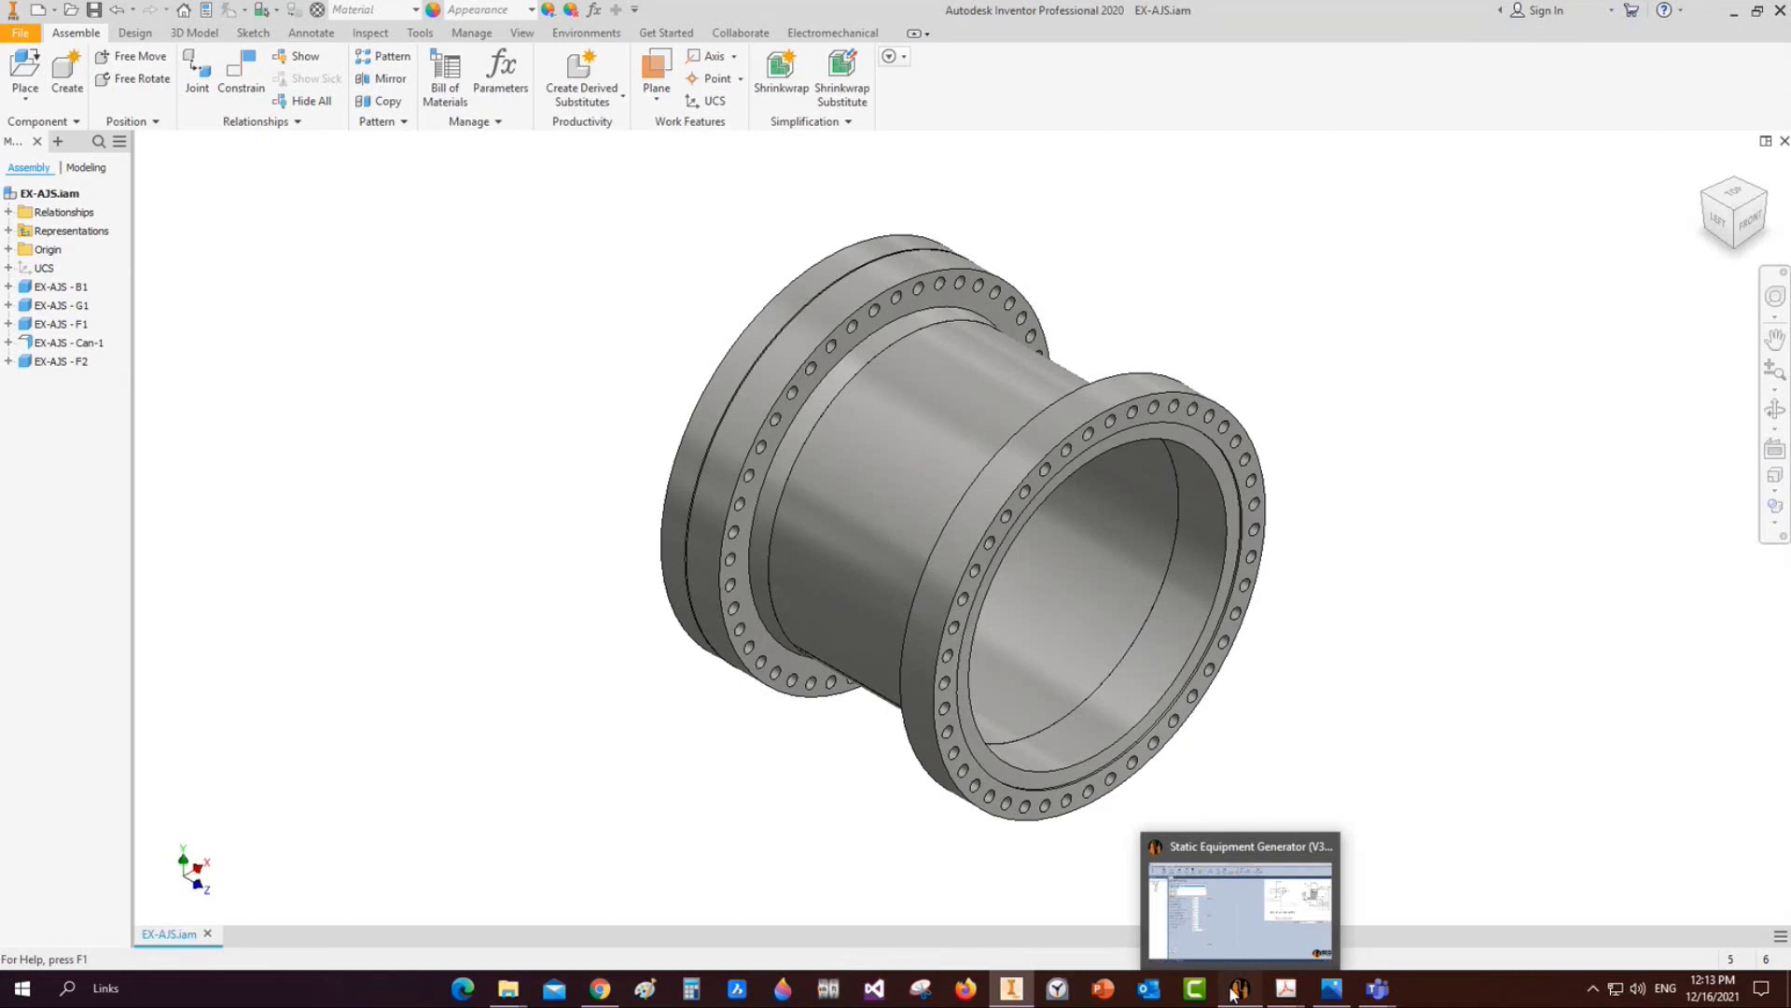
click(1233, 993)
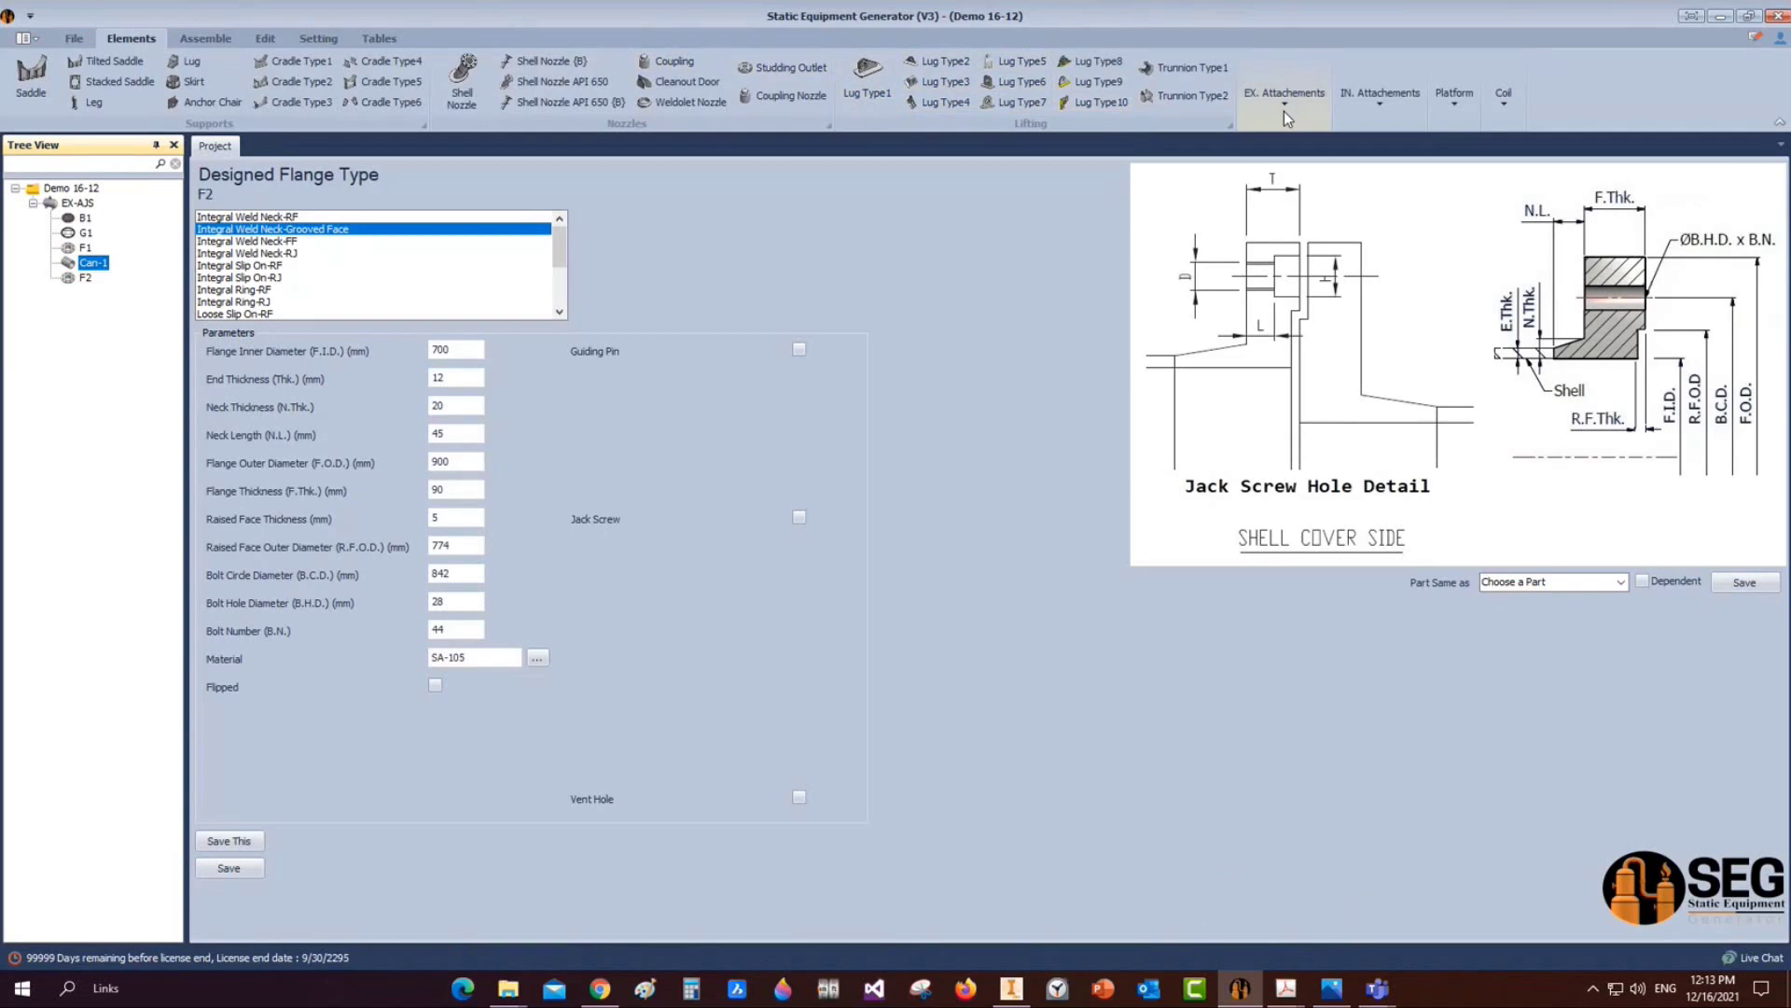
click(1384, 108)
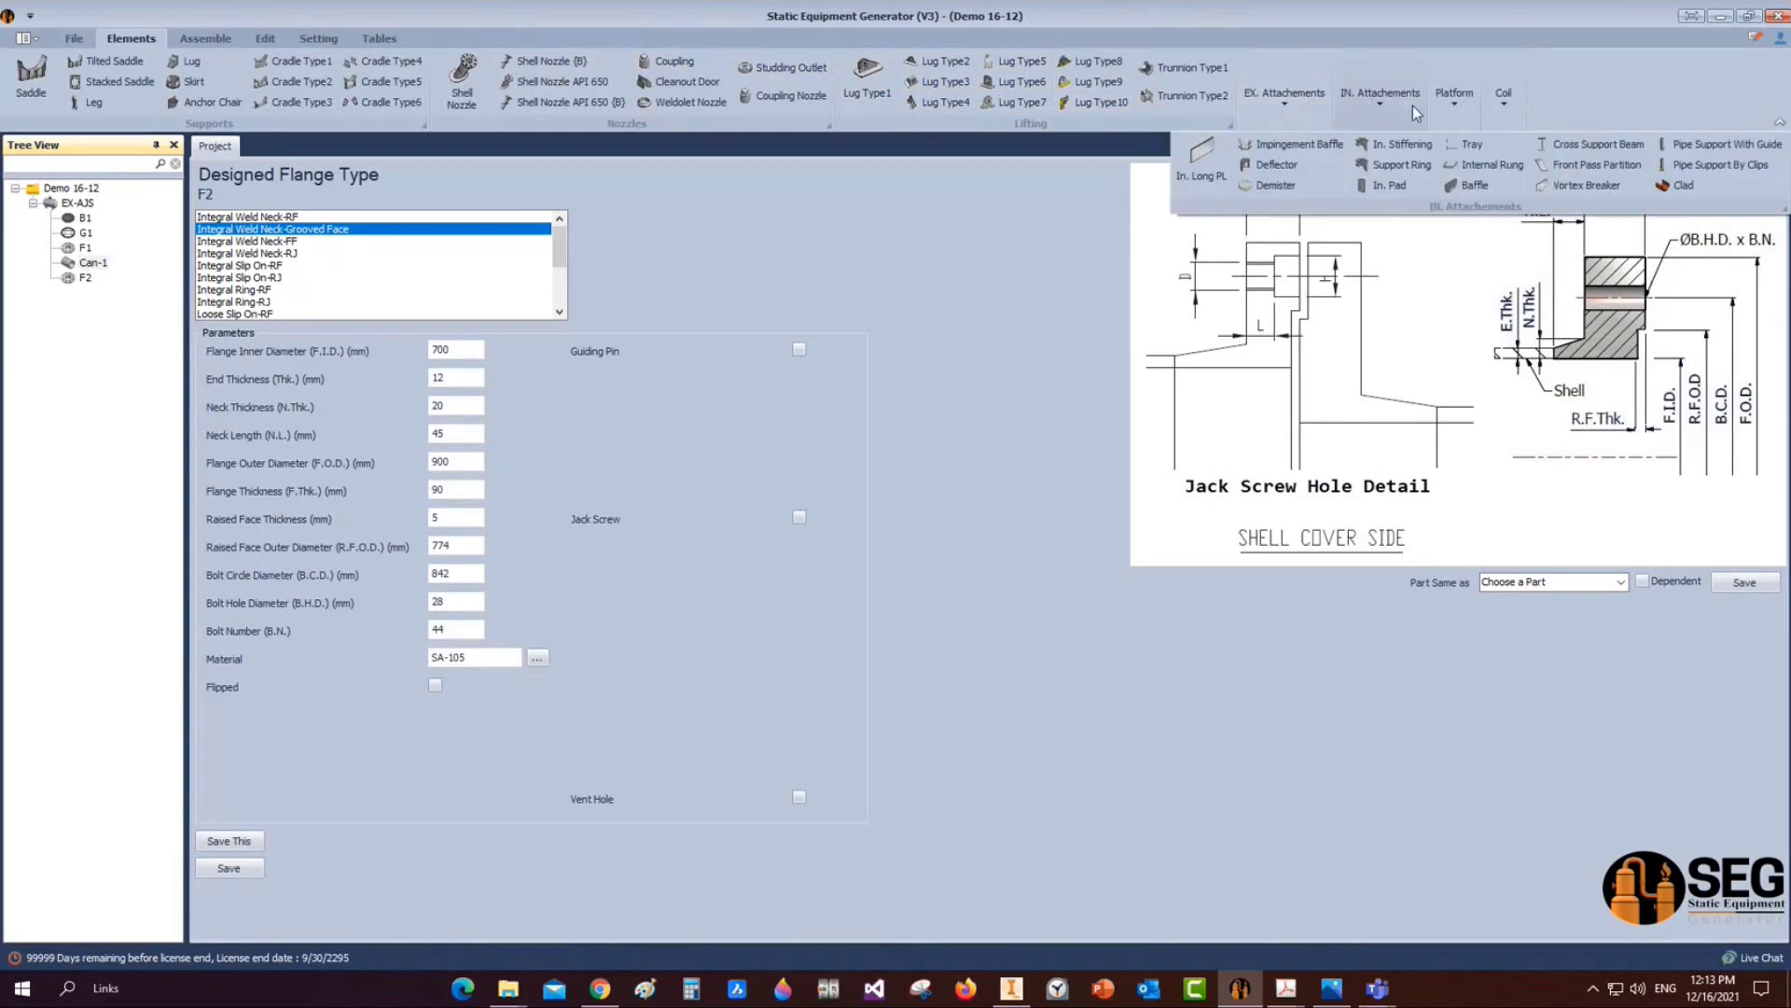
click(1599, 166)
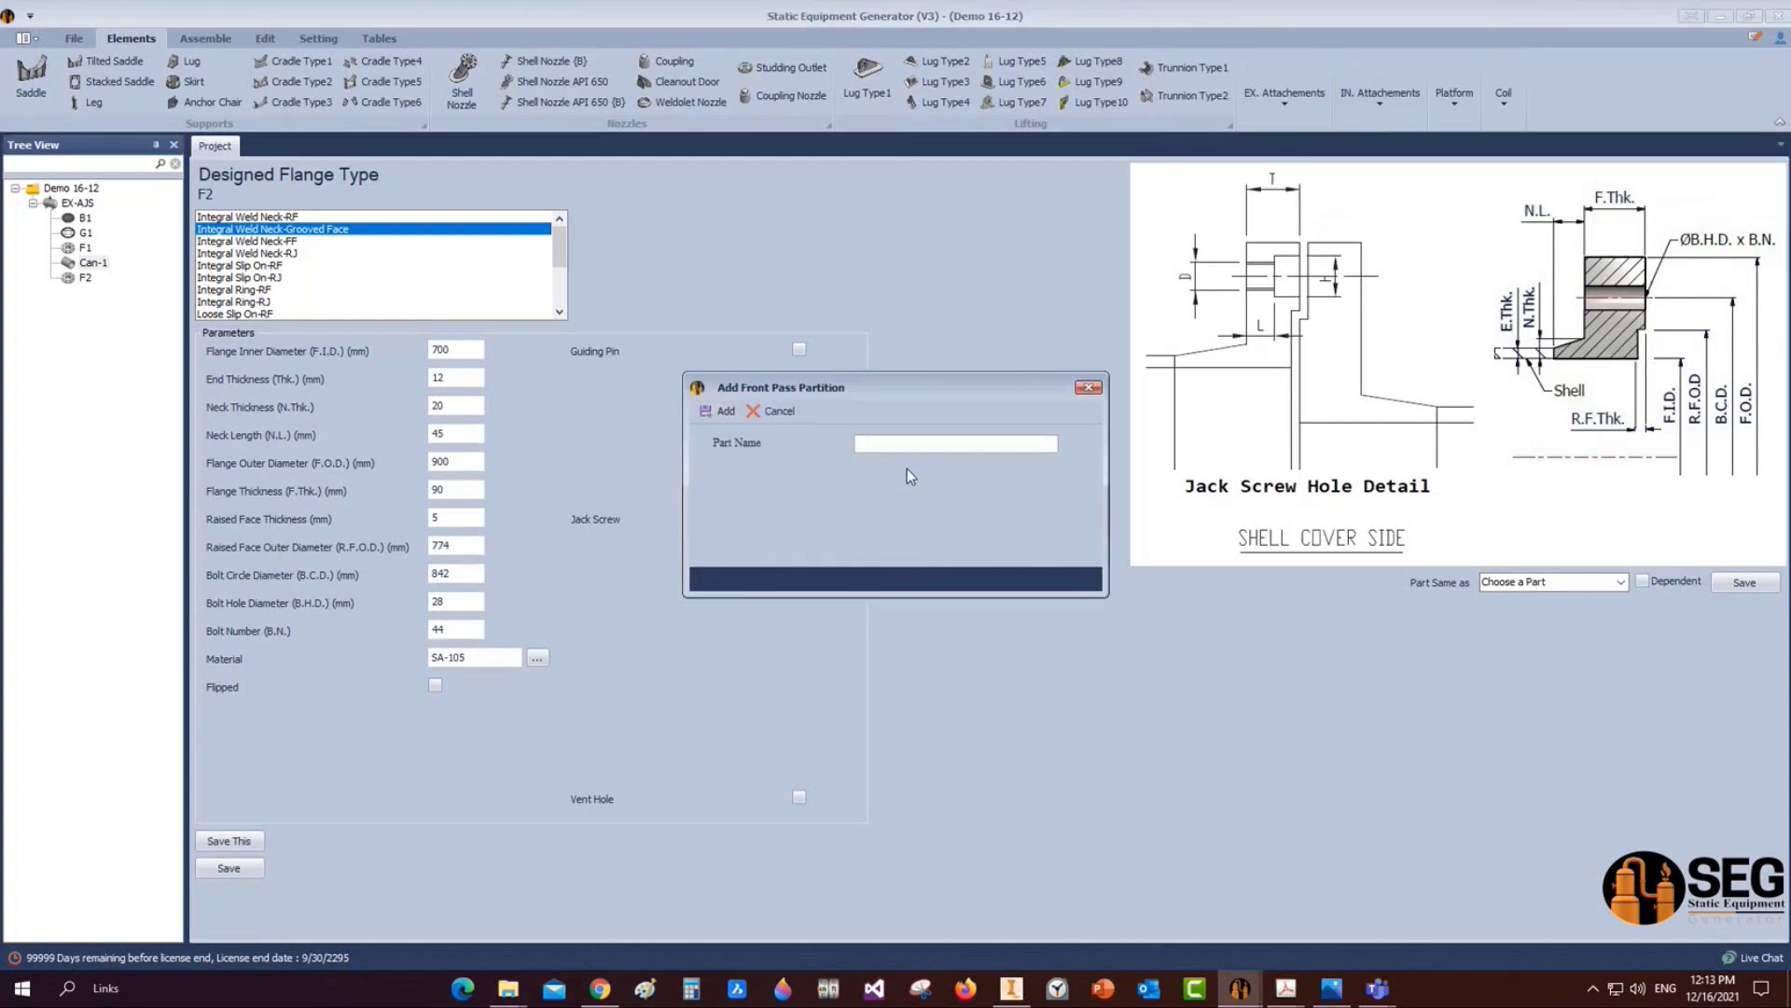
text(Pass Partition)
key(Return)
Open the Pass Partition settings, compare the six-pass layouts, and set the type to 6 Passes TypeA
click(130, 277)
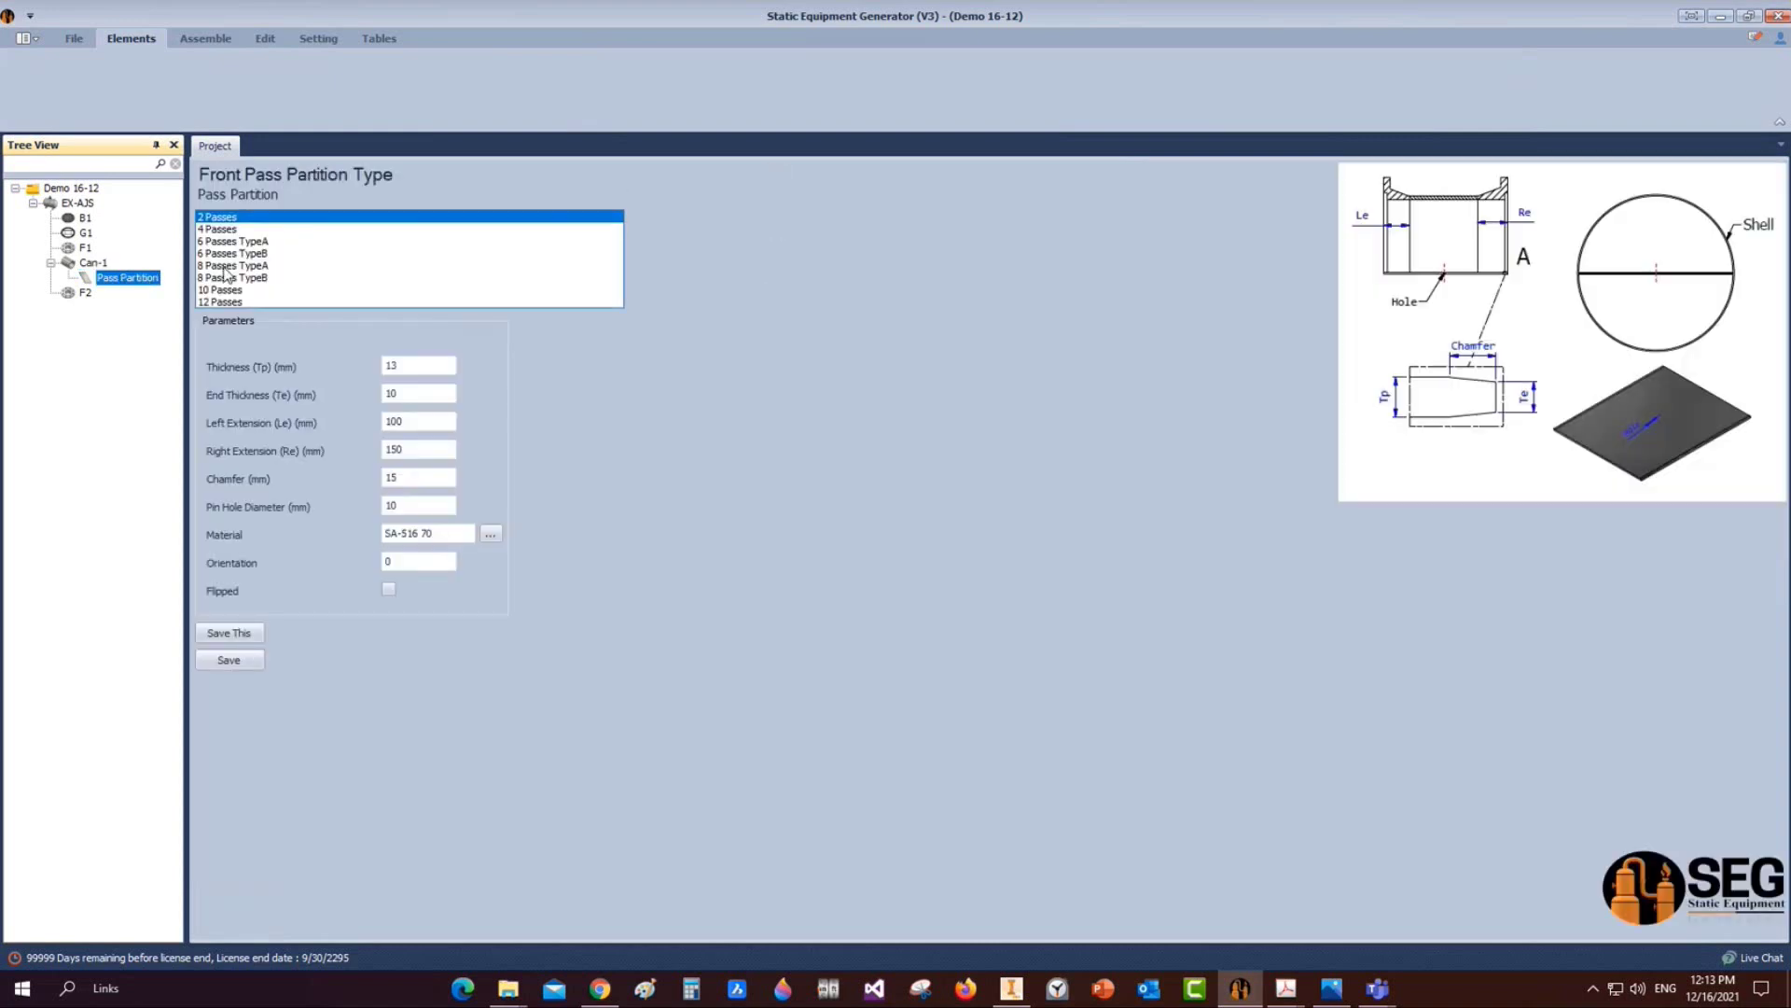
click(256, 253)
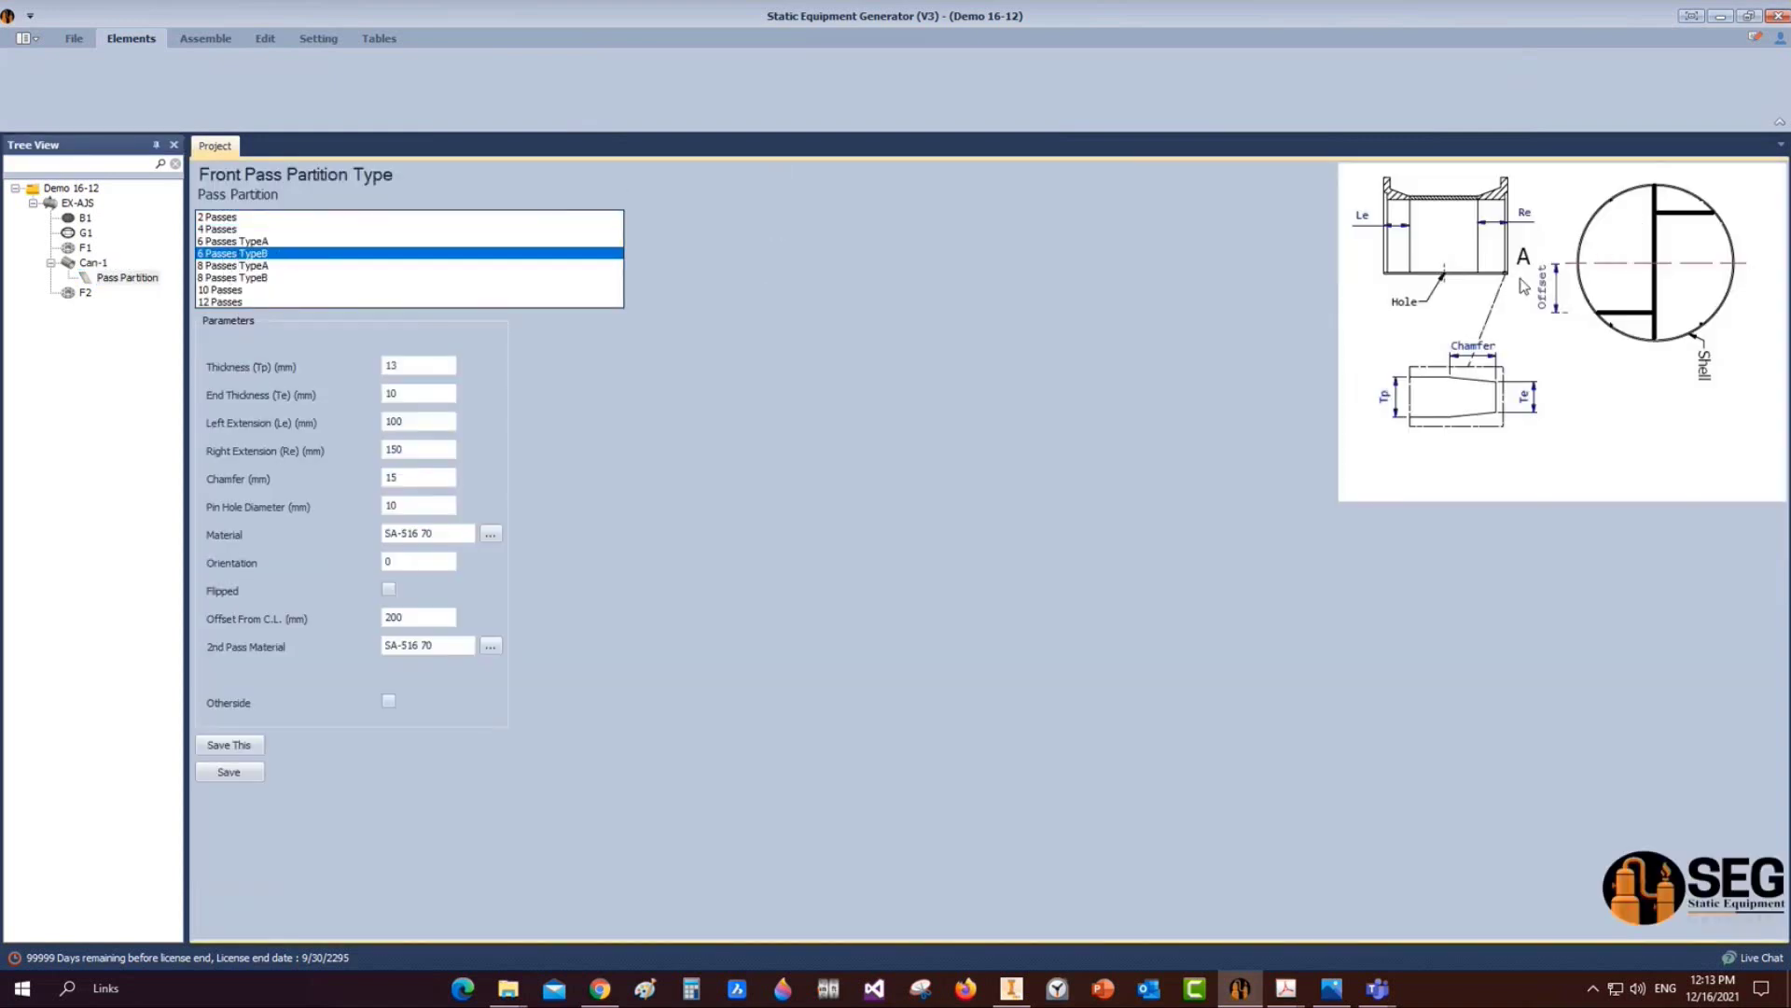
click(256, 243)
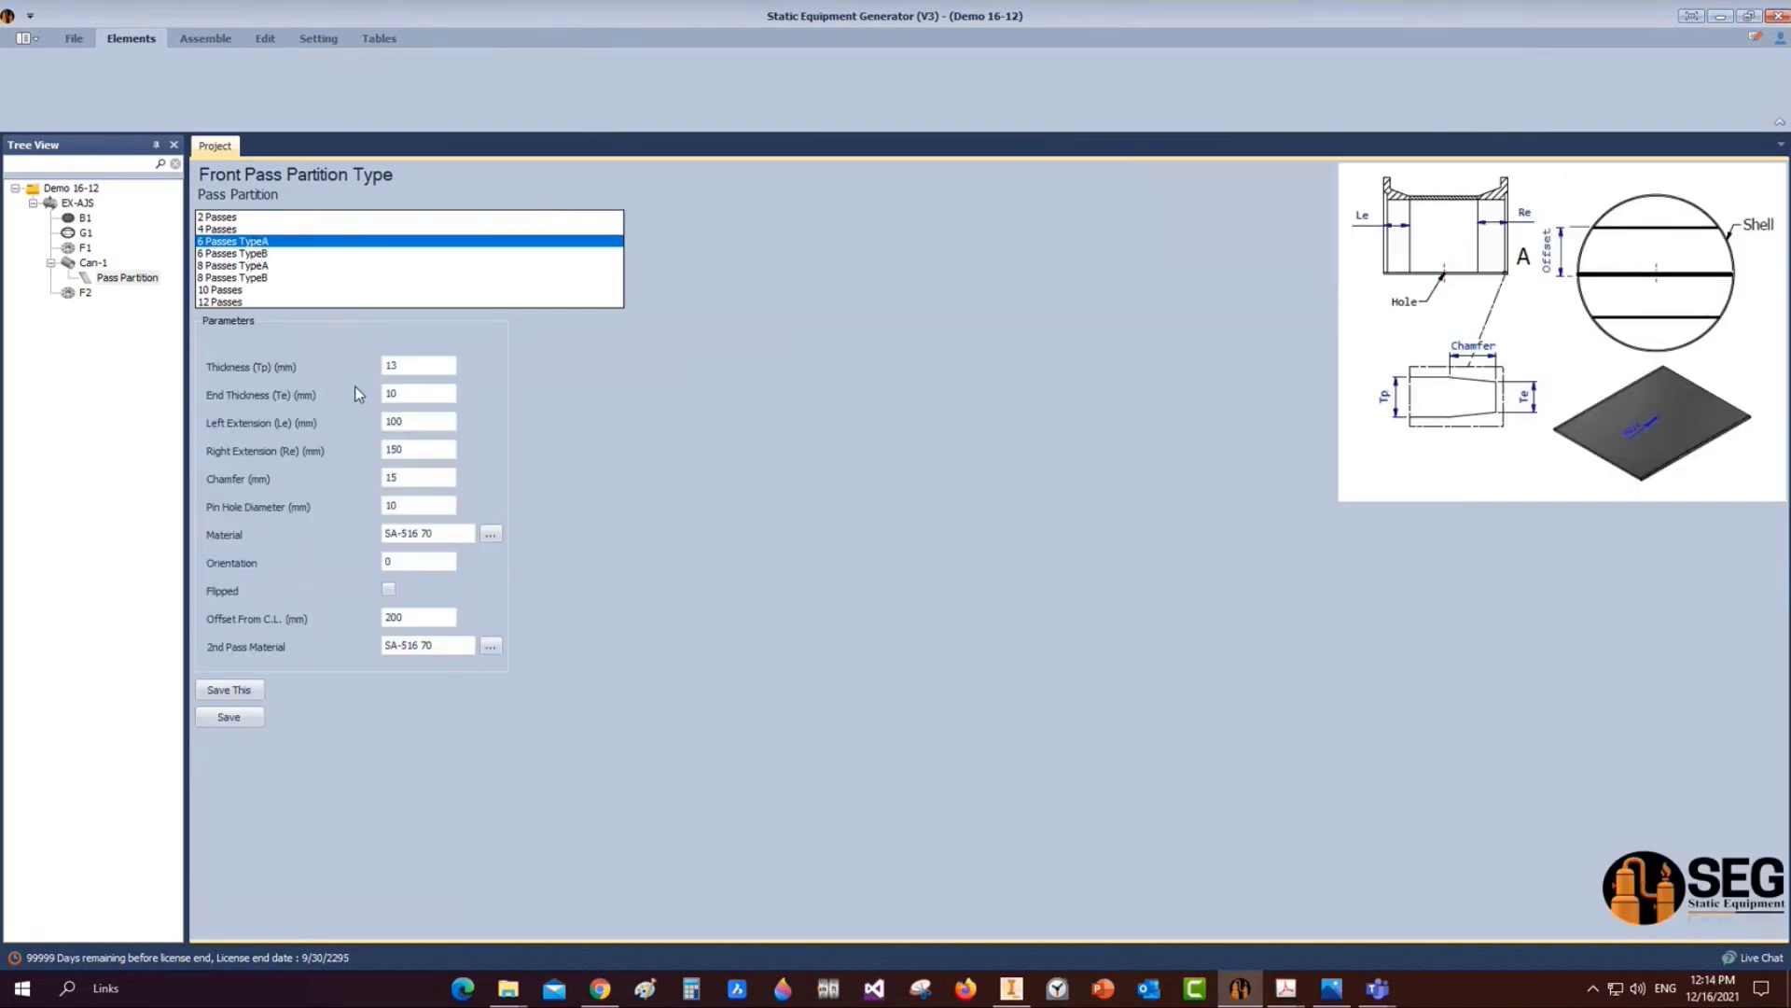
Set both the left and right extensions of the pass partition to 130 mm
key(Tab)
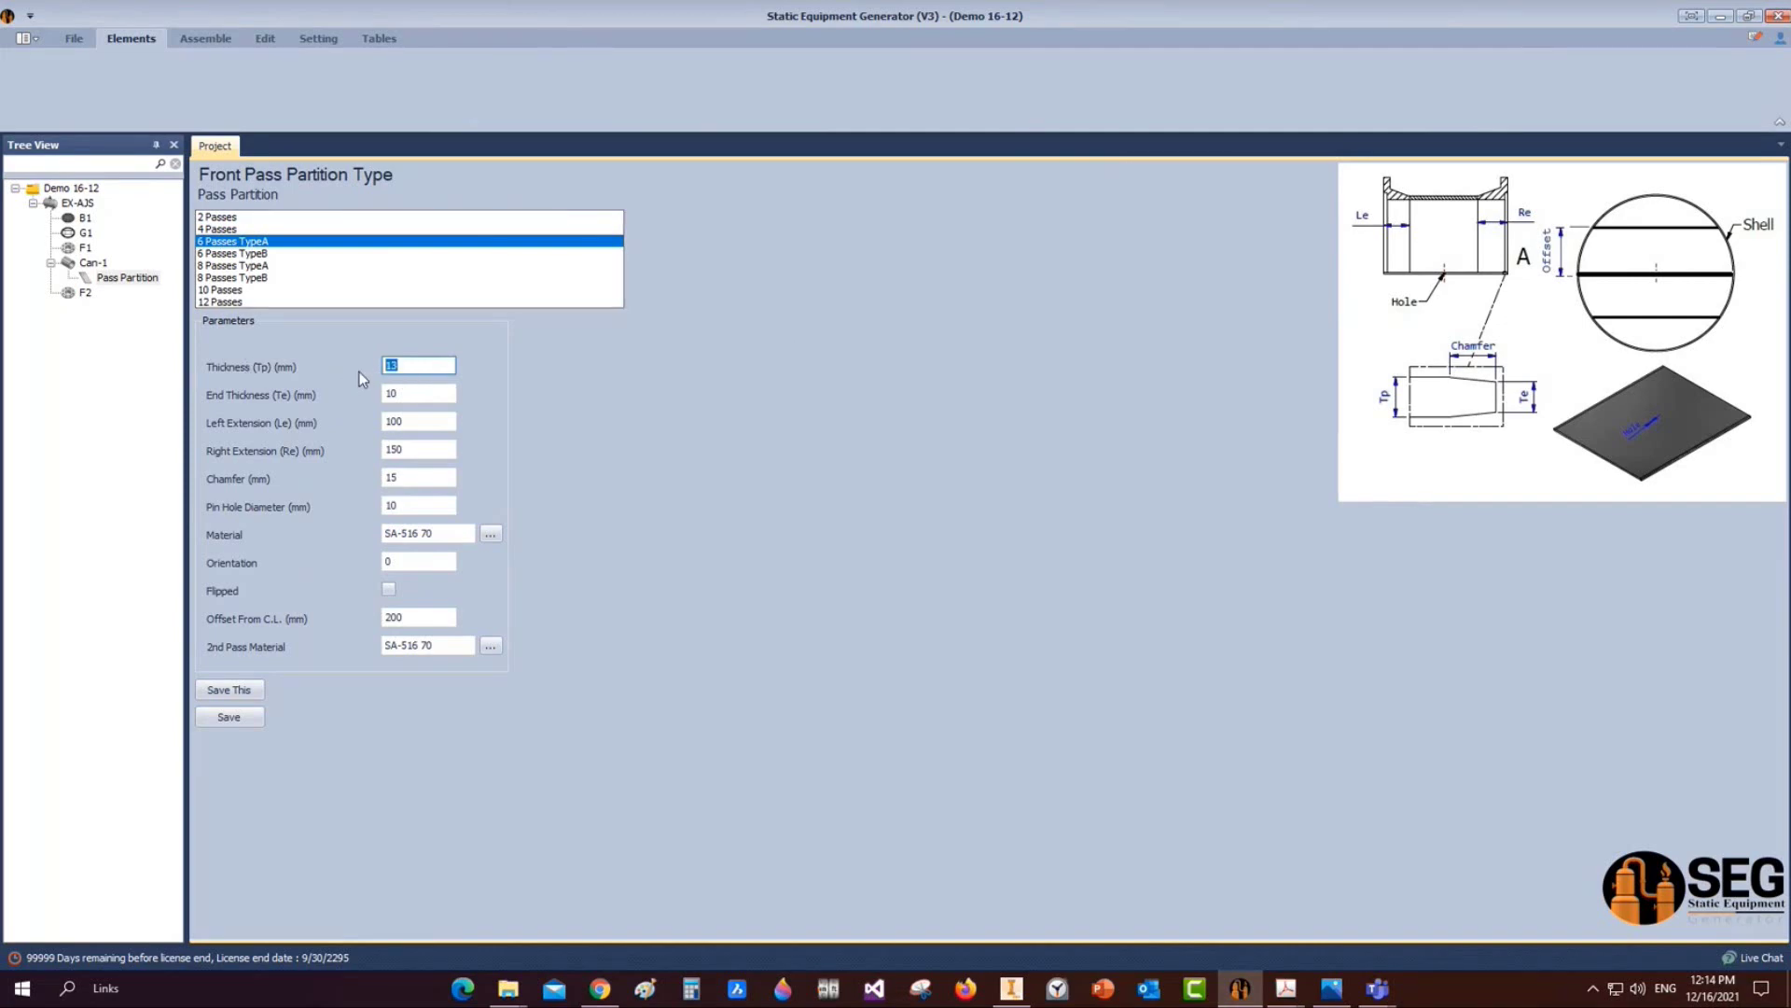
key(Tab)
key(Tab)
text(130)
key(Tab)
text(130)
key(Tab)
key(Tab)
key(Tab)
Set the pass partition's orientation to 90 and its offset from the centerline to 196.45 mm, and save it
click(416, 564)
drag(419, 567, 293, 564)
text(90)
key(Tab)
text(196.45)
click(250, 717)
Generate the pass partition model in Inventor and place it in the EX-AJS assembly
click(206, 39)
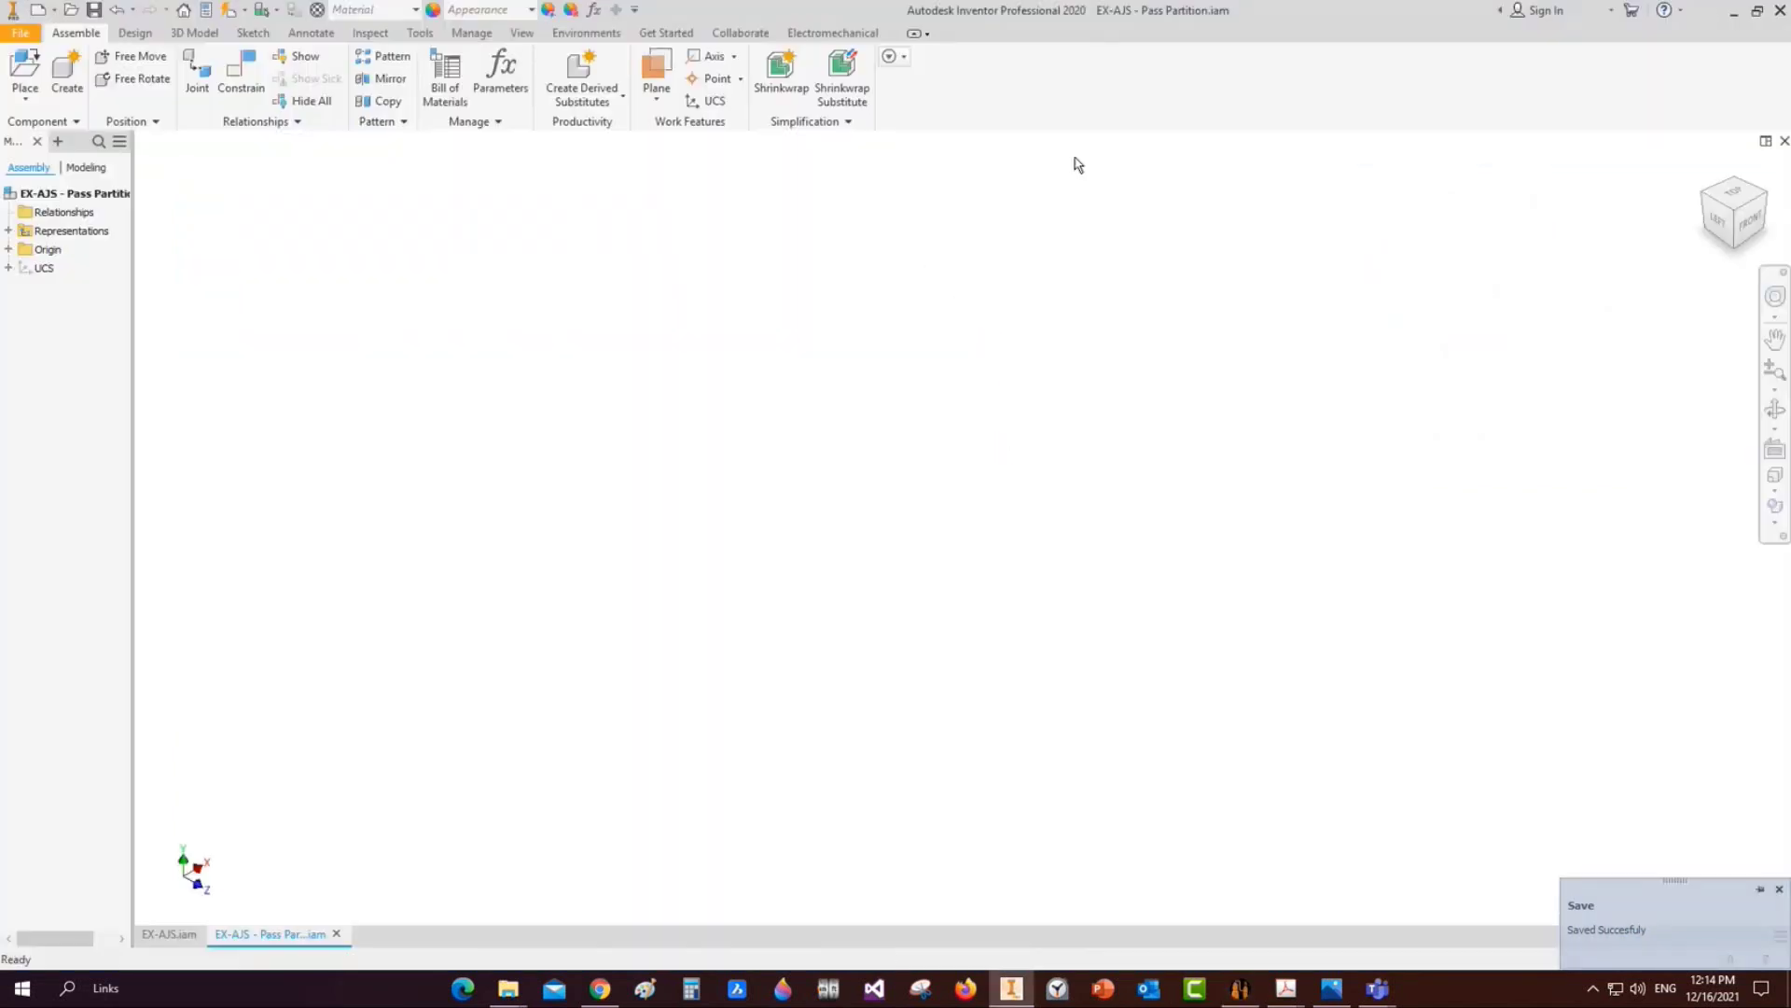
shift+middle_drag(480, 491, 916, 465)
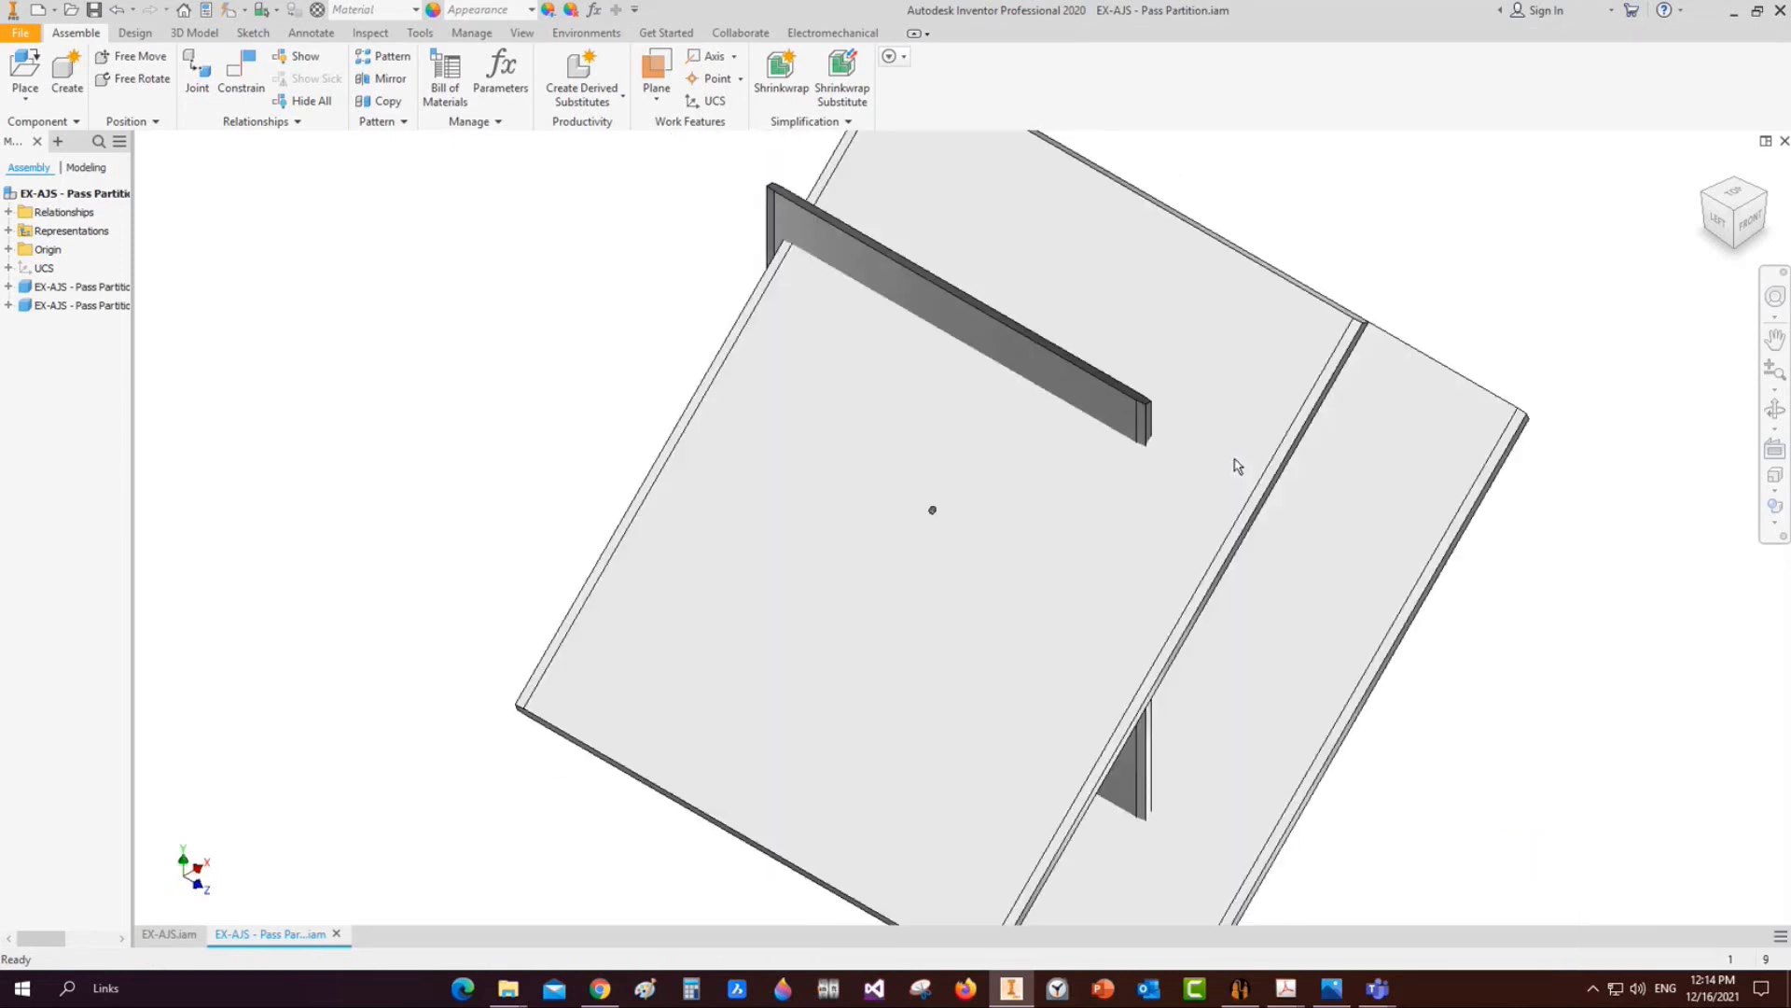
scroll(1237, 465, up, 3)
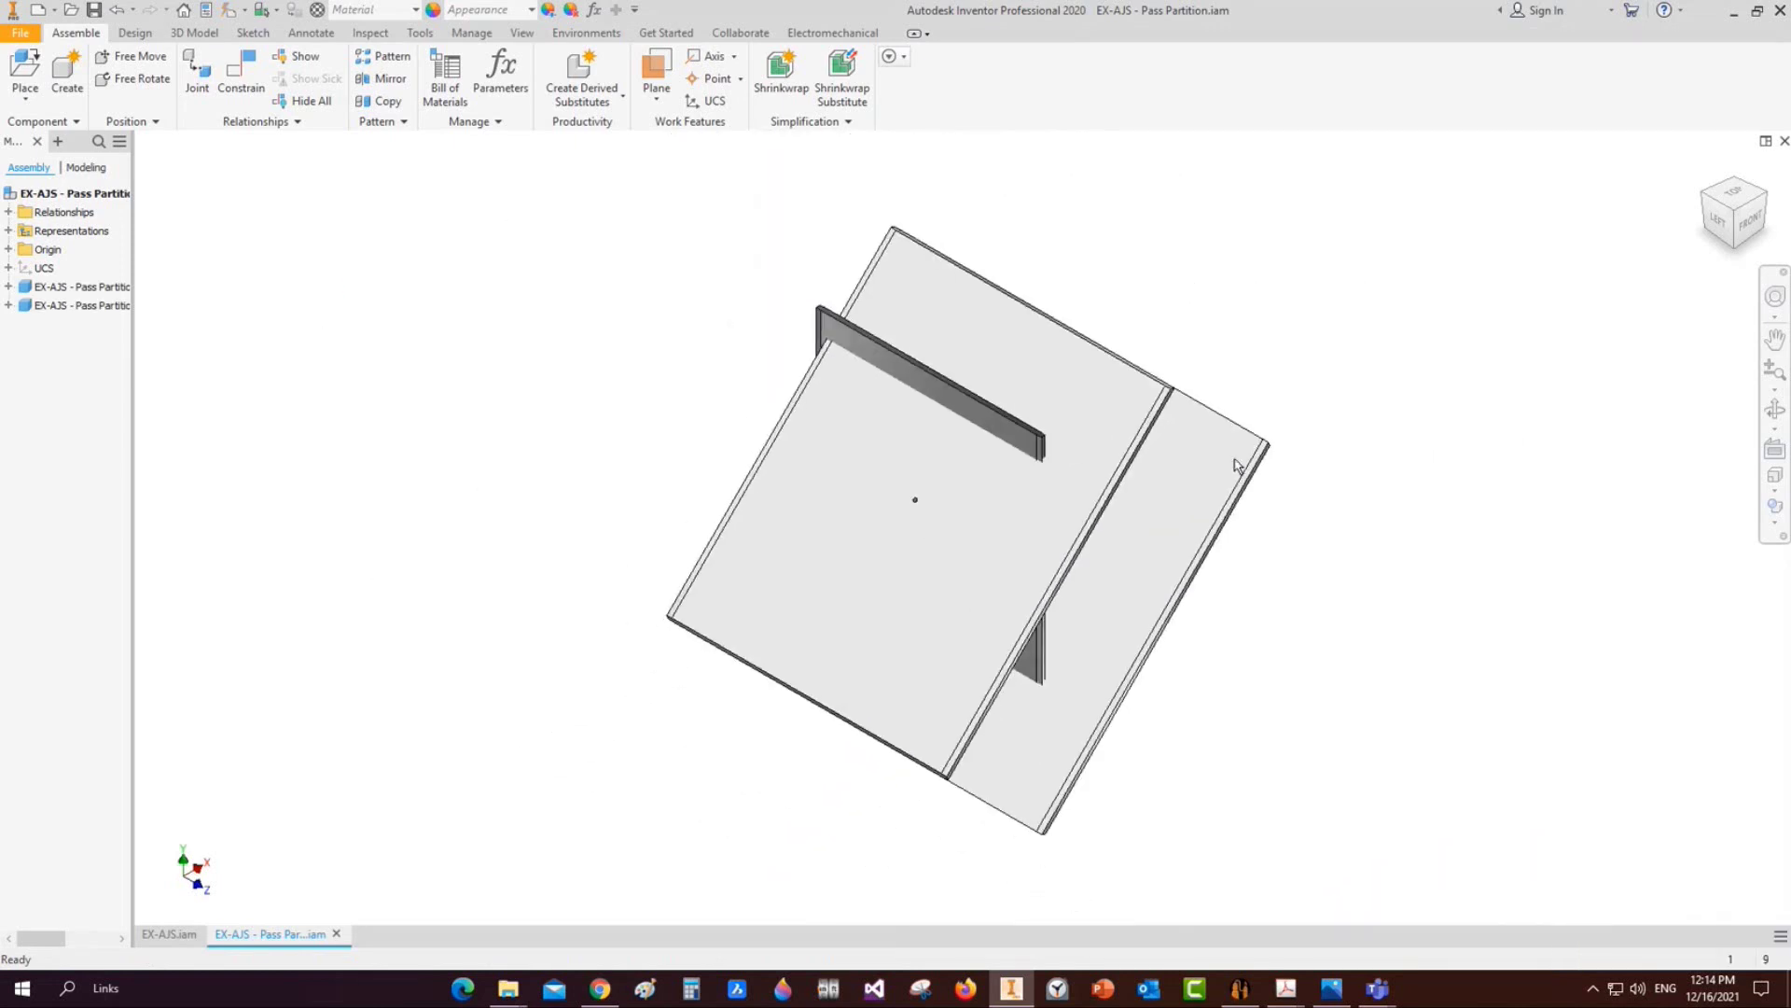
click(1237, 466)
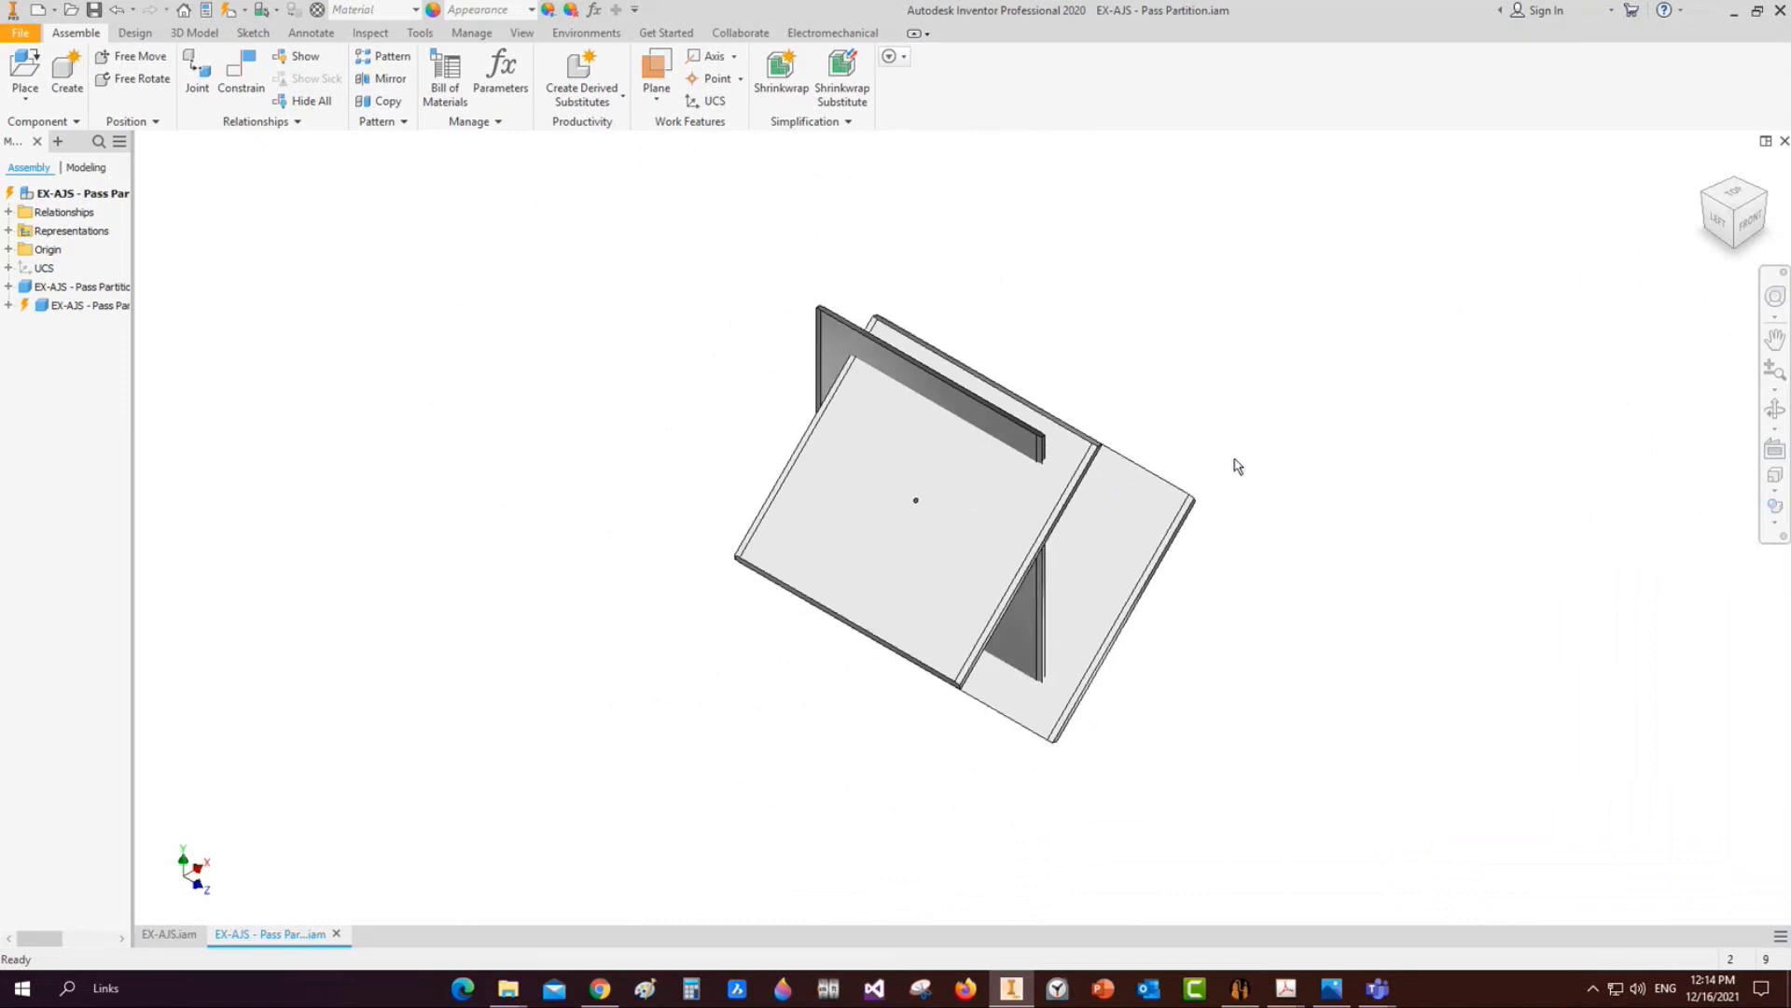
key(ctrl+s)
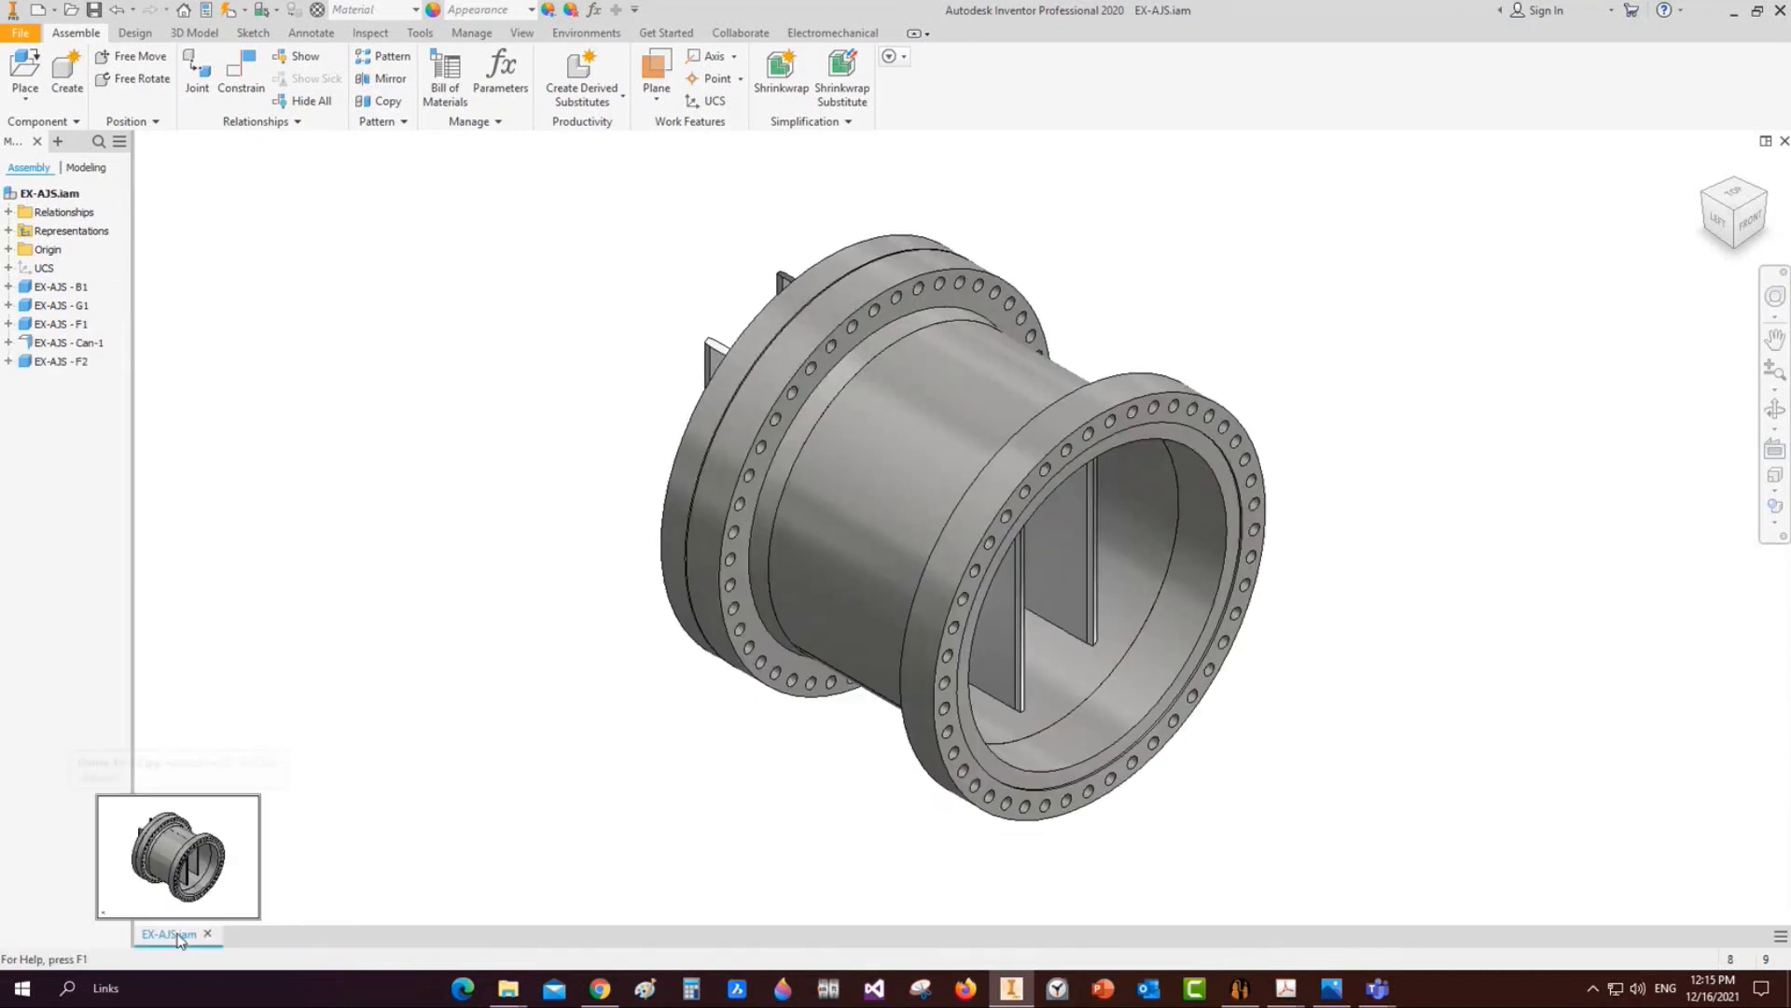
Create a half section view of the EX-AJS assembly on the YZ plane with zero offset
click(521, 32)
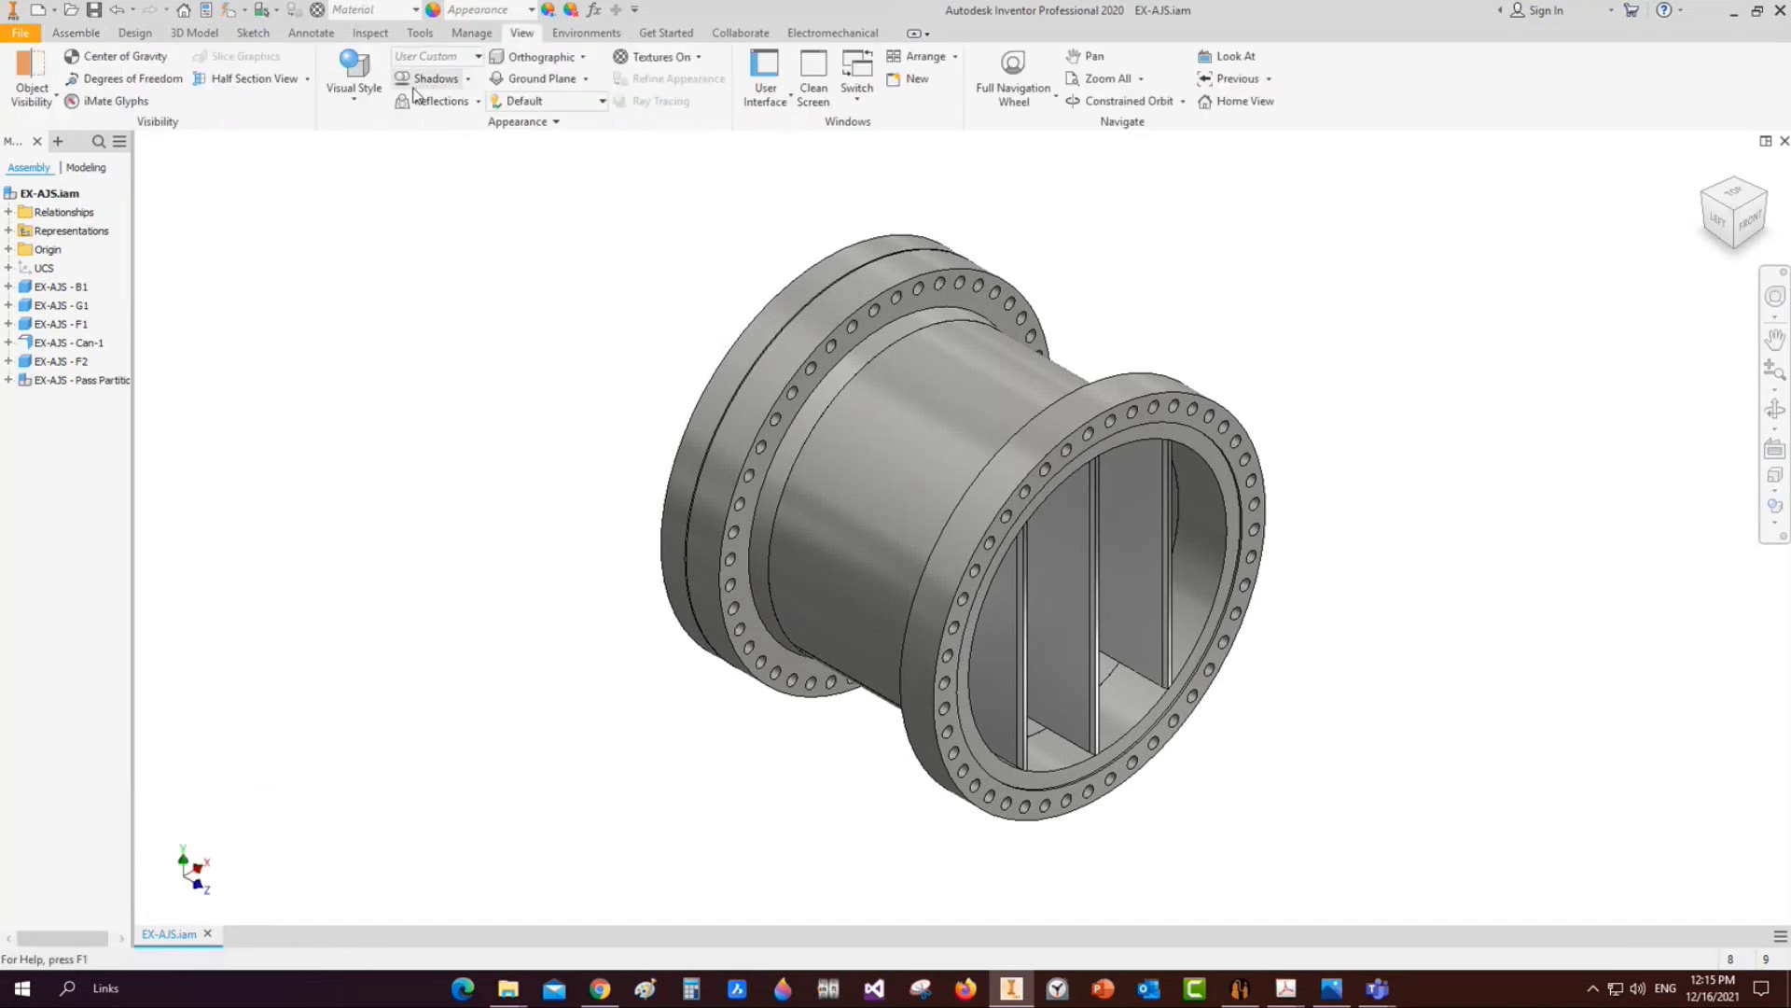
click(244, 78)
click(8, 249)
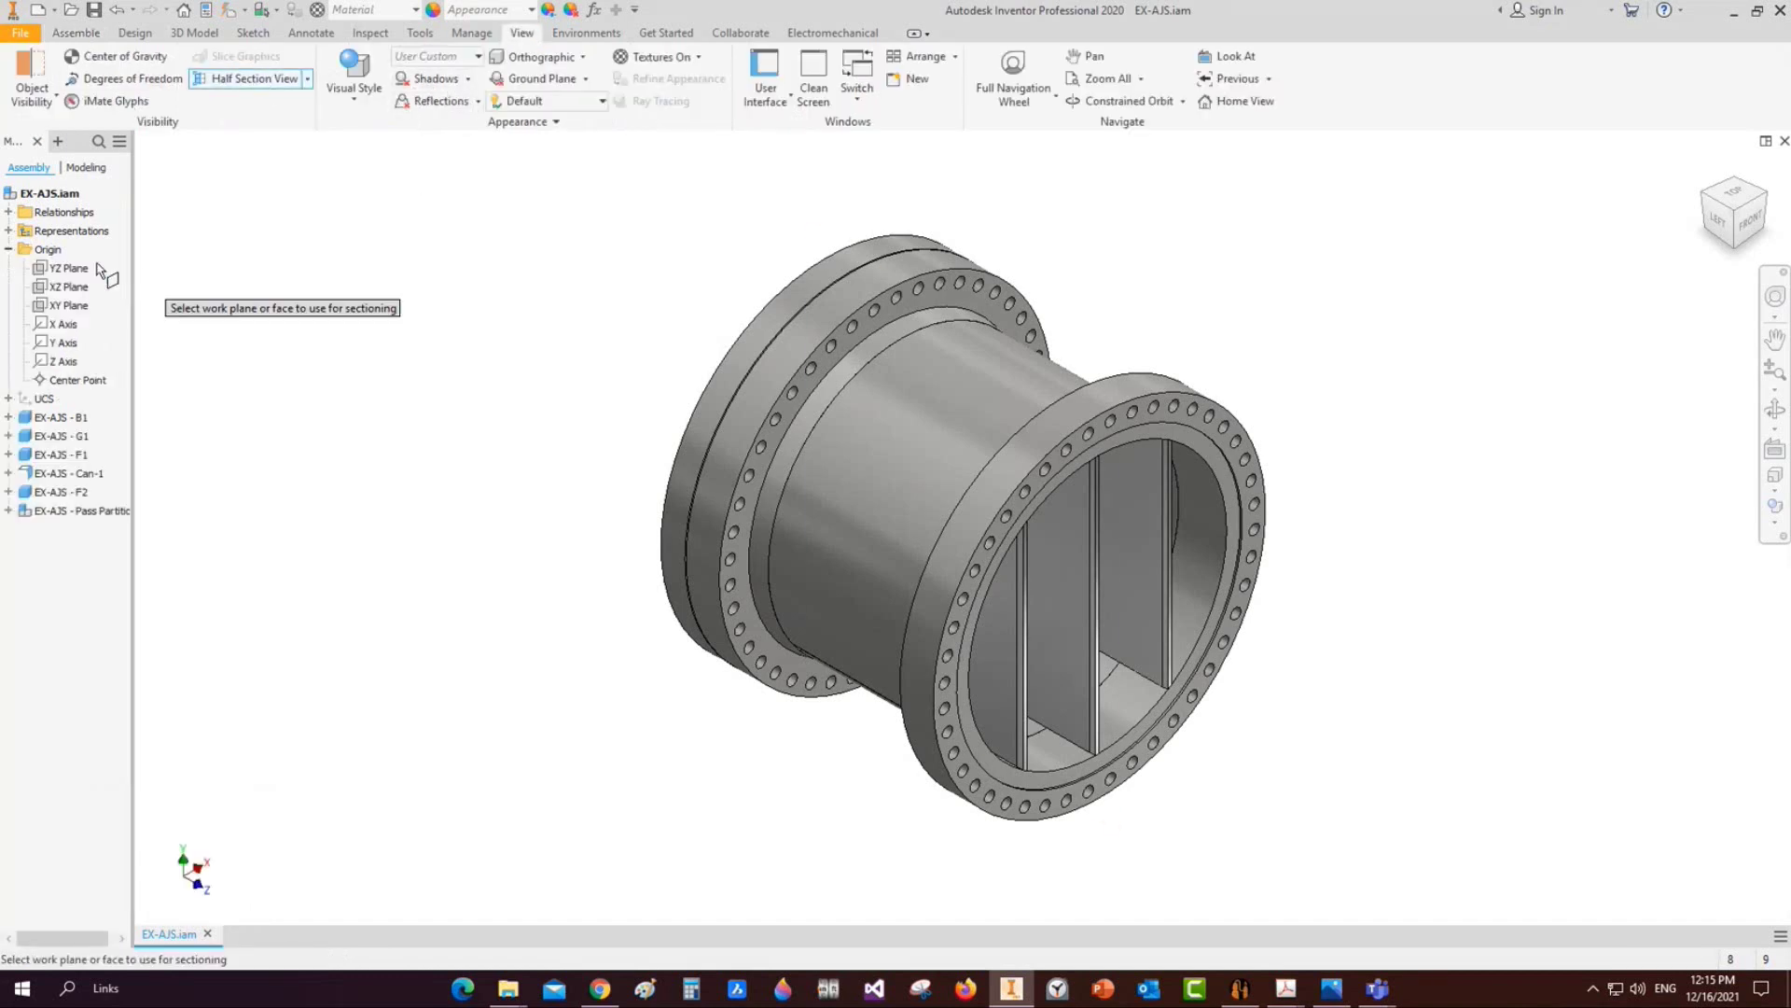
click(69, 268)
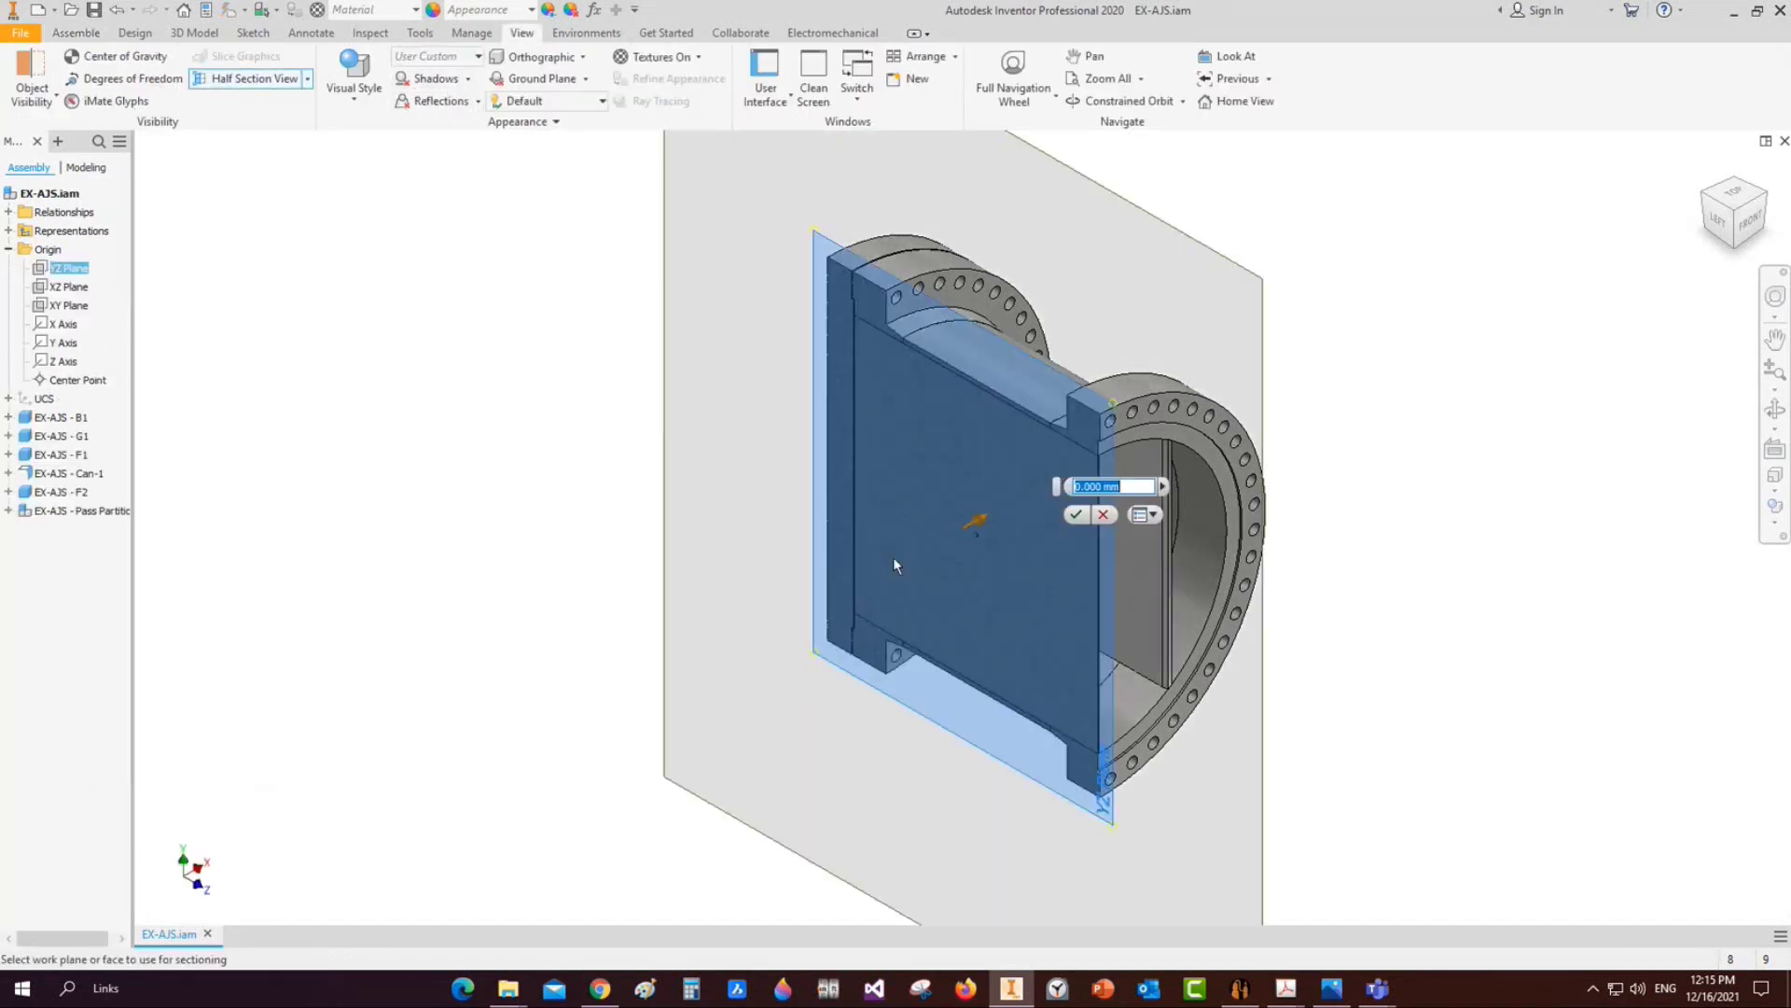
key(Return)
Examine how the gasket and pass partition edges fit the blind and both flanges in the sectioned assembly
scroll(840, 265, down, 7)
drag(1720, 218, 1728, 215)
scroll(1162, 384, up, 3)
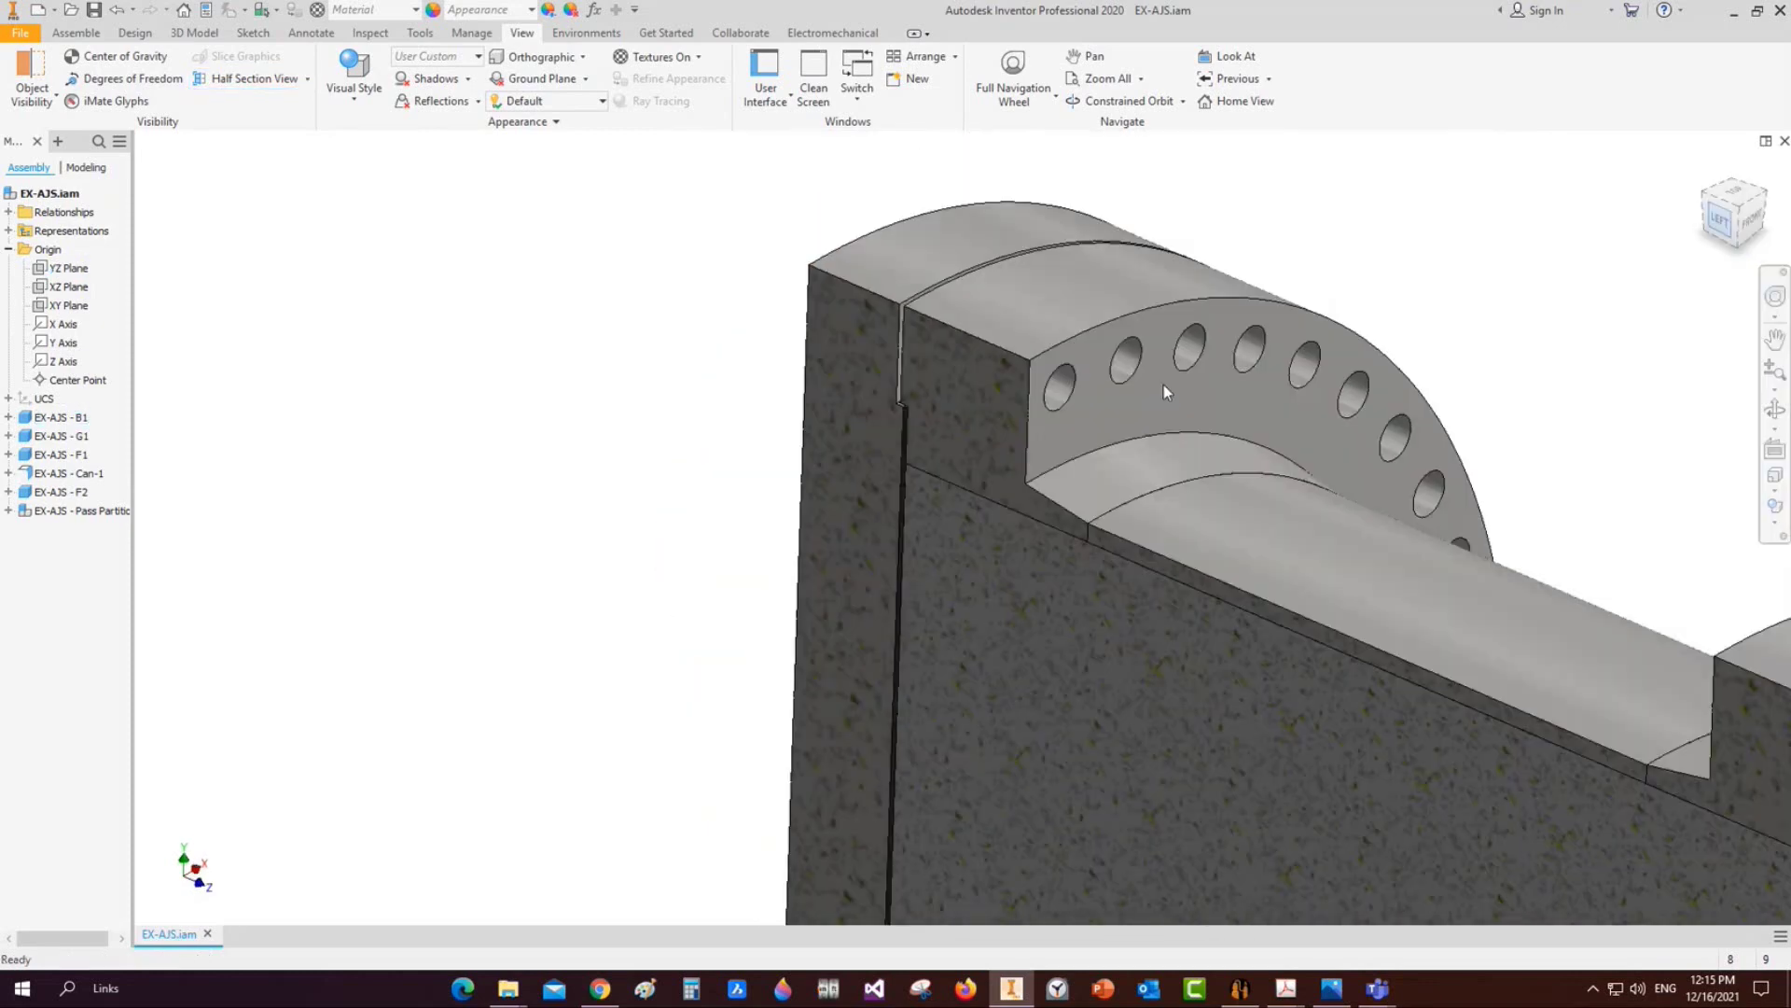
scroll(833, 358, down, 6)
scroll(835, 362, down, 2)
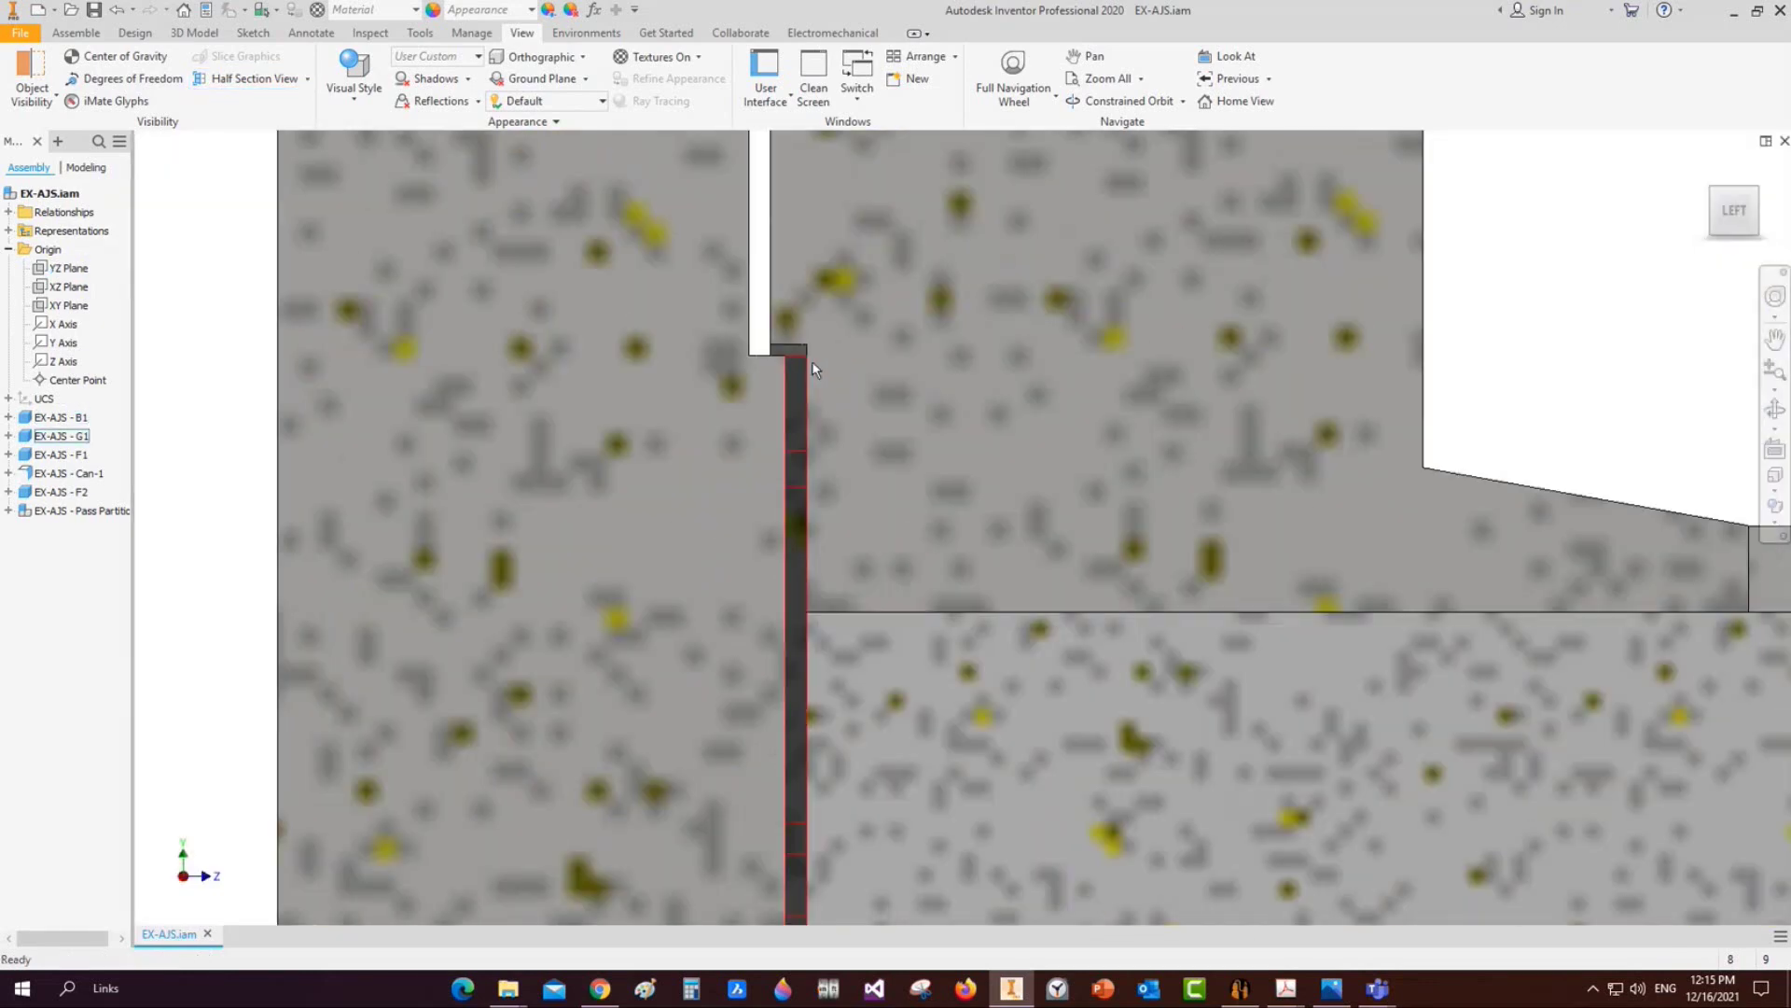
scroll(864, 367, up, 5)
scroll(1003, 399, up, 5)
scroll(1185, 411, down, 6)
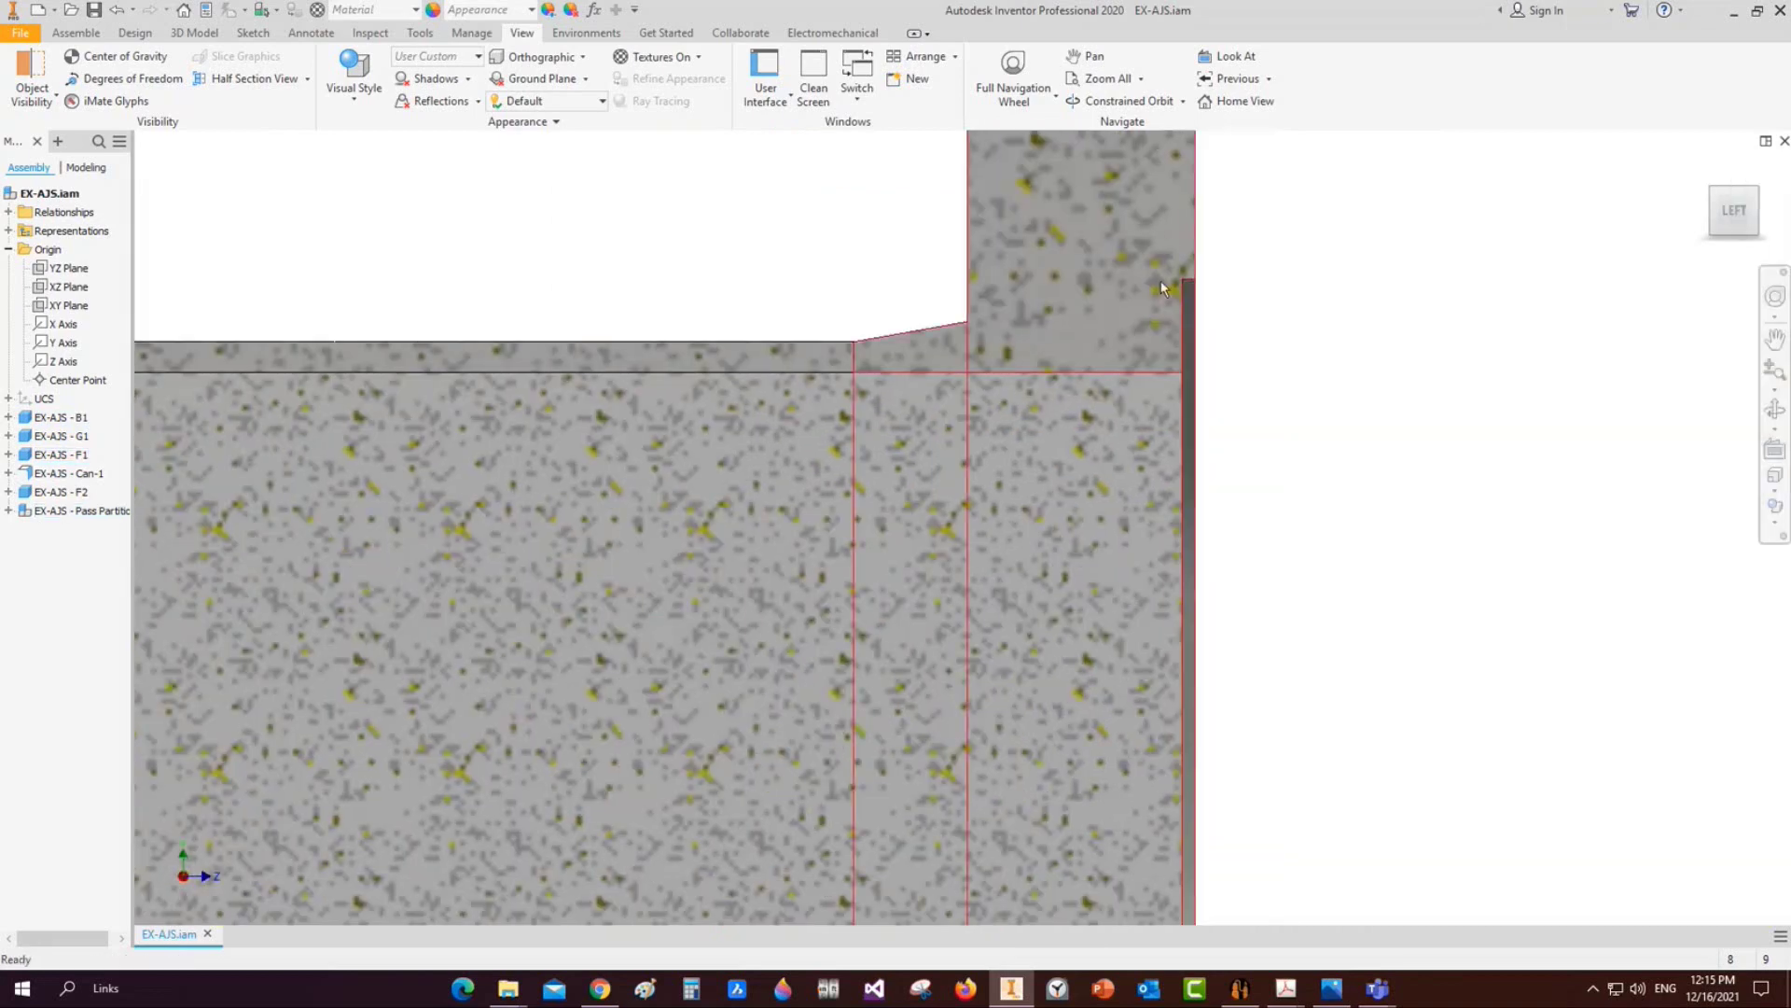
click(1775, 408)
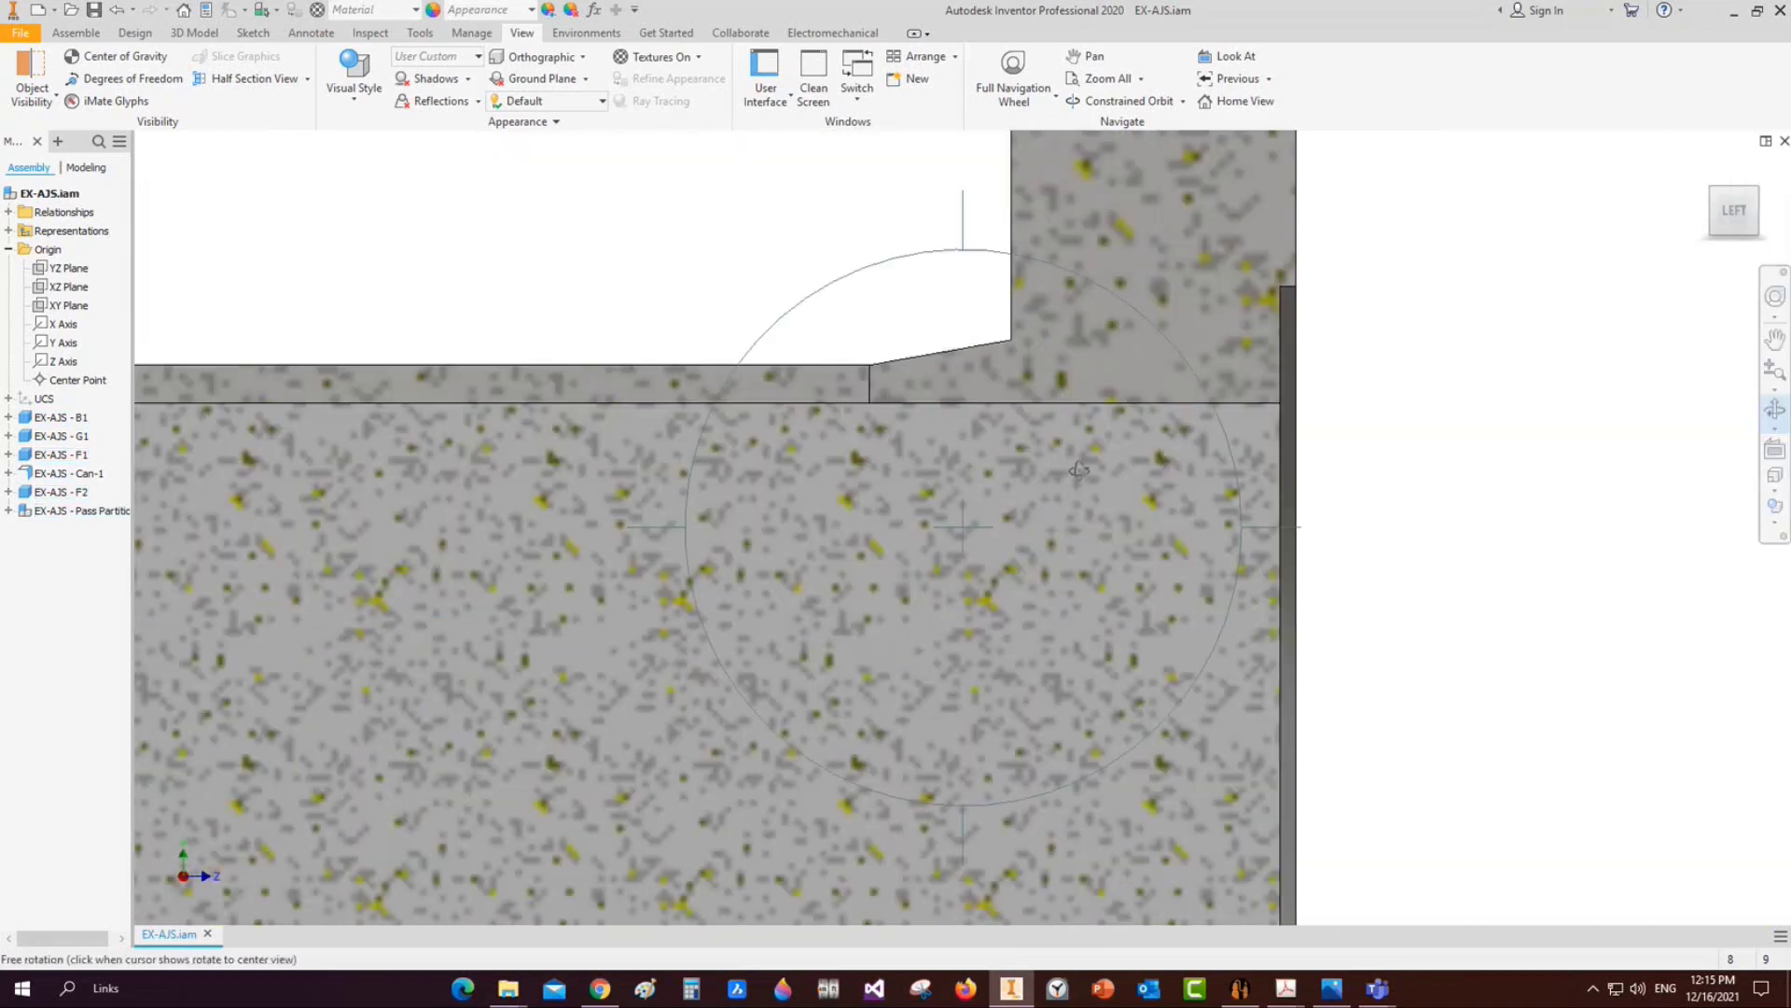
drag(1079, 470, 840, 396)
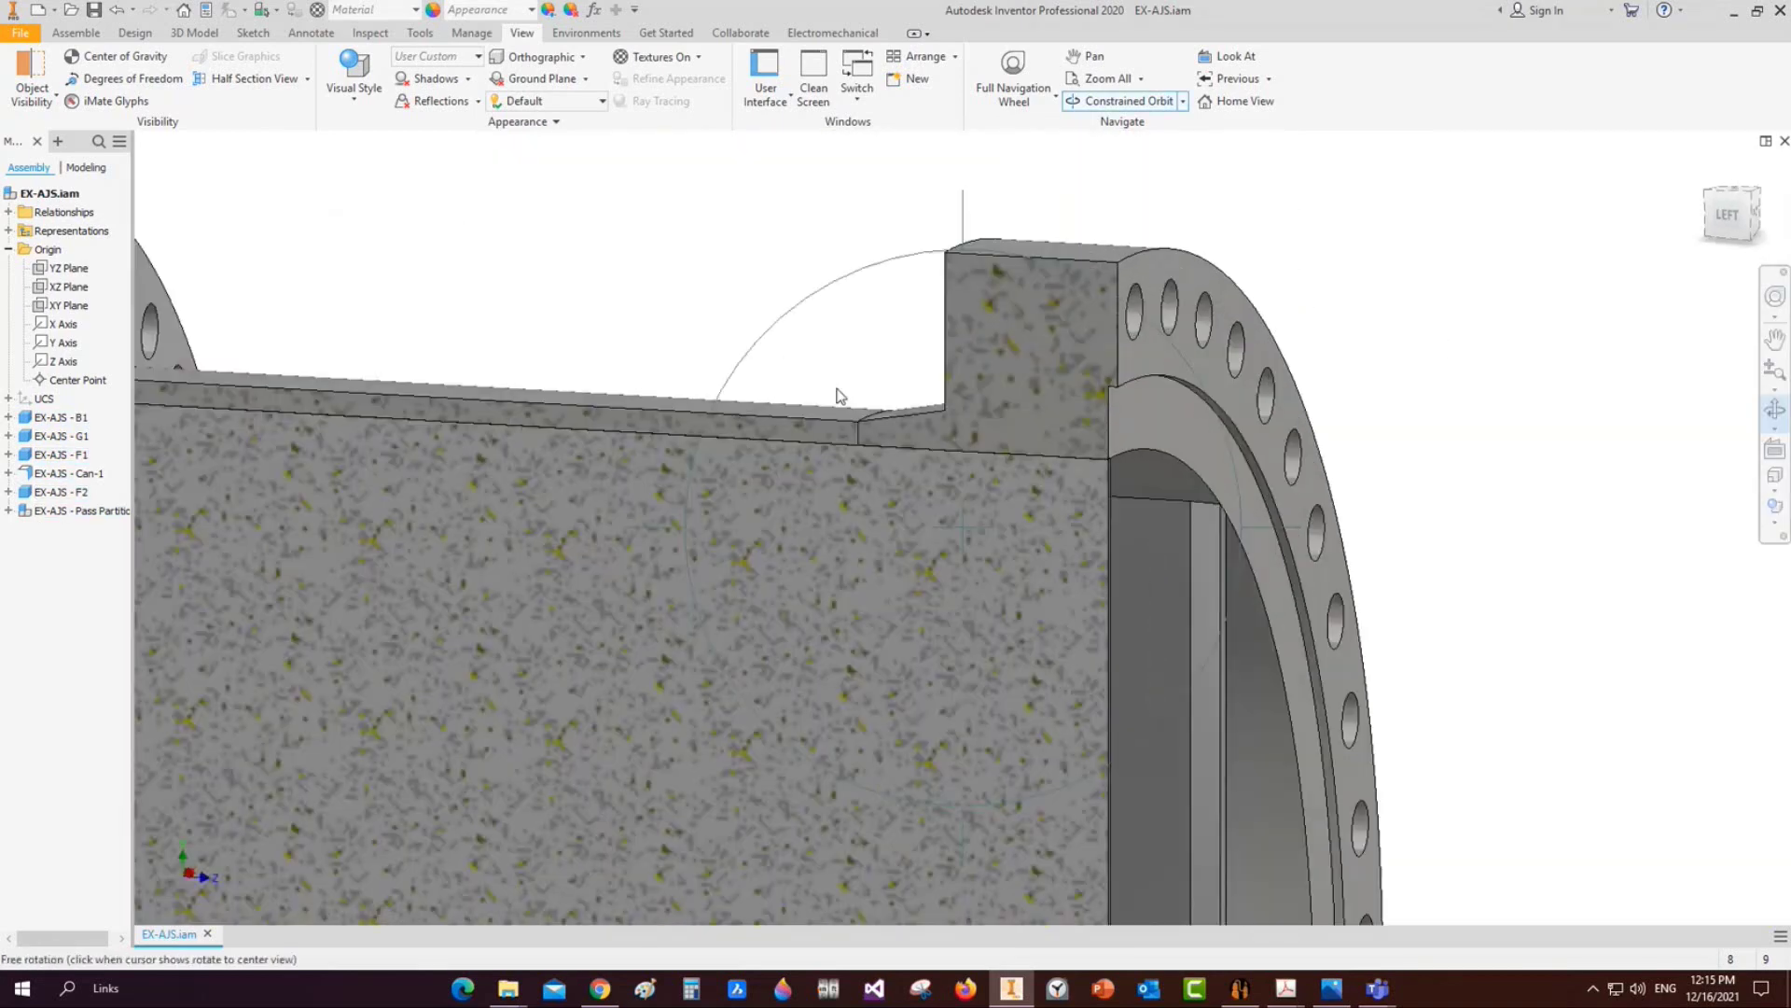
Section the assembly along a pass partition face to inspect the gasket seat, and end the section view
click(252, 79)
scroll(839, 224, up, 5)
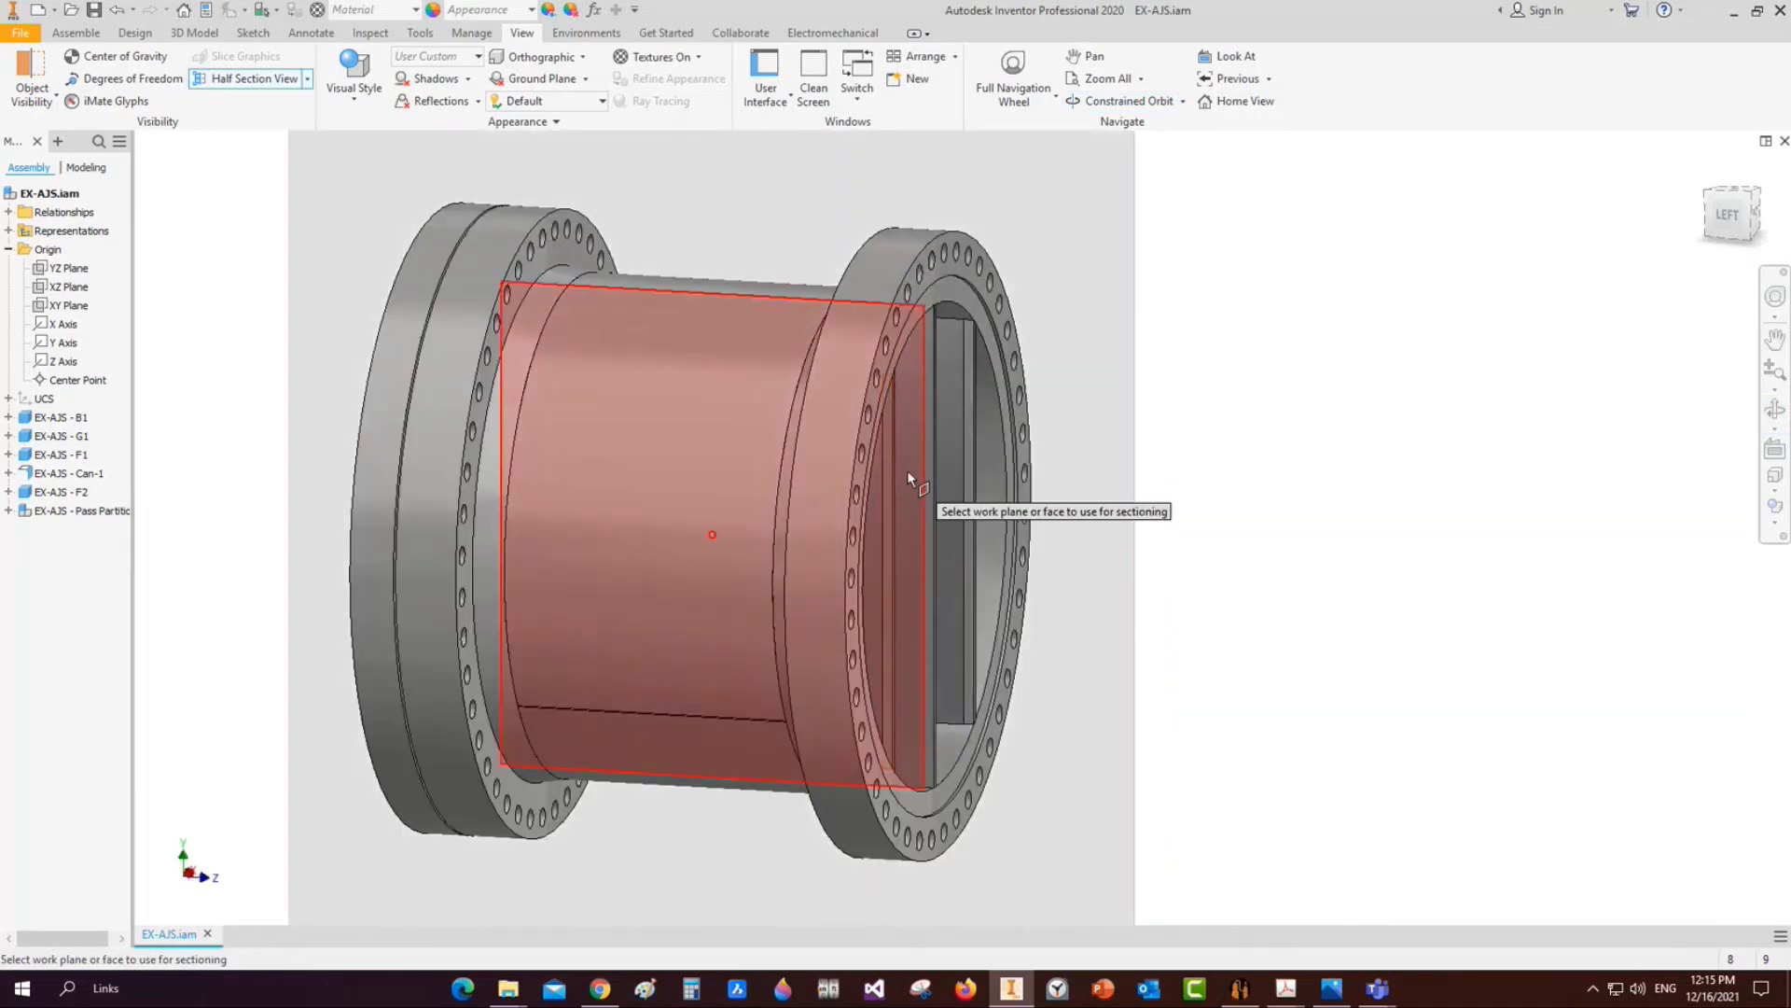
click(908, 472)
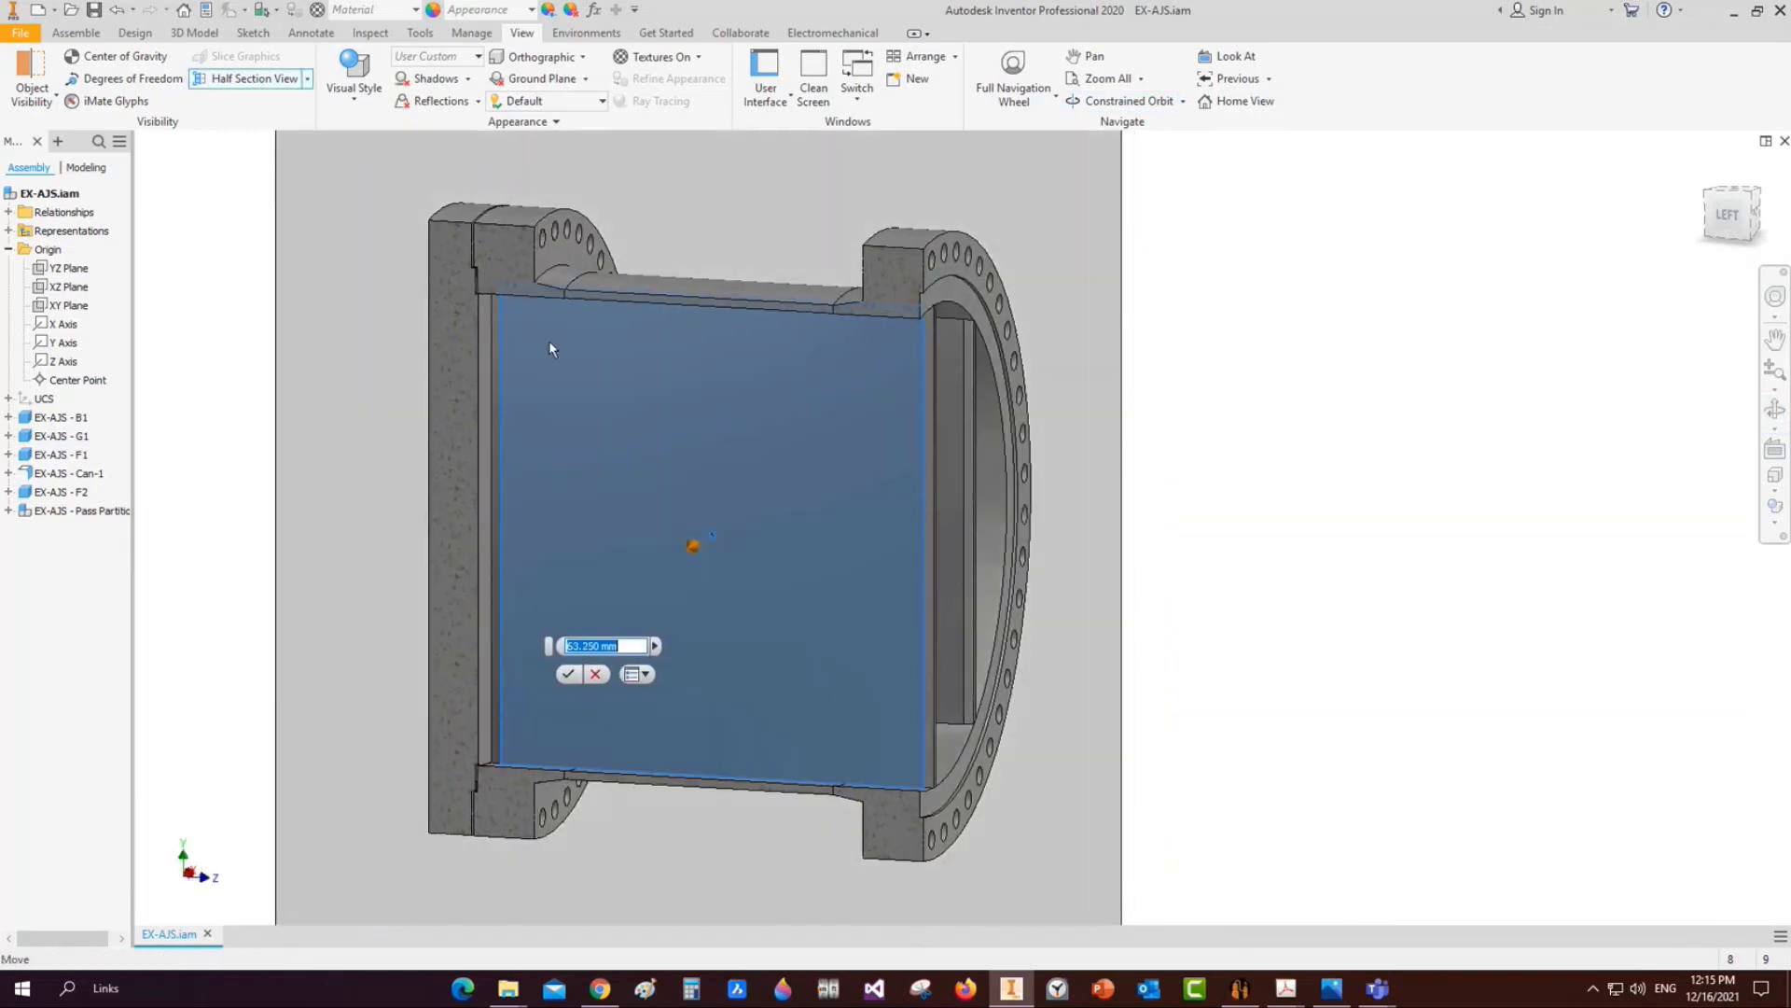
scroll(477, 289, down, 6)
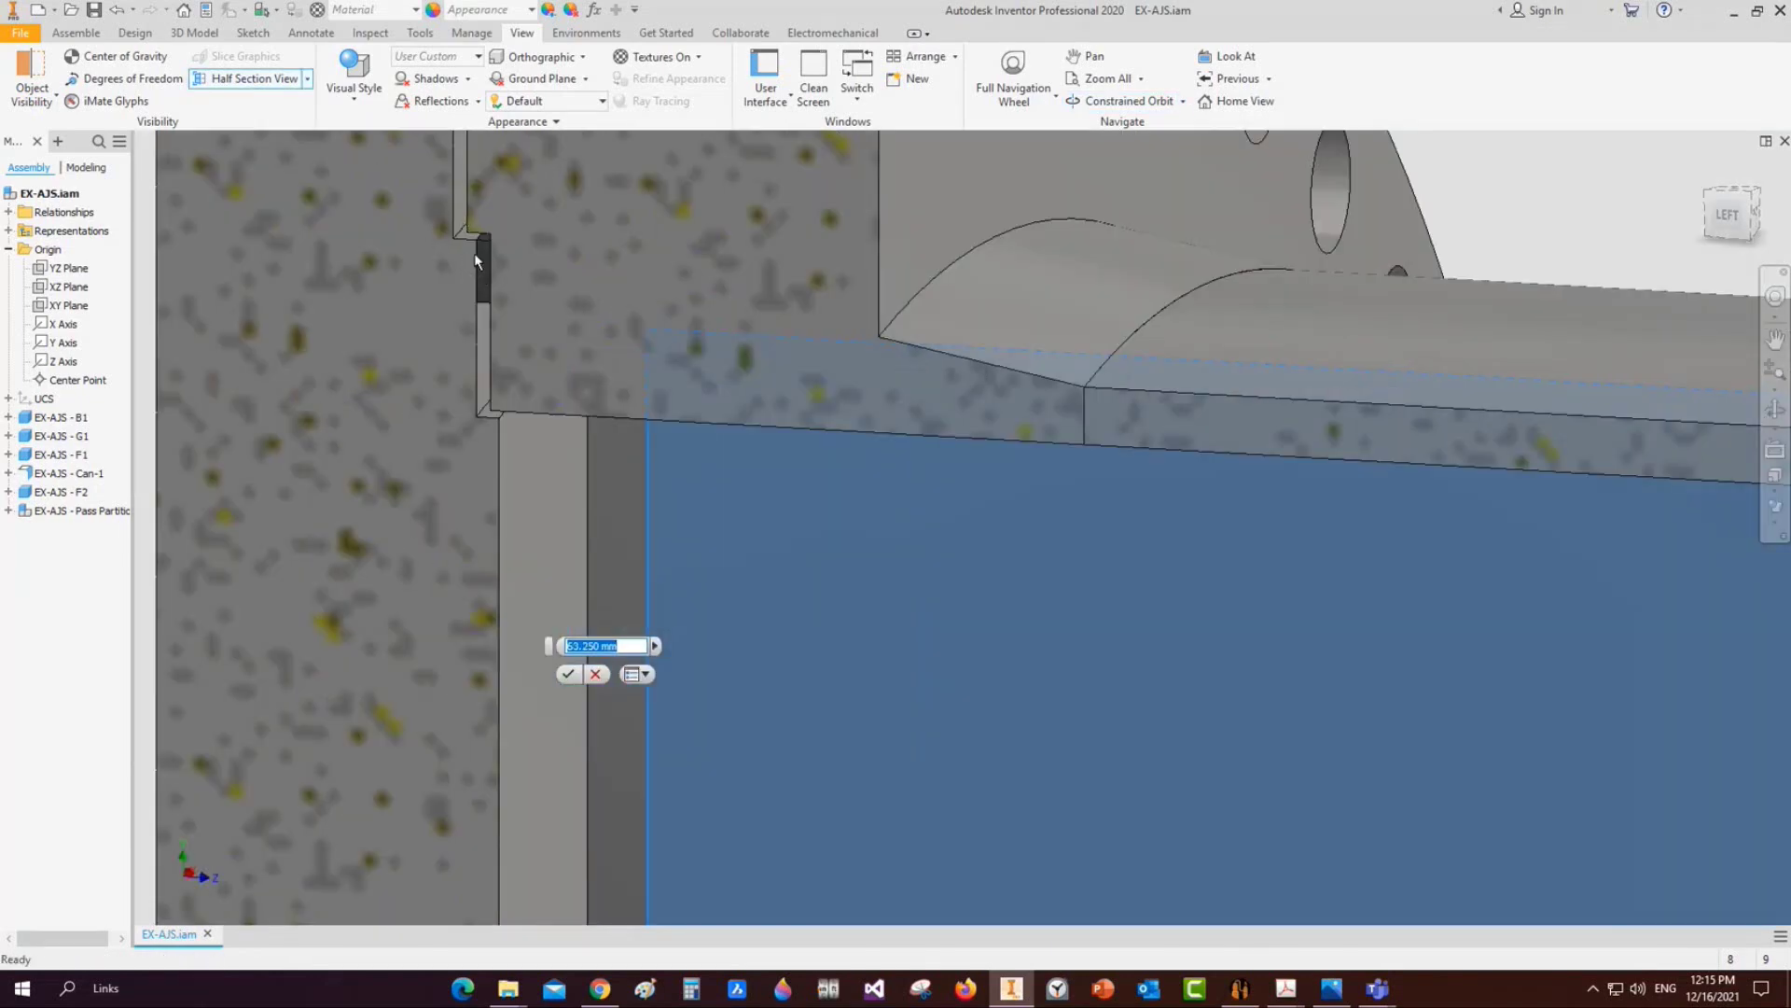
scroll(476, 261, up, 5)
middle_drag(1107, 346, 961, 347)
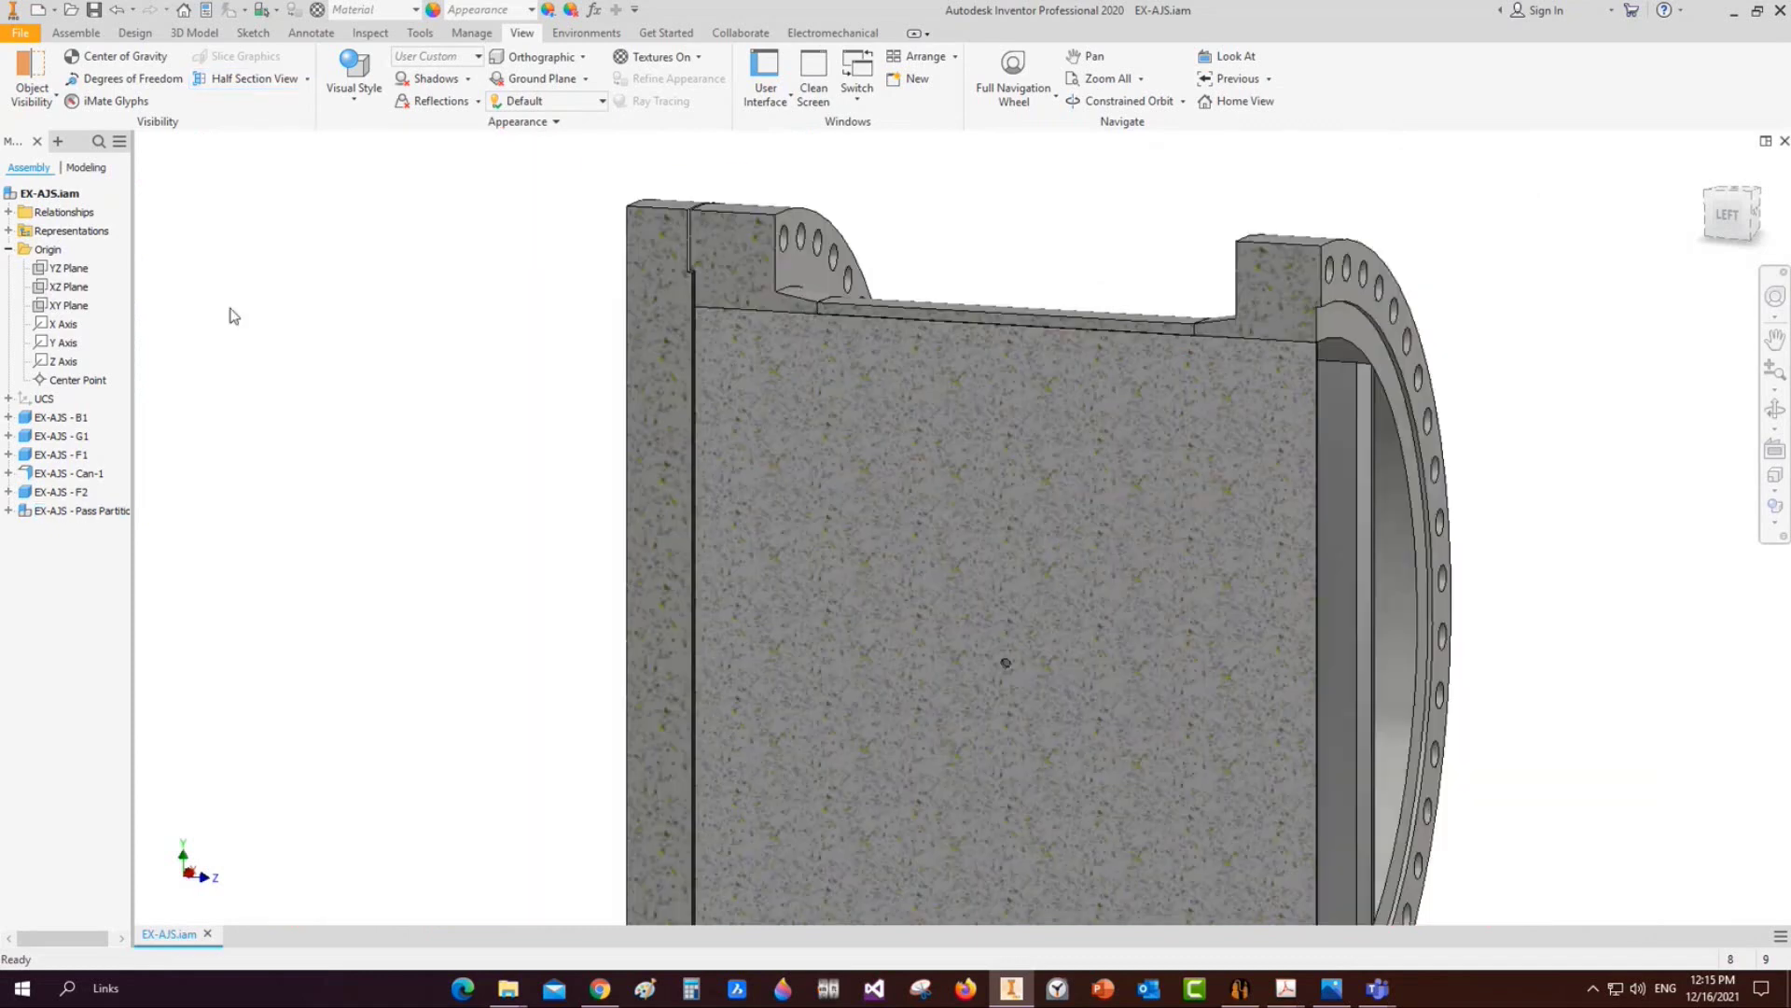
click(9, 250)
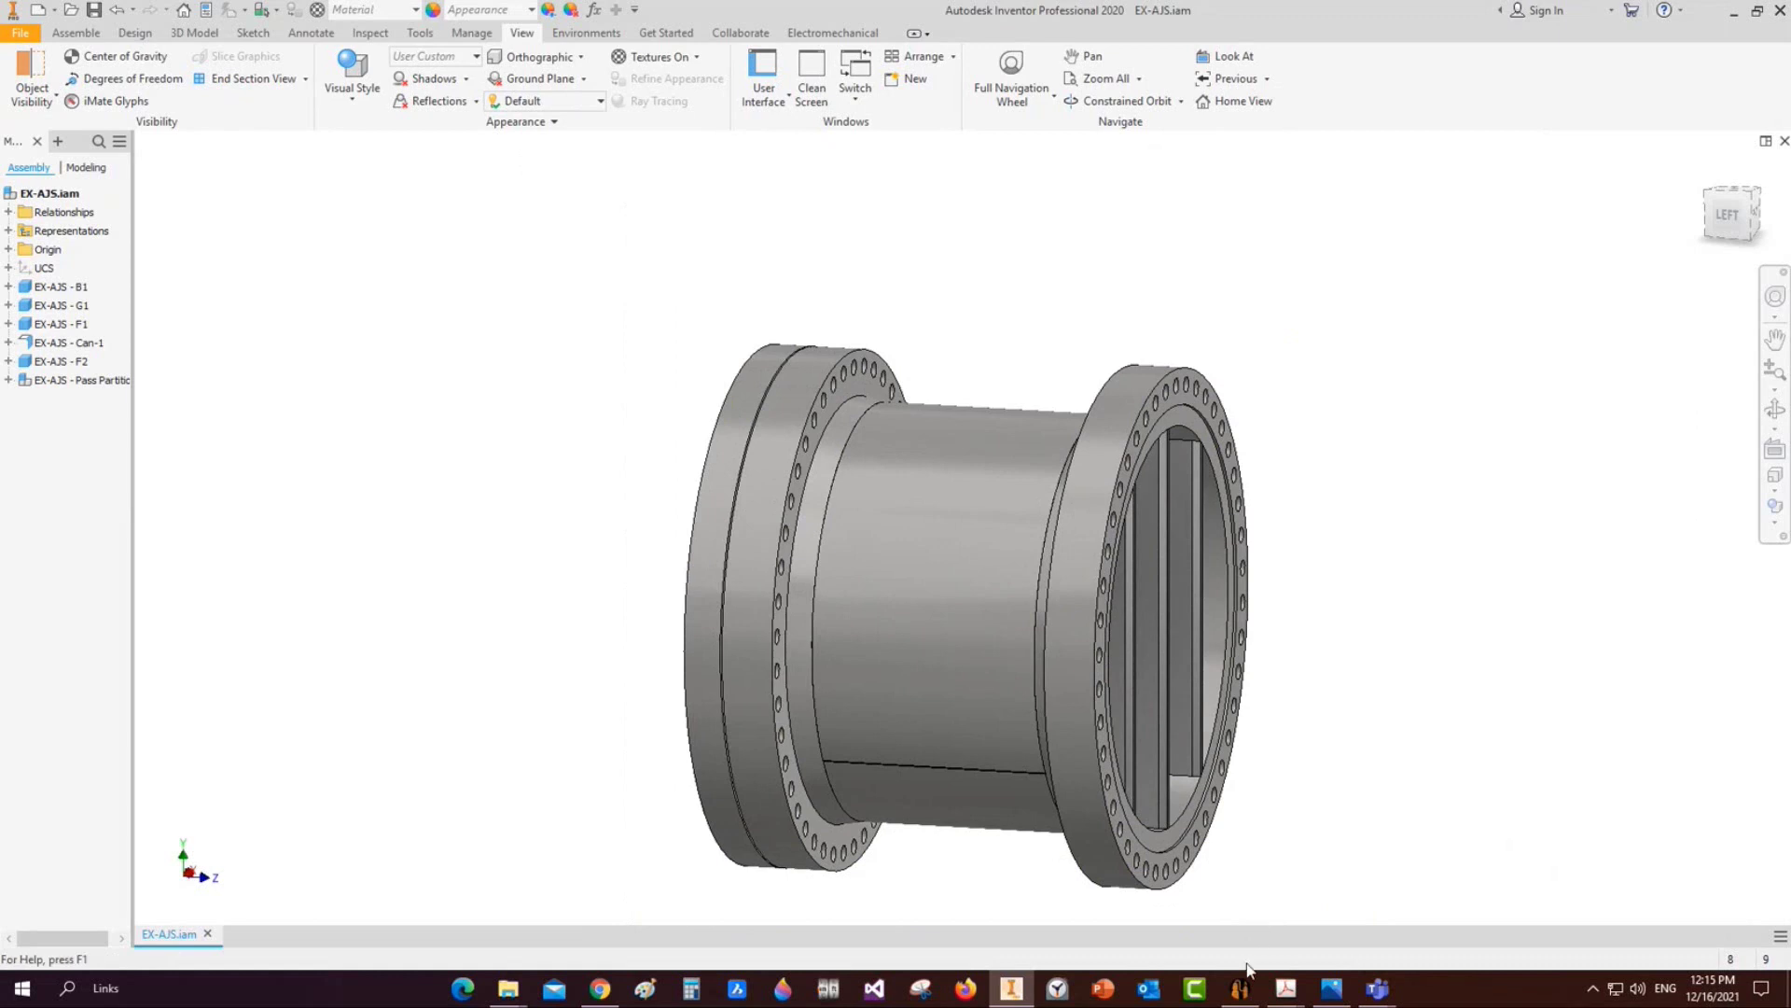
Switch to Static Equipment Generator and create a group named Channel in EX-AJS, covering parts B1 to F2
mouse_move(1245, 989)
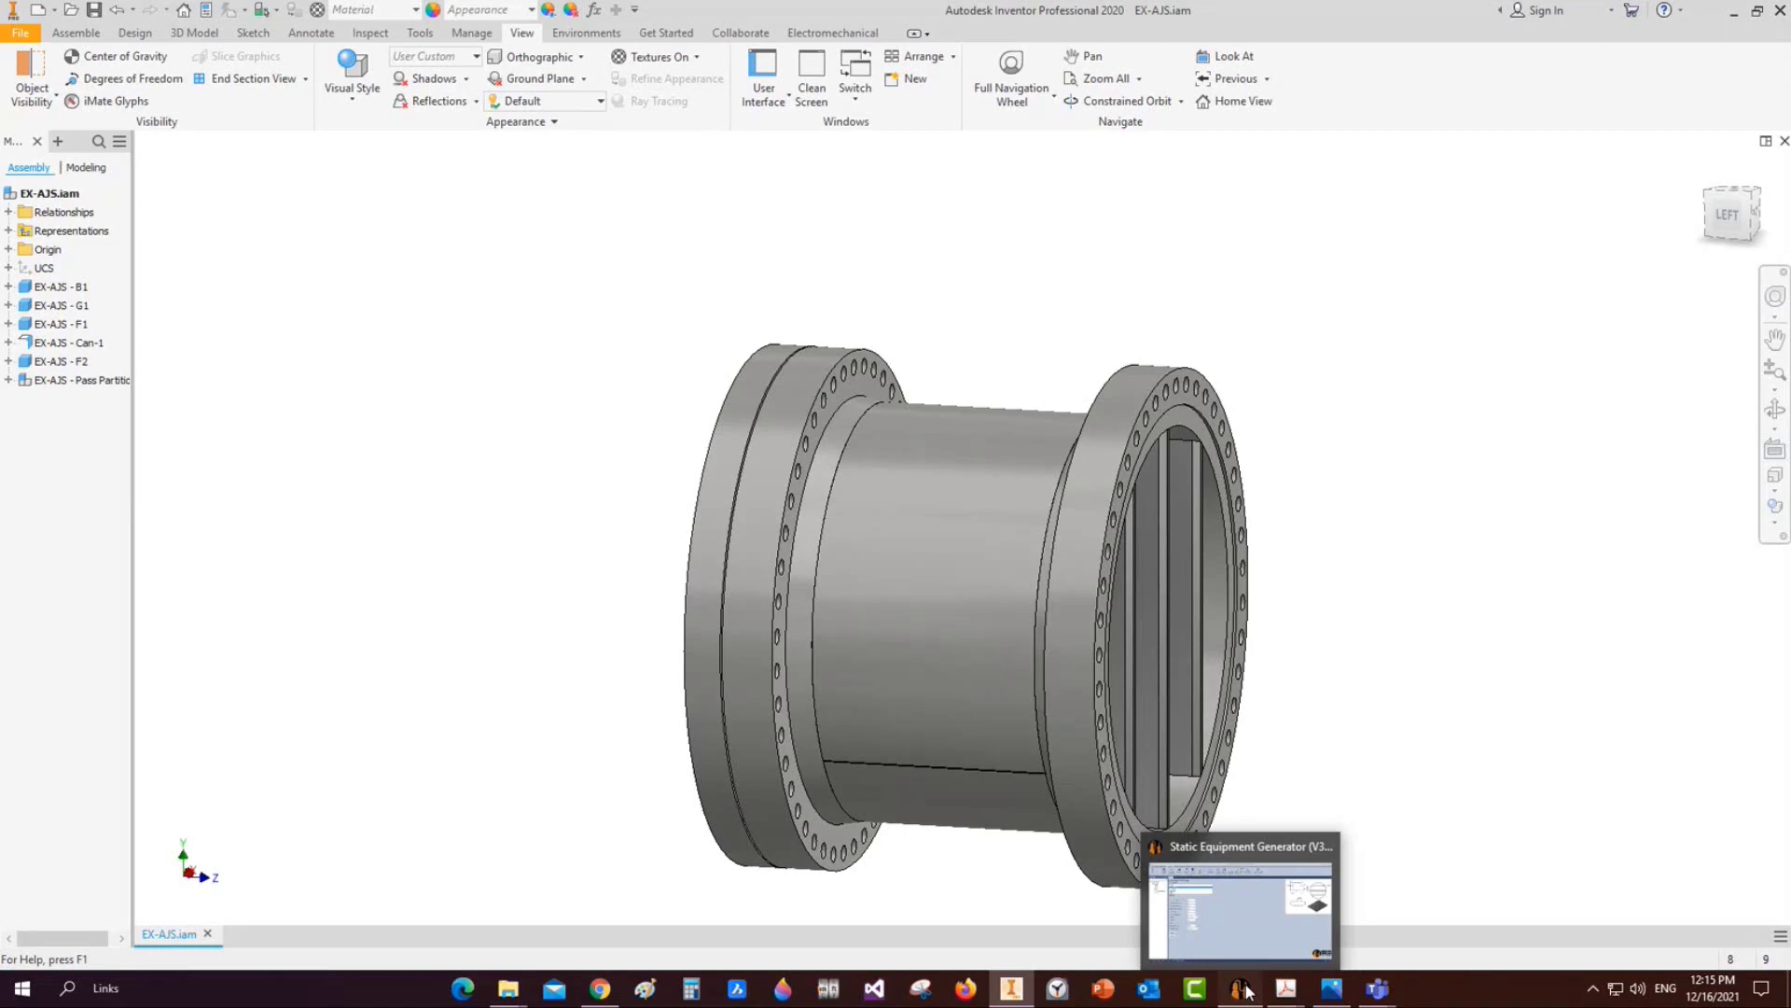
click(1246, 989)
click(85, 219)
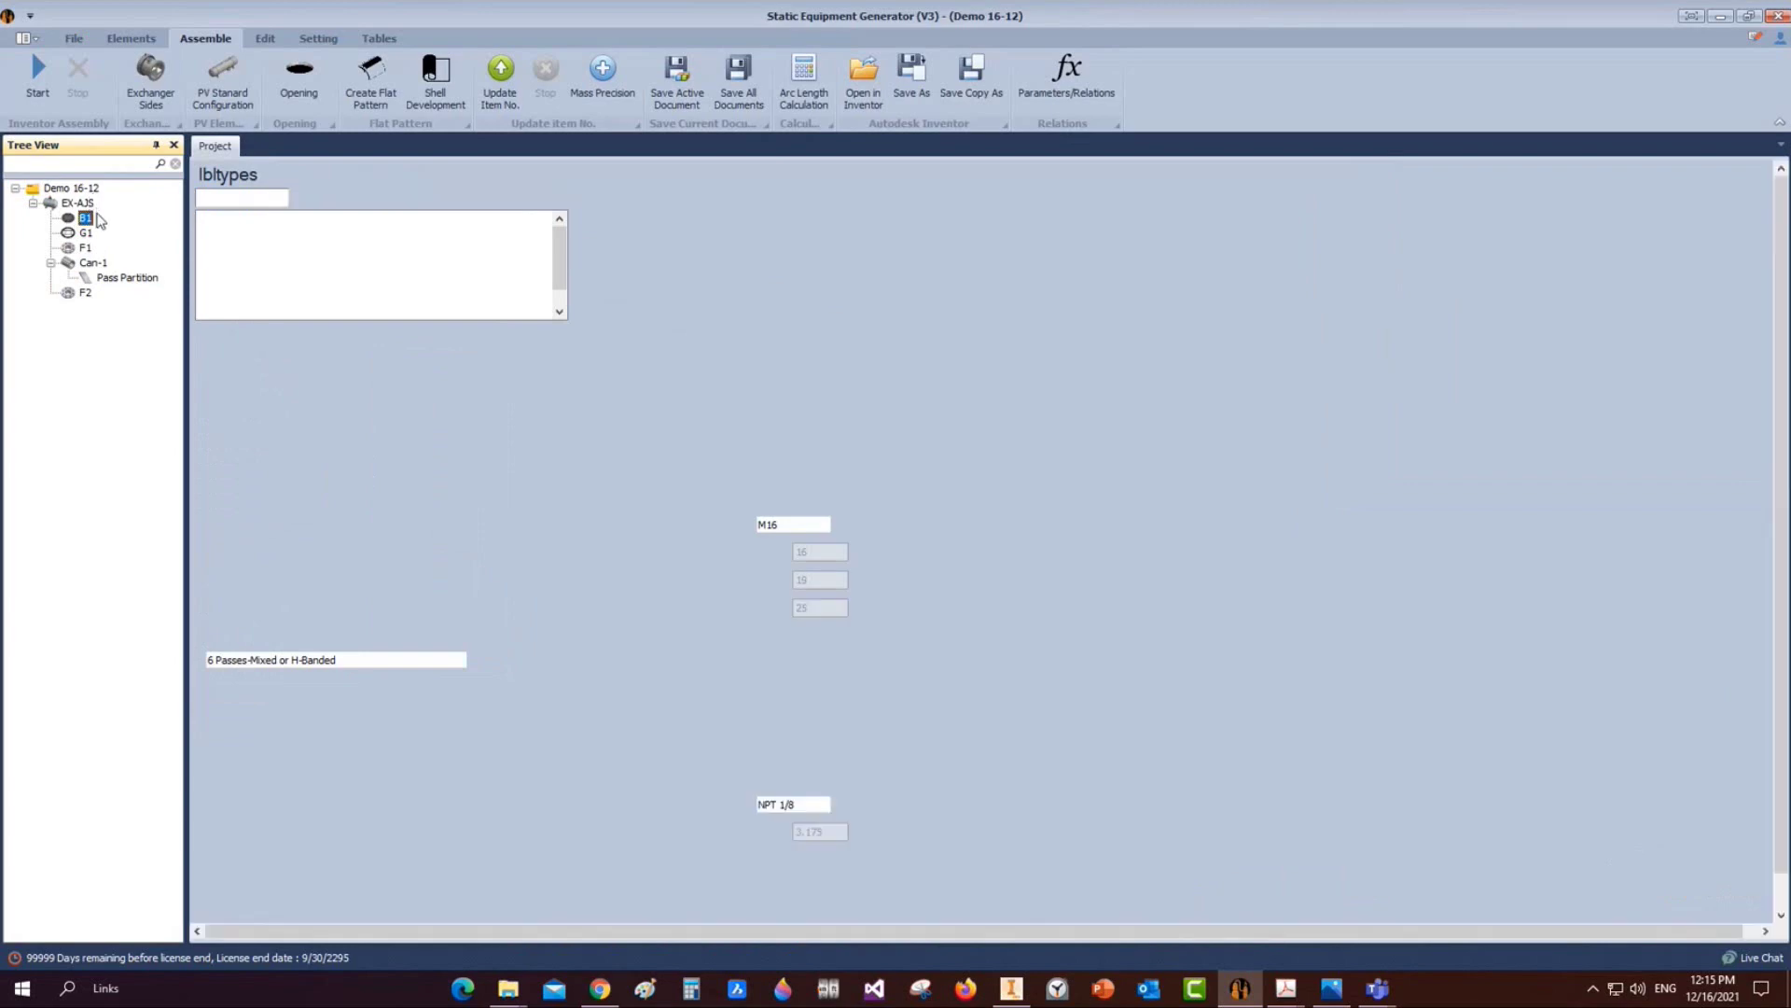
right_click(86, 218)
mouse_move(212, 437)
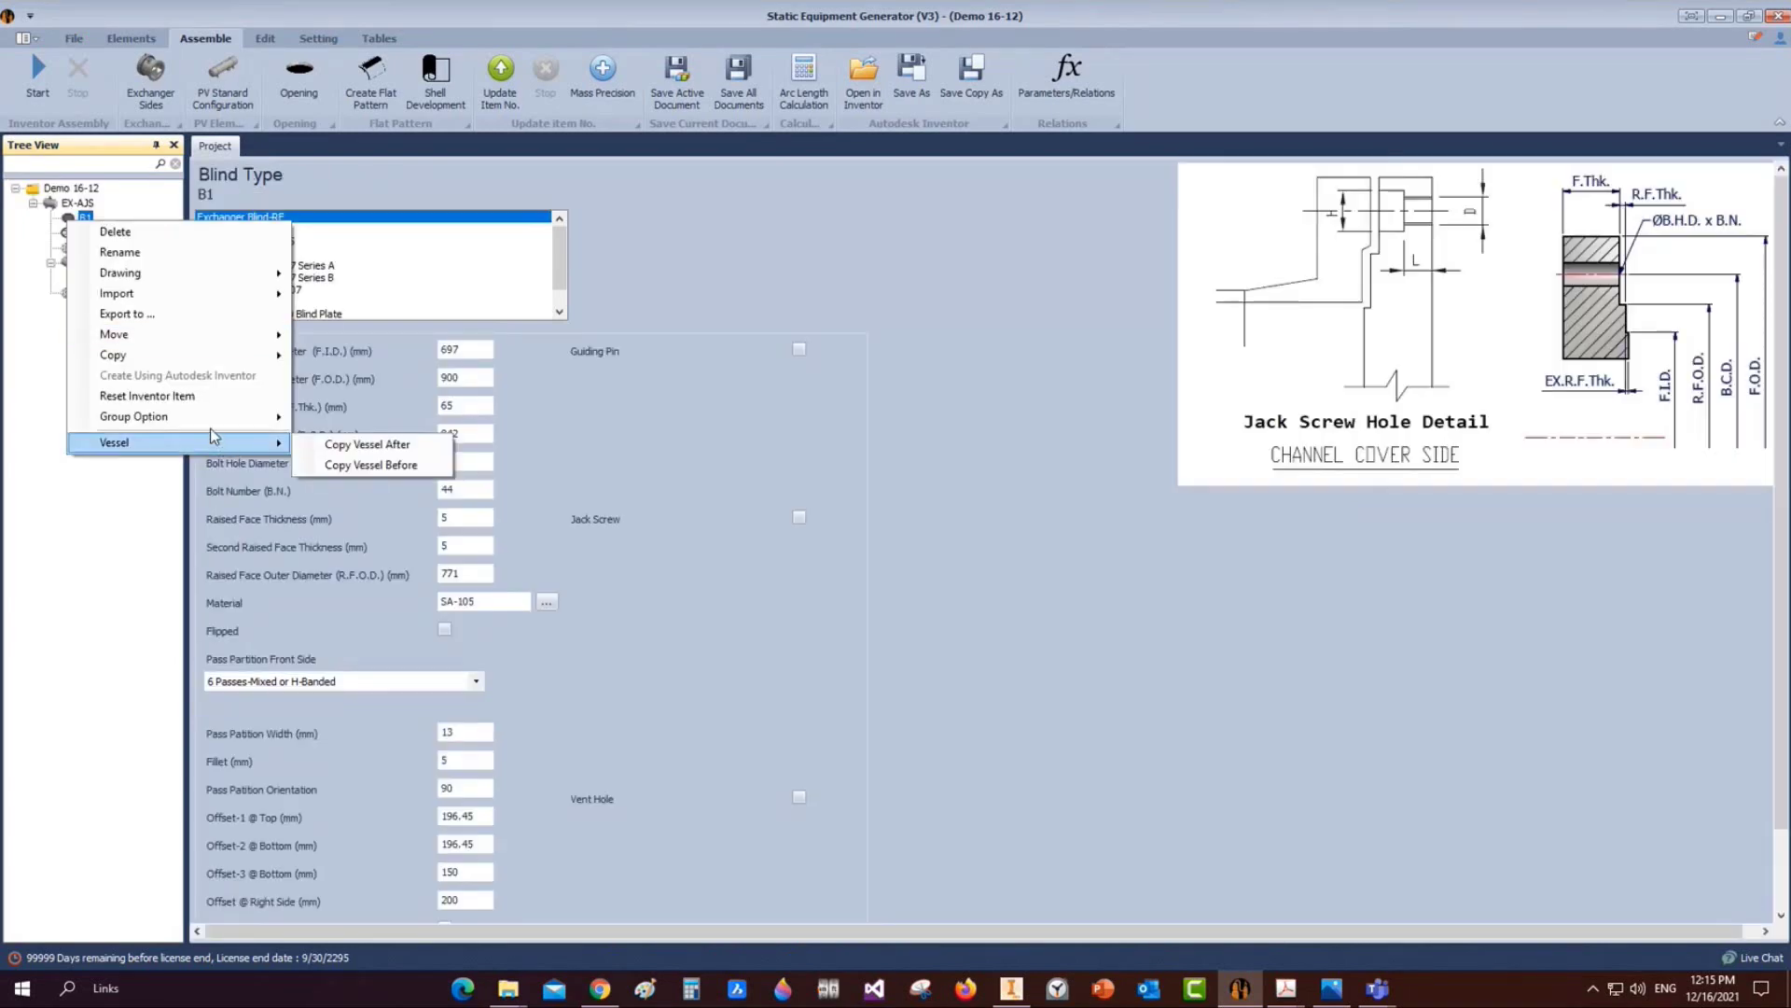
click(408, 419)
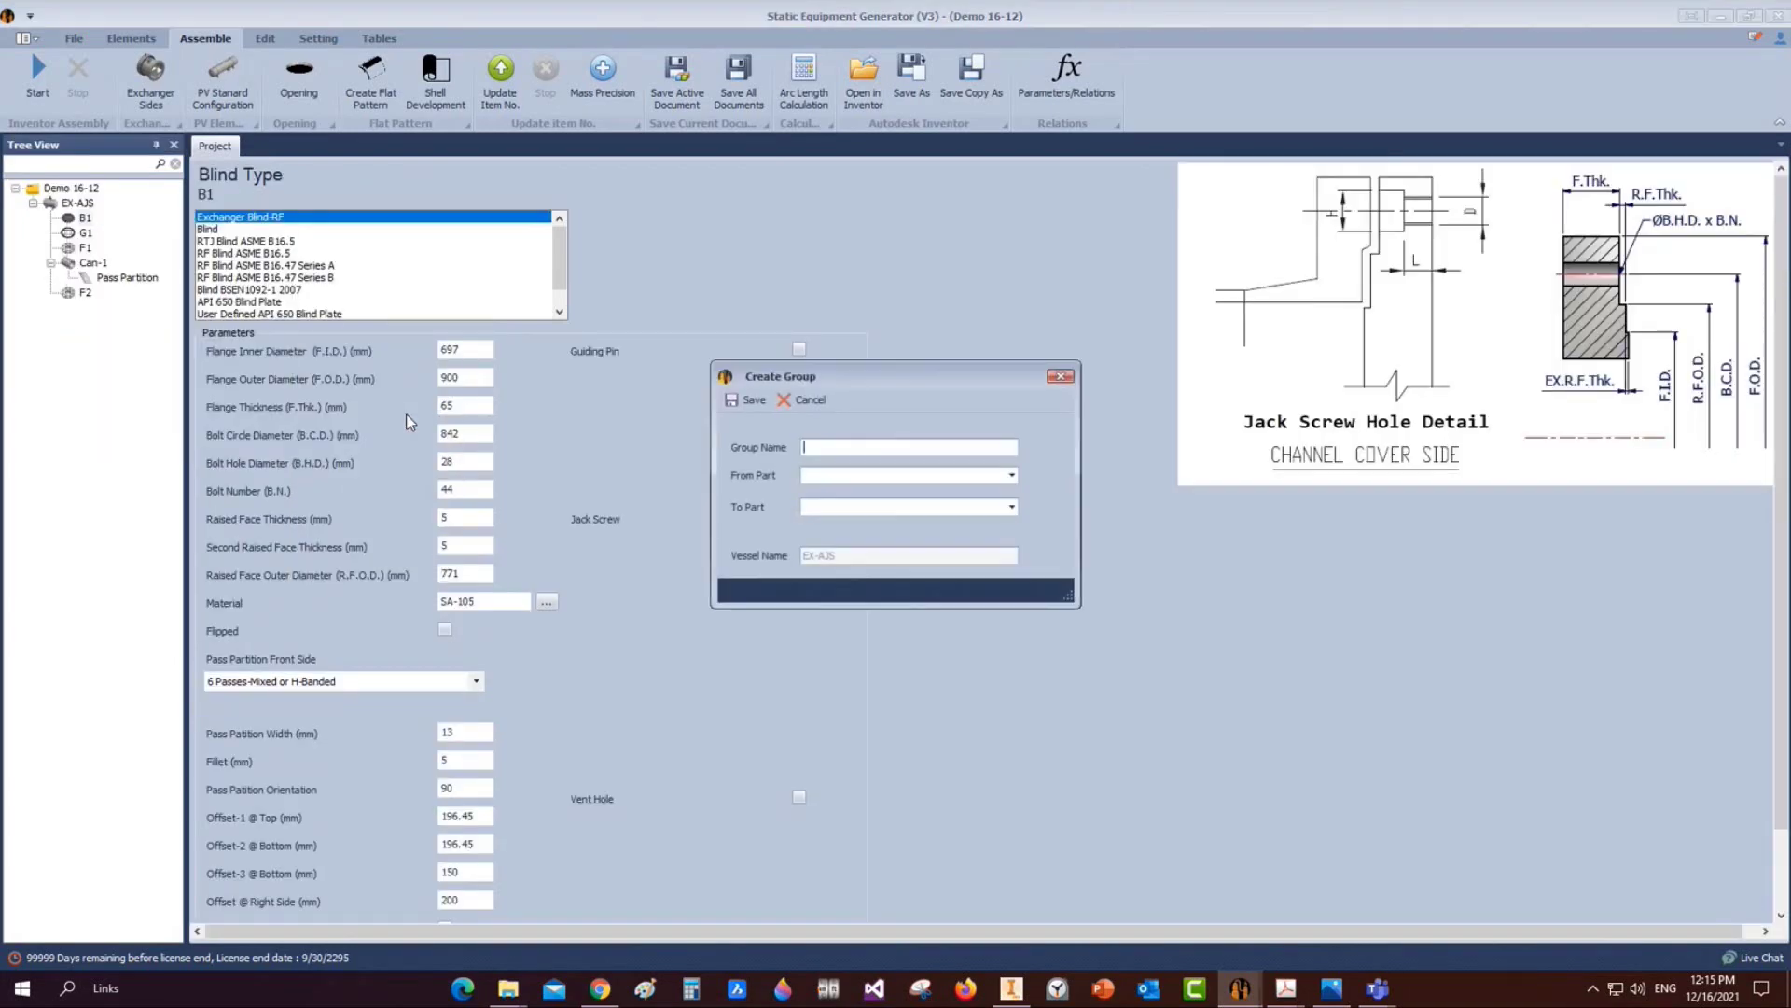
text(Channel)
click(1012, 479)
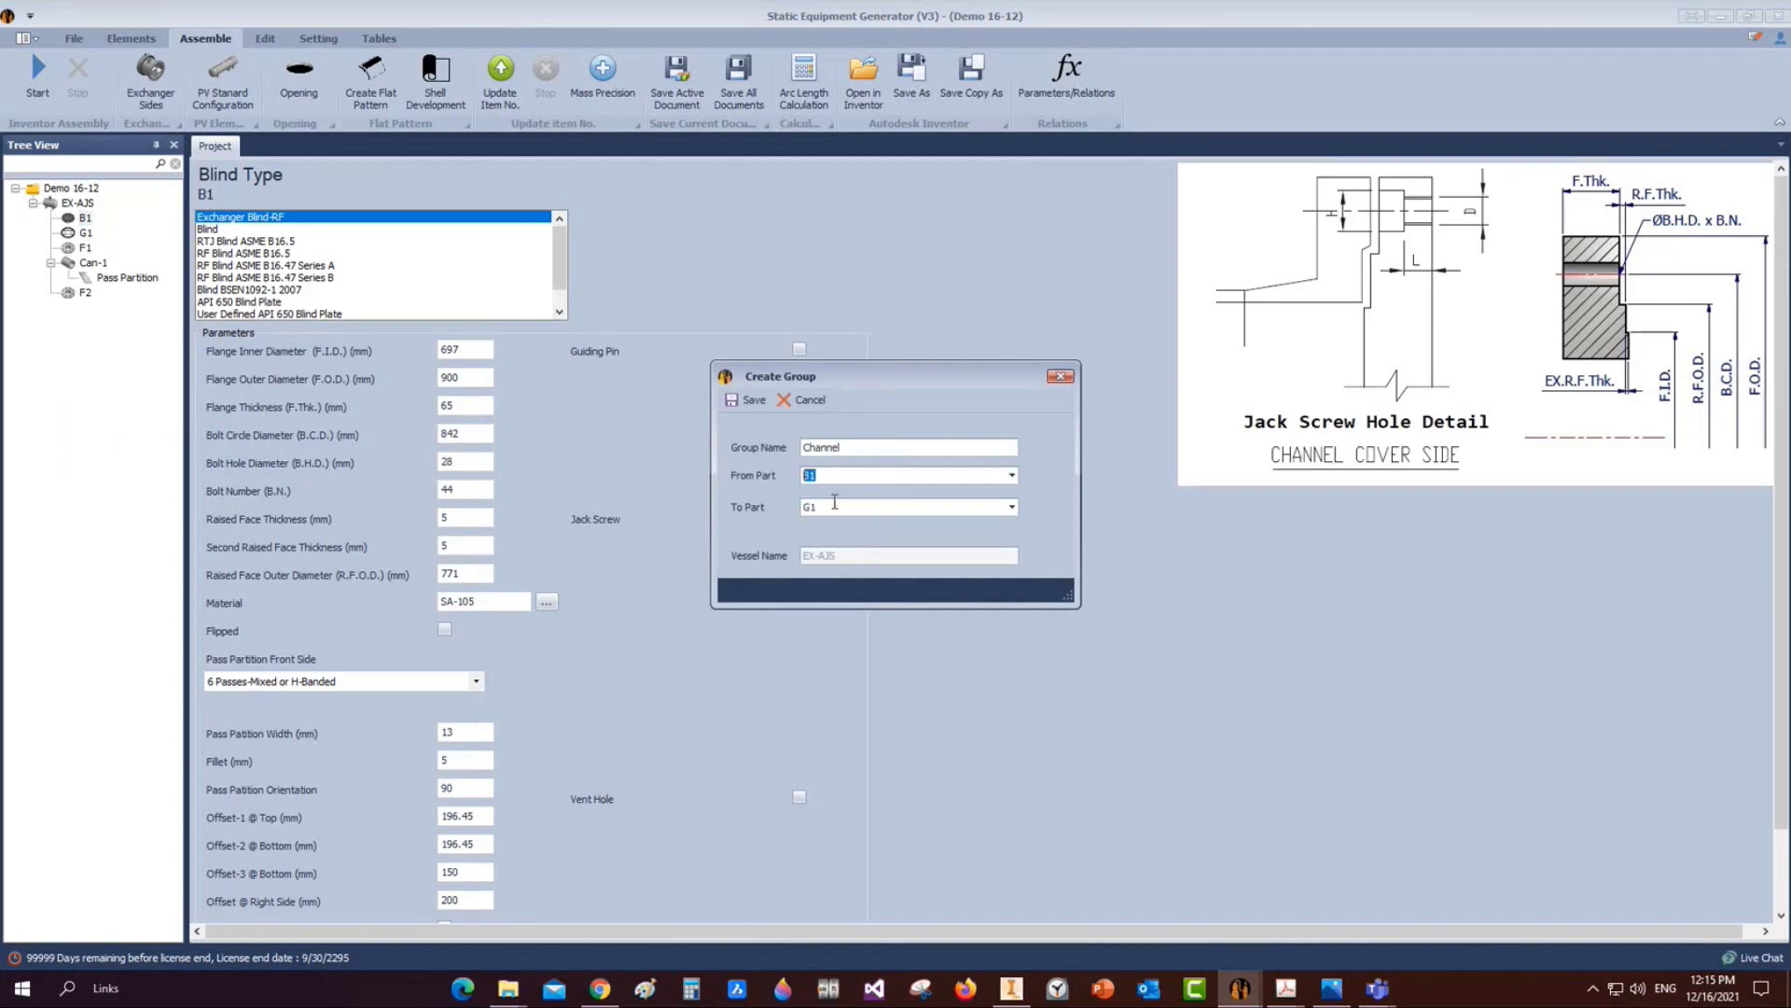
click(1011, 507)
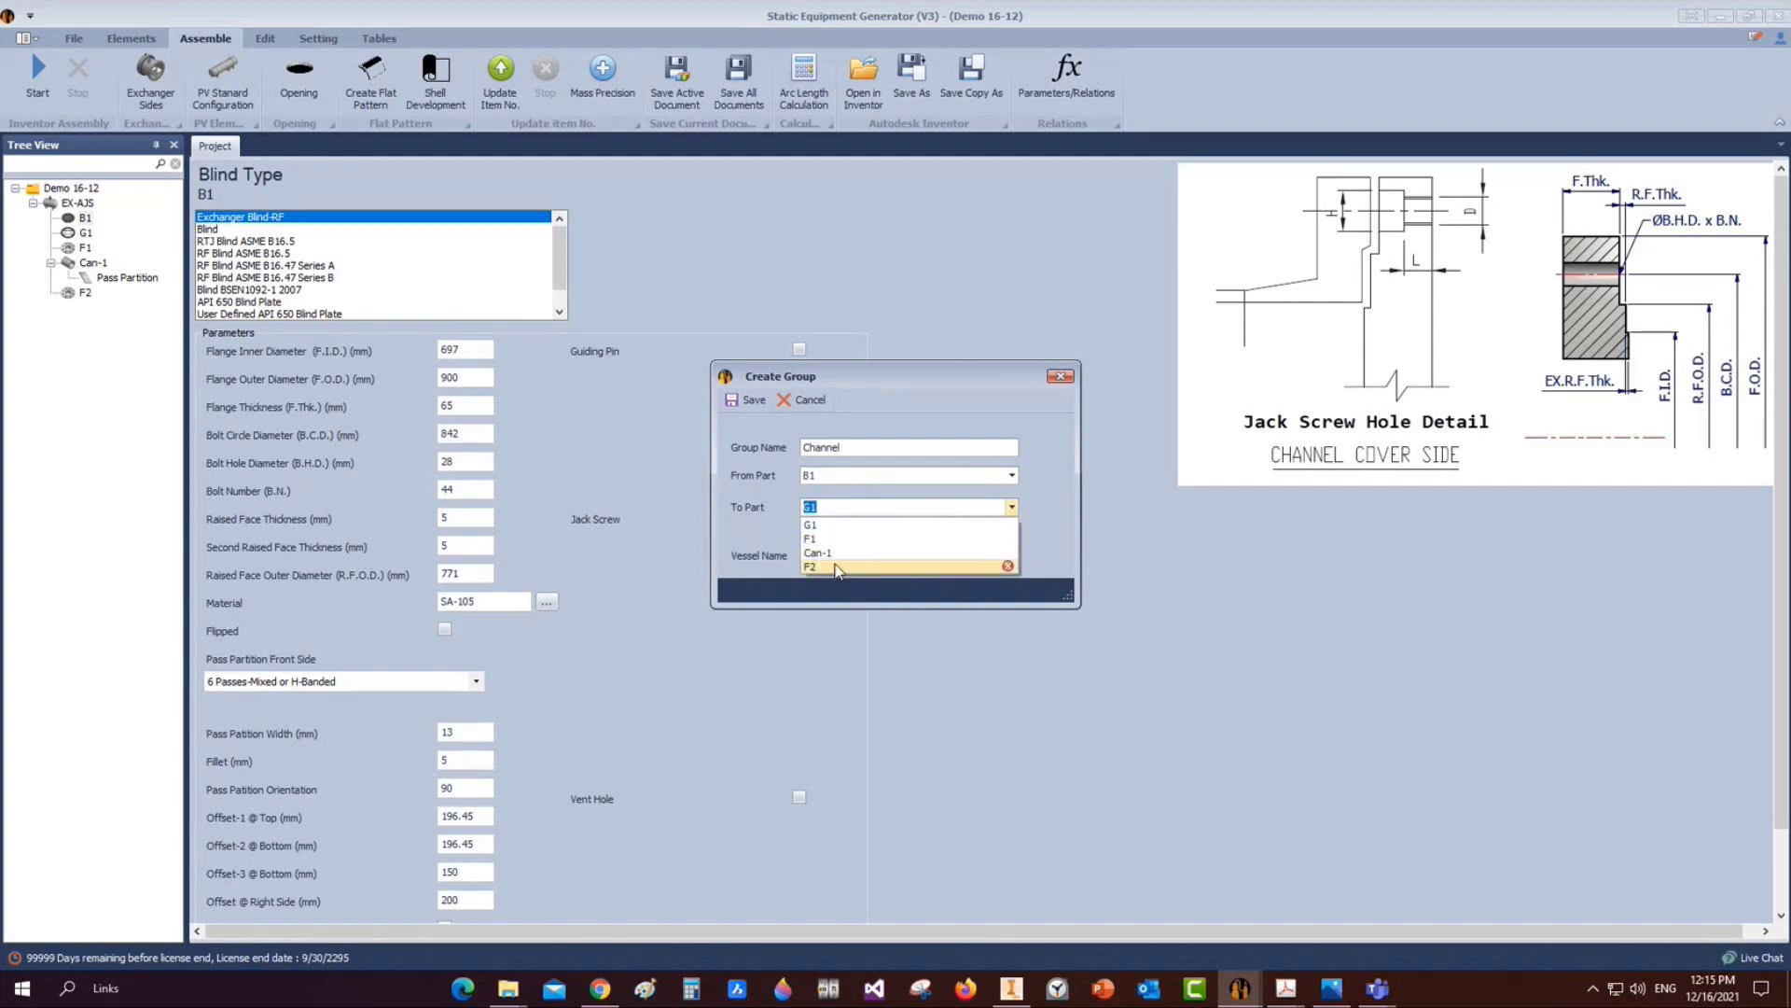
click(836, 566)
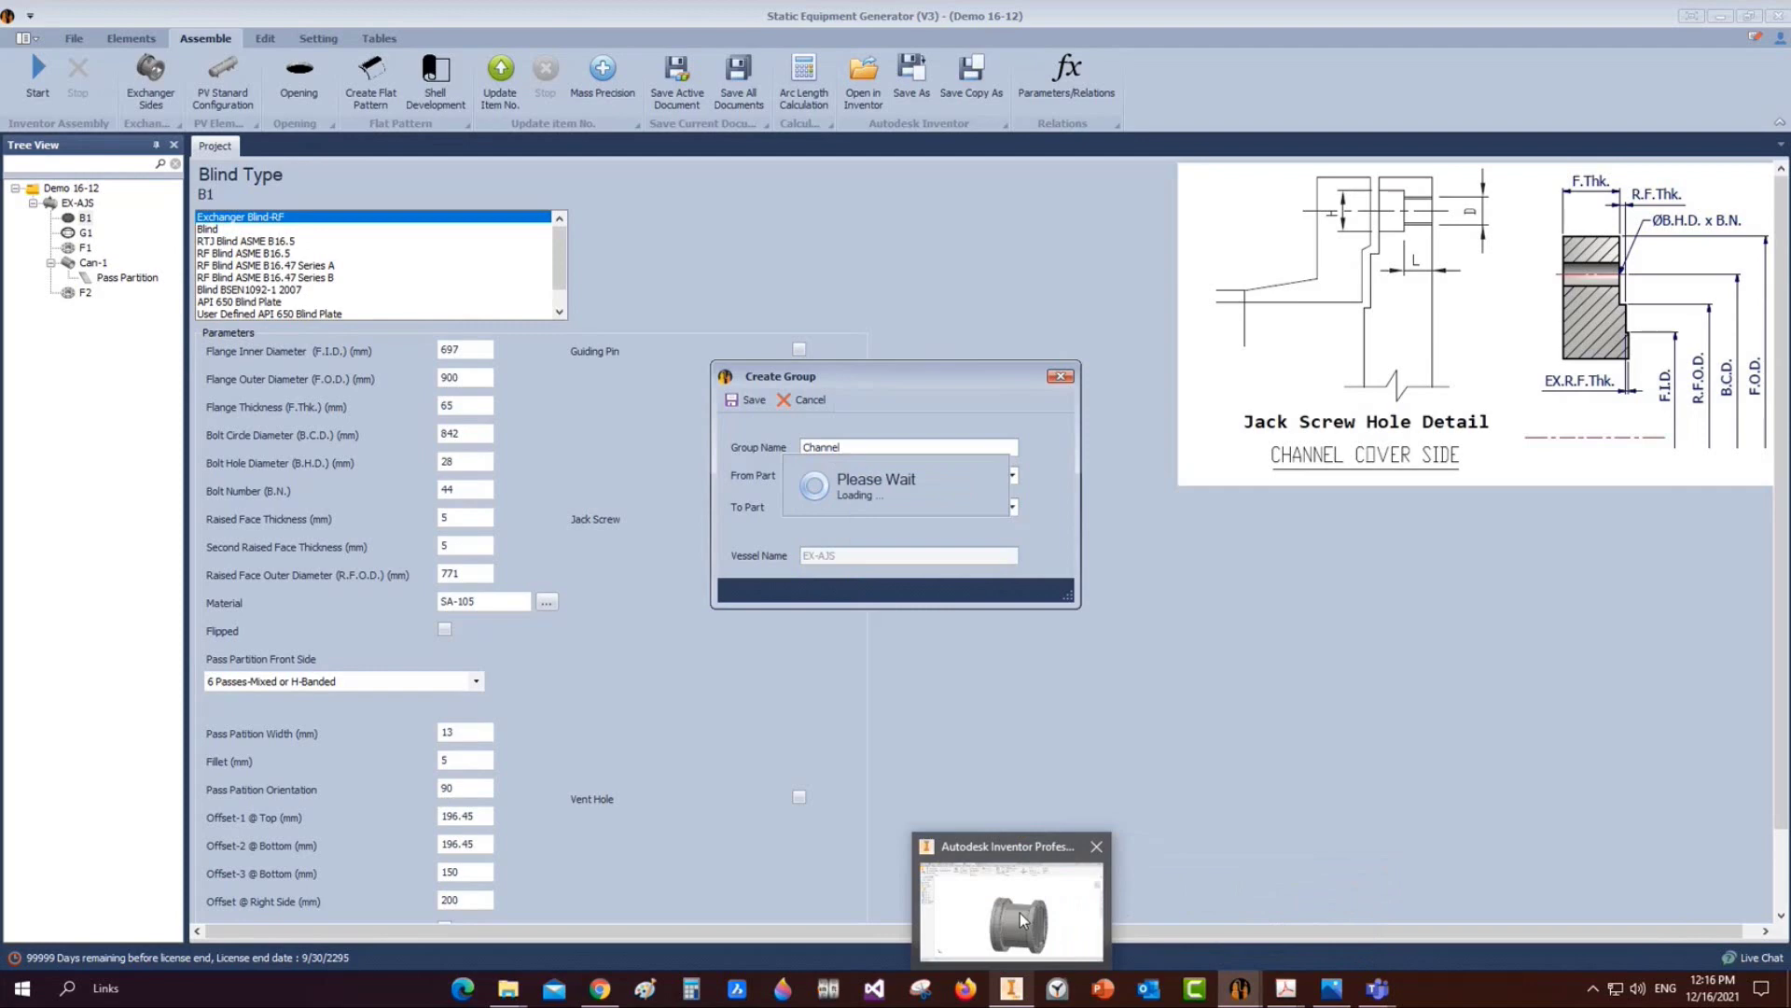
Switch to Inventor and examine the EX-AJS assembly and its model tree after grouping the channel parts
click(1021, 913)
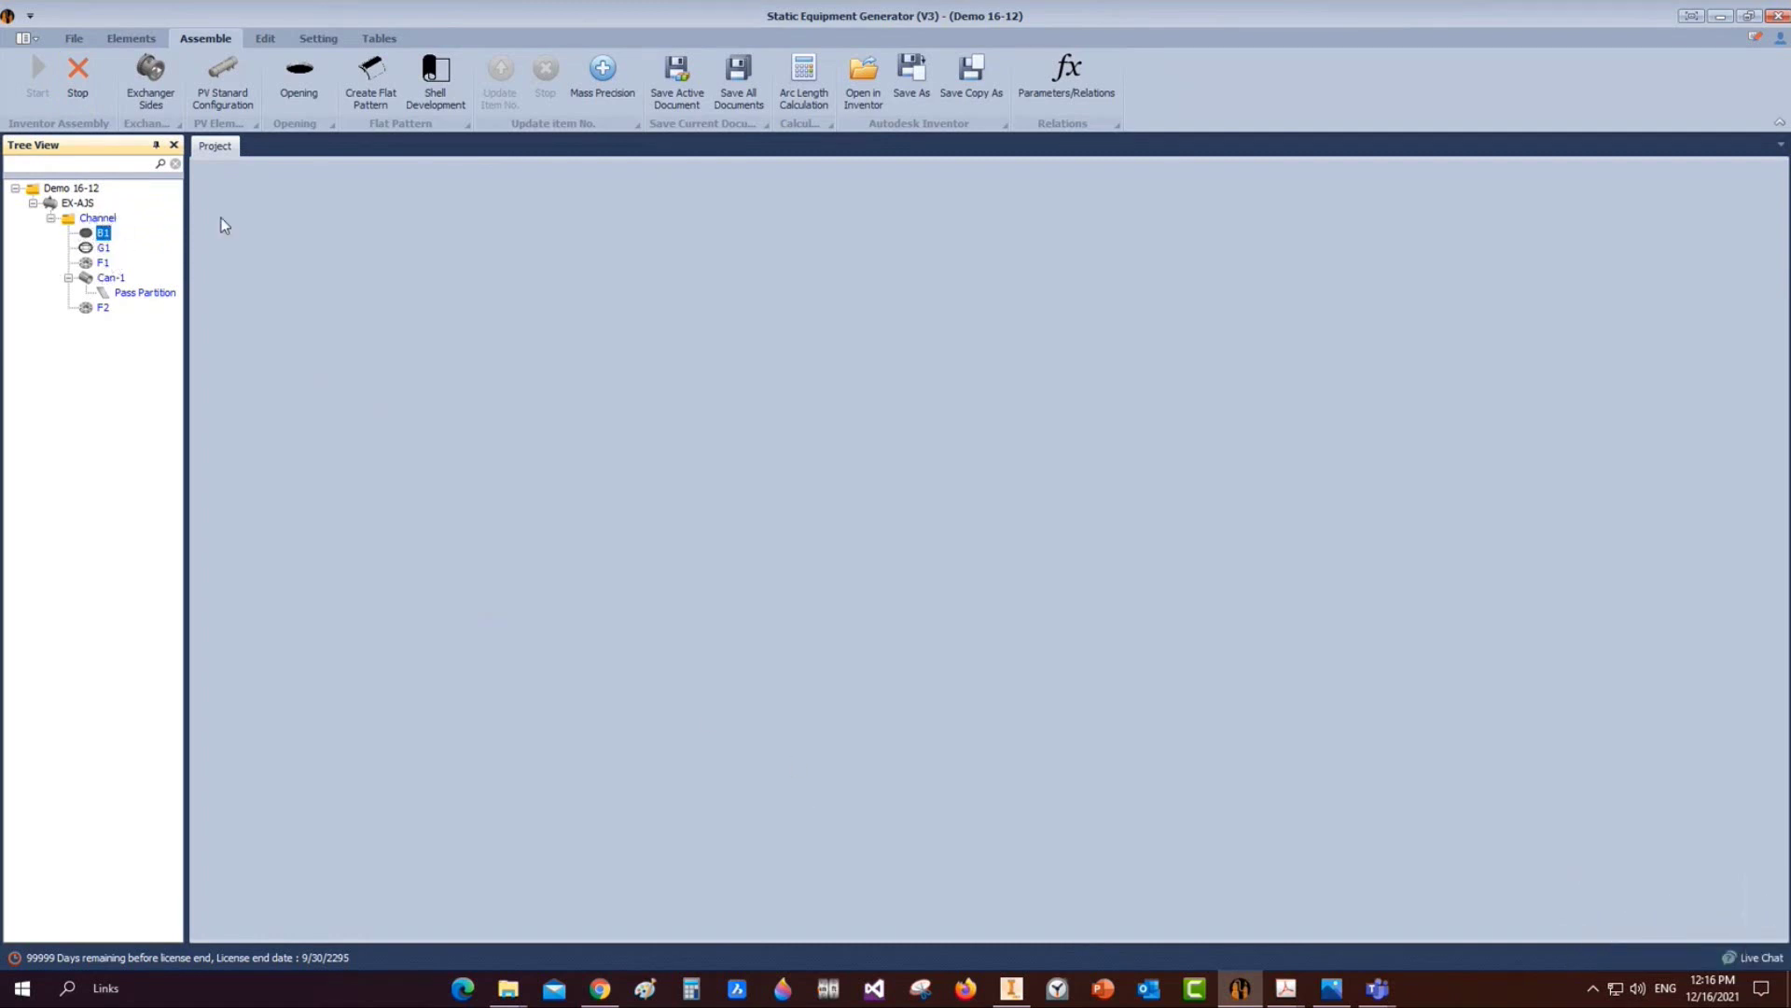
mouse_move(1011, 988)
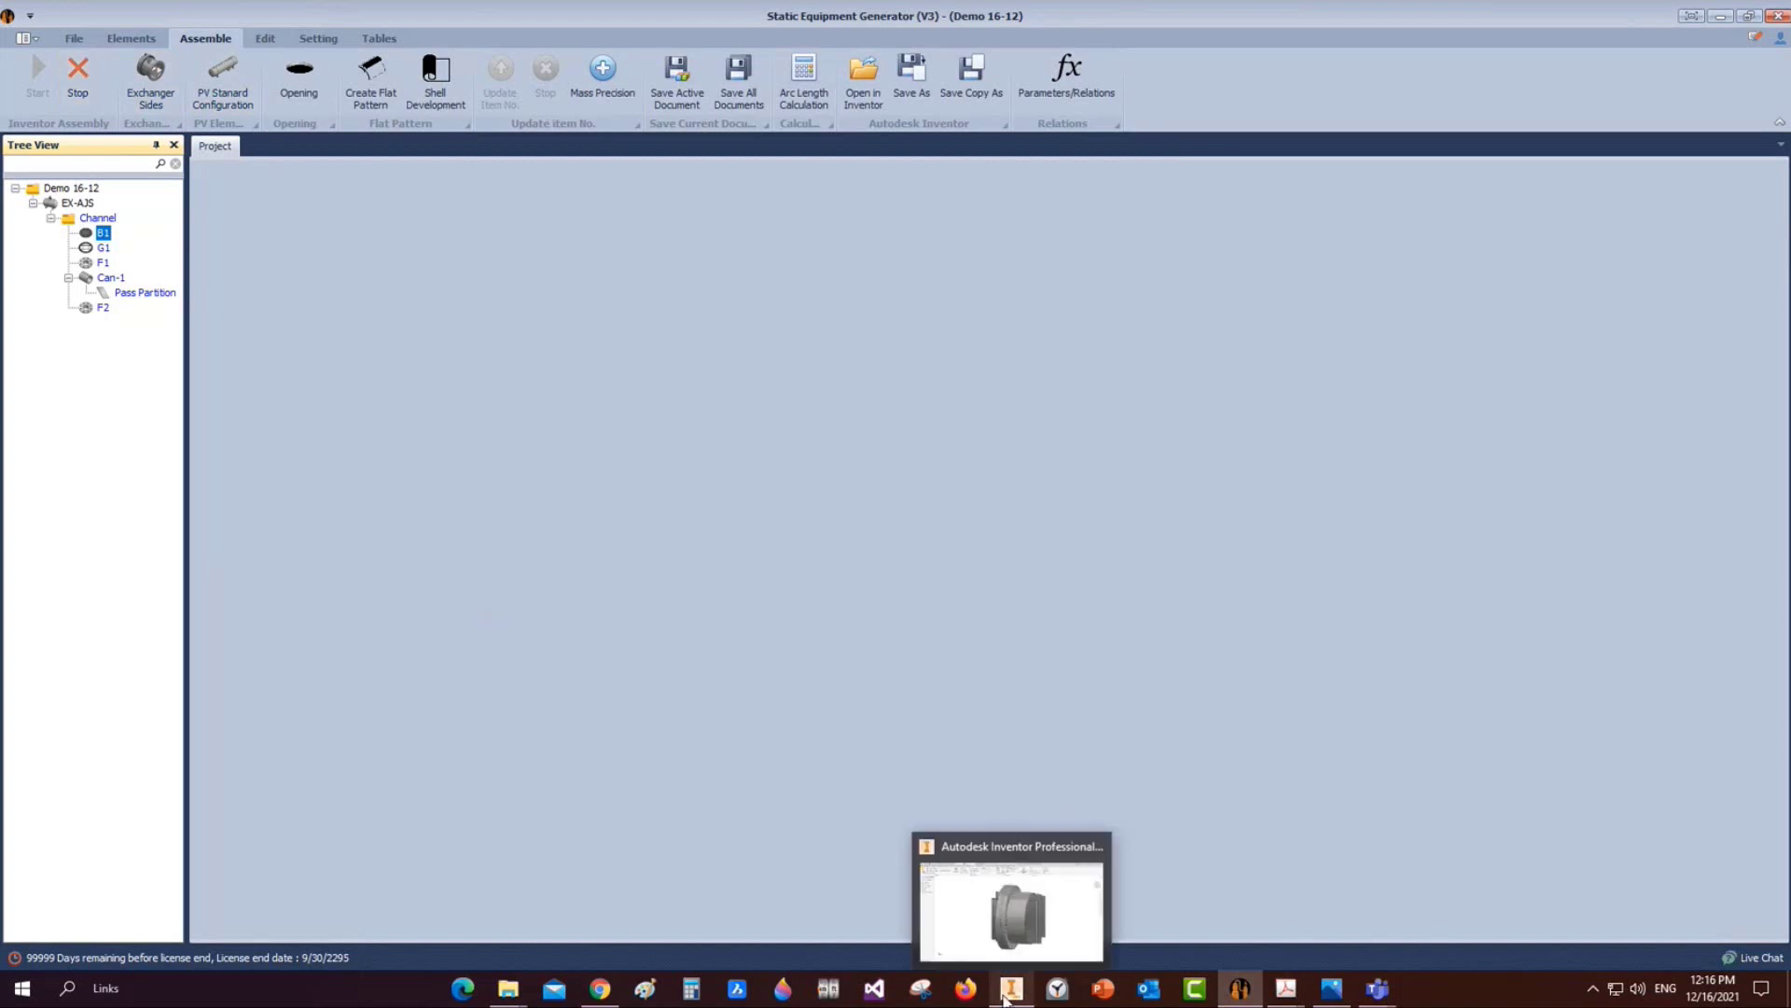
click(994, 903)
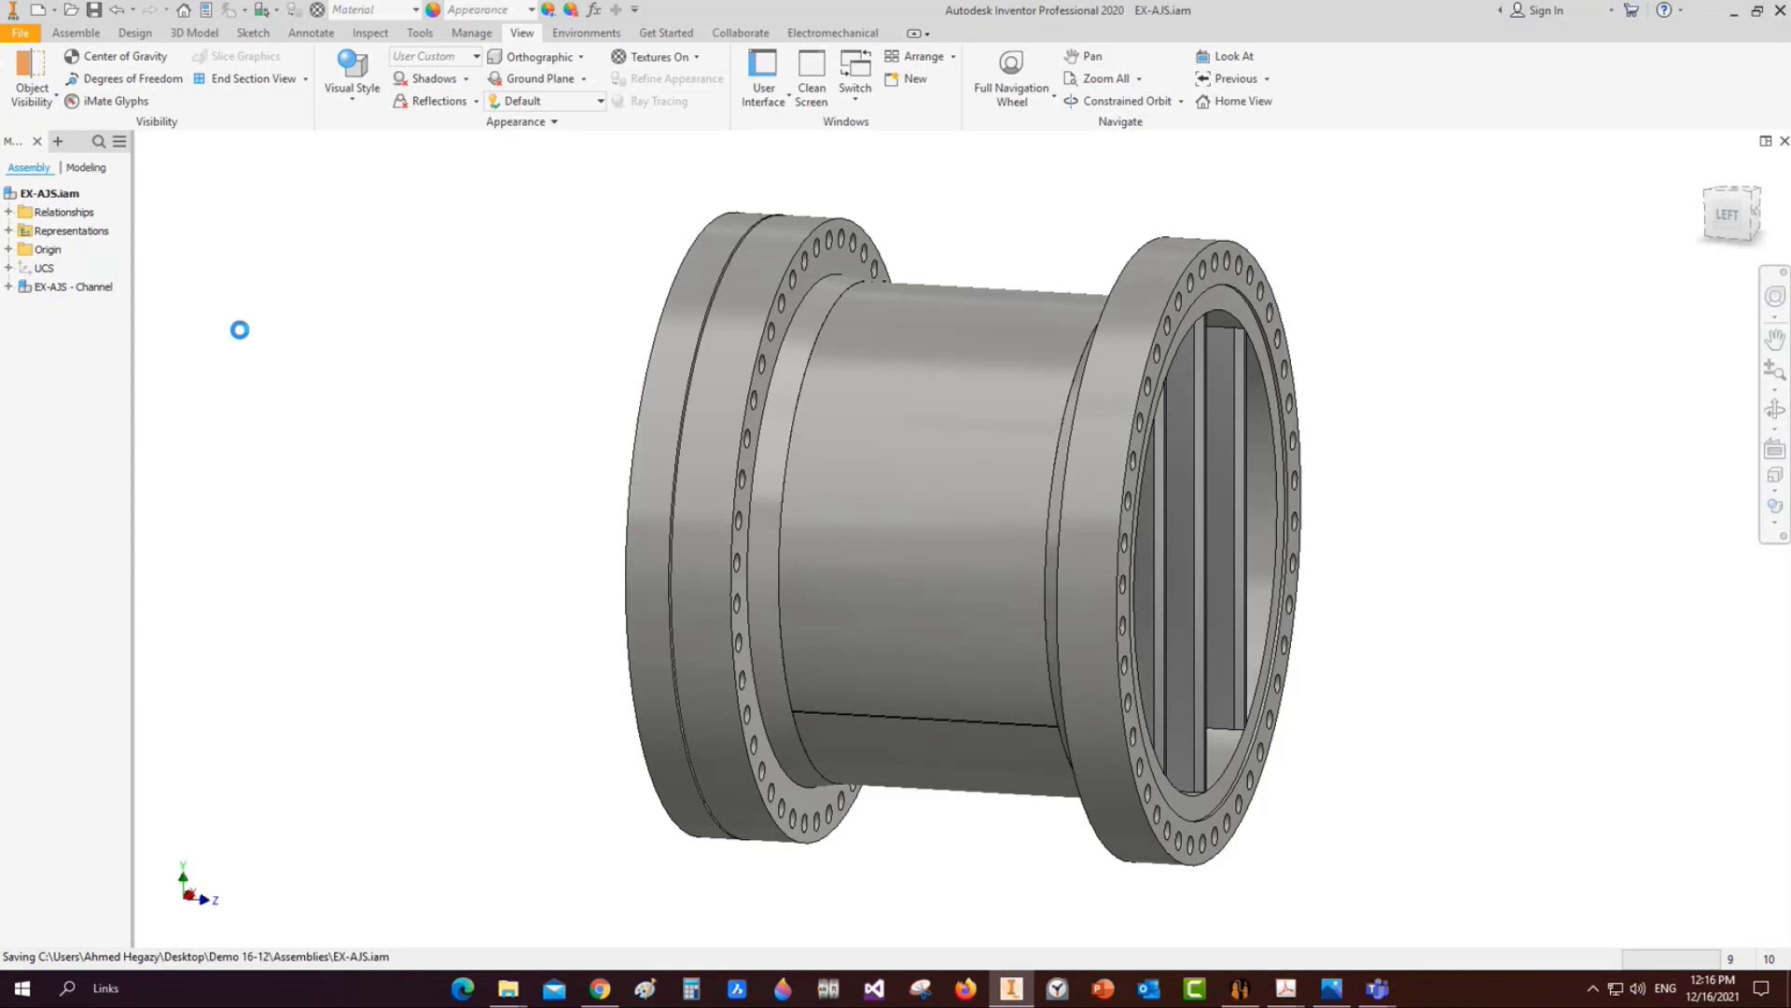
Return to Static Equipment Generator and add a gasket with pass partition named G2 to EX-AJS
mouse_move(1268, 989)
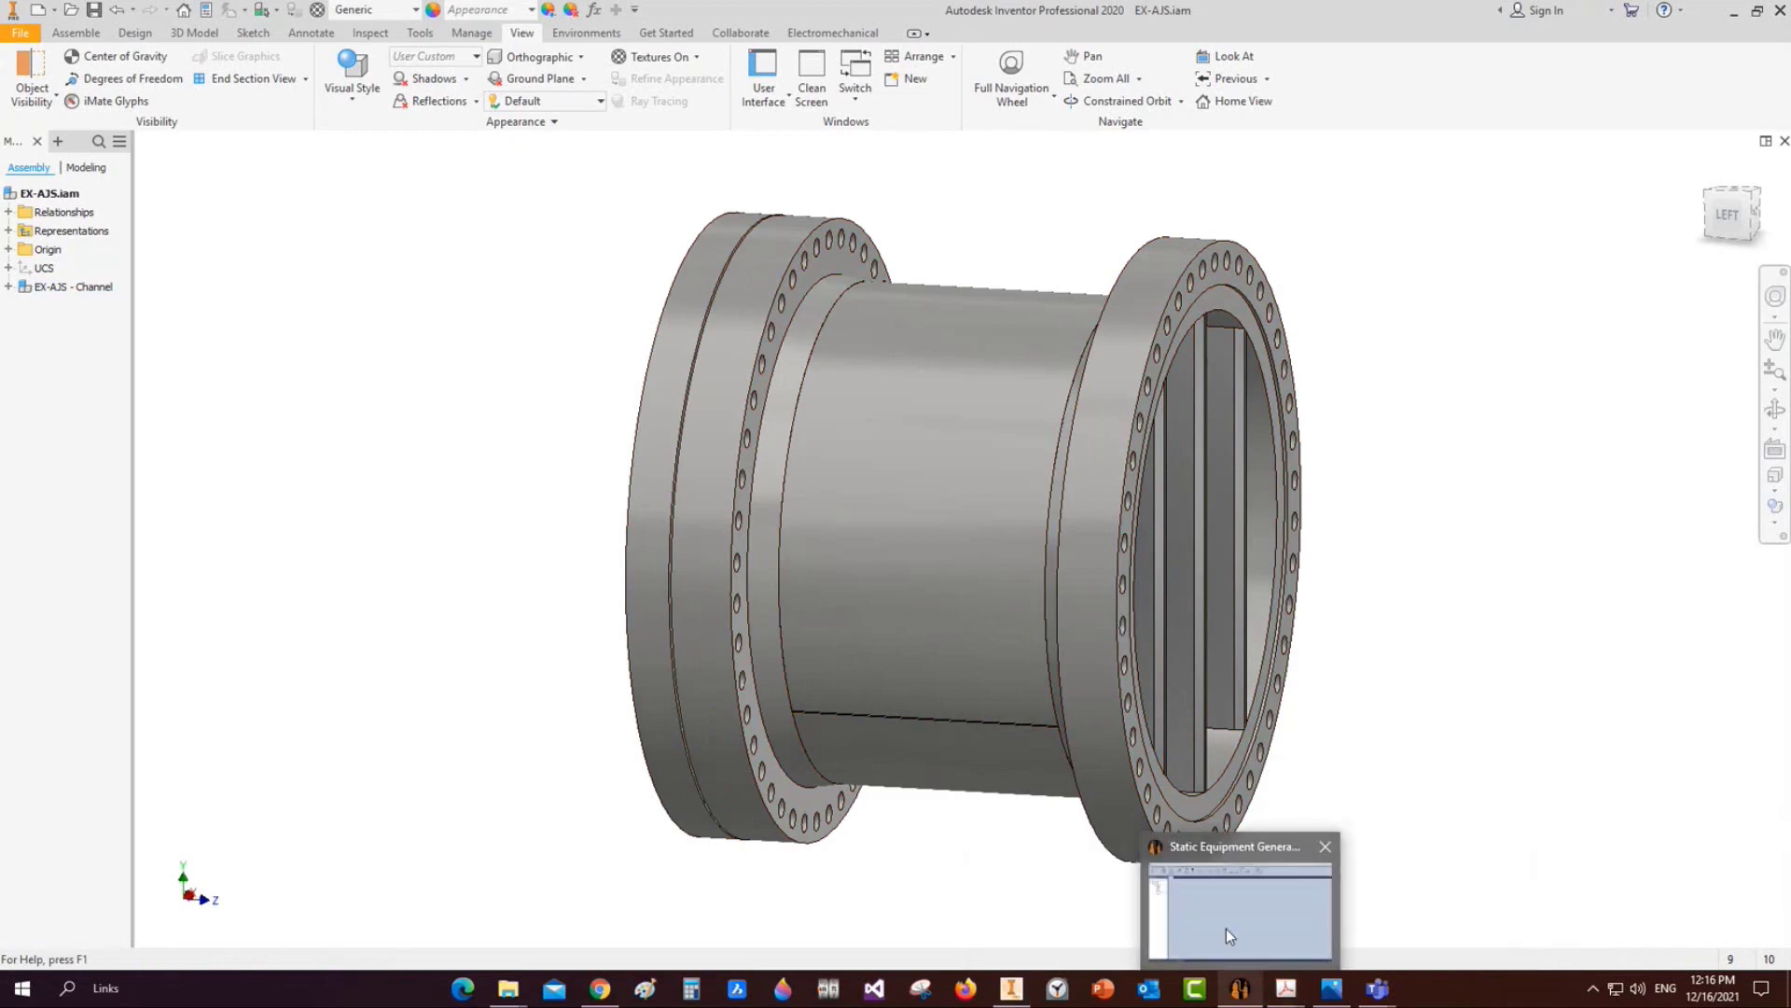
click(1225, 927)
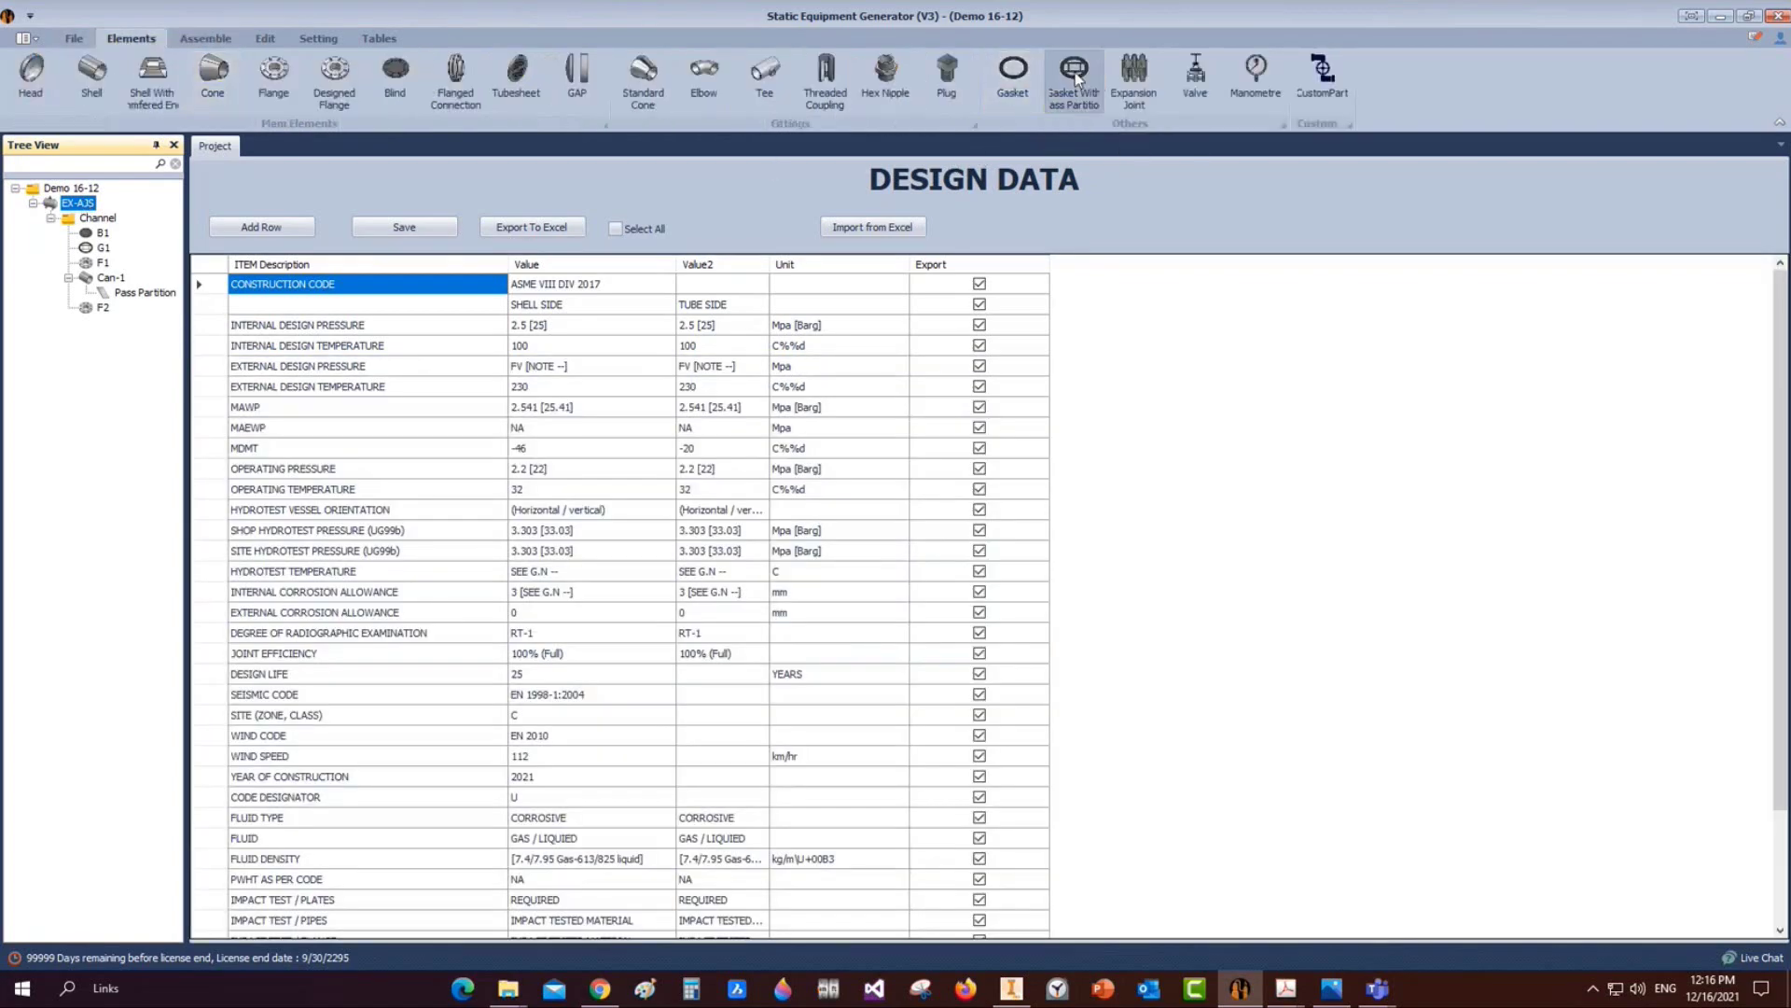
click(1075, 75)
text(G2)
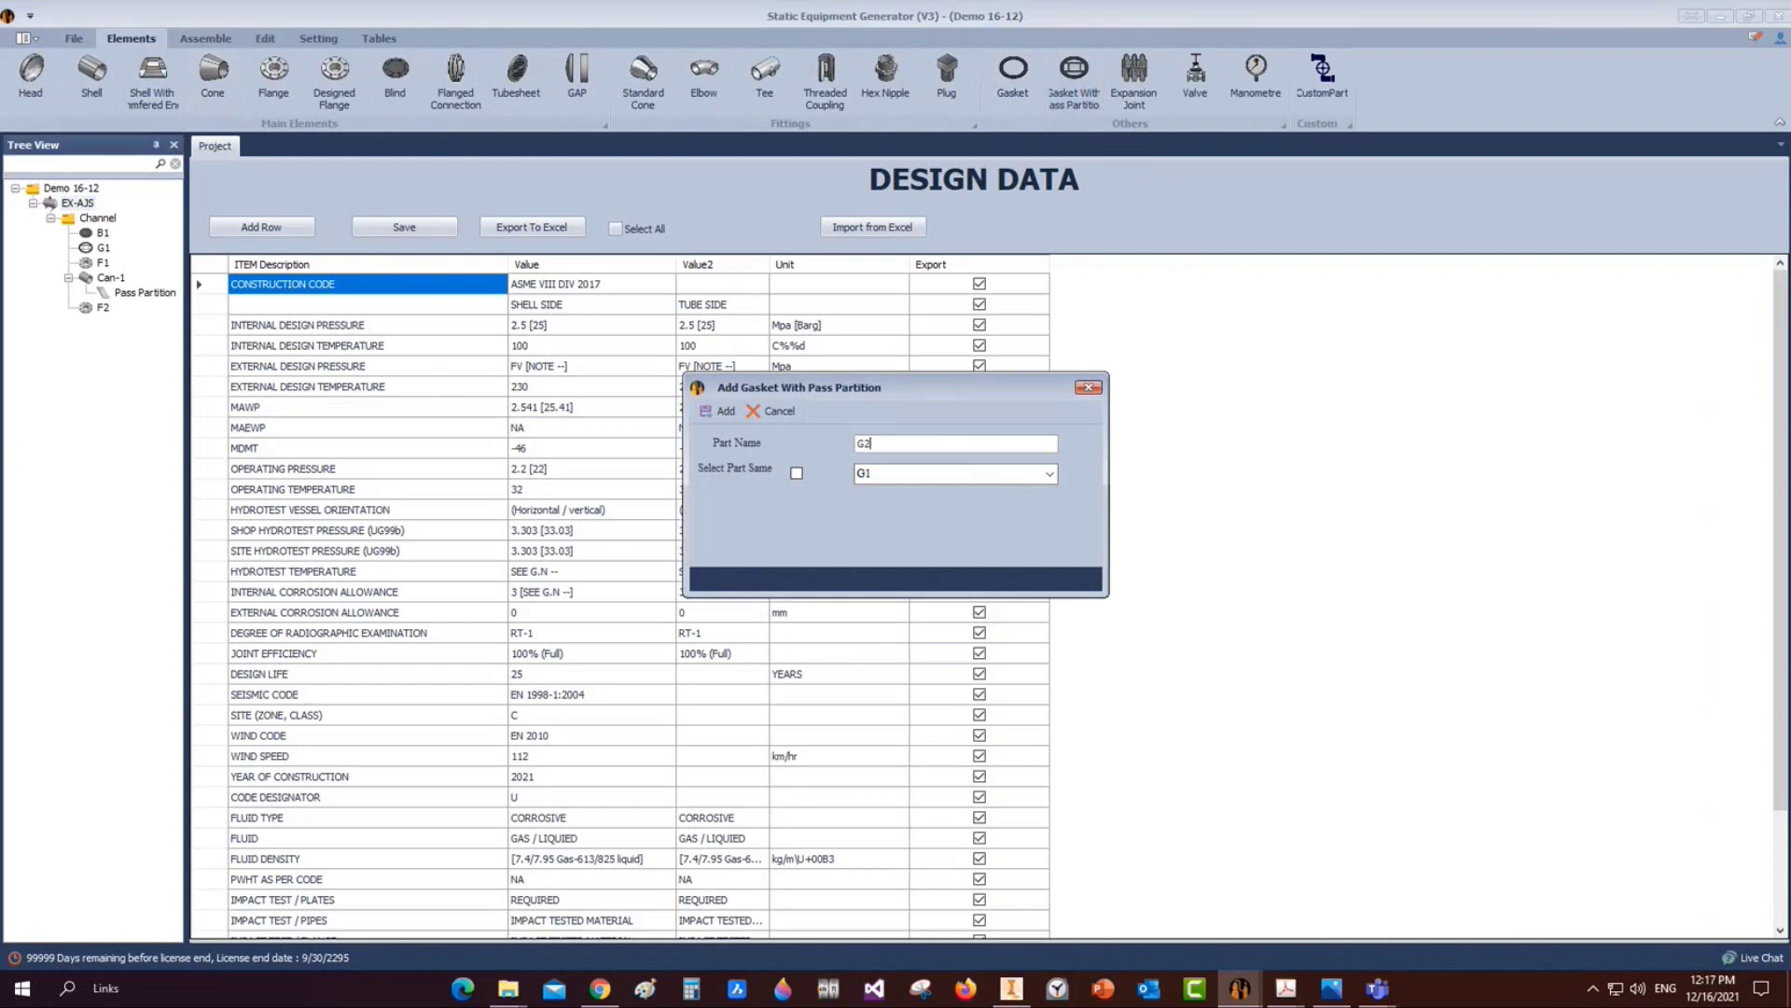
click(722, 410)
click(84, 323)
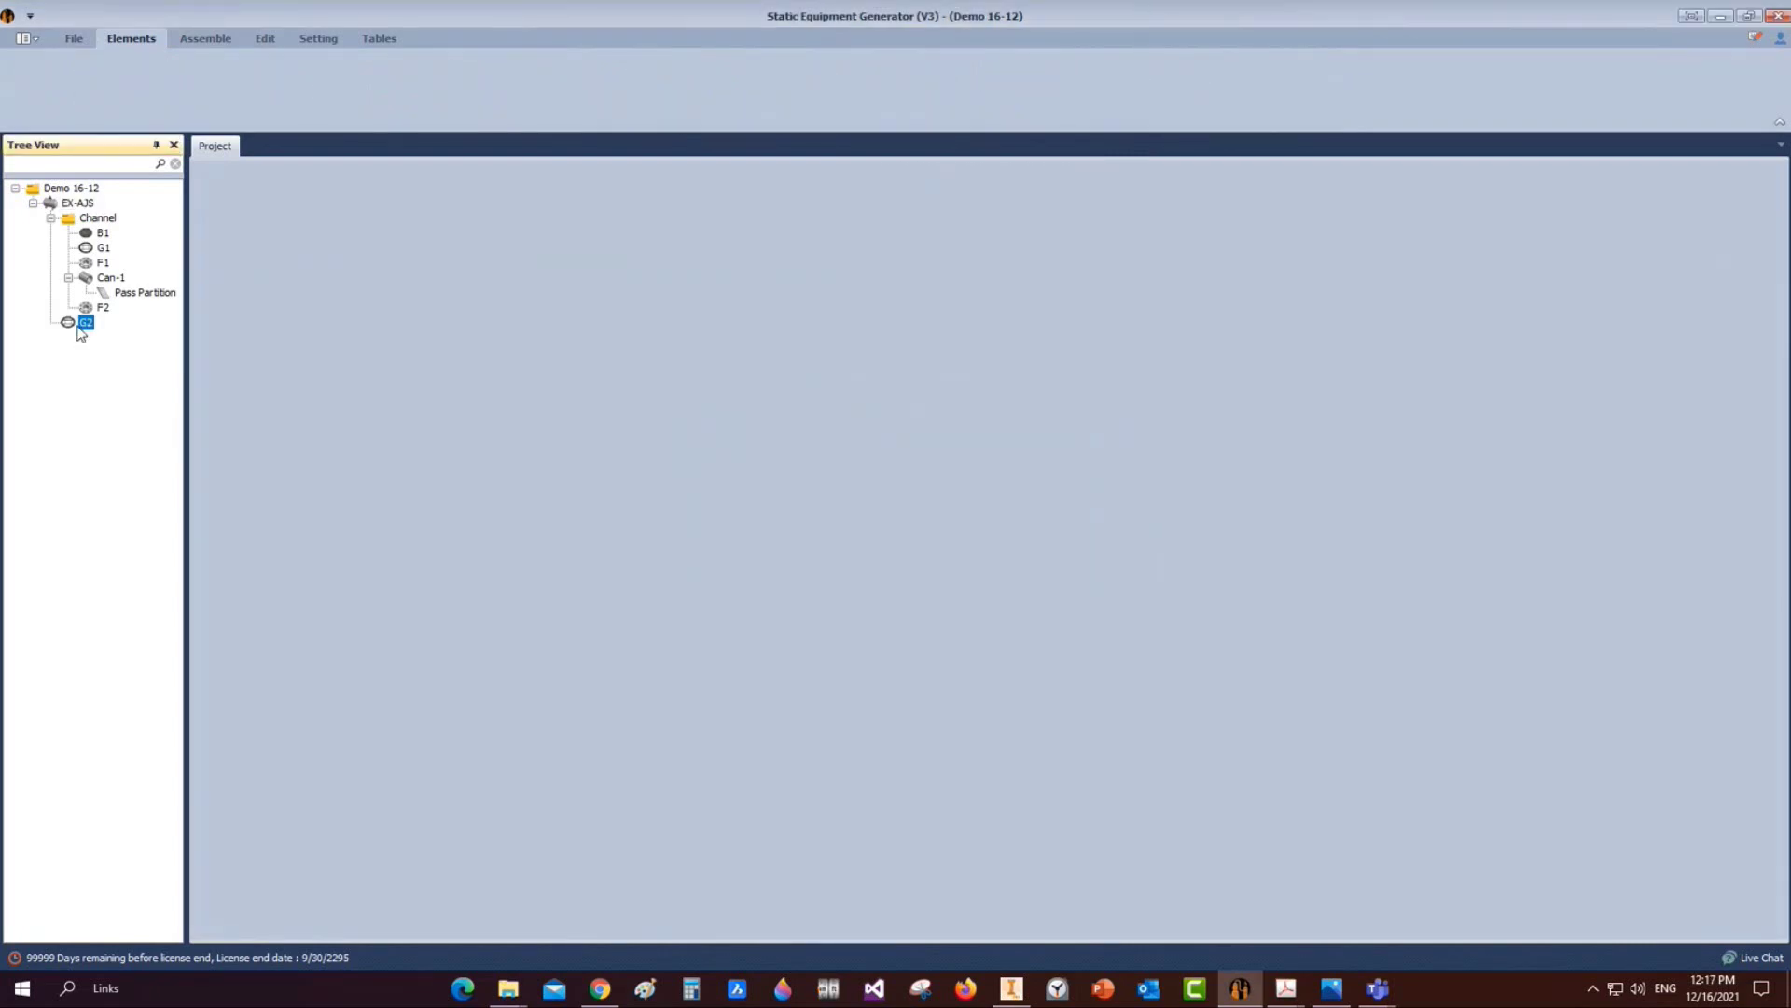
Define gasket G2 as the same part as G1 and save it
click(52, 219)
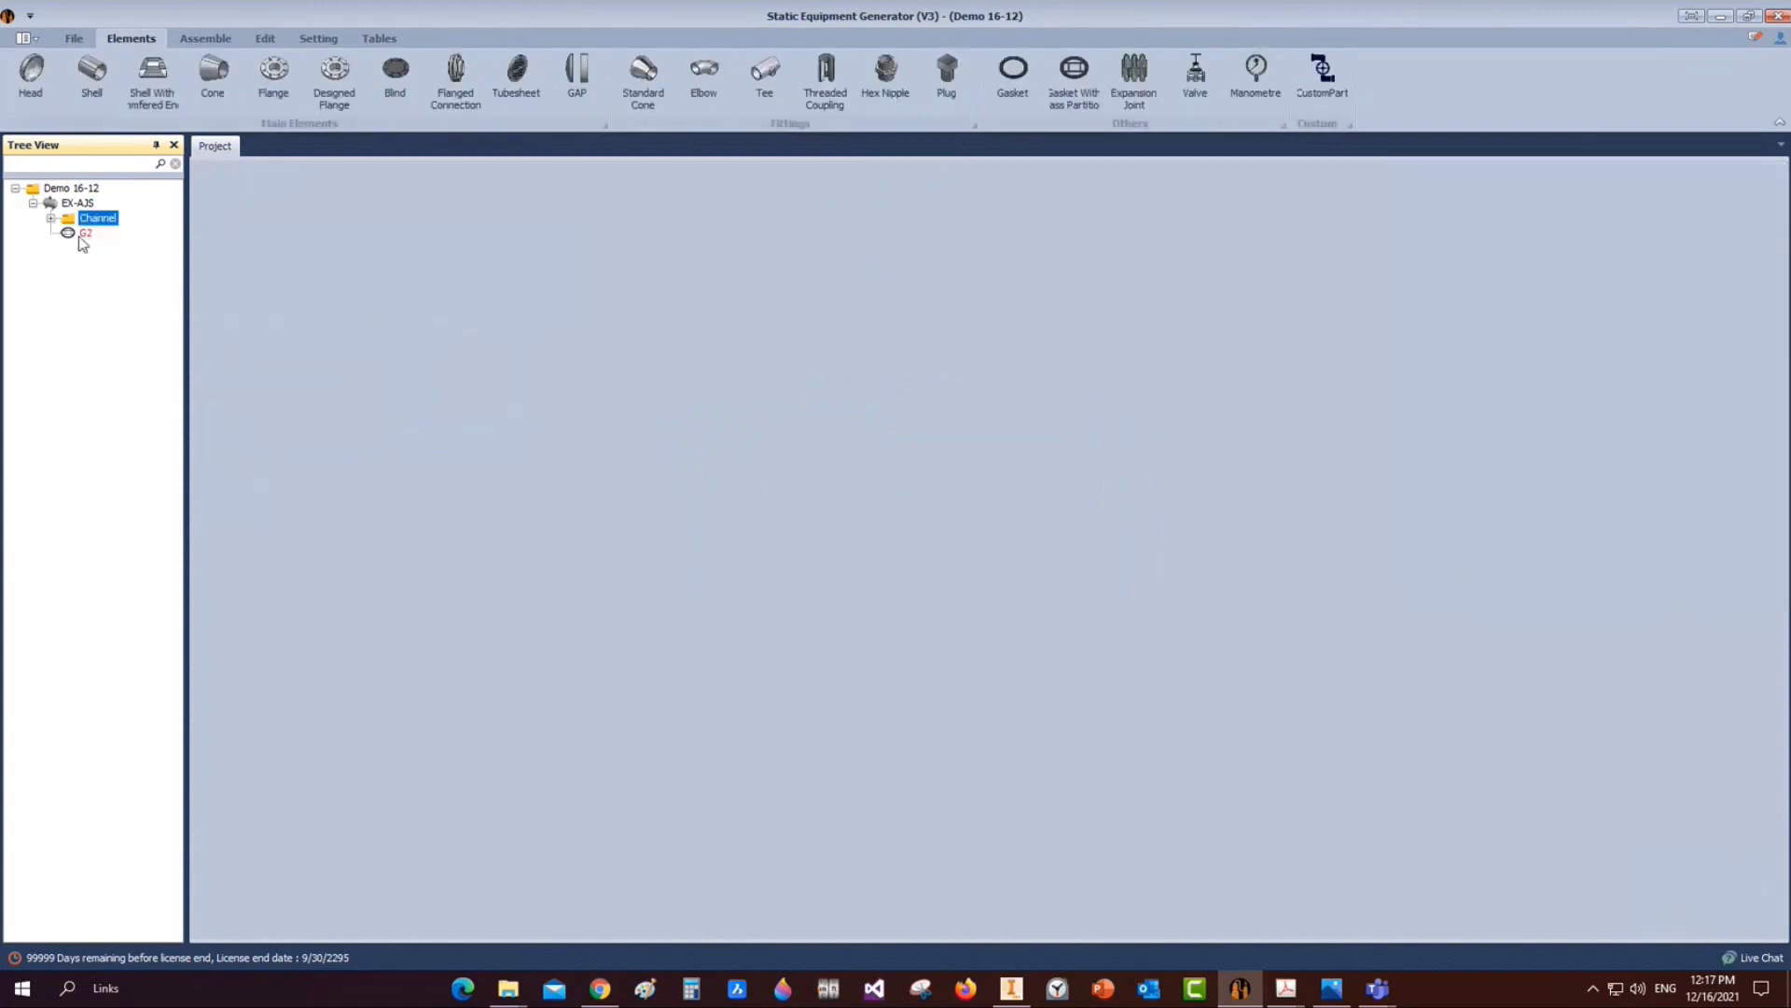
click(83, 235)
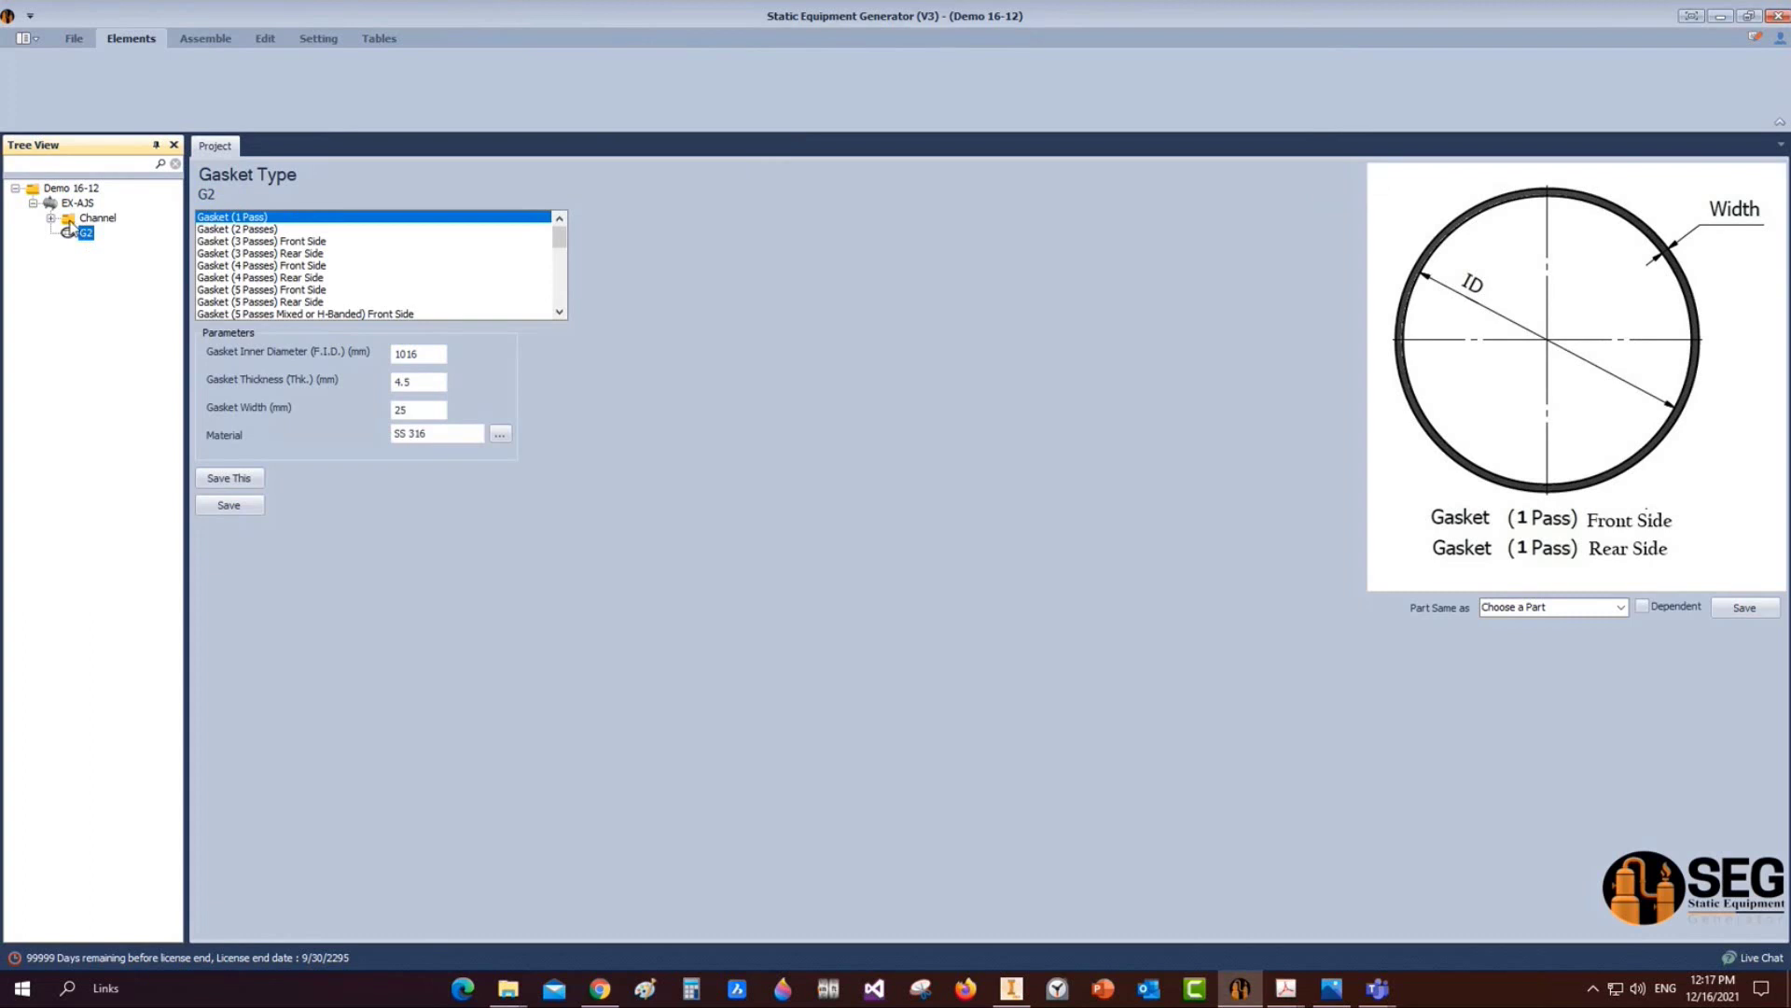
click(1621, 607)
click(1492, 625)
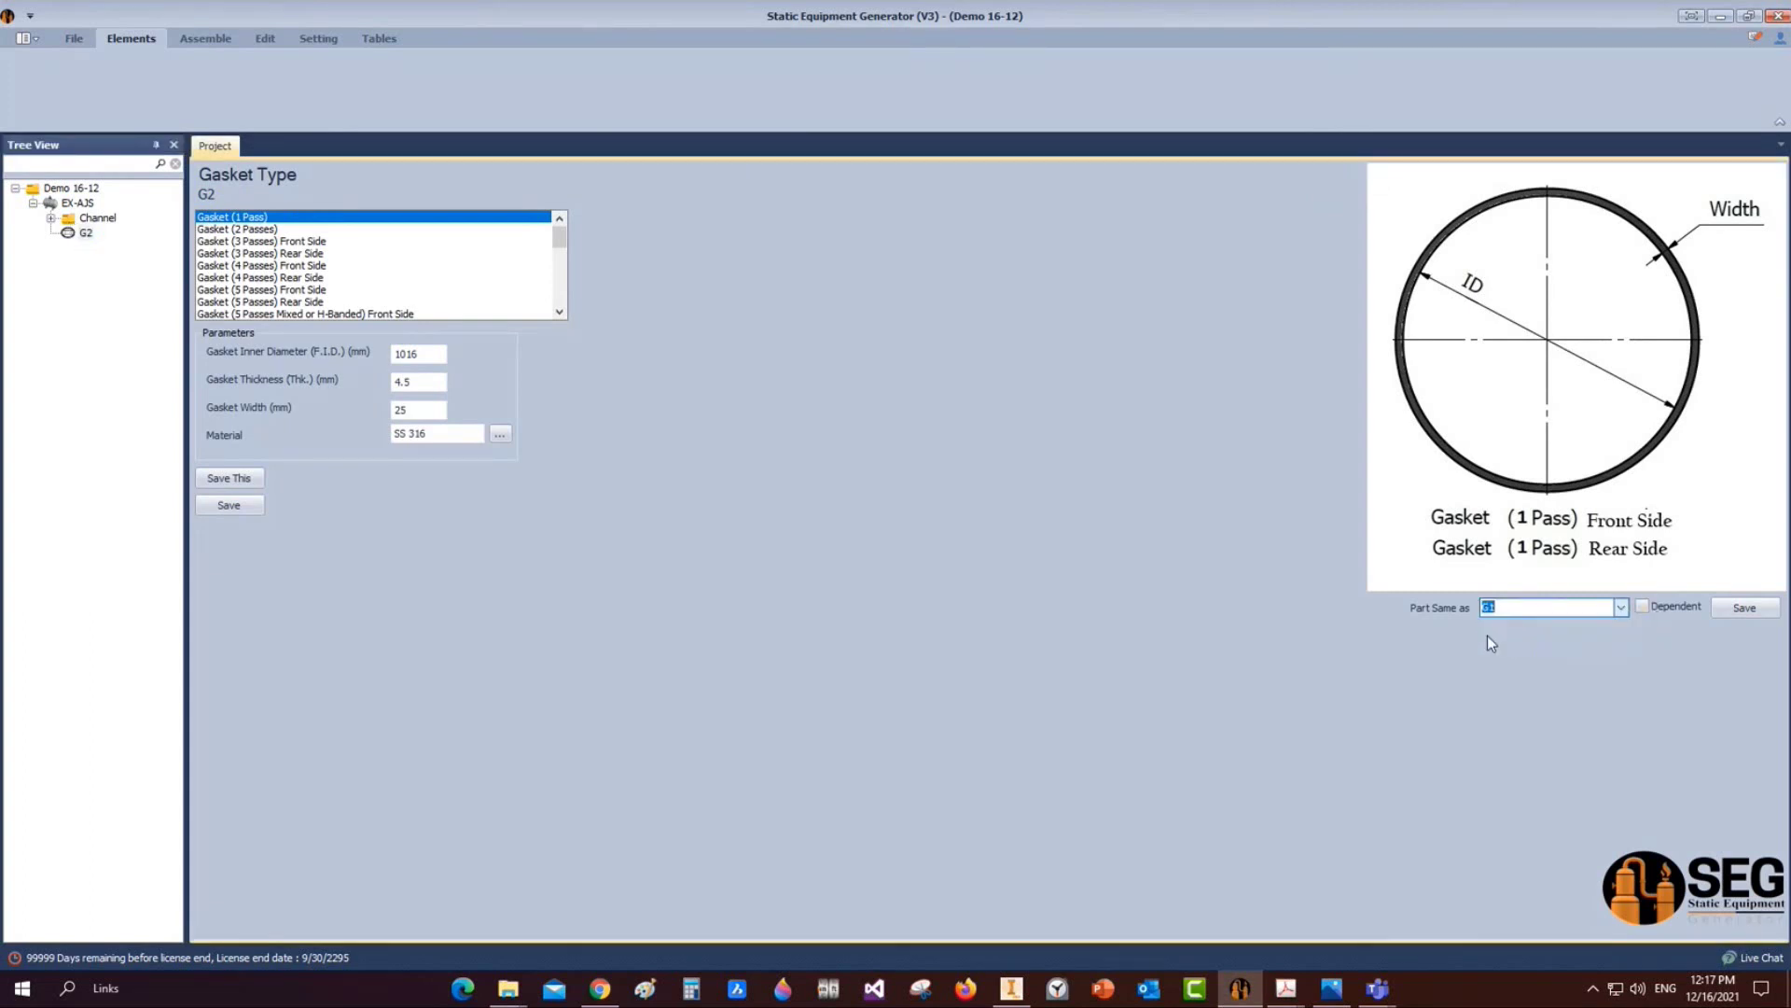
click(1721, 615)
click(904, 511)
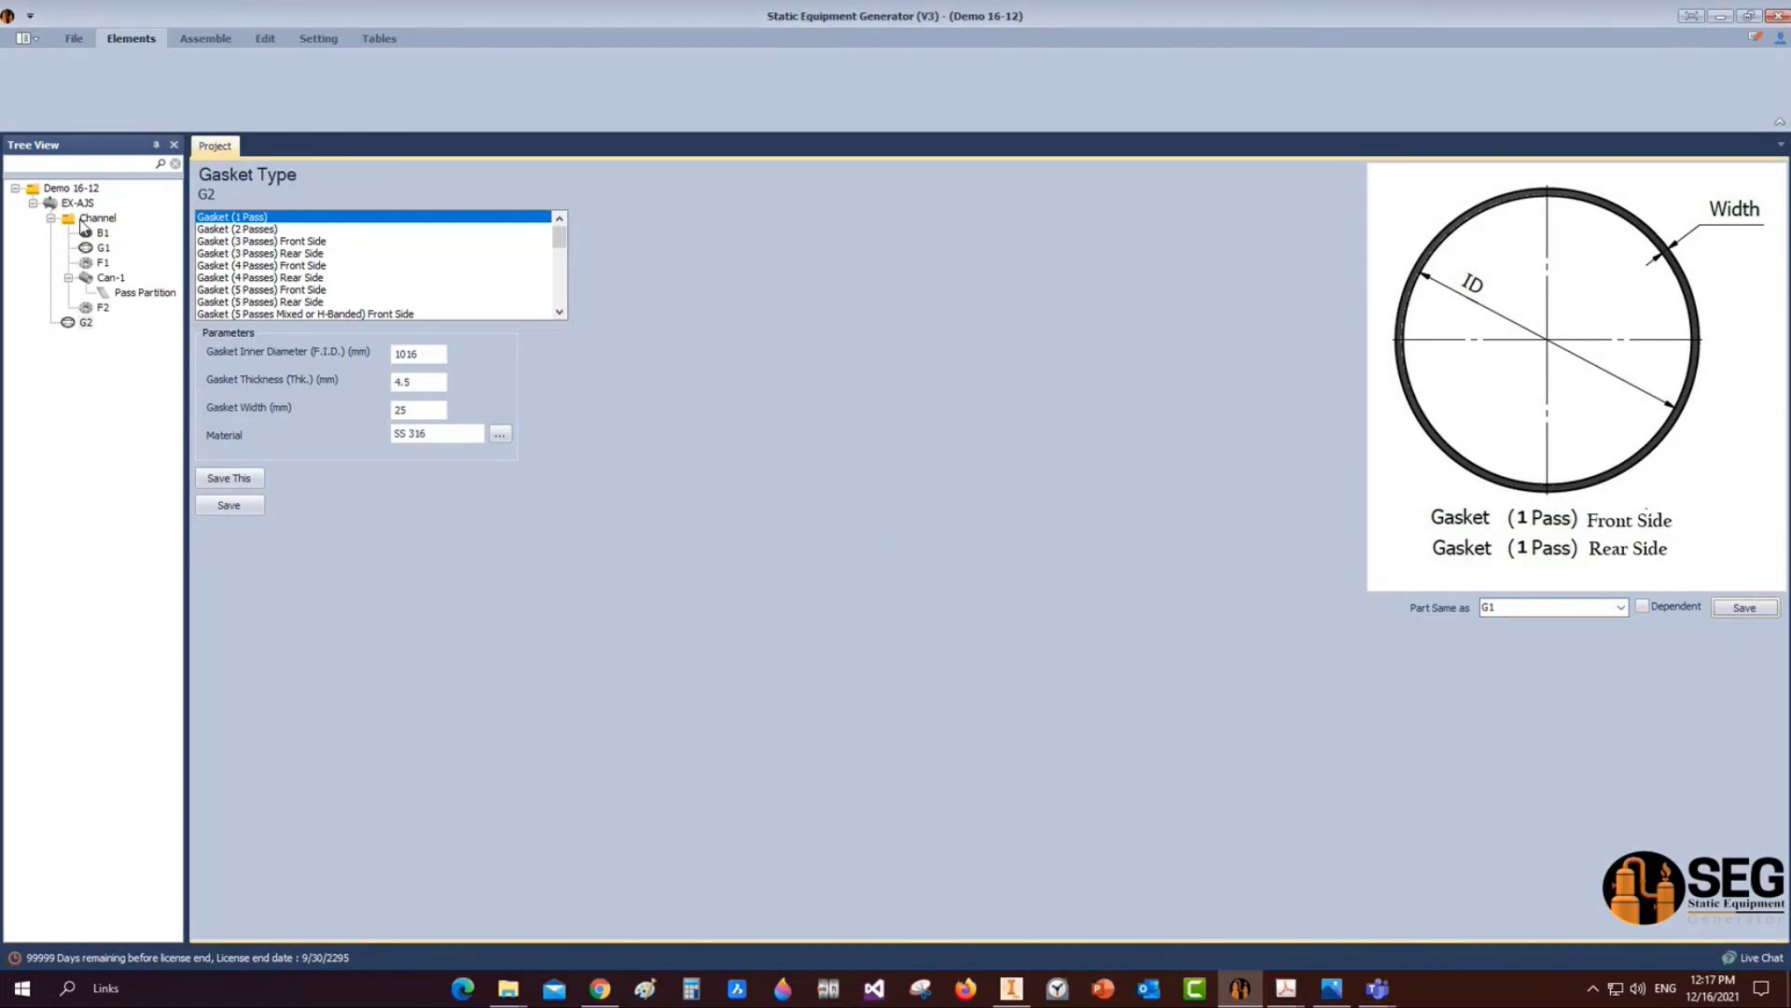
Review the parameters of gaskets G1 and G2, and collapse the Channel group
click(128, 247)
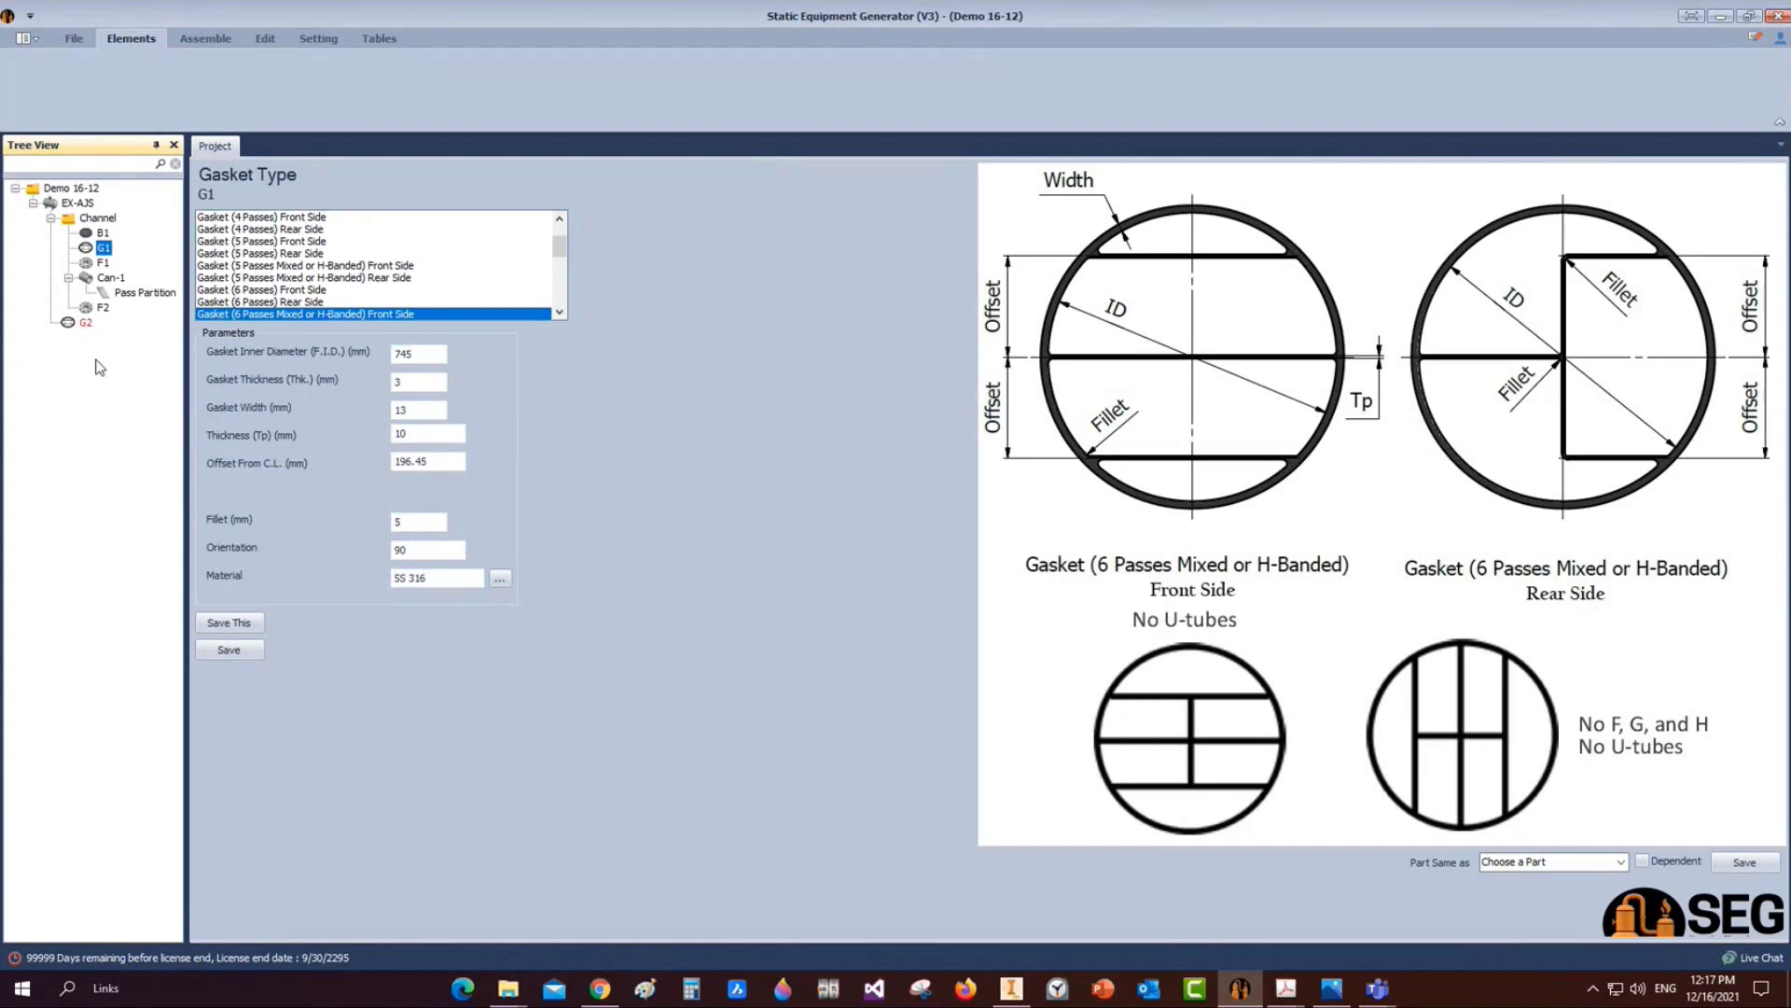
click(93, 322)
click(50, 218)
Add a tubesheet named TSH-1 to EX-AJS with the type Tubesheet Gasketed With Shell and Channel, Extended as a Flange
click(78, 203)
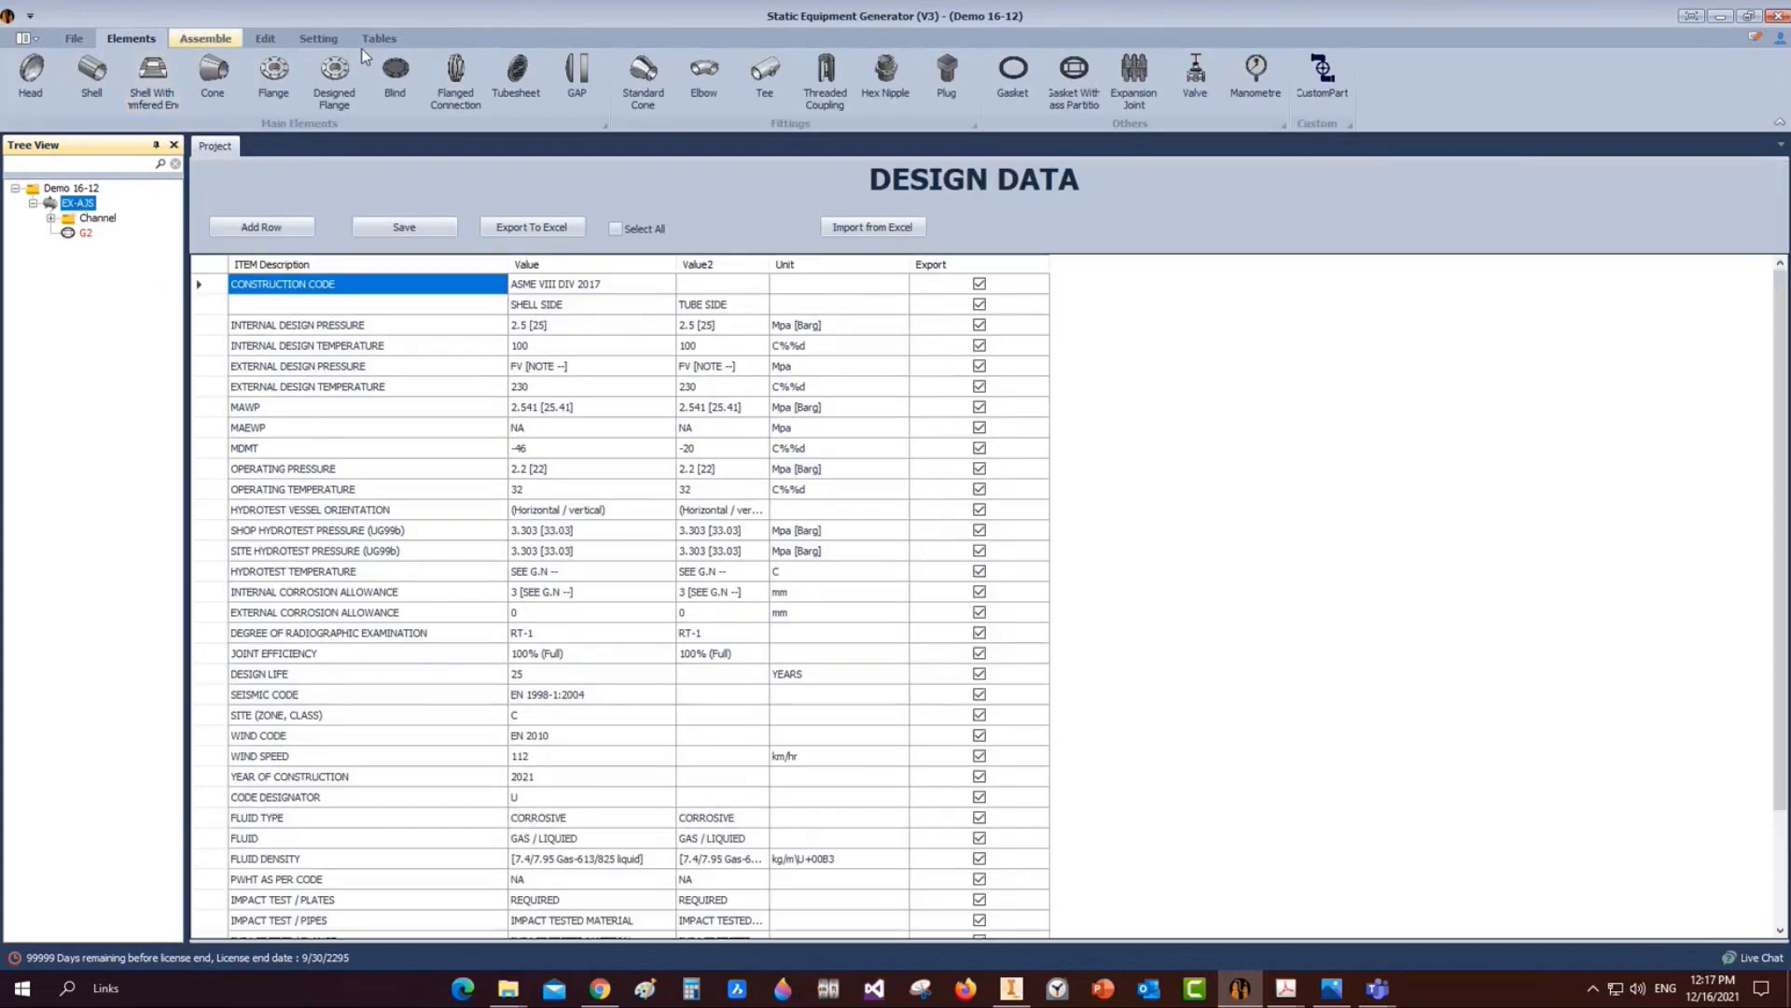
click(519, 83)
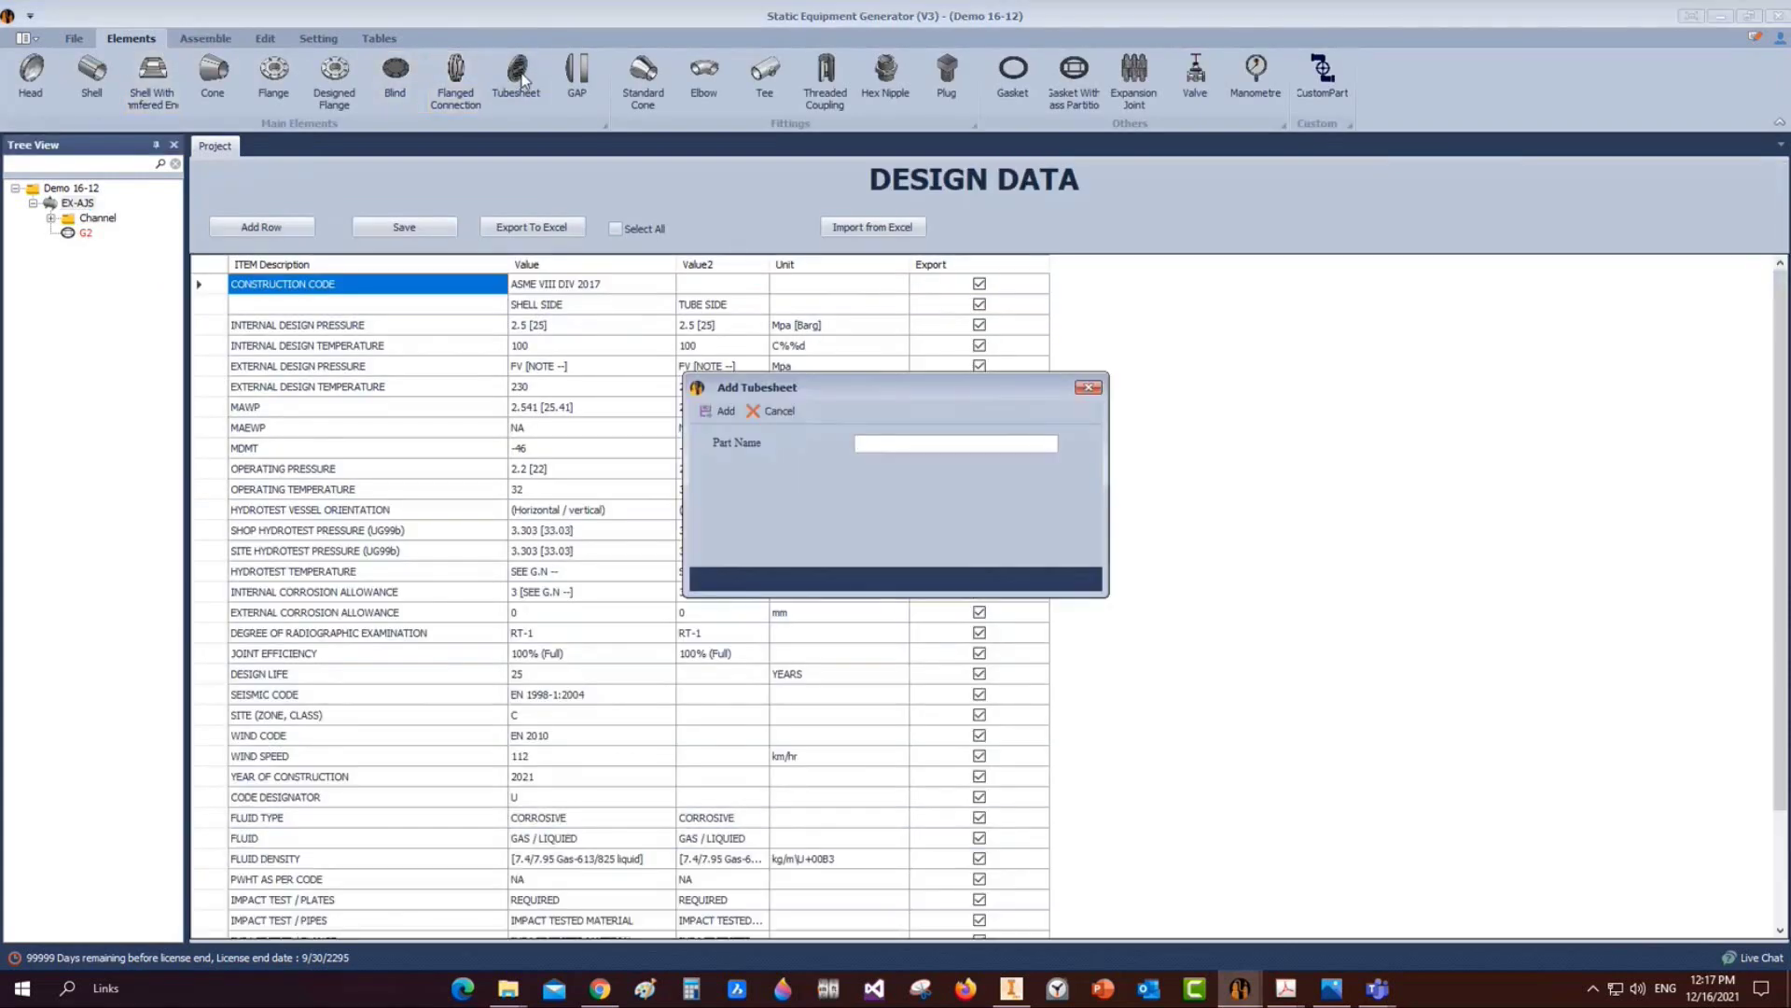
text(TSH-1)
click(723, 411)
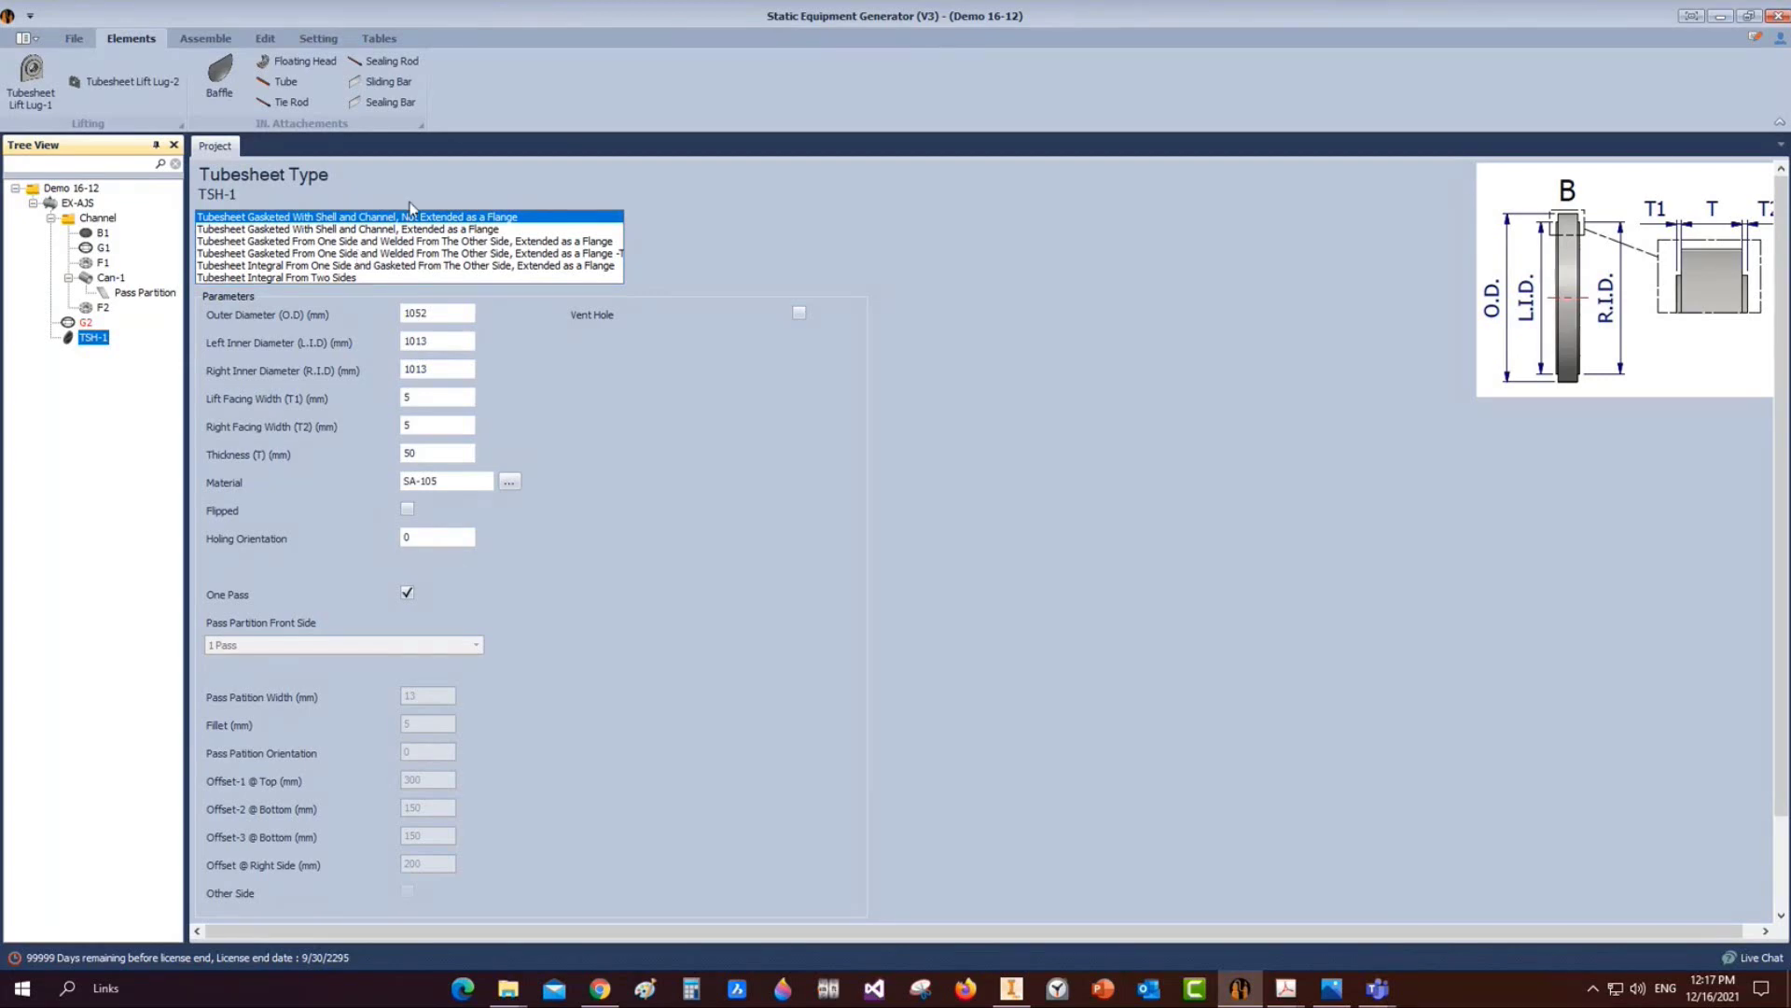
click(230, 241)
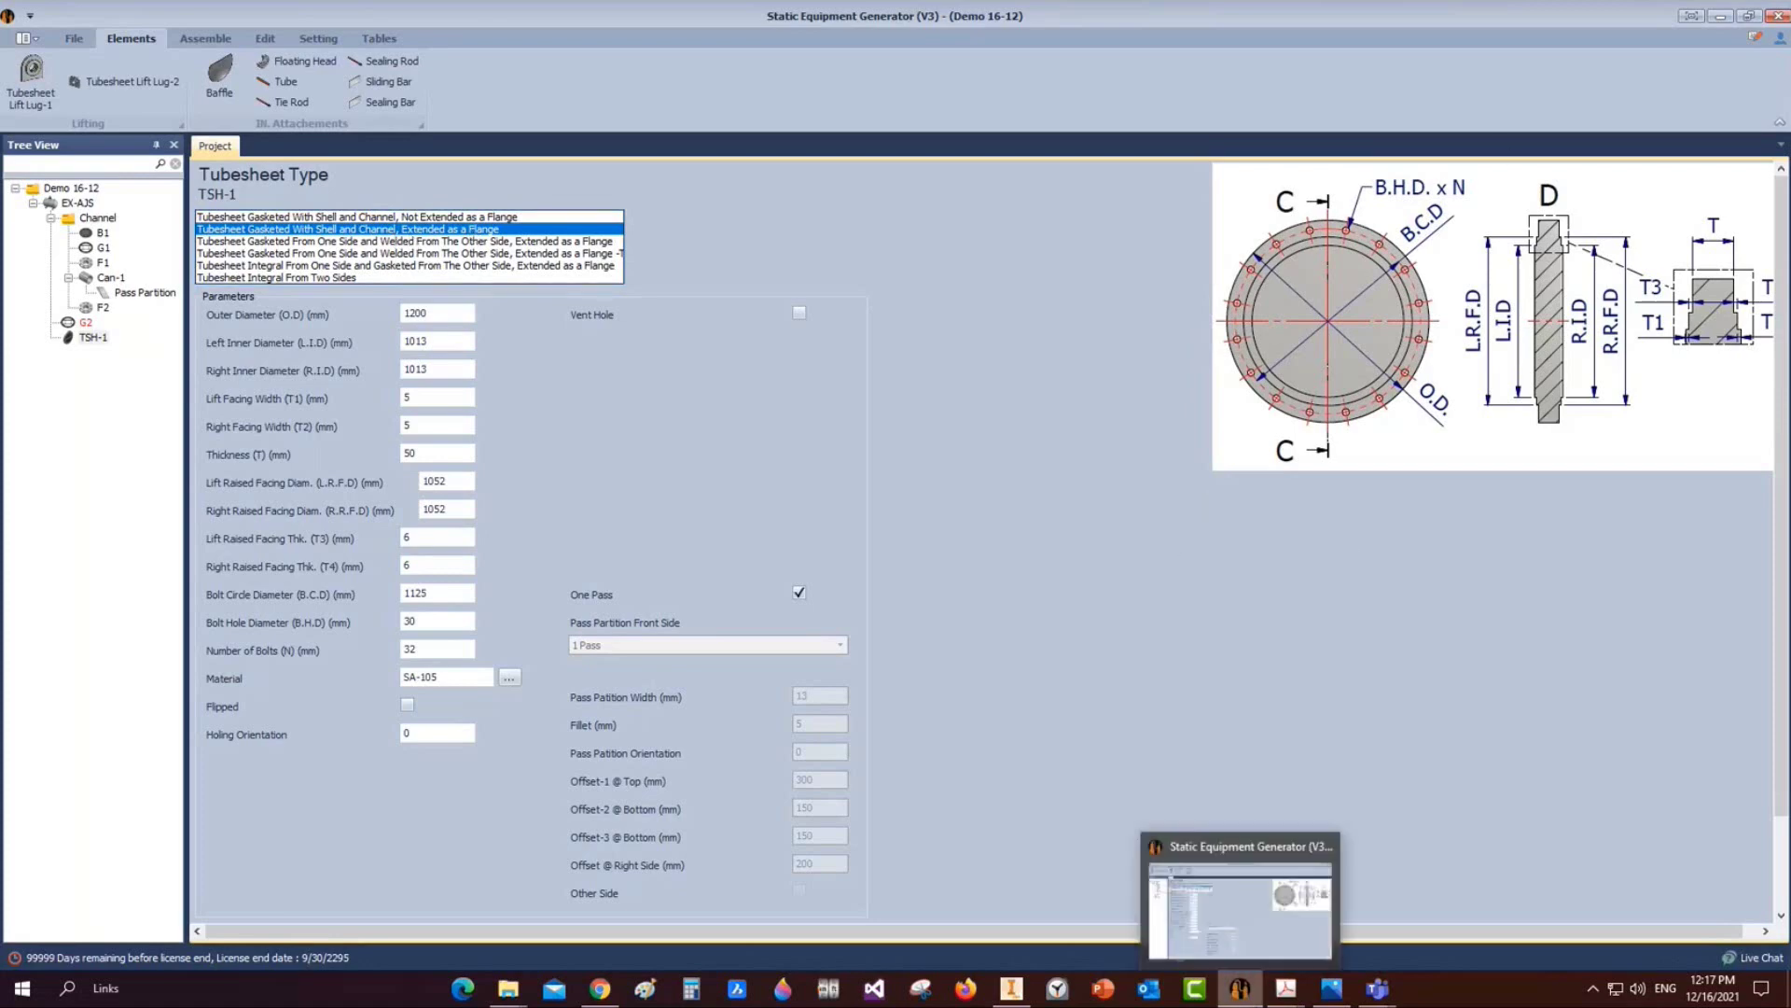
Look up the tube sheet diameters and thickness in the weld seam details of the fabrication drawing PDF
click(1285, 988)
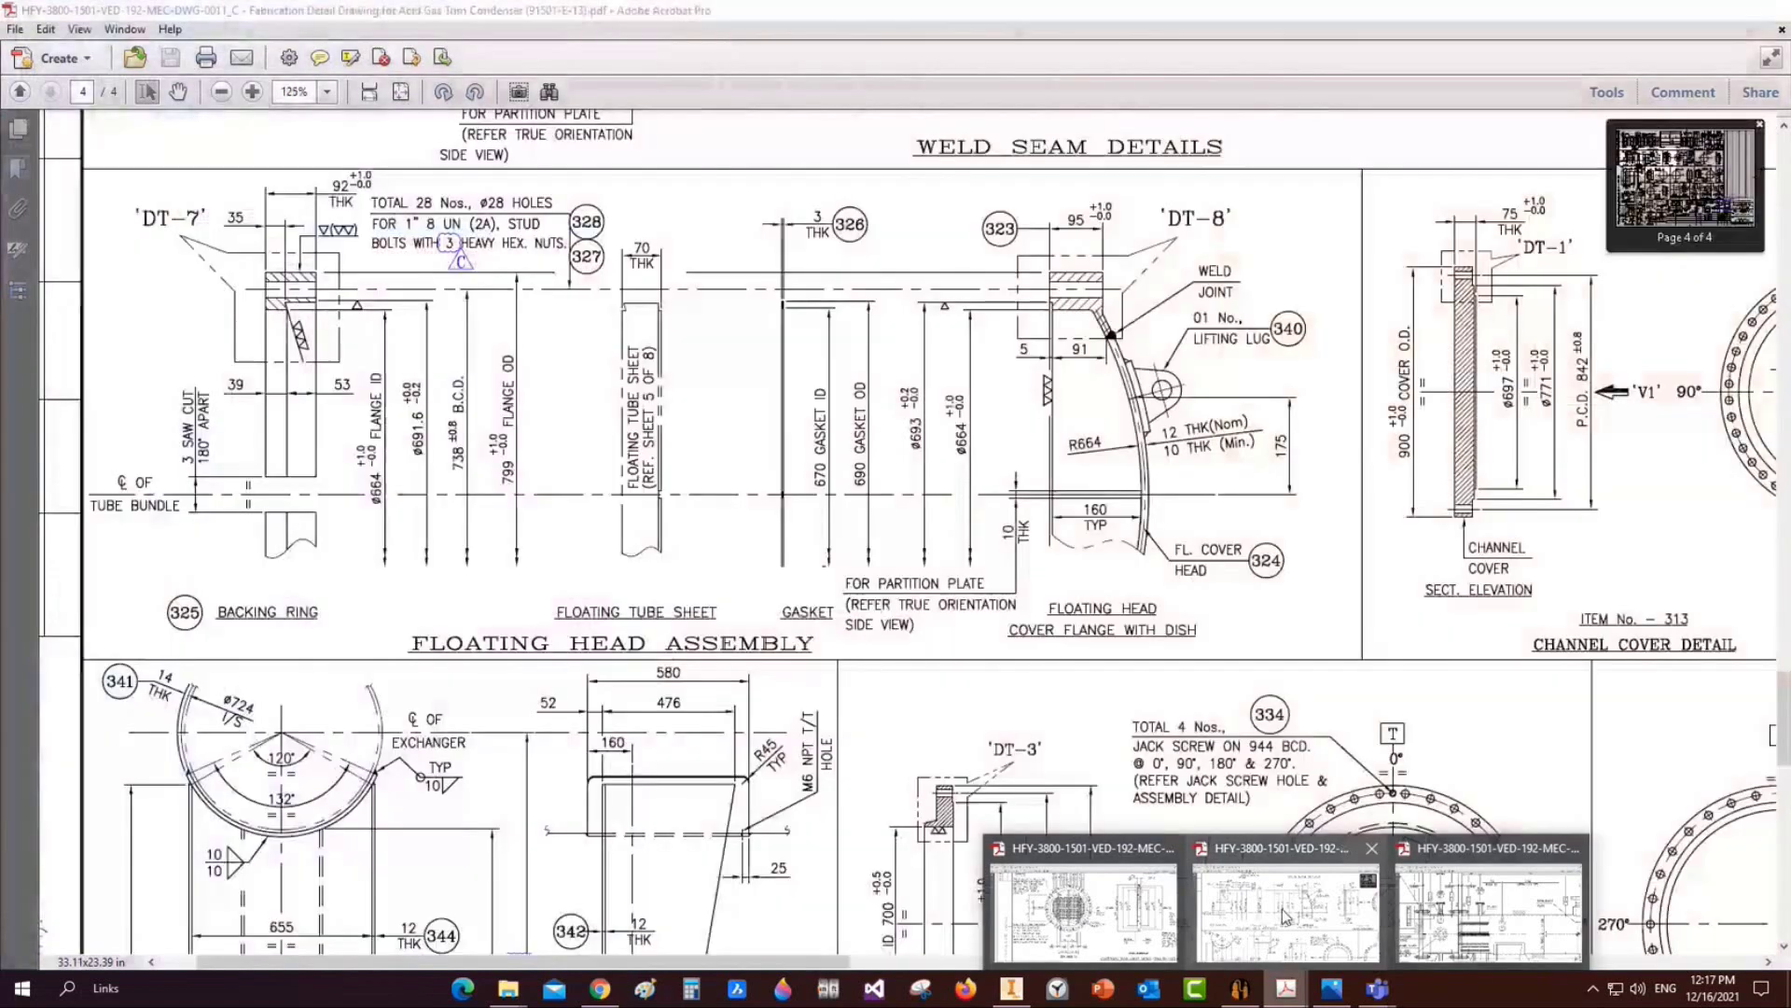
click(1283, 914)
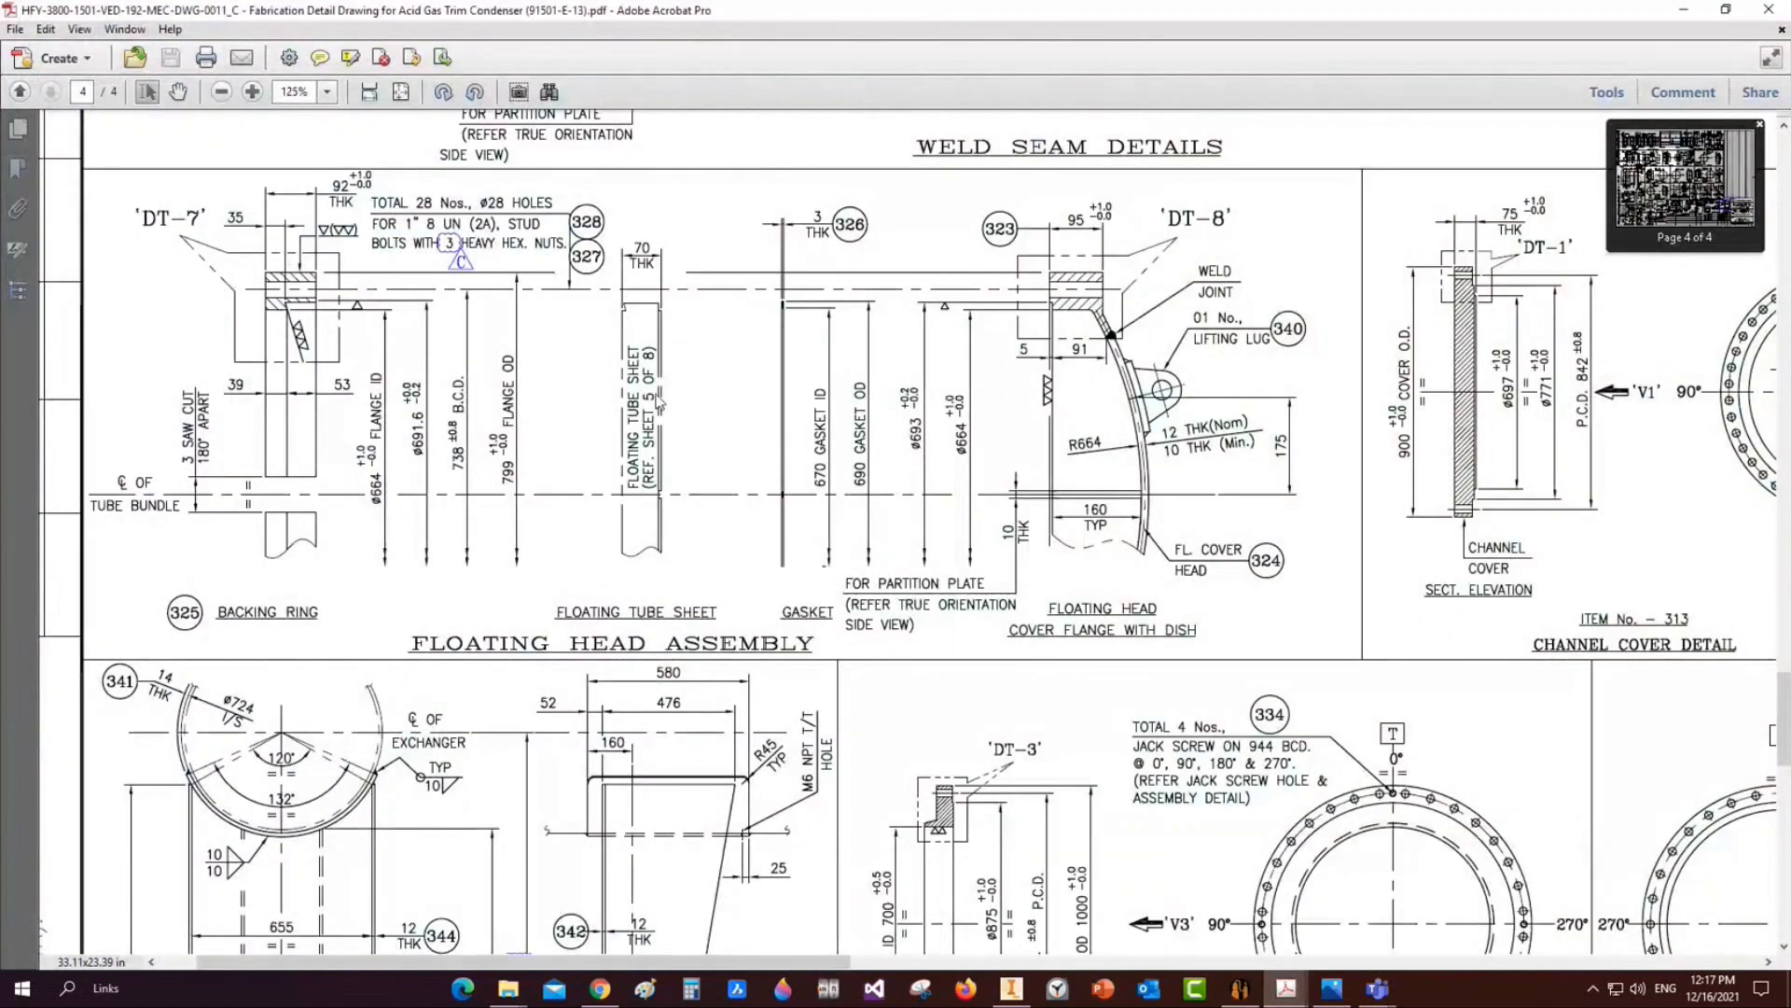
scroll(684, 560, up, 10)
scroll(710, 578, down, 3)
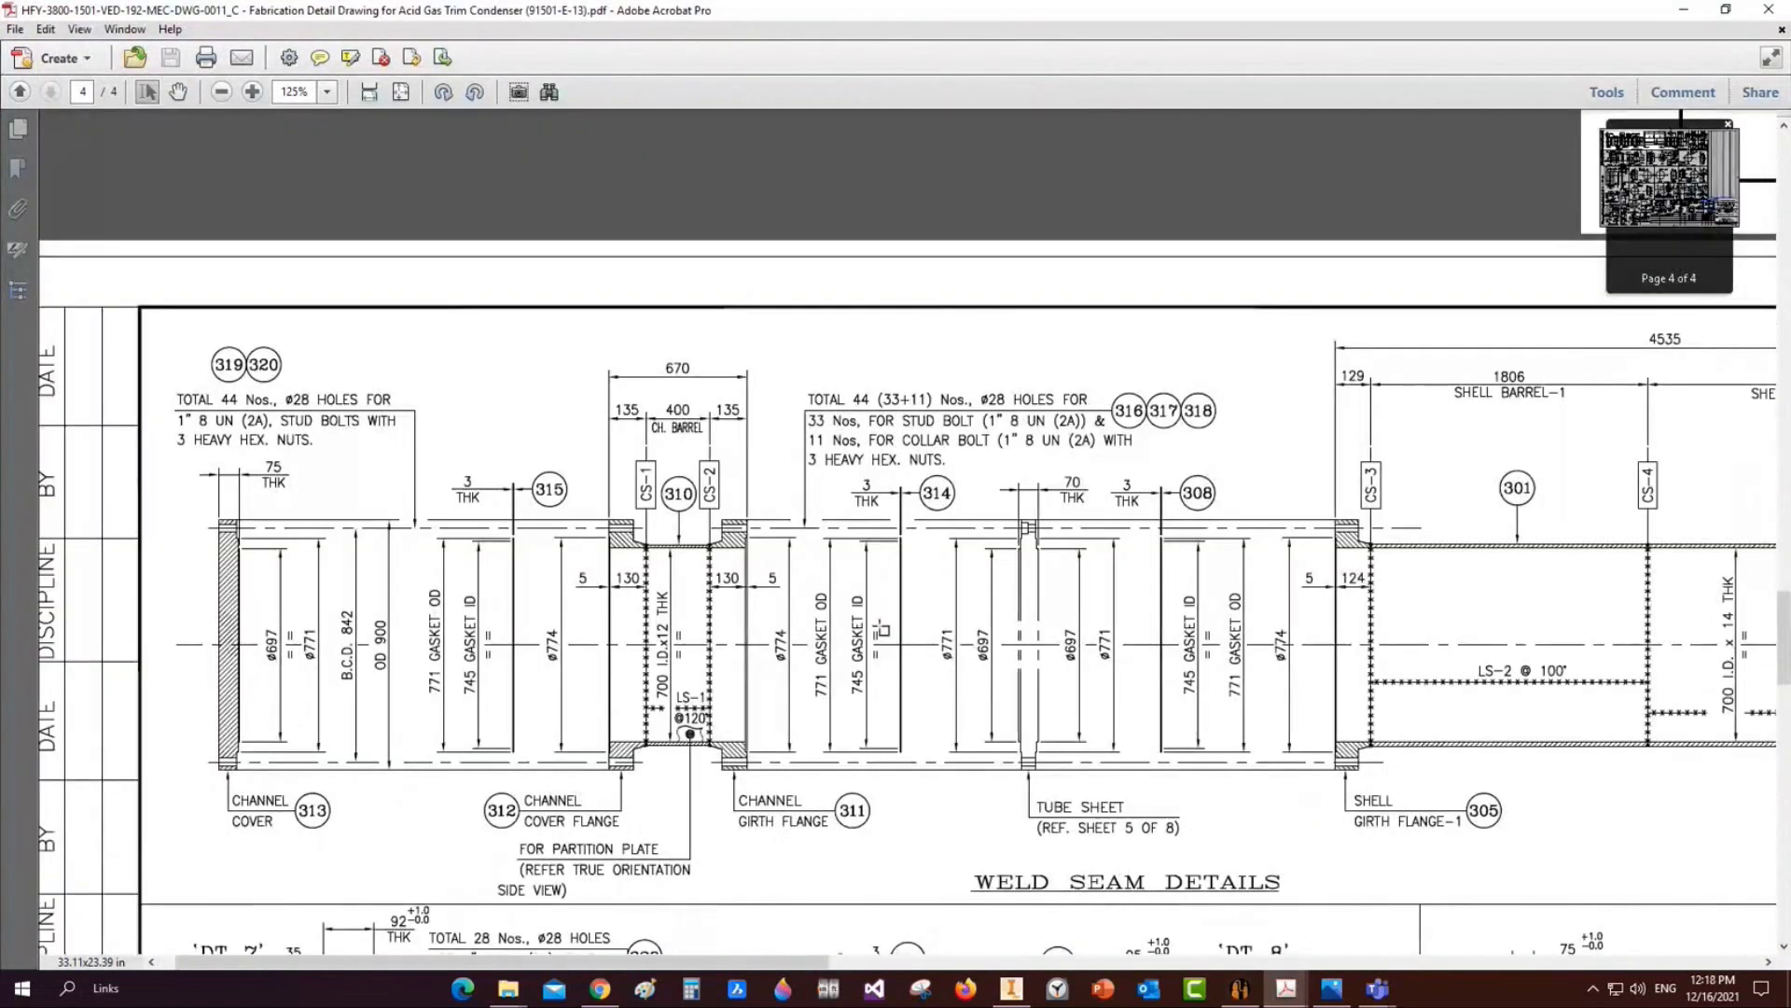
ctrl+scroll(970, 583, up, 2)
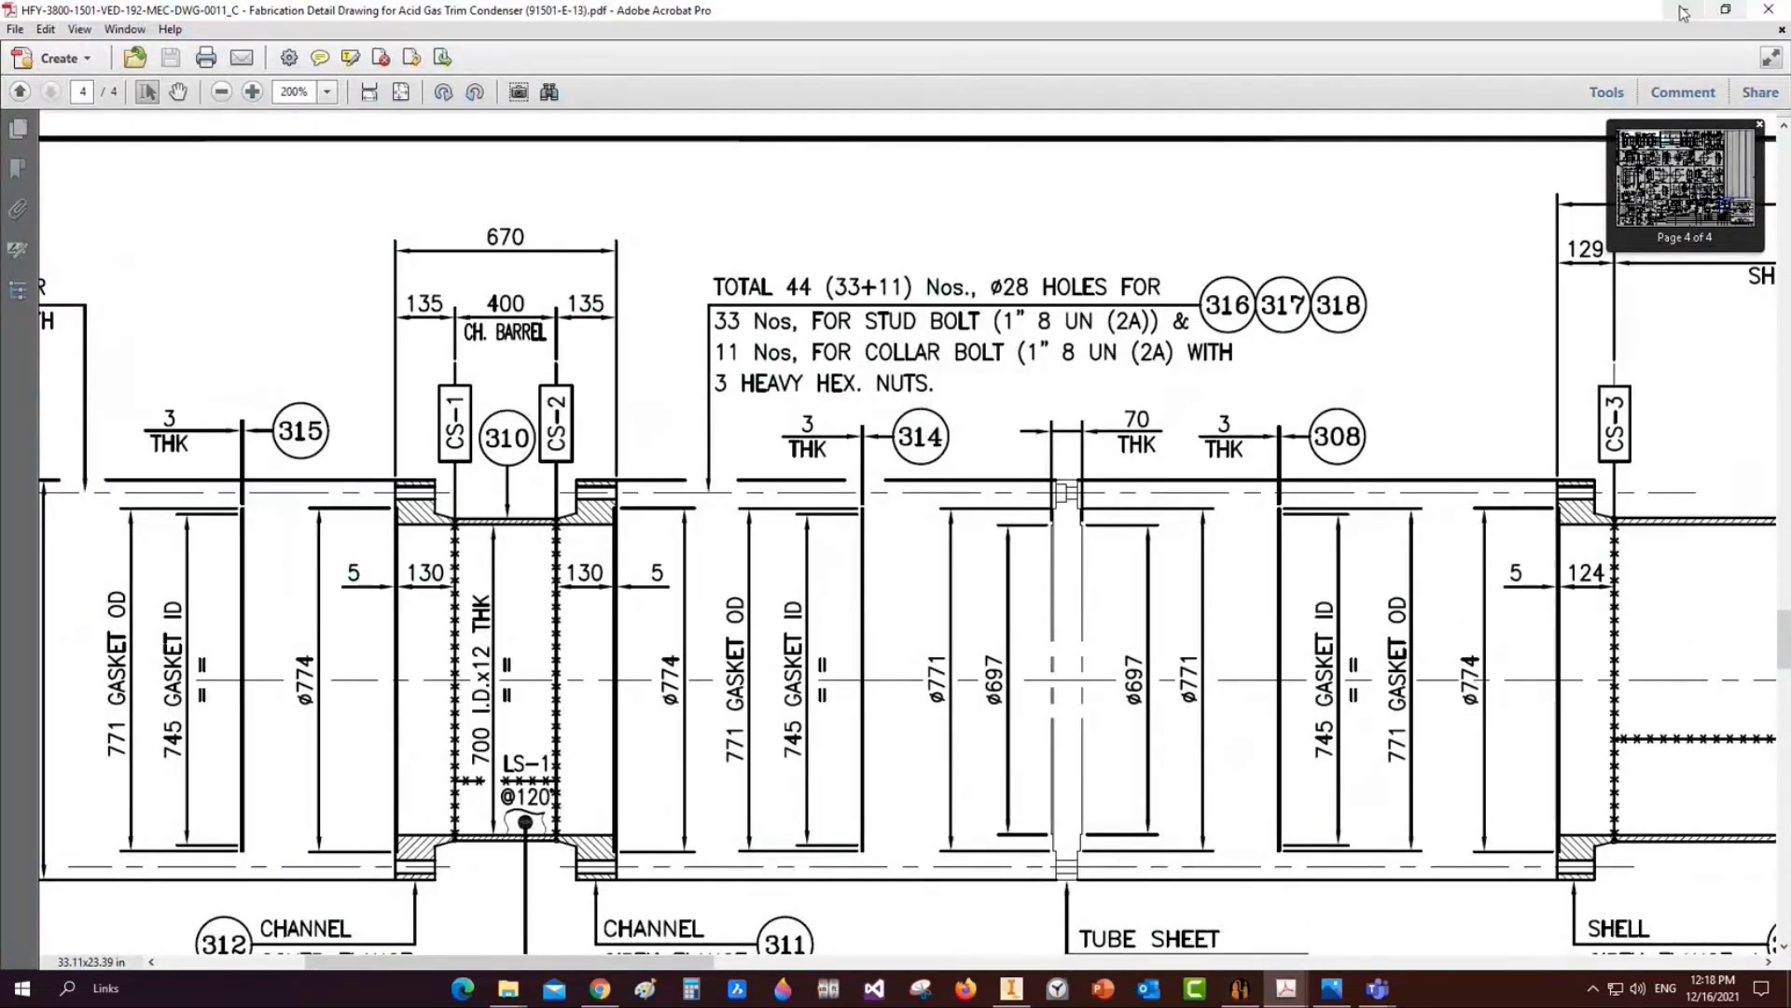
click(1682, 13)
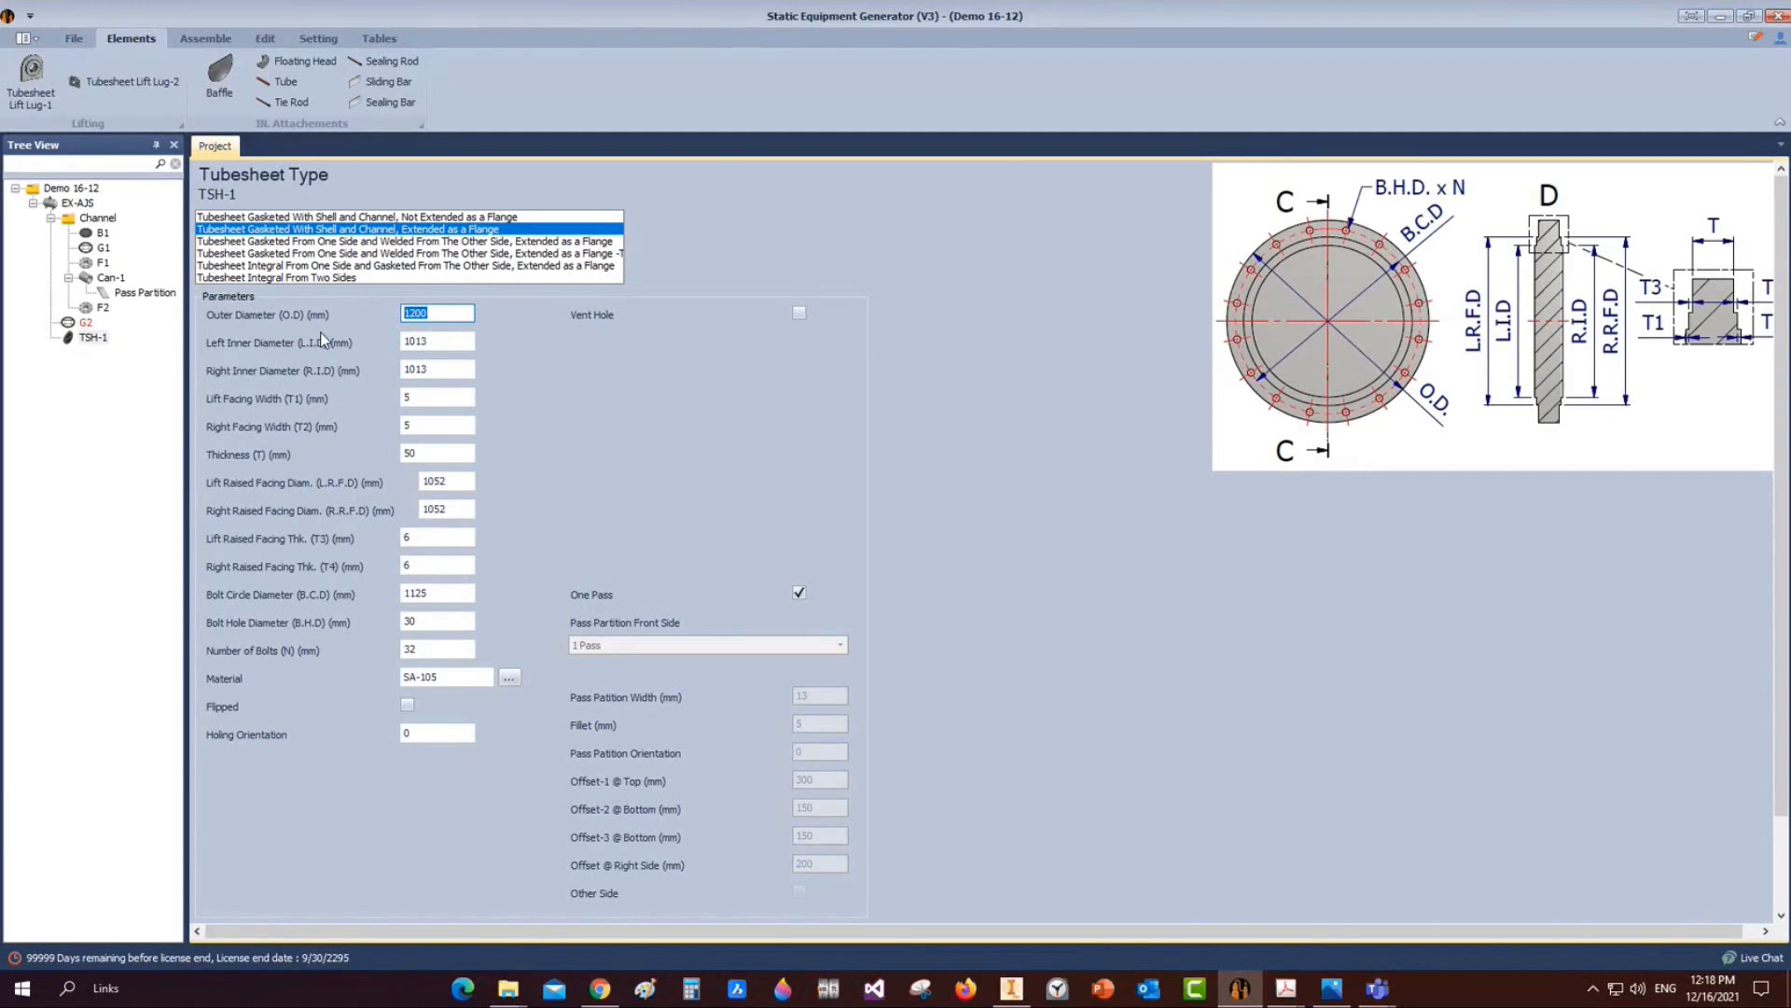
Set the outer diameter of TSH-1 to 900 mm and its left and right inner diameters to 697 mm
text(900)
key(Tab)
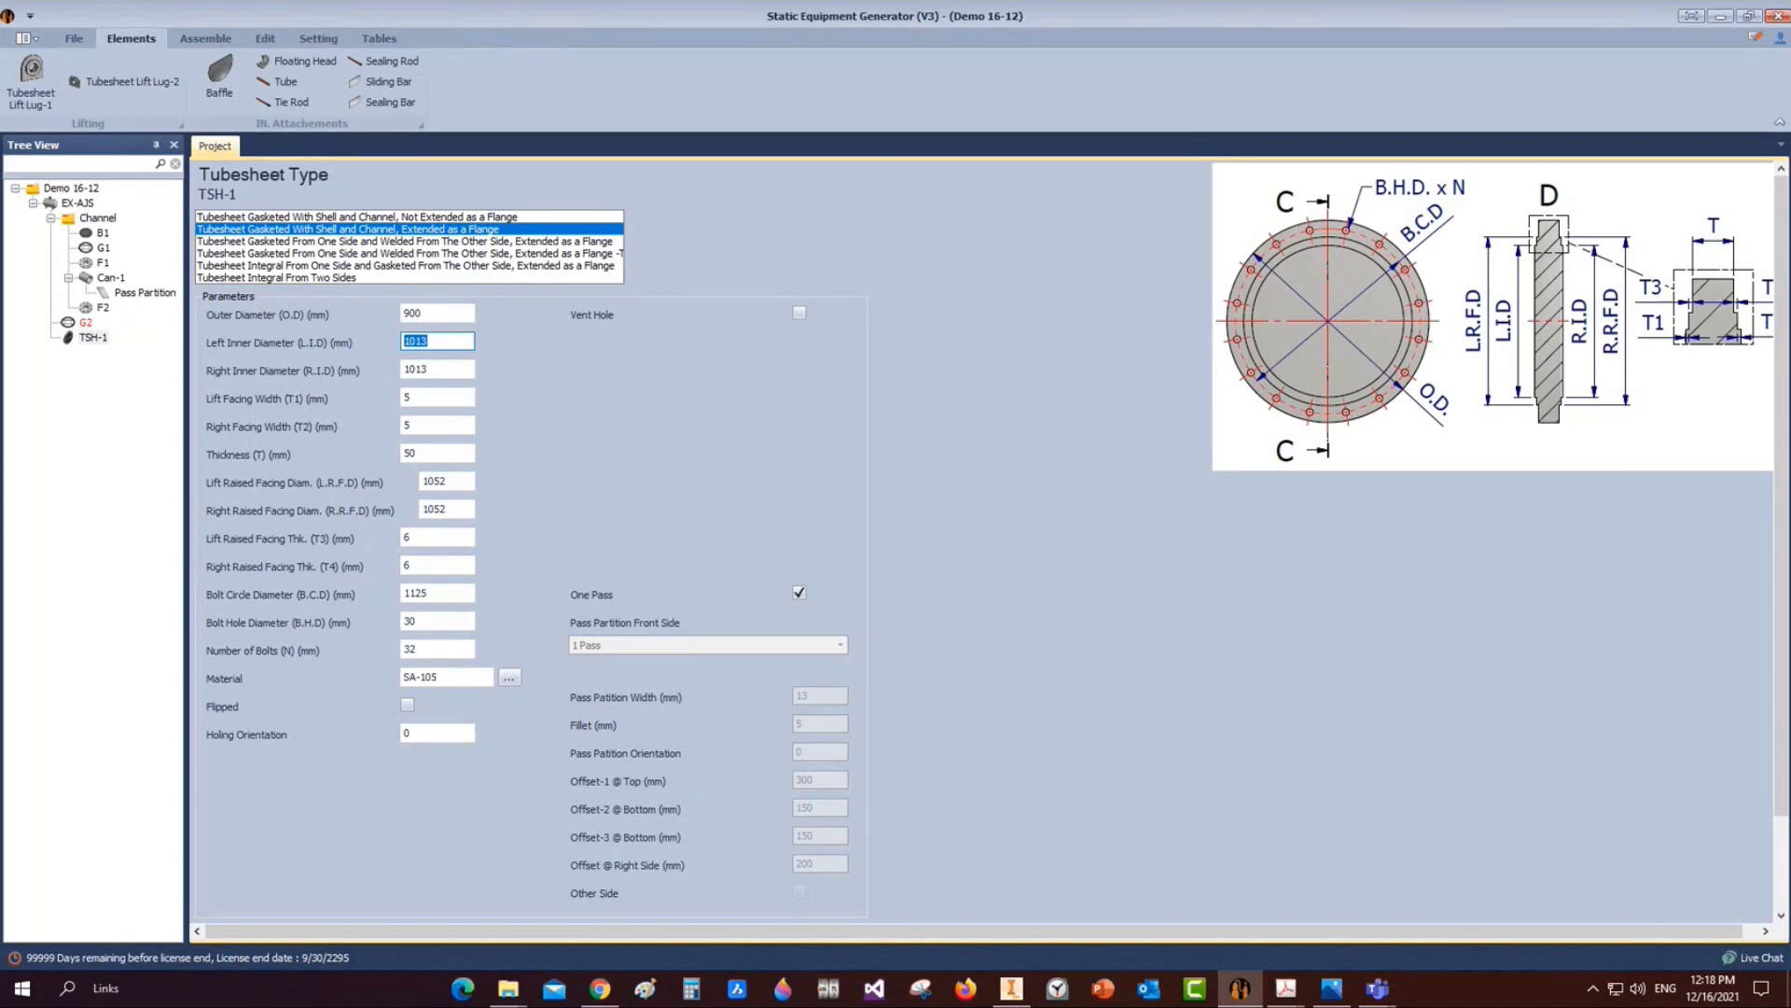
text(697)
key(Tab)
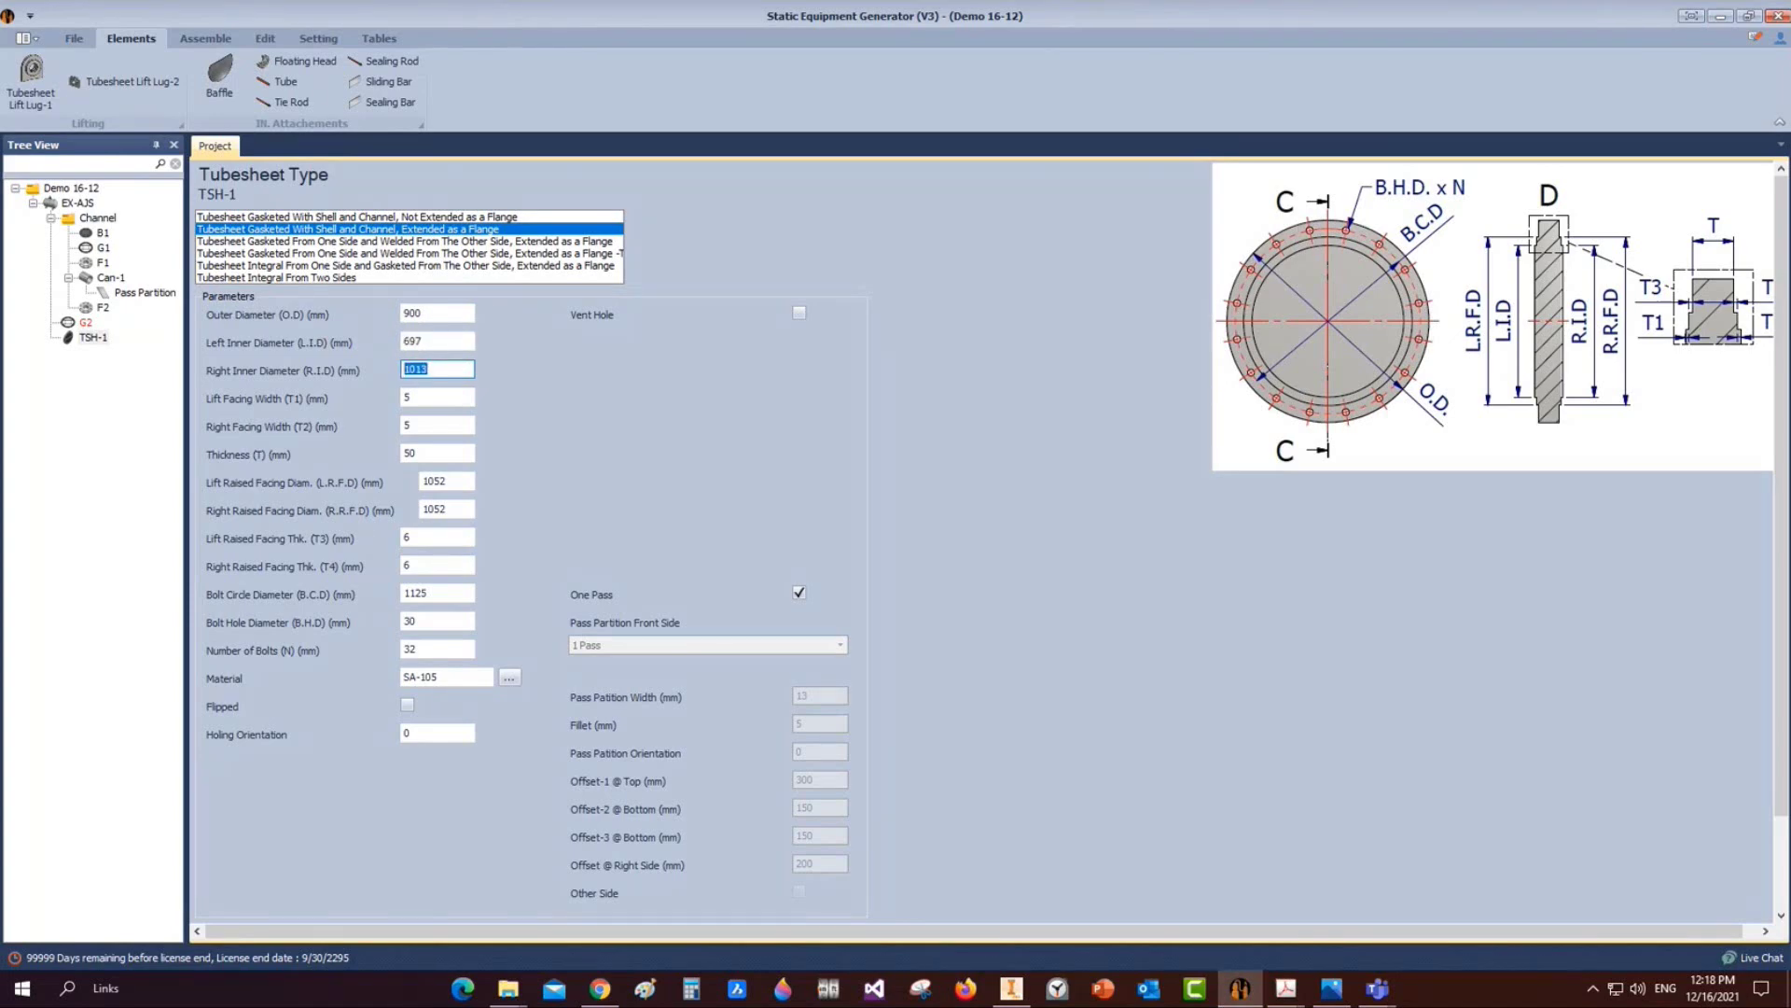
text(697)
key(Tab)
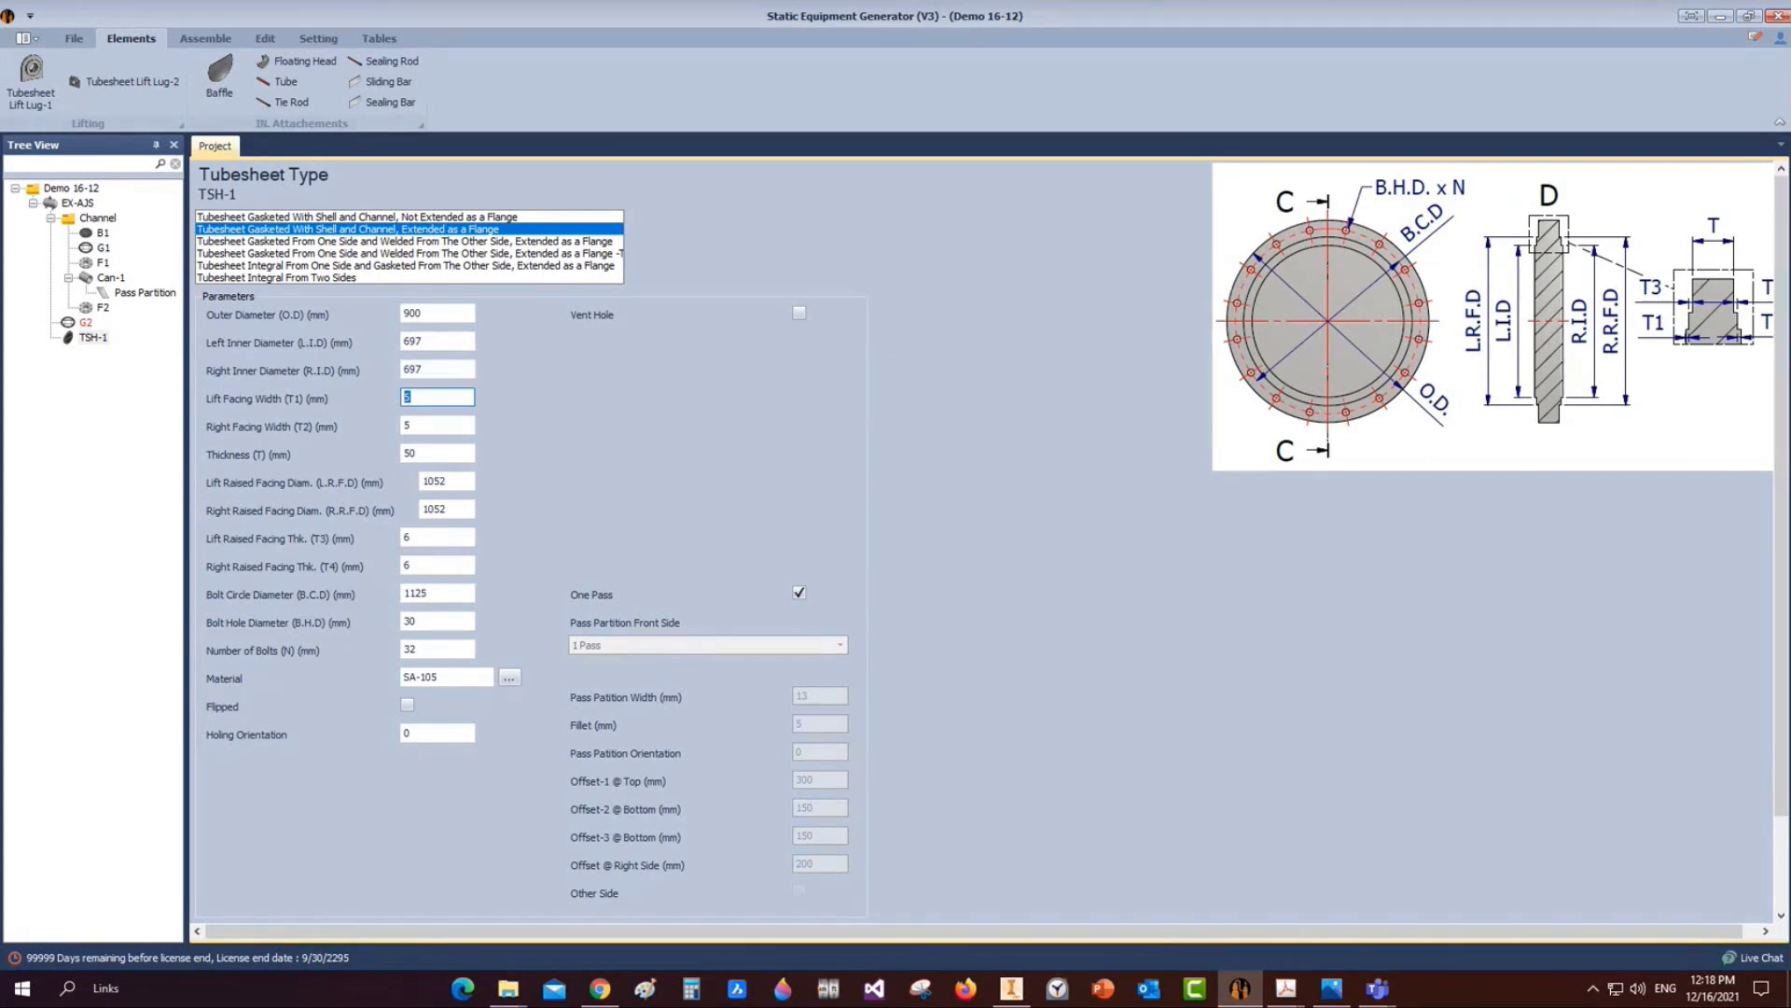
Set the left and right raised facing diameters of TSH-1 to 771 mm
key(Tab)
key(Tab)
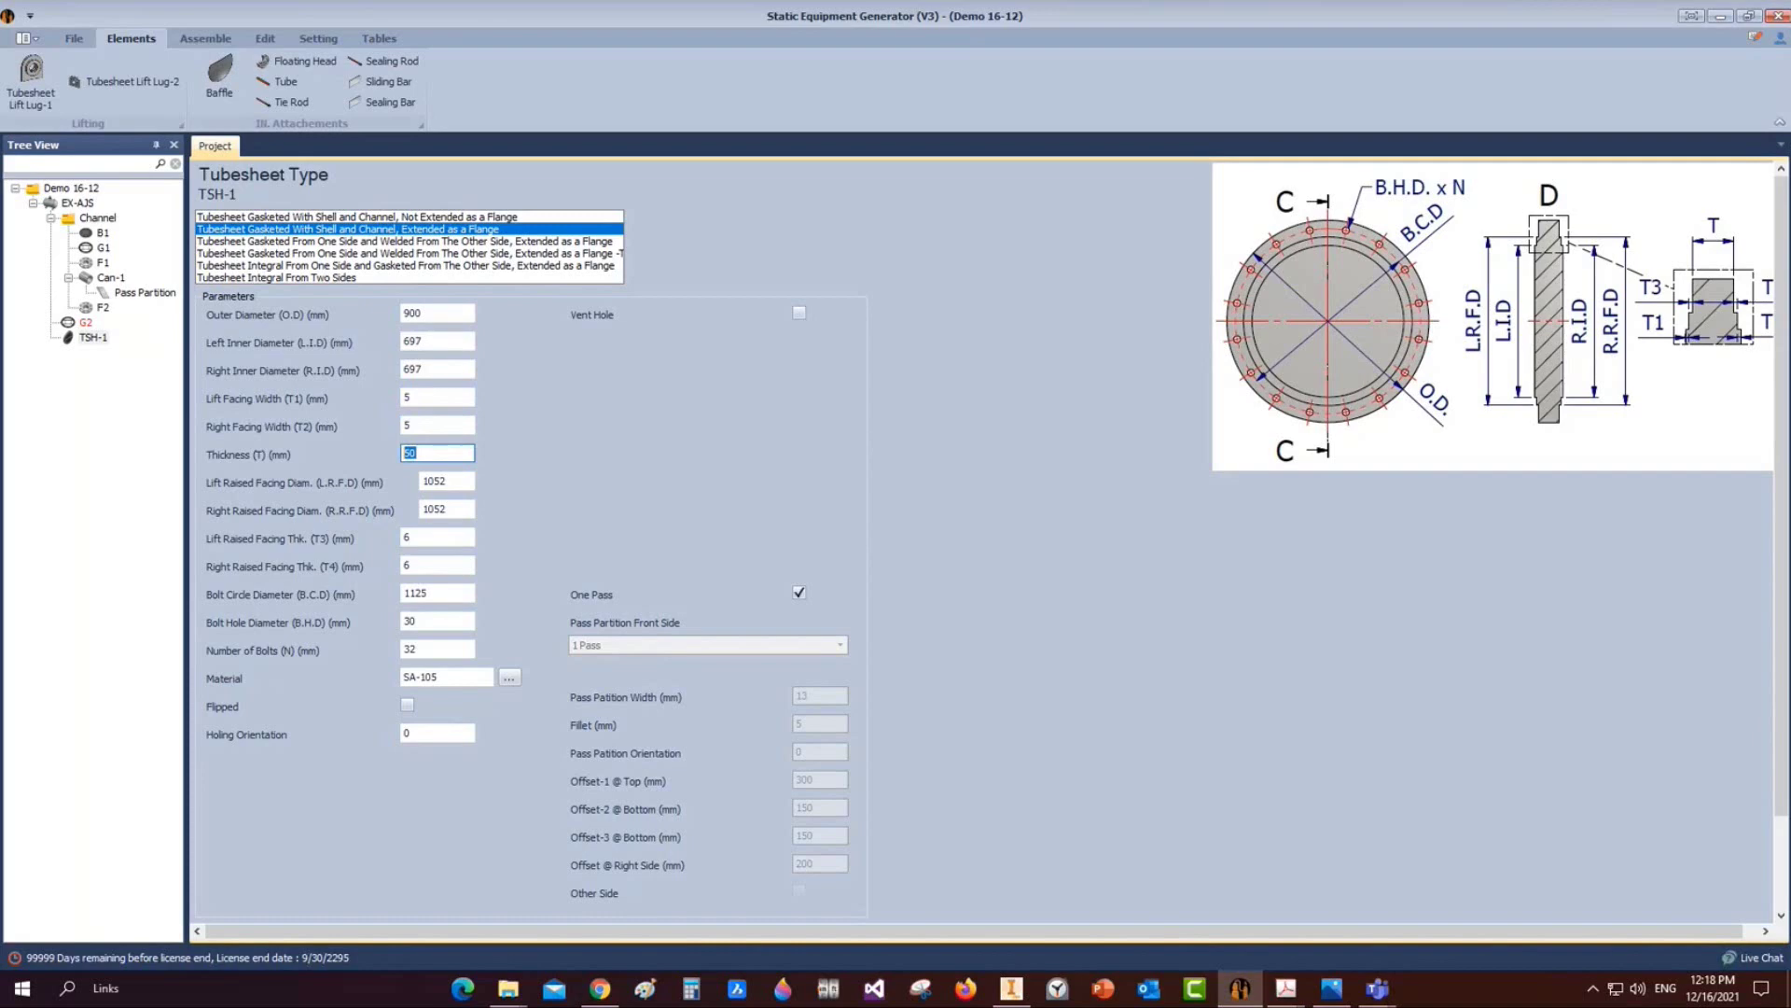
key(Tab)
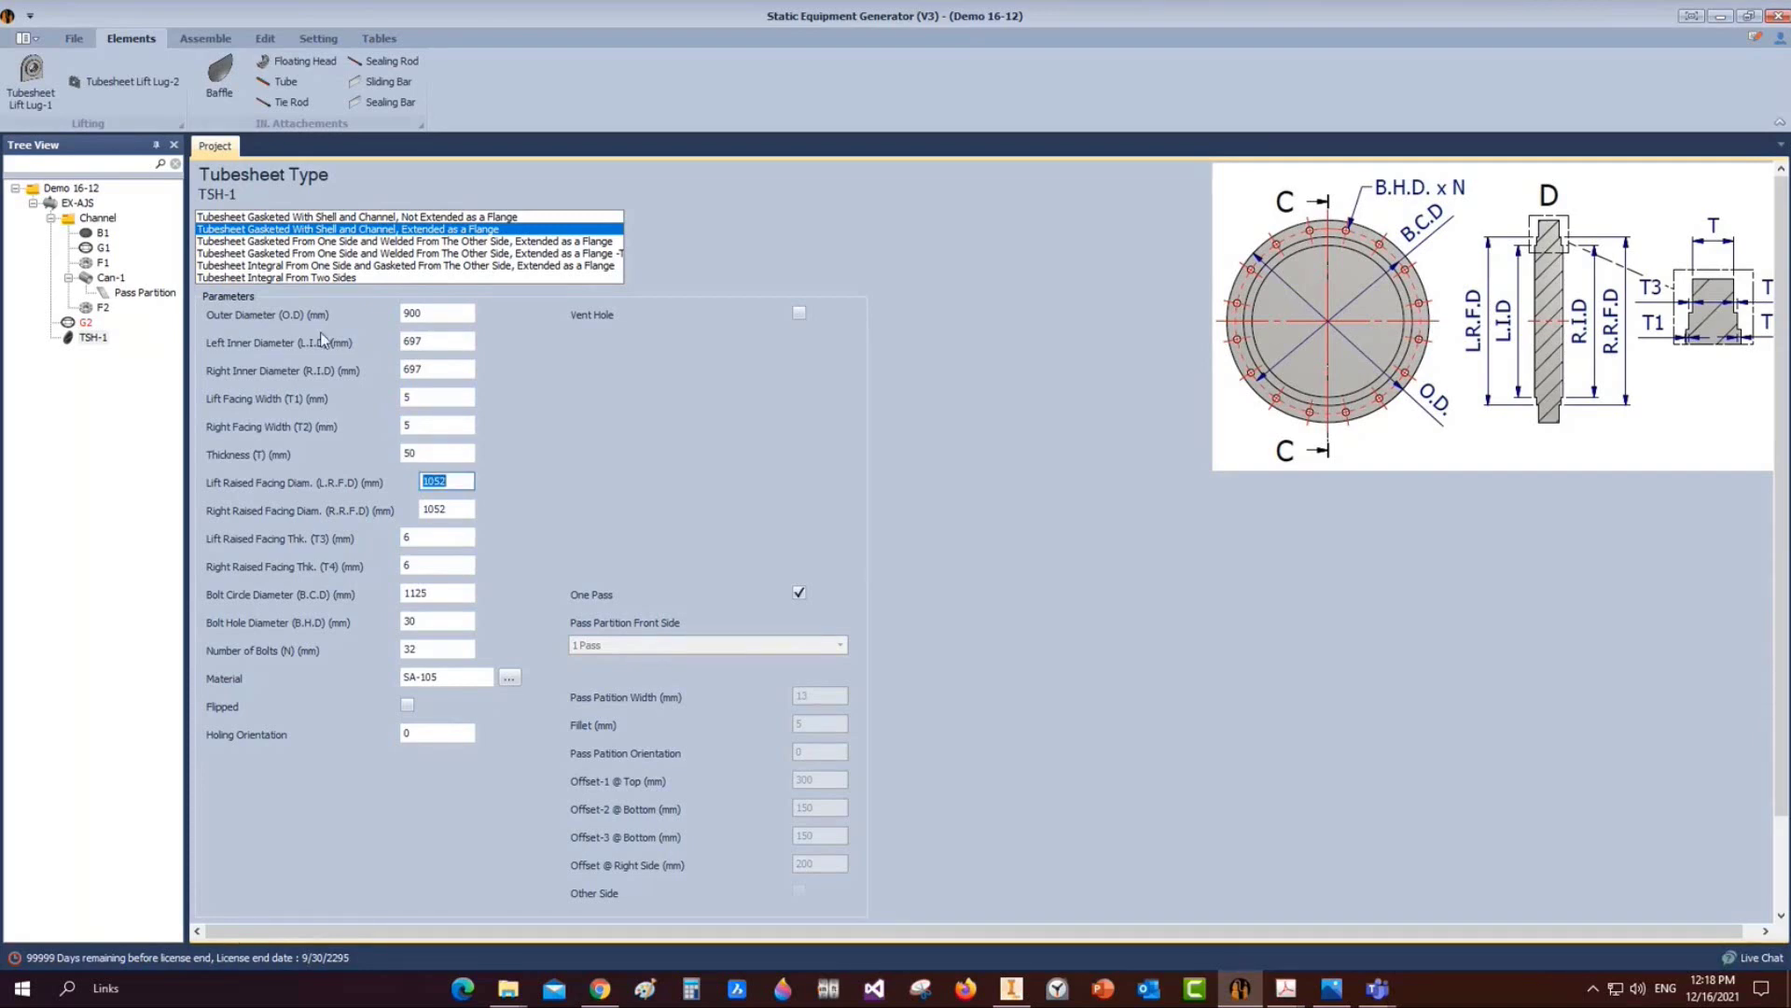
text(771)
key(Tab)
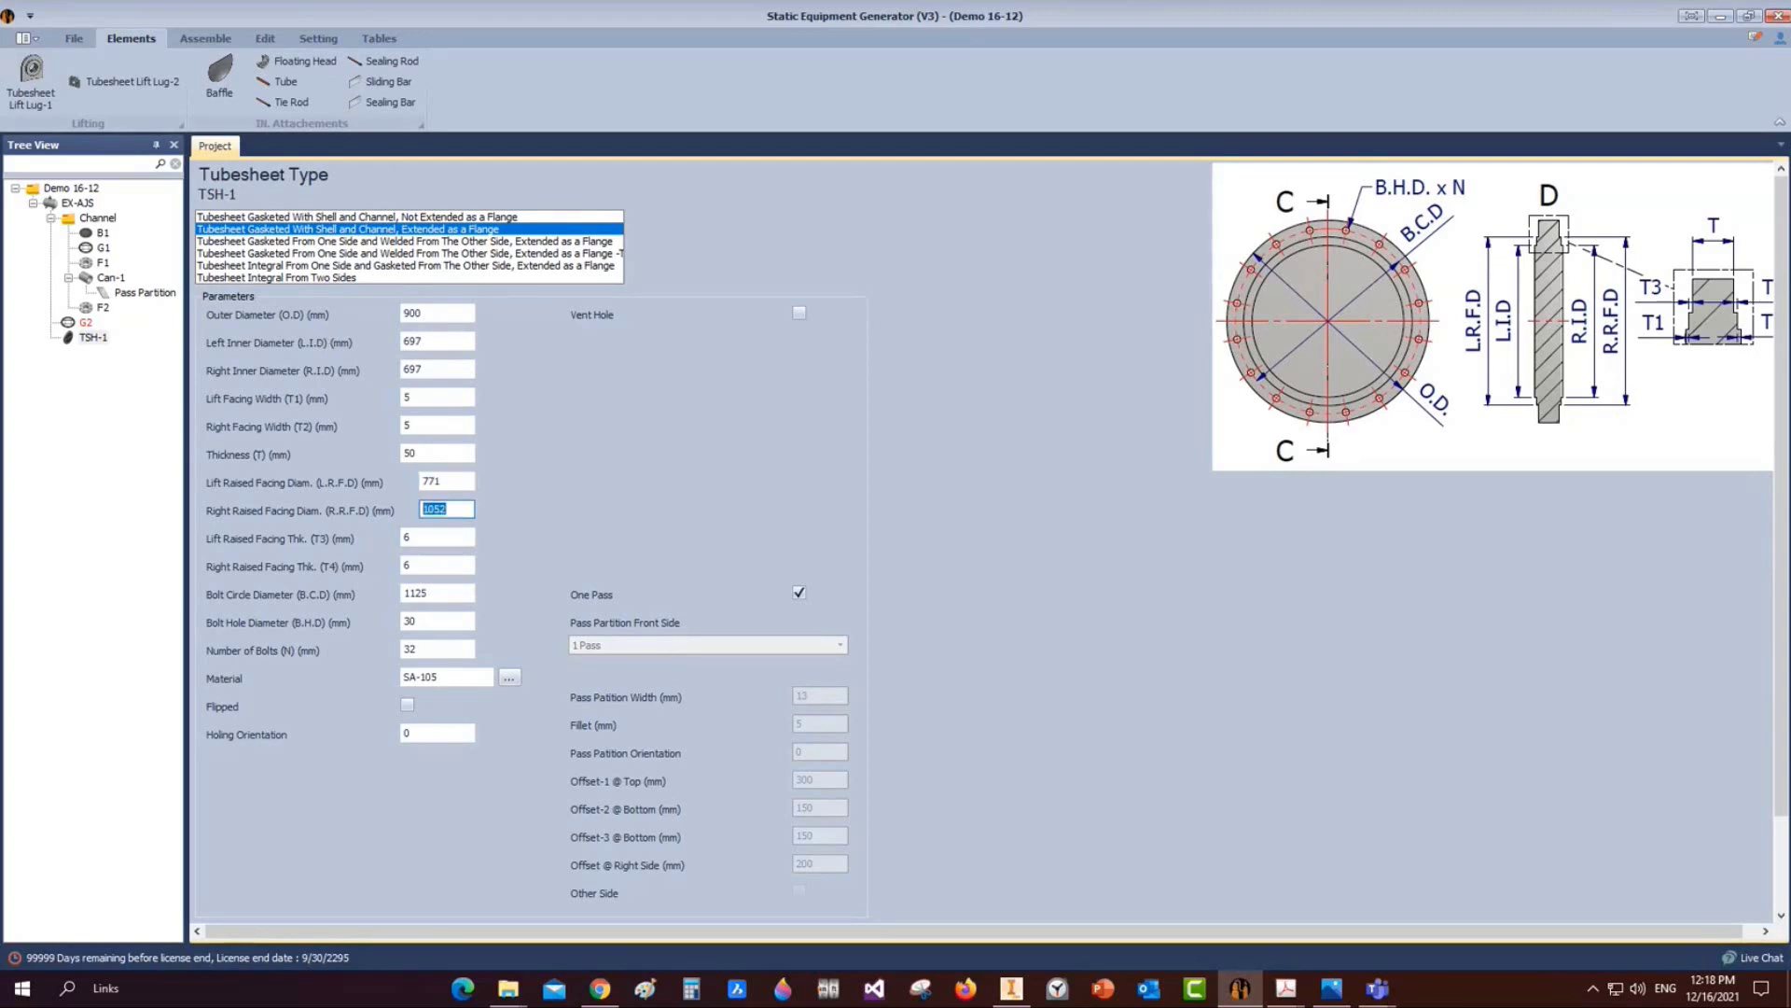
text(771)
key(Tab)
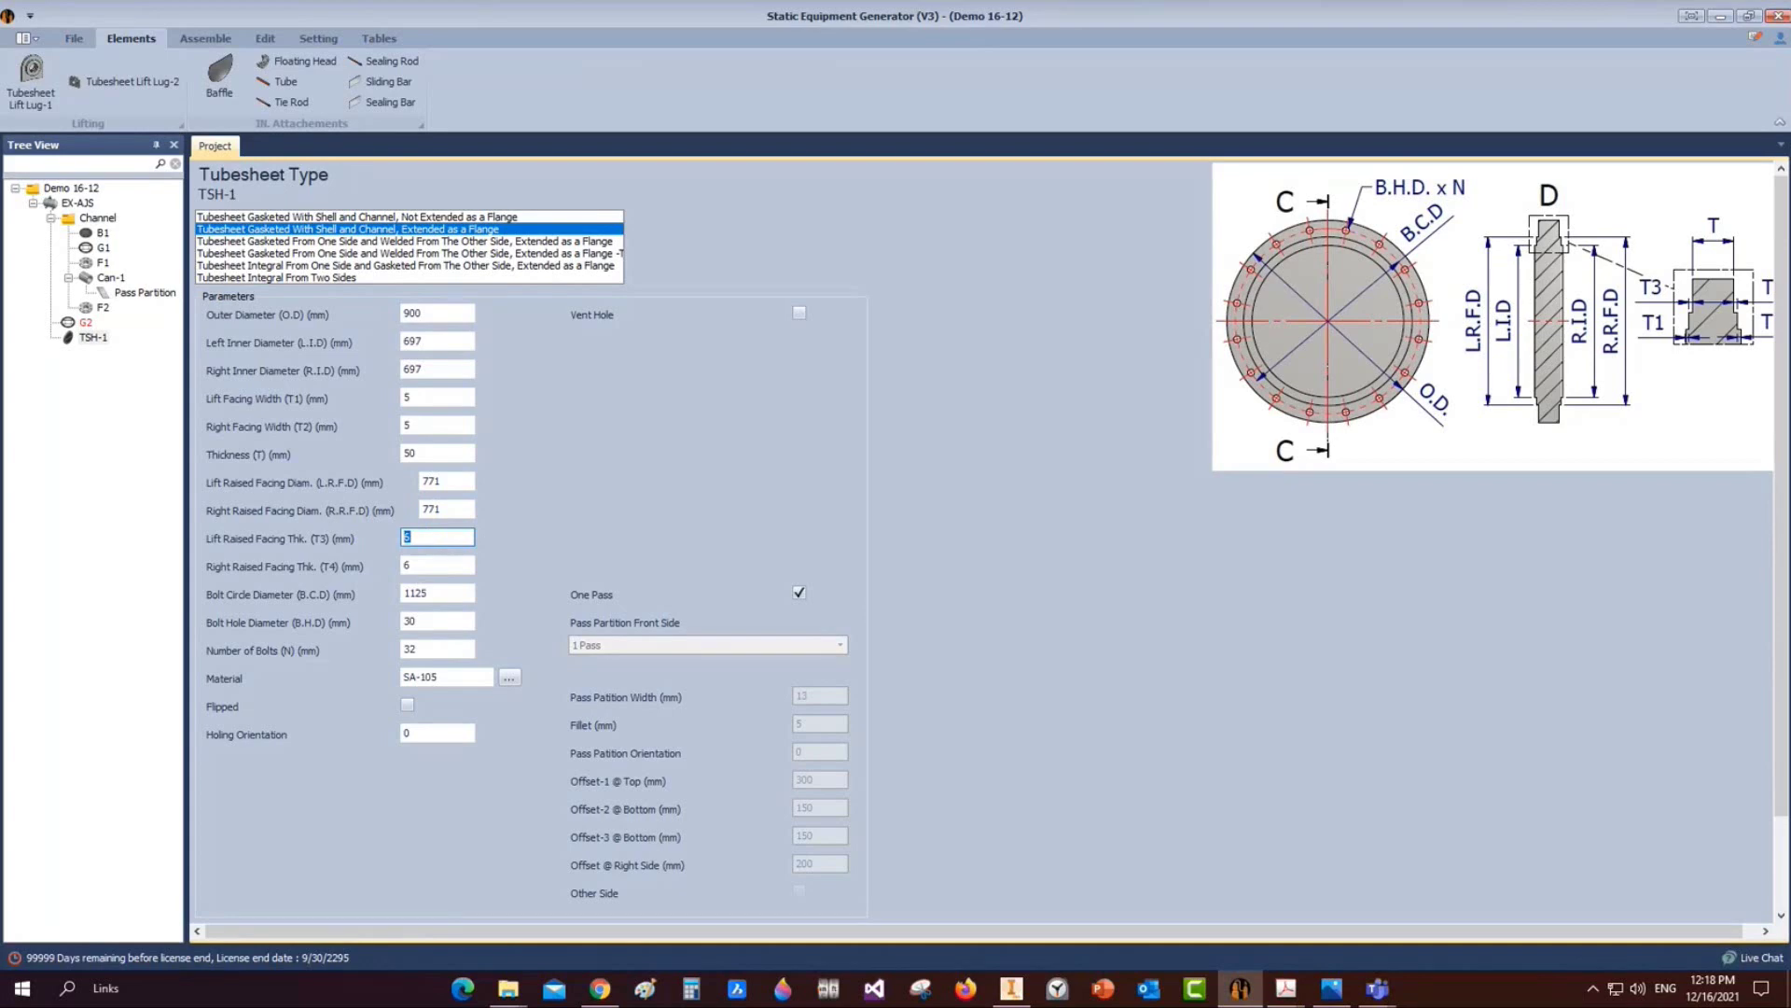
Set the left and right raised facing thicknesses of TSH-1 to 5 mm
text(5)
key(Tab)
text(5)
key(Tab)
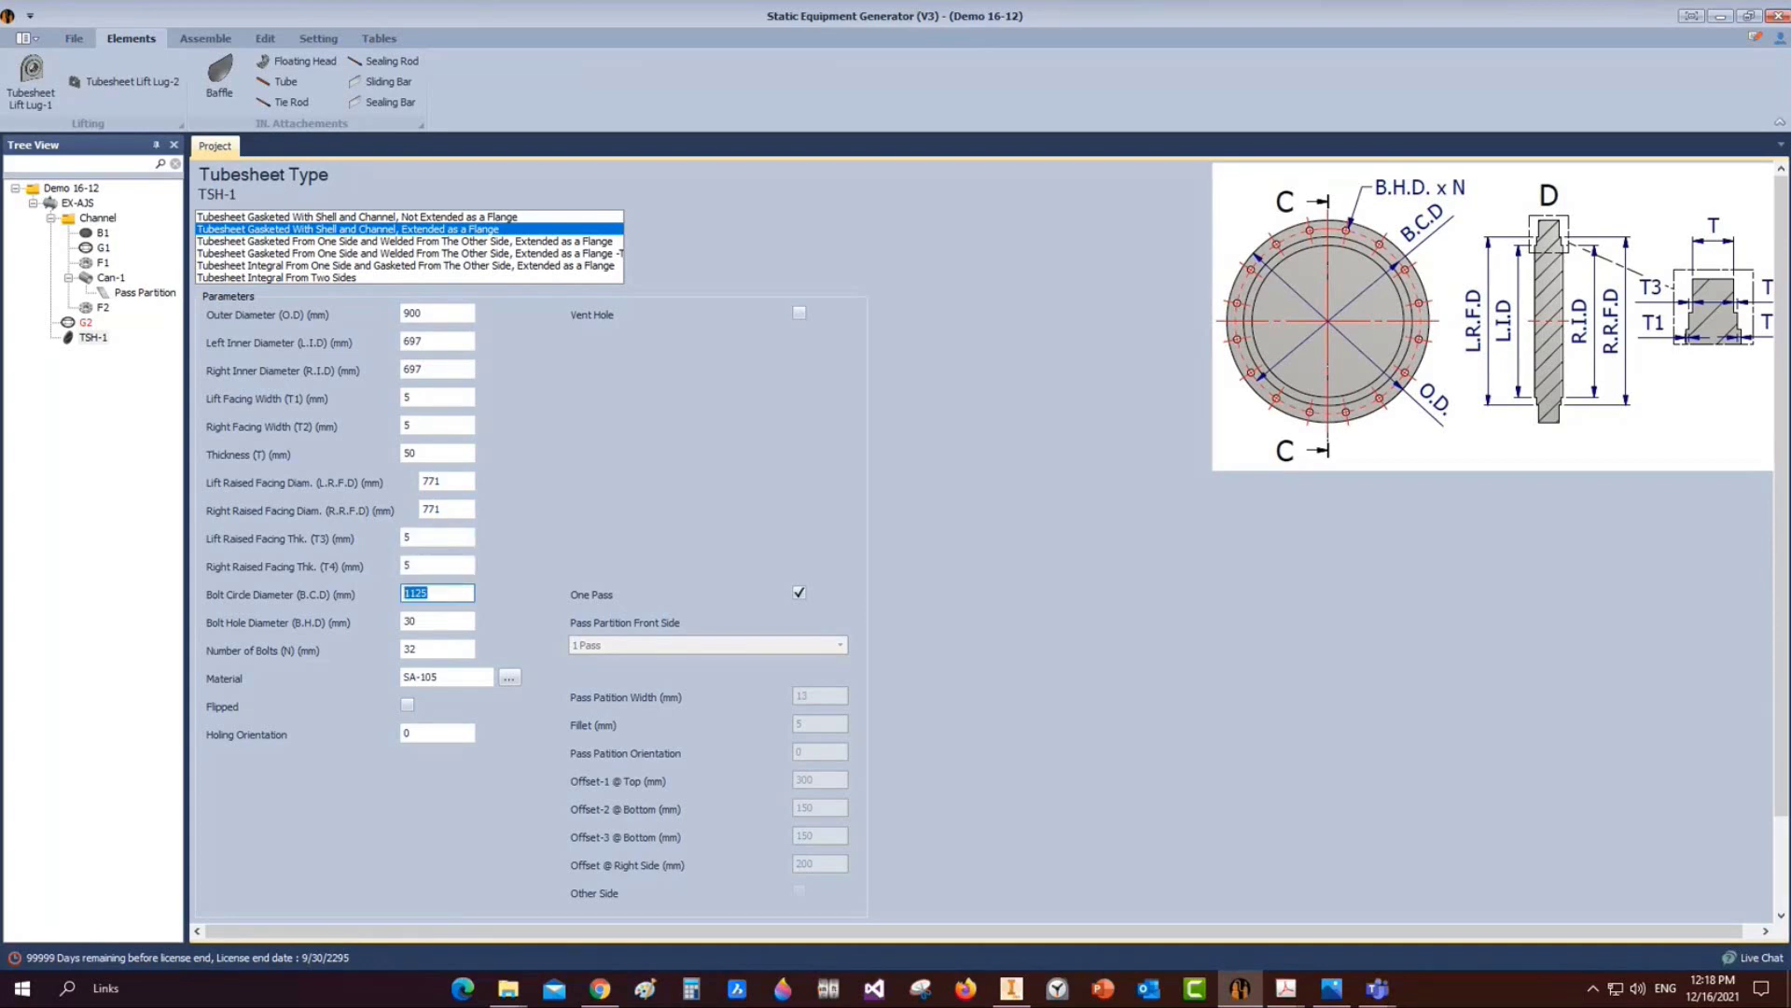
Set the bolt circle diameter to 842 mm, the bolt hole diameter to 28 mm, the number of bolts to 44 and the holing orientation to 90
text(842)
key(Tab)
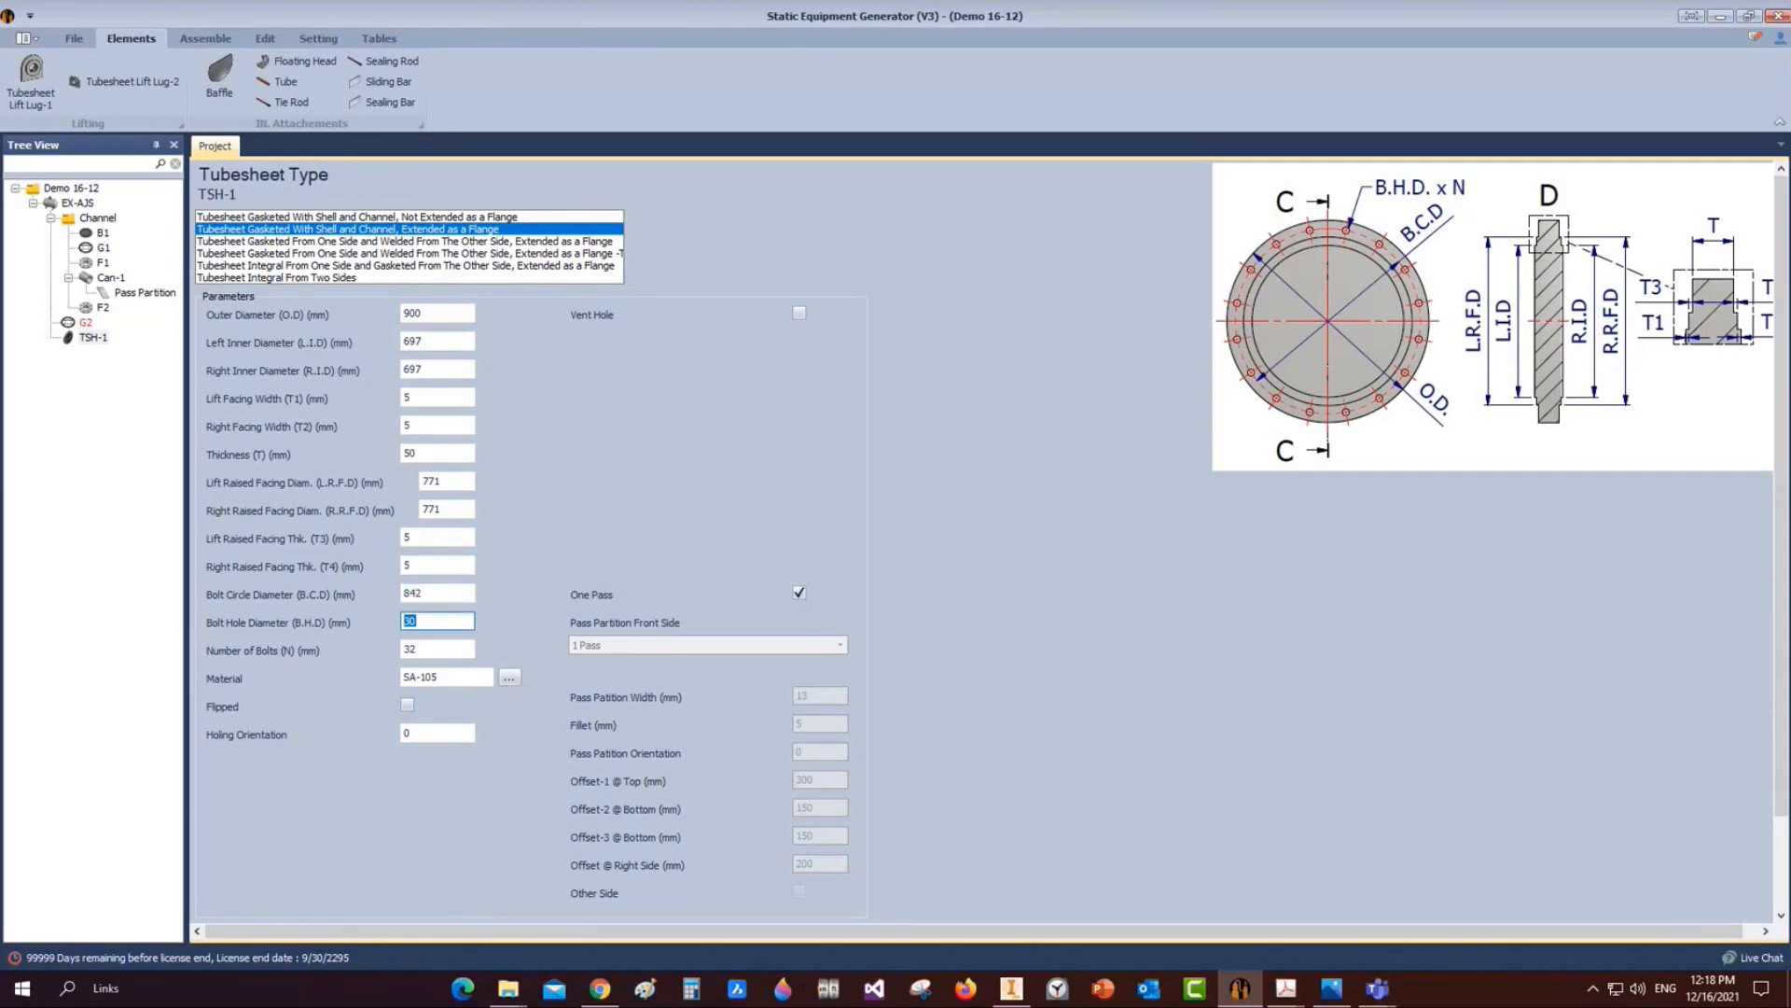
text(28)
key(Tab)
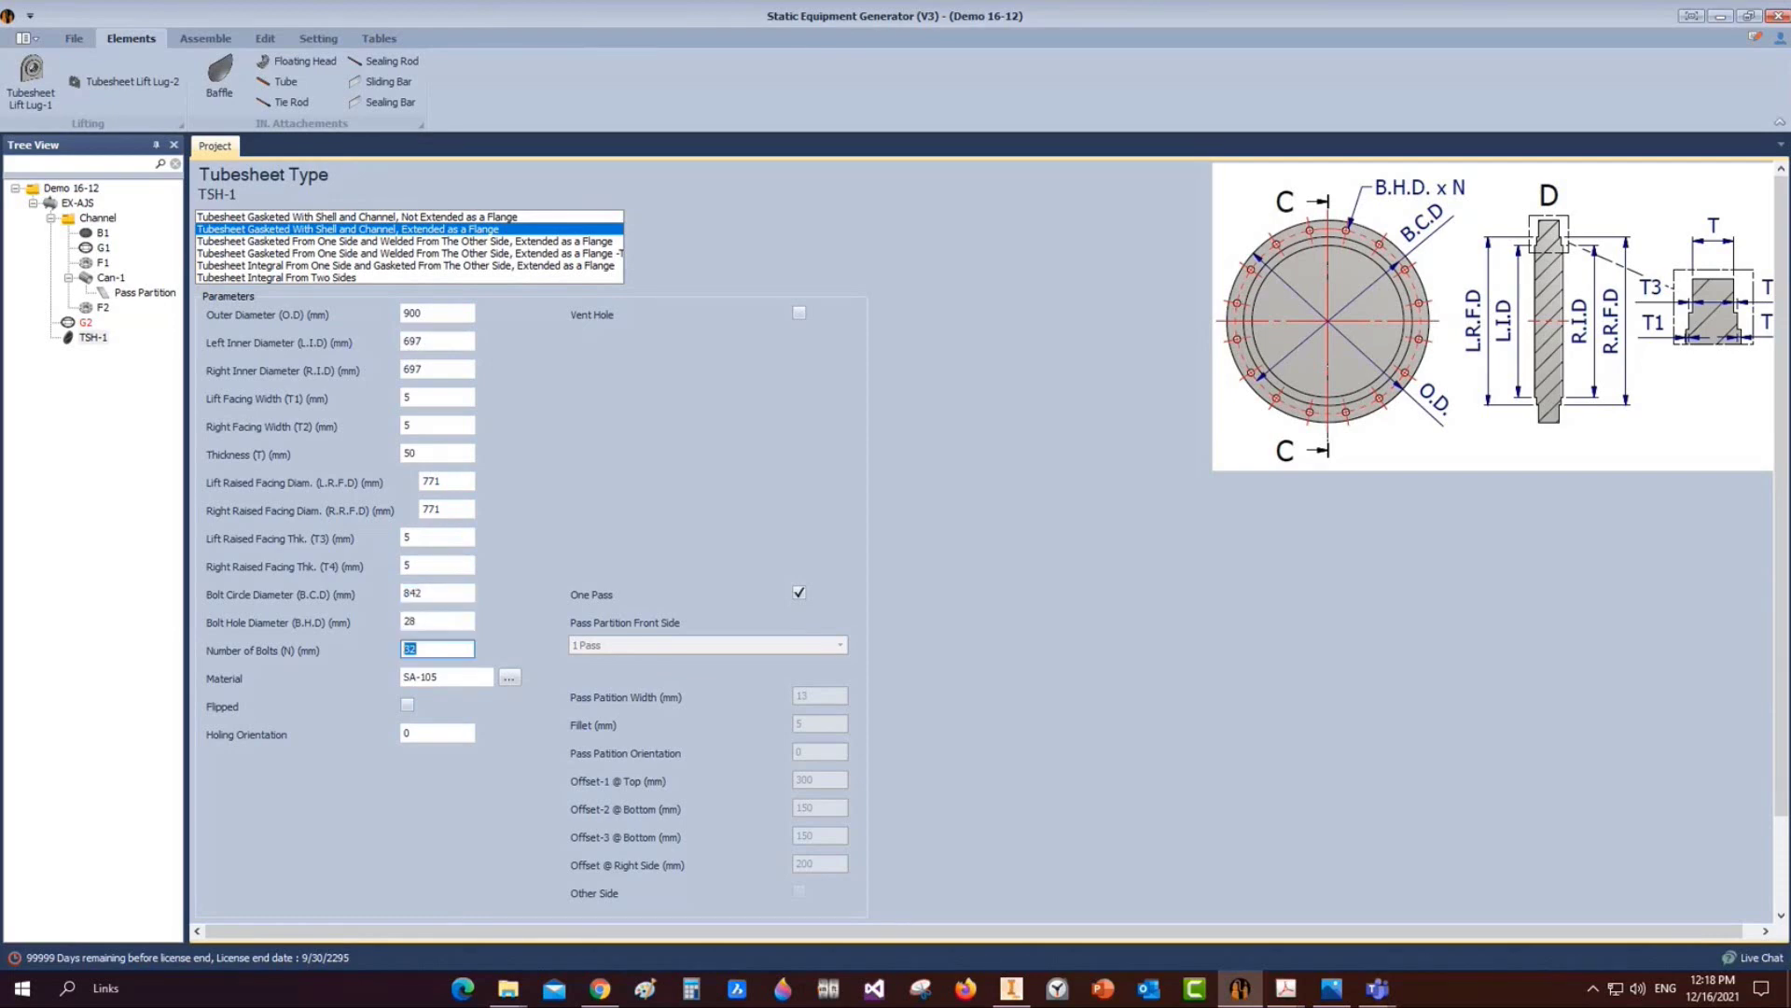
text(44)
key(Tab)
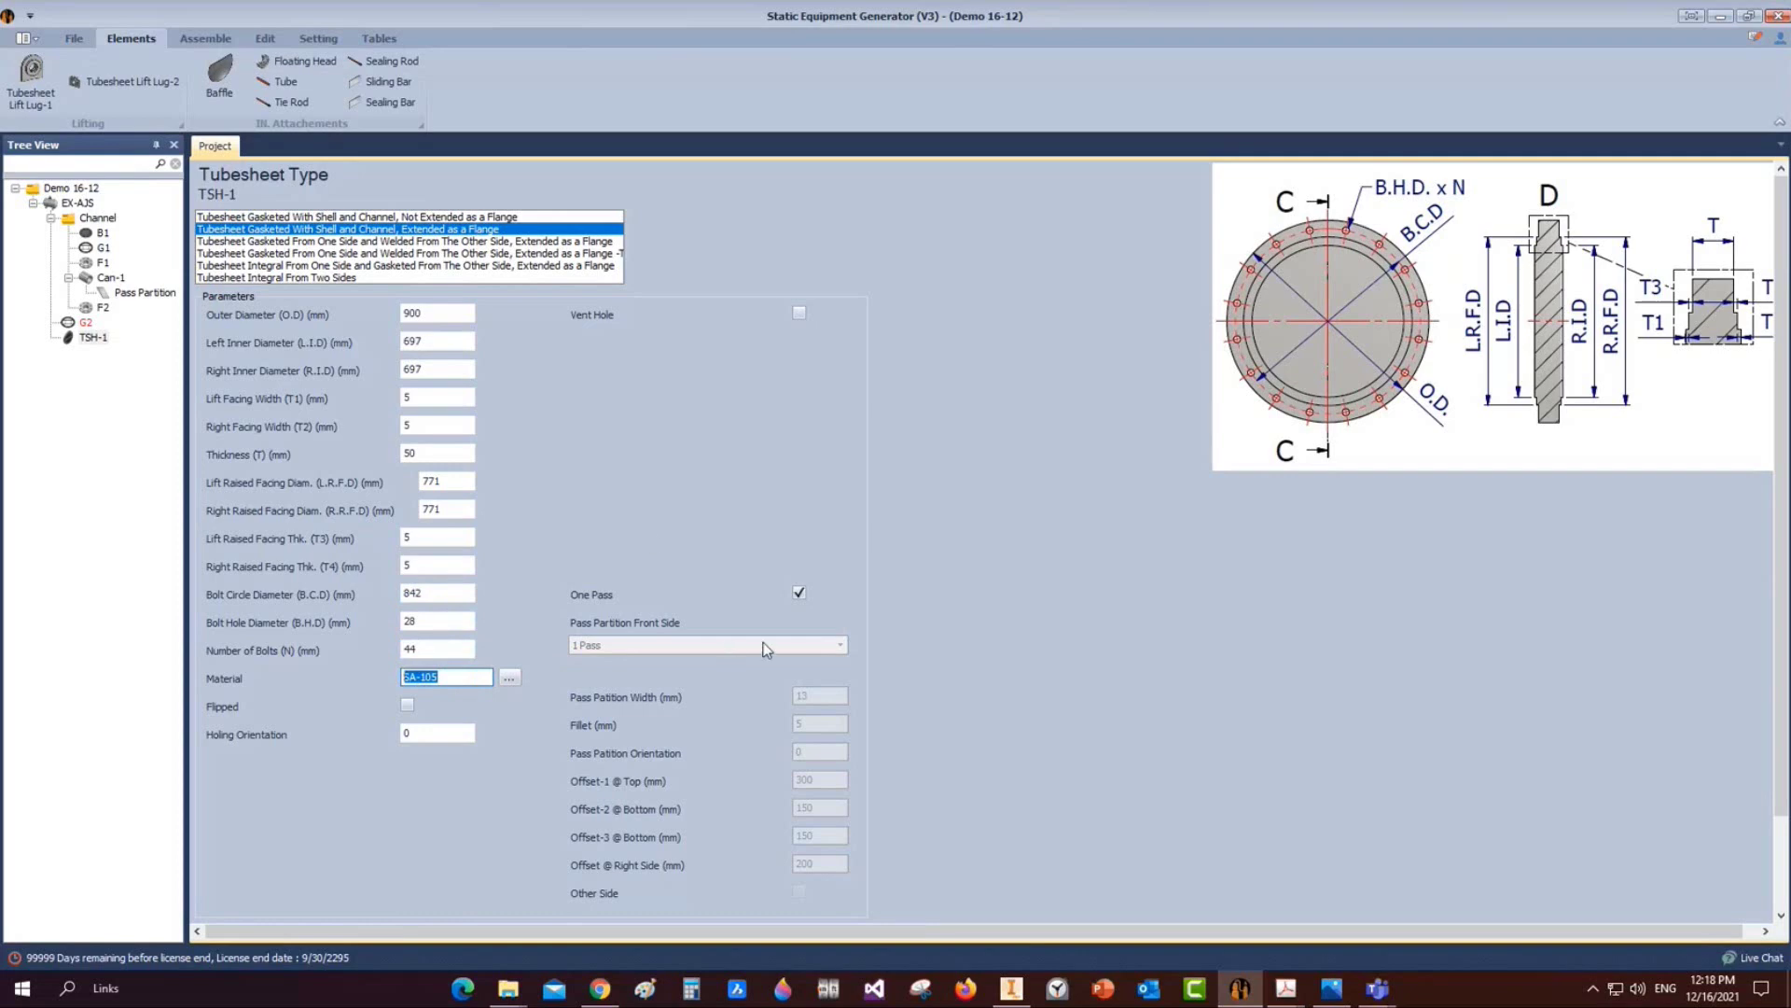
drag(433, 735, 381, 728)
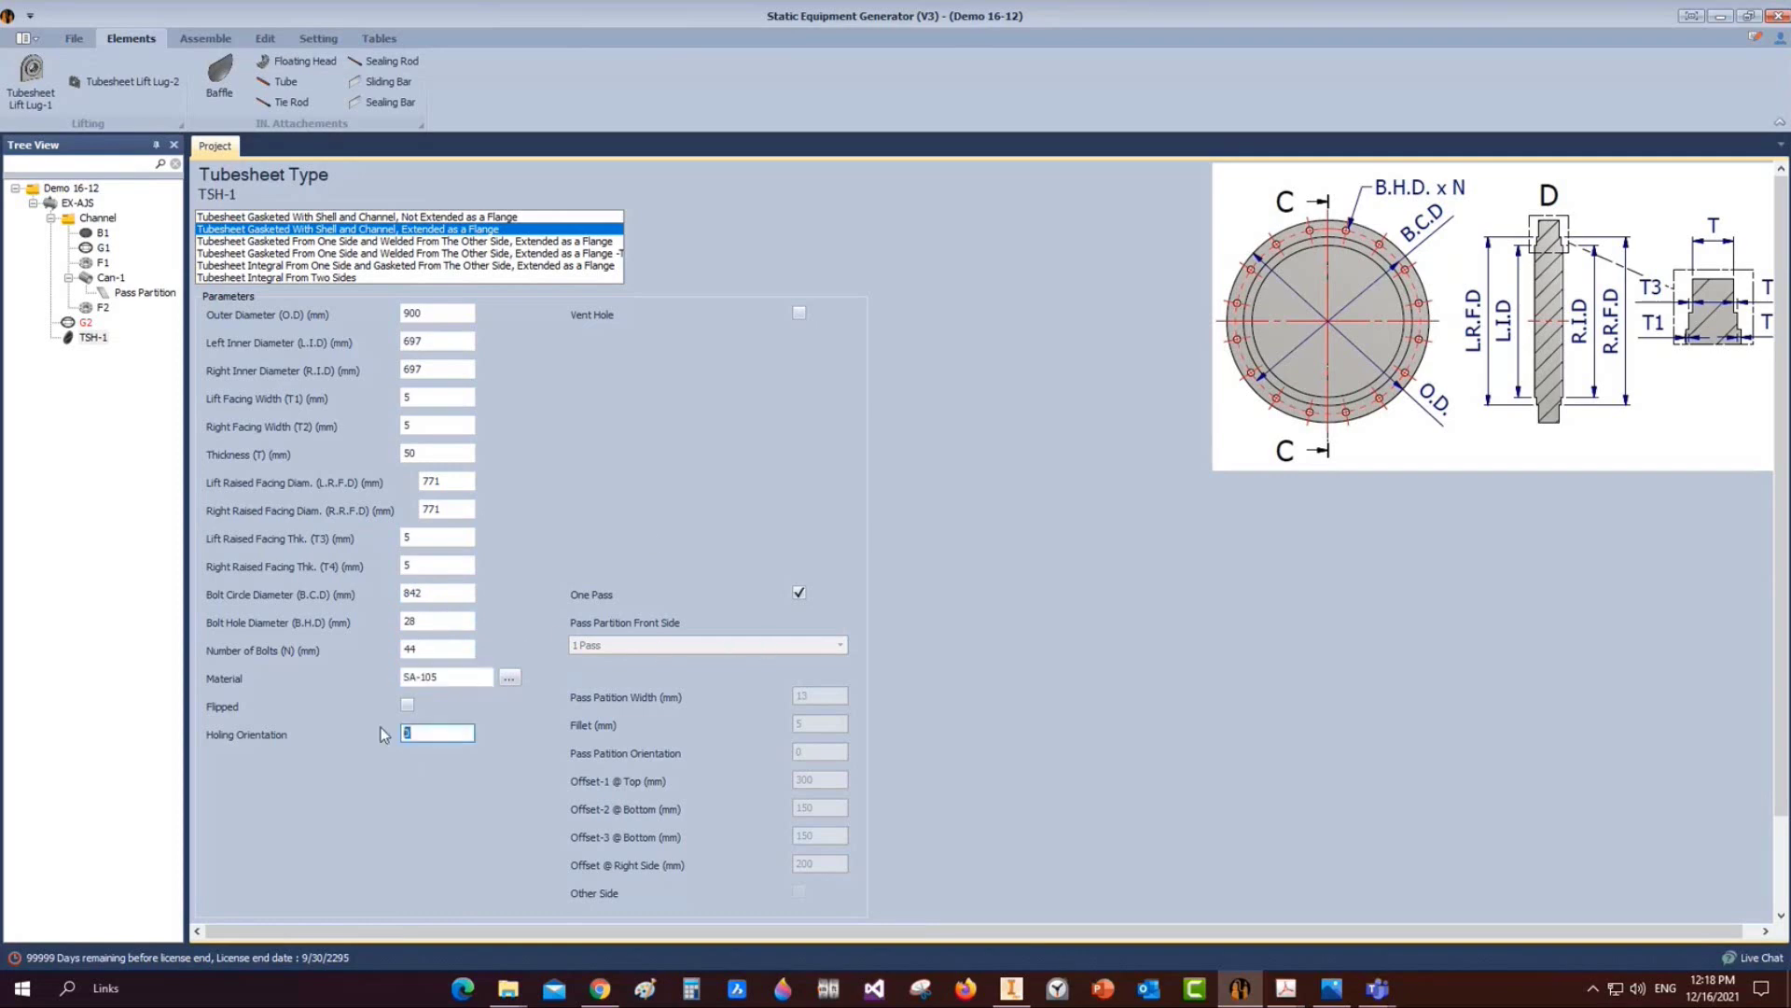
Turn off the one-pass option for TSH-1 and choose 6 Passes-Mixed or H-Banded as the front side pass partition
click(799, 593)
click(805, 593)
click(801, 594)
click(833, 648)
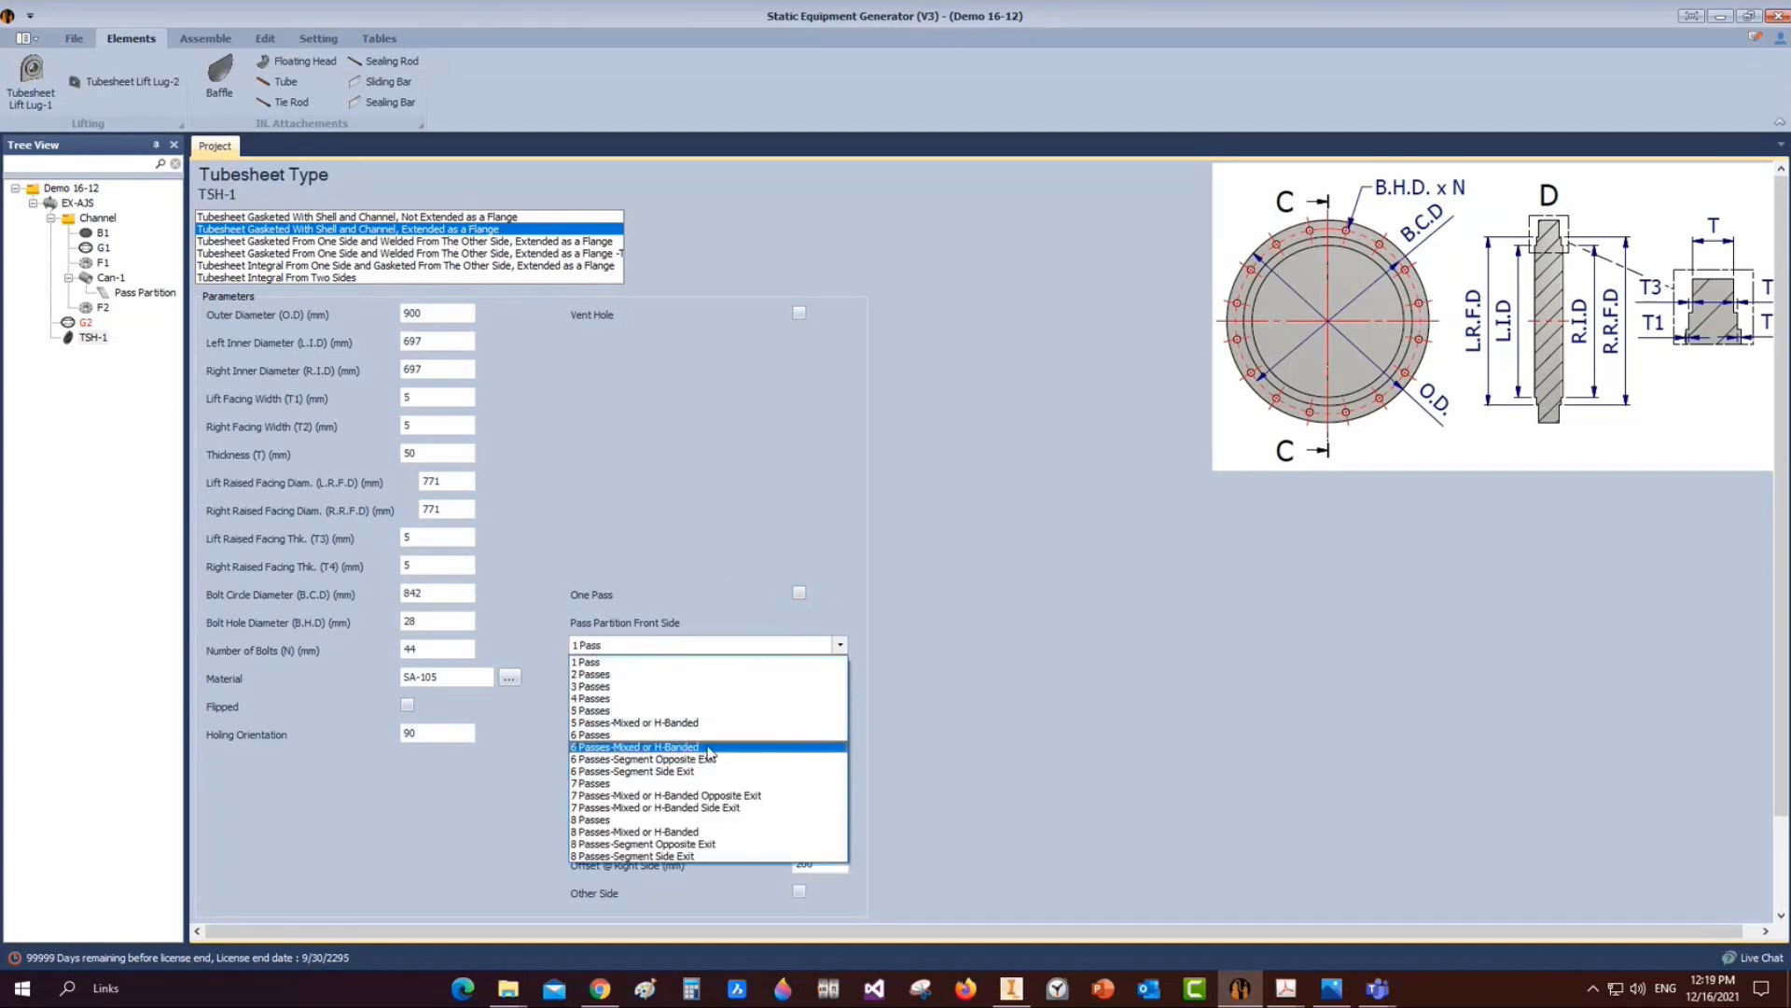
click(686, 748)
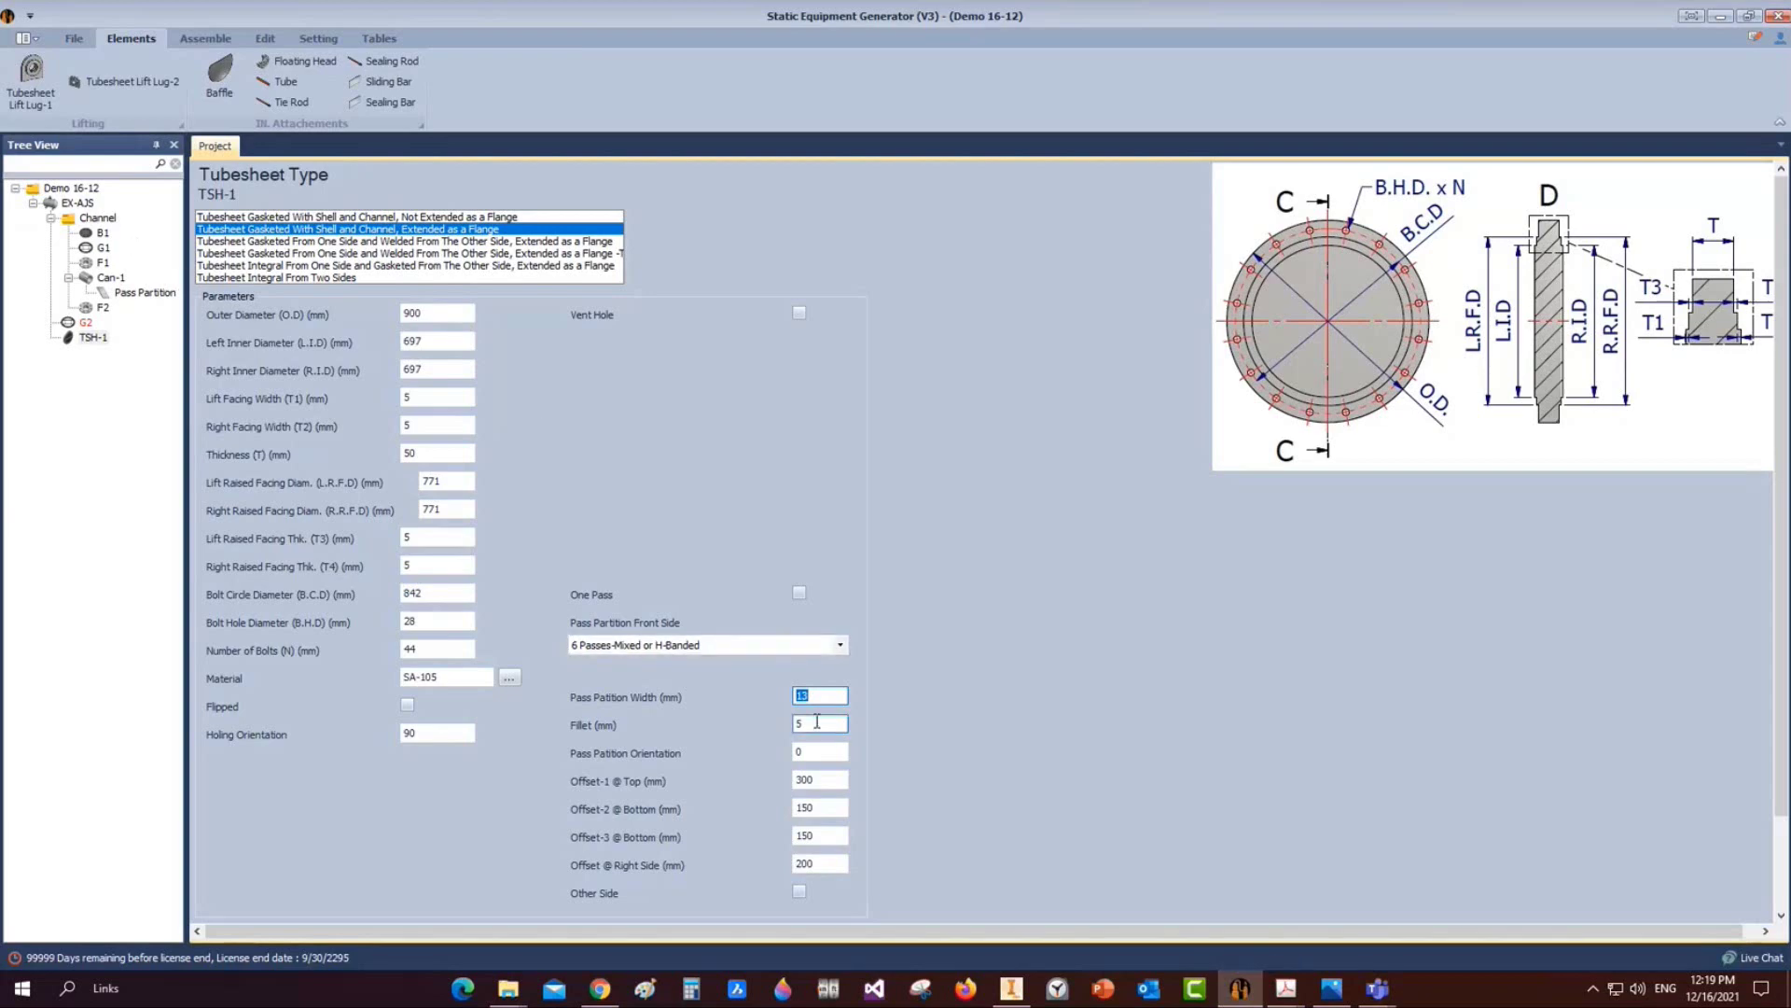
Set the pass partition orientation to 90 and both Offset-1 @ Top and Offset-2 @ Bottom to 196.45 mm
key(Tab)
key(Tab)
text(90)
key(Tab)
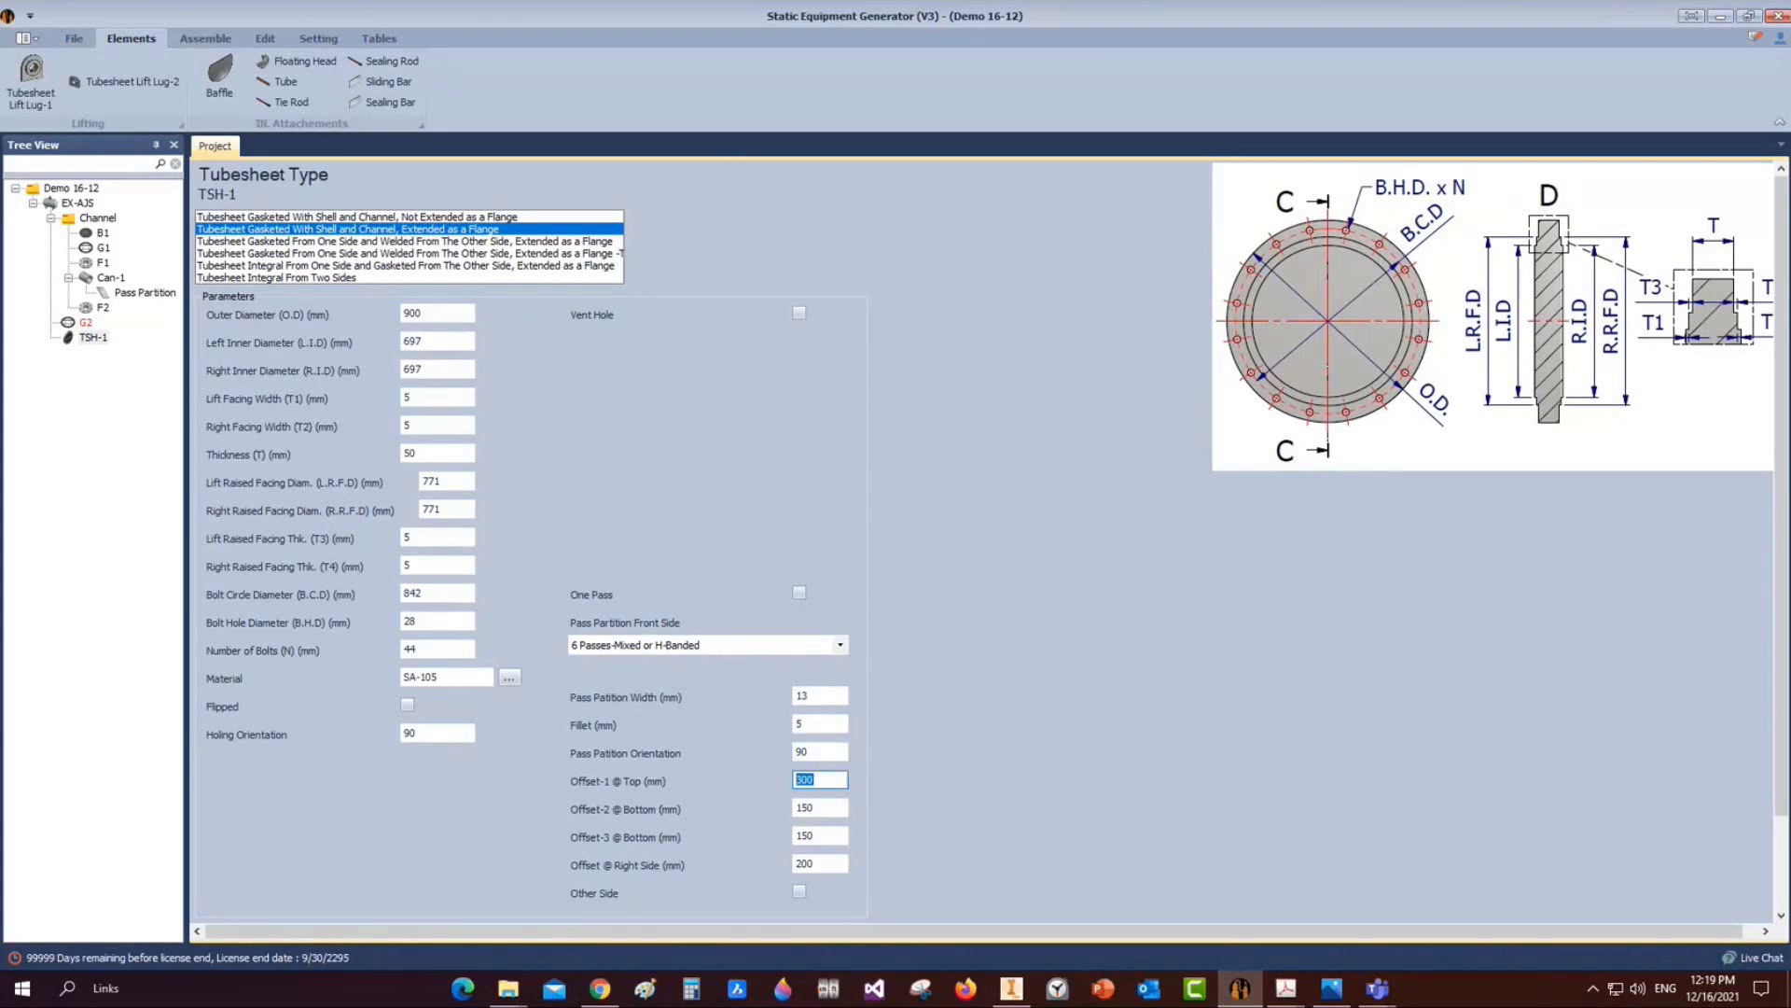
text(196.45)
key(Tab)
text(196.45)
Check the partition groove offsets in the stationary tube sheet detail of the tube bundle drawing PDF
click(1286, 988)
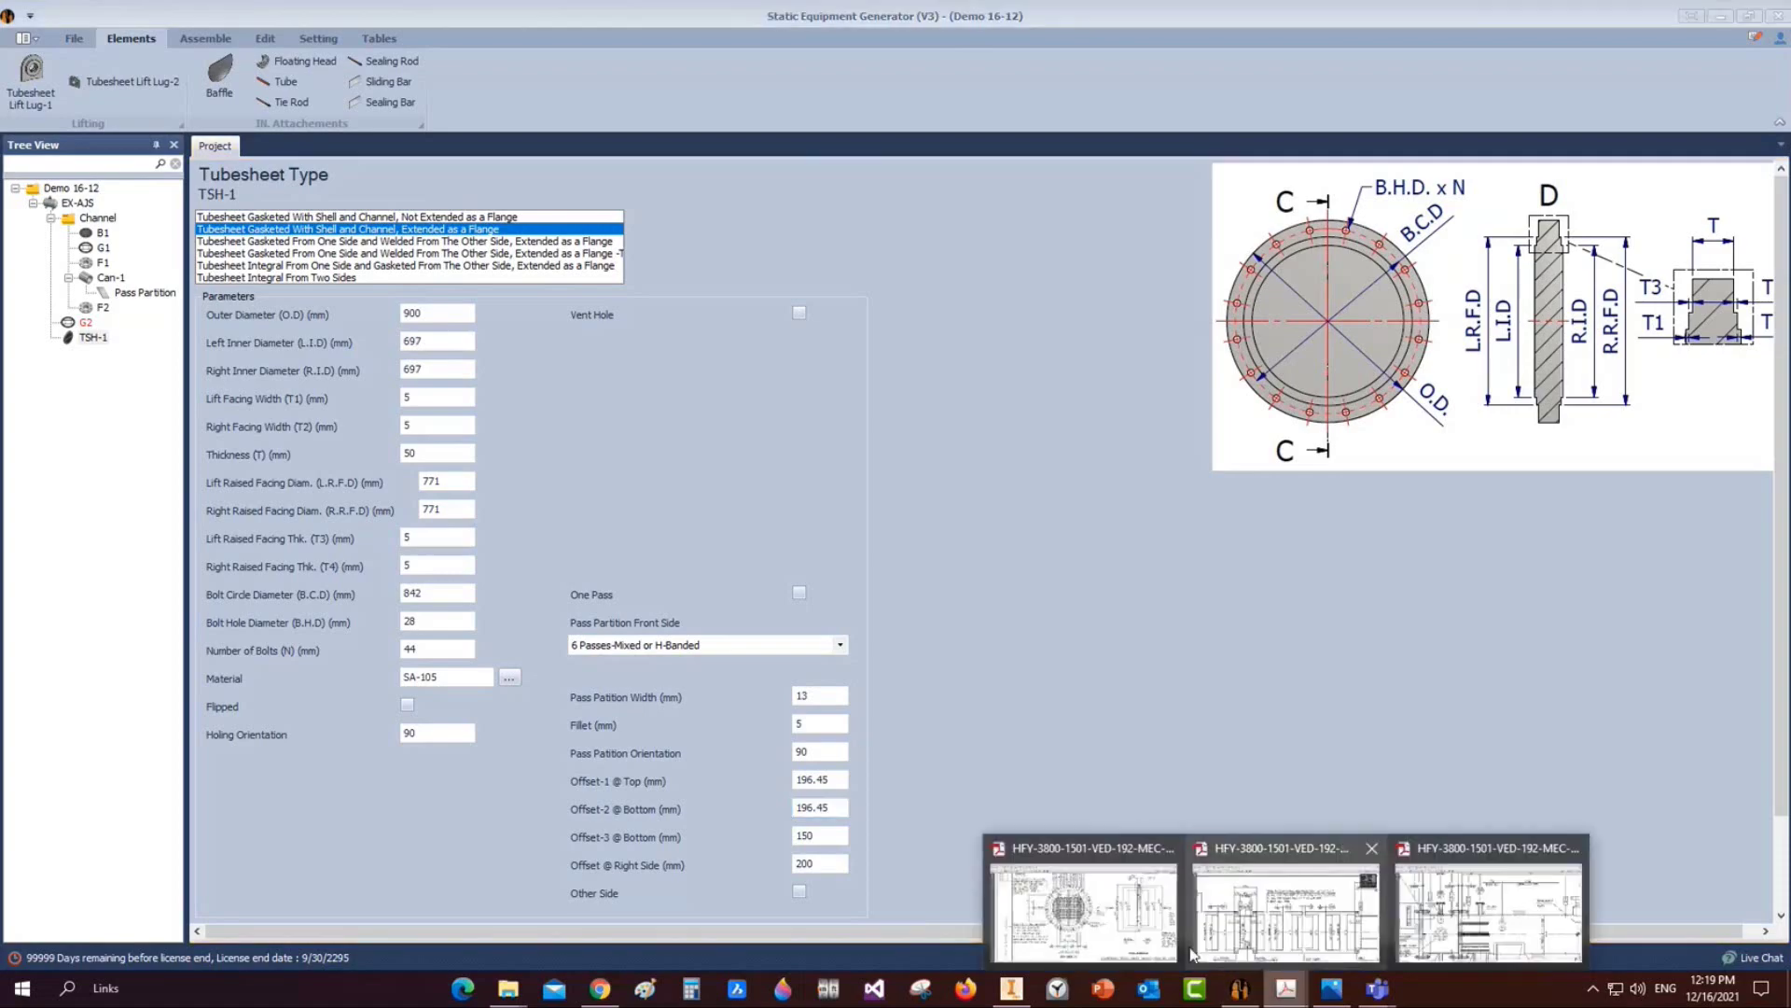
click(1101, 919)
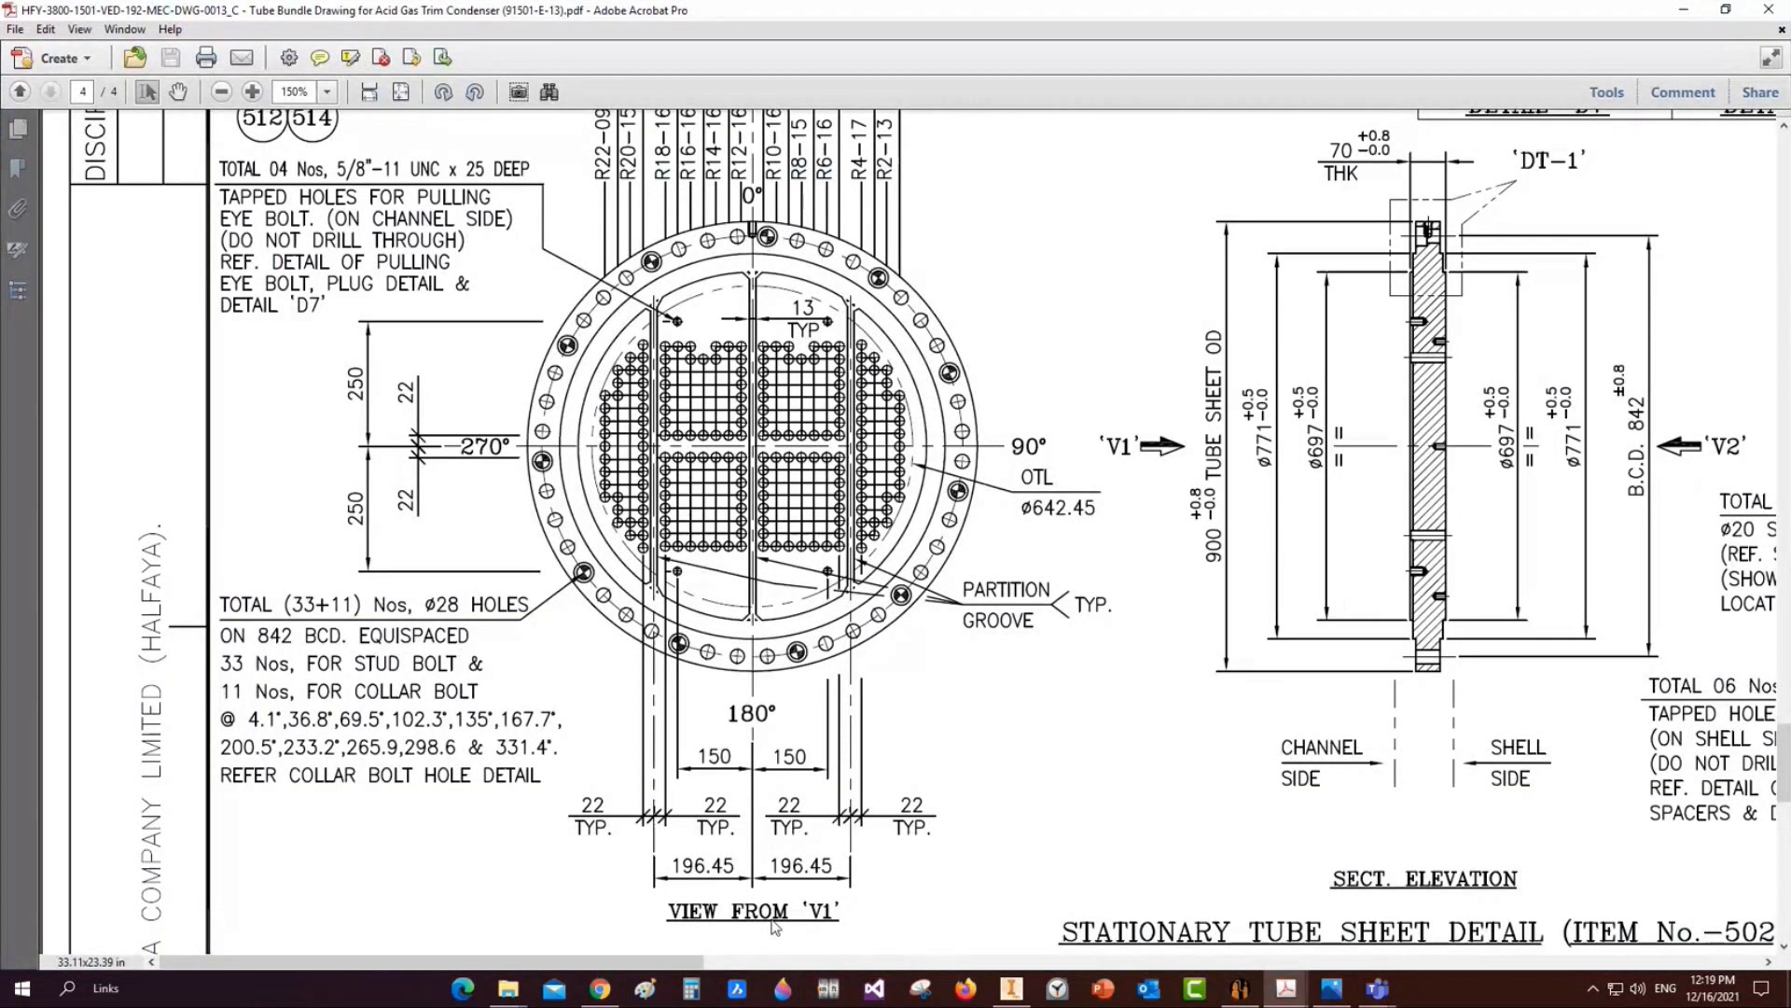
ctrl+scroll(783, 883, up, 3)
drag(746, 835, 920, 848)
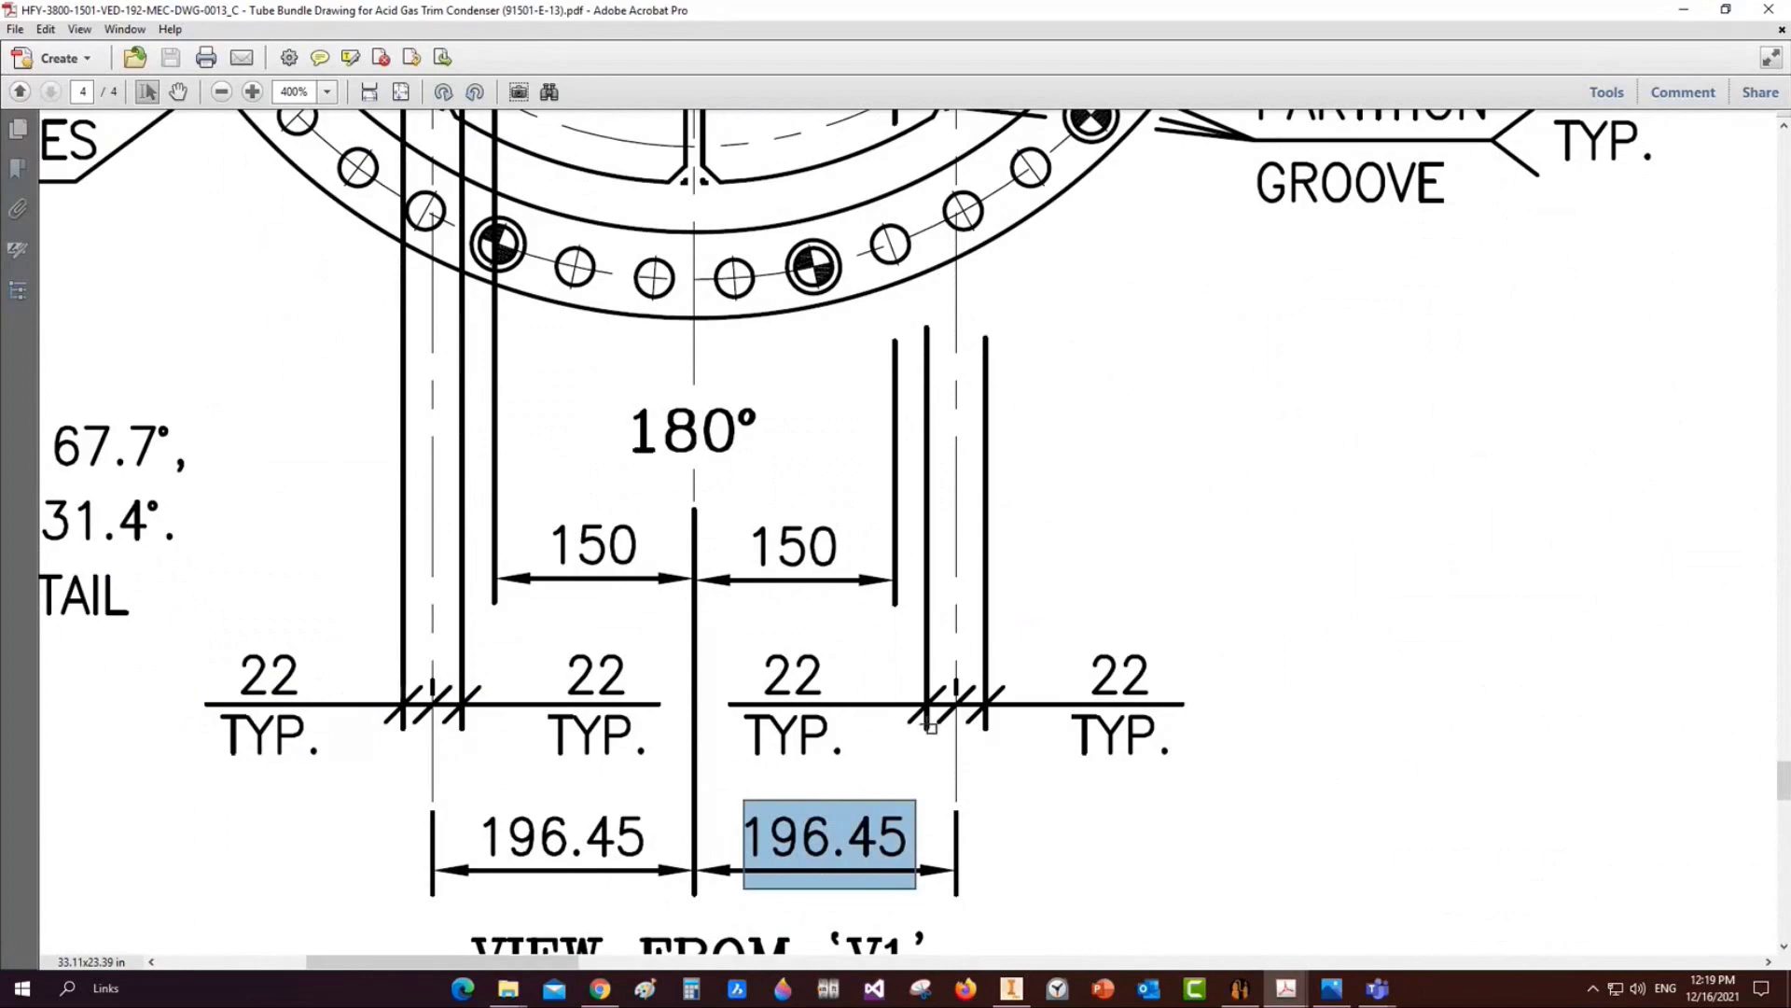
ctrl+scroll(931, 727, down, 2)
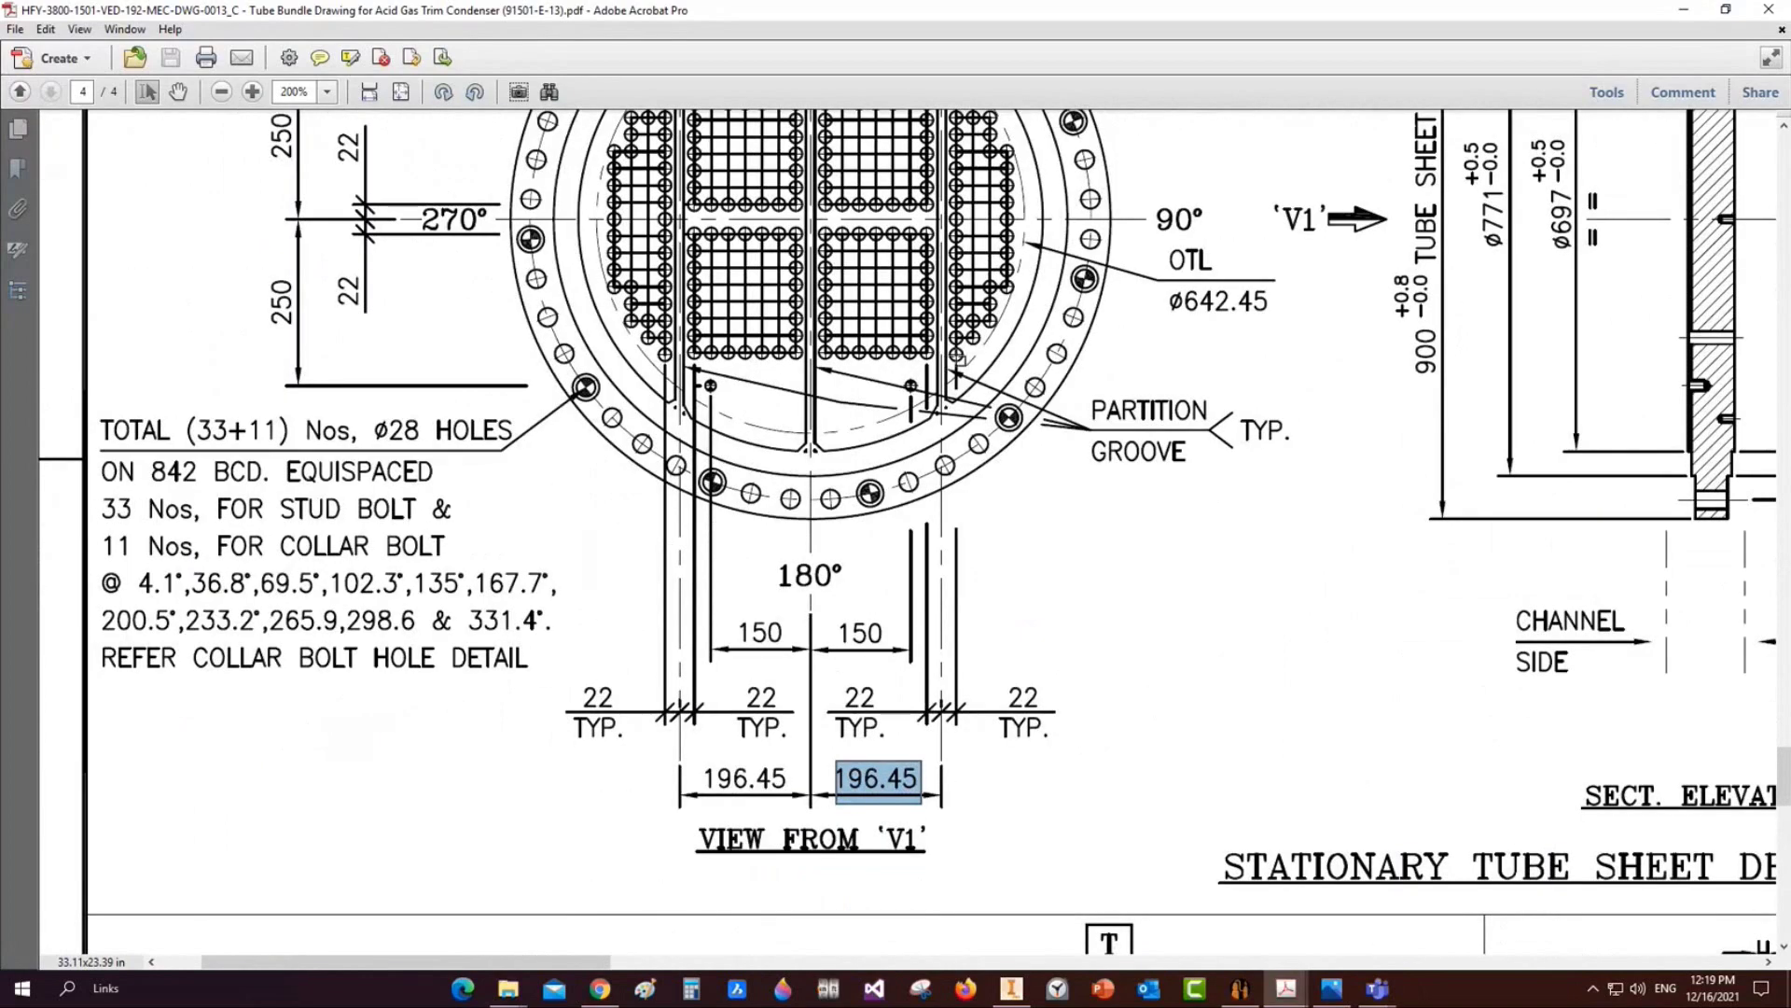
ctrl+scroll(662, 690, down, 2)
key(alt+Tab)
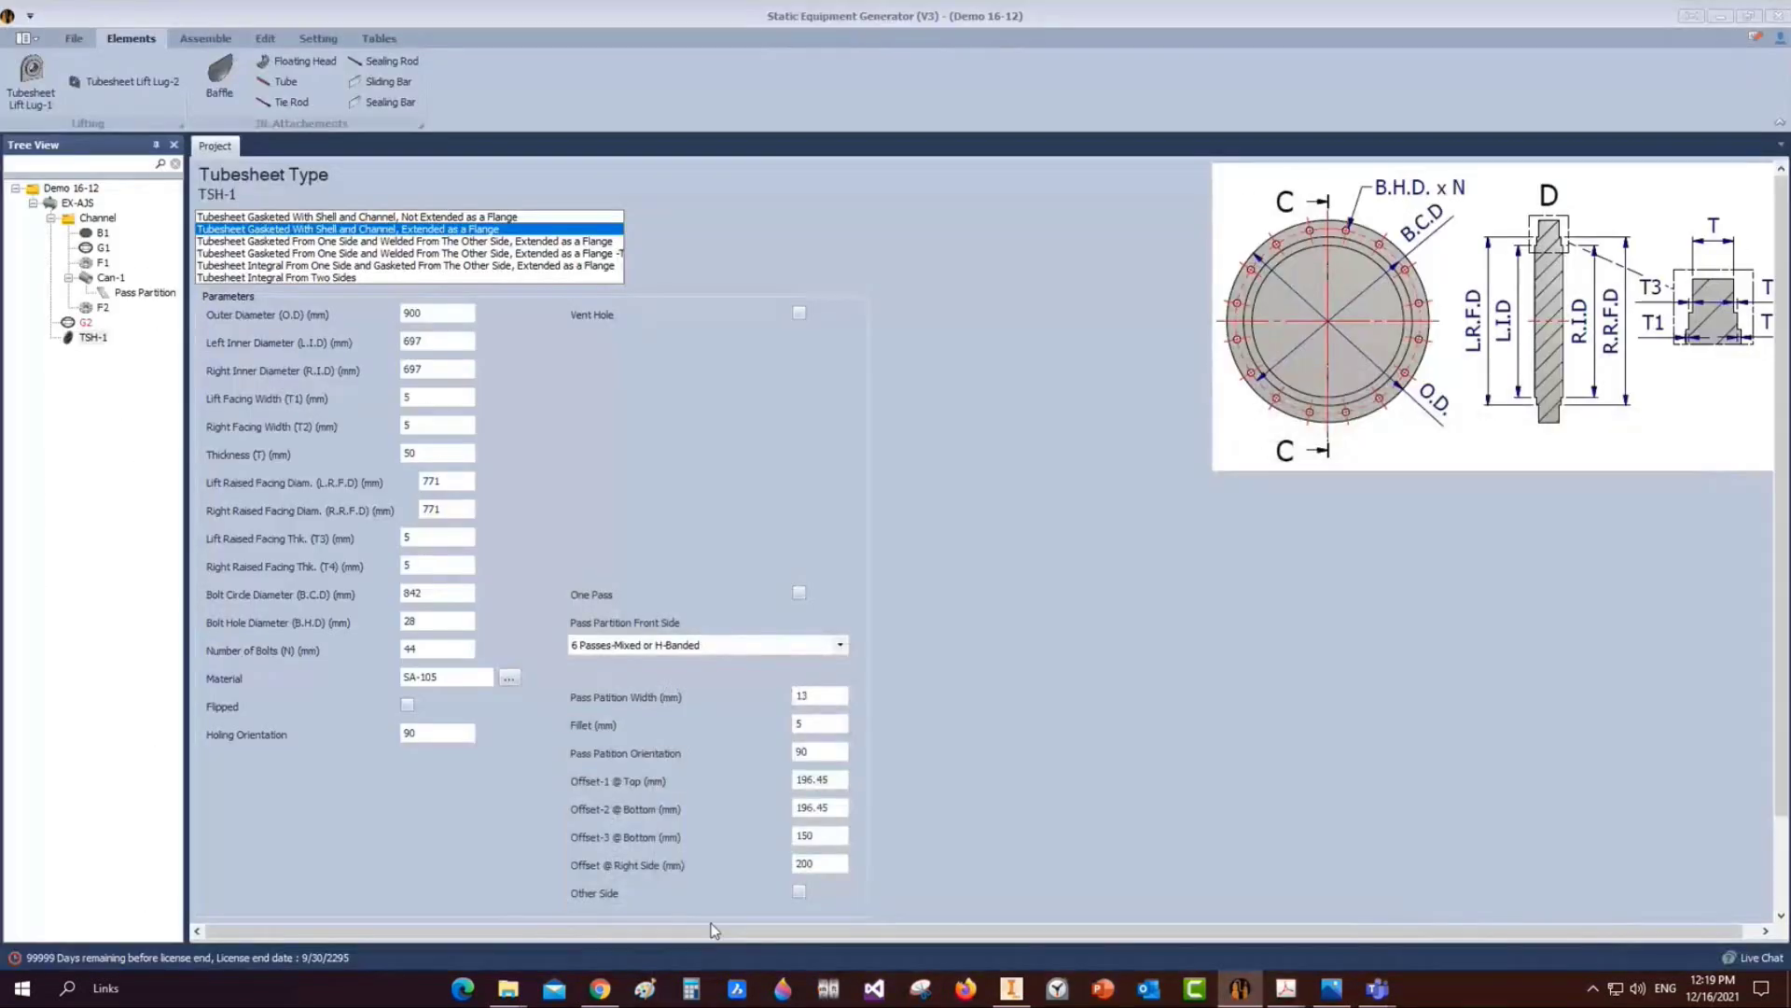
Save tubesheet TSH-1 and open its tube bundle pattern for editing
scroll(793, 886, down, 2)
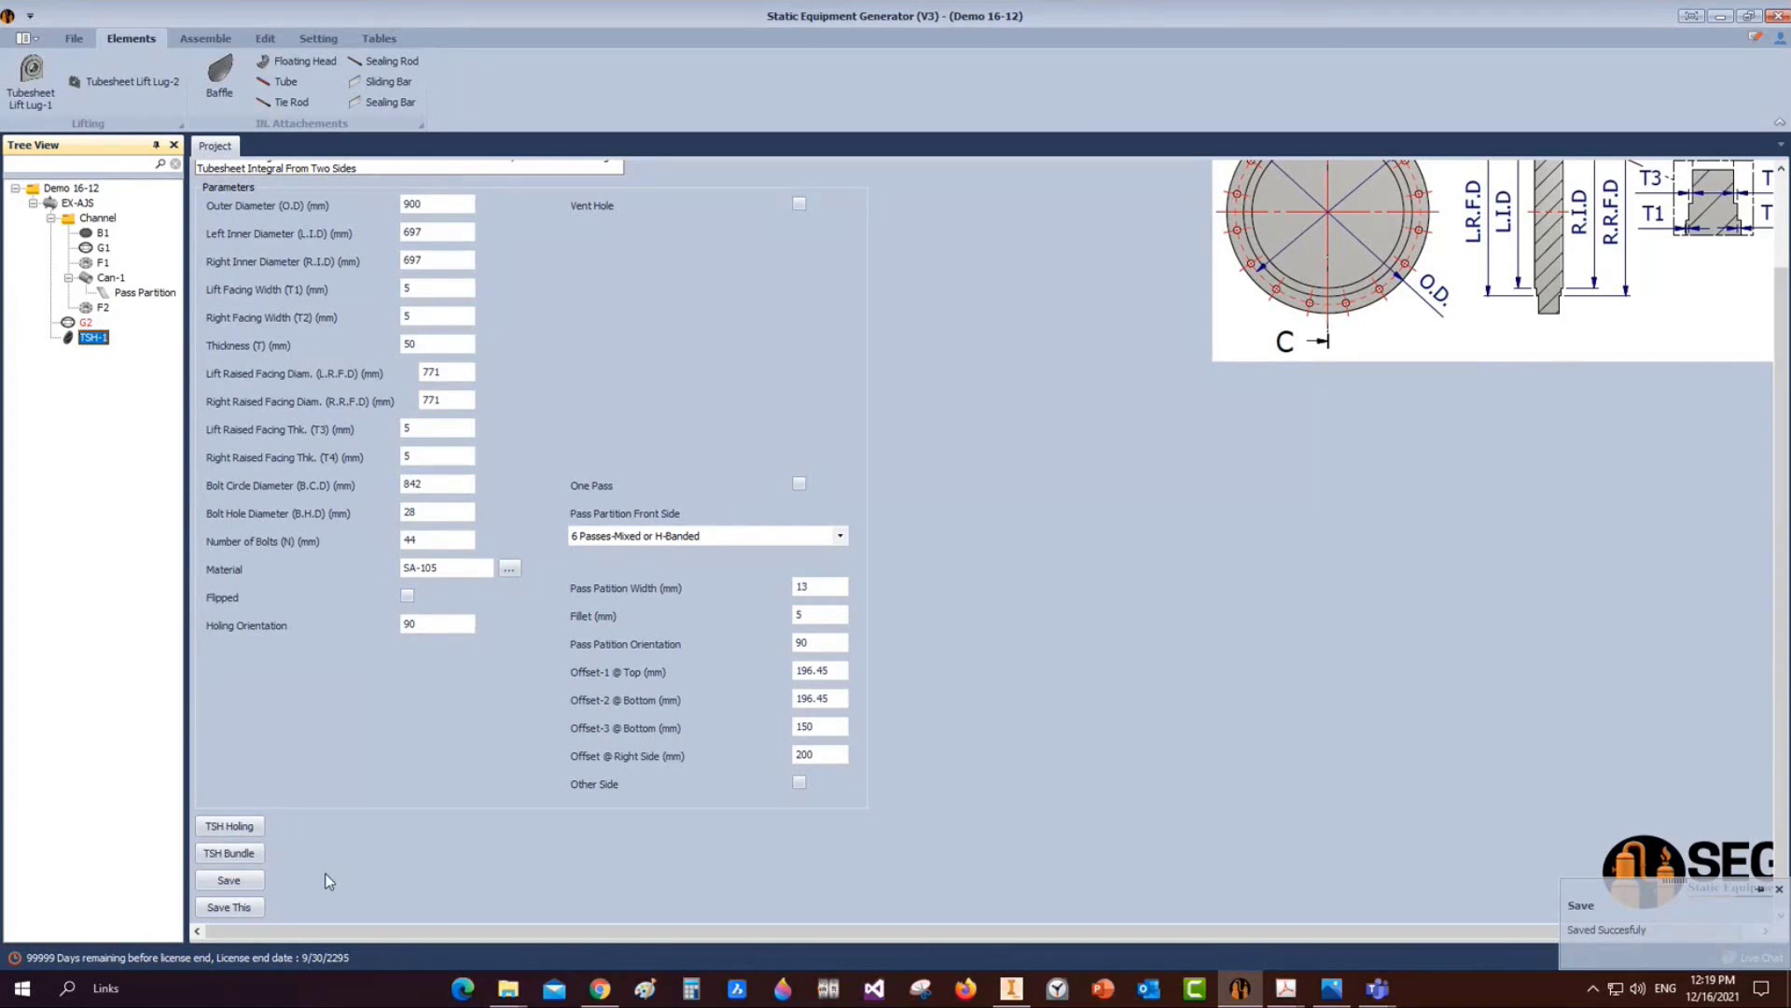
click(220, 852)
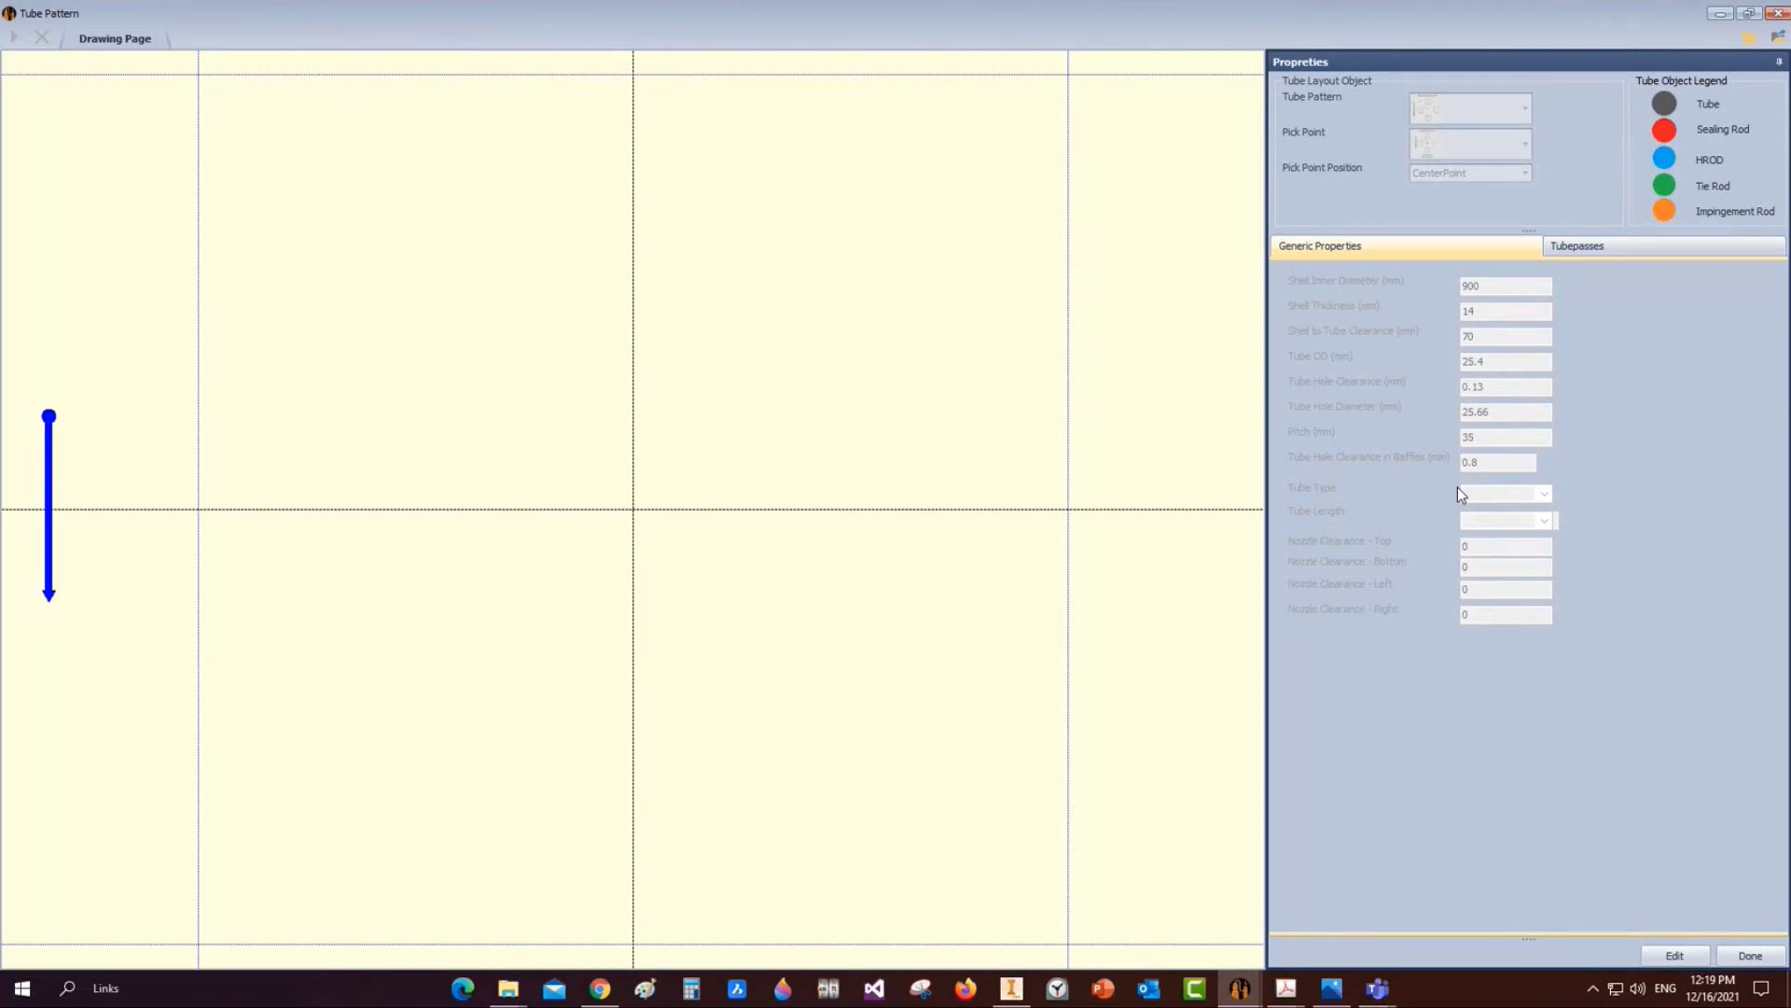
click(1677, 953)
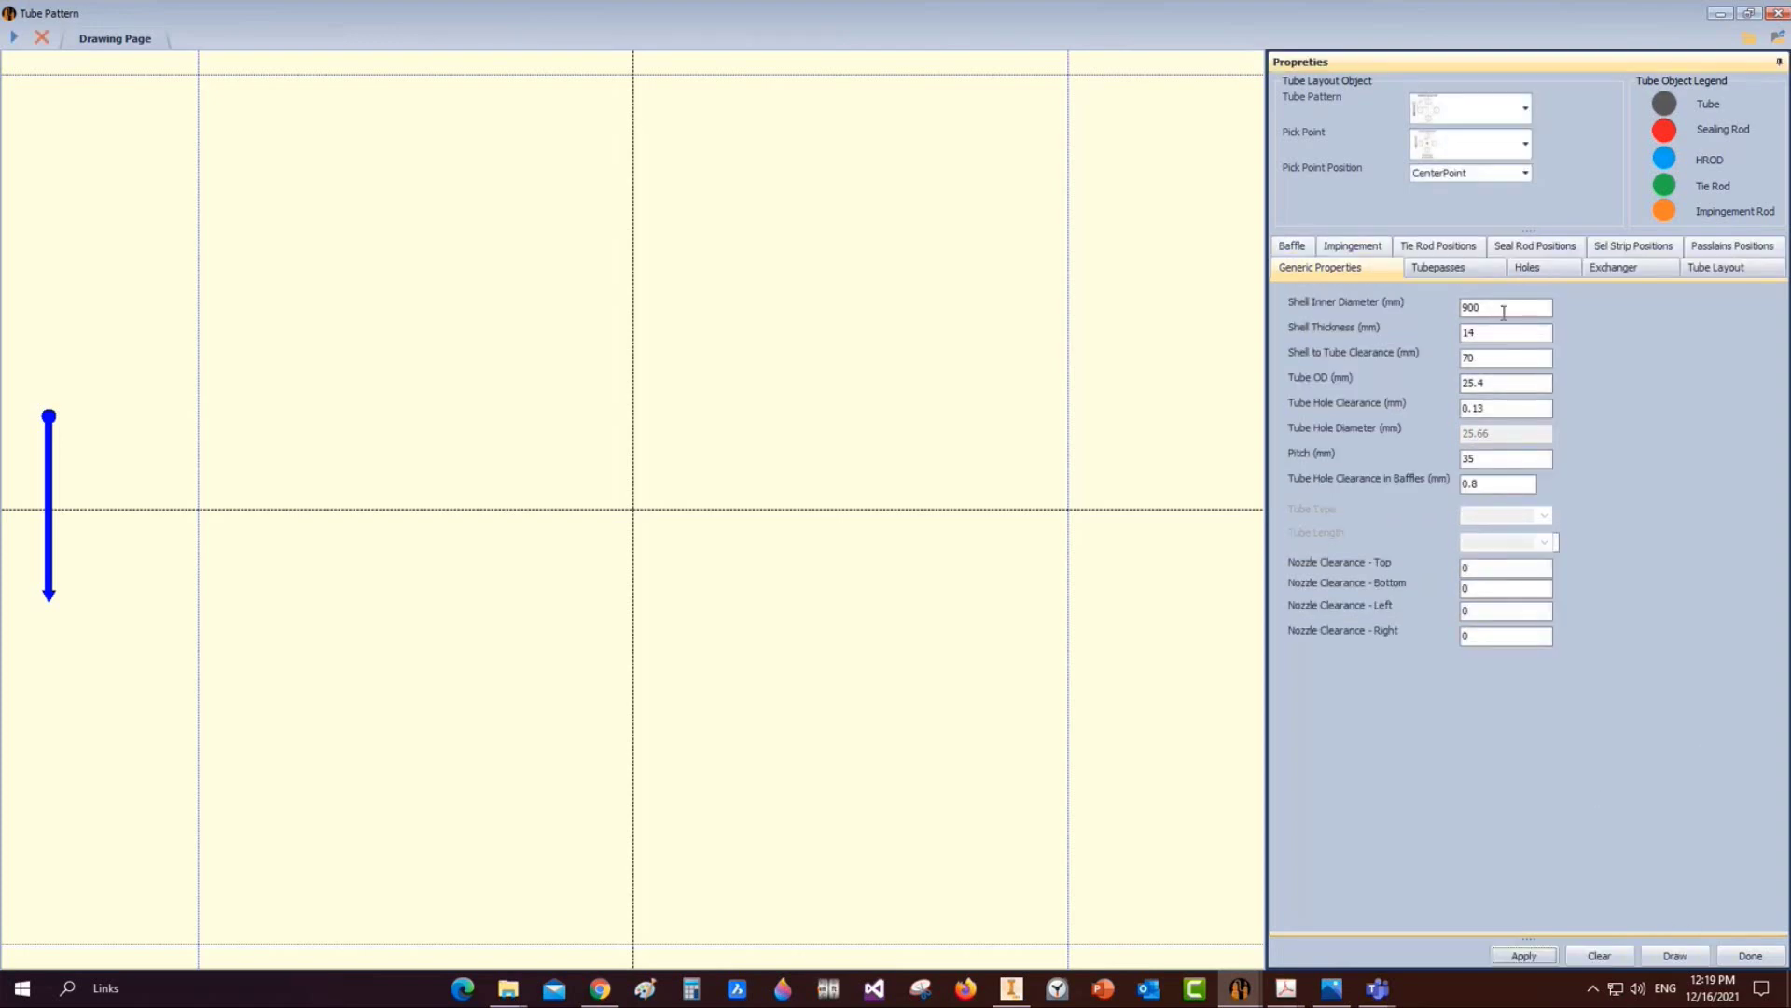
Set the shell inner diameter to 700 mm, the shell thickness to 12 mm and the shell to tube clearance to 20 mm
double_click(1504, 313)
text(700)
key(Tab)
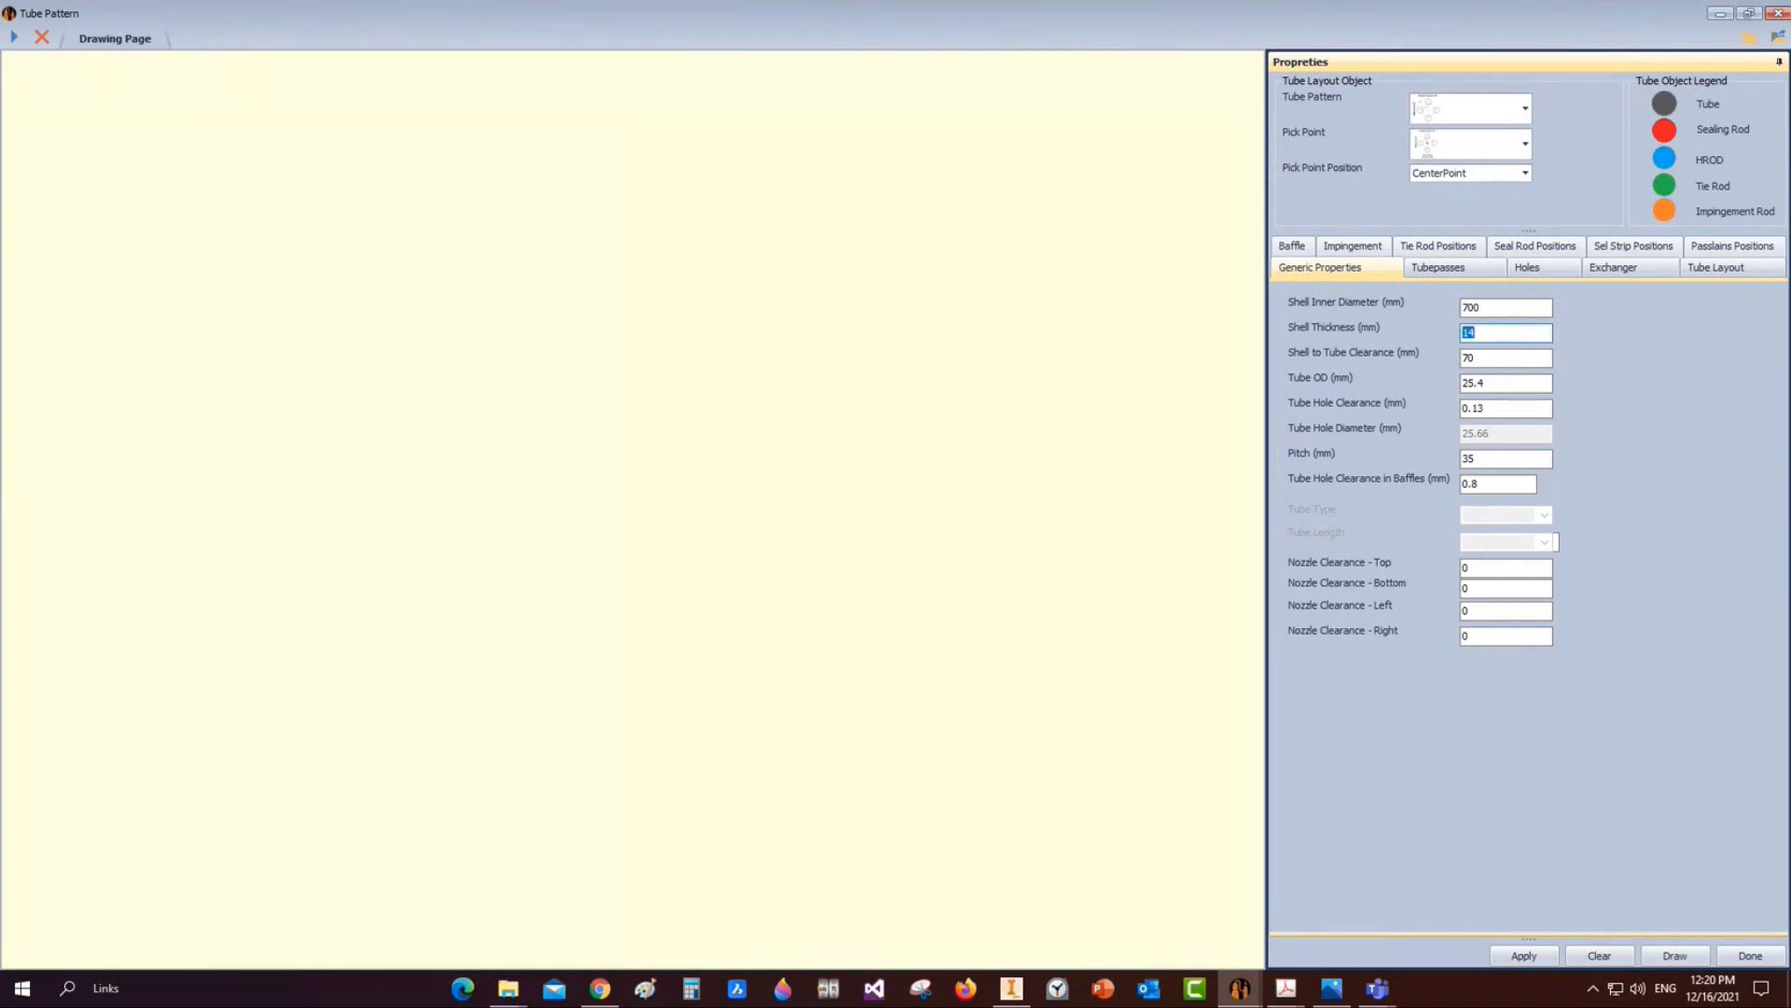
text(12)
key(Tab)
text(20)
key(Tab)
Set tube OD 19.05 mm, tube hole clearance 0.1 mm, pitch 25.4 mm and baffle hole clearance 0.08 mm, and draw the tube layout
text(19.05)
key(Tab)
text(0.1)
key(Tab)
text(25.4)
key(Tab)
text(0.08)
key(Tab)
key(Tab)
key(Tab)
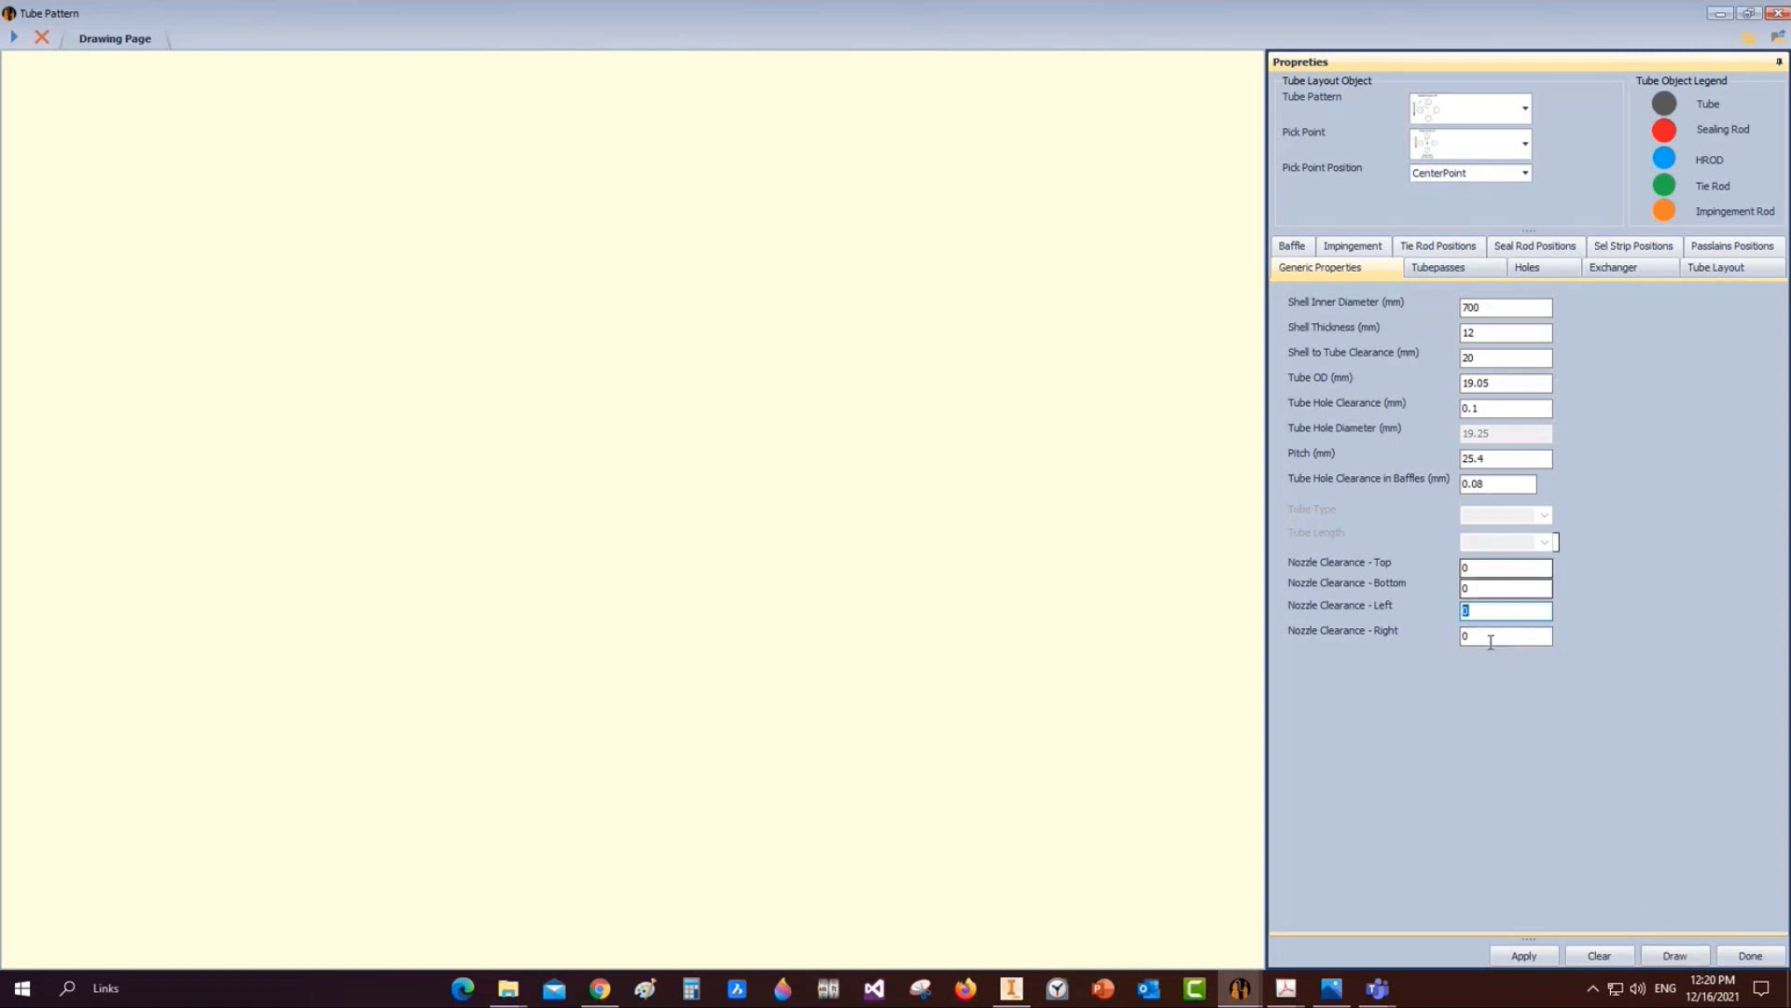
click(1677, 955)
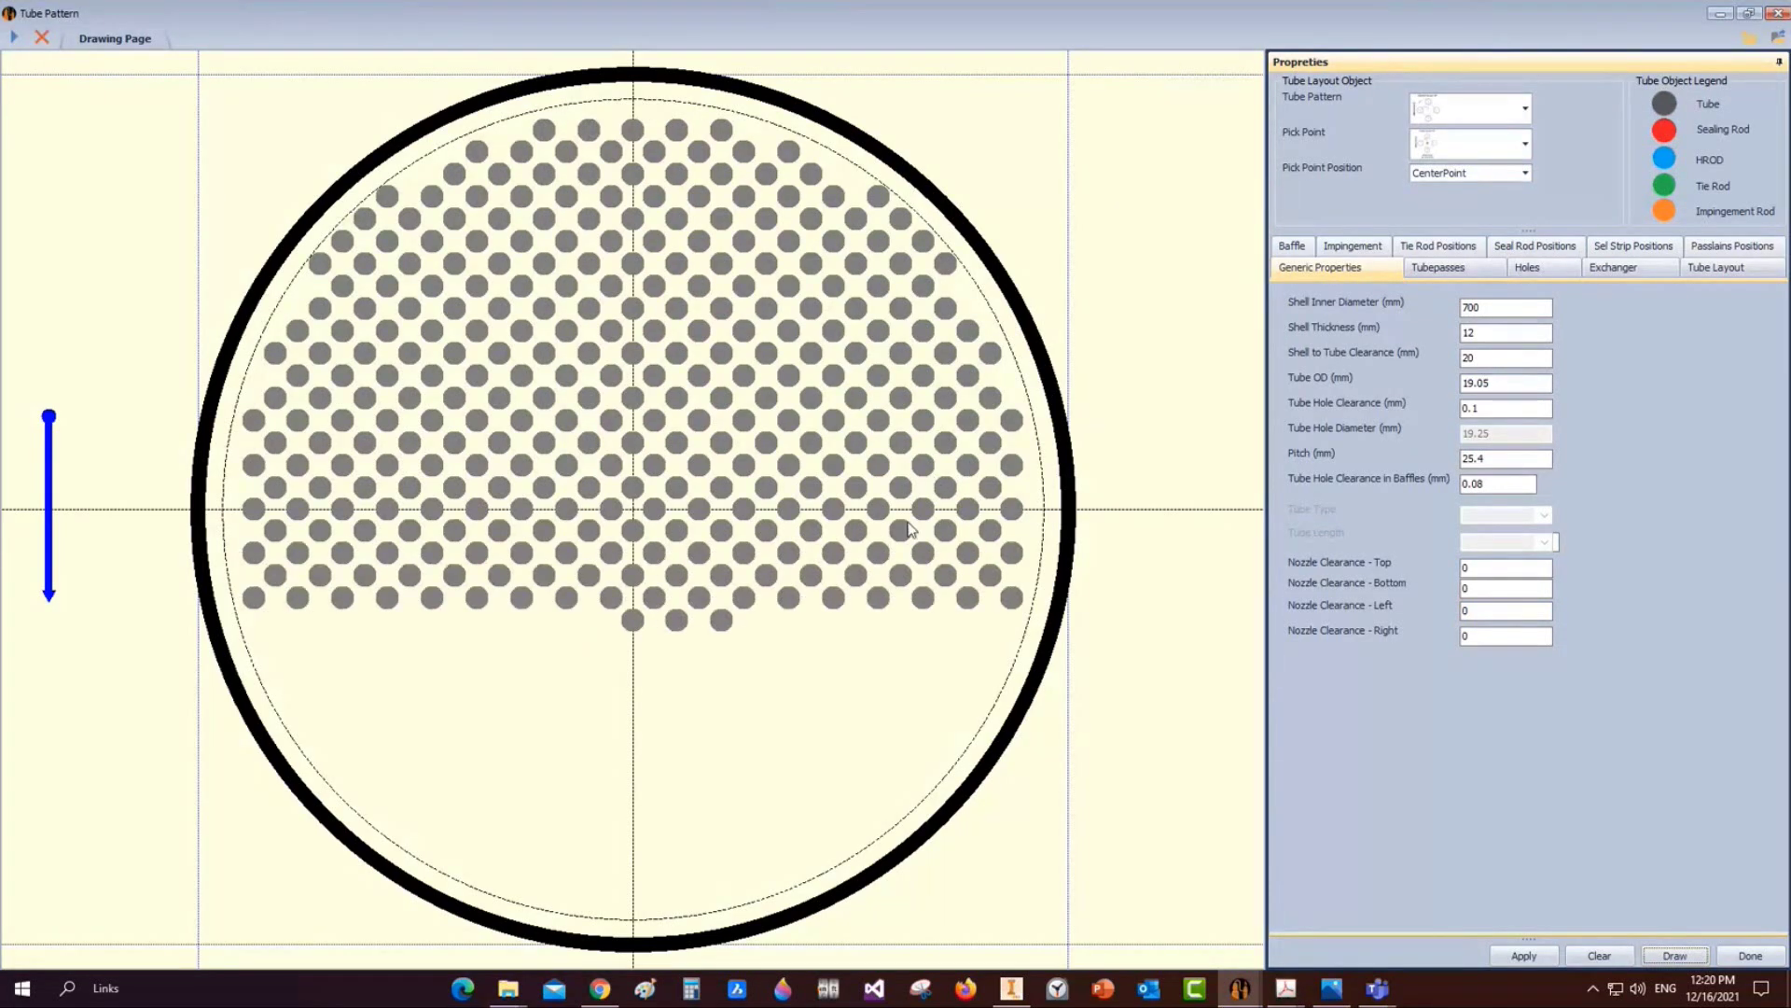
Set the left and right nozzle clearances to 120 mm and redraw the tube layout
drag(1483, 612, 1385, 626)
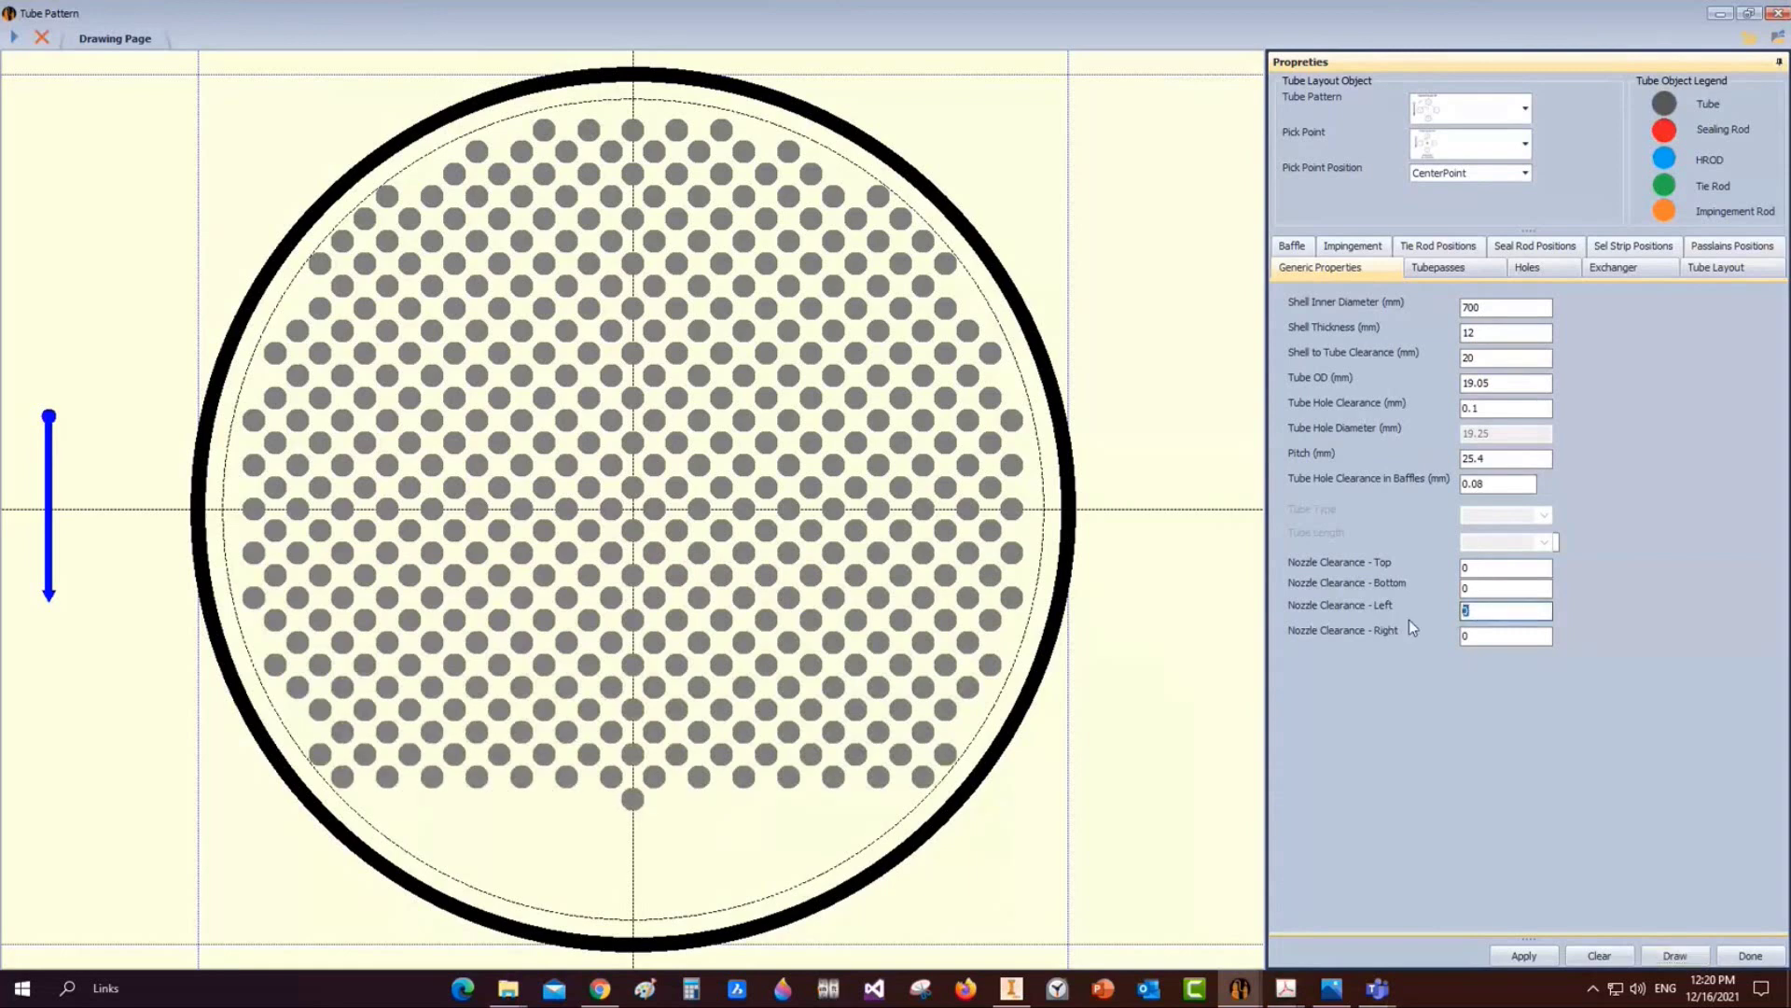
text(1)
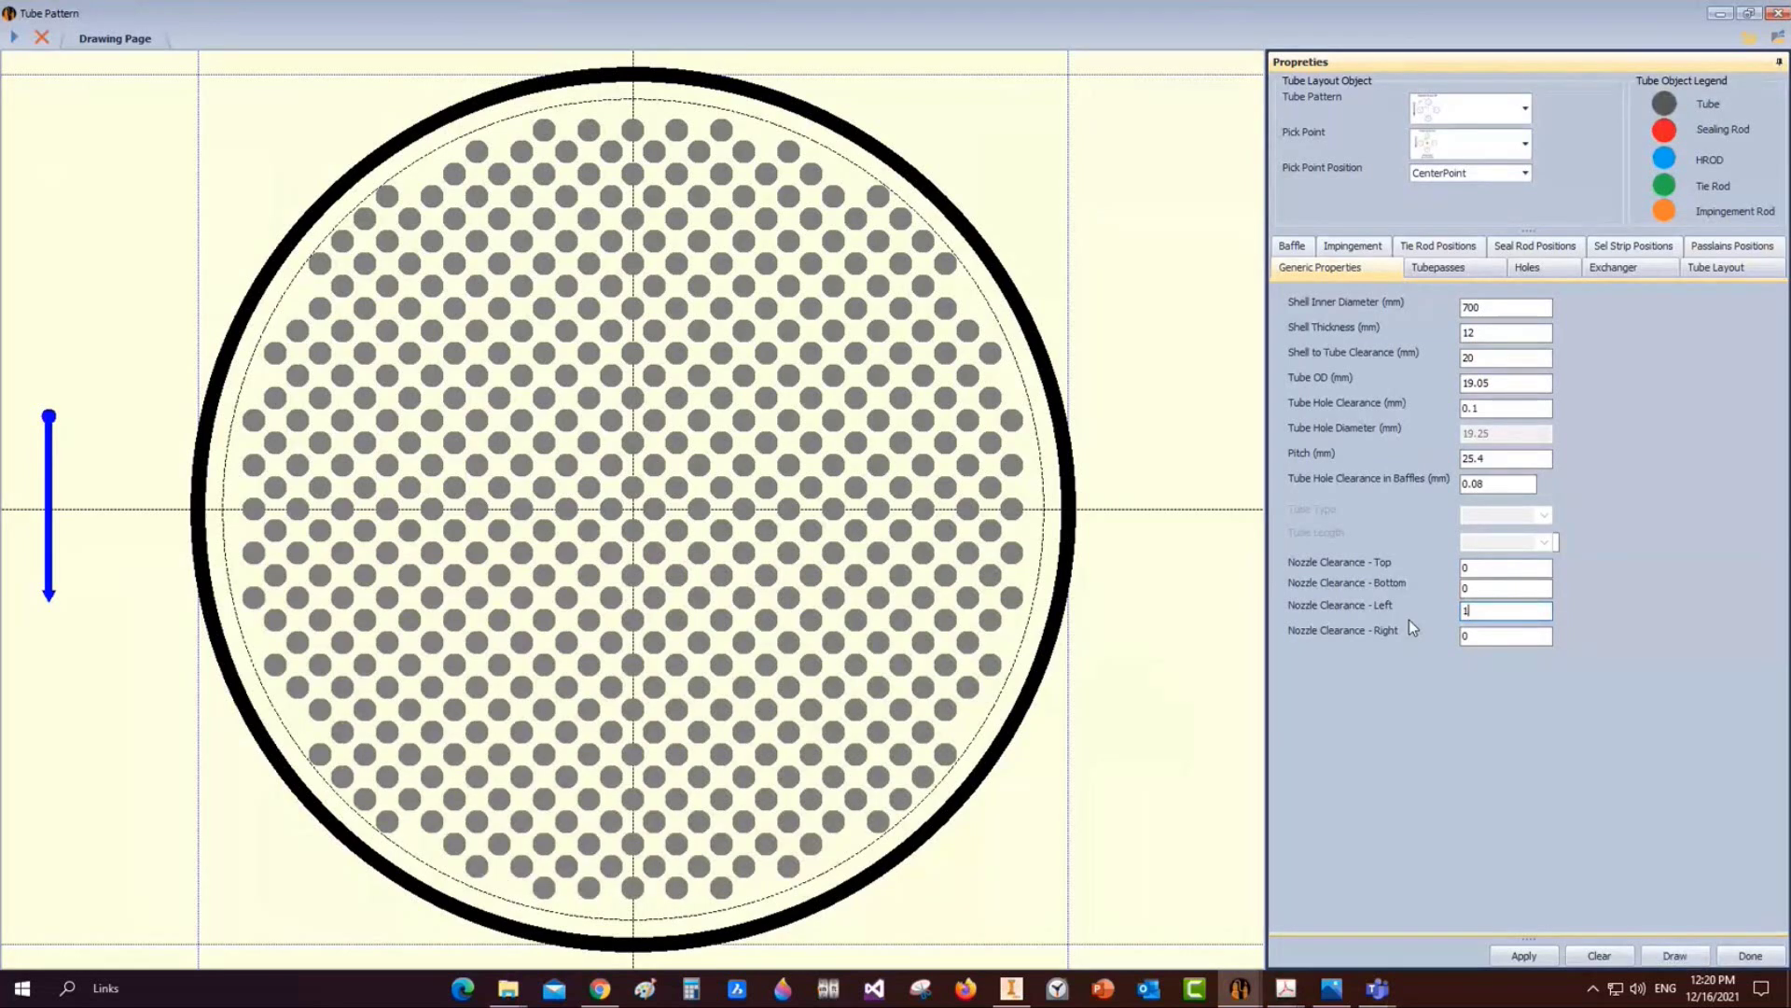
text(20)
key(Tab)
text(120)
click(1674, 955)
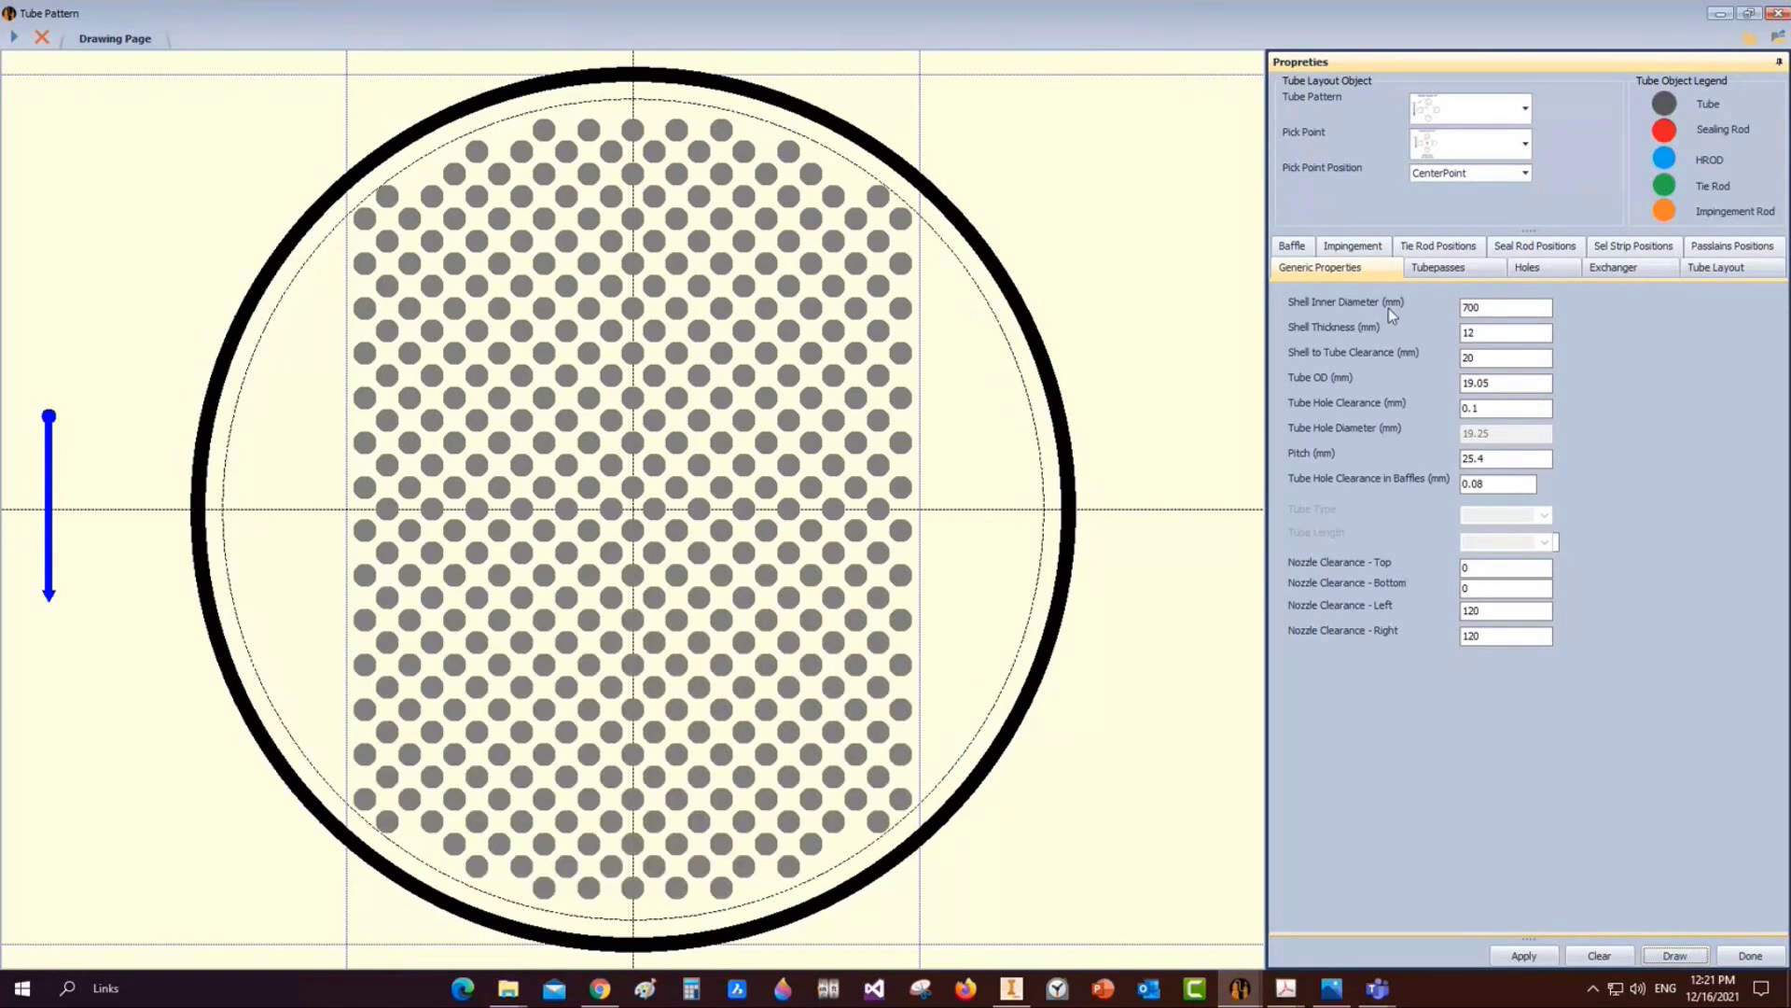
Choose the six-pass partition type with three parallel partitions and one perpendicular partition between the outer two
click(1473, 265)
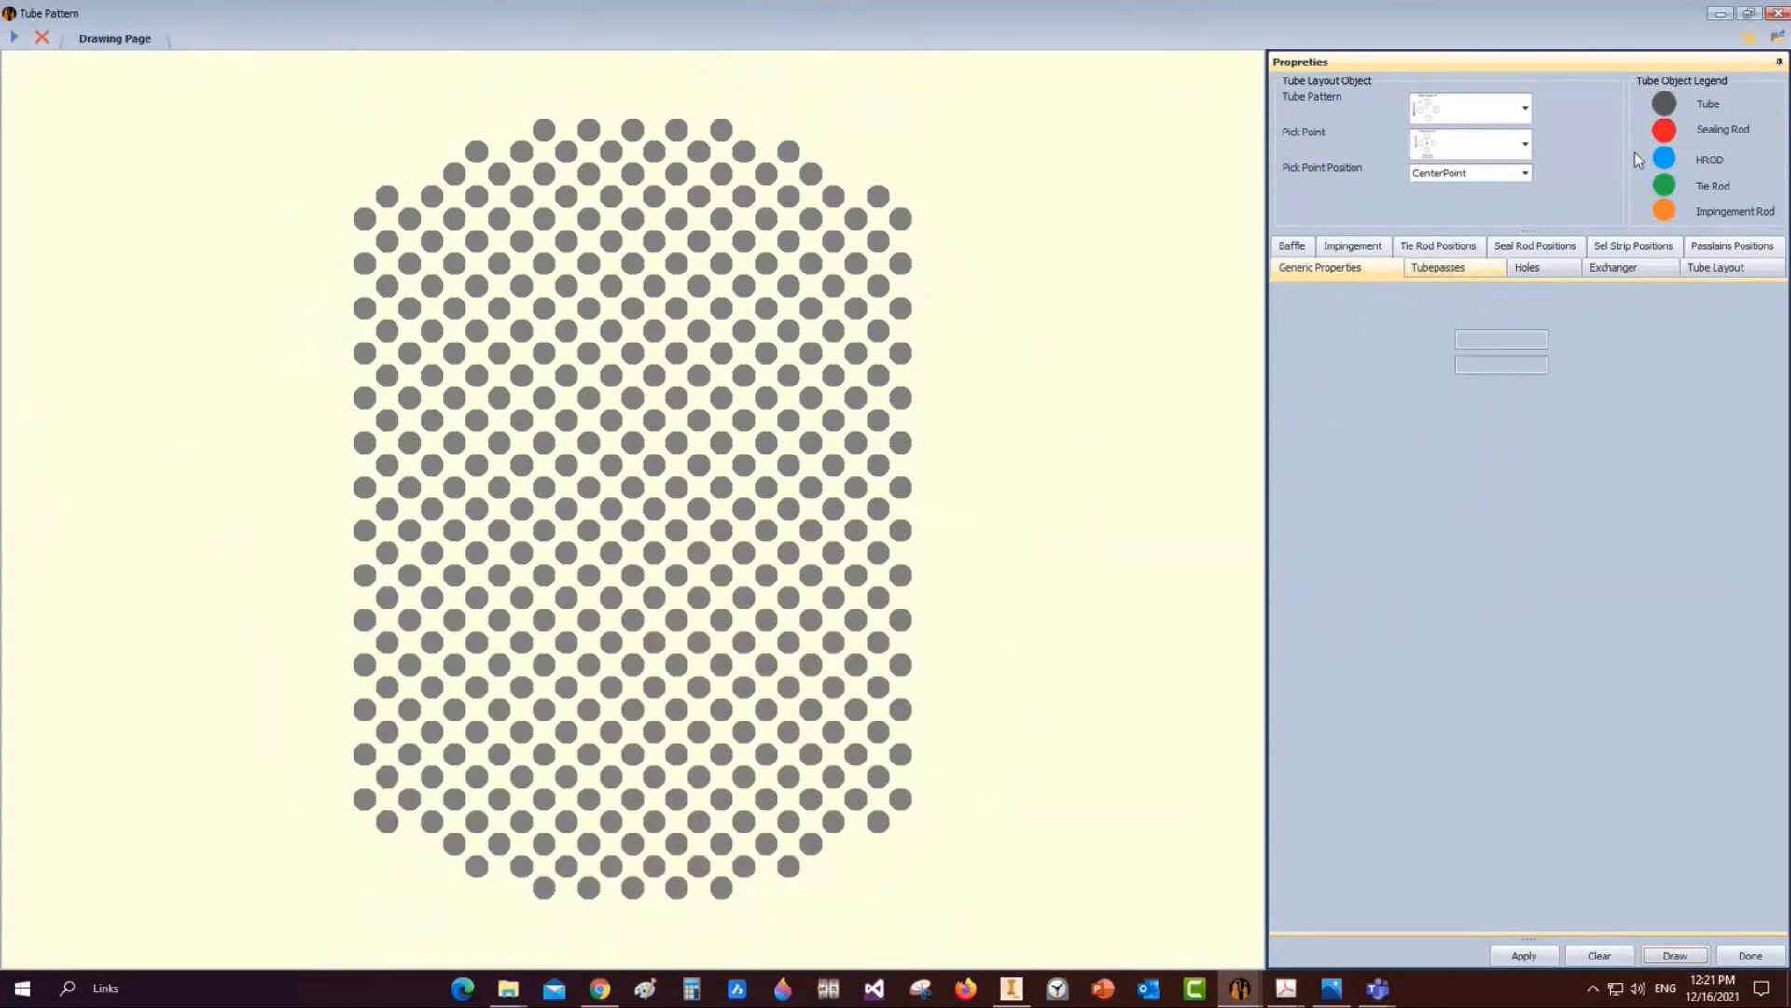
click(1561, 314)
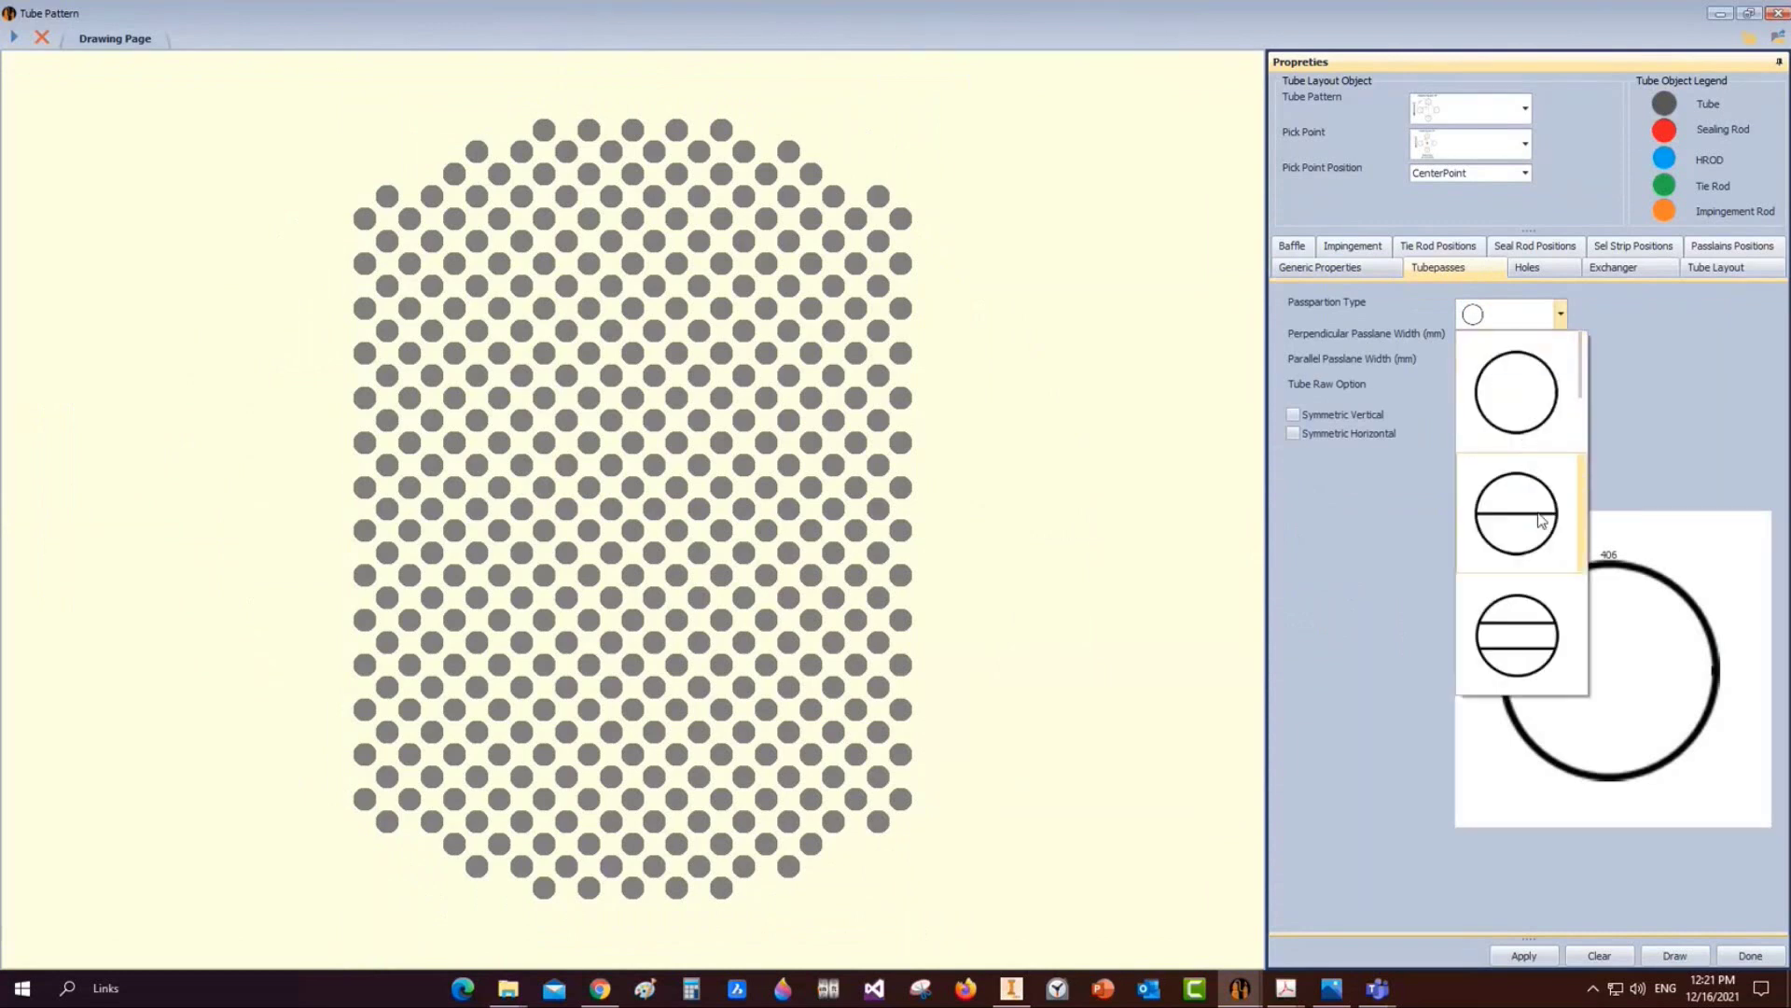
drag(1582, 391, 1588, 513)
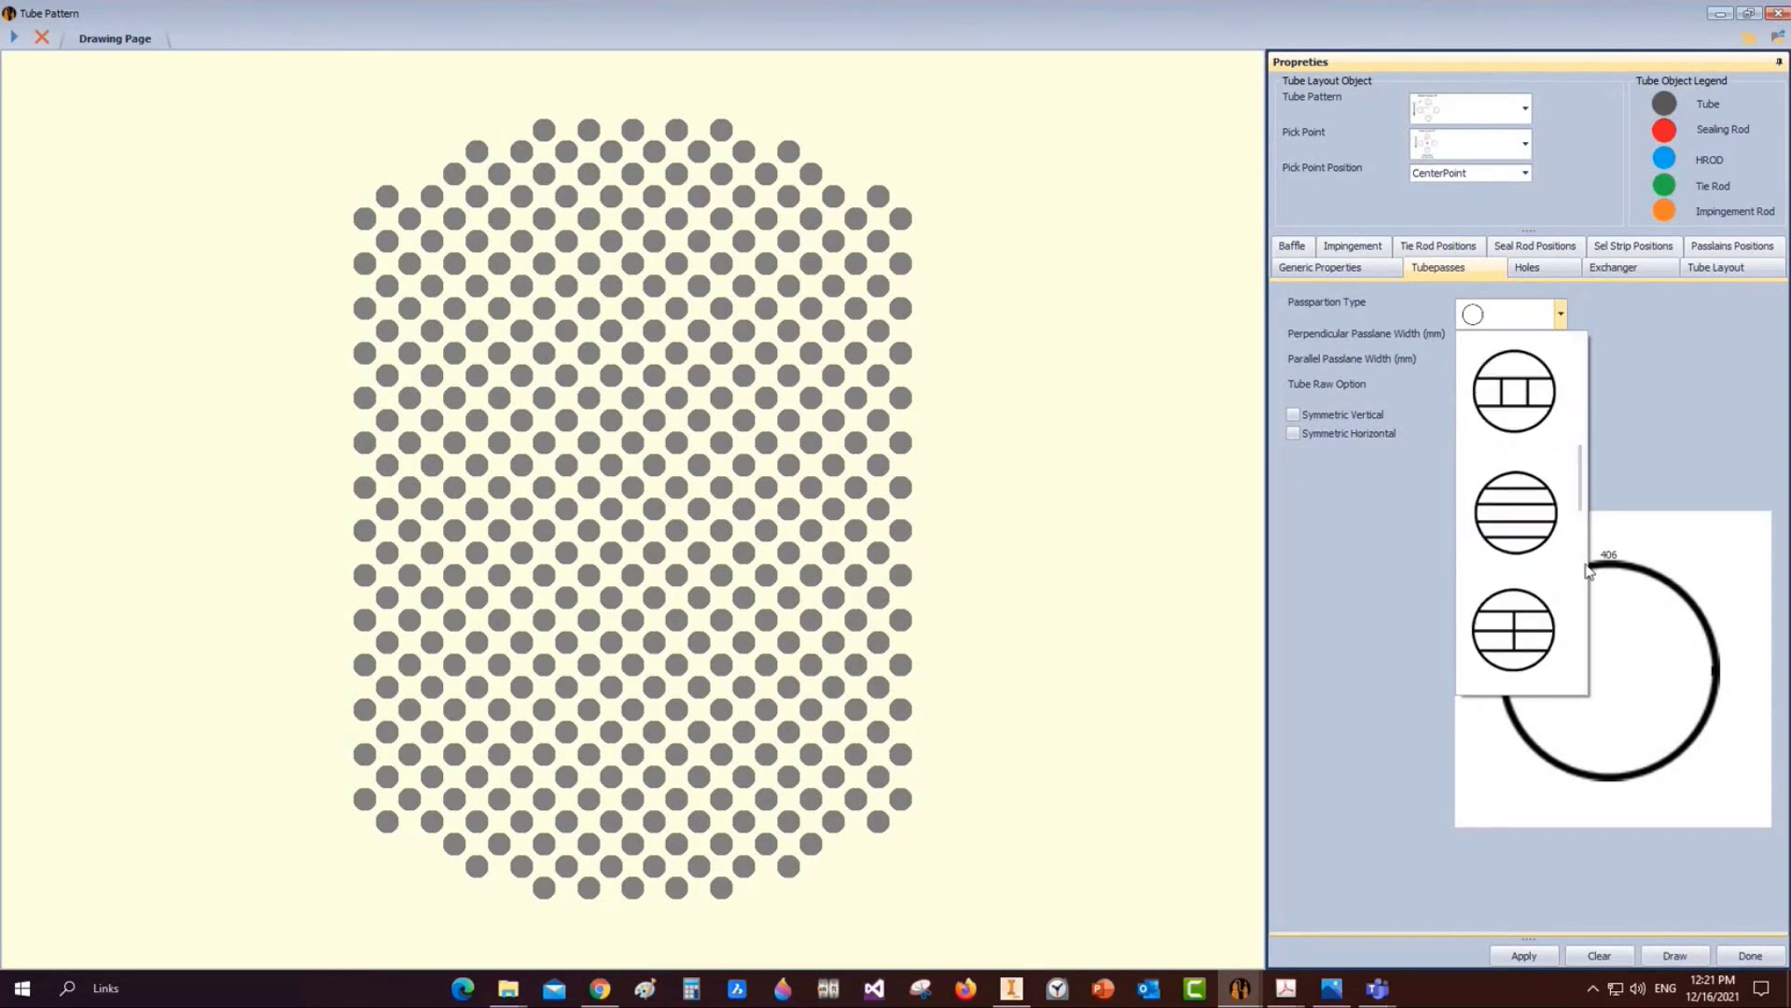
click(1518, 646)
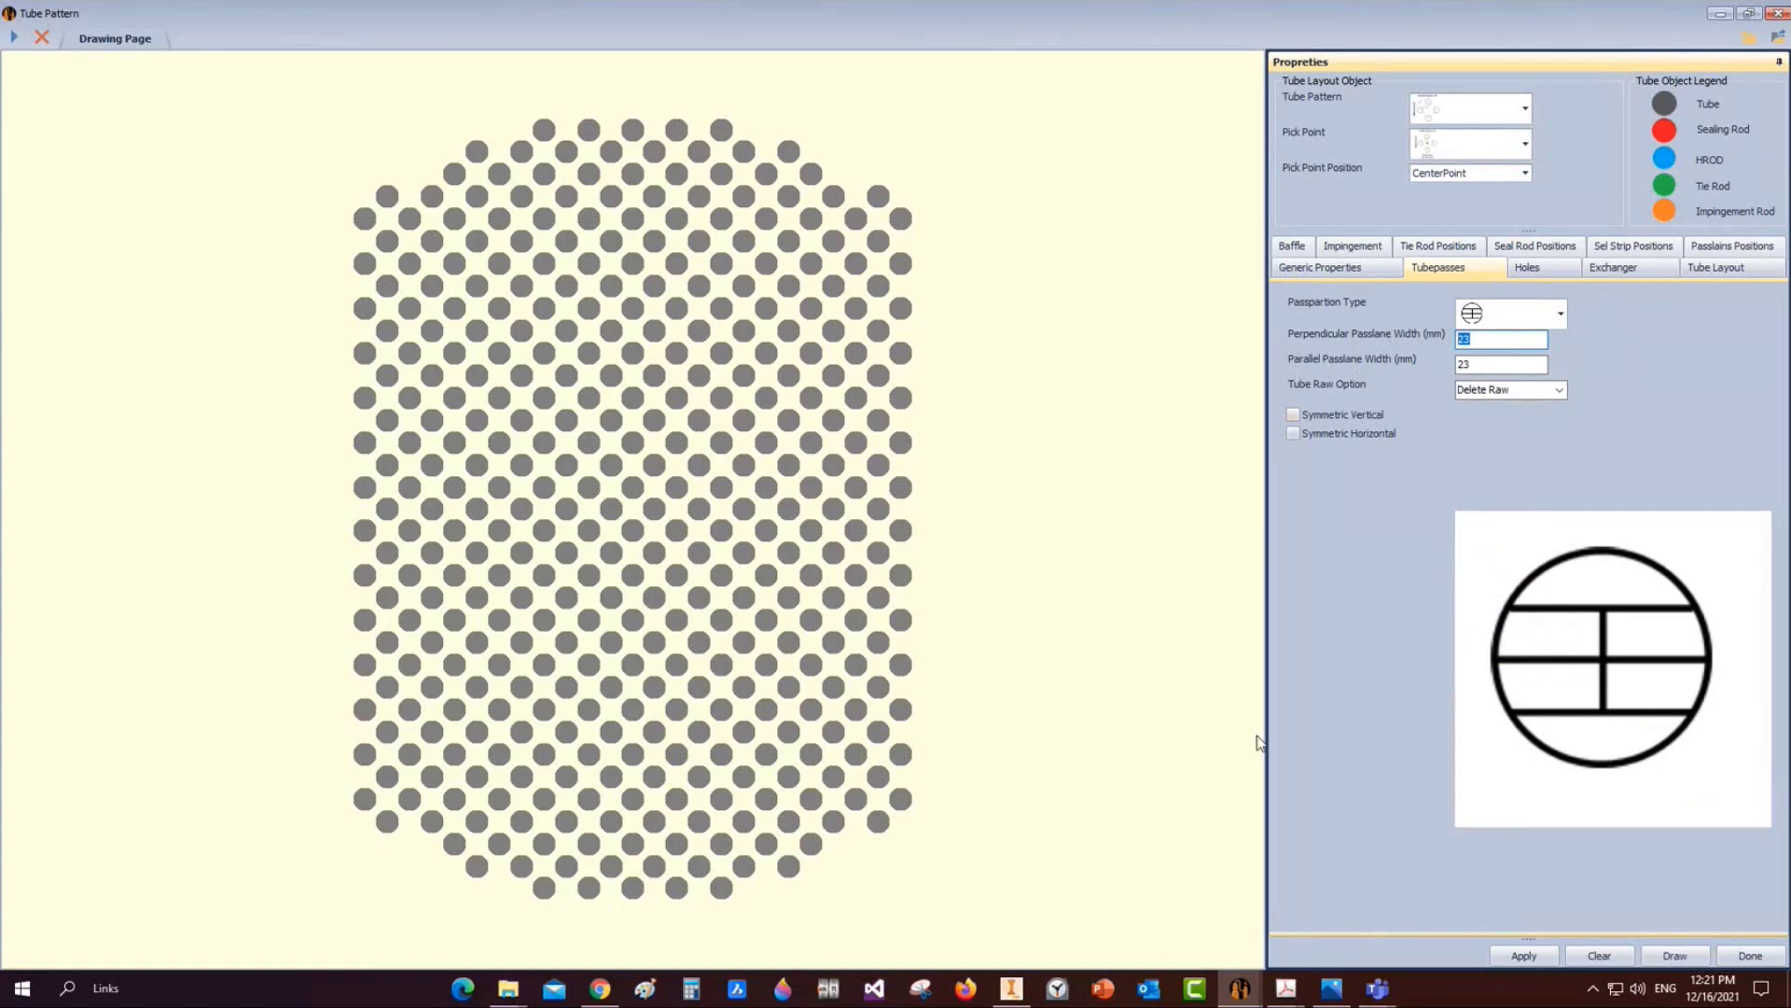
Look up the passlane width in the 1.png tube spacing sketch and the partition groove dimensions of the tube bundle drawing PDF
click(1331, 988)
scroll(207, 218, up, 5)
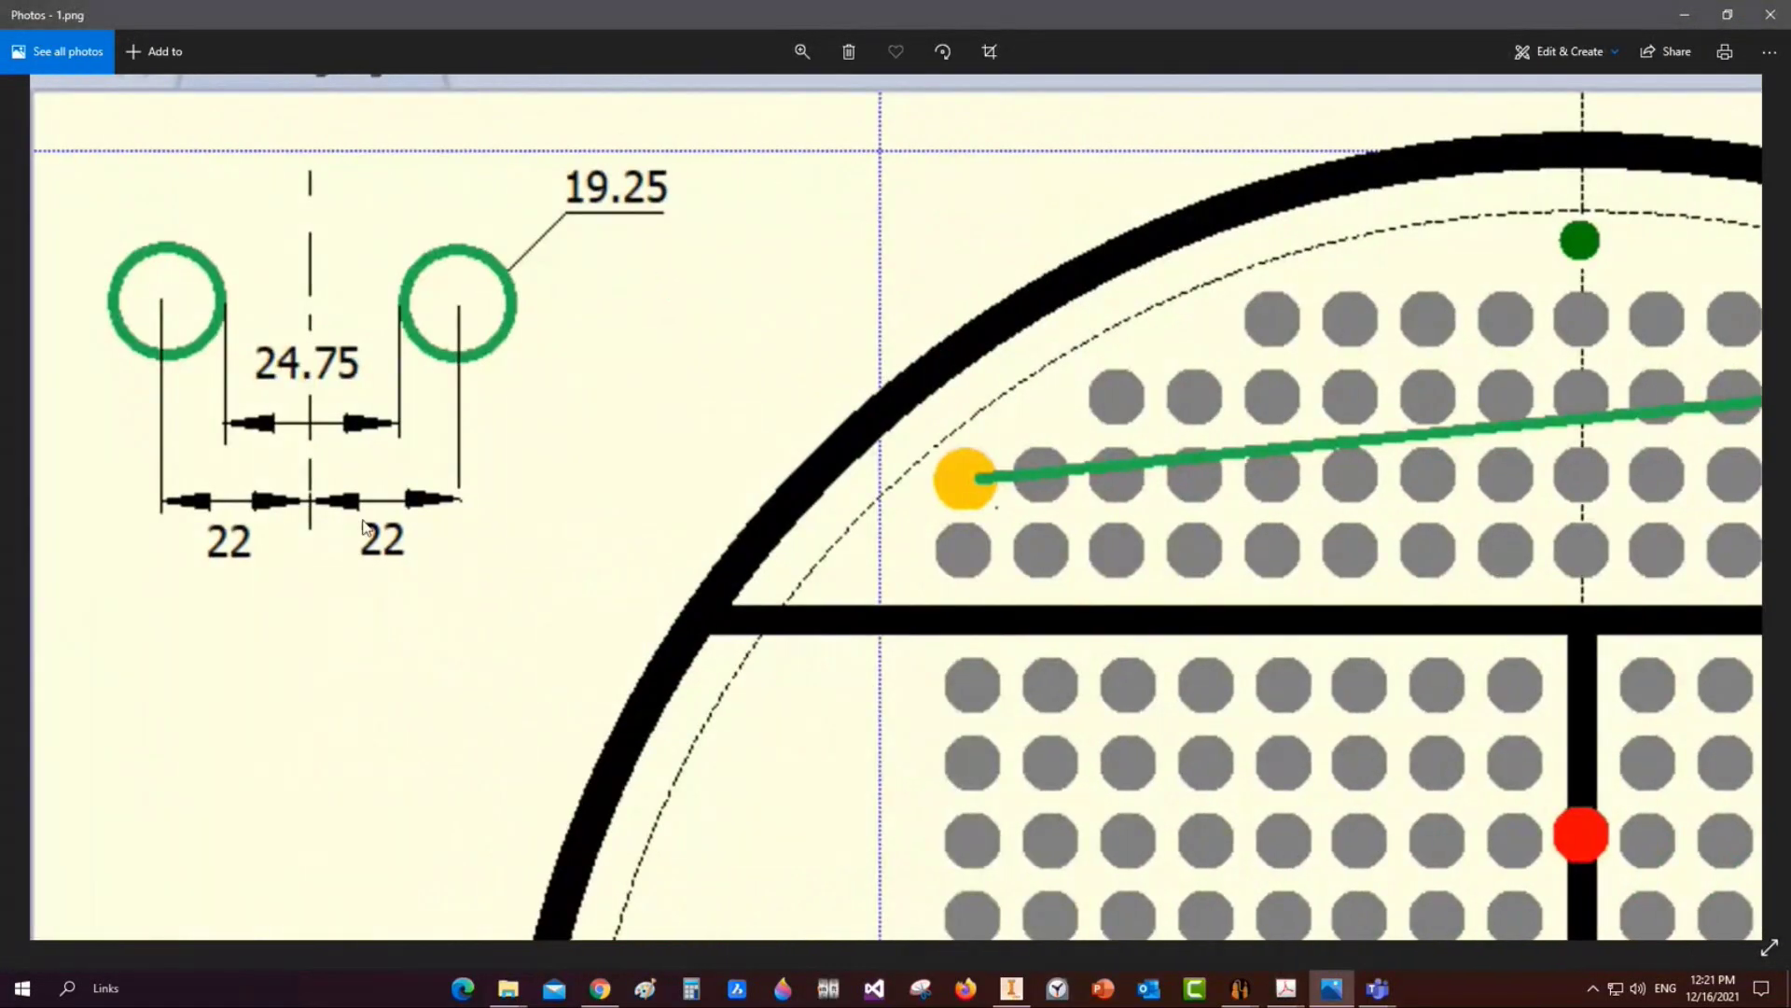
click(1285, 988)
click(1090, 922)
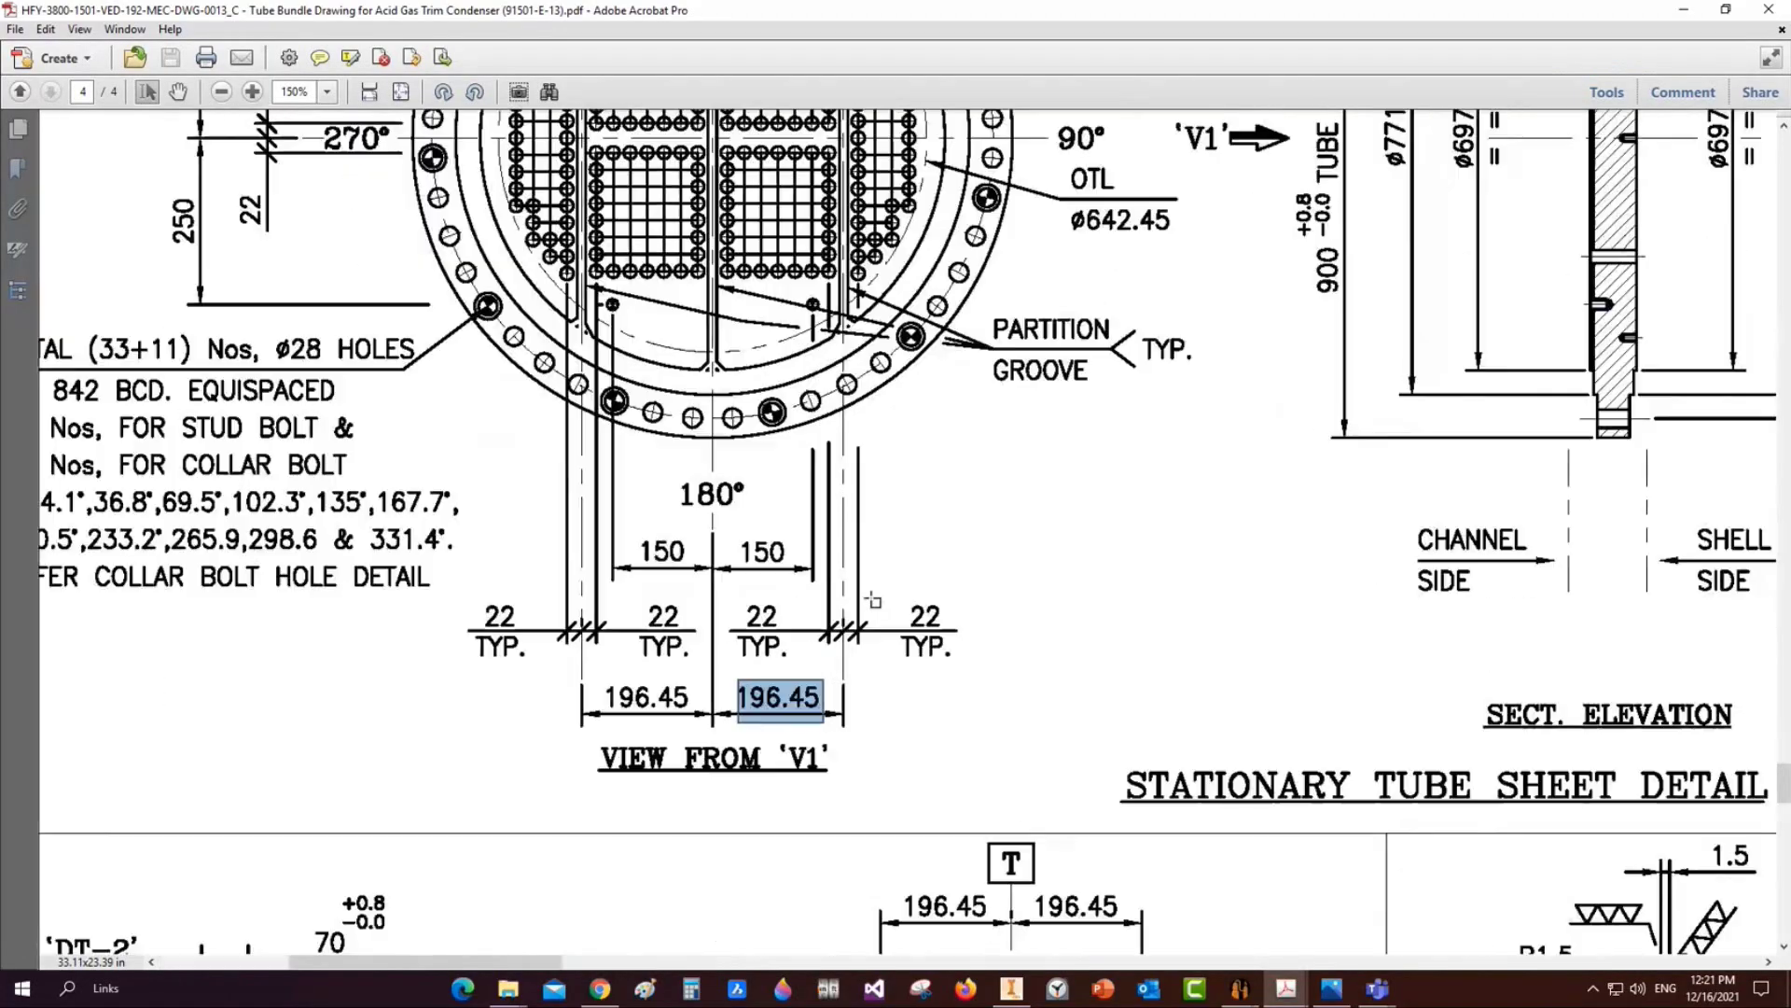
drag(733, 589, 975, 663)
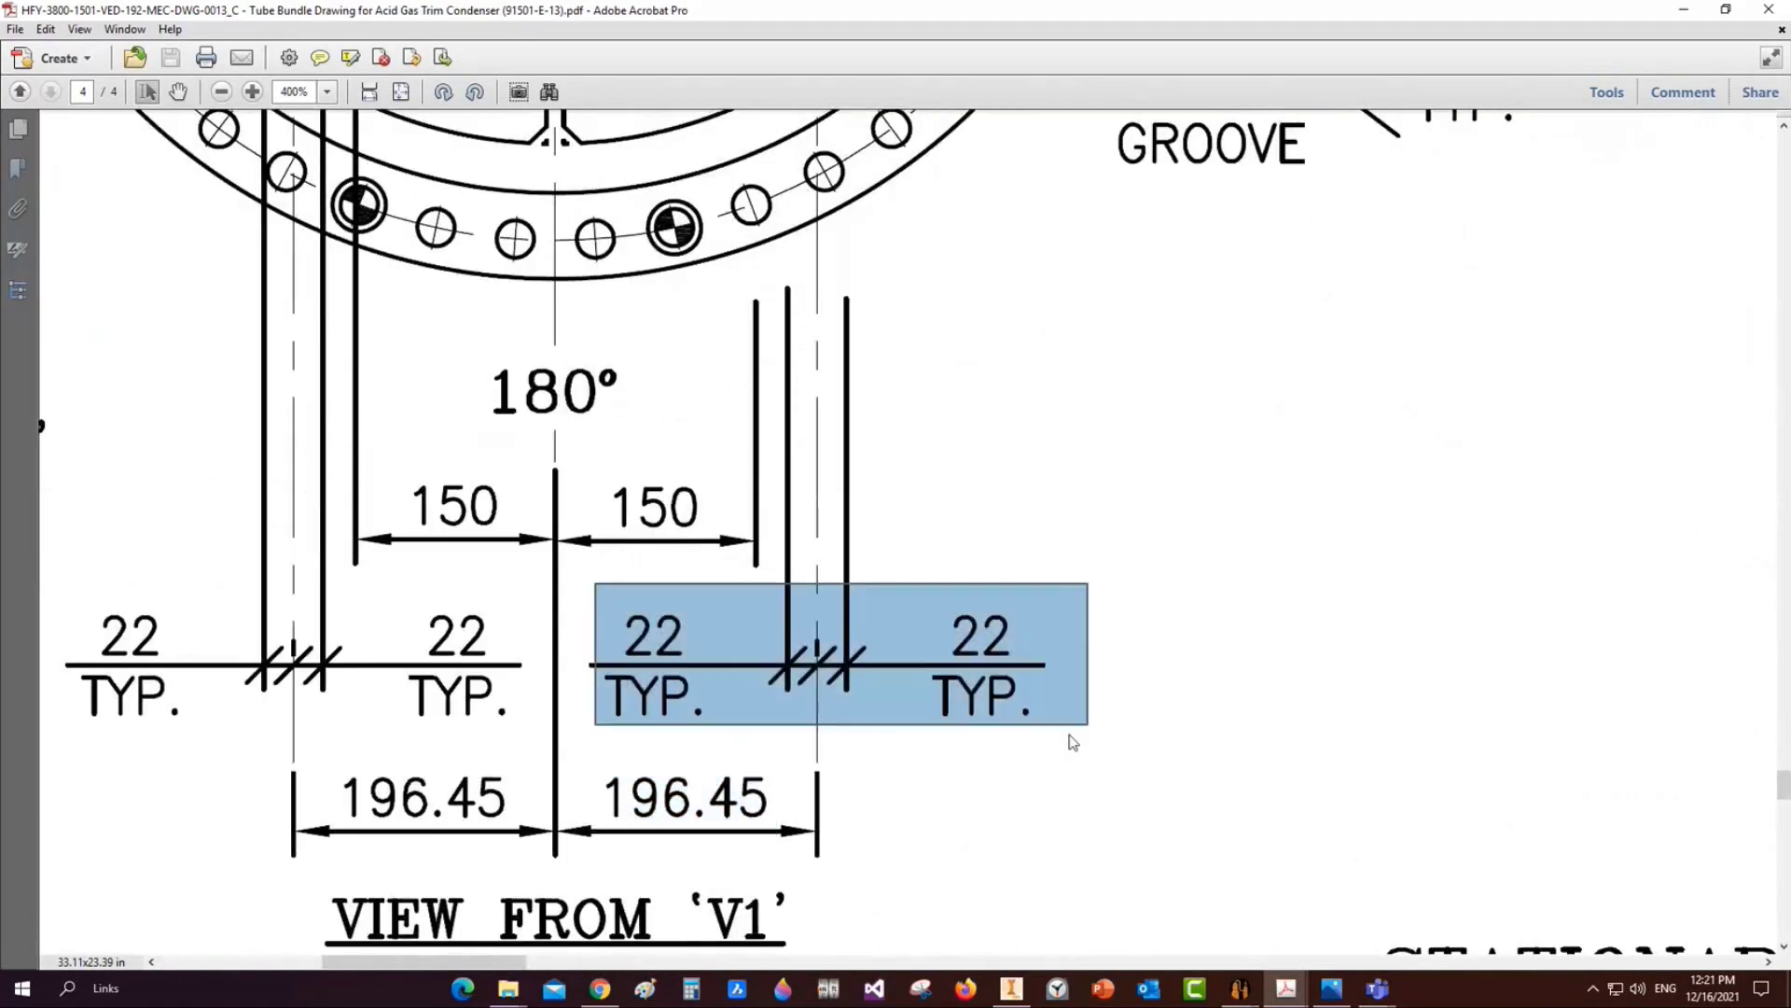
scroll(979, 617, up, 4)
scroll(837, 220, up, 1)
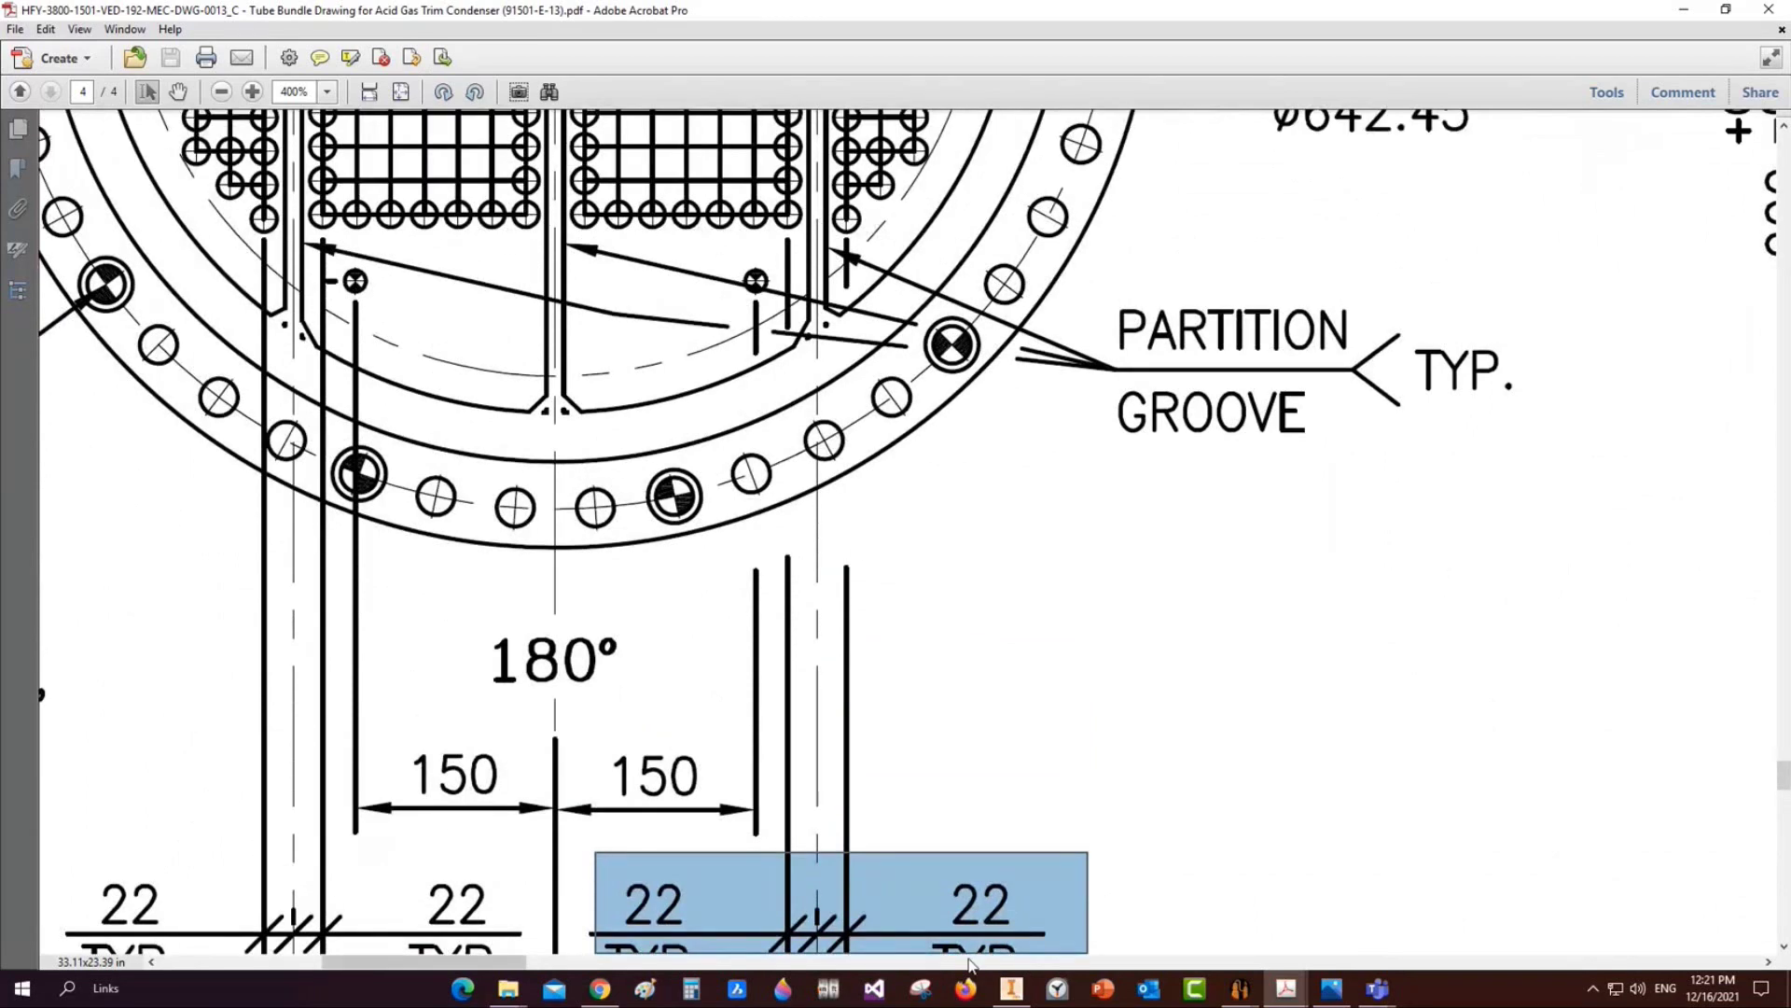
scroll(970, 923, down, 3)
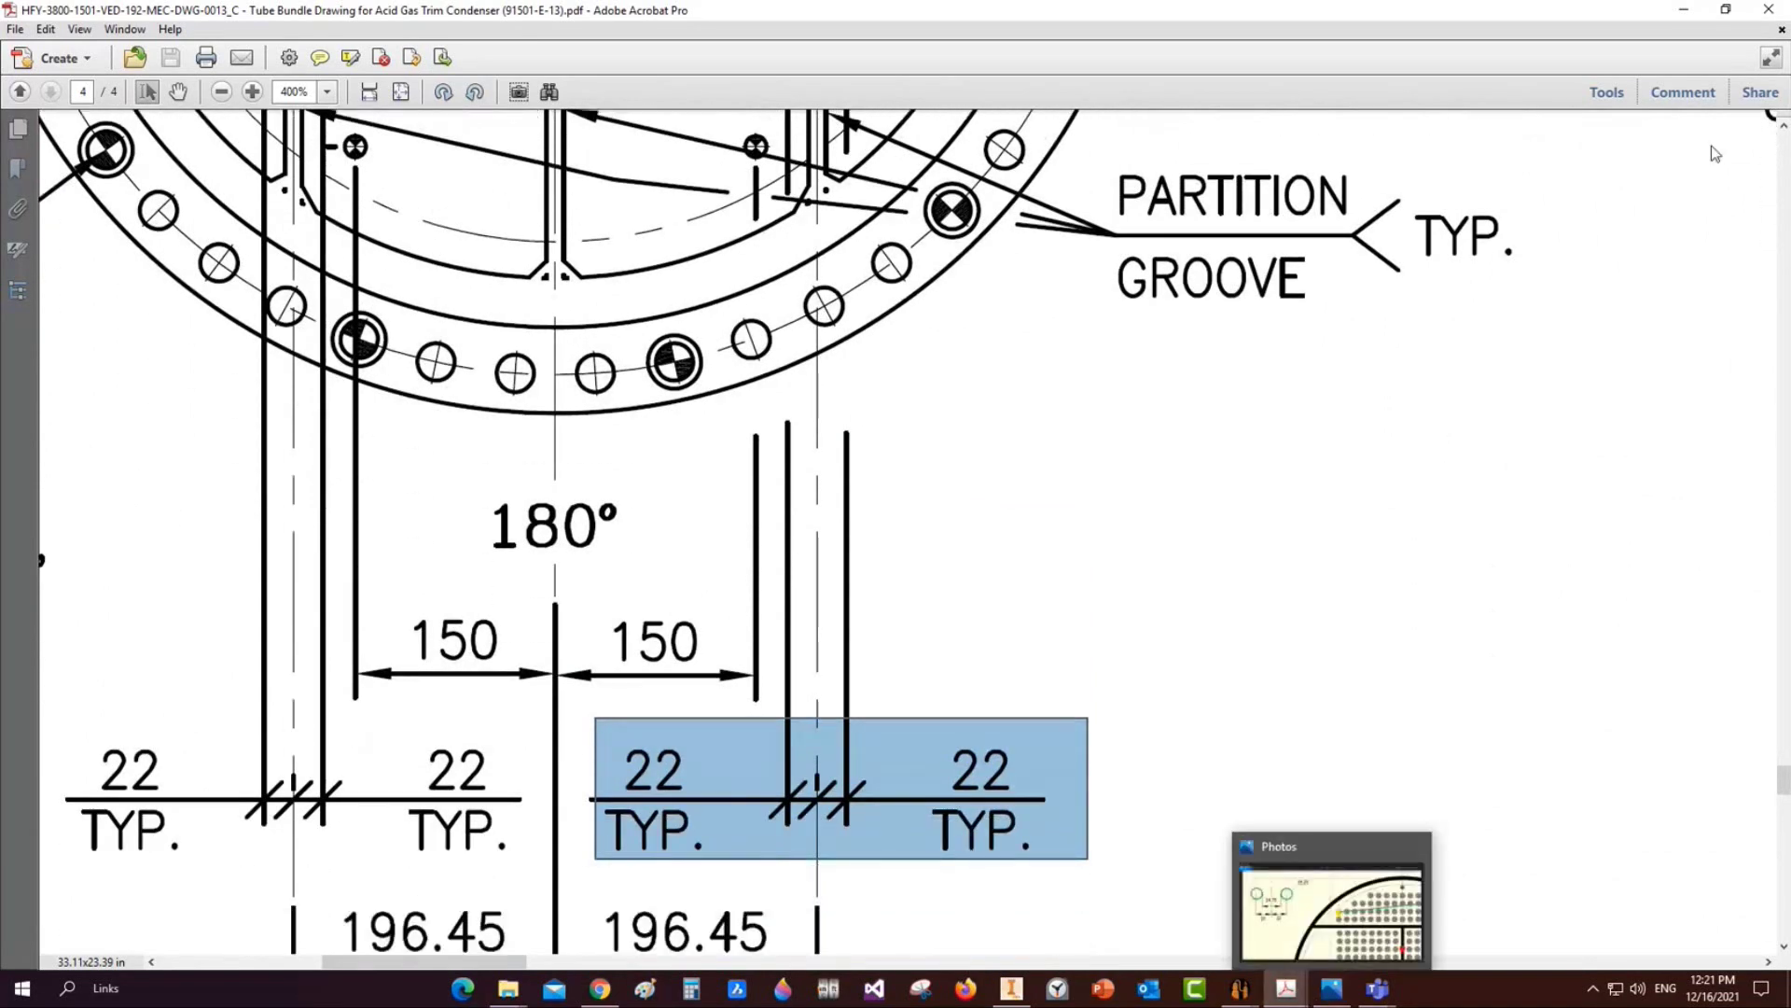
click(1309, 999)
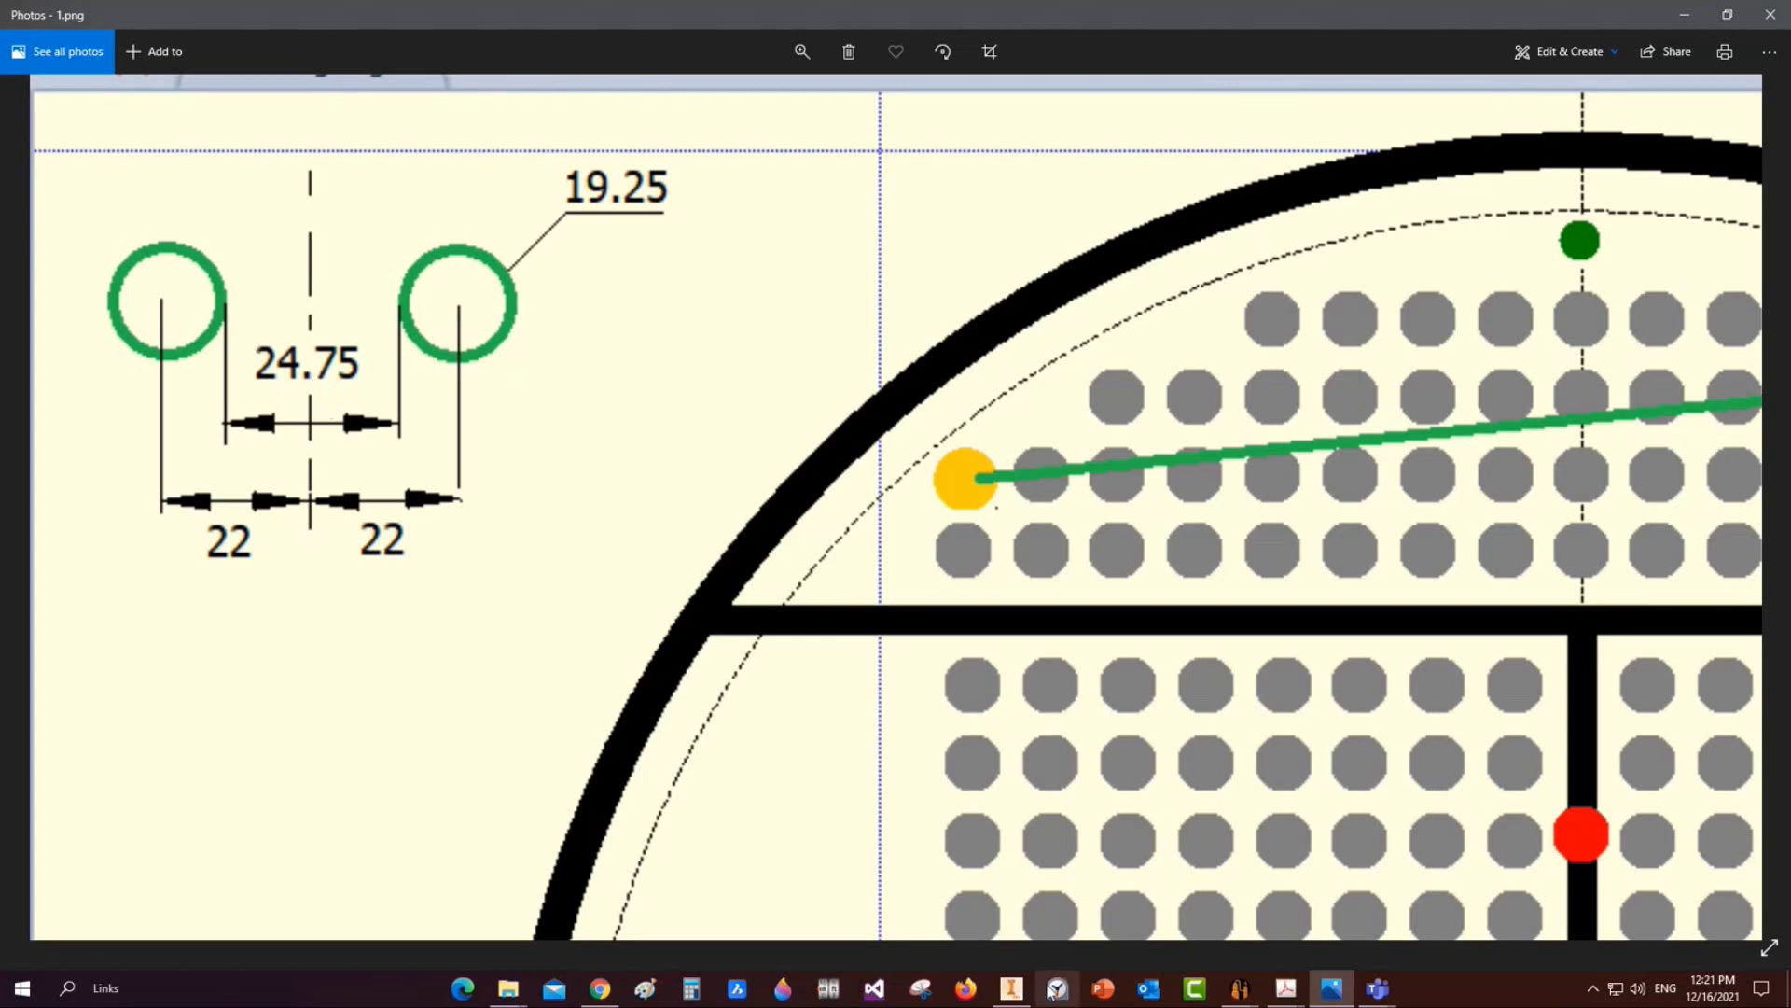
Back in the Tube Pattern window, set the perpendicular and parallel passlane widths to 24.75 mm and enable vertical and horizontal symmetry
click(1240, 987)
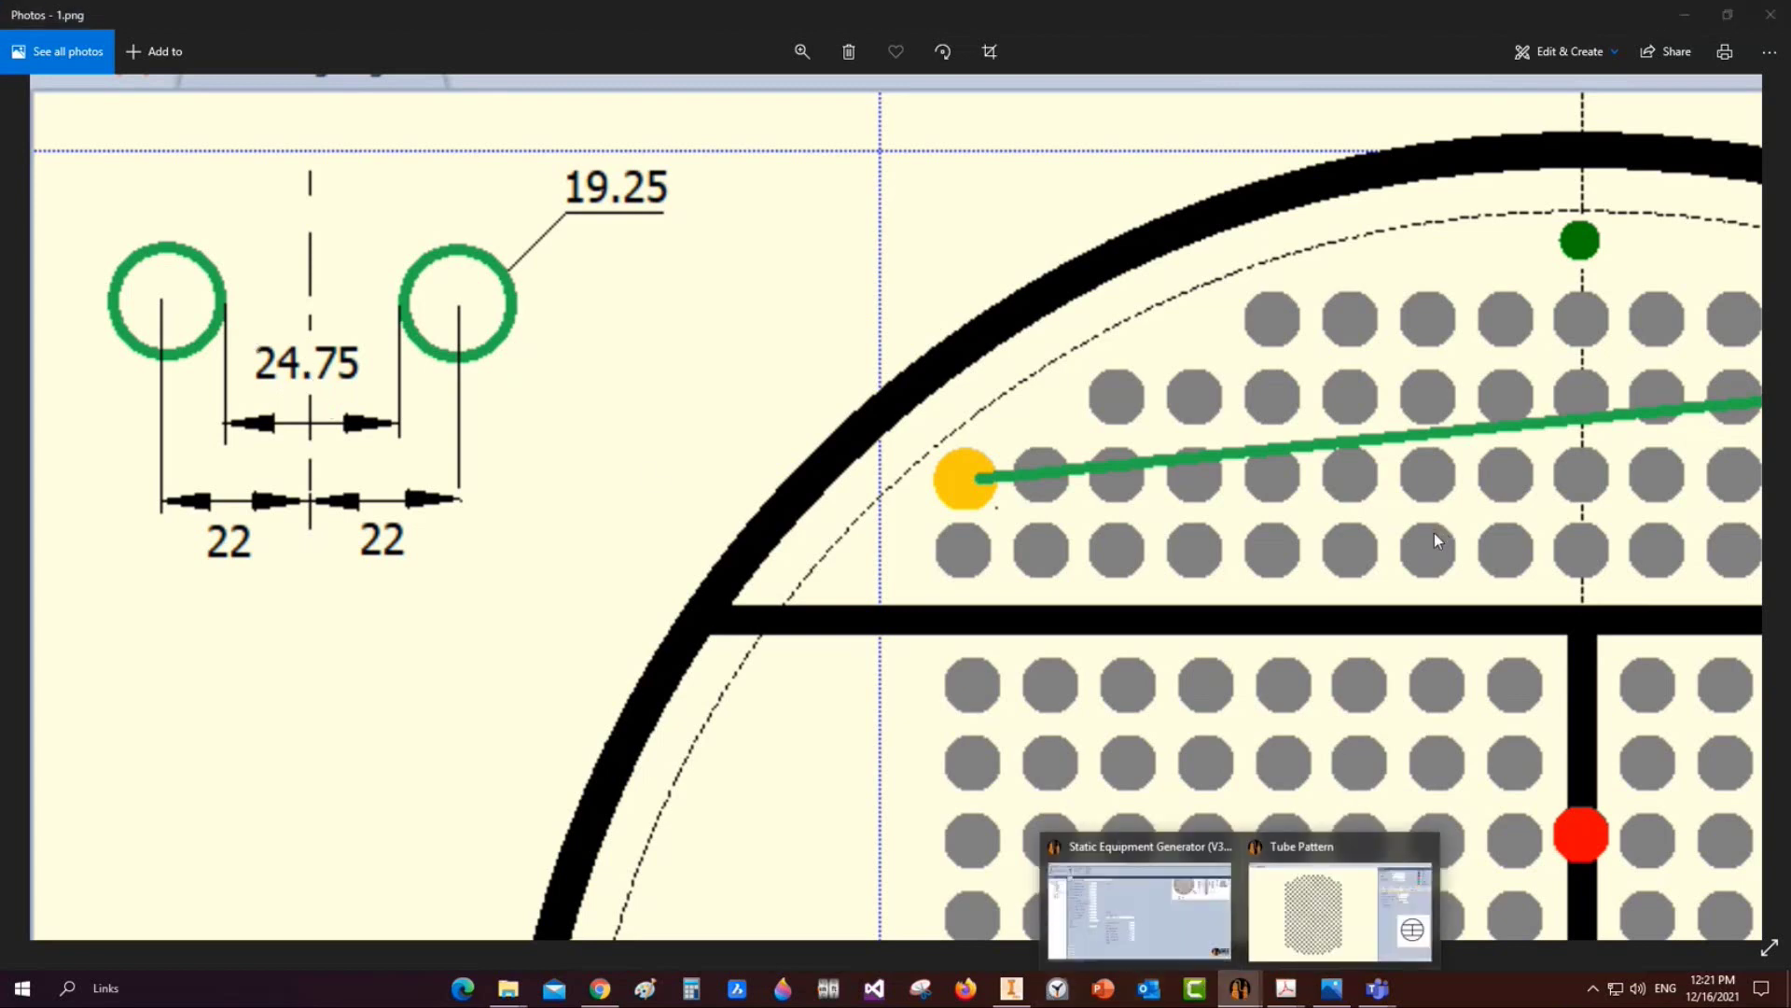
click(1341, 901)
text(24.)
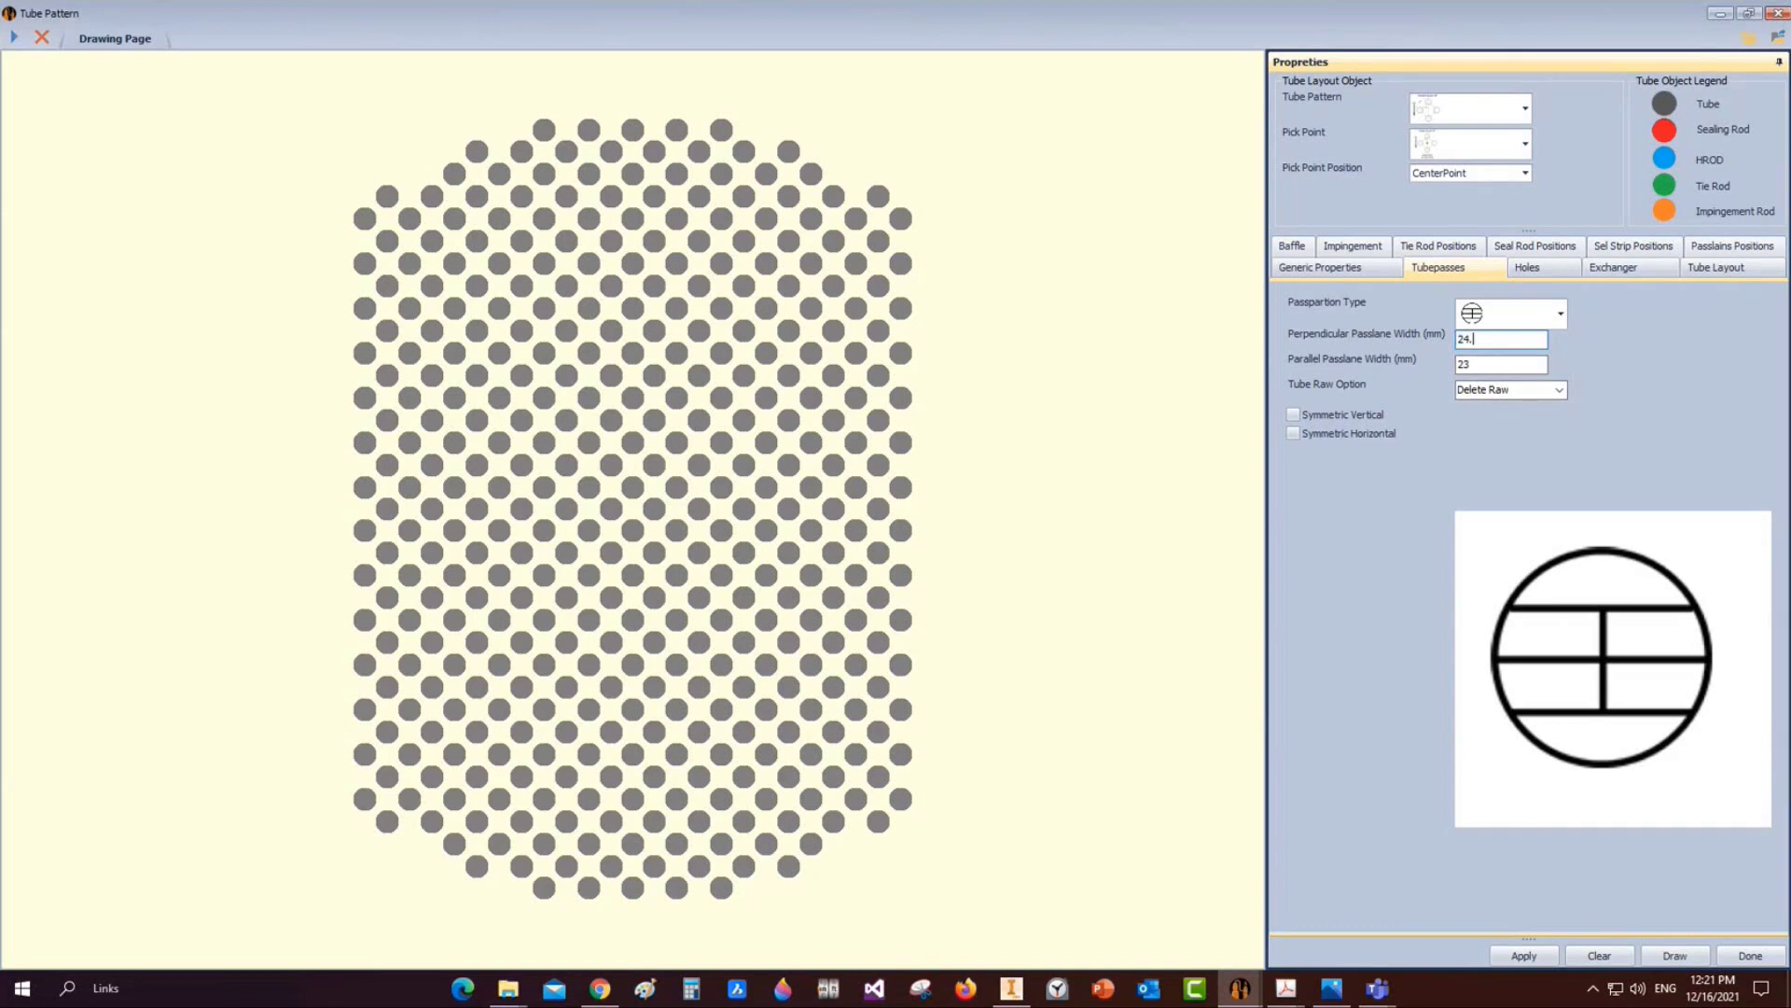
text(75)
key(Tab)
text(24.7)
click(1302, 415)
click(1306, 434)
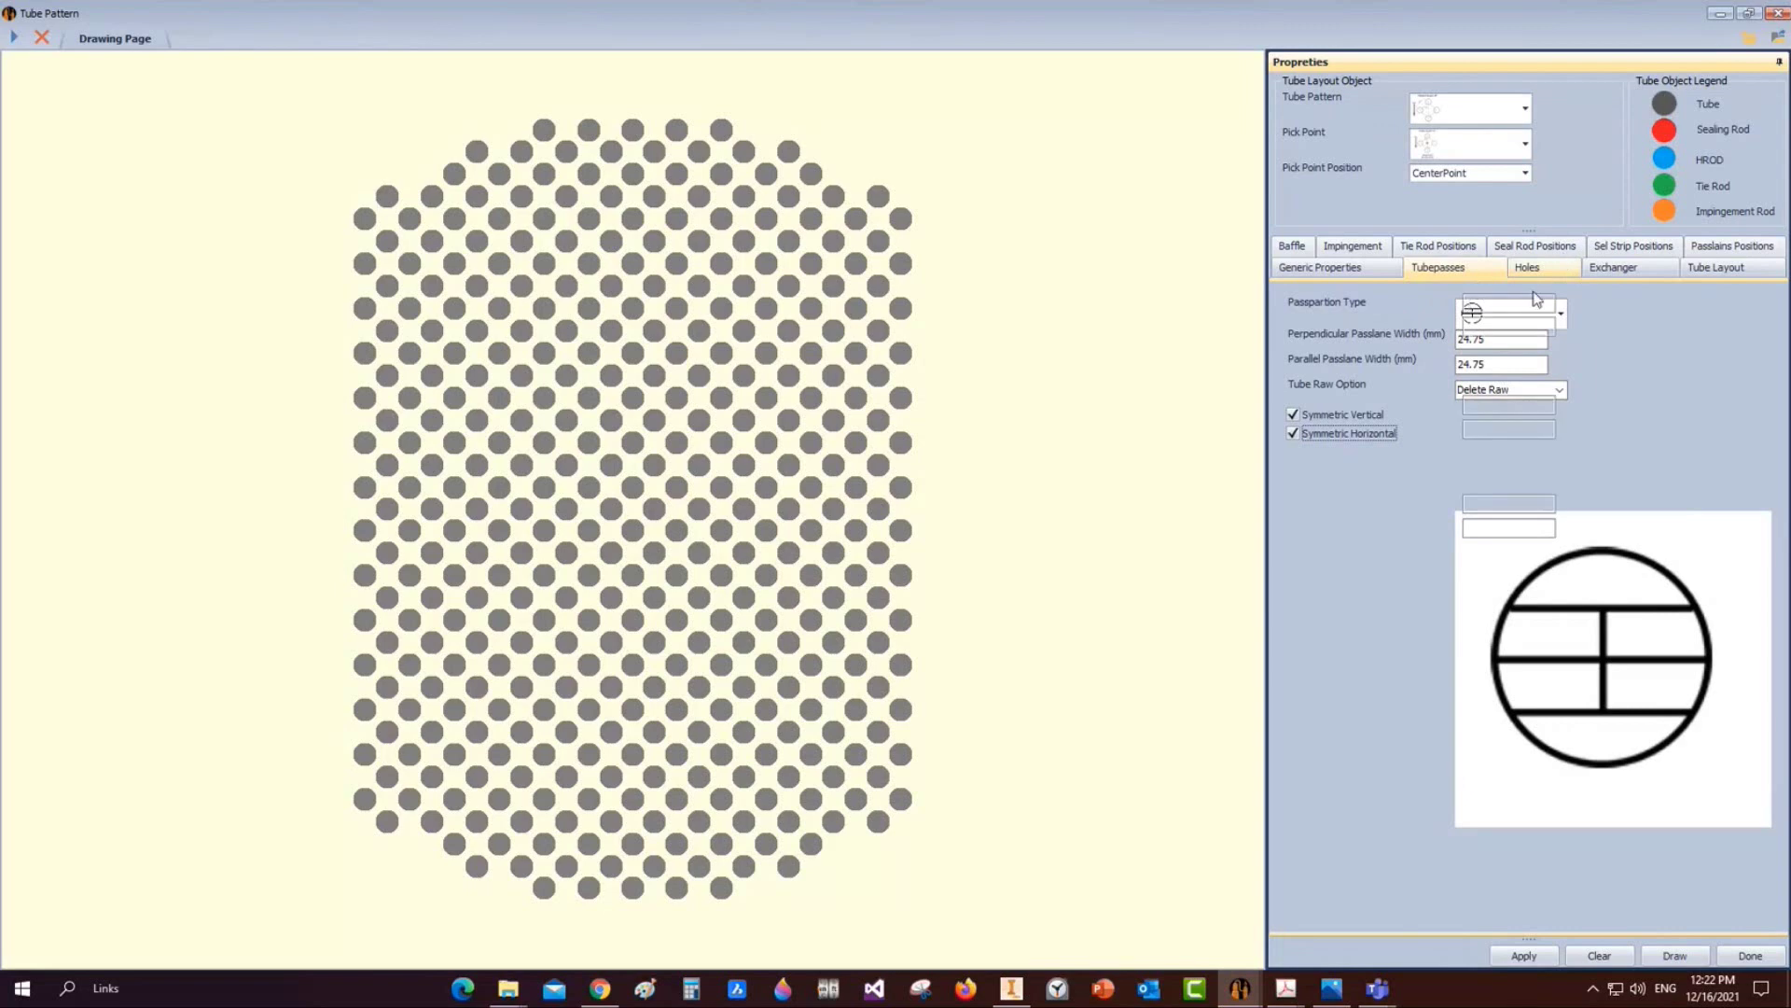
Set the tie rod and sealing rod diameters to 14 mm and both of their hole diameters to 16 mm
click(1527, 268)
drag(1513, 305, 1351, 305)
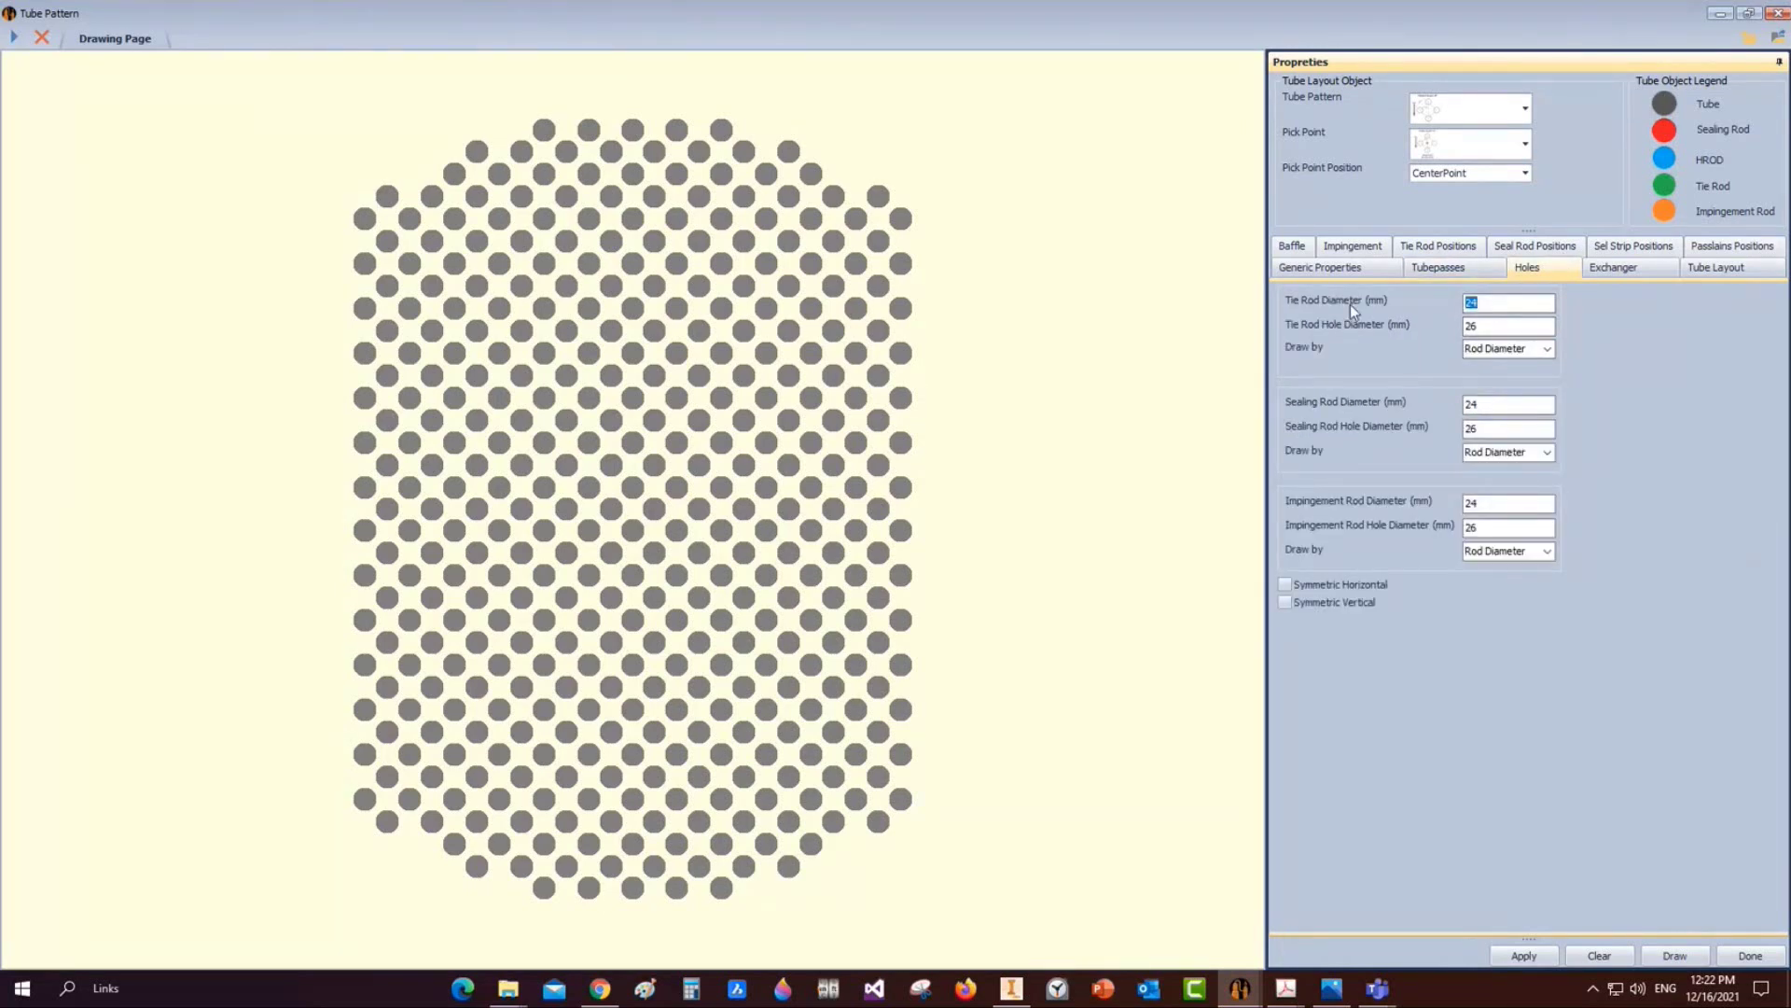
text(14)
key(Tab)
text(16)
key(Tab)
key(Tab)
text(14)
key(Tab)
text(16)
Choose the Type2 chamfered hole for the tube layout
click(1659, 266)
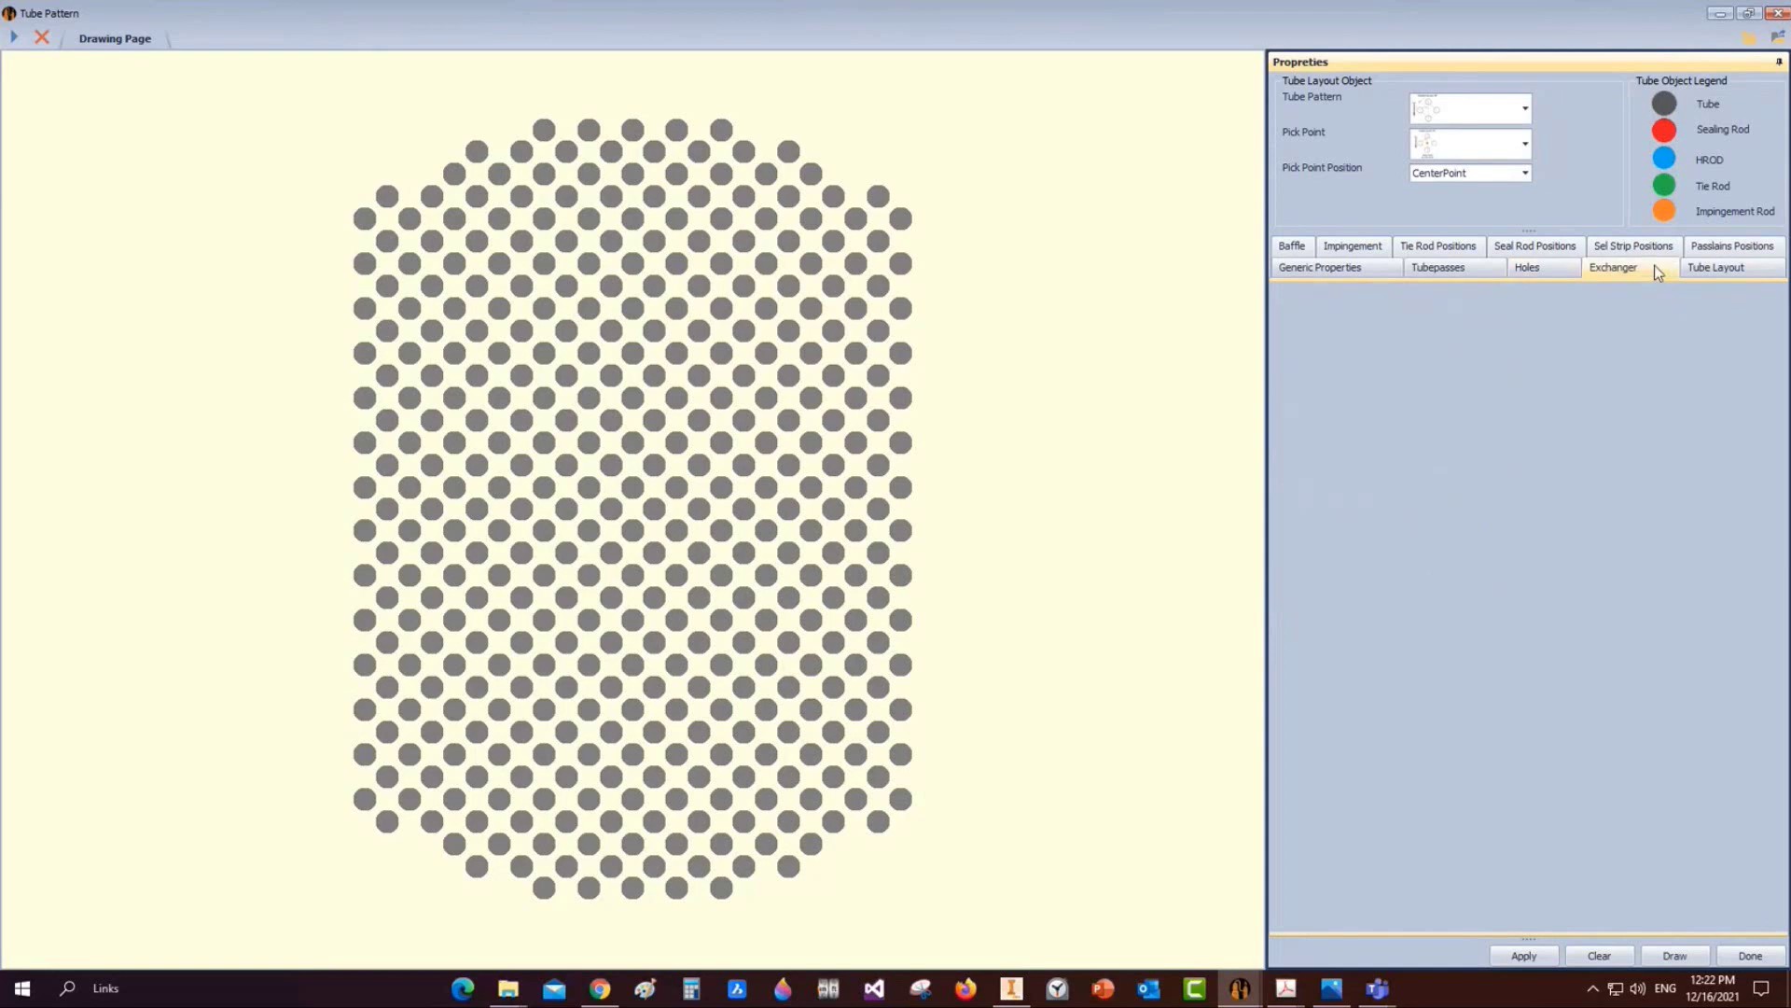
click(1715, 268)
click(1299, 431)
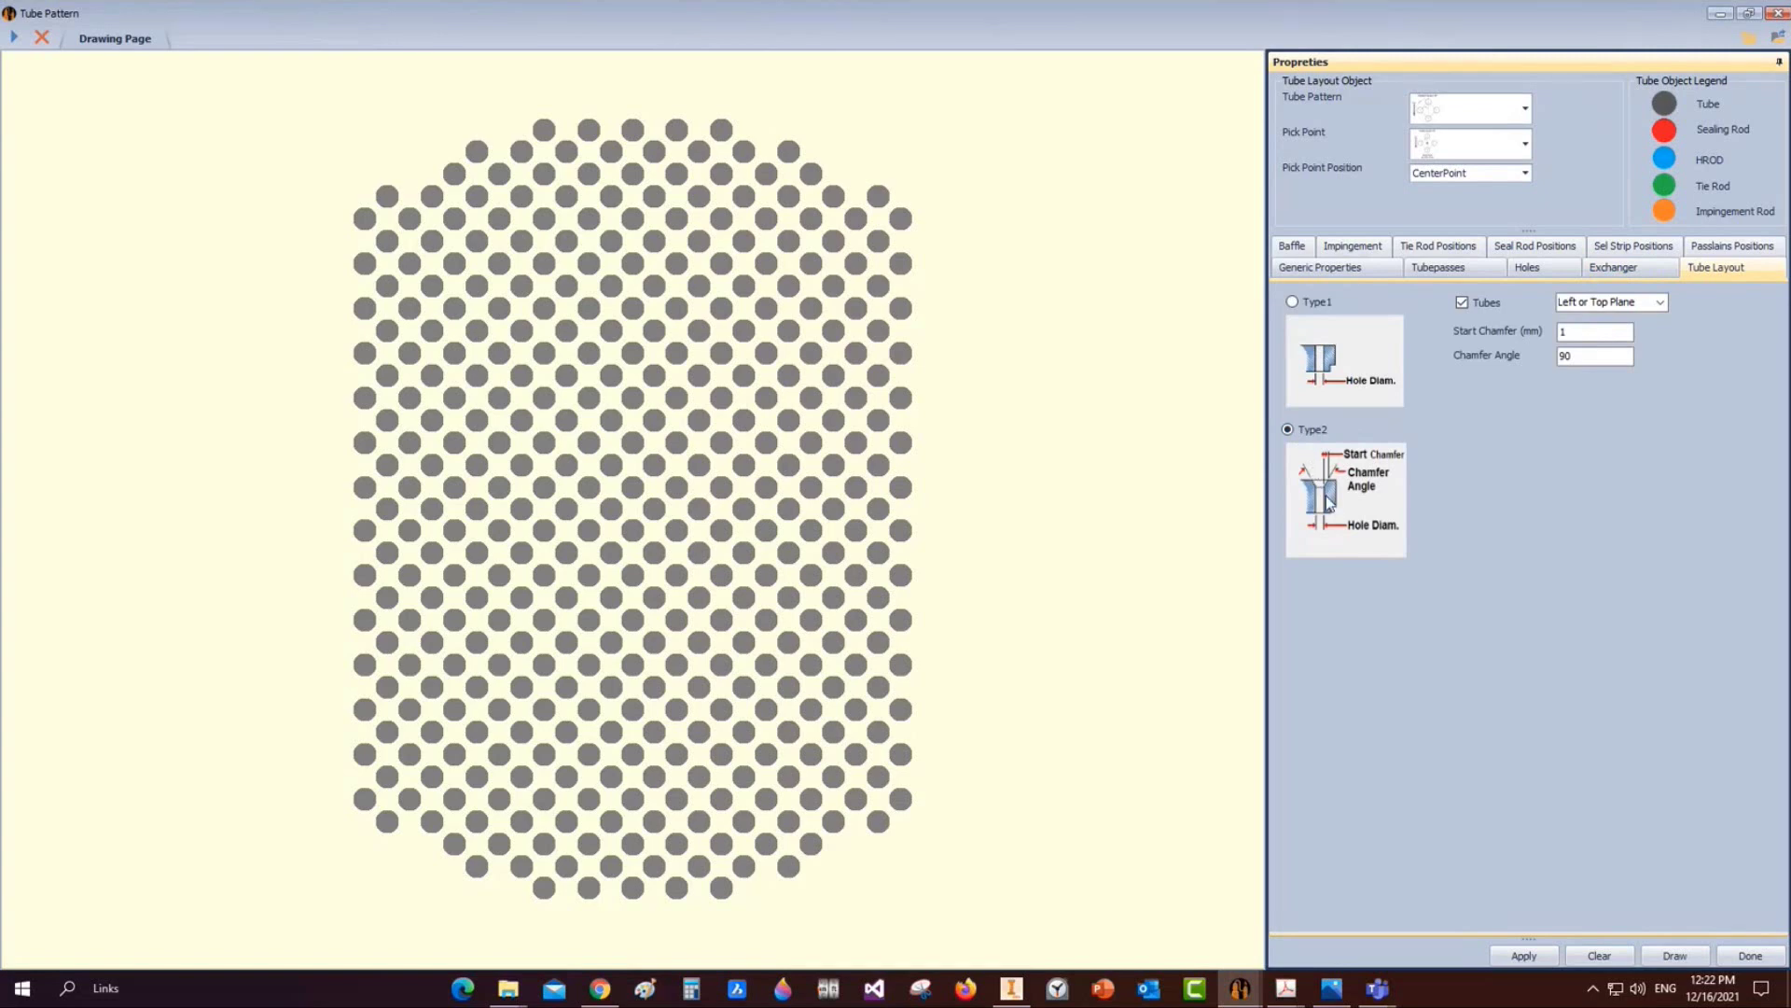
Set the tie rod hole depth to 22 mm and open the list of thread sizes
click(1442, 244)
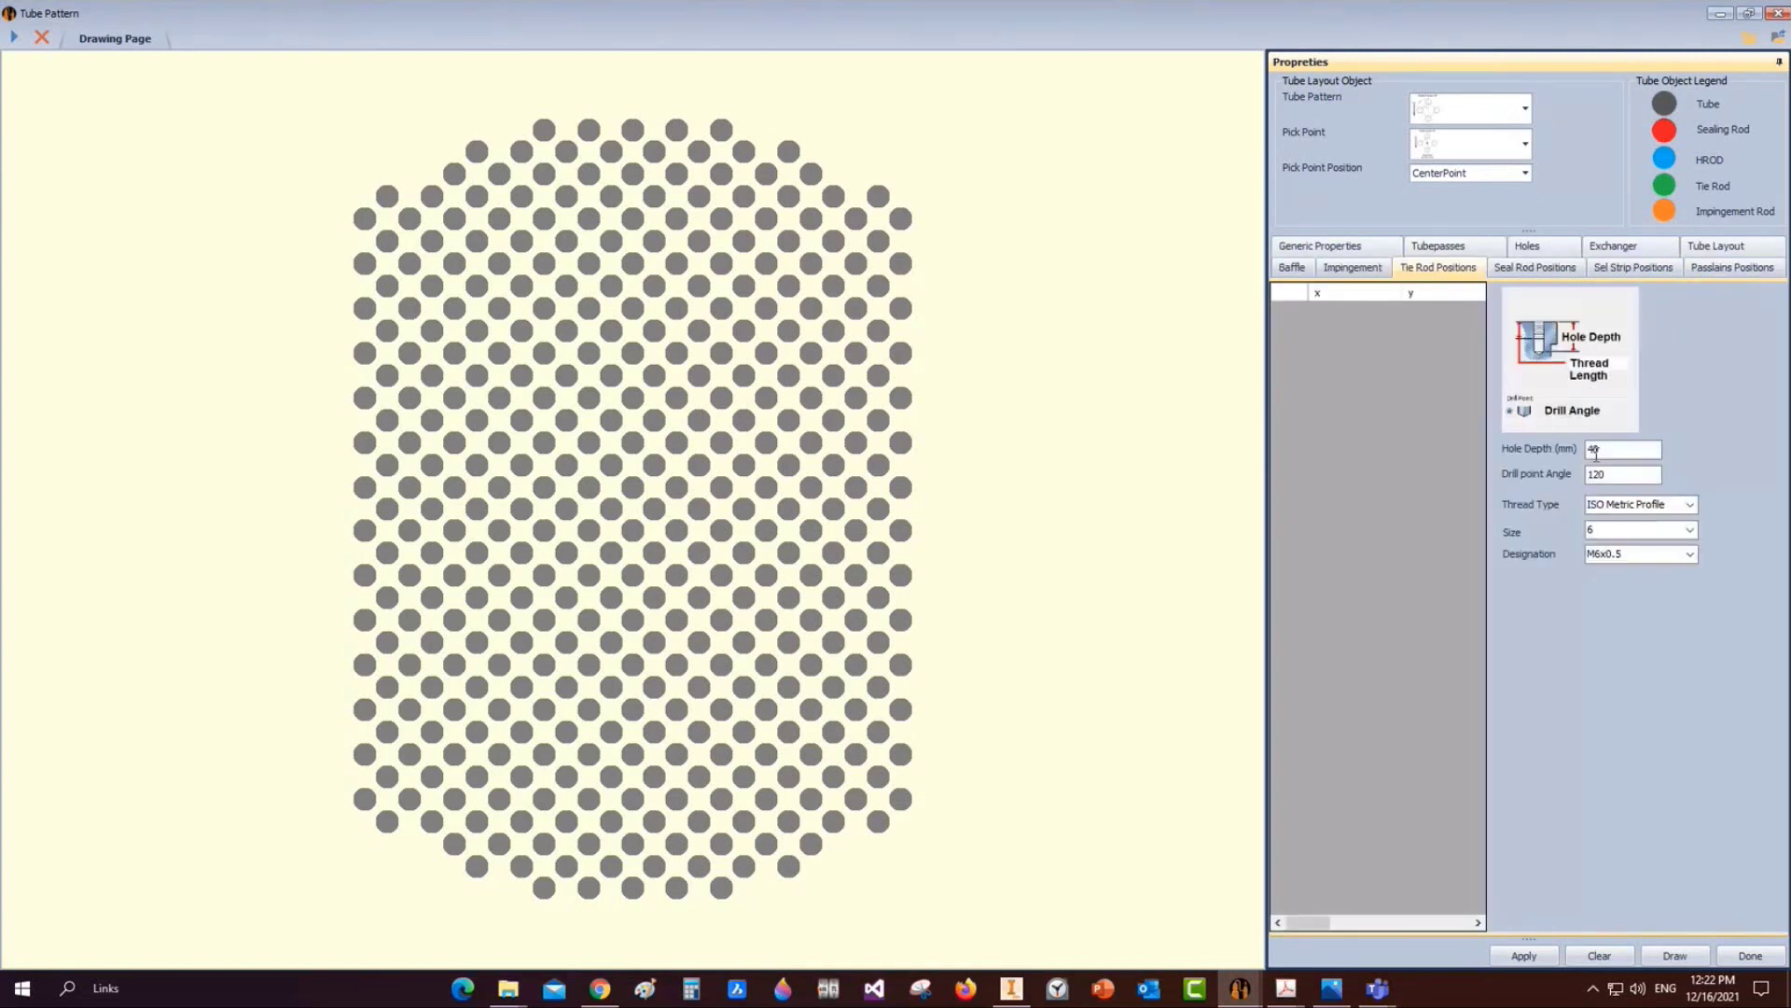
drag(1617, 452, 1544, 450)
click(1689, 529)
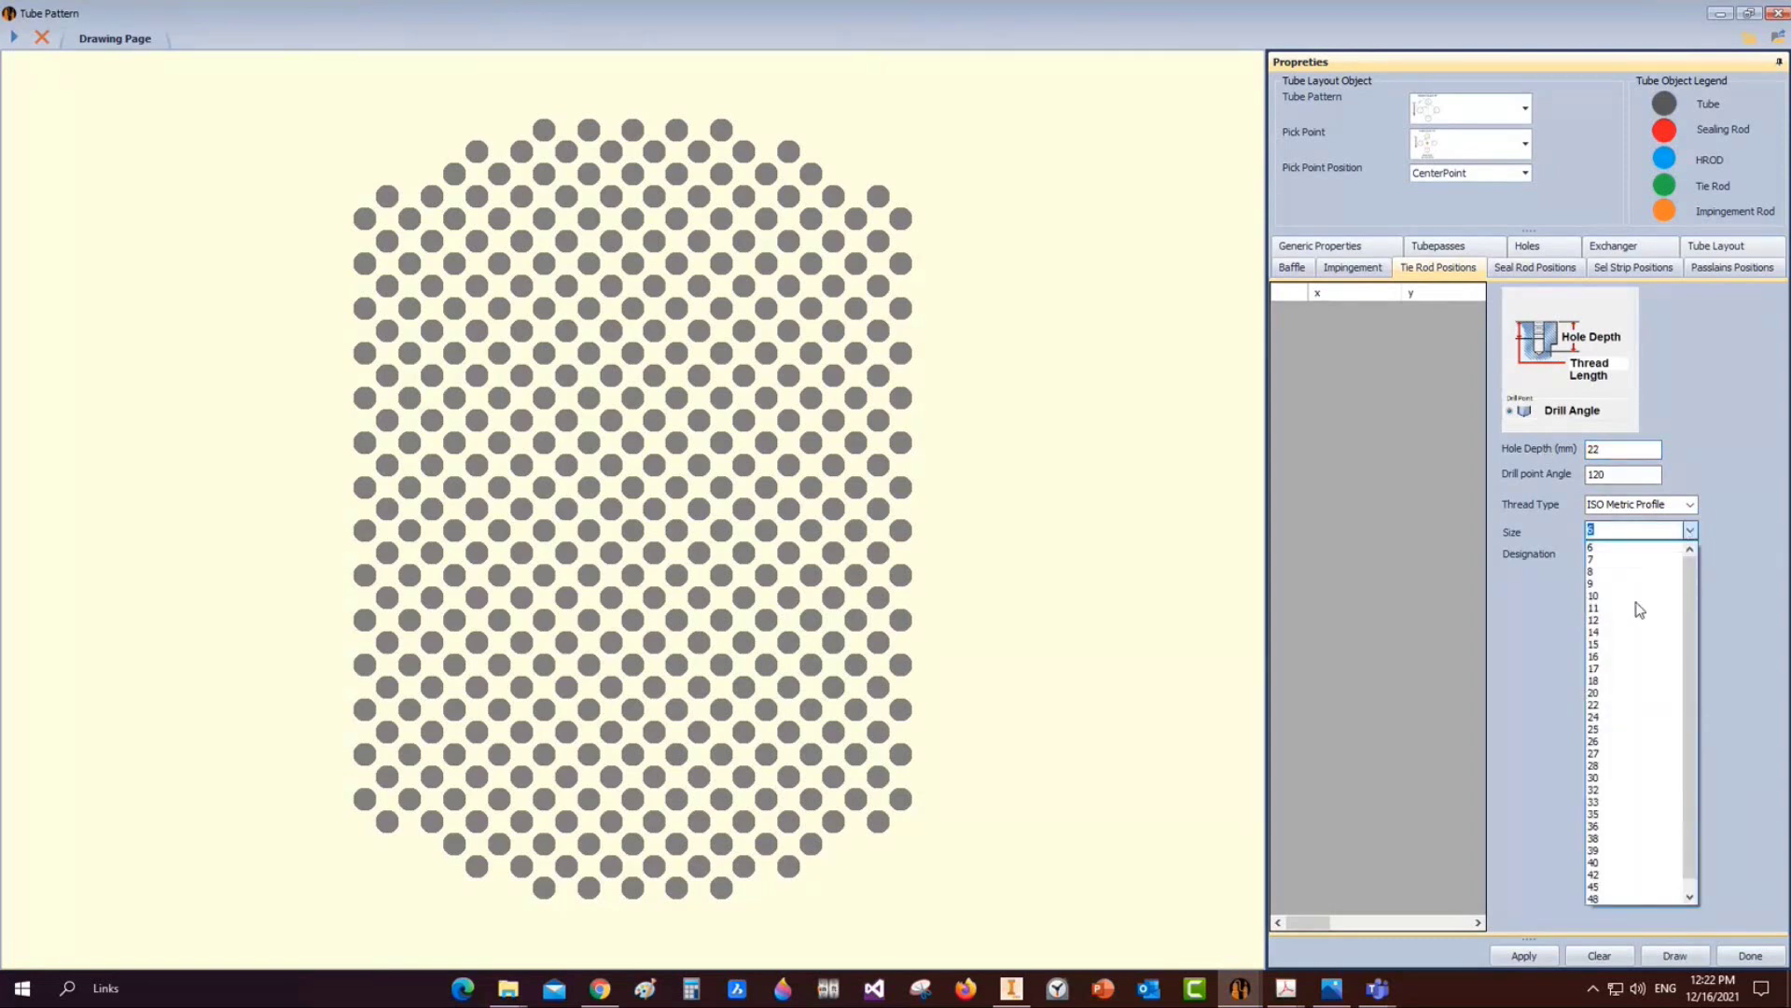
Look up the tie rod thread size and tapped depth in the tie rod detail of the tube bundle drawing PDF
click(1285, 987)
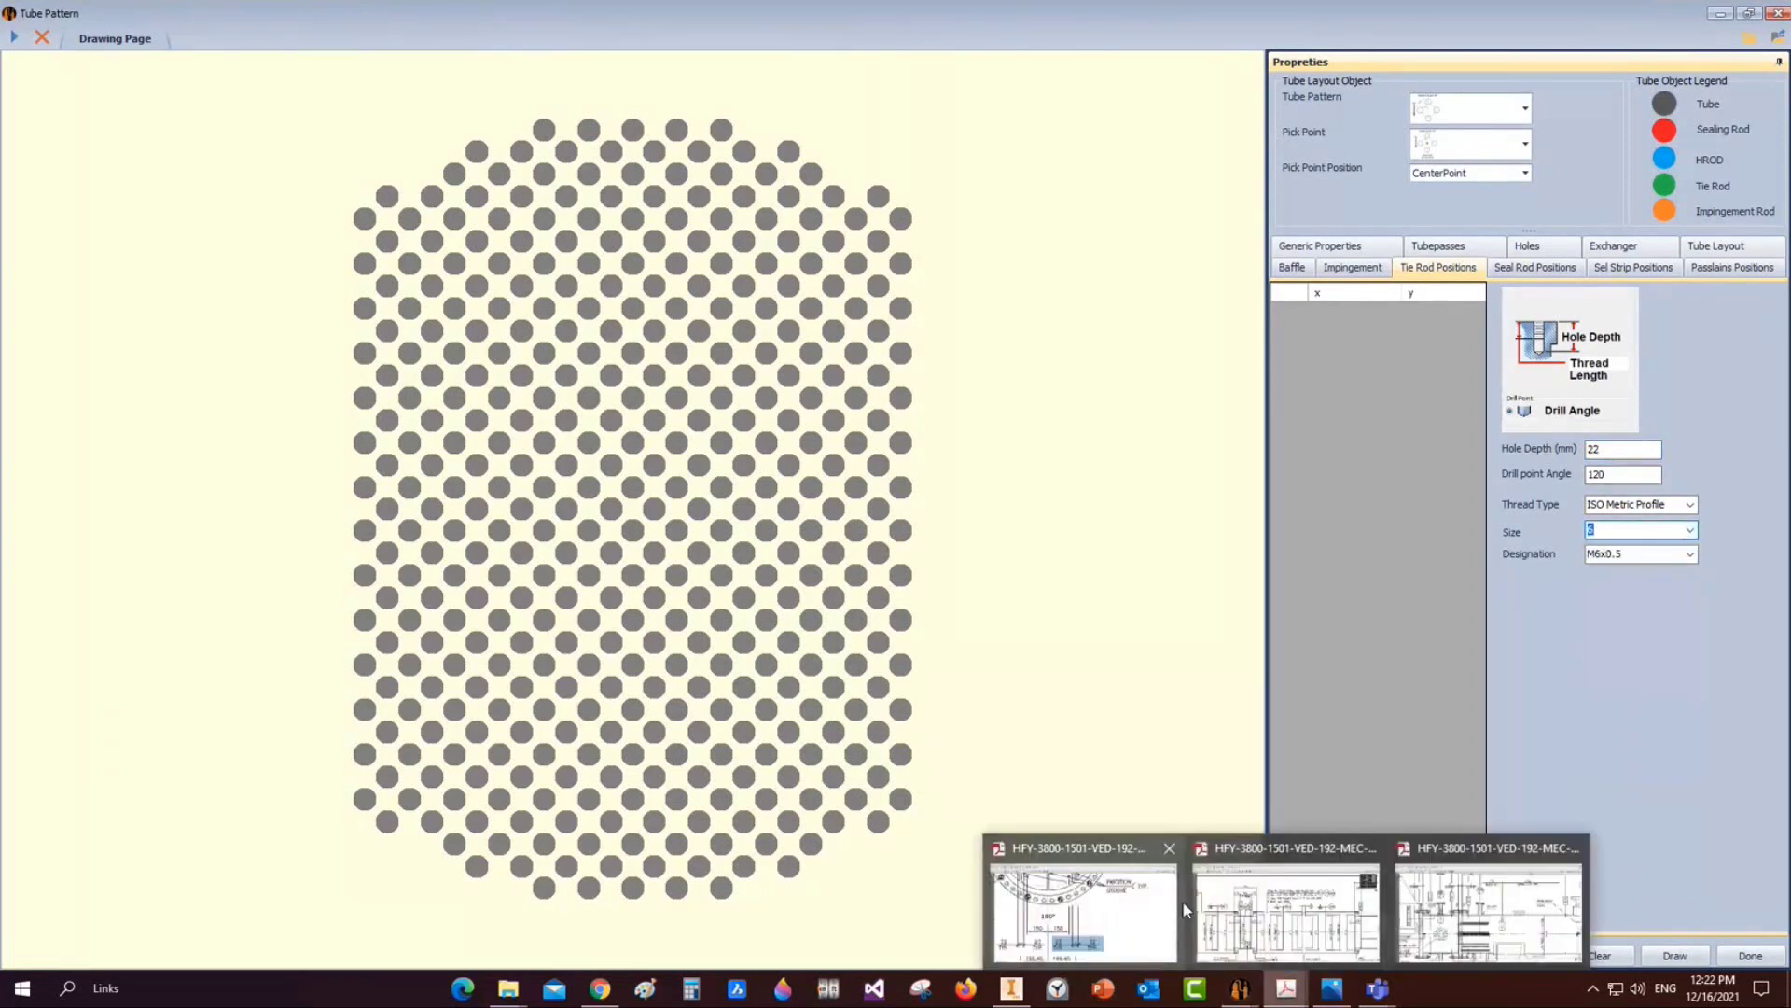
click(1083, 908)
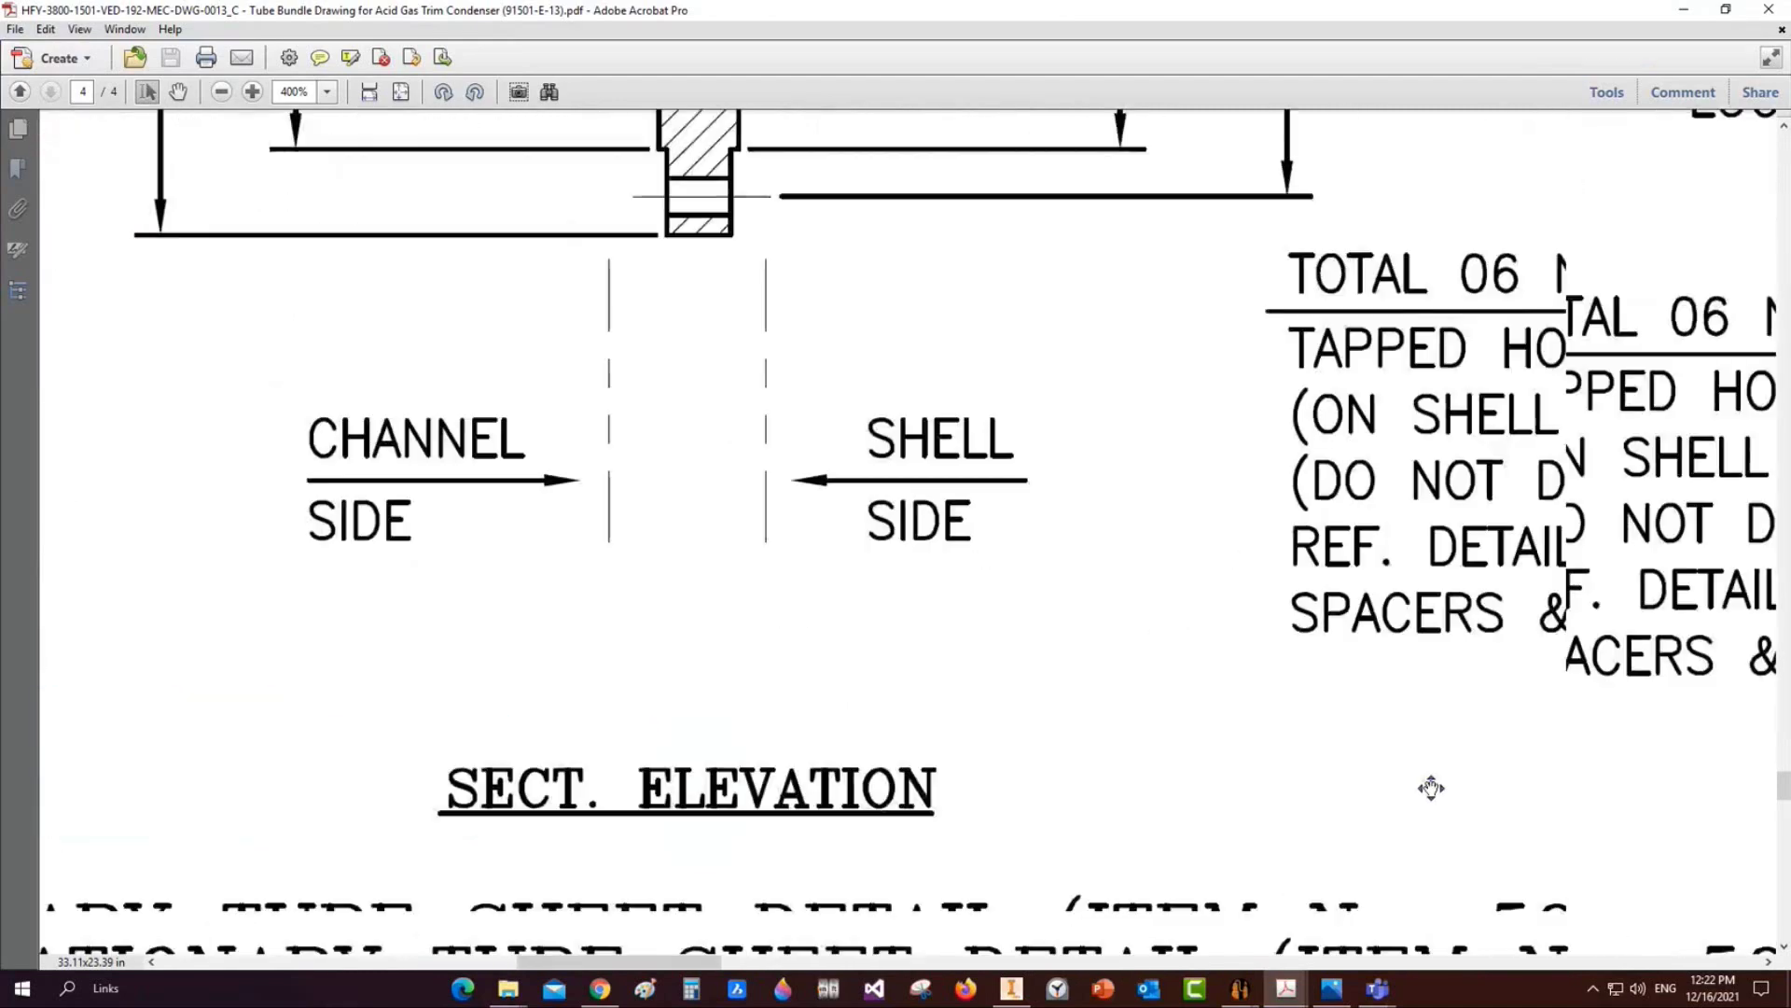
middle_drag(1431, 787, 831, 240)
mouse_move(1300, 915)
middle_down()
mouse_move(1300, 823)
mouse_move(793, 548)
middle_up()
mouse_move(1508, 763)
middle_down()
mouse_move(1471, 712)
mouse_move(1051, 715)
middle_up()
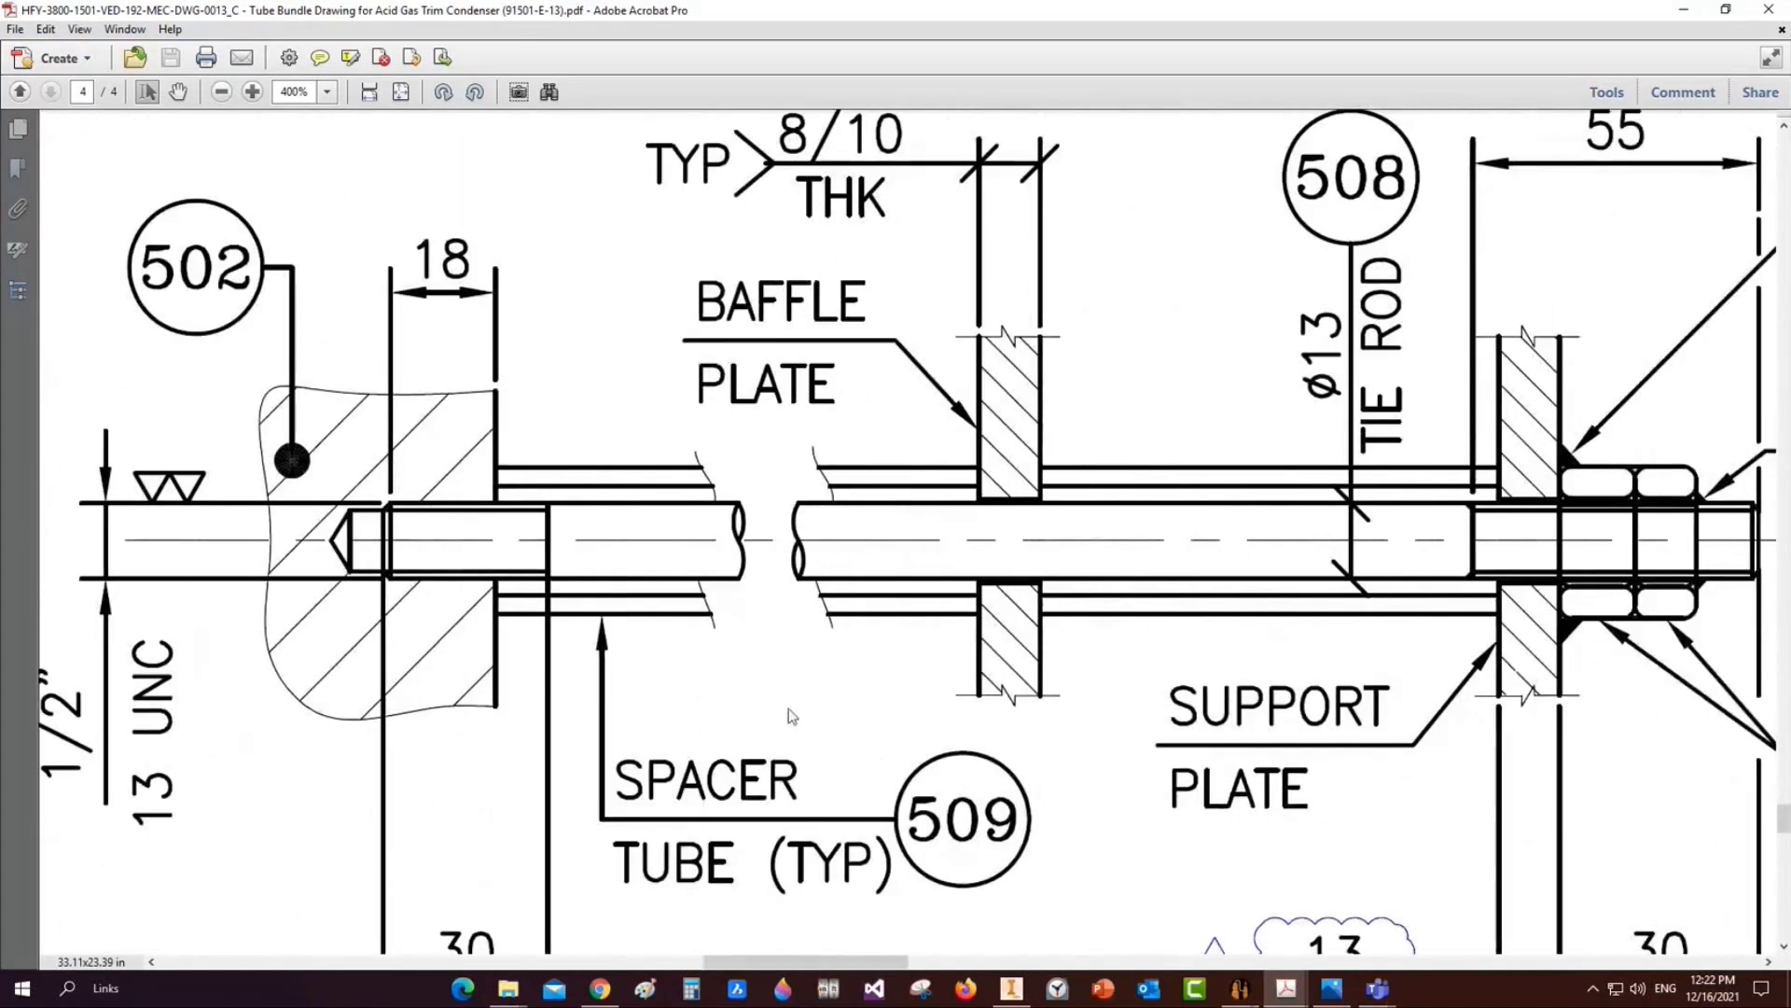
middle_drag(458, 500, 588, 519)
drag(525, 237, 648, 332)
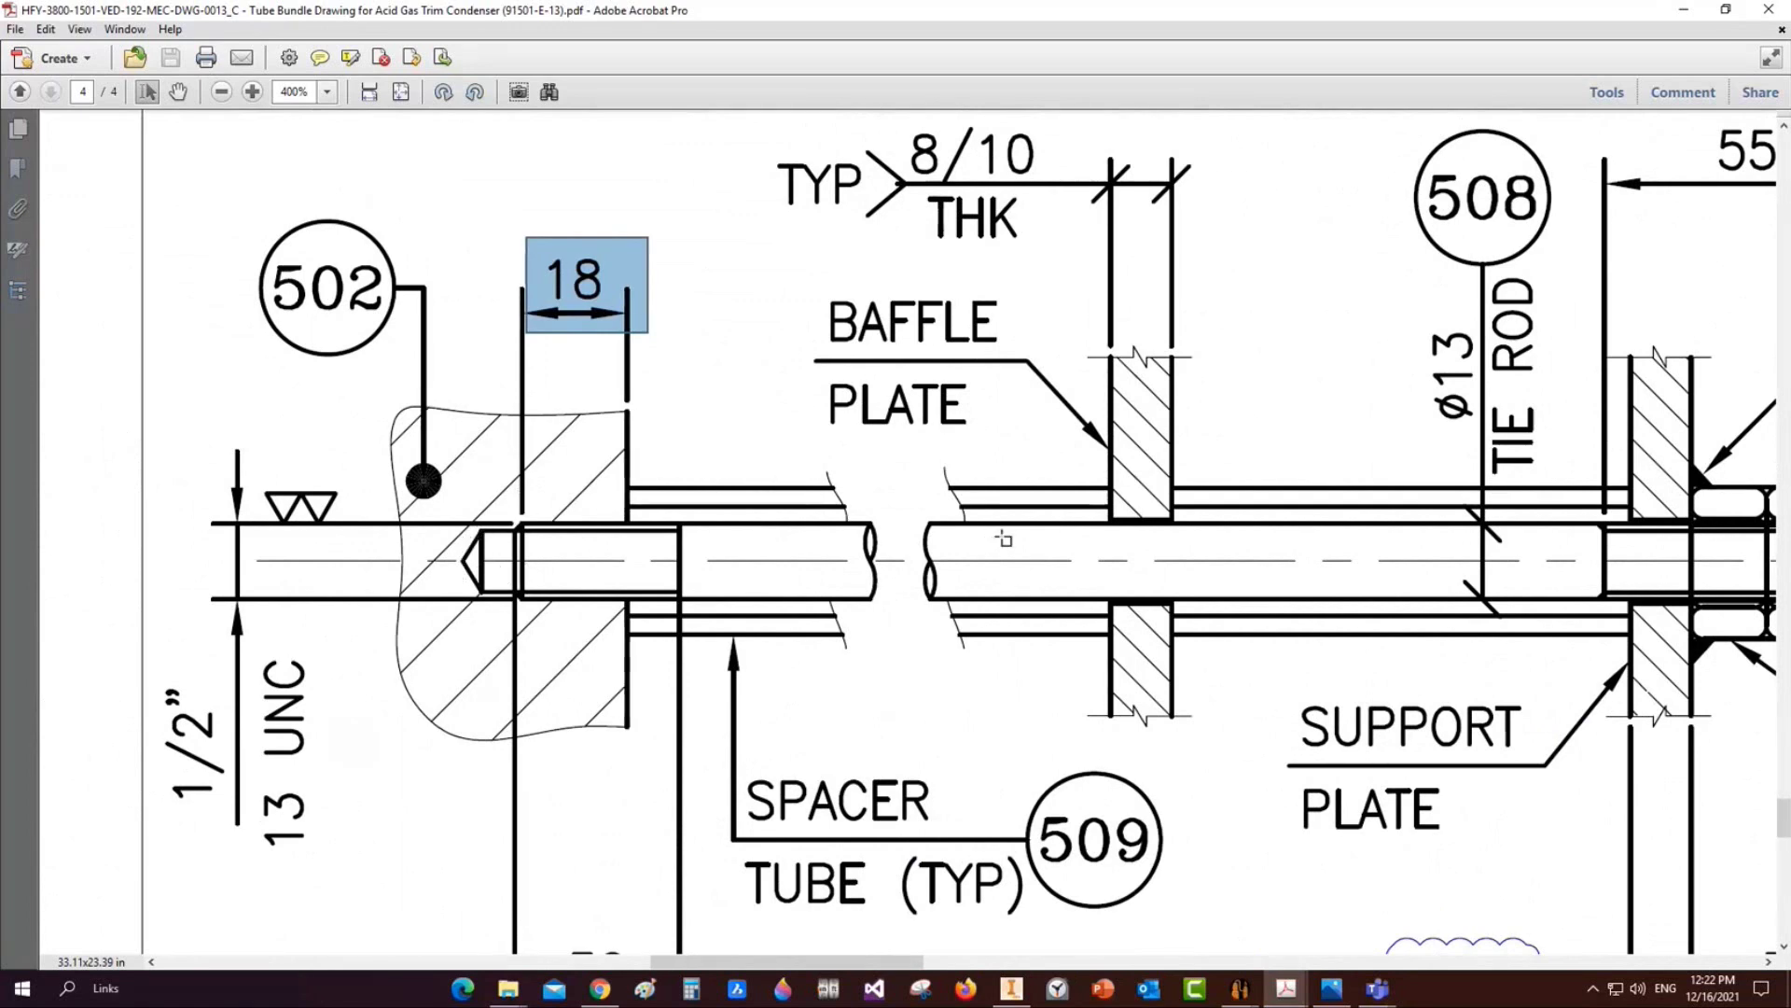
ctrl+scroll(1002, 539, down, 1)
click(1684, 9)
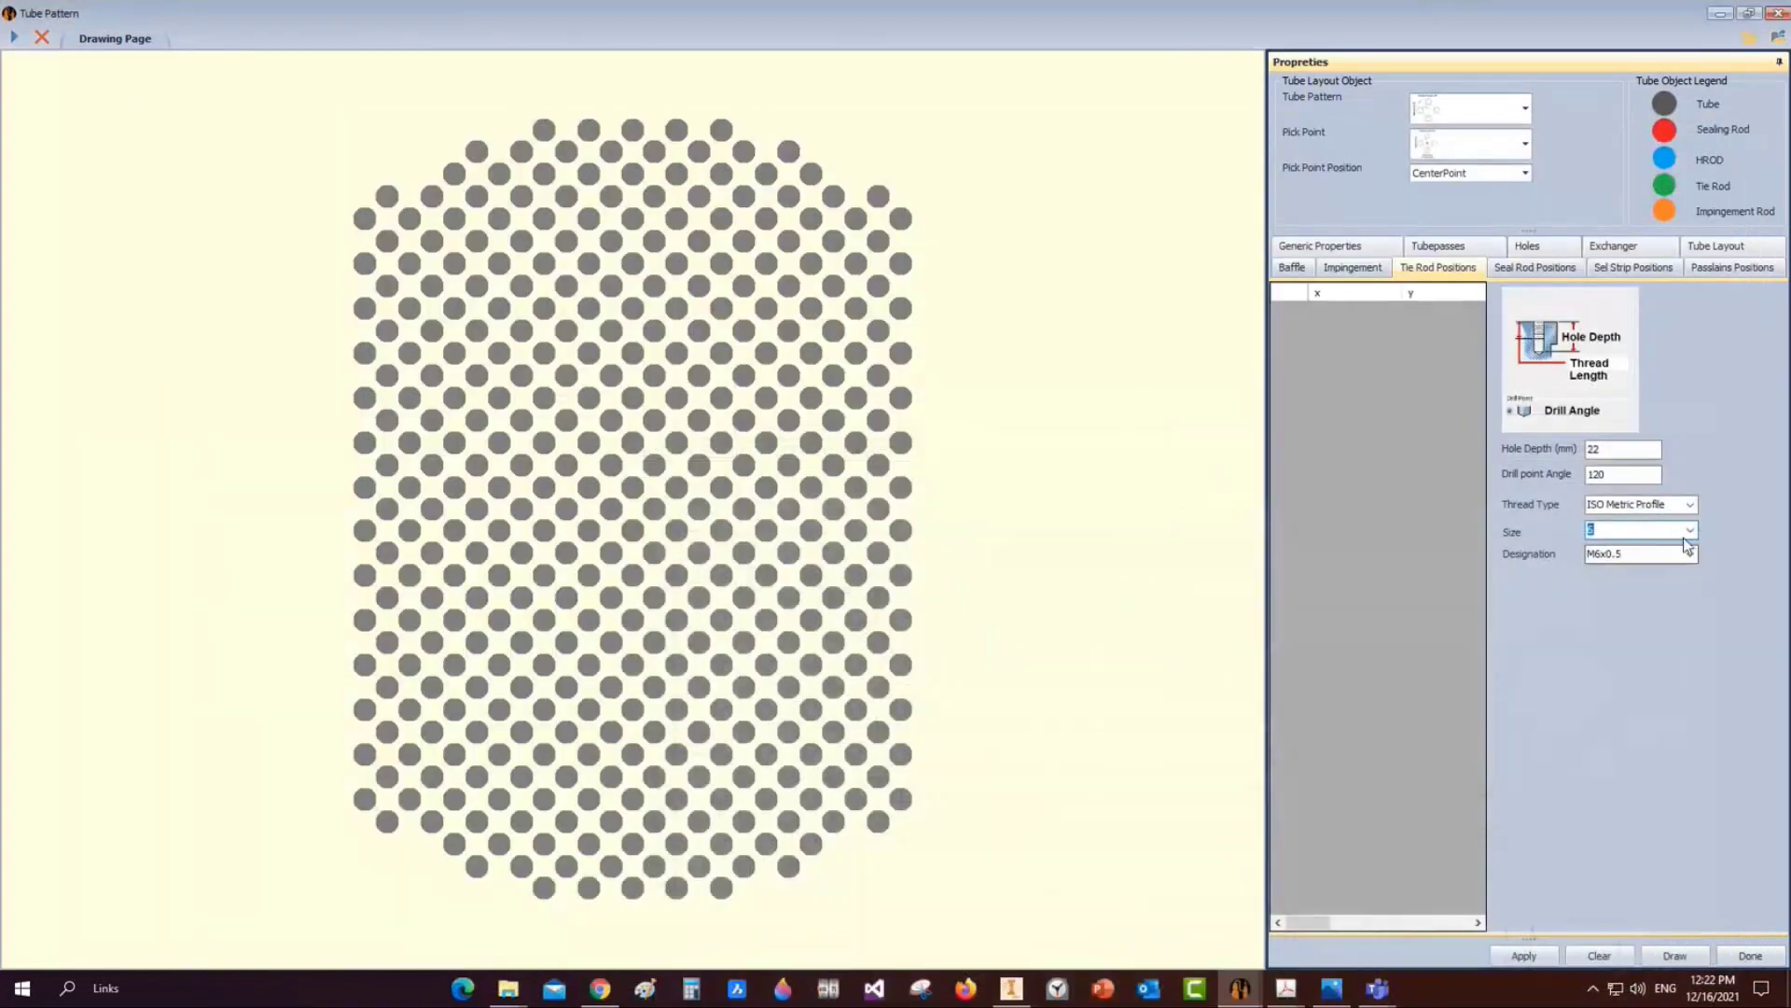
Back in the Tube Pattern window, set the tie rod thread size to 12 with designation M12x1
click(1614, 620)
click(1692, 554)
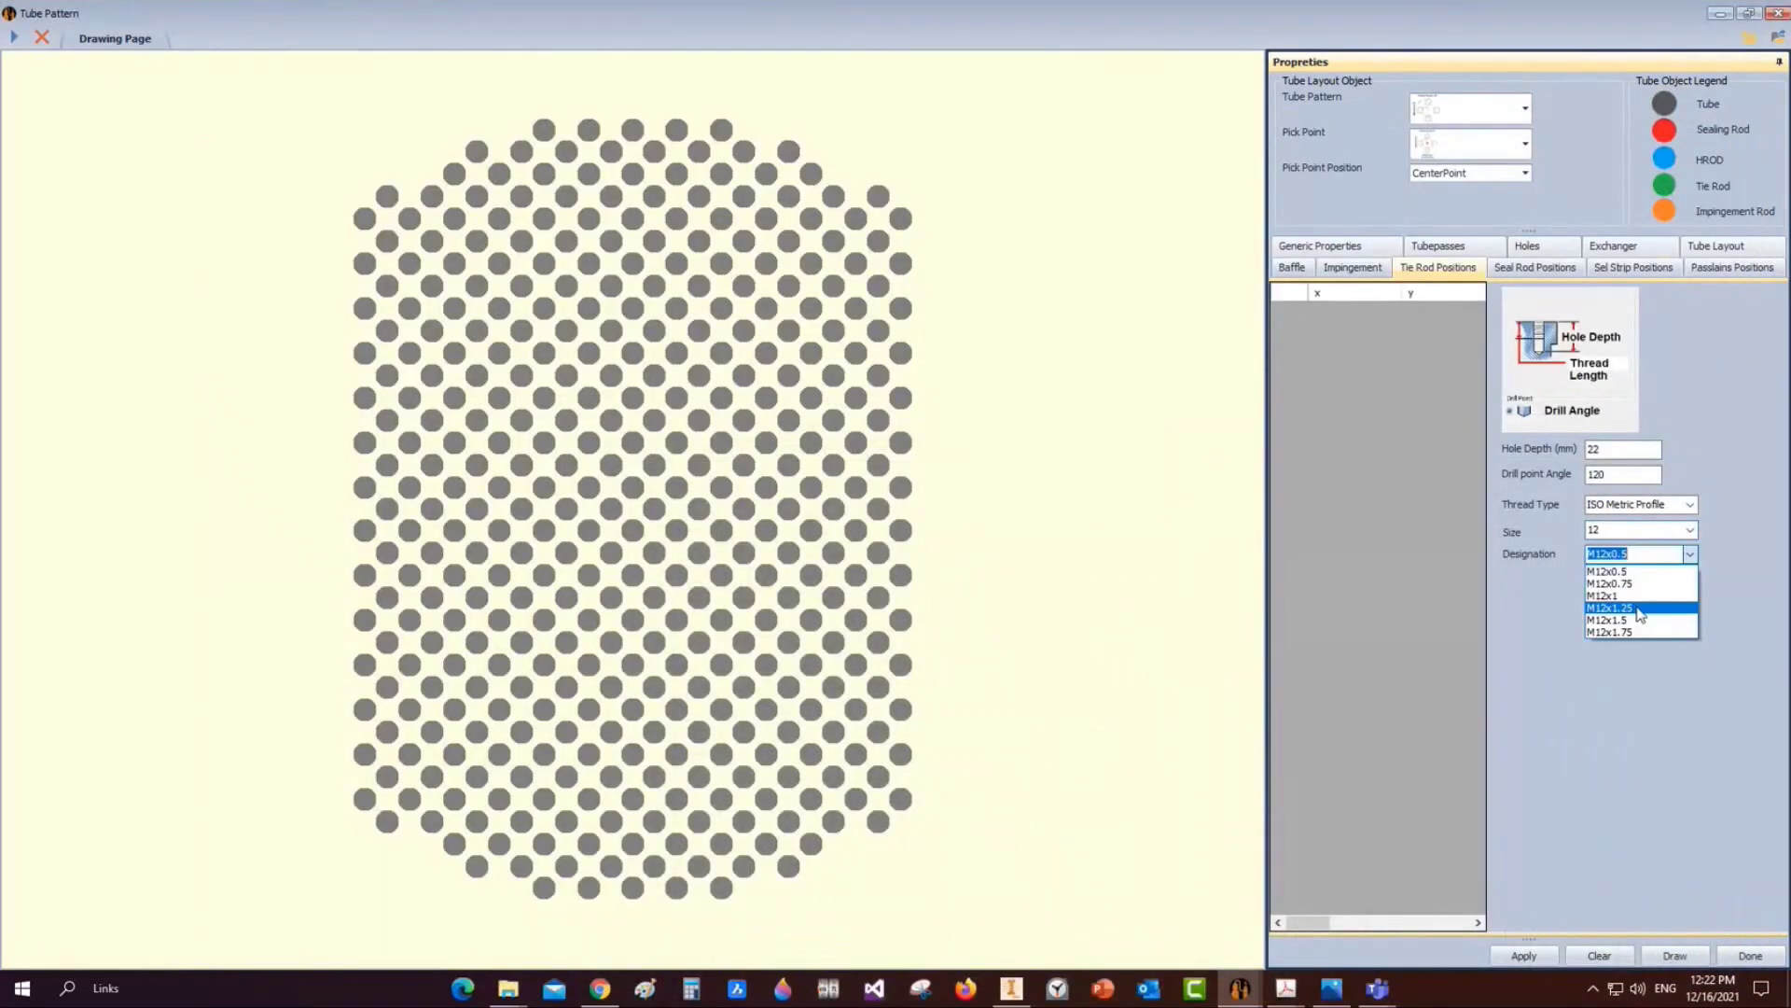
click(1639, 609)
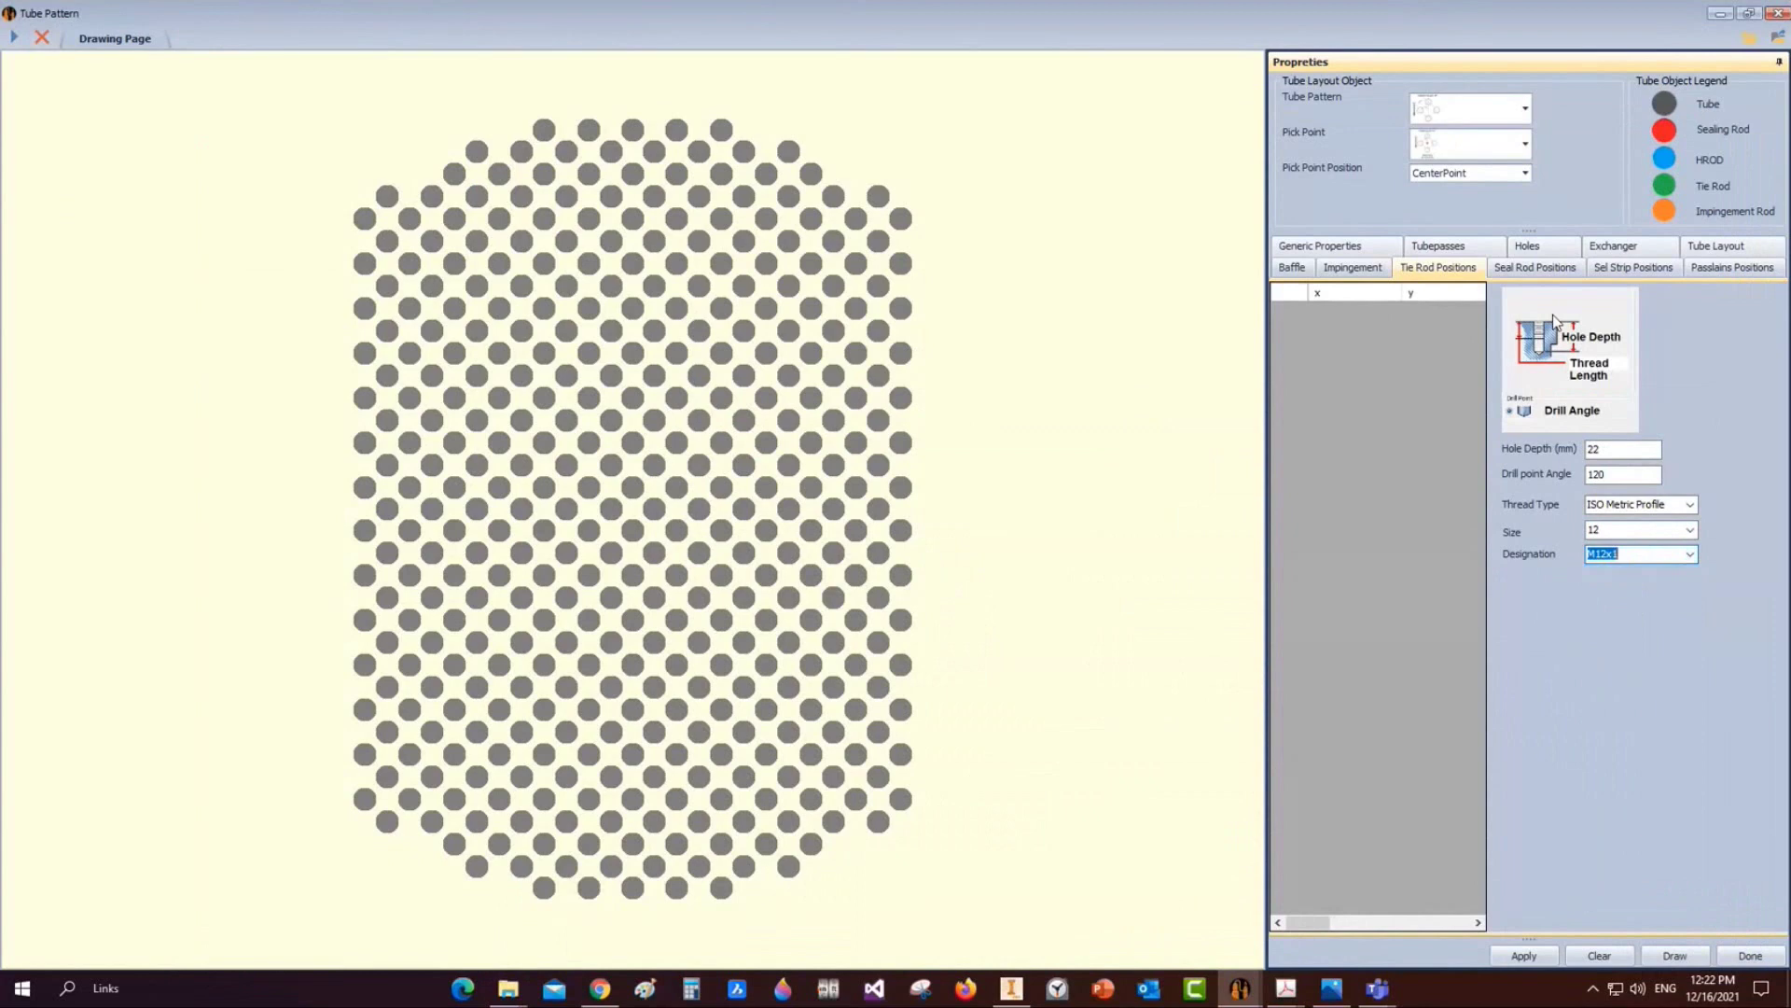
Give the seal rod holes a 22 mm depth and a size 12, M12x1 thread, and redraw the tube layout
click(1542, 267)
click(1604, 448)
text(22)
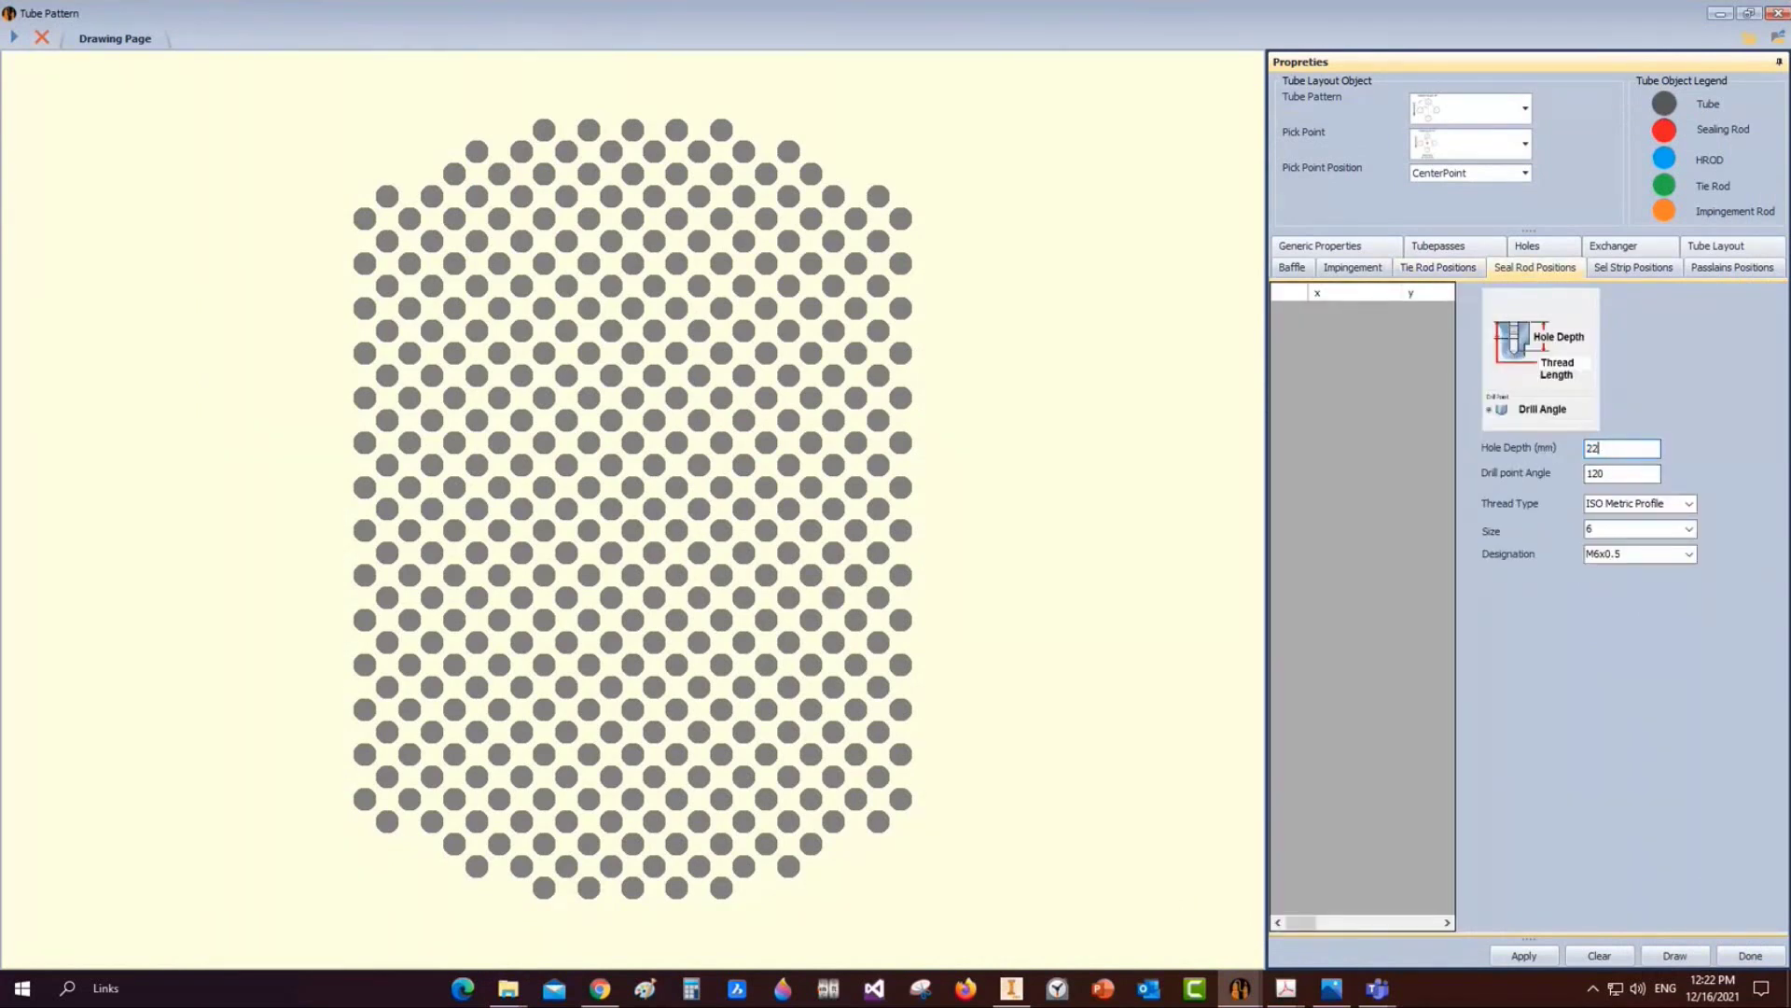
key(Tab)
click(1689, 528)
click(1680, 622)
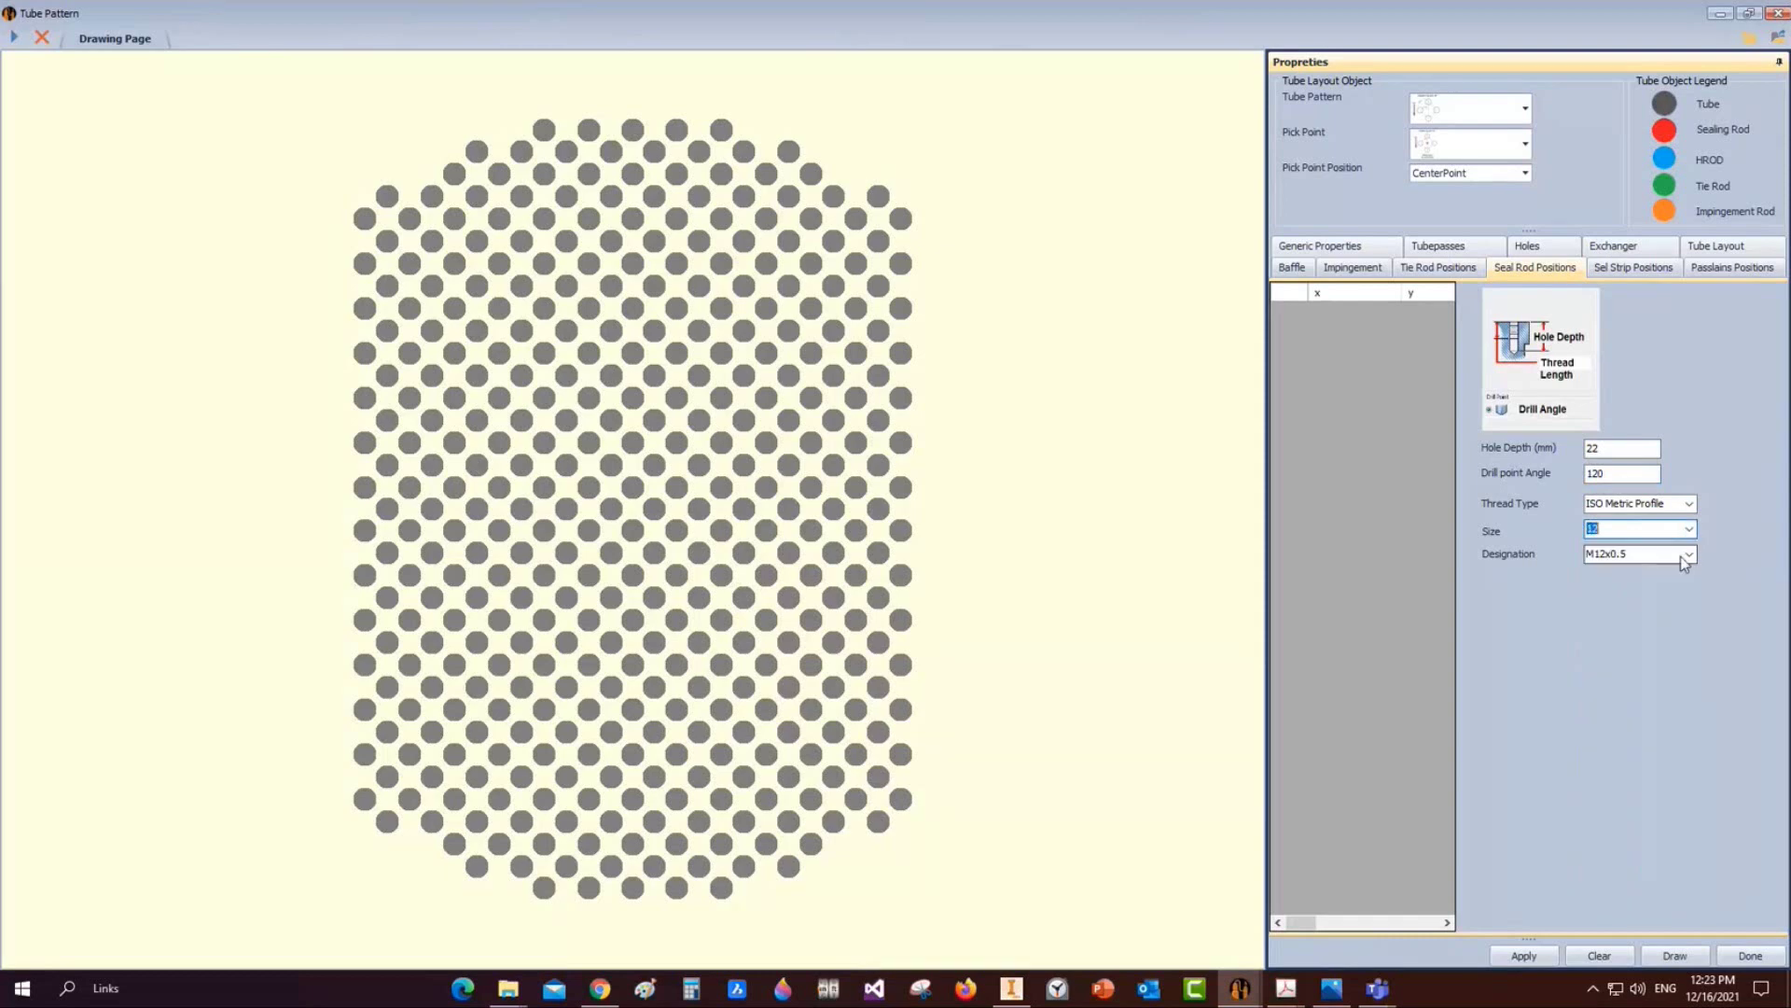
click(1688, 553)
click(1633, 598)
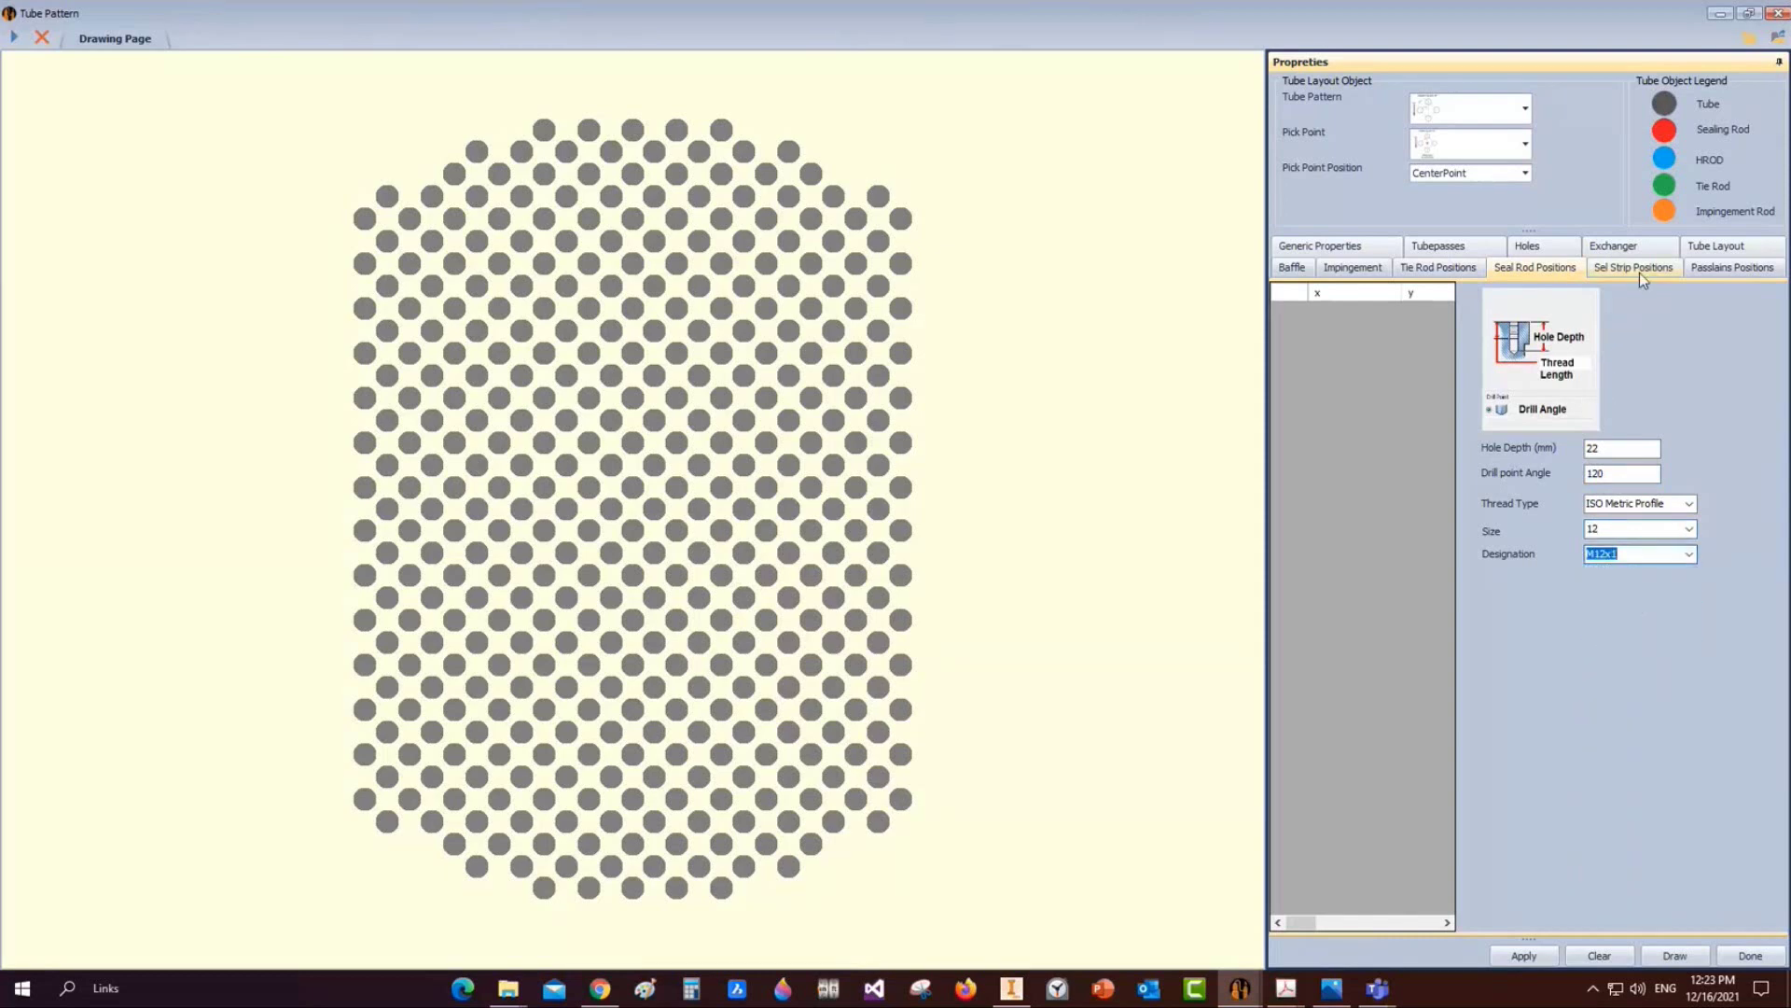
click(1682, 957)
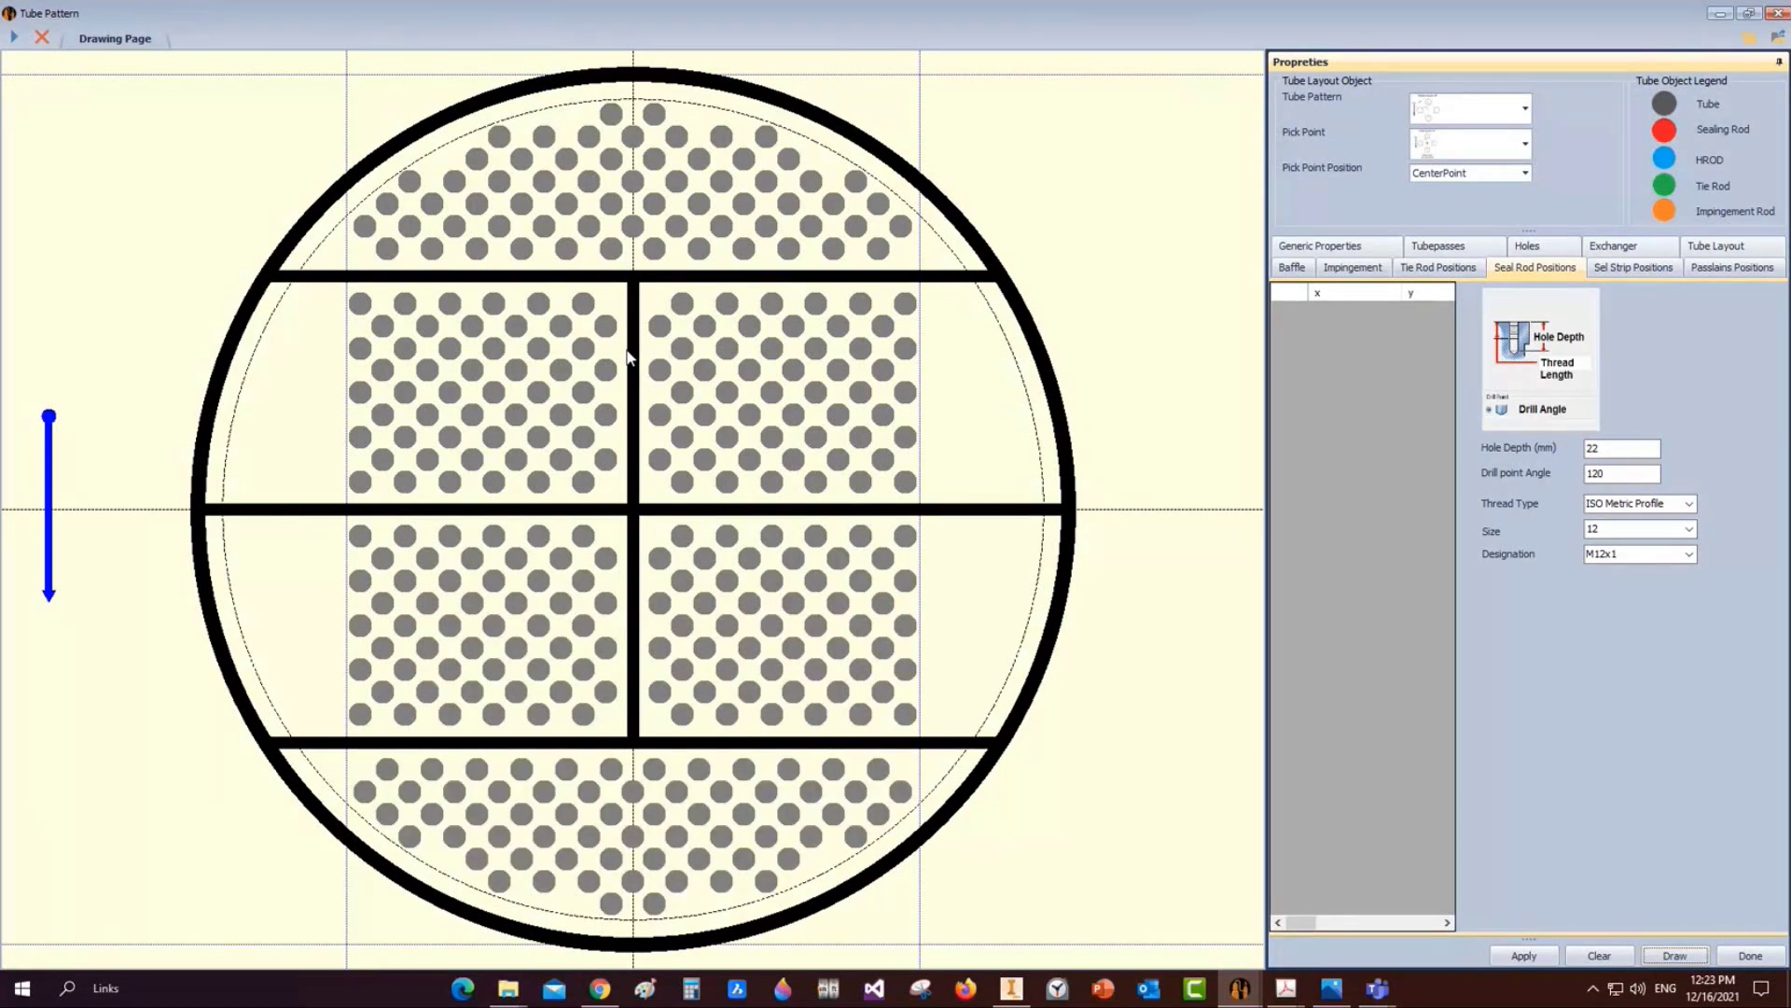
Check the available tube patterns against the tube pitch detail in the tube bundle drawing PDF
click(1526, 110)
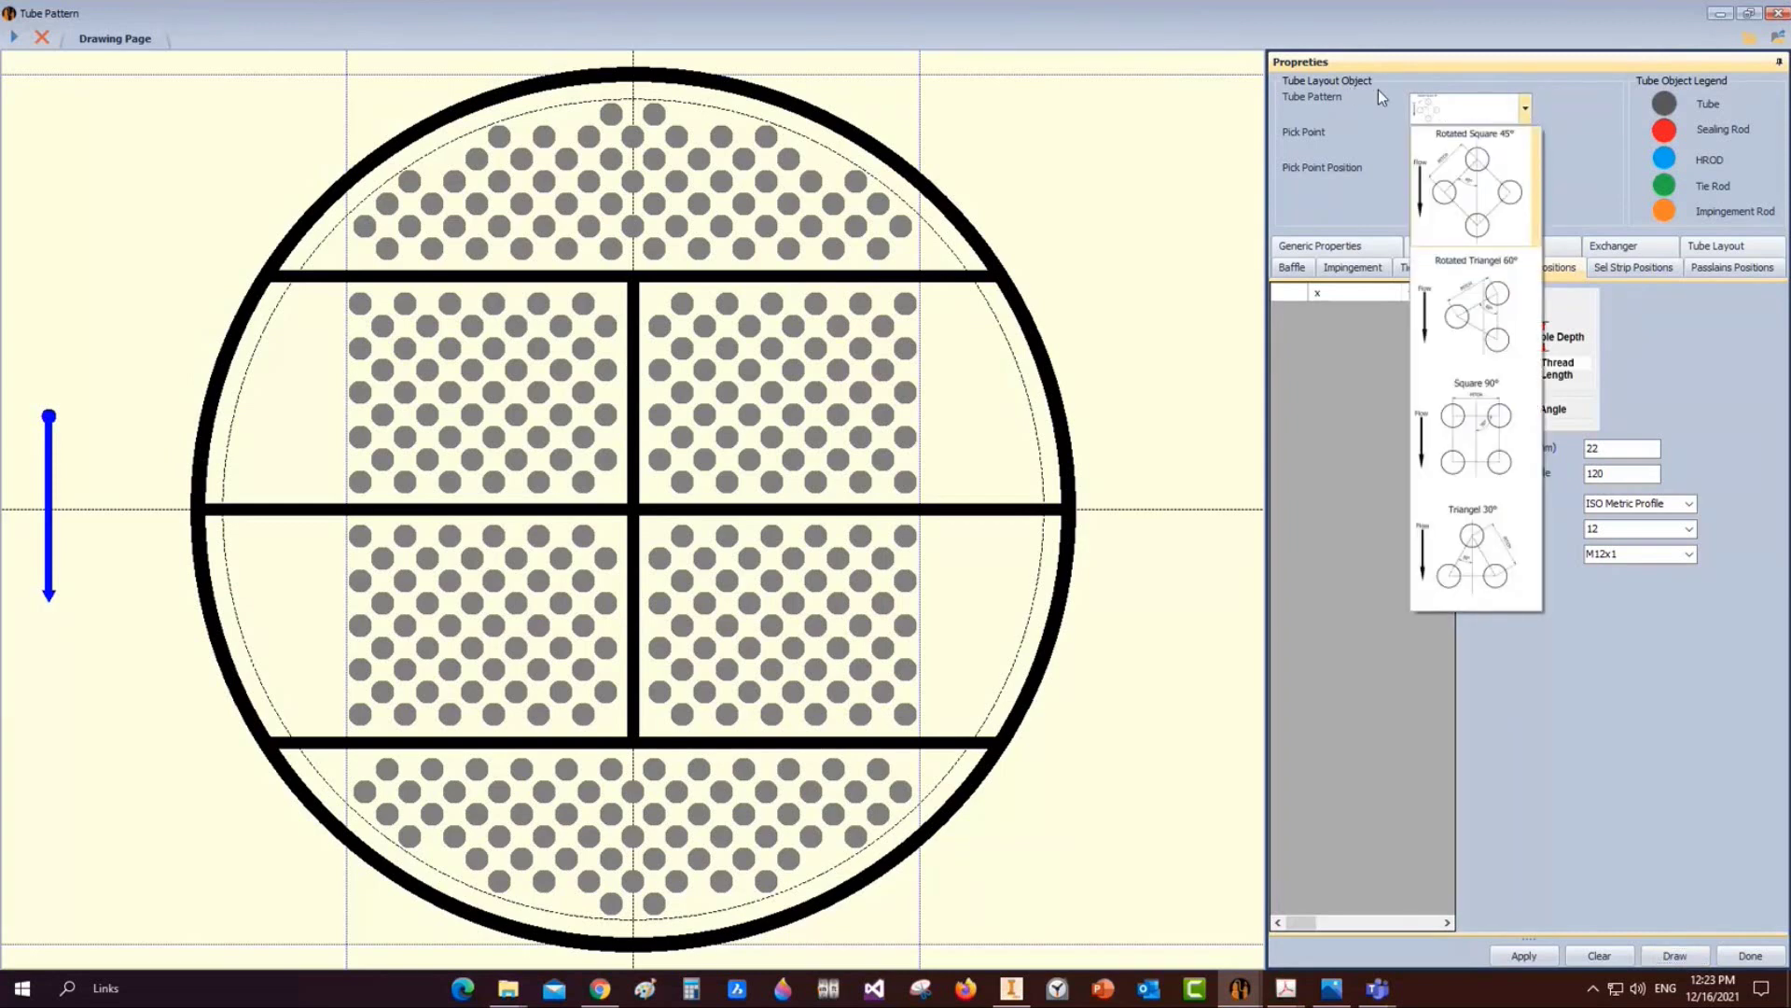
click(1499, 131)
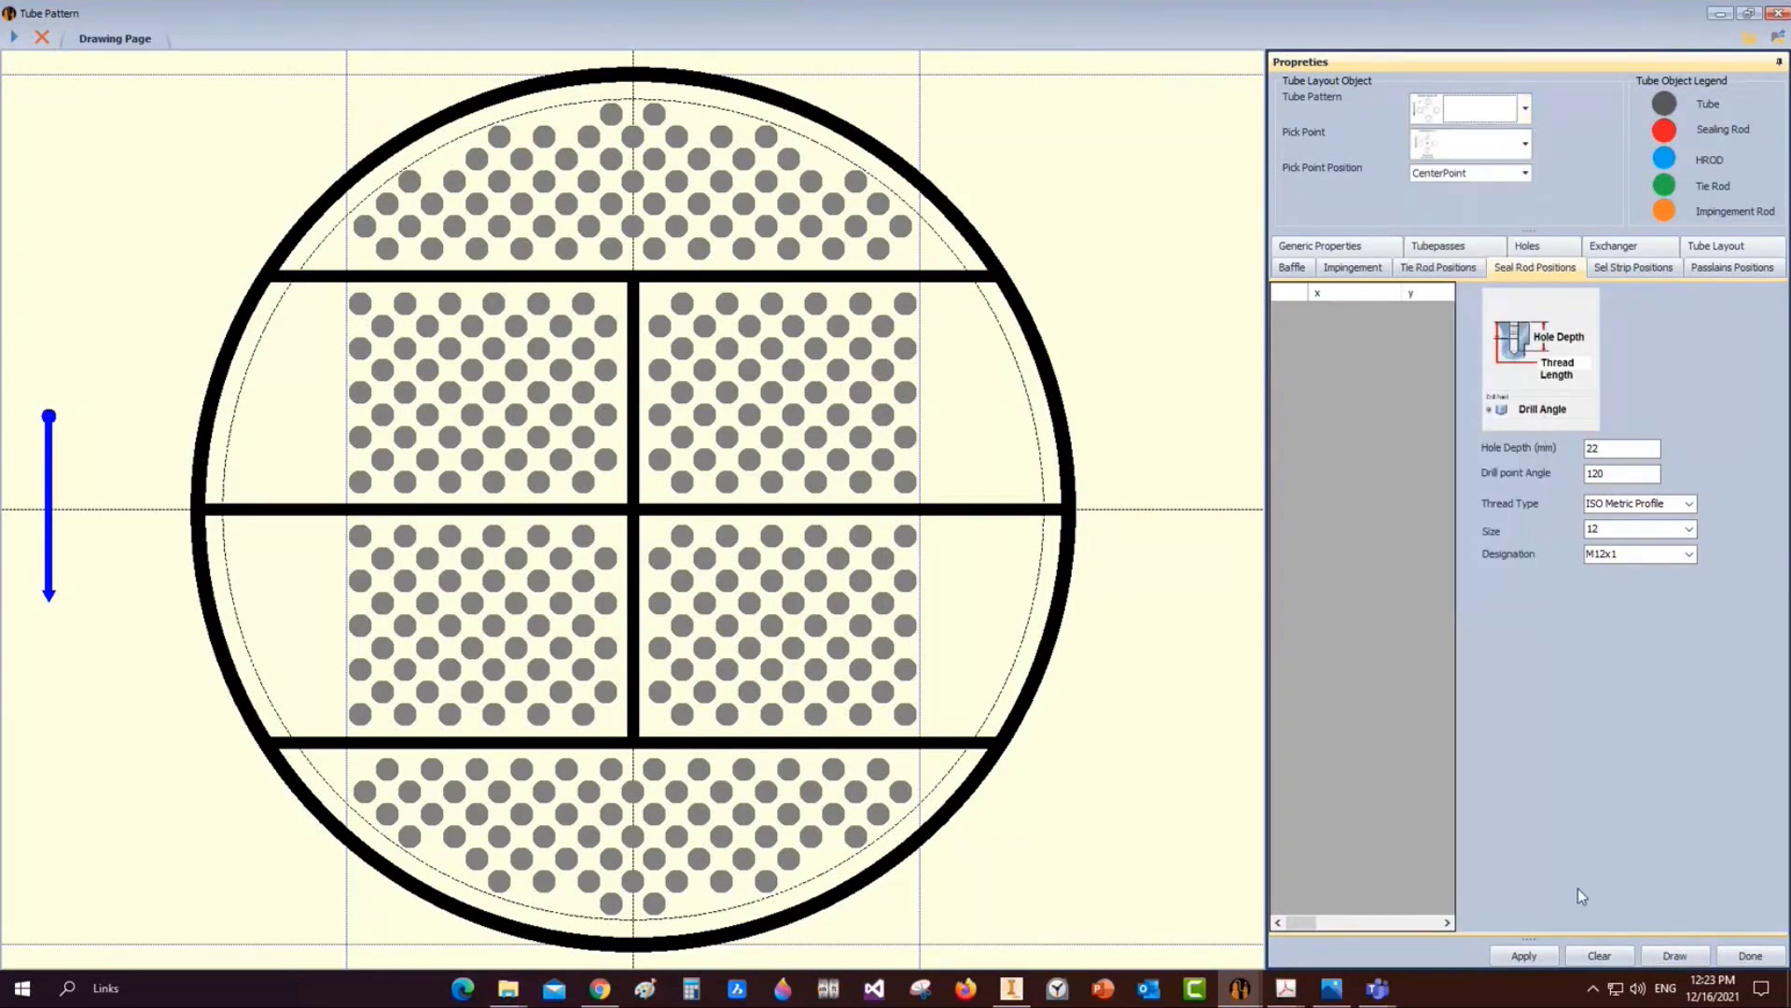
click(1284, 989)
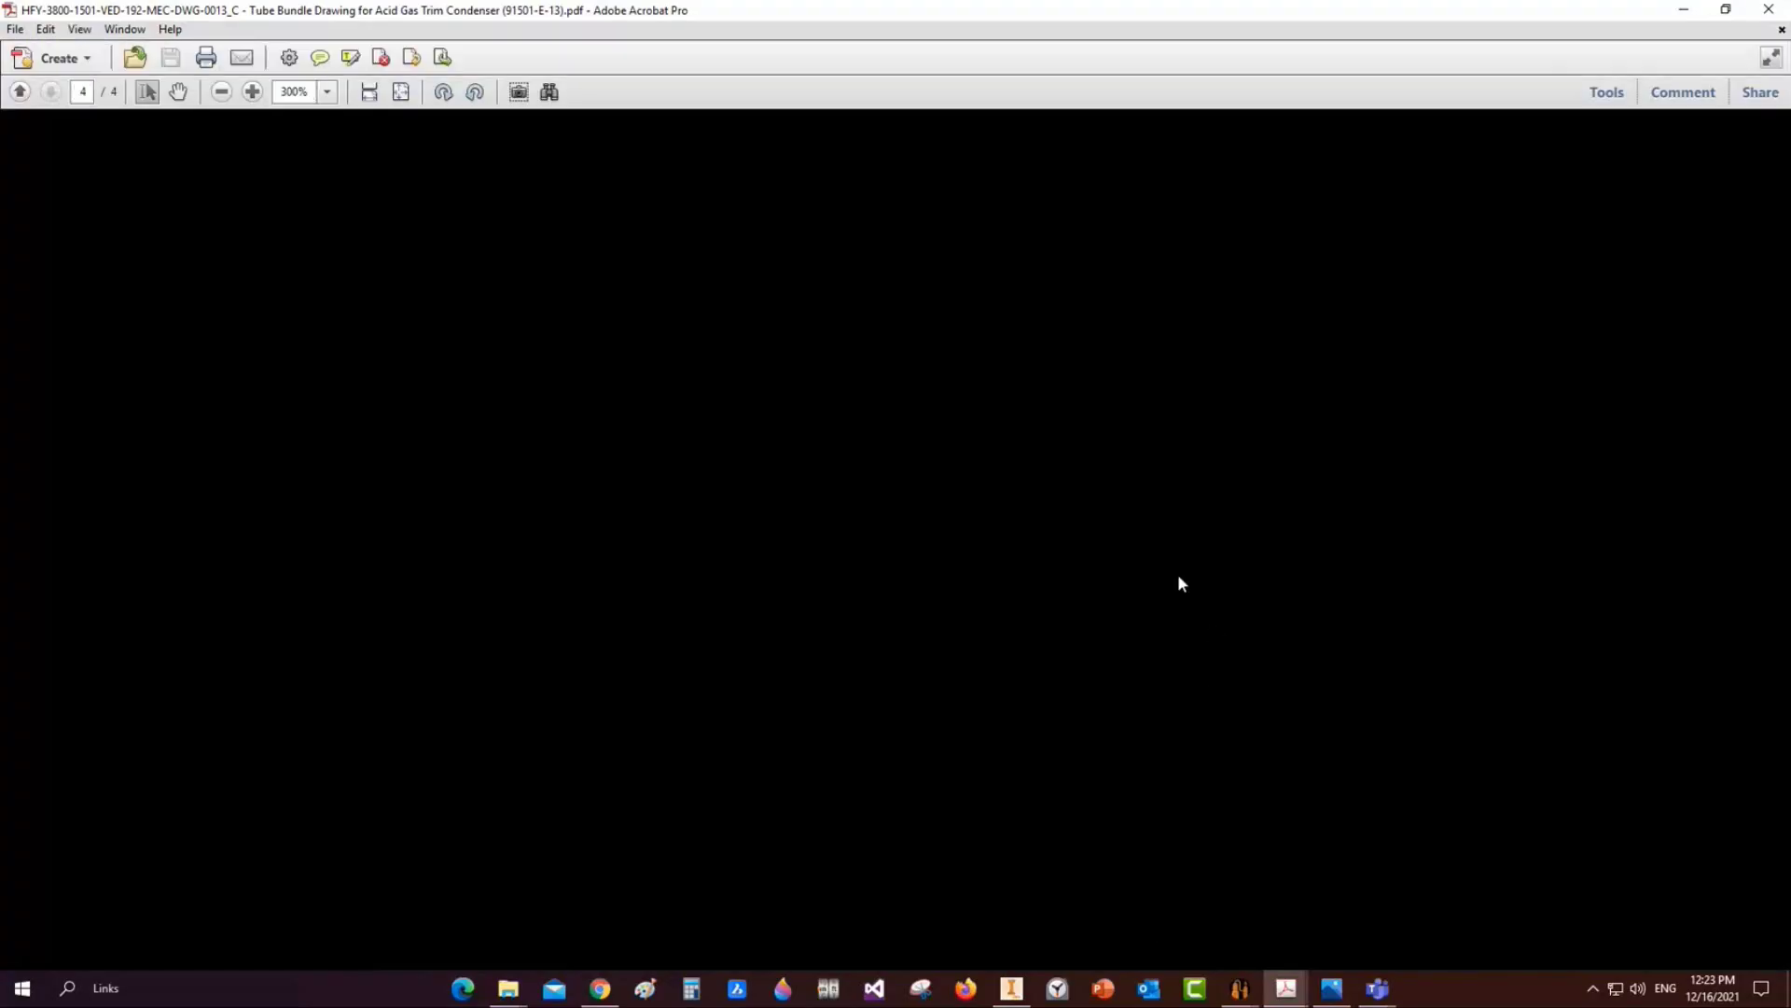
ctrl+scroll(1190, 567, down, 5)
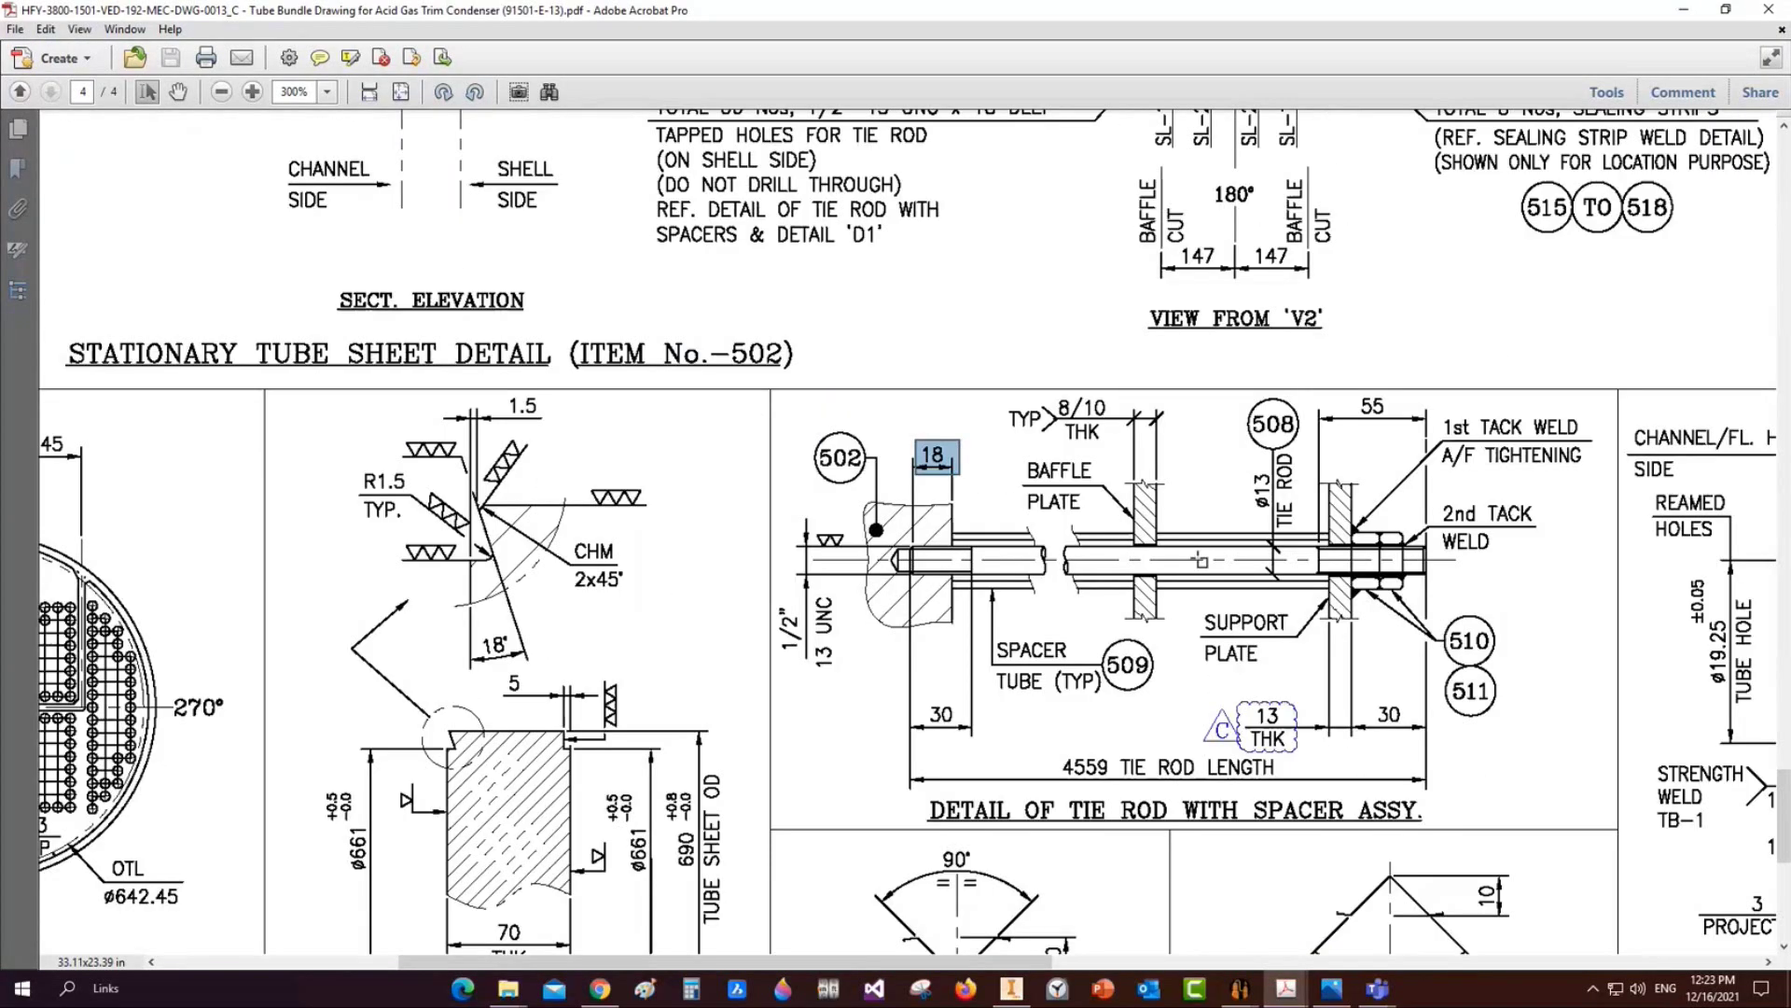
ctrl+scroll(1576, 373, up, 3)
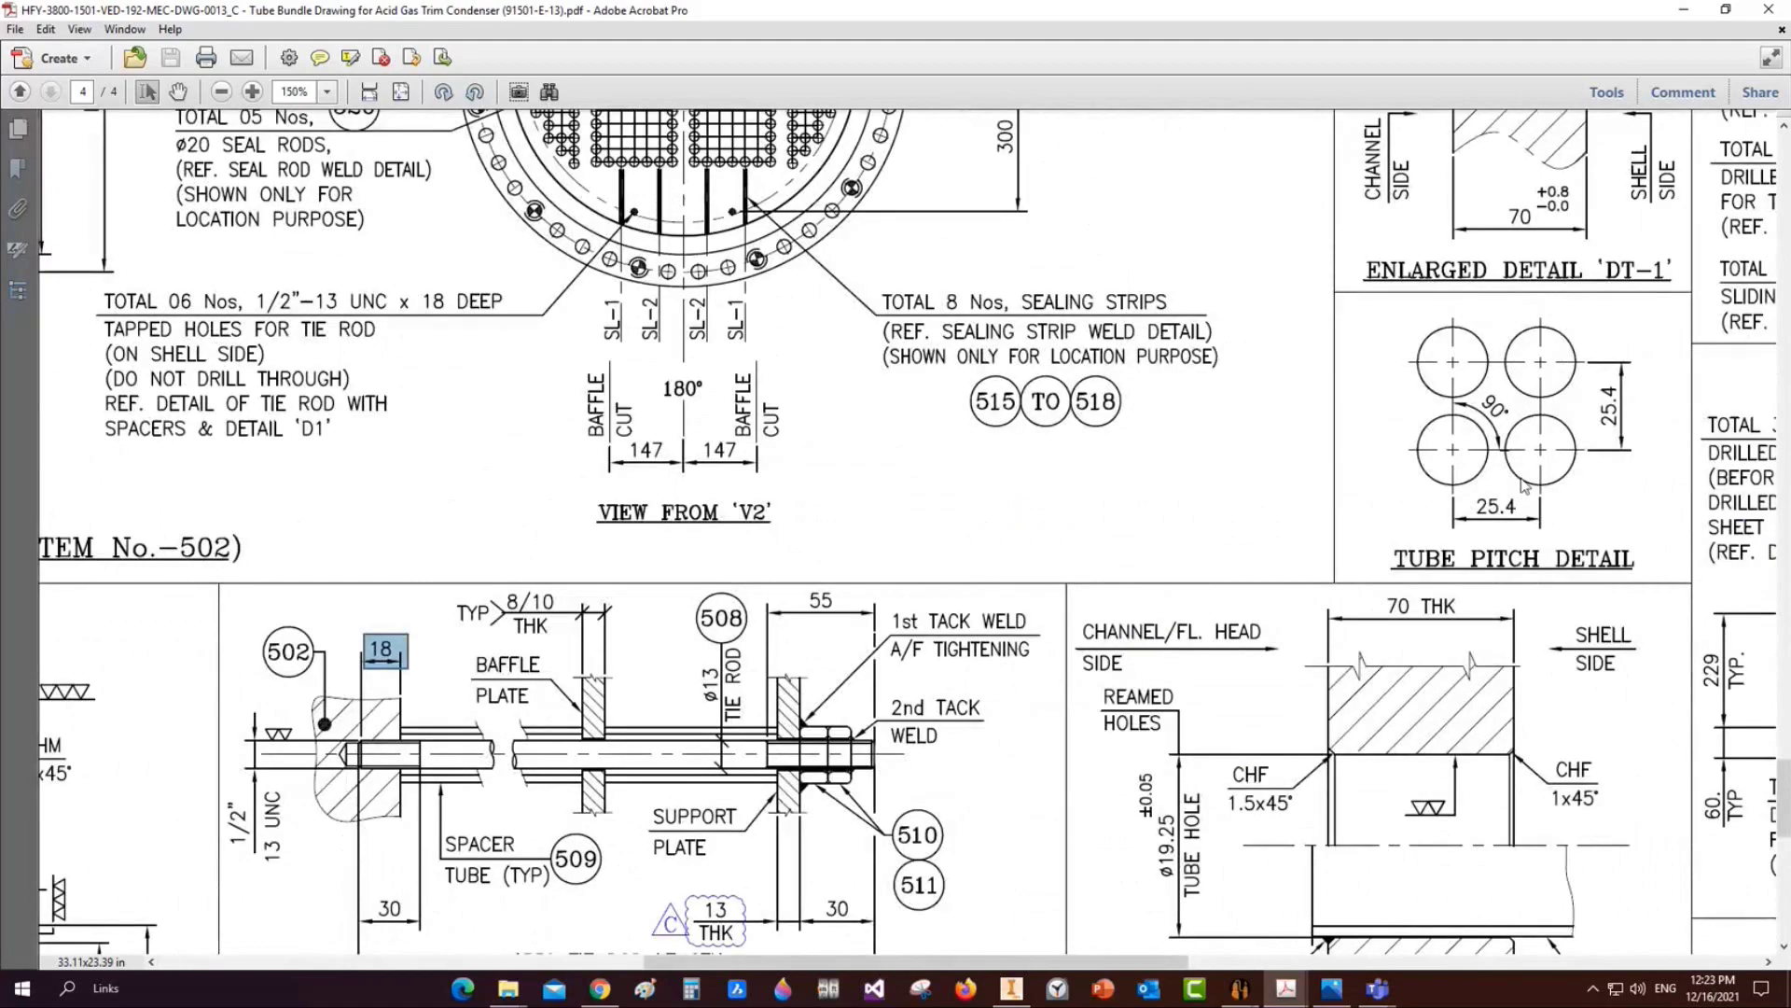
click(1689, 15)
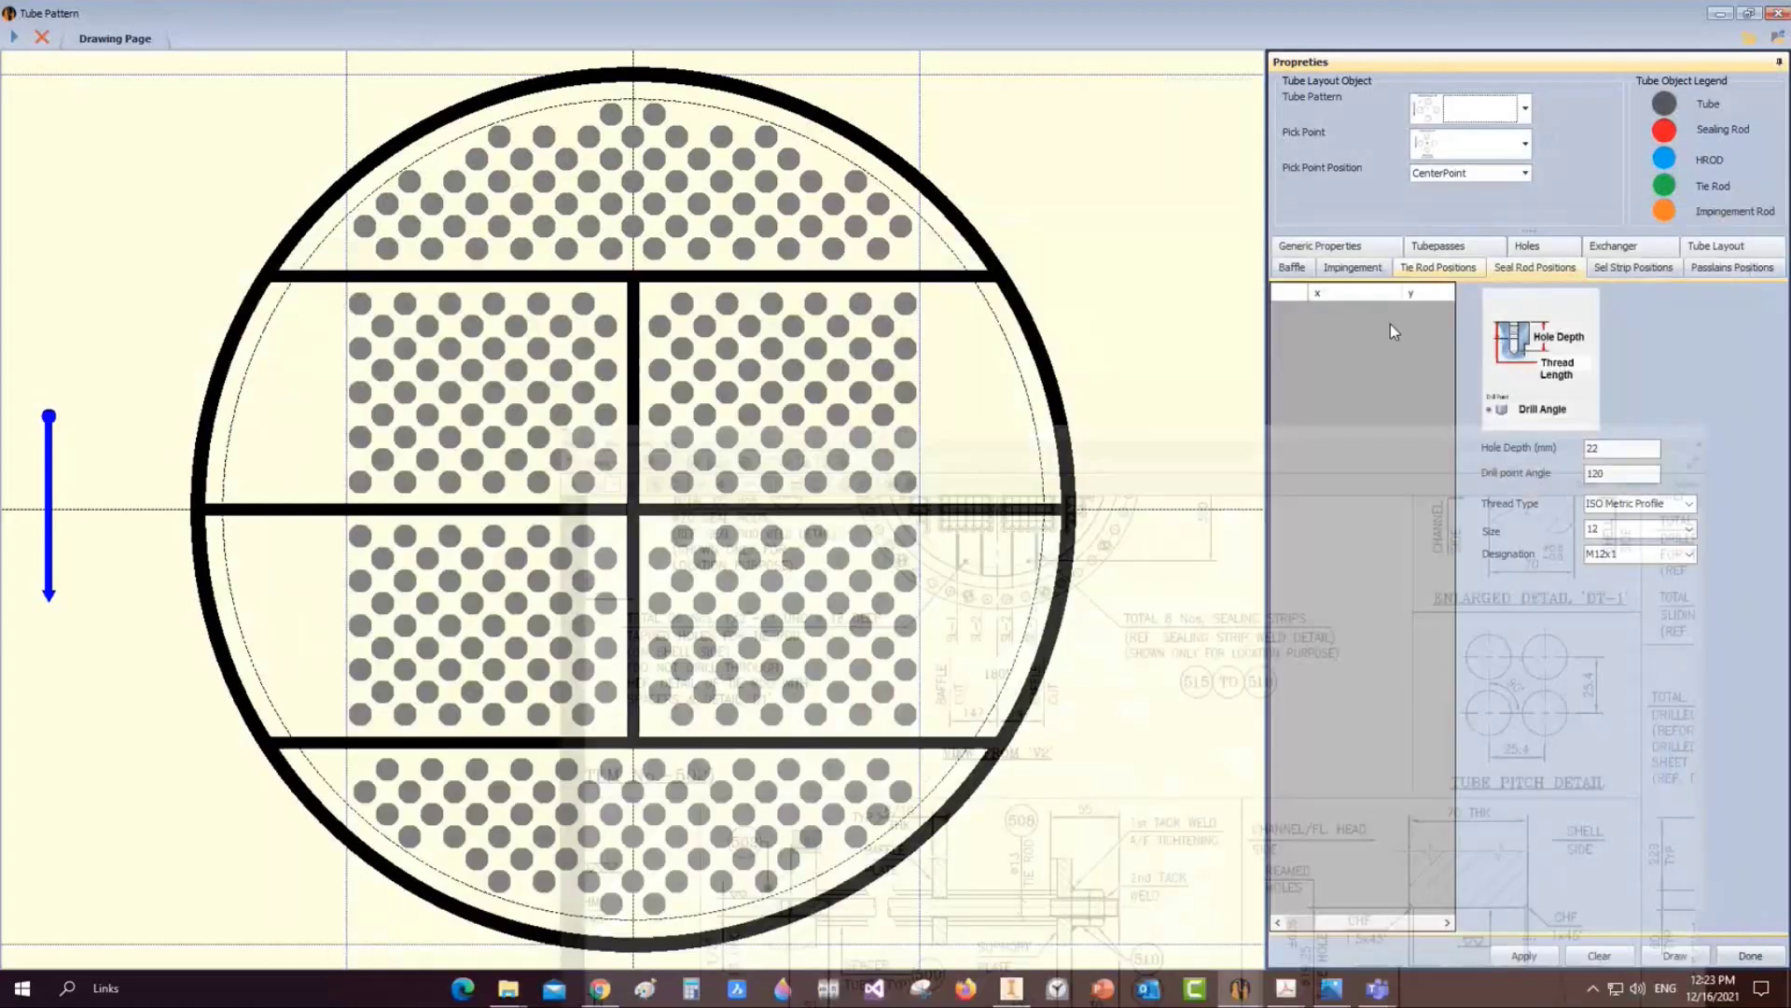
Change the tube pattern to Square 90° with the center point as pick point and redraw the layout
click(1524, 109)
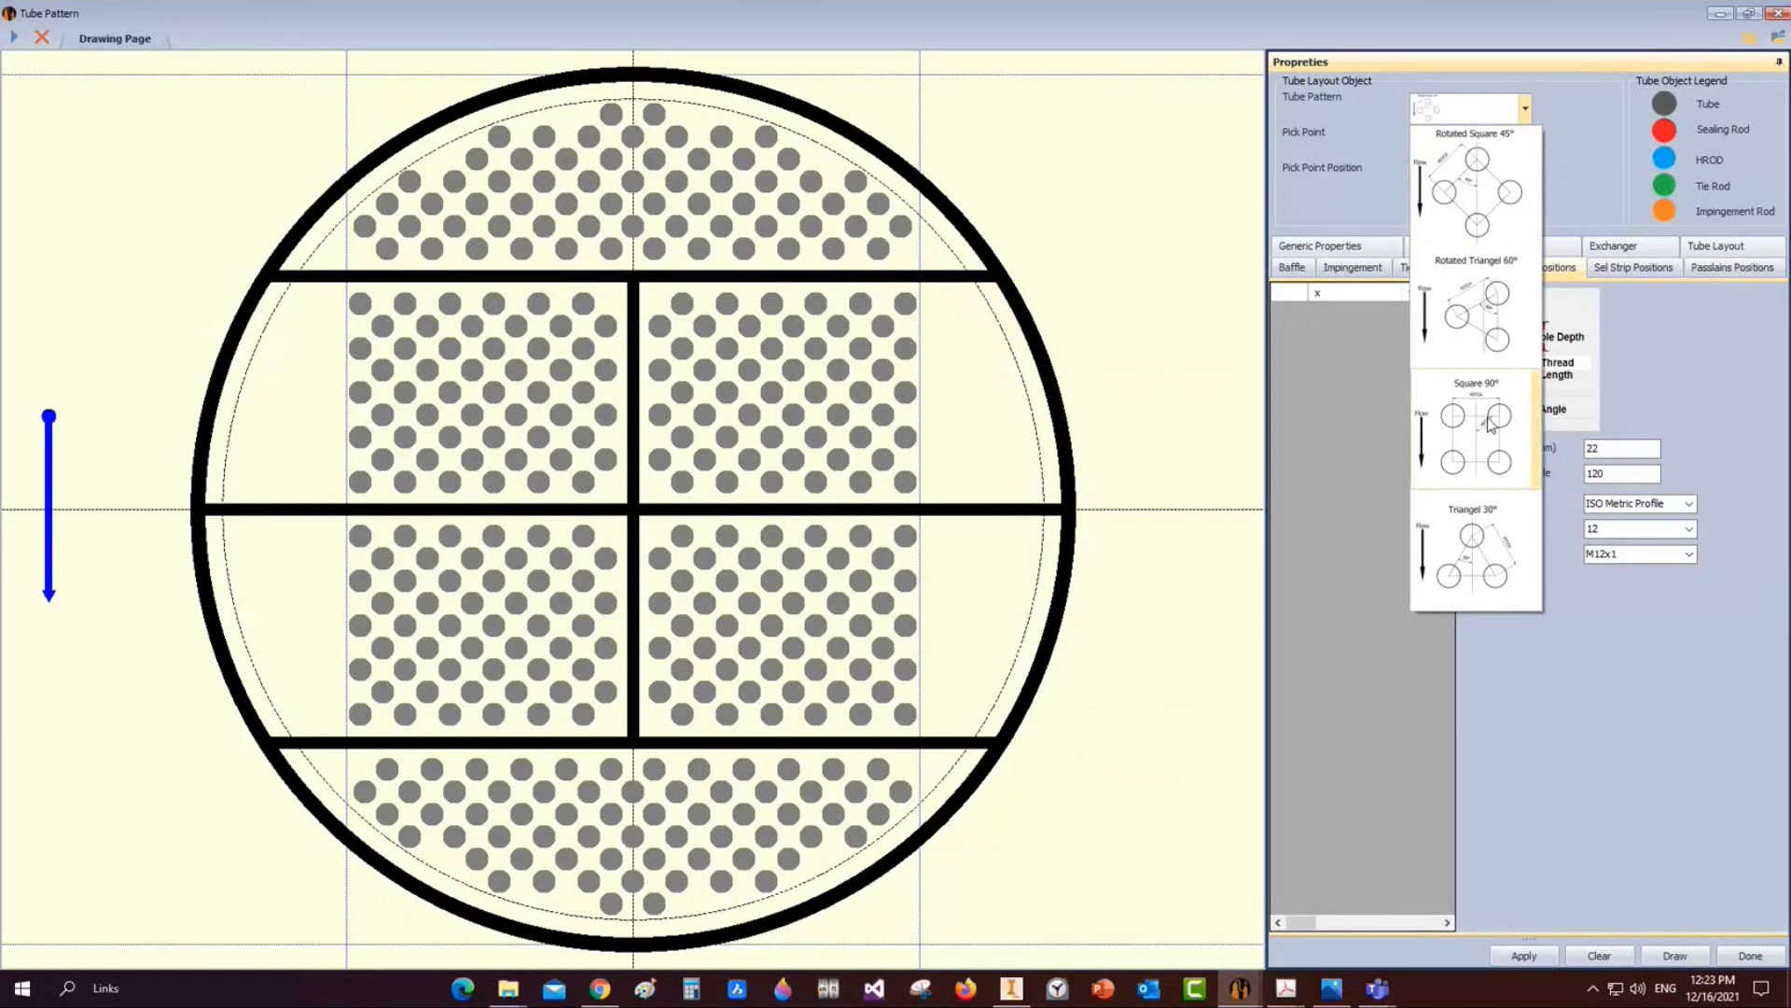
click(1488, 419)
click(1525, 147)
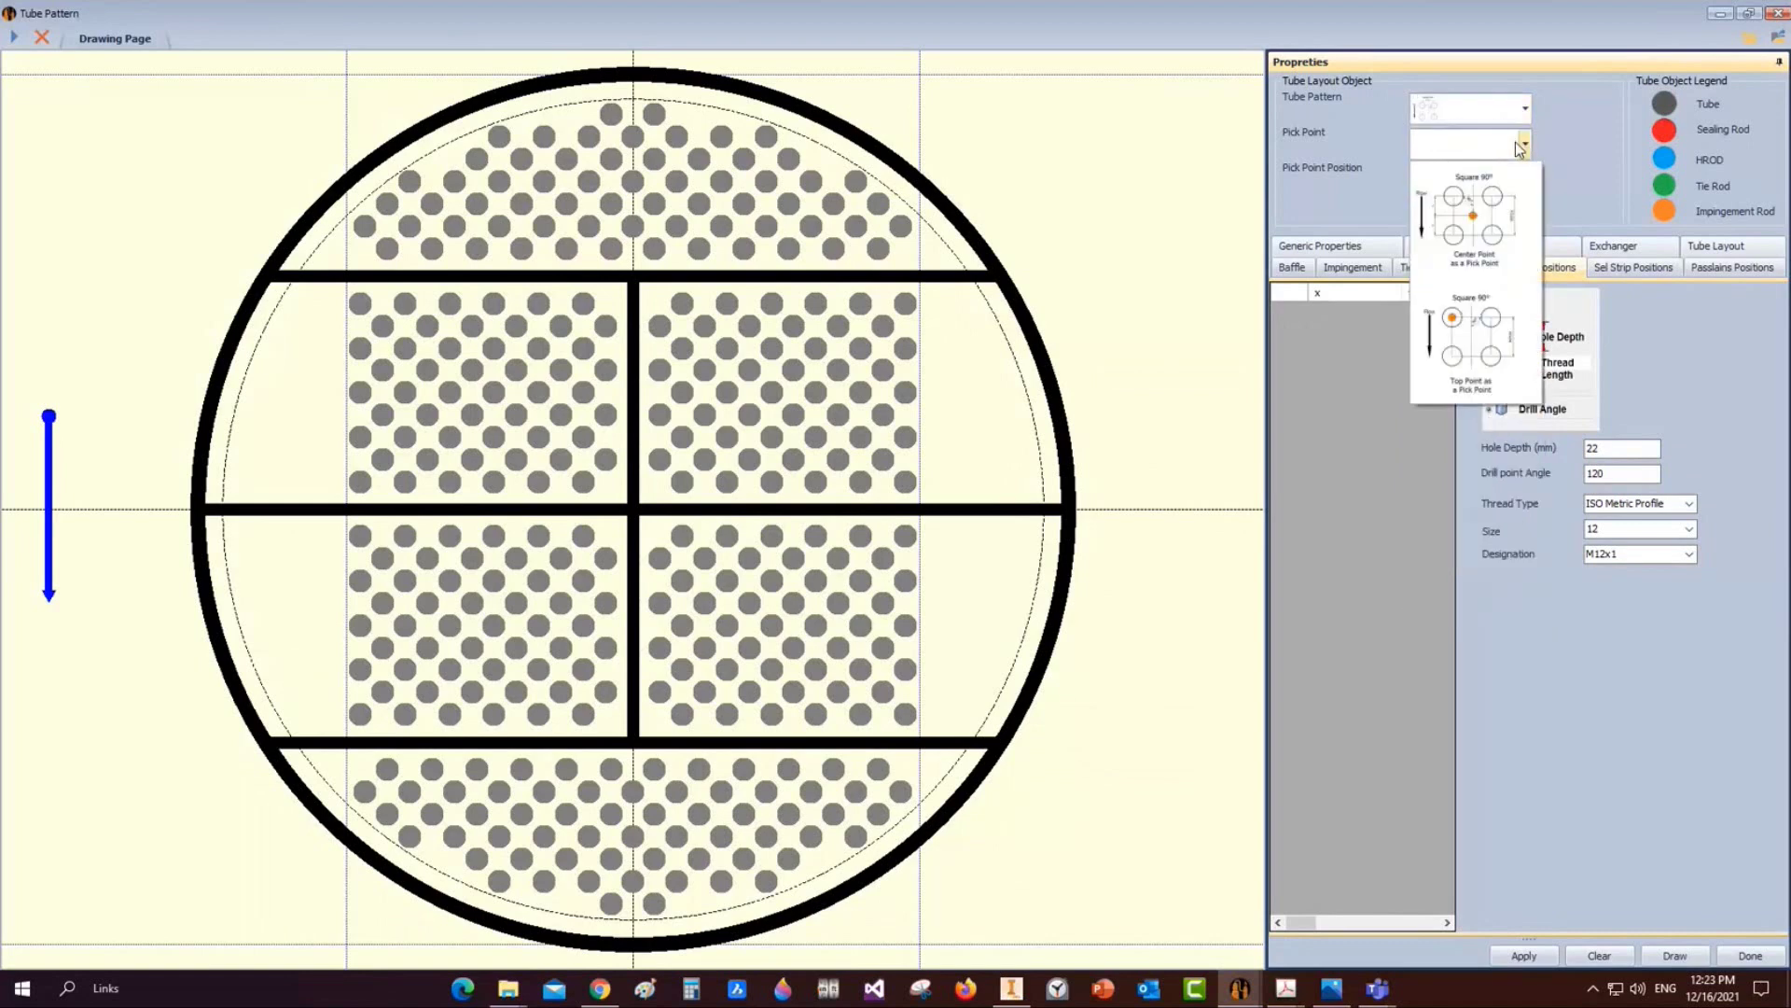
click(1511, 228)
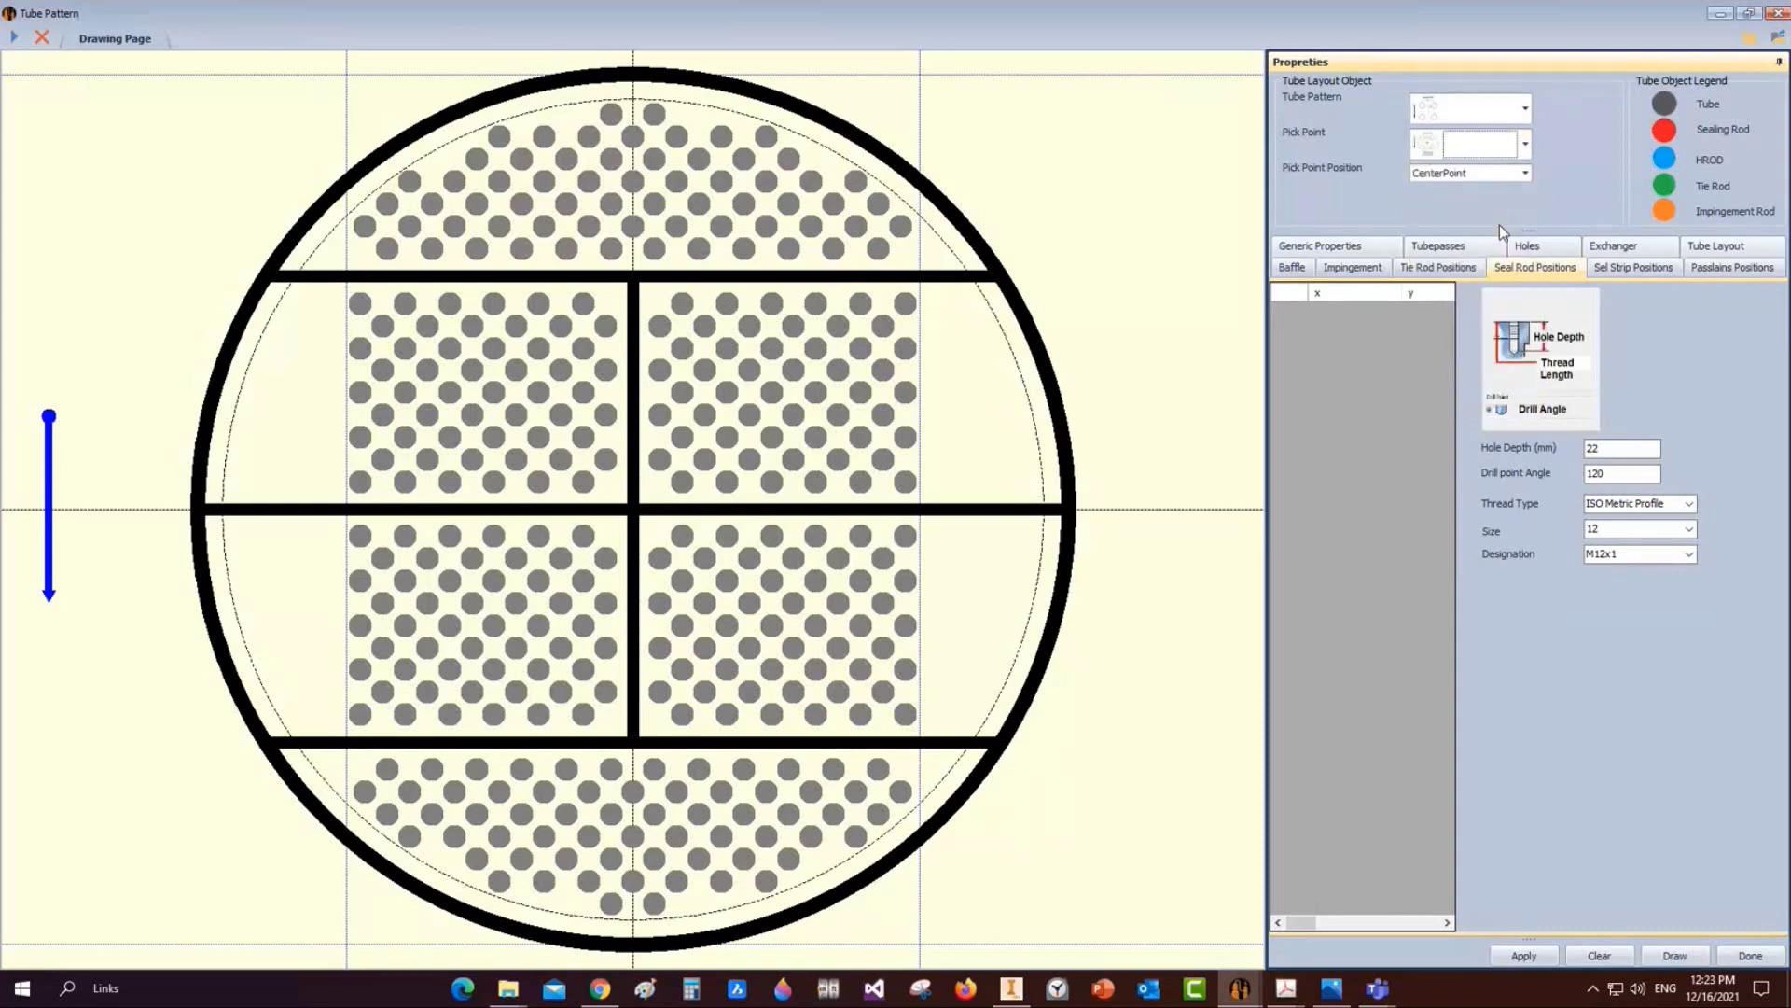
click(1670, 956)
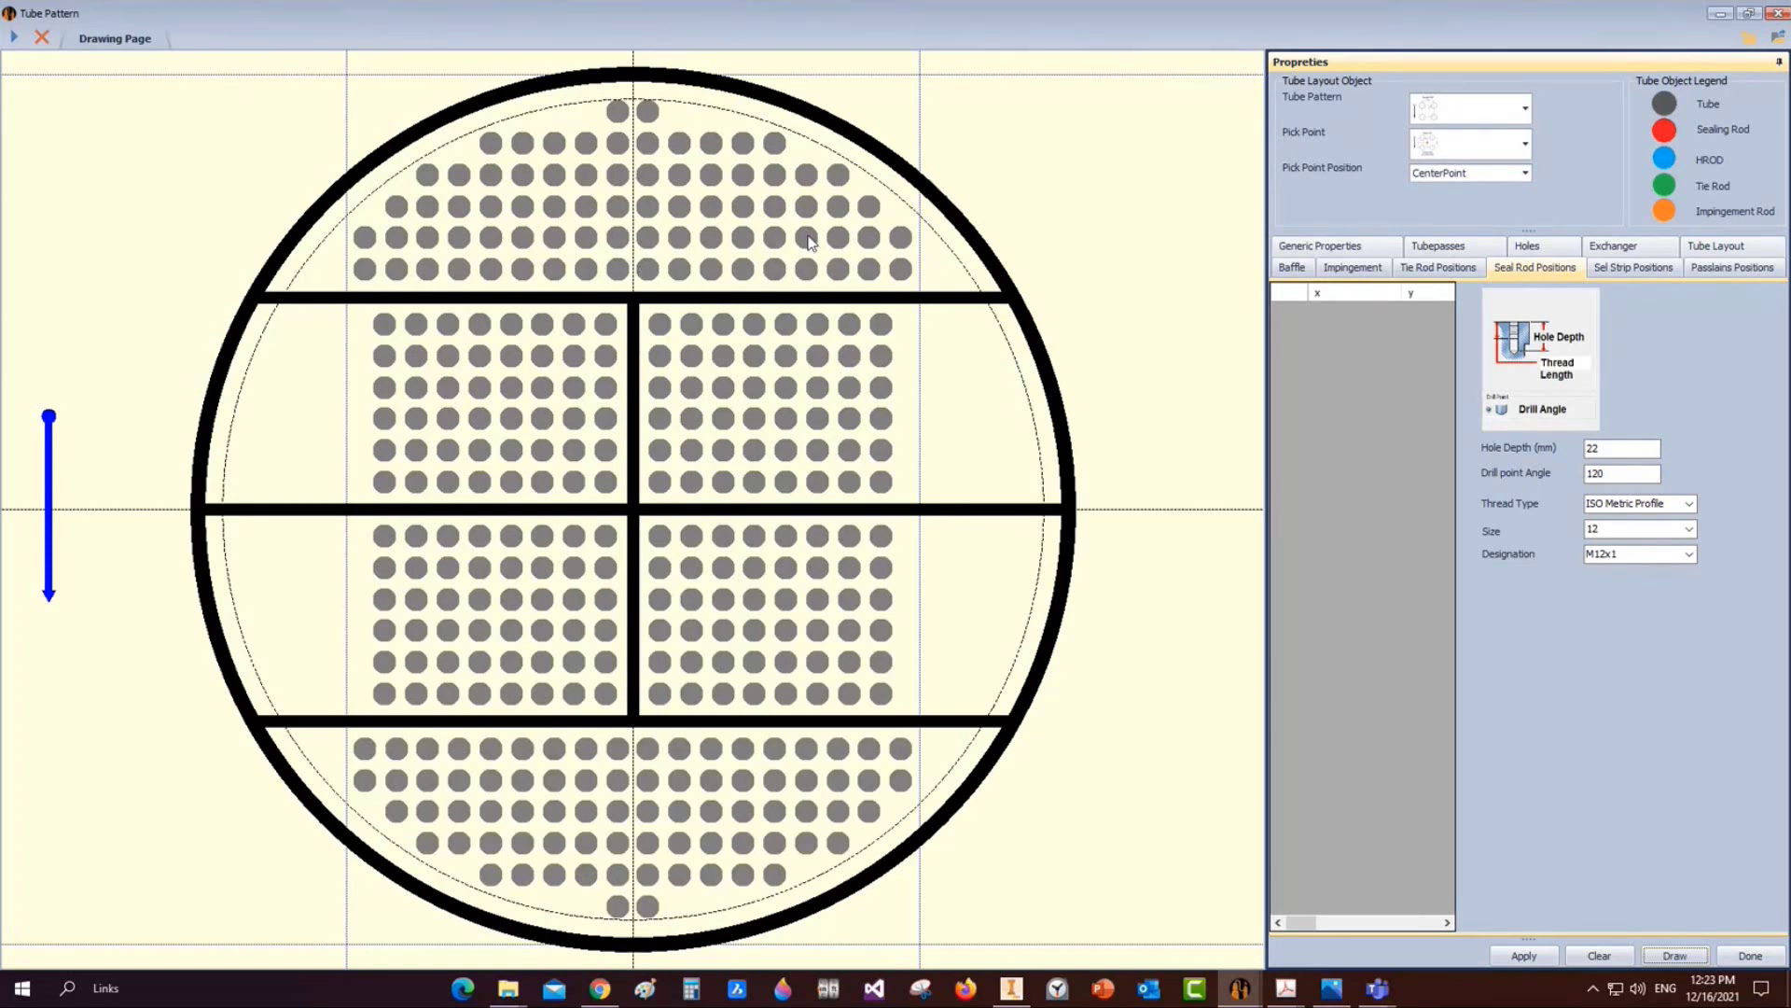
Examine in the tube bundle drawing PDF how the outer tube rows sit on the tubesheet centreline to determine the pick point
click(1526, 142)
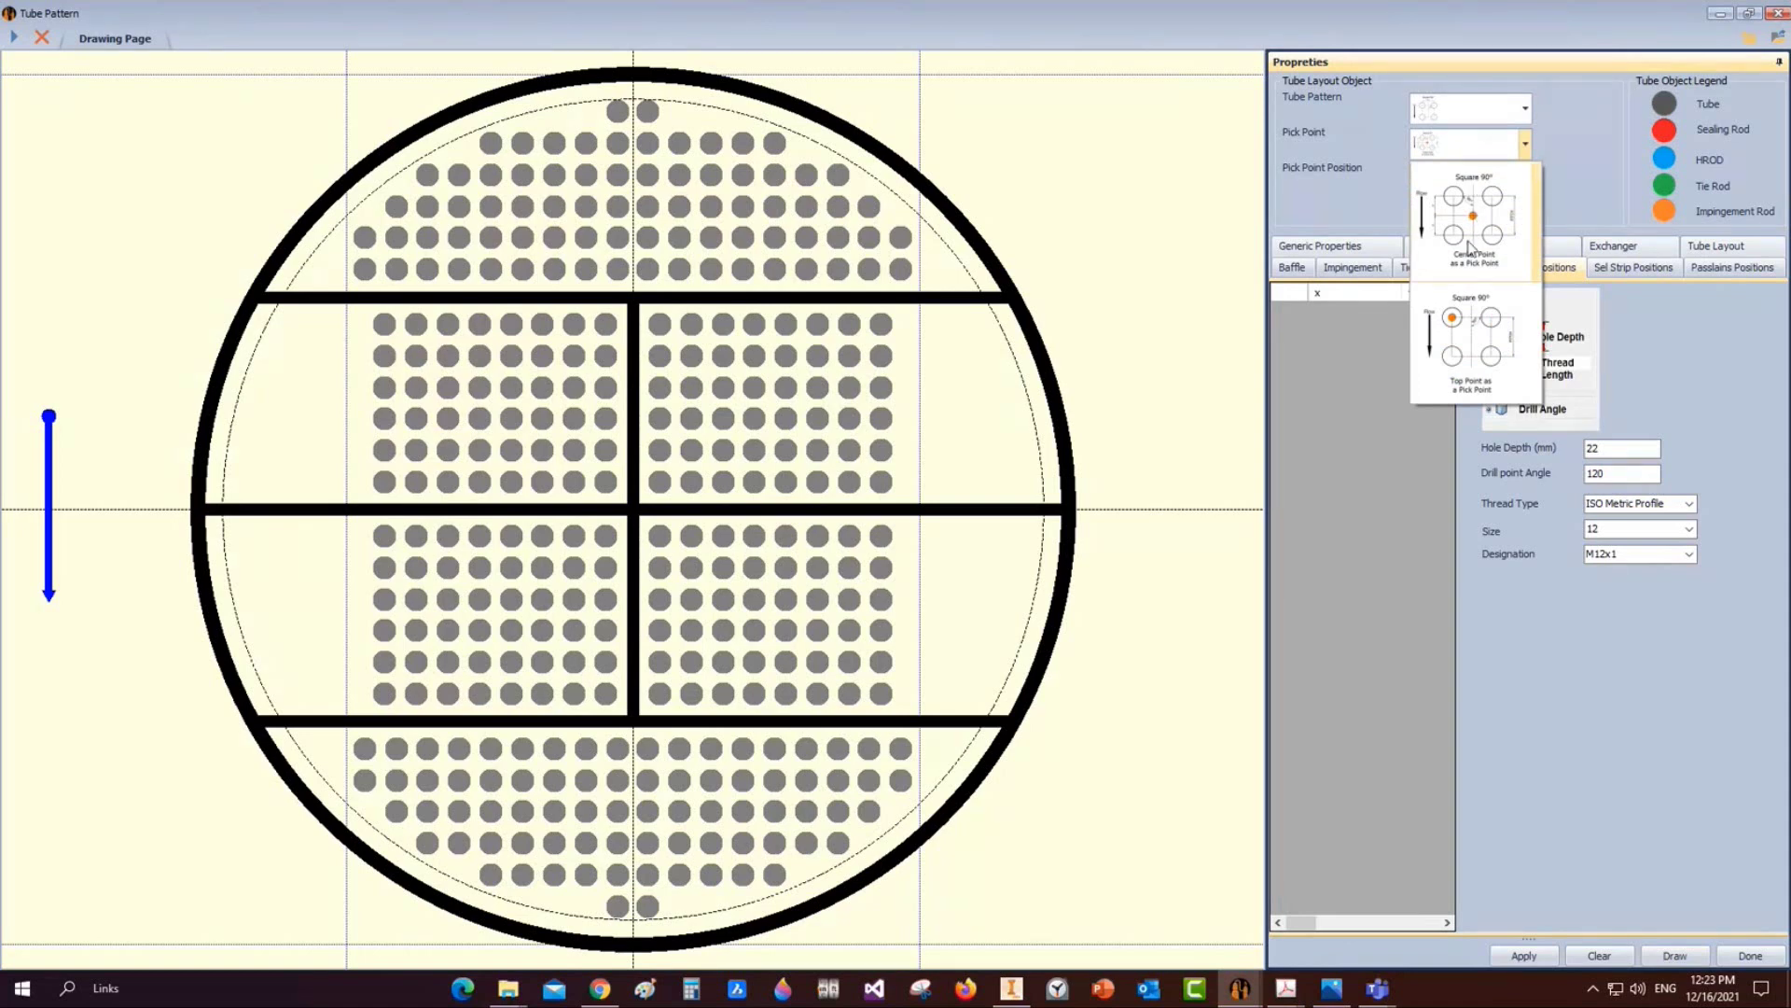
click(653, 284)
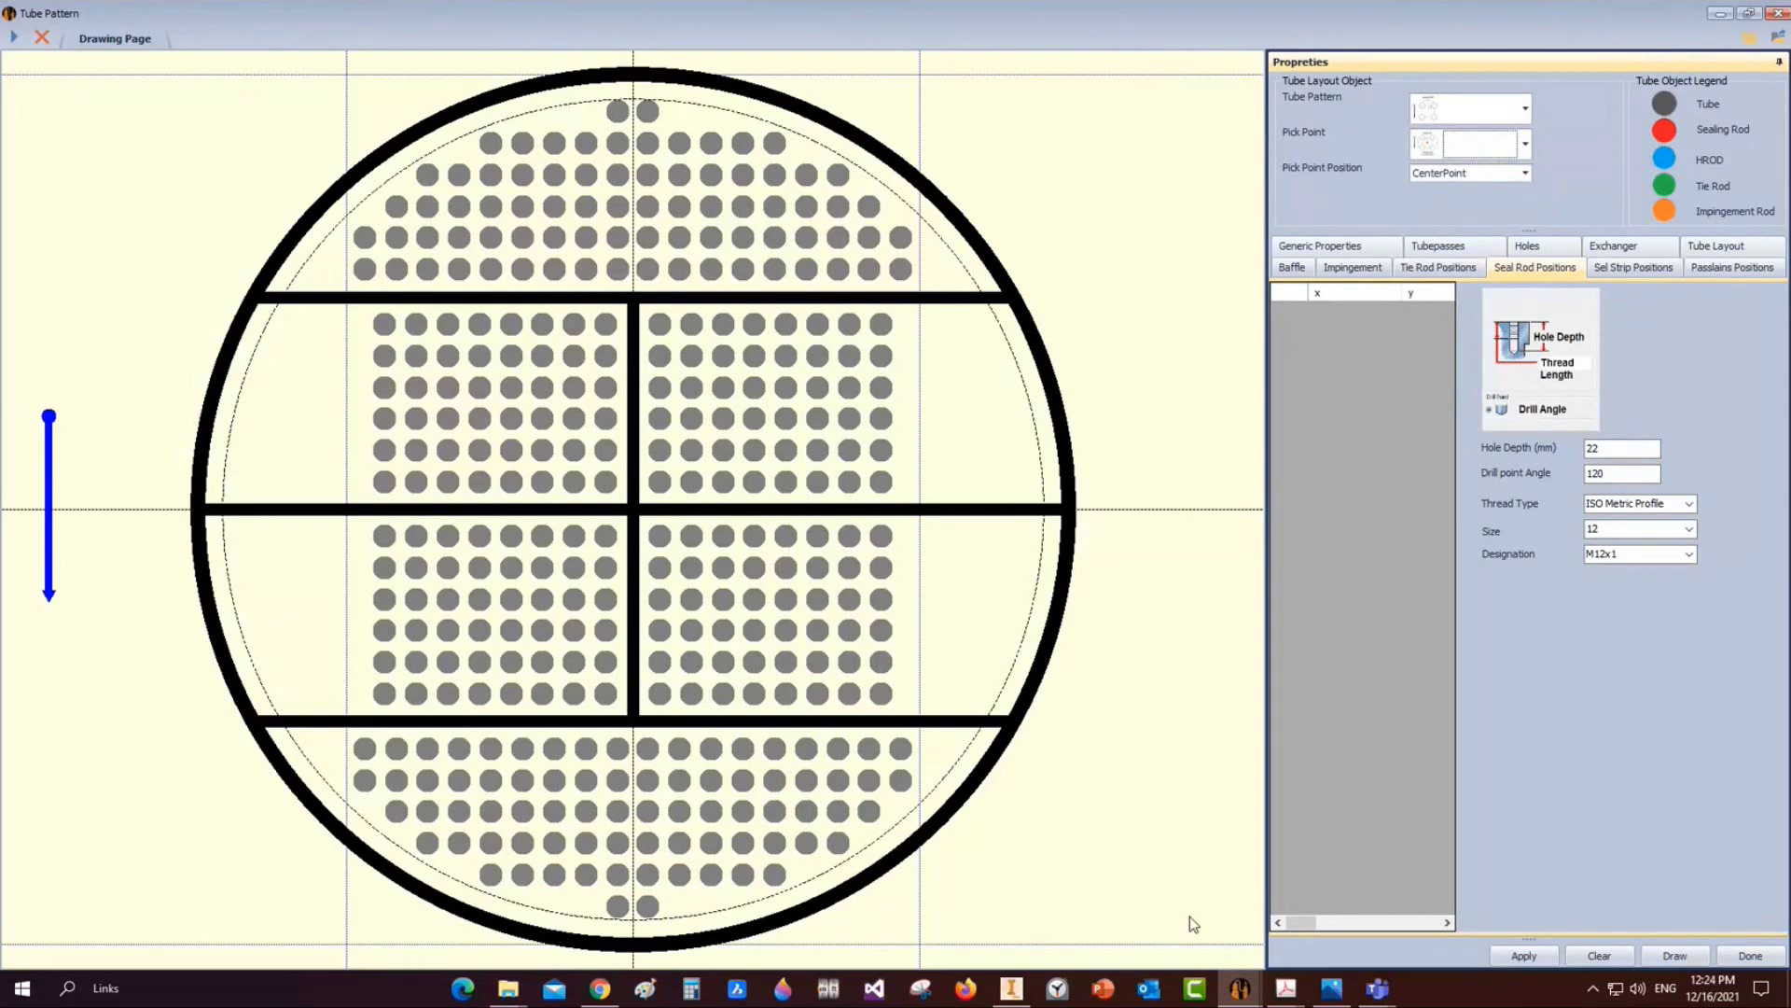
click(1286, 988)
click(1073, 926)
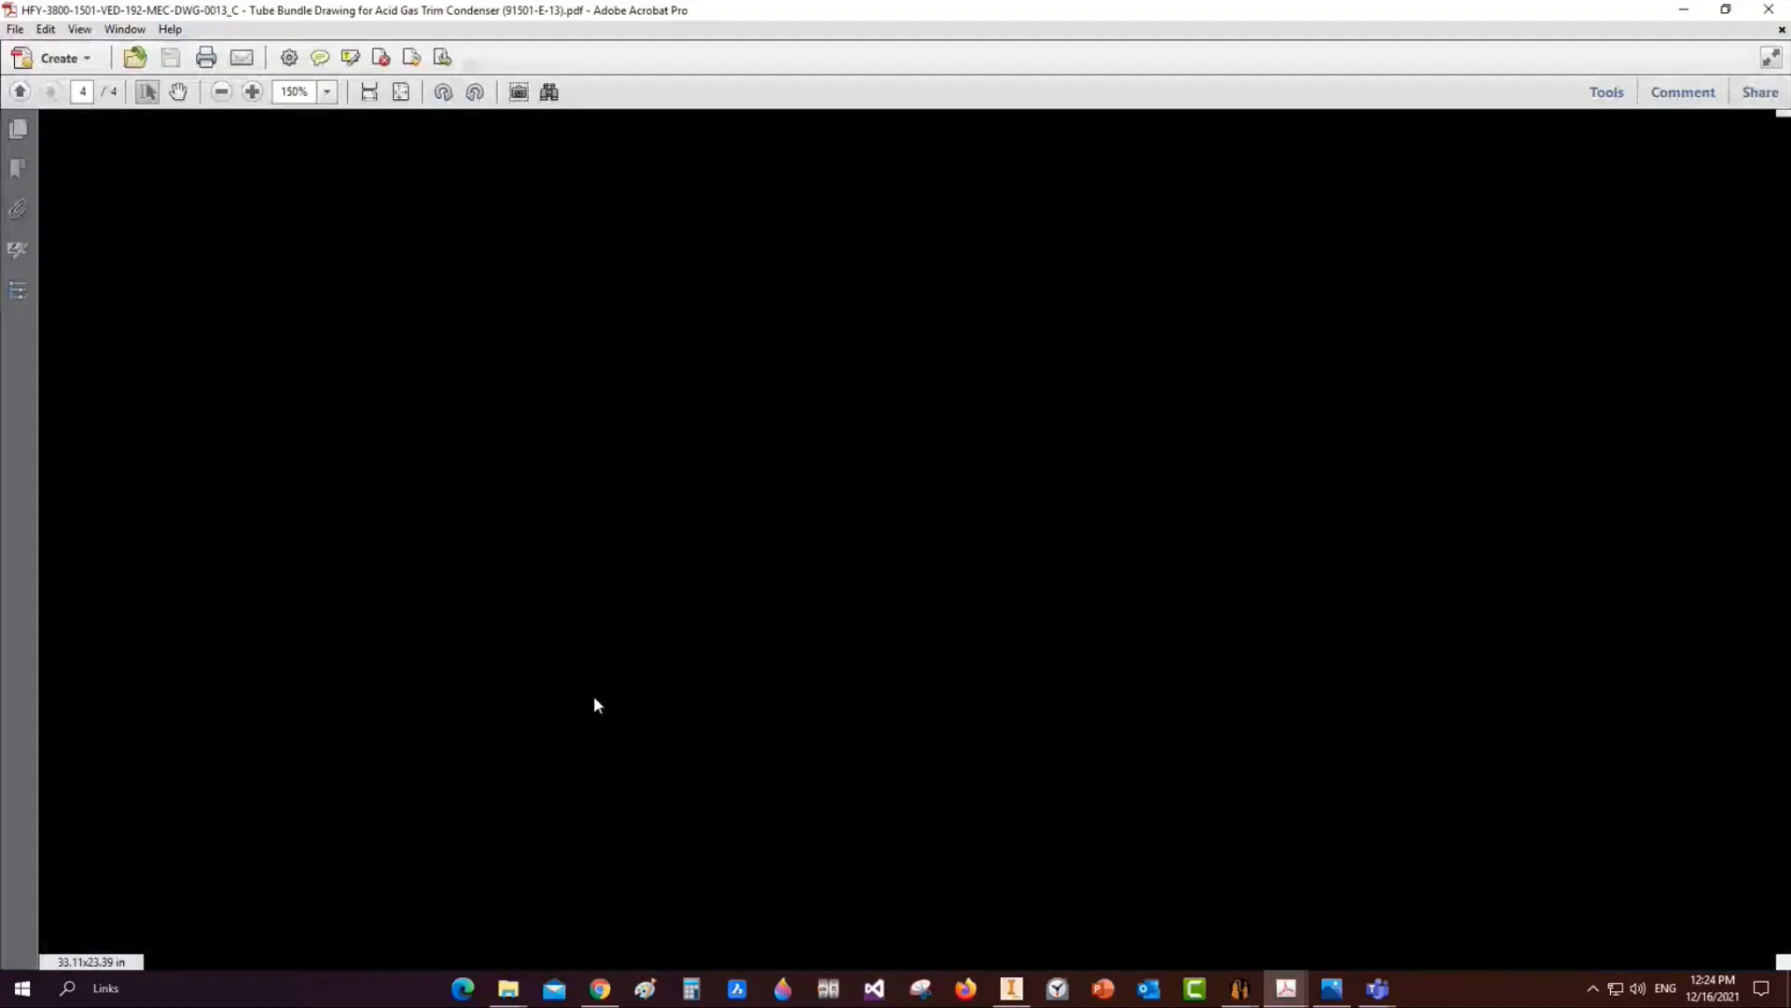
ctrl+scroll(558, 594, up, 2)
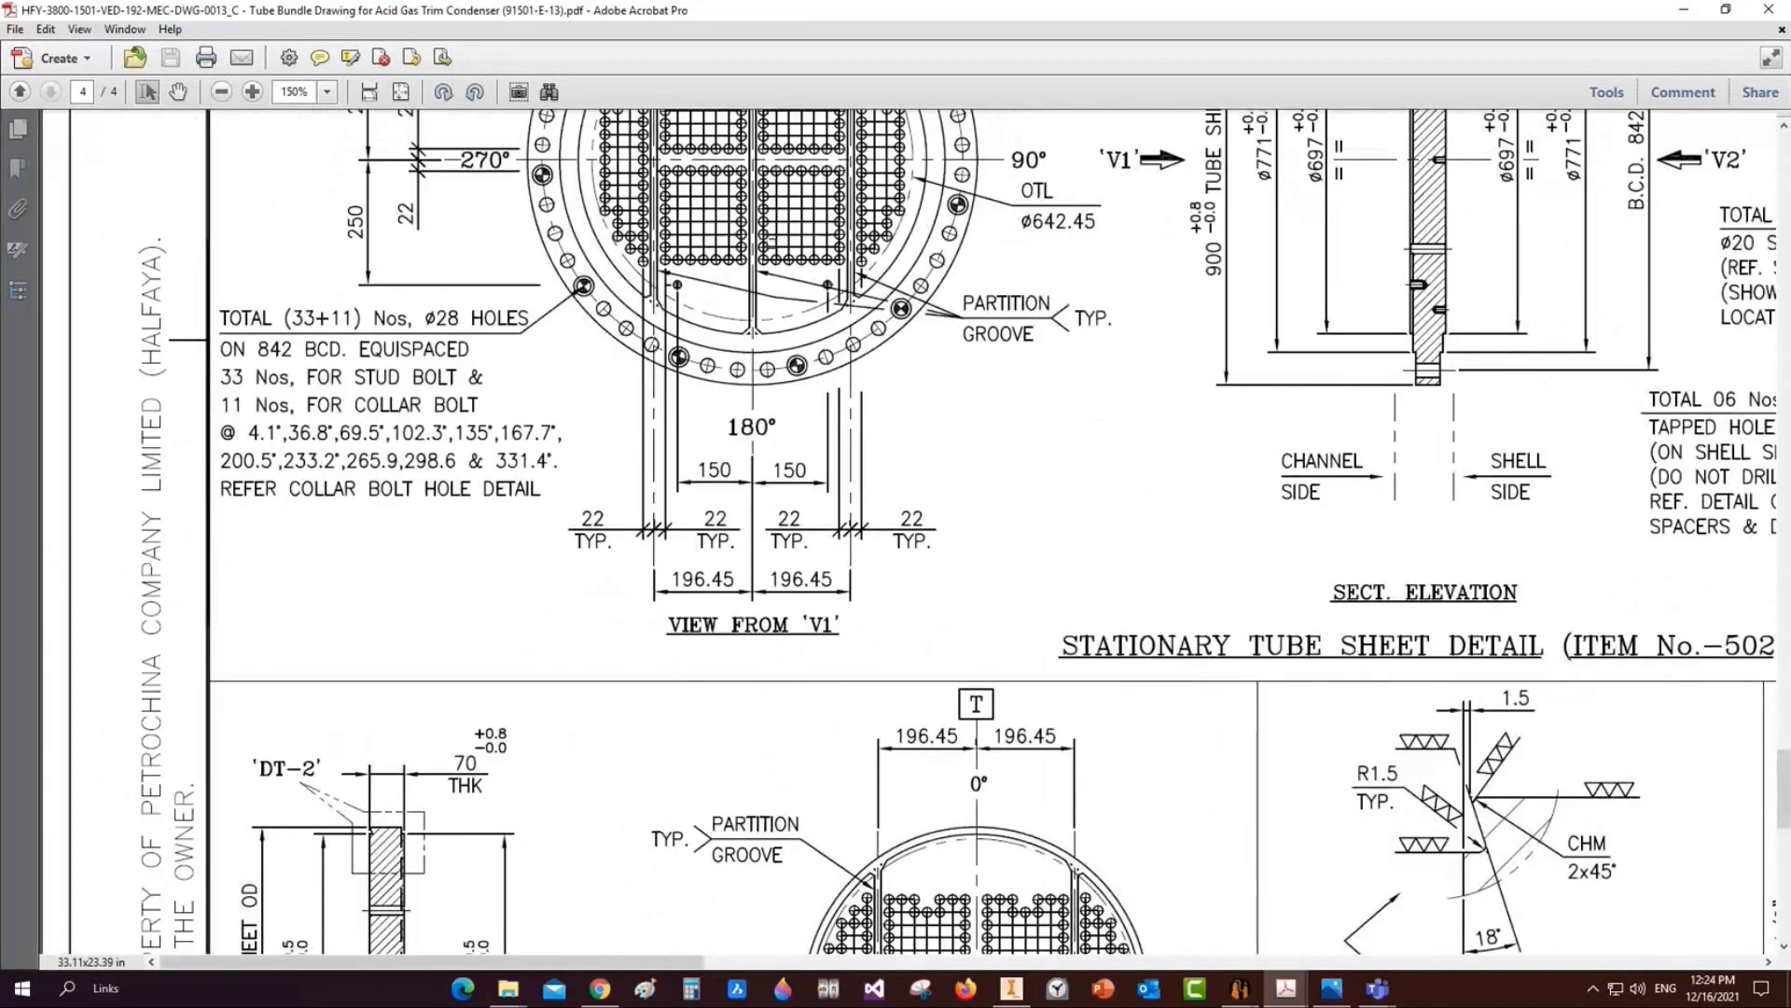
ctrl+scroll(678, 180, up, 4)
scroll(605, 224, up, 3)
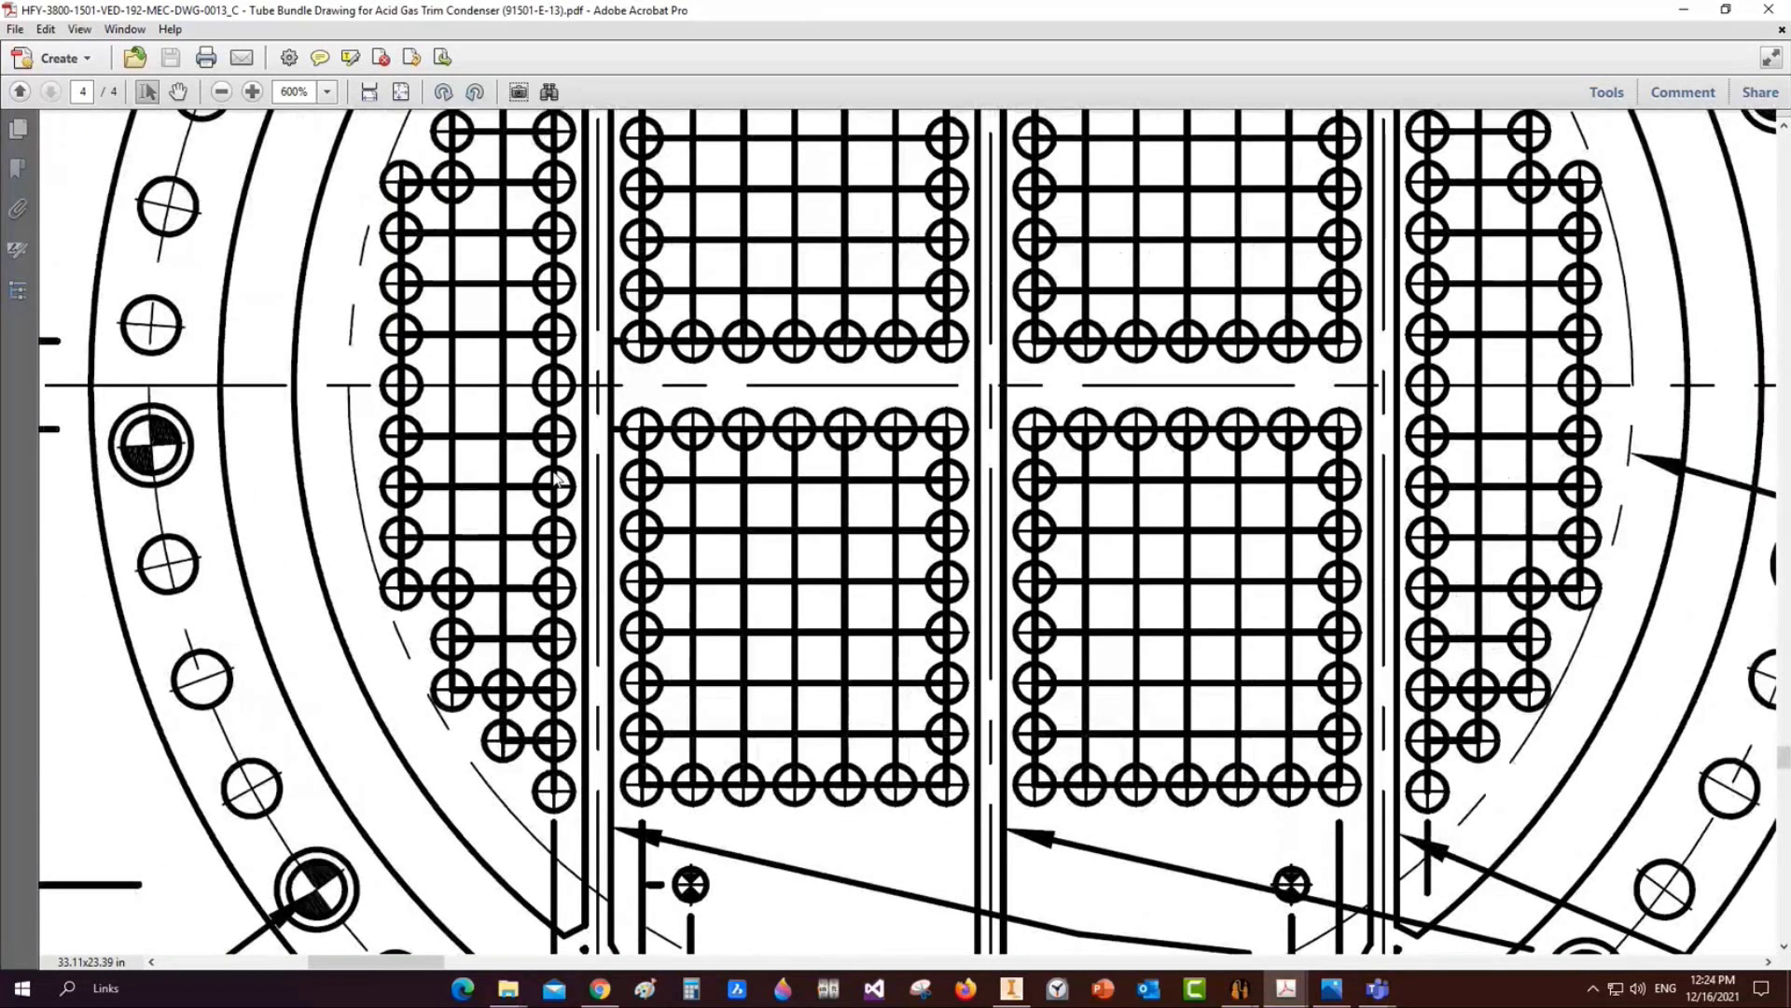
drag(524, 354, 582, 397)
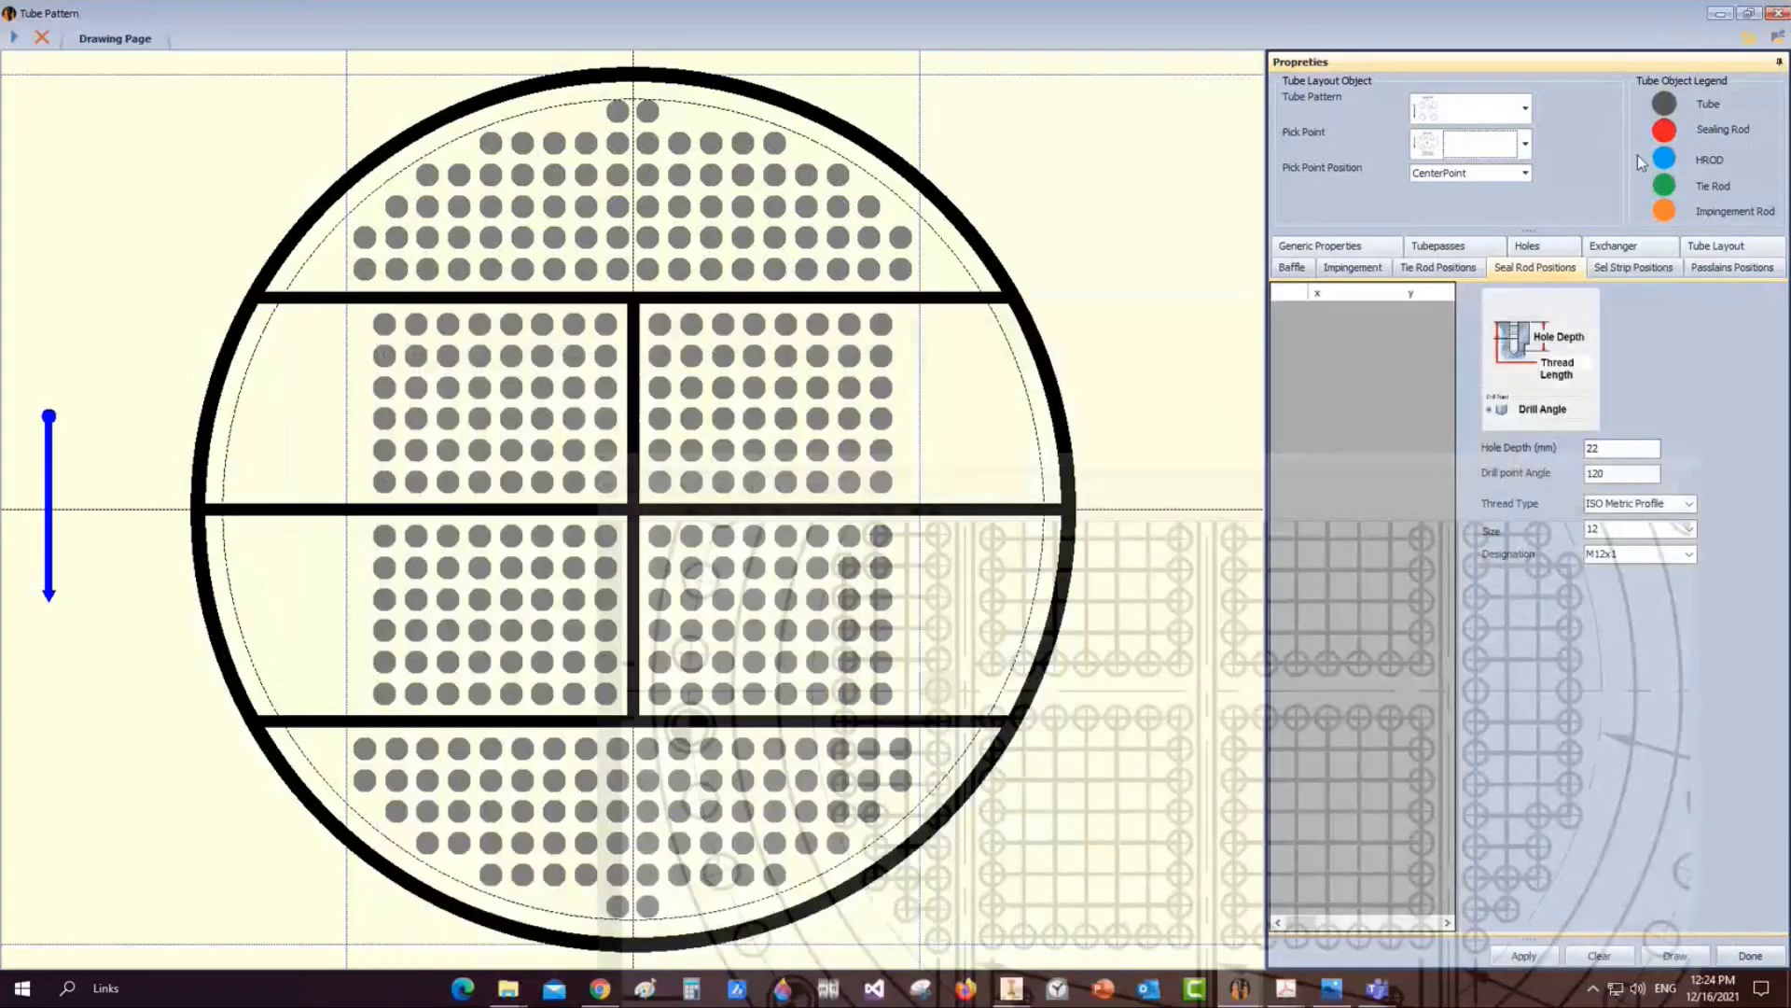
Switch the Square 90° pick point to the top point and redraw the tube layout
click(1524, 141)
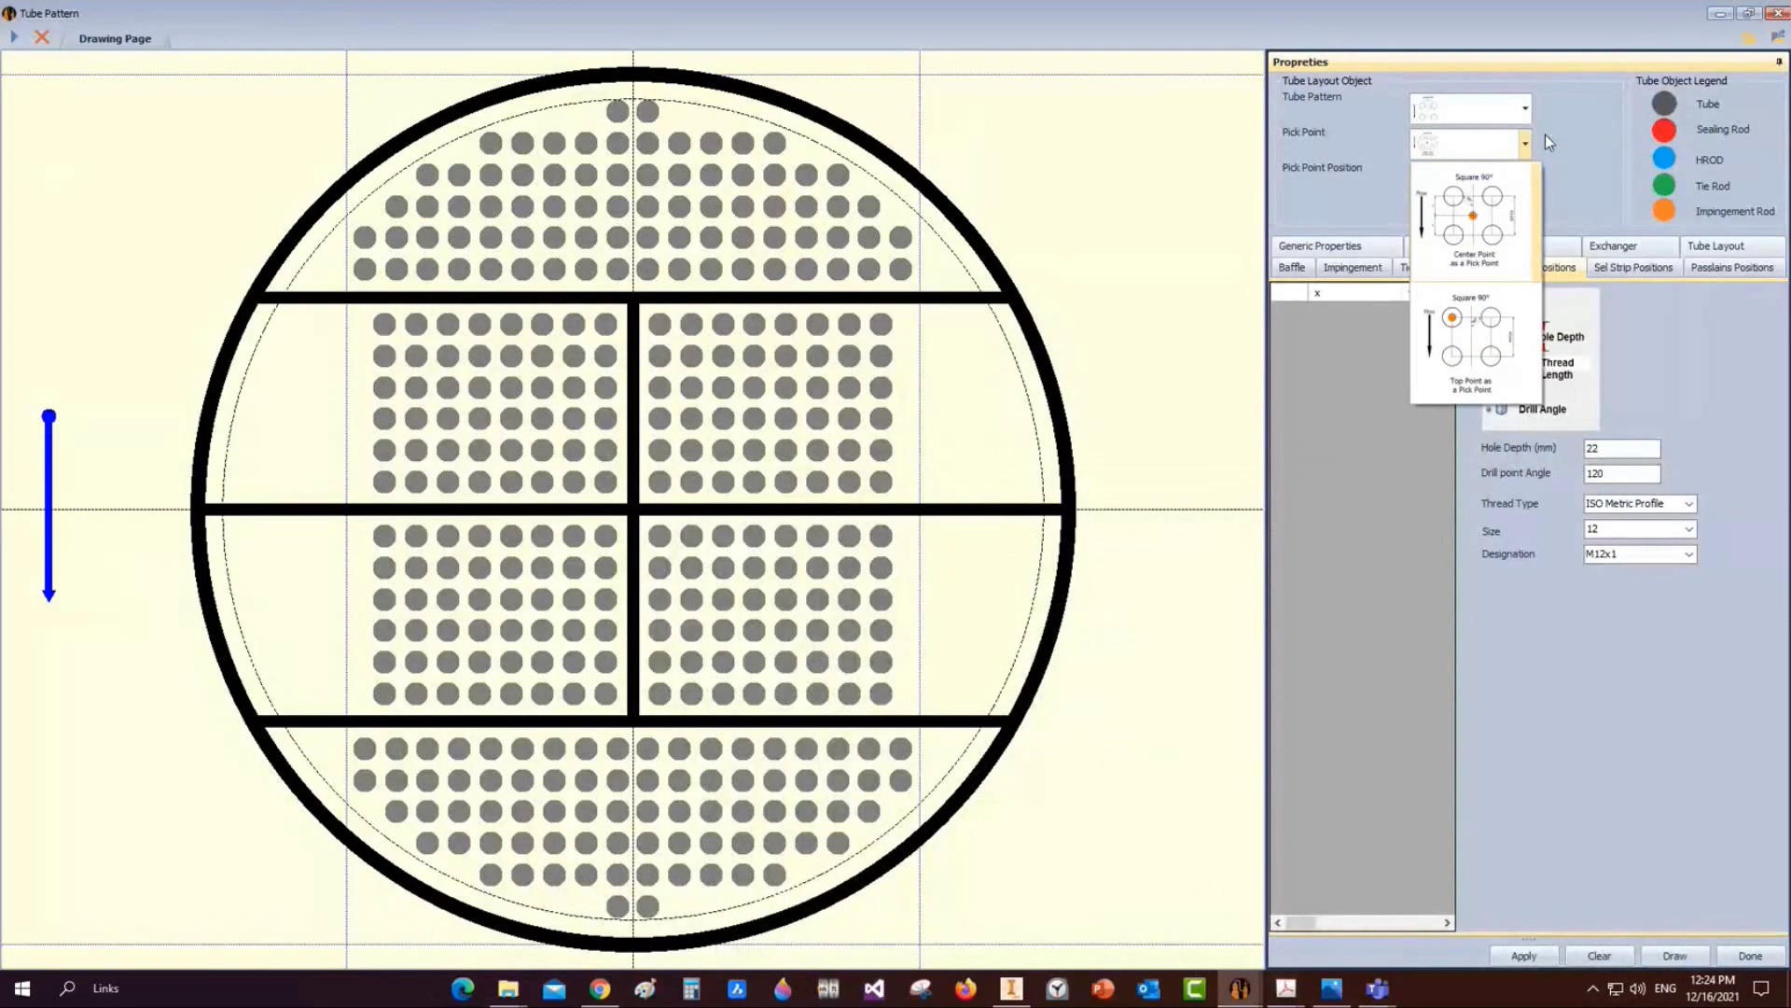
click(1468, 336)
click(1675, 956)
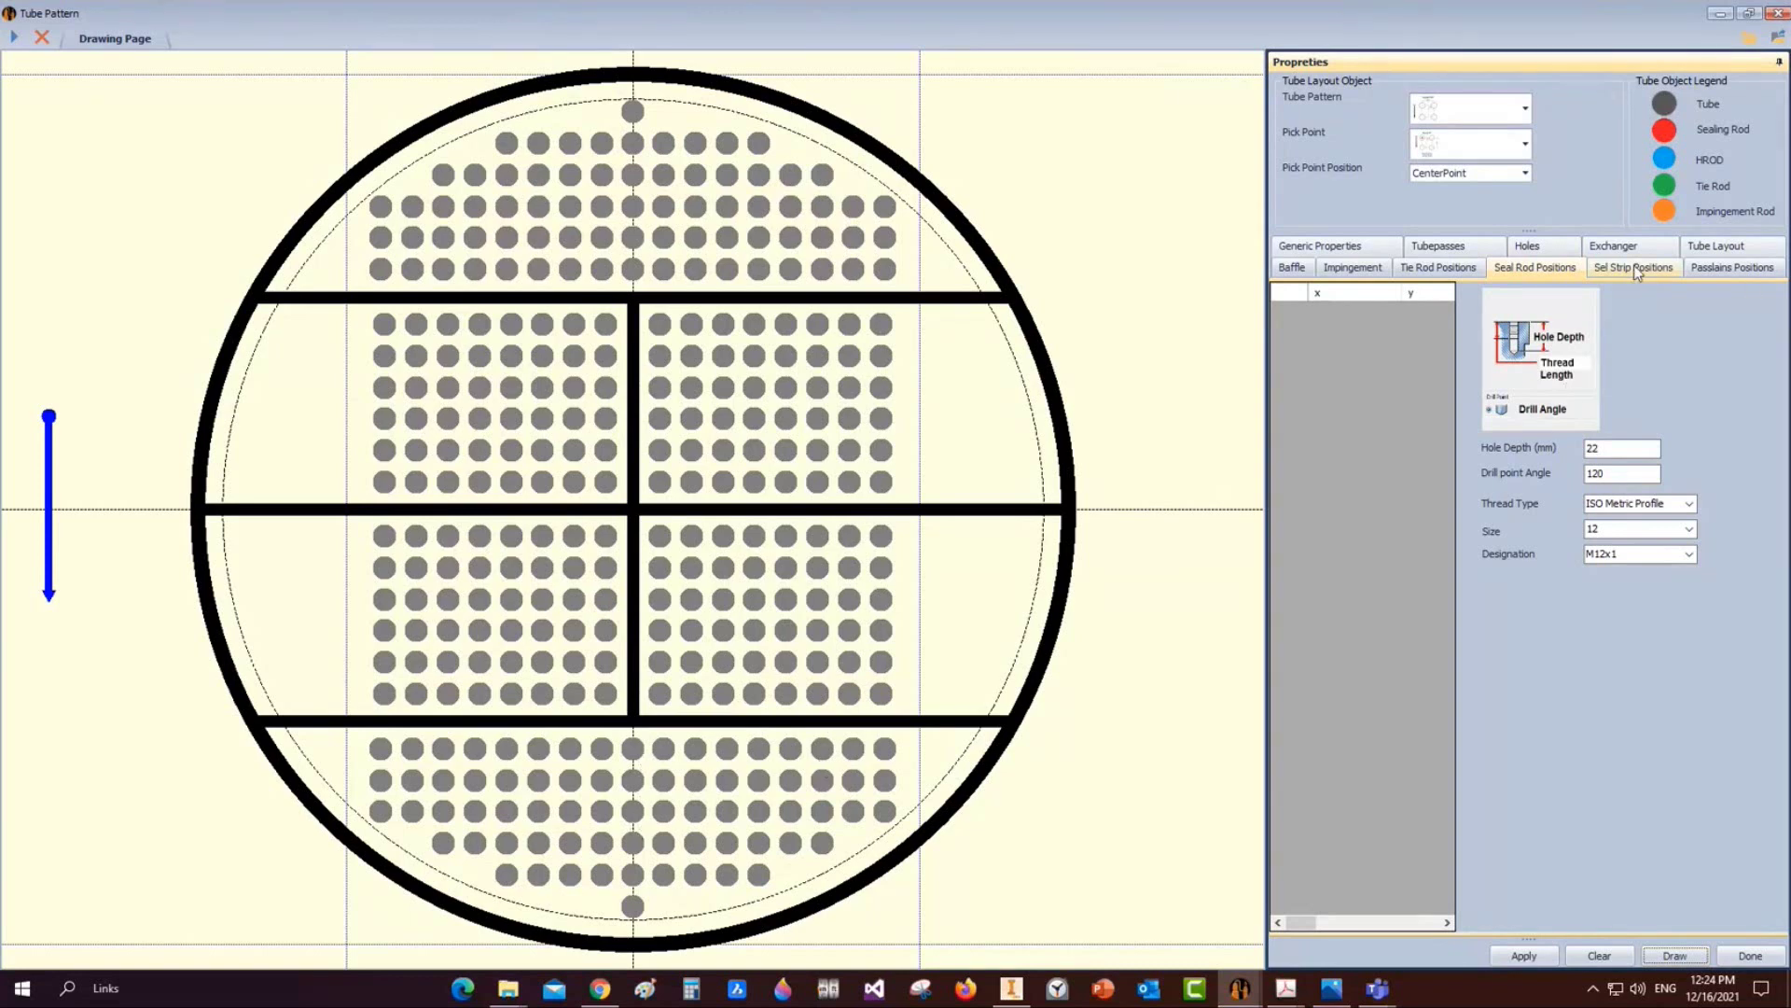
Move the outer horizontal pass lanes outward by one tube row, to position 196.4 in the pass lane settings
click(1733, 274)
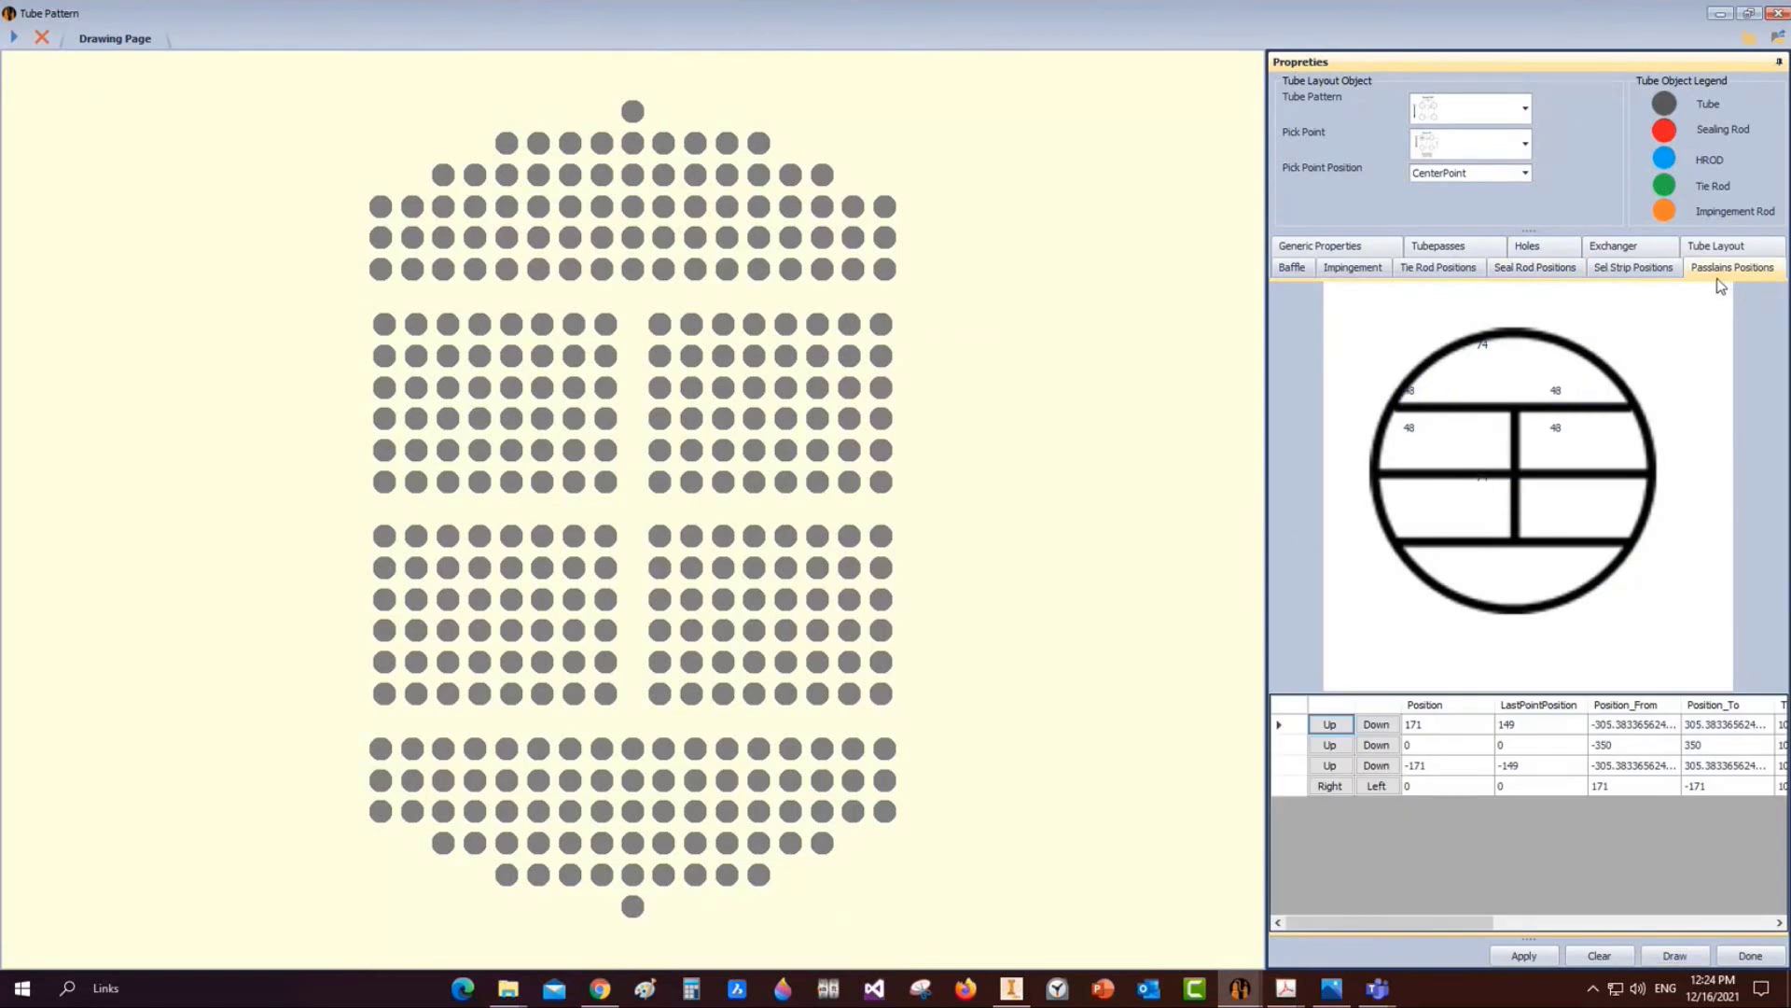
click(1334, 726)
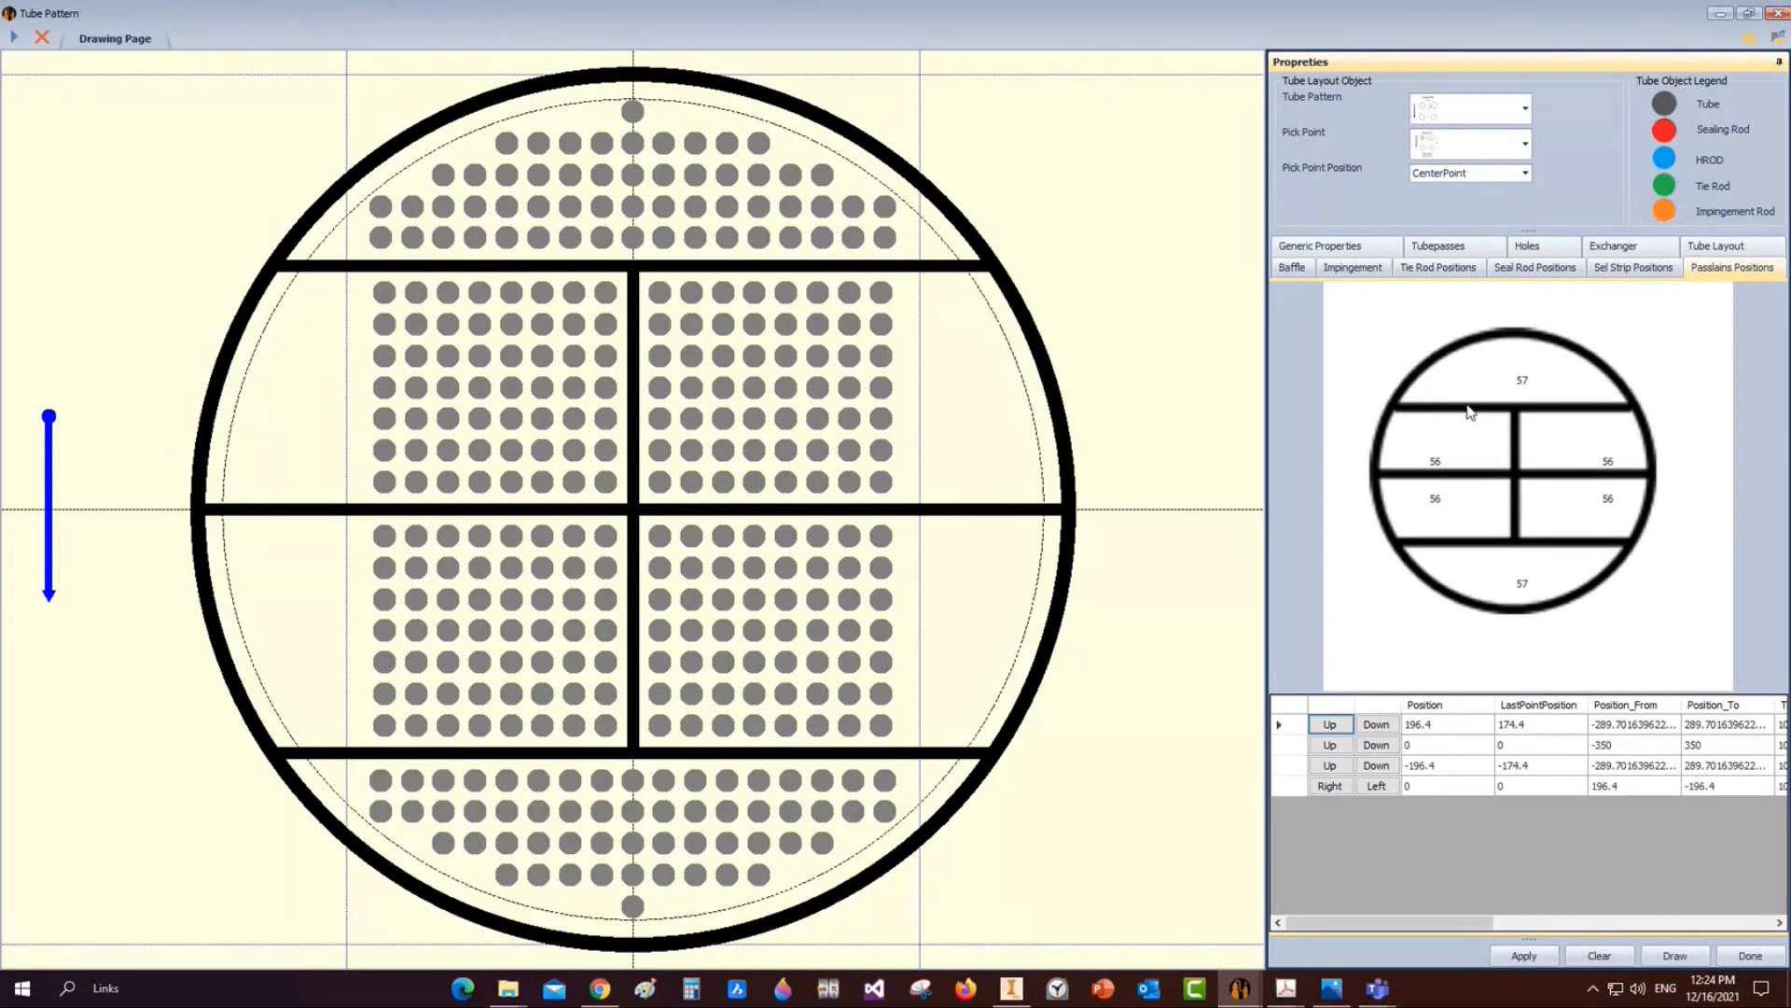
Convert the topmost tube, the bottommost tube and the outer fourth-row tube of both right-hand quadrants into tie rods
right_click(900, 396)
click(943, 425)
right_click(899, 639)
click(941, 665)
right_click(640, 113)
click(658, 146)
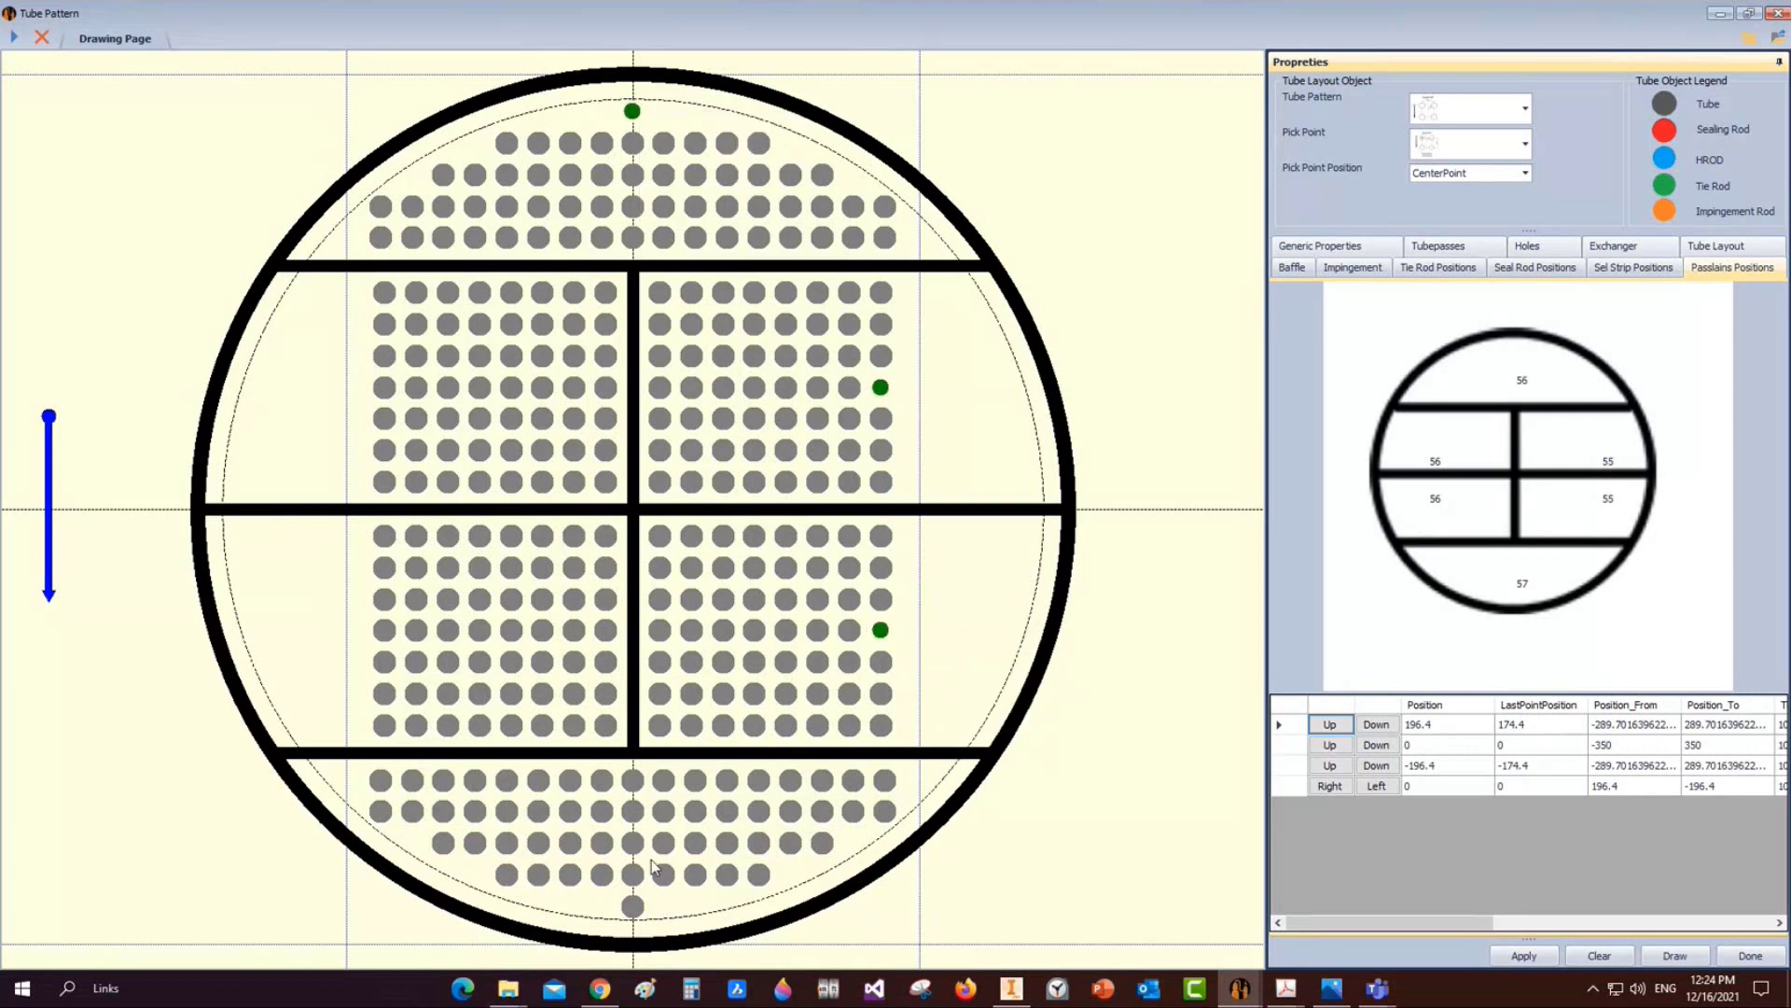
right_click(637, 903)
click(692, 865)
Remove both end tubes from the second row beyond the pass lane in the bottom and top passes
right_click(887, 811)
click(944, 909)
right_click(383, 808)
click(459, 907)
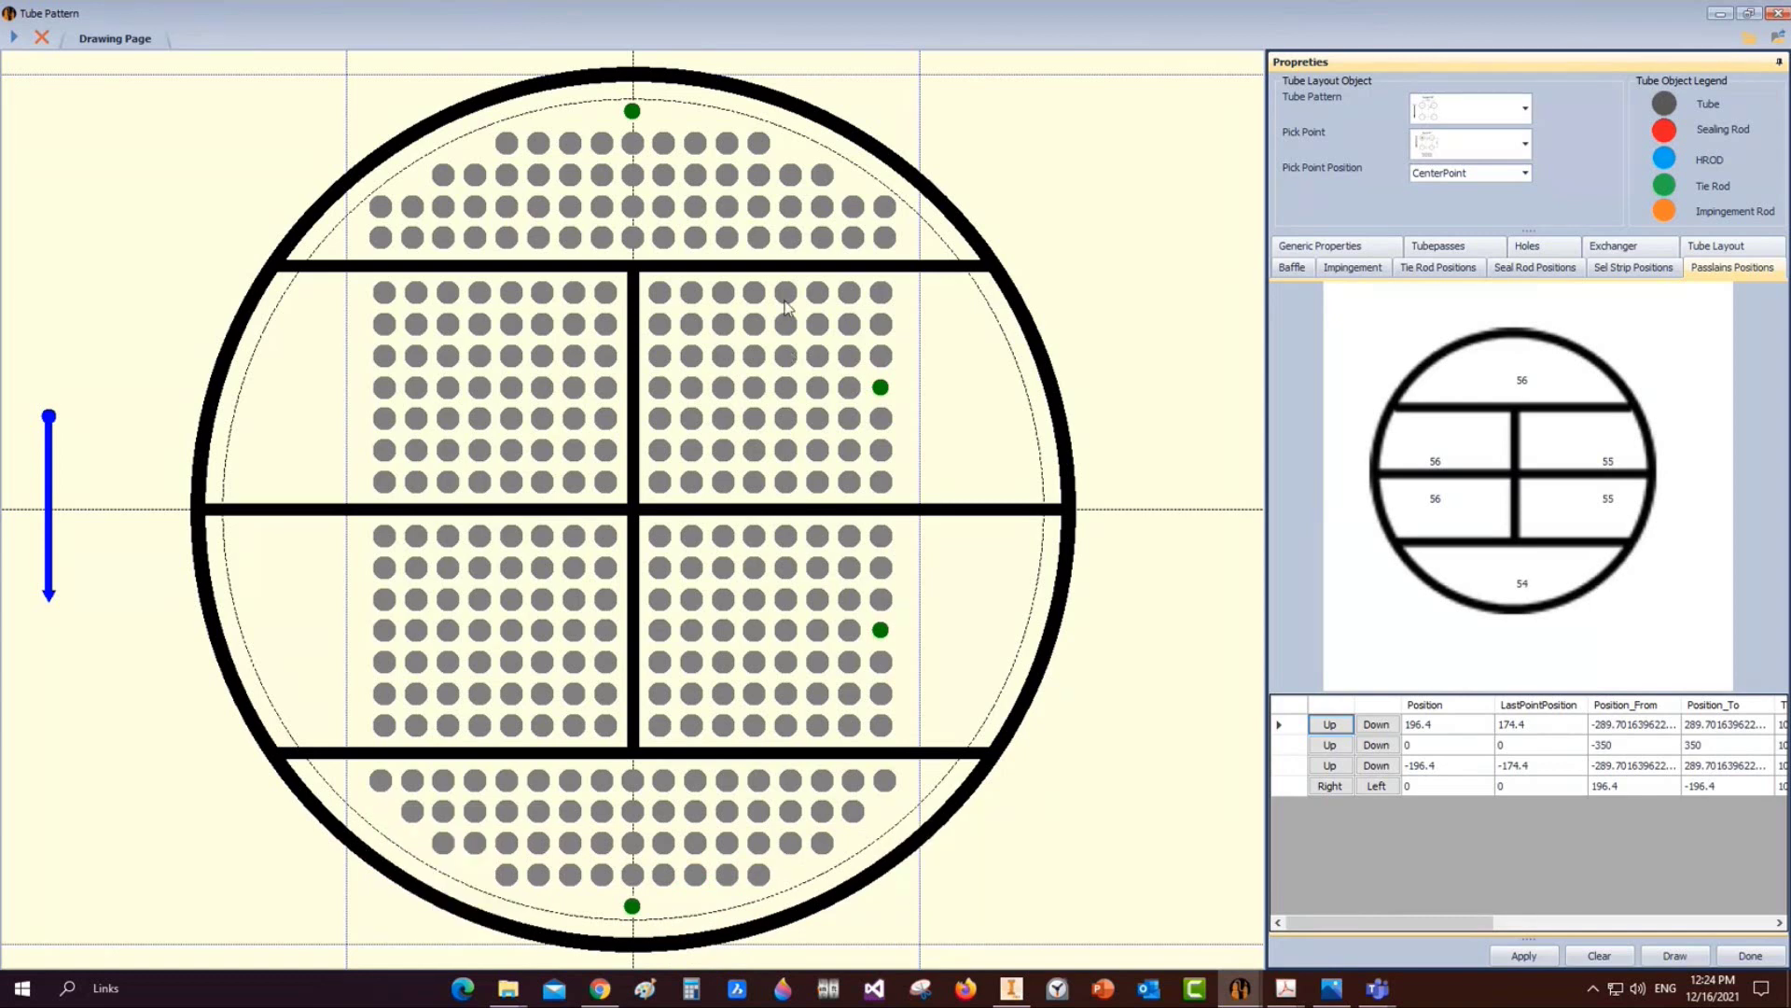
right_click(888, 208)
click(940, 308)
right_click(386, 201)
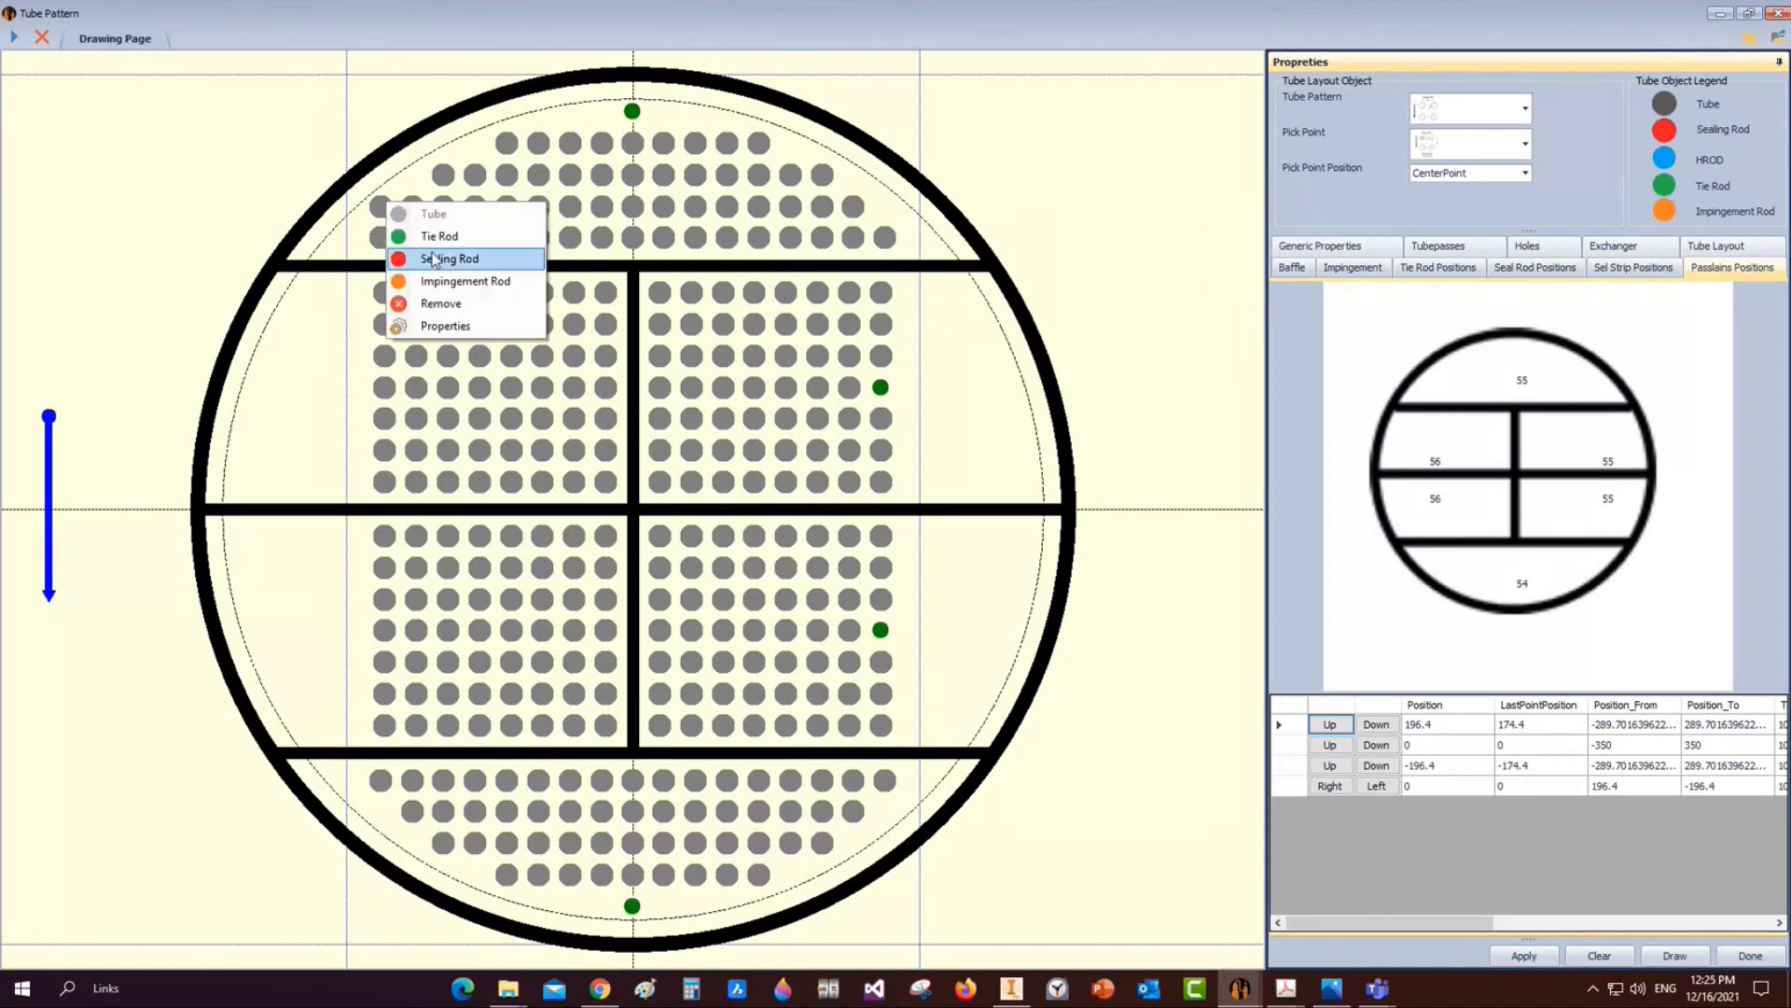
click(442, 308)
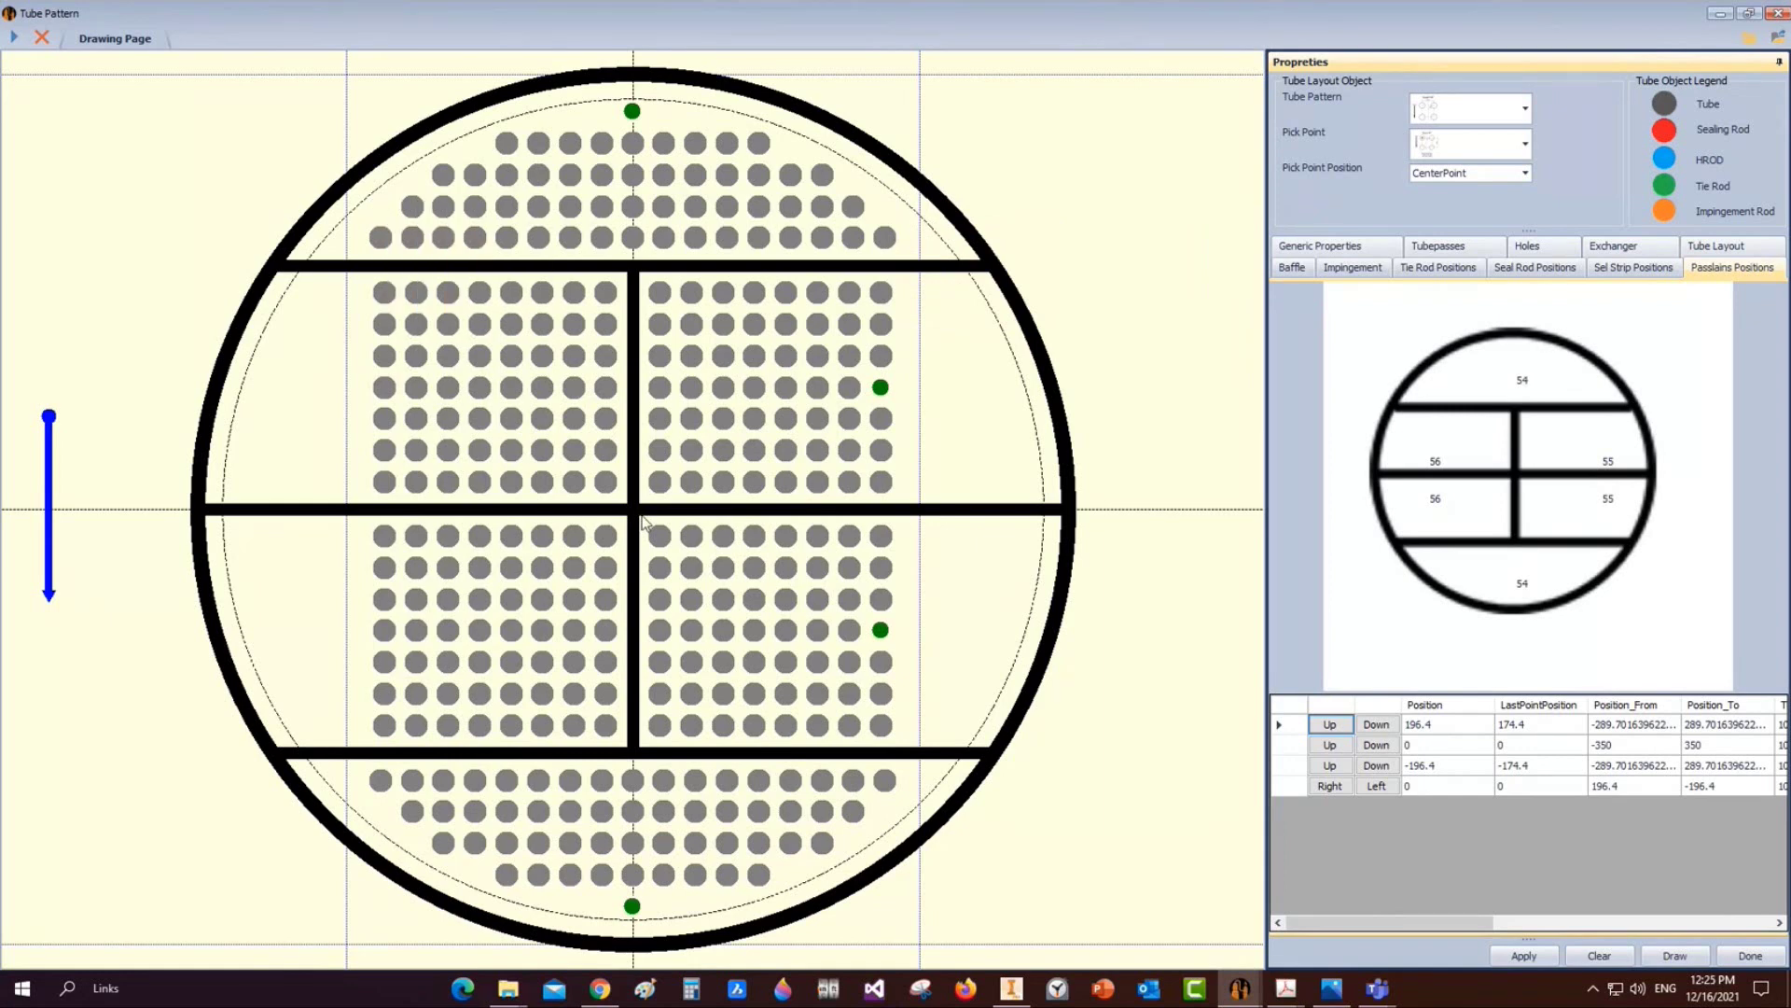
Insert five sealing rods along the vertical pass lane: one at the tubesheet centre, two above it and two below
right_click(638, 512)
mouse_move(702, 523)
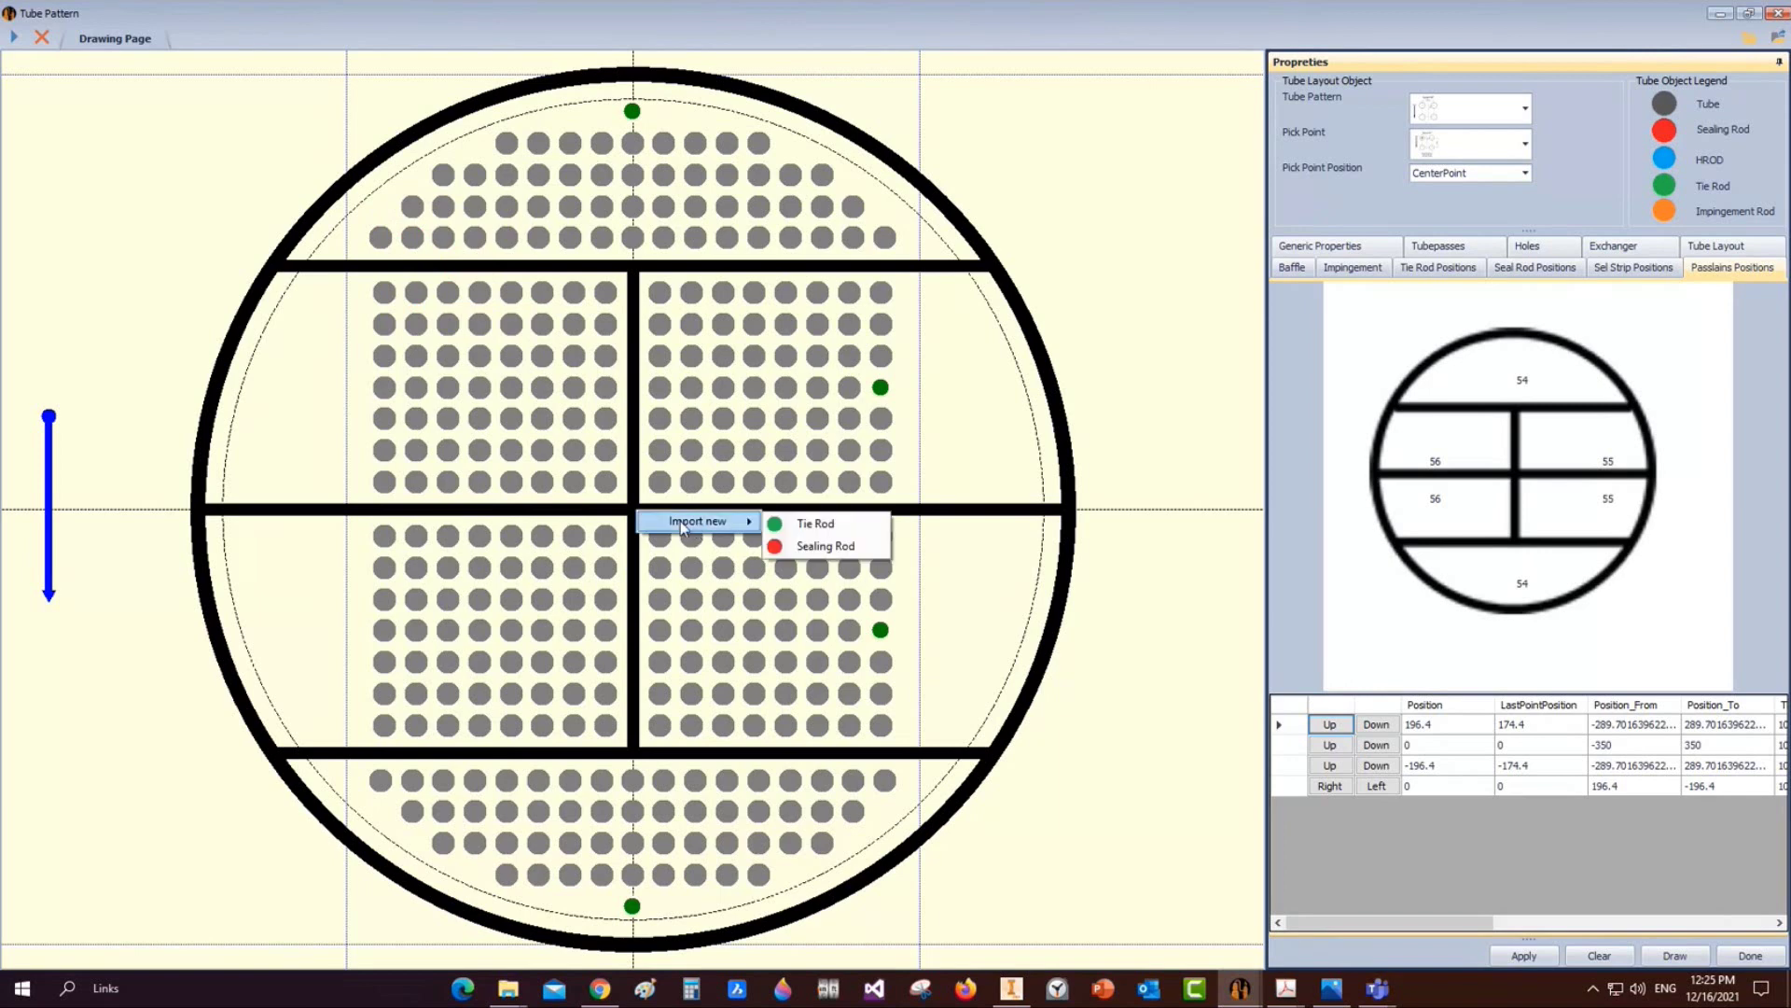
click(837, 548)
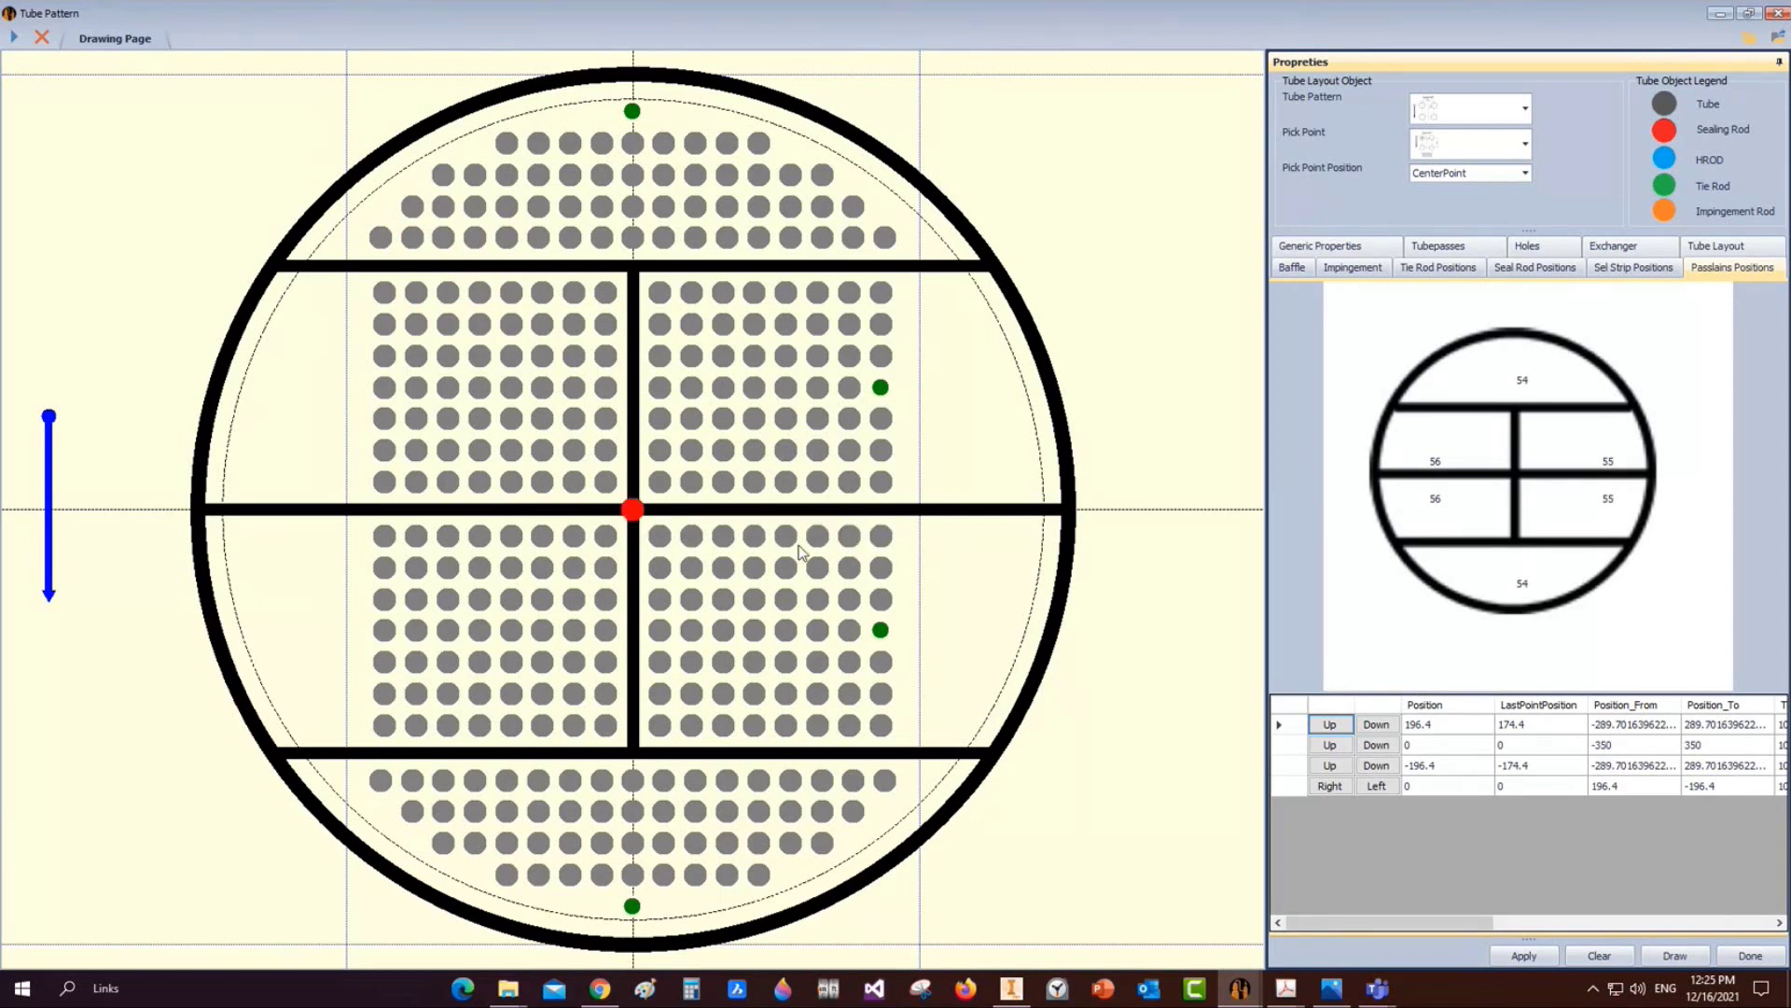
right_click(637, 424)
mouse_move(700, 428)
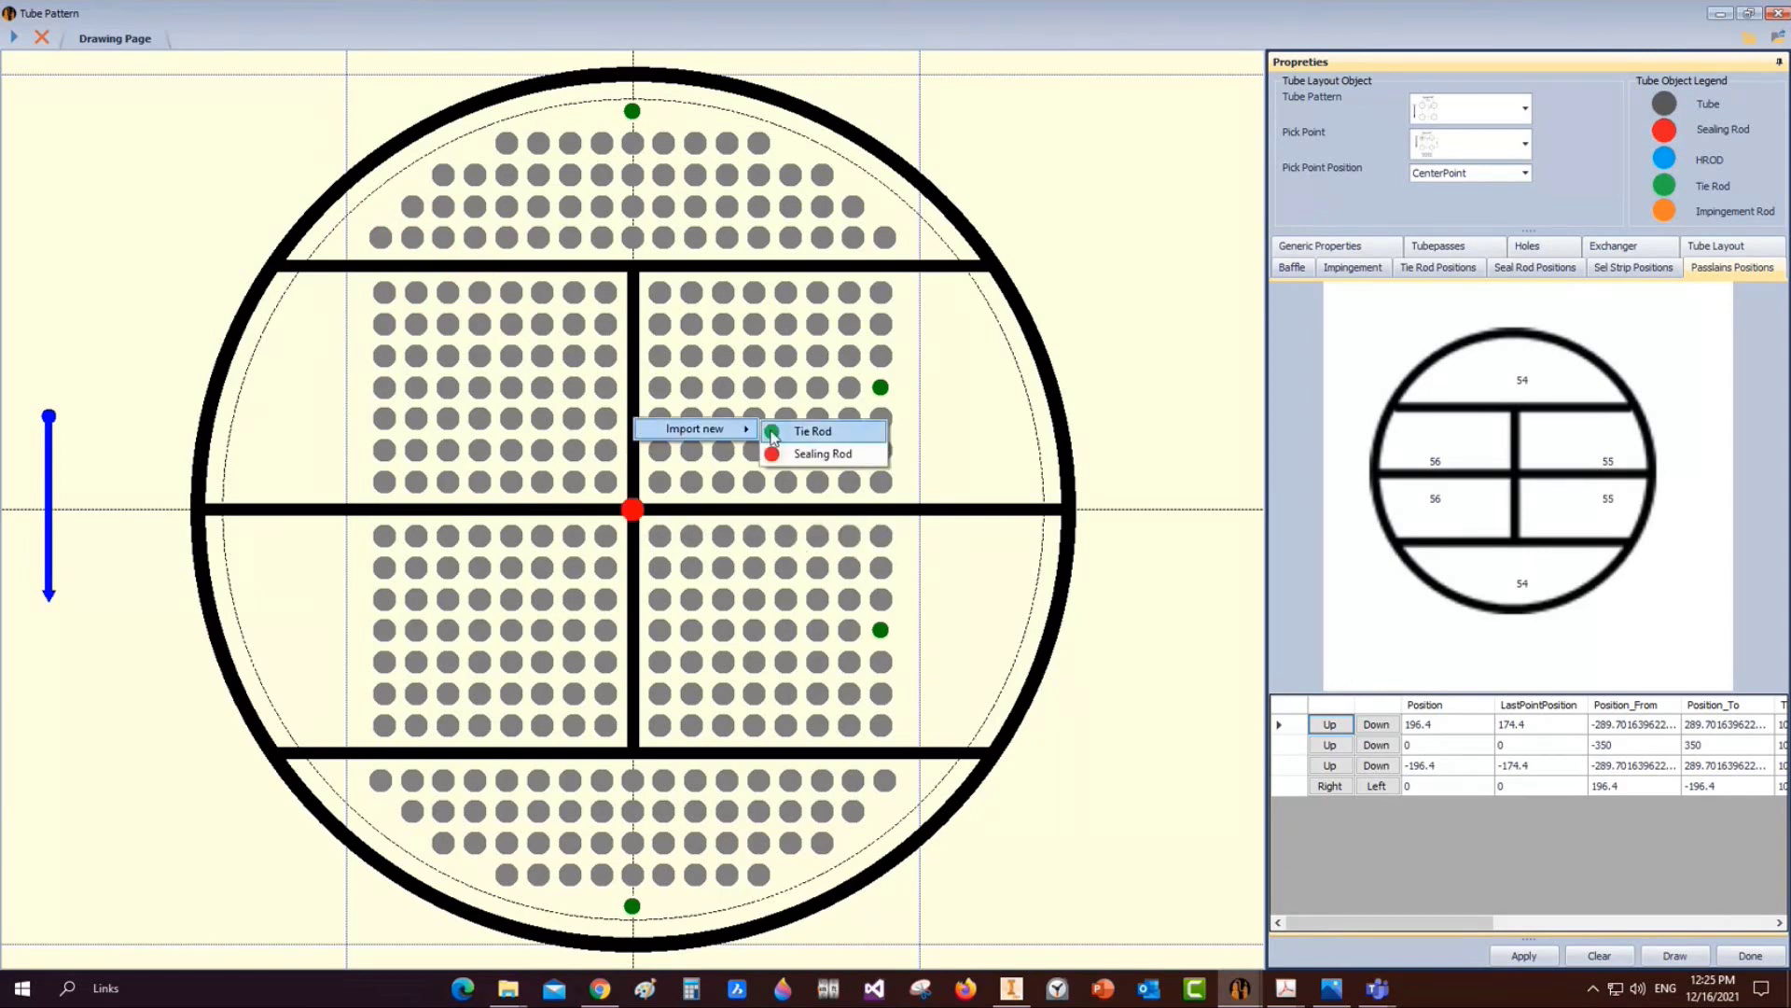
click(801, 451)
right_click(632, 359)
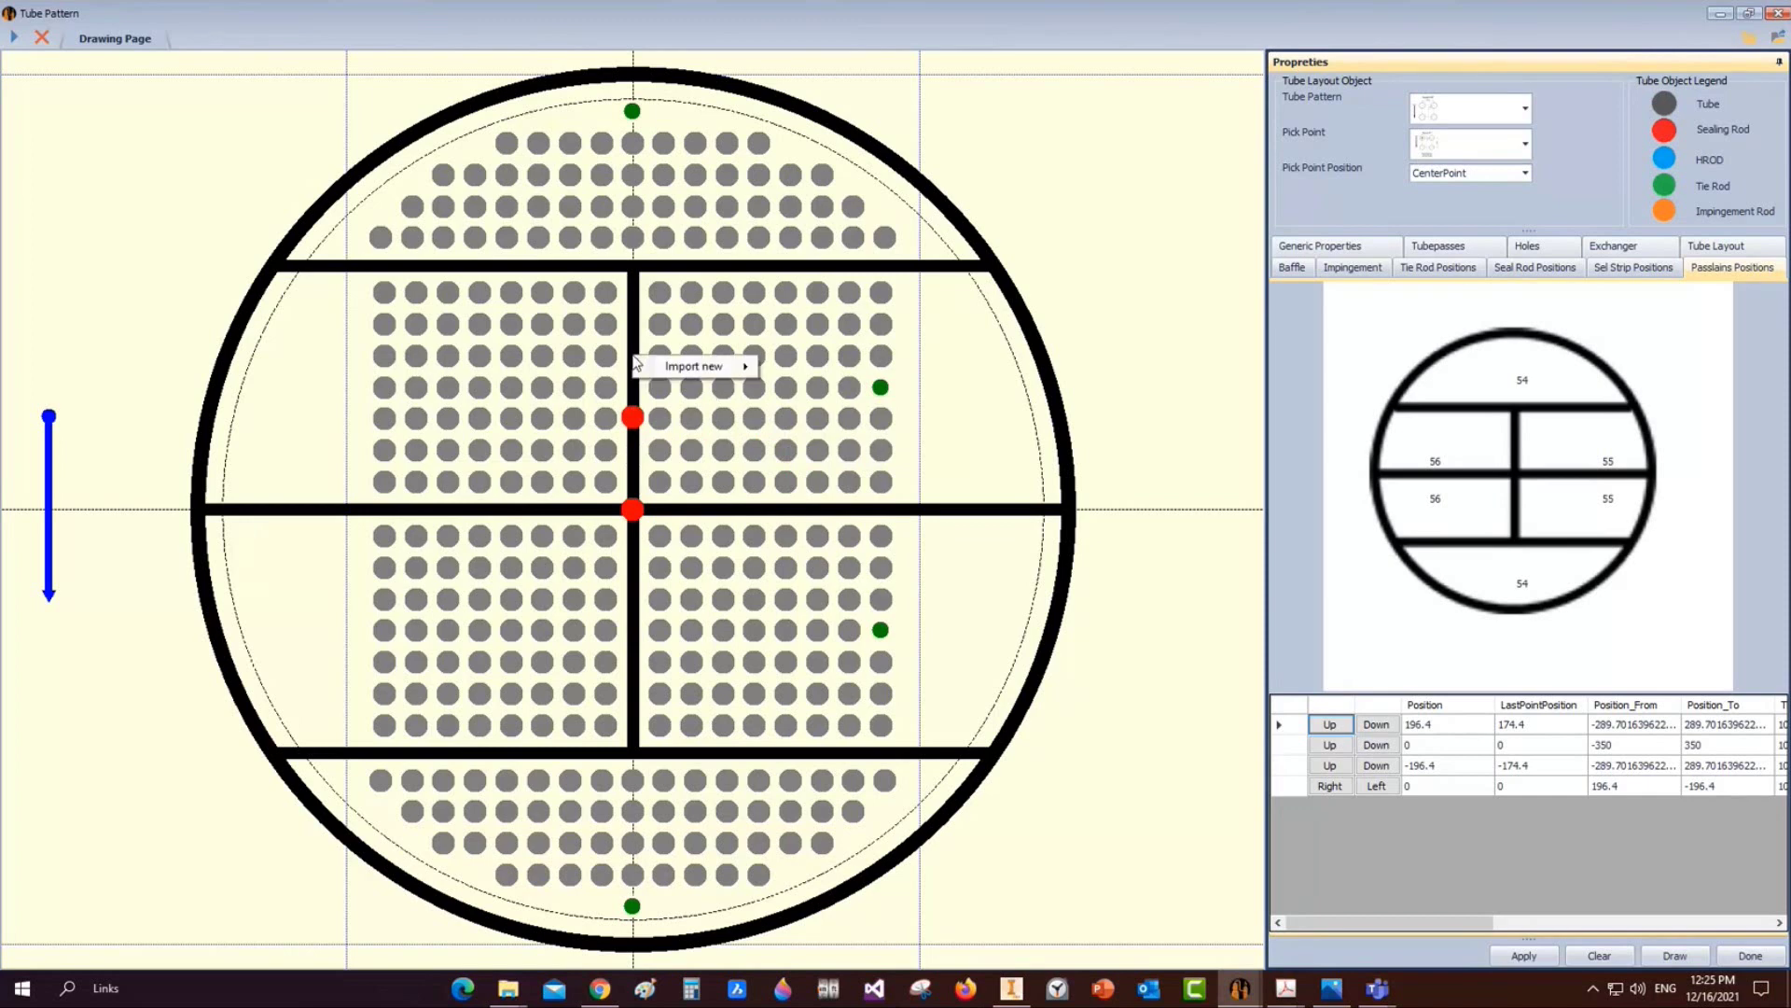
mouse_move(695, 364)
click(798, 389)
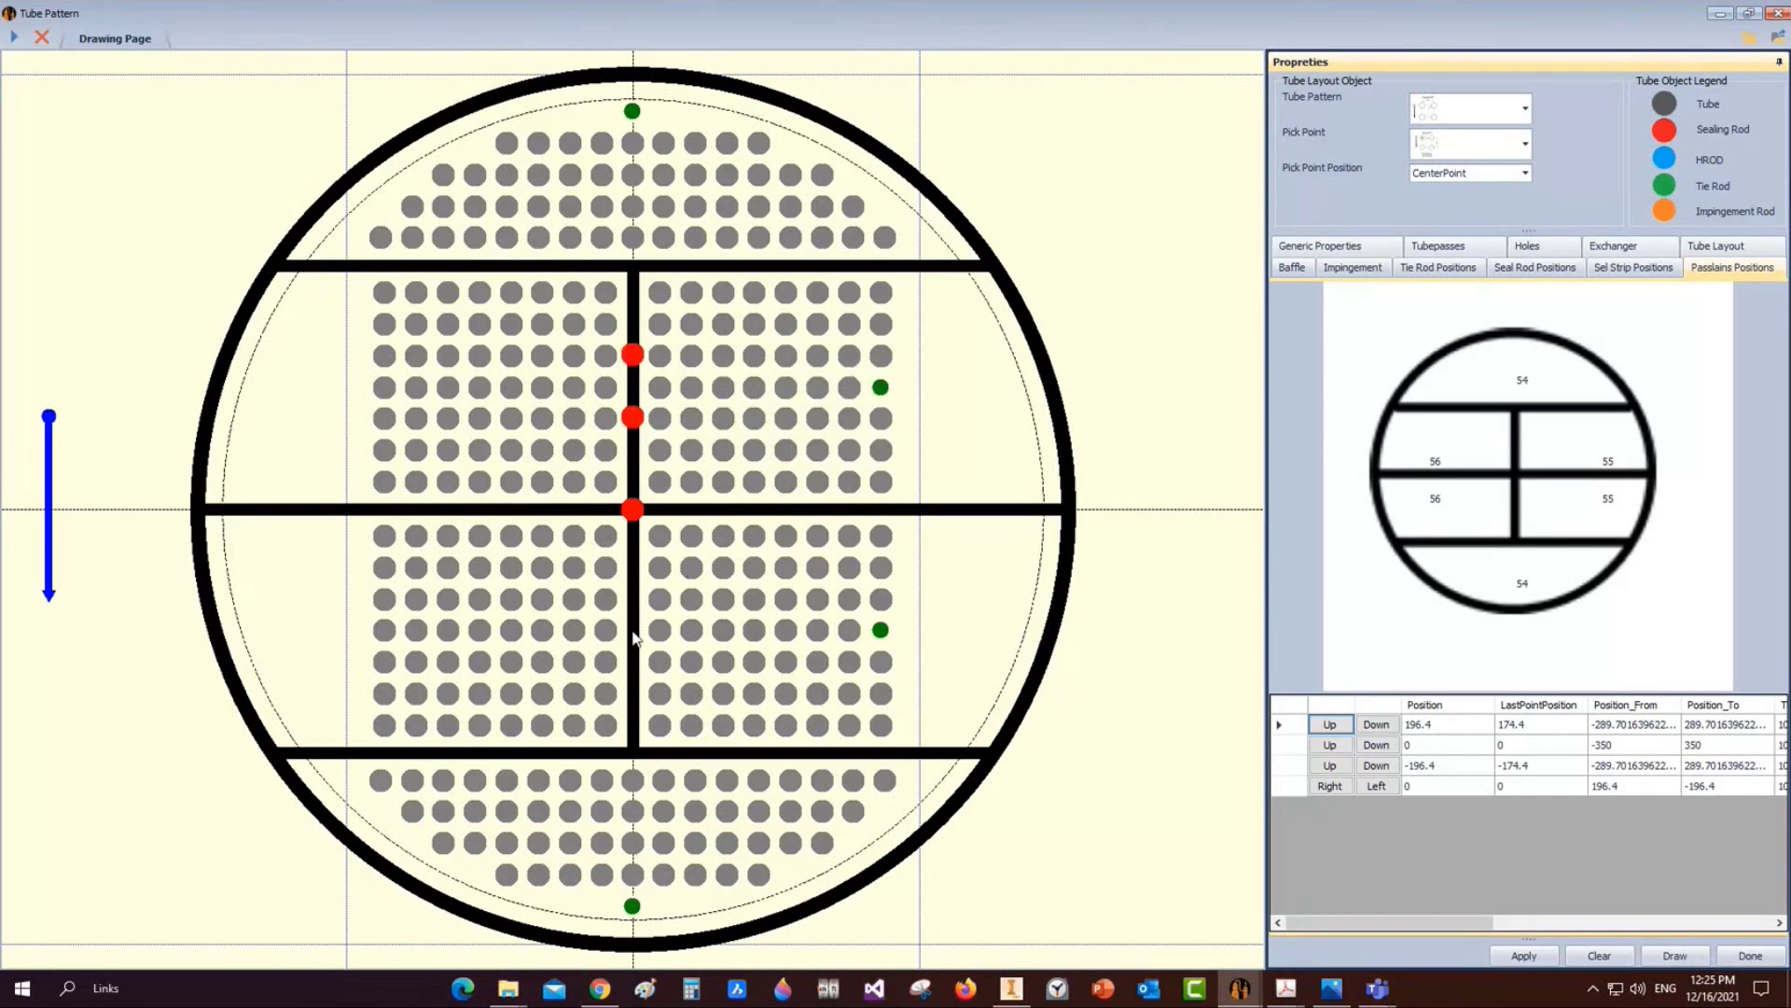
right_click(633, 637)
mouse_move(690, 653)
click(816, 667)
right_click(635, 692)
mouse_move(714, 701)
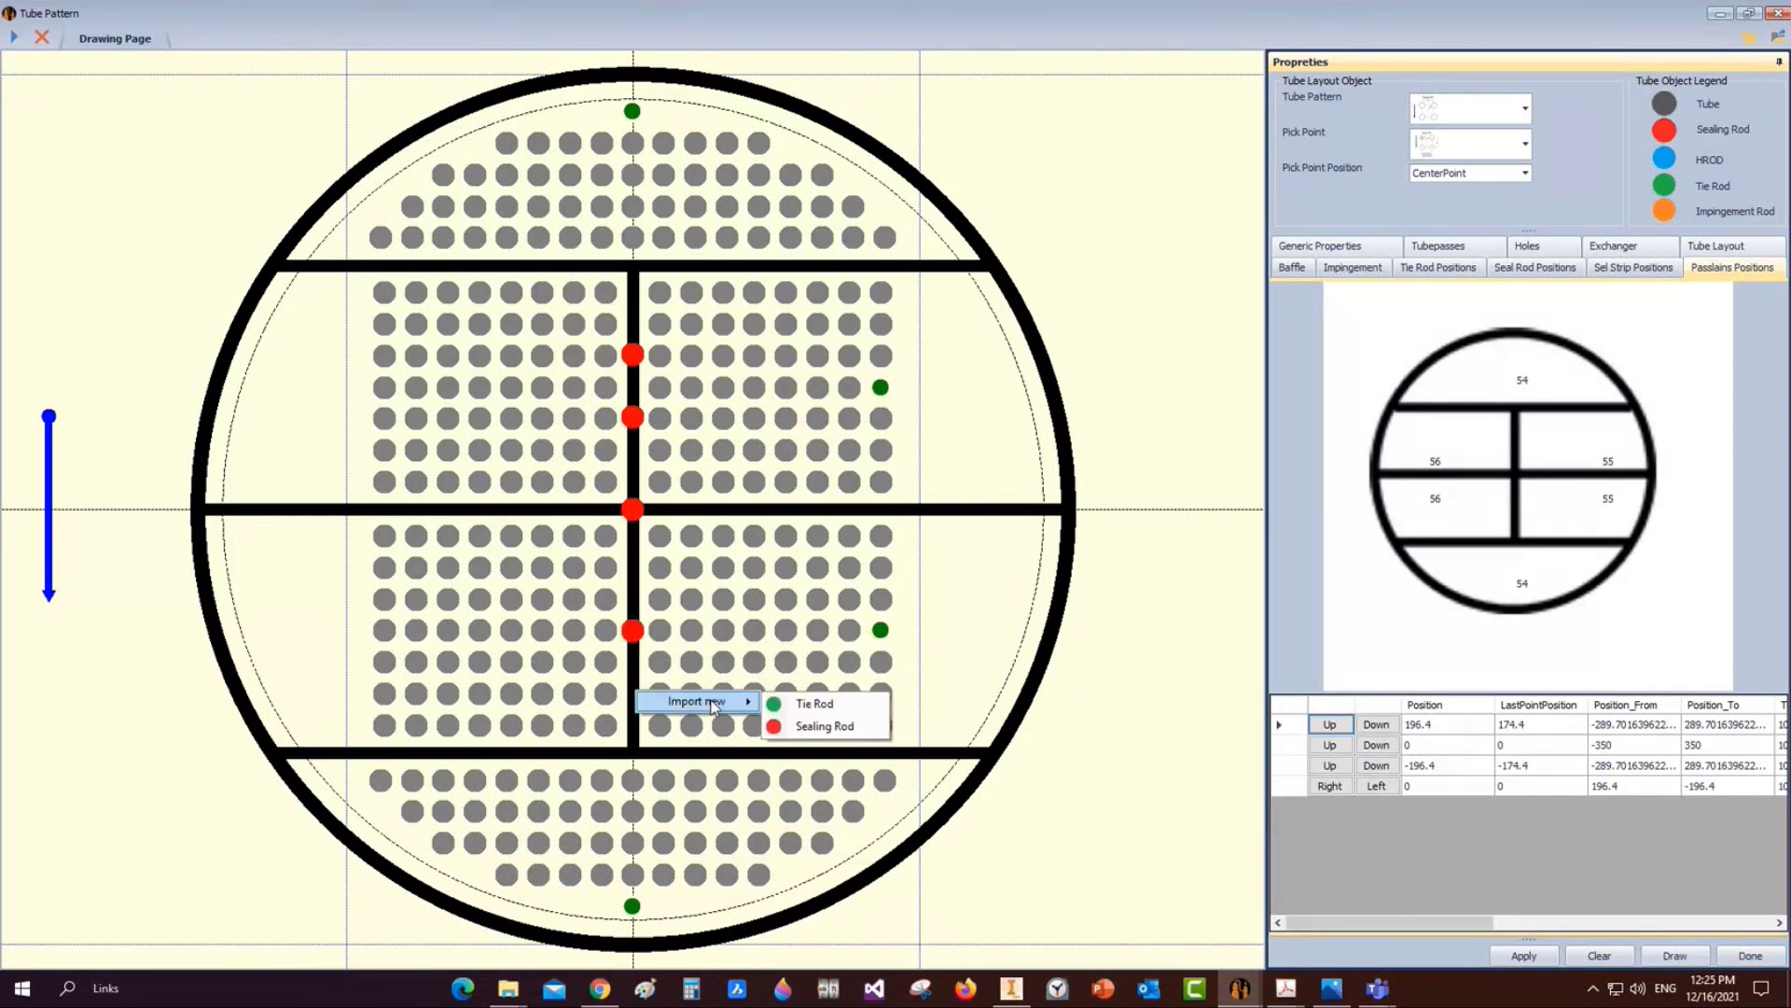
click(811, 727)
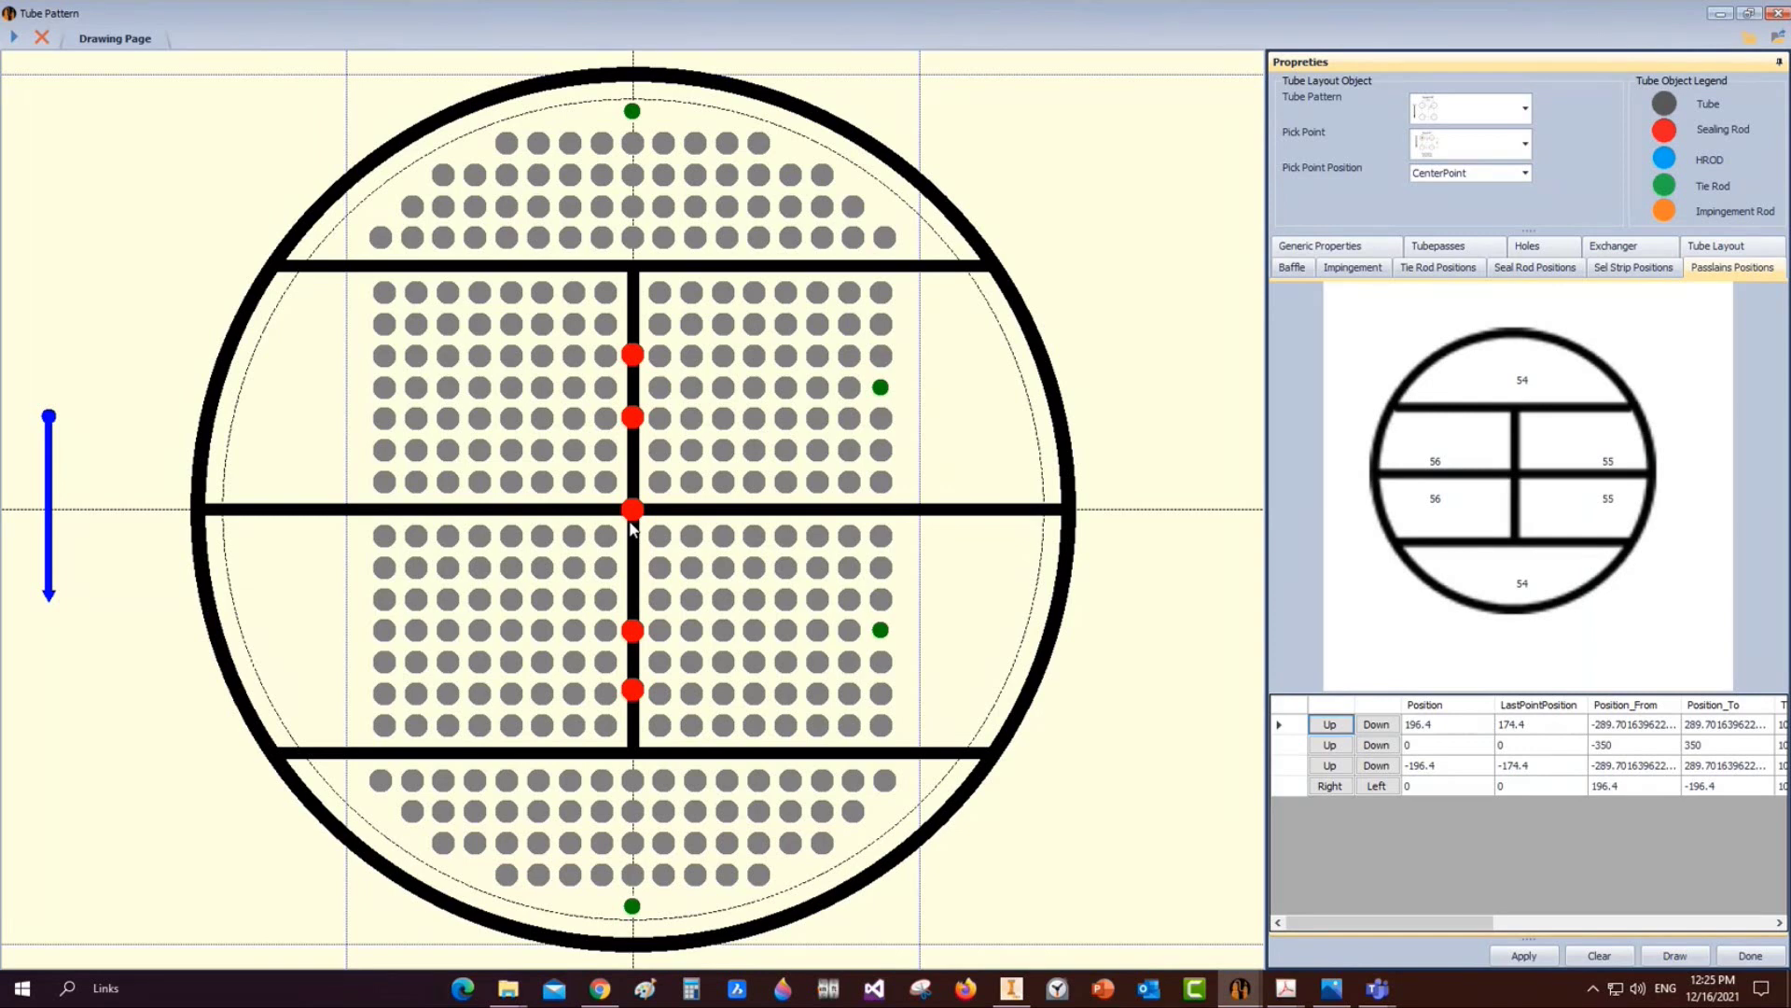
Switch to Calculator and add up the tube counts of all six passes: 54+54+55+55+56+56
click(691, 988)
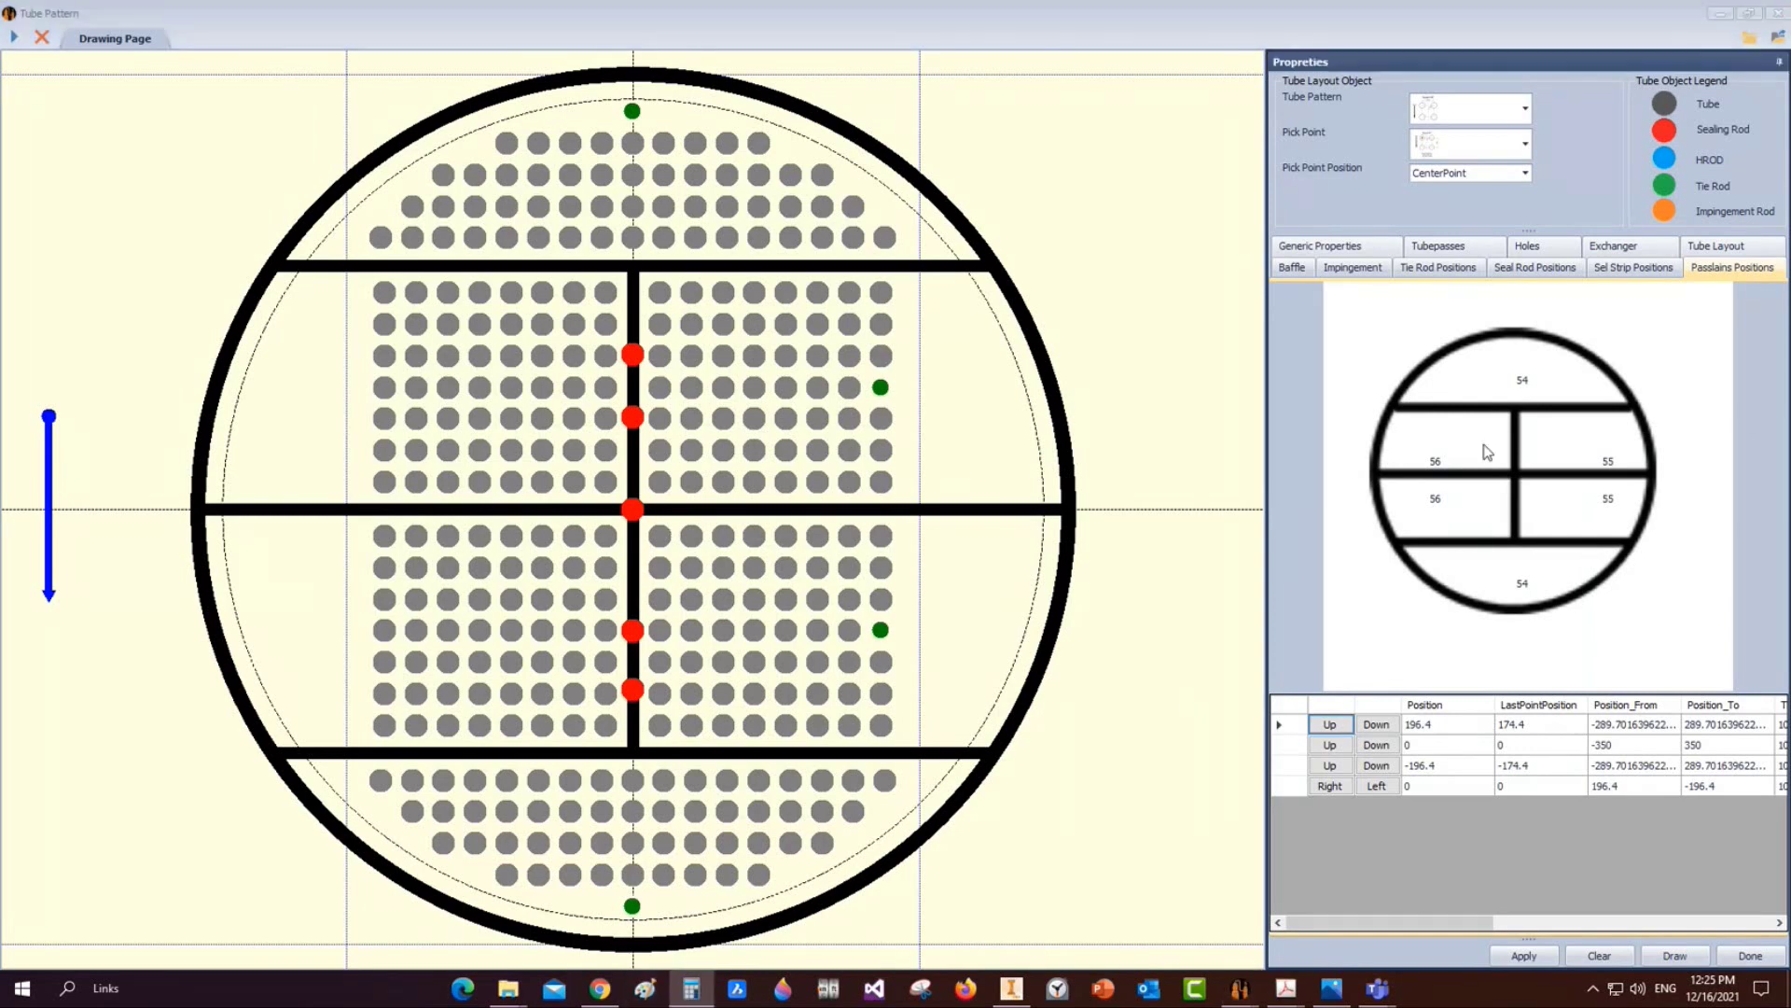
drag(1051, 198, 1108, 212)
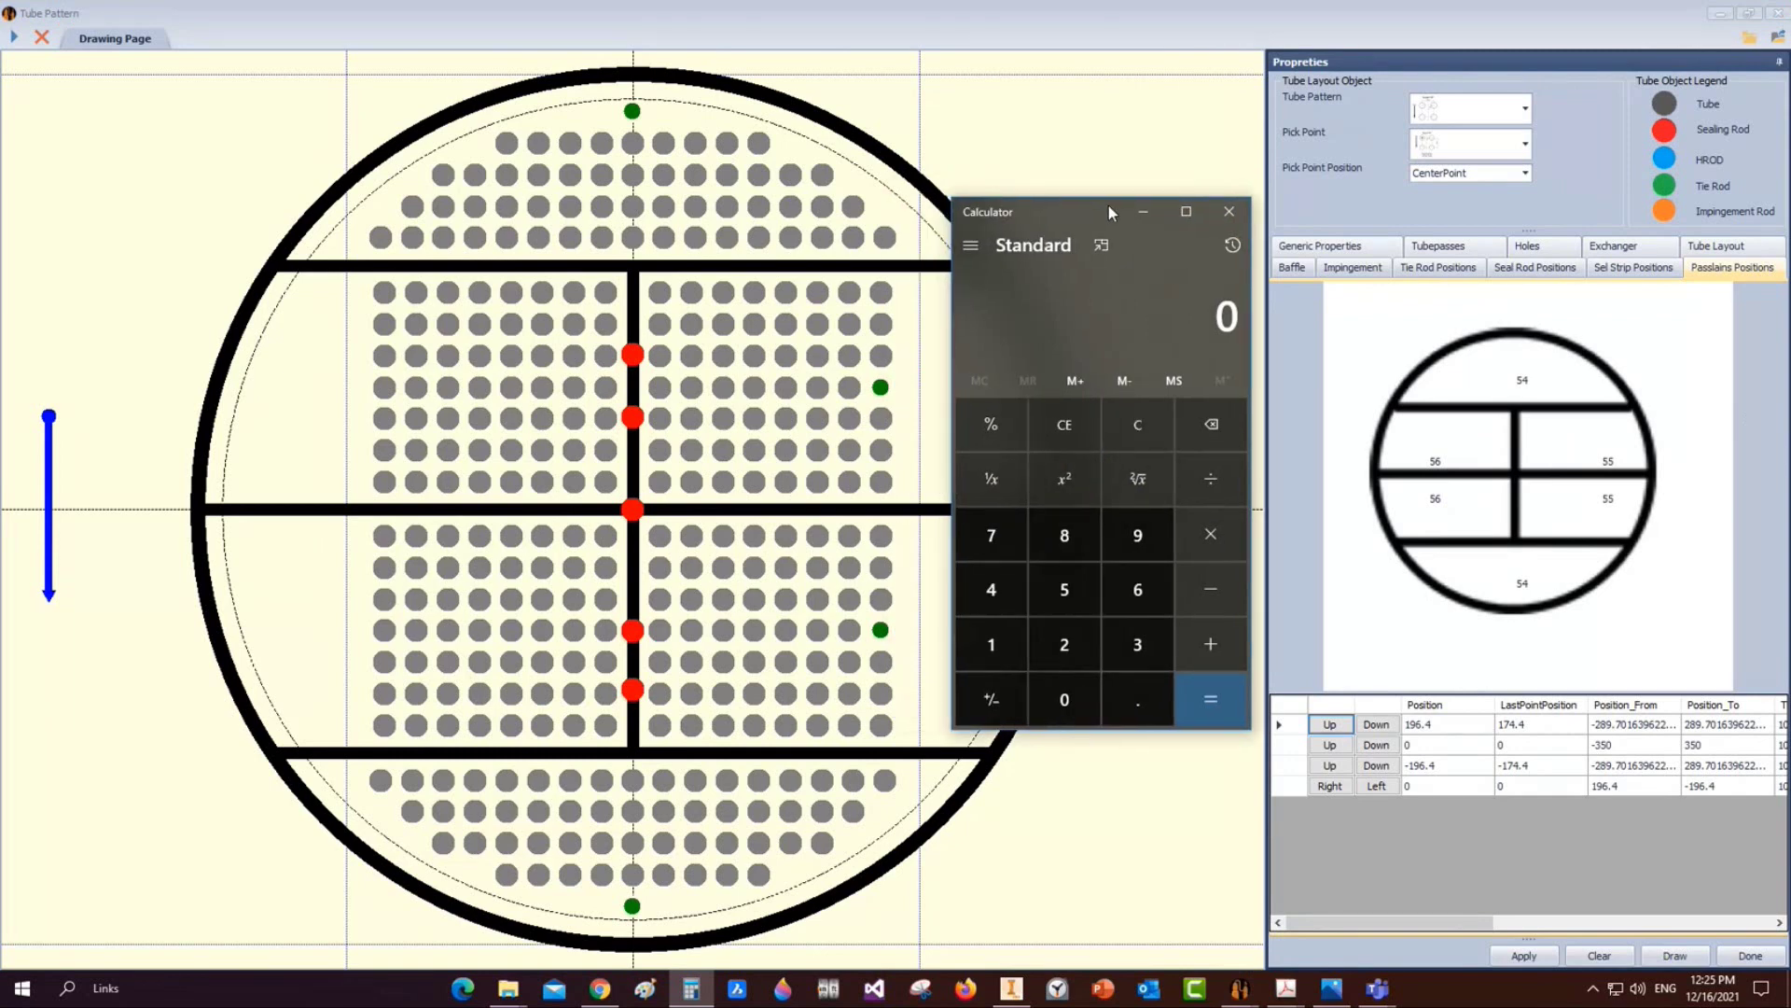
text(54+54+5)
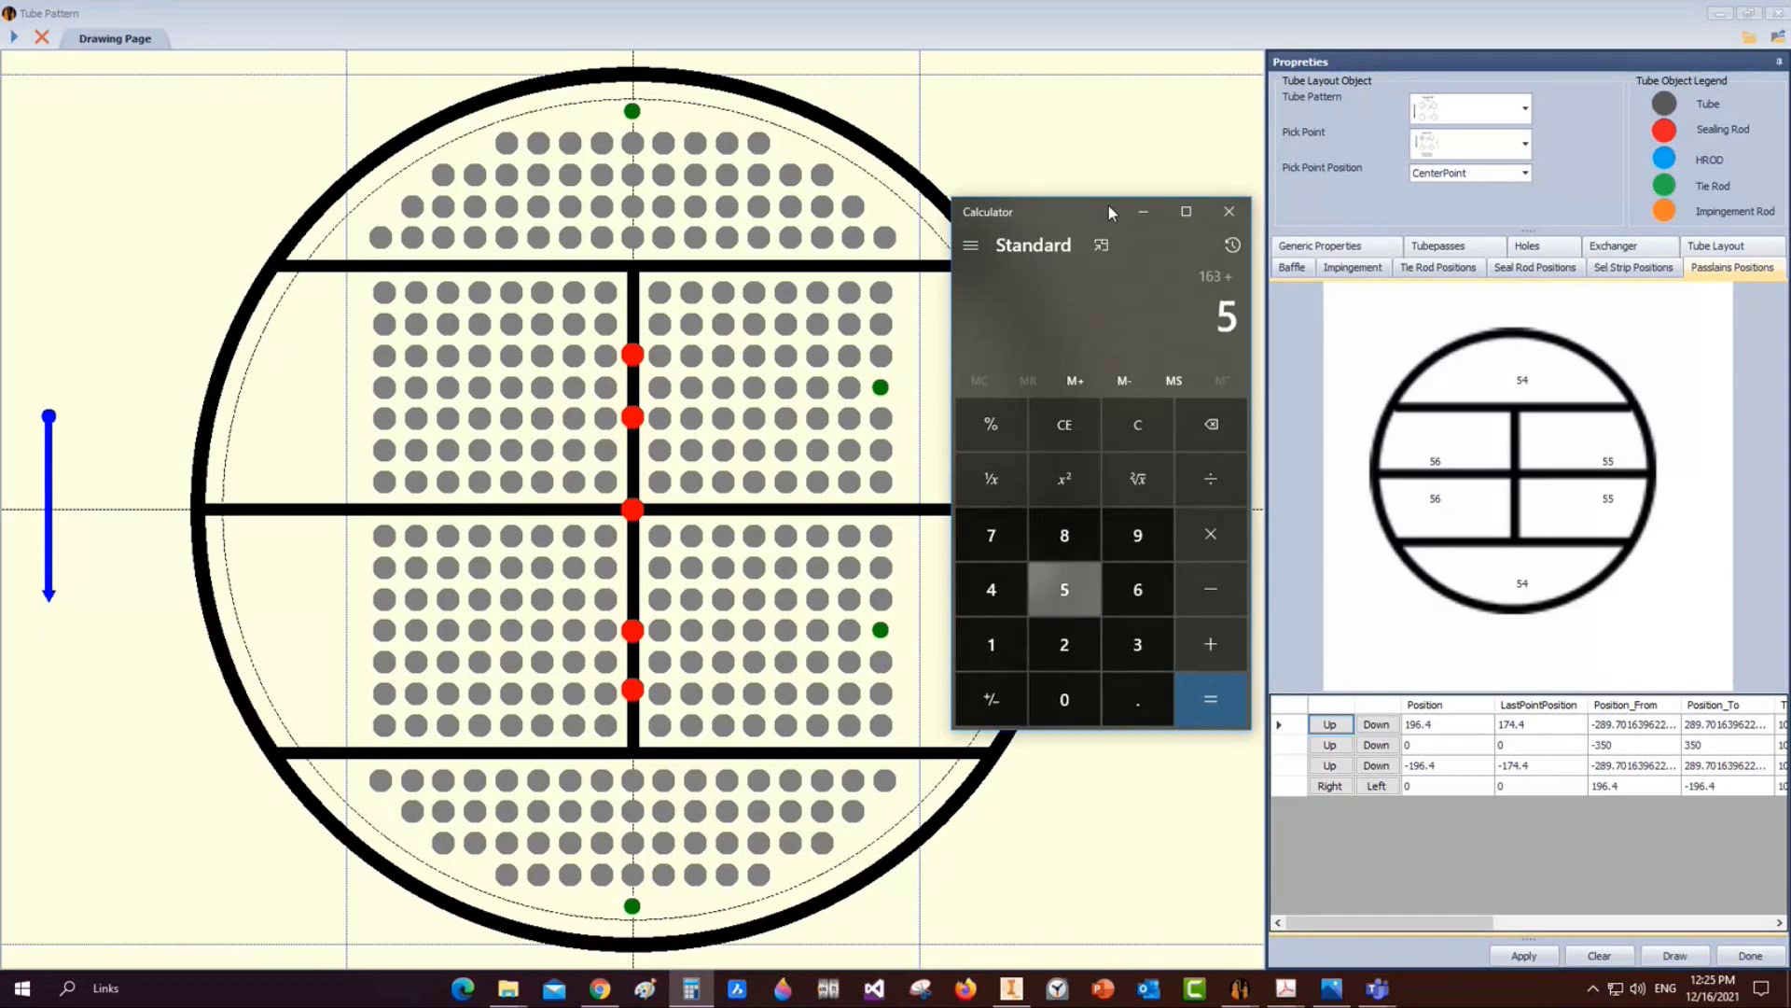
text(5+55+56+5)
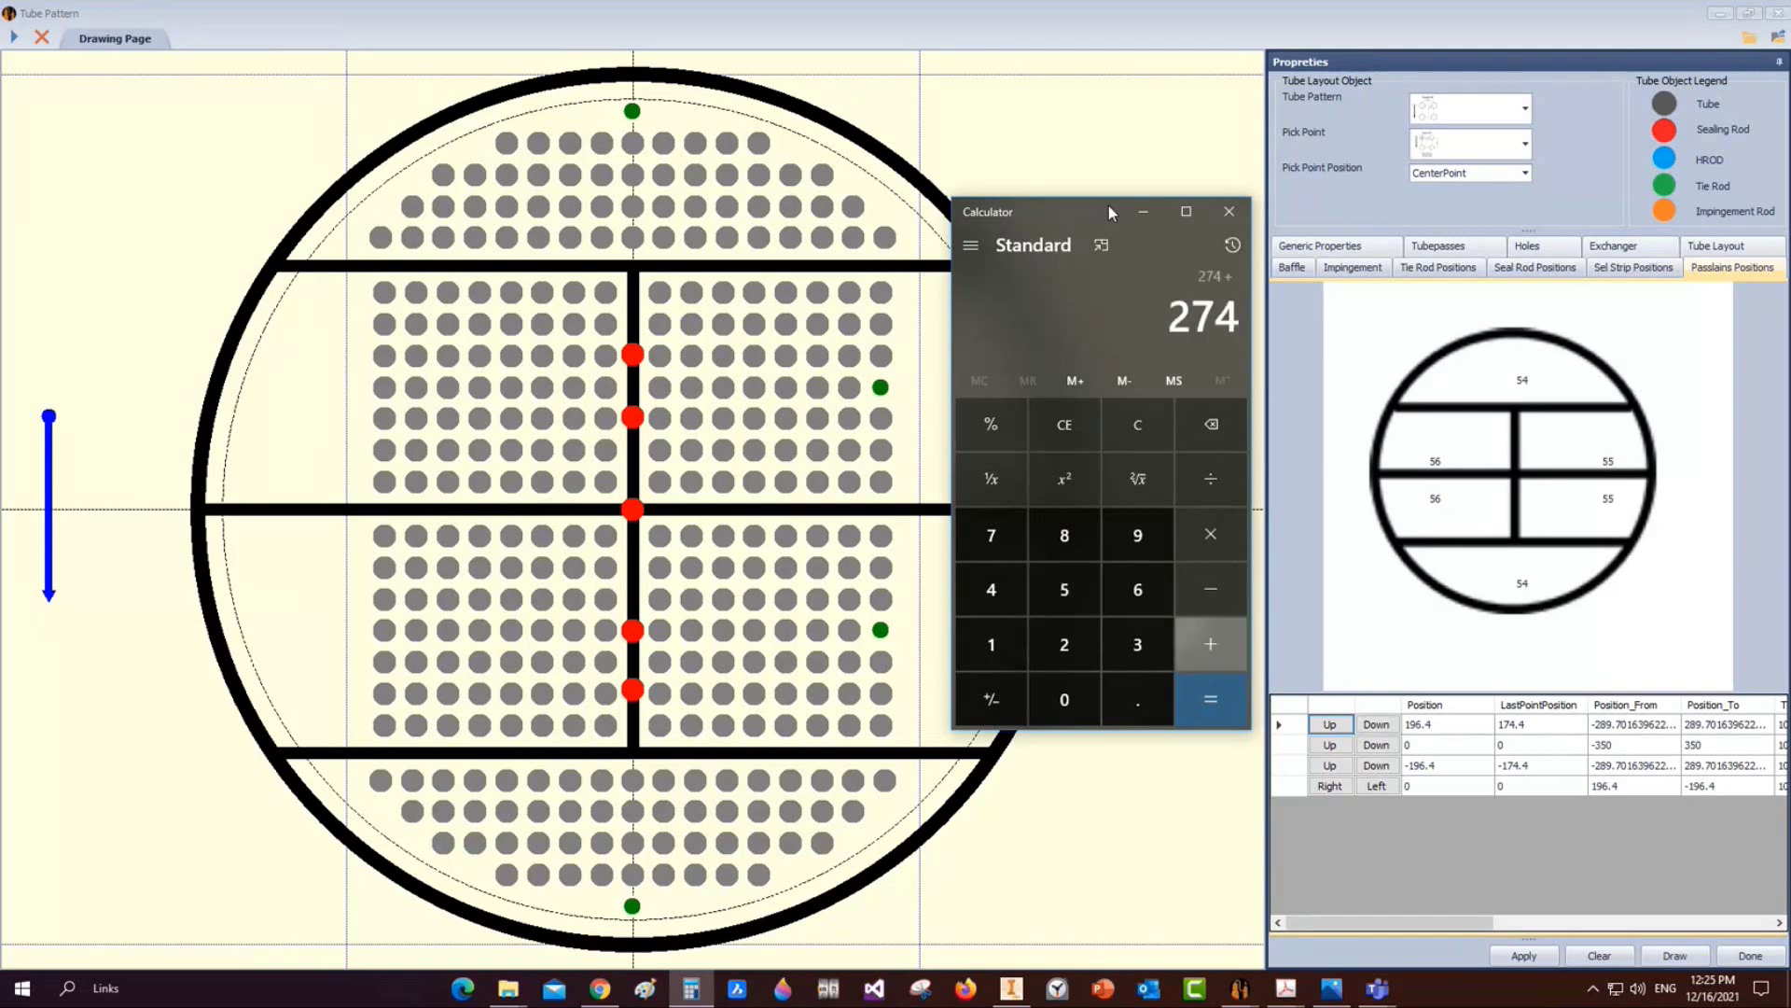
text(6)
key(Return)
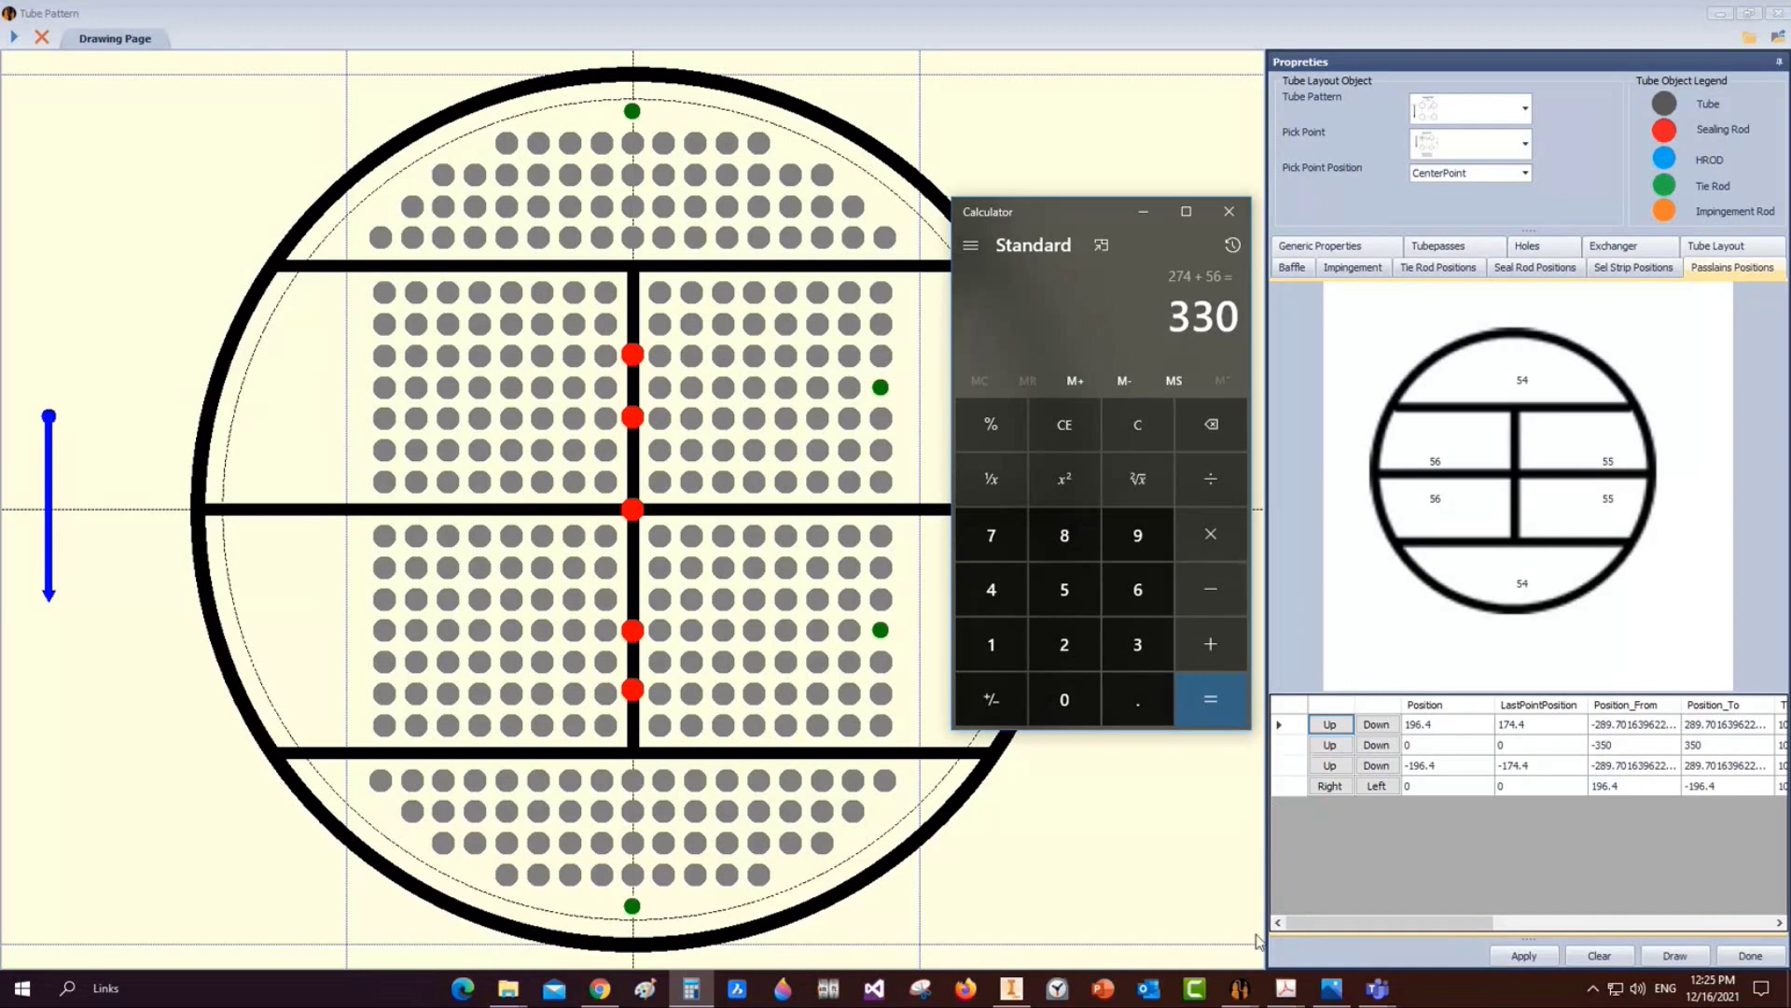
Check the total number of tube holes in the tube bundle drawing PDF against the calculated sum, then return to the tube layout
mouse_move(1331, 988)
click(1036, 901)
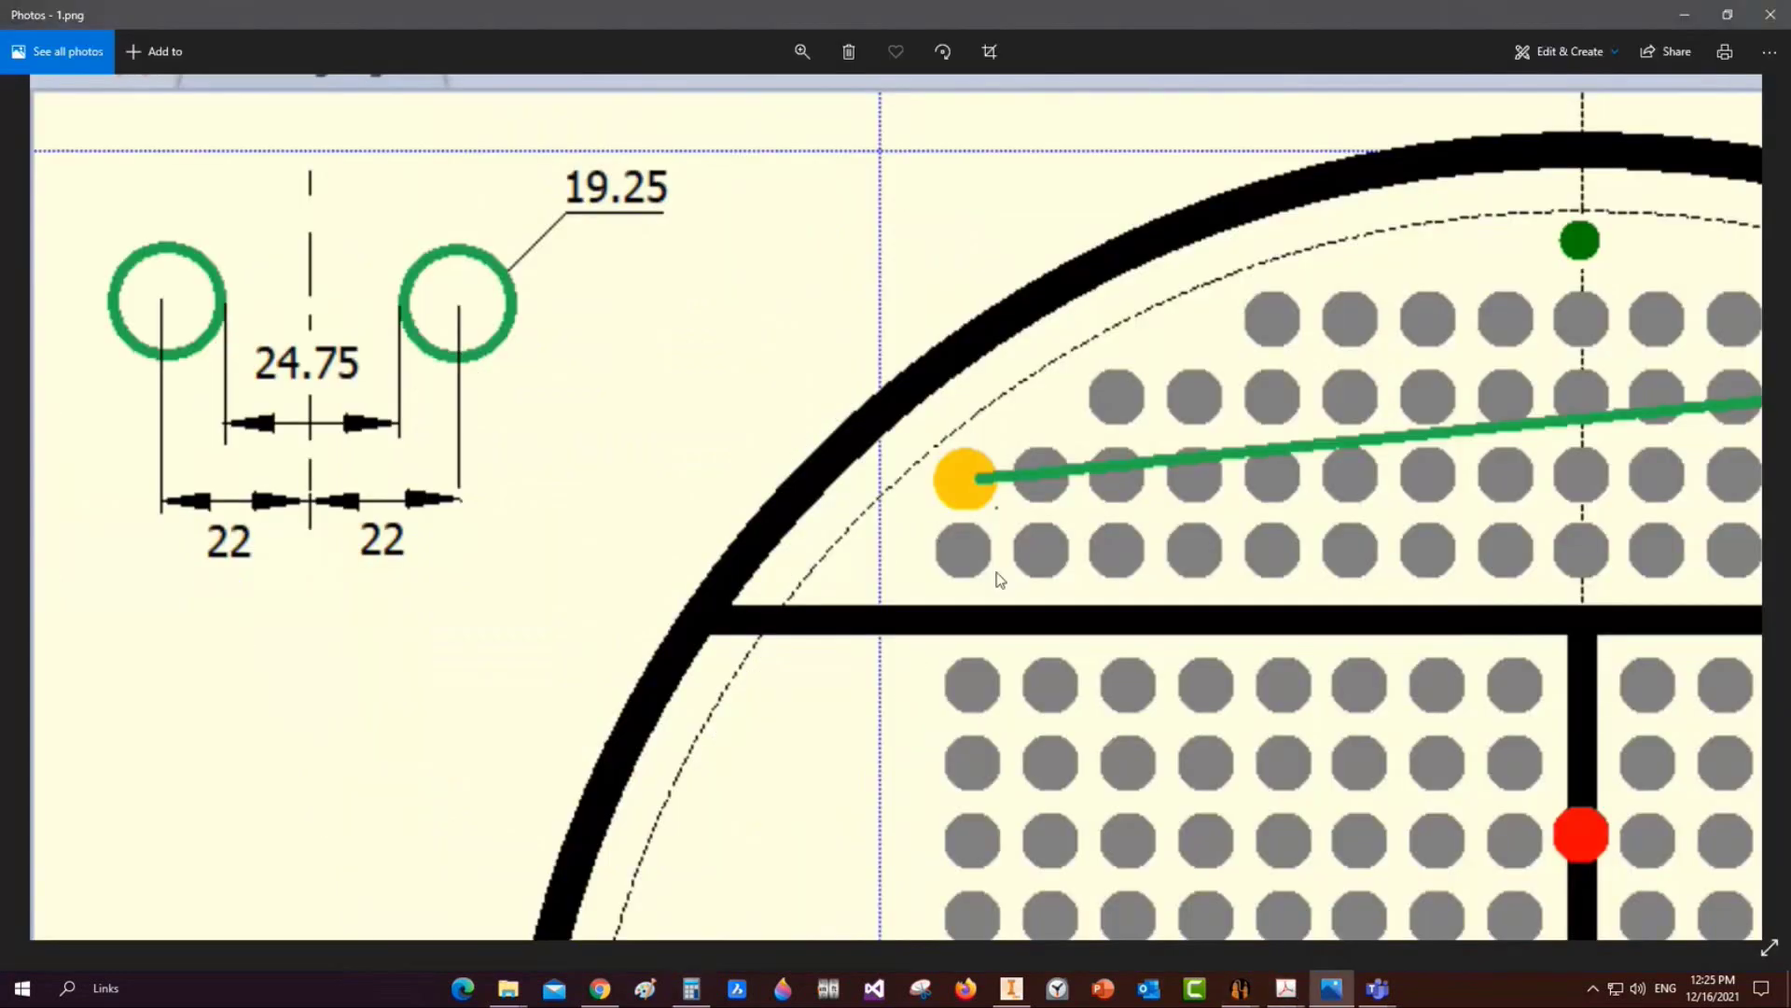
mouse_move(1286, 988)
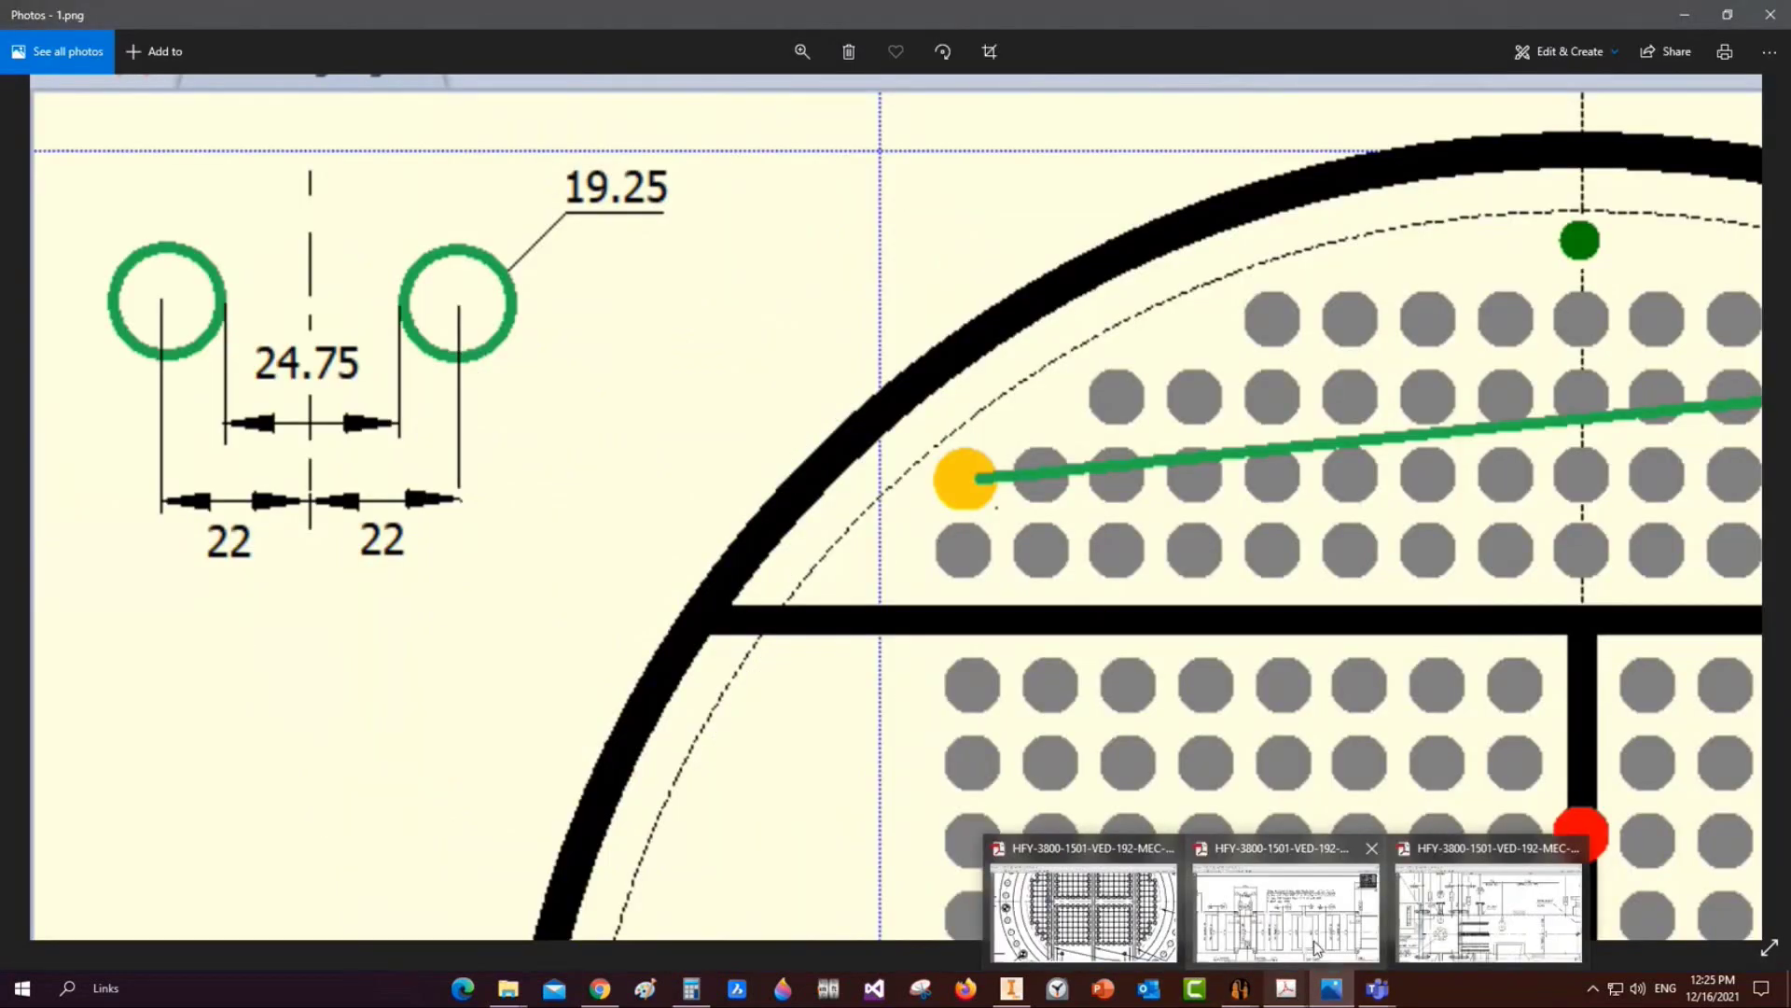
click(1127, 842)
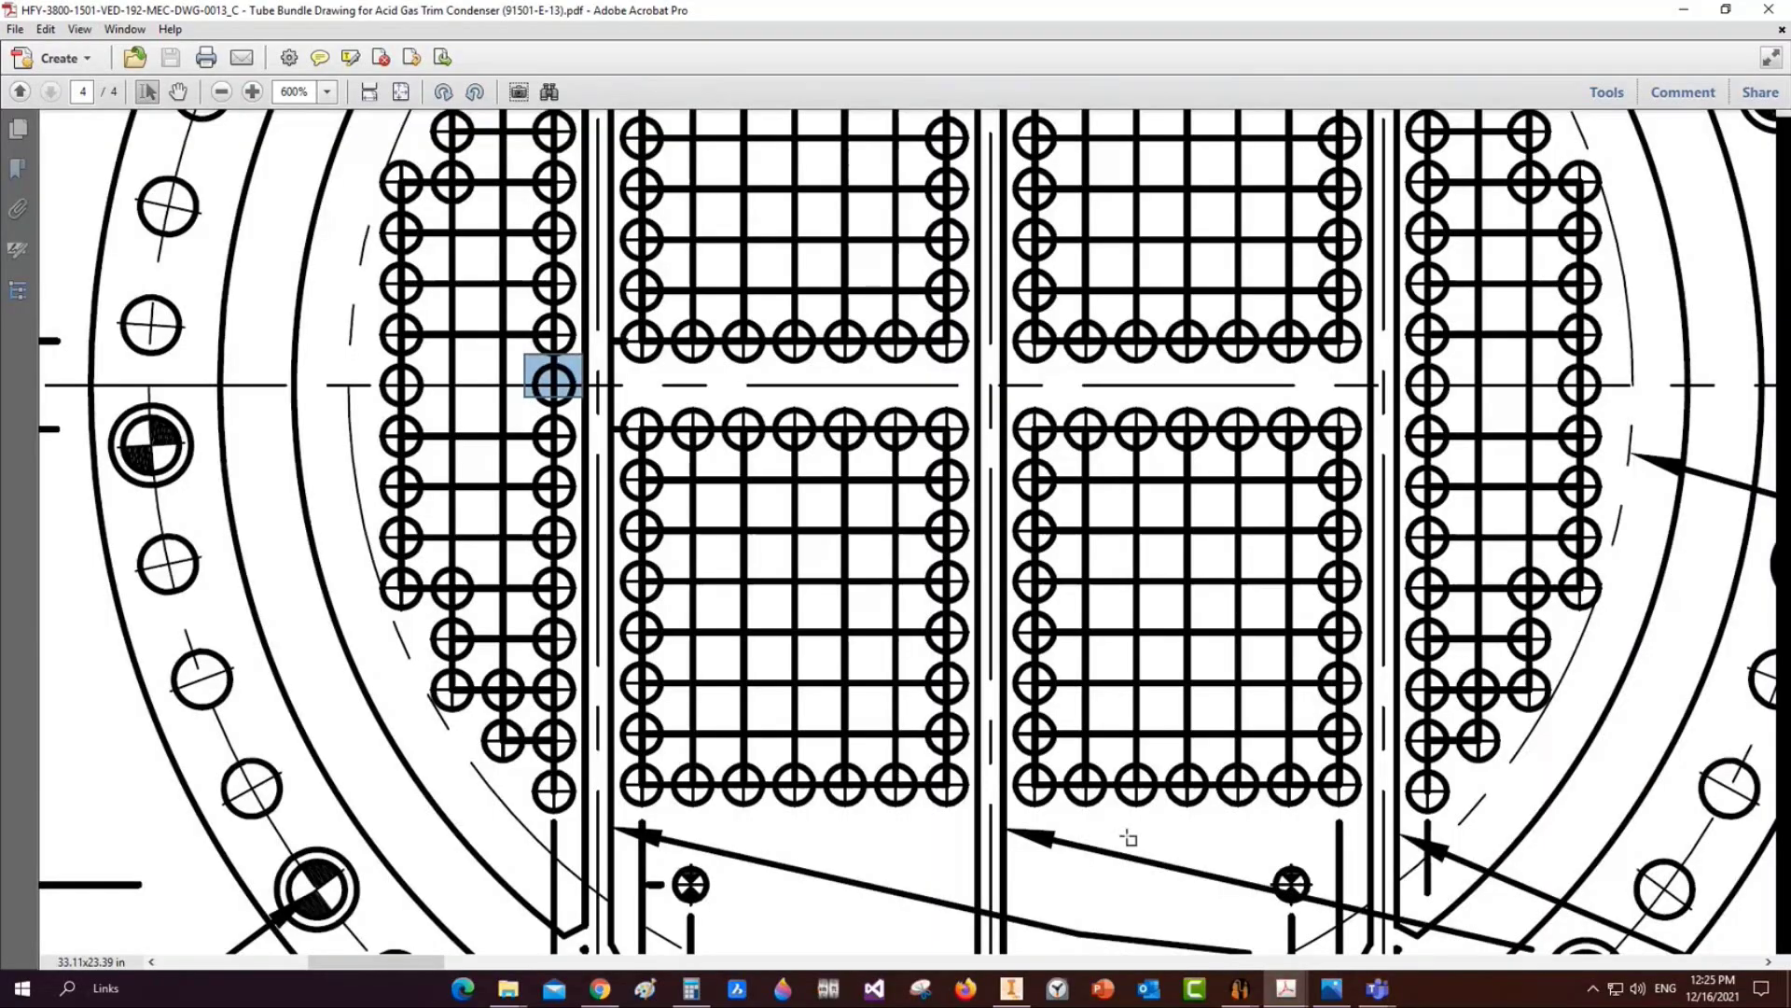
ctrl+scroll(1127, 839, down, 6)
ctrl+scroll(1161, 543, up, 1)
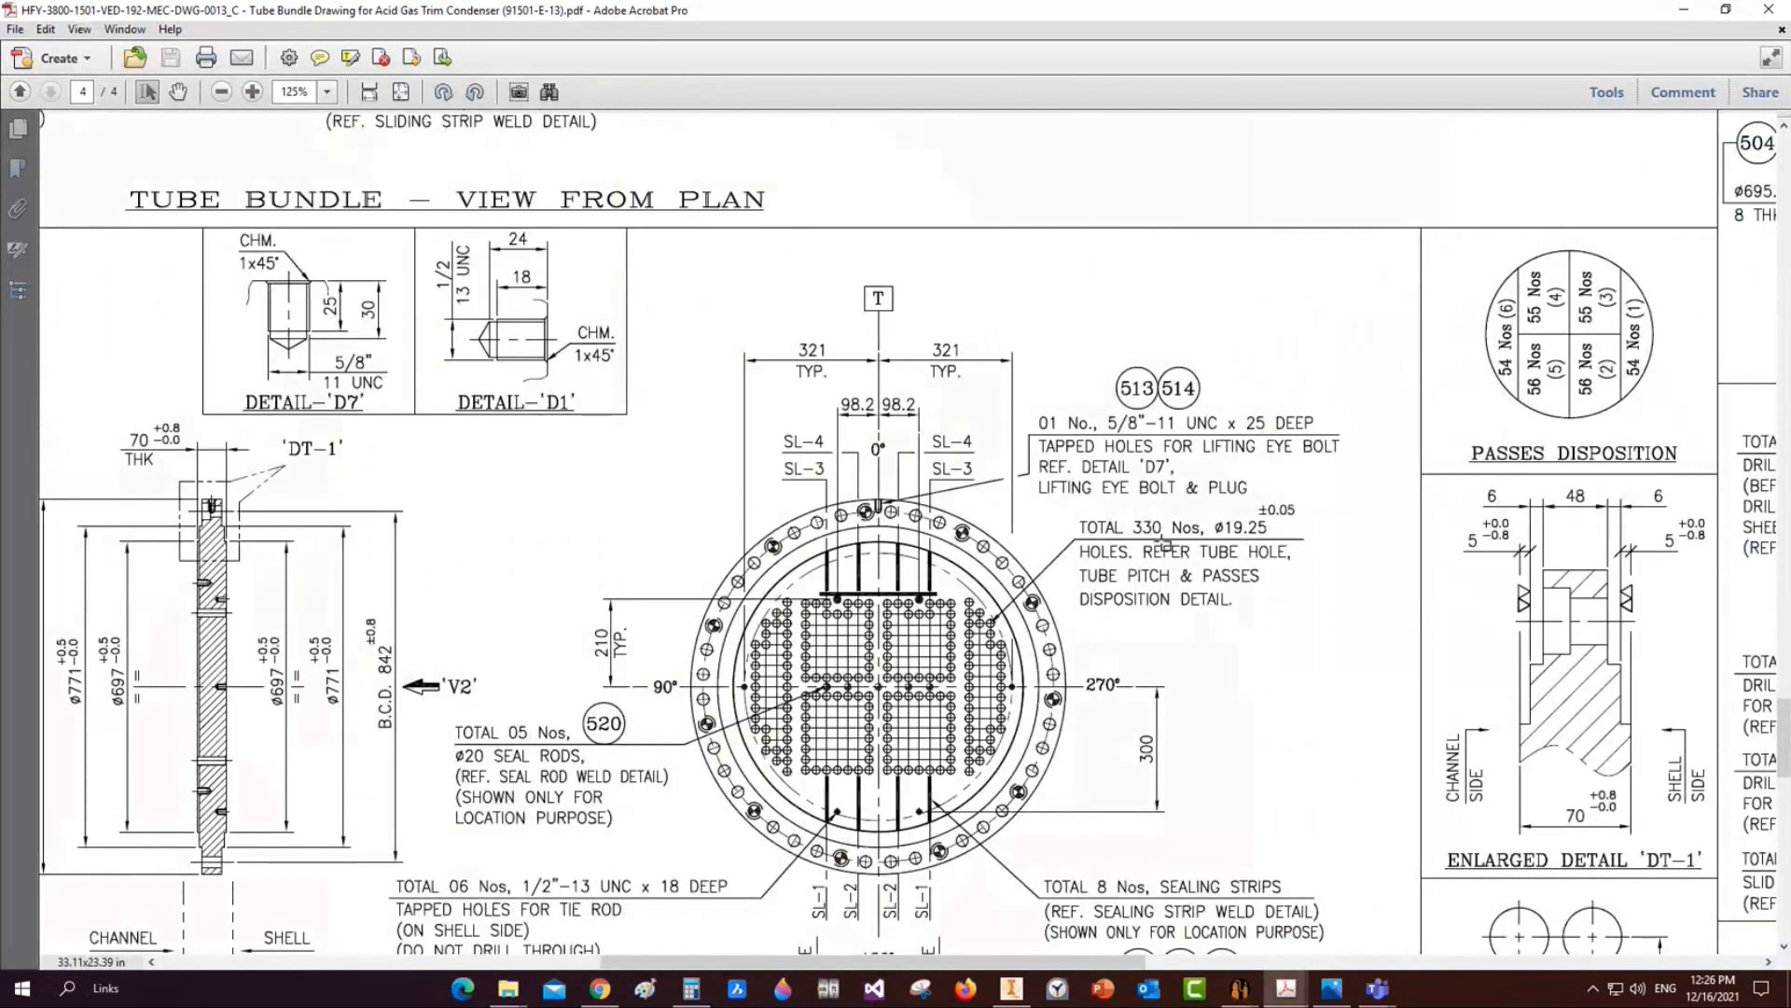
ctrl+scroll(1161, 543, up, 3)
double_click(1217, 541)
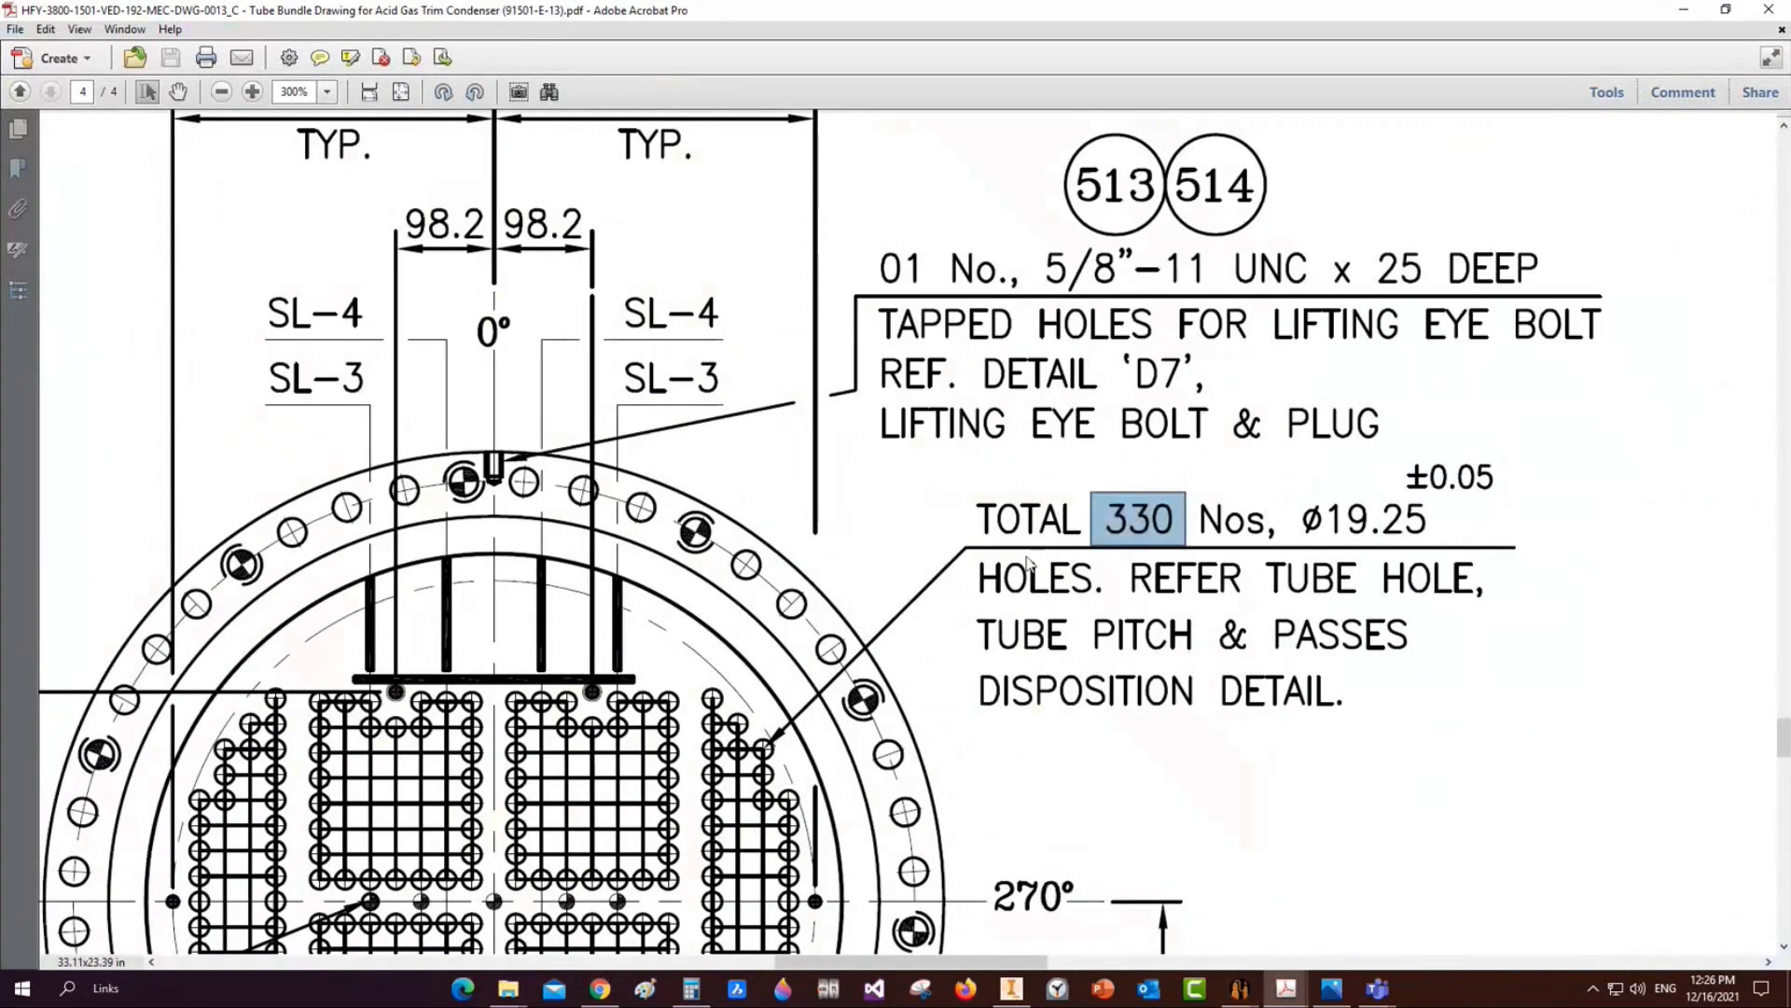
scroll(965, 544, down, 2)
drag(965, 544, 1292, 412)
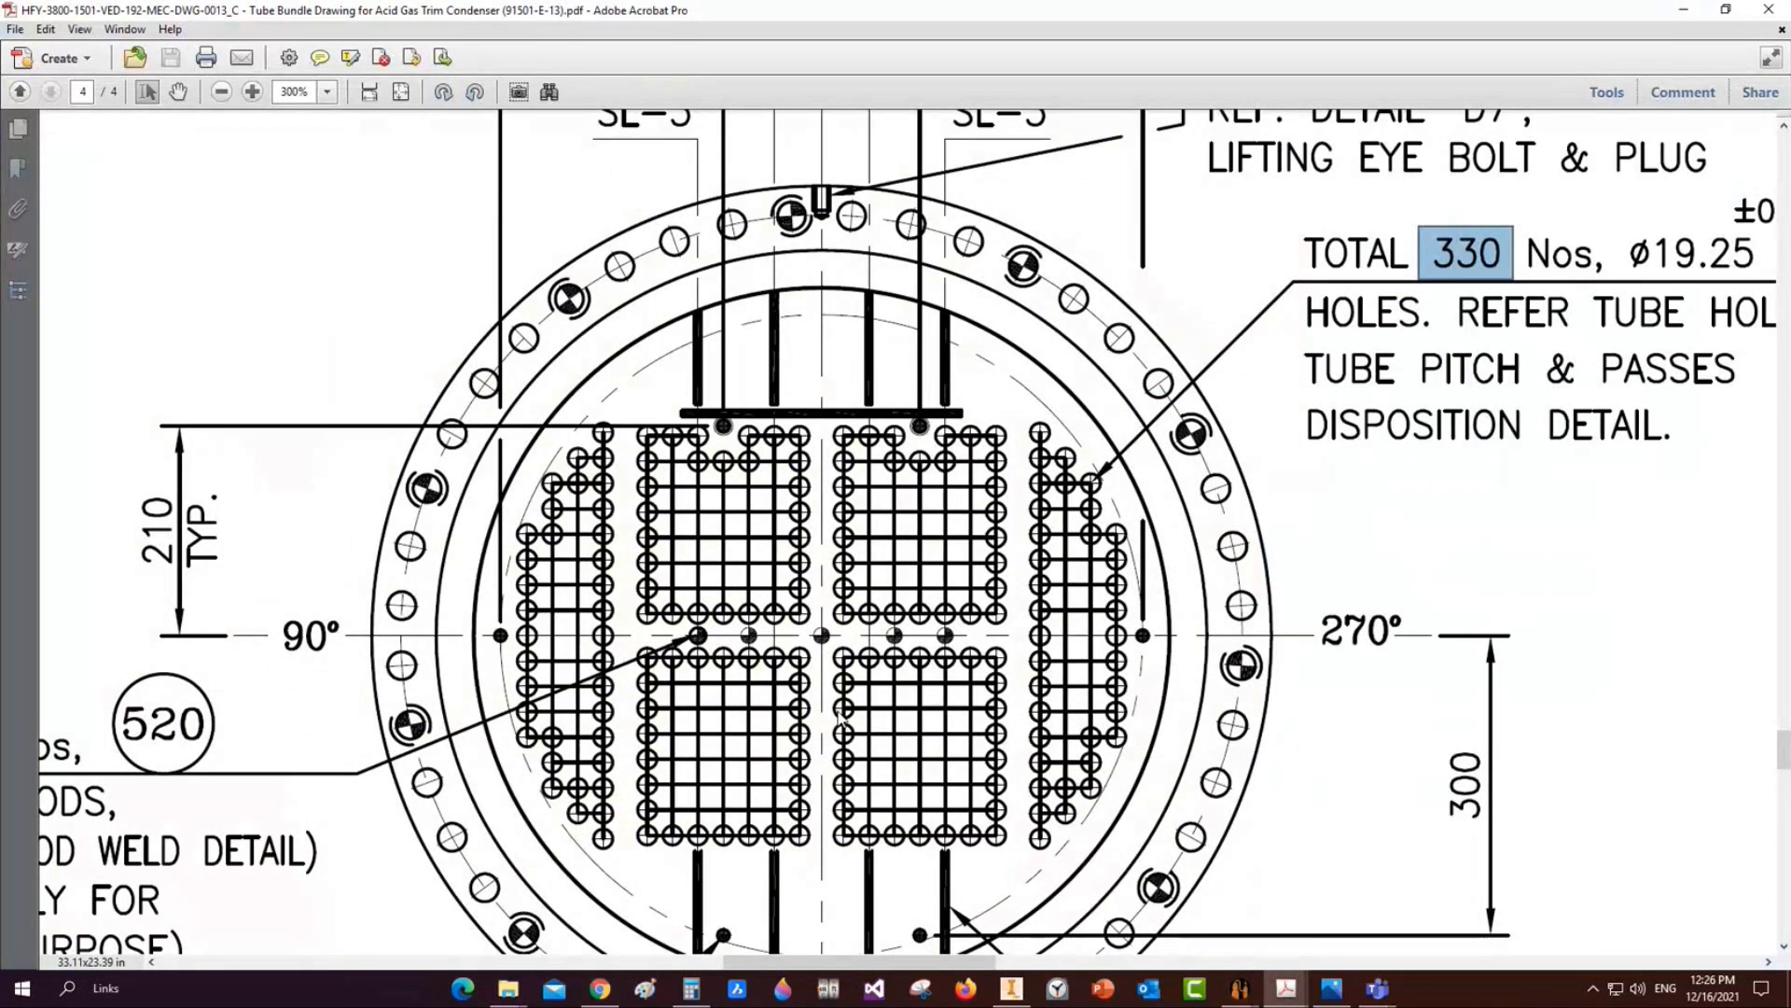
click(1684, 11)
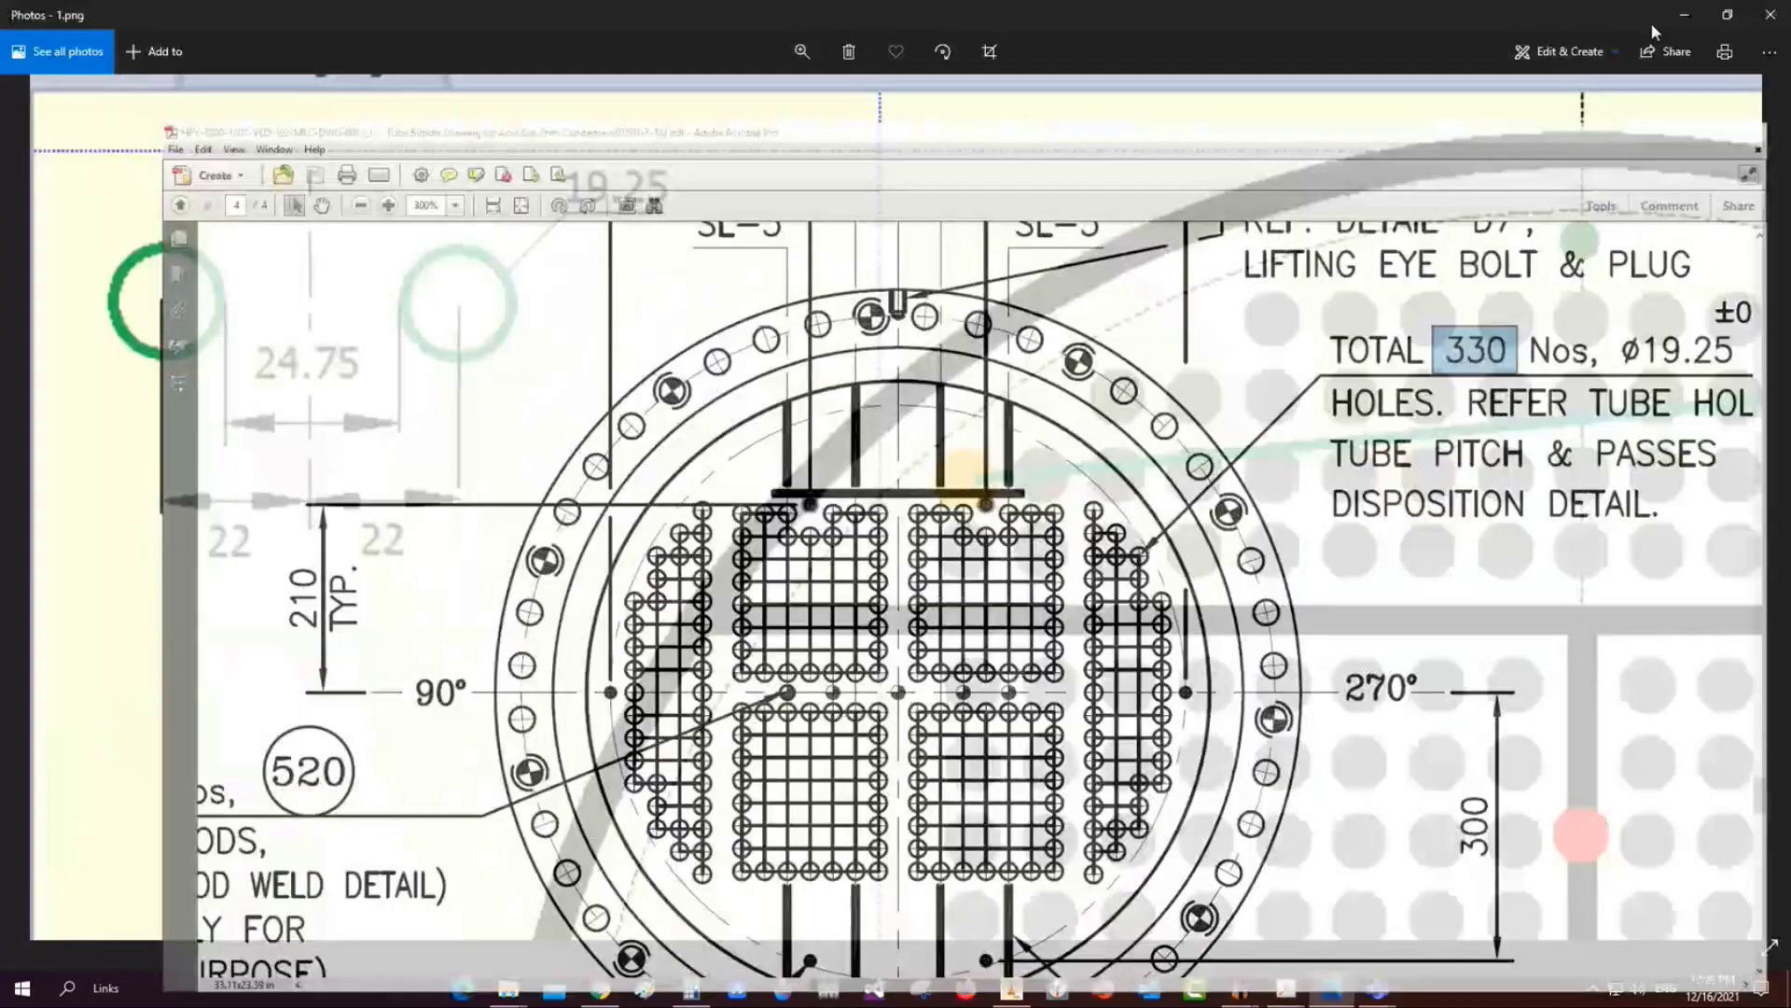
click(1684, 16)
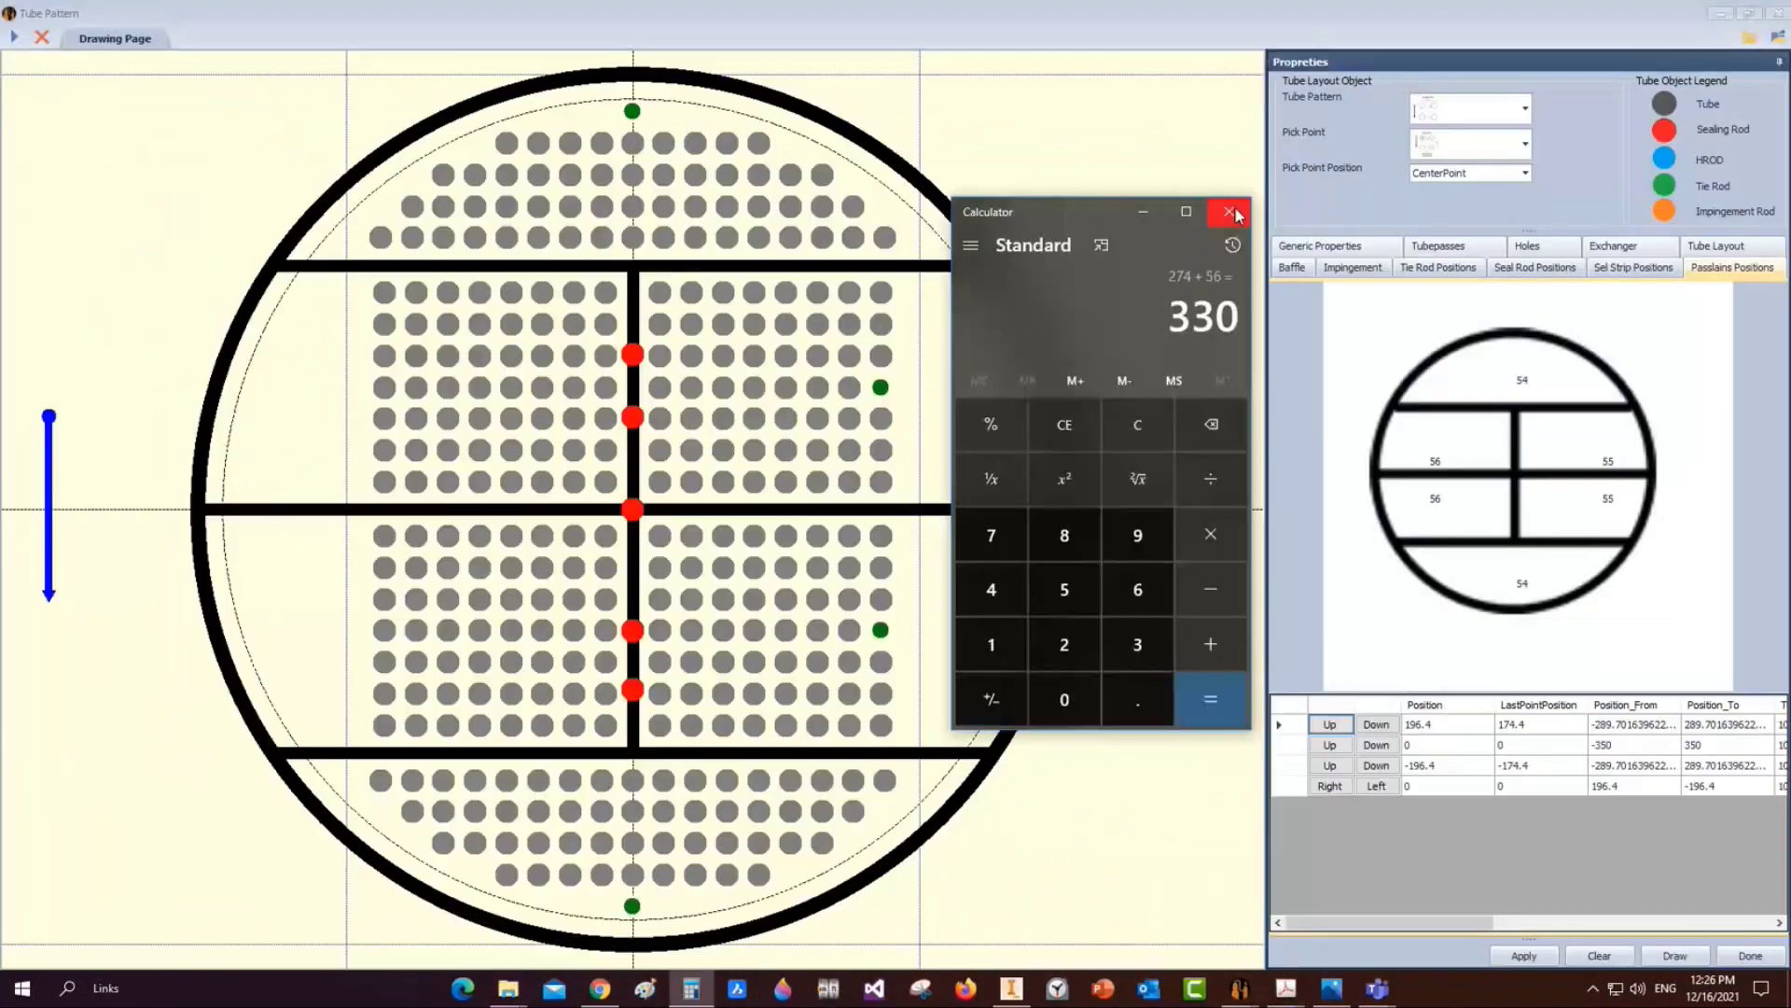
Save the finished tube layout and return to the main project window
click(1778, 42)
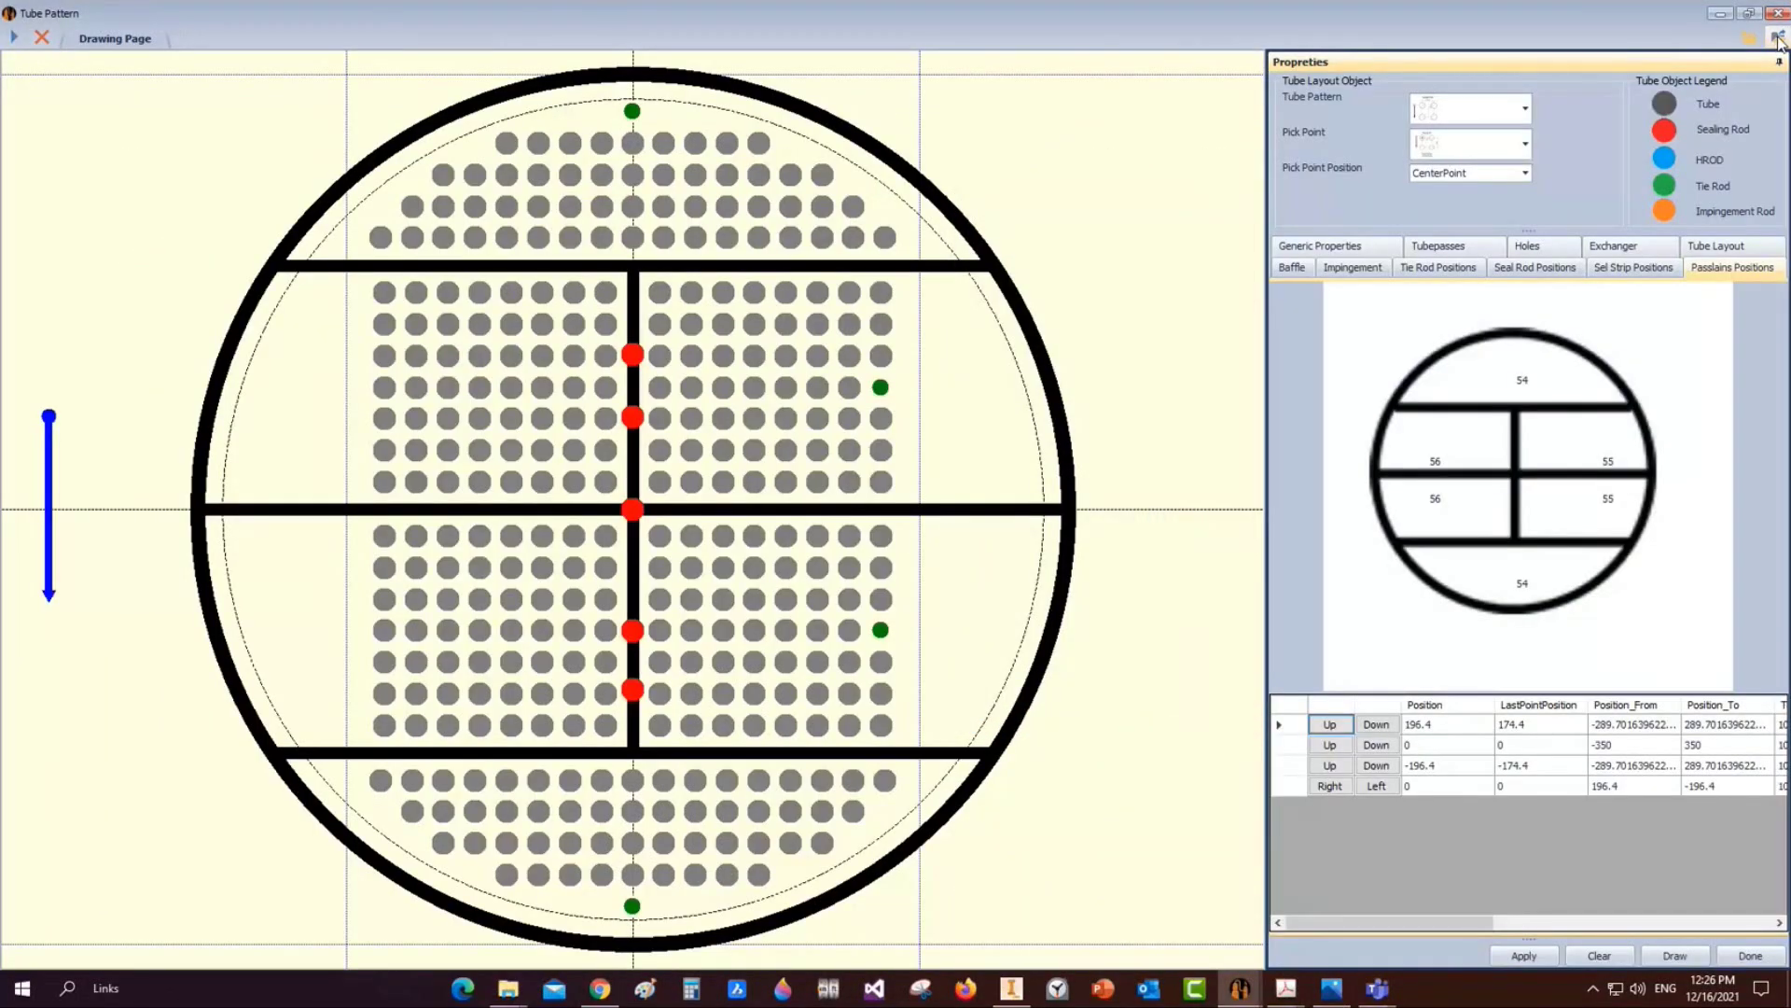
click(1779, 42)
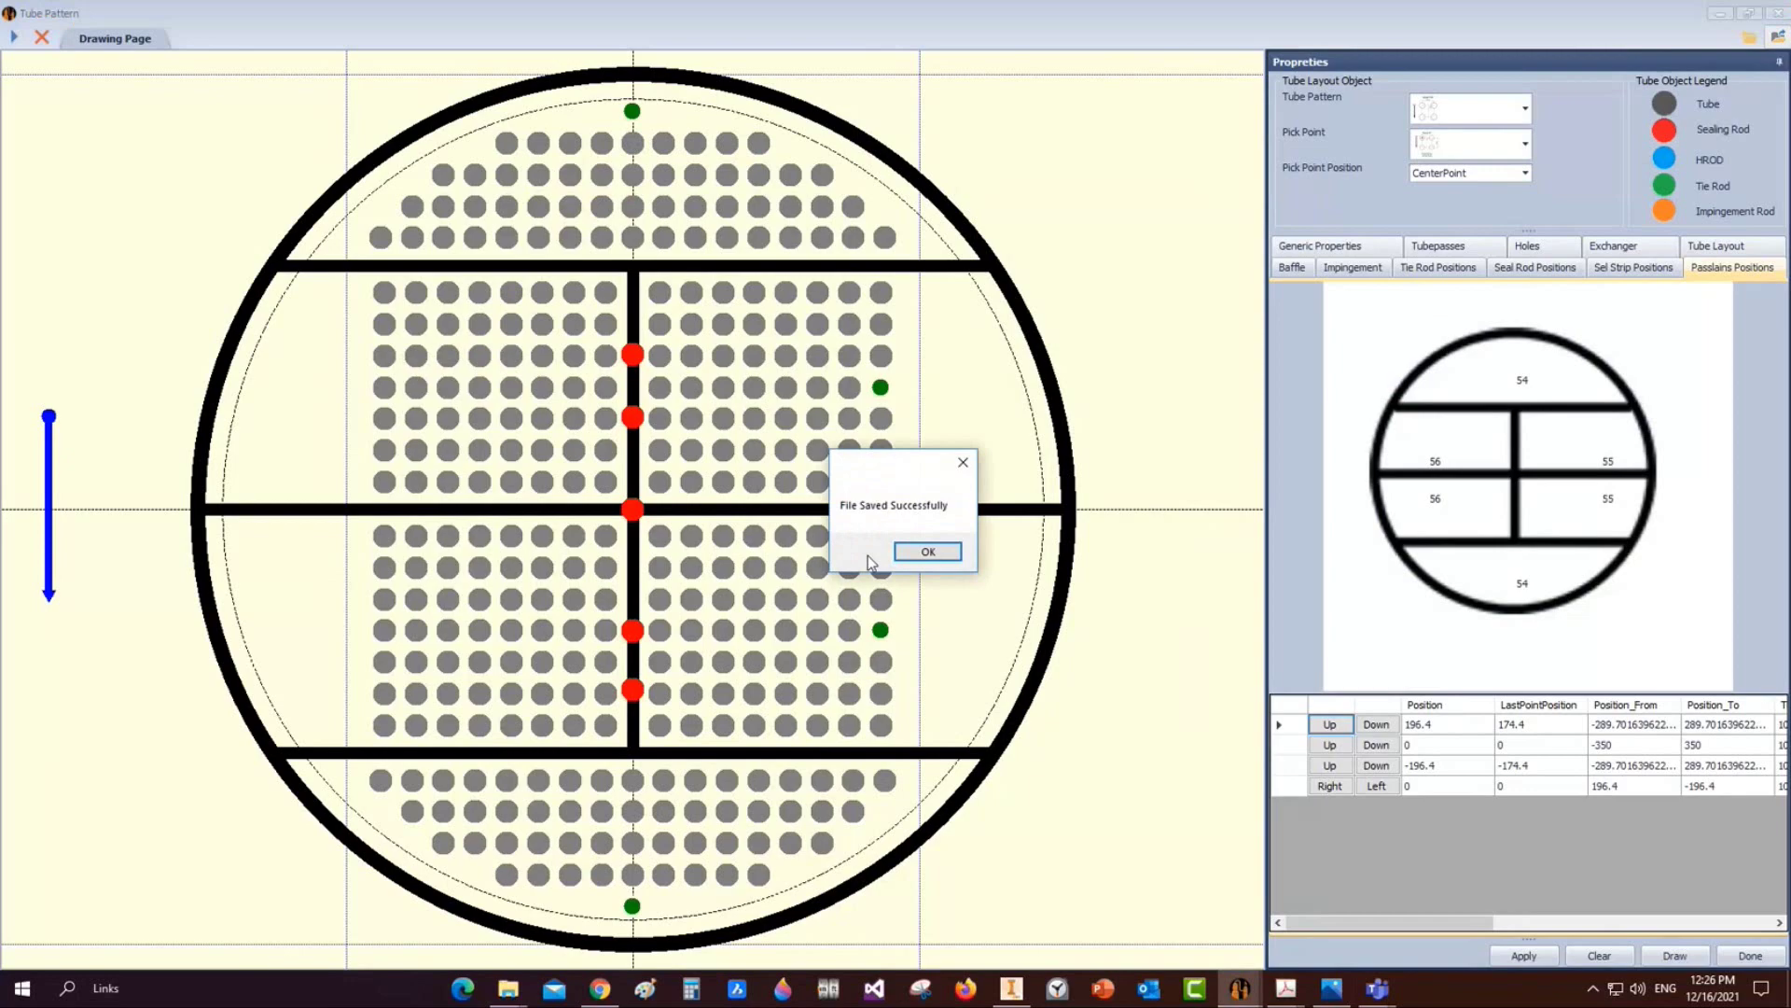
click(929, 553)
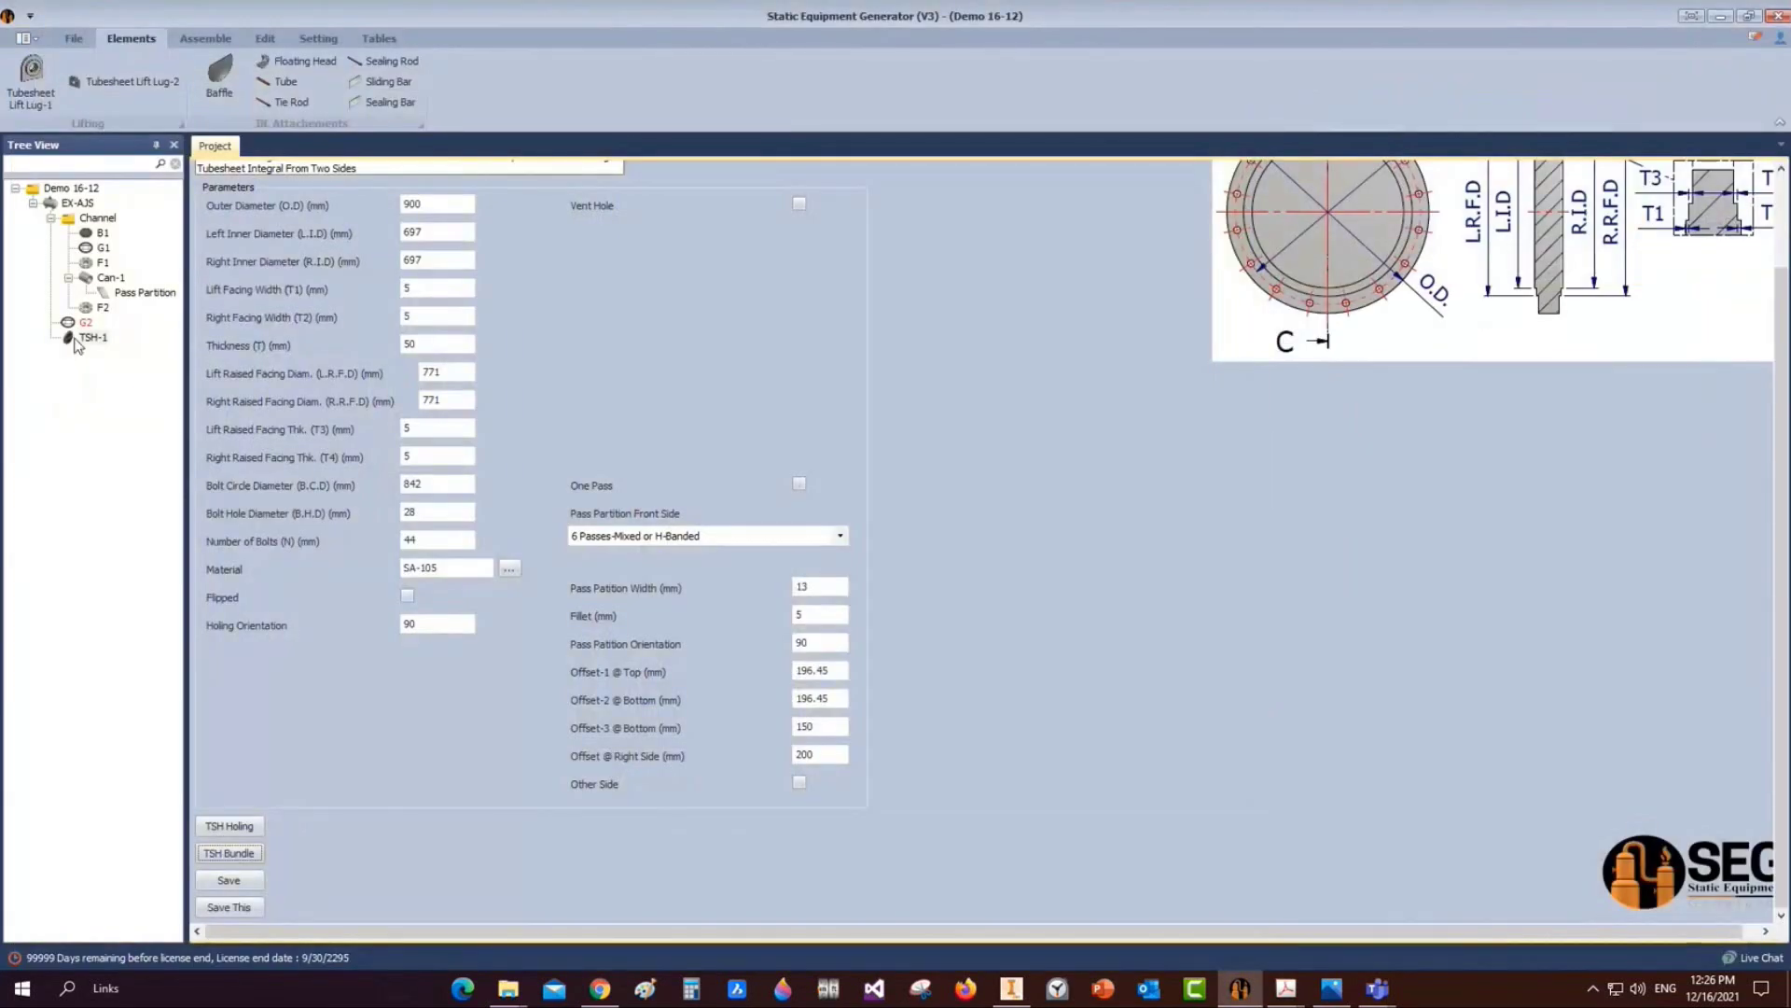
click(78, 339)
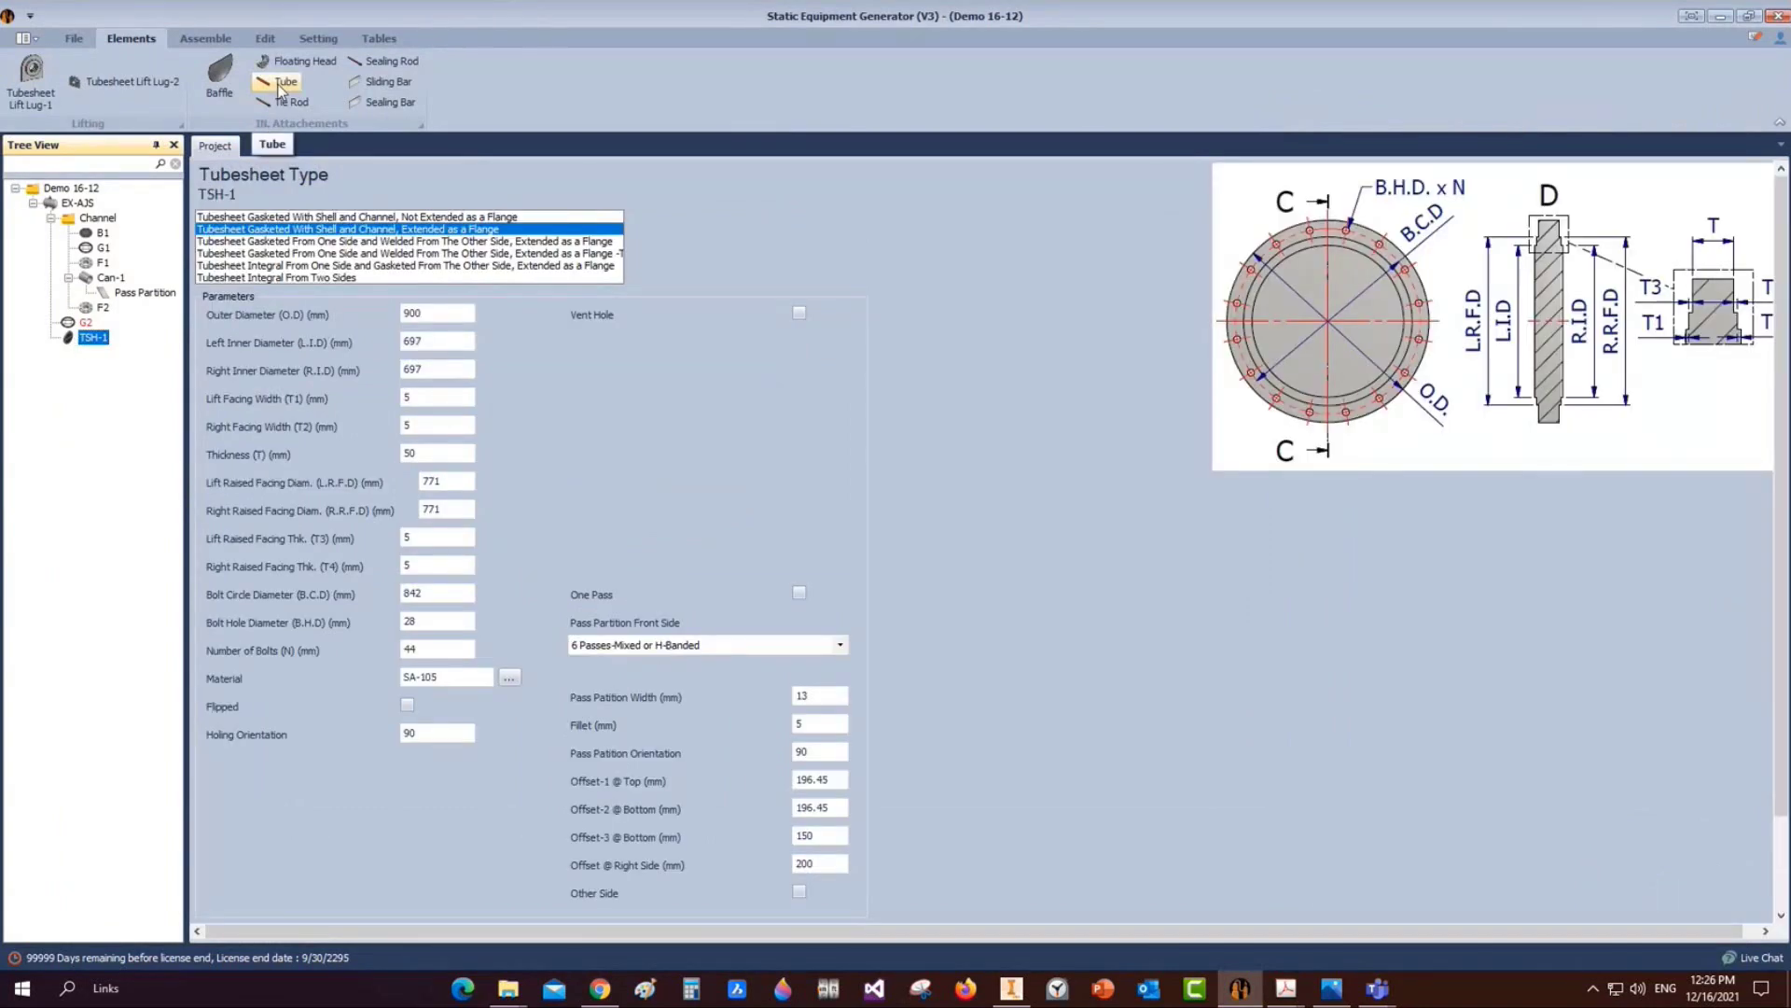
right_click(94, 338)
mouse_move(207, 551)
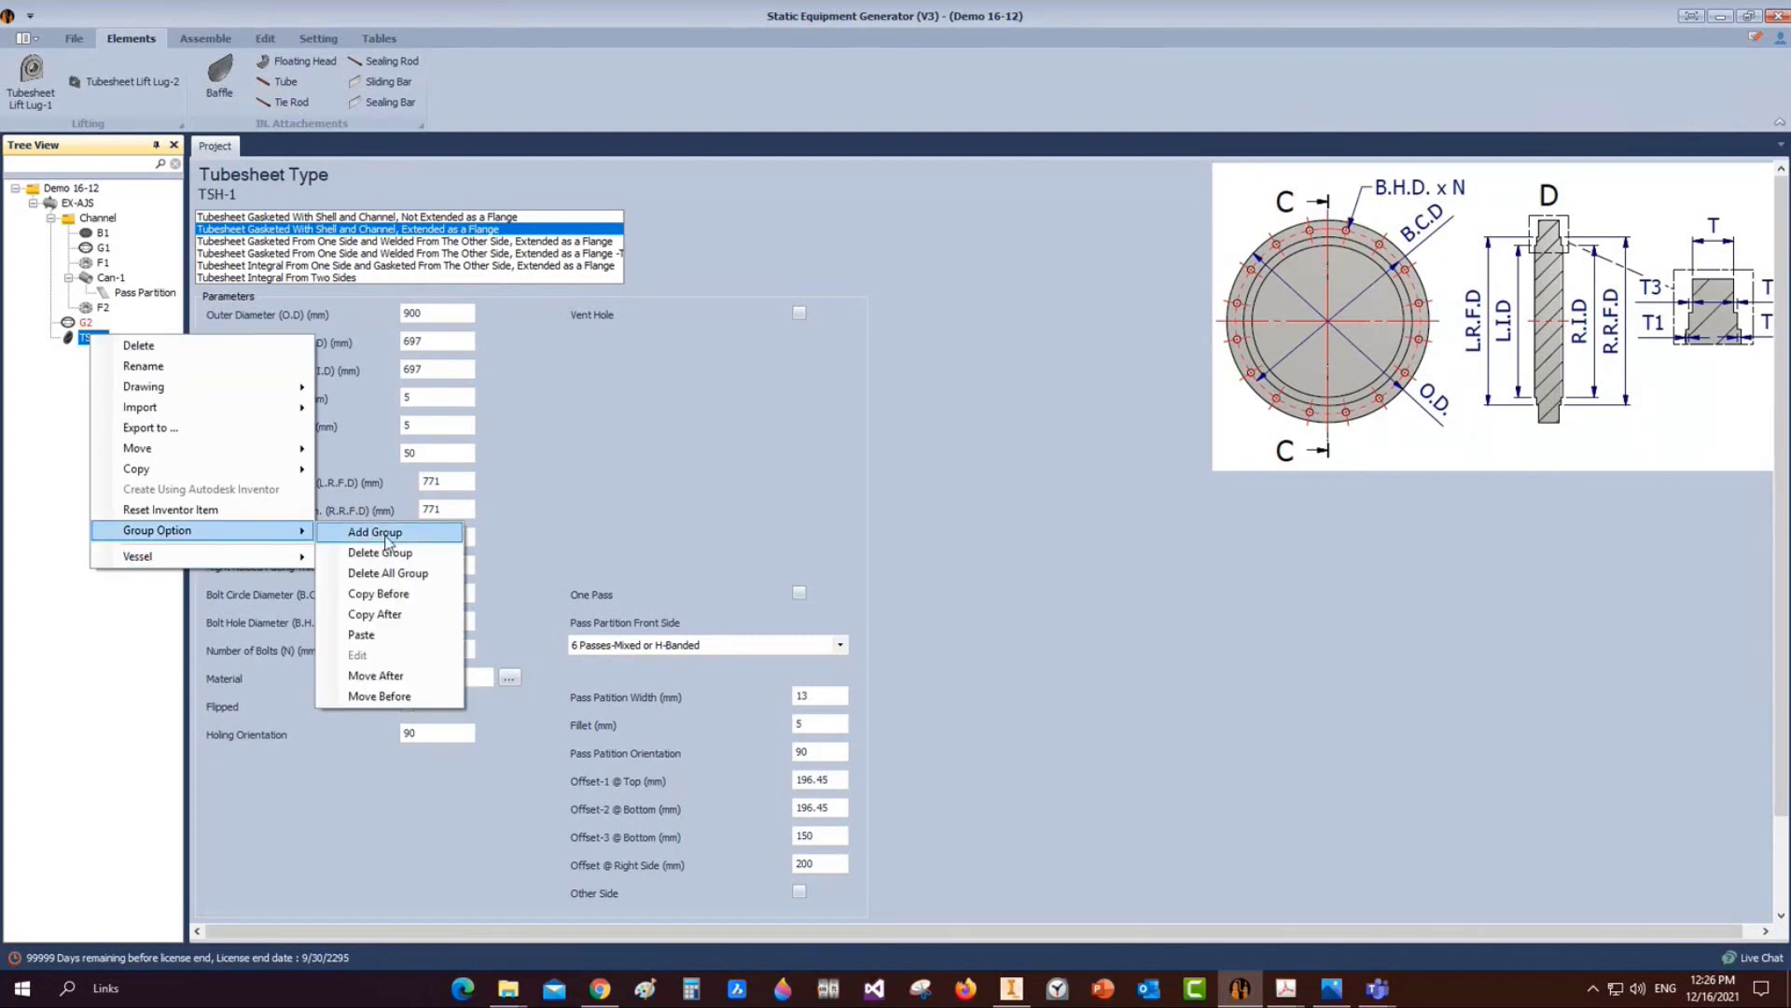
click(388, 534)
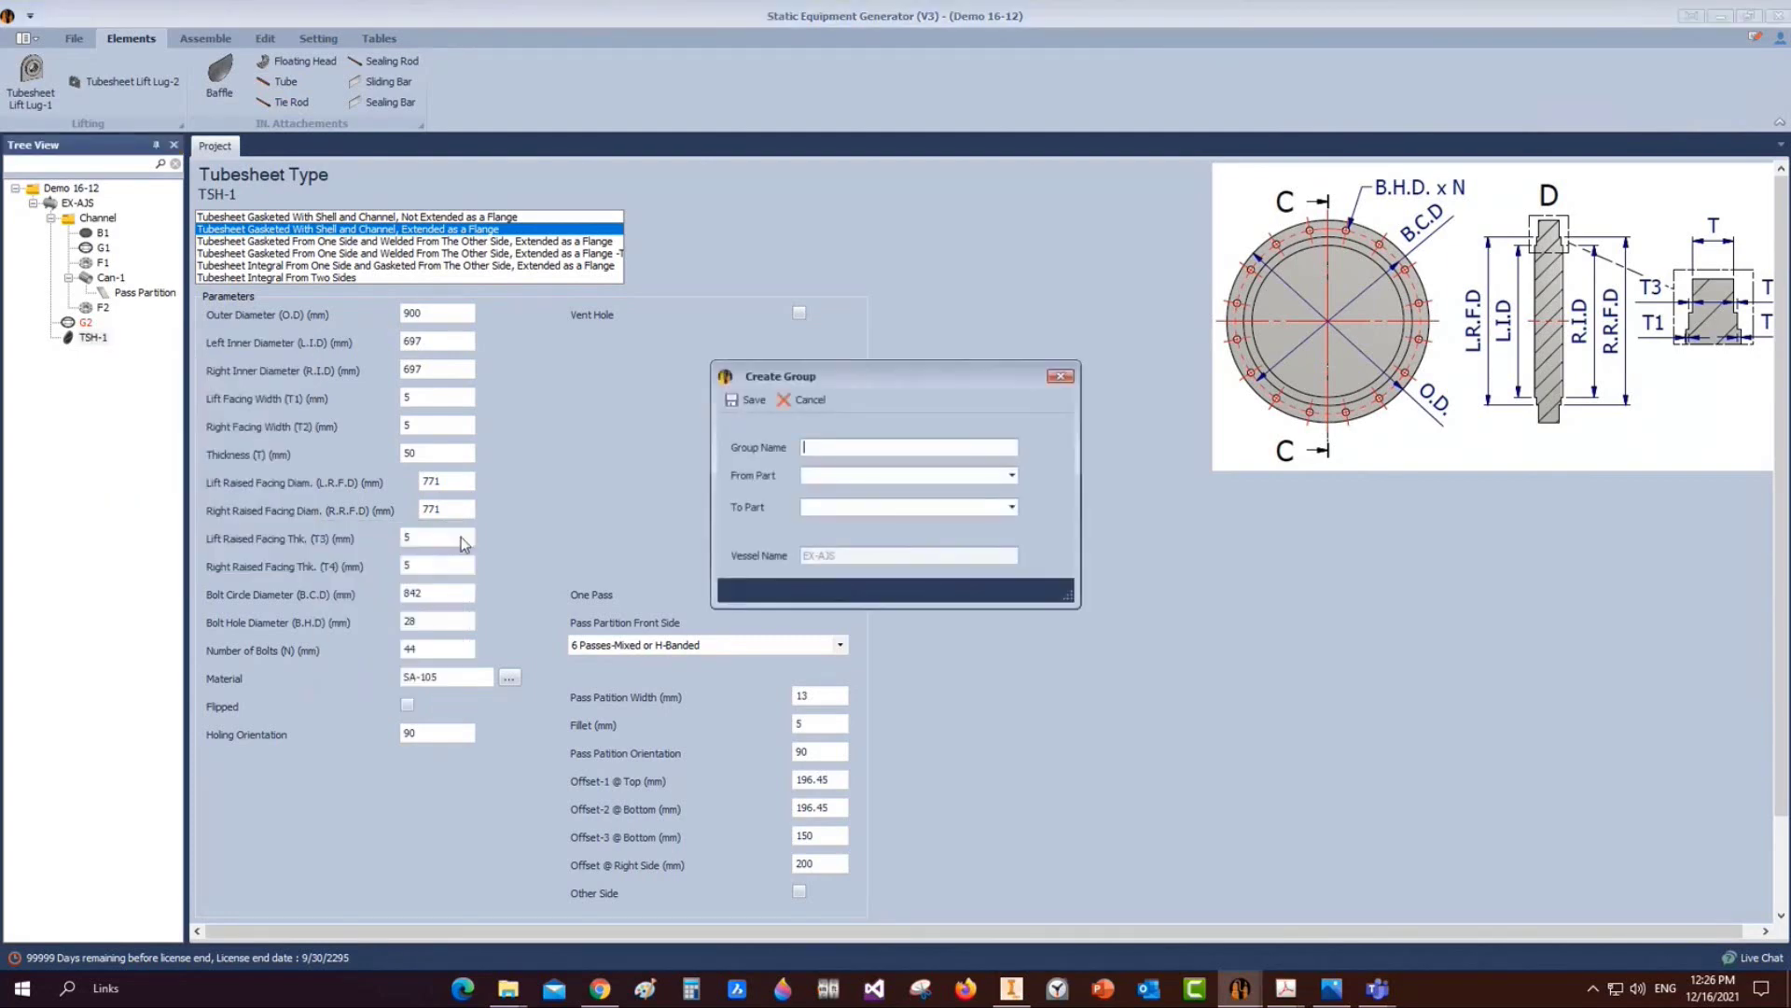
text(Bundle)
click(1012, 475)
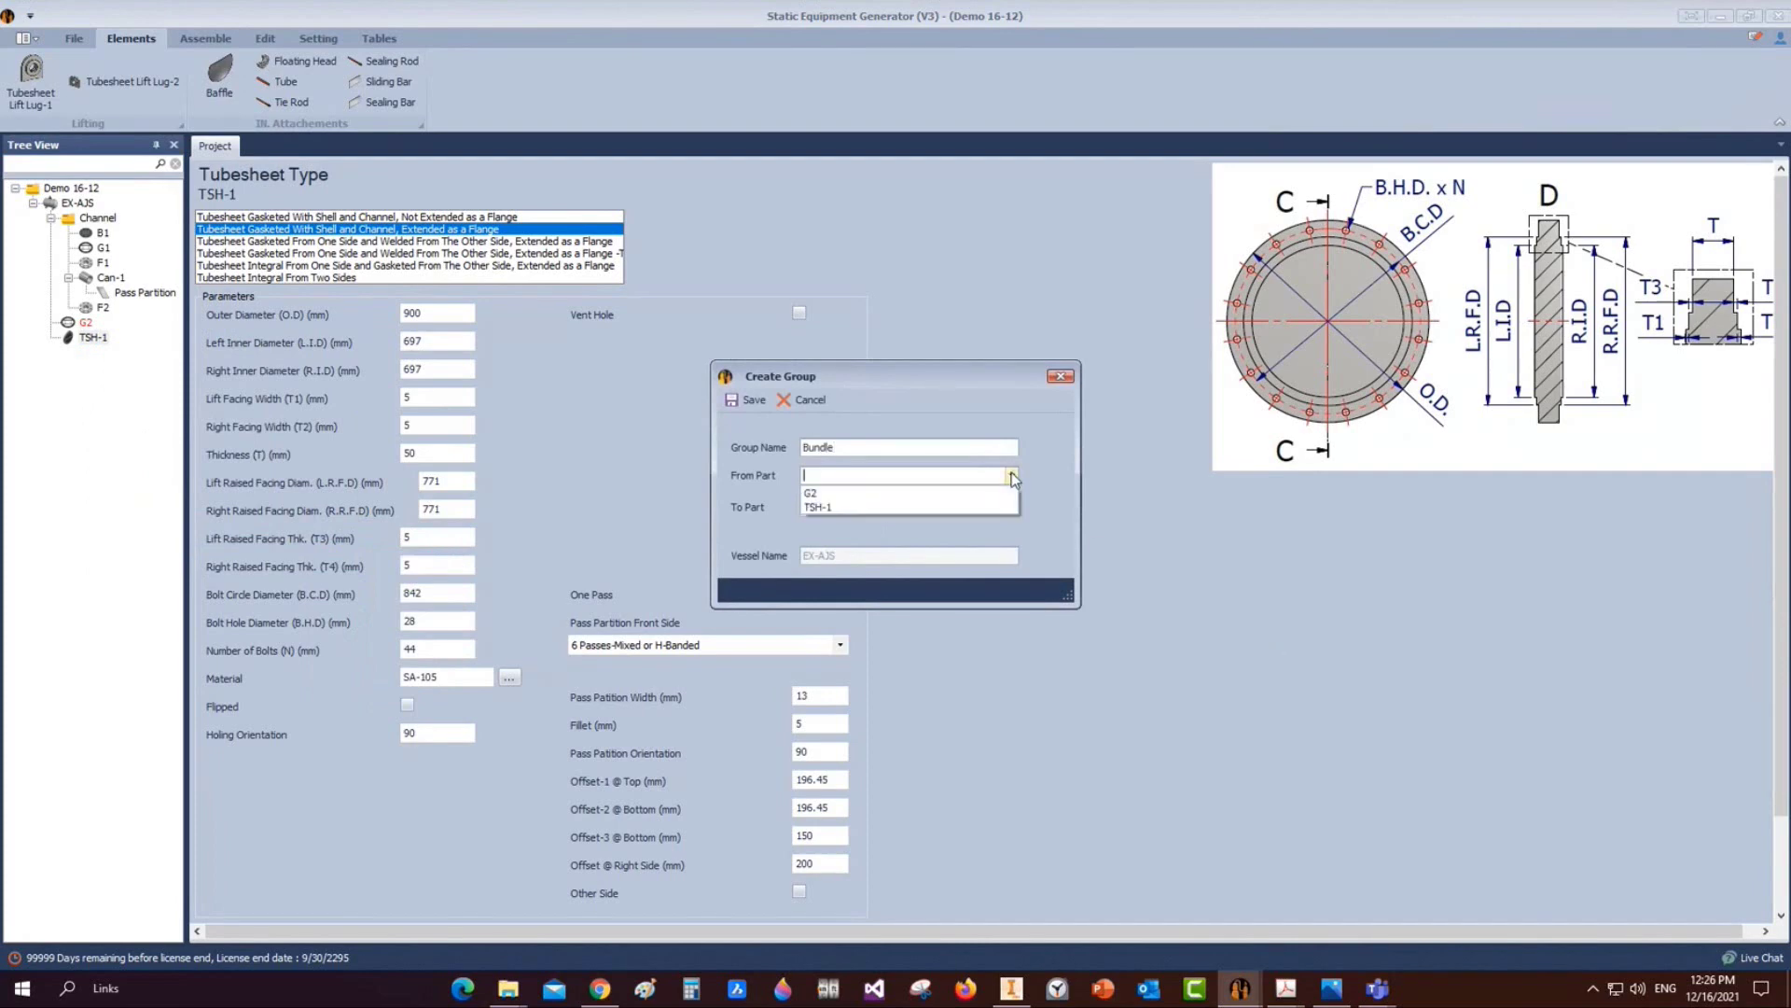
click(877, 506)
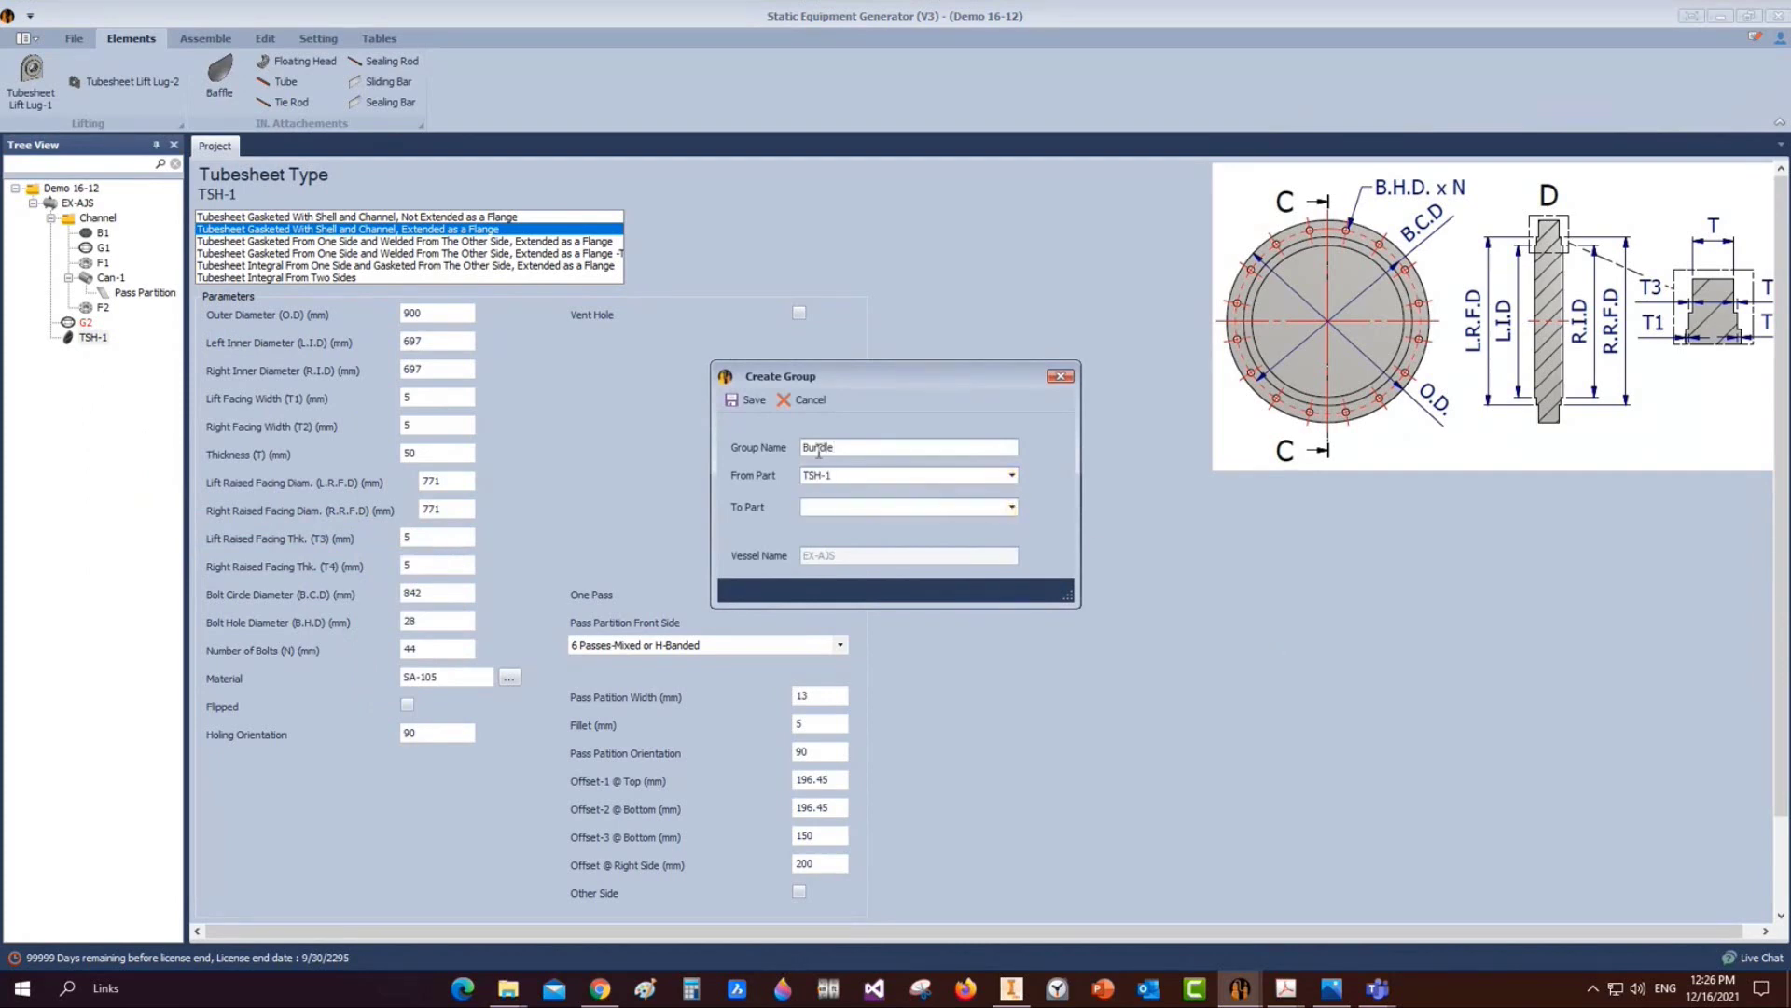
click(1073, 373)
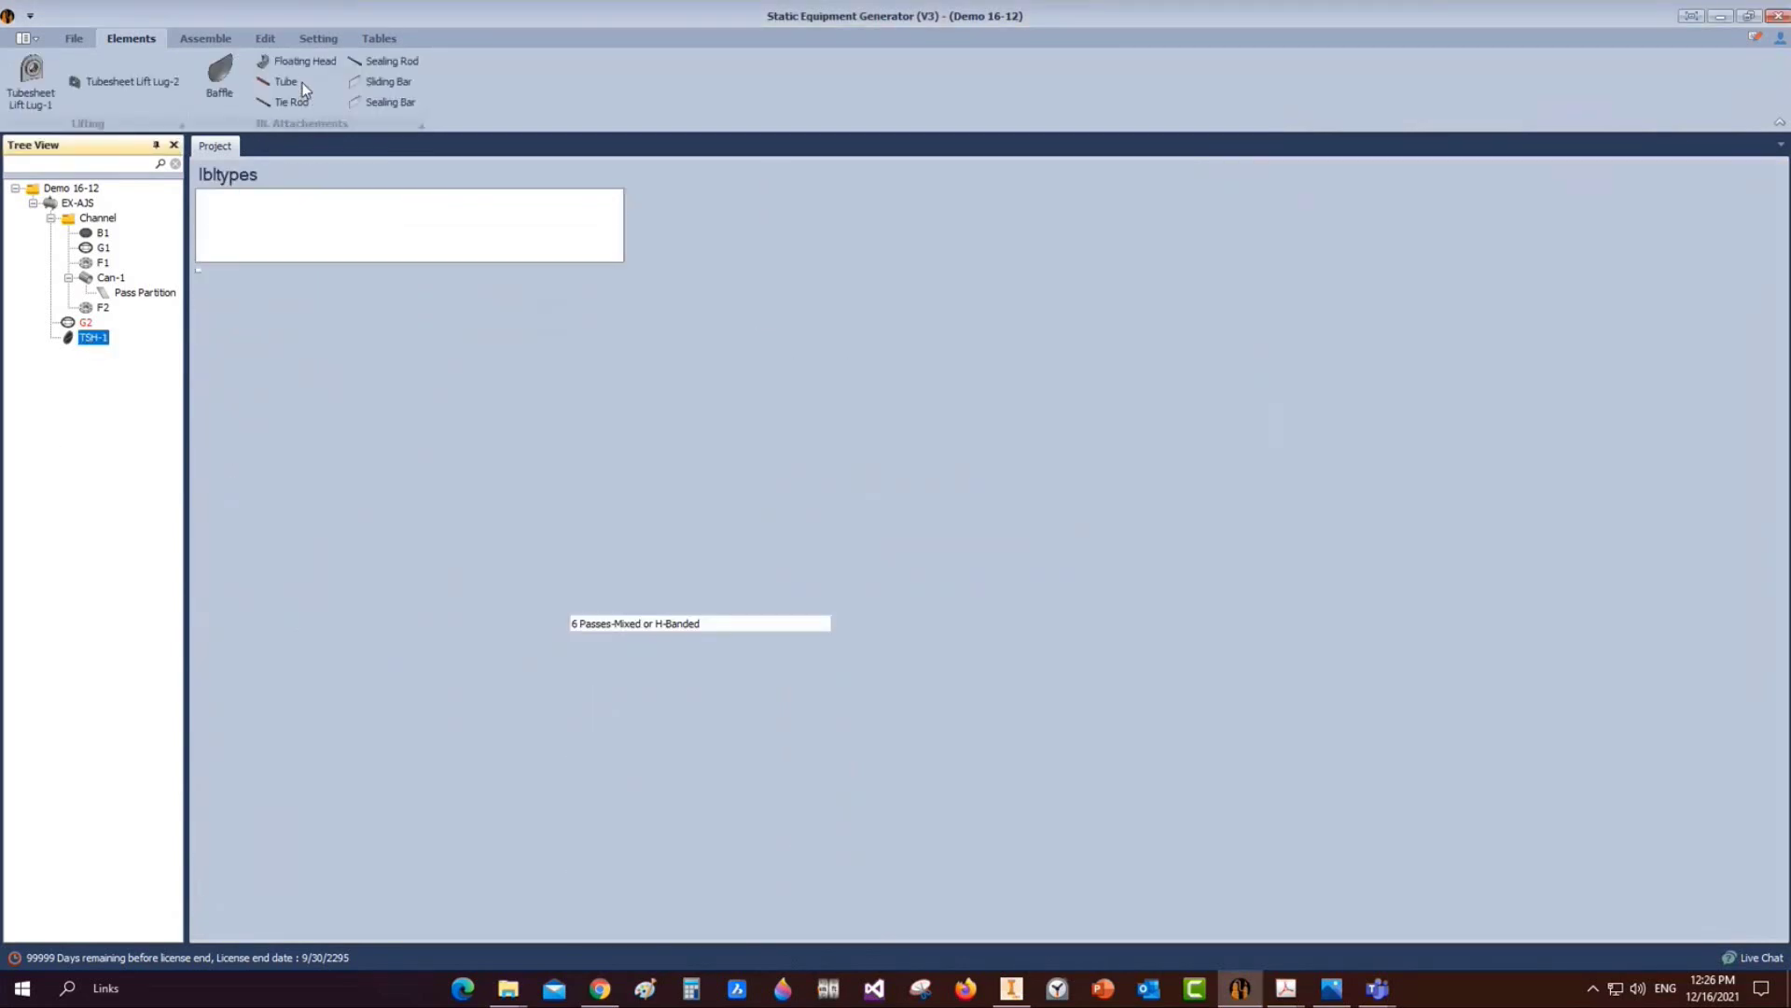
Add a part named Tube to tubesheet TSH-1 as a User Defined Tube with a length of 4800 mm, and save it
click(285, 83)
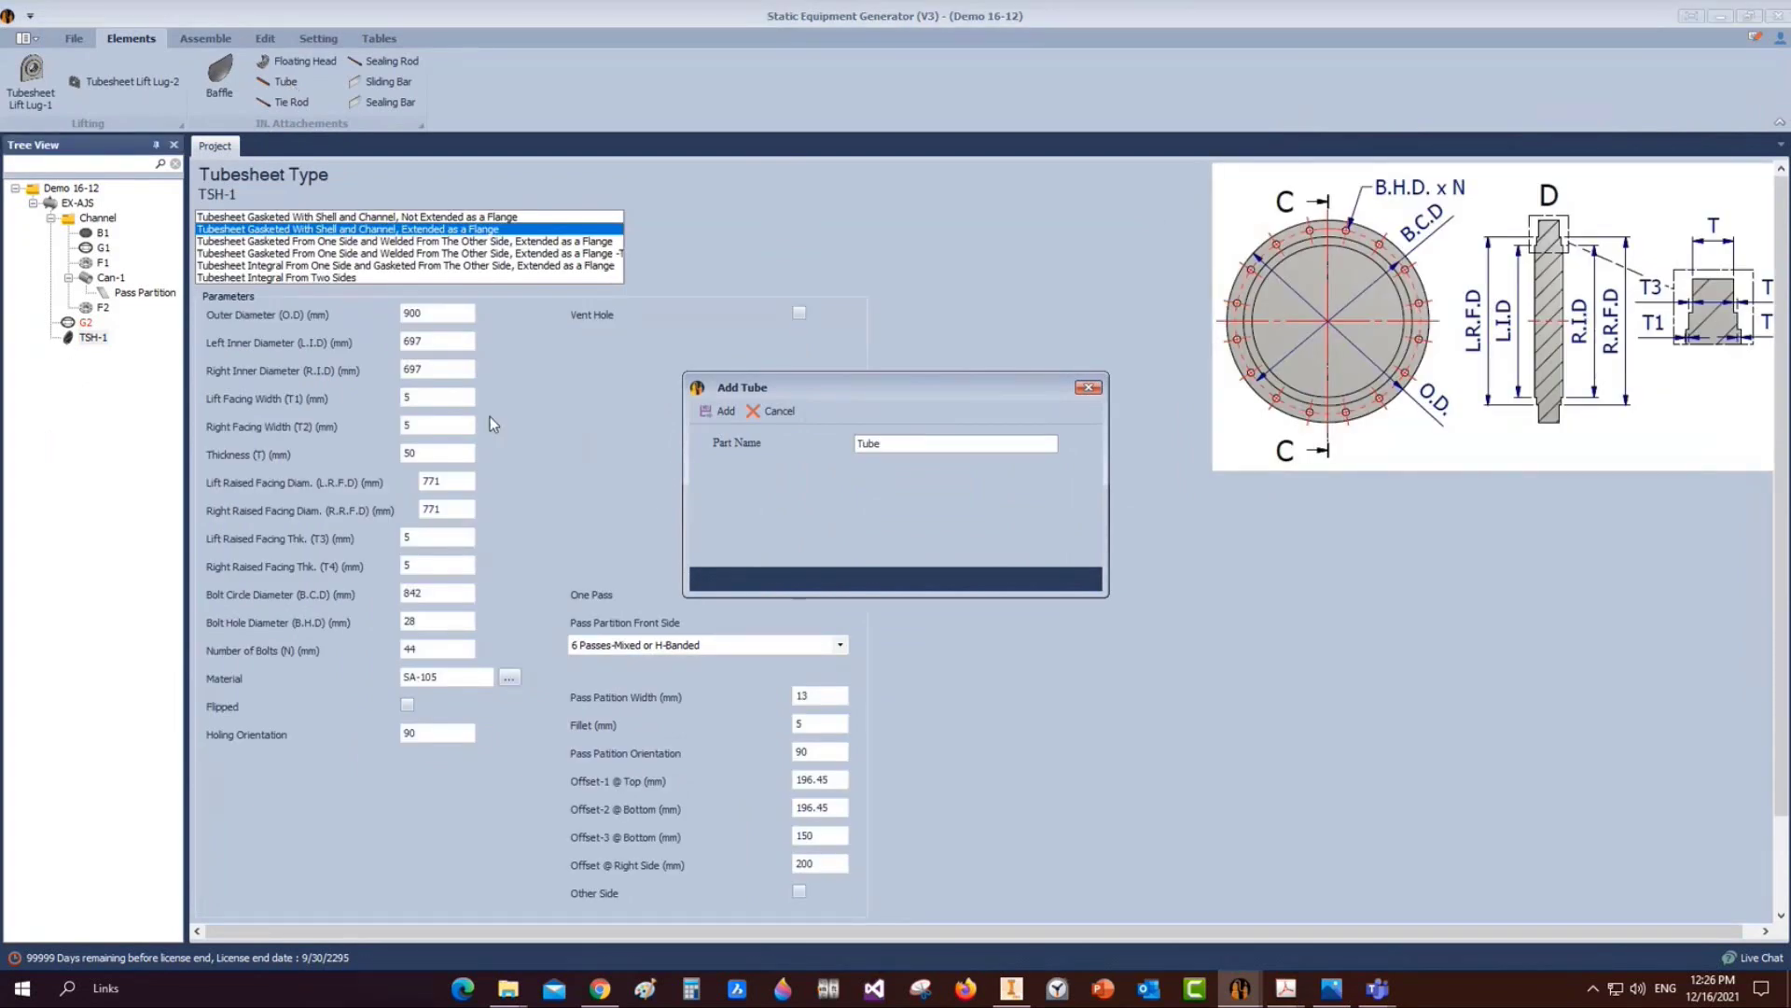
click(702, 411)
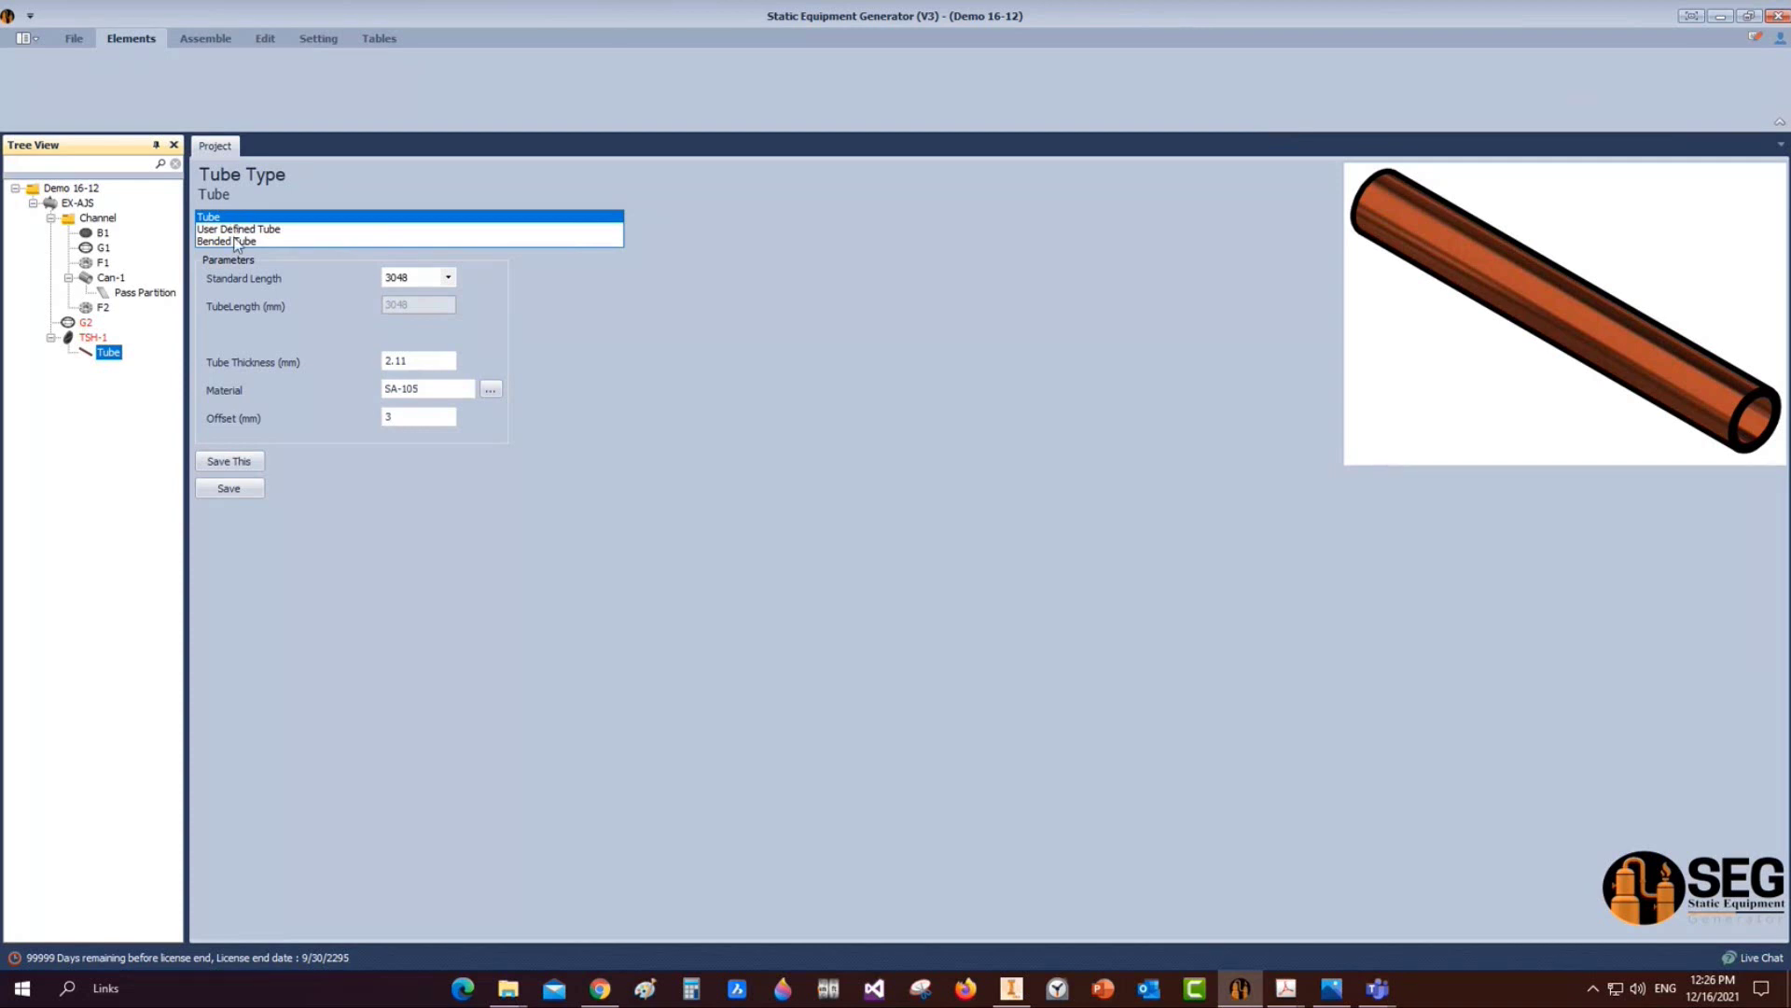
click(231, 228)
click(407, 336)
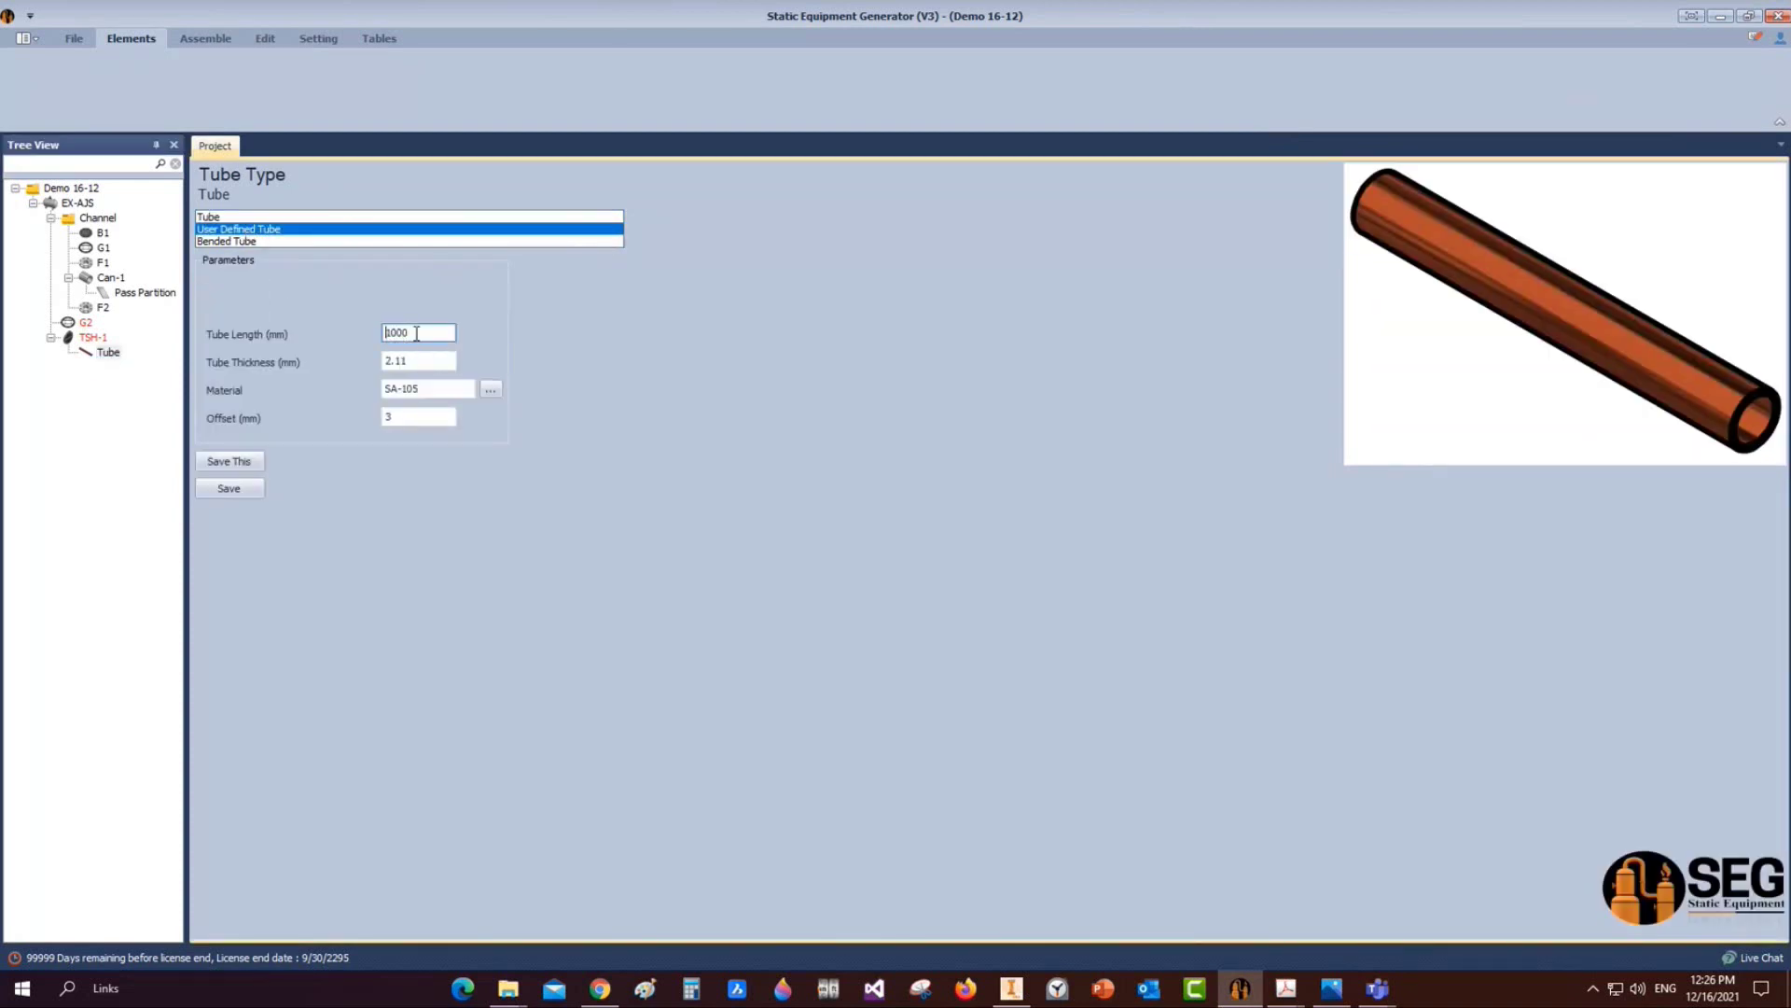
drag(415, 334, 295, 334)
text(2)
key(BackSpace)
text(4800)
key(Tab)
click(424, 416)
click(254, 487)
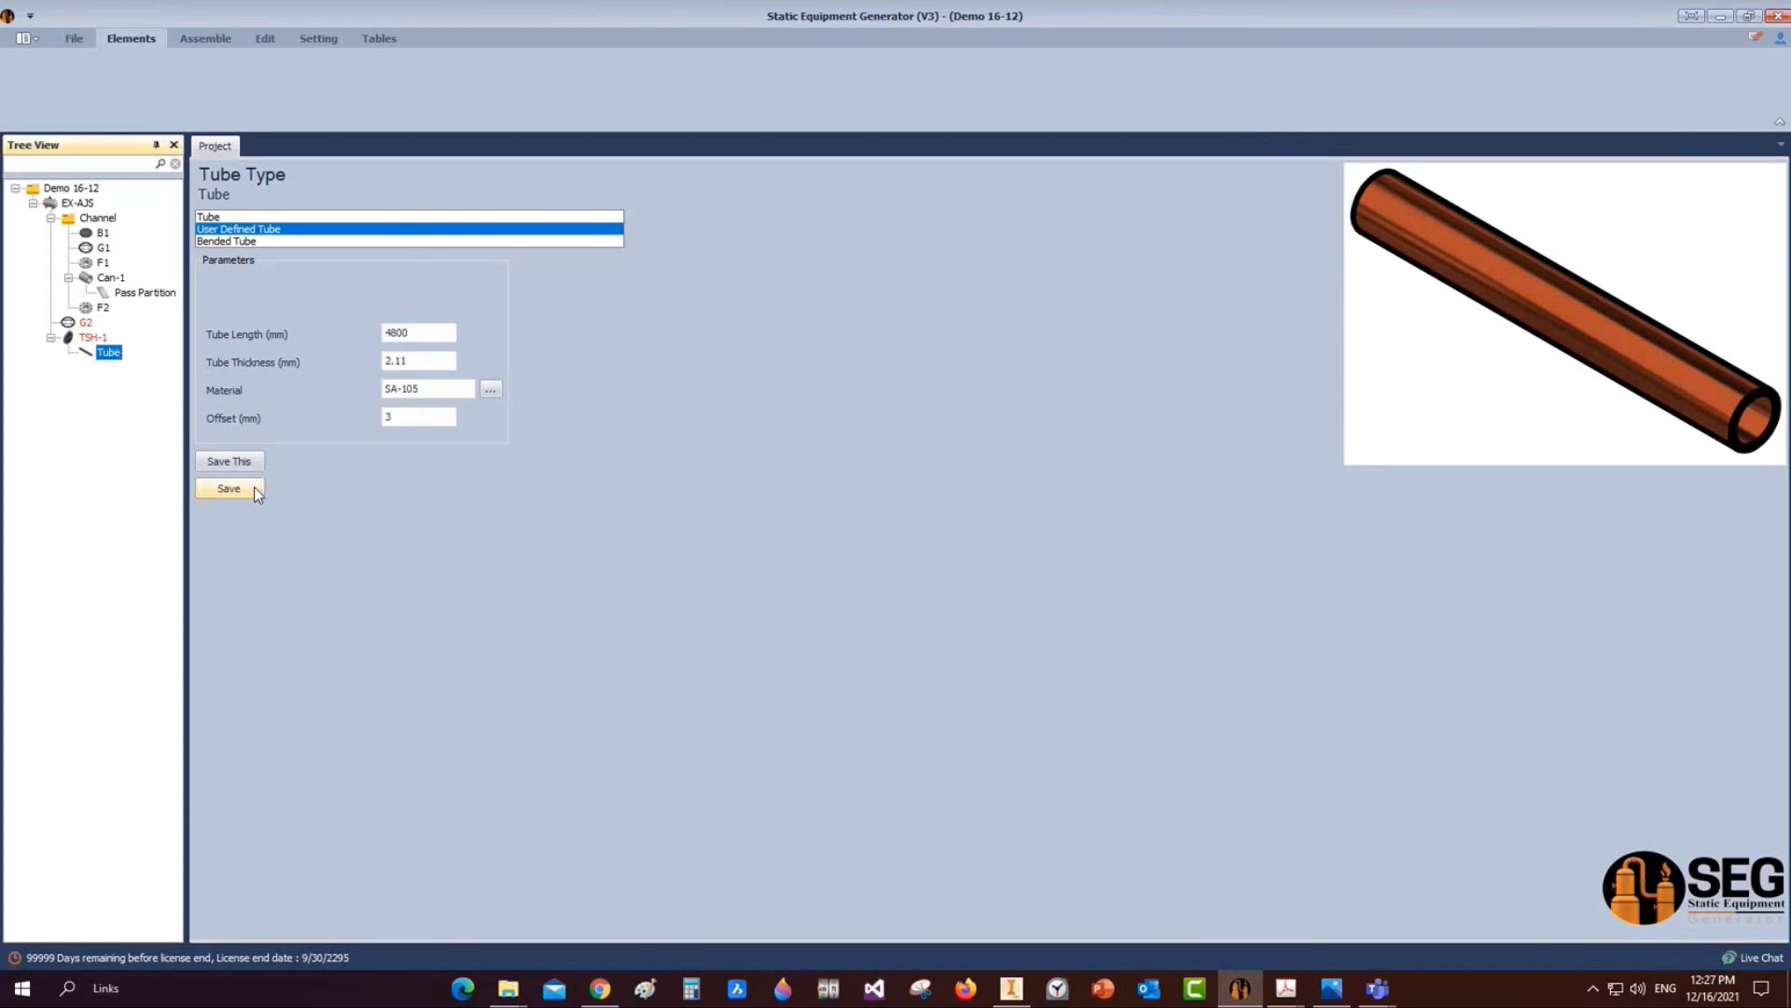
Start the Inventor assembly of tubesheet TSH-1 with its tube and switch to Autodesk Inventor to view the model
click(107, 339)
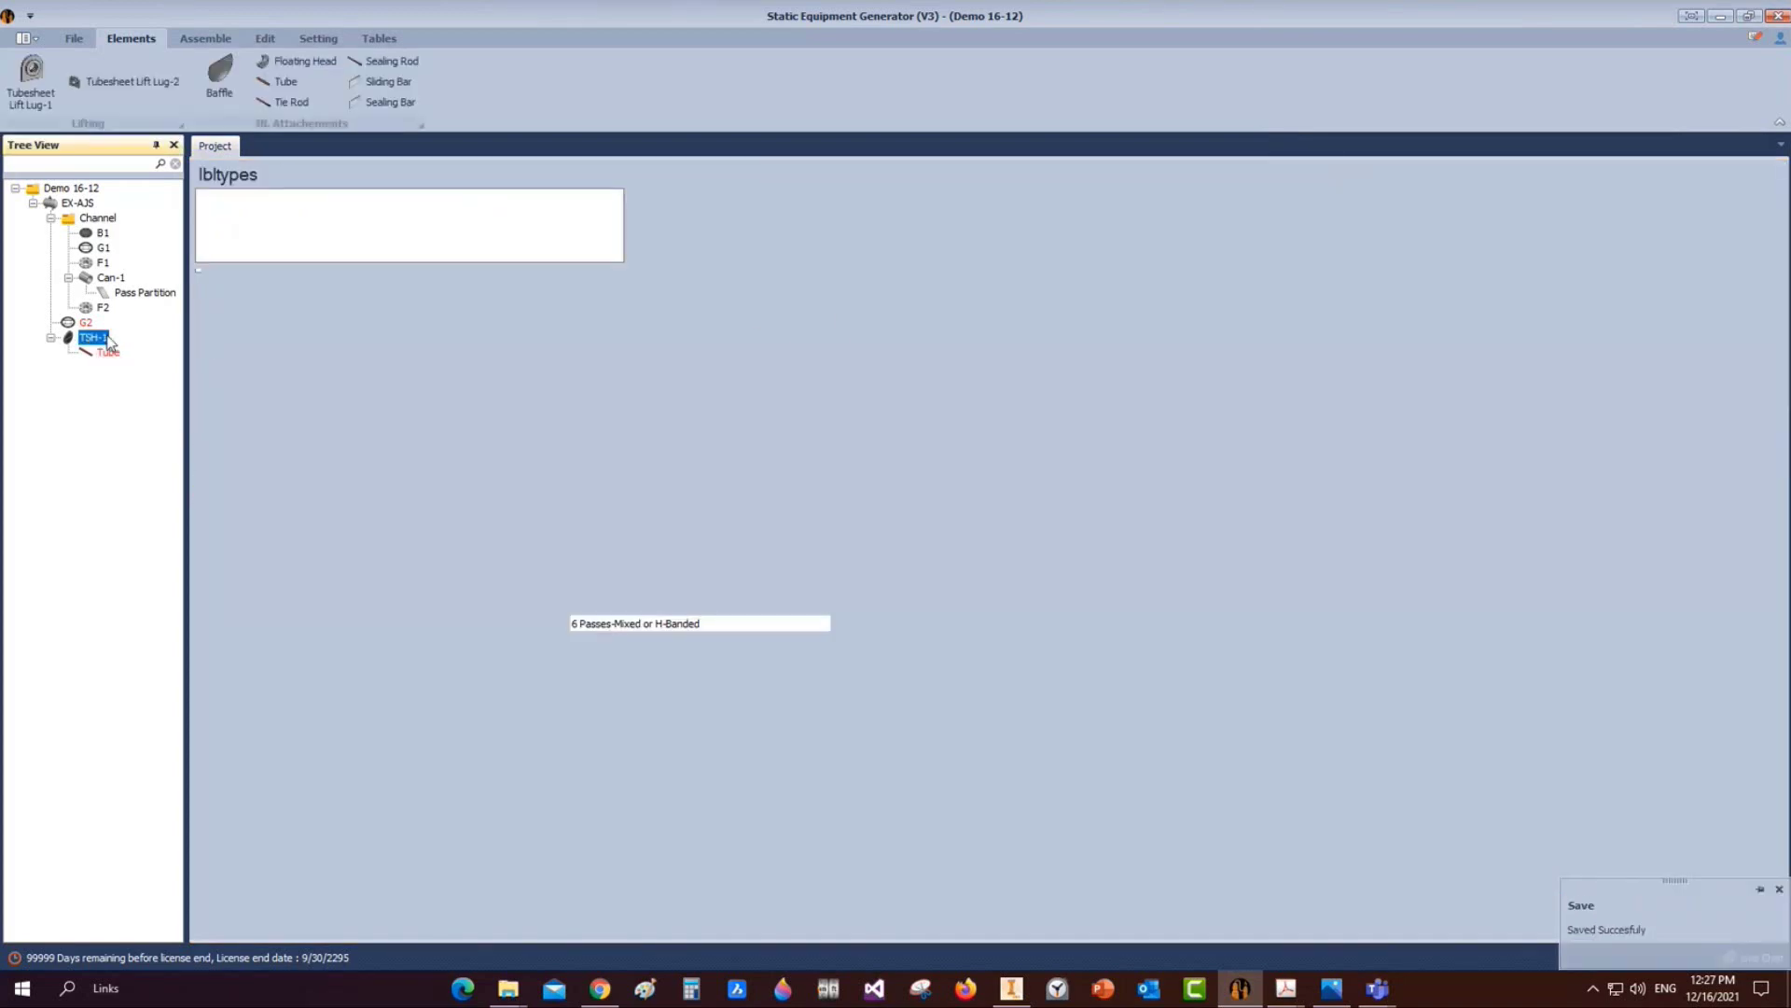
right_click(108, 339)
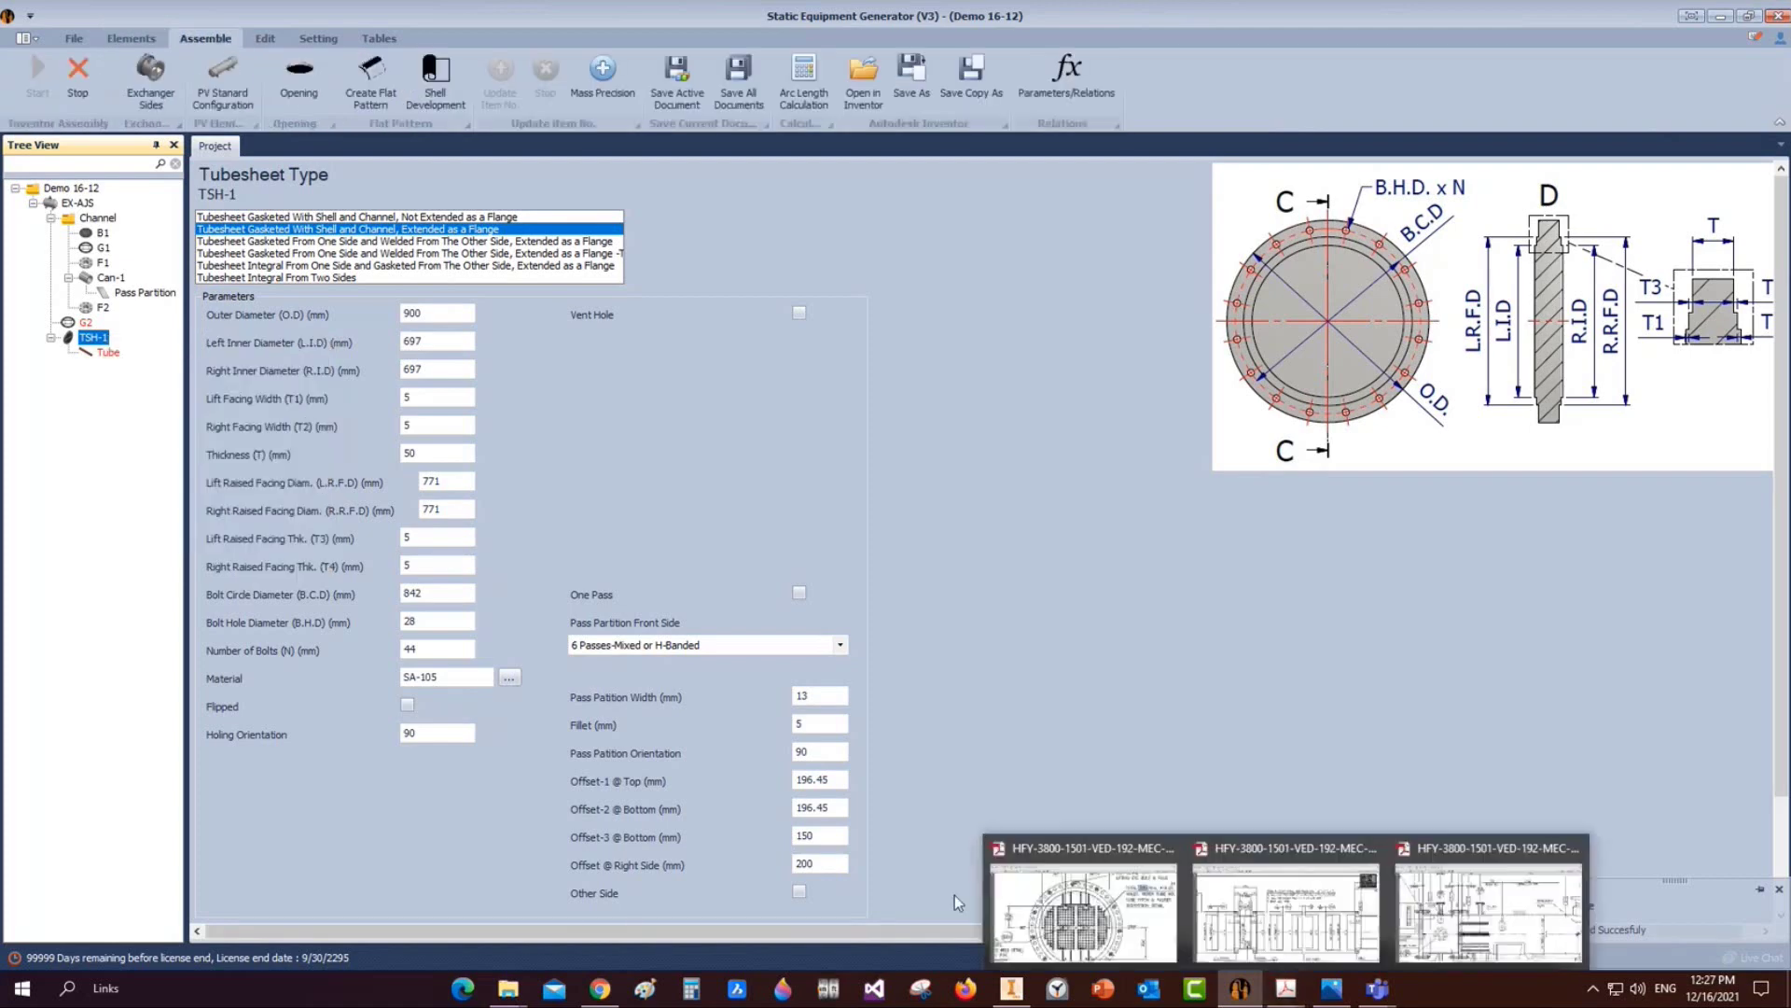
mouse_move(1011, 988)
click(1007, 923)
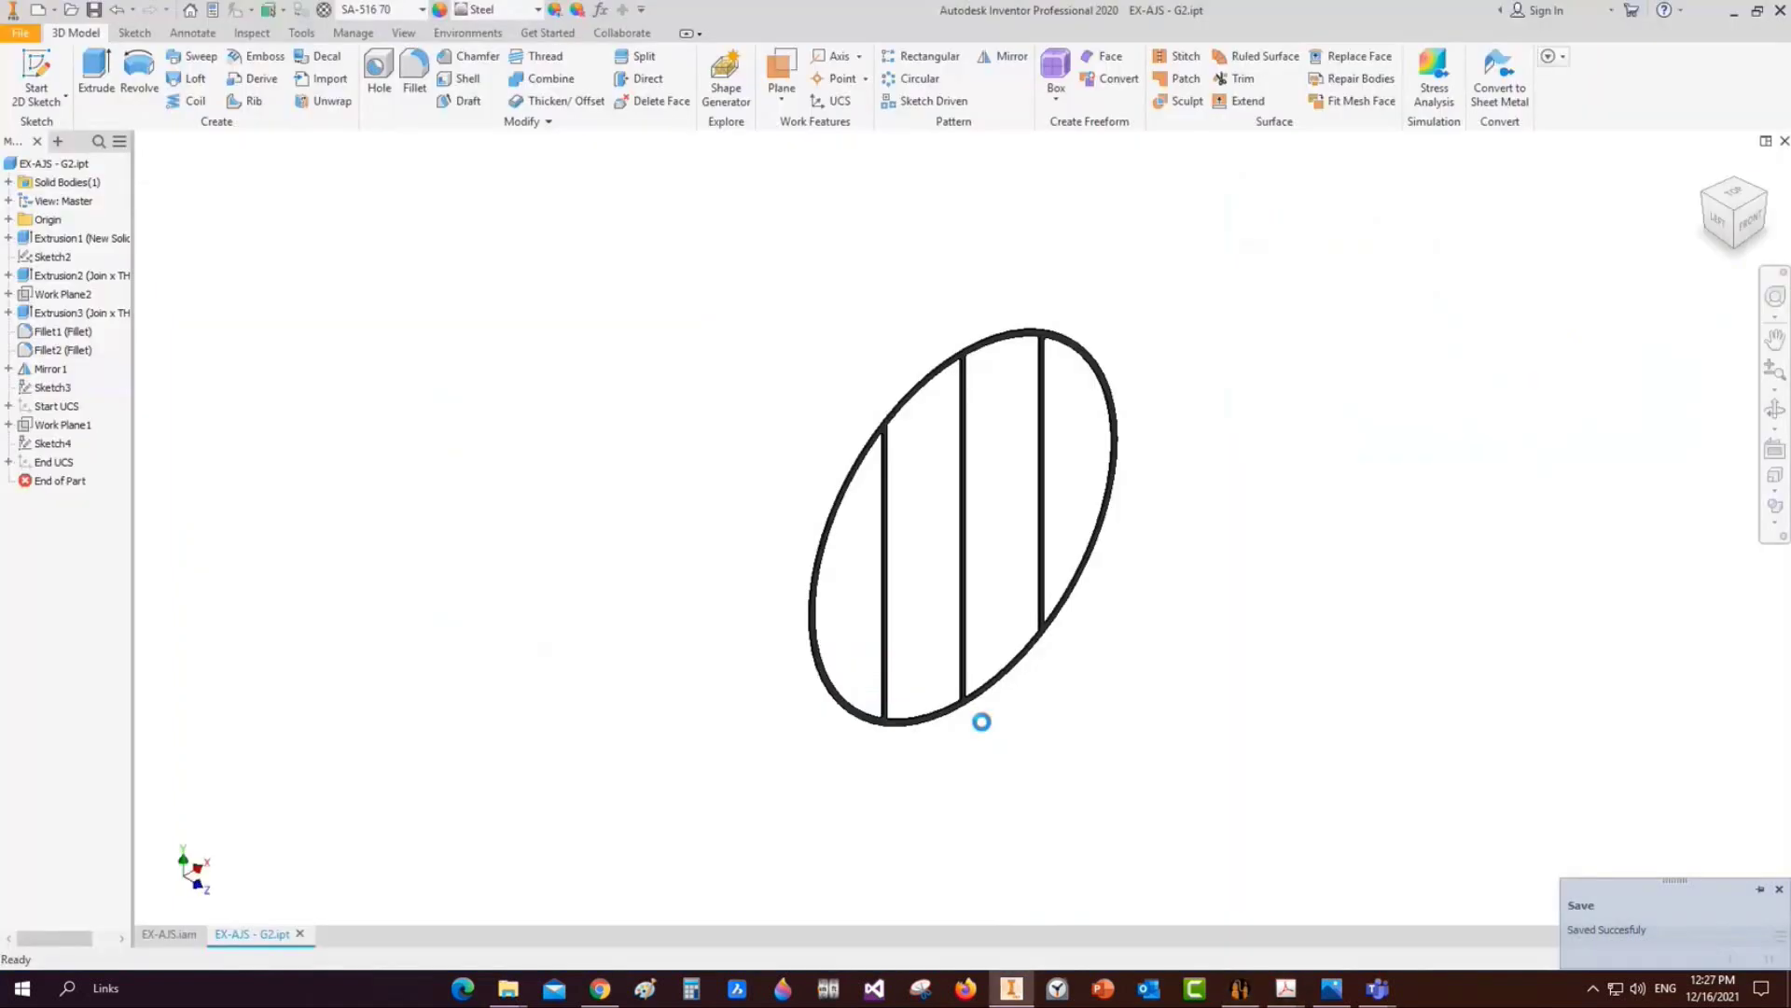
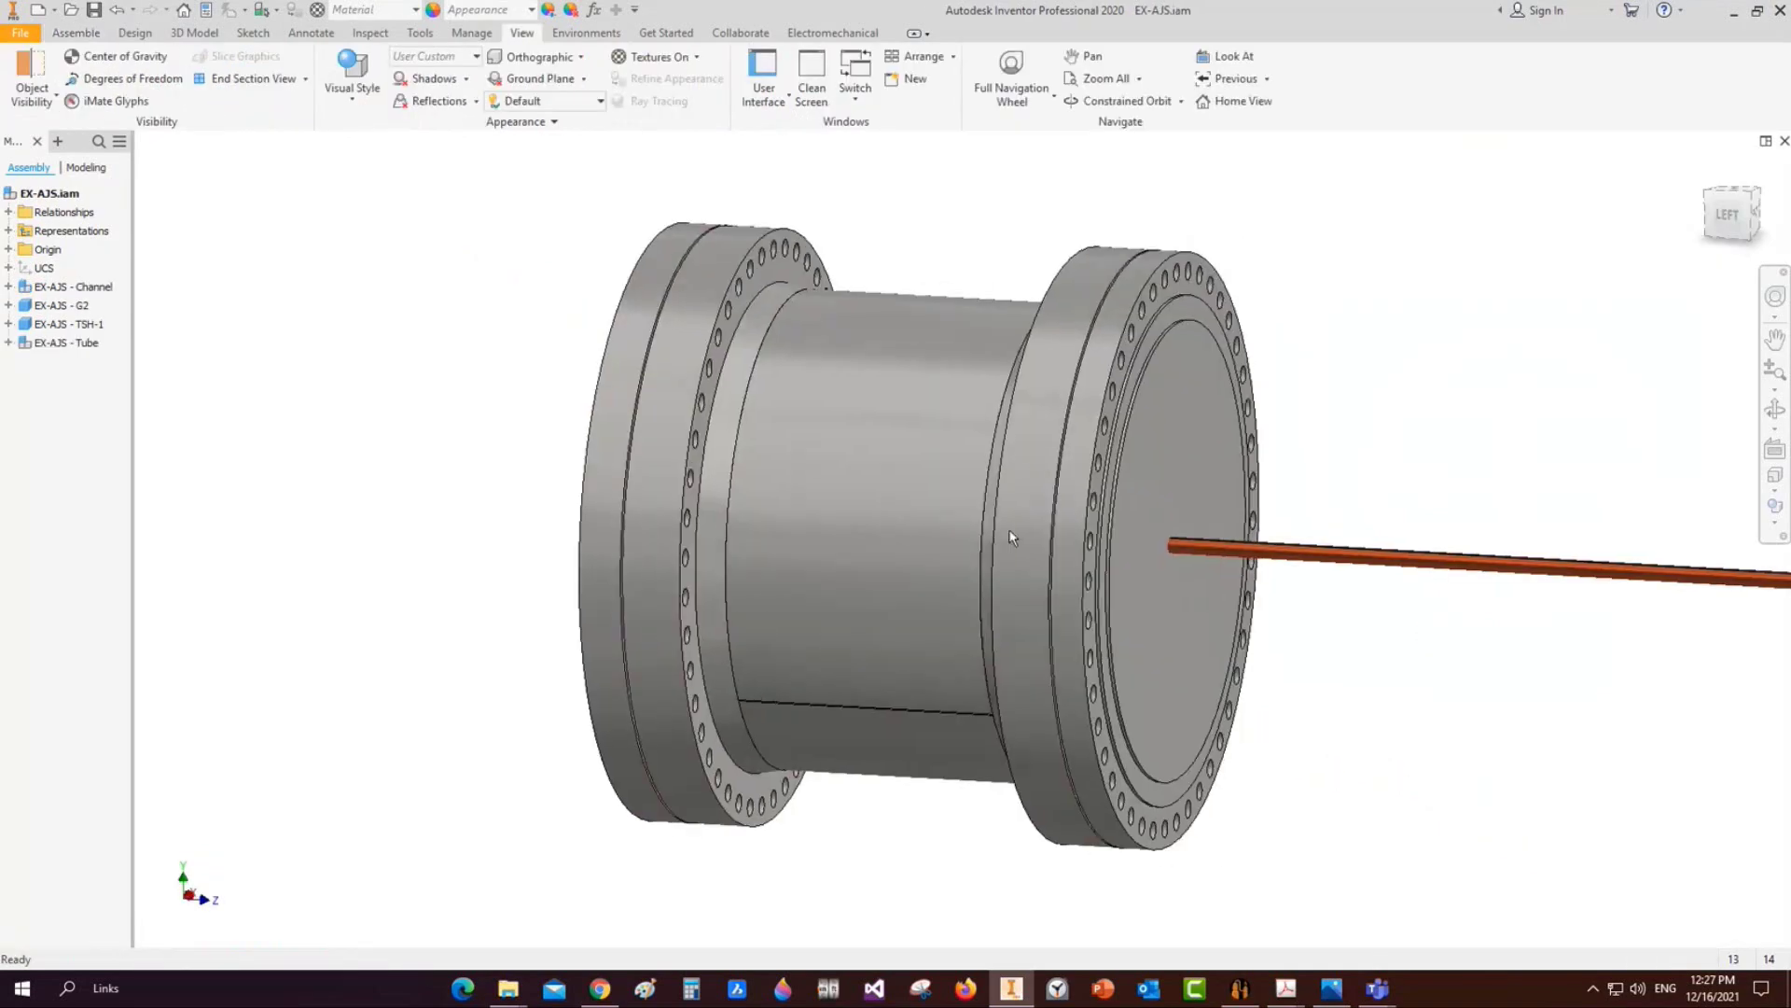
Return to Static Equipment Generator and create a group named Bundle running from part TSH-1 to part Tube
click(1239, 988)
right_click(89, 344)
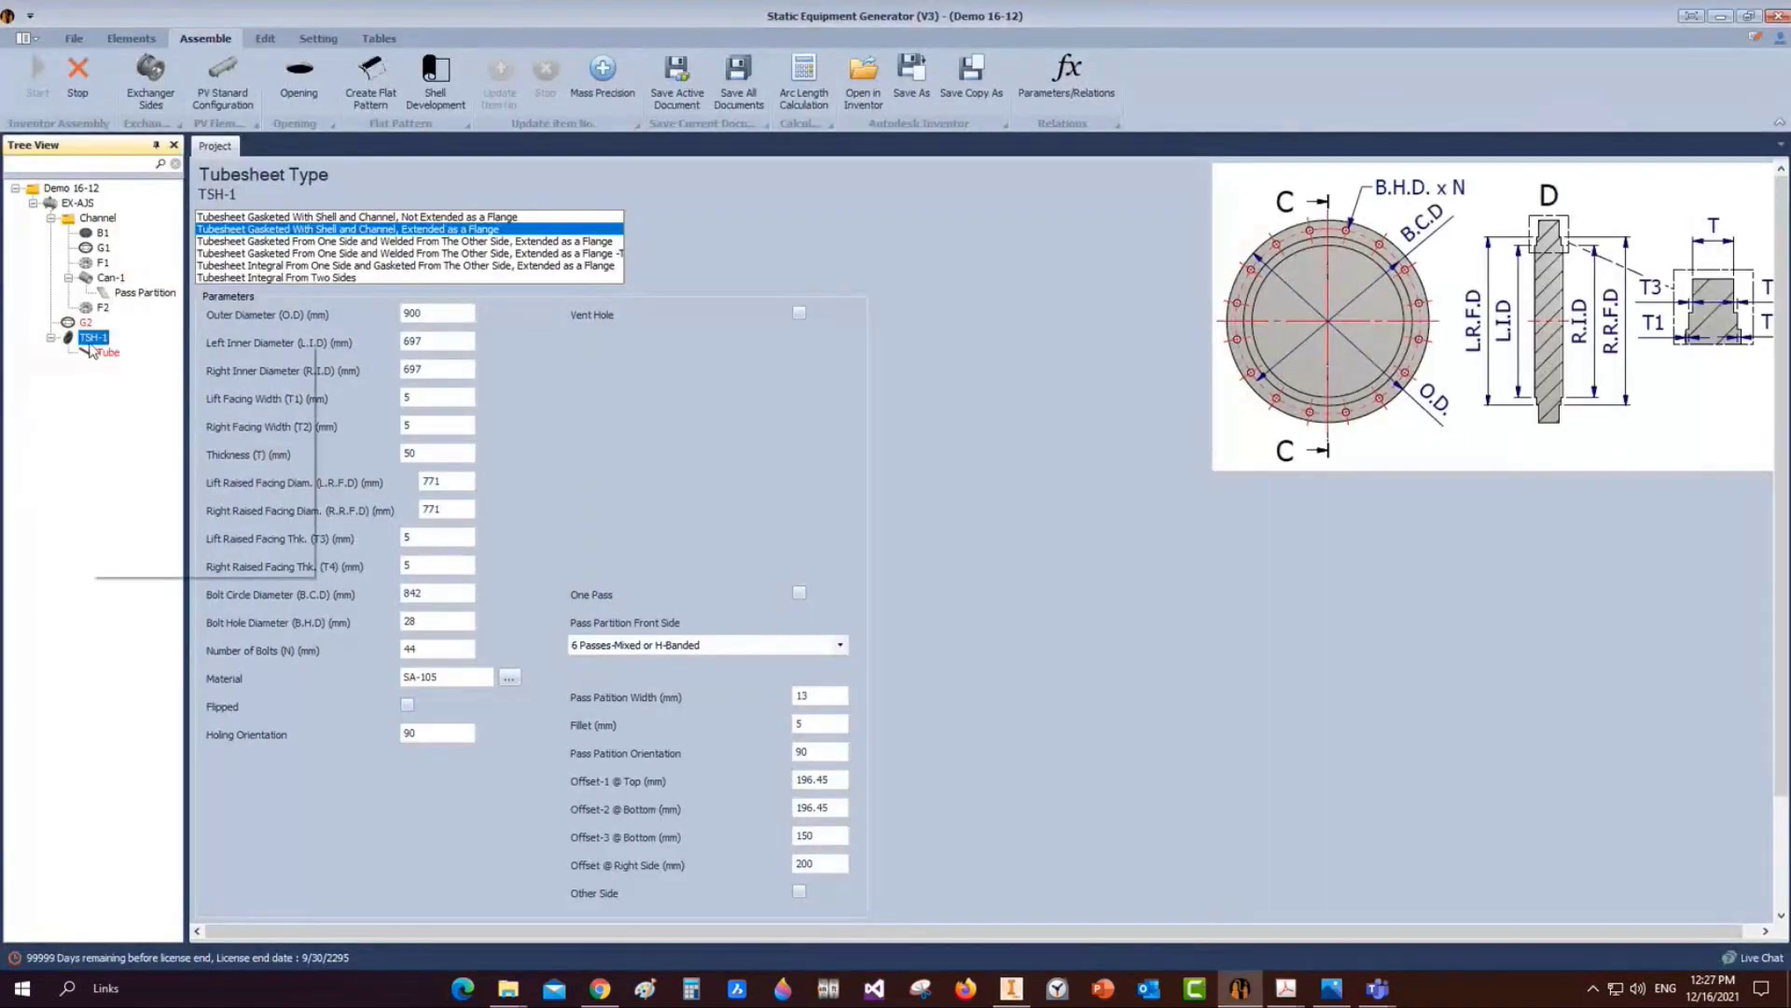
mouse_move(234, 541)
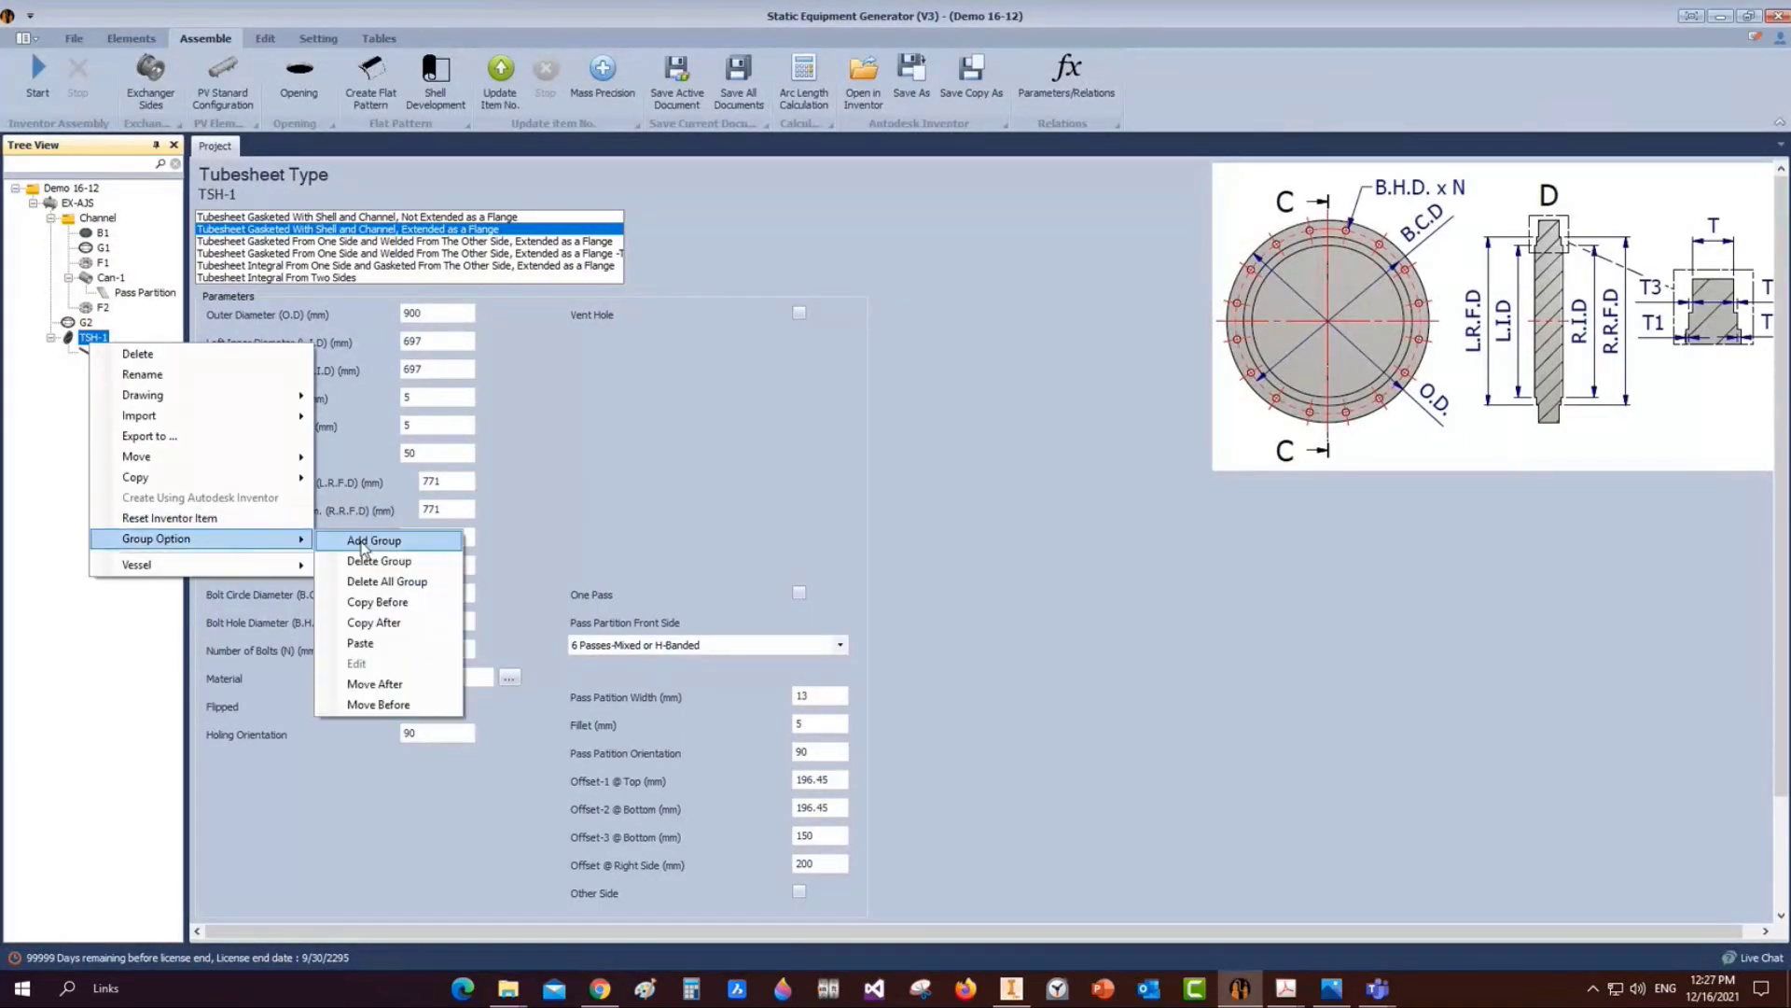
click(364, 543)
text(Bu)
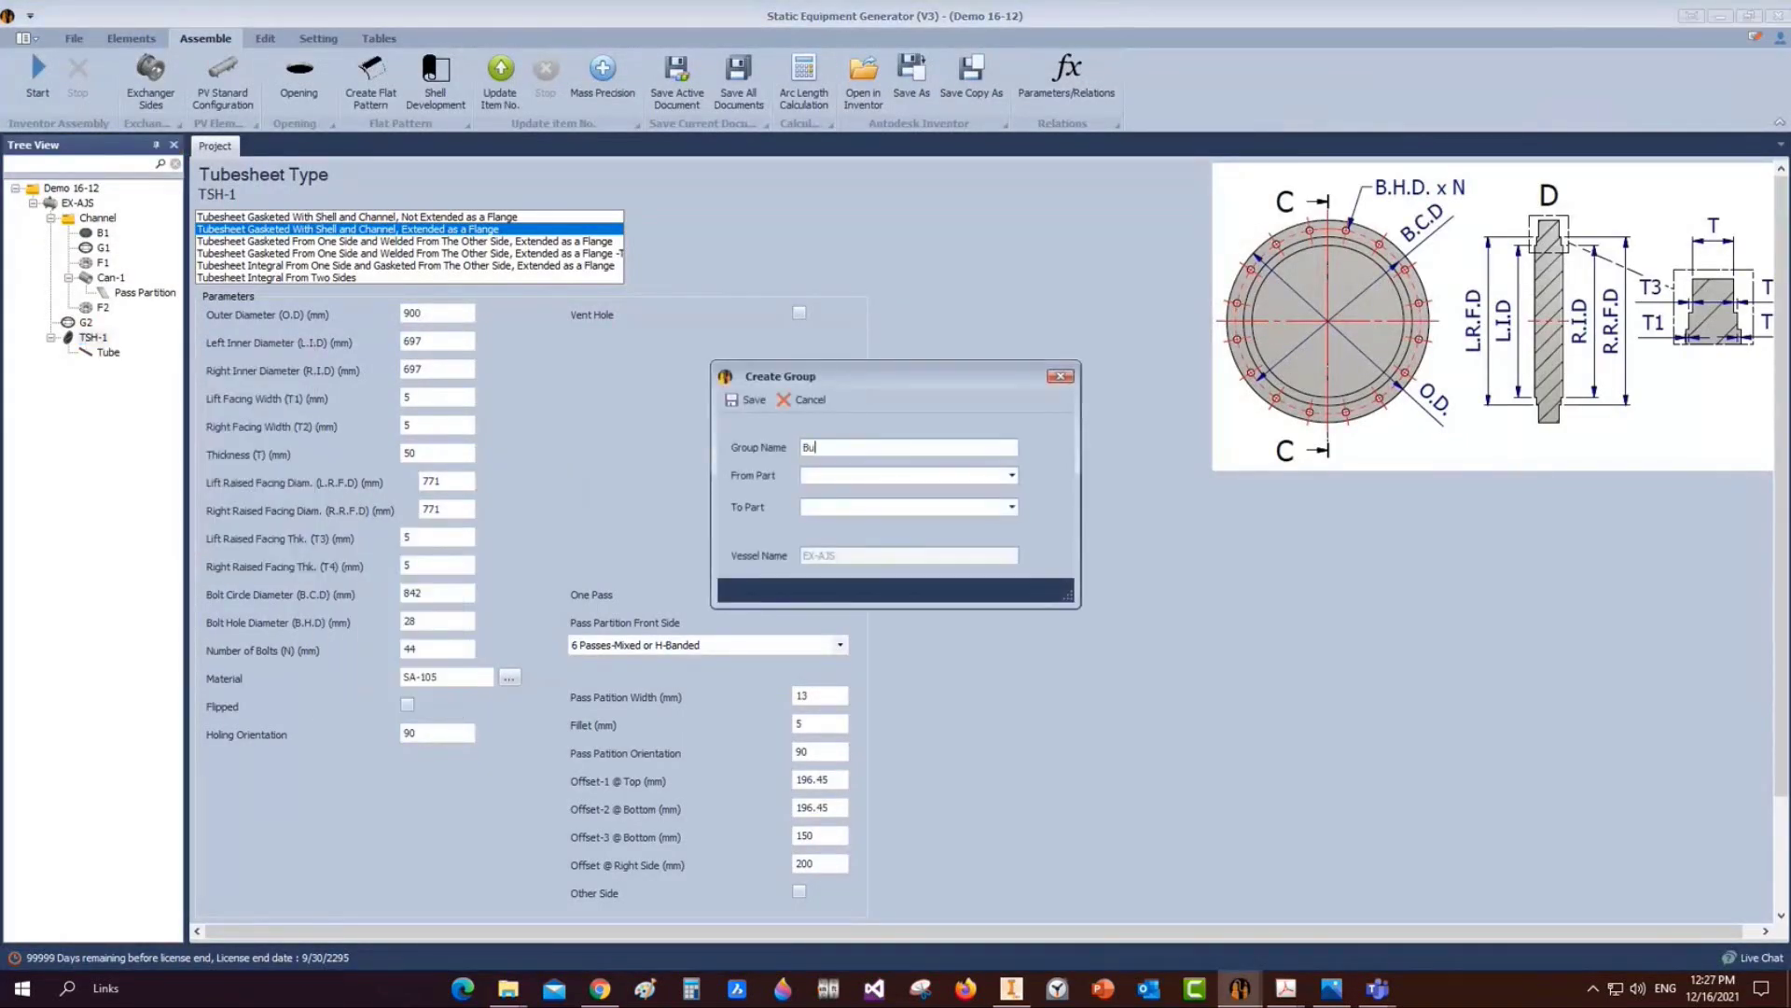
text(nb)
key(BackSpace)
key(BackSpace)
text(dle)
click(1011, 474)
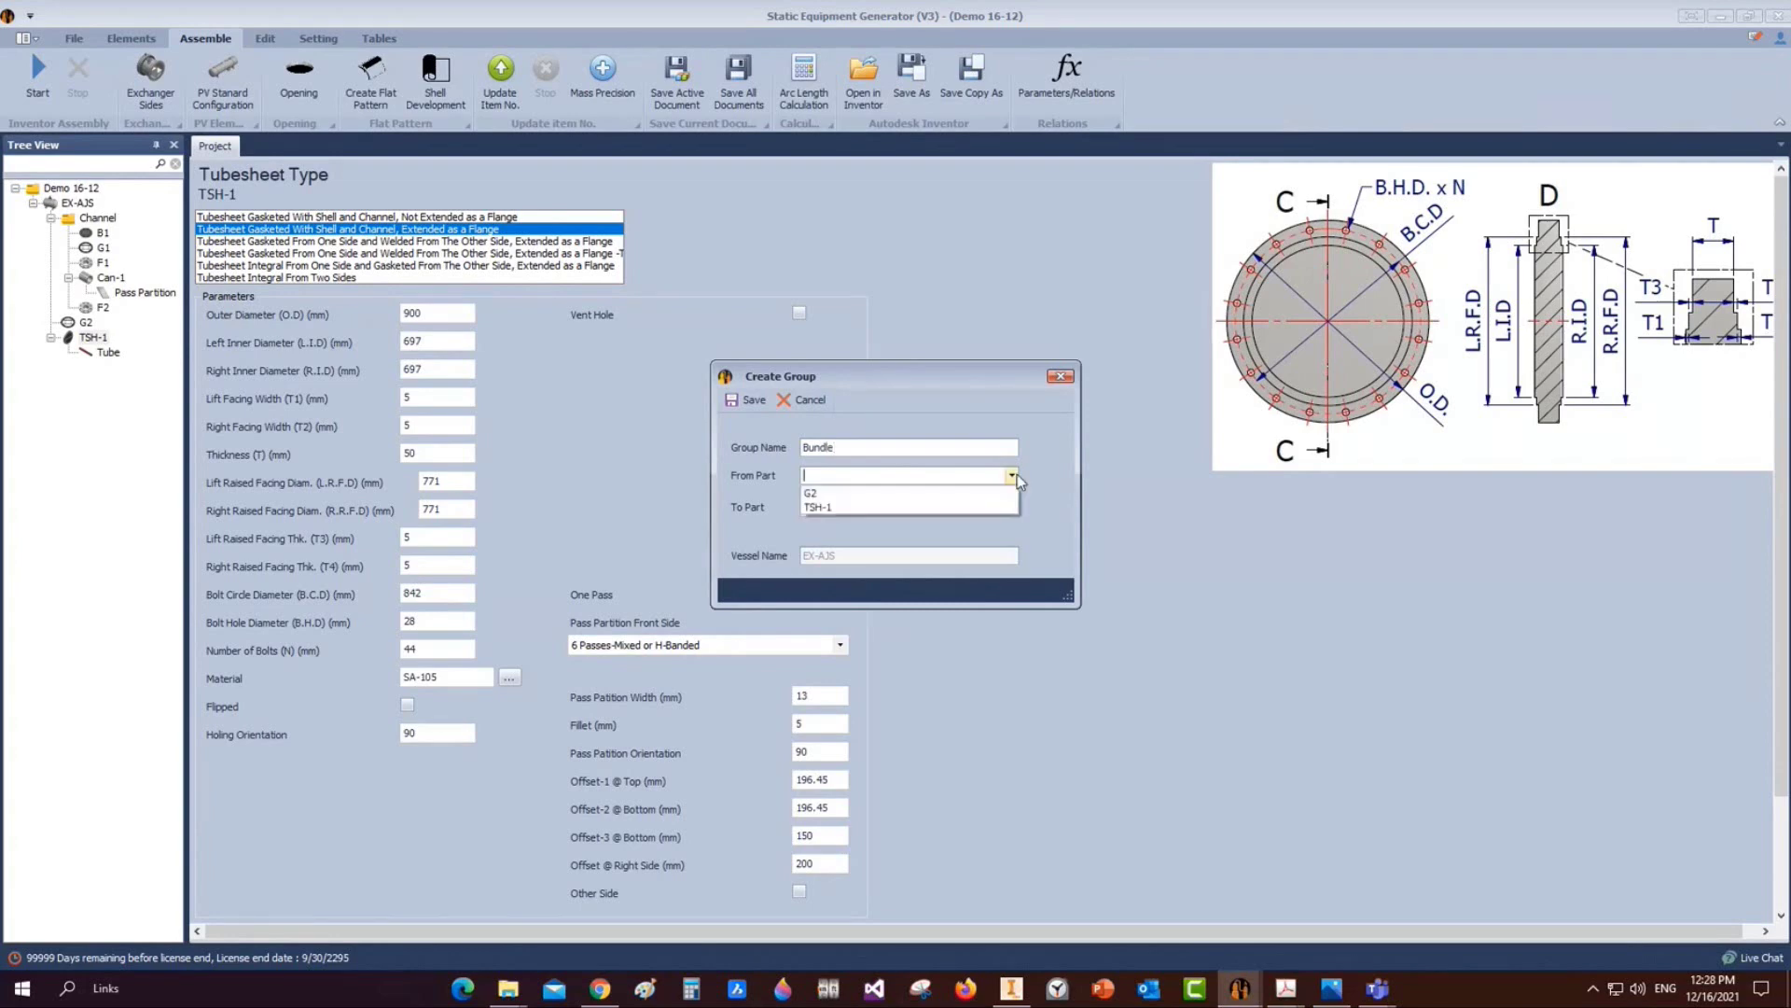
click(860, 508)
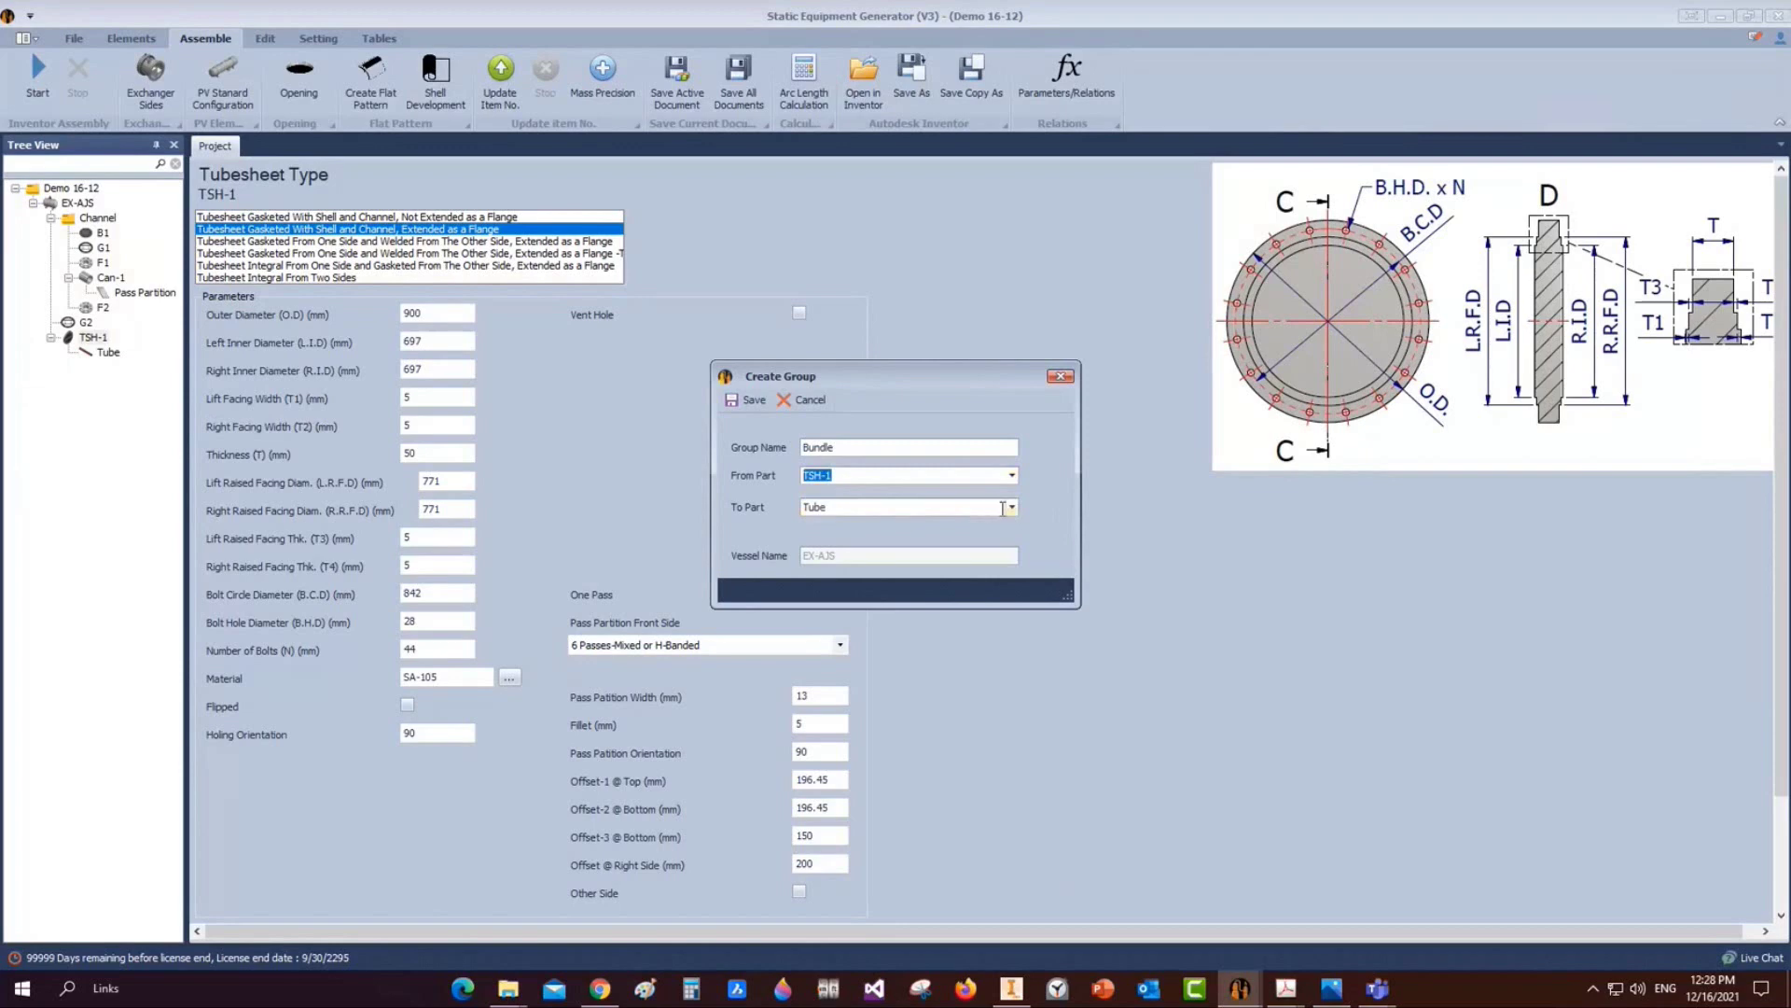
click(747, 400)
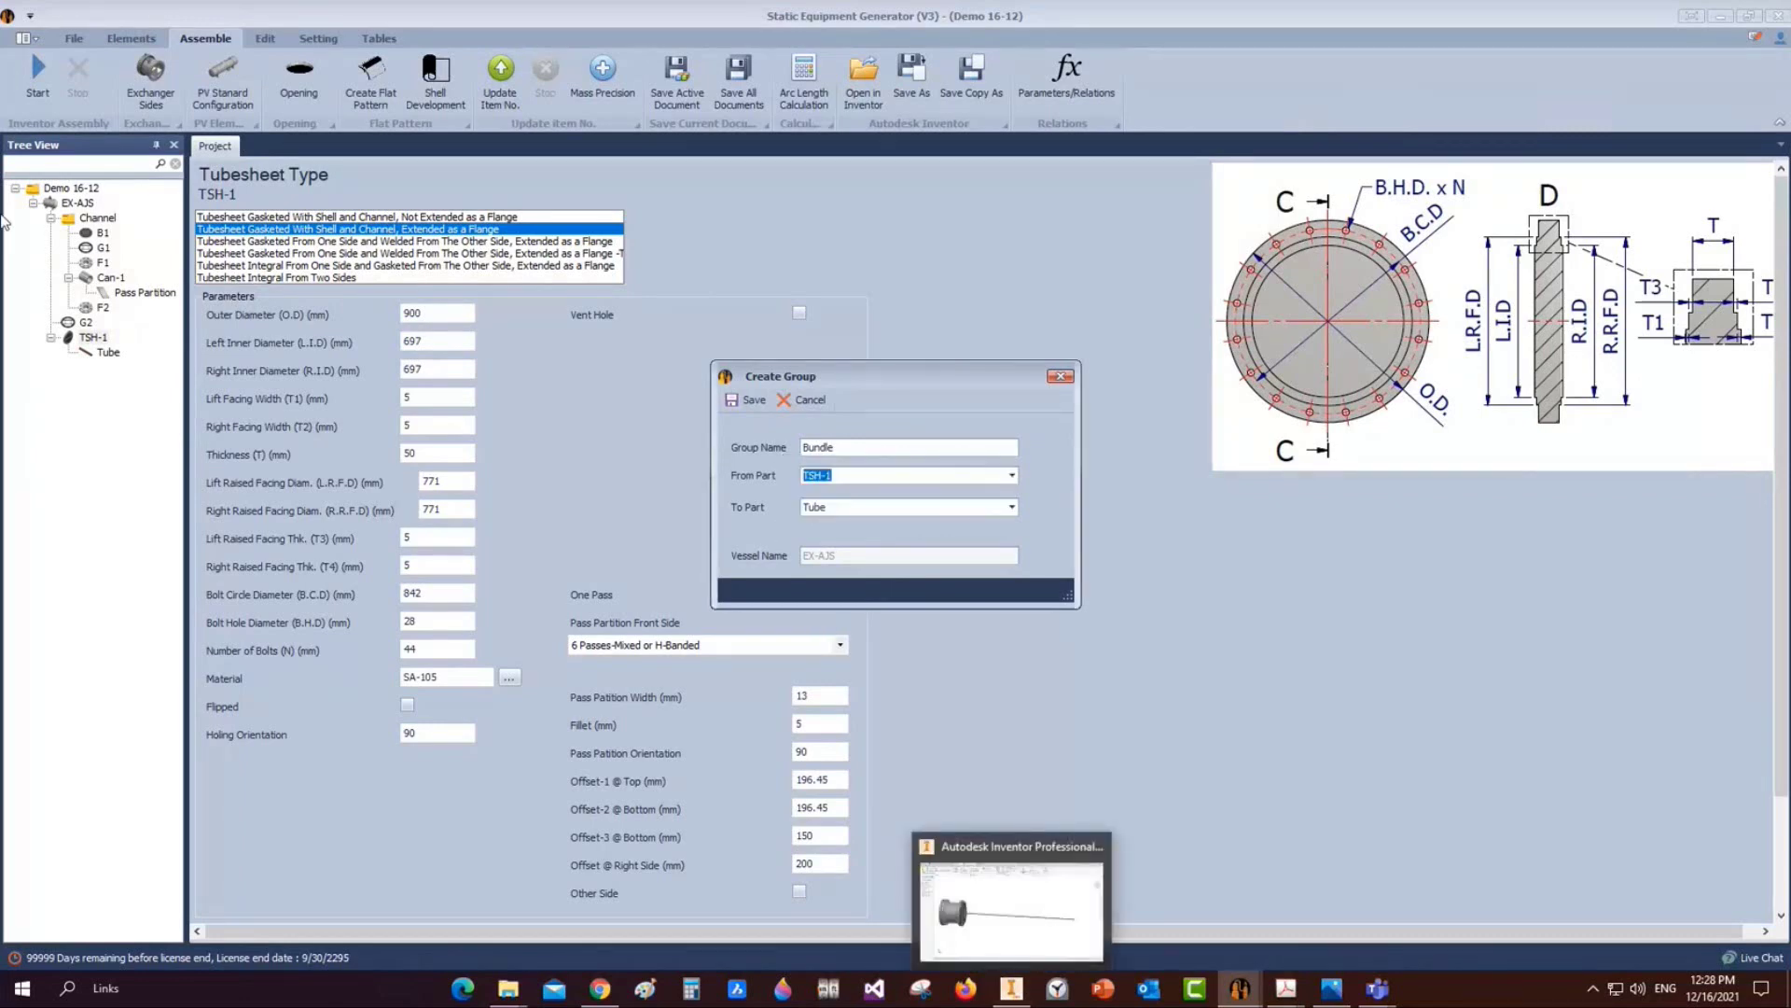
Run the Inventor assembly to build the Bundle group, then return to Static Equipment Generator
click(40, 89)
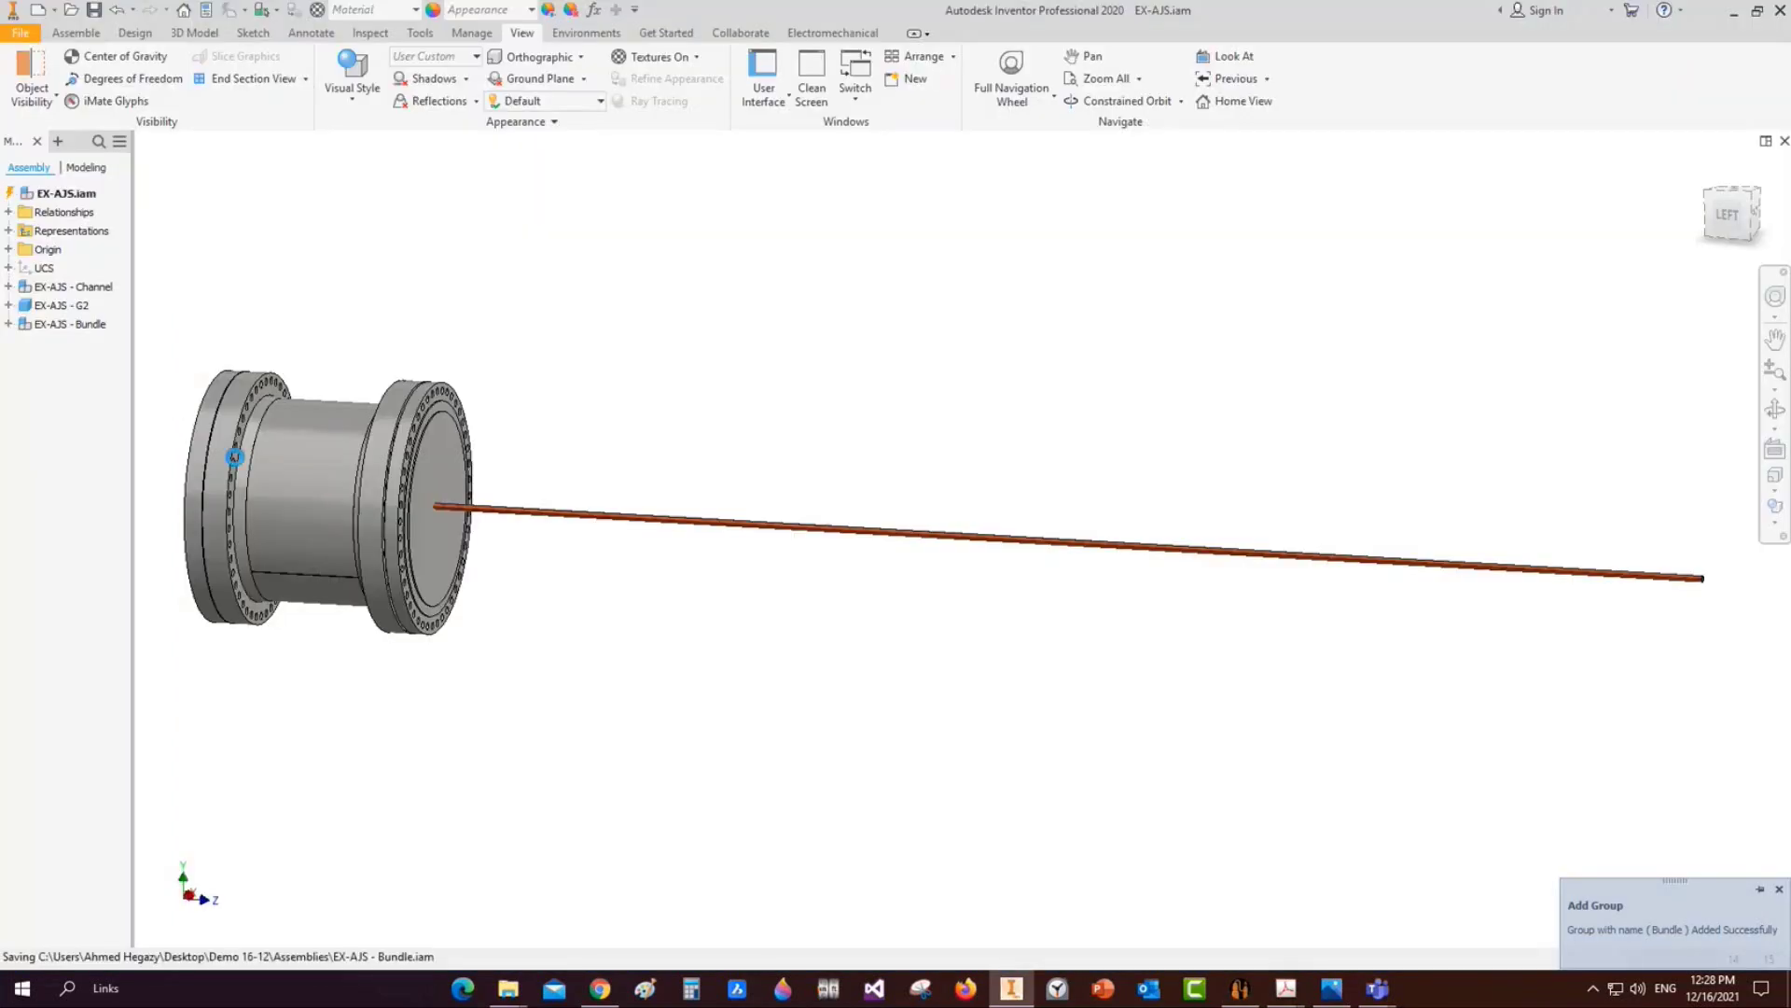
click(234, 456)
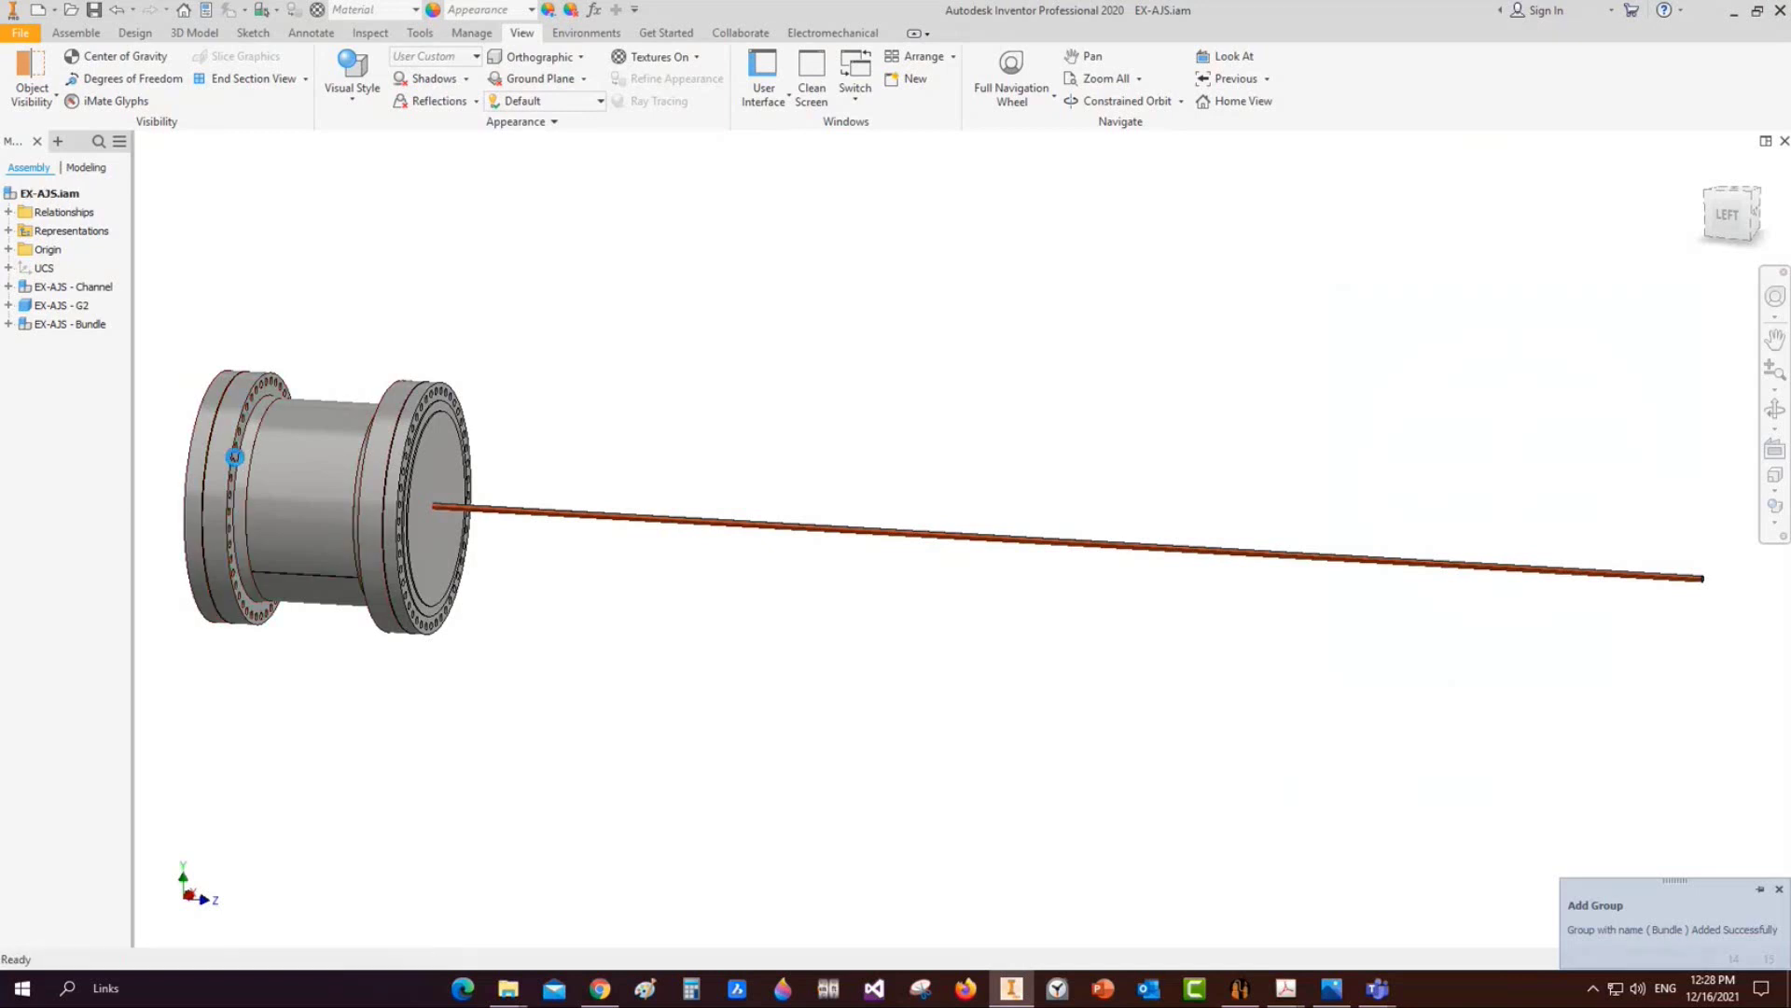
click(1227, 959)
right_click(1240, 988)
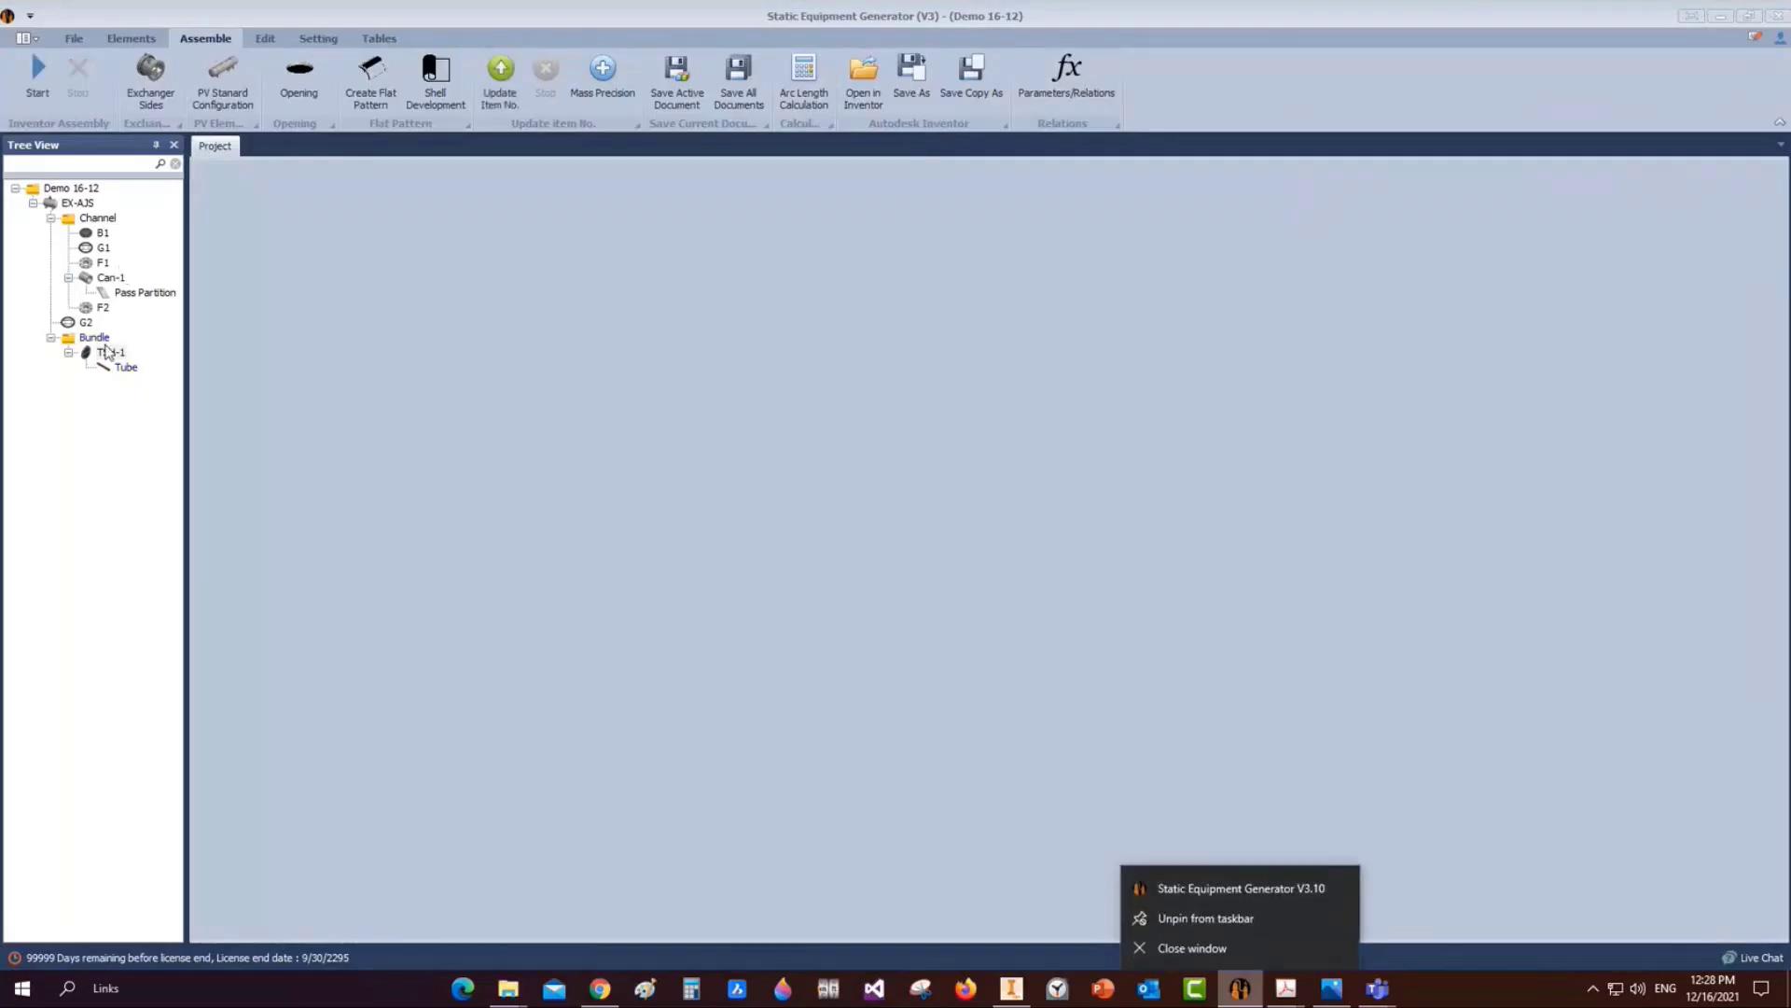
Add a tie rod named TR to tubesheet TSH-1 in the Bundle group
click(93, 338)
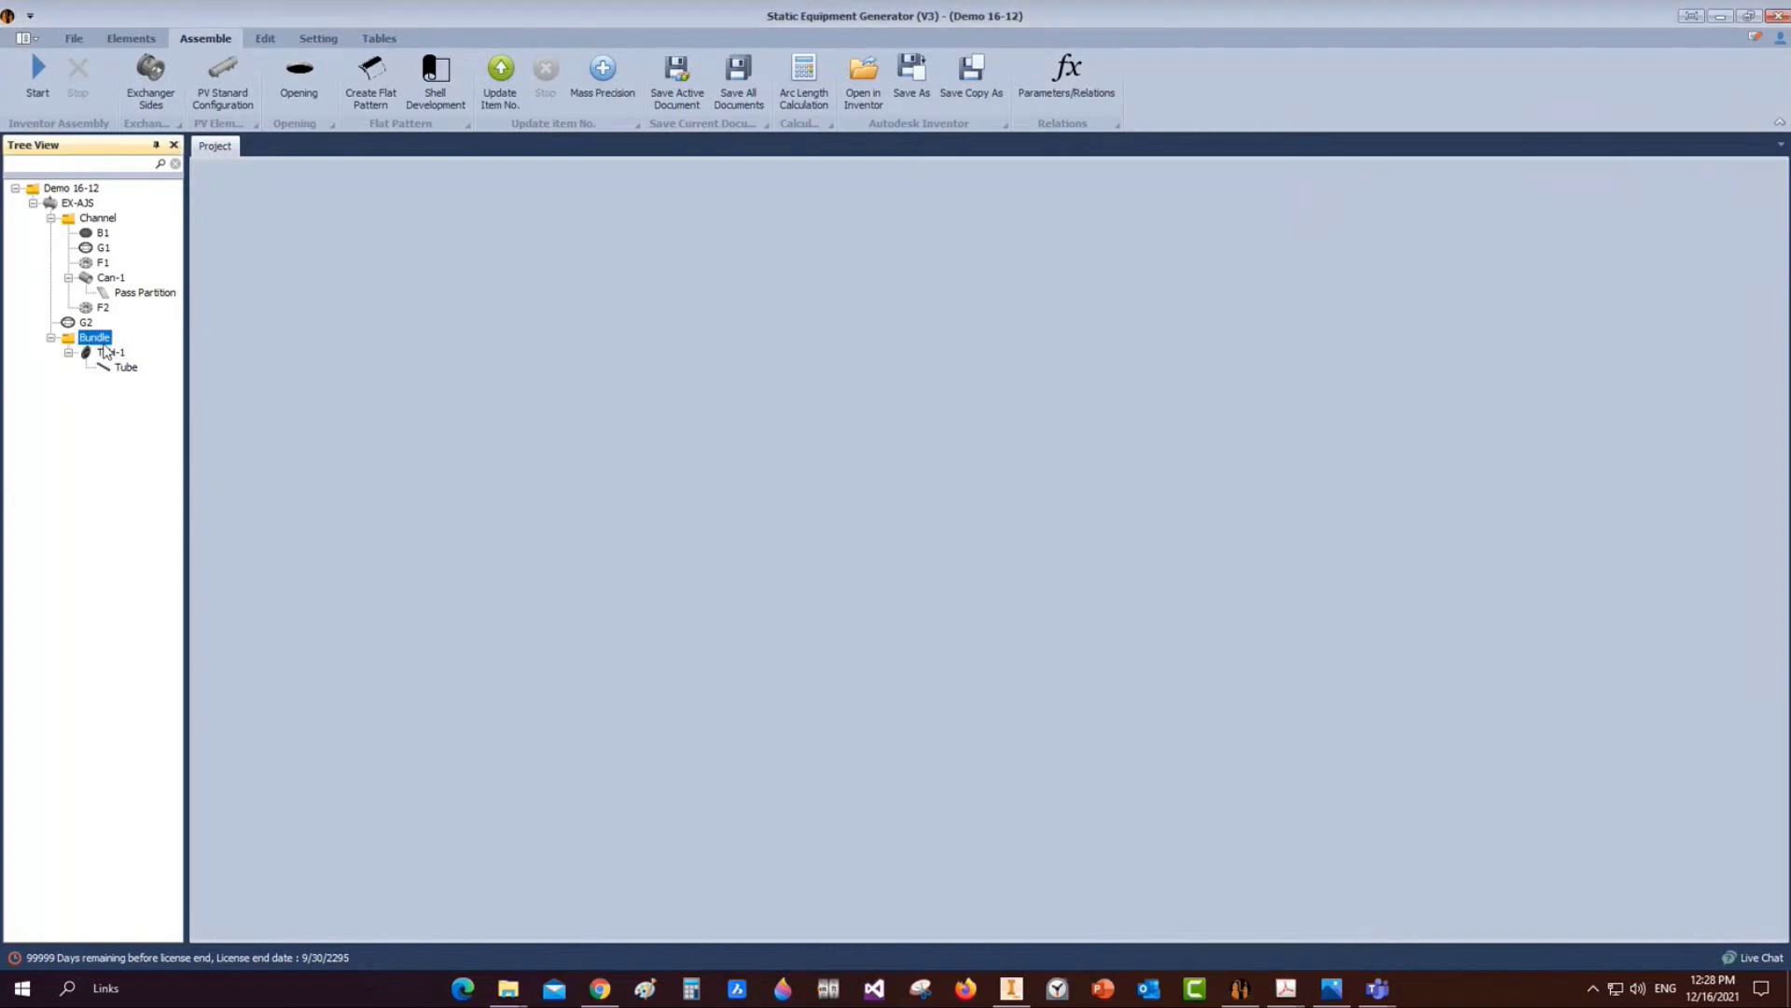
click(111, 353)
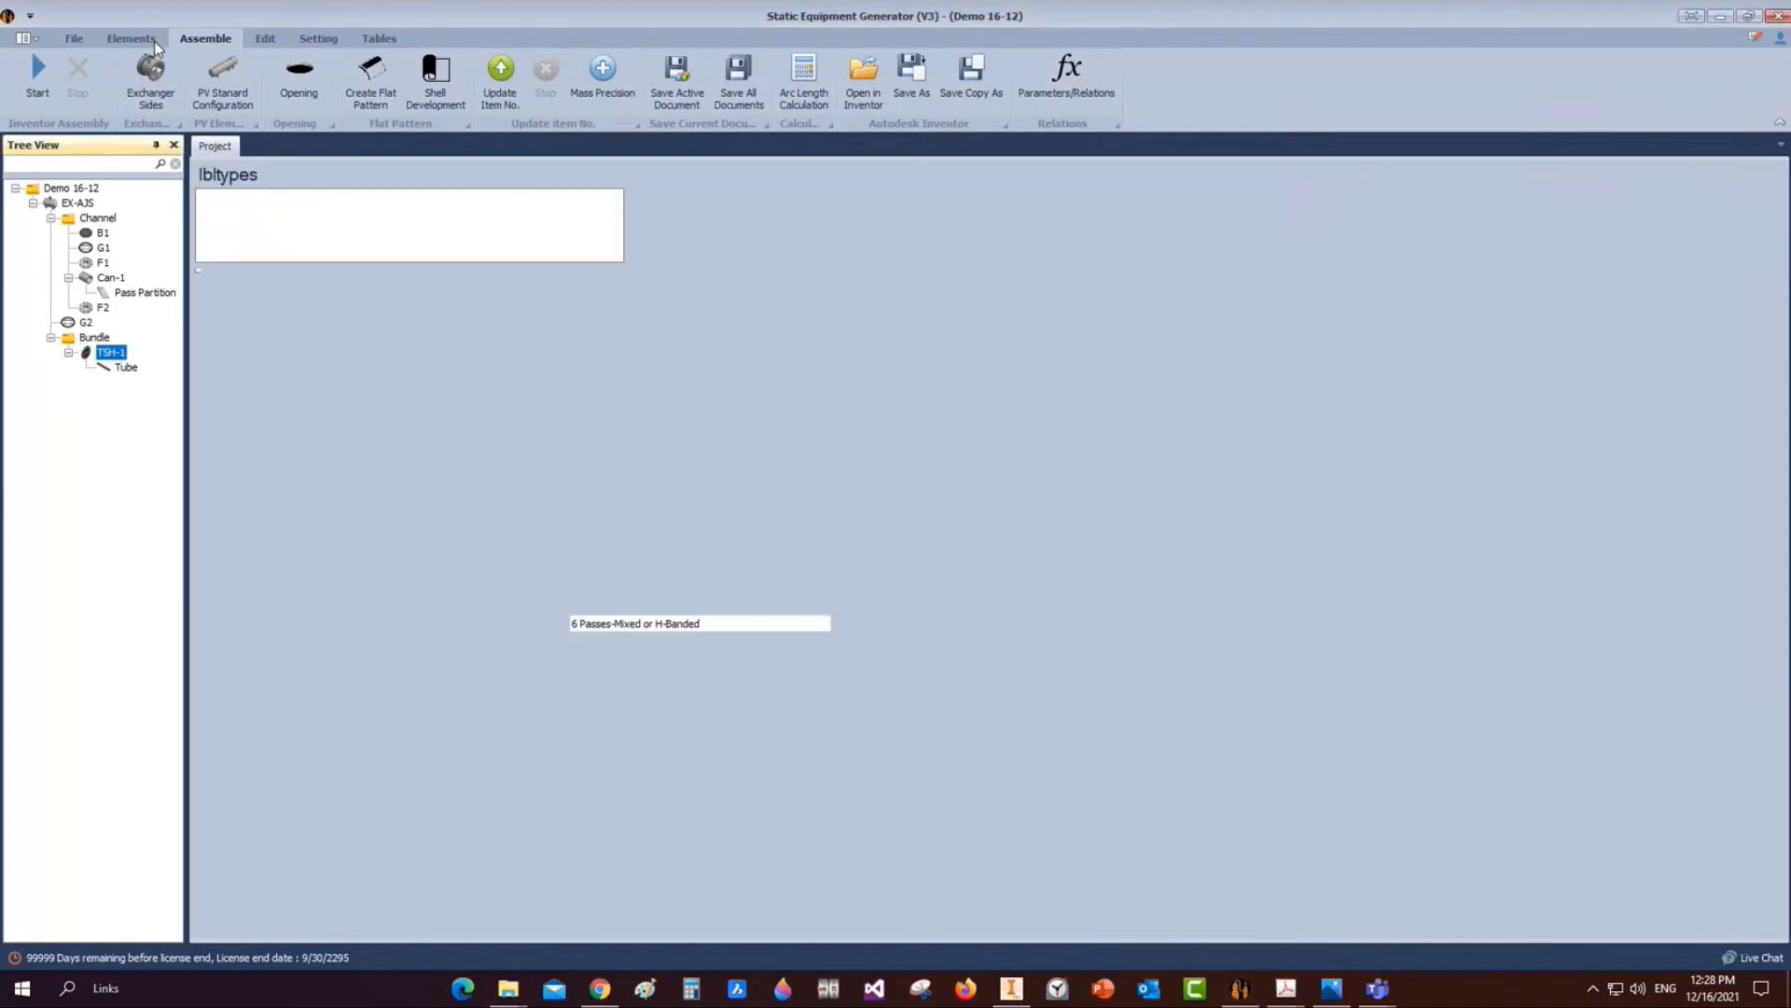
click(130, 38)
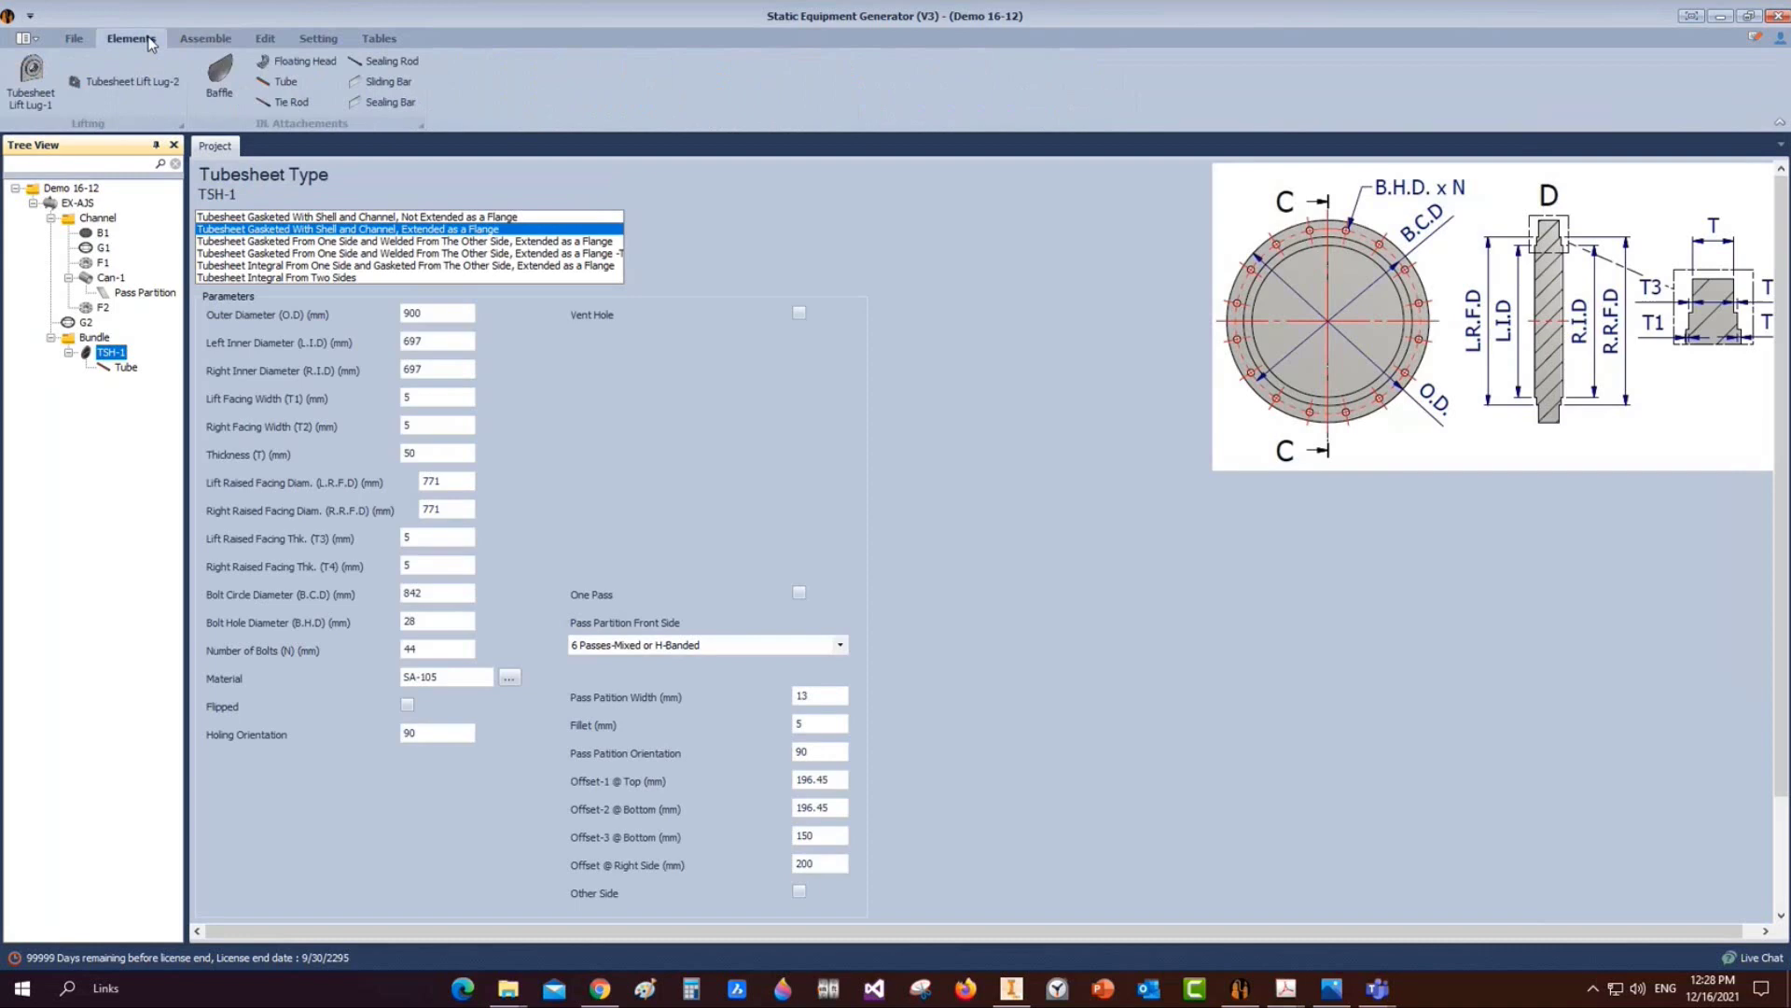
click(286, 103)
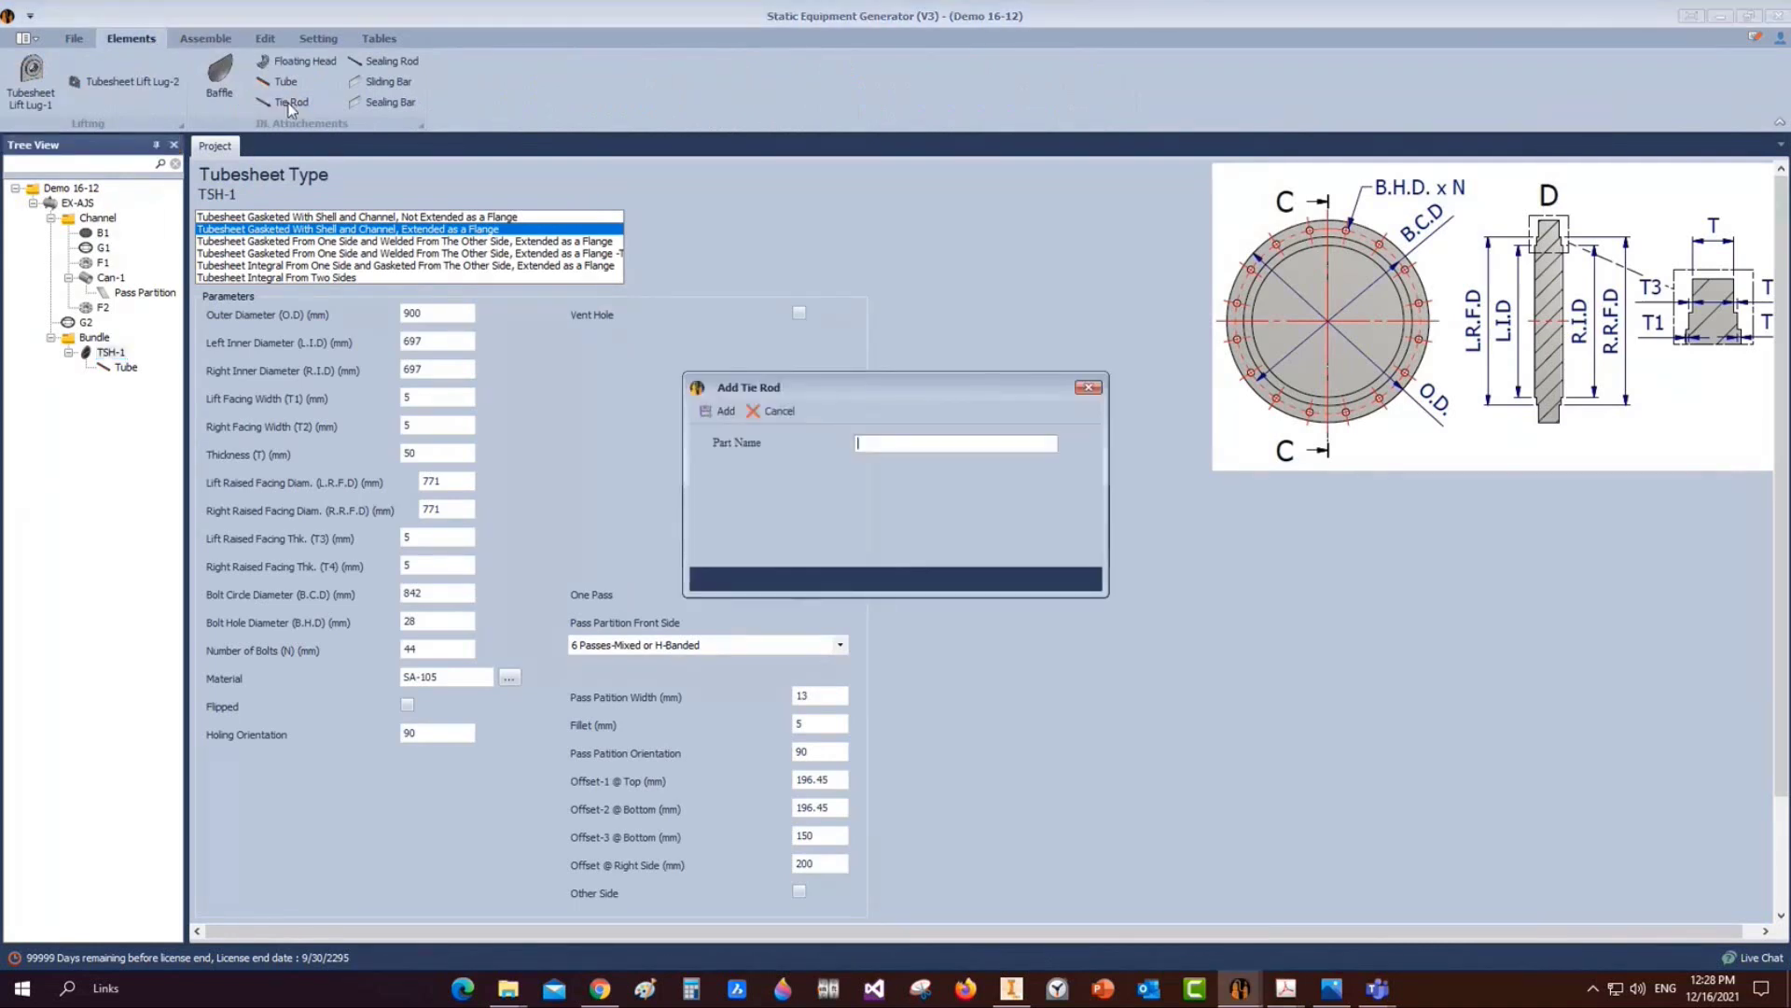
text(TR)
click(702, 410)
Set tie rod TR's length to 4614 mm, start thread length 55, nut offset 30, end thread length 30 and penetration 18
click(120, 383)
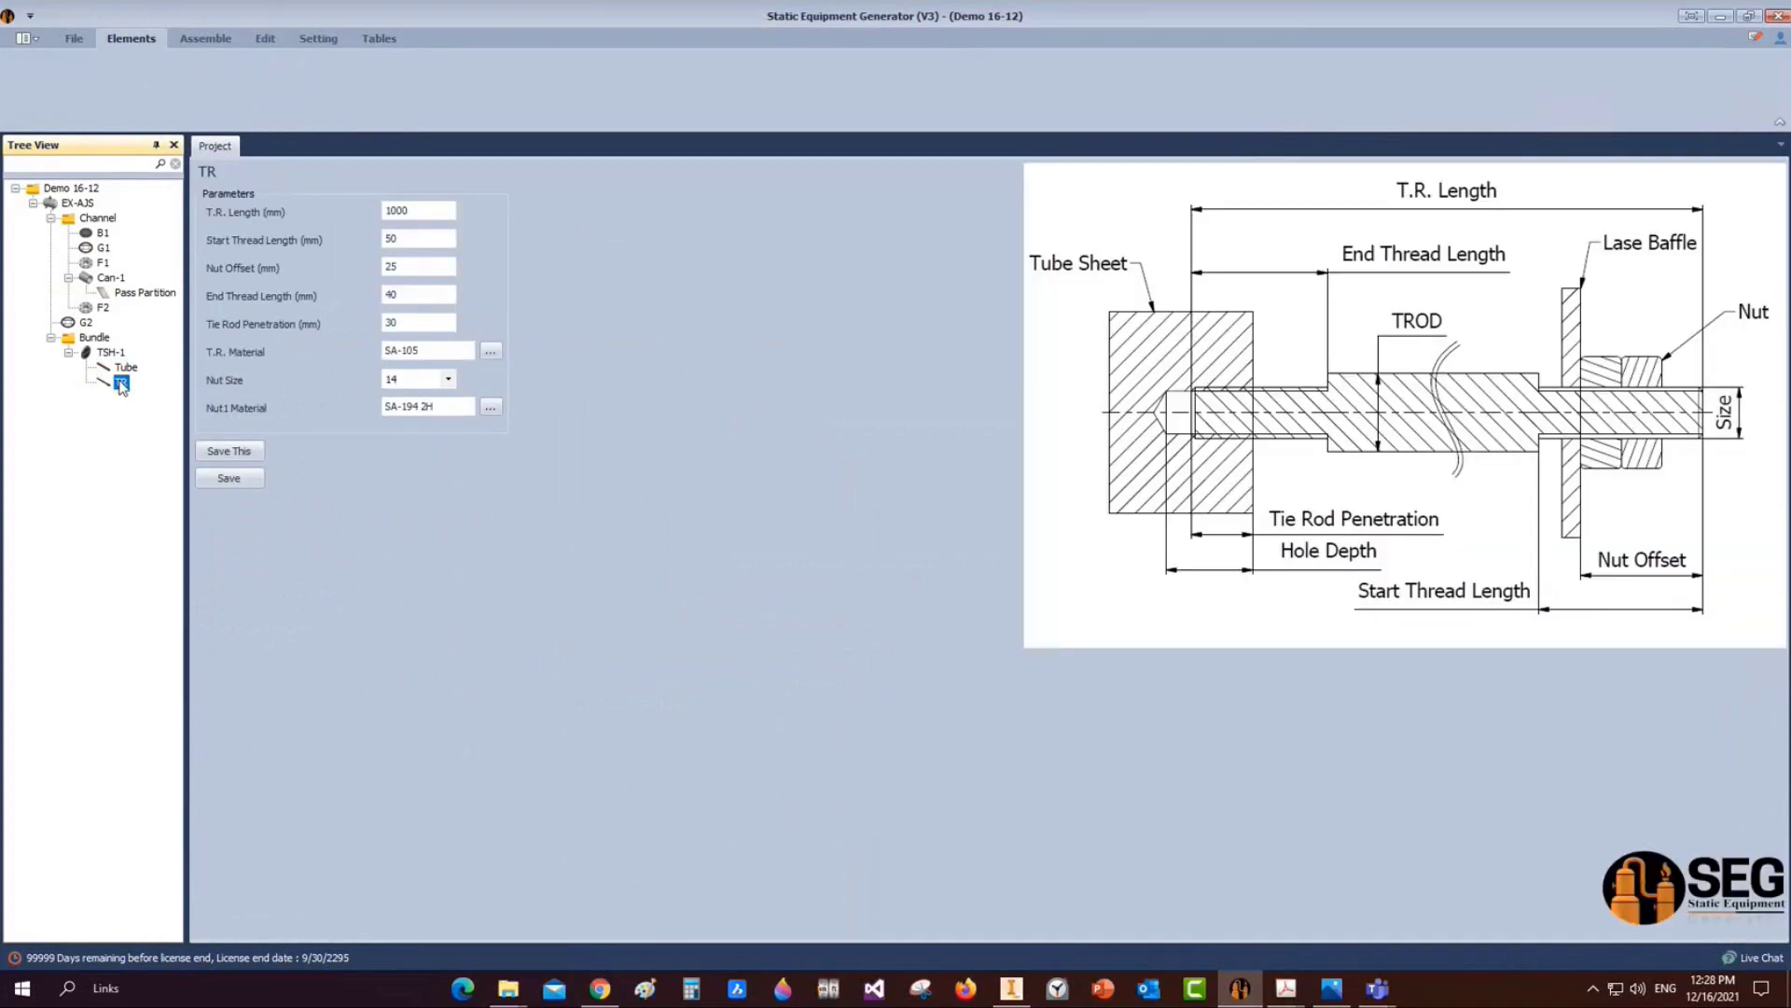
drag(412, 212, 330, 192)
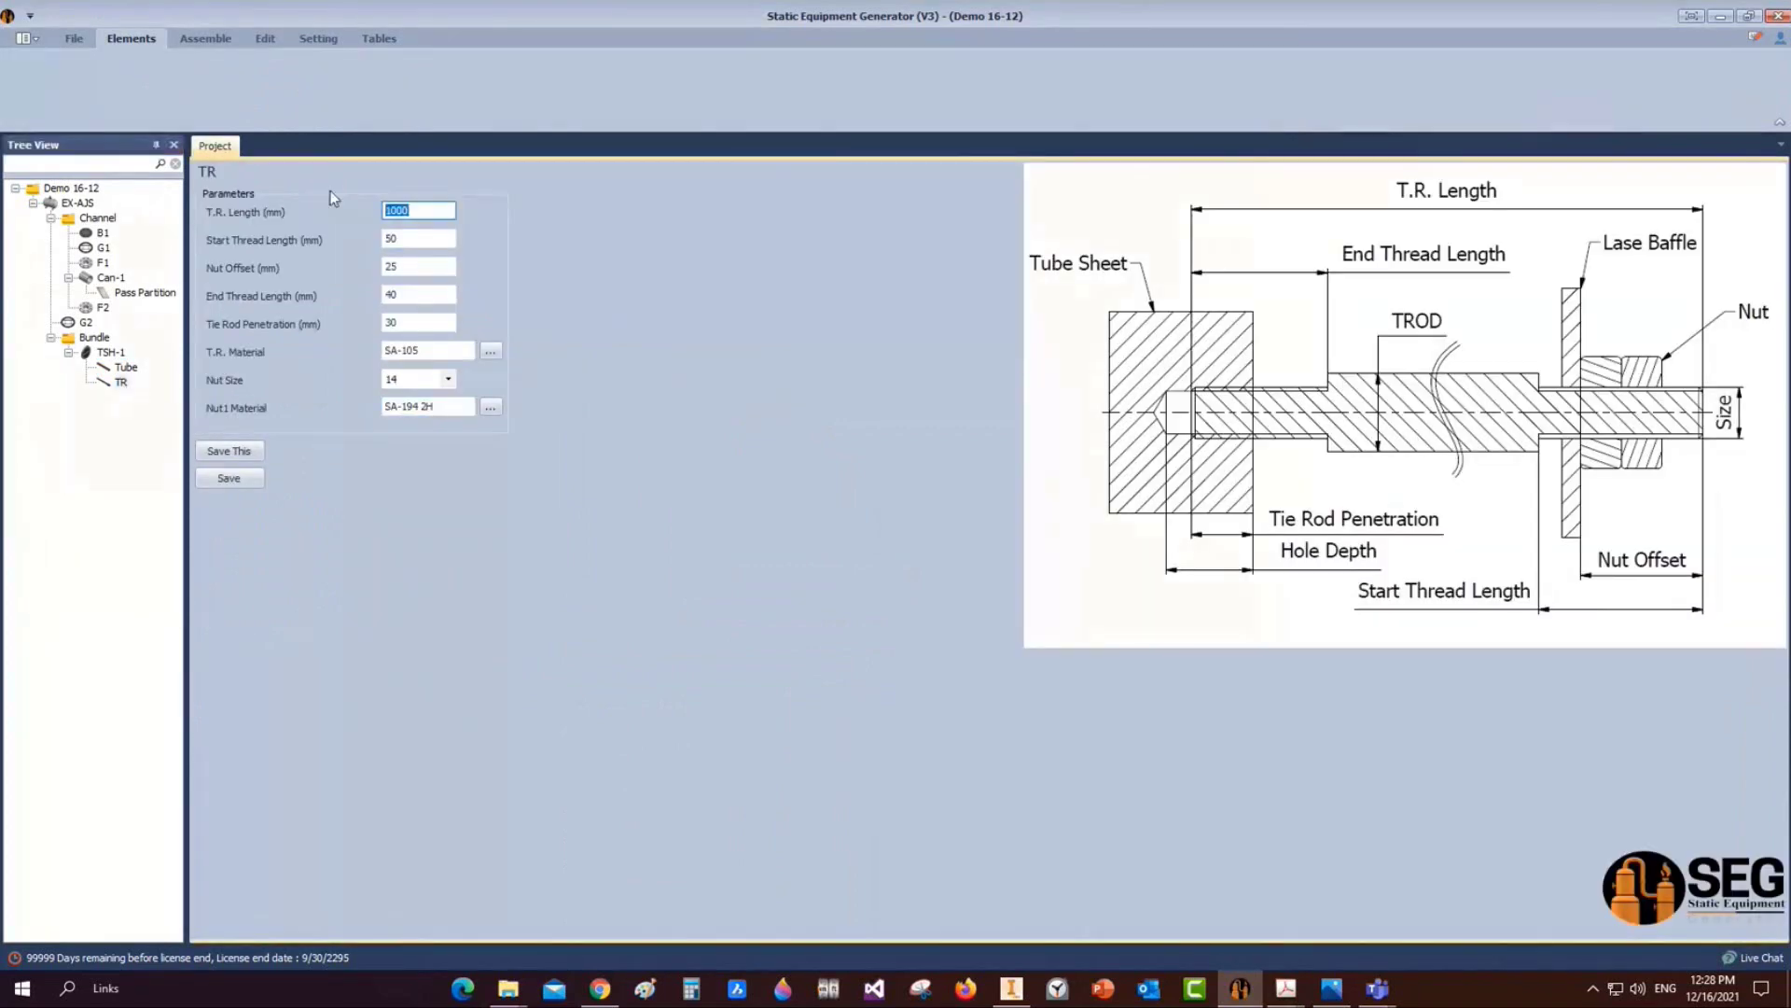
text(4614)
key(Tab)
text(55)
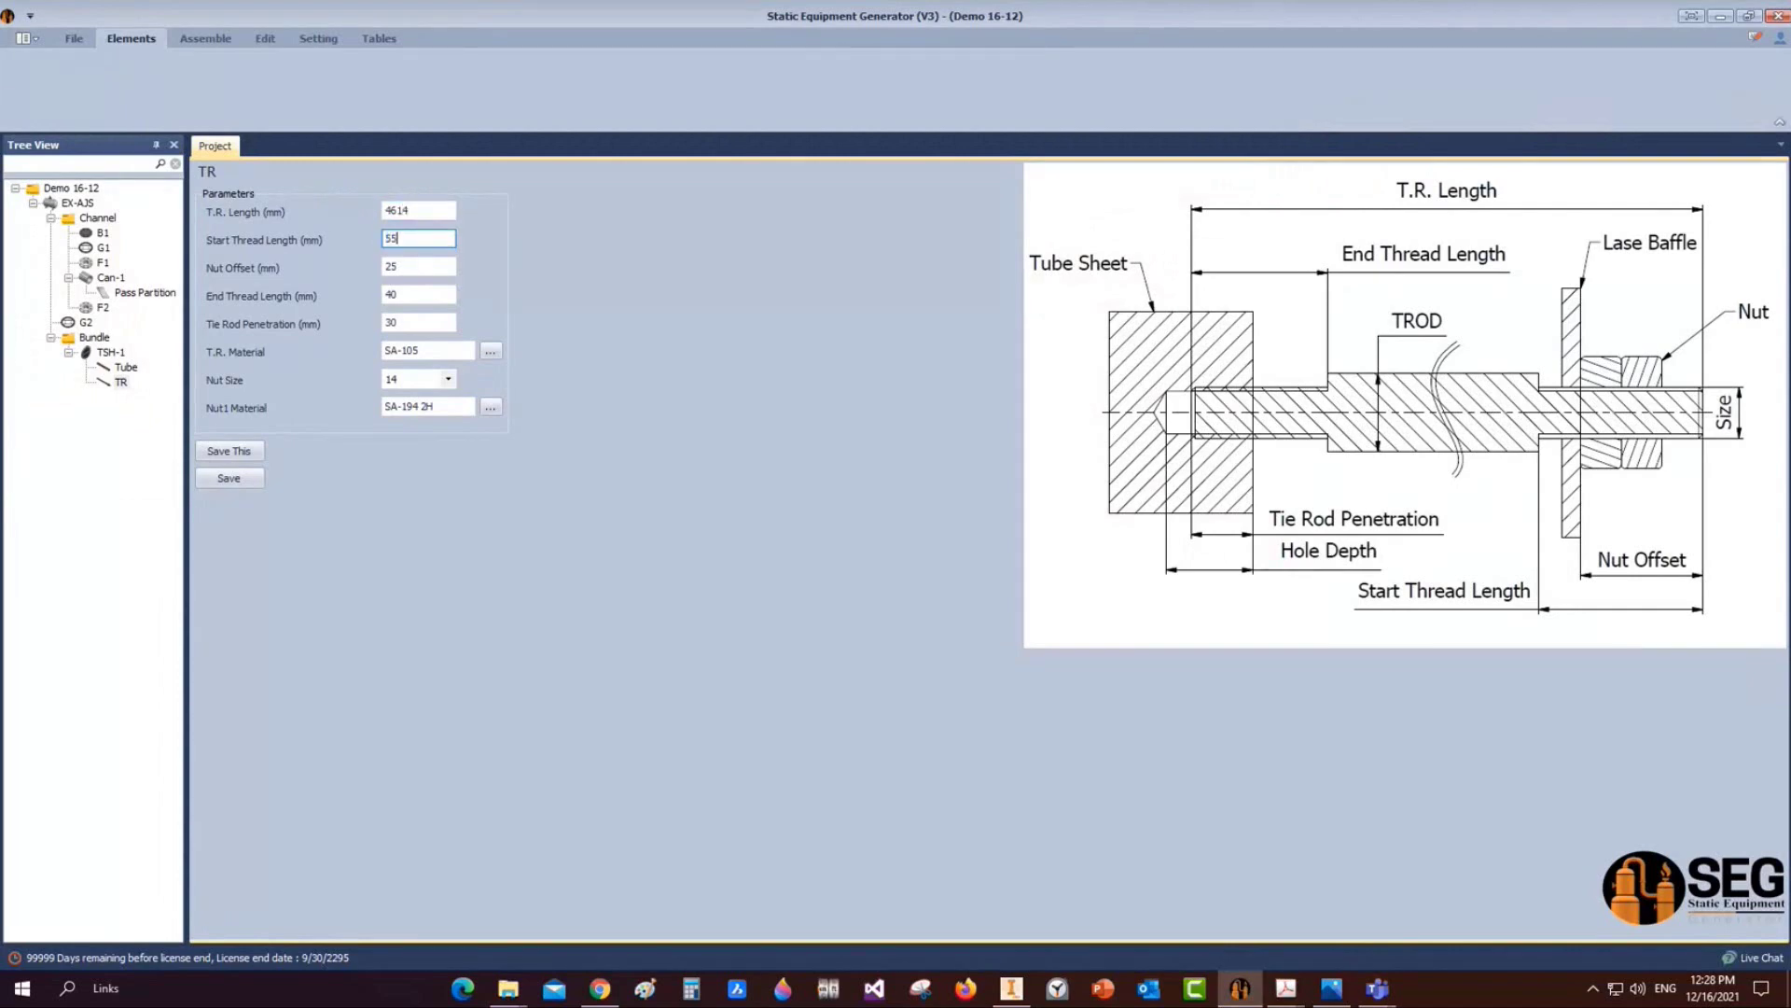
key(Tab)
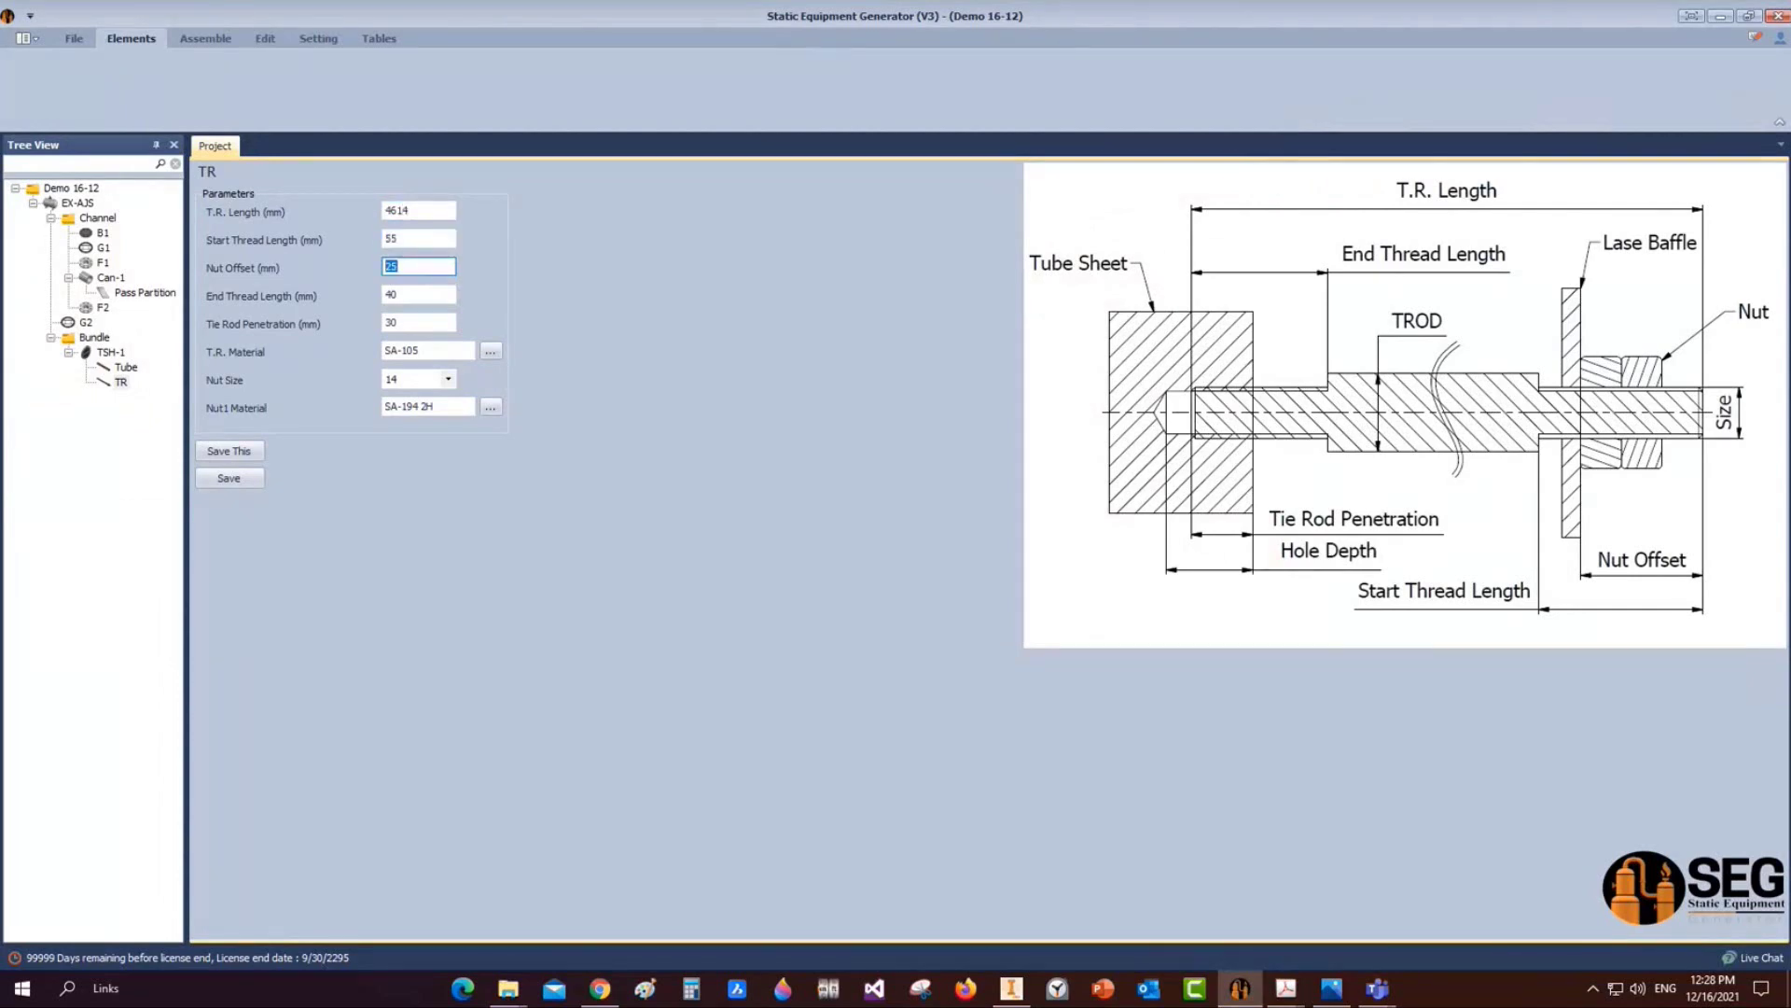
text(30)
key(Tab)
text(3)
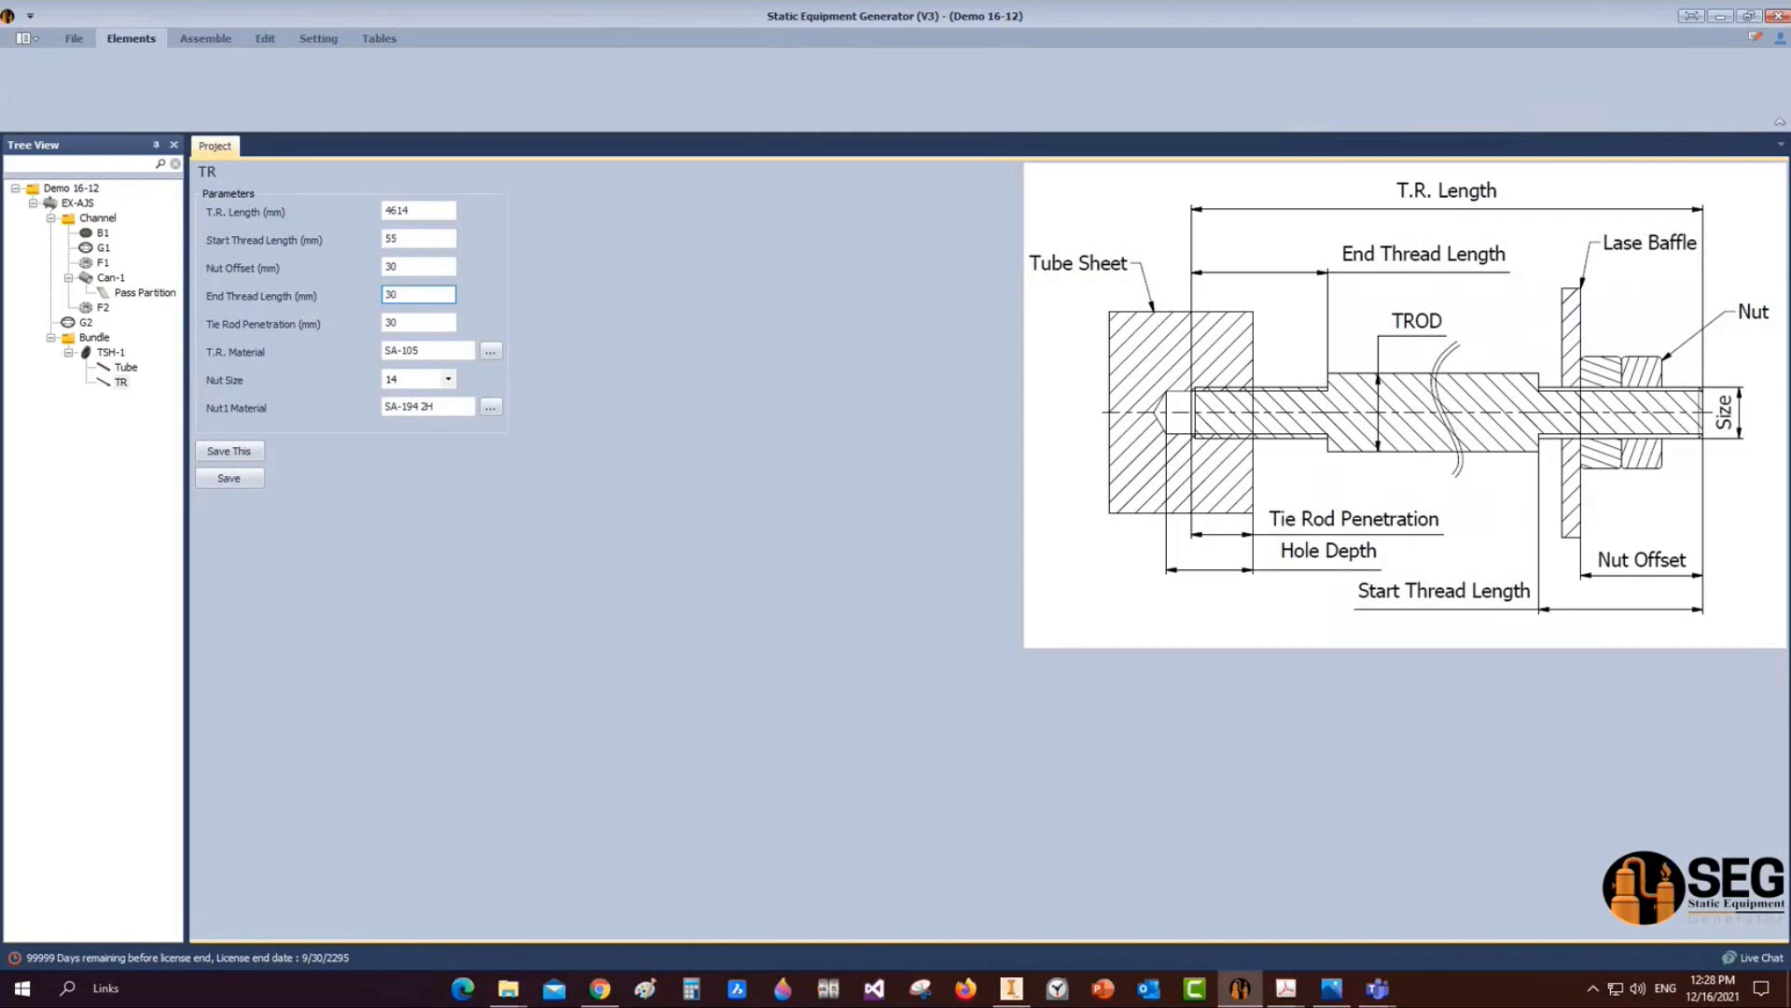
key(Tab)
text(18)
key(Tab)
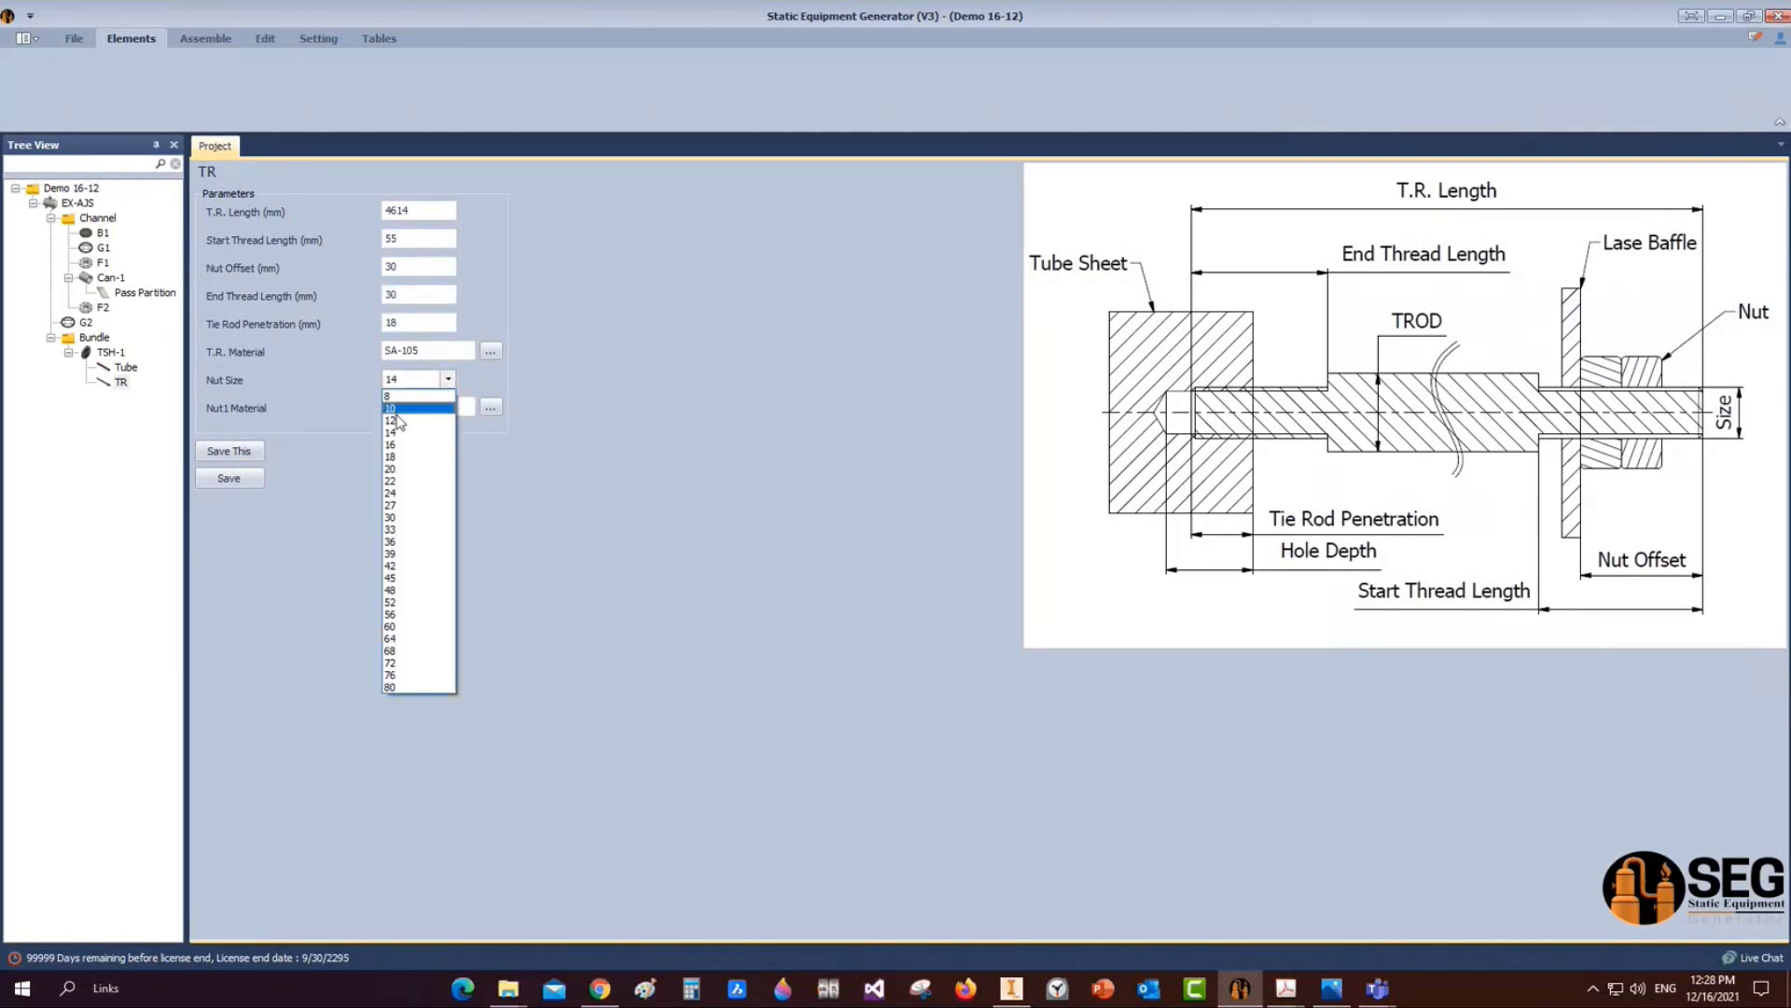
Set tie rod TR's nut size to 12 and save the part
click(448, 379)
click(397, 421)
click(248, 481)
Add a sealing rod named SR to tubesheet TSH-1
click(112, 352)
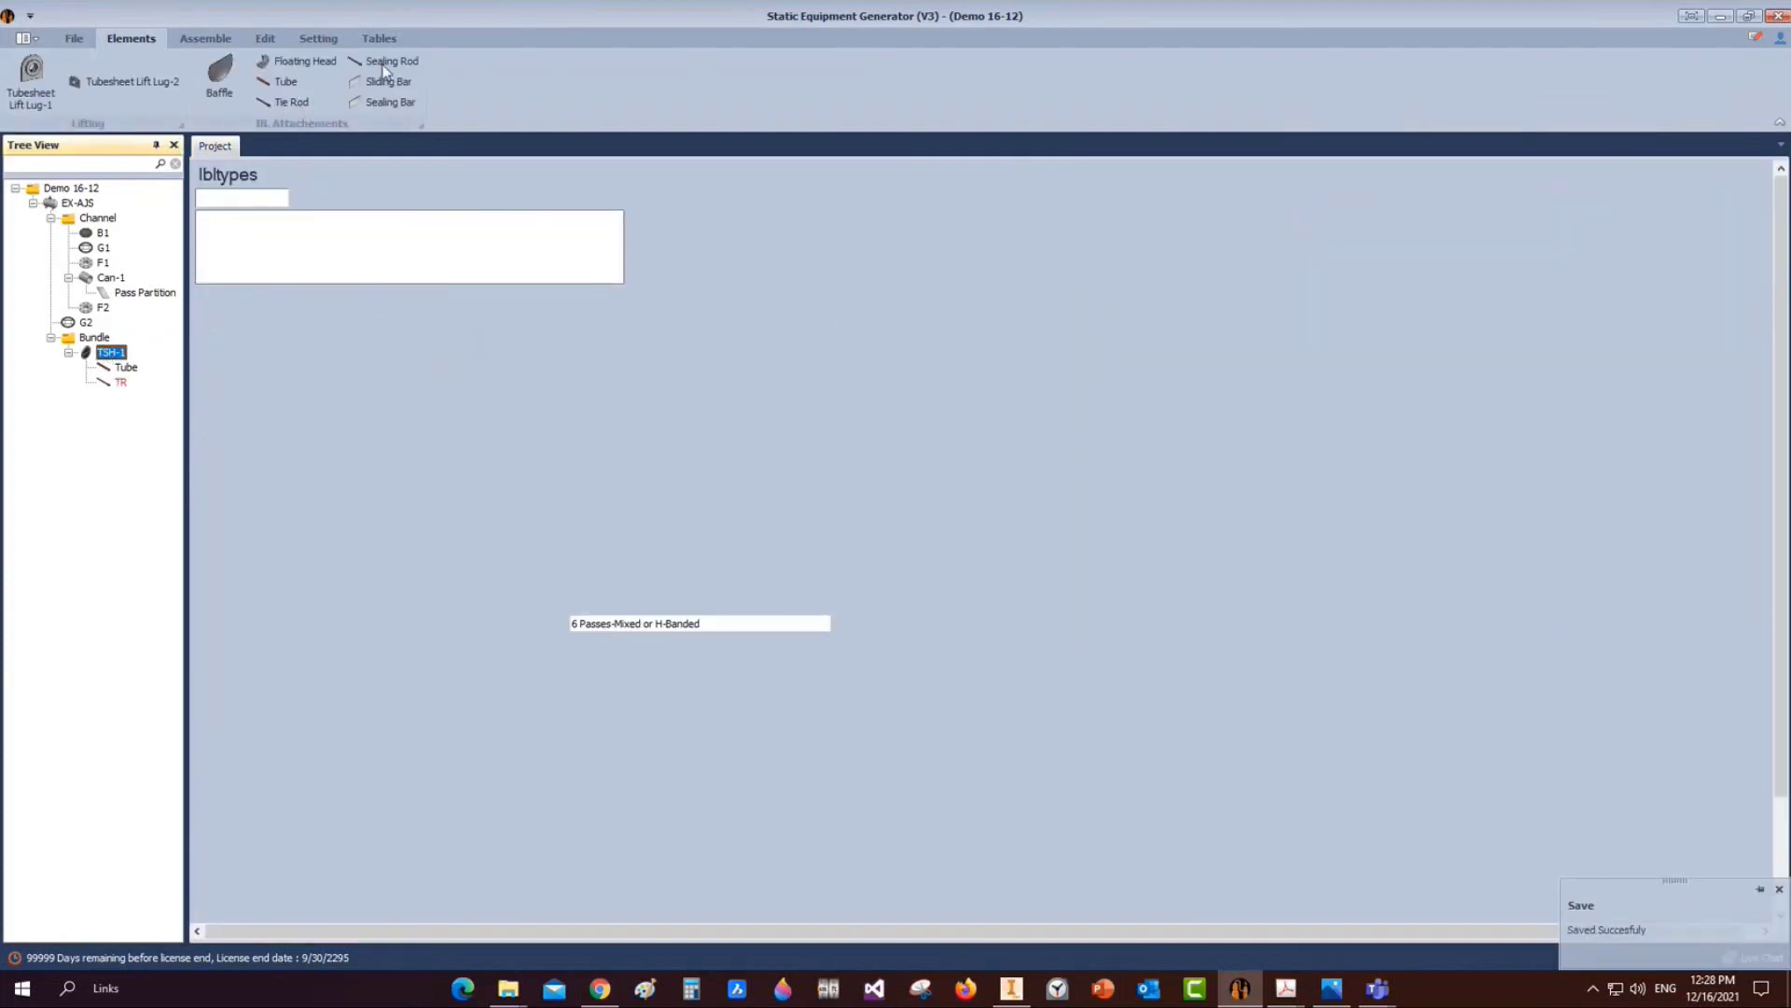
click(383, 63)
text(SR)
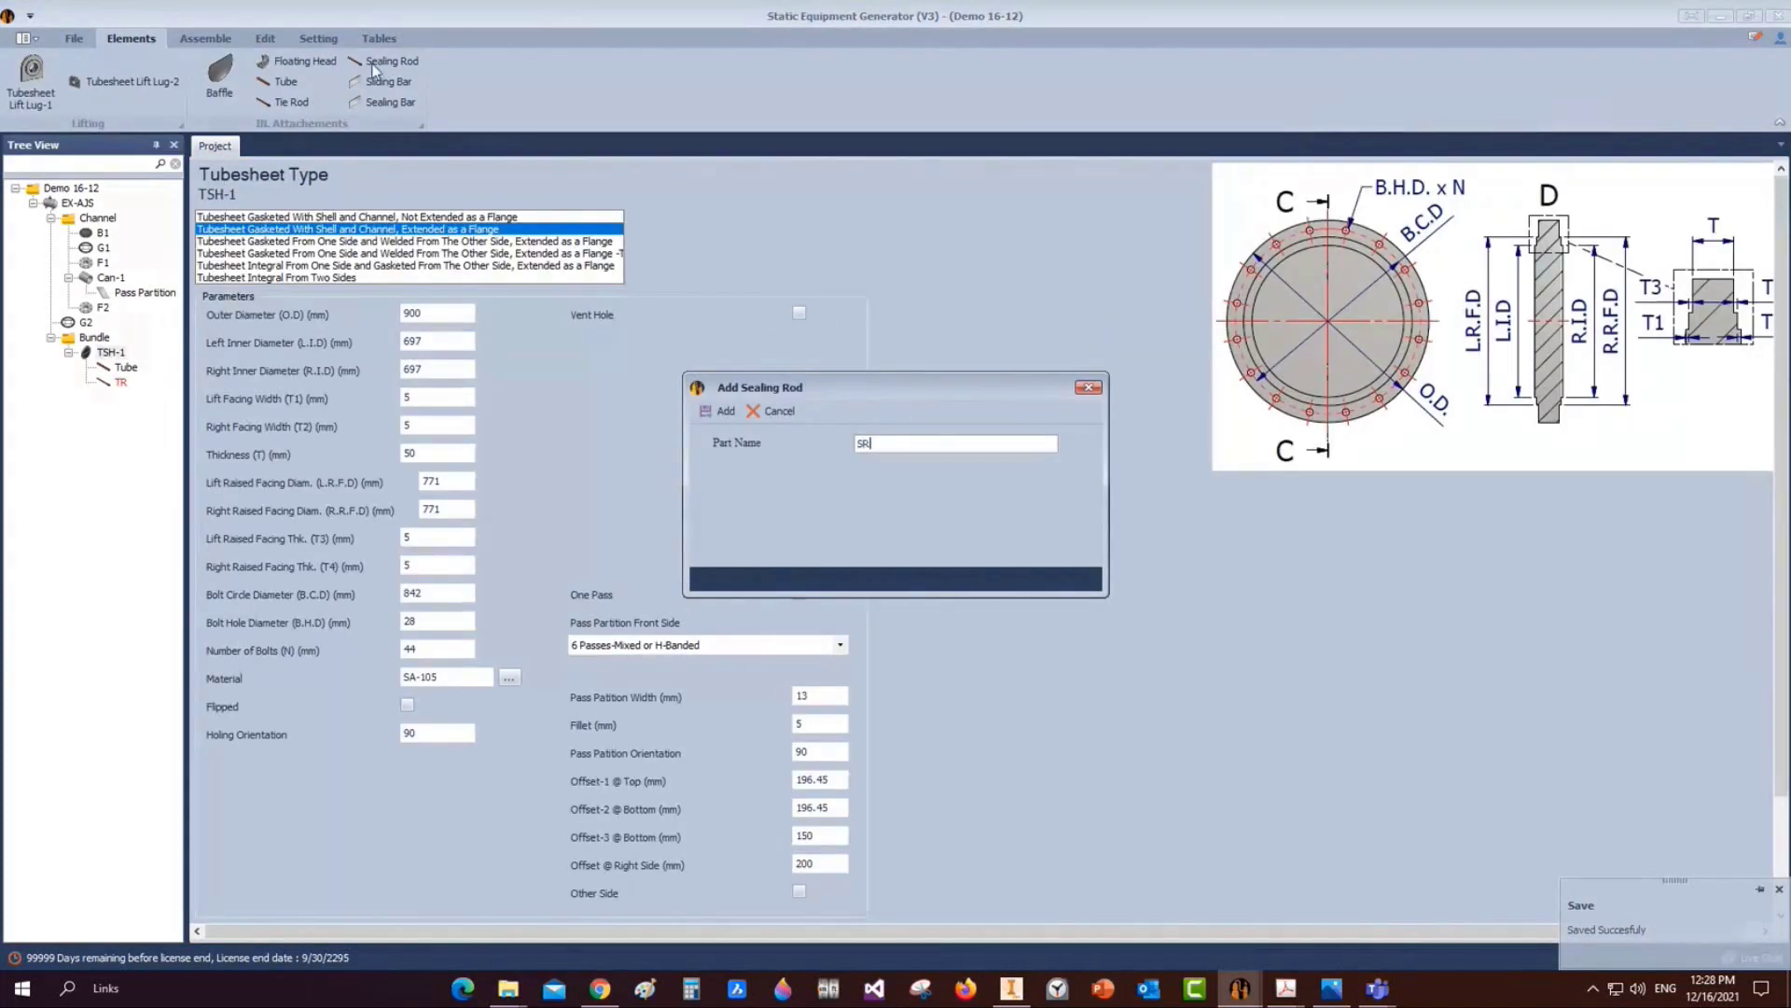
click(708, 412)
Set sealing rod SR's length to 4614 mm, start thread length 55, nut offset 30, end thread length 30 and penetration 18
click(120, 397)
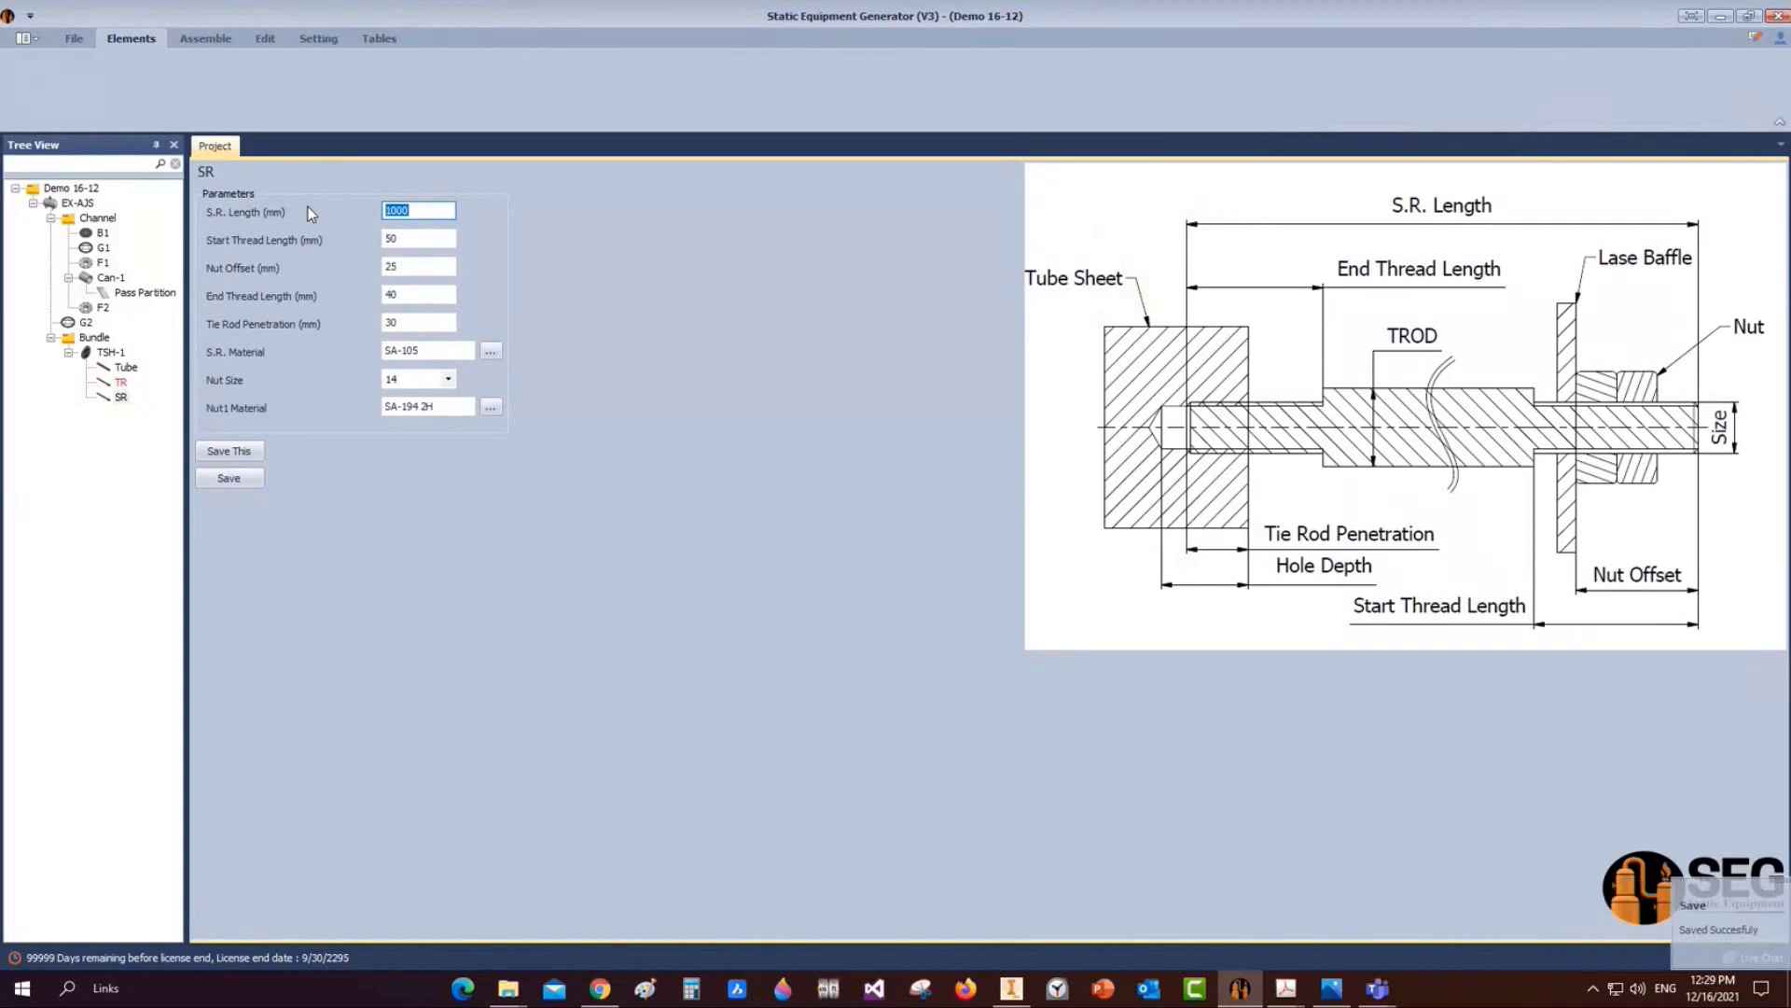
text(4614)
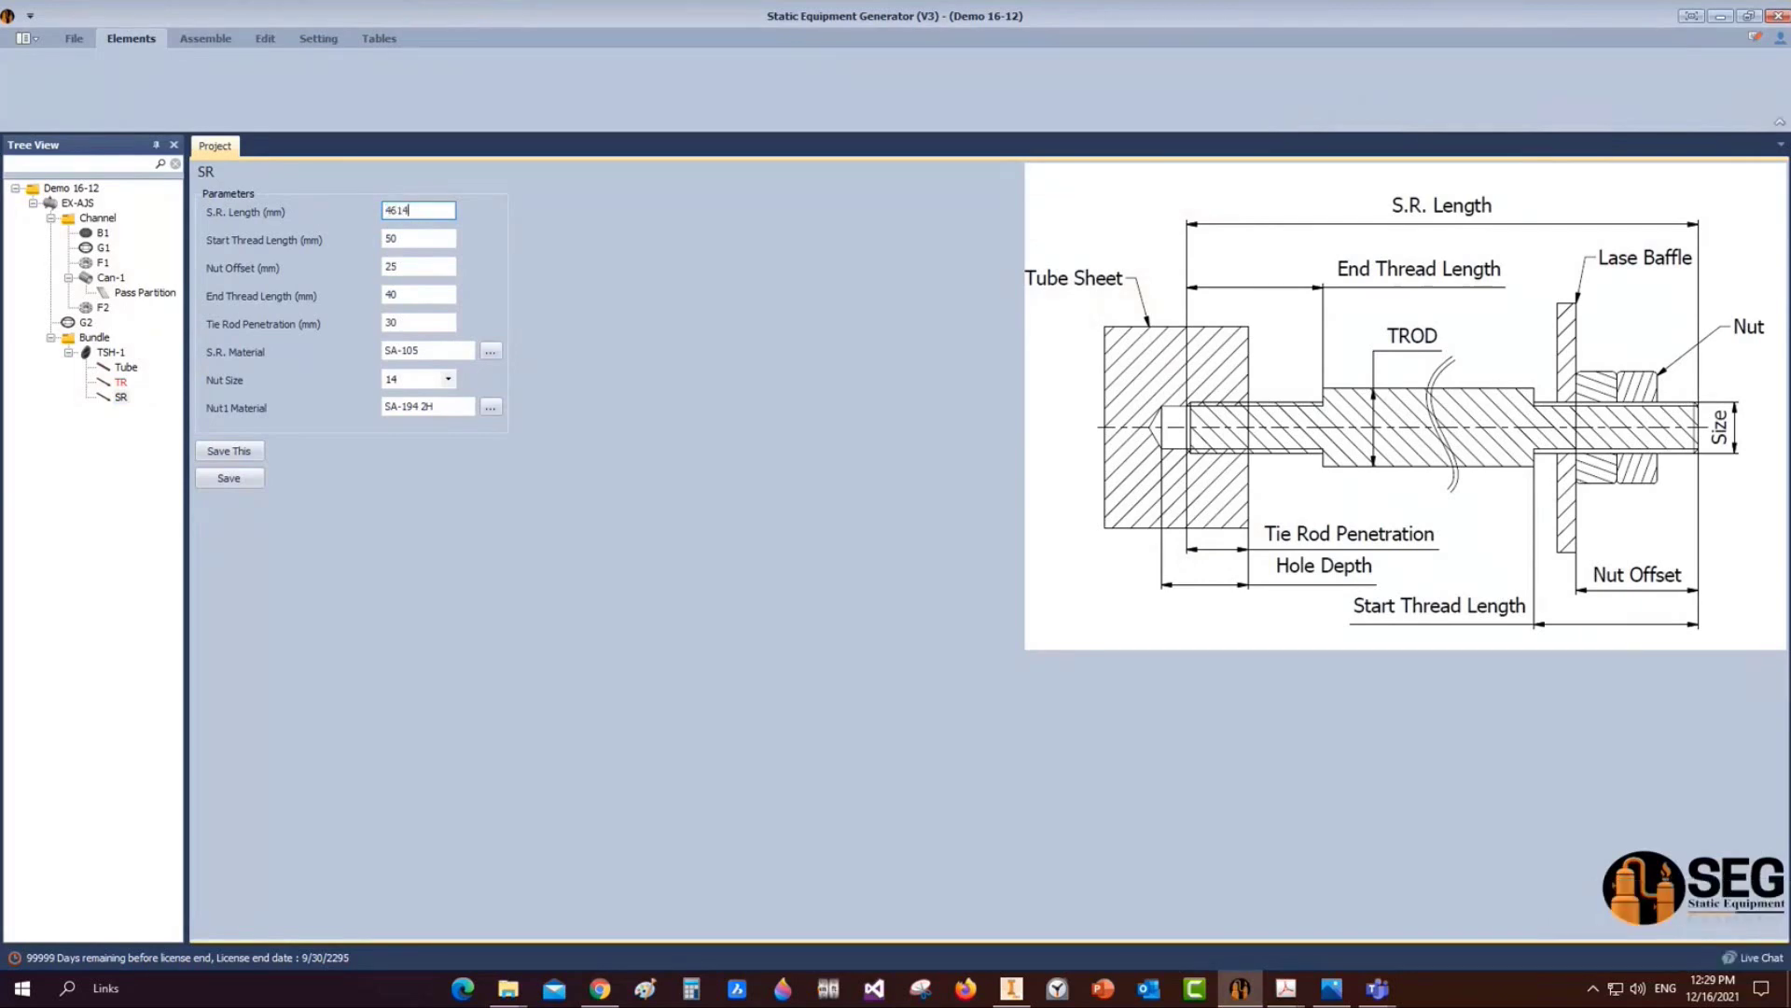
key(Tab)
text(55)
key(Tab)
text(30)
key(Tab)
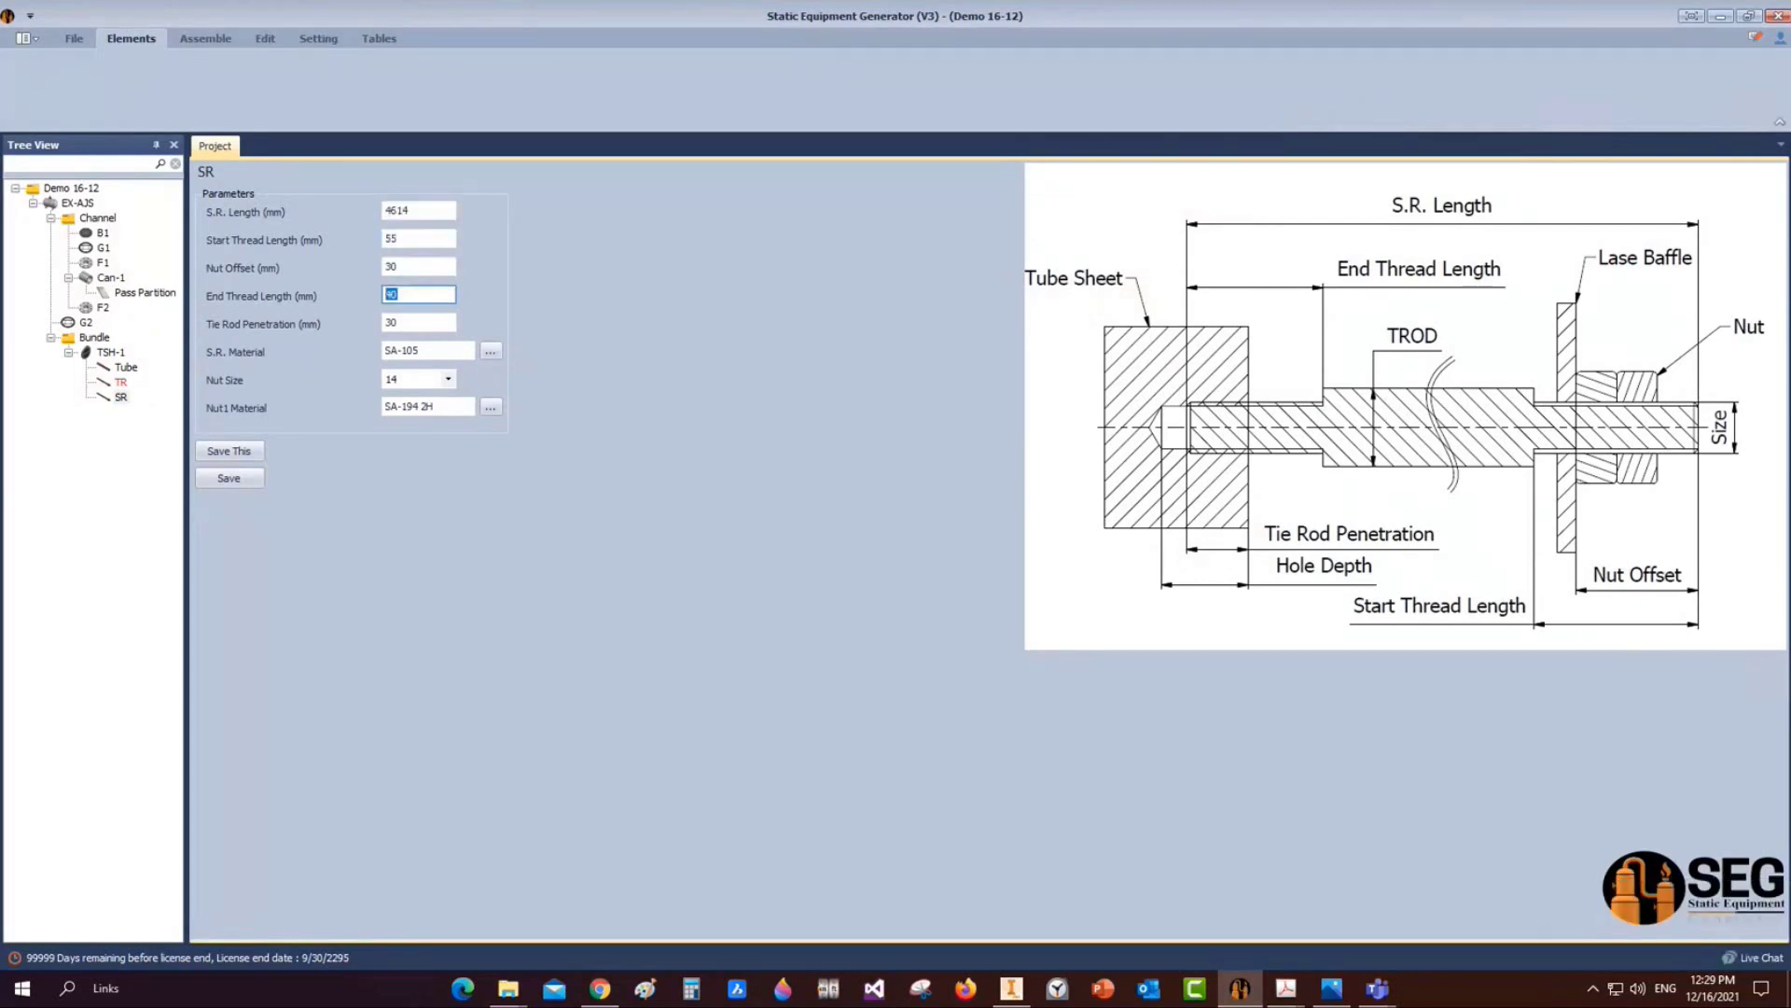
text(30)
key(Tab)
text(18)
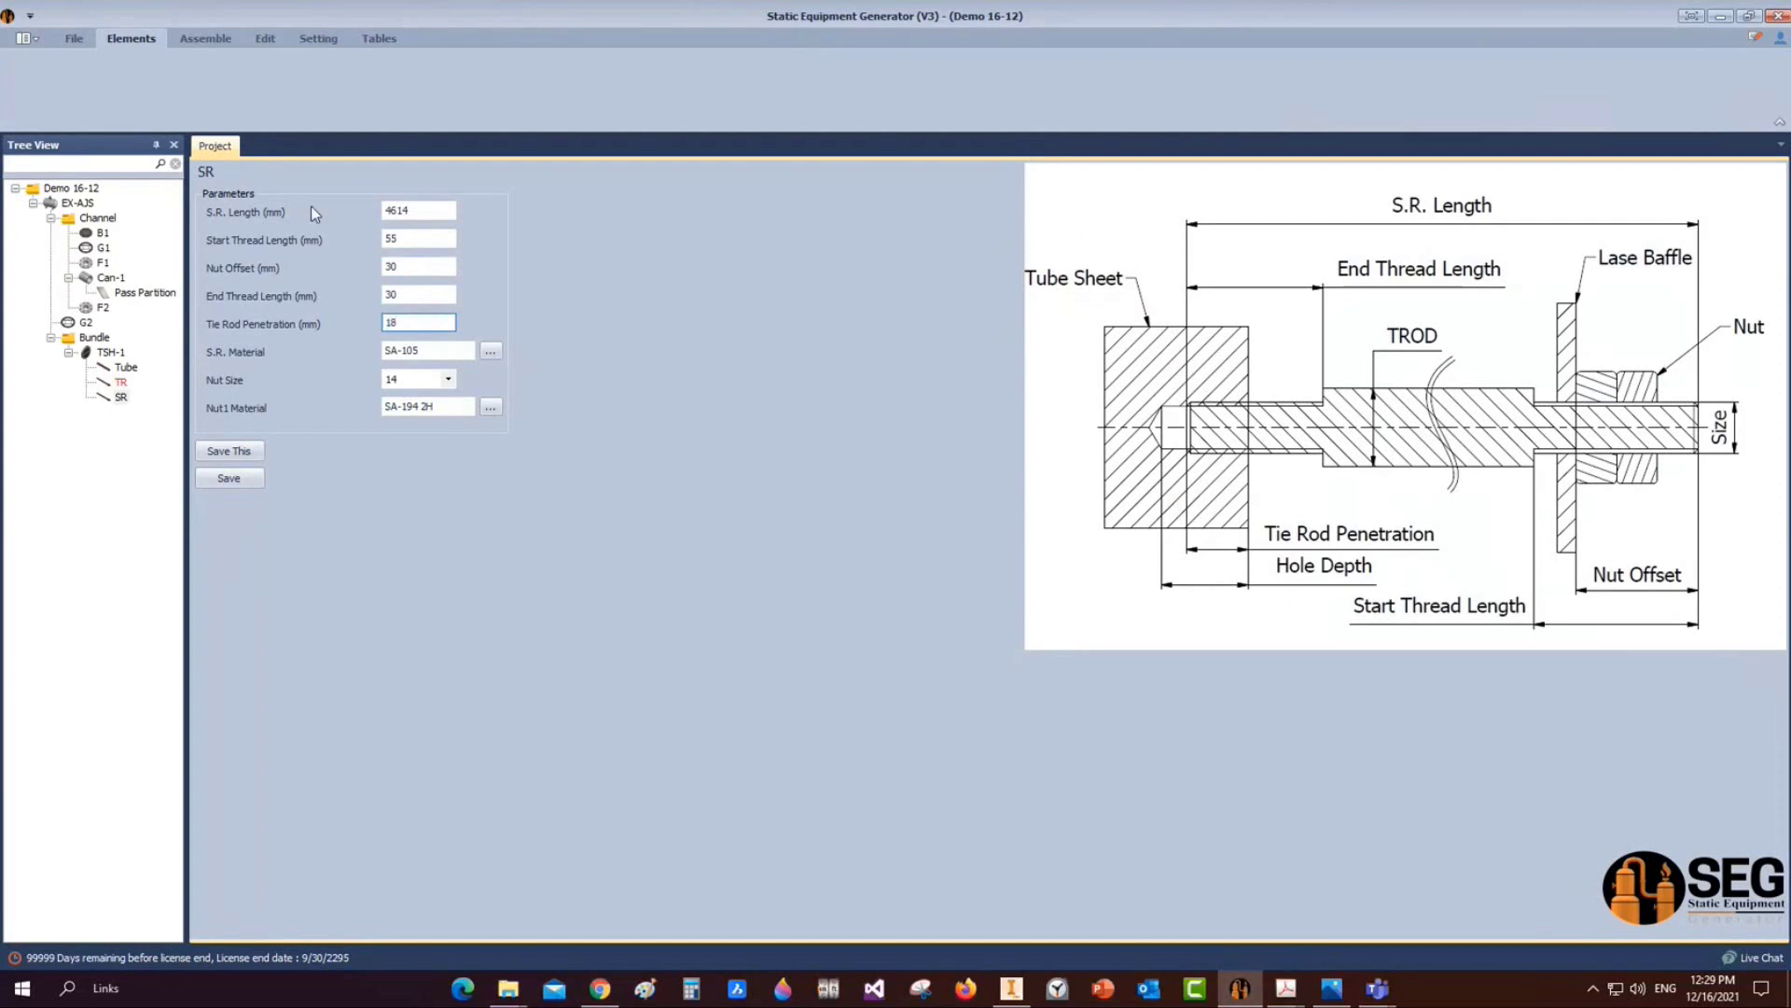
Set sealing rod SR's nut size to 12 and save the part
click(448, 379)
click(410, 421)
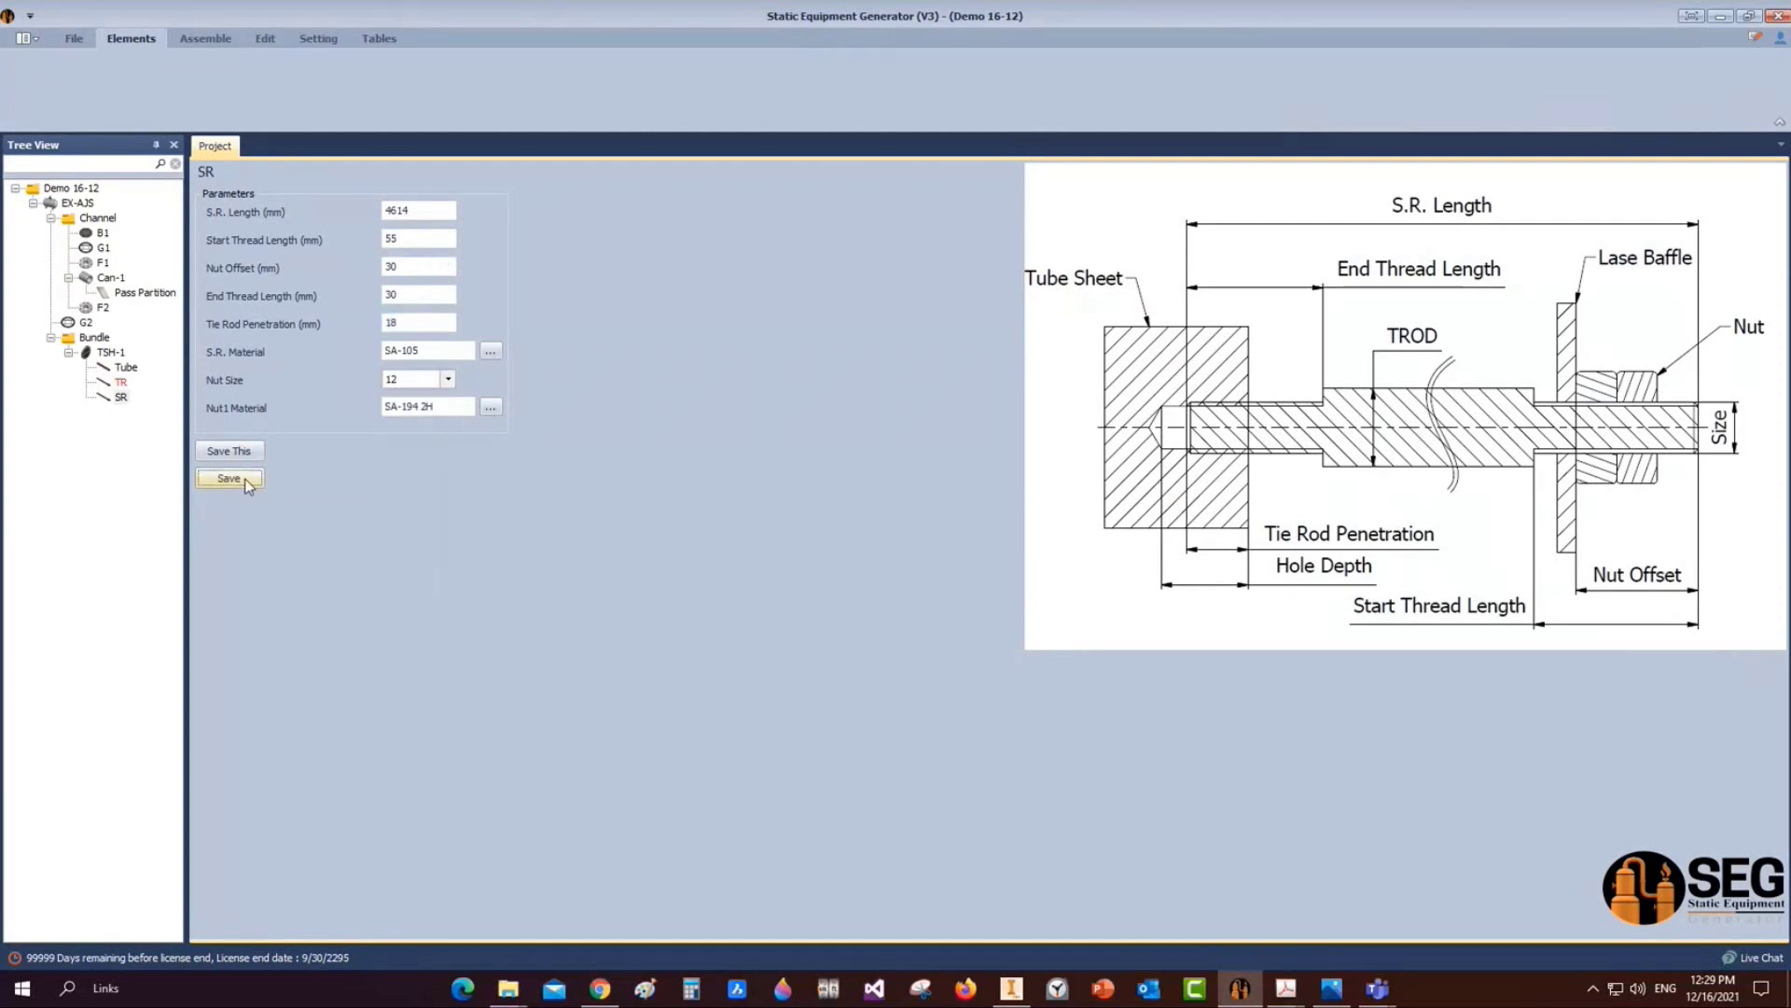
click(246, 479)
Start generating the newly saved bundle part in the Inventor assembly
click(205, 38)
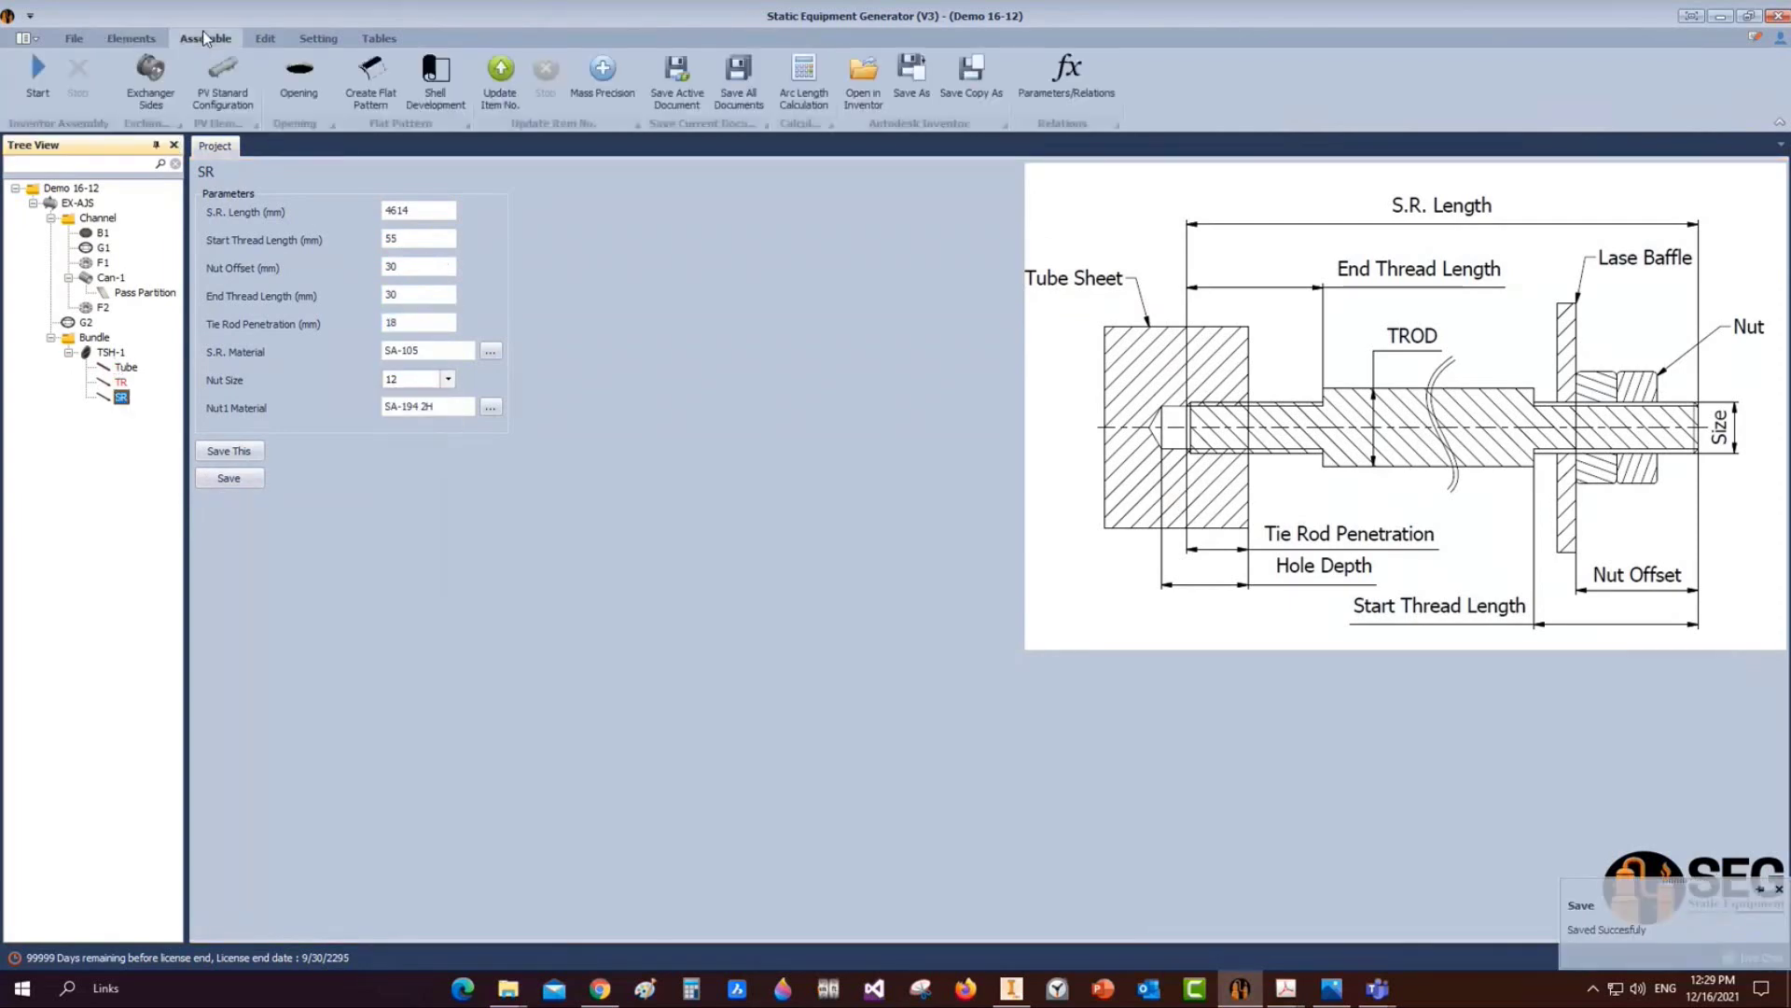
click(41, 77)
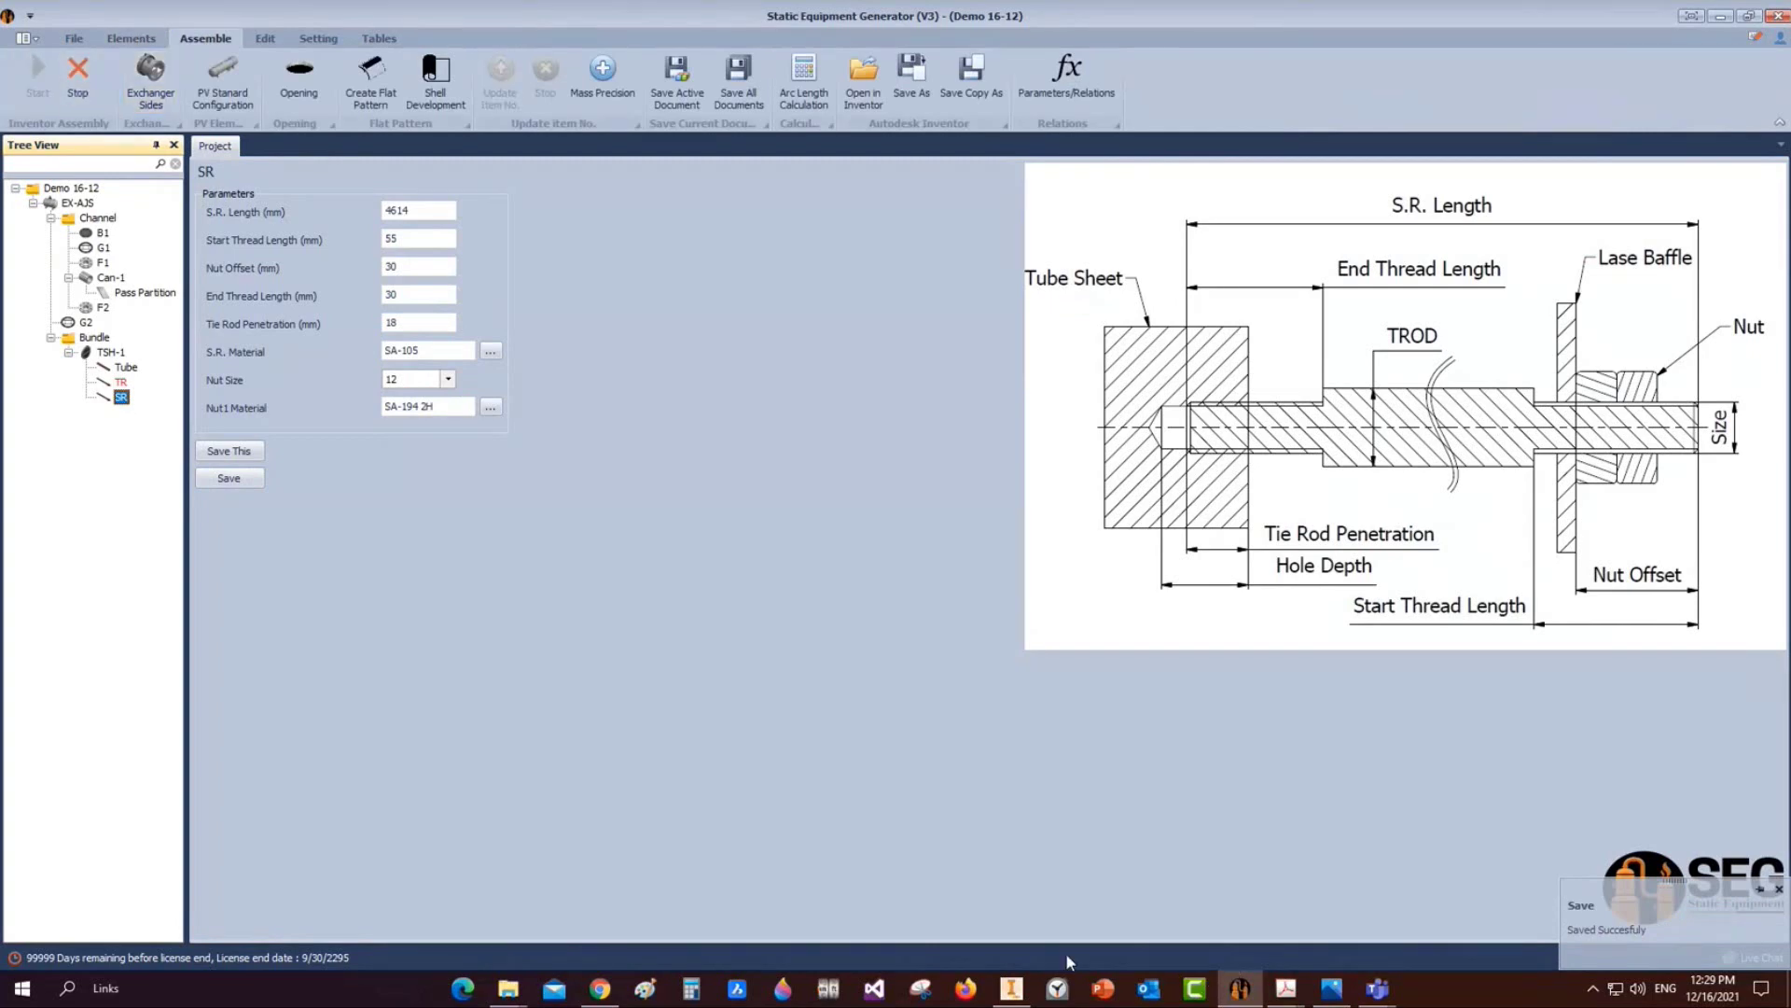
Switch to Acrobat and find the tube bundle plan view in the Tube Bundle Drawing
click(1288, 998)
click(1259, 919)
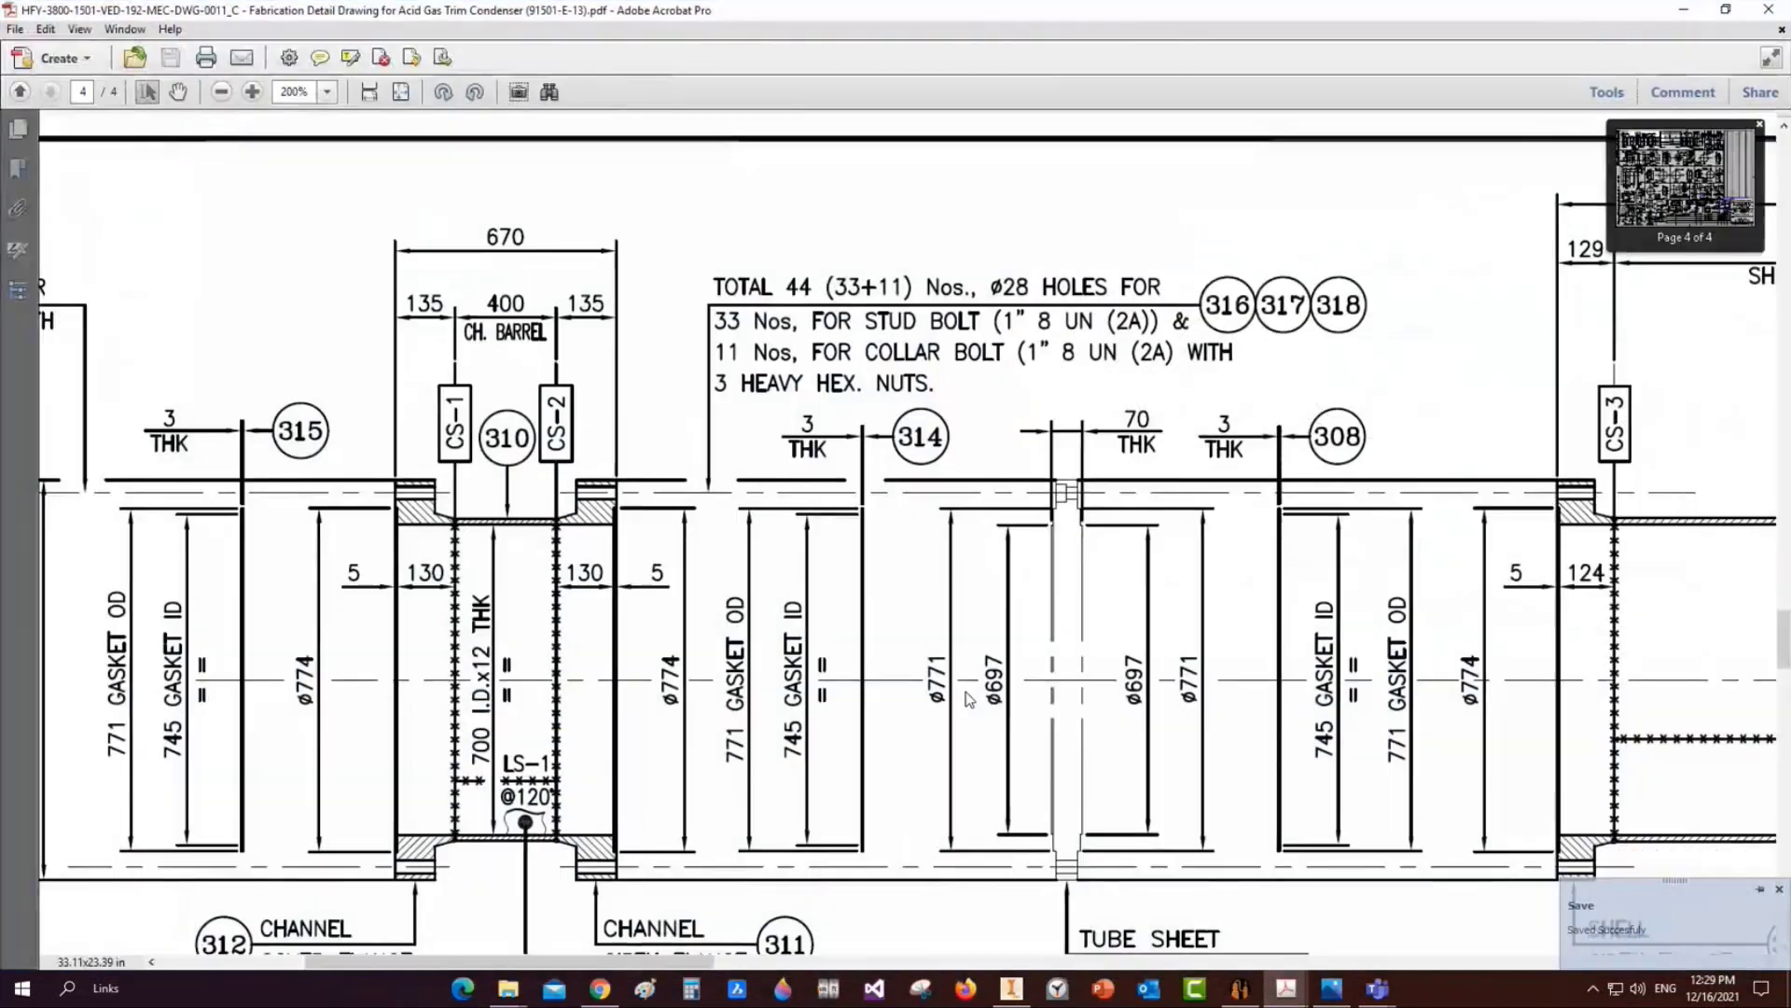
mouse_move(1288, 990)
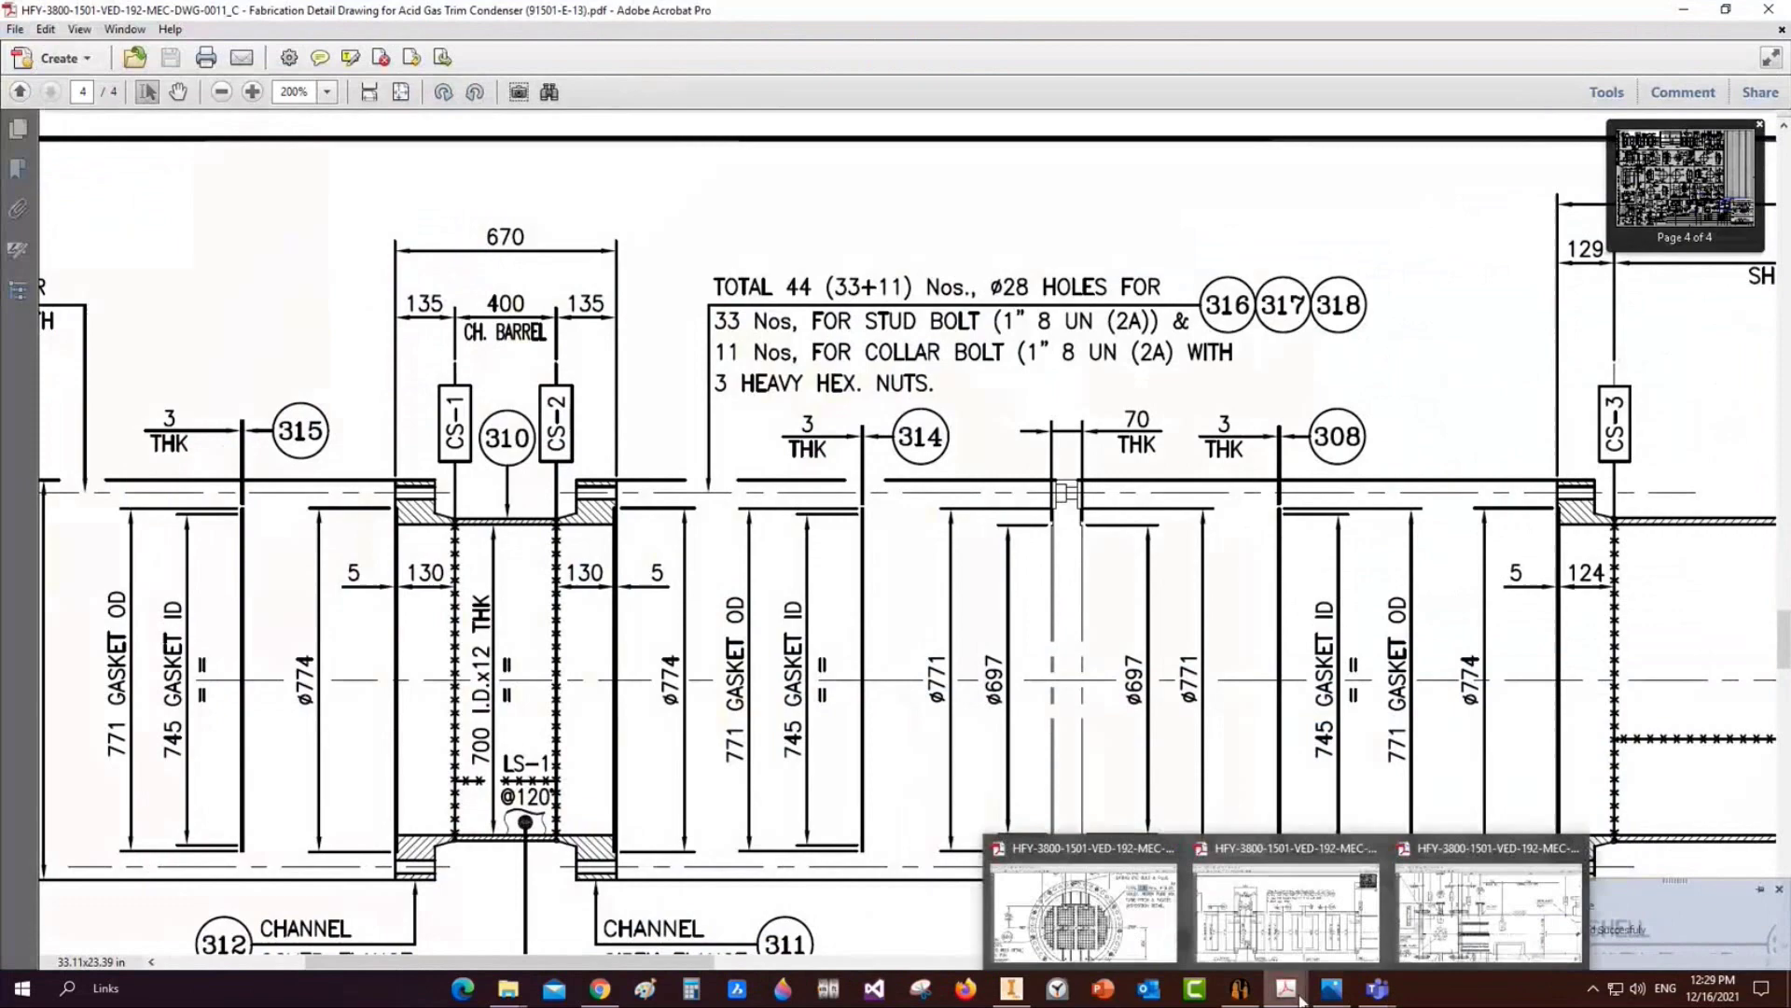
click(1490, 886)
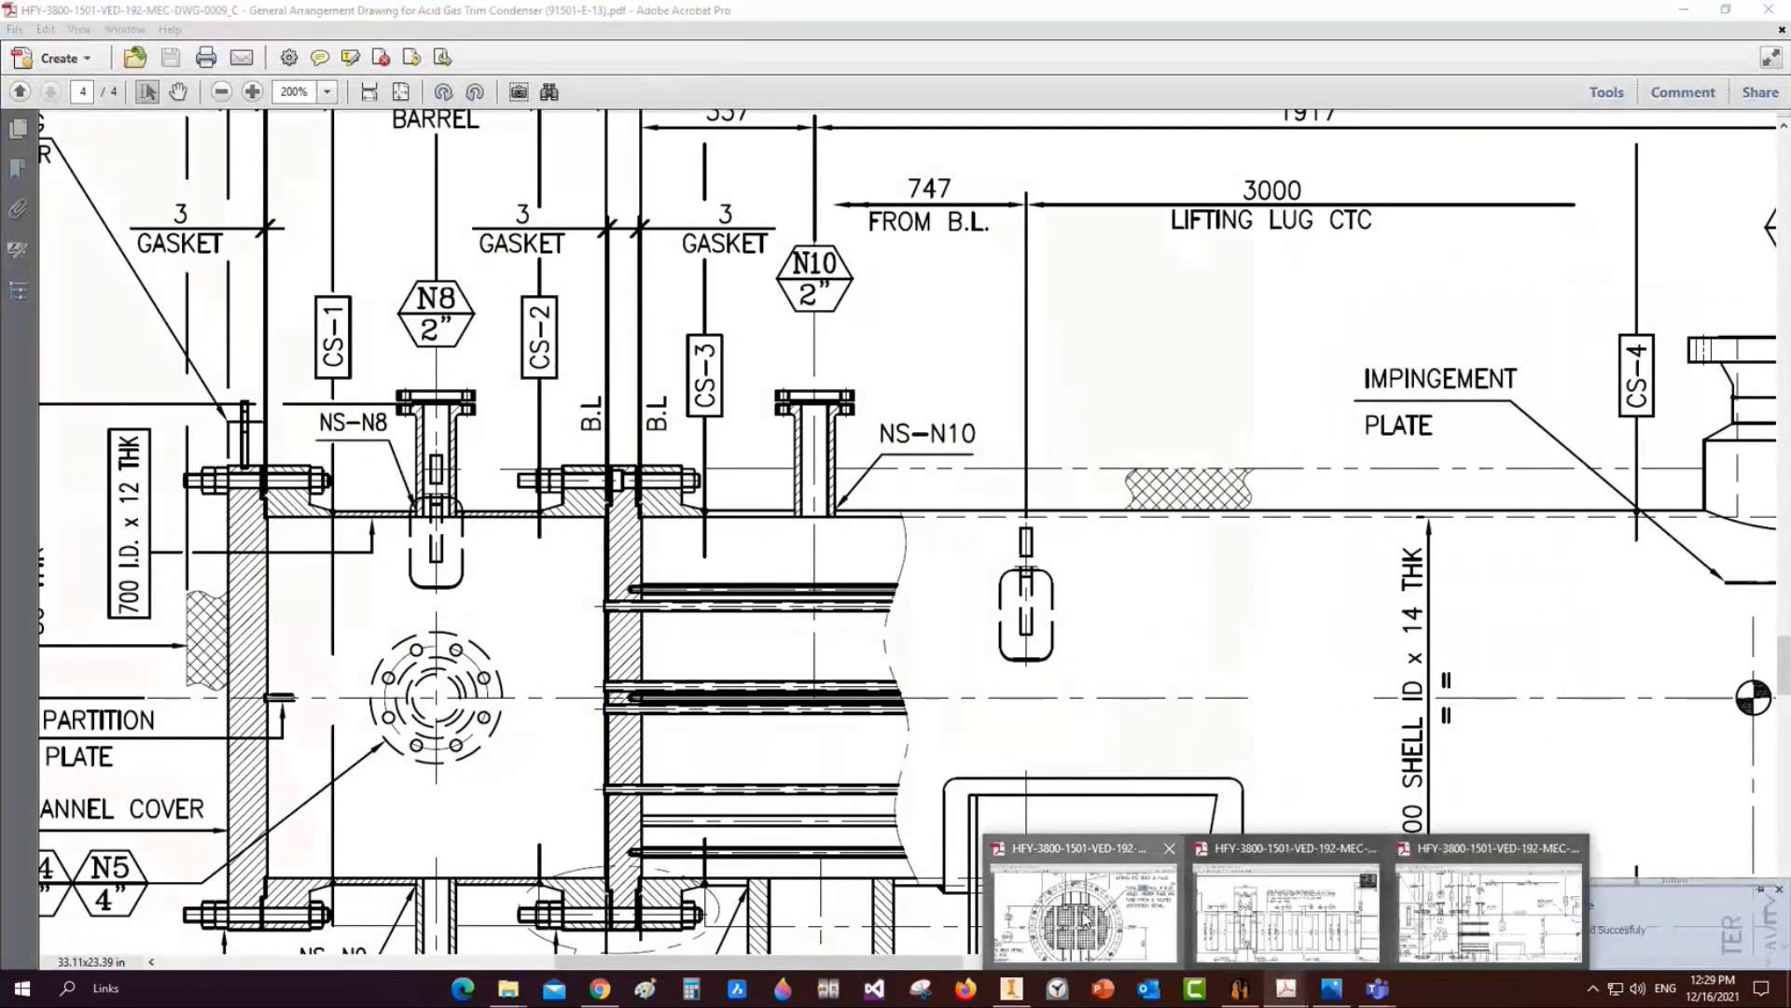
click(1091, 917)
ctrl+scroll(862, 535, down, 5)
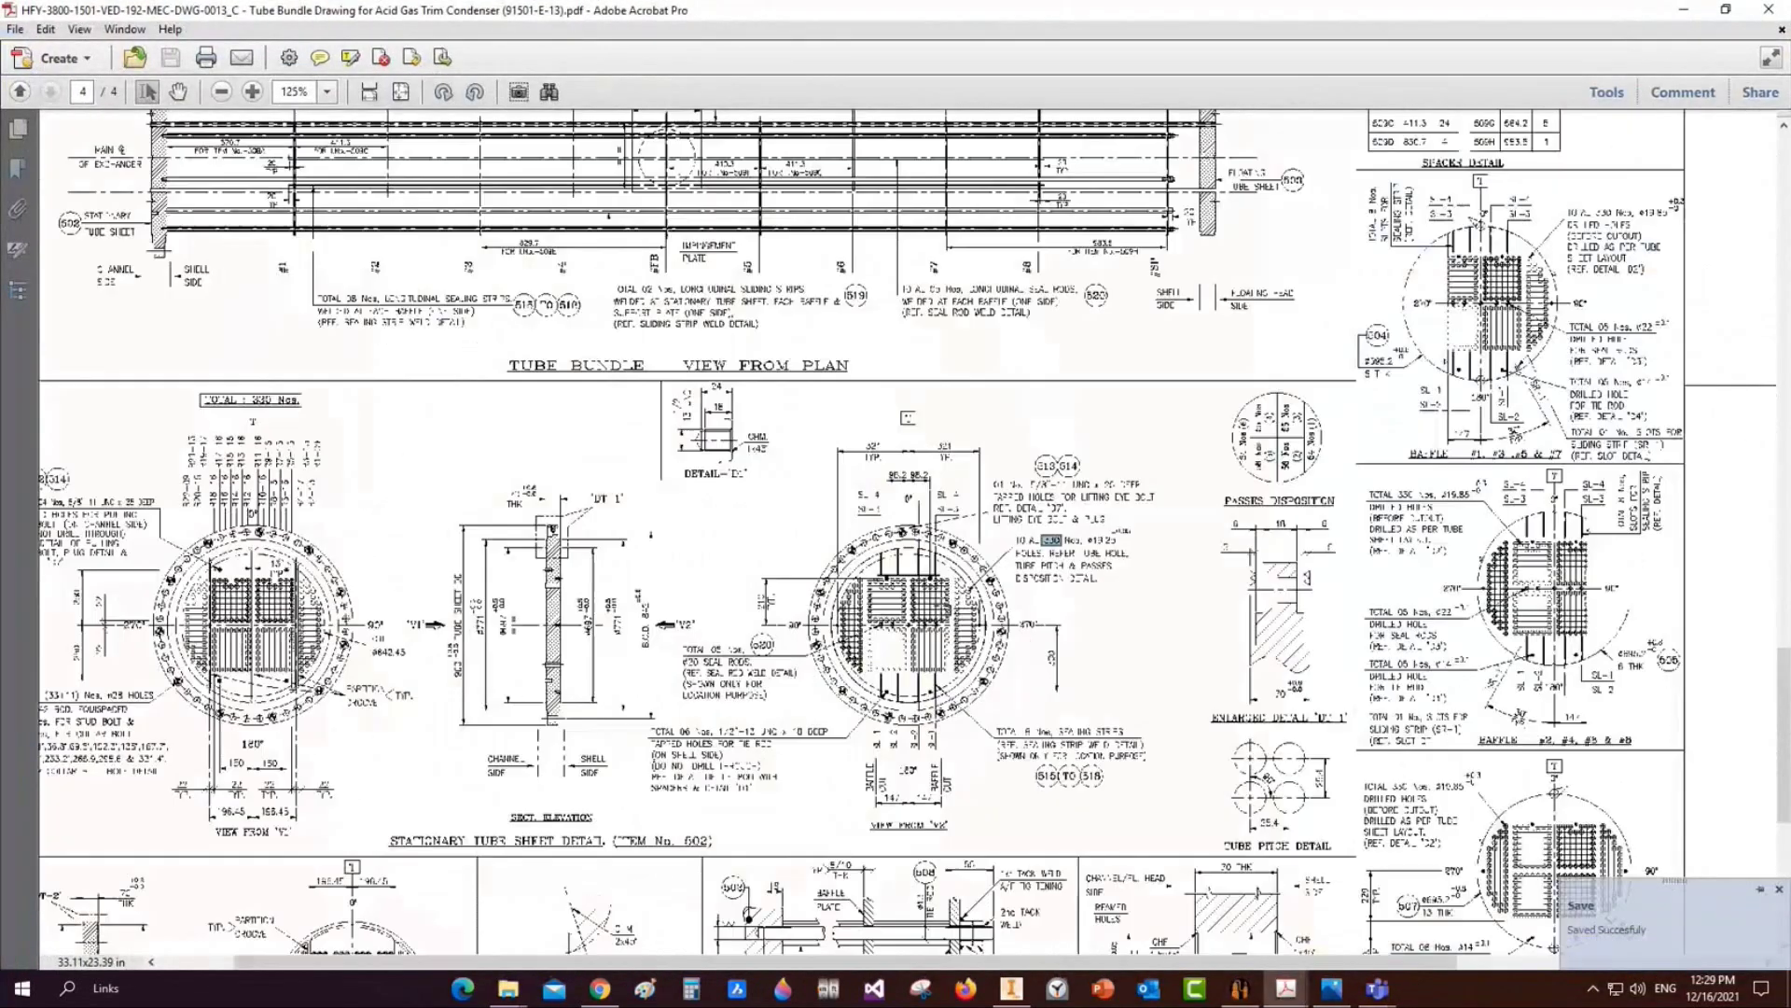
ctrl+scroll(597, 560, up, 3)
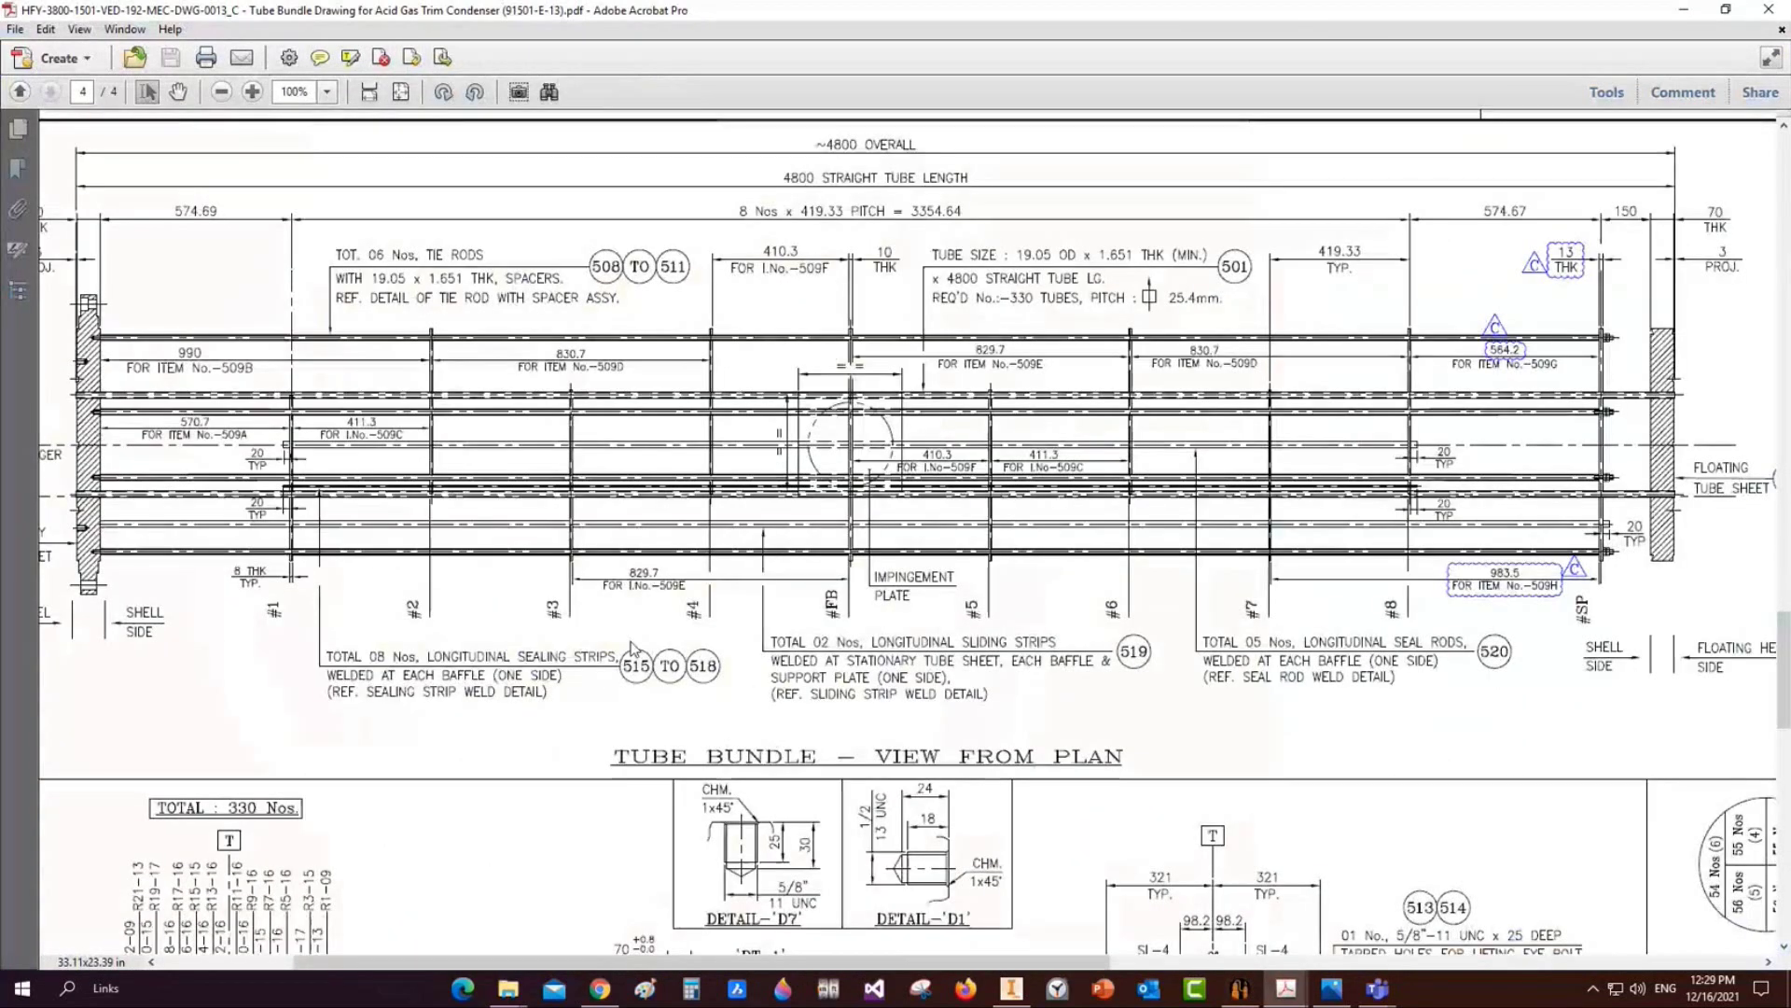
scroll(597, 560, left, 3)
Examine the baffle positions and the spacing dimensions between baffles in the tube bundle plan view
drag(411, 387, 453, 616)
drag(685, 383, 739, 613)
drag(391, 380, 483, 630)
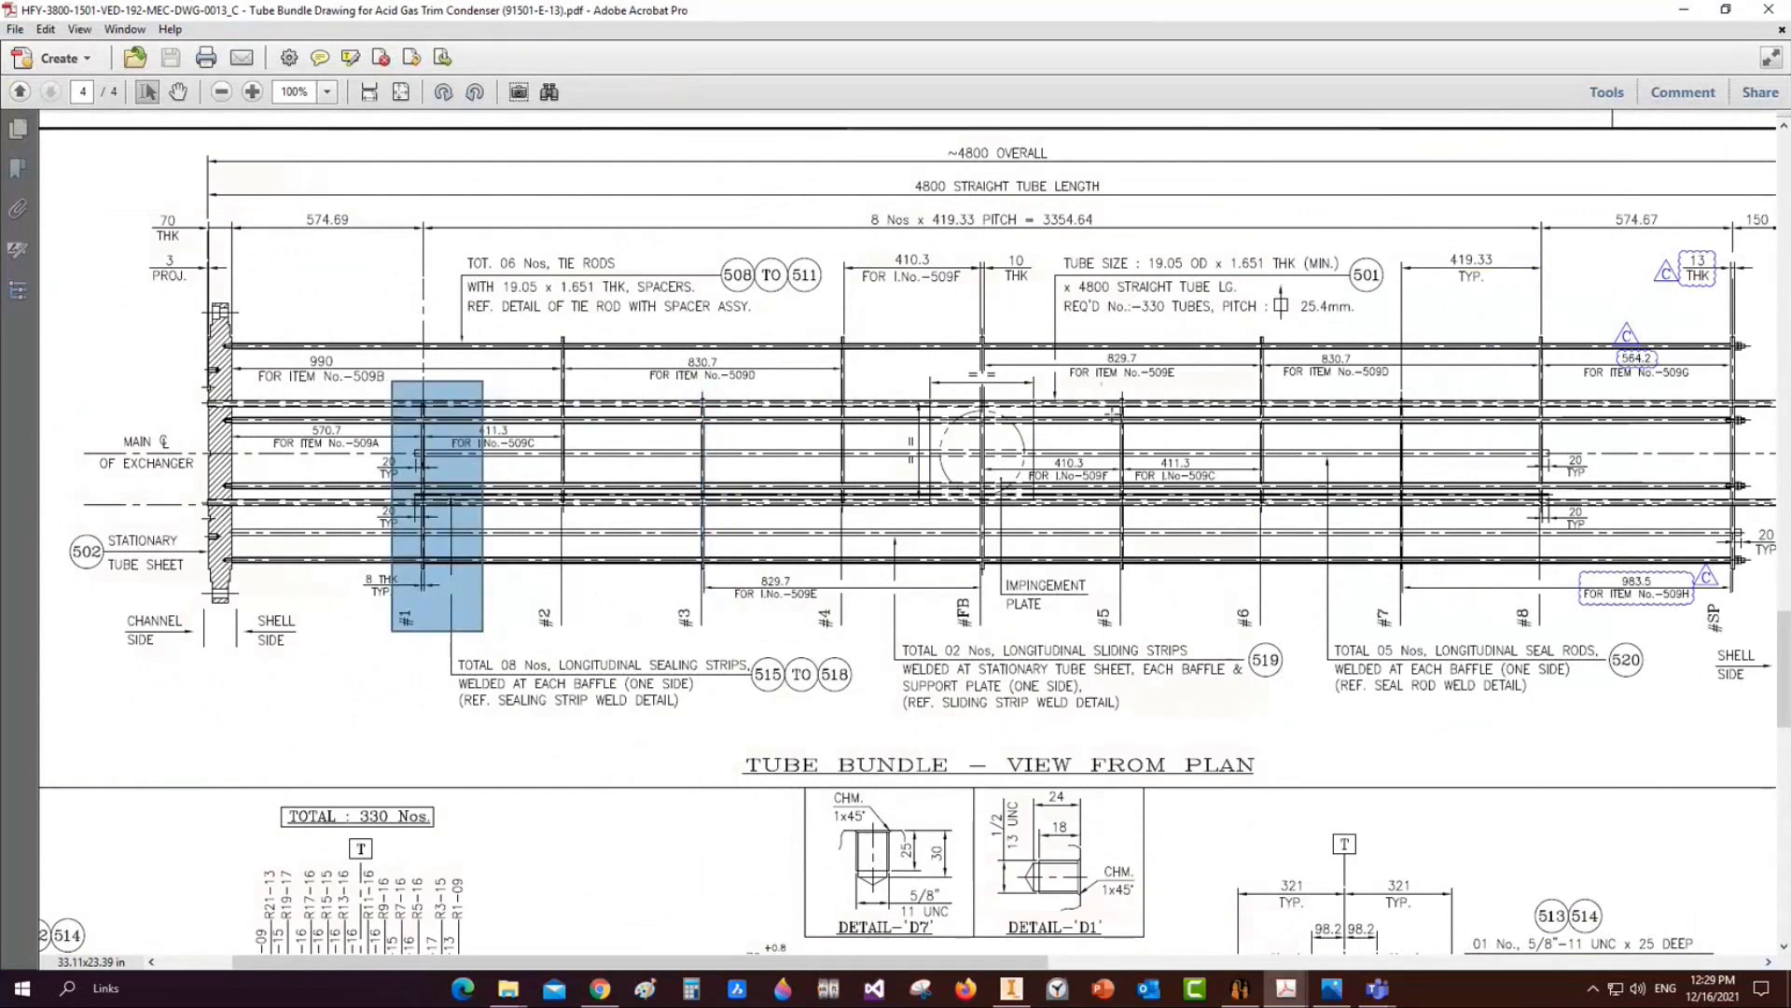
drag(1097, 380, 1159, 582)
drag(1390, 373, 1422, 590)
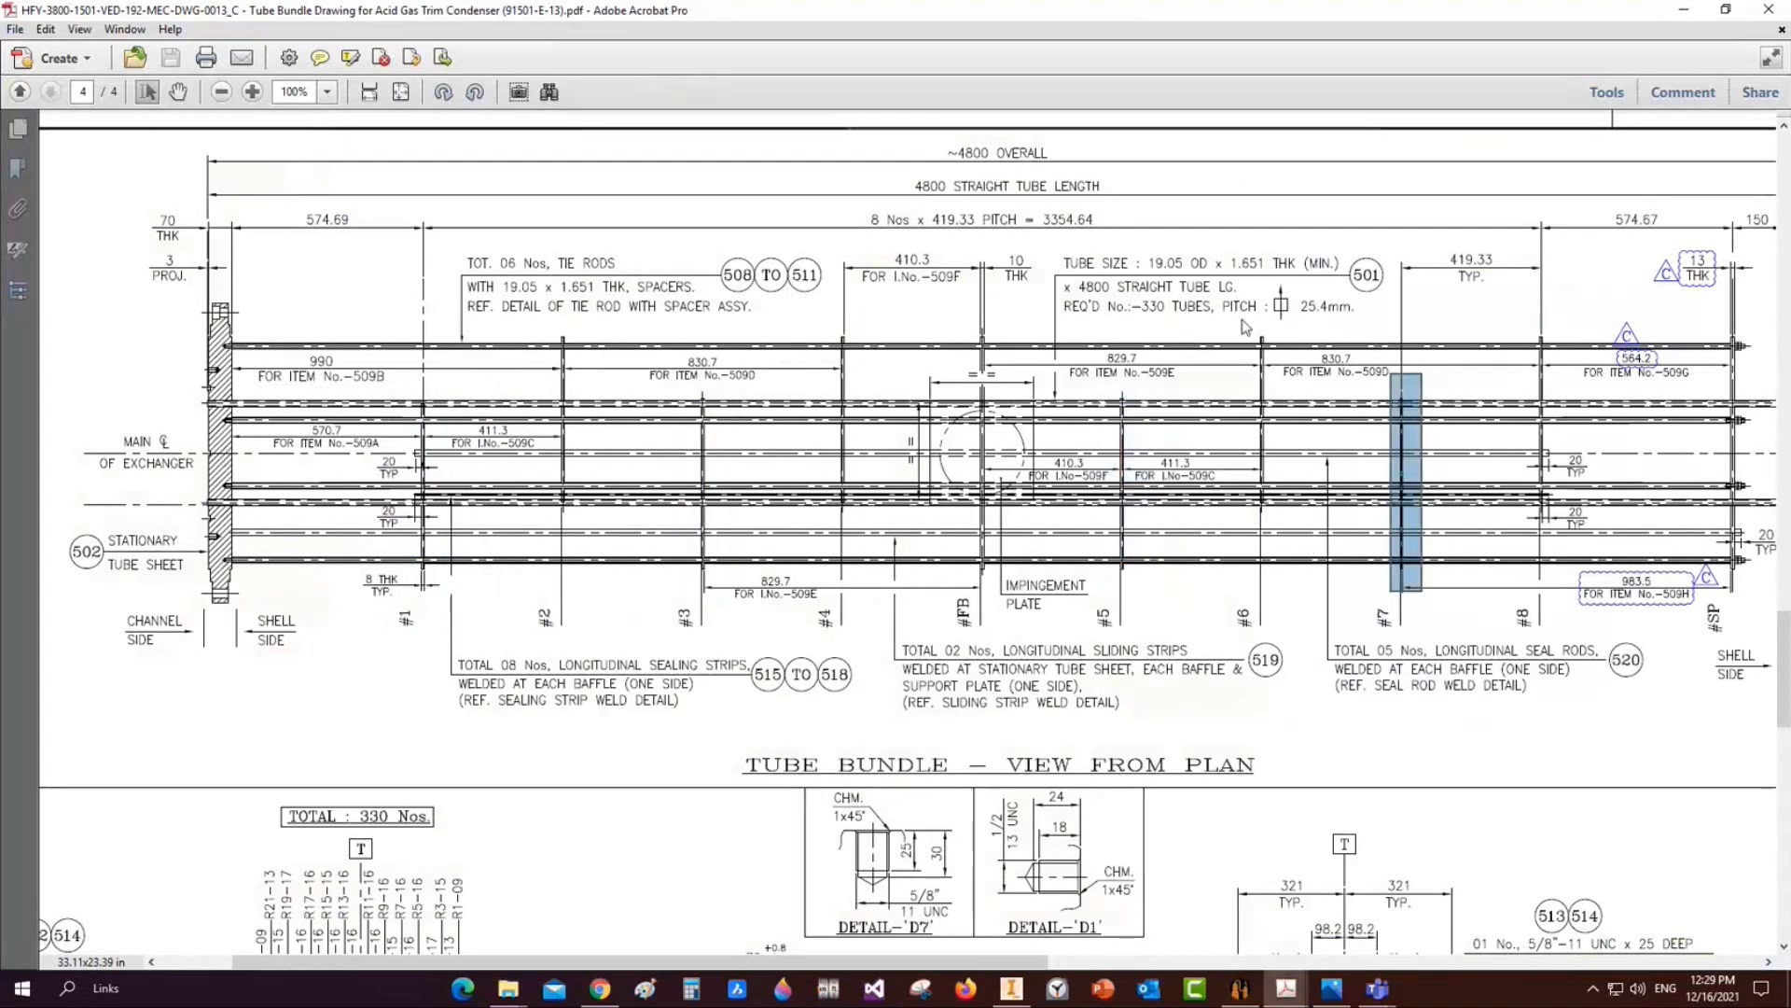
drag(1245, 326, 1283, 507)
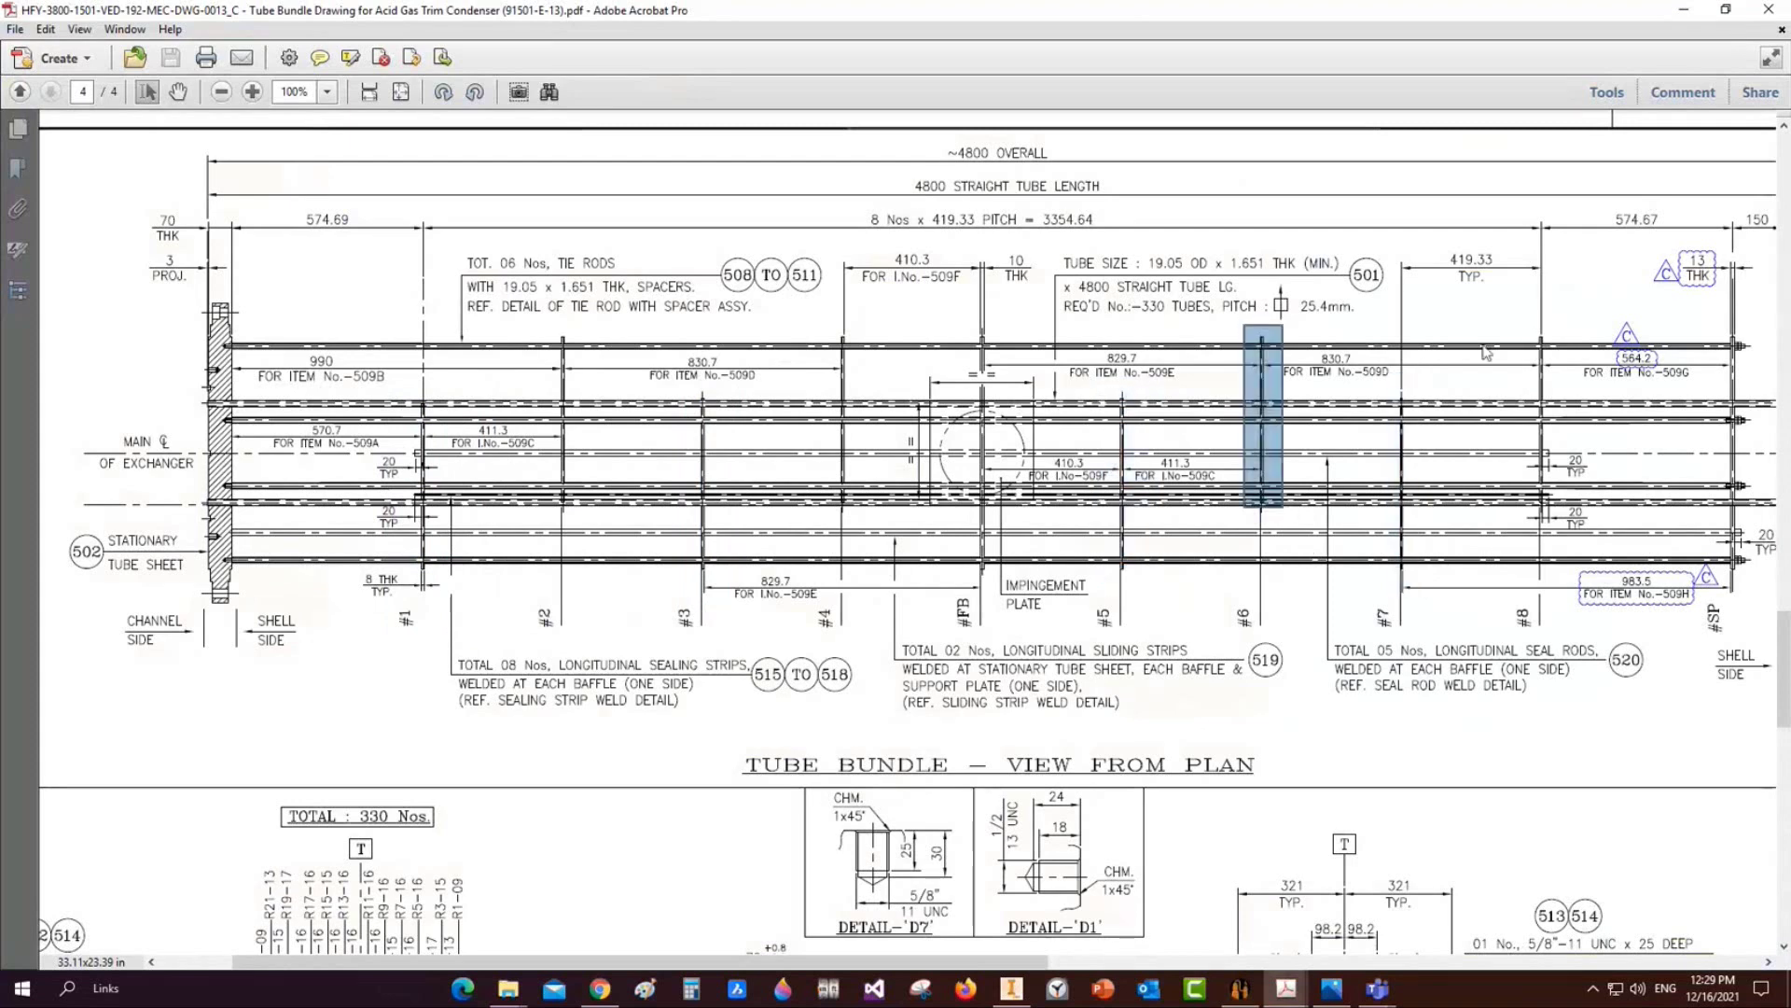
drag(884, 240, 941, 278)
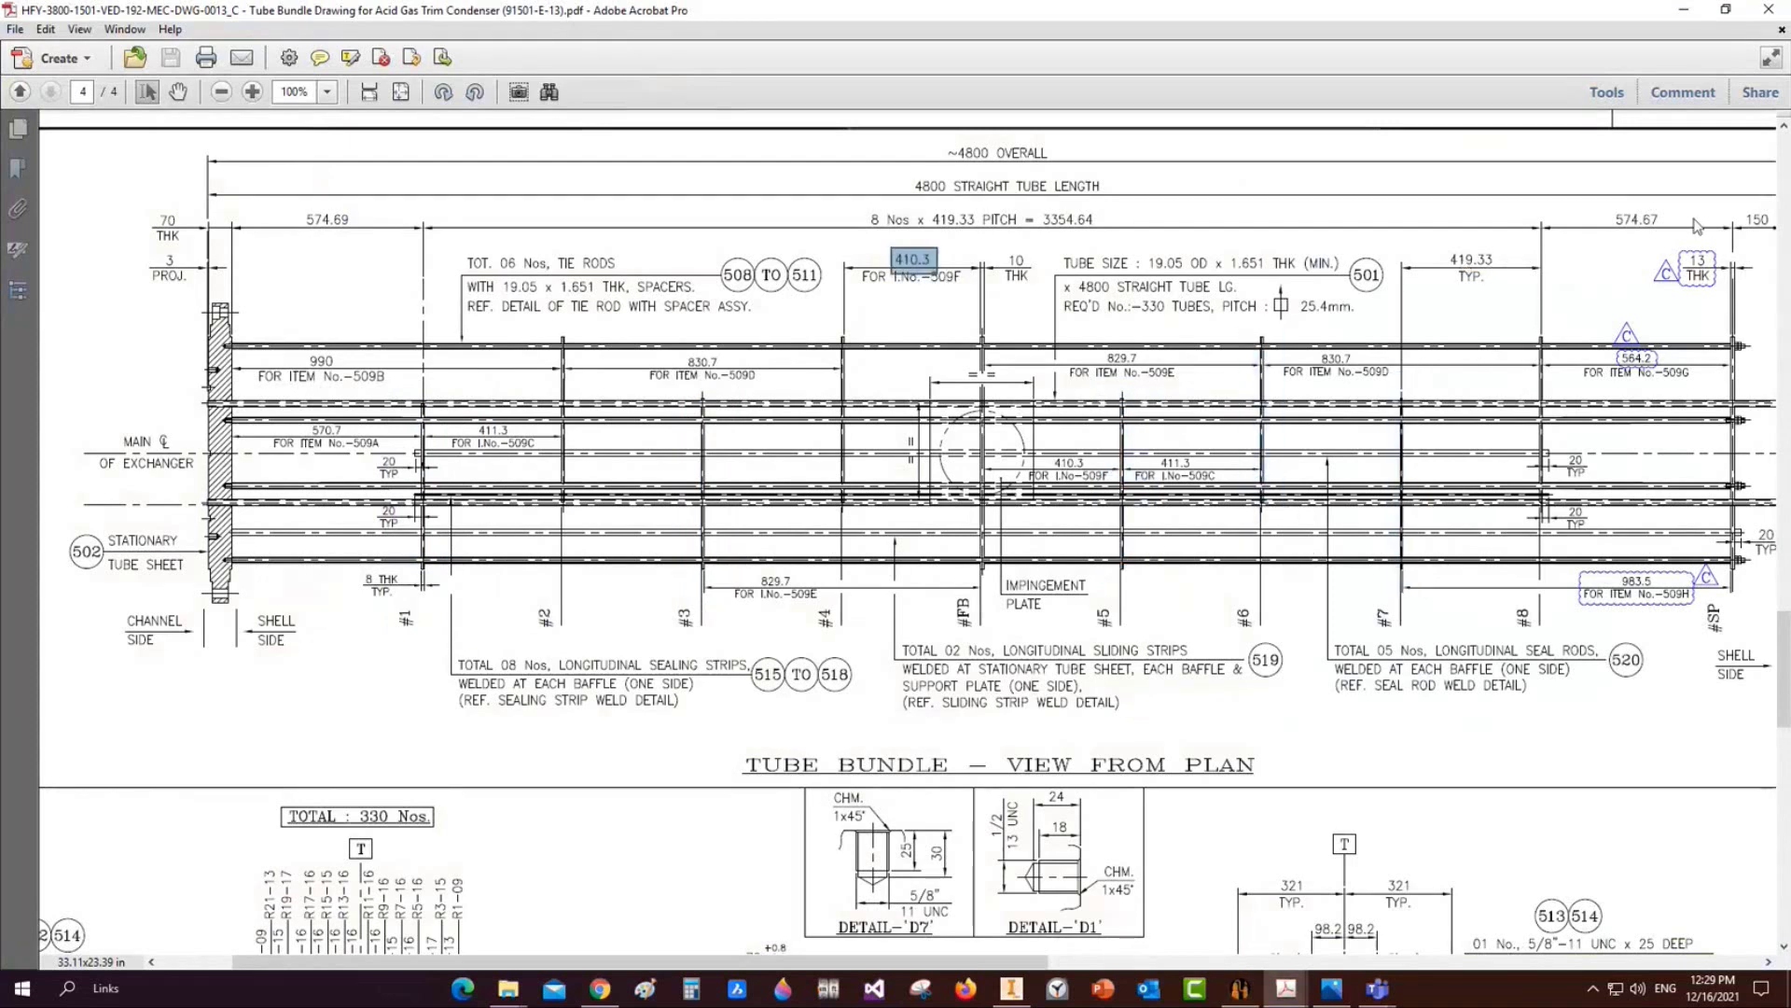
drag(1448, 244, 1504, 280)
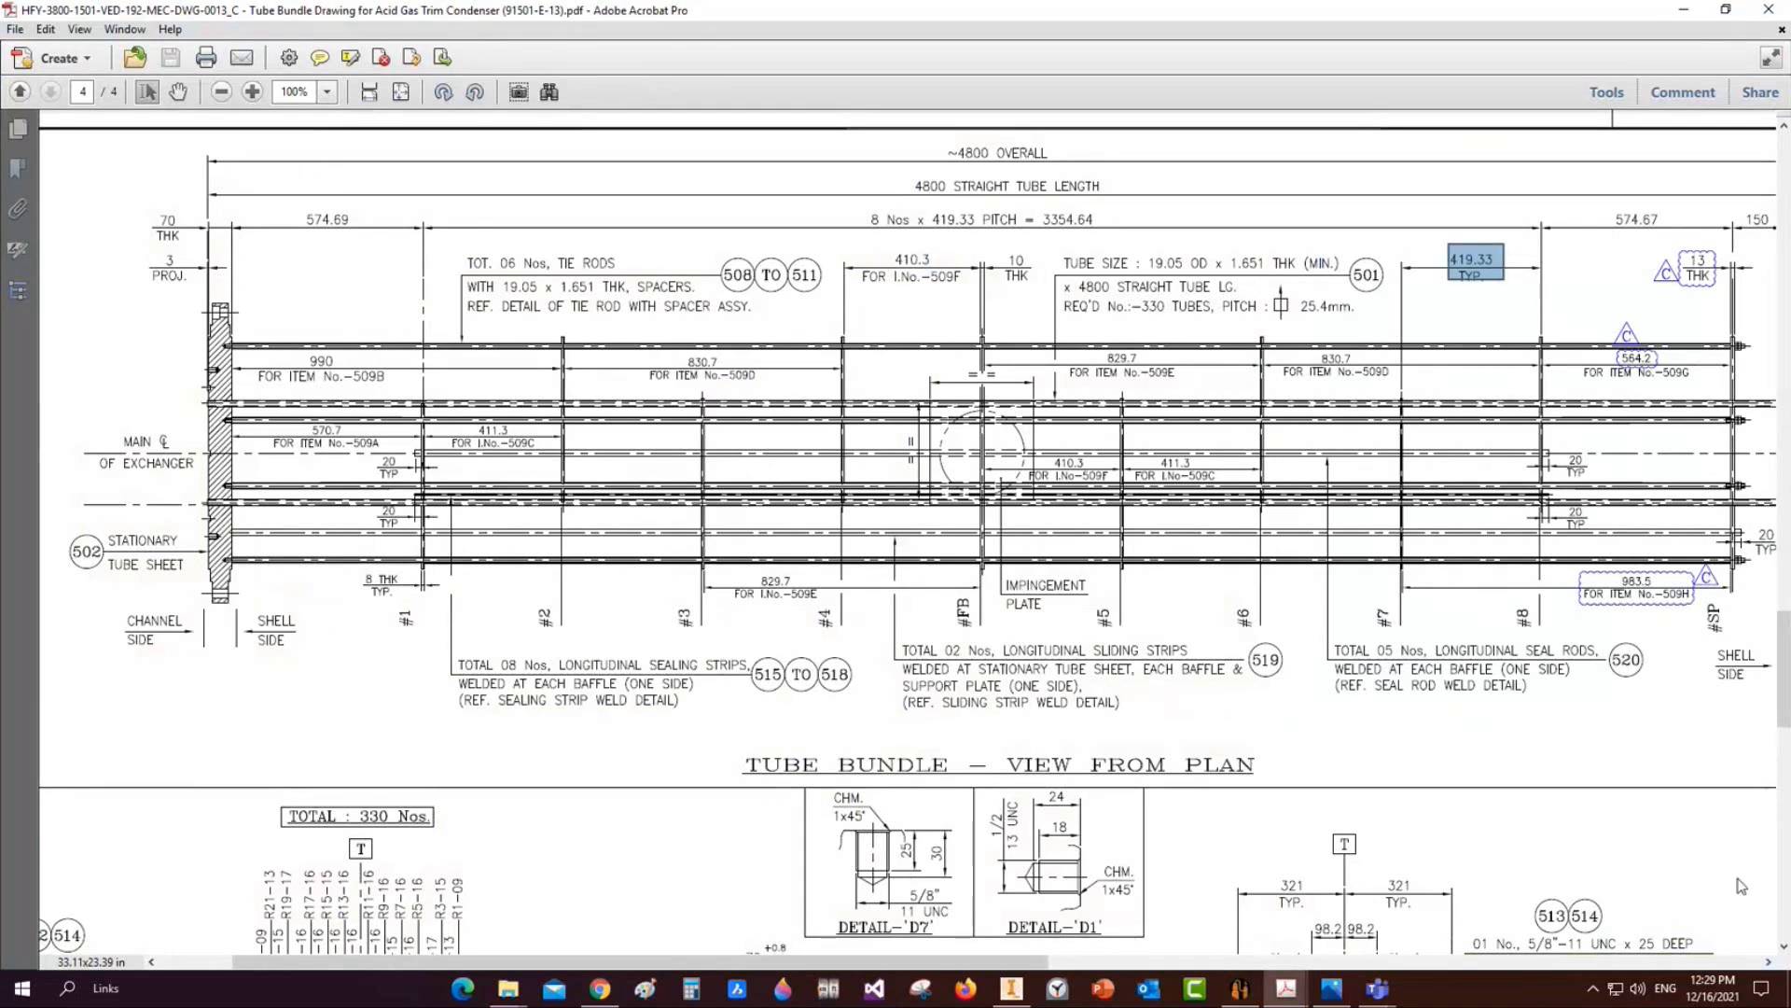
Check the generated rod in the EX-AJS assembly in Inventor and return to Static Equipment Generator
click(1240, 988)
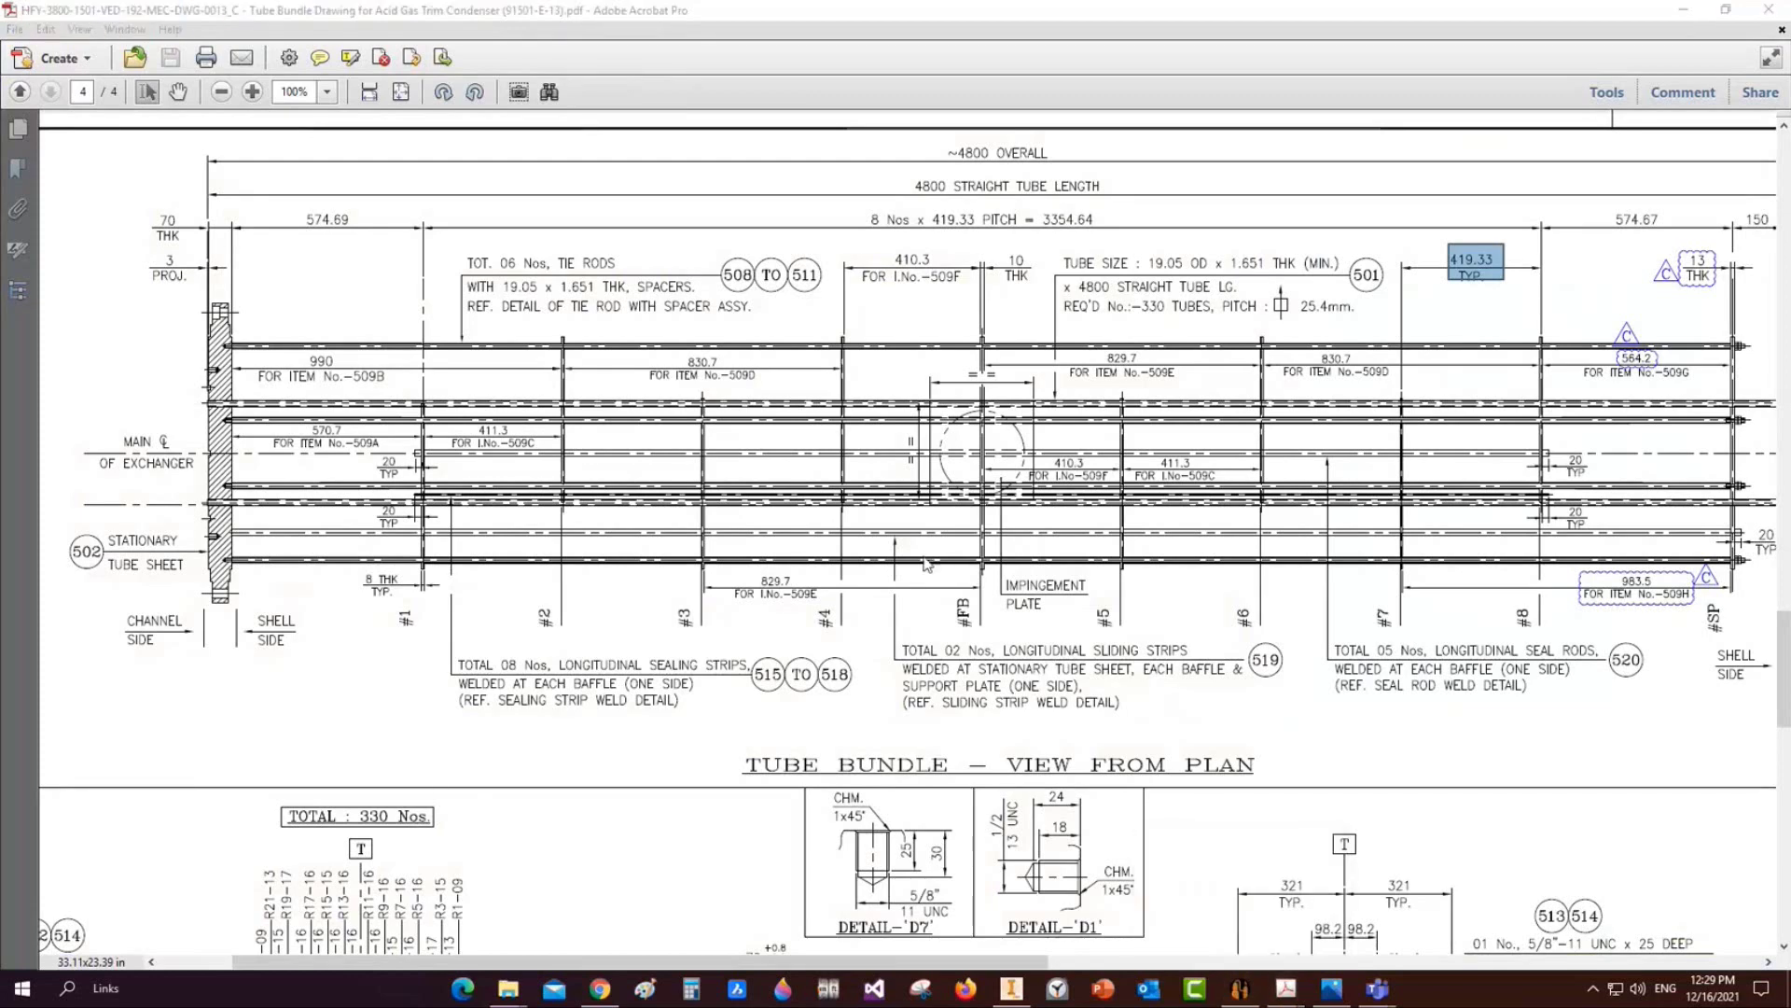
click(1036, 997)
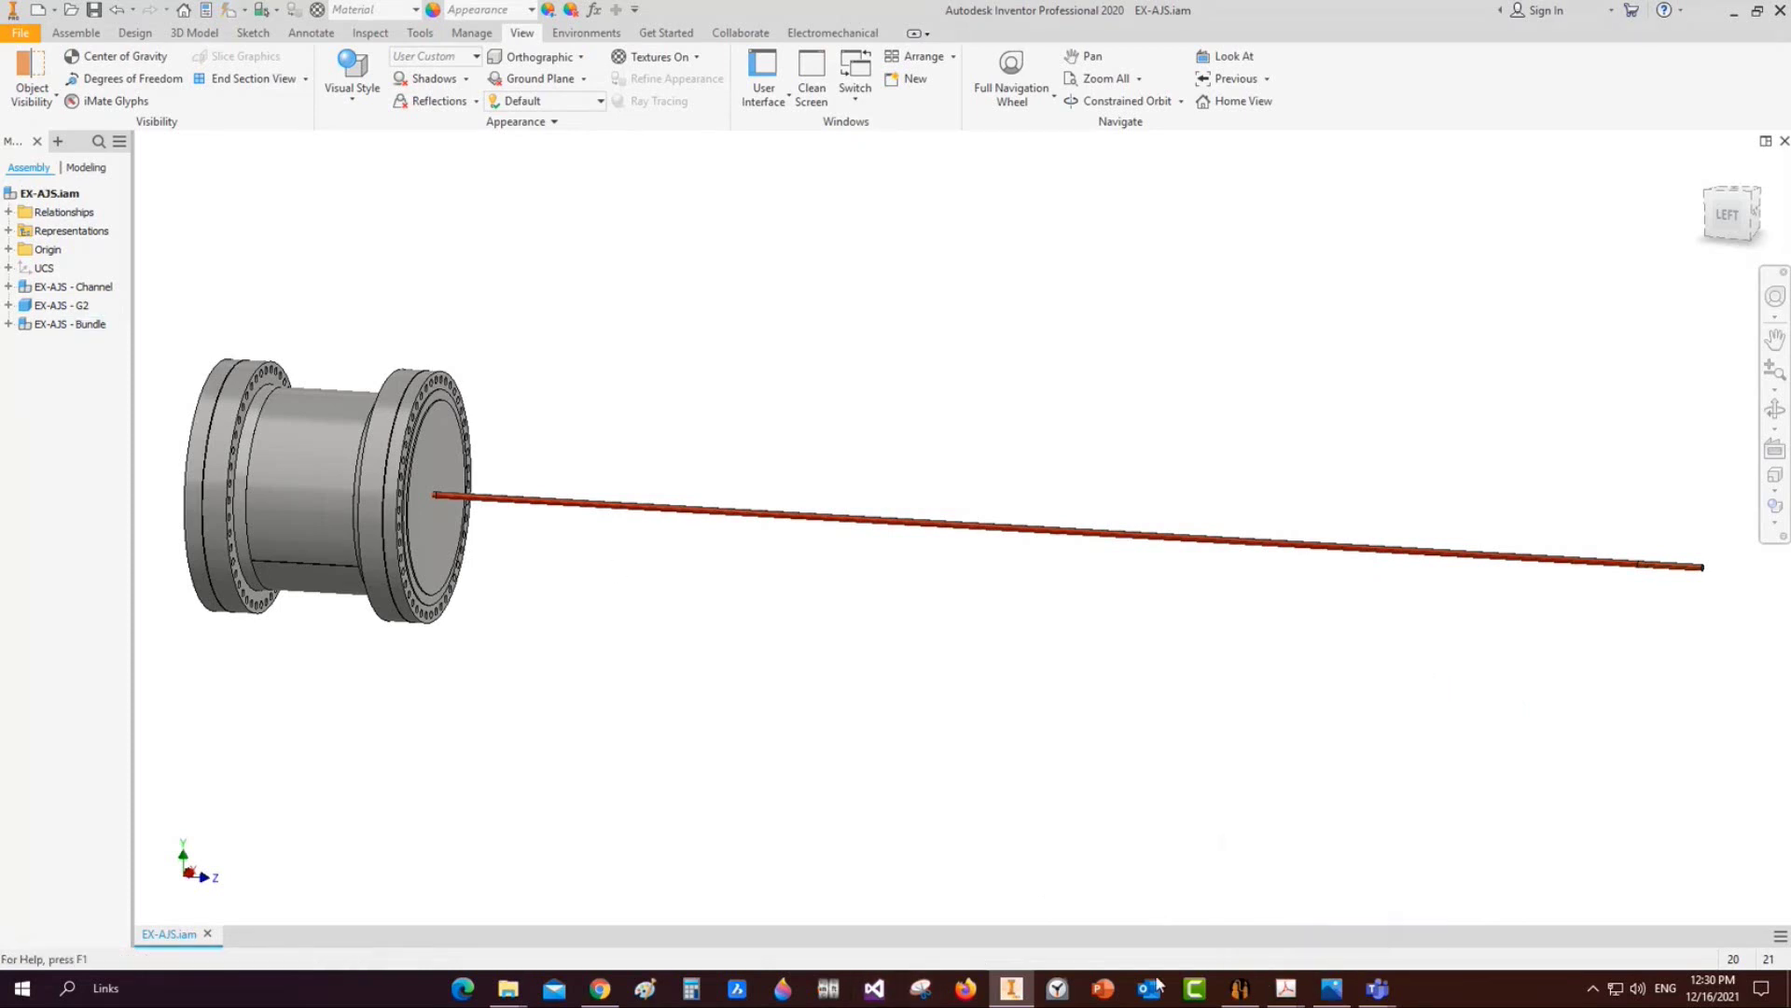
click(995, 992)
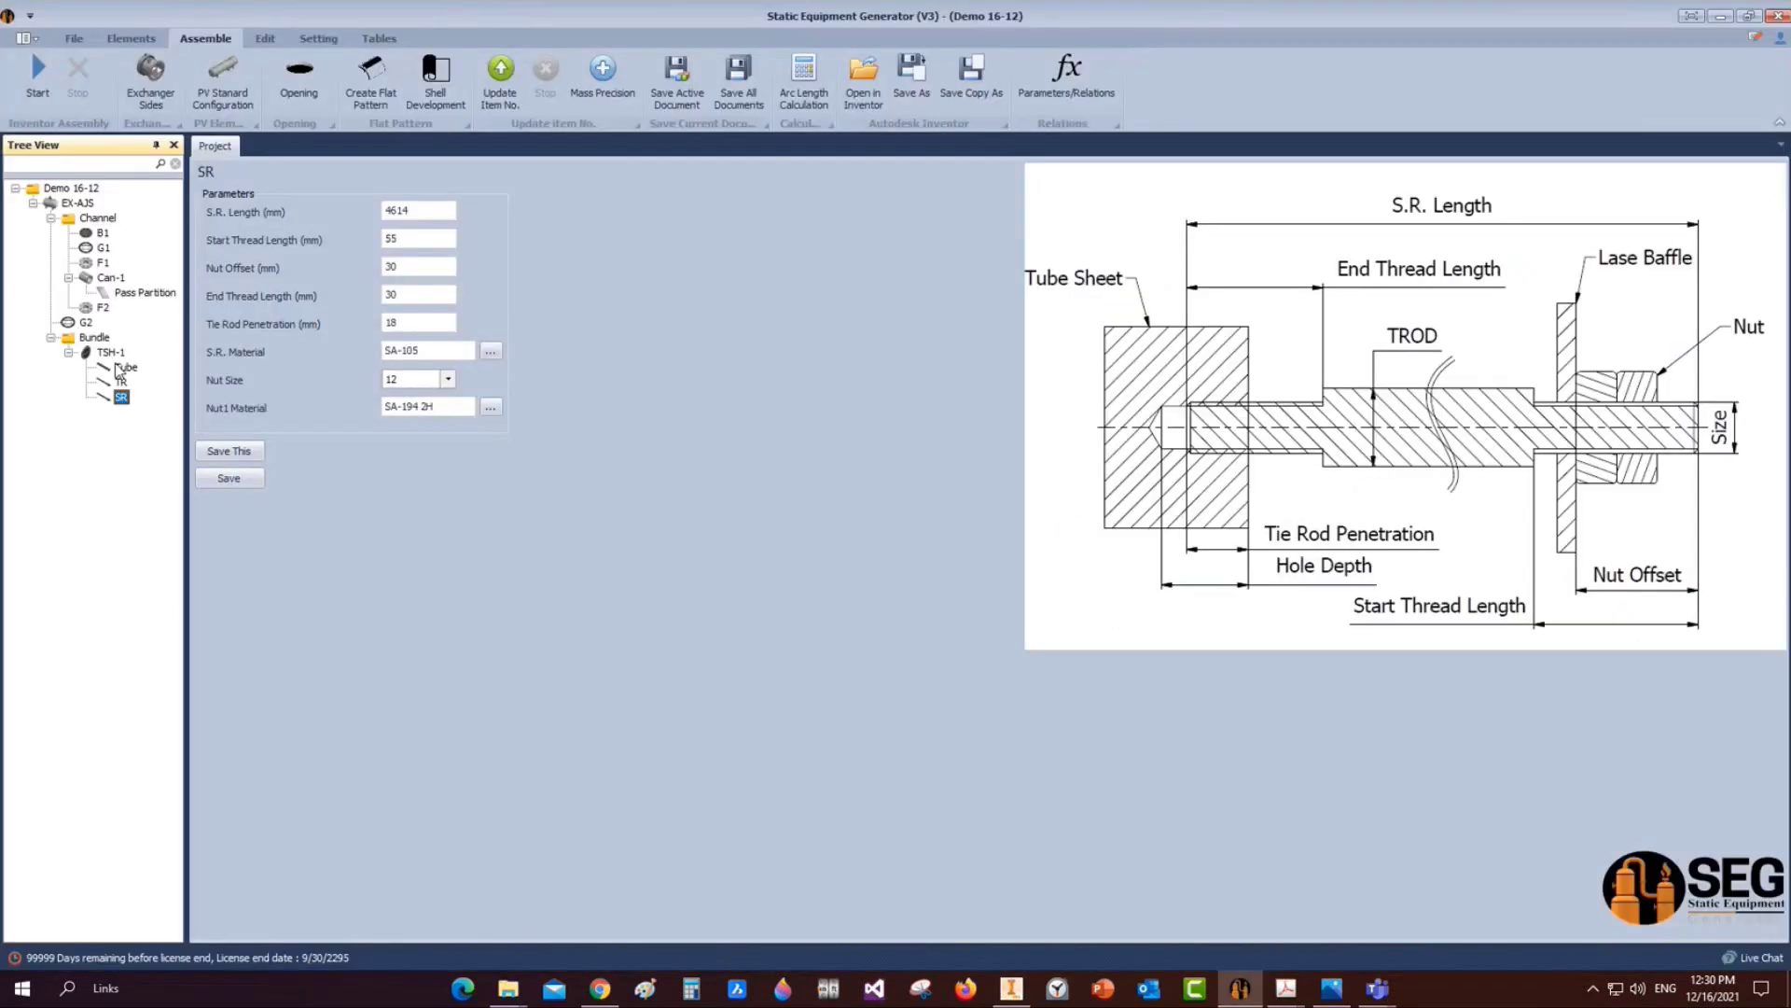
Add a baffle named B1 & B3 to tubesheet TSH-1
click(110, 353)
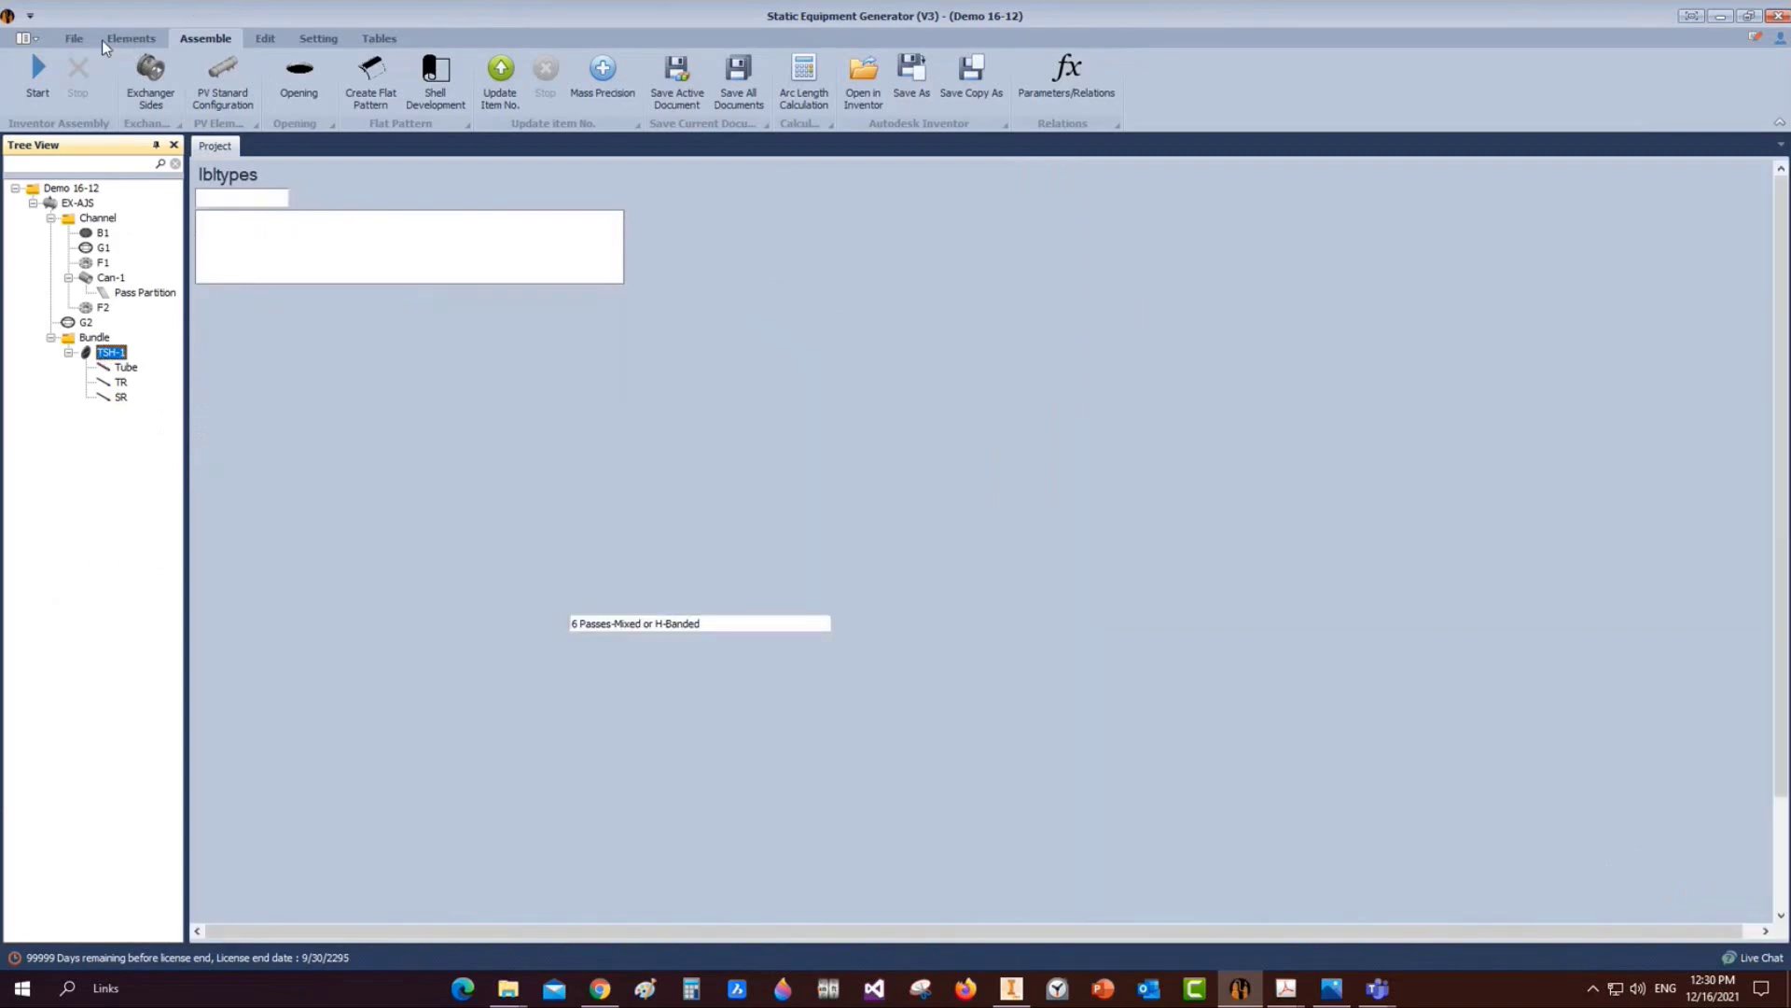
click(132, 40)
click(221, 69)
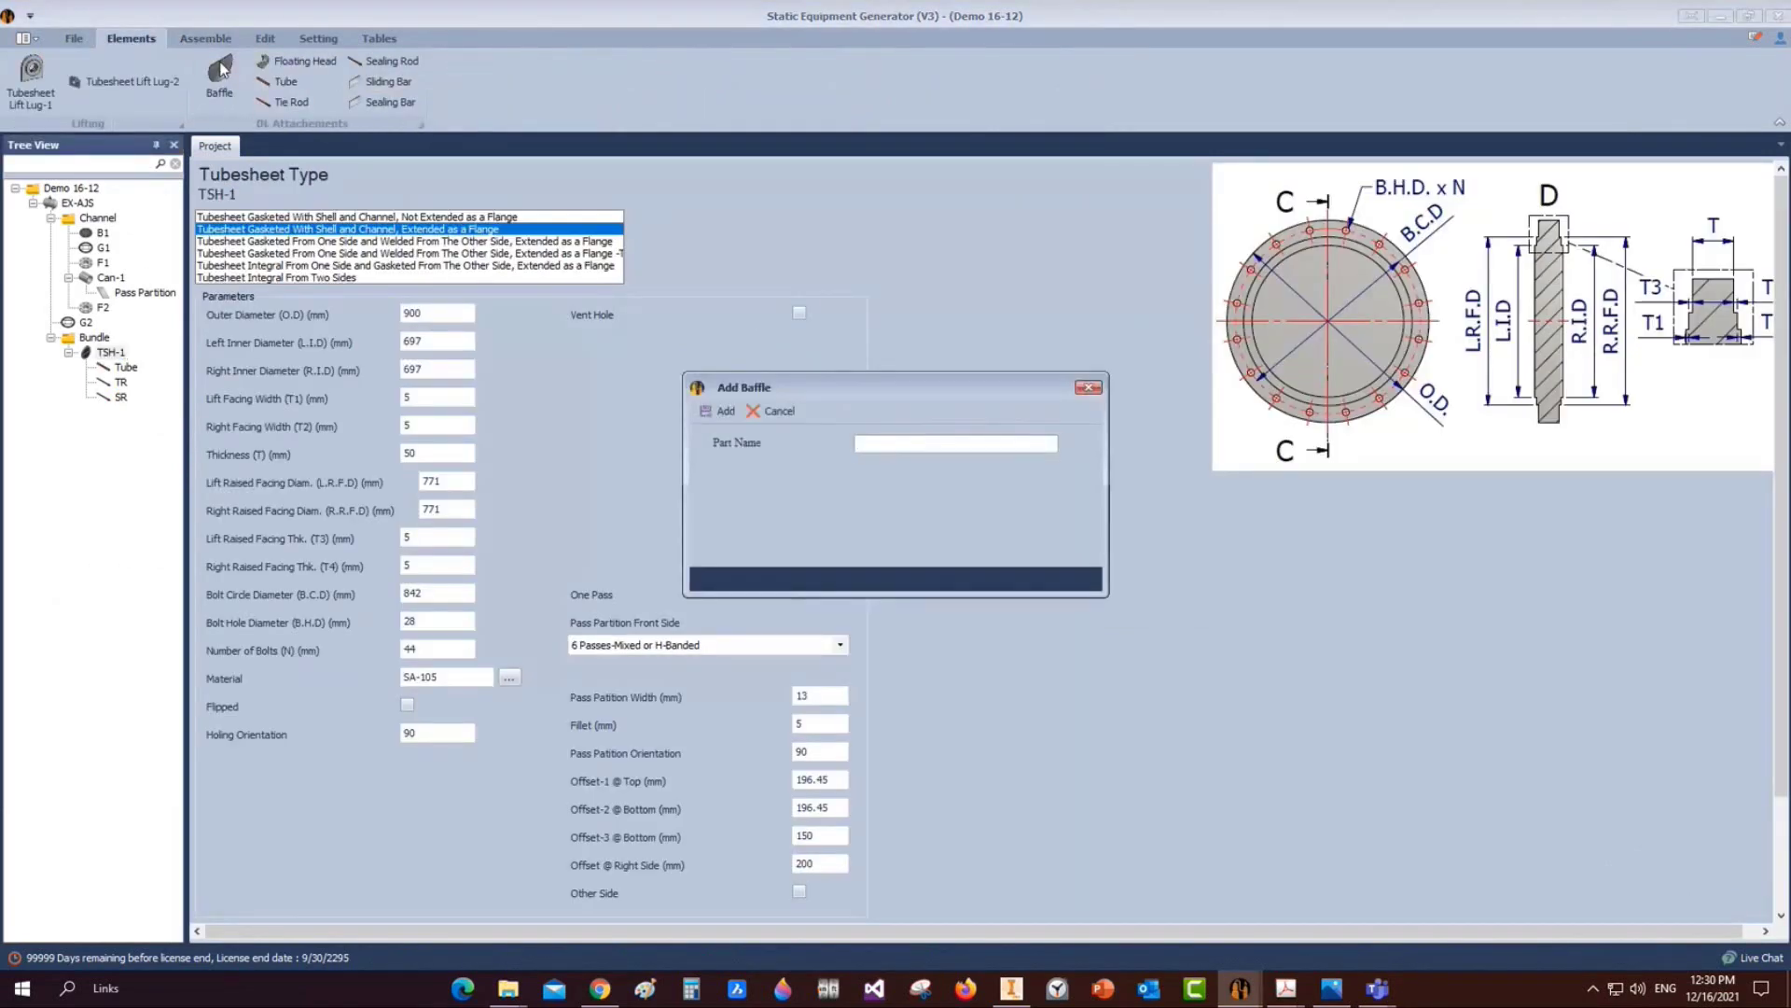
text(B1)
text( 8)
text(B3)
click(719, 411)
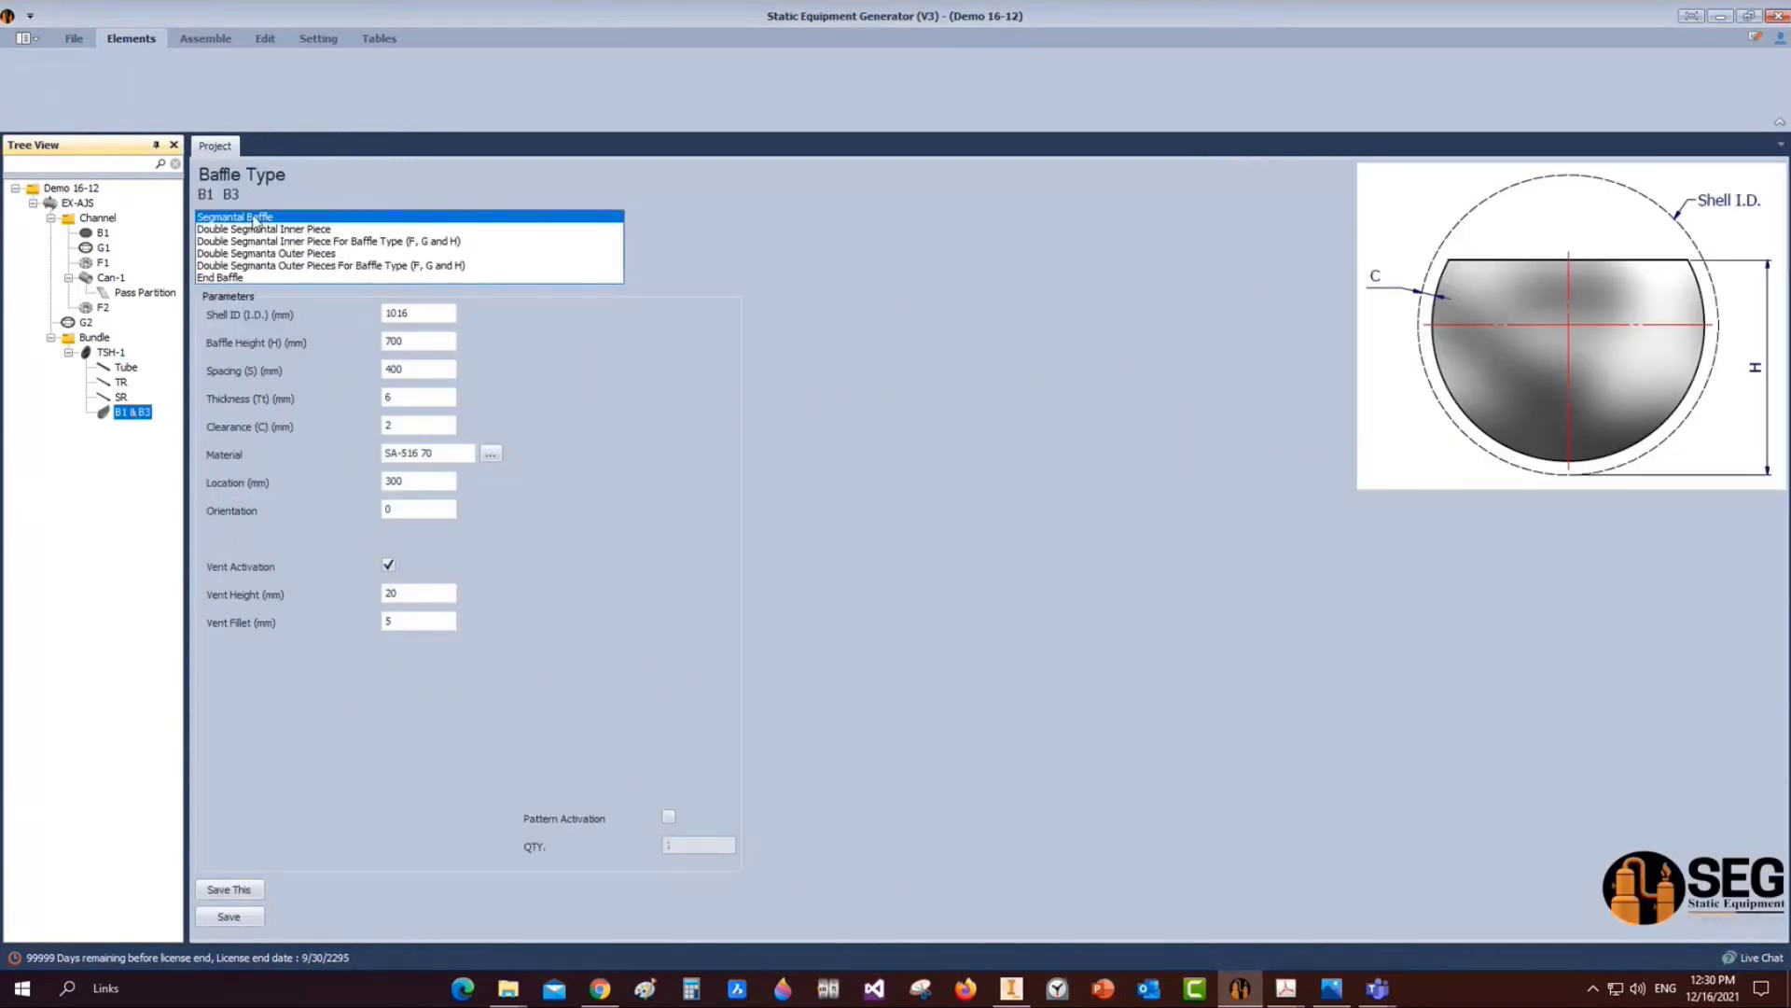
Set baffle B1 & B3's shell ID to 700 mm, baffle height to 497 mm and spacing to 838.6 mm
click(397, 314)
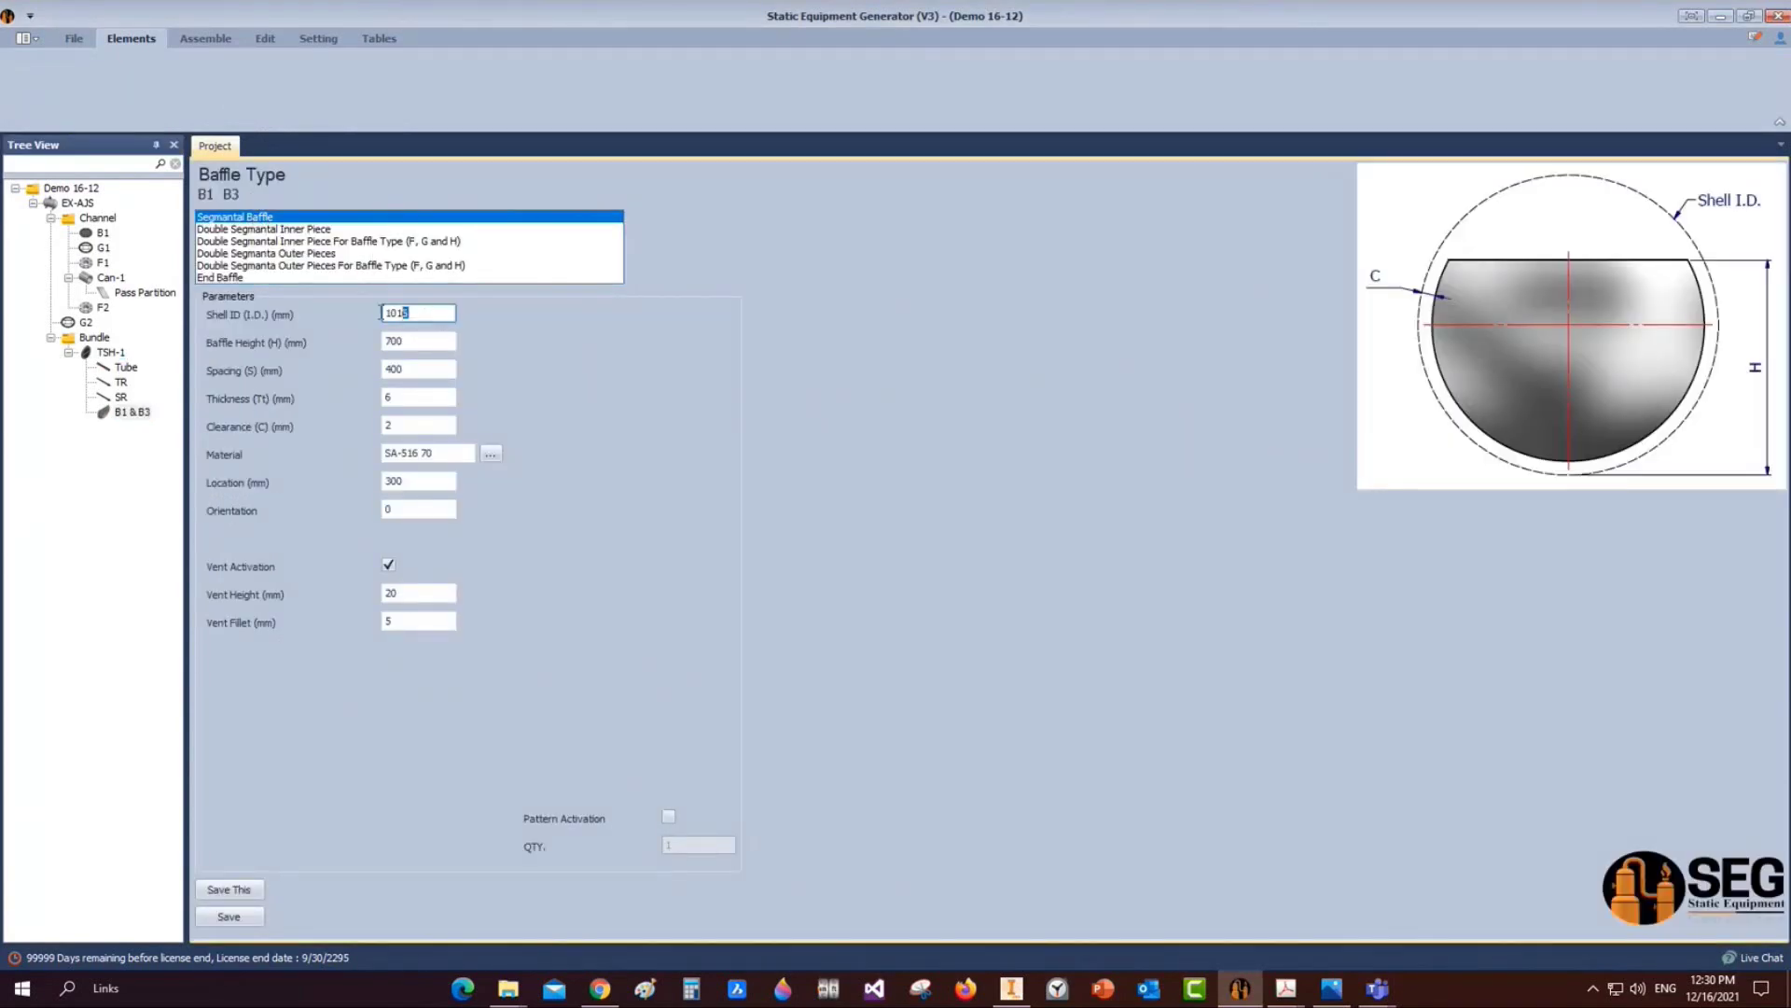
text(700)
key(Tab)
text(497)
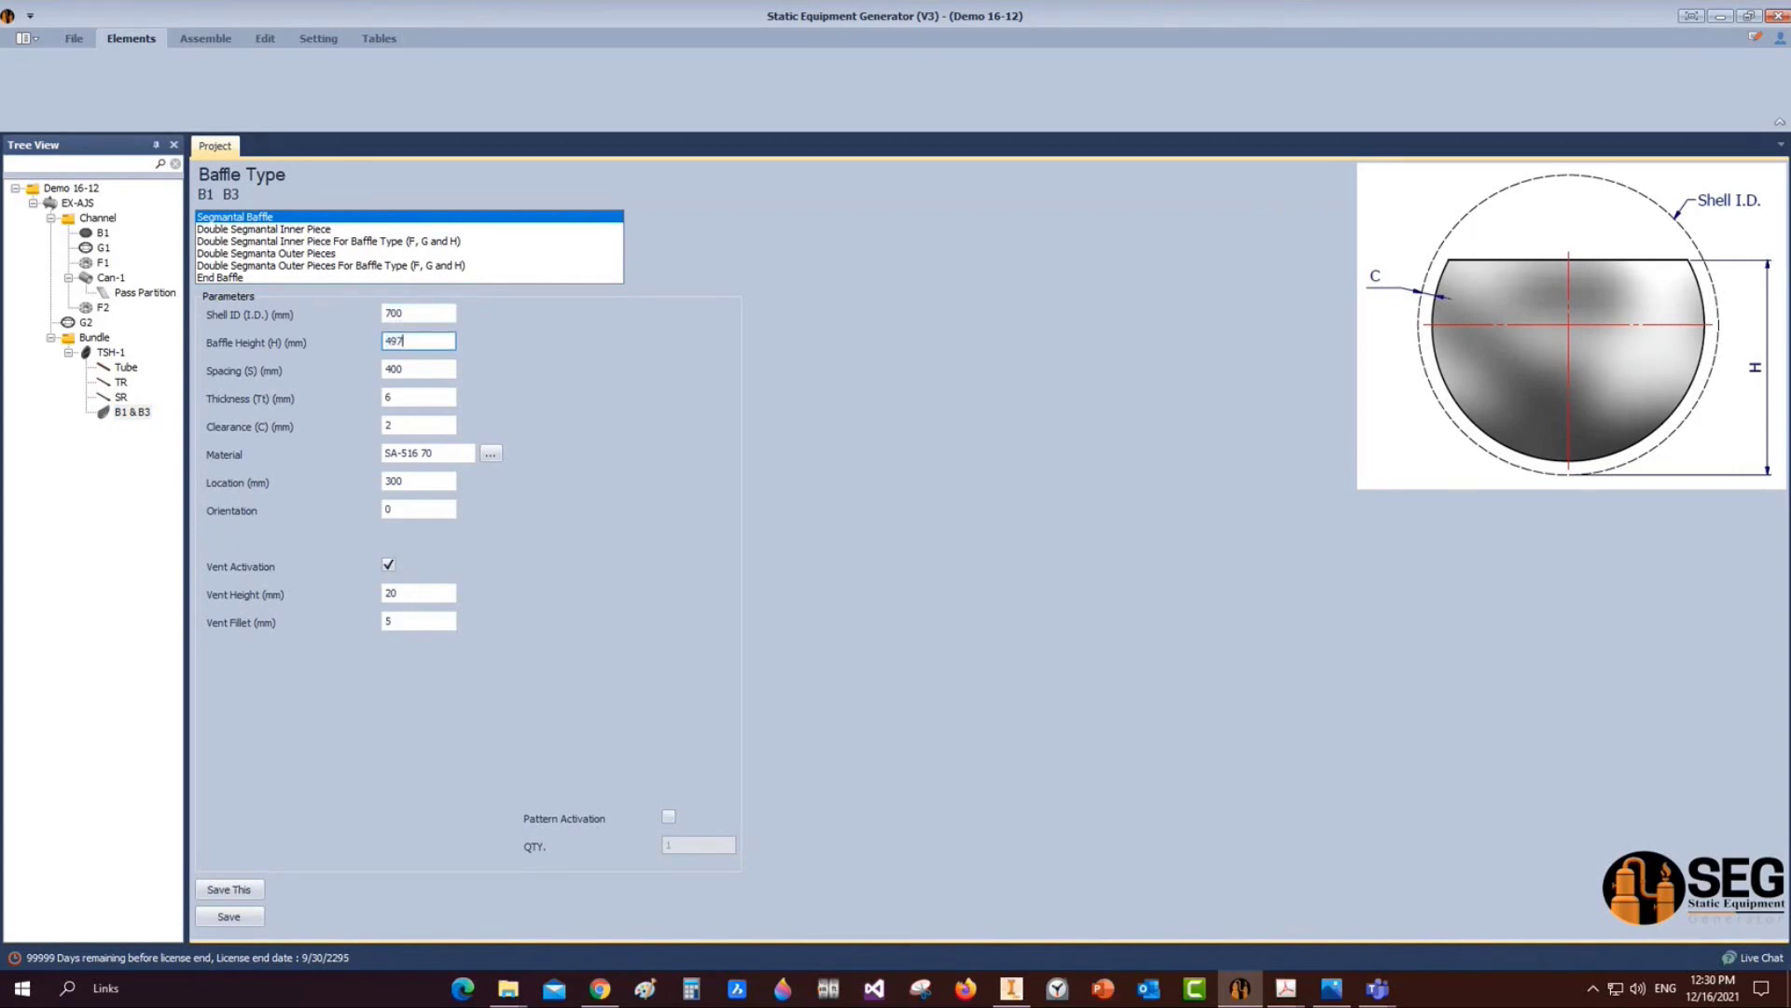
key(Tab)
text(8)
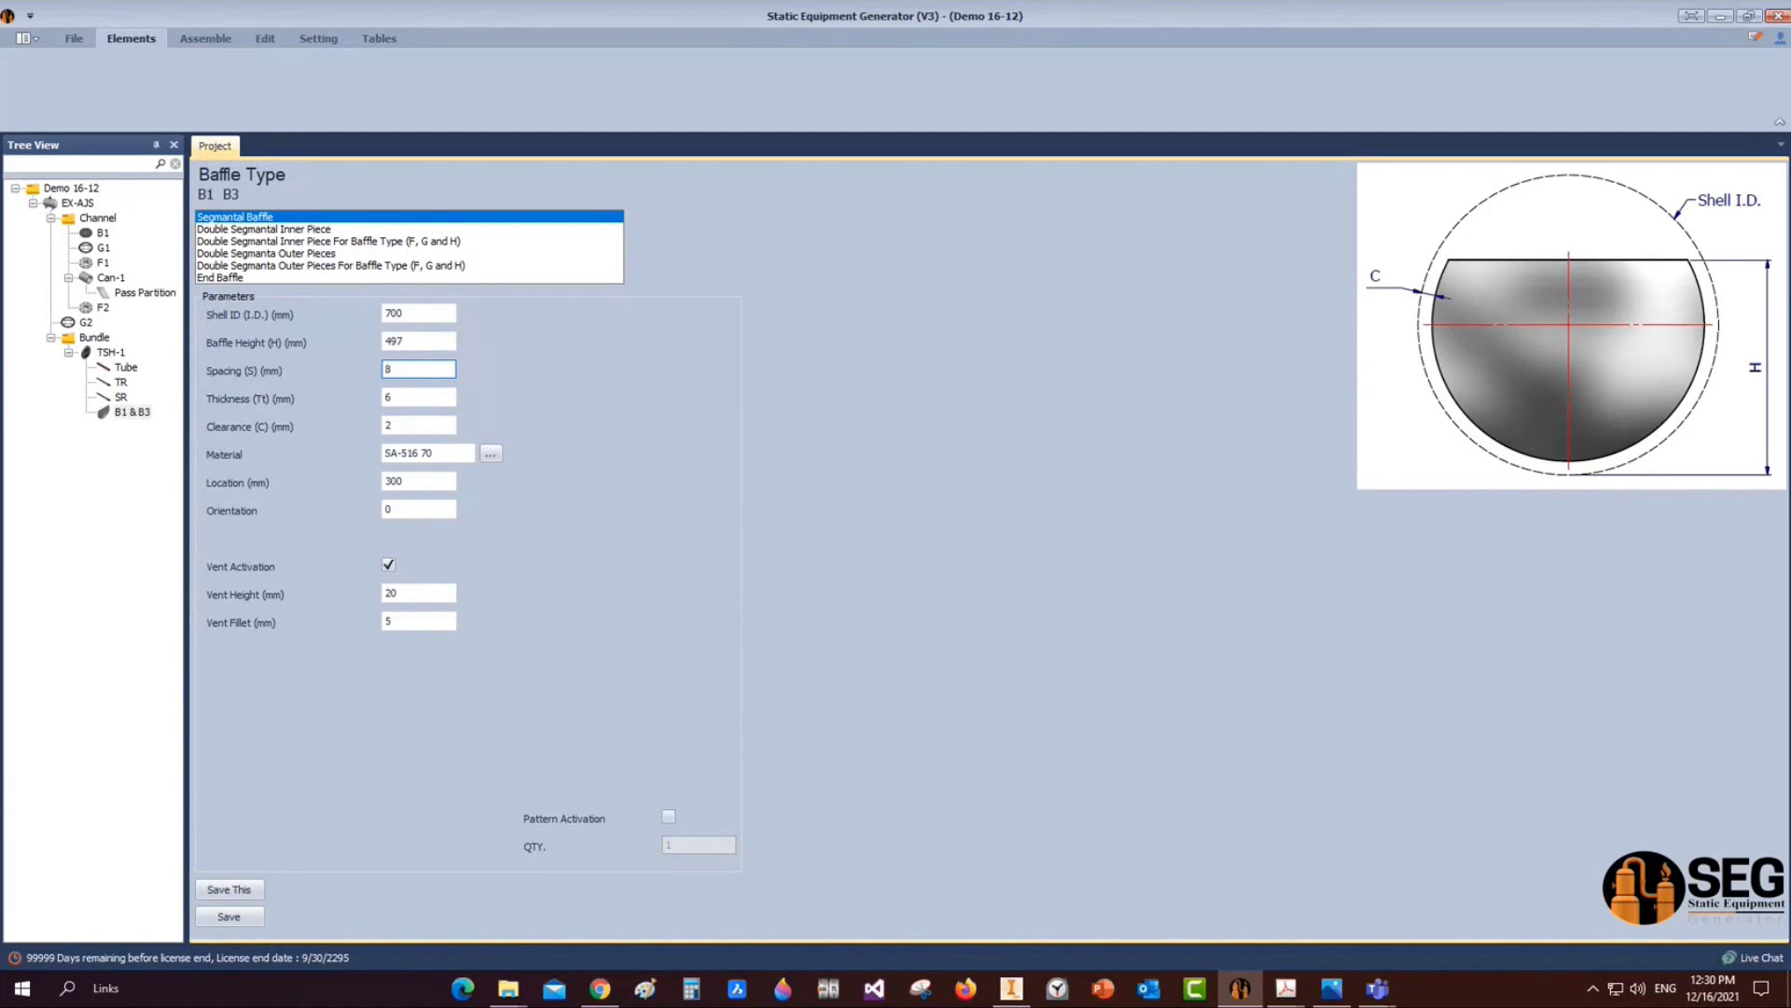
text(38.6)
Set baffle B1 & B3's thickness to 8 mm and its clearance to 2.4 mm
key(Tab)
text(8)
key(Tab)
text(2.)
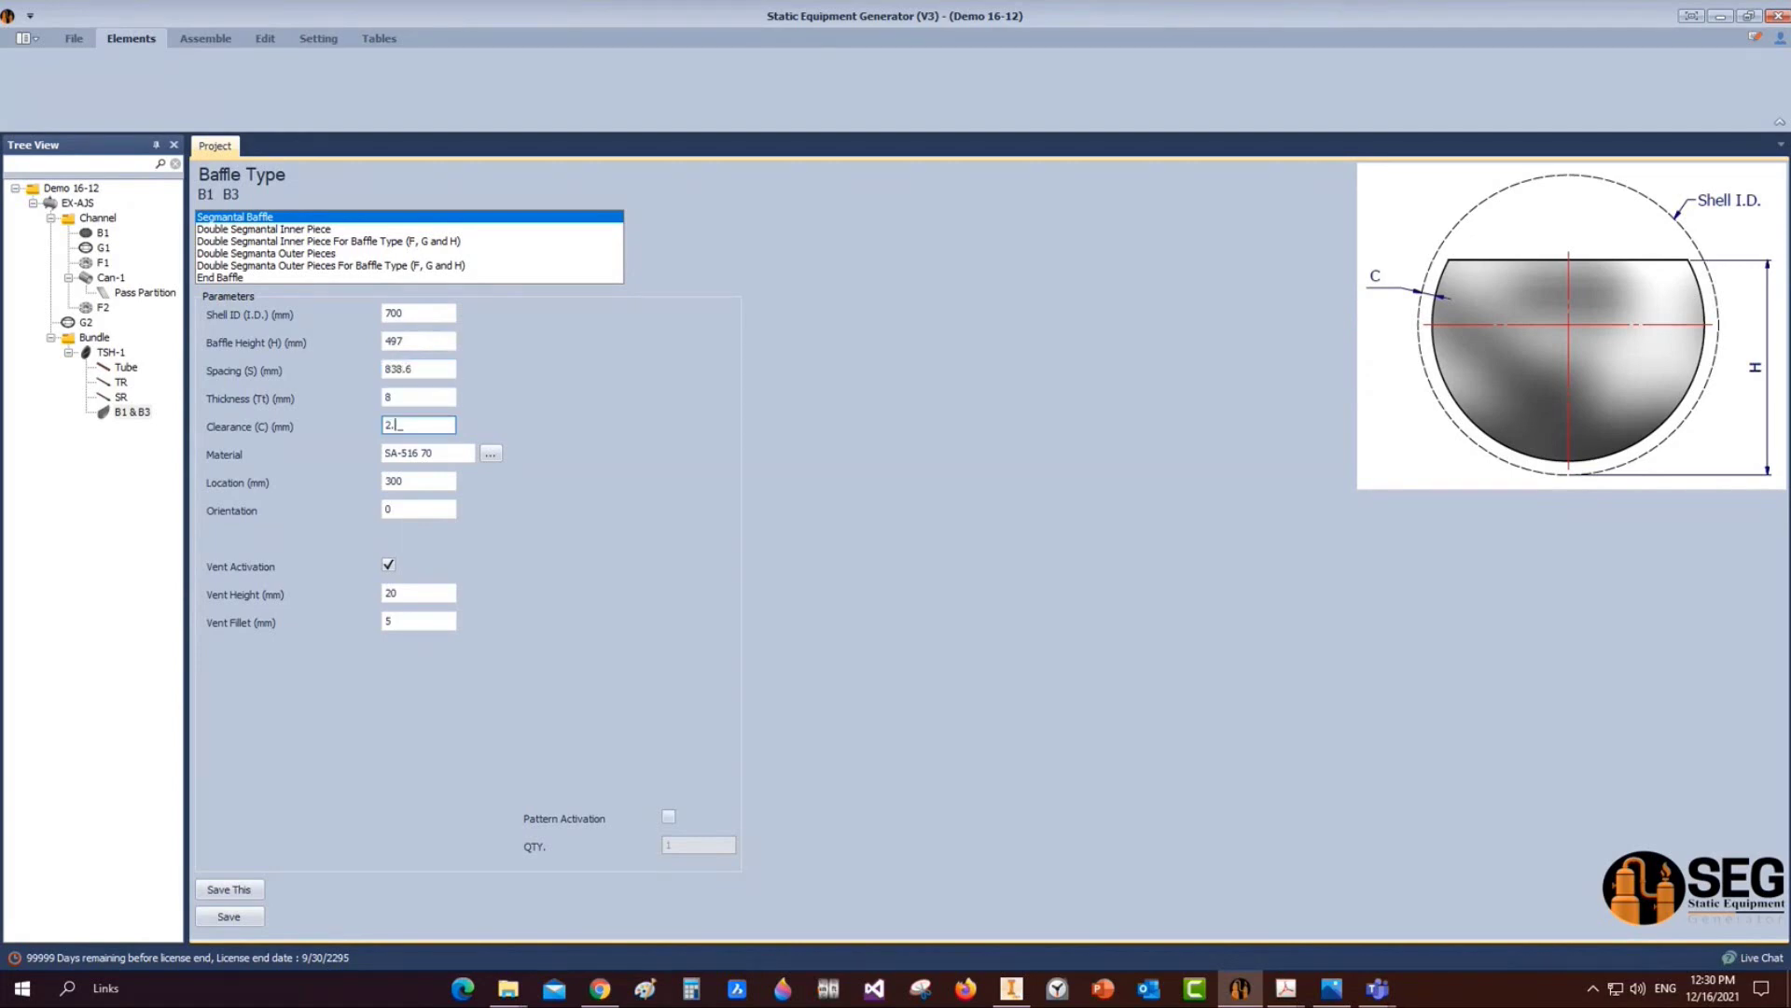
text(4)
Replace baffle B1 & B3's material entry with 579.69
key(Tab)
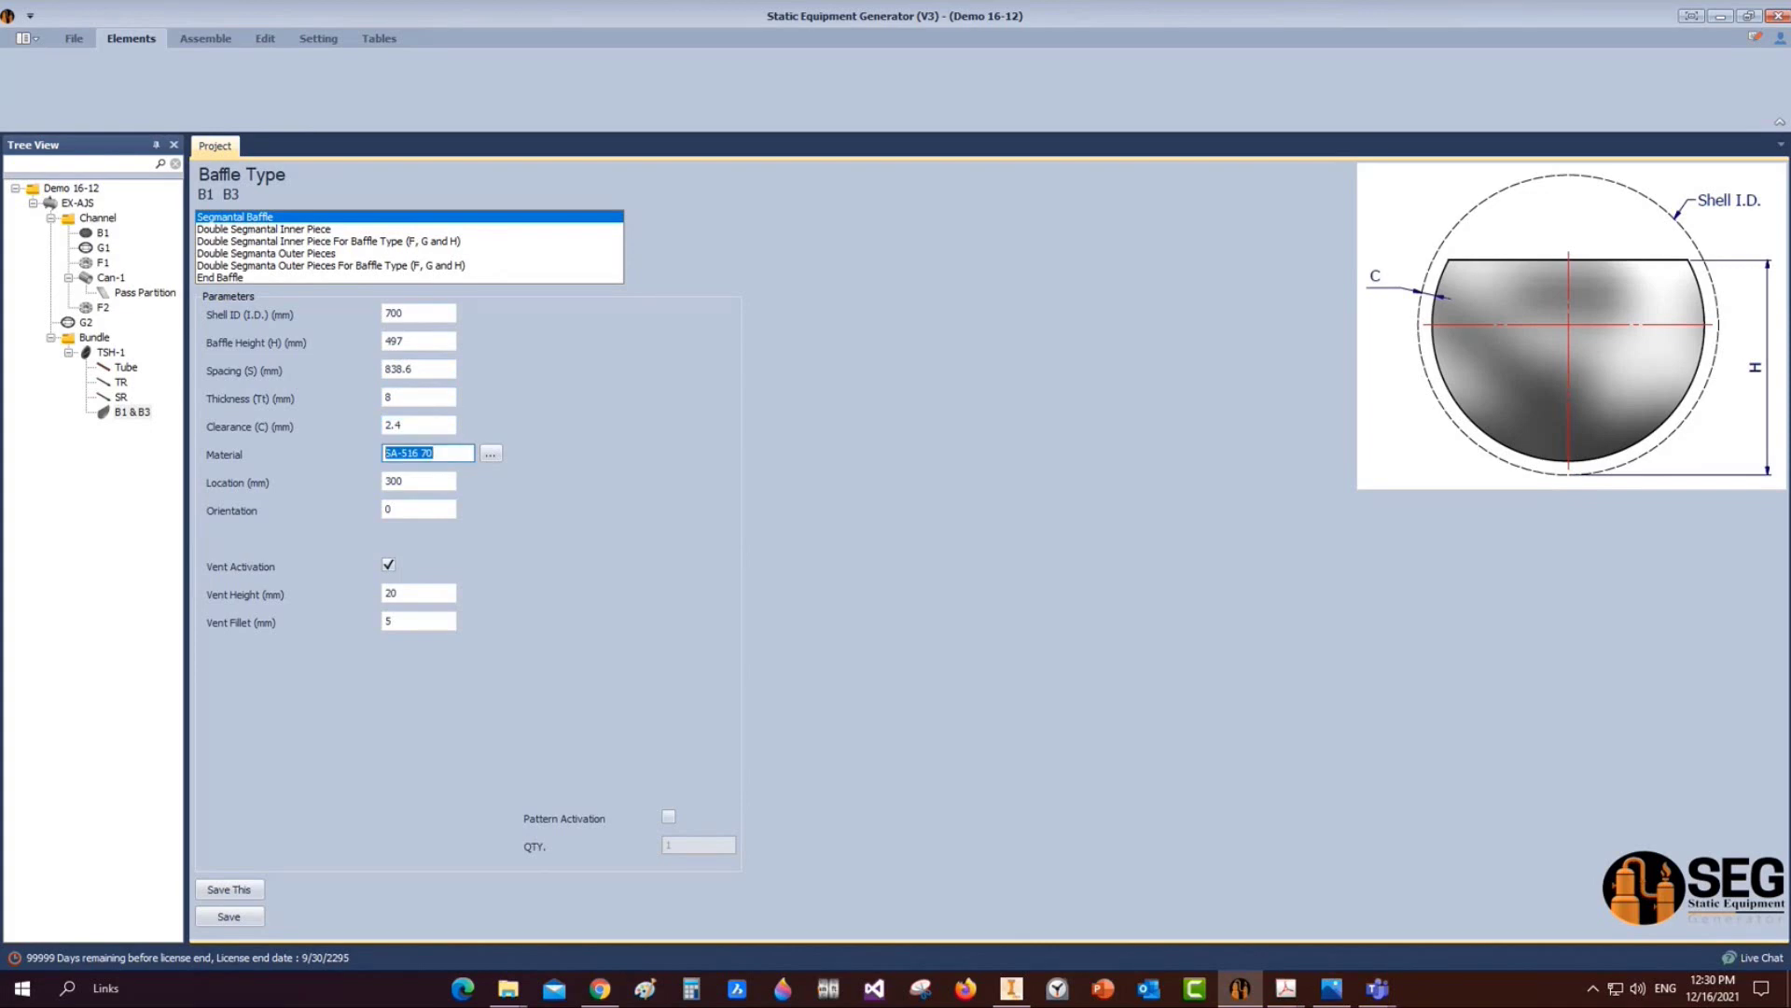
text(S)
text(79)
text(.6)
text(9)
key(Tab)
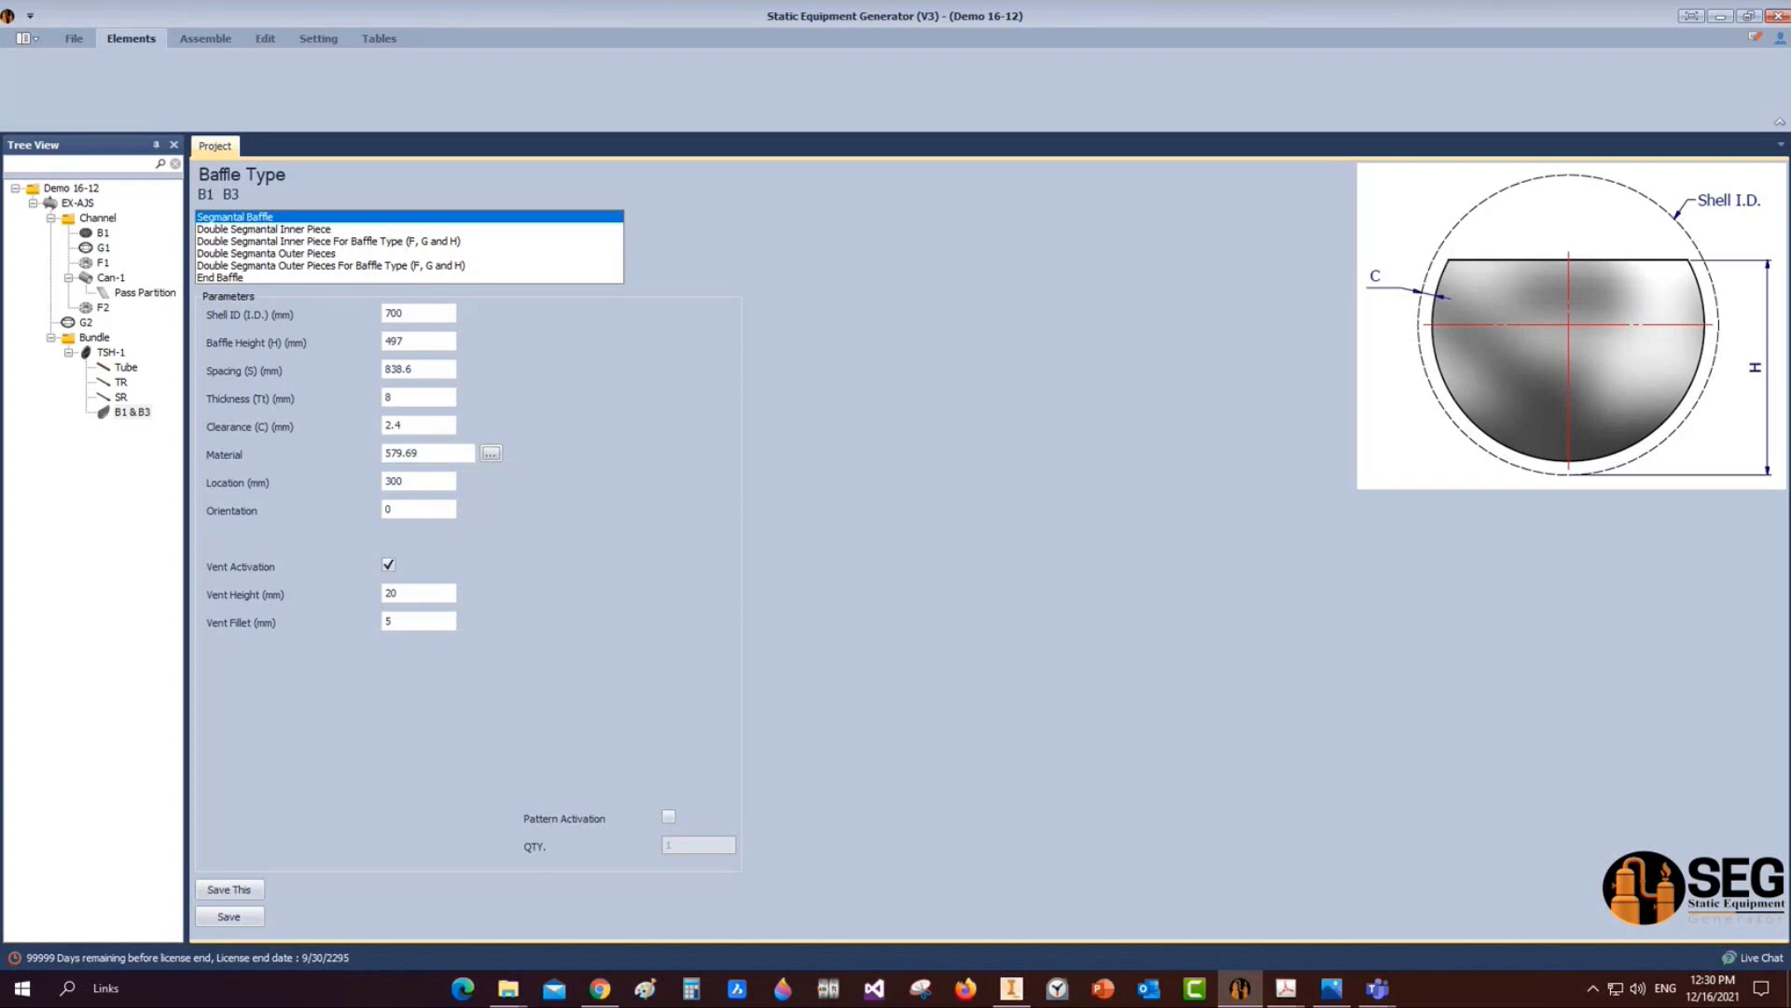
Set baffle B1 & B3's vent height to 10 mm, activate its pattern and save the part
drag(411, 592, 361, 592)
text(10)
click(667, 816)
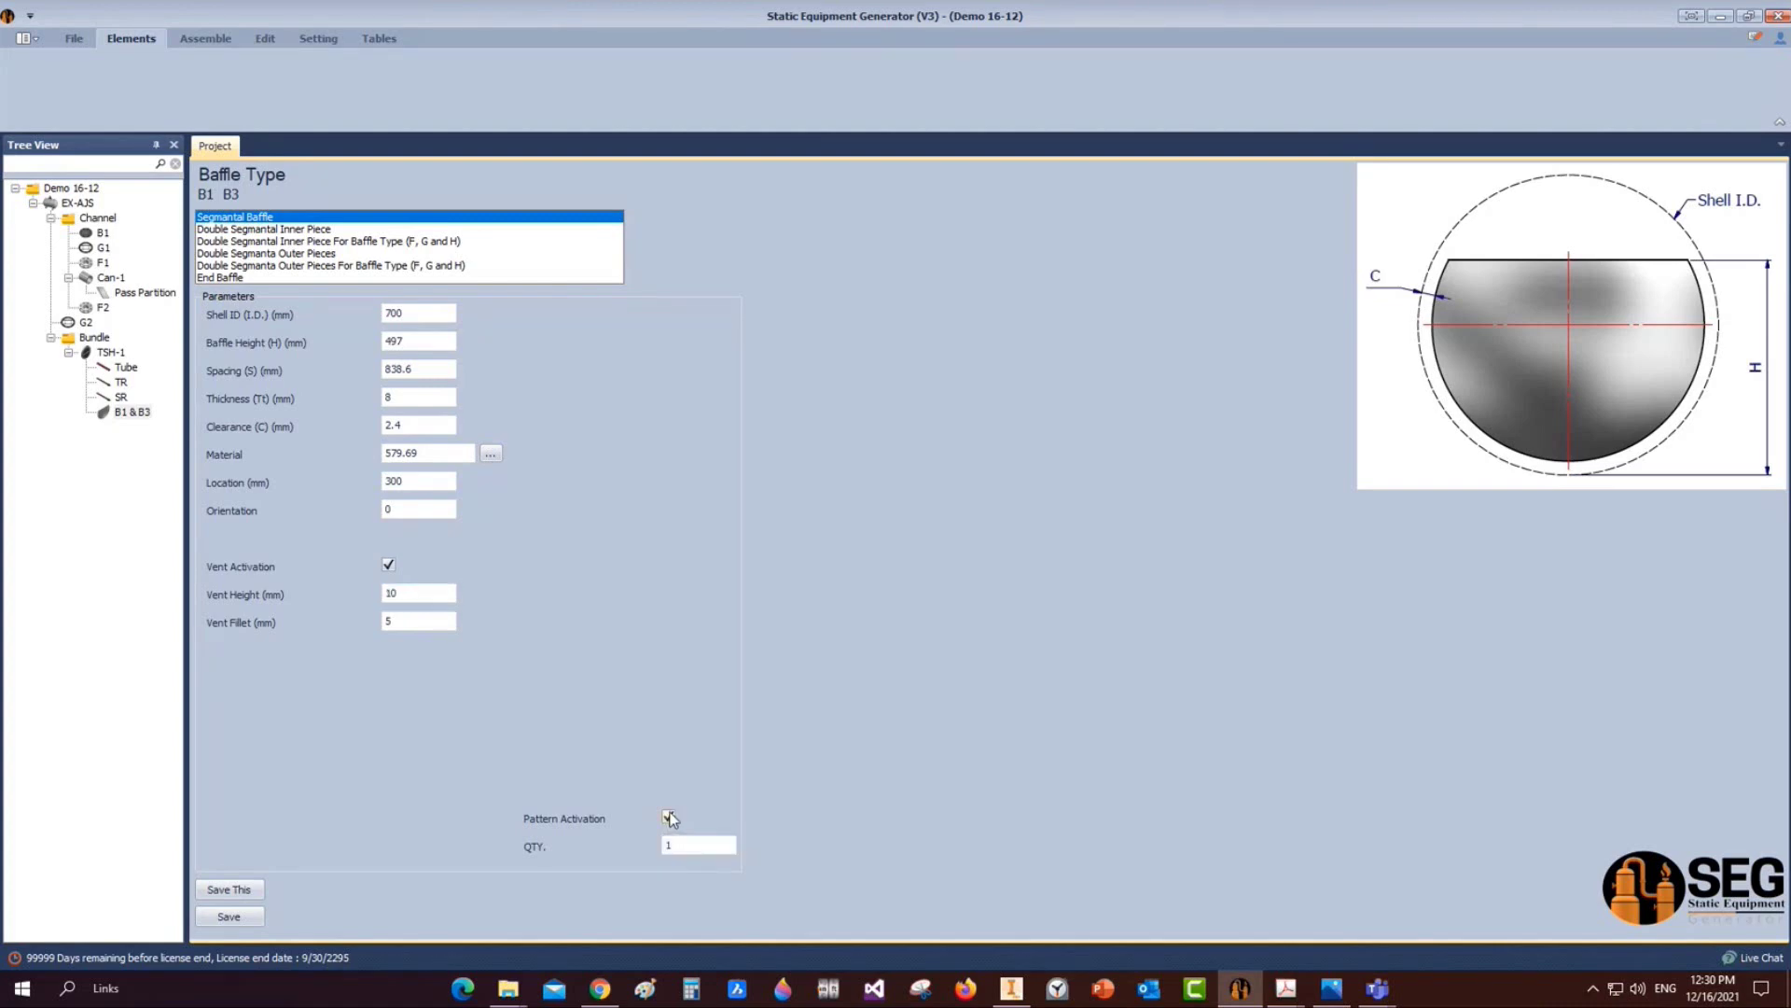
click(252, 918)
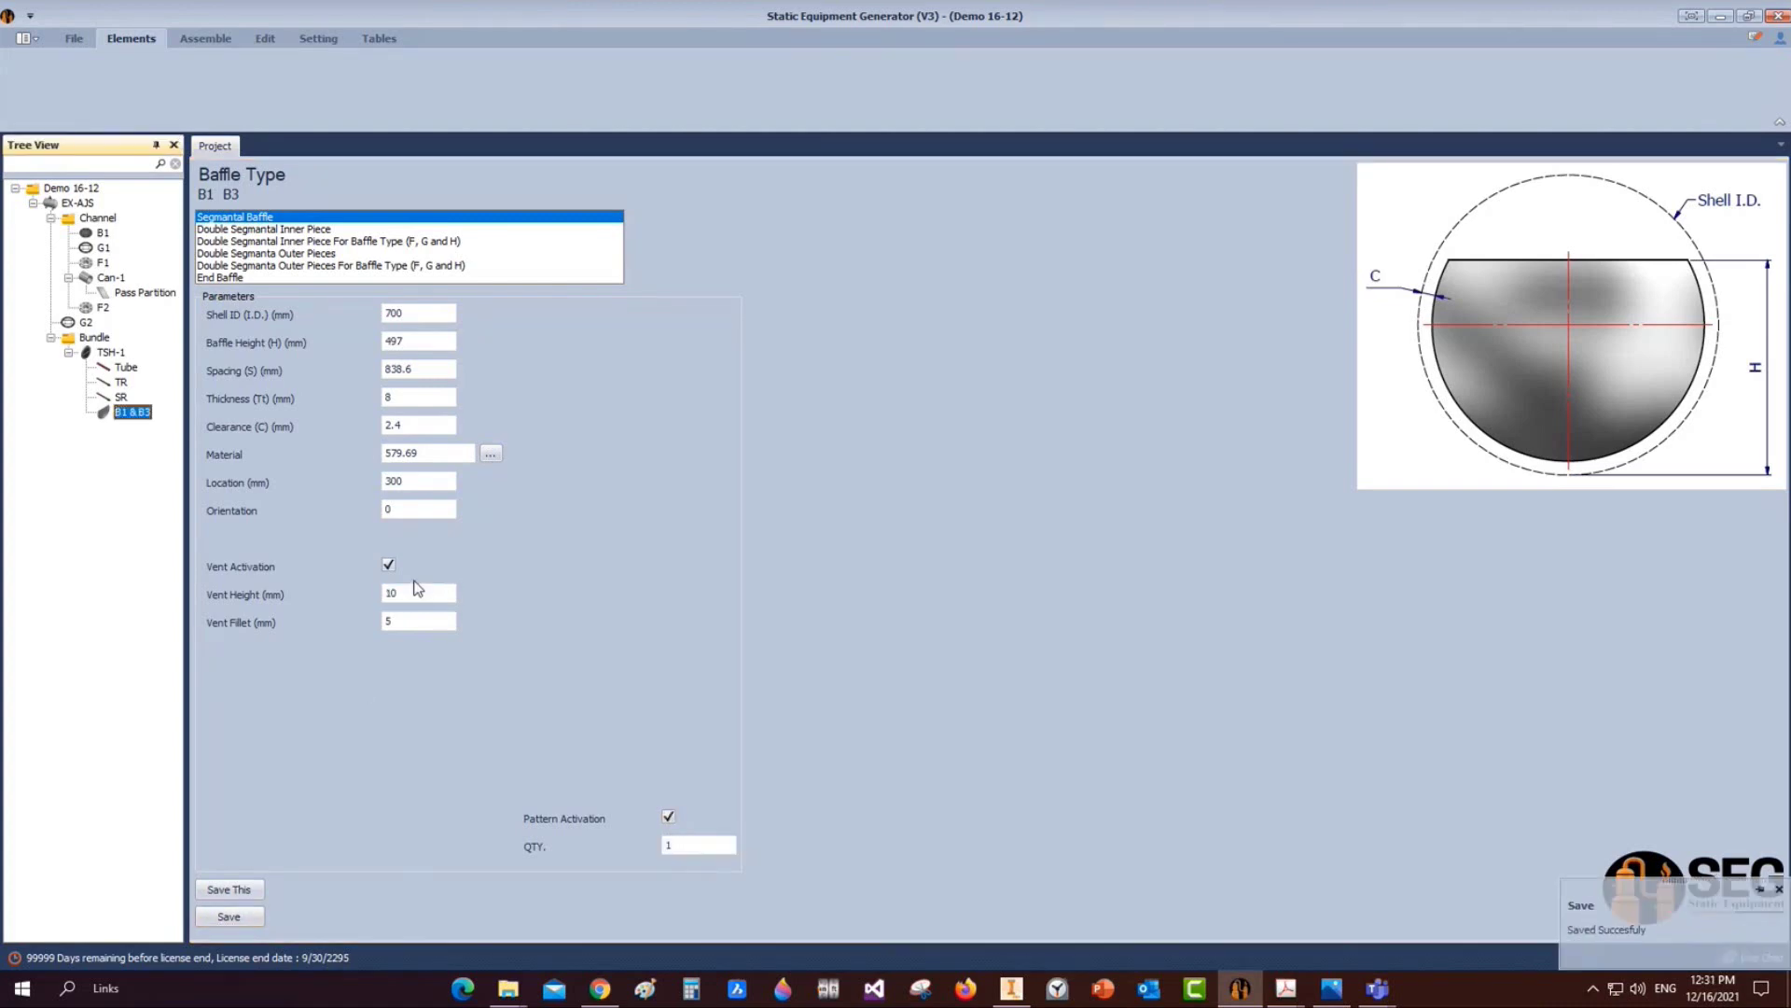
Start adding another baffle to tubesheet TSH-1
click(94, 354)
click(232, 76)
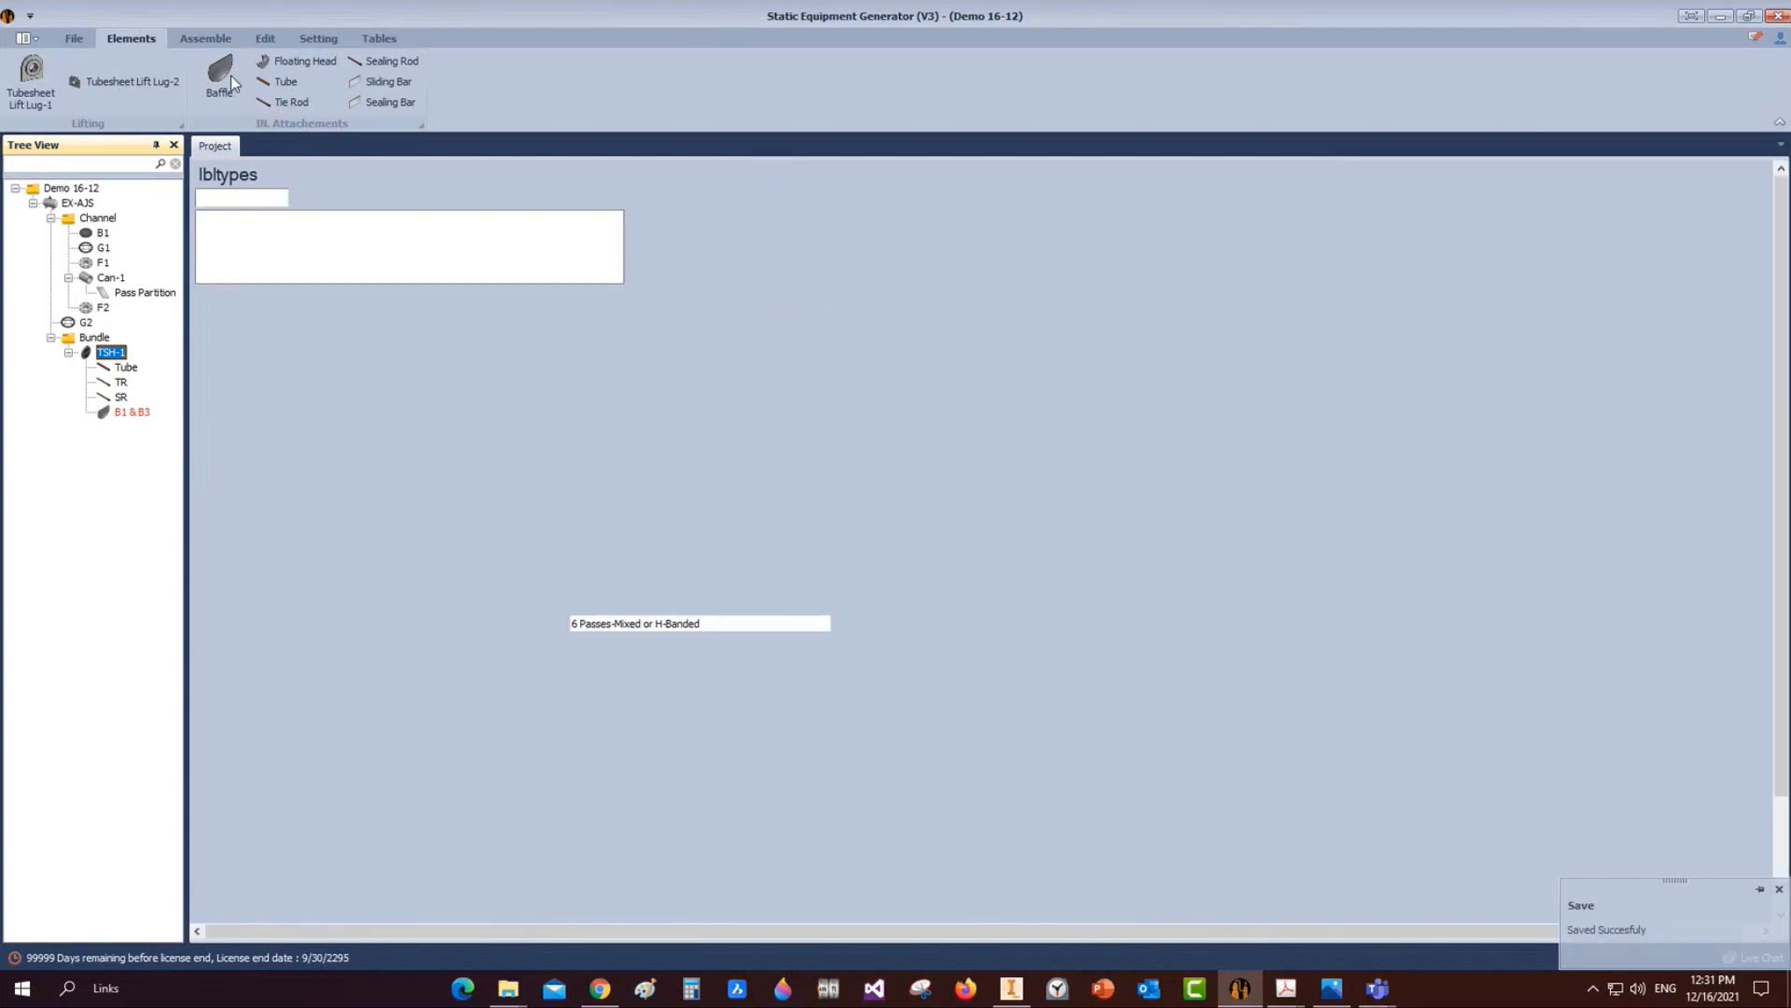
Add a baffle named "B2 & B4" to the tubesheet, copying its parameters from the existing part B1 & B3
text(B2 & B4)
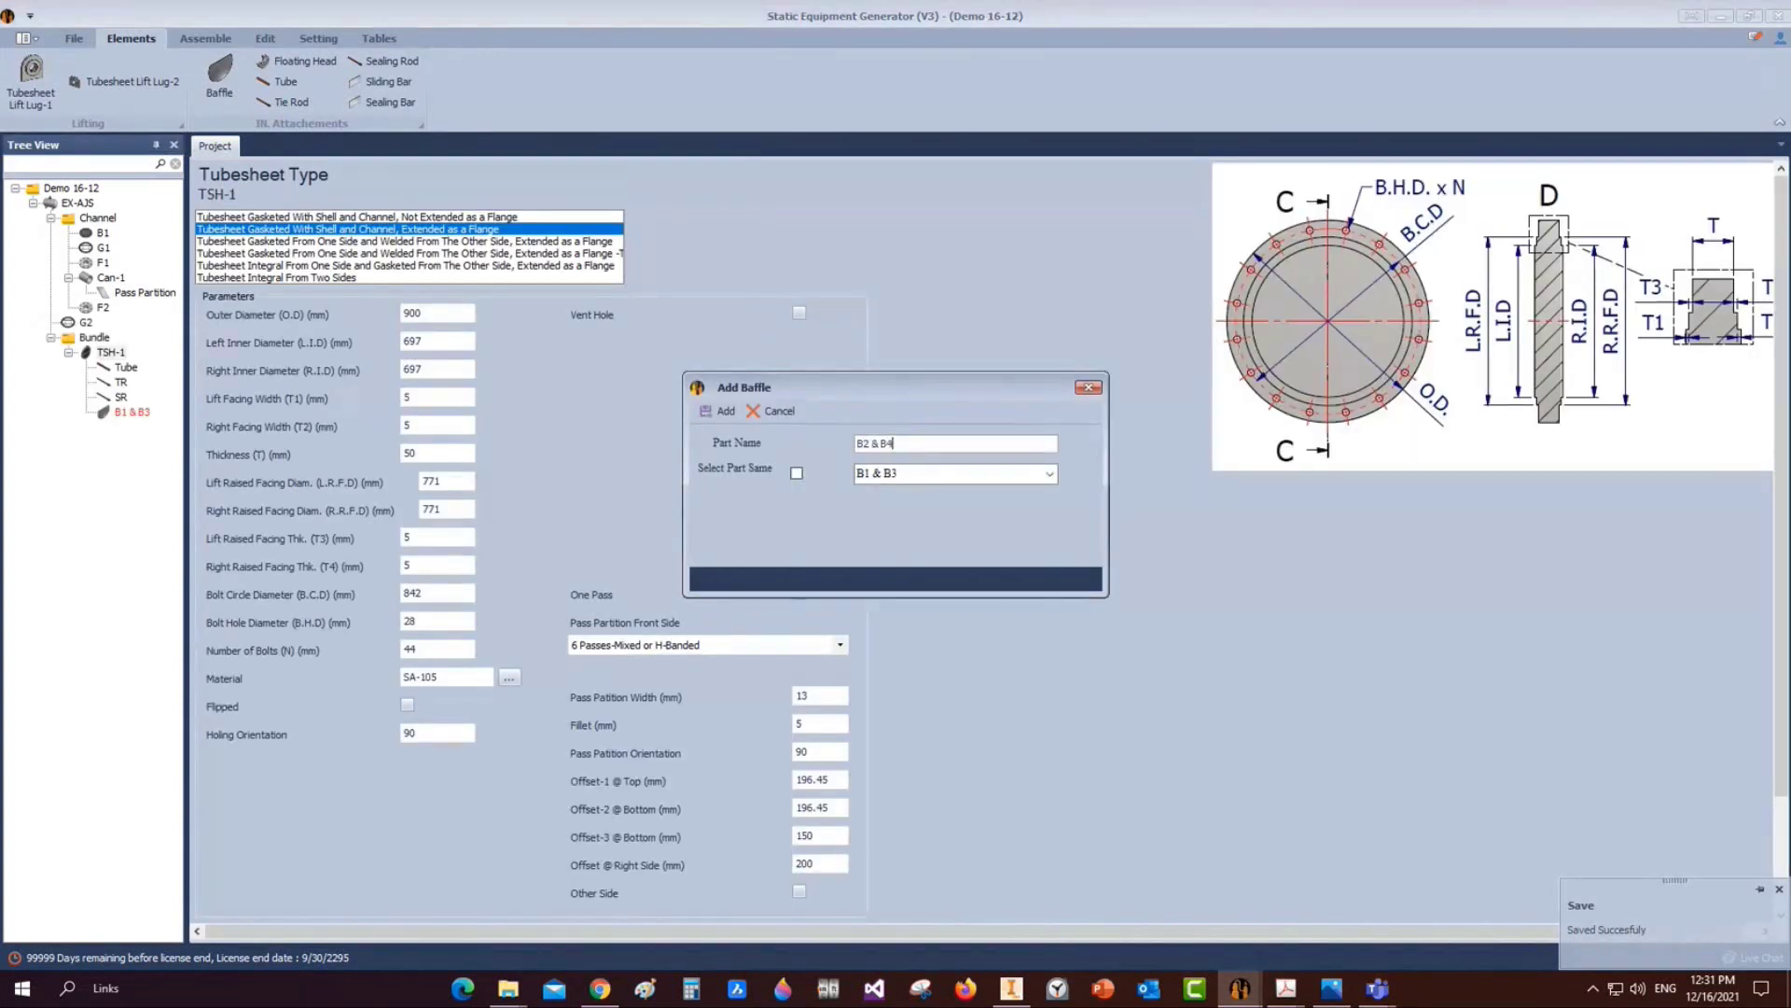
click(797, 473)
click(718, 411)
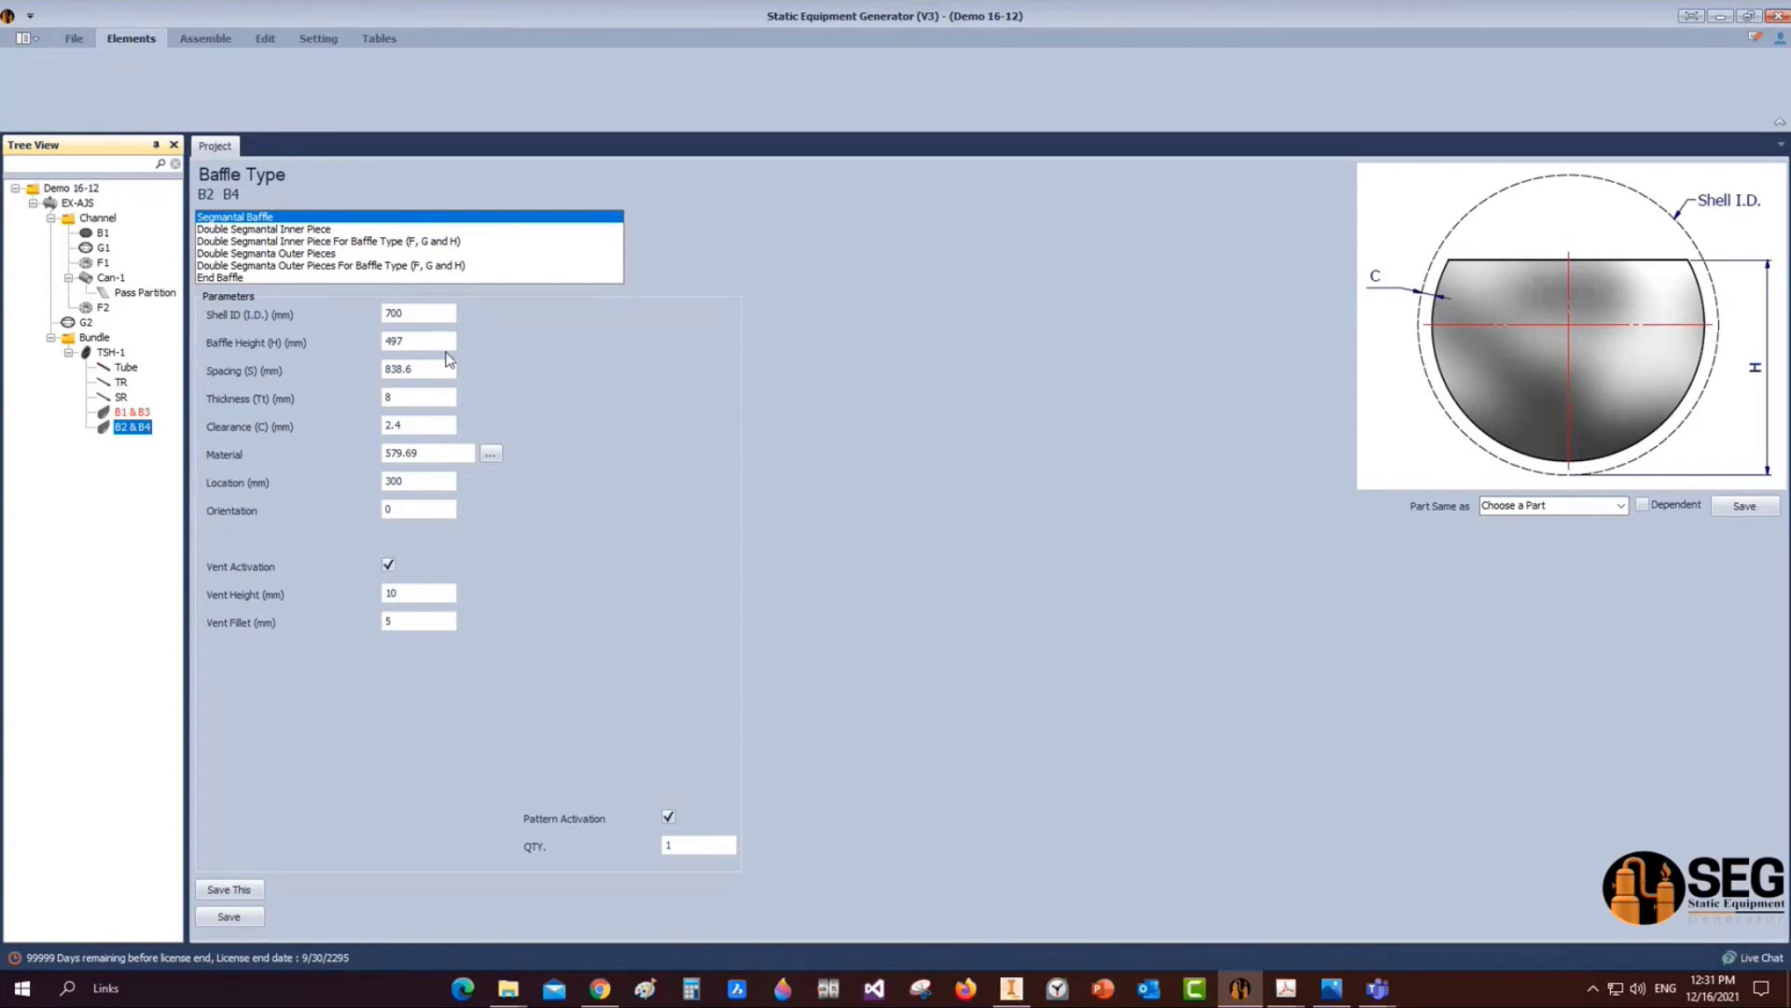
Set the spacing of baffle B2 & B4 to 838.7 mm and its location to 998.99 mm
double_click(408, 370)
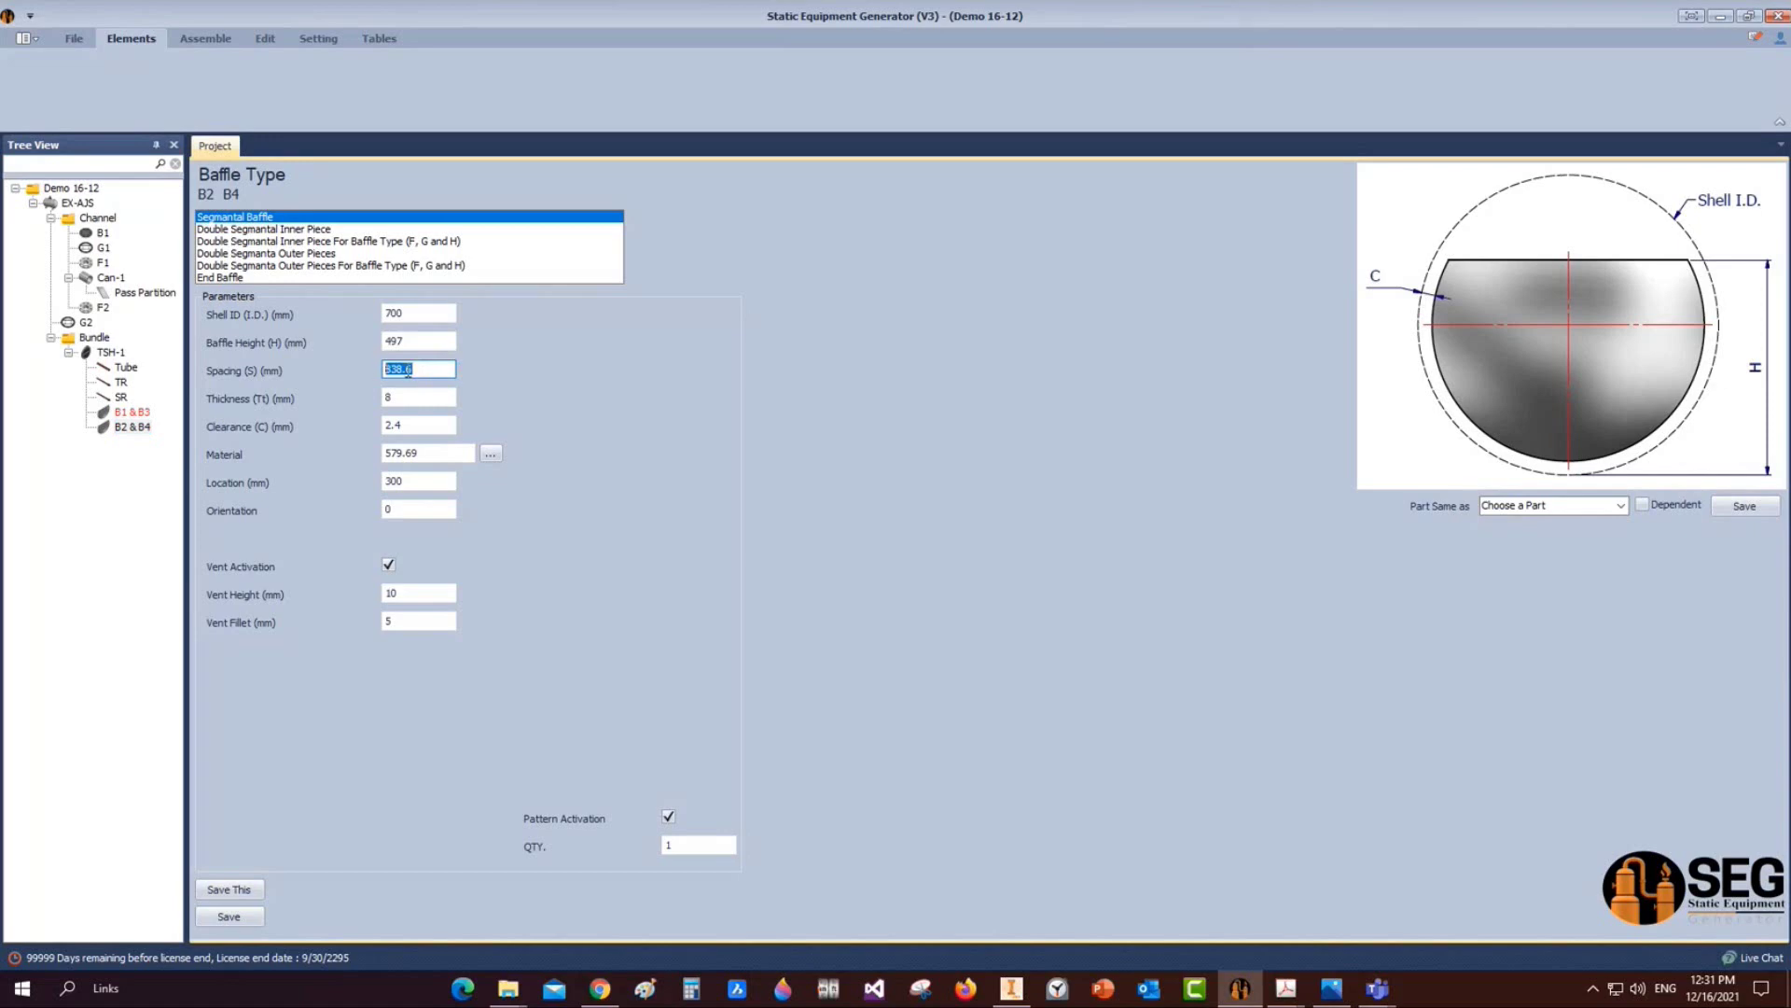
drag(408, 371, 429, 367)
text(7)
click(429, 482)
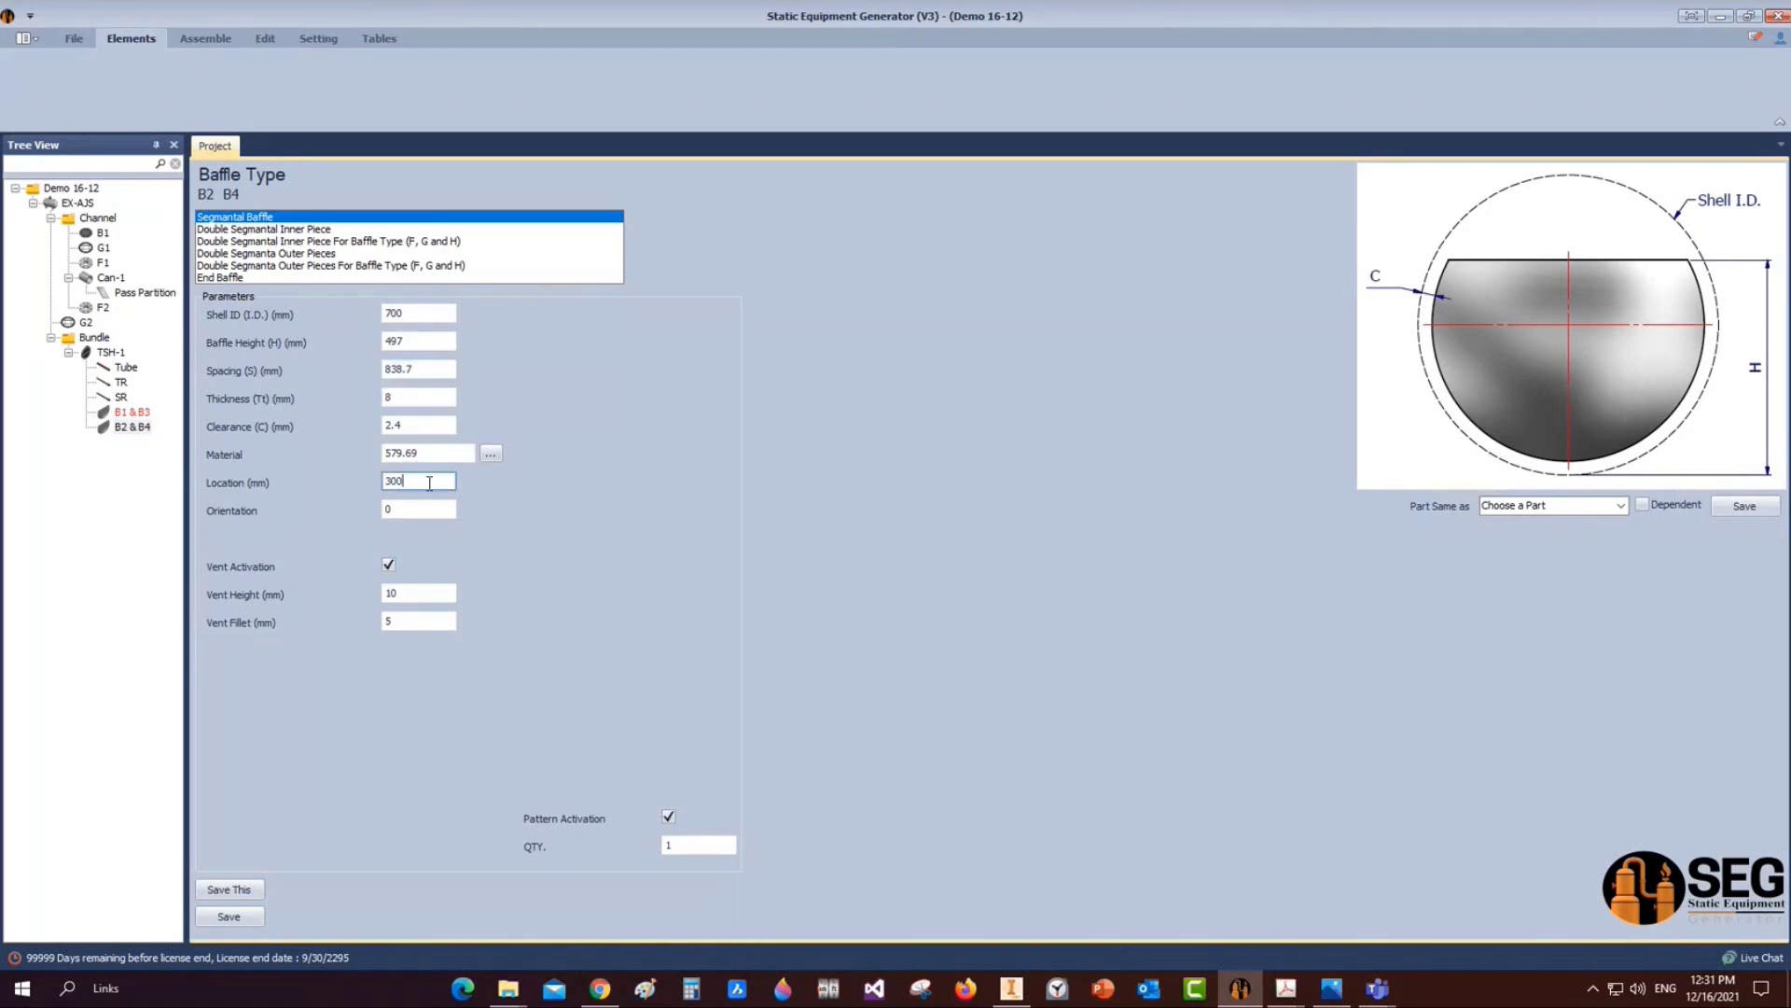
drag(429, 483, 307, 490)
text(998.99)
key(Tab)
Set the material of baffle B1 & B3 to SA-516 70 and its location to 579.69 mm
click(116, 430)
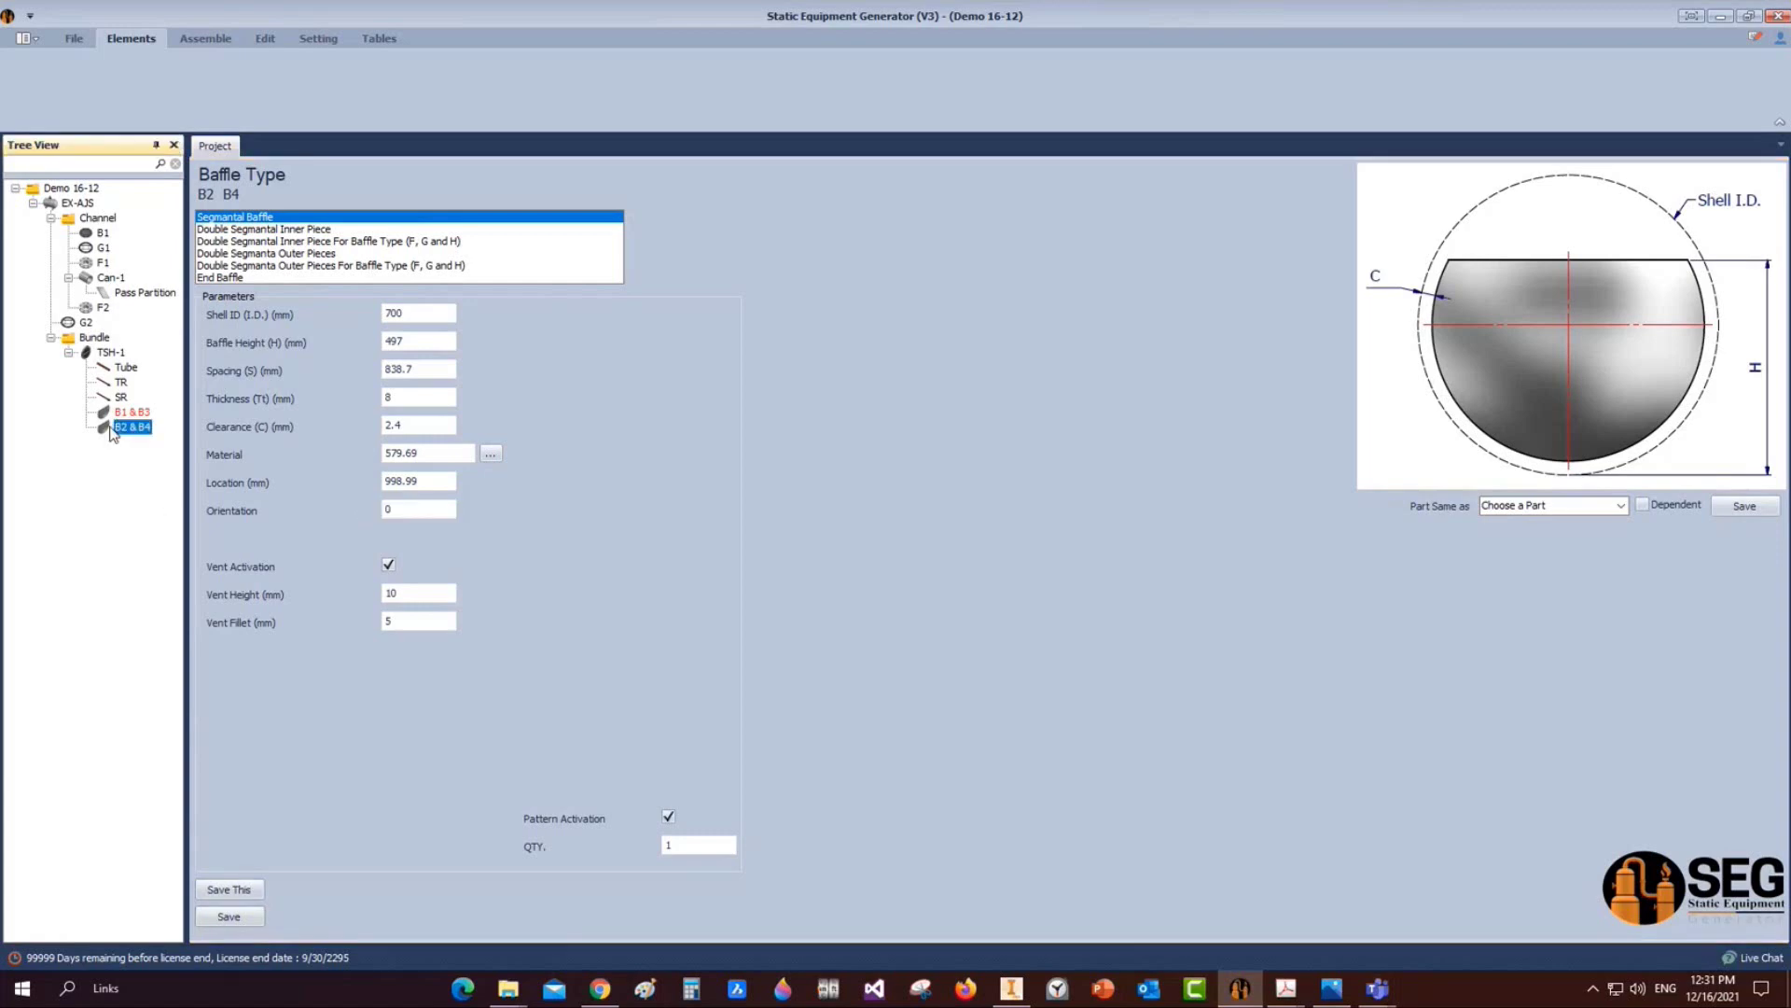
click(111, 416)
click(114, 427)
click(140, 415)
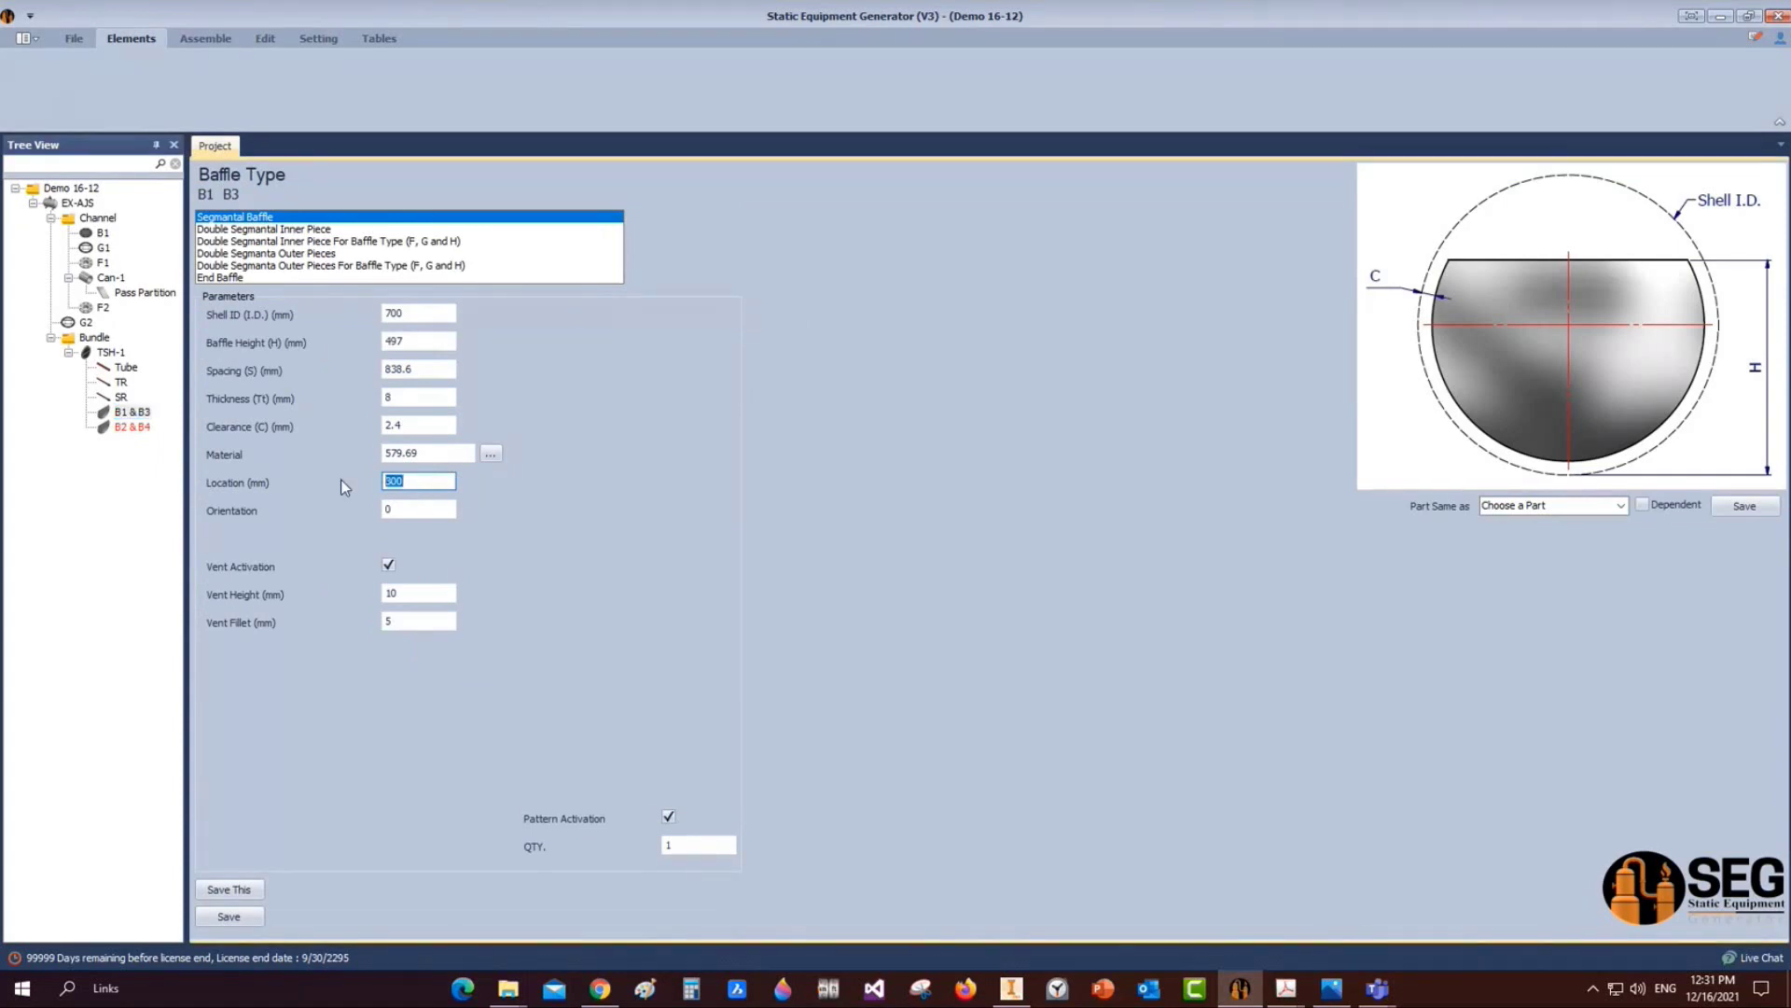
text(57)
key(shift+Tab)
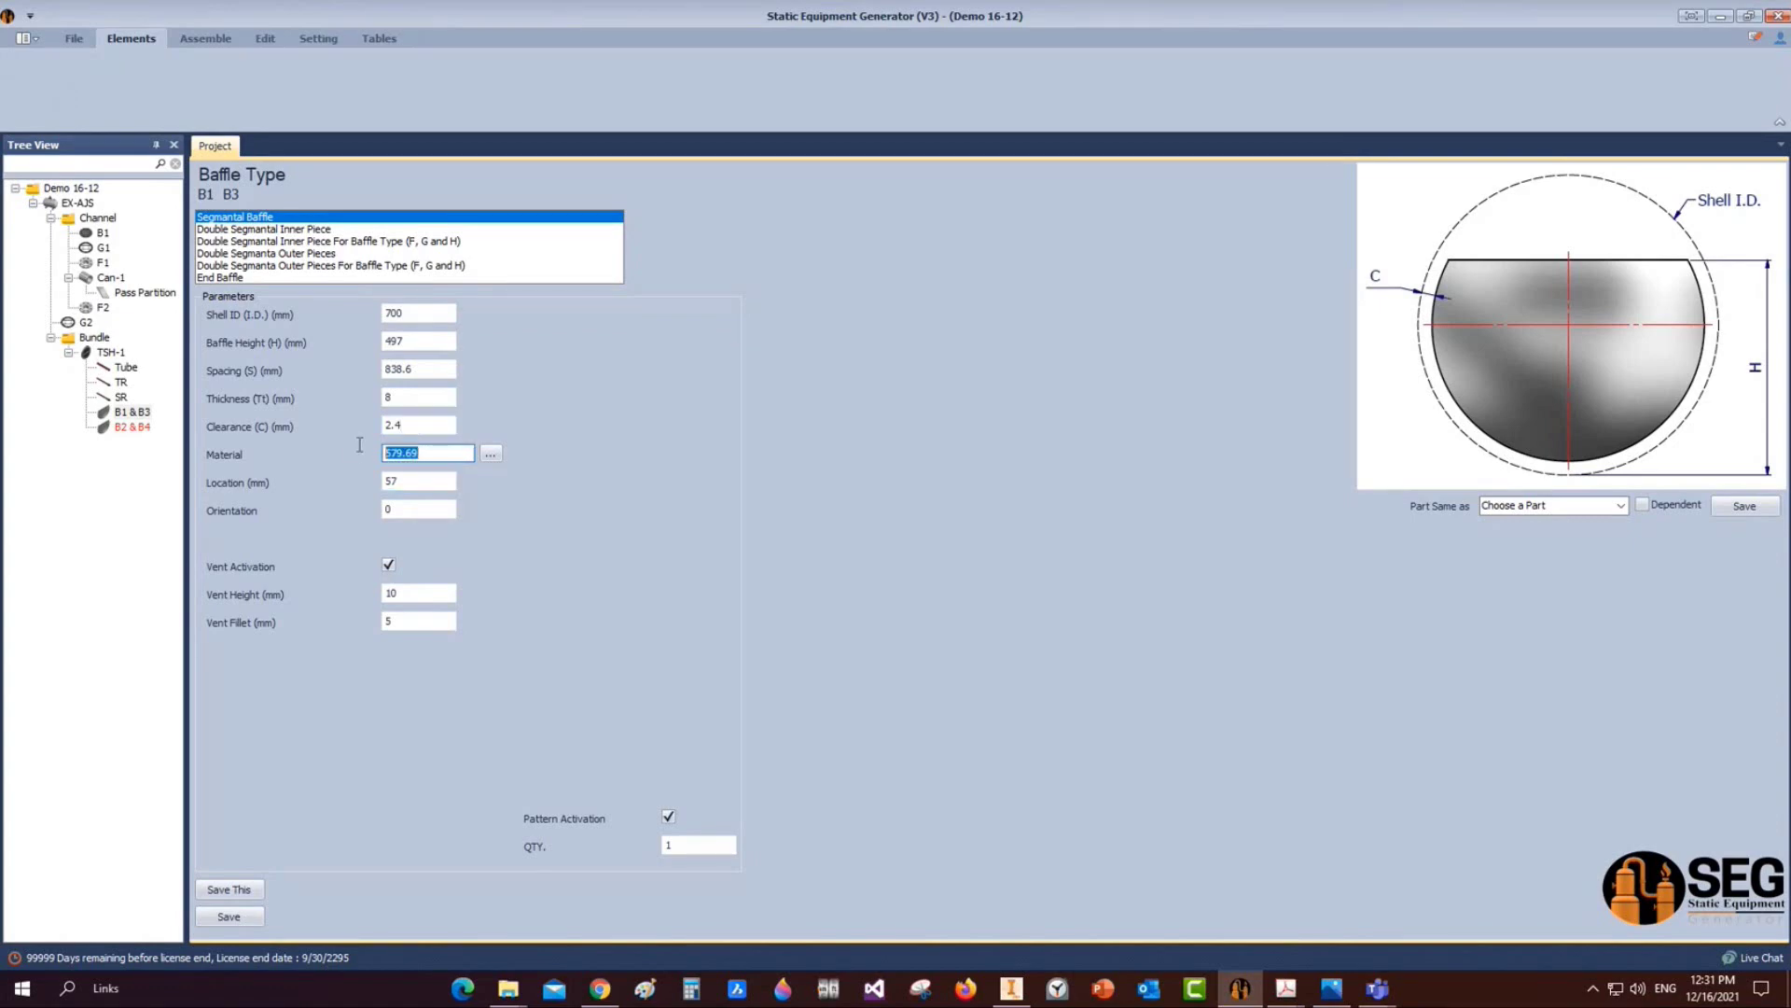
text(SA-516 70)
click(445, 480)
text(9.)
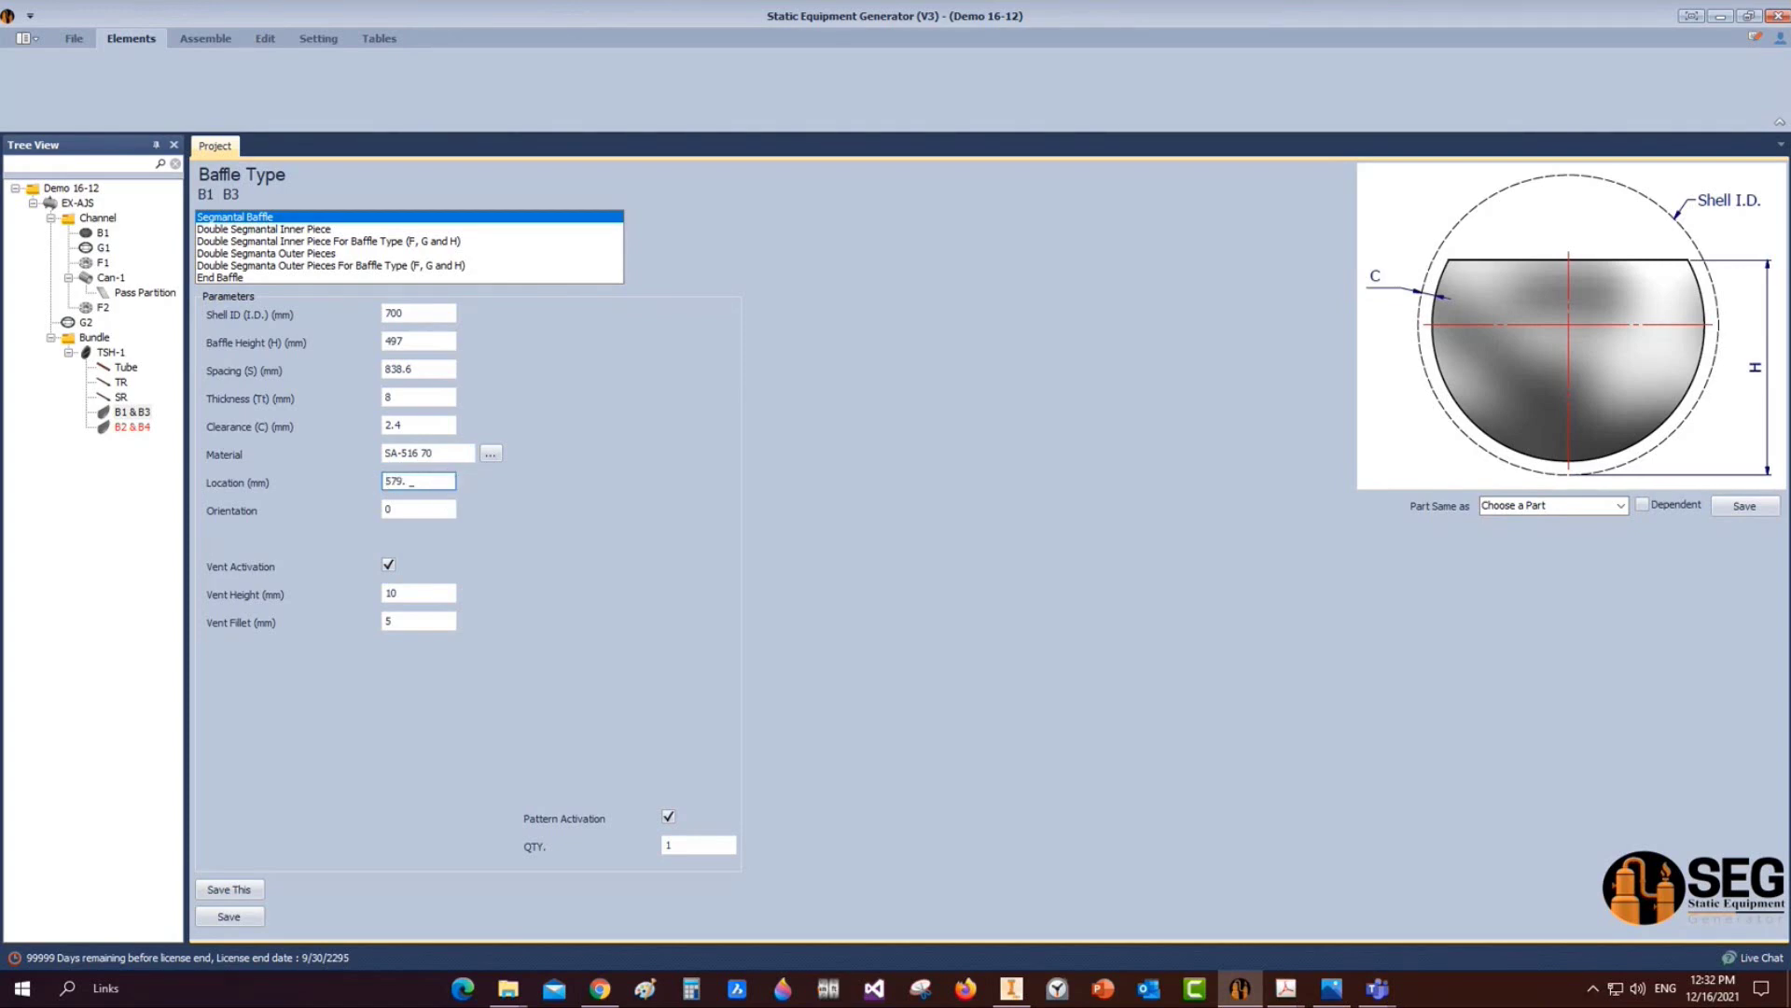
text(69)
Set baffle B1 & B3's orientation to 270 and pattern quantity to 2, and save the part
key(Tab)
text(270)
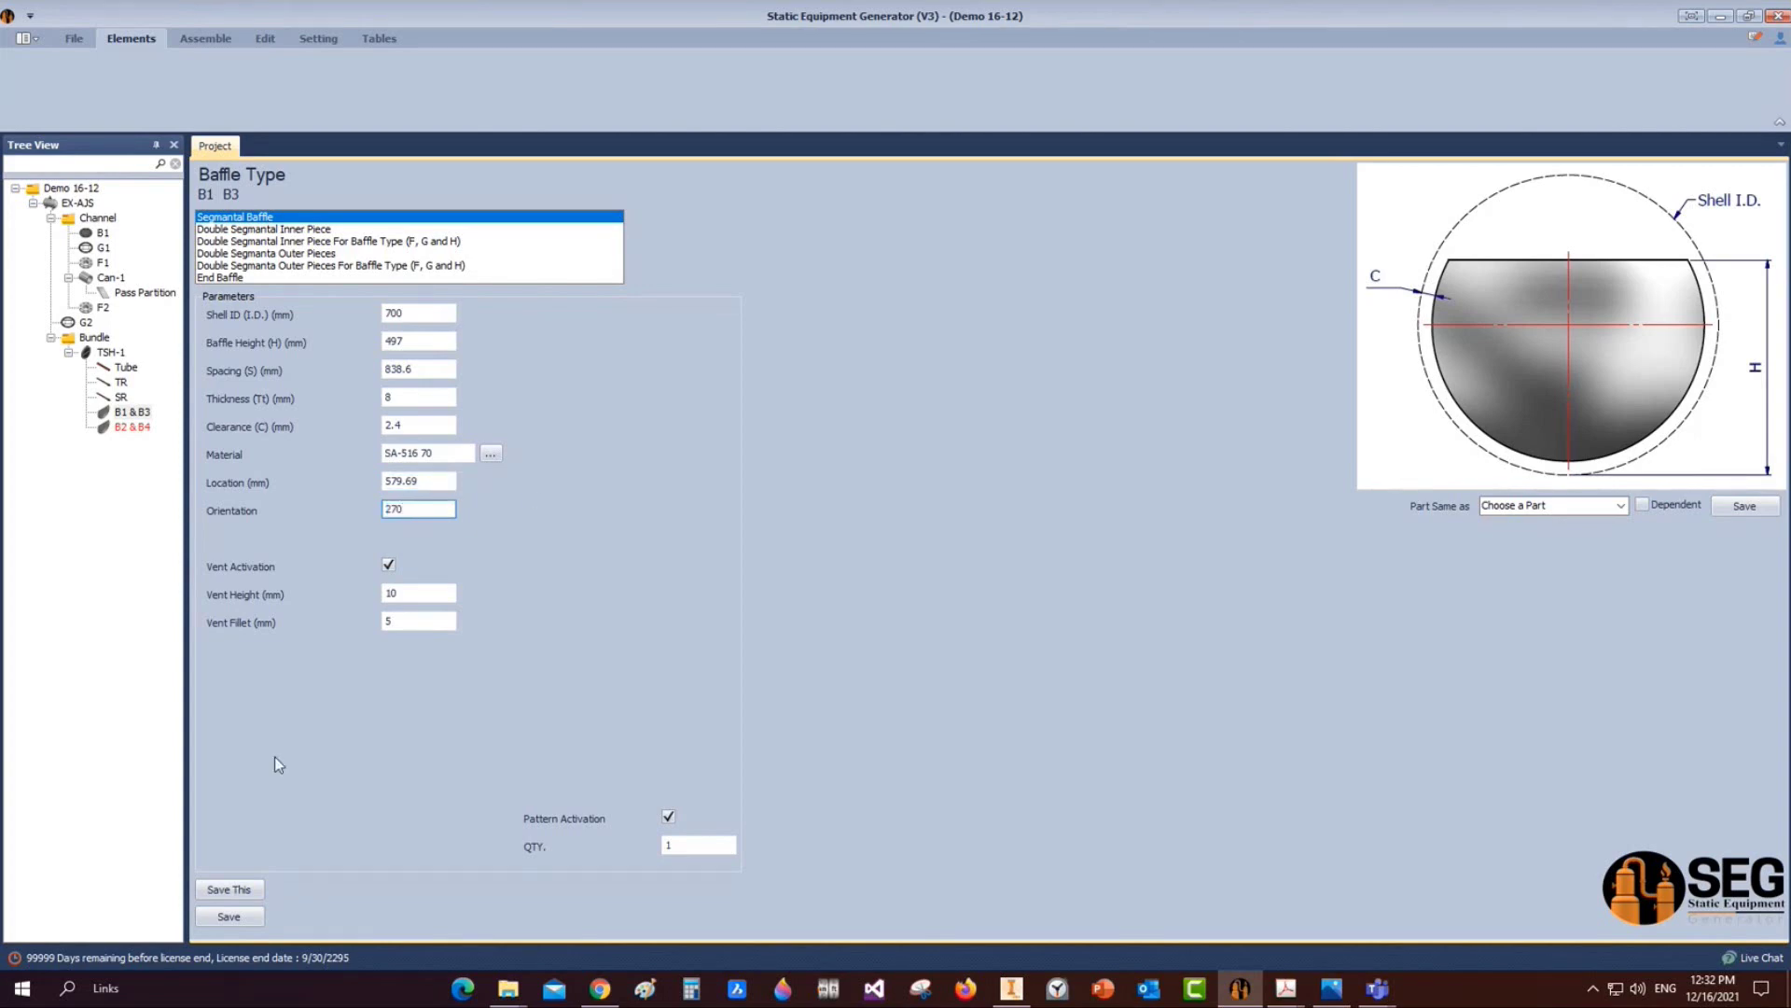
click(668, 847)
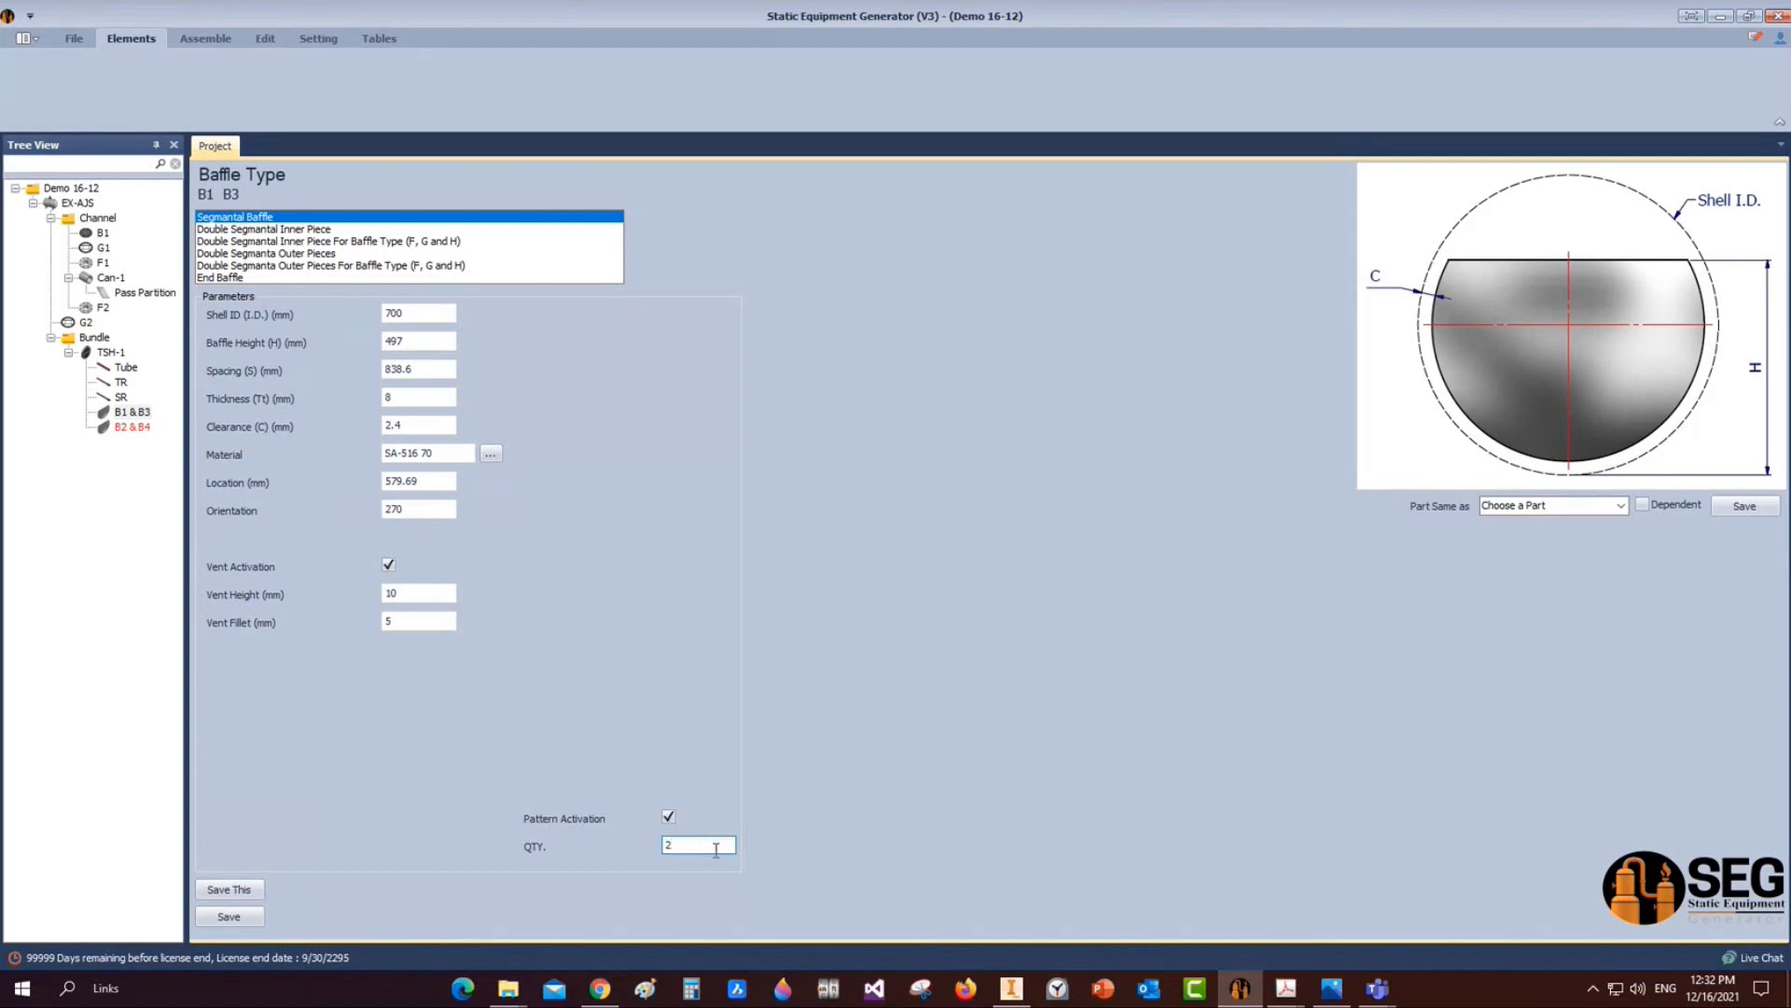
text(2)
click(229, 916)
For baffle B2 & B4, set the material to SA-516 70, the location to 838.7 mm and the orientation to 90
click(132, 426)
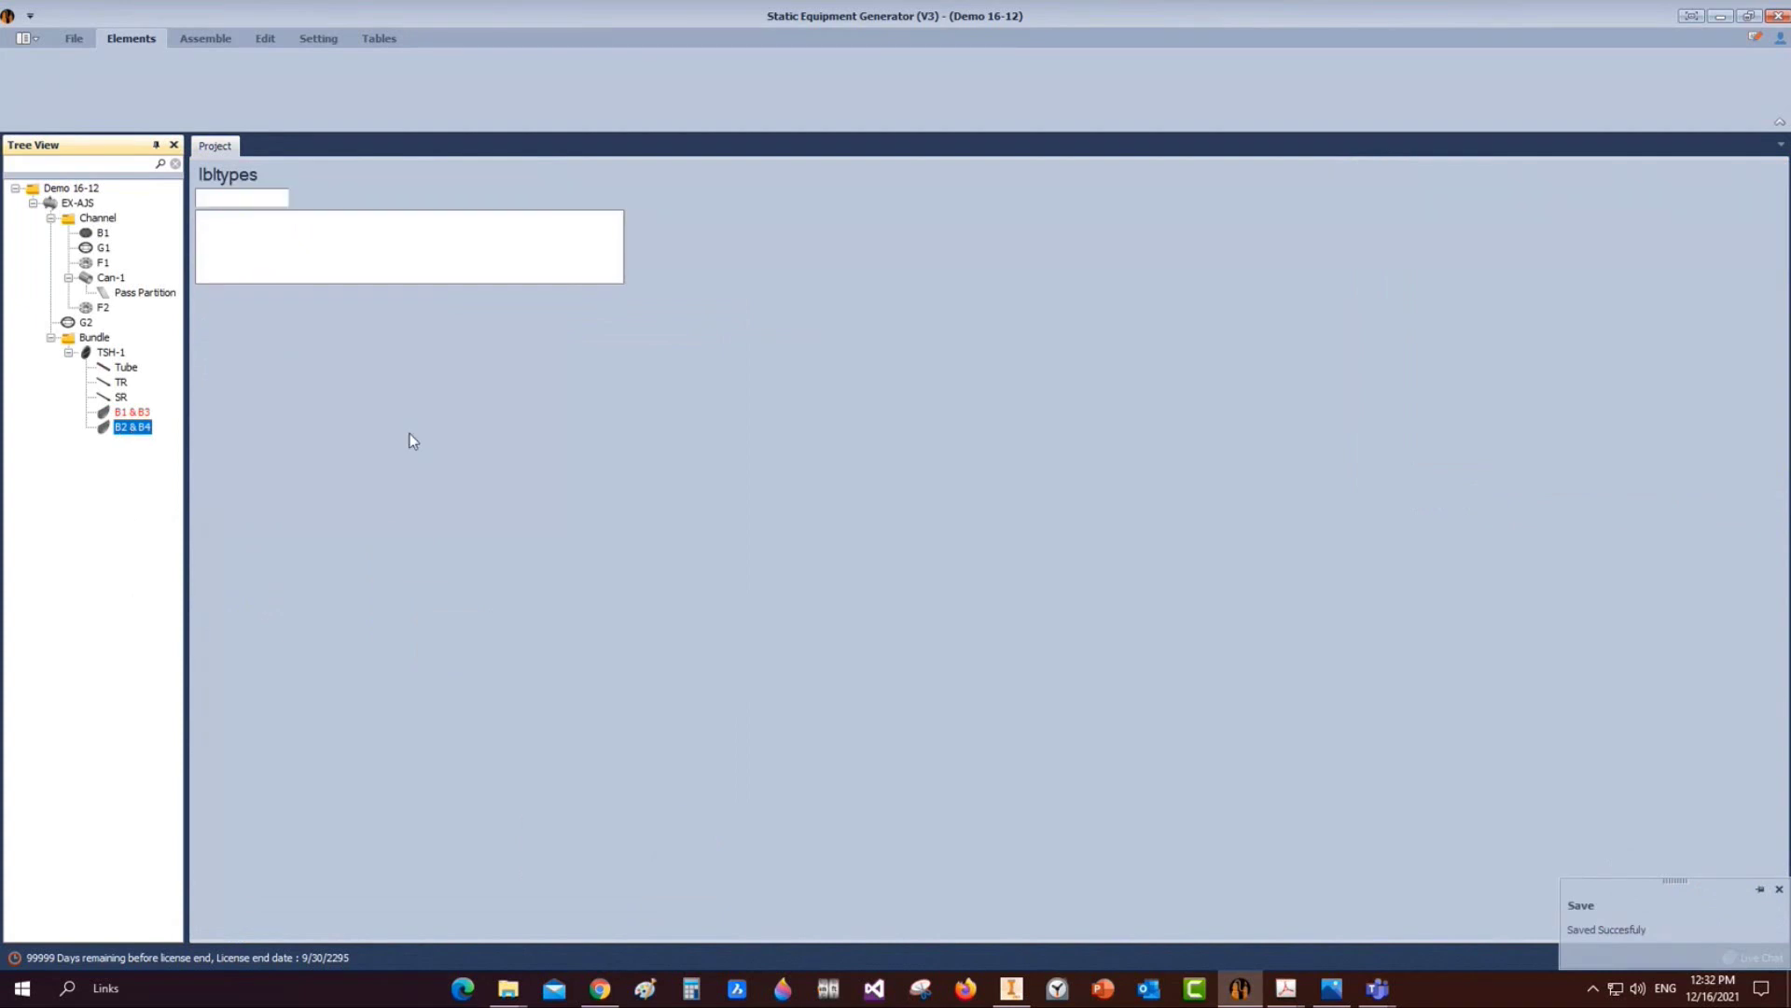
drag(432, 455, 336, 451)
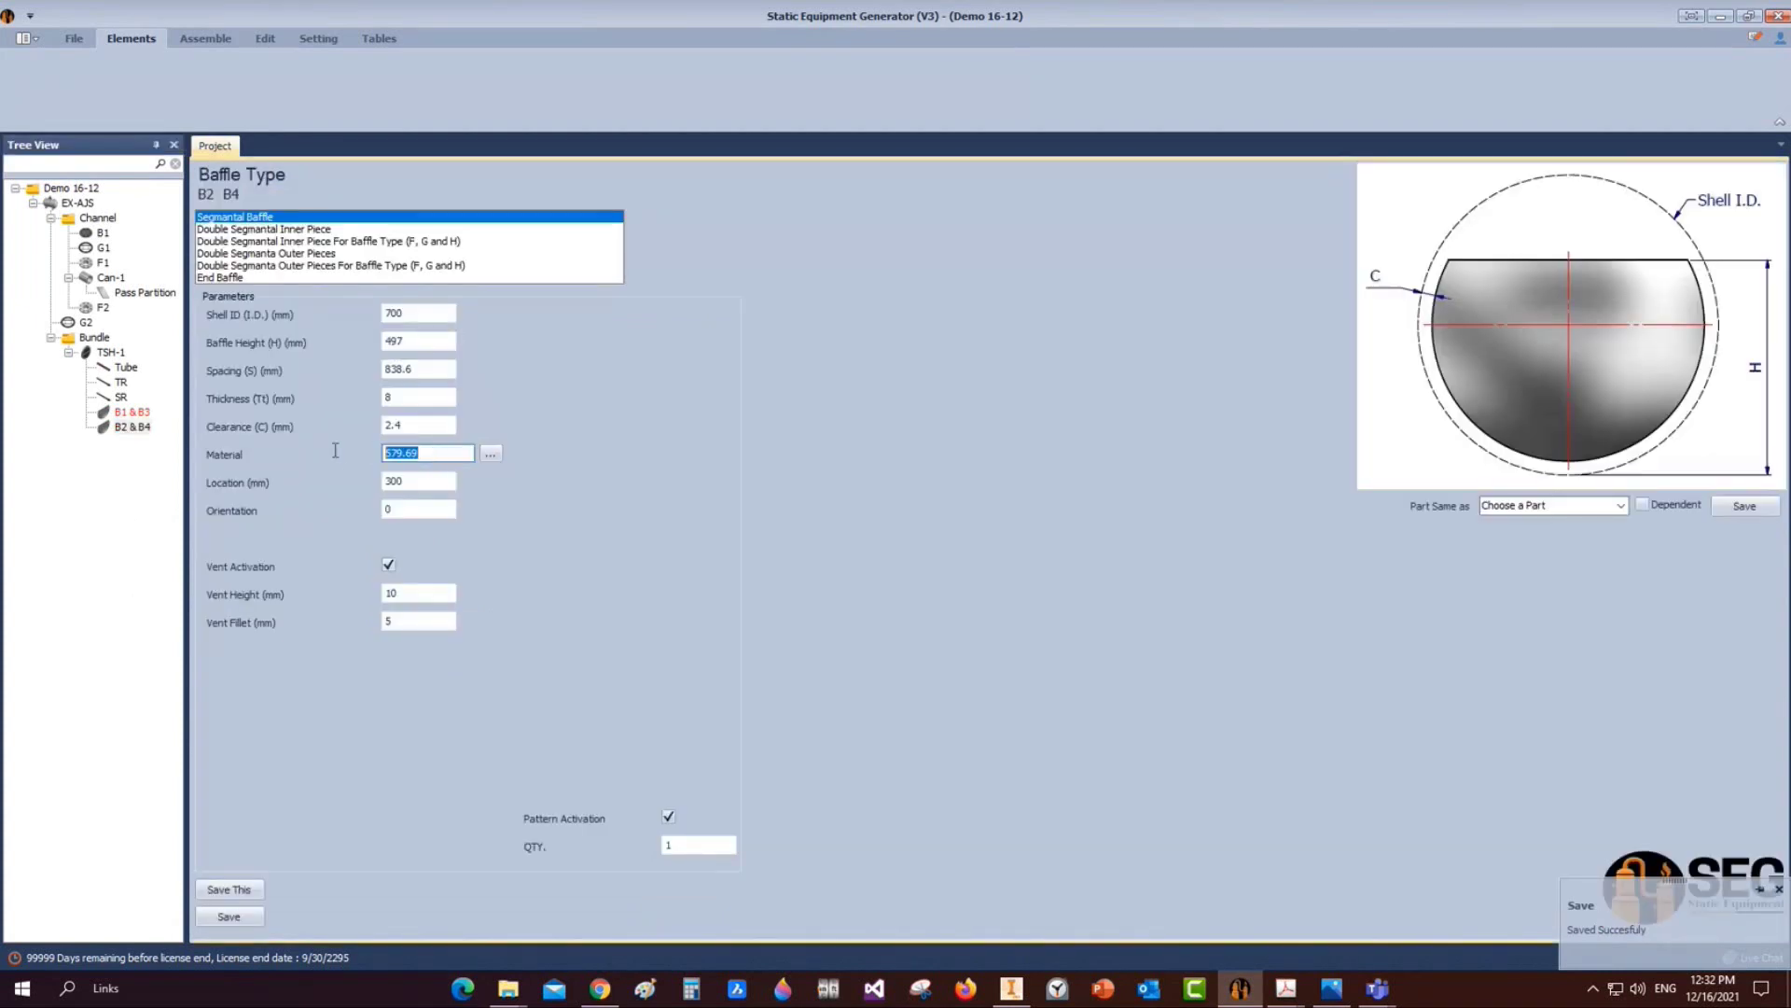
text(SA-516 70)
key(Tab)
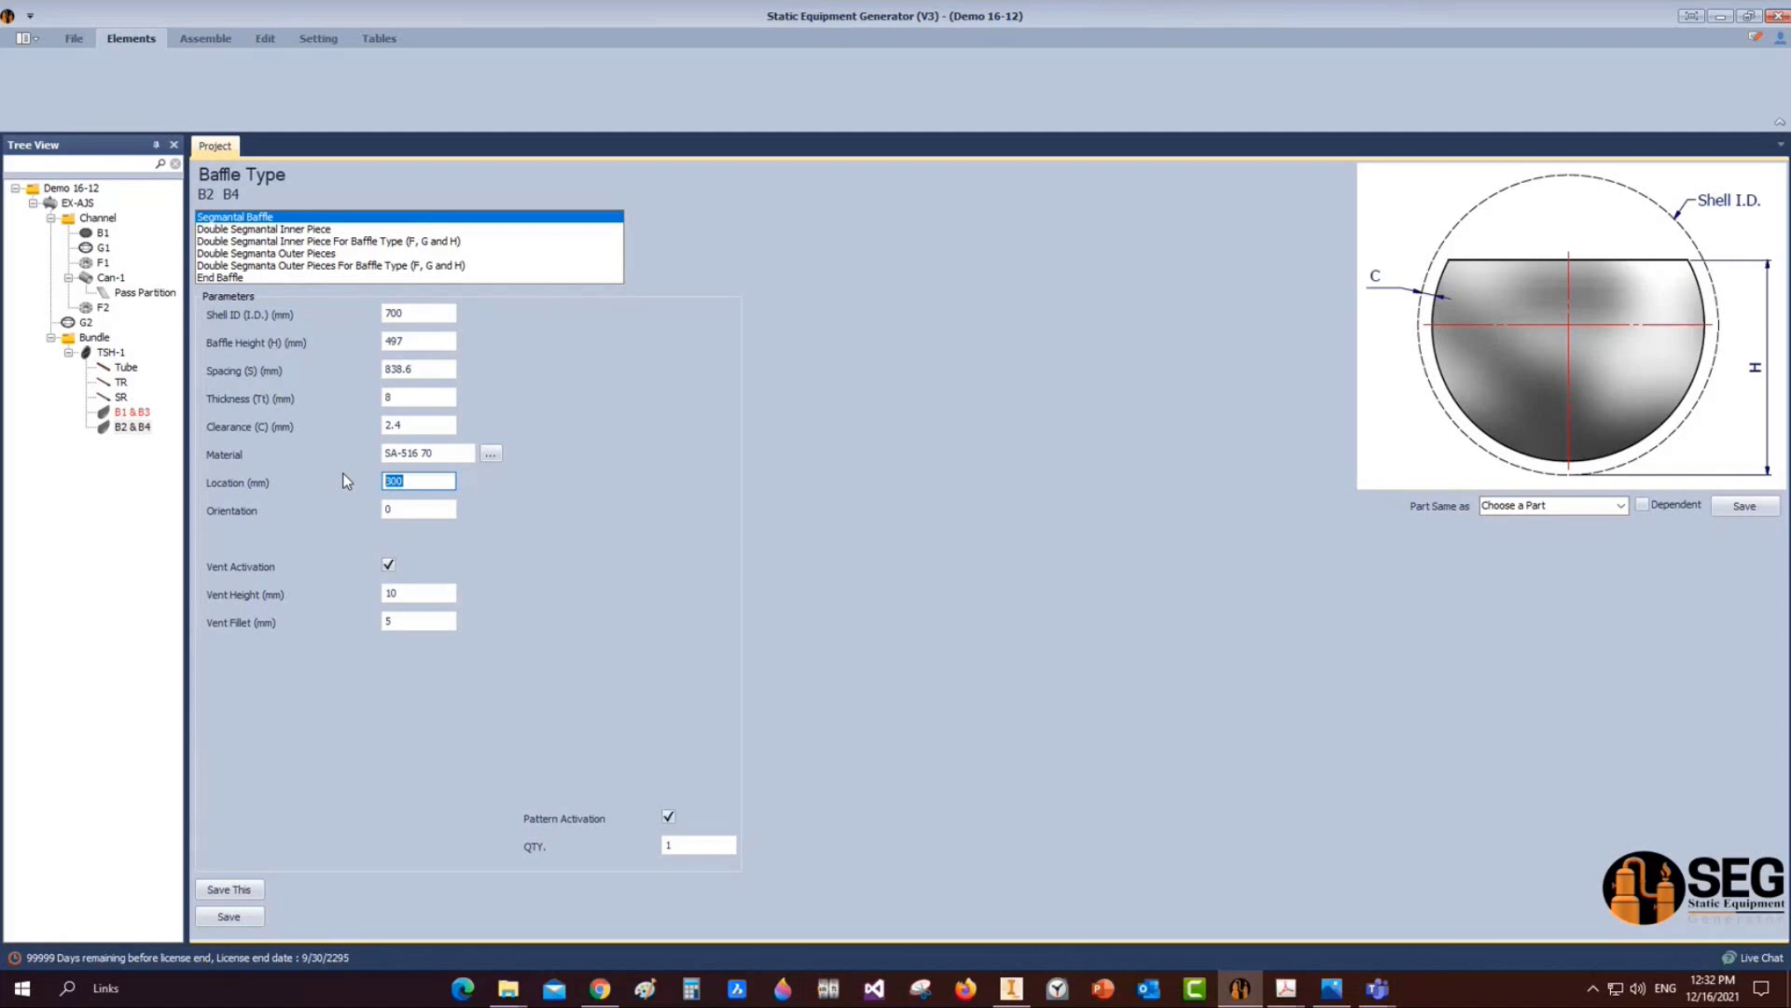
text(838.7)
click(413, 515)
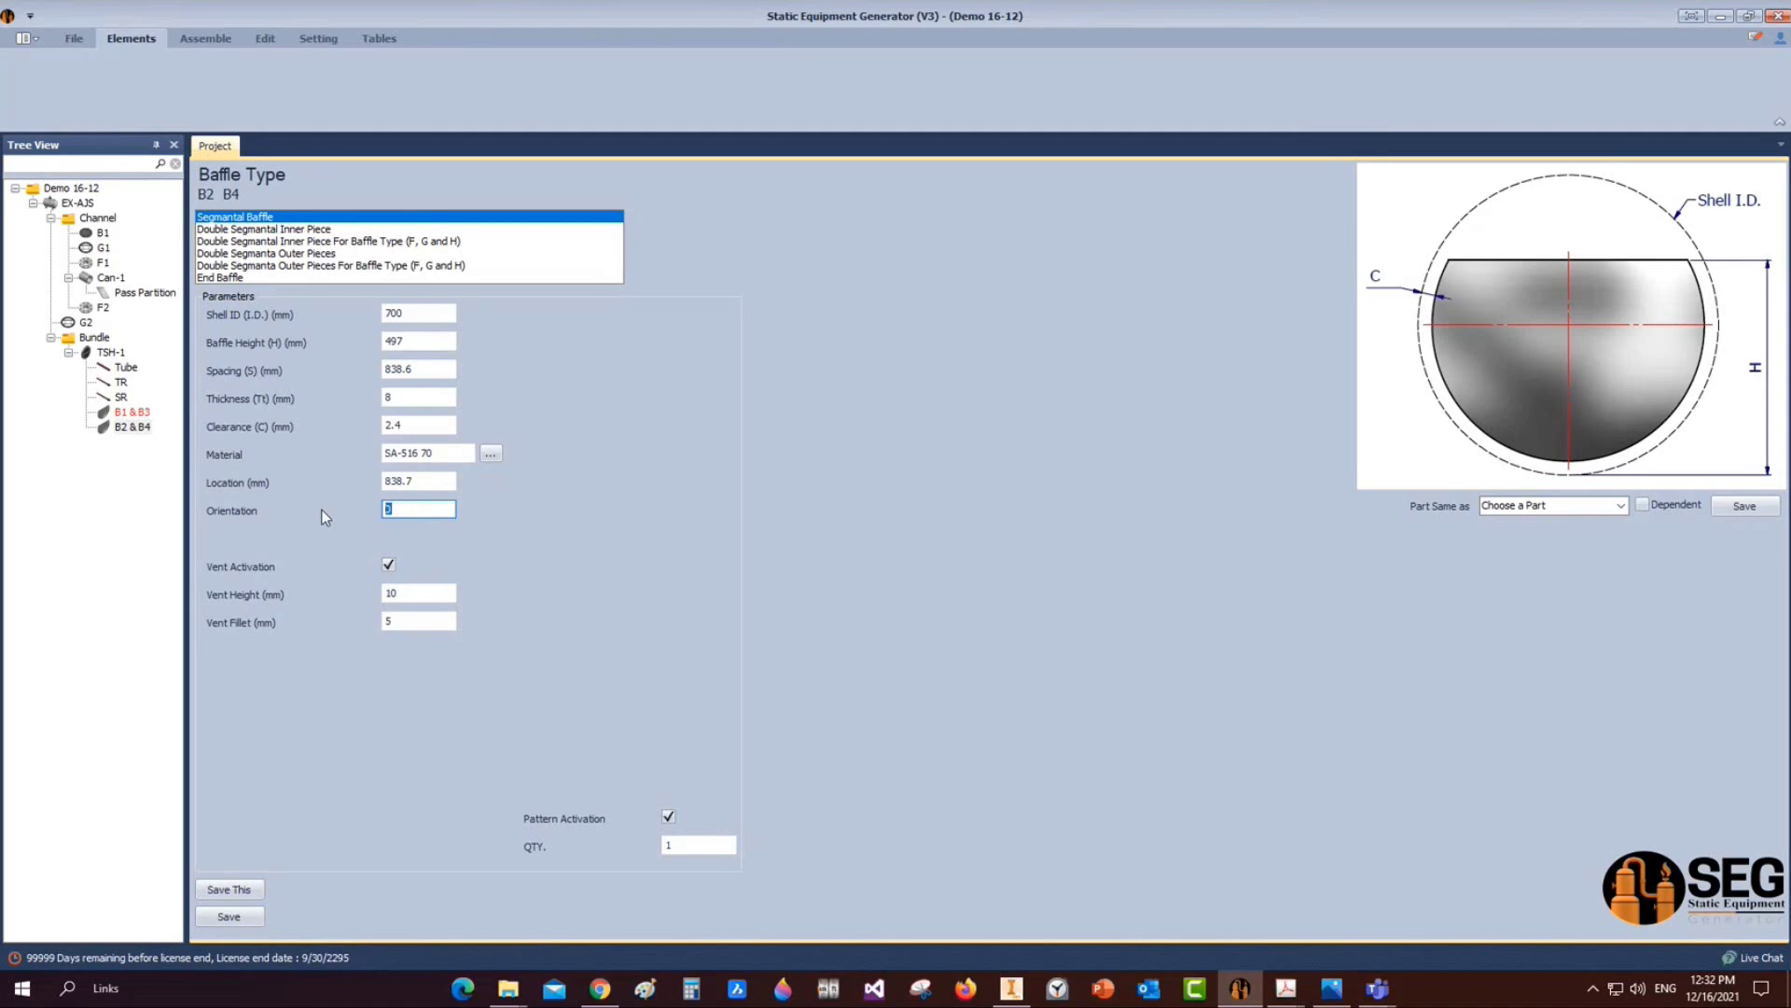
text(9)
Set baffle B2 & B4's spacing to 838.7 mm and its location to 998.99 mm, and save the part
drag(407, 373, 432, 374)
text(7)
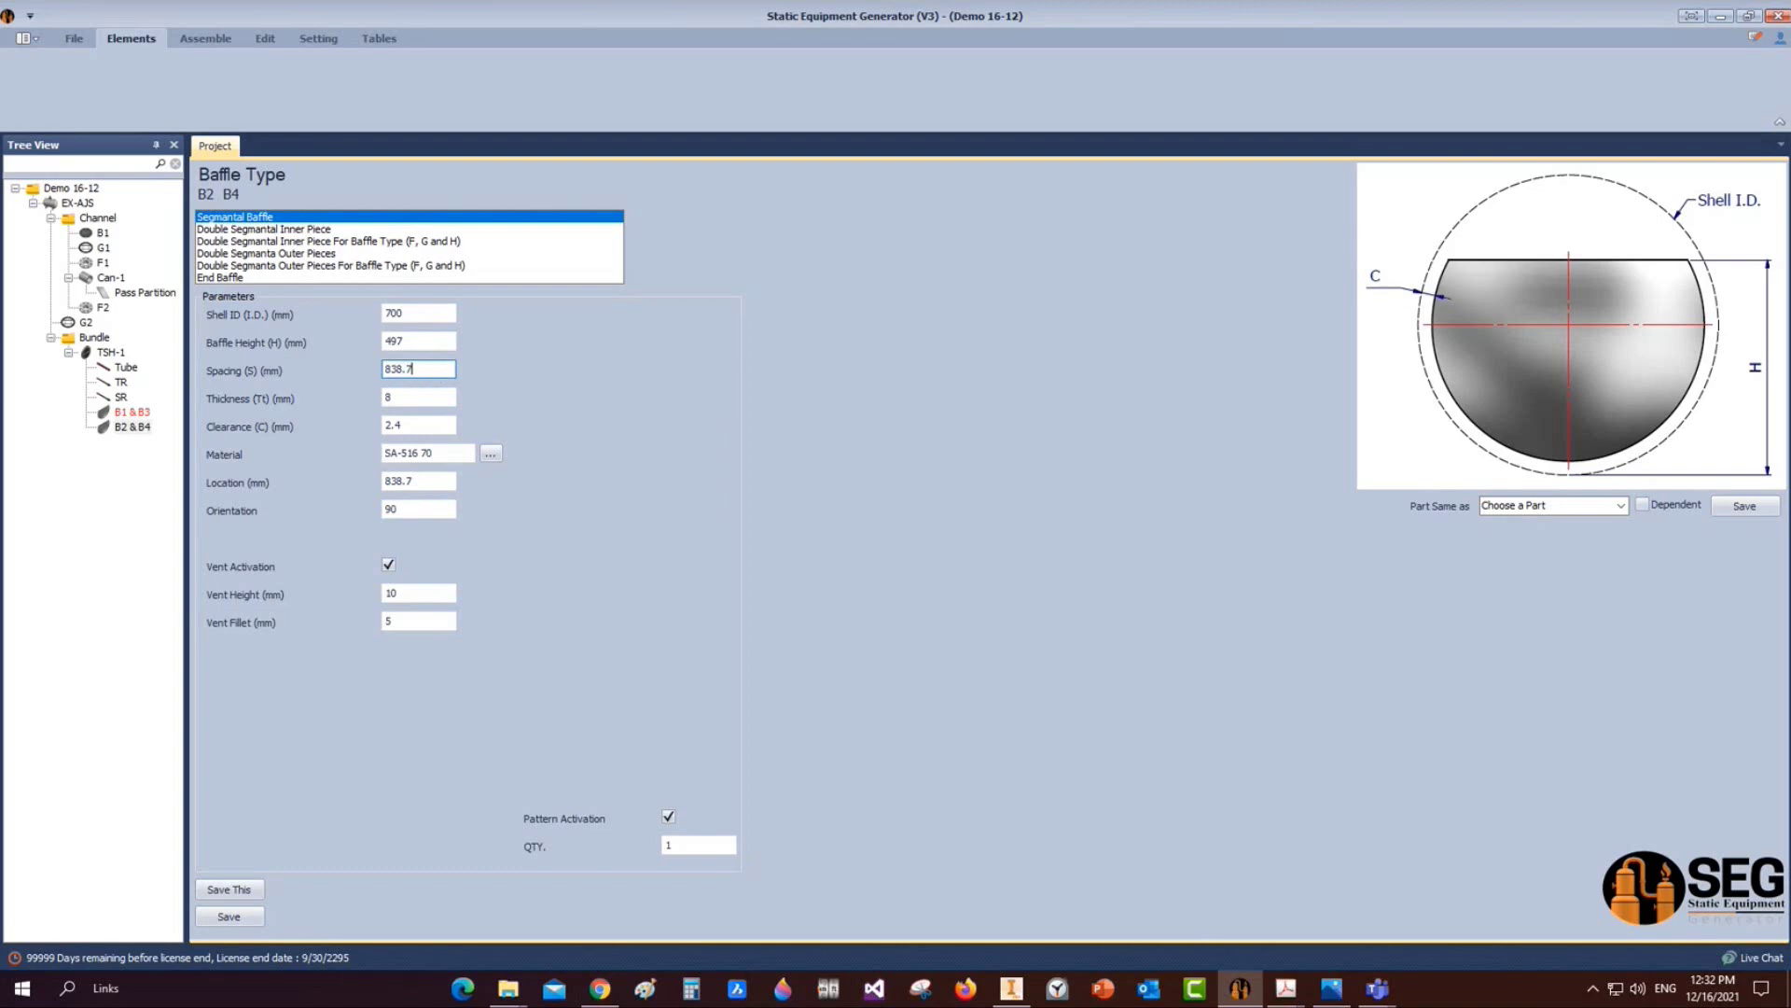
key(Tab)
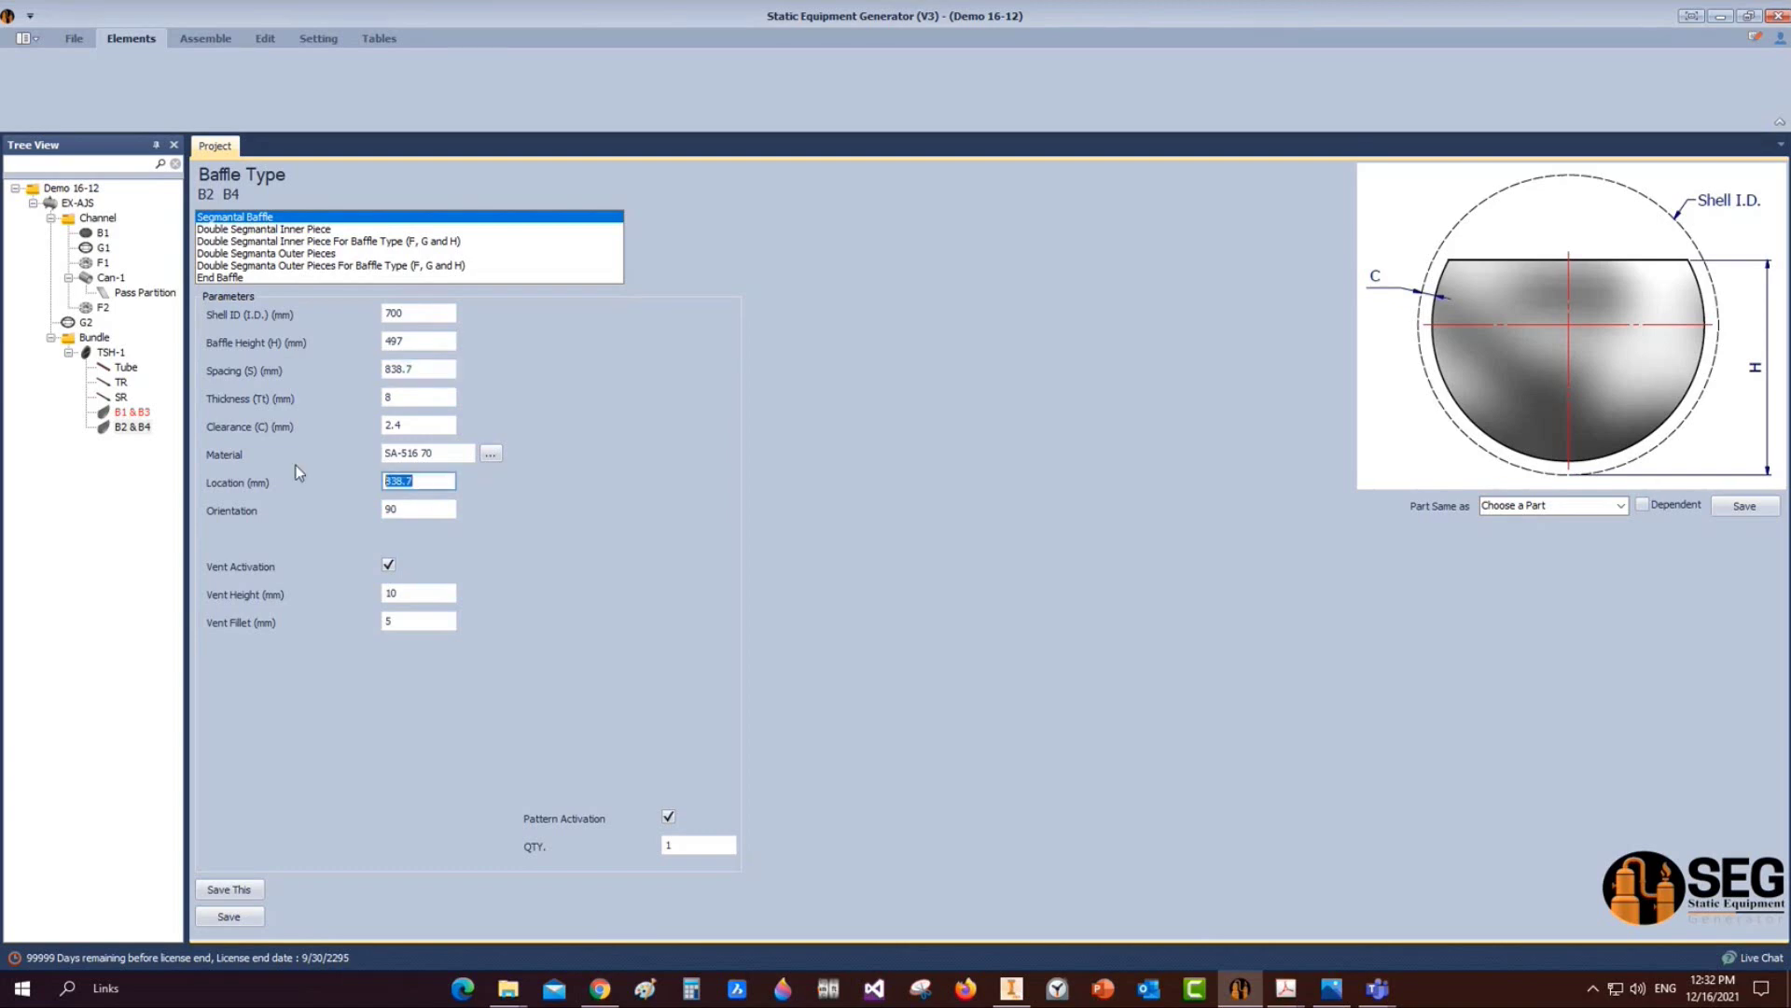
text(998.99)
click(233, 916)
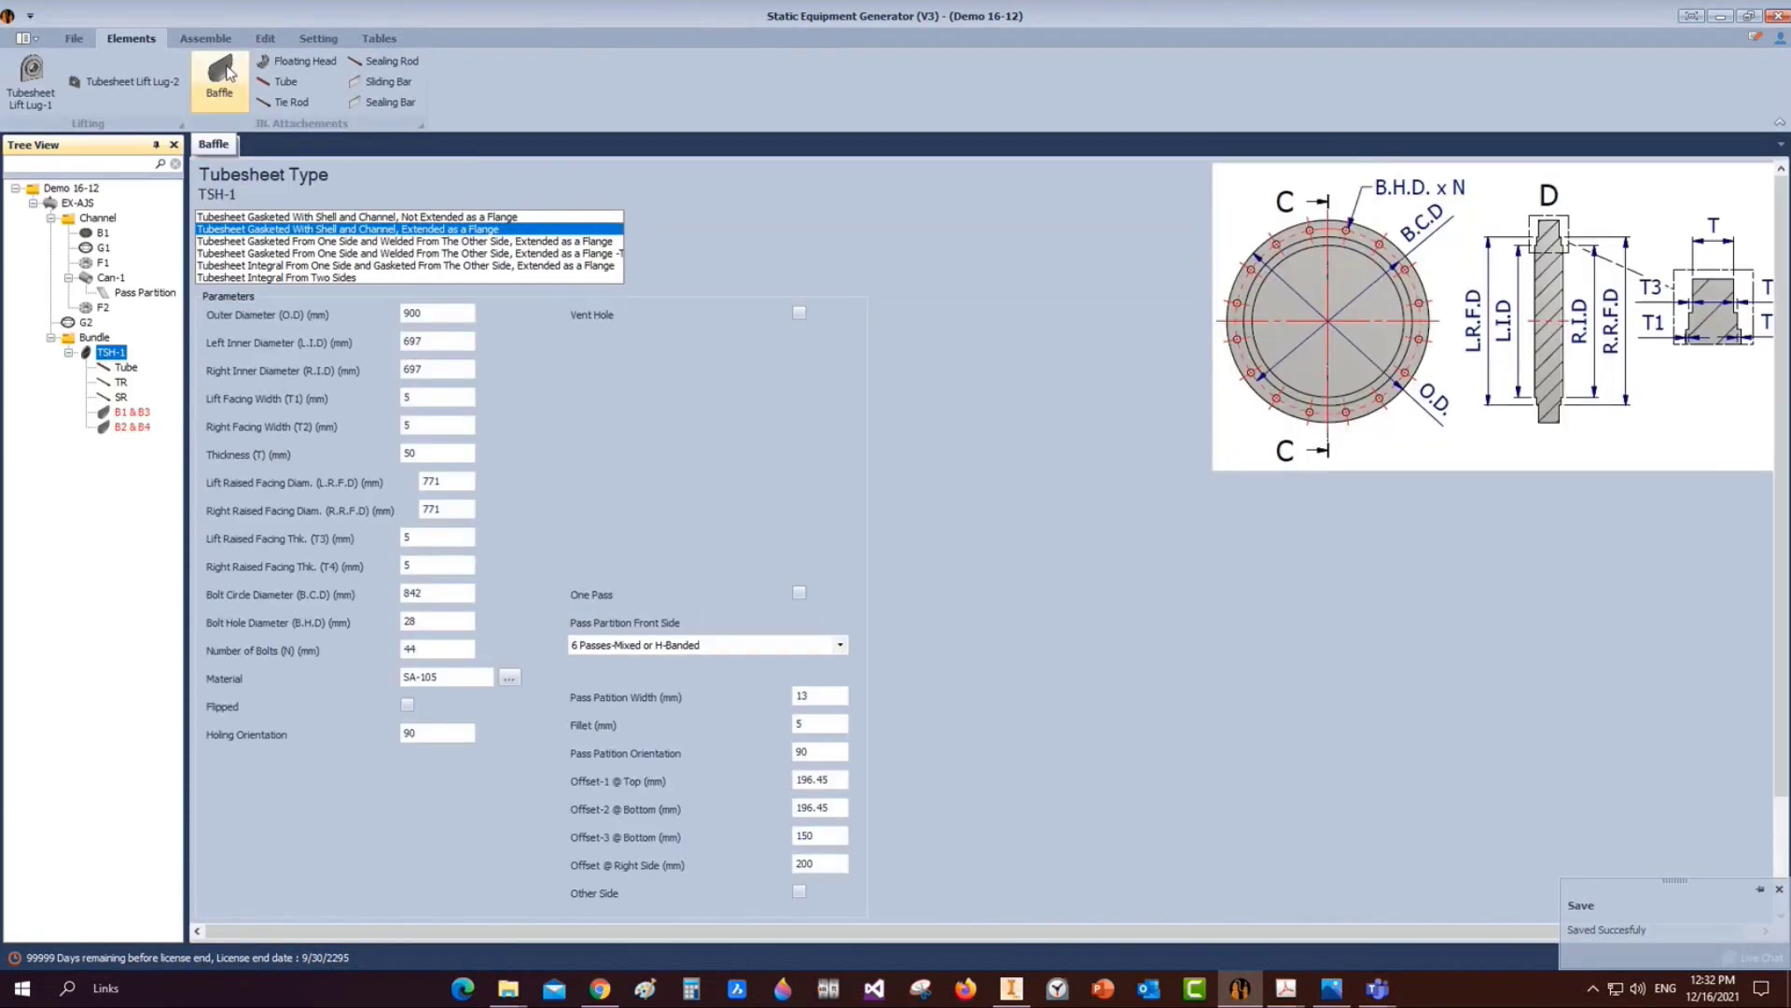
Add a baffle named "FB" to tubesheet TSH-1 and set its type to End Baffle
click(224, 74)
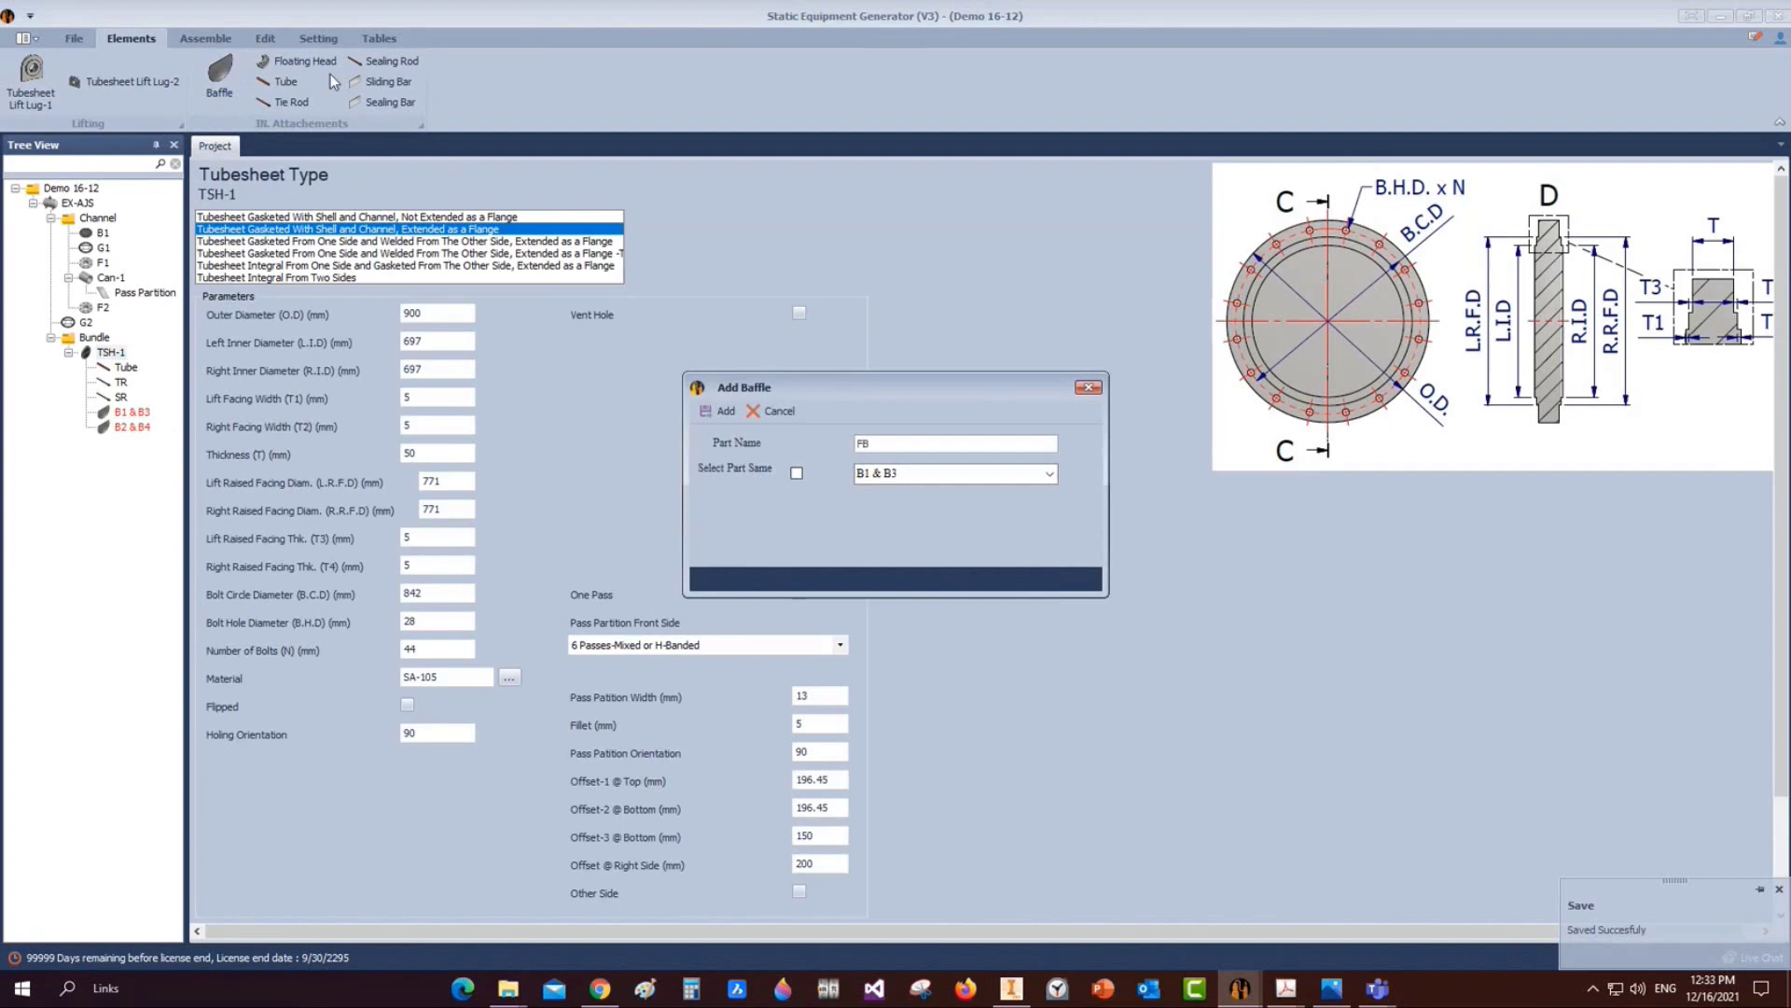
click(719, 411)
click(111, 443)
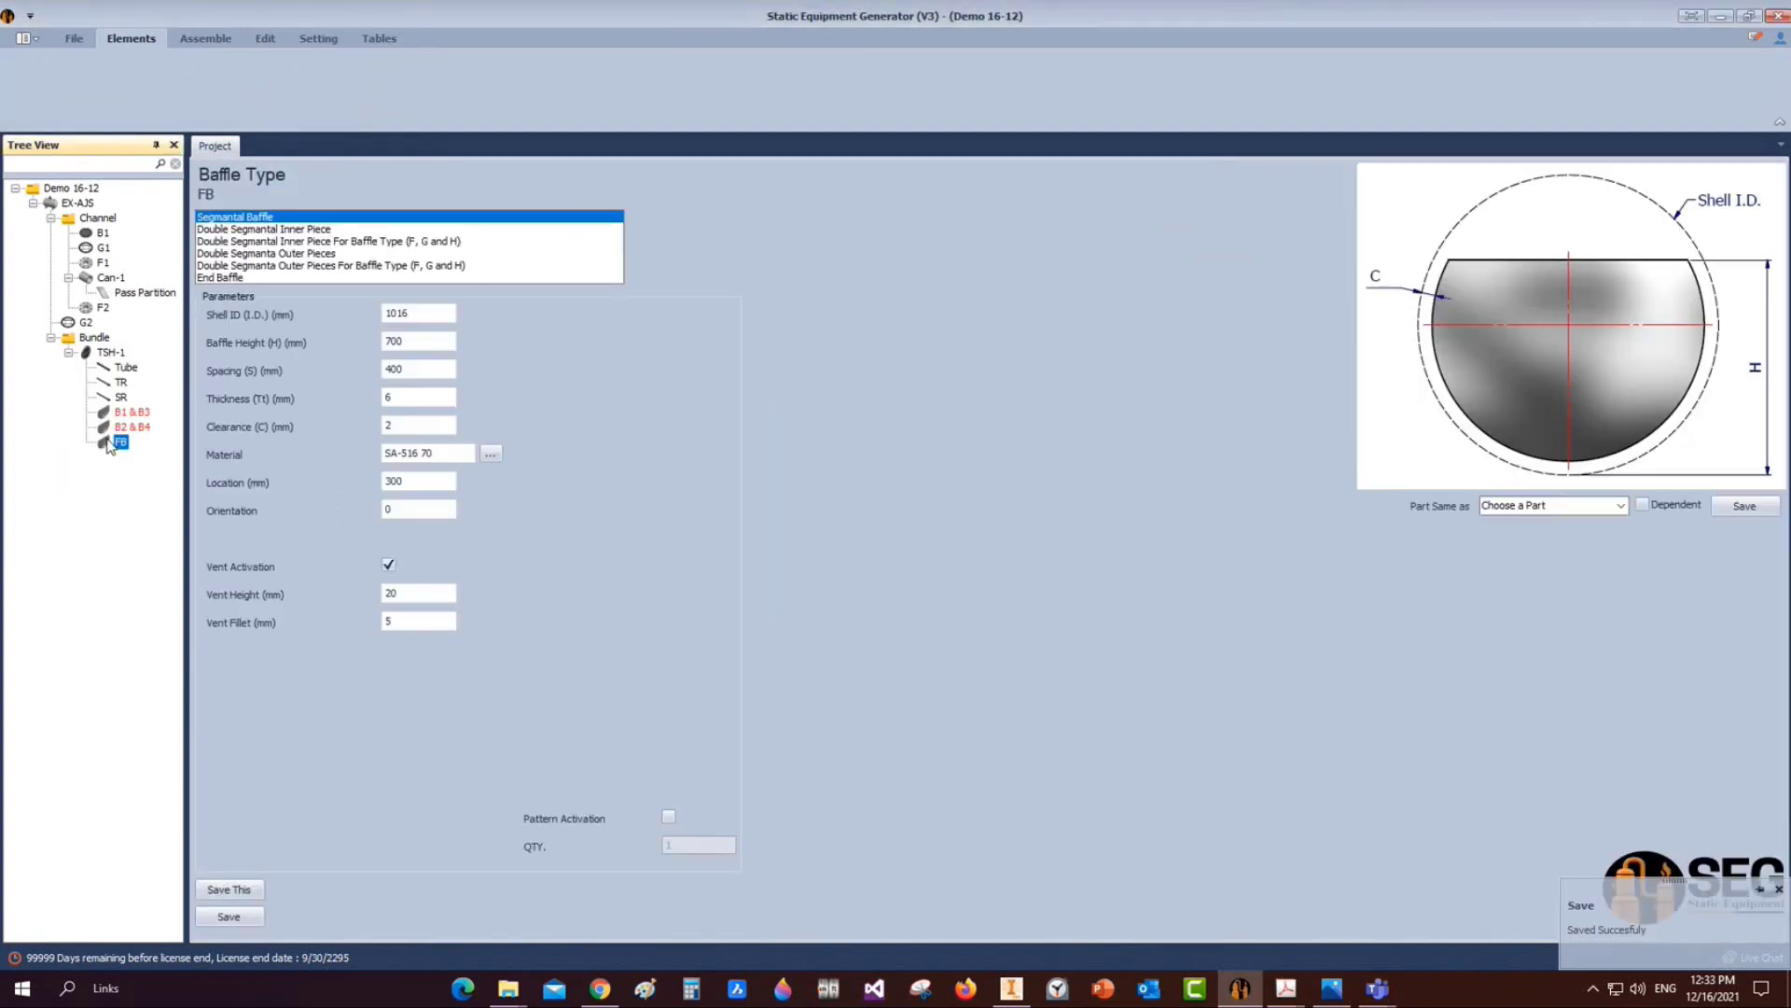
click(239, 277)
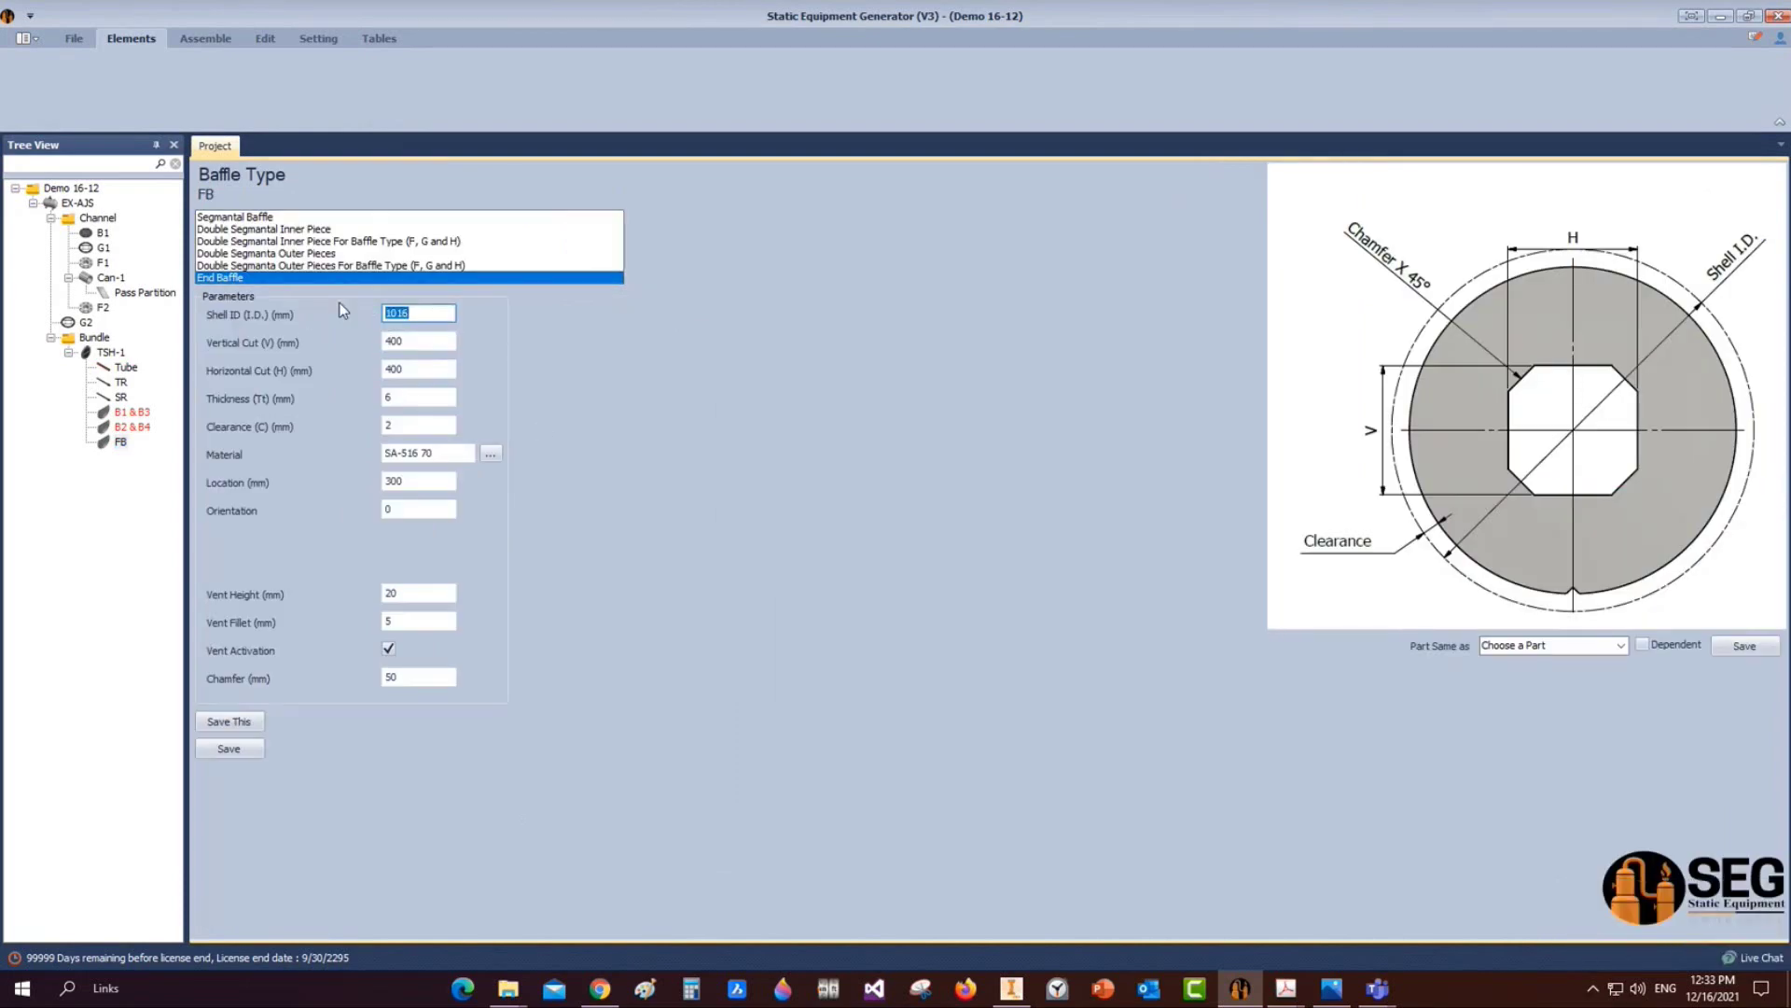
Set the FB baffle's shell inside diameter to 700 mm and both its vertical and horizontal cuts to 0
text(700)
key(Tab)
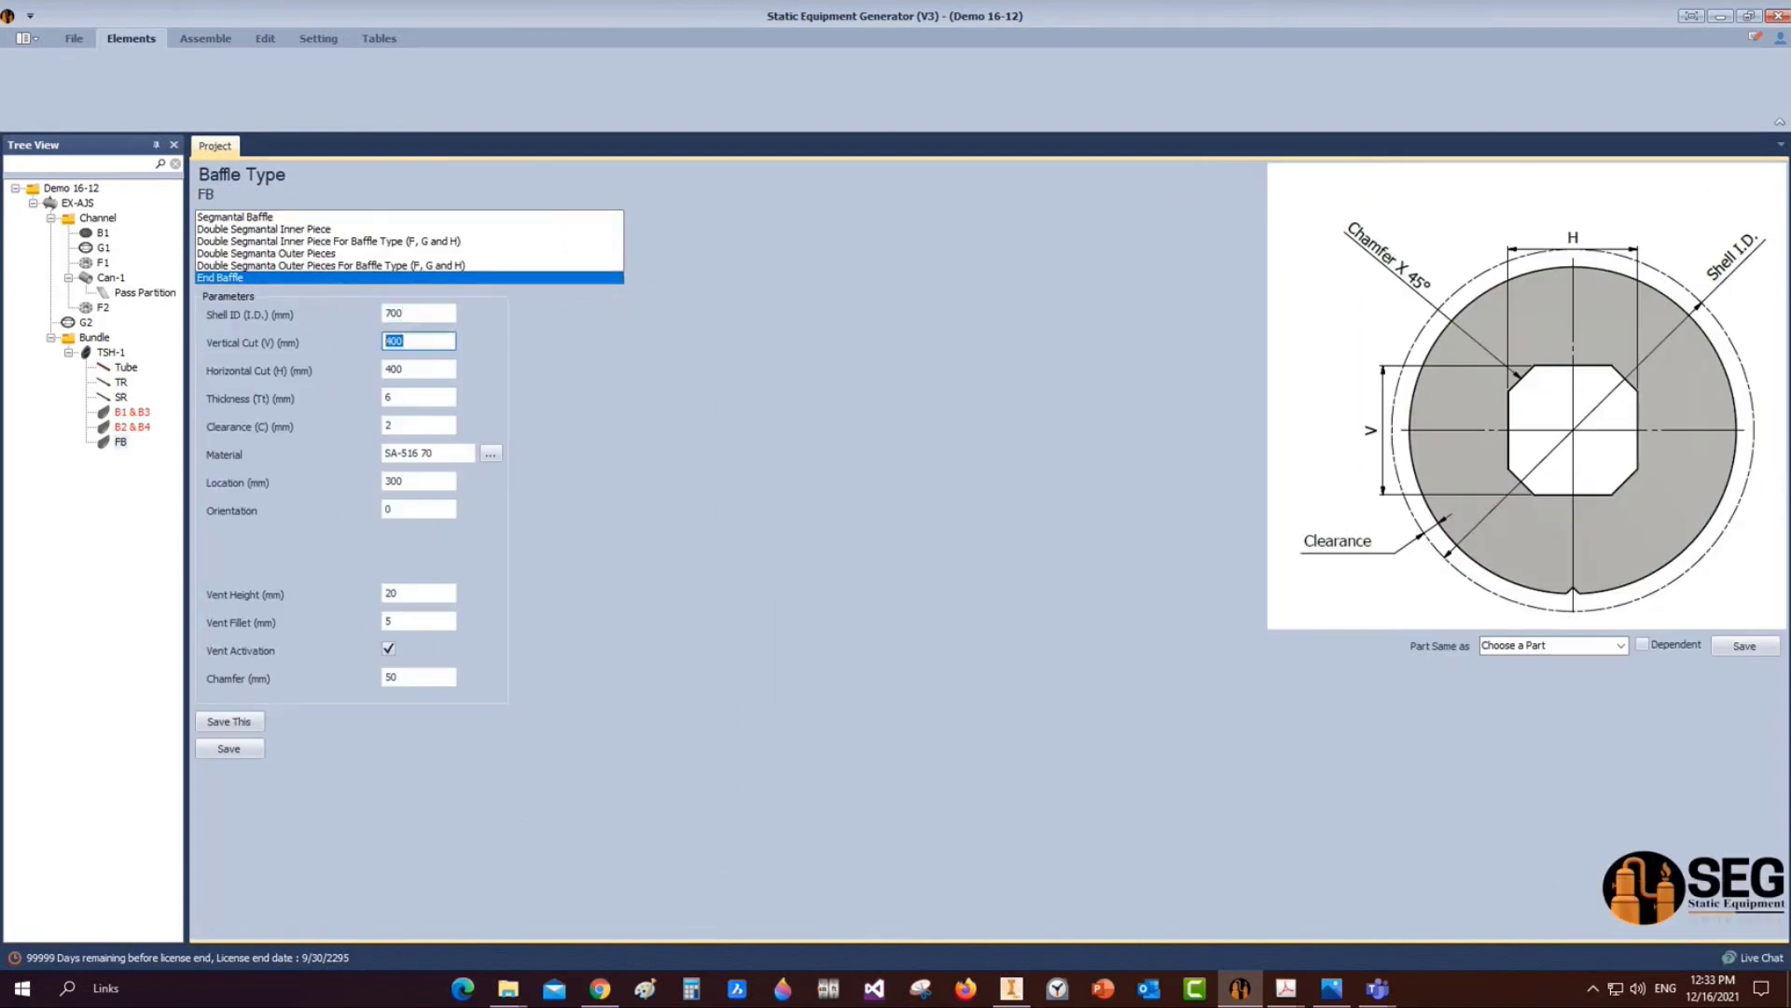
text(0)
key(Tab)
text(0)
key(Tab)
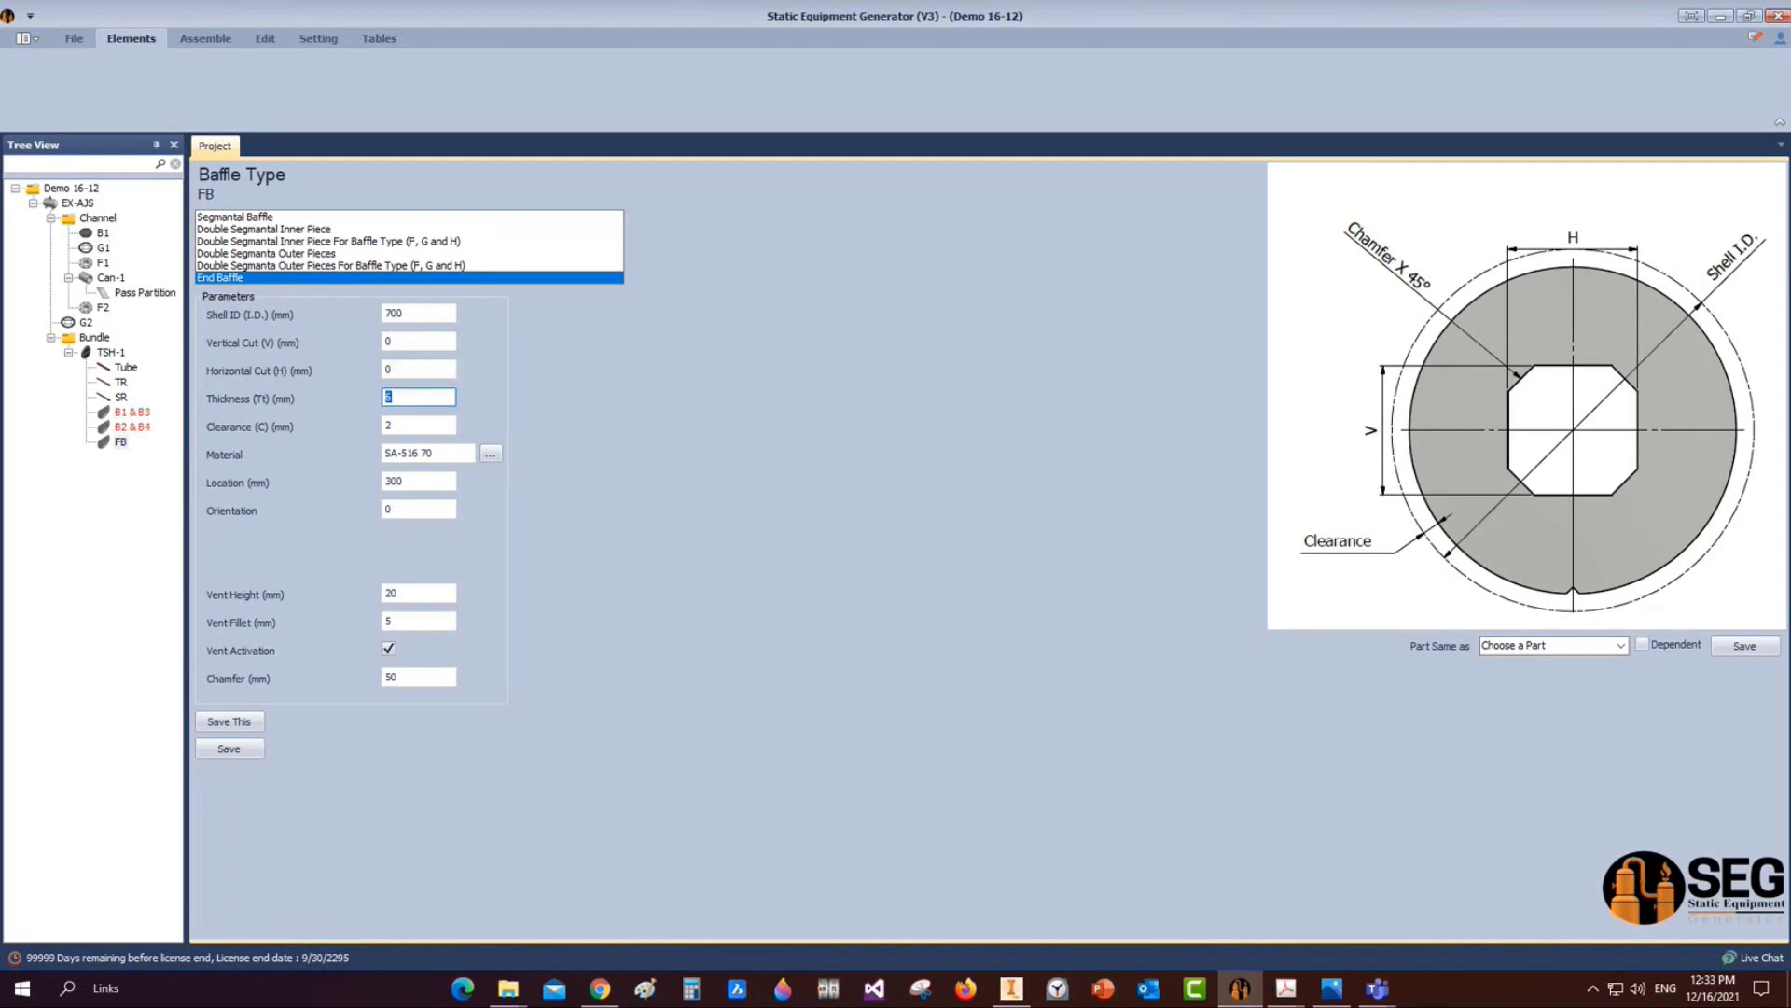
Set the FB baffle's thickness to 10 mm and its clearance to 2.4 mm
text(10)
key(Tab)
text(2.4)
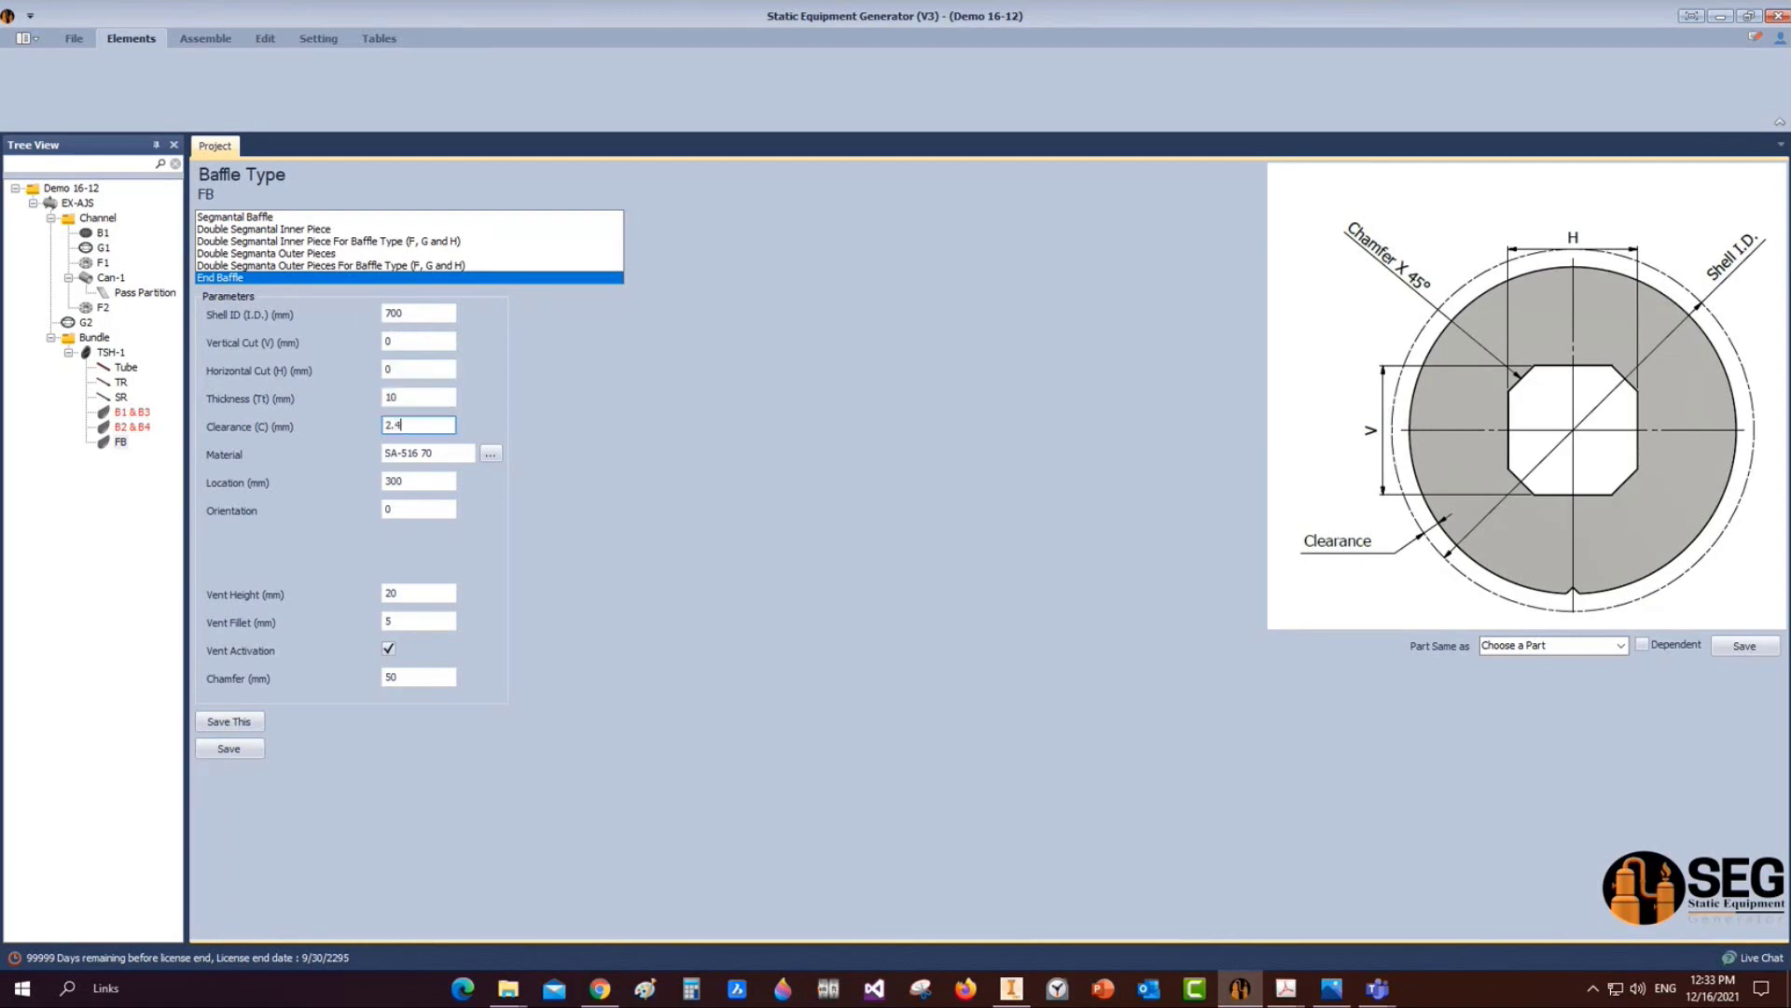
key(Tab)
key(Tab)
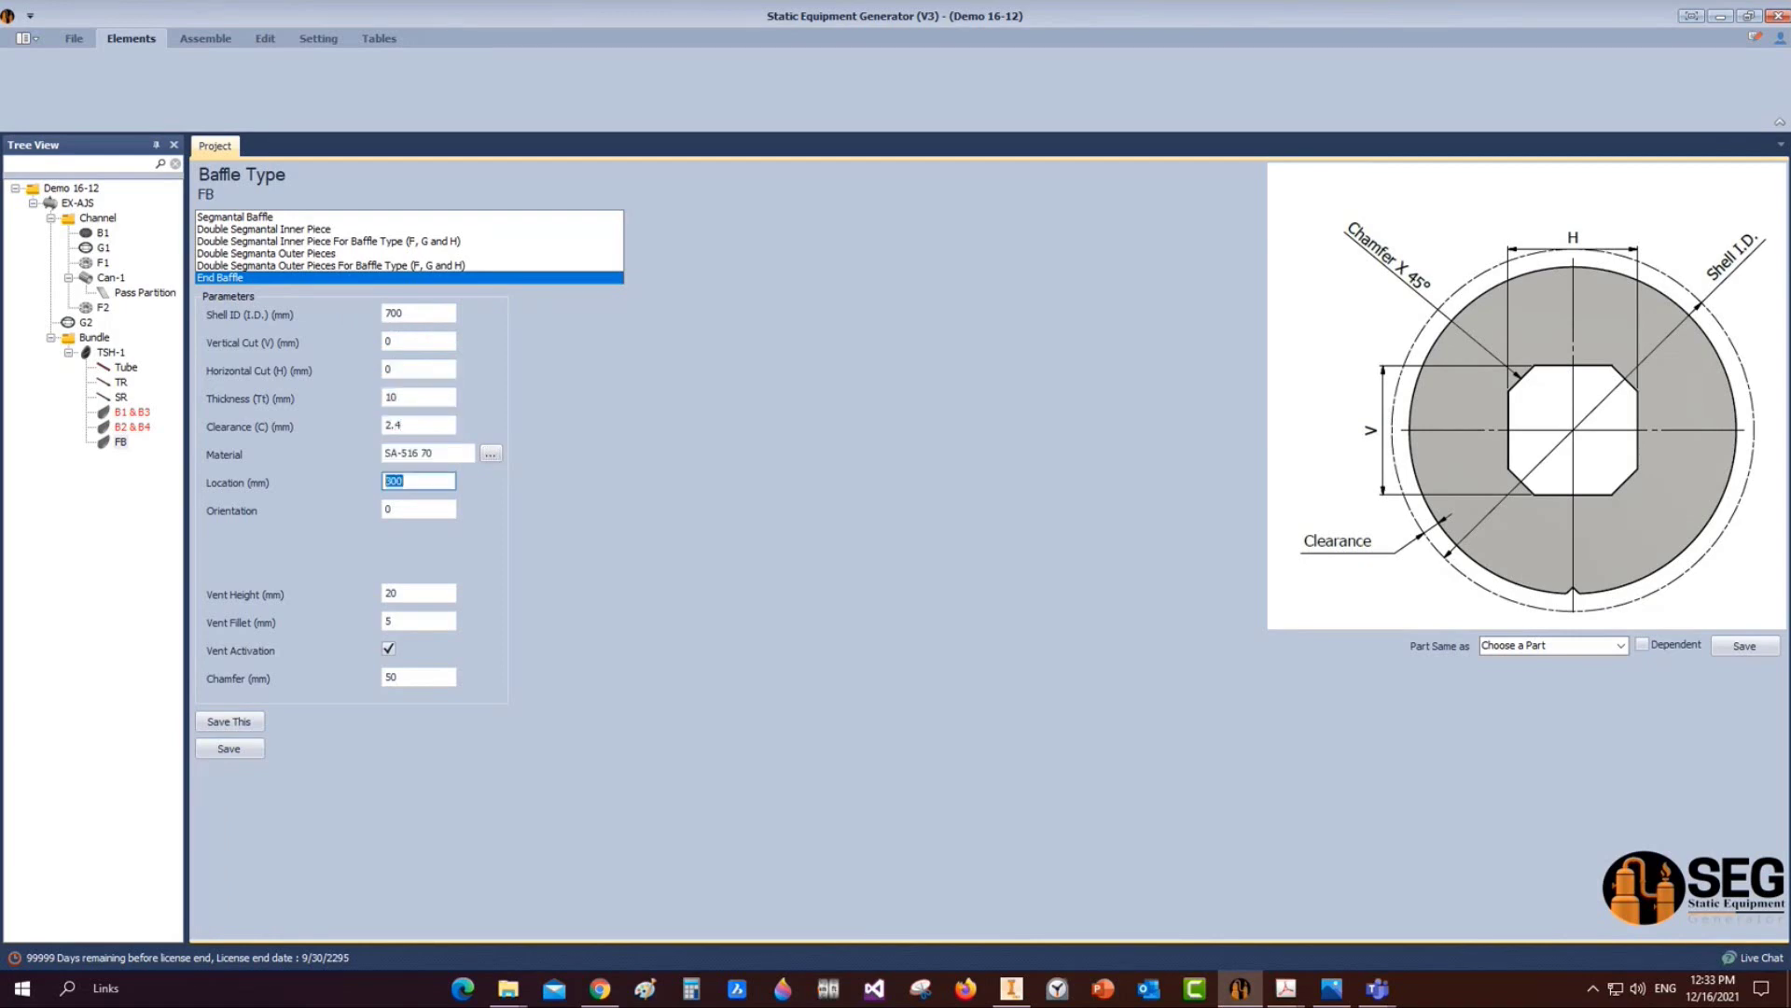
Set the FB baffle's location to 2256.99 mm, vent height to 10 mm and chamfer to 0, and save the part
text(2256.99)
key(Tab)
key(Tab)
text(10)
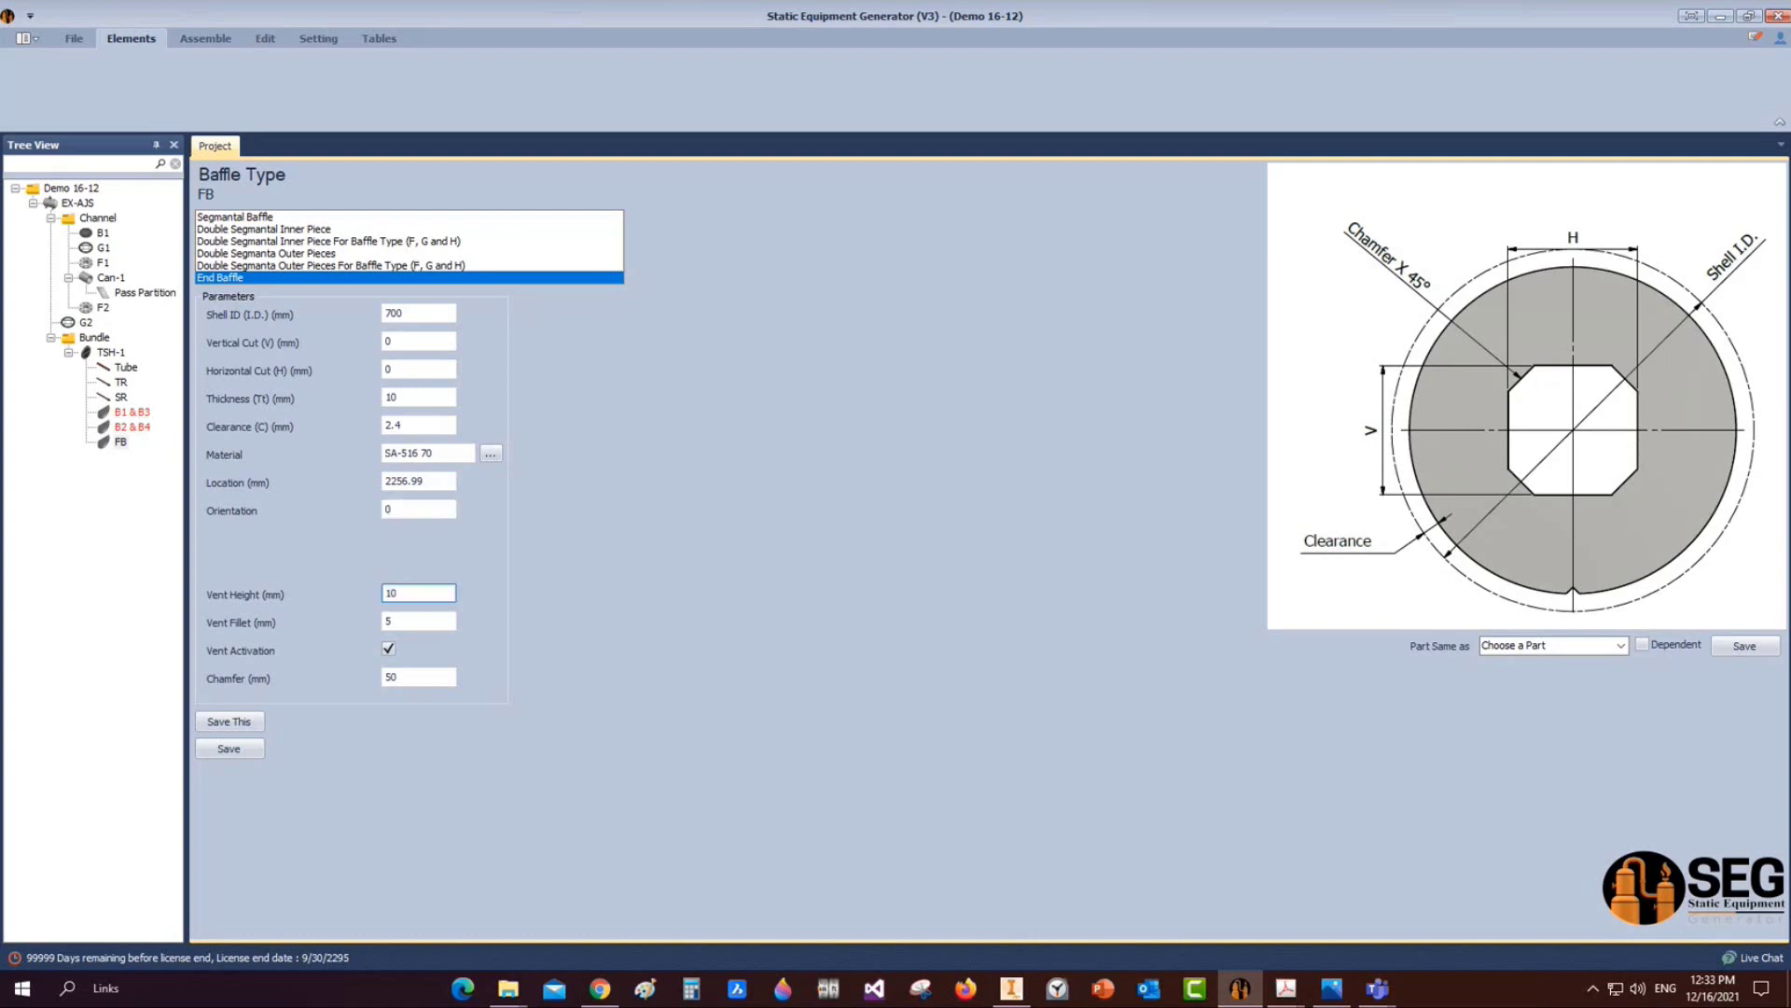
key(Tab)
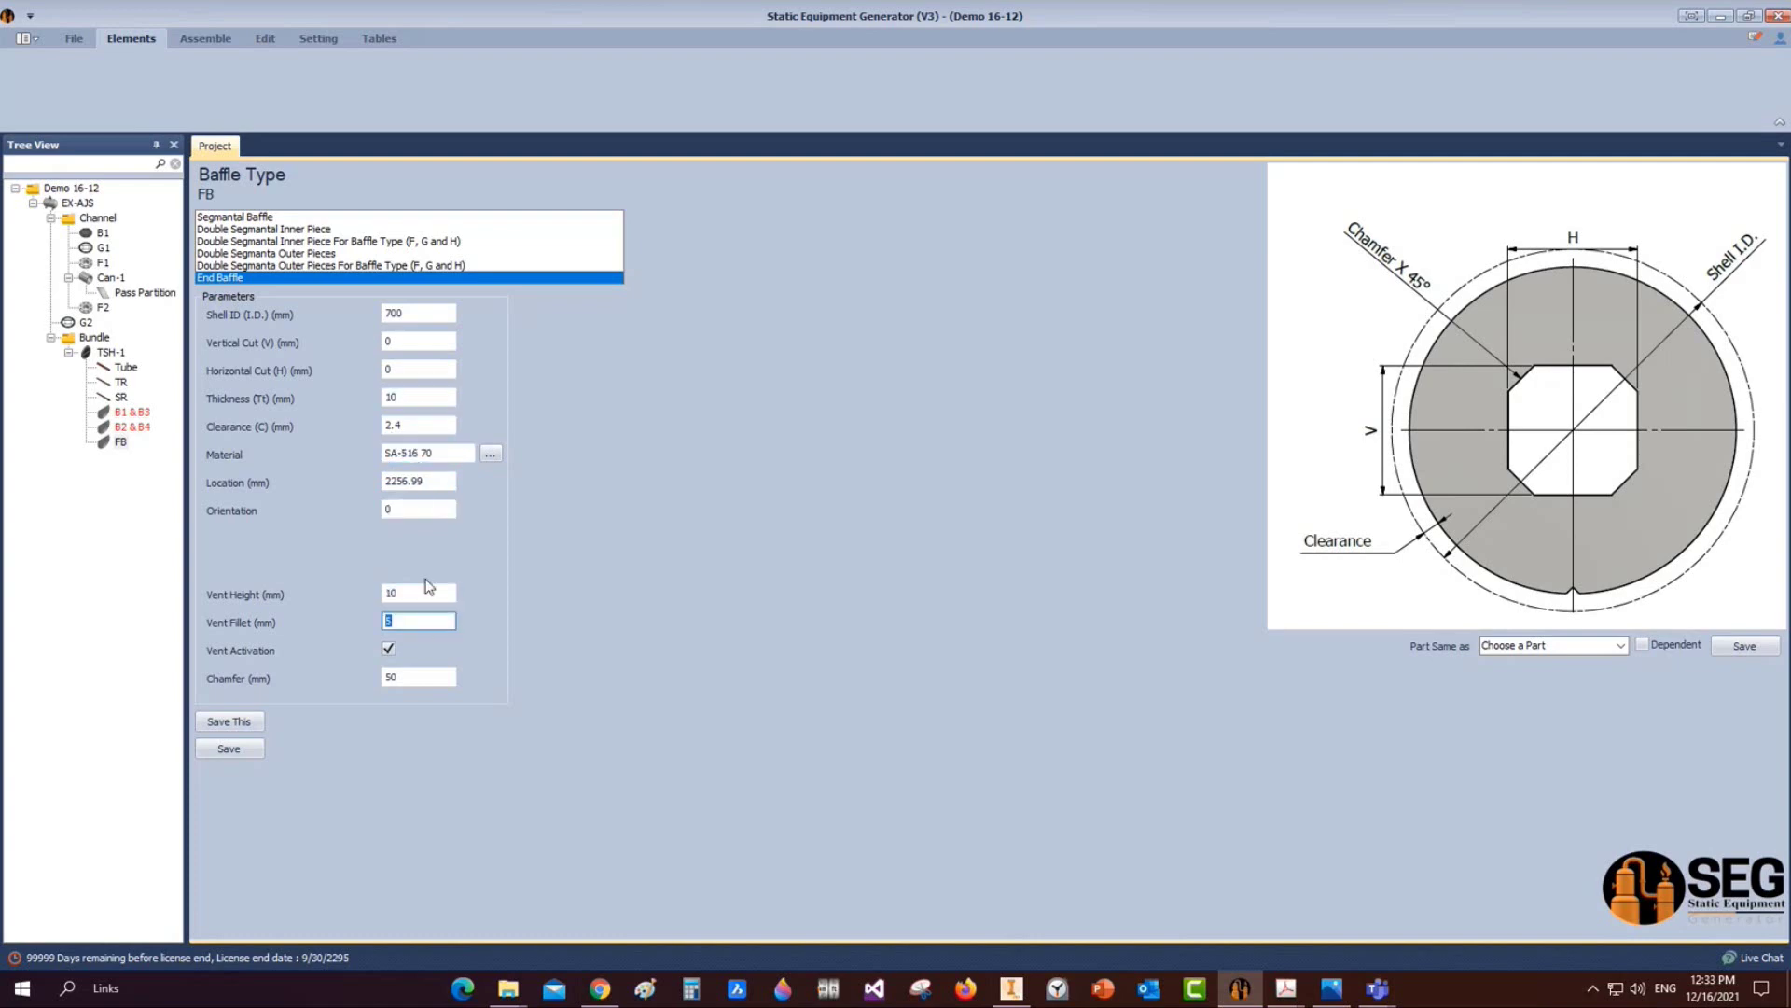
key(Tab)
key(Tab)
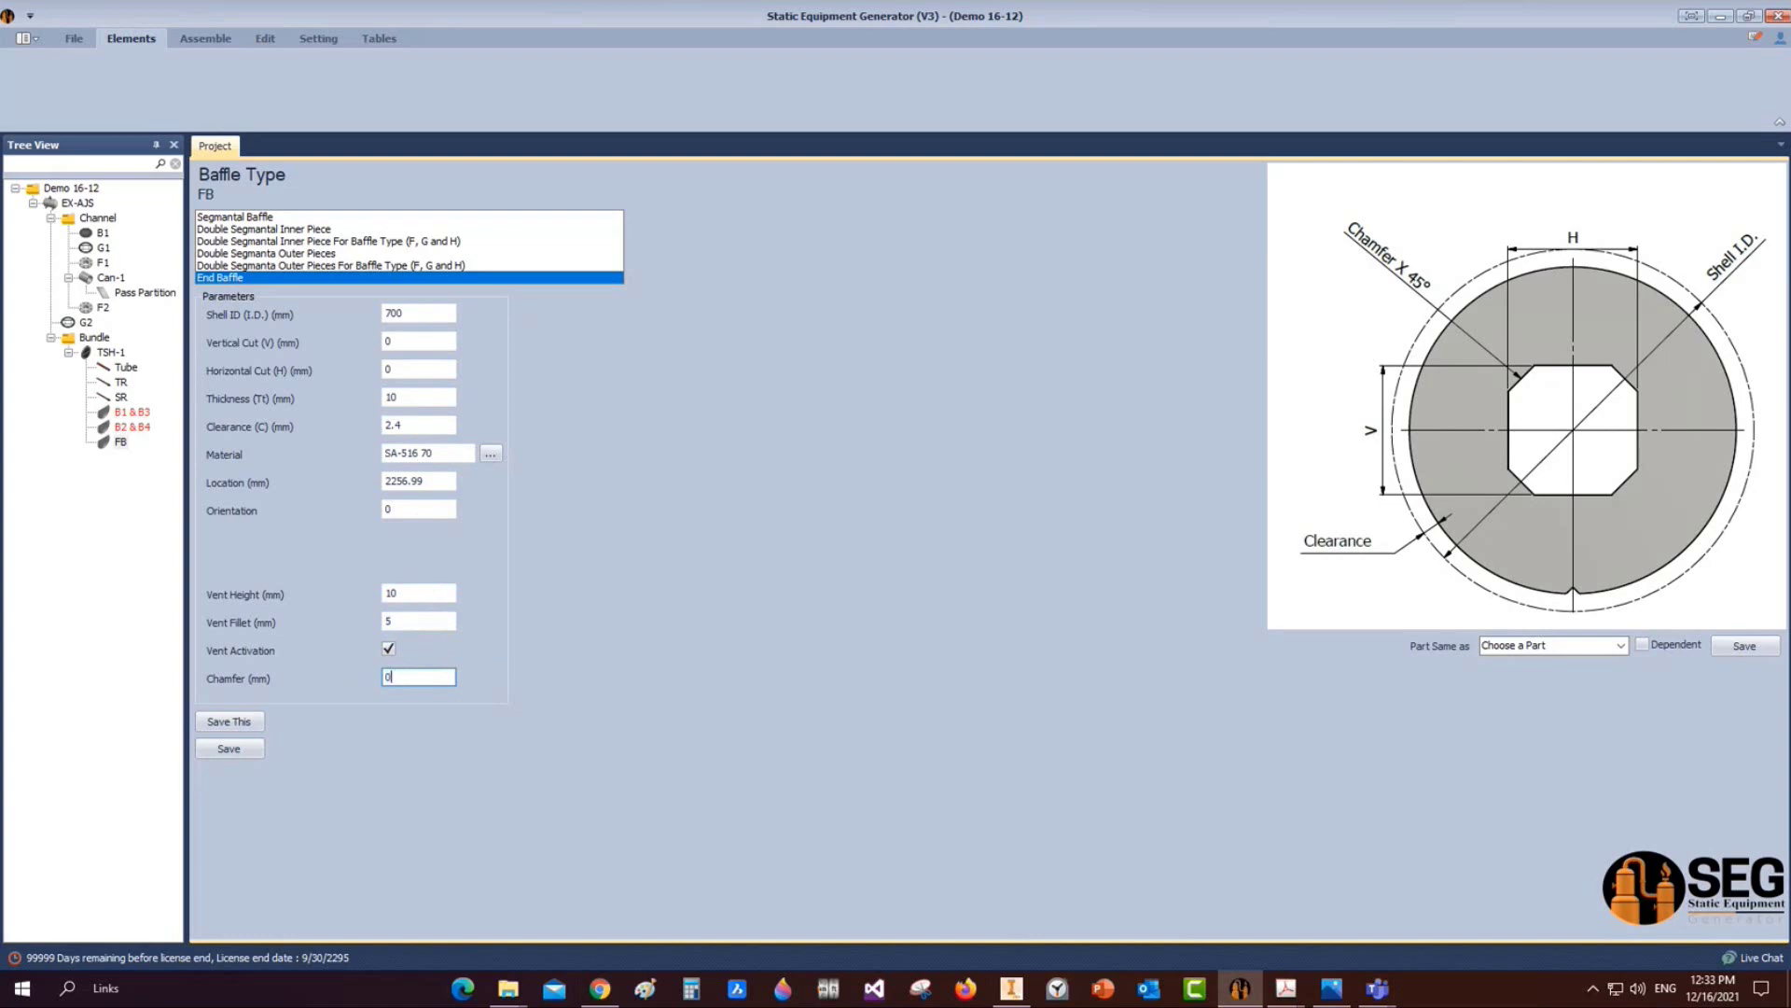
text(0)
click(228, 748)
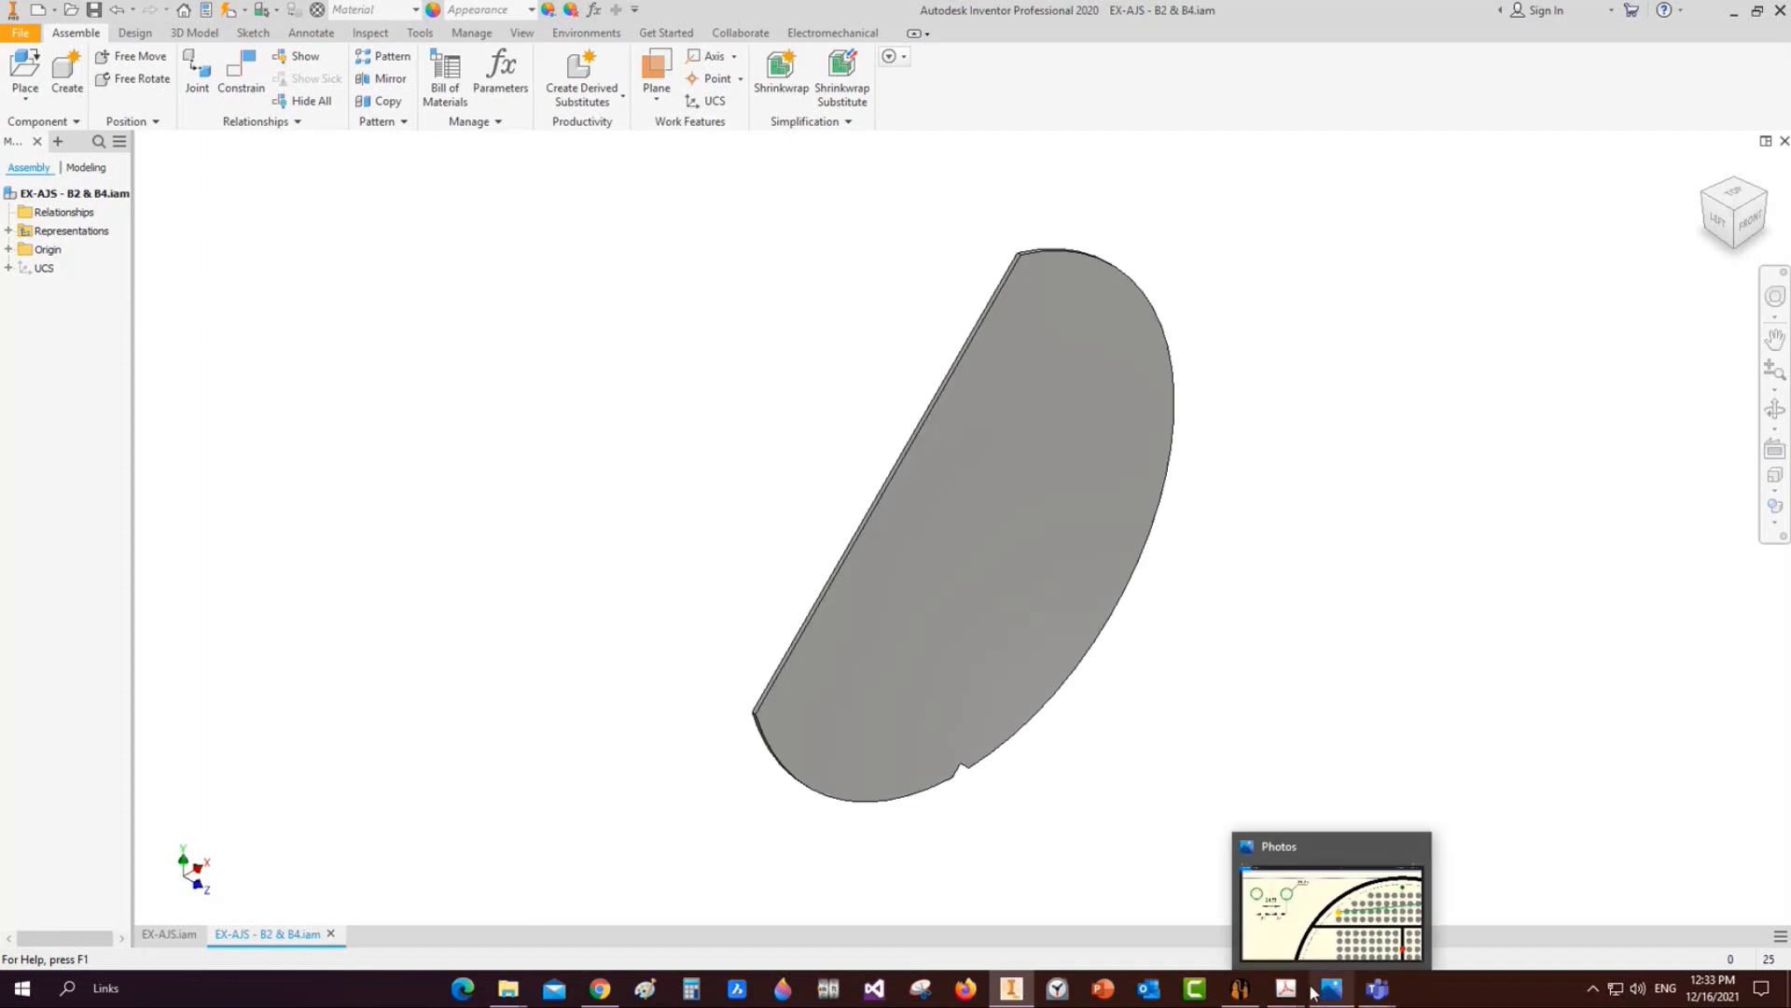
Switch to the tube bundle drawing in Adobe Acrobat and examine the positions of baffles #1 to #4 and #FB in the plan view
mouse_move(1285, 988)
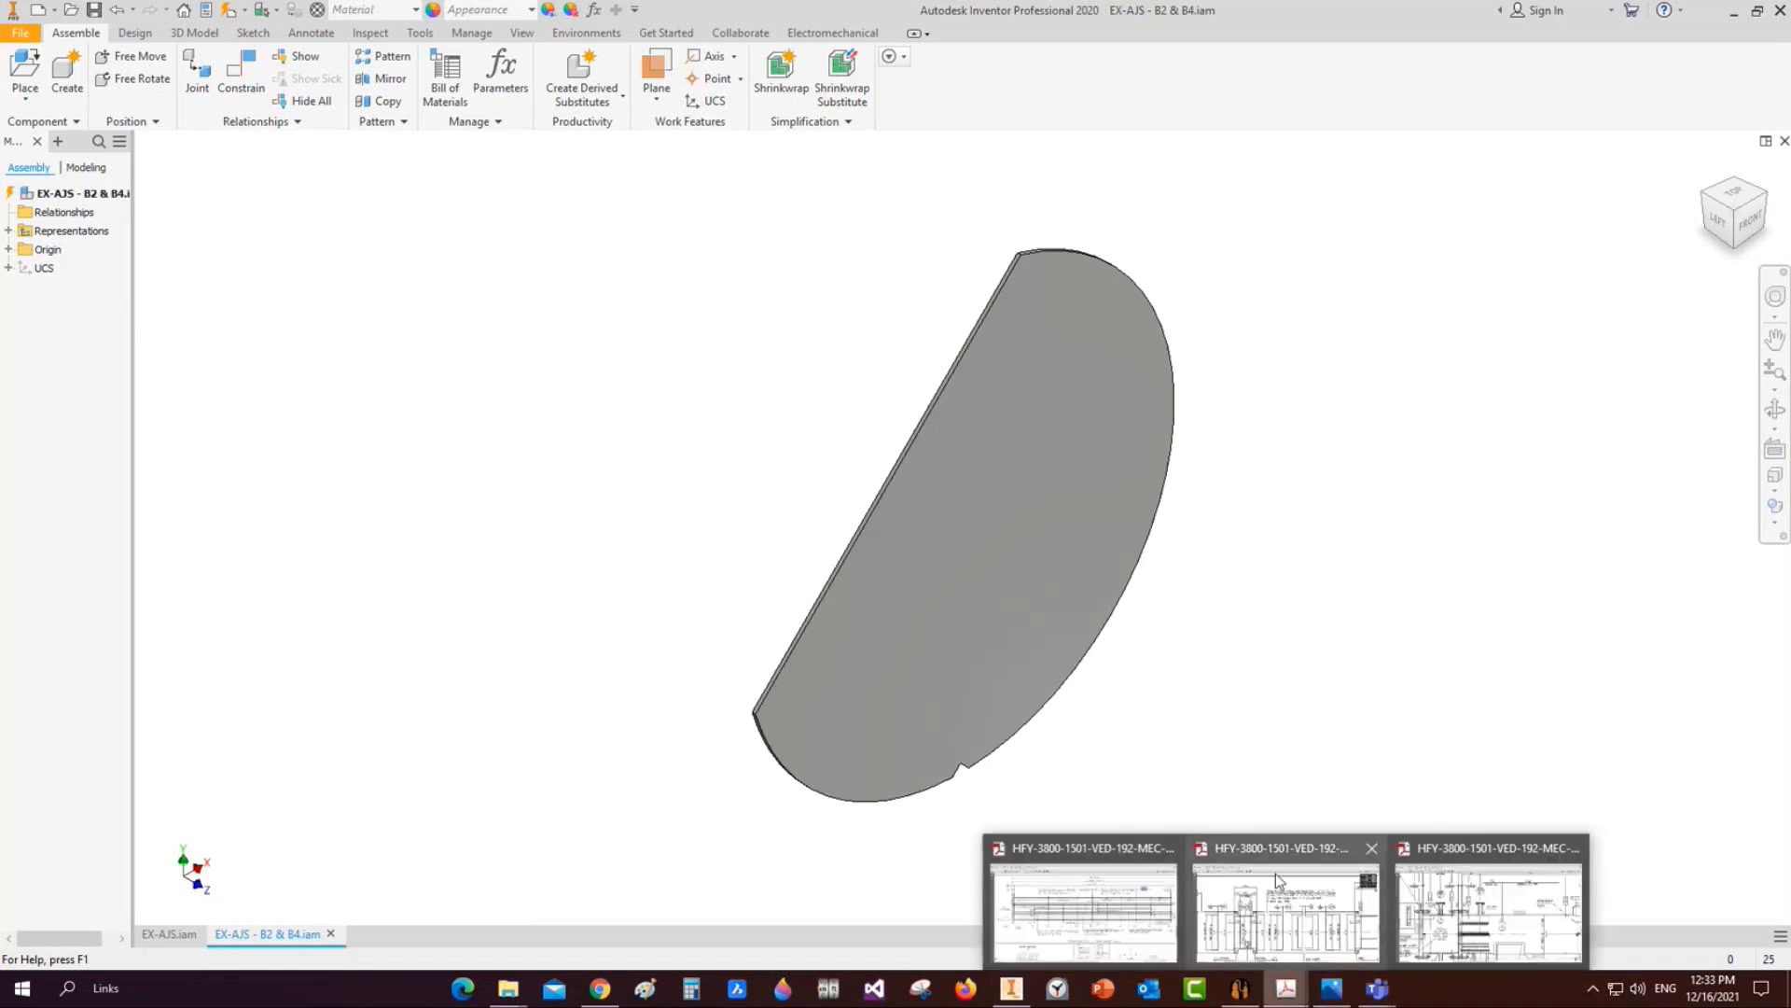
click(1453, 928)
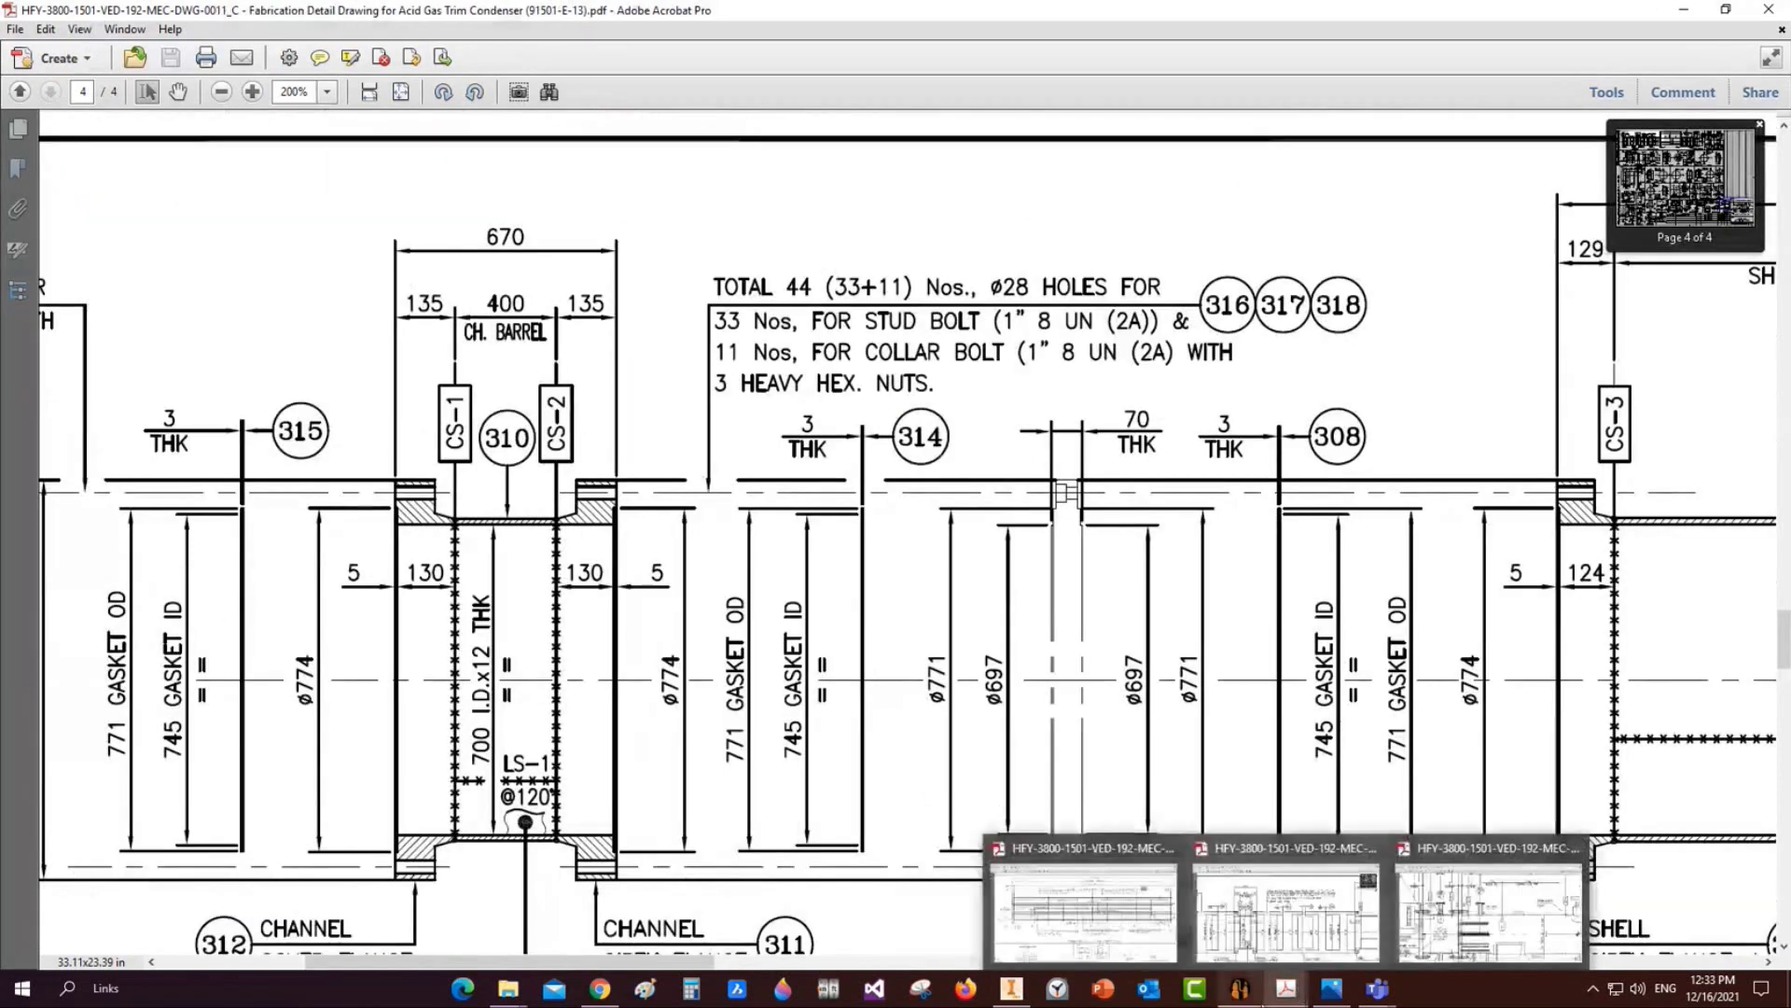
click(1082, 912)
drag(405, 392, 449, 590)
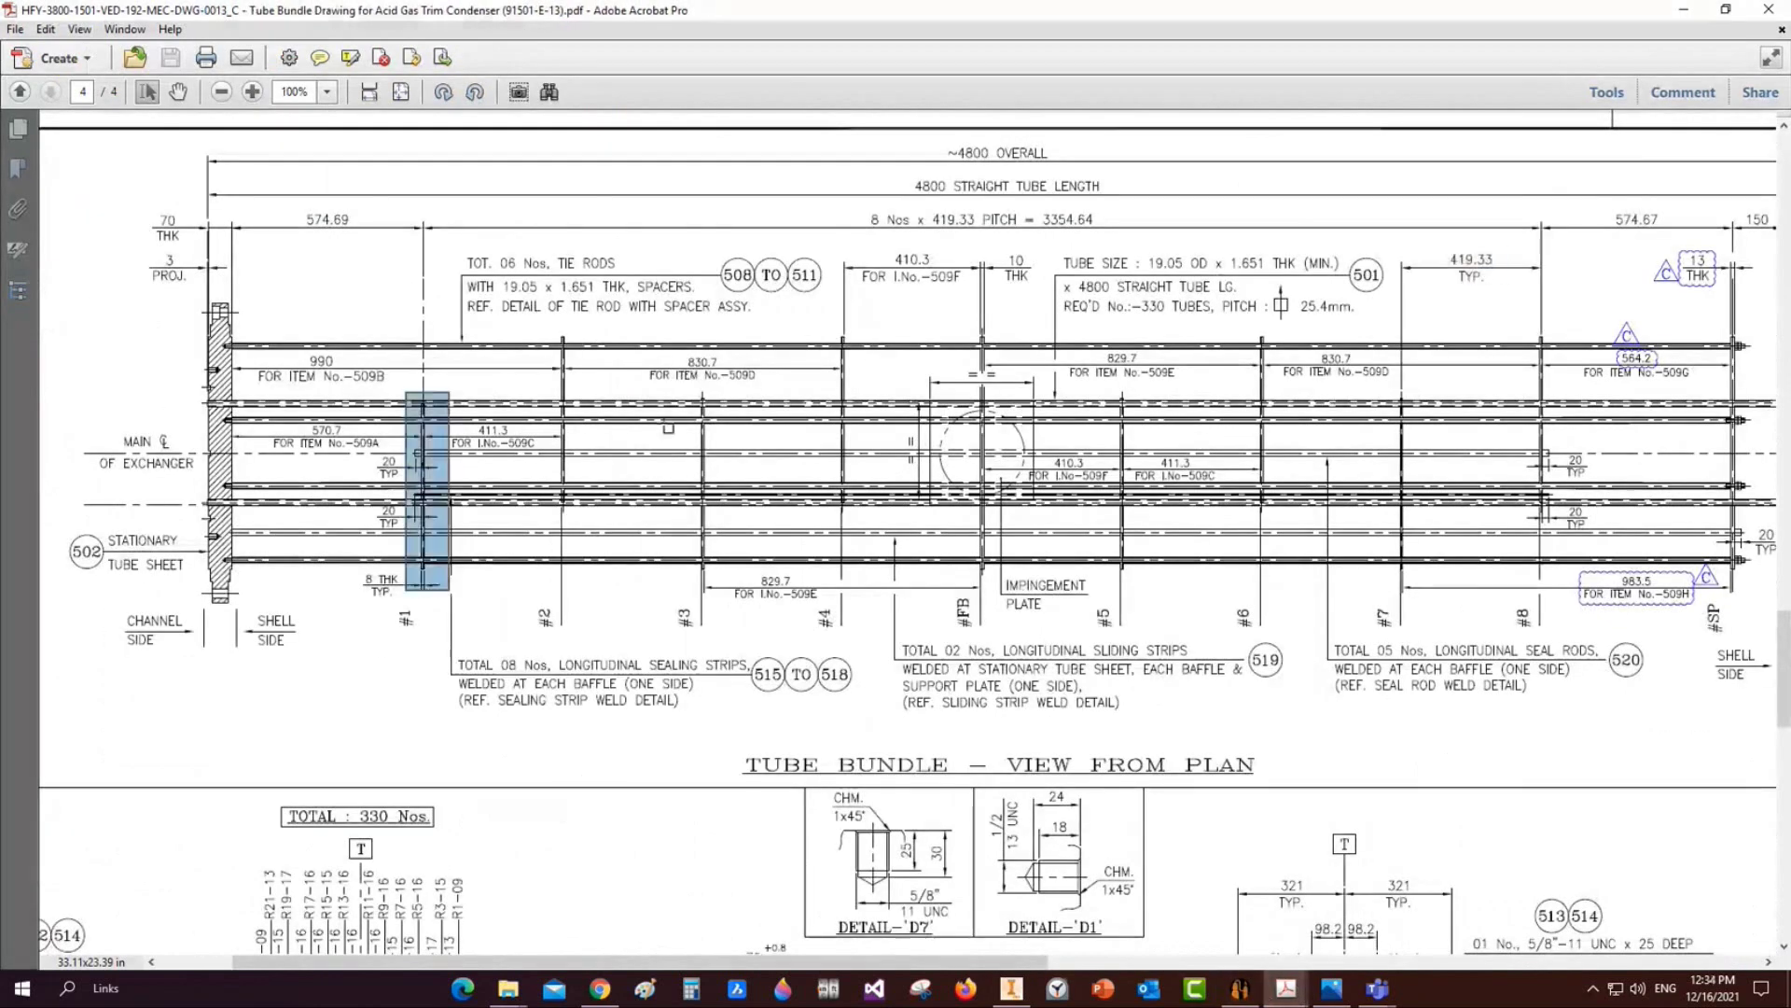
drag(693, 386, 725, 584)
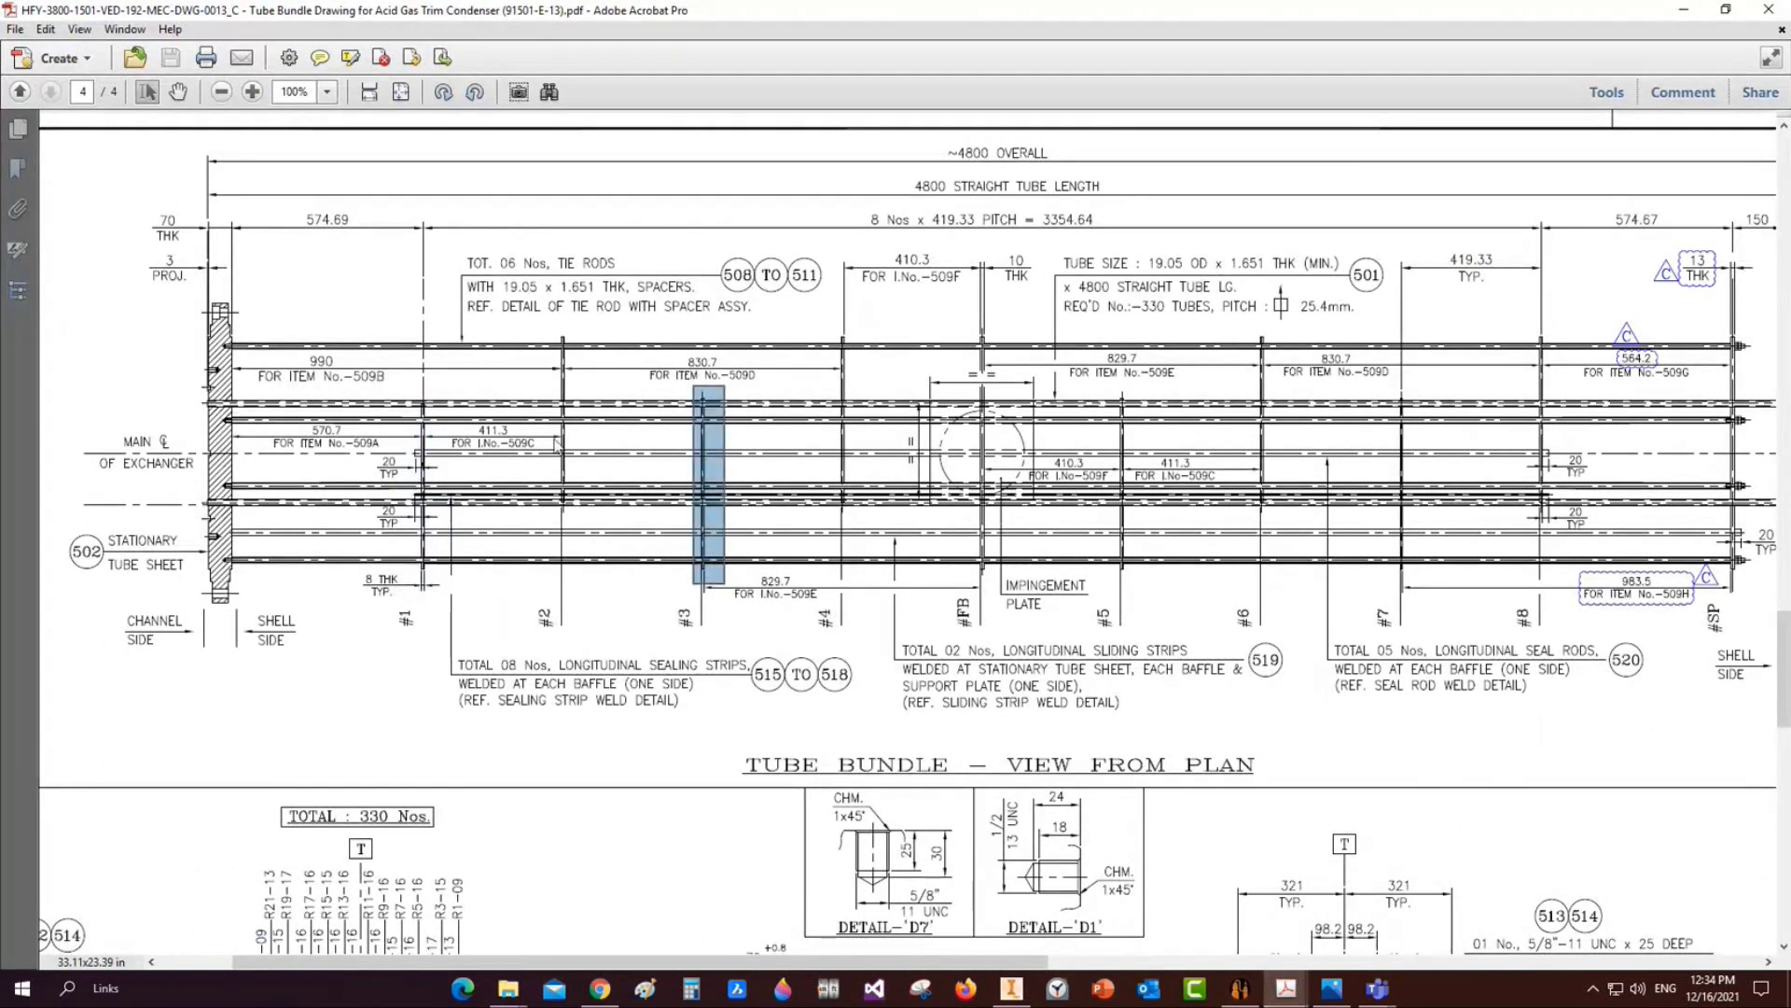
drag(544, 313, 579, 528)
drag(829, 312, 861, 515)
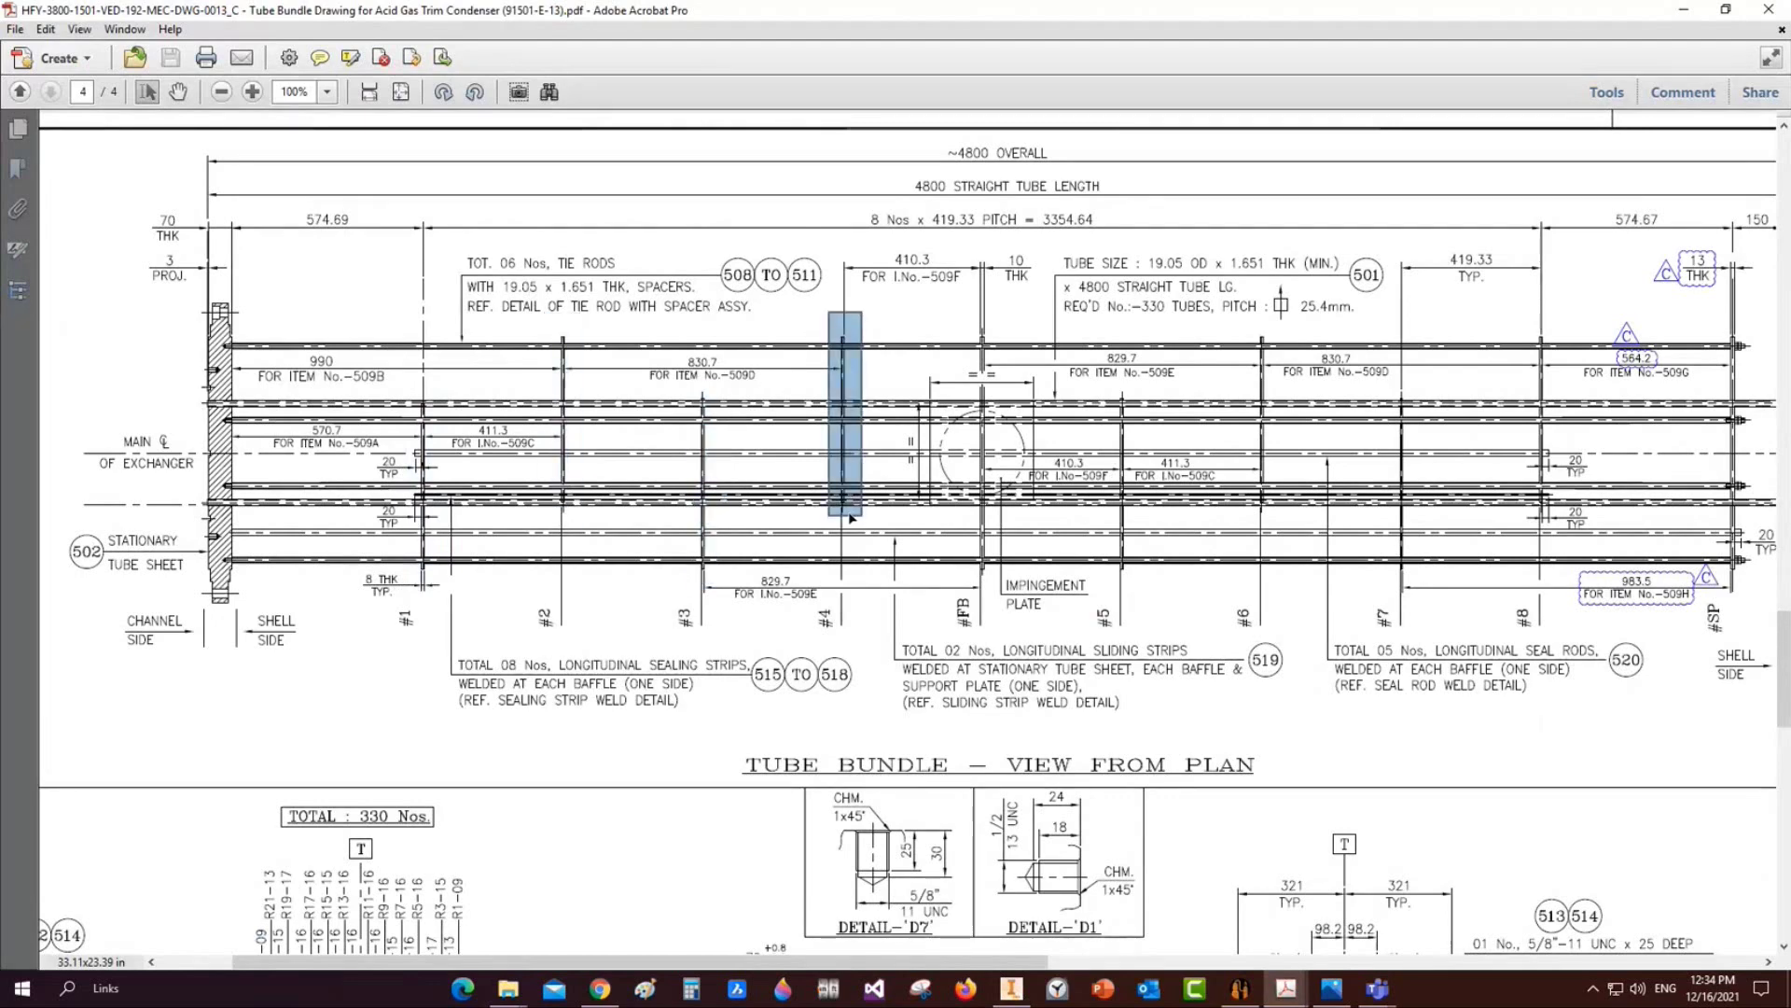
drag(957, 291, 1019, 610)
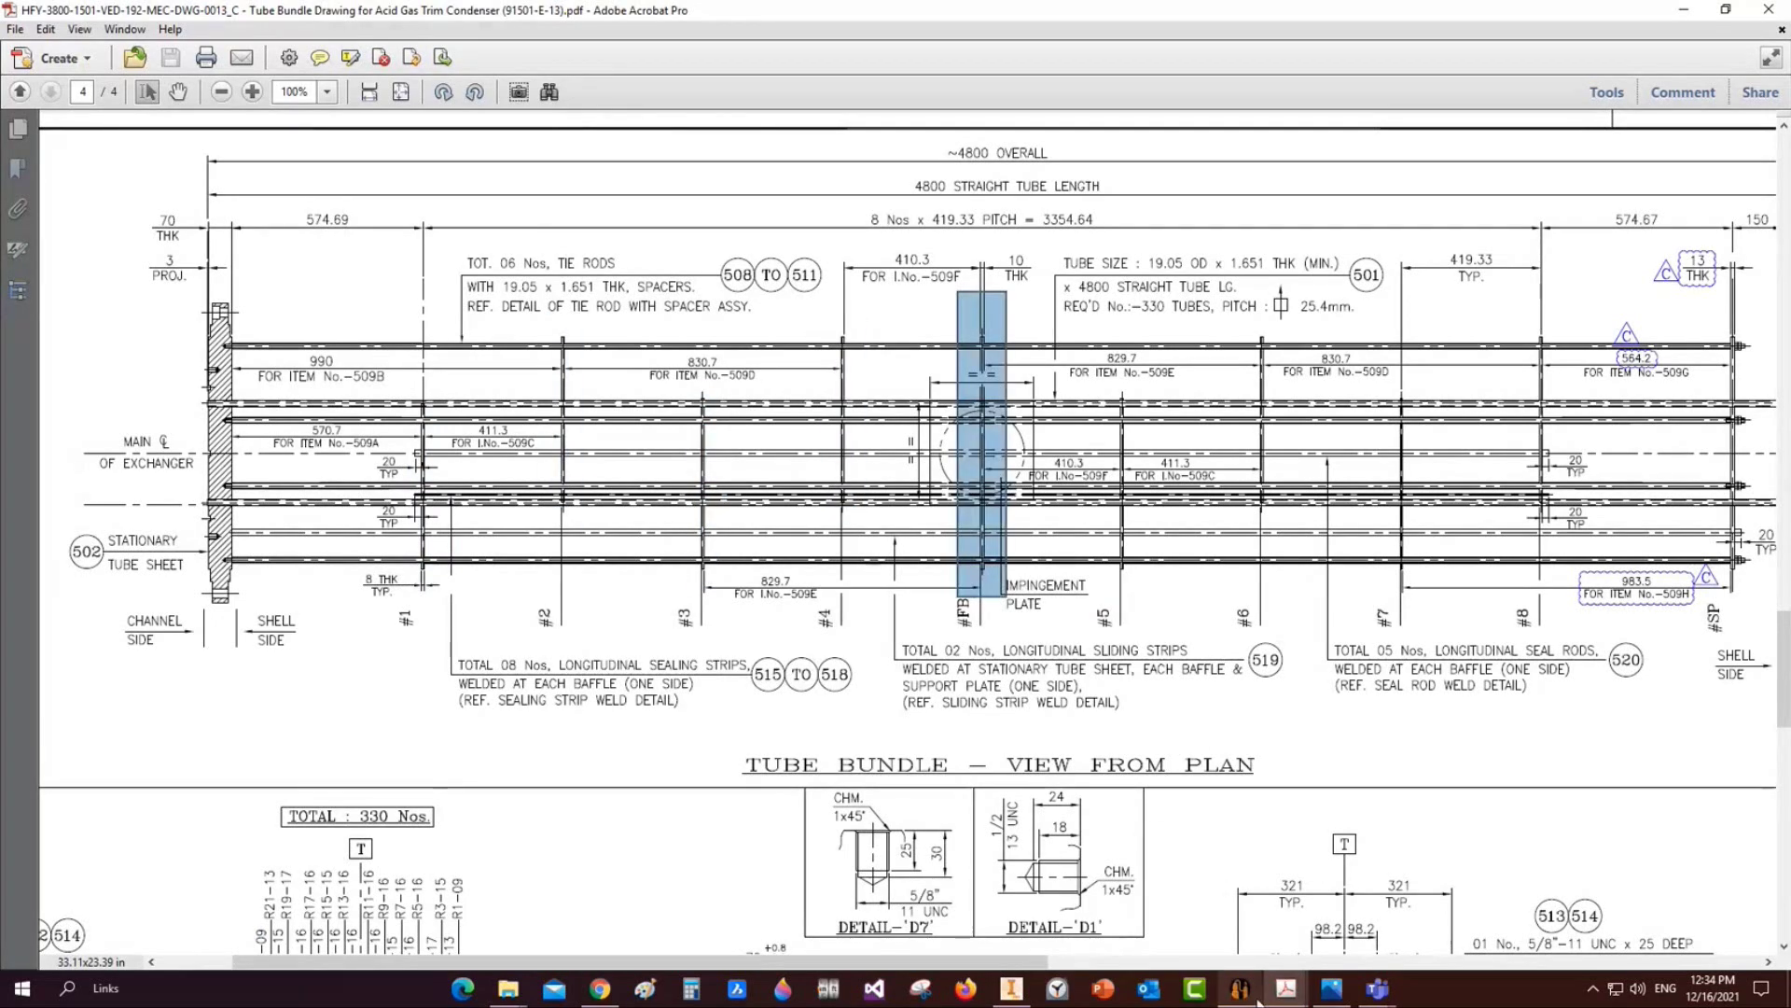
Switch to the EX-AJS assembly in Inventor and inspect the baffles placed along the tube
mouse_move(1239, 988)
click(1250, 887)
mouse_move(1011, 988)
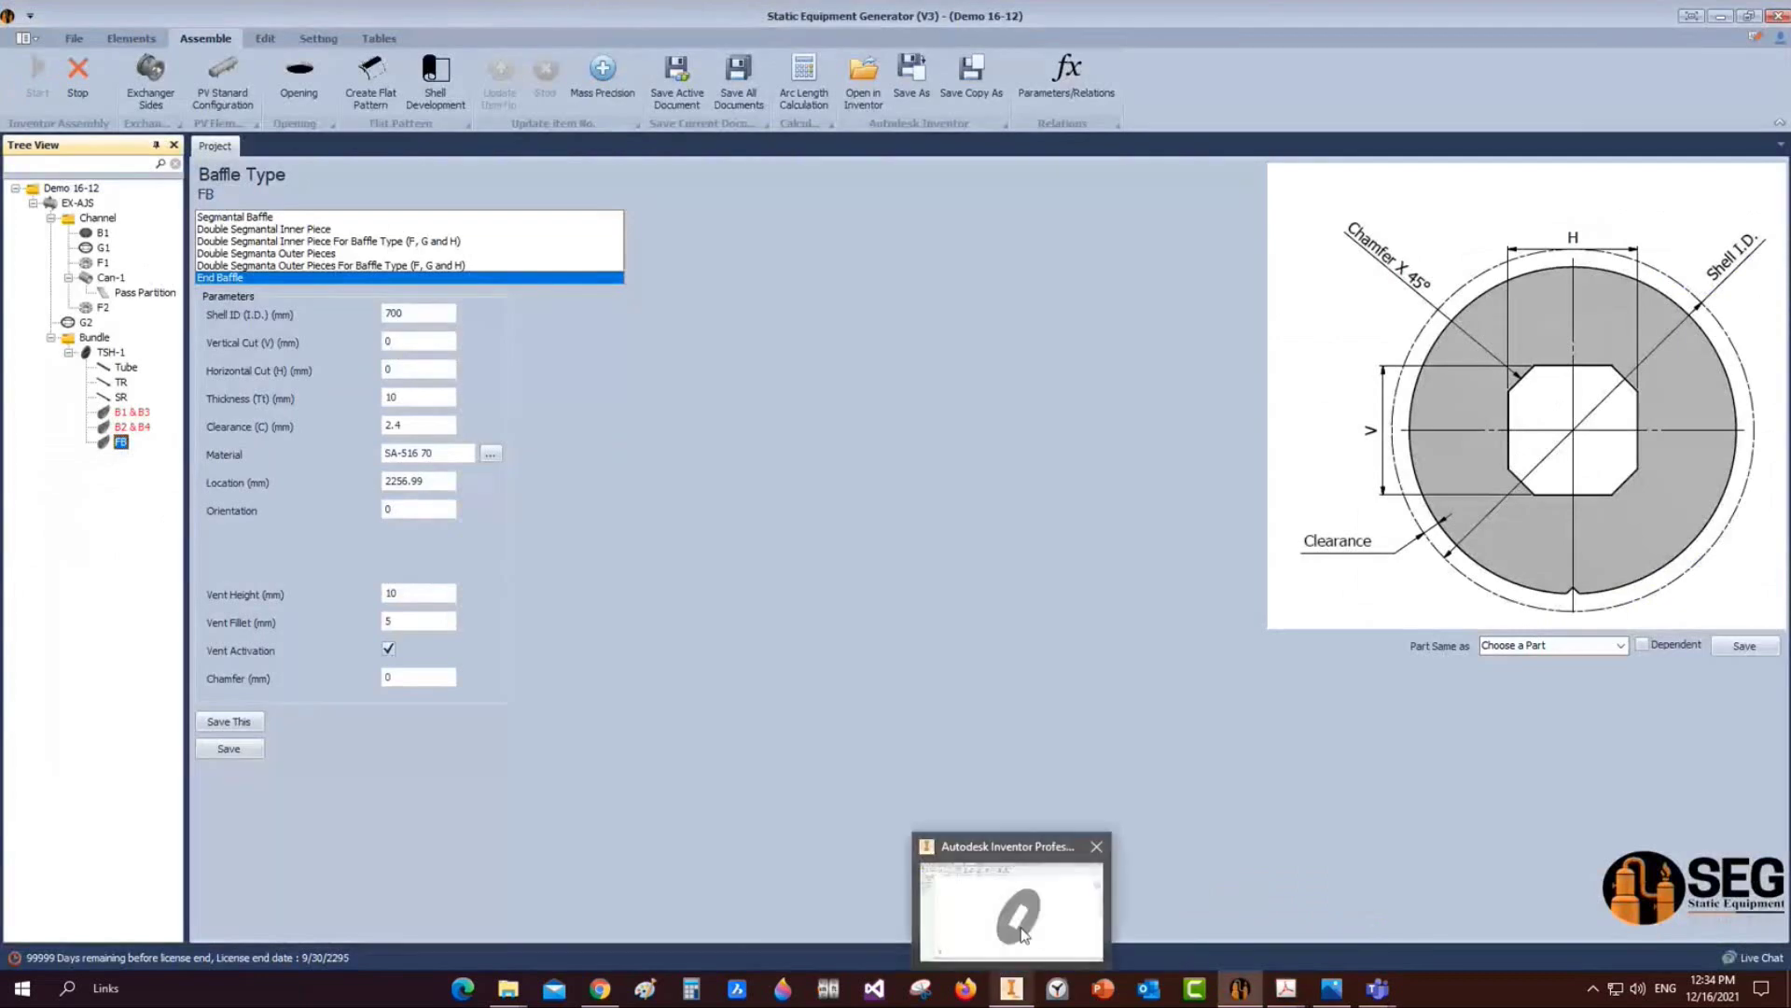
click(1012, 896)
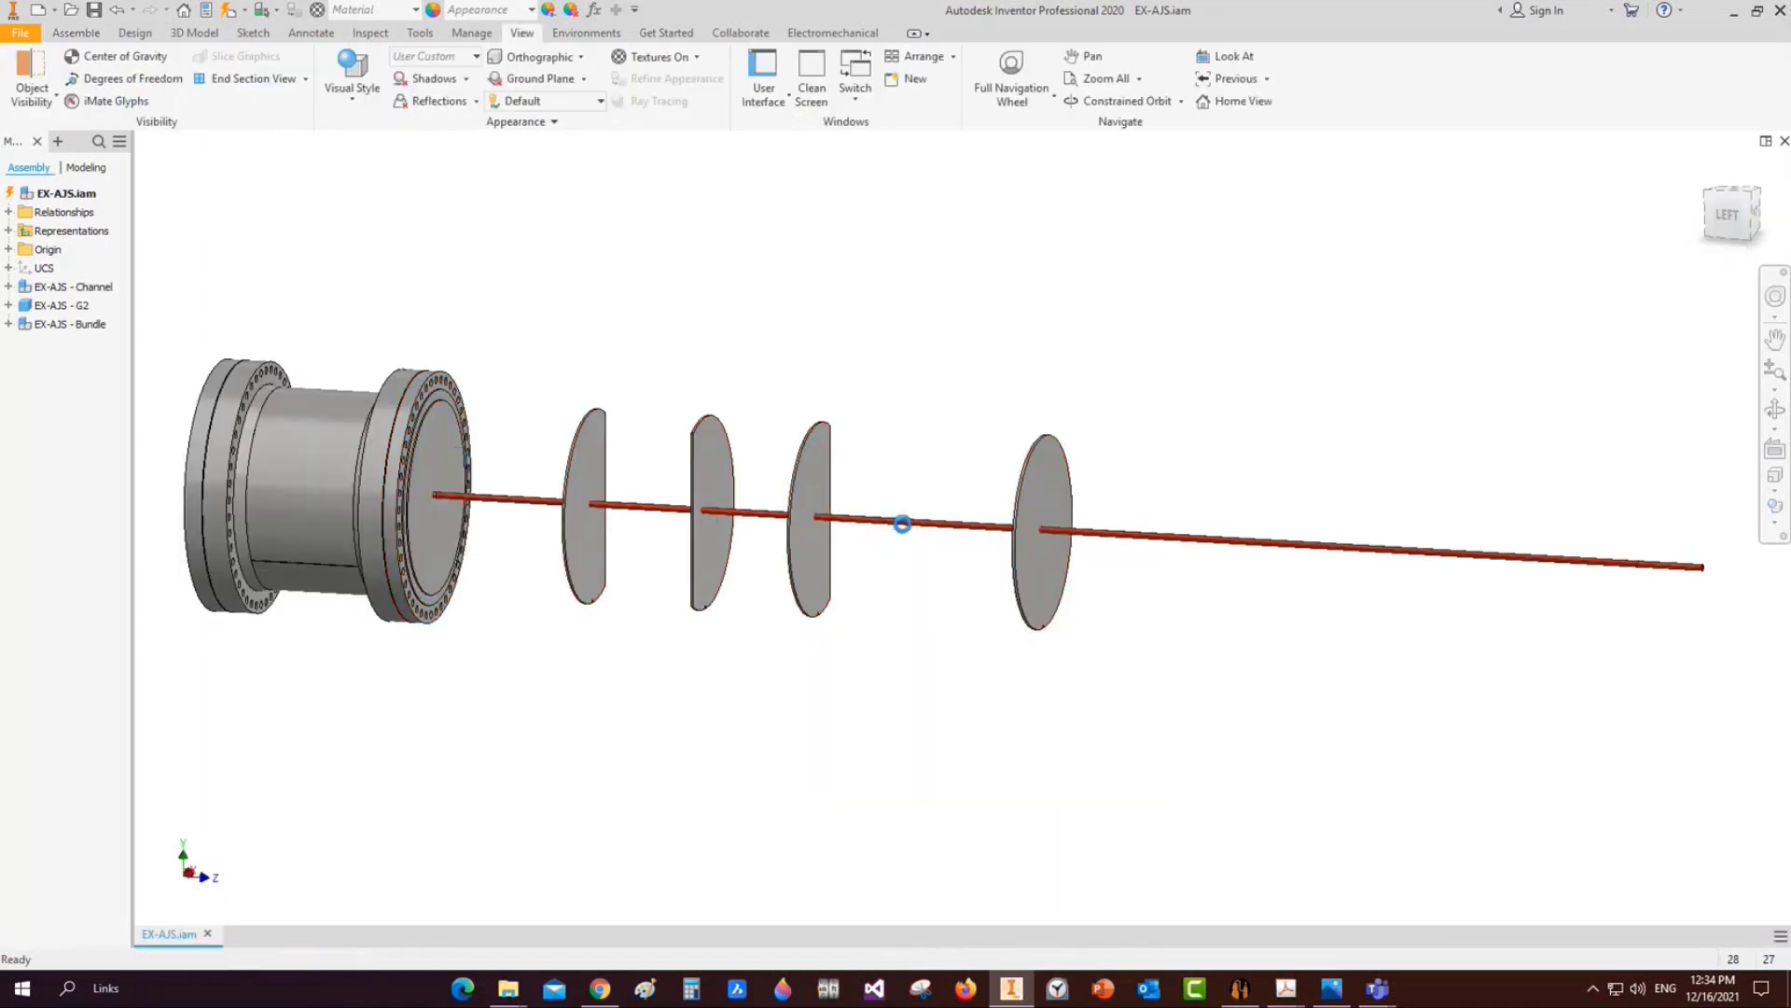
Switch to Static Equipment Generator, set the B2 & B4 baffle's pattern quantity to 2 and save the part
mouse_move(1243, 990)
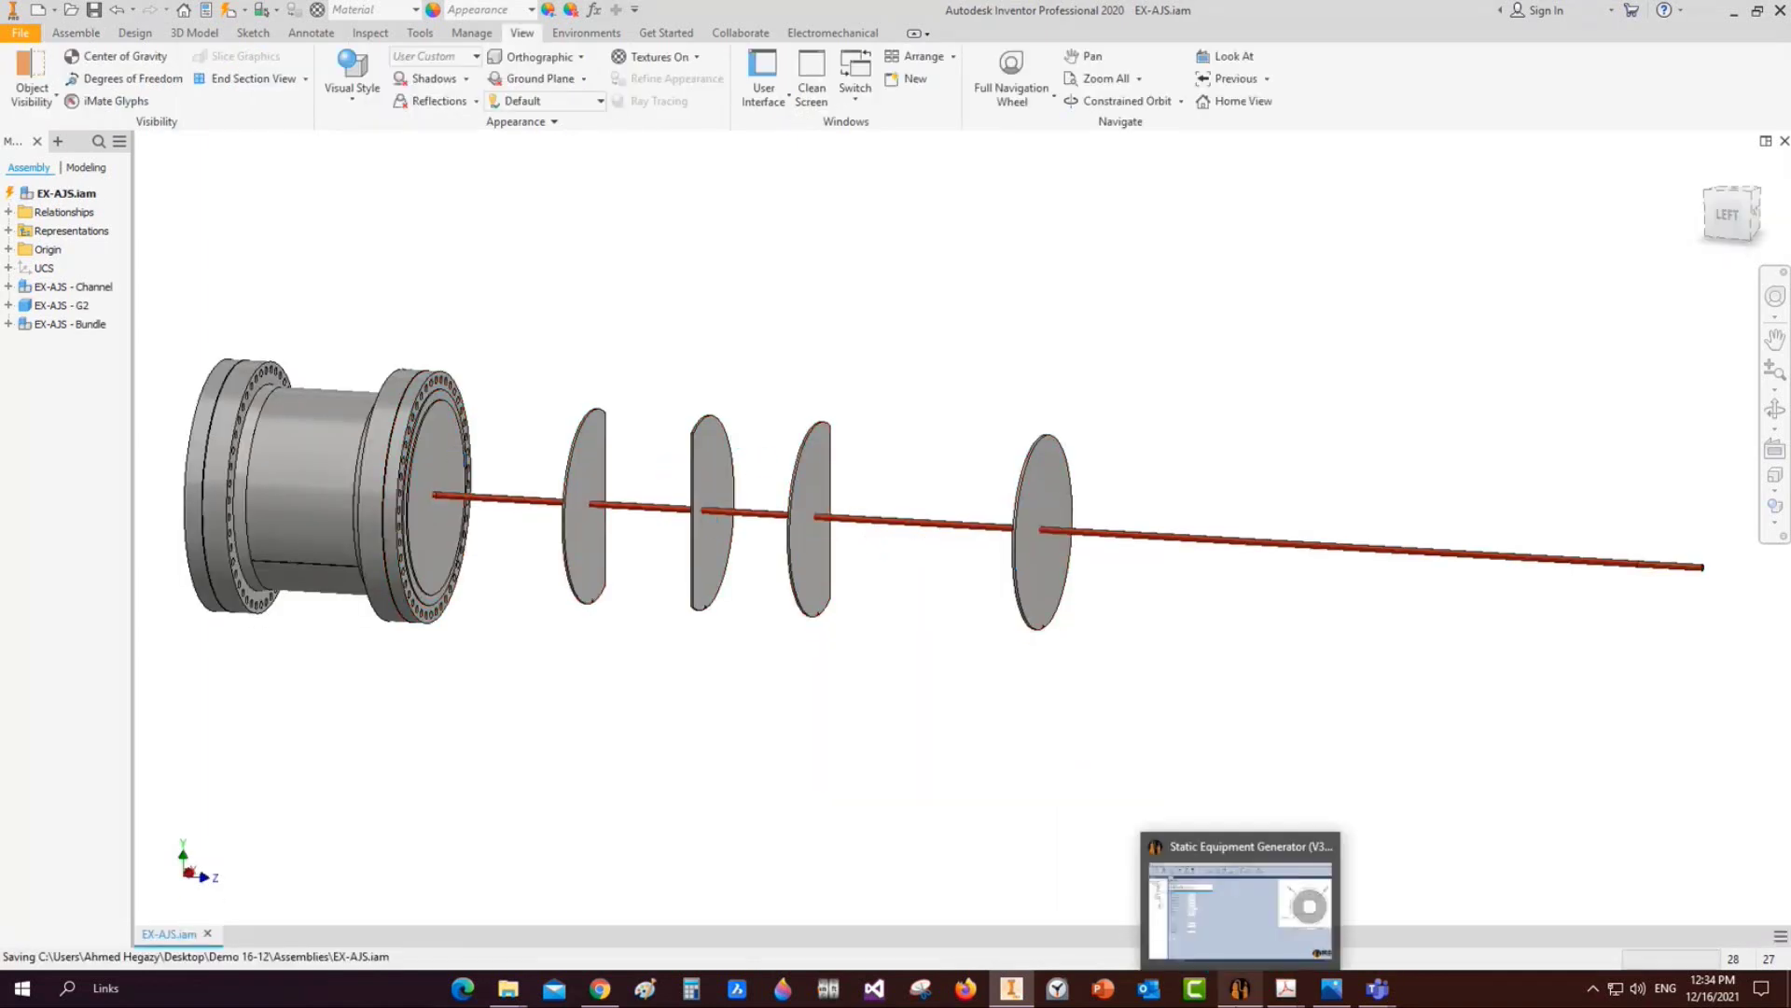
click(1243, 991)
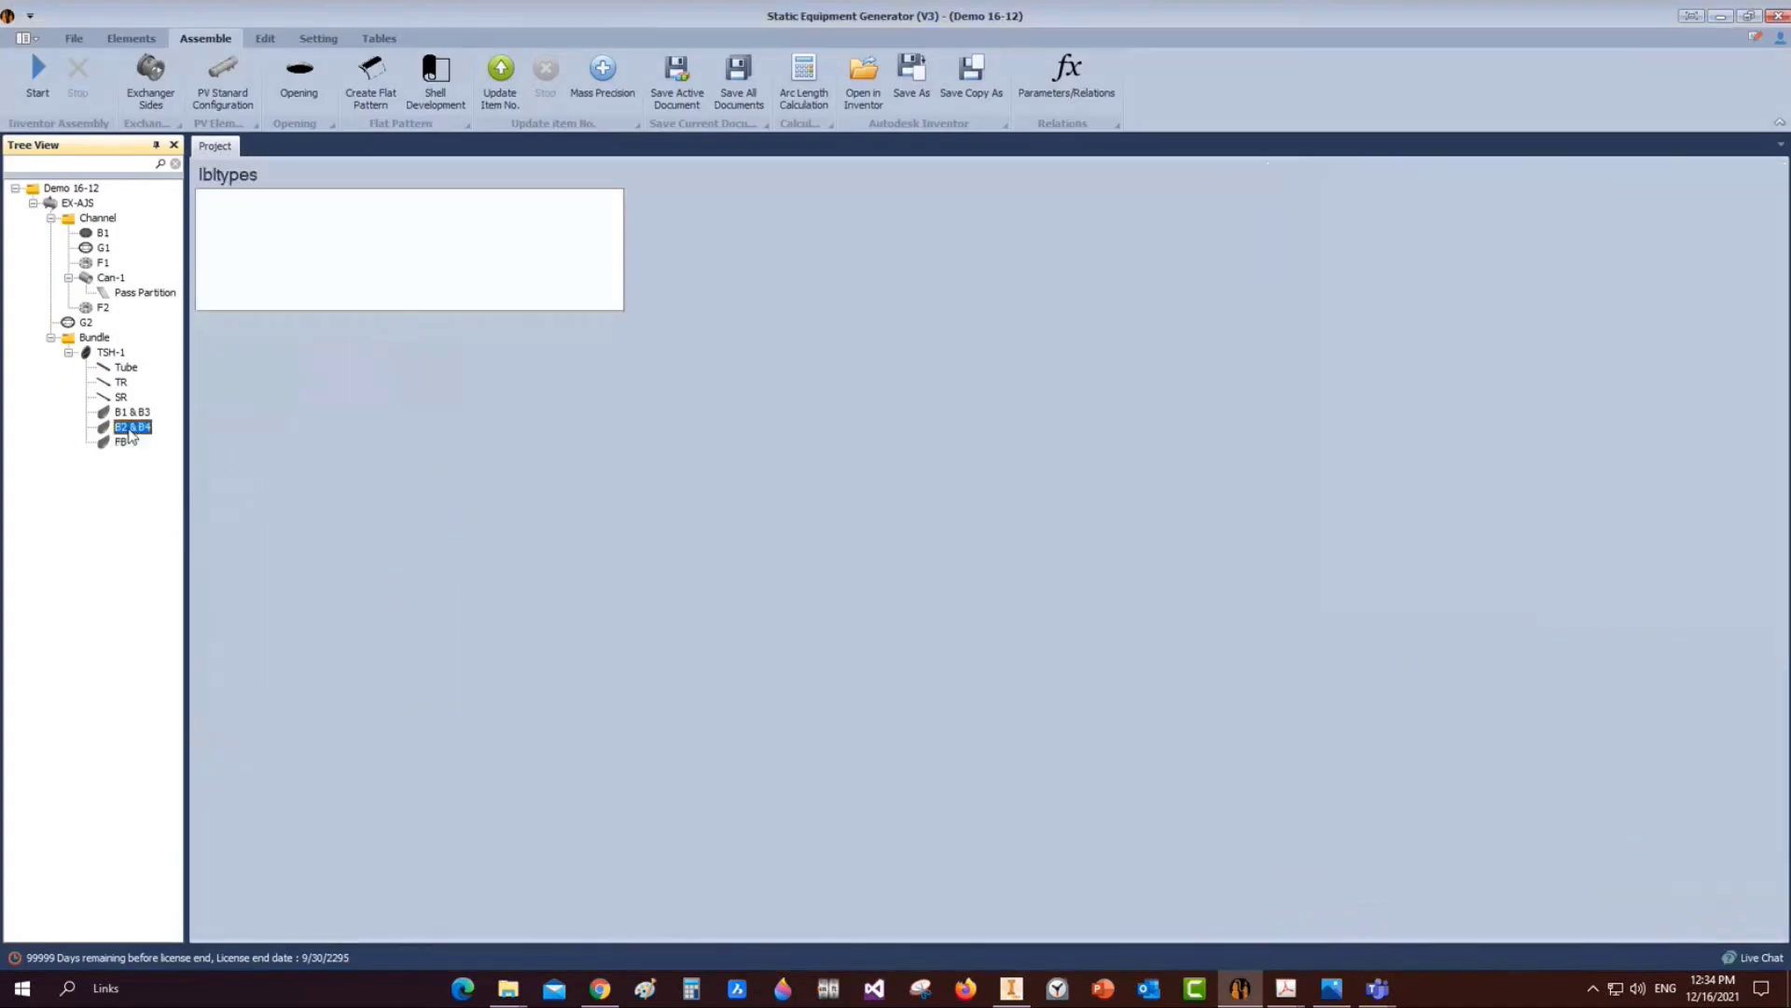
text(2)
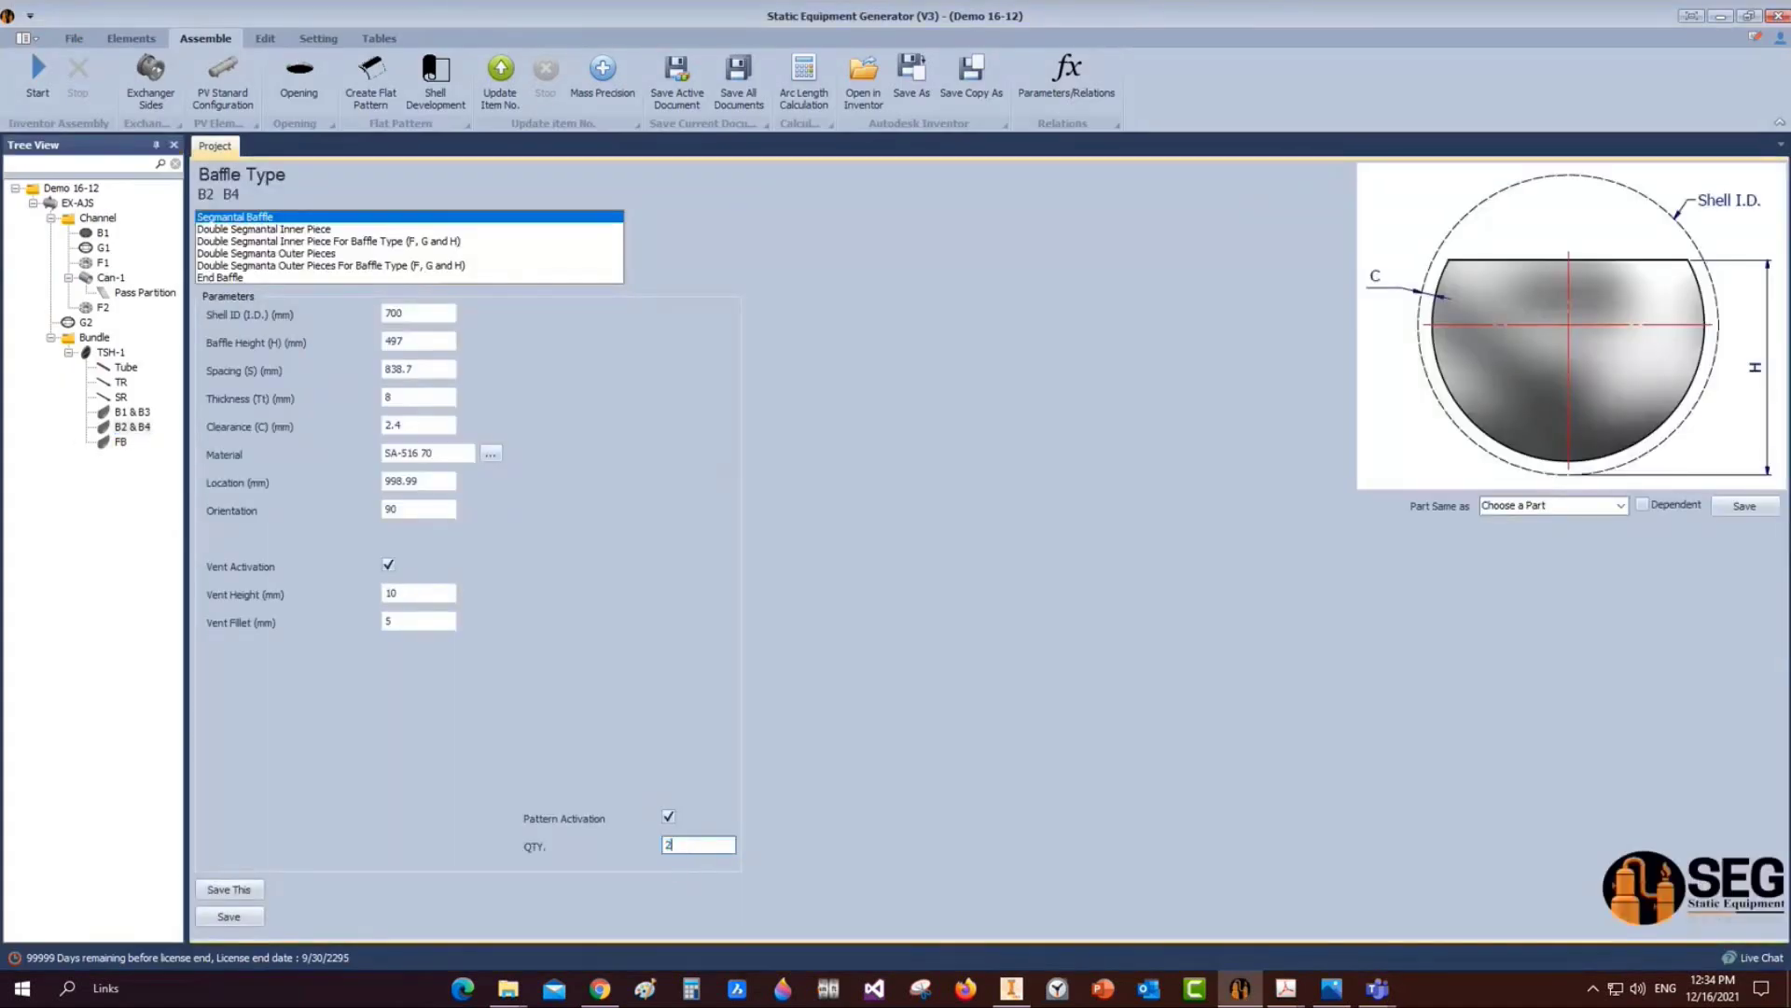
click(228, 916)
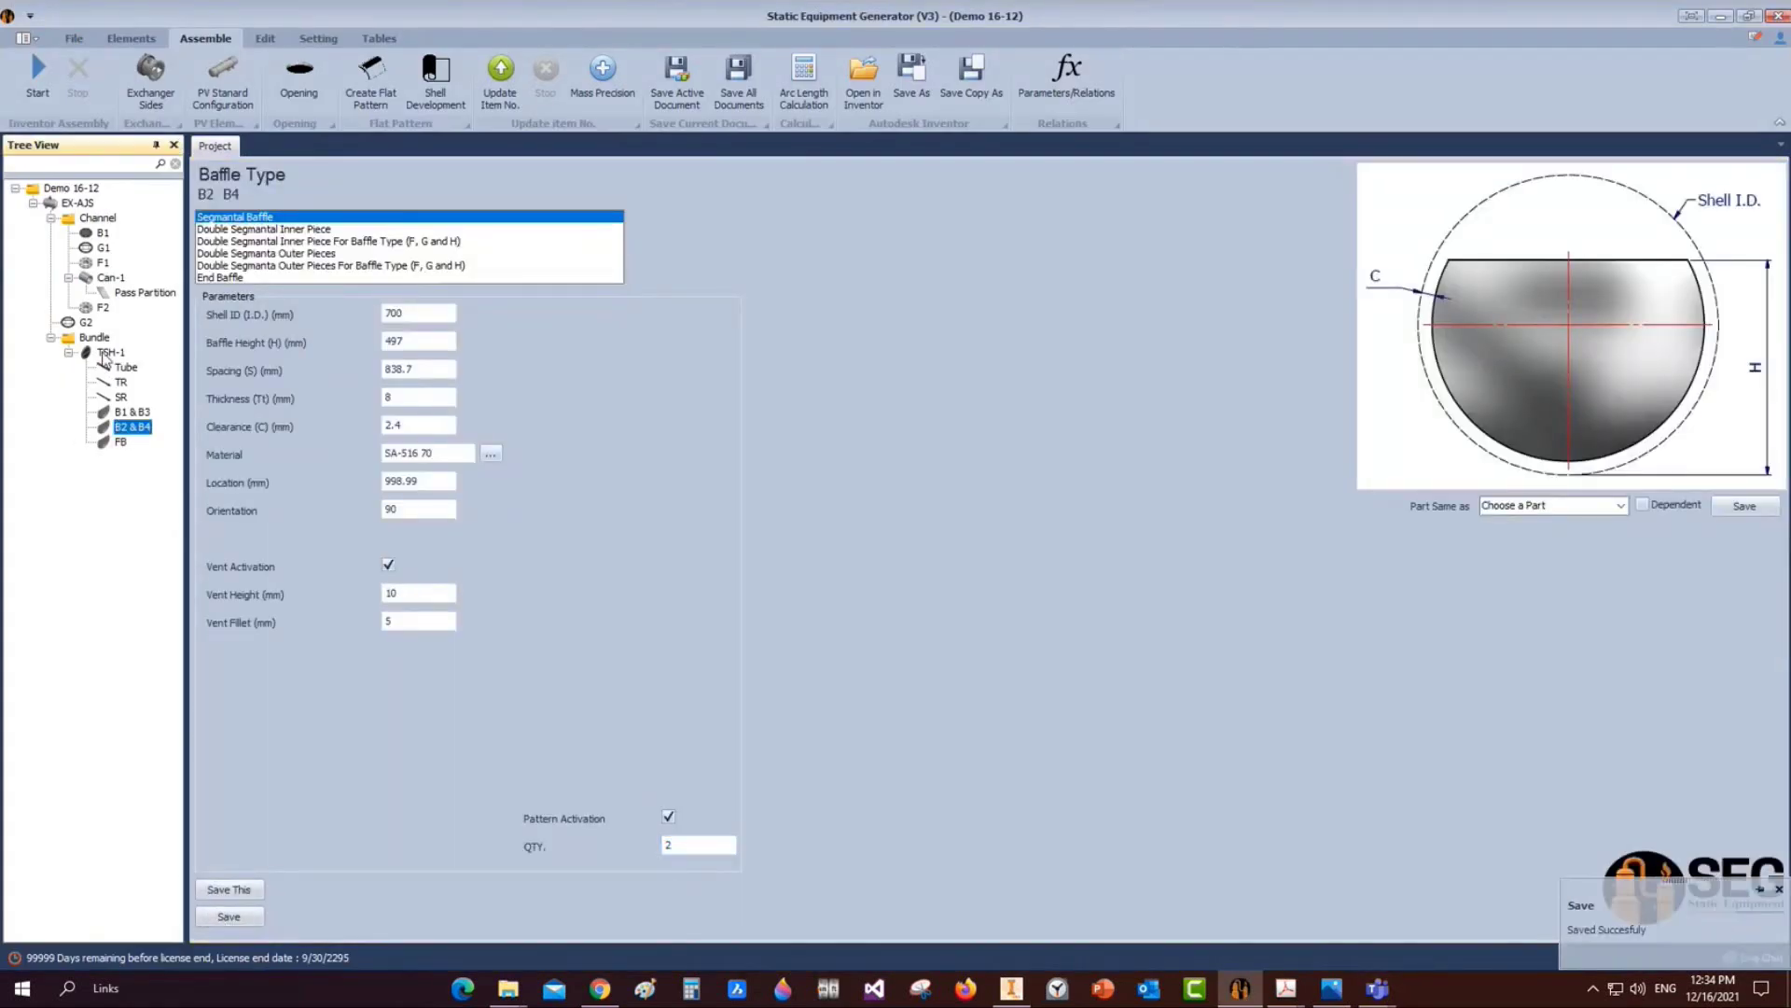
click(110, 352)
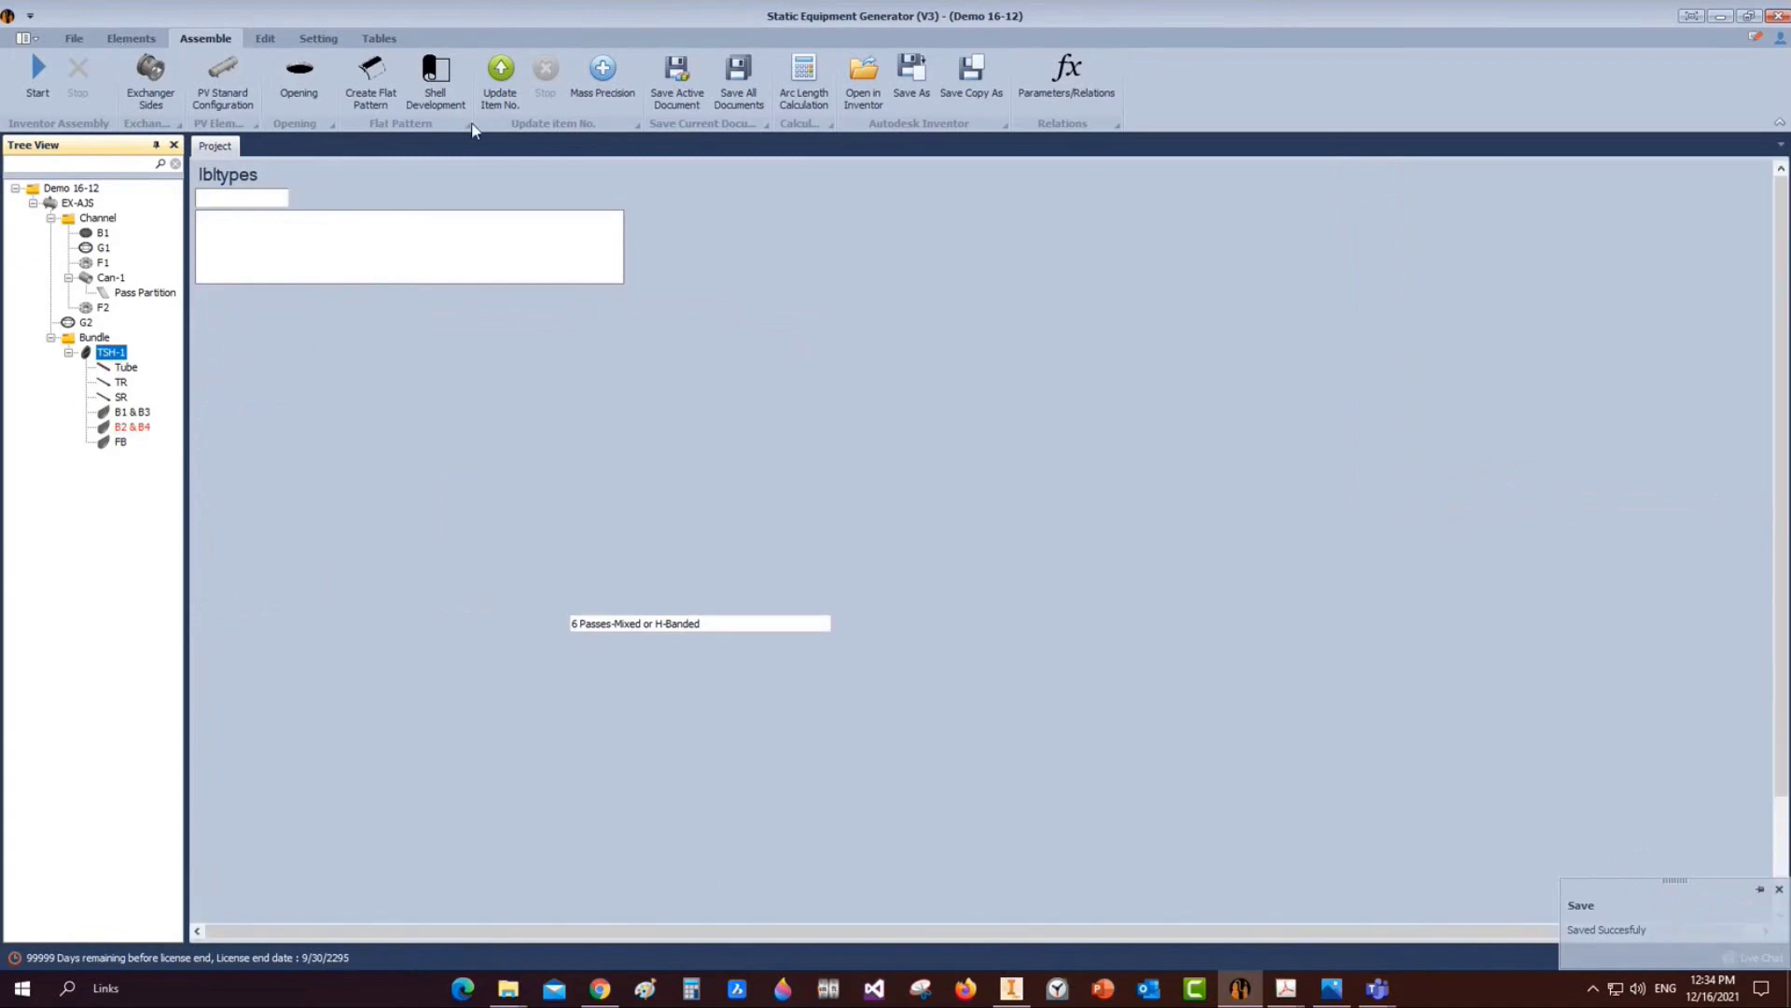
Examine the positions of baffles #5 to #8 and support plate #SP in the tube bundle drawing's plan view in Adobe Acrobat
click(1285, 988)
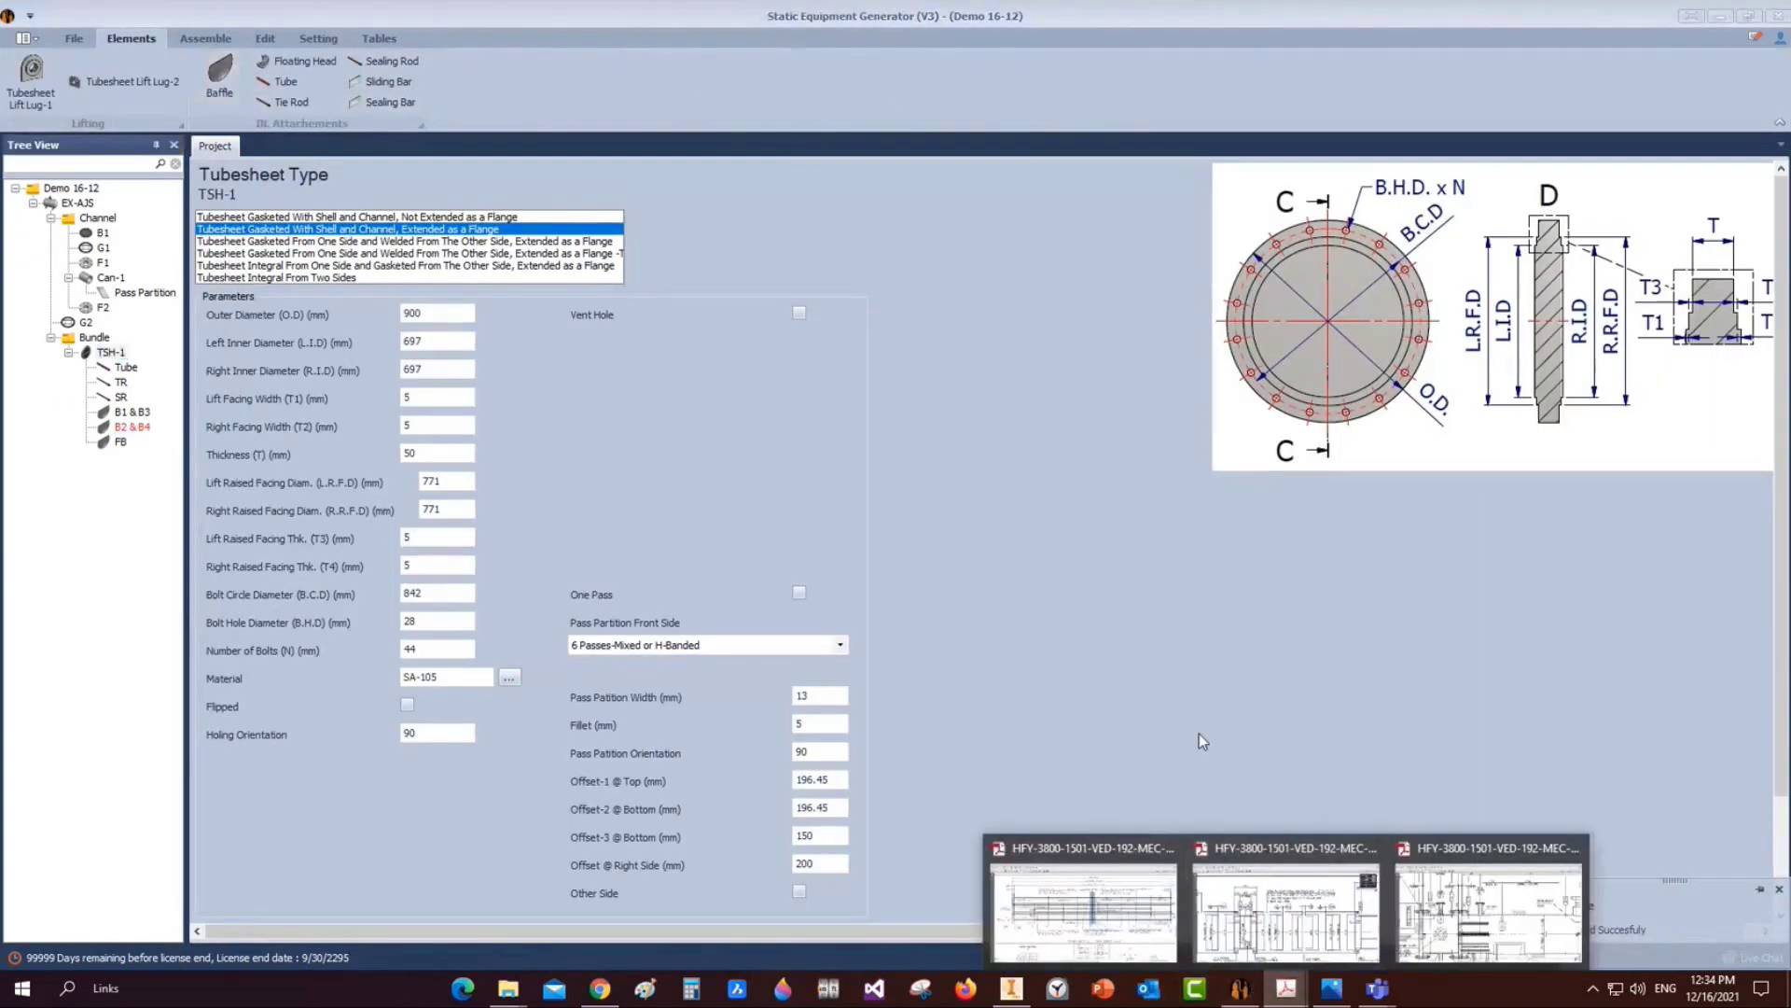
click(1138, 918)
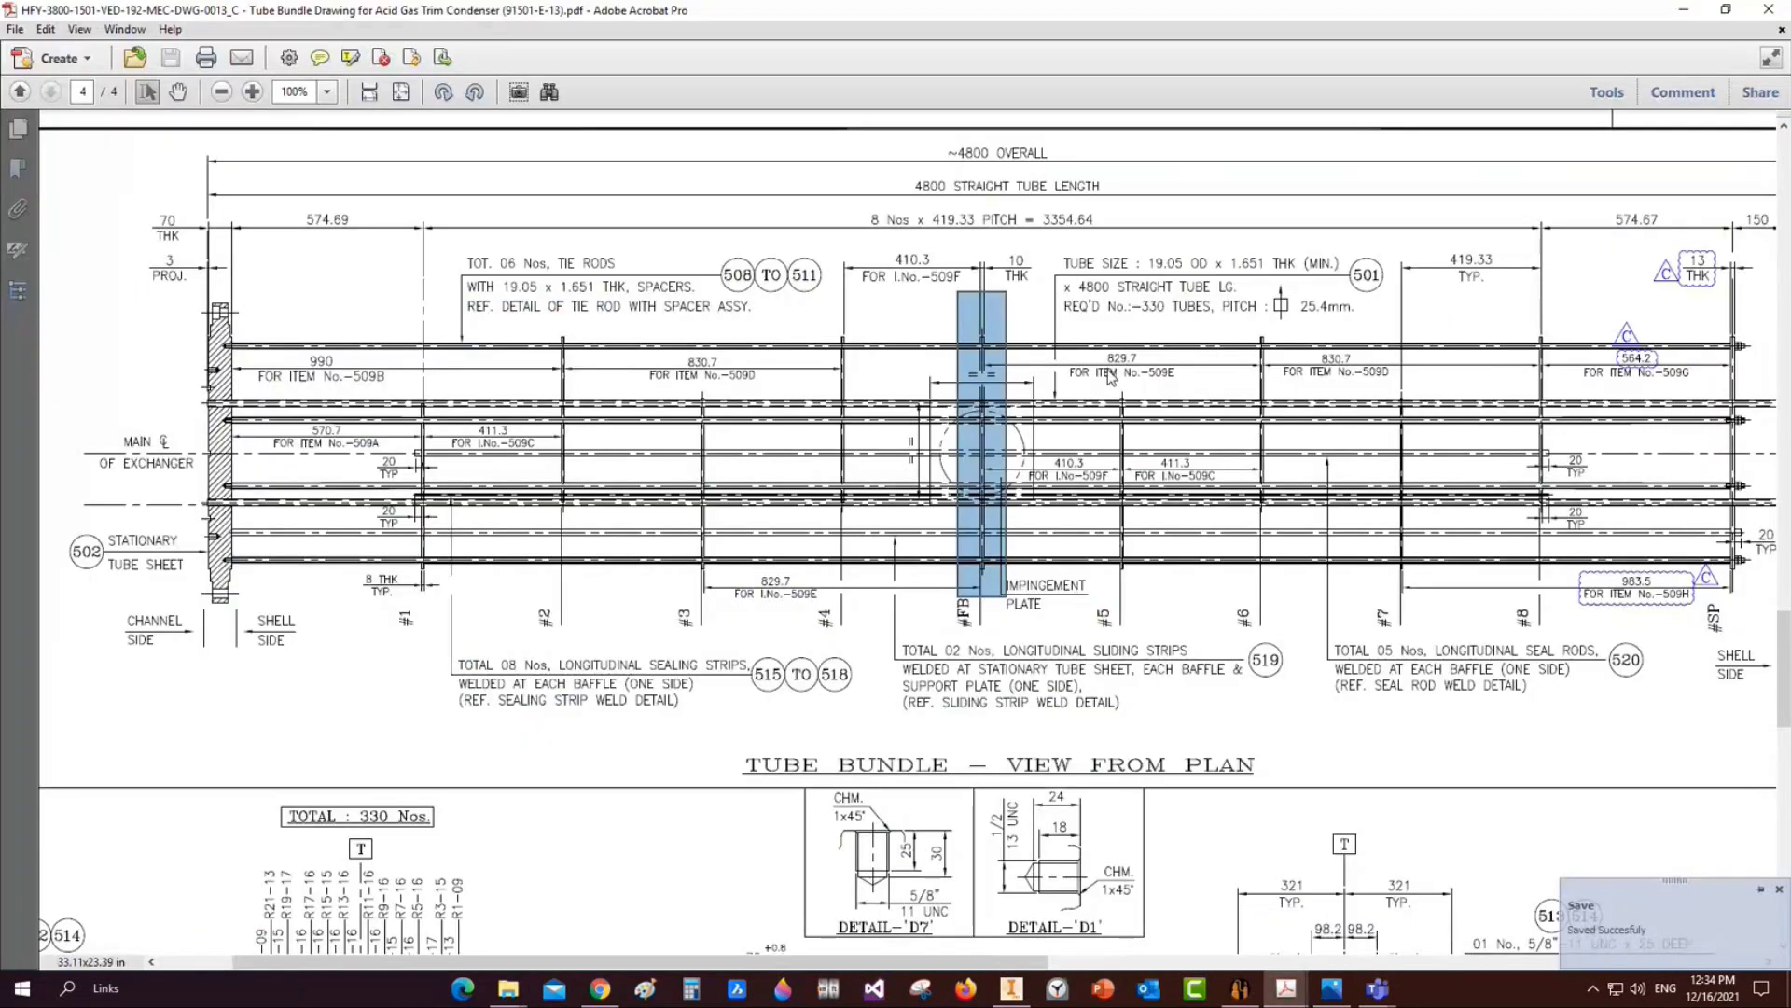
drag(1108, 374, 1162, 603)
drag(1387, 393, 1428, 606)
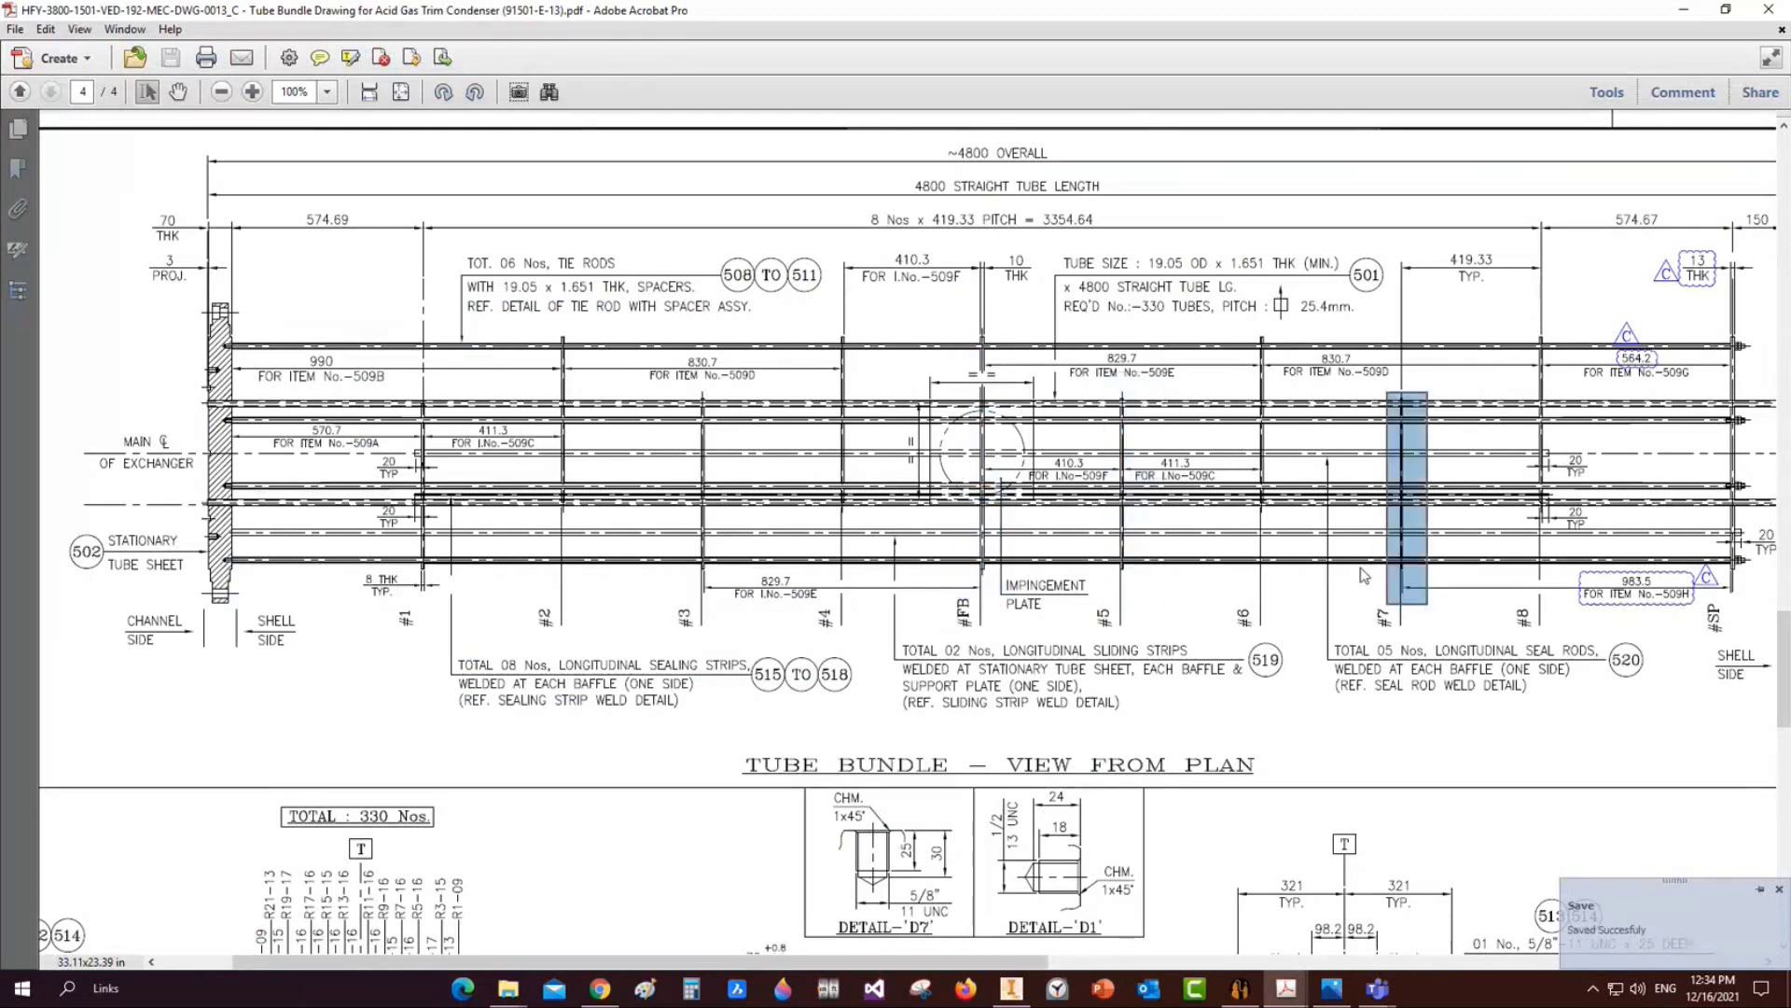
drag(1242, 302, 1319, 522)
drag(1527, 322, 1578, 545)
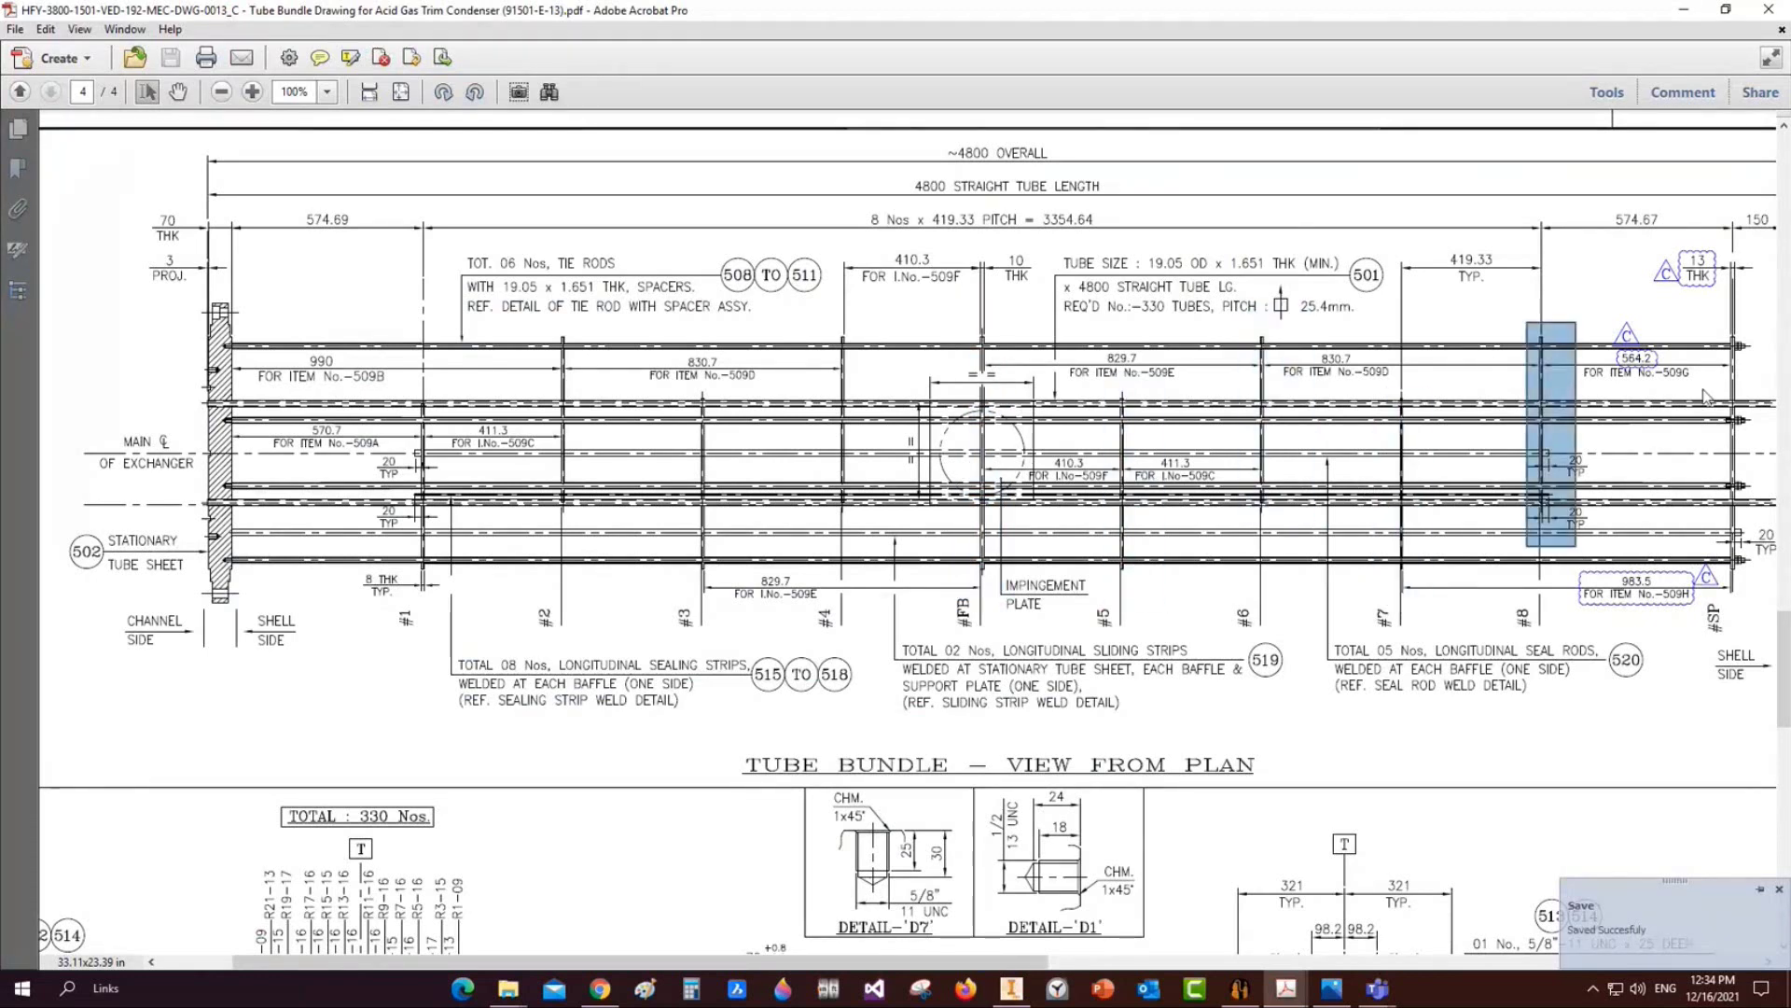
drag(1720, 314, 1757, 580)
click(1687, 15)
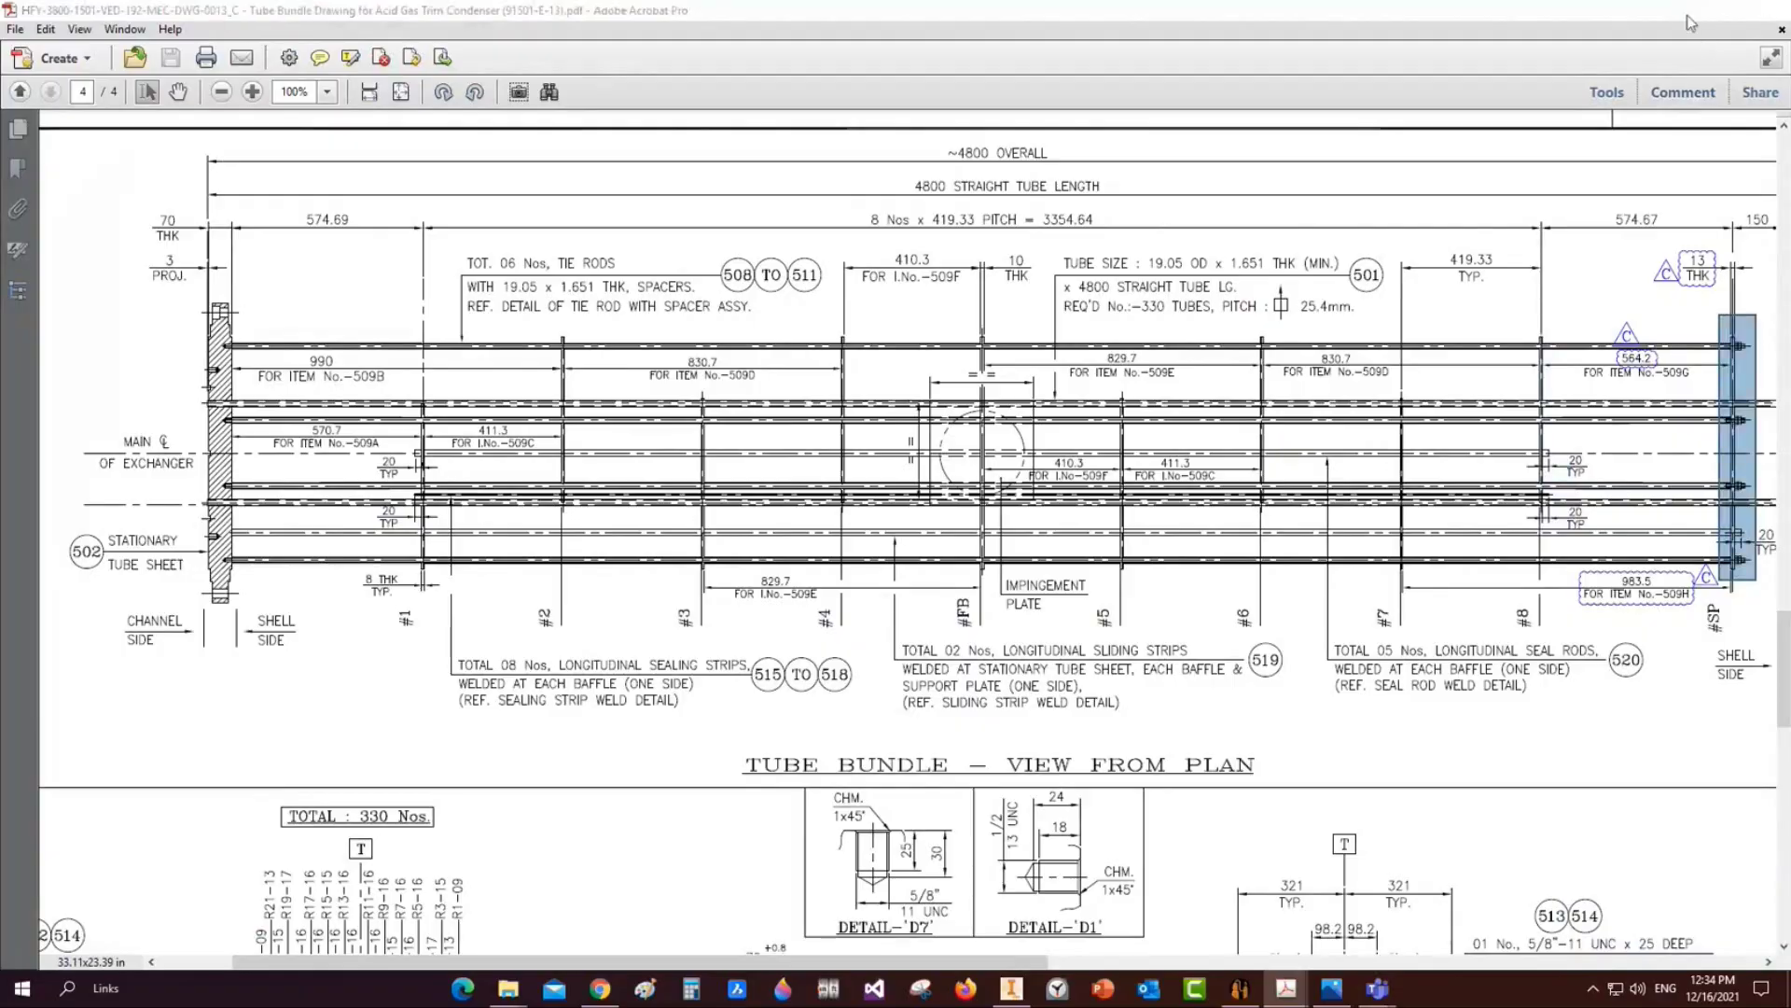
Add a baffle named B5 & B7 to tubesheet TSH-1, copied from B1 & B3
click(221, 80)
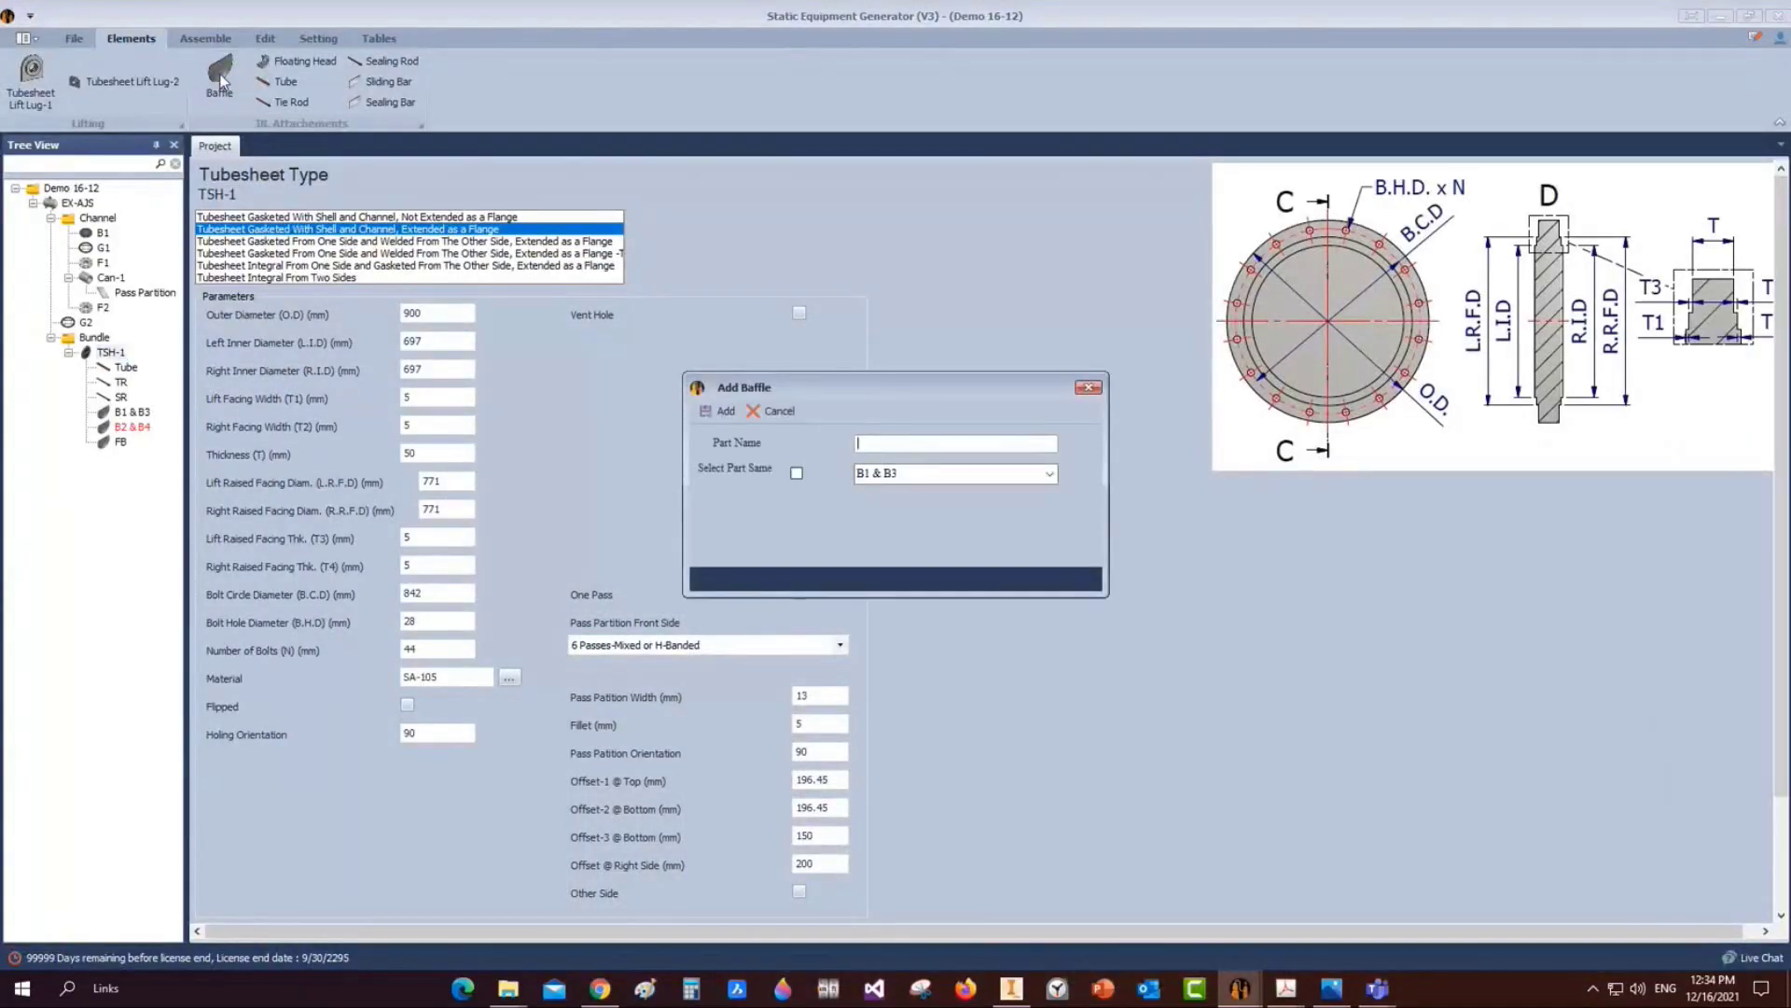
text(B5 & B7)
click(719, 411)
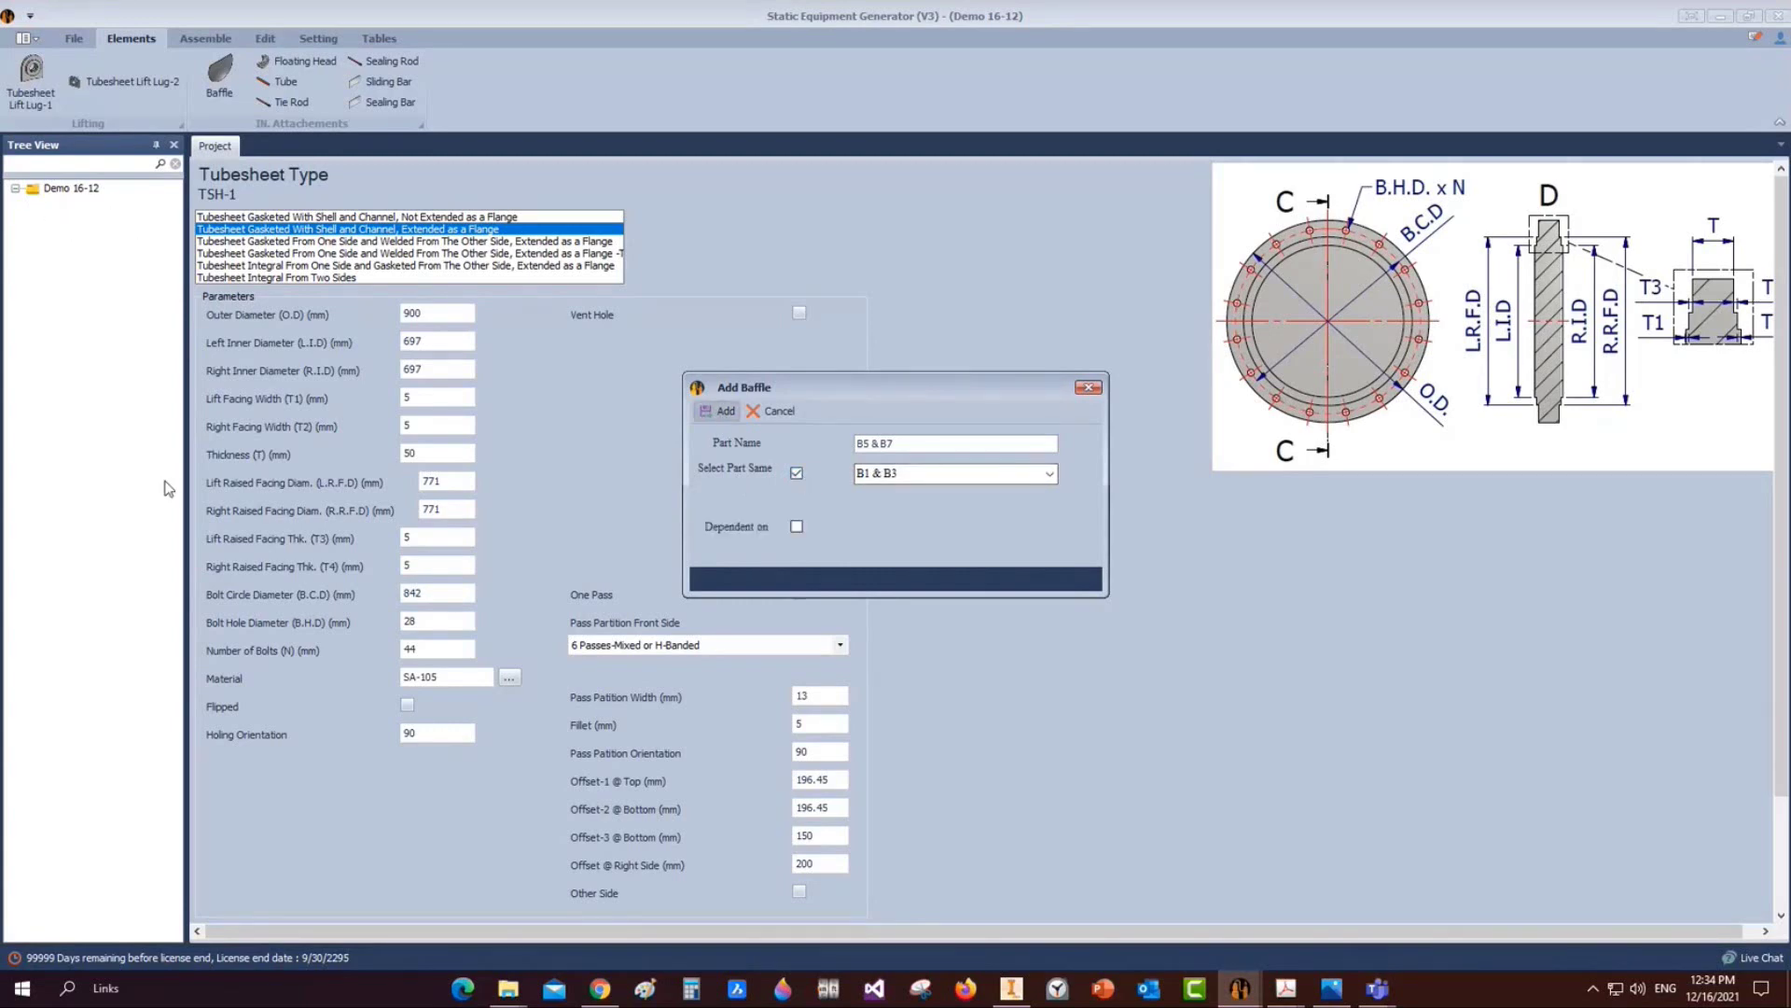
Set the B5 & B7 baffle's location to 2676.29 mm and save the part
click(133, 457)
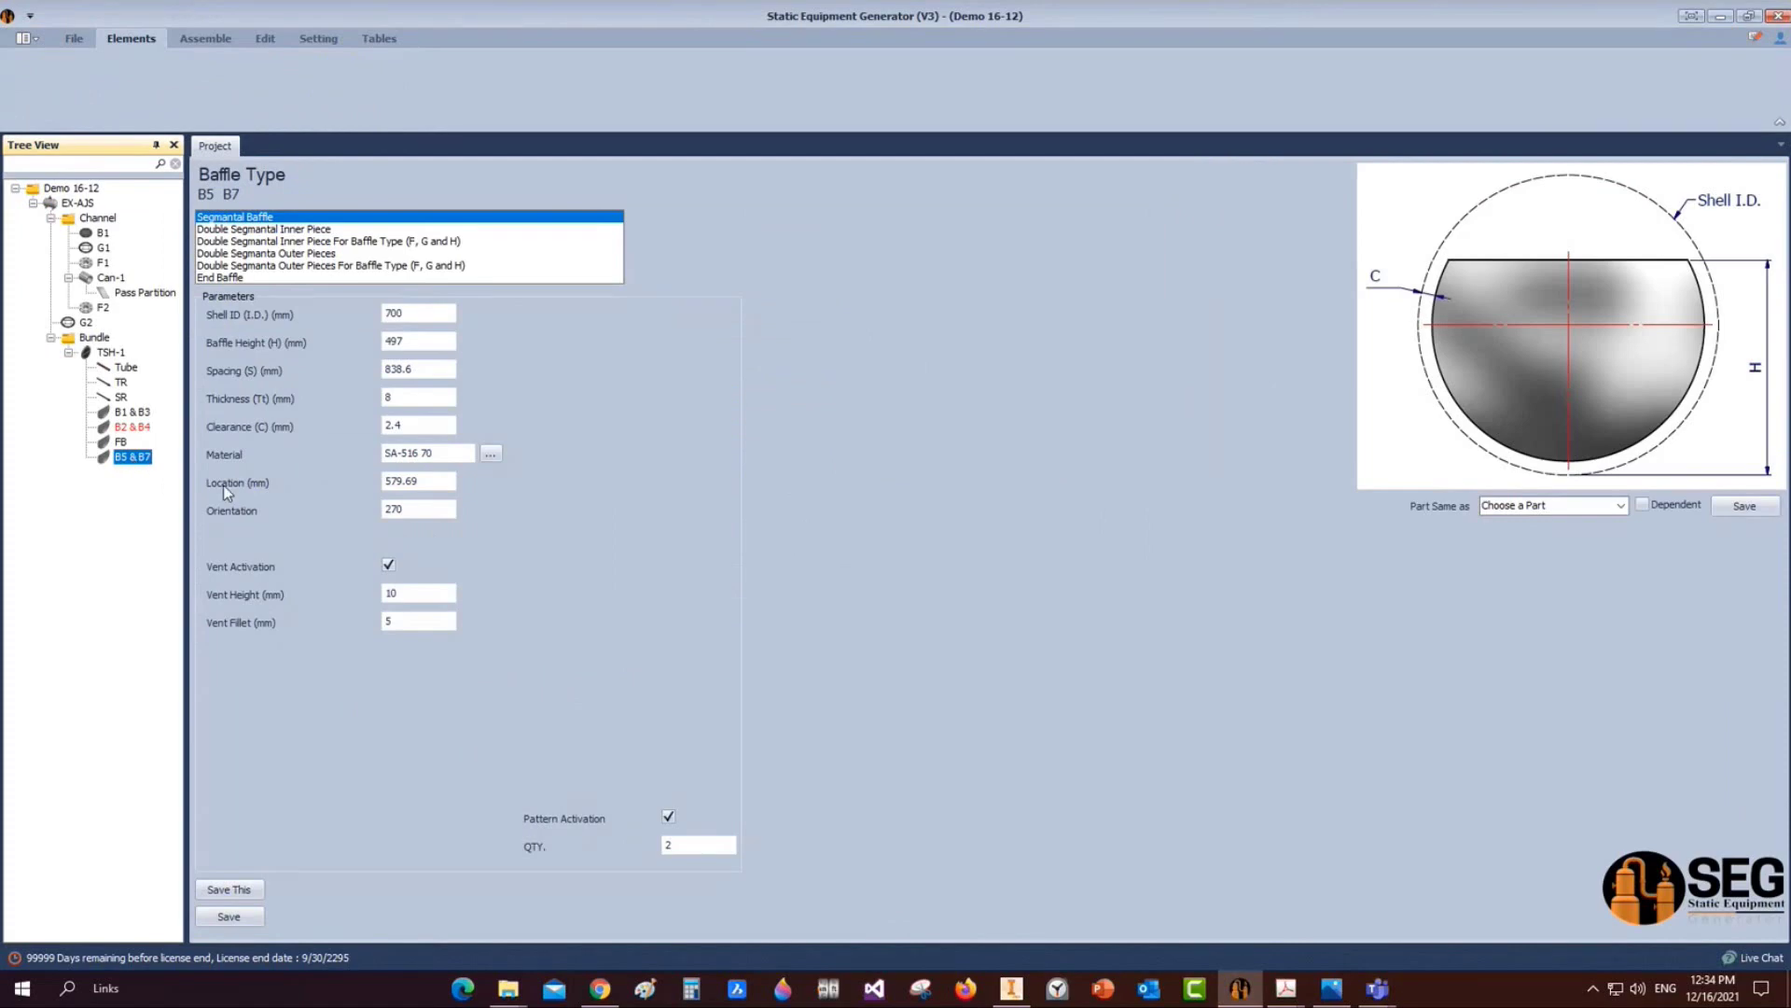
click(424, 481)
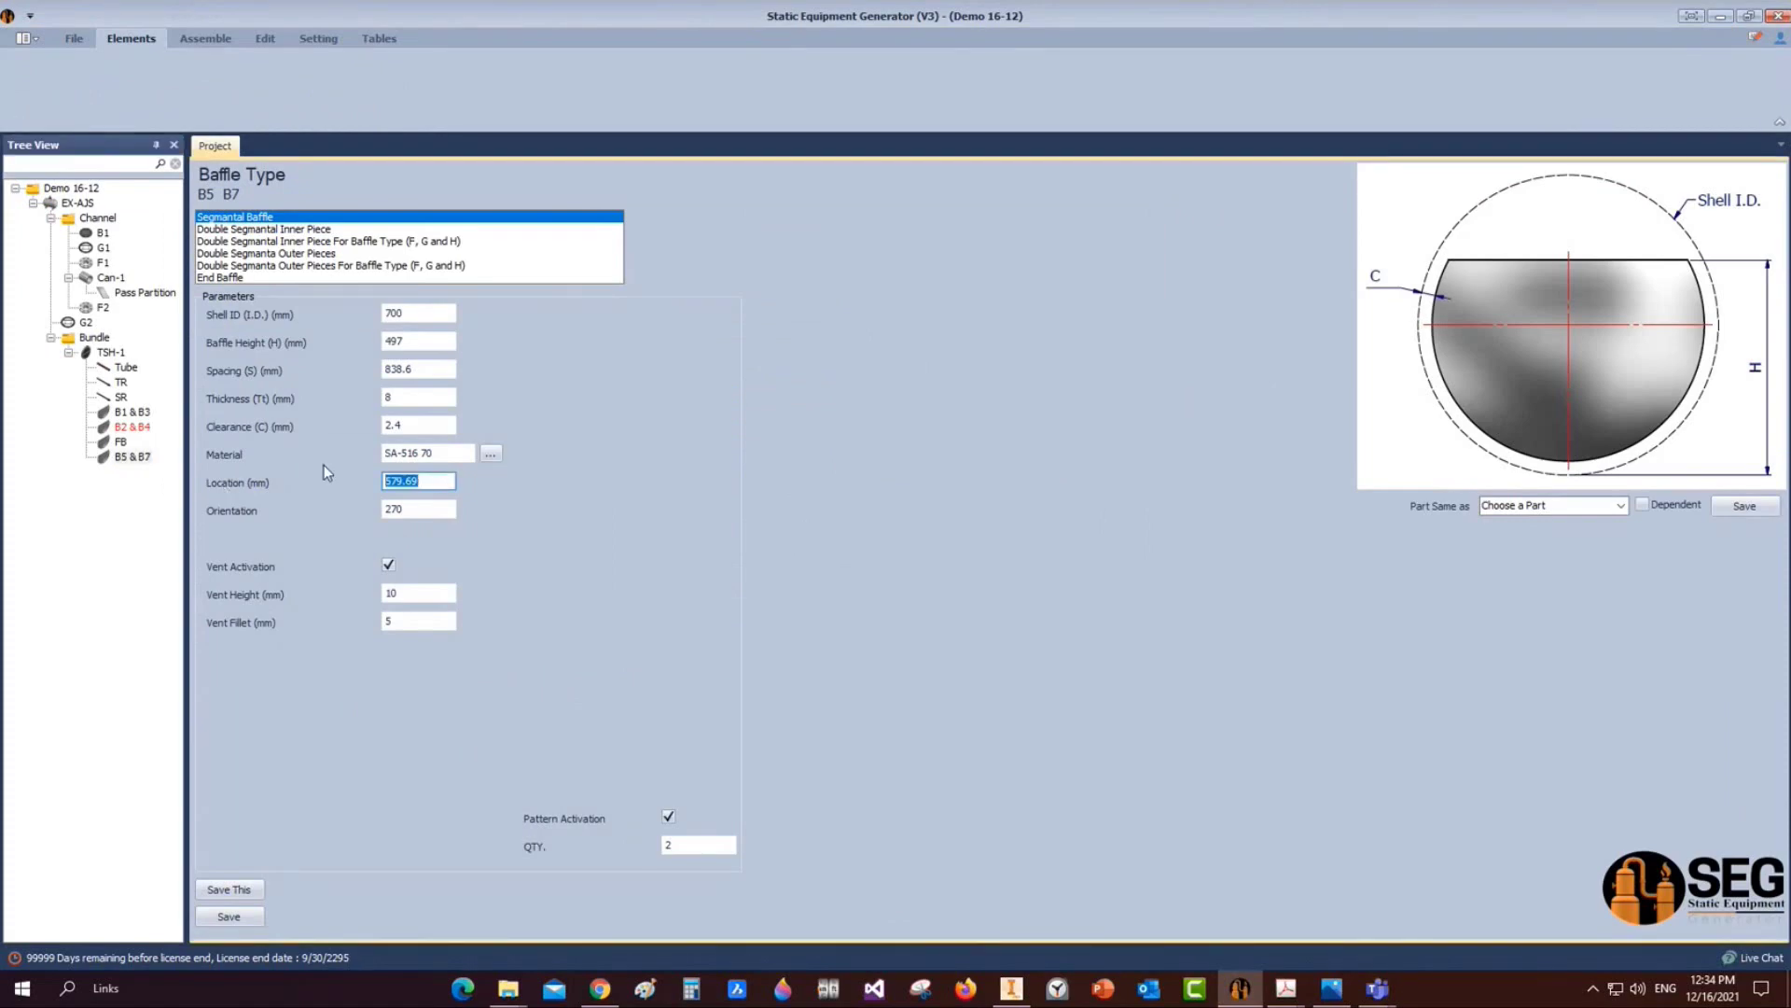
text(2676.29)
click(228, 916)
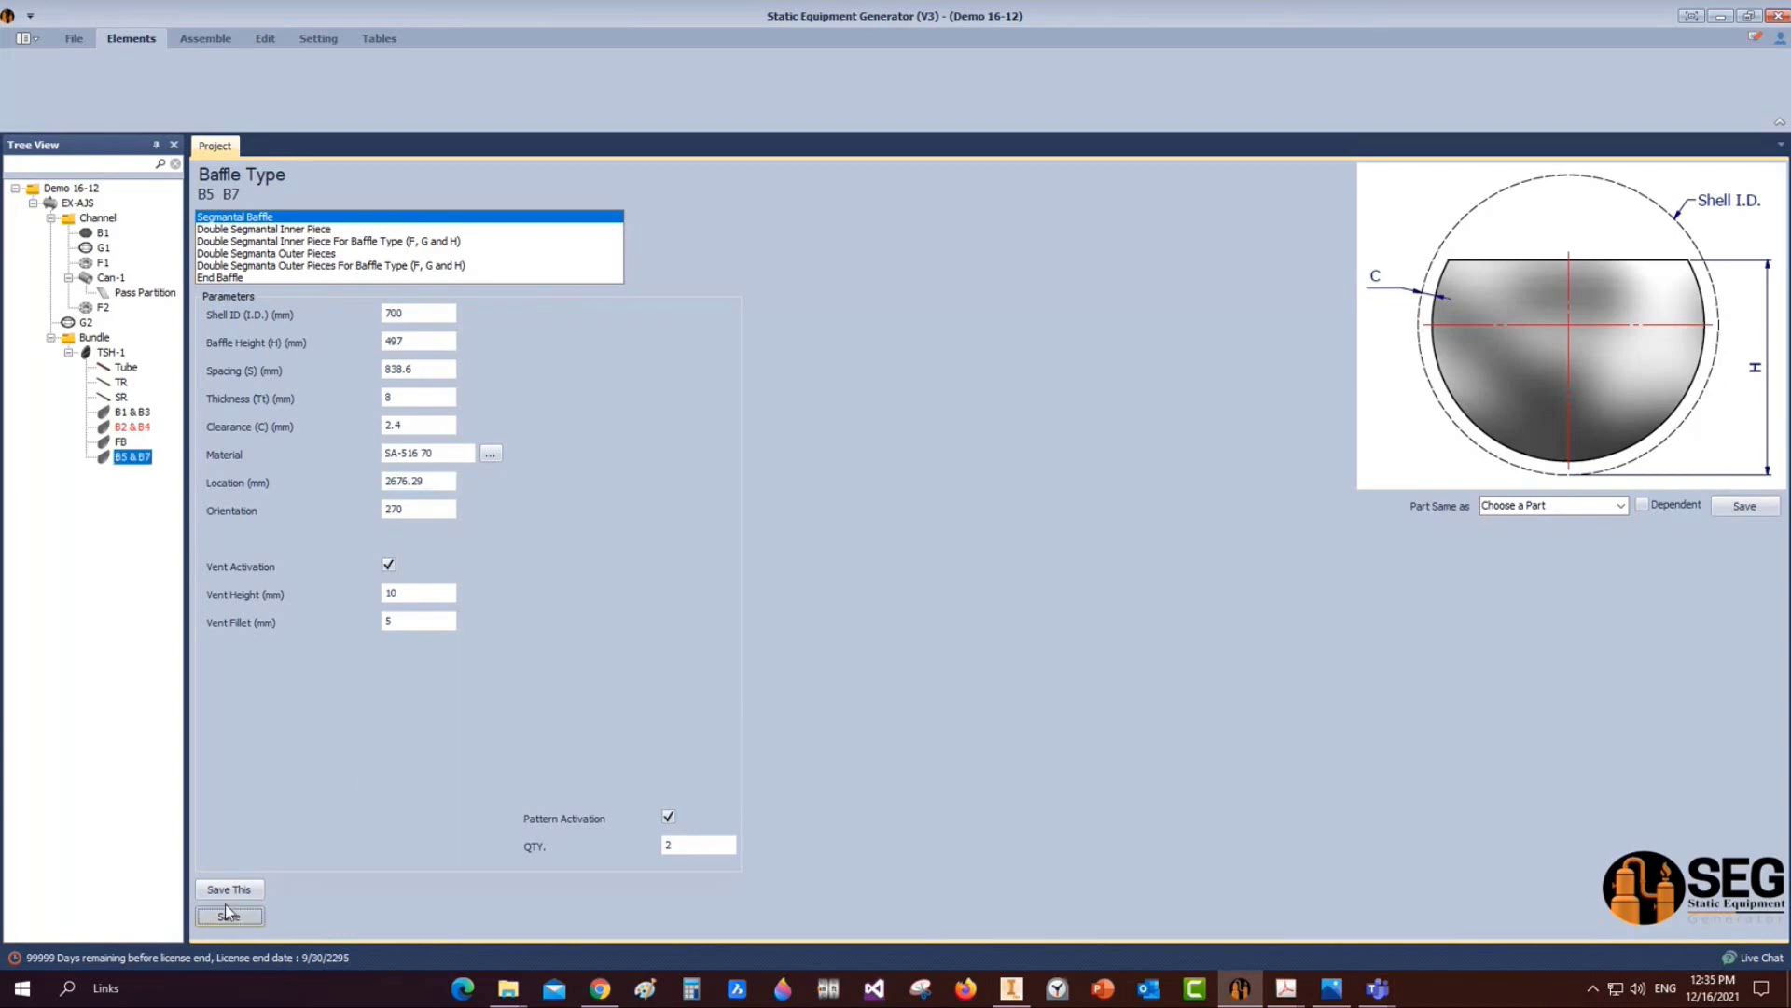
Add a baffle named B4 & B6 to tubesheet TSH-1, copied from B2 & B4
click(110, 352)
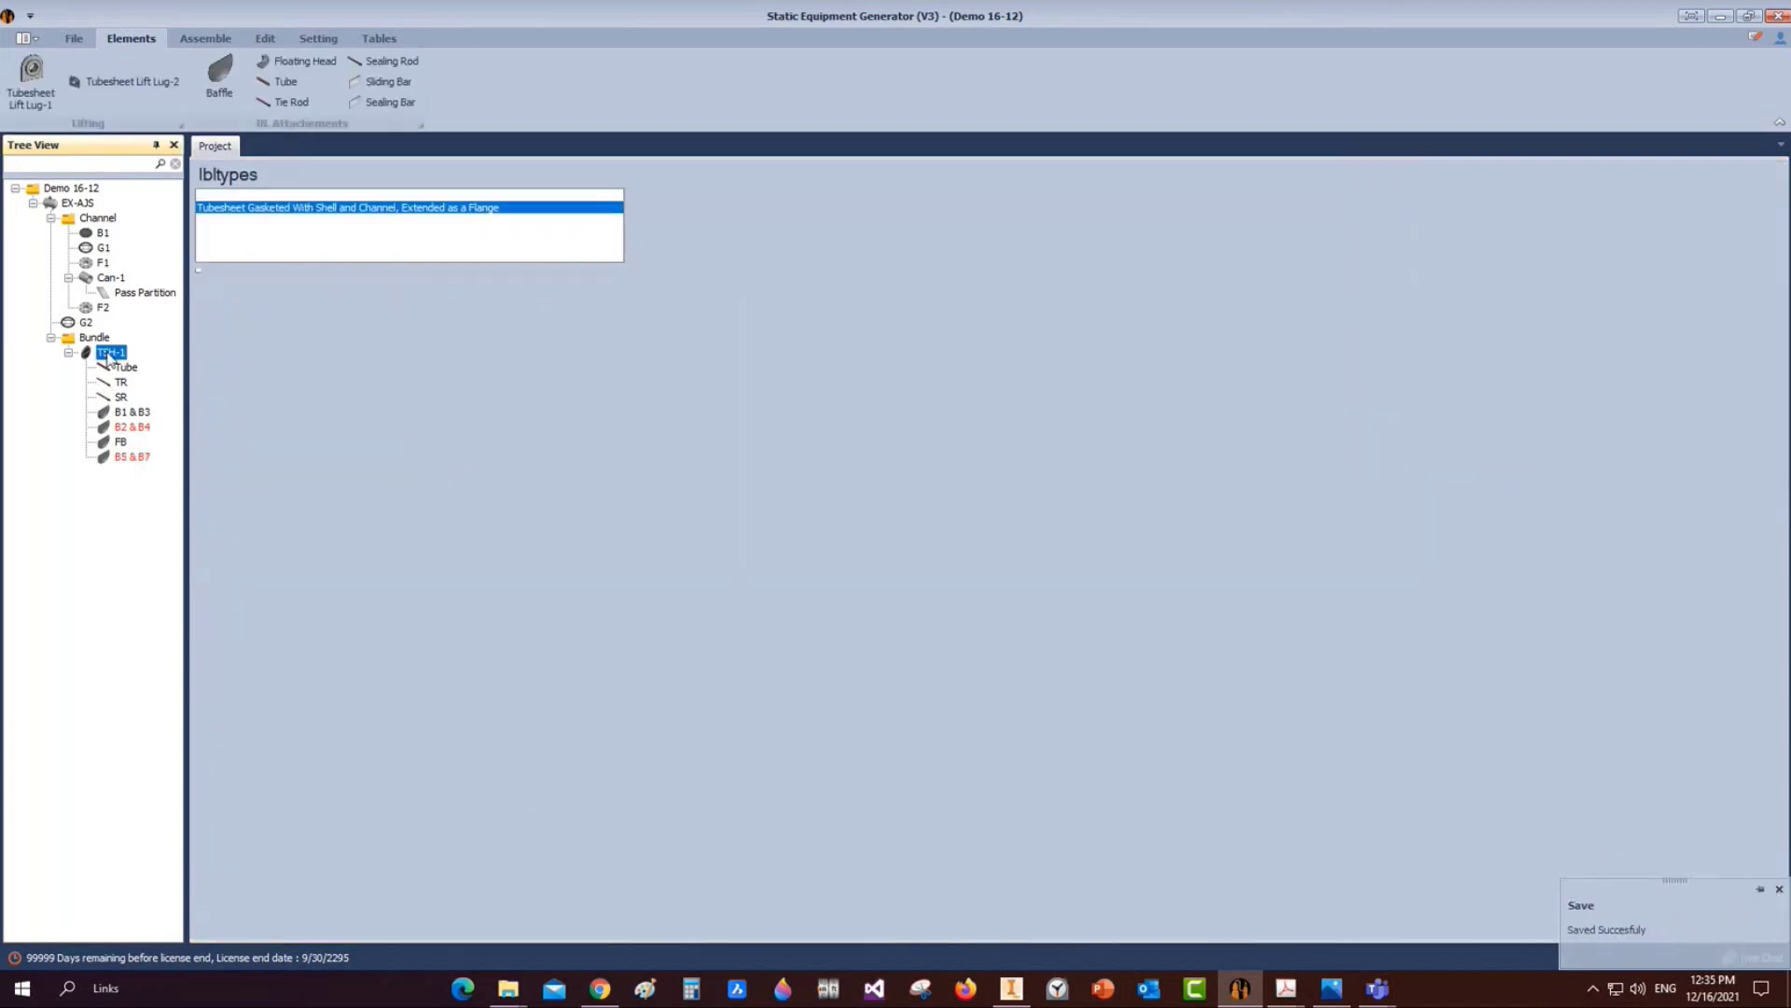
click(224, 80)
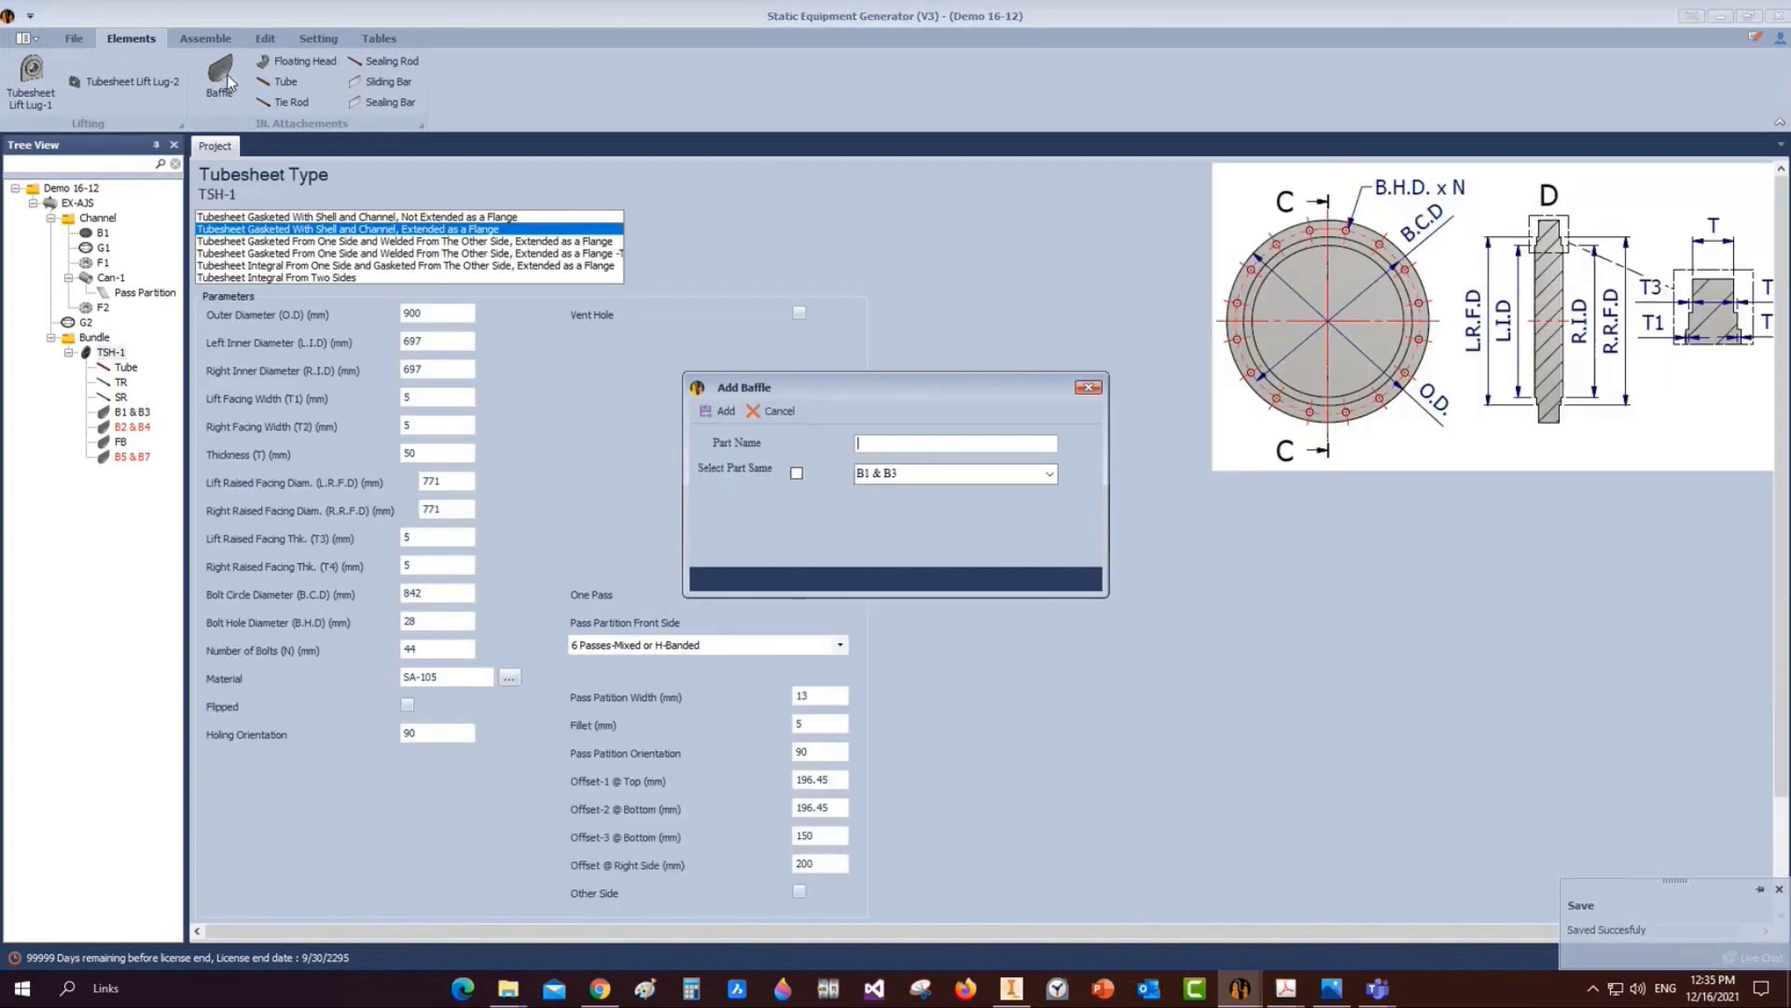
text(B 4 &B6)
click(797, 473)
click(933, 474)
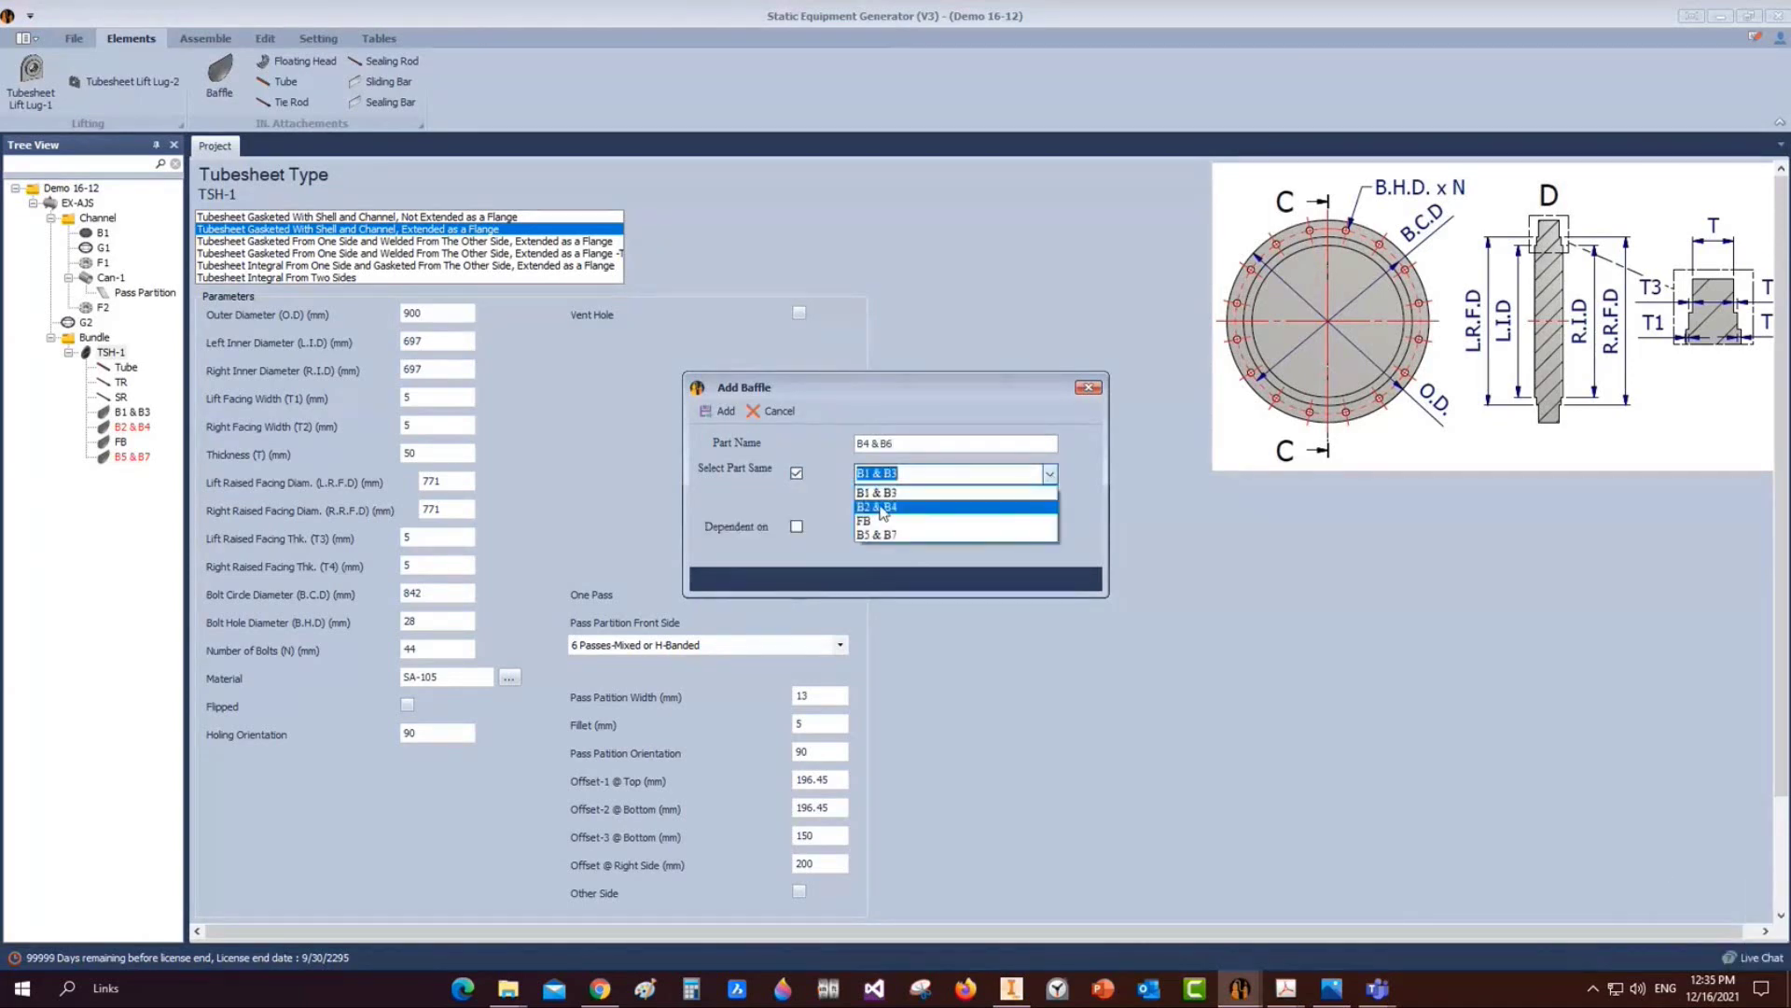
click(882, 508)
click(718, 410)
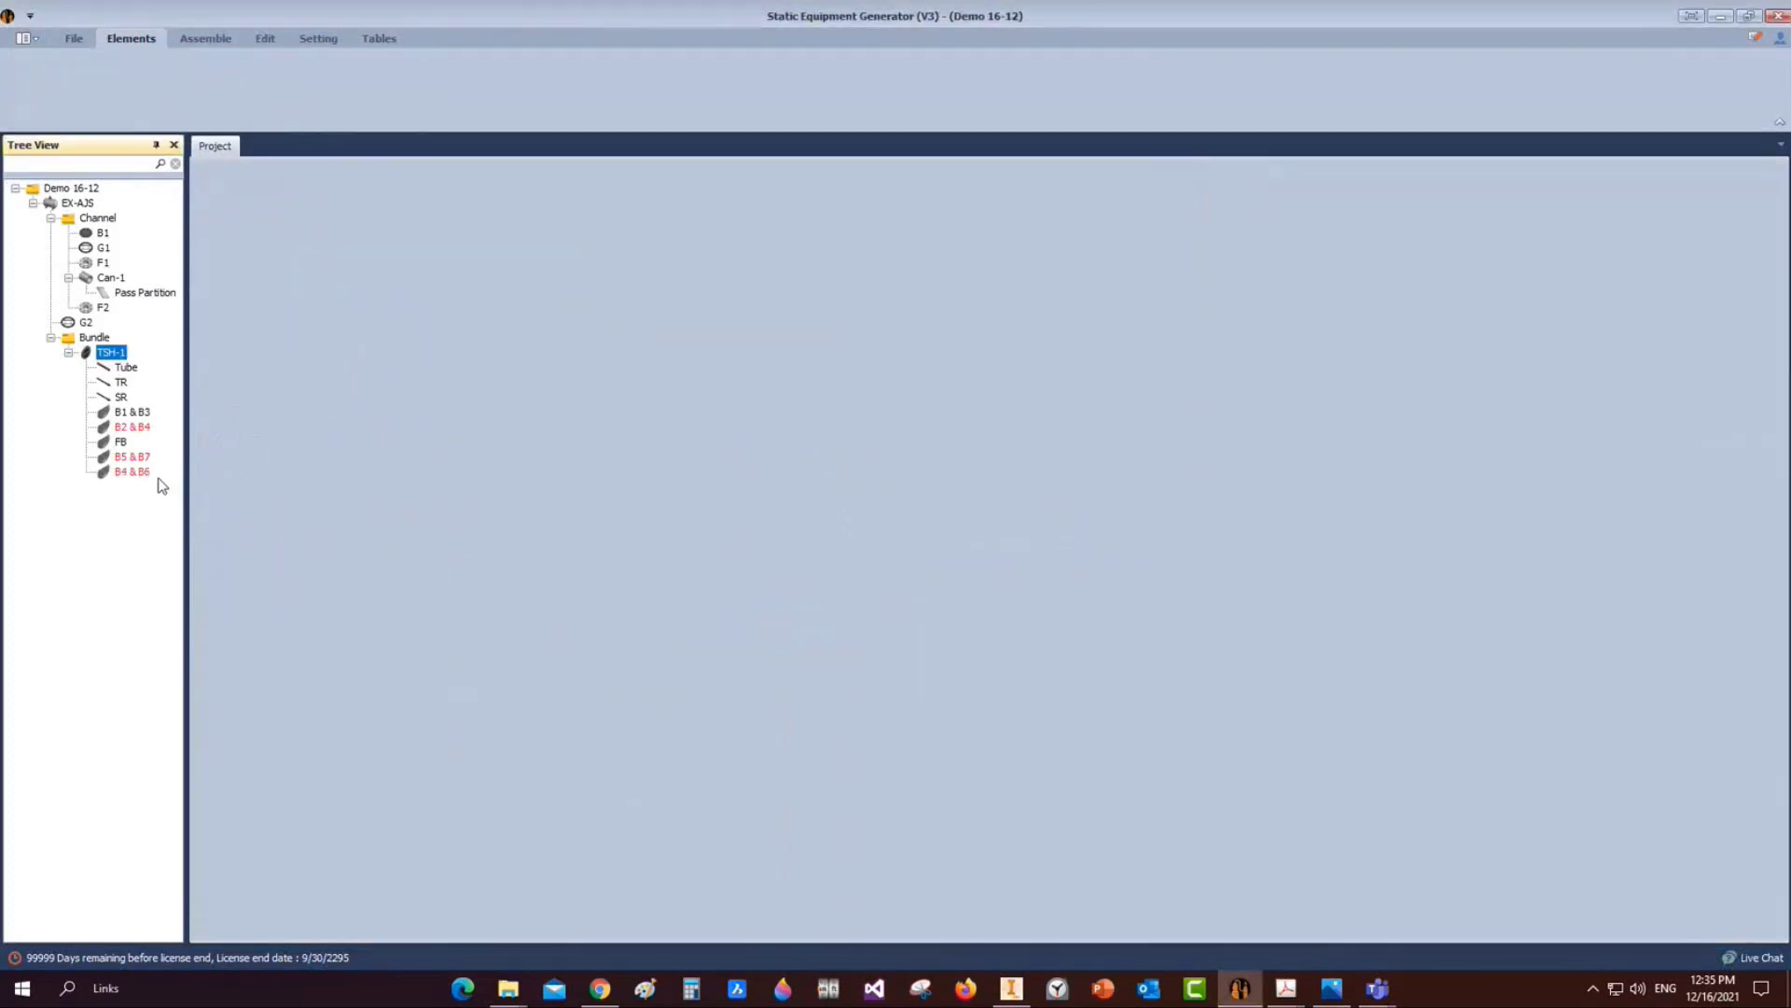
Set the B4 & B6 baffle's location to 3095.59 mm and save the part
click(149, 473)
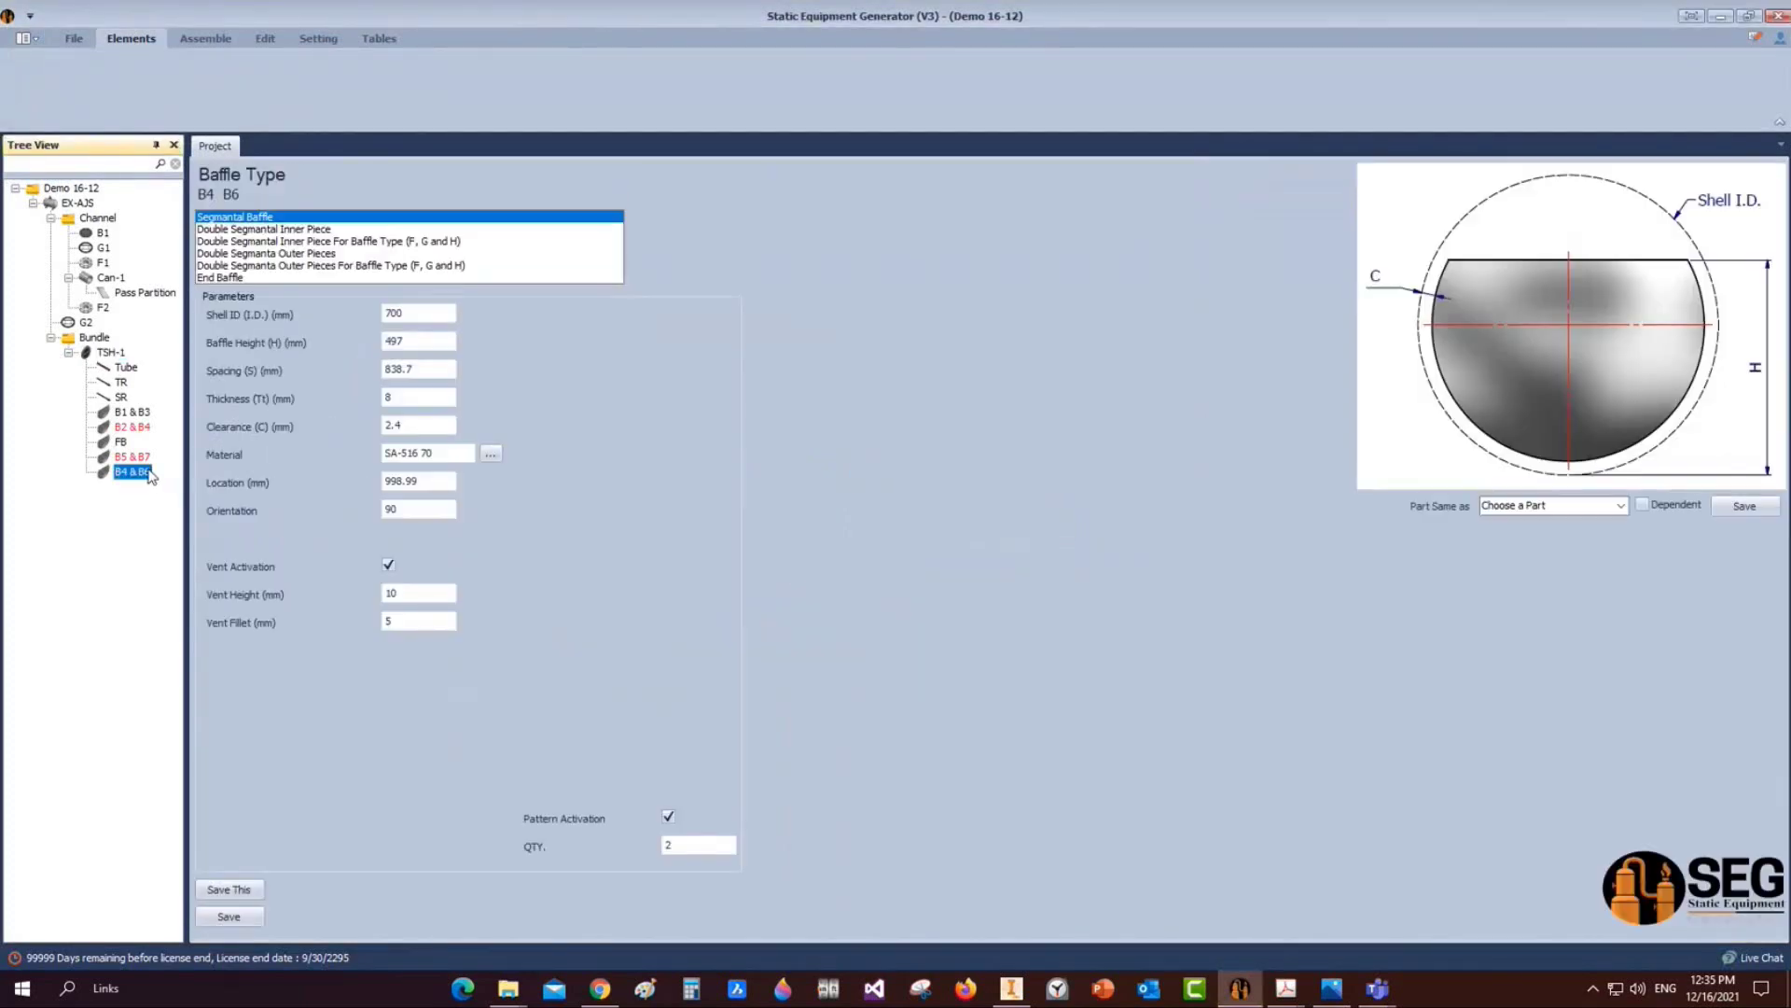
drag(425, 483, 324, 473)
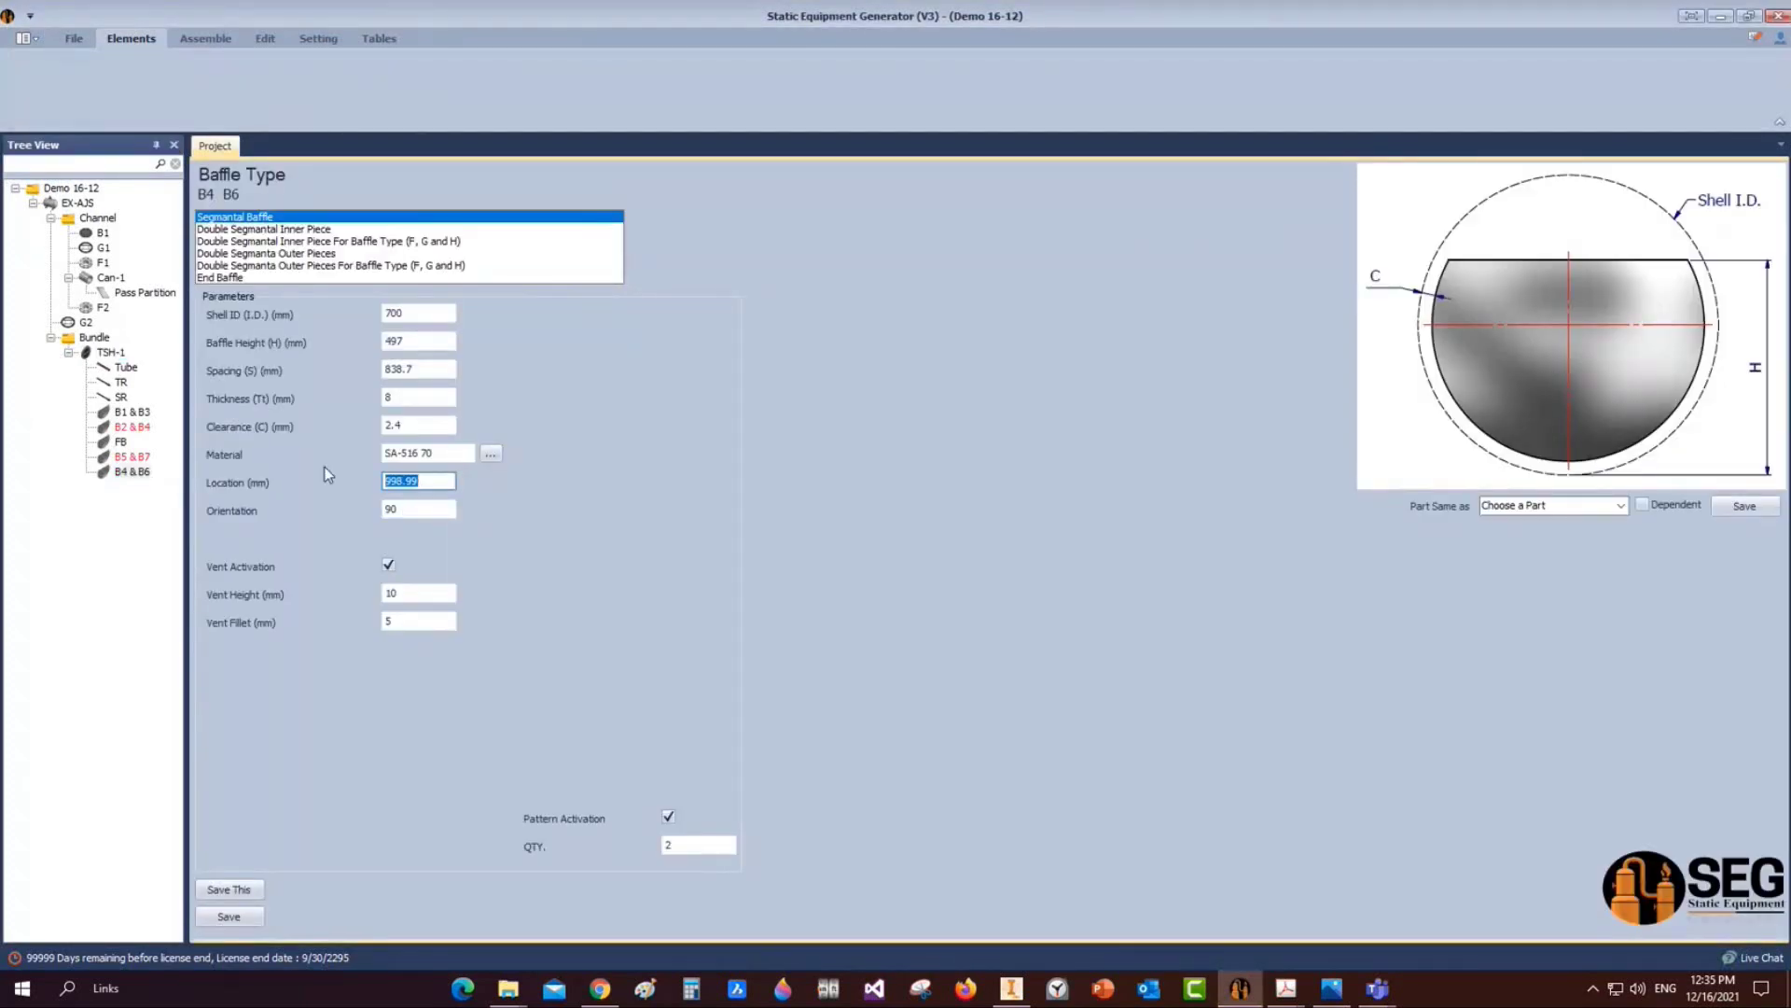
text(3095.59)
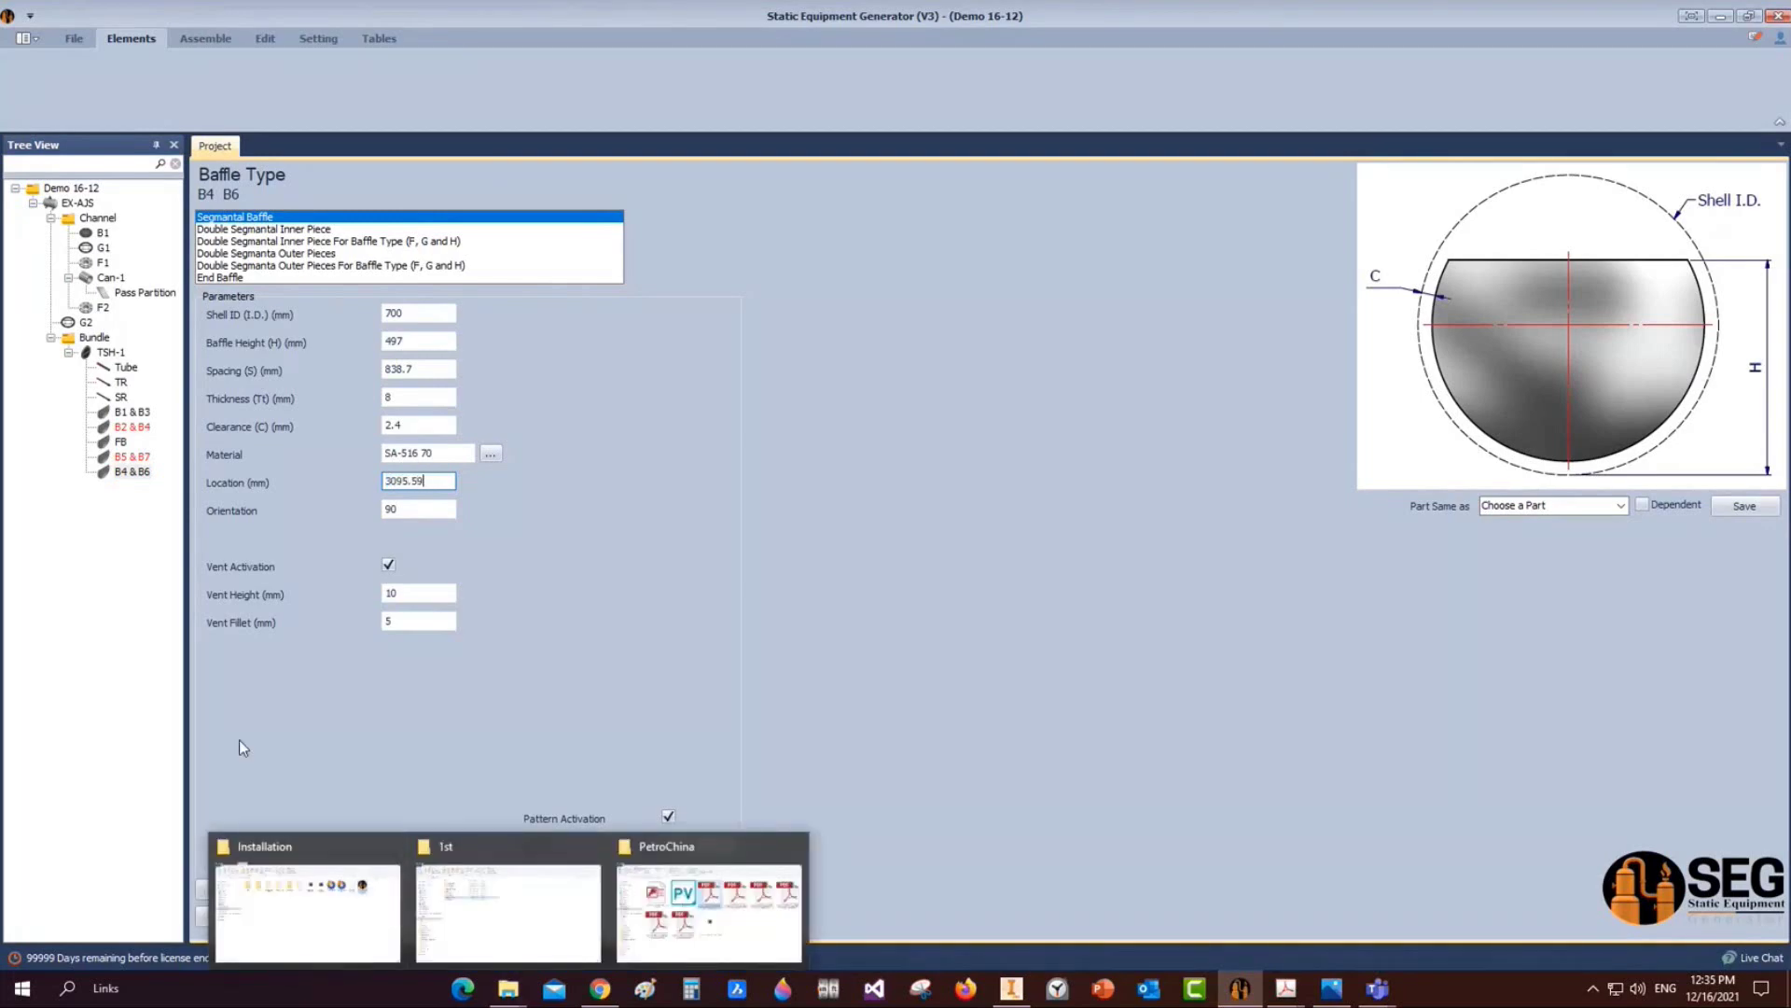
click(200, 918)
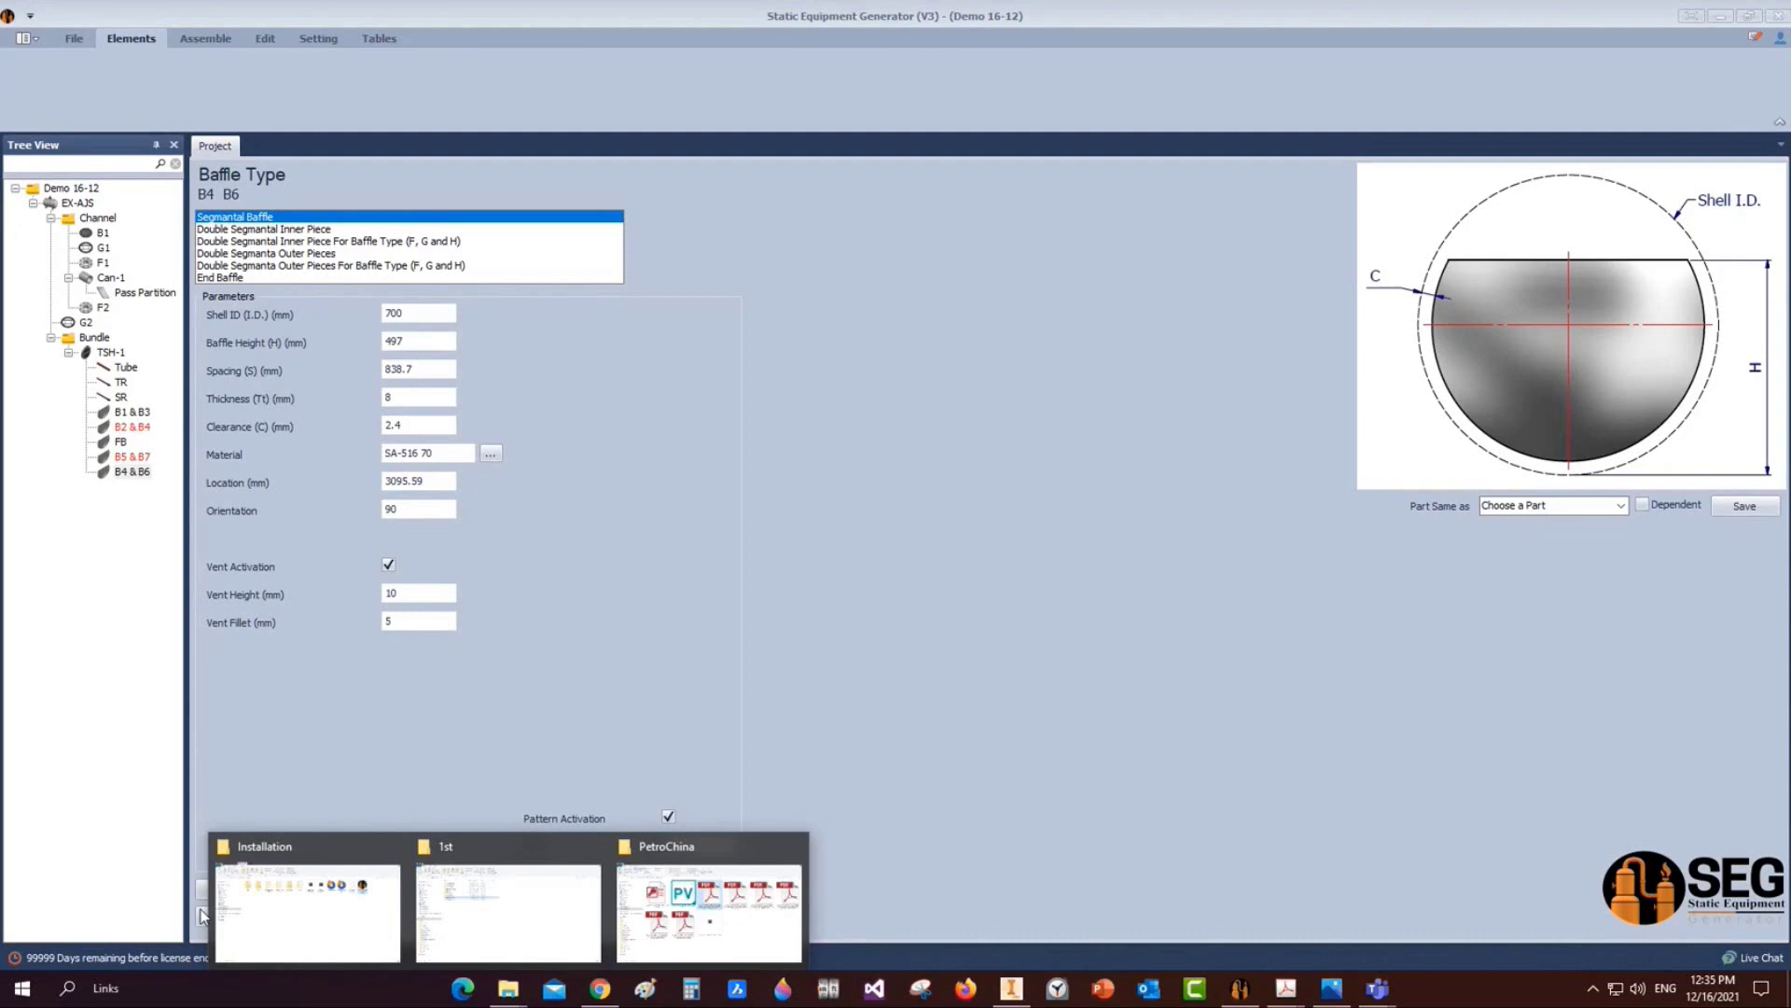
click(229, 916)
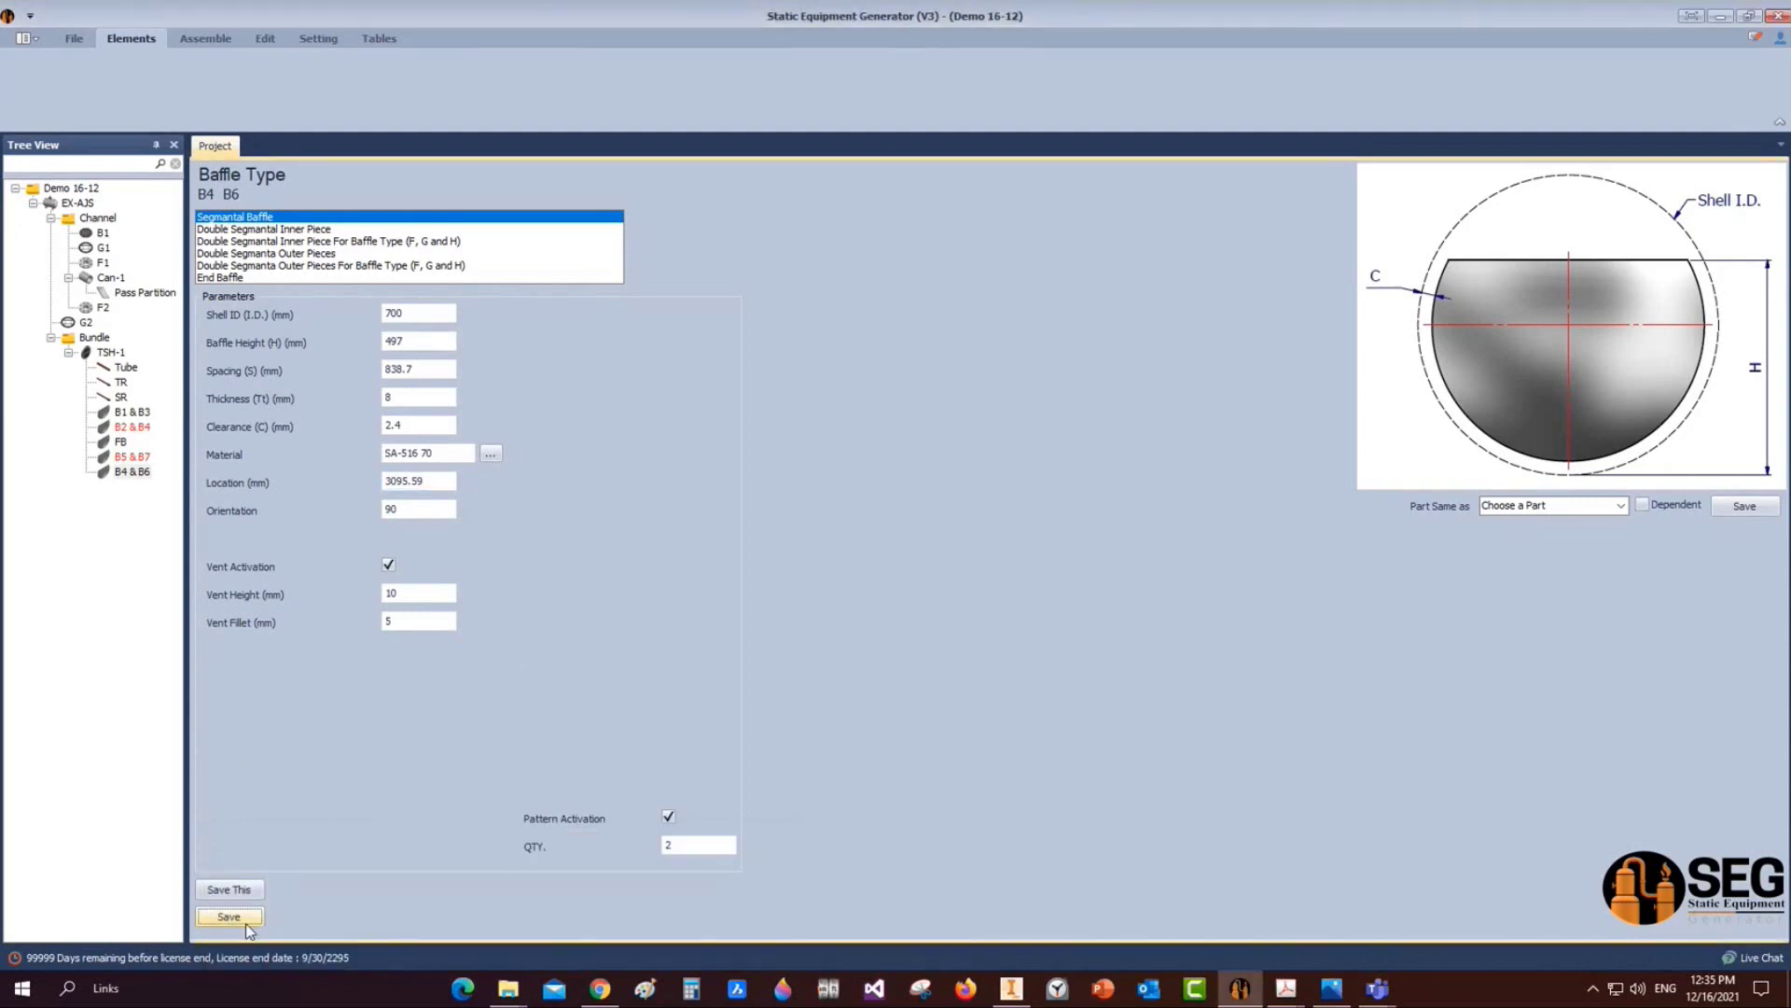
Add a baffle named SP to tubesheet TSH-1, copied from FB
click(108, 351)
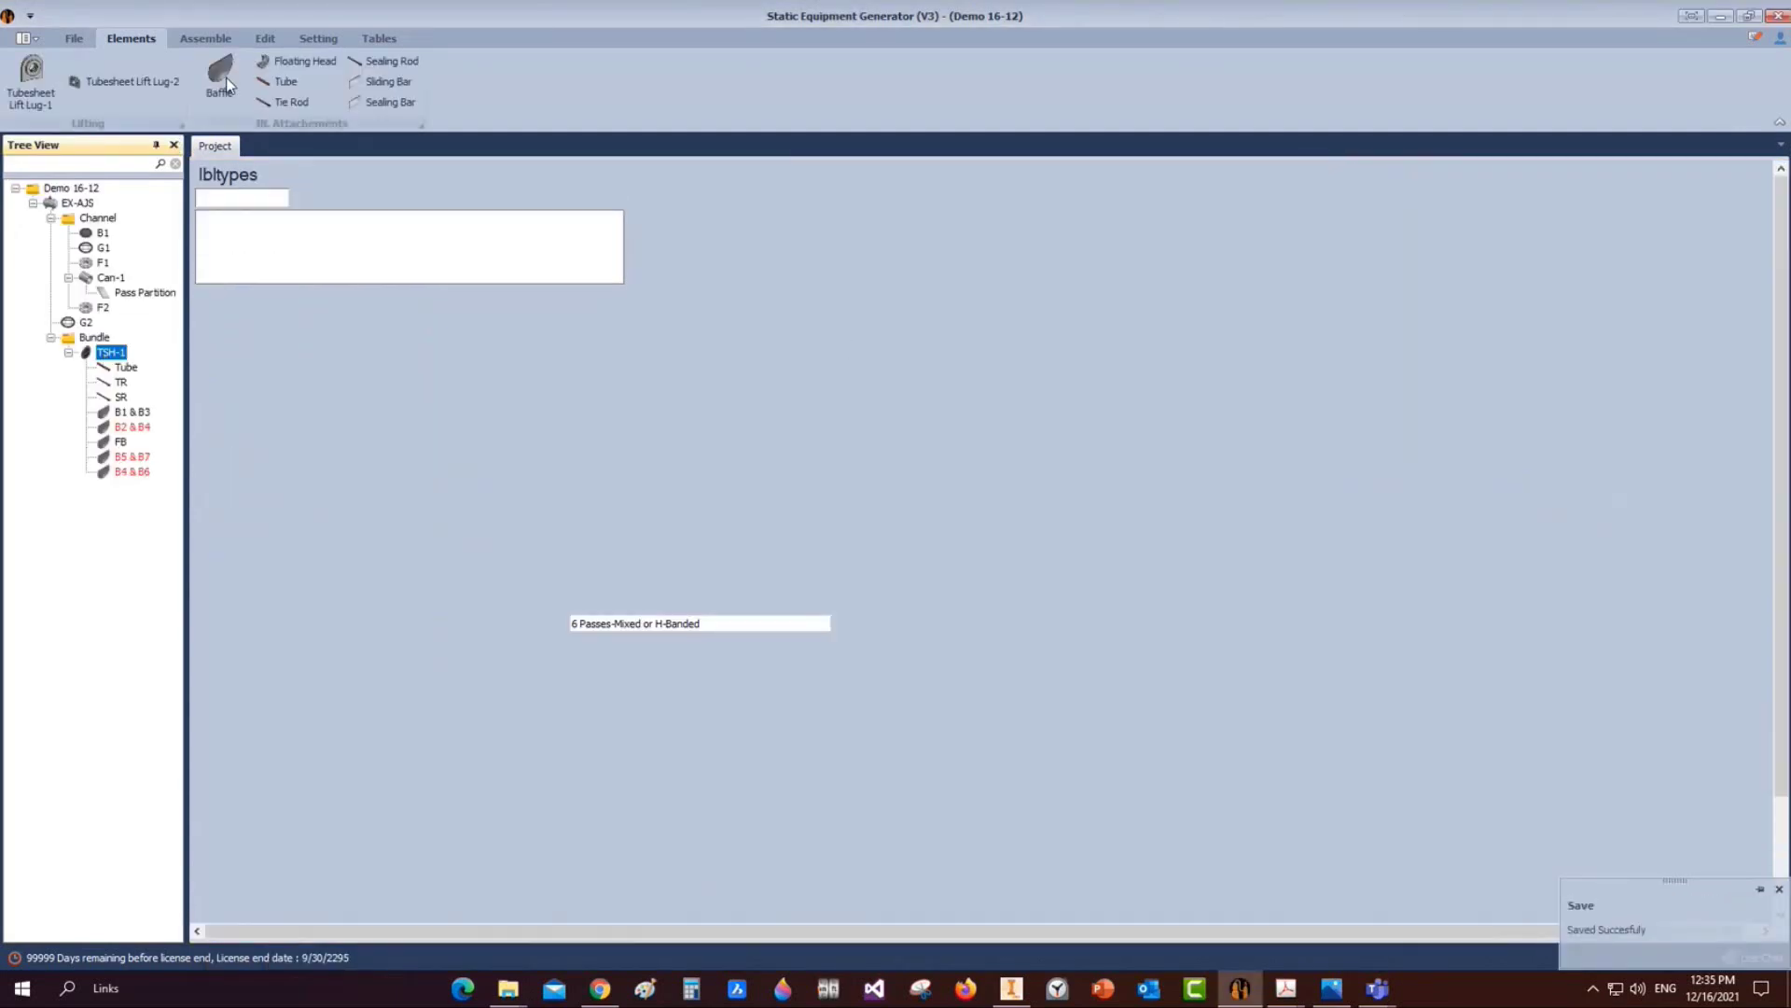
click(226, 77)
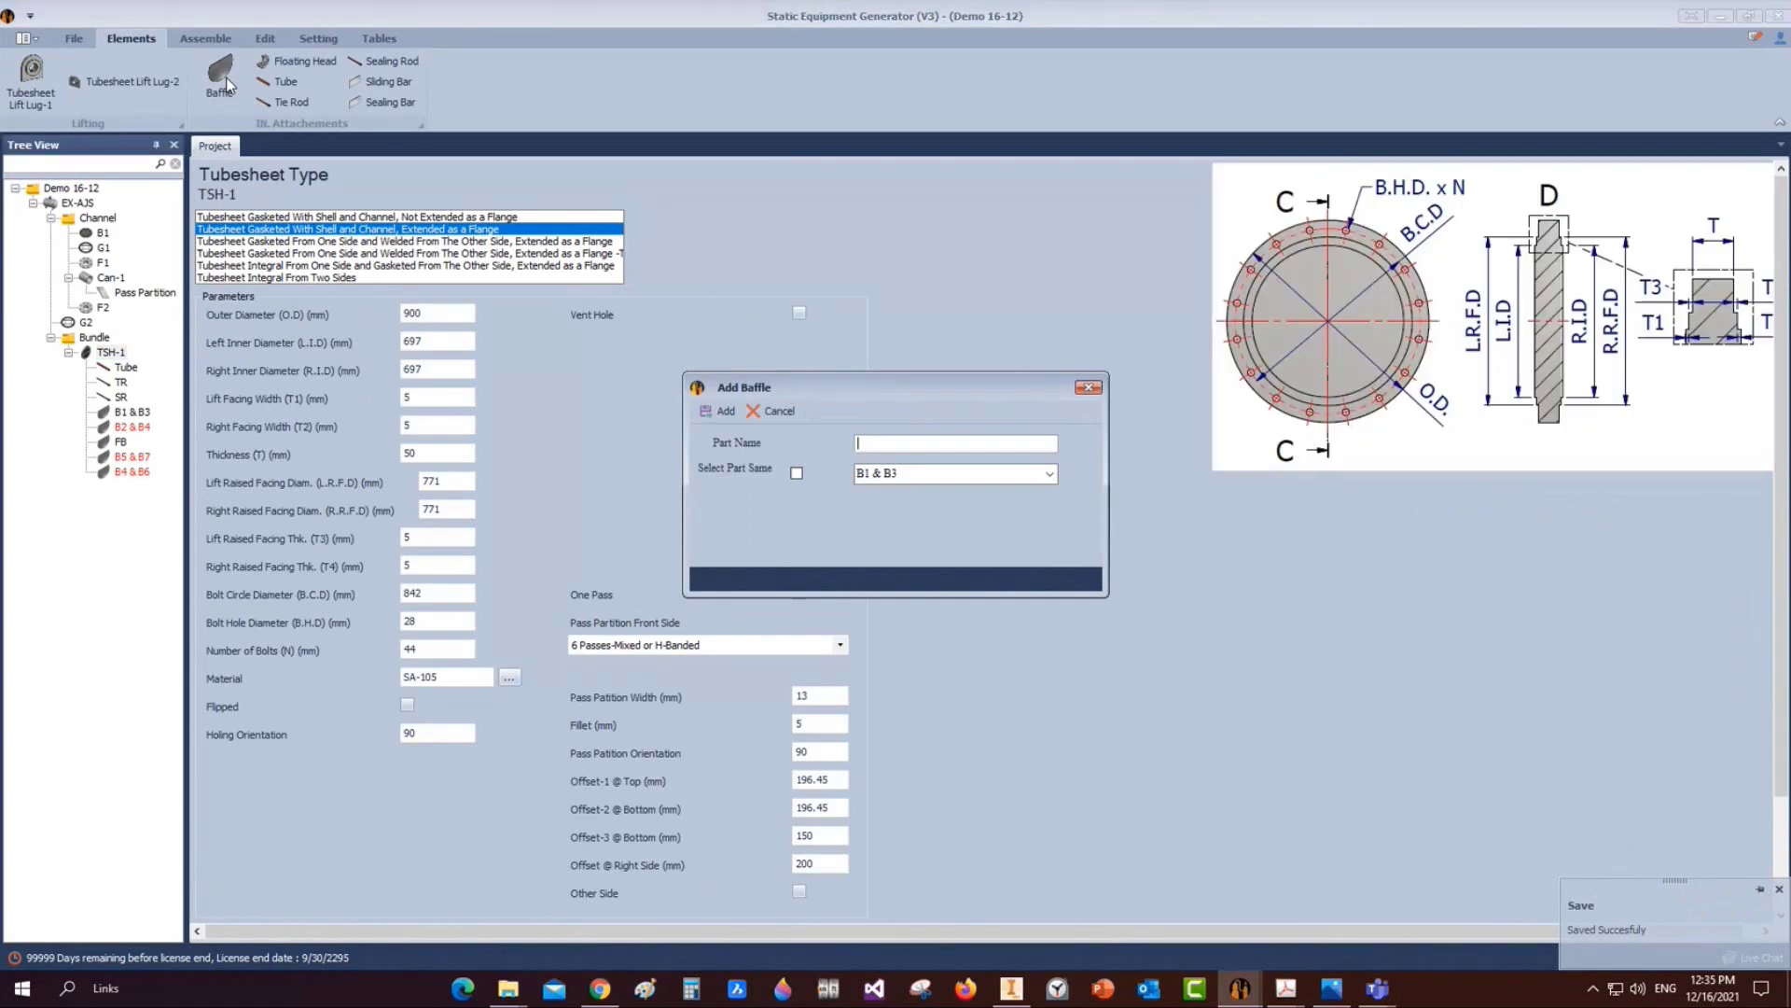
text(SP)
click(798, 473)
click(1050, 473)
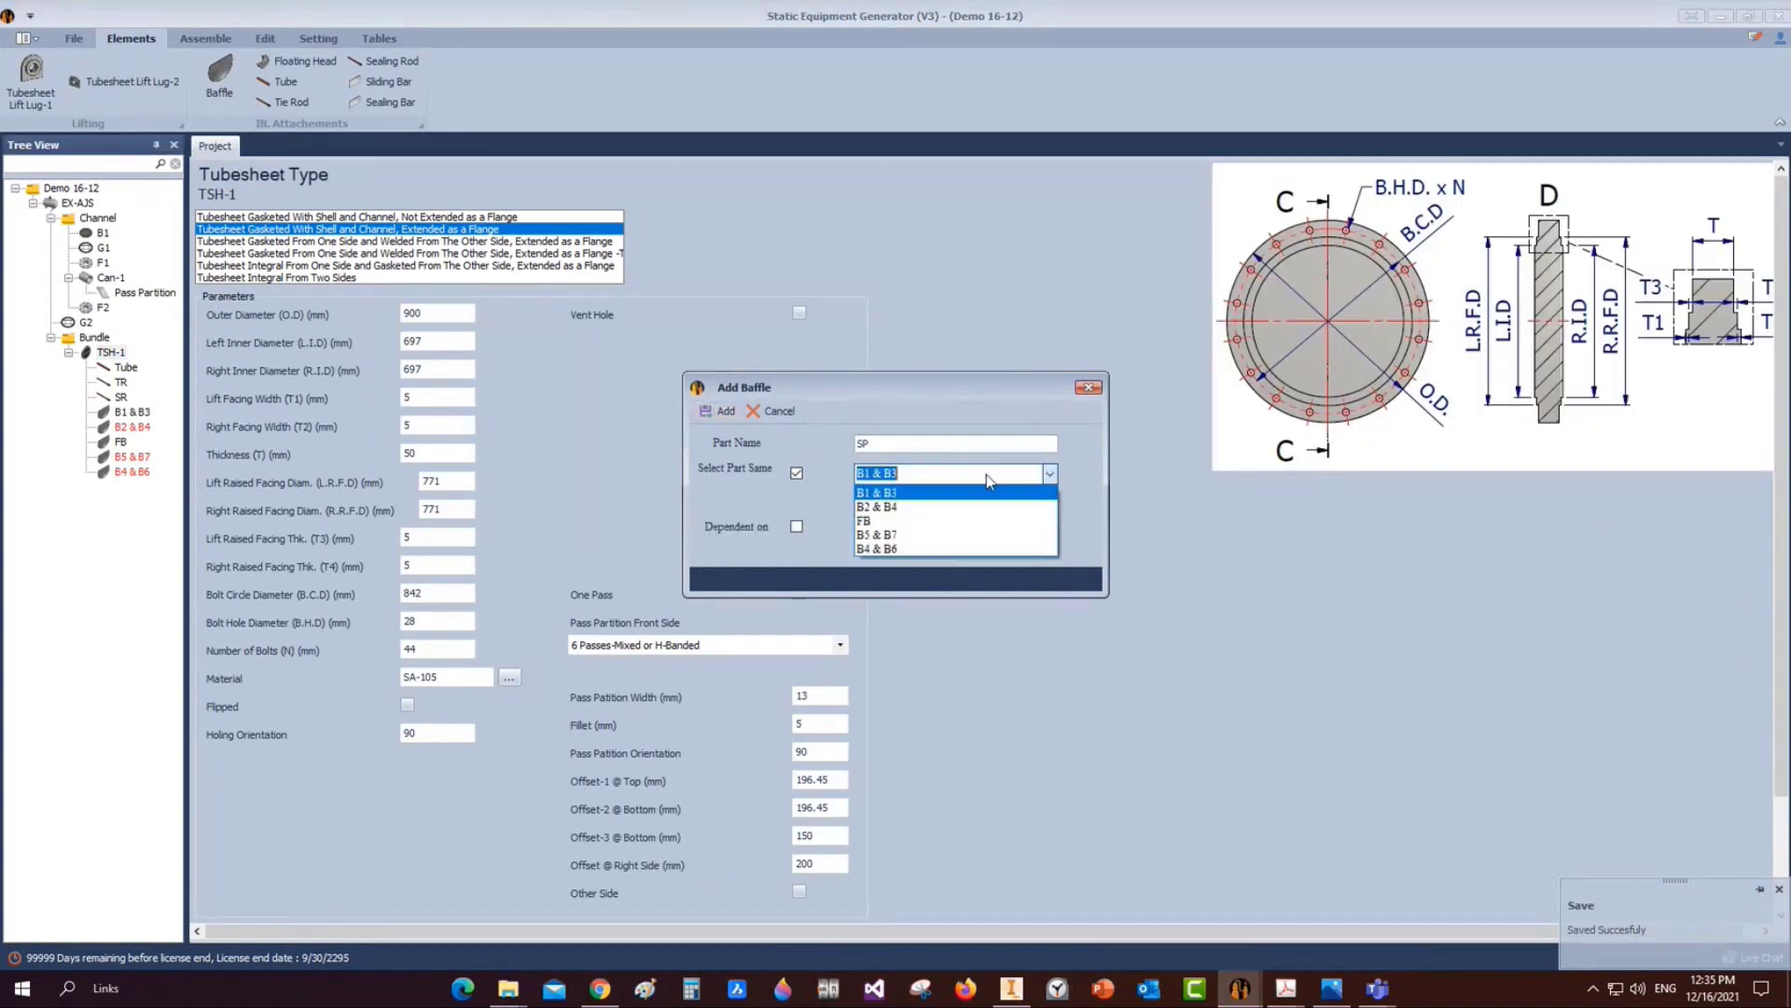
click(970, 493)
click(720, 410)
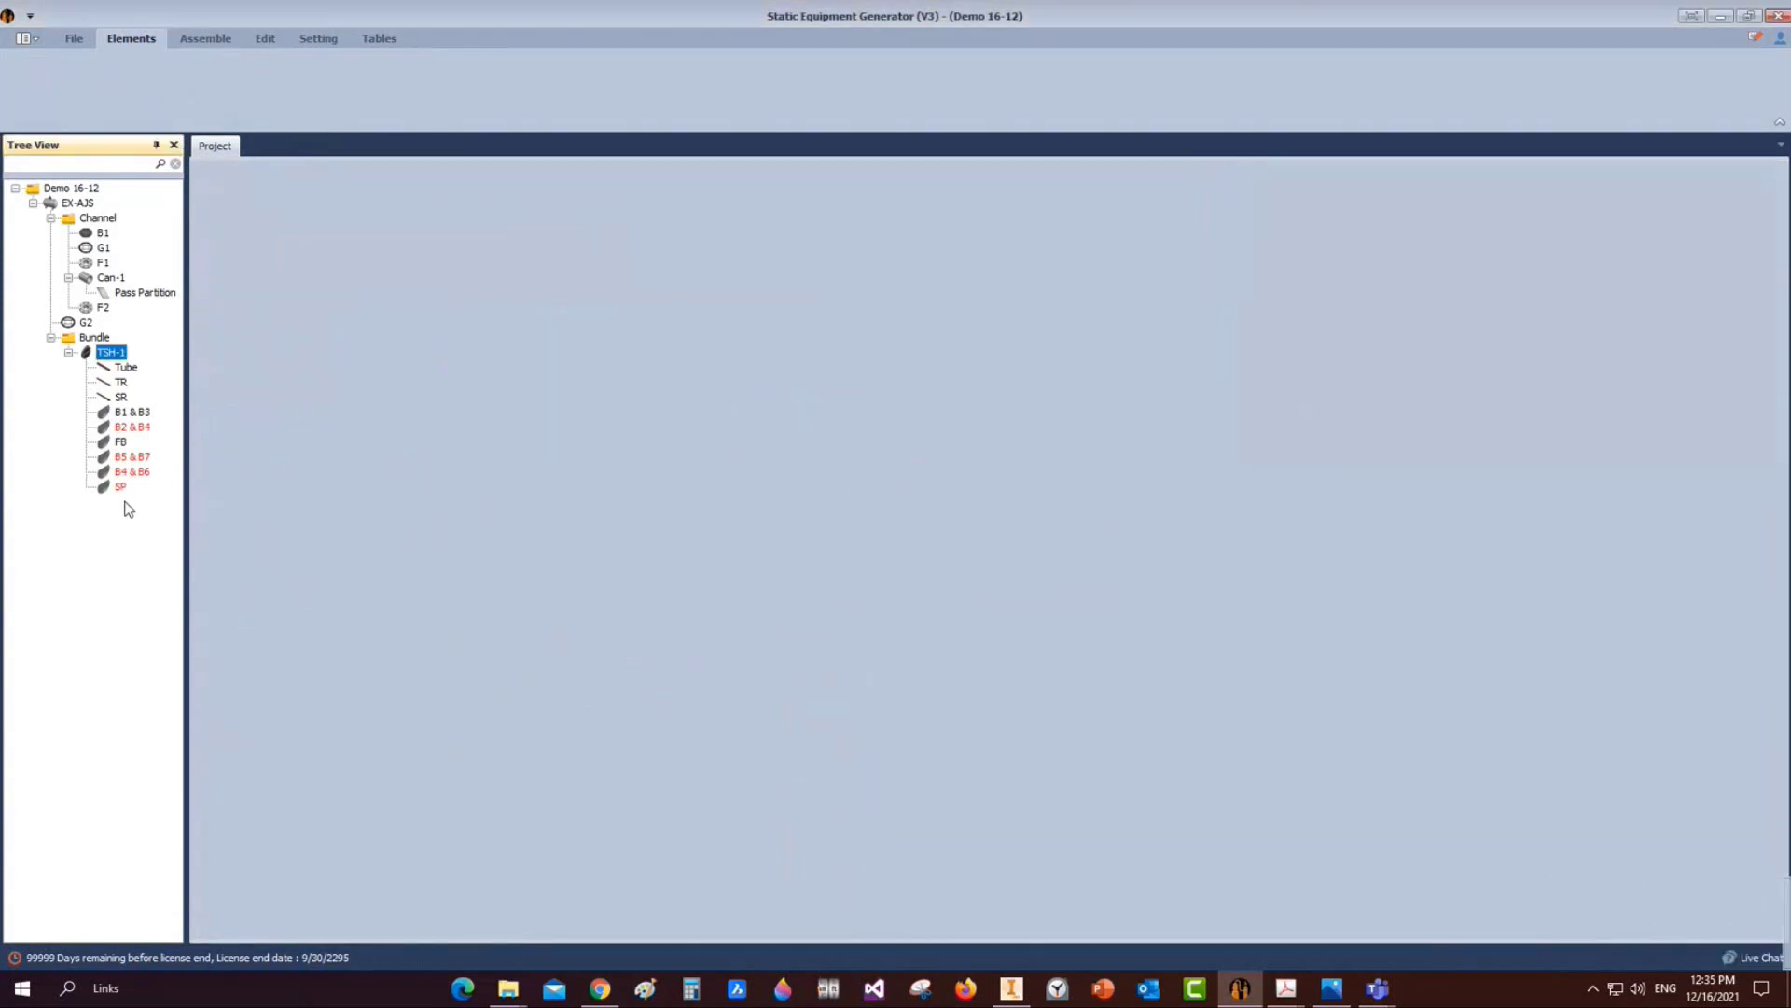
Set the SP baffle's location to 4508.99 mm and save the part
click(120, 486)
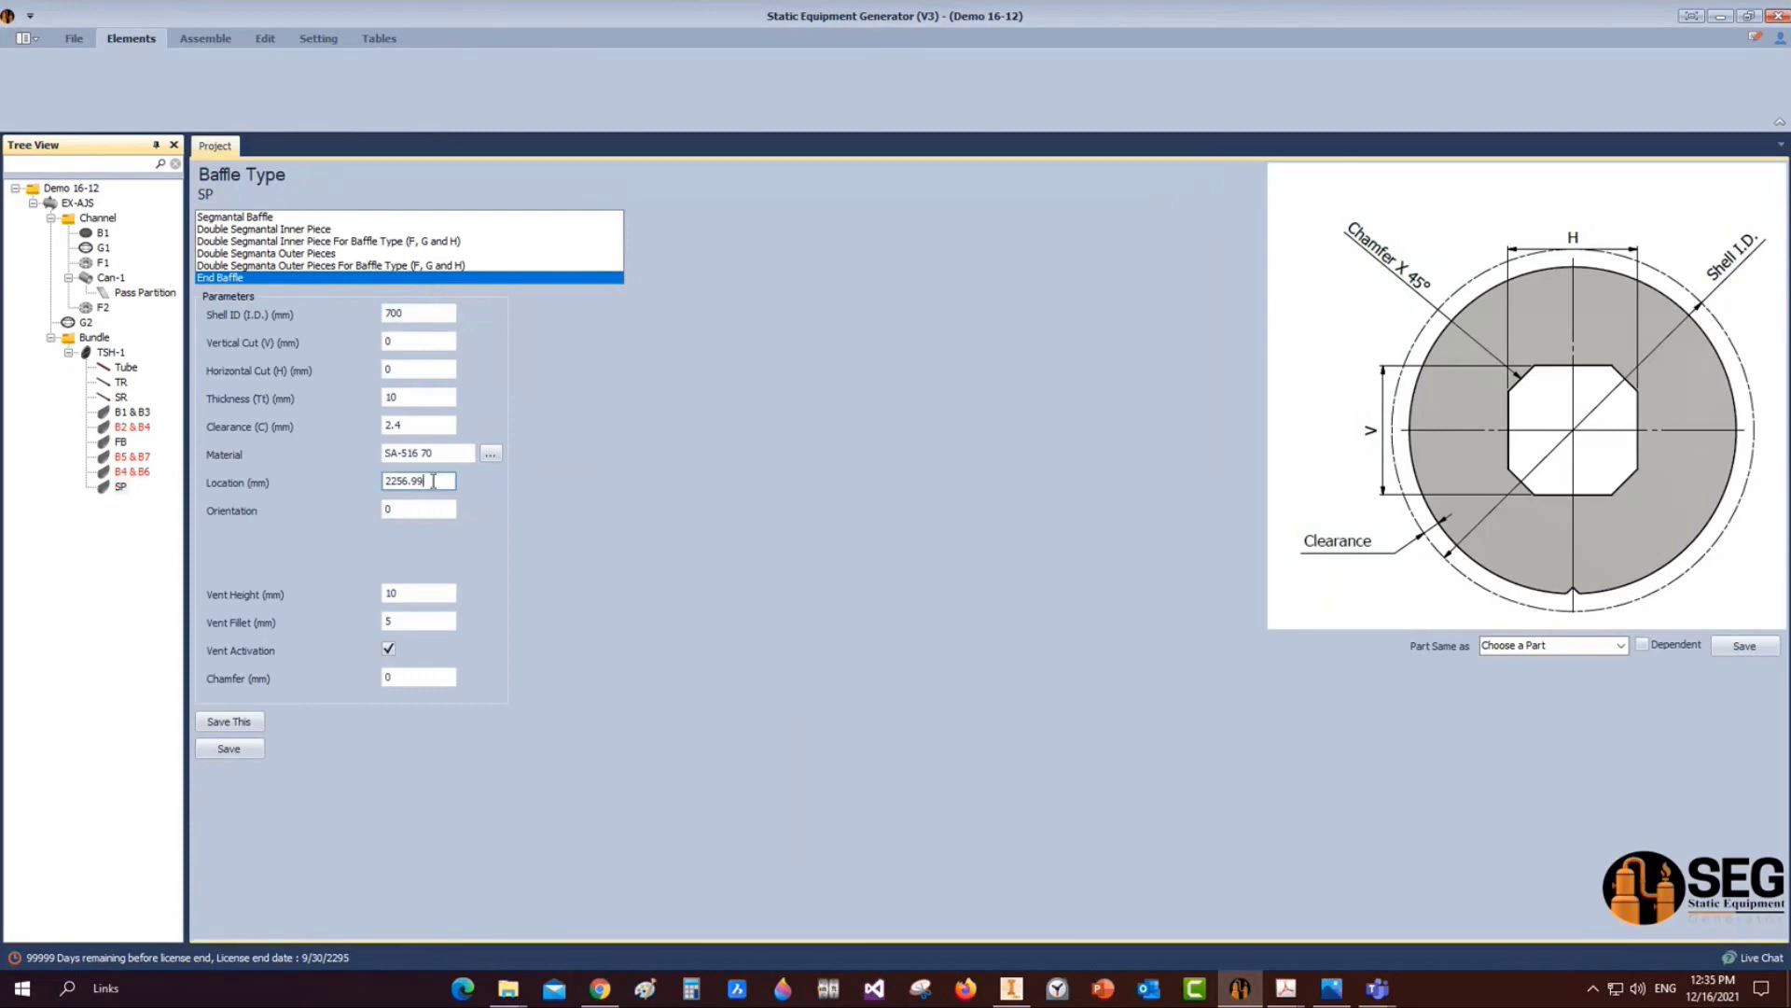
click(298, 482)
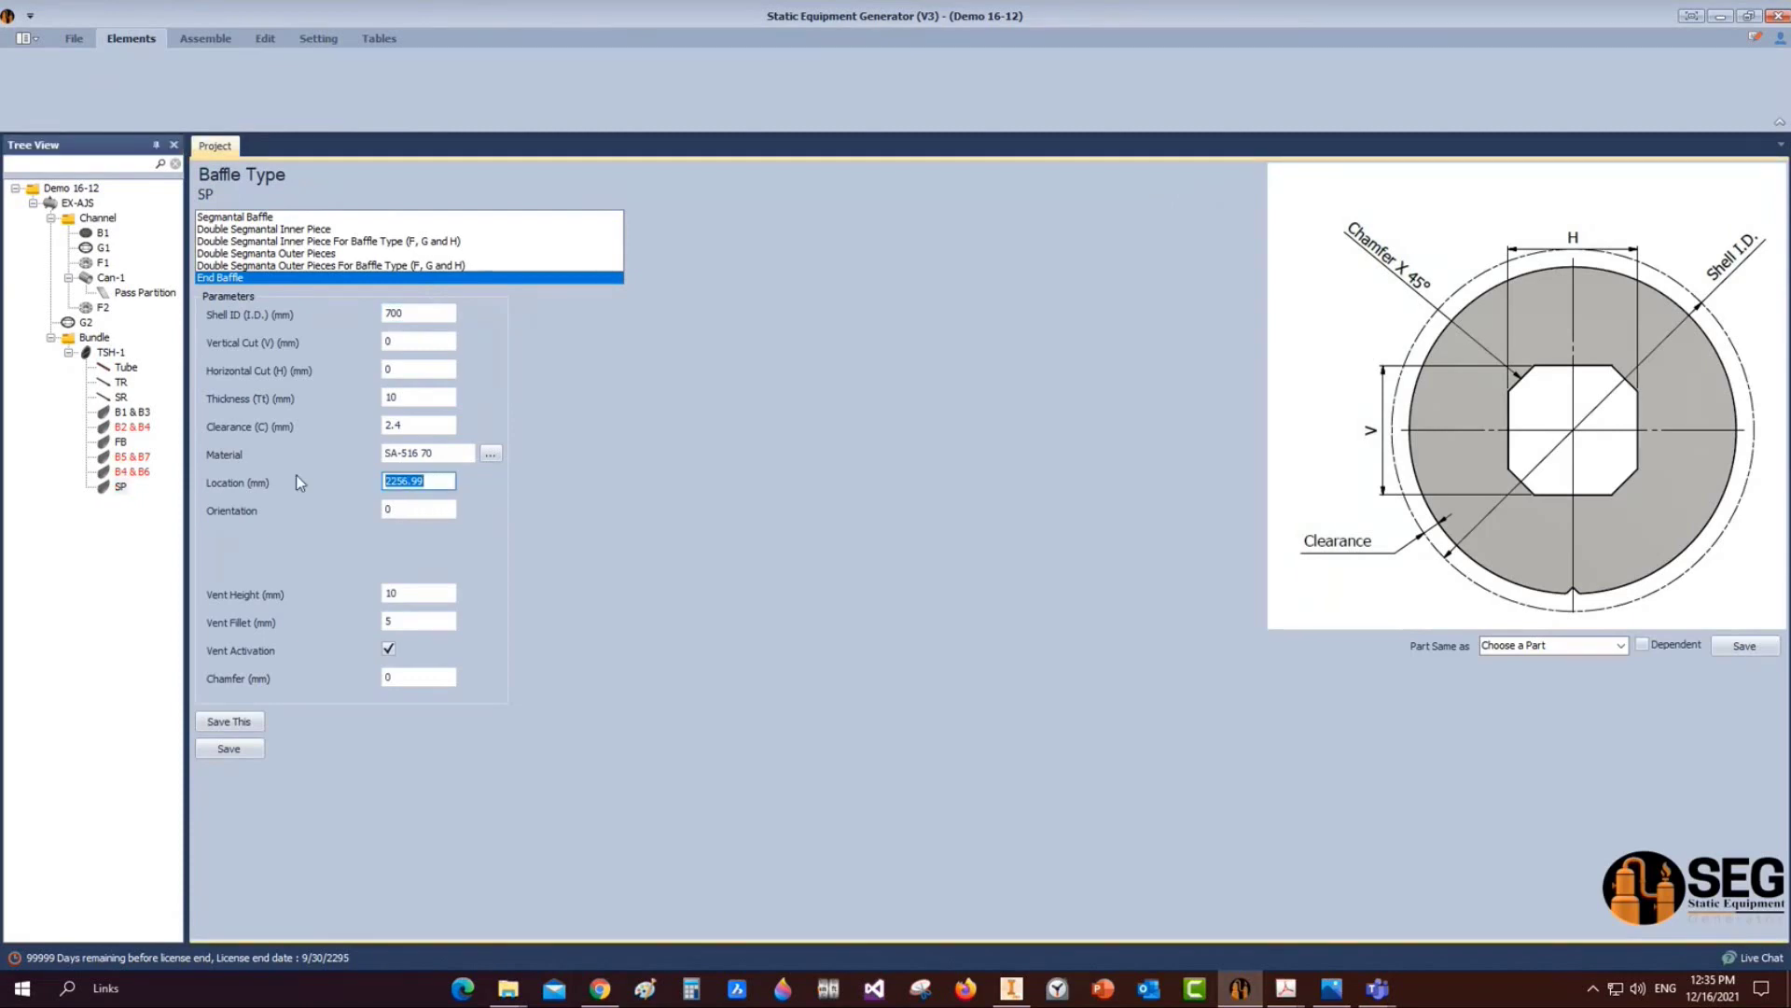
text(4508.99)
click(244, 748)
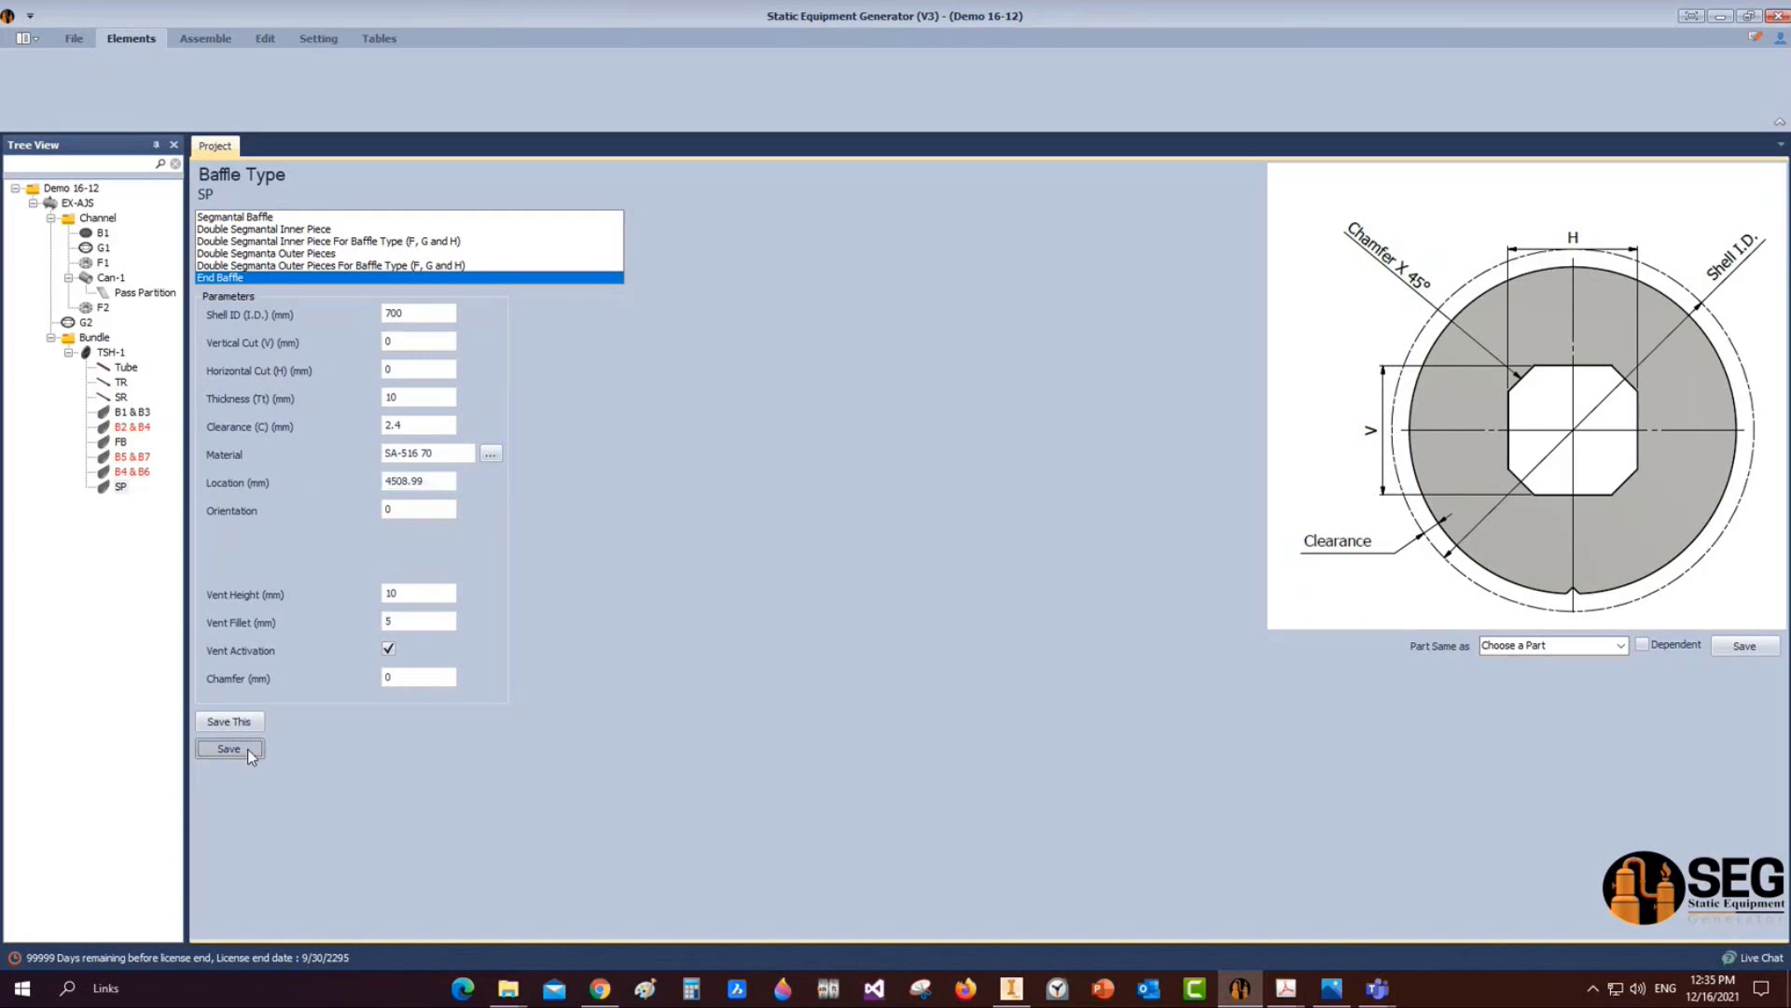
Run the assembly generation and switch to Inventor to build and save the new baffles in the EX-AJS assembly
click(209, 39)
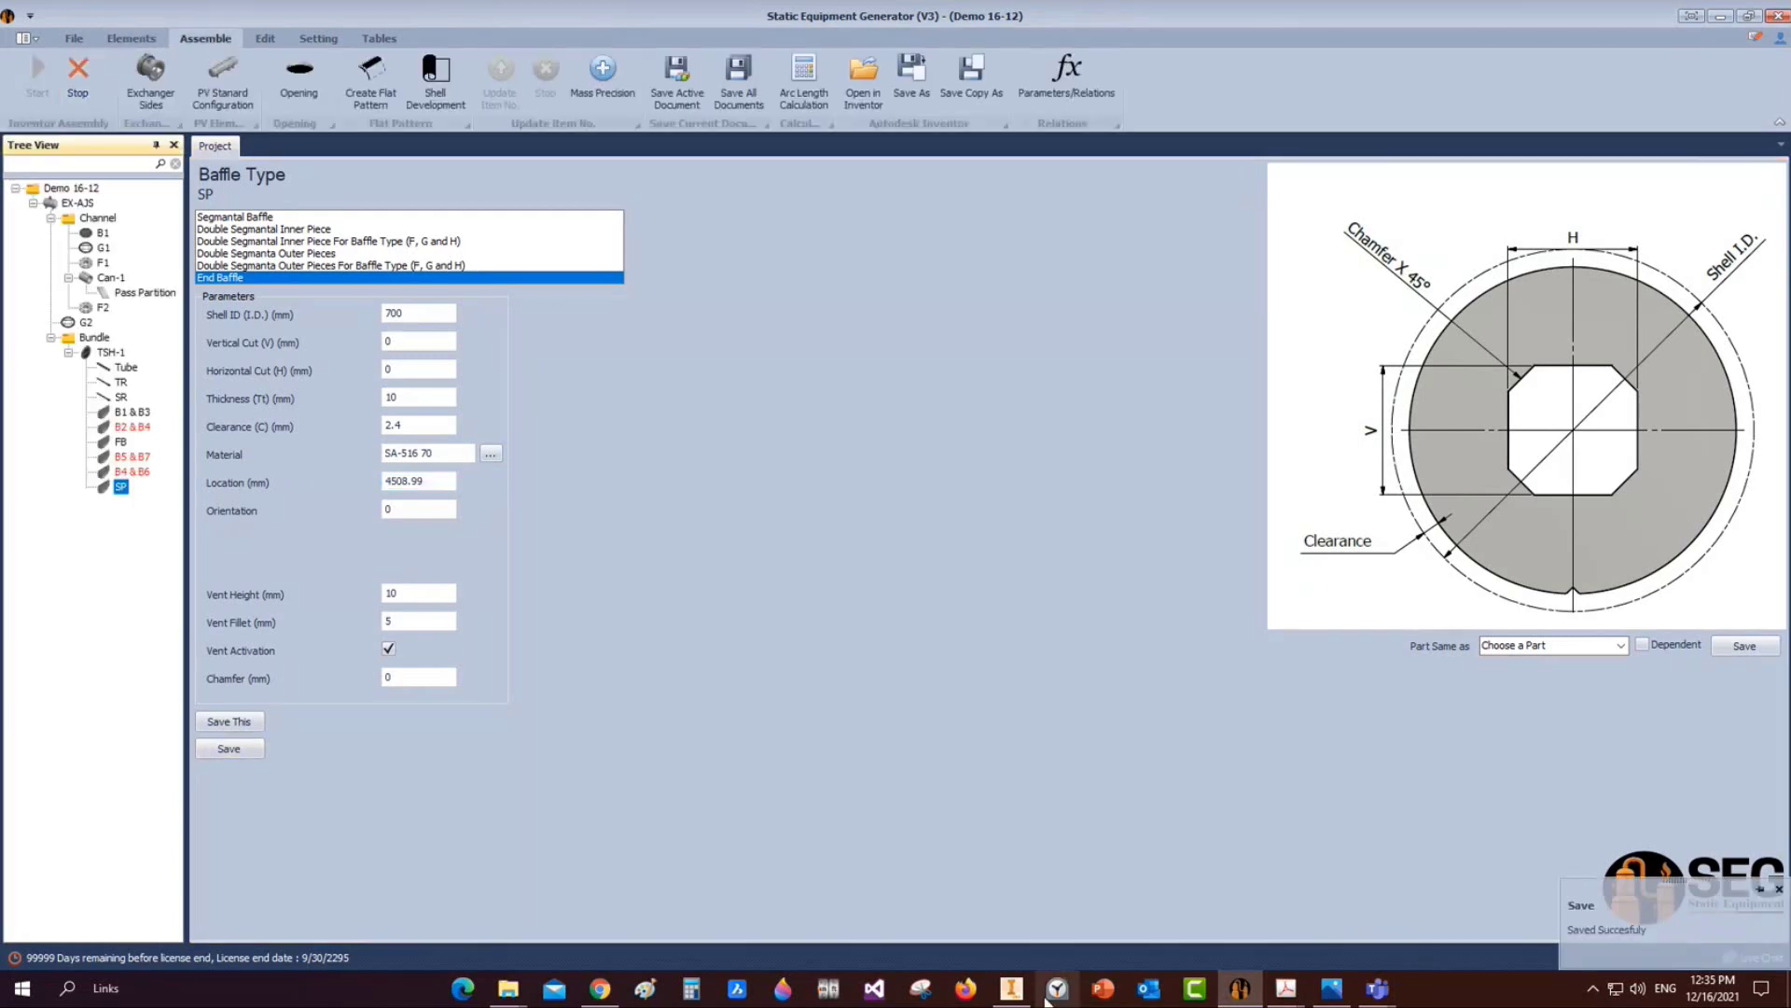
key(alt+Tab)
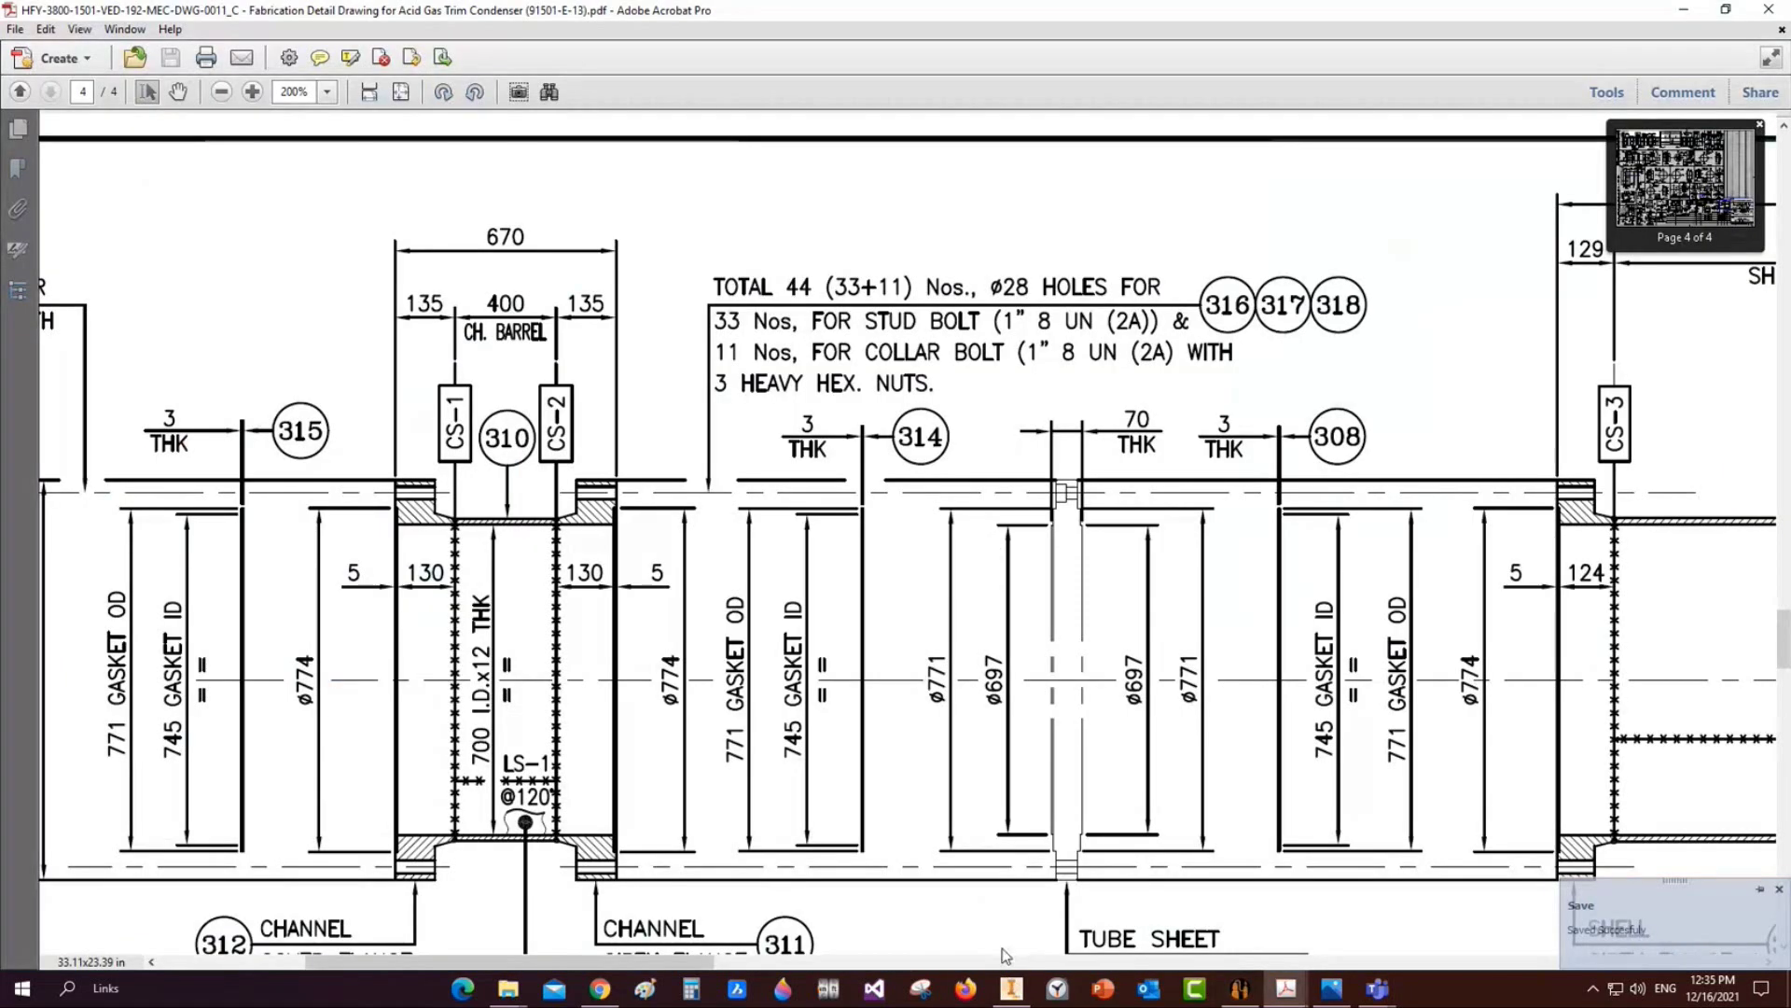
click(1011, 988)
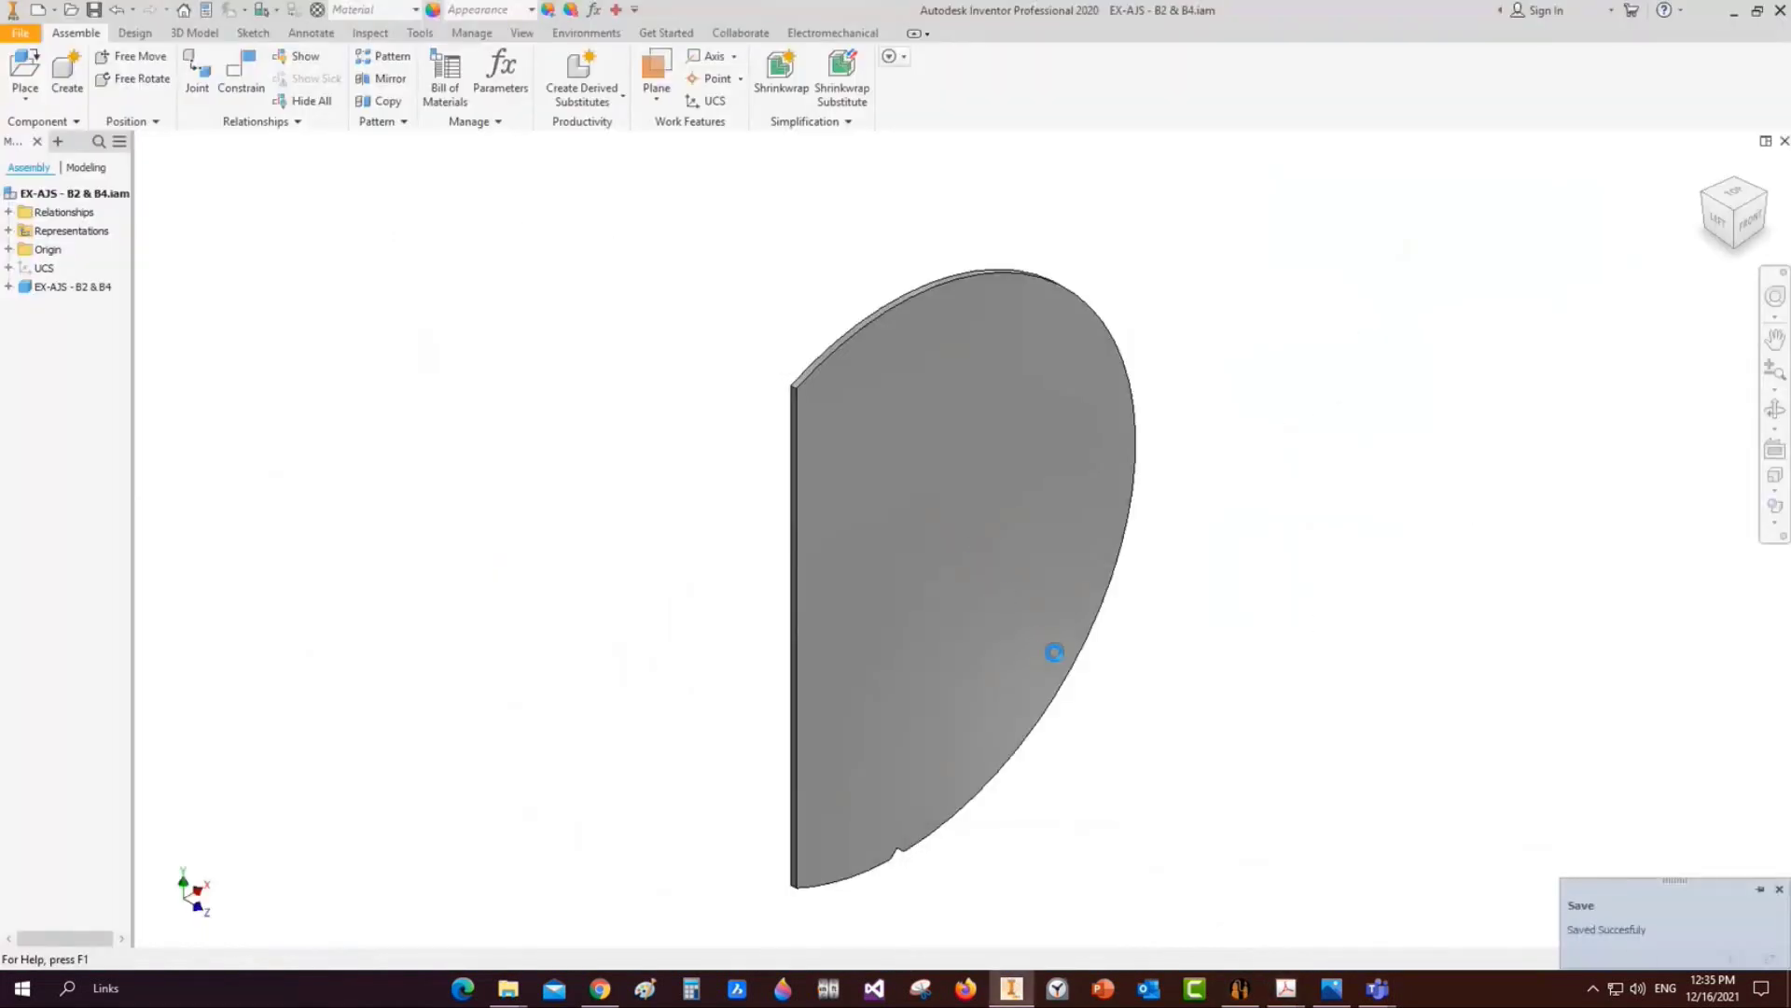
key(ctrl+s)
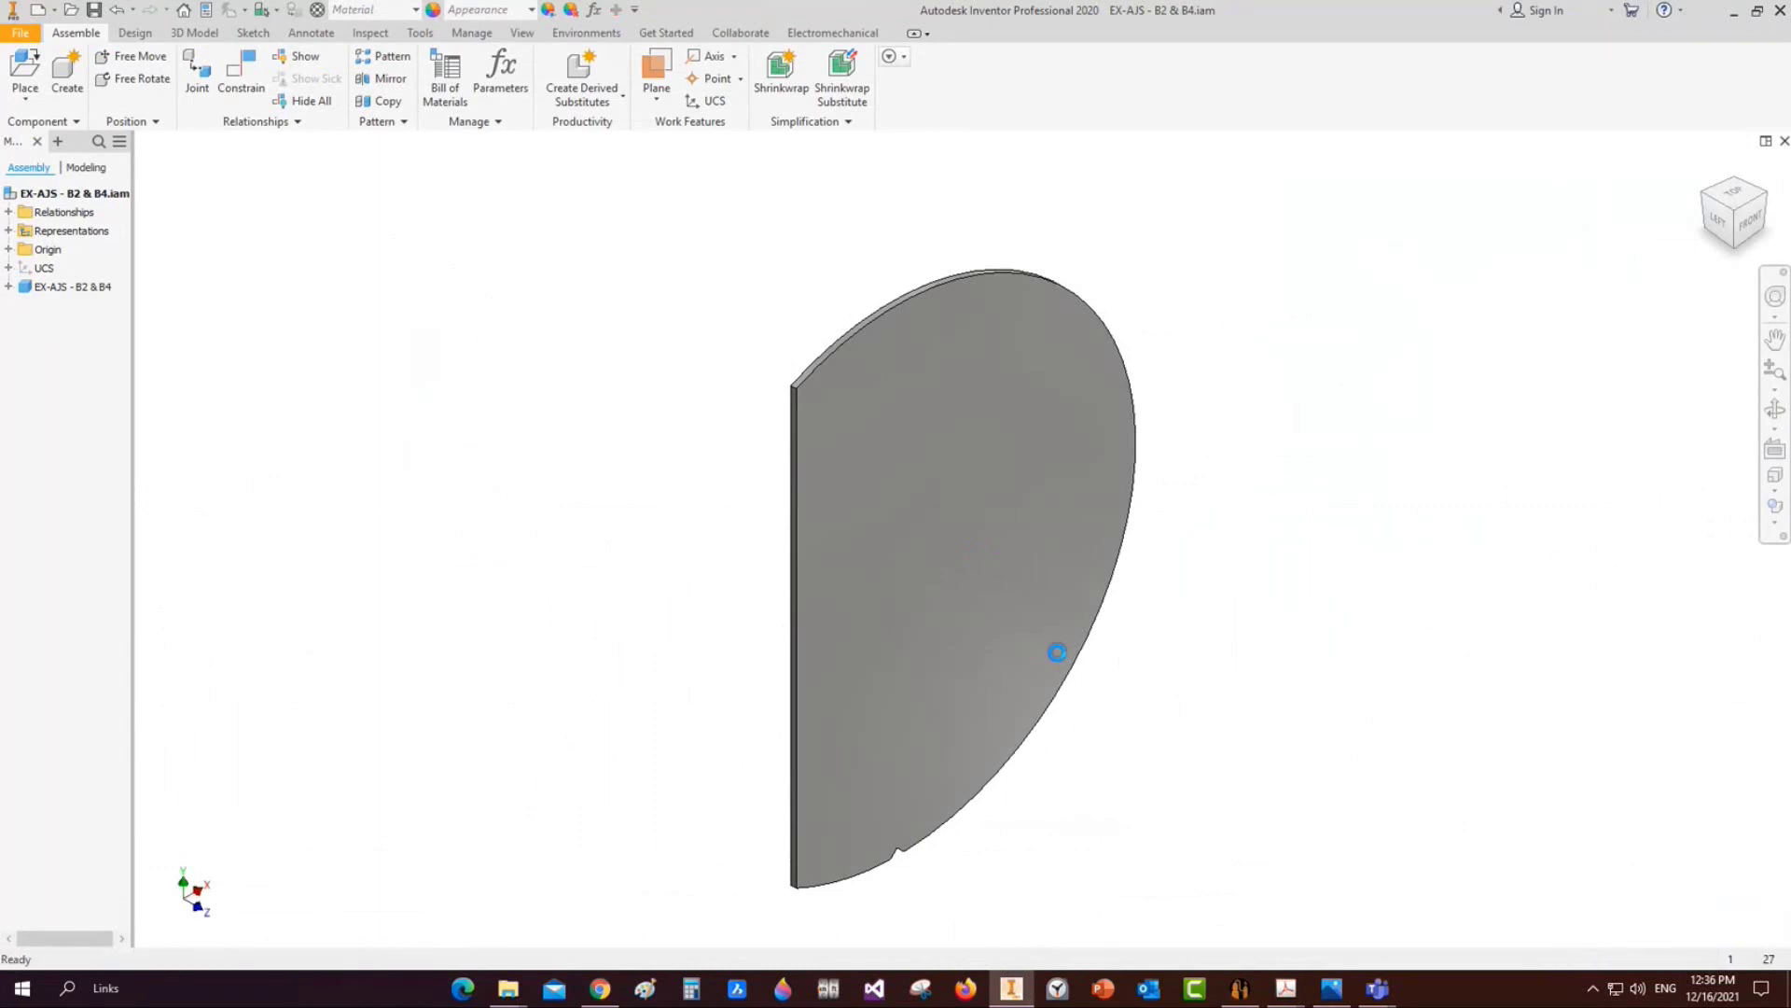
key(ctrl+F4)
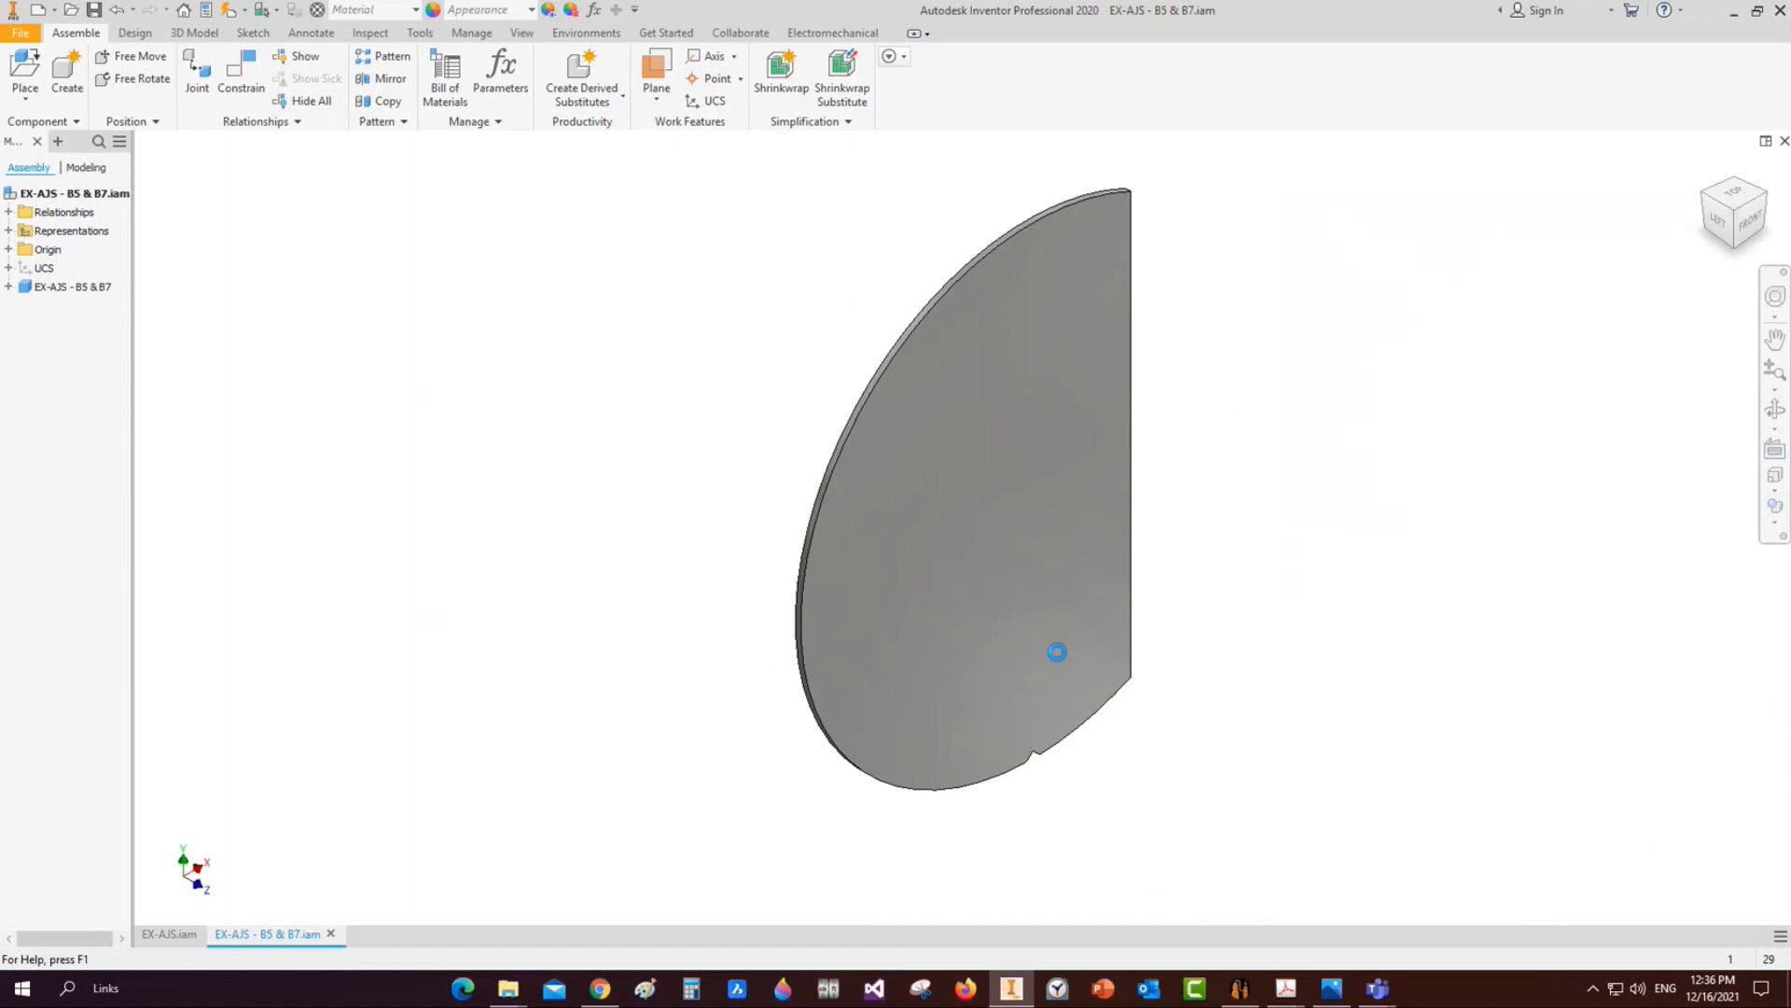
key(ctrl+s)
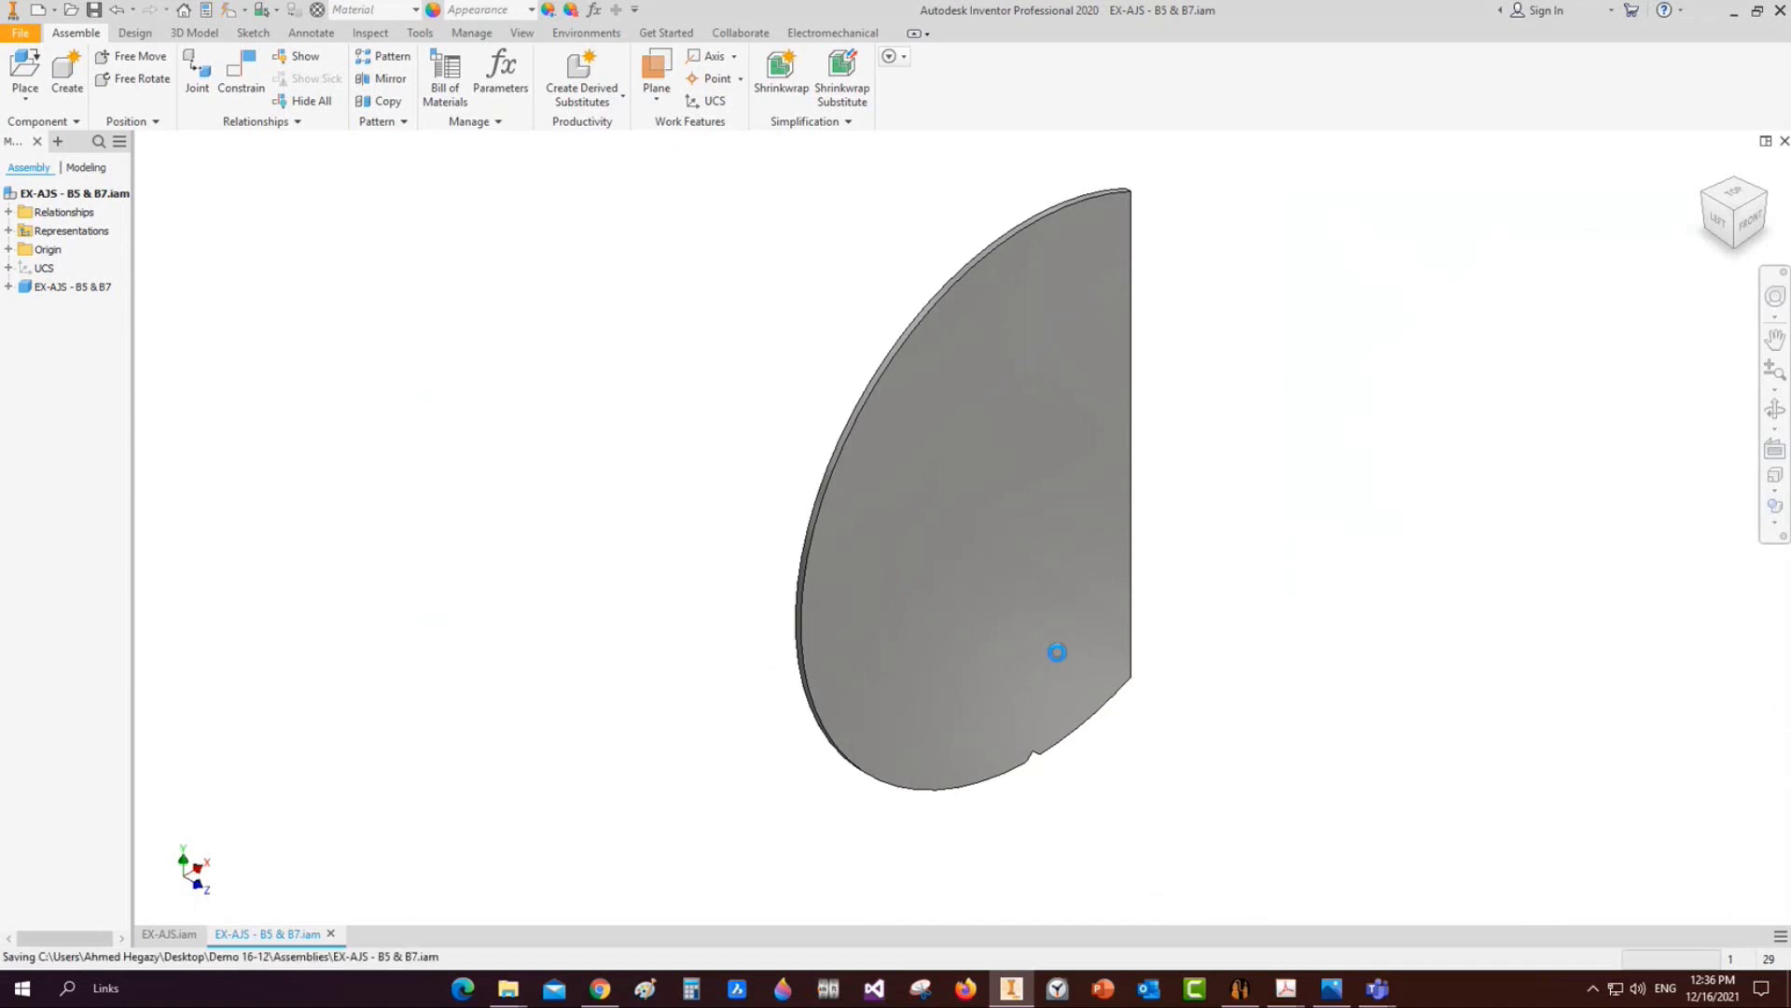
click(331, 932)
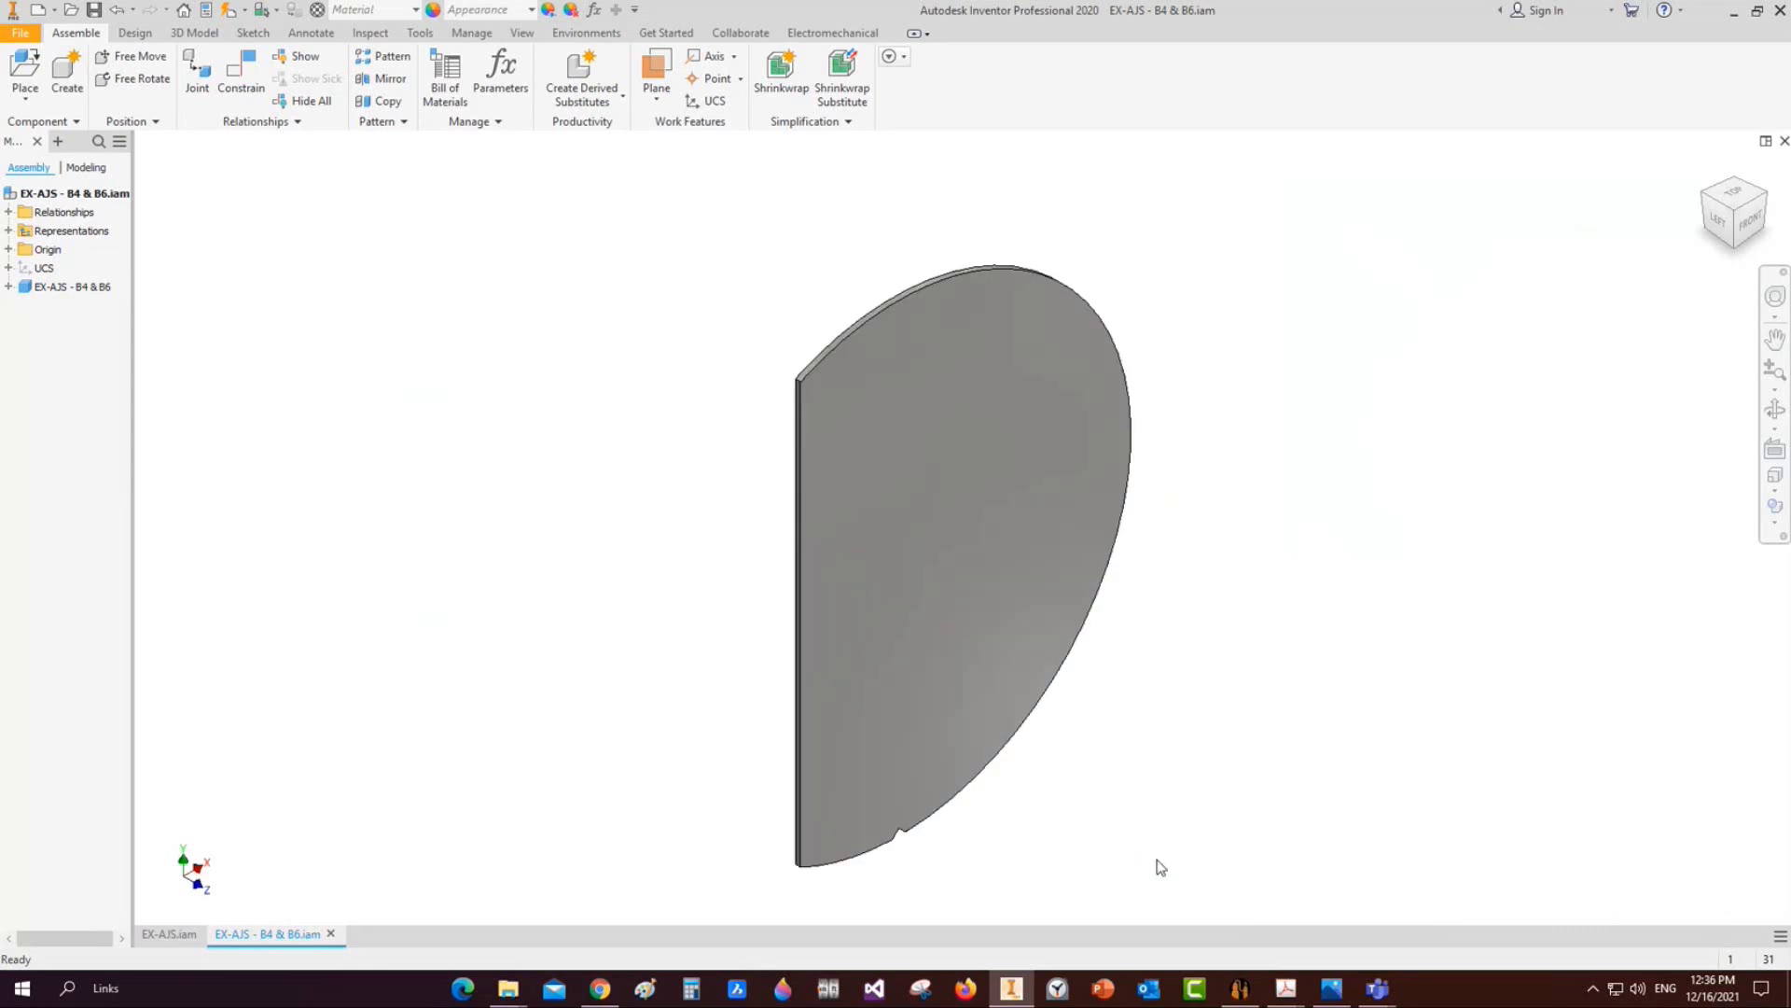
key(ctrl+s)
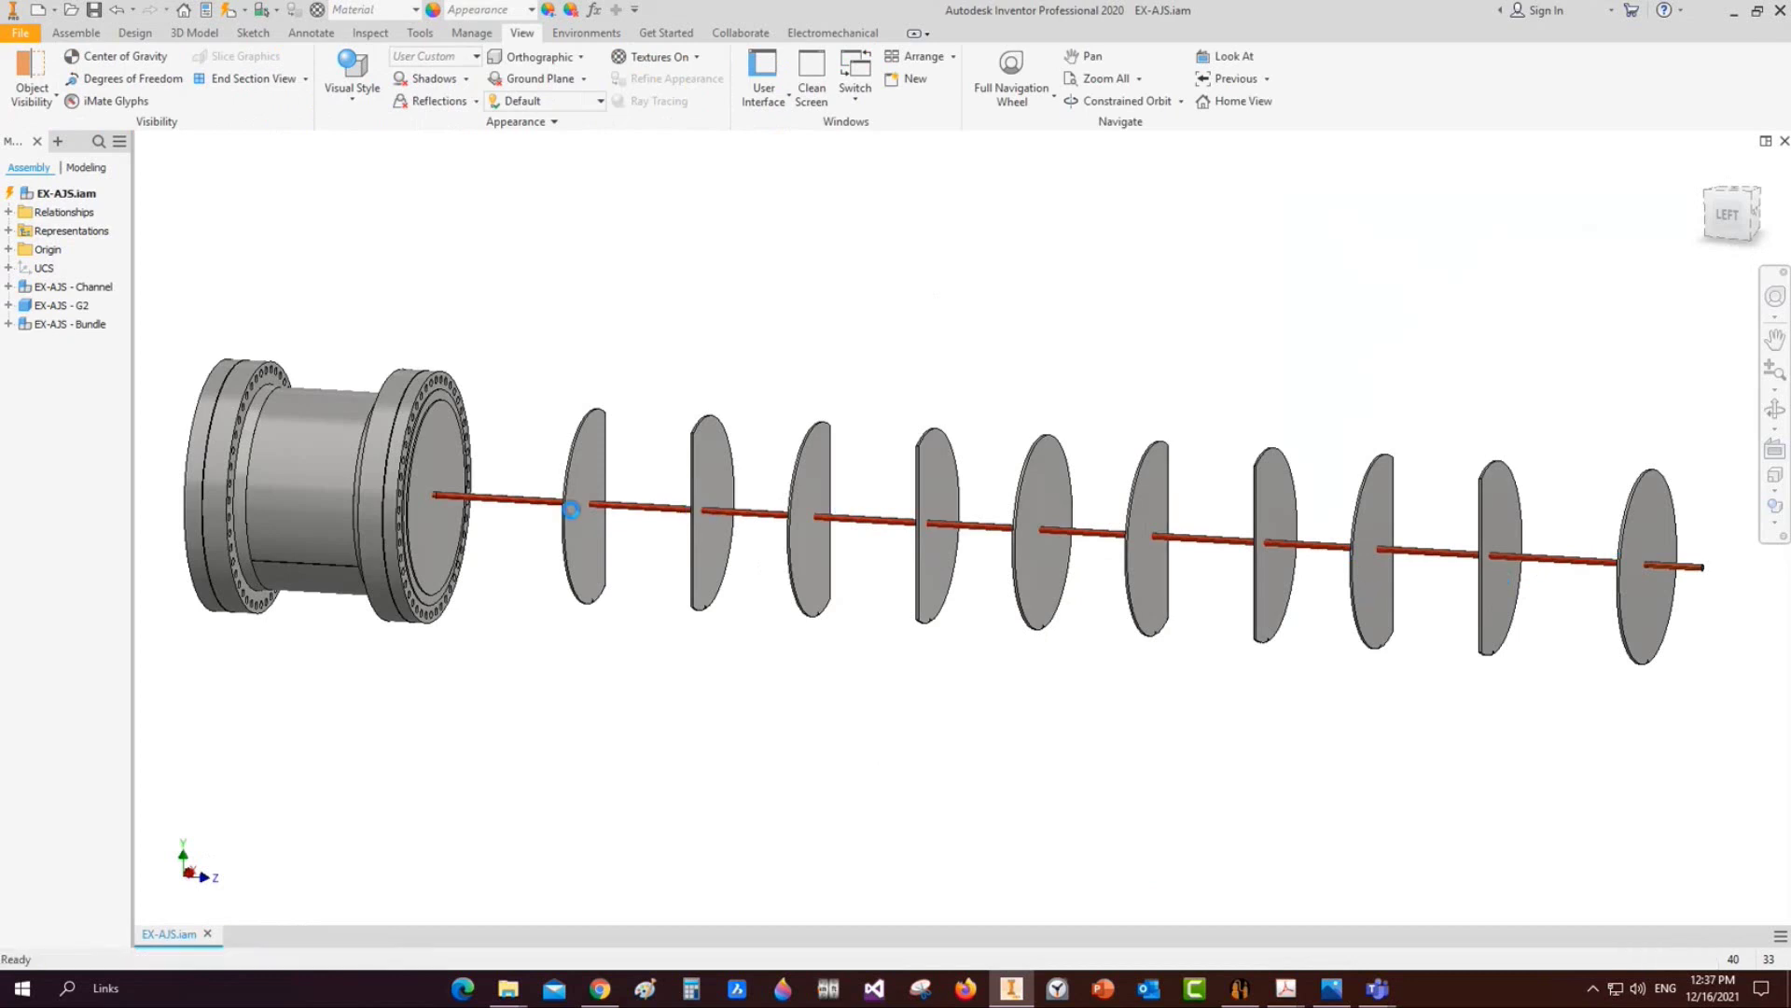
Switch back to Static Equipment Generator and add a floating head named FH to tubesheet TSH-1
mouse_move(1240, 987)
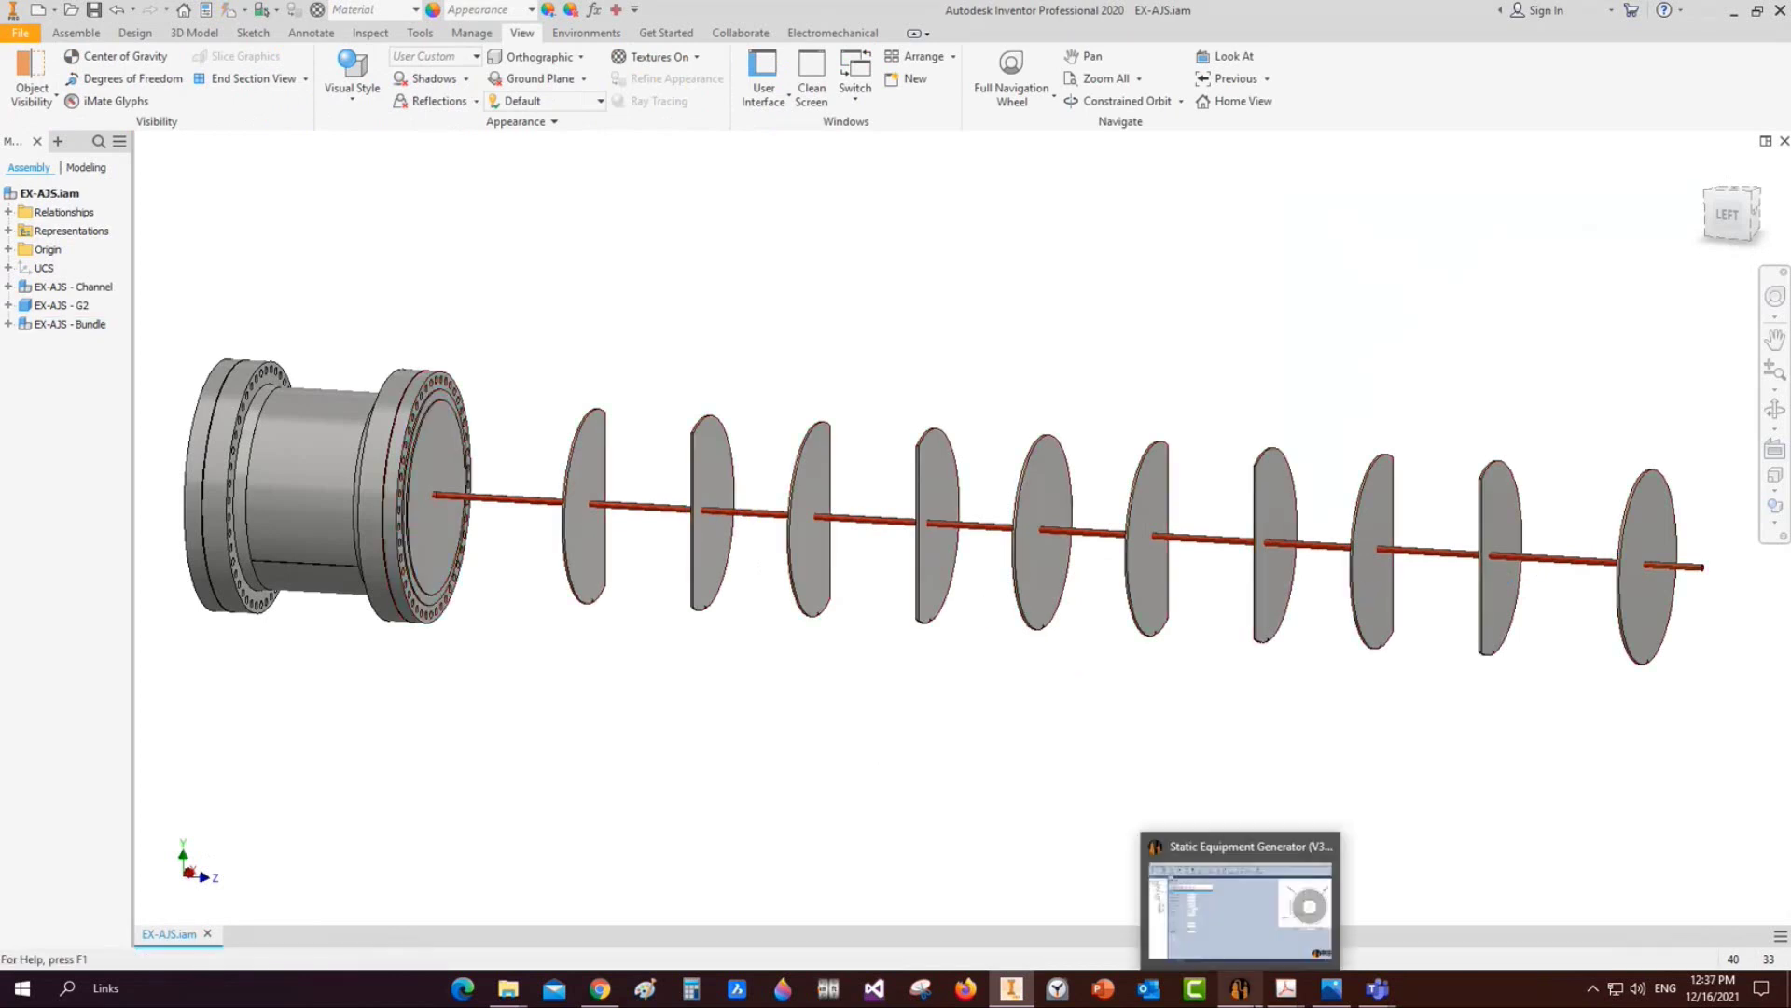
click(1240, 997)
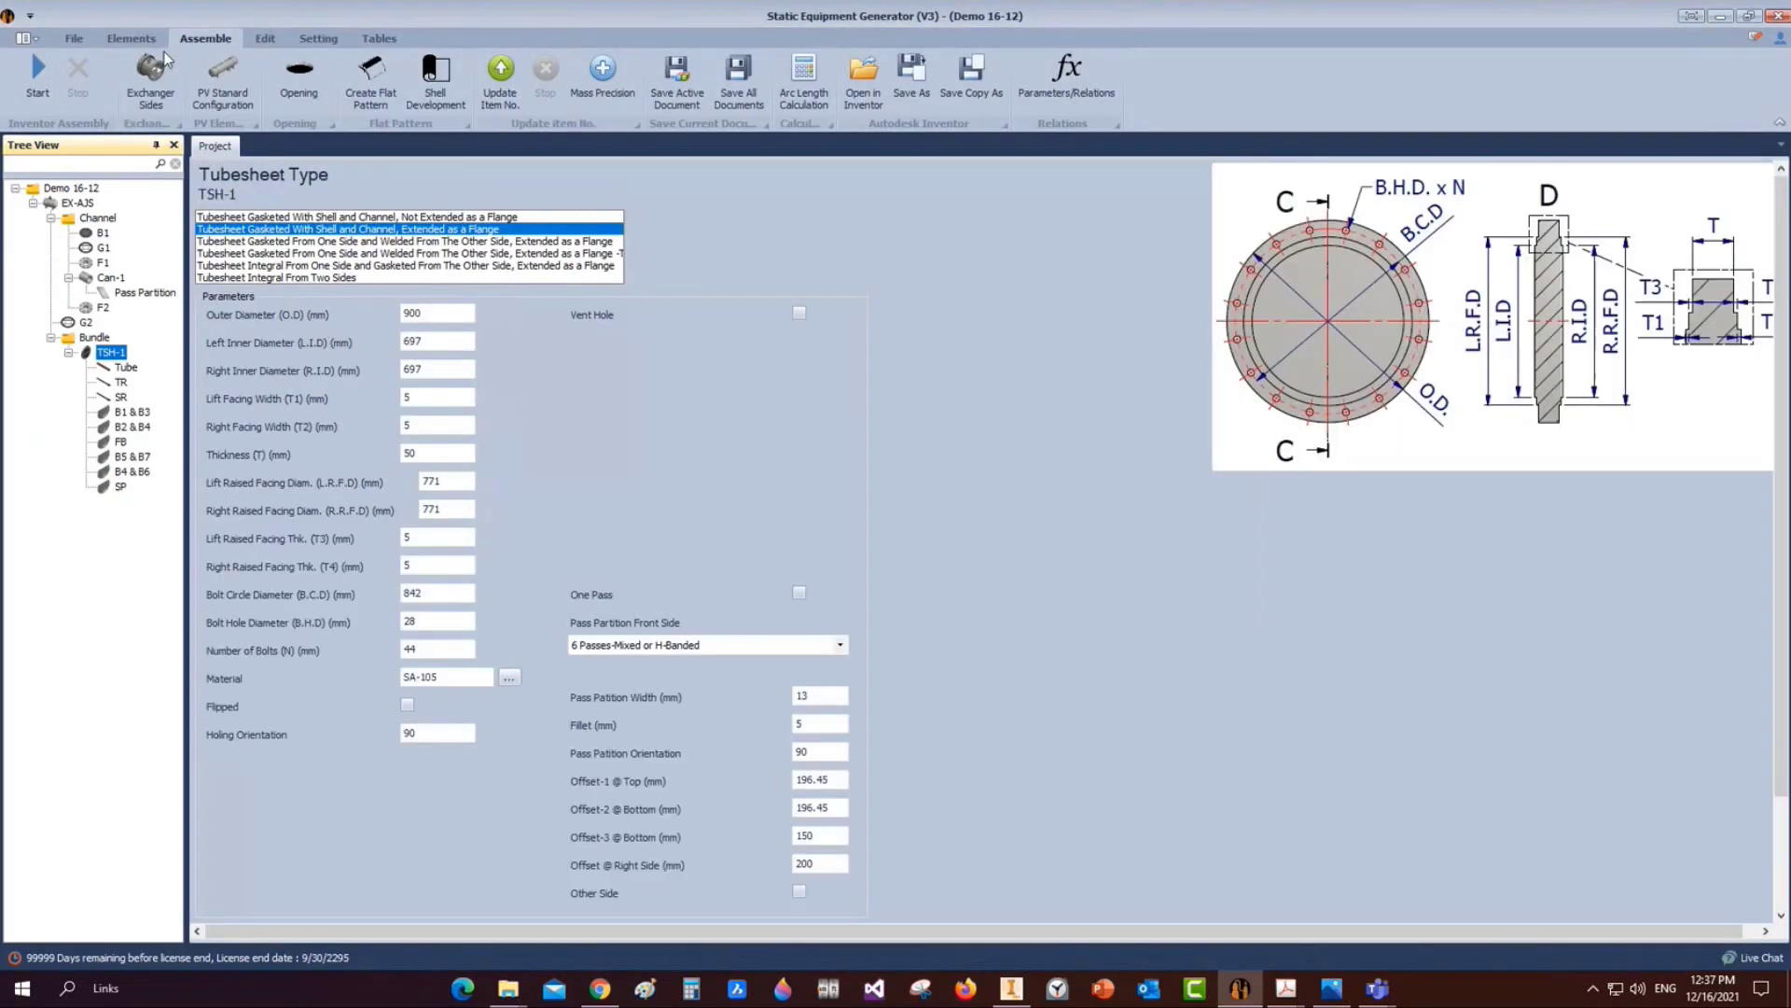
click(298, 62)
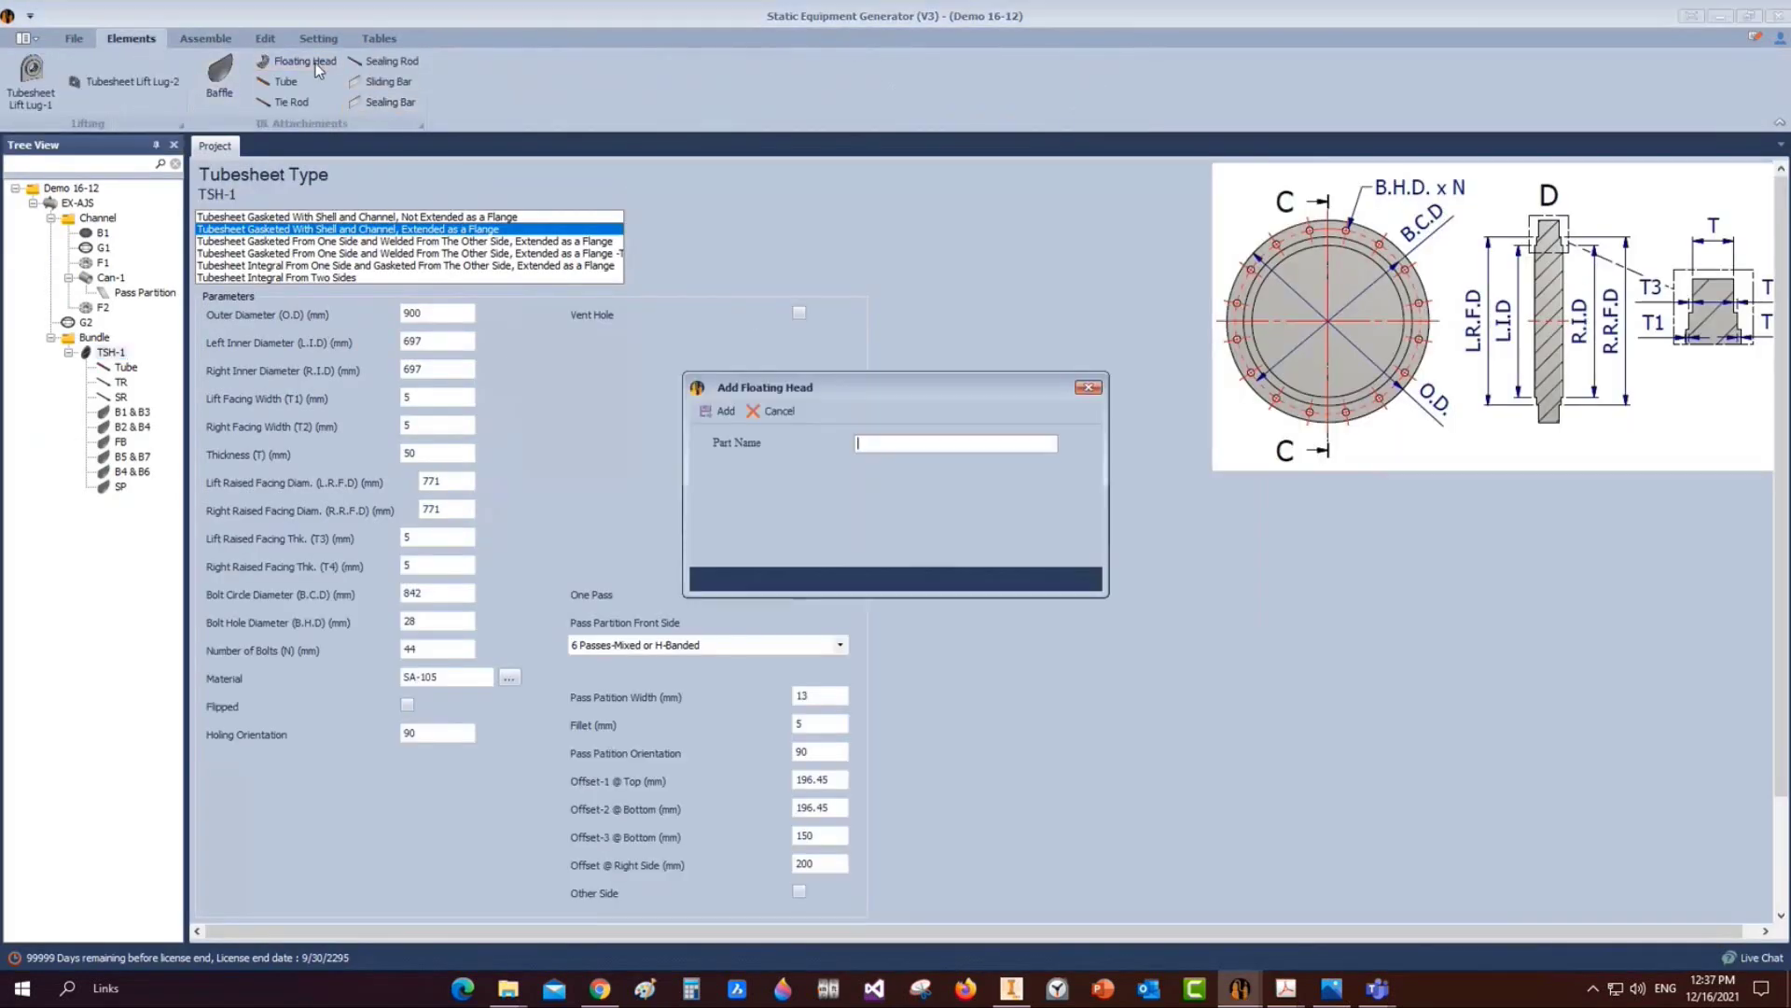
text(FH)
click(698, 410)
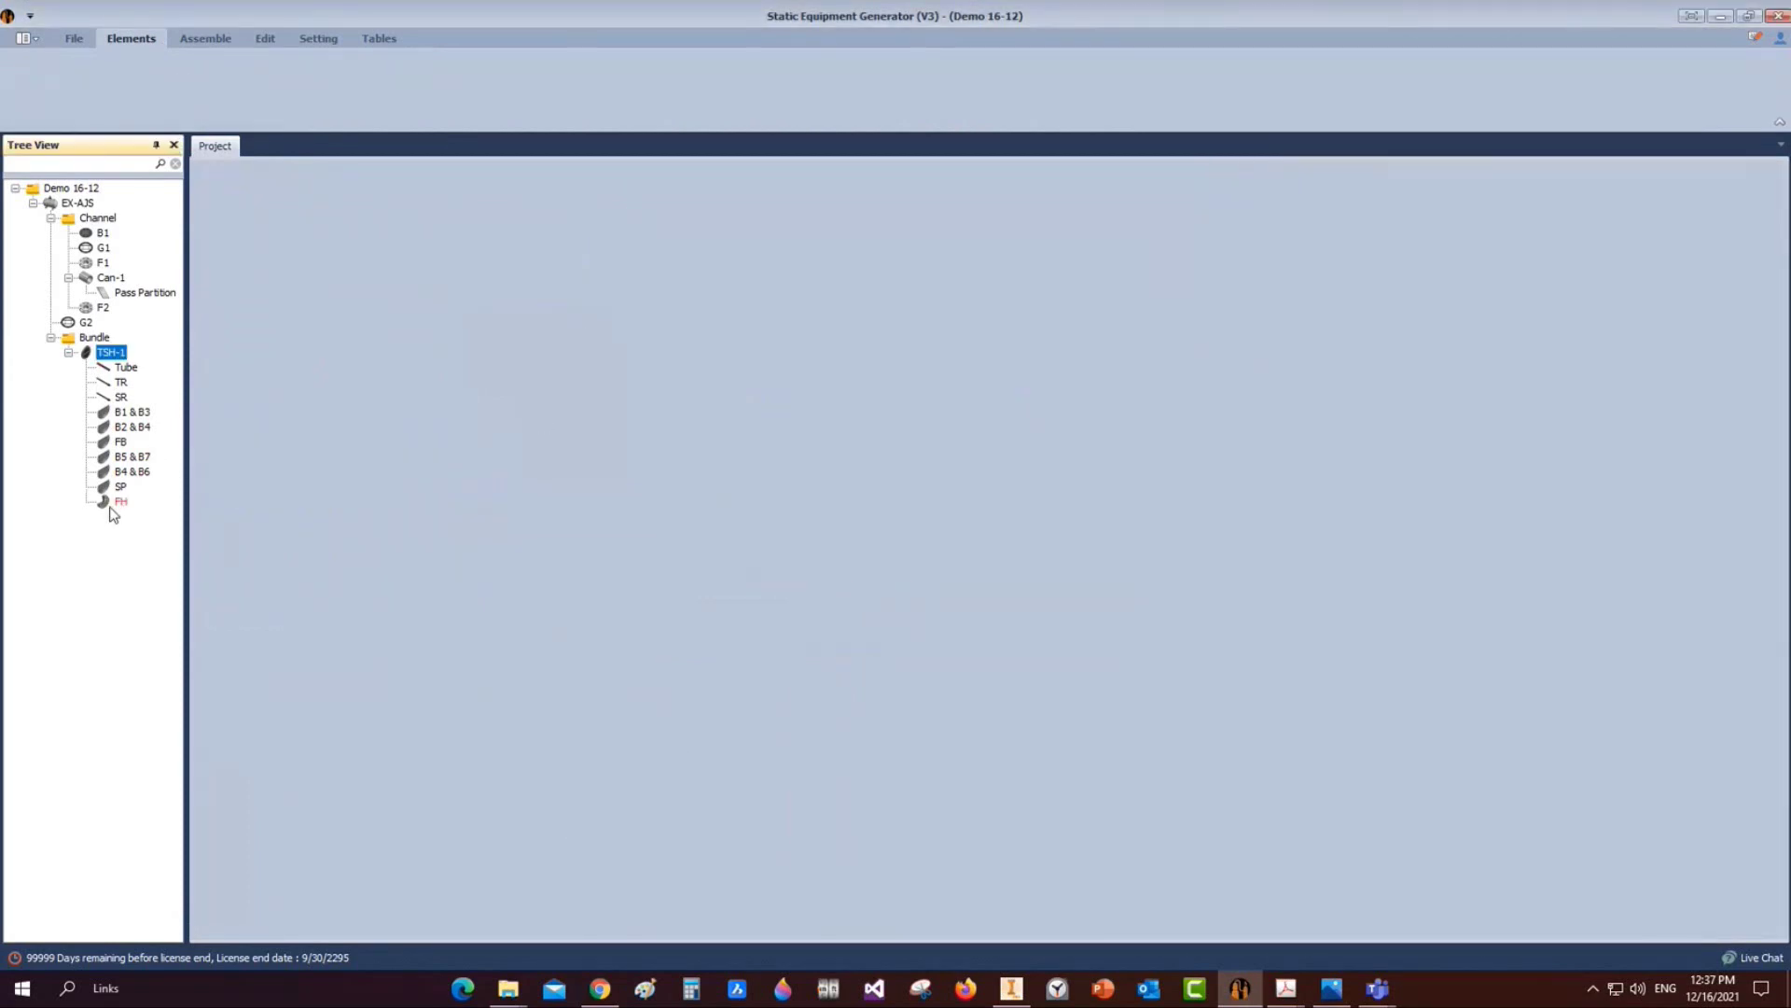
Open the FH floating head and set its outer diameter to 690 mm and both raised face diameters to 661 mm
click(109, 504)
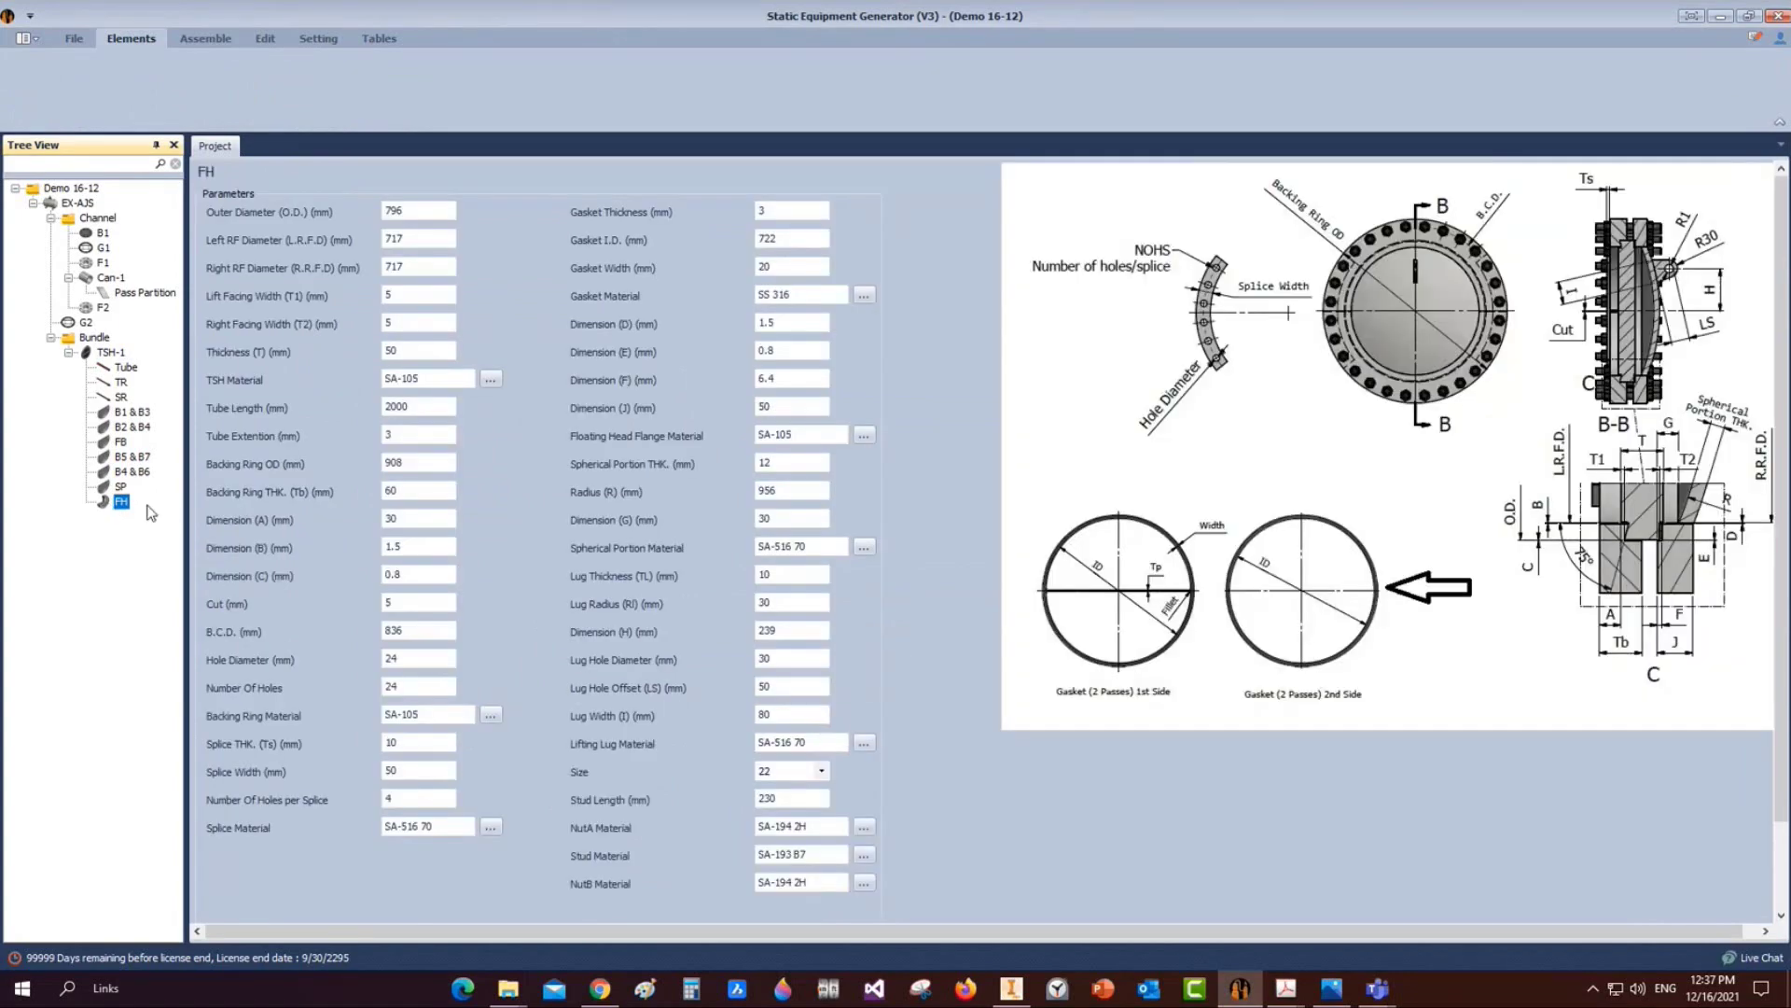
click(326, 212)
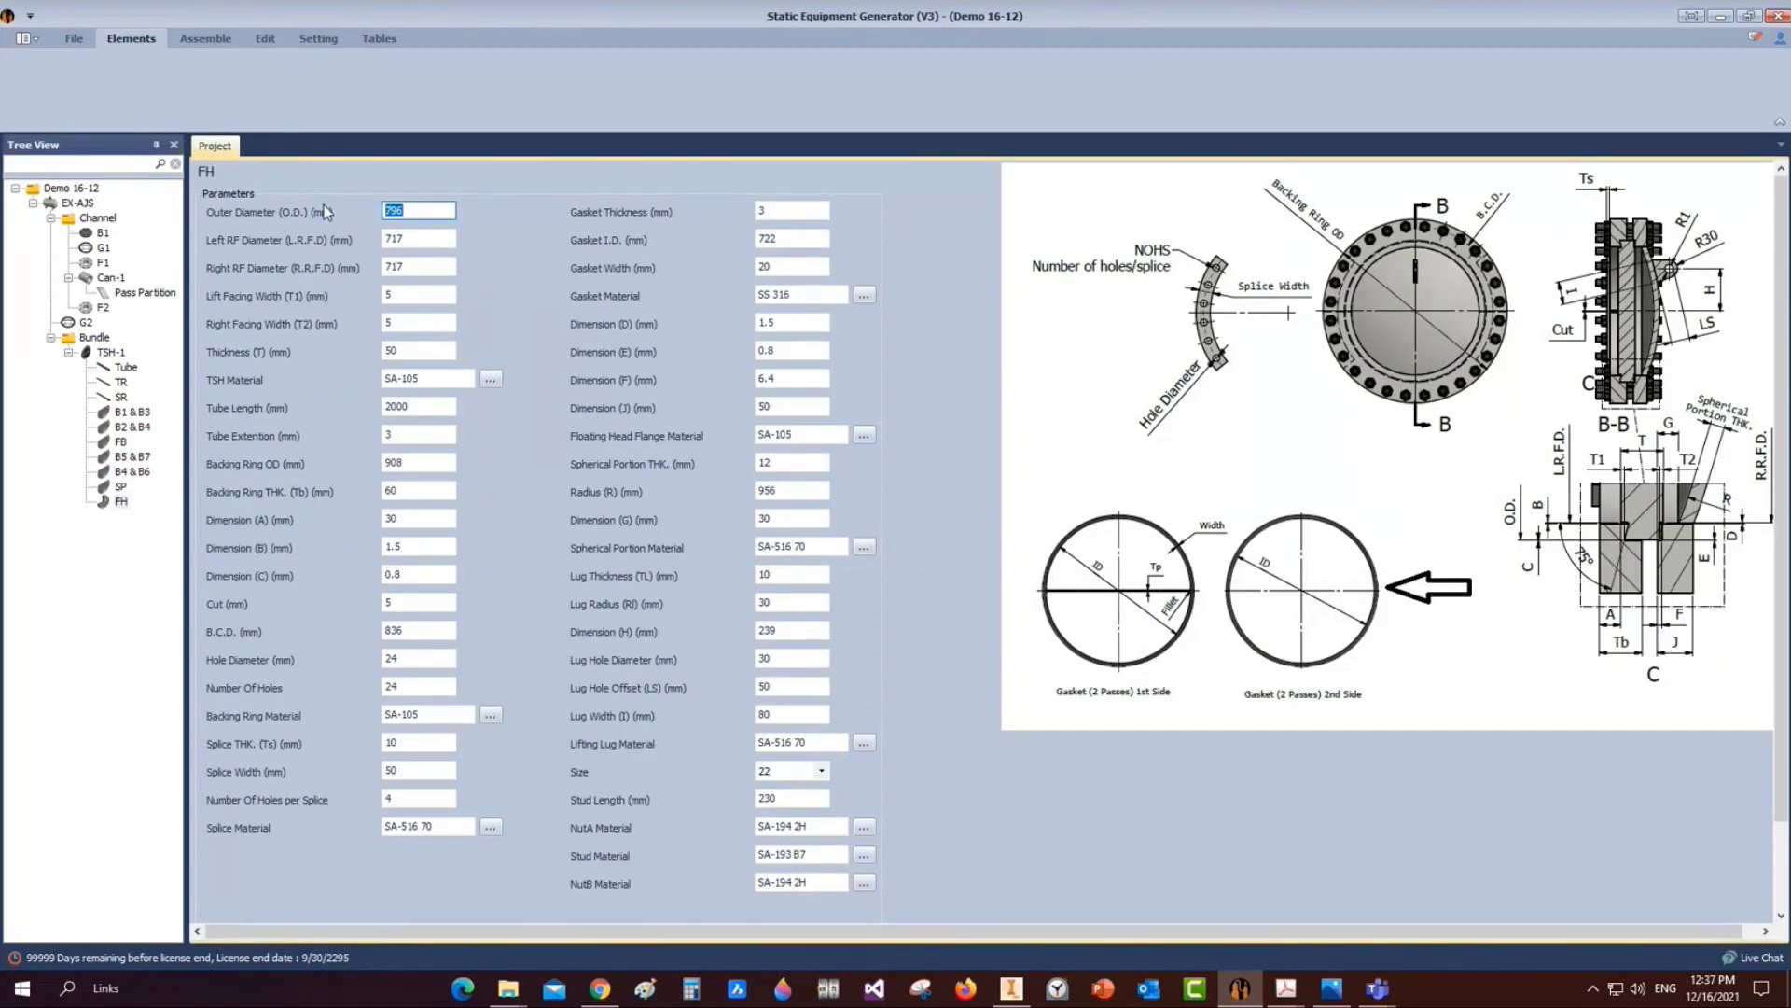
text(690)
key(Tab)
text(661)
key(Tab)
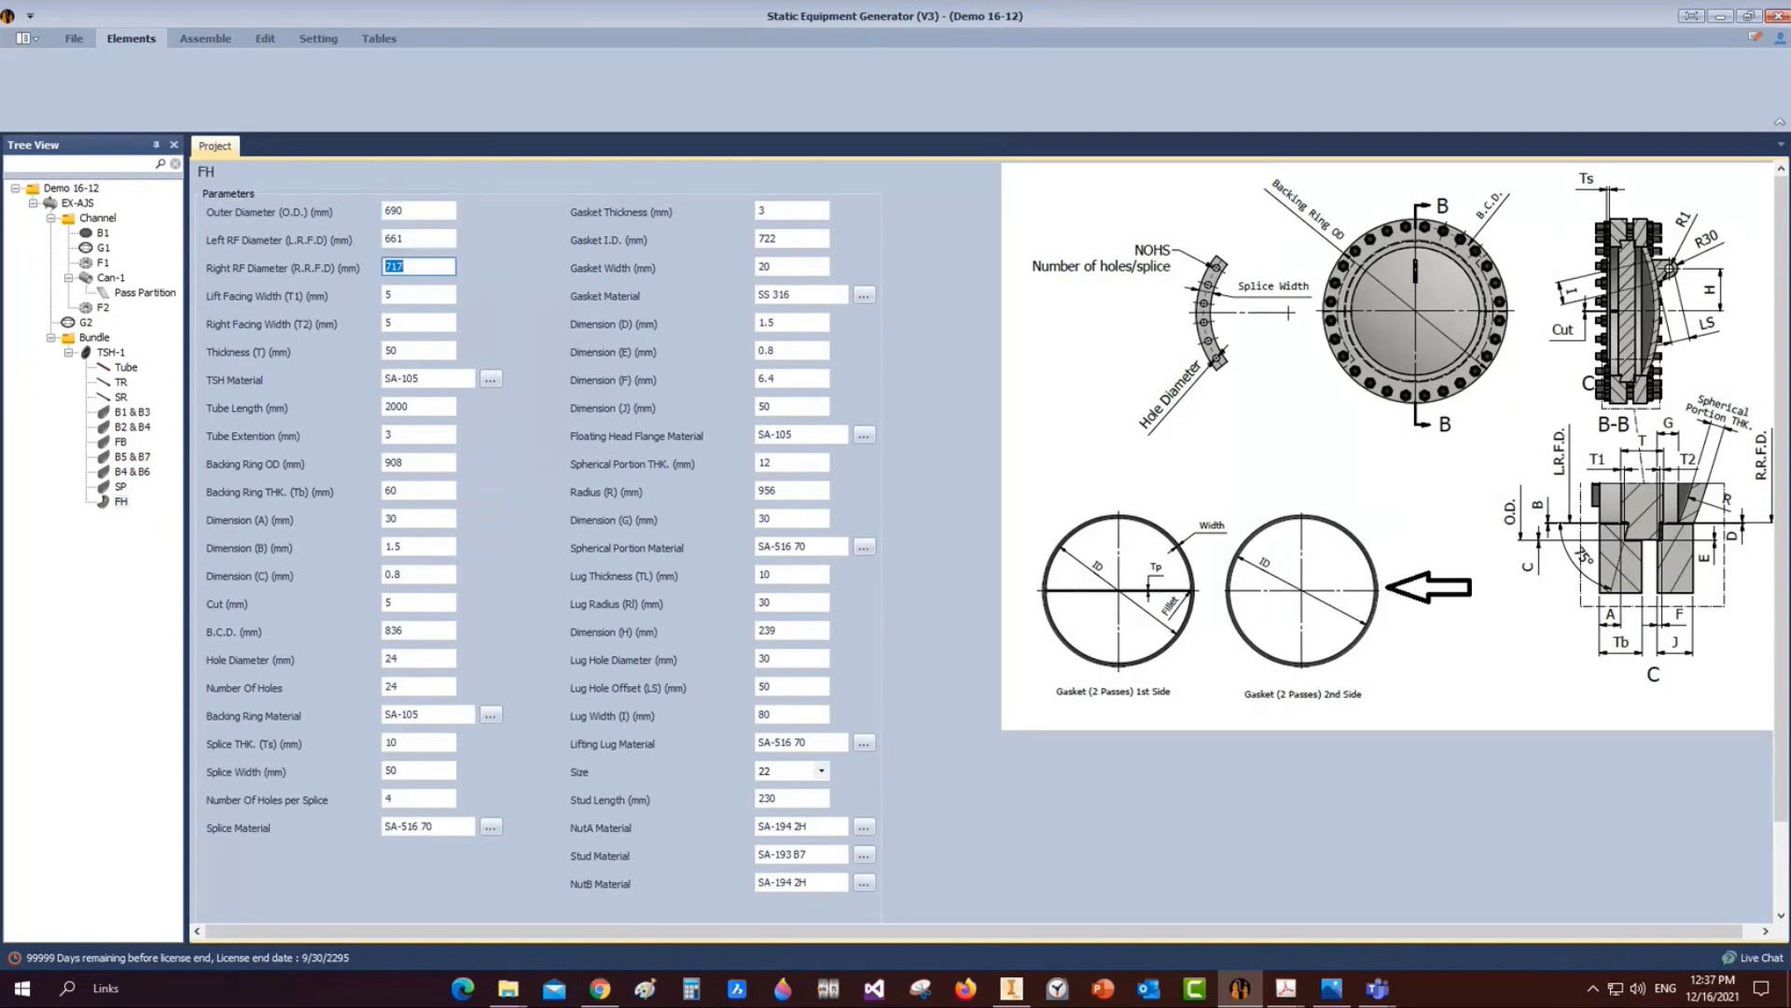
text(661)
key(Tab)
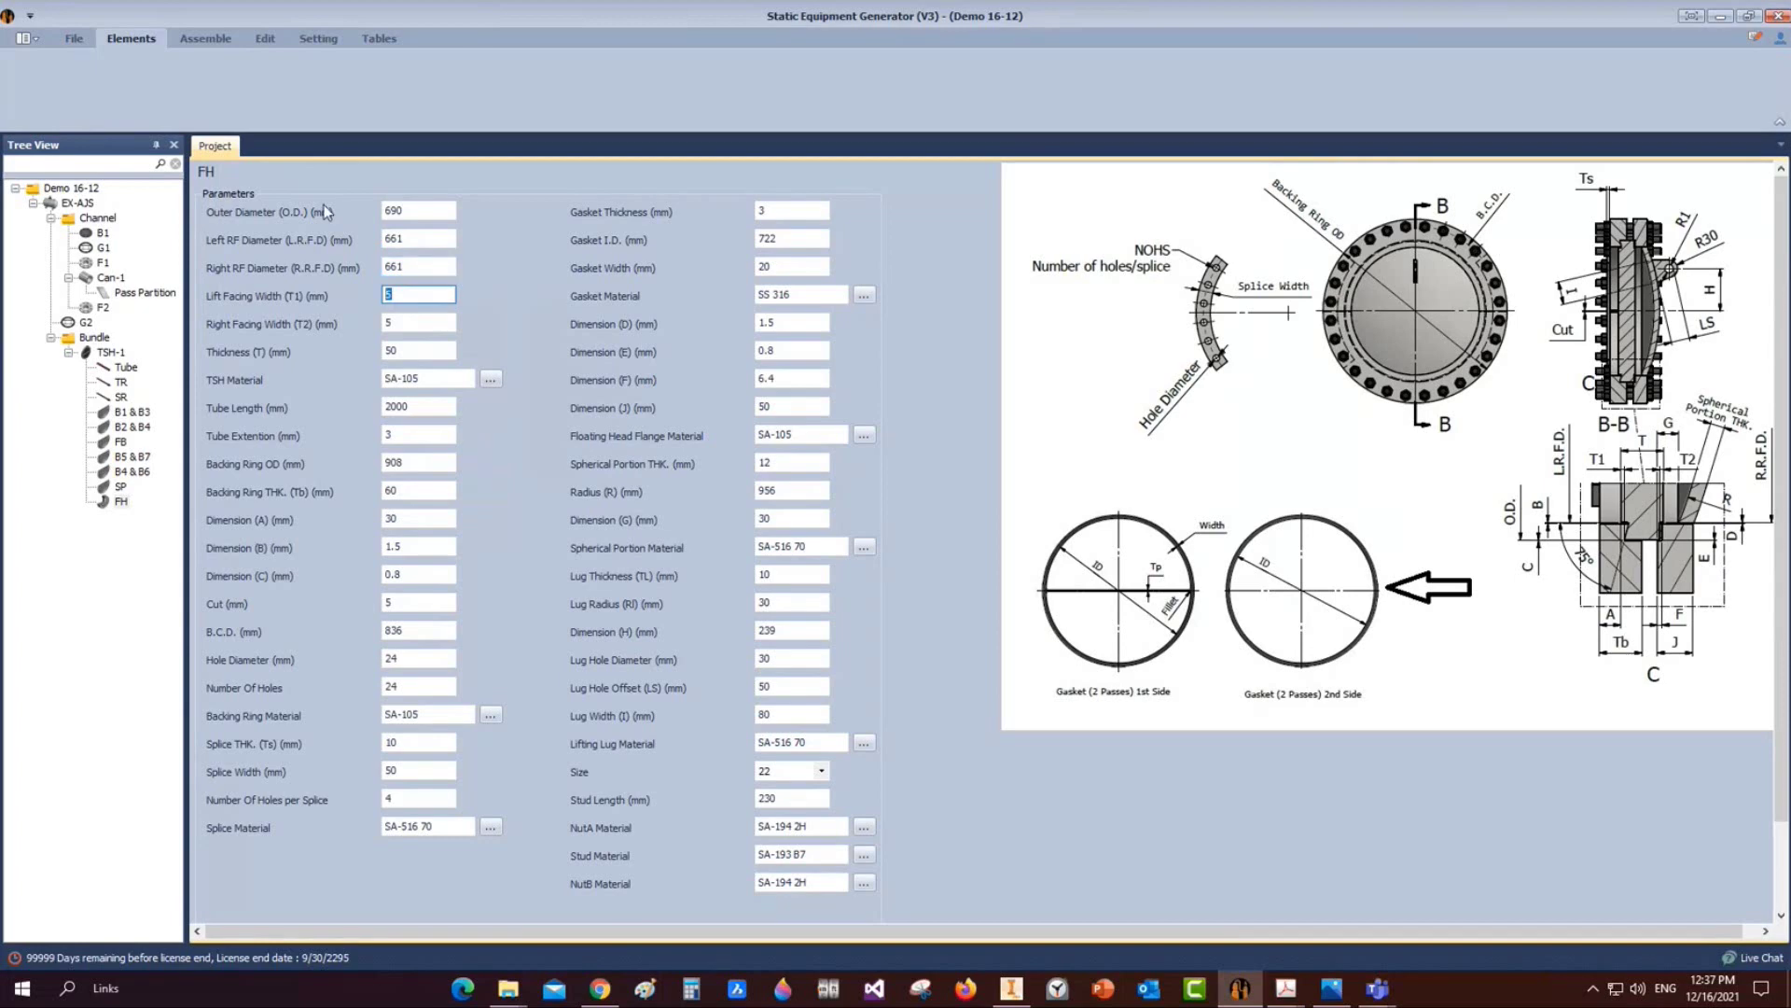
Set the floating tubesheet's T1 facing width to 2 mm, thickness to 70 mm and tube length to 4800 mm
text(2)
key(Tab)
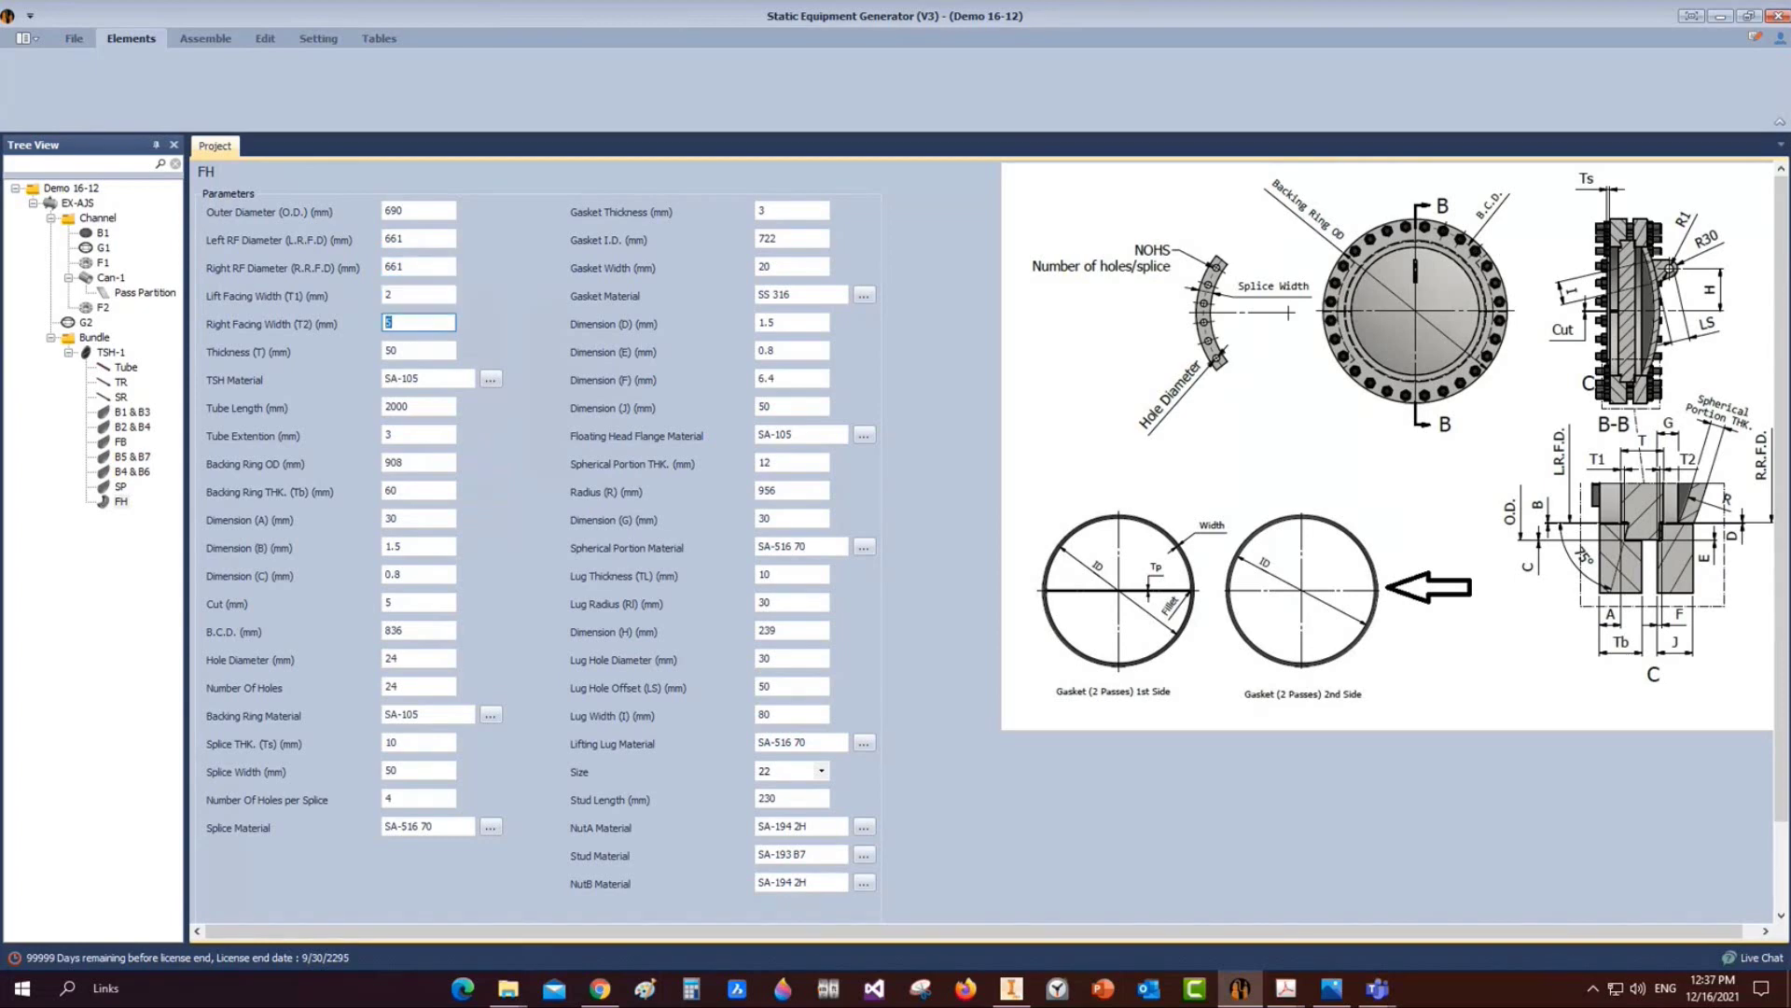
key(Tab)
text(70)
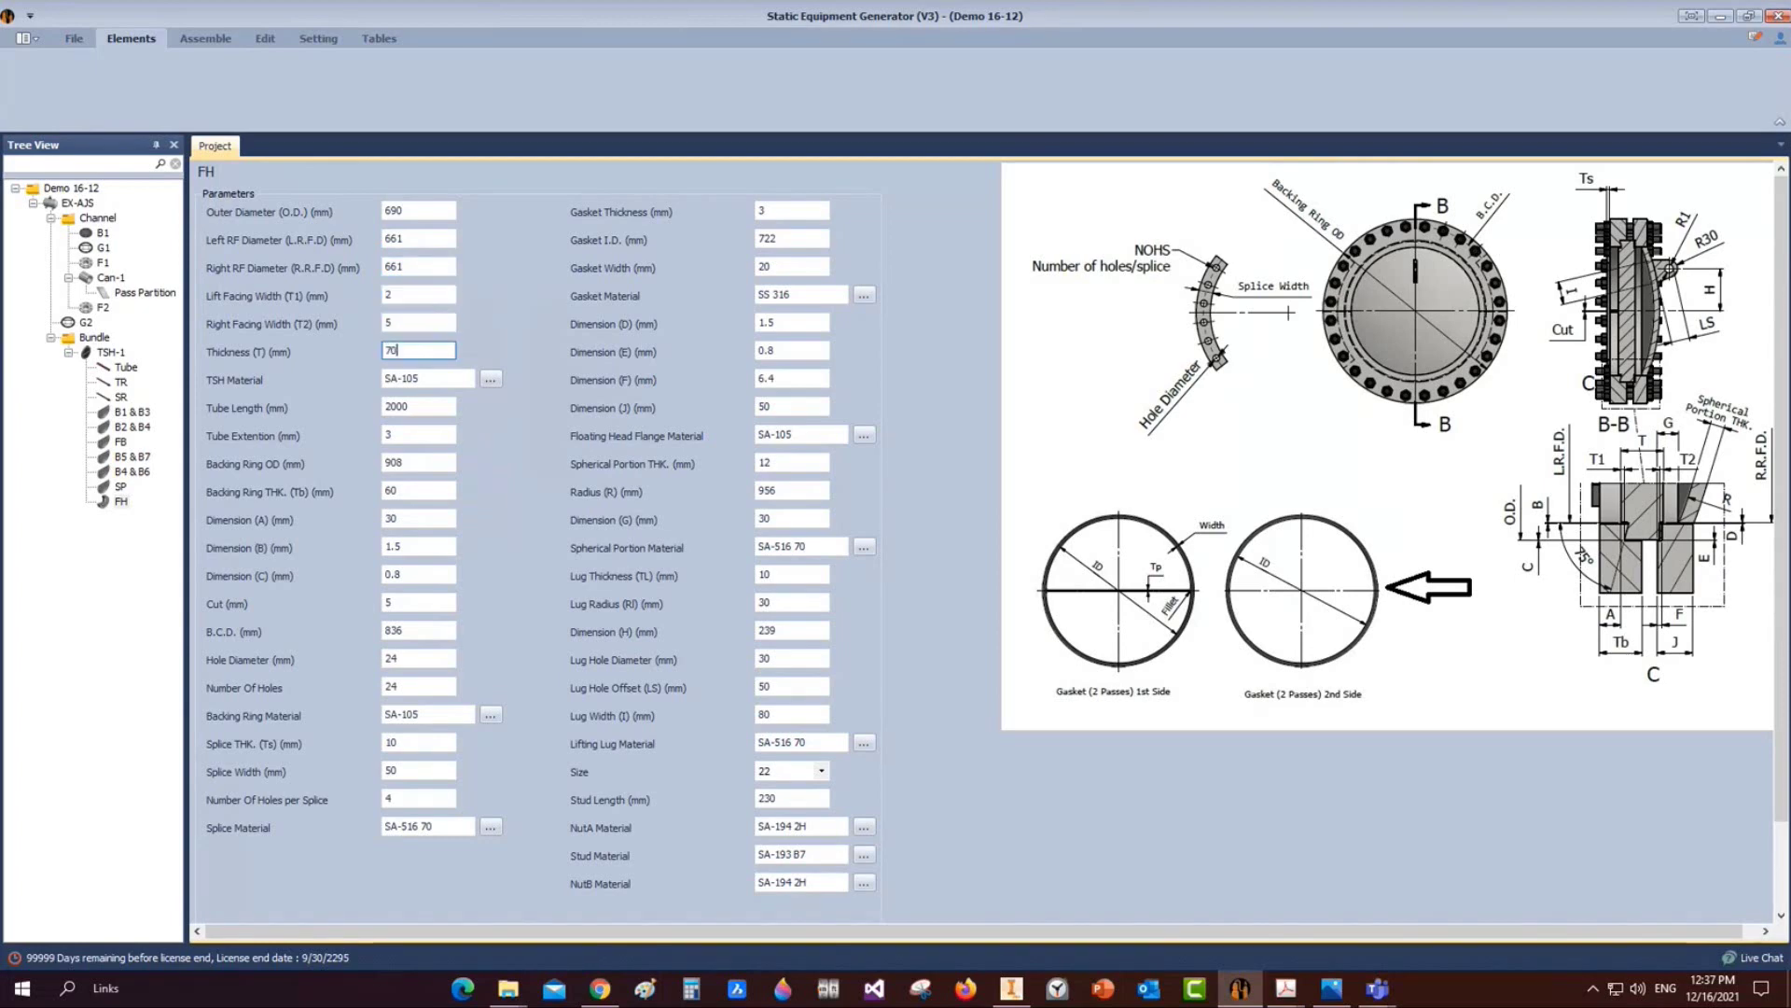
key(Tab)
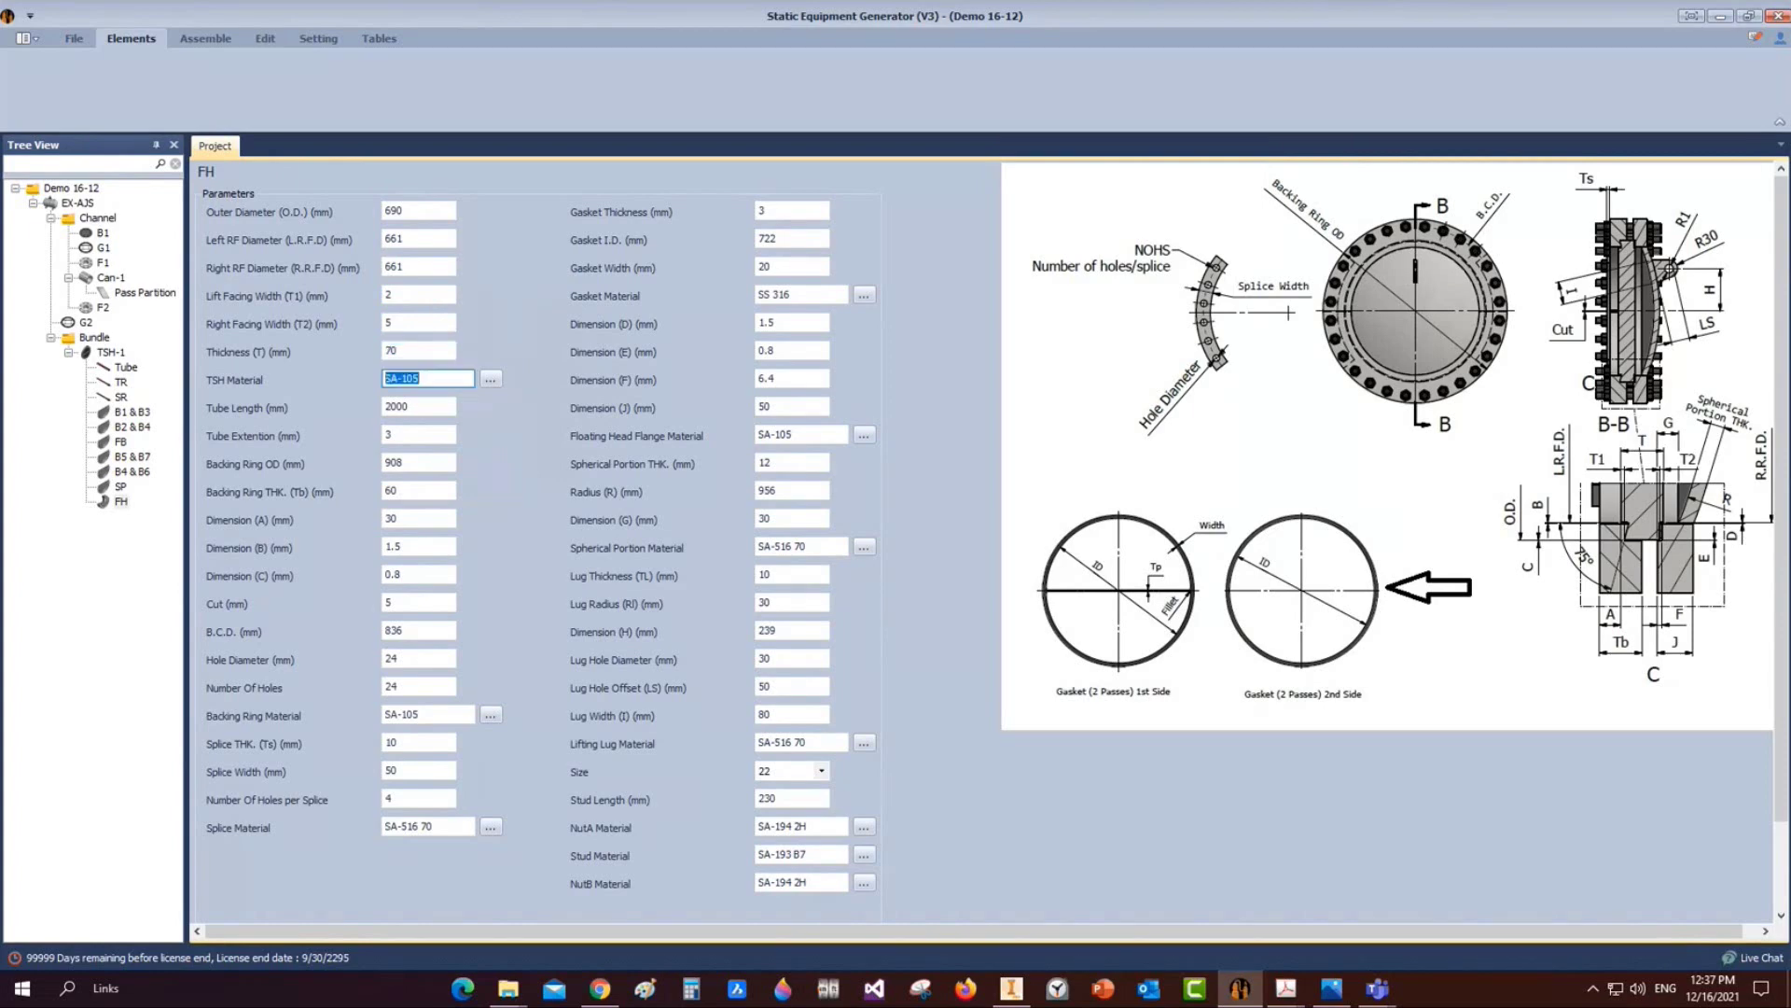
key(Tab)
key(Tab)
text(4800)
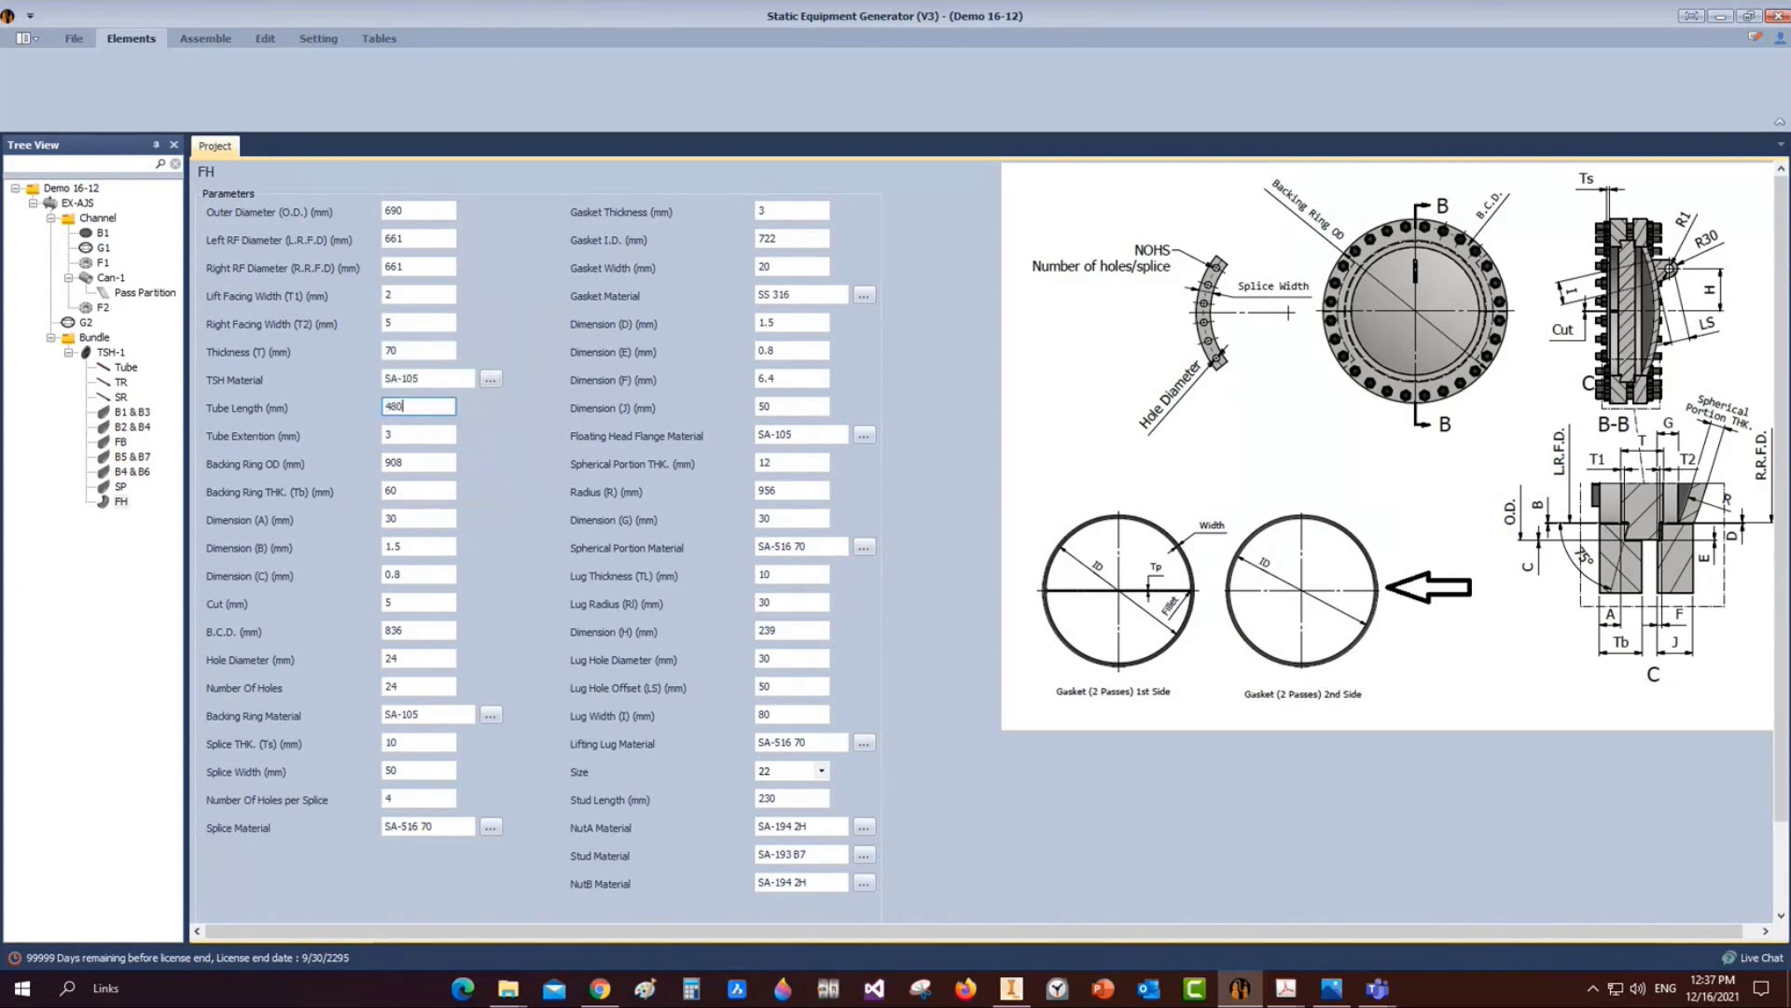
Set the backing ring's outer diameter to 799 mm, thickness (Tb) to 92 mm and dimension A to 35 mm
key(Tab)
key(Tab)
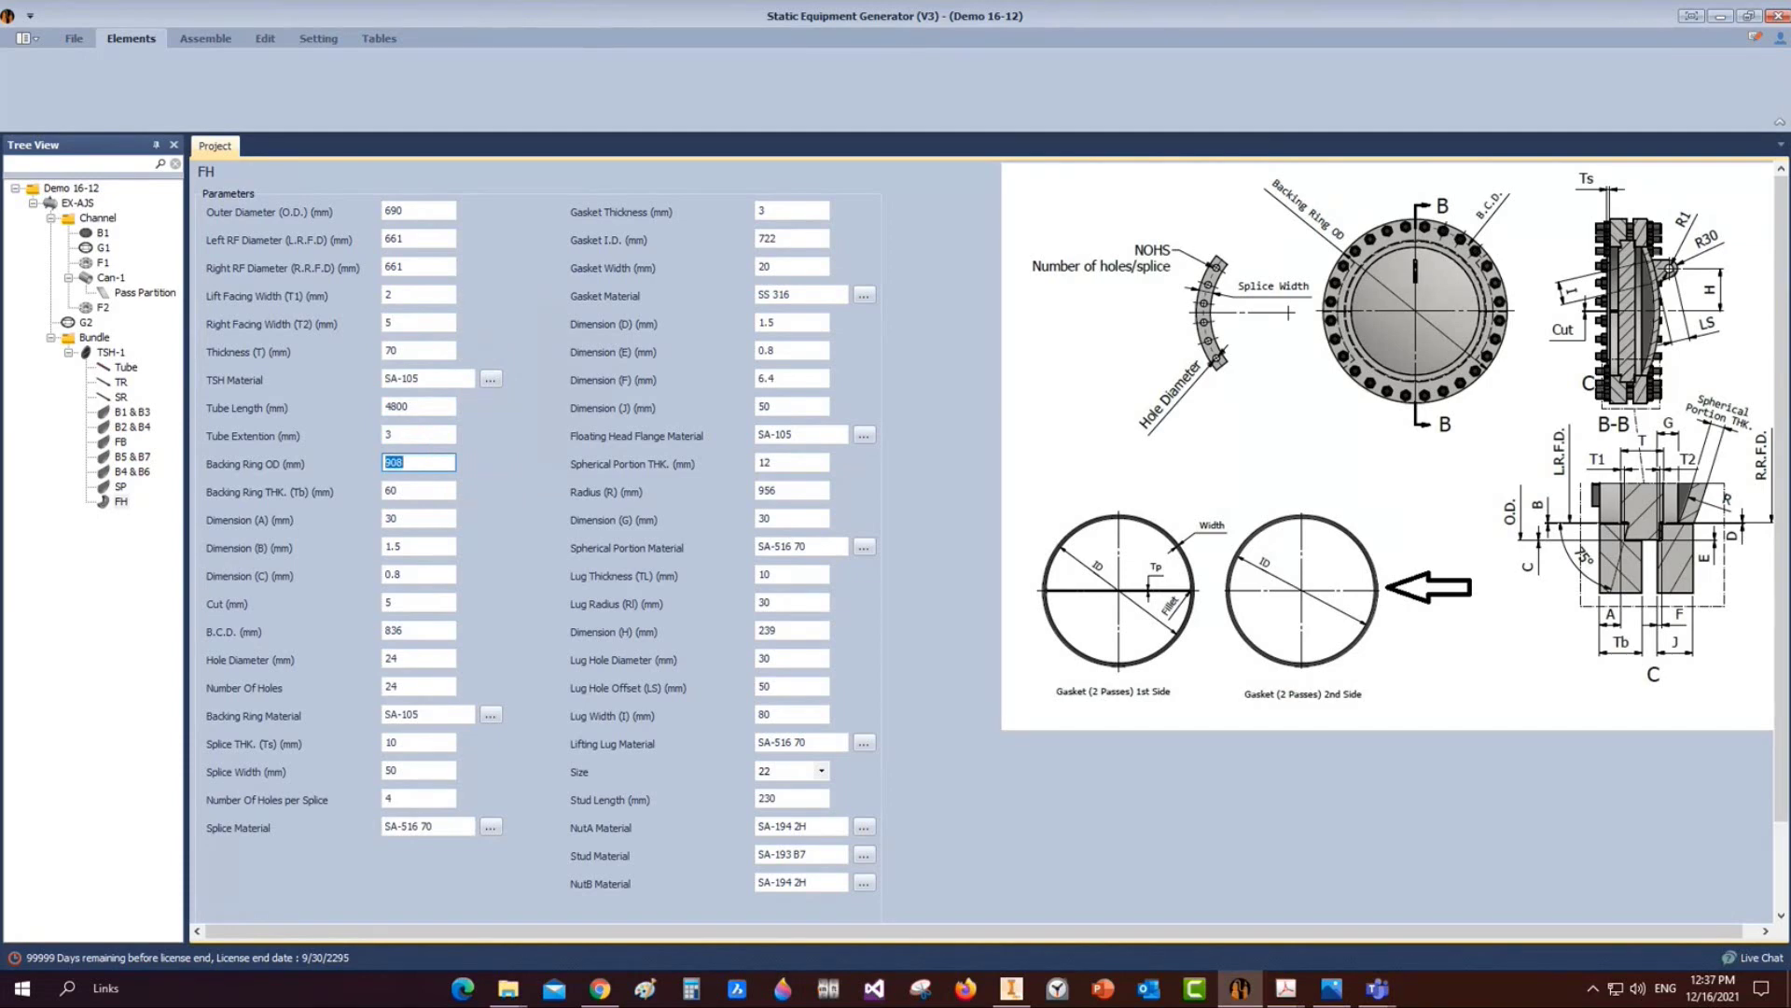
text(799)
key(Tab)
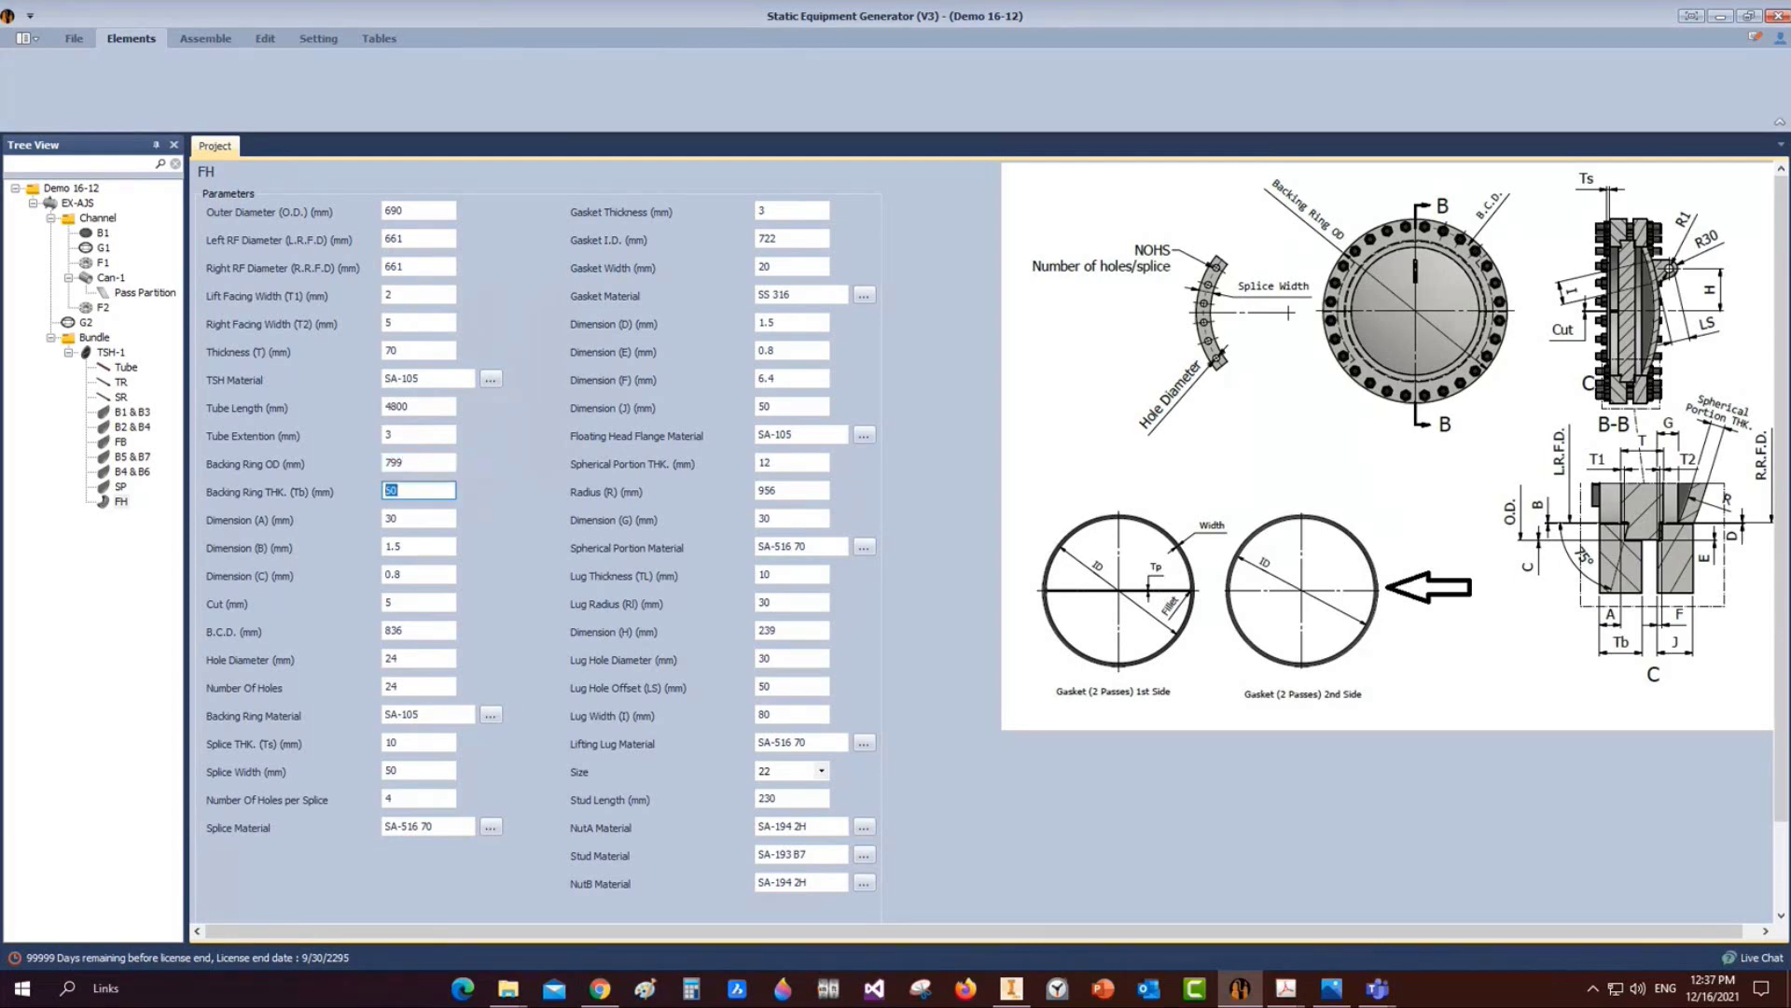
text(92)
key(Tab)
text(35)
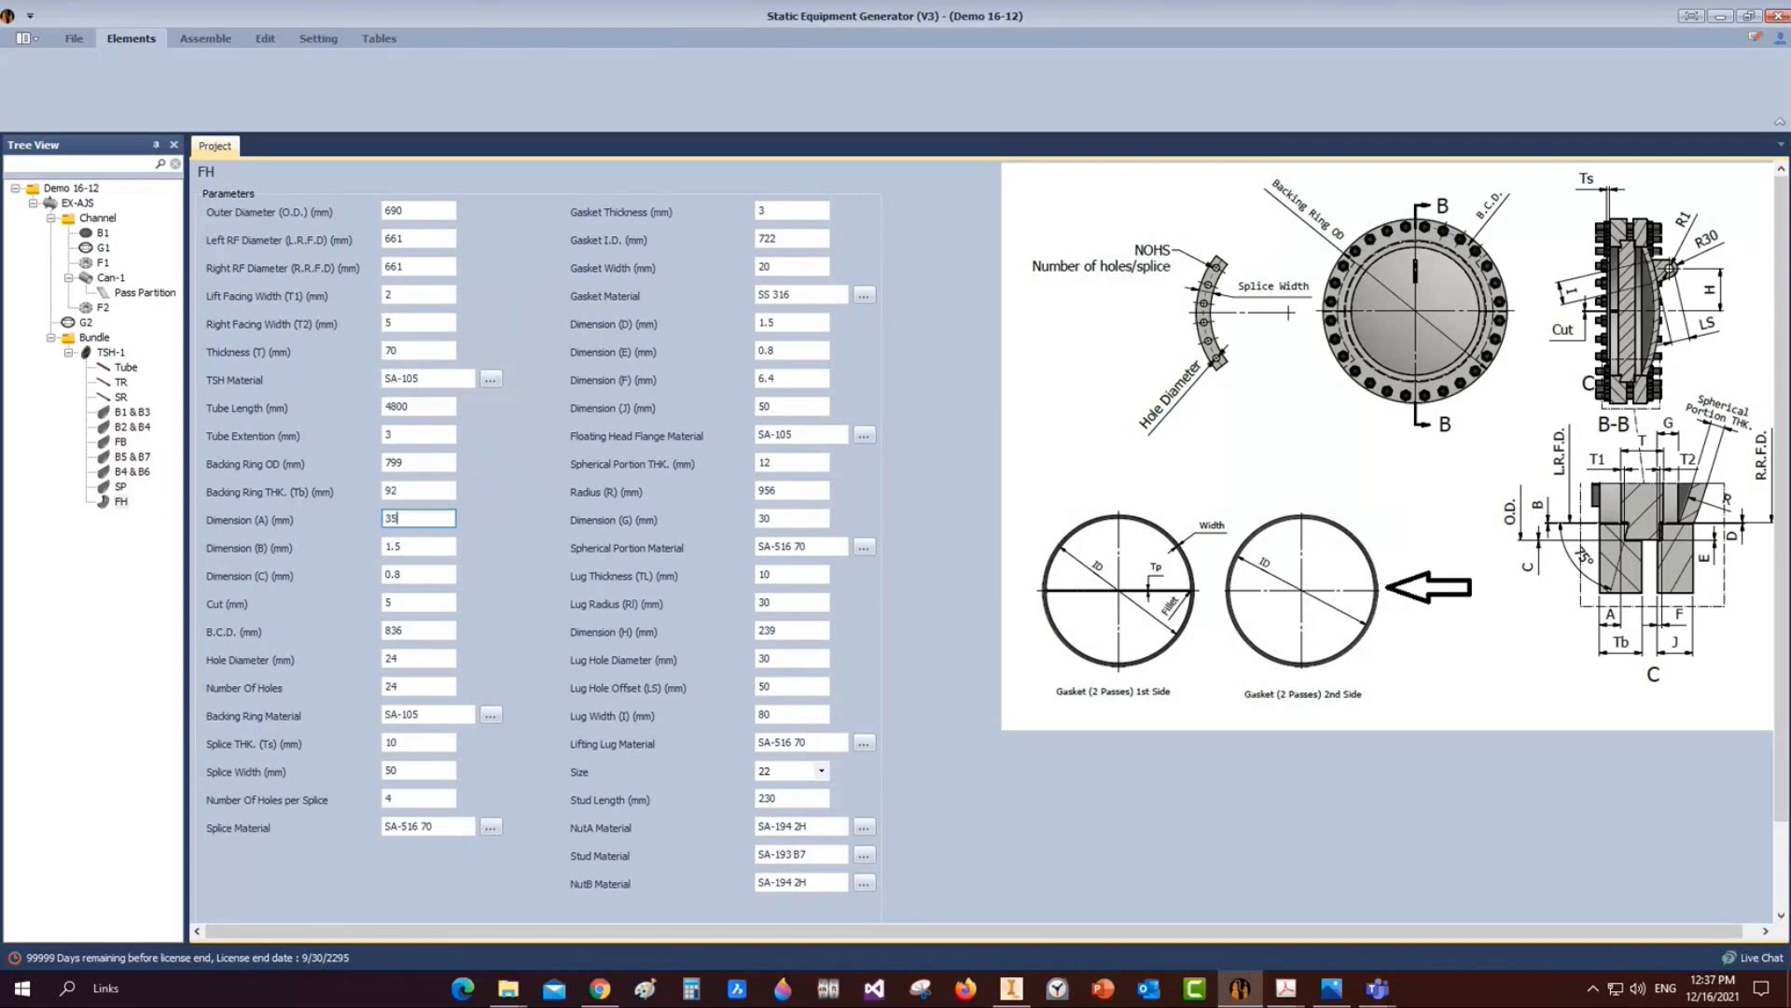
Set the backing ring's bolt circle diameter to 738 mm, hole diameter to 28 mm and number of holes to 28
key(Tab)
key(Tab)
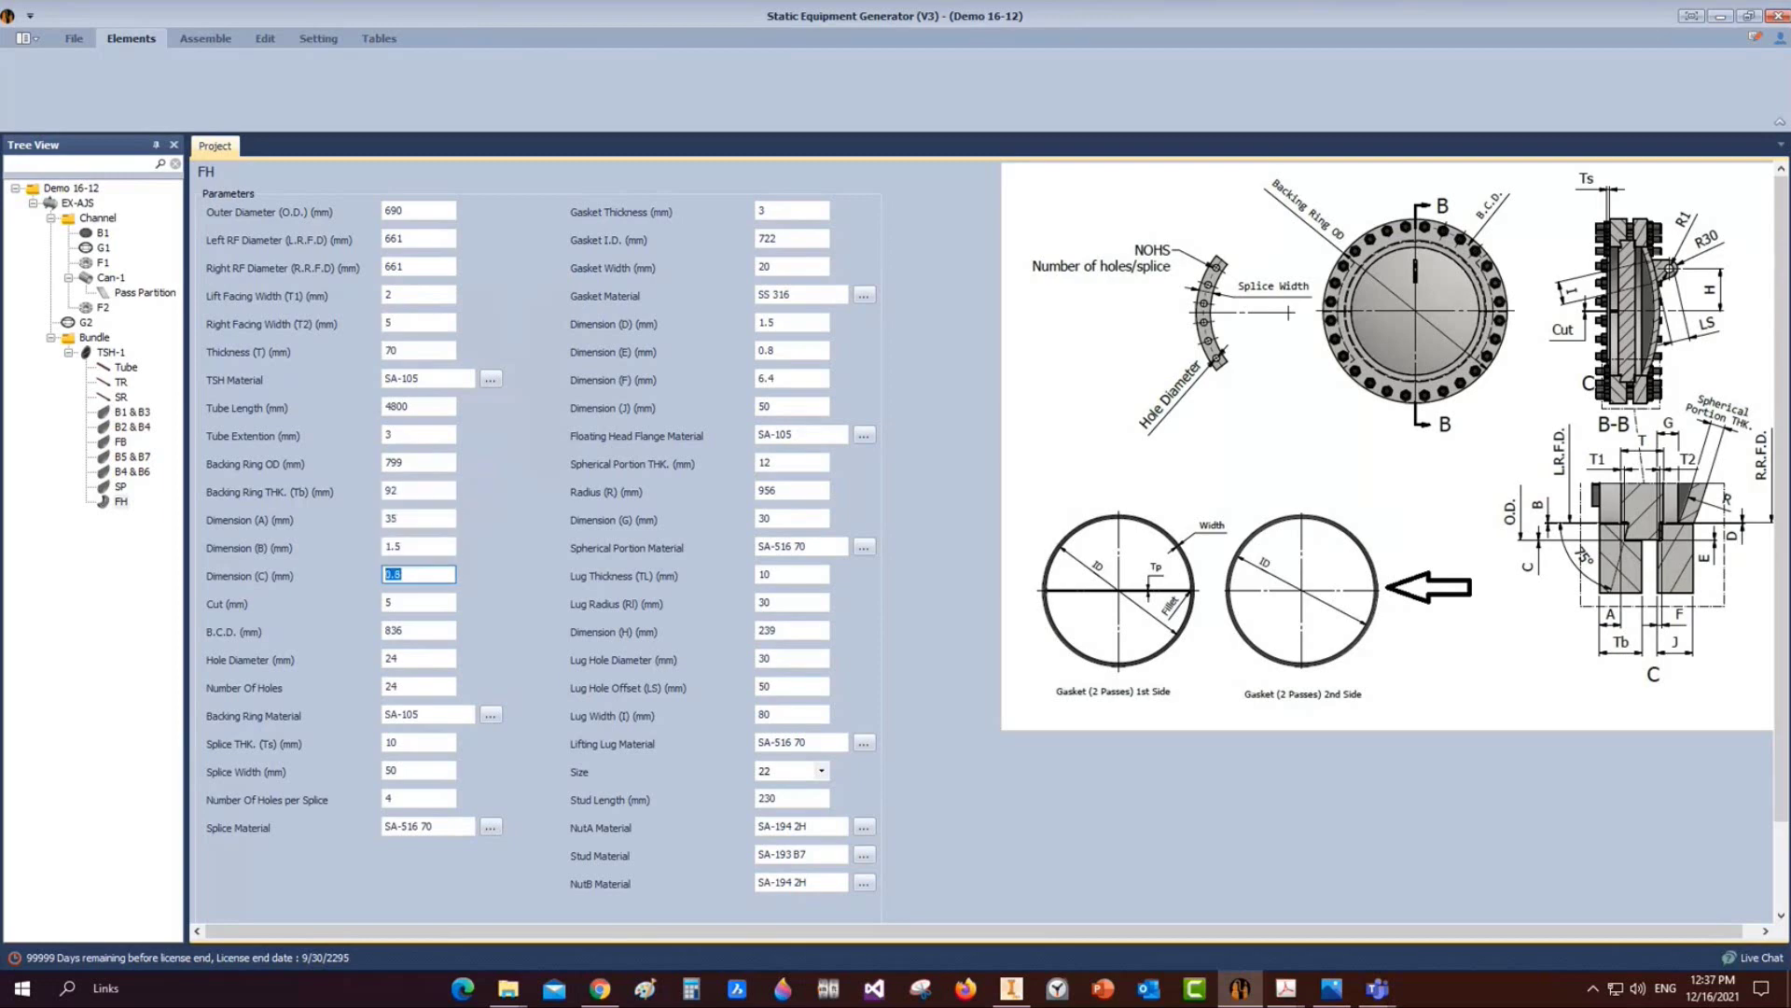
key(Tab)
key(Tab)
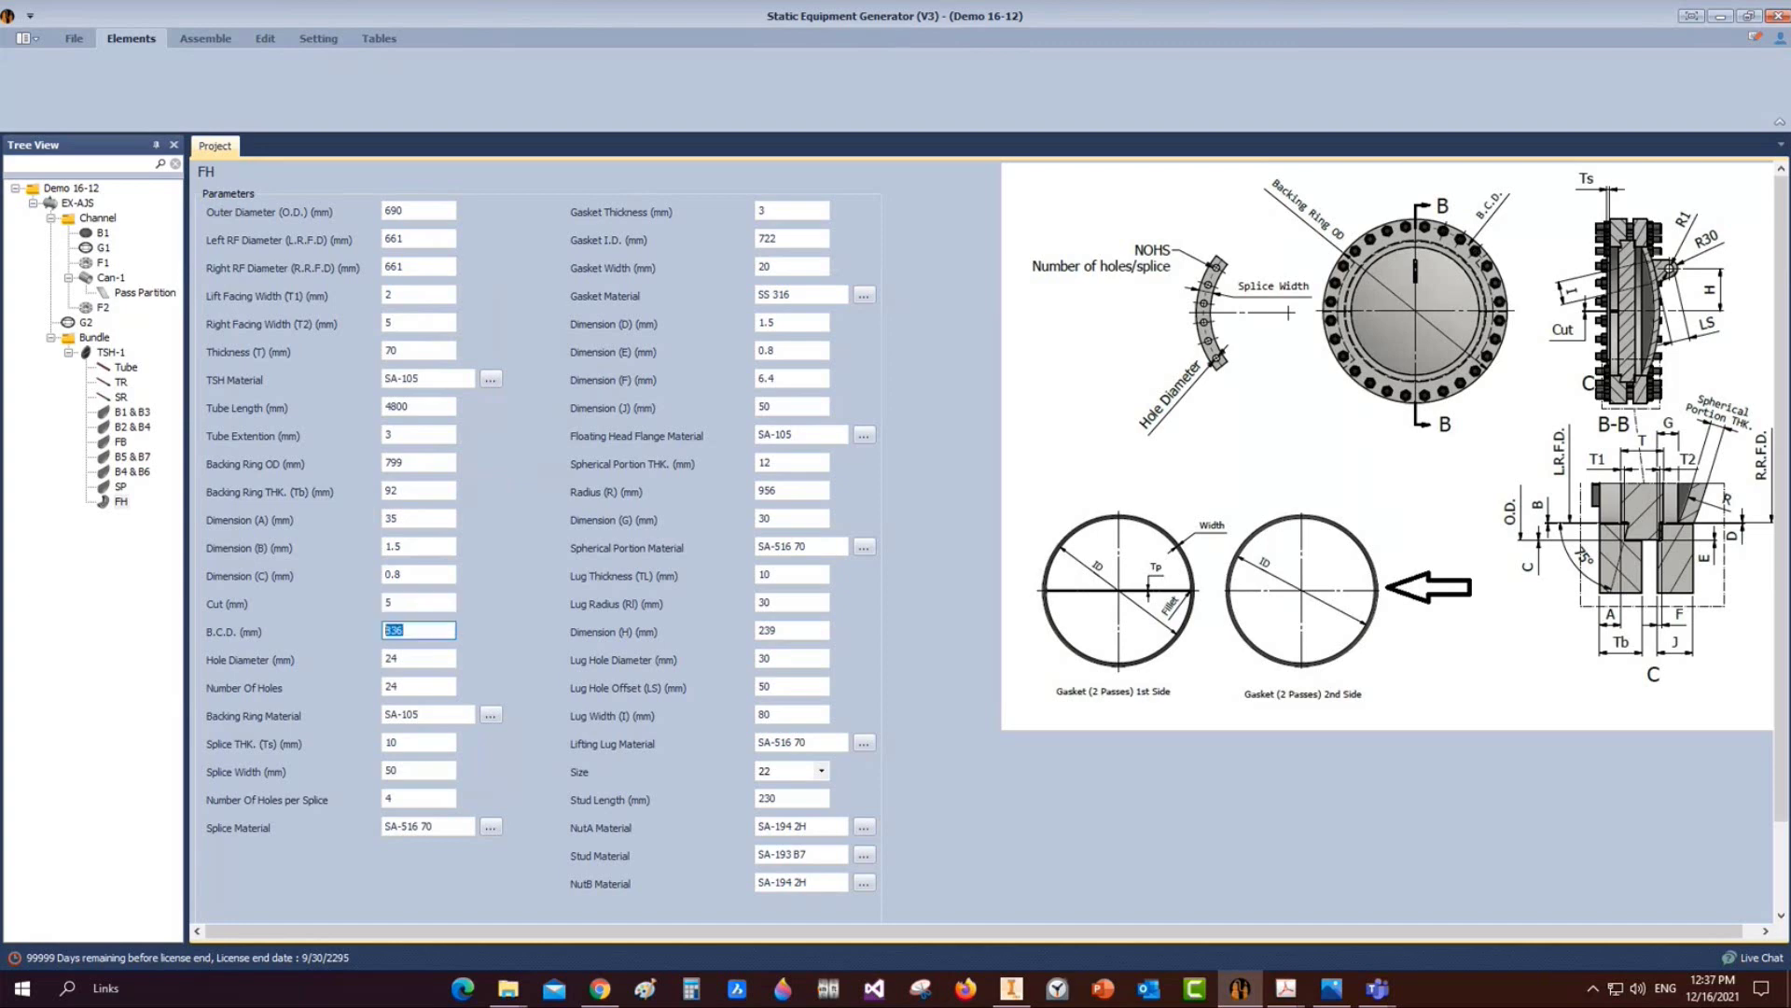
text(738)
key(Tab)
text(28)
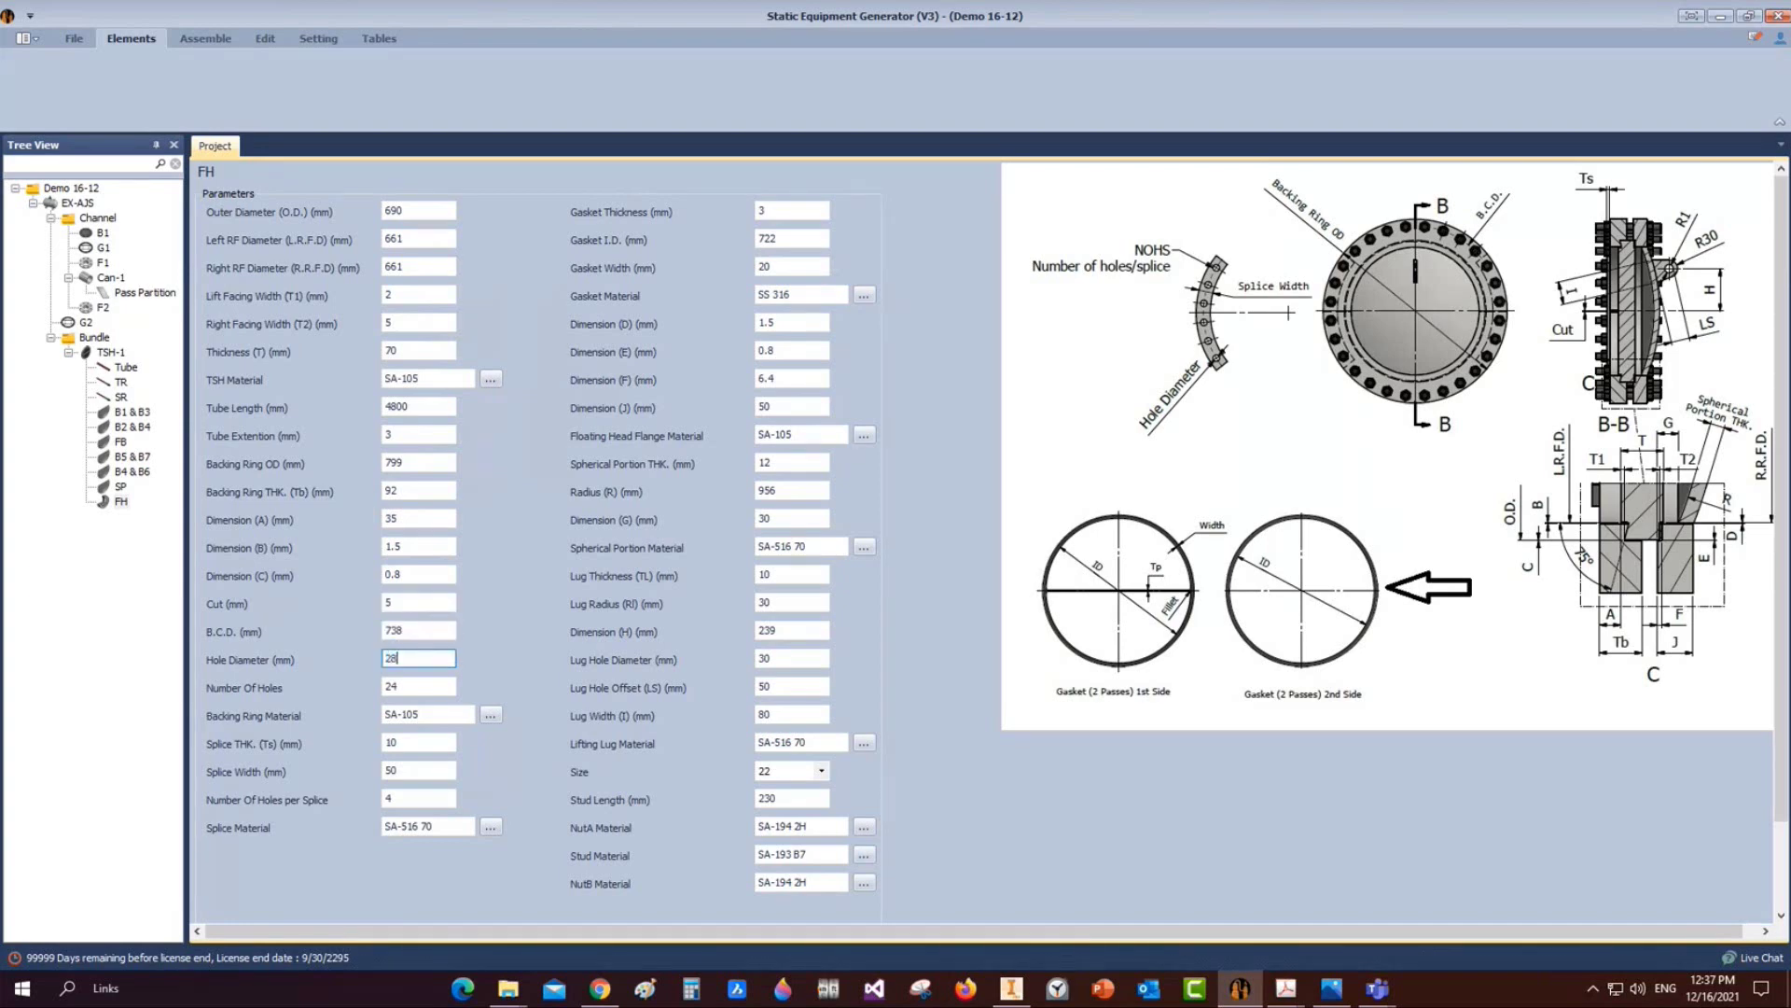
key(Tab)
text(28)
key(Tab)
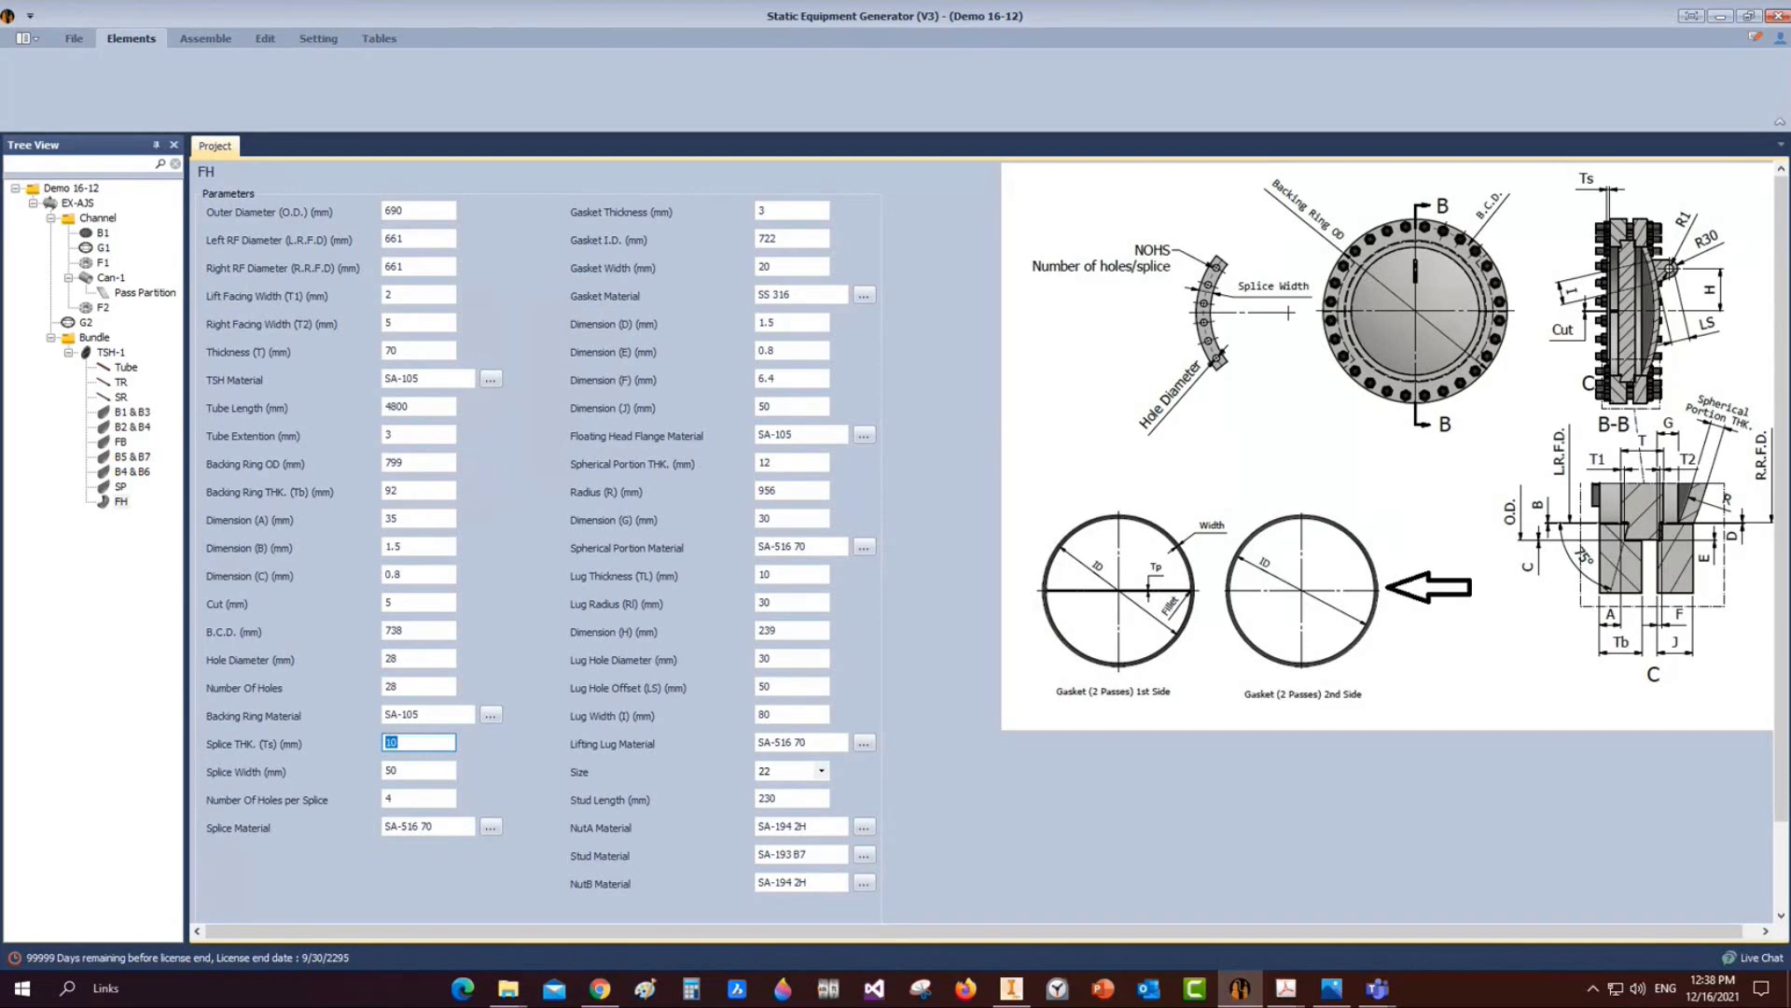
Set the floating head gasket's inner diameter to 670 mm and its width to 10 mm
key(Tab)
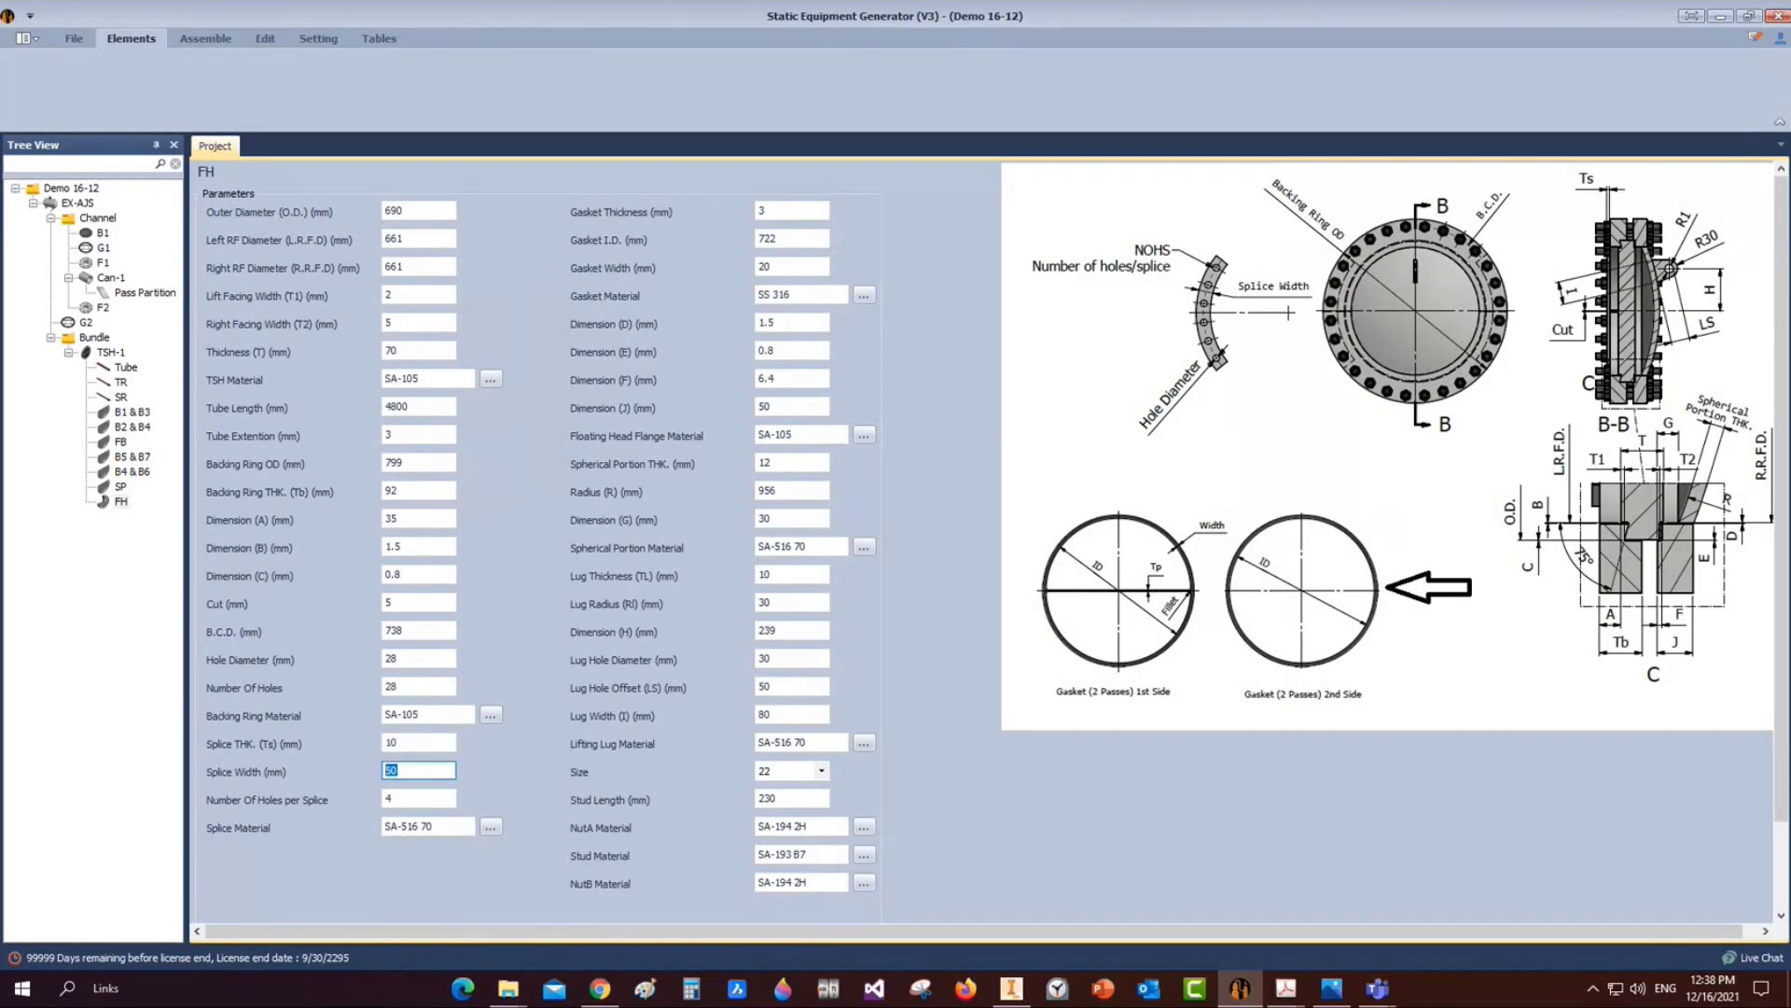
key(Tab)
key(Tab)
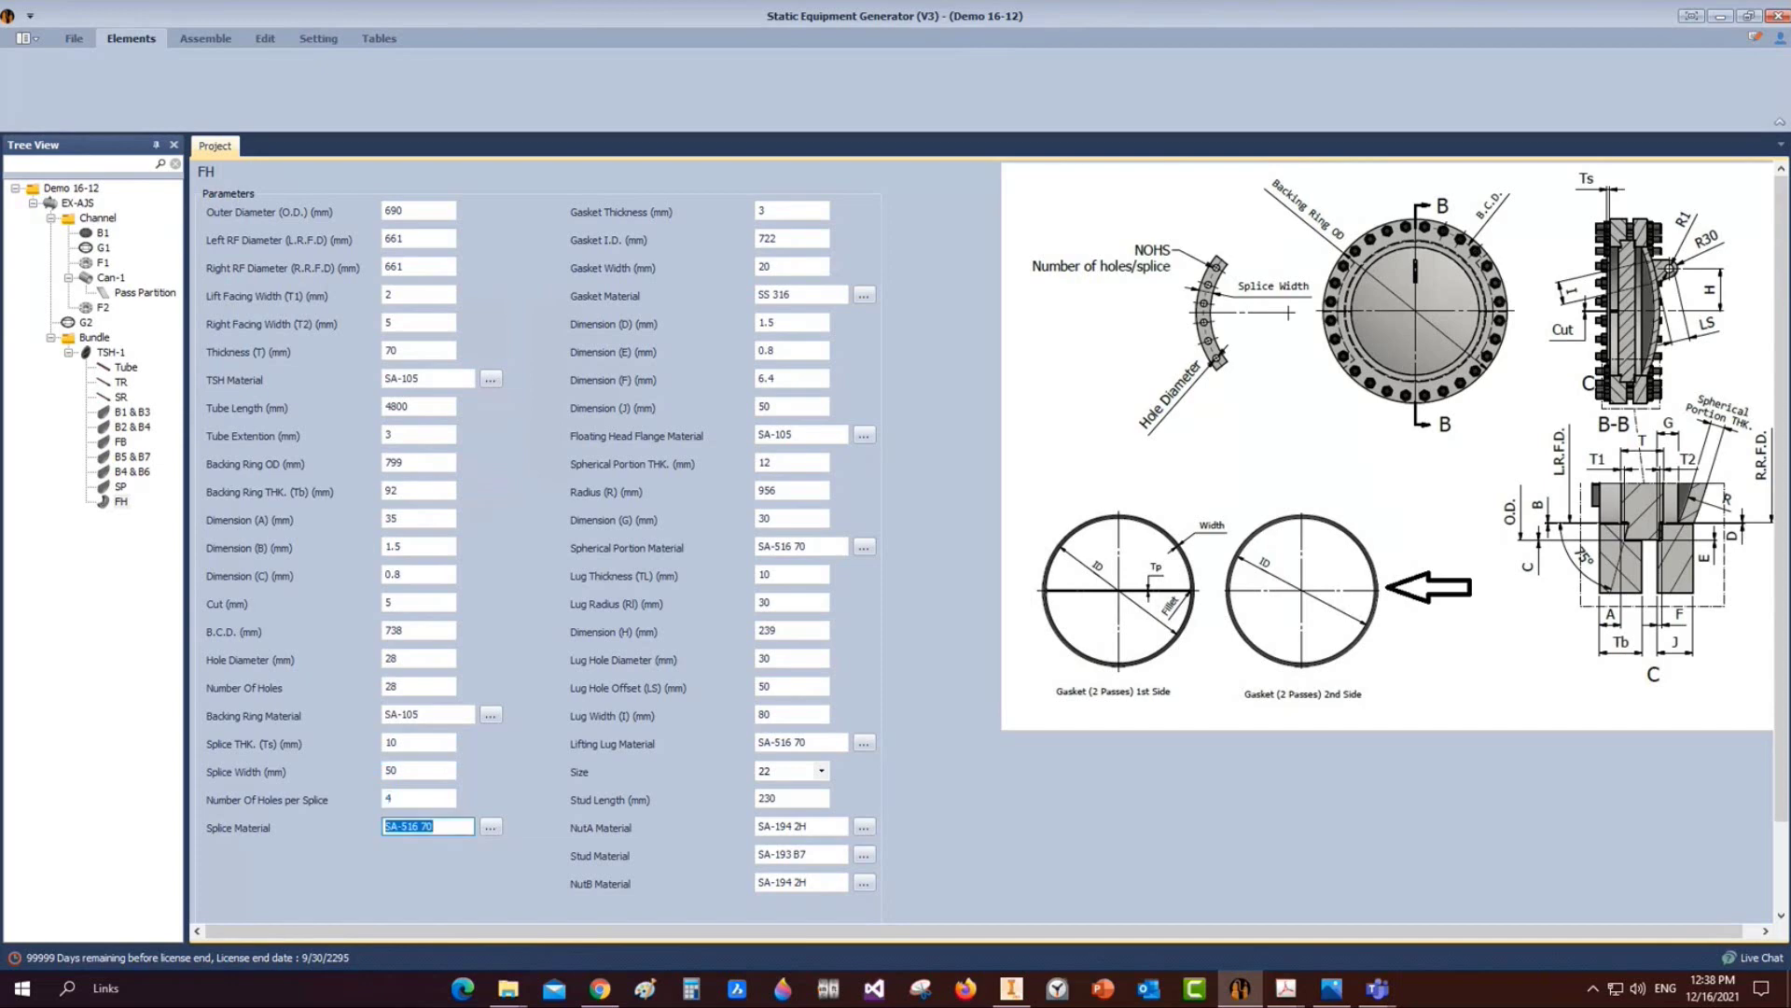
click(773, 211)
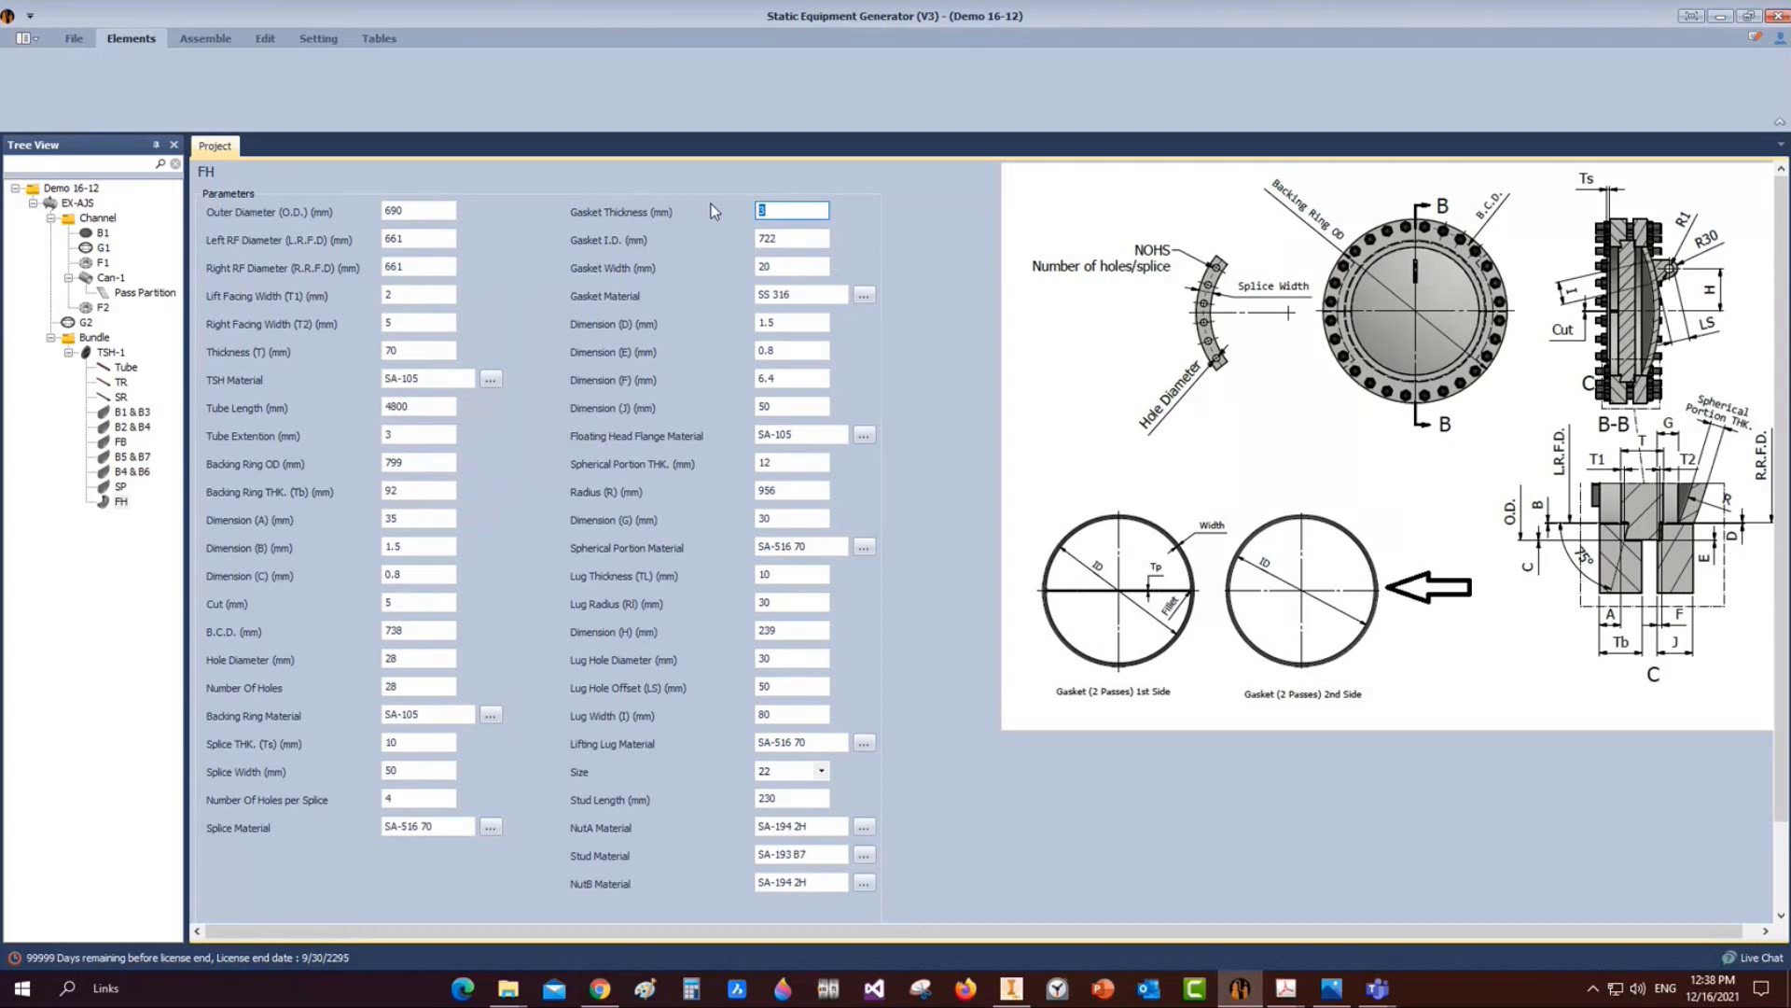
key(Tab)
text(6)
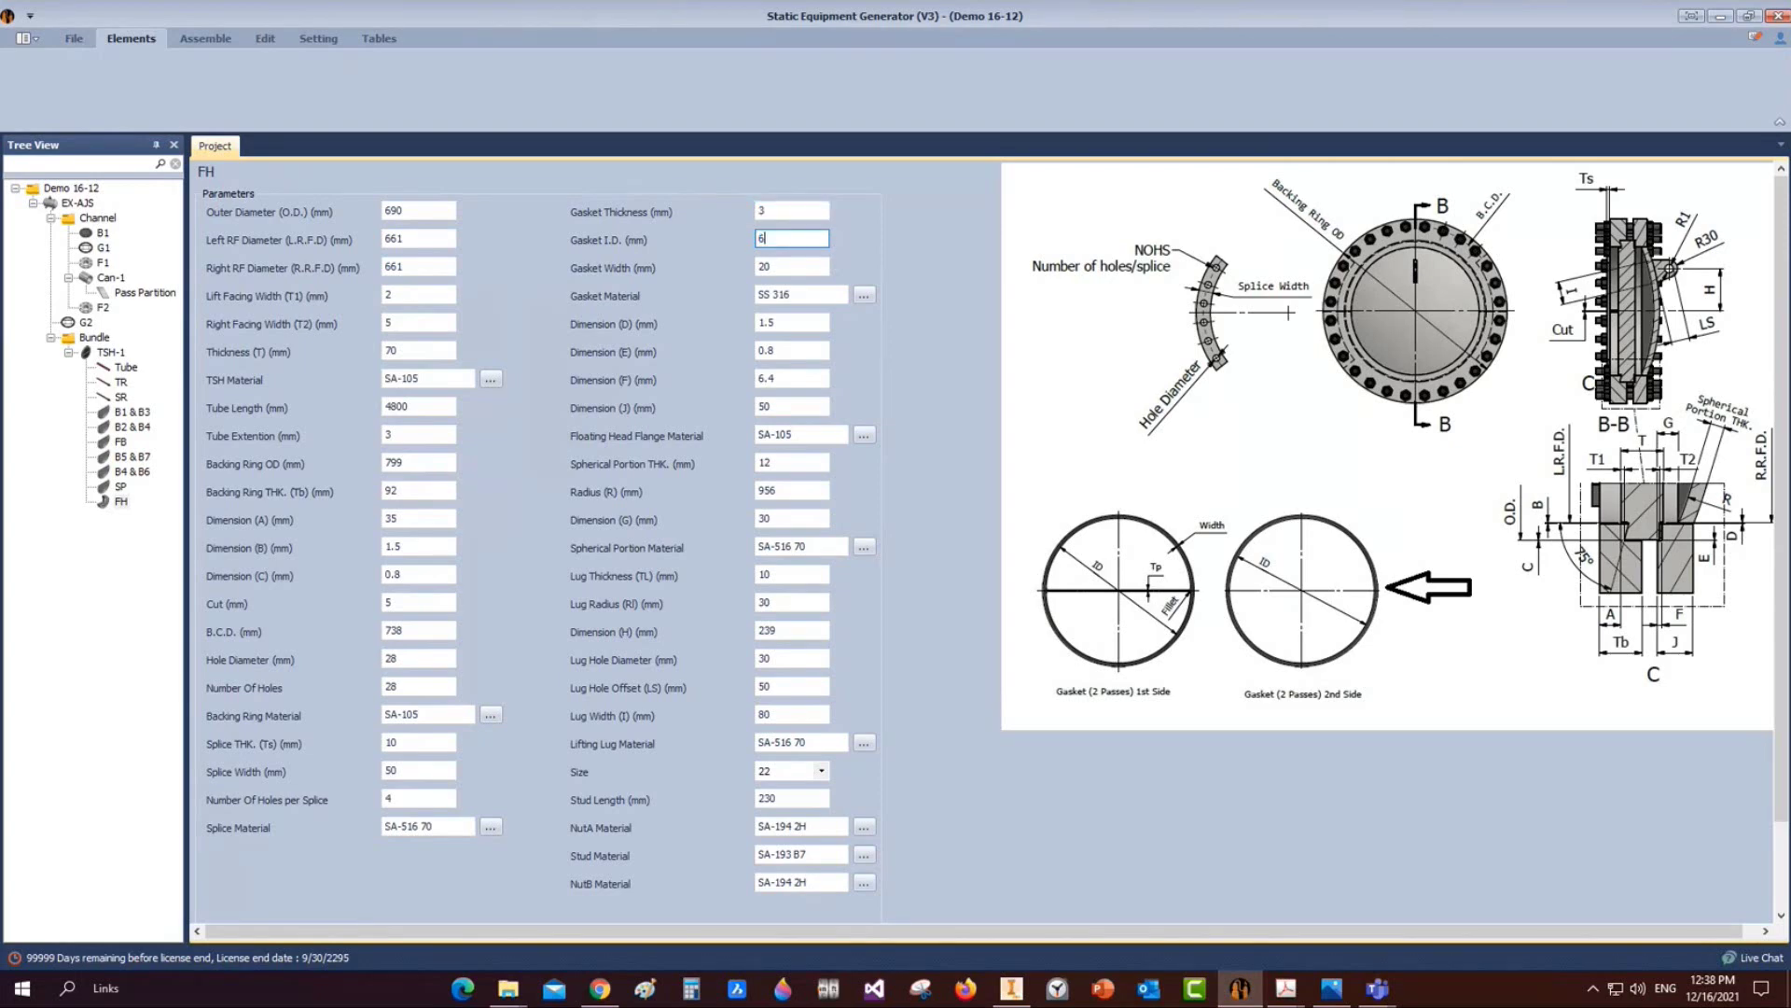
text(70)
key(Tab)
text(10)
key(Tab)
Set the floating head flange's dimension D to 0 mm and dimension F to 5 mm
key(Tab)
key(Tab)
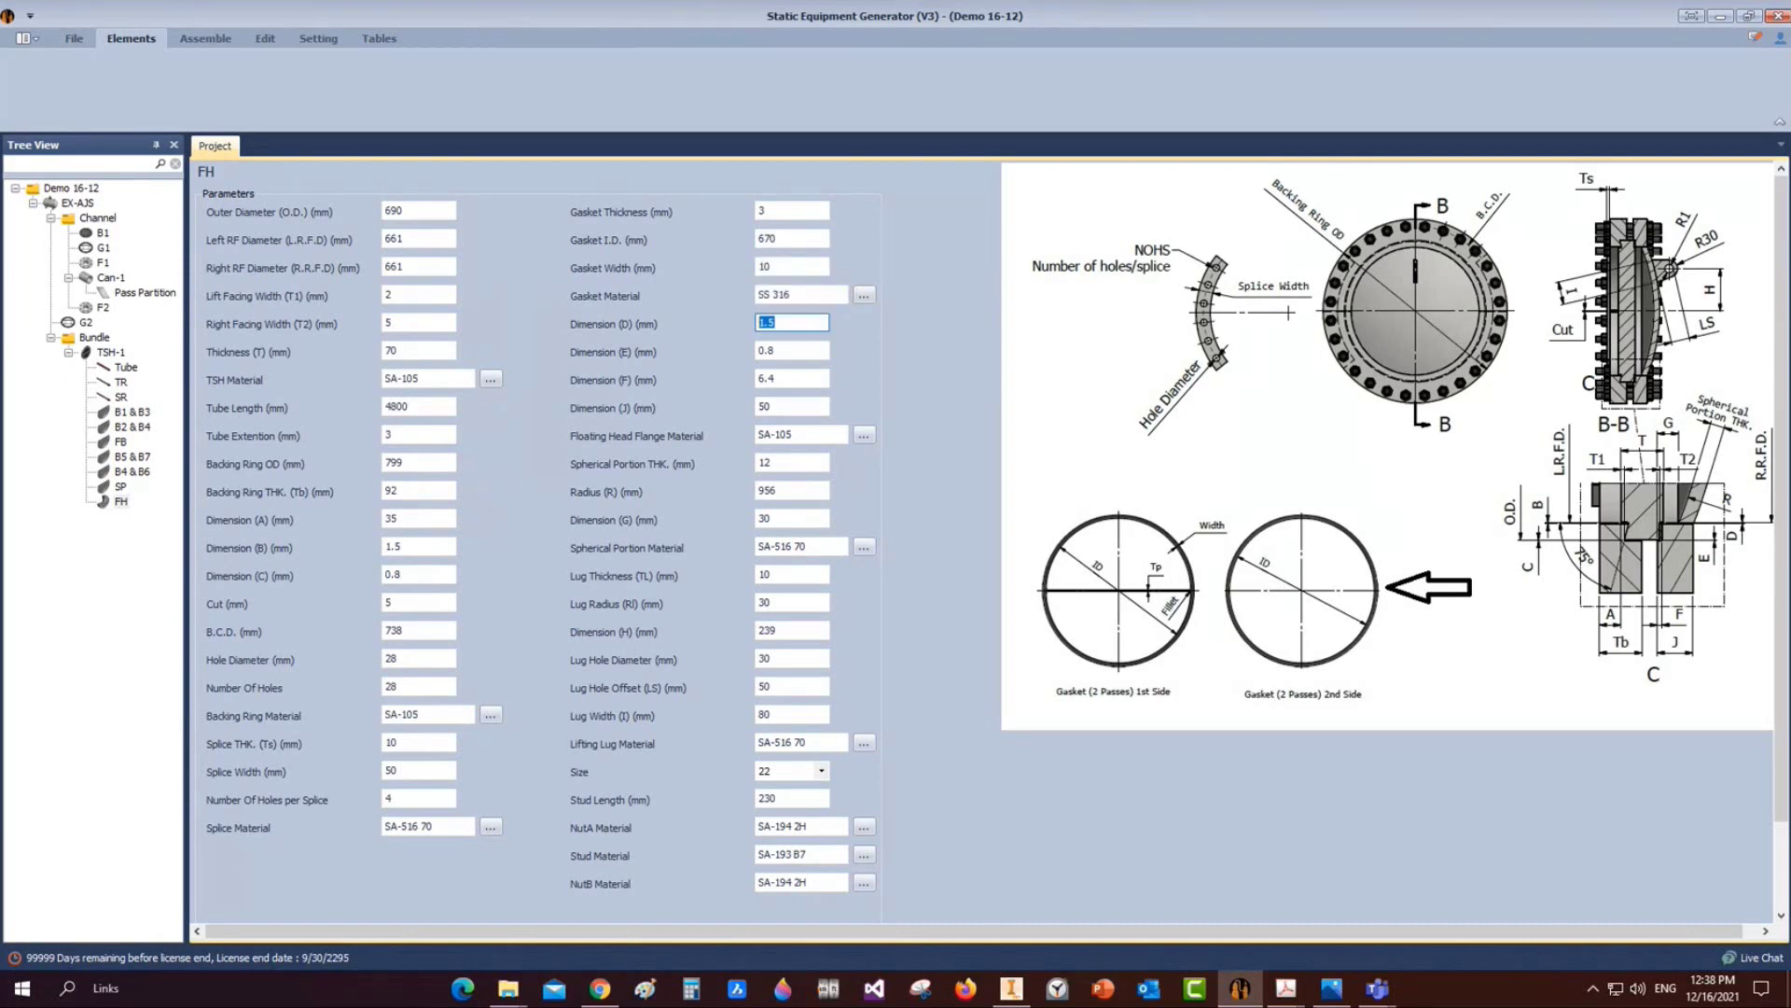
text(0)
key(Tab)
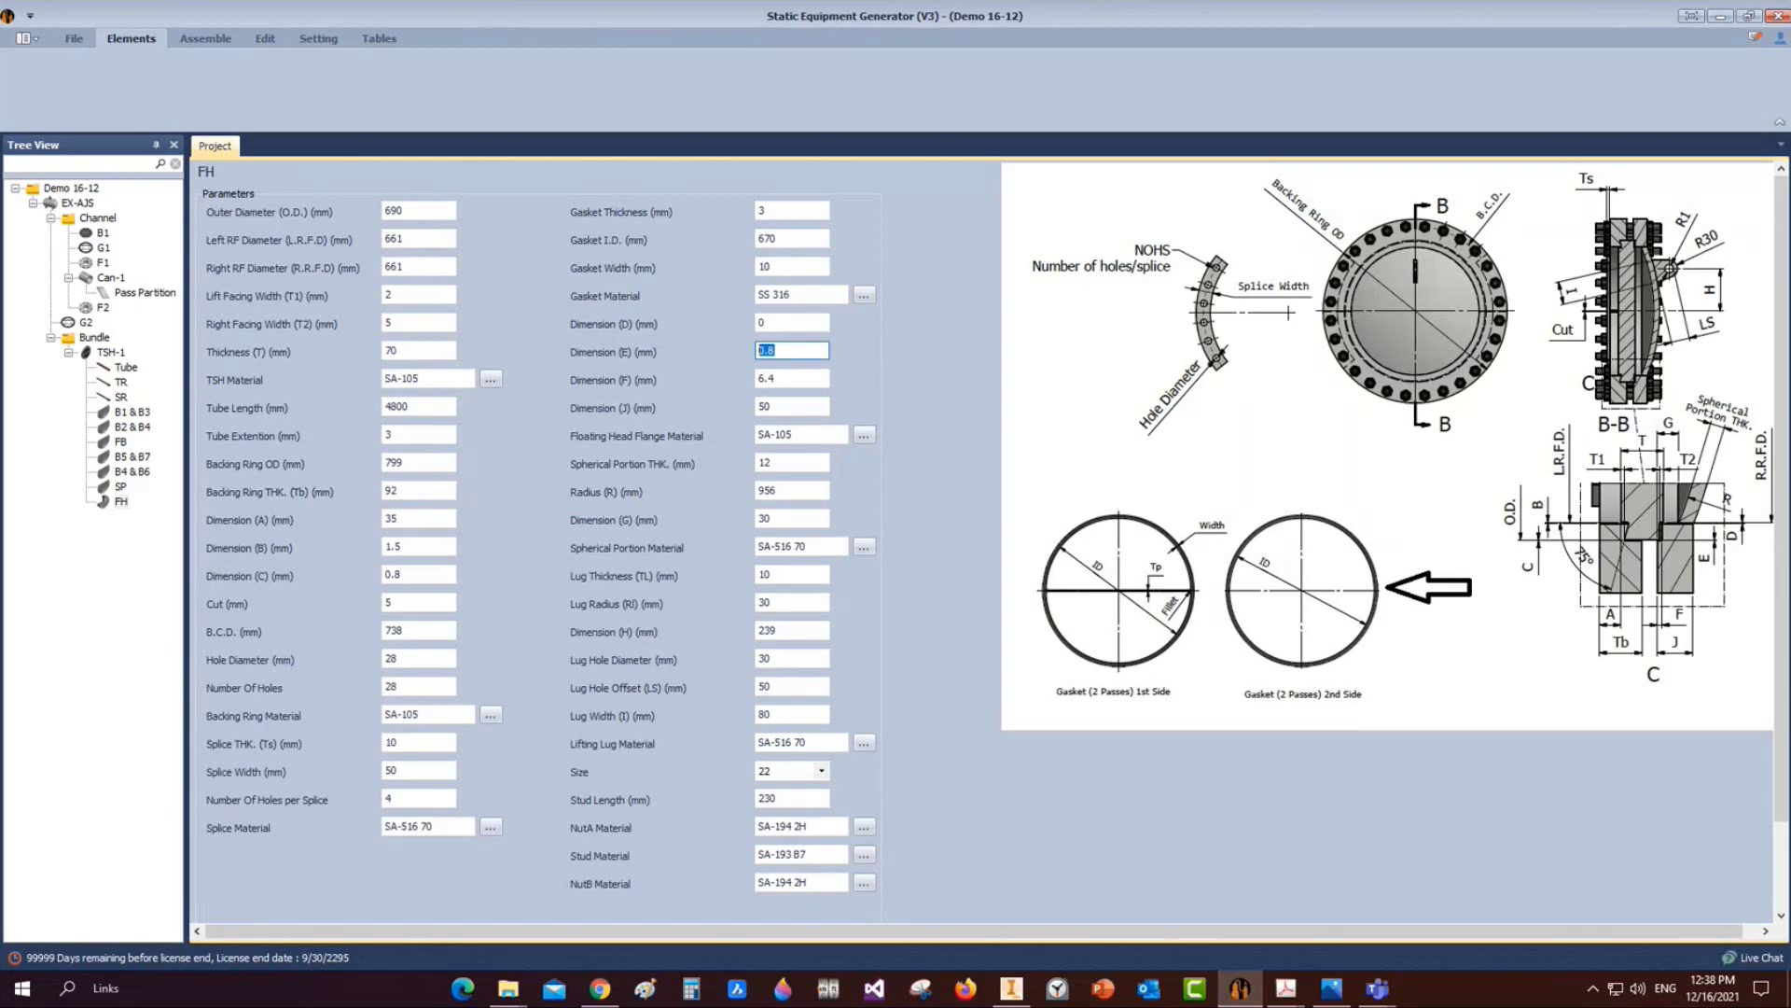
key(Tab)
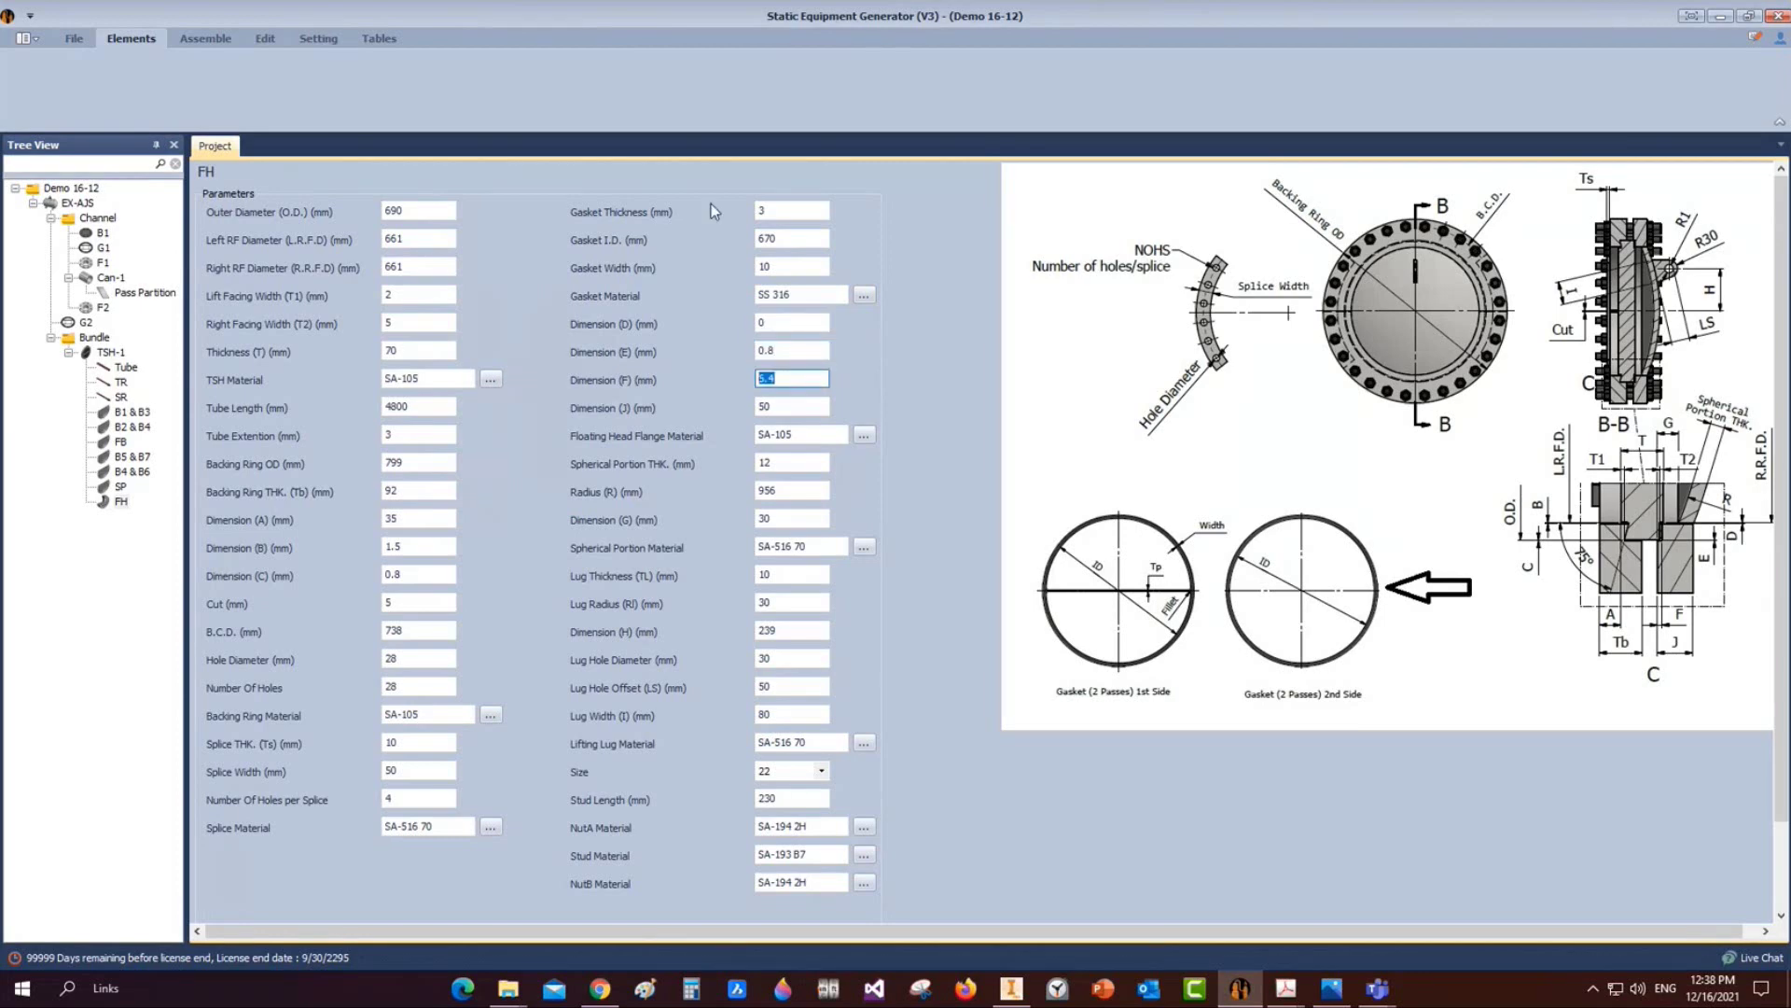
text(5)
key(Tab)
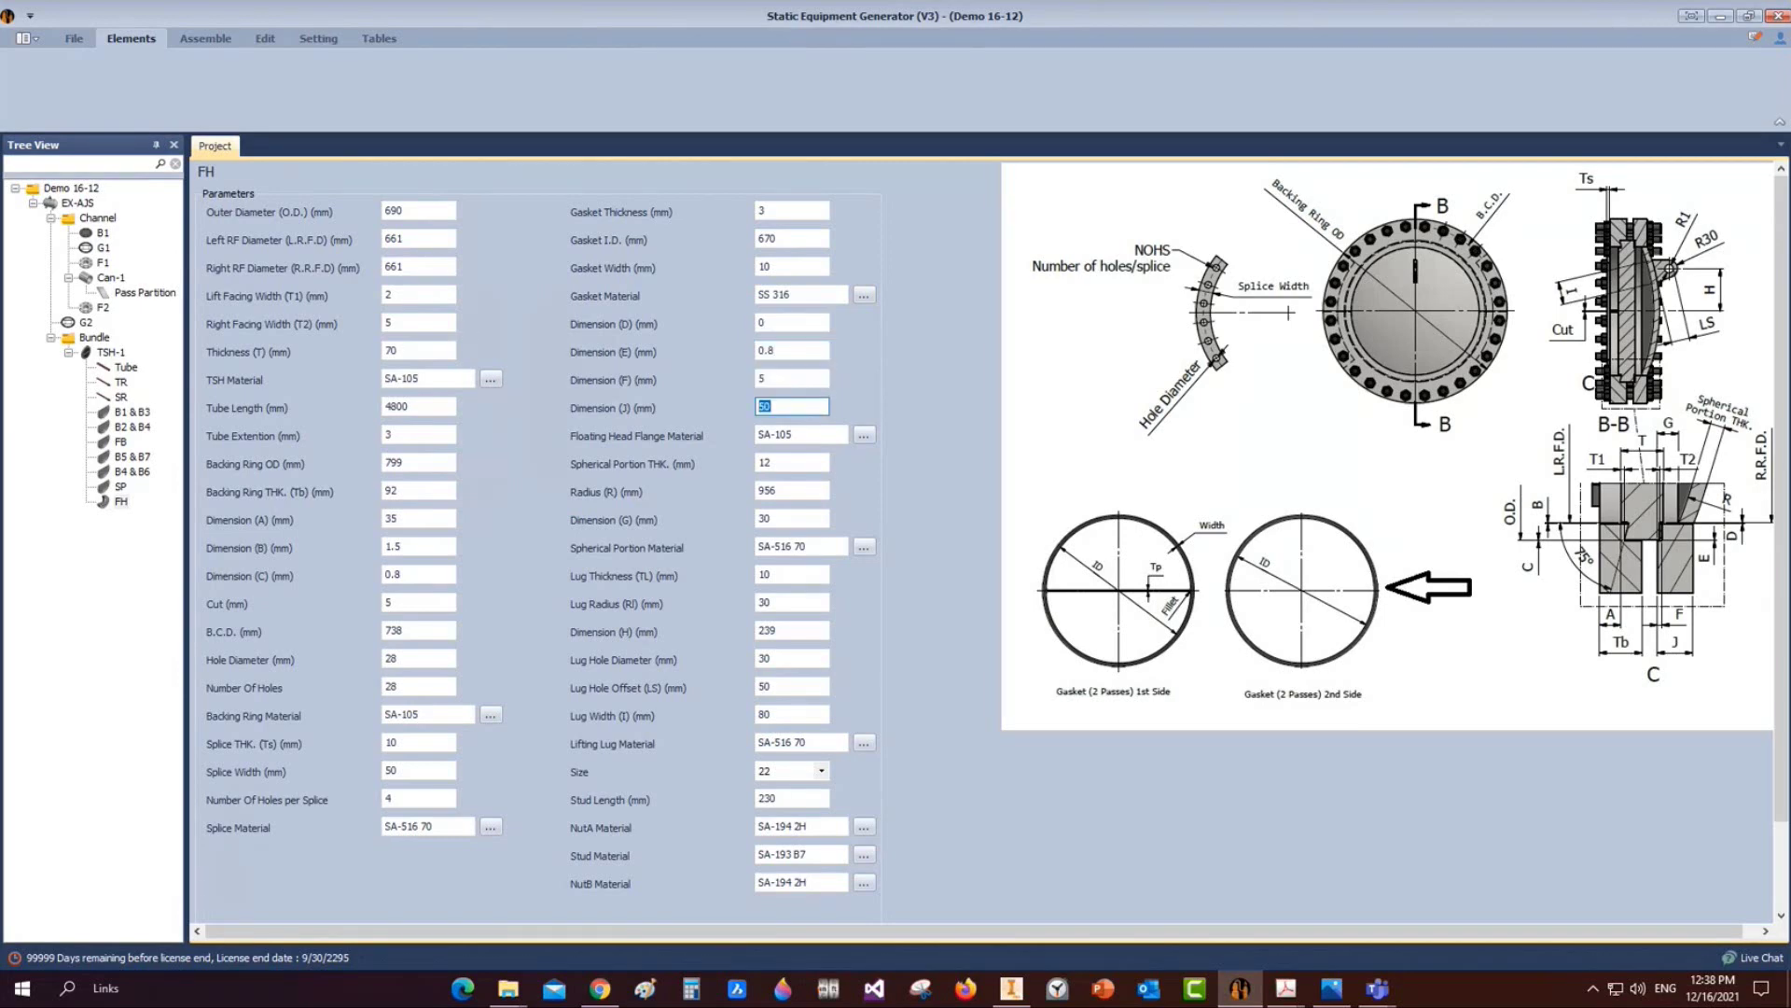
Set the floating head flange's dimension J to 95 mm and its material to SA-516 70
text(95)
key(Tab)
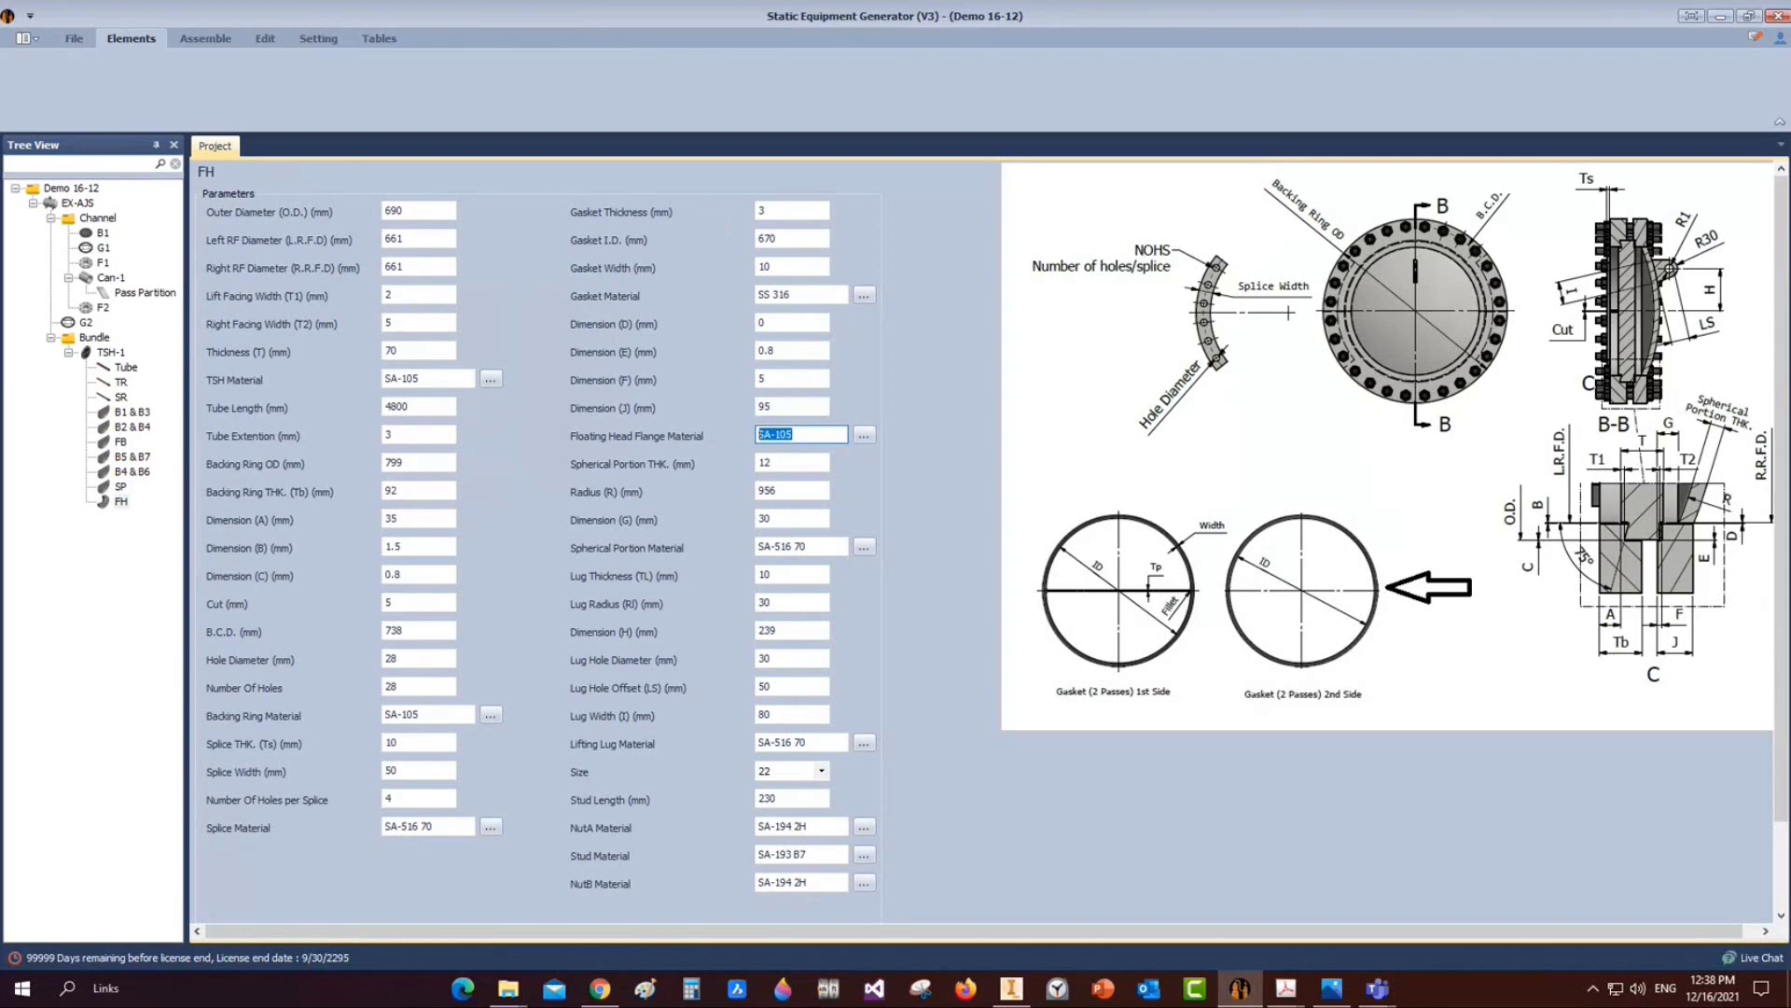
text(12)
key(Tab)
key(Tab)
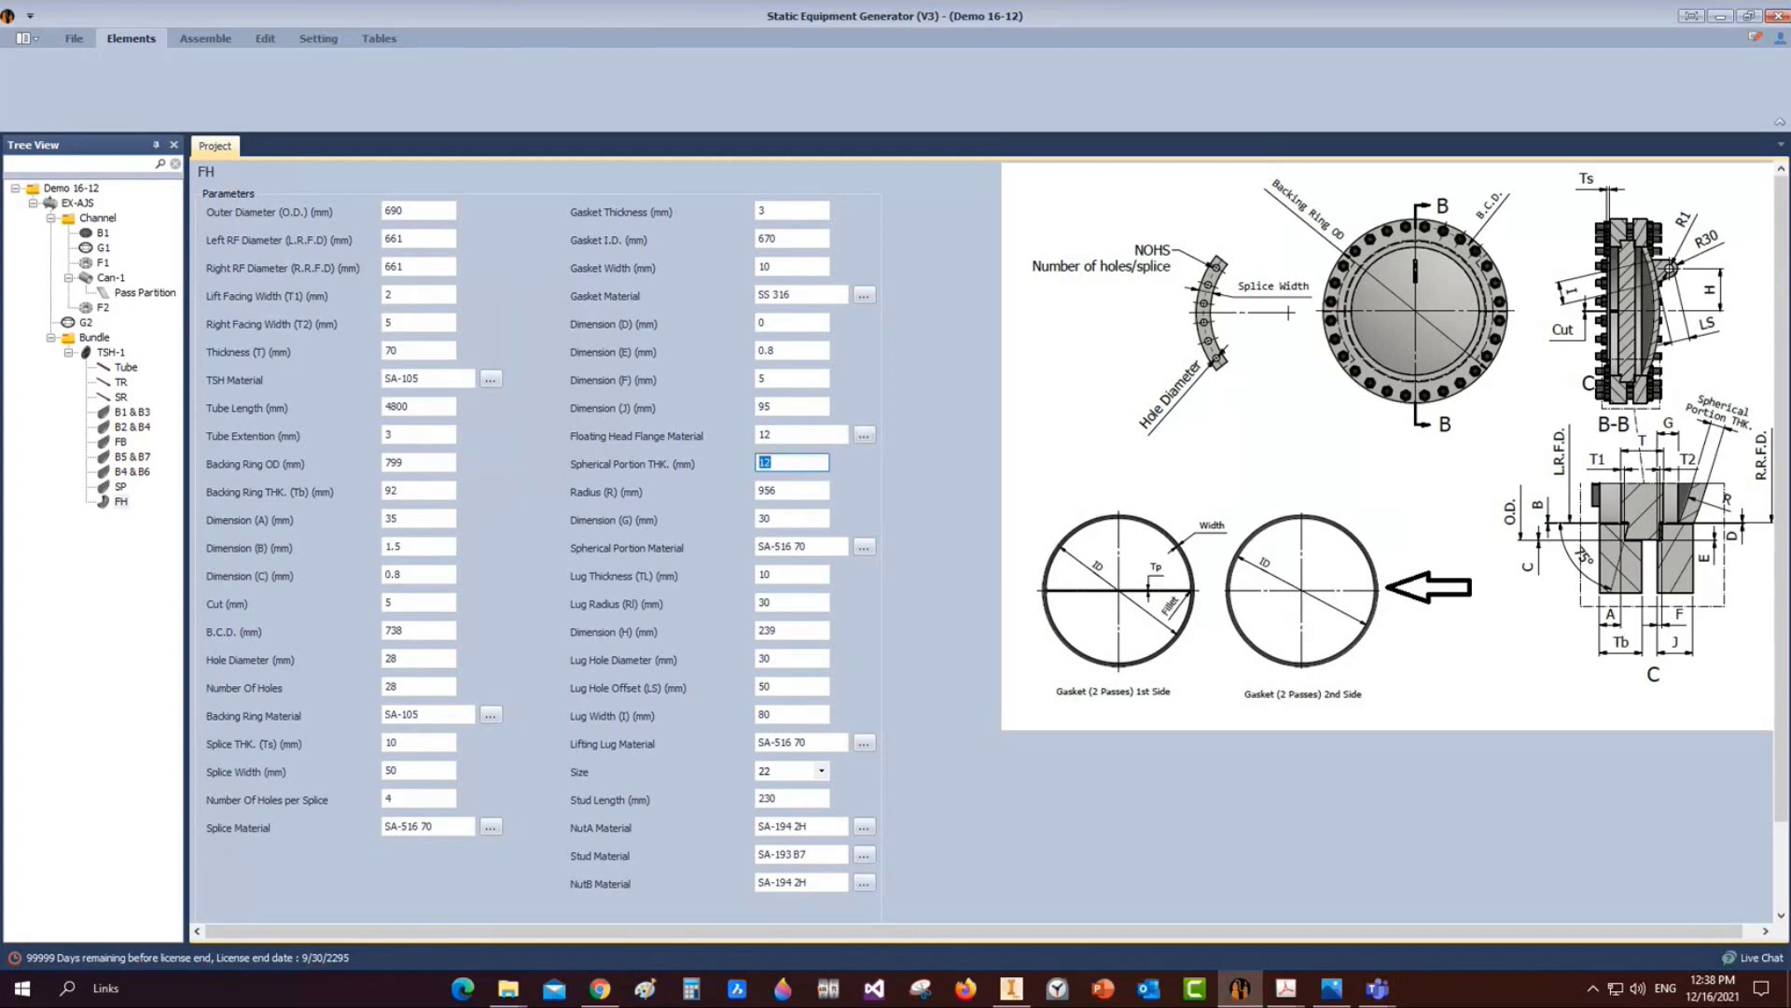
key(shift+Tab)
key(shift+Tab)
text(SA-)
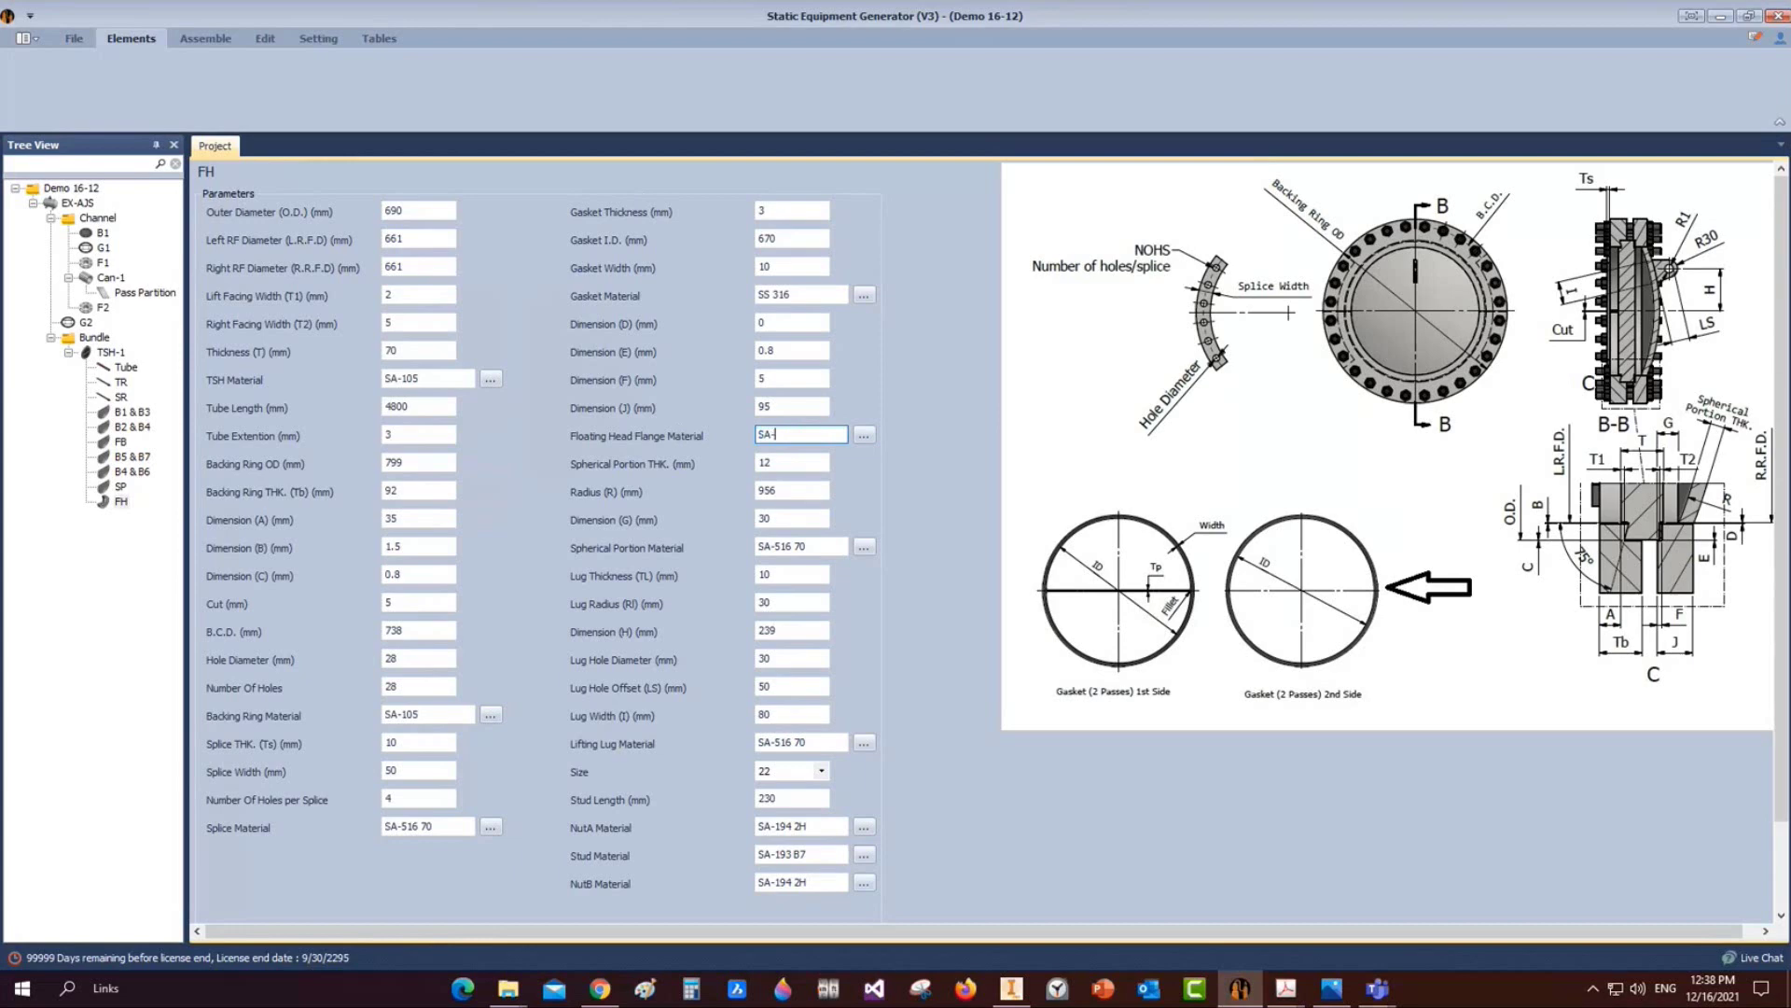
text(516 70)
key(Tab)
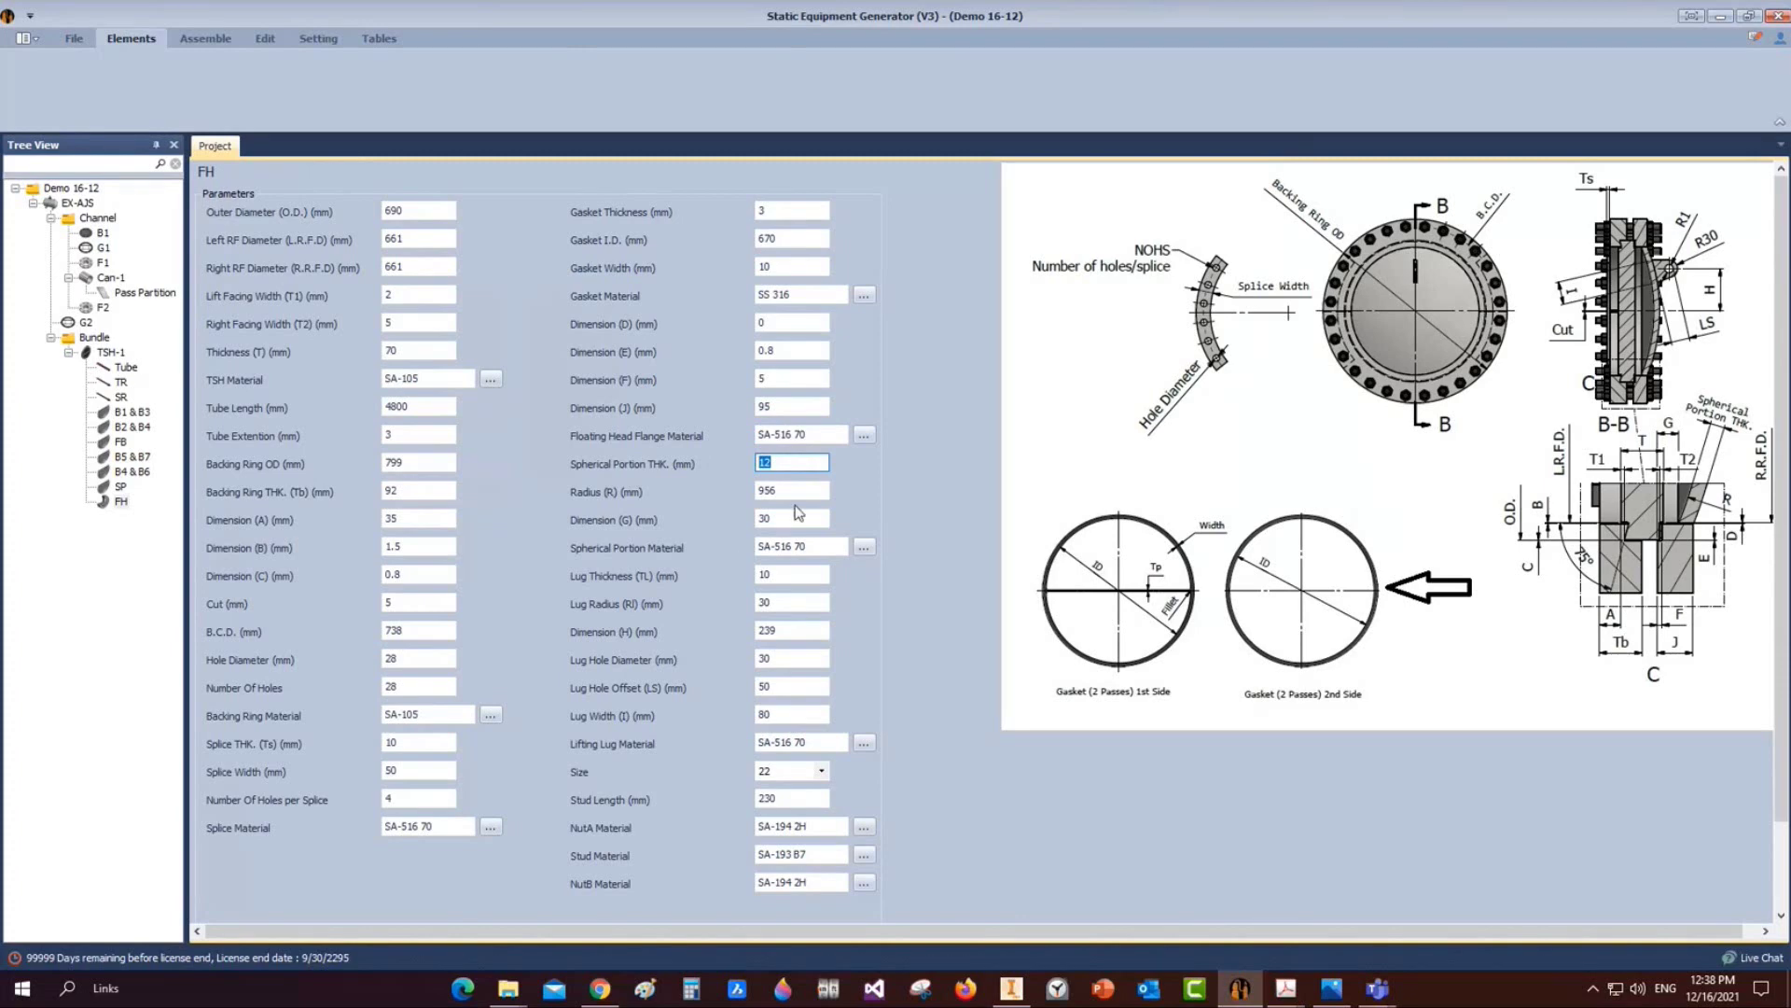
Set the spherical portion's radius (R) to 664 mm and dimension G to 75 mm
key(Tab)
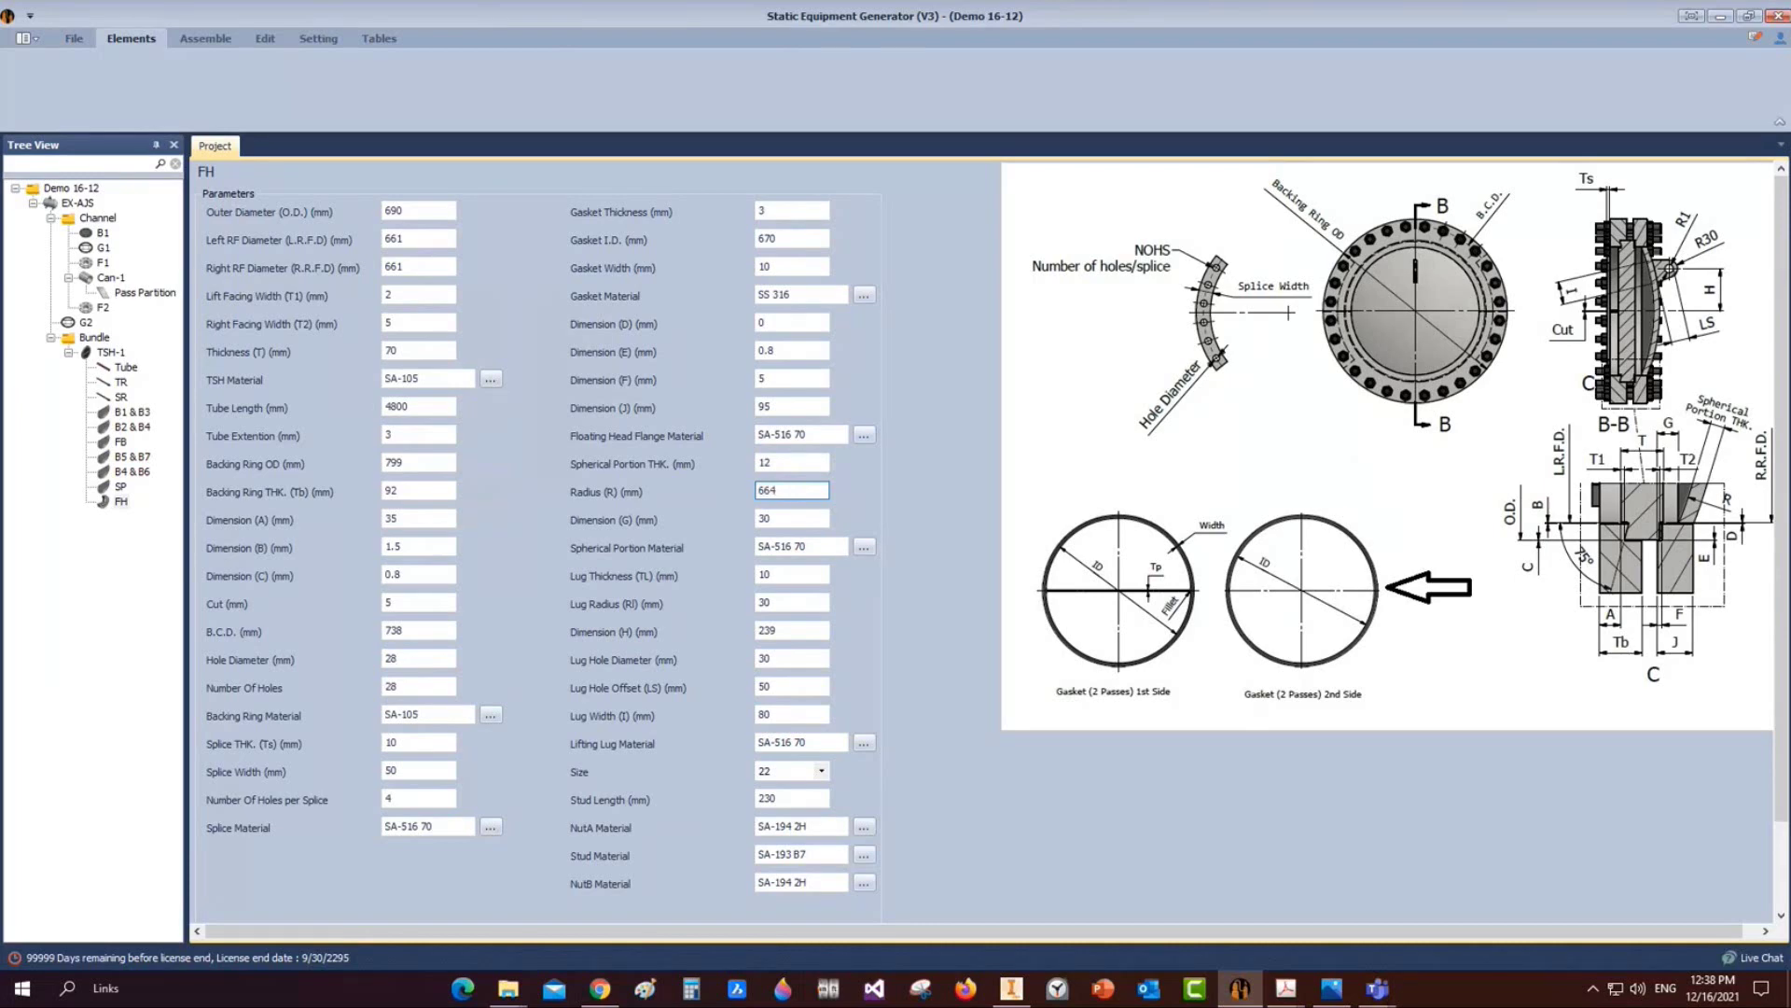
key(Tab)
text(75)
key(Tab)
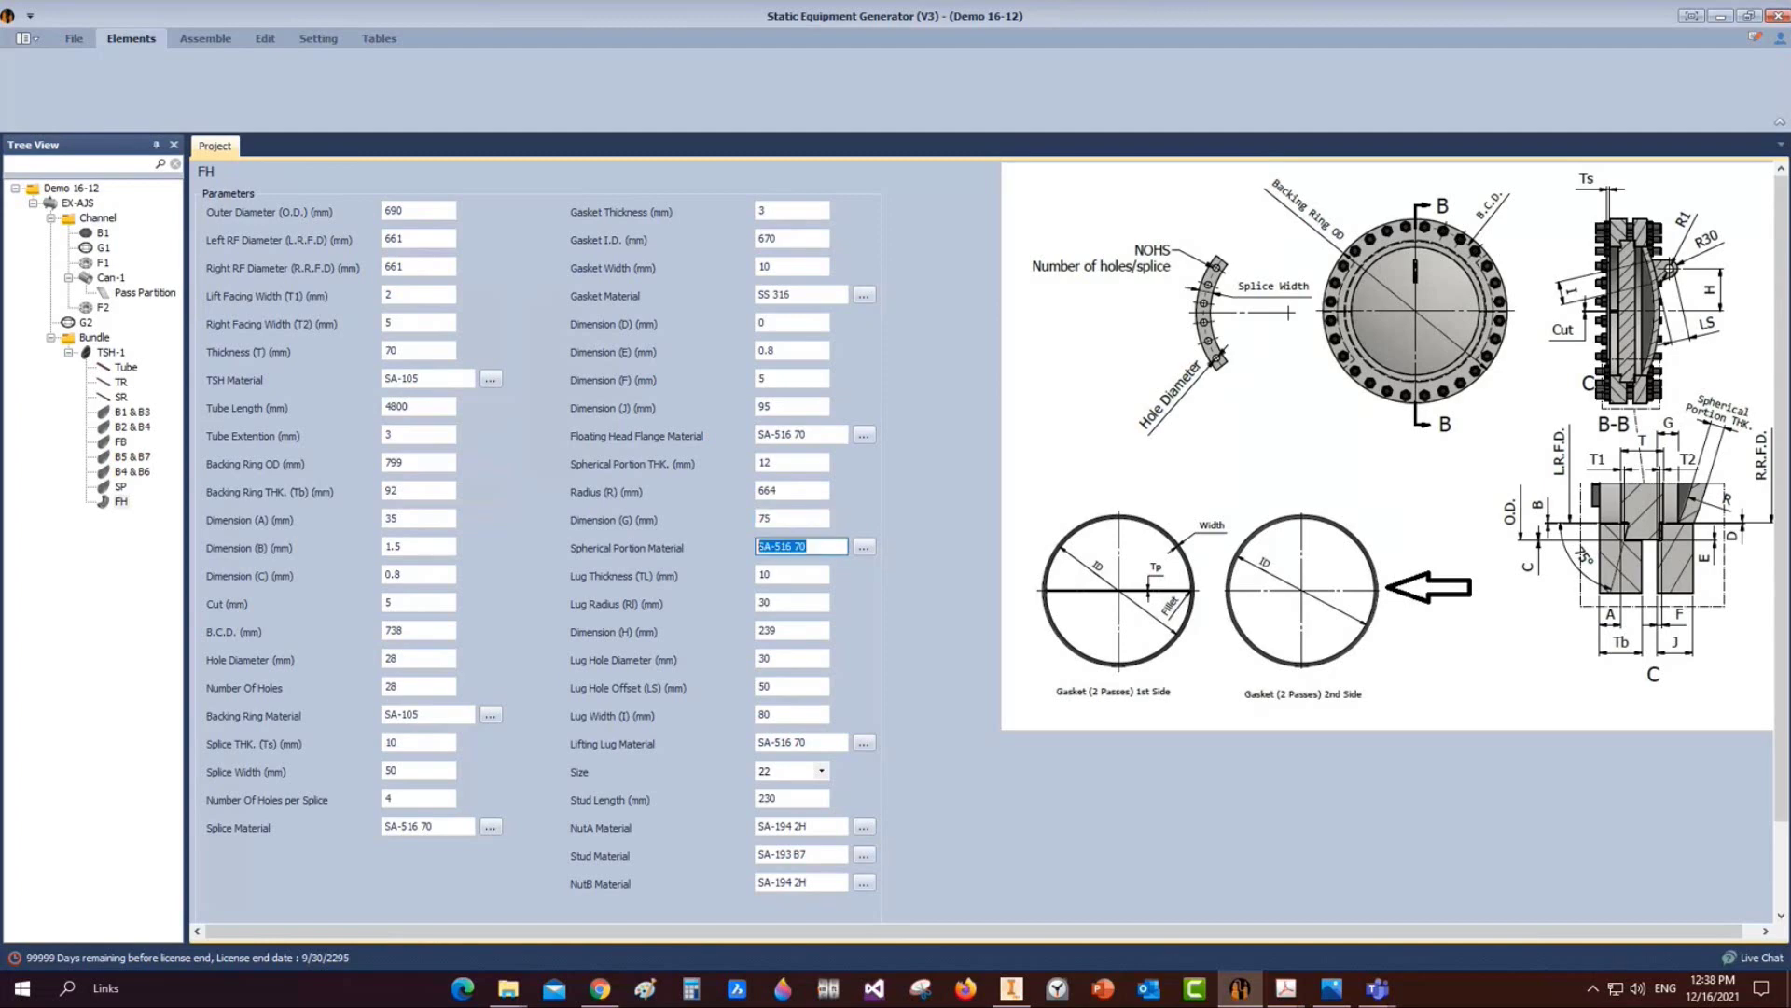
Set the lifting lug's thickness (TL) to 10 mm, its radius to 35 mm and dimension H to 175 mm
key(Tab)
key(Tab)
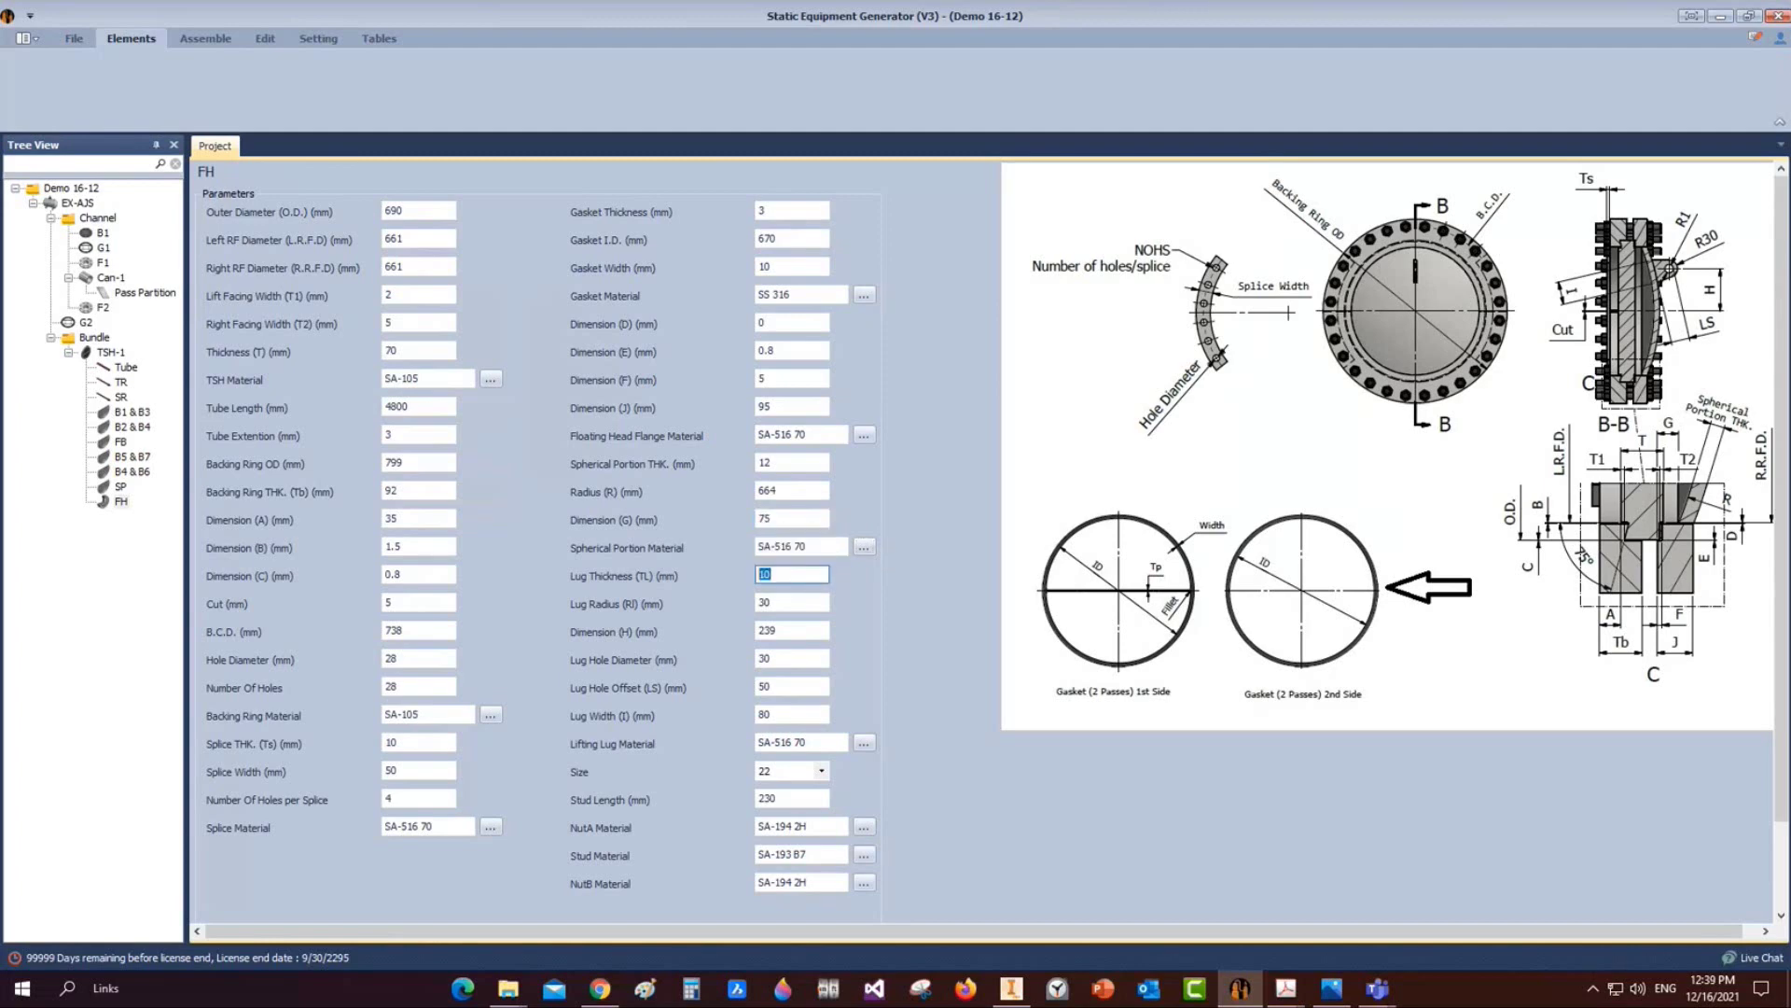
text(10)
key(Tab)
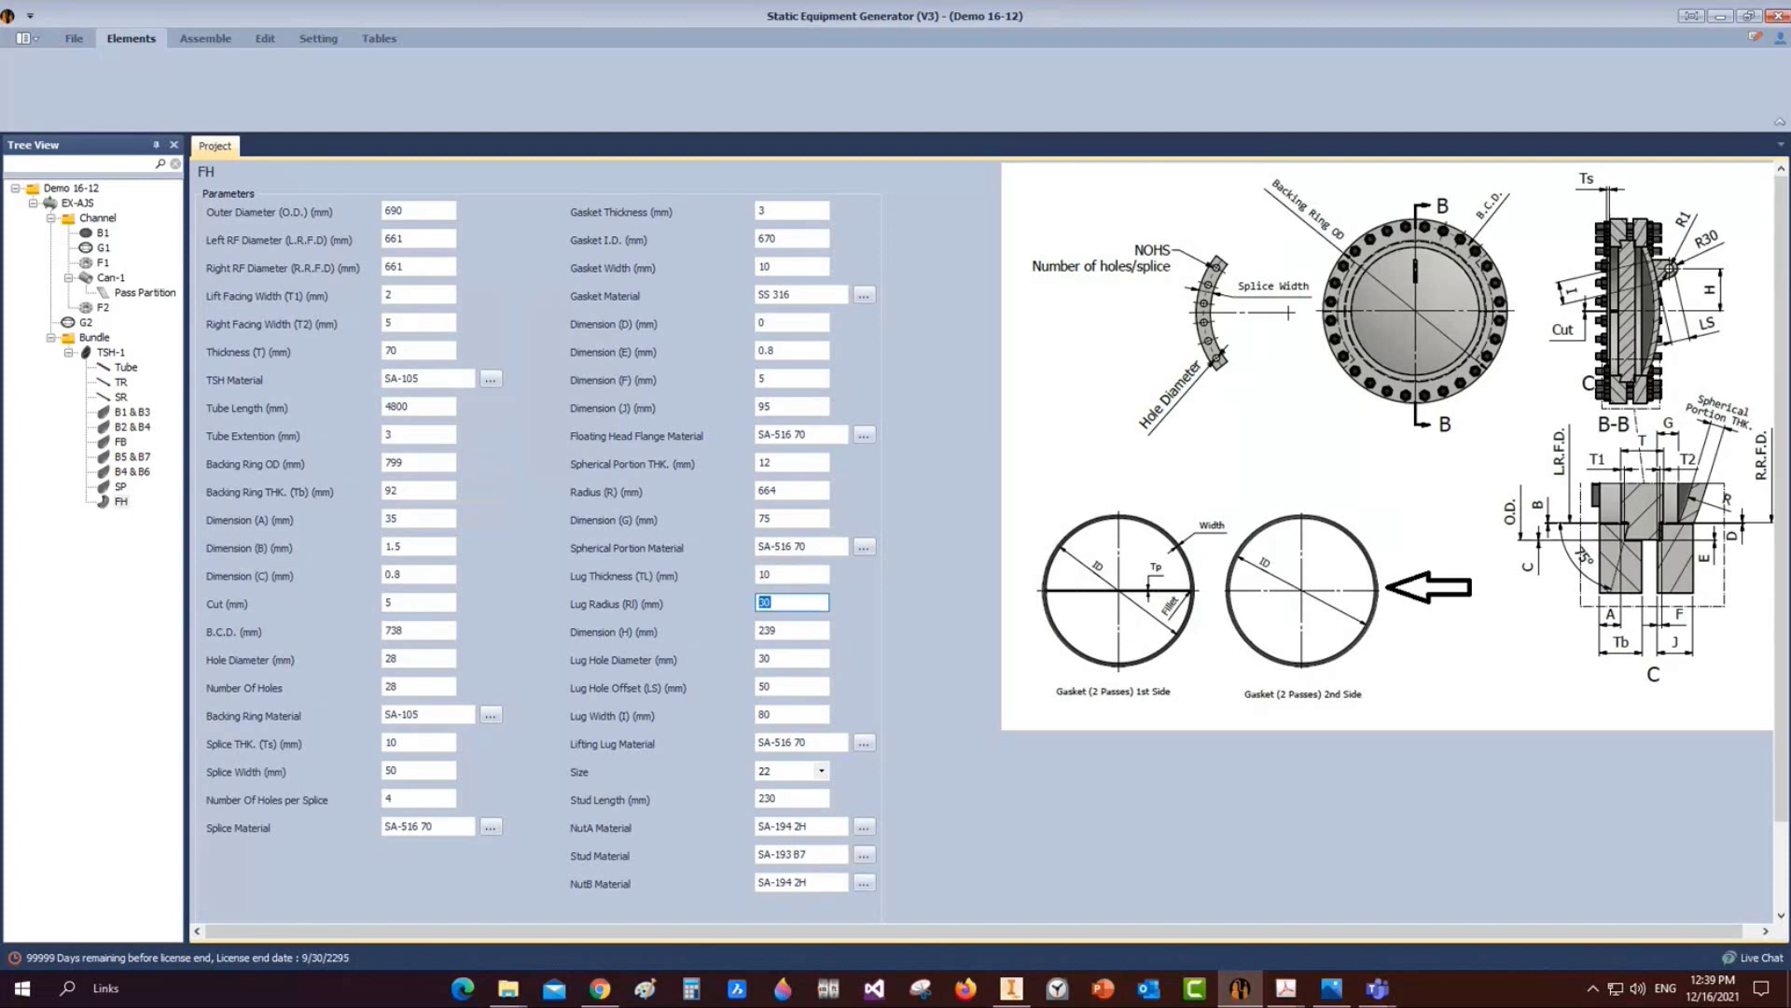
text(35)
key(Tab)
text(175)
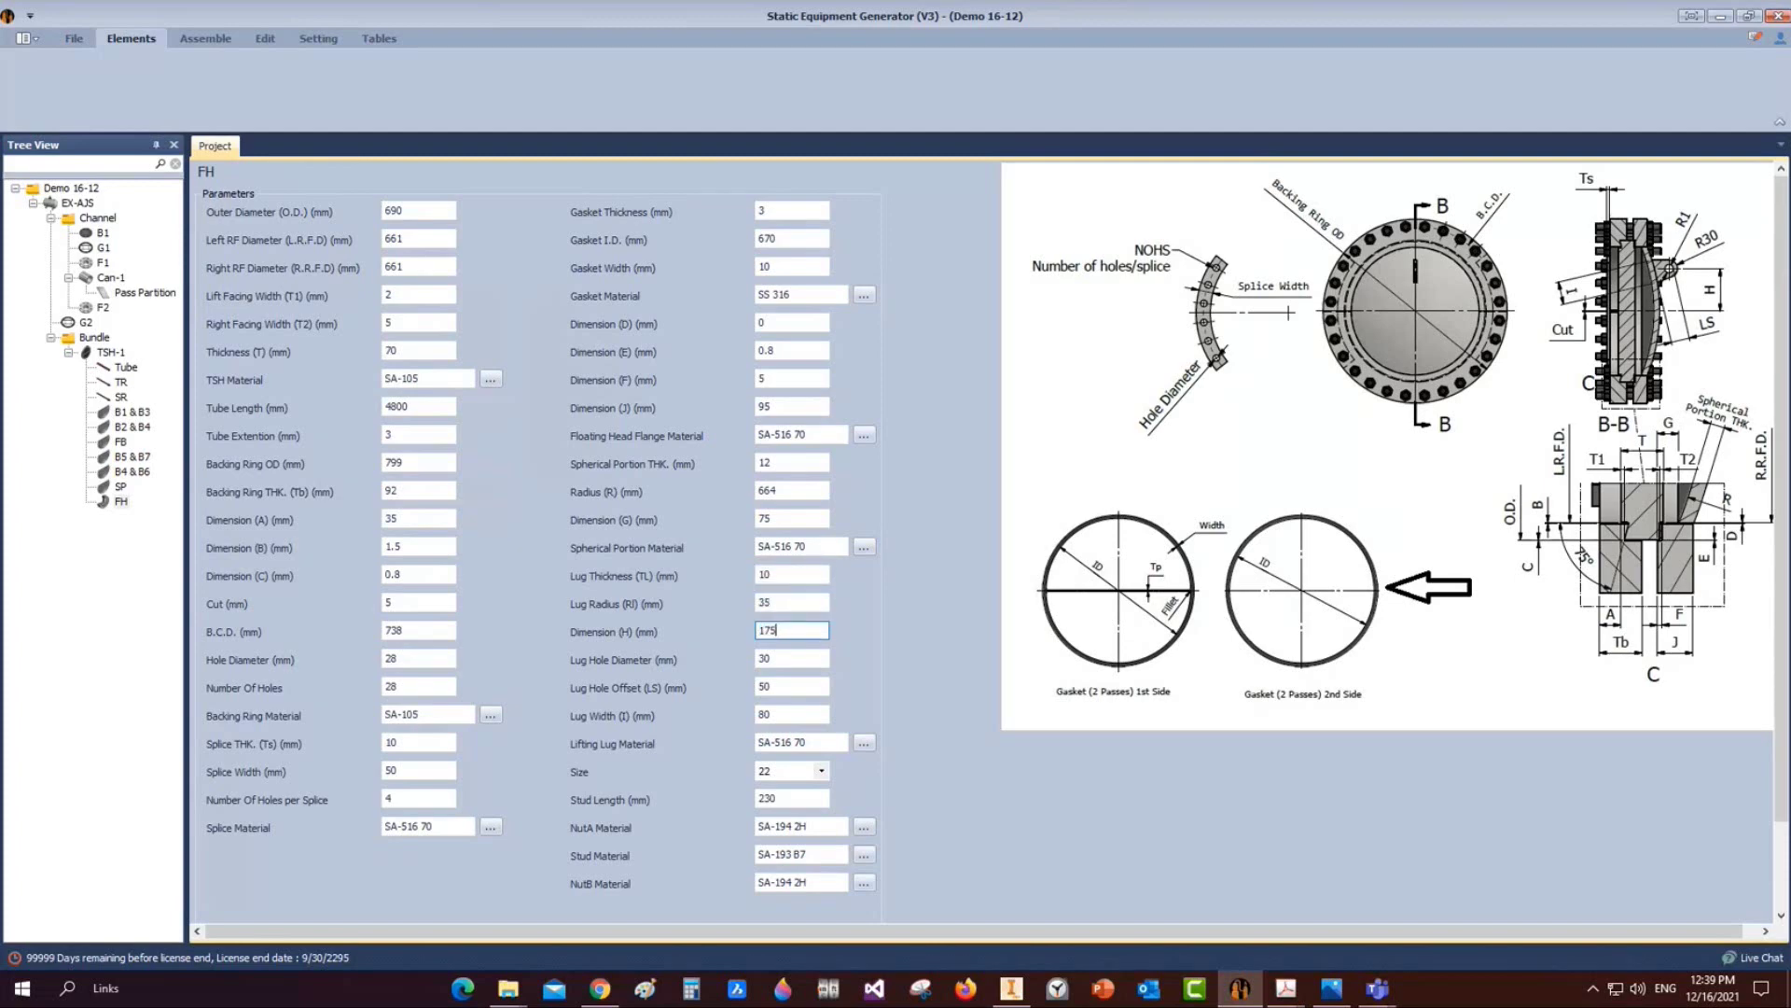
Set the lug hole diameter to 35 mm and the lug hole offset (LS) to 100 mm
key(Tab)
text(35)
key(Tab)
text(100)
key(Tab)
Set the floating head's stud size to 27 and the stud length to 280 mm
click(821, 770)
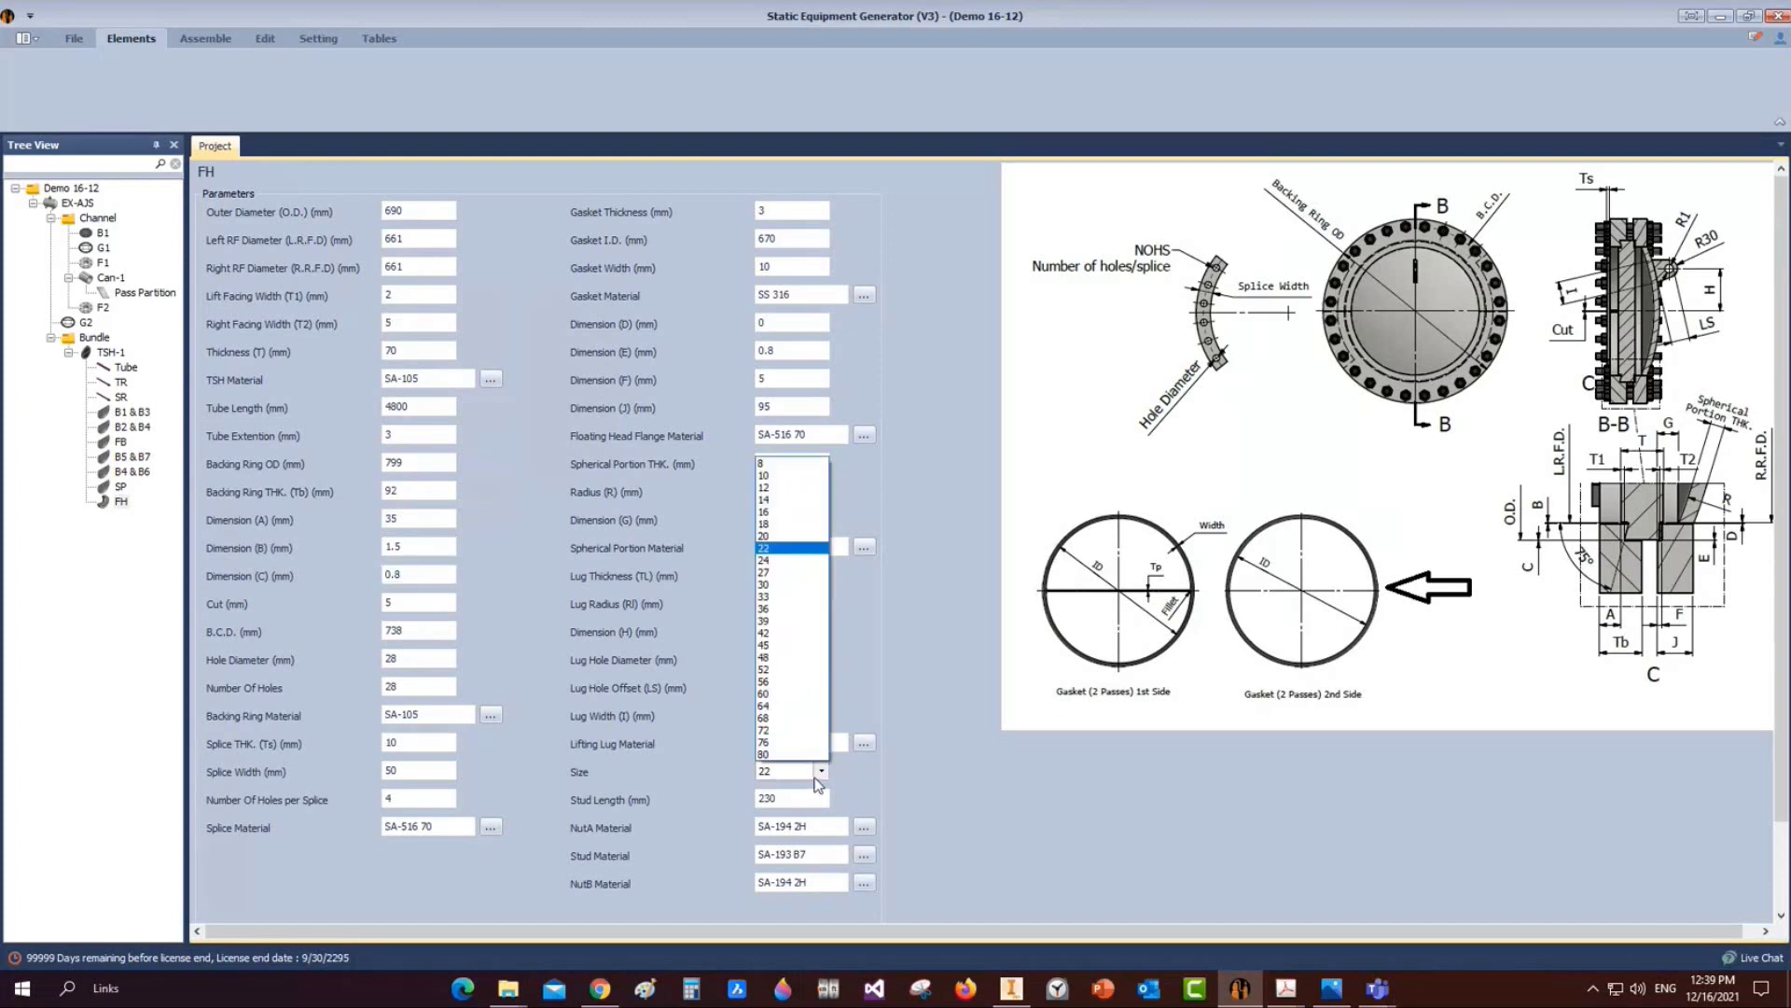
click(791, 571)
key(Tab)
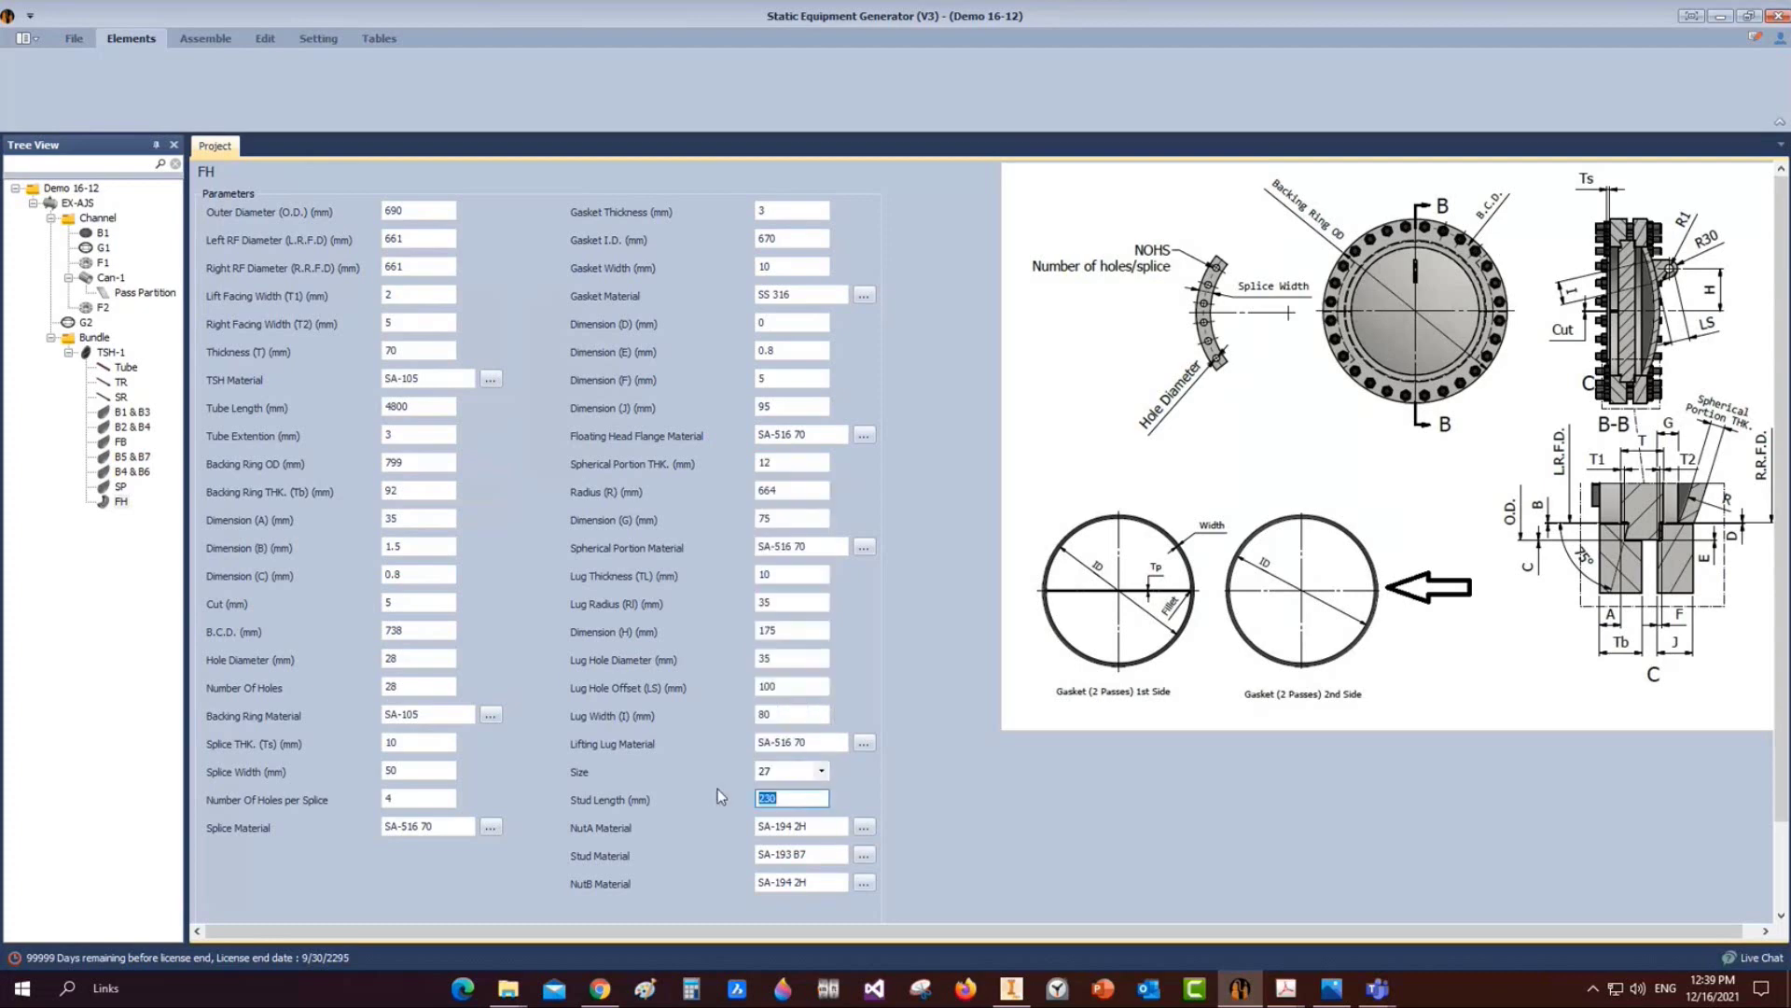
text(280)
Save the parameters of the FH floating head
click(795, 715)
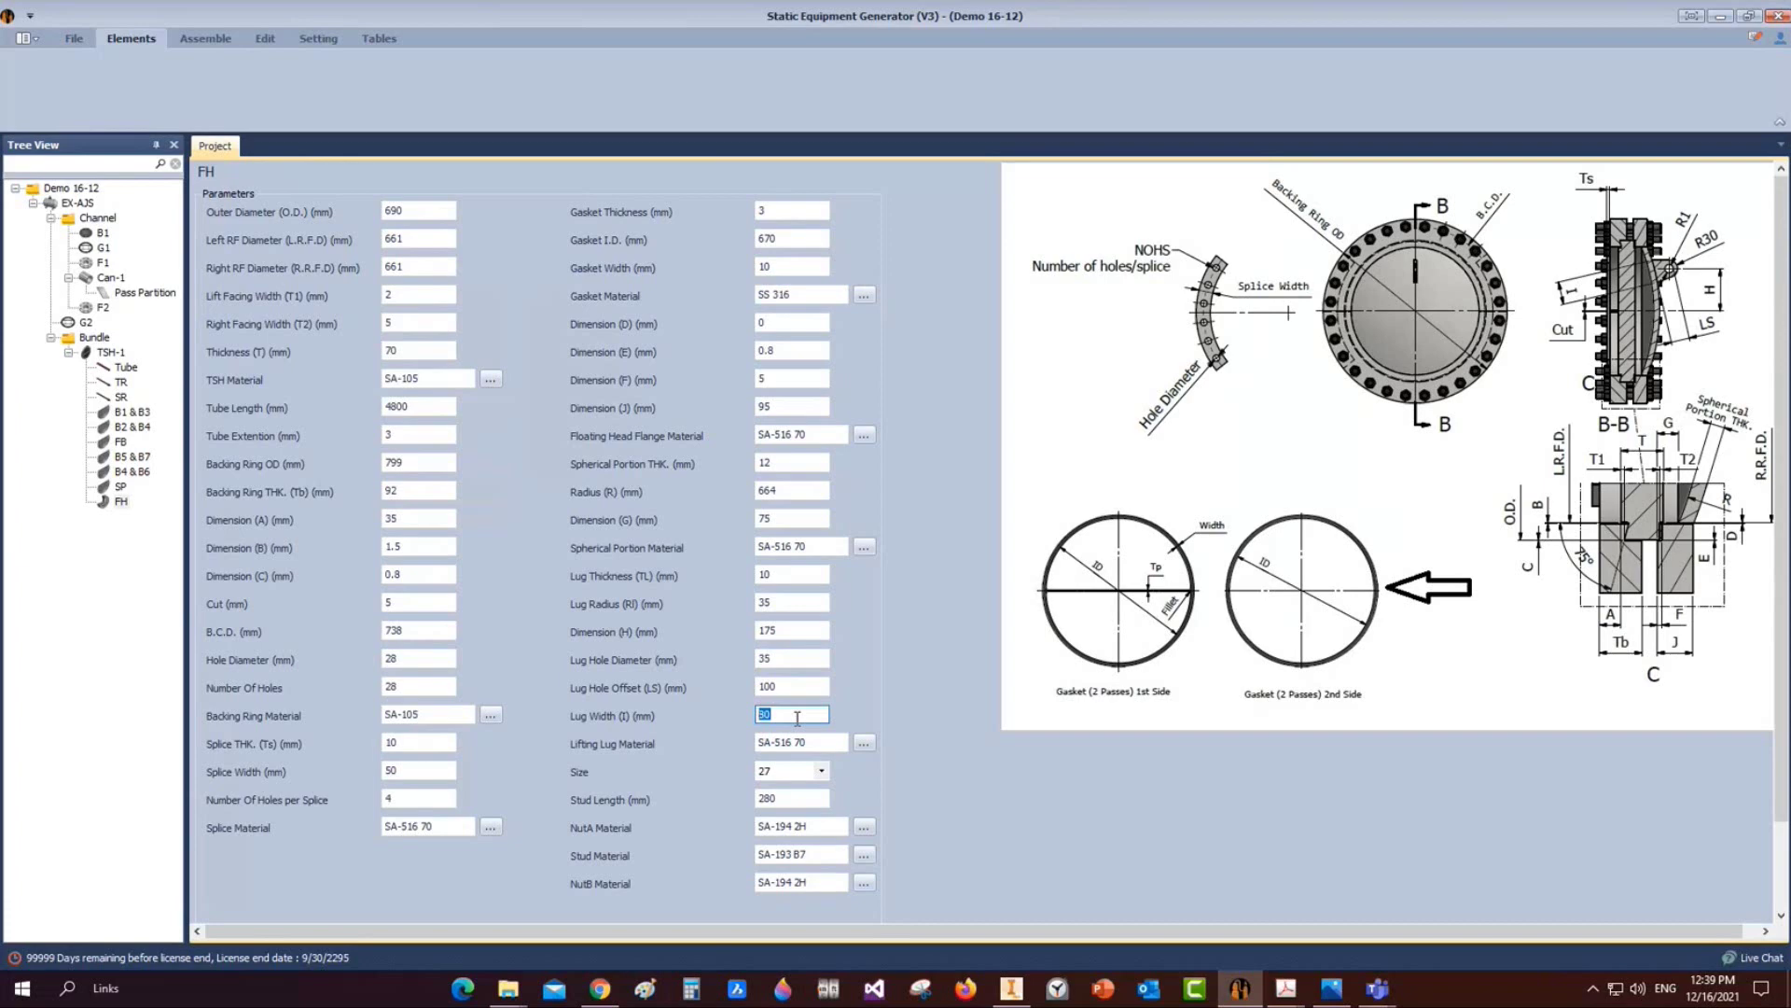
scroll(474, 843, down, 2)
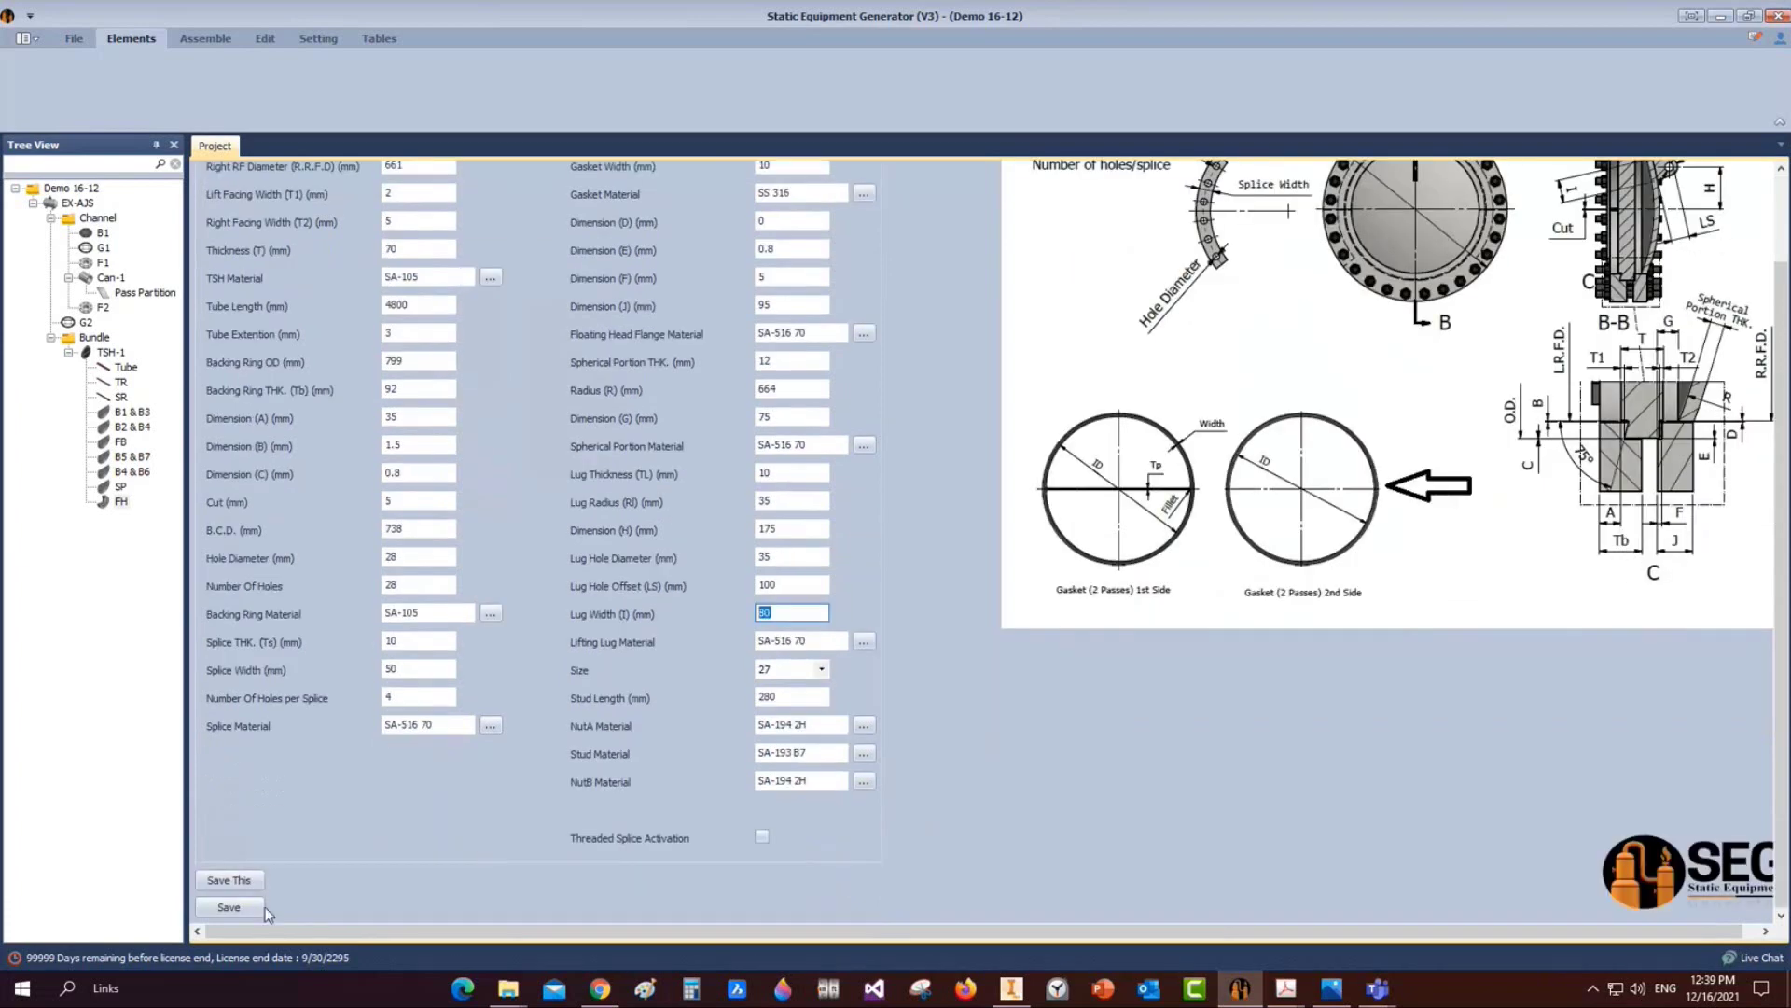
click(259, 908)
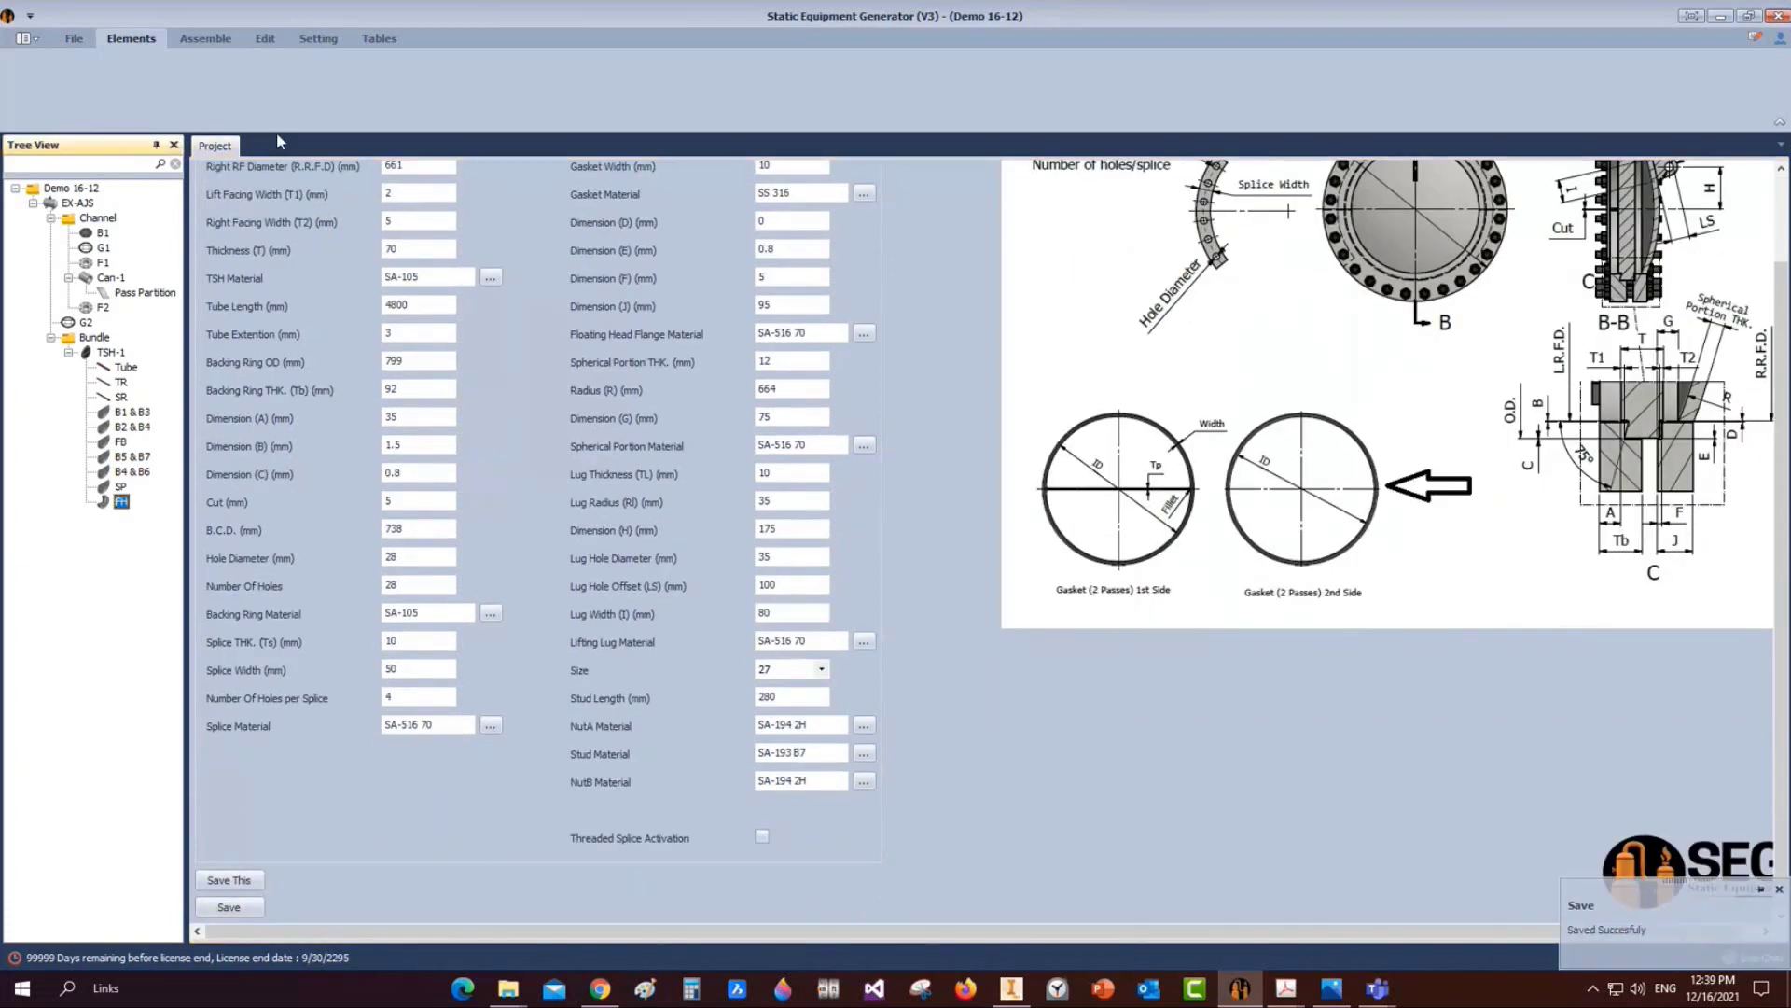
Start the assembly generation of the FH floating head and switch to Autodesk Inventor to view it from several sides
click(205, 38)
click(42, 84)
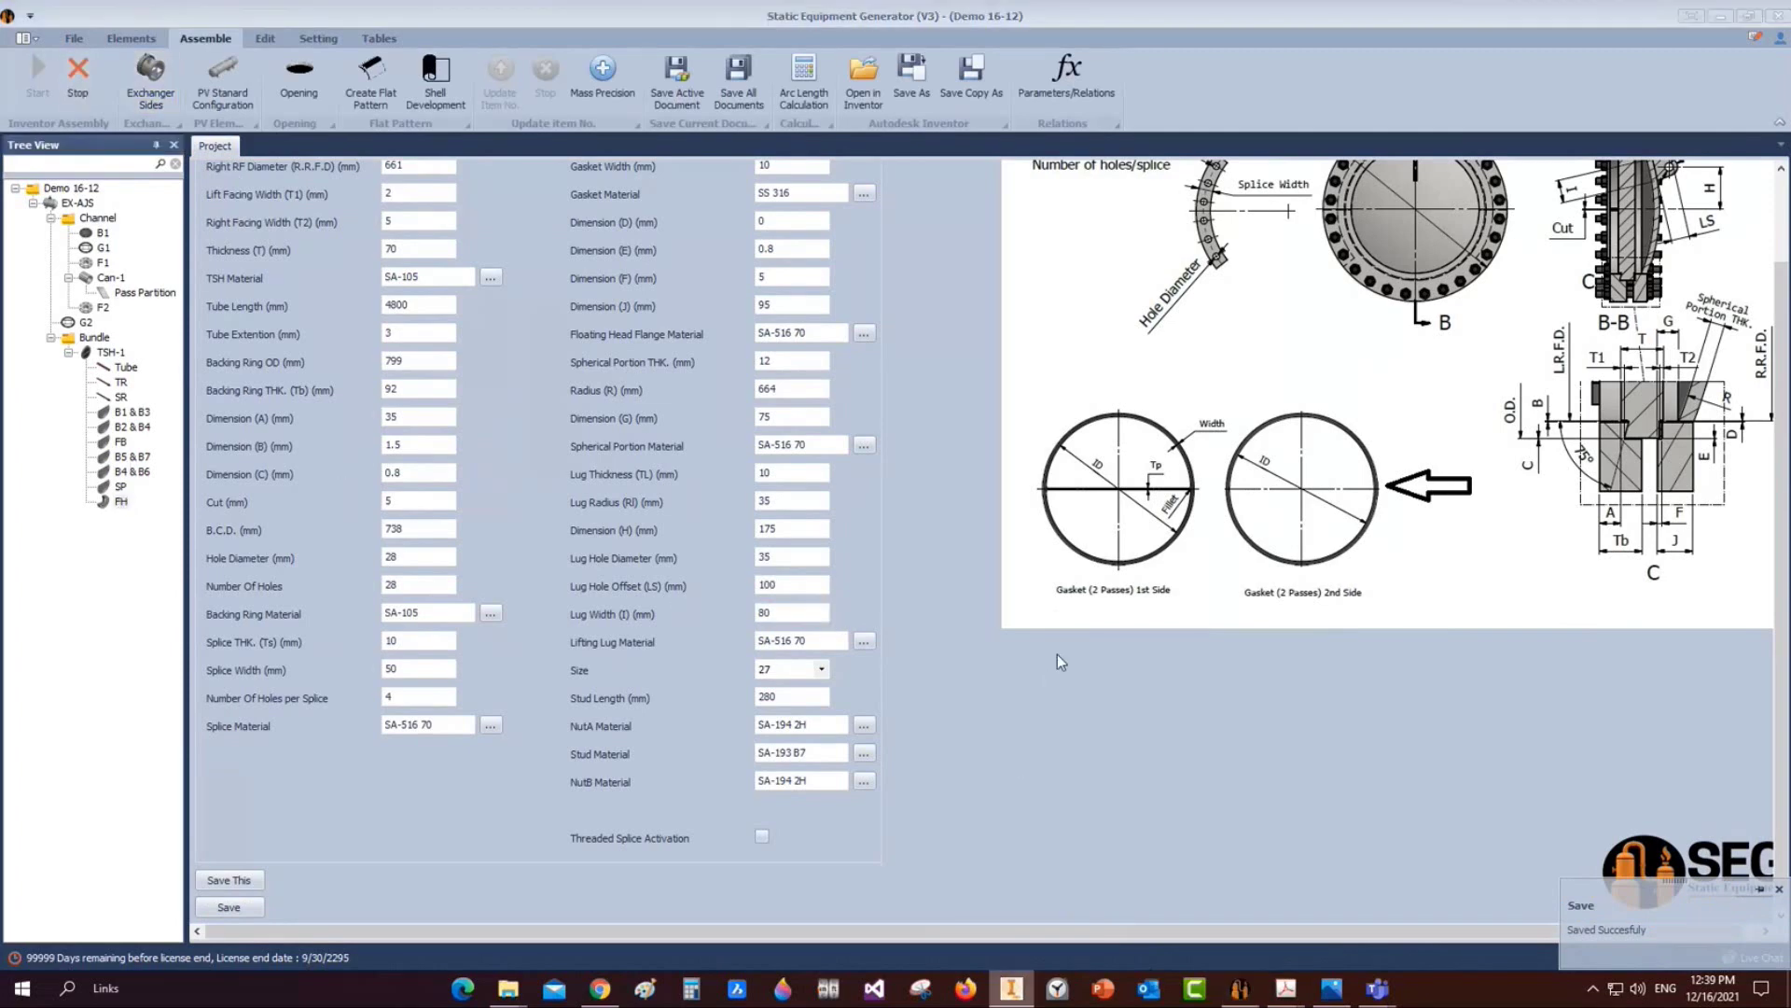
right_click(1011, 987)
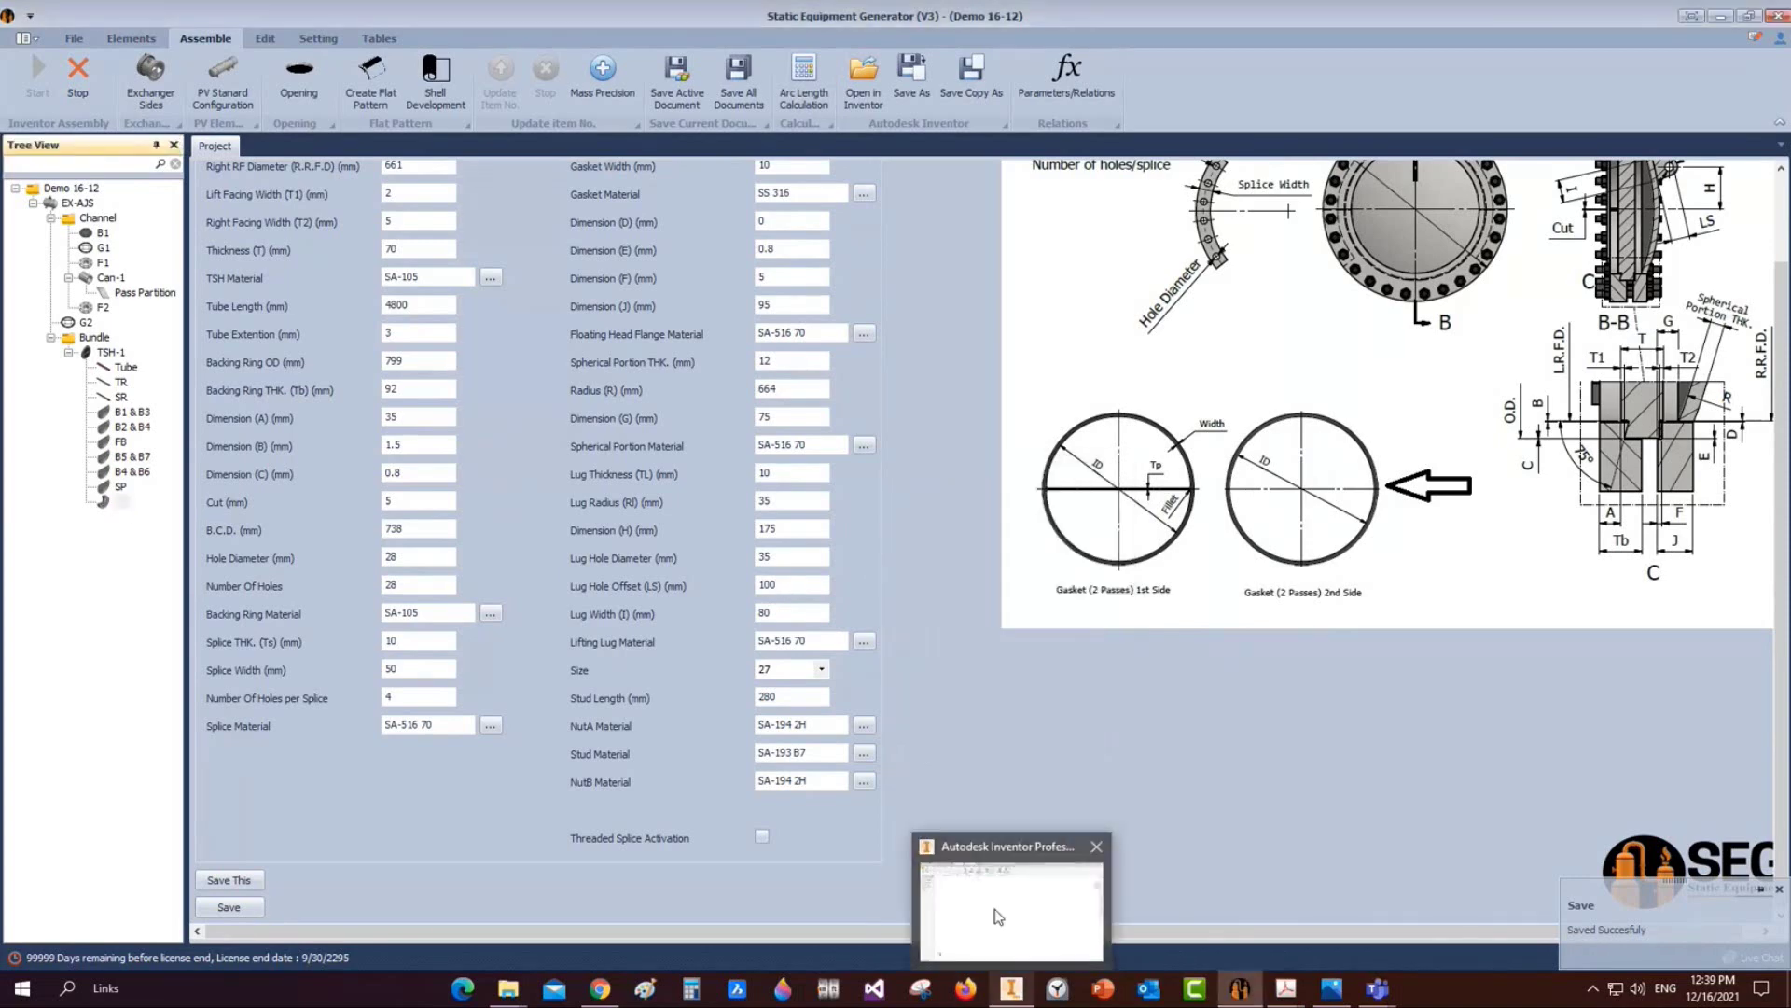
click(1011, 987)
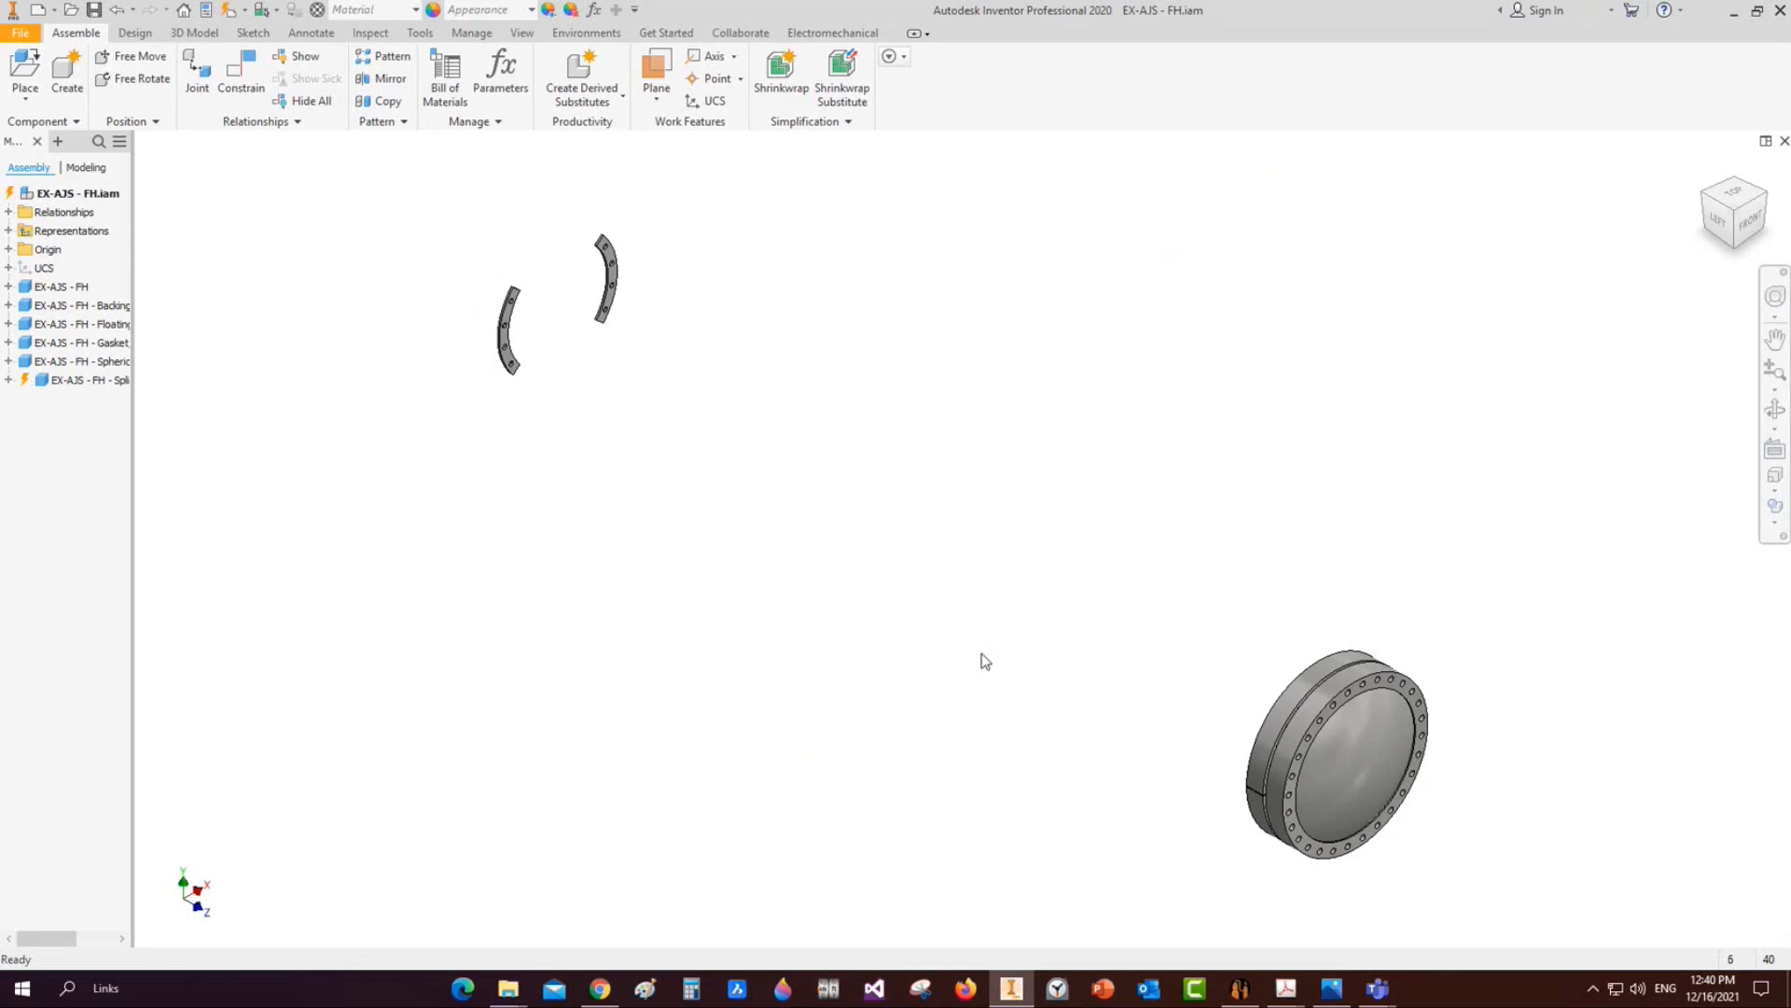
click(1701, 193)
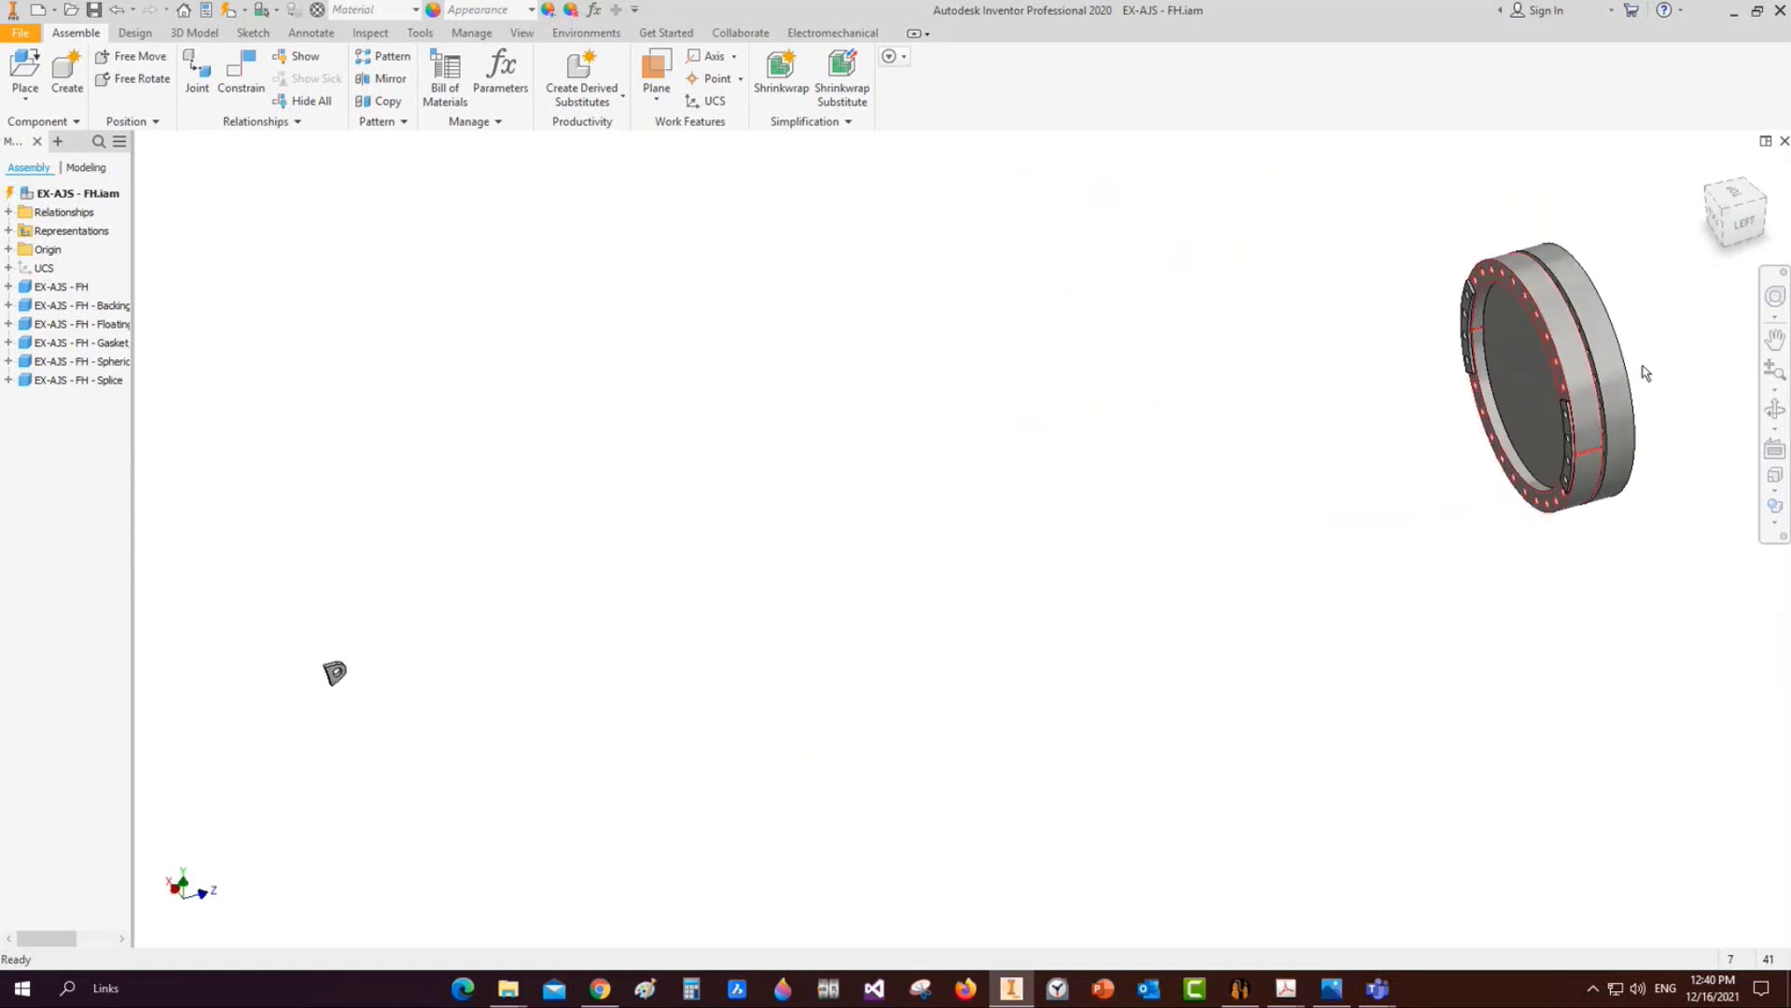
click(1765, 202)
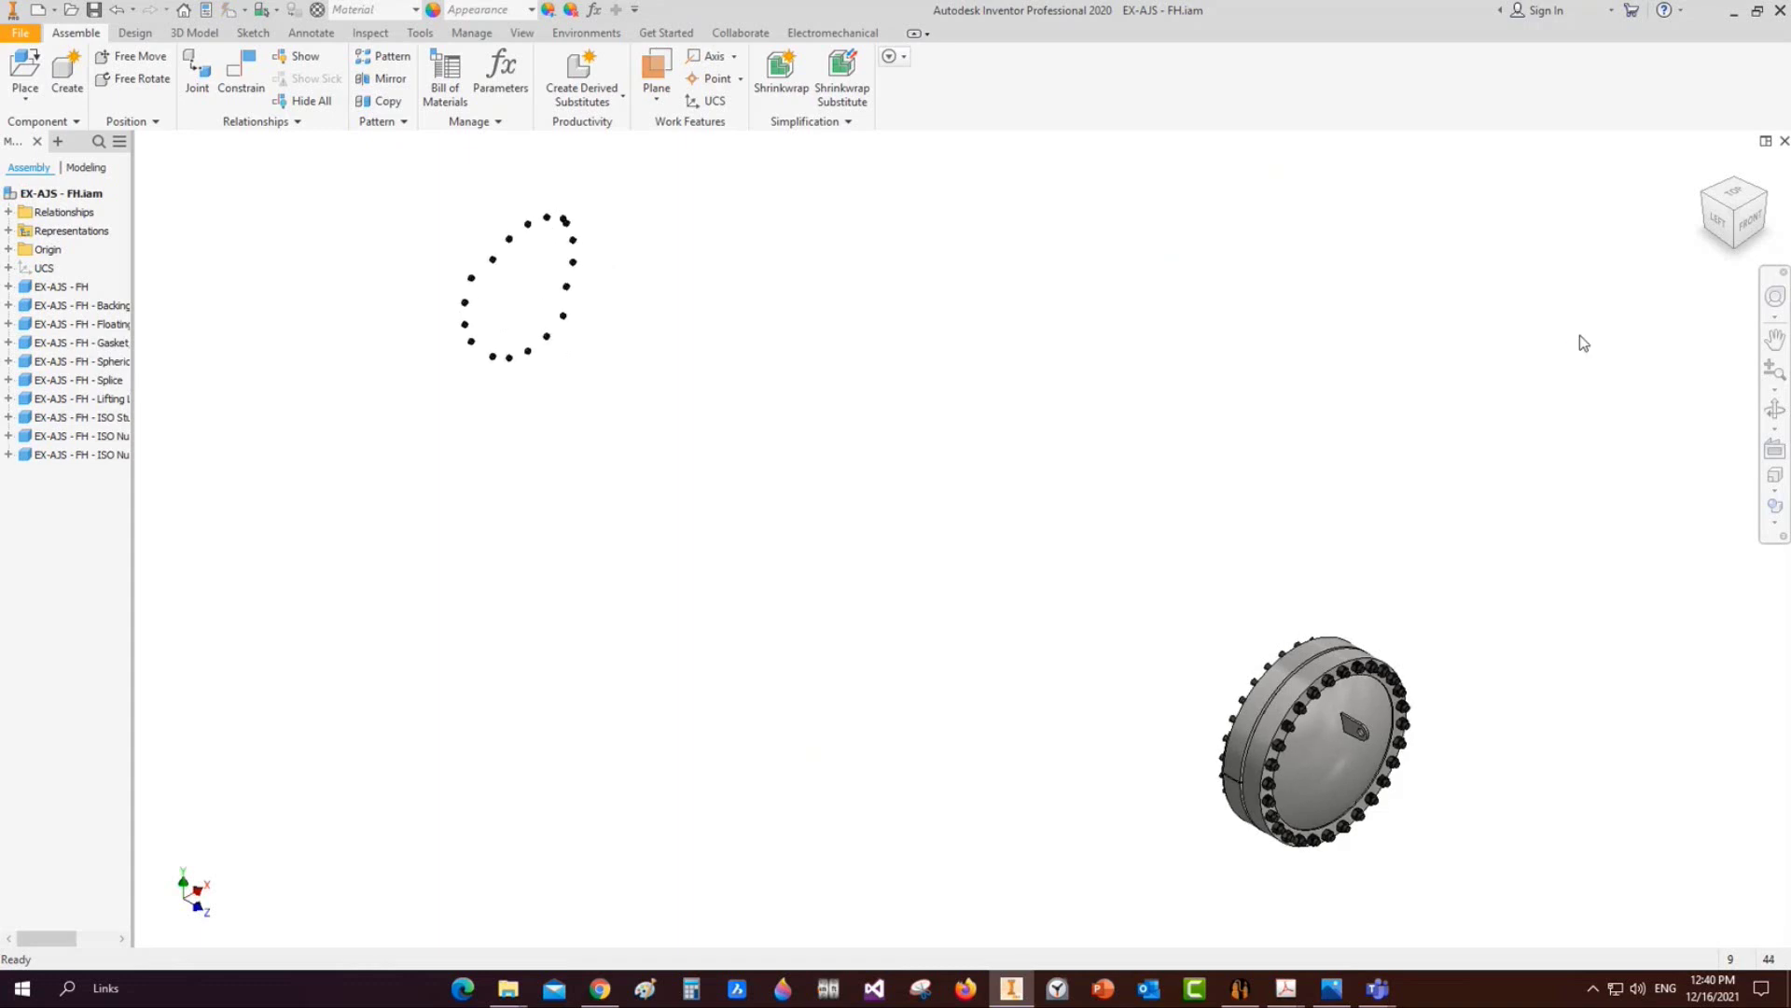
click(1704, 194)
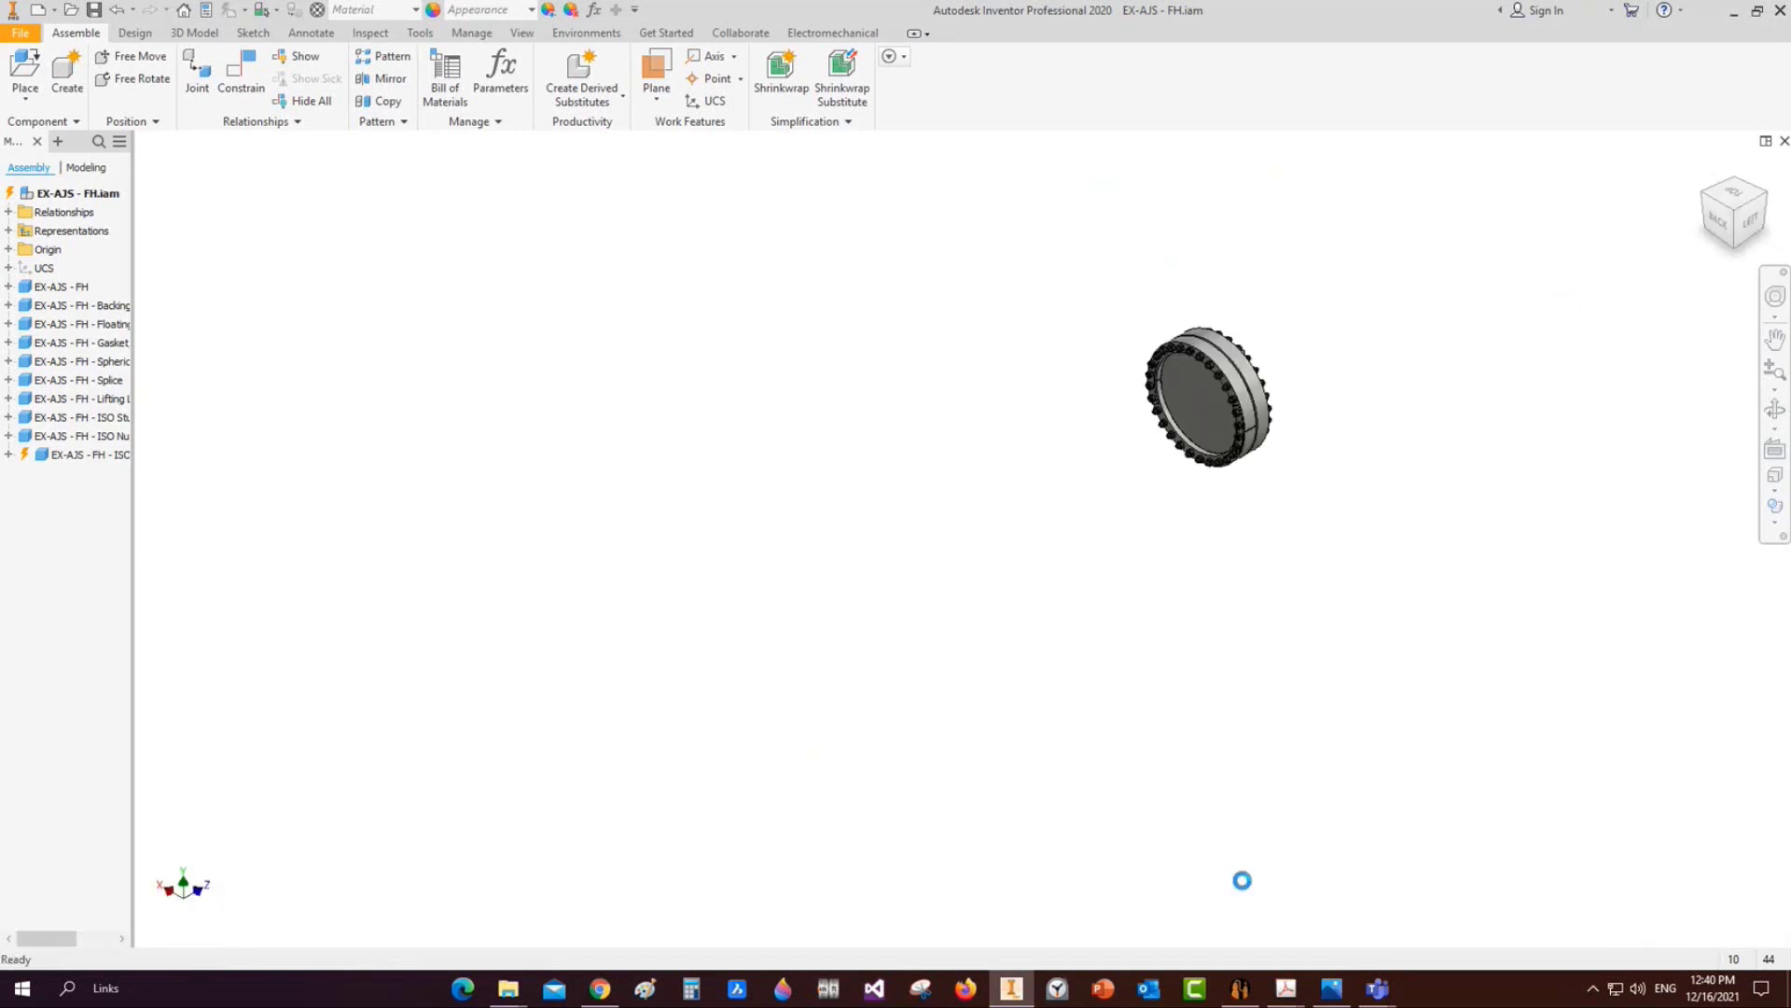
Switch to Static Equipment Generator and open the parameters of tubesheet TSH-1
click(1243, 999)
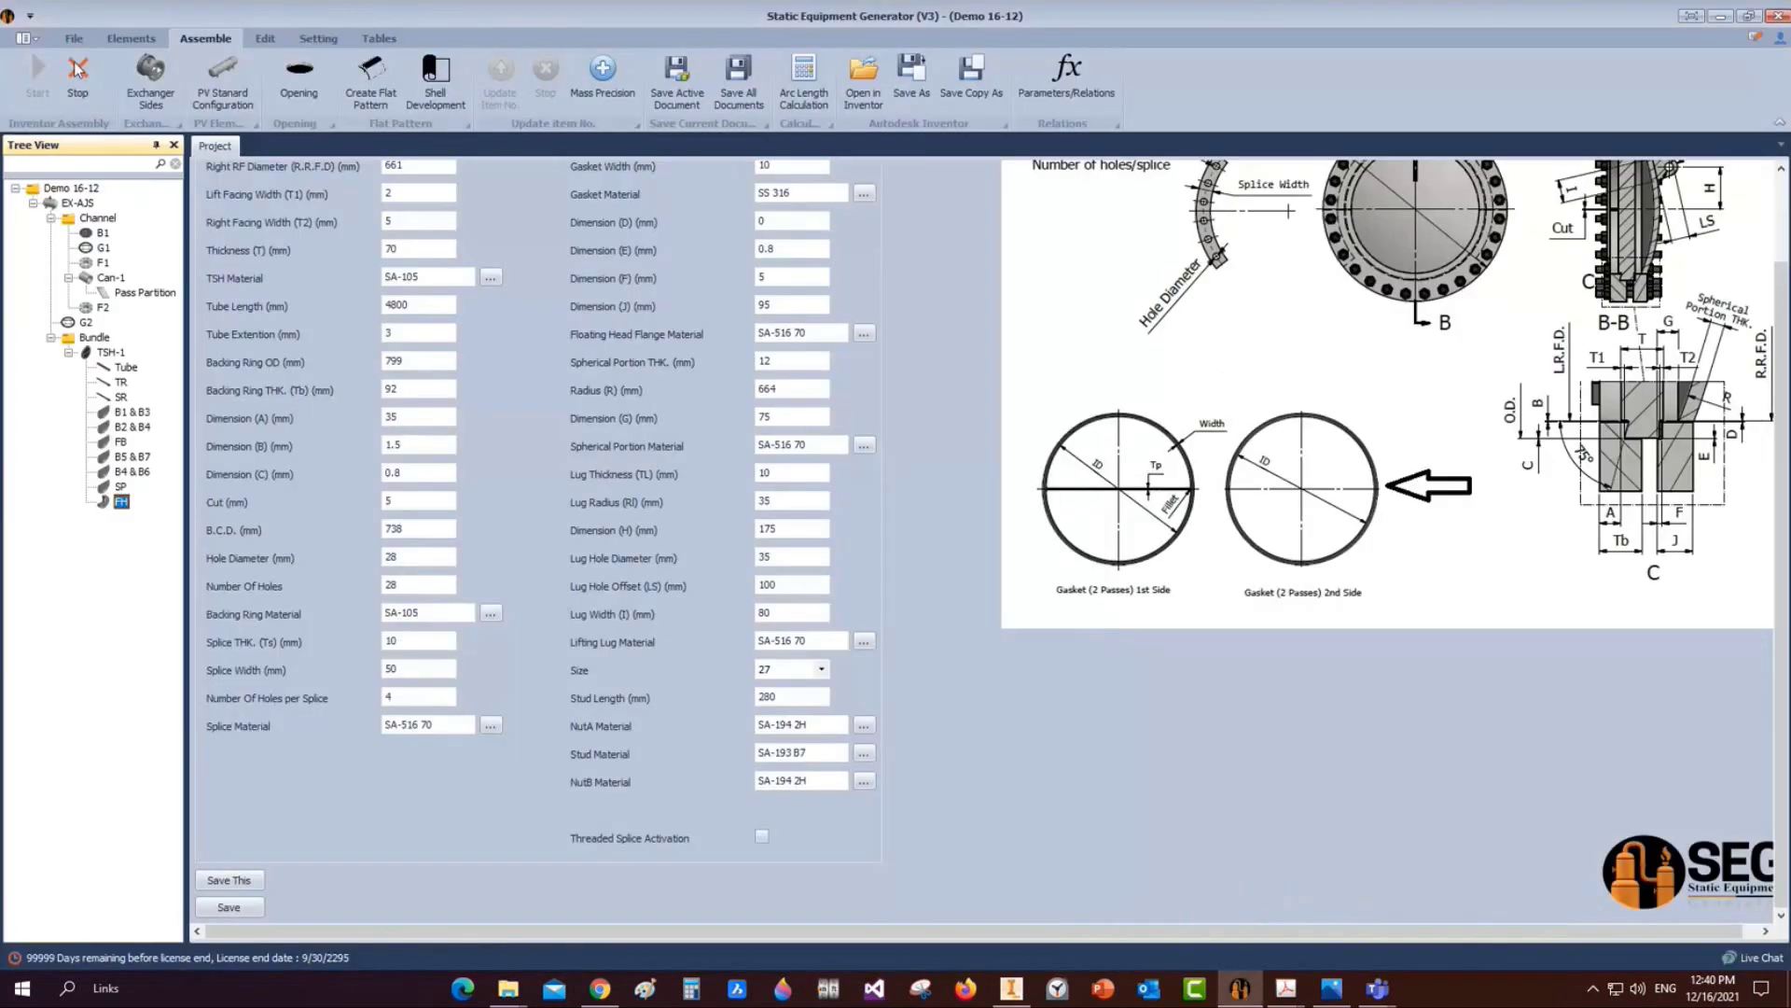
click(116, 353)
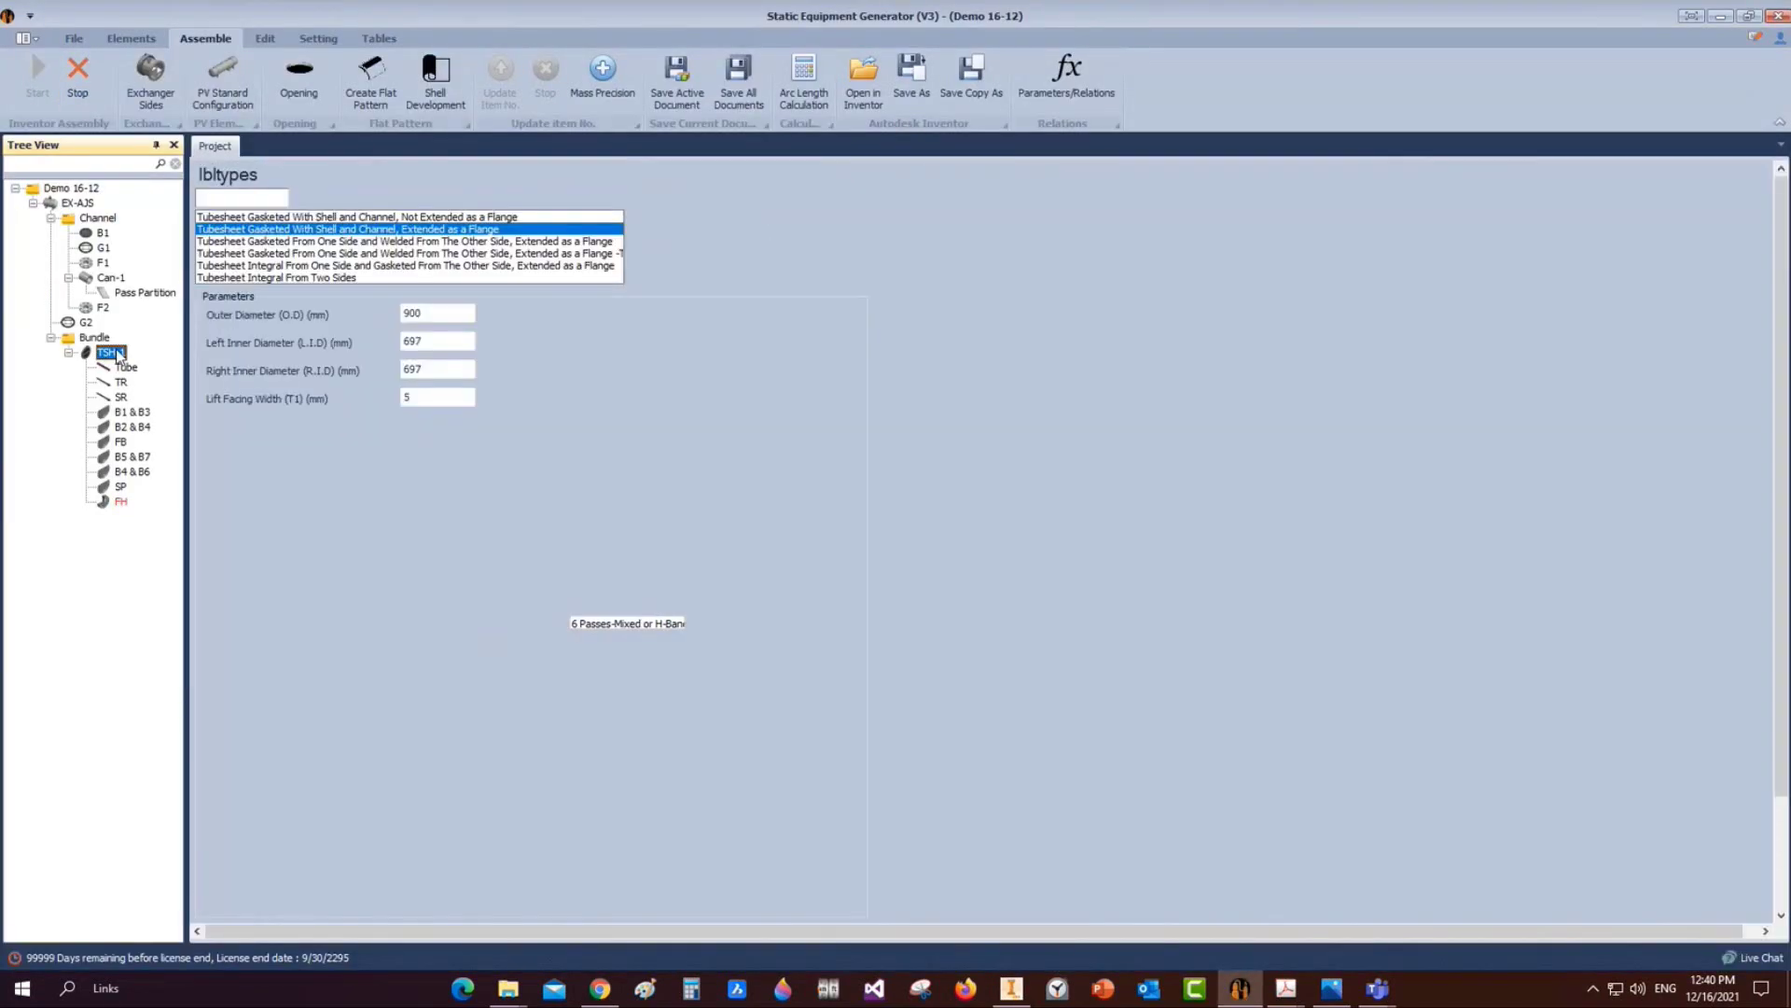
scroll(260, 801, down, 2)
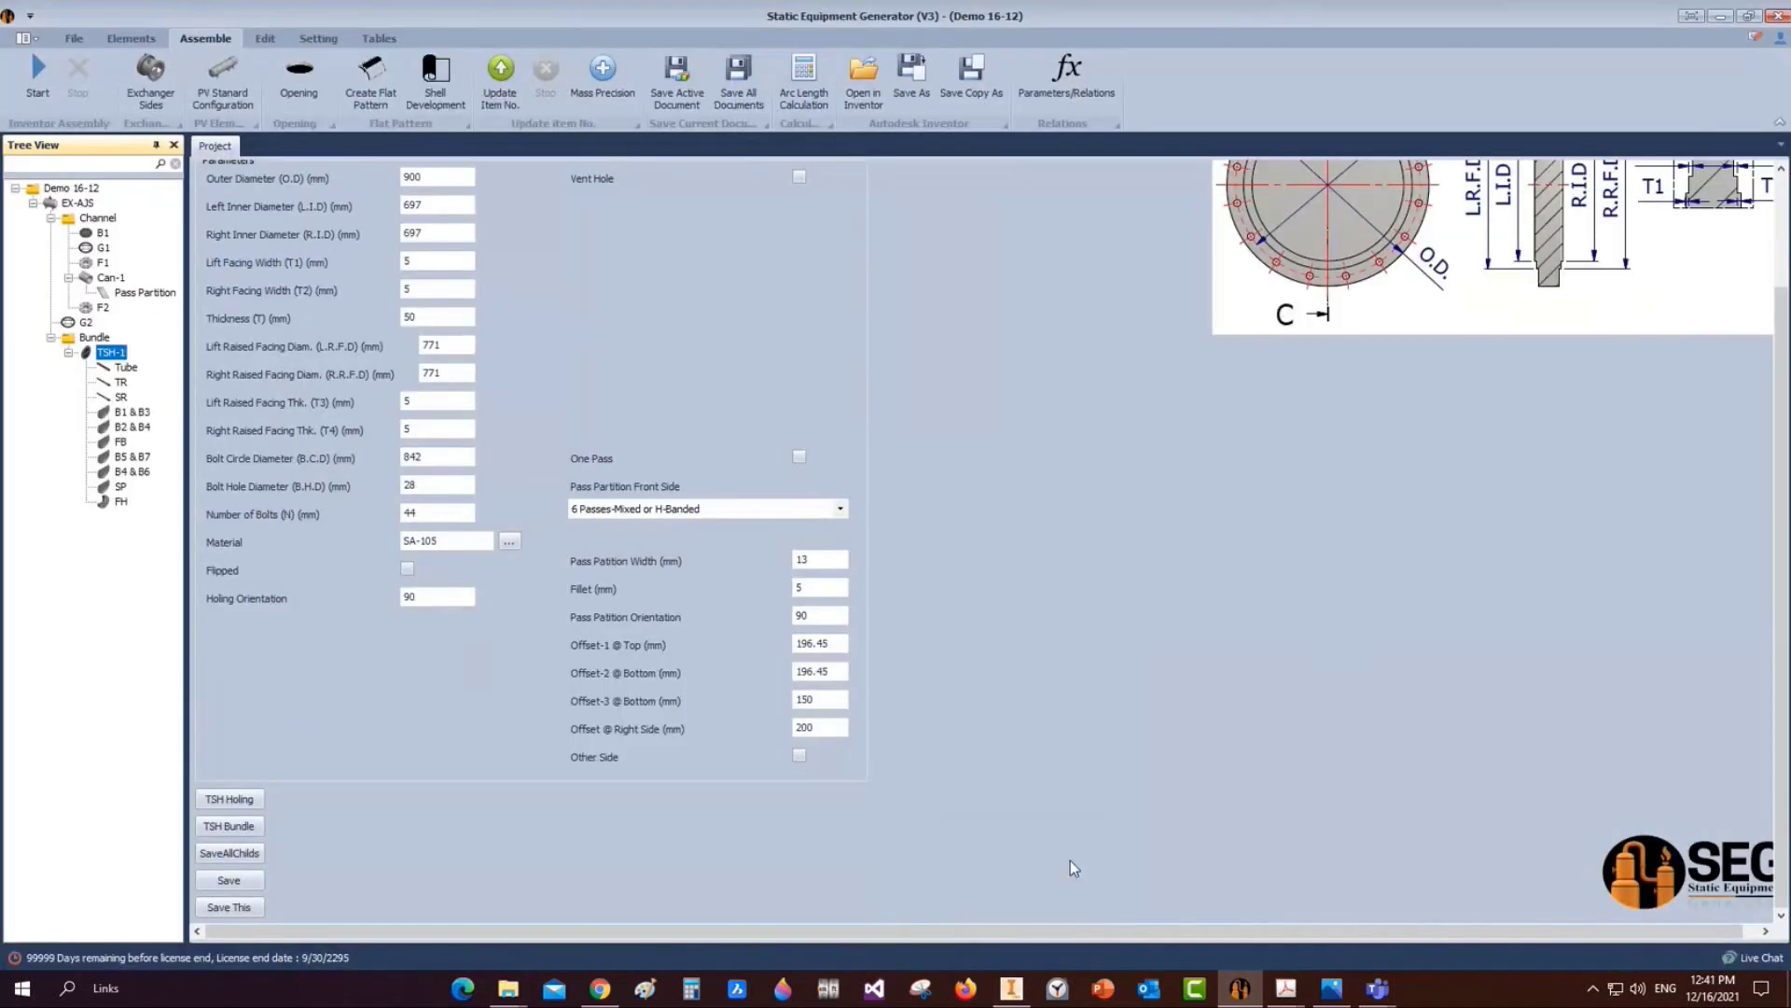
Switch to Autodesk Inventor, open the EX-AJS bundle subassembly separately to examine its tubesheet, baffles and floating head, and close it
mouse_move(1012, 988)
click(1023, 932)
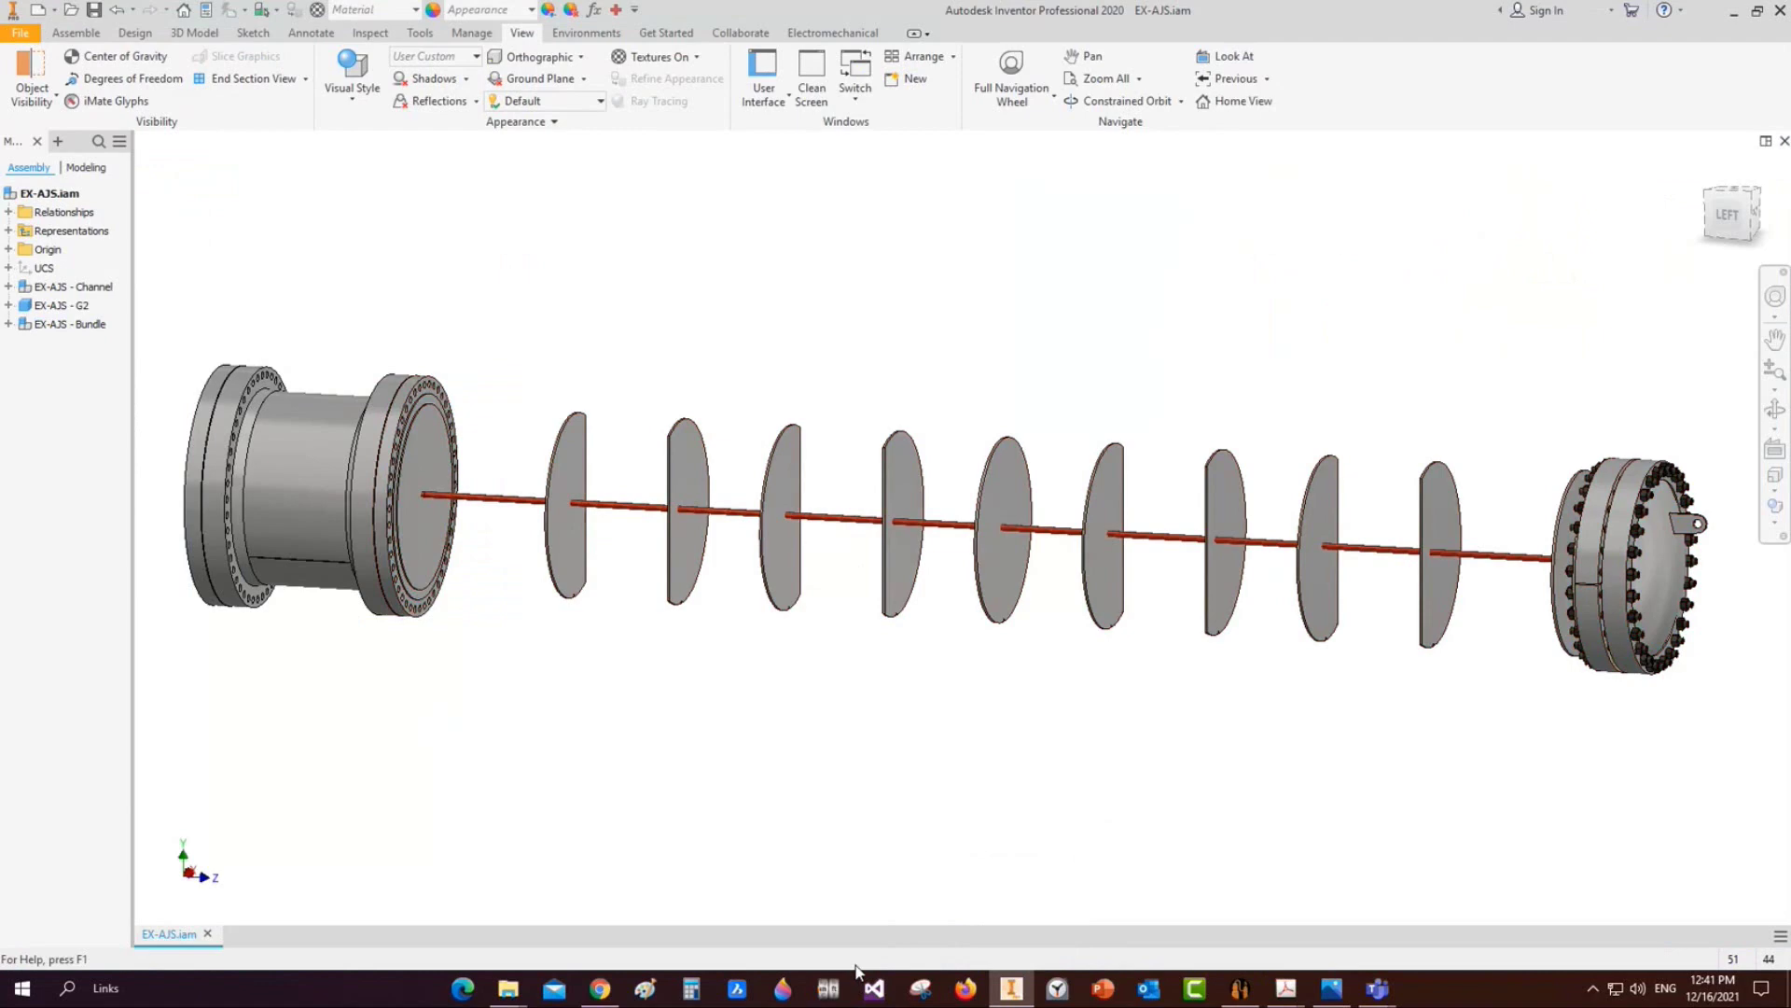
click(881, 500)
right_click(876, 373)
click(875, 319)
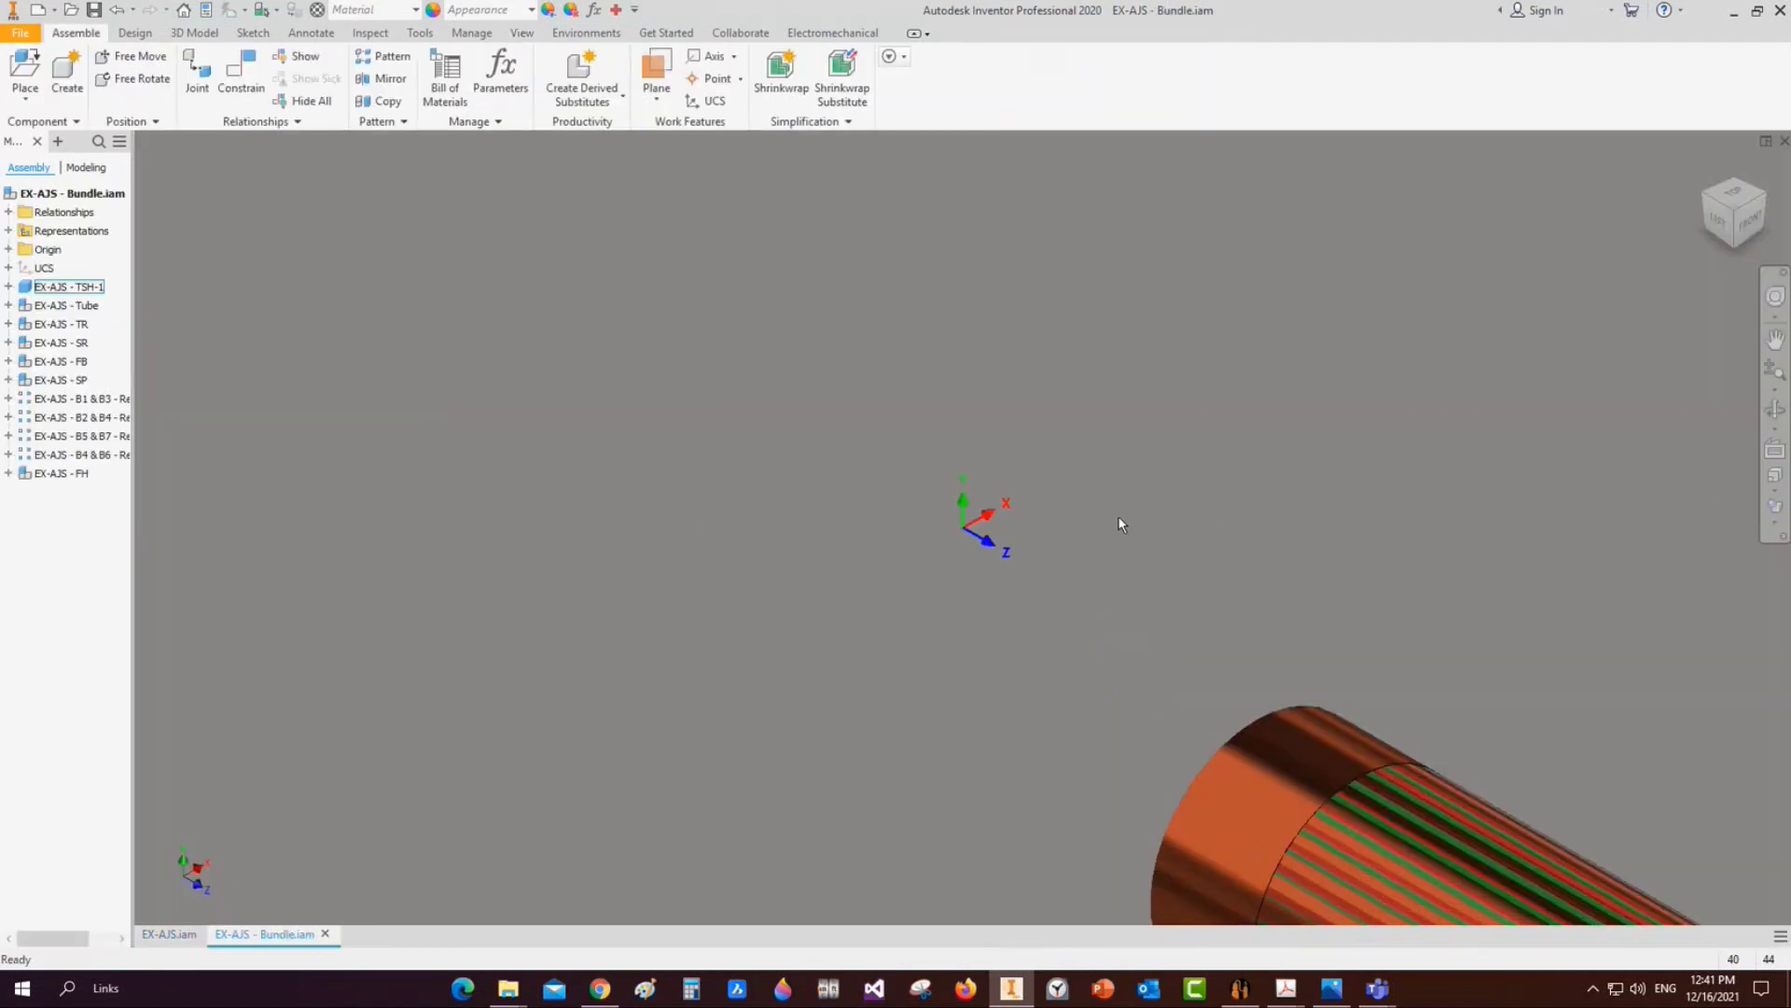
scroll(1119, 517, up, 10)
middle_drag(1119, 517, 998, 495)
scroll(1190, 525, down, 3)
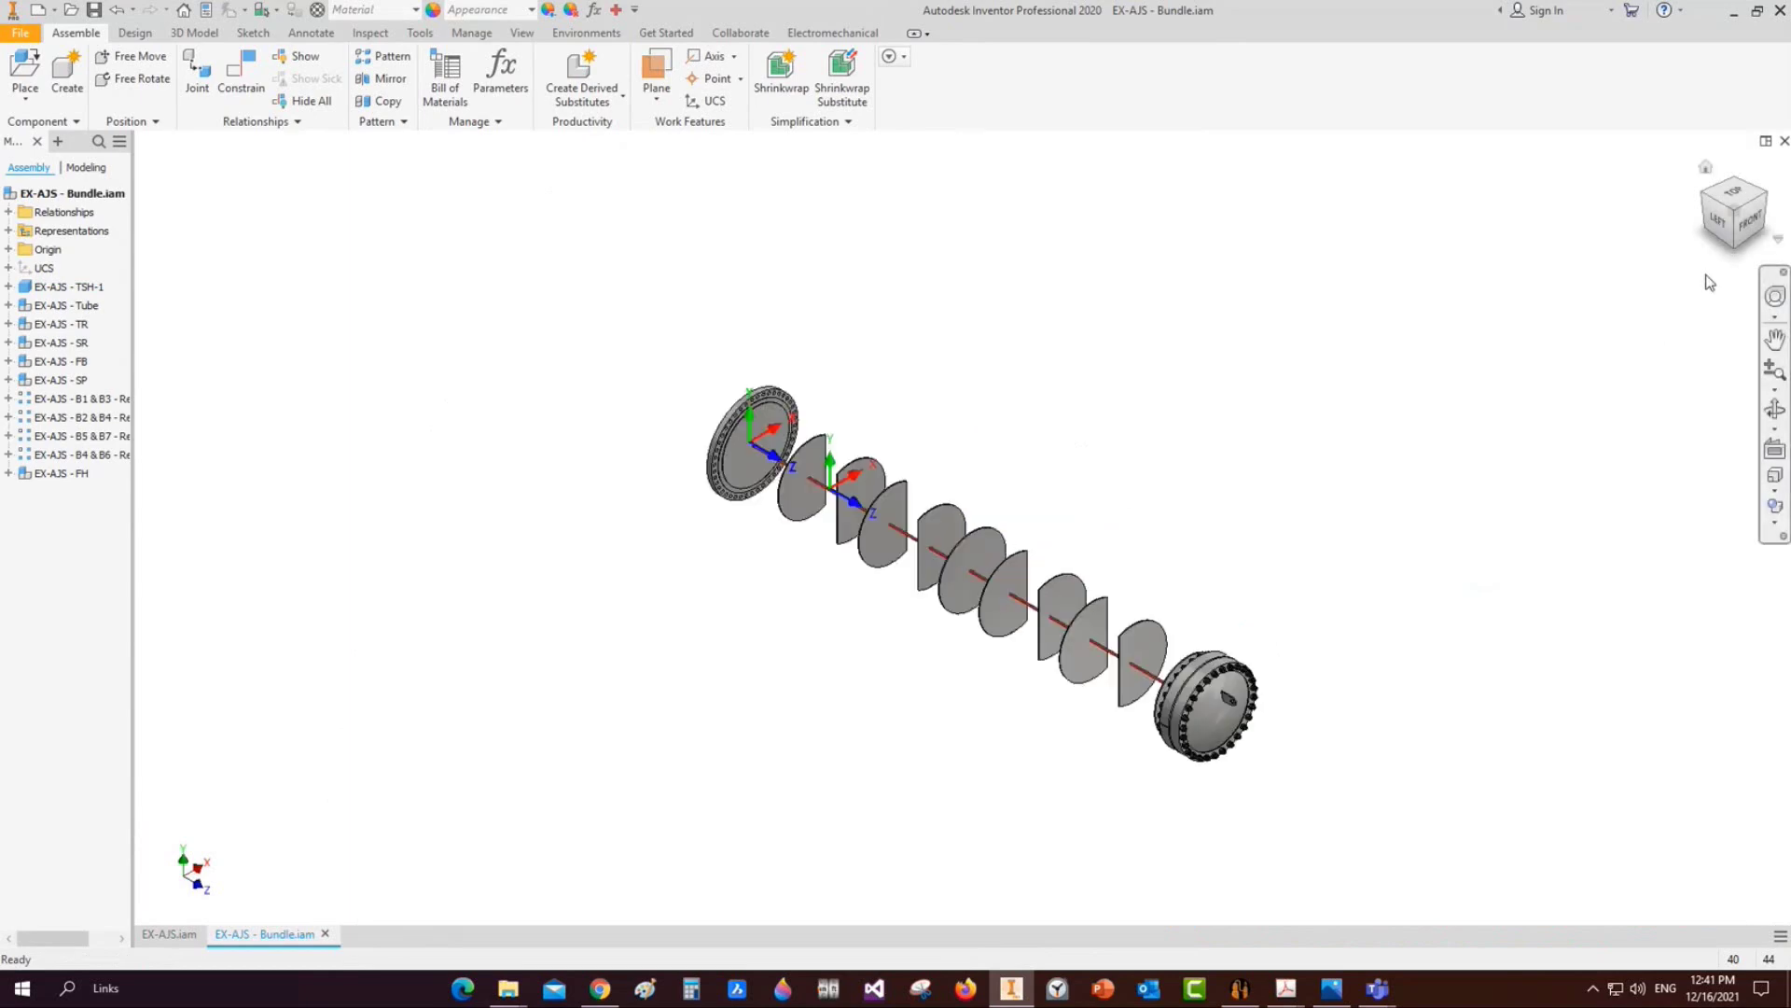
click(1784, 140)
Switch to Static Equipment Generator and start holing tubesheet TSH-1 with the tube layout listed in the HTRI form
mouse_move(1240, 988)
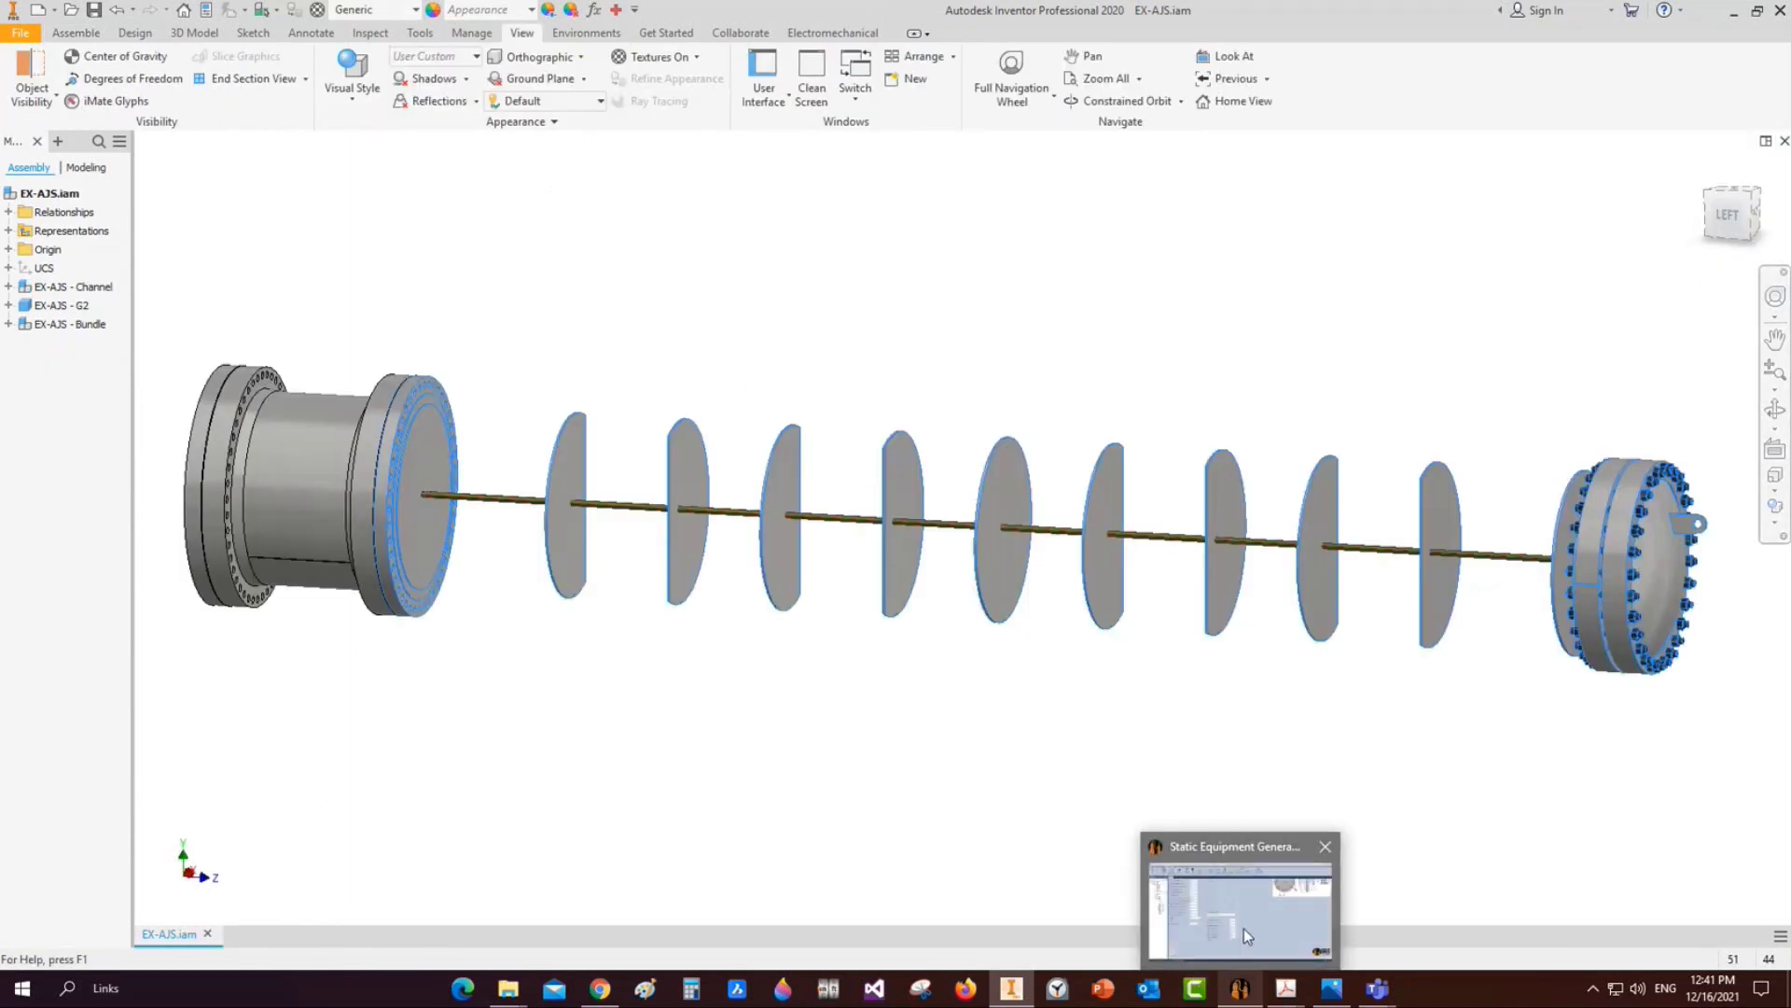
click(1245, 931)
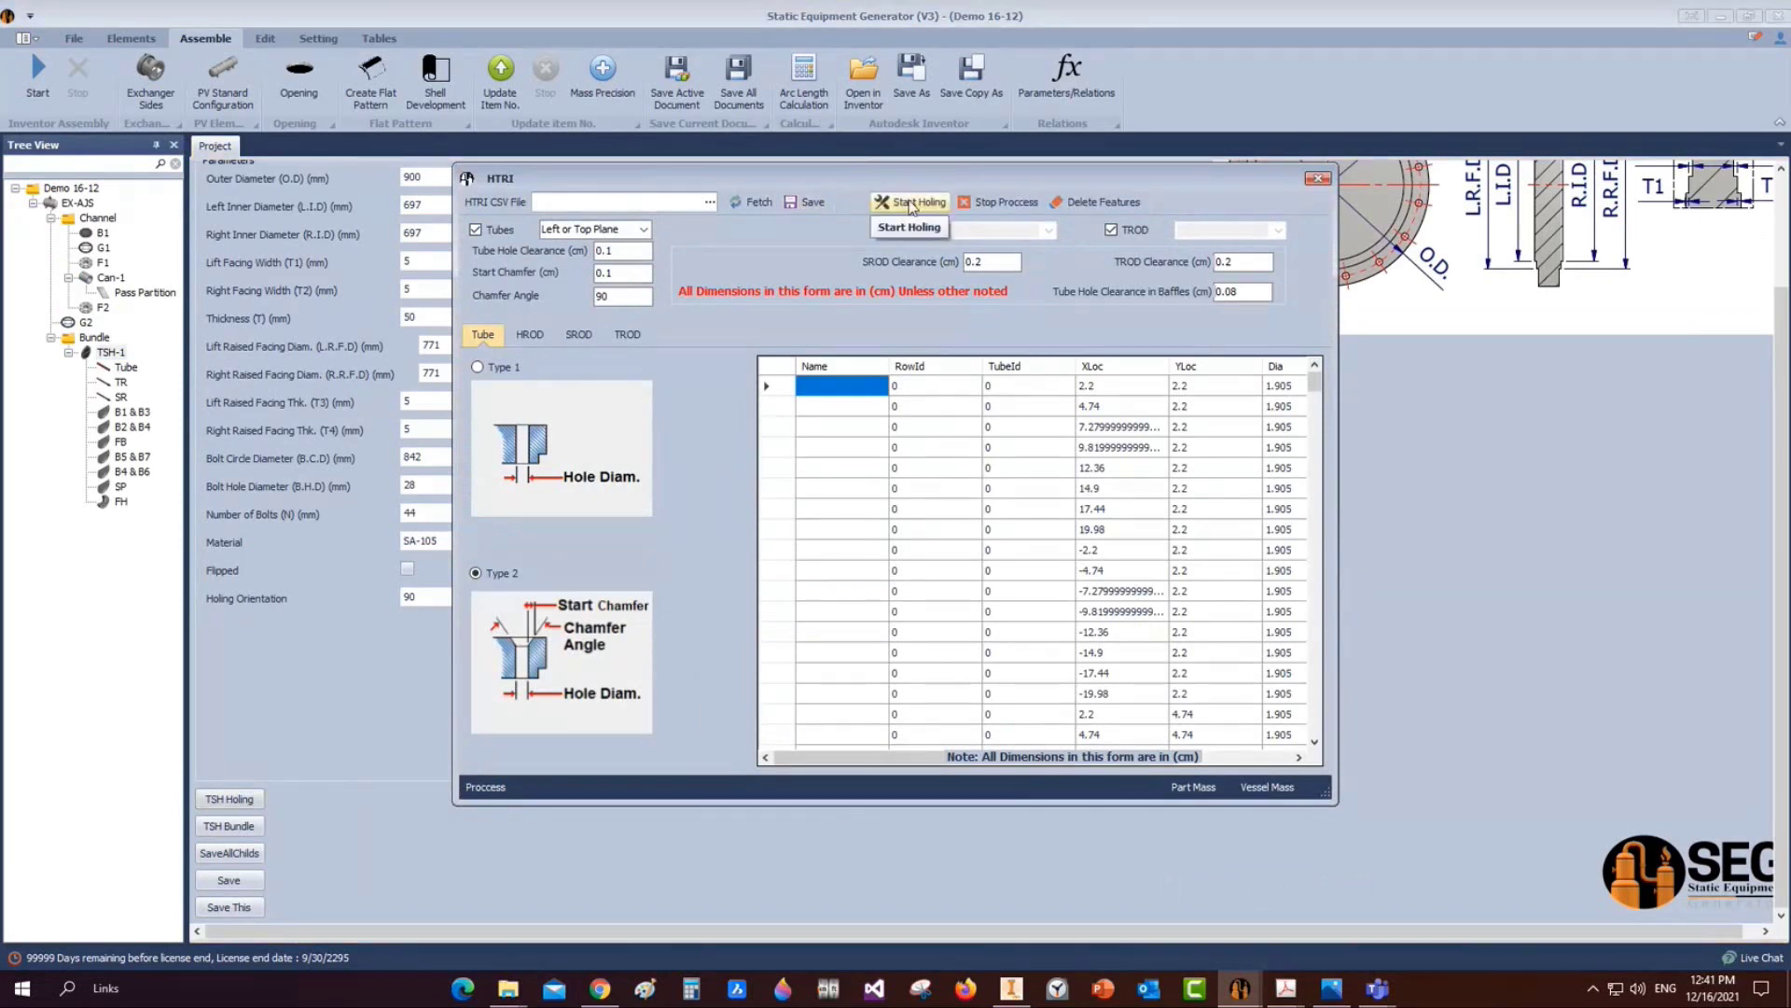
click(911, 203)
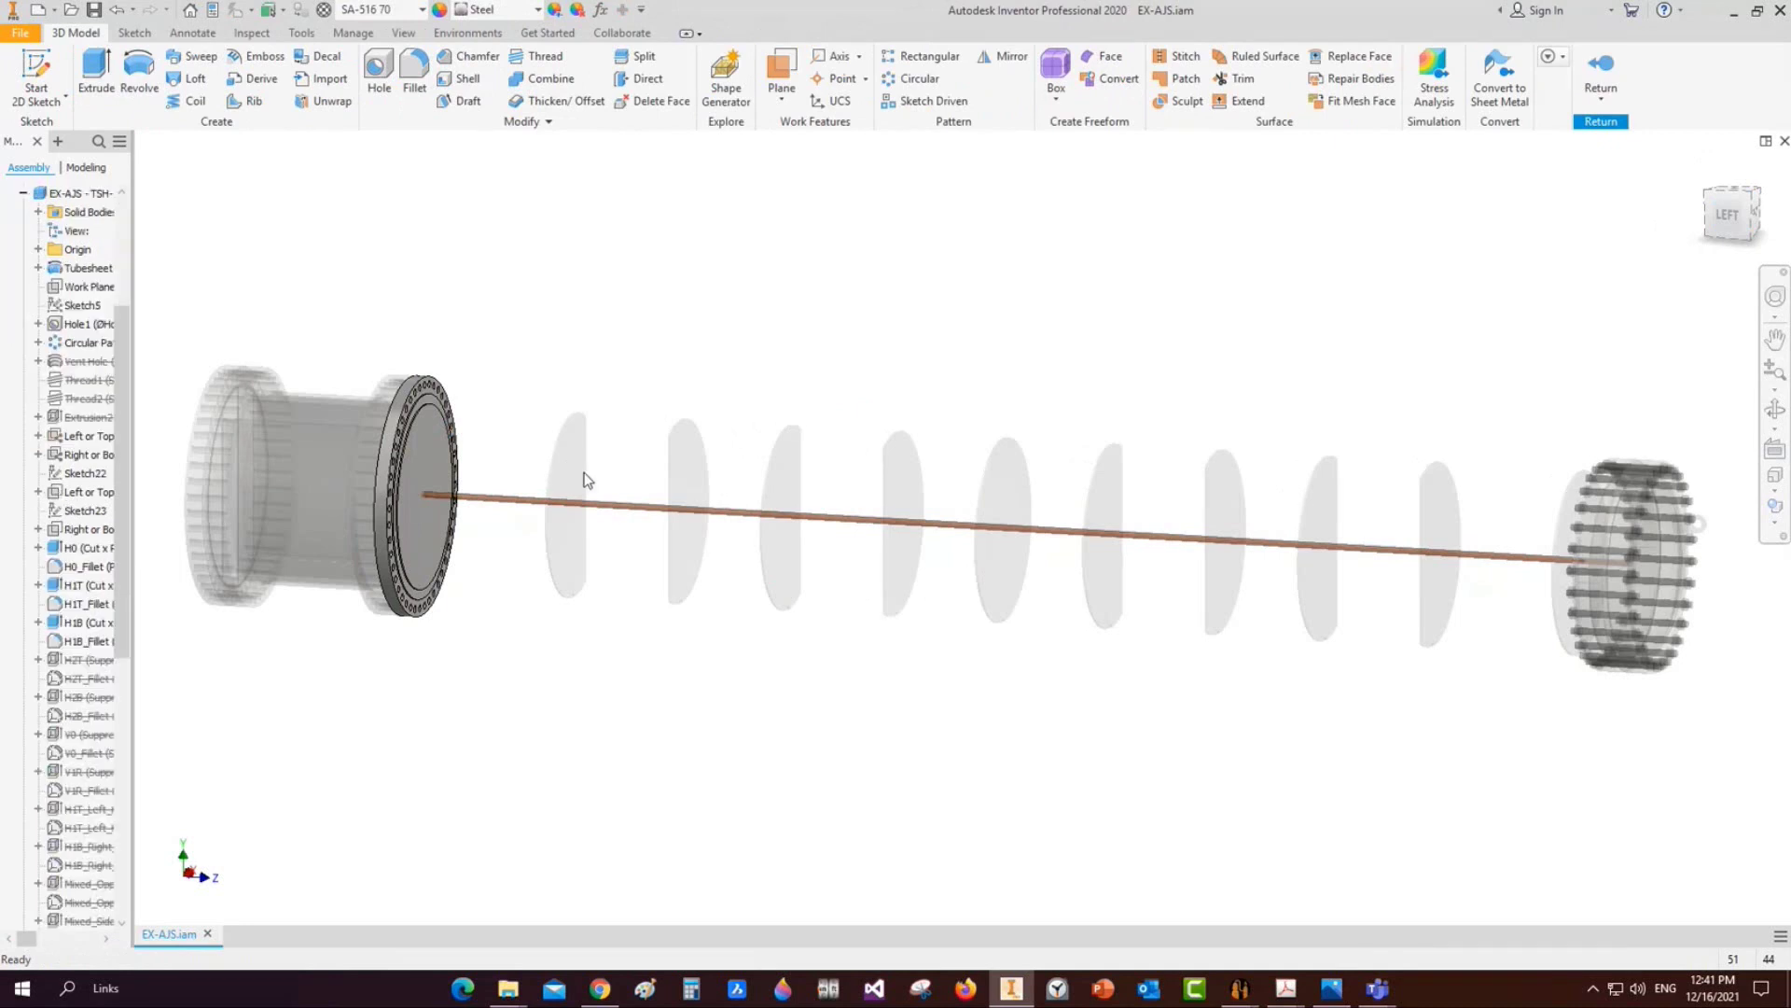
Examine the tube hole pattern on tubesheet TSH-1 and the rest of the bundle in the EX-AJS assembly
click(1709, 189)
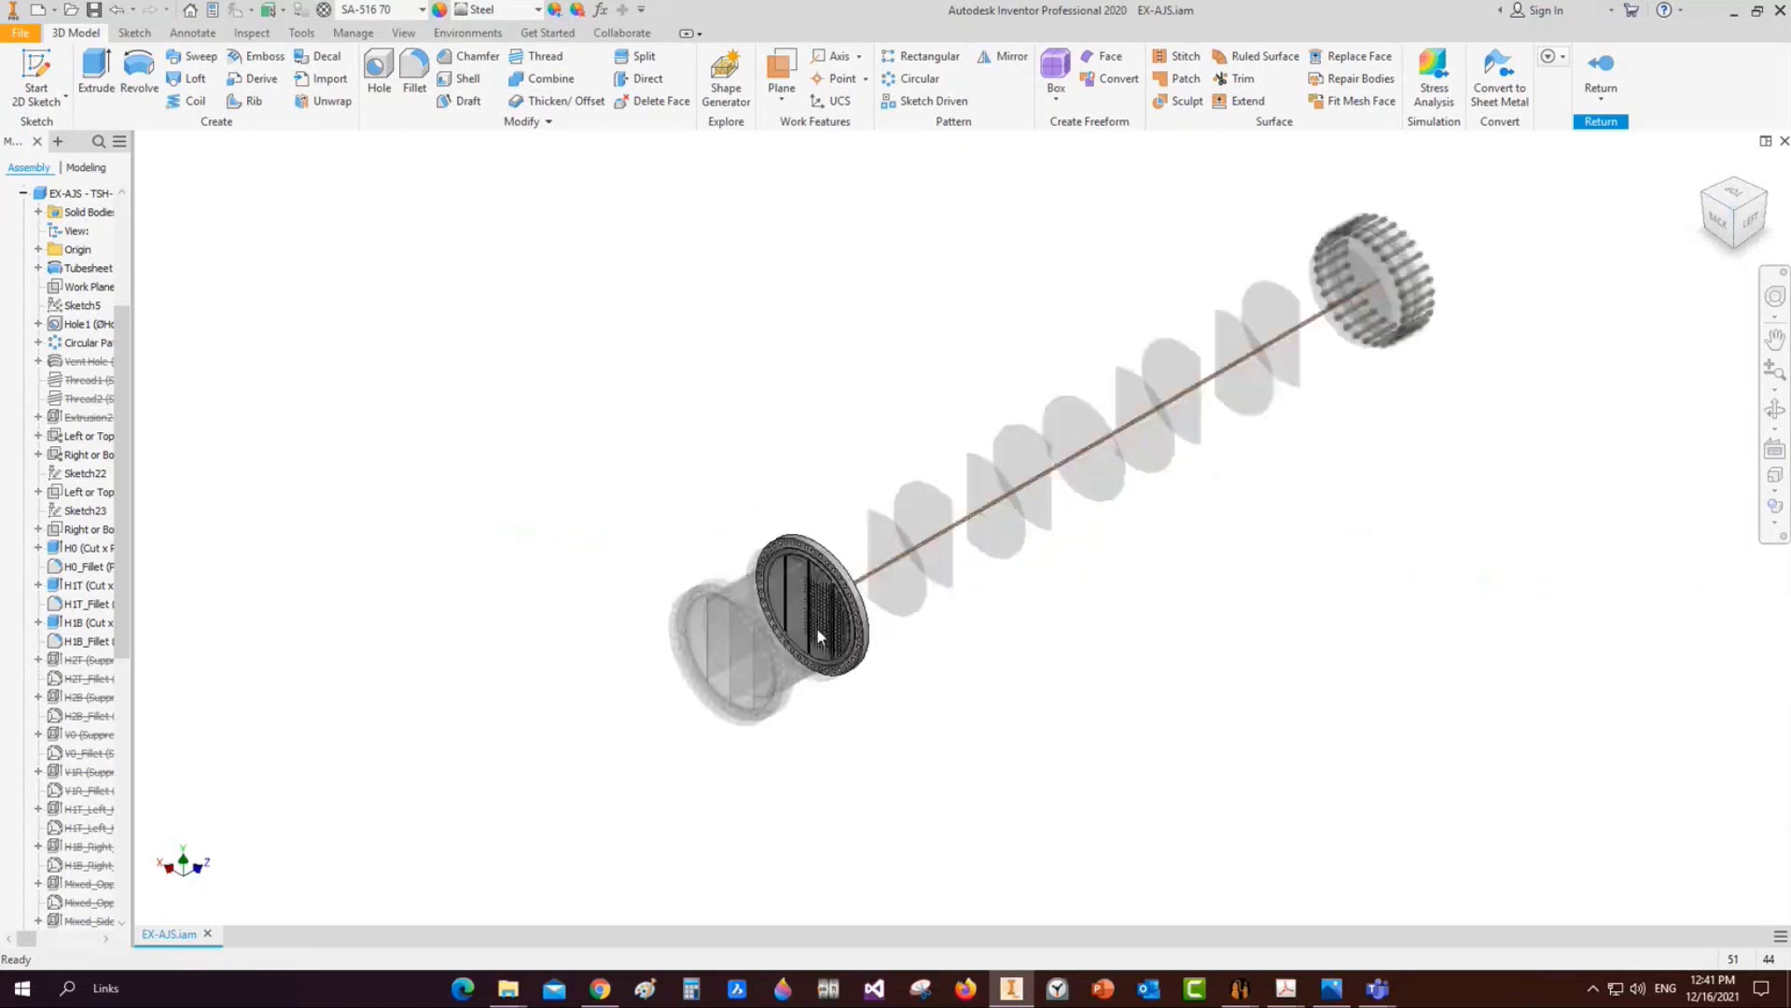
scroll(815, 627, up, 3)
scroll(781, 461, up, 2)
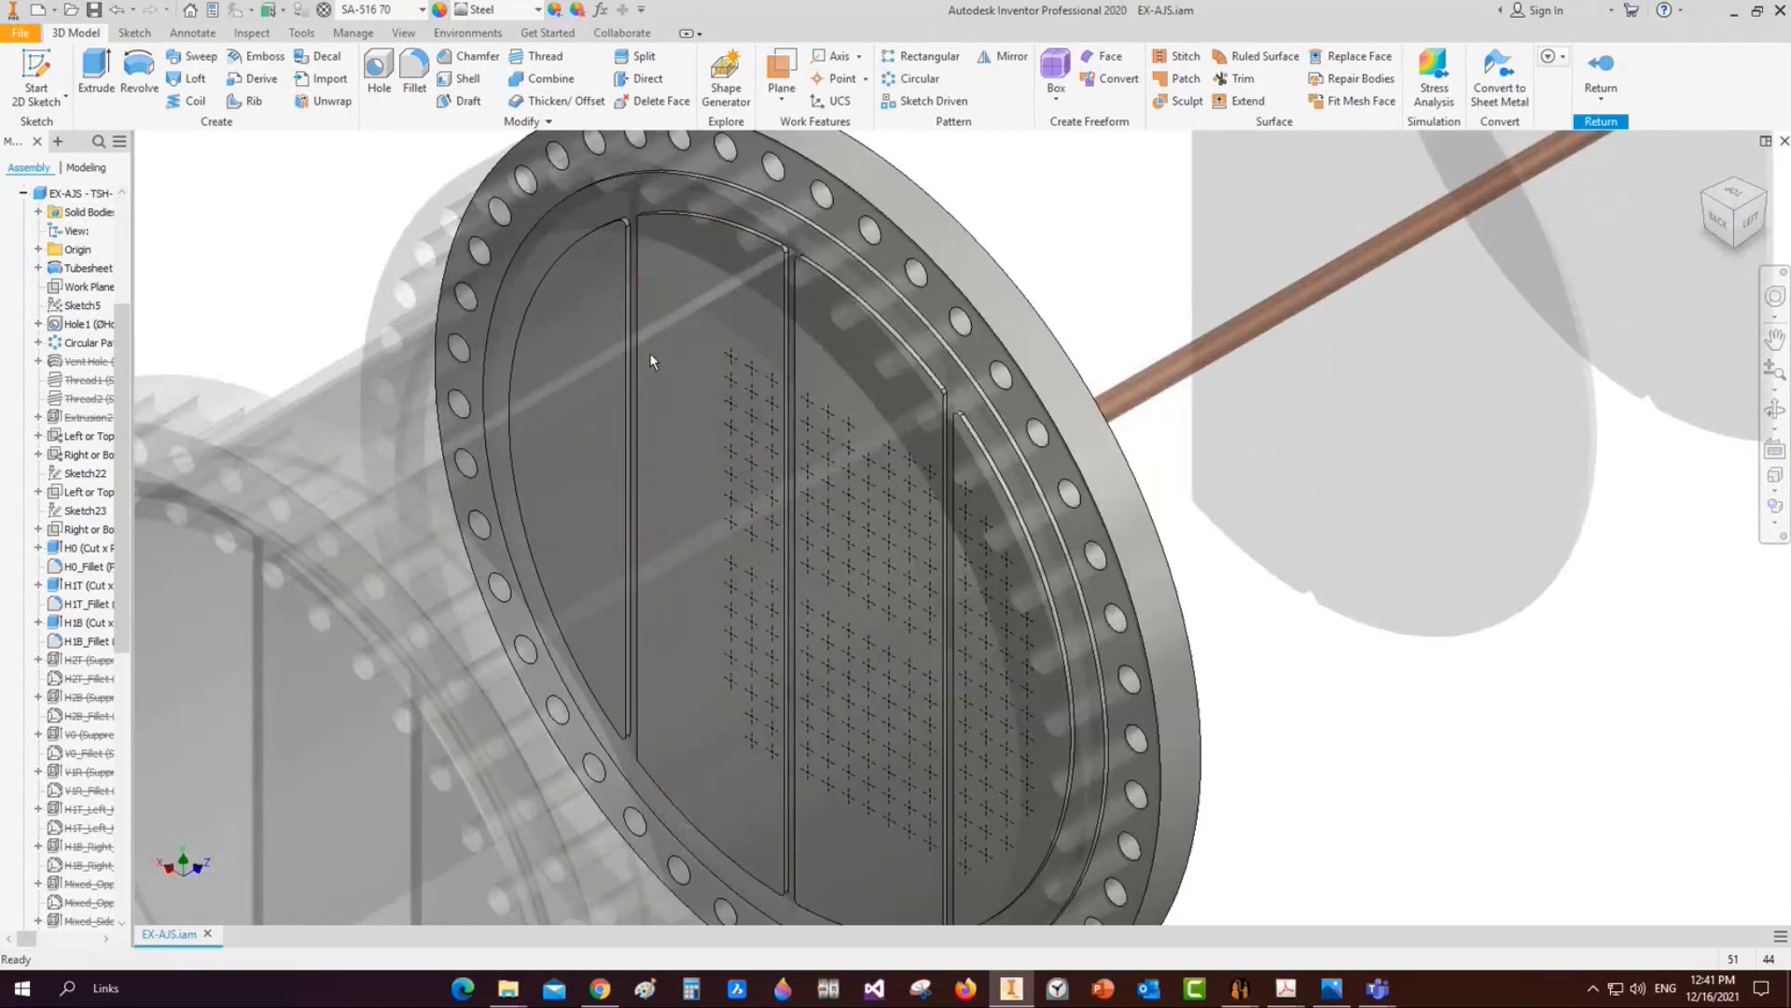
middle_drag(780, 491, 870, 479)
click(793, 481)
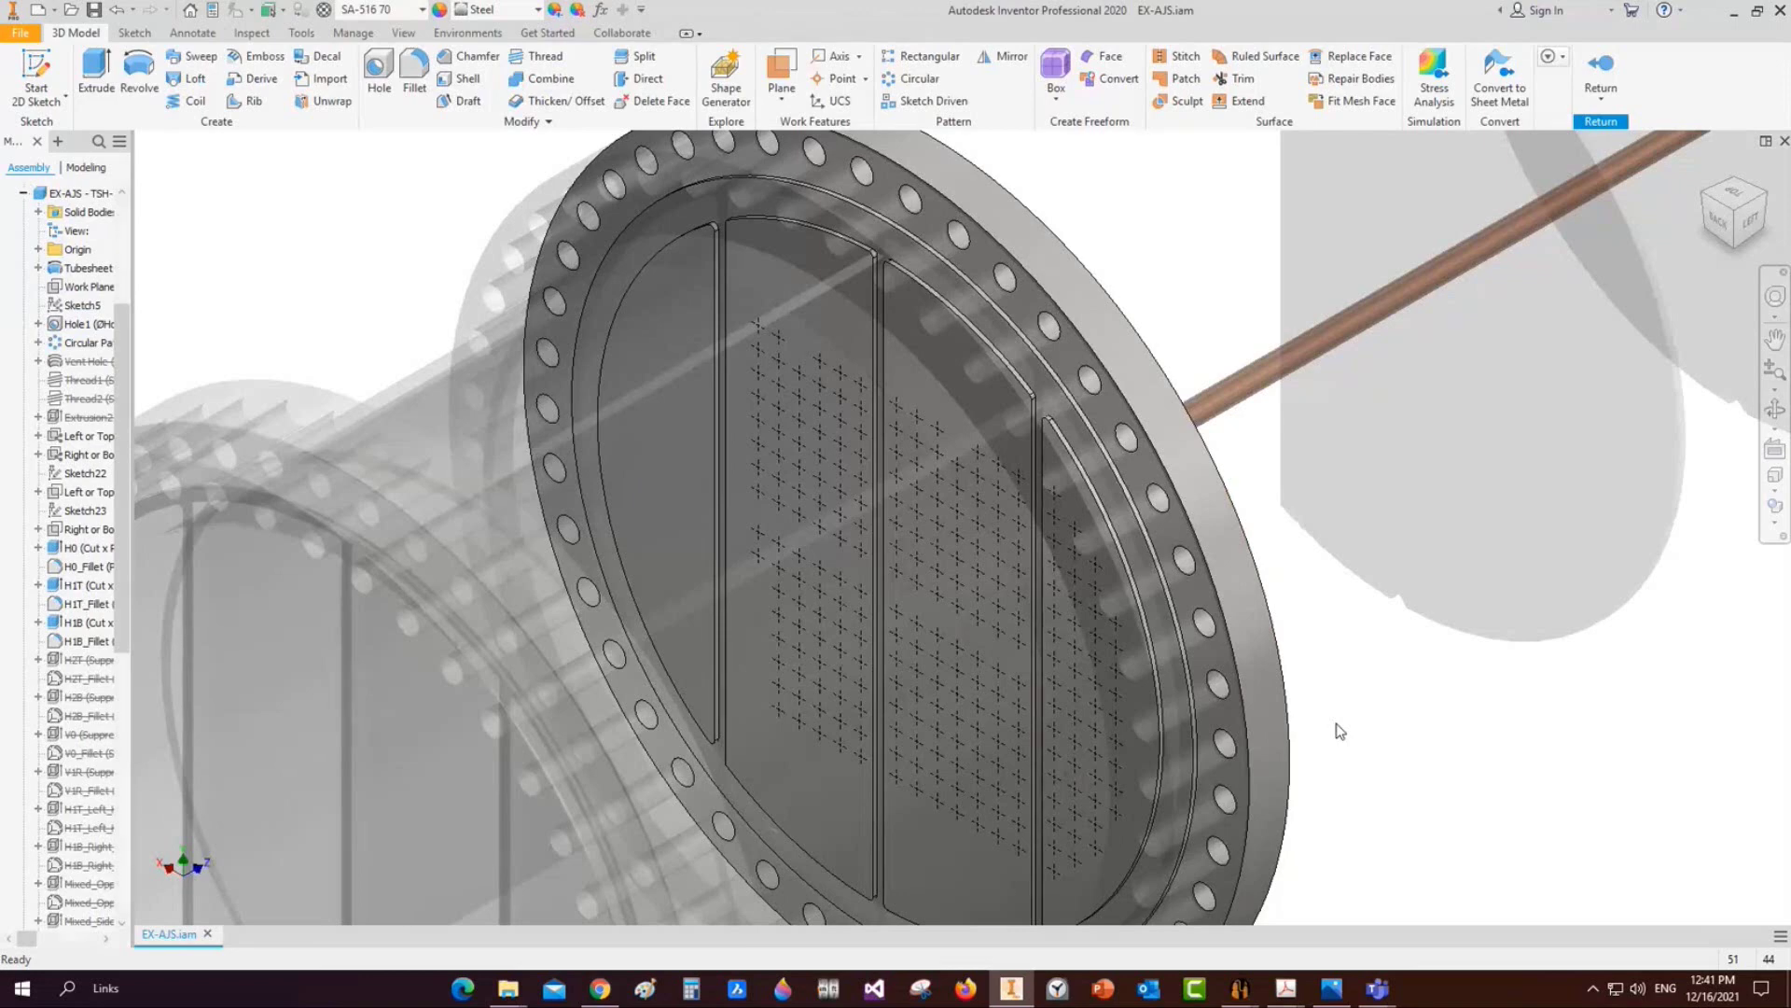
middle_click(1341, 731)
middle_click(1341, 731)
double_click(1338, 726)
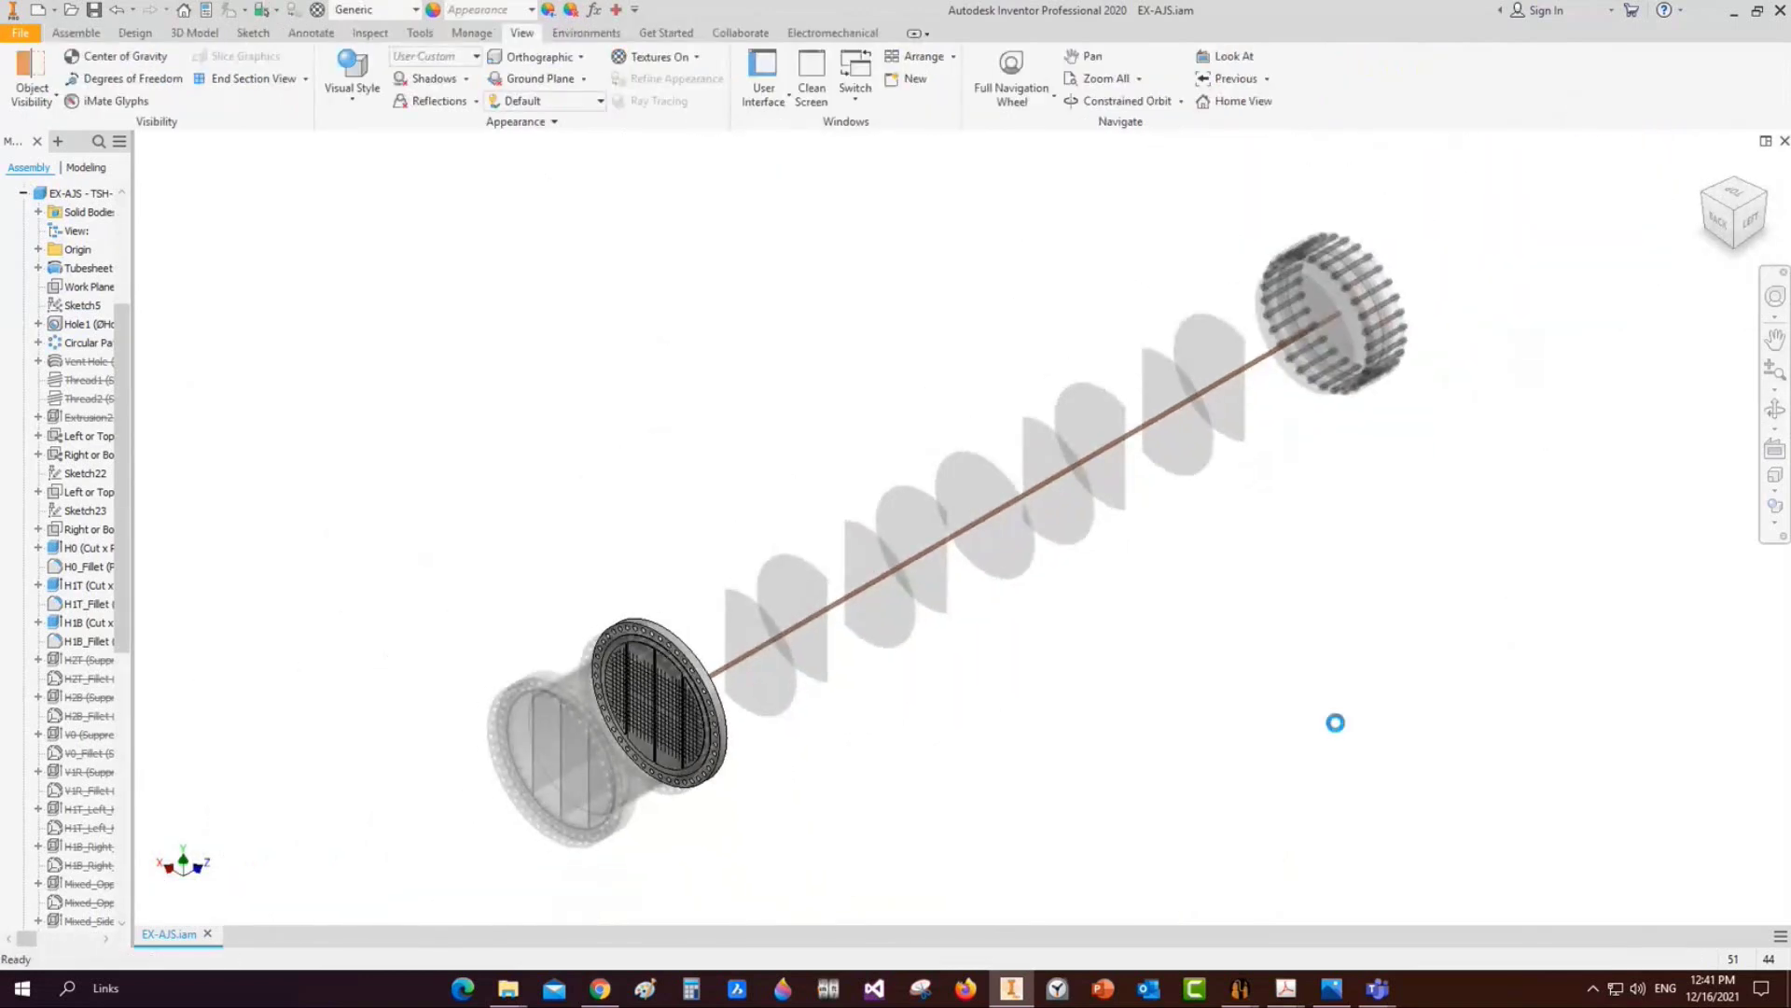
key(ctrl+s)
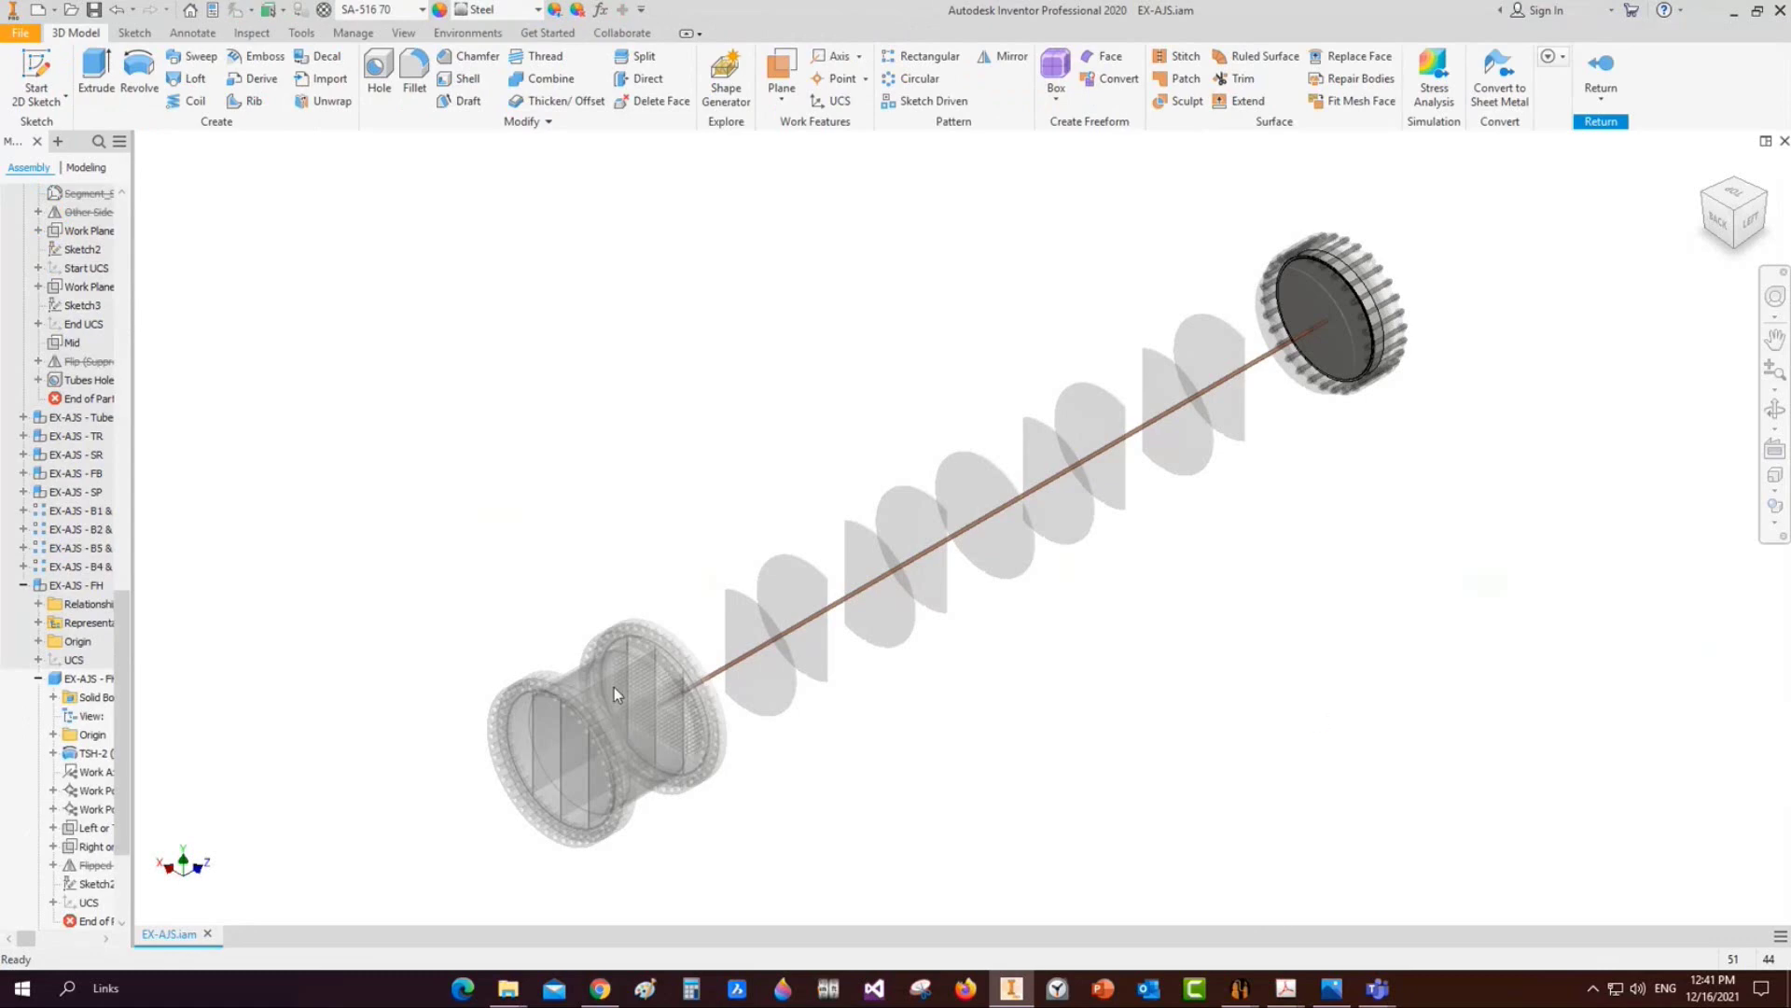
scroll(614, 687, up, 6)
scroll(733, 612, down, 8)
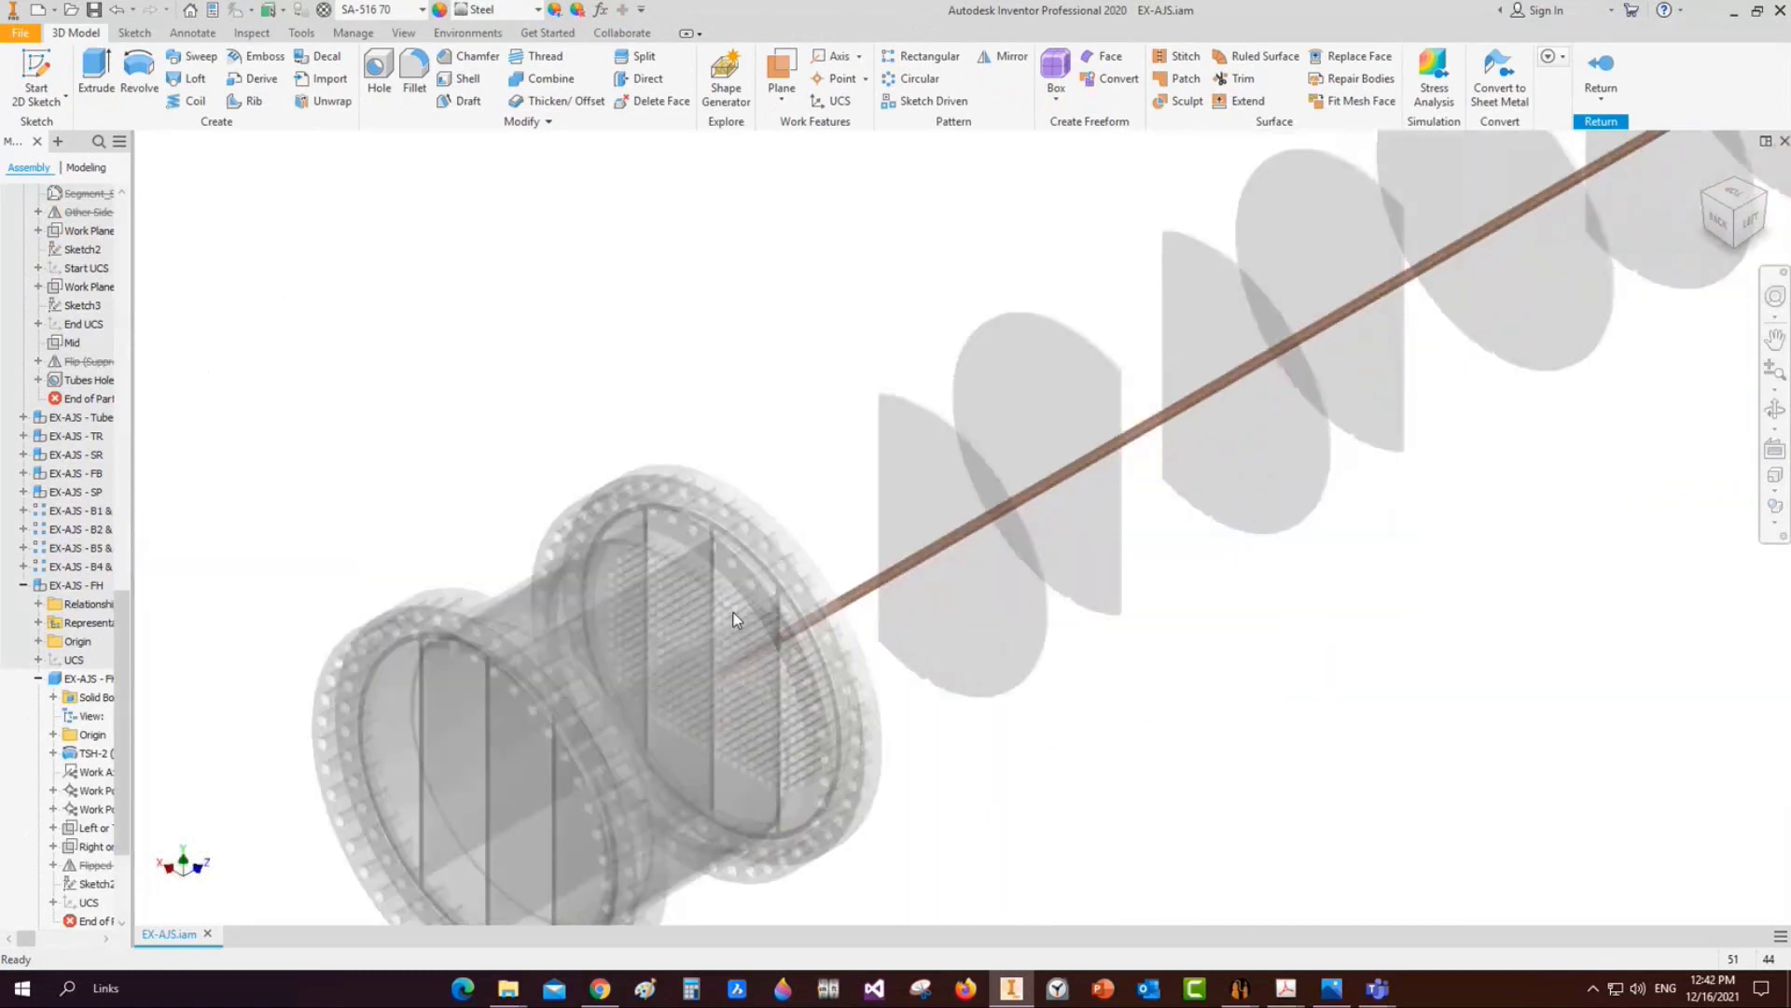
Examine the tube hole layout on the floating head tubesheet and around the first tube at tubesheet TSH-1
click(1765, 198)
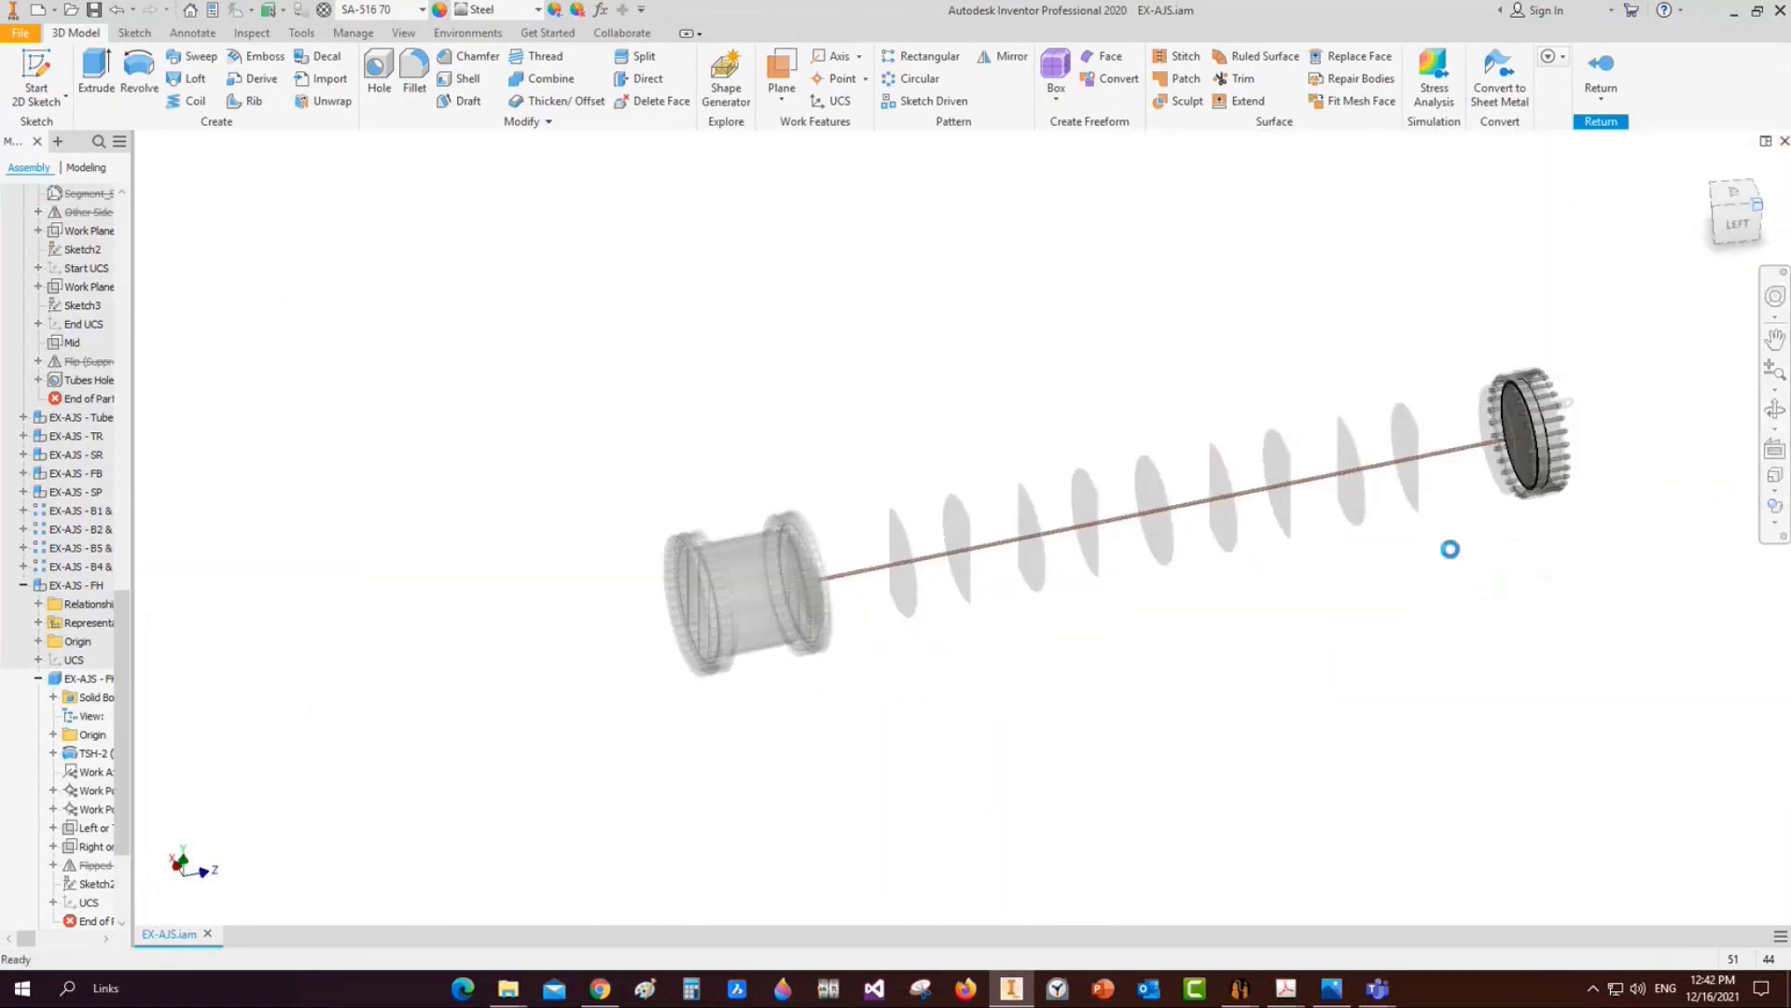
scroll(1208, 681, up, 5)
scroll(1213, 682, up, 3)
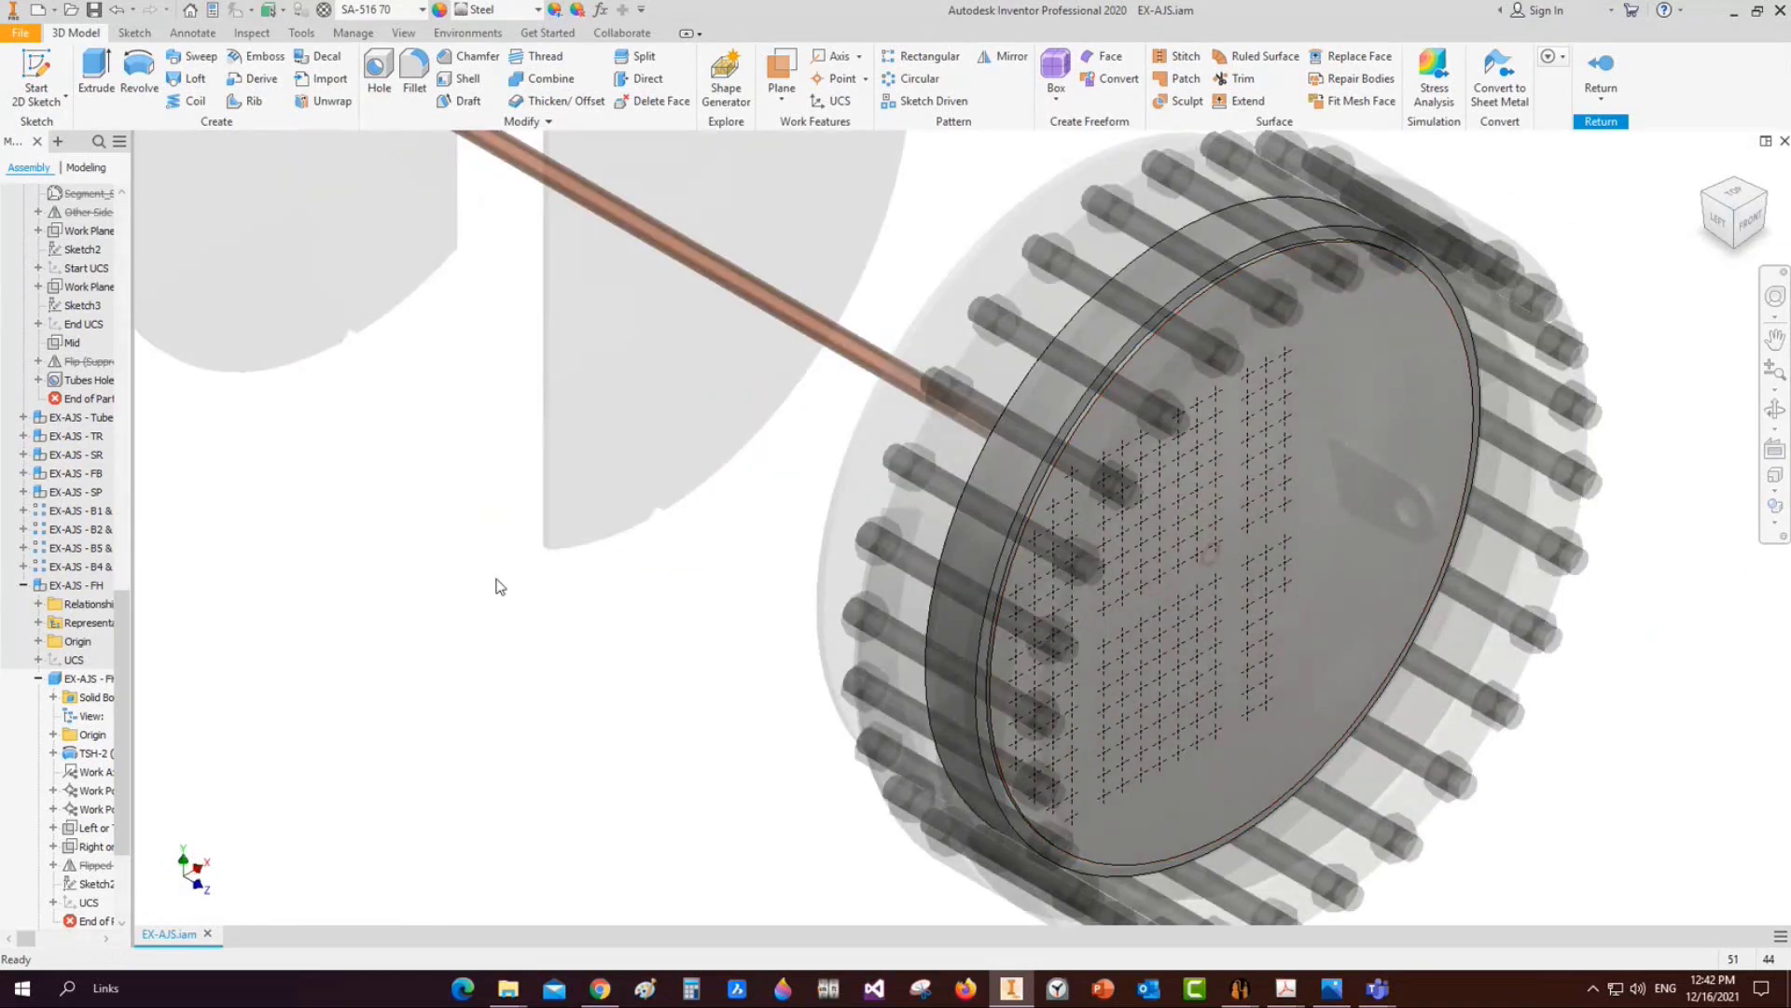
key(ctrl+v)
key(F6)
key(ctrl+Return)
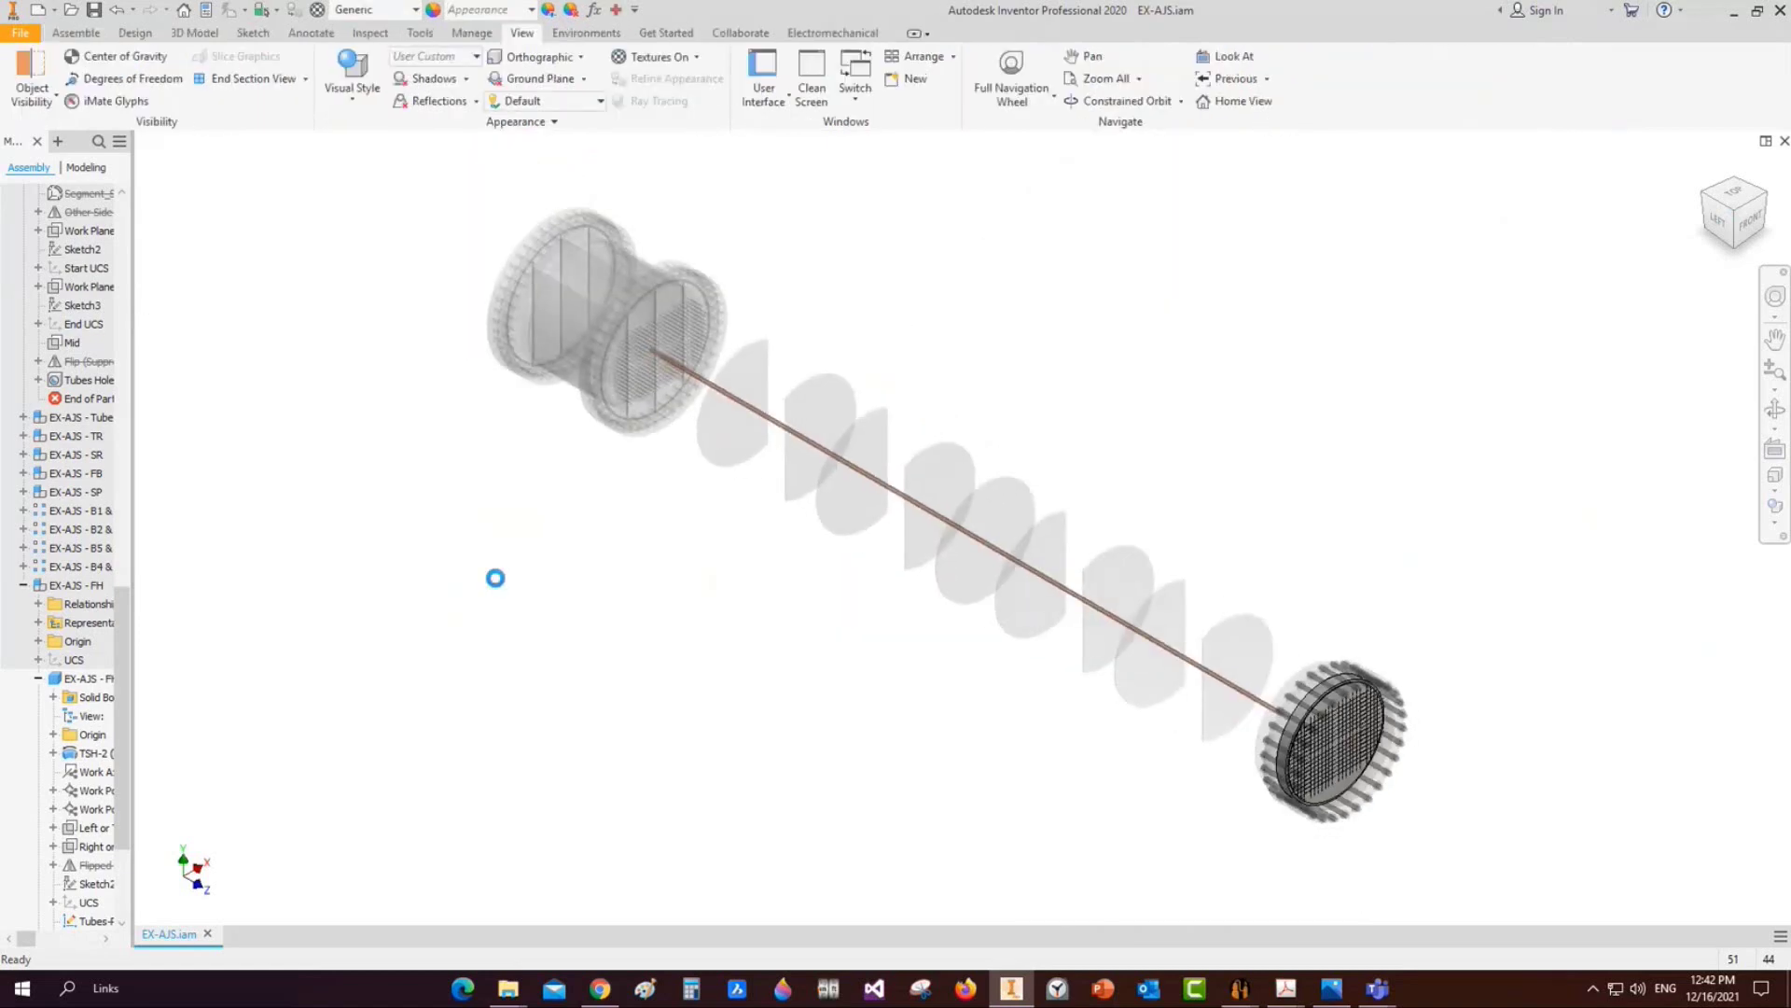
key(ctrl+s)
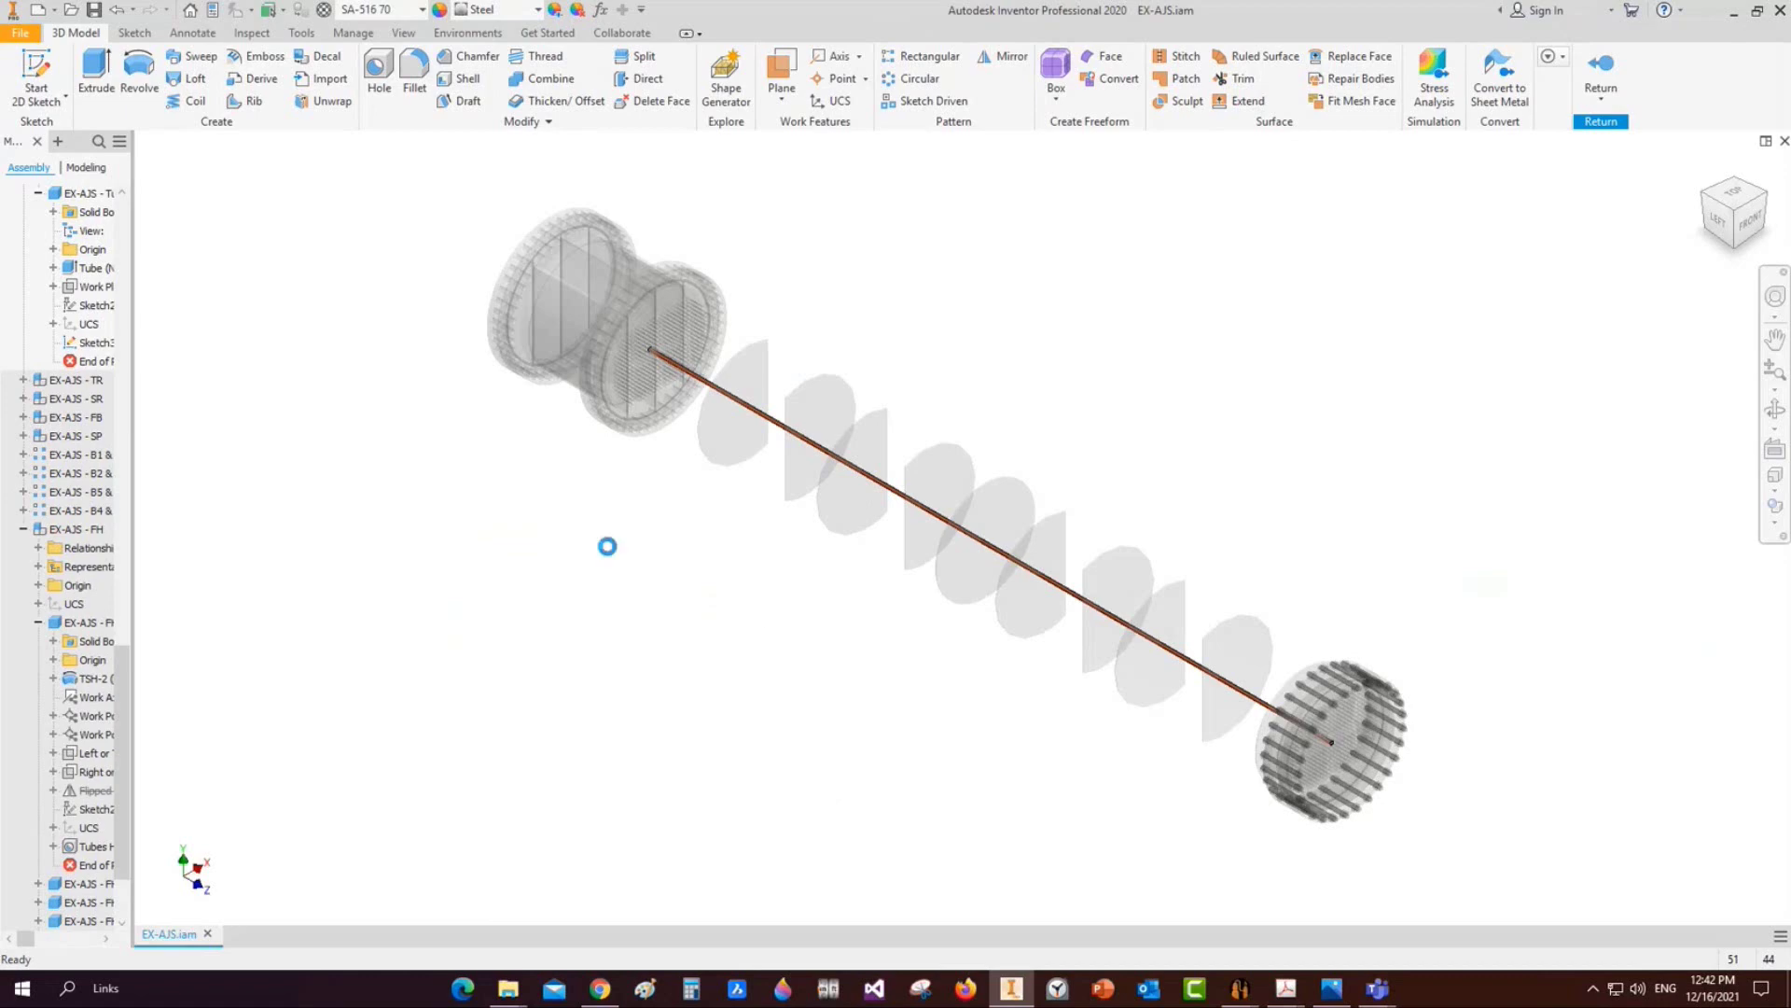
scroll(772, 418, up, 3)
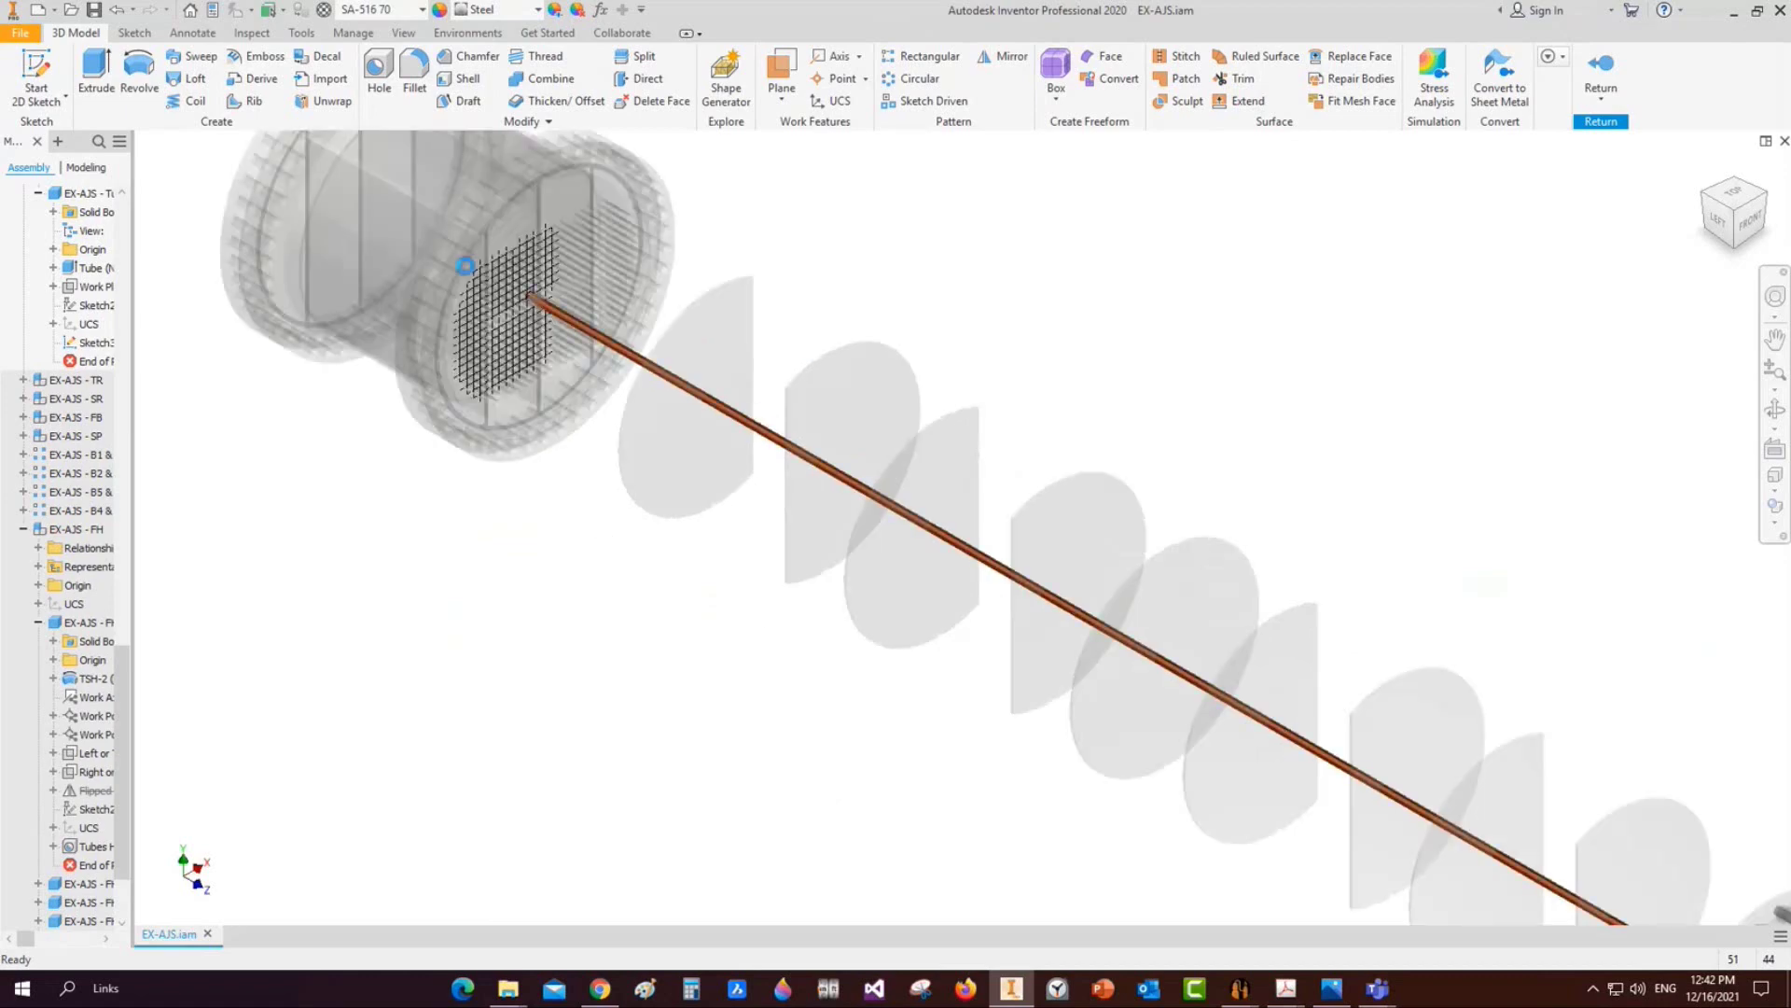
scroll(536, 266, up, 5)
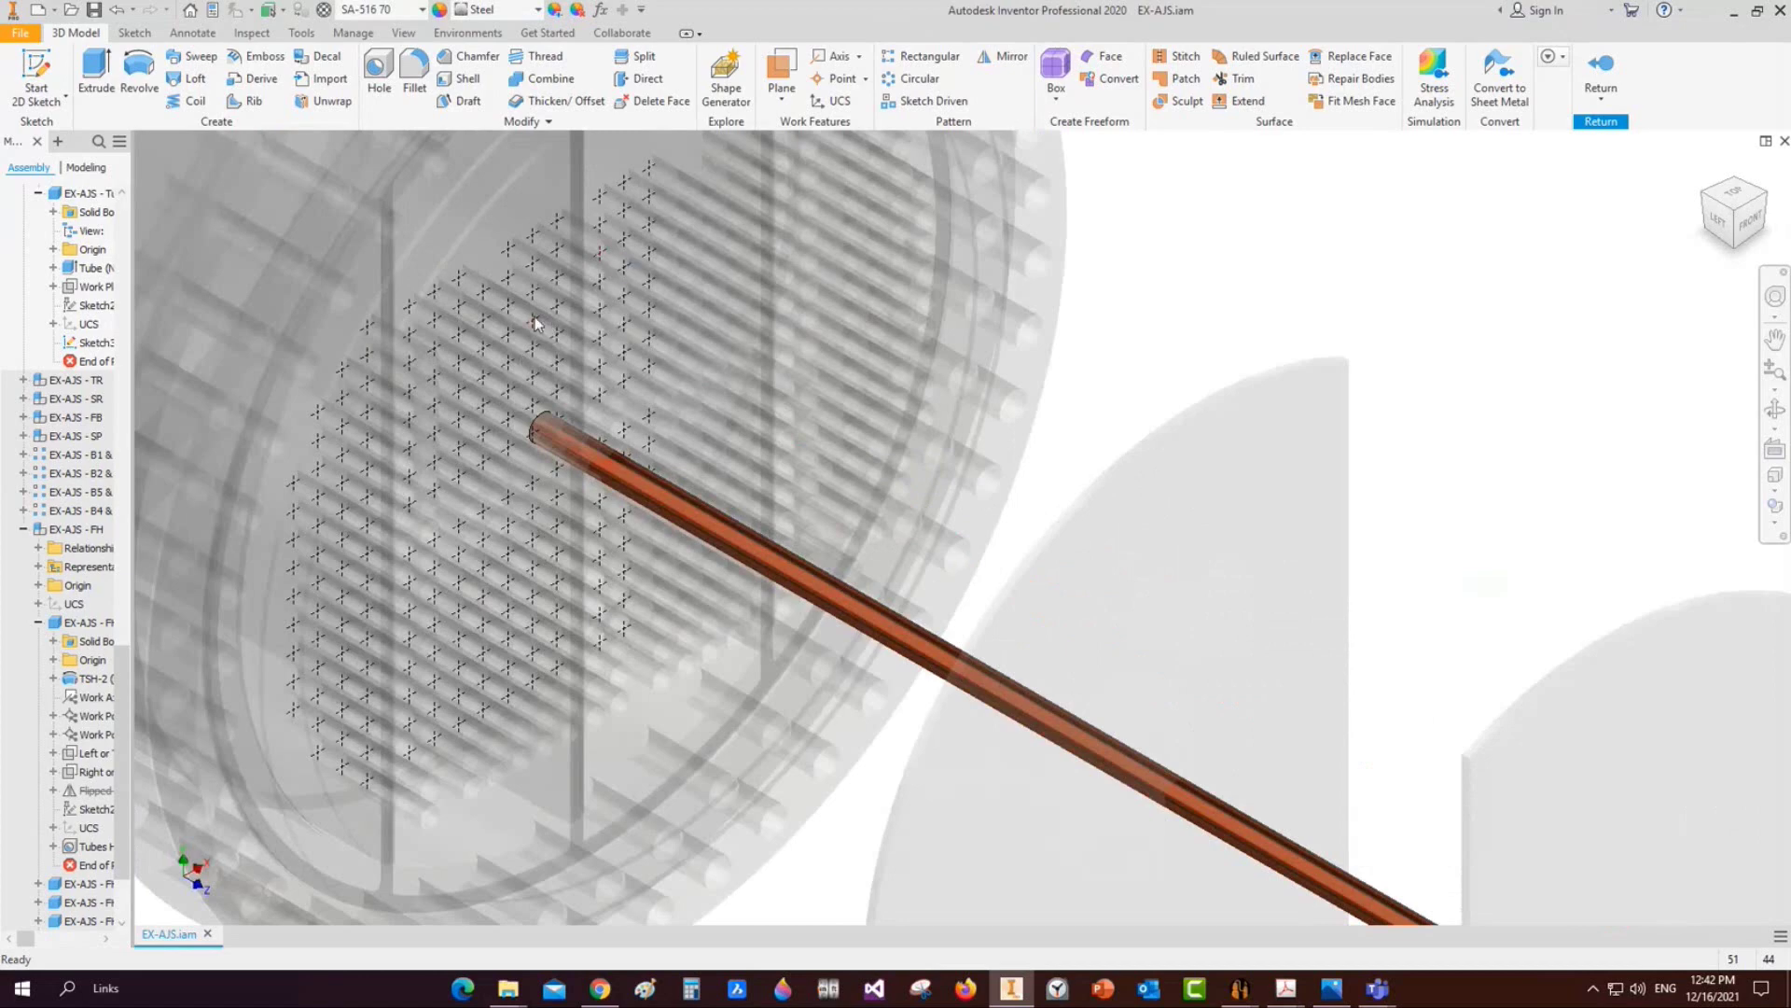
scroll(537, 322, down, 5)
scroll(947, 352, down, 2)
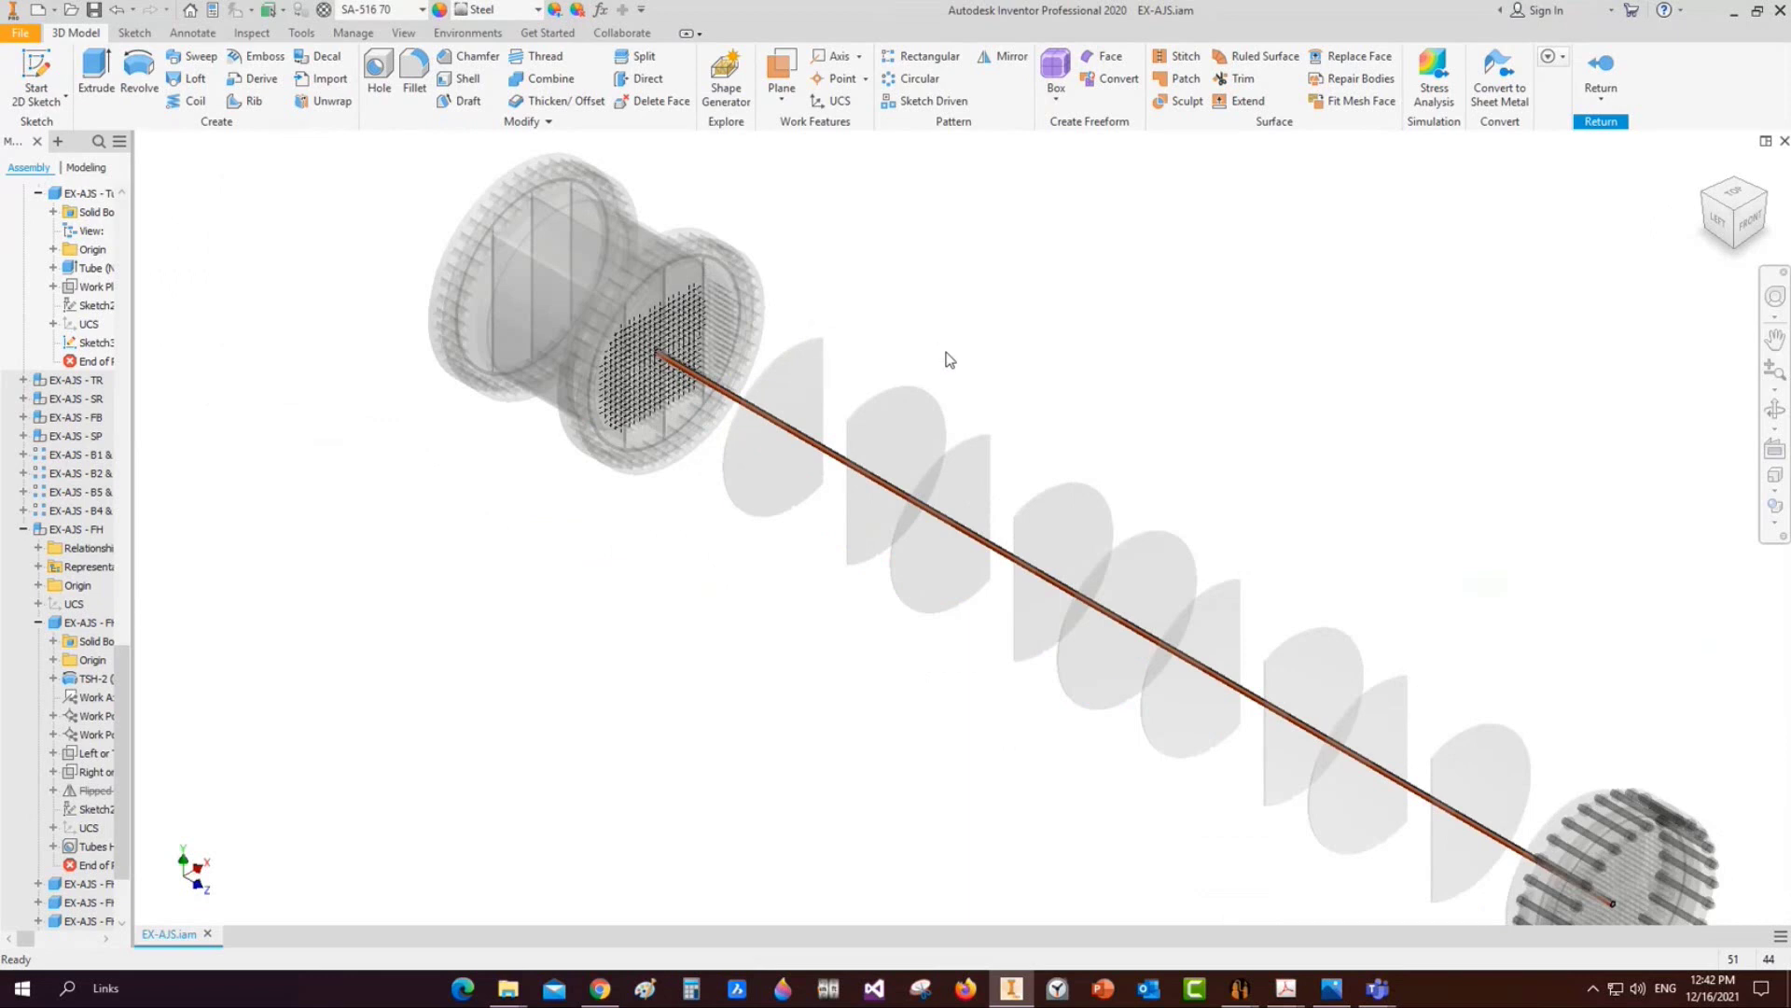
Examine the full tube pattern and the hole layout where the tubes pass through the first baffle
key(ctrl+y)
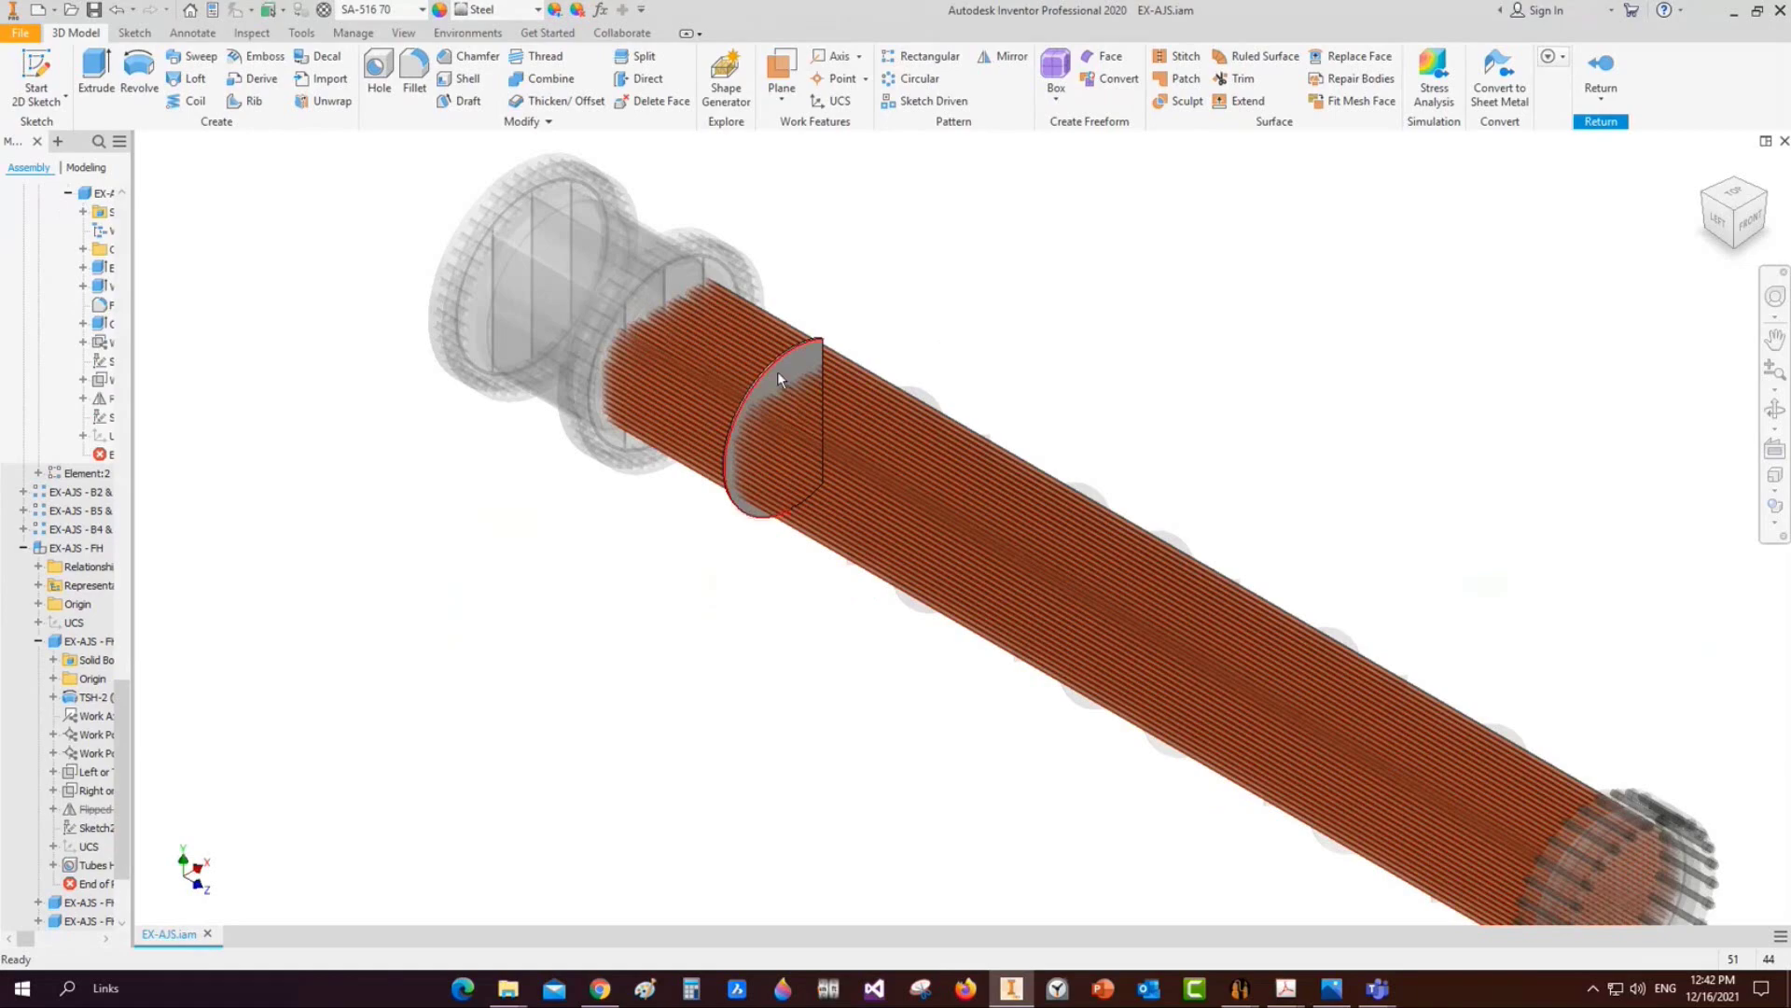
scroll(776, 373, up, 3)
click(793, 413)
key(ctrl+v)
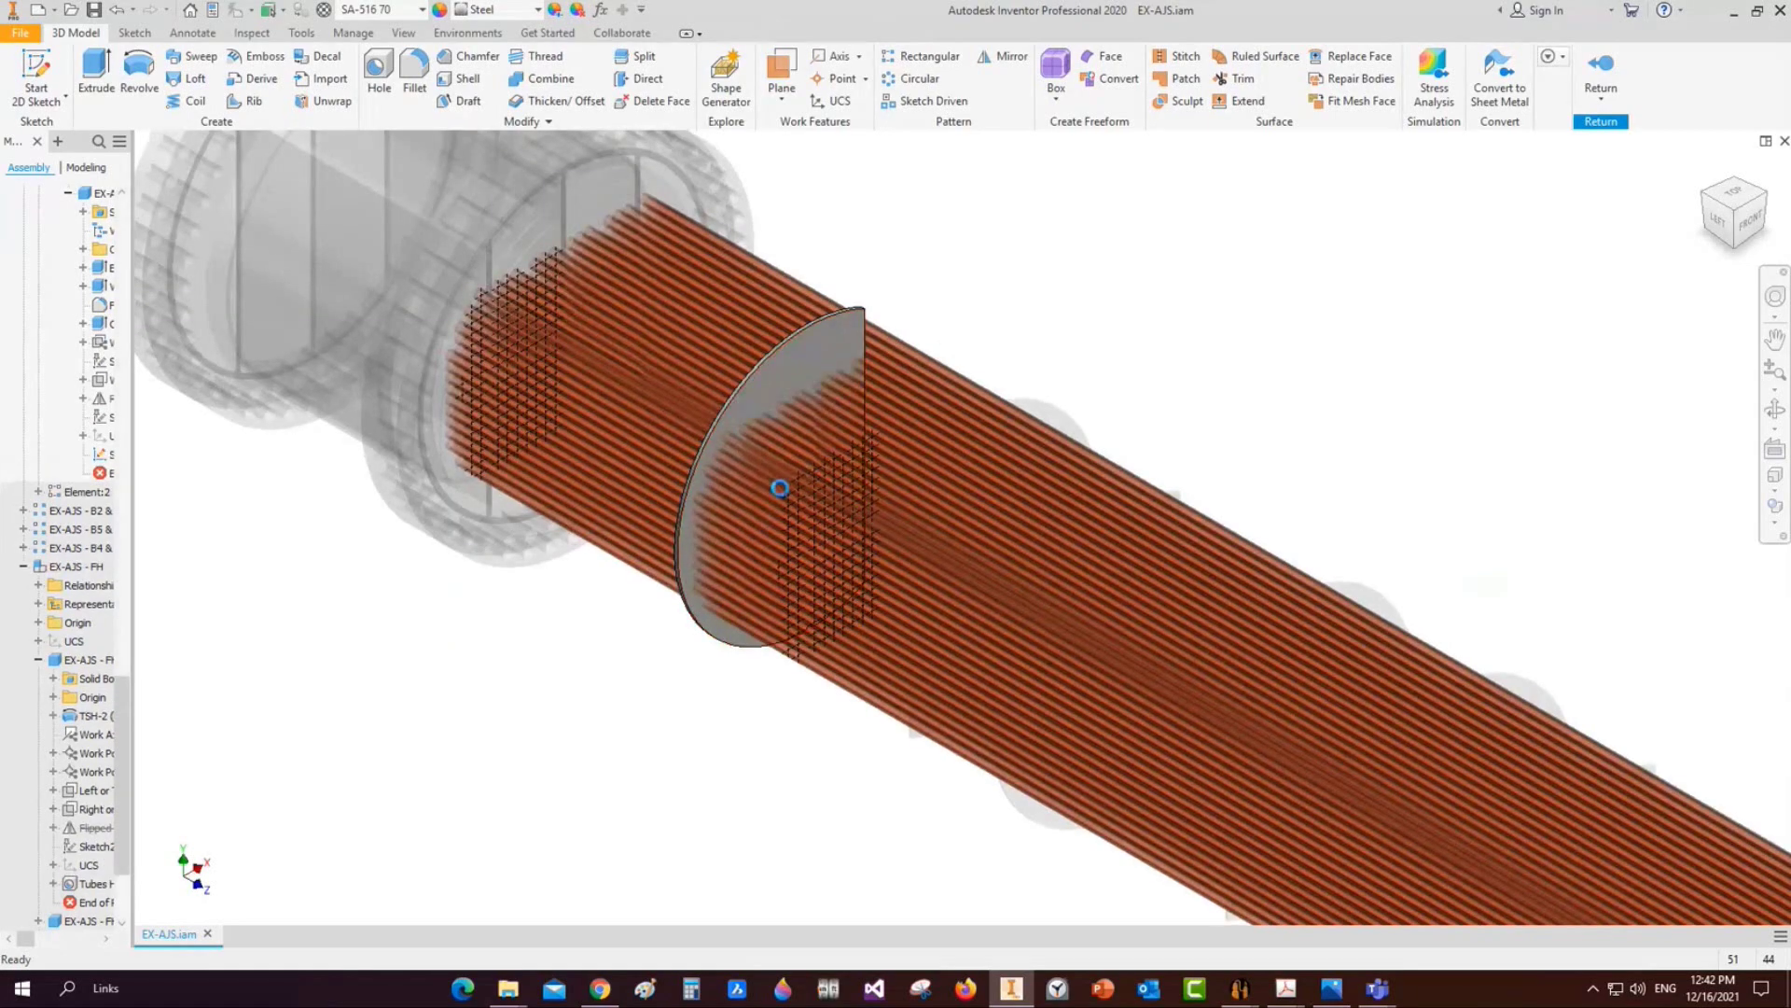
scroll(780, 478, up, 6)
scroll(812, 431, down, 5)
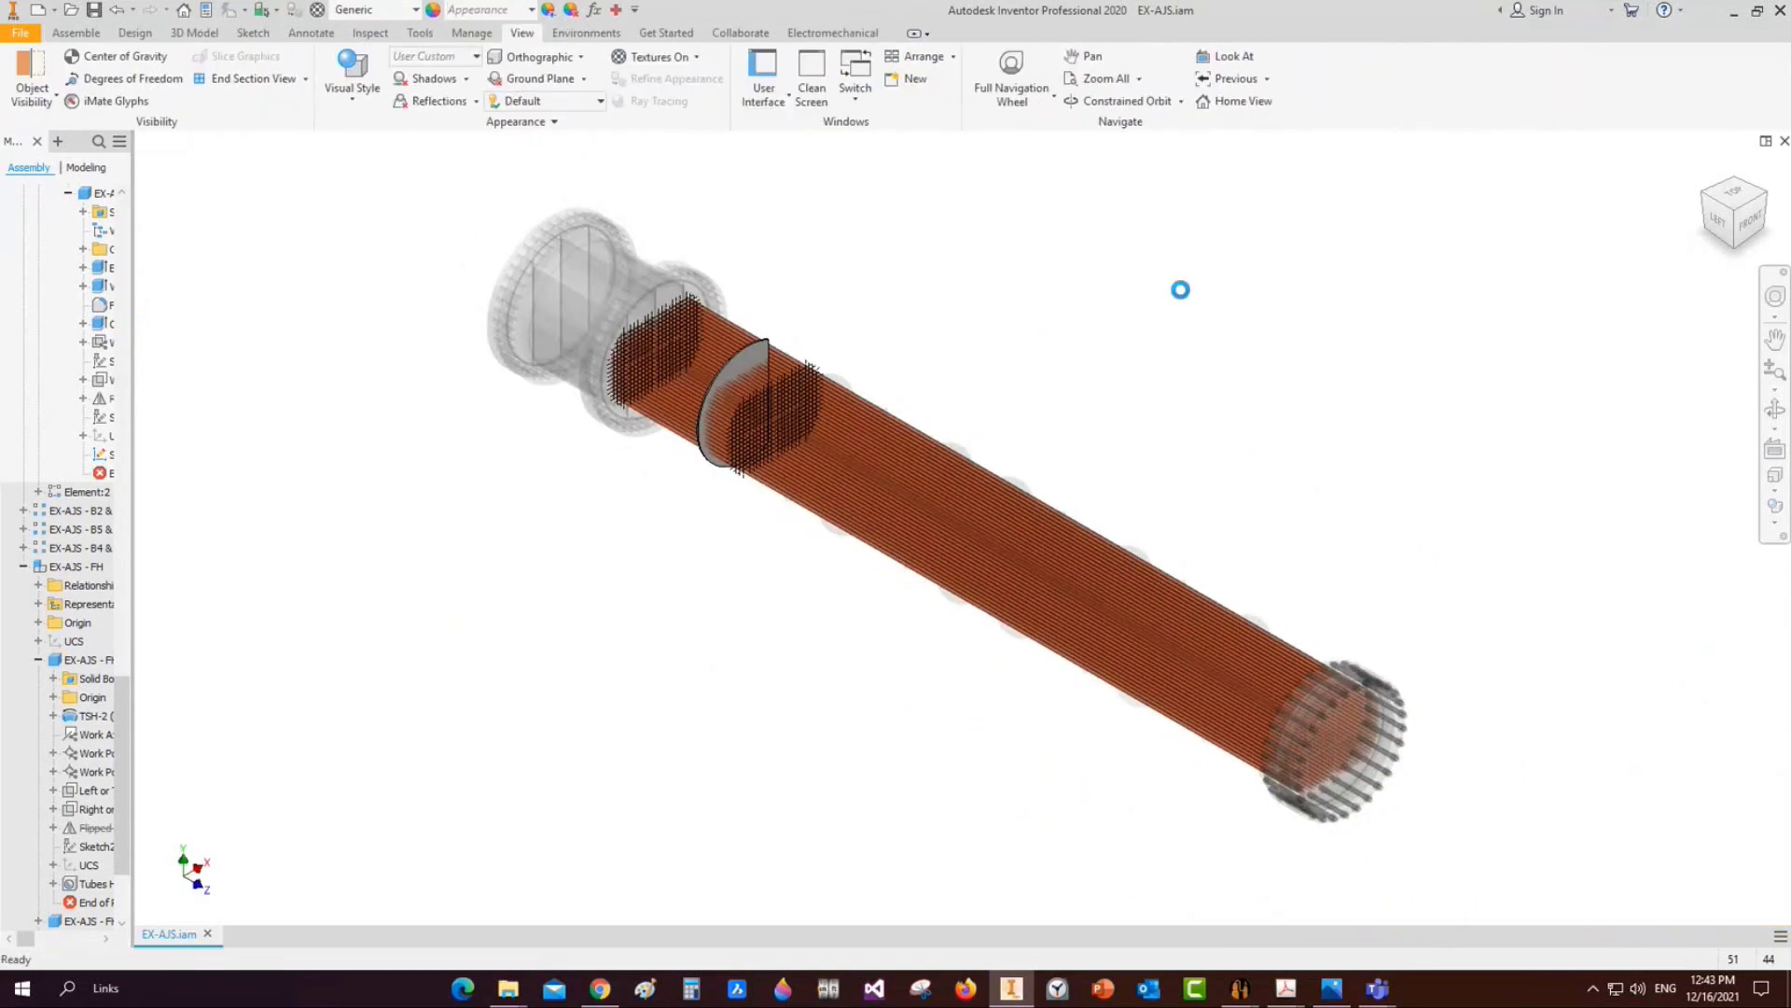
Let the holing run through the remaining baffles and bundle parts, saving the EX-AJS assembly
key(ctrl+s)
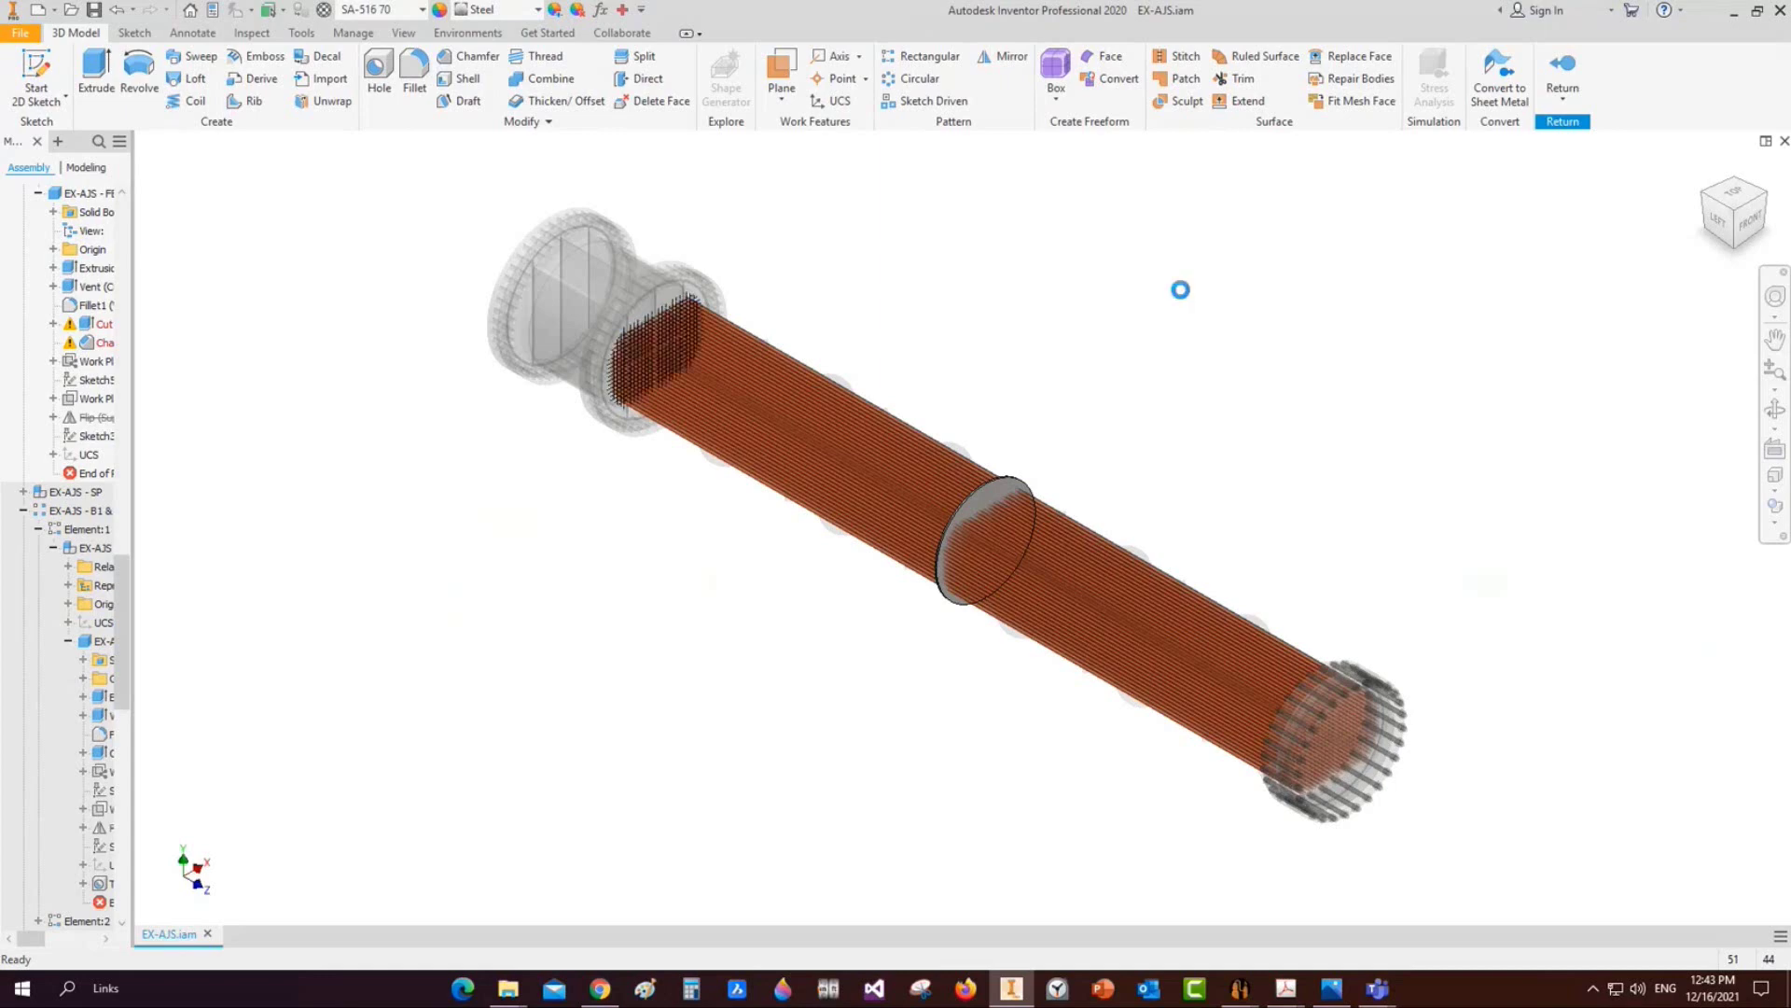
key(ctrl+s)
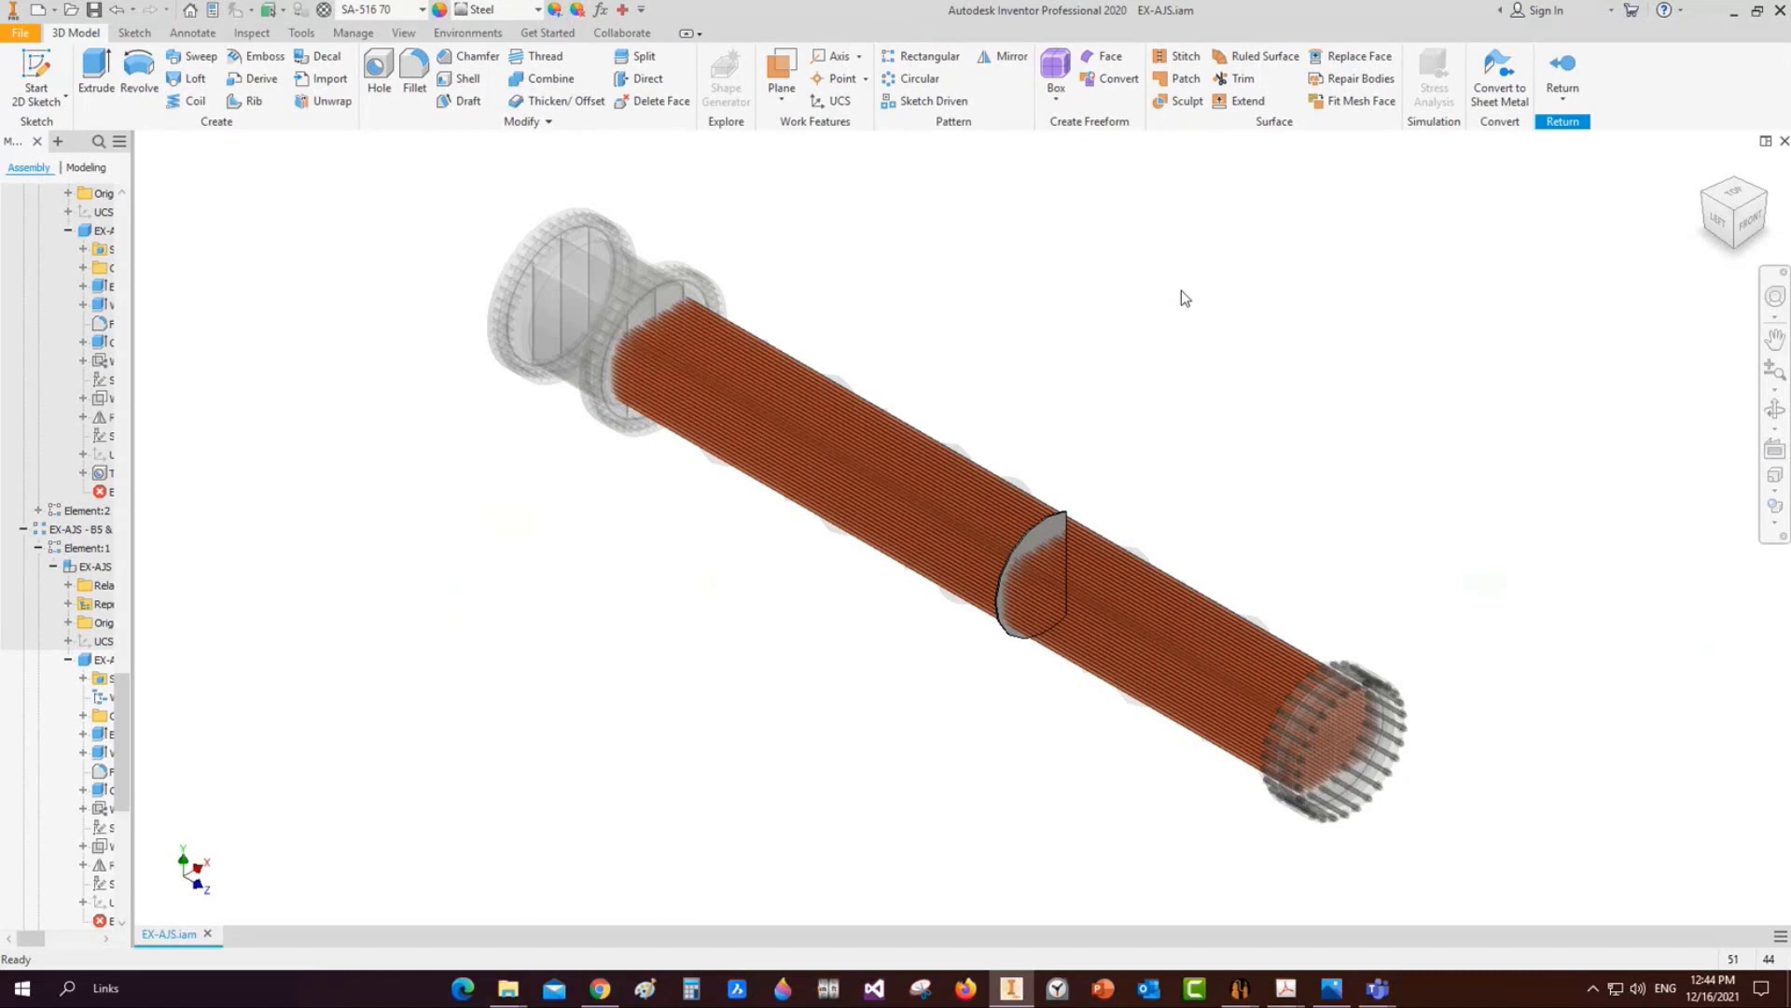
double_click(1181, 290)
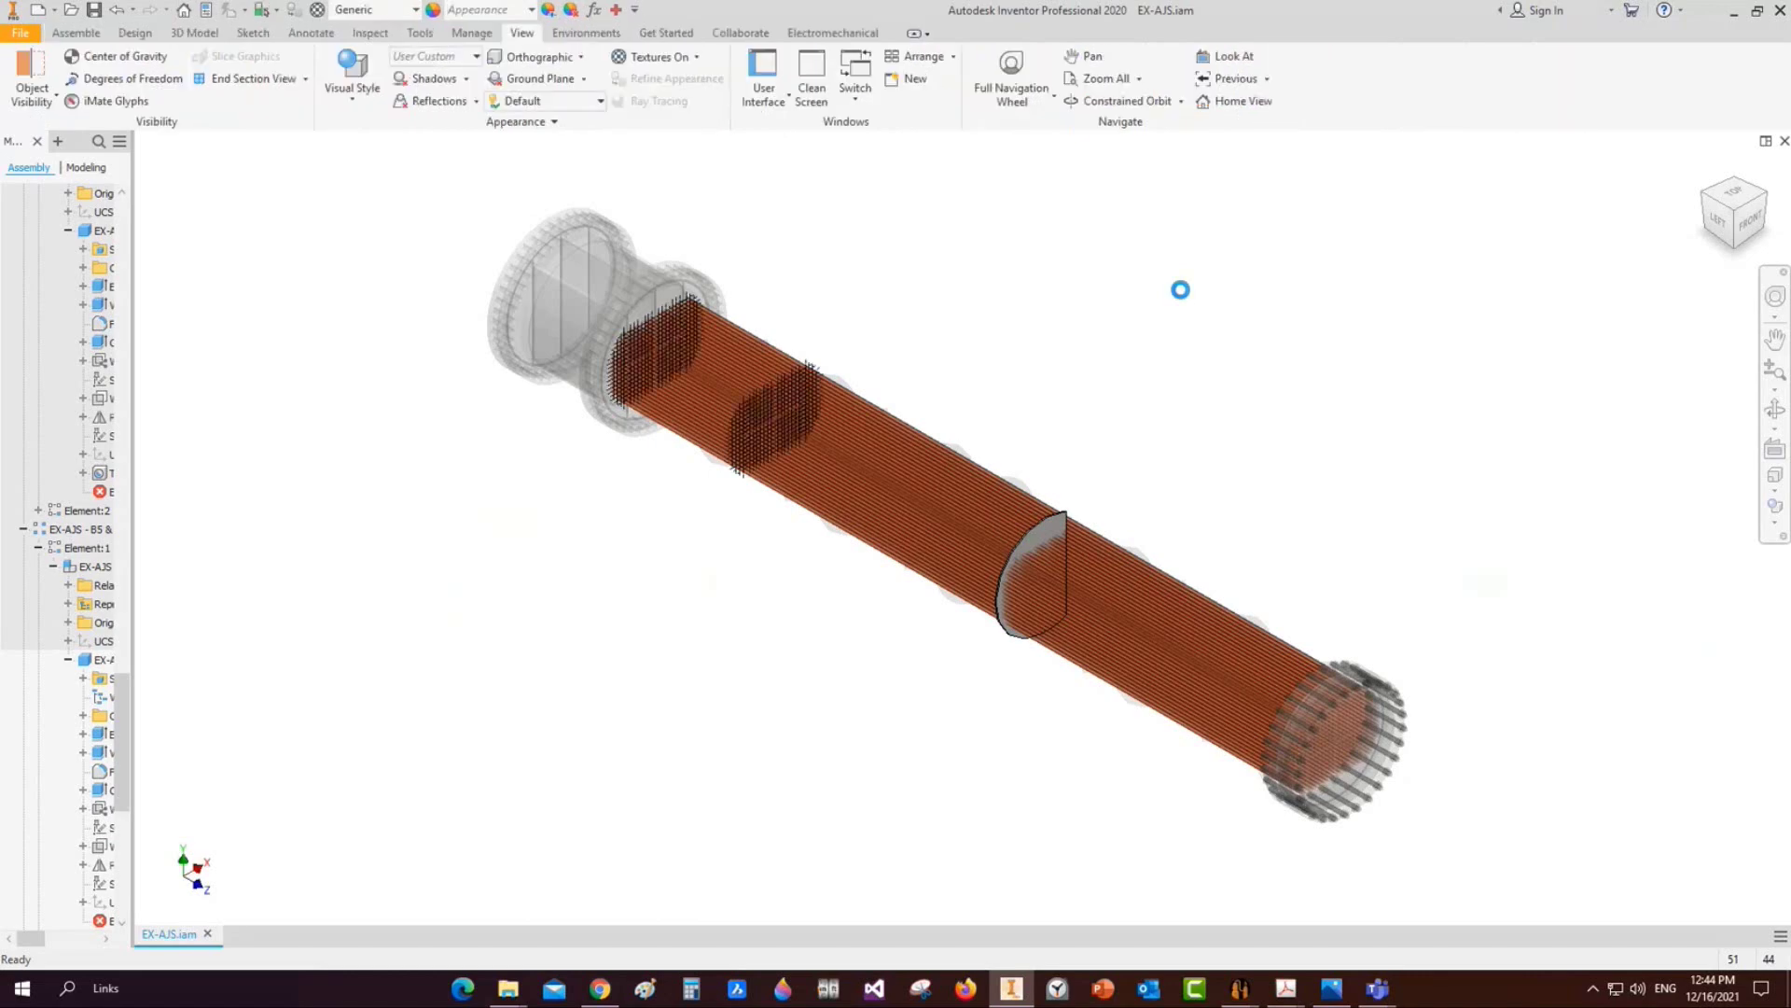
key(ctrl+s)
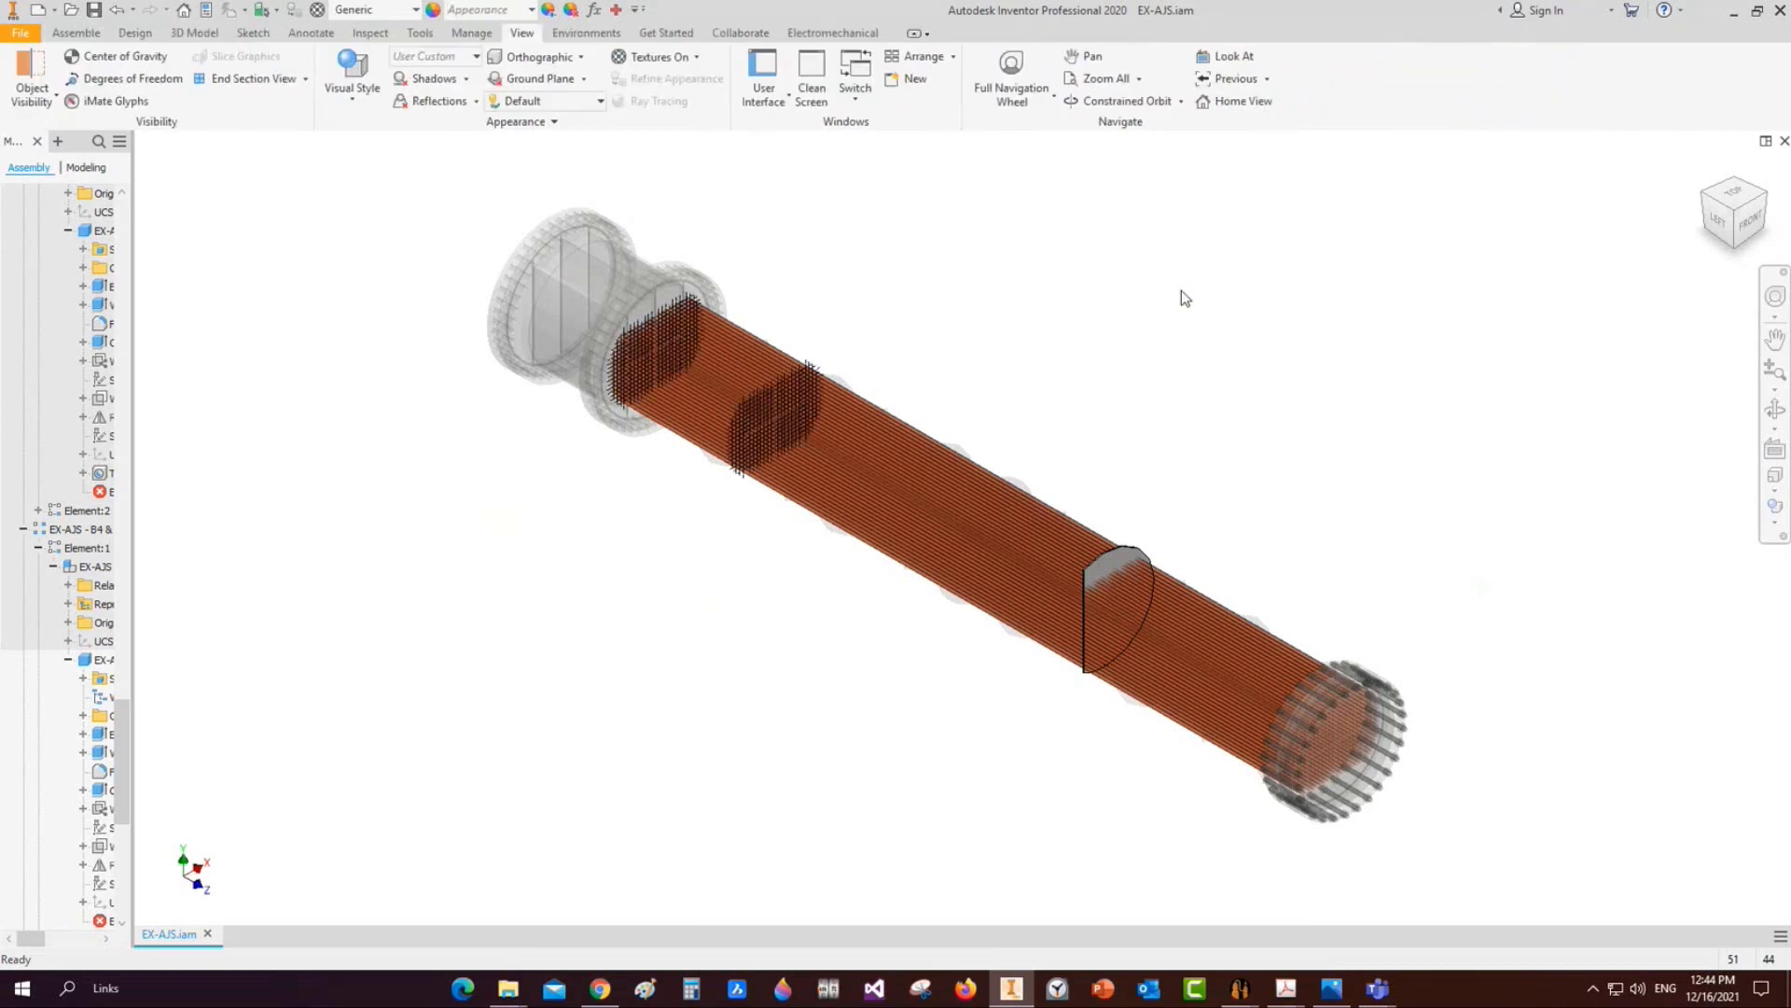
key(ctrl+s)
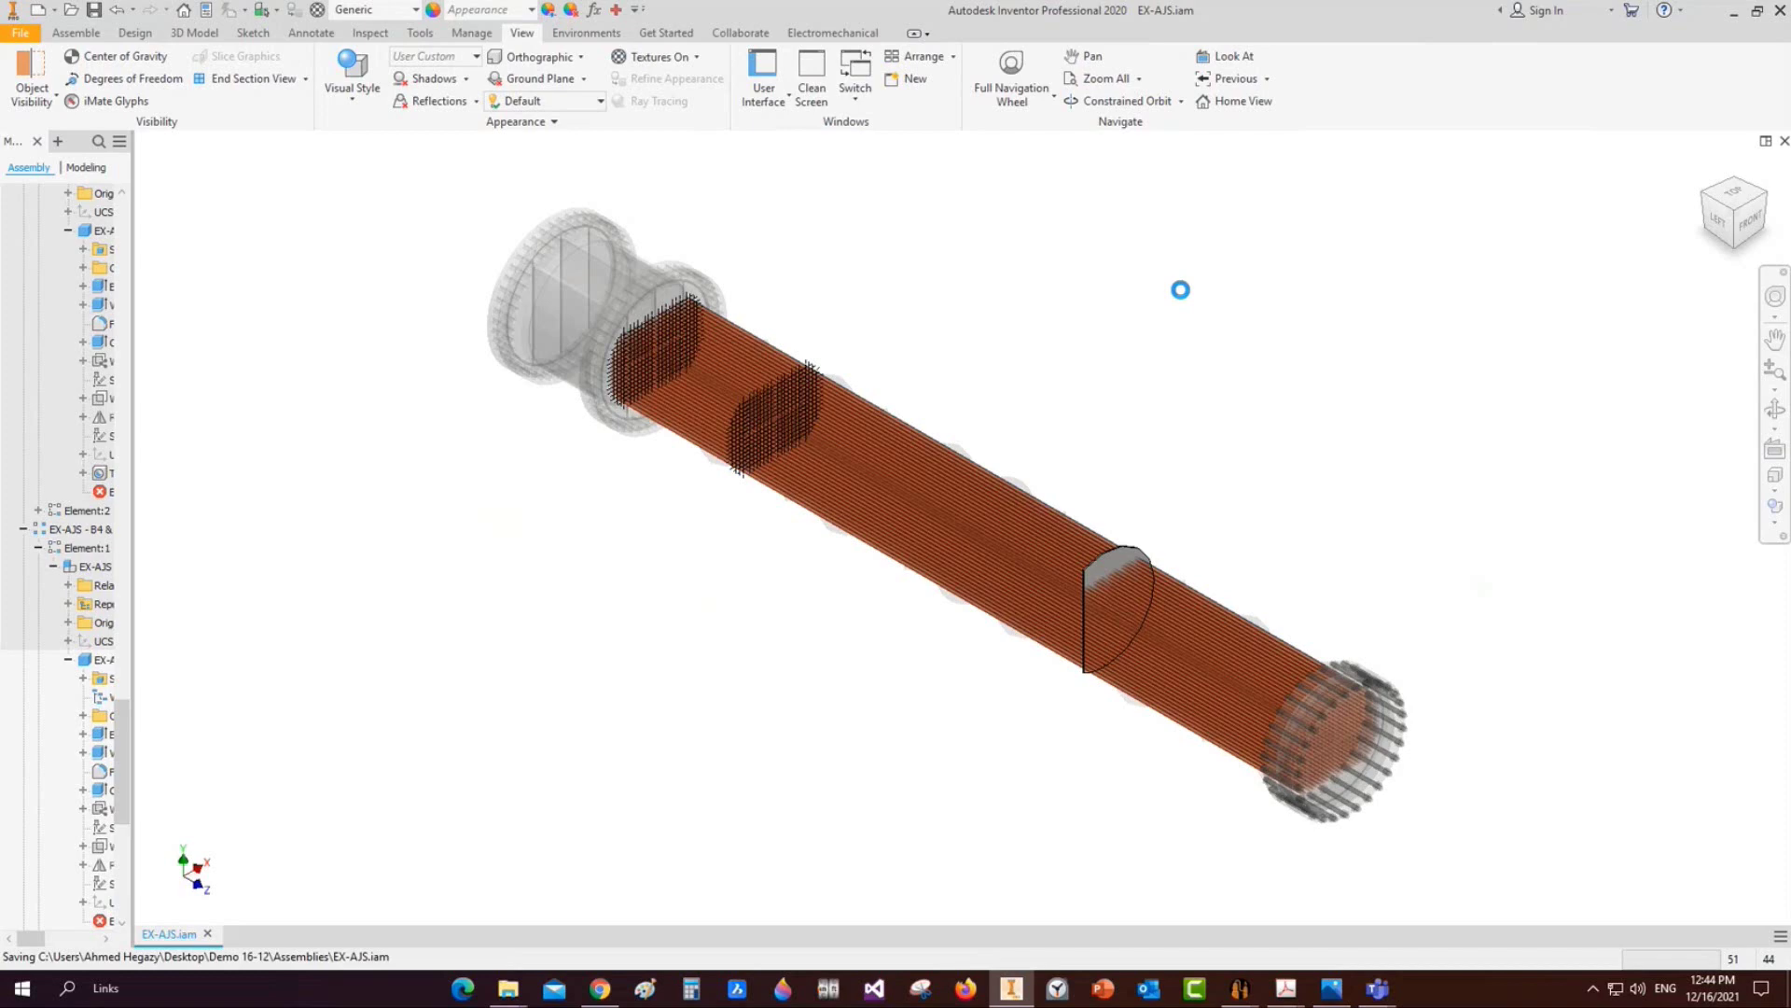
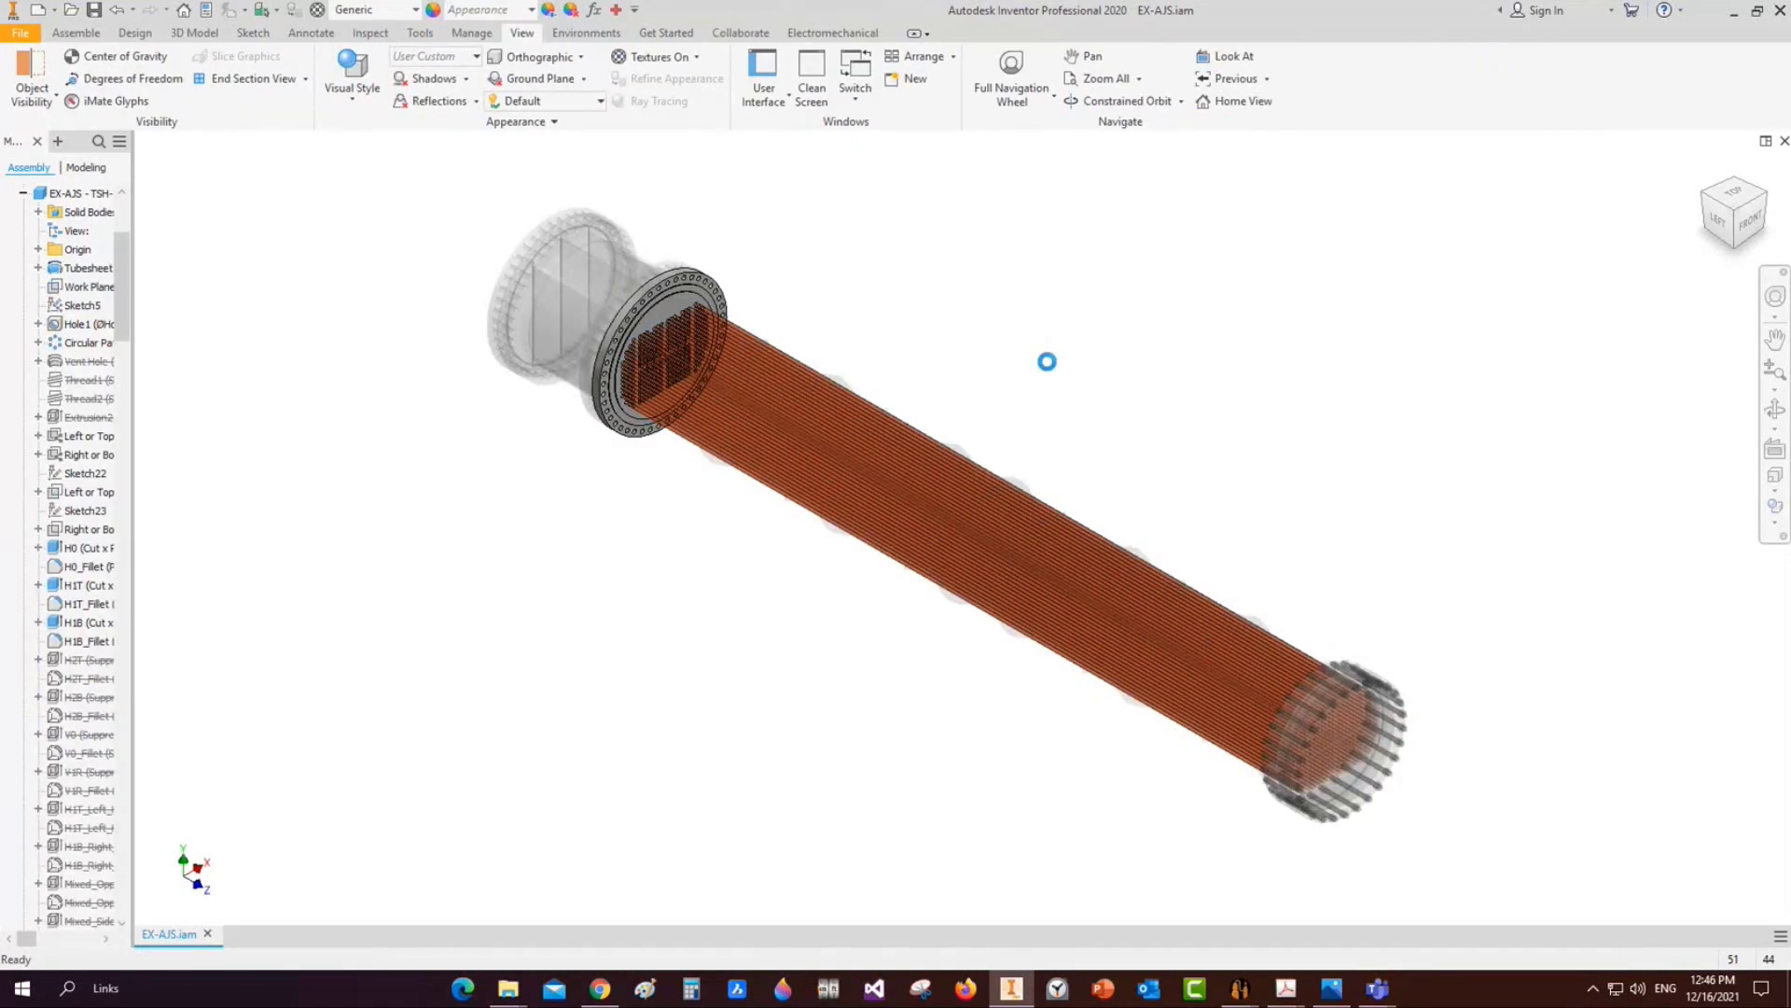
key(ctrl+s)
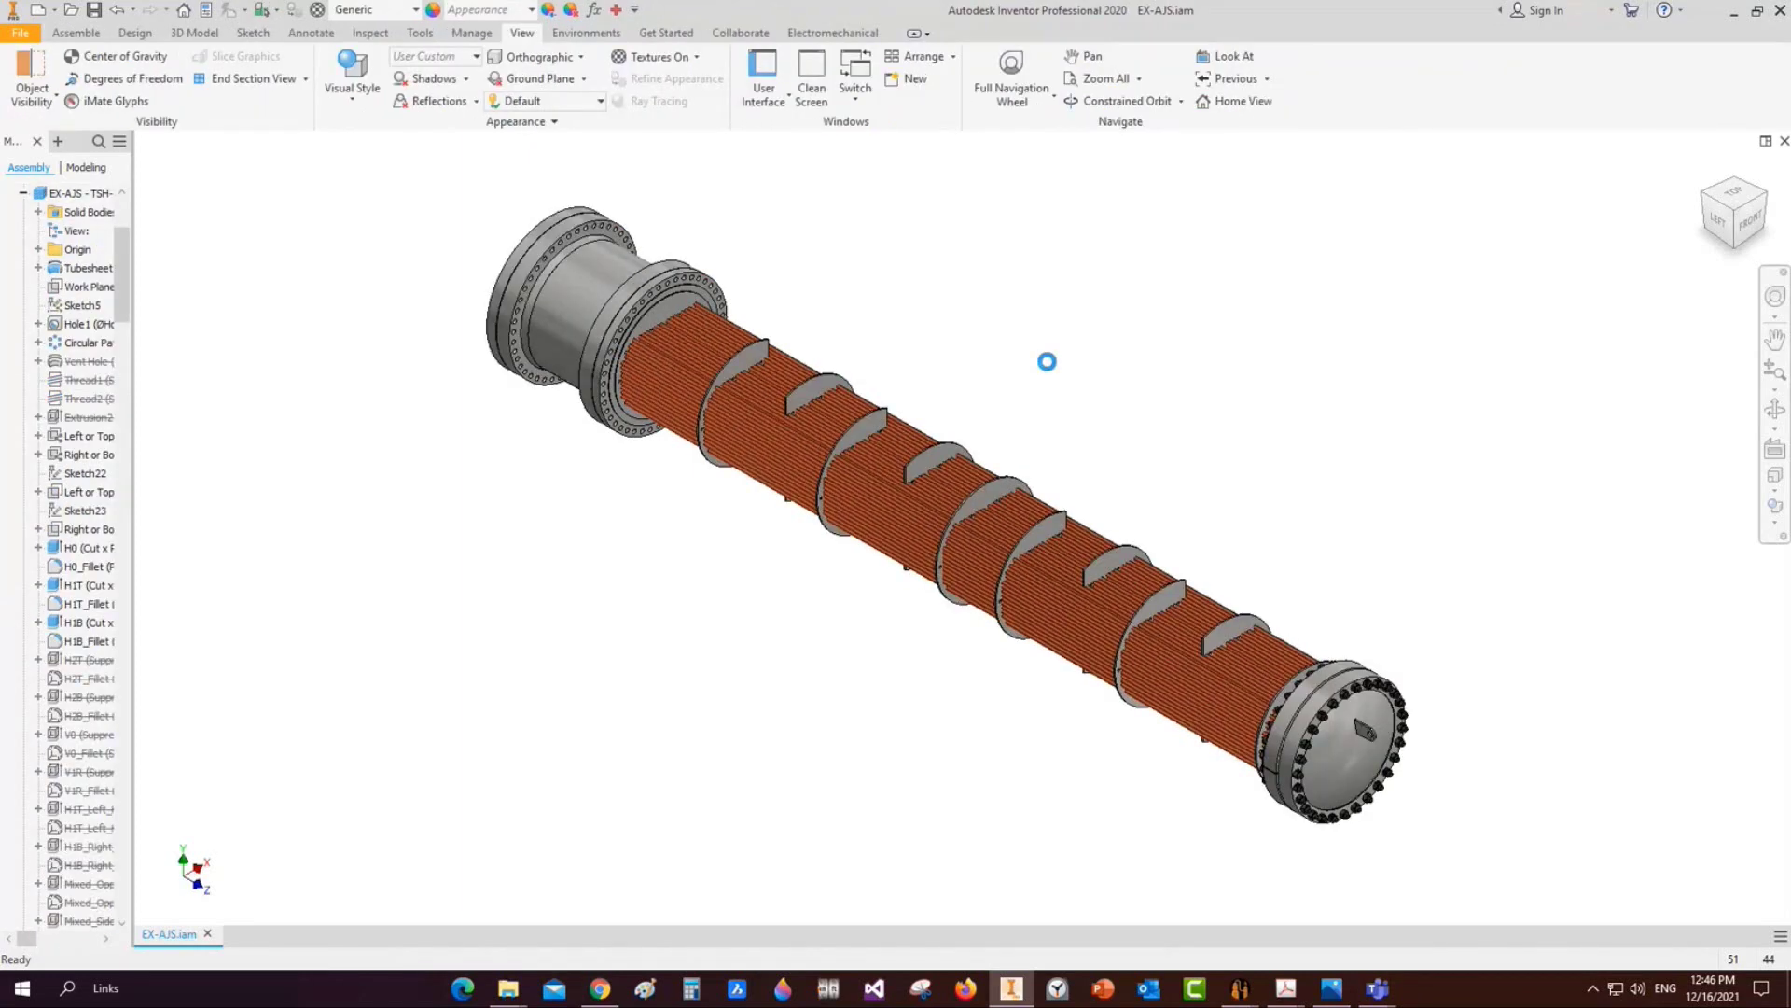
key(ctrl+s)
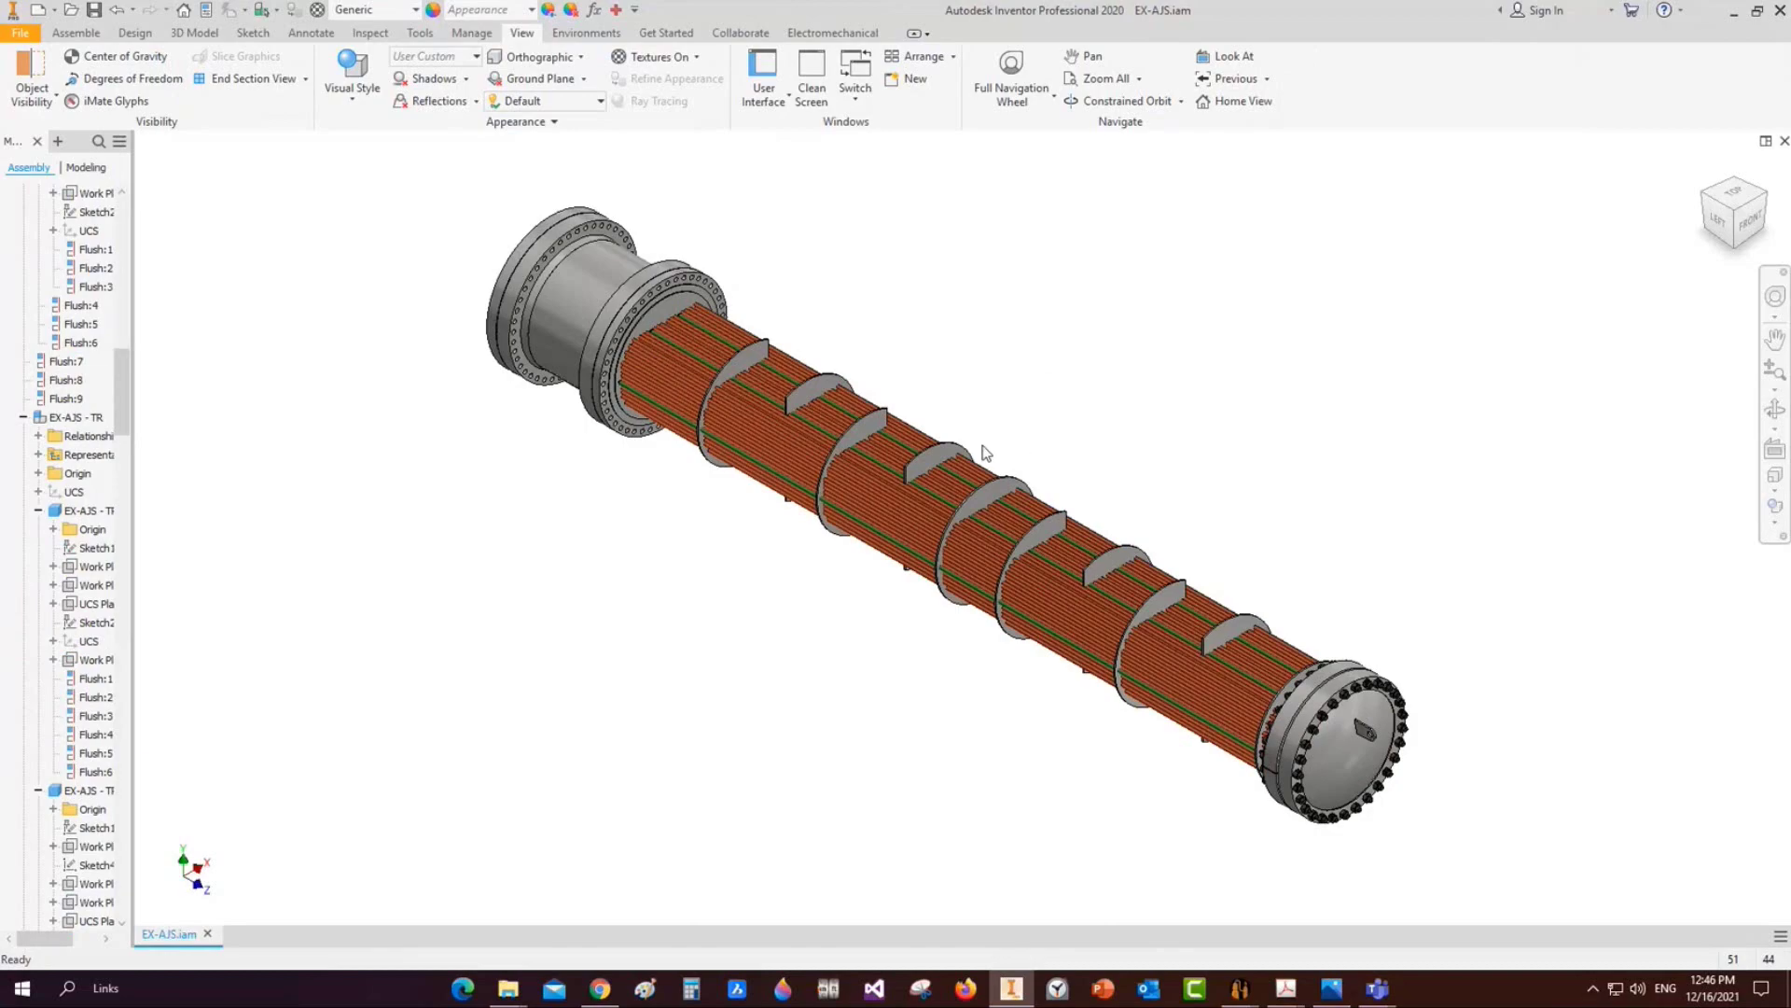
Examine the completed tube bundle with its baffles, tie rods and floating head from a rotated view
scroll(901, 451, down, 3)
scroll(901, 452, up, 1)
key(F4)
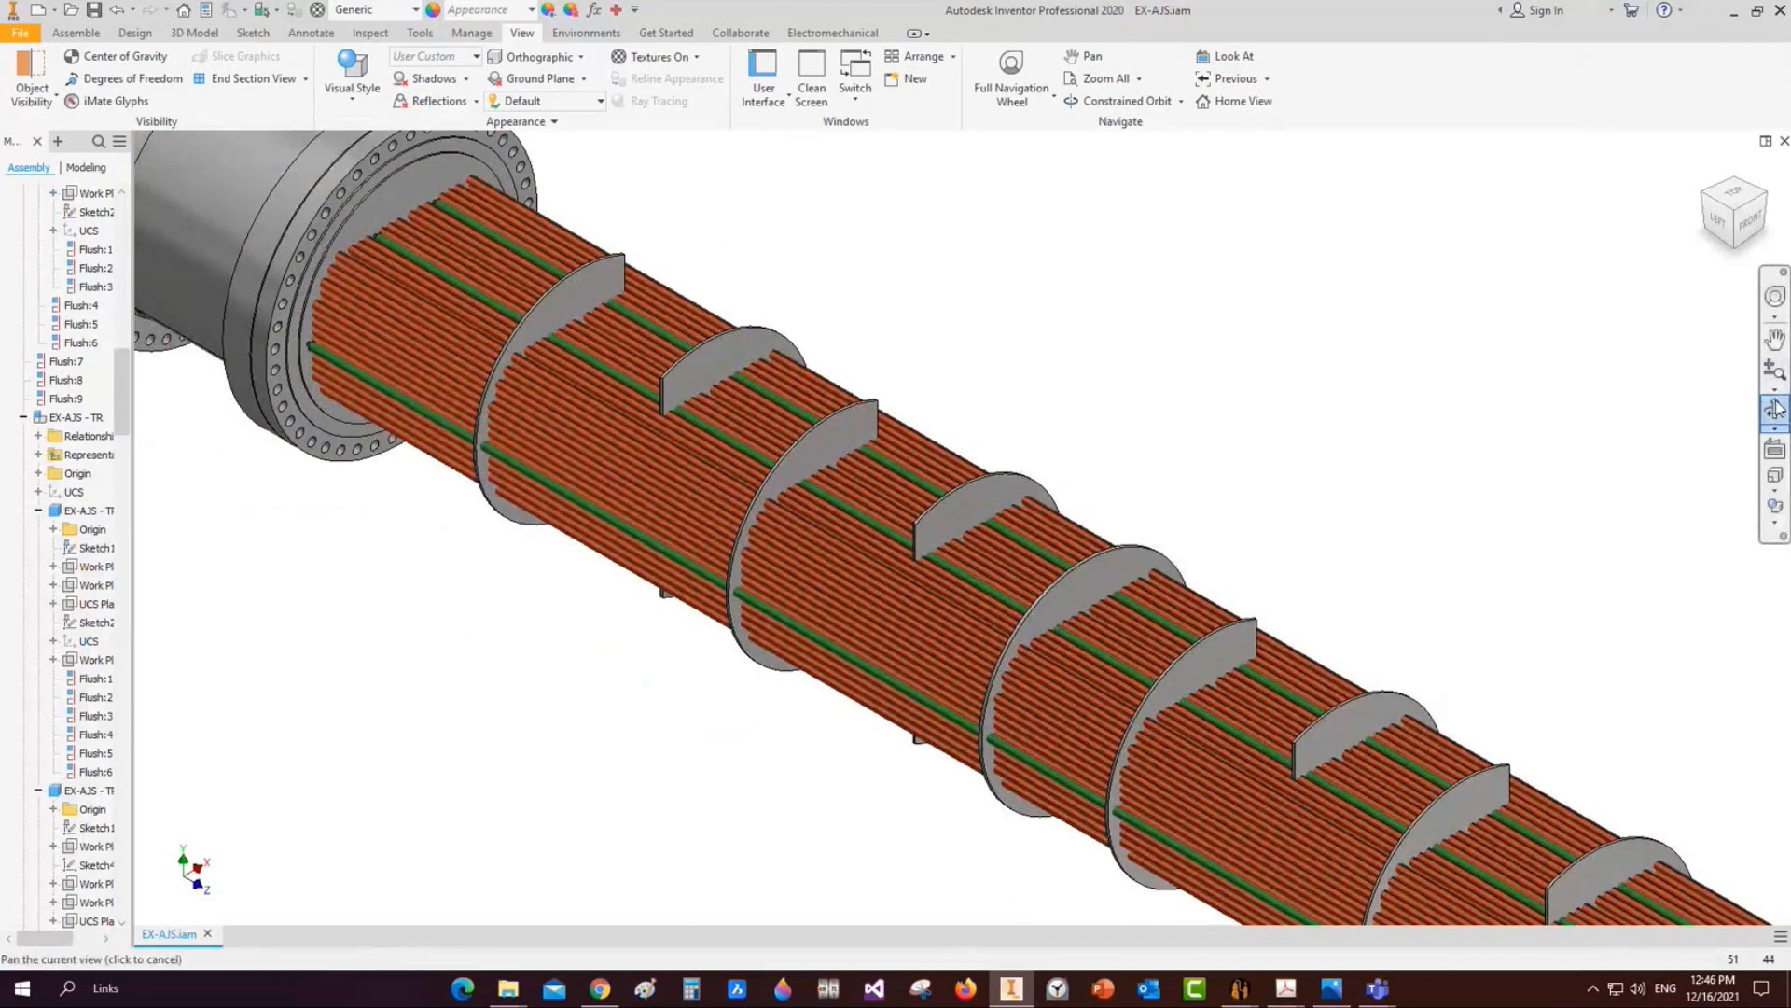
drag(1139, 580, 1067, 524)
right_click(1067, 525)
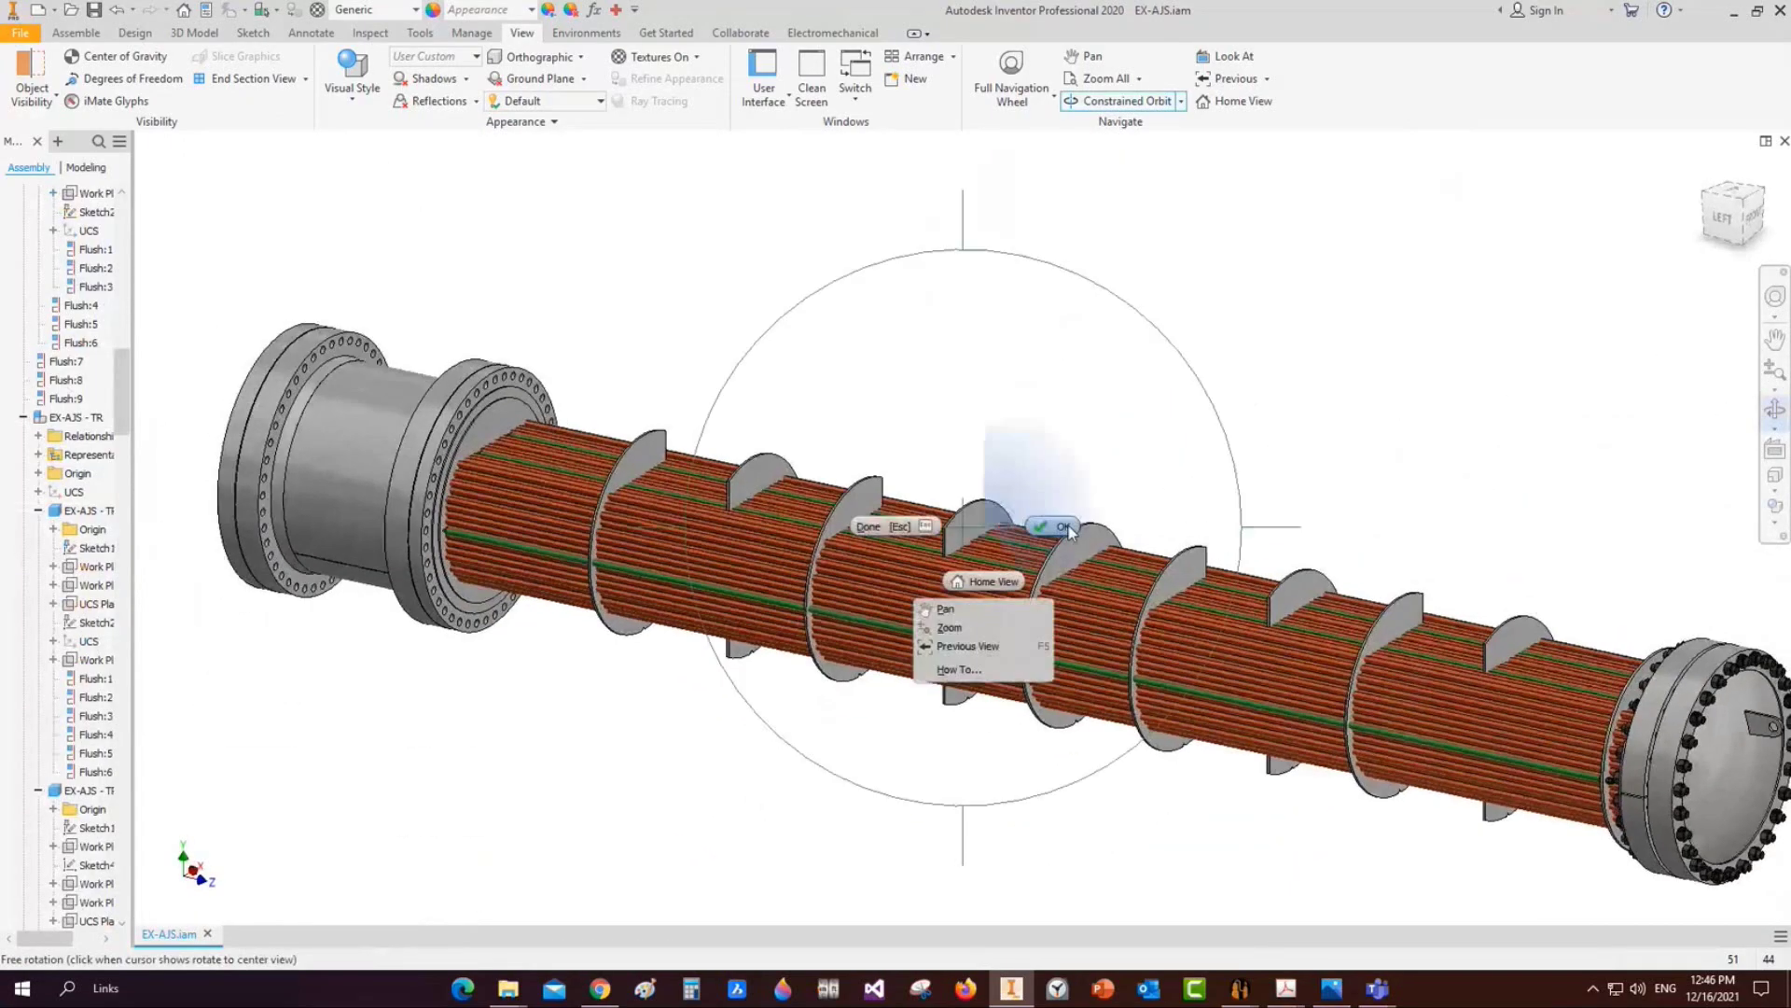
key(Escape)
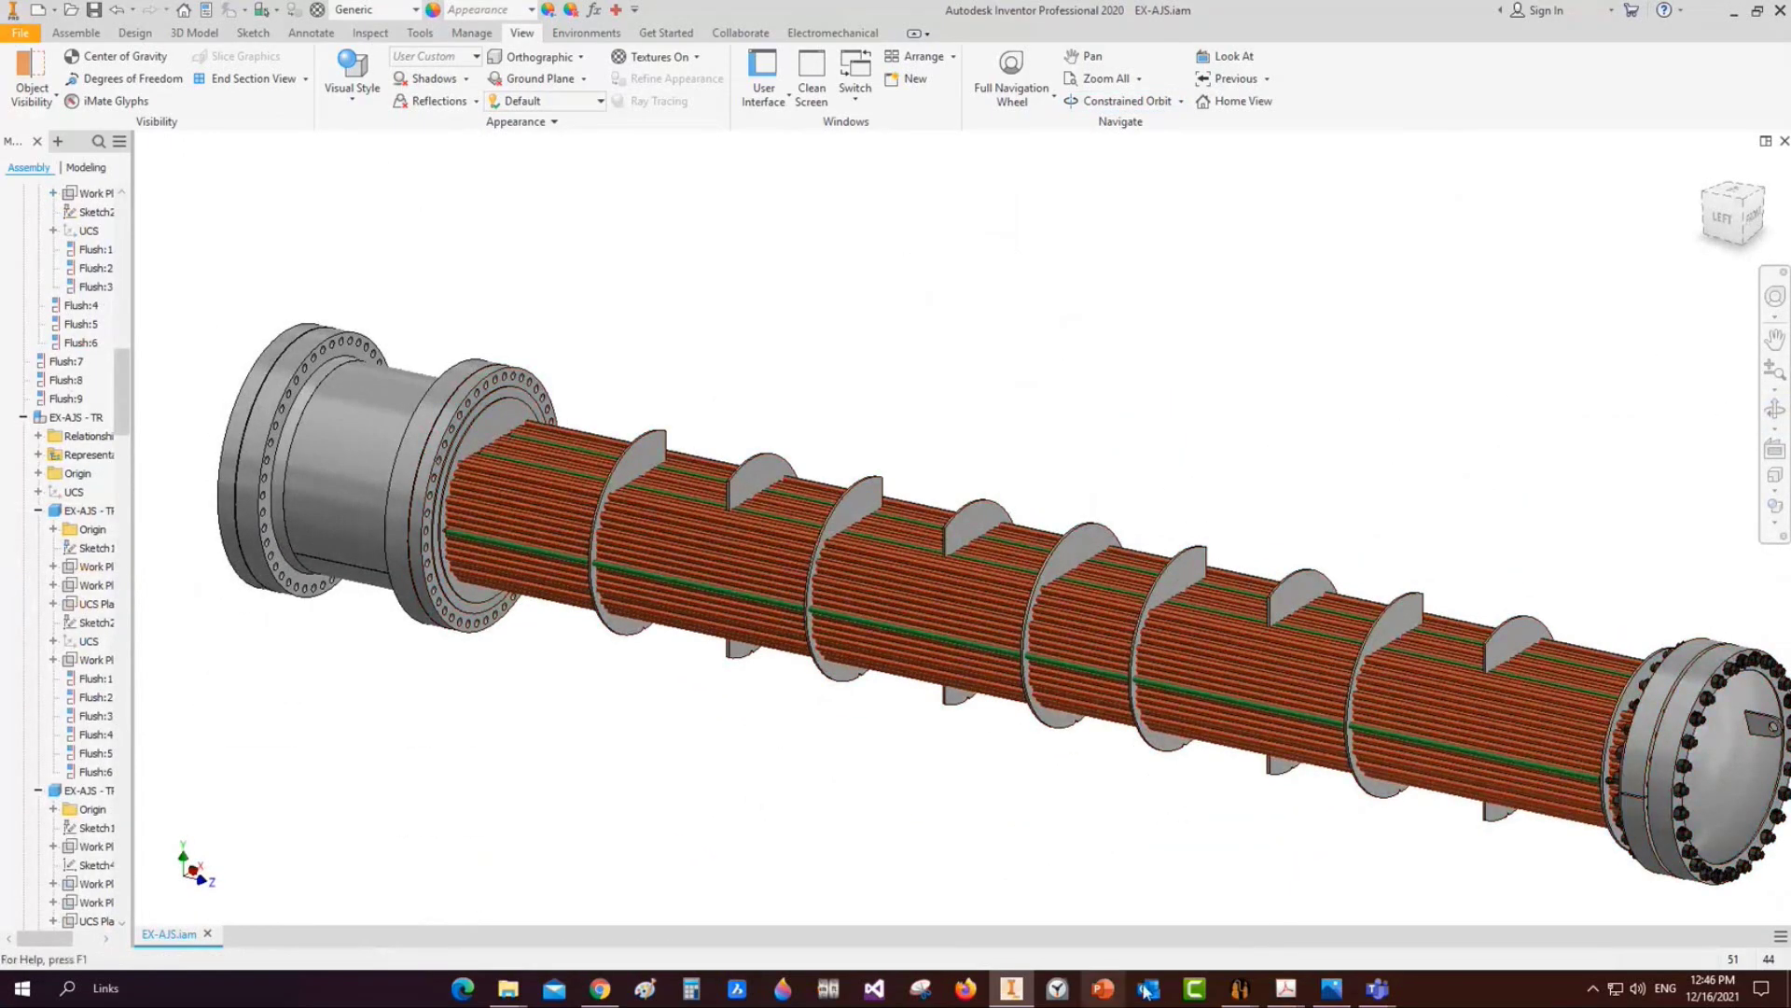
Switch to Adobe Acrobat Pro and check the gasket joint between tubesheet and shell flange on the general arrangement drawing
mouse_move(1287, 987)
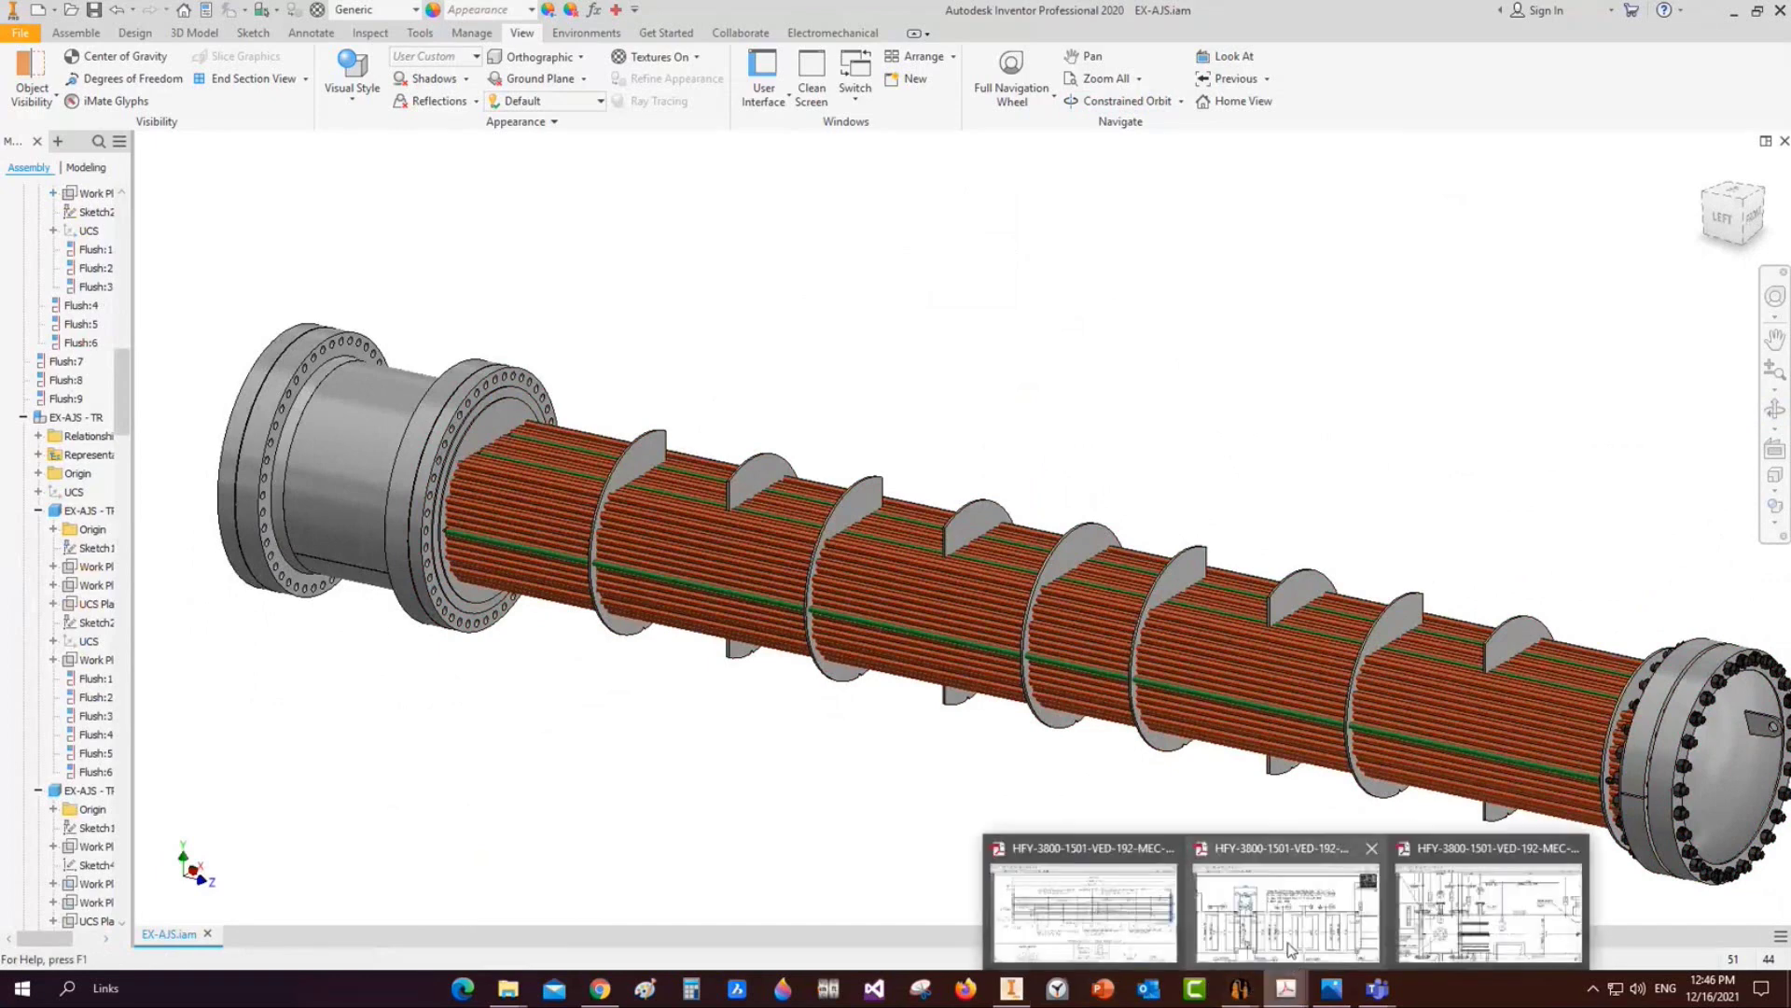
click(1194, 927)
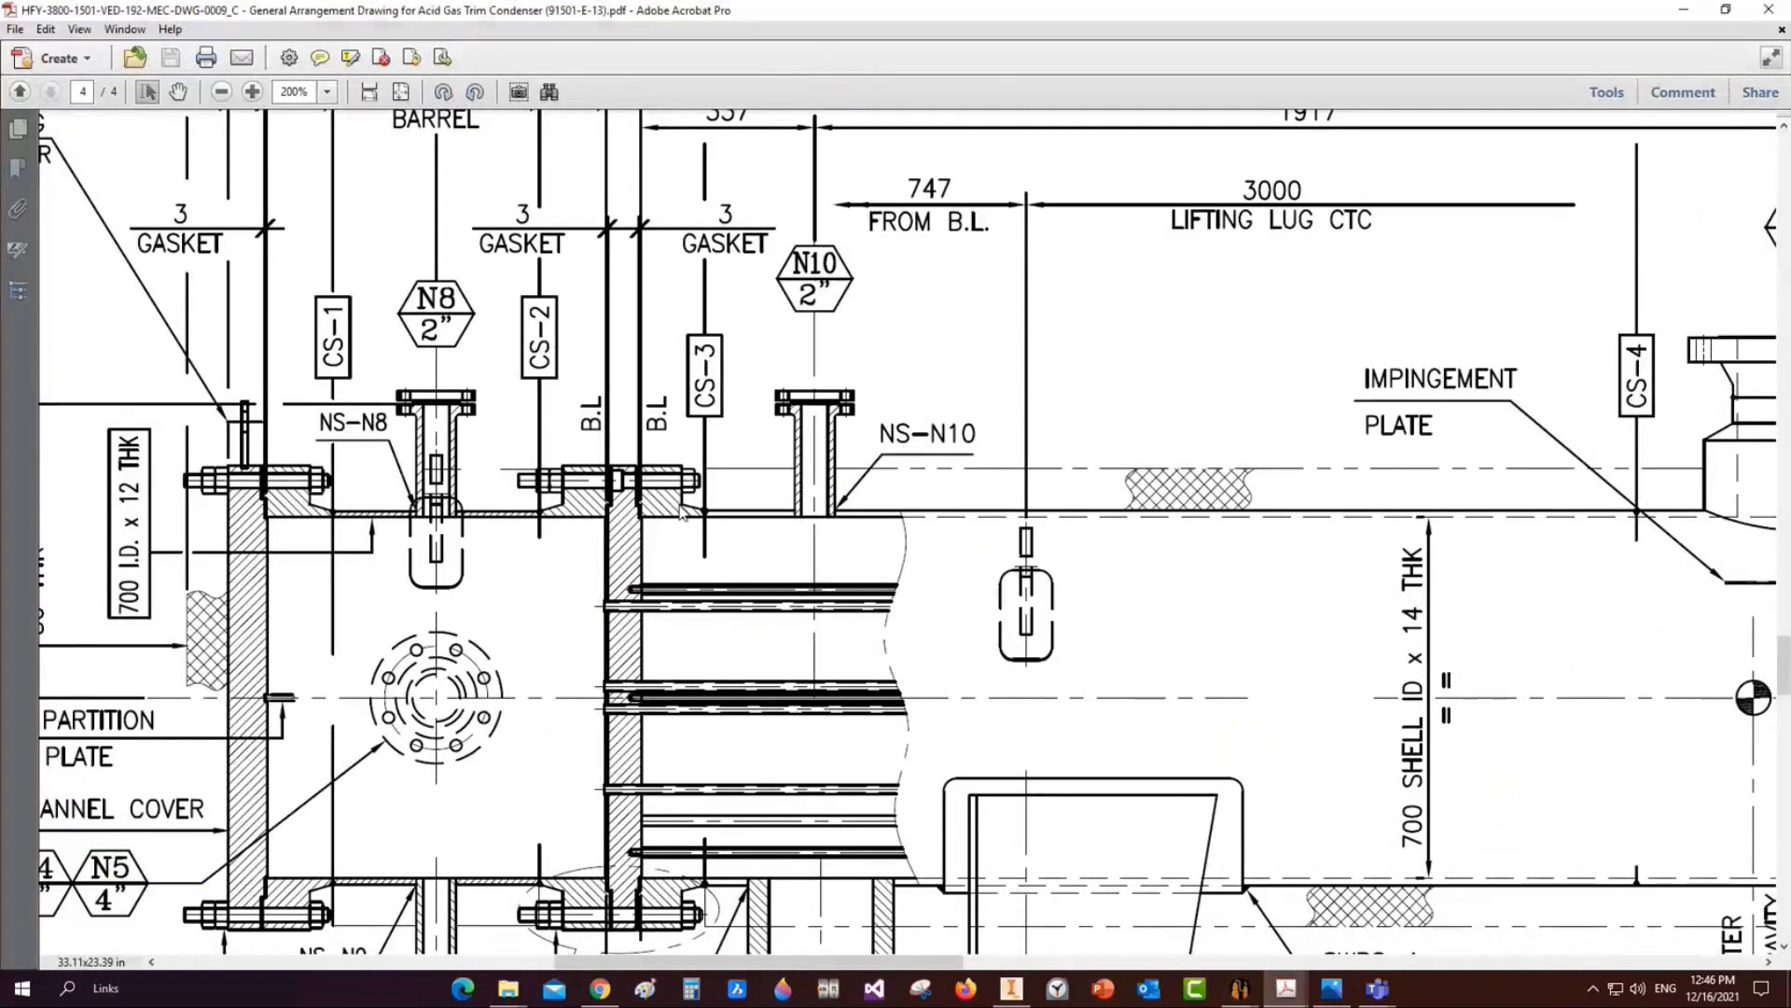
drag(635, 441, 653, 534)
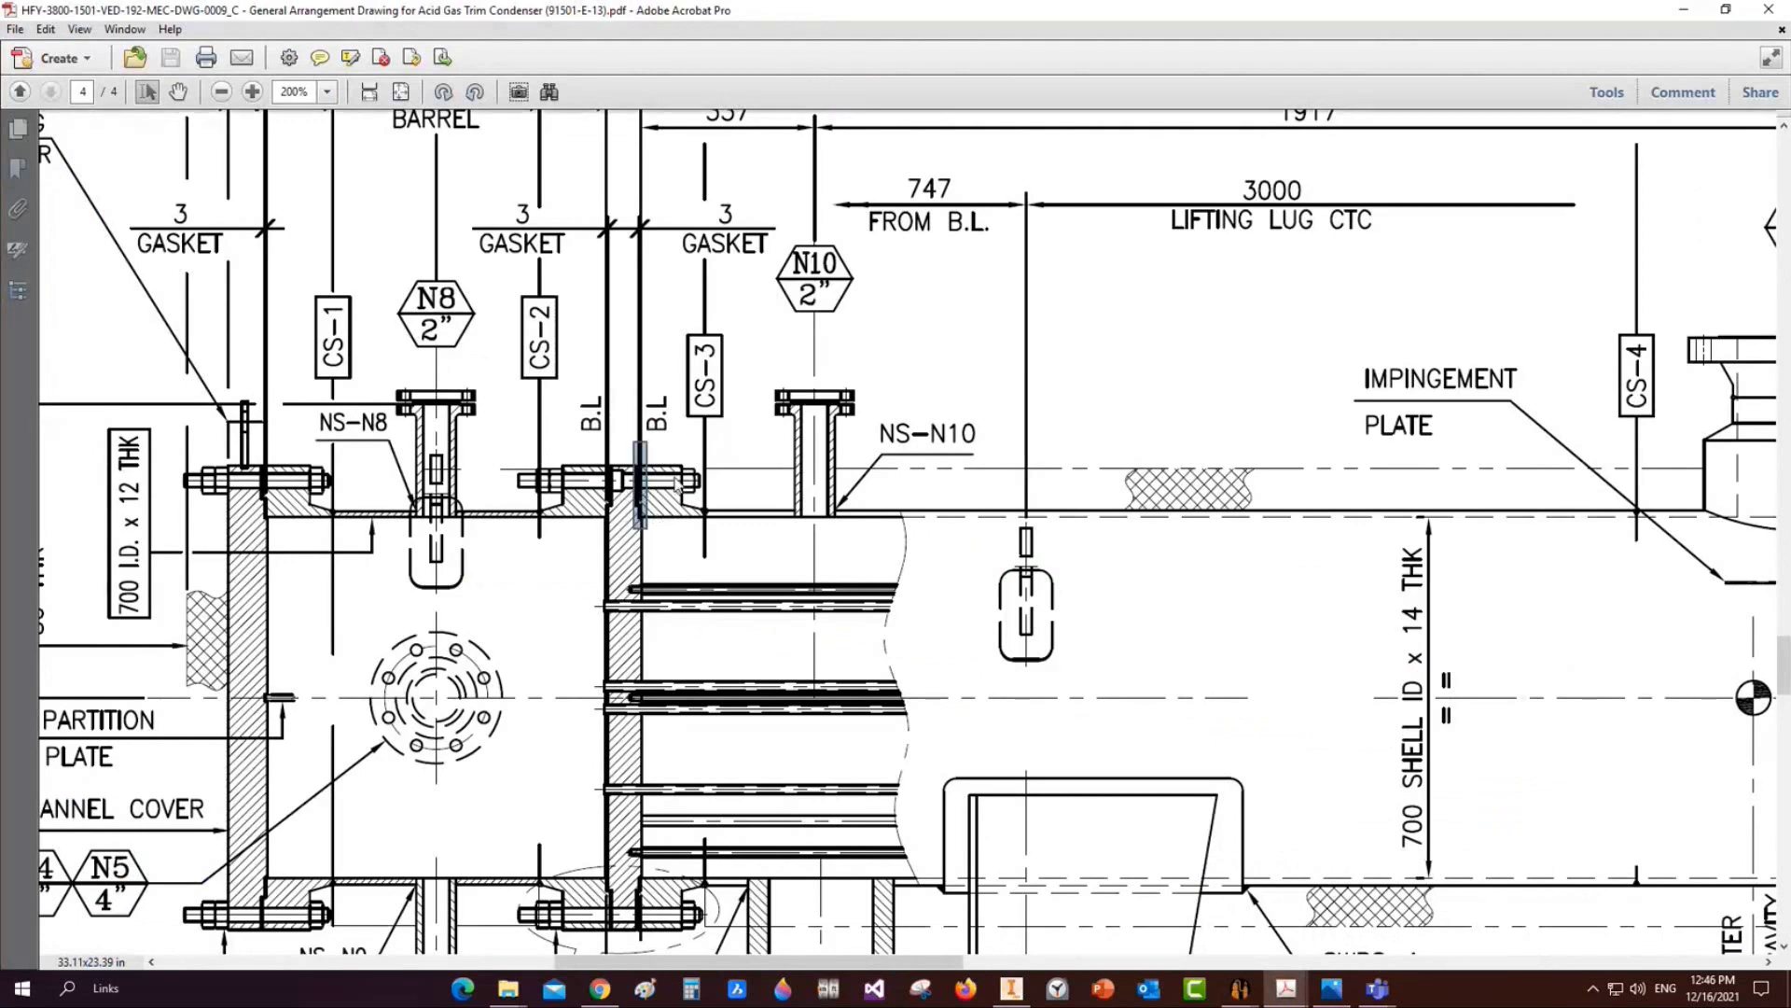
ctrl+scroll(737, 585, down, 2)
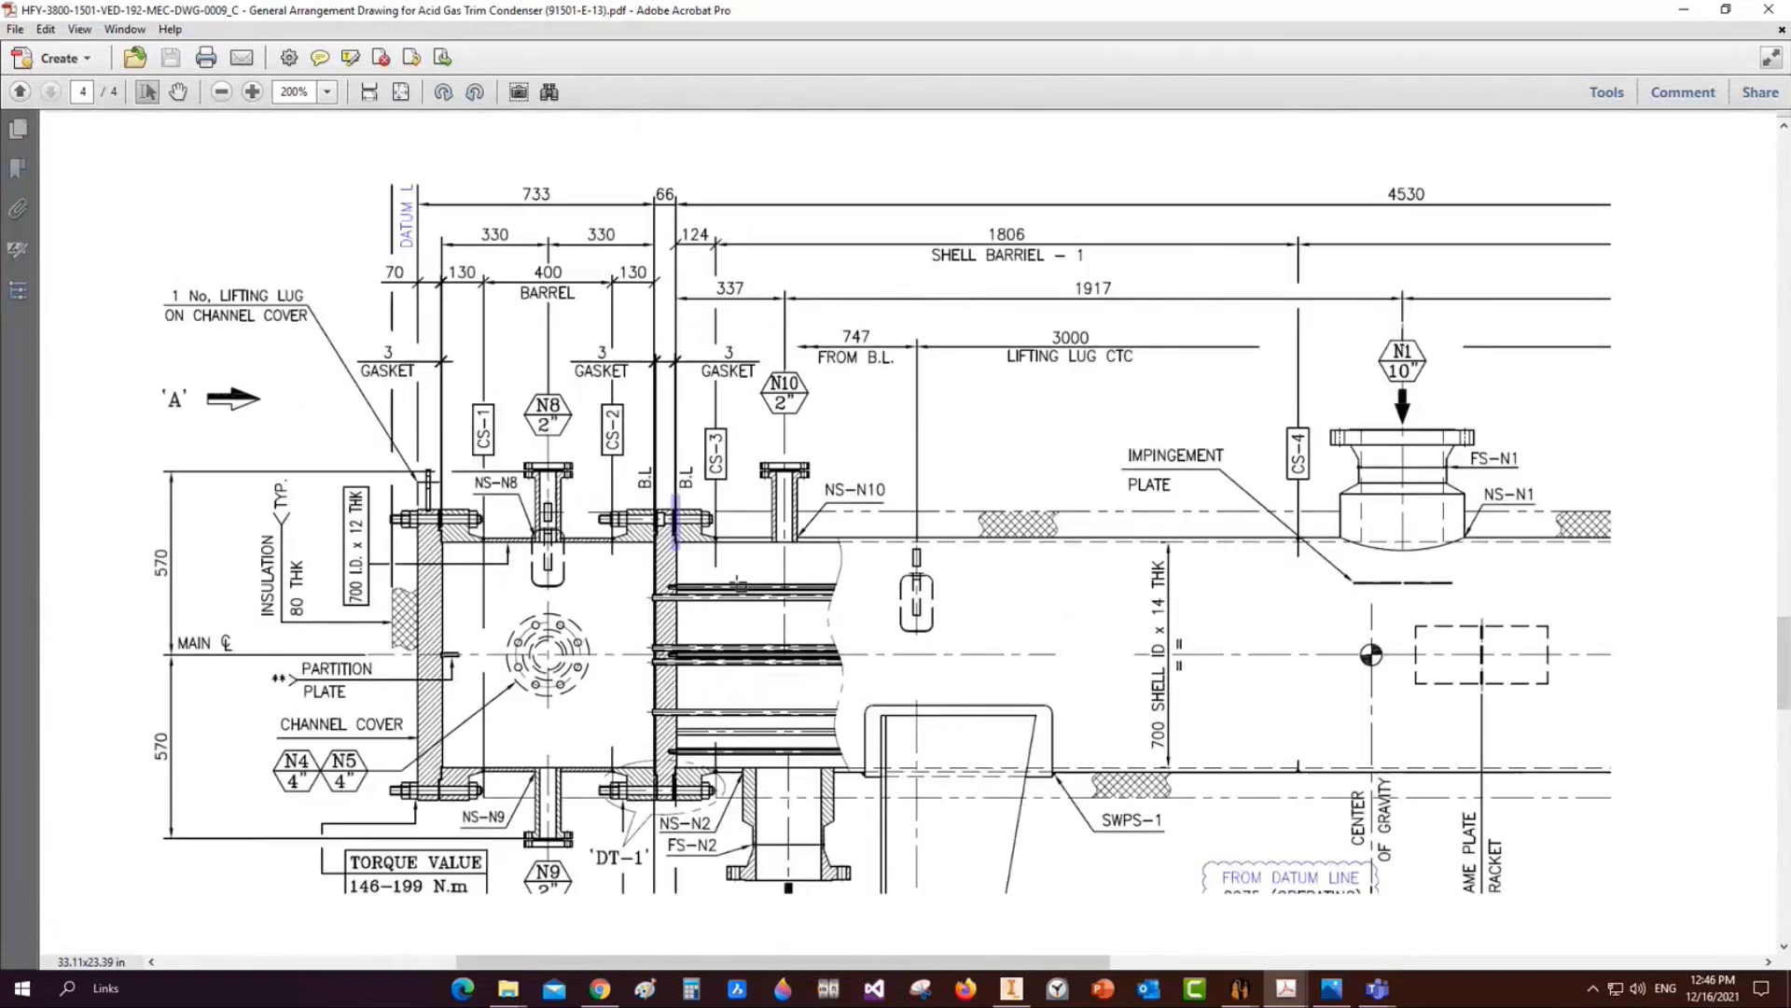
ctrl+scroll(1200, 562, down, 2)
mouse_move(1456, 580)
middle_down()
mouse_move(1557, 584)
mouse_move(1260, 747)
middle_up()
Switch to Static Equipment Generator and add a gasket named G3 to EX-AJS
mouse_move(1240, 988)
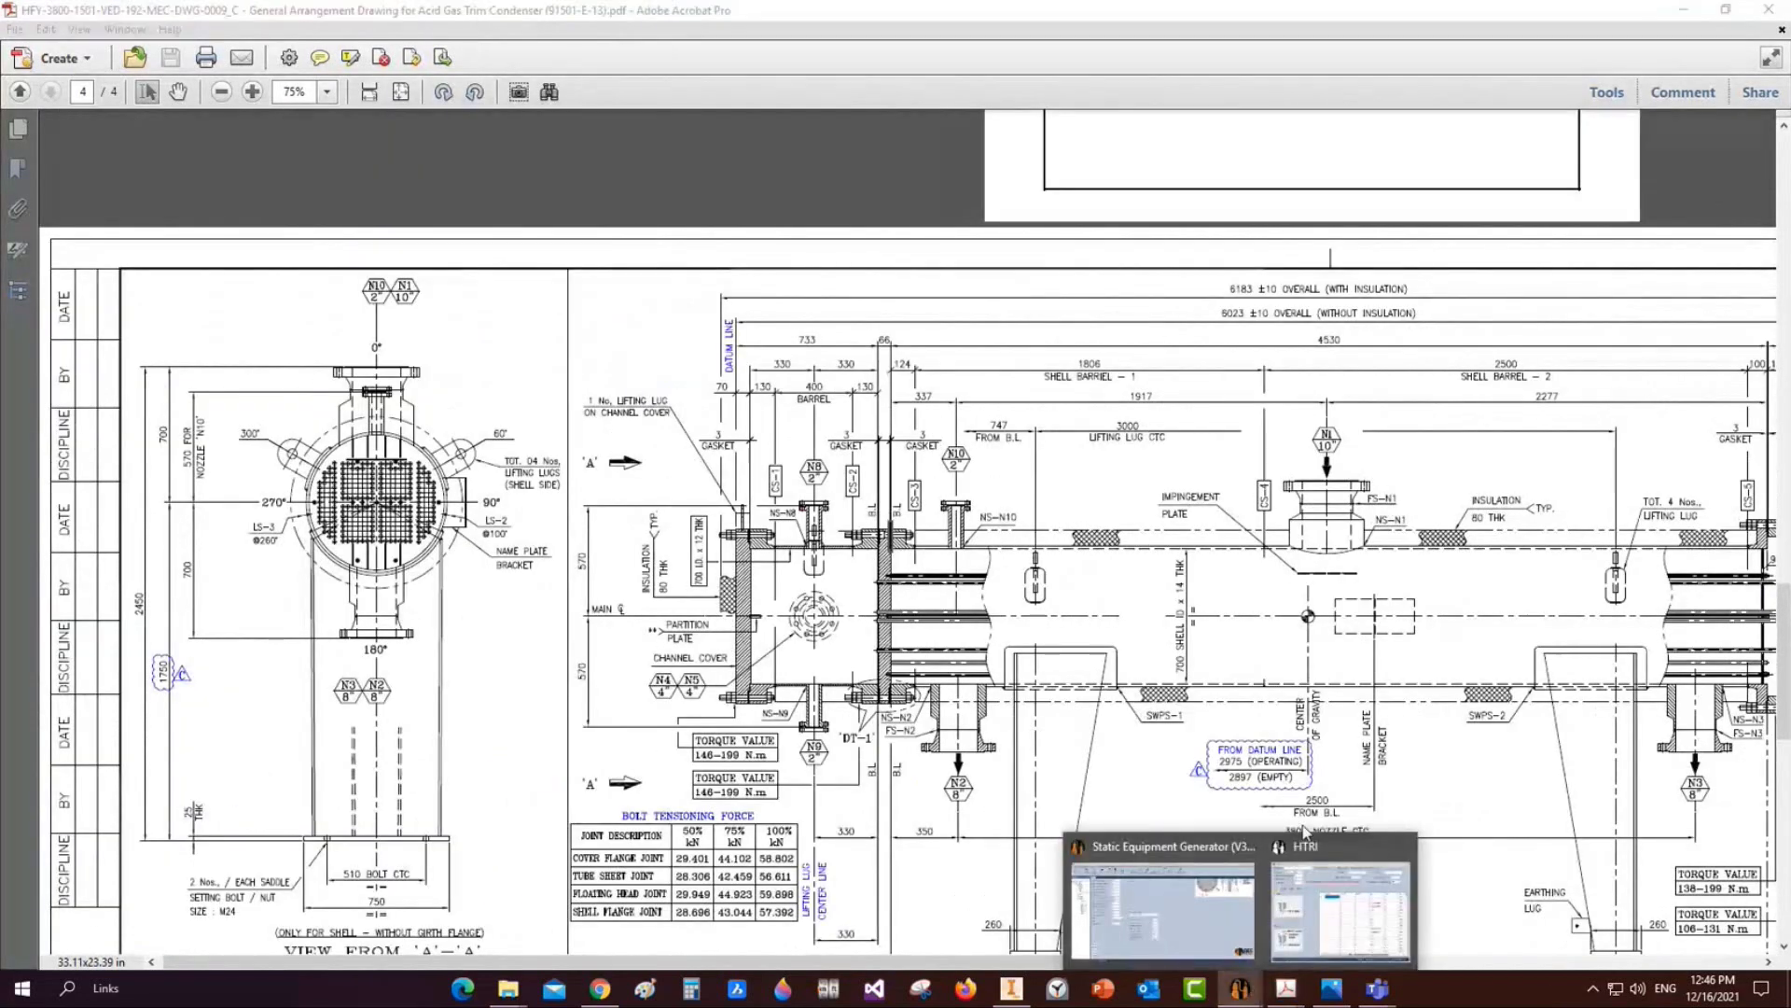
click(1332, 867)
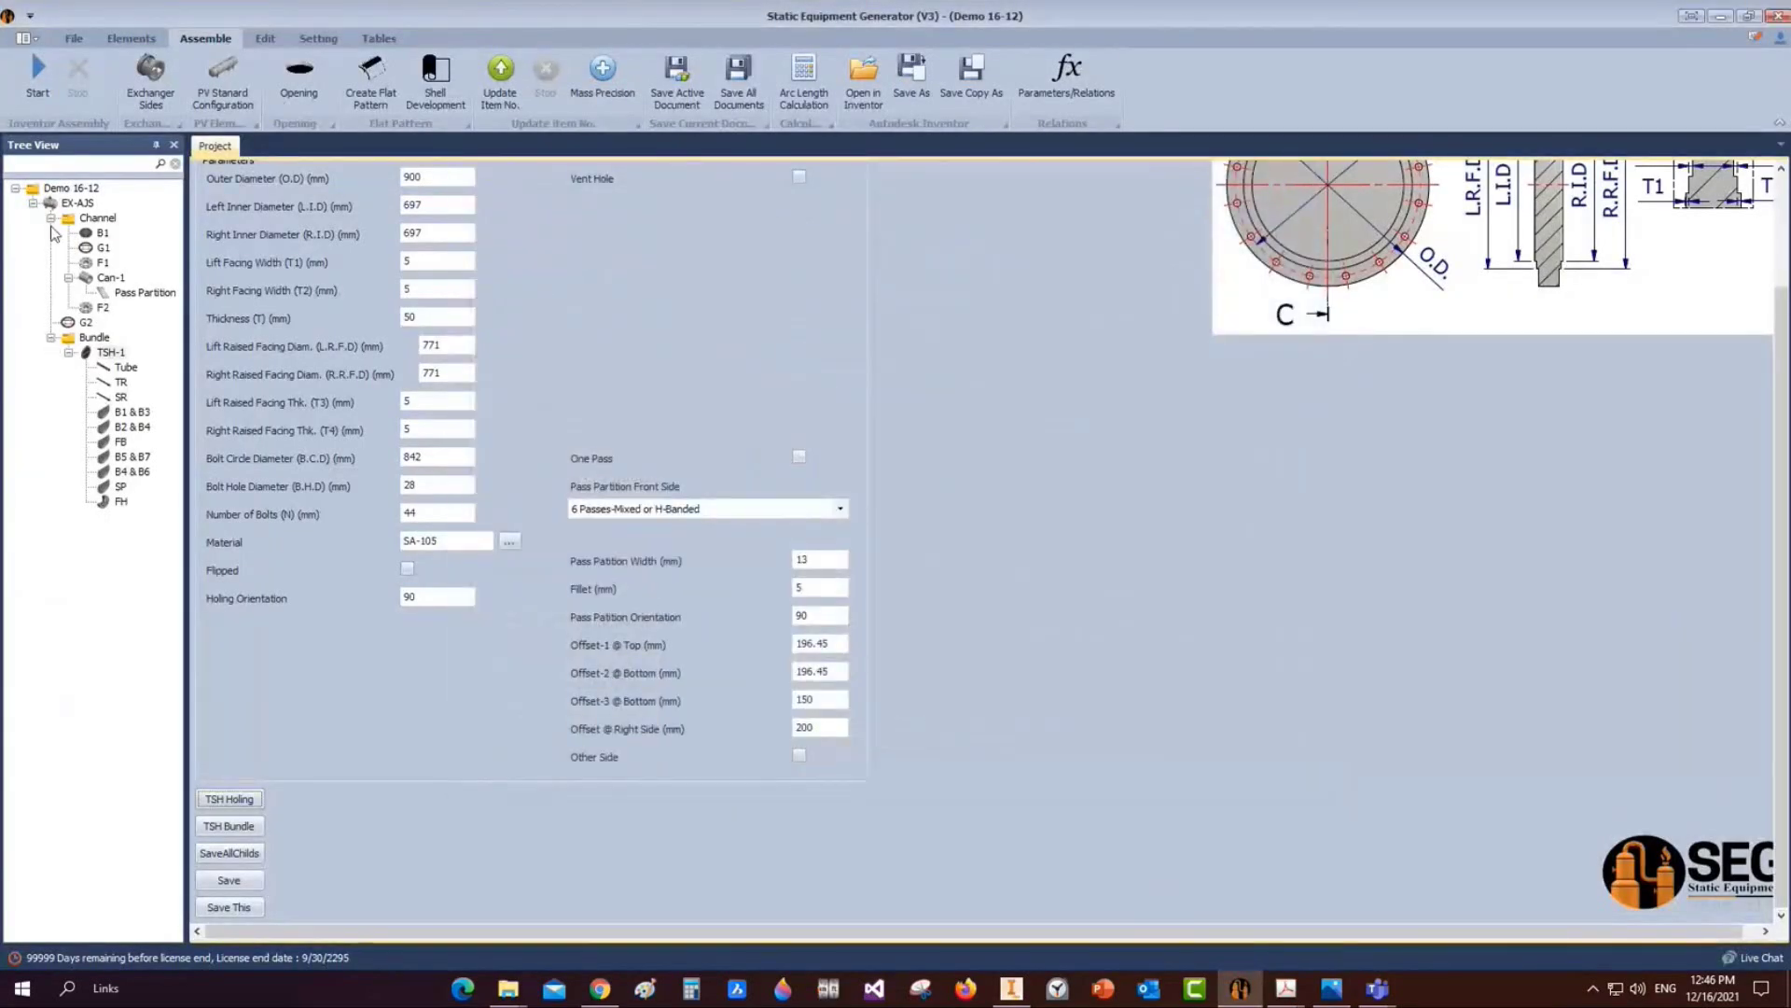
click(78, 202)
click(130, 38)
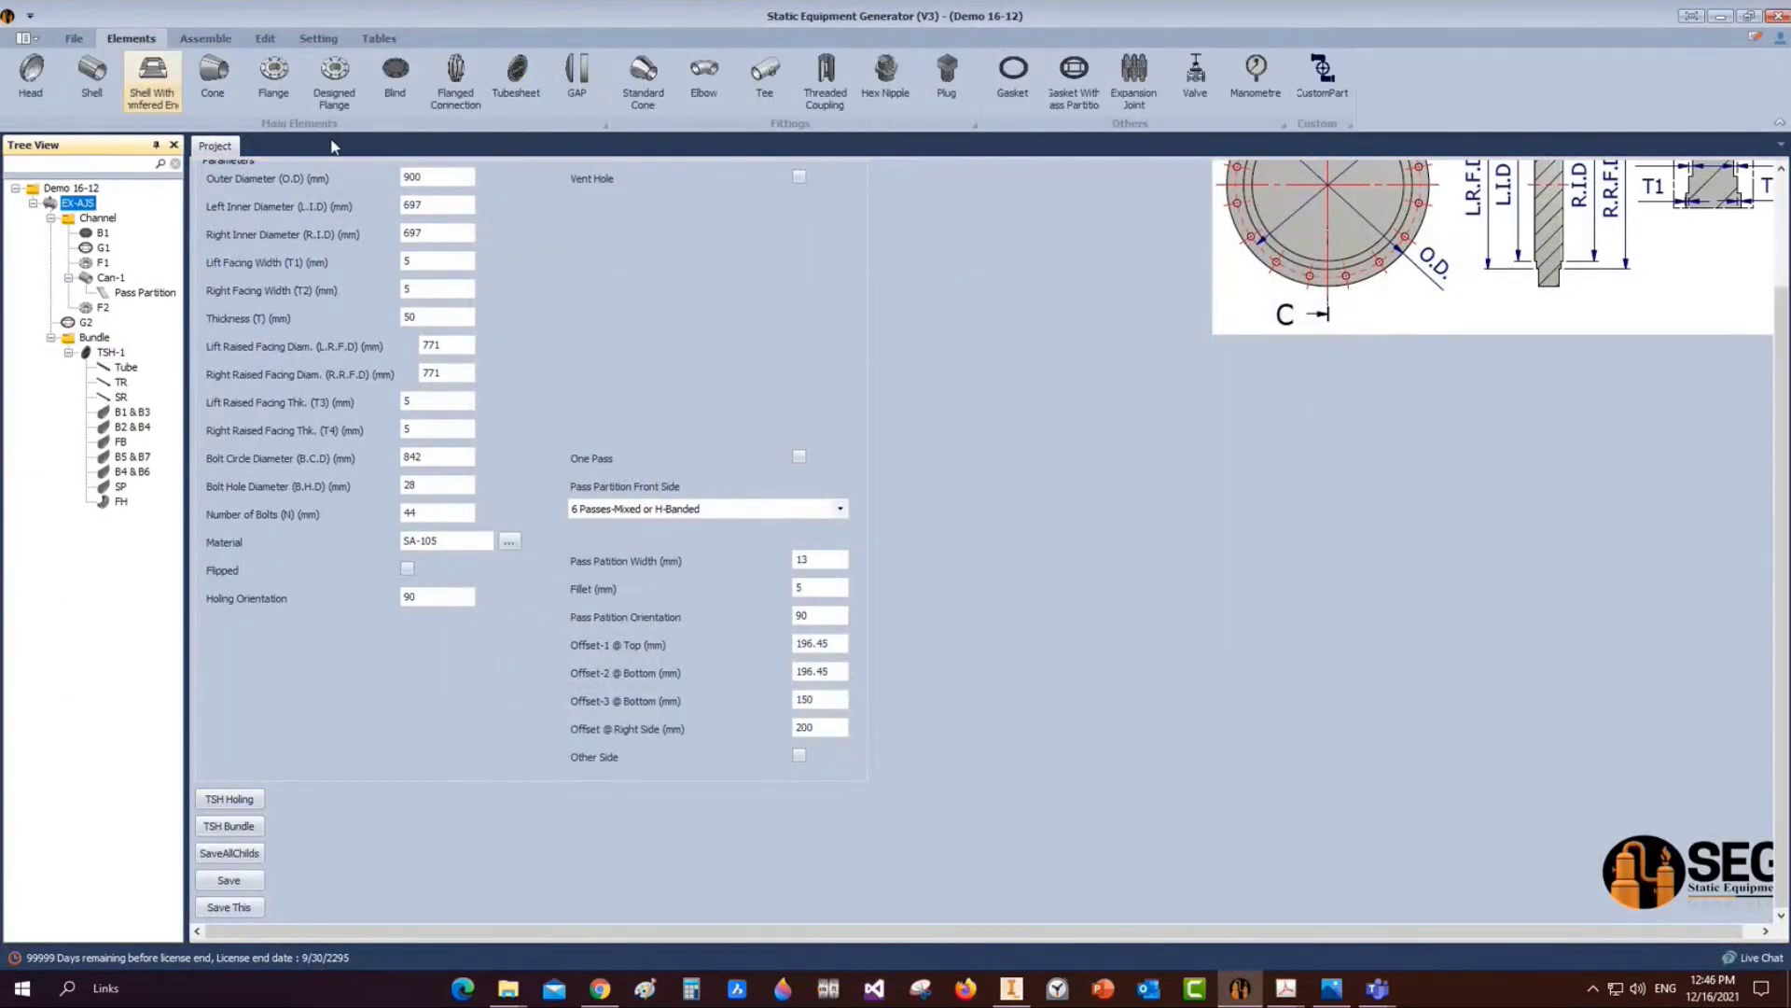
click(1077, 80)
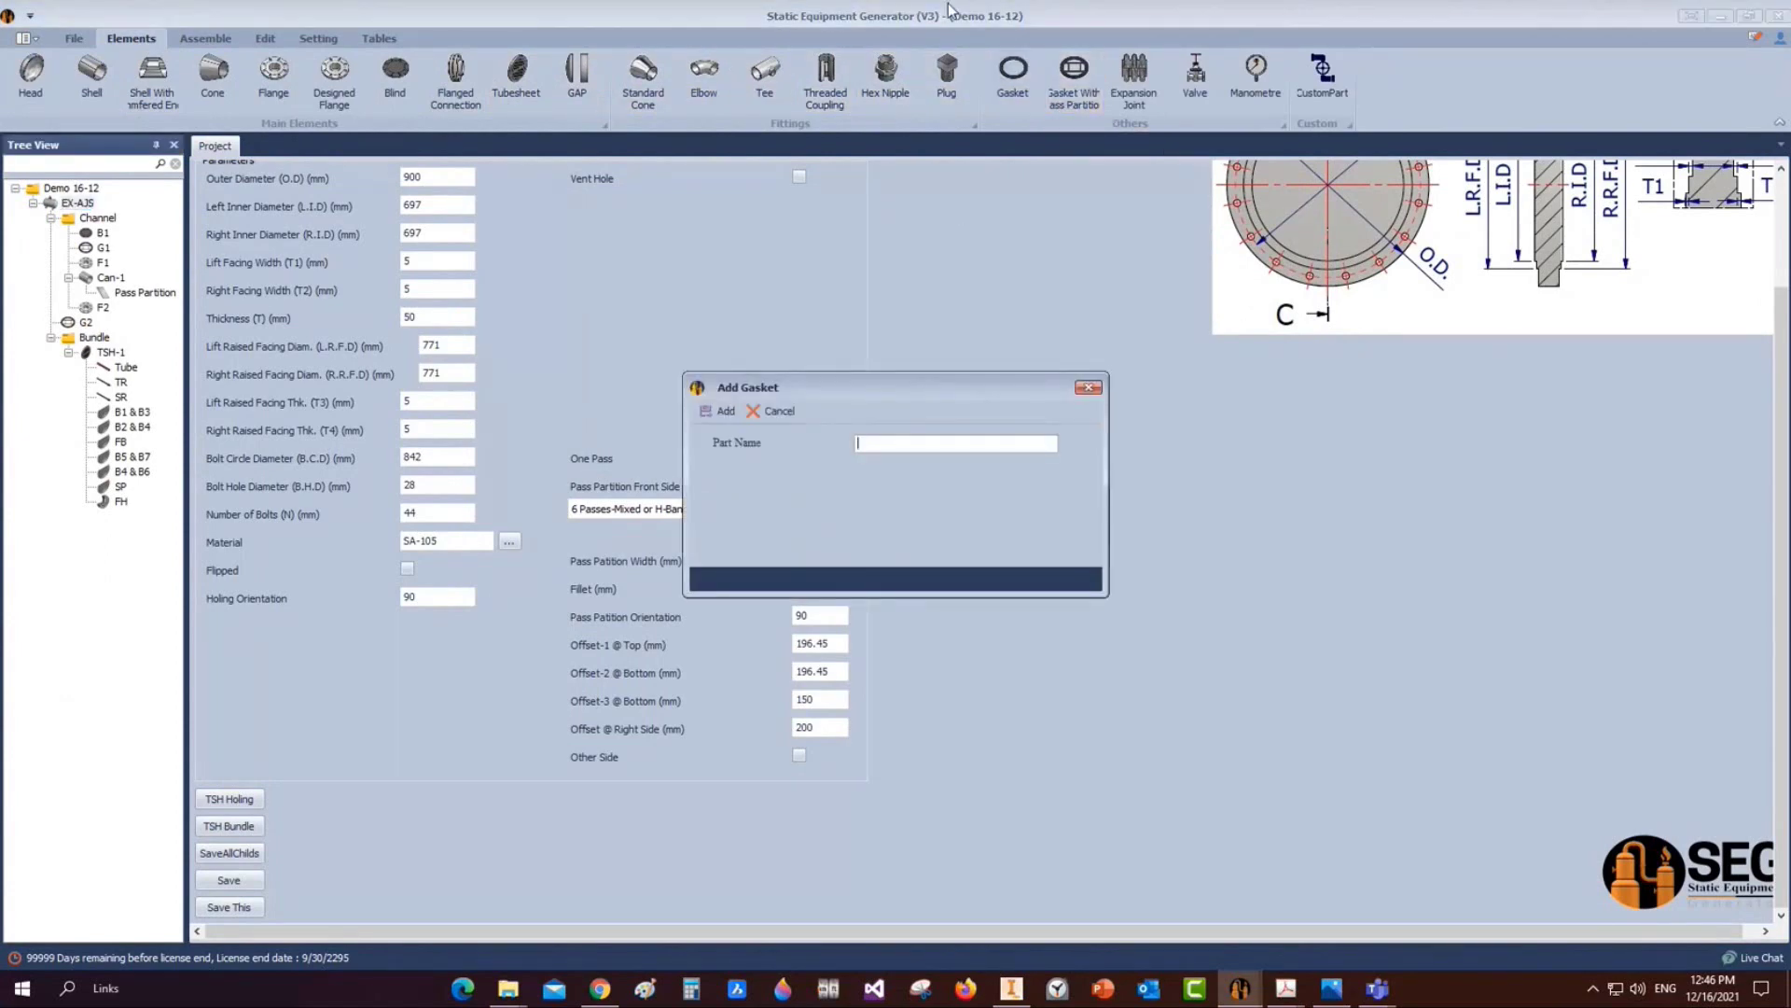
text(G3)
click(718, 411)
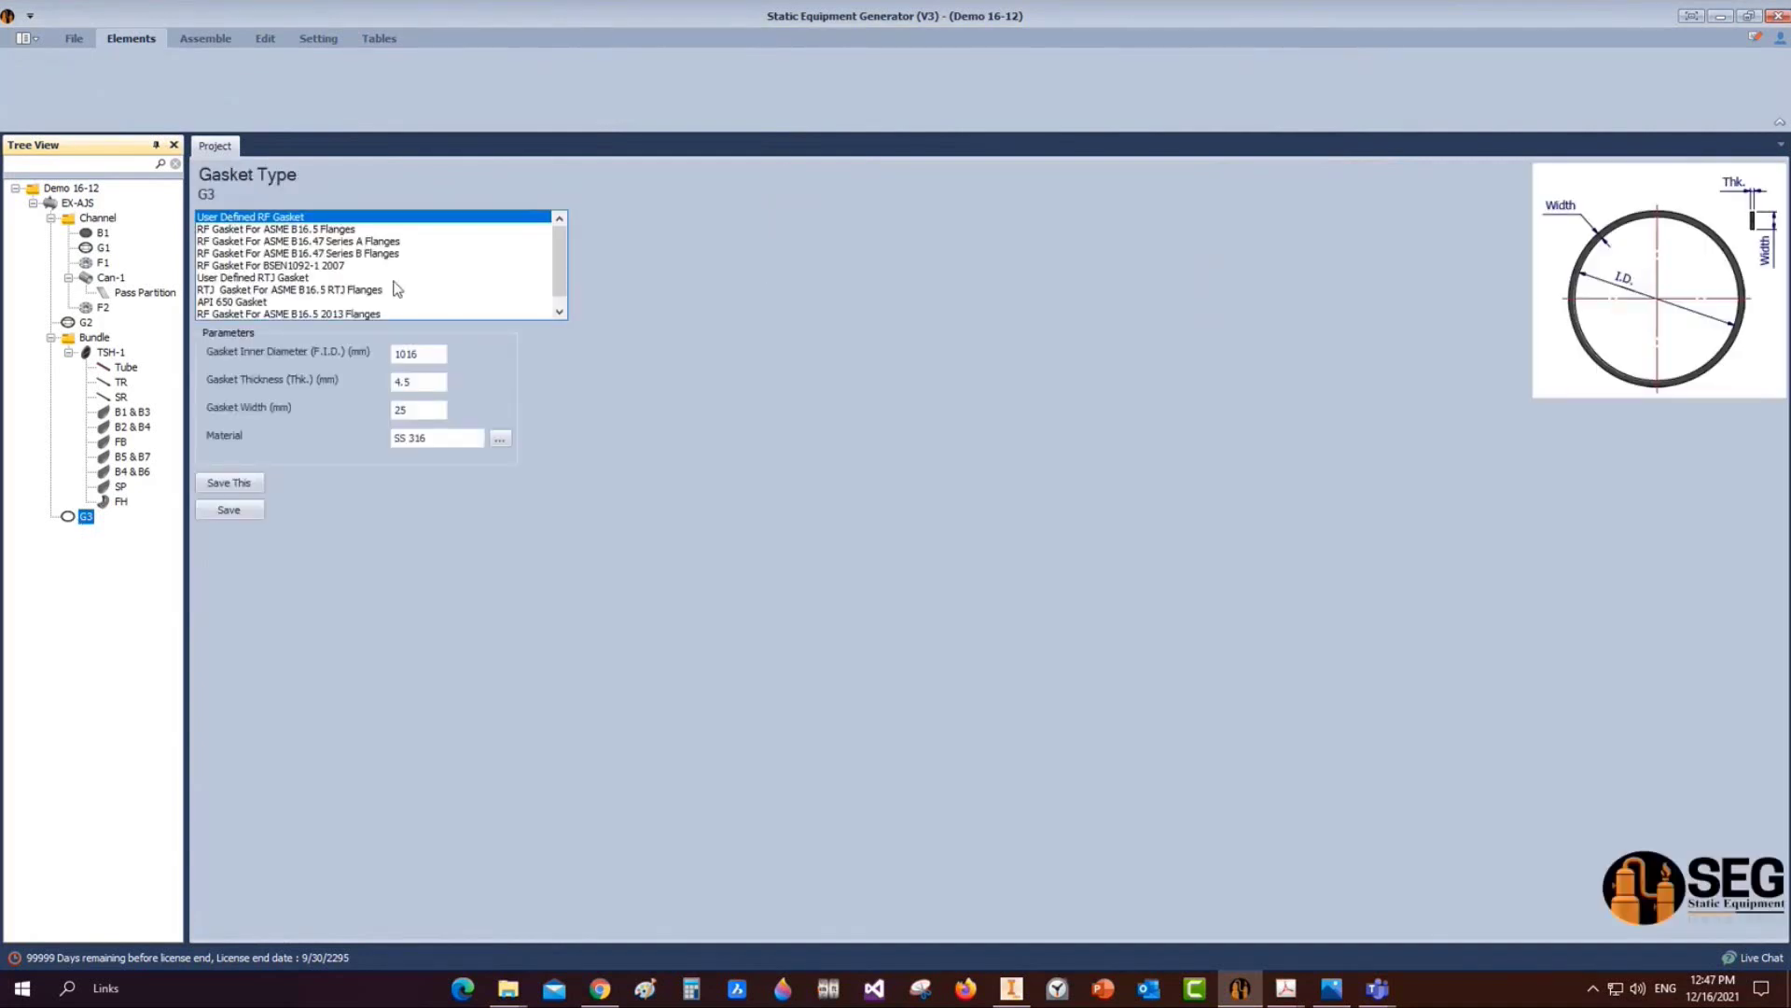
Set gasket G3's inner diameter to 745 mm and thickness to 3 mm, enter its width, and save it
click(420, 353)
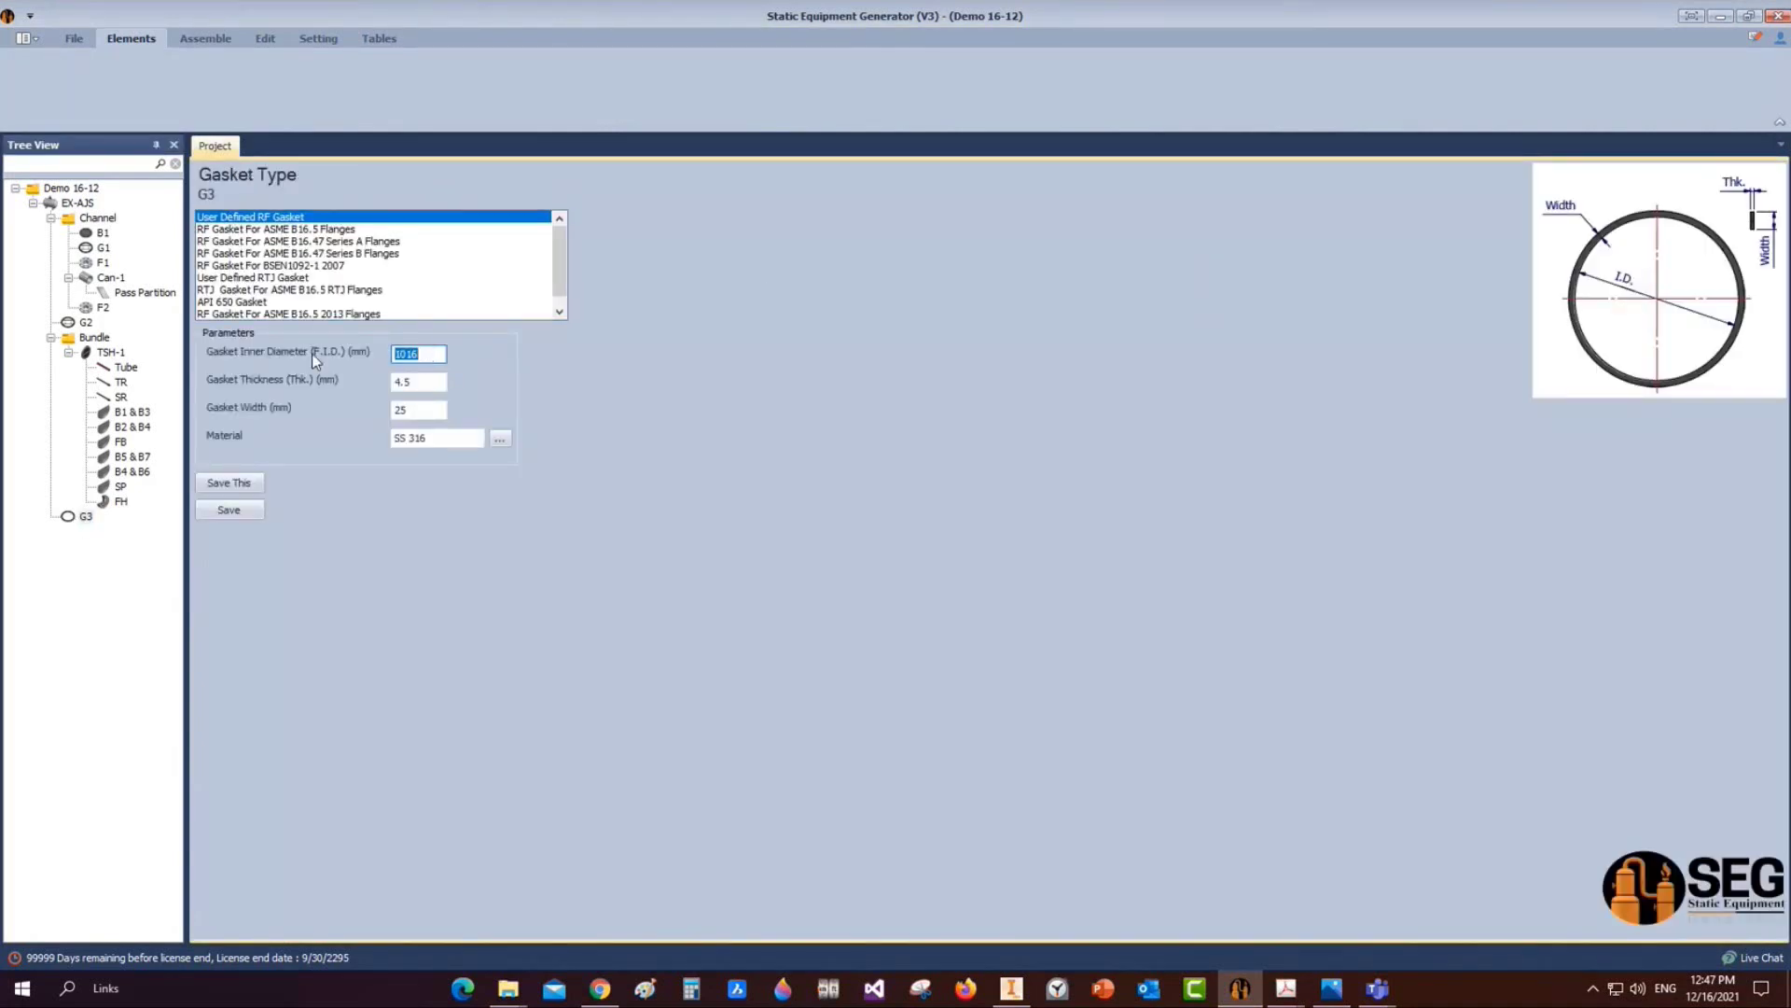
text(745)
key(Tab)
text(3)
key(Tab)
text(1)
click(211, 516)
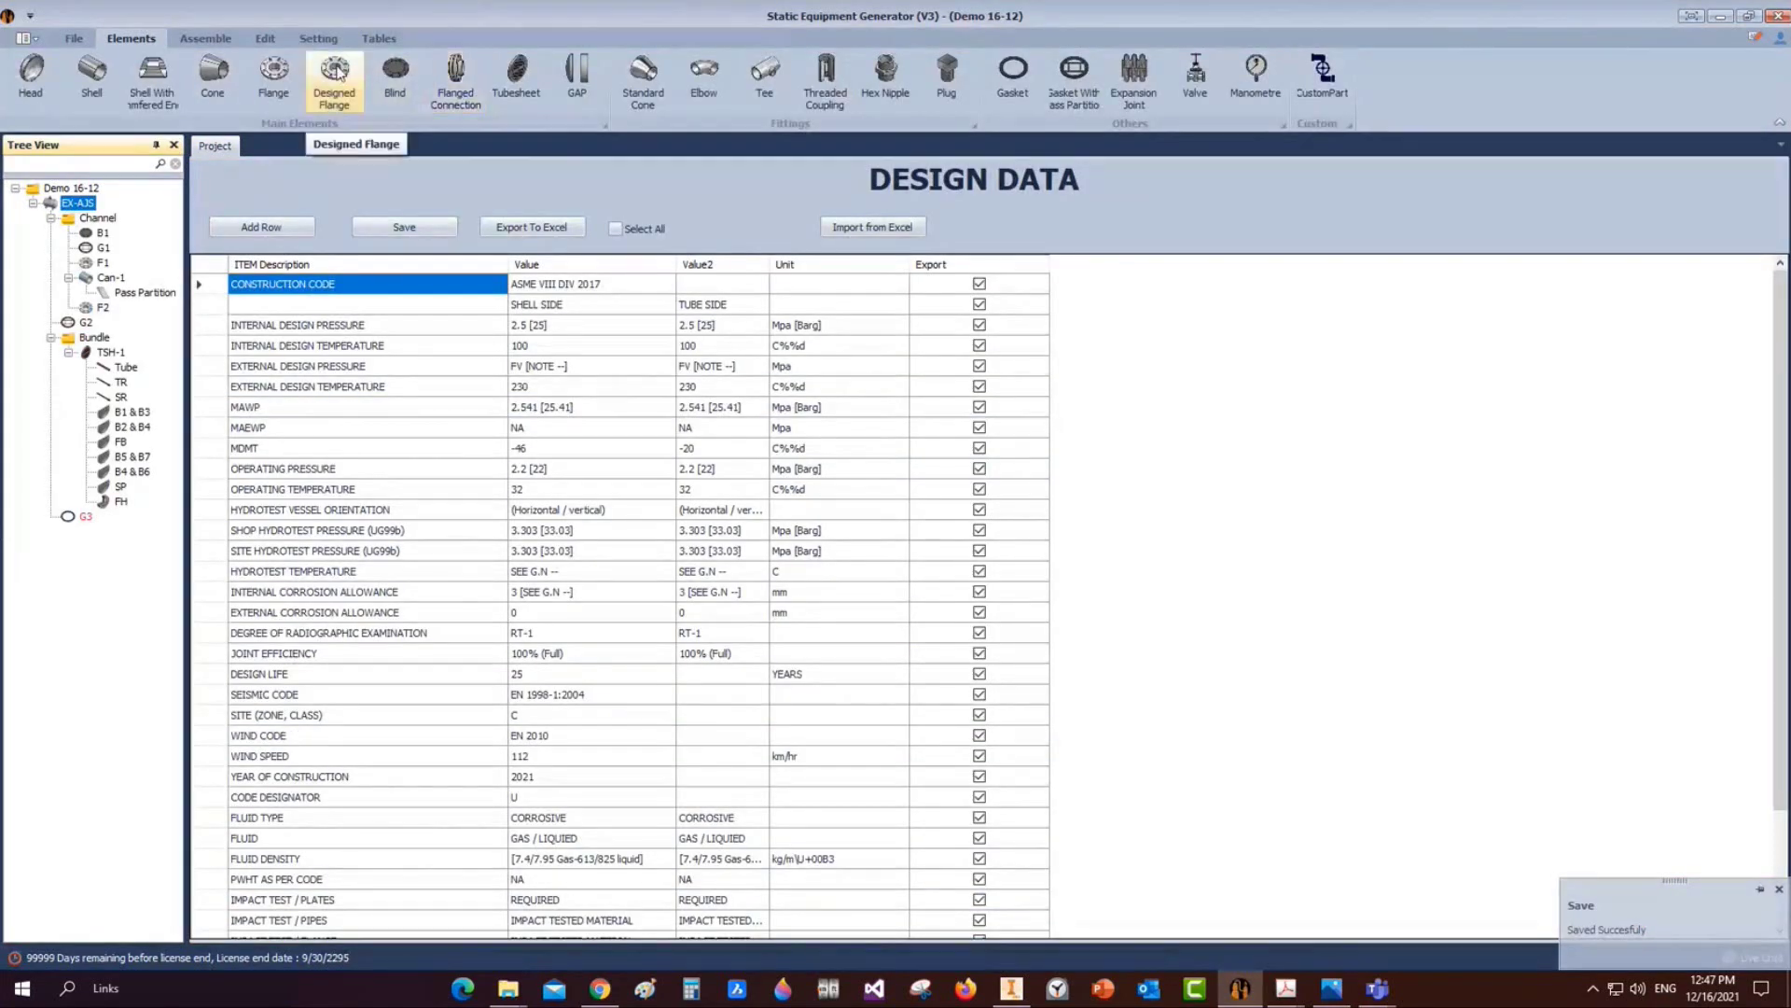
Add a designed flange named F3 to EX-AJS, using the same part as flange F1
click(336, 73)
text(F)
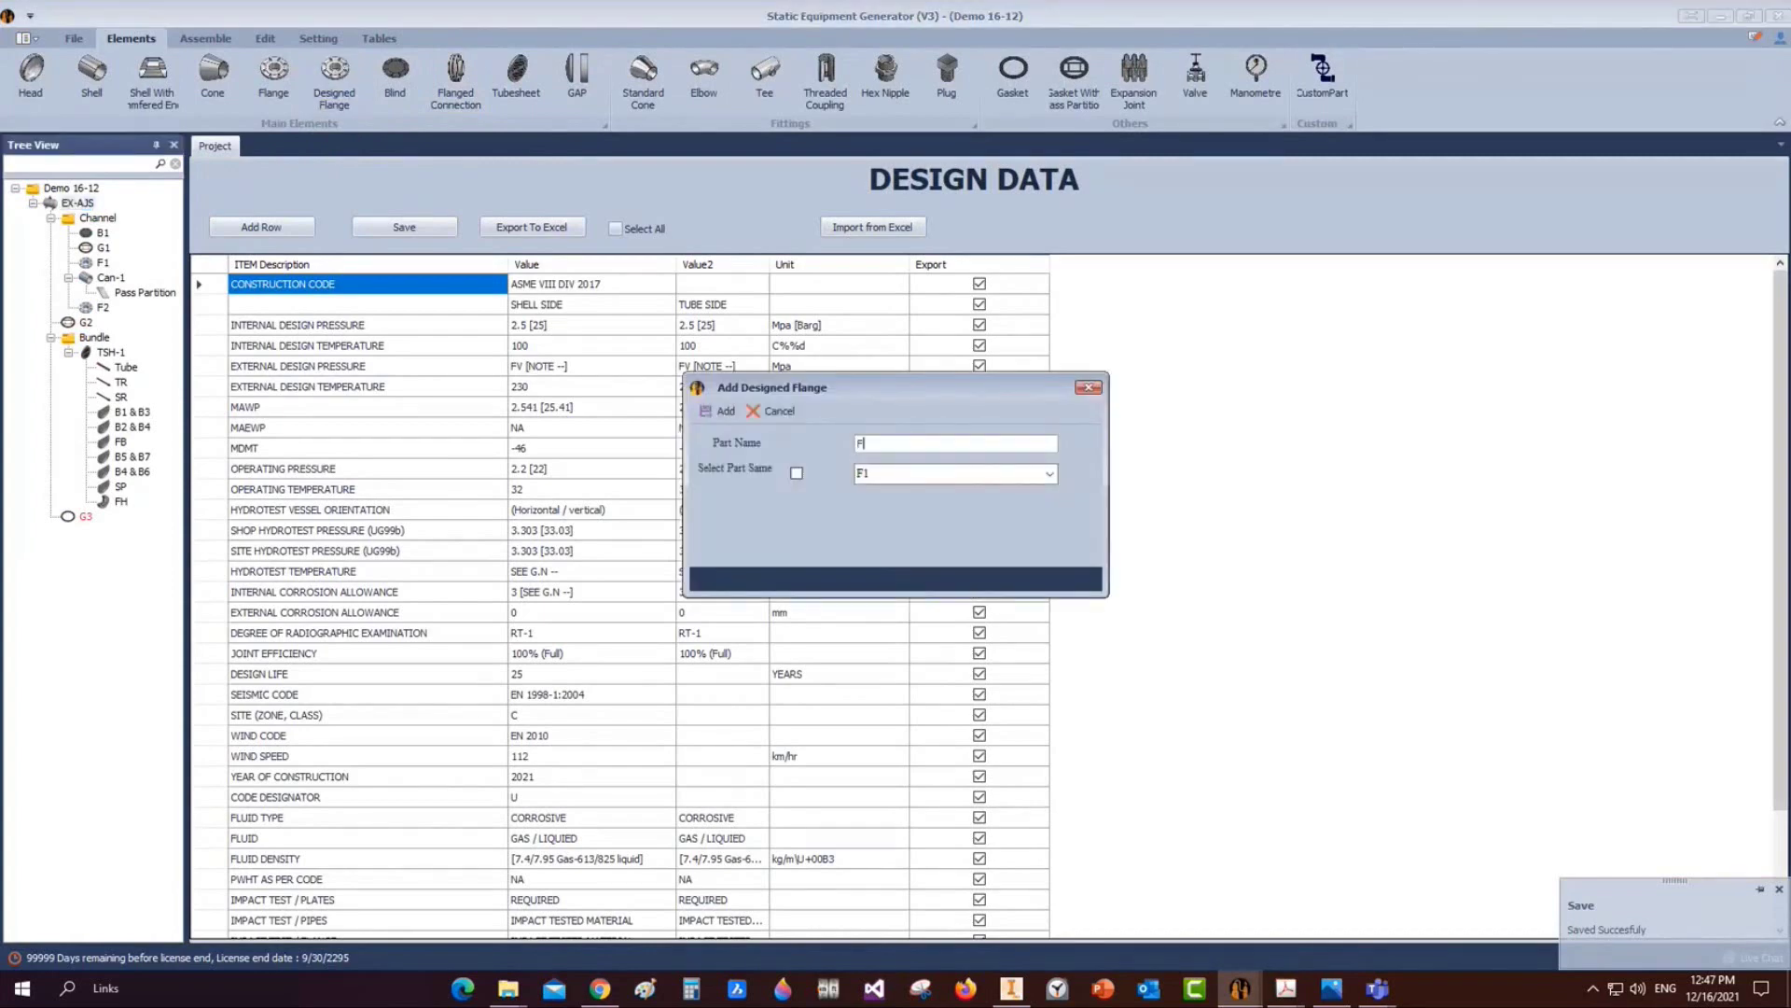
text(3)
click(796, 473)
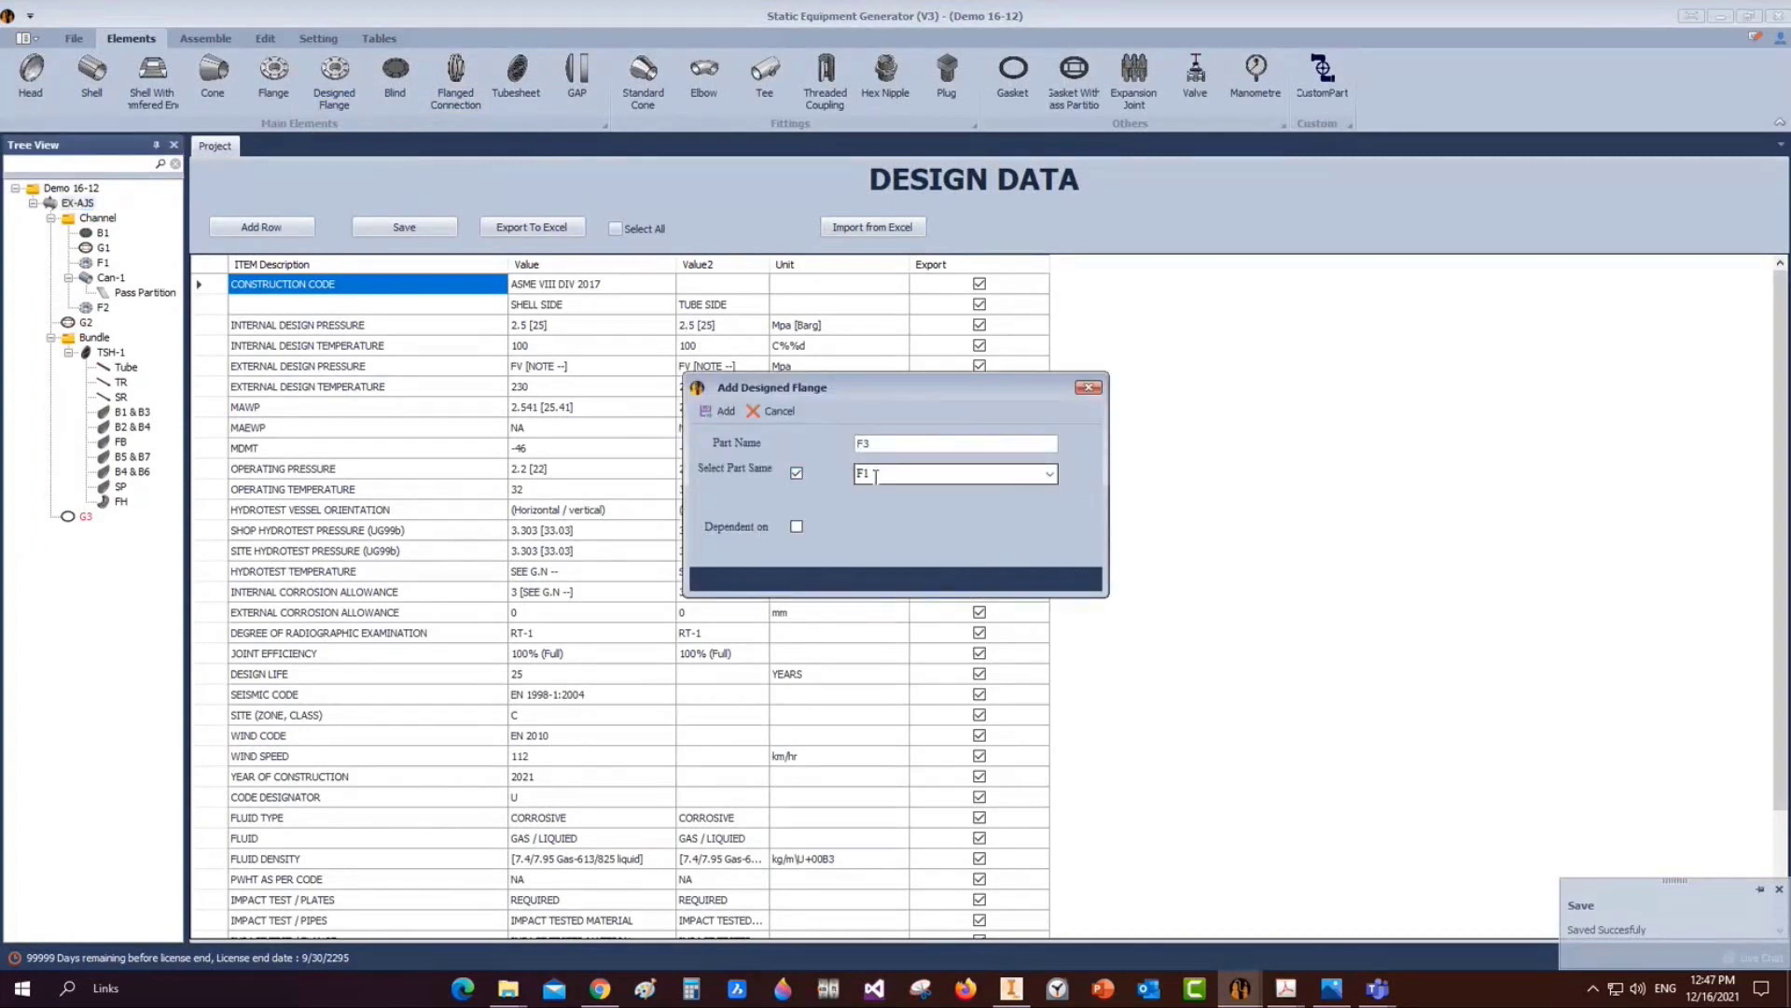
click(733, 416)
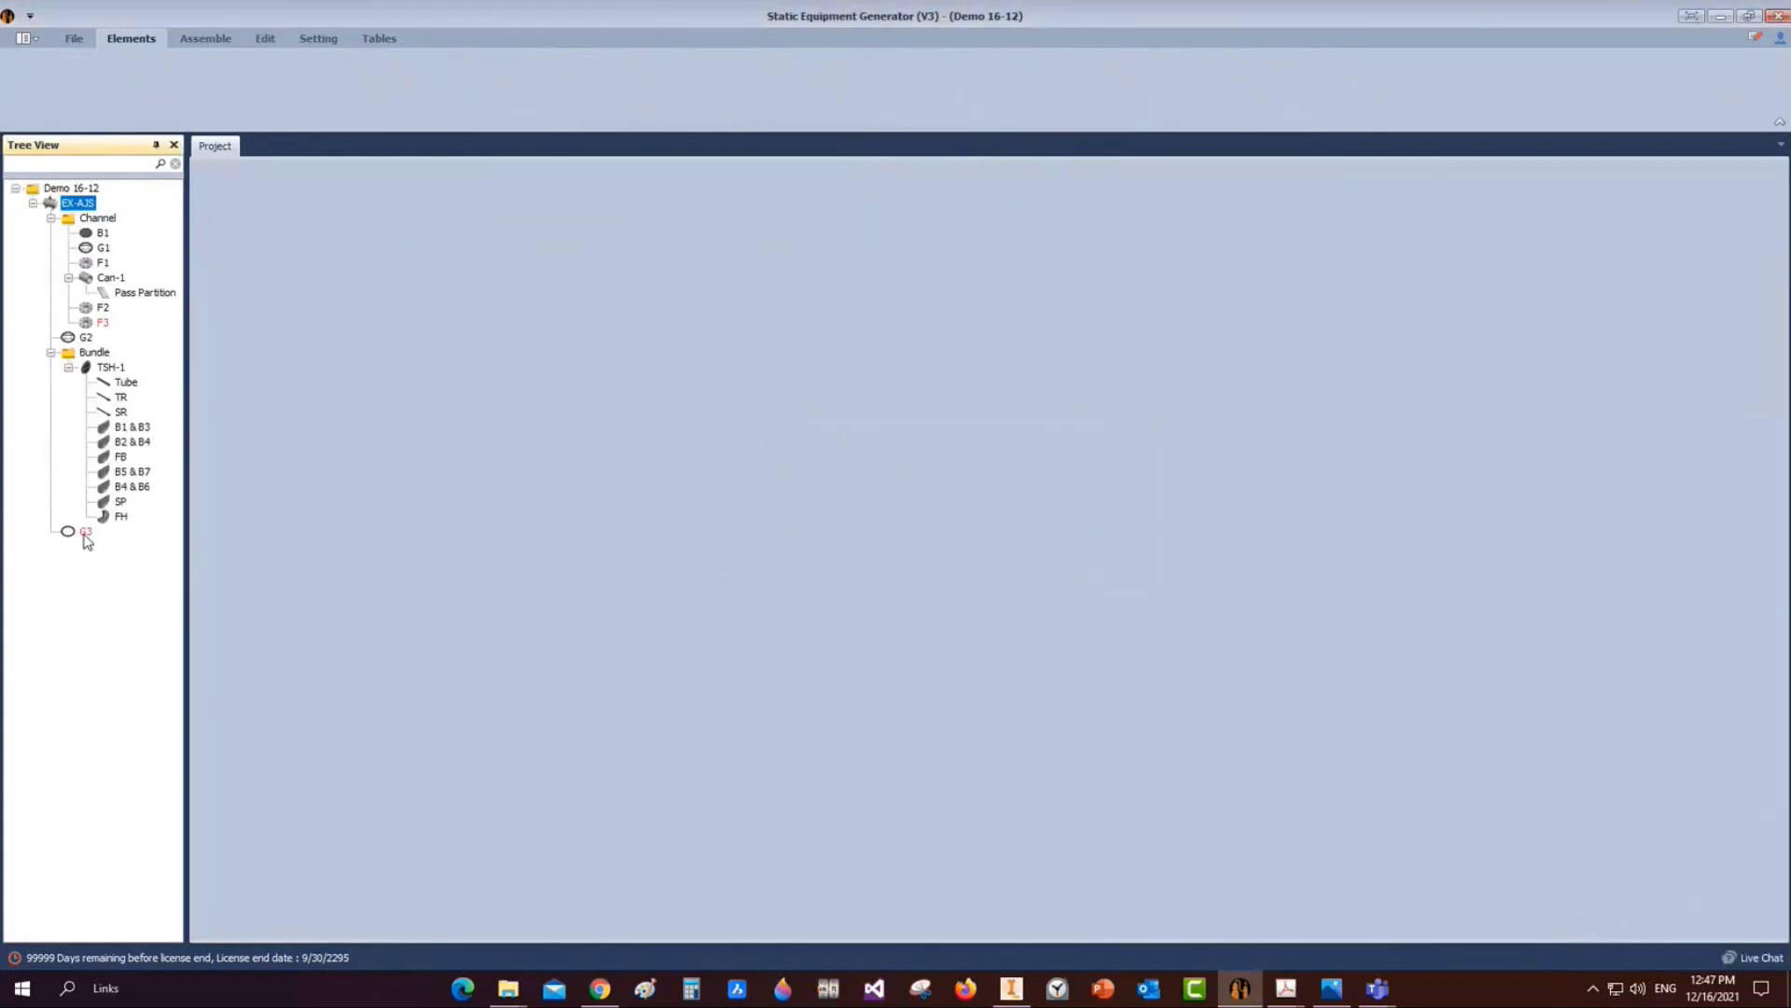
Delete flange F3 from the Channel group and confirm the deletion
right_click(104, 323)
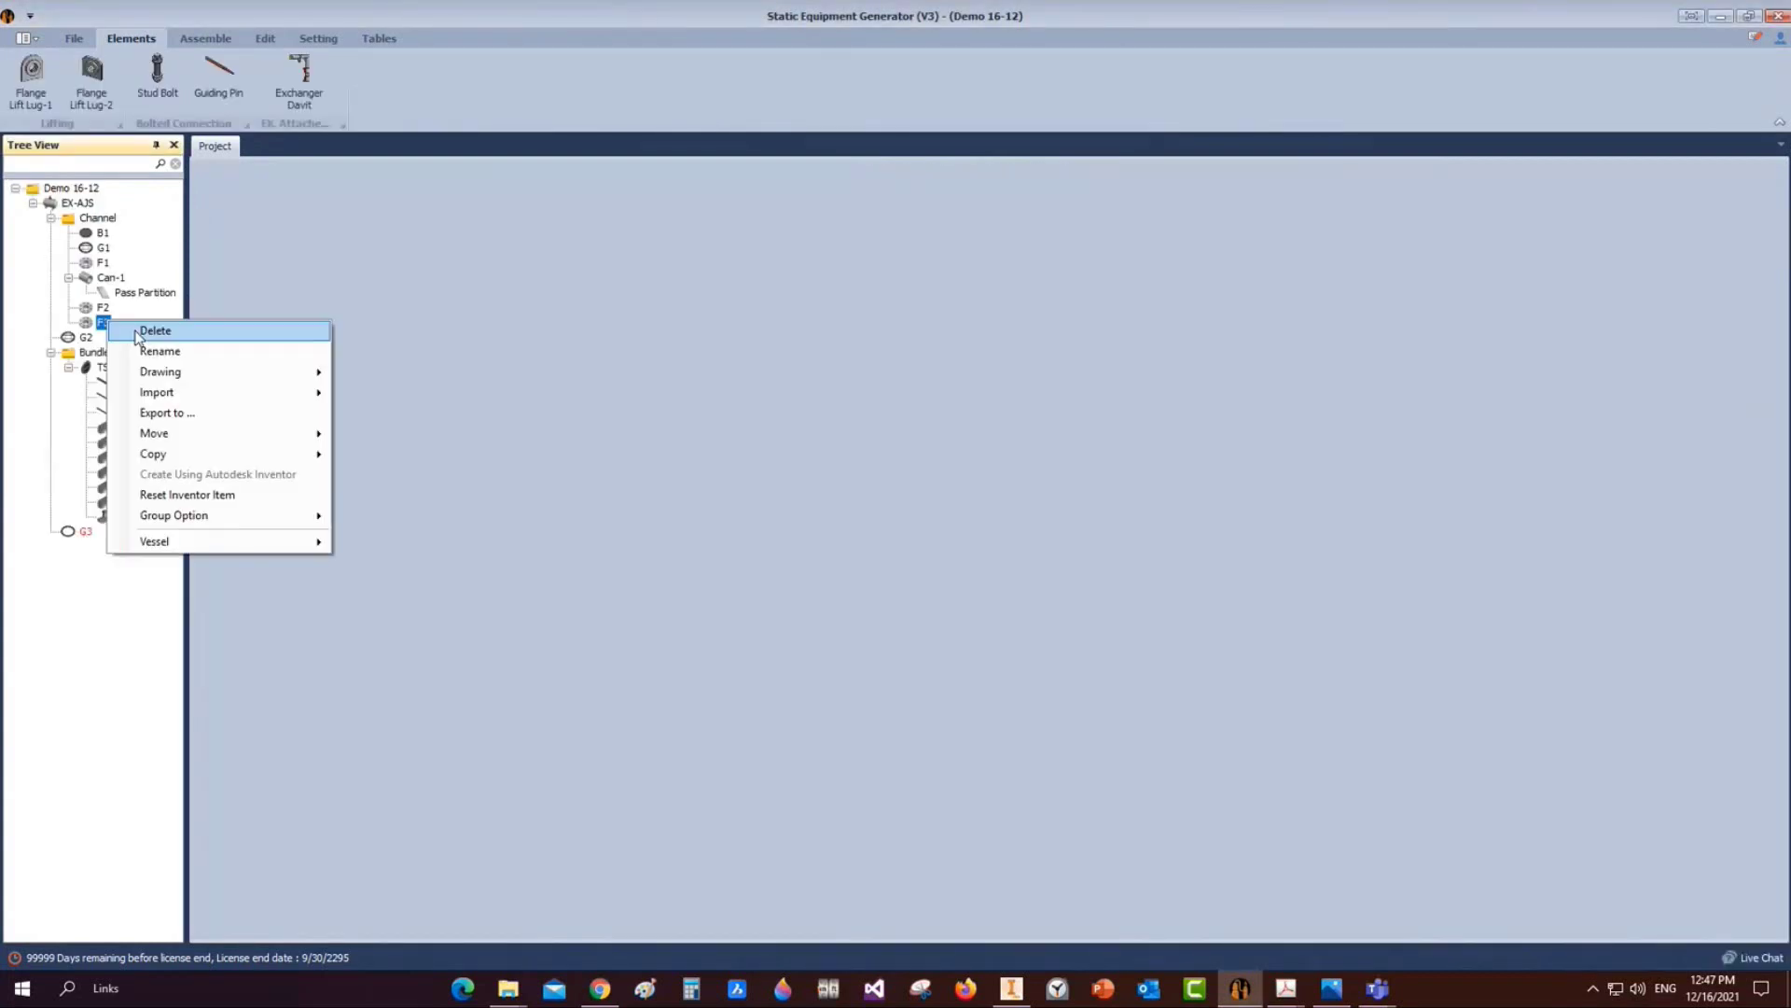
click(198, 326)
click(882, 551)
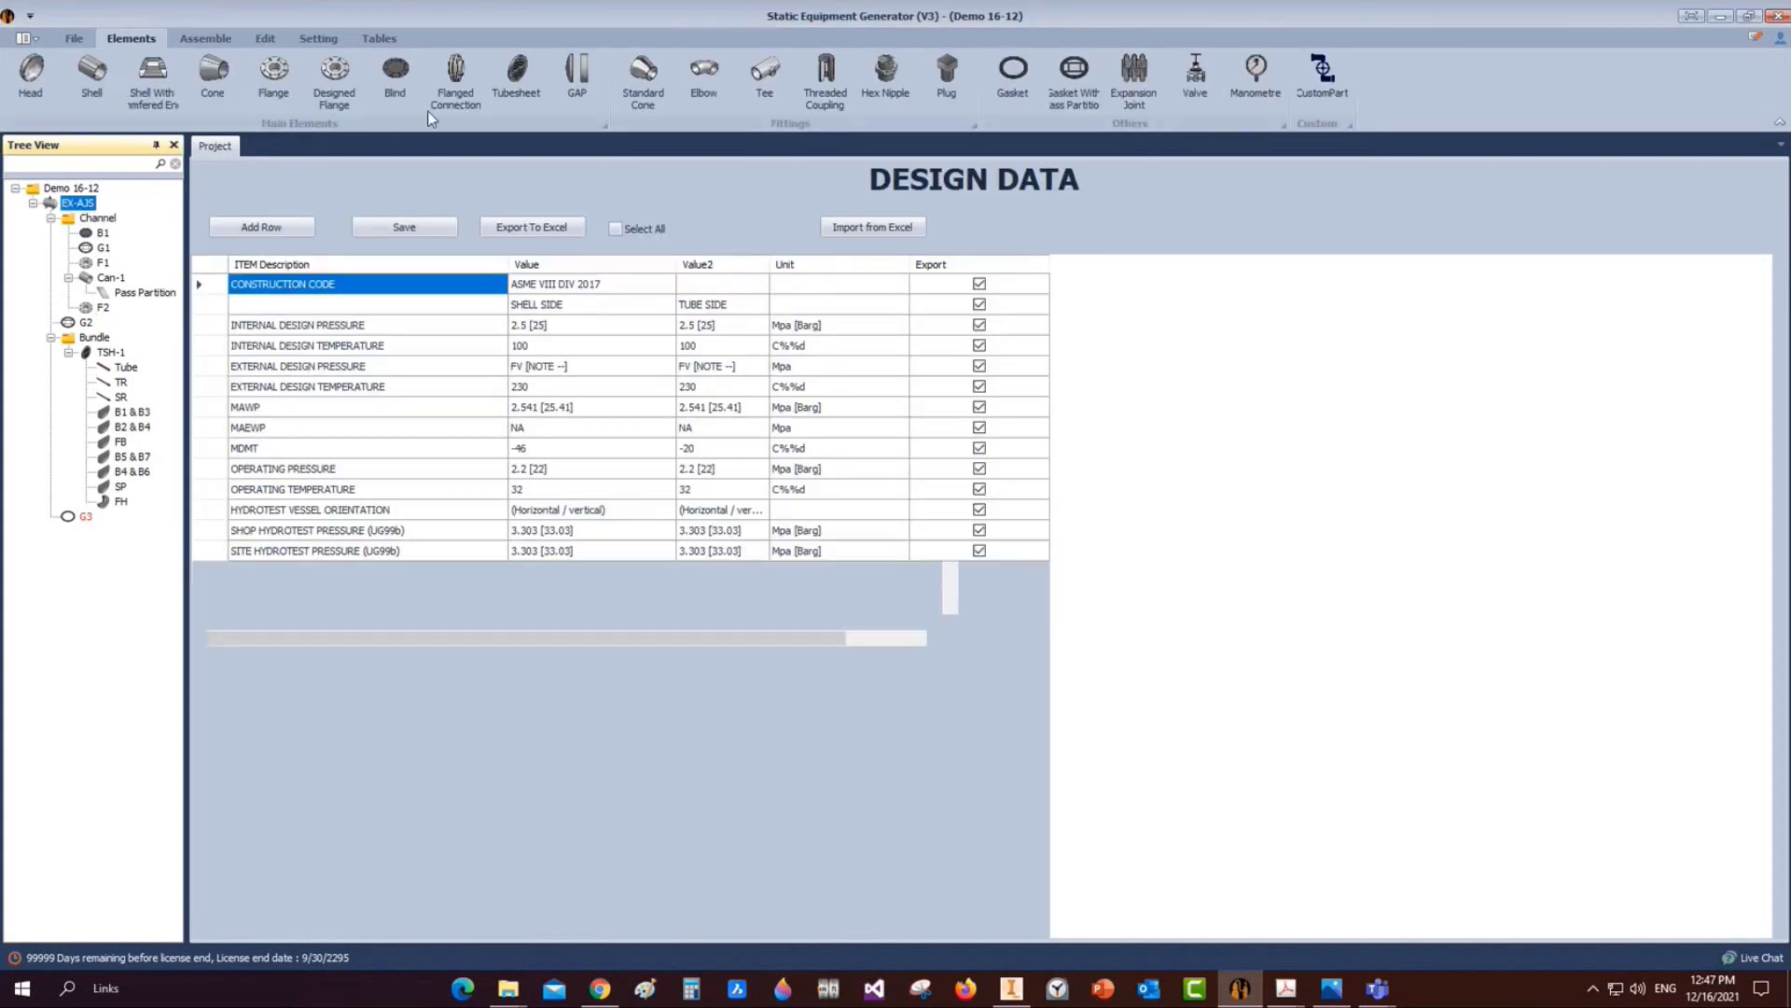
Add a designed flange named F3 directly under EX-AJS and open its parameters
click(334, 74)
text(F3)
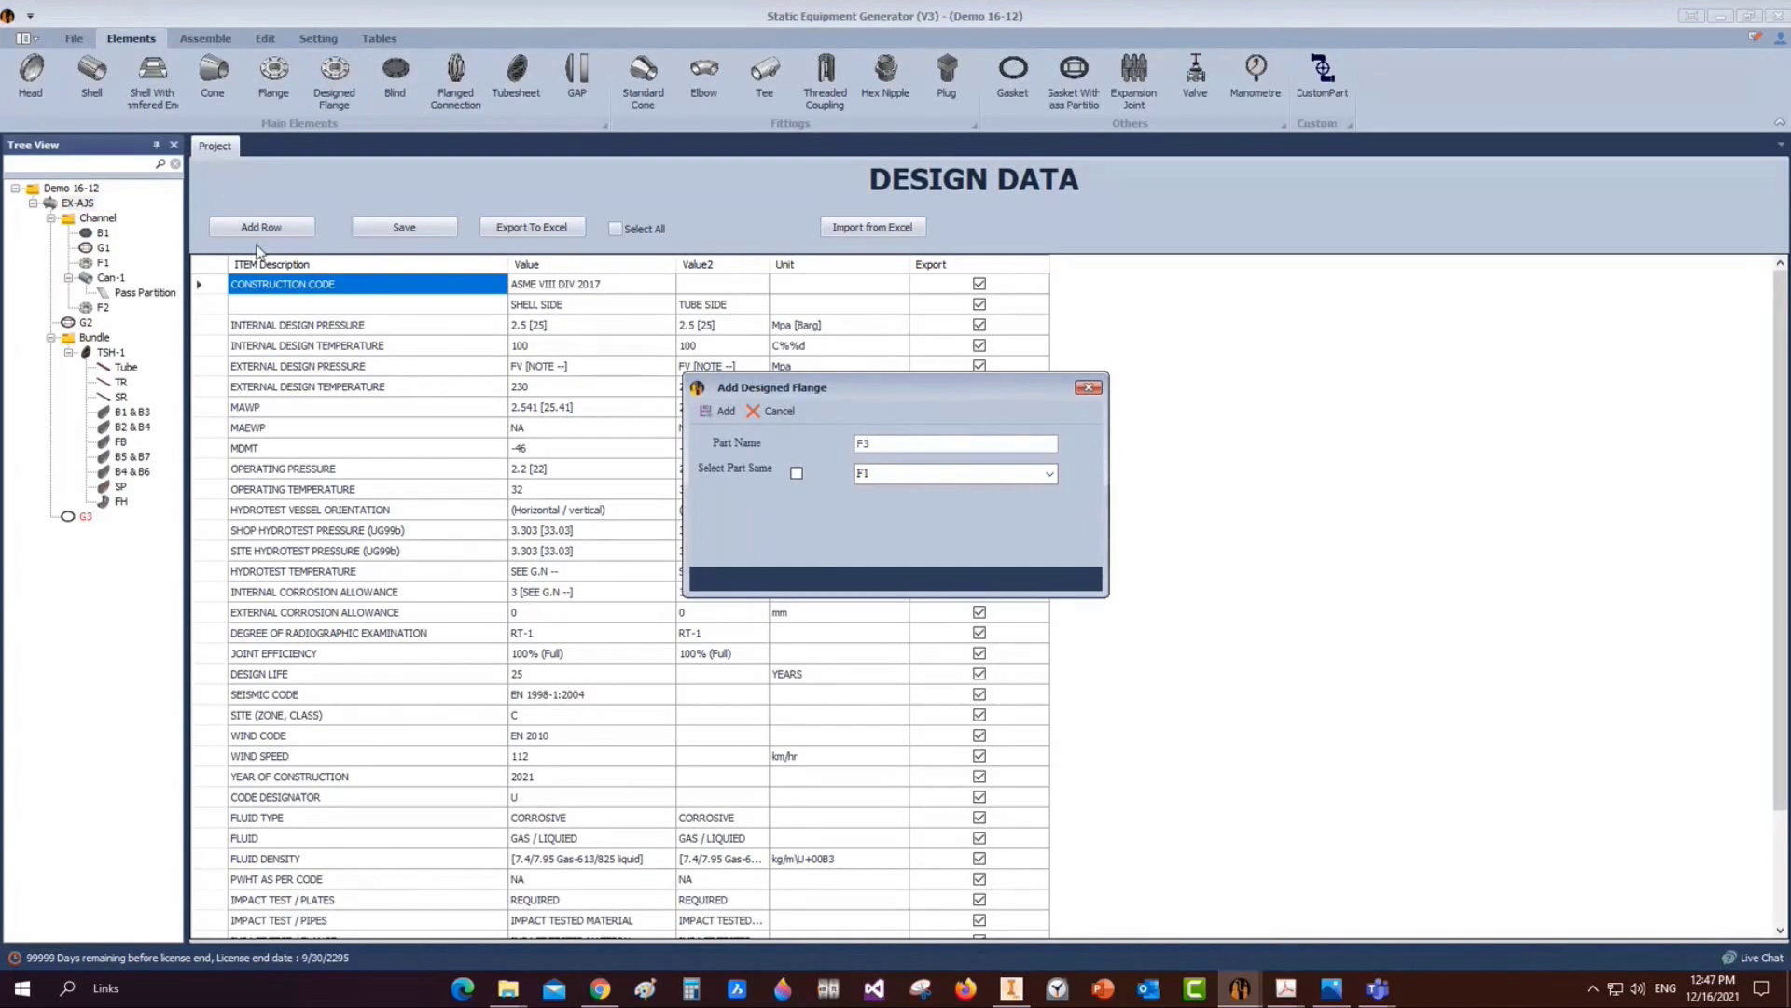
click(704, 415)
click(85, 531)
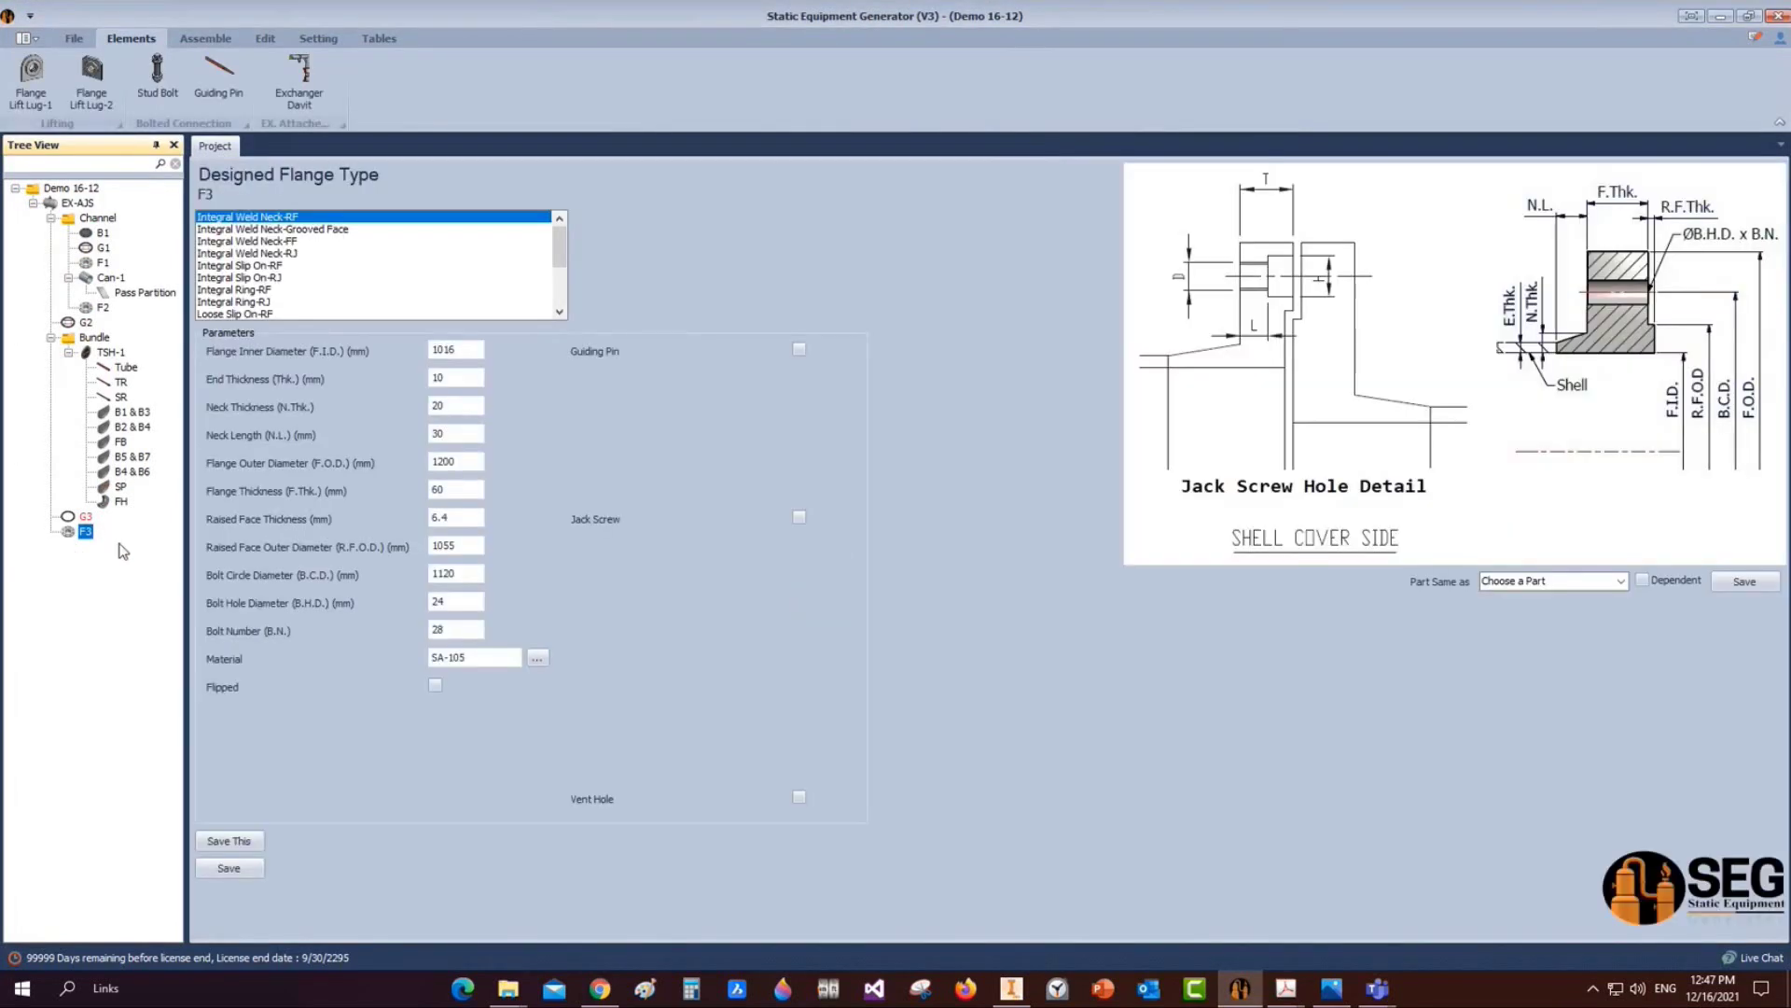
click(1621, 581)
click(1696, 587)
click(1735, 581)
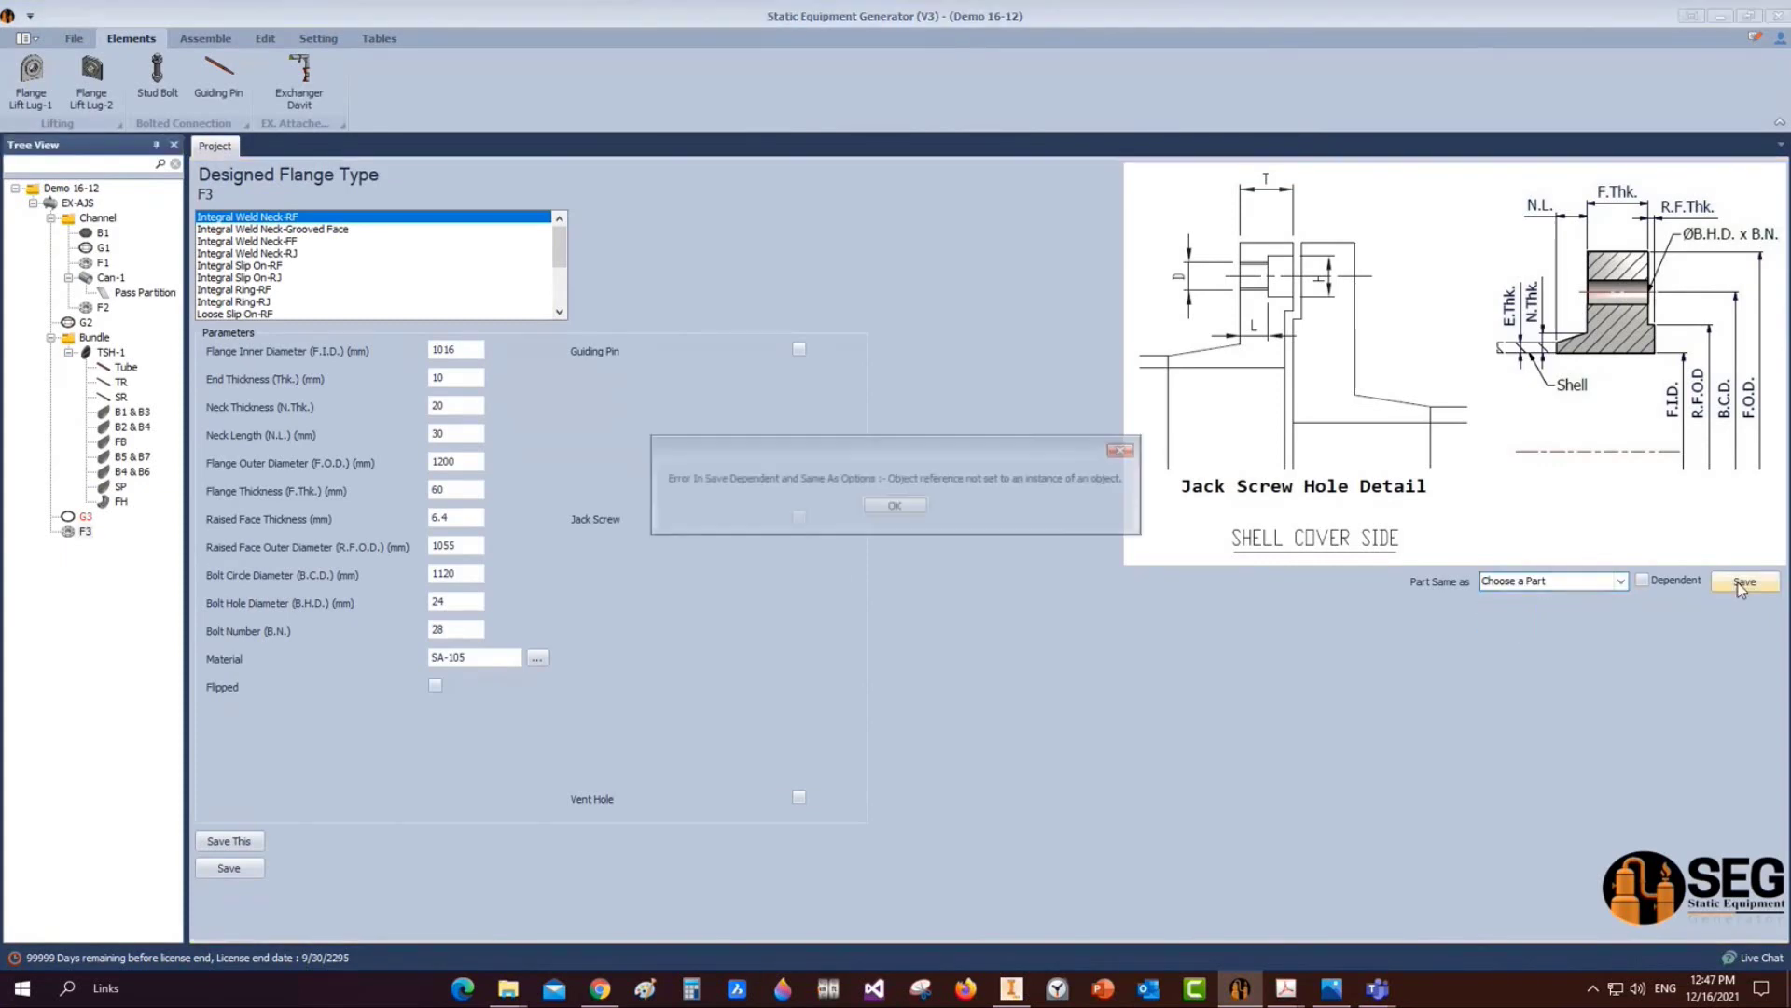
click(894, 505)
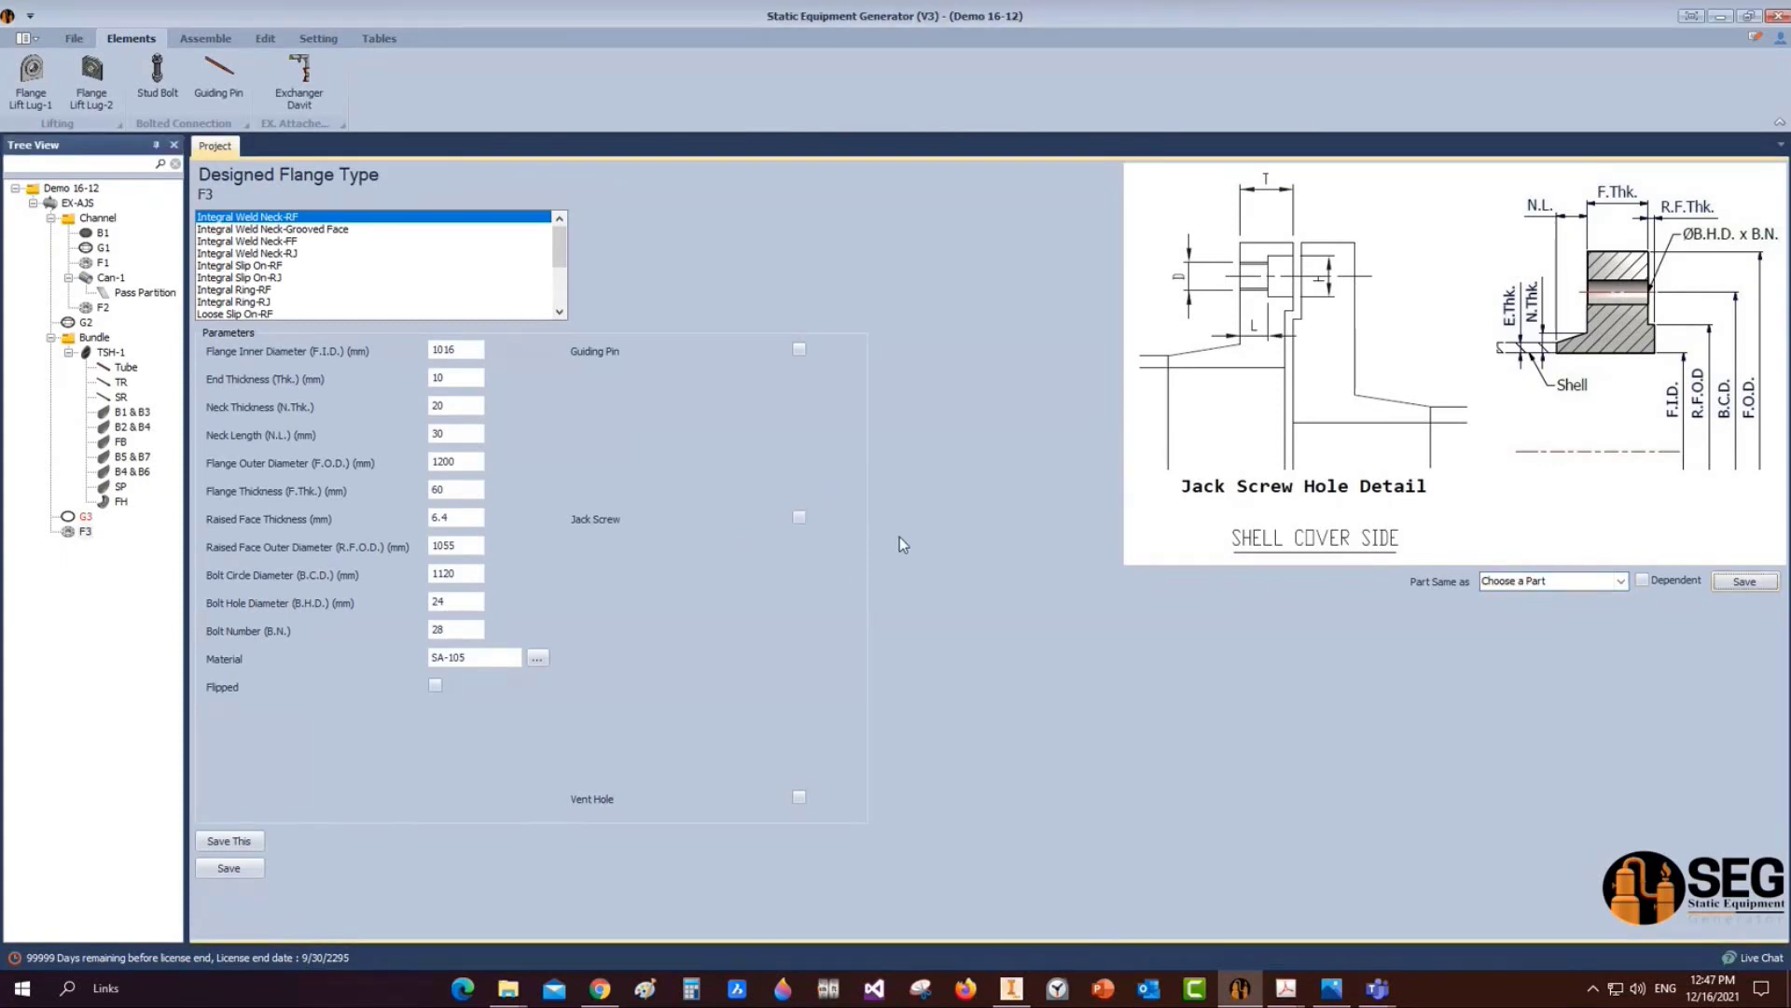
Make flange F3 the same part as flange F1 and save the setting
click(85, 531)
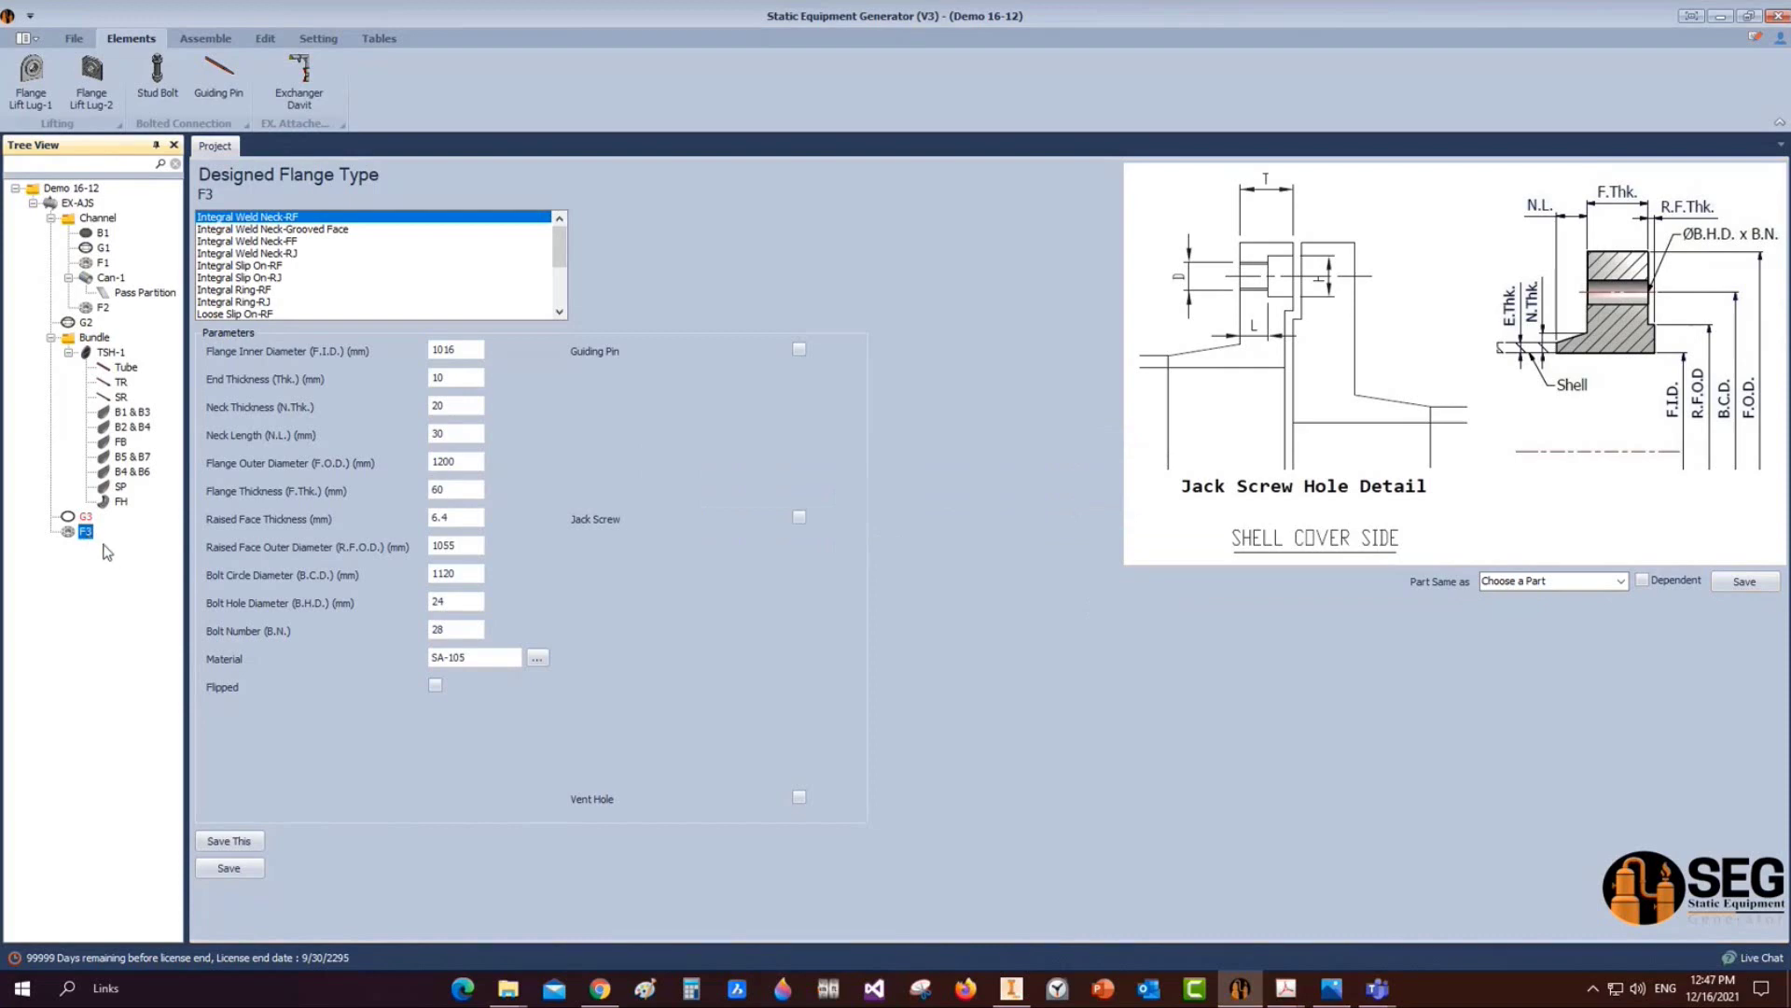
click(1620, 581)
click(1521, 610)
click(1744, 581)
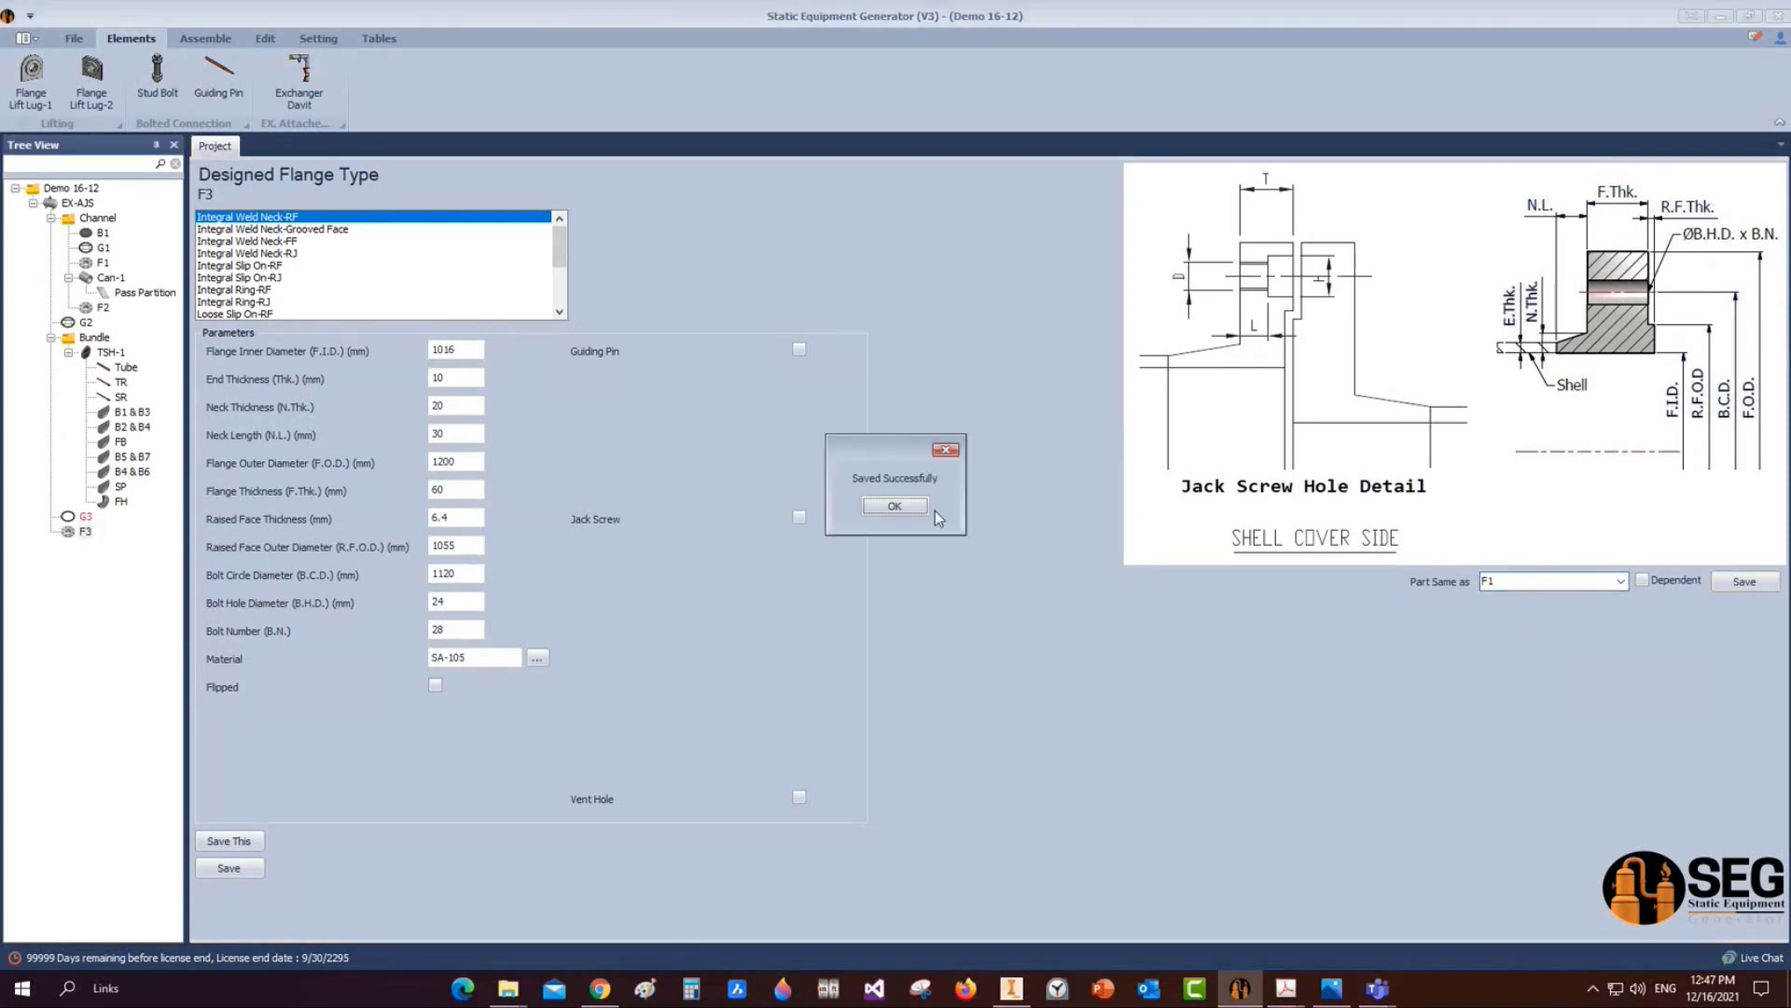
click(894, 506)
Add a shell named Can-2 to EX-AJS
click(78, 202)
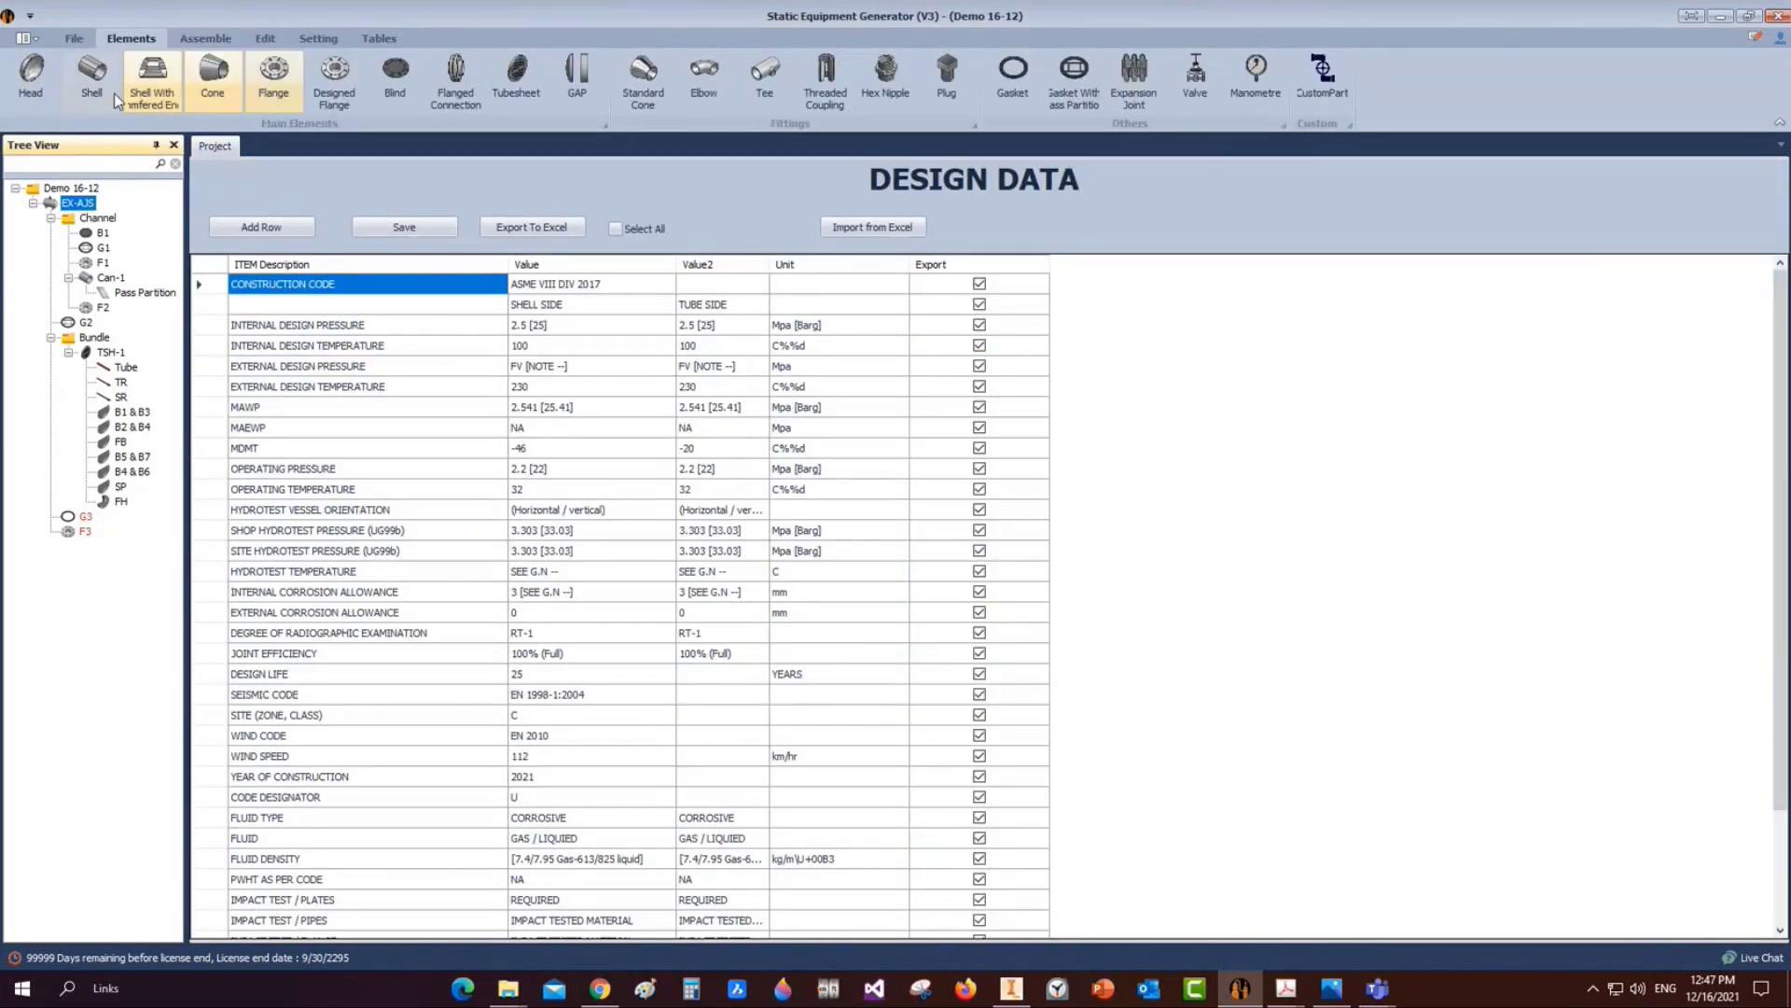
click(92, 83)
text(C)
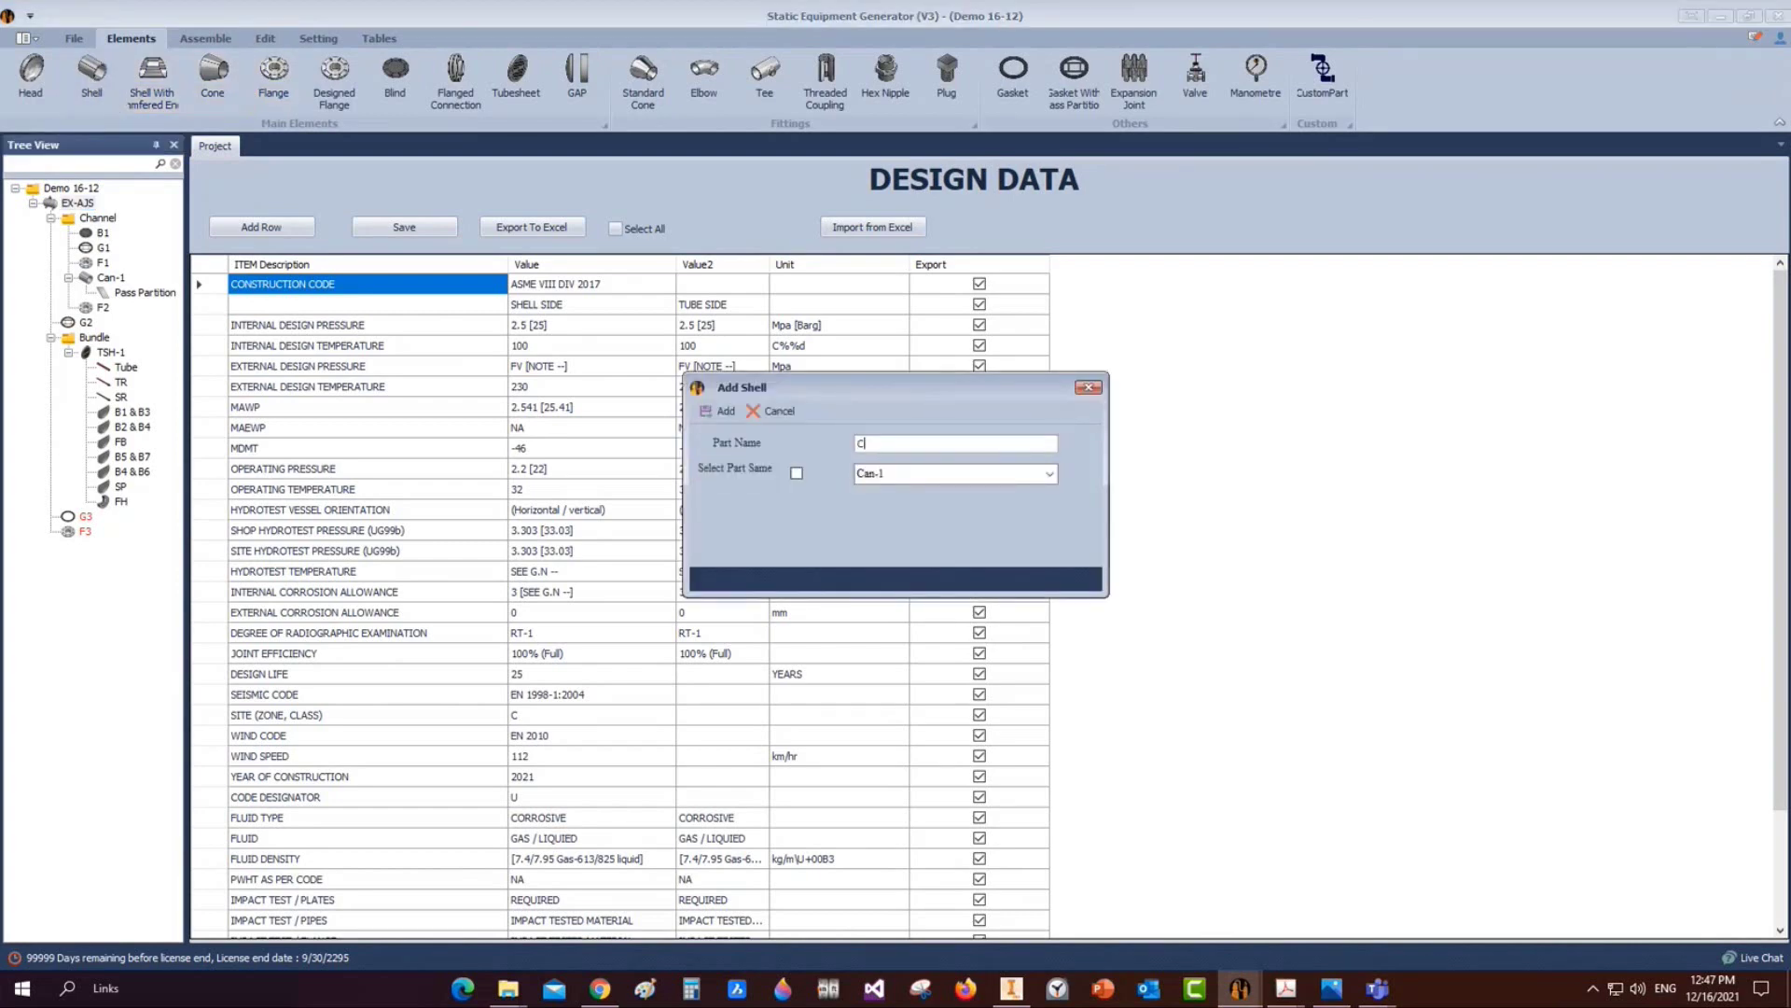
text(an-2)
key(Return)
Define Can-2 as a Shell with 700 mm inner diameter, 14 mm thickness, 315 L.W.L. orientation and 1806 mm length, and save it
click(75, 549)
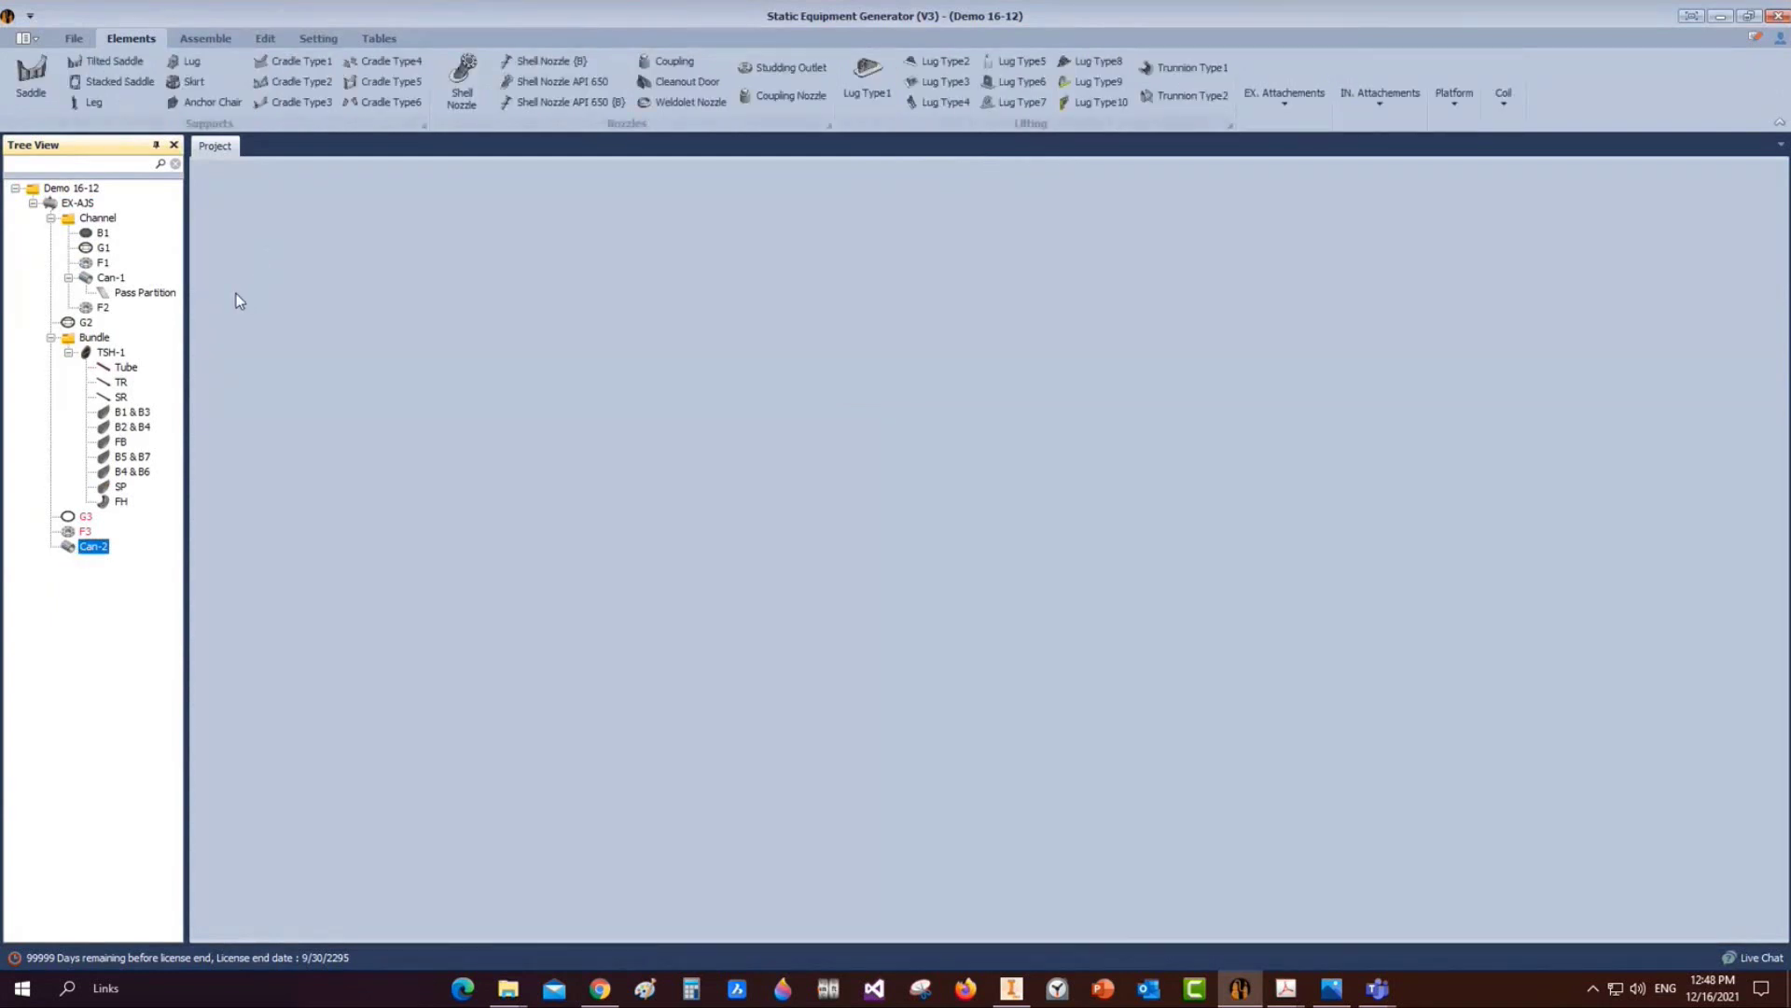
double_click(65, 552)
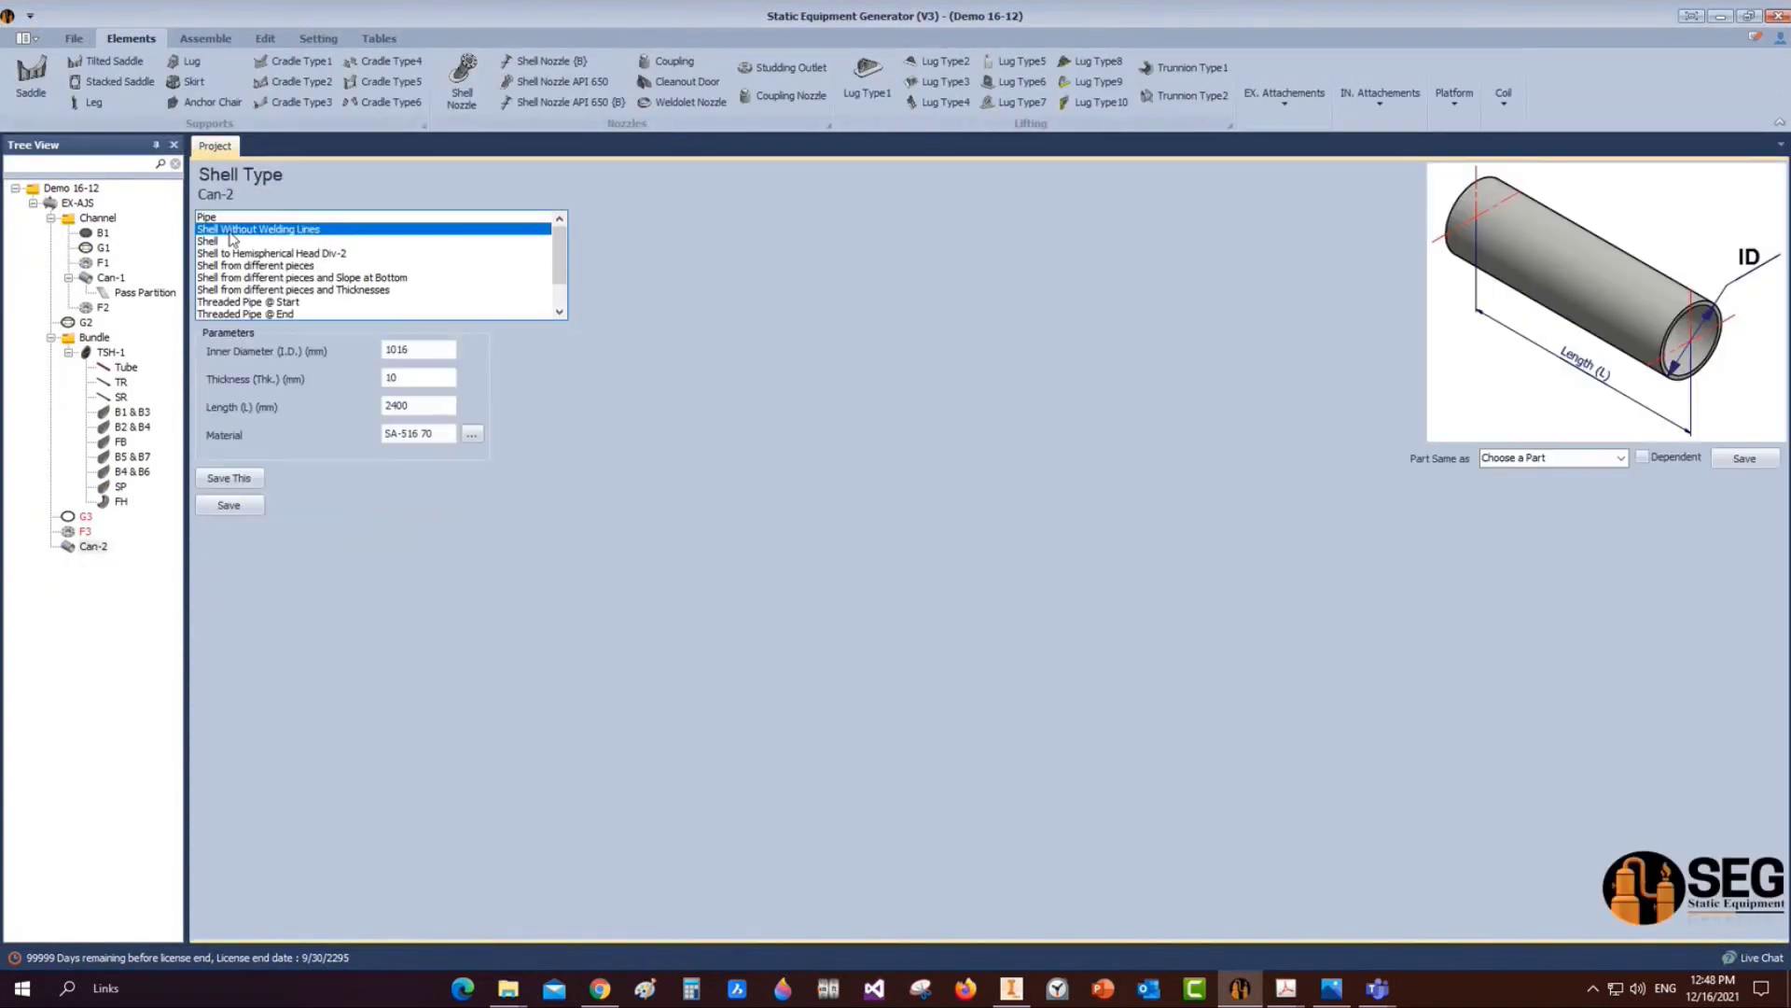
click(223, 243)
key(Tab)
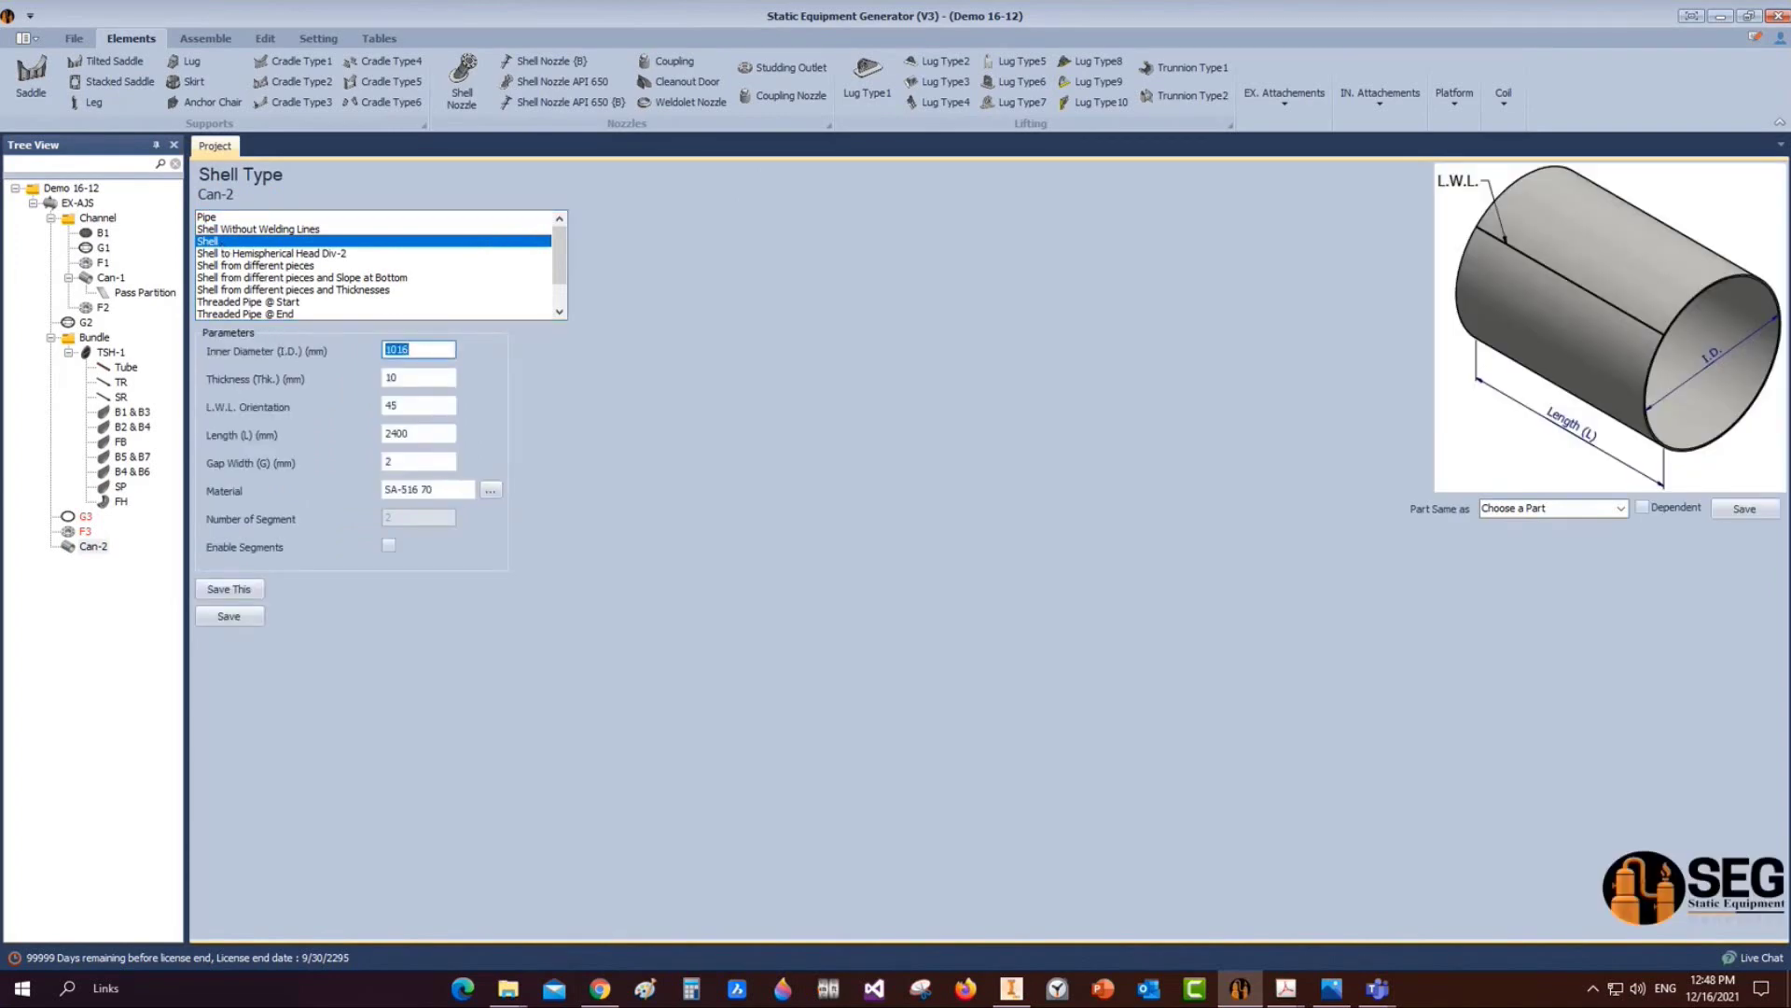
text(700)
key(Tab)
text(14)
key(Tab)
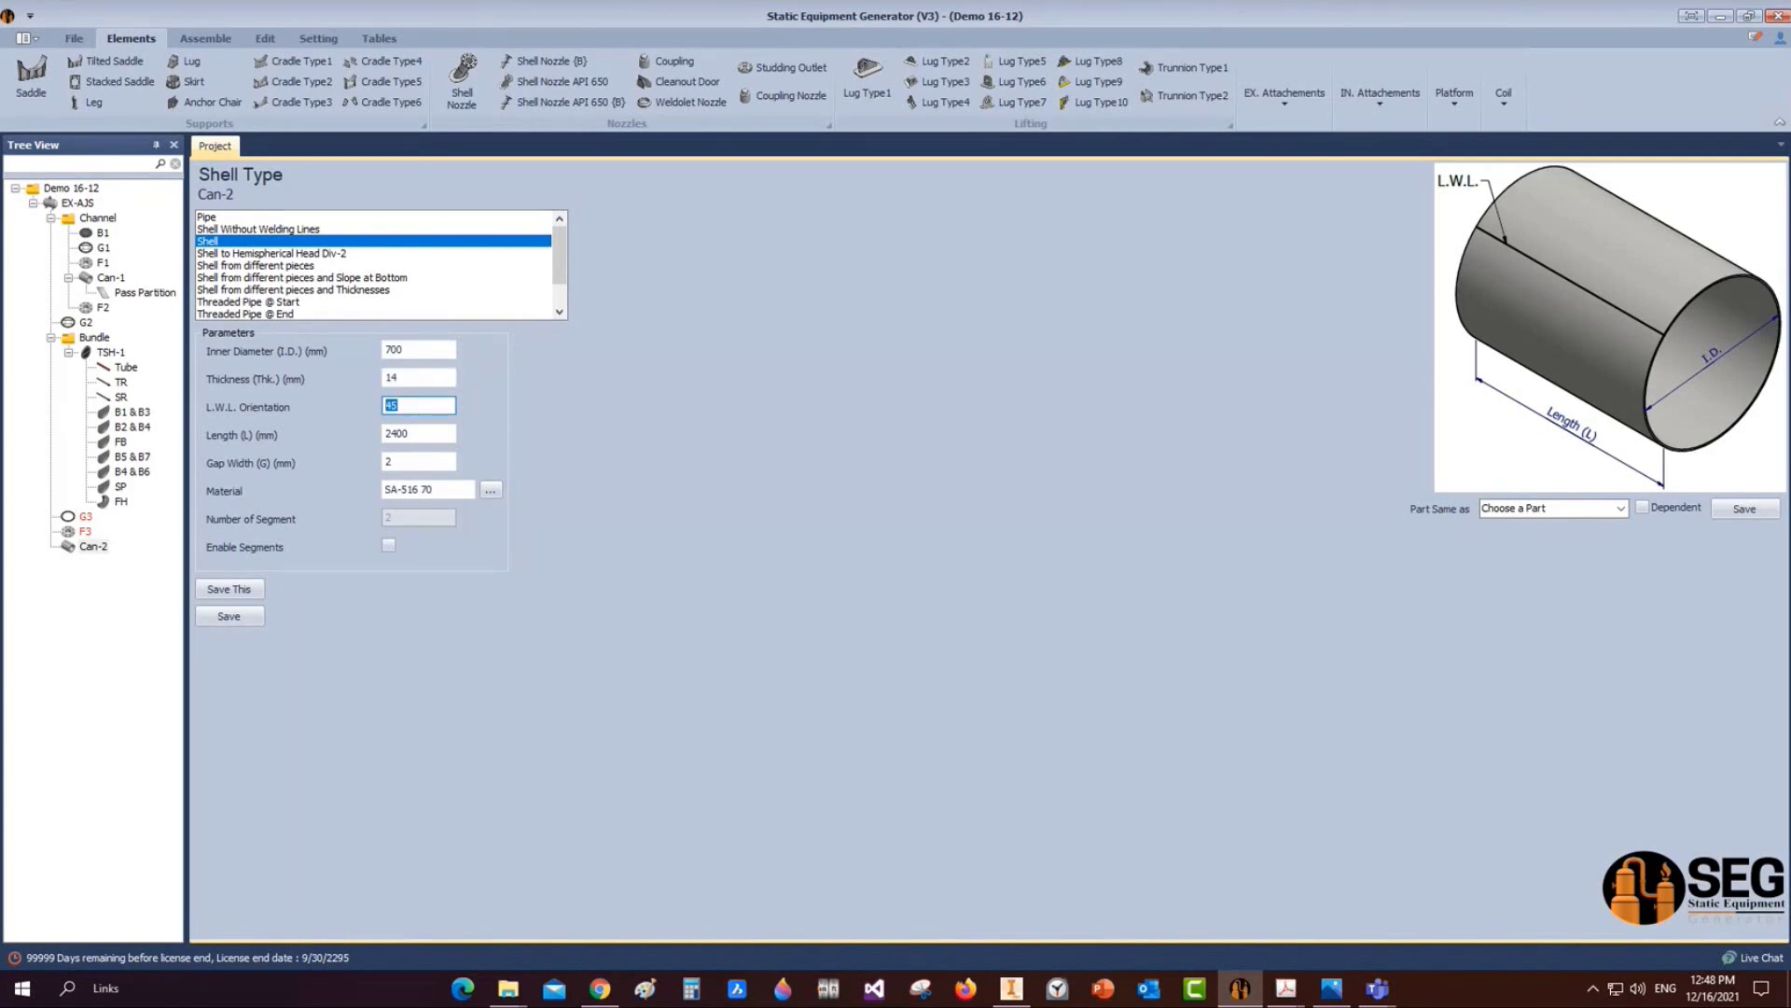
text(315)
key(Tab)
text(1806)
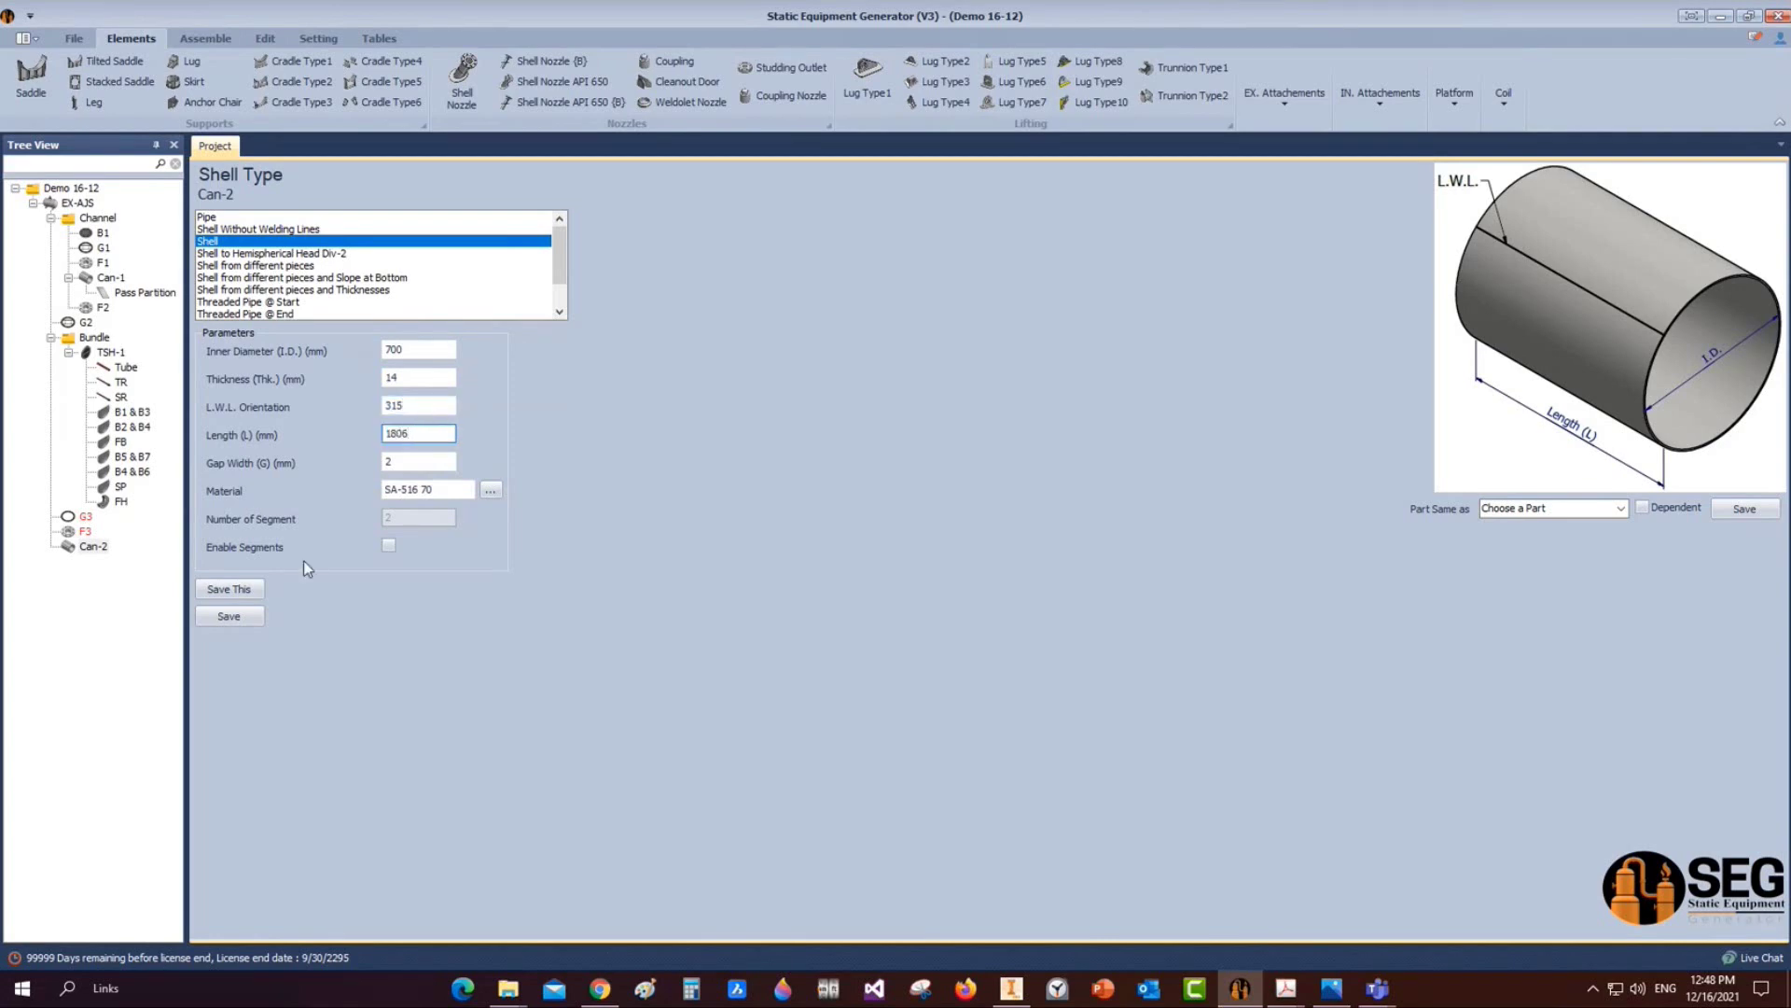
click(250, 617)
Enable the Flipped option for flange F3 and save the flange
click(85, 531)
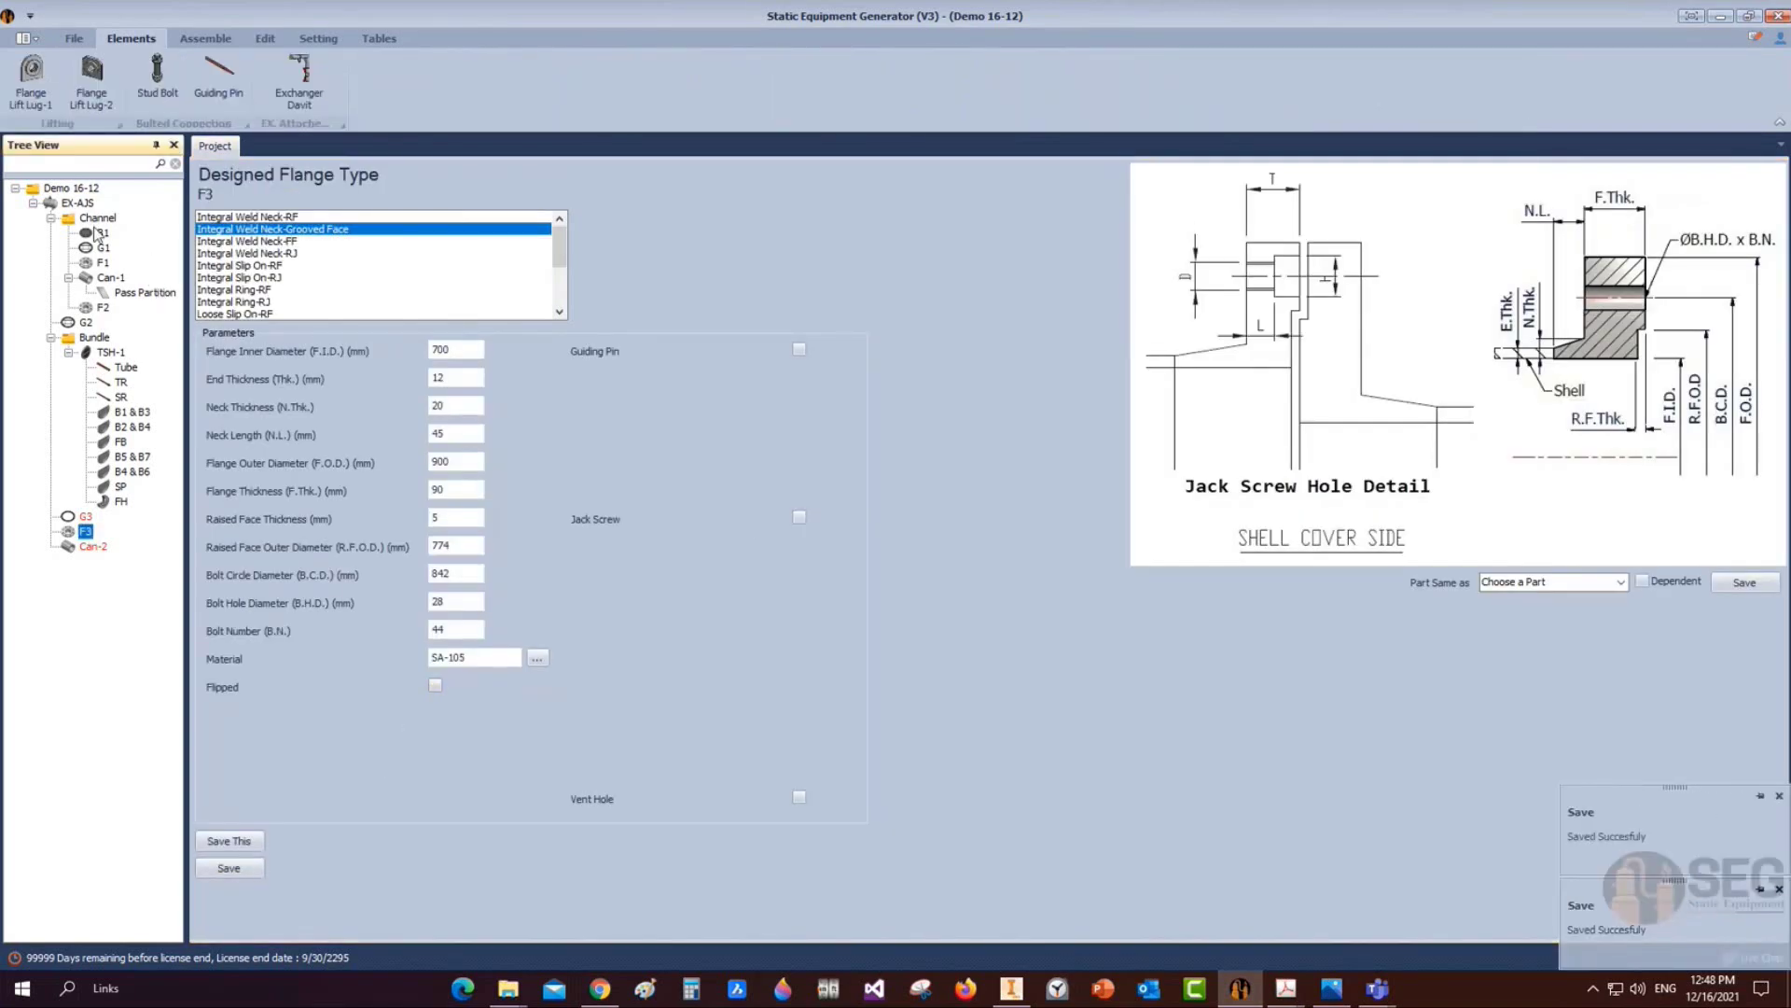
click(80, 203)
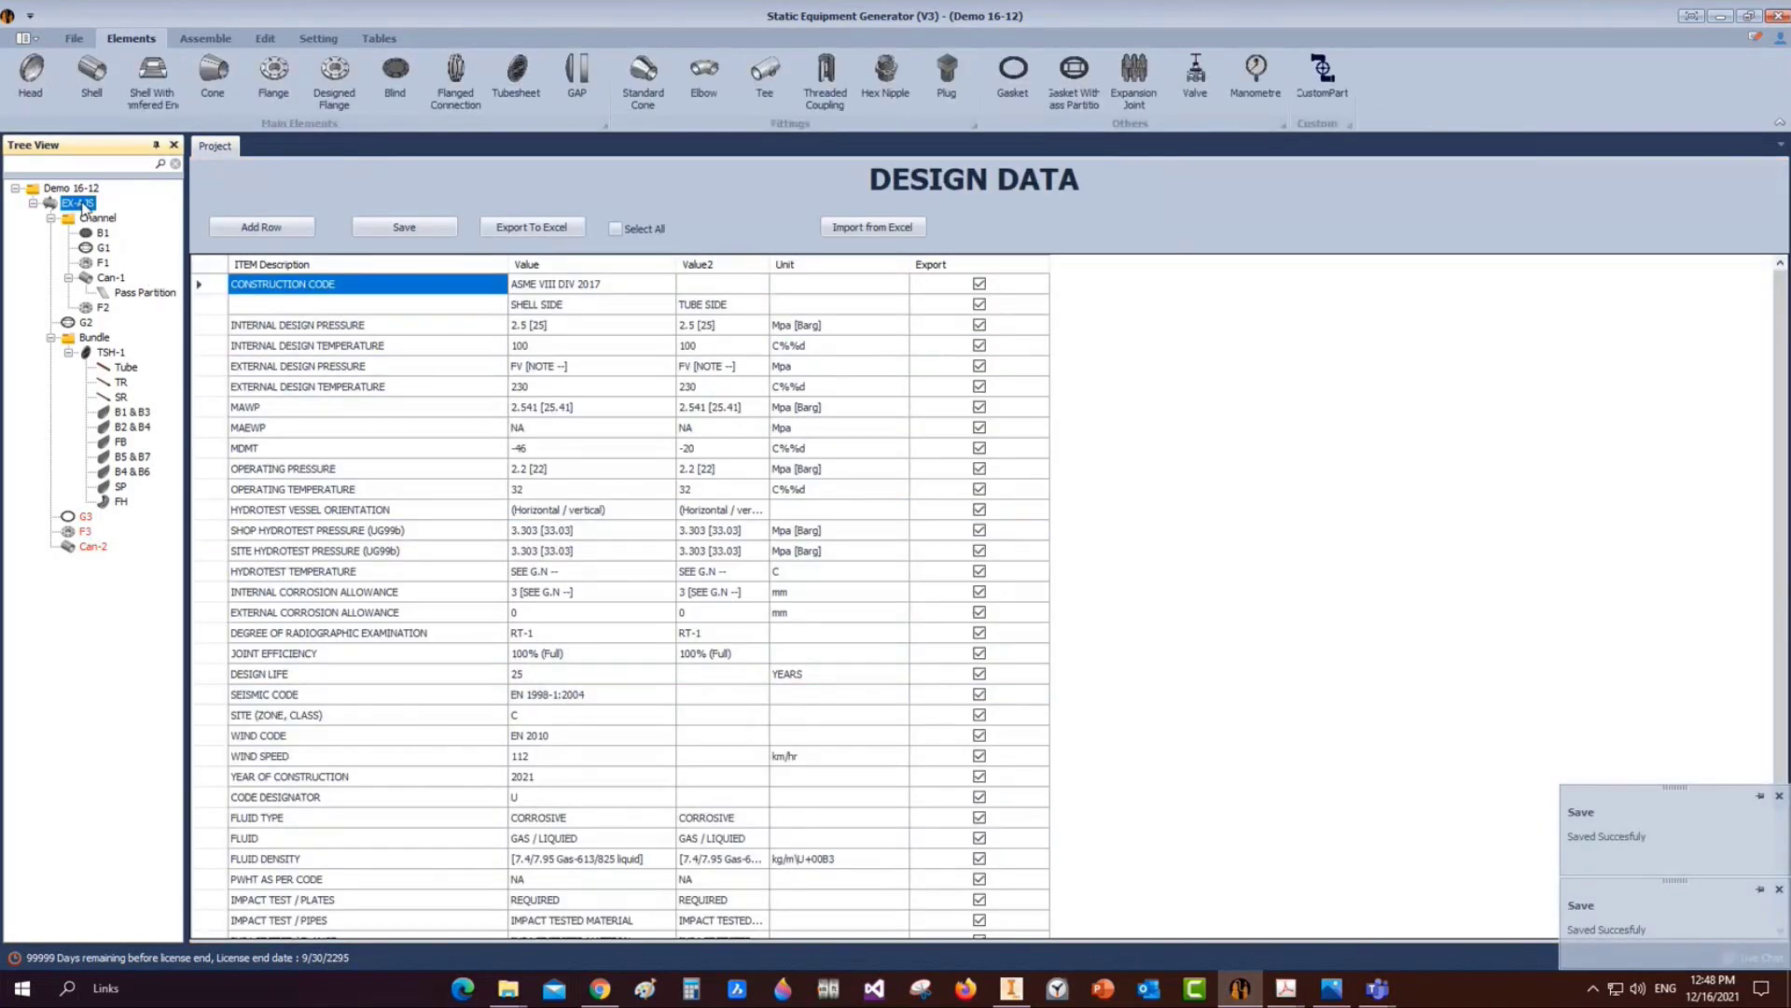
click(85, 531)
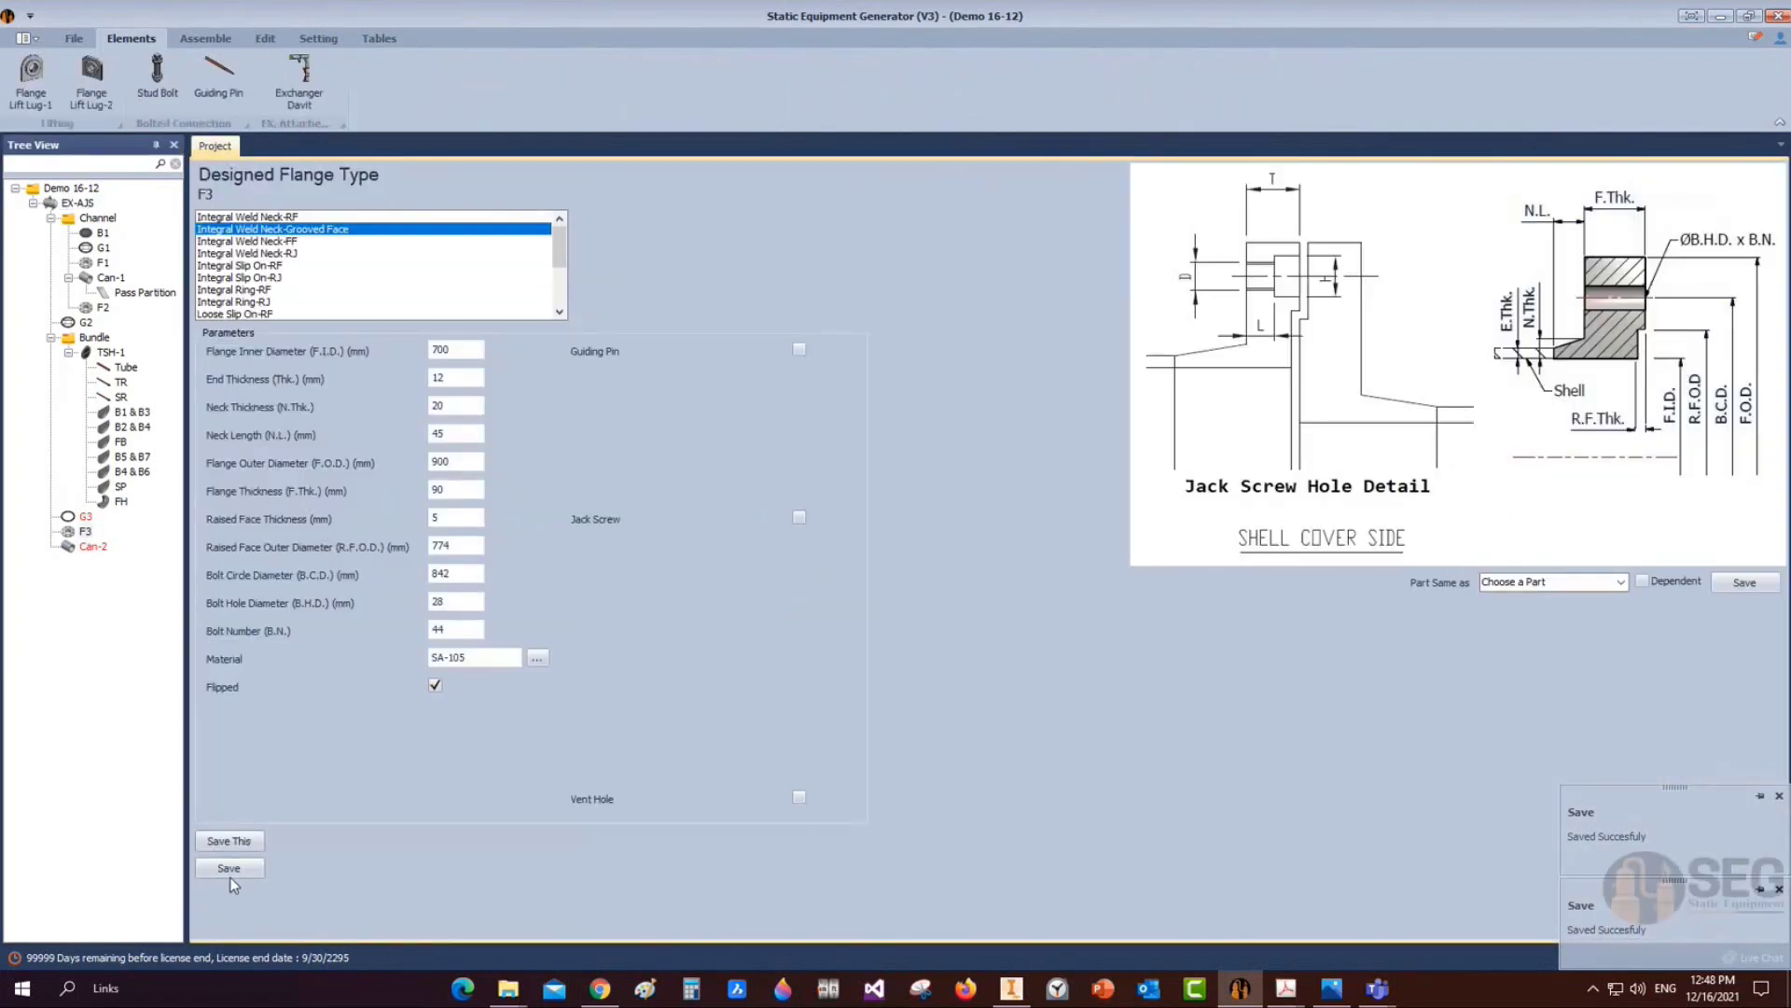
click(228, 868)
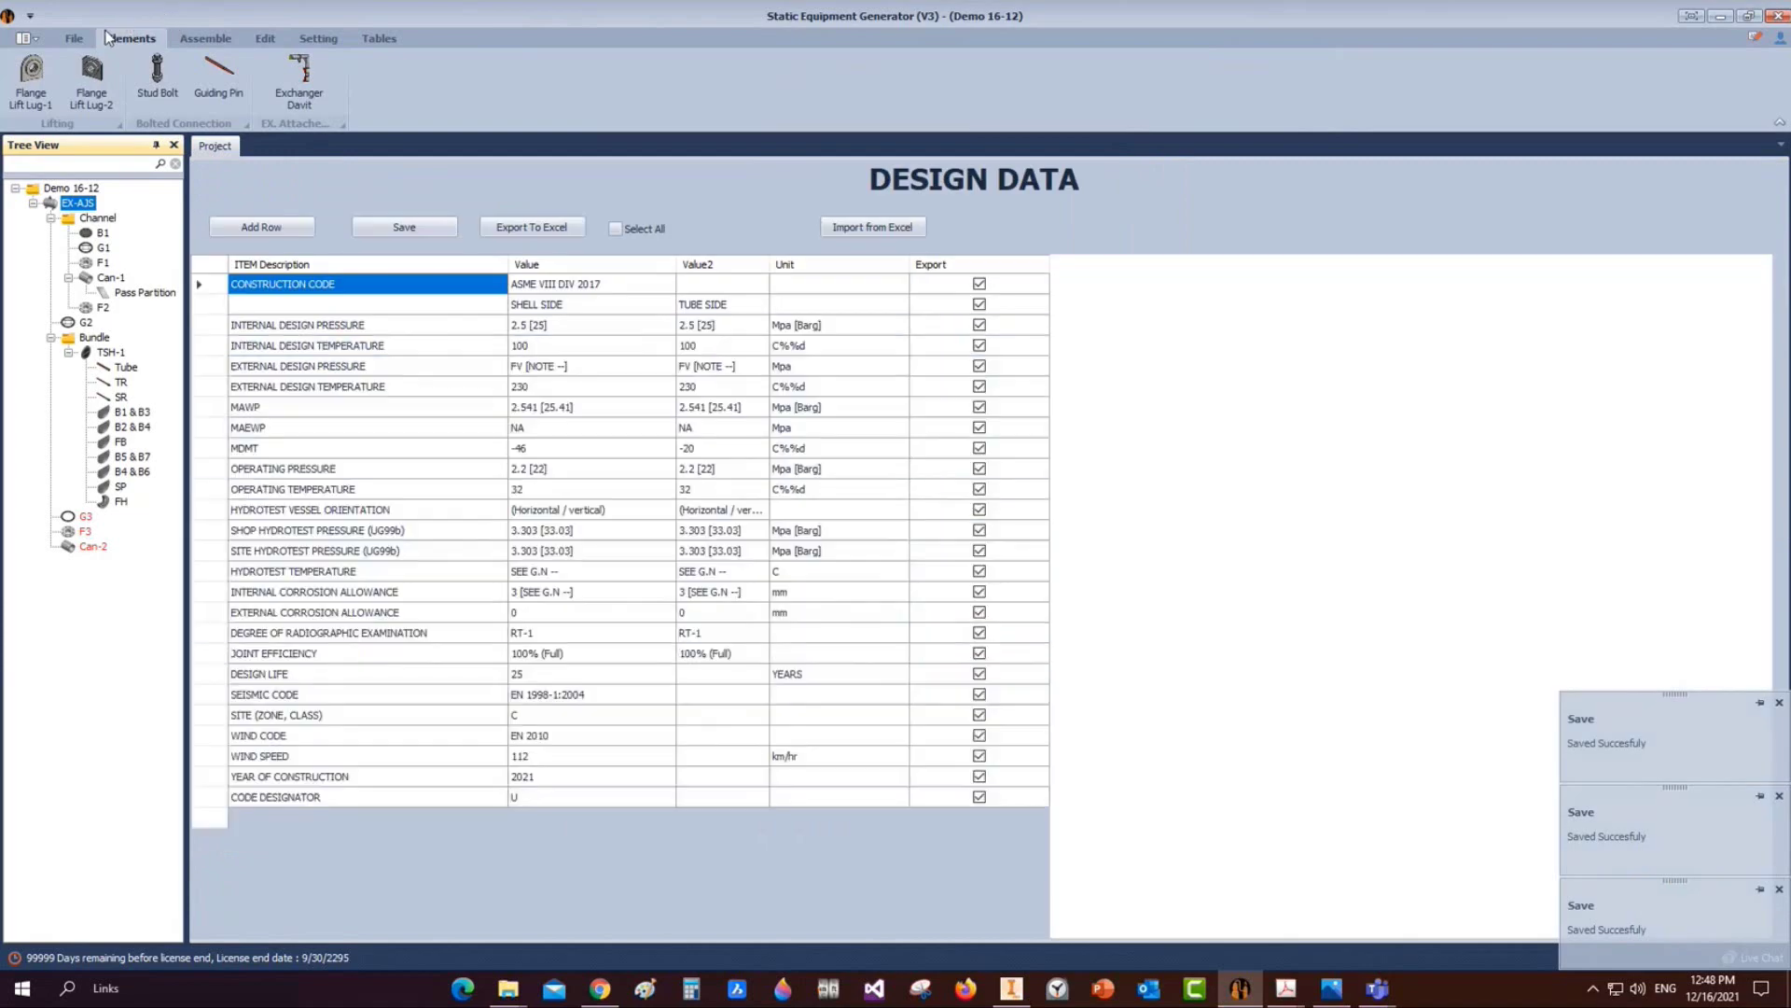
Add a shell named Can-3 to EX-AJS
click(106, 37)
click(91, 75)
text(Can)
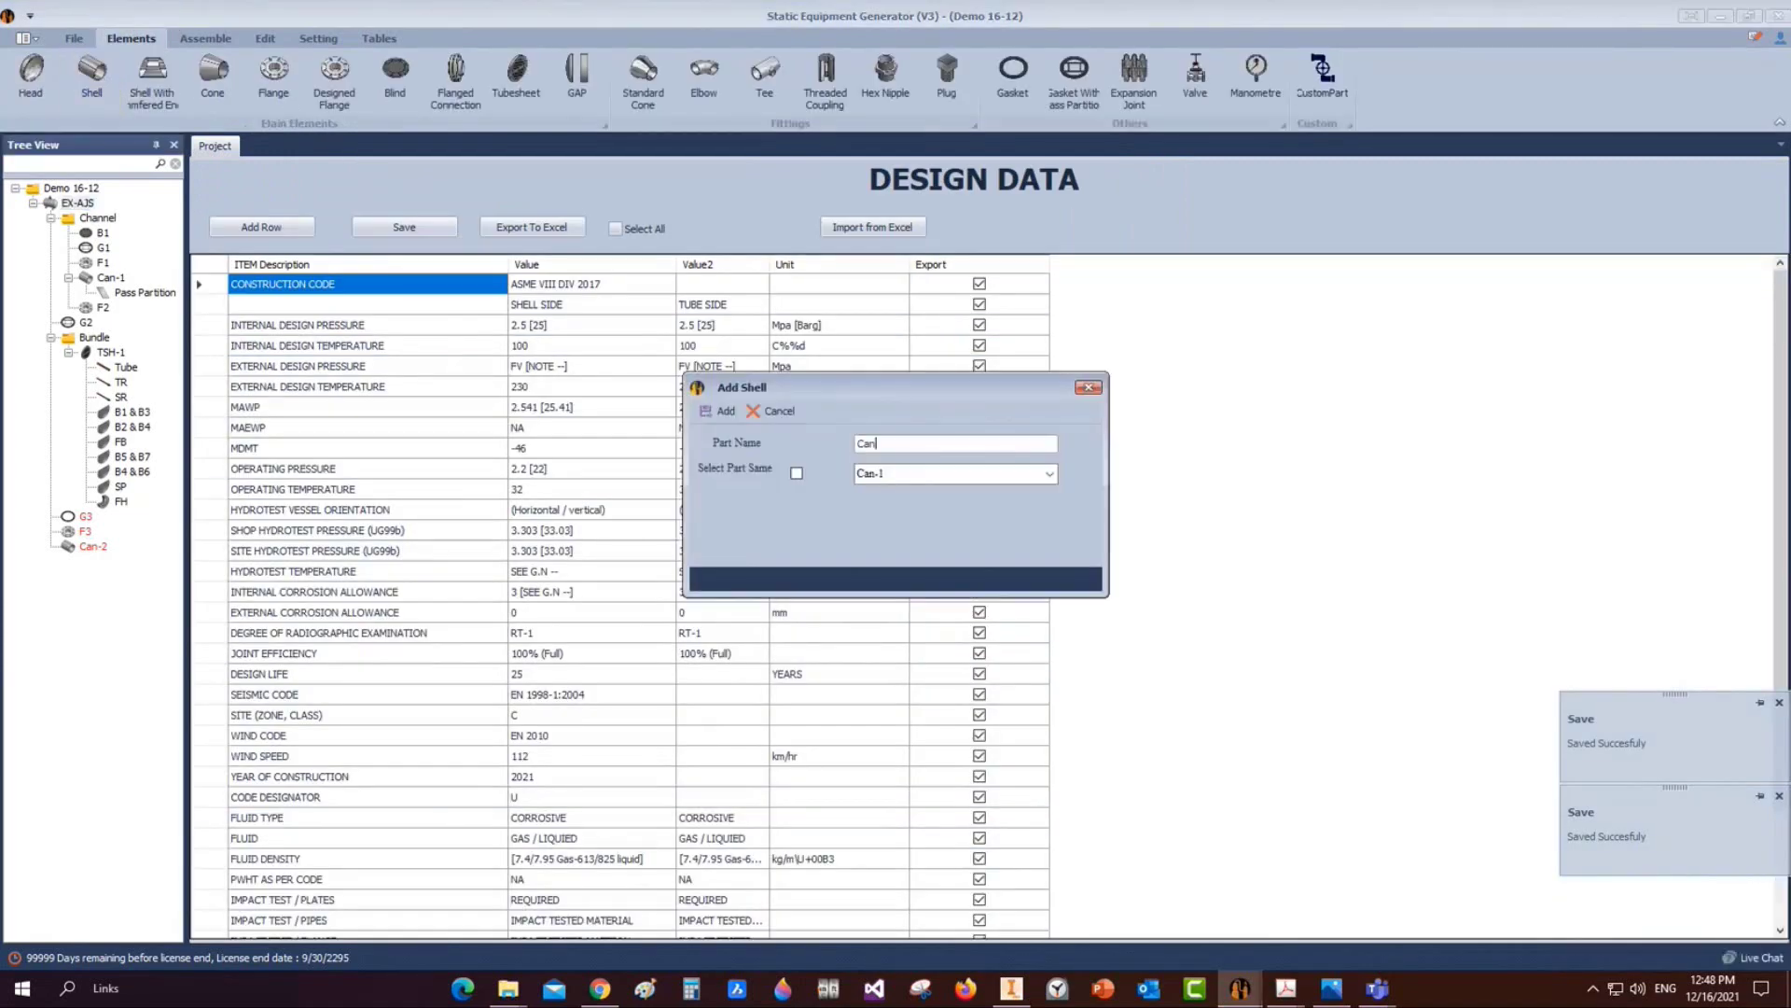
text(-2)
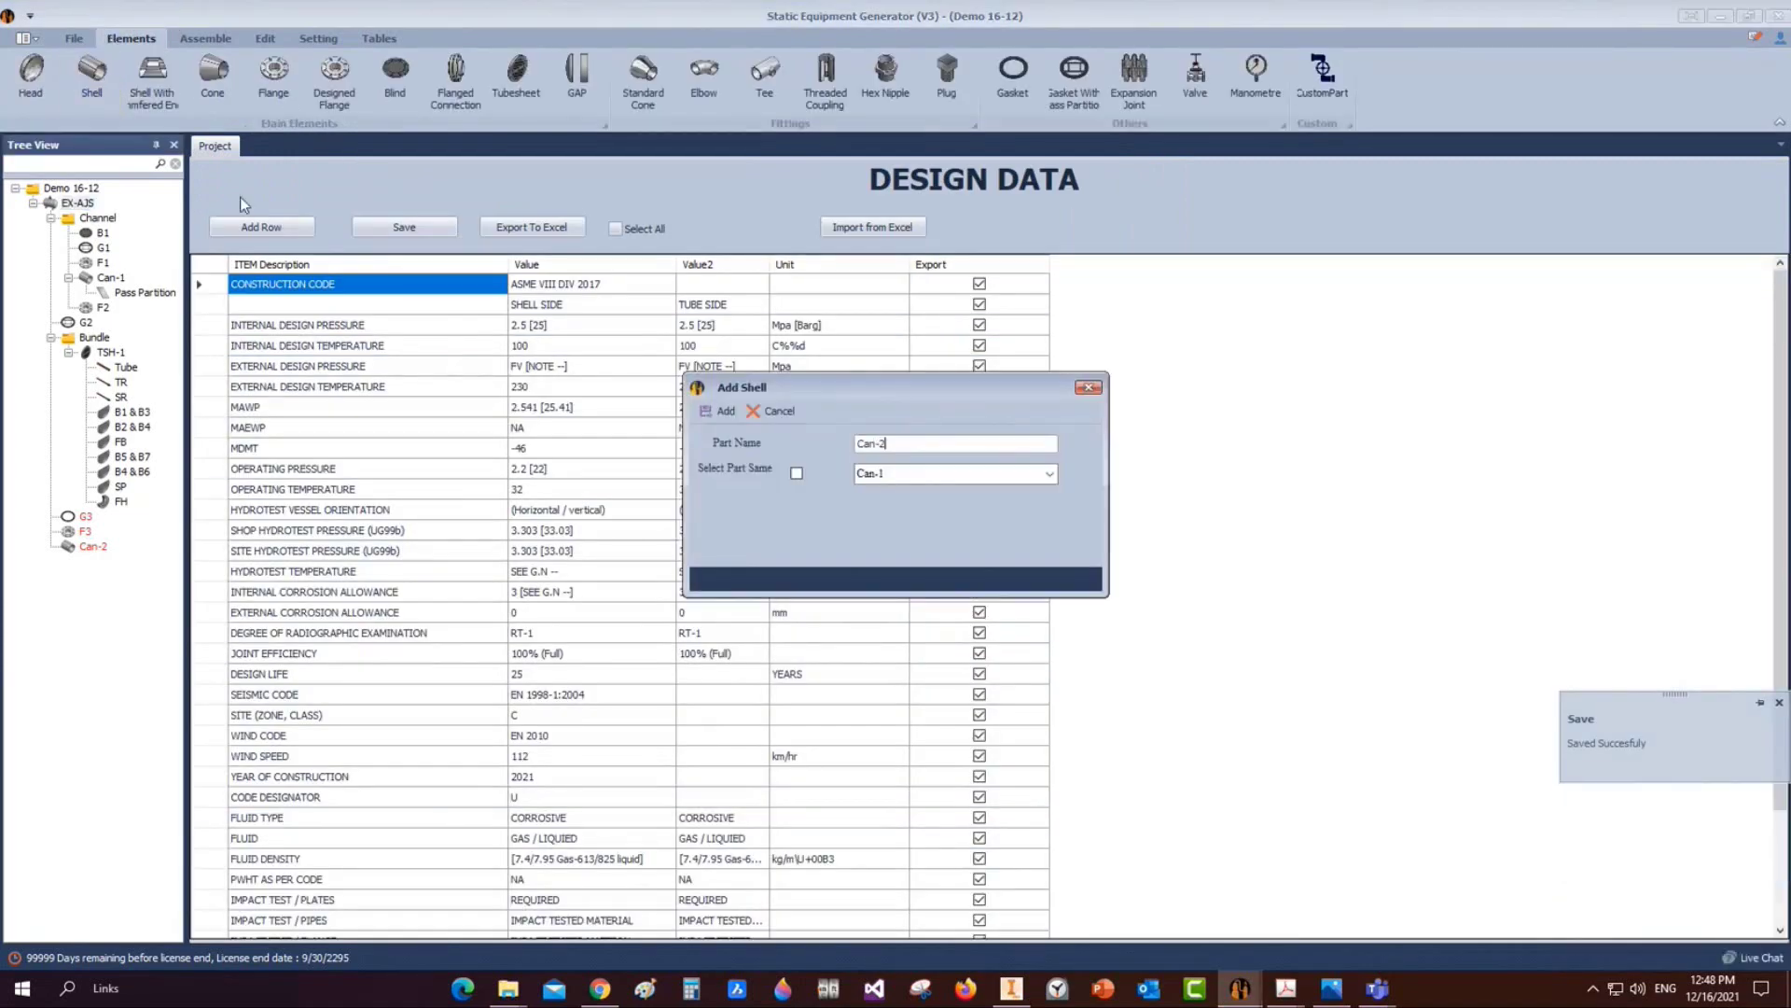
click(1022, 482)
click(933, 504)
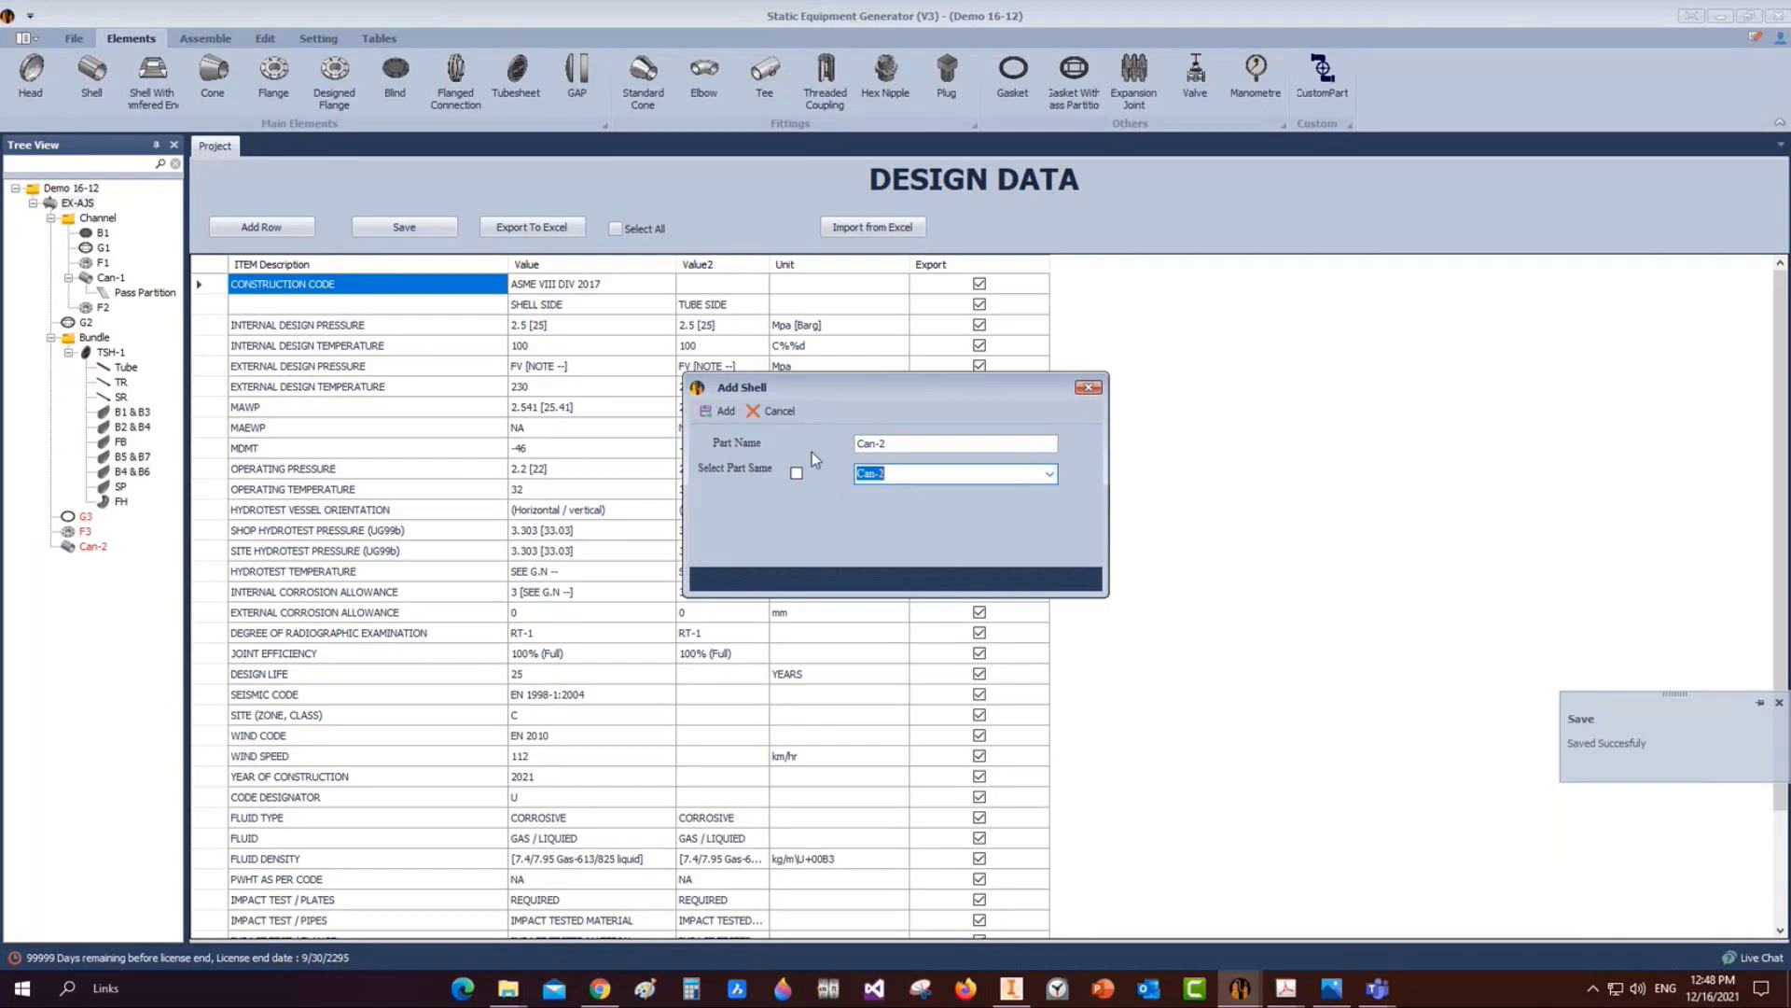
click(901, 446)
key(BackSpace)
text(3)
click(718, 416)
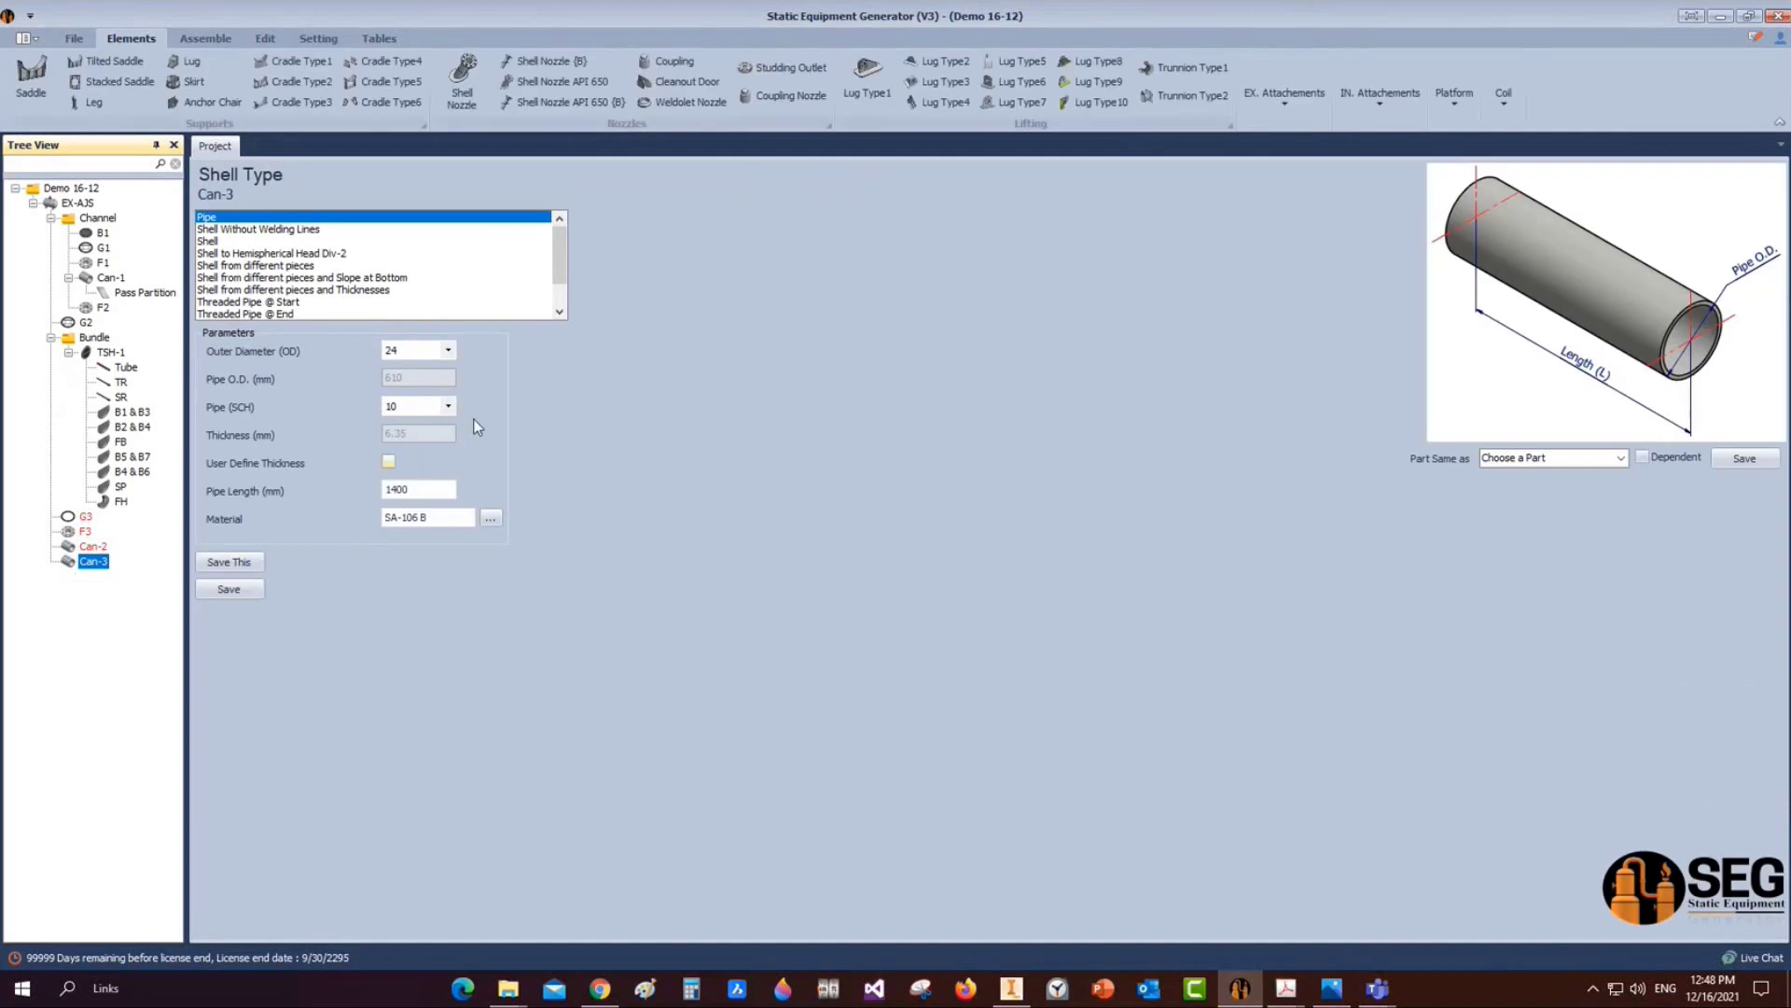
Define Can-3 as a Shell with 700 mm inner diameter, 14 mm thickness and 2500 mm length, and save it
click(223, 243)
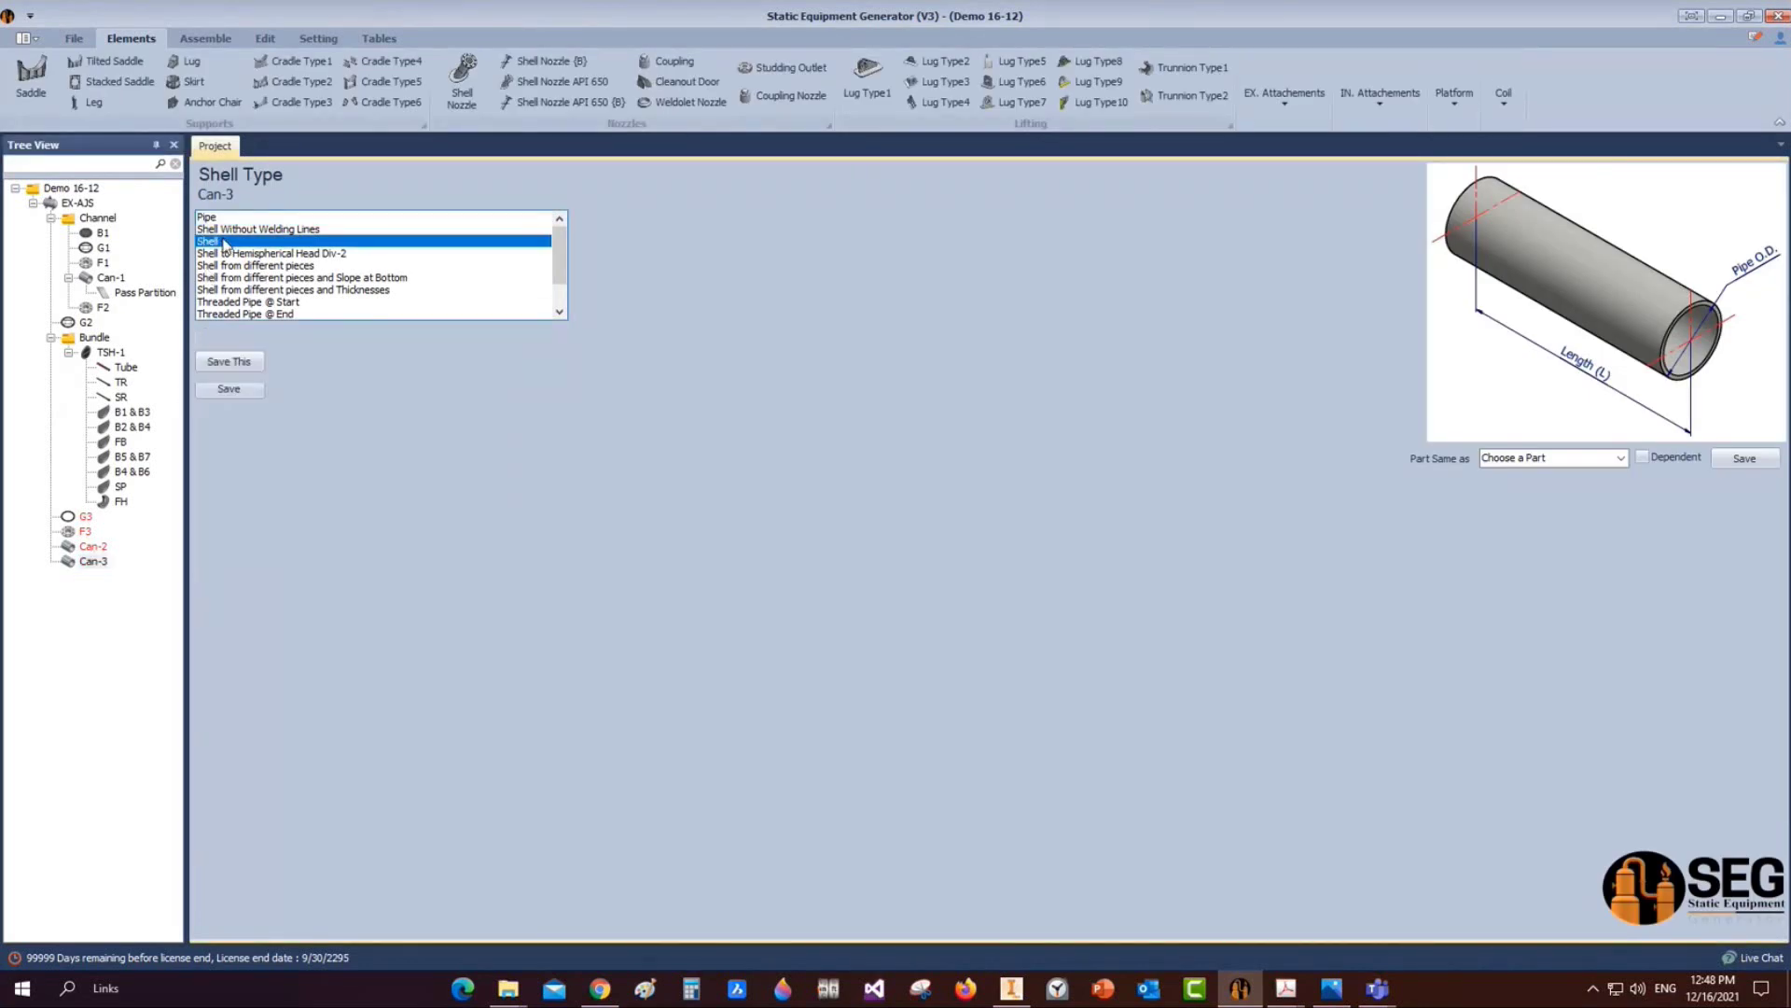
text(70)
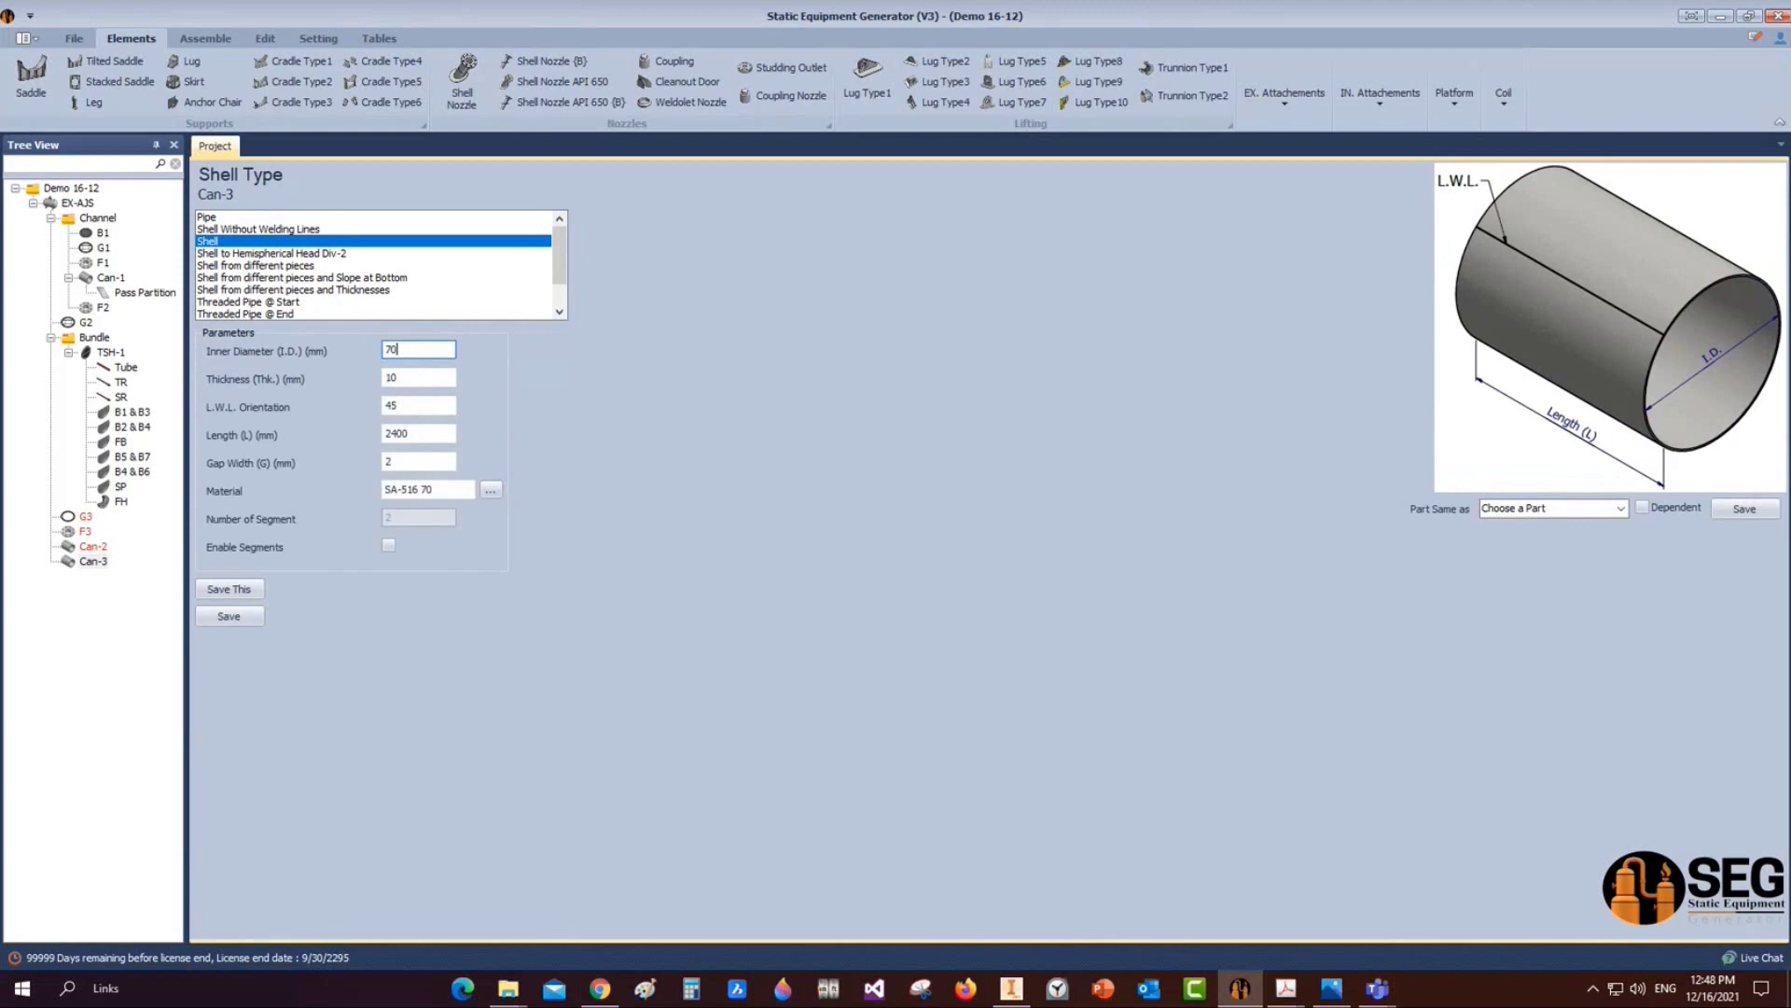
text(00)
key(BackSpace)
key(Tab)
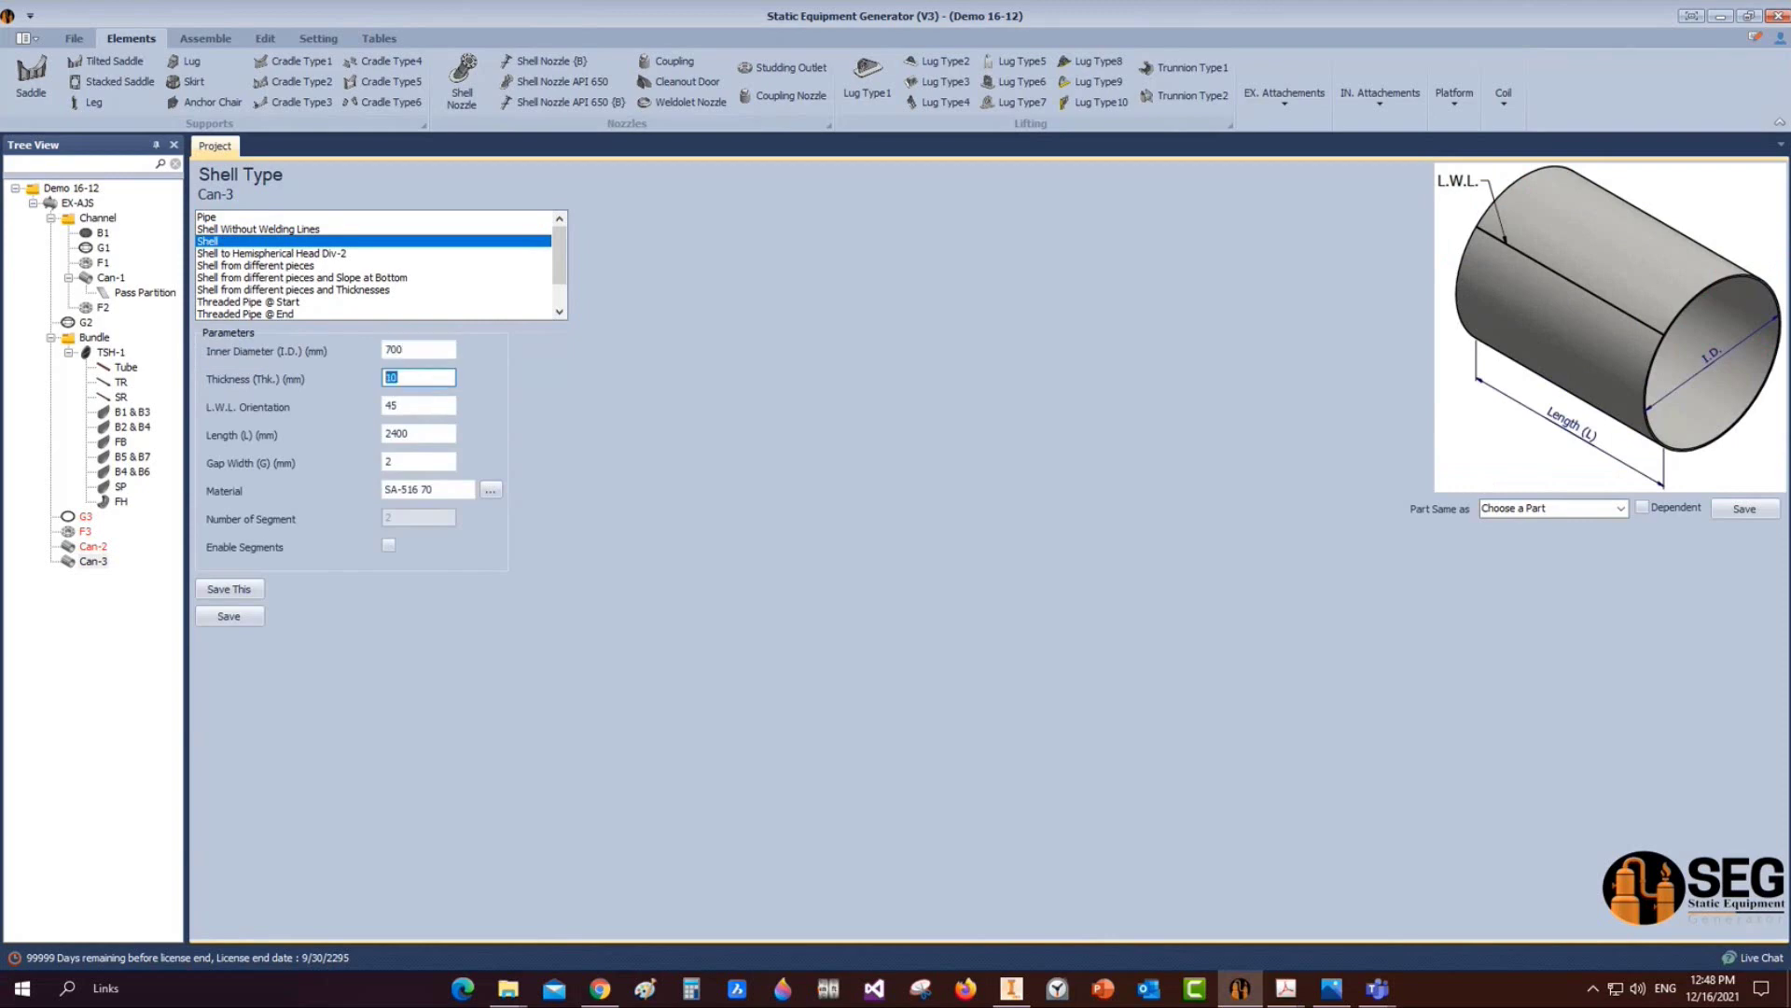
text(14)
key(Tab)
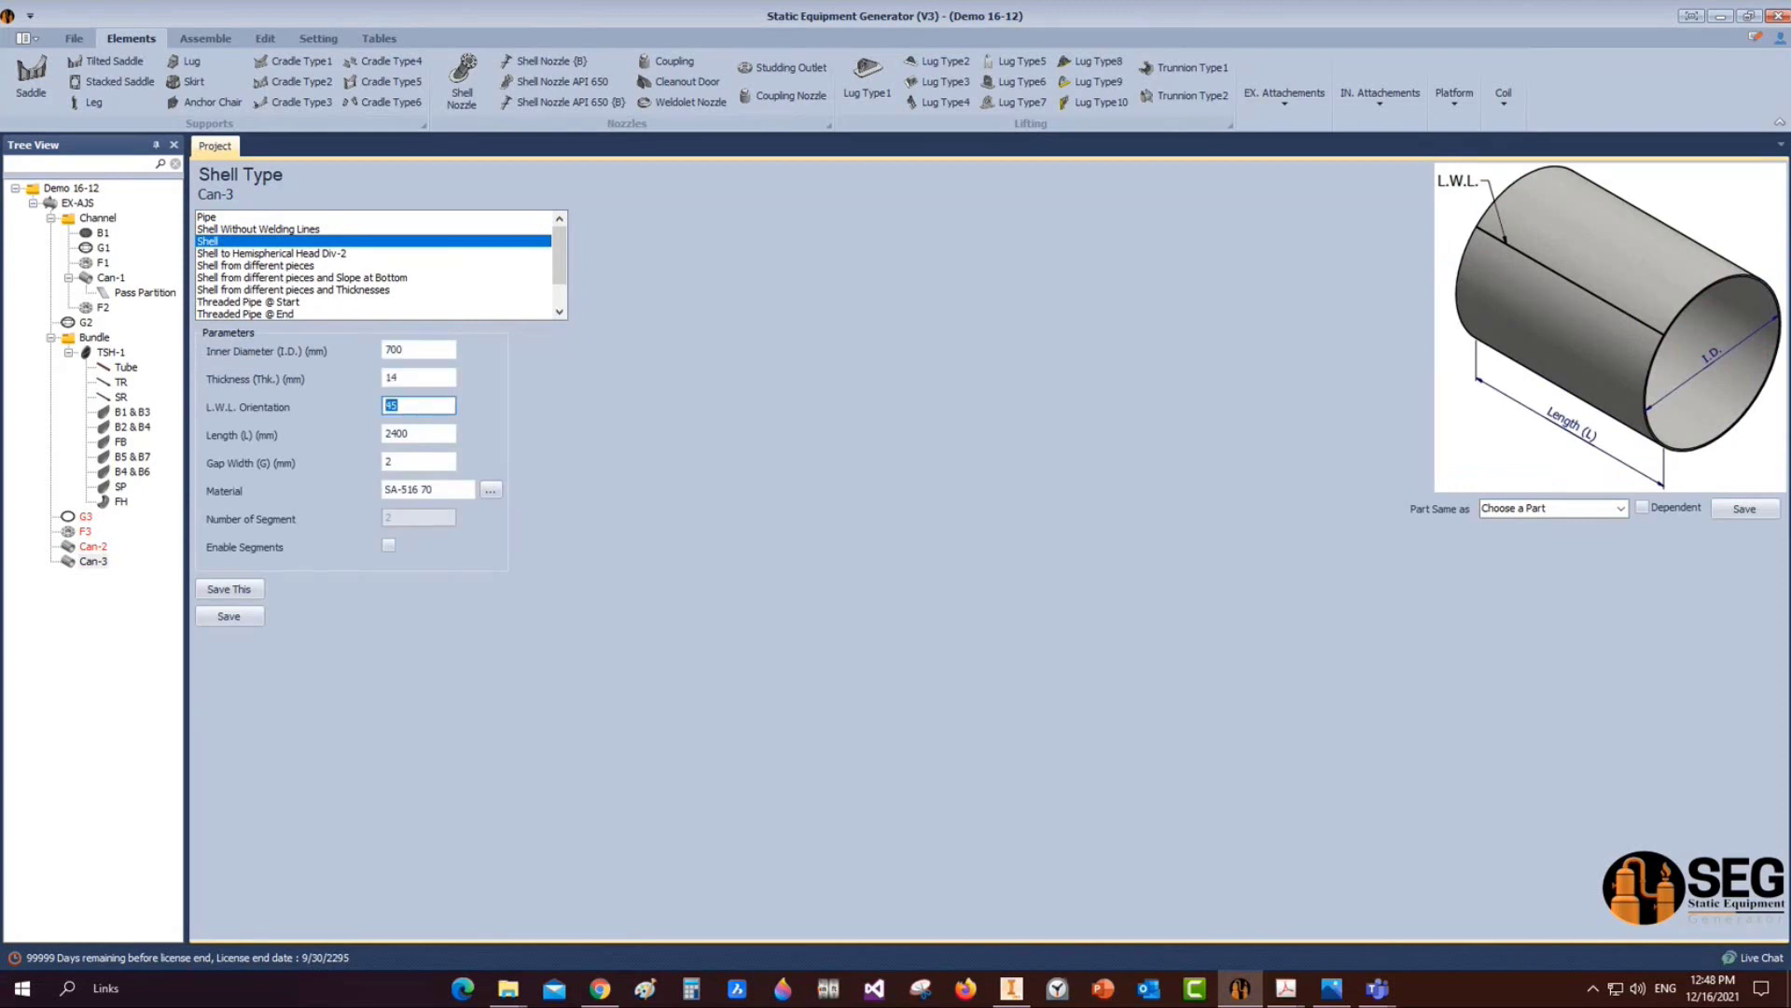
key(Tab)
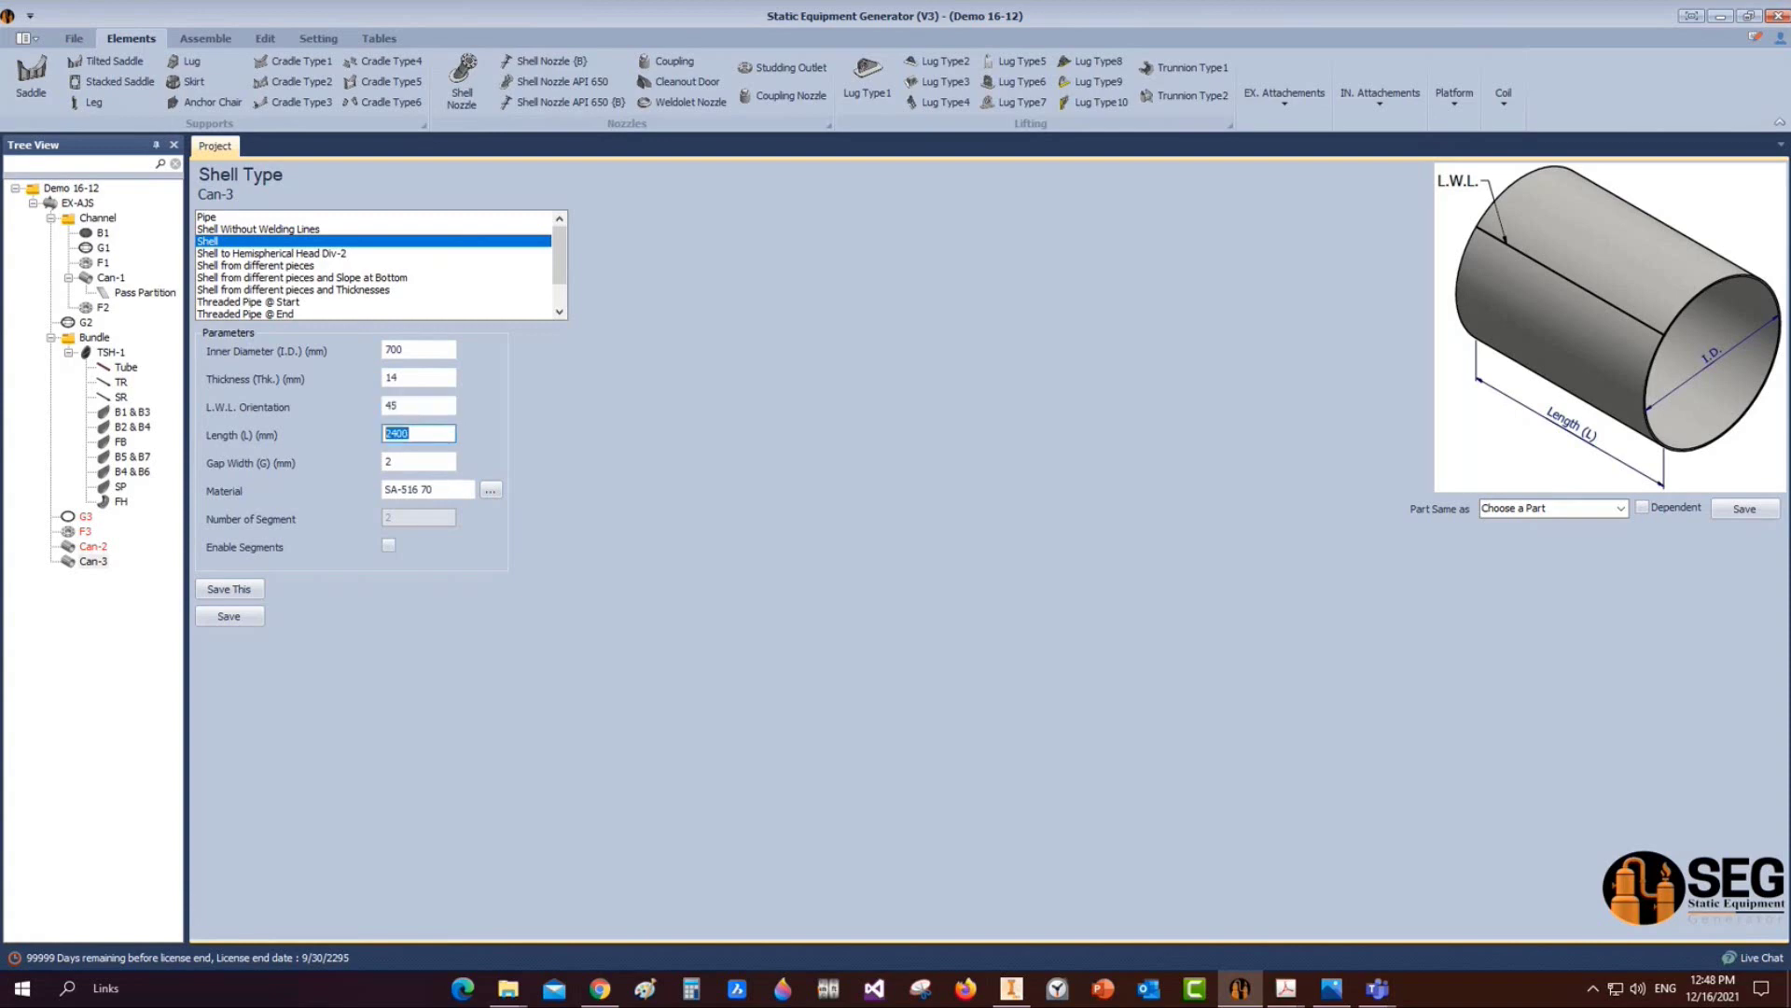
text(2500)
click(231, 617)
Open flange F3, then switch to Adobe Acrobat Pro and check the channel and shell barrel thicknesses on the fabrication drawing
click(86, 532)
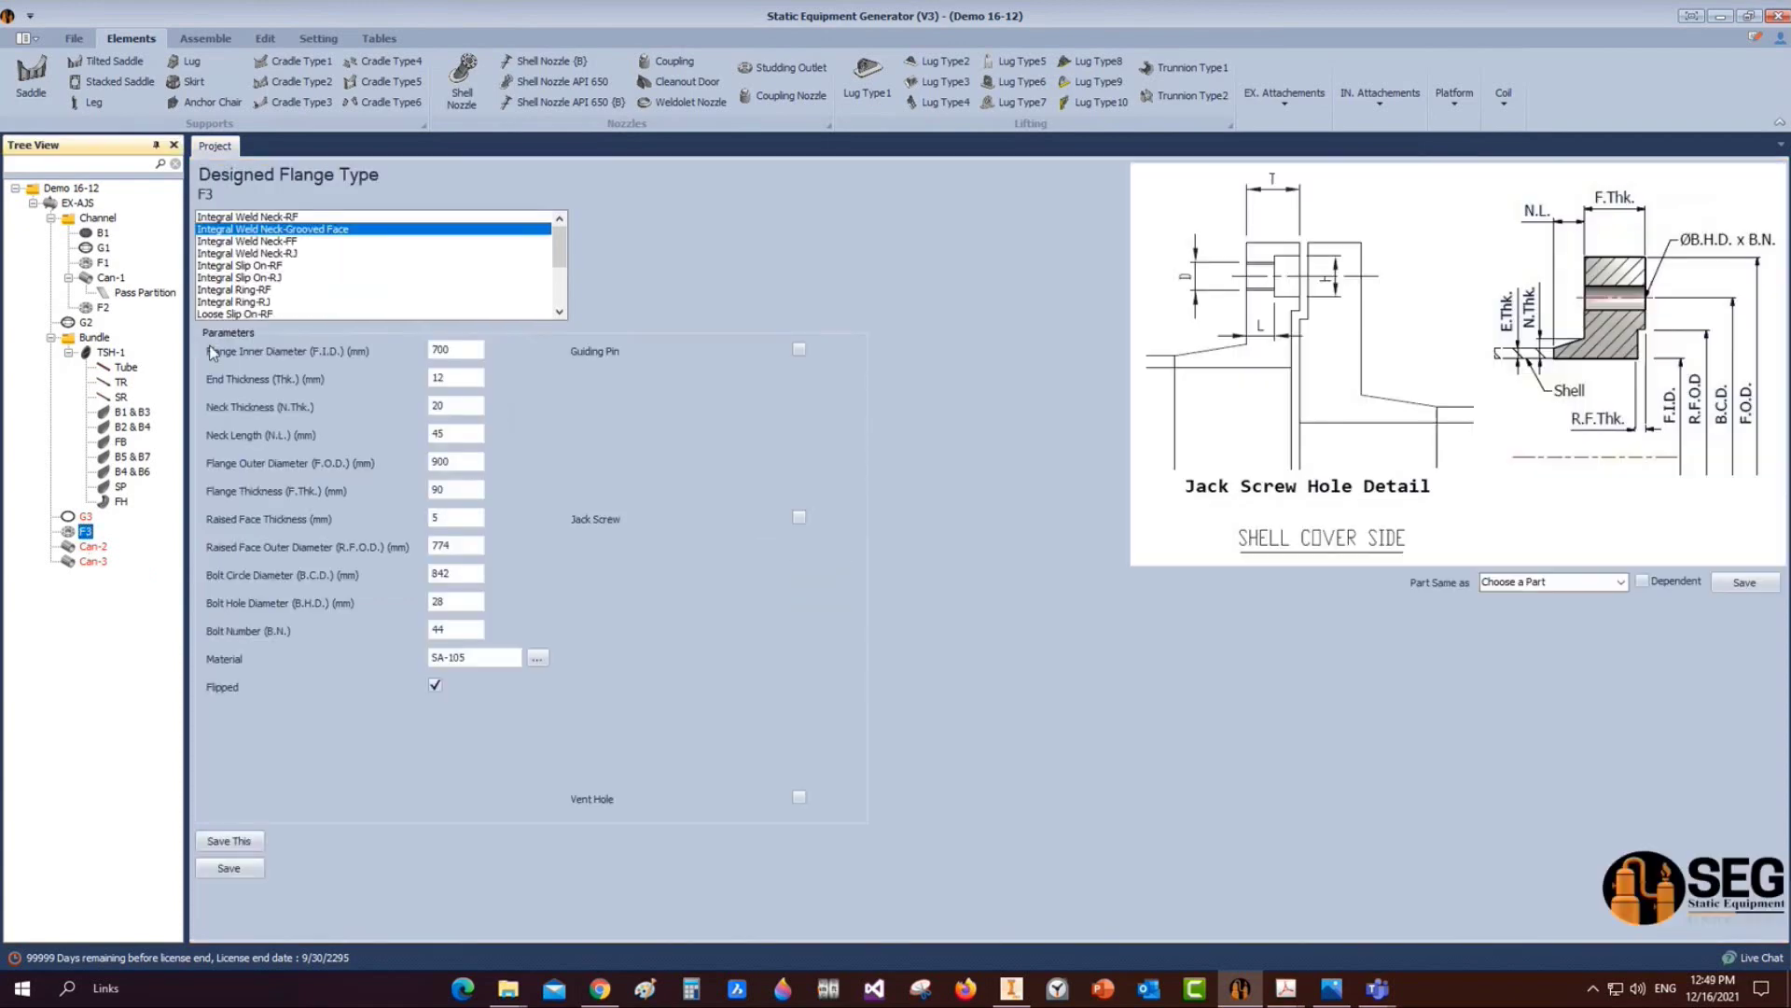
mouse_move(1285, 988)
click(1285, 895)
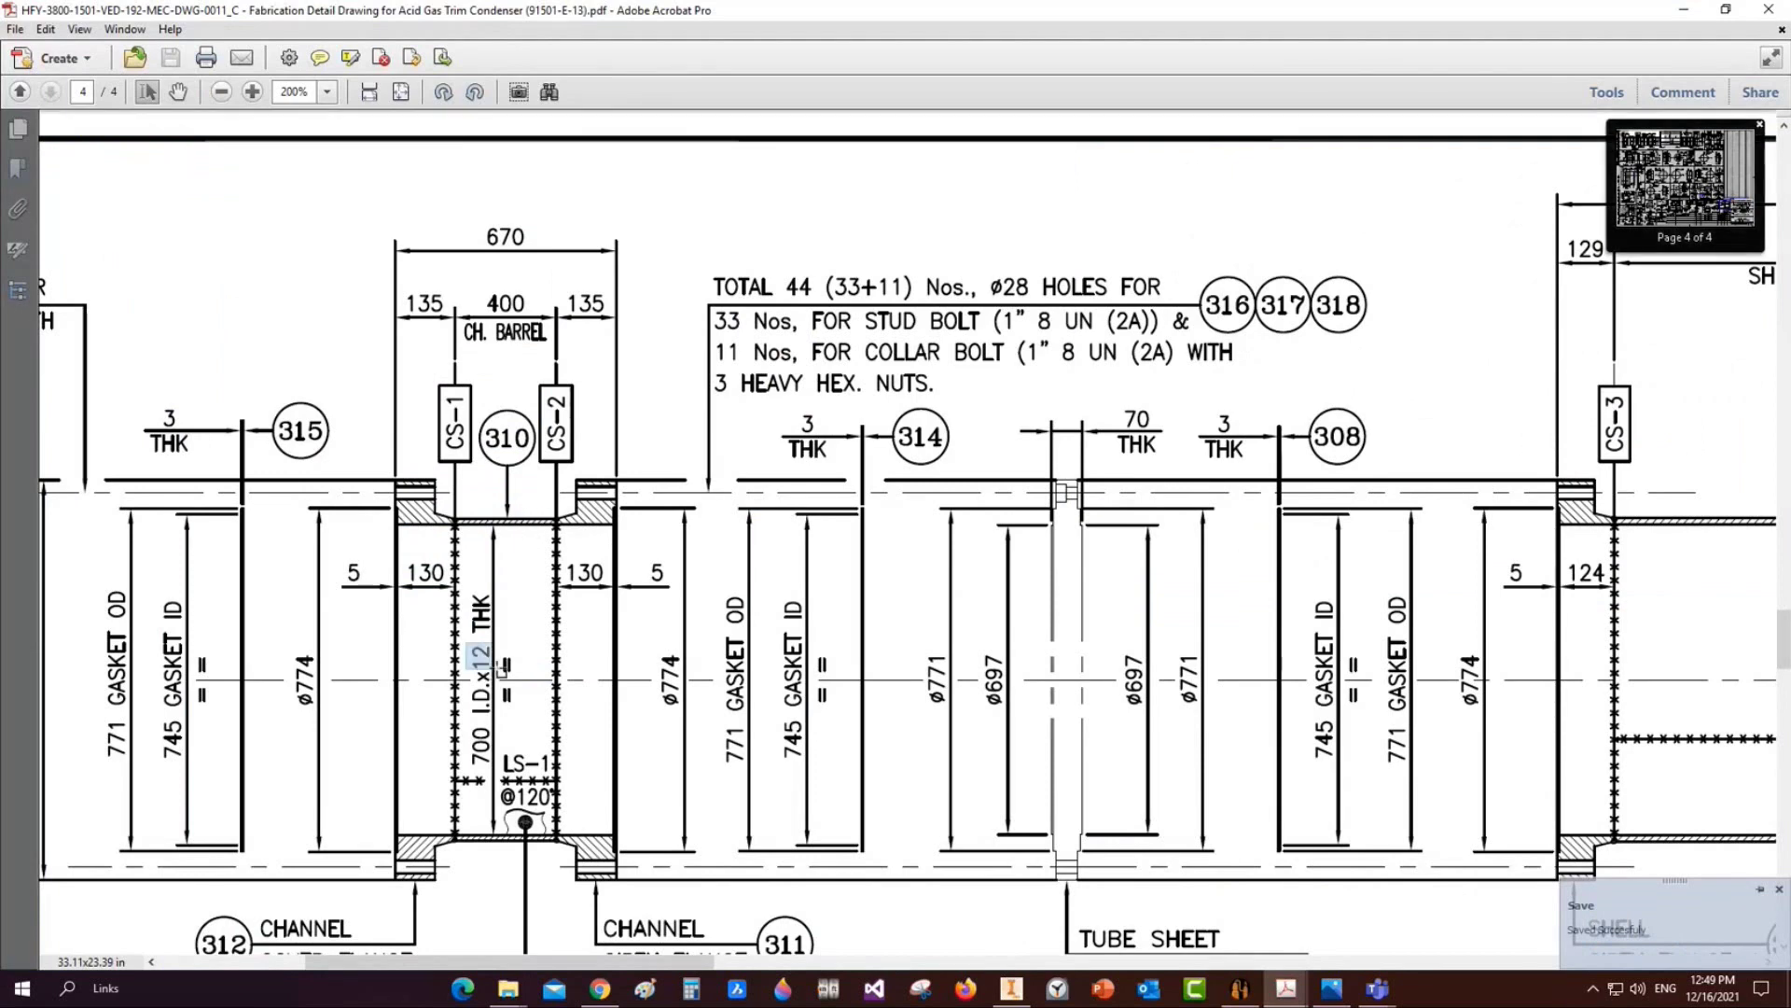
double_click(481, 656)
middle_drag(1249, 650, 1269, 647)
drag(1441, 625, 1492, 651)
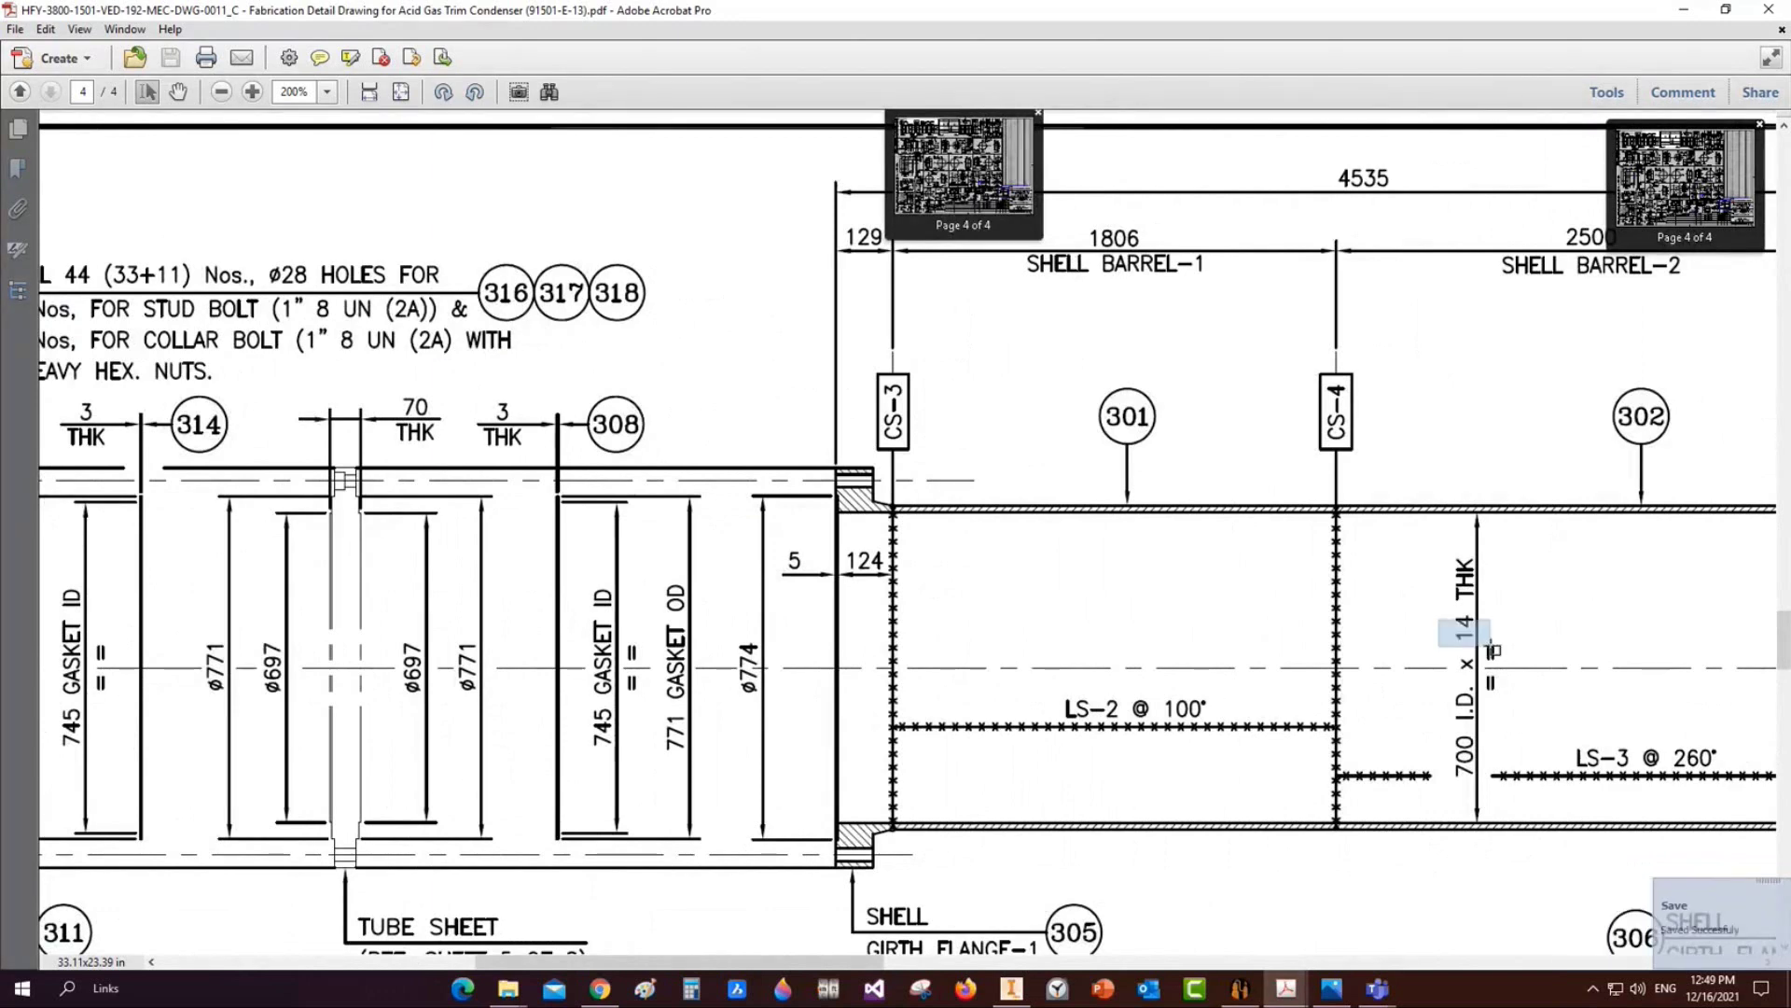
Switch to Static Equipment Generator, set flange F3's end thickness to 14 mm and save it
click(1239, 988)
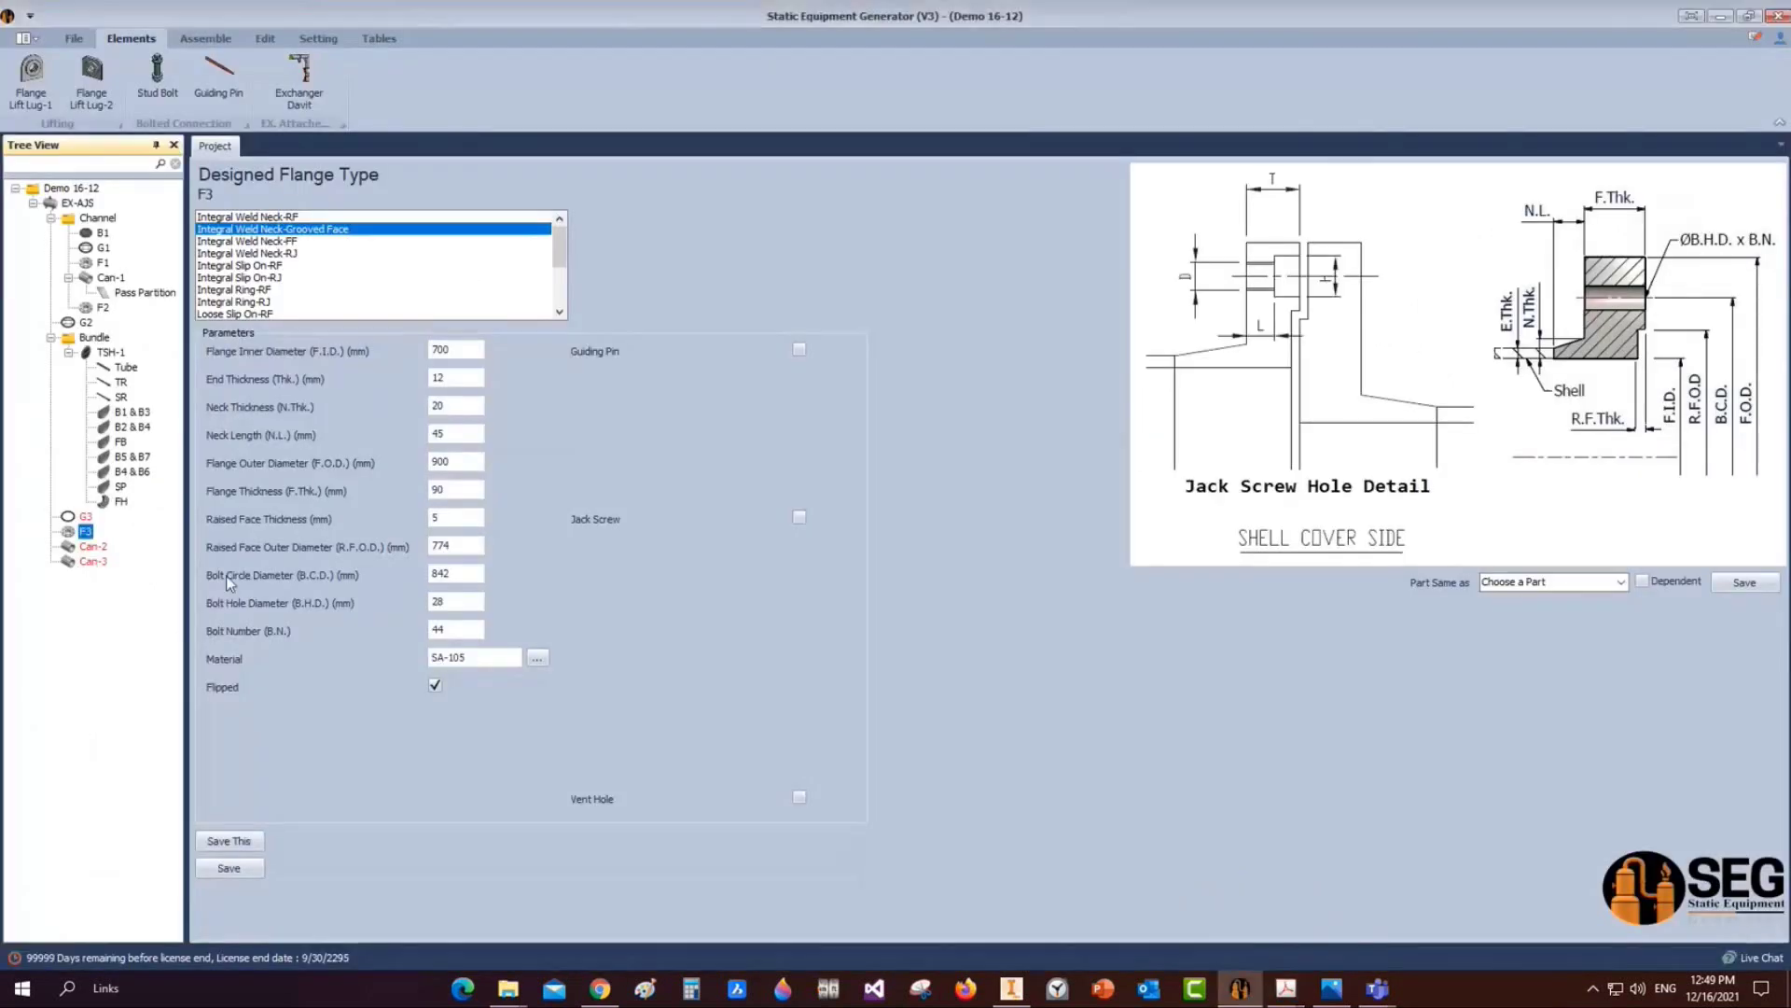
click(441, 378)
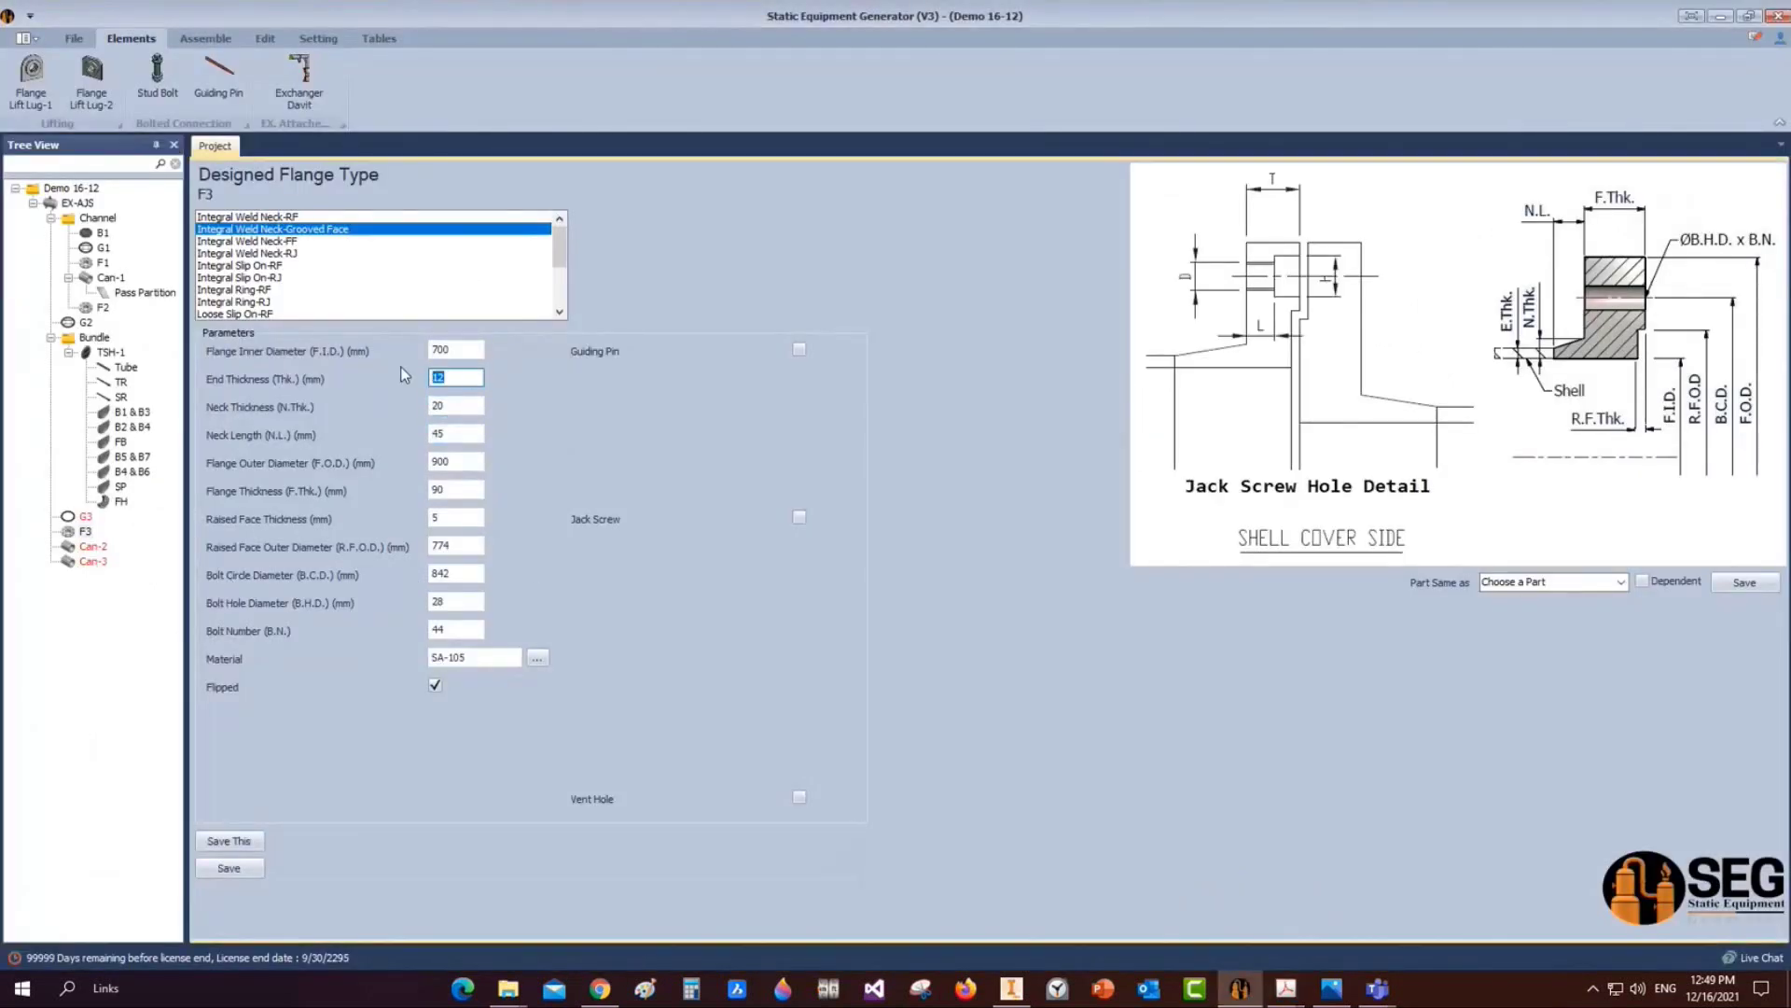
text(14)
click(229, 841)
Start the Inventor assembly session and switch to the fabrication drawing in Adobe Acrobat Pro
click(205, 38)
click(35, 84)
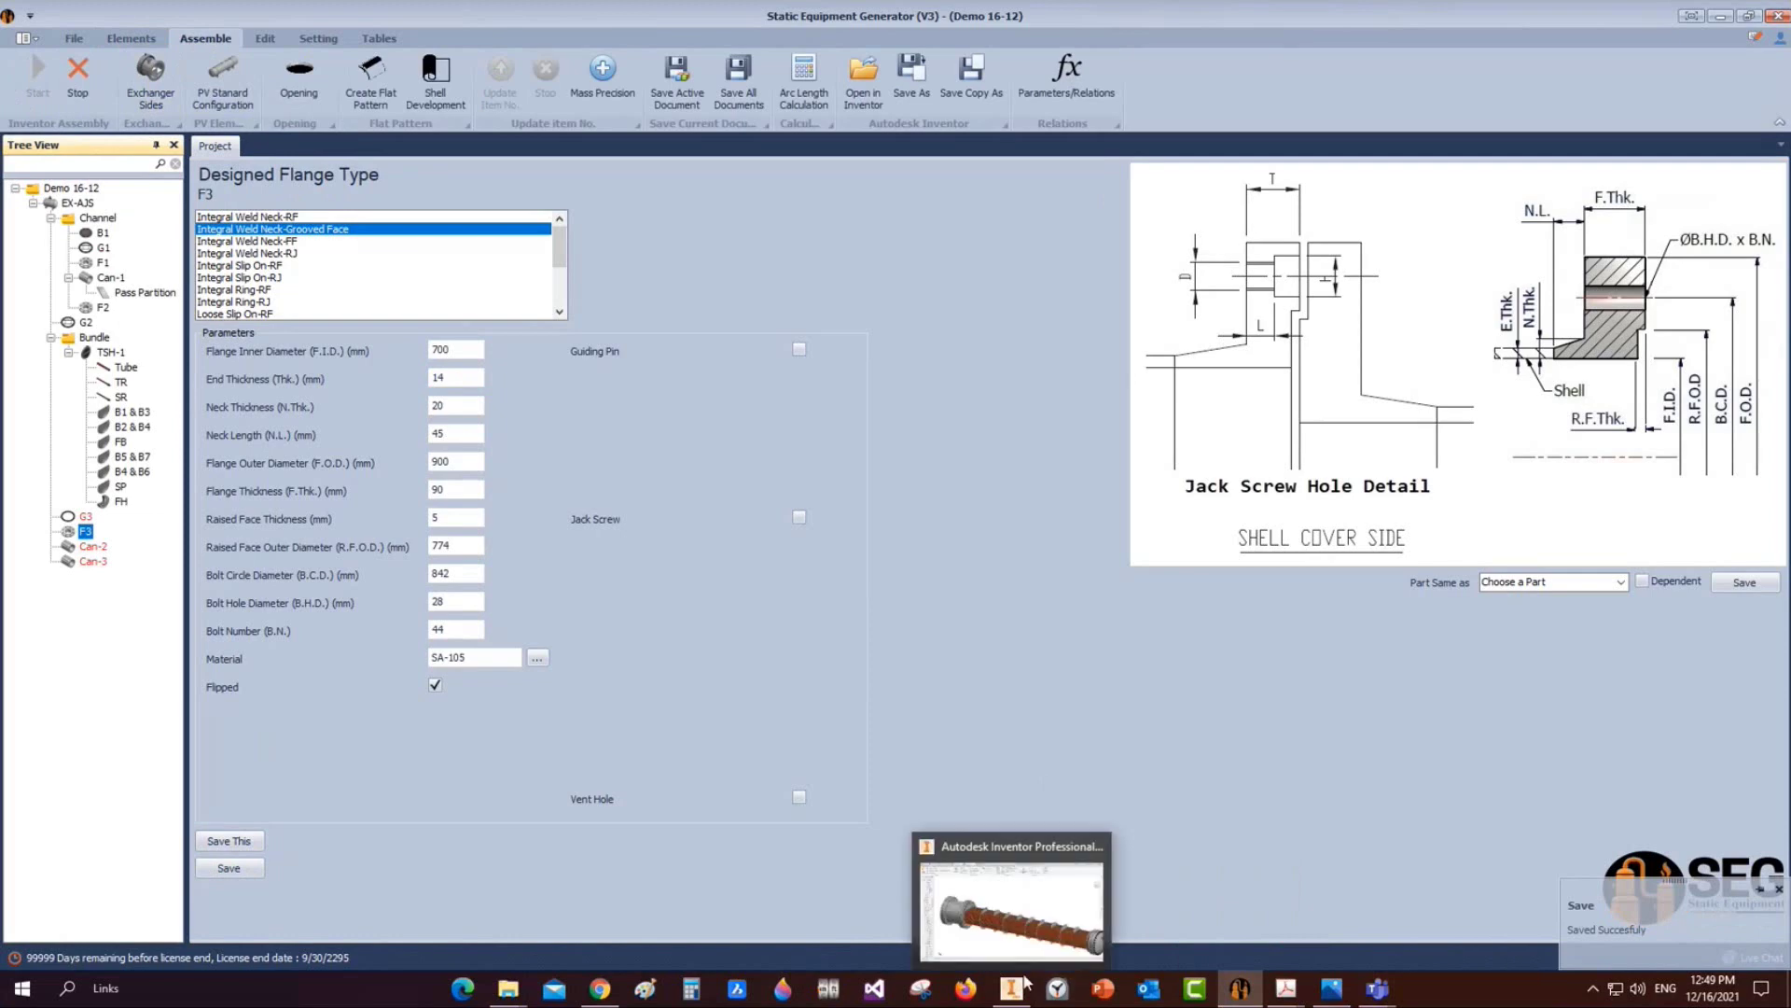
click(1286, 988)
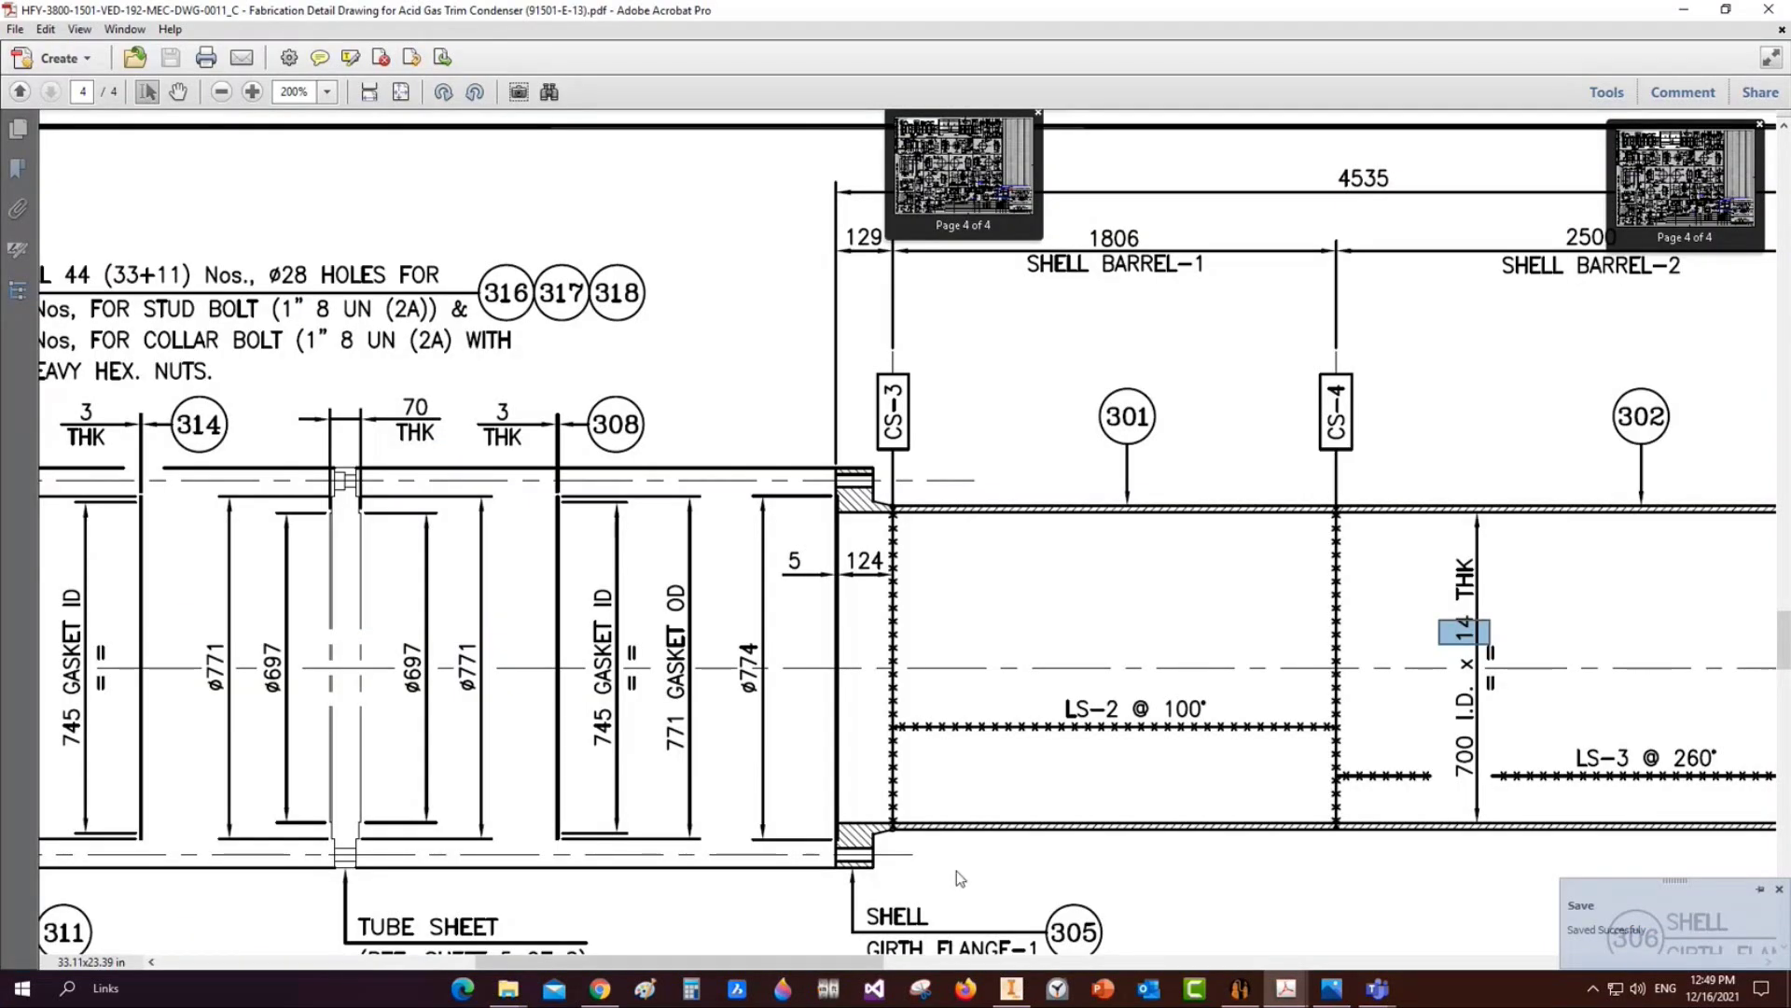
Switch to Autodesk Inventor and watch the EX-AJS assembly being updated with the shell-side parts
mouse_move(987, 991)
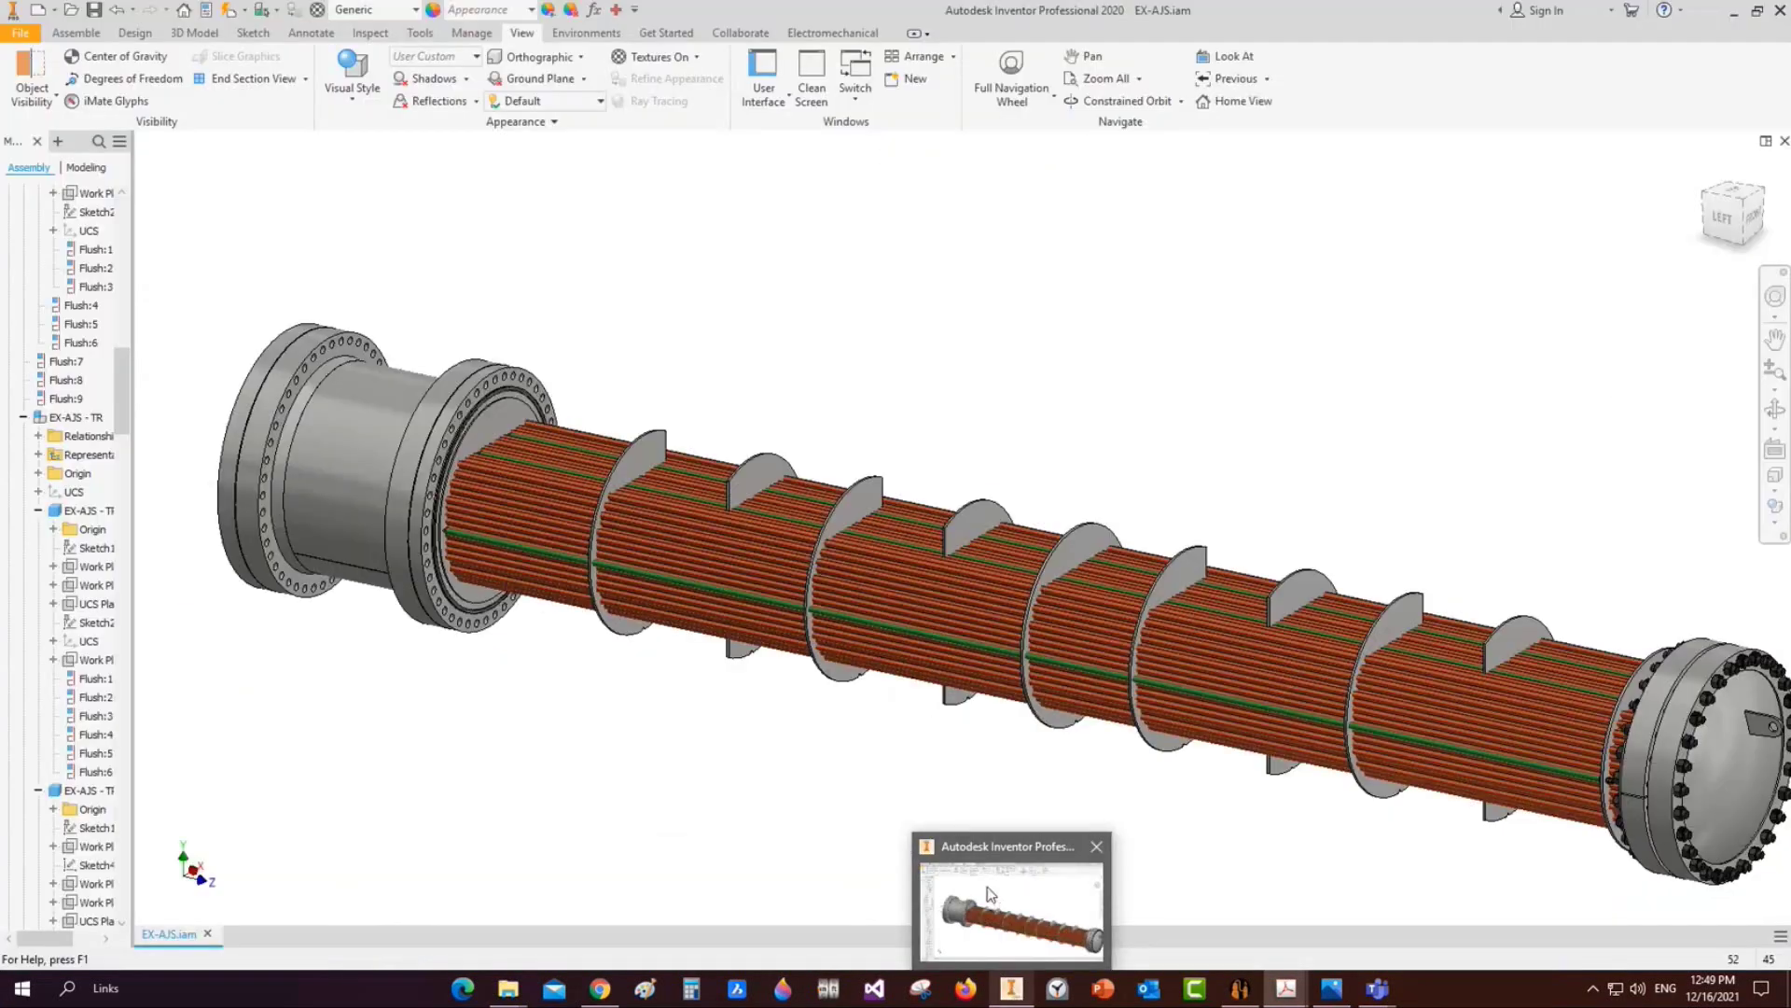
click(990, 898)
click(1683, 10)
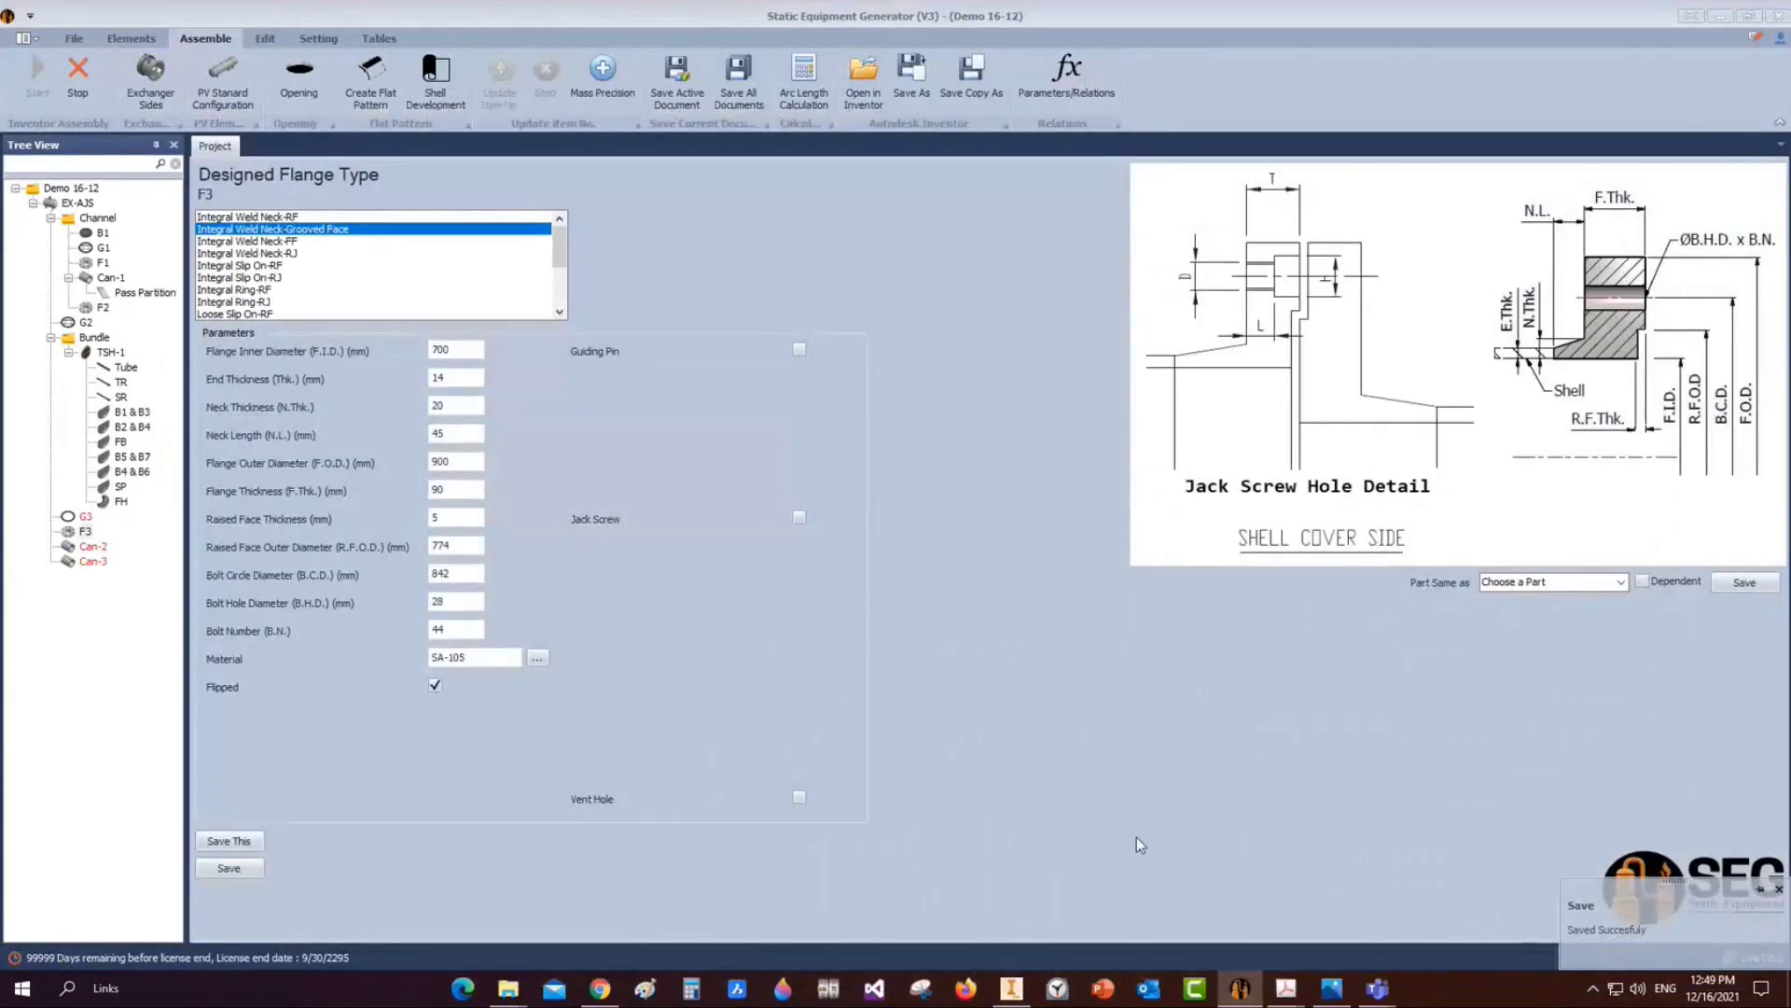
mouse_move(1011, 988)
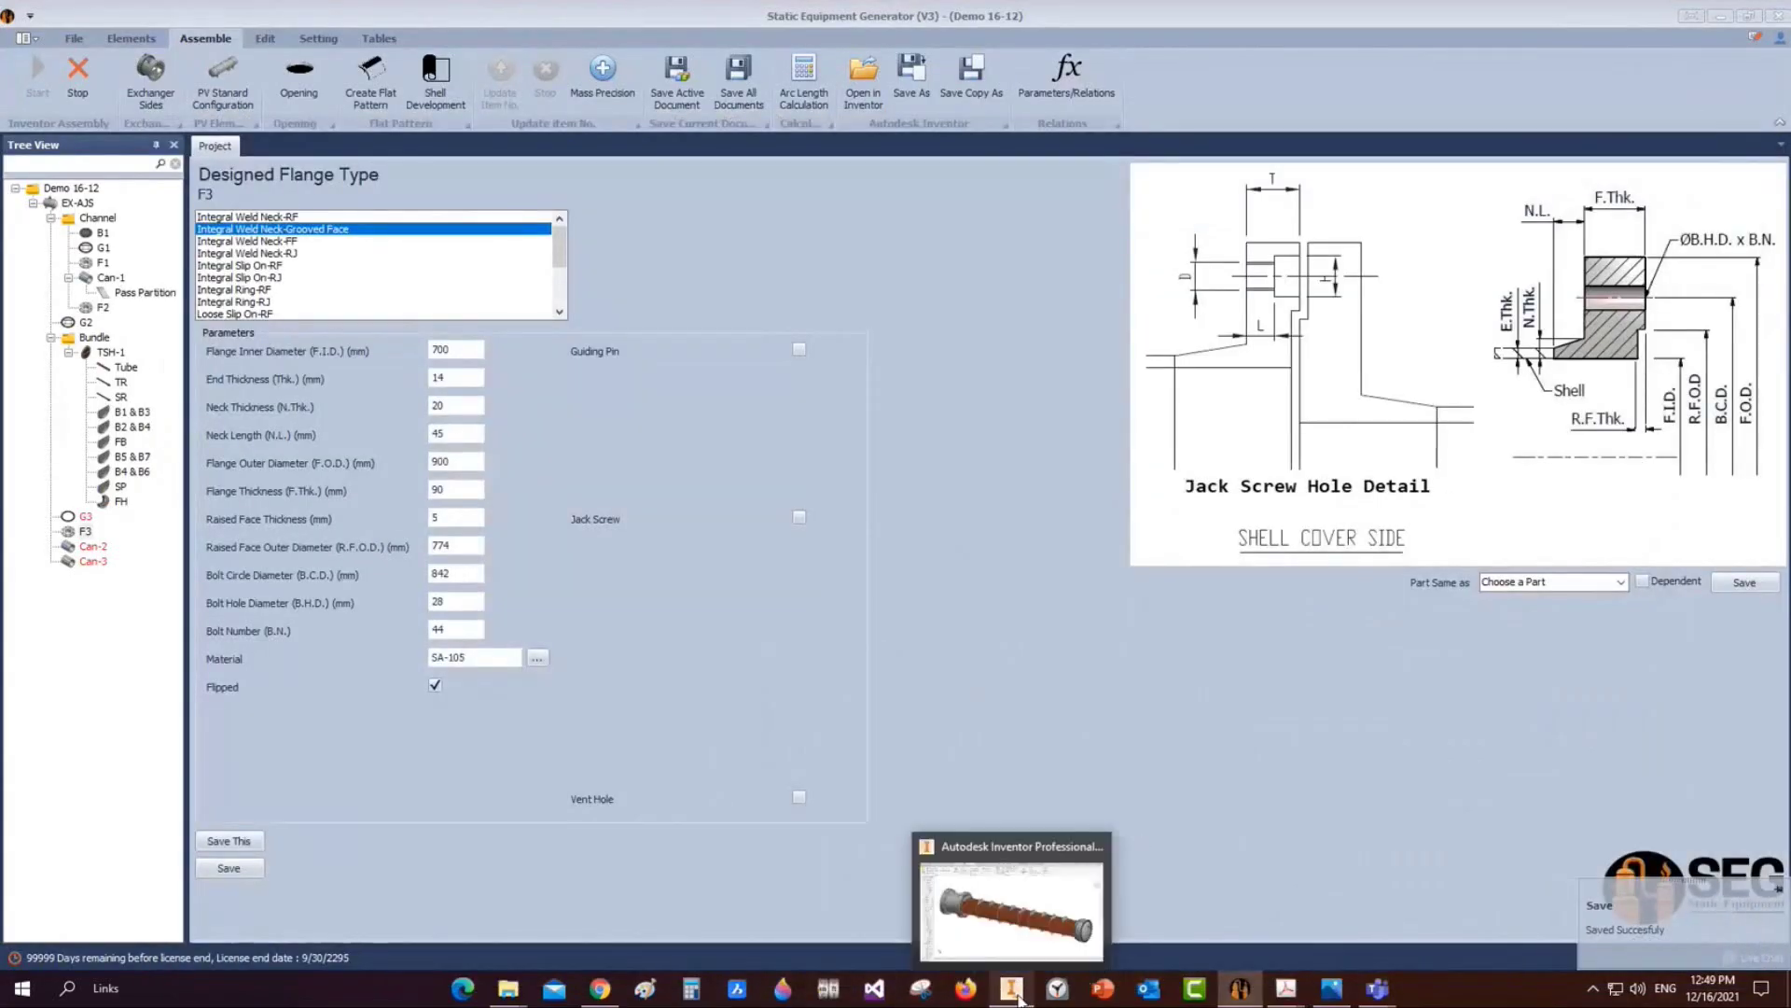
click(1035, 913)
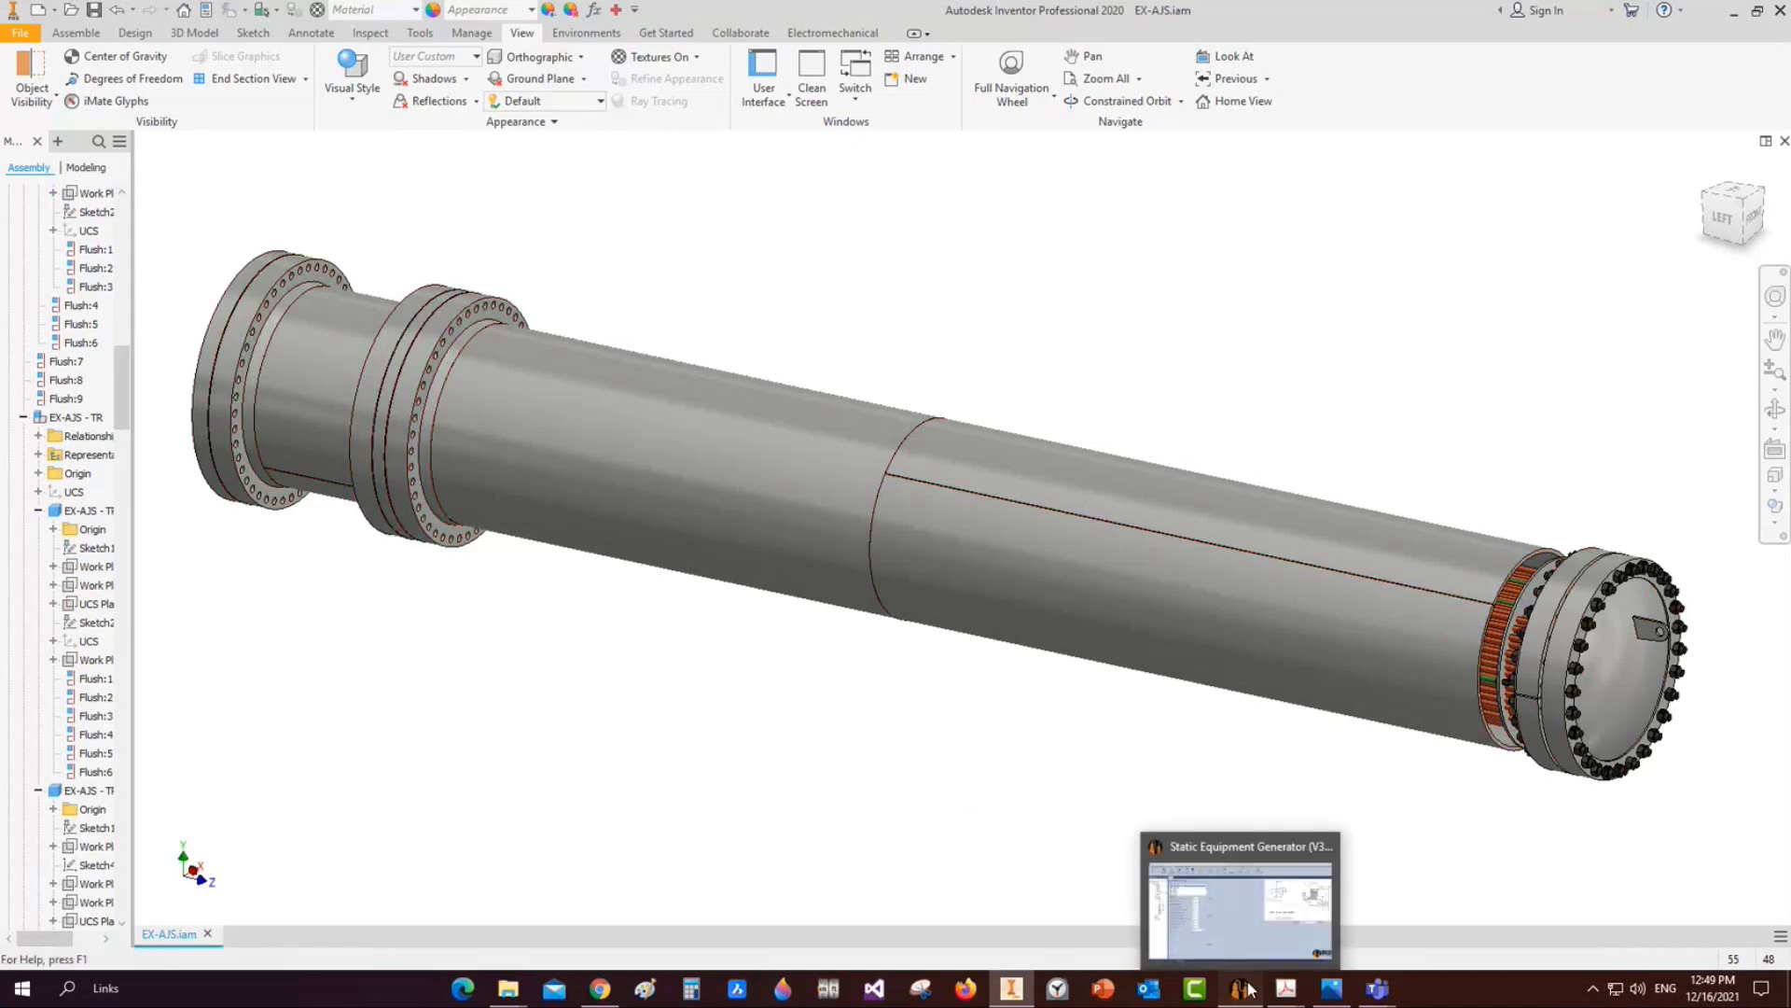
Switch to Static Equipment Generator, add a designed flange named F4 to EX-AJS and open it
click(1217, 975)
click(77, 202)
click(132, 38)
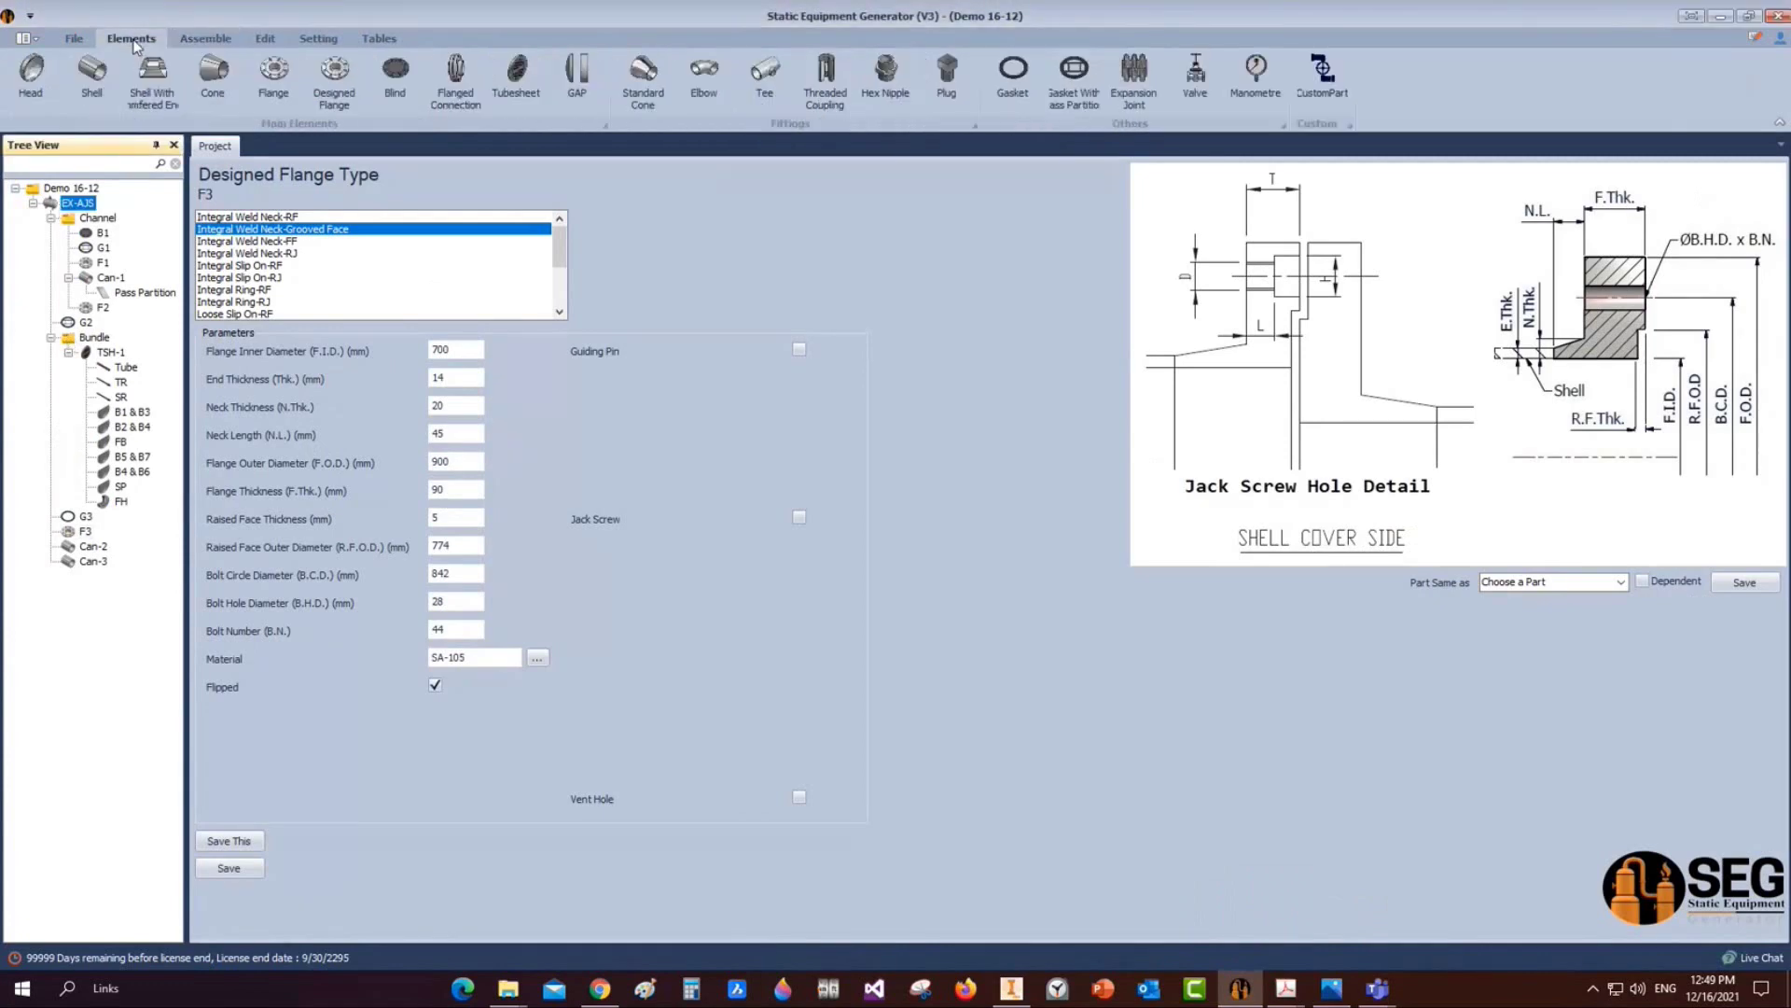
click(334, 74)
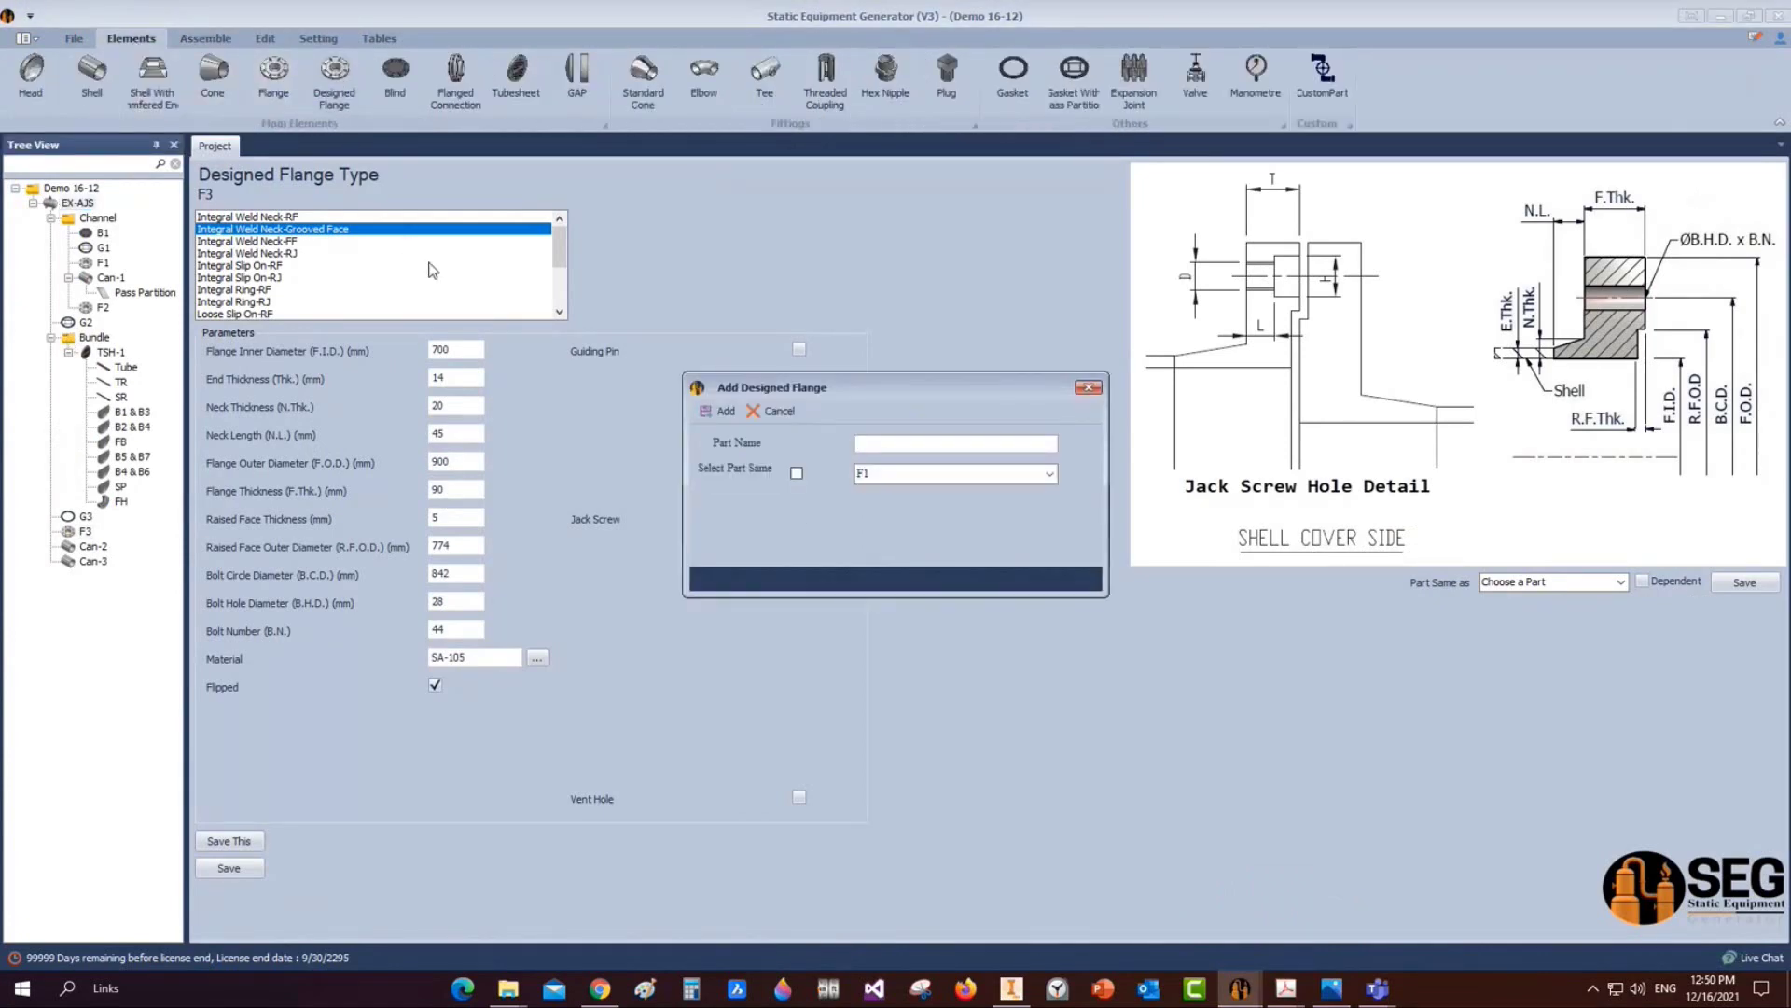
text(F4)
click(720, 410)
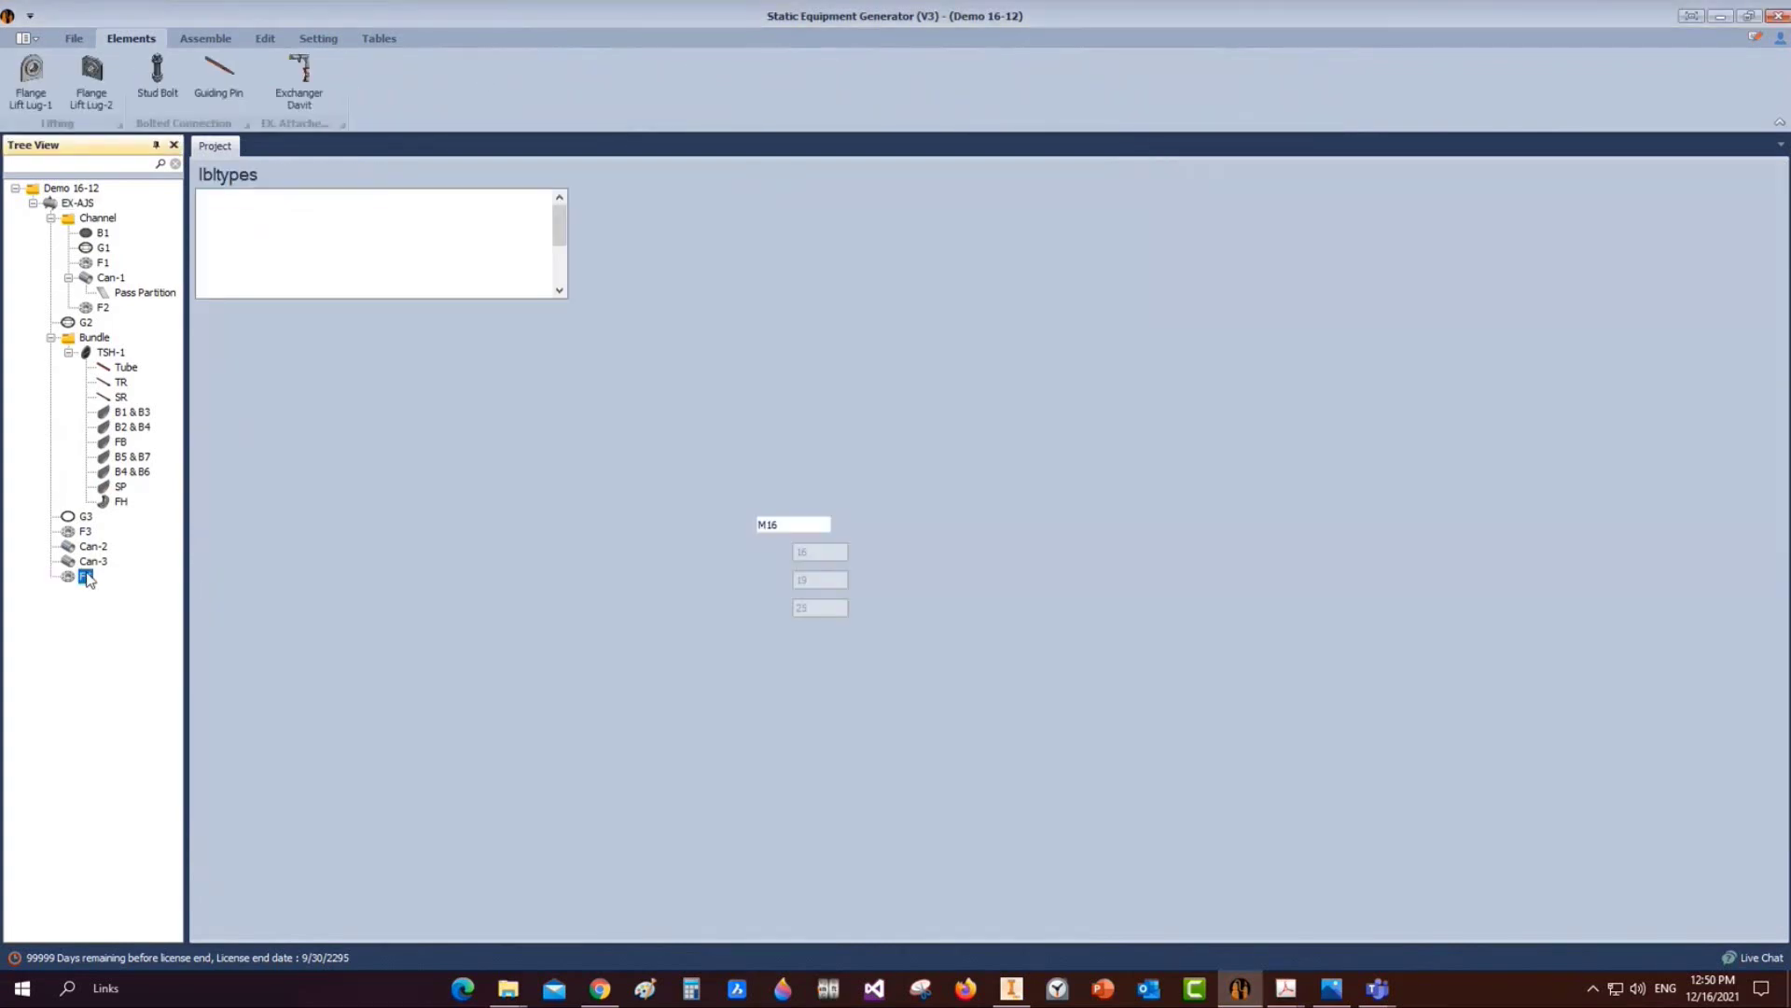
Switch to Adobe Acrobat Pro and examine the face profile of shell girth flange 2 on the fabrication drawing
mouse_move(1286, 988)
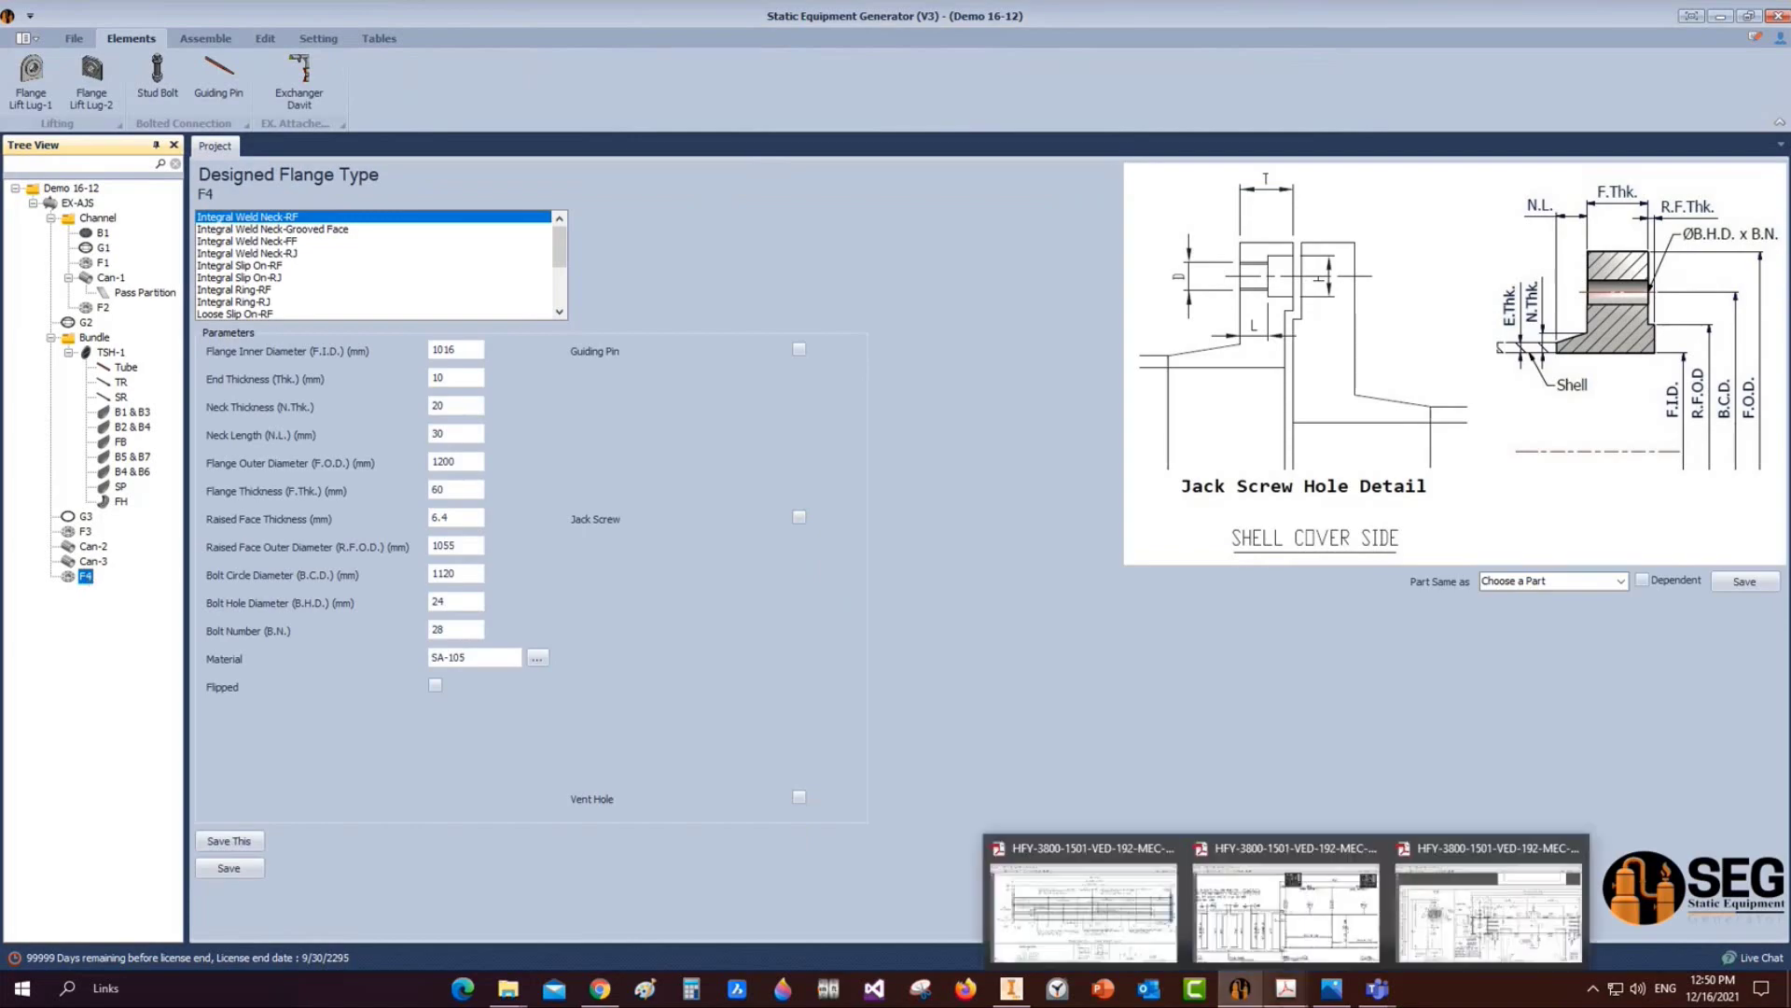
click(1500, 937)
scroll(1240, 627, right, 10)
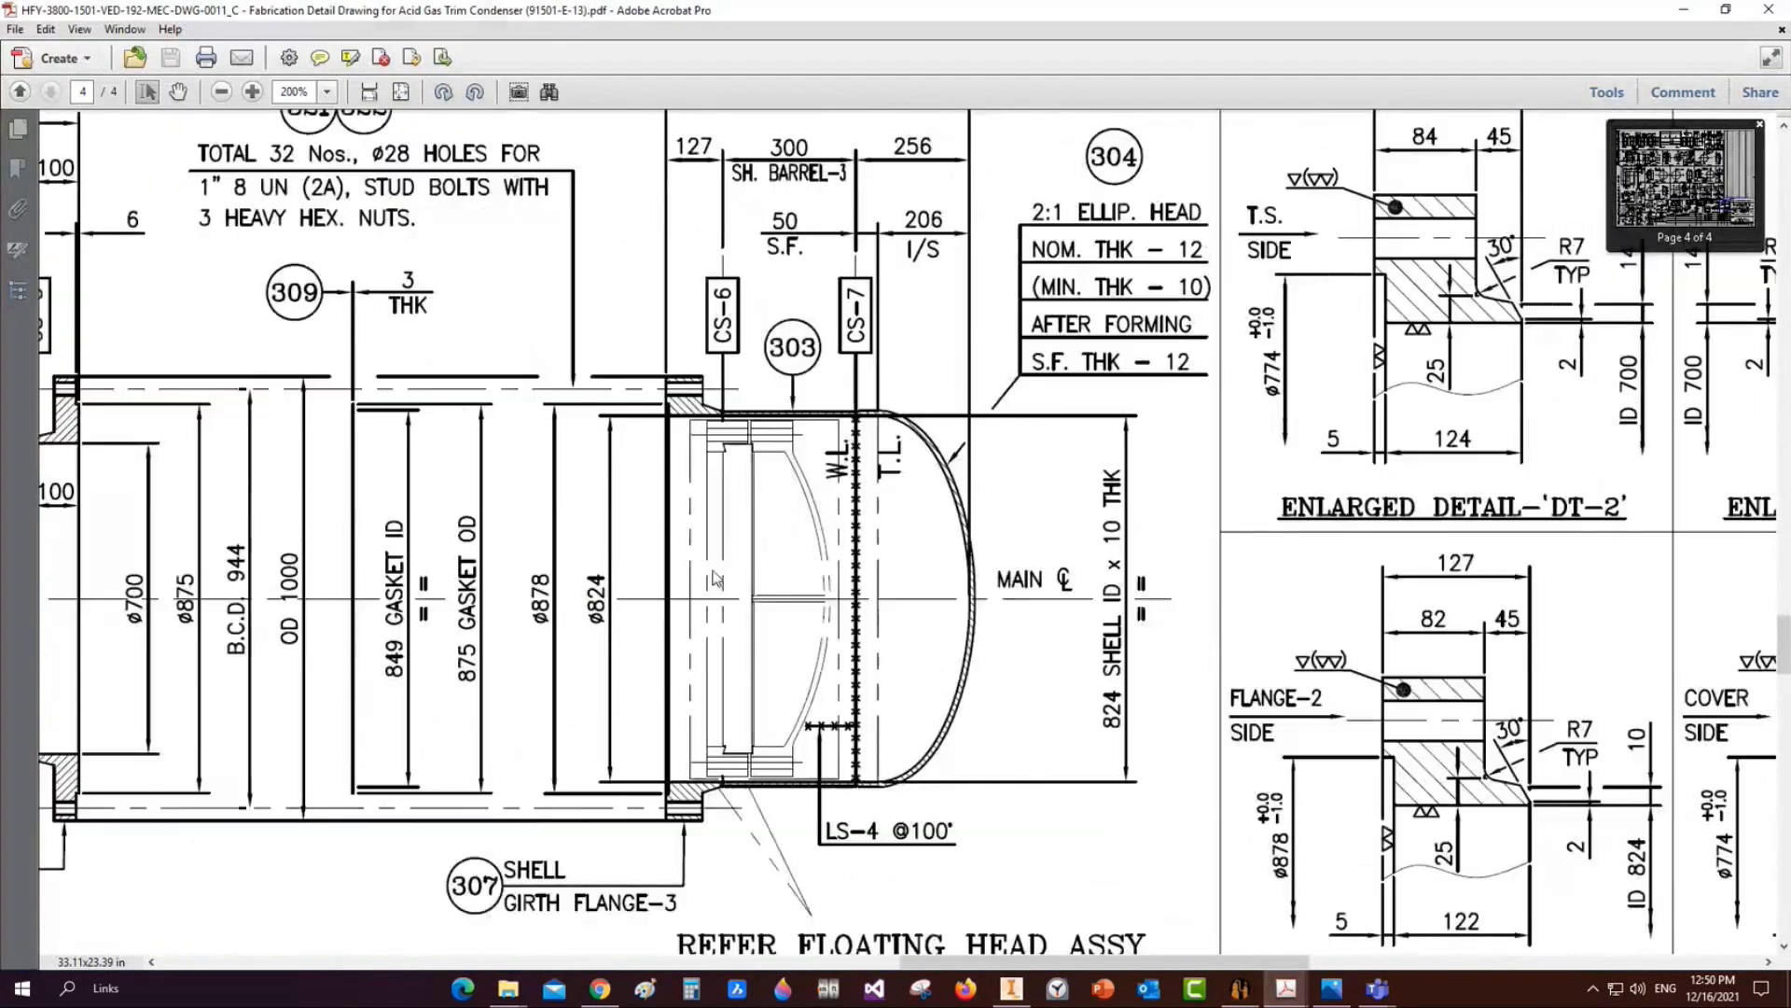
scroll(713, 579, left, 5)
ctrl+scroll(392, 425, up, 5)
drag(397, 429, 459, 718)
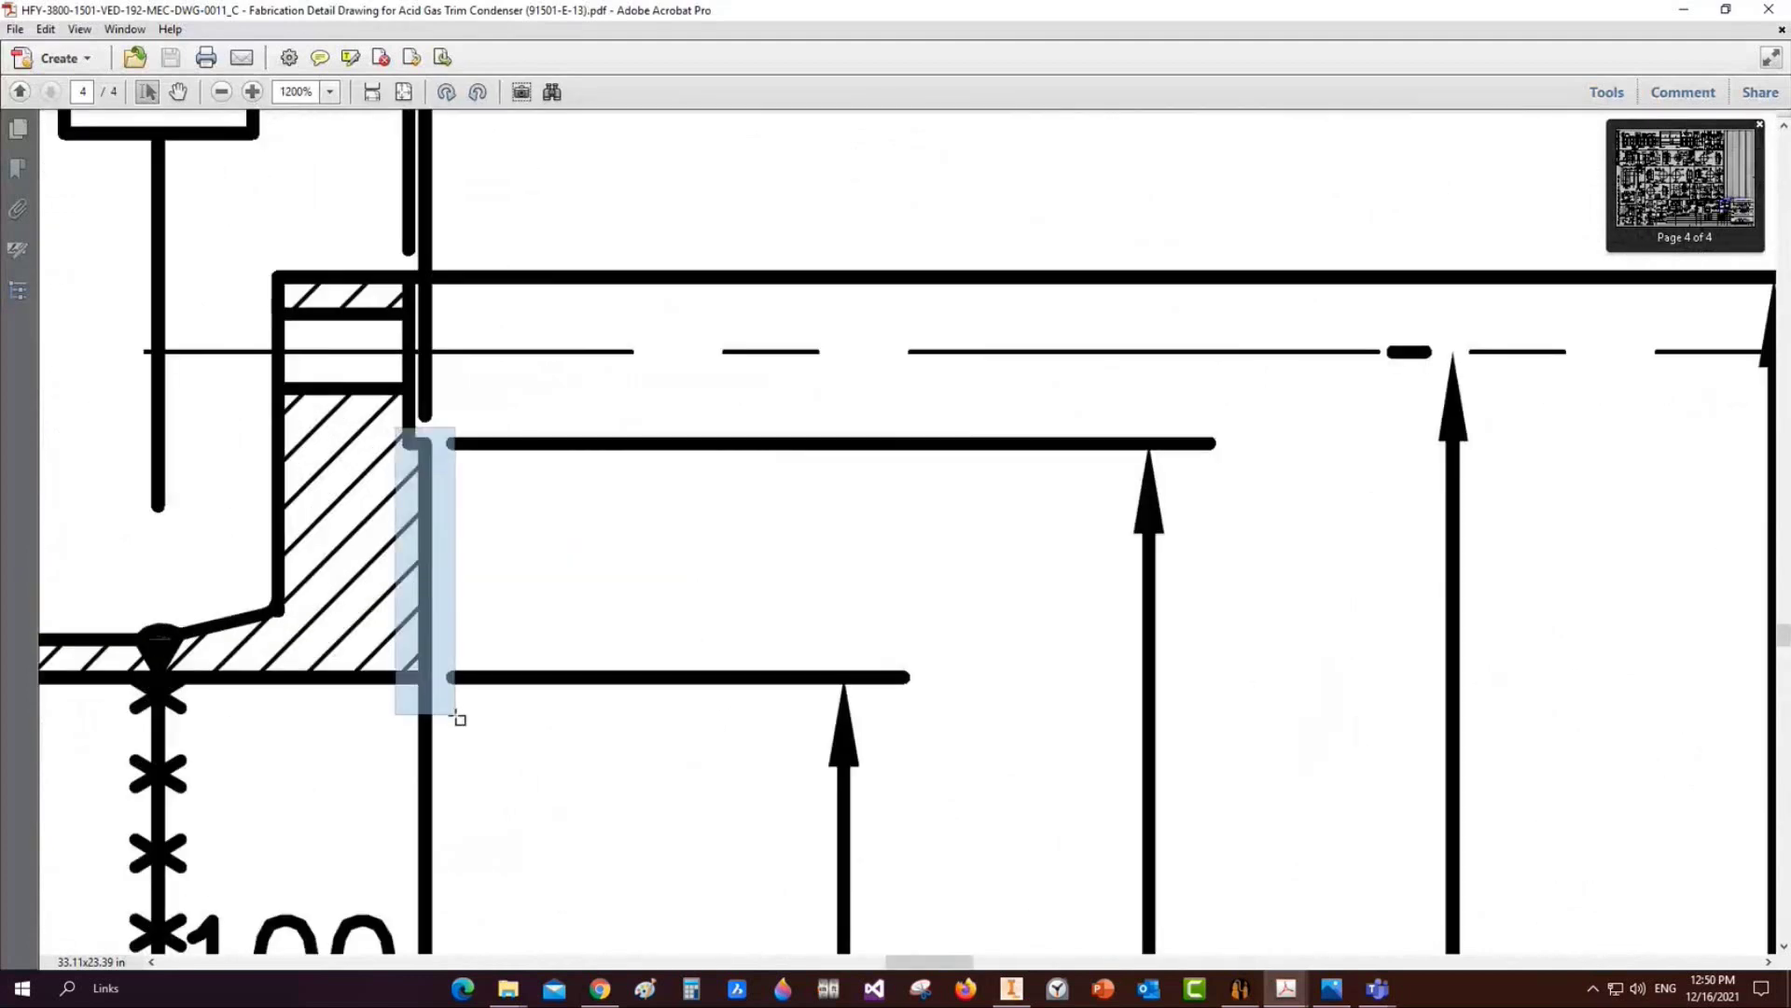
drag(373, 417, 515, 695)
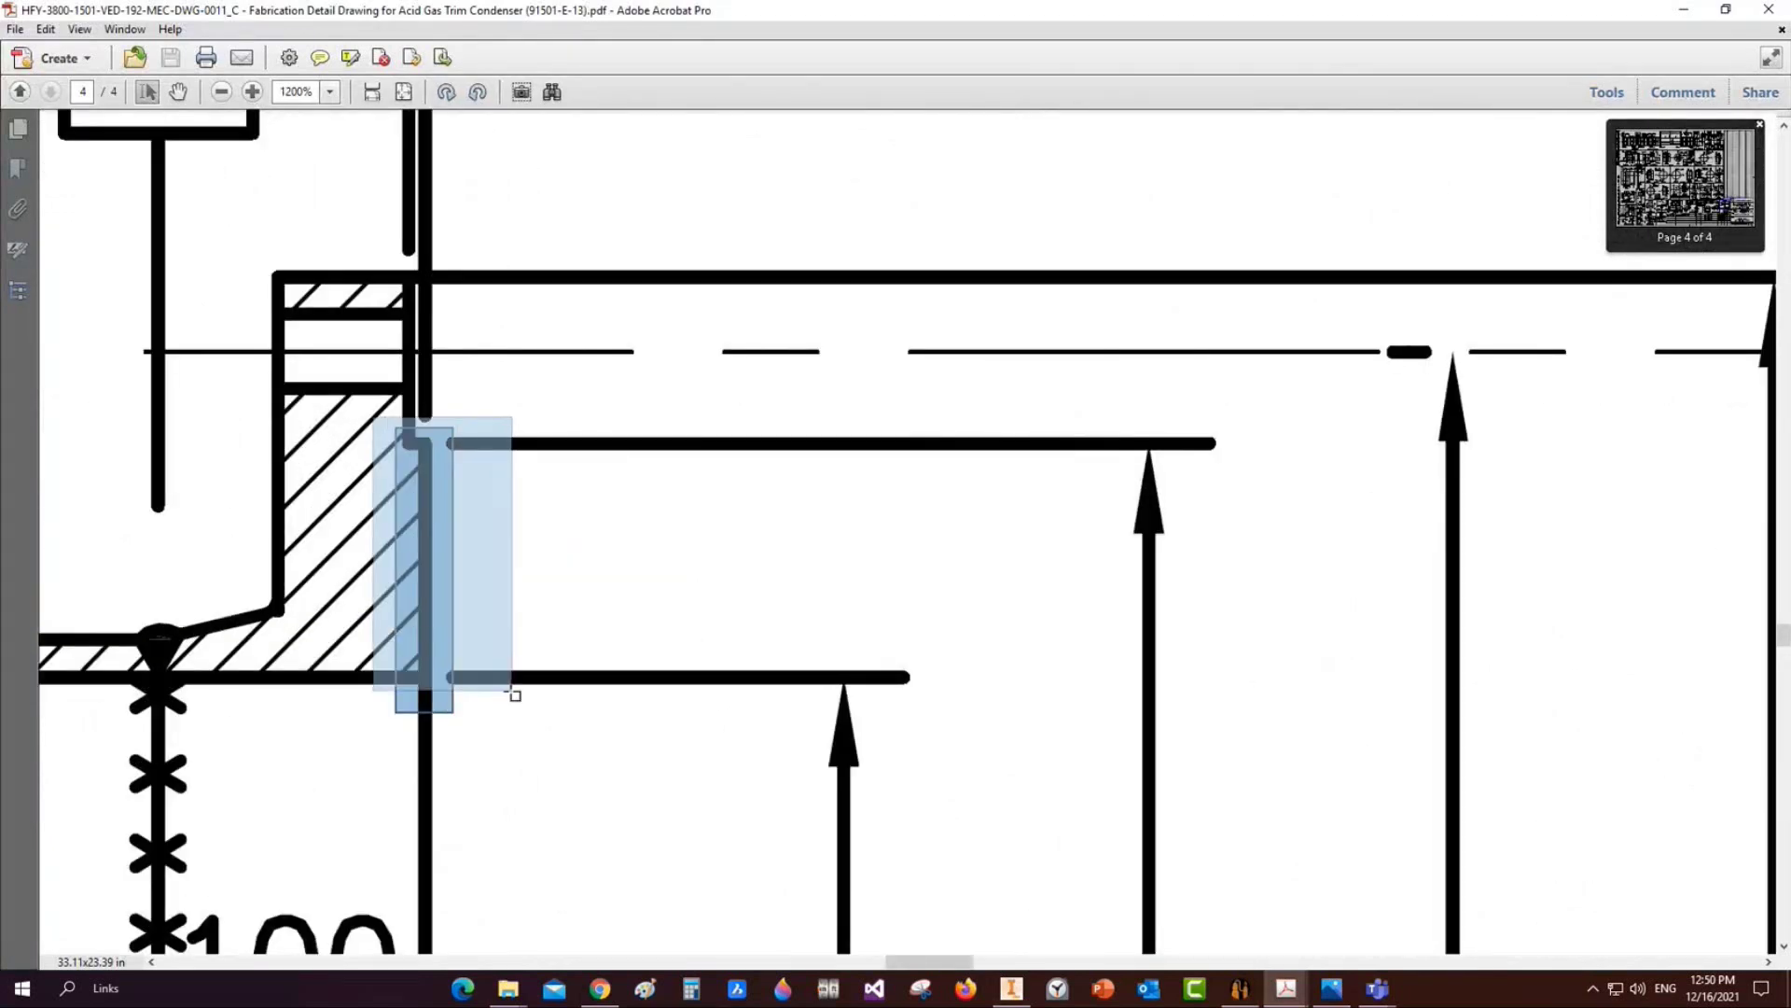
click(551, 754)
Switch to Static Equipment Generator and set flange F4's inner diameter to 700 mm and end thickness to 14 mm
click(1240, 991)
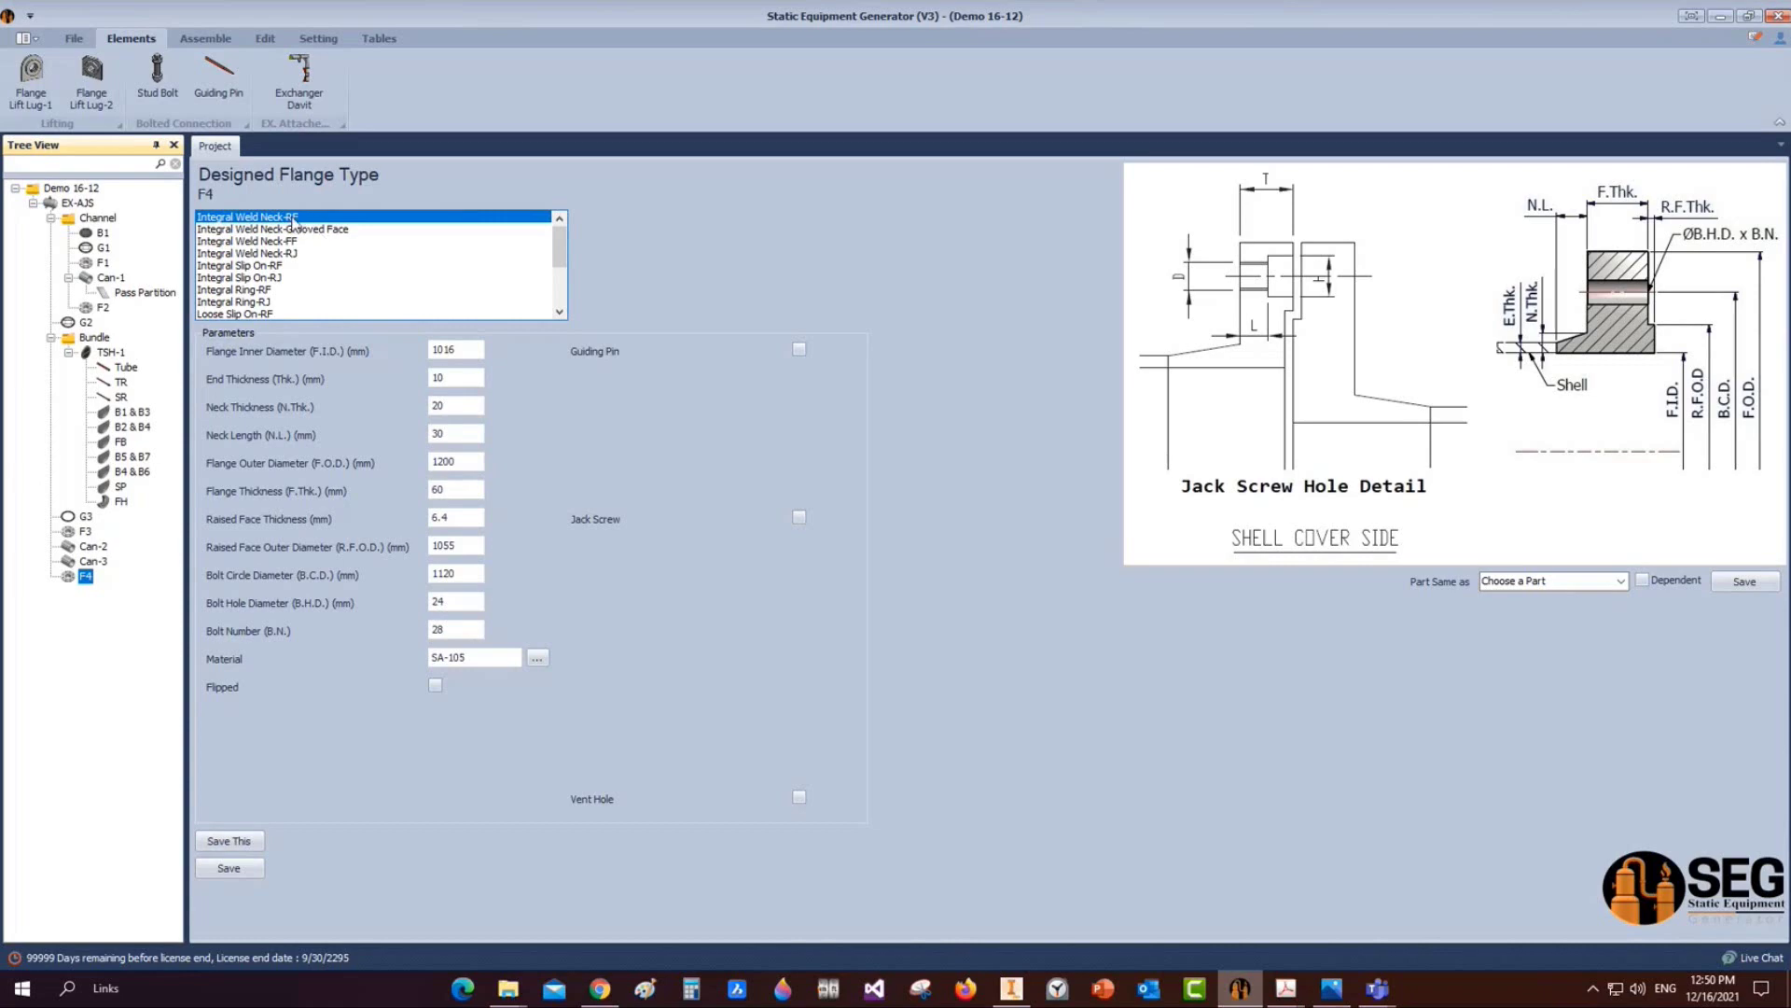
click(440, 350)
double_click(441, 350)
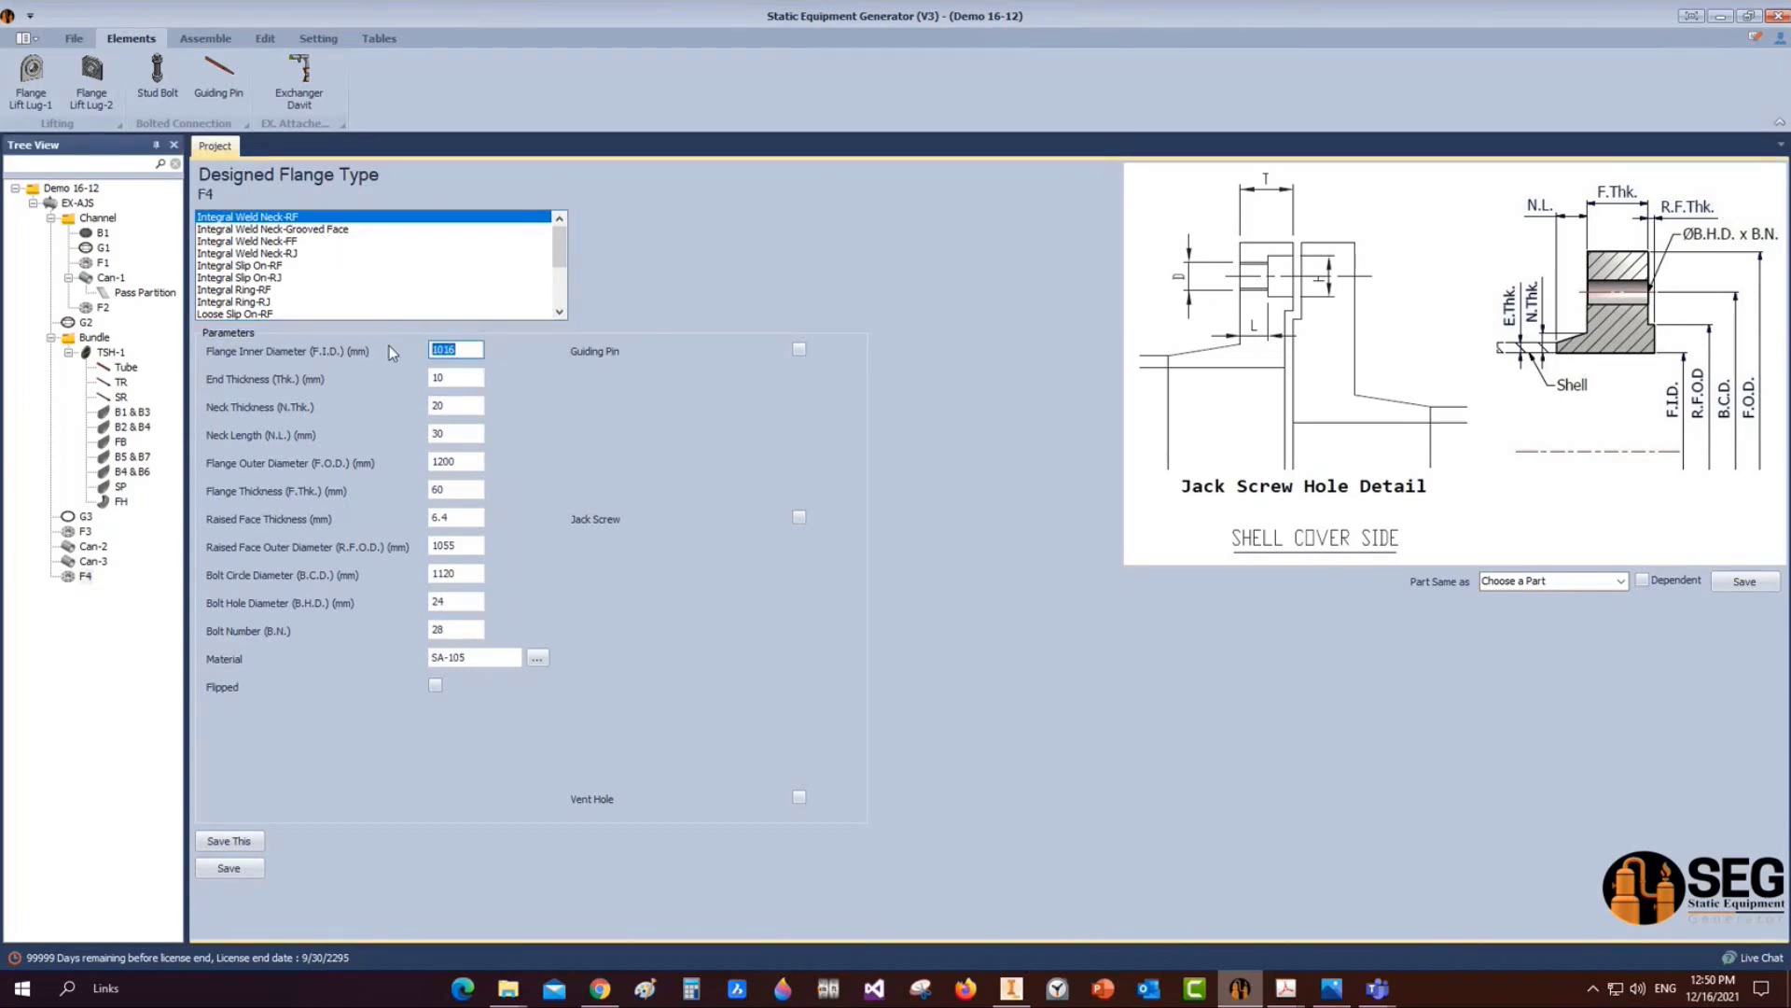
text(700)
key(Tab)
text(14)
key(Tab)
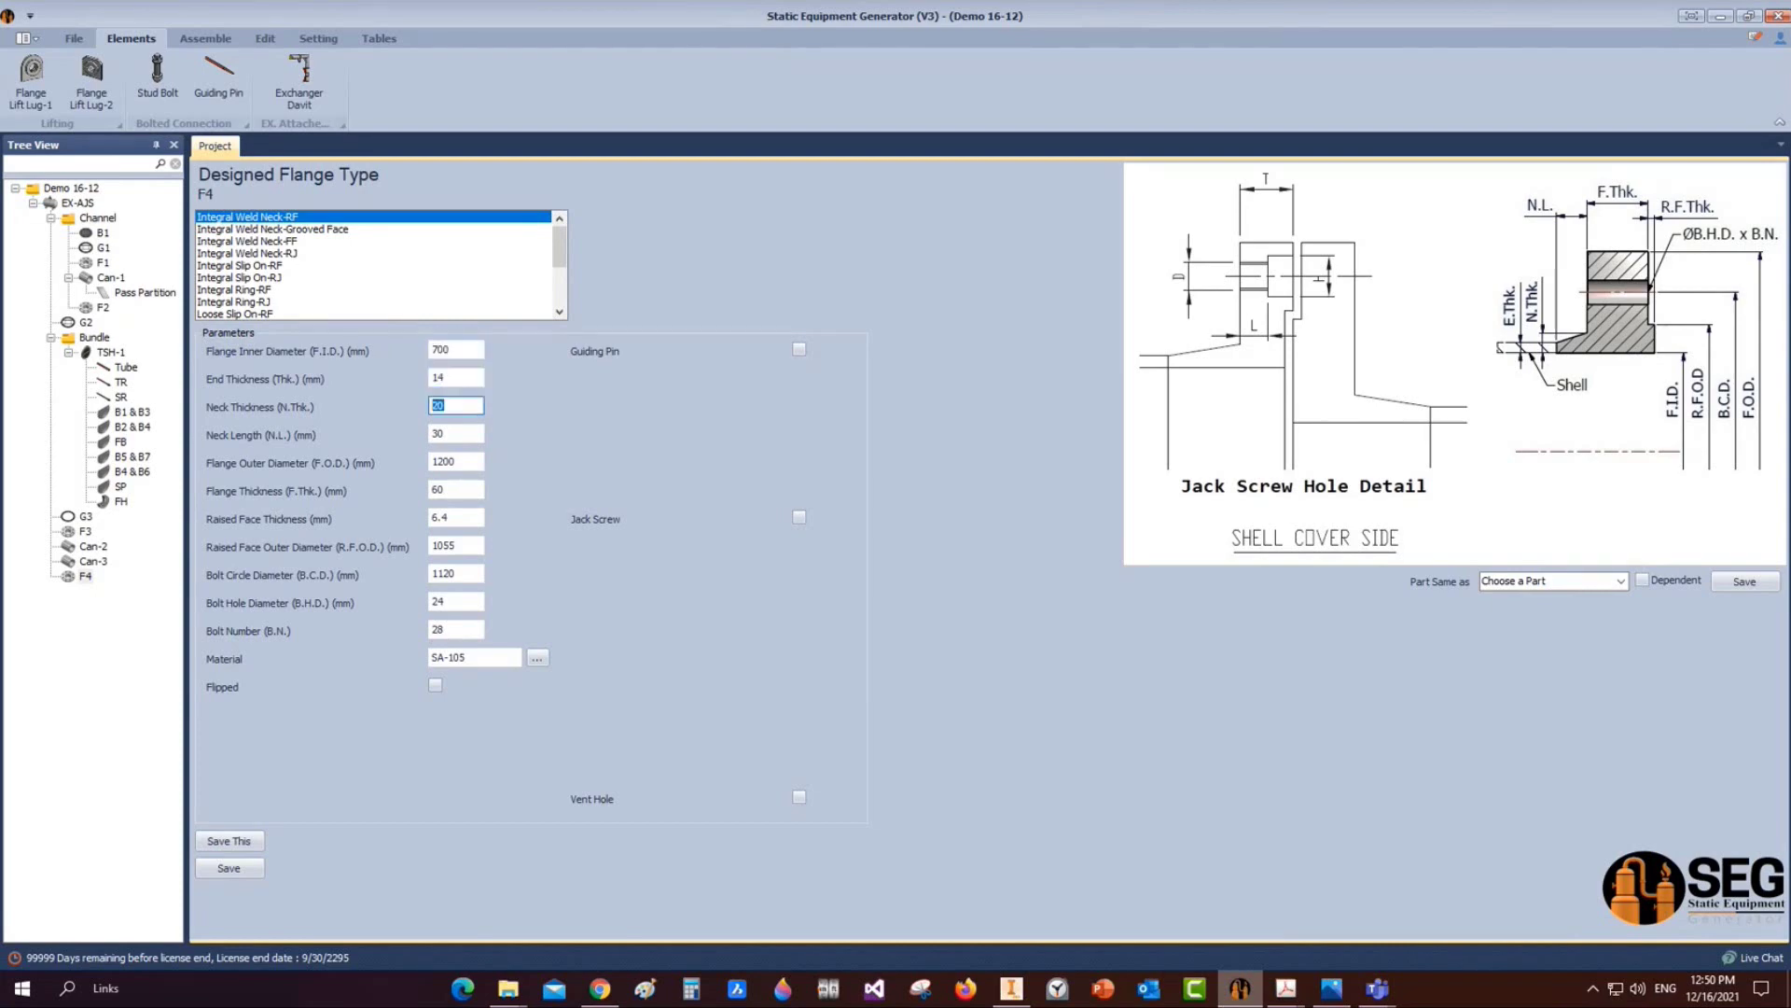
Set flange F4's neck thickness to 20 mm, neck length to 45 mm and outer diameter to 1000 mm
text(20)
key(Tab)
text(45)
key(Tab)
text(1000)
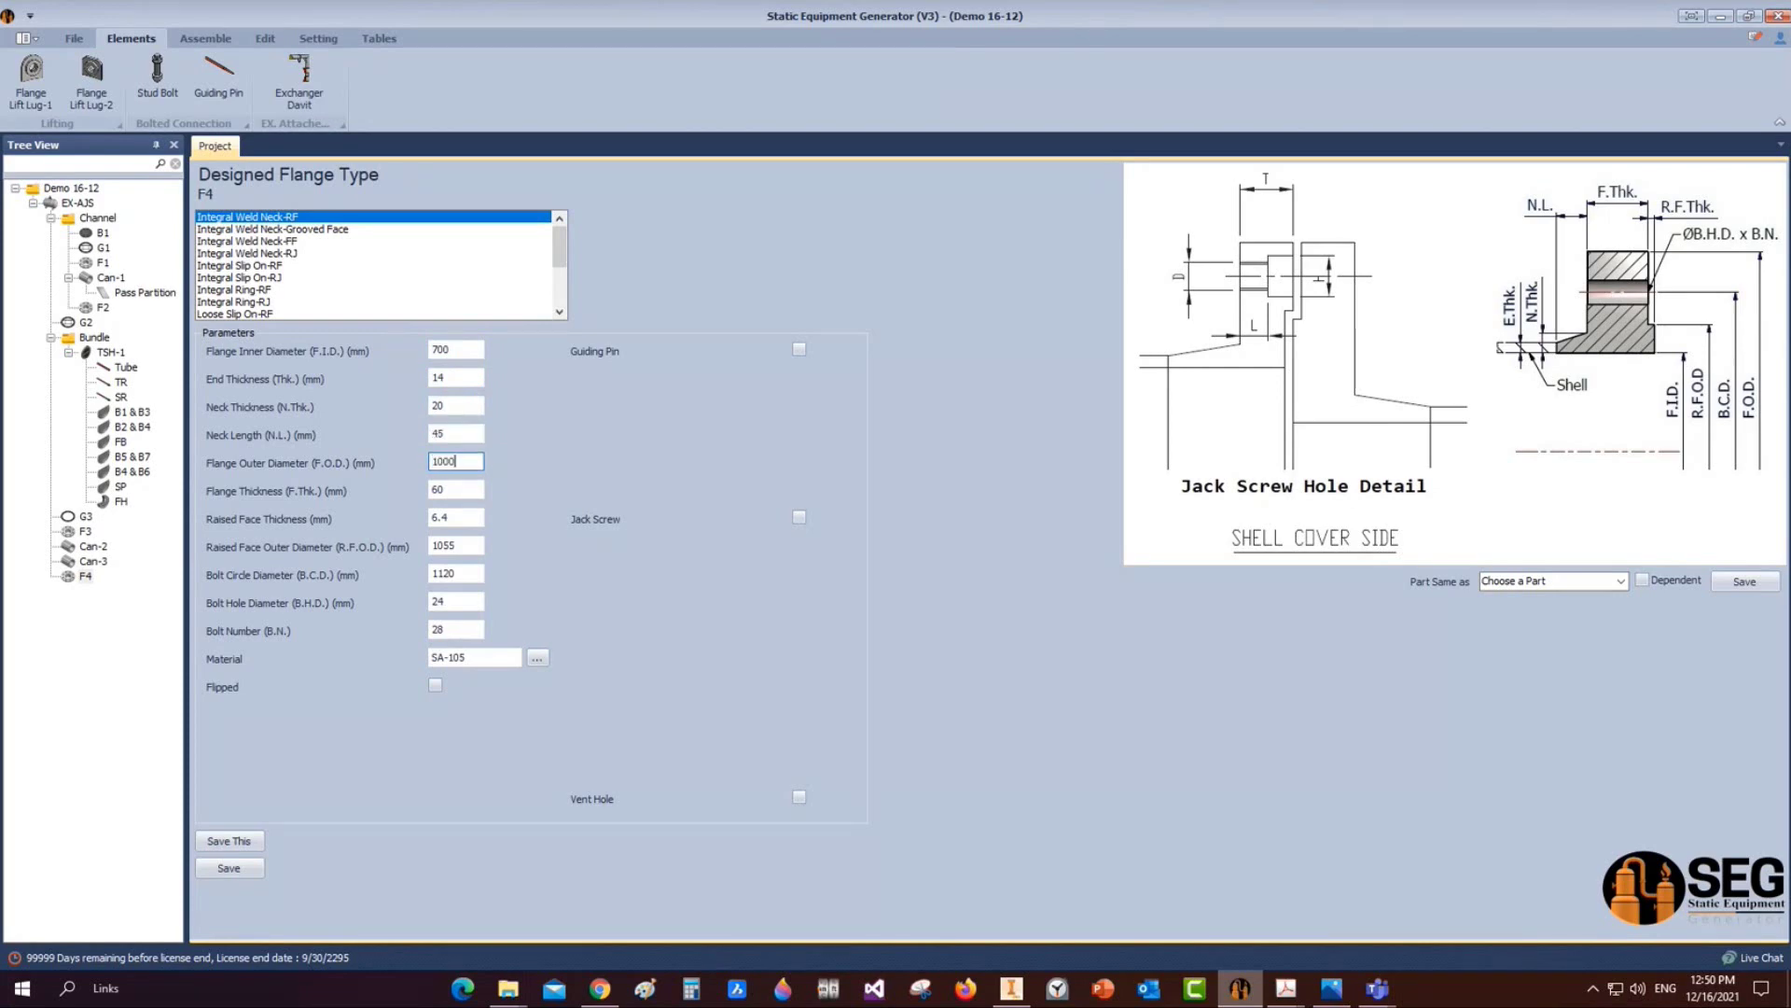
Set F4's flange thickness to 55 mm, raised face thickness to 5 mm and raised face outer diameter to 875 mm
key(Tab)
text(55)
key(Tab)
text(5)
key(Tab)
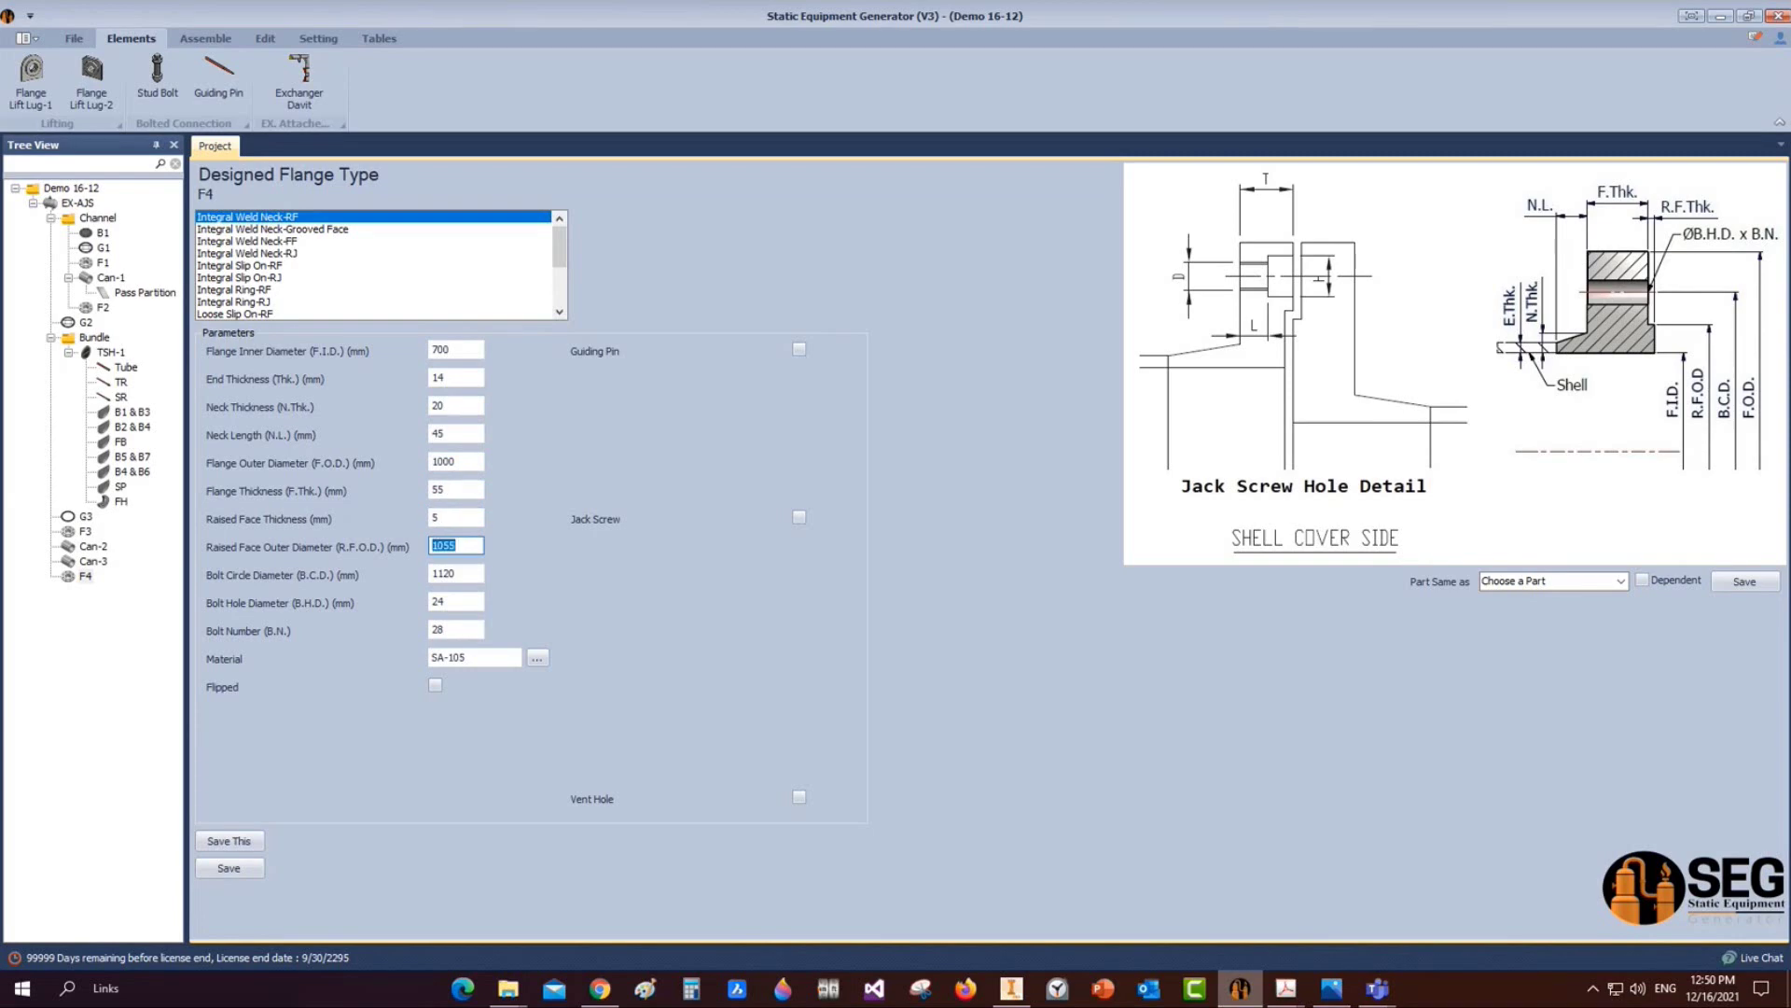
text(875)
key(Tab)
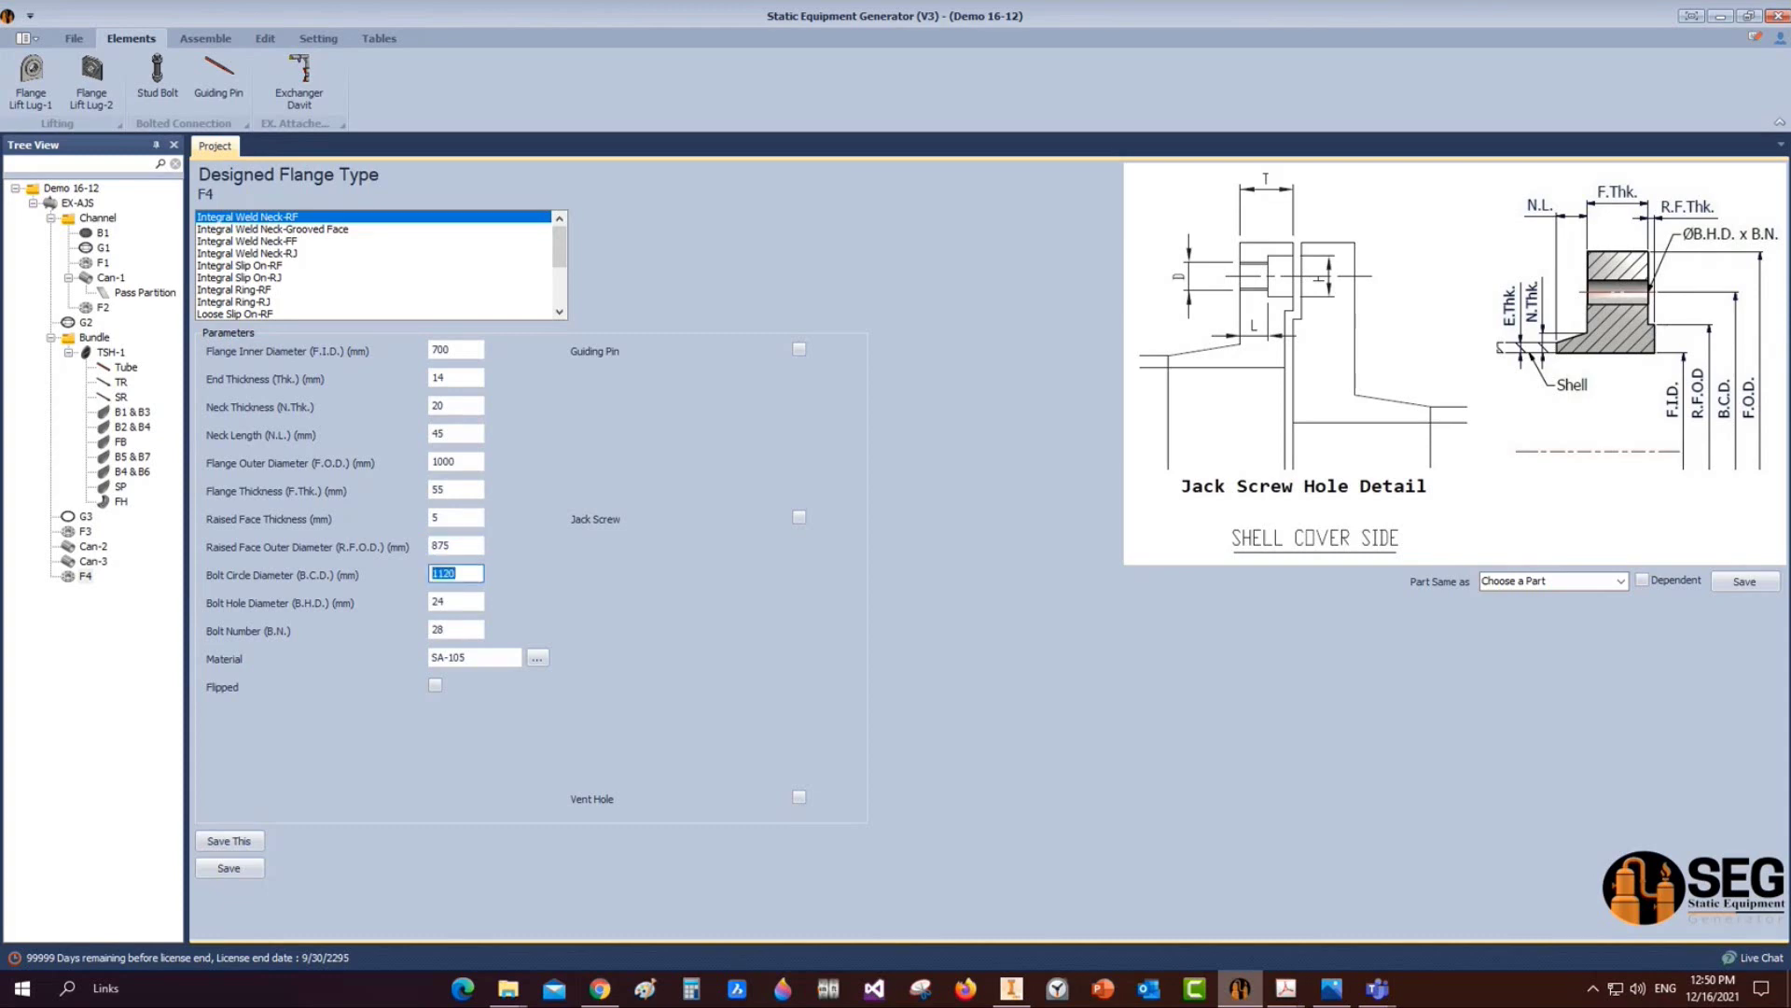
Give F4 a 944 mm bolt circle, 28 mm bolt holes and 32 bolts, and save the flange
text(944)
key(Tab)
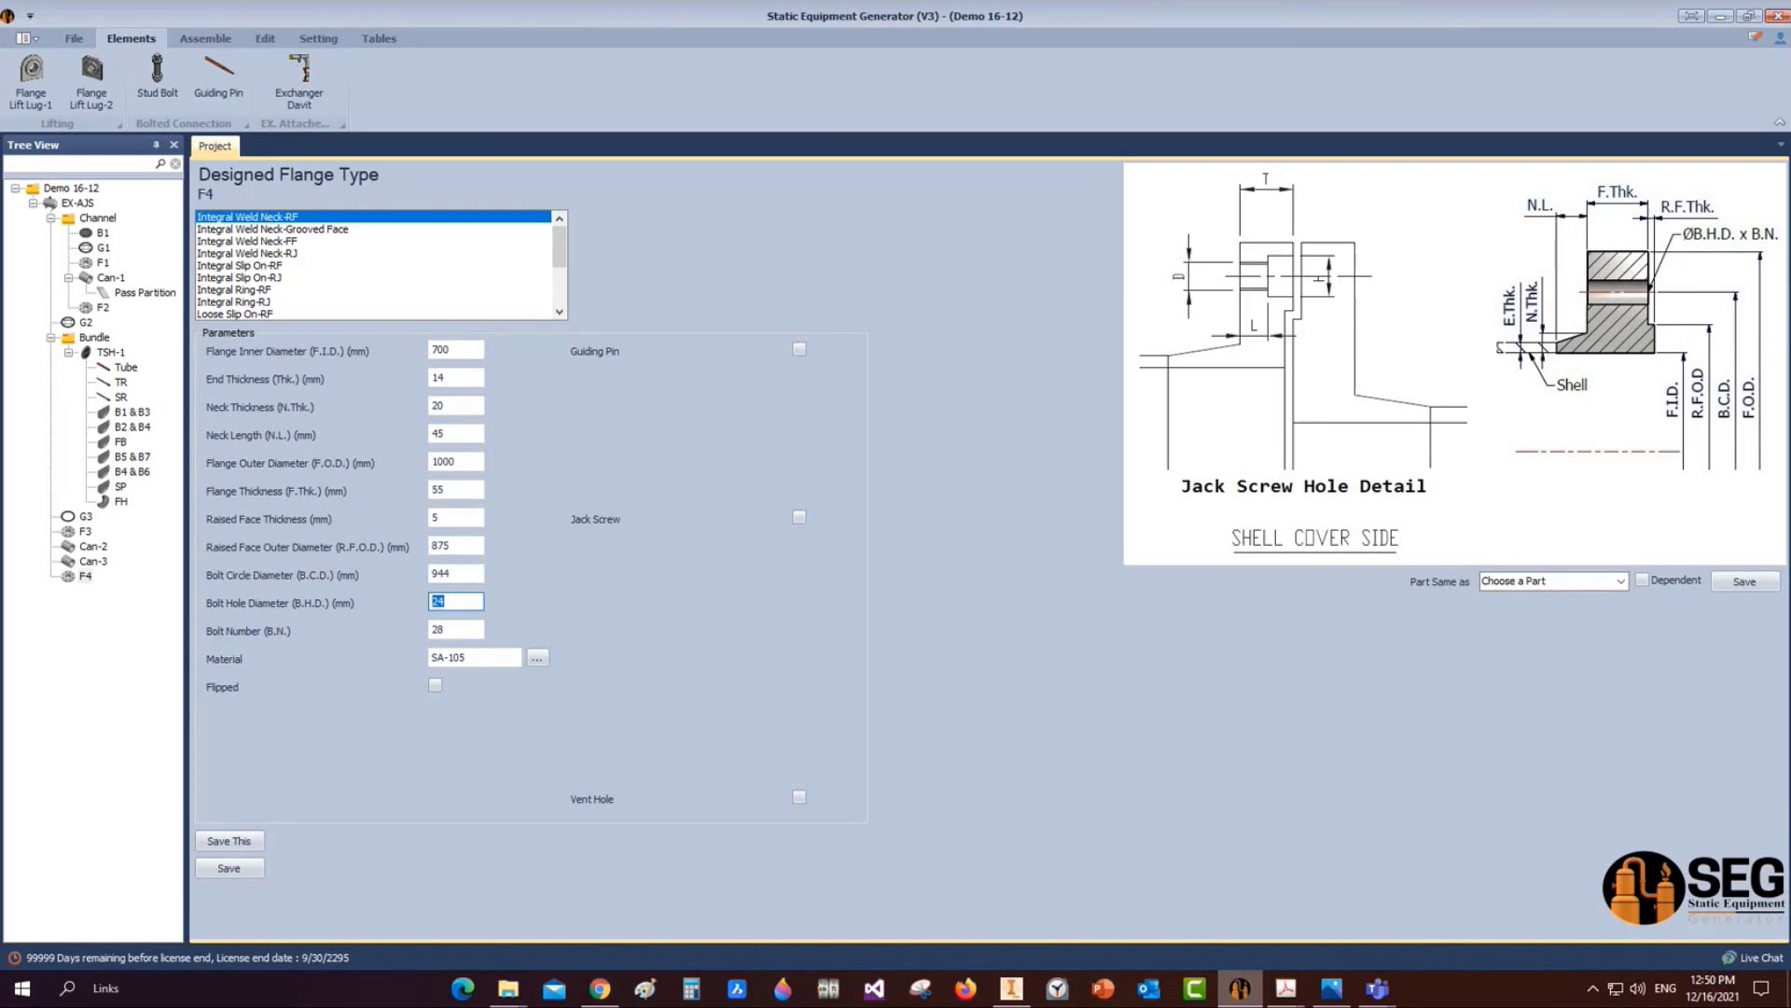
text(28)
key(Tab)
text(32)
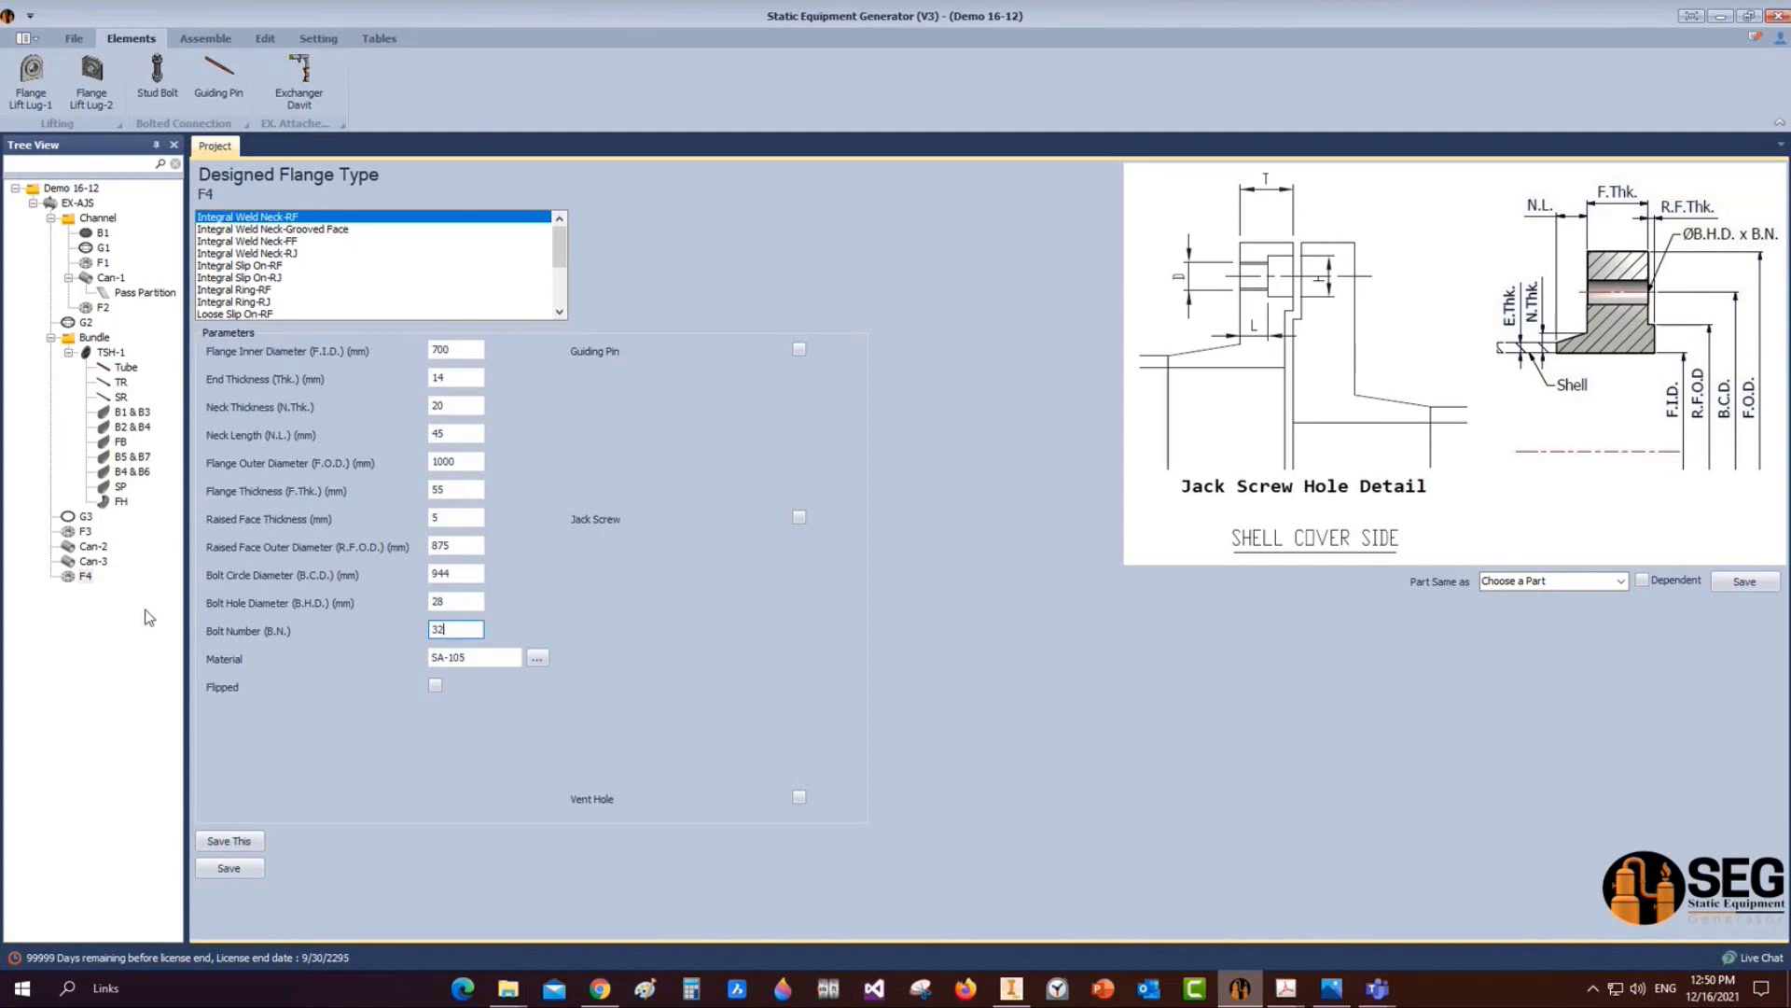
click(210, 871)
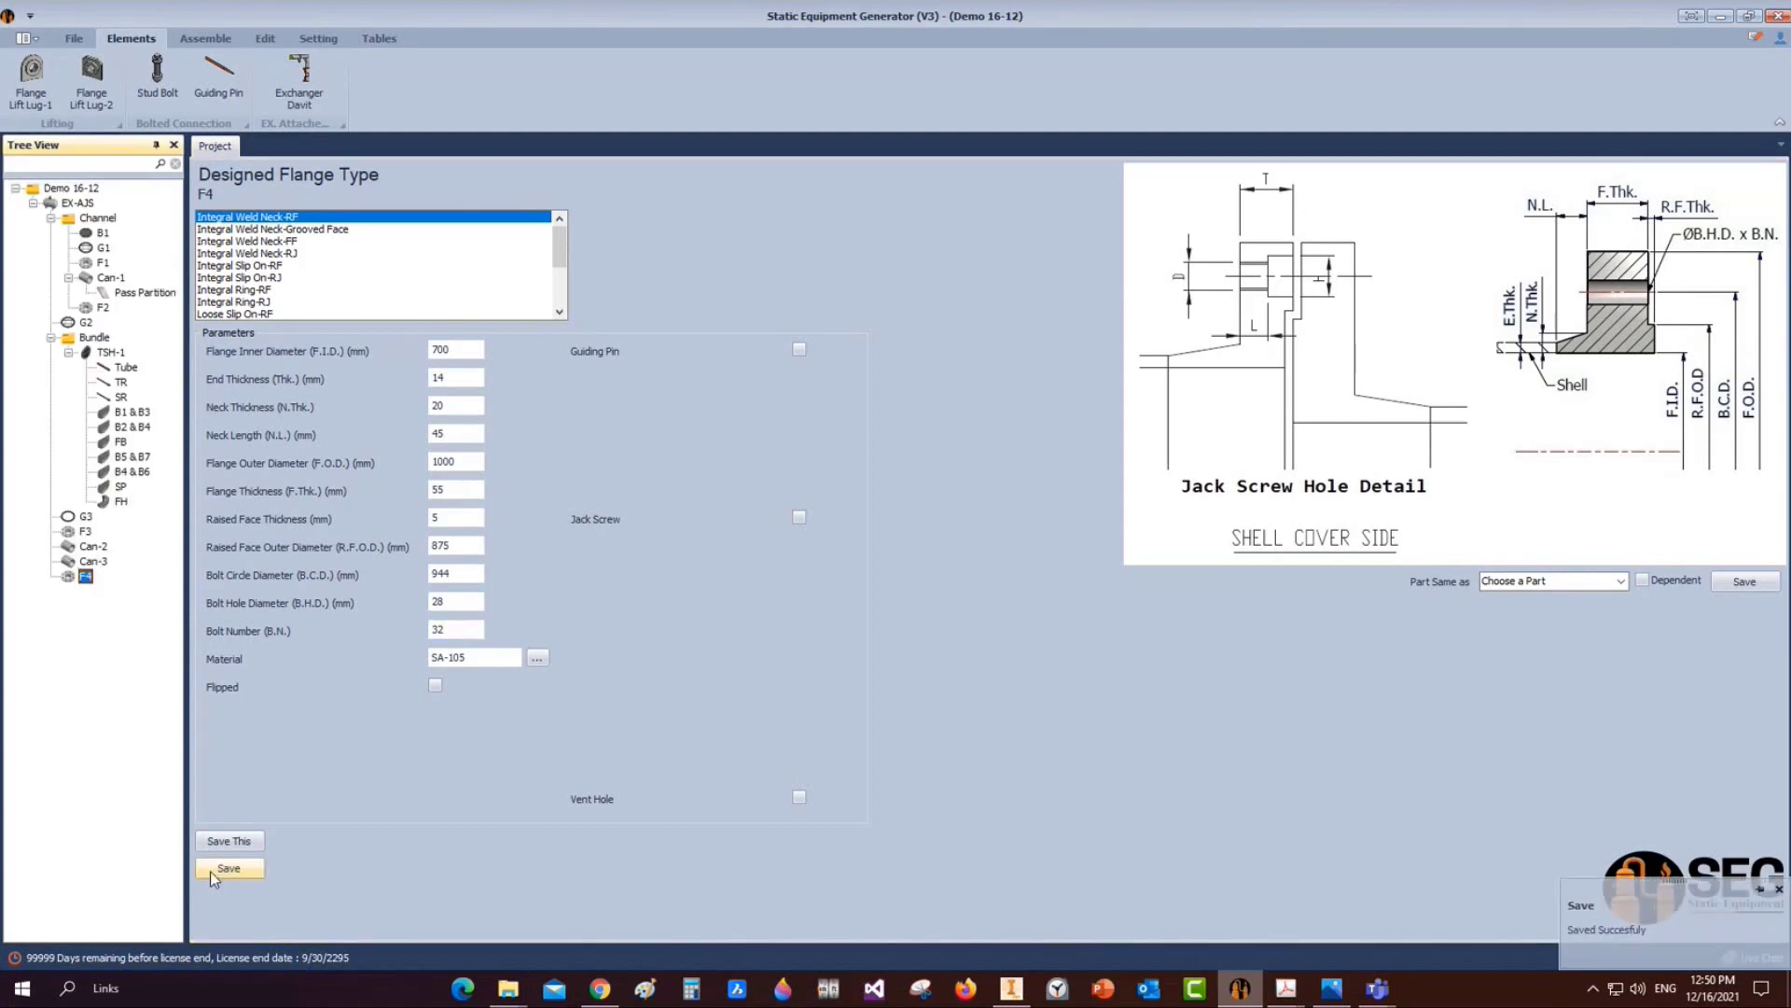
Add a gasket named G4 to EX-AJS and open its parameters
click(77, 202)
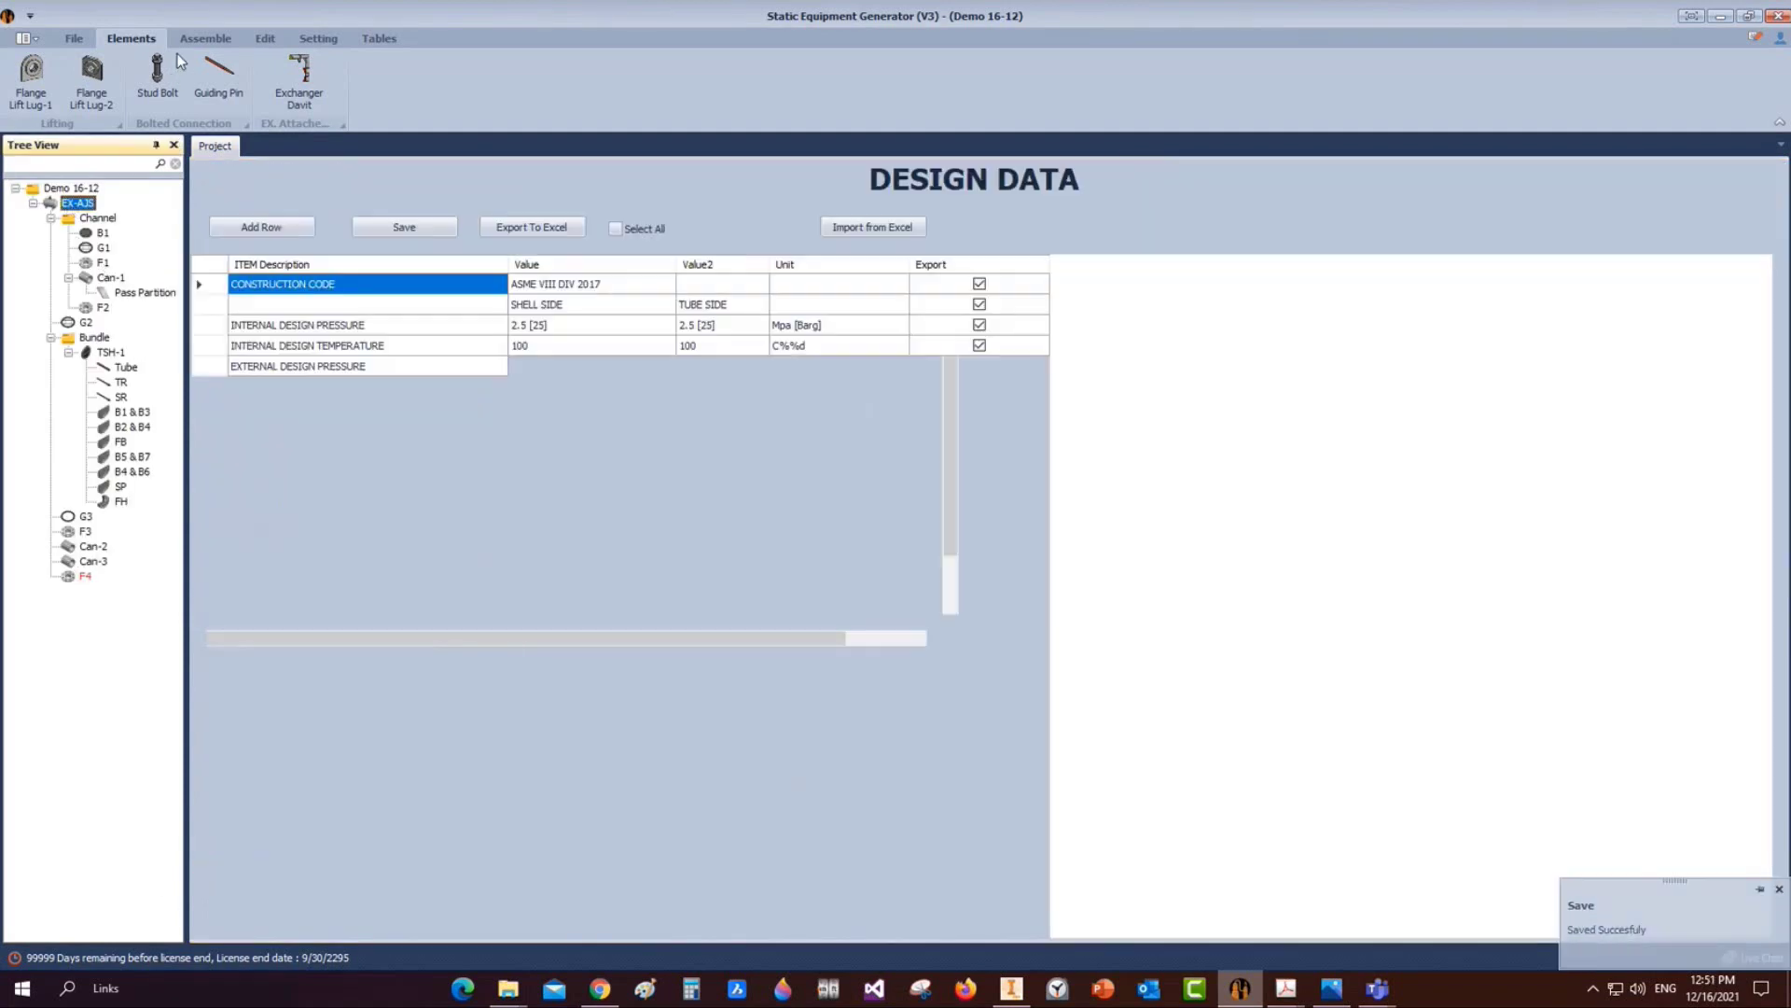
click(1012, 75)
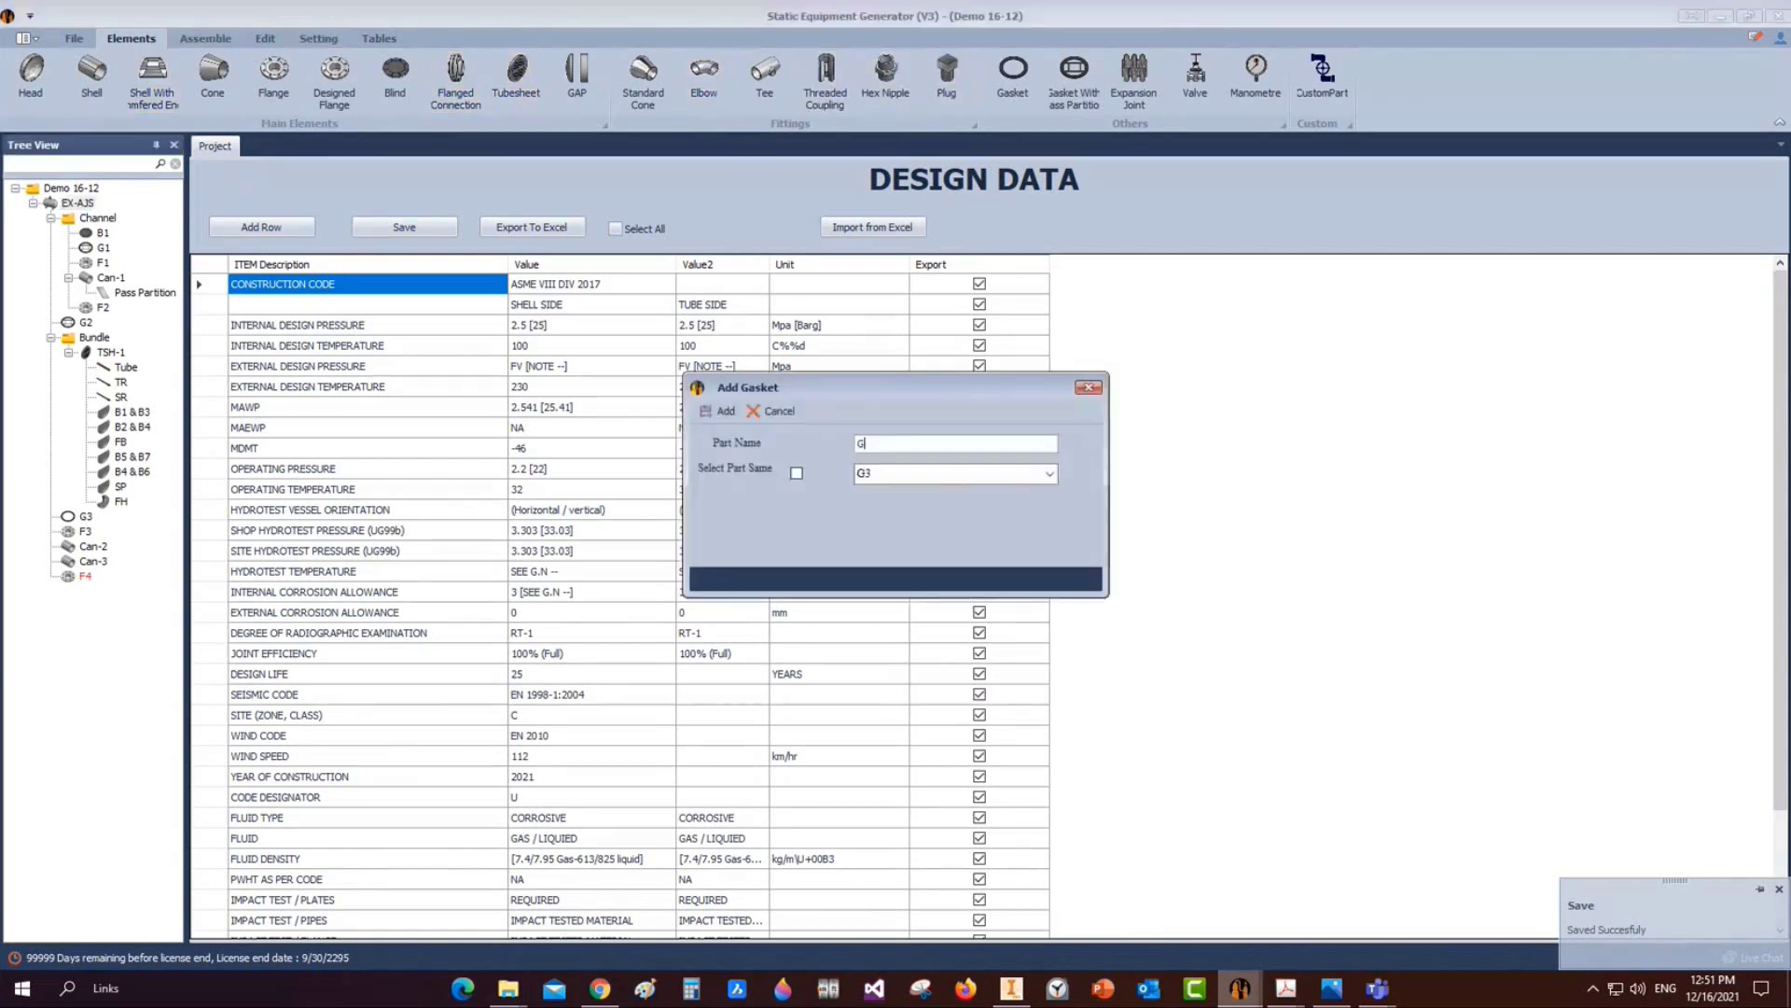
click(719, 412)
click(85, 592)
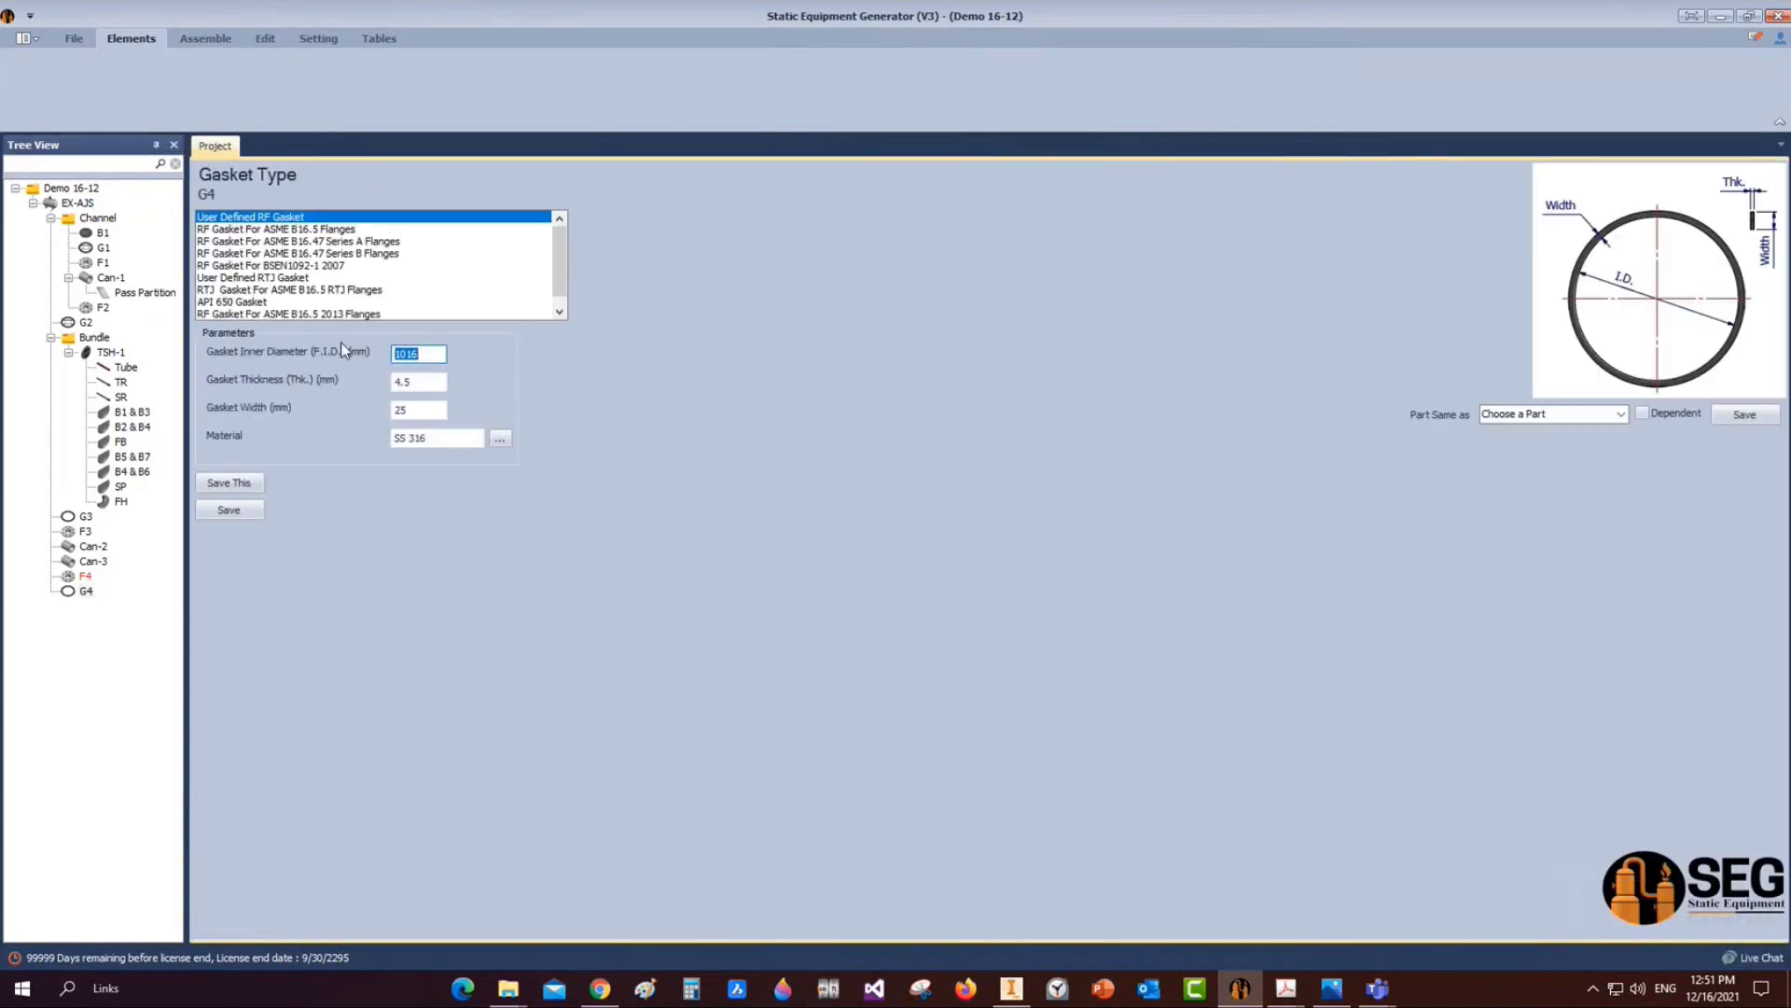
Set gasket G4's inner diameter to 849 mm, thickness to 3 mm and width to 13 mm, and save it
text(849)
key(Tab)
text(3)
key(Tab)
text(13)
click(251, 510)
Start the Inventor assembly session and switch to Autodesk Inventor
click(203, 40)
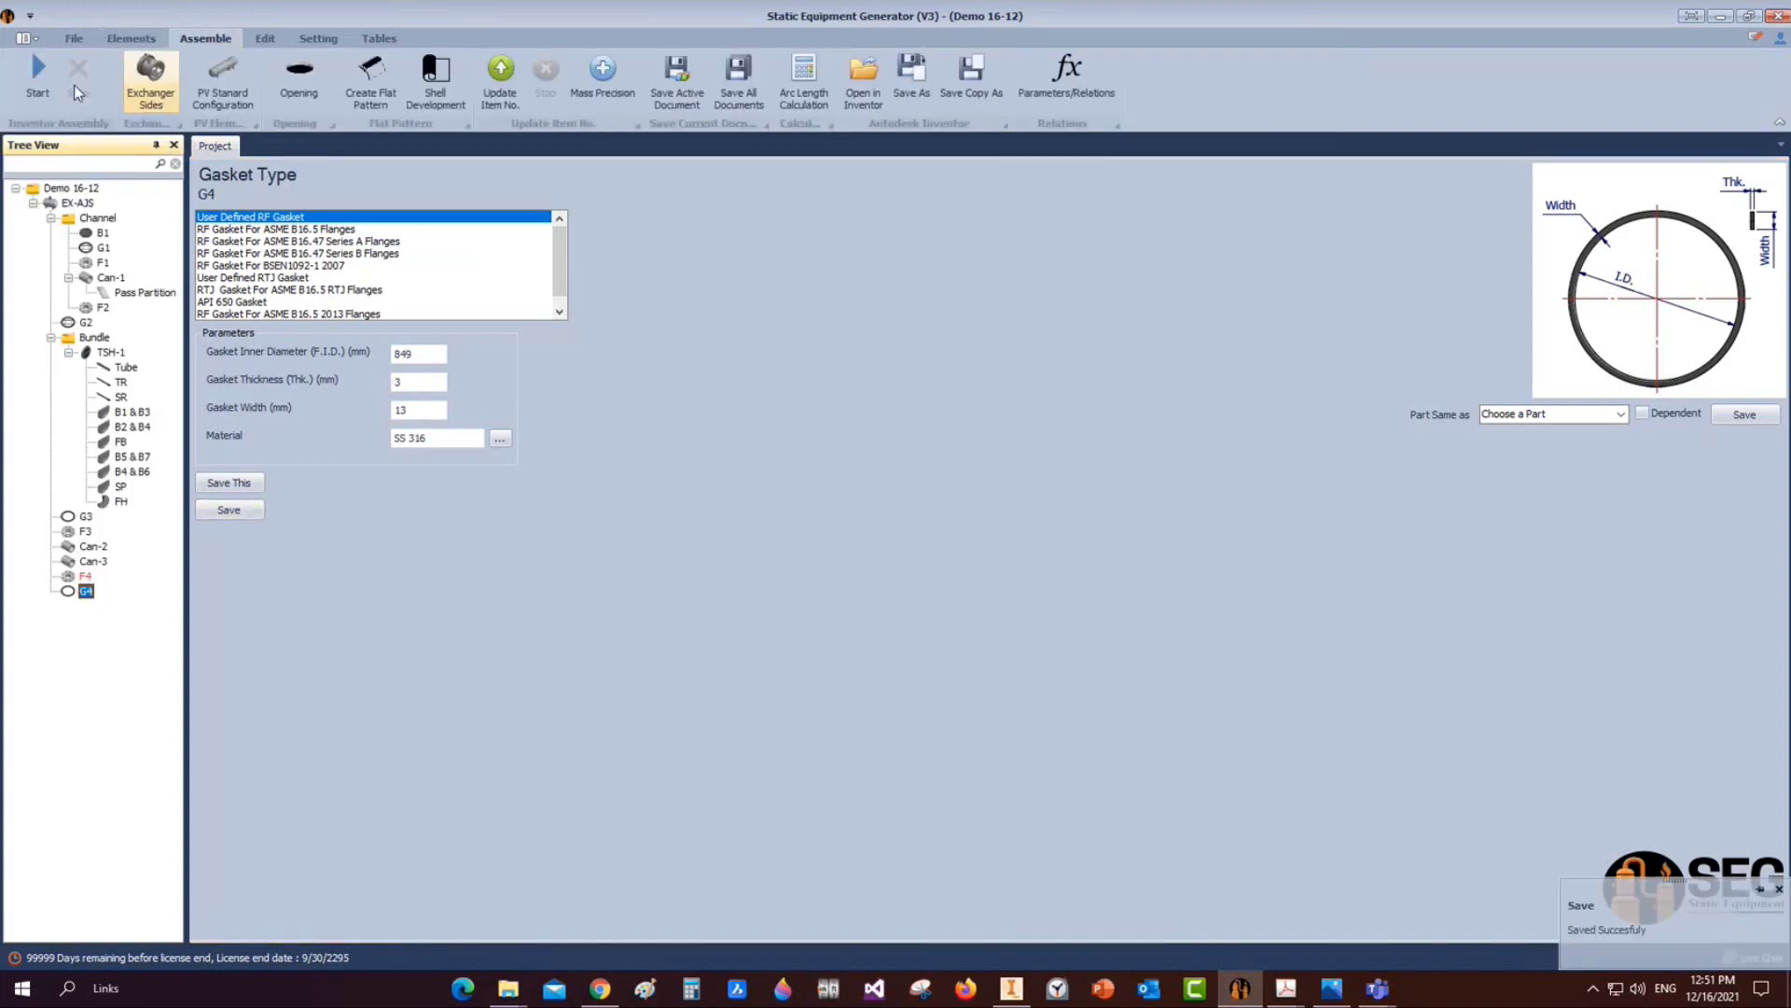
click(1013, 986)
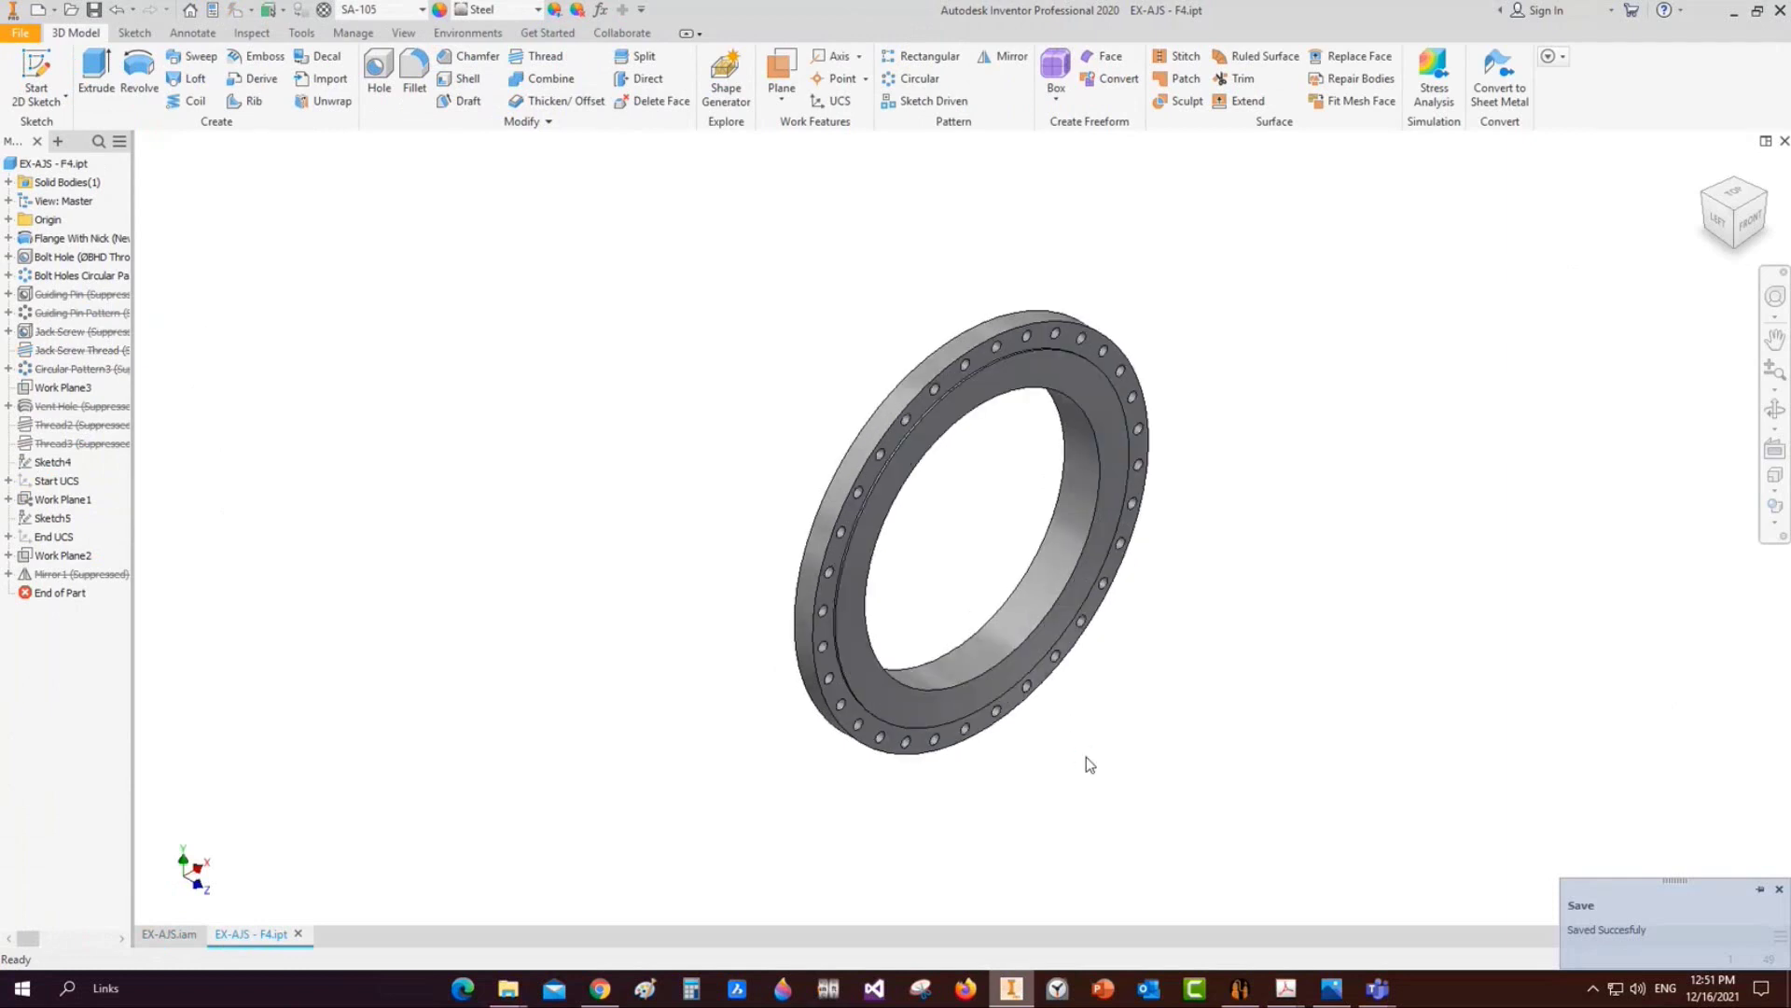
Switch to Adobe Acrobat Pro and examine shell girth flange 3, shell barrel 3 and the elliptical head on the fabrication drawing
mouse_move(1286, 988)
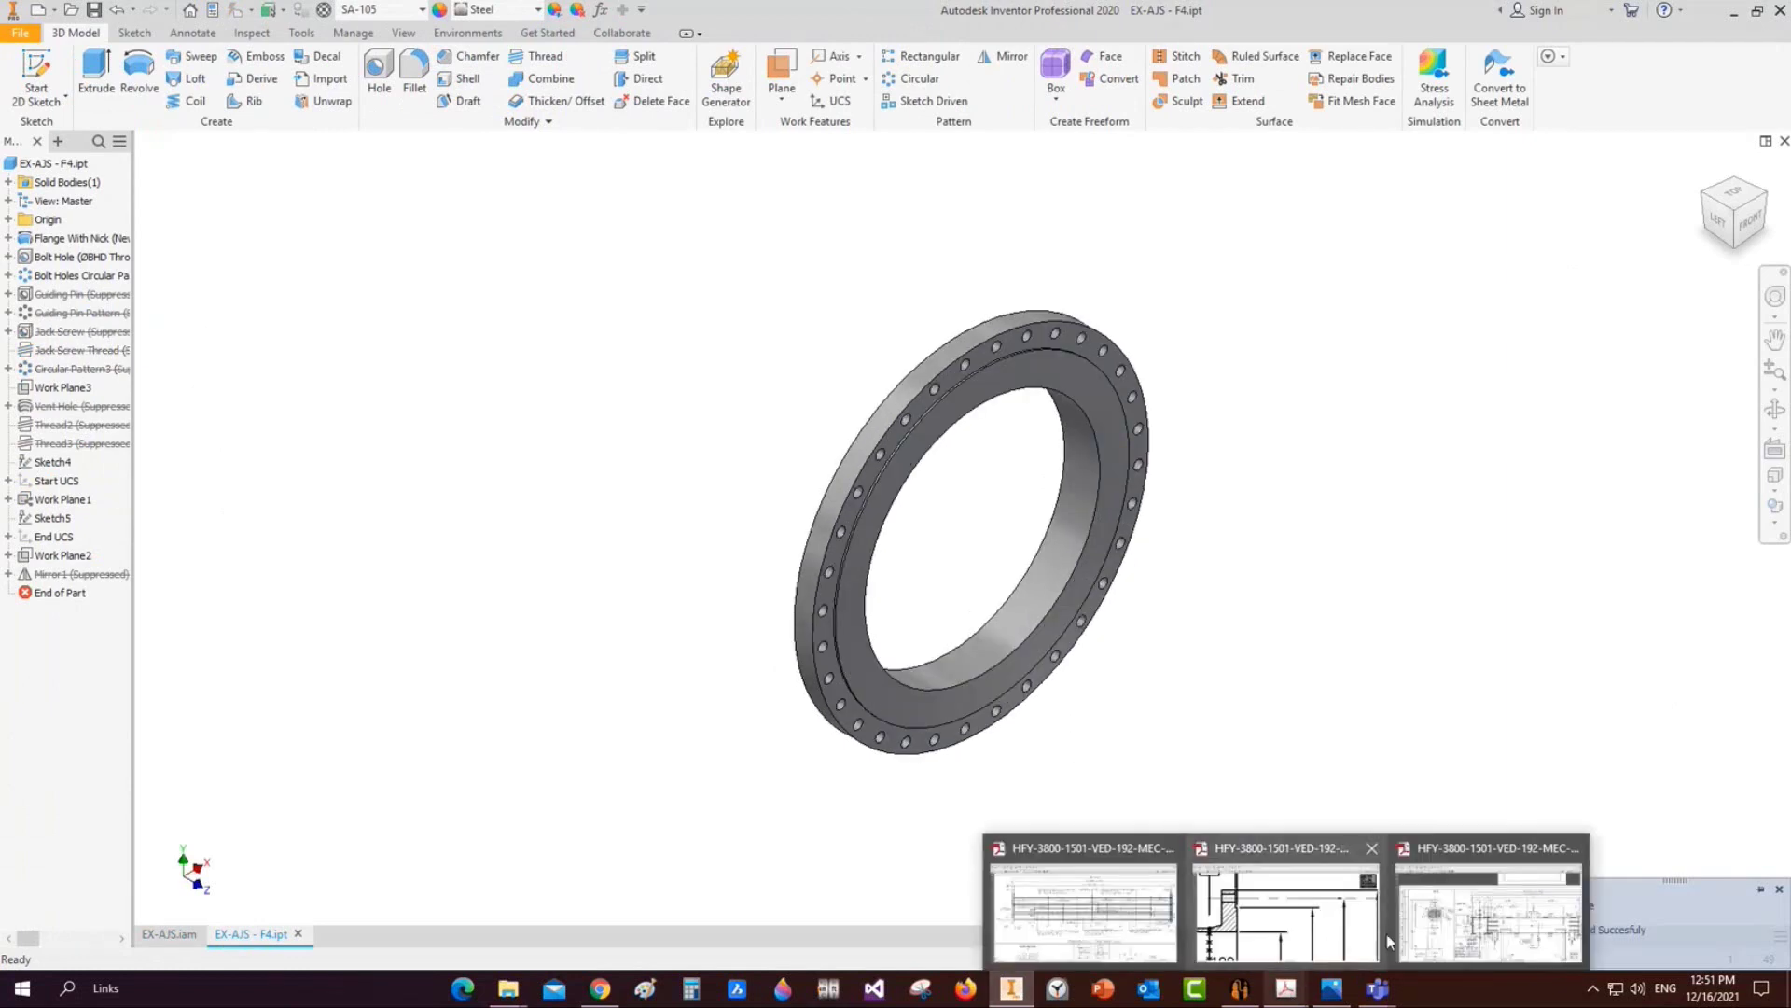
click(1495, 926)
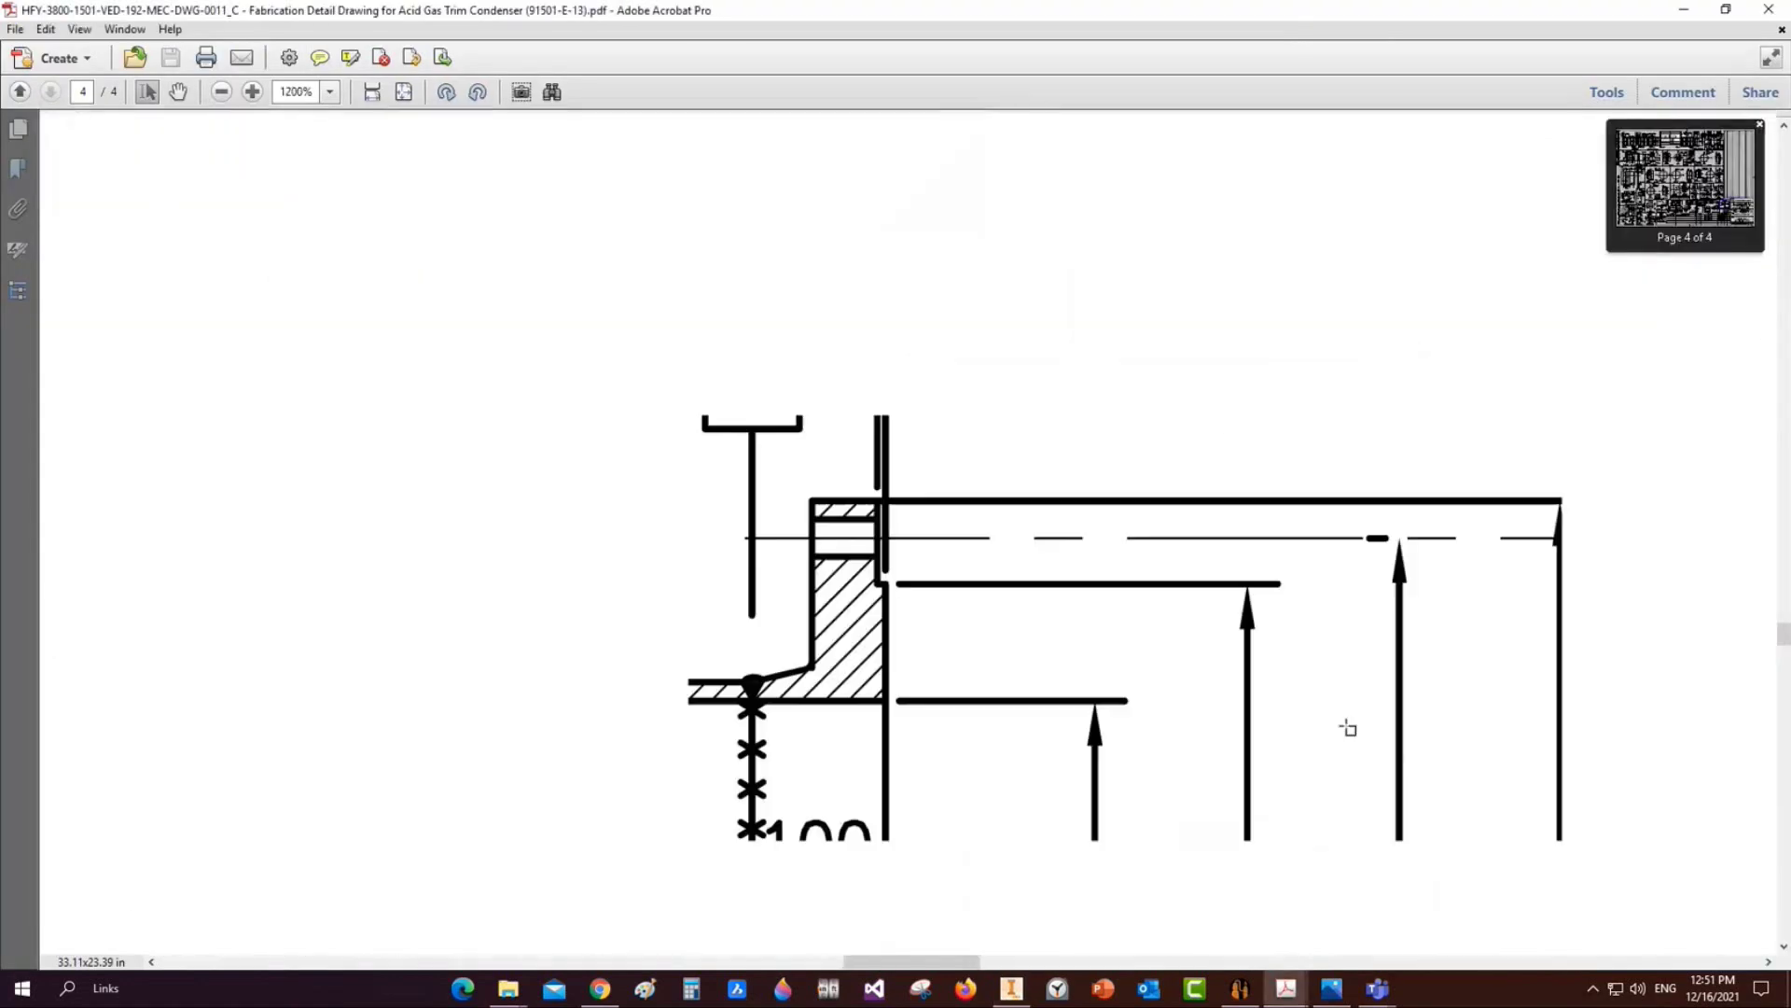
ctrl+scroll(1347, 724, down, 4)
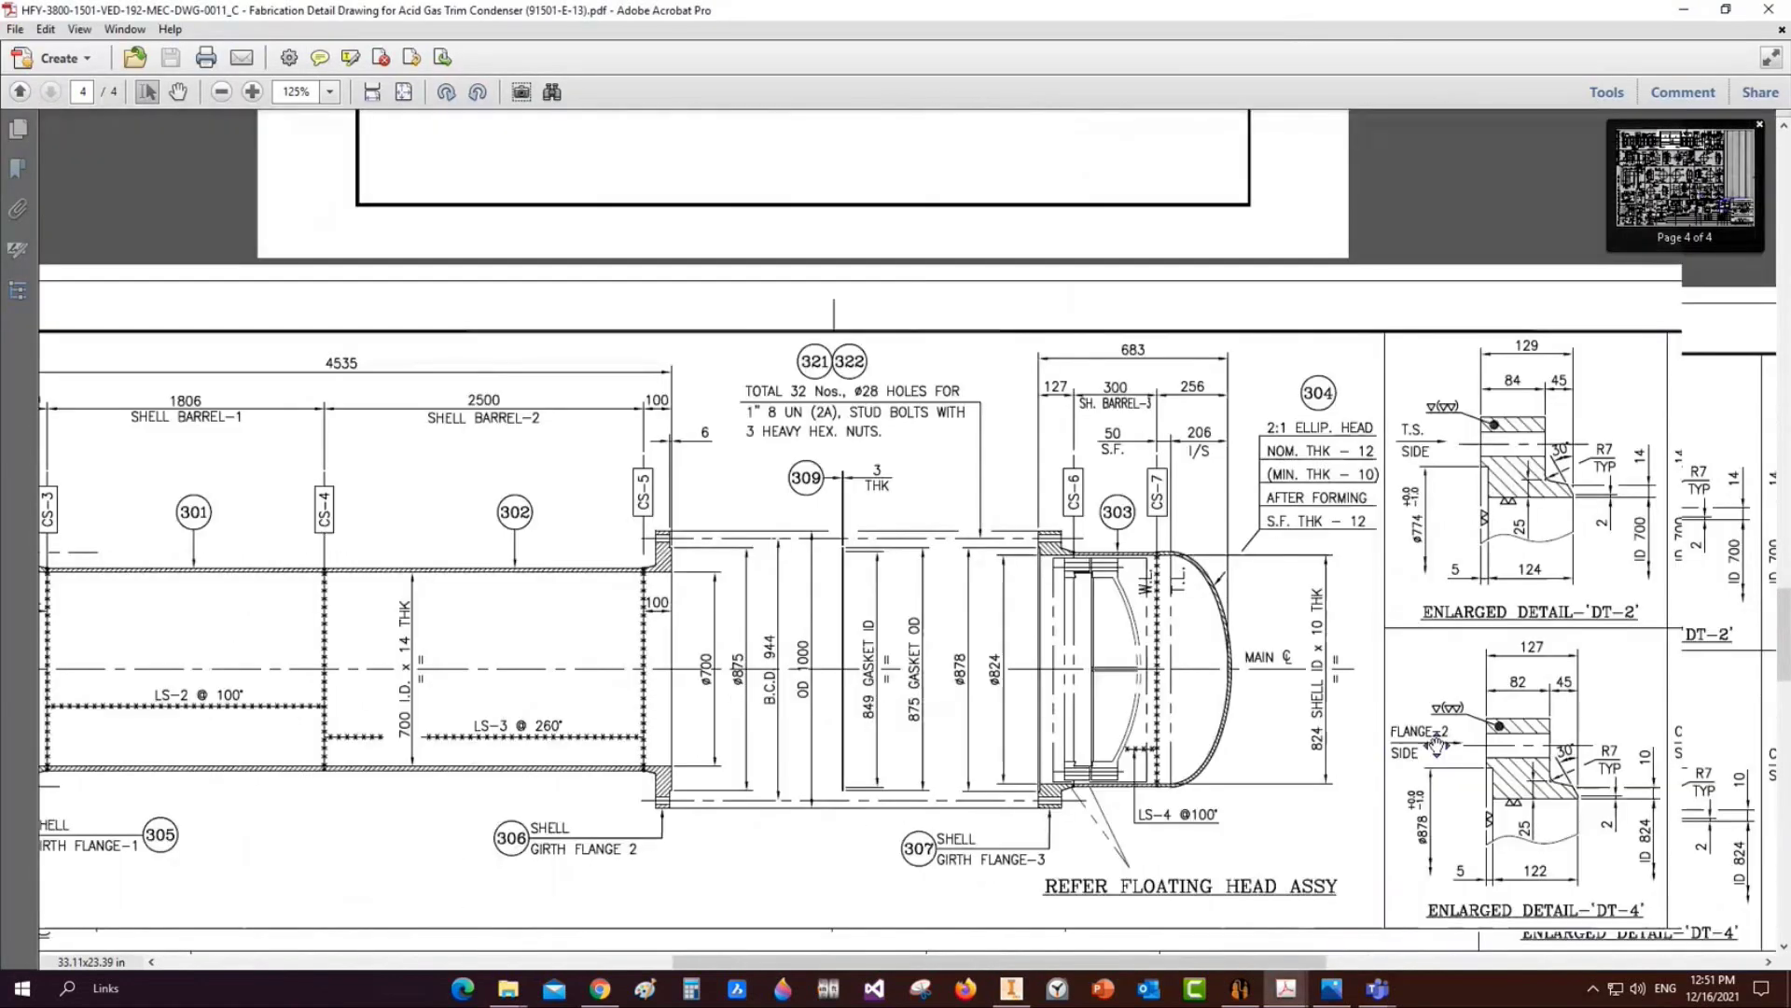
middle_drag(1437, 744, 1245, 655)
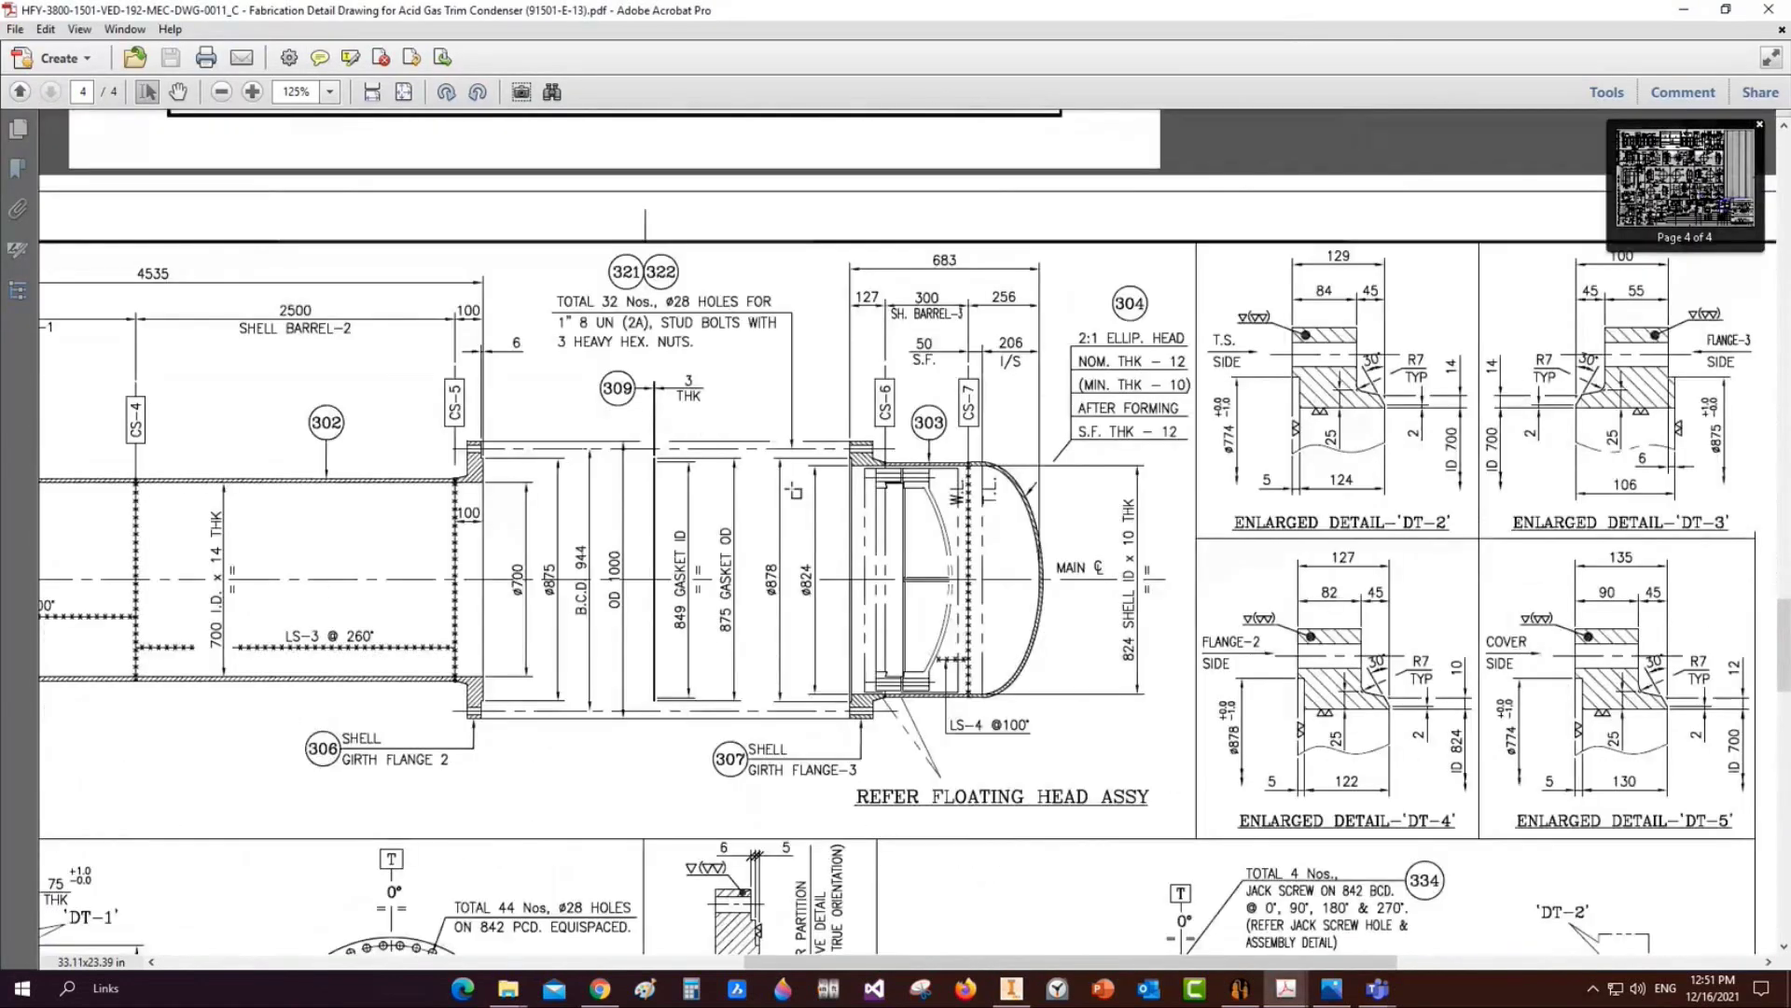
ctrl+scroll(971, 487, up, 2)
drag(865, 395, 887, 425)
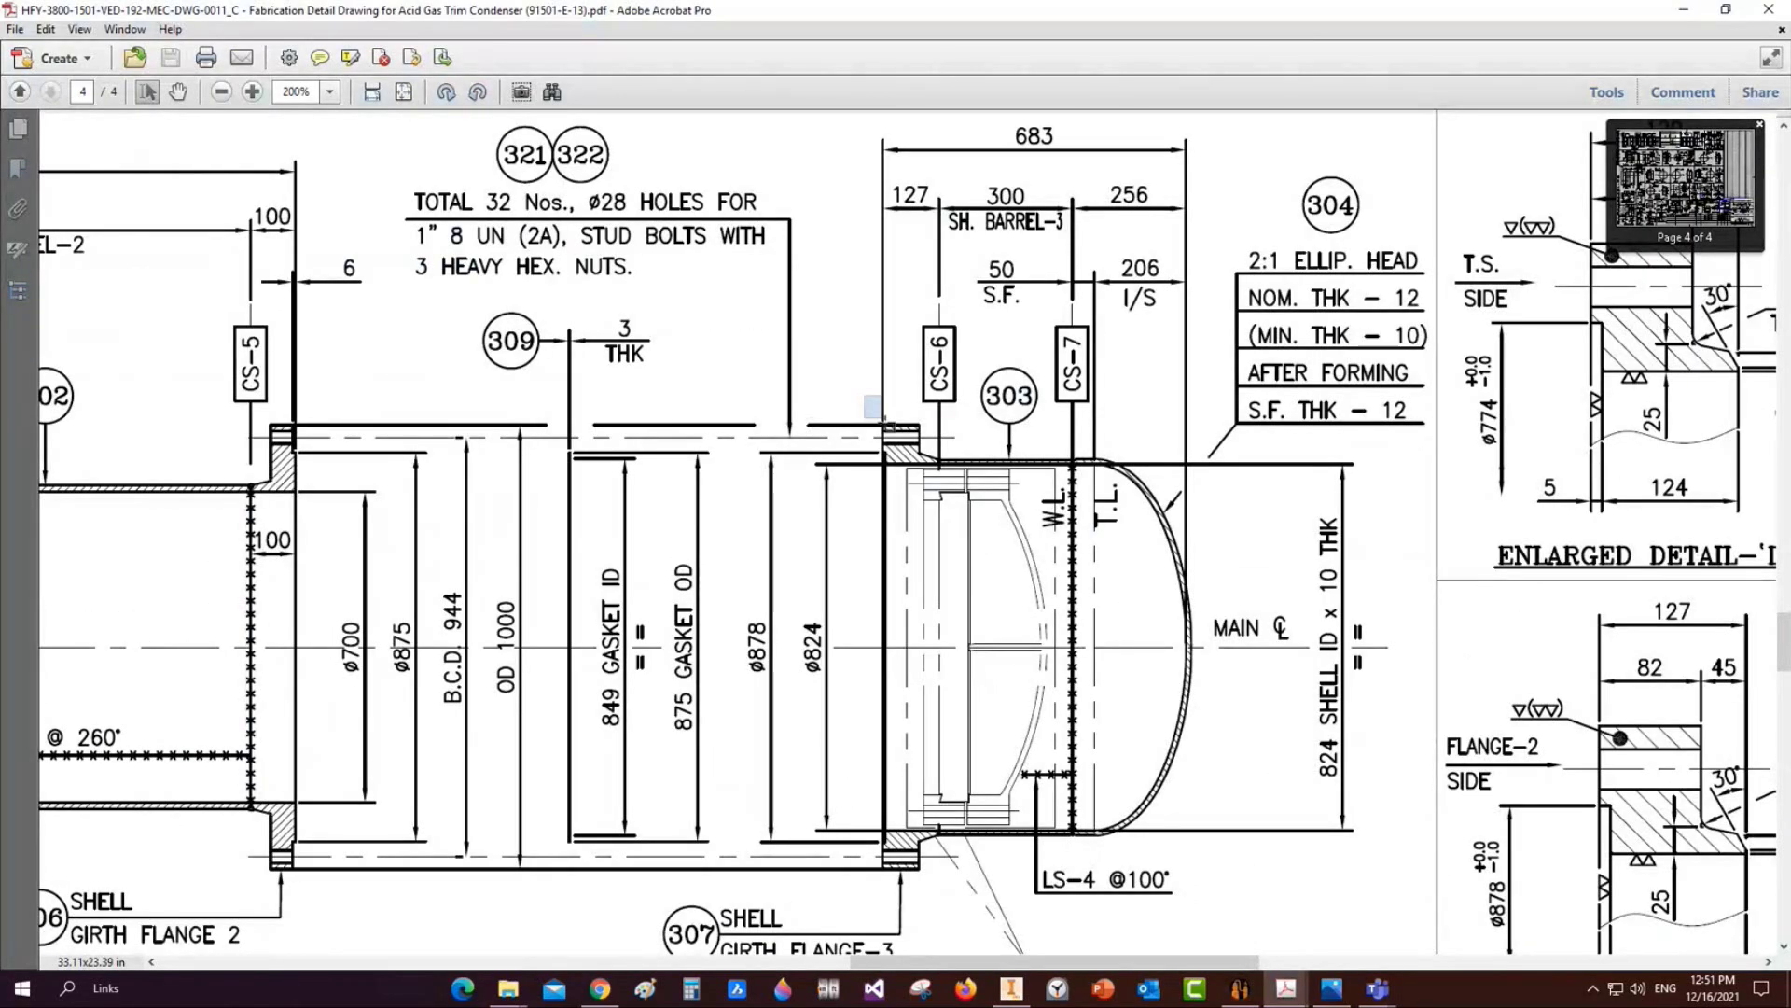
drag(1057, 424, 1188, 851)
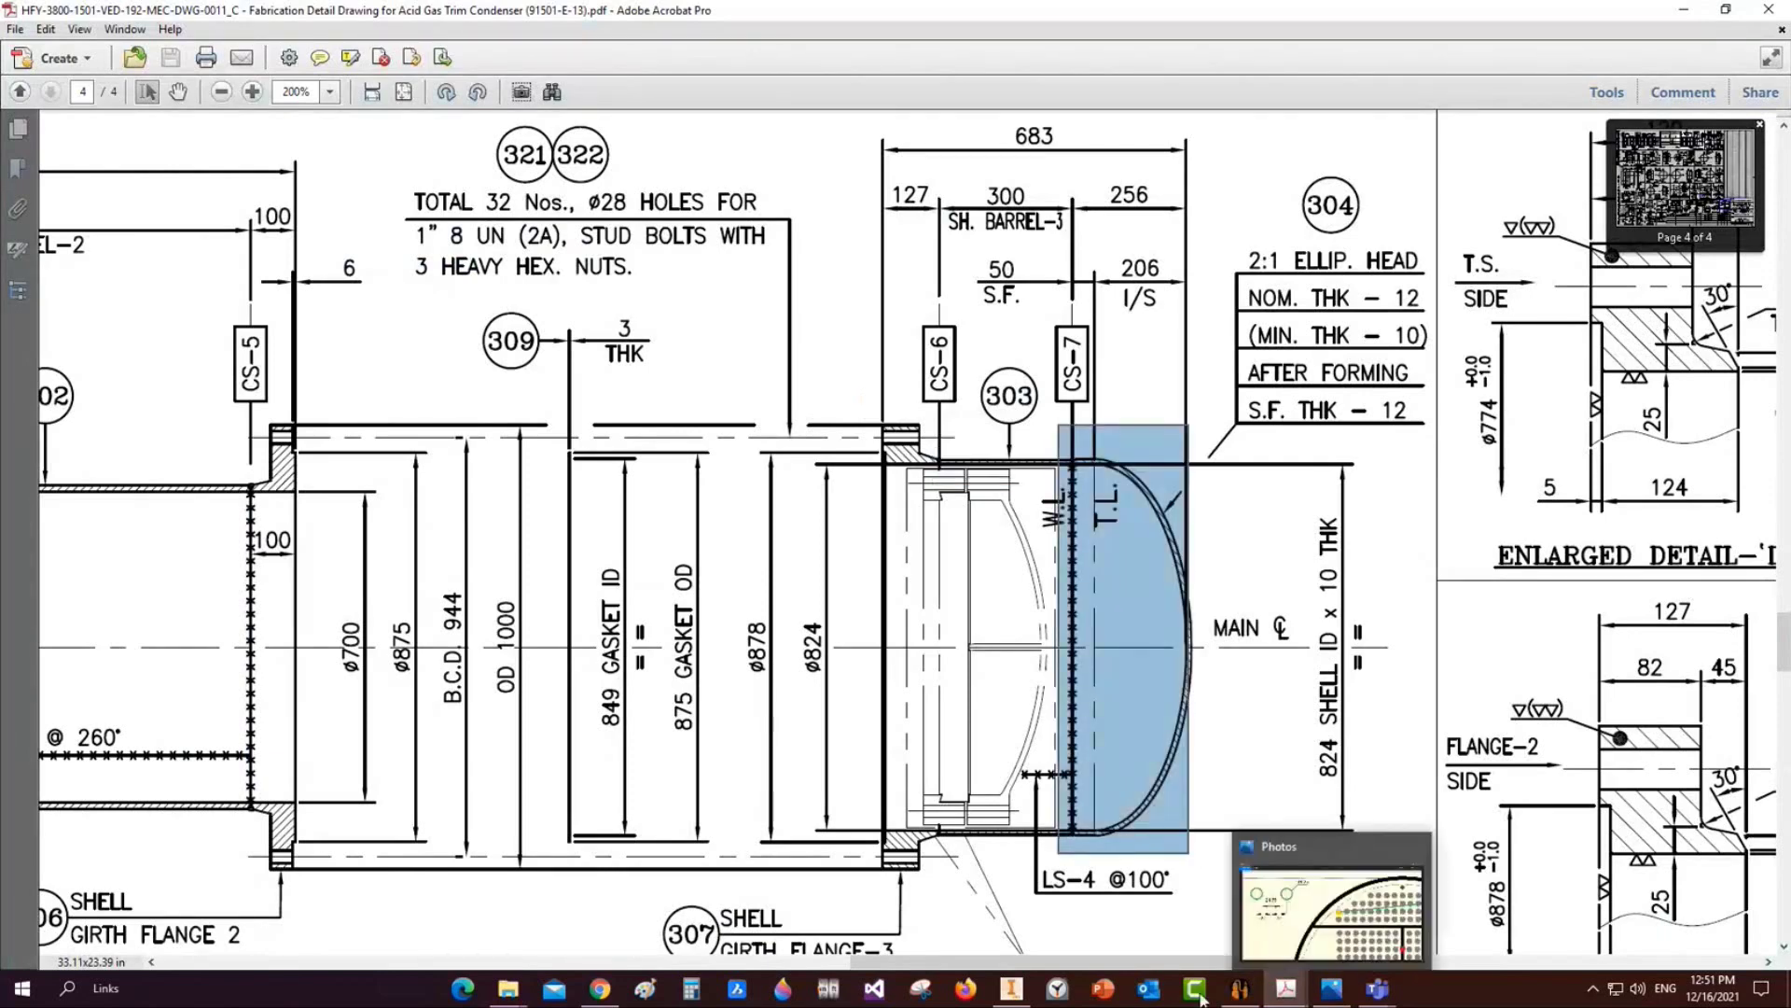
Switch to Autodesk Inventor and inspect flange F4 at the end of the shell in the EX-AJS assembly
click(1259, 989)
mouse_move(1011, 987)
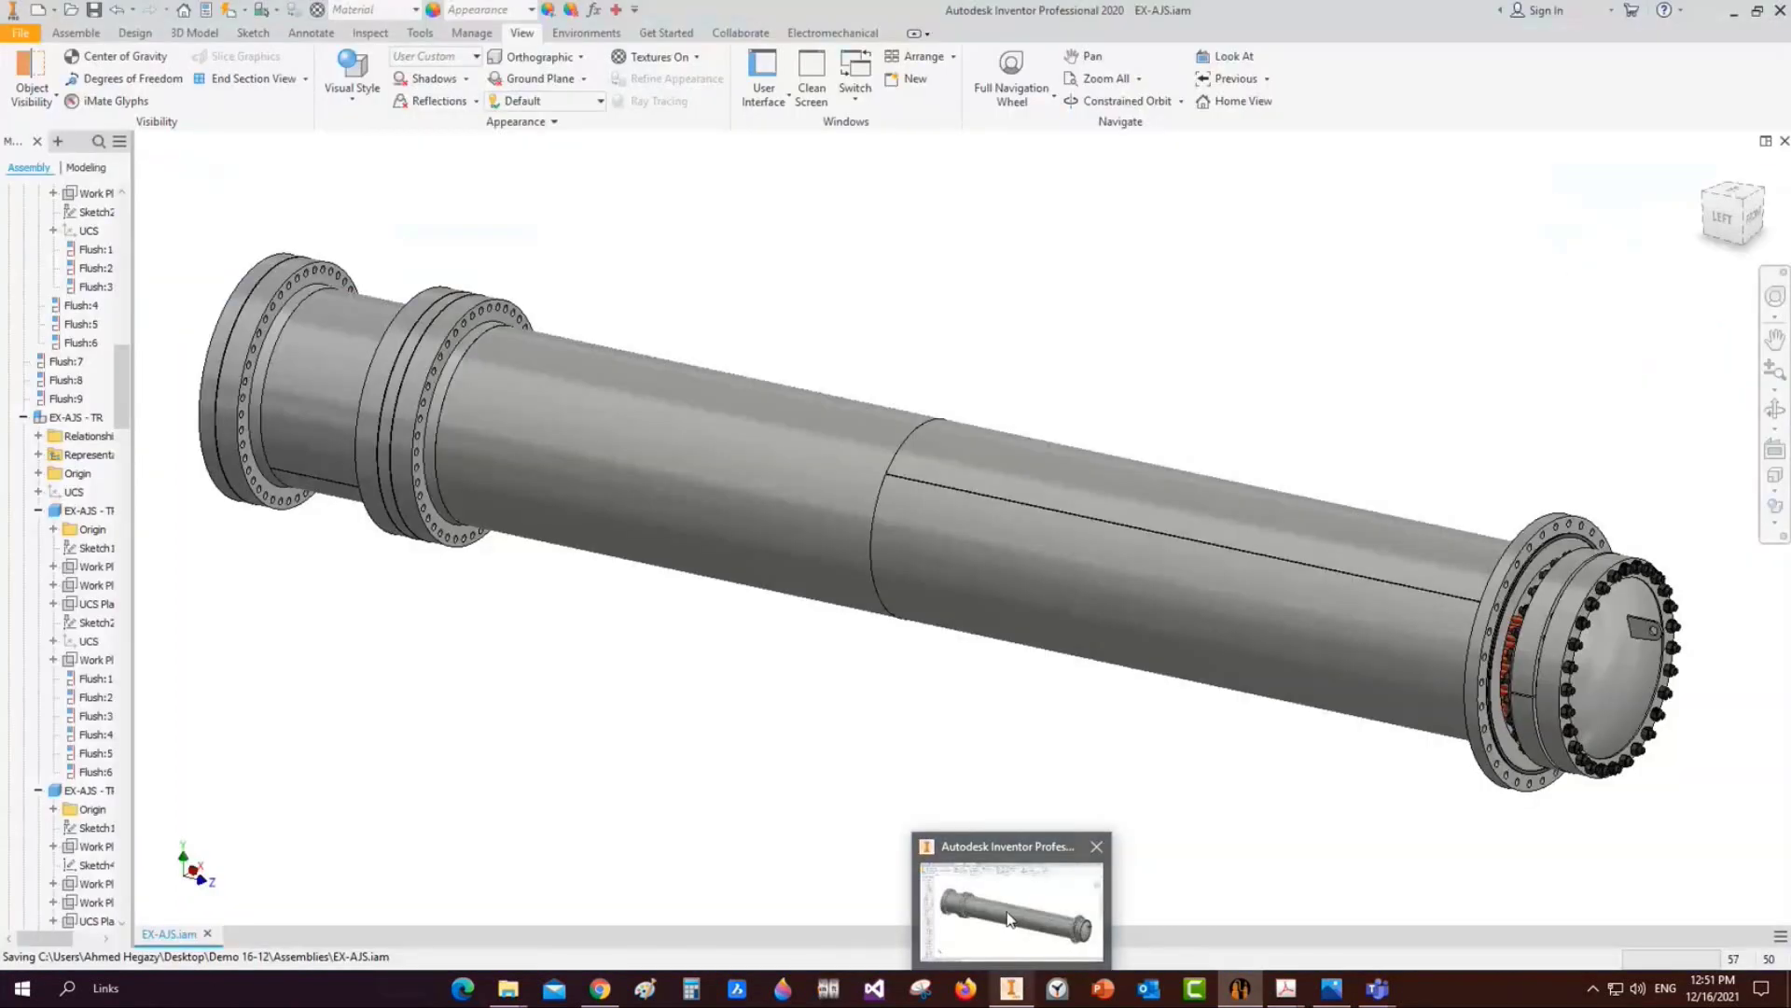
click(1008, 918)
scroll(1335, 463, up, 5)
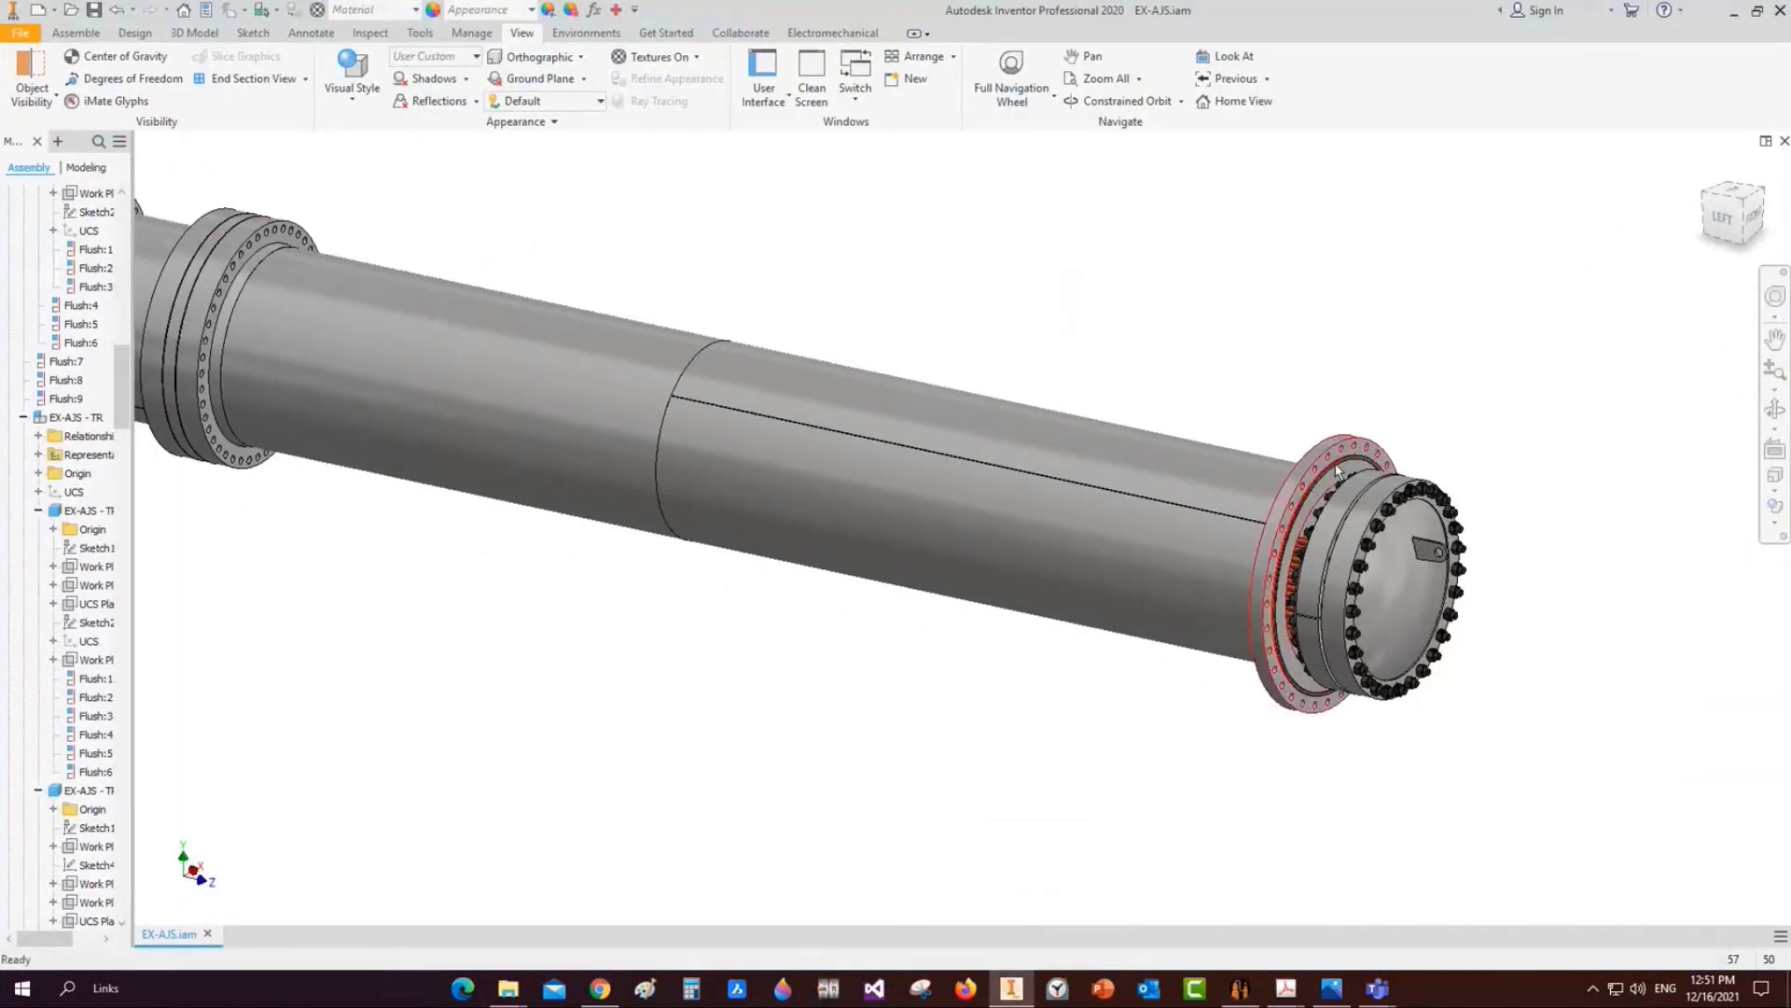
scroll(1367, 438, down, 5)
Switch to Static Equipment Generator and add designed flange F5 to EX-AJS with the Integral Weld Neck-Grooved Face type
click(1240, 987)
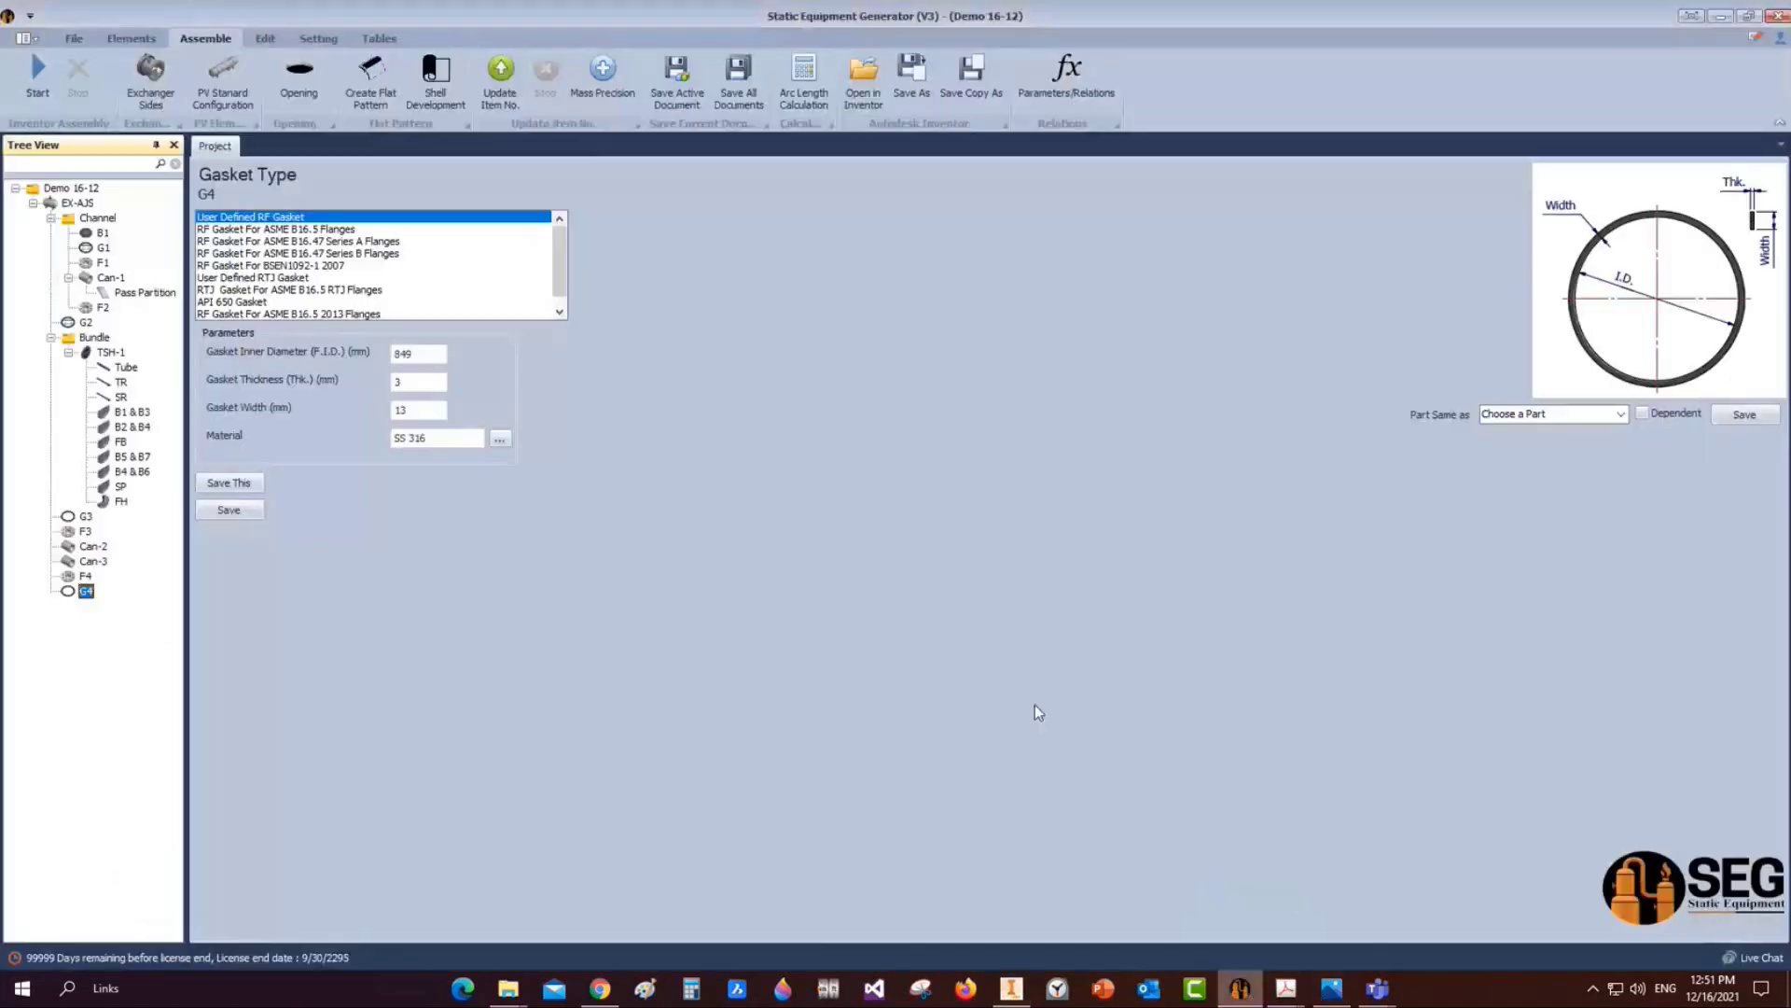
click(77, 203)
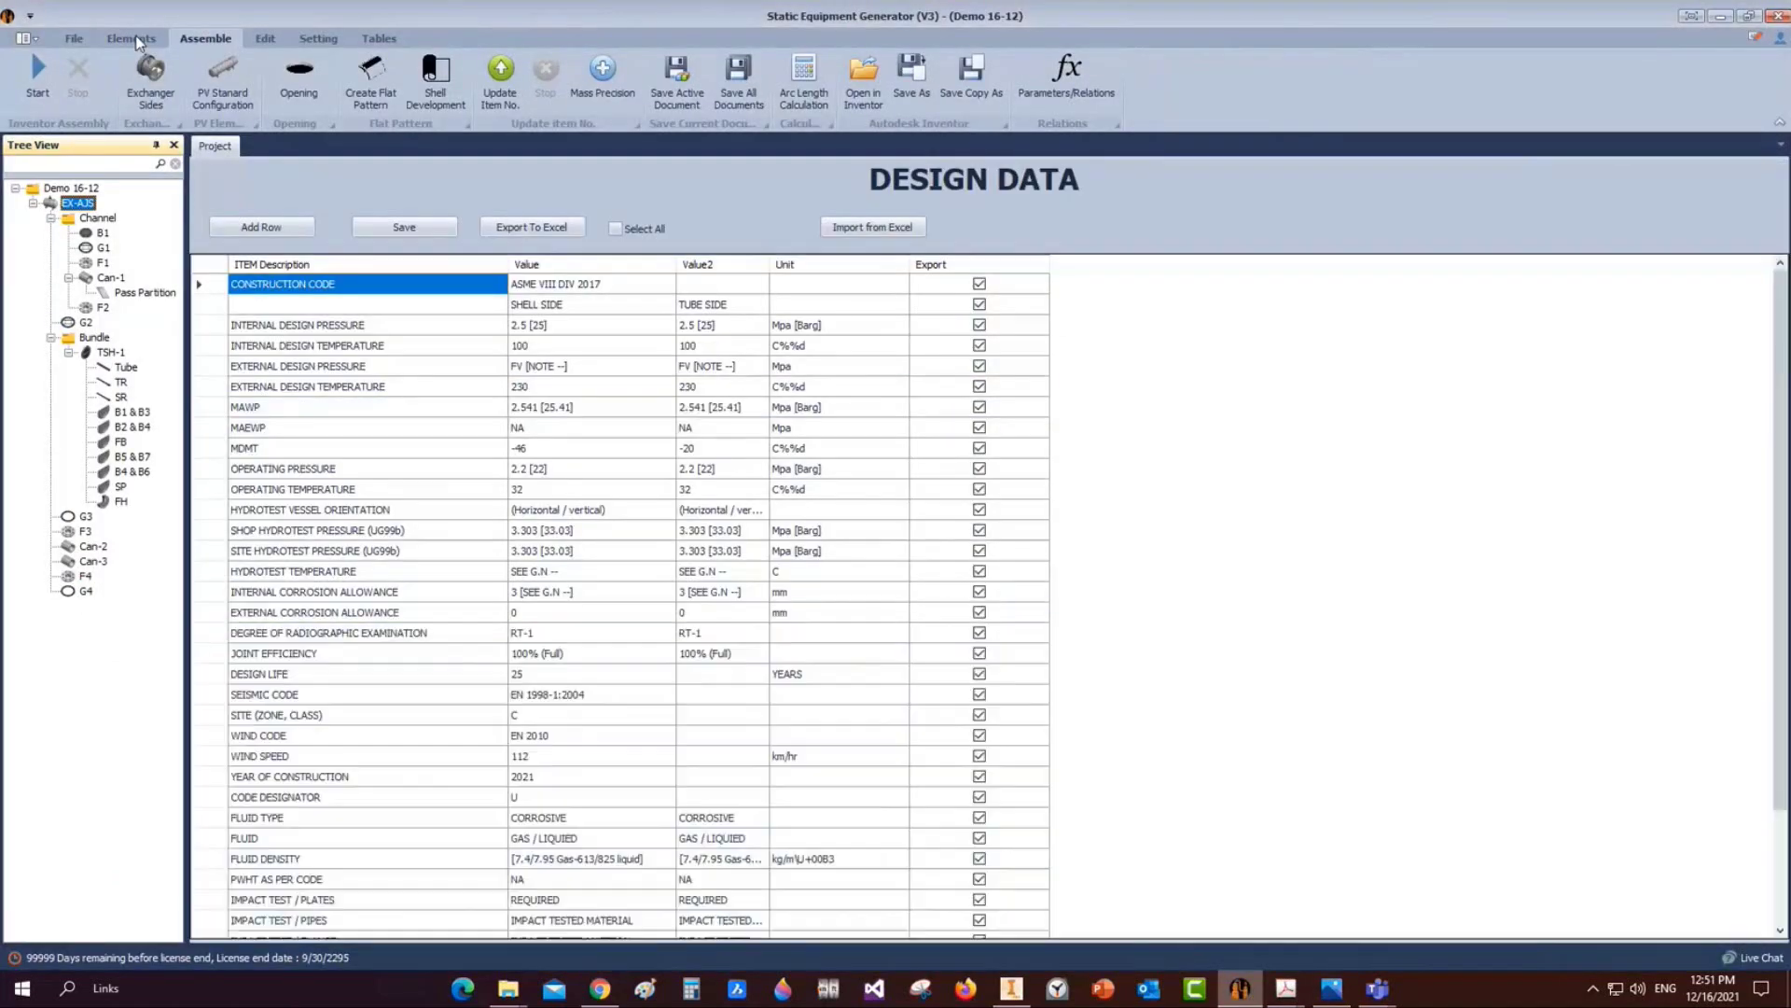
click(135, 40)
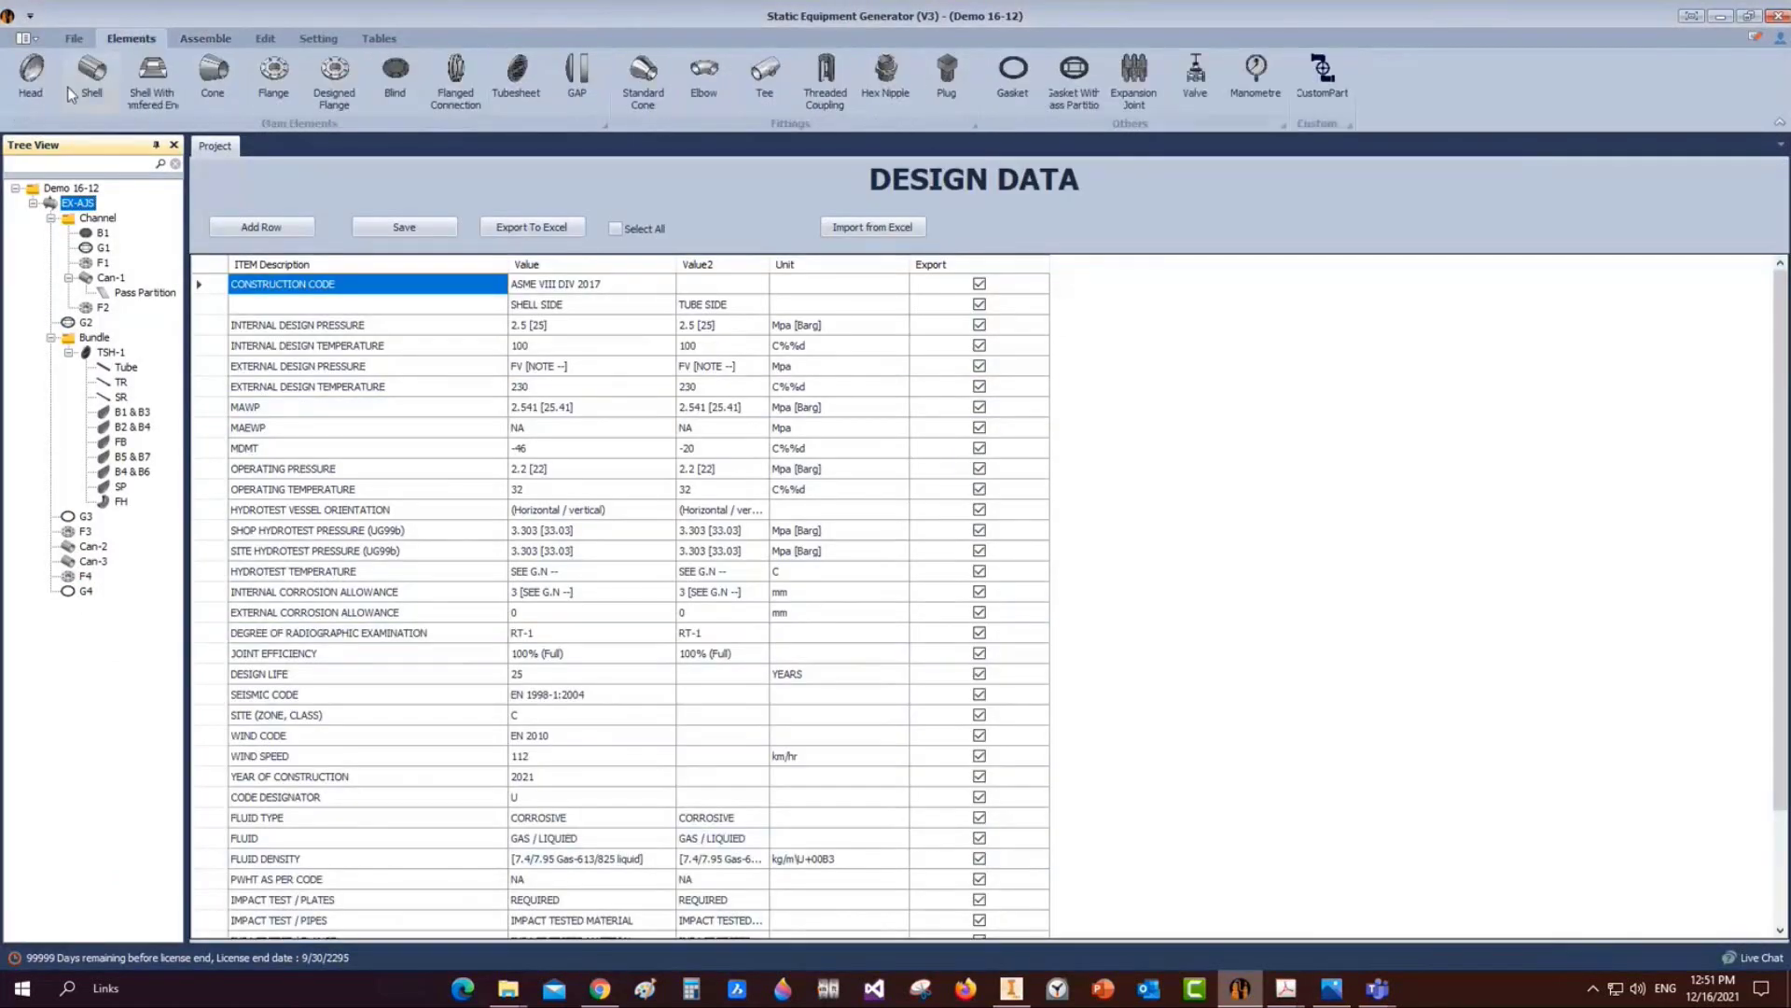
click(335, 81)
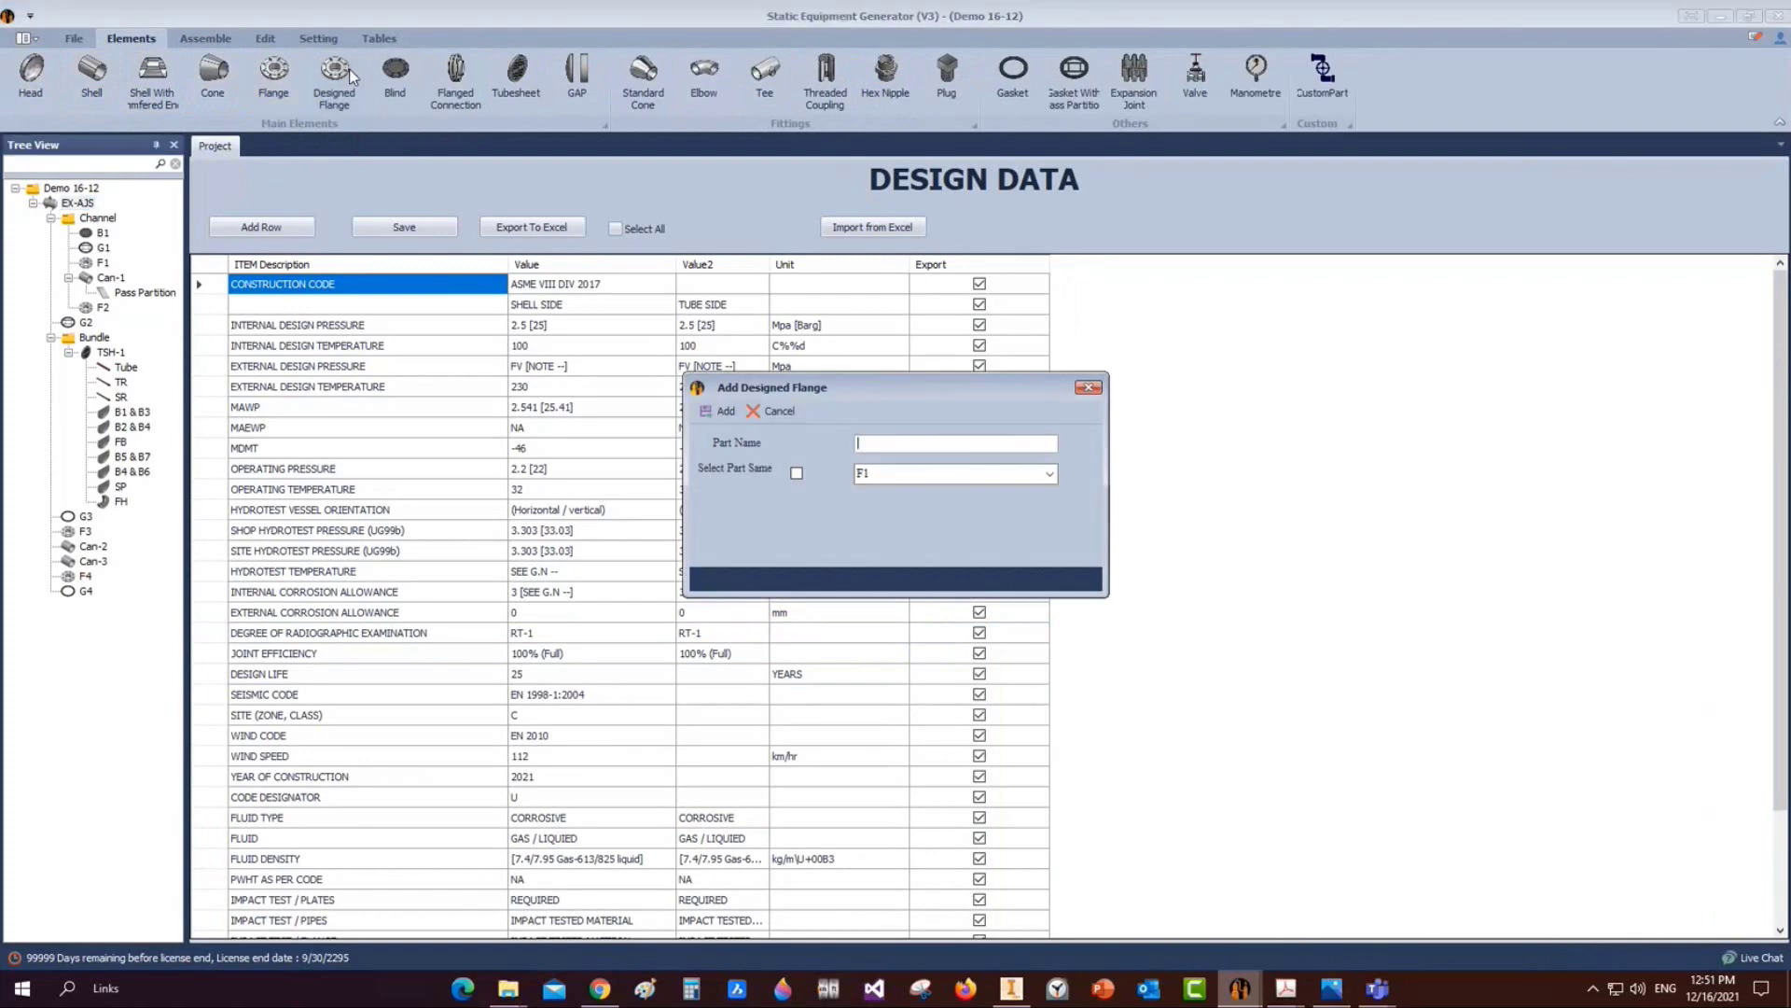
text(F5)
click(719, 411)
click(66, 608)
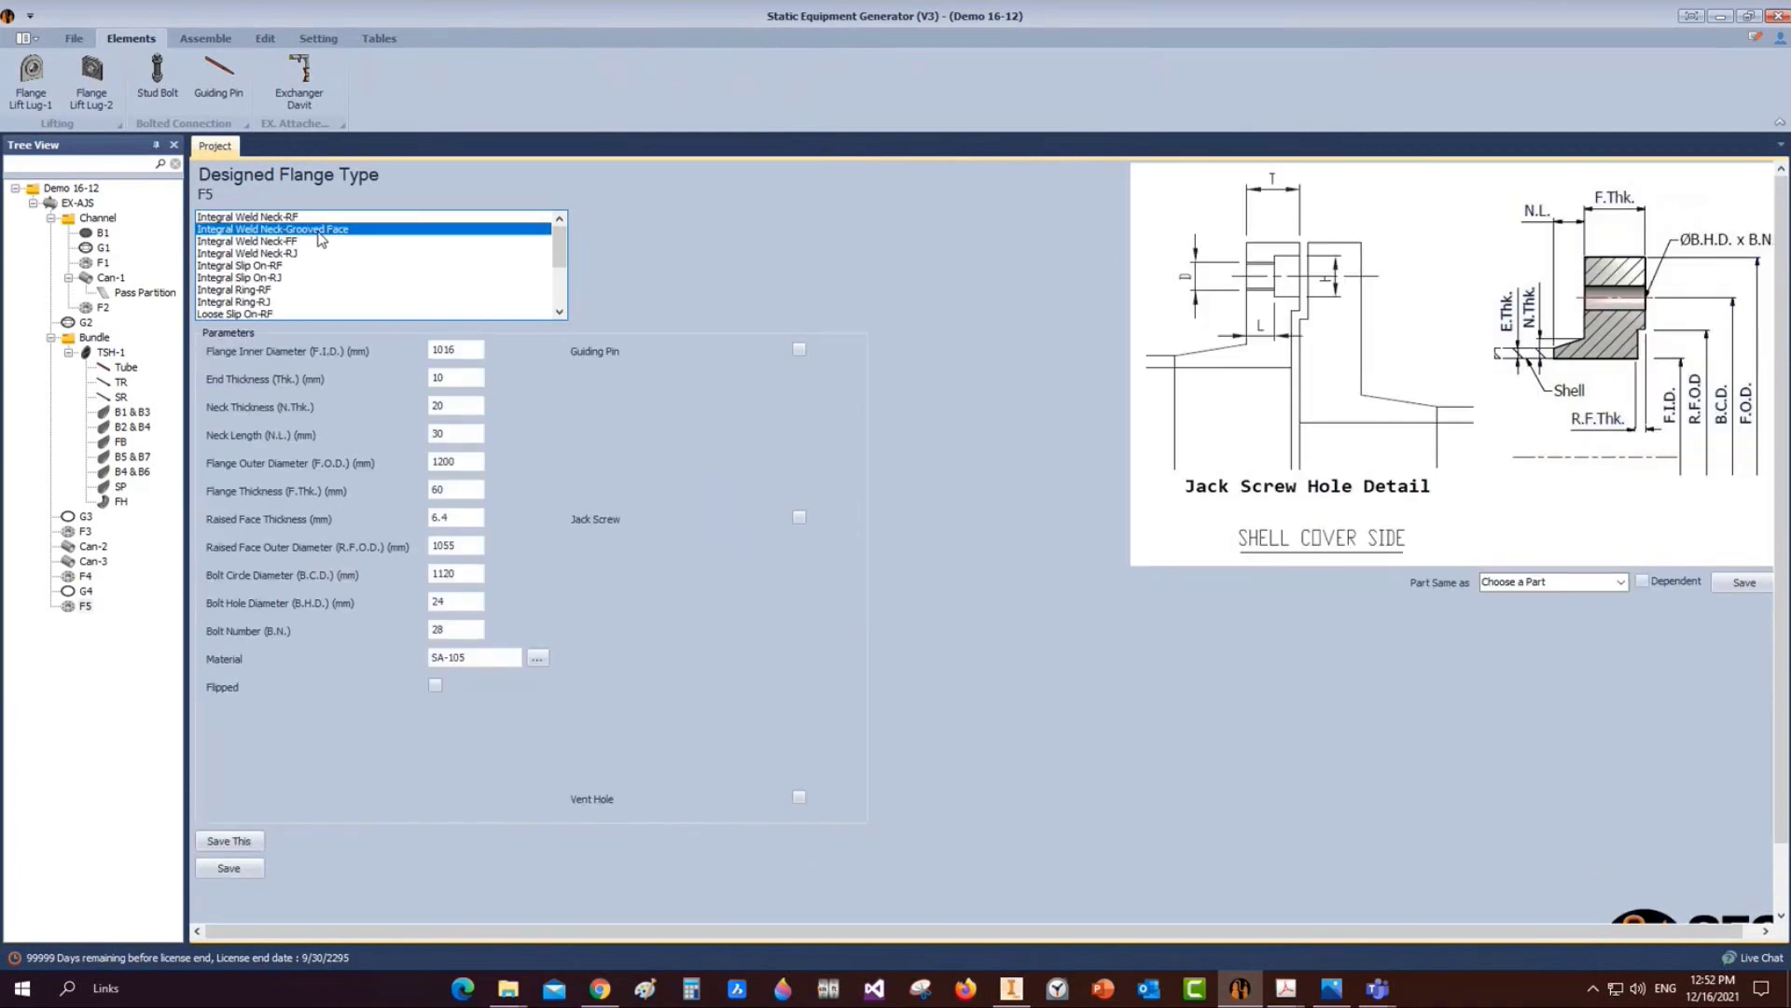
Switch to Adobe Acrobat Pro, examine the shell cover flange's section on the fabrication drawing, and return to Static Equipment Generator
click(1280, 991)
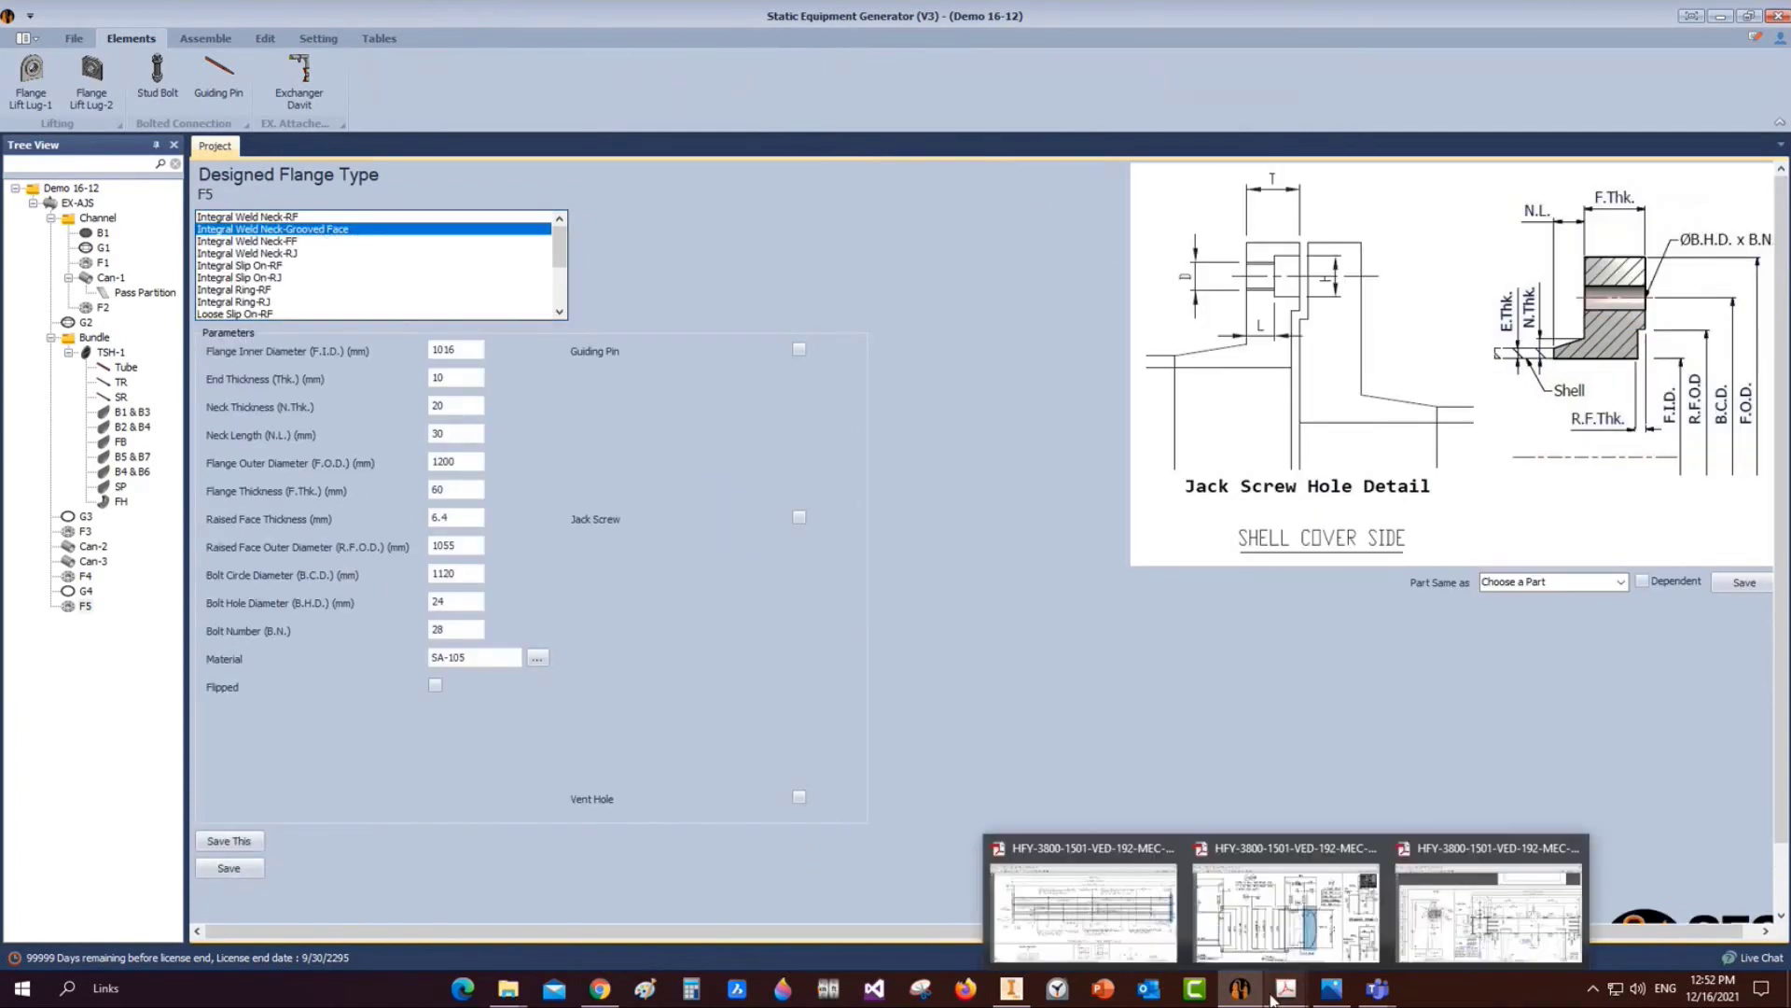
click(1295, 902)
ctrl+scroll(940, 457, up, 6)
drag(915, 409, 959, 546)
ctrl+scroll(946, 538, down, 3)
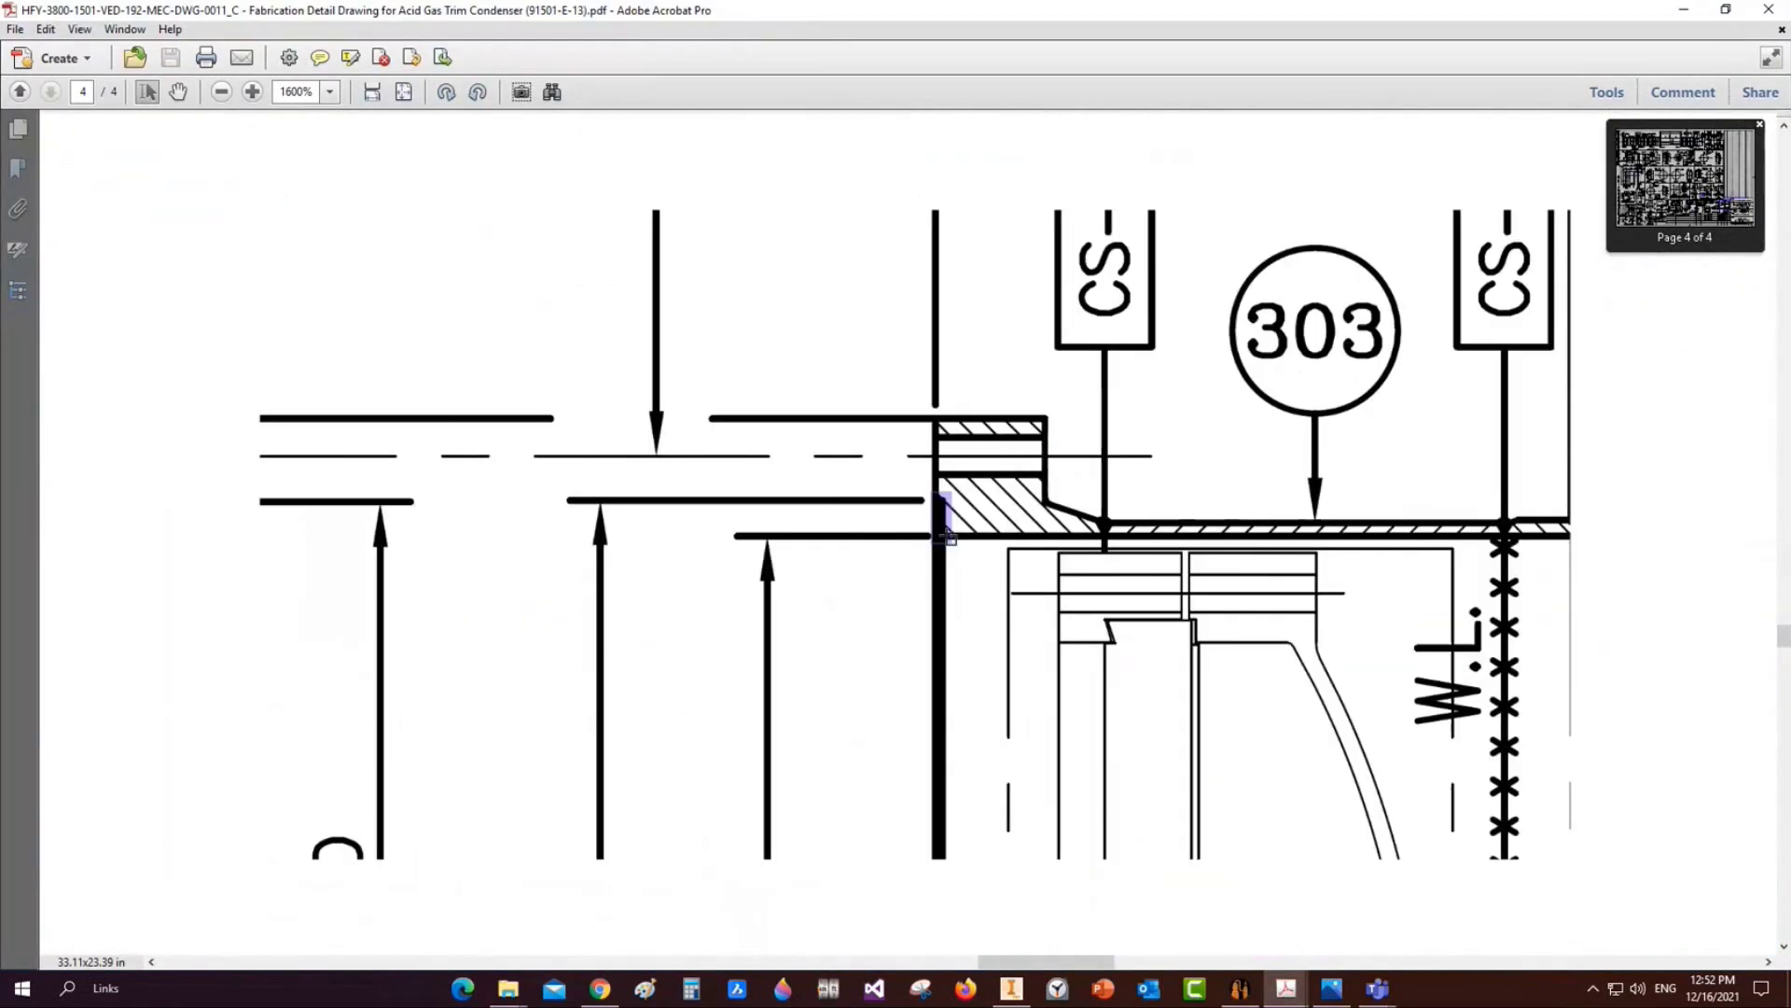
ctrl+scroll(946, 537, down, 5)
click(1684, 9)
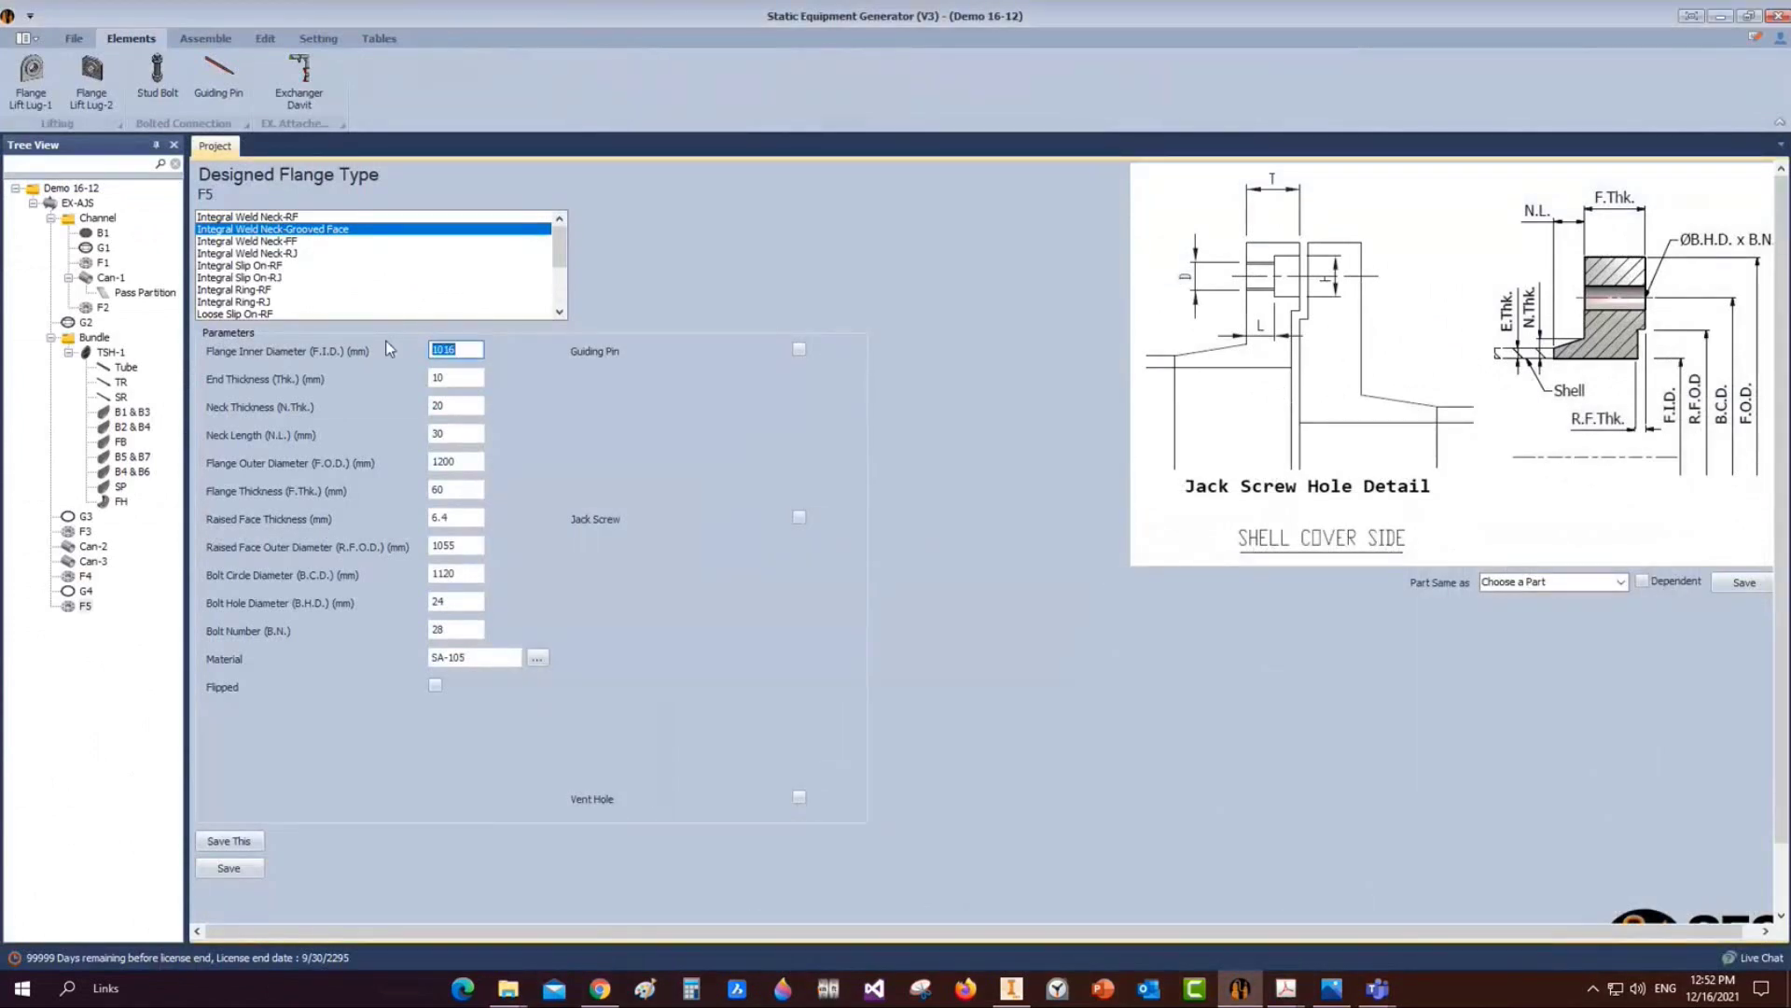
Set flange F5's inner diameter to 824, neck length to 35, outer diameter to 1000, thickness to 82 and raised face thickness to 5 mm
text(824)
key(Tab)
key(Tab)
key(Tab)
text(35)
key(Tab)
text(1000)
key(Tab)
text(82)
key(Tab)
text(5)
key(Tab)
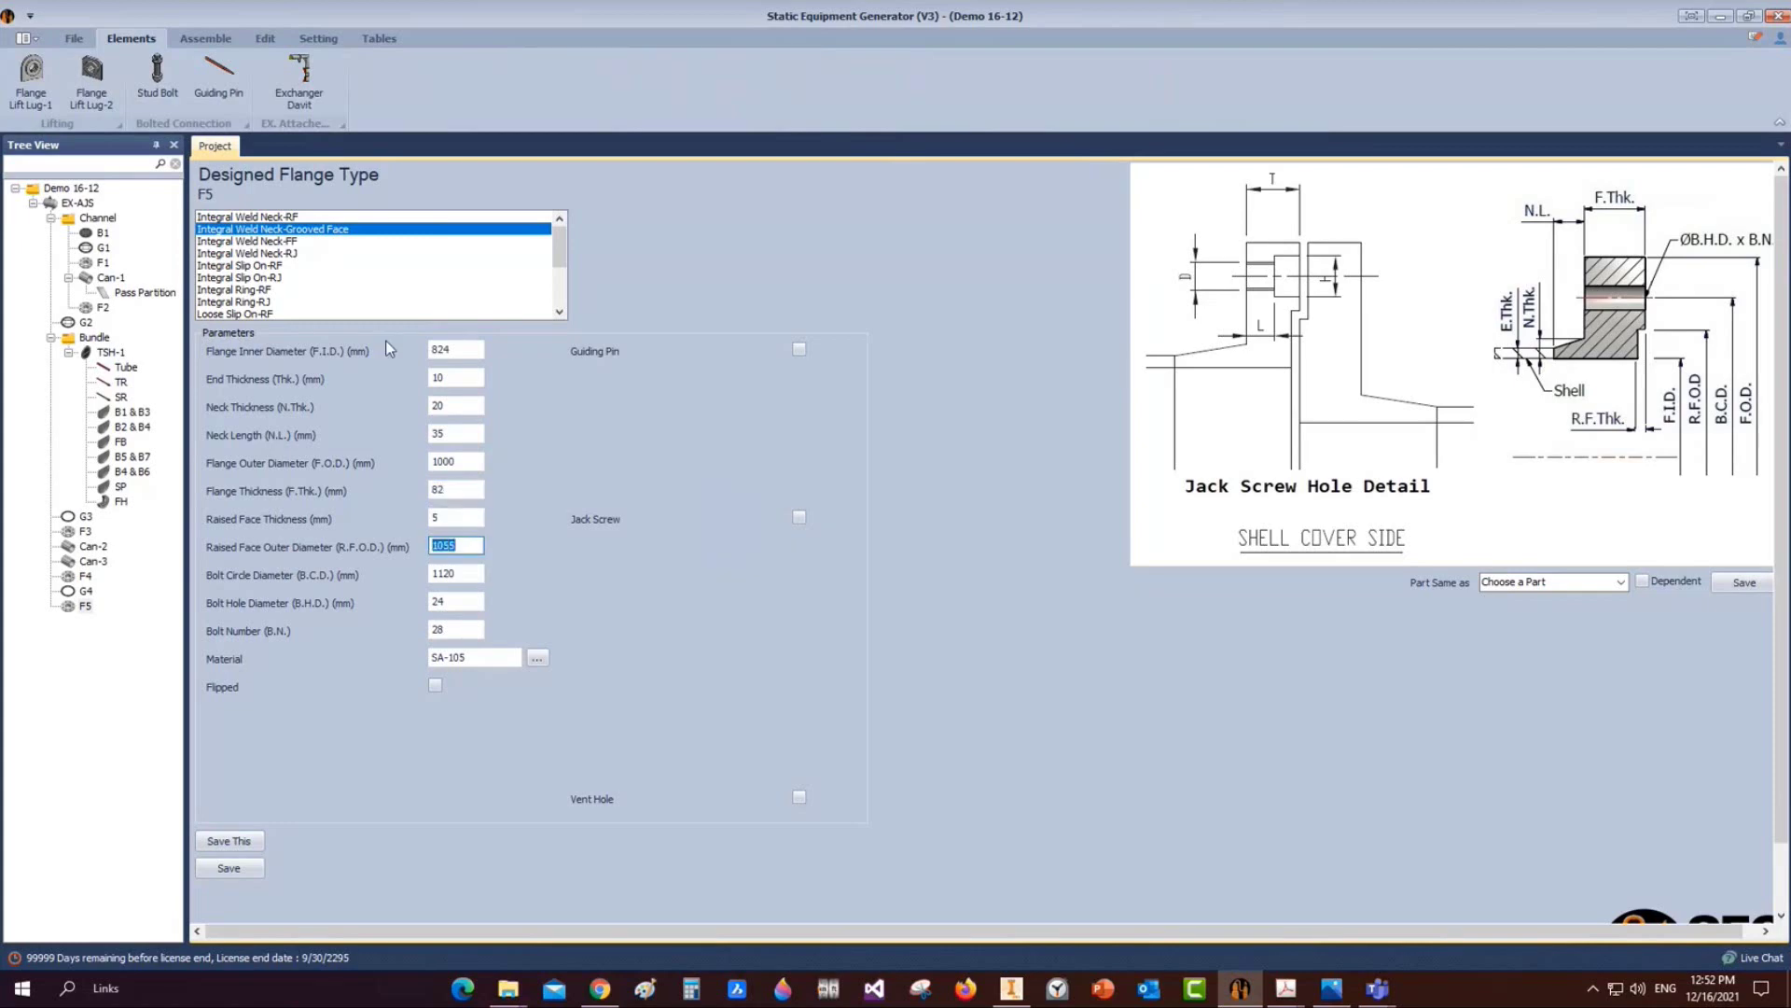
Give F5 an 878 mm raised face outer diameter, 944 mm bolt circle, 28 mm bolt holes and 32 bolts; flip and save it
text(878)
key(Tab)
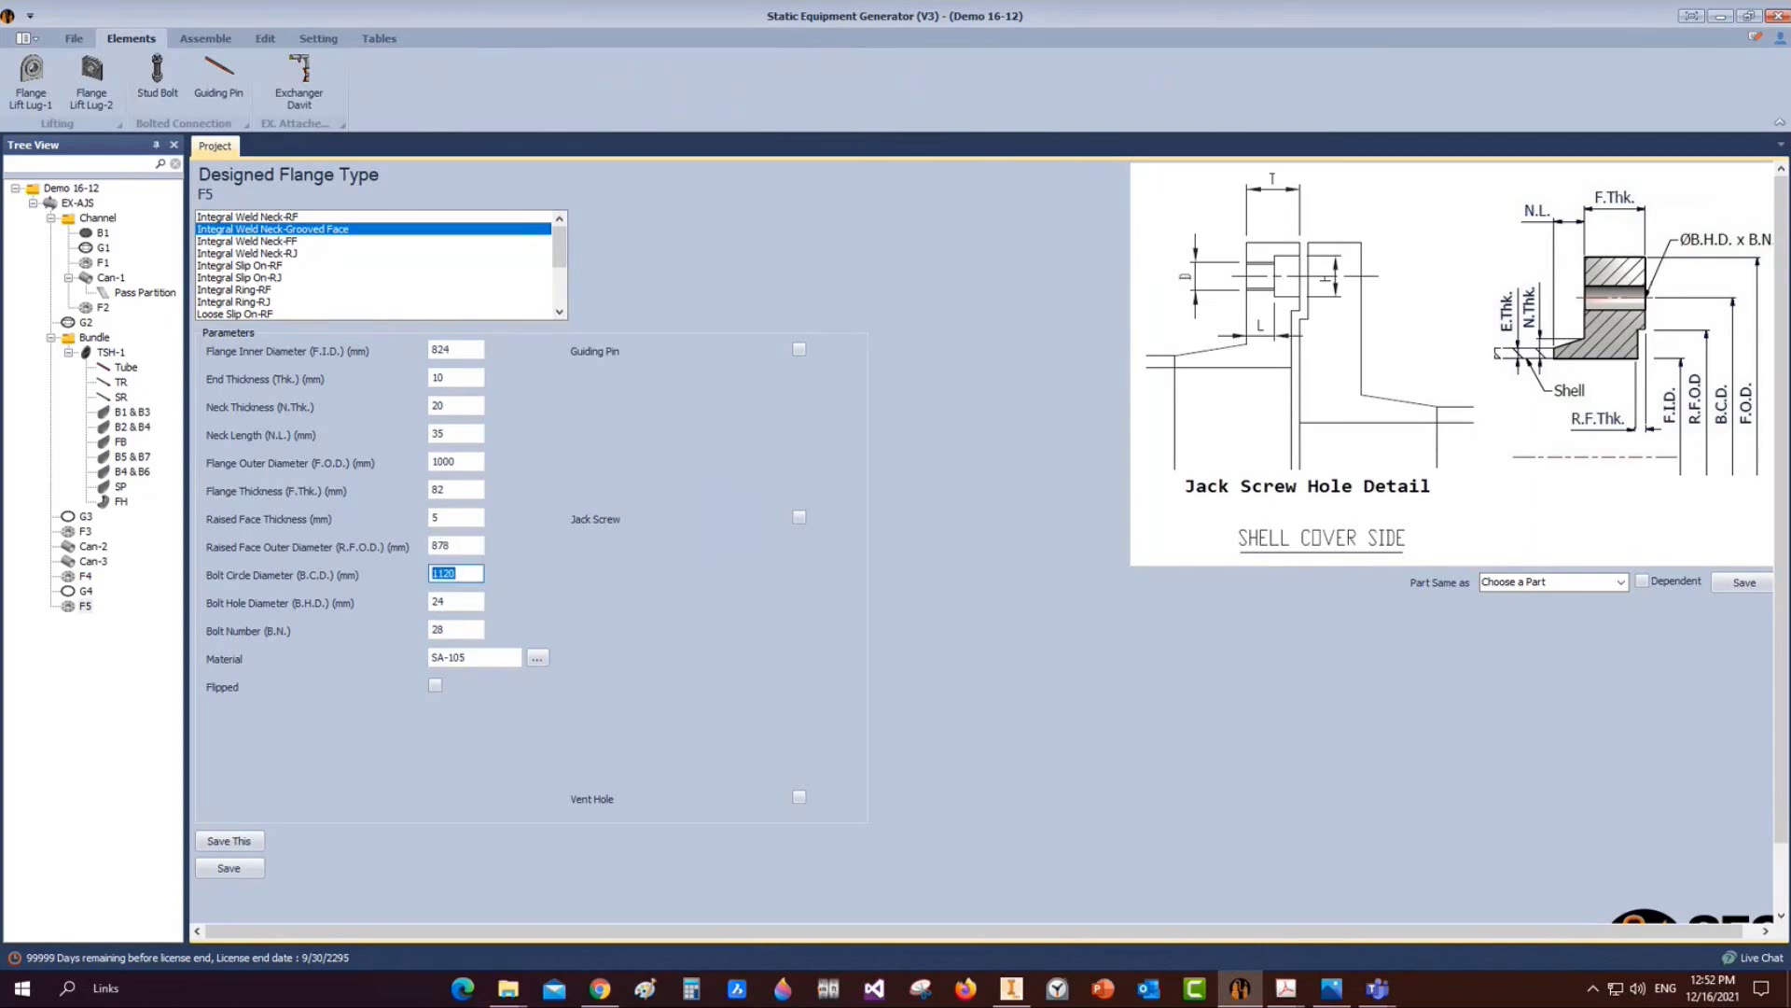
text(944)
key(Tab)
text(28)
key(Tab)
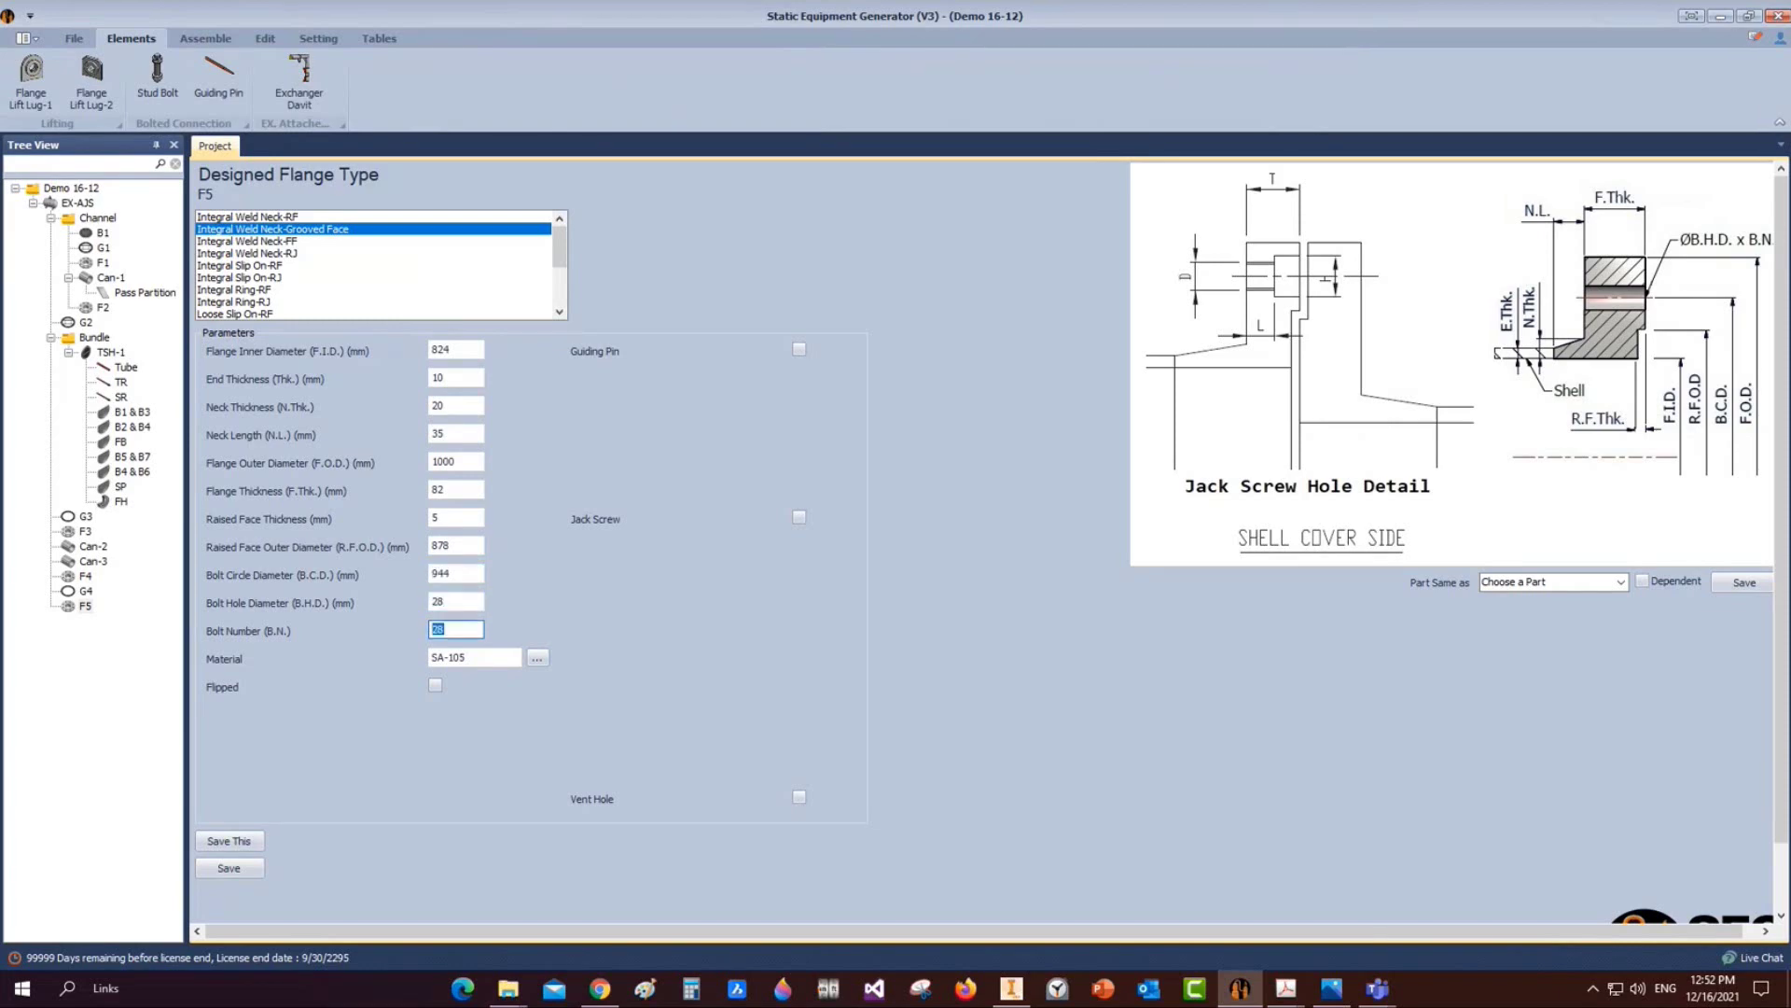
text(32)
key(Tab)
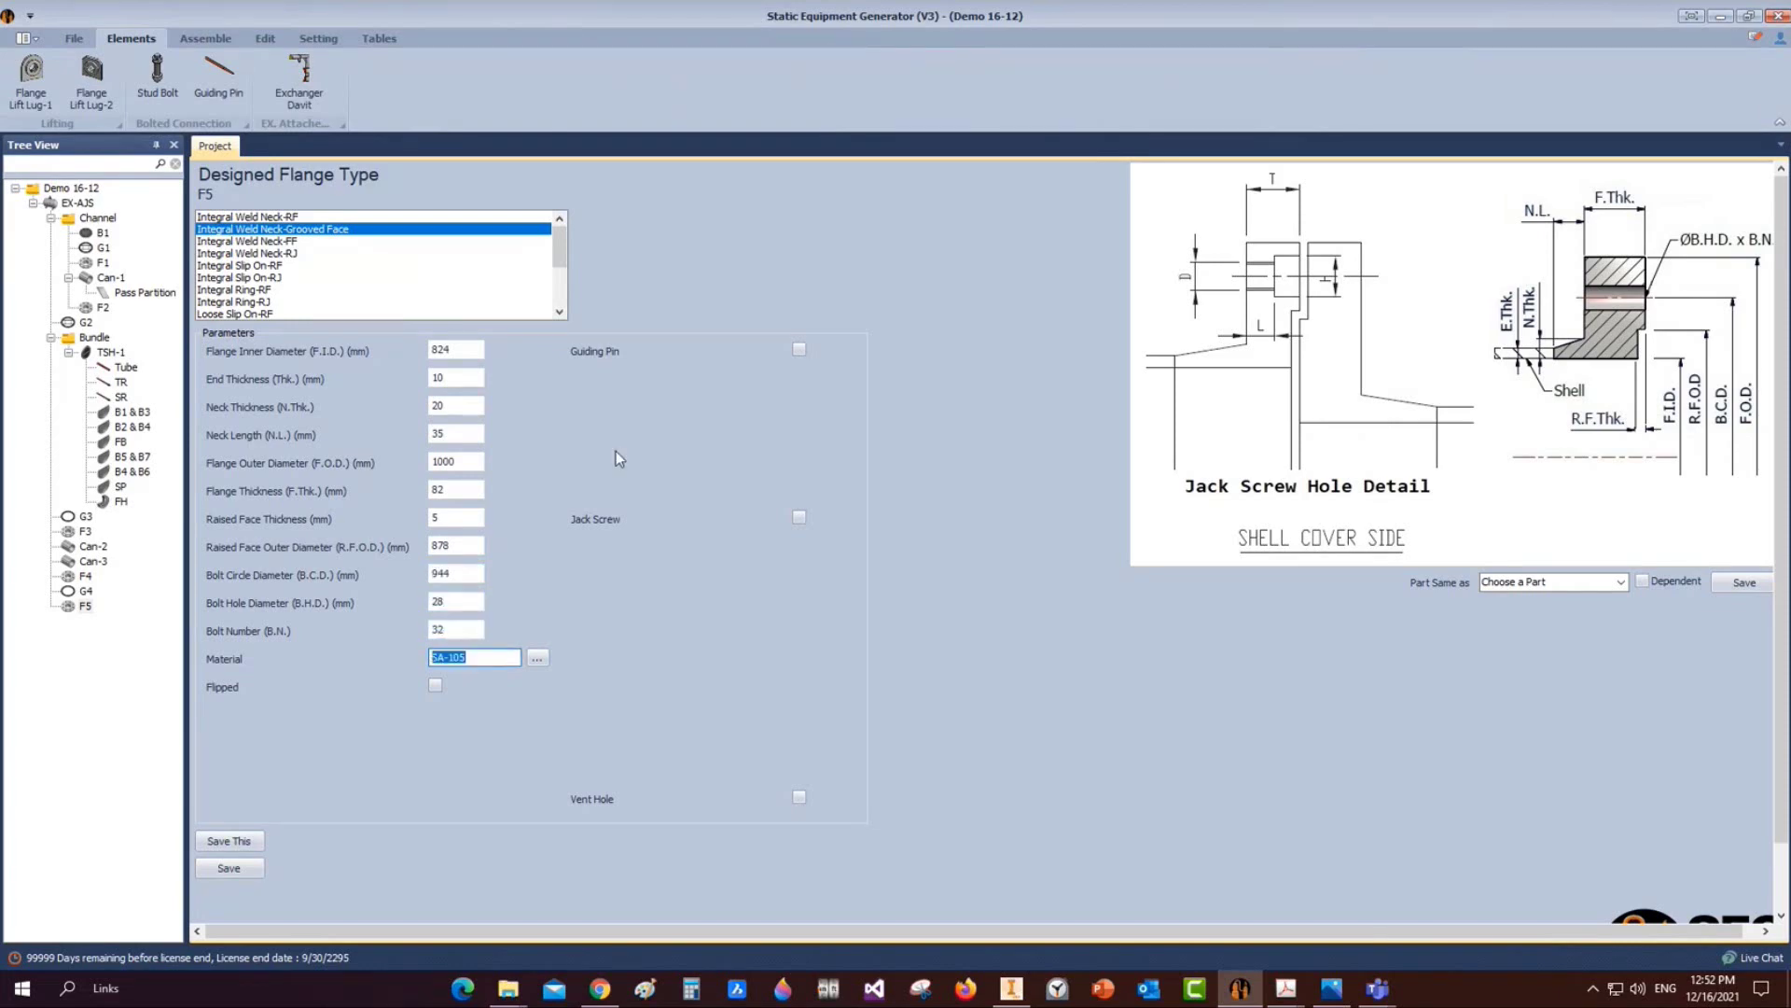
click(435, 685)
click(246, 842)
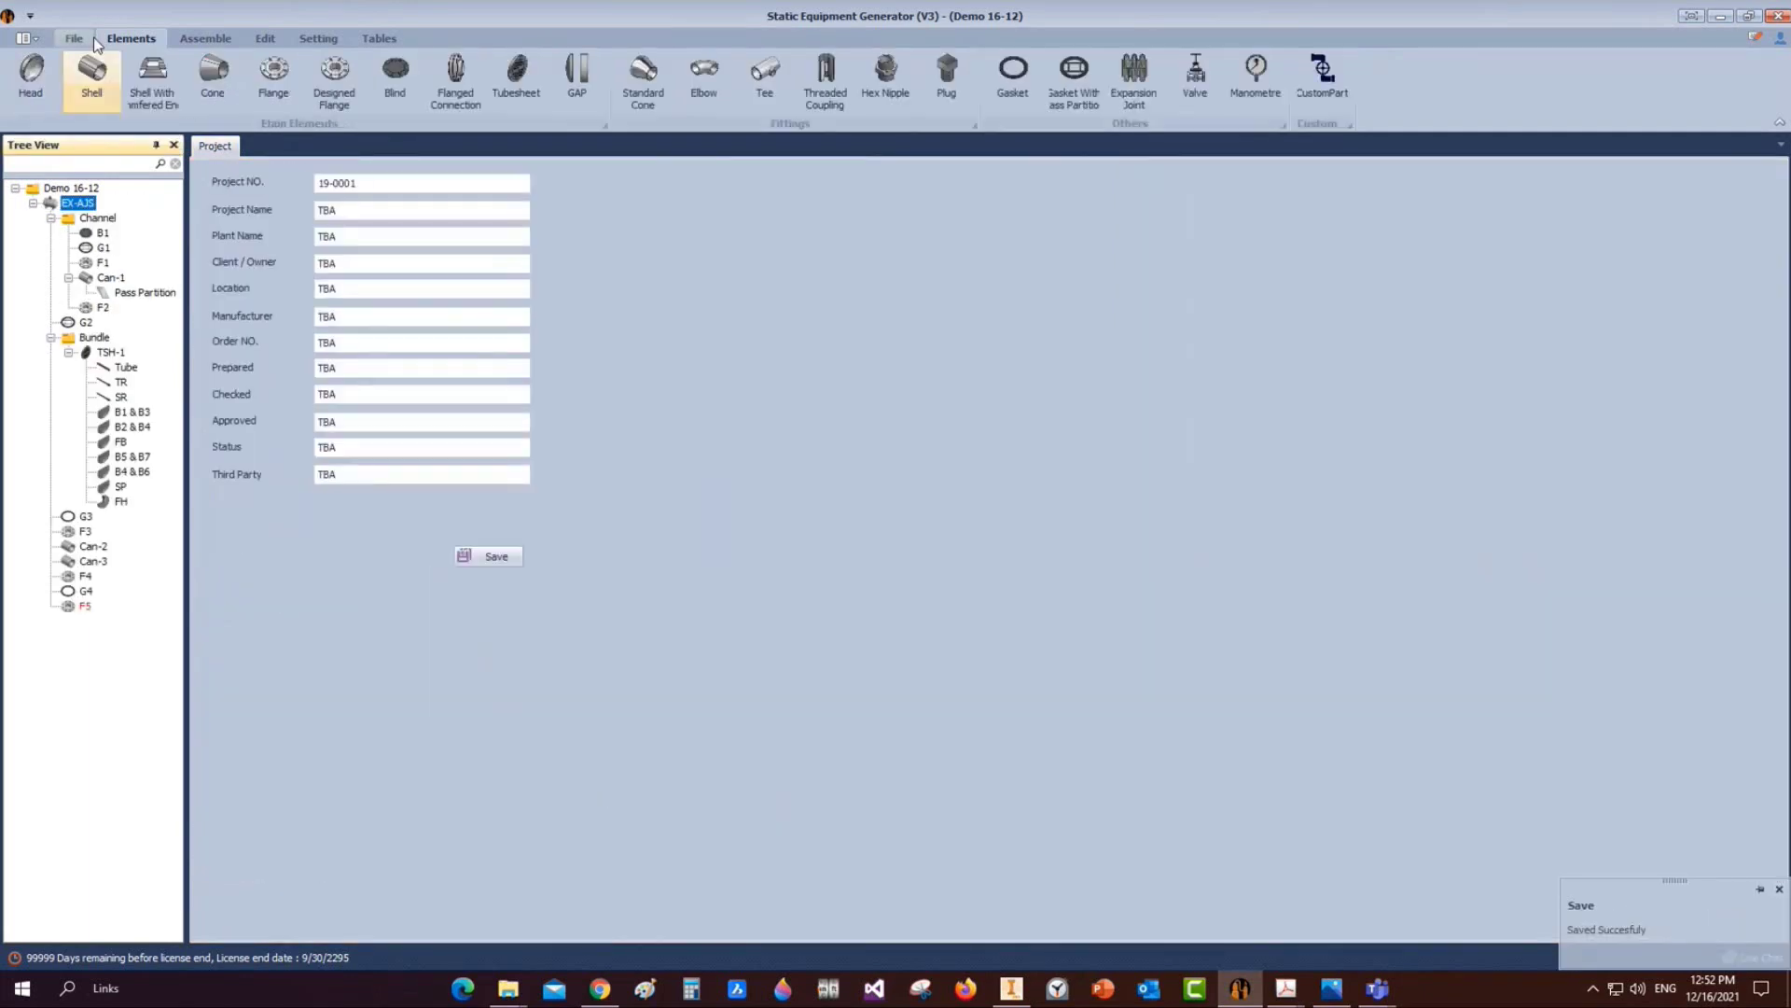
Add a shell named Can-4 to EX-AJS and choose the Shell type for it
click(86, 90)
text(C)
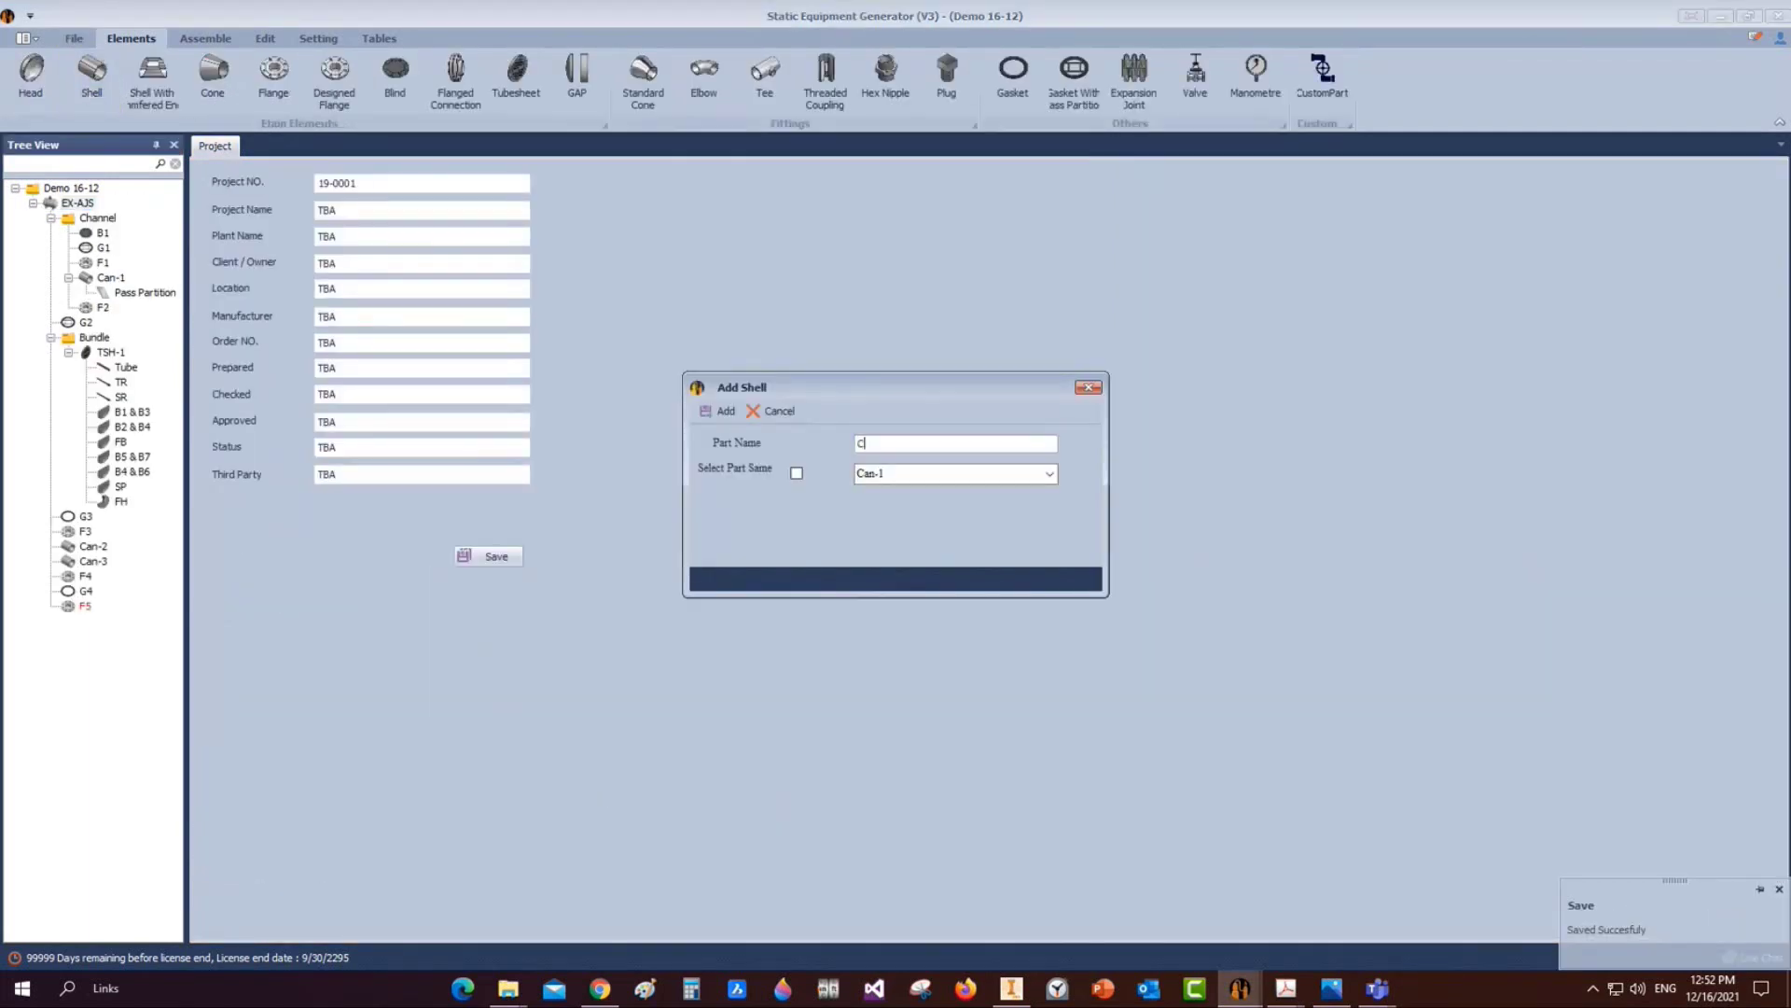
text(an-4)
key(Return)
click(80, 623)
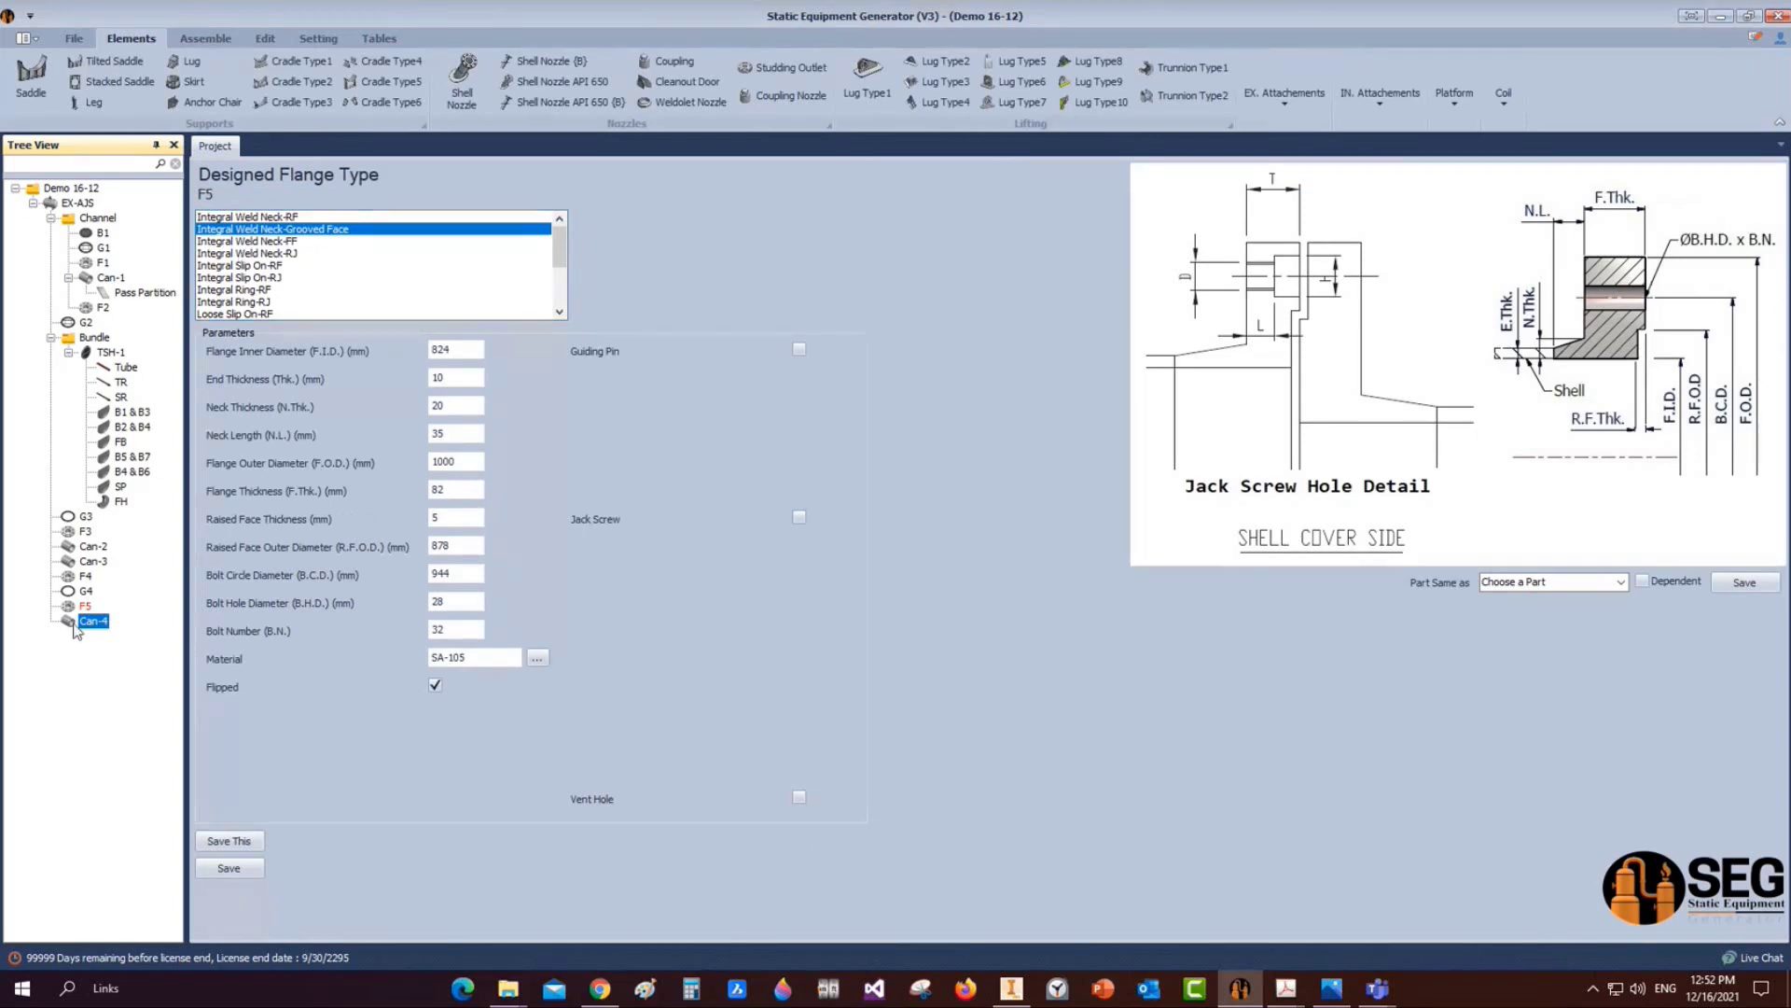
click(74, 623)
click(223, 242)
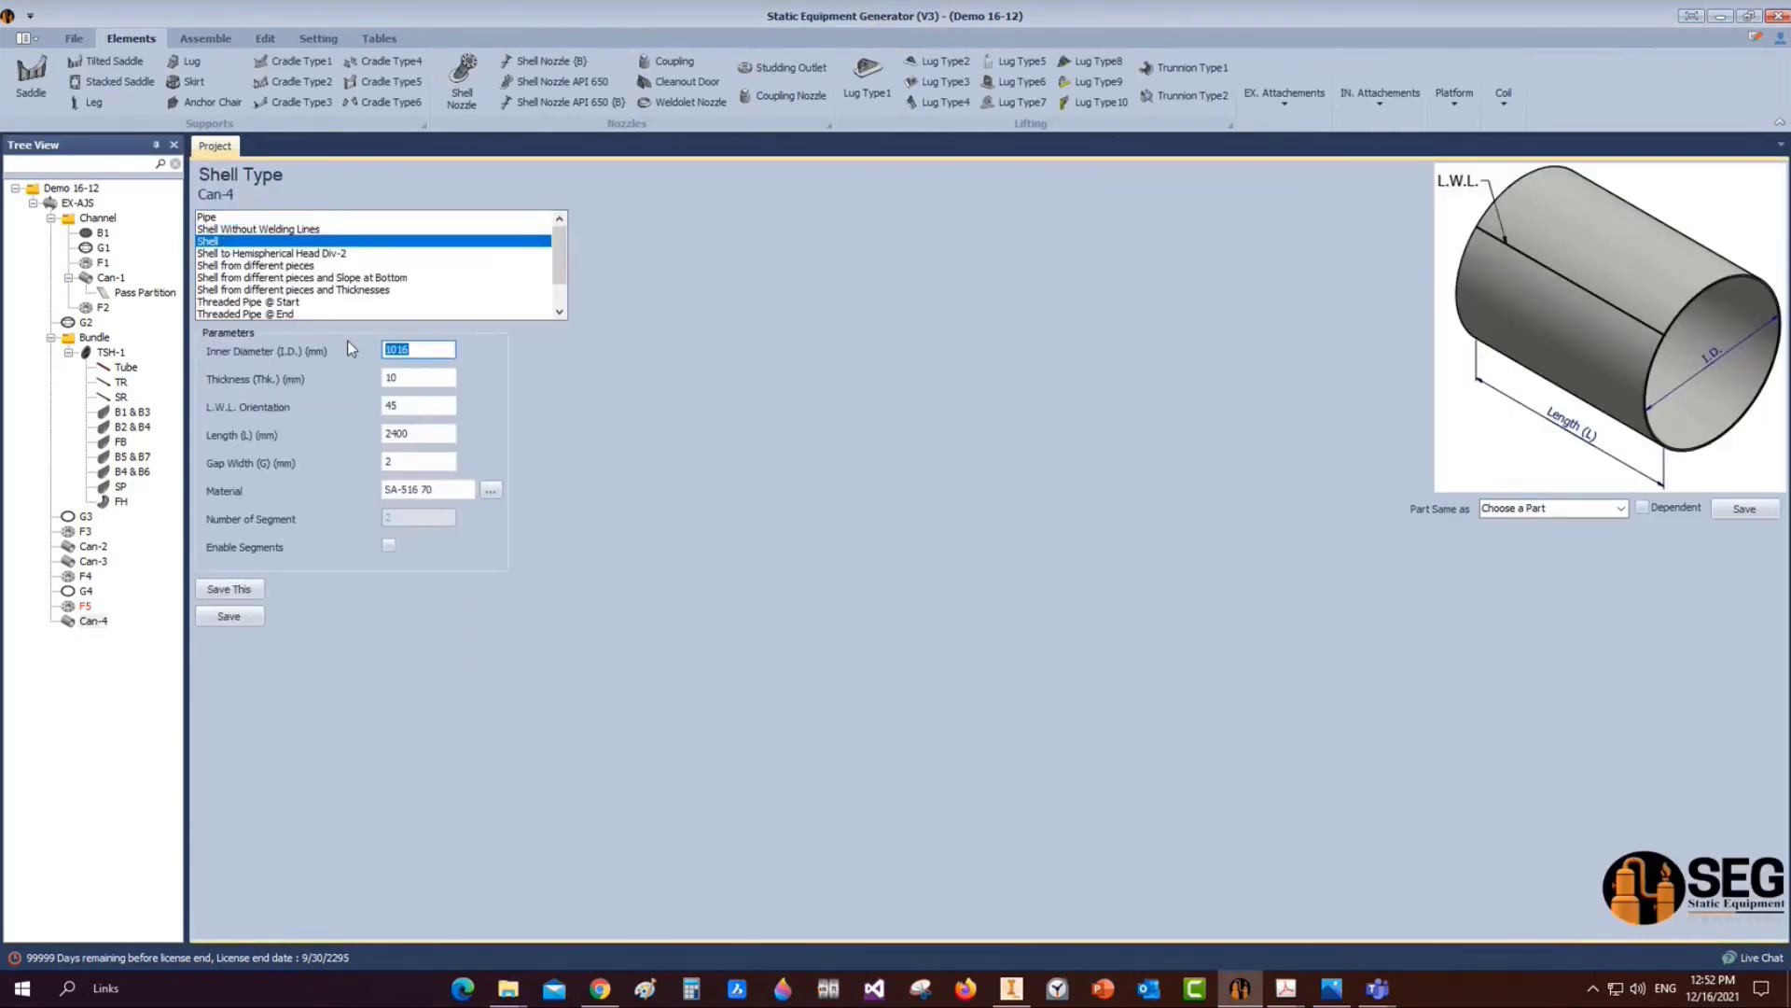
Set Can-4's inner diameter to 824 mm, L.W.L. orientation to 125 and length to 300 mm, and save it
text(824)
key(Tab)
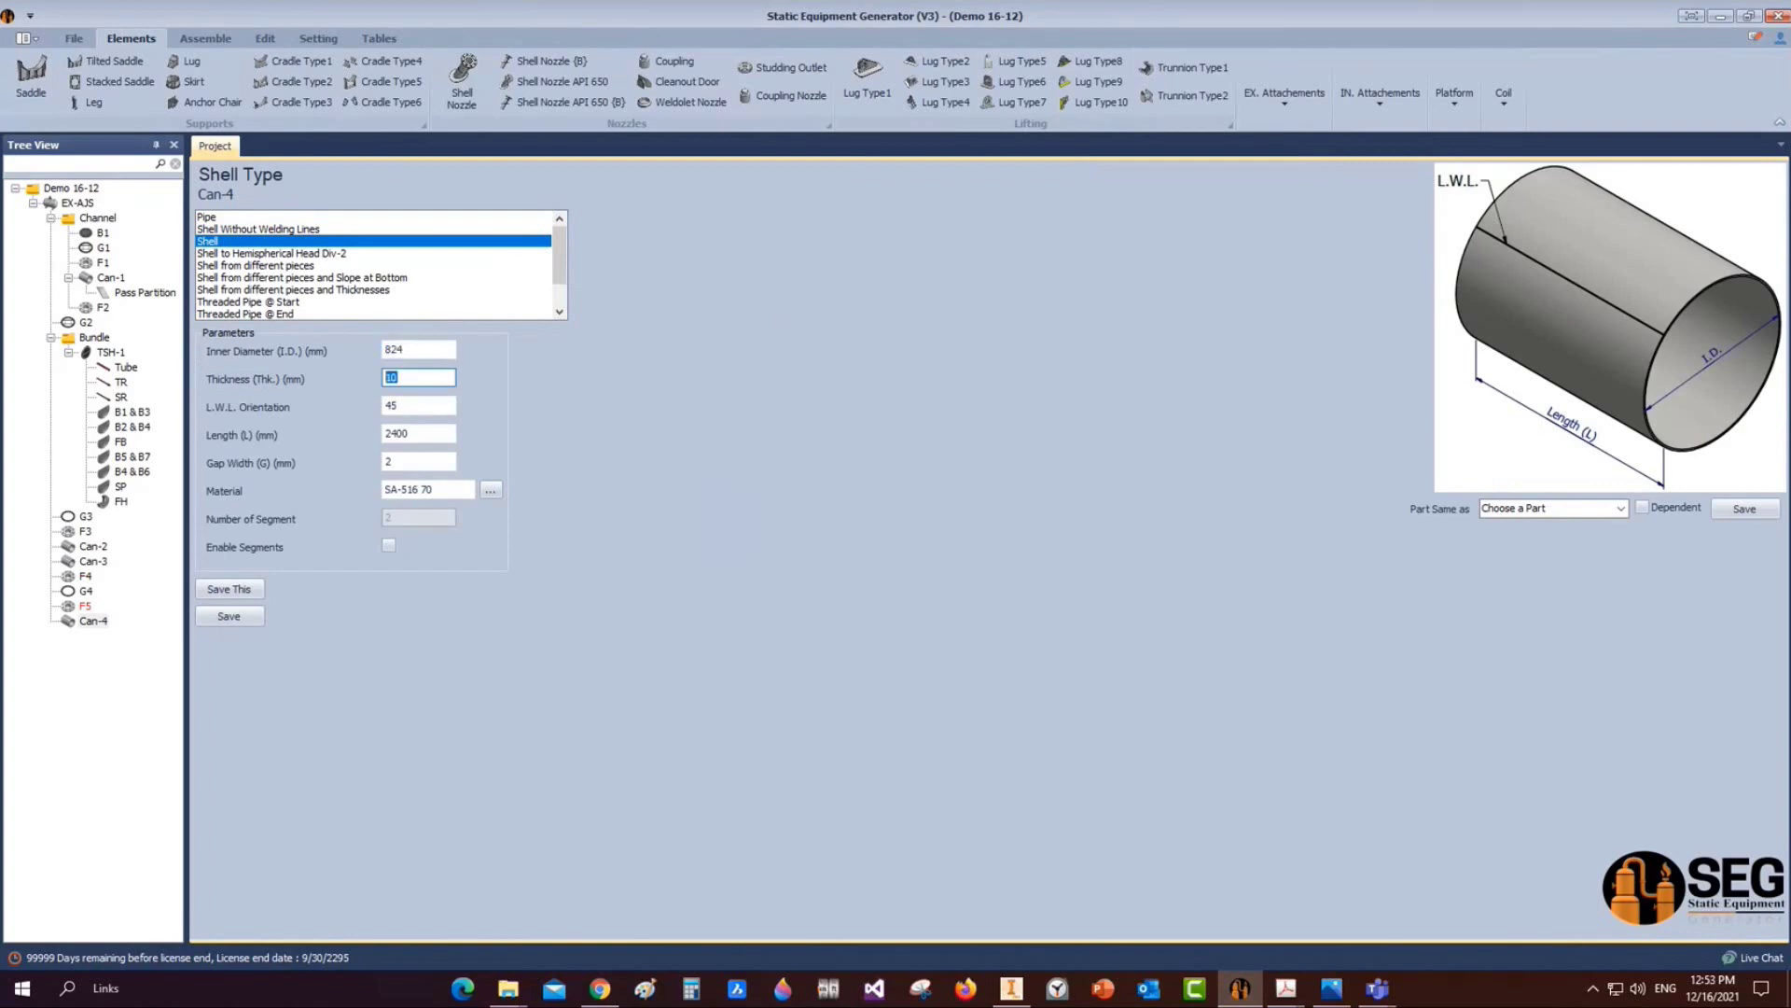
key(Tab)
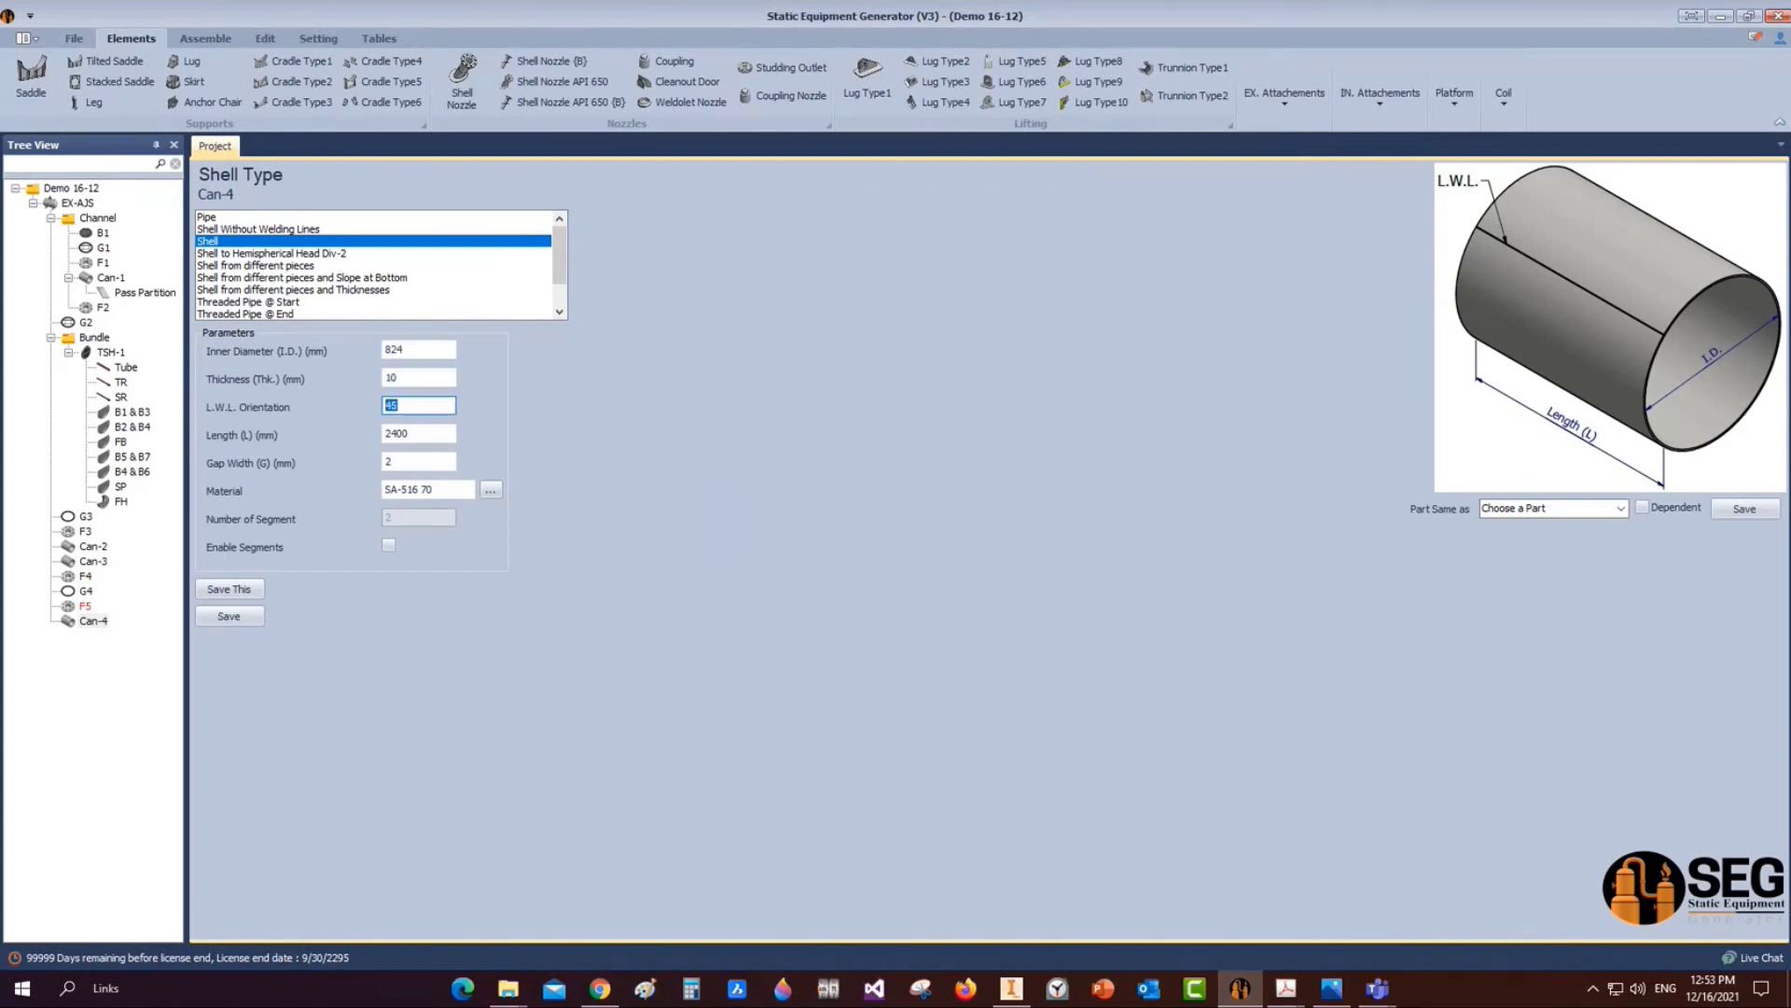
text(125)
key(Tab)
text(300)
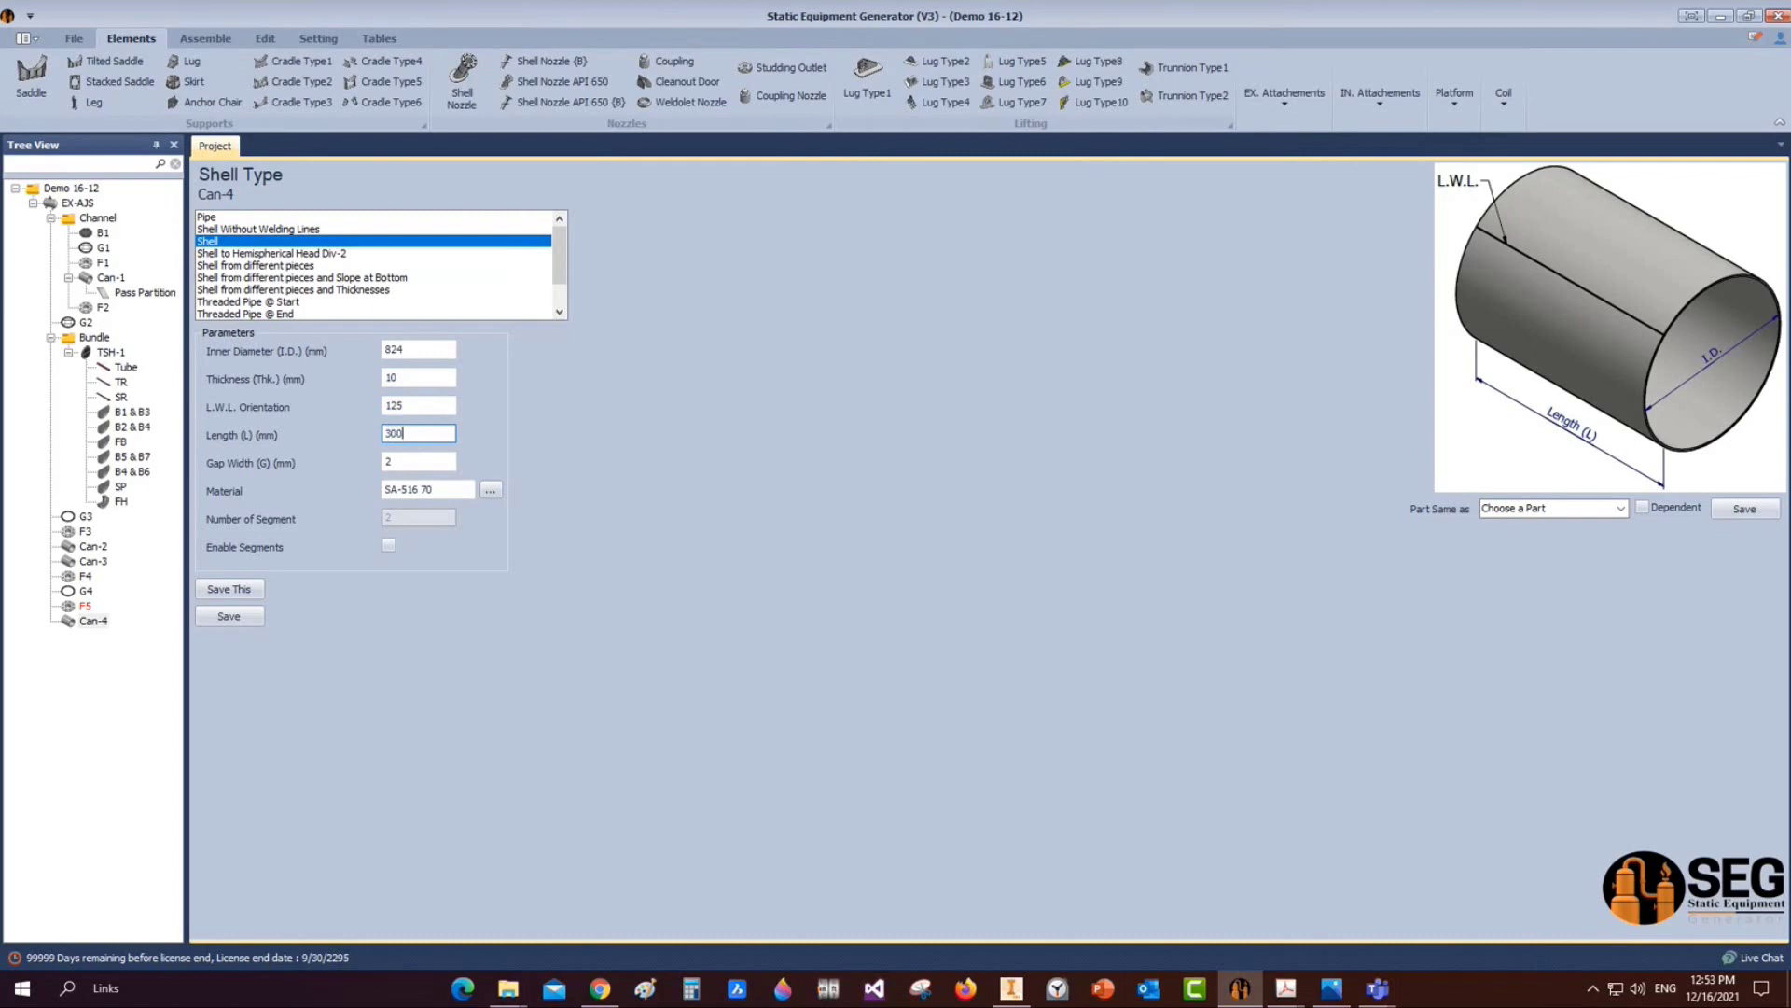
click(228, 616)
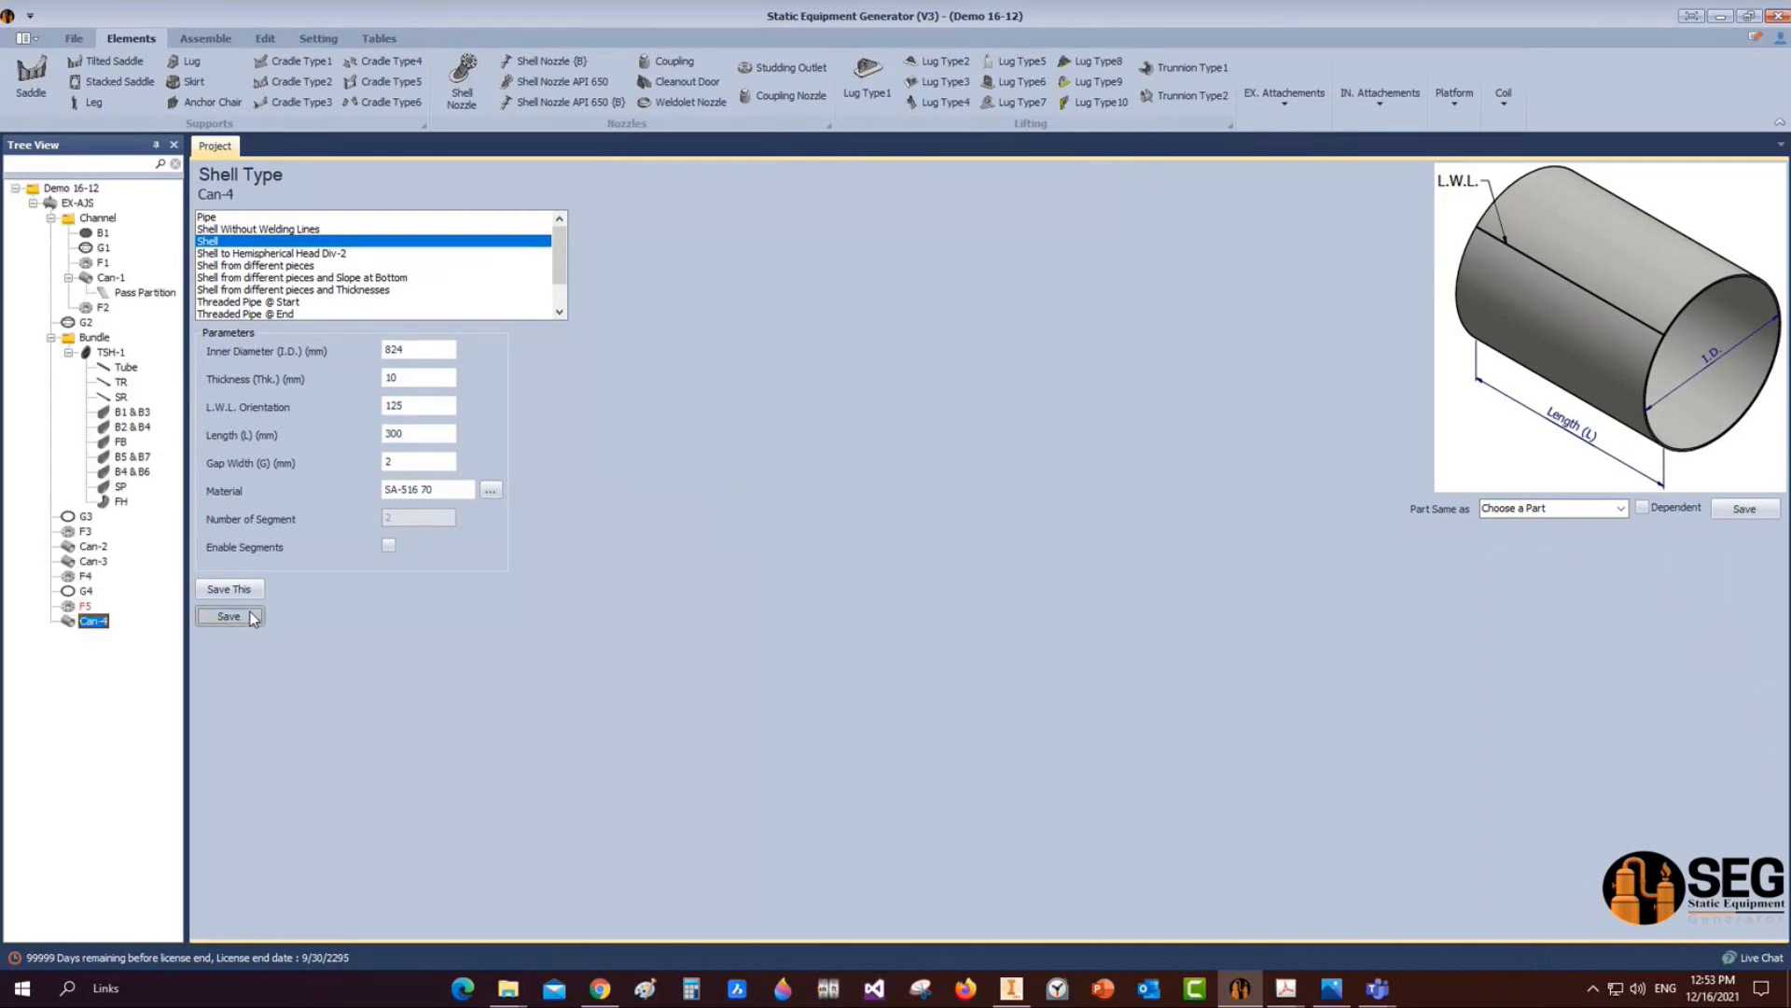
Add a head named End Head to EX-AJS and open its parameters
click(77, 203)
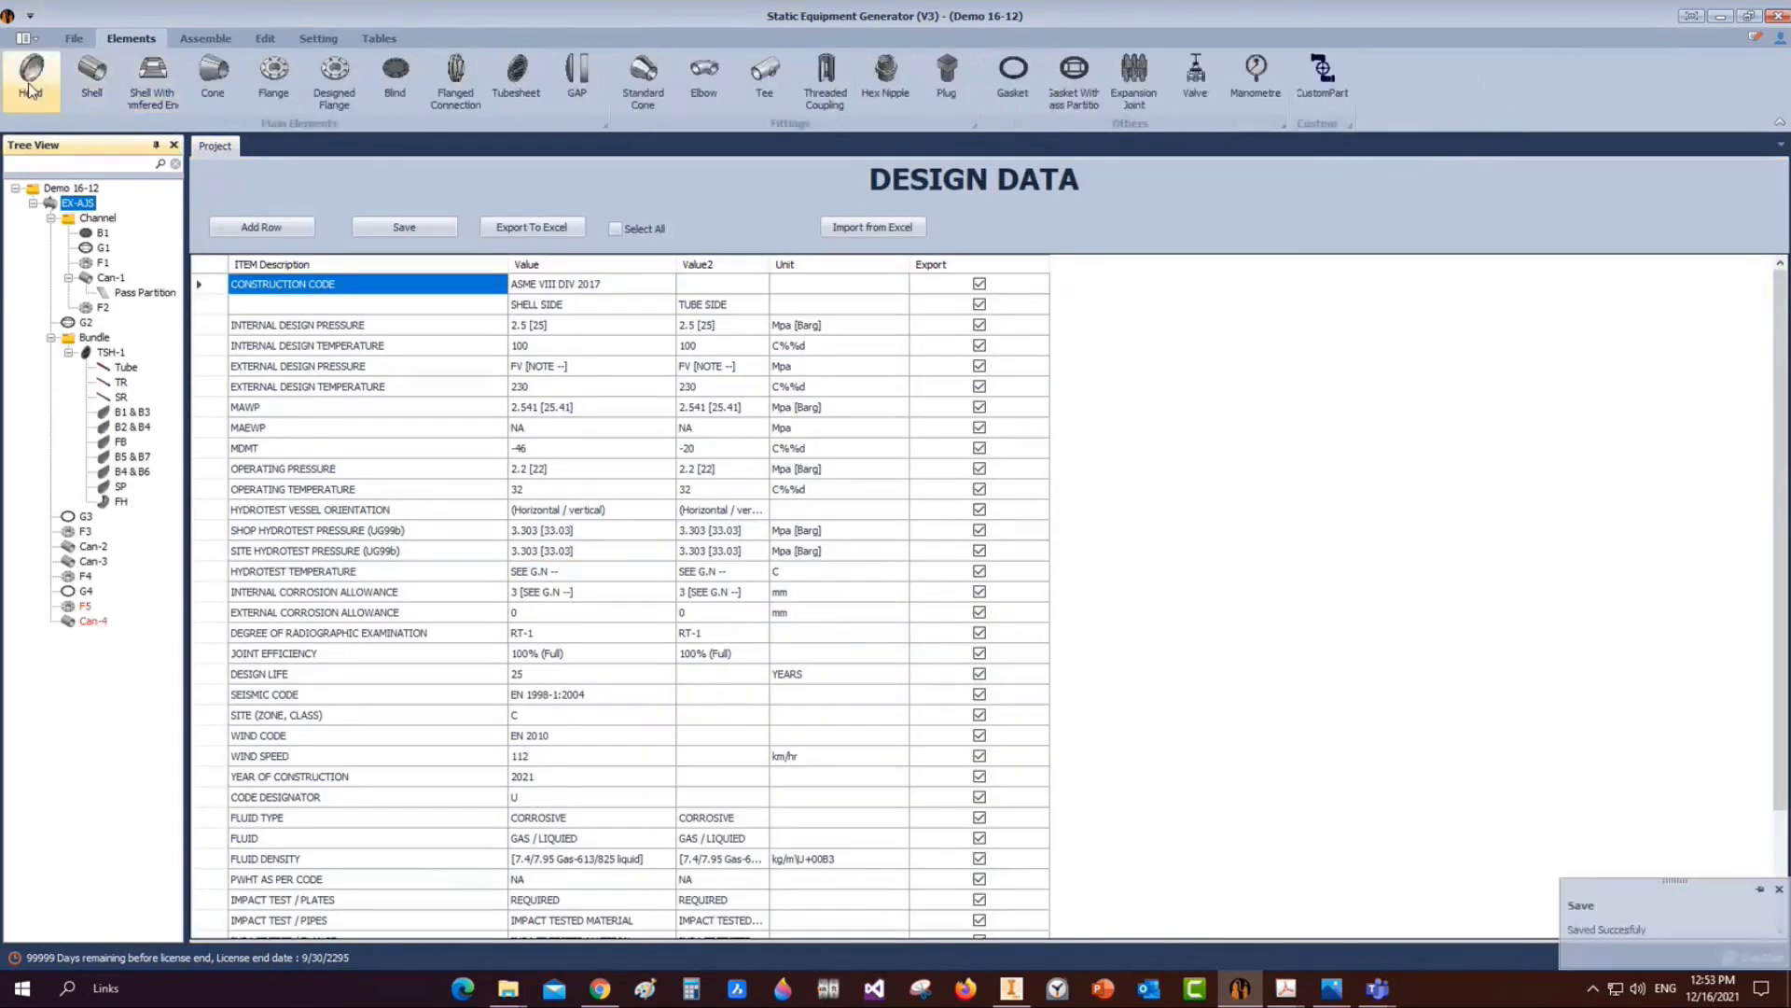
click(31, 89)
text(End)
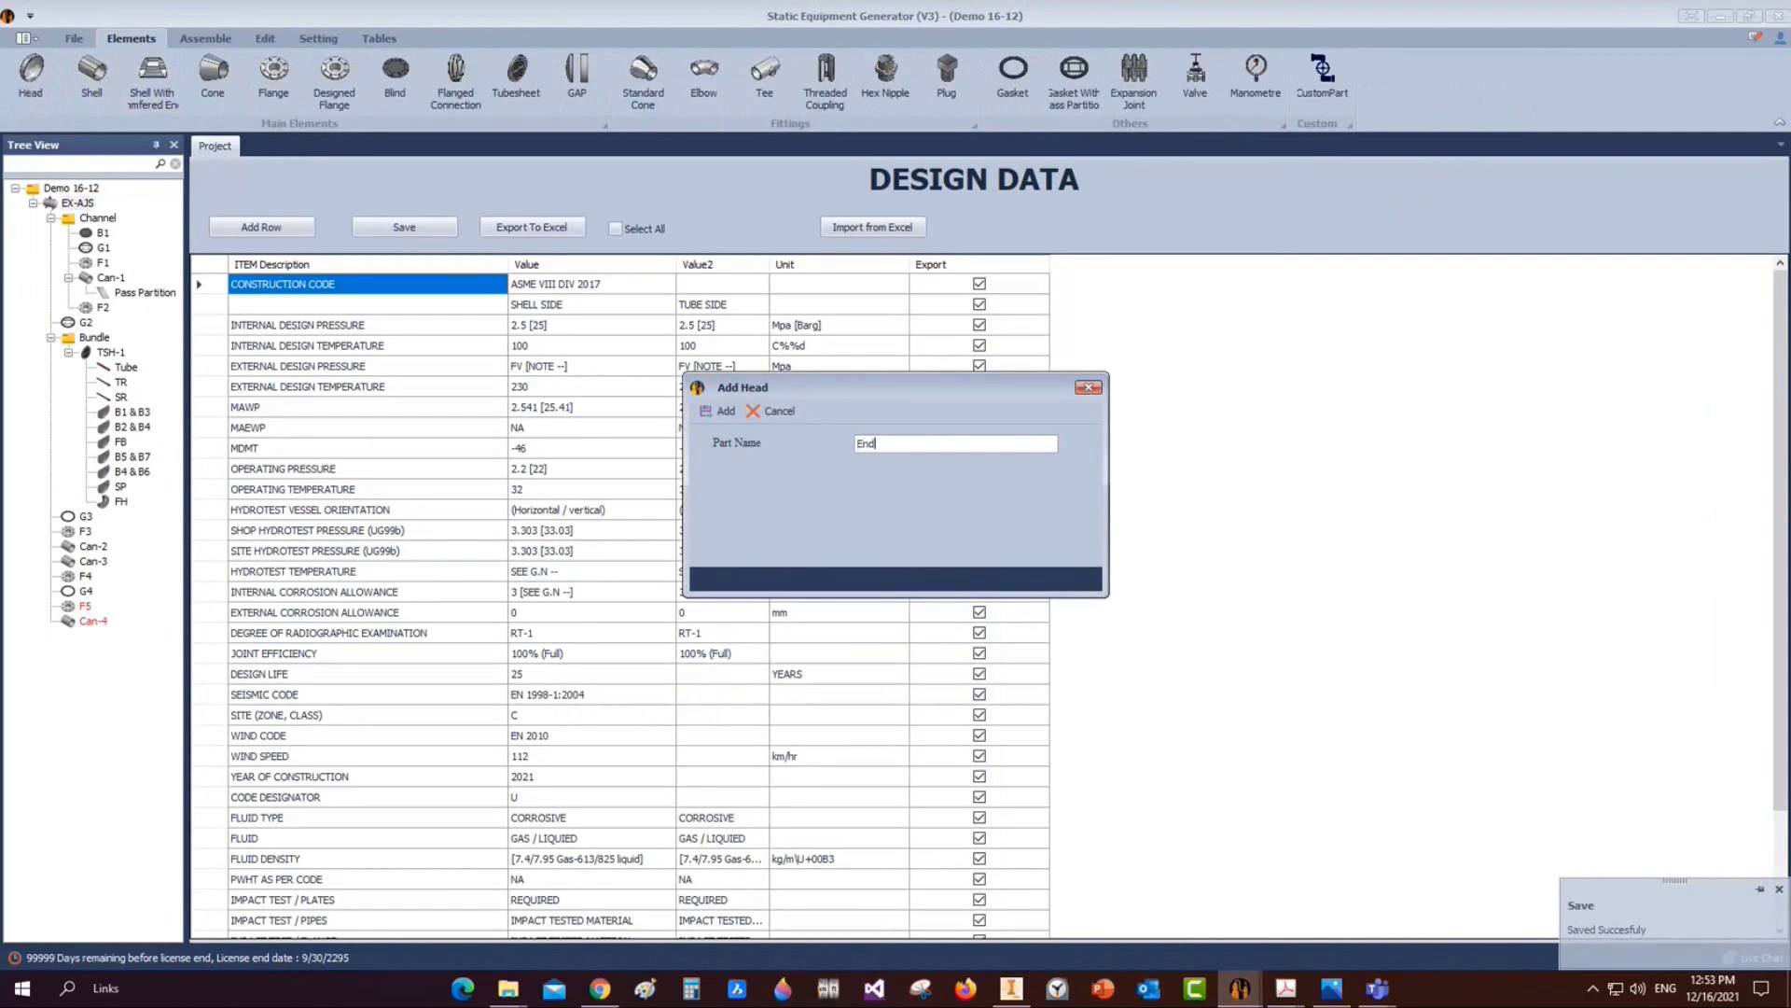
text( Head)
key(Return)
click(102, 635)
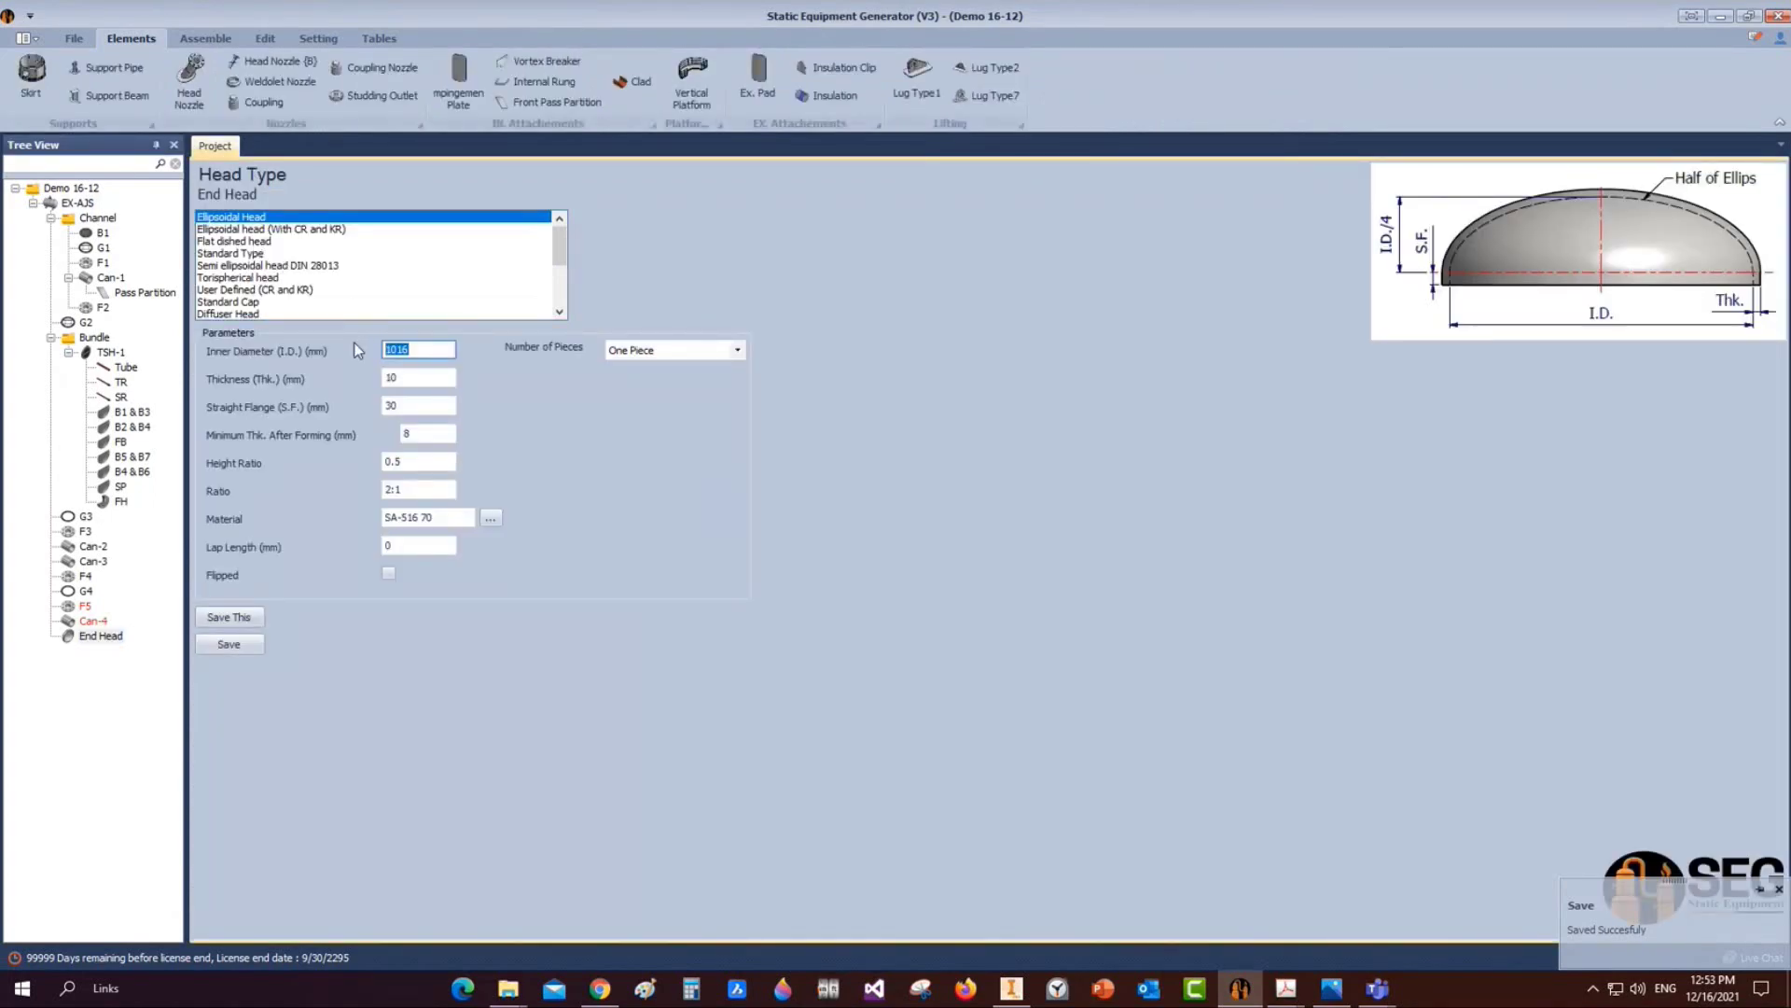
Set End Head's inner diameter to 824 mm, thickness to 12 mm, straight flange to 50 mm and minimum thickness after forming to 10 mm
text(8)
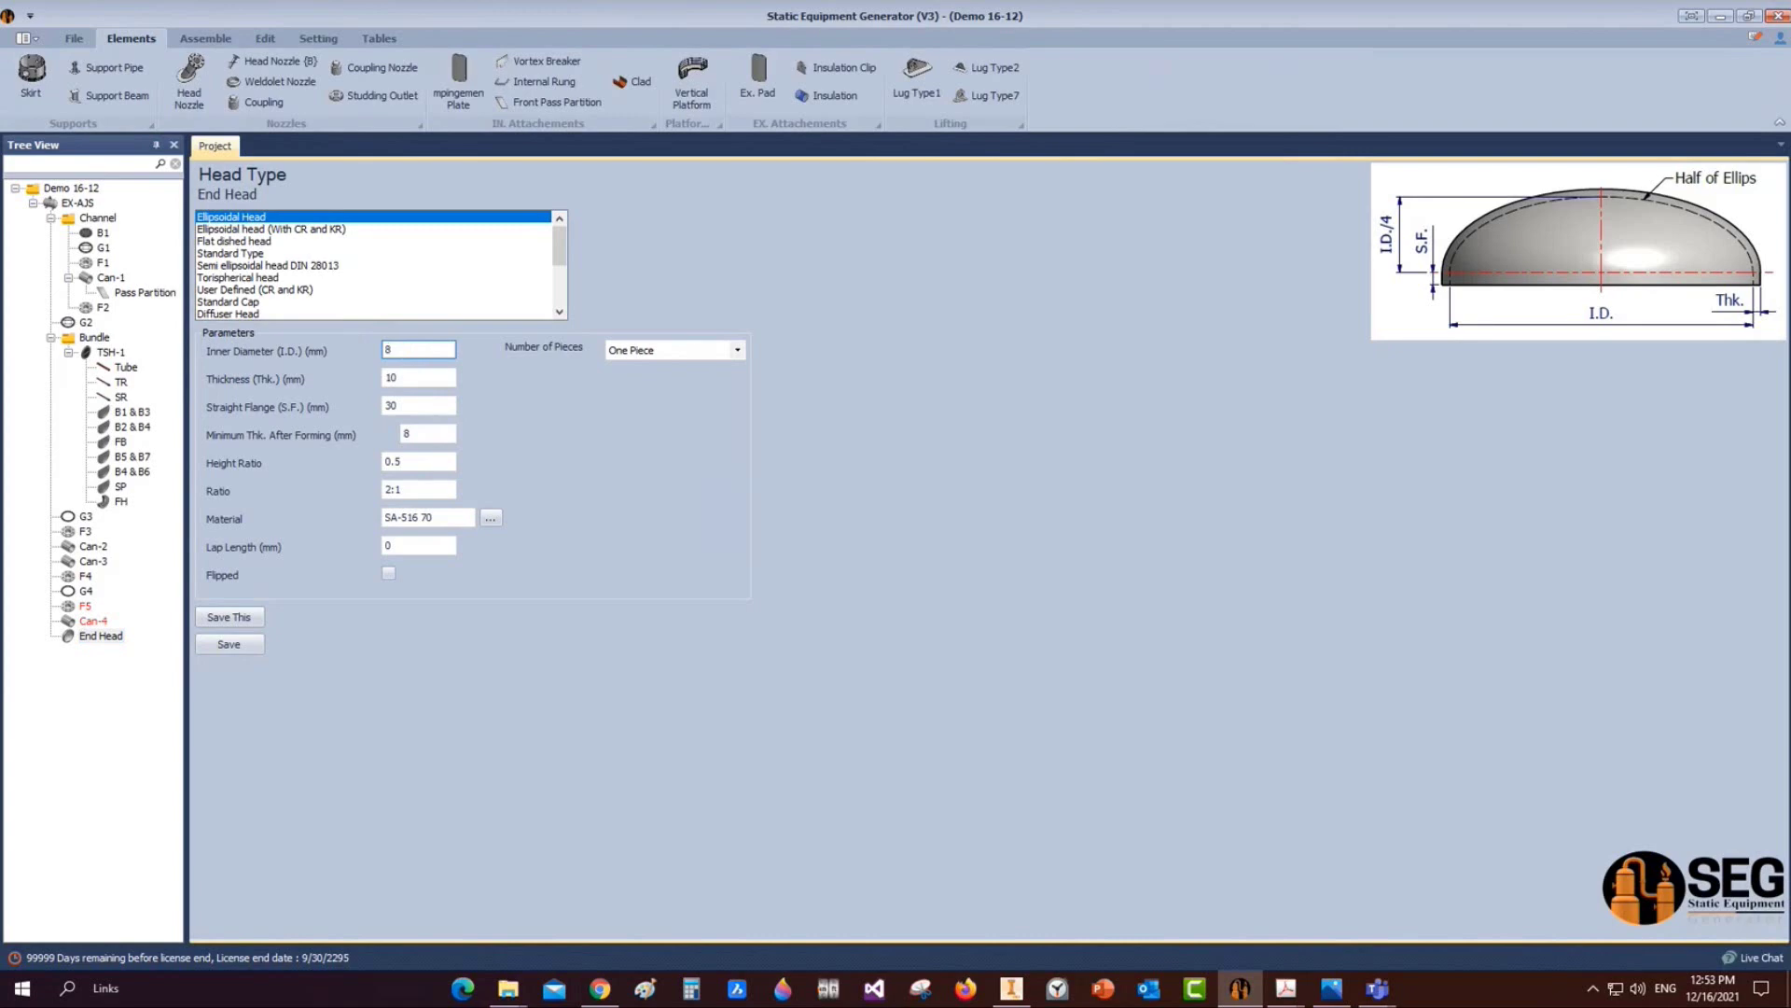
text(24)
key(Tab)
text(12)
key(Tab)
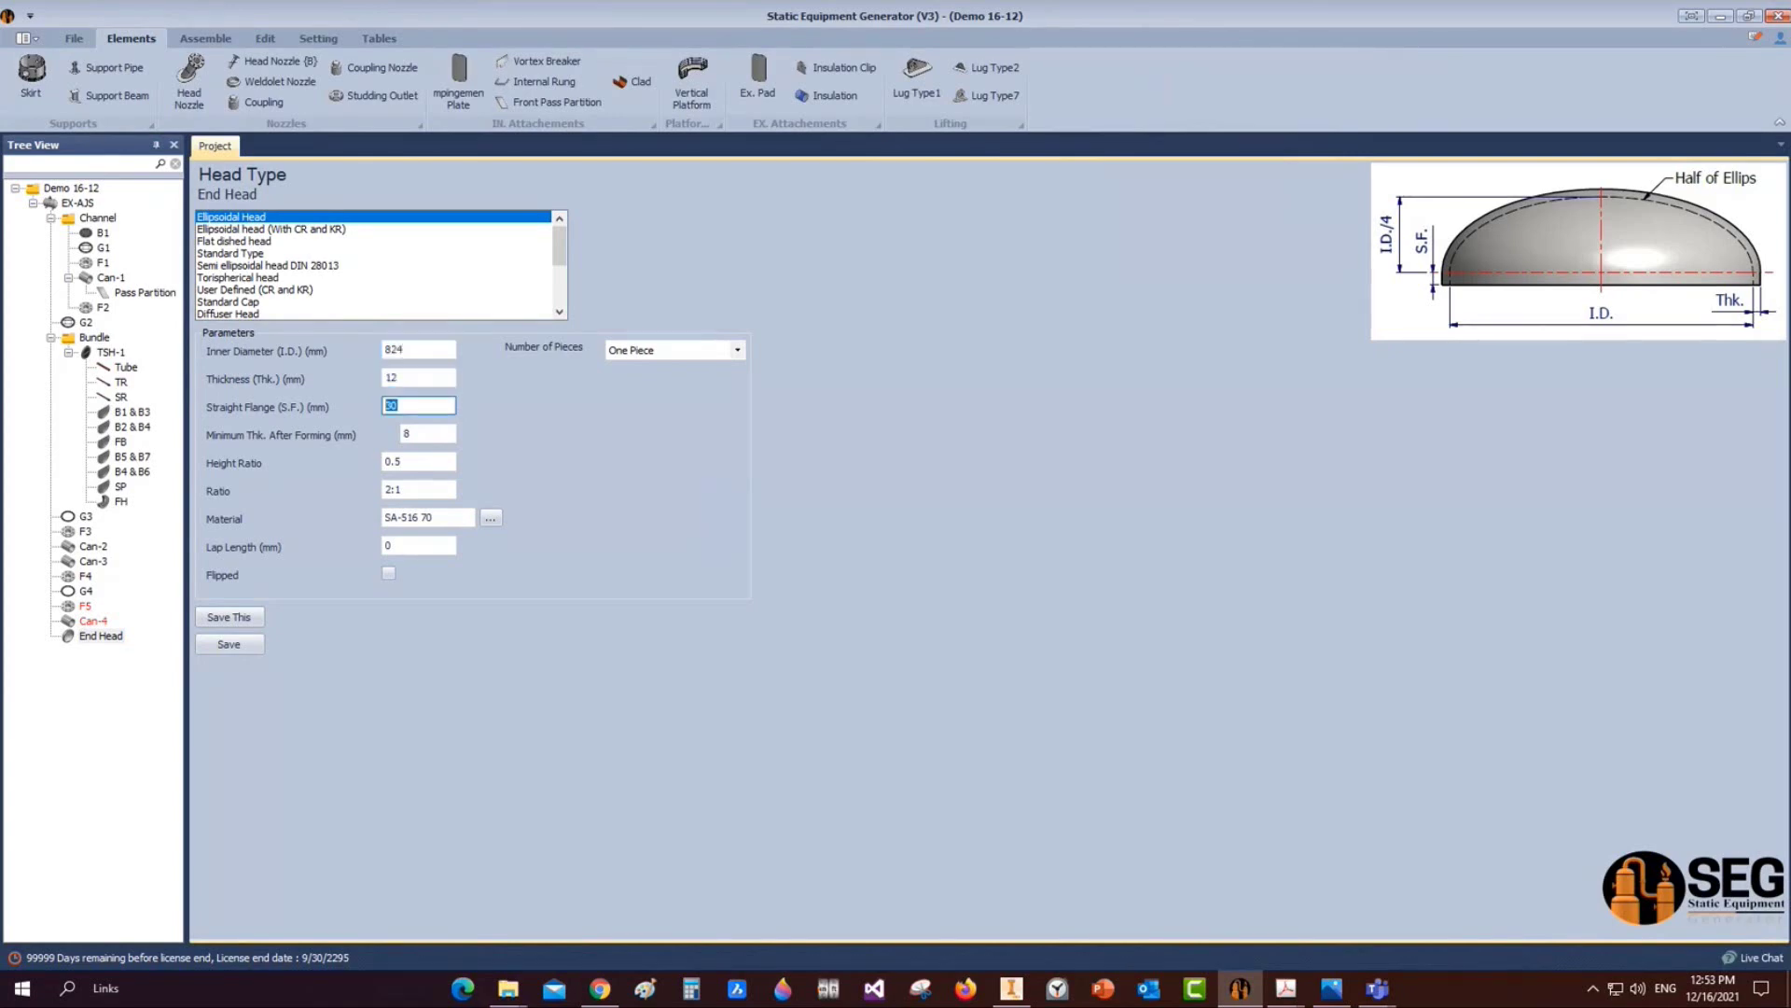
text(50)
key(Tab)
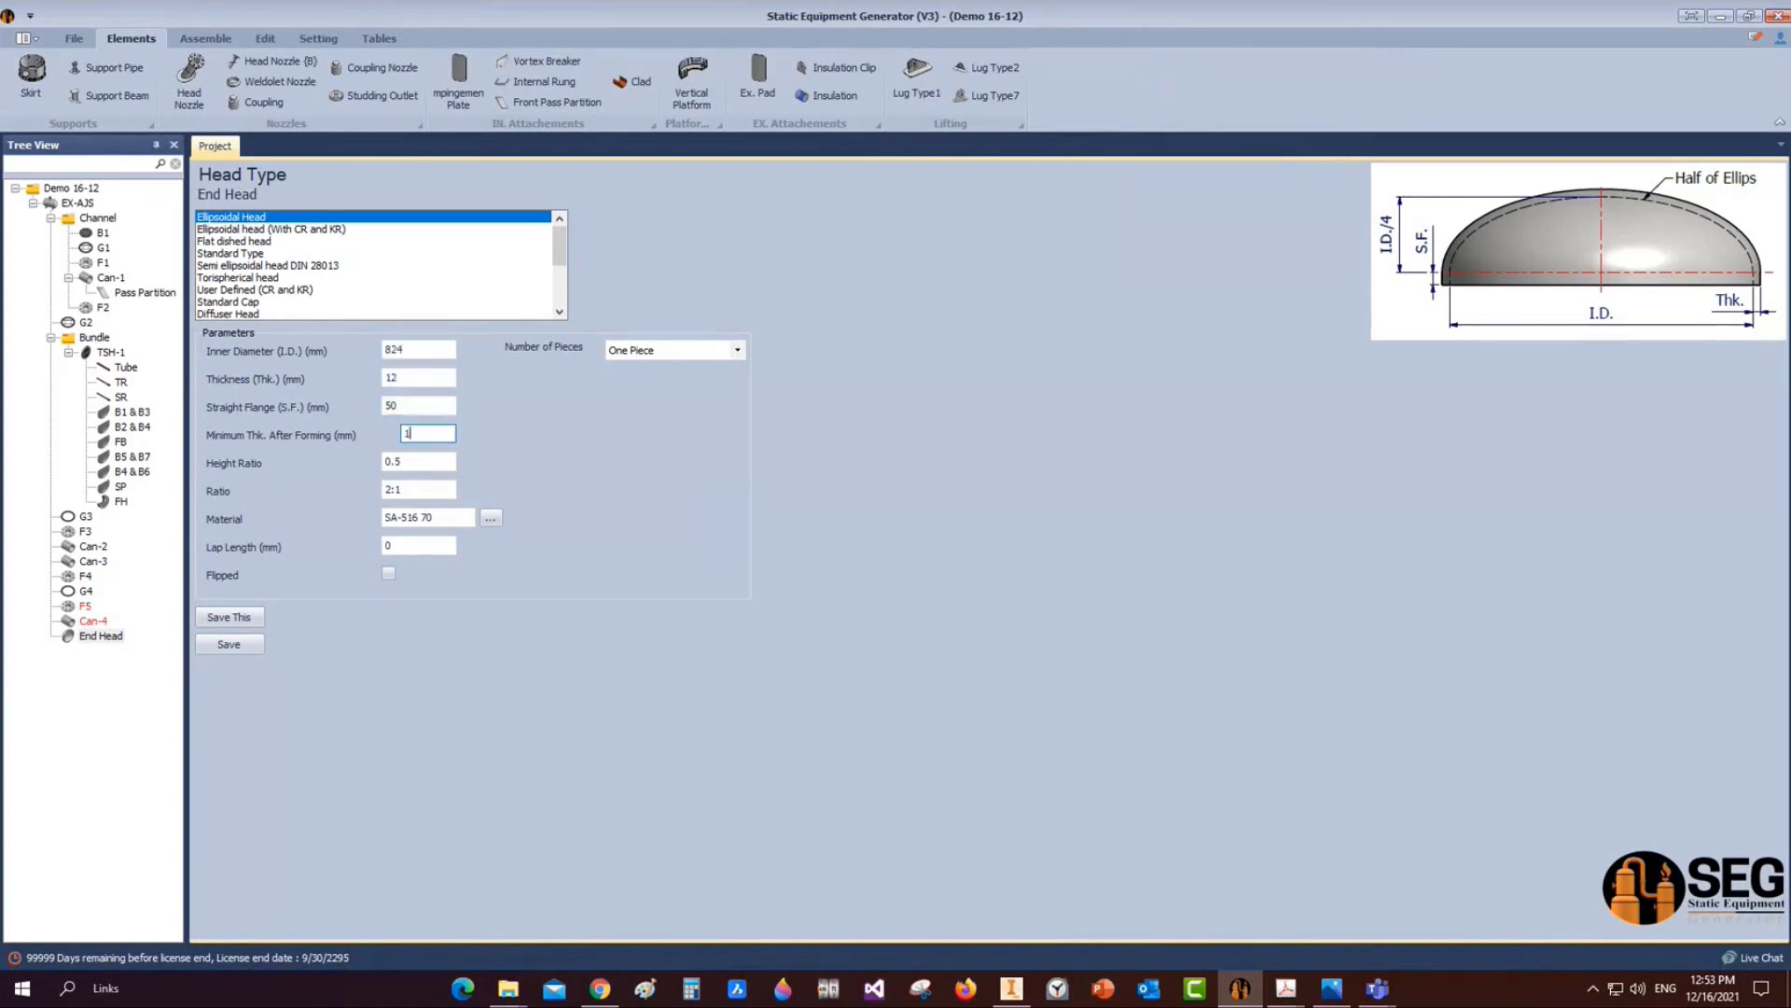
text(10)
Flip and save End Head, then assemble the shell cover parts in Autodesk Inventor and save the EX-AJS assembly
click(388, 574)
click(233, 645)
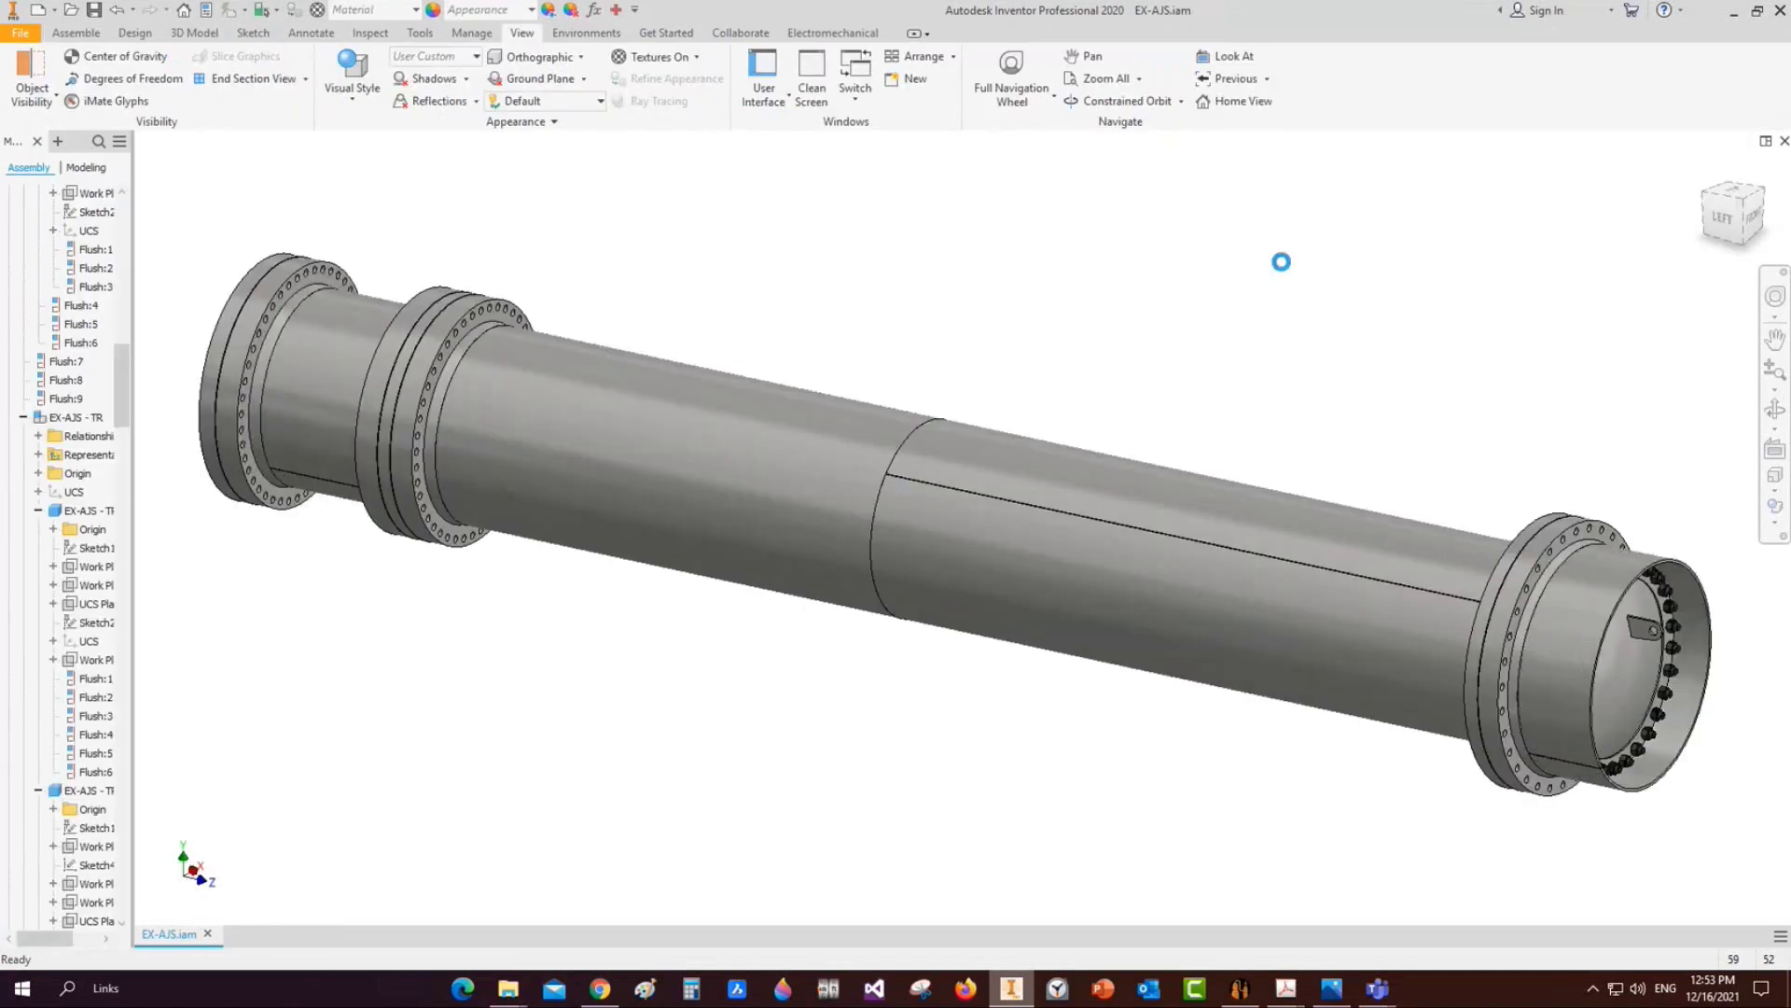
key(ctrl+s)
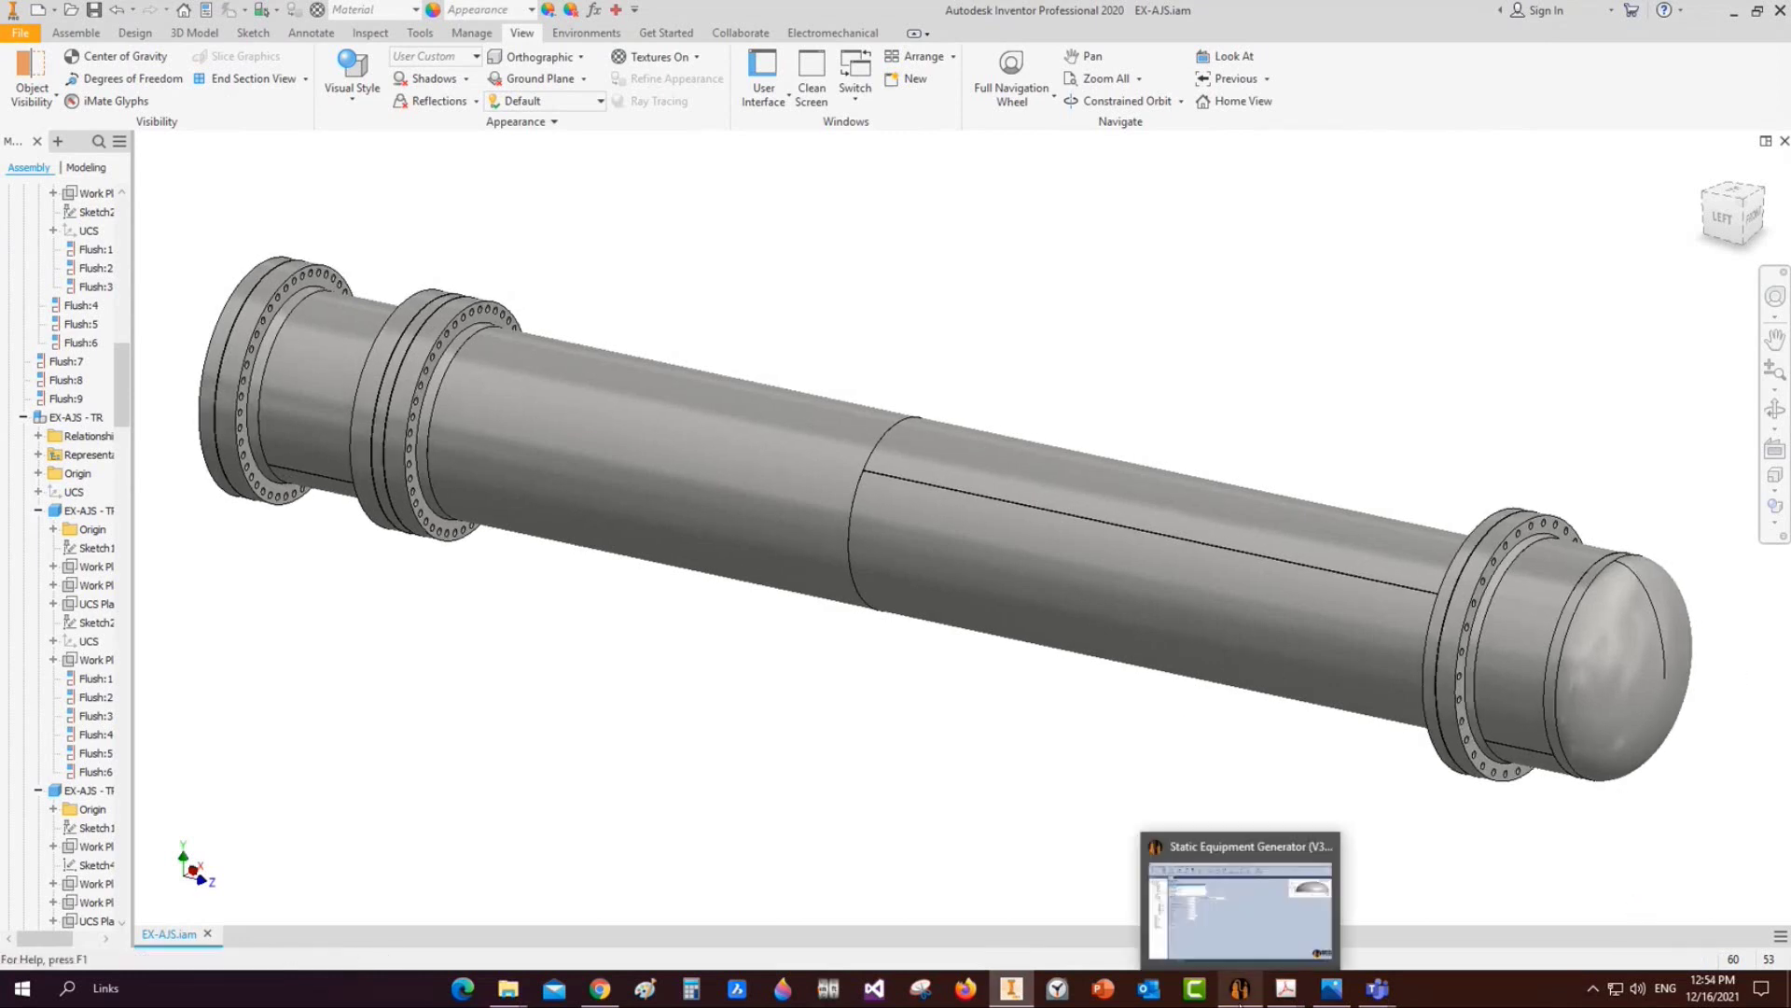
Switch to Static Equipment Generator and add a saddle named Fixed Saddle to shell Can-2, using type Saddle Web Plate Case1 (Left)
click(1240, 989)
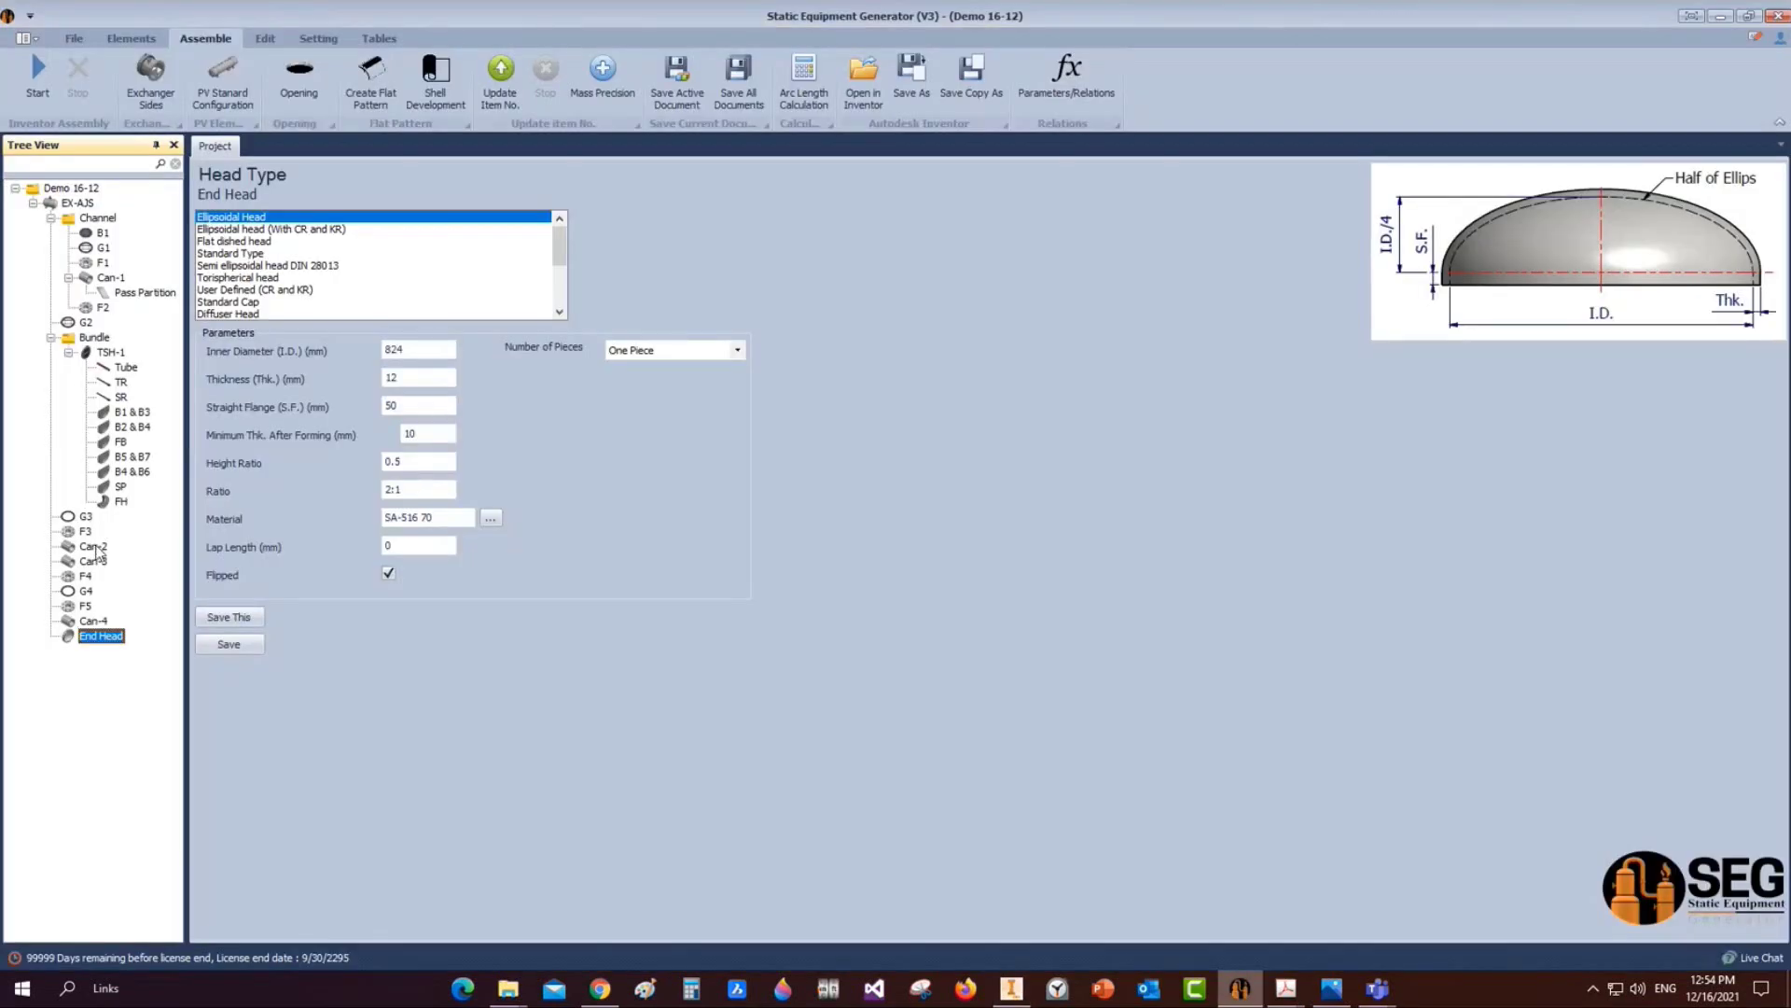
click(93, 547)
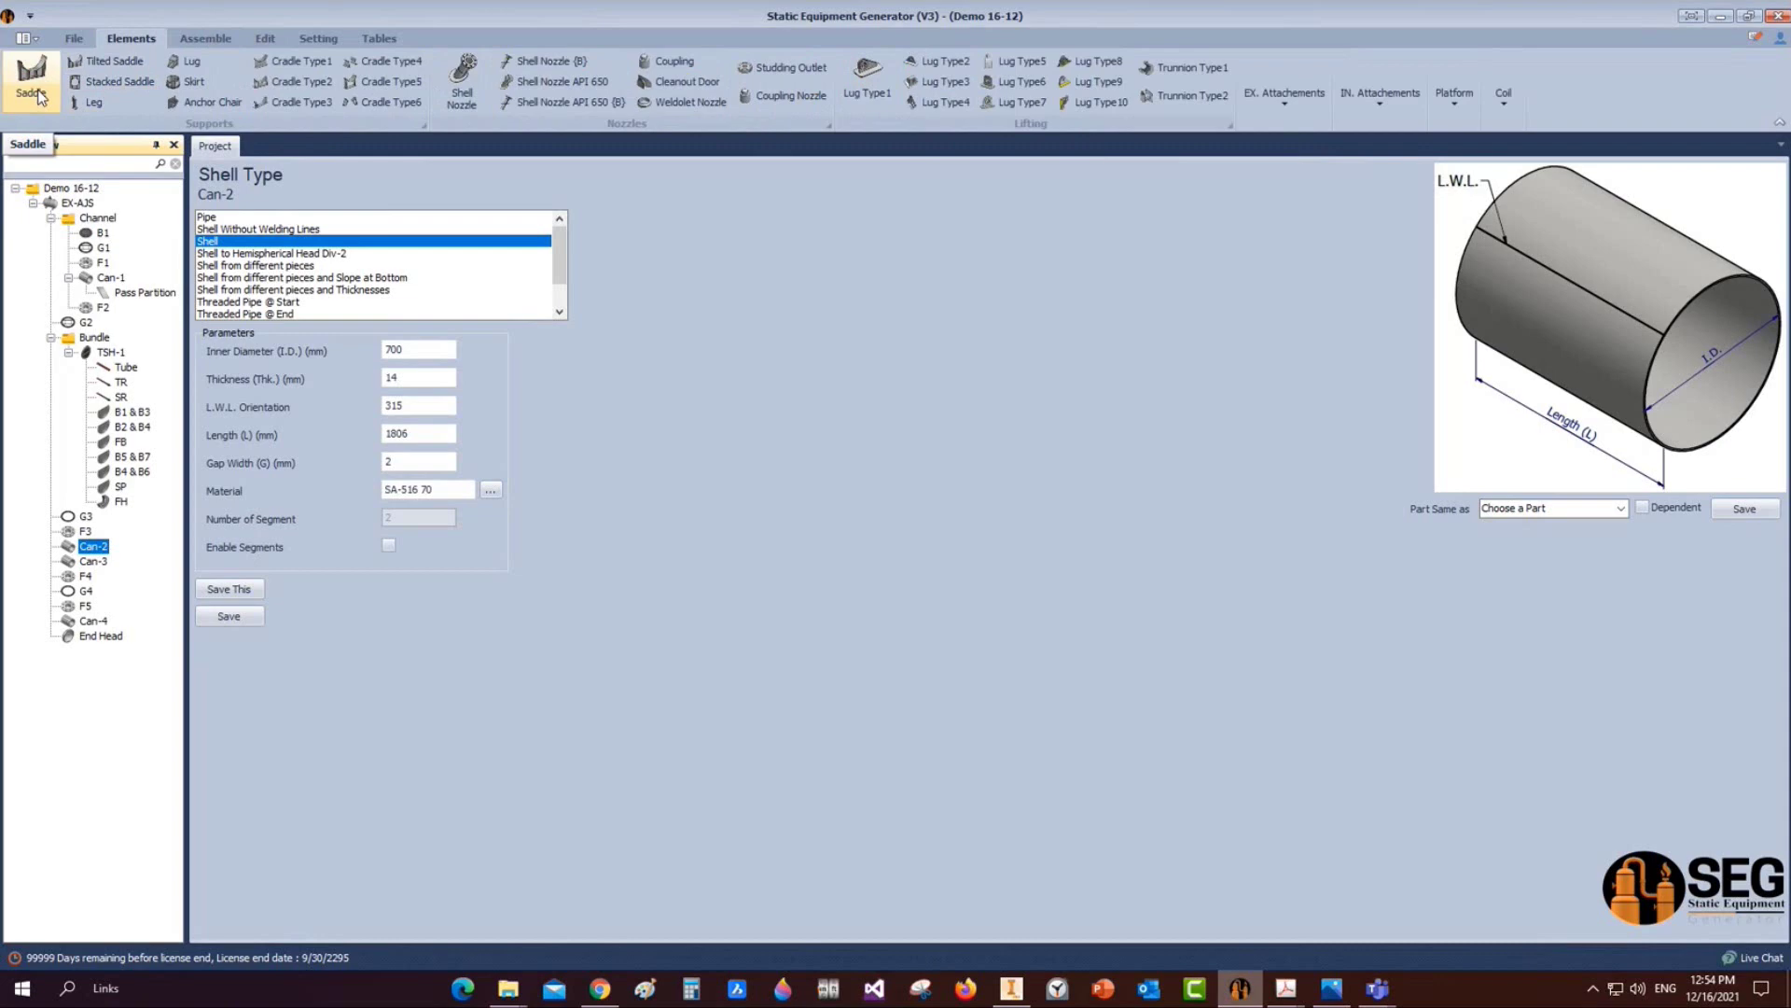
click(110, 84)
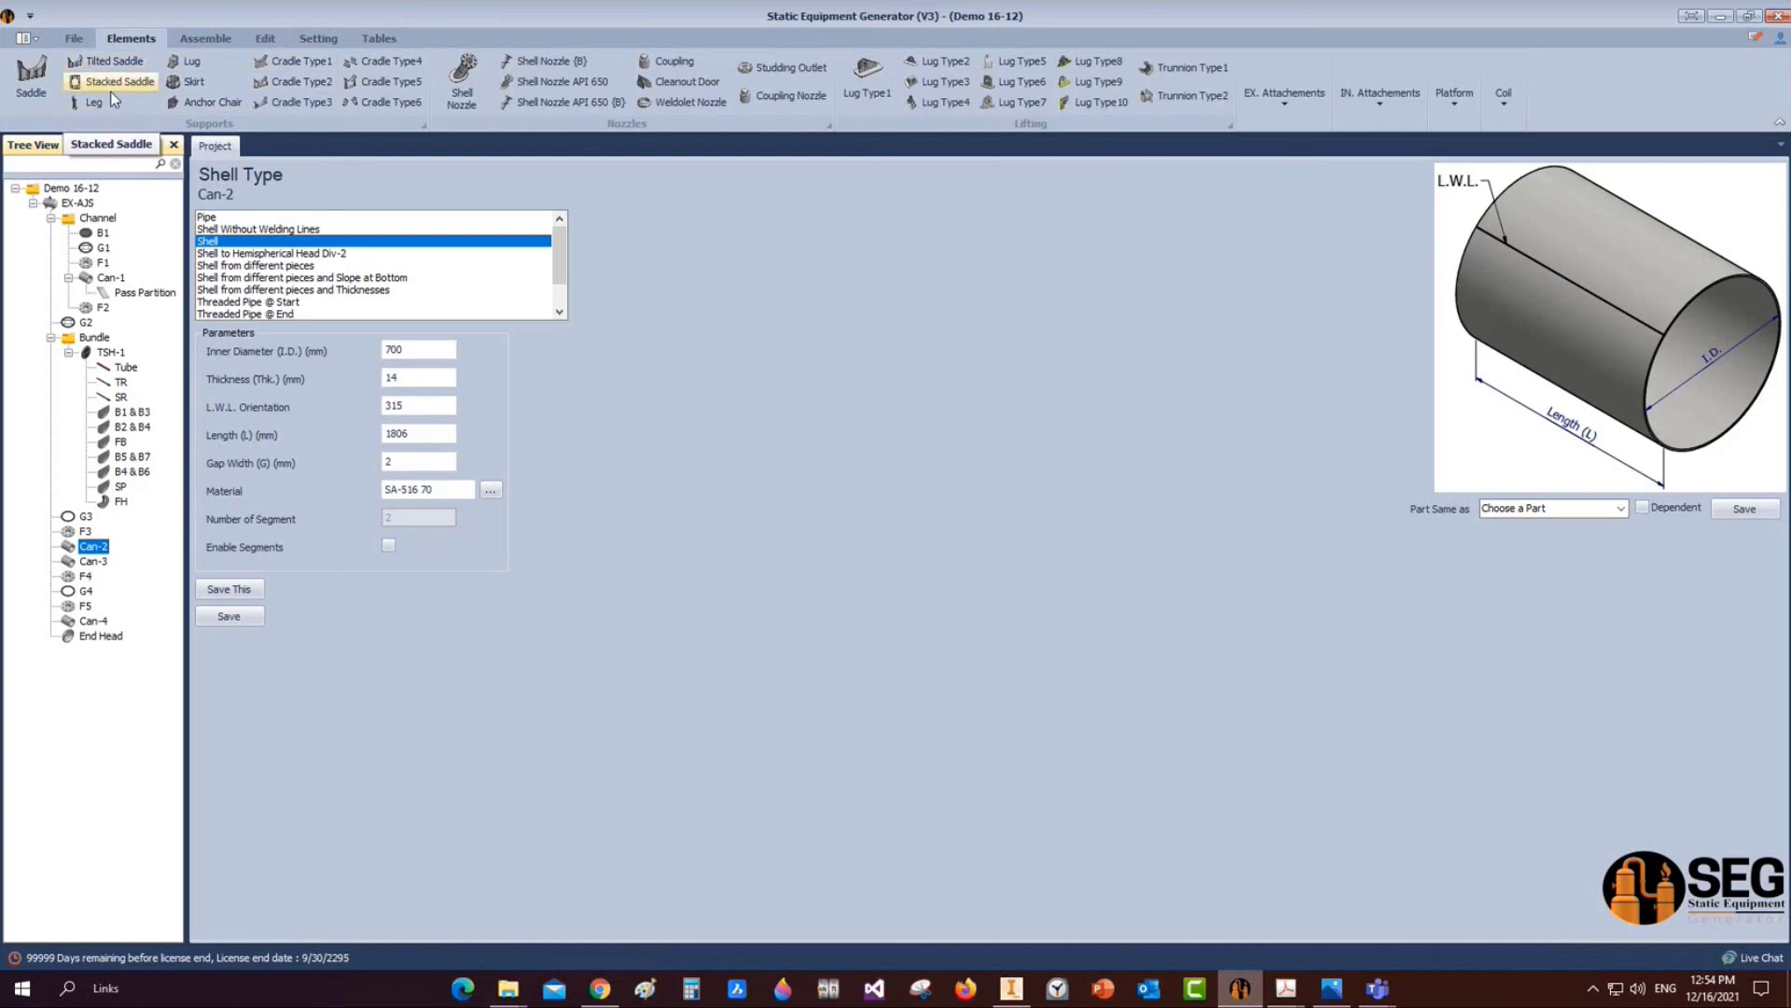
click(27, 75)
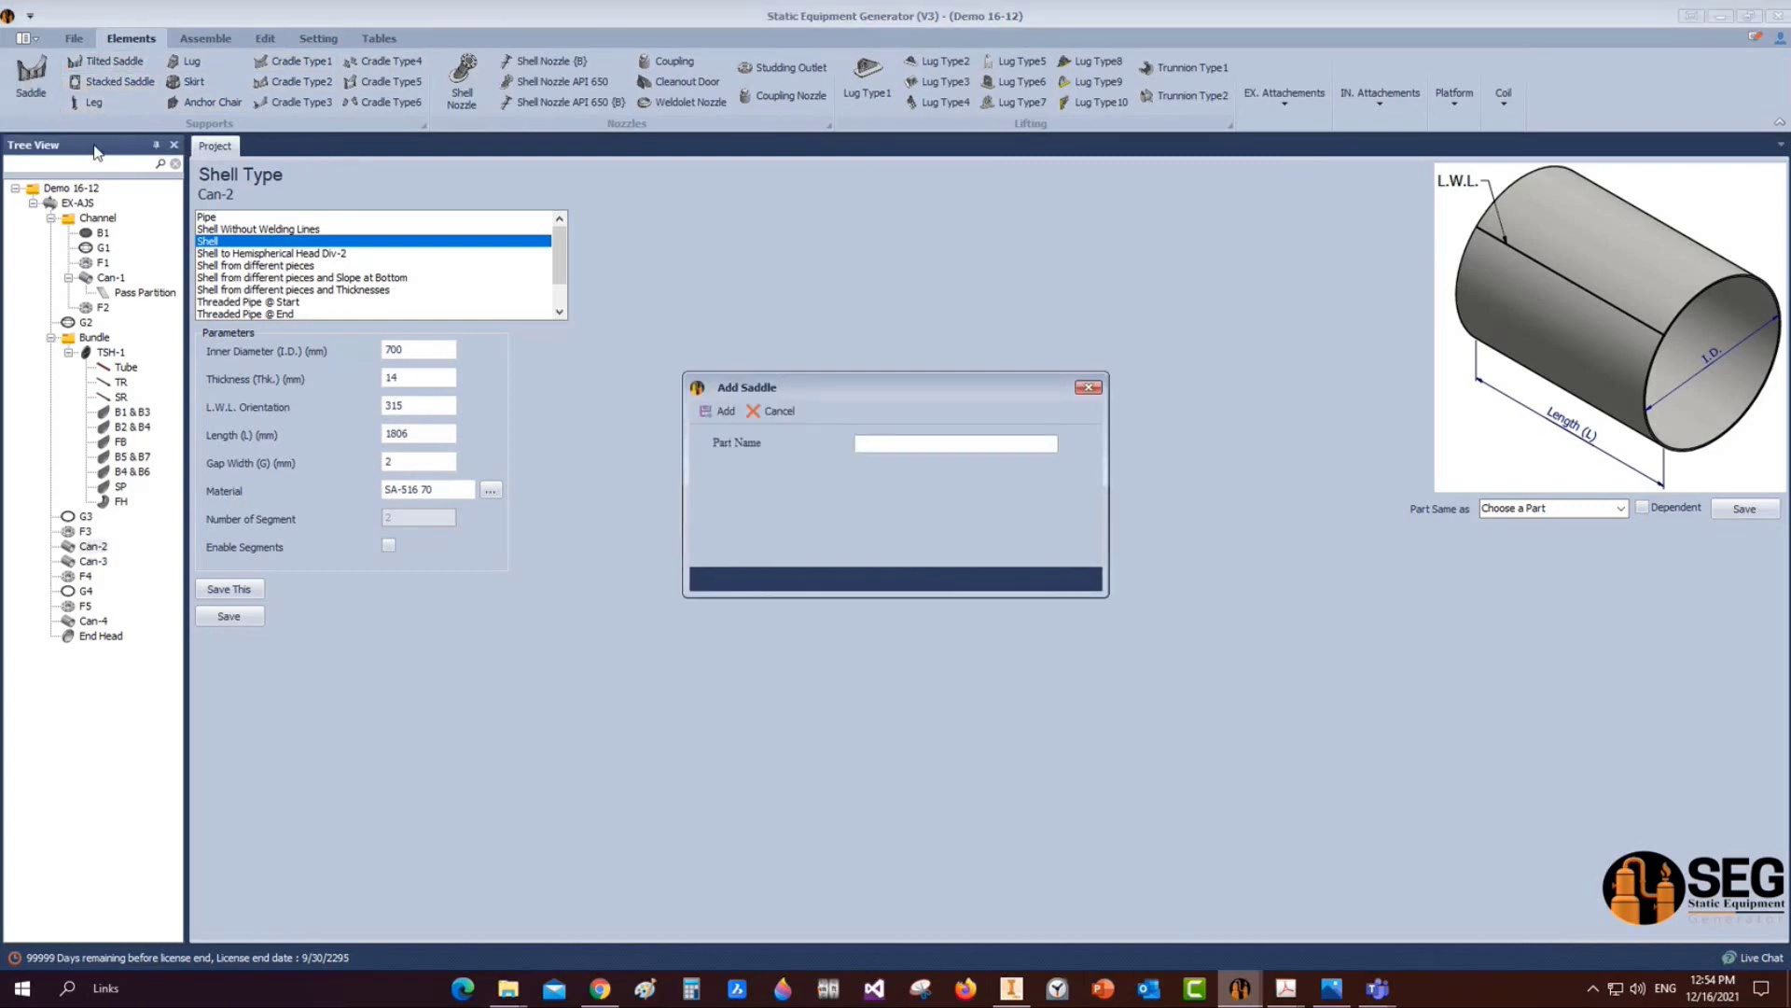
text(Fixed Saddle)
click(709, 410)
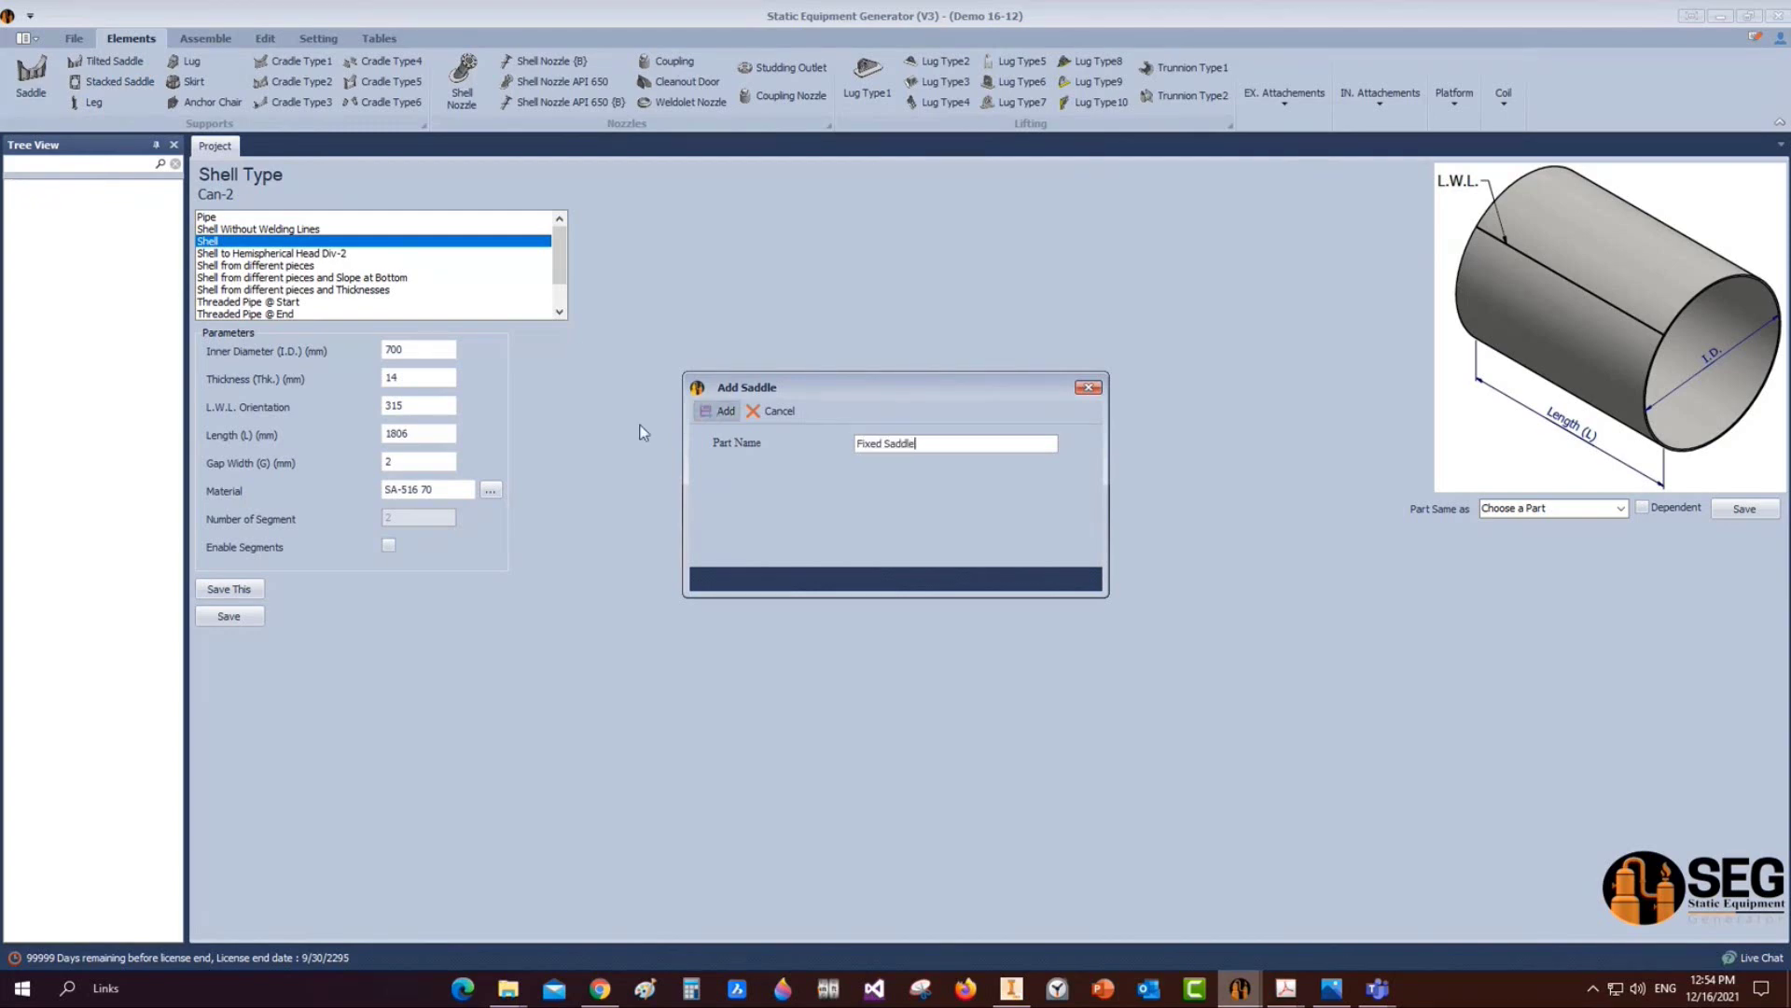
click(140, 564)
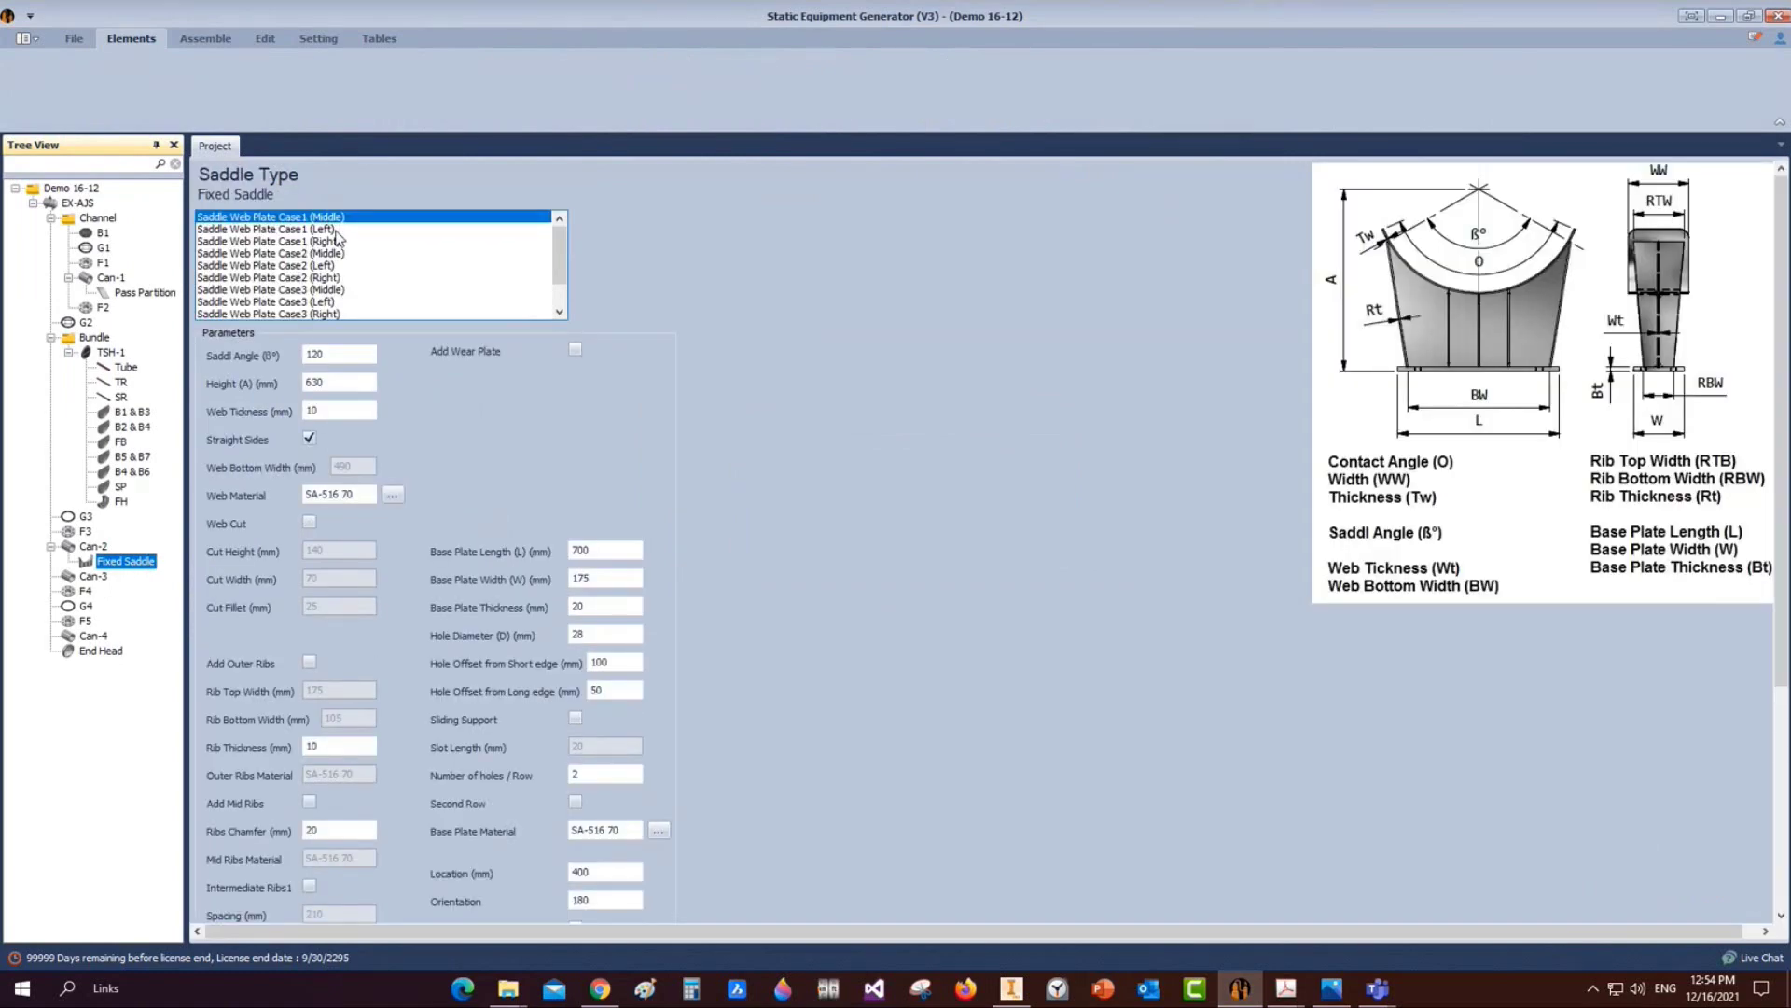
click(297, 230)
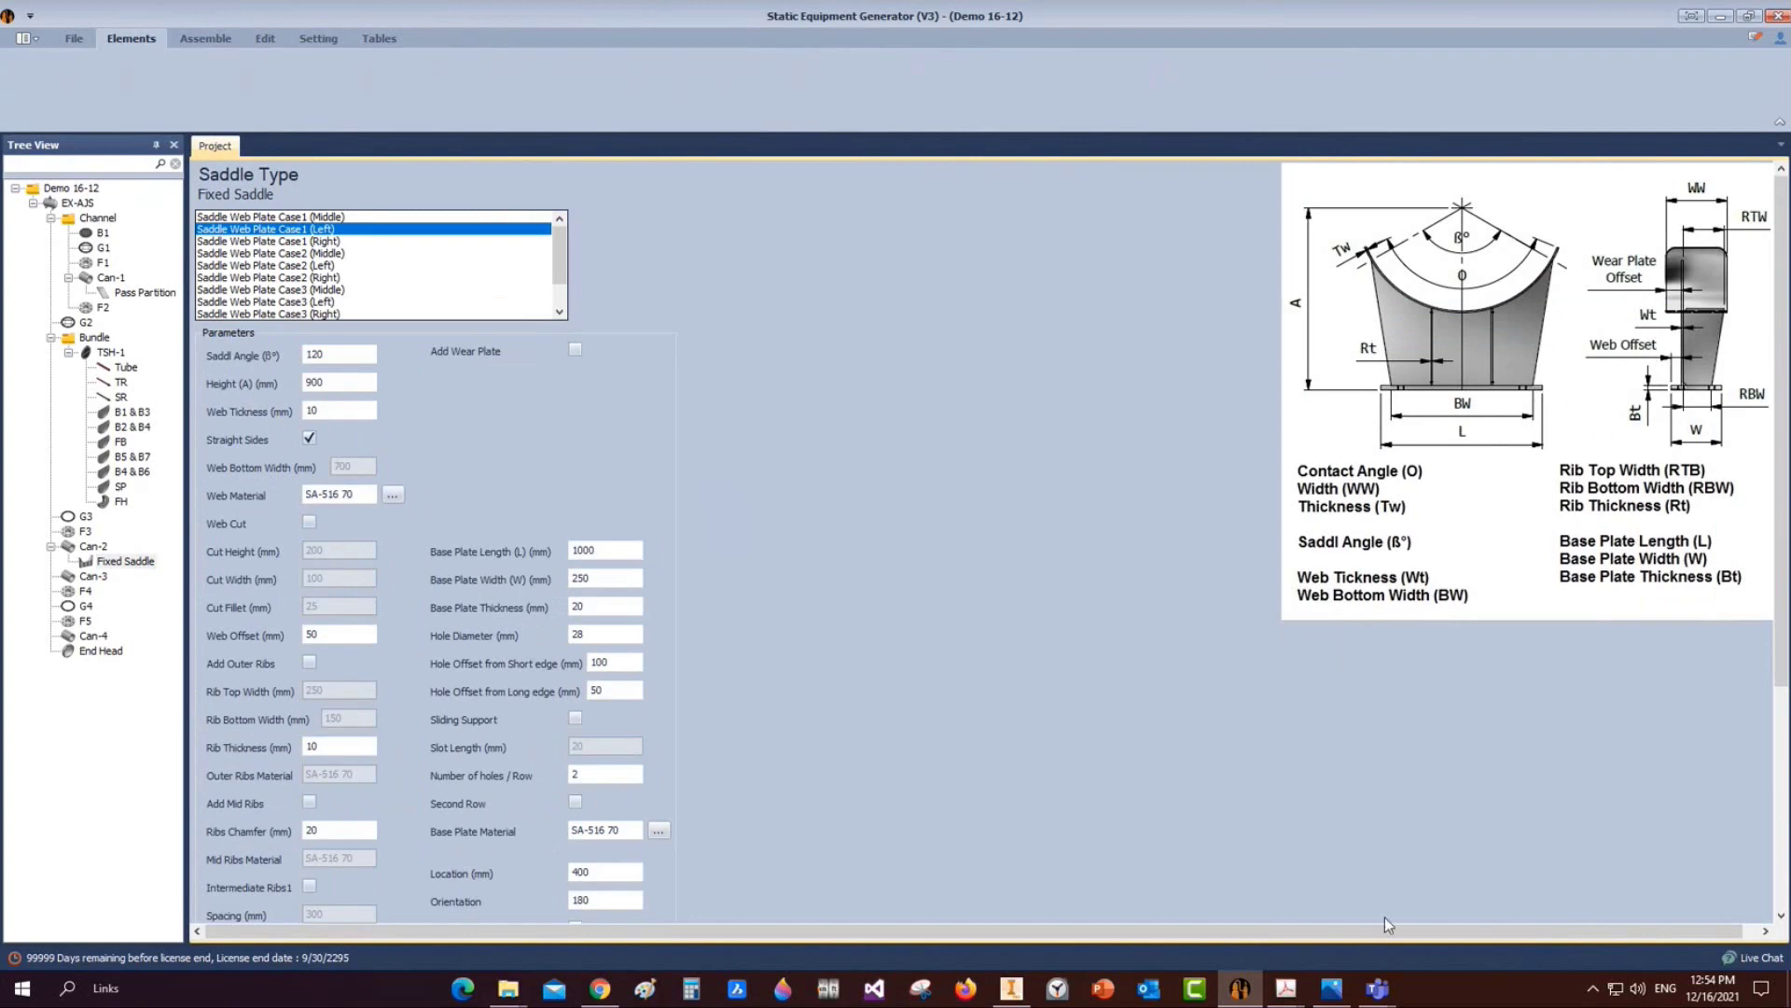
Switch to the general arrangement drawing in Adobe Acrobat Pro and examine the fixed saddle's web side in the sectional elevation
click(1287, 987)
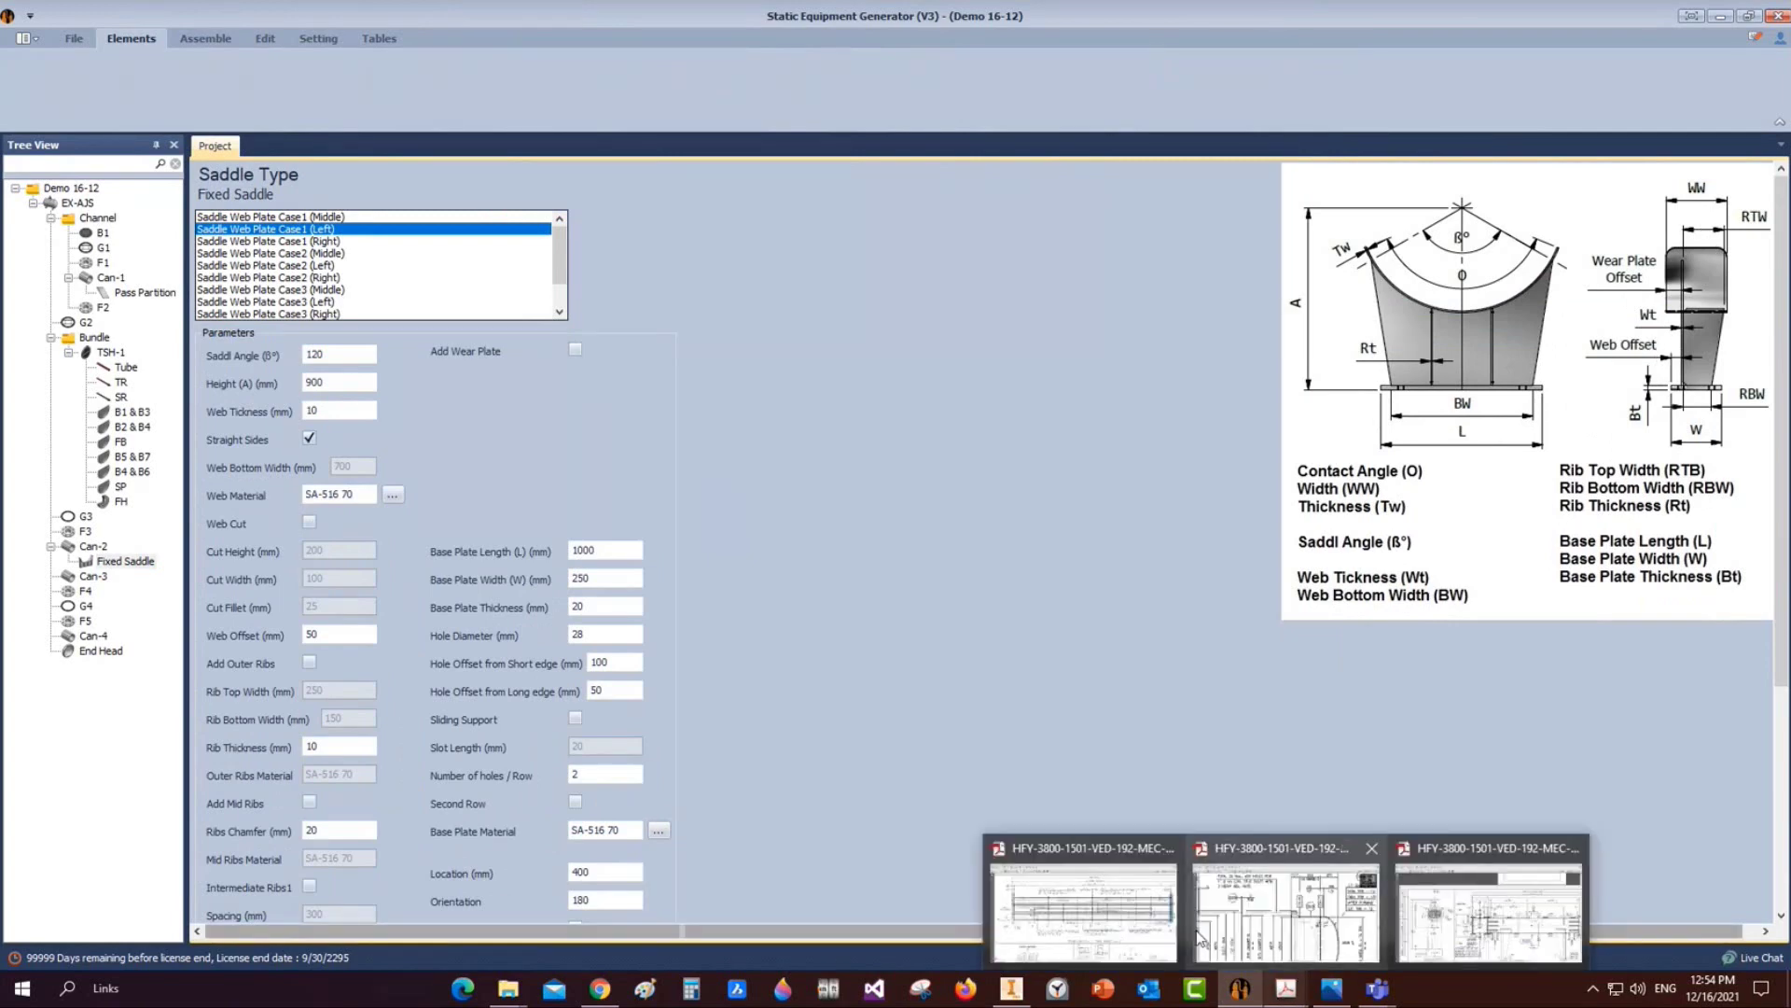
click(1460, 933)
ctrl+scroll(1046, 731, up, 1)
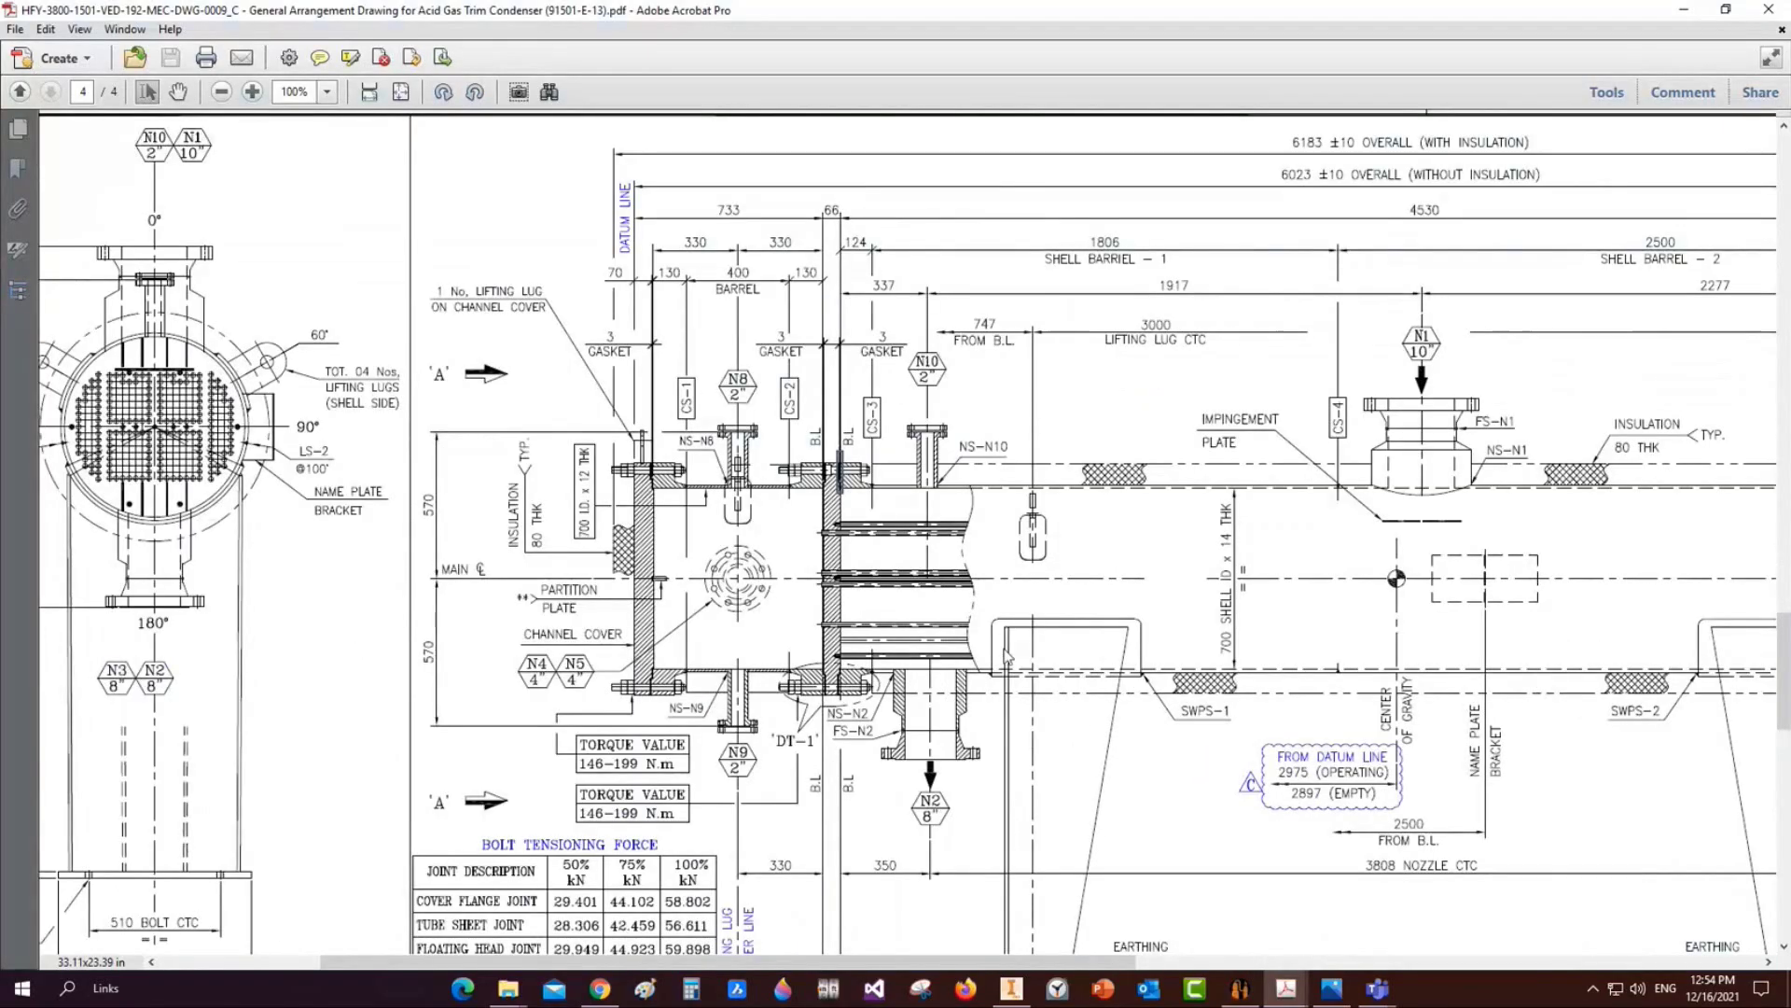
scroll(1020, 701, down, 3)
drag(1000, 418, 1026, 867)
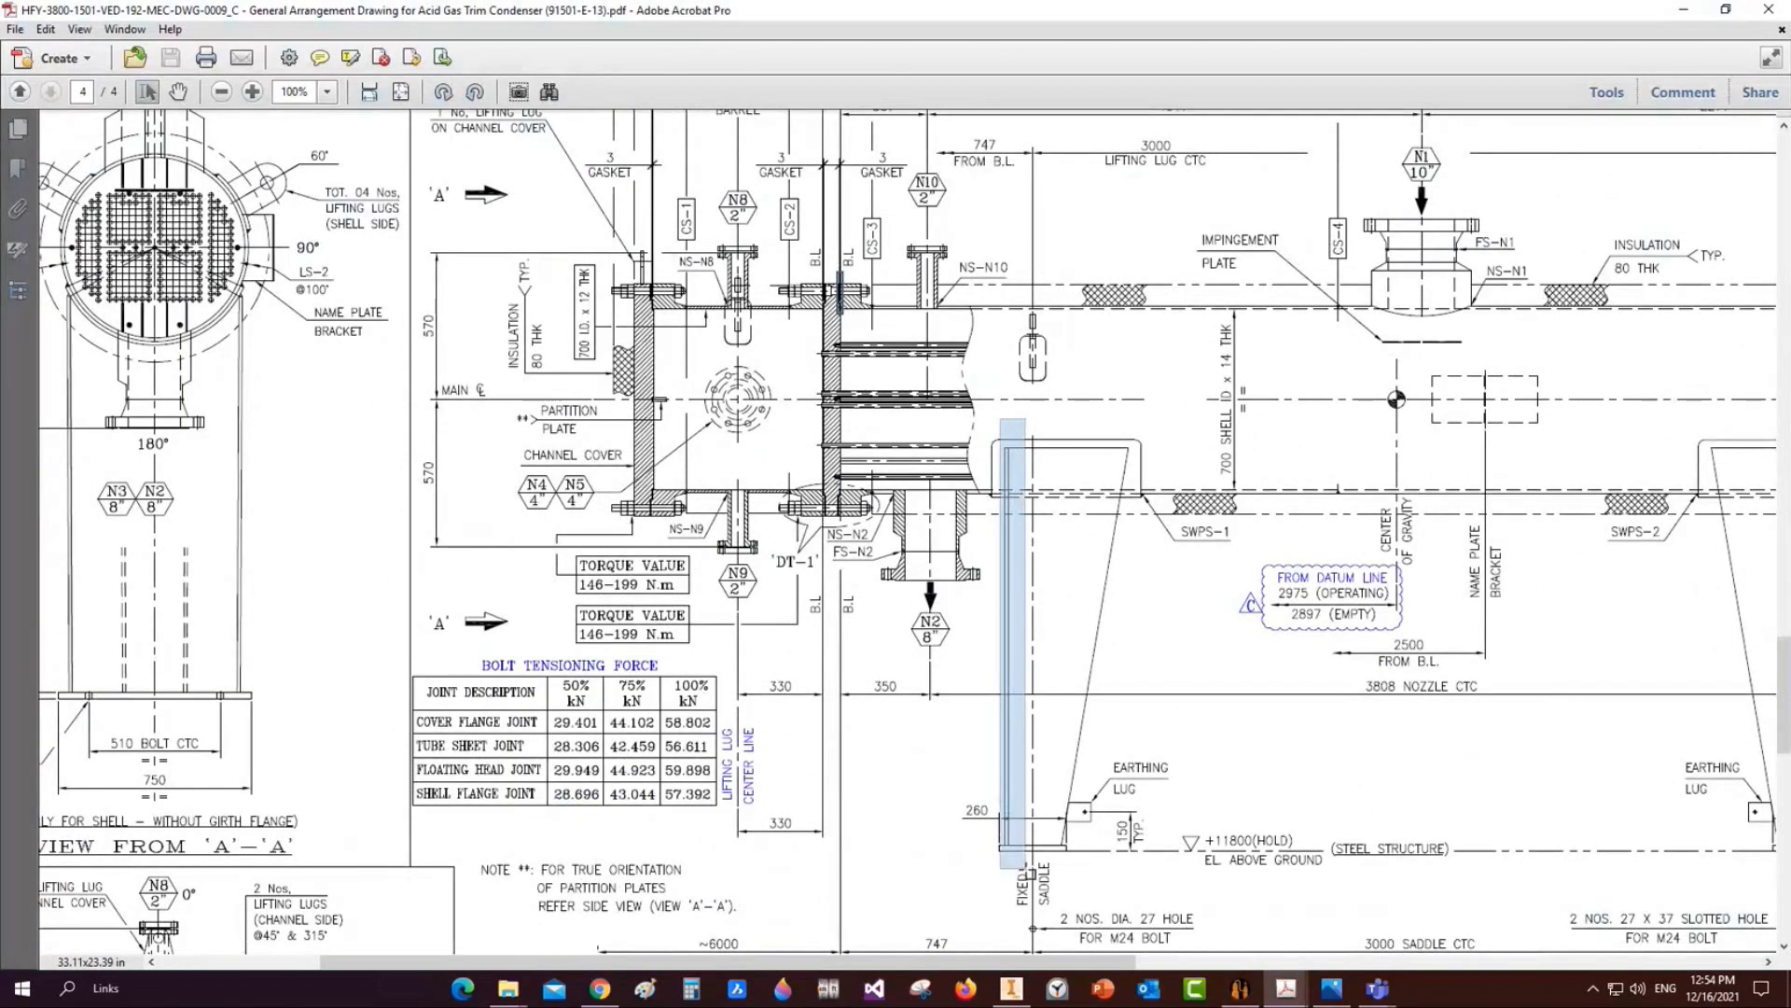
key(alt+Tab)
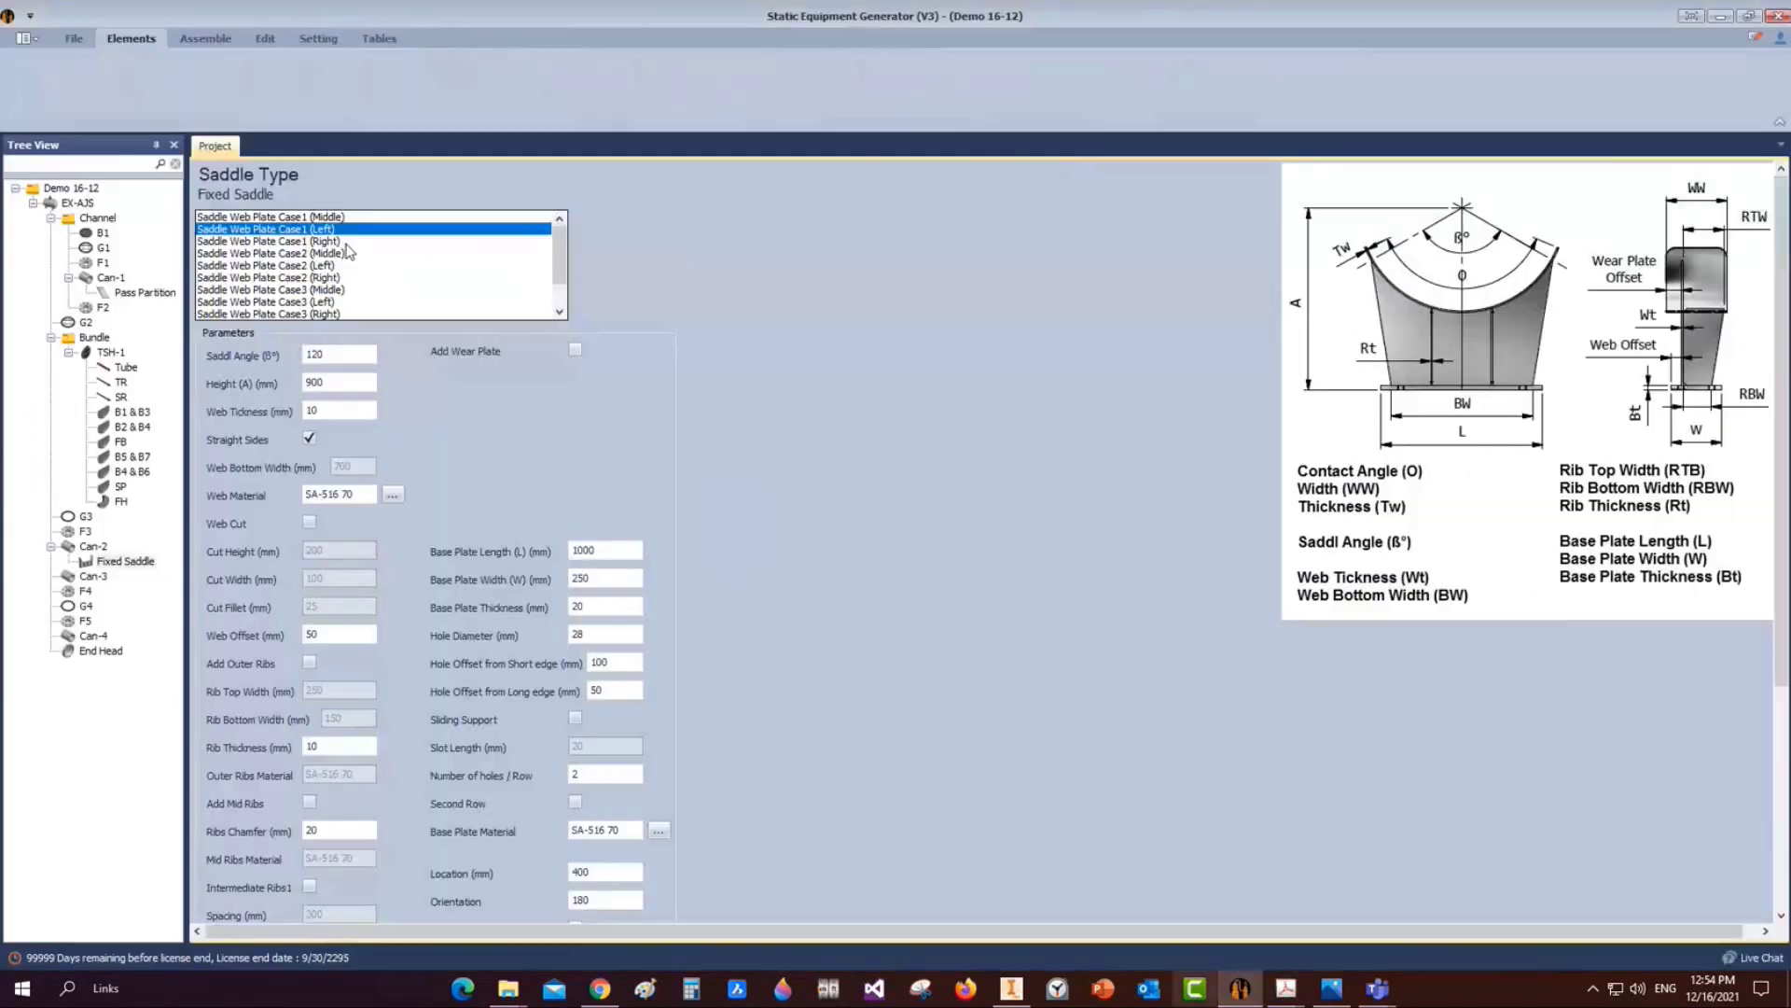
Set Fixed Saddle's height to 1750 mm, web thickness to 12 mm and web offset to 20 mm in Static Equipment Generator
drag(327, 355, 280, 345)
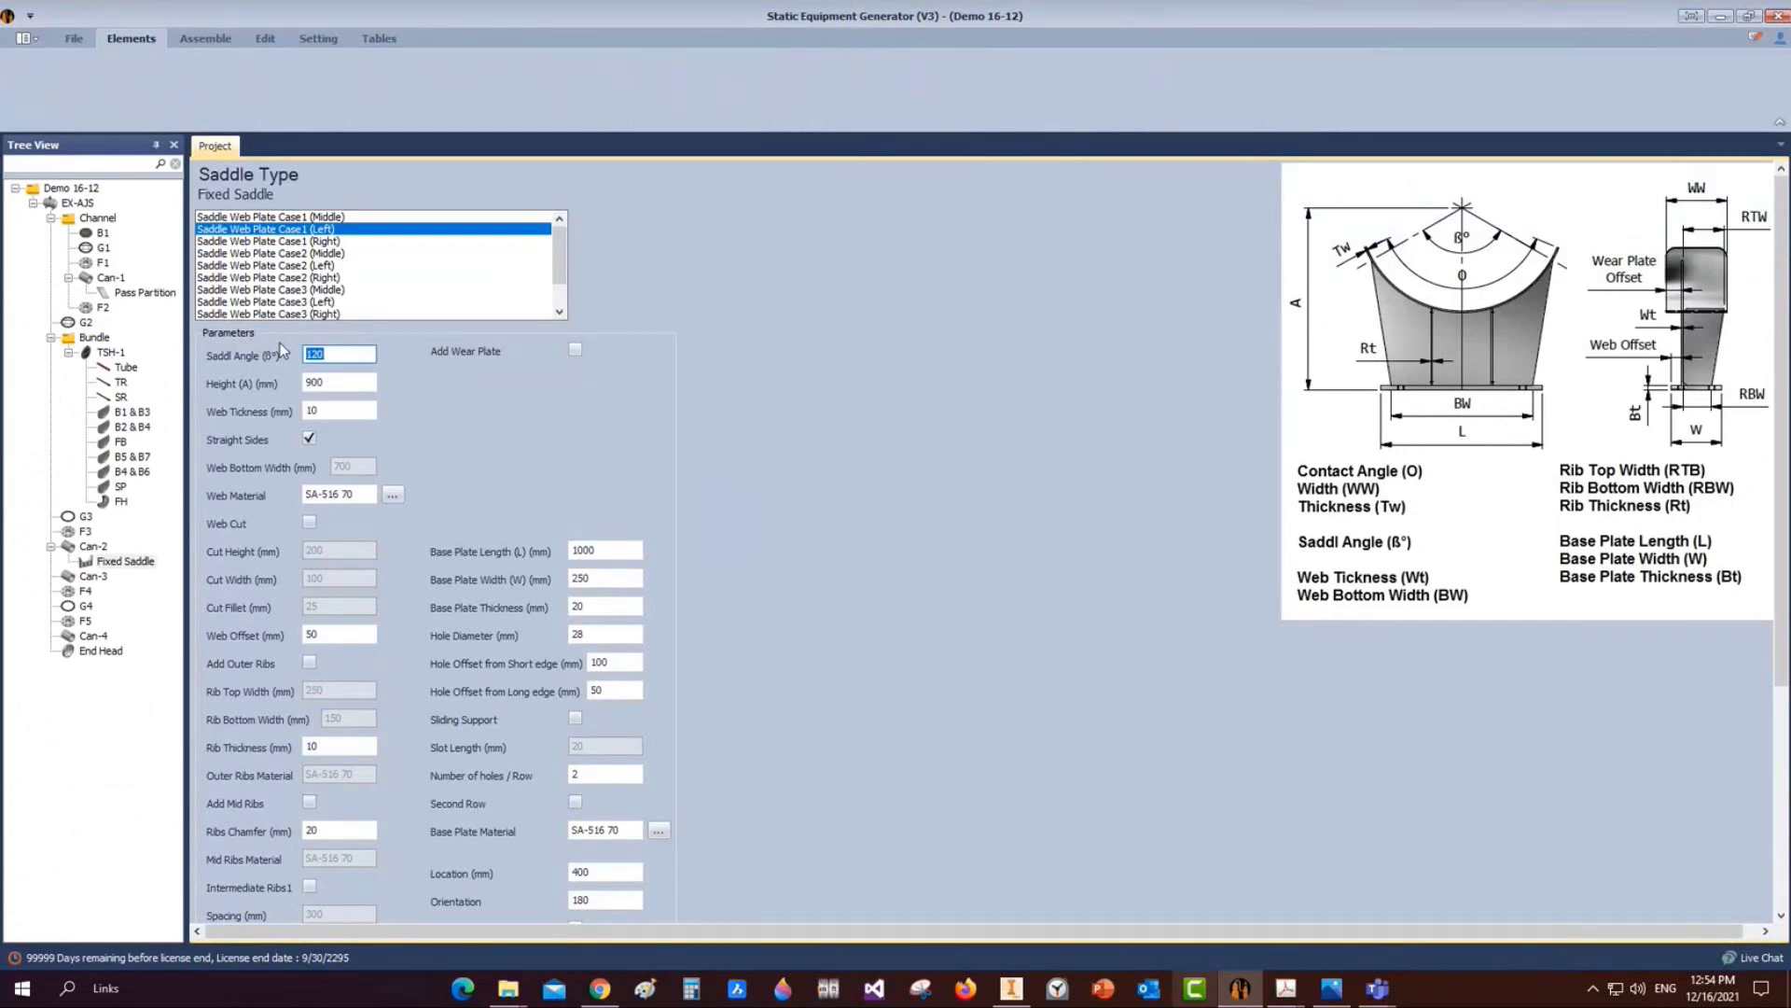
key(Tab)
text(1750)
key(Tab)
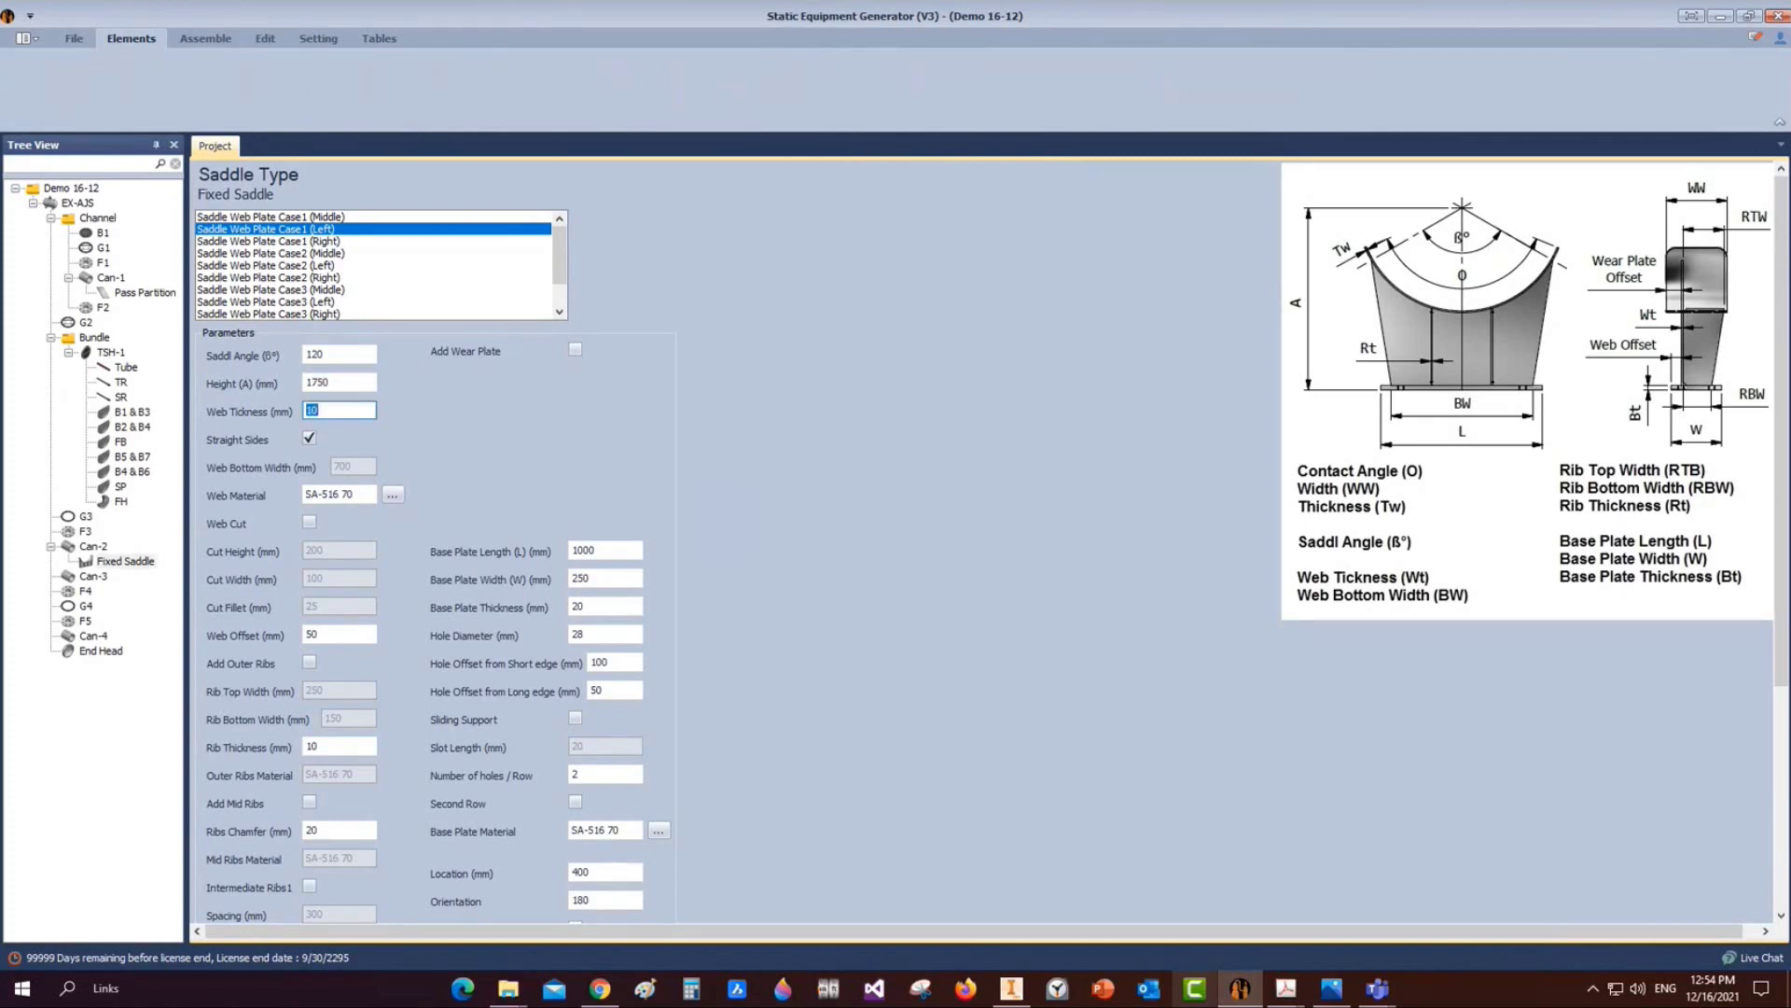
text(12)
drag(326, 634, 269, 625)
text(20)
Add outer ribs to Fixed Saddle and open the rib top width for editing
scroll(308, 634, down, 1)
drag(331, 635, 287, 630)
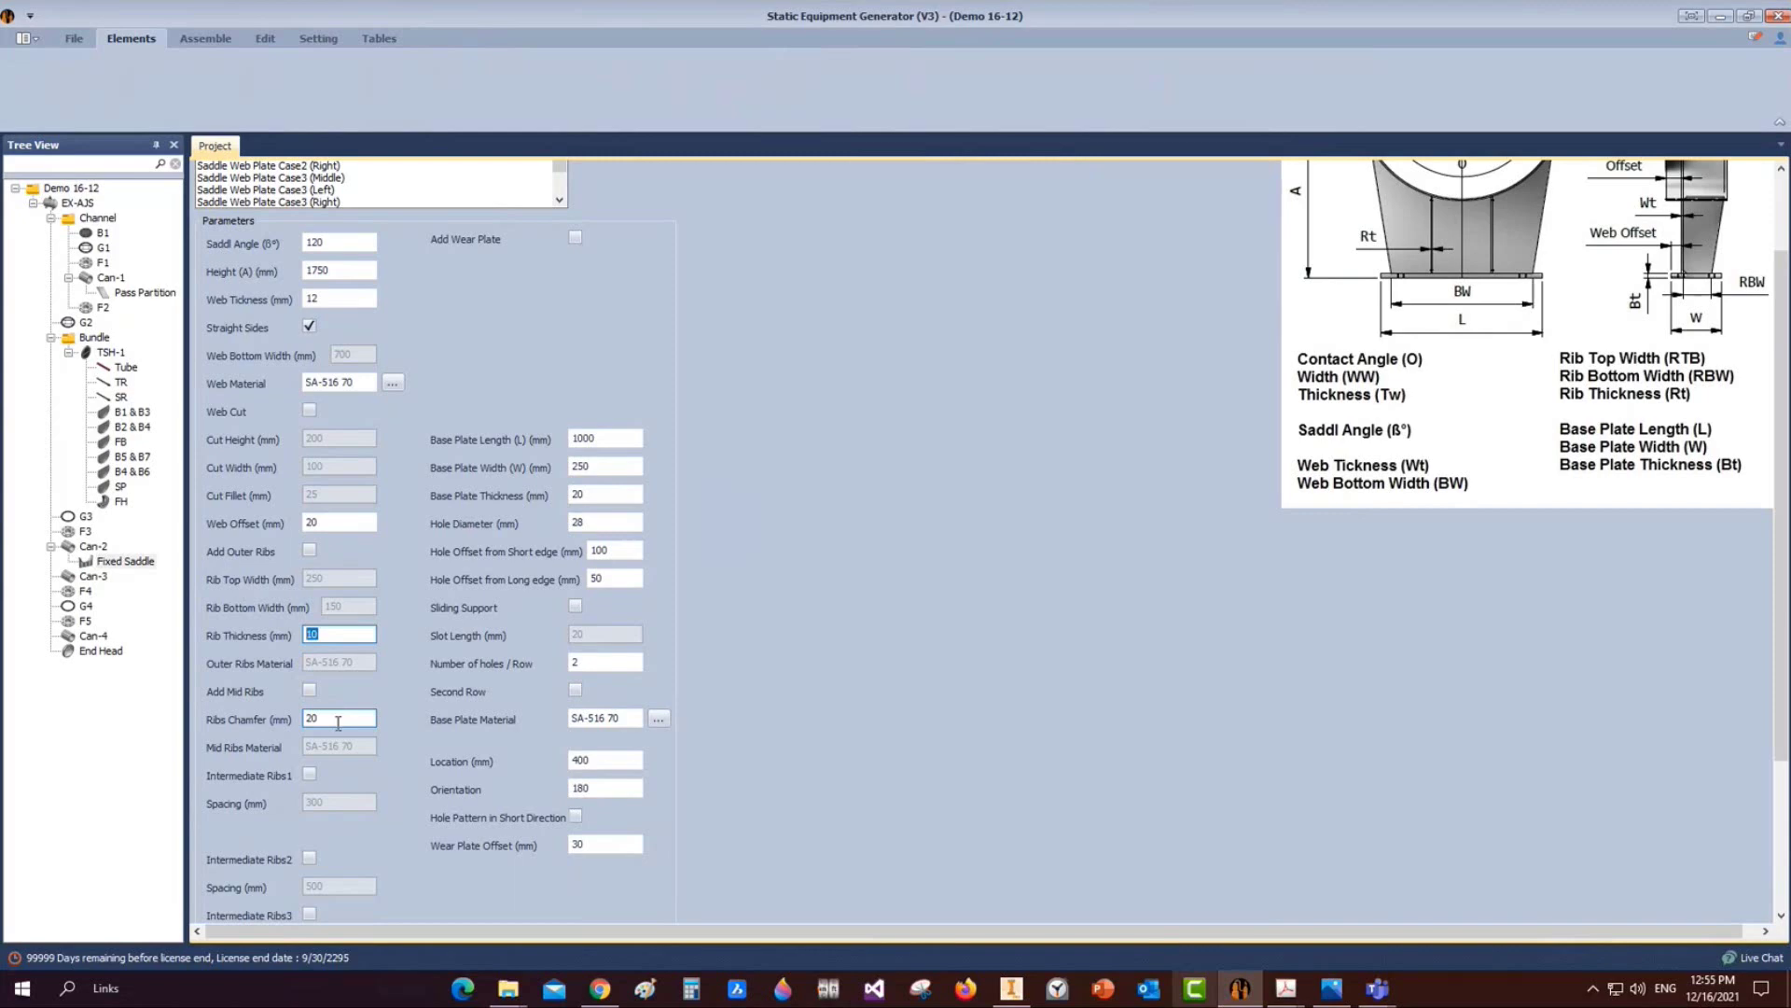
click(309, 549)
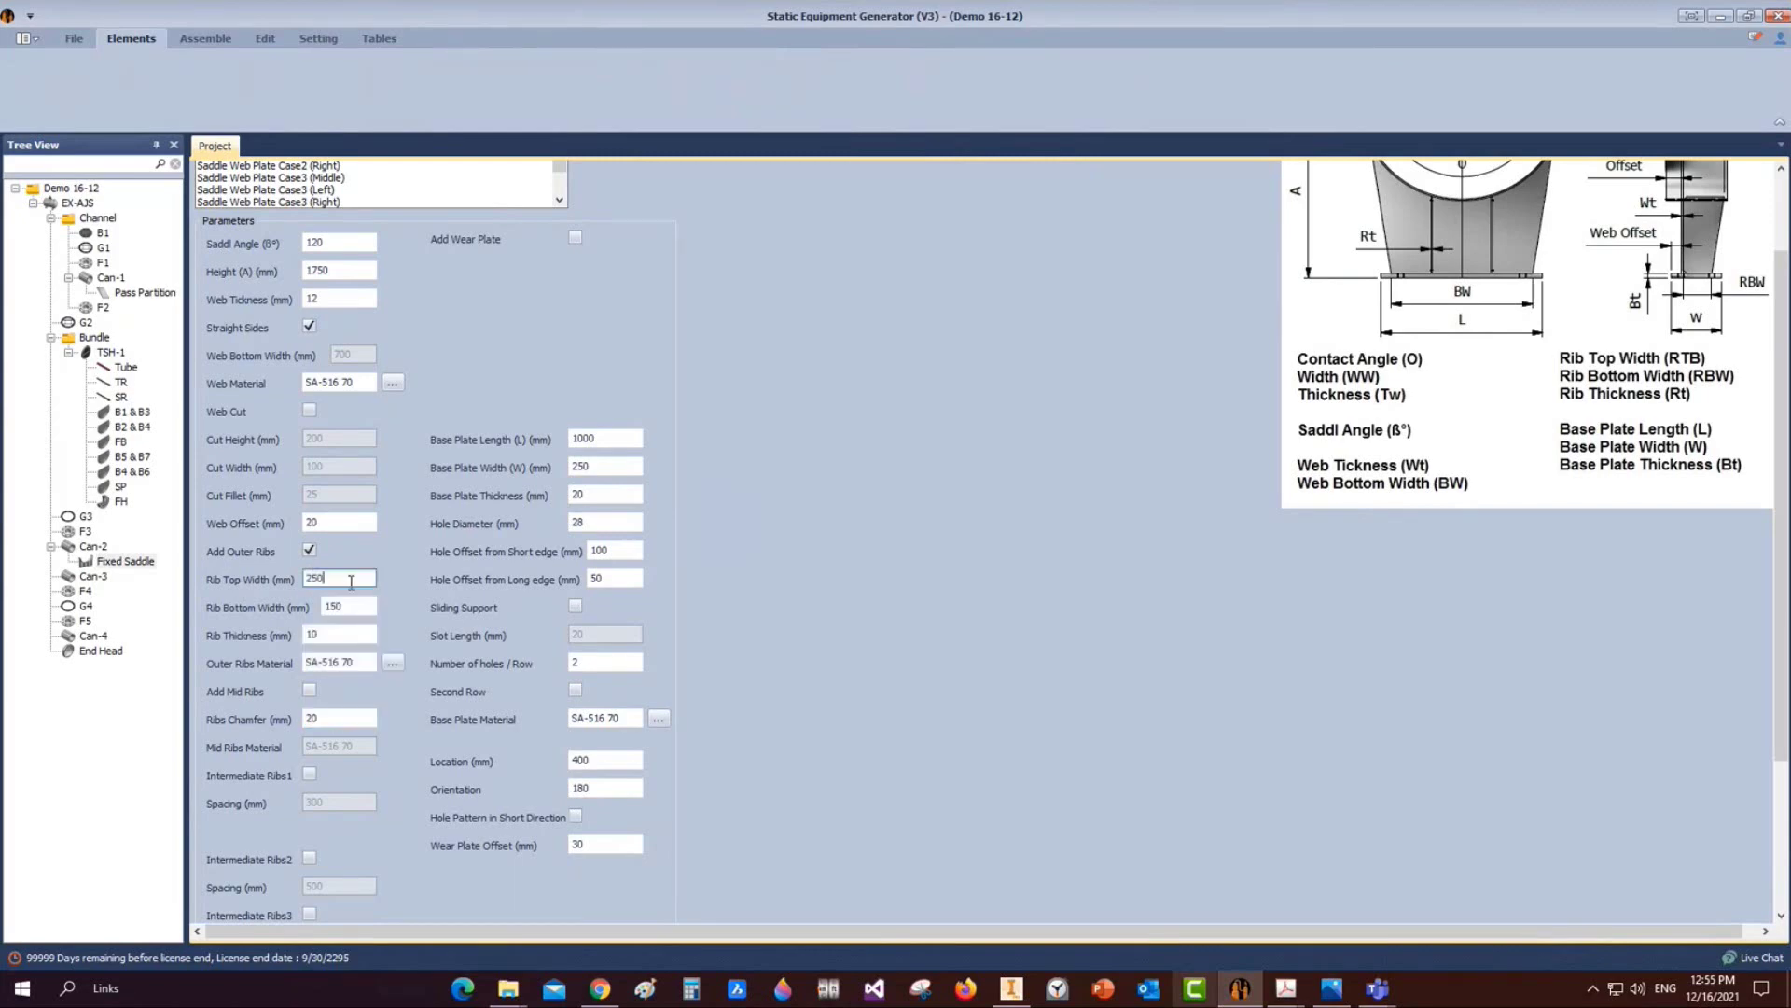
double_click(351, 581)
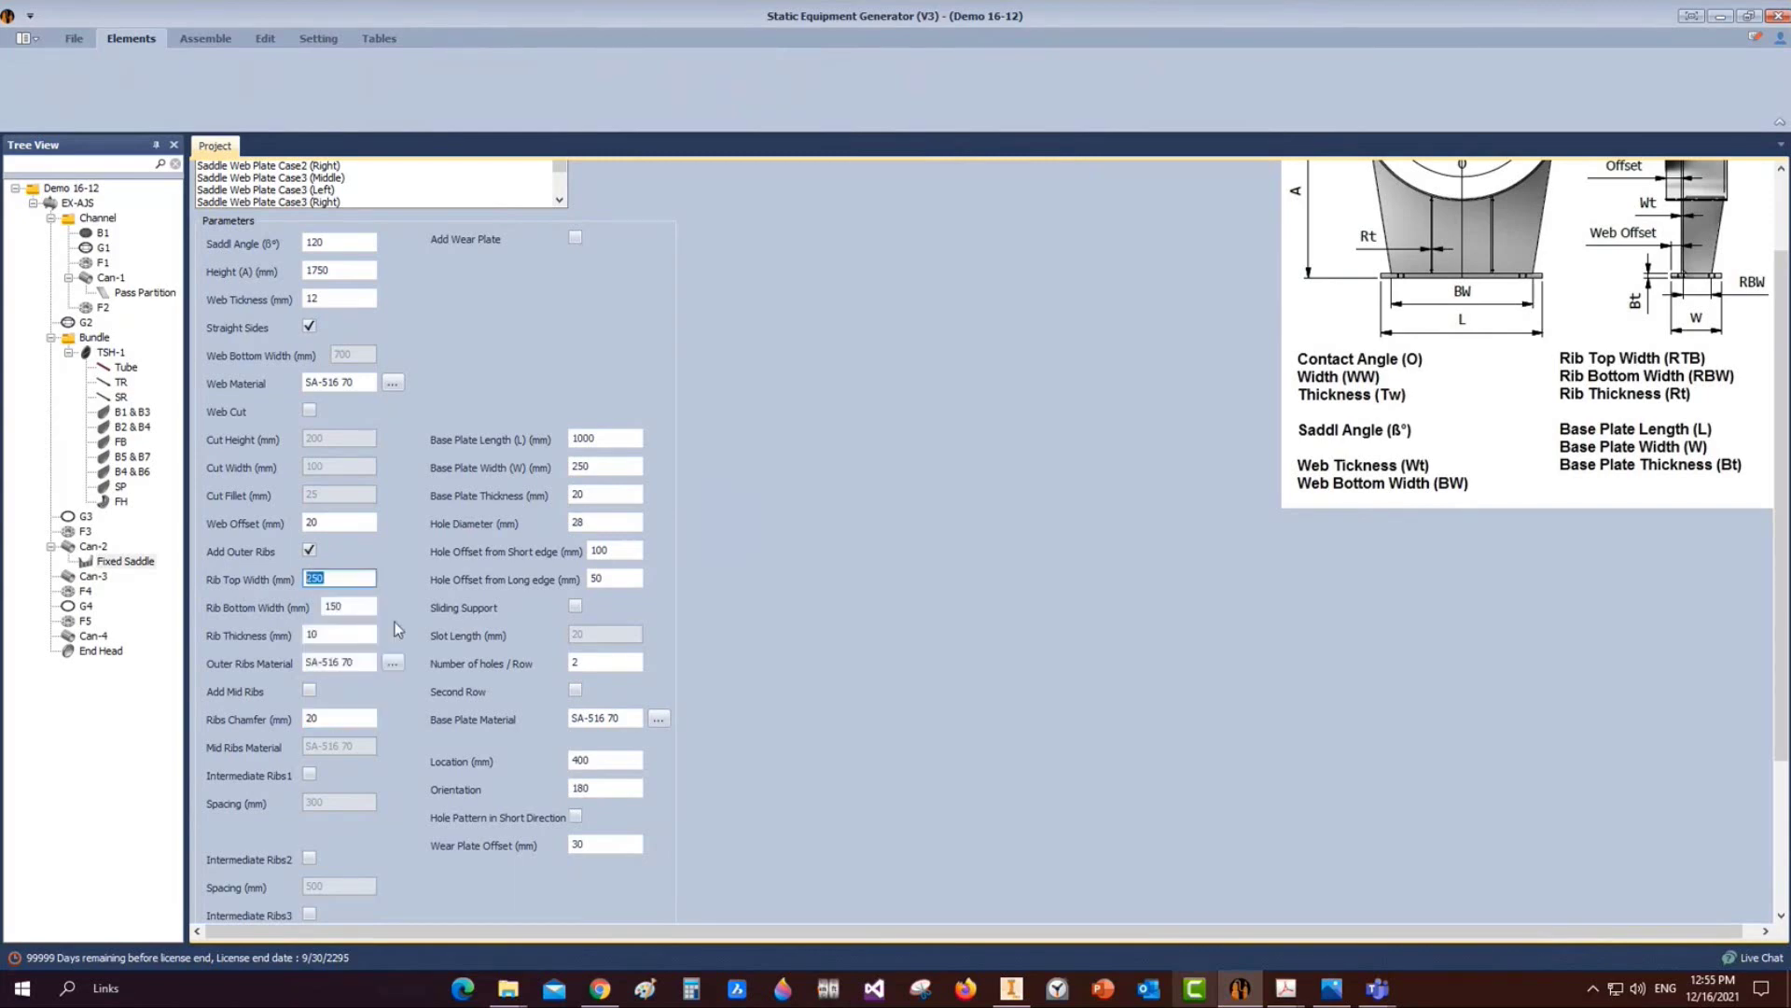
Switch to the general arrangement drawing in Adobe Acrobat Pro and examine the fixed saddle's rib widths near the shell and base plate
click(1285, 988)
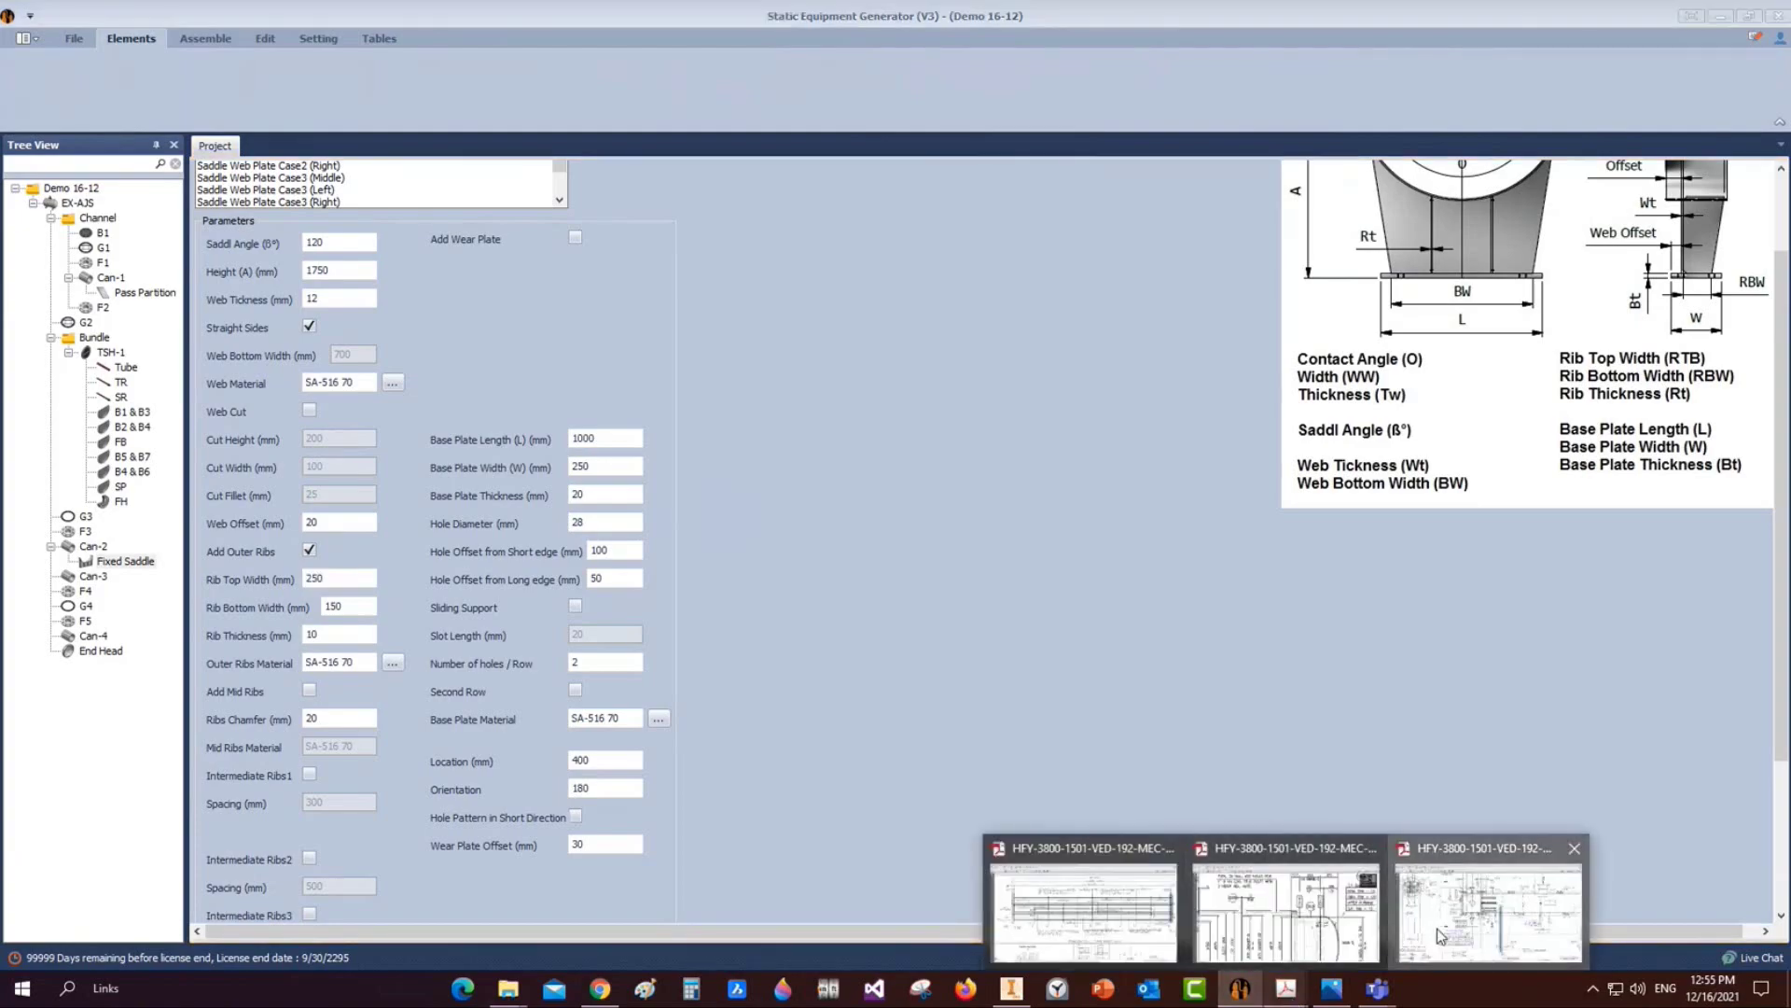
click(1440, 935)
drag(1006, 446, 1127, 448)
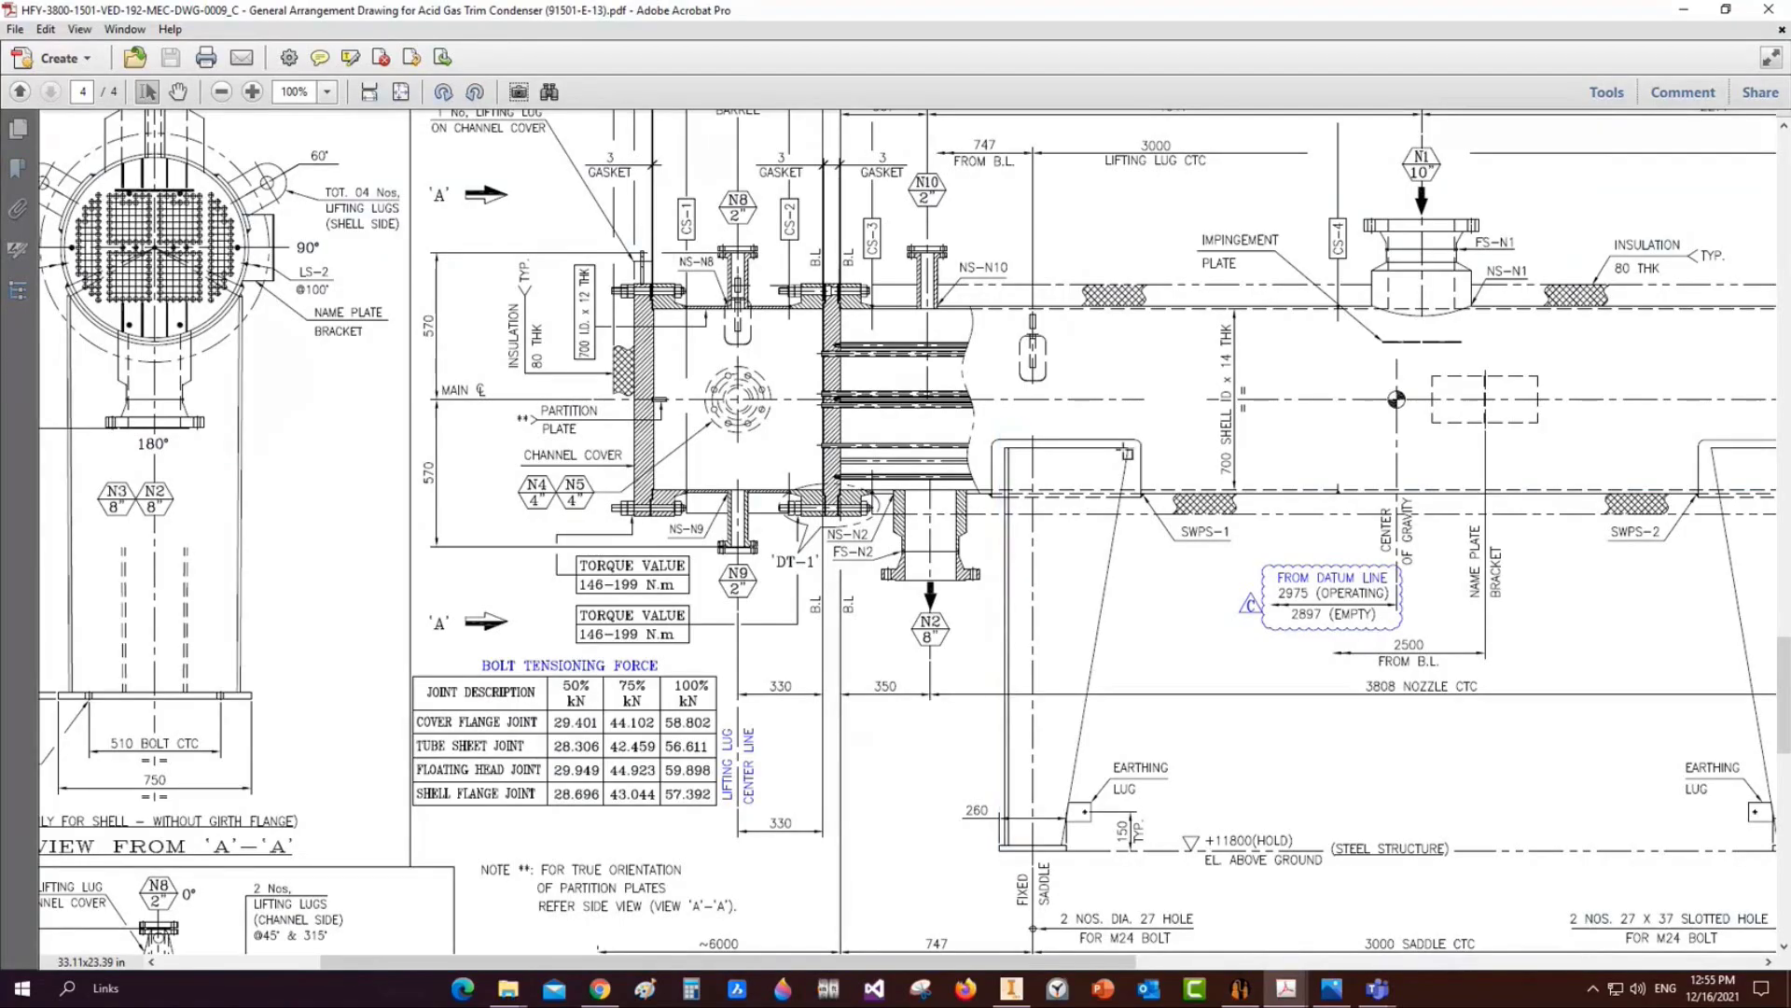
drag(1007, 835, 1063, 881)
ctrl+scroll(615, 734, down, 3)
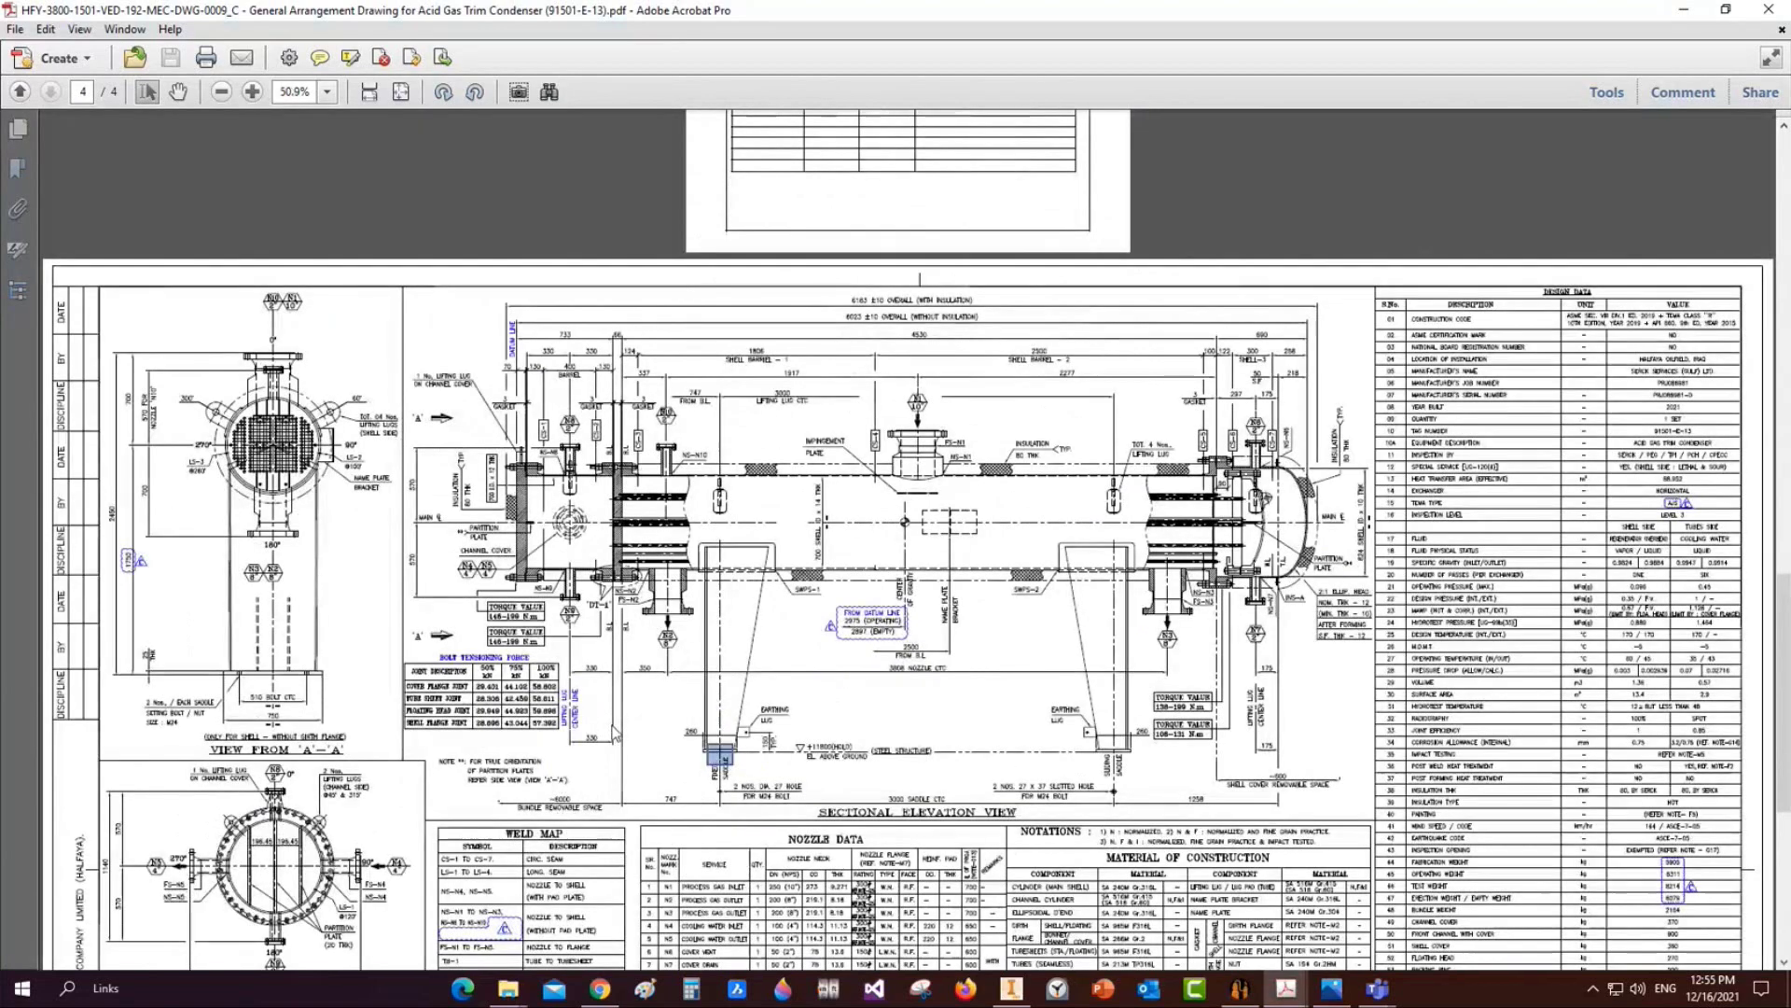
scroll(616, 735, down, 5)
scroll(885, 504, up, 3)
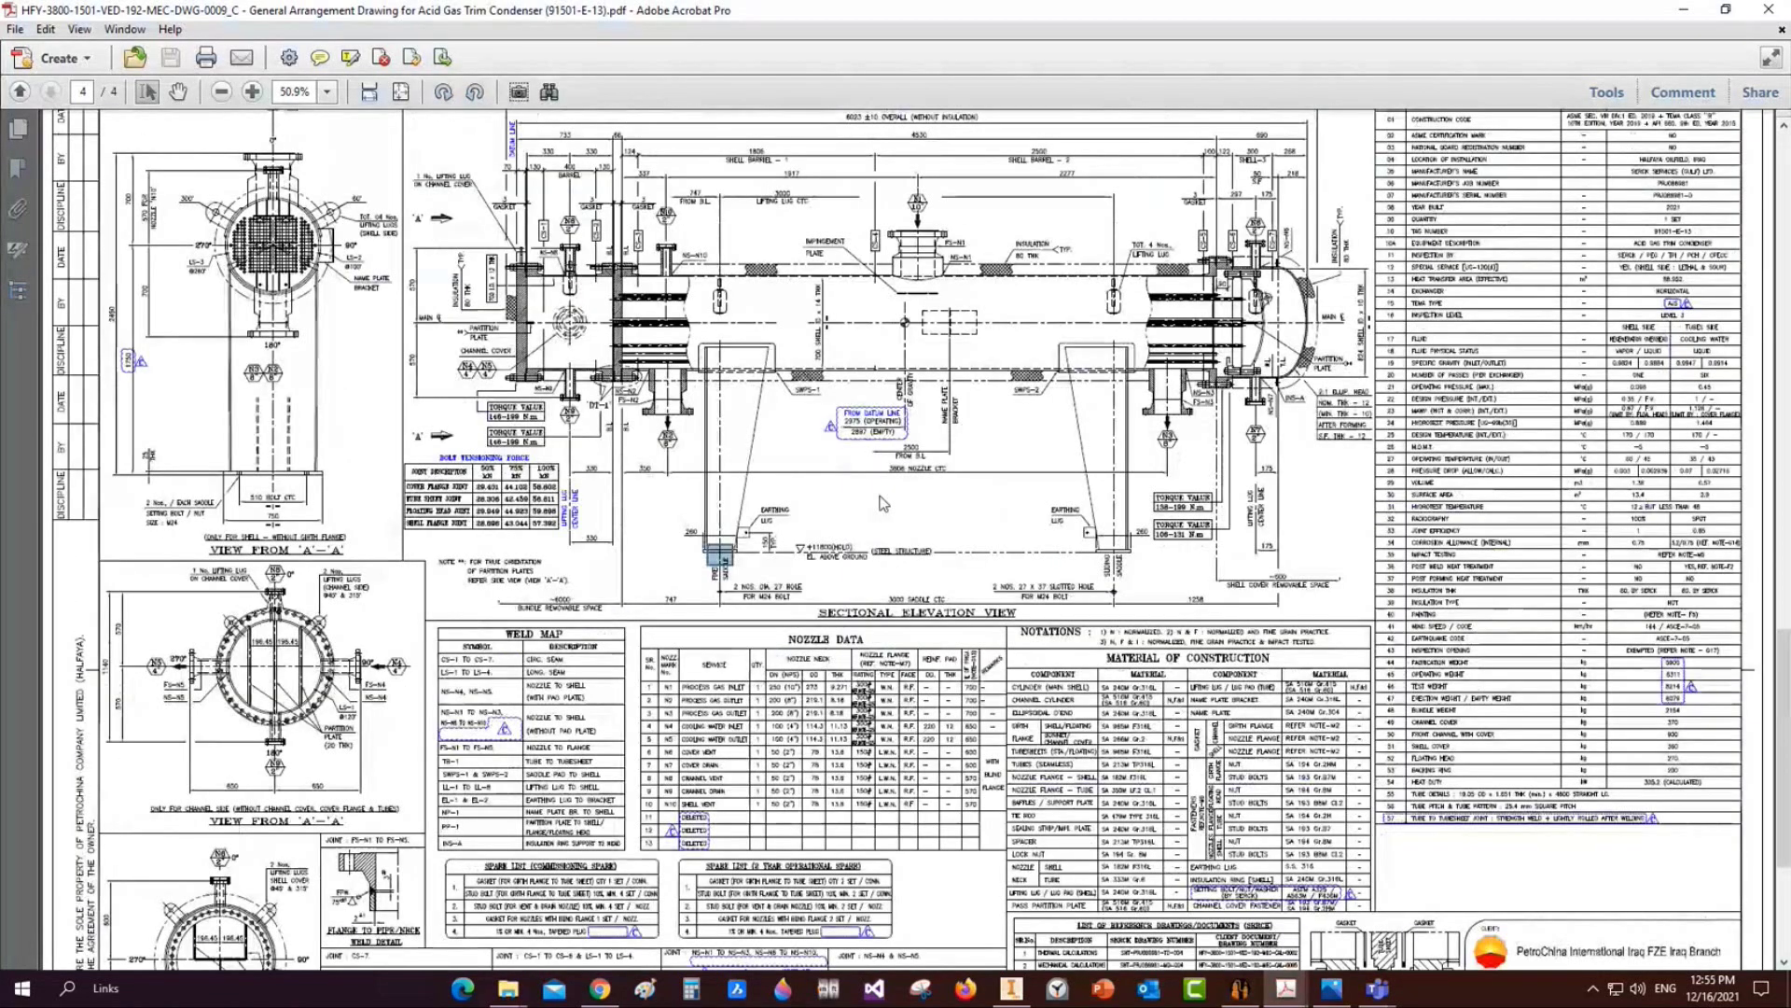
ctrl+scroll(884, 504, up, 1)
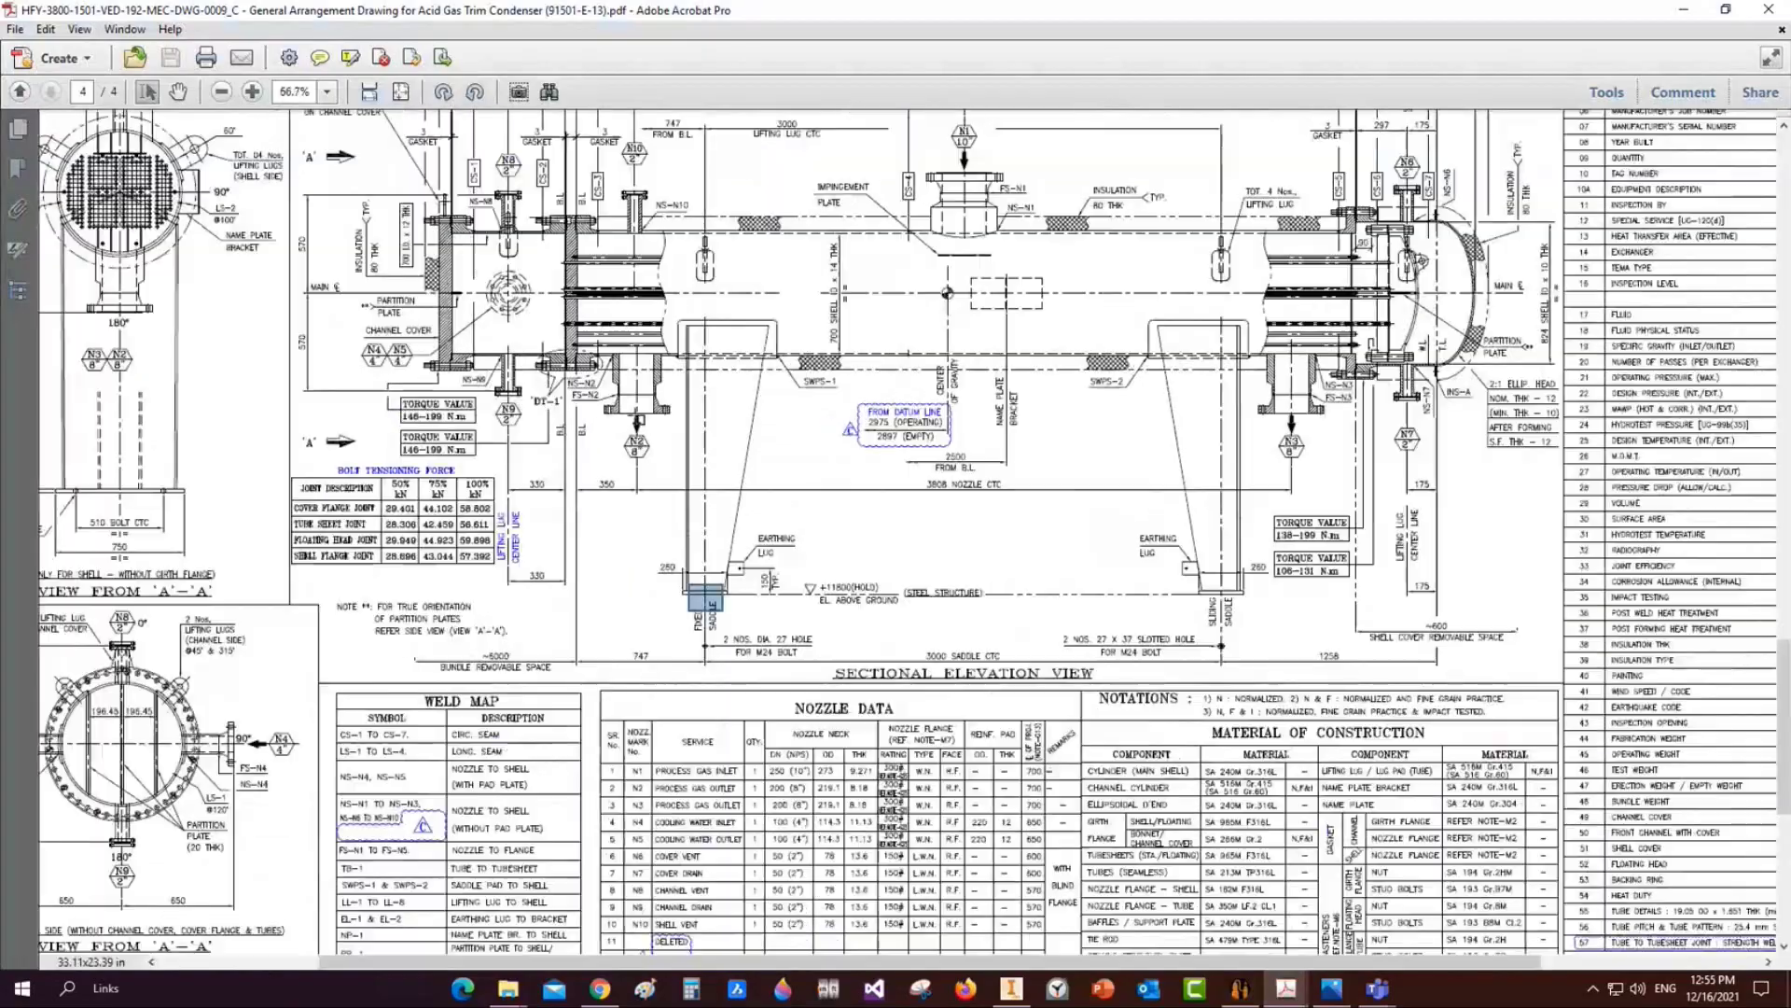
Switch to Static Equipment Generator and set Fixed Saddle's rib top width to 476 mm and rib bottom width to 220 mm
click(1240, 988)
text(476)
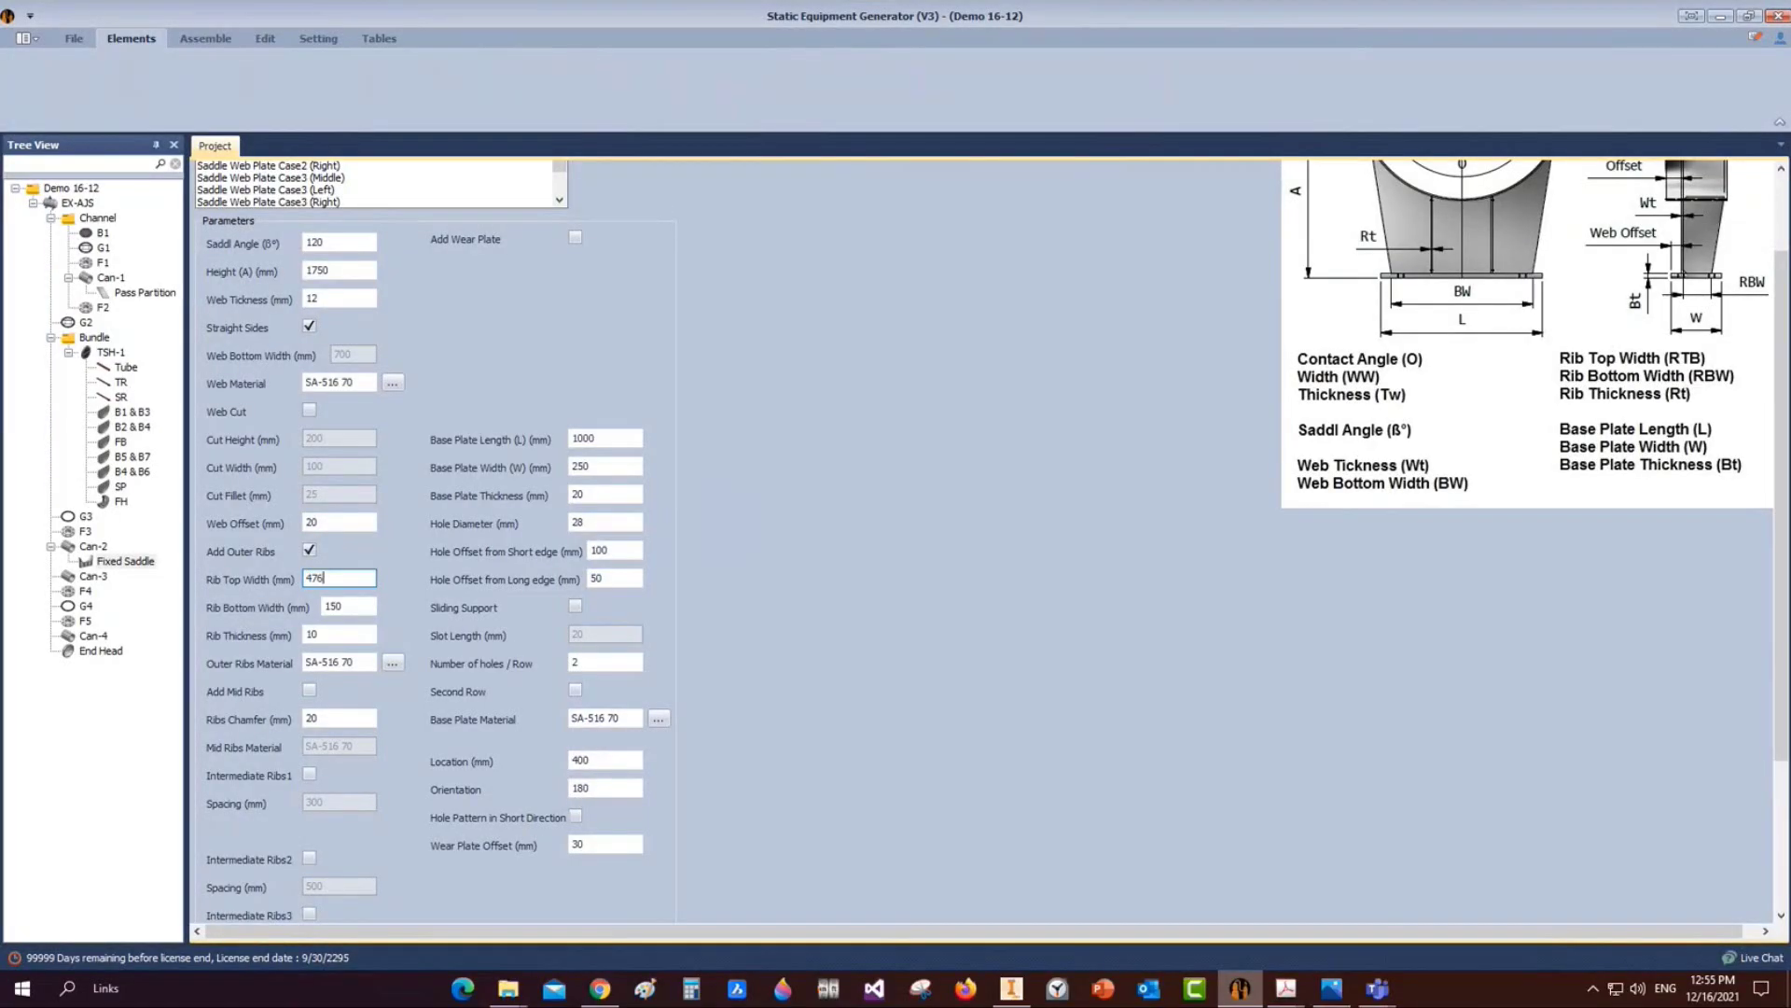
key(Tab)
text(220)
scroll(331, 707, down, 2)
Add a wear plate to Fixed Saddle with a contact angle of 132, a width of 580 mm and a thickness of 14 mm
scroll(636, 383, up, 3)
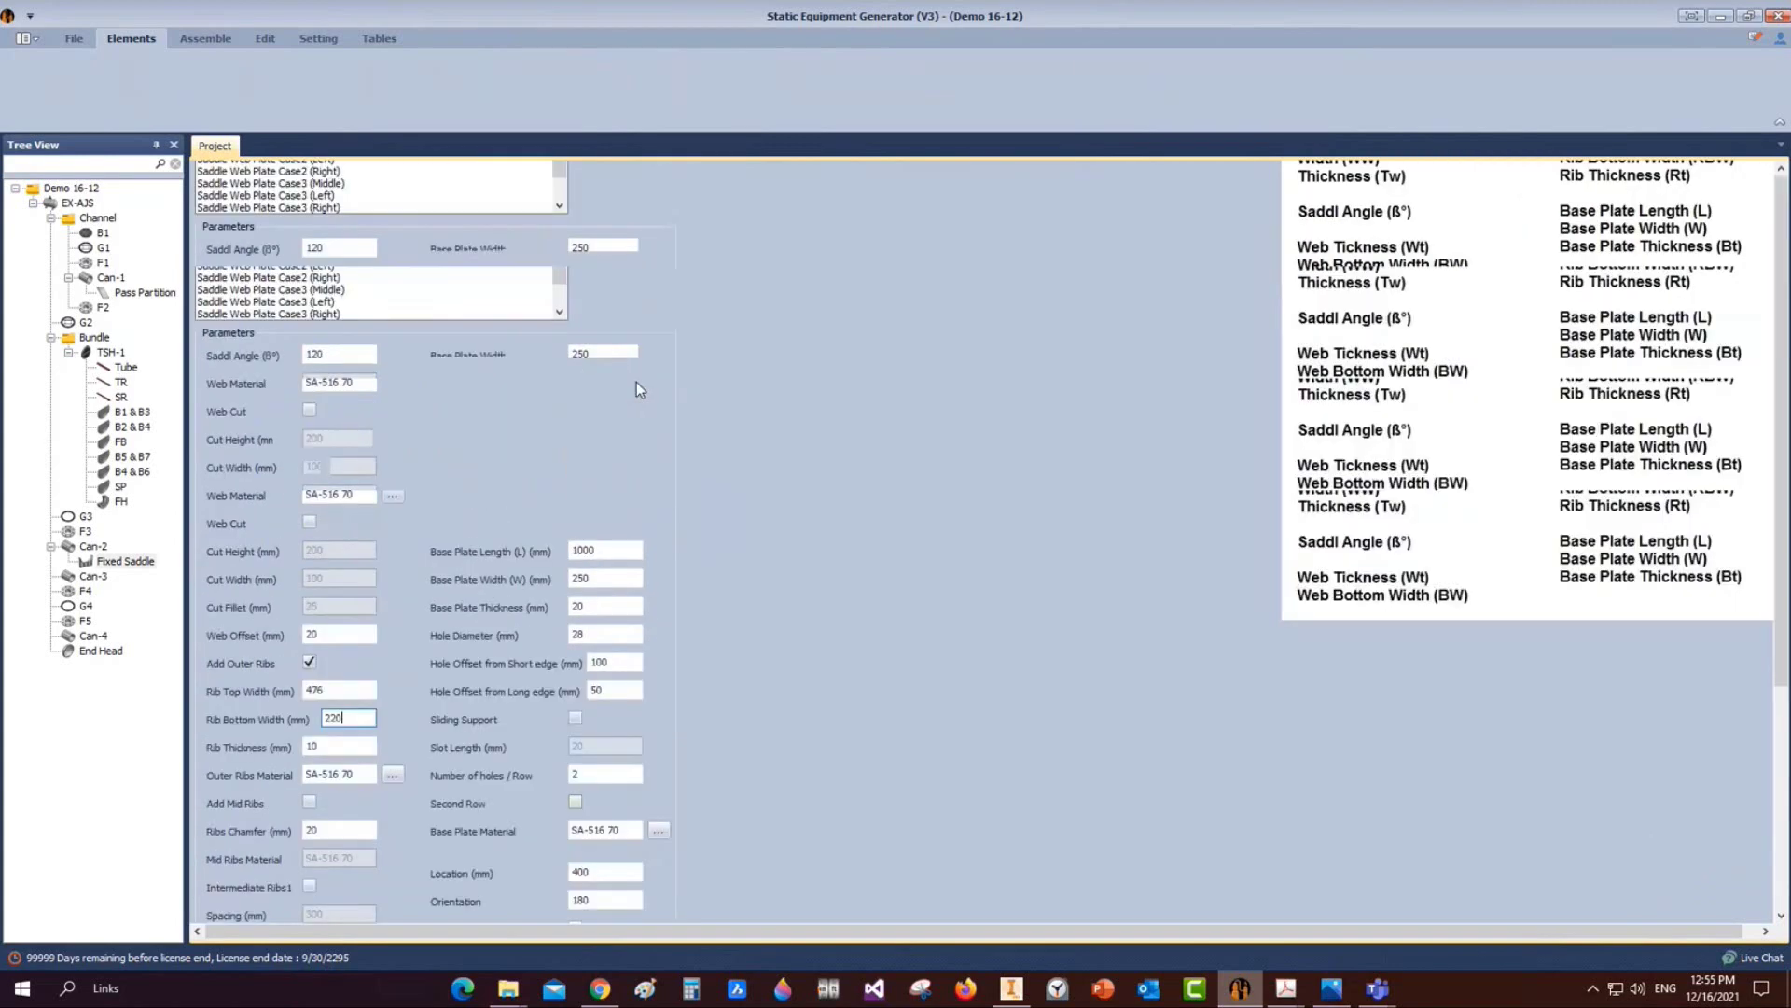
click(636, 382)
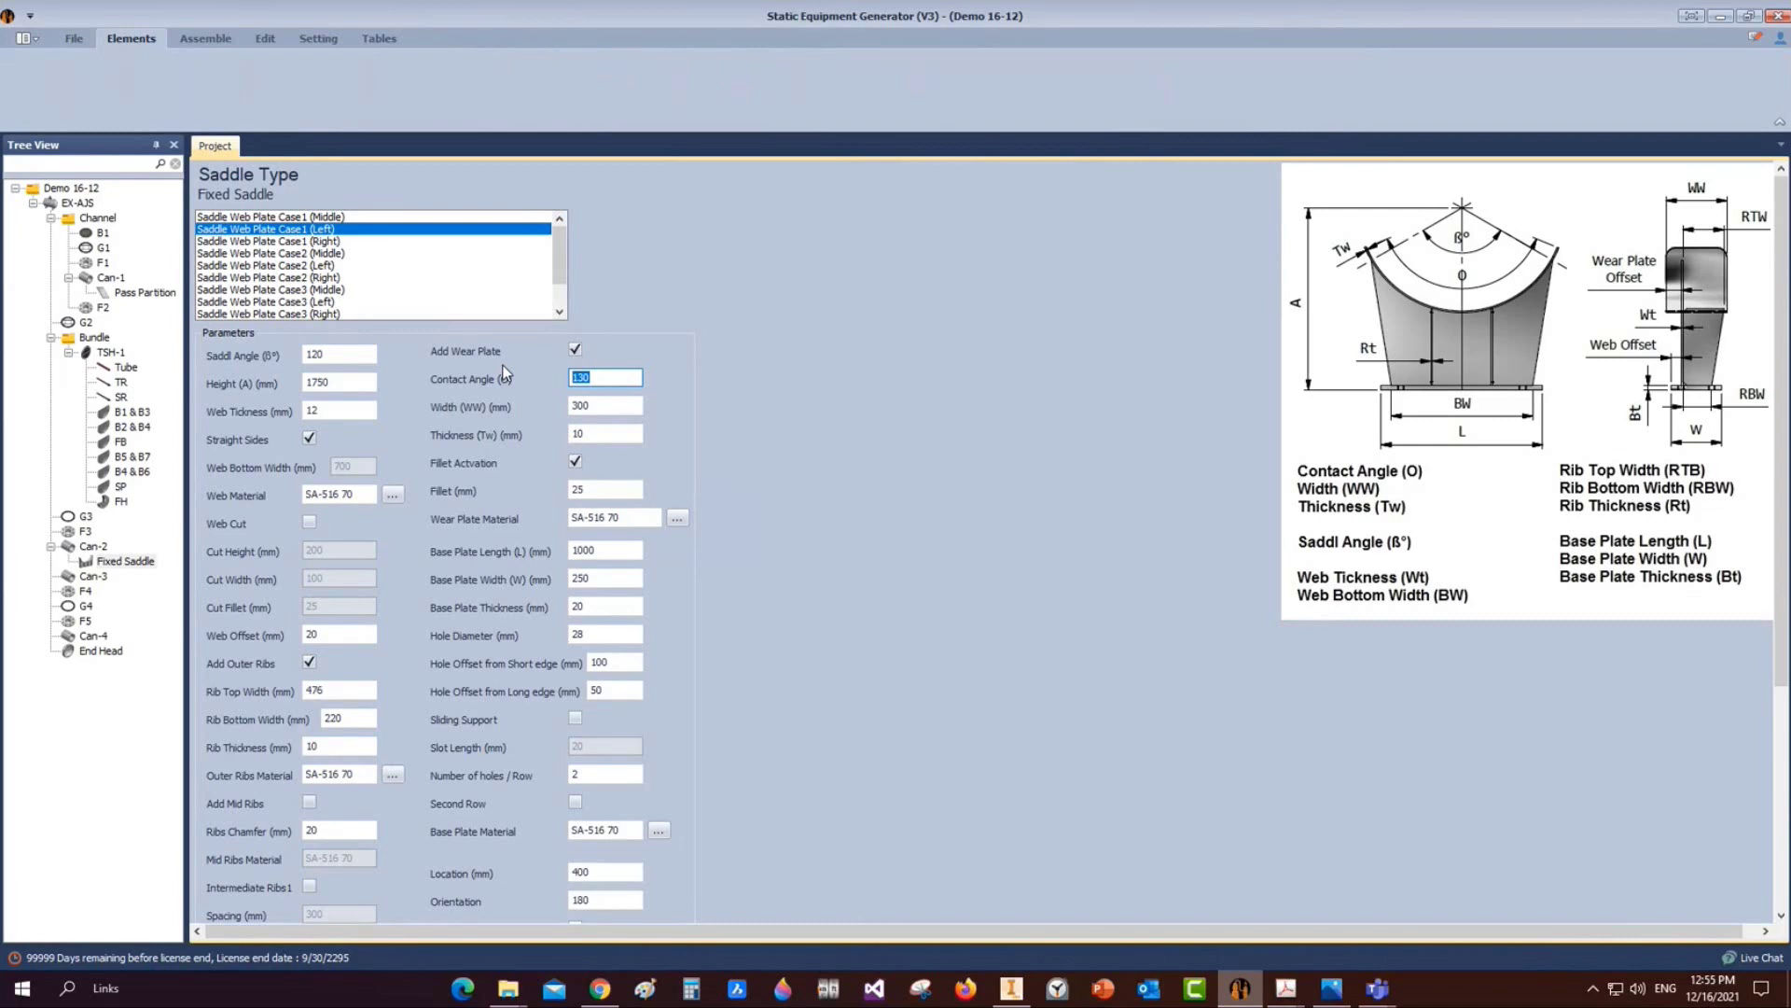
text(132)
key(Tab)
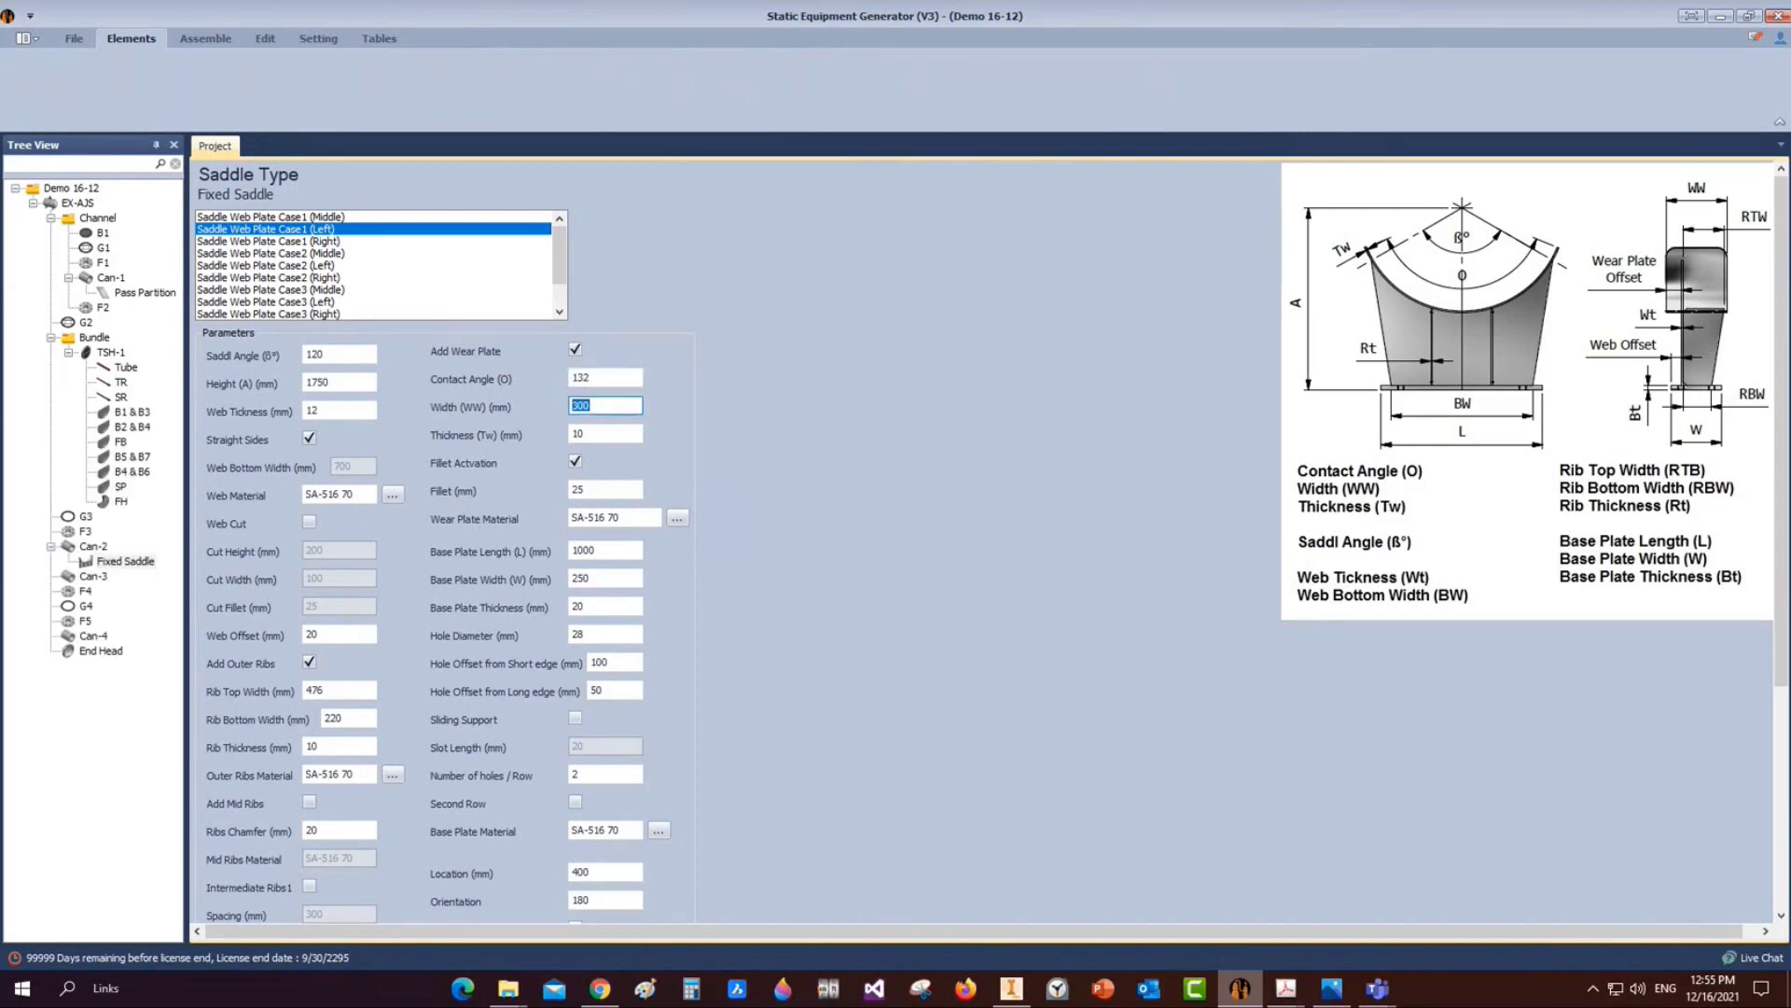
text(580)
key(Tab)
text(14)
key(Tab)
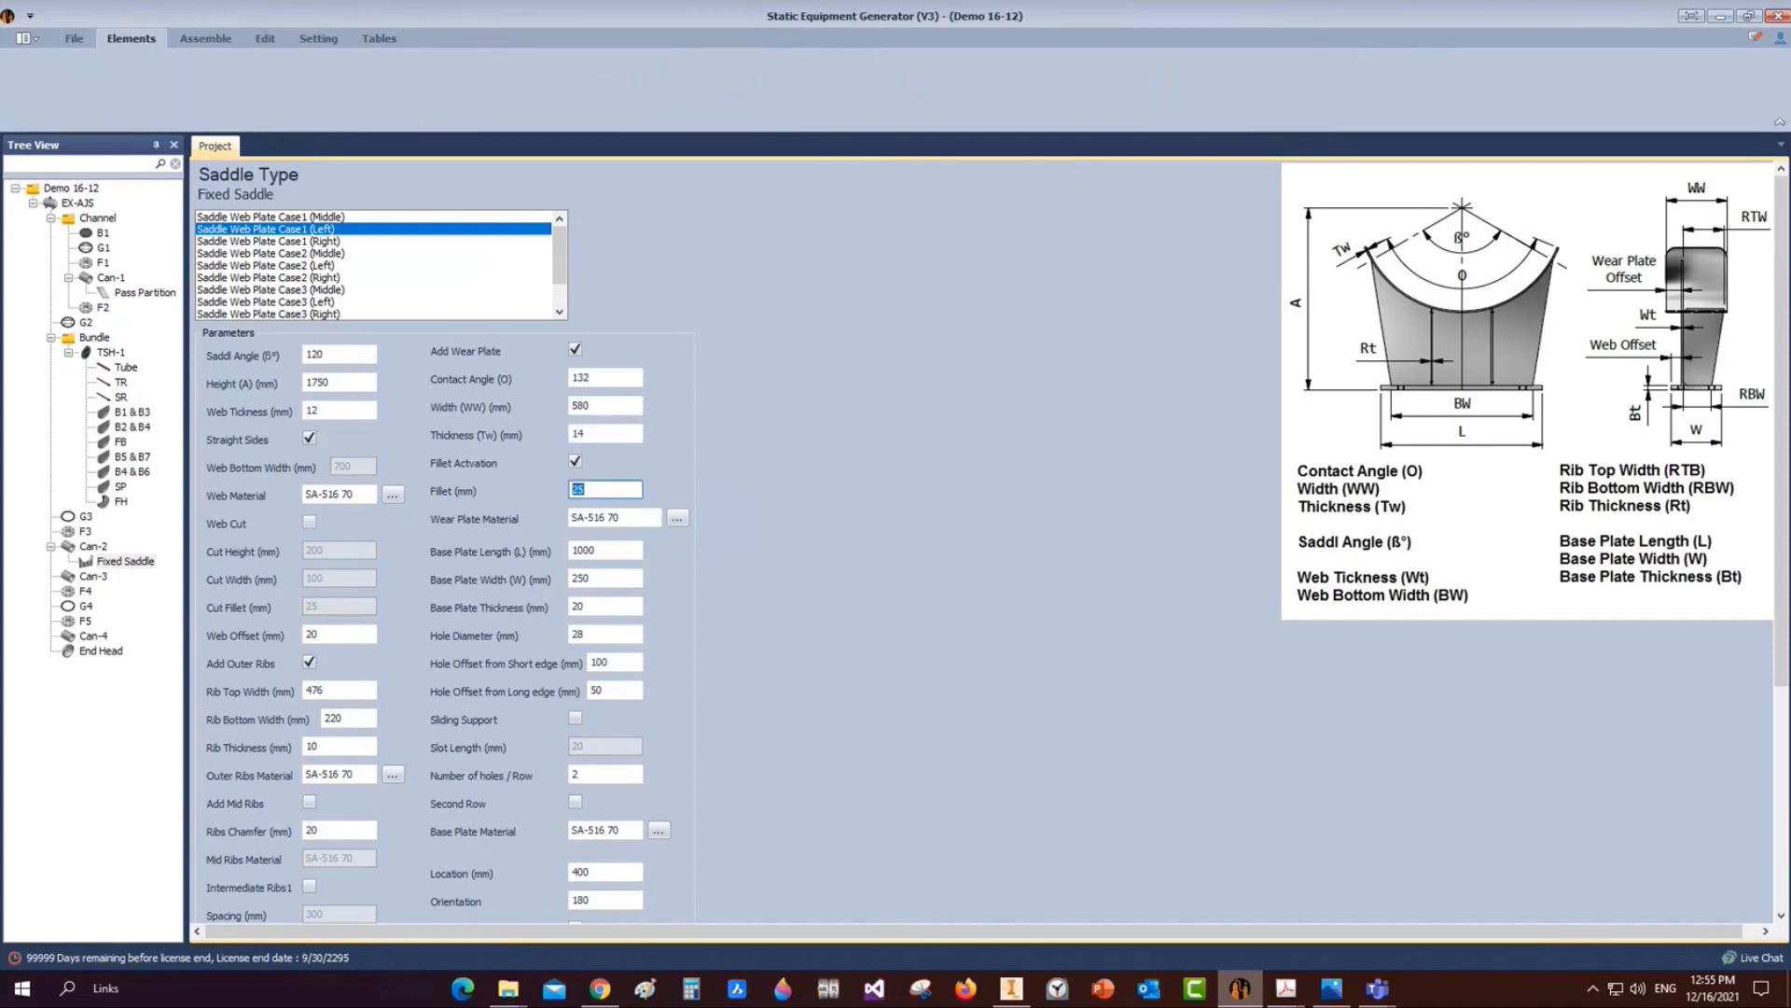
Set Fixed Saddle's base plate length to 750 mm, width to 260 mm and thickness to 25 mm
key(Tab)
key(Tab)
key(Tab)
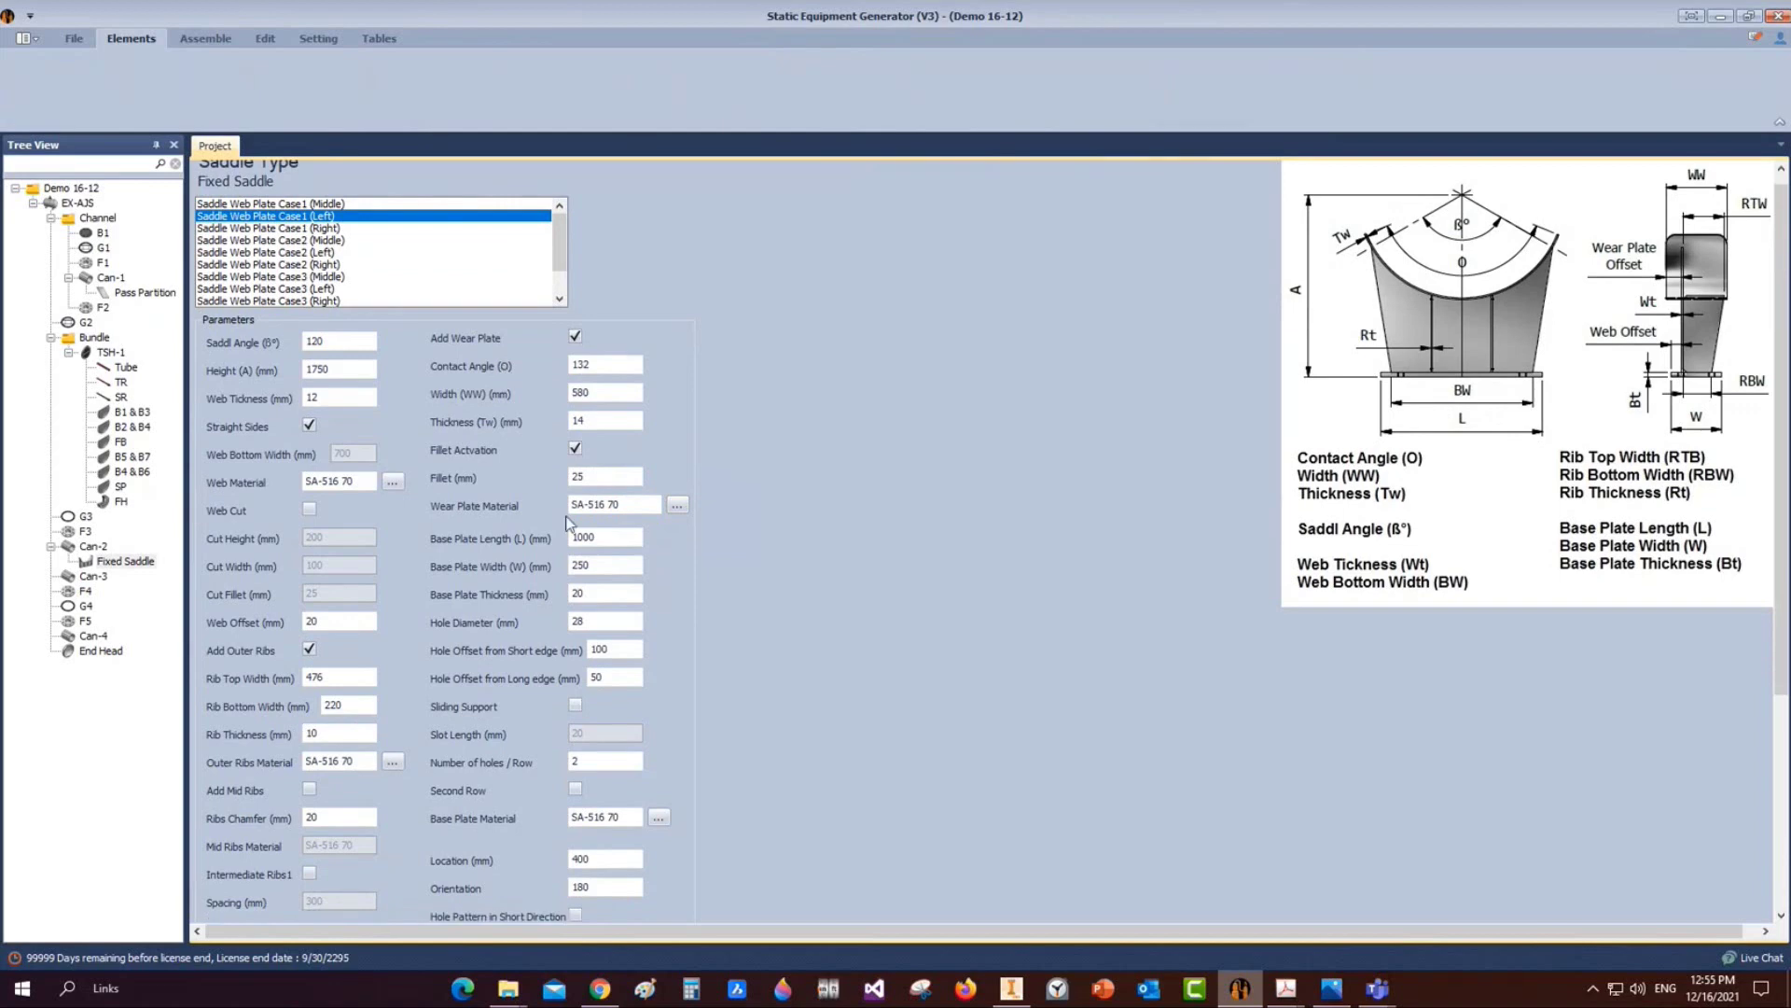
key(Tab)
text(750)
key(Tab)
text(260)
key(Tab)
text(25)
Set the base plate hole diameter to 27 mm, with offsets of 130 mm from the short edge and 120 mm from the long edge
key(Tab)
text(27)
key(Tab)
text(130)
key(Tab)
text(120)
Set Fixed Saddle's location to 612 mm and wear plate offset to 52 mm, and save the part
scroll(579, 756, down, 1)
click(606, 746)
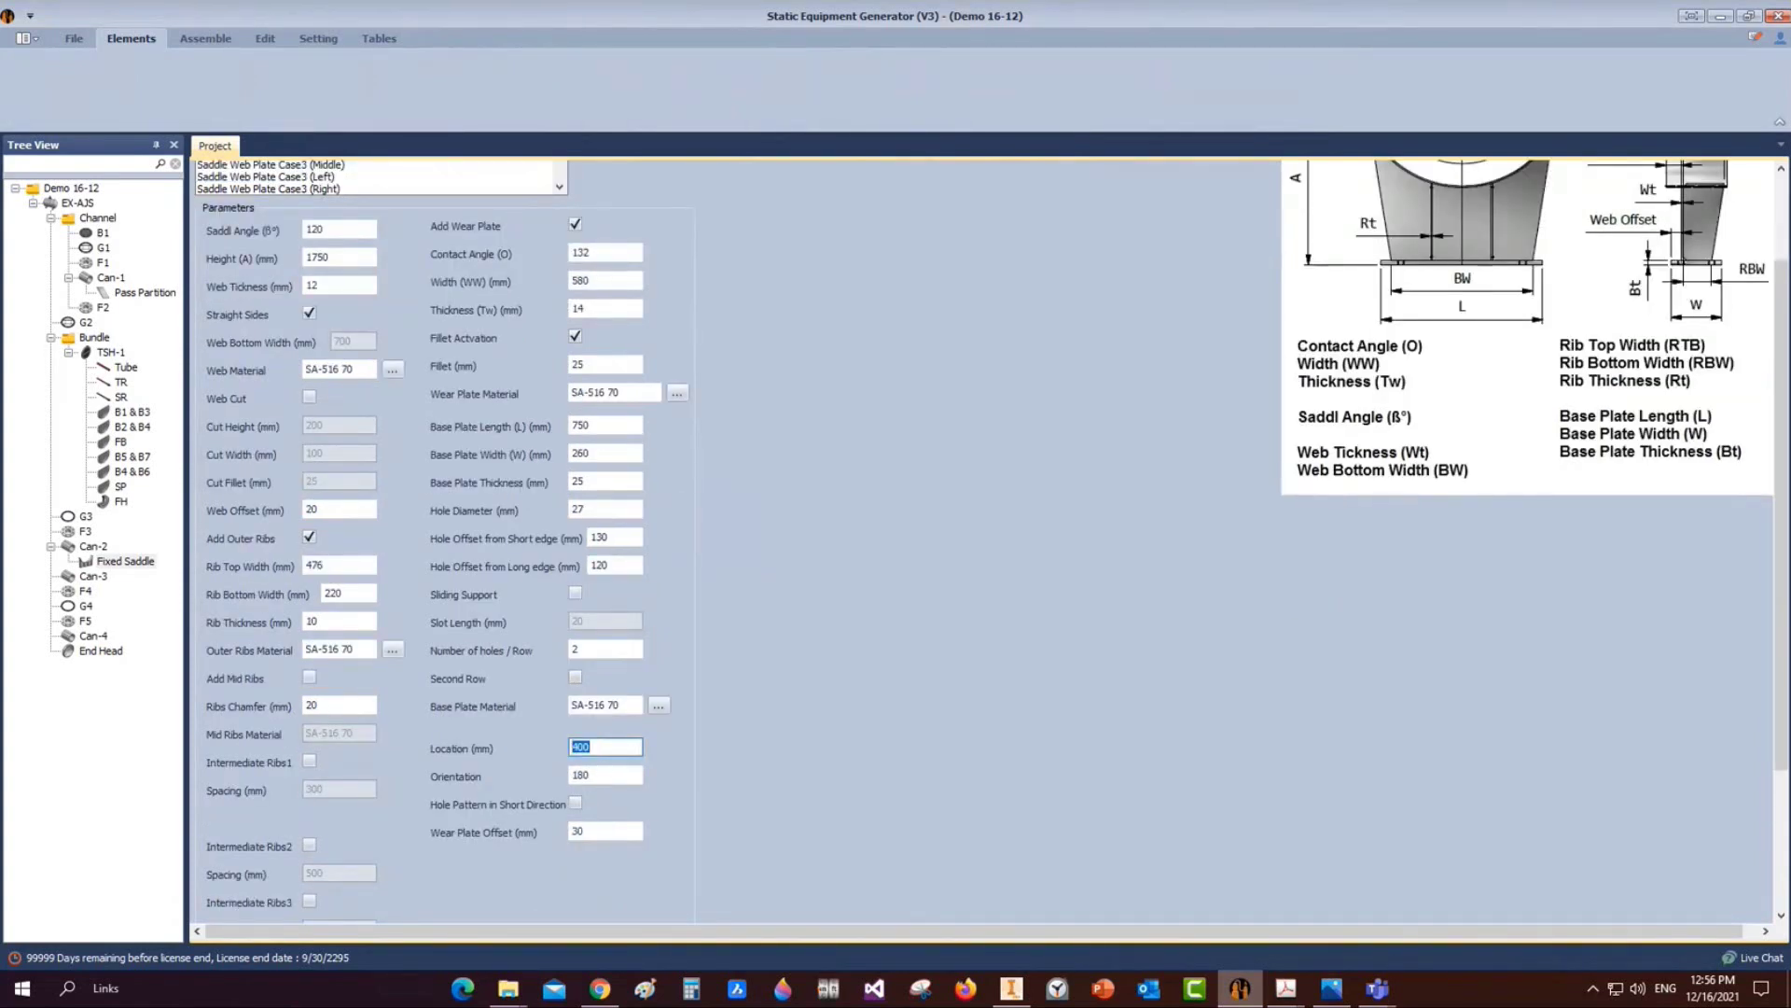
text(612)
click(570, 834)
drag(590, 832, 486, 821)
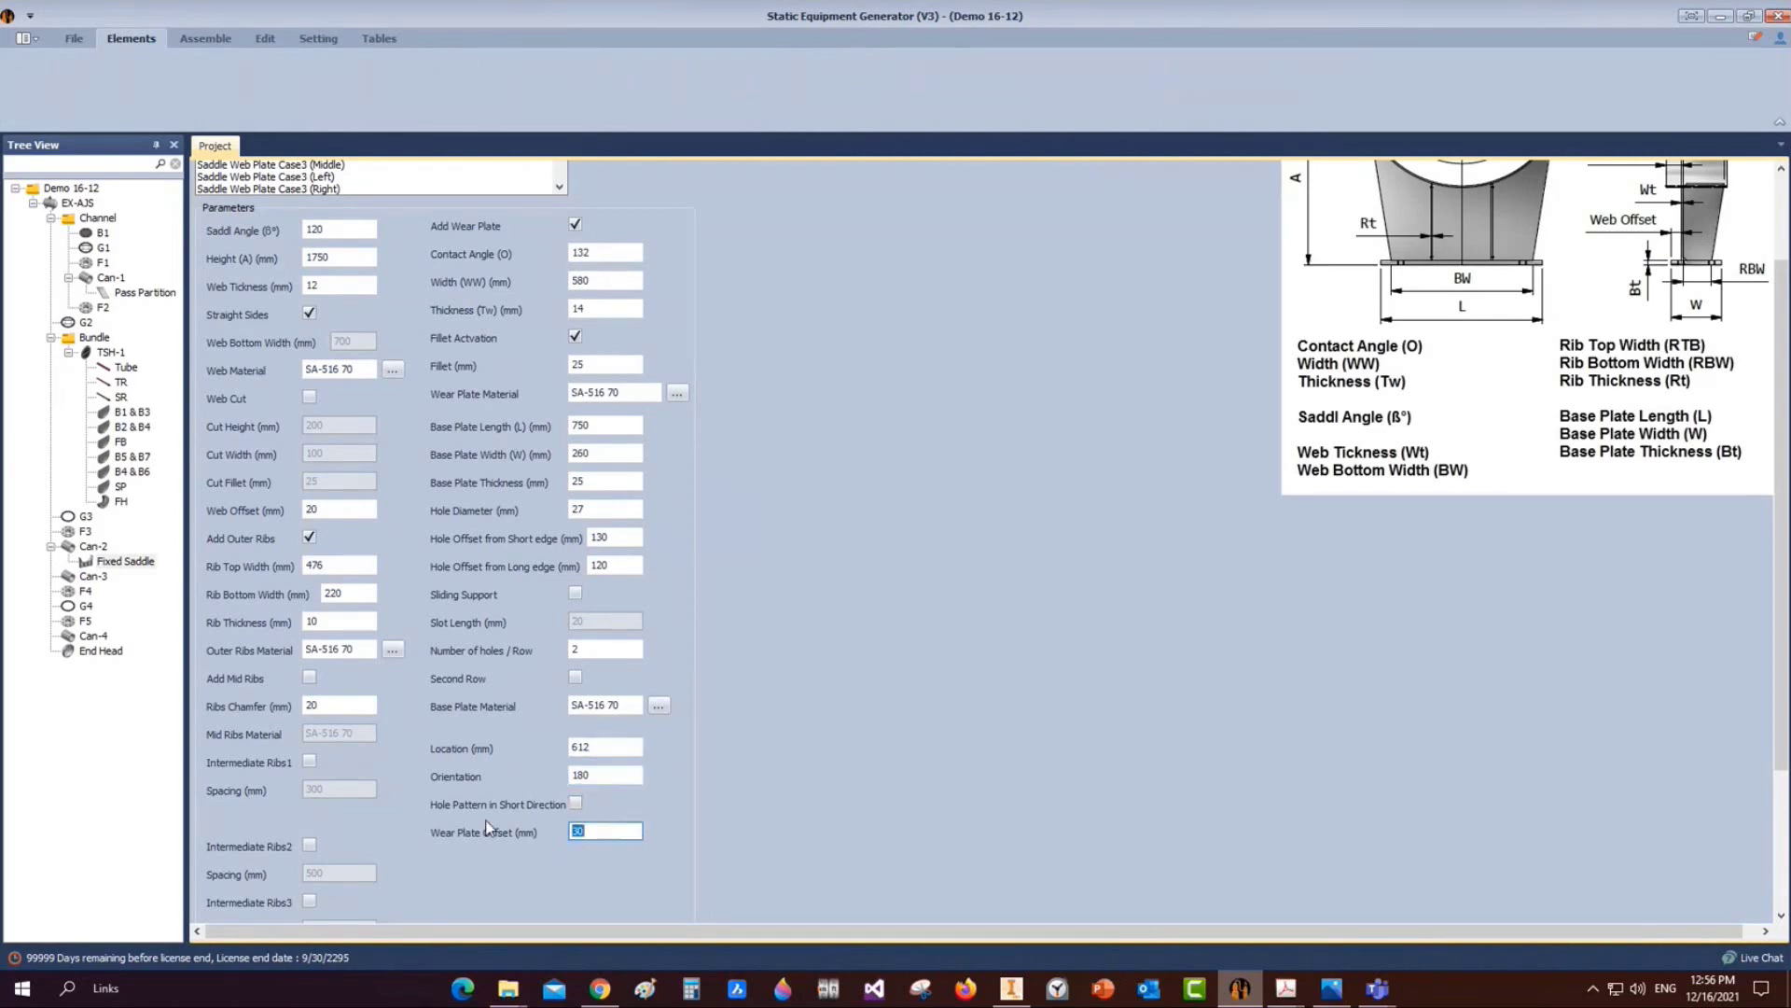
text(52)
scroll(569, 774, down, 2)
click(229, 907)
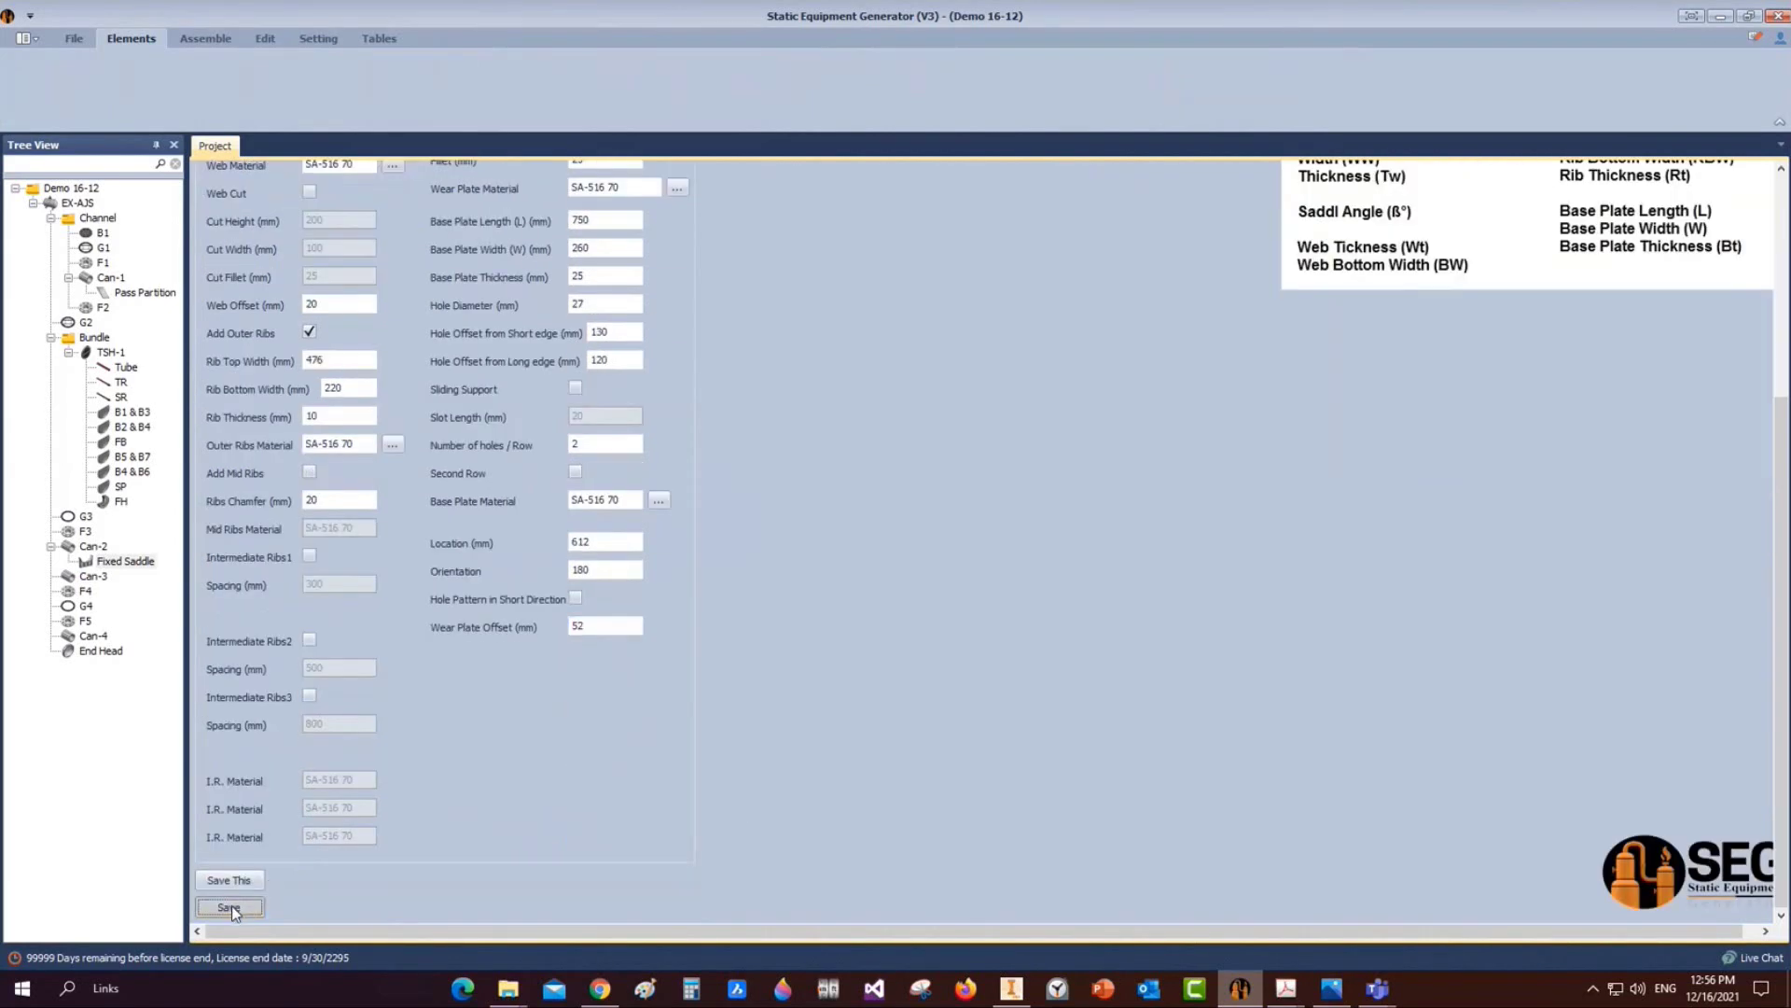
Assemble Fixed Saddle onto the EX-AJS shell and follow the build in Autodesk Inventor
click(205, 38)
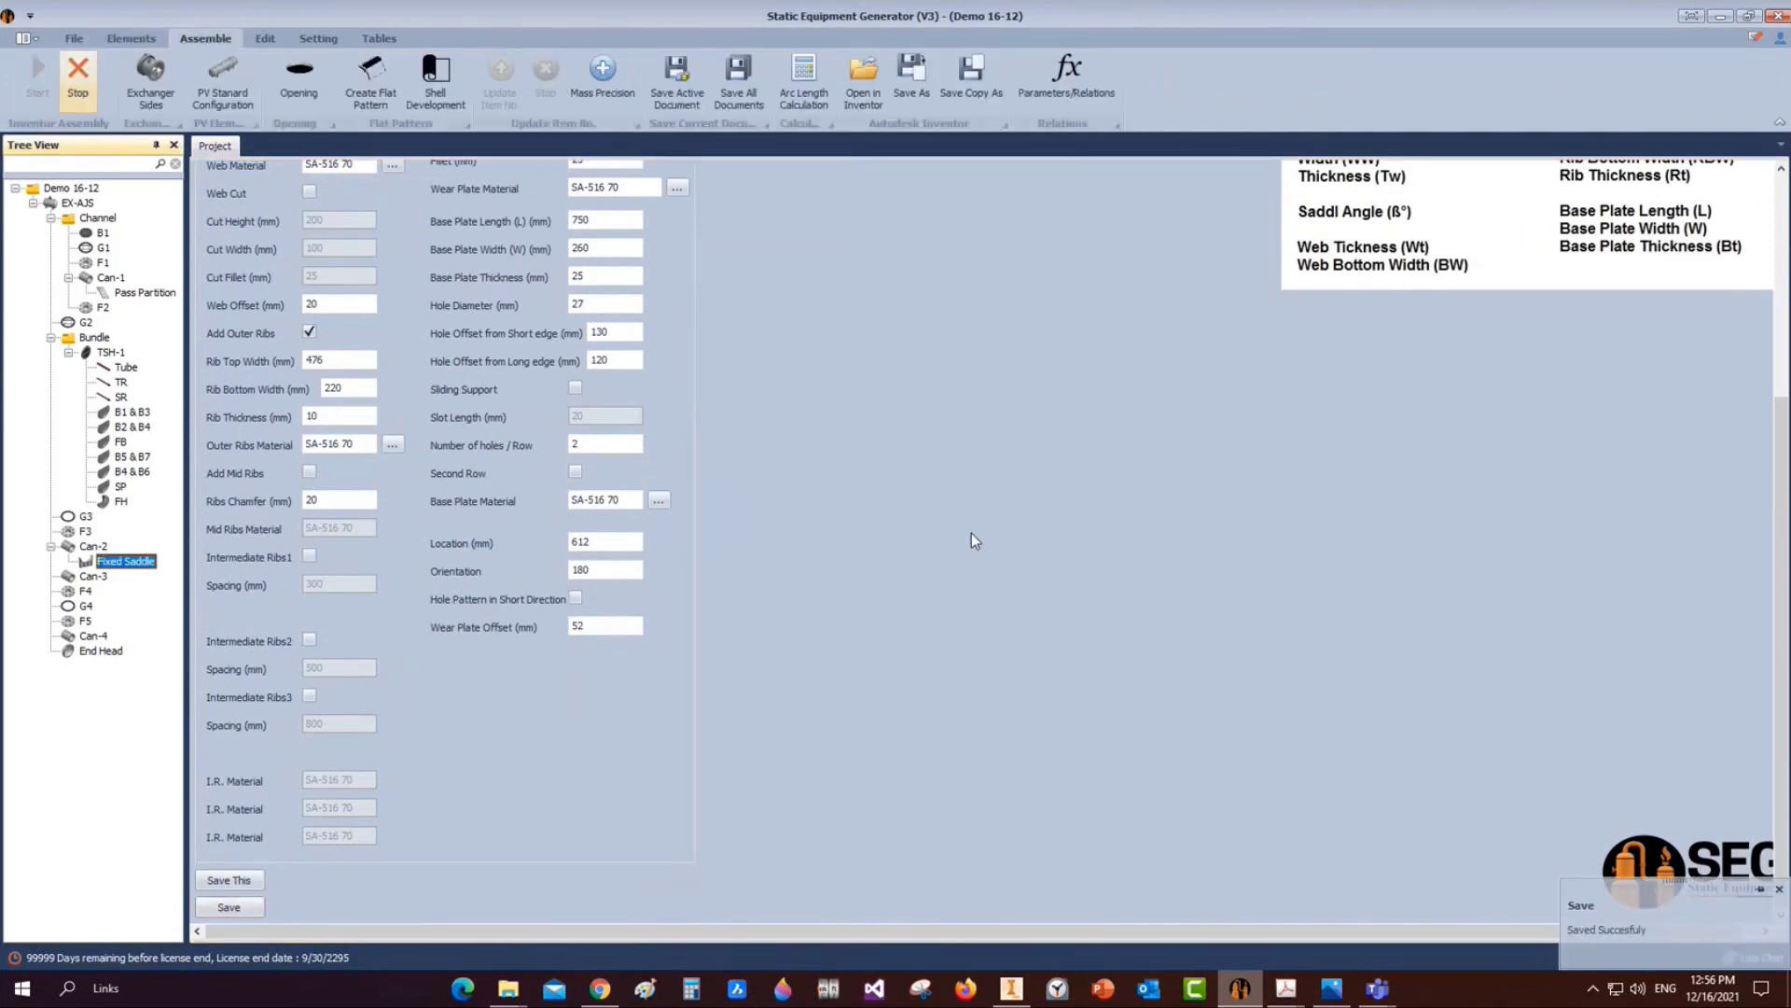
click(1011, 989)
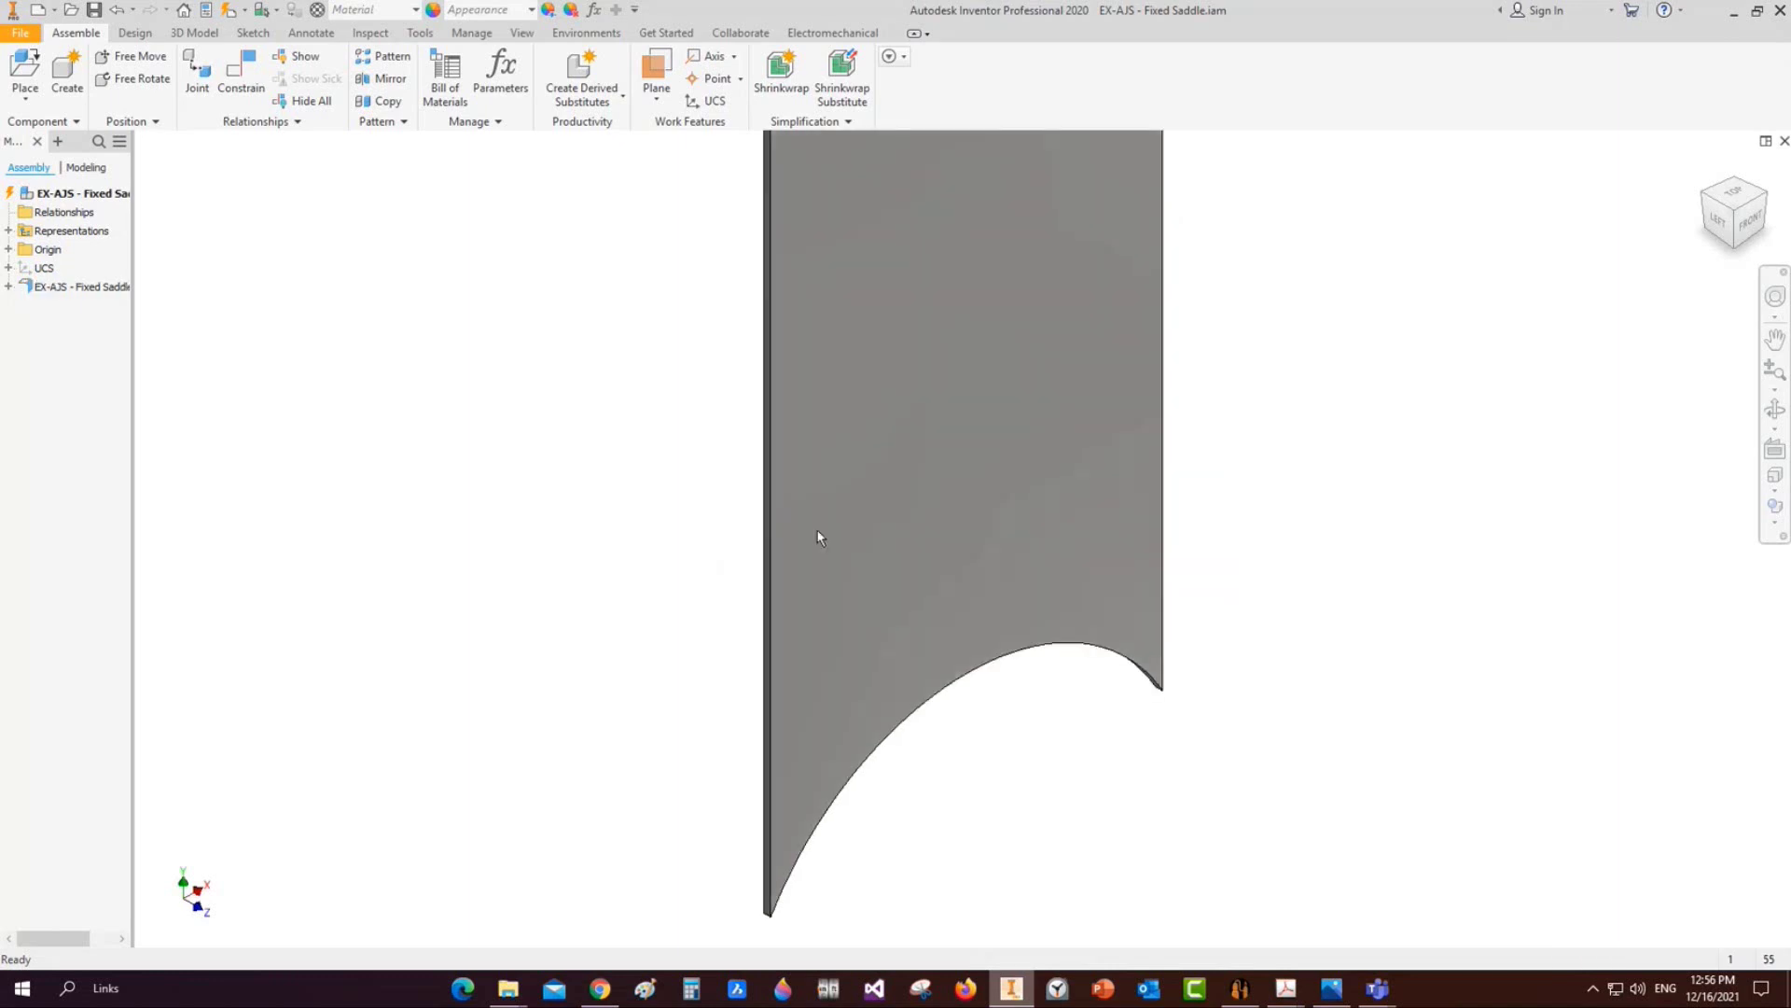
click(1258, 986)
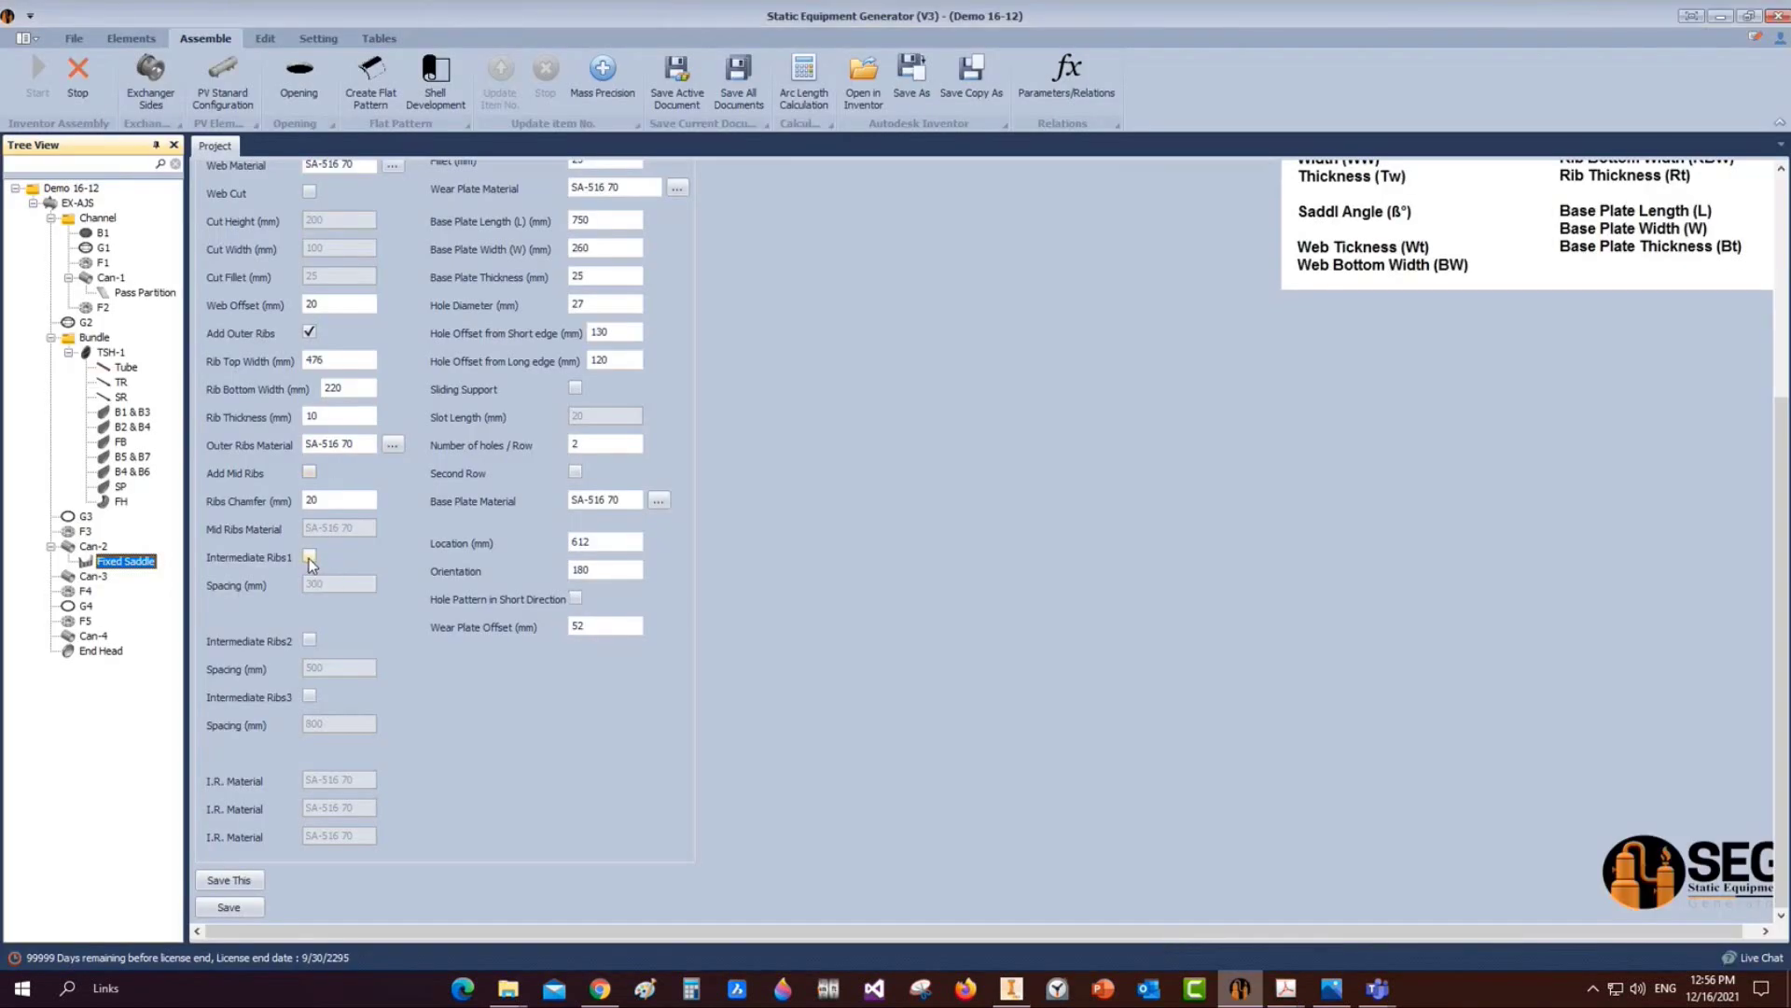
click(1047, 992)
mouse_move(1285, 988)
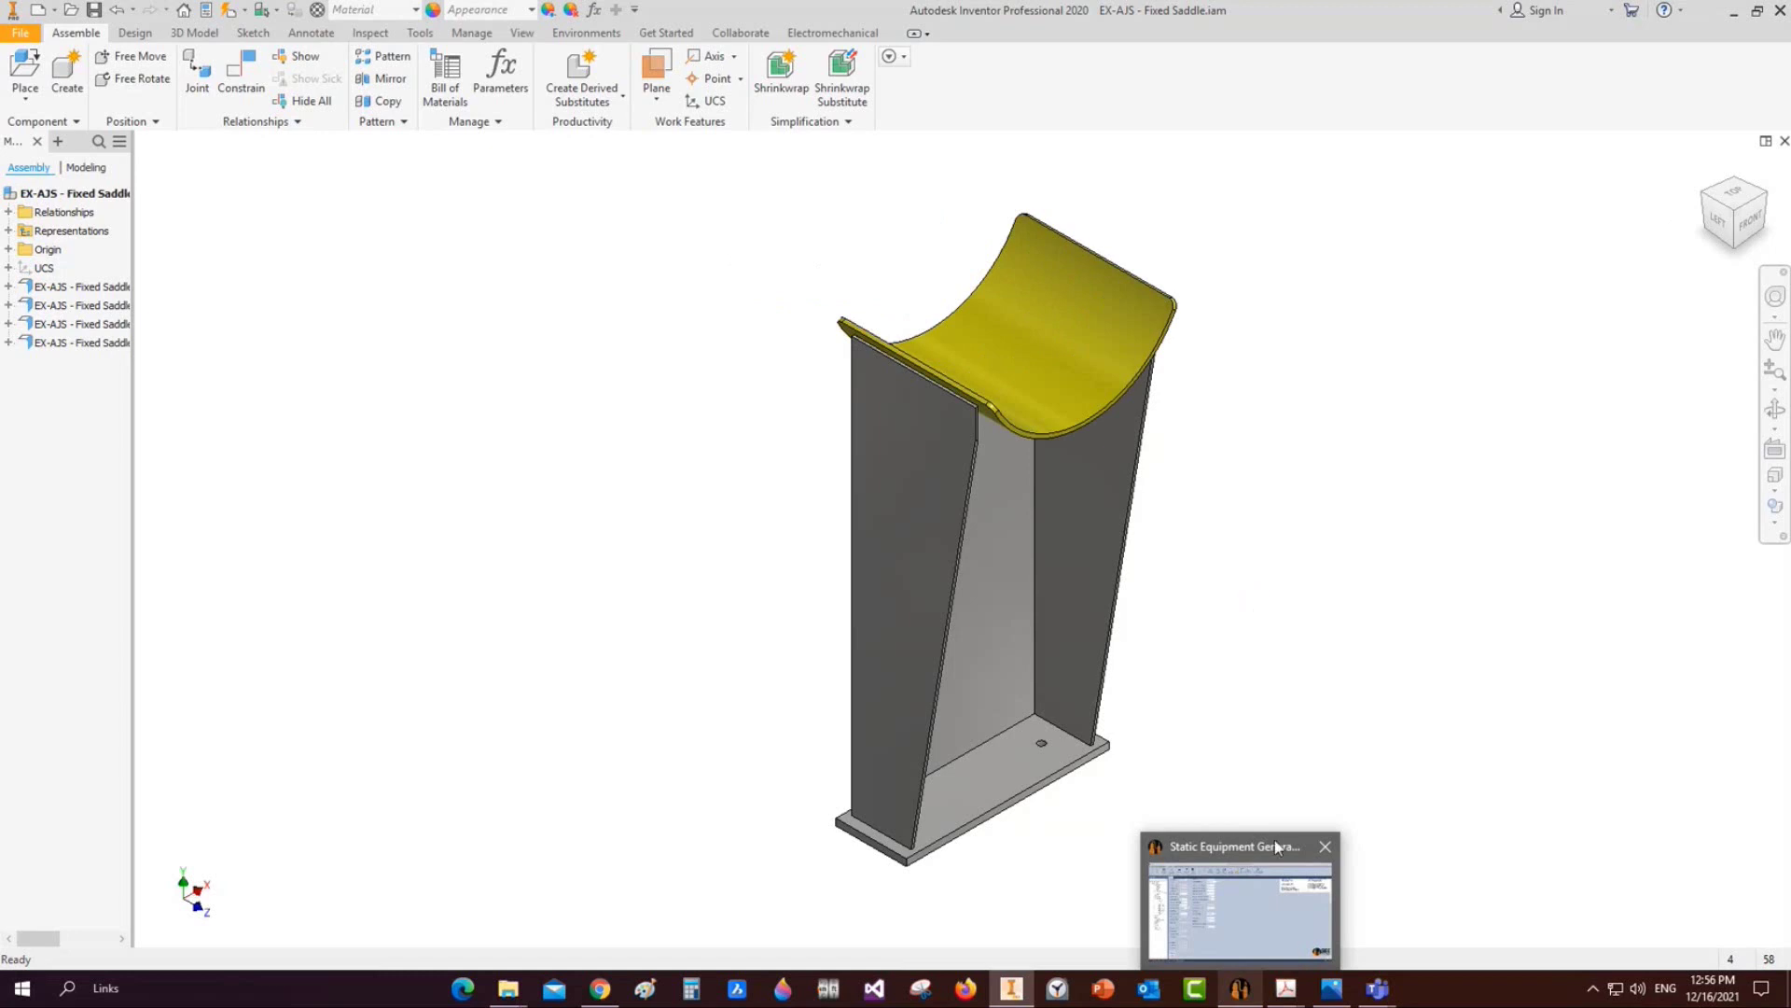
click(1240, 988)
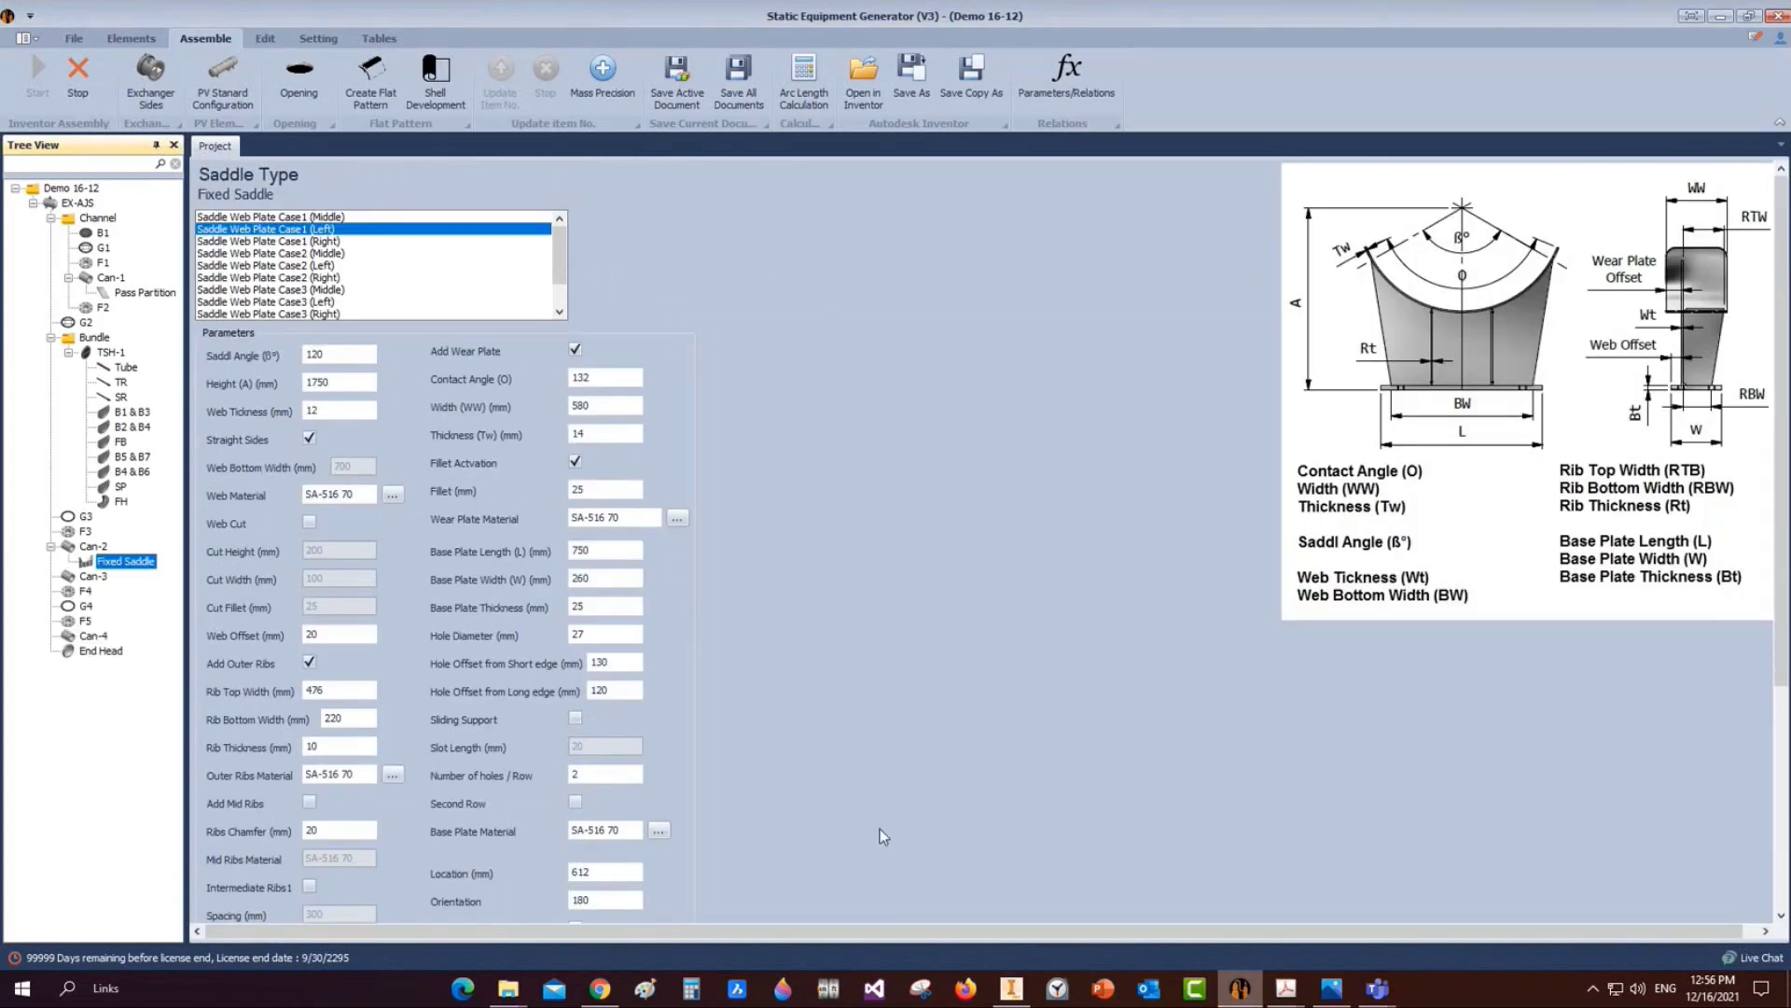
click(1024, 982)
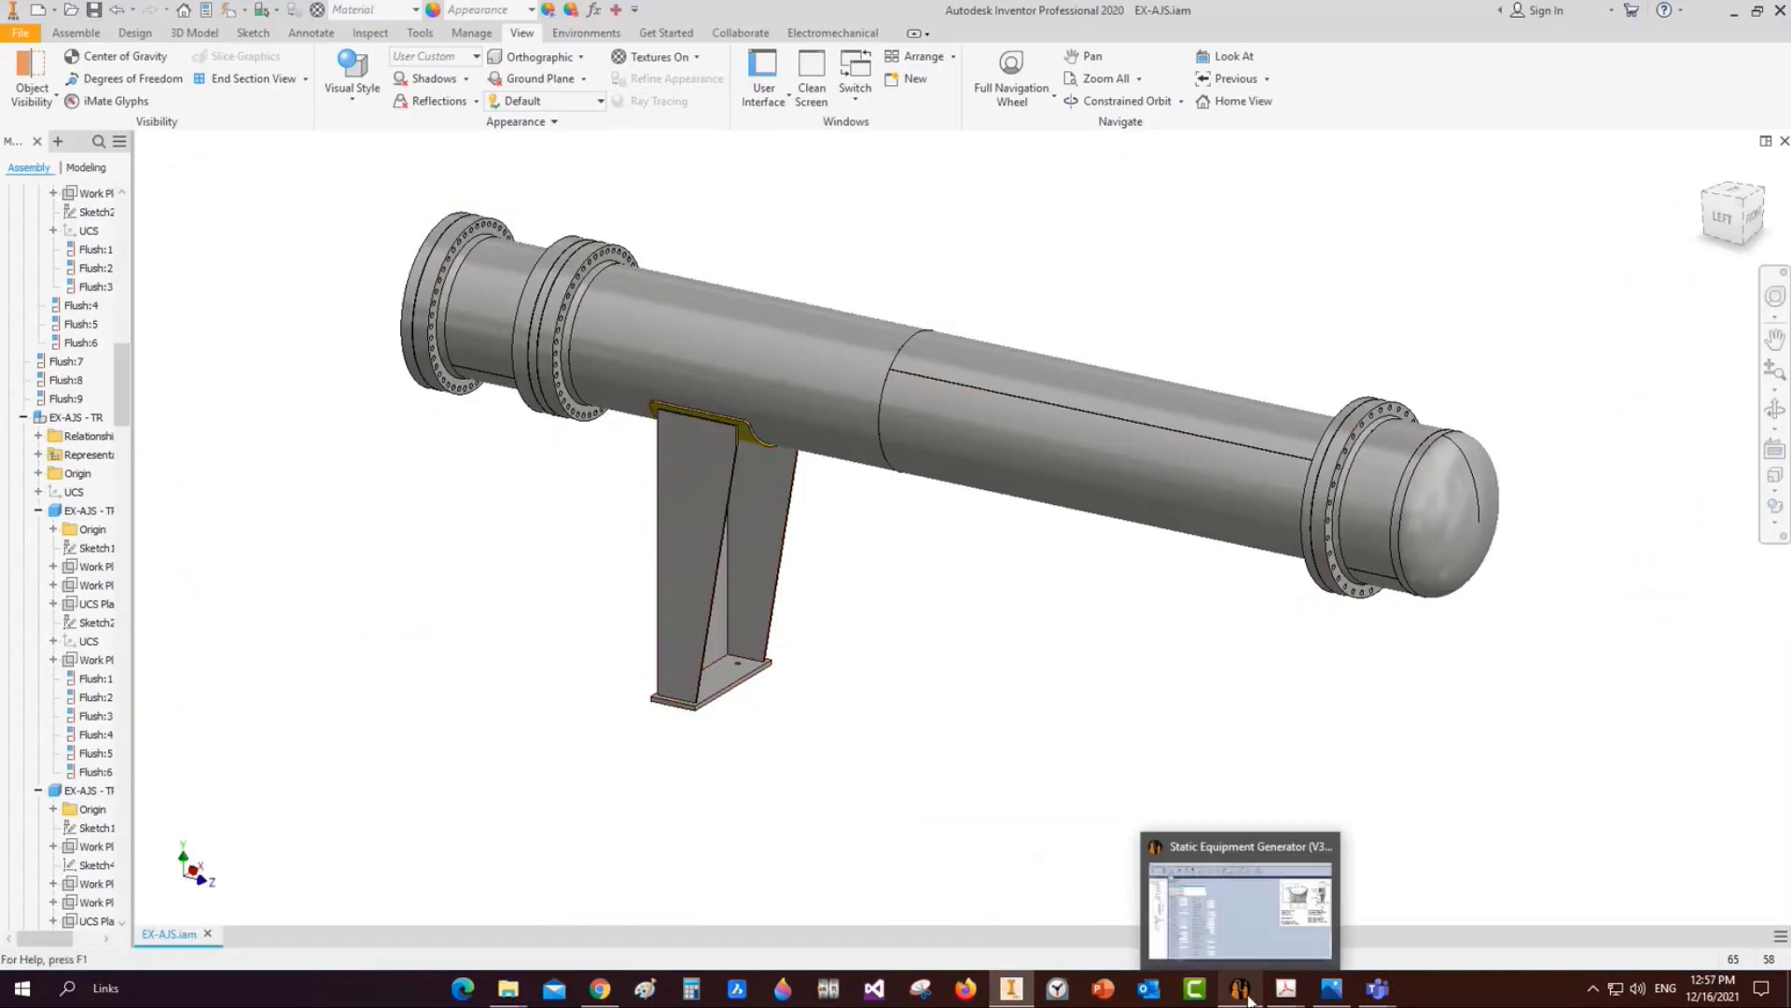
In Static Equipment Generator, add Intermediate Ribs1 to Fixed Saddle with 237 mm spacing, set the rib thickness to 12 mm, and save
click(1240, 990)
scroll(309, 574, down, 3)
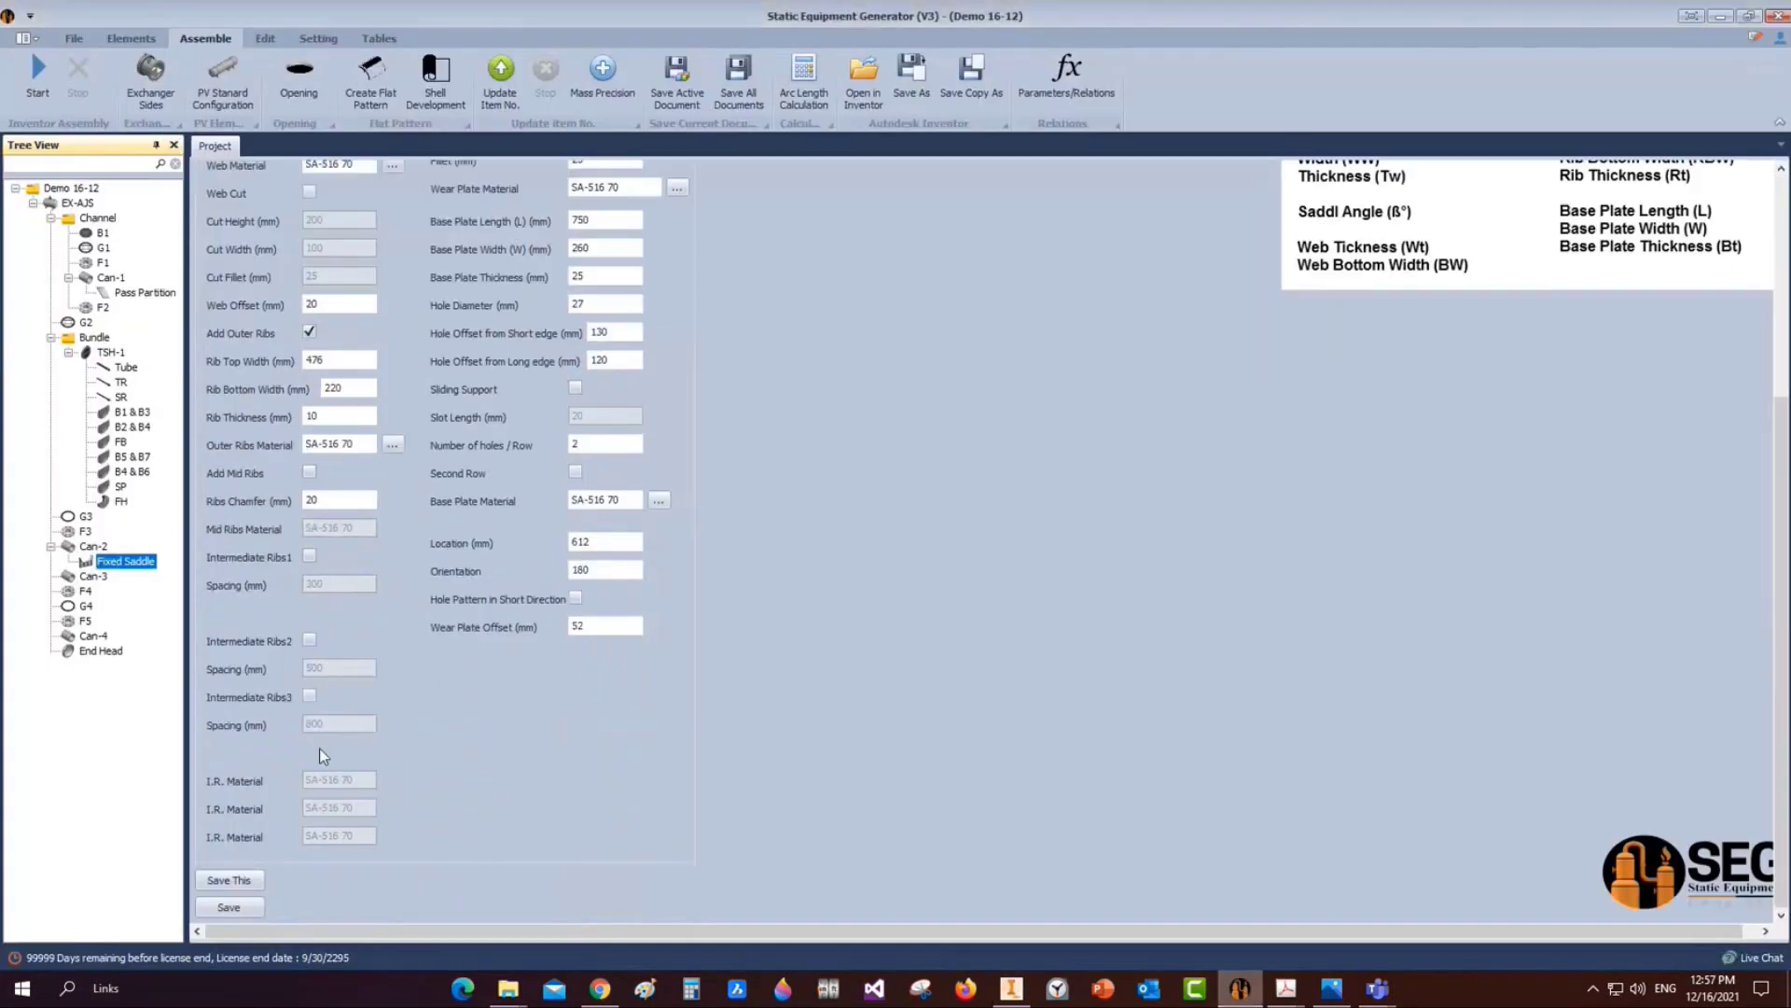
click(309, 556)
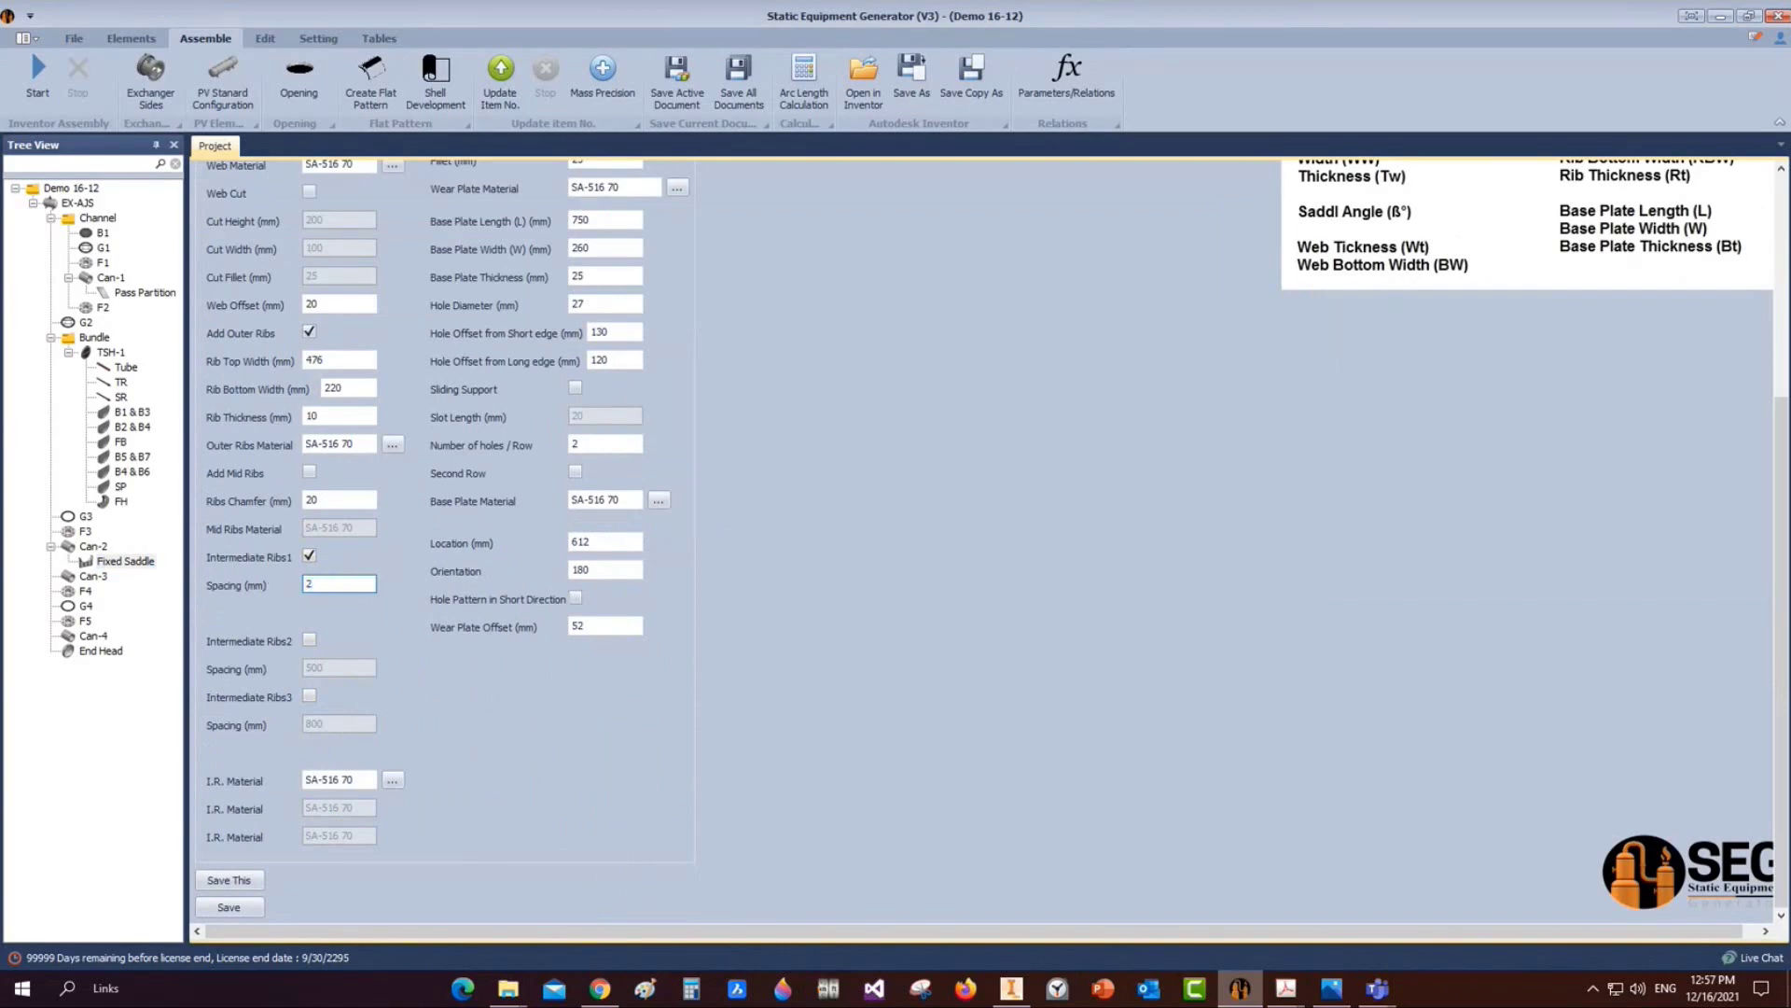
text(37)
double_click(339, 415)
text(12)
click(228, 907)
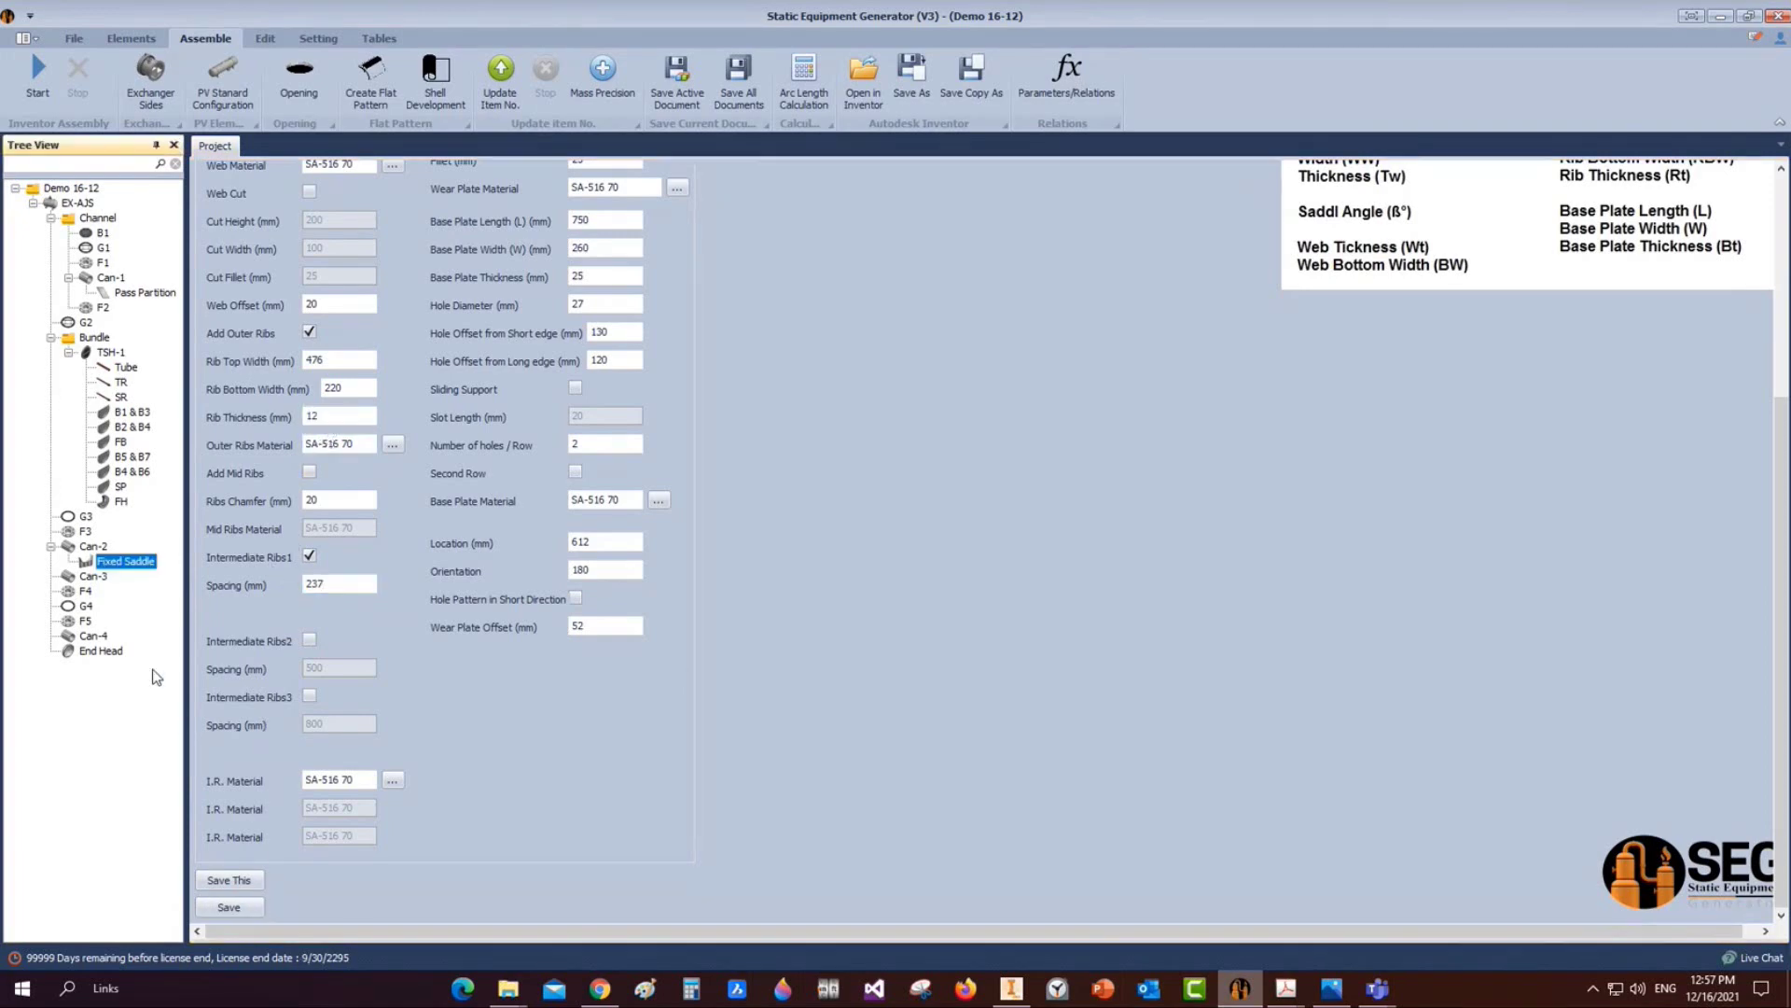
Add a saddle named Sliding Saddle to shell Can-2, using type Saddle Web Plate Case1 (Right)
click(144, 44)
click(31, 79)
text(Sl)
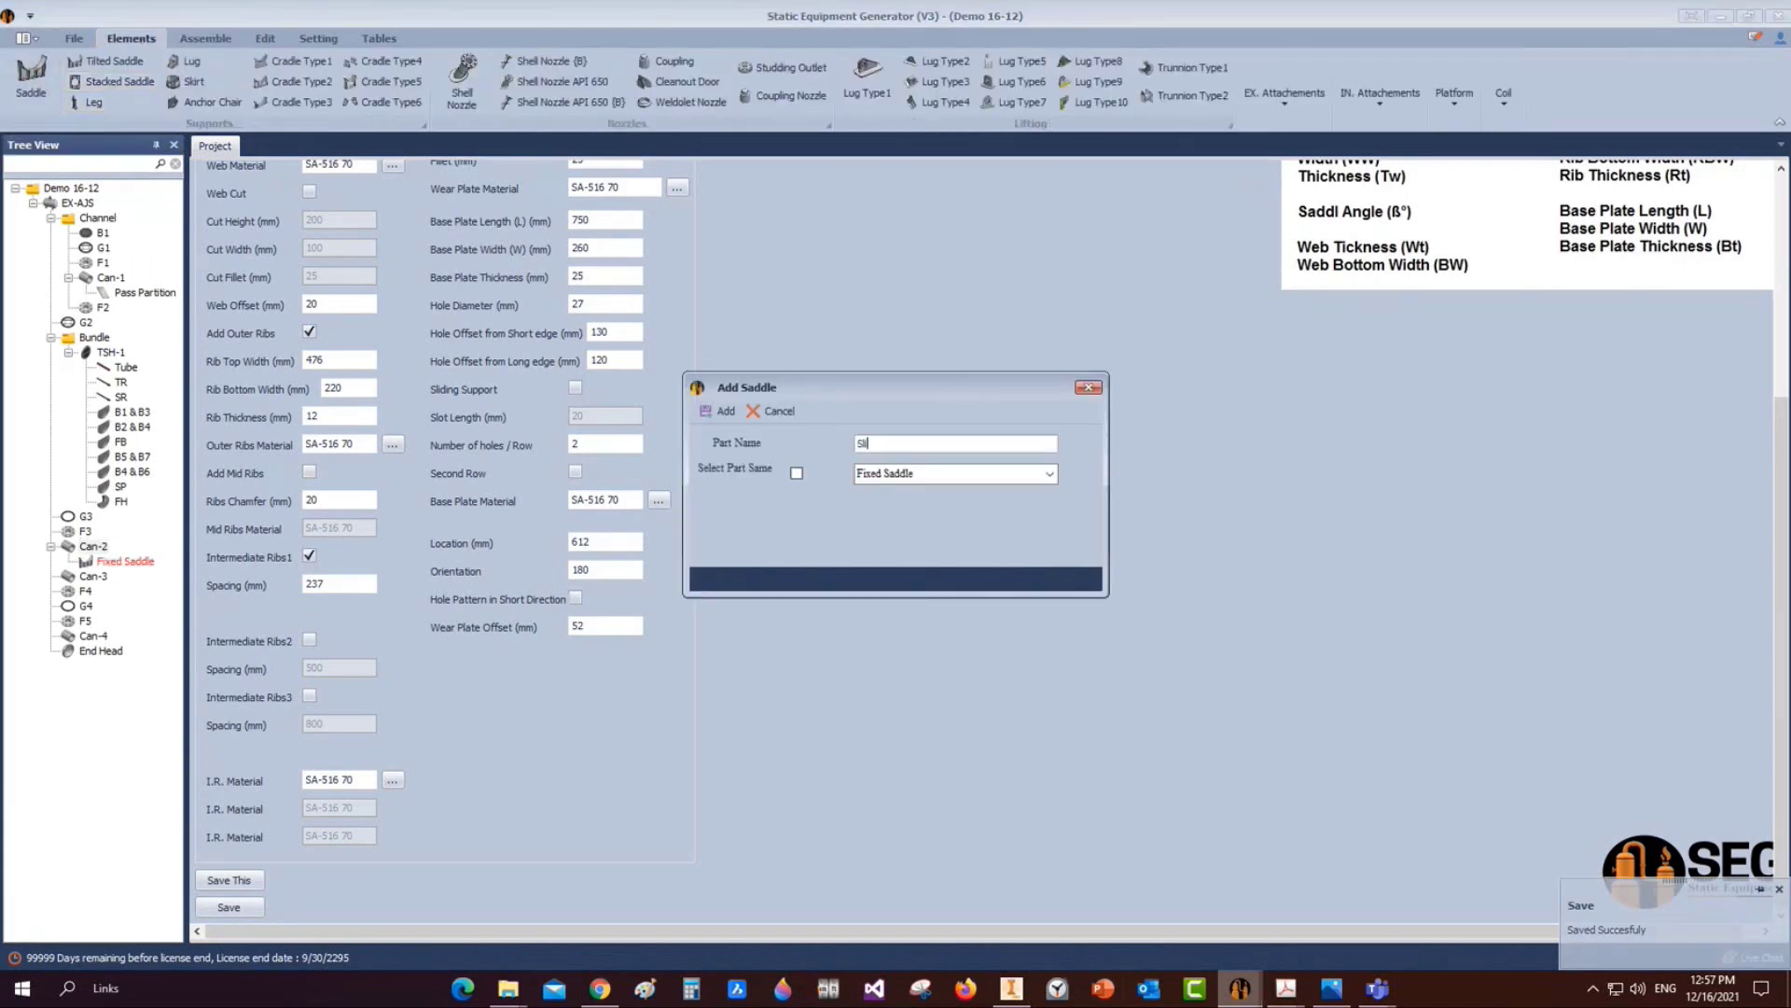
text(iding Saddle)
click(720, 411)
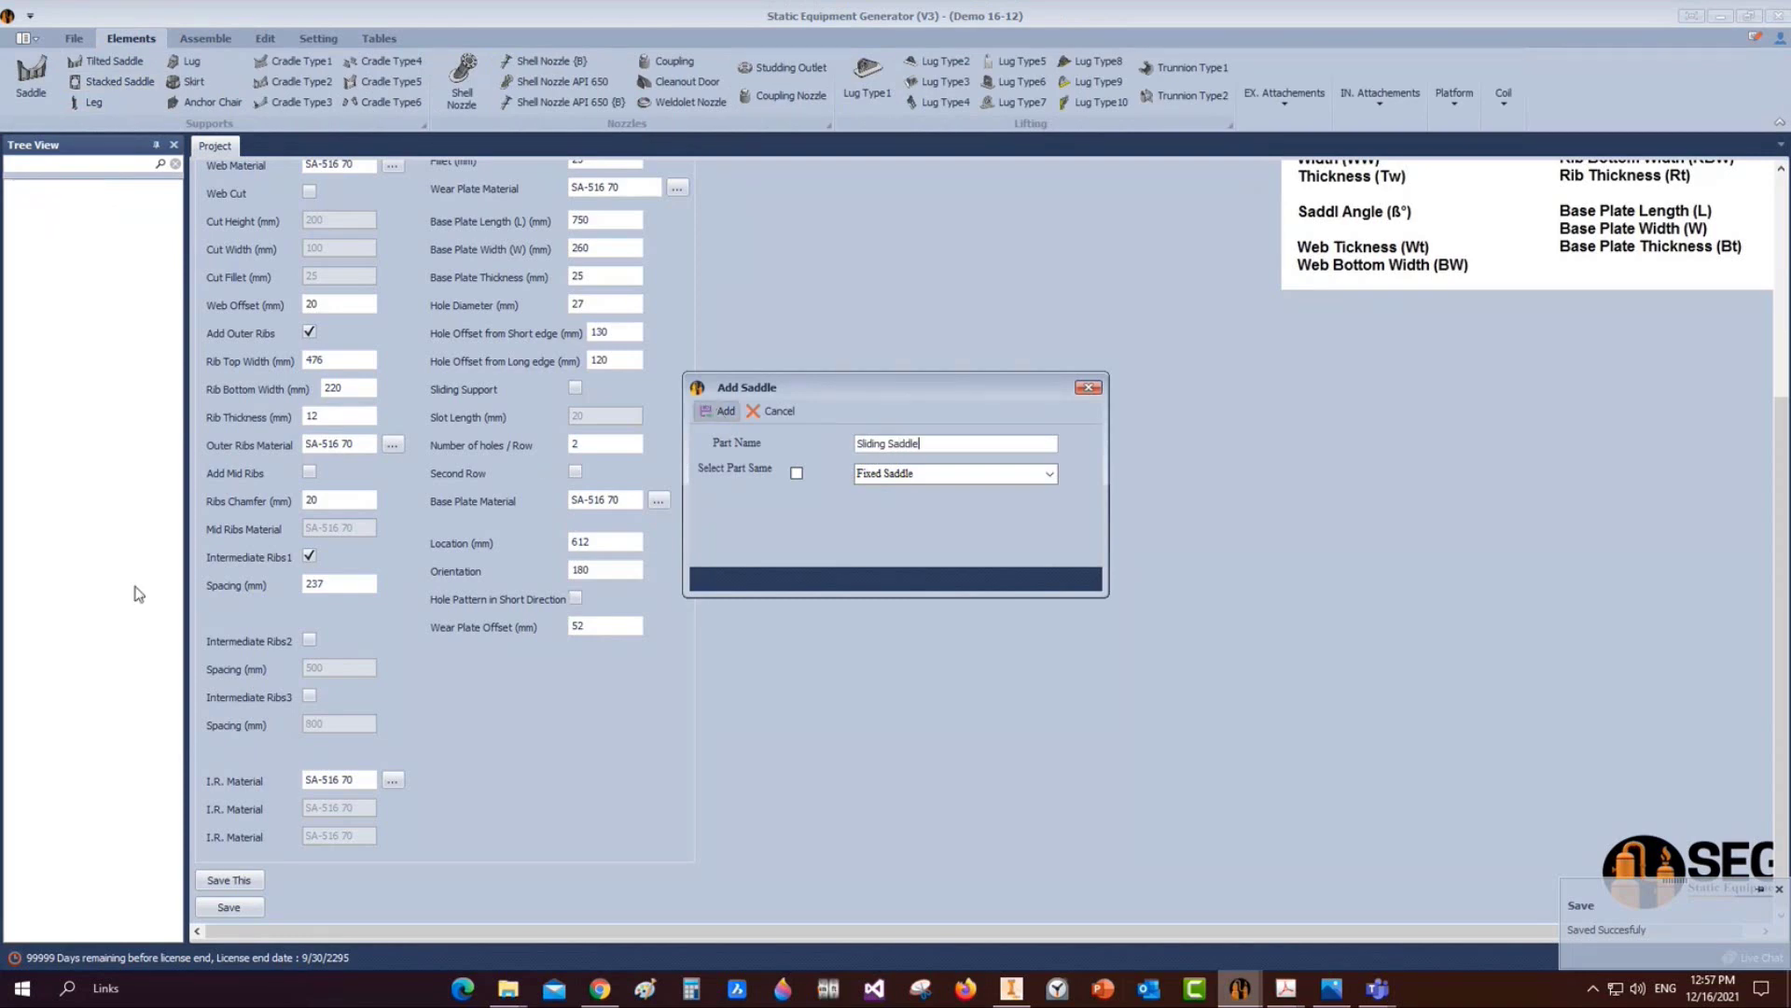
click(105, 579)
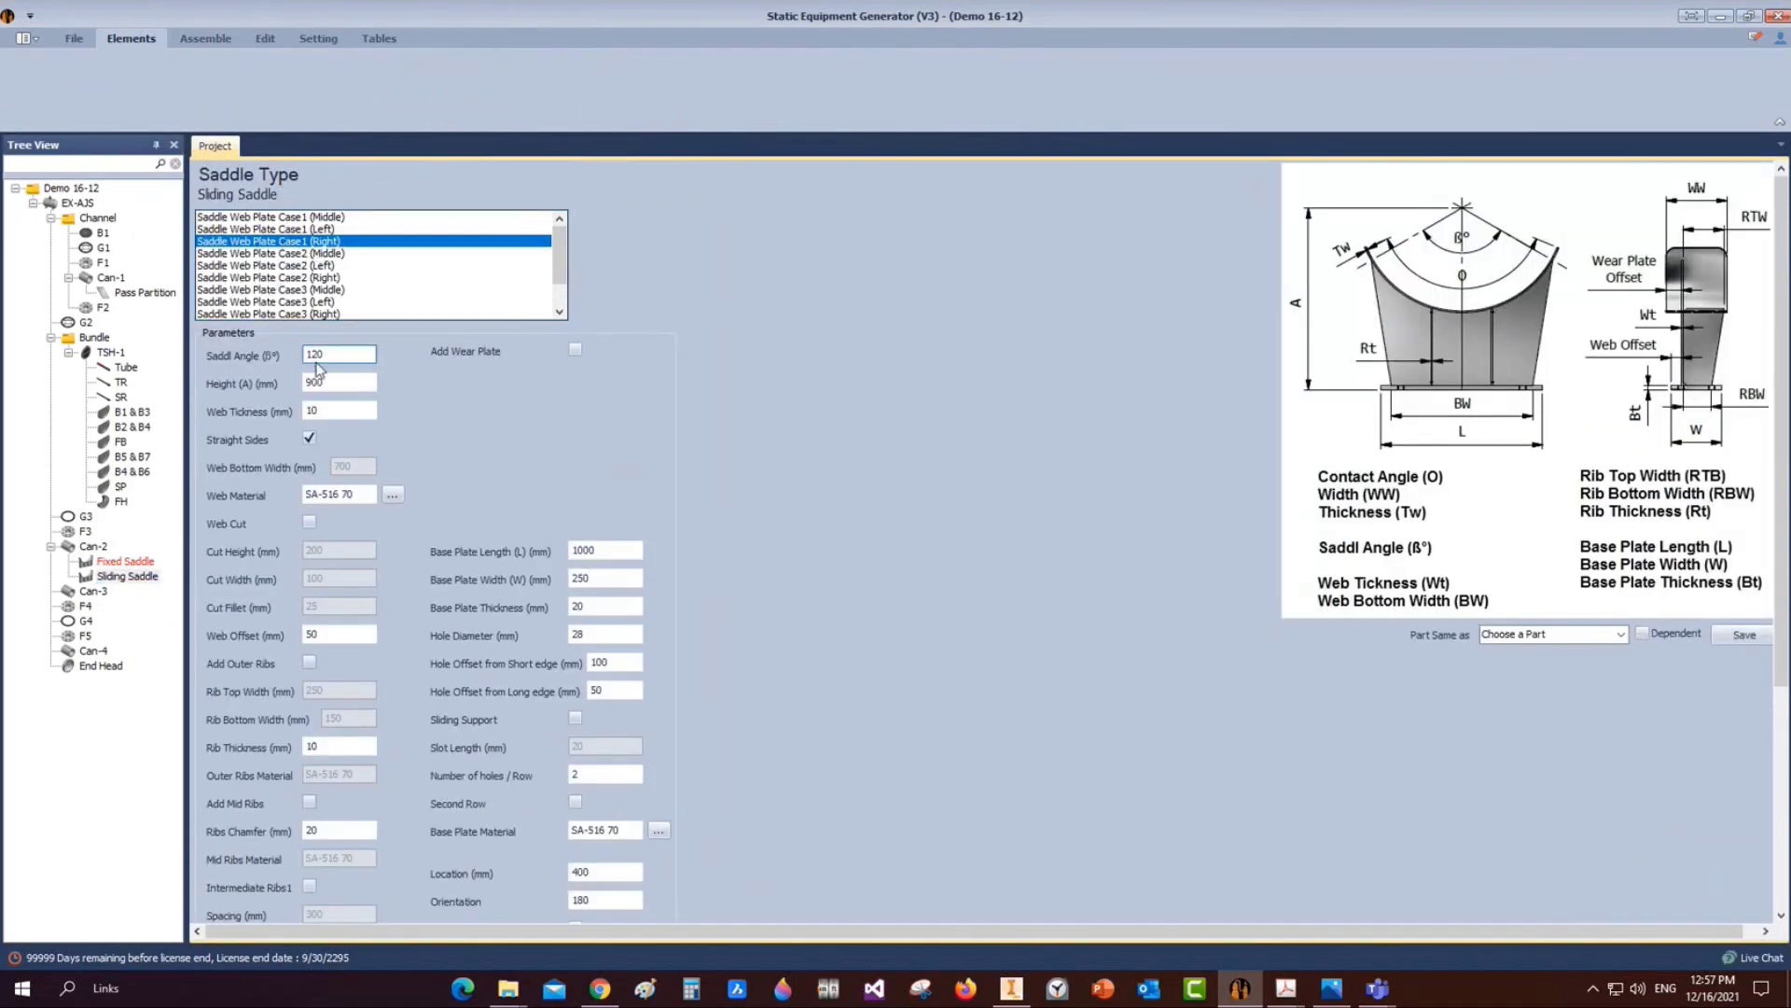
Set Sliding Saddle's height to 1750 mm and its web thickness to 12 mm
drag(326, 356, 275, 353)
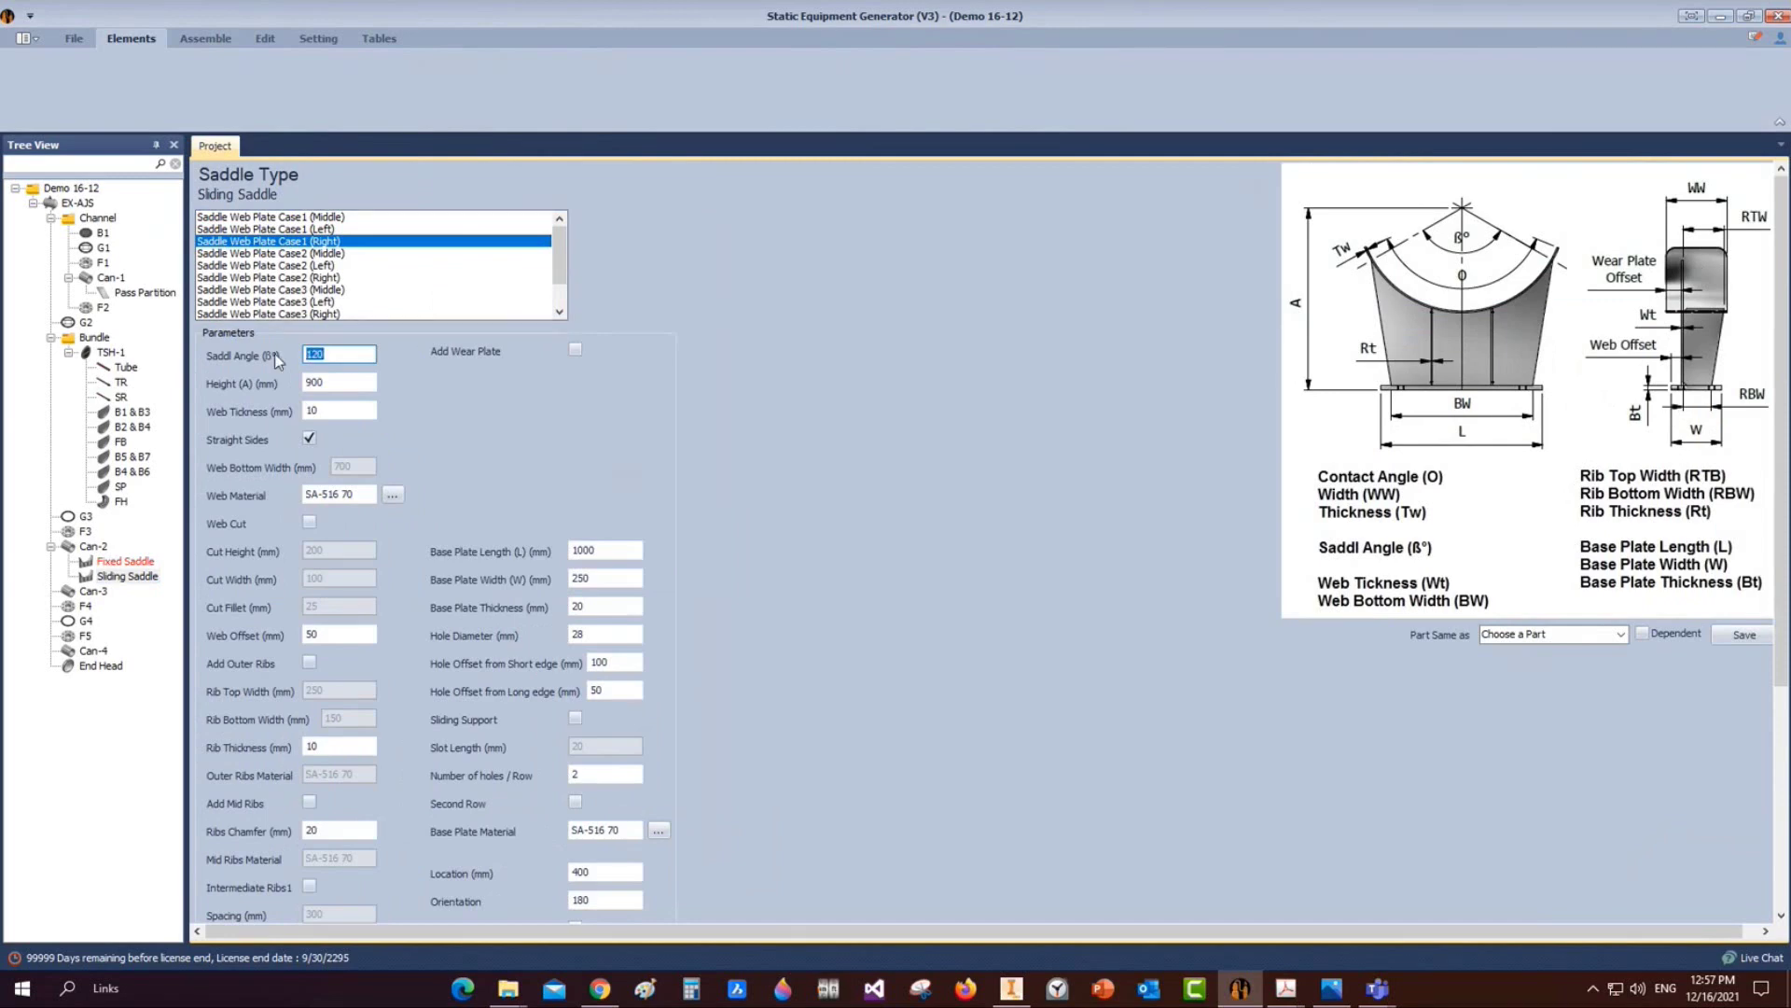
key(Tab)
text(1750)
key(Tab)
text(12)
key(Tab)
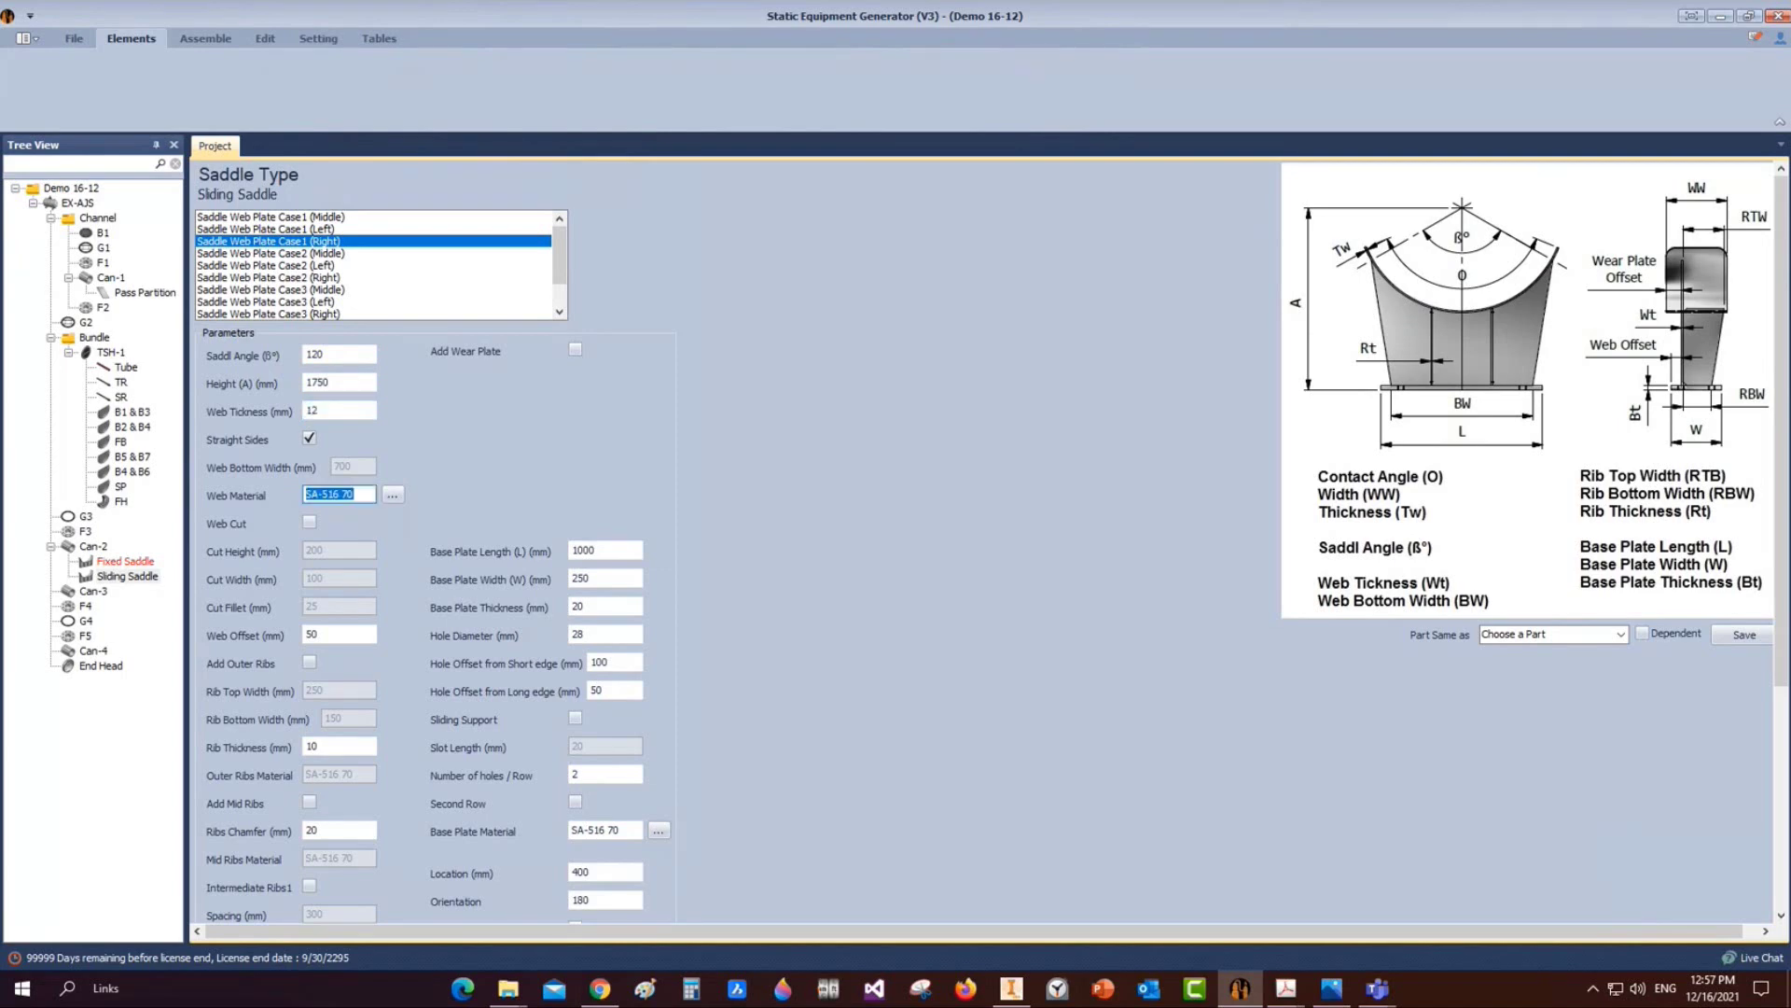
Add outer ribs with 476 mm top width, 220 mm bottom width and 12 mm thickness, and set the web offset to 20 mm
click(310, 661)
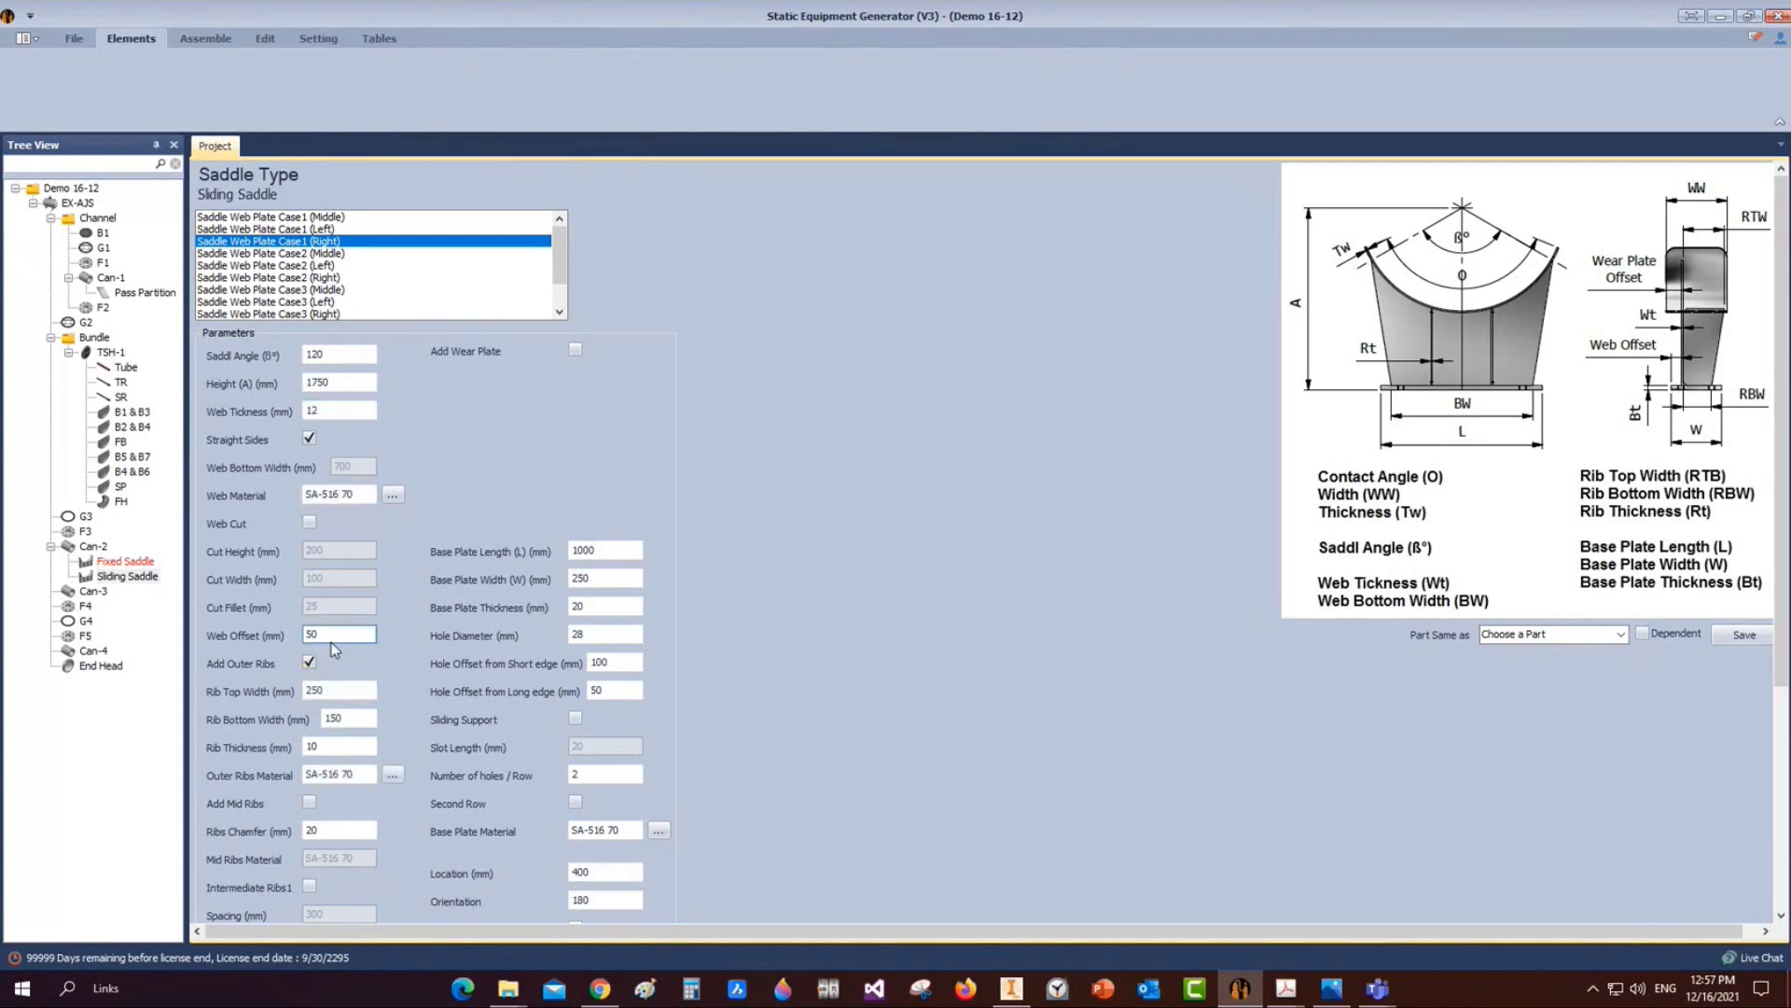
drag(332, 642, 290, 641)
text(20)
key(Tab)
text(47)
key(Tab)
text(220)
key(Tab)
text(12)
Add Intermediate Ribs1 to Sliding Saddle with a spacing of 237 mm
scroll(318, 564, down, 3)
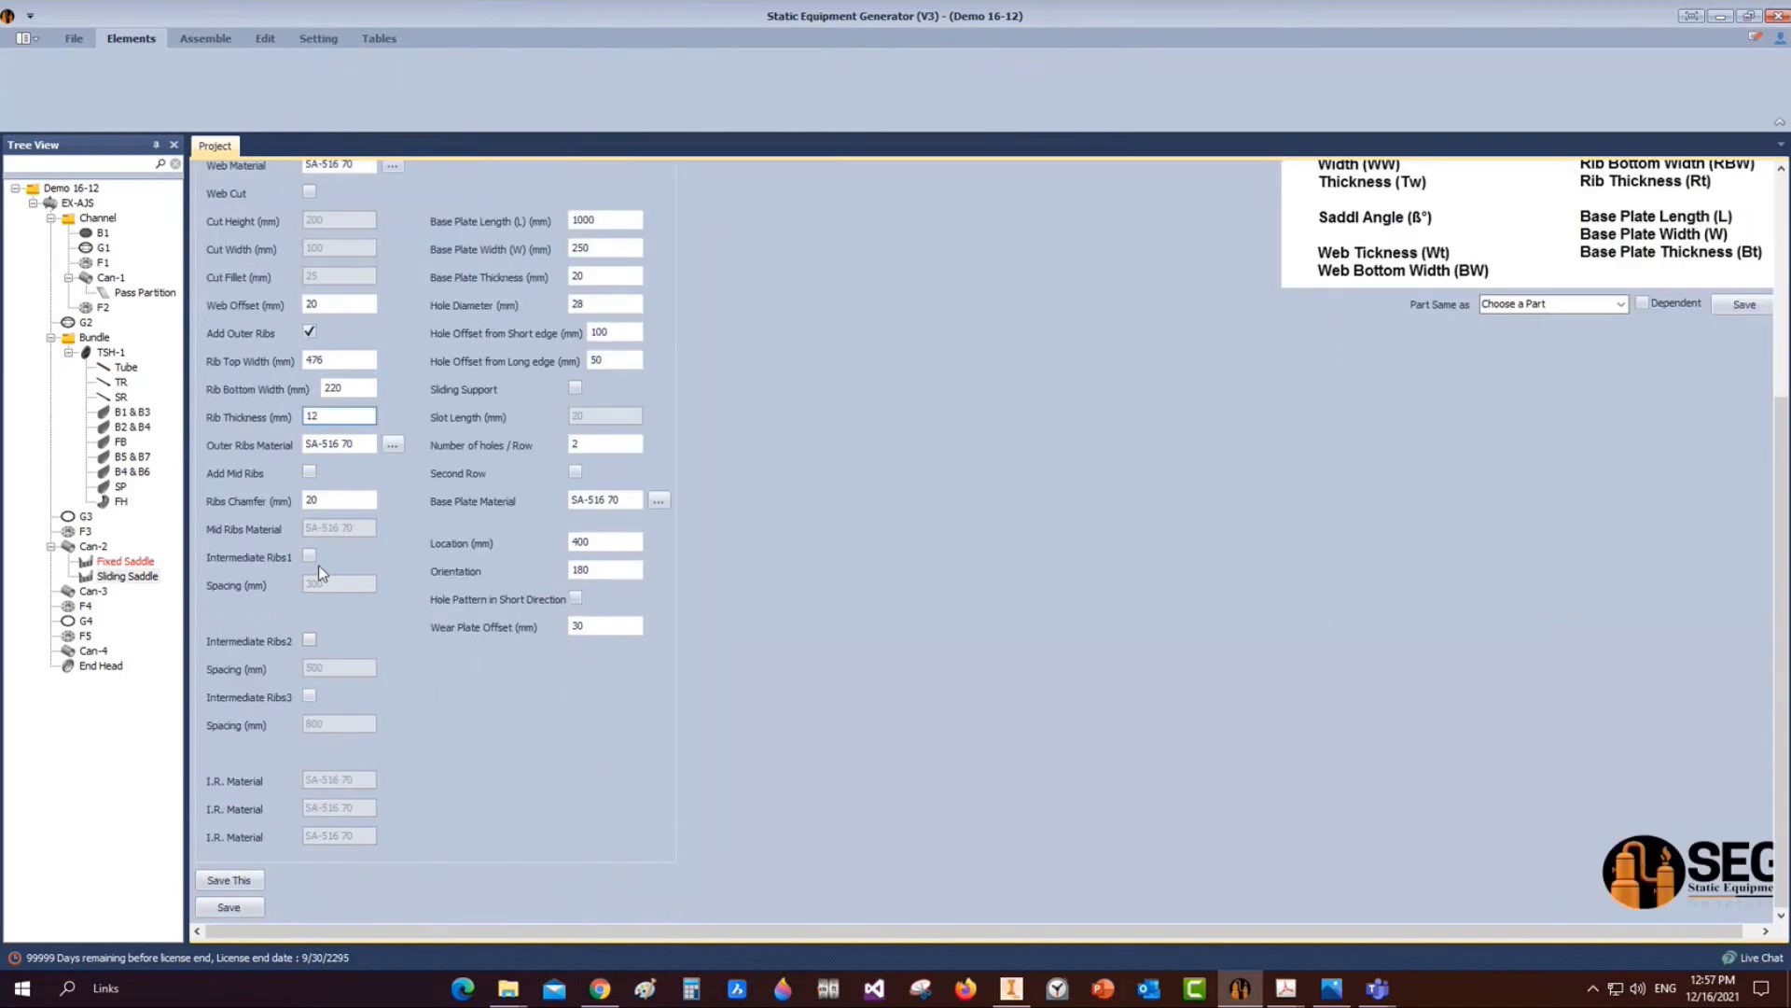
click(309, 556)
click(317, 583)
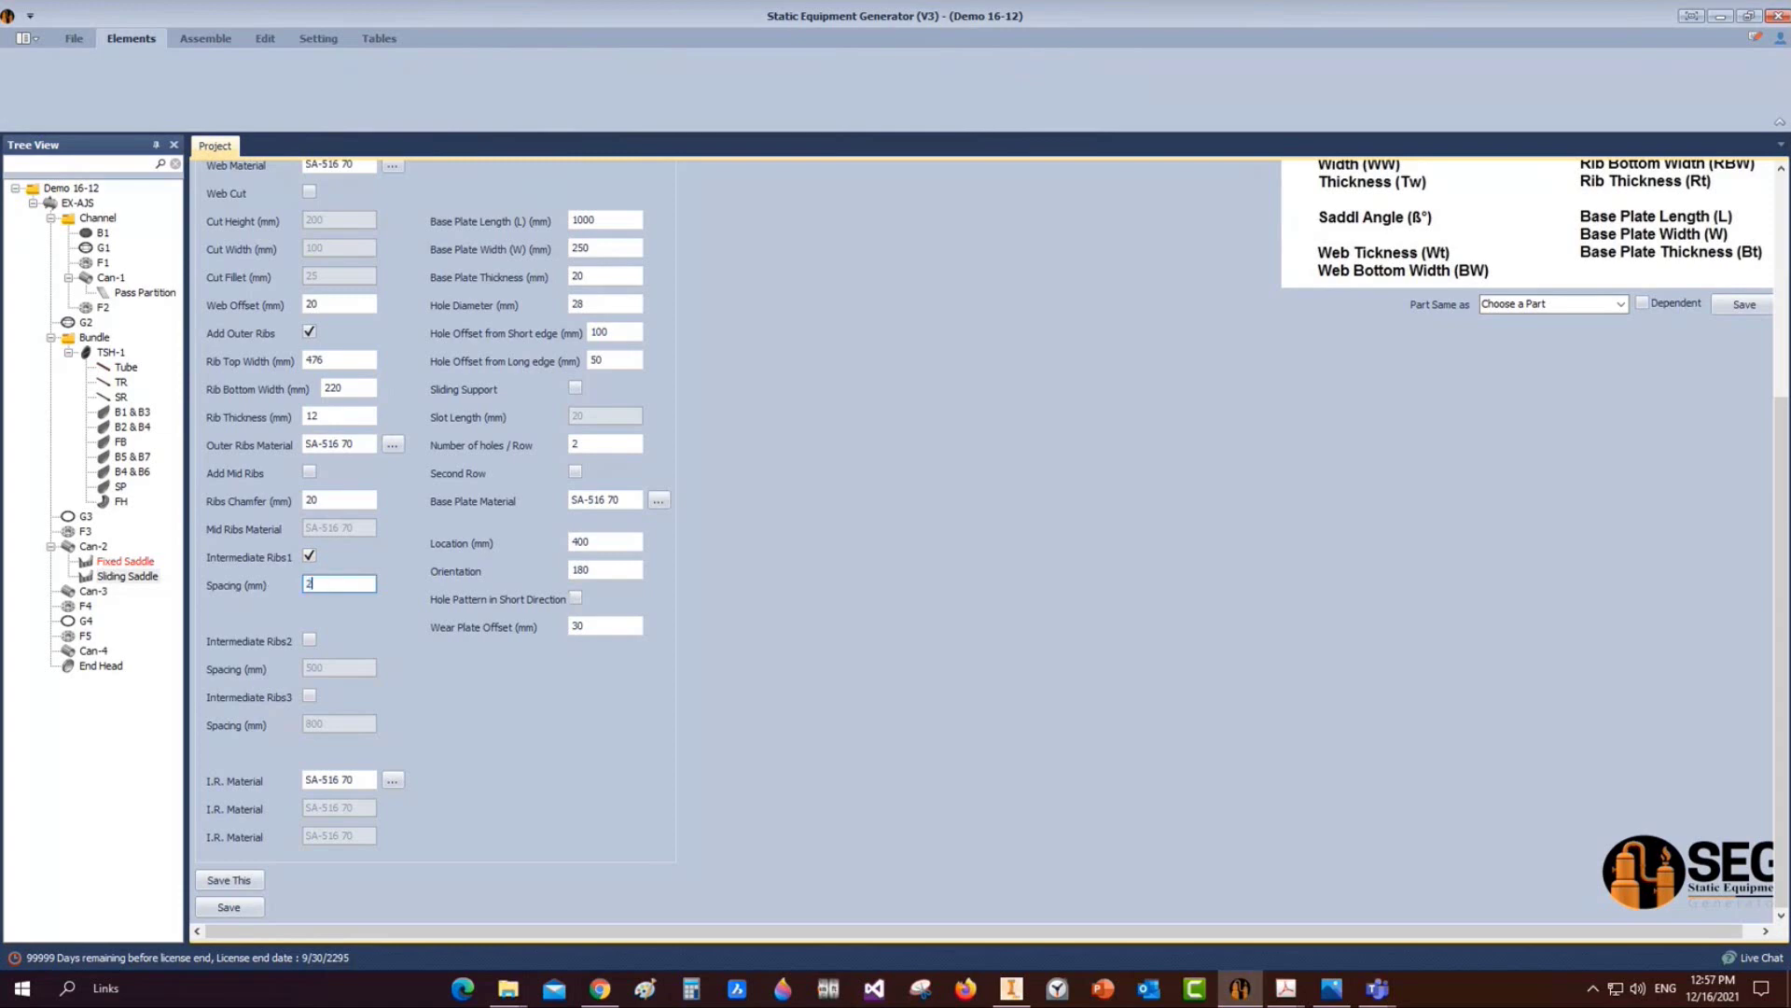
text(237)
Add a wear plate to Sliding Saddle with contact angle 132, width 580 mm and thickness 14 mm
scroll(267, 578, up, 3)
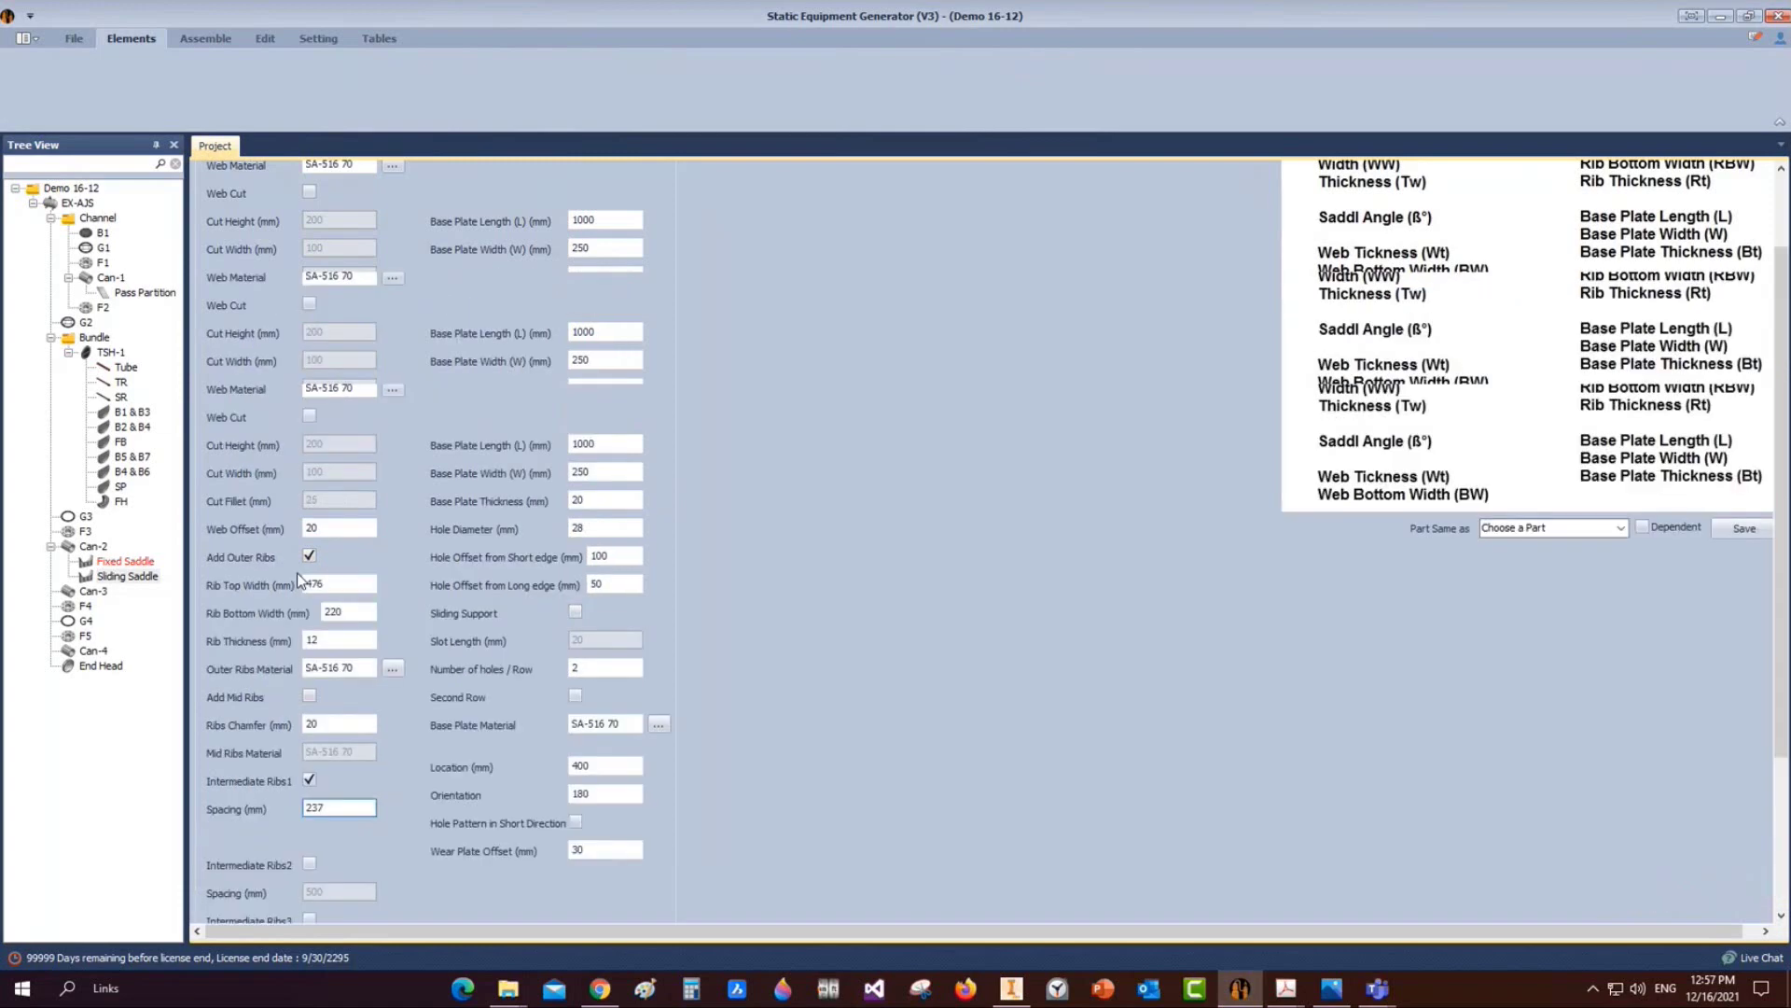
click(605, 378)
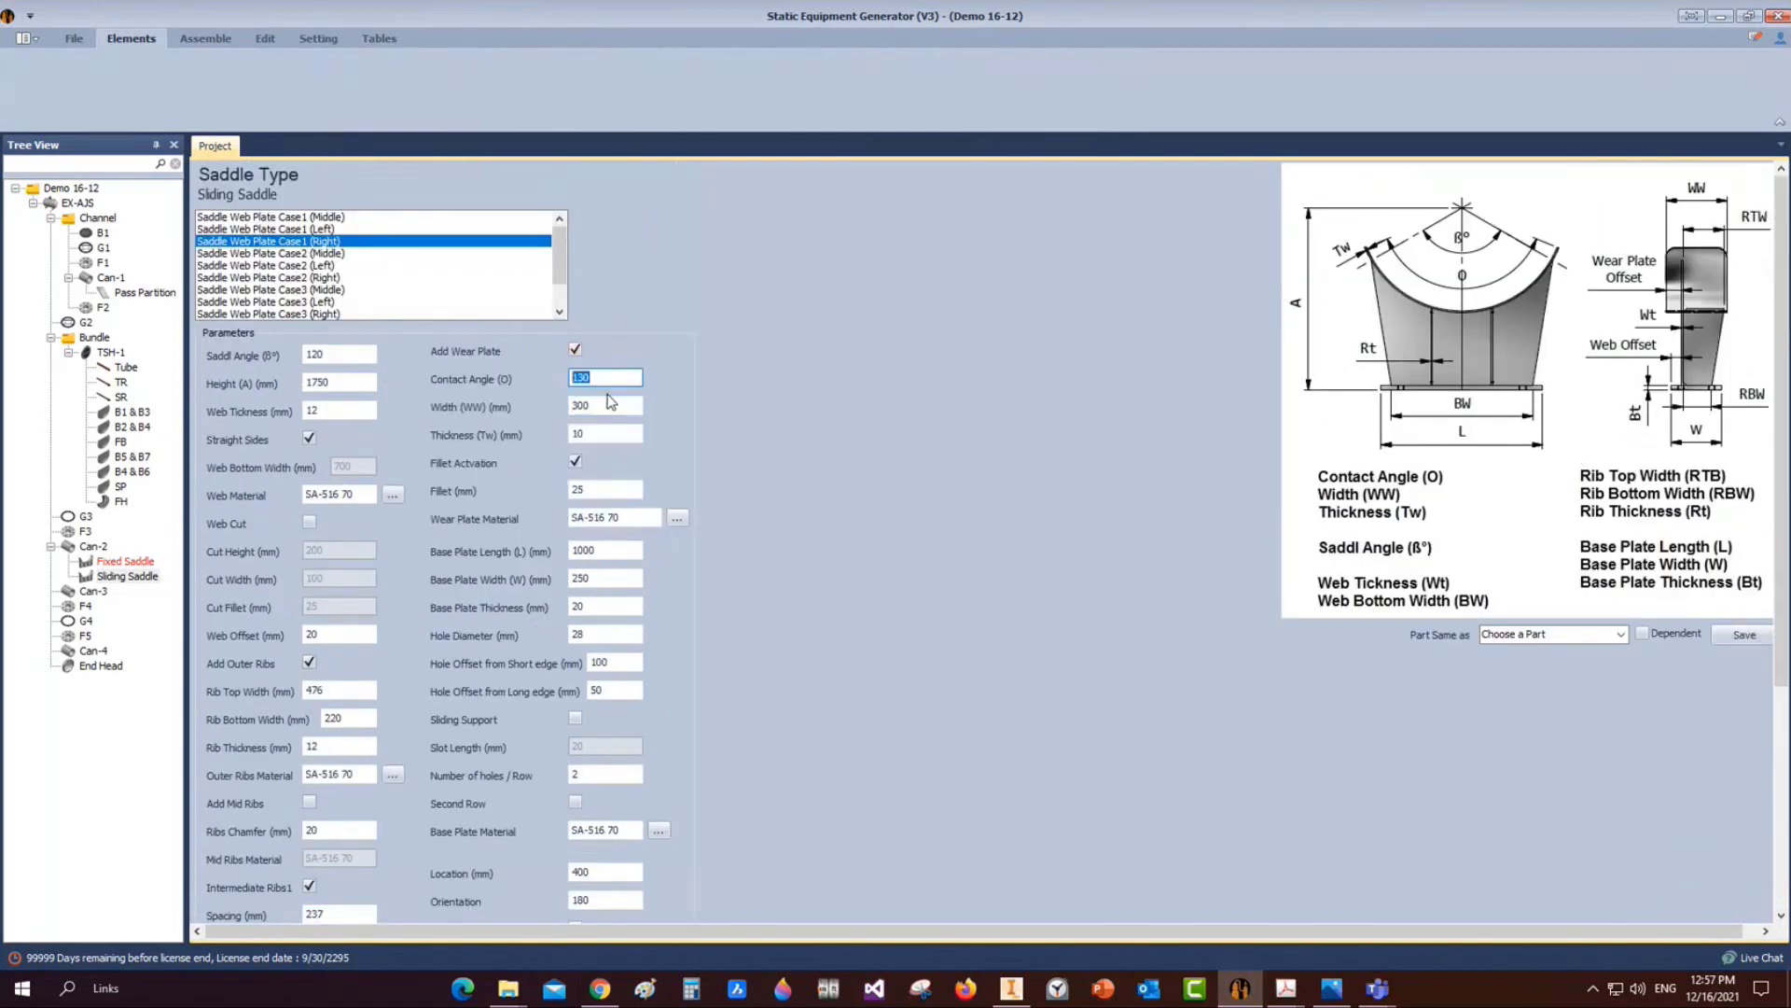
text(132)
key(Tab)
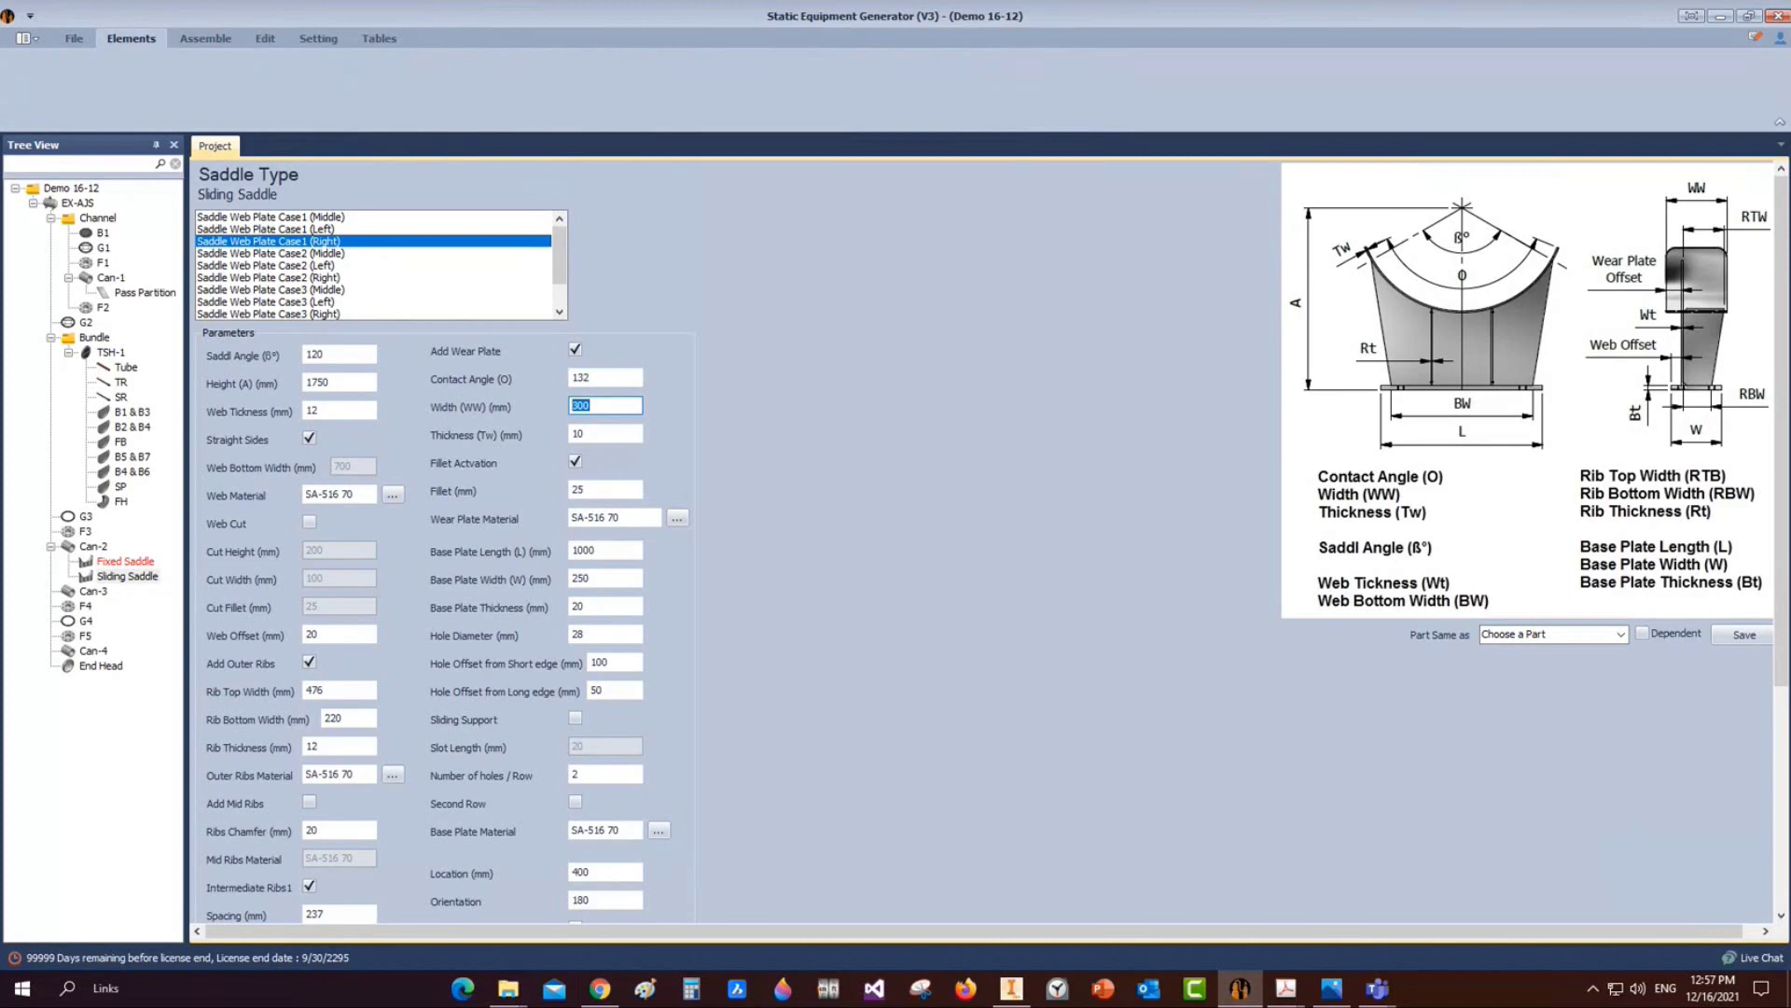
text(85)
key(BackSpace)
key(BackSpace)
text(580)
key(Tab)
text(14)
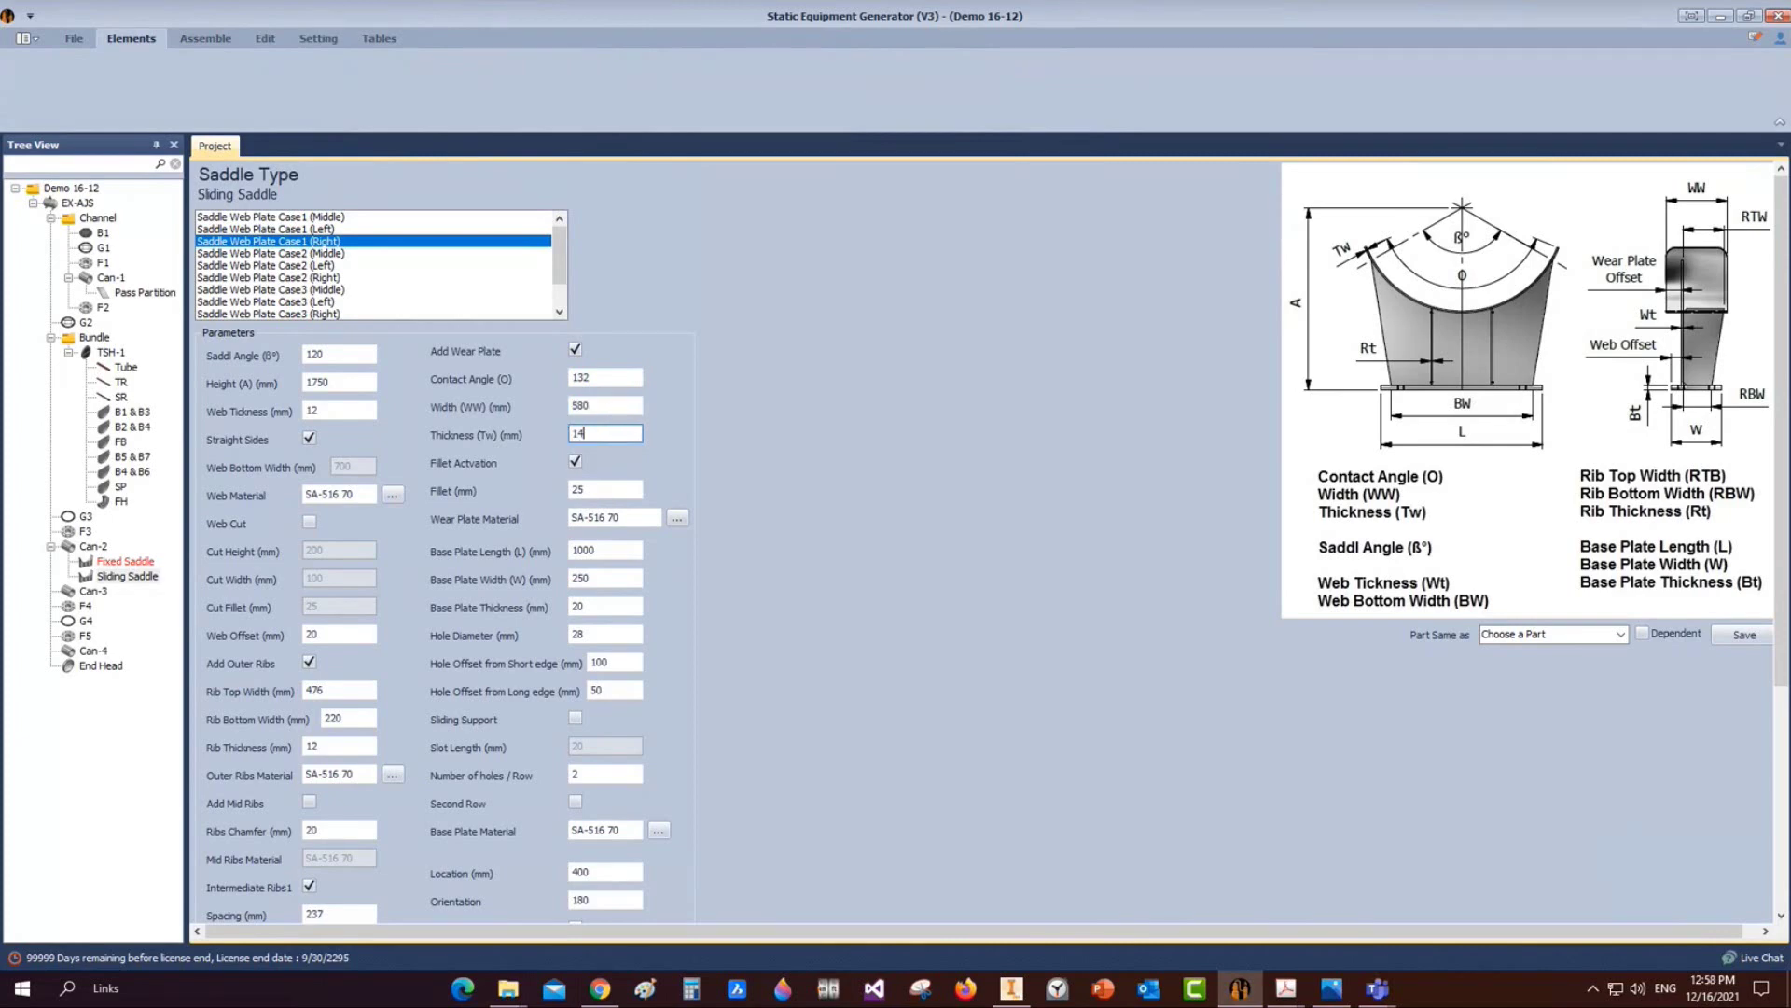
key(Tab)
key(Tab)
Size the base plate 750 x 260 x 25 mm, with 27 mm holes offset 130 mm from the short edge and 120 mm from the long edge
scroll(607, 394, down, 3)
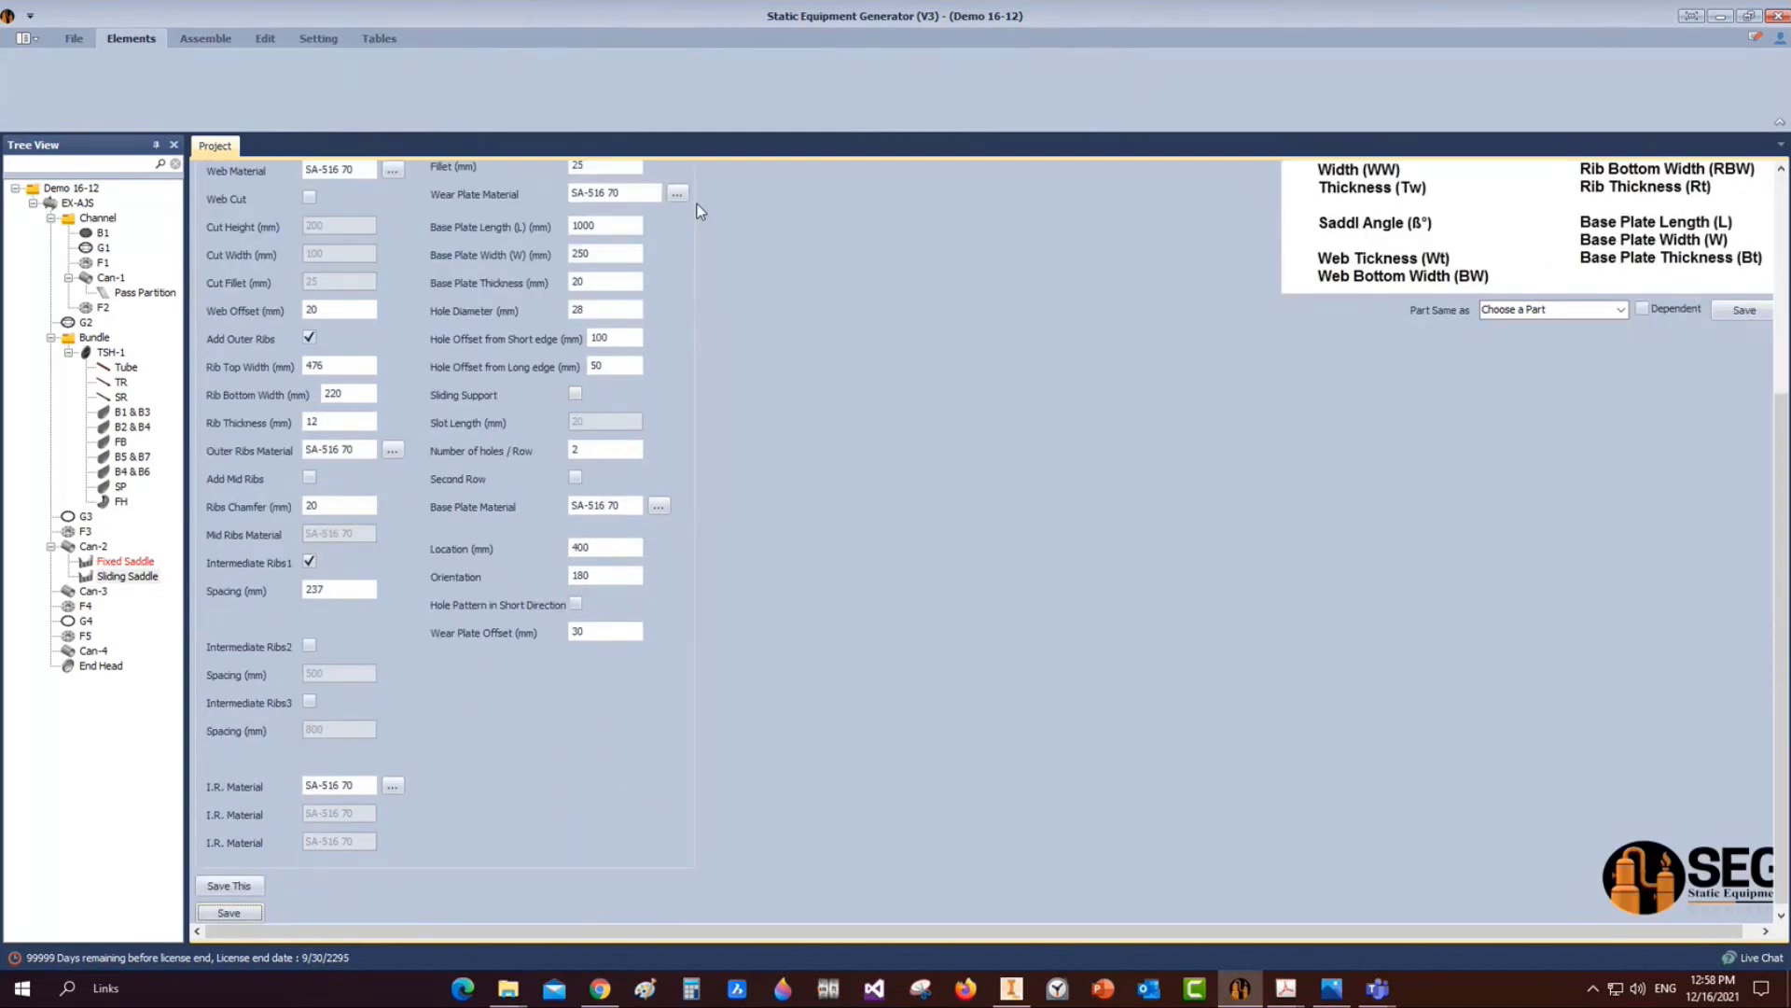
key(Tab)
text(750)
key(Tab)
text(260)
key(Tab)
text(25)
key(Tab)
text(27)
key(Tab)
text(130)
key(Tab)
text(12)
Enable the sliding support on Sliding Saddle's base plate with a slot length of 25 mm
click(574, 393)
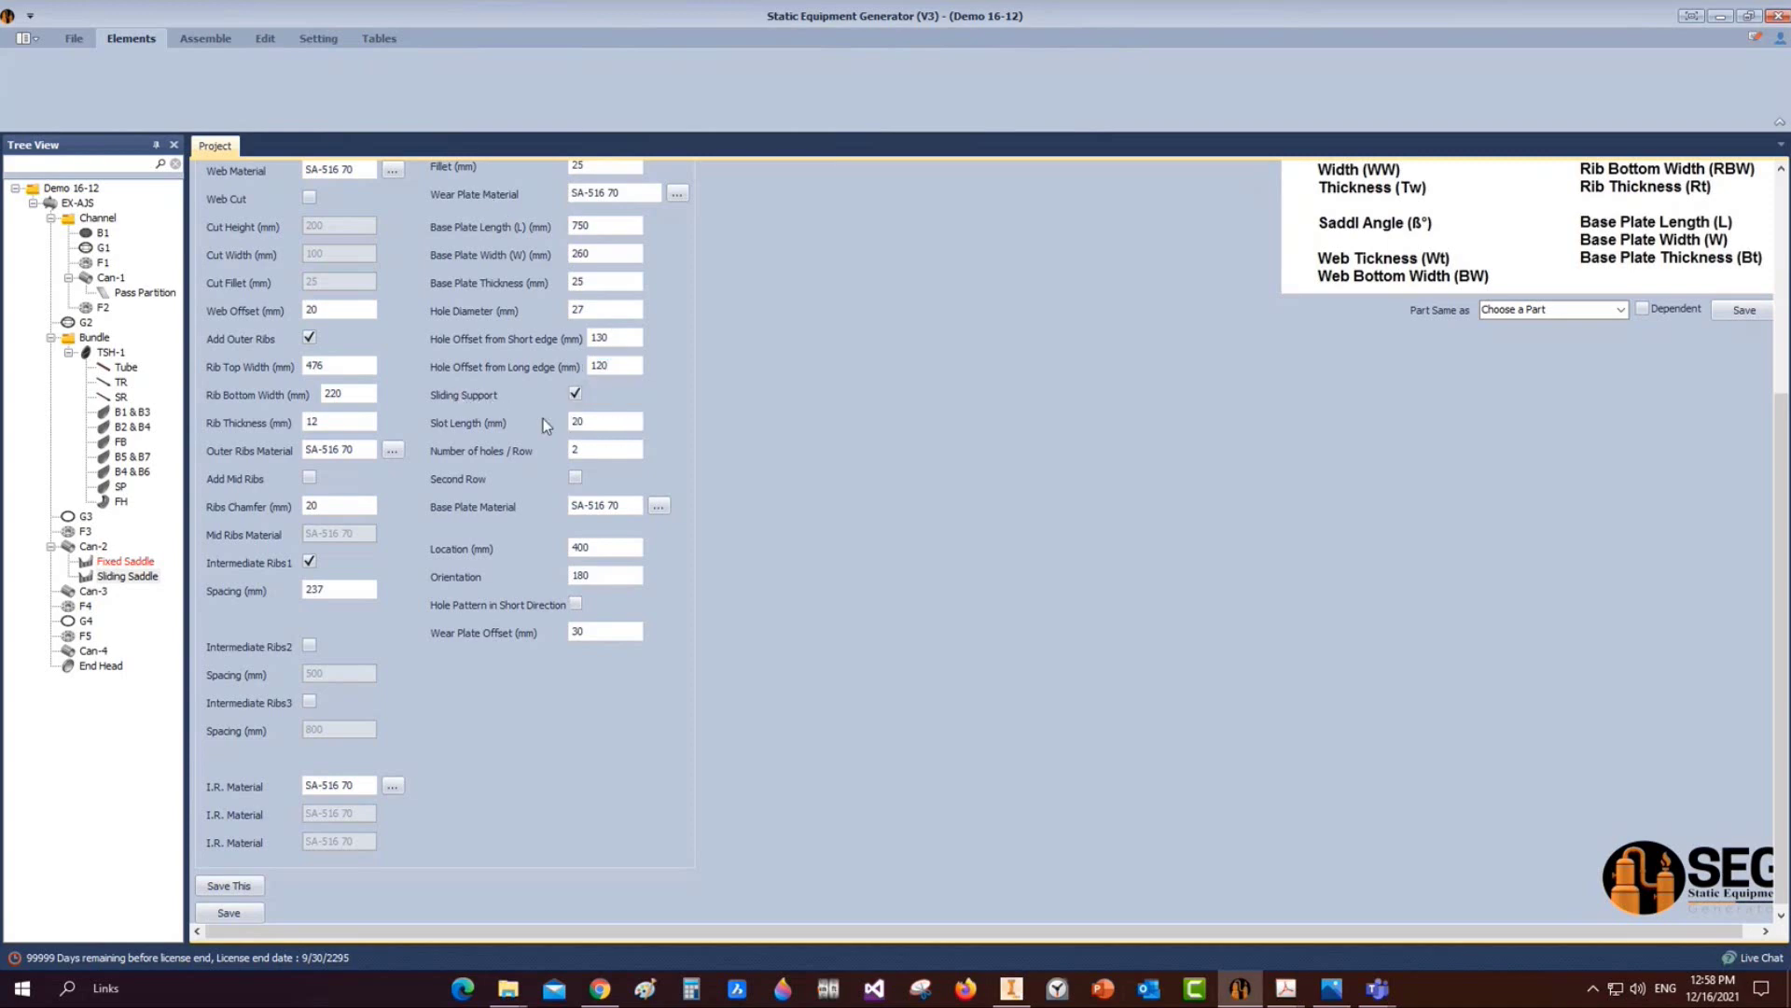
key(Tab)
text(25)
Set Sliding Saddle's location to 3612 mm and wear plate offset to 52 mm, and save the part
click(576, 547)
text(3612)
click(607, 631)
text(52)
click(223, 882)
Assemble Sliding Saddle onto the EX-AJS shell, follow the build in Autodesk Inventor and inspect the exchanger on both saddles
click(200, 41)
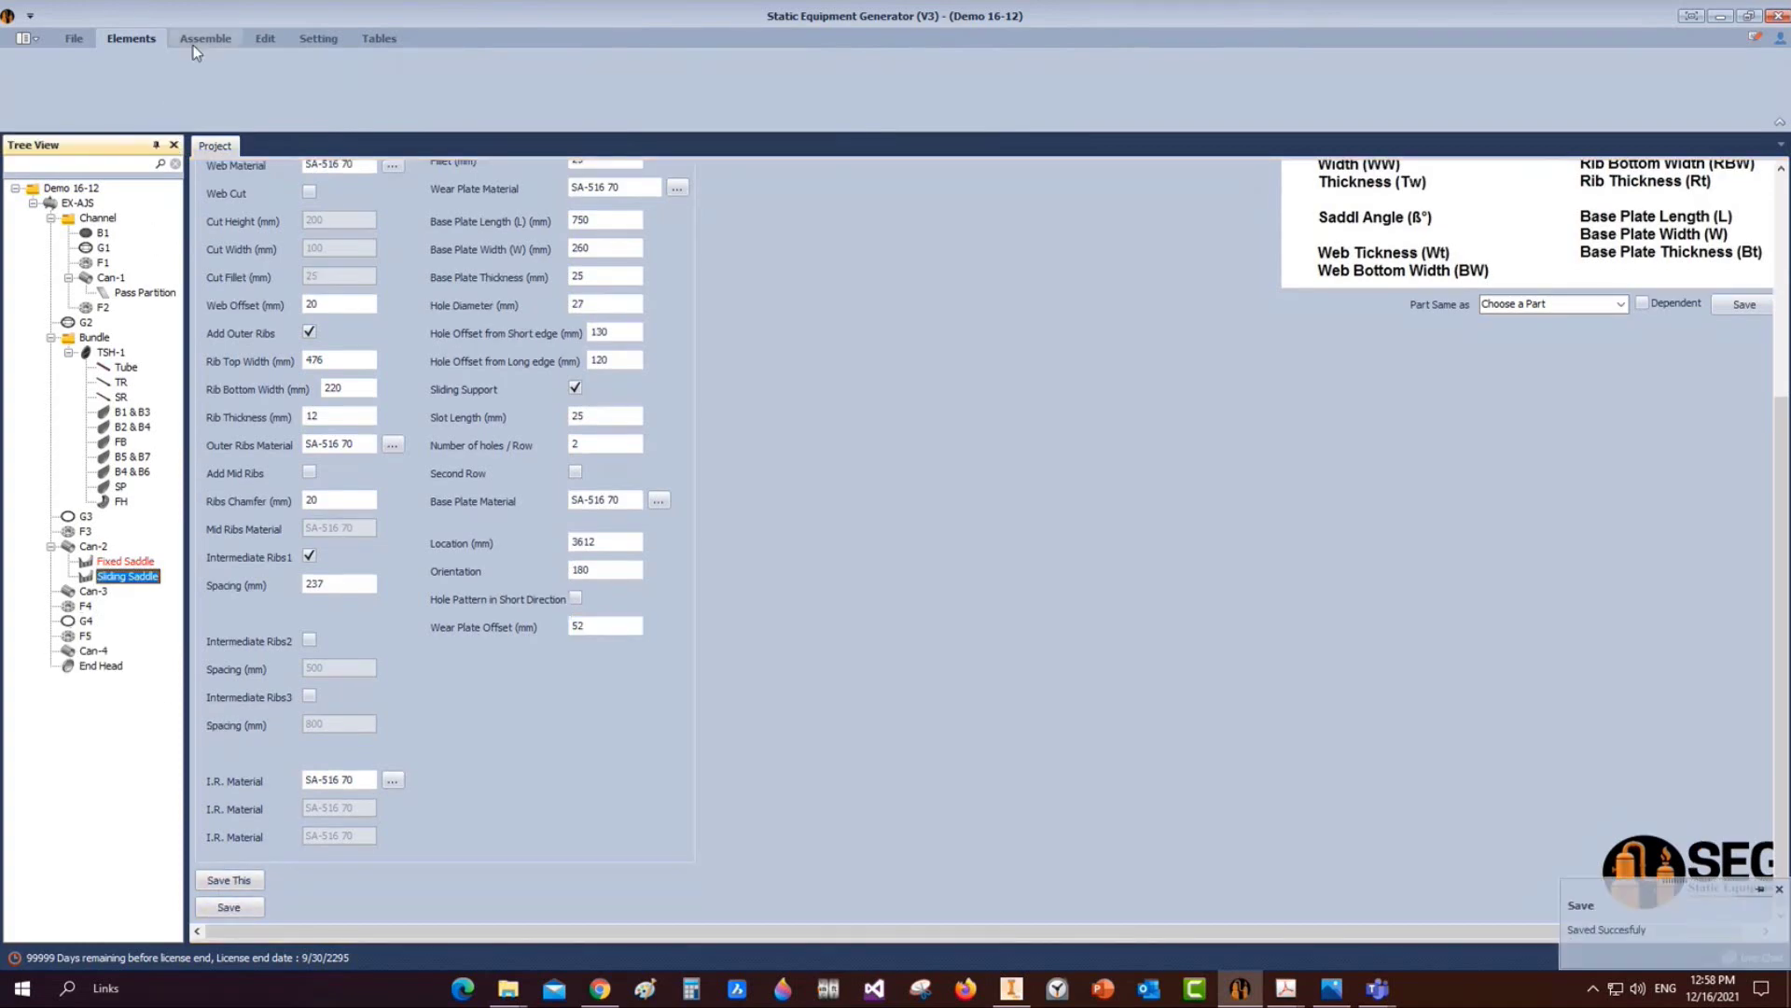
click(37, 80)
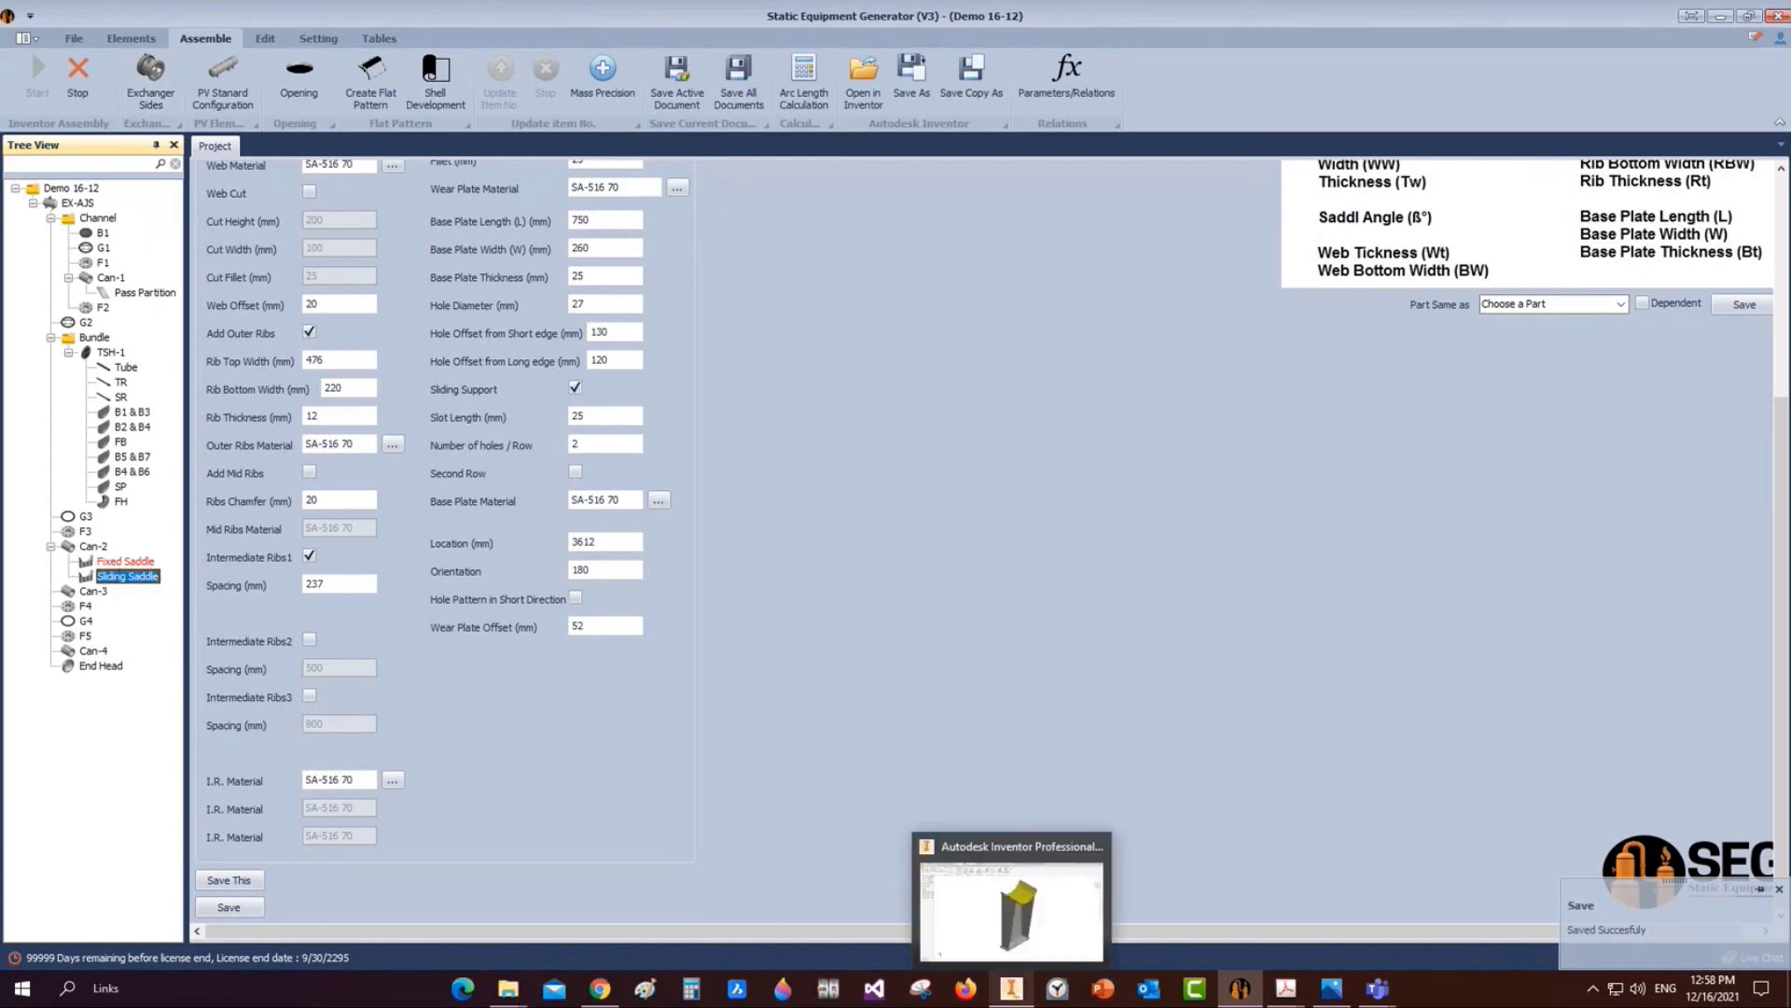
click(1011, 988)
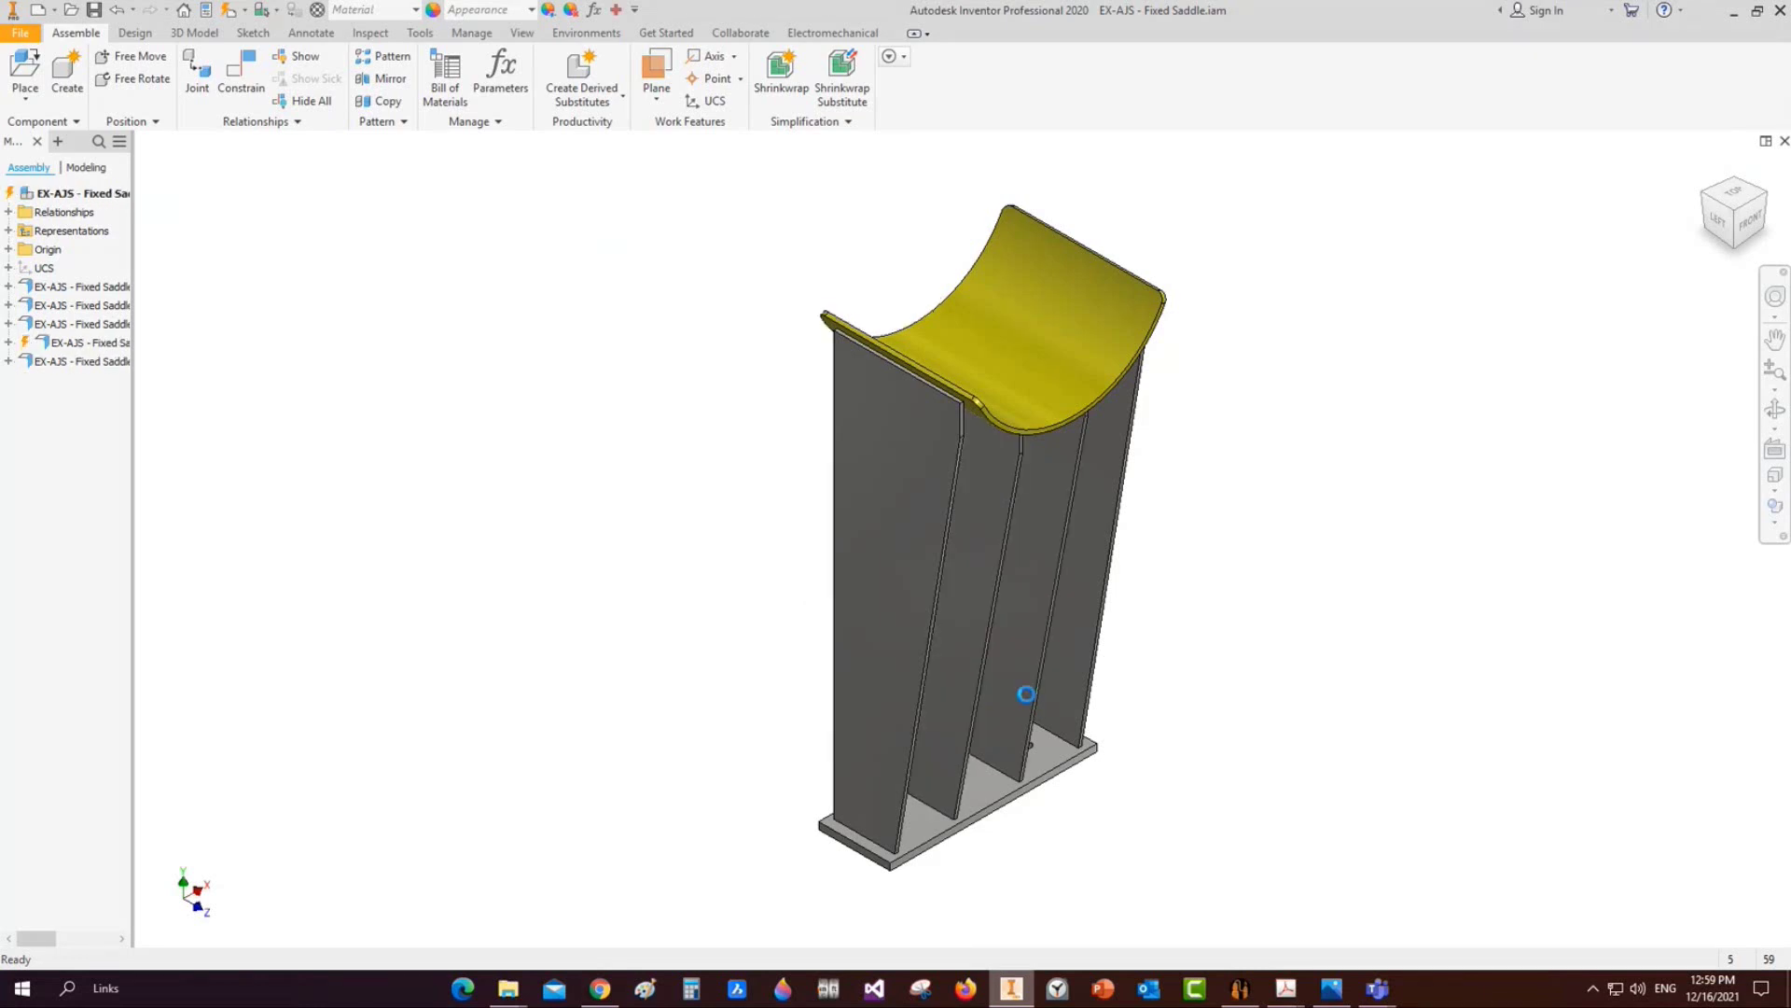
key(ctrl+s)
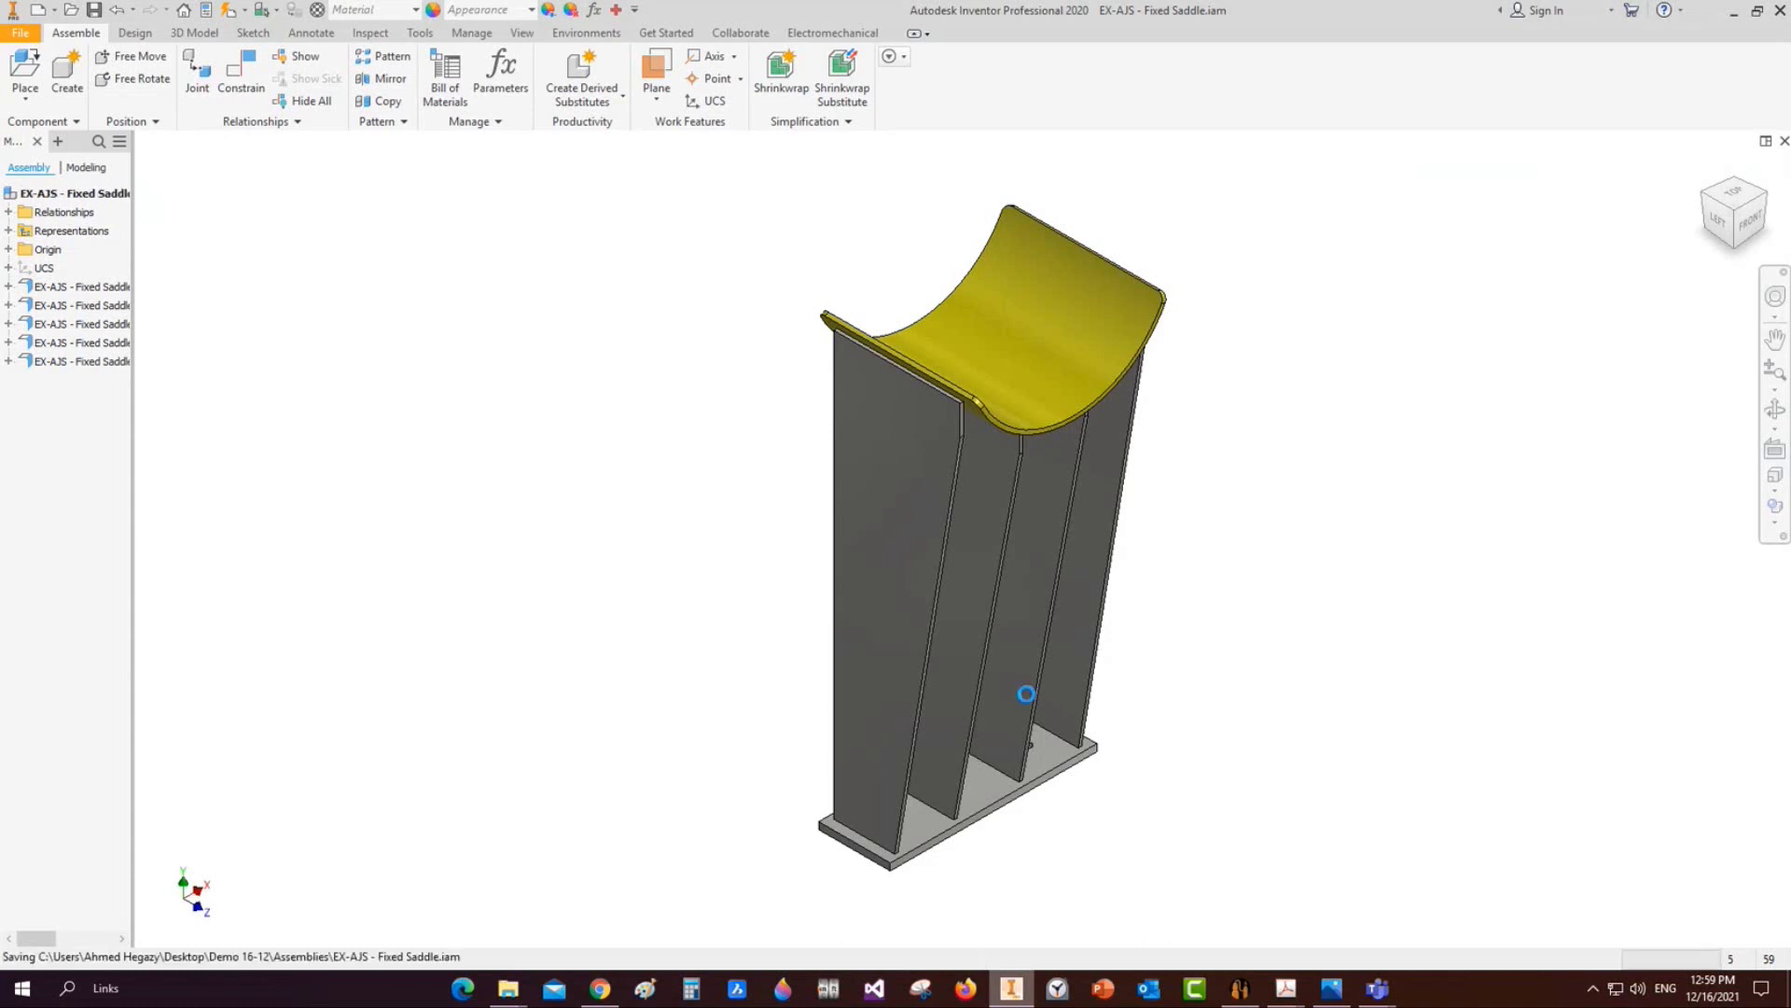
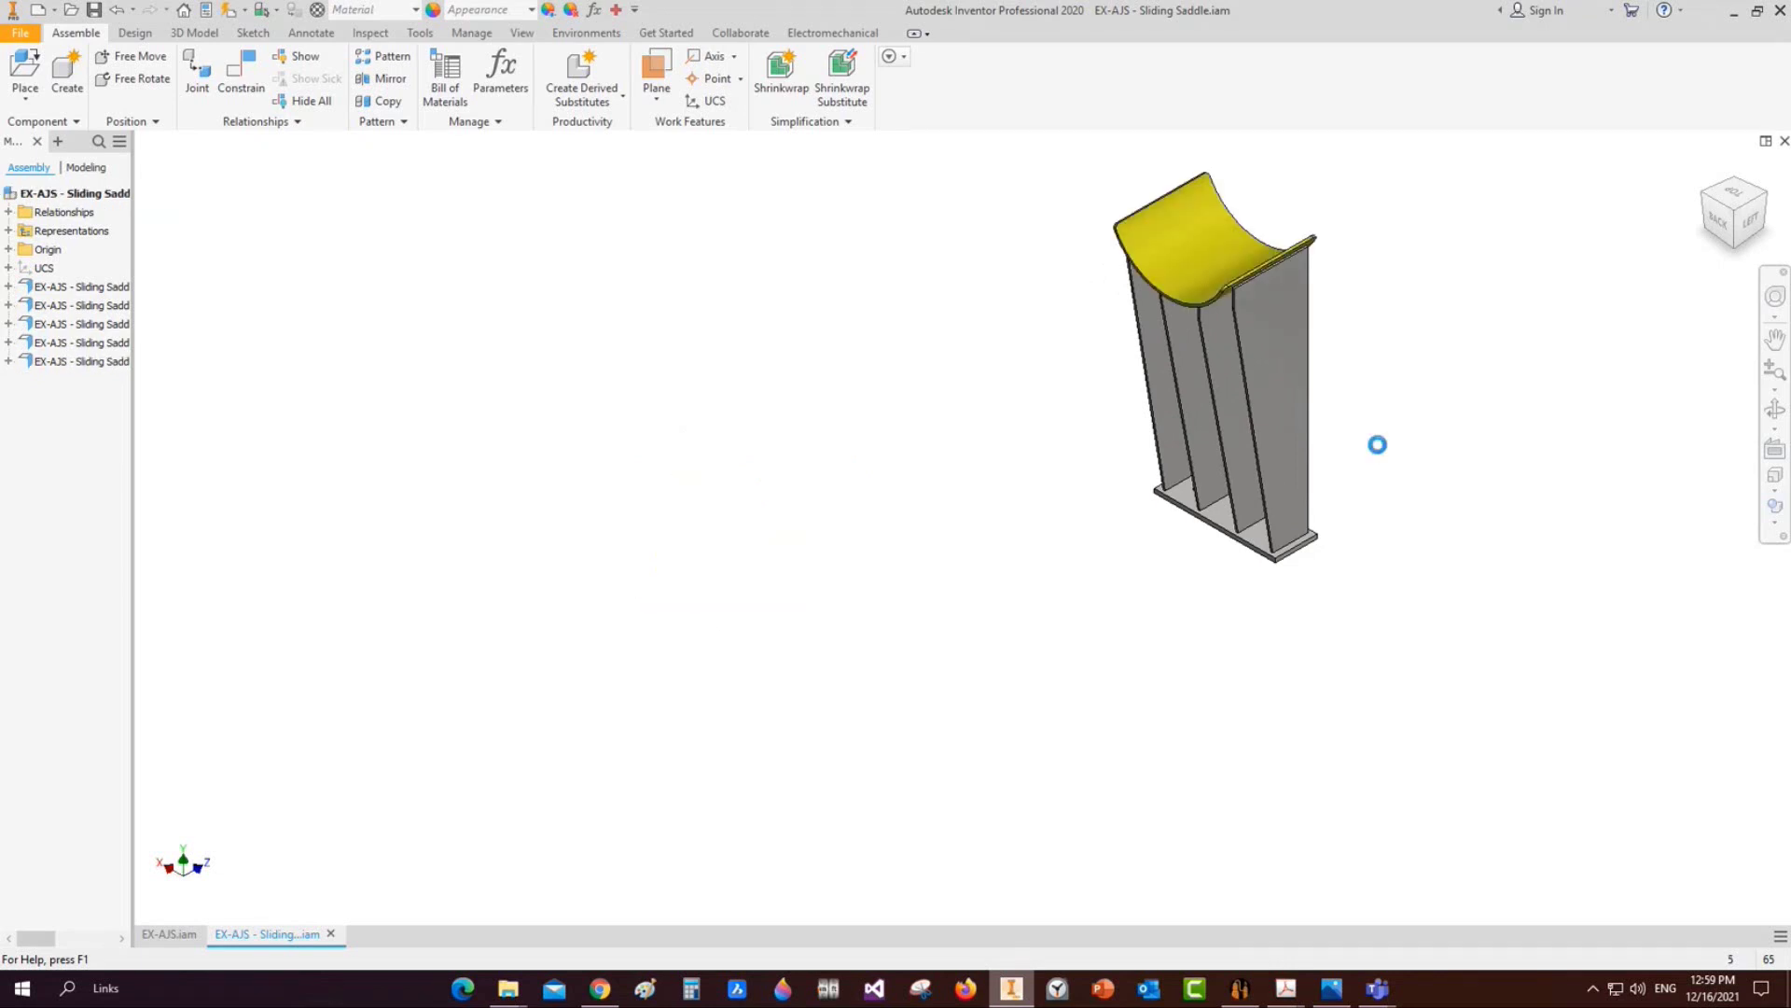
key(ctrl+s)
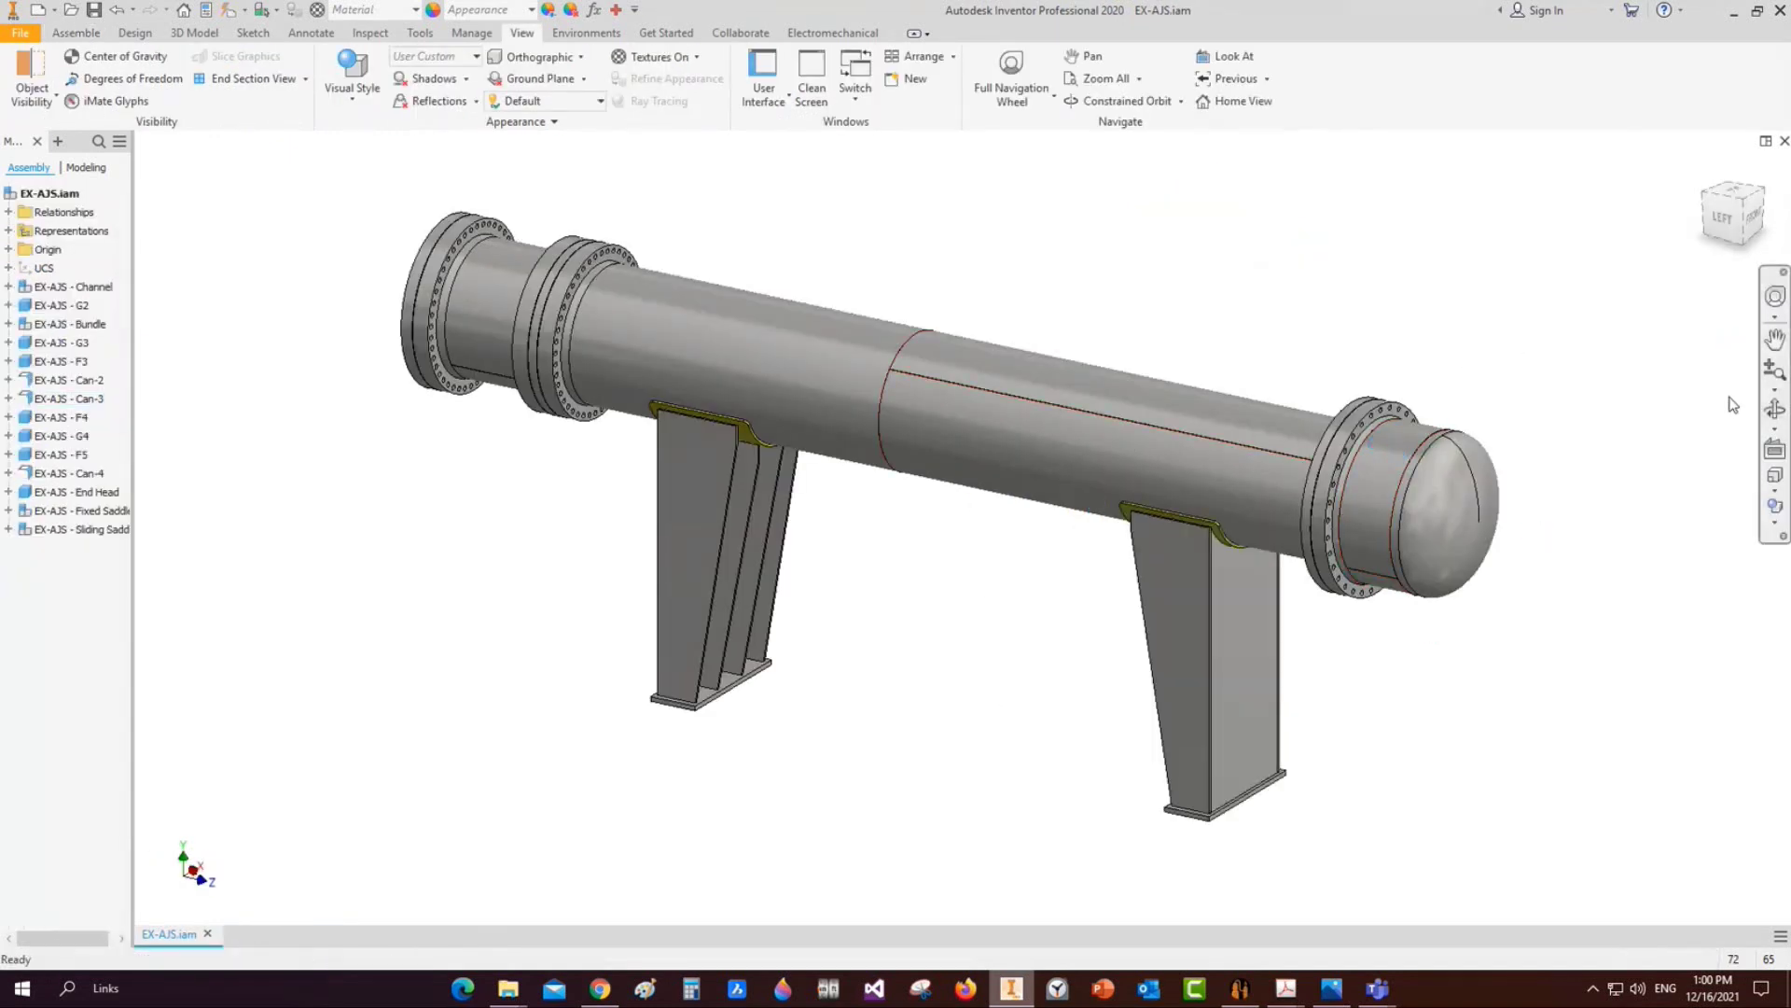
click(1774, 408)
drag(933, 531, 980, 588)
key(Escape)
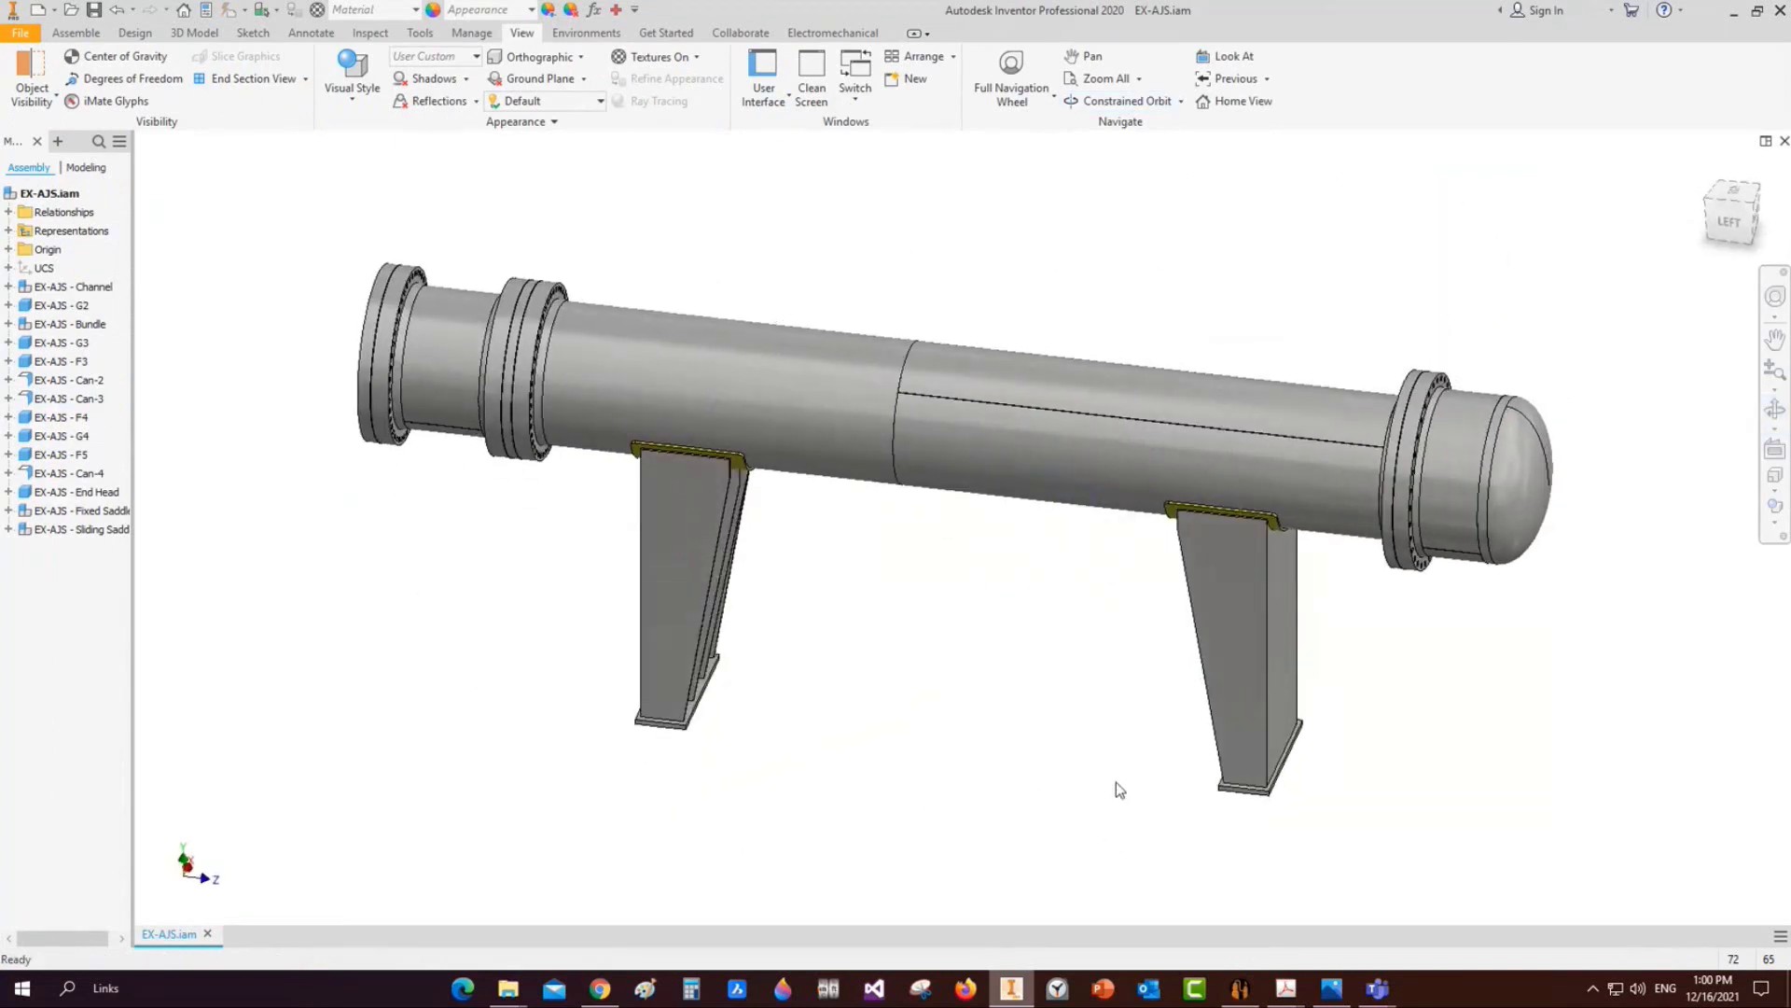
In Static Equipment Generator, add a shell nozzle named N8 to channel shell Can-1
mouse_move(1239, 988)
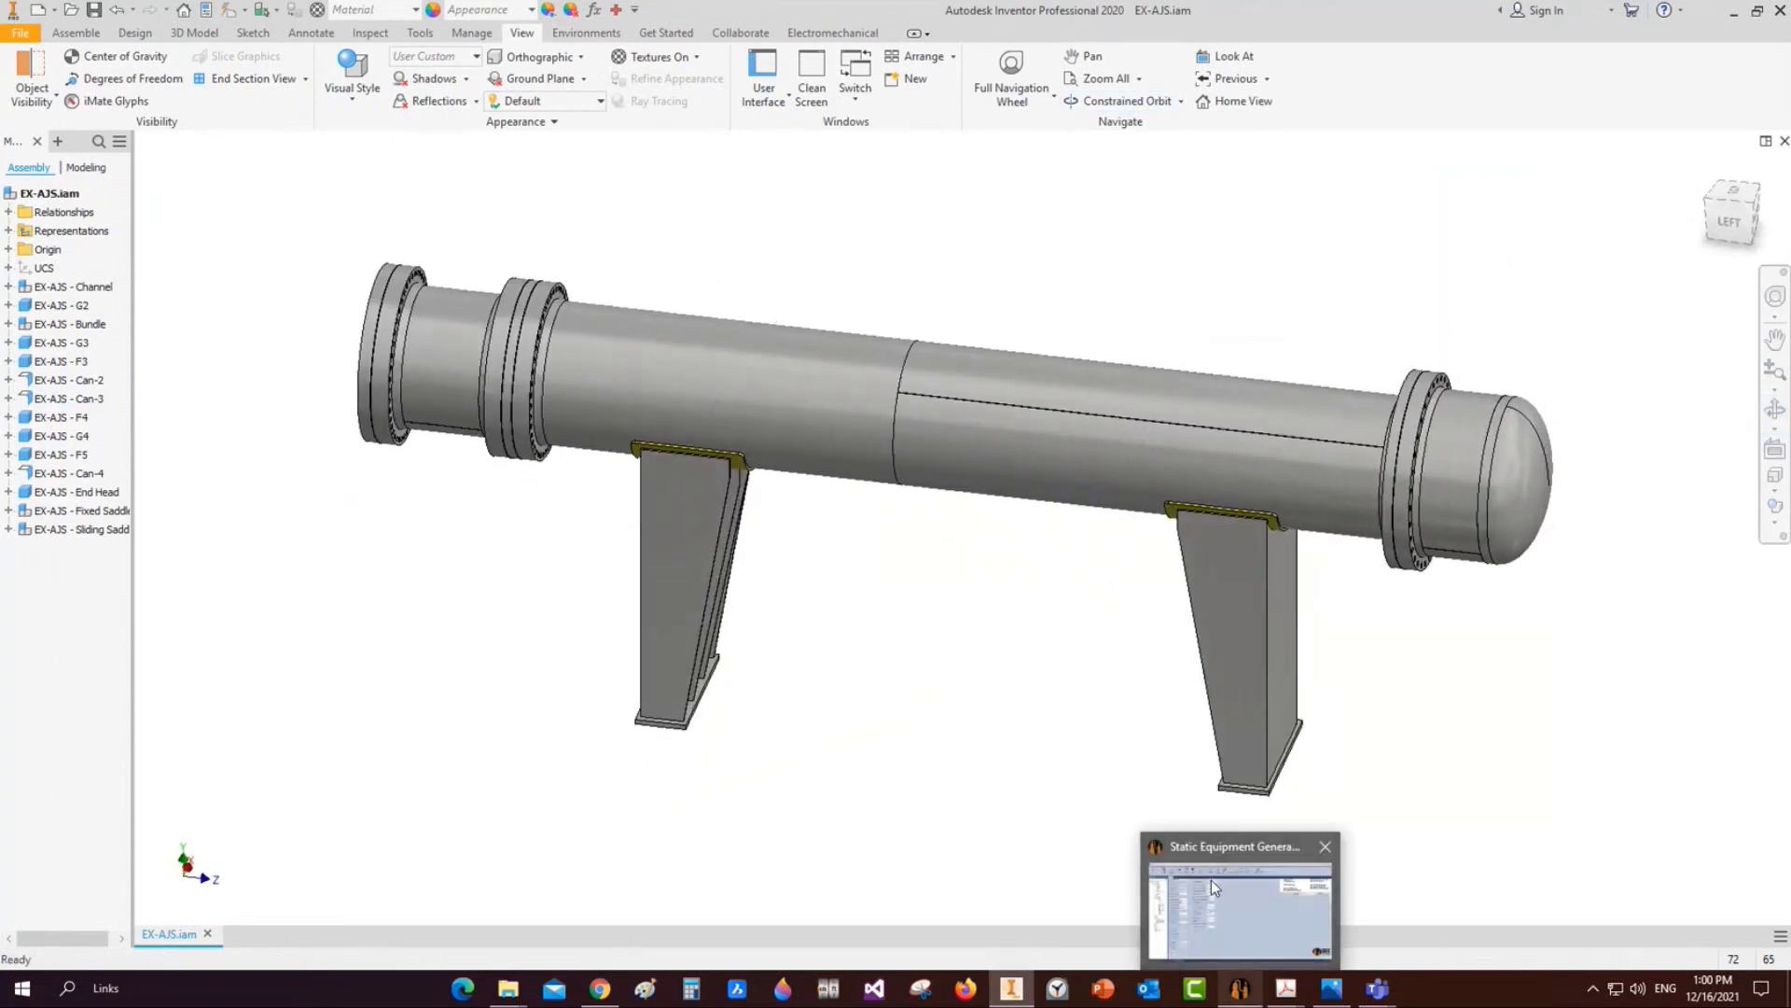
click(1235, 890)
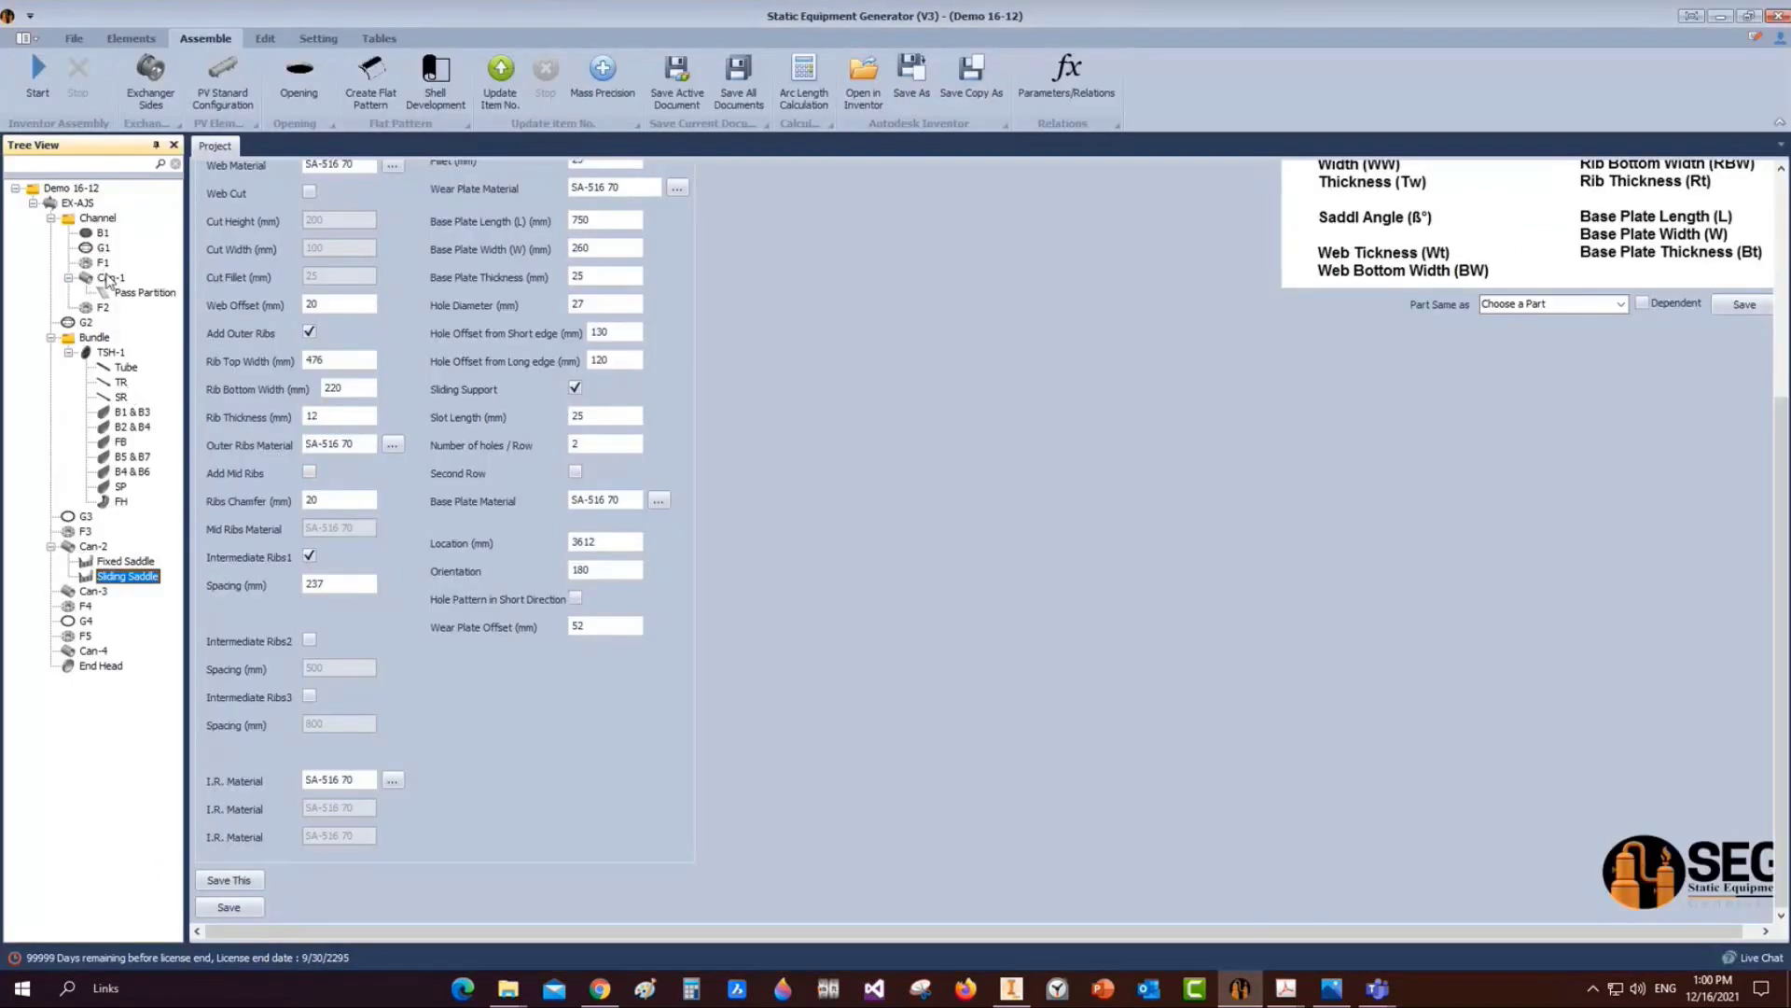
click(109, 278)
click(123, 39)
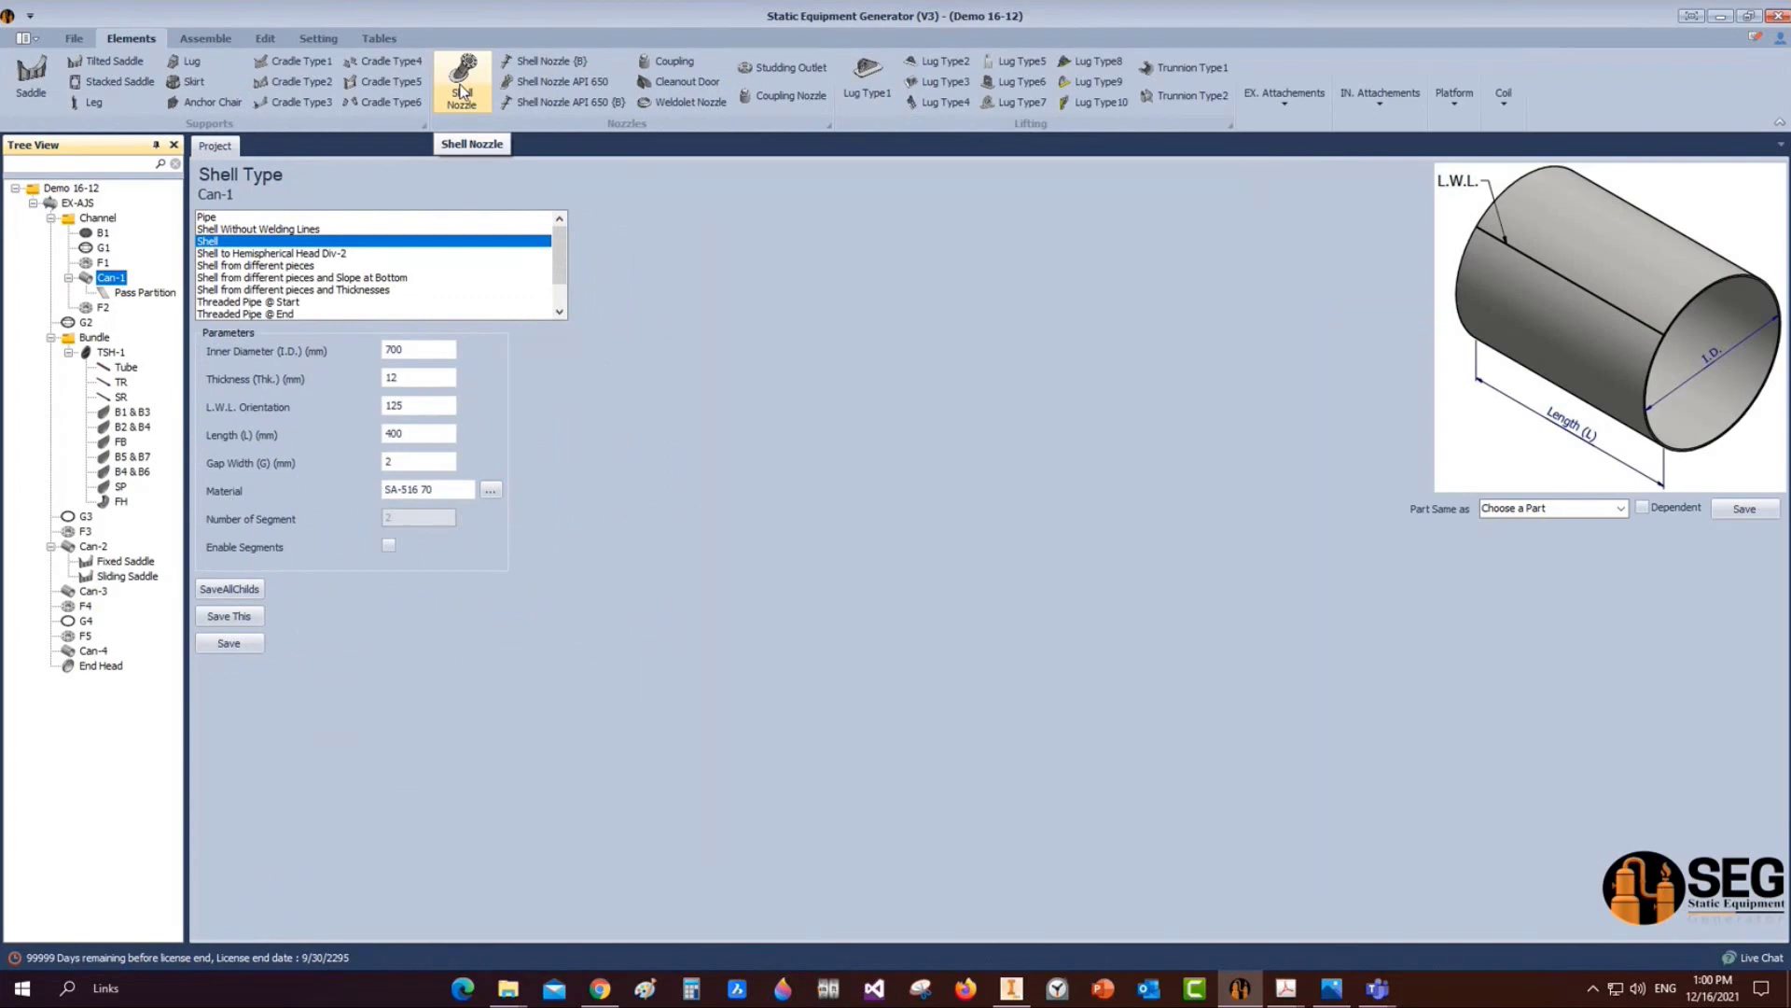
click(462, 90)
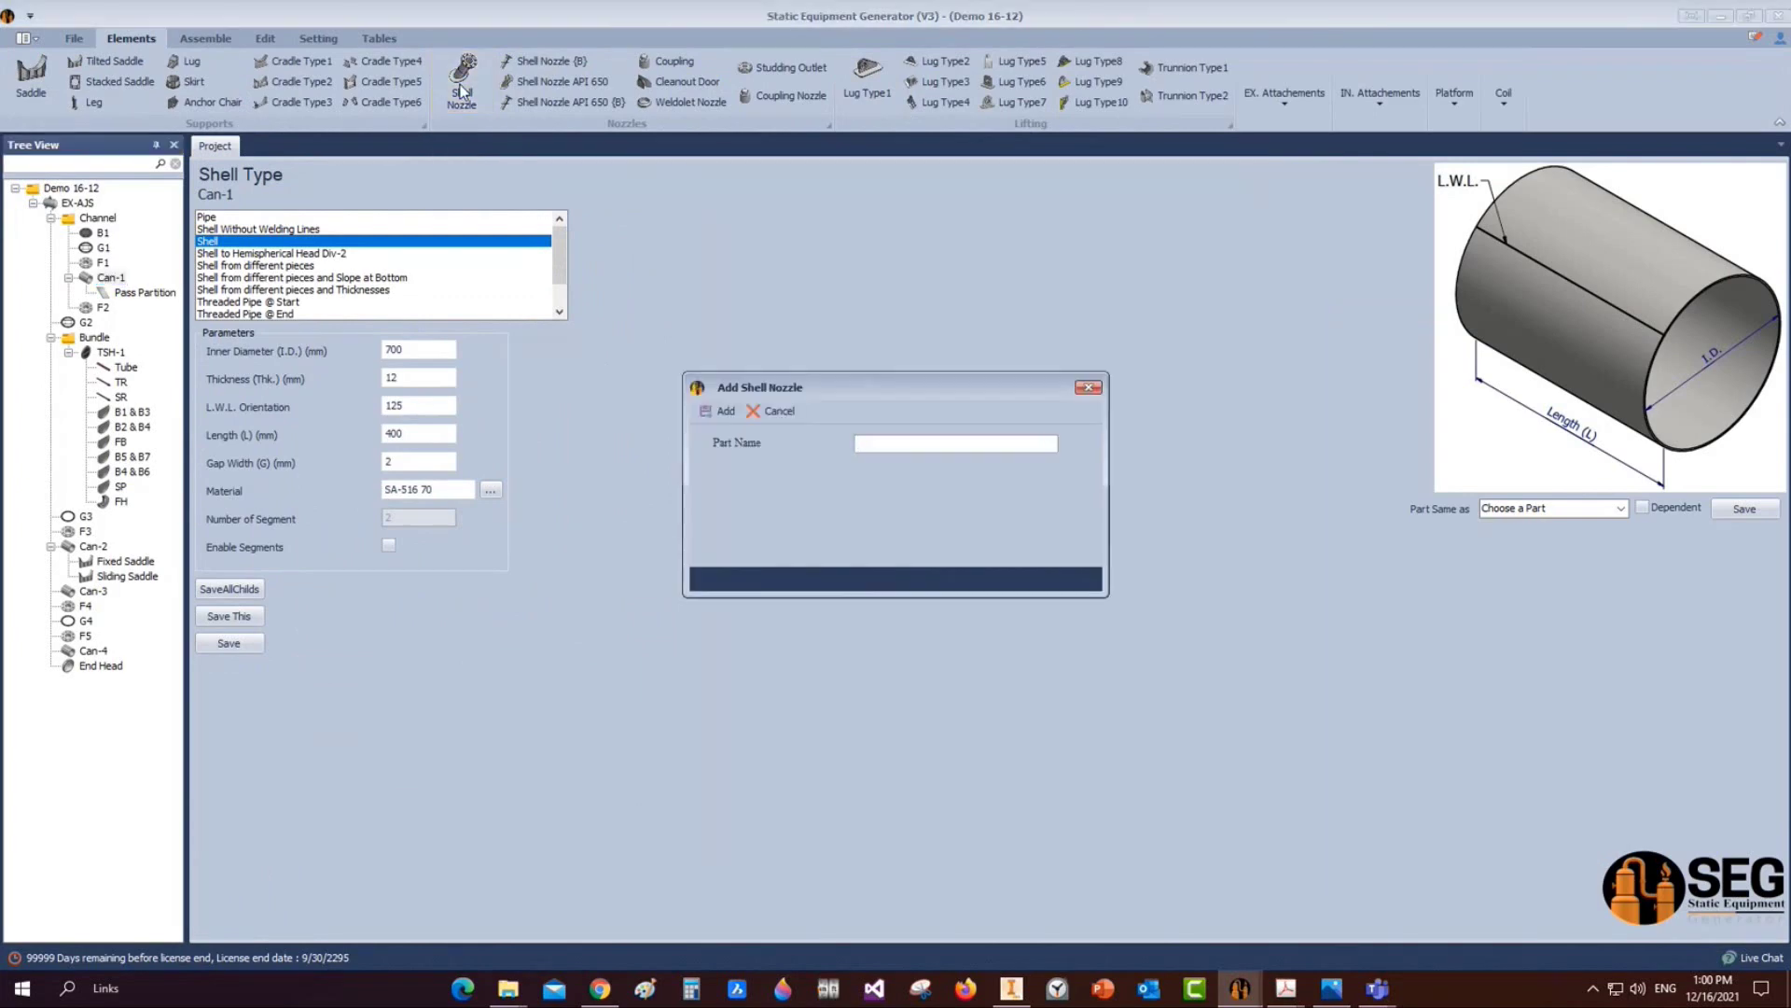
text(N8)
click(720, 410)
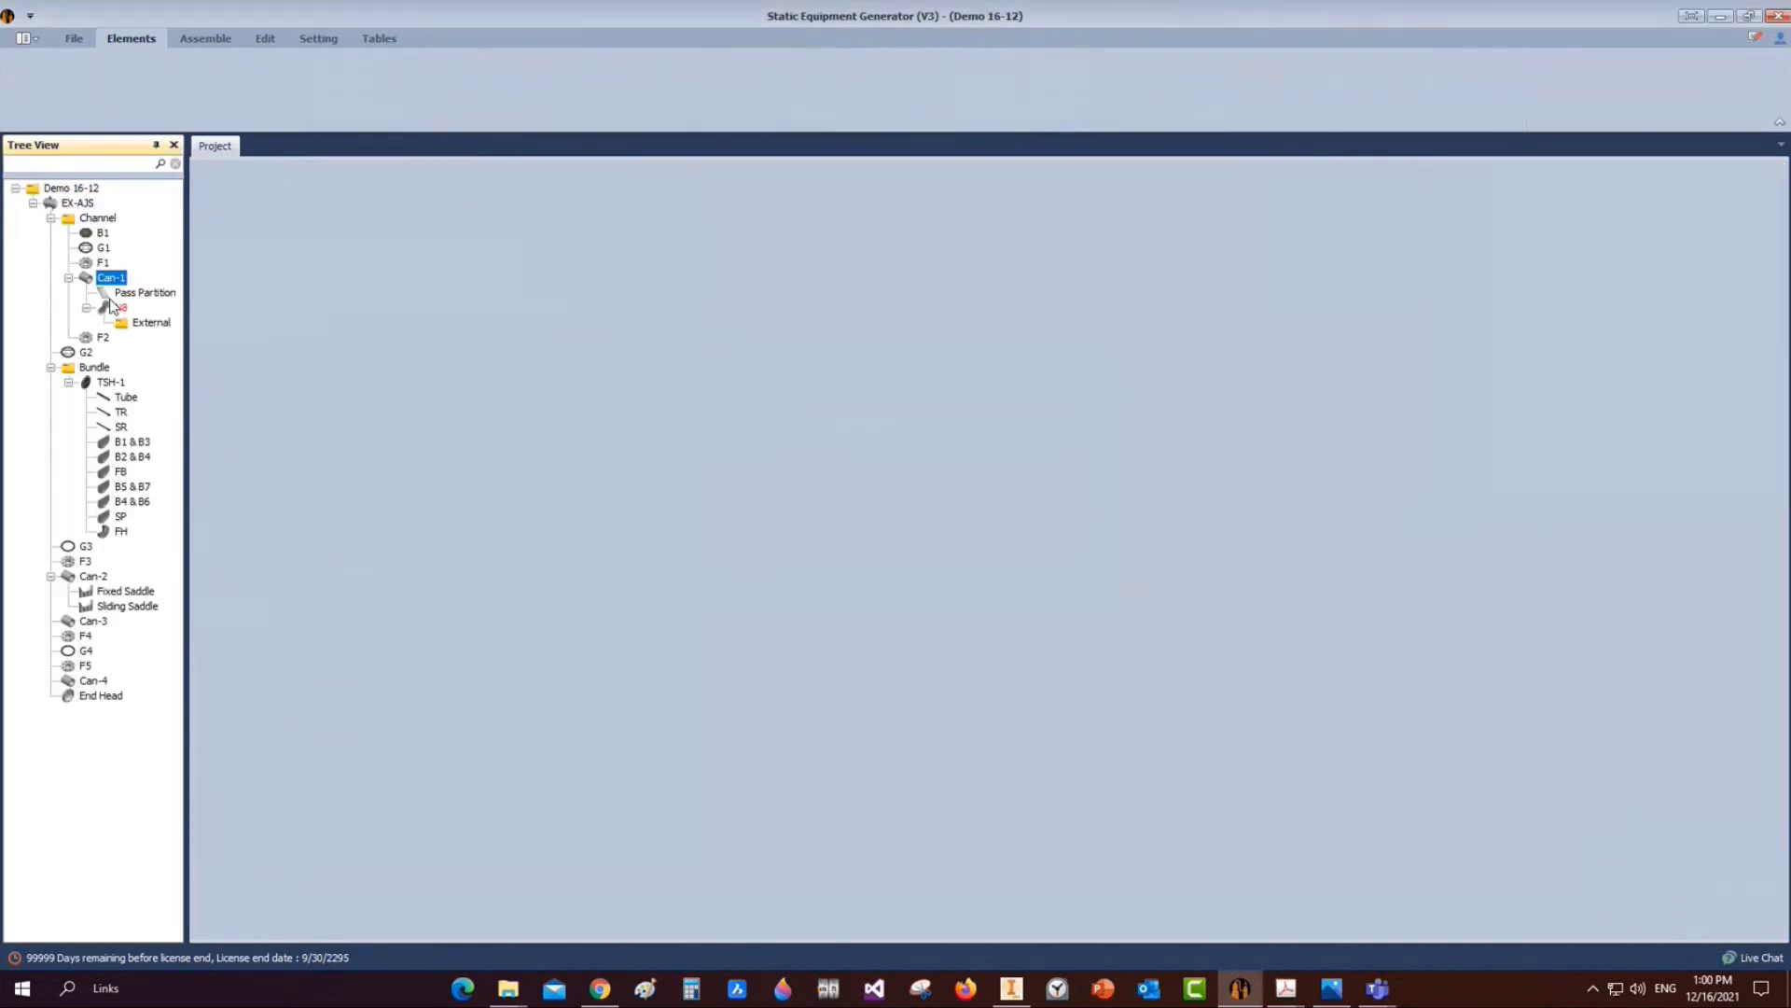
Set nozzle N8's type to LWN Connected to Shell with rating 150 and size 2, and open its location for editing
click(121, 308)
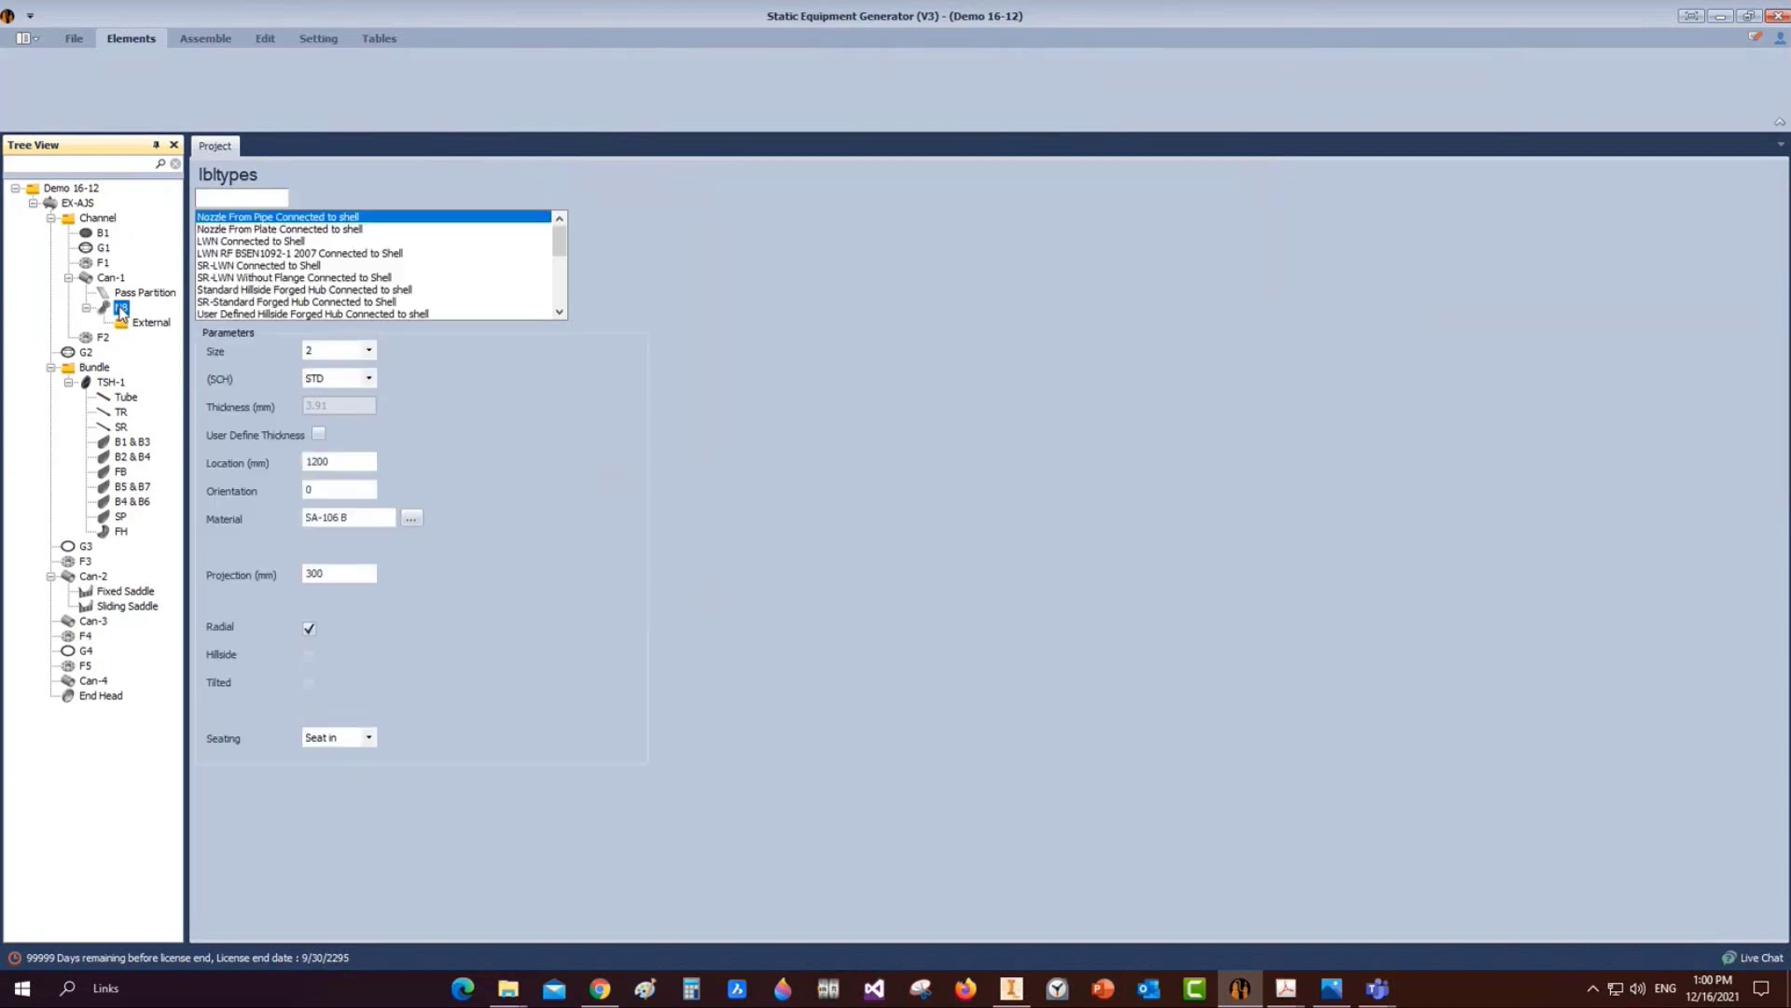
click(223, 242)
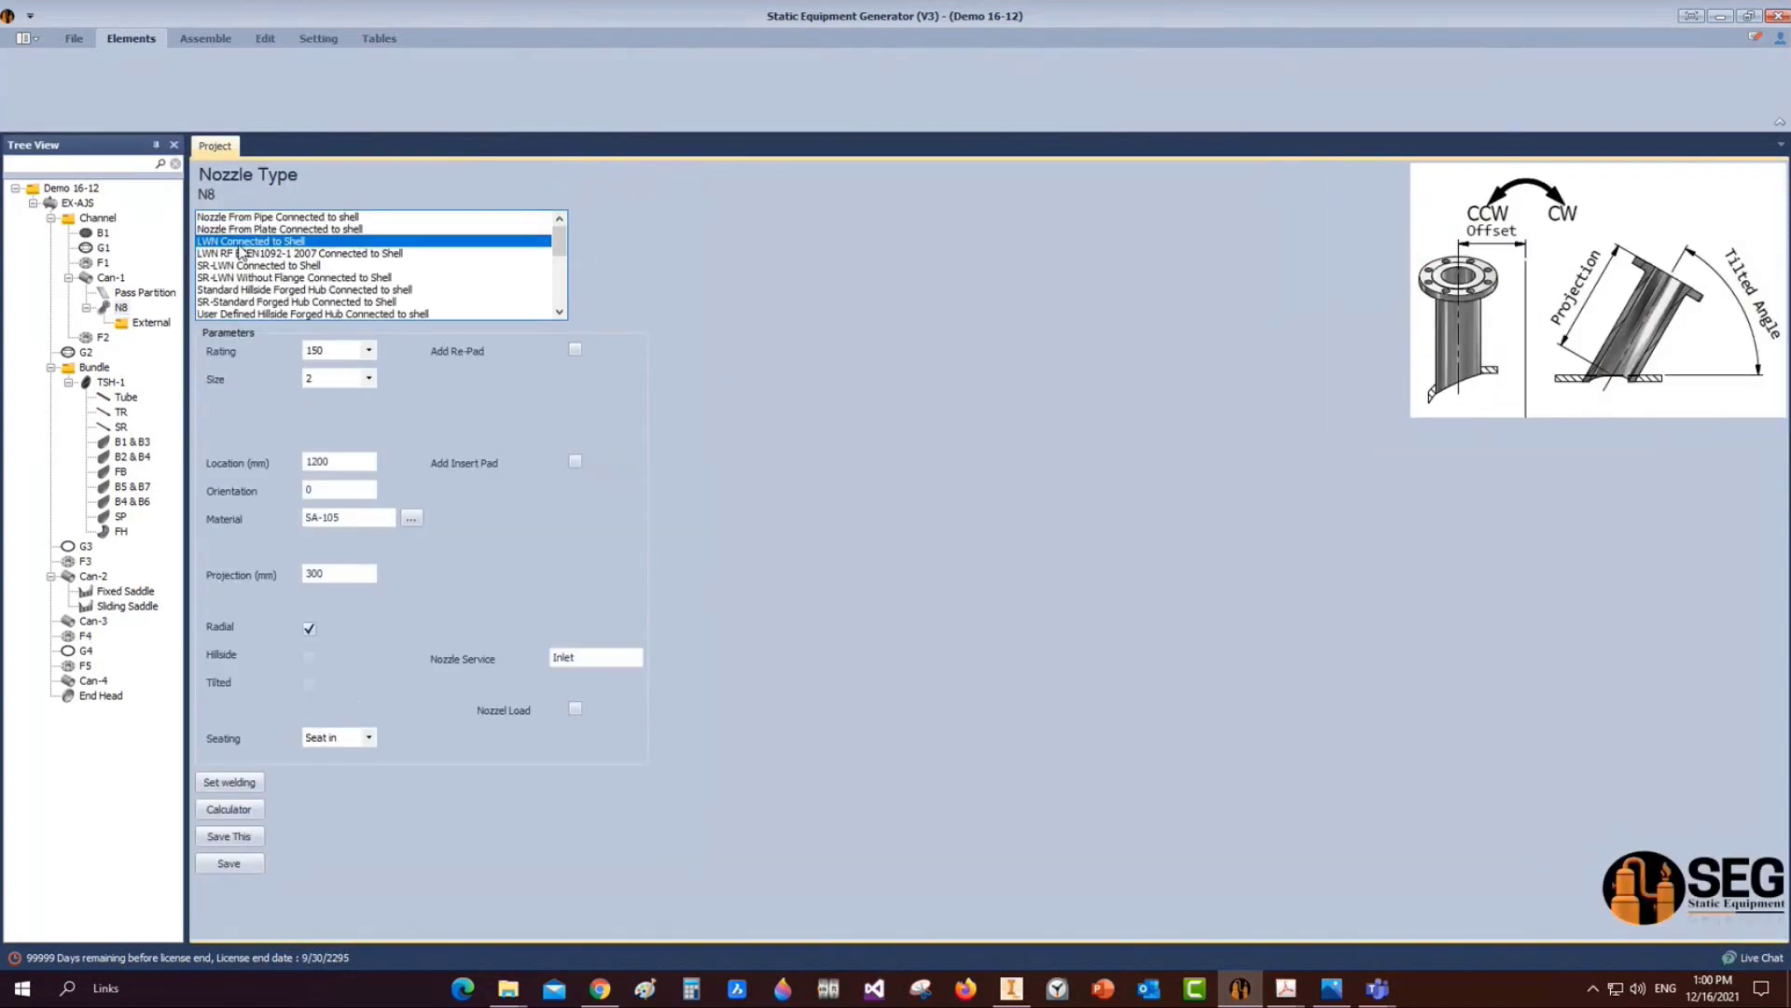
click(370, 351)
click(371, 355)
click(373, 379)
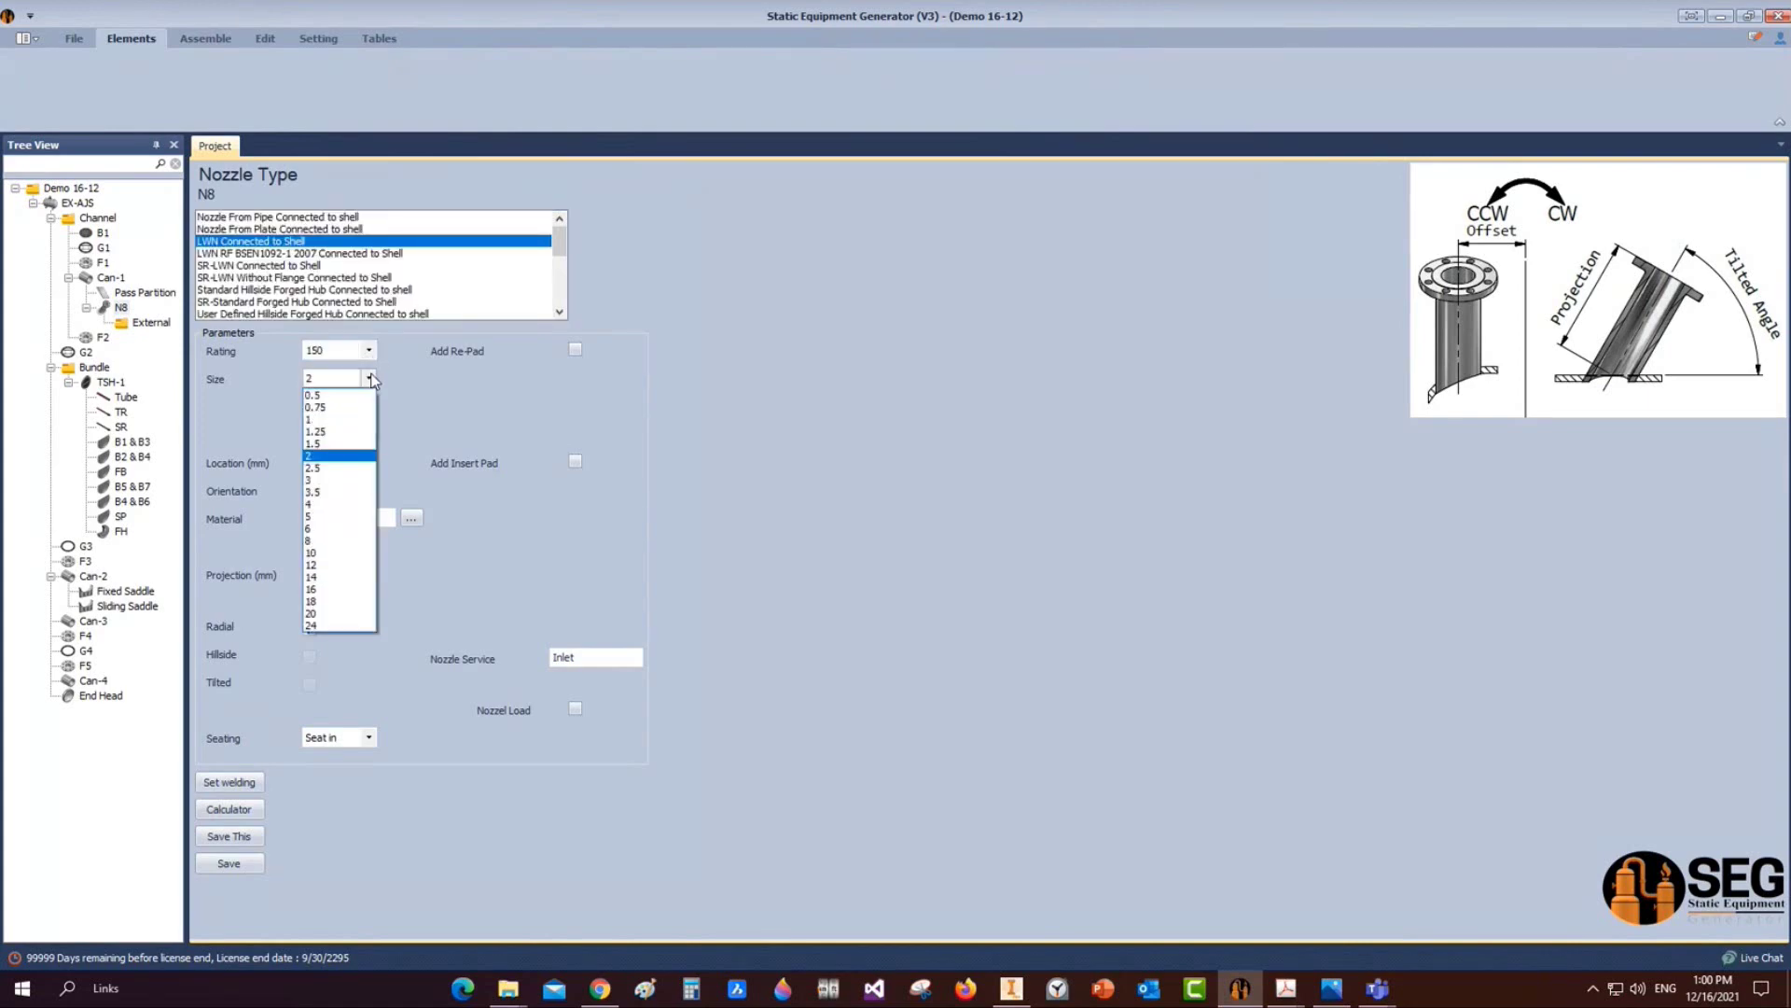
click(372, 379)
drag(338, 461, 295, 457)
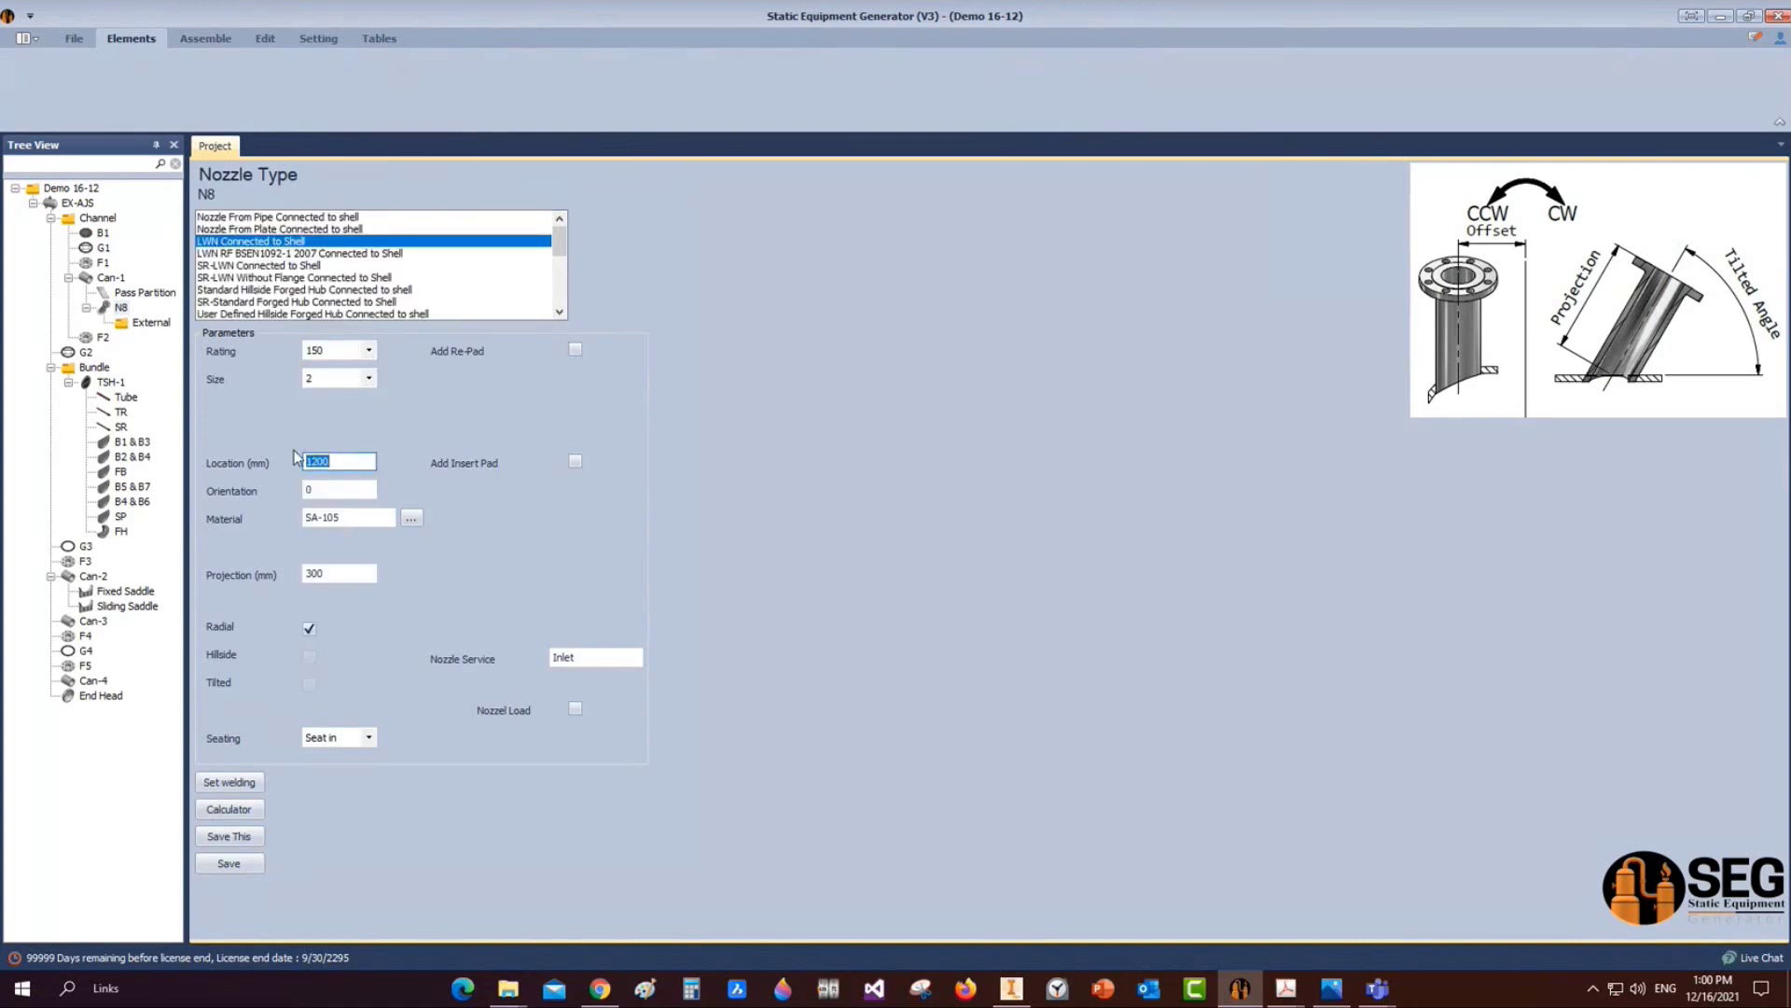
Set nozzle N8's location to 200 mm and its service to Channel Vent, and save the nozzle
text(200)
key(Tab)
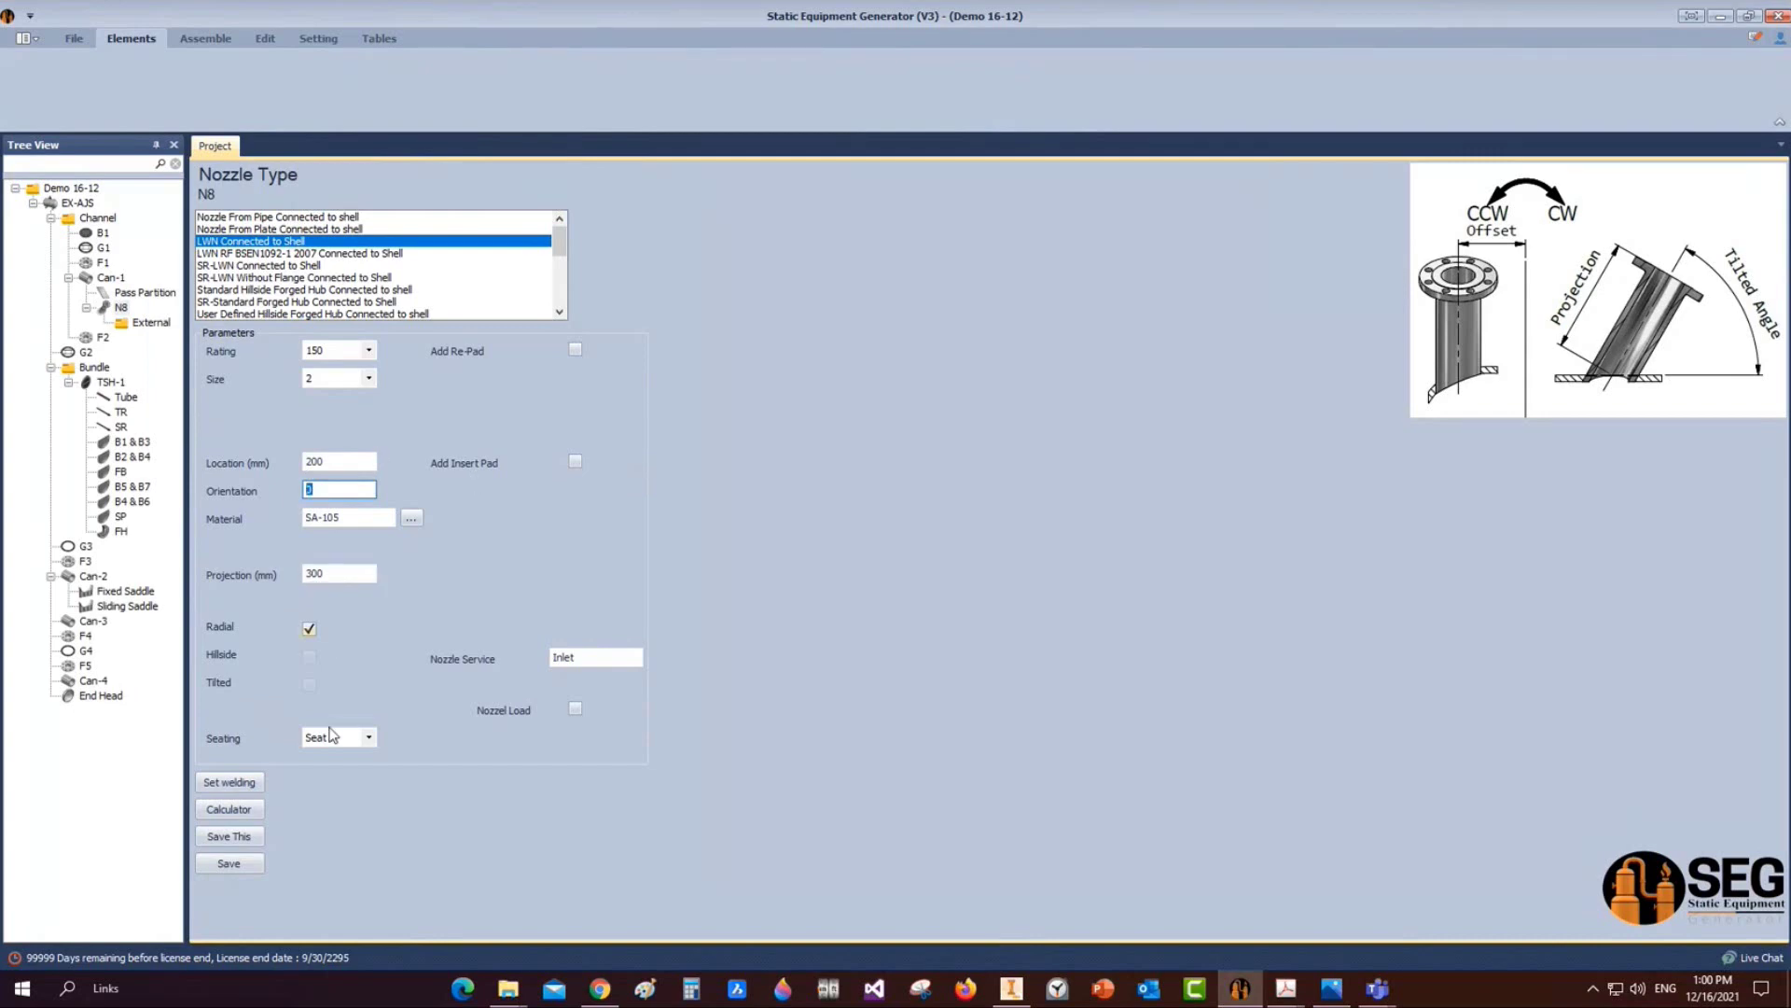
click(593, 658)
drag(593, 658, 526, 662)
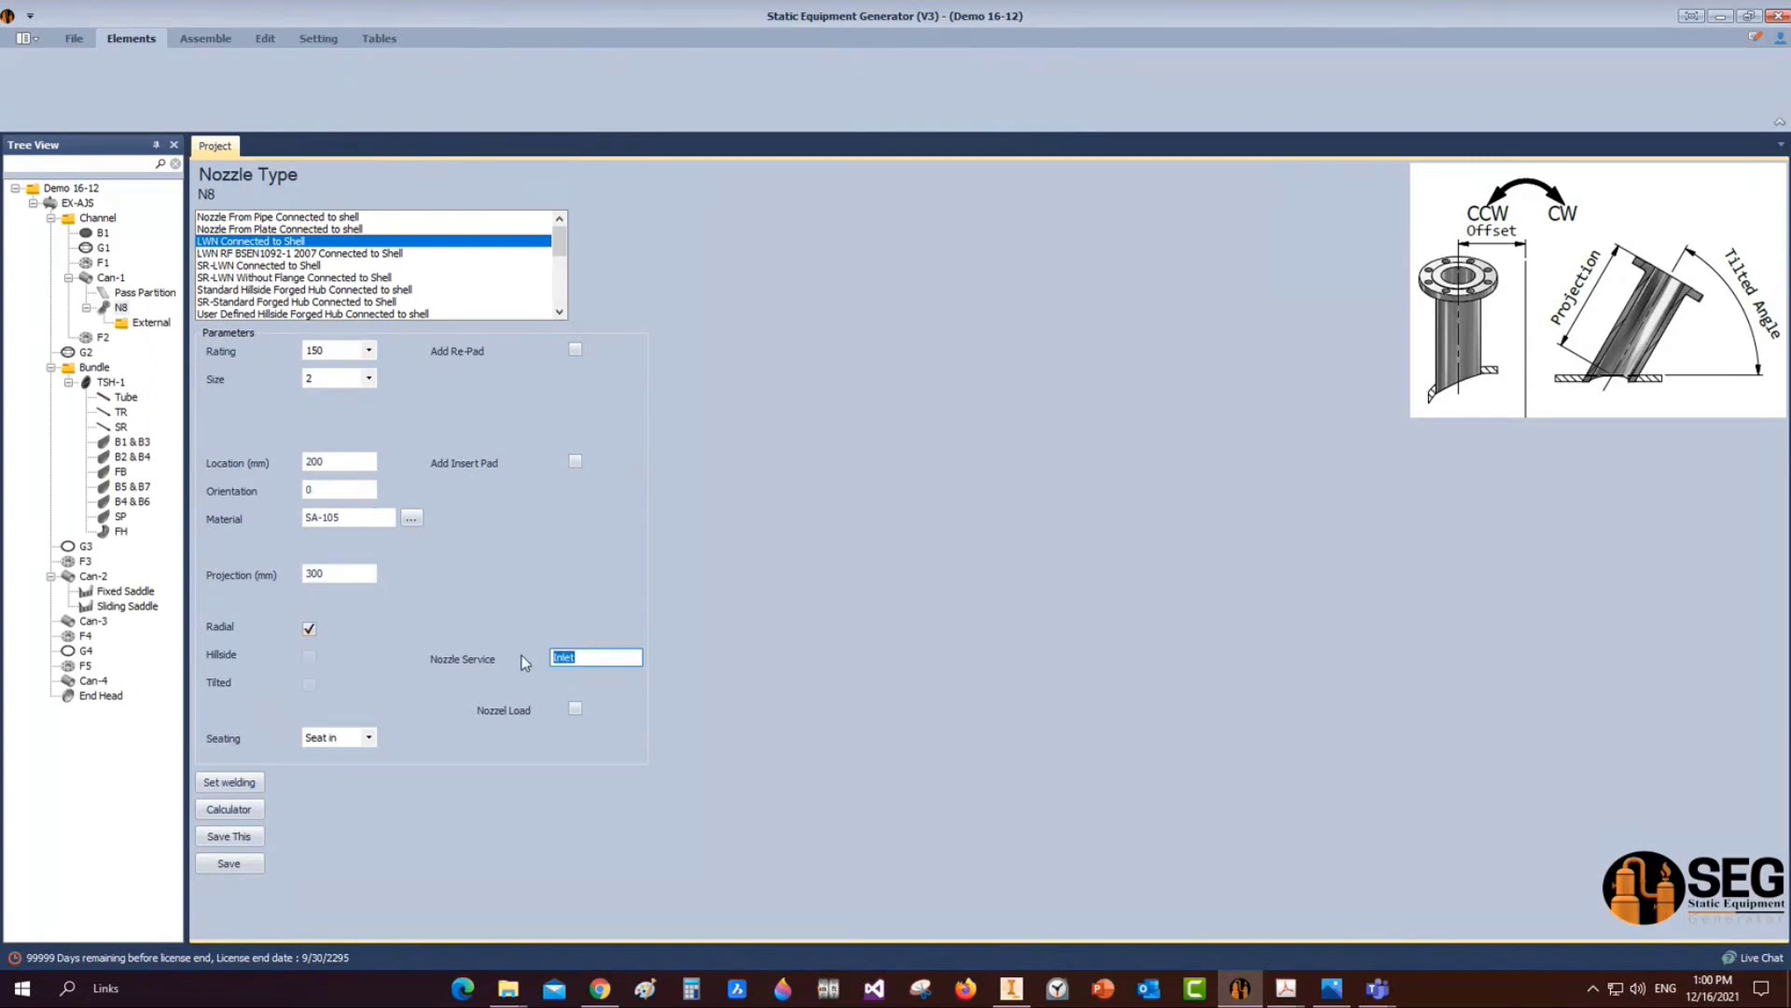
text(Channel Vent)
click(254, 864)
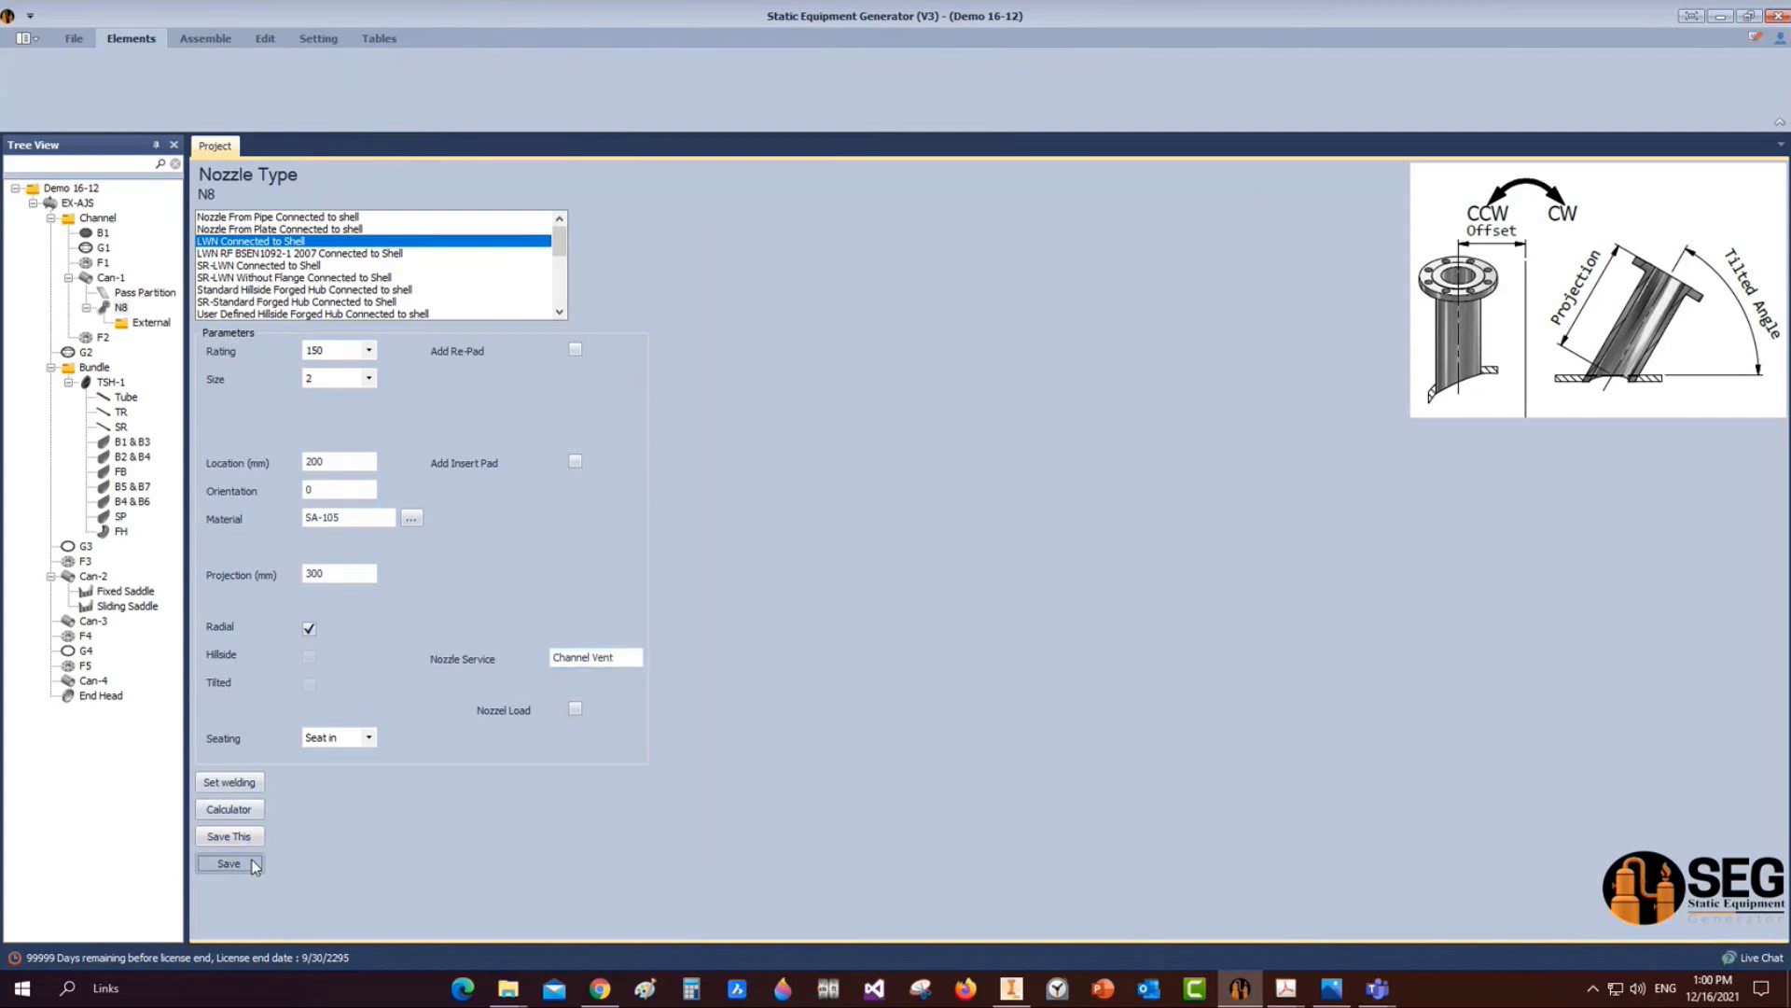
Calculate and save nozzle N8's projection using 570 mm from the vessel centreline, and build the assembly in Inventor
click(228, 809)
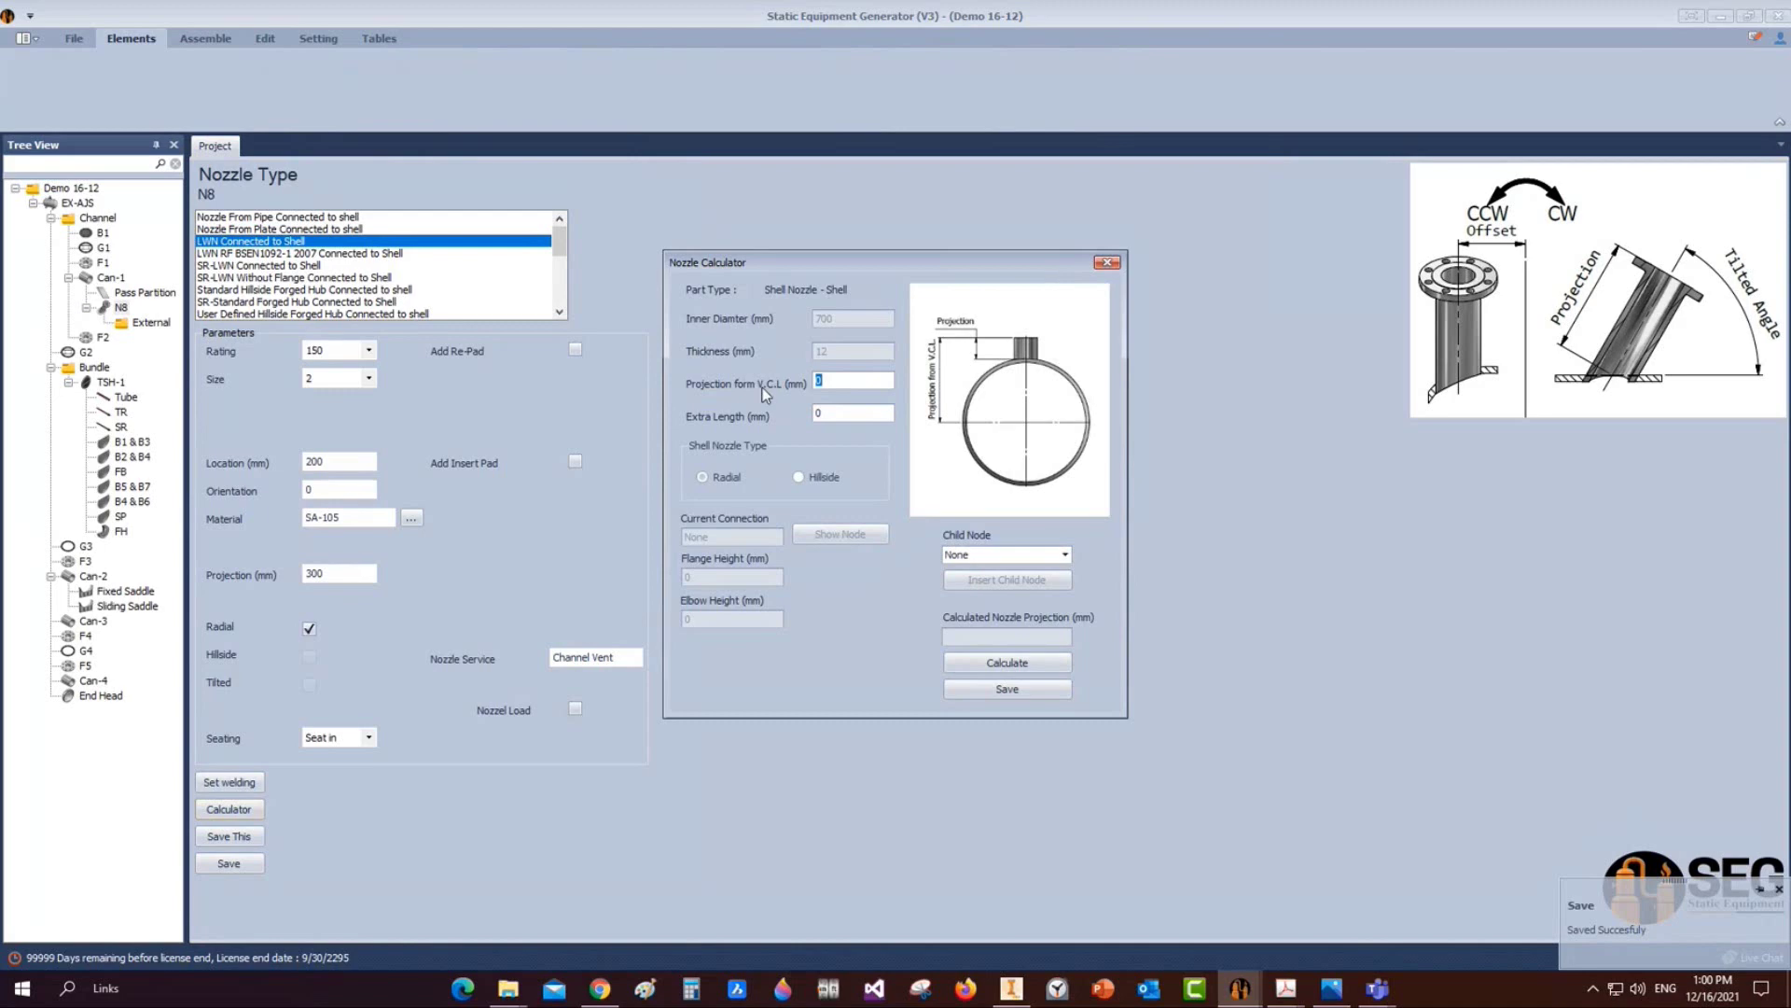
text(570)
click(977, 666)
click(978, 689)
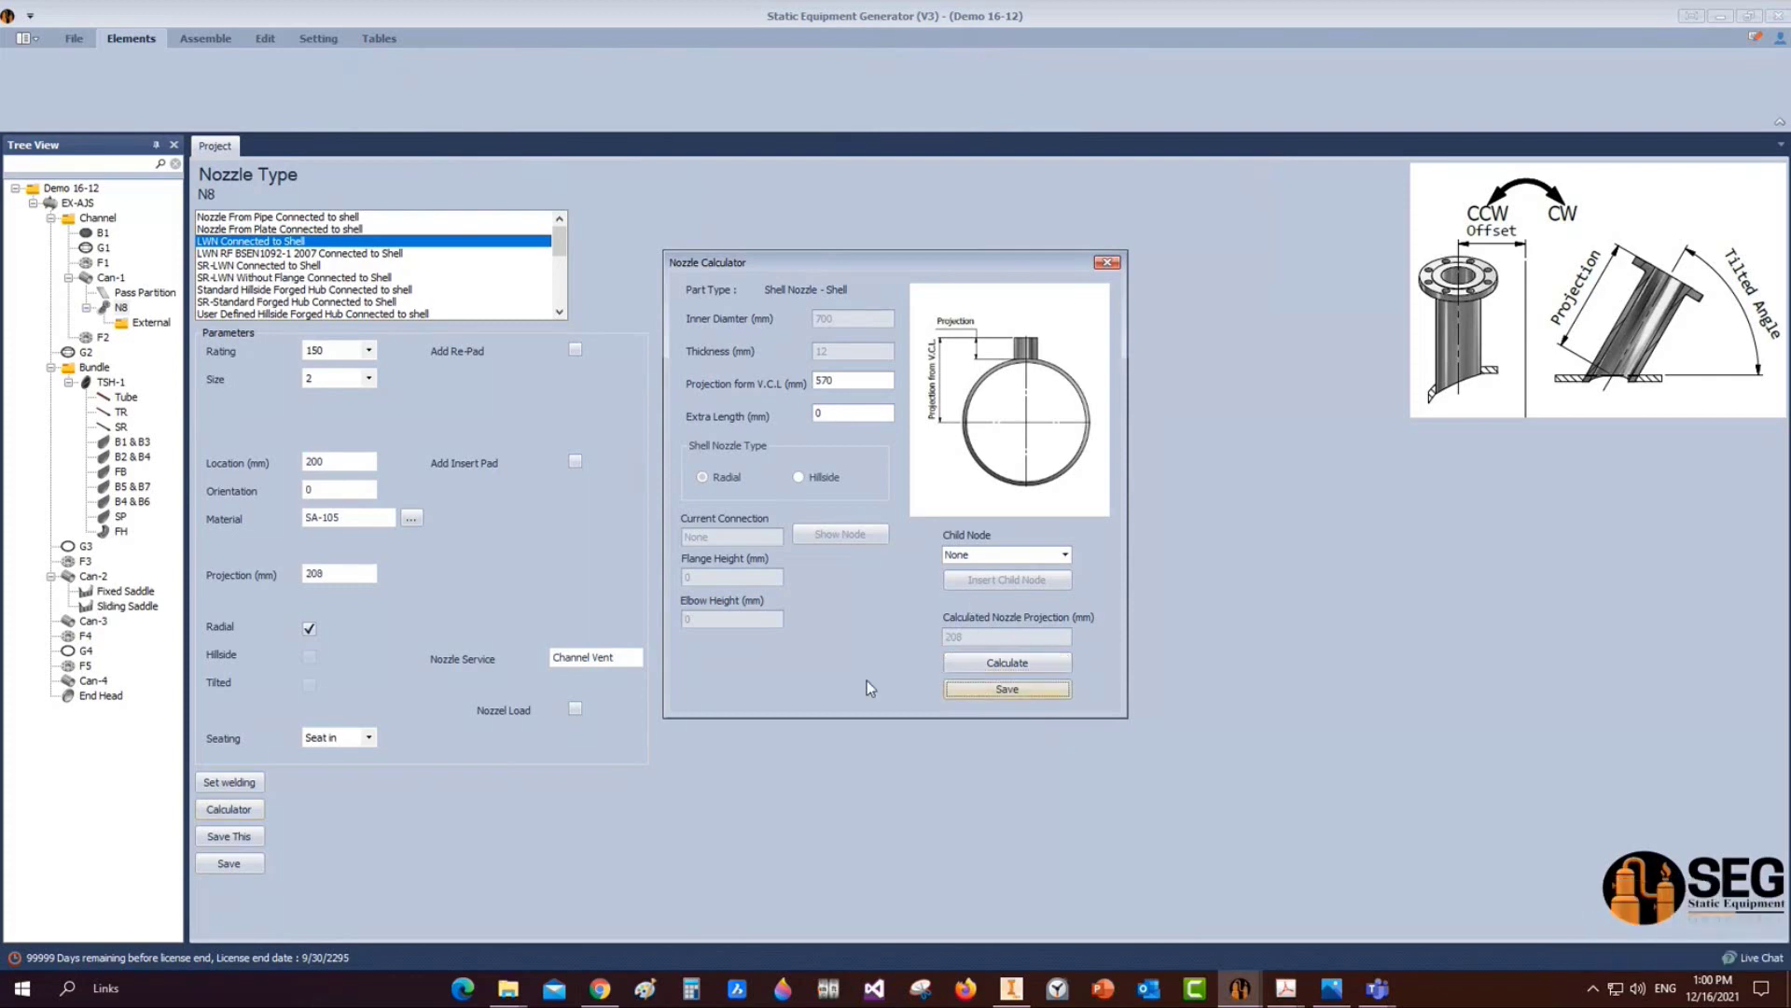
click(204, 38)
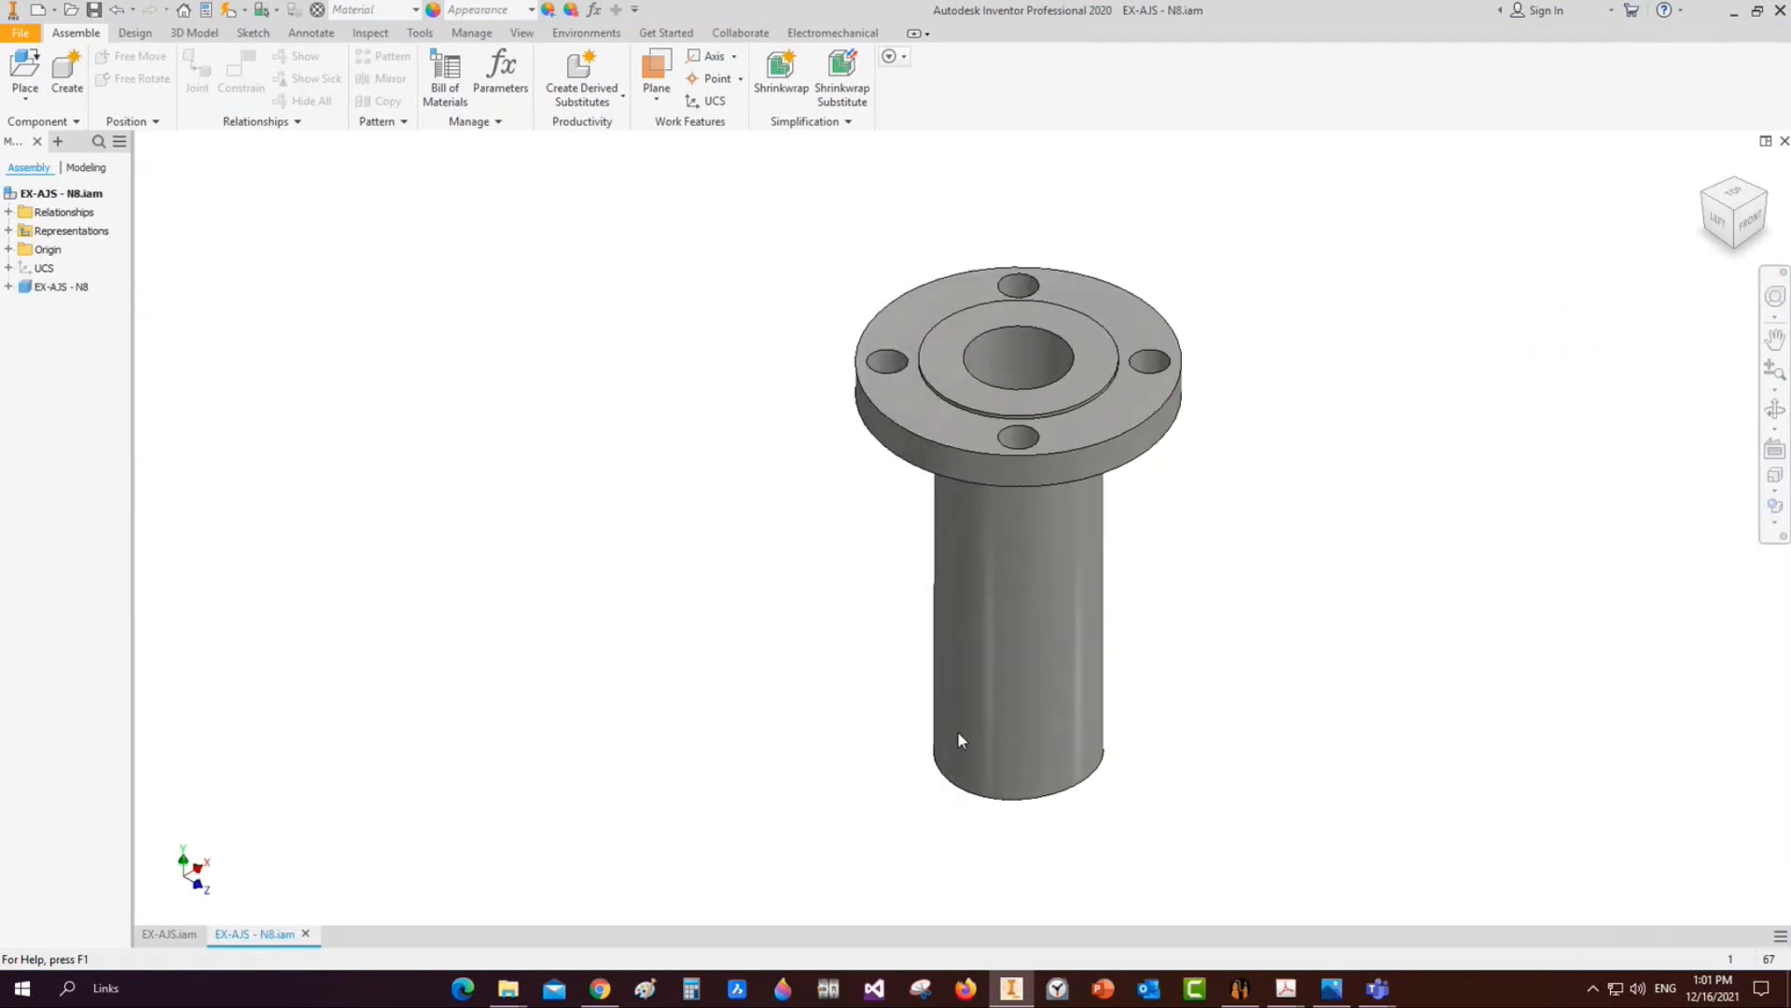
Examine nozzles N8, N9, N4 and N5 in the general arrangement PDF, and inspect the channel nozzle in the Inventor model
mouse_move(1286, 988)
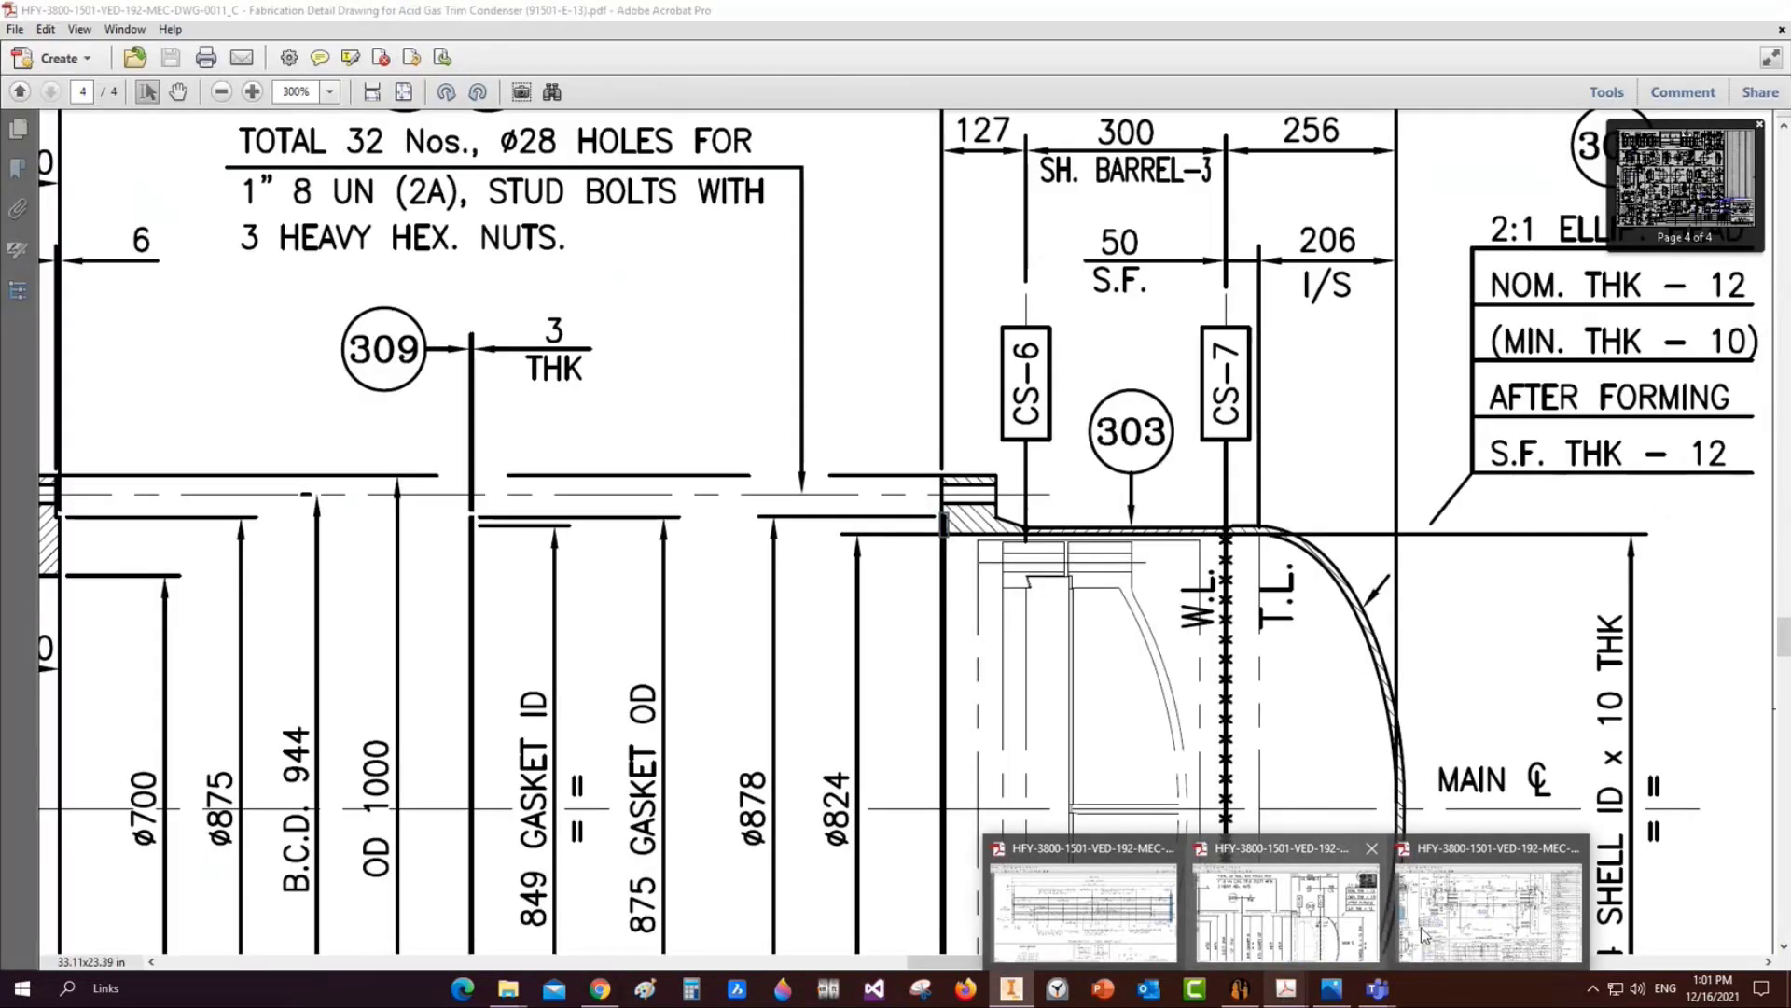
click(1420, 927)
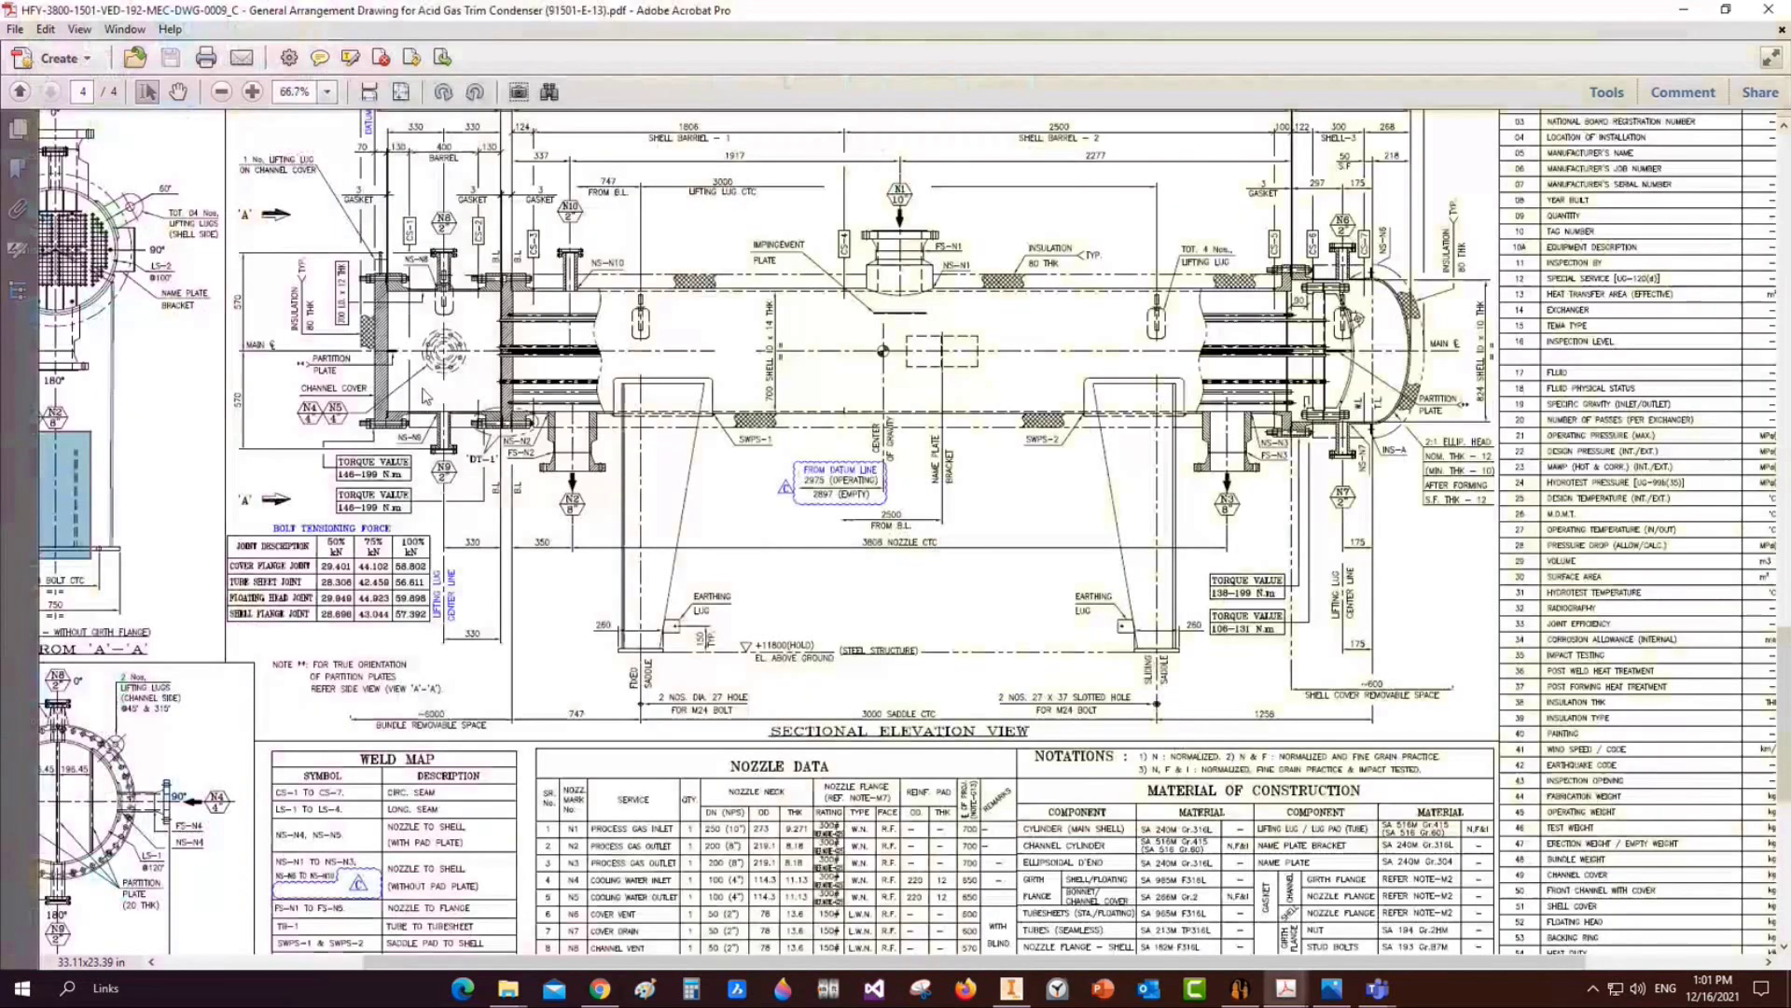
ctrl+scroll(411, 271, up, 3)
drag(402, 192, 520, 634)
drag(446, 150, 520, 215)
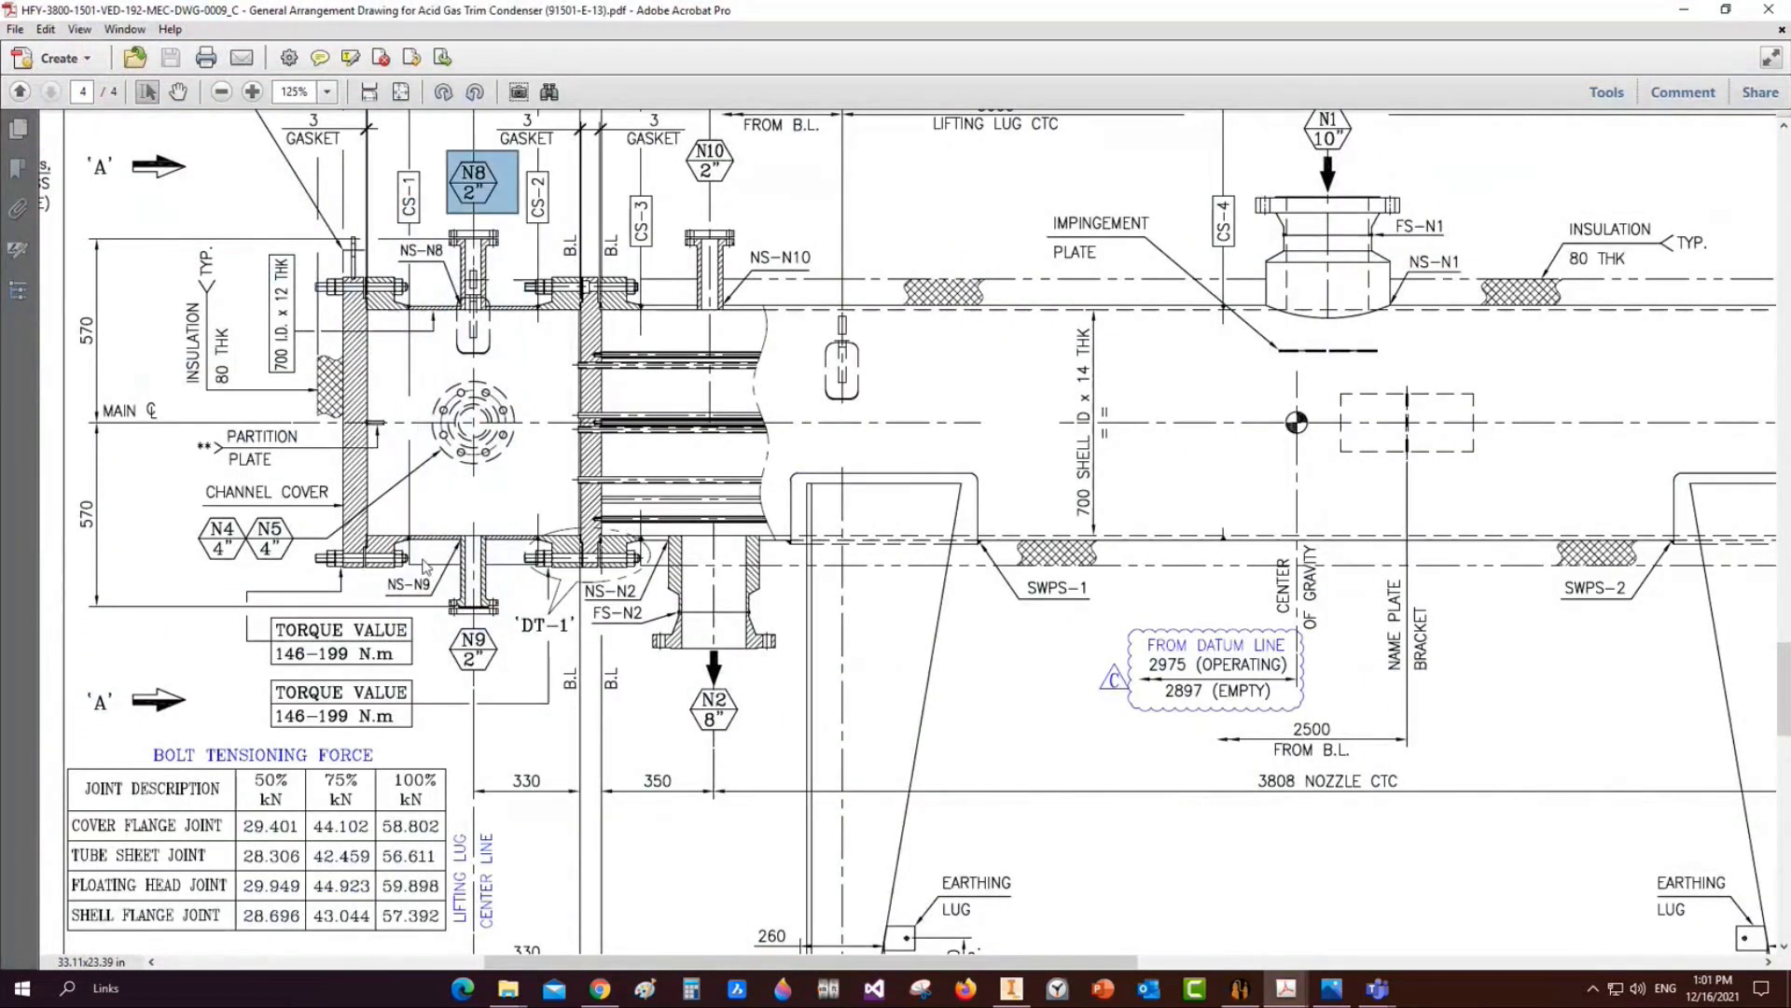
drag(430, 584, 527, 716)
drag(415, 374, 539, 482)
drag(177, 518, 309, 568)
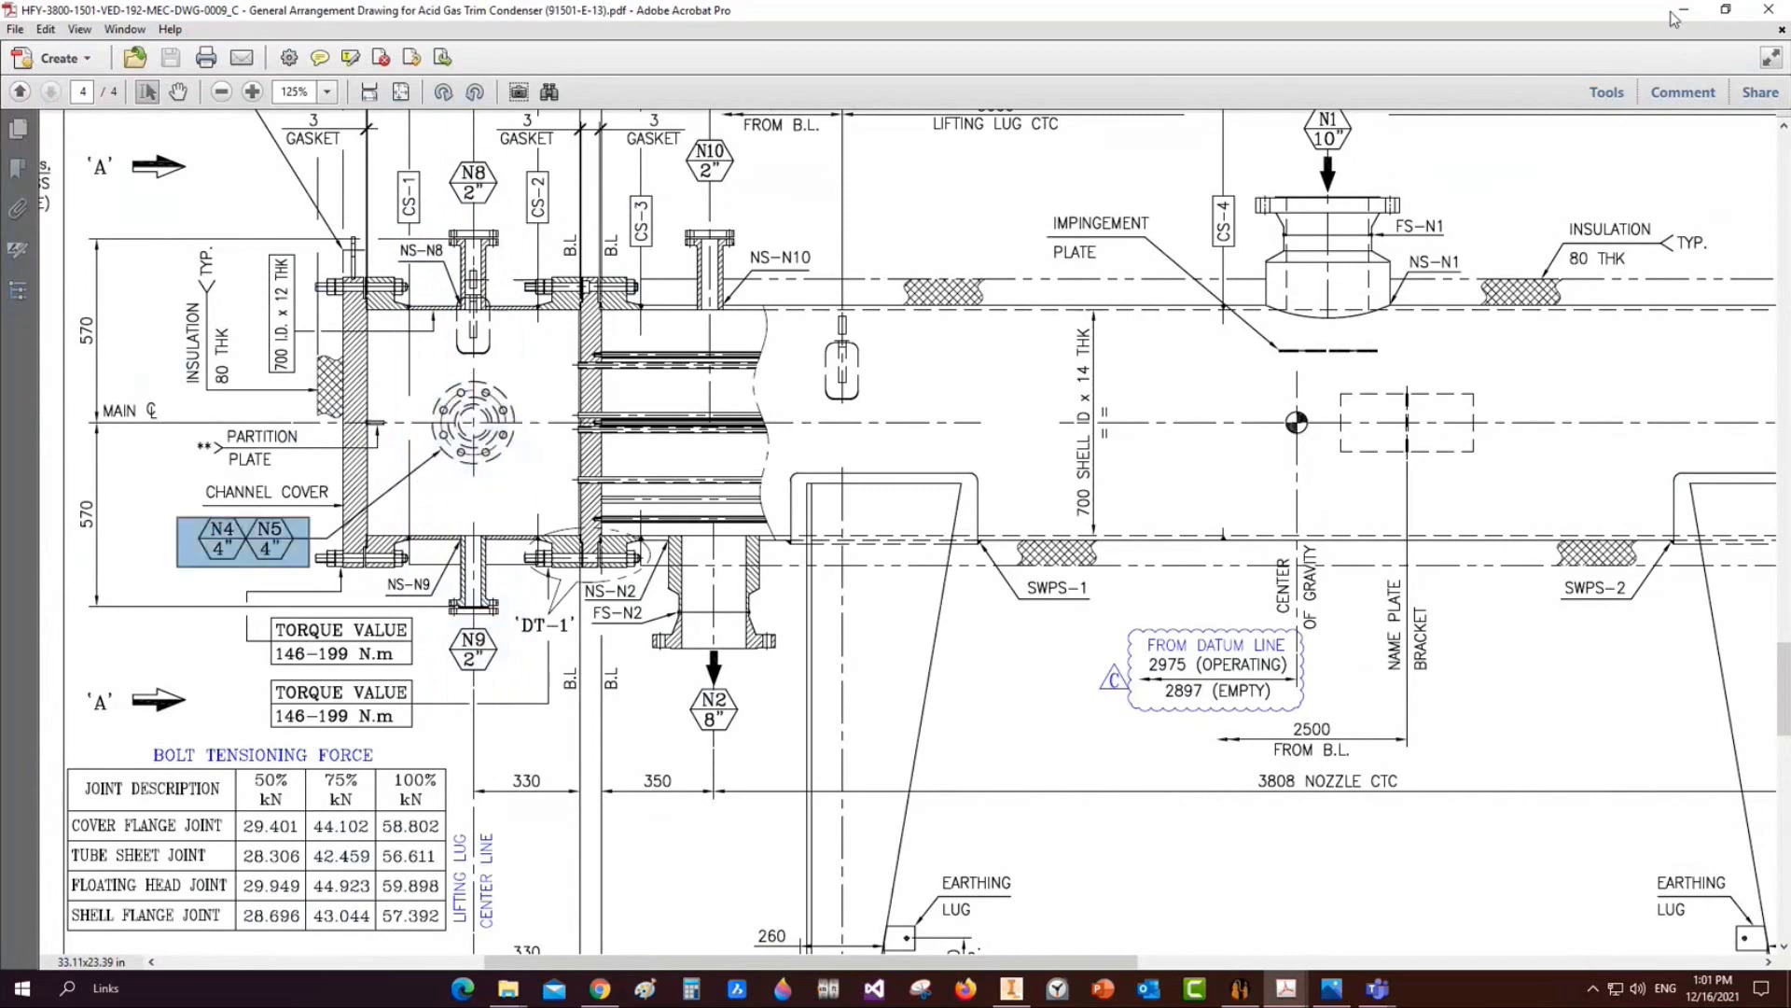
click(1699, 7)
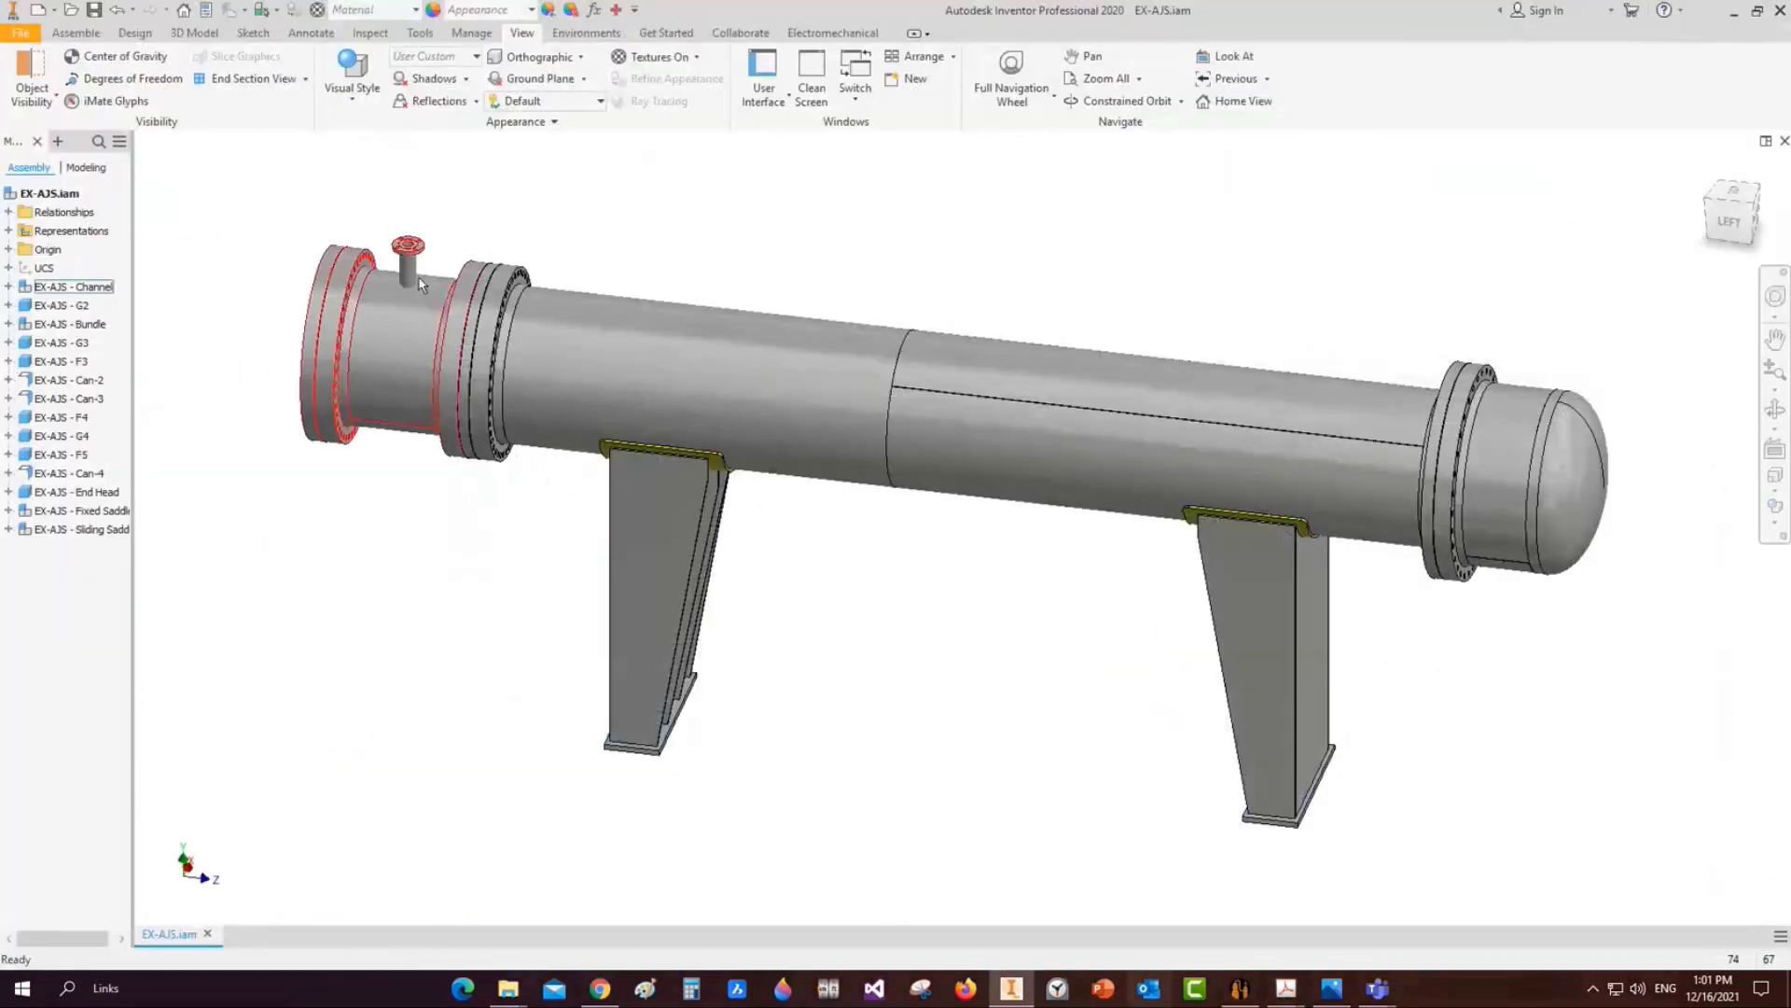
scroll(411, 266, up, 5)
middle_drag(411, 266, 511, 369)
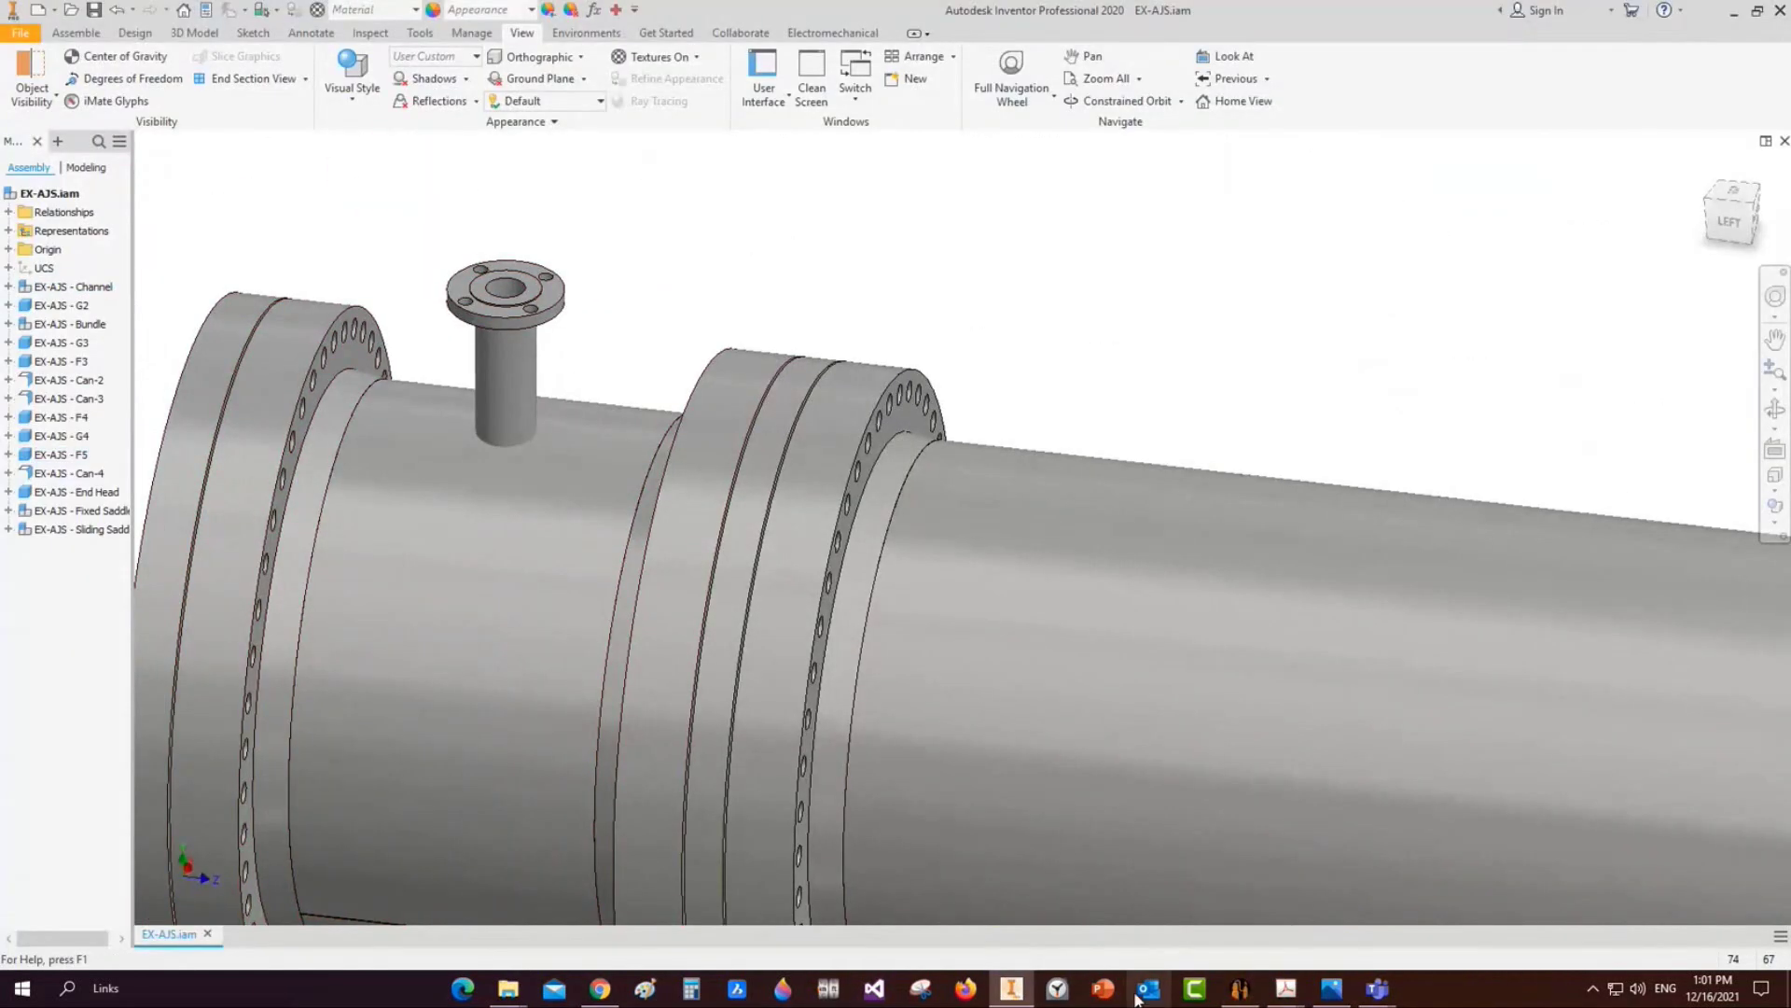
Switch to Static Equipment Generator and add a shell nozzle named N9 to Can-1 with type LWN Connected to Shell
mouse_move(1240, 988)
click(1234, 918)
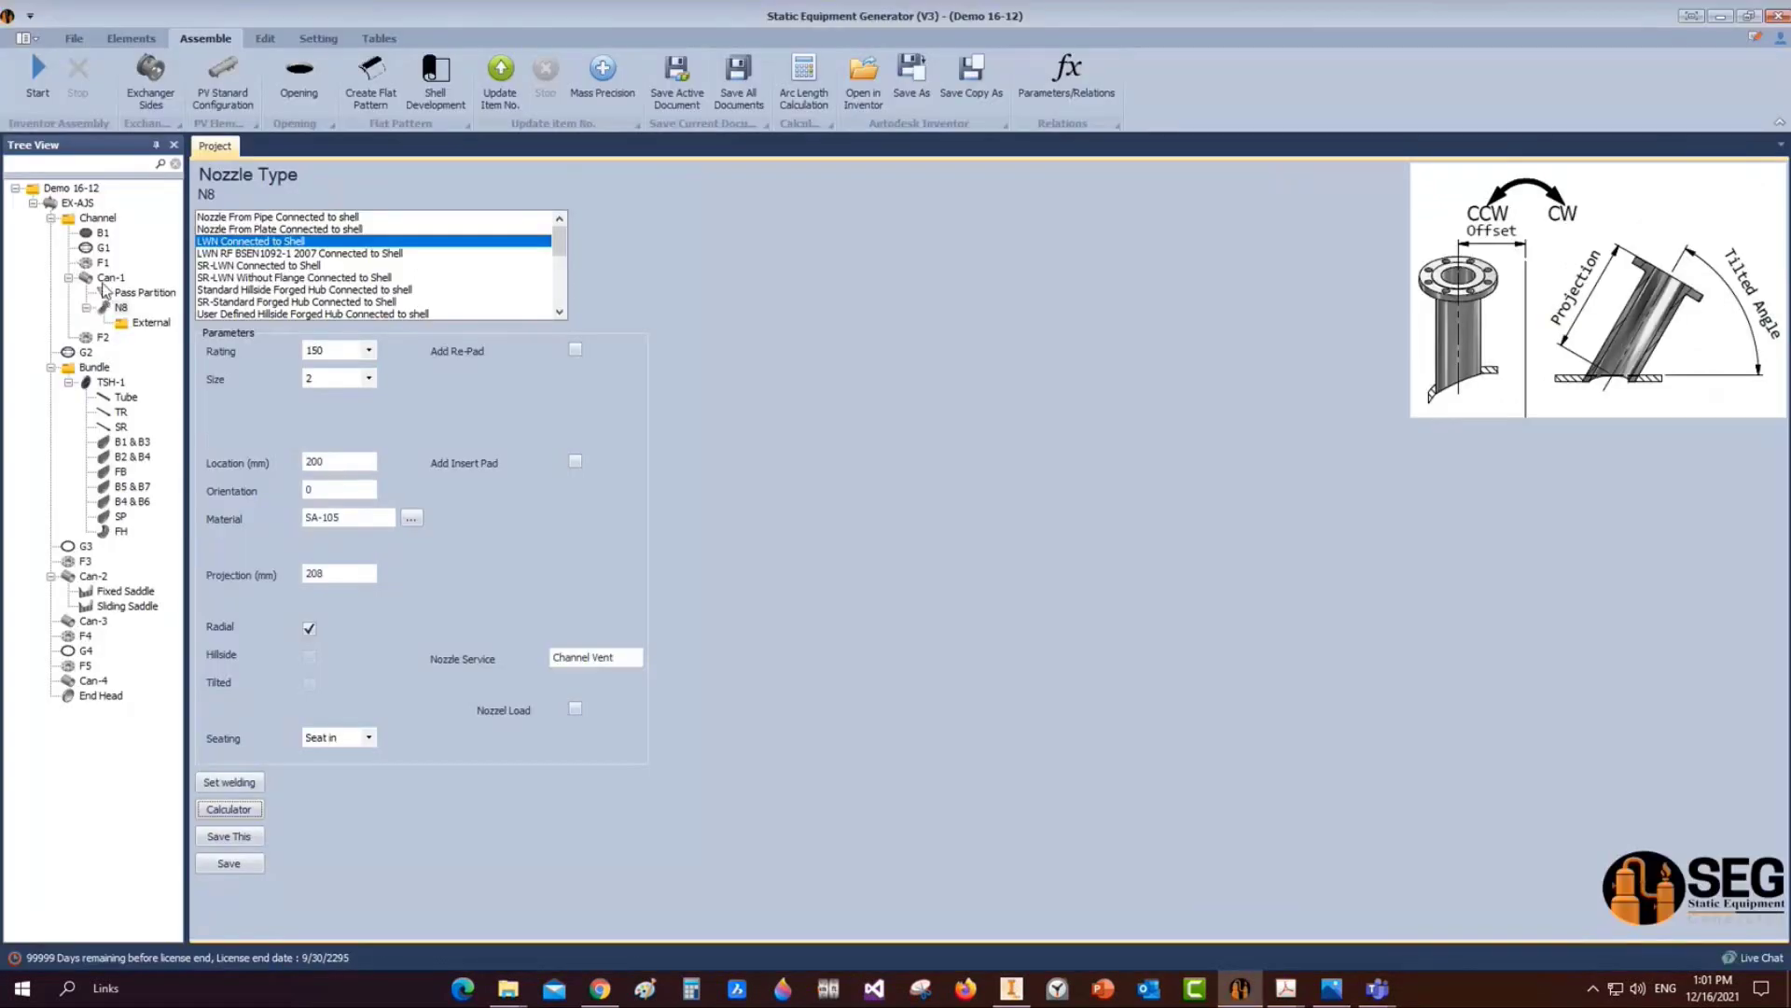
click(131, 38)
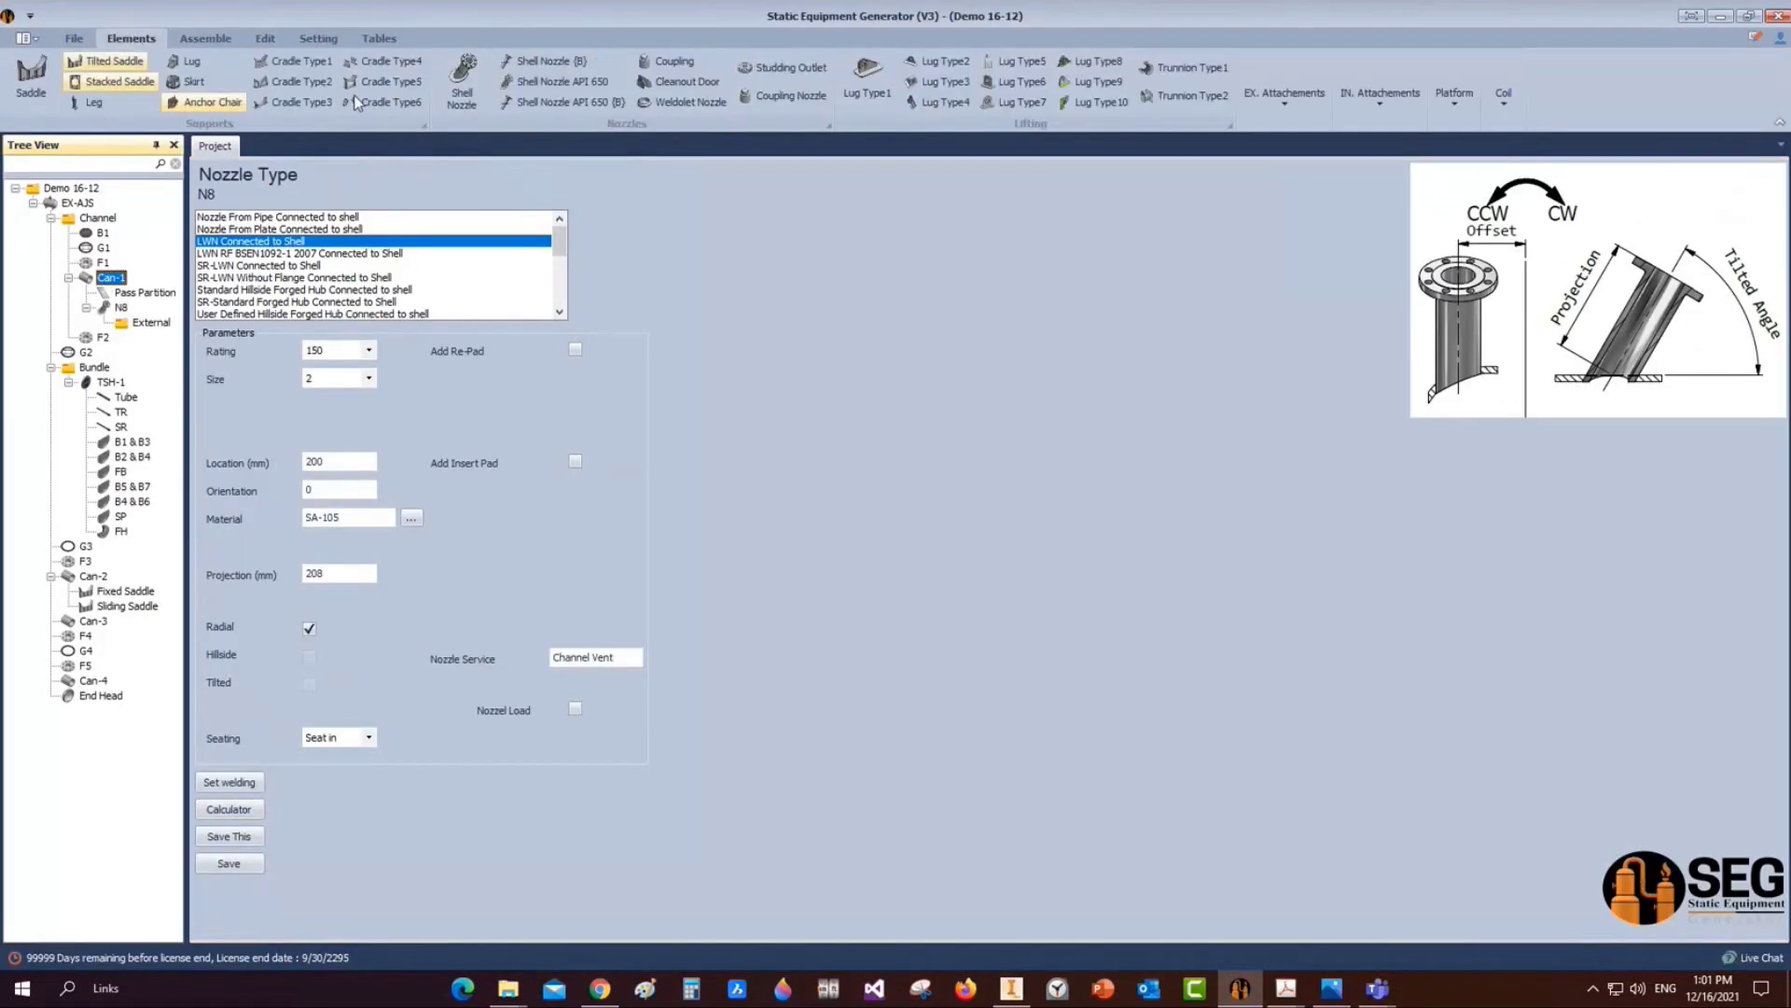
click(464, 77)
text(N9)
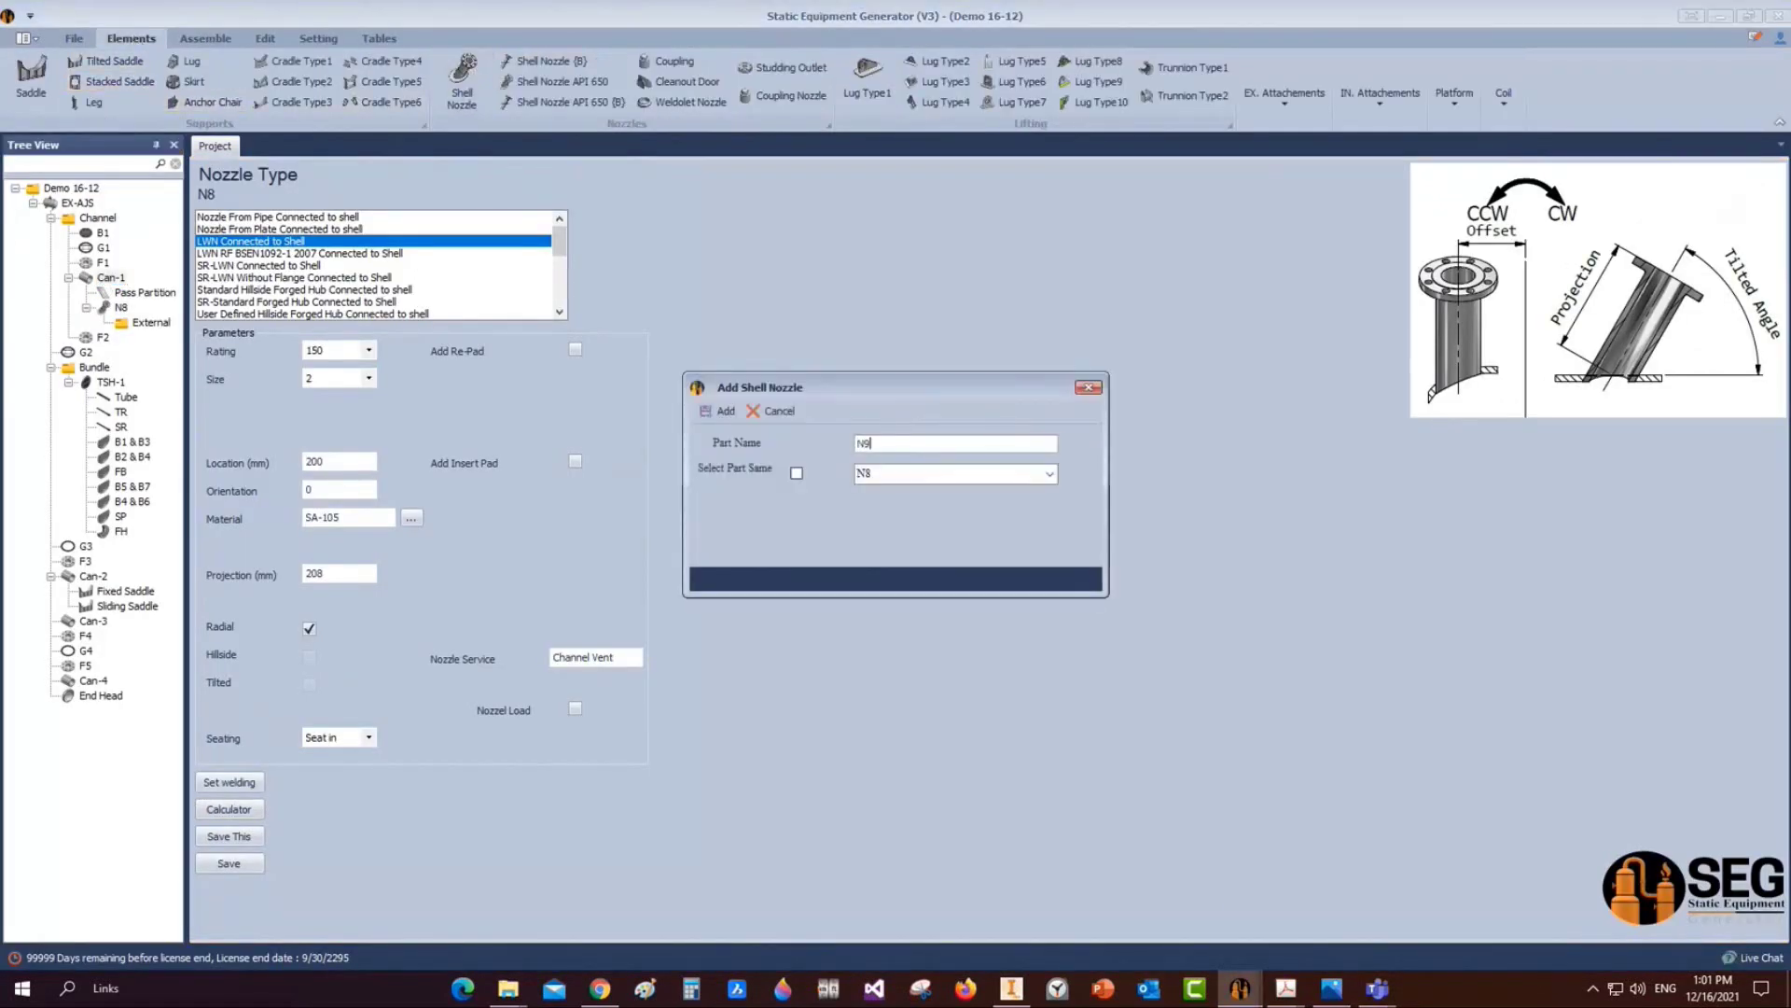
click(723, 411)
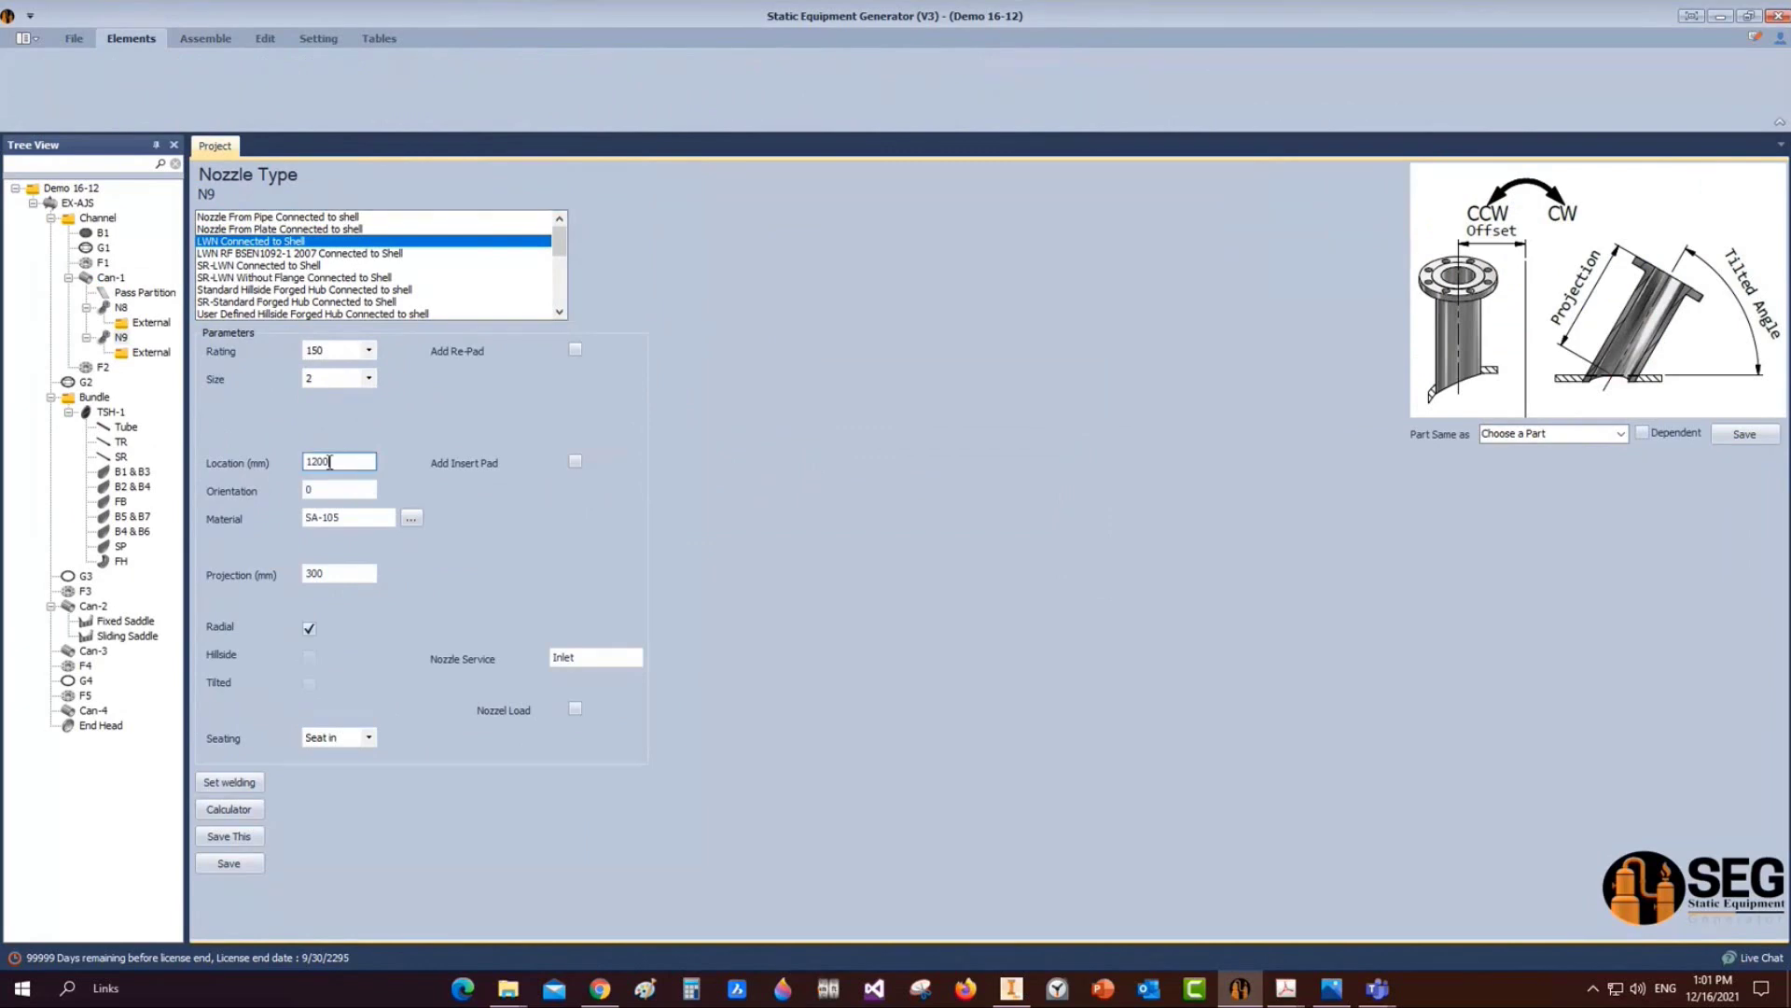
Set nozzle N9's location to 200 mm, orientation to 180 and service to Channel Drain, and save the nozzle
text(200)
key(Tab)
text(18)
key(Tab)
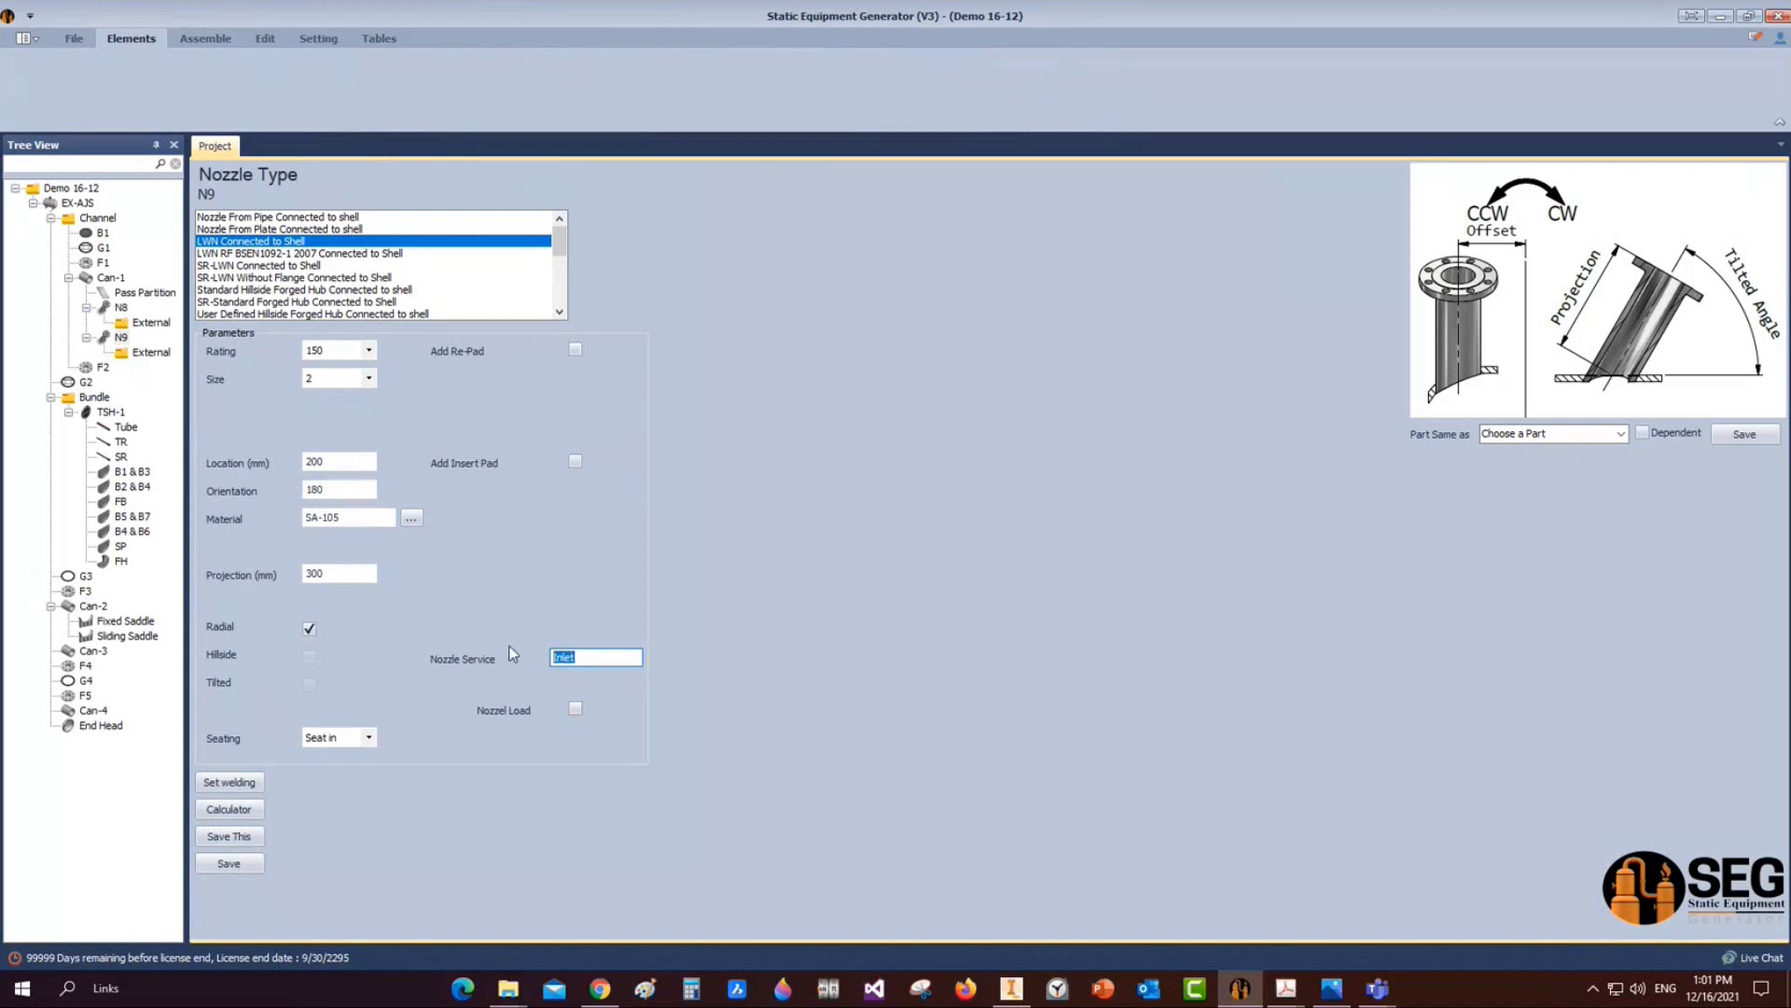
text(Channel Drain)
click(228, 863)
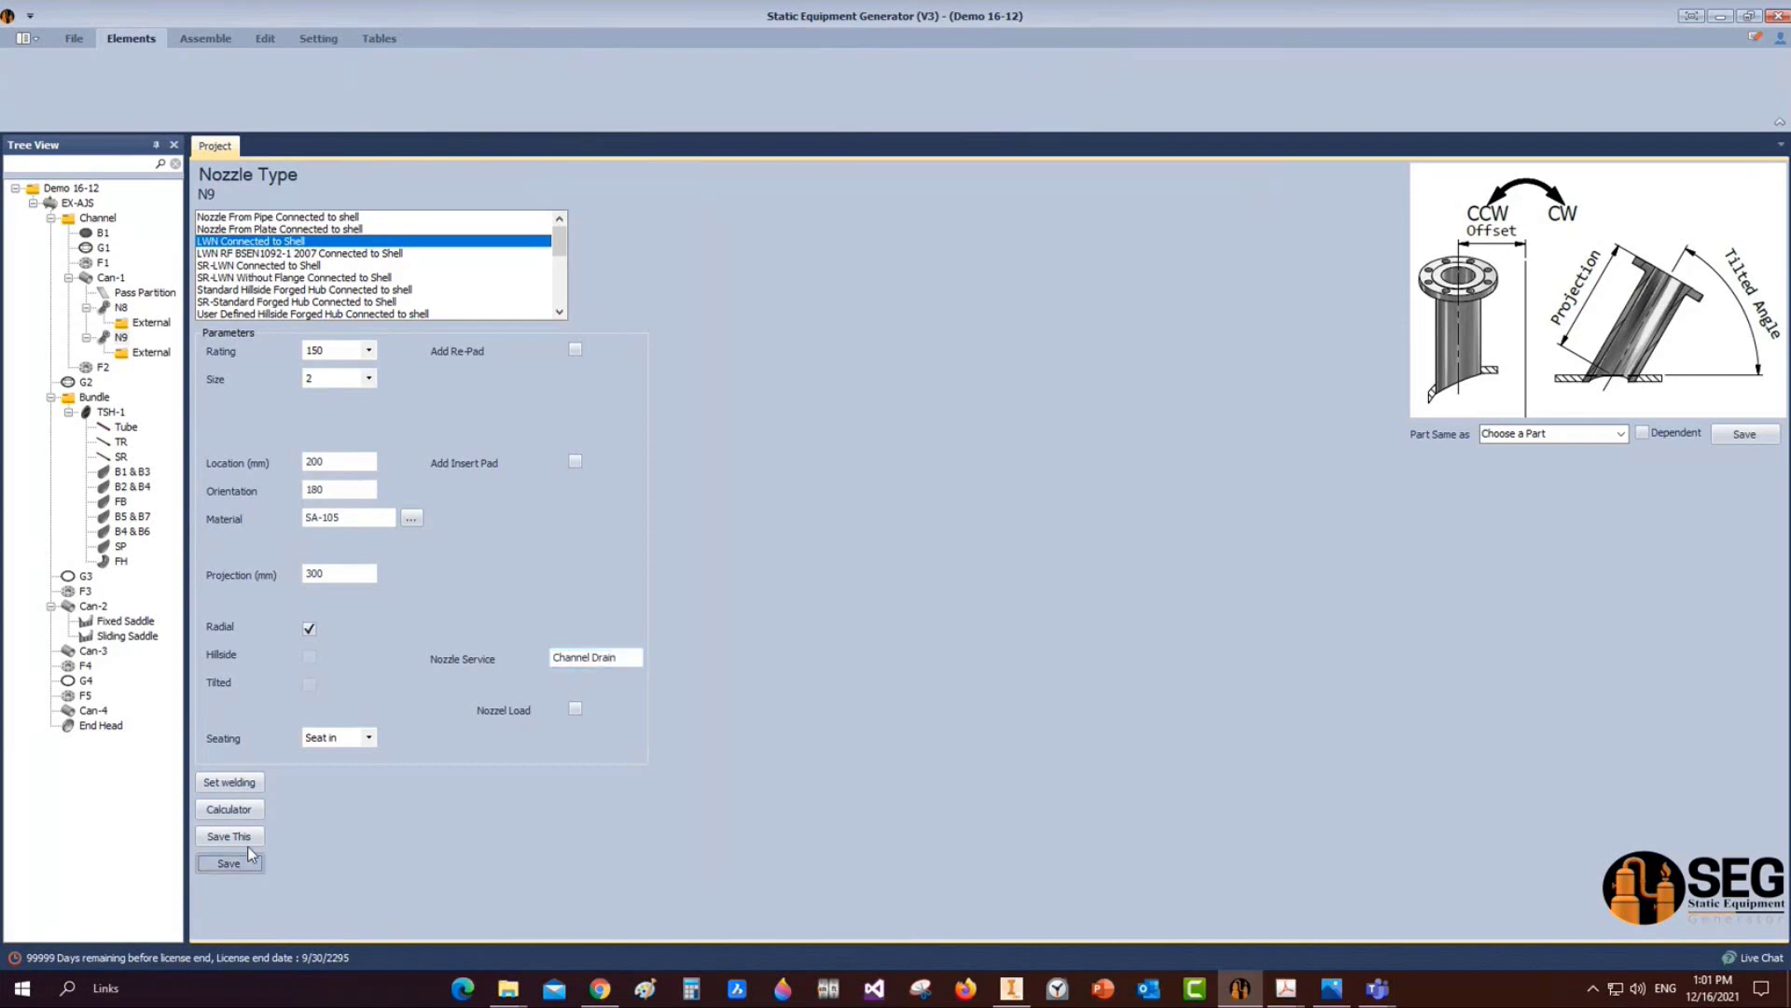
Calculate nozzle N9's projection using 570 mm from the vessel centreline and save it
click(230, 809)
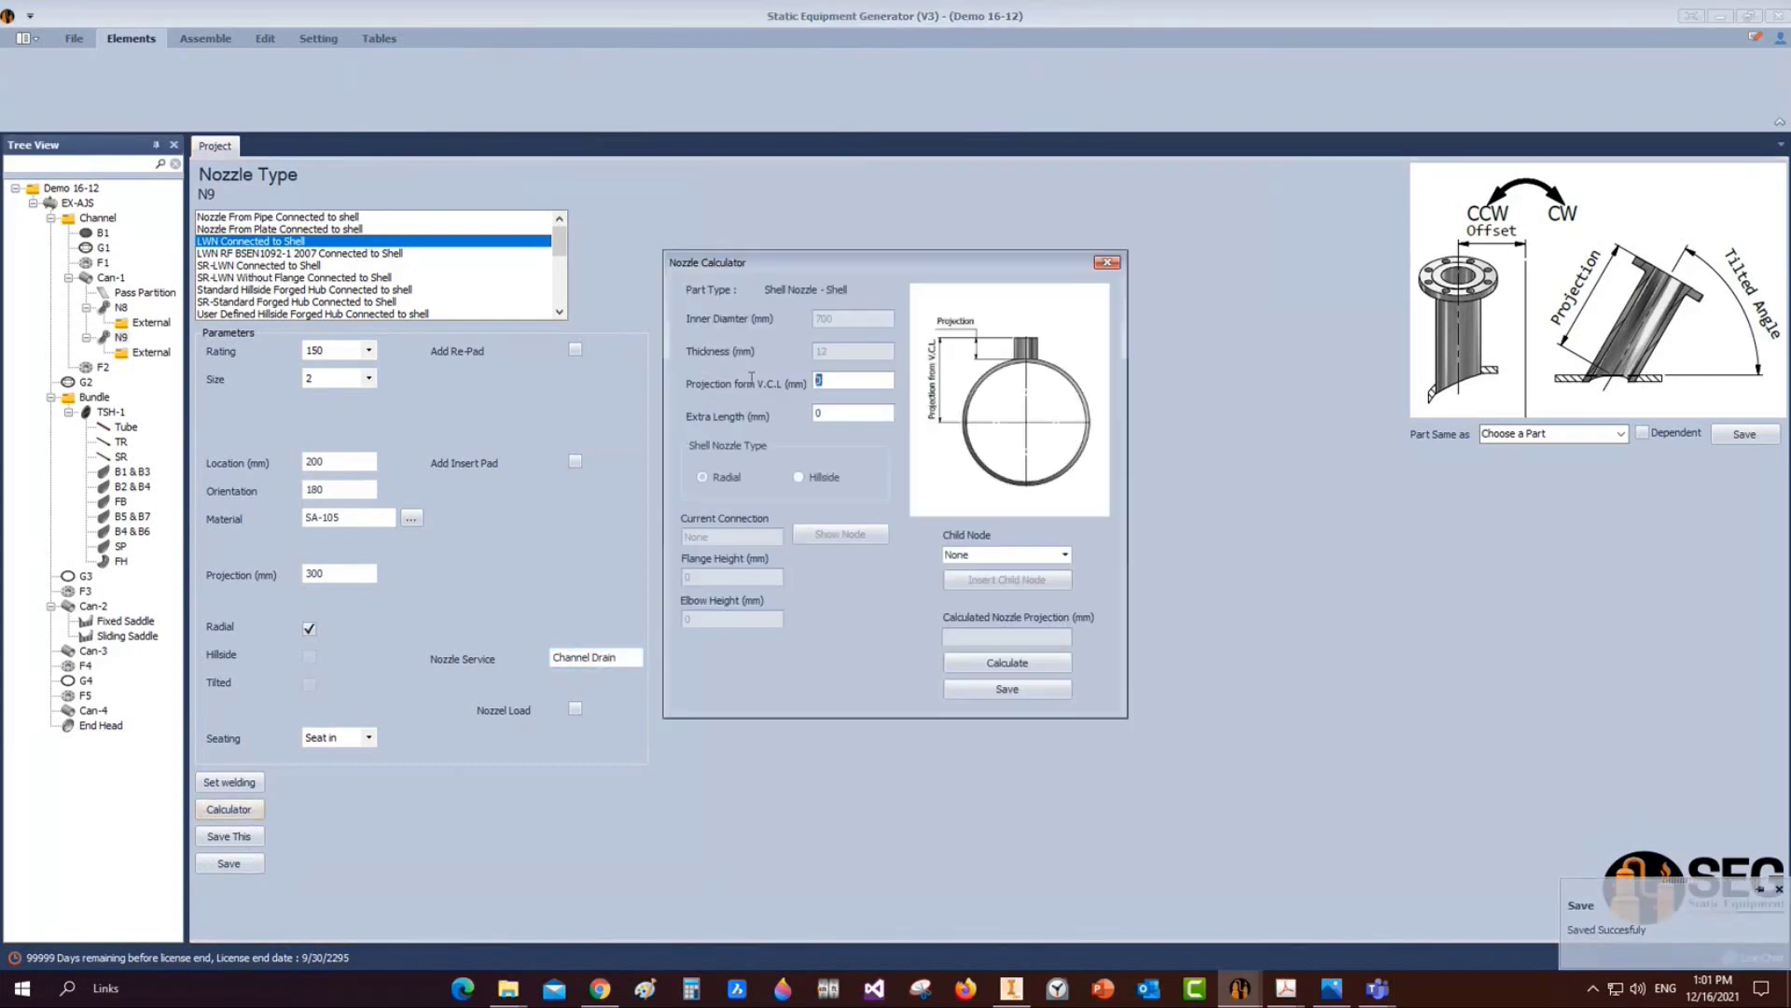
text(570)
click(1002, 665)
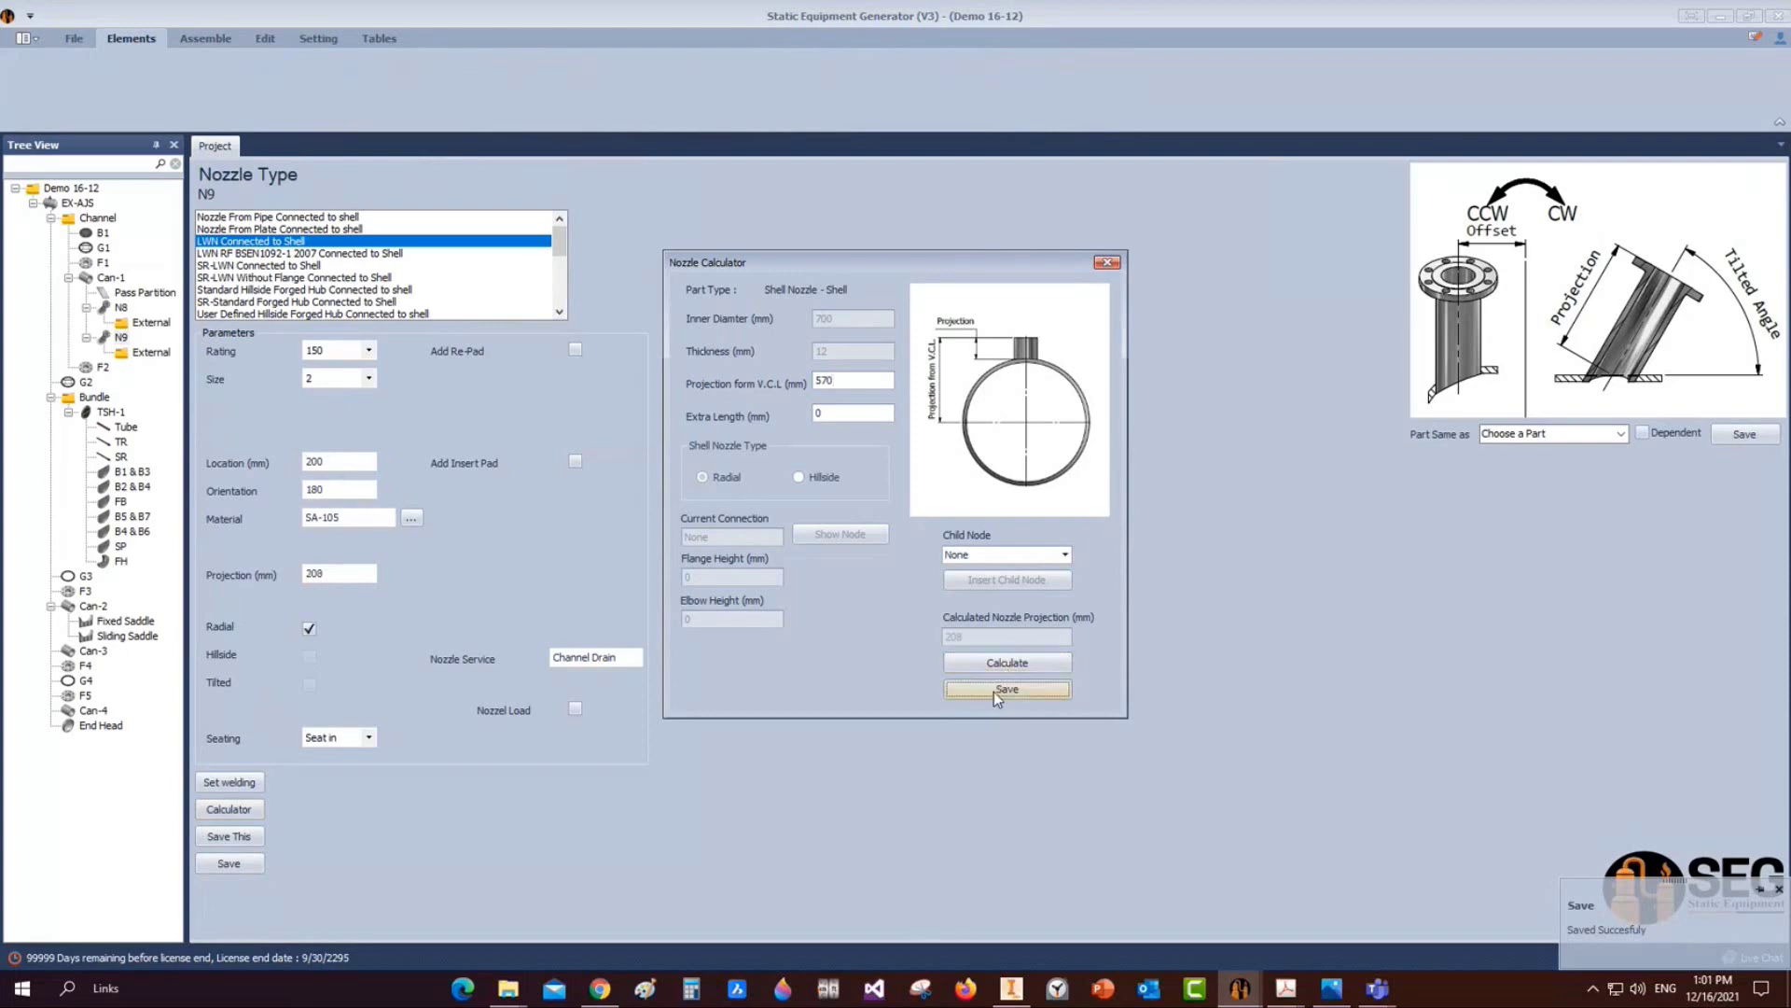
click(995, 692)
Add a shell nozzle named N4 to Can-1 and open its parameters
click(101, 280)
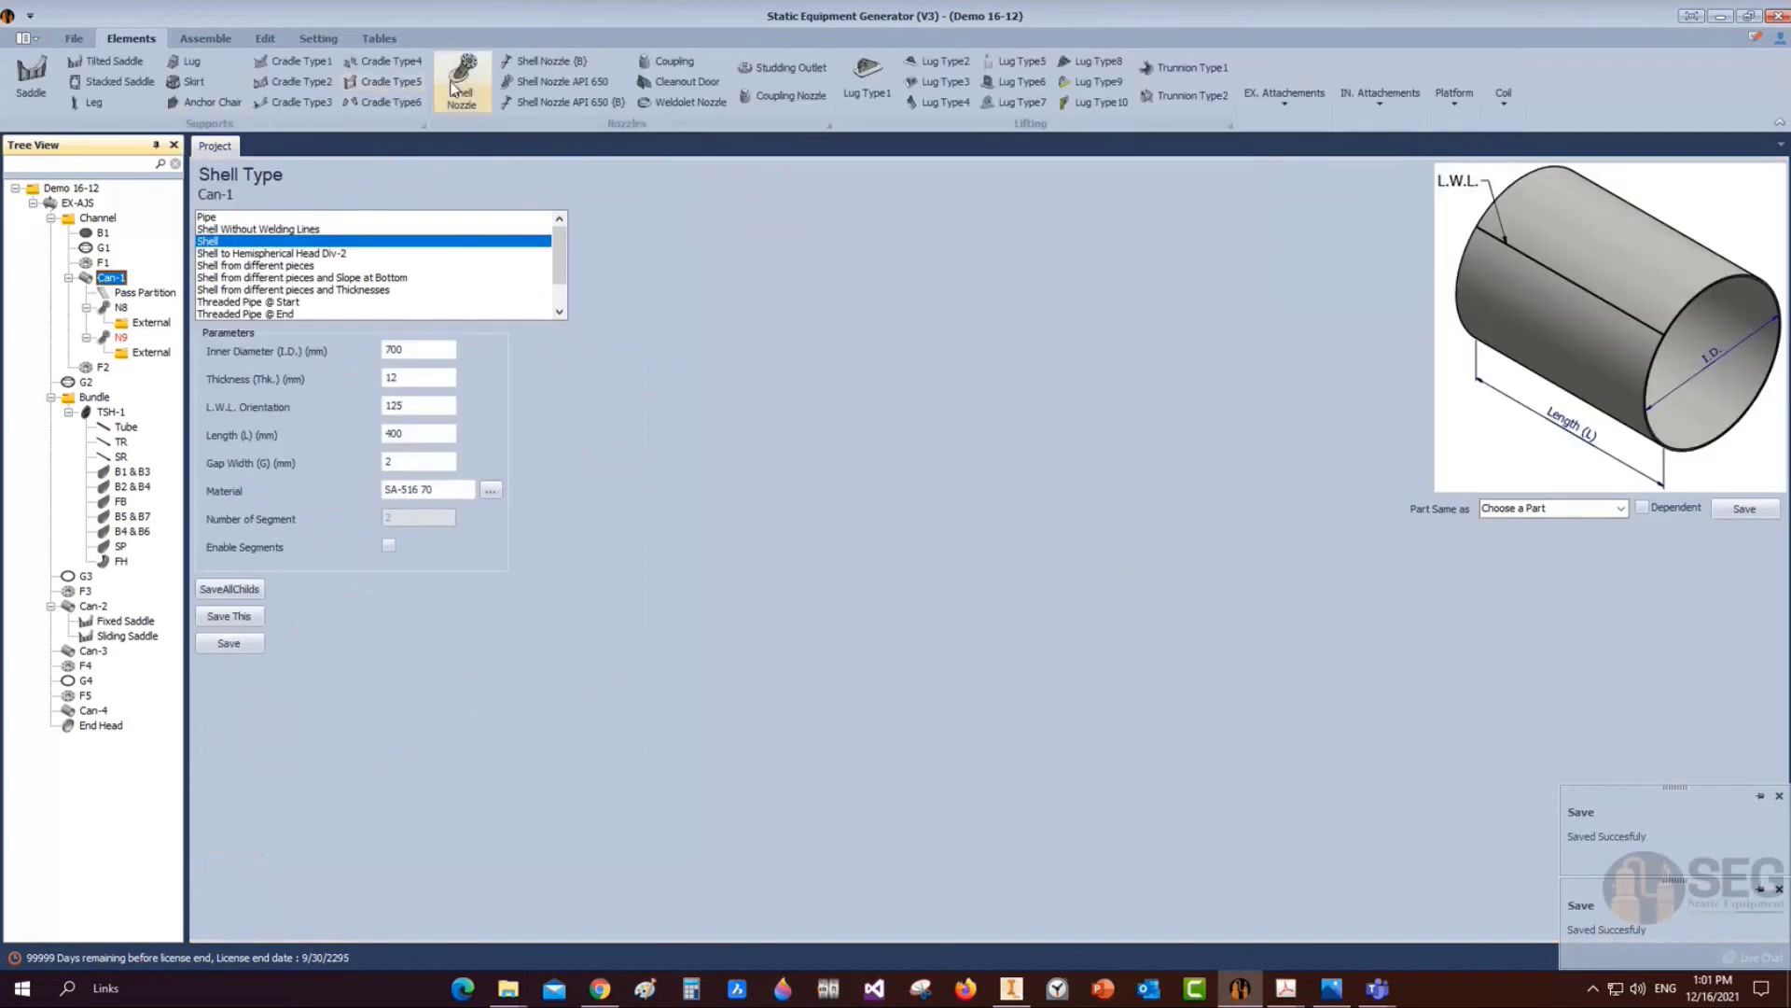
click(458, 84)
text(N4)
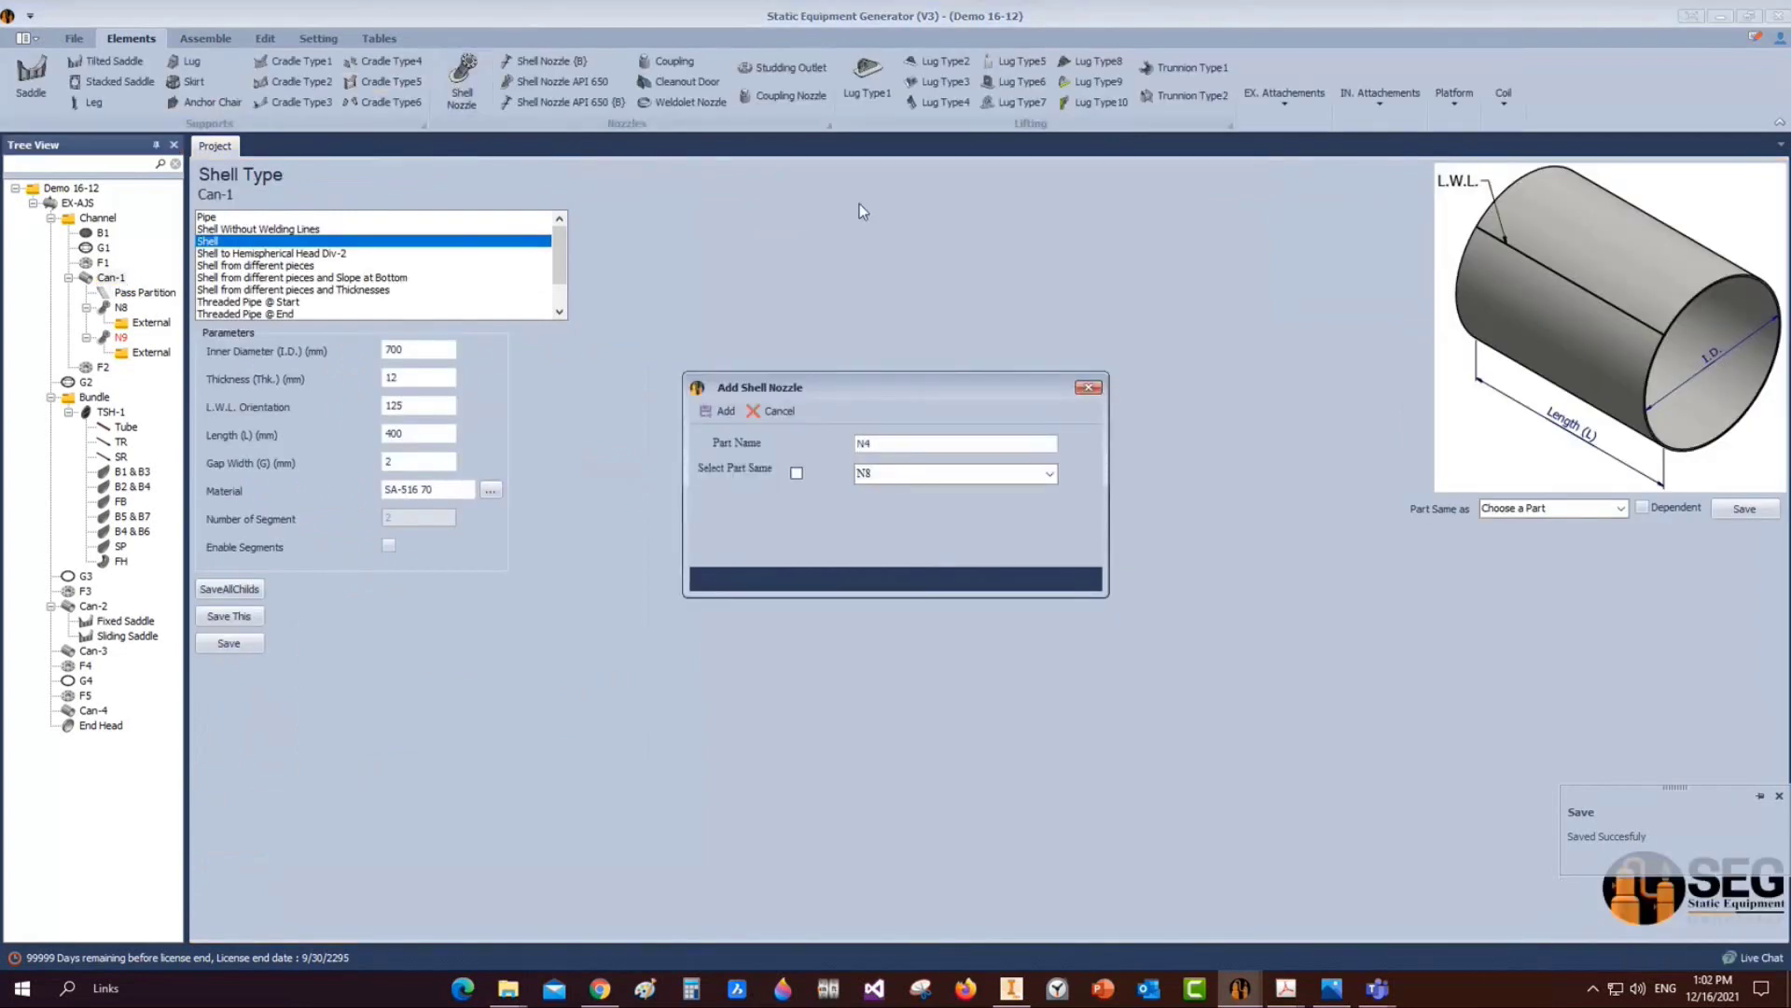
click(720, 410)
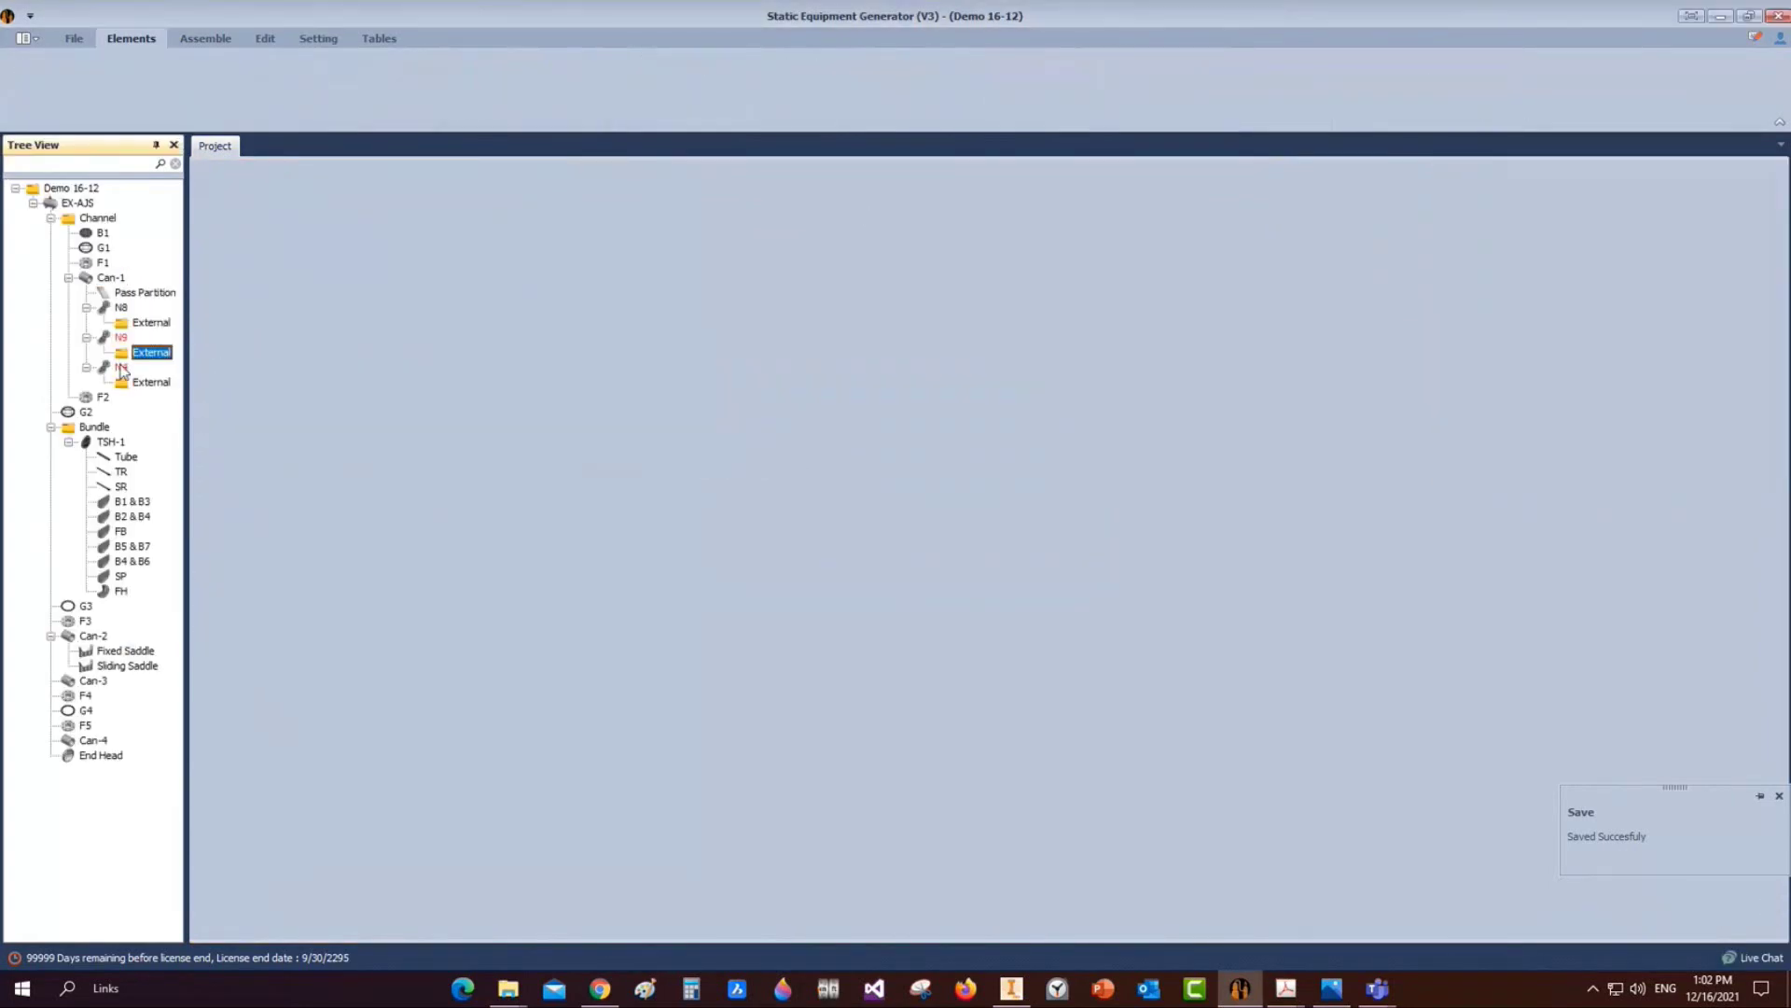
click(122, 367)
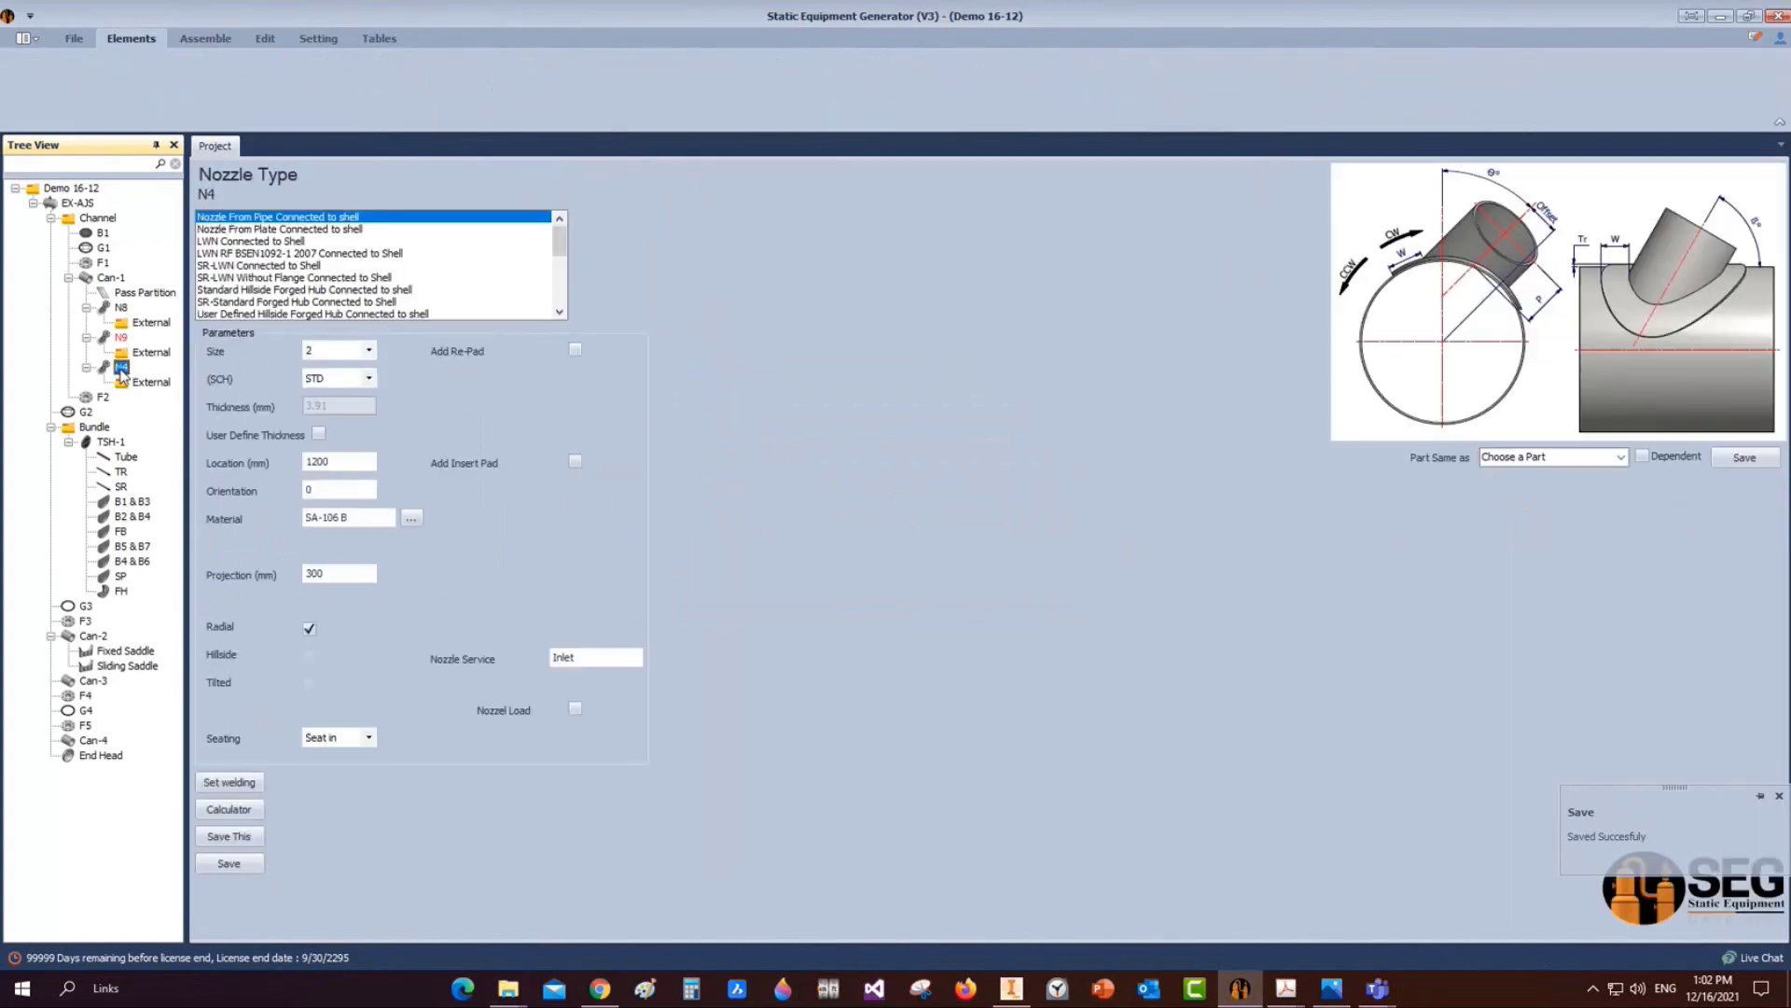
Set nozzle N4's pipe size to 4 and its schedule to 120
click(368, 351)
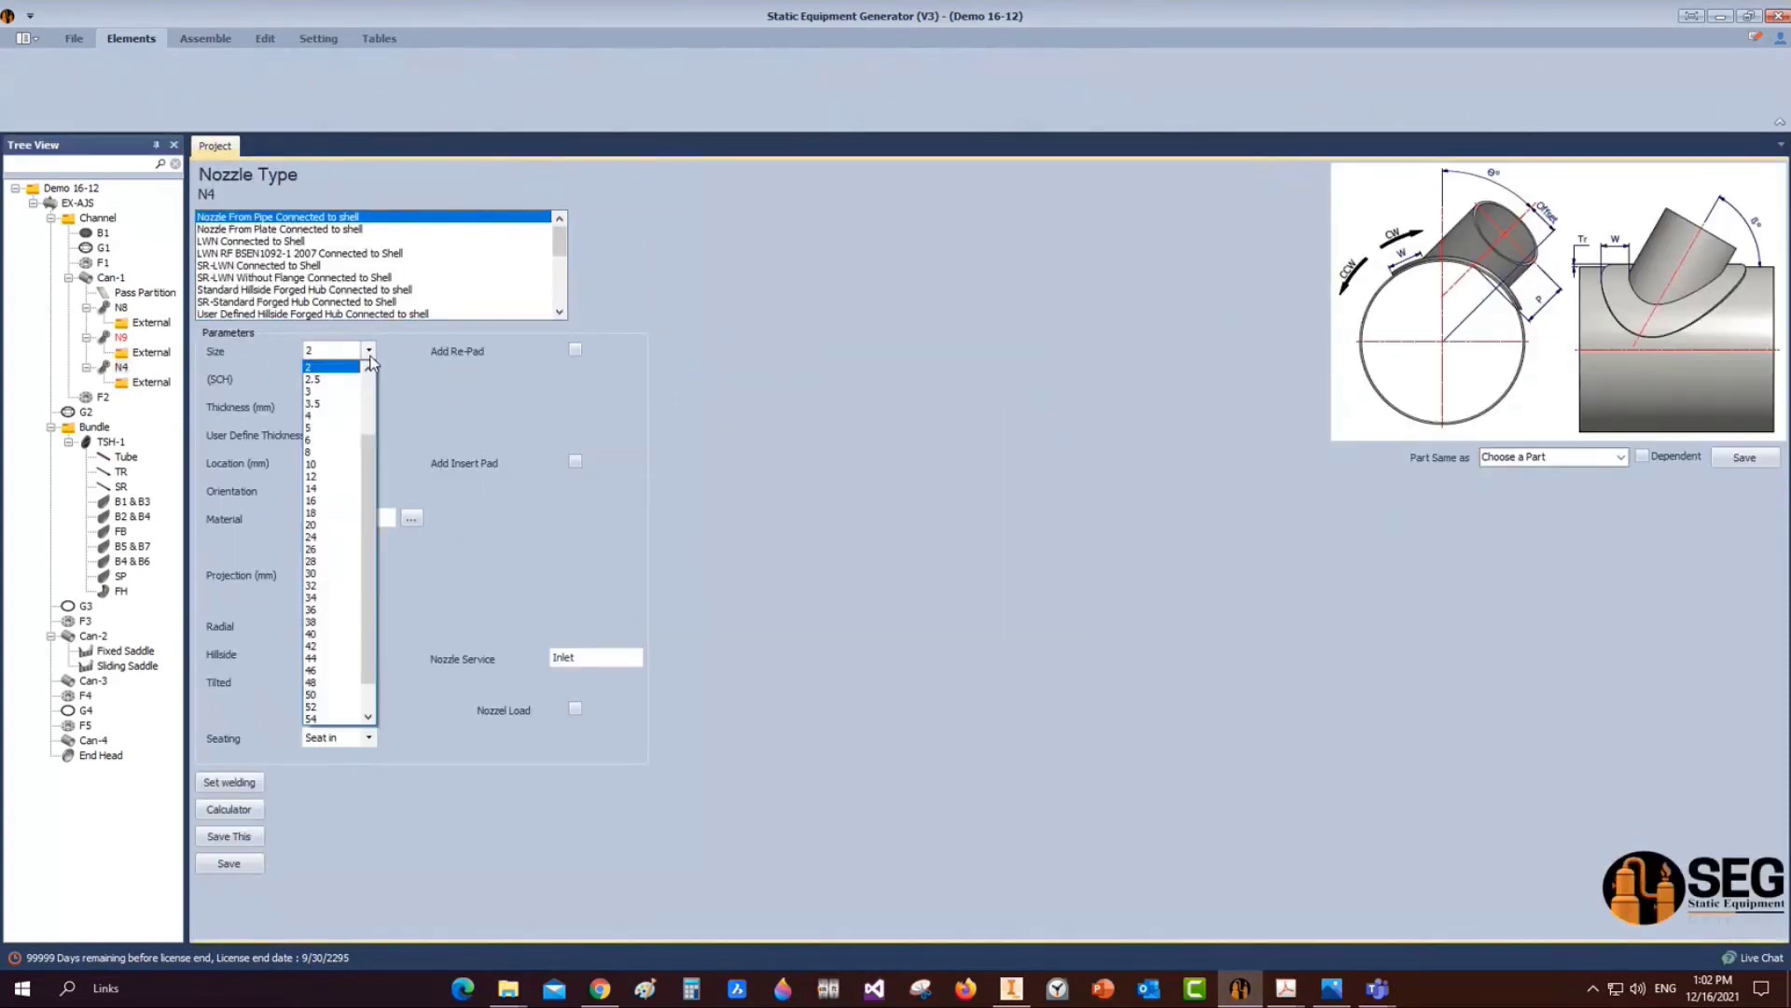
click(322, 416)
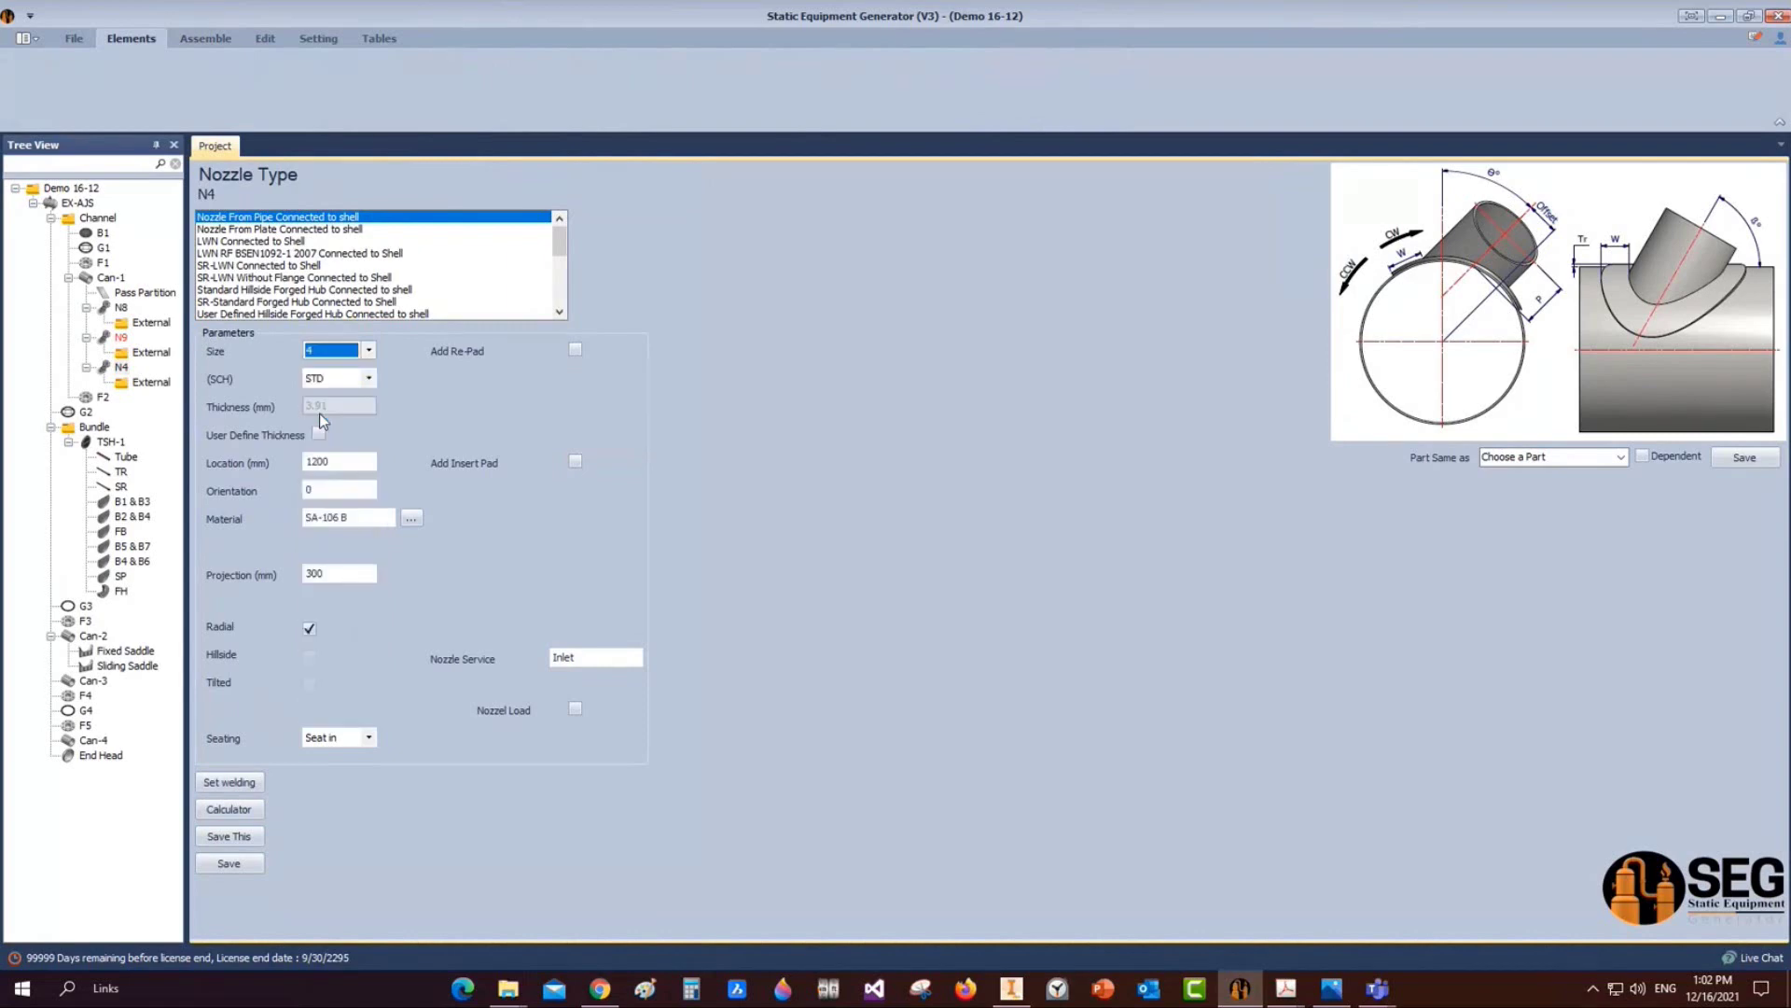
click(367, 377)
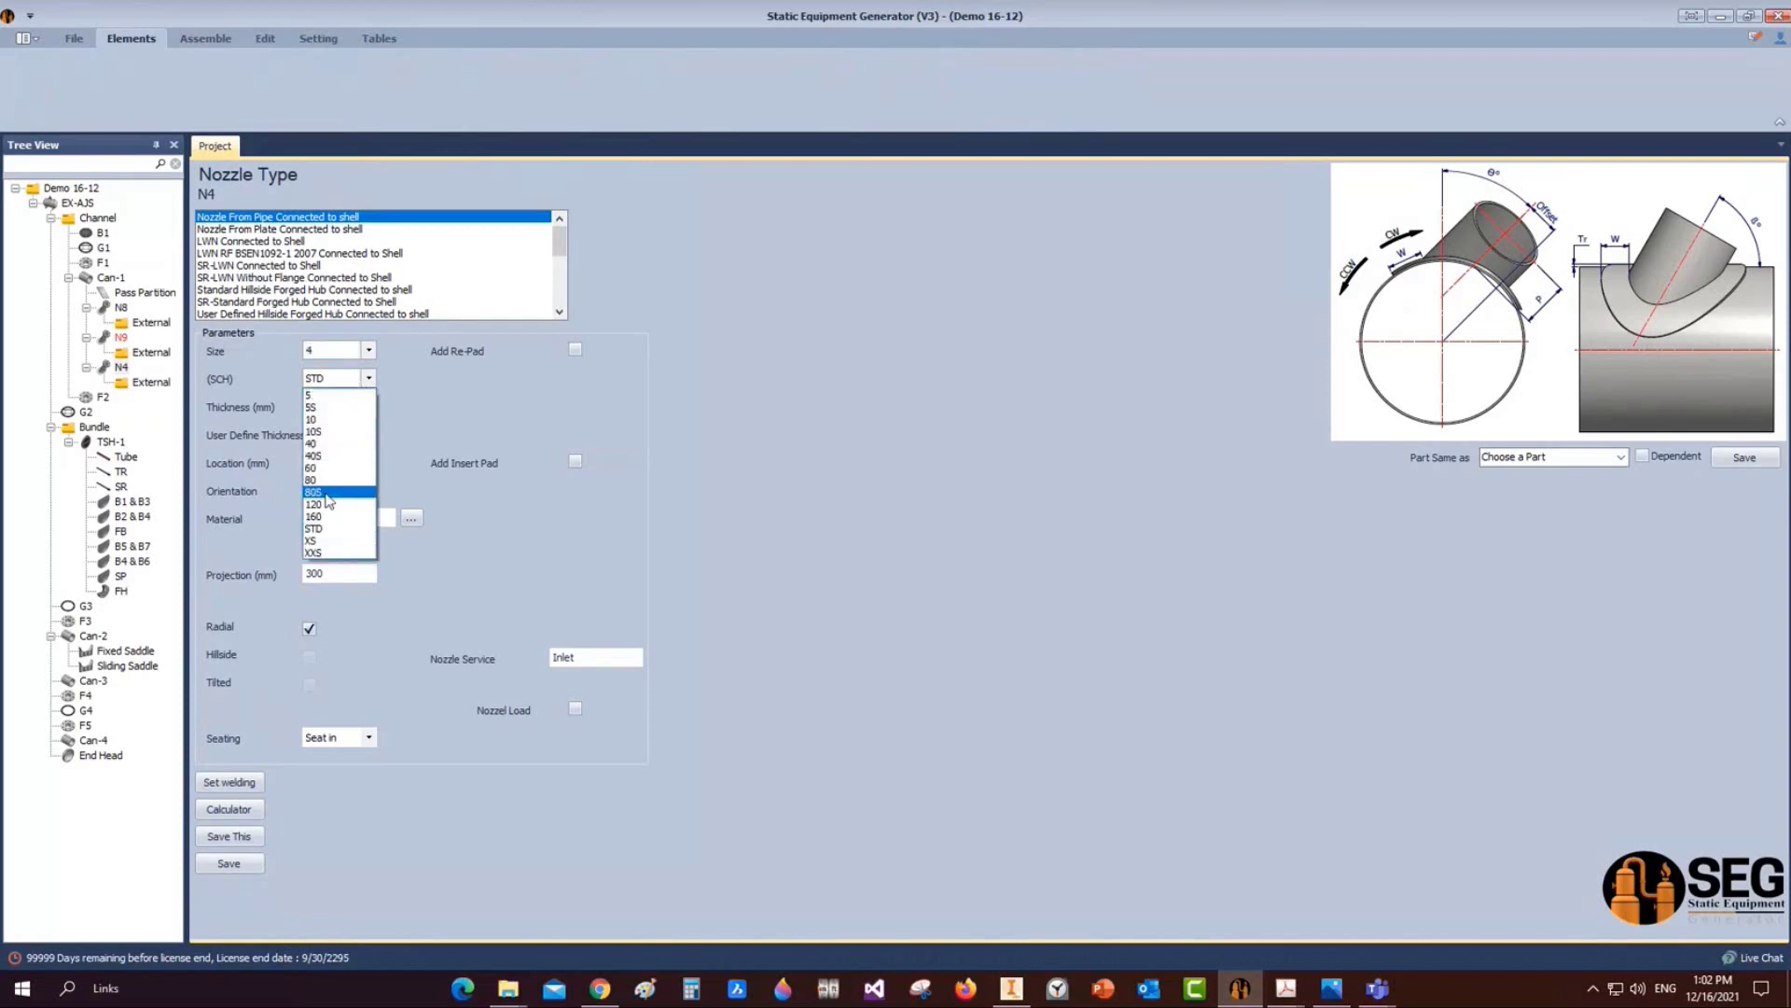
click(355, 509)
Set nozzle N4's location to 200 mm, orientation to 270 and service to Cooling Water Inlet, and save the nozzle
drag(362, 459, 270, 467)
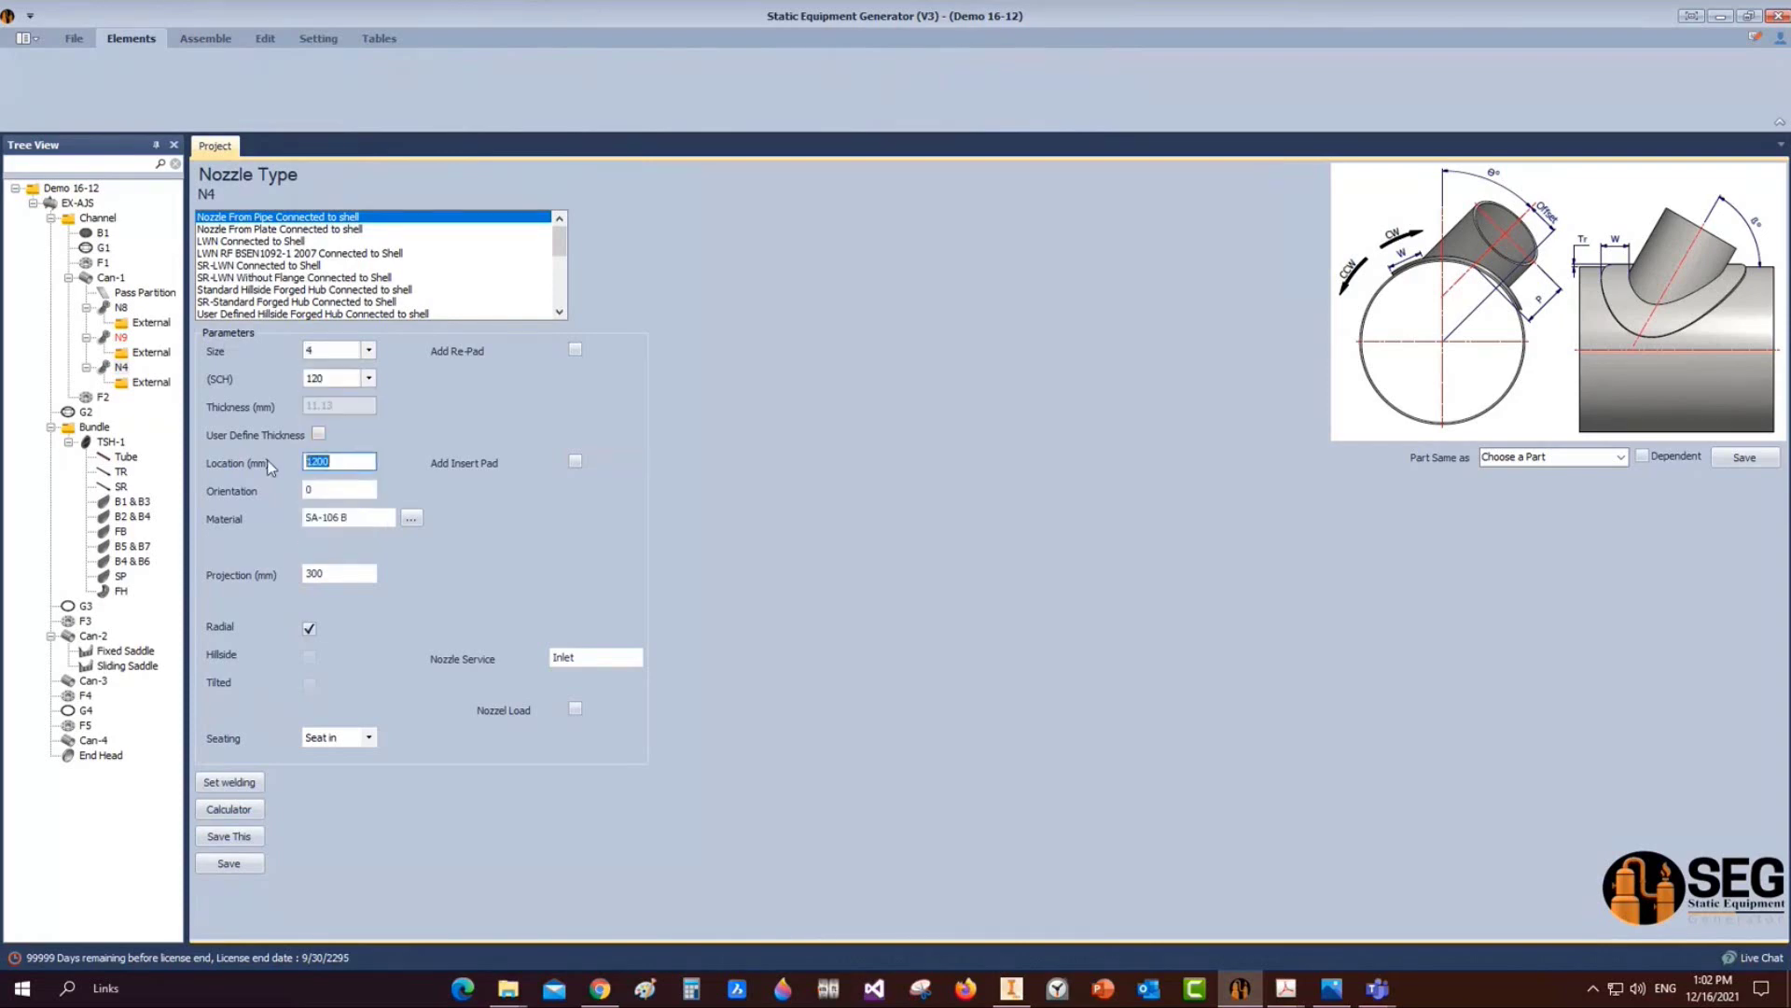
text(200)
key(Tab)
text(27)
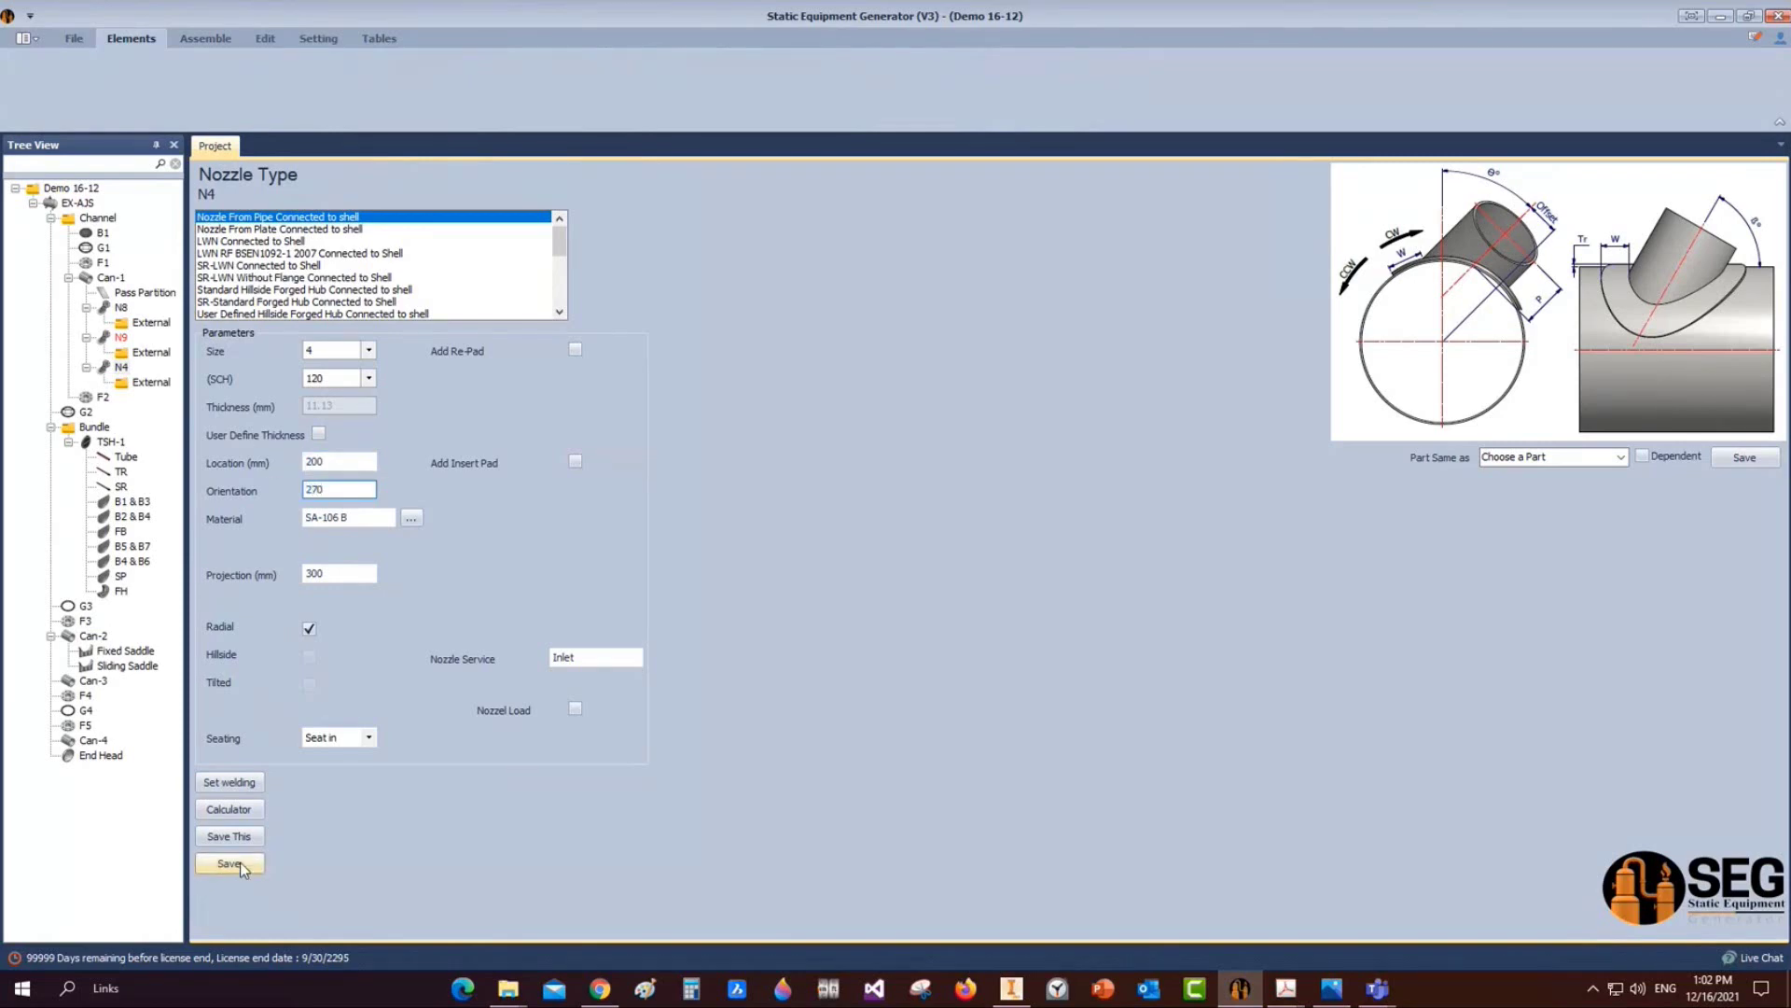
key(Tab)
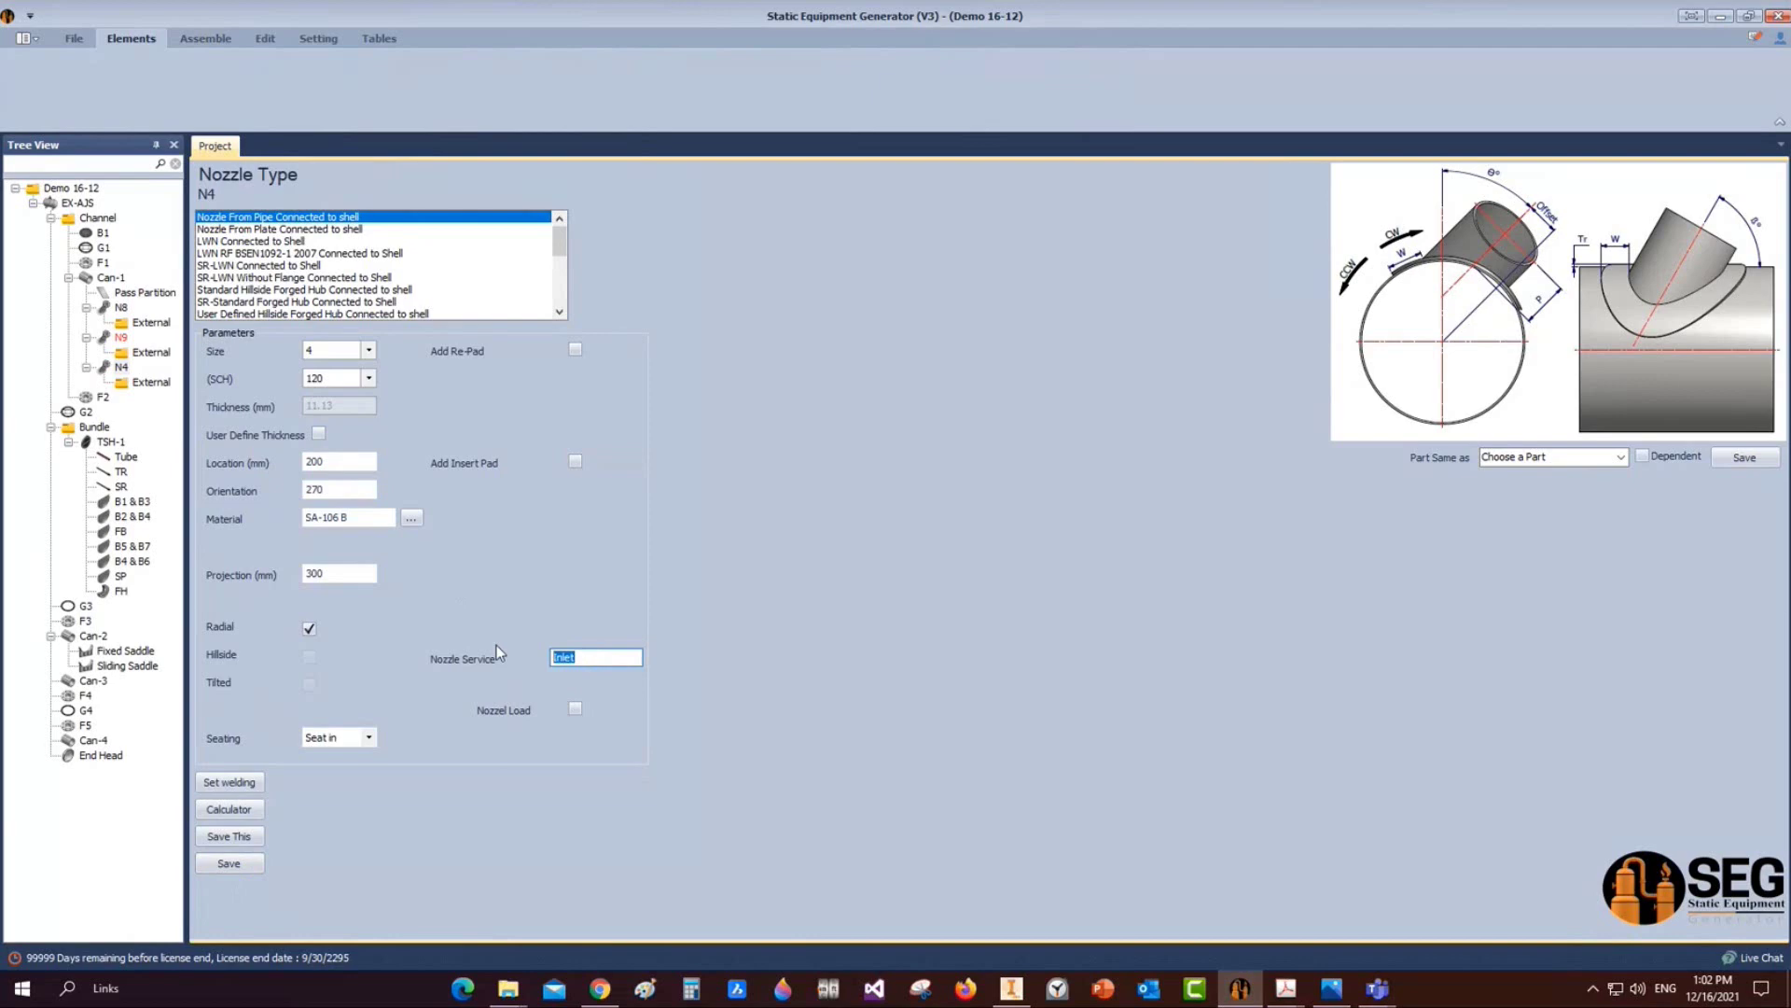
text(Cooling Water Inlet)
click(228, 863)
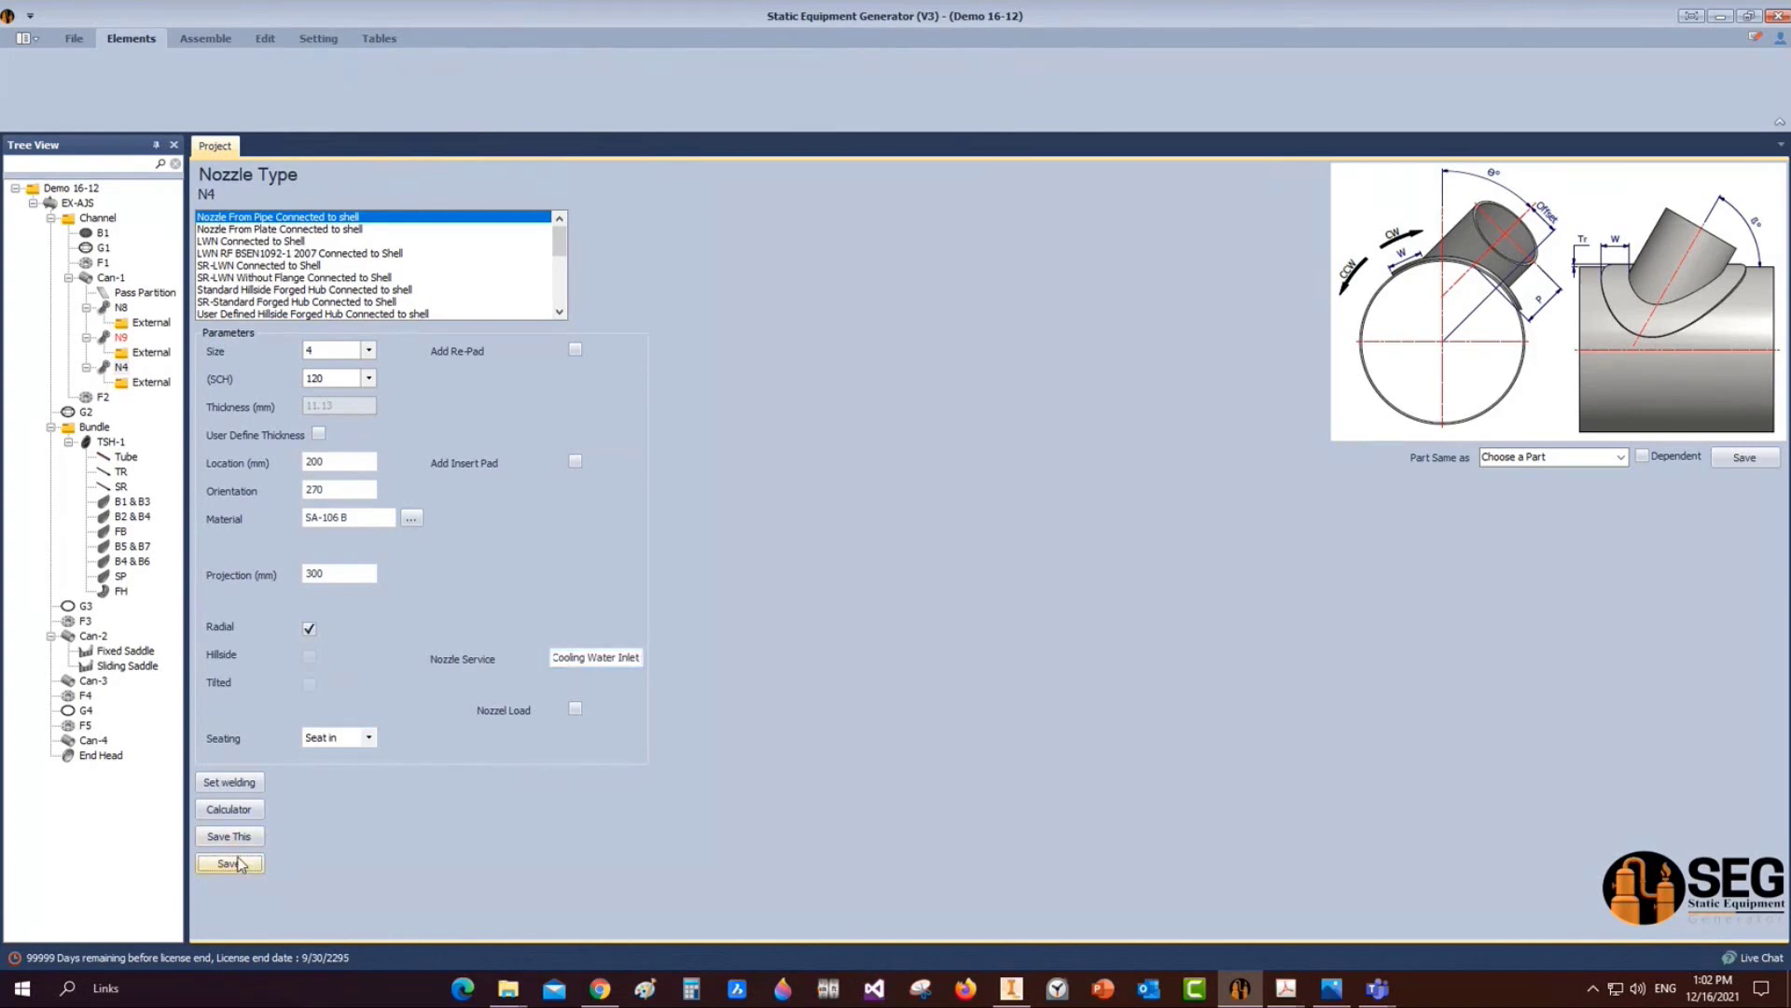
Add a flange named N4-Flange to nozzle N4's external elements and set its type to WN-RF ASME B16.5
click(138, 383)
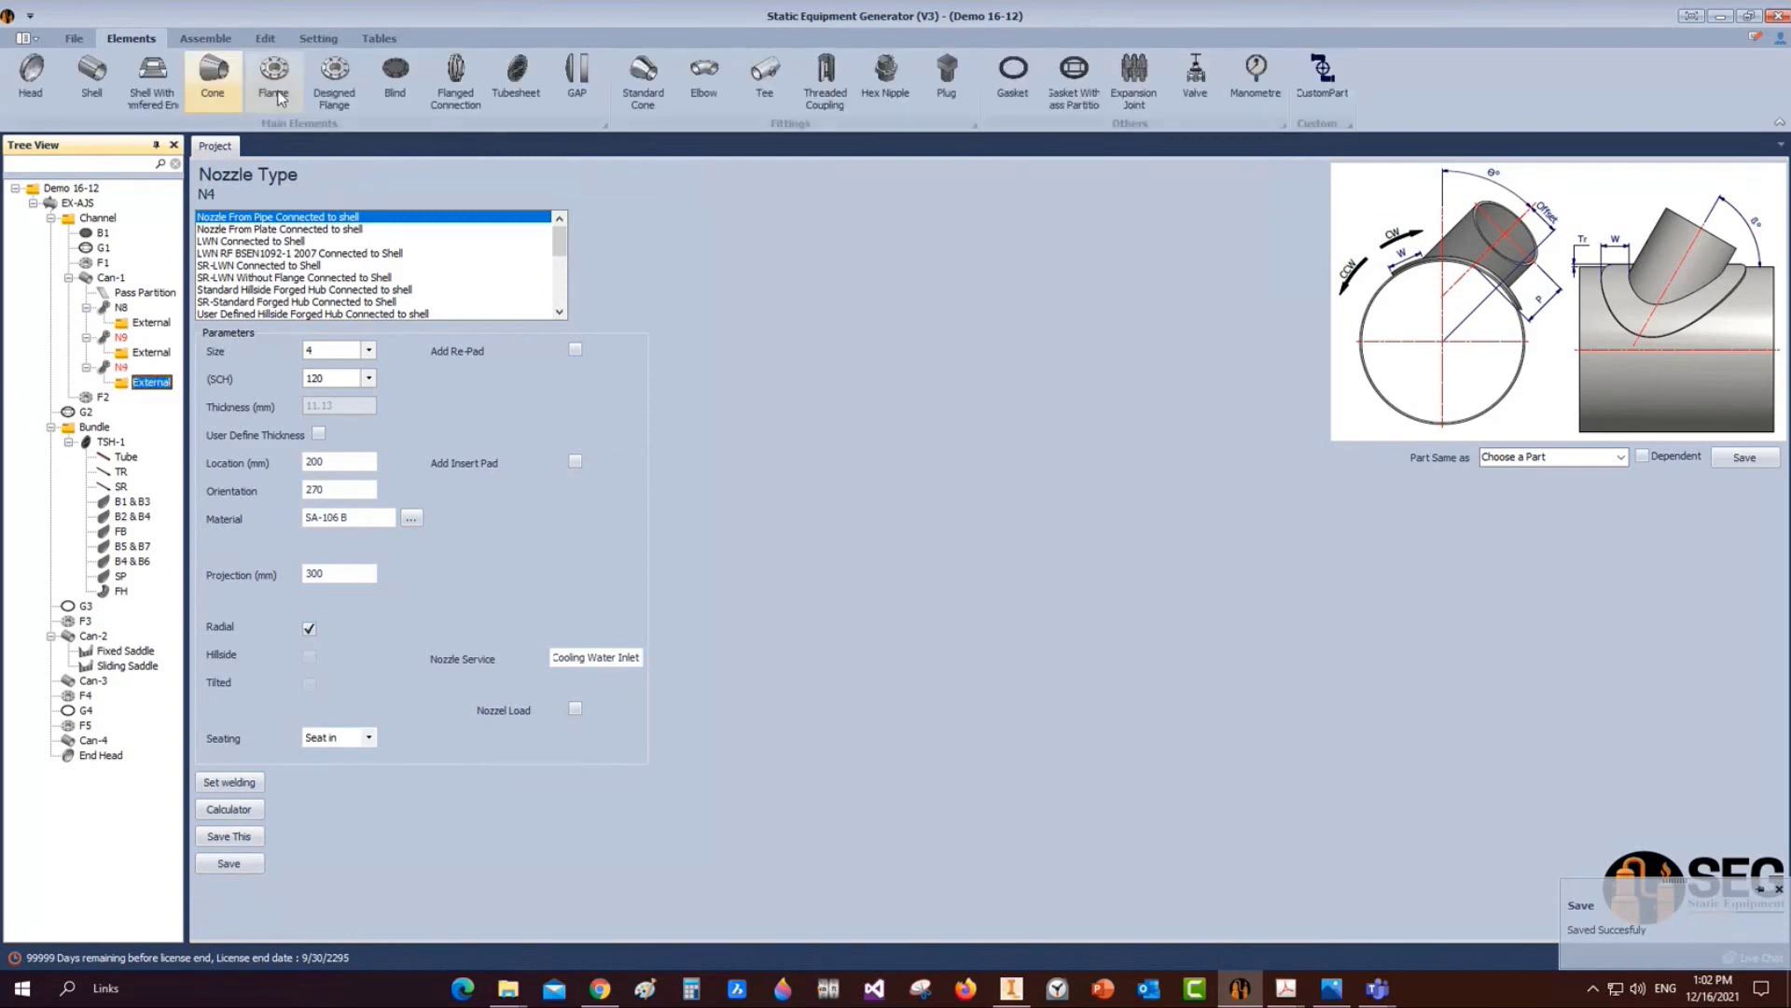
click(276, 84)
text(N4-)
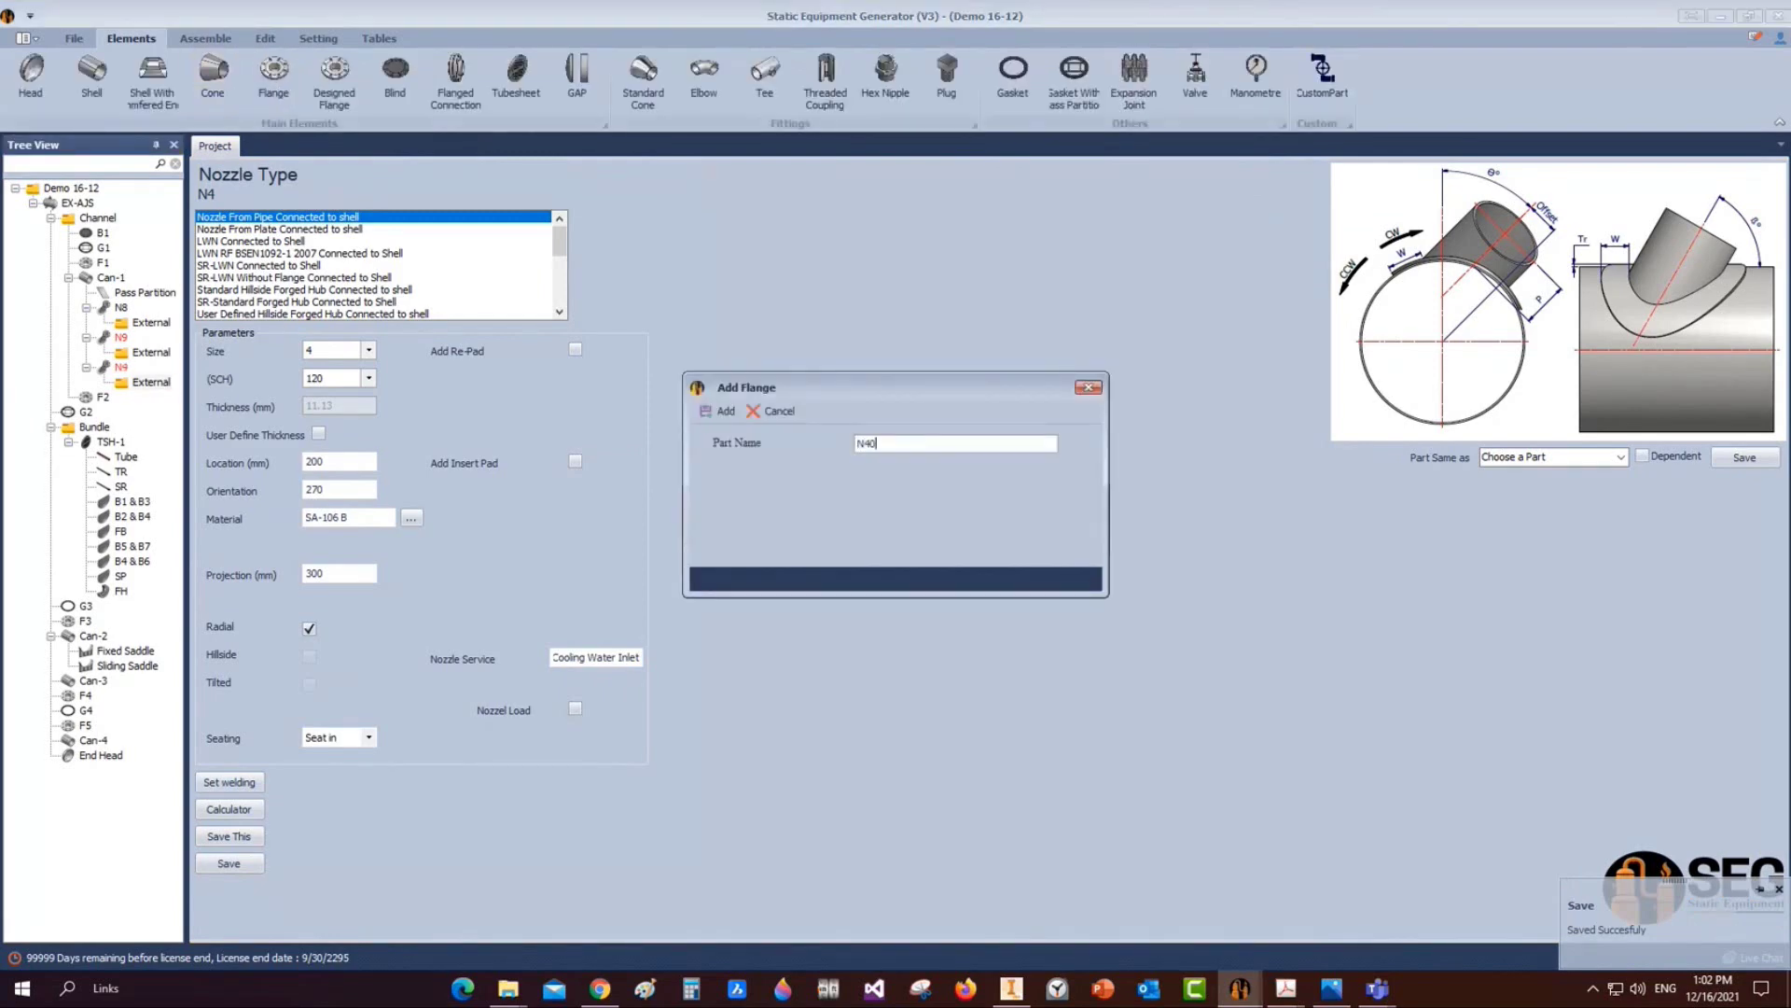
text(Flange)
click(725, 412)
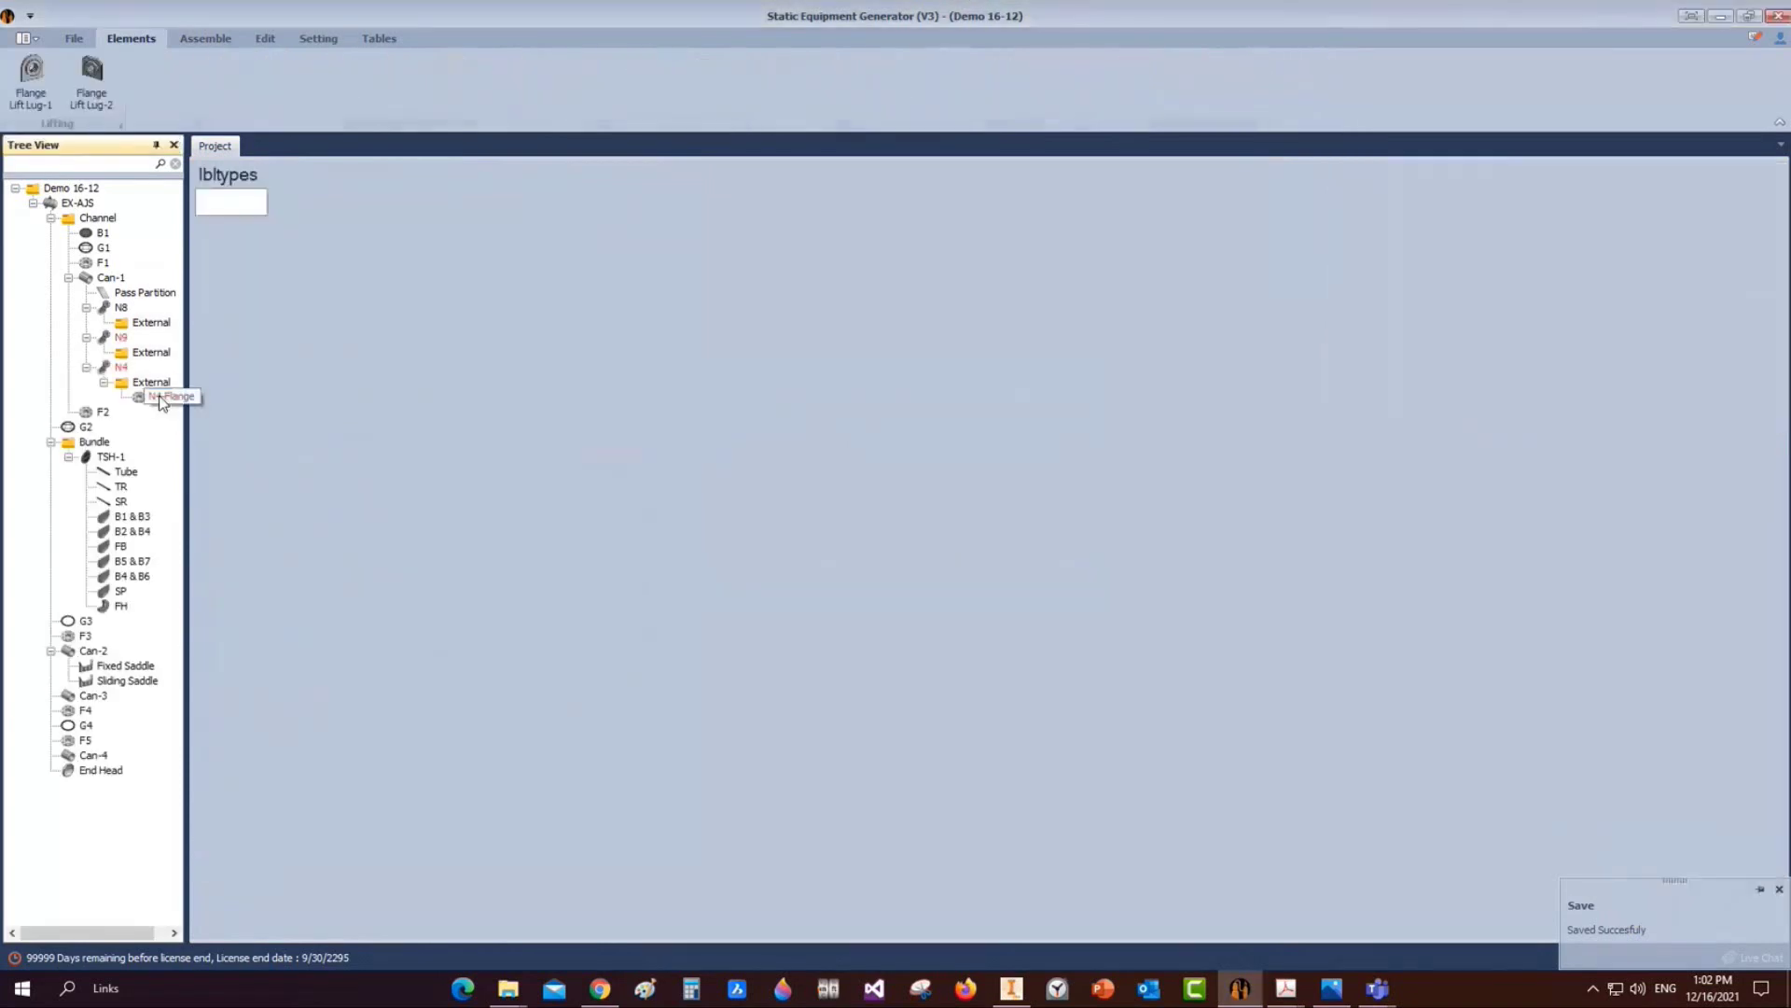
click(239, 278)
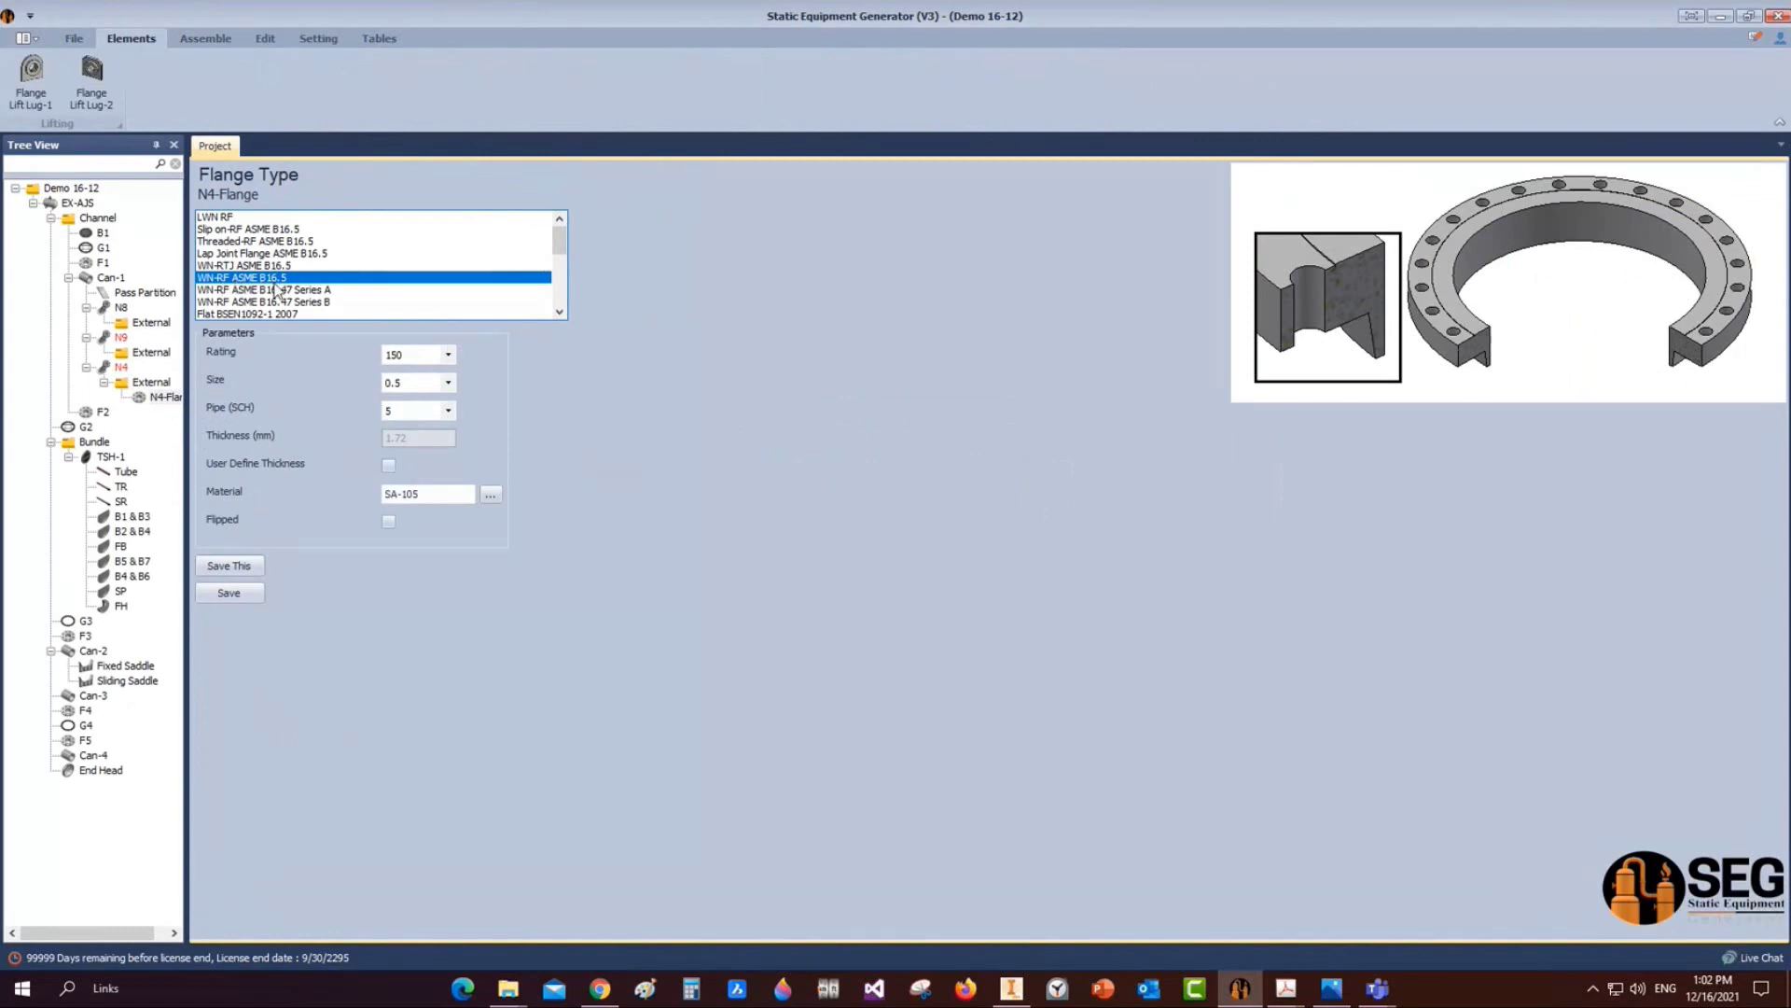
Set the N4 flange's rating to 300, size to 4 and pipe schedule to 120, and save it
click(448, 355)
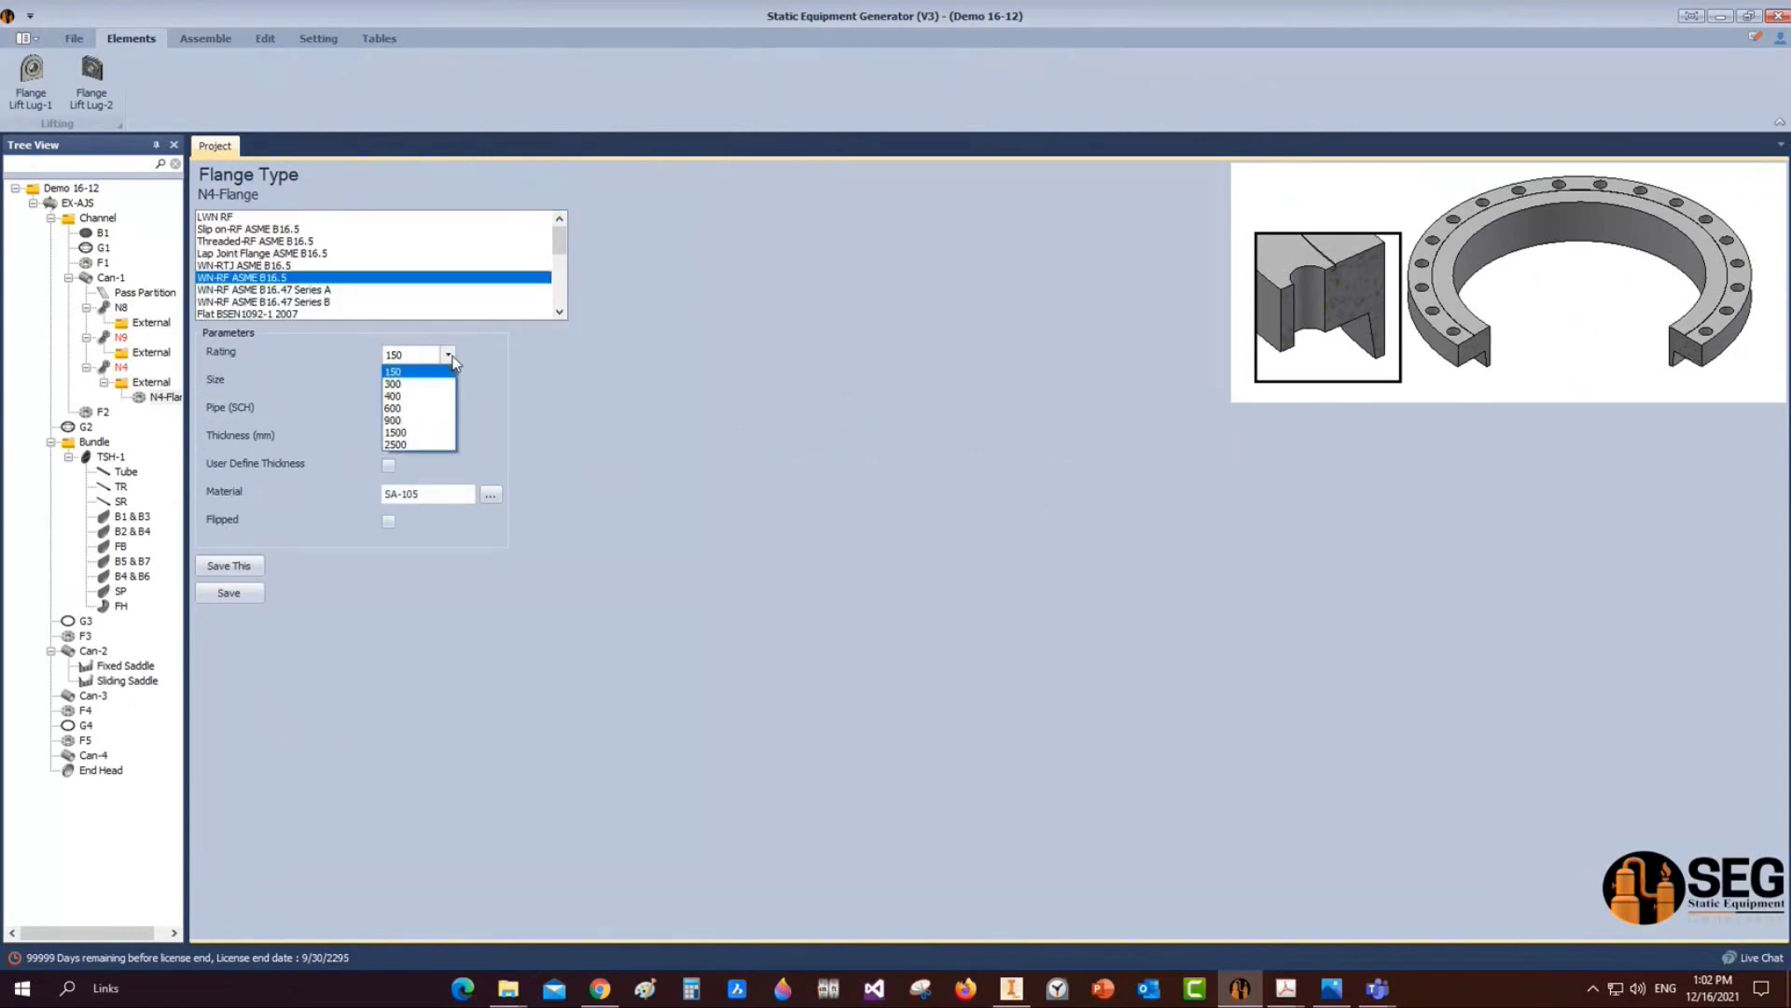
click(437, 384)
click(449, 382)
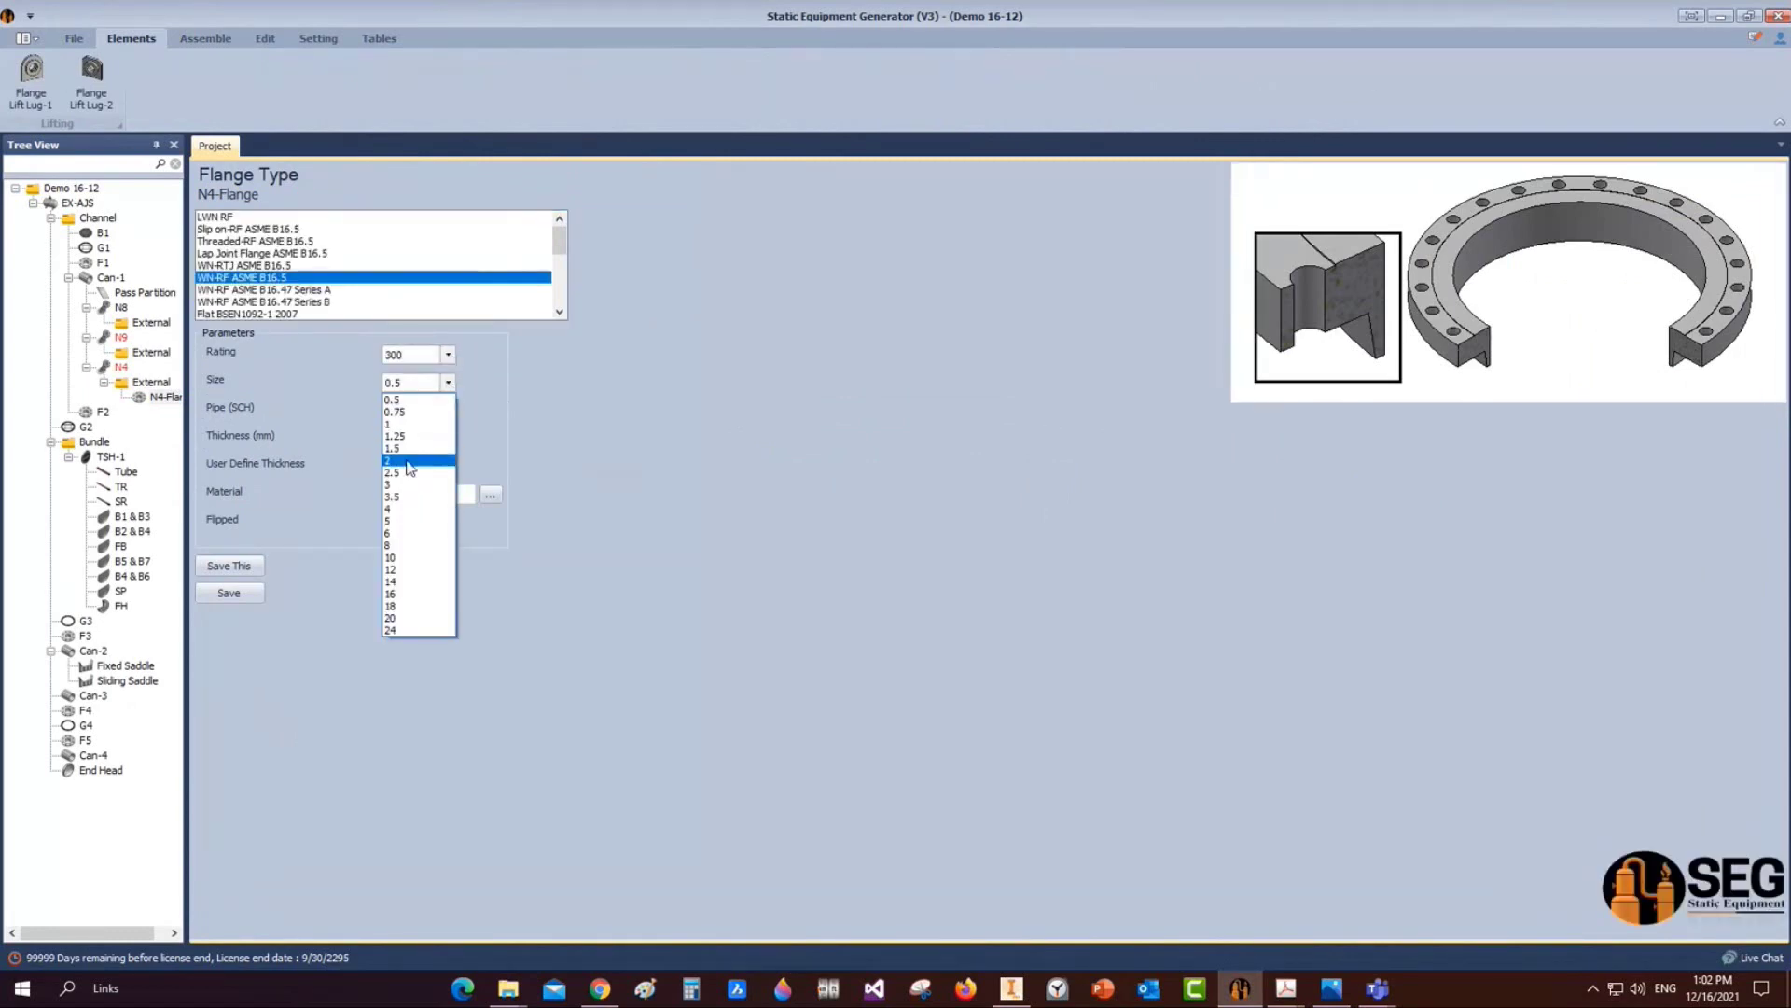
click(406, 506)
click(449, 411)
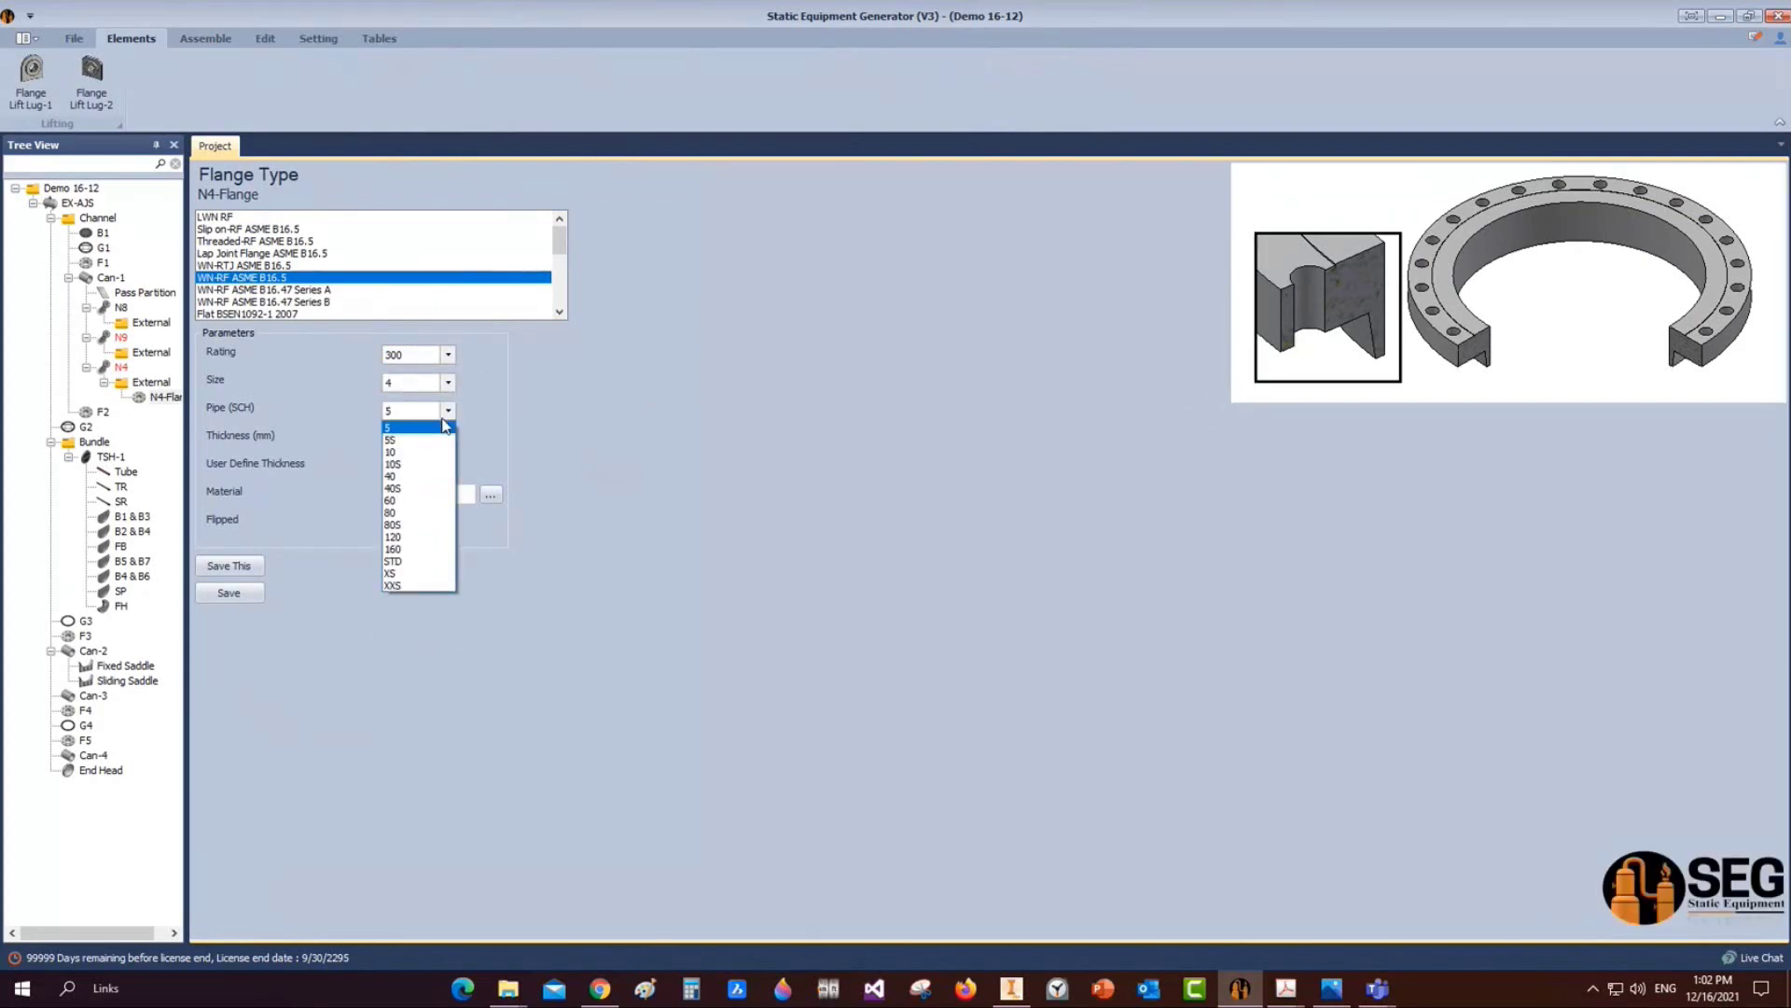
click(410, 537)
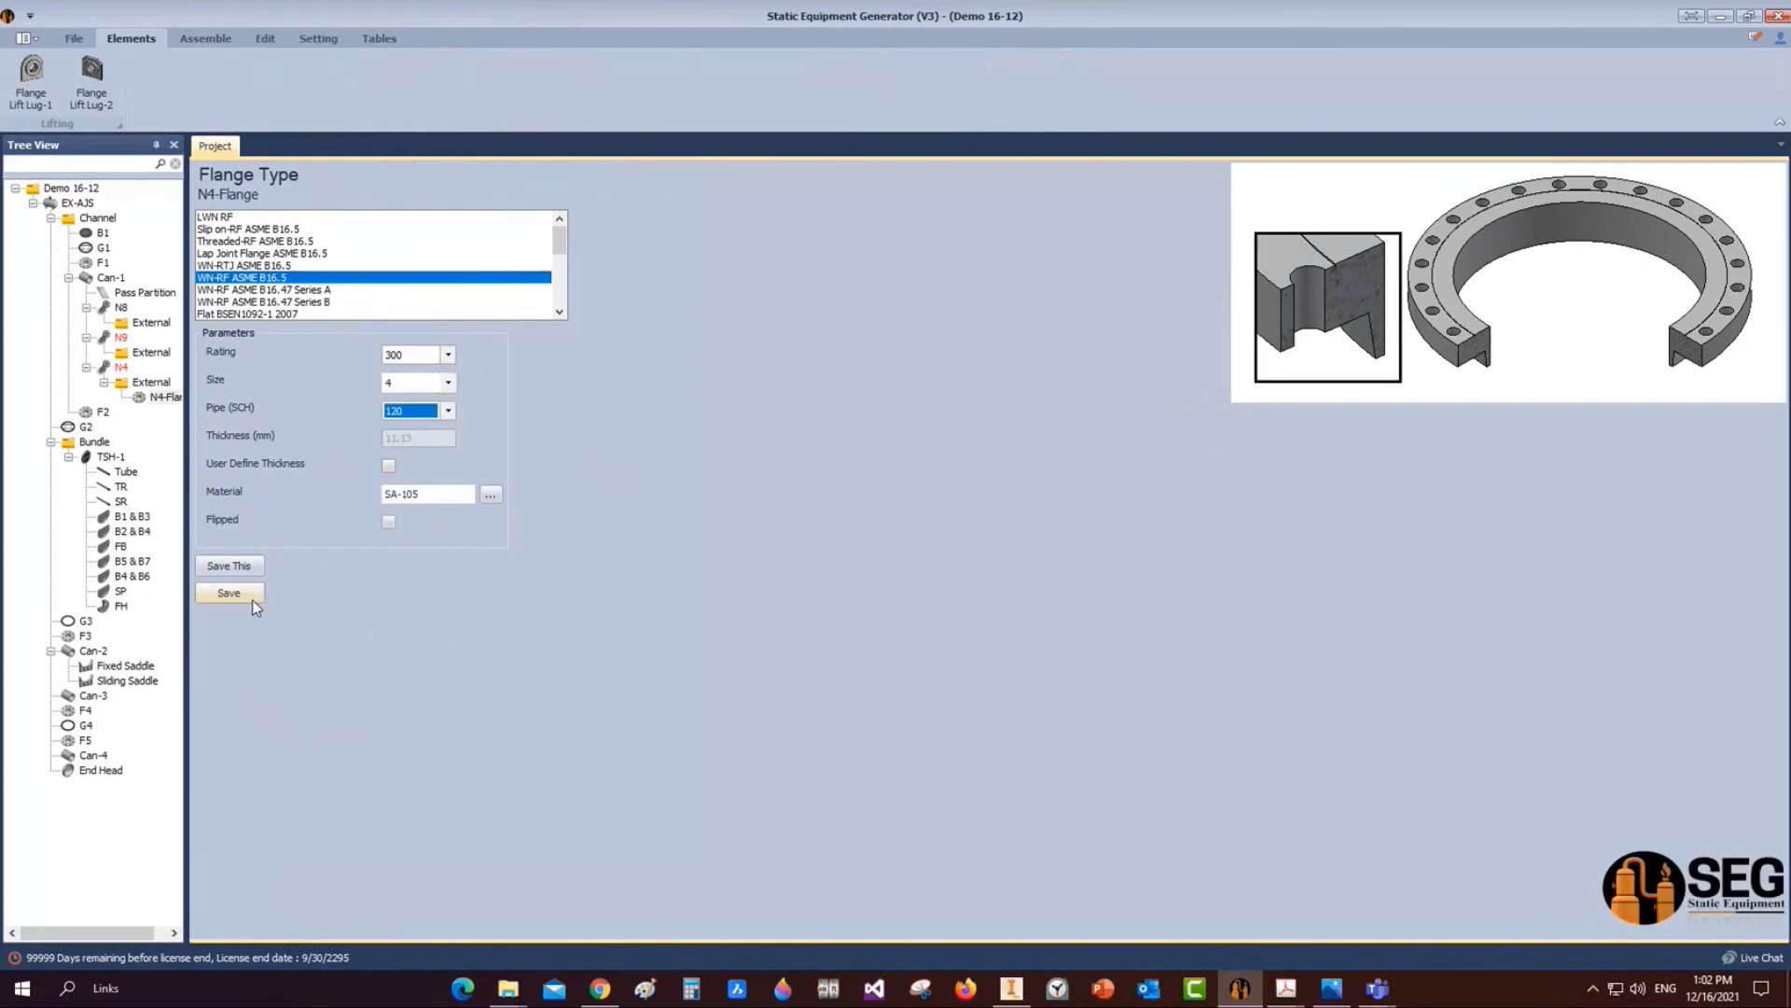
click(248, 596)
Open the nozzle calculator for nozzle N4 and set the projection from the vessel centre line to 650 mm
click(120, 367)
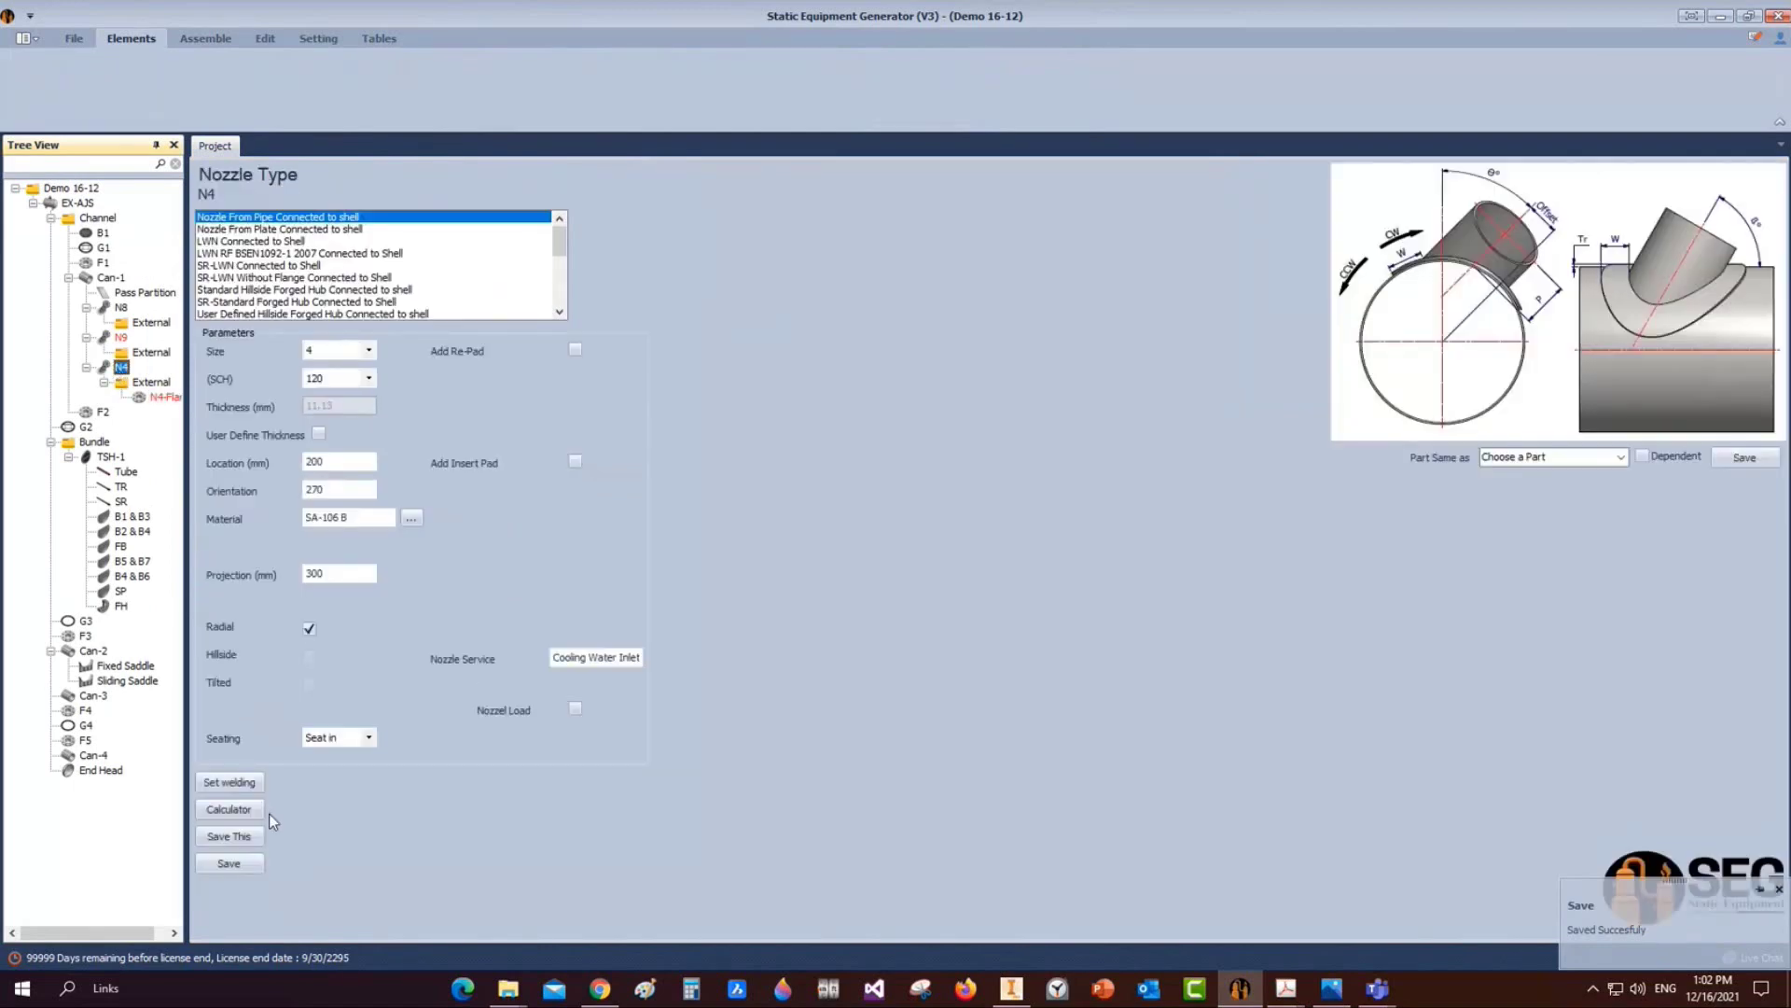
click(261, 810)
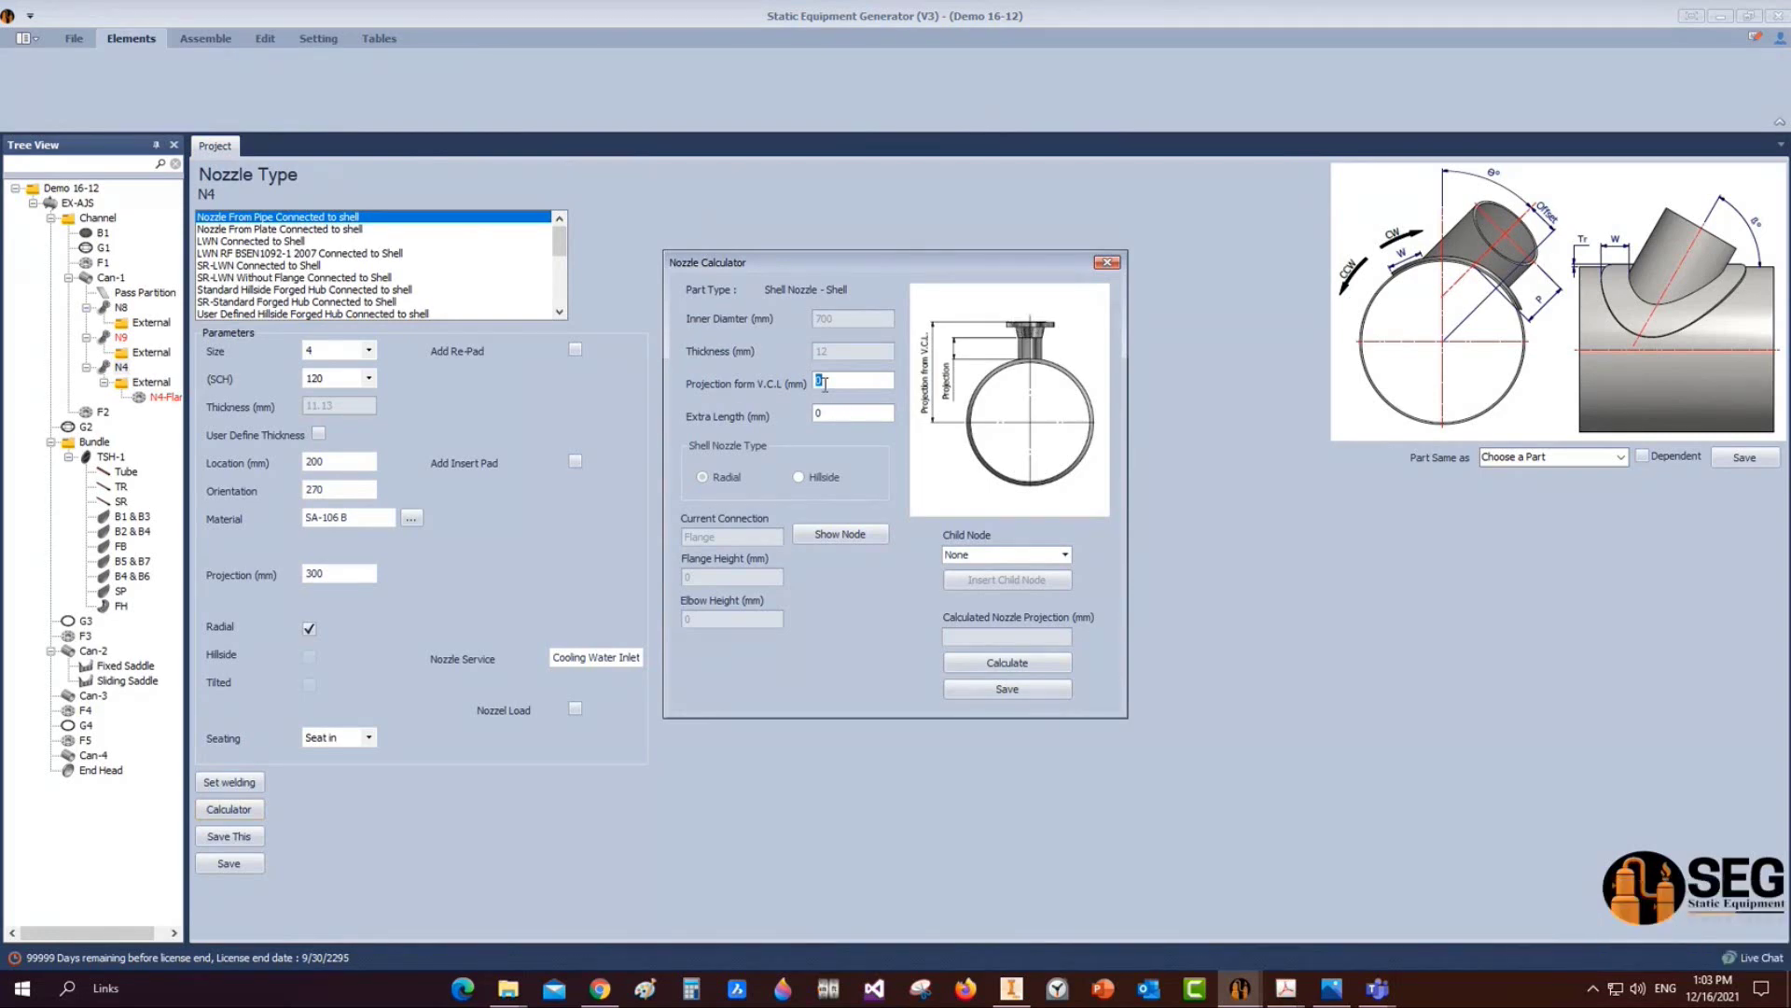
text(650)
Switch to the general arrangement drawing in Acrobat and examine the projections from the centre line of the channel nozzles N4, N5, N8 and N9
mouse_move(1285, 989)
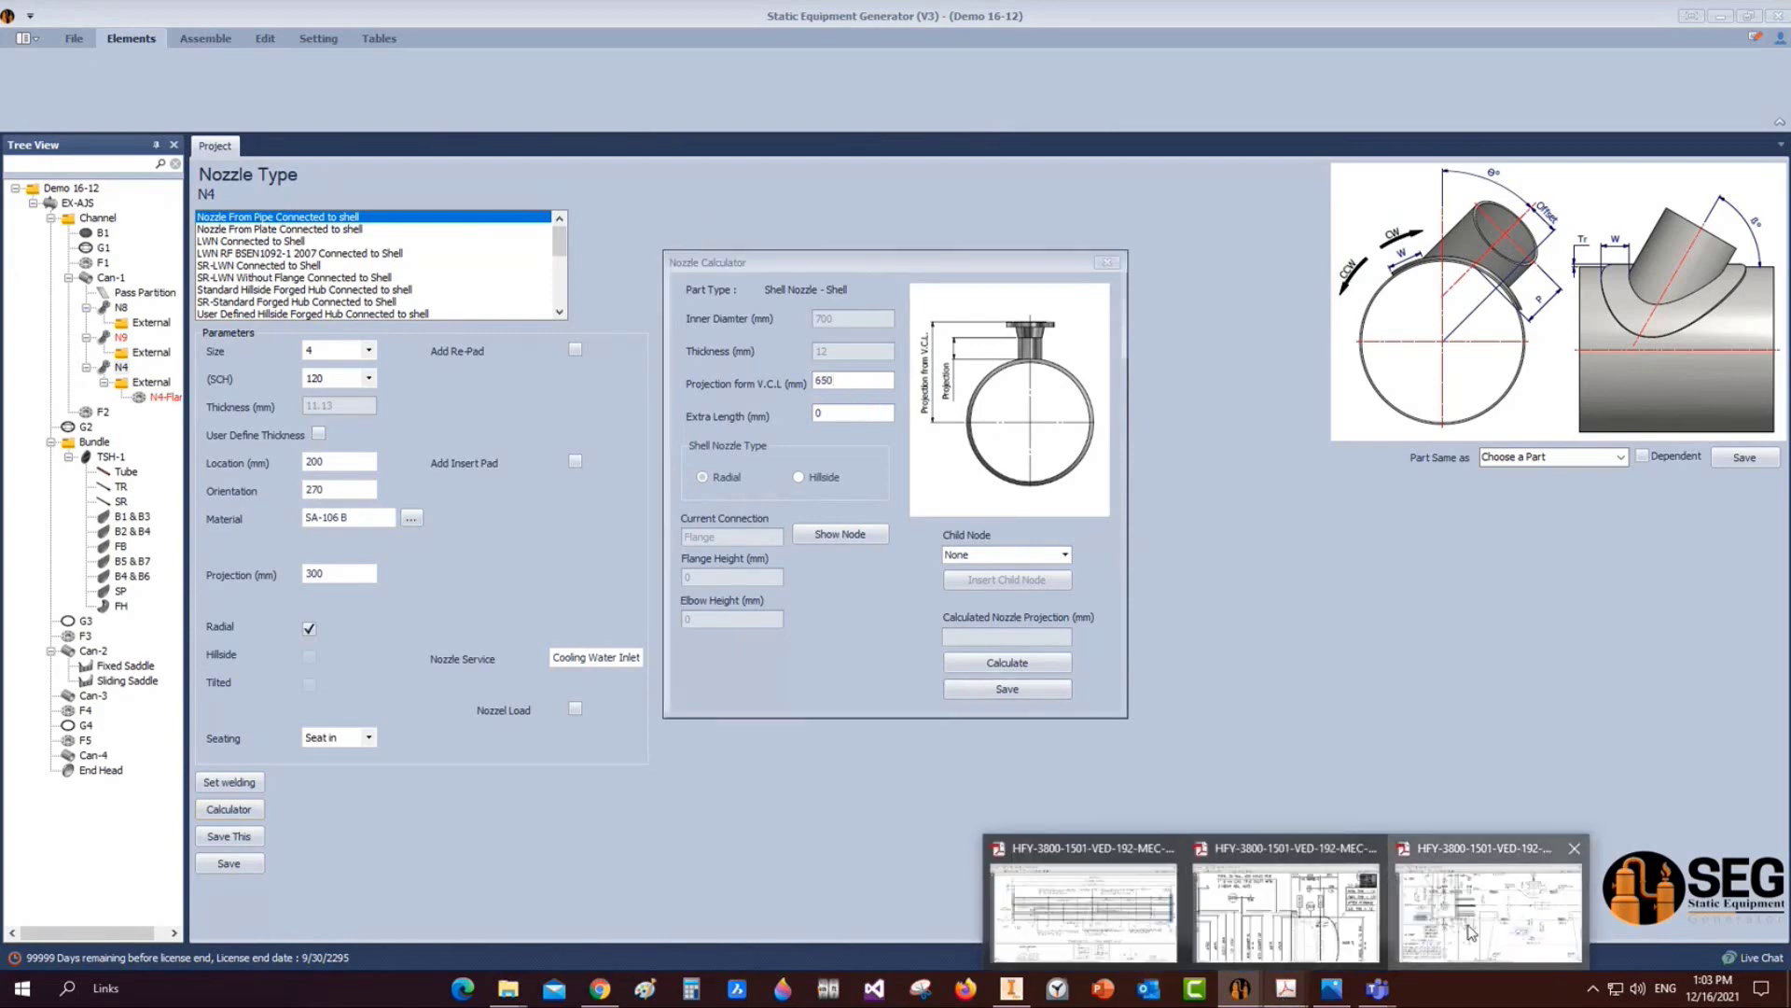
click(1287, 933)
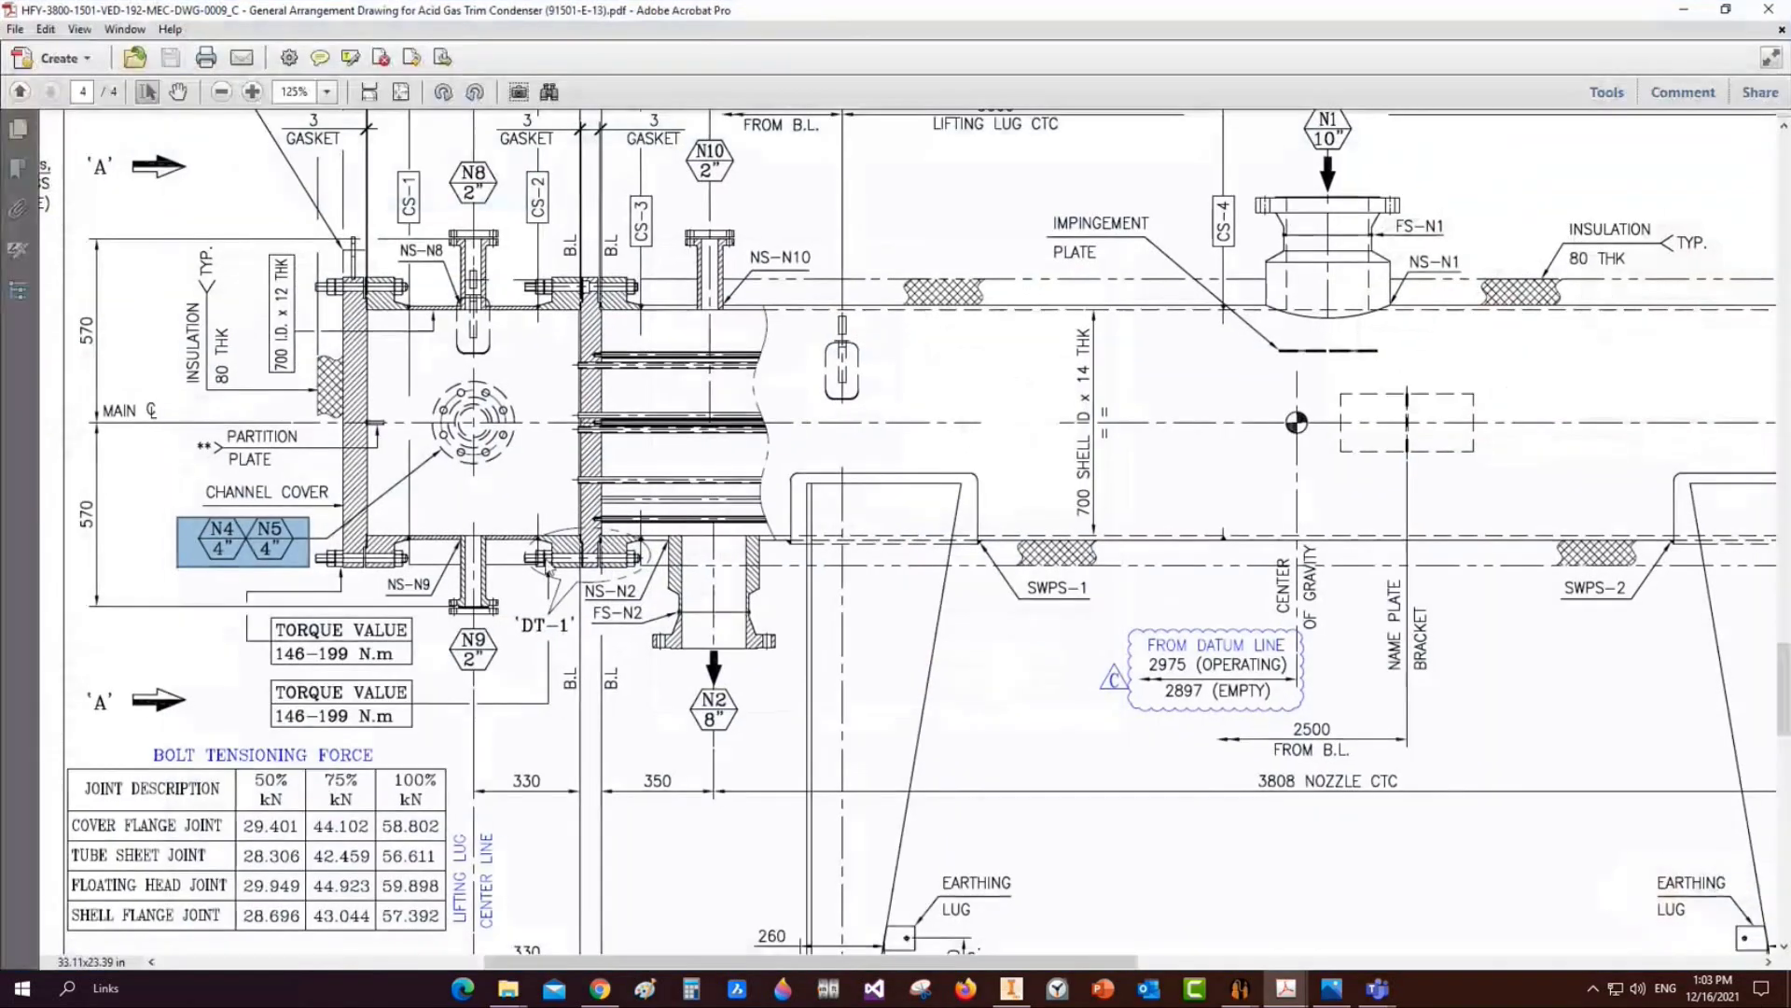
middle_drag(932, 764, 509, 482)
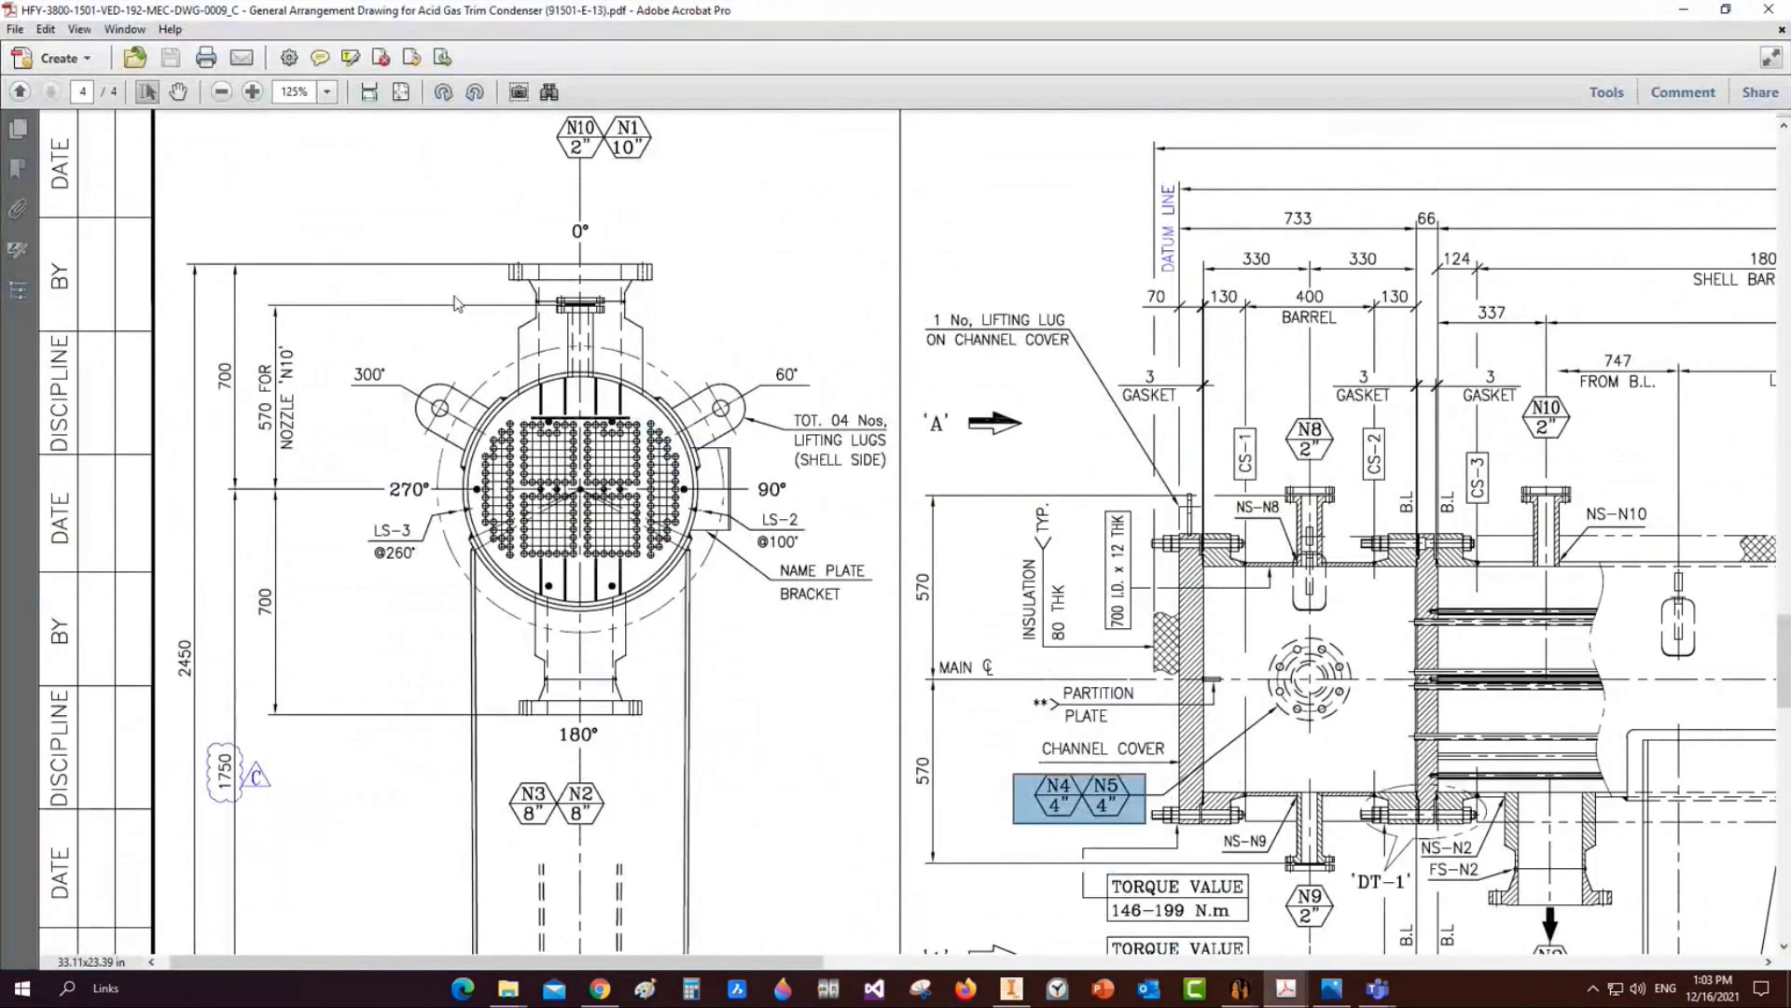
drag(247, 348, 301, 448)
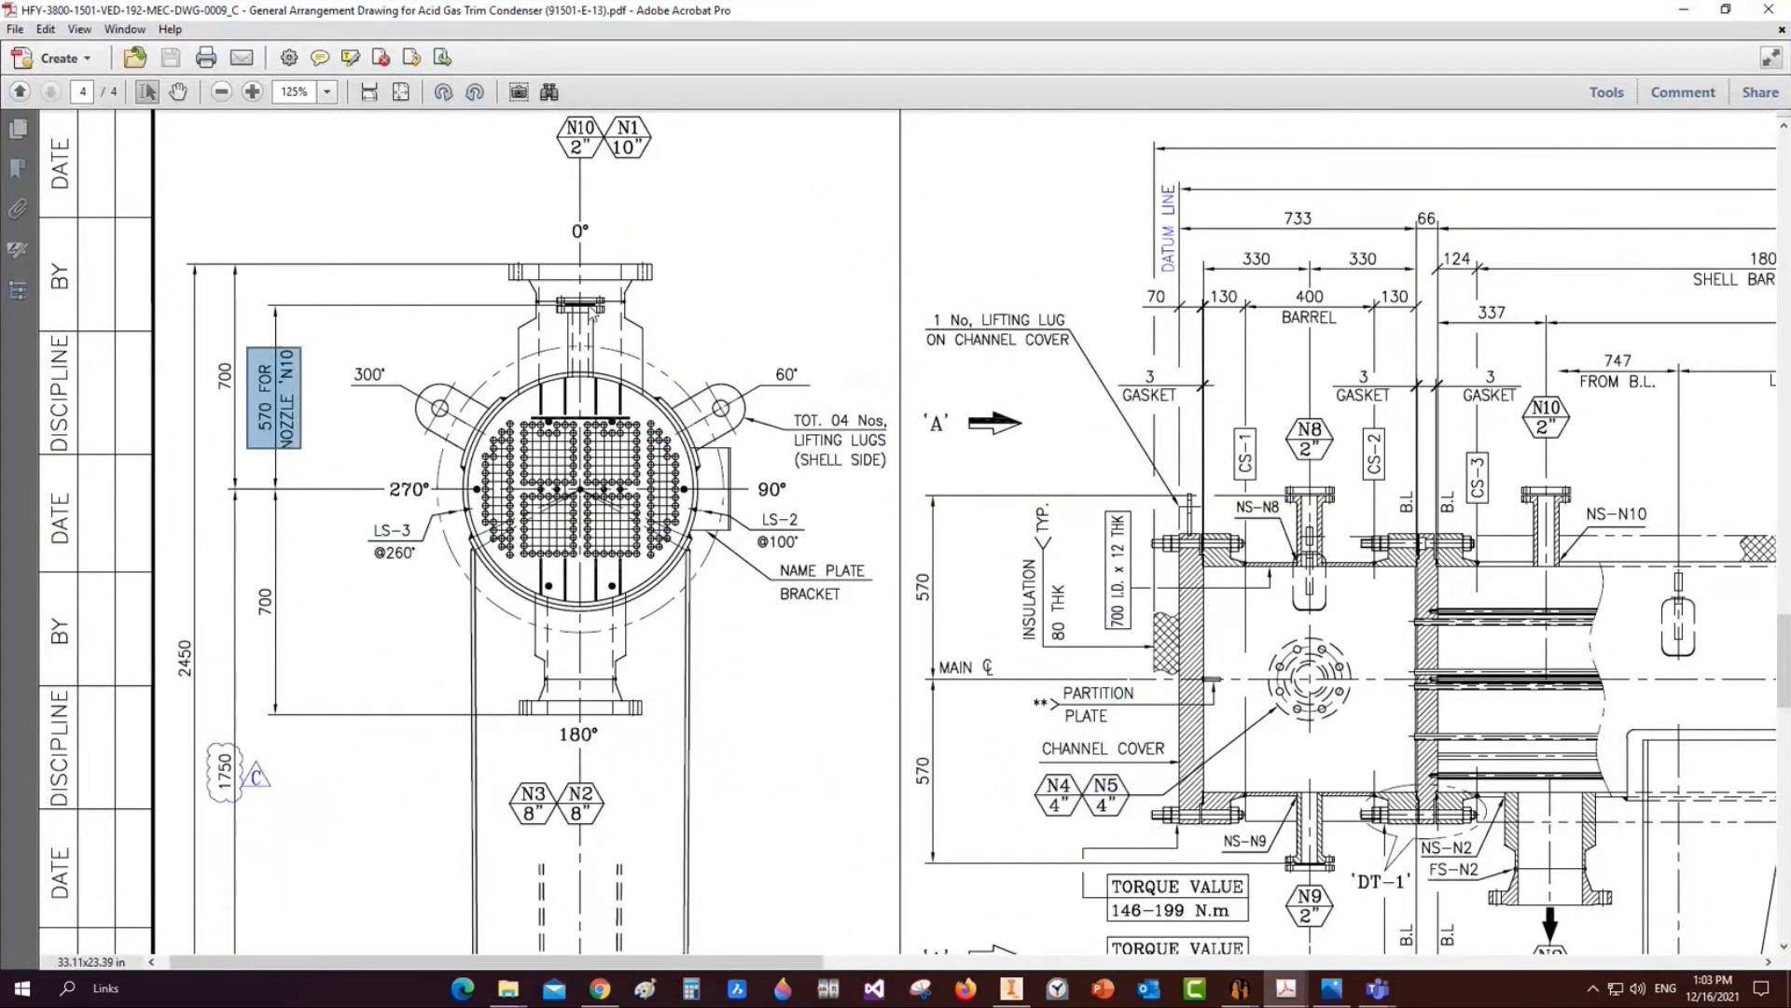
drag(1272, 405, 1349, 479)
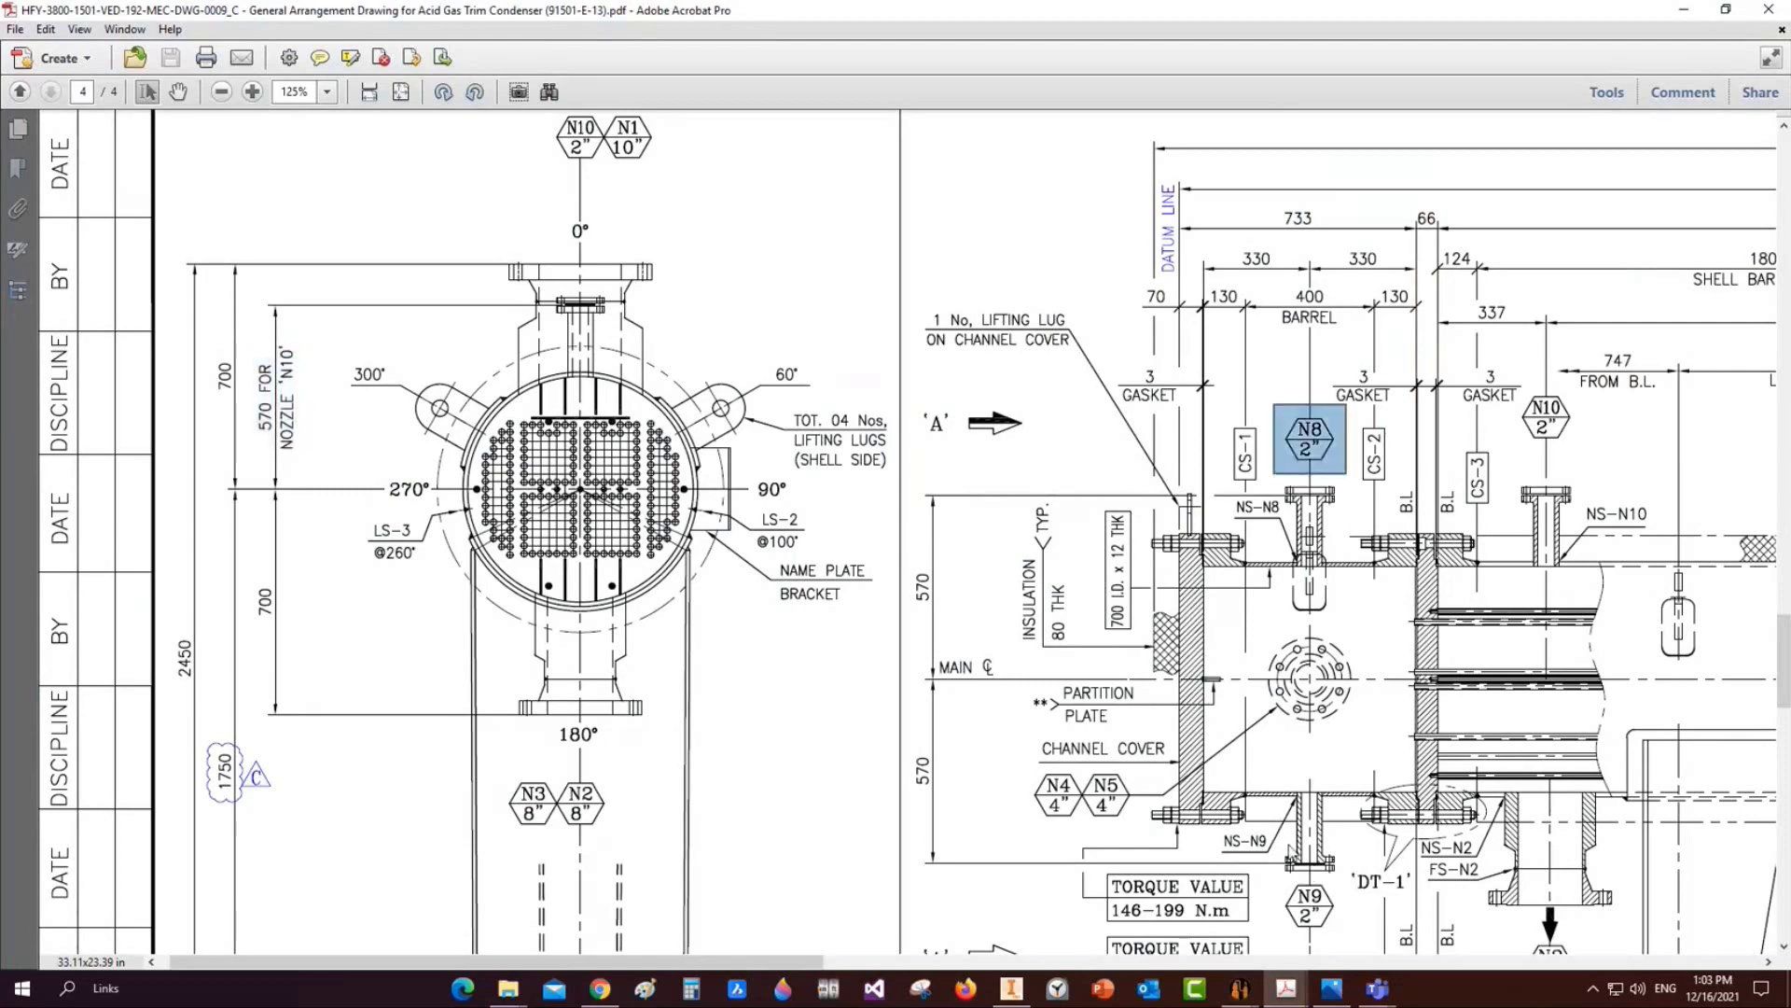
drag(1261, 833, 1358, 936)
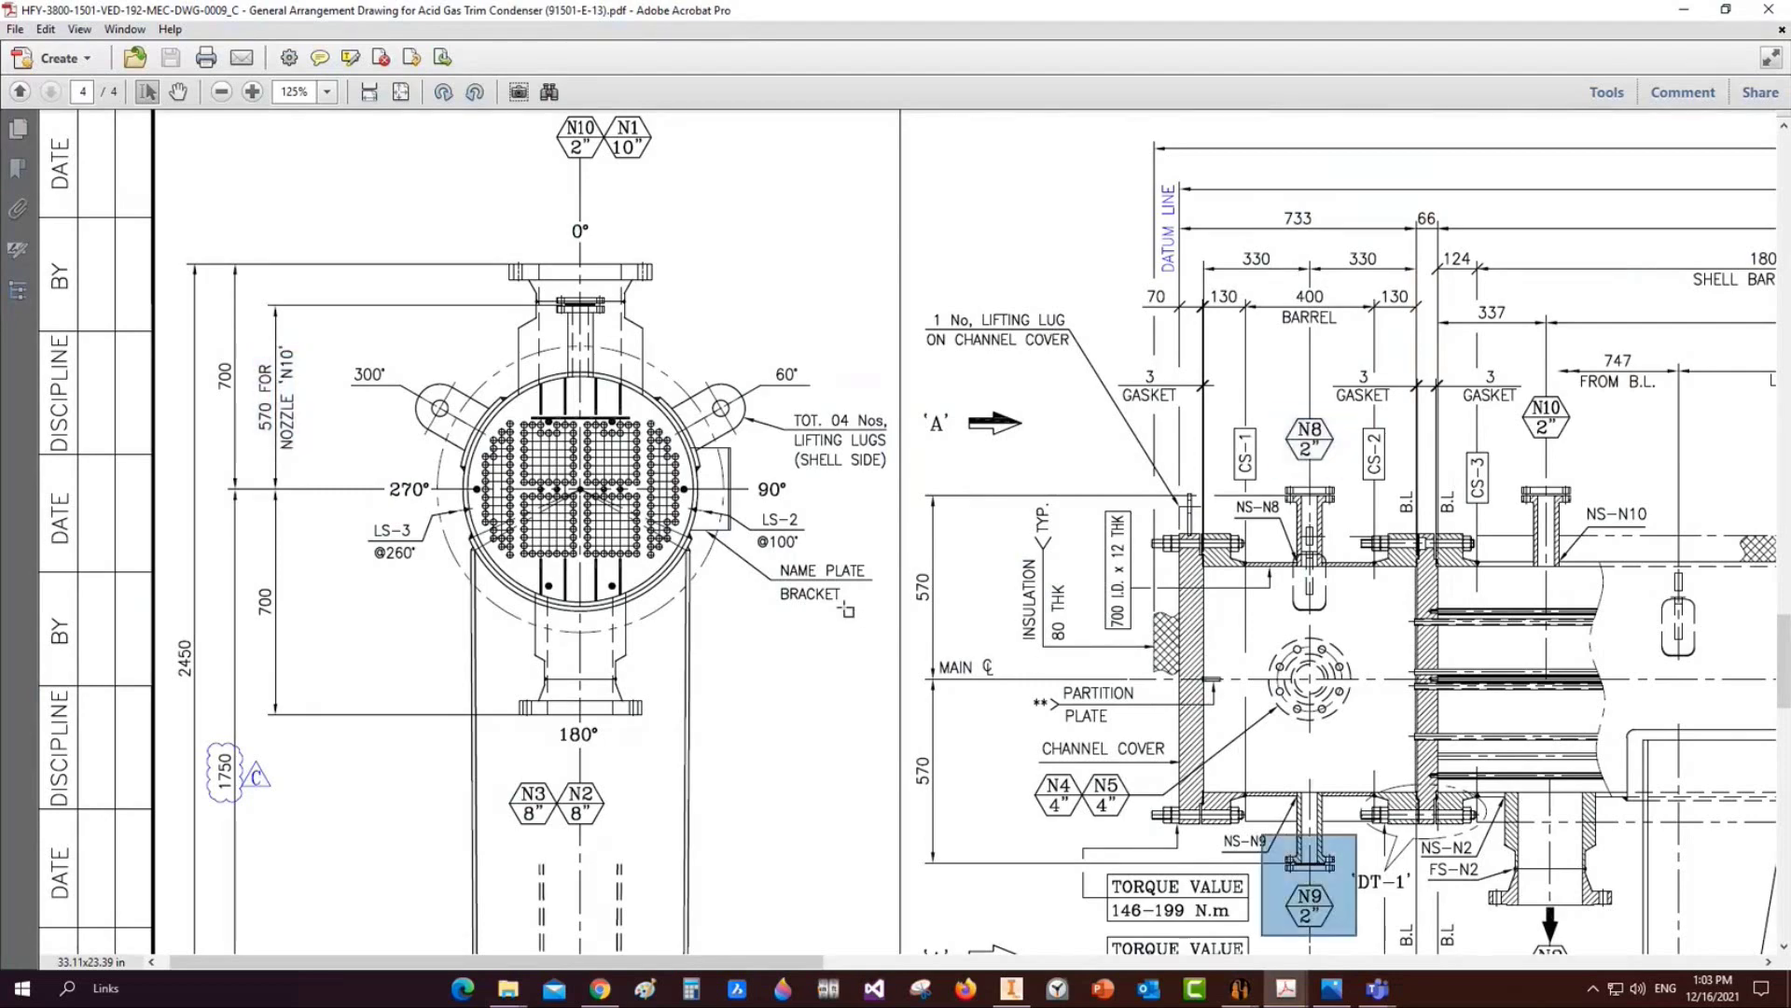
ctrl+scroll(846, 609, down, 3)
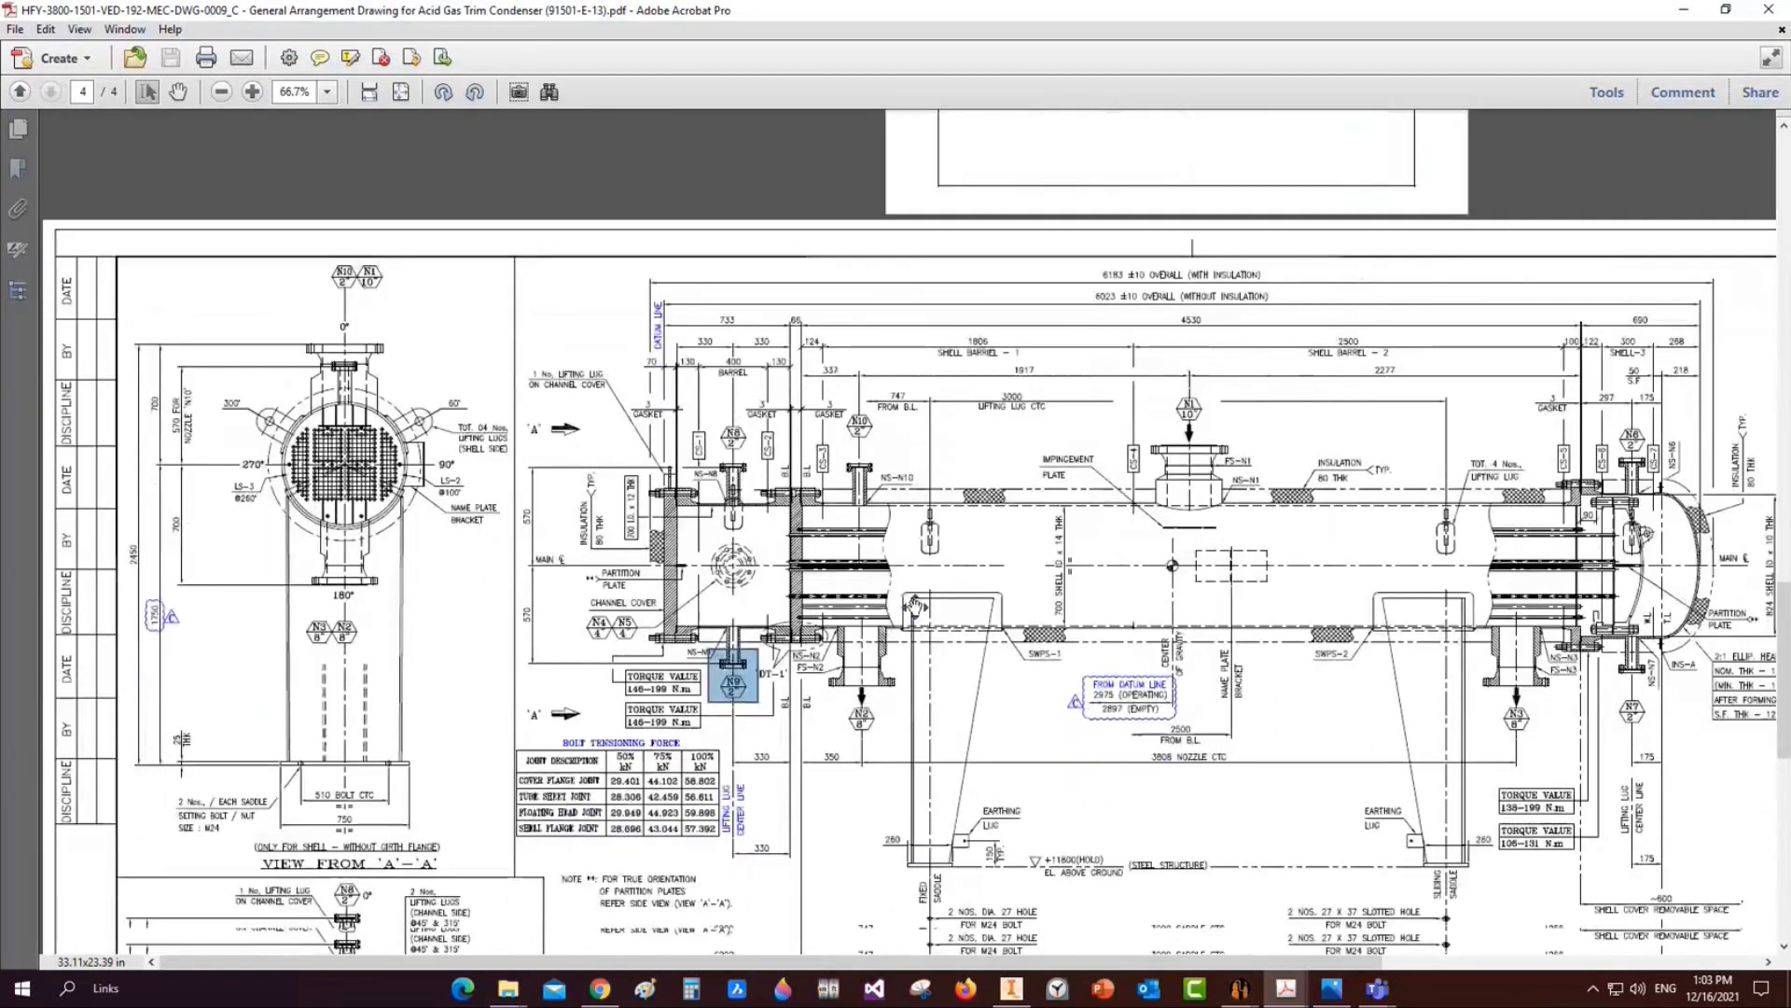
scroll(914, 607, down, 5)
ctrl+scroll(384, 854, up, 5)
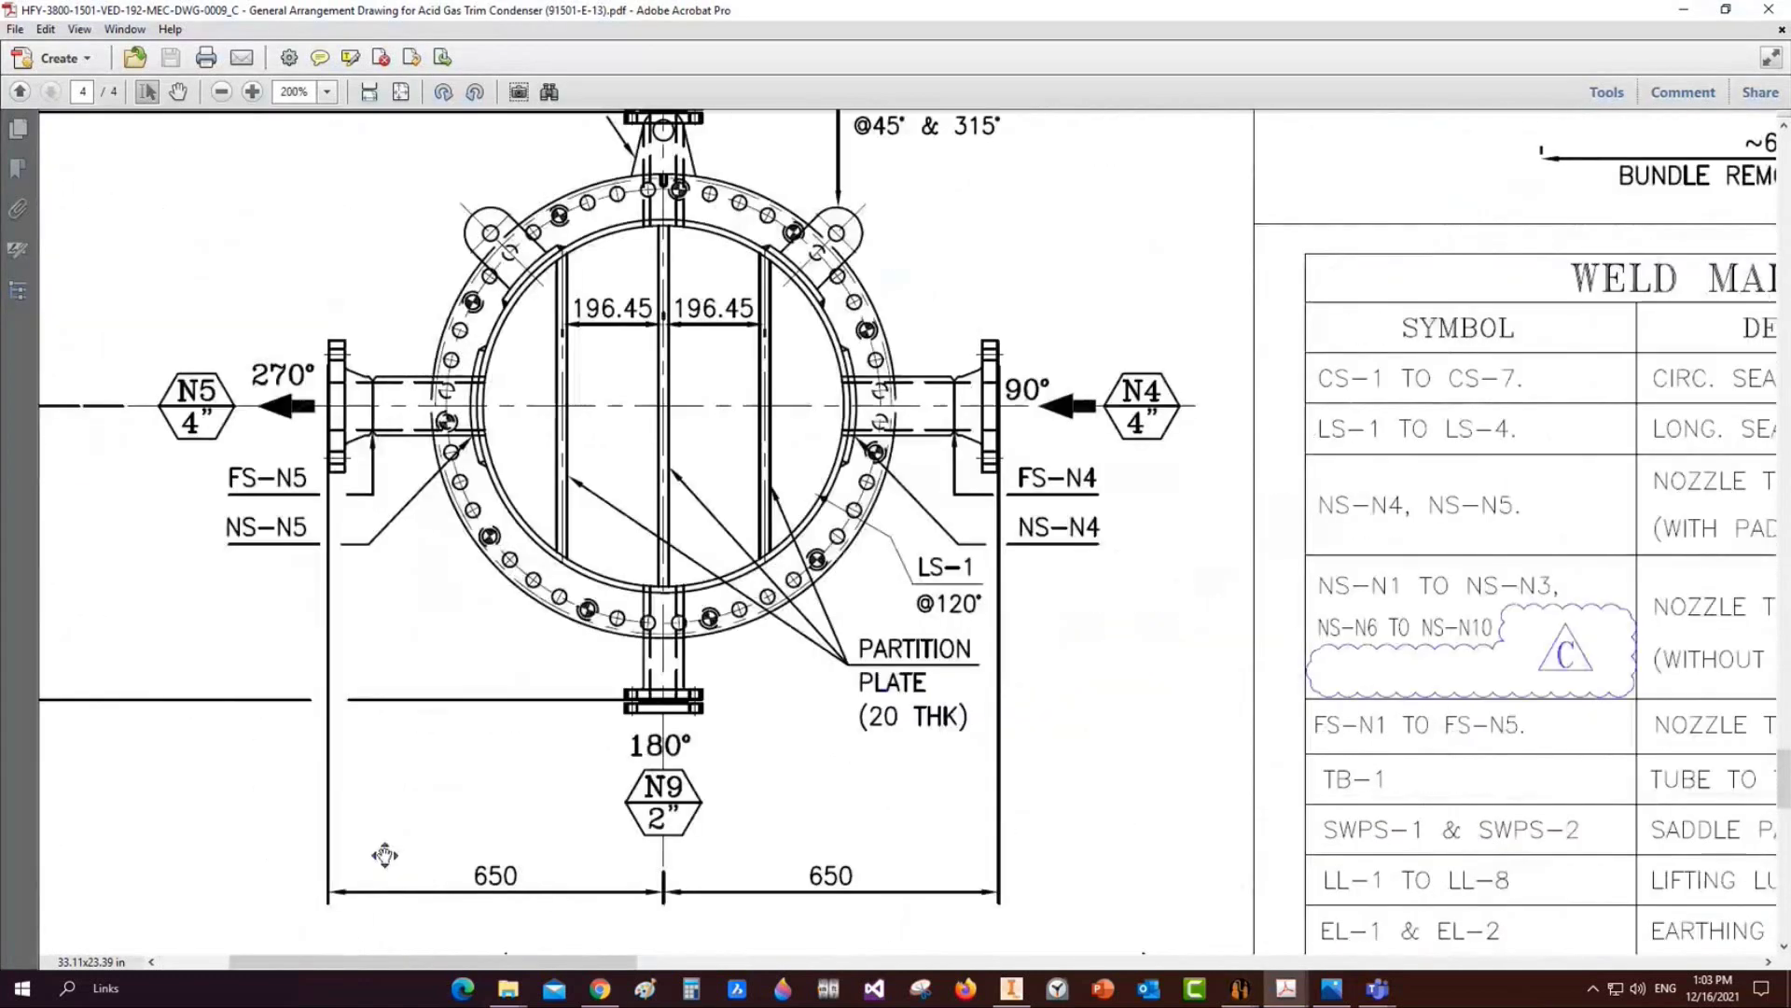
ctrl+scroll(385, 855, down, 1)
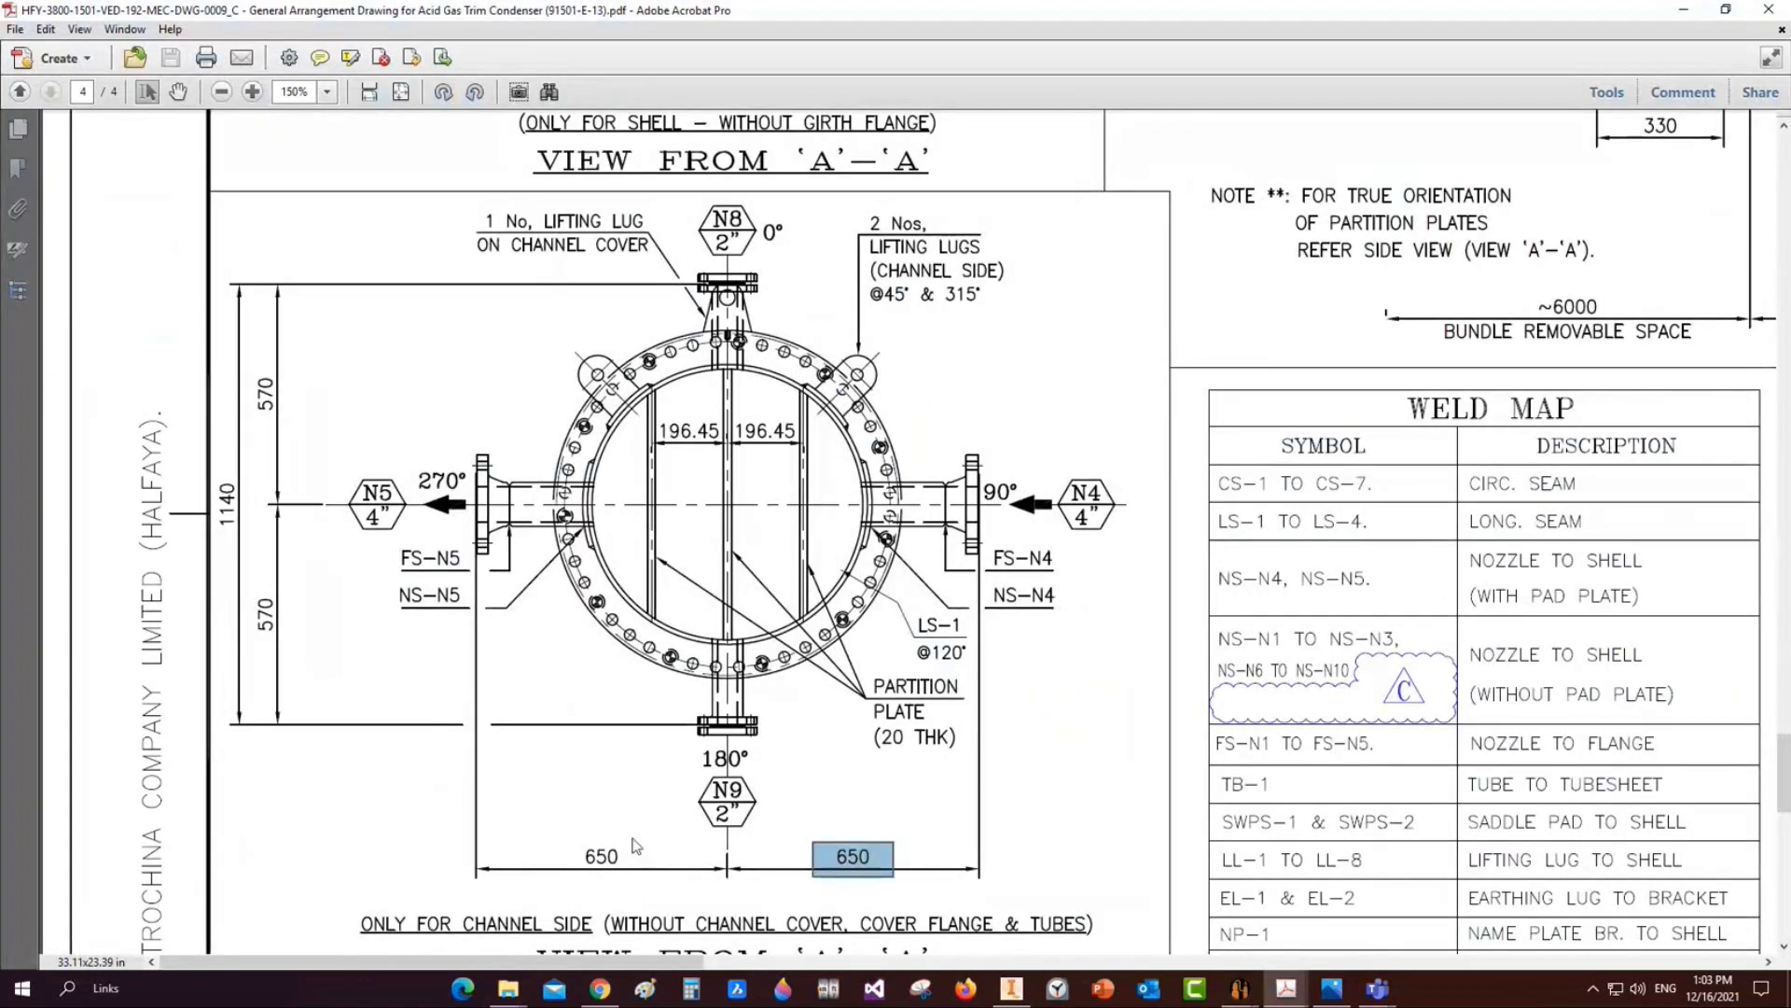
Return to the nozzle calculator in Static Equipment Generator, calculate nozzle N4's projection and save it to the nozzle
mouse_move(1011, 988)
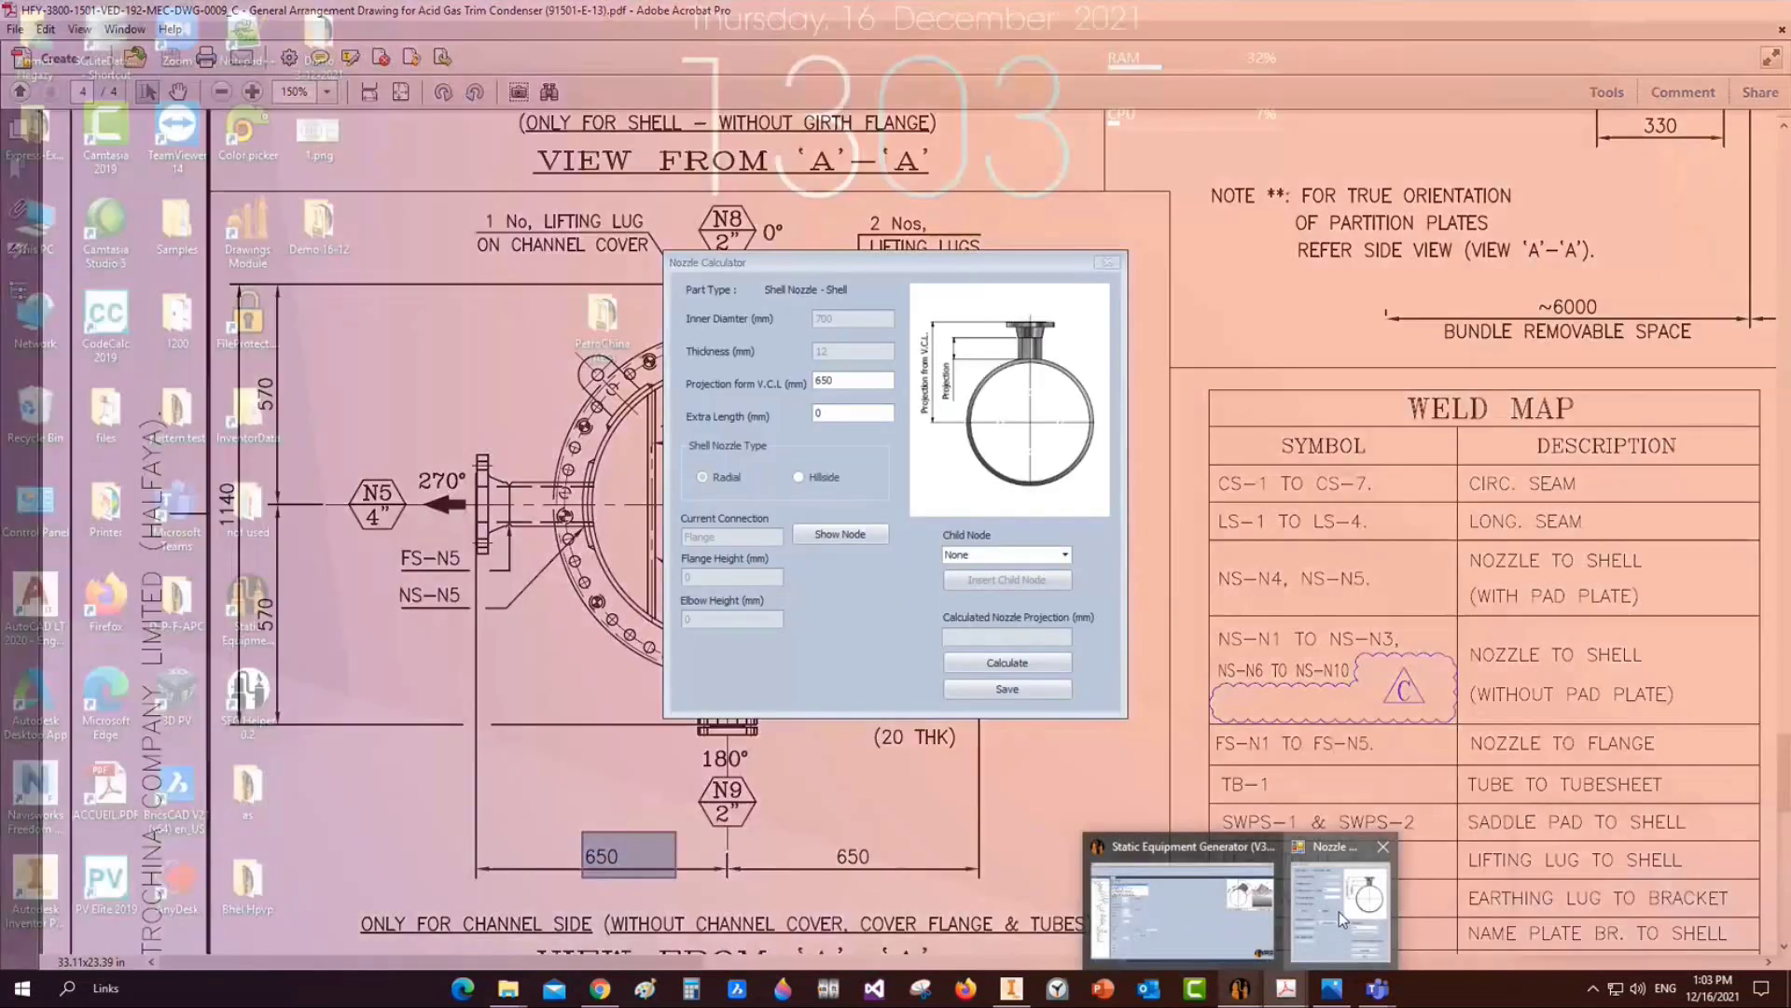
click(1339, 910)
click(978, 691)
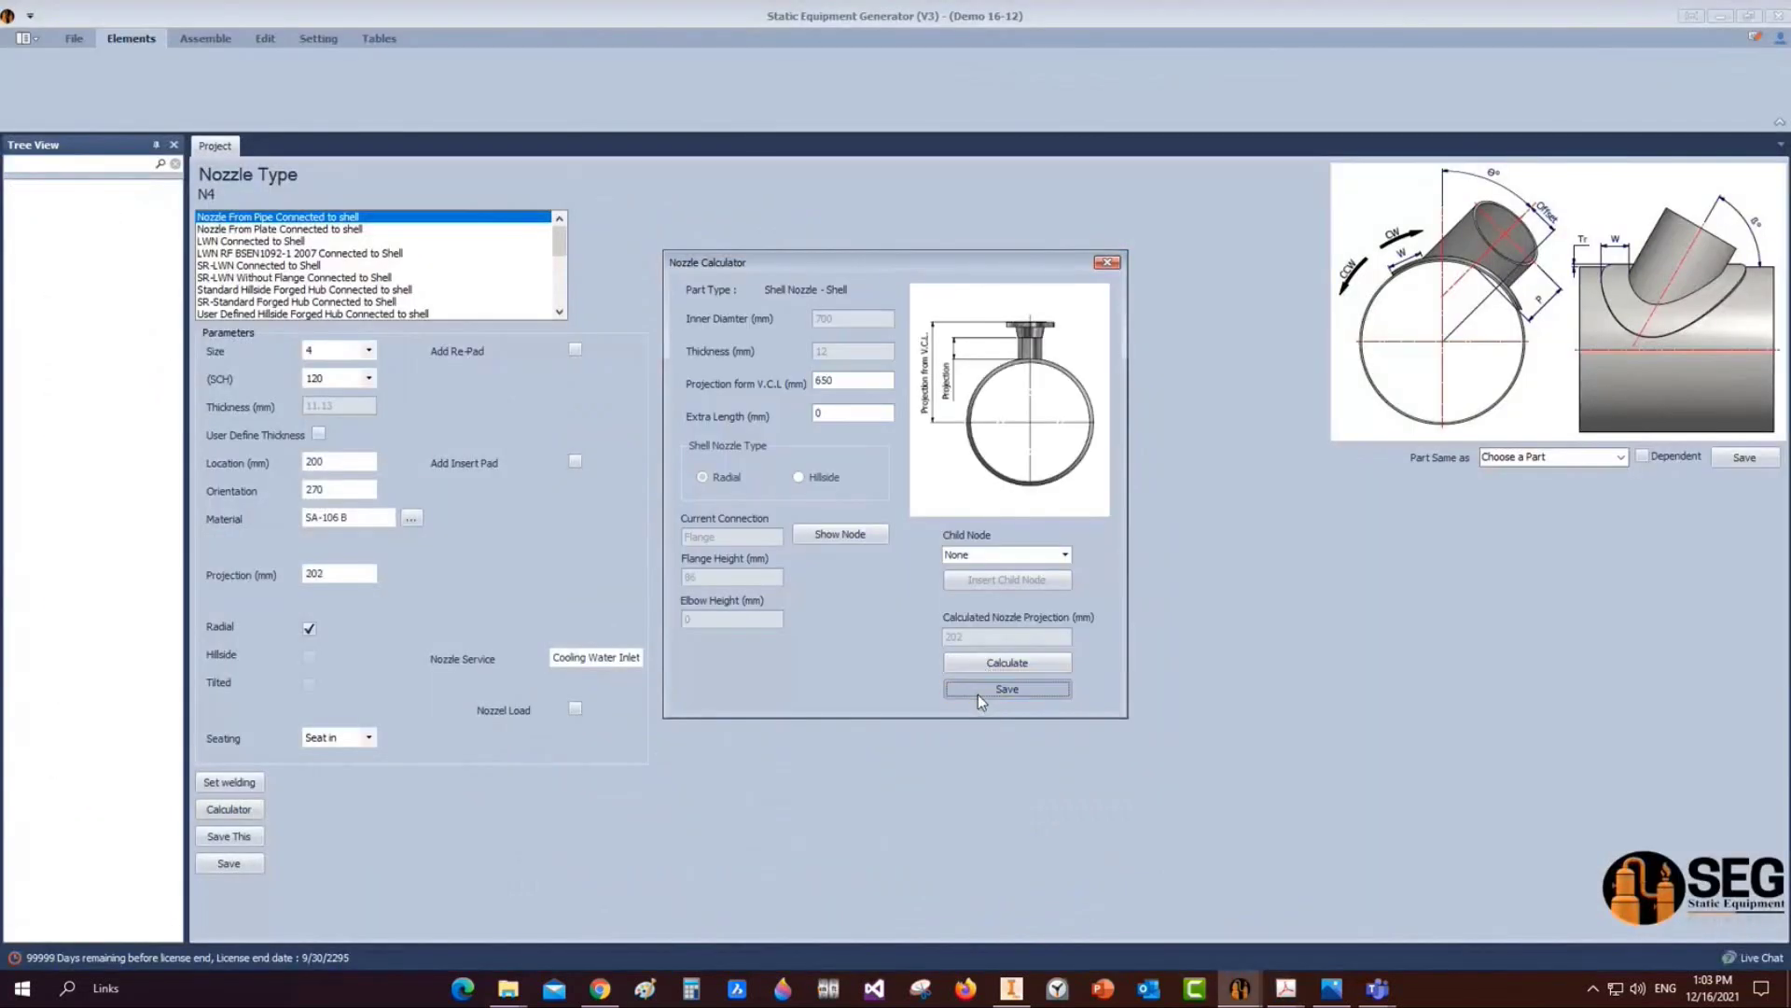
Add a shell nozzle named N5 to Can-1
click(105, 277)
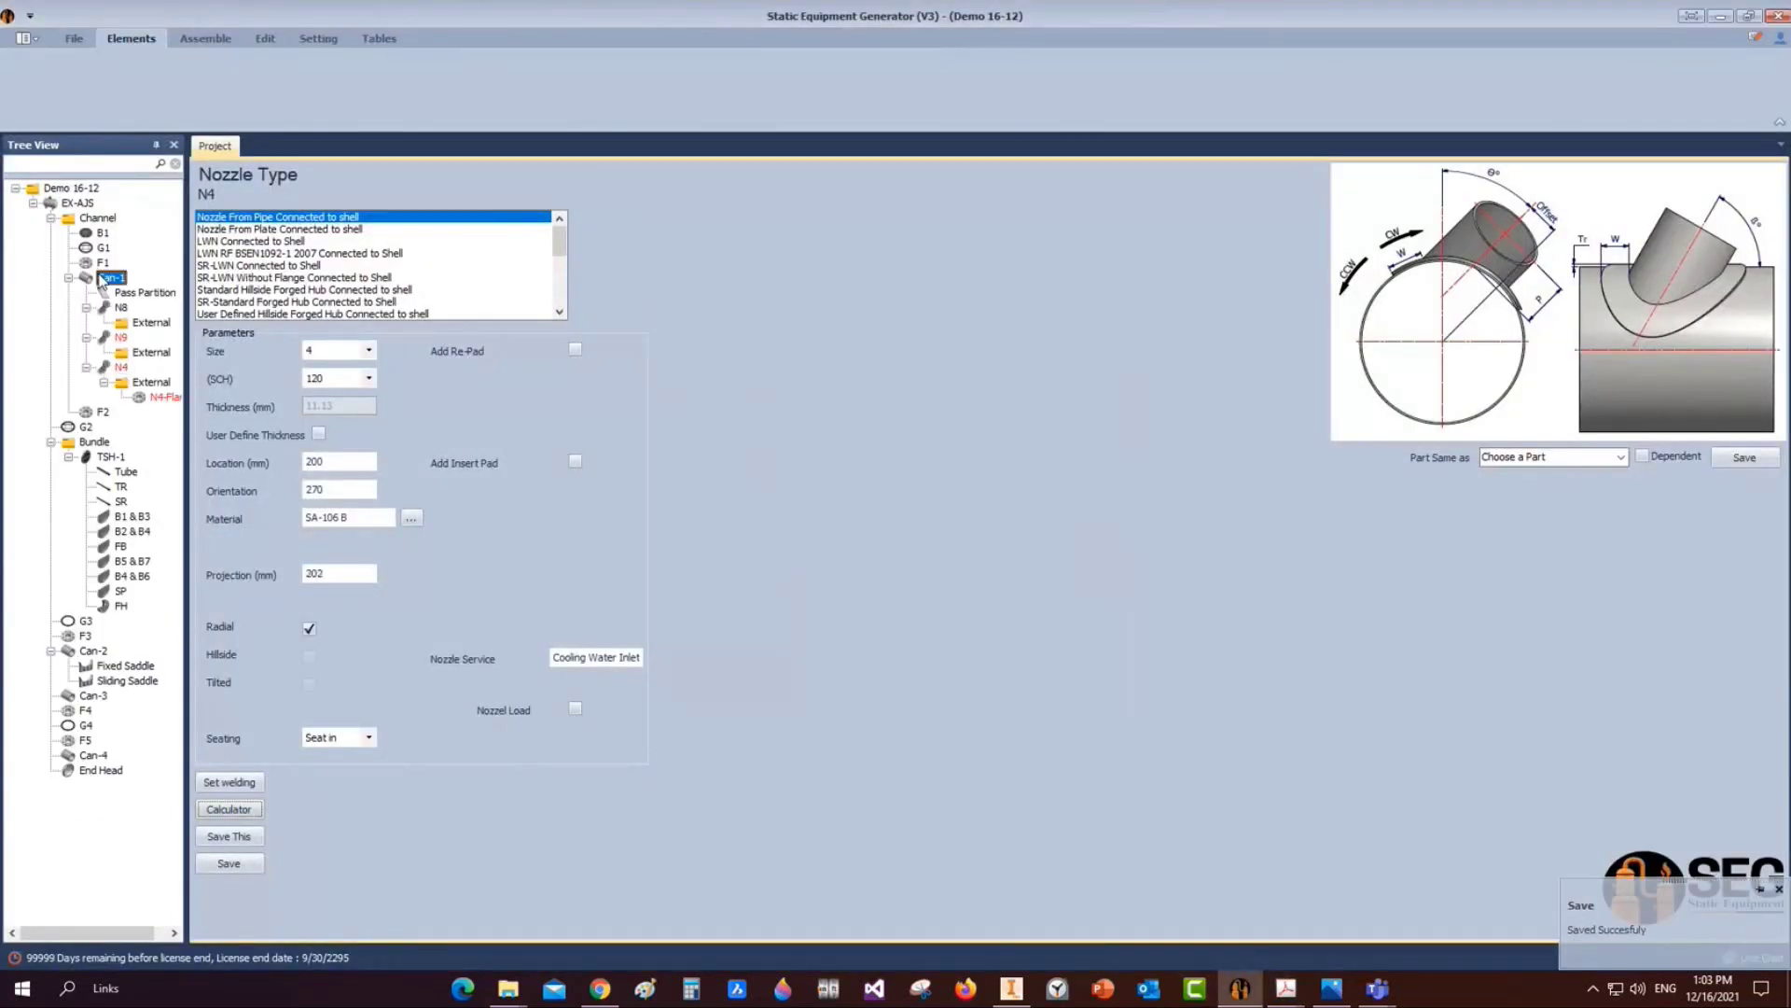
click(207, 41)
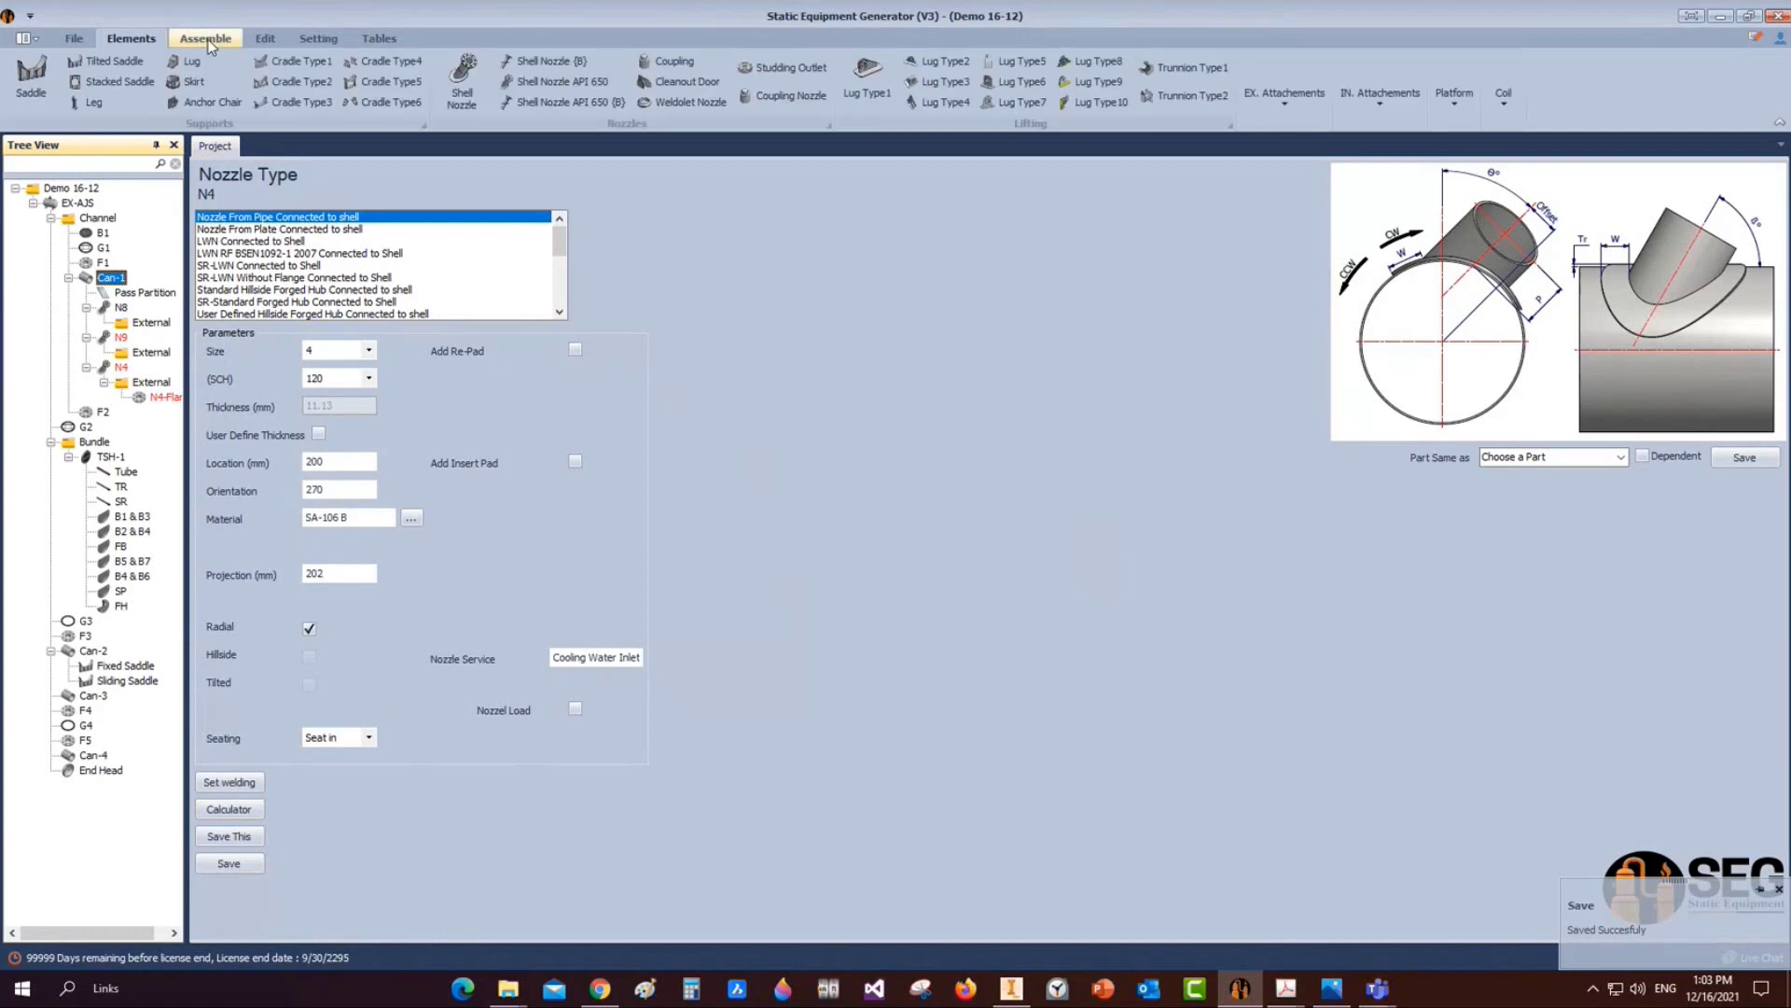
click(469, 78)
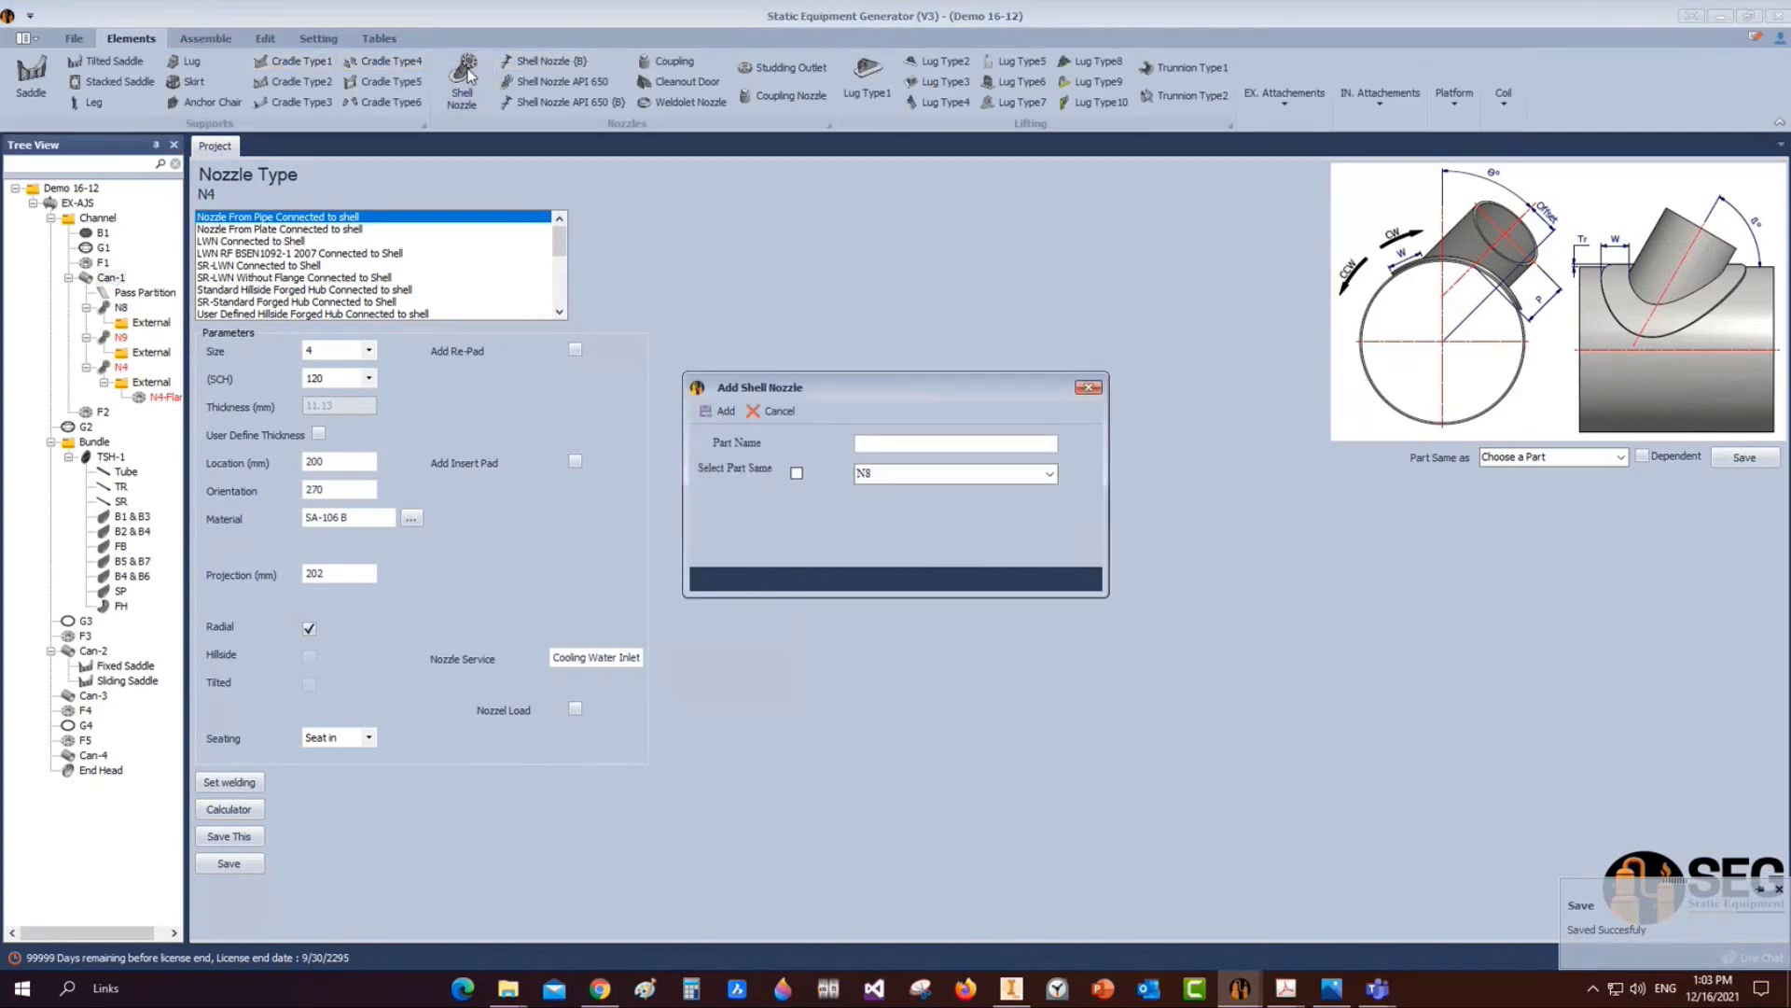
text(N5)
click(720, 411)
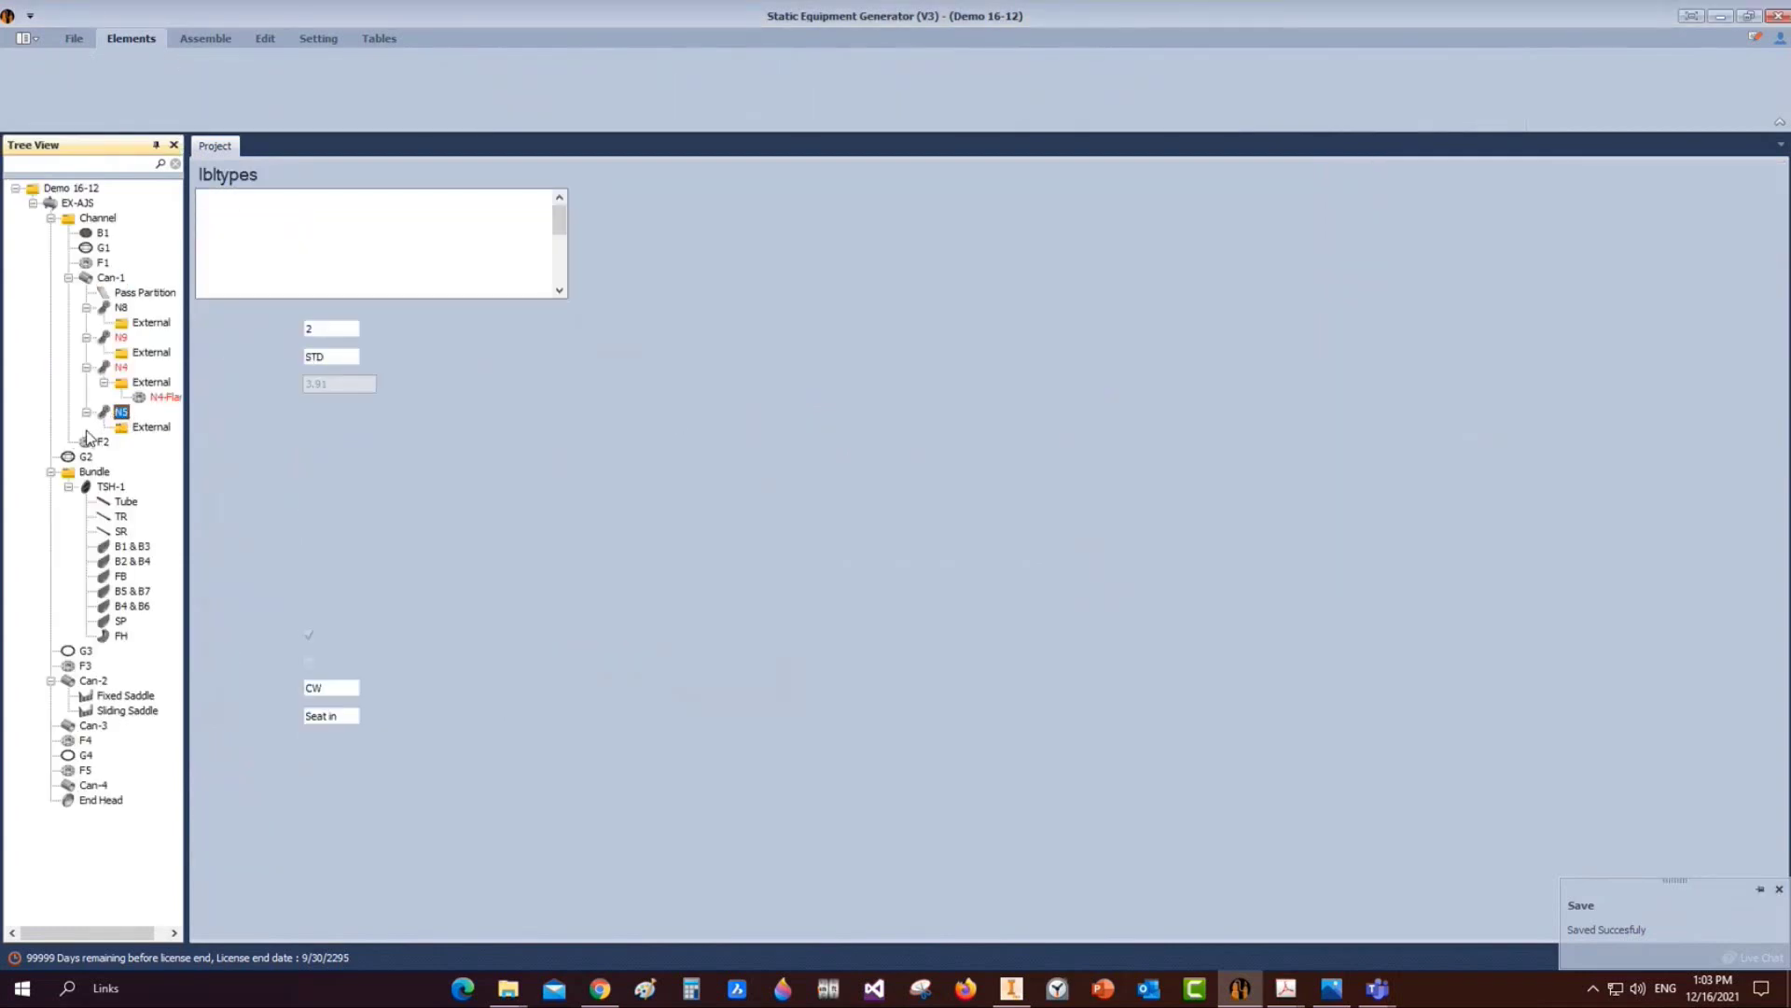
Make nozzle N5 the same as part N4 and save it
click(1623, 457)
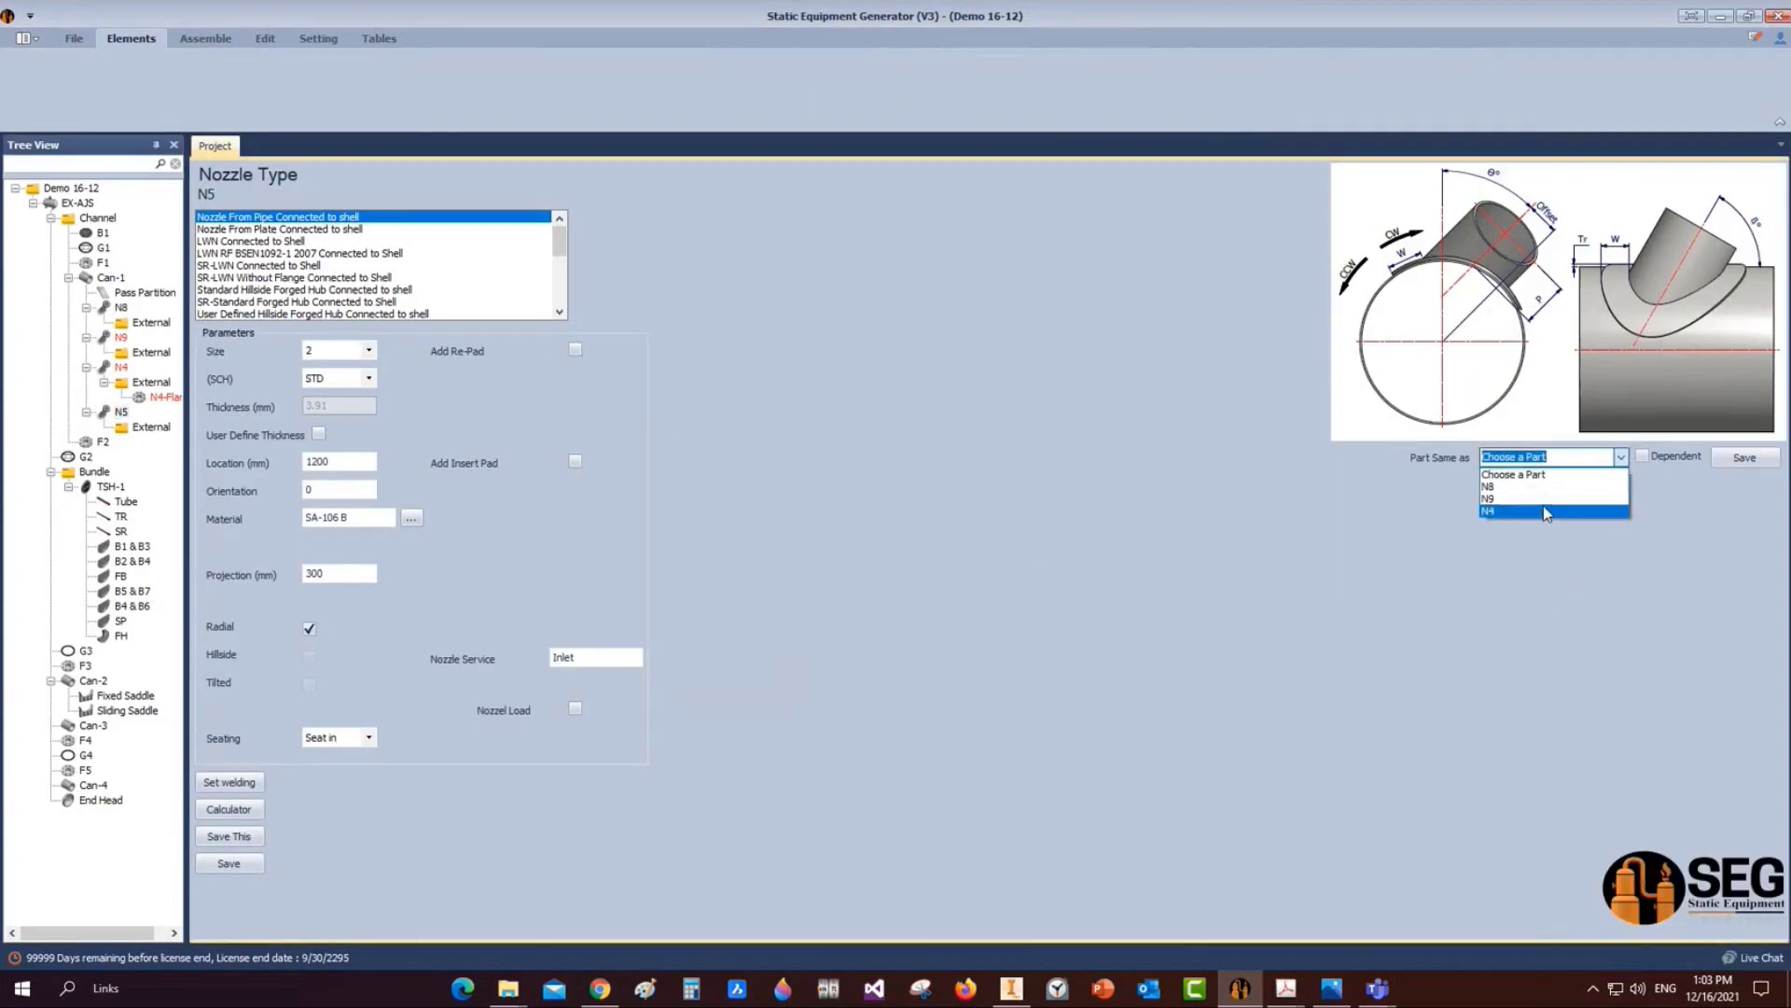
click(1511, 508)
click(897, 508)
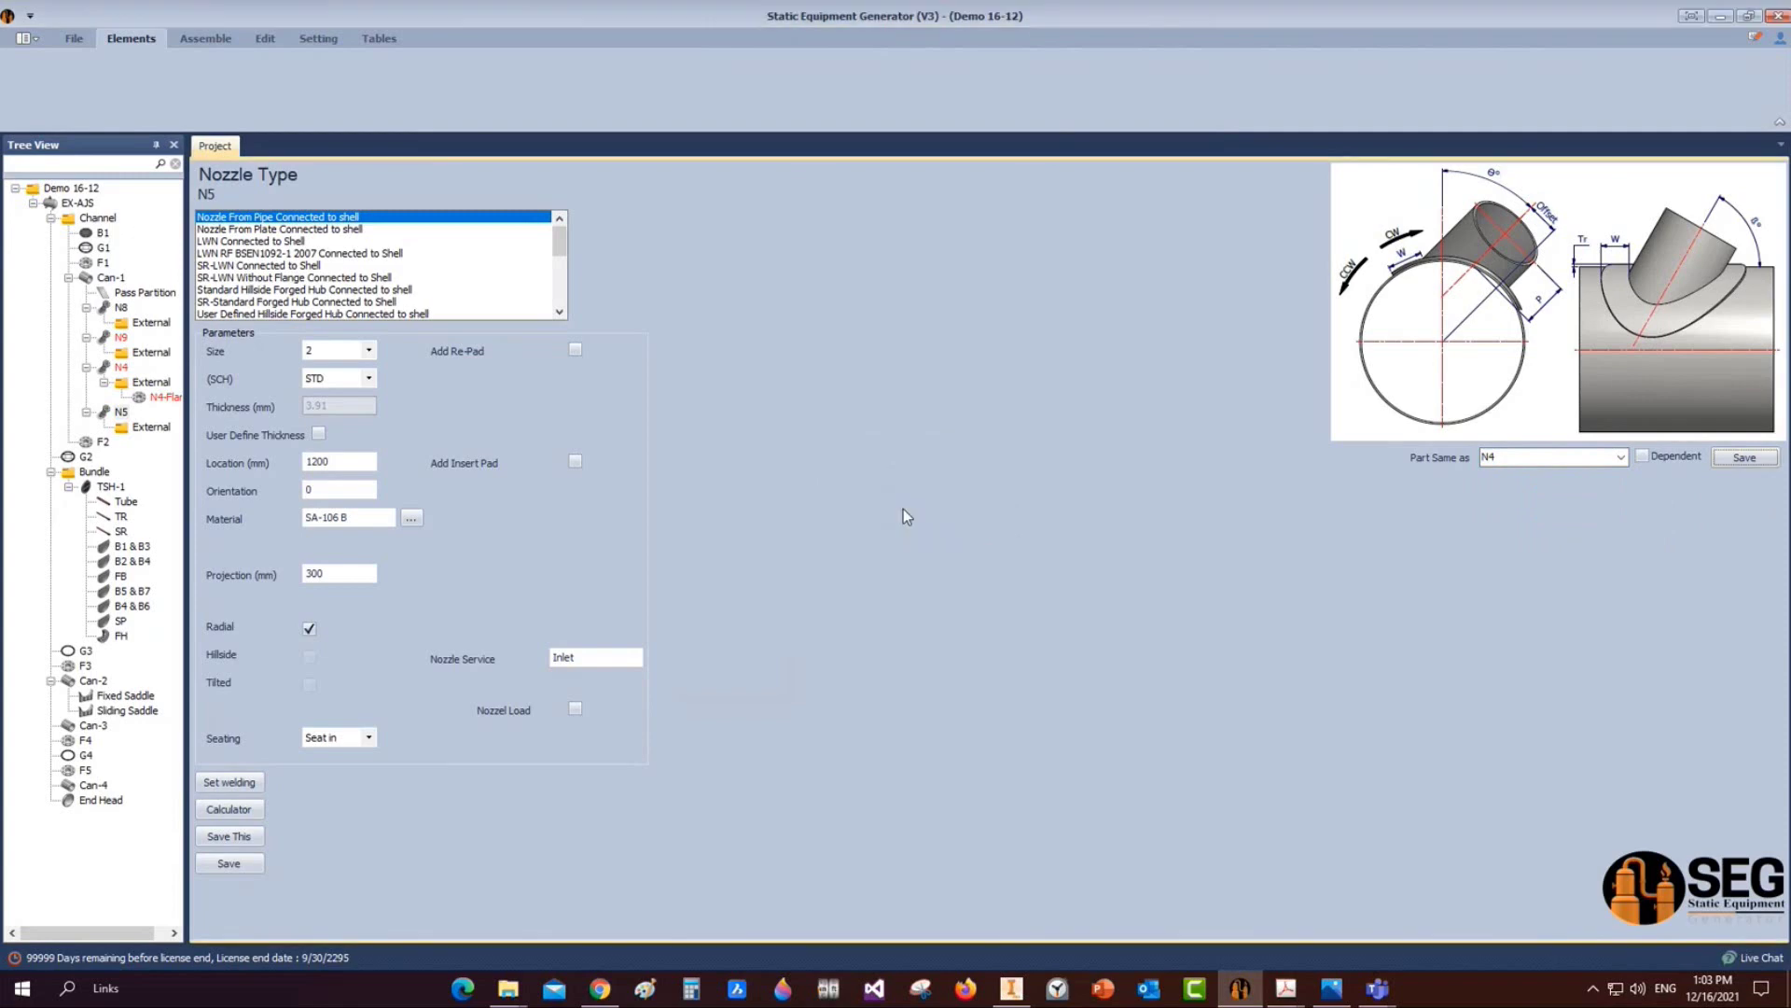
Add a flange named N5-Flange to nozzle N5's external elements
click(140, 427)
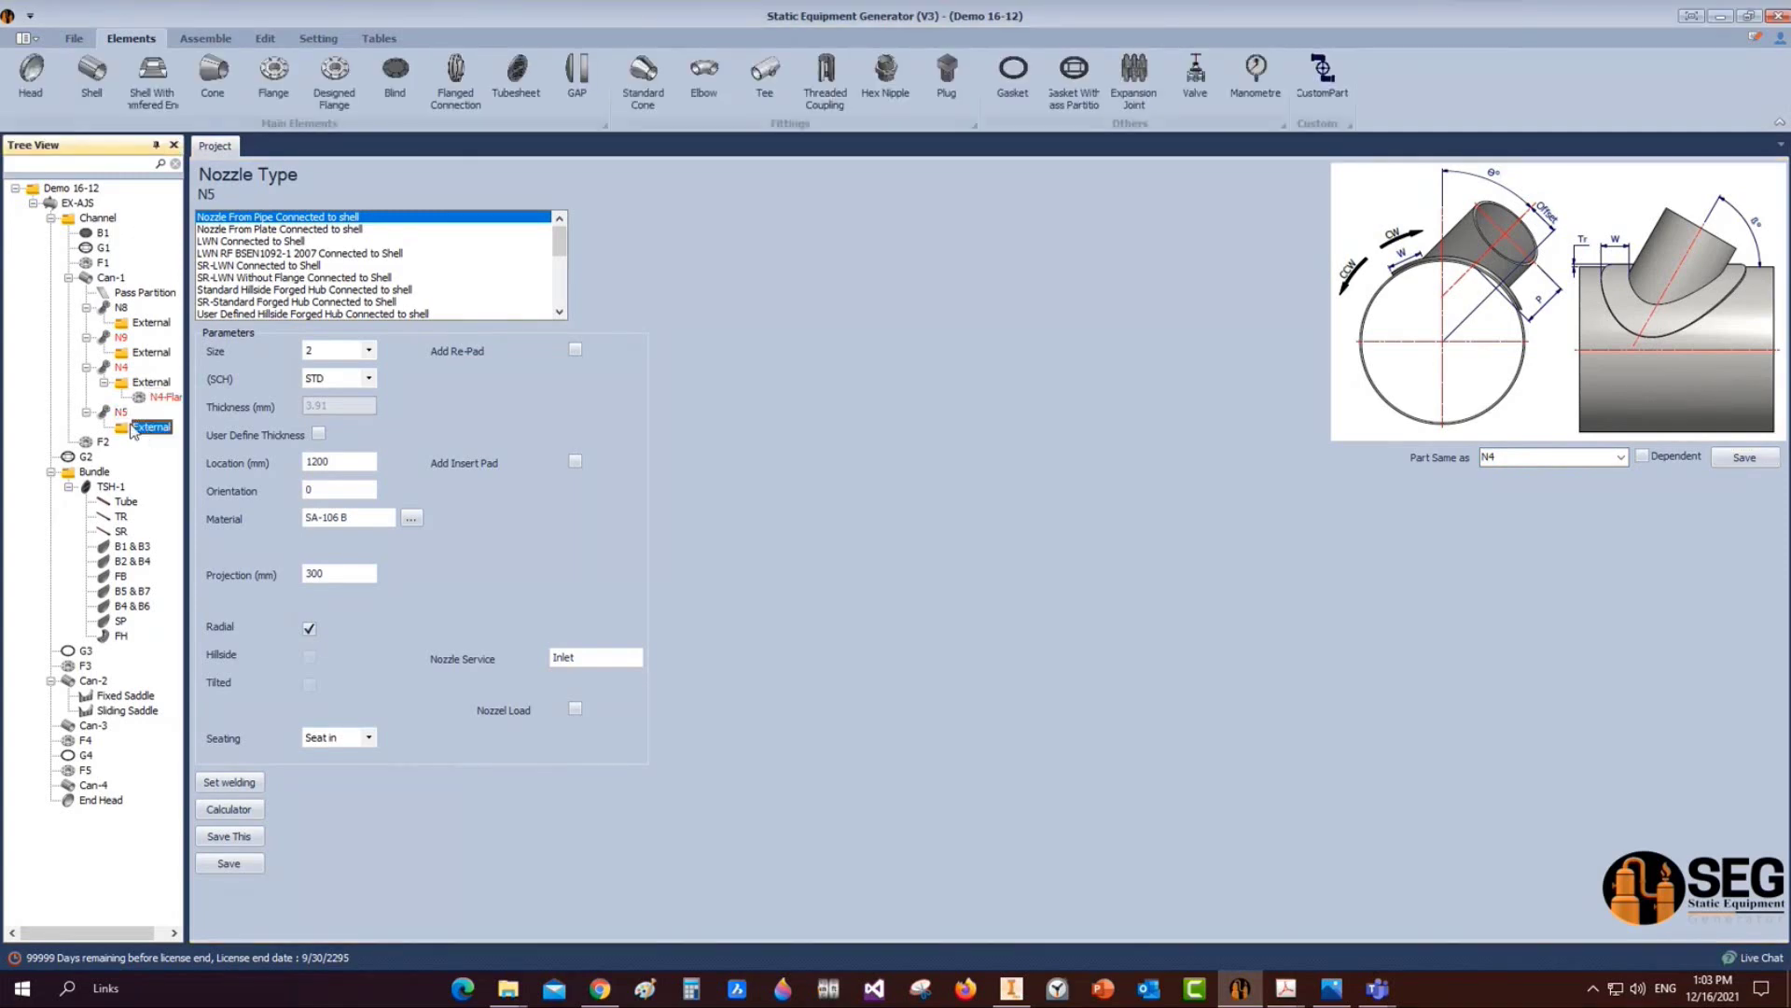
click(278, 75)
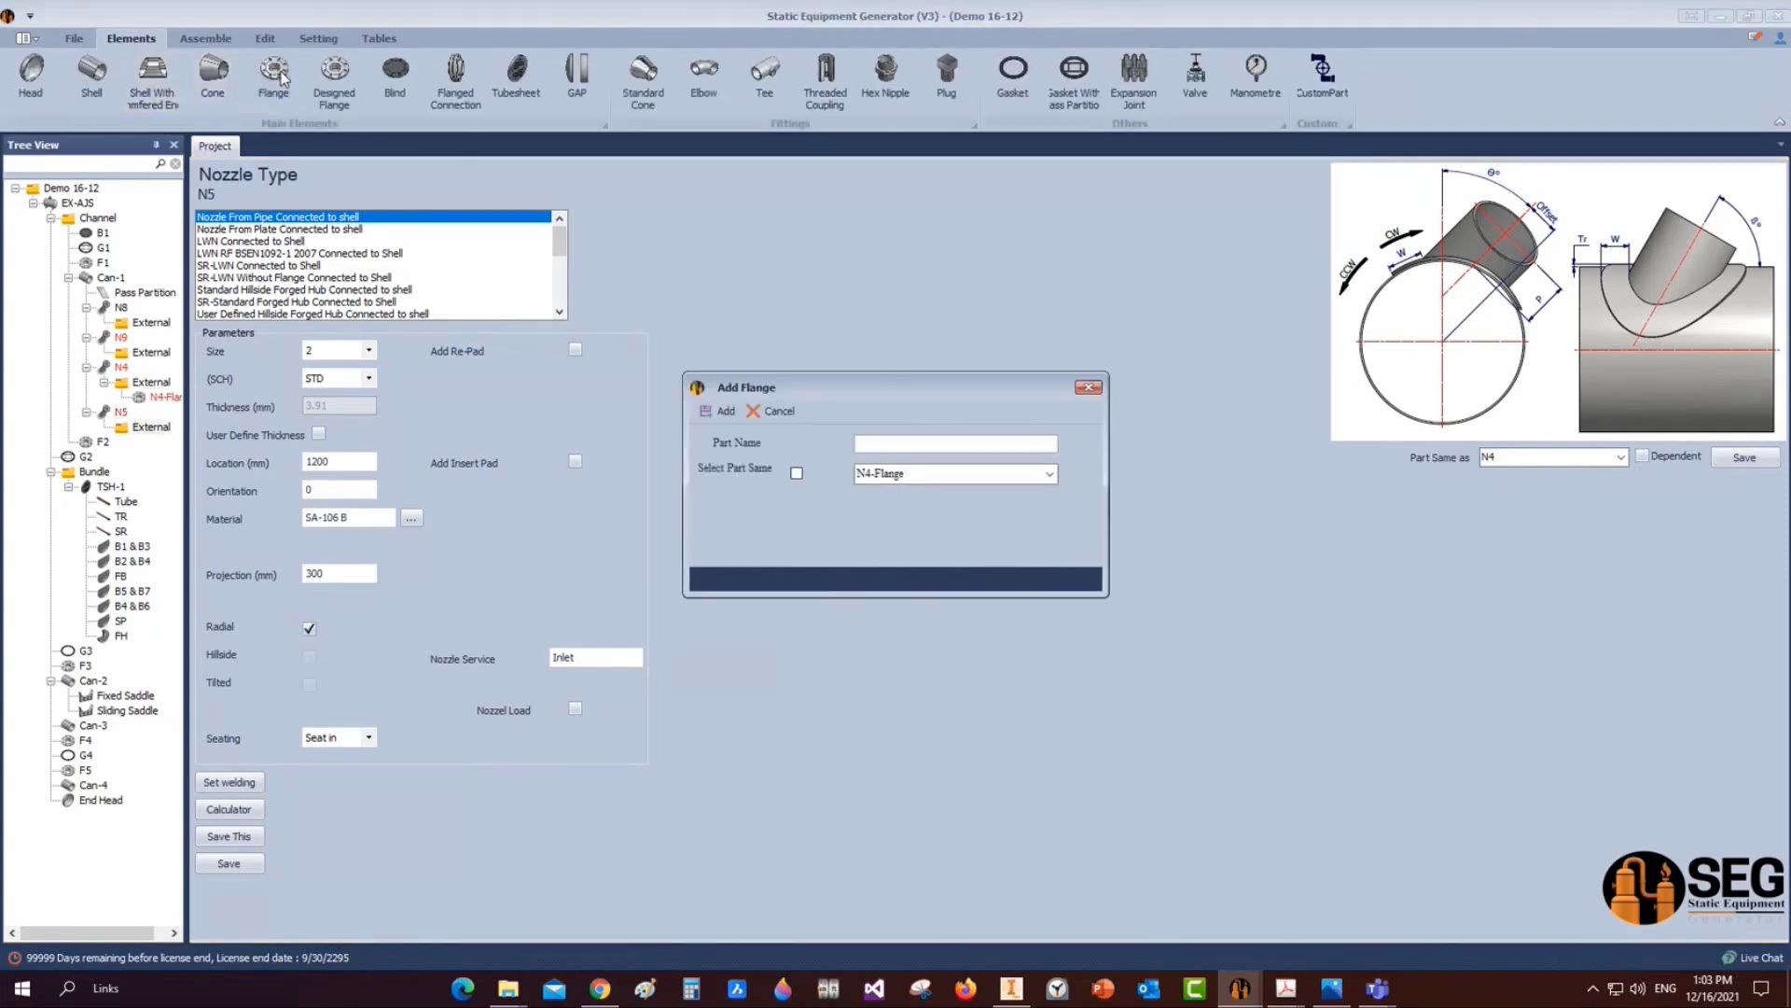
text(N5-Flange)
key(Return)
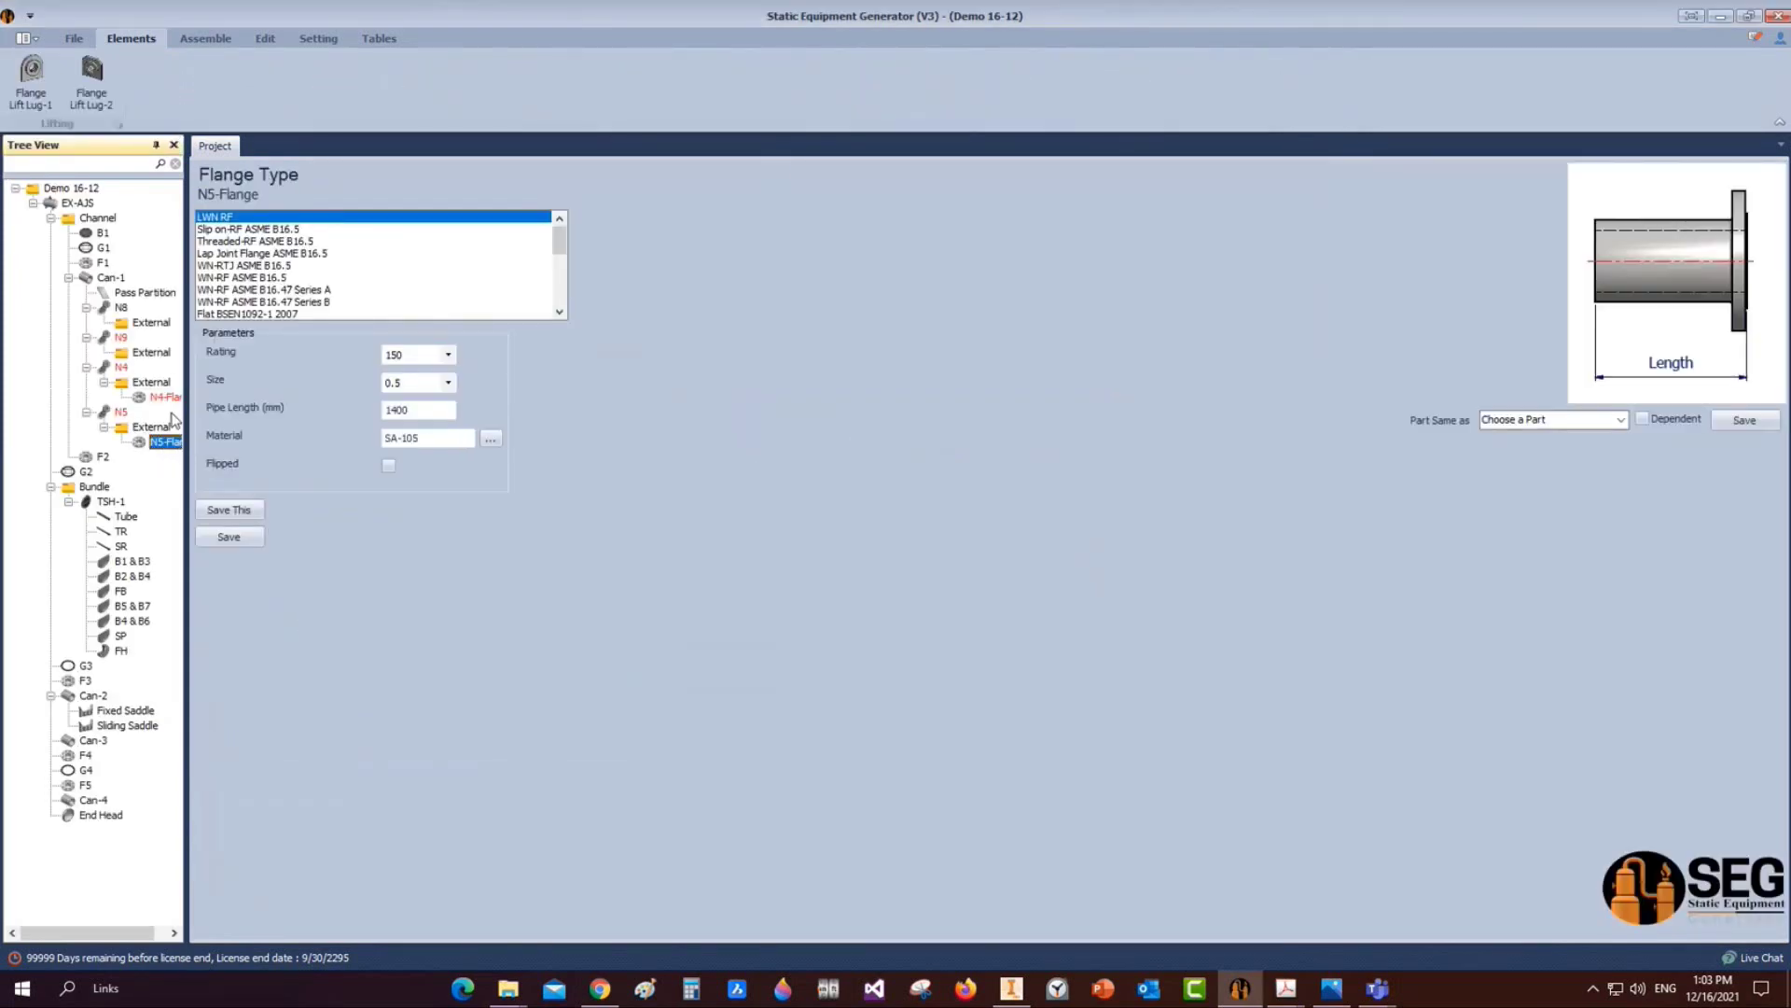
Make N5-Flange the same as N4-Flange, save it, and widen the tree view to show the full part names
click(1621, 420)
click(1560, 448)
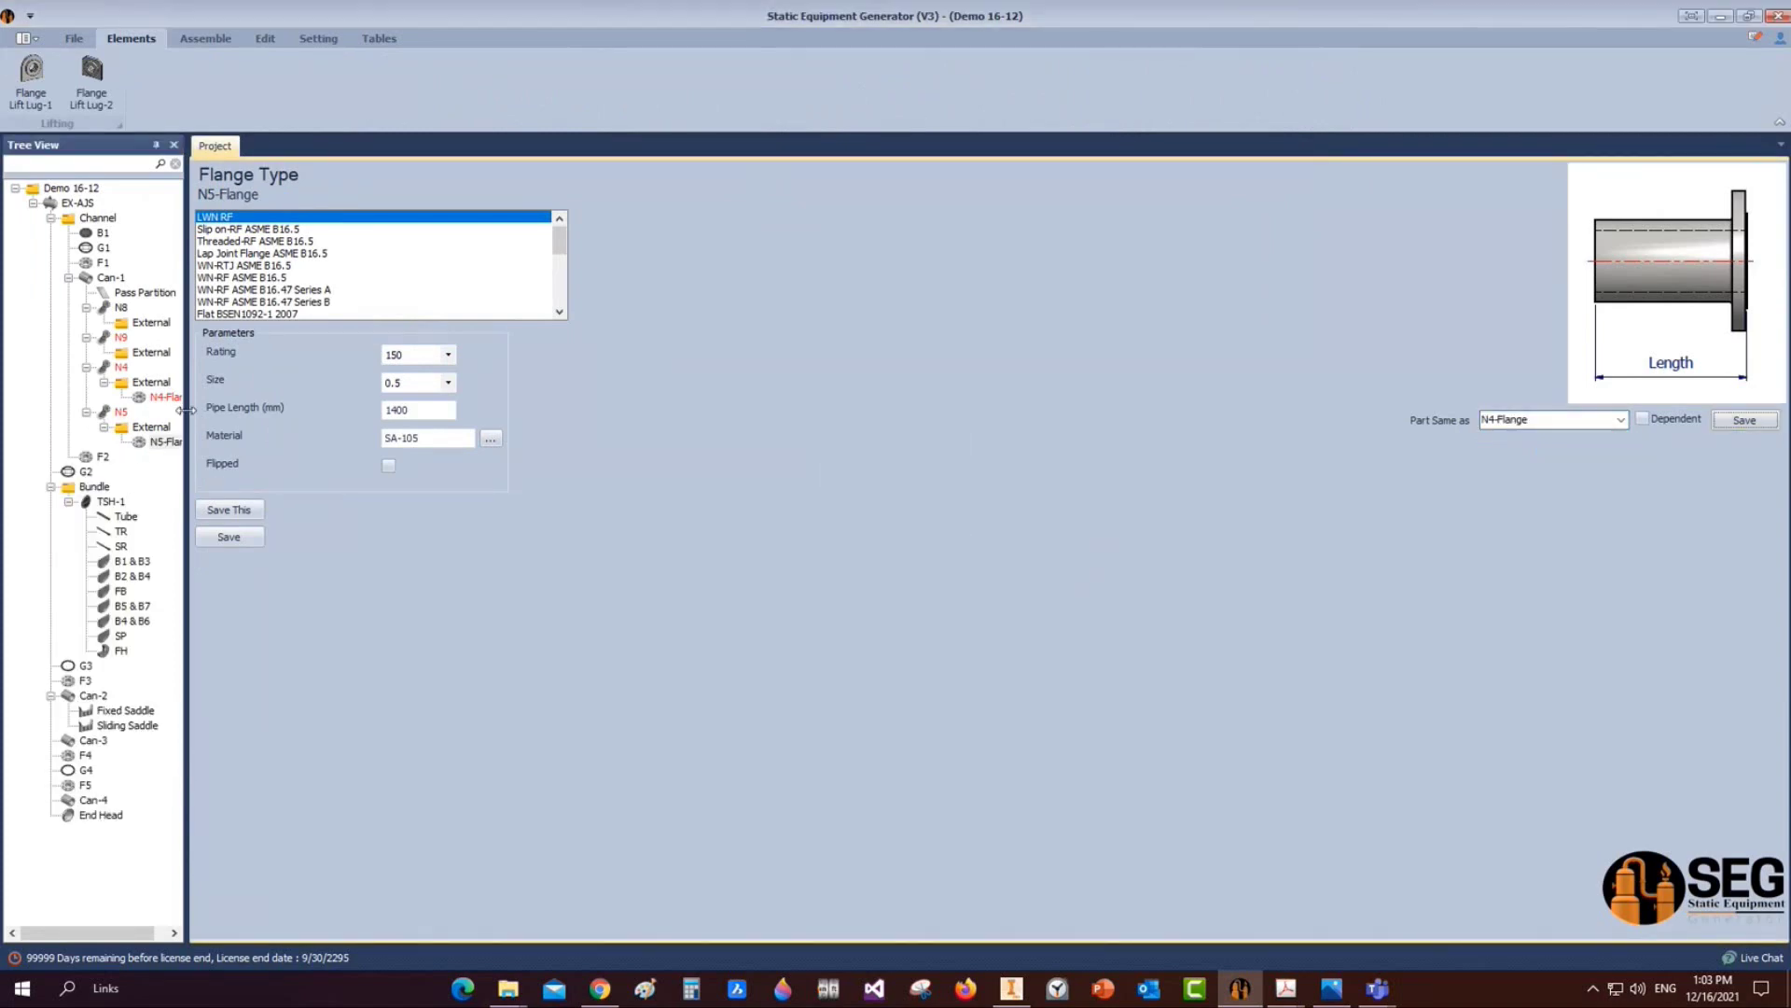
drag(183, 411, 223, 411)
Set nozzle N5's orientation to 90 and its service to Cooling Water Outlet, and save the nozzle
click(120, 412)
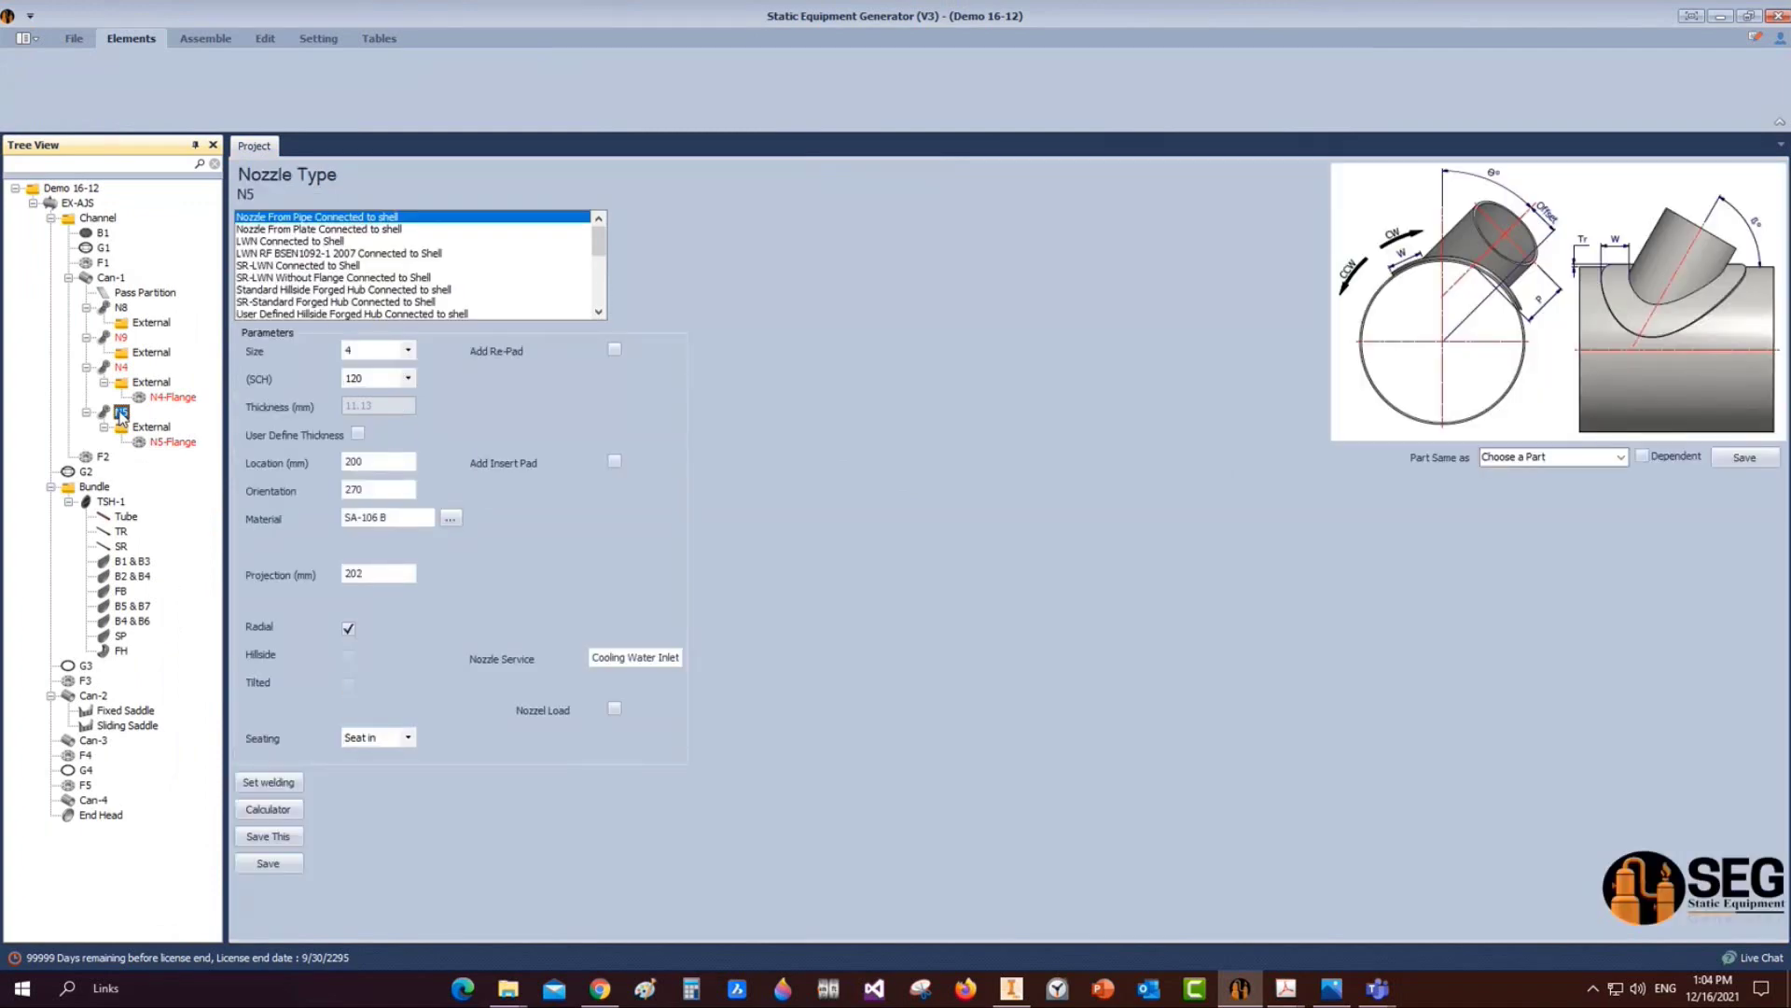
double_click(350, 490)
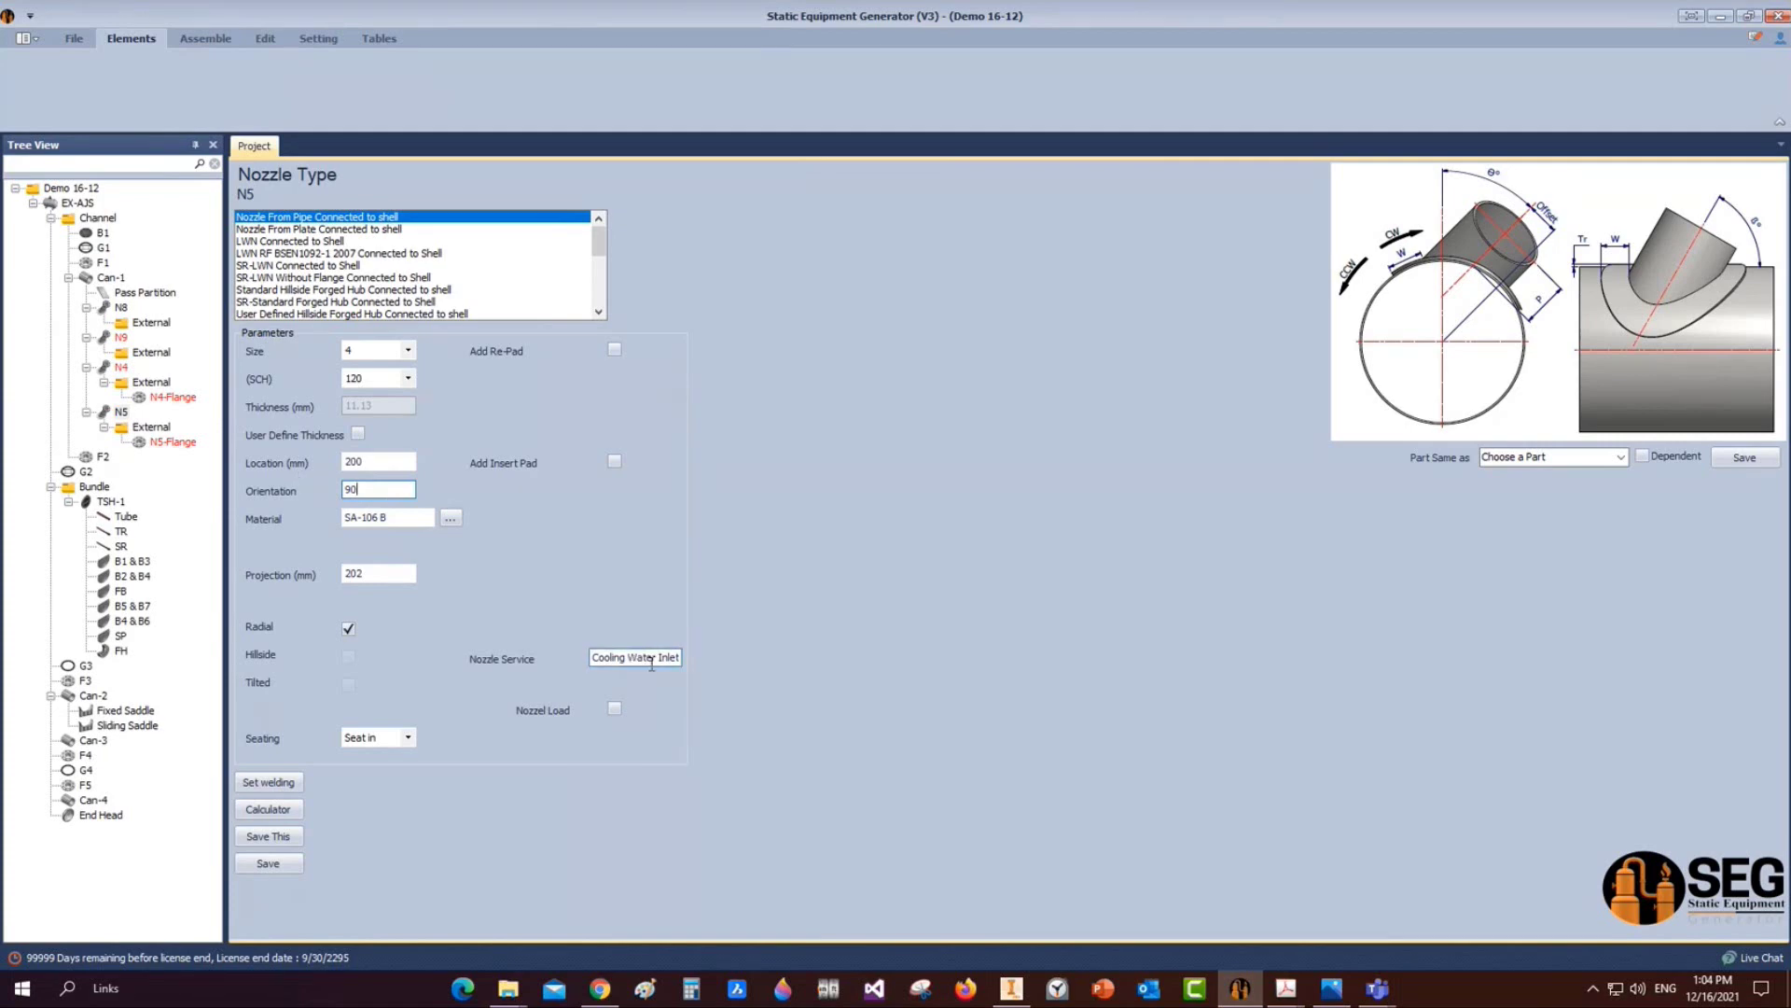
drag(658, 658, 731, 658)
text(Outlet)
click(508, 988)
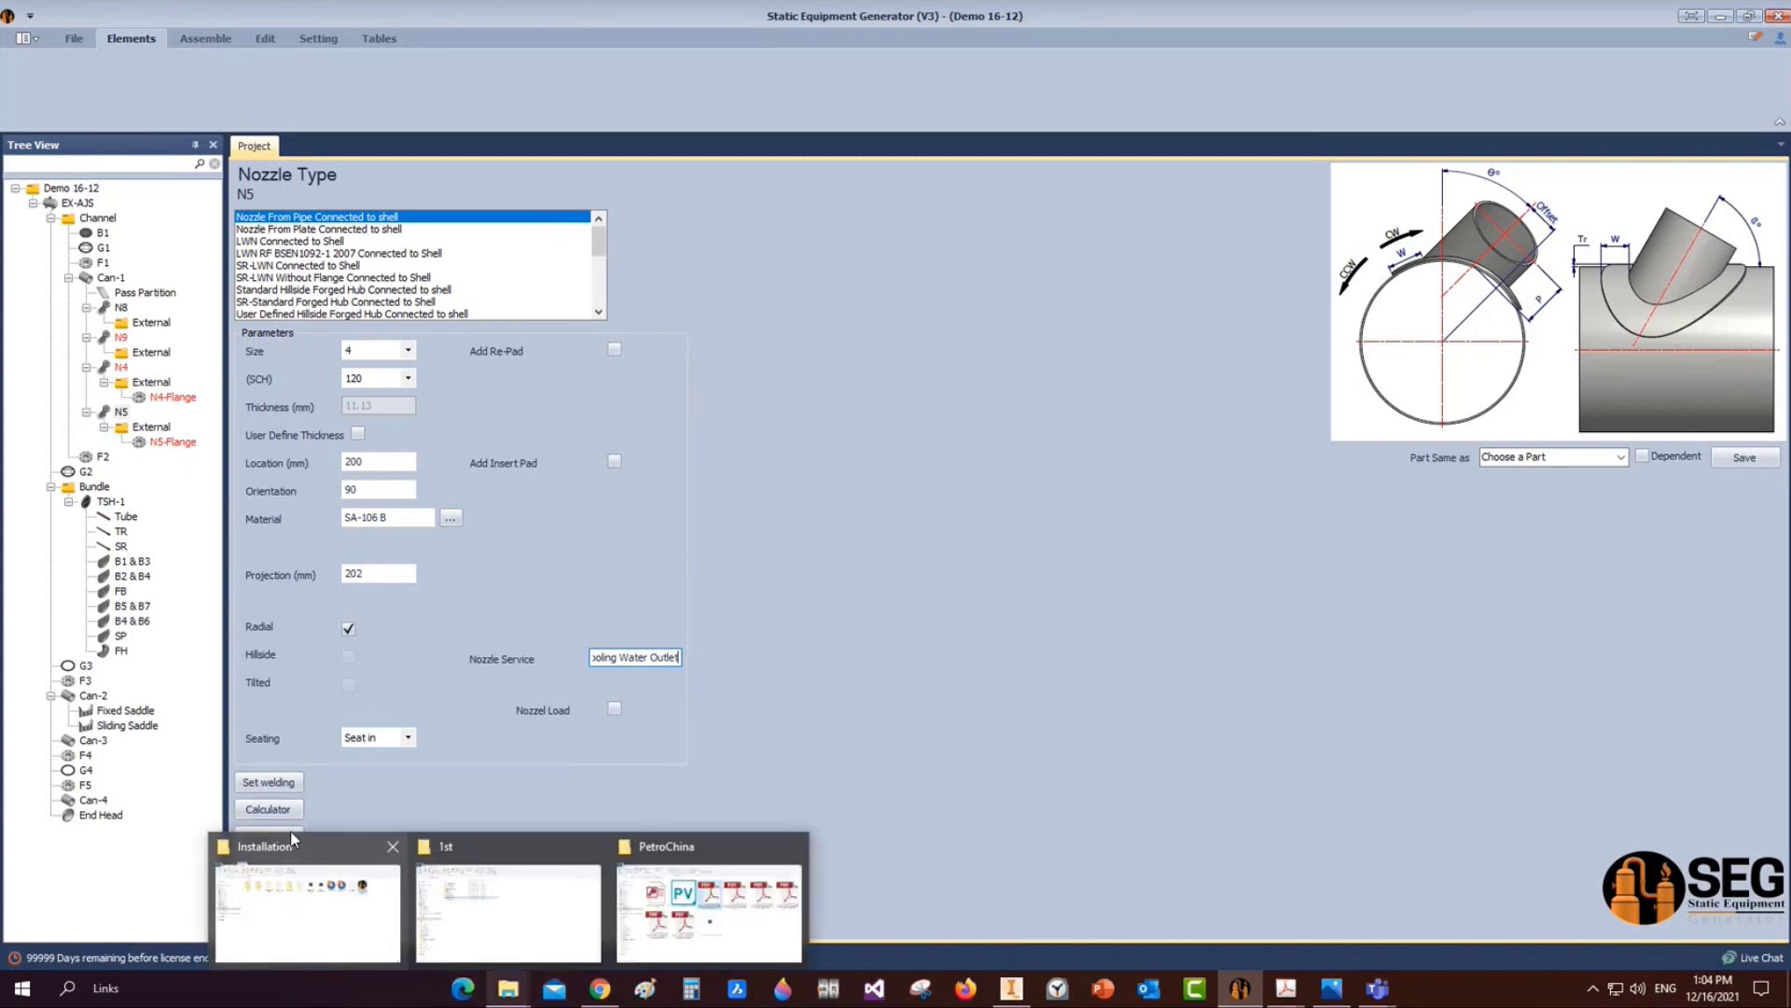
mouse_move(291, 833)
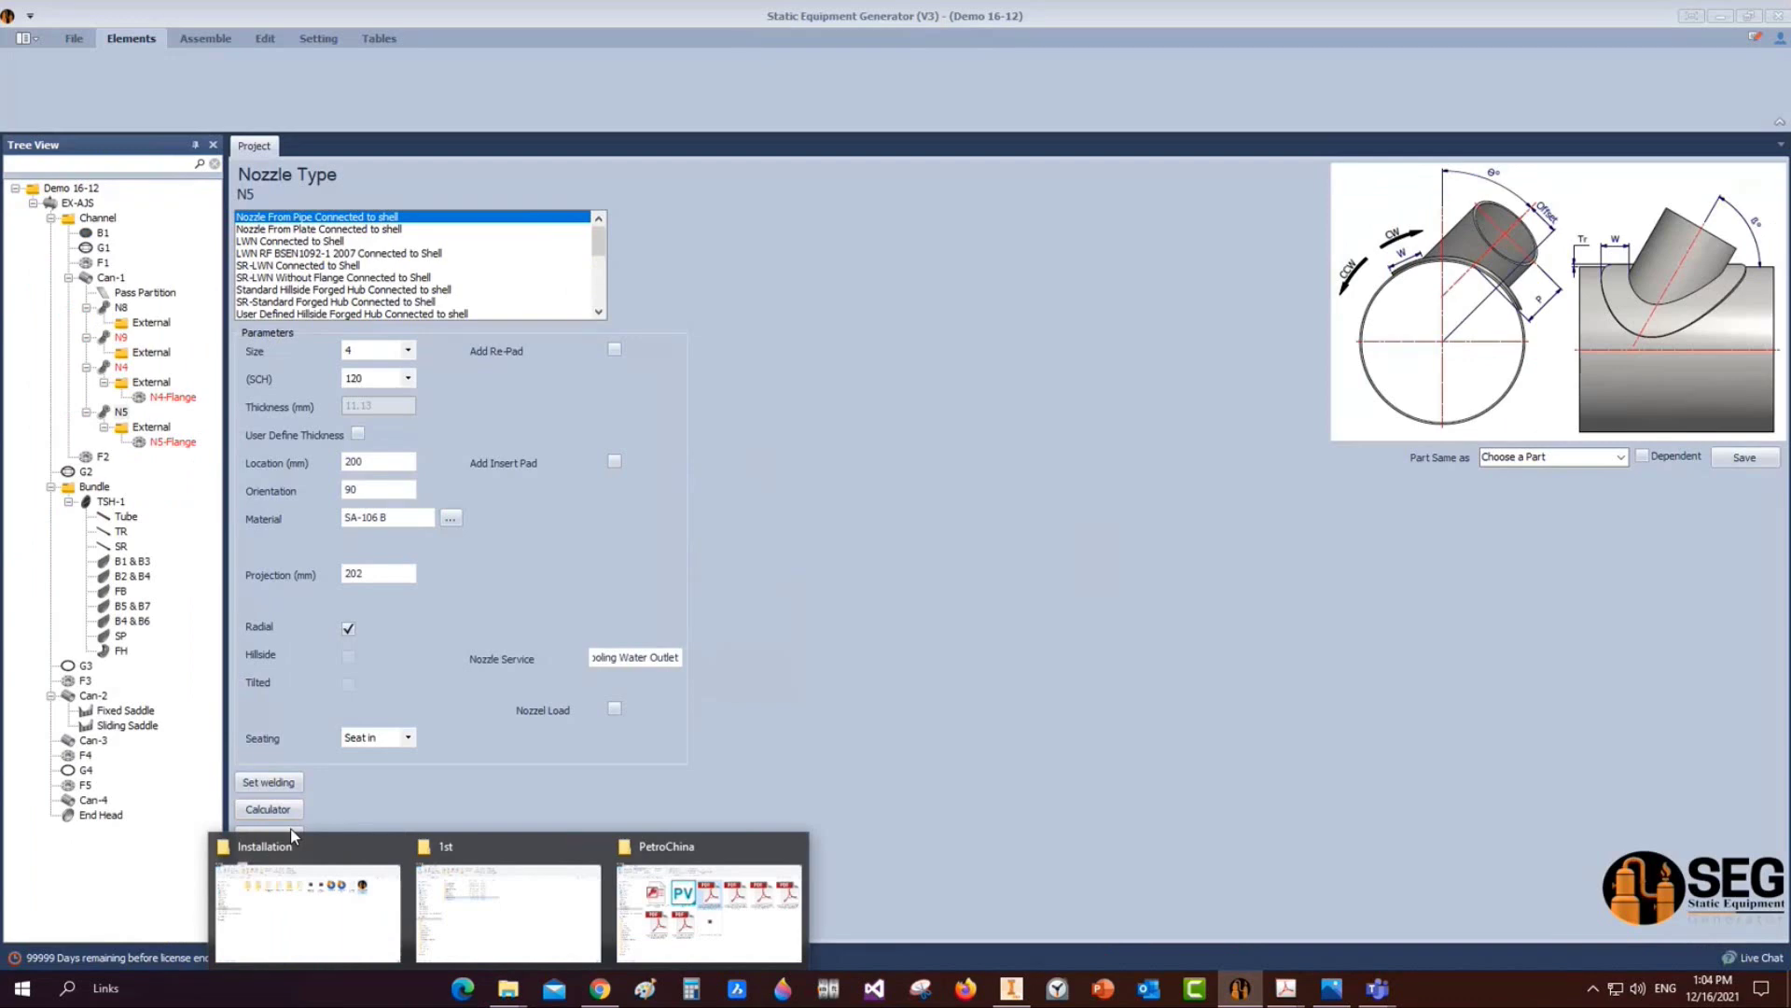
click(289, 836)
Start the Inventor assembly of the new nozzles and switch to Autodesk Inventor to follow the N4 and N5 models being generated
click(205, 39)
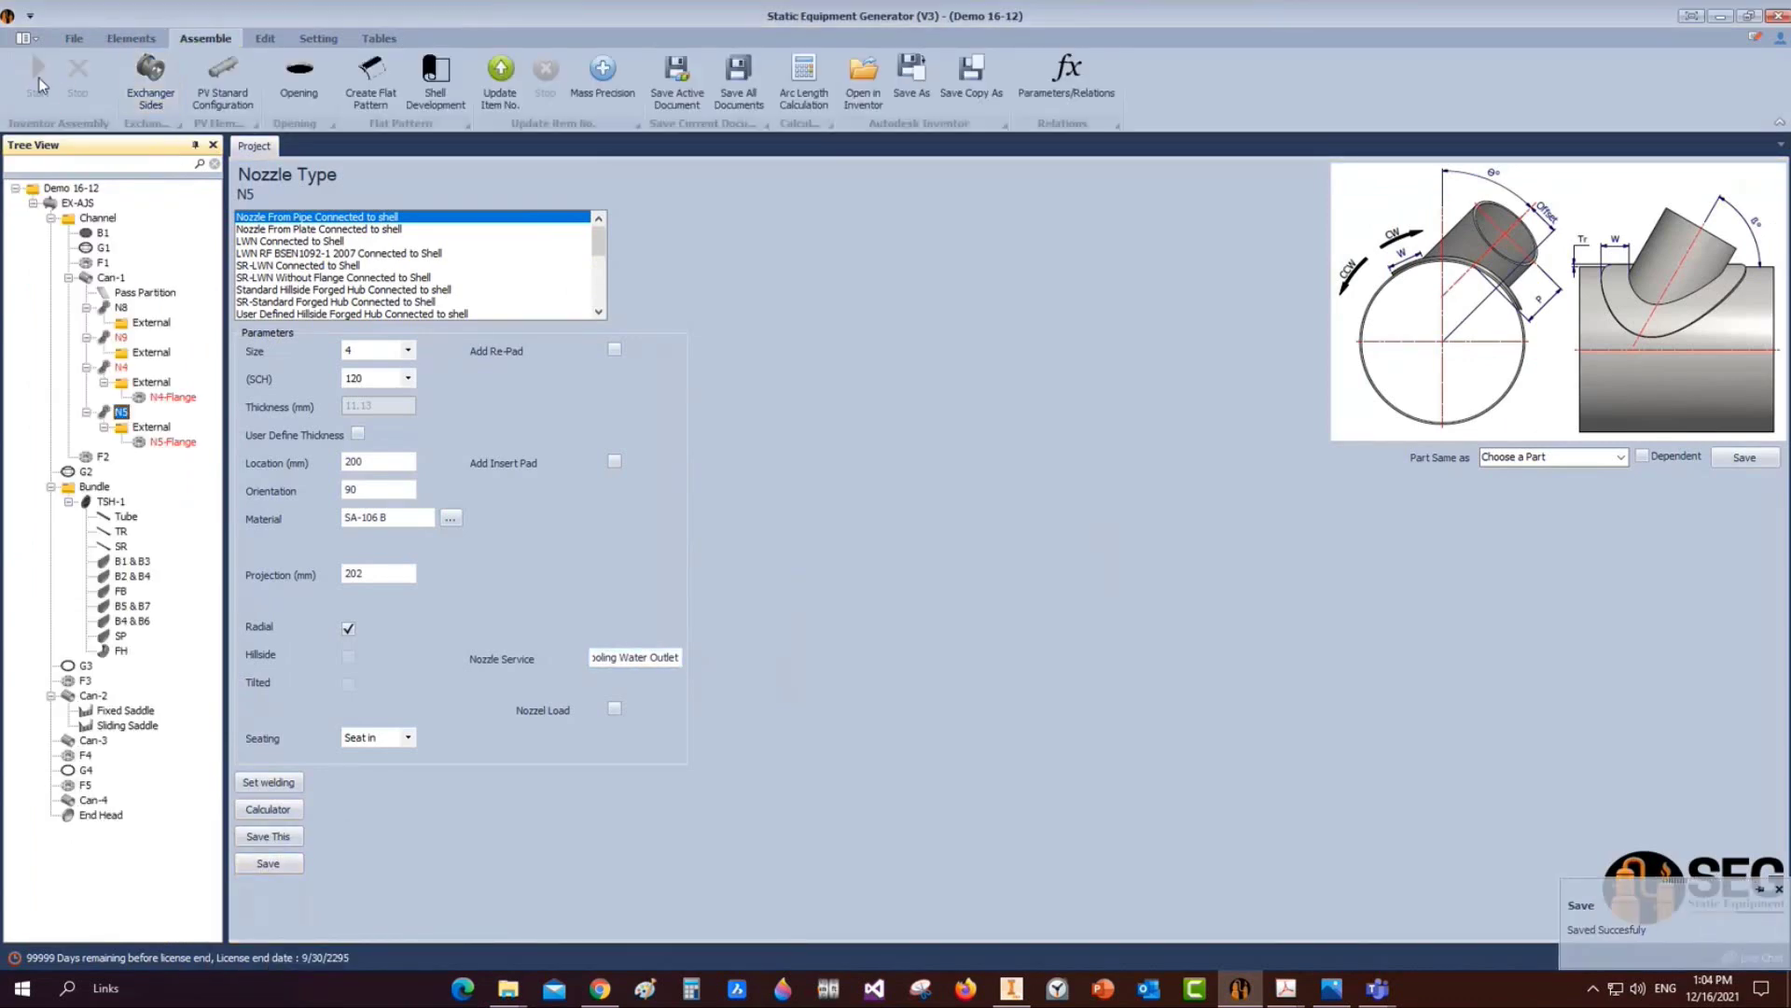
mouse_move(1016, 990)
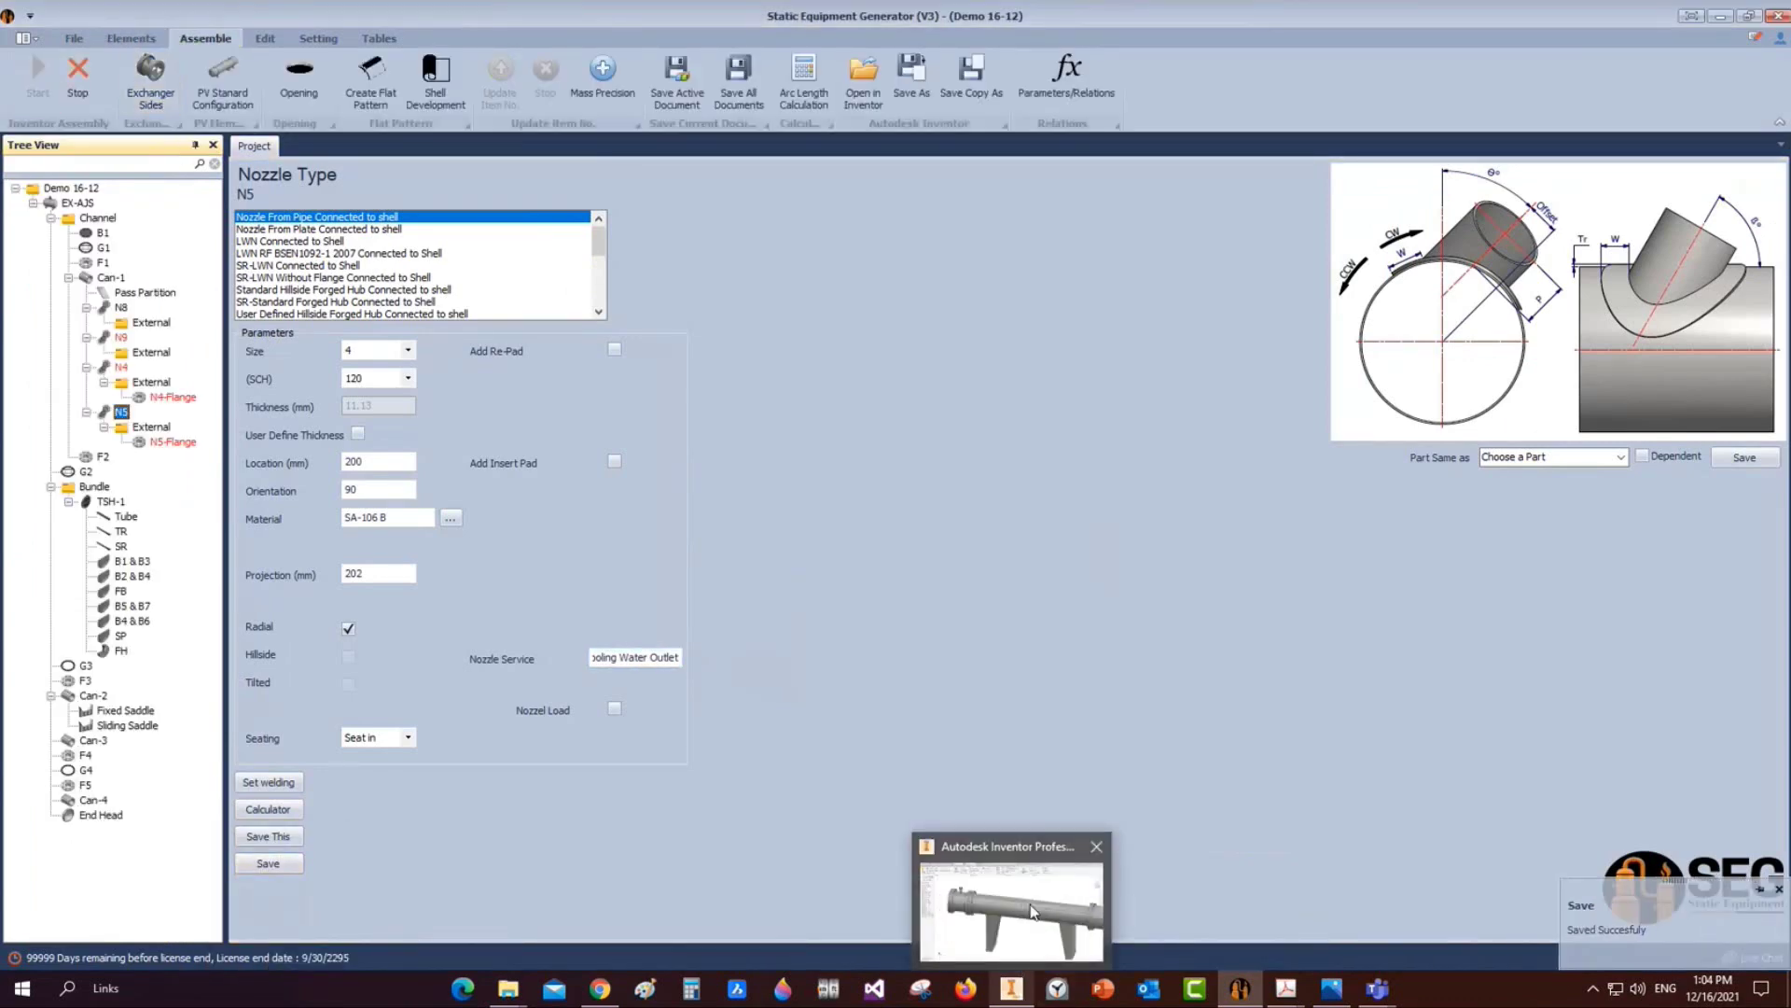
mouse_move(1033, 912)
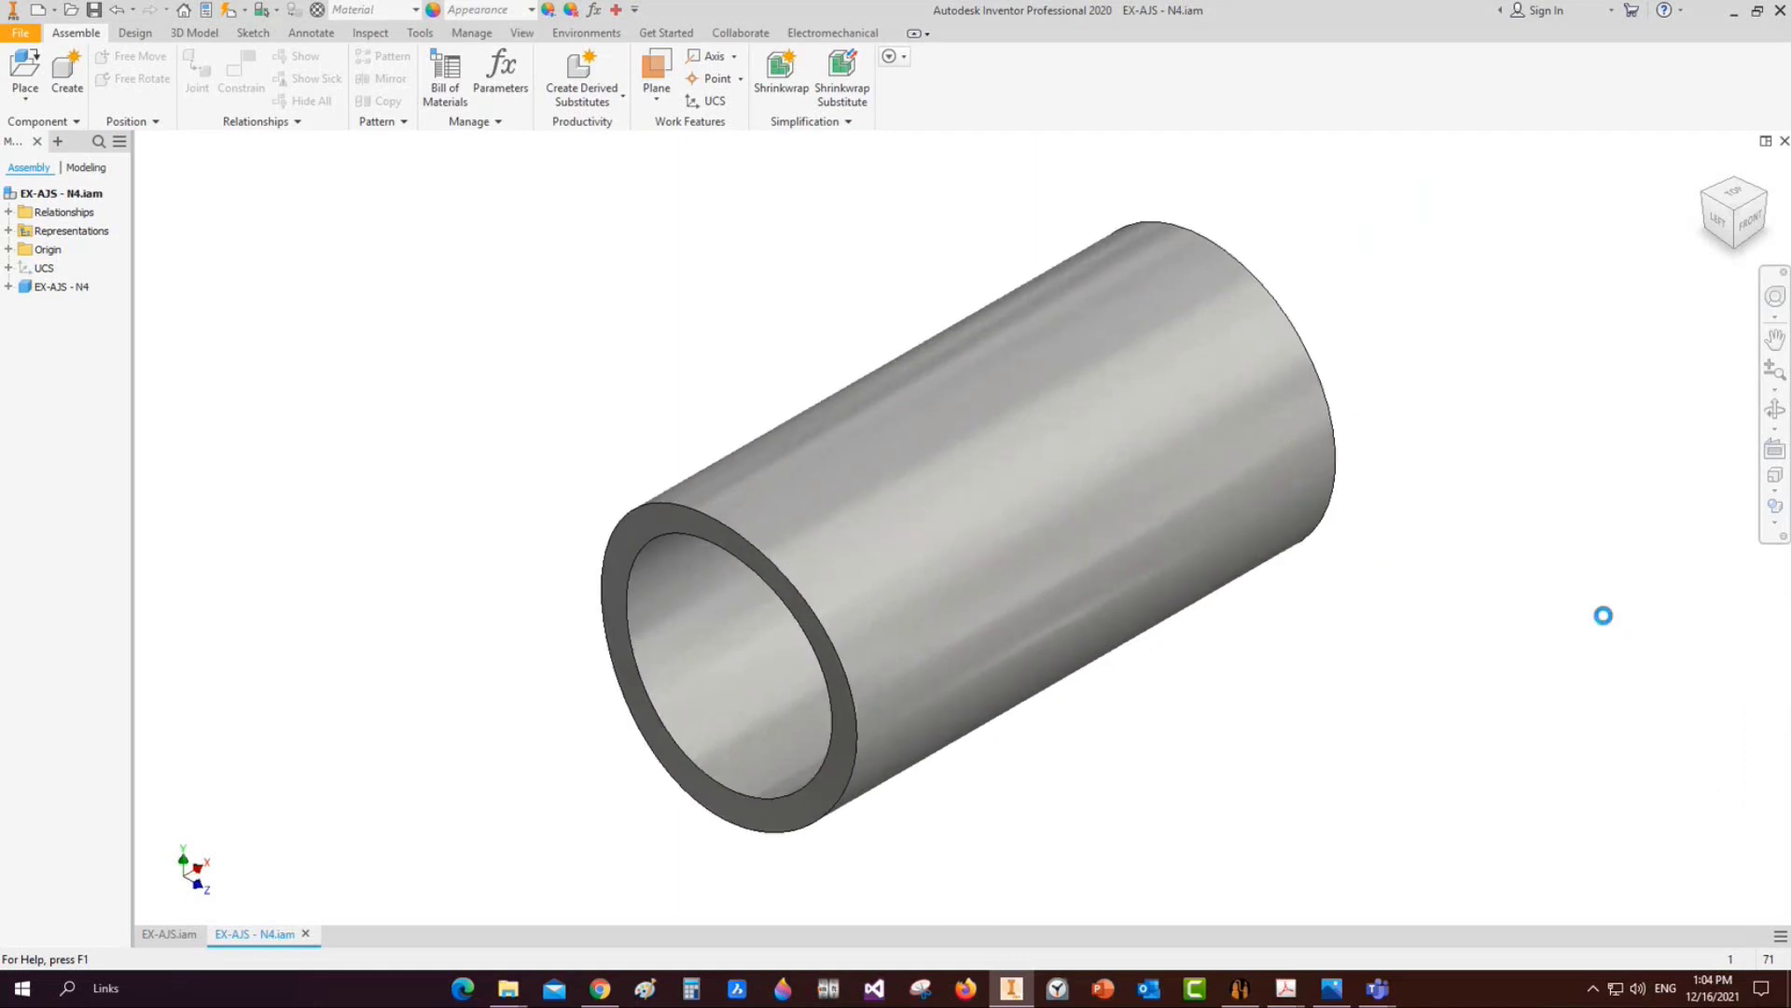
key(ctrl+s)
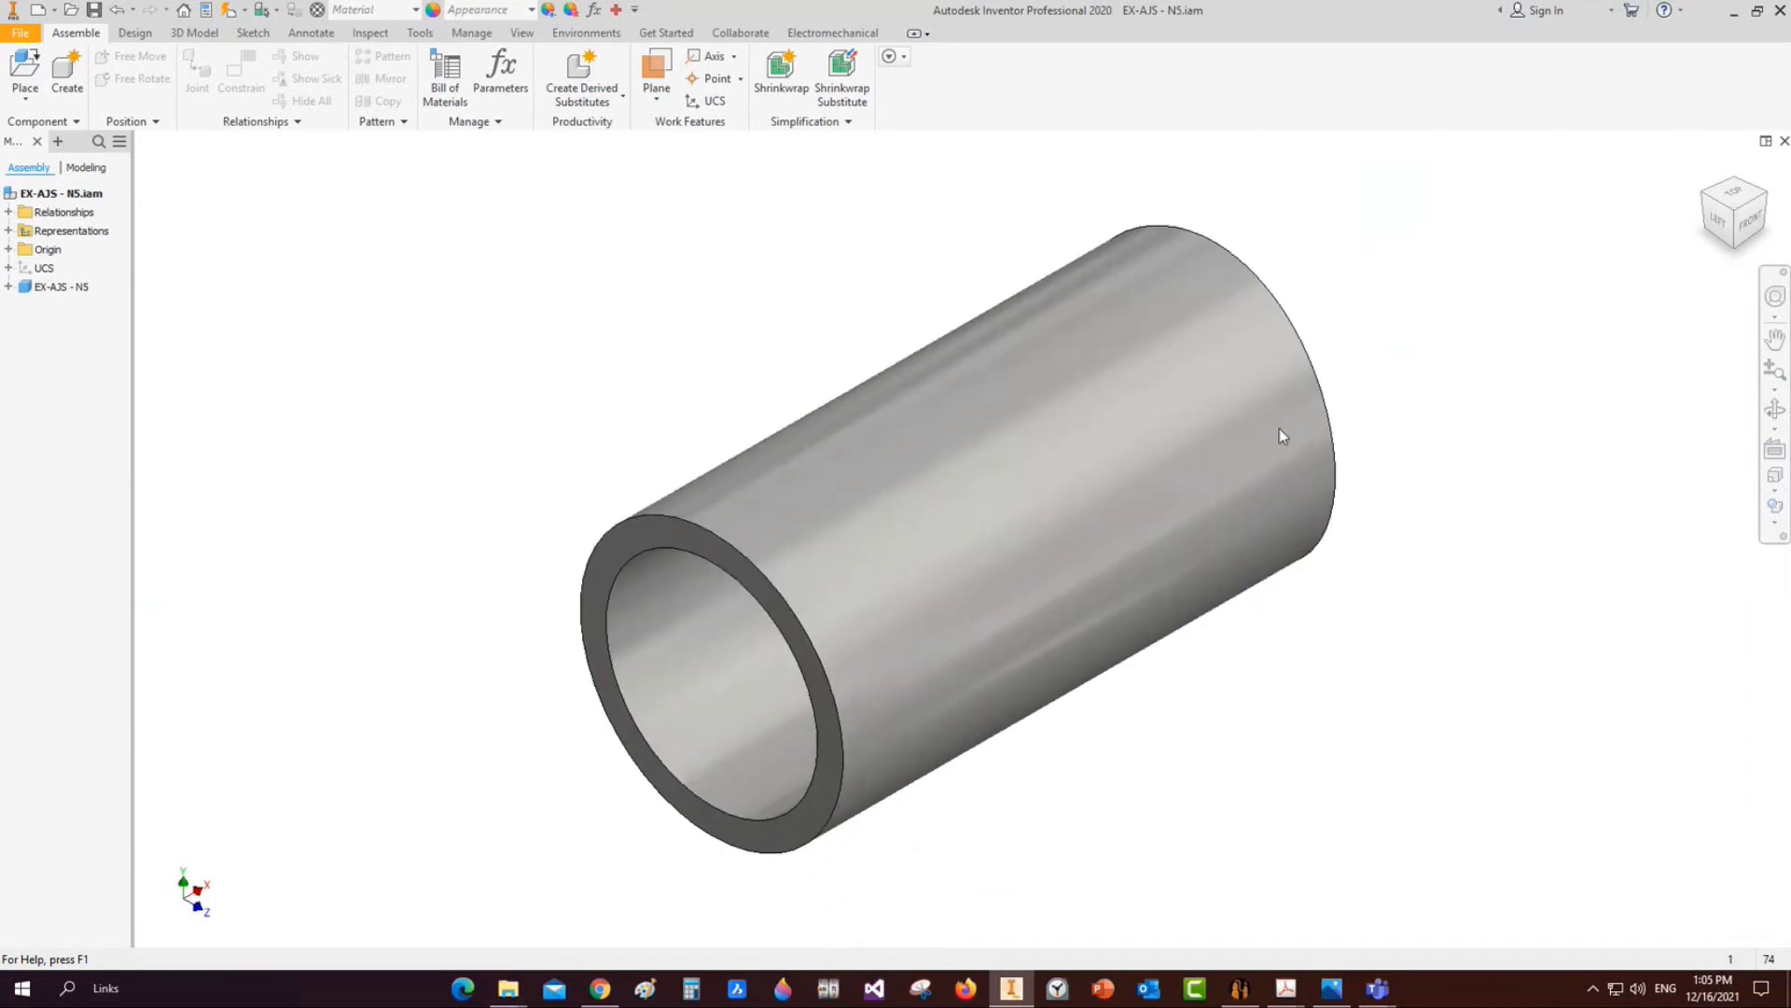
Examine the regenerated EX-AJS heat exchanger assembly and its channel nozzles from a different angle
key(ctrl+s)
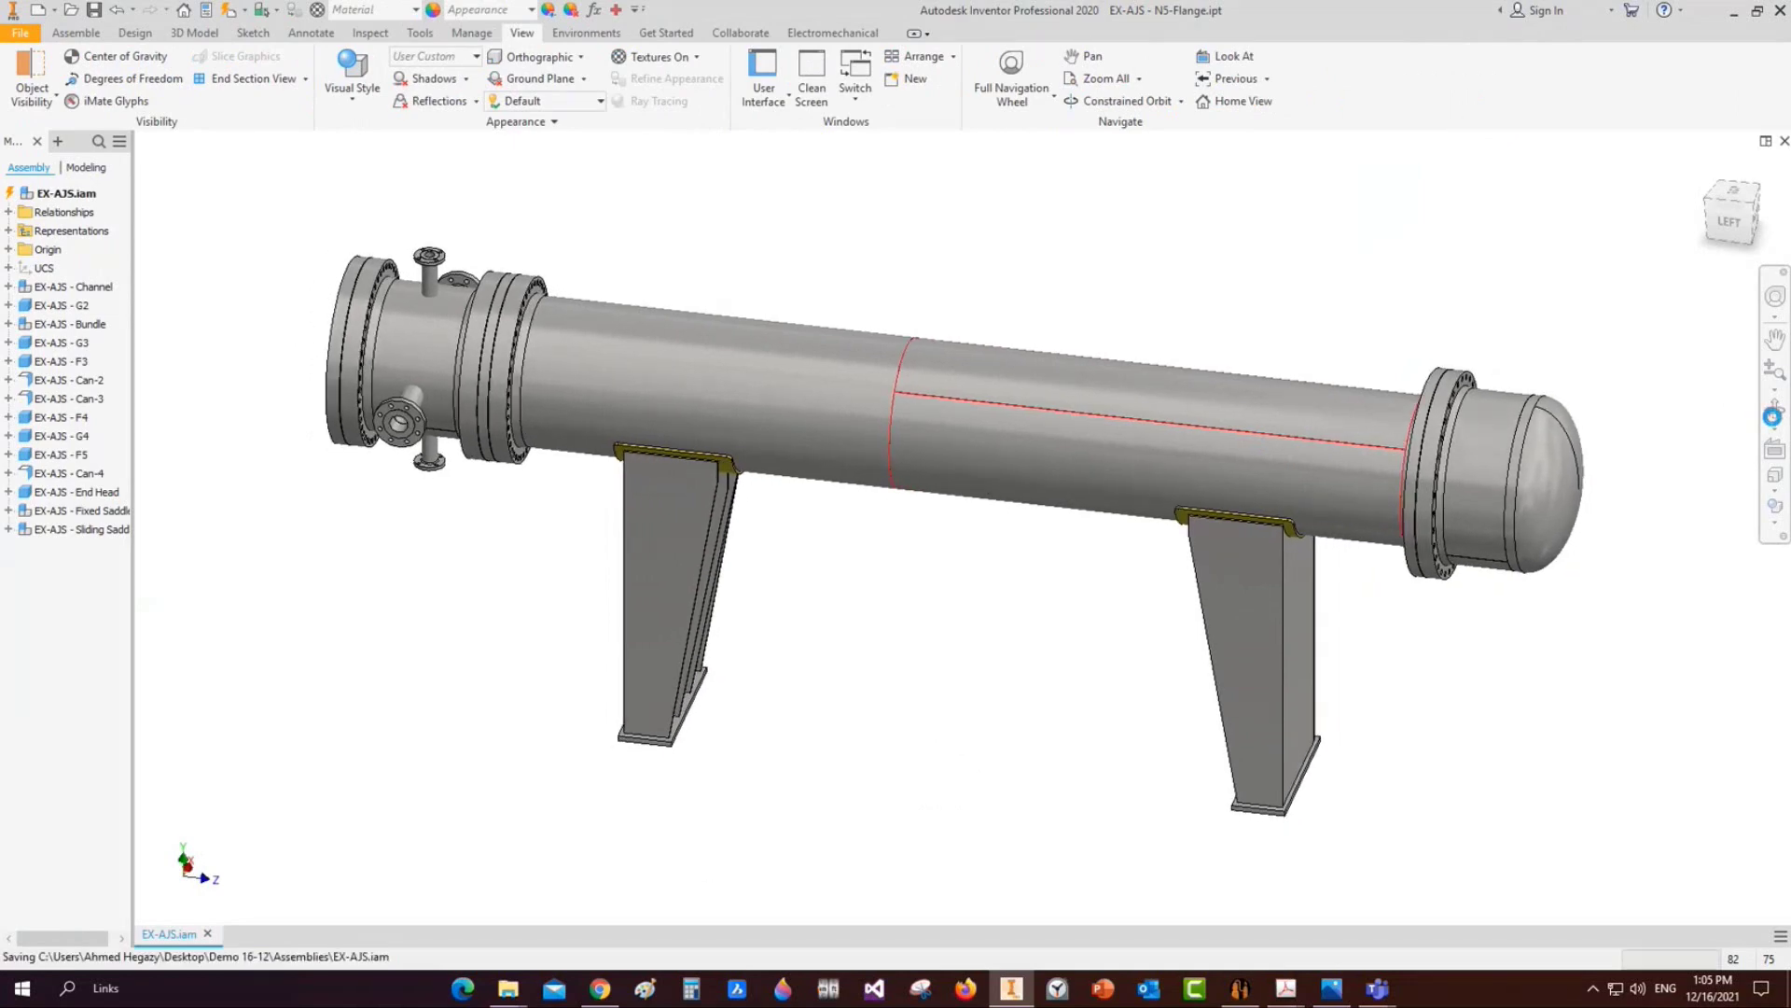
click(1774, 413)
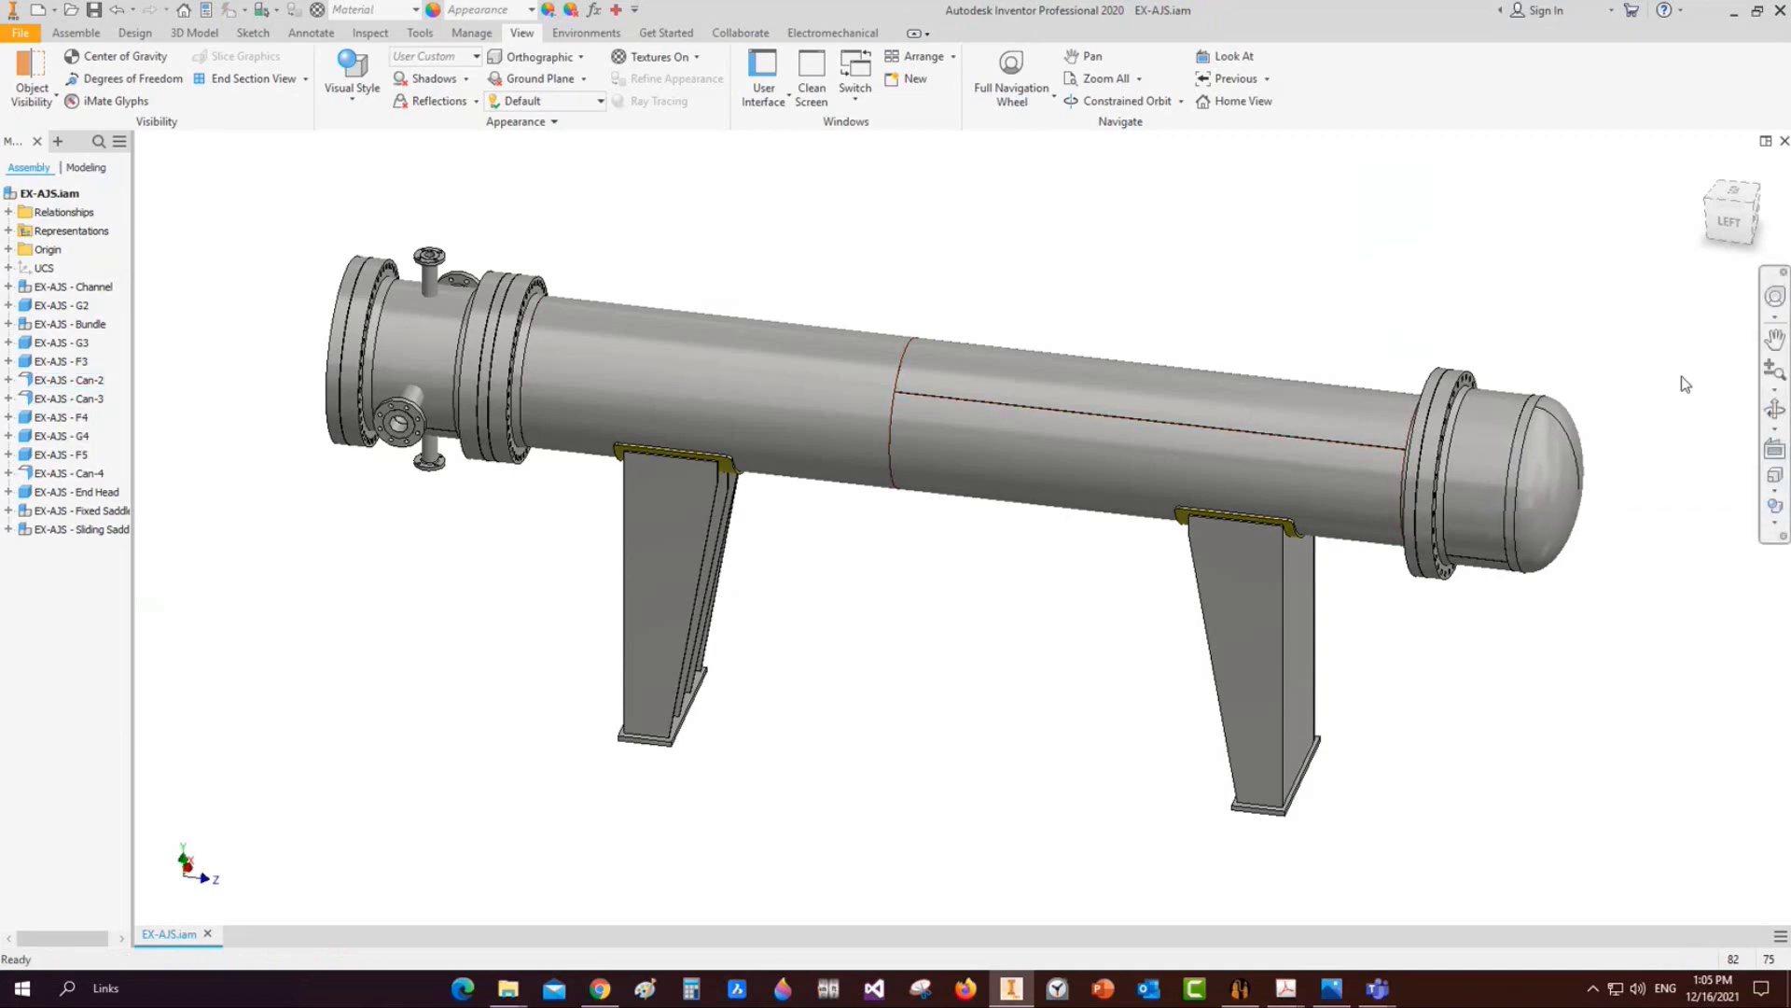
click(1775, 408)
drag(900, 504, 1001, 564)
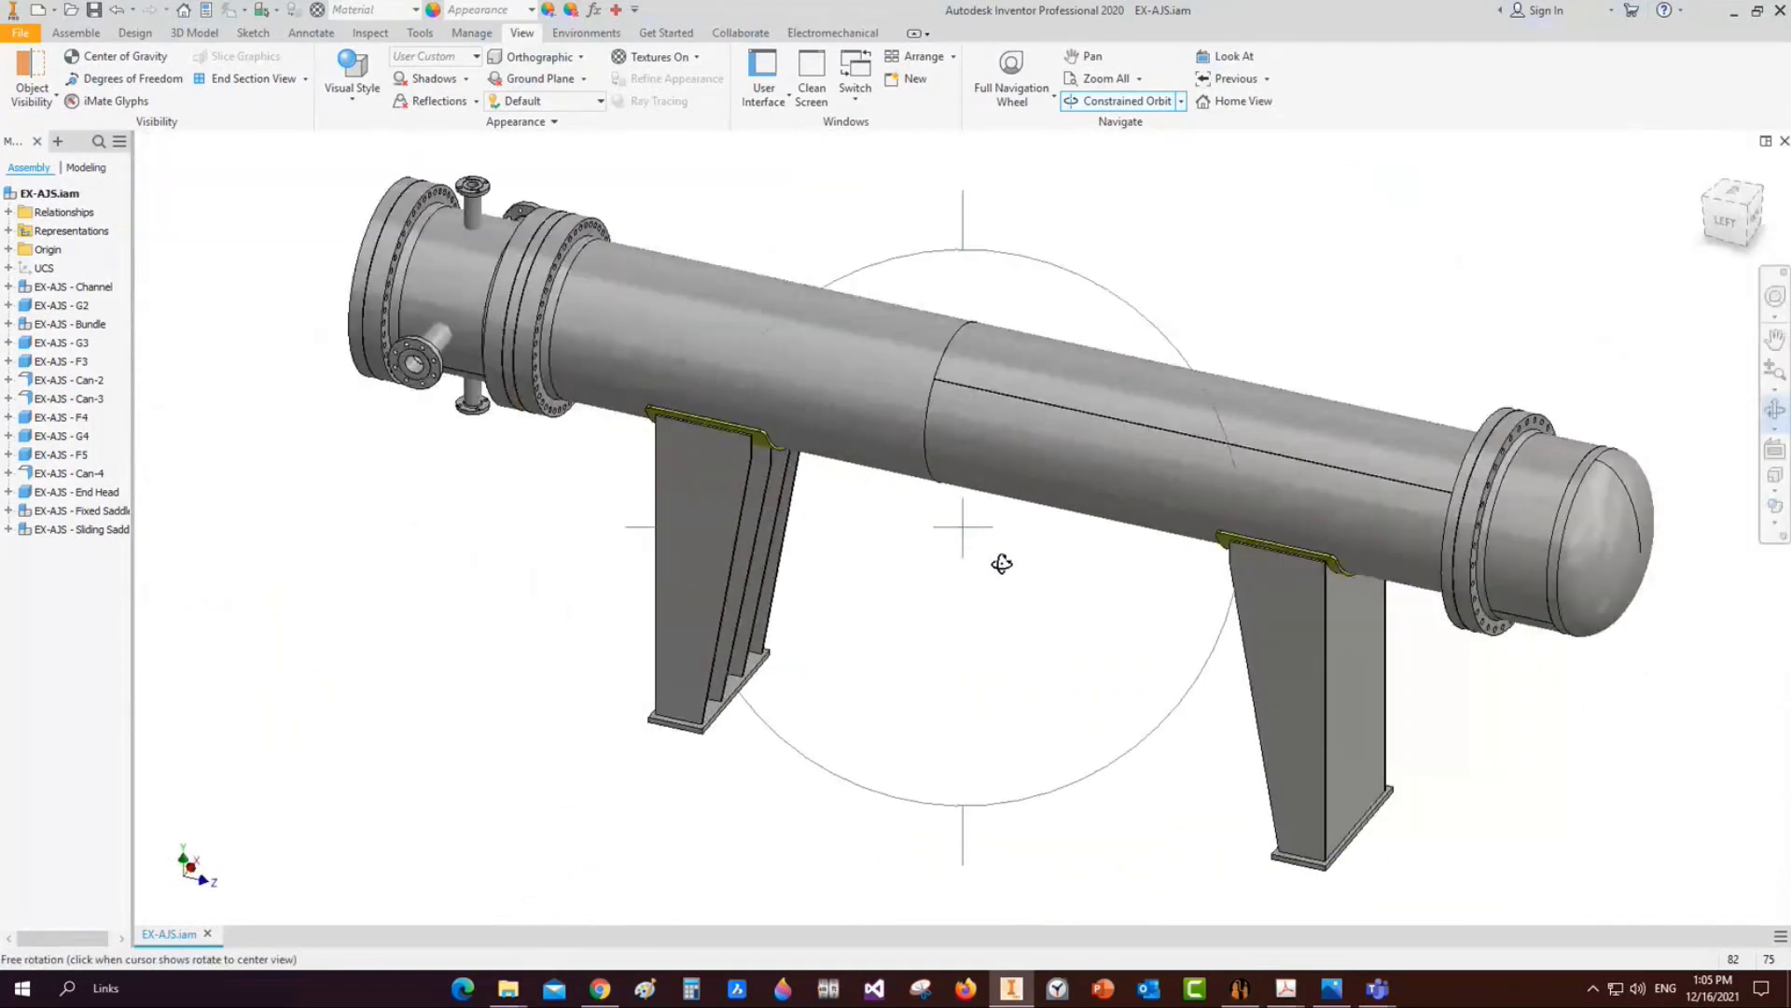
click(1030, 476)
right_click(1019, 409)
click(1073, 357)
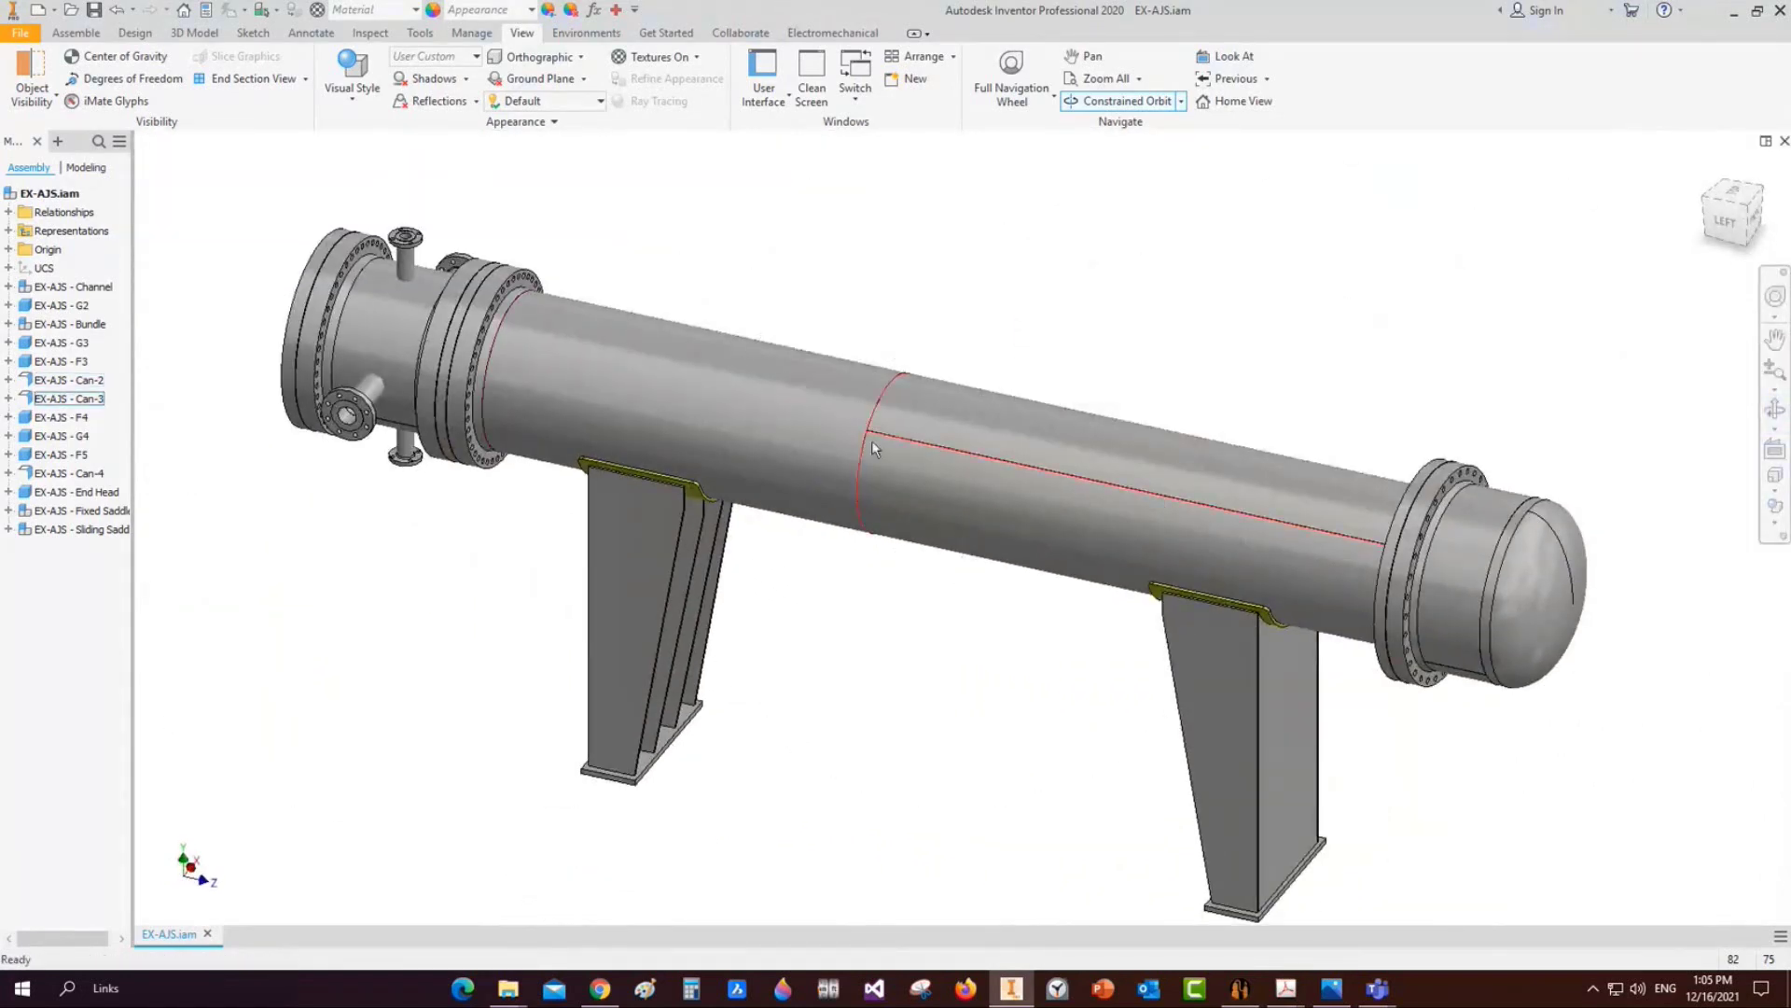
Switch to Static Equipment Generator and add a shell nozzle named N10 to Can-2
click(1248, 998)
click(93, 696)
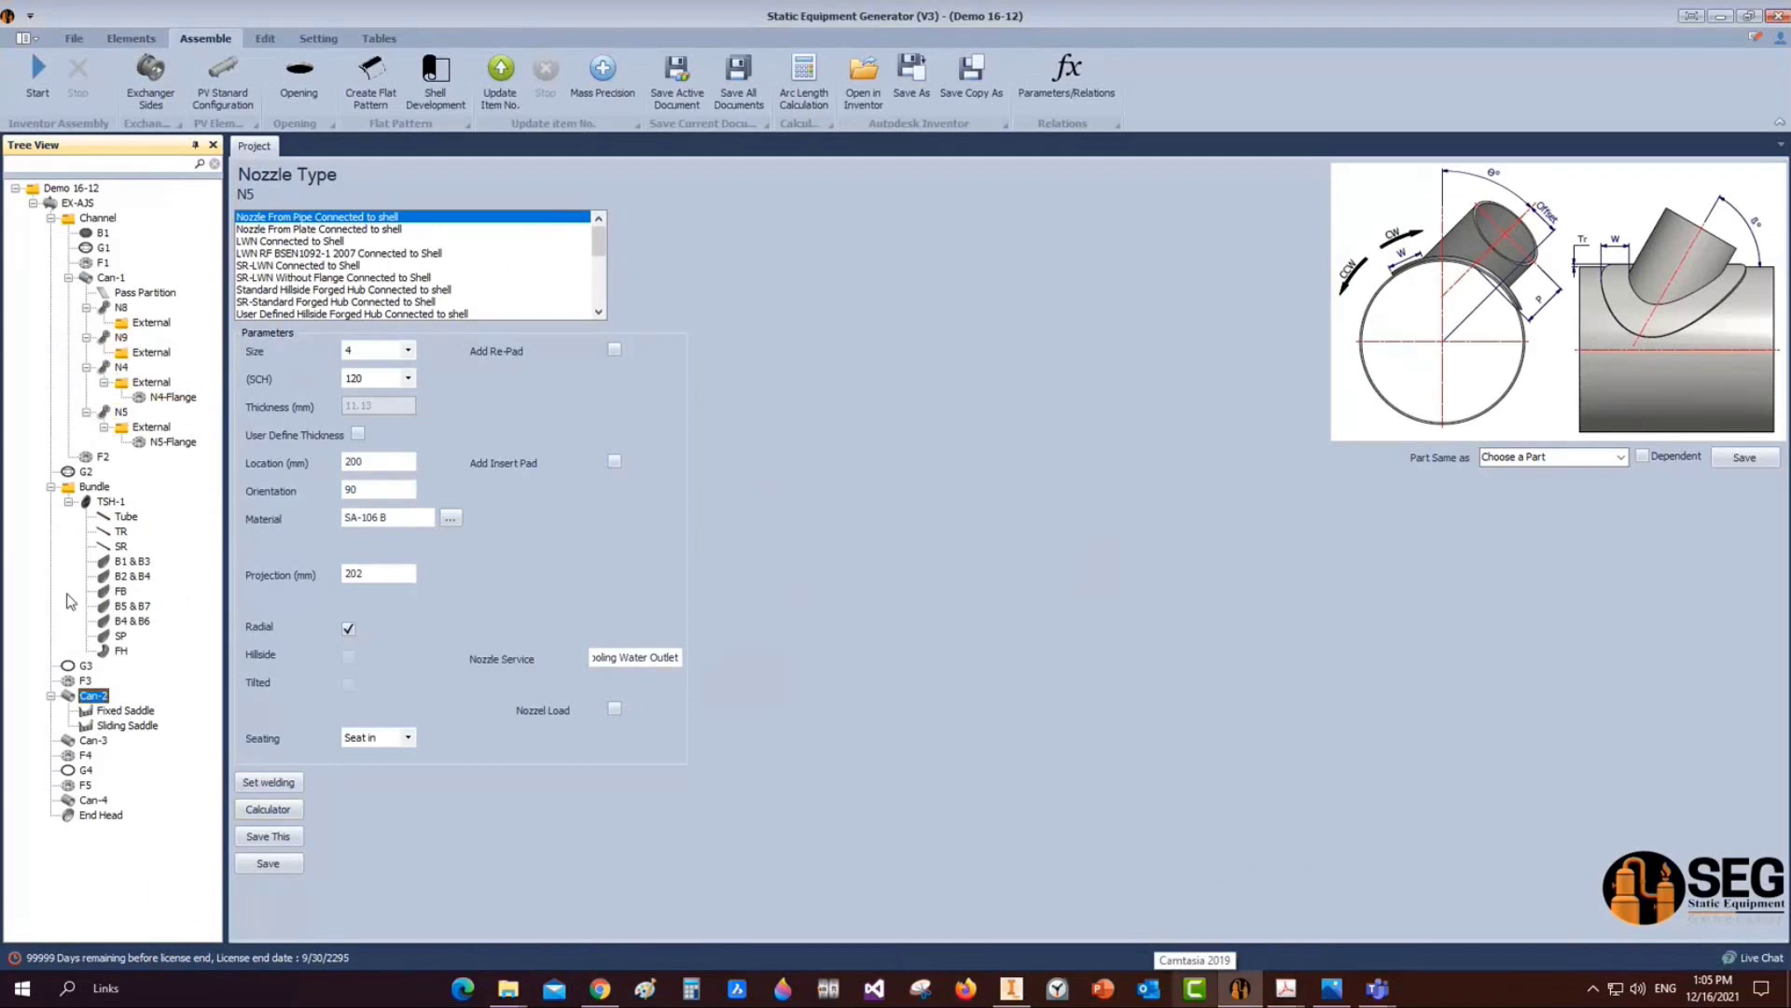
click(133, 38)
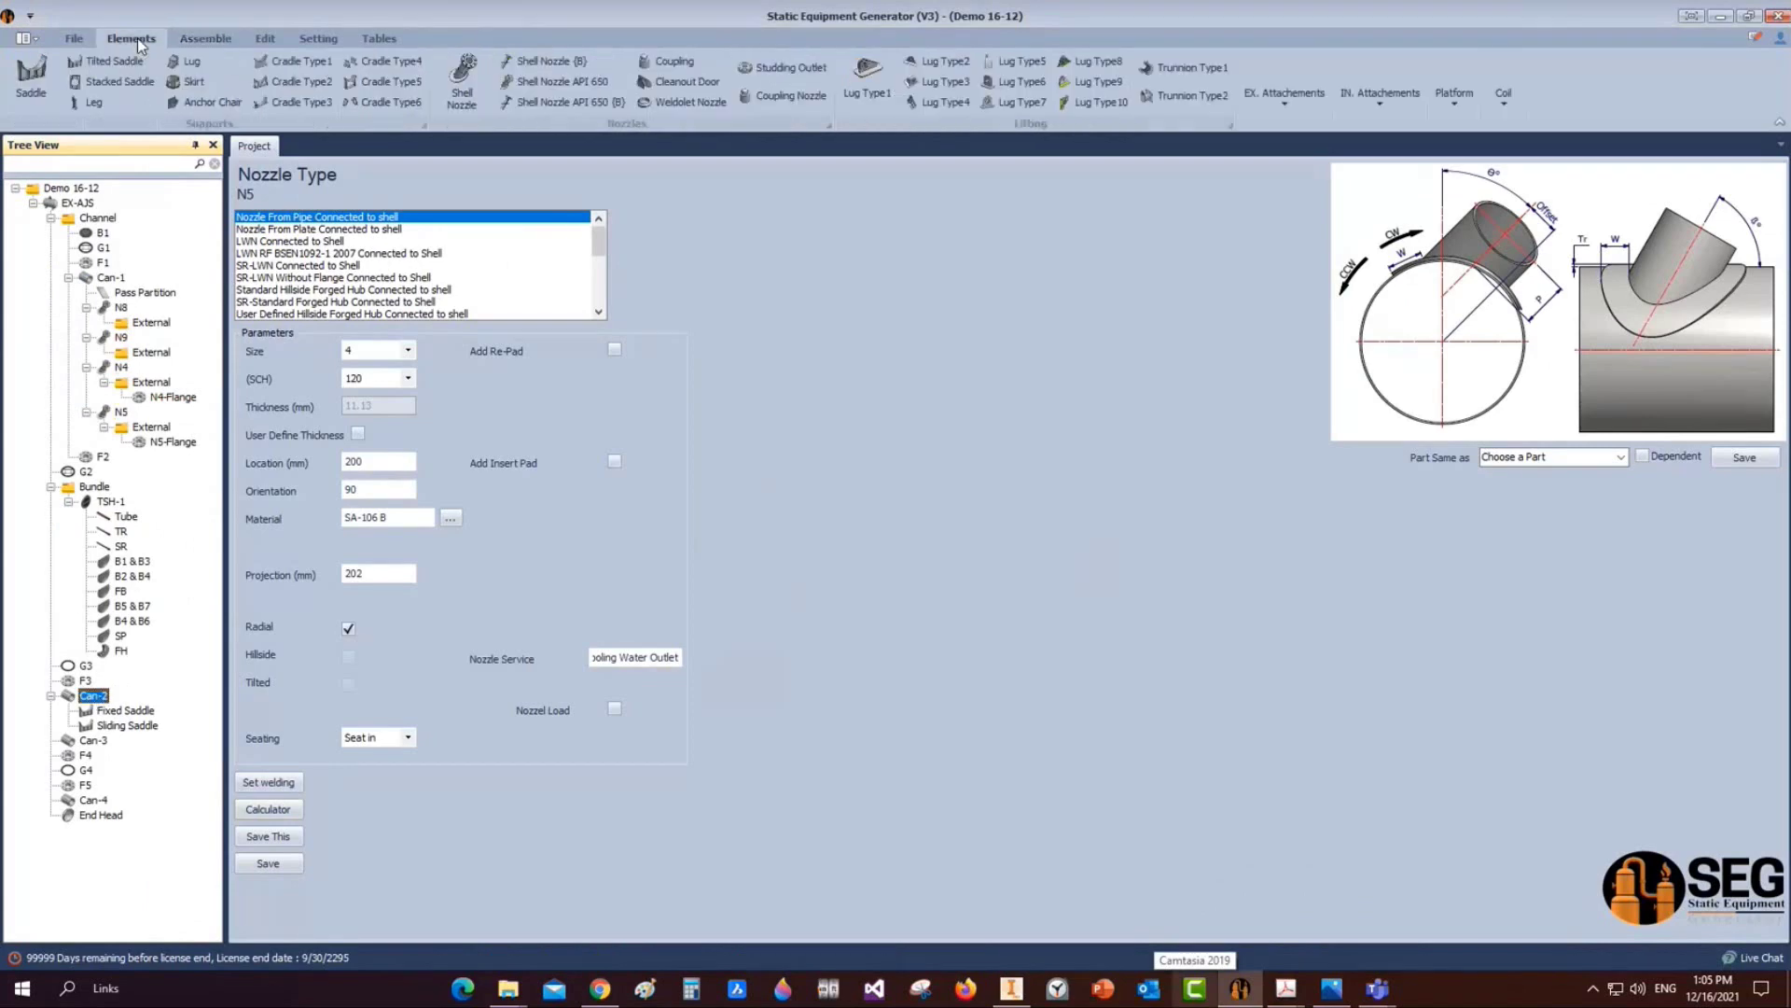
click(464, 87)
text(N)
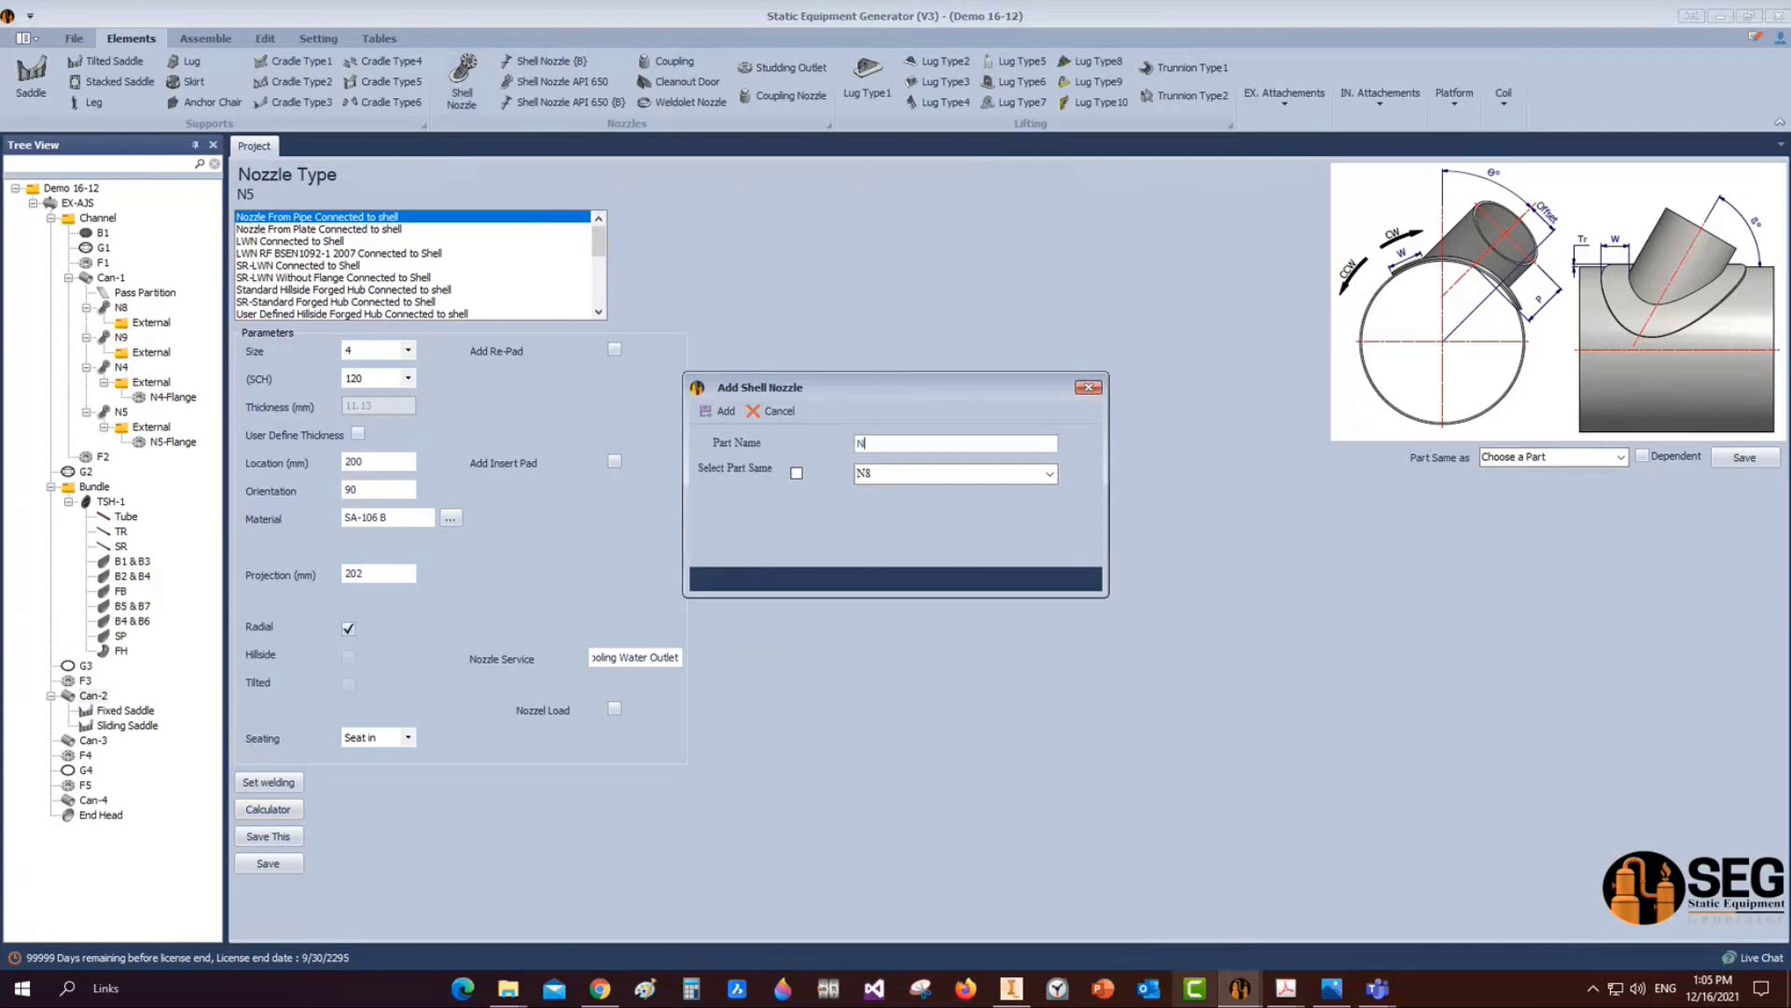
text(10)
click(707, 412)
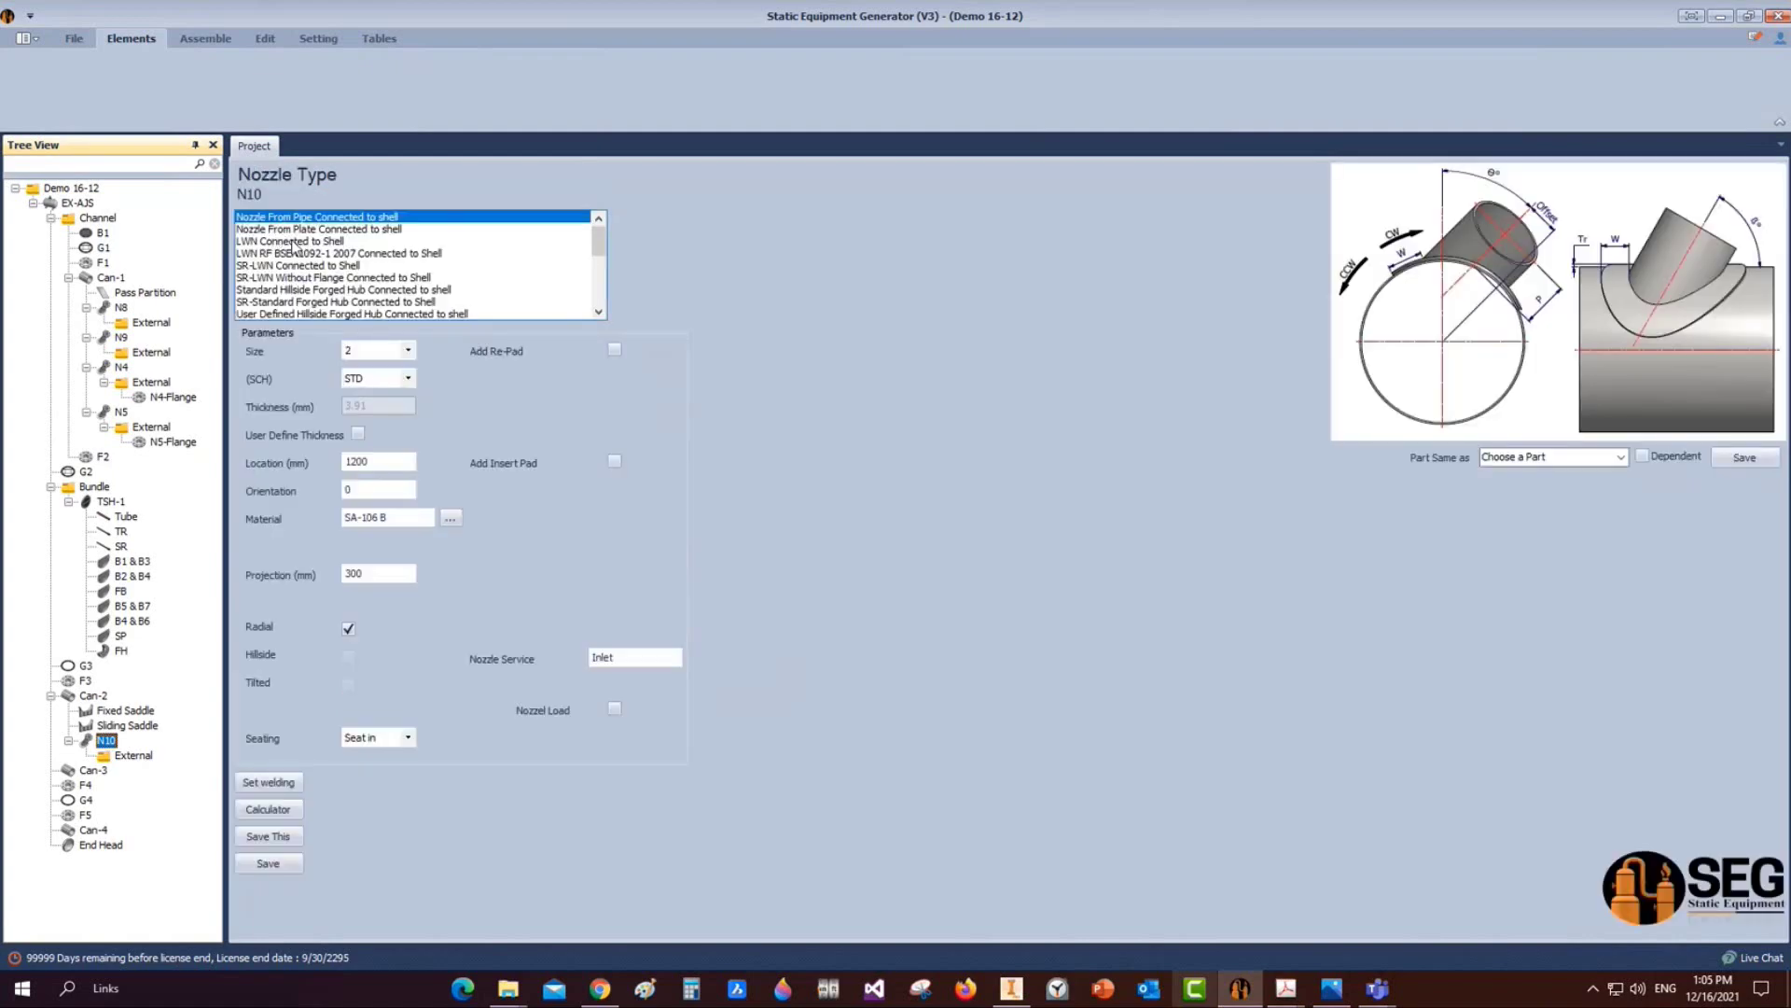
Make N10 an LWN Connected to Shell nozzle at location 202 mm with service Shell Vent, and save it
click(292, 241)
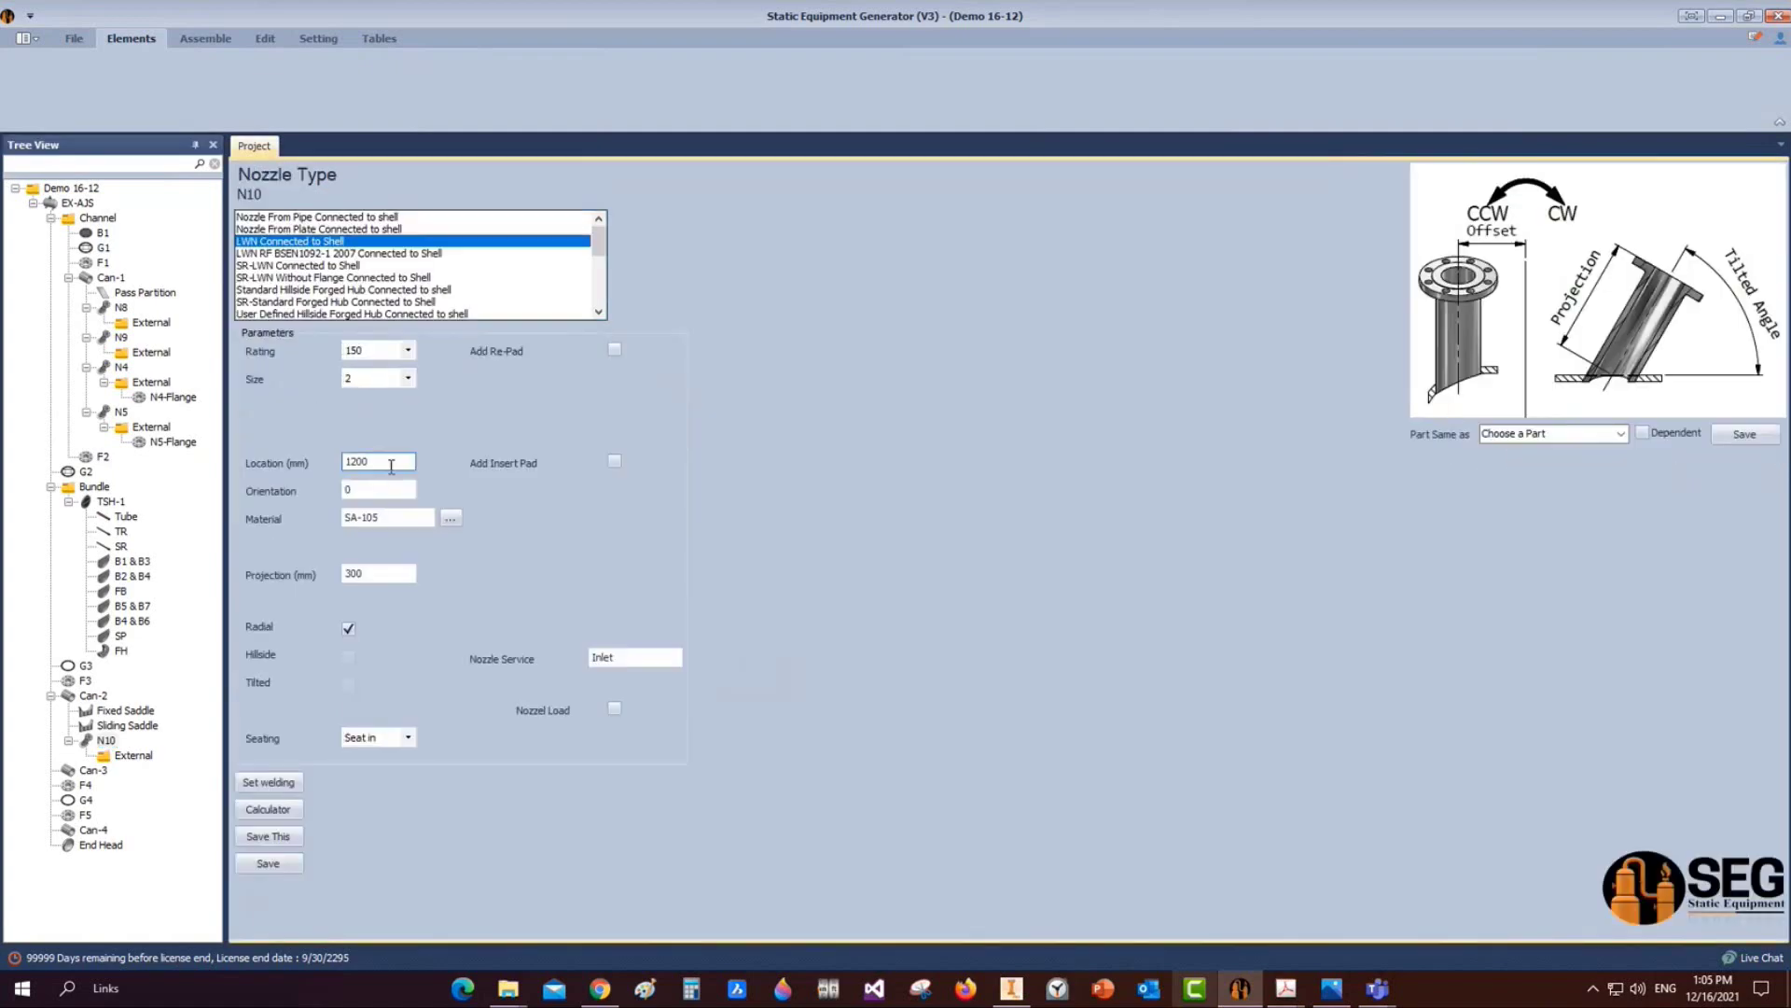
drag(391, 465, 291, 467)
text(202)
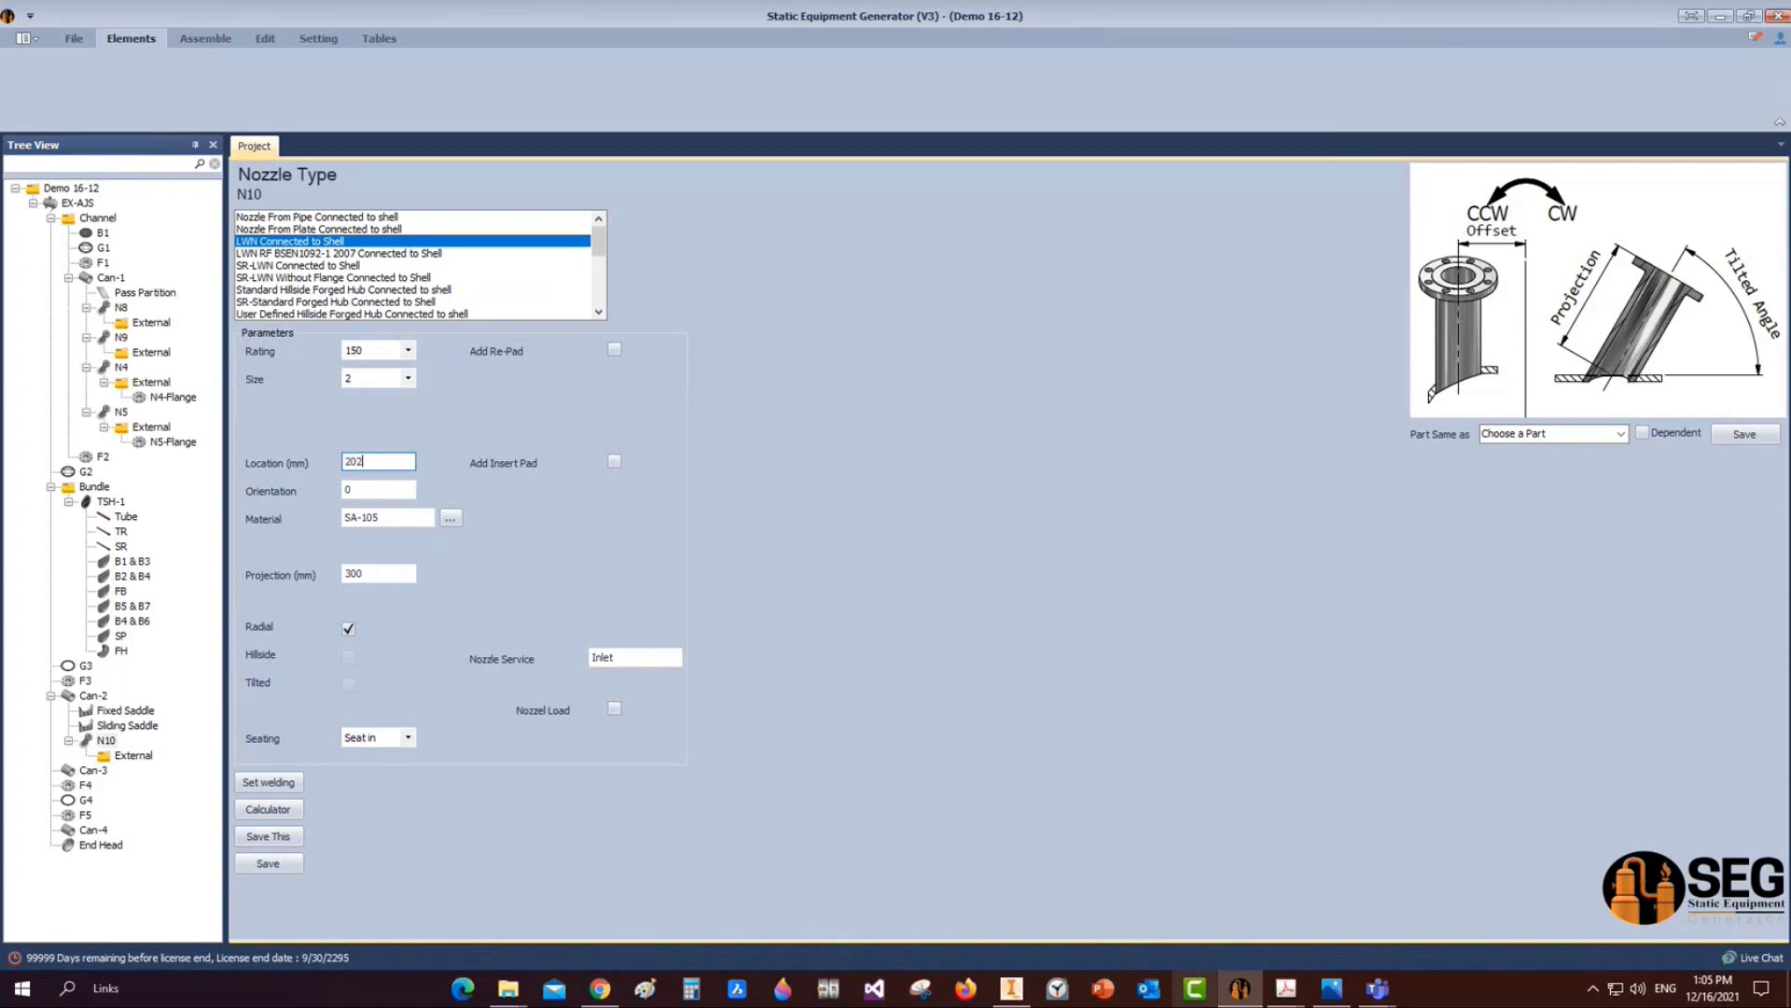
key(Tab)
click(658, 659)
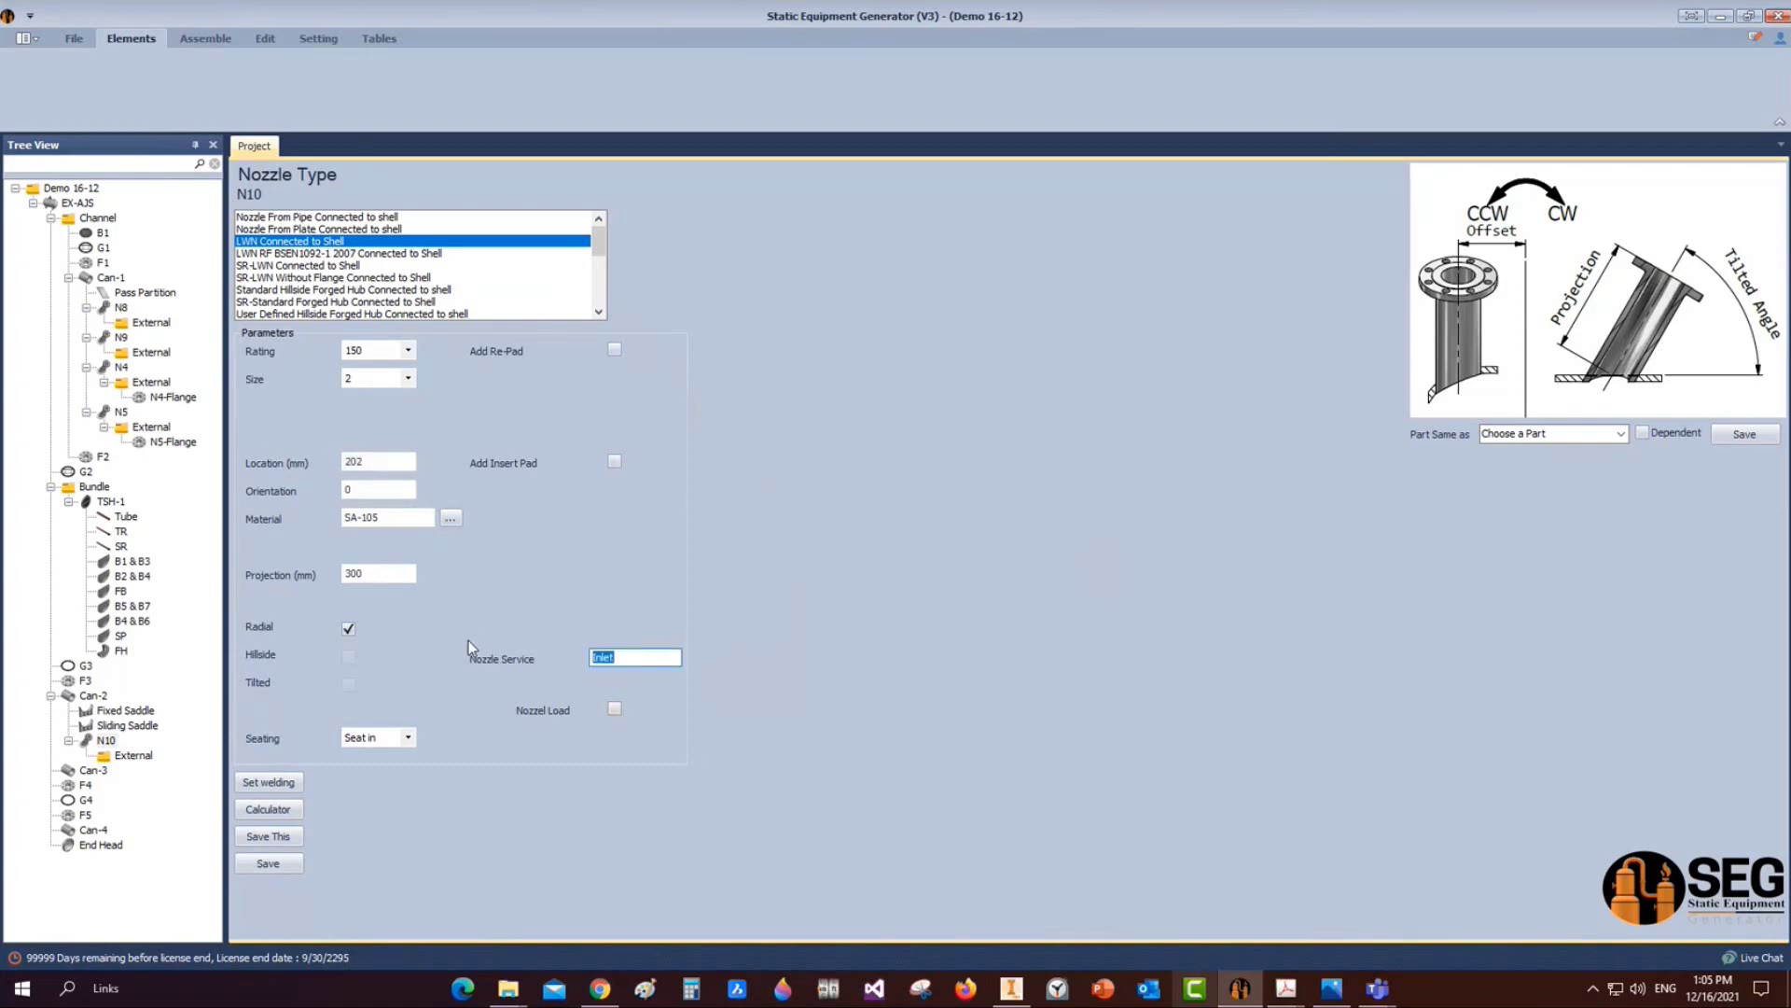
text(Shell Vent)
click(268, 863)
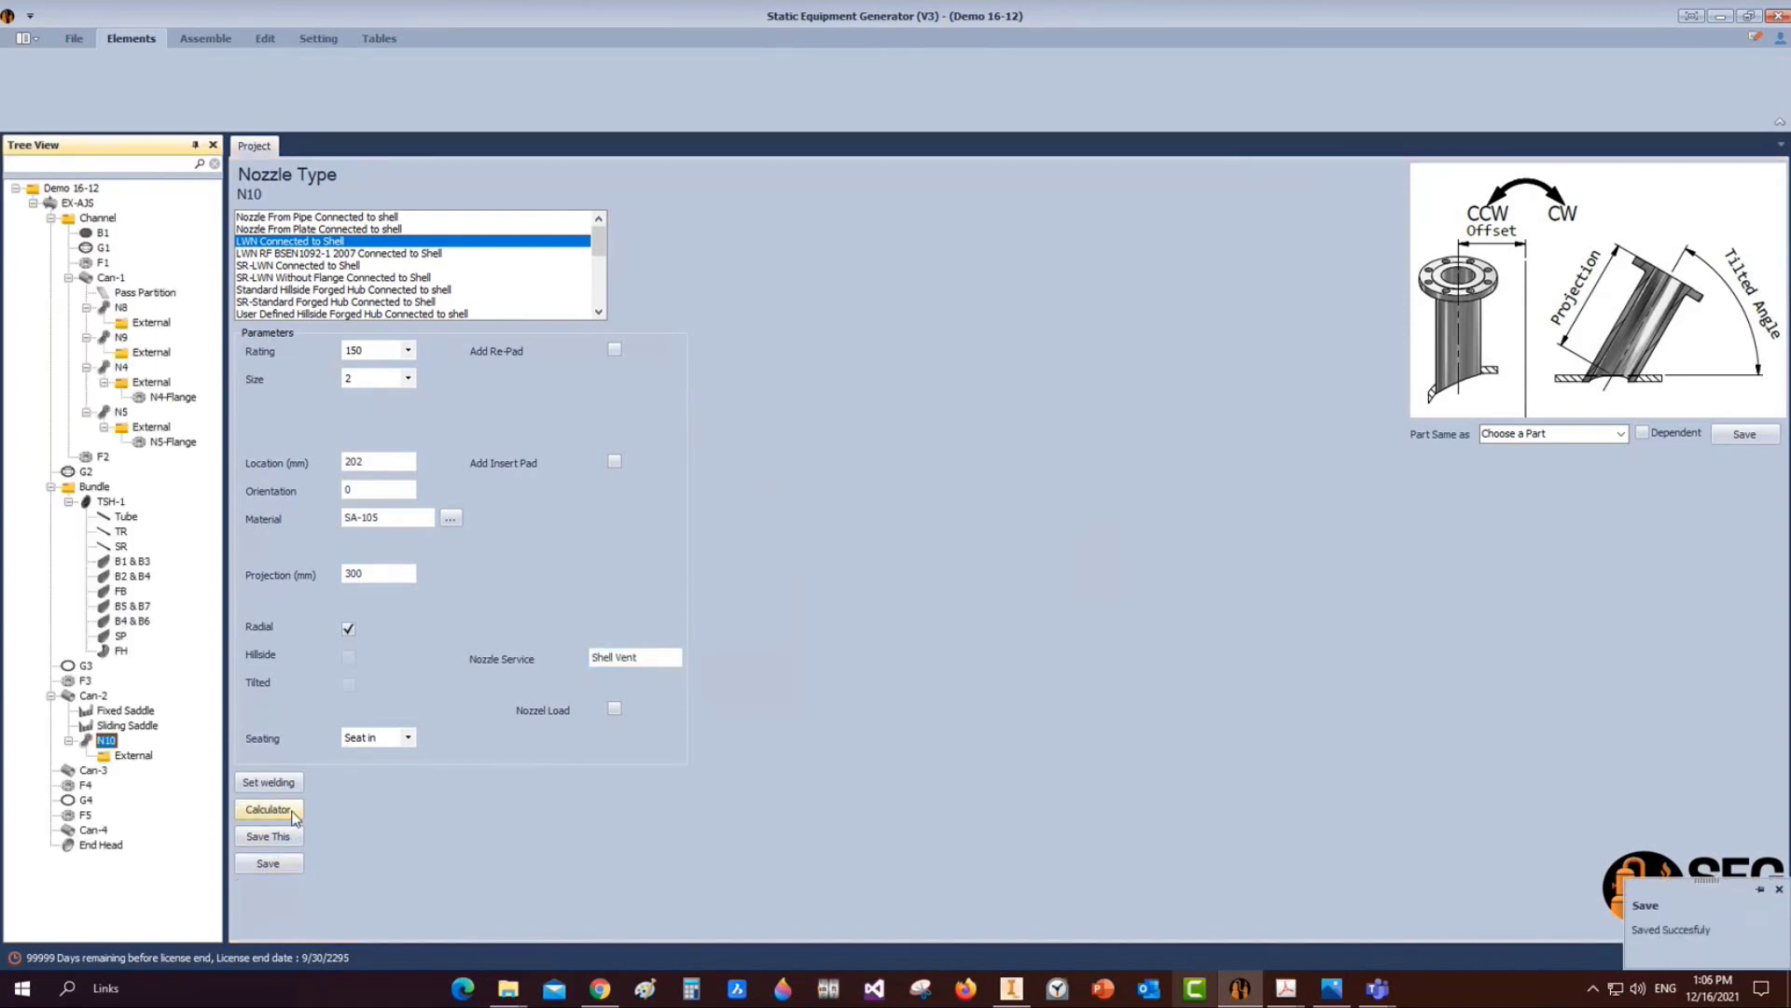
Calculate N10's projection from a 570 mm projection from the vessel centre line and save the result
click(292, 813)
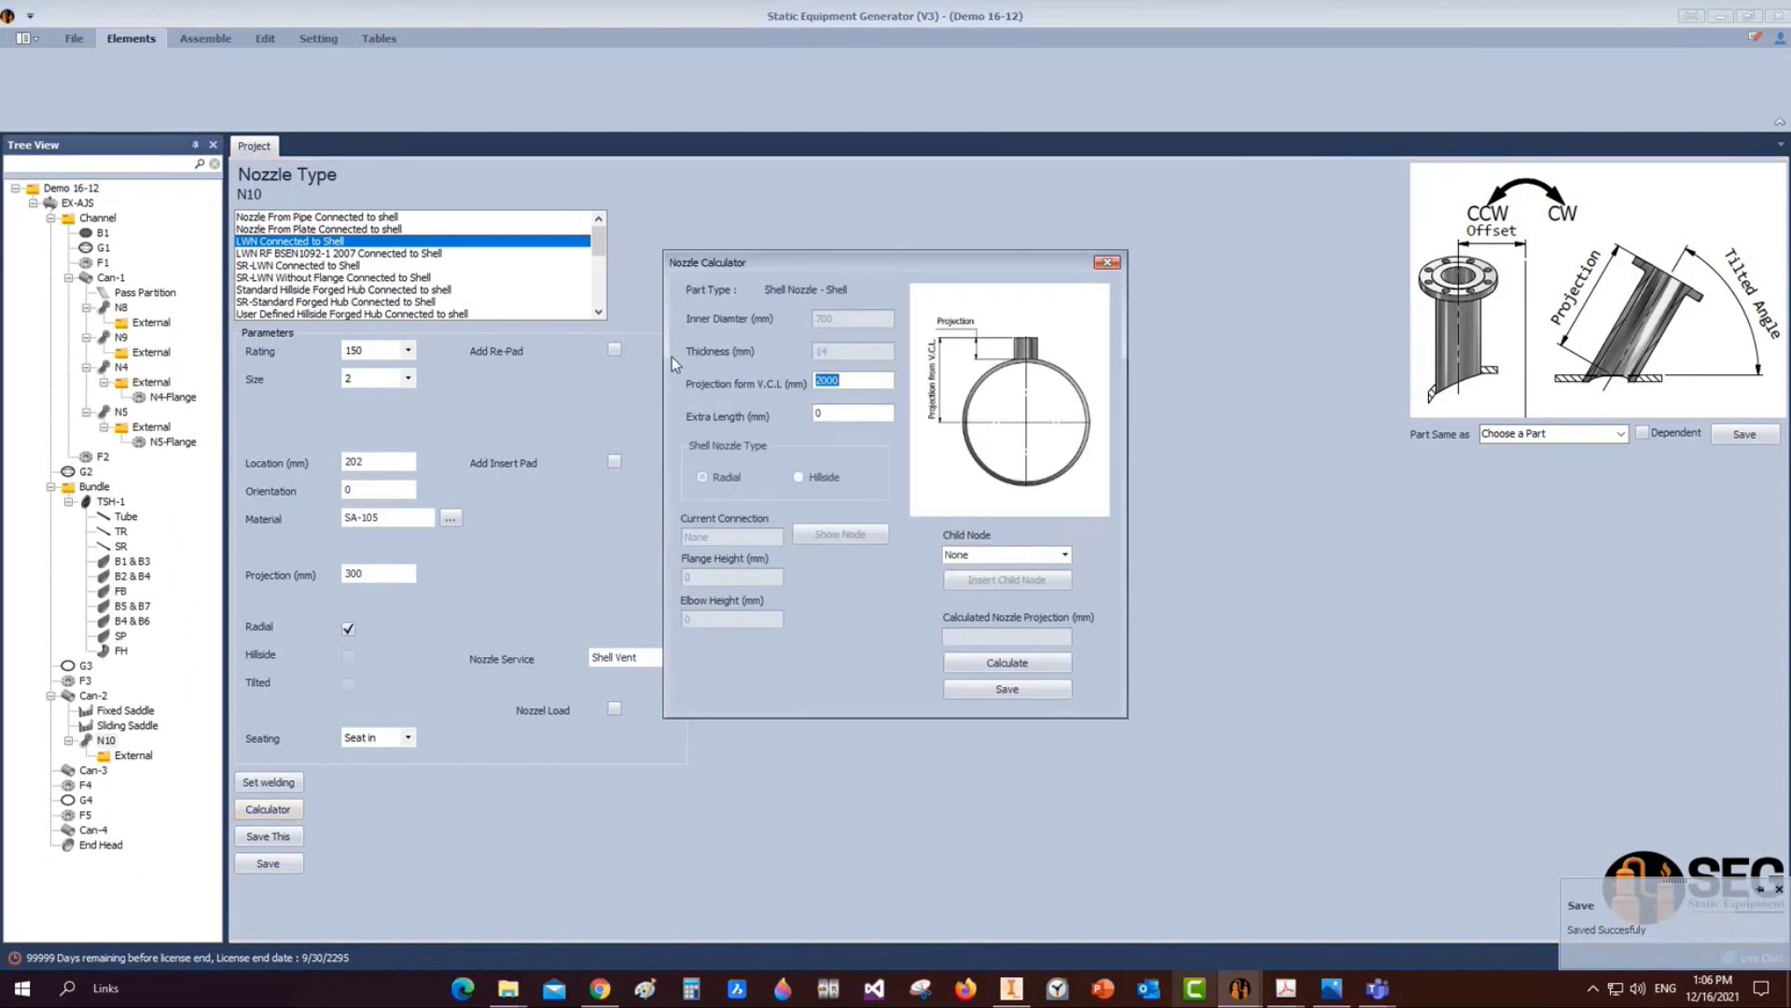
text(570)
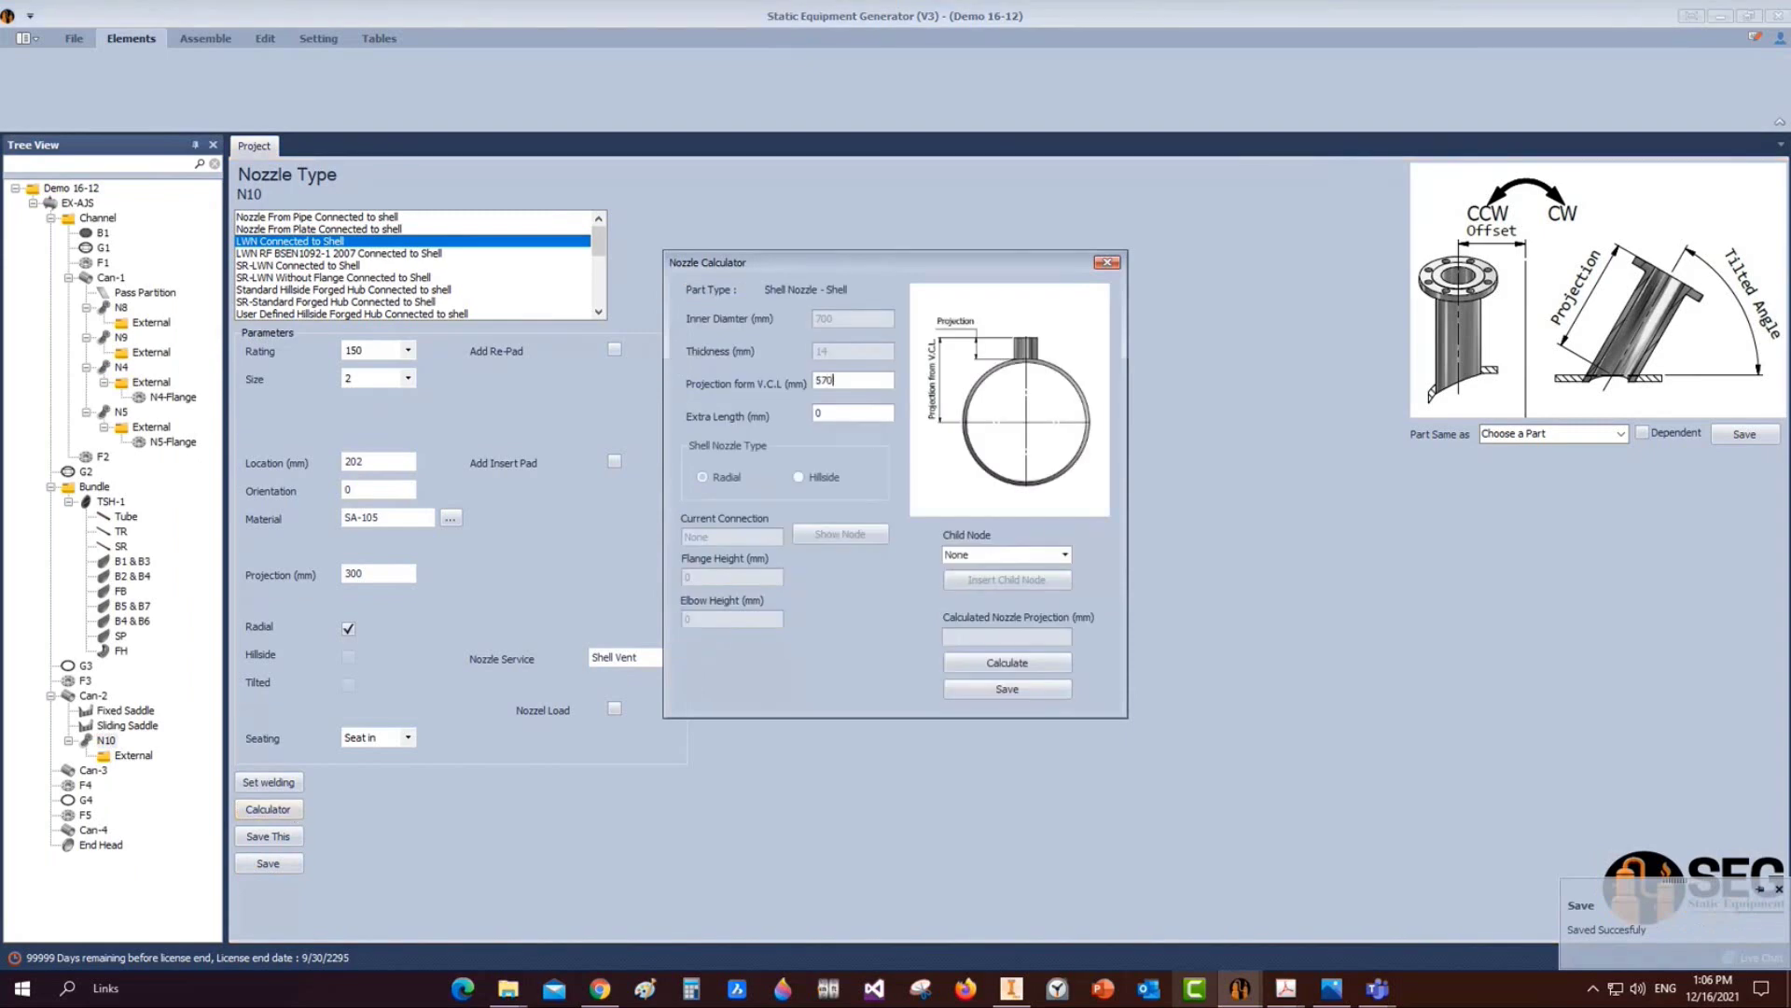
click(1007, 662)
click(1007, 688)
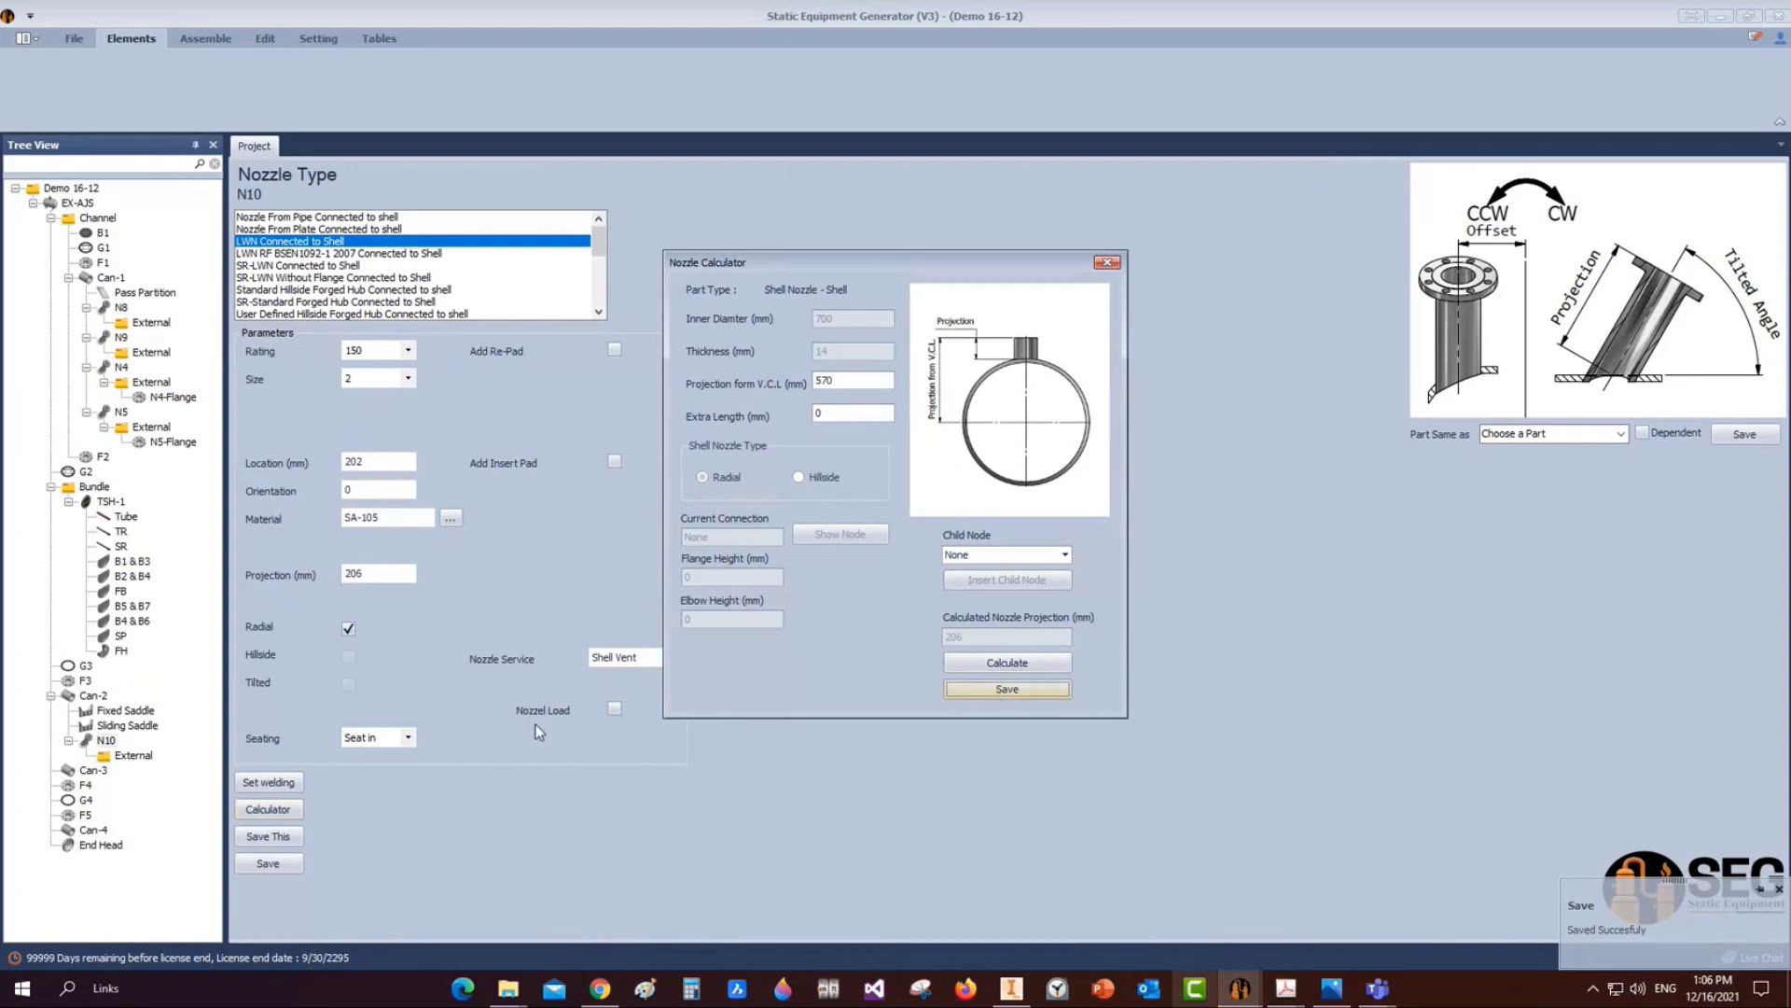
Add a shell nozzle named N1 to Can-2 and set its type to Standard Hillside Forged Hub Connected to shell
click(91, 696)
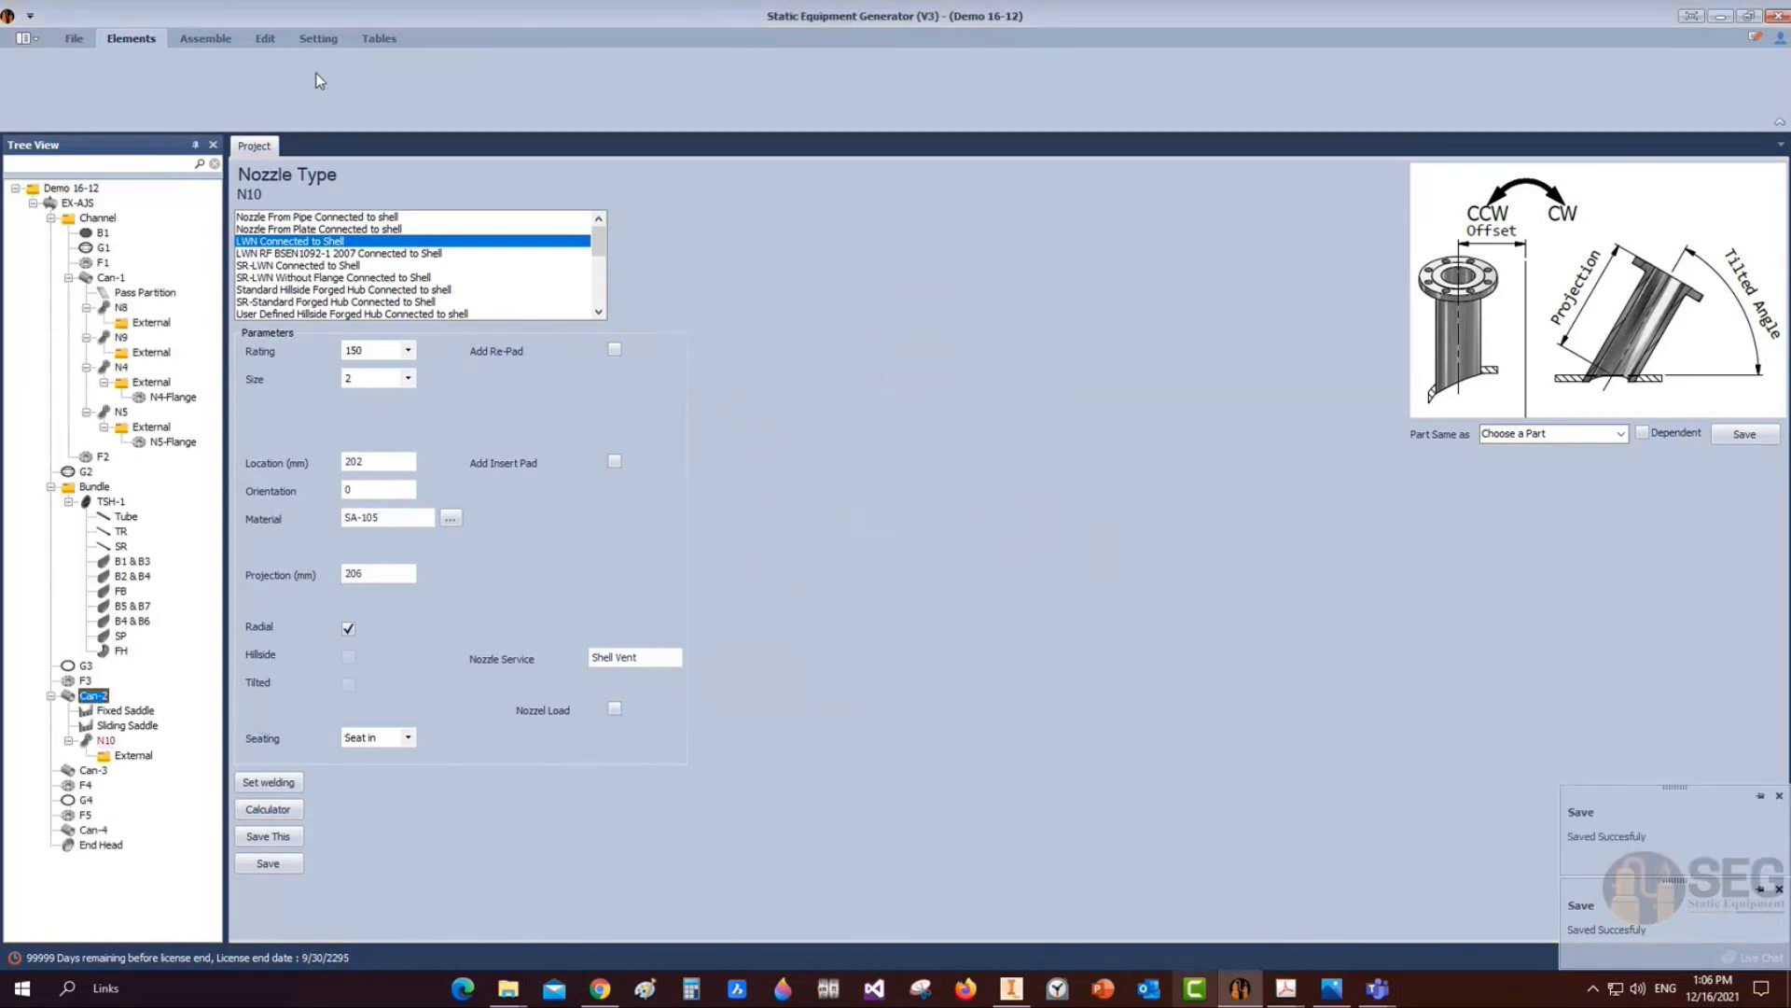
click(479, 76)
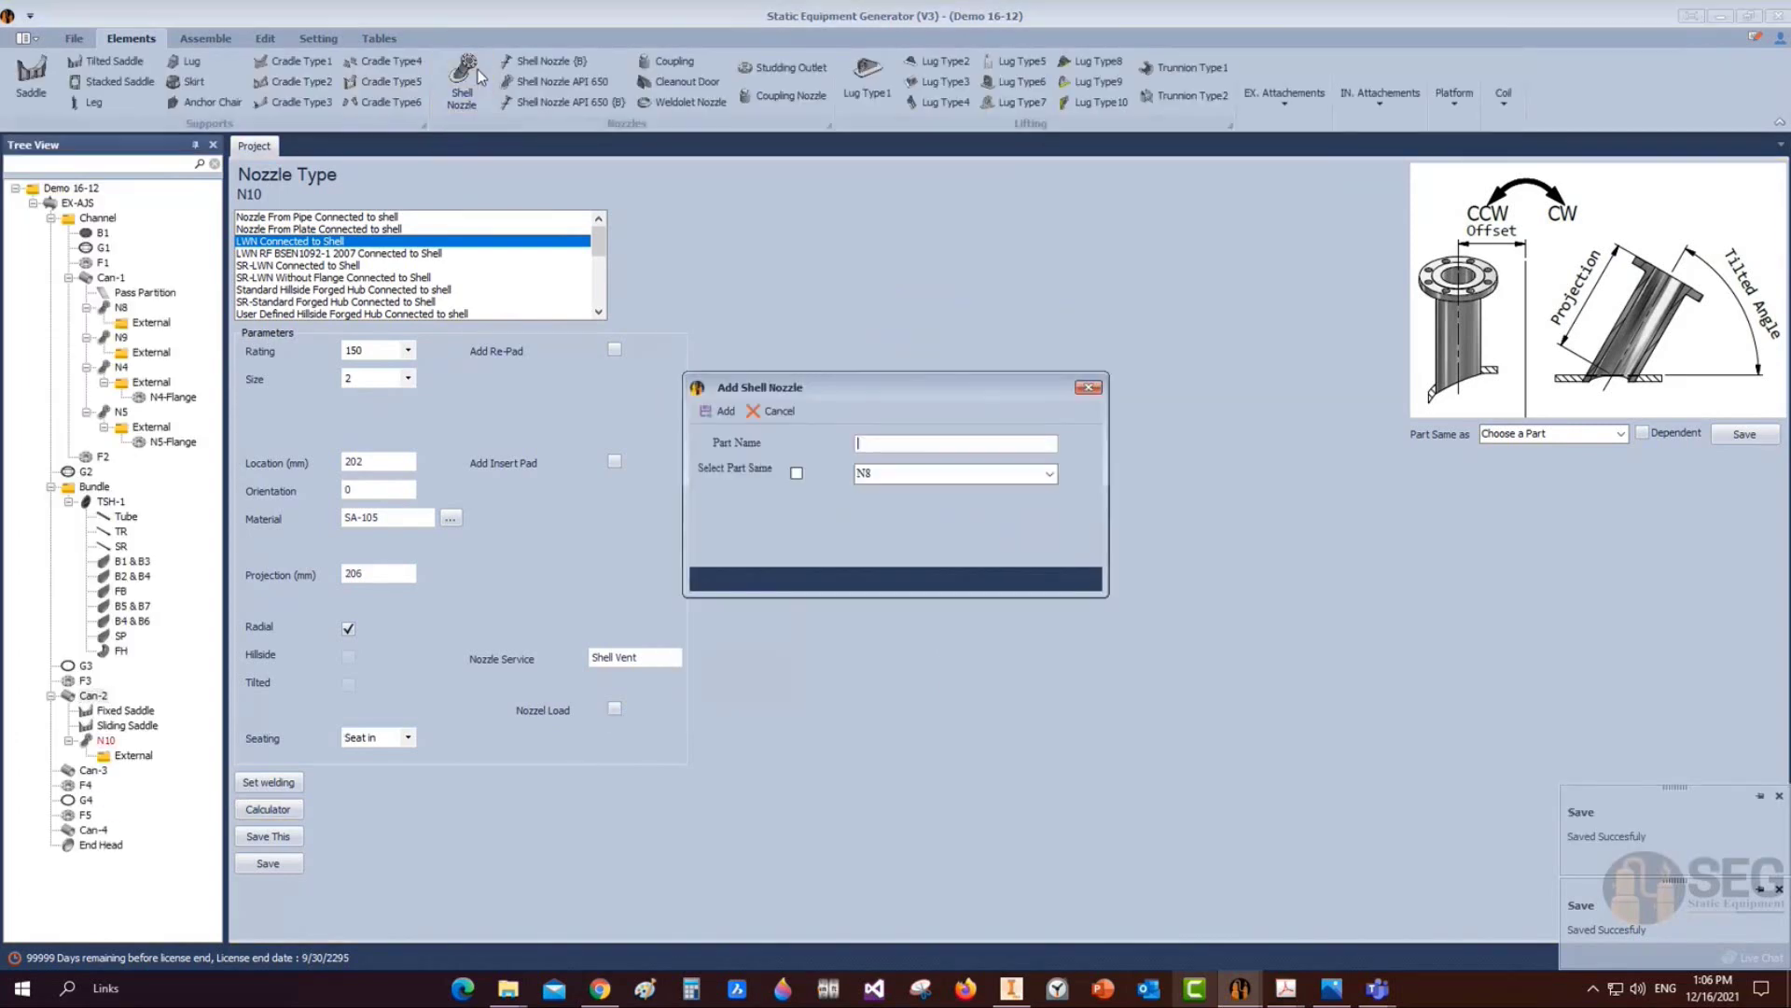
text(N1)
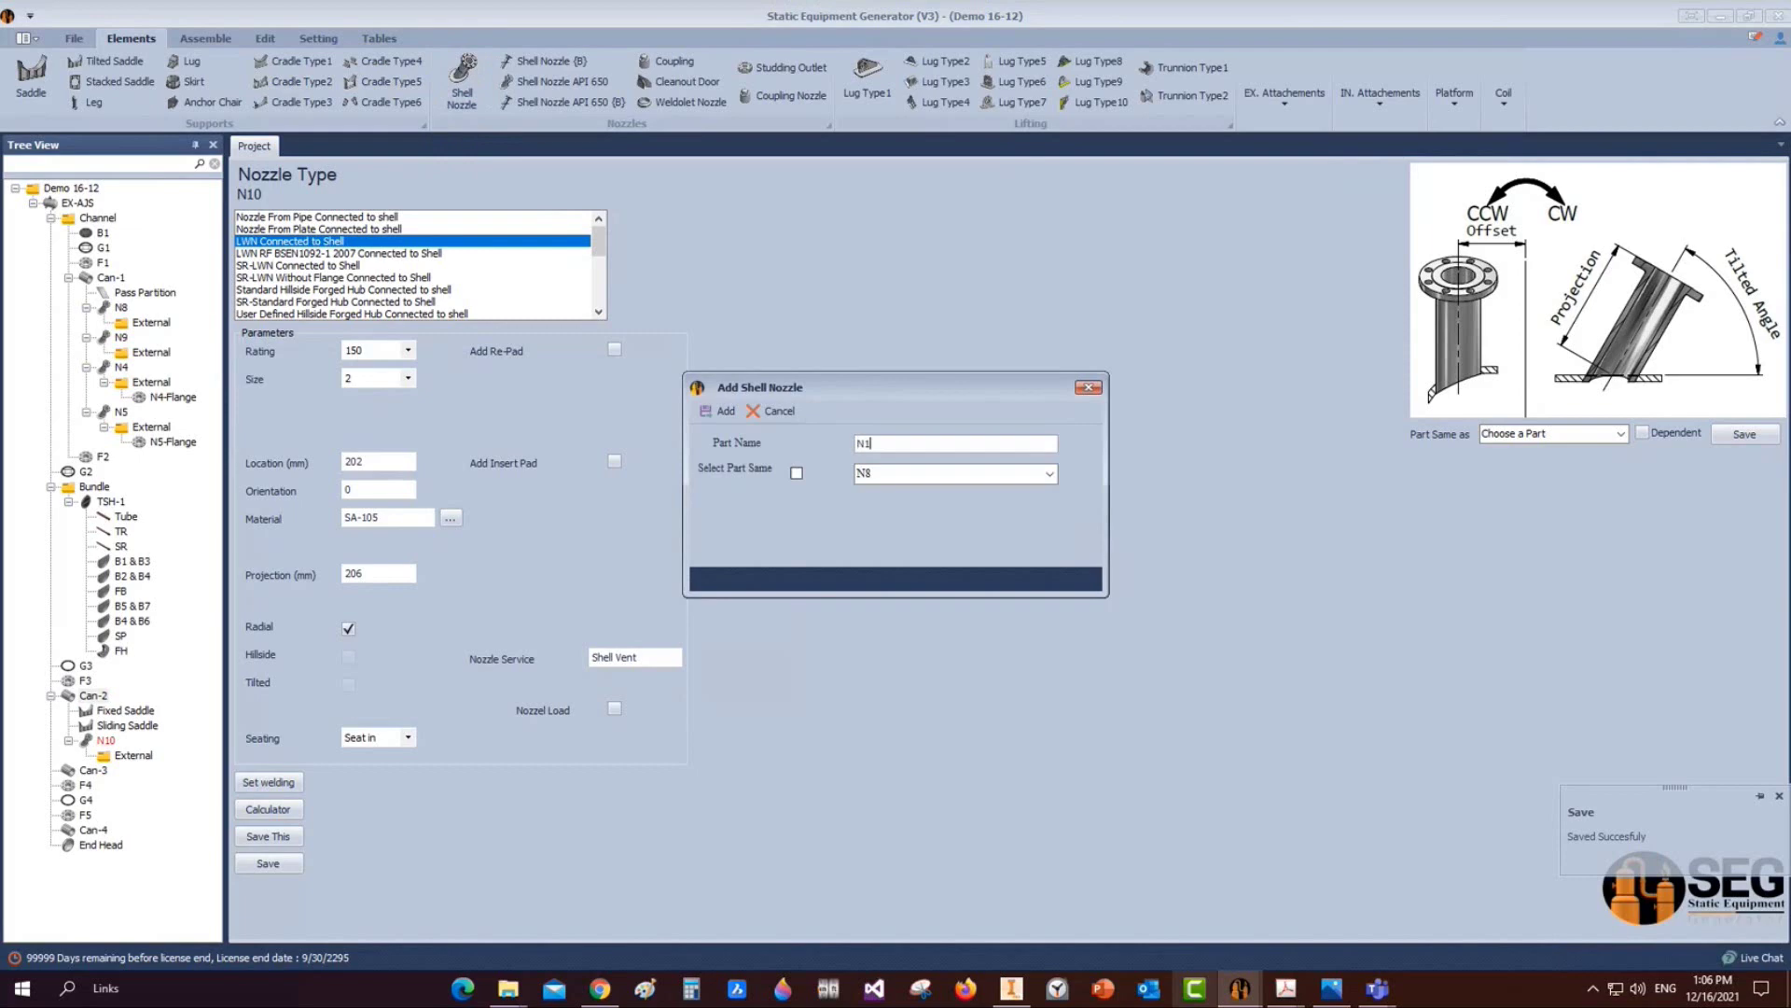
click(714, 414)
click(104, 771)
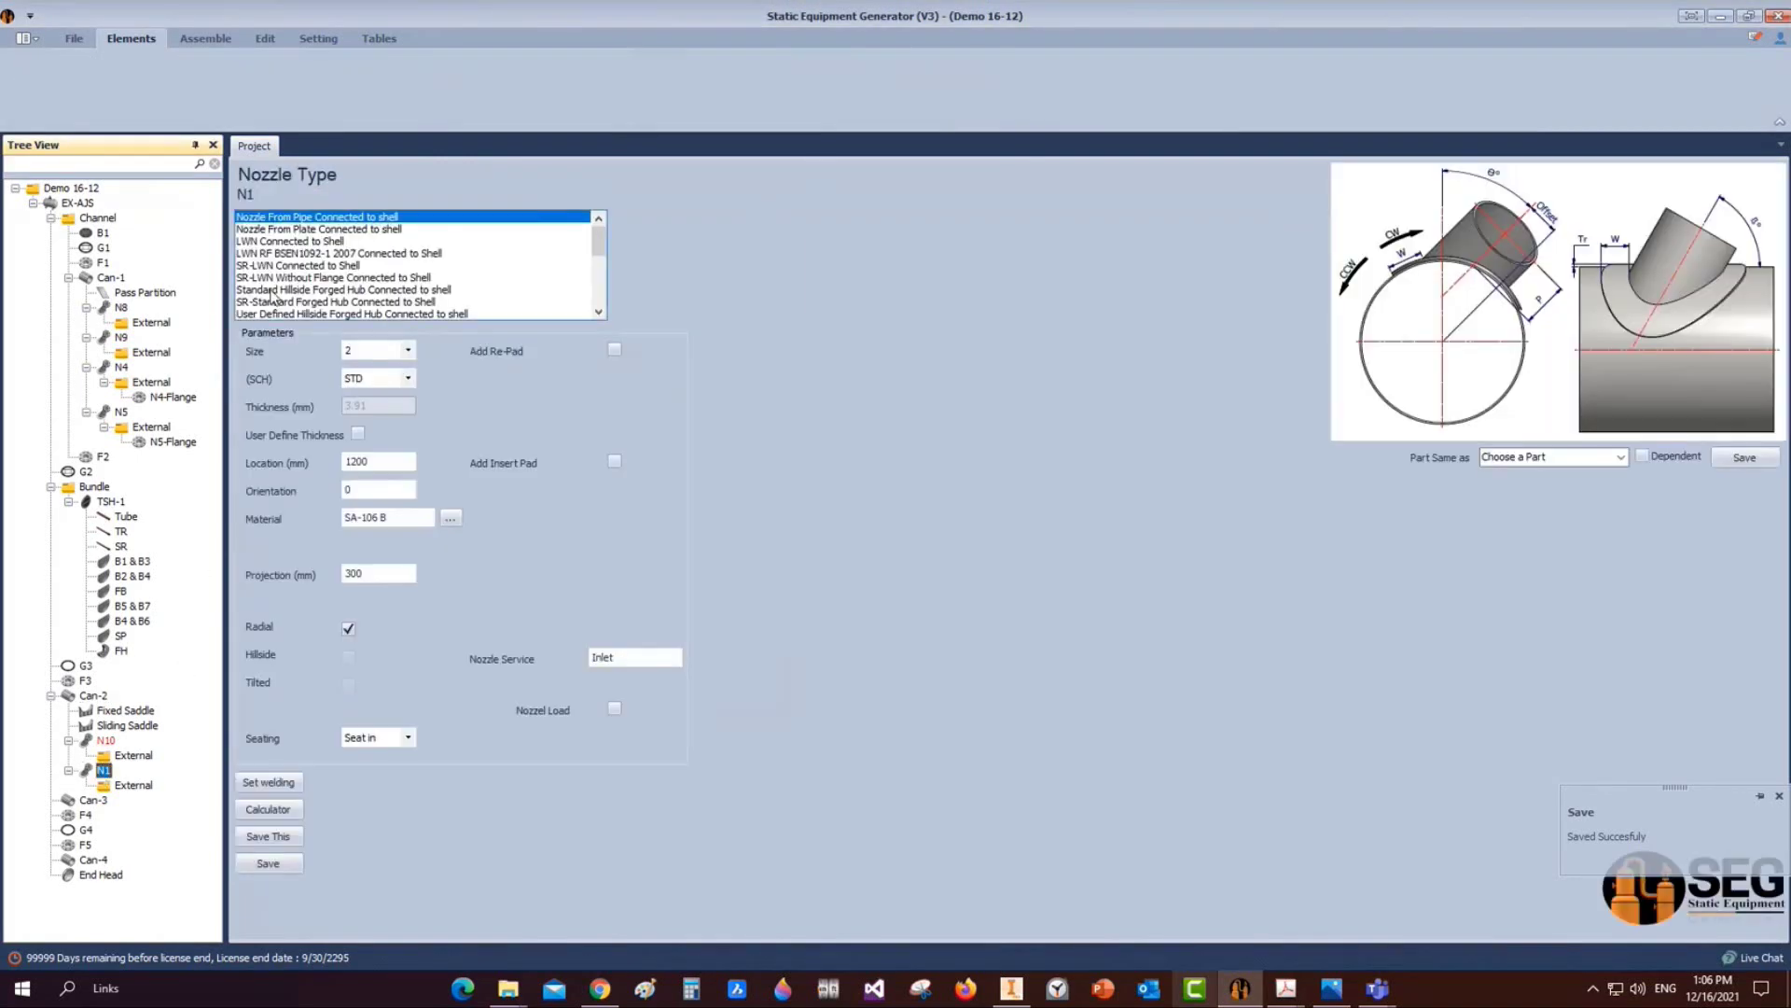
click(271, 290)
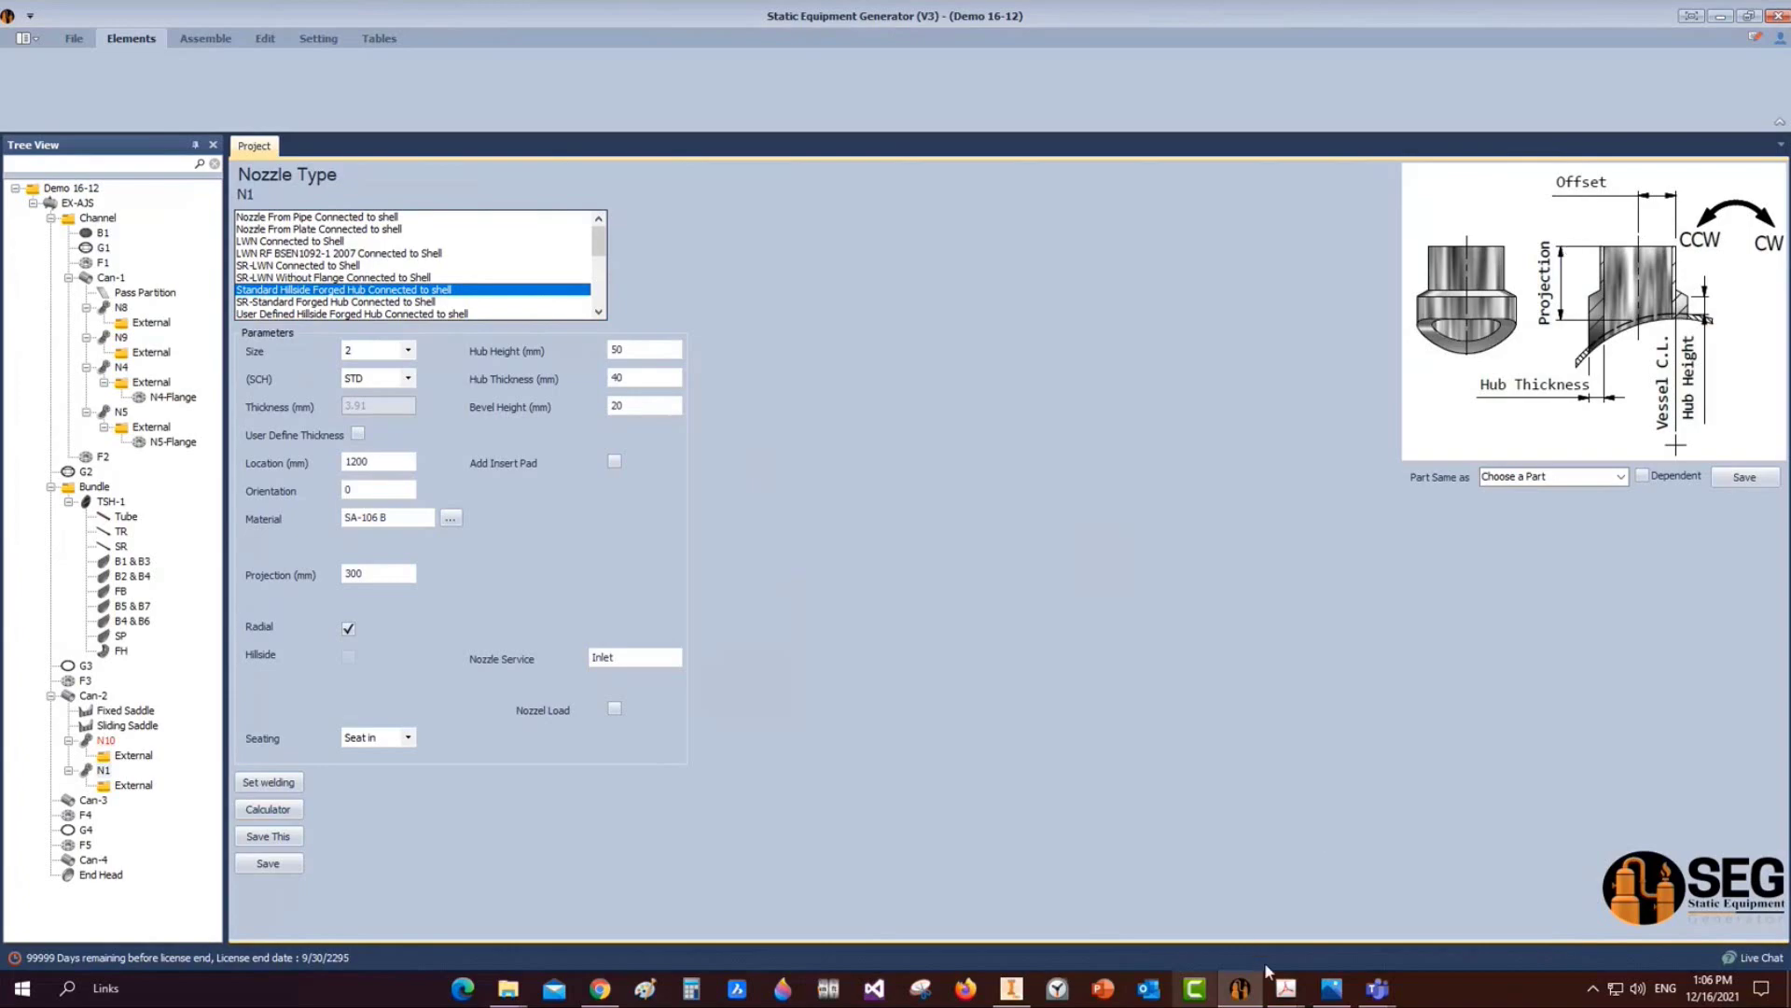
Check nozzle N1's size, location and hub shape on the general arrangement drawing in Adobe Acrobat, and return to Static Equipment Generator
mouse_move(1285, 987)
click(1476, 924)
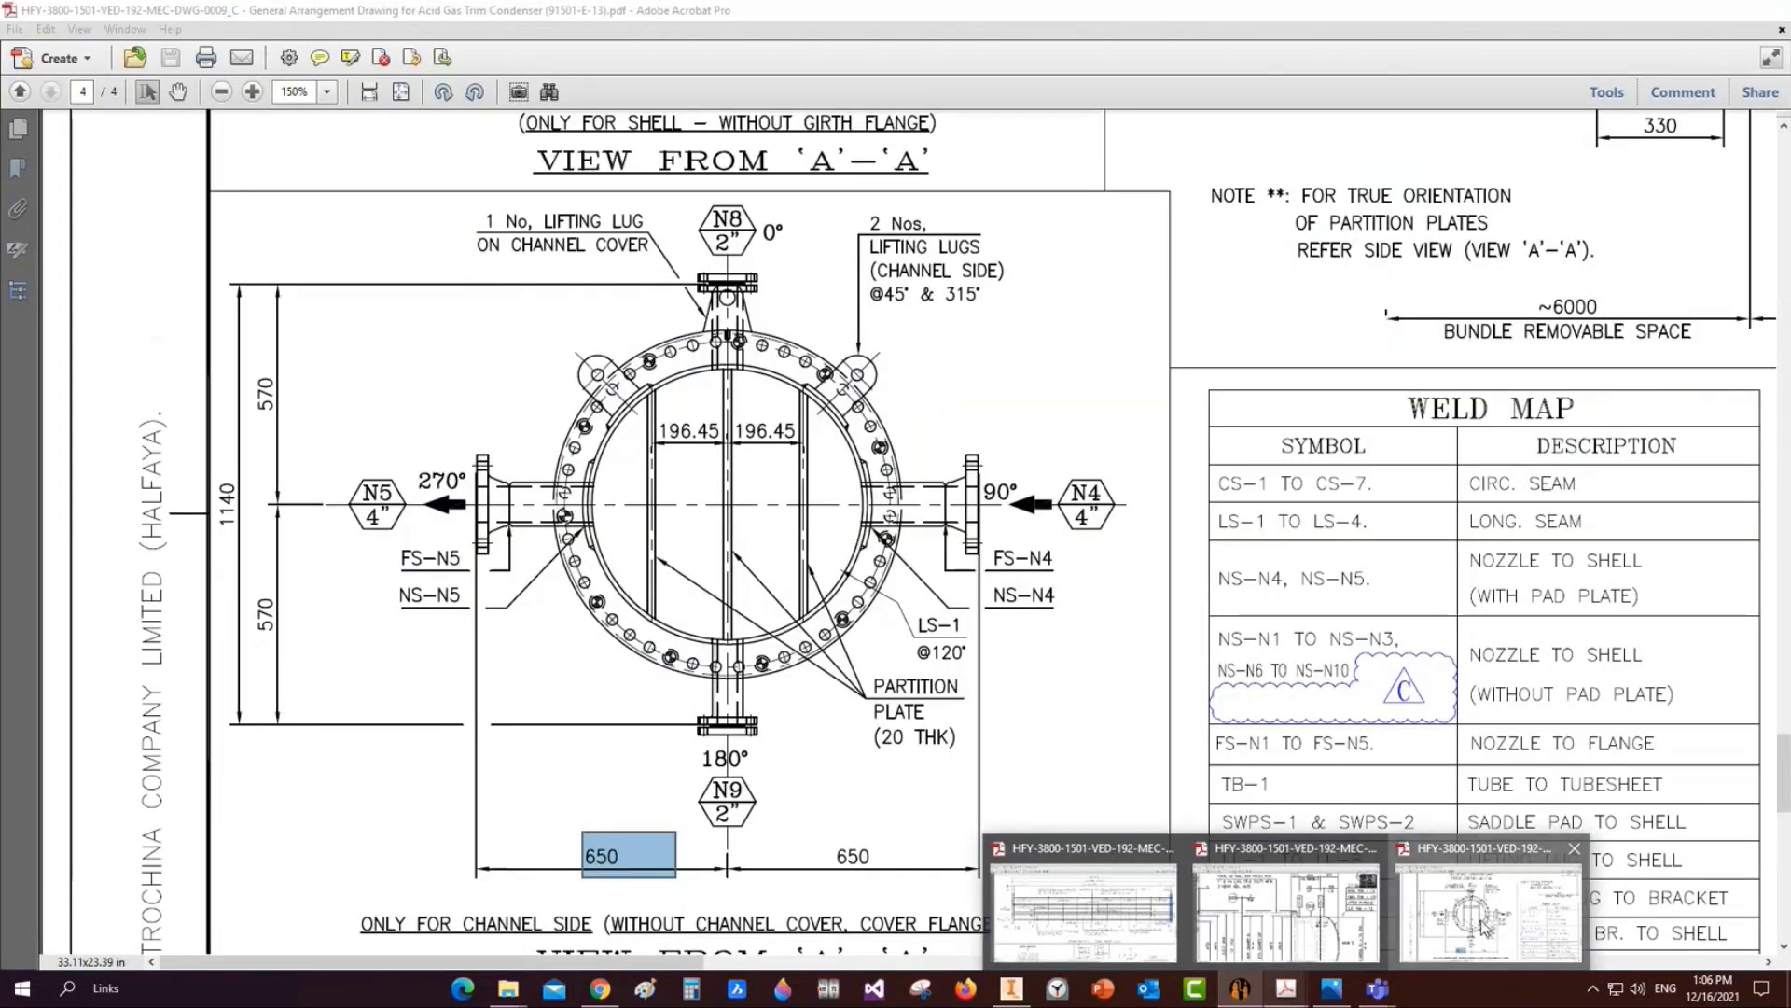
scroll(1155, 566, down, 5)
ctrl+scroll(1154, 565, up, 2)
scroll(1155, 565, up, 3)
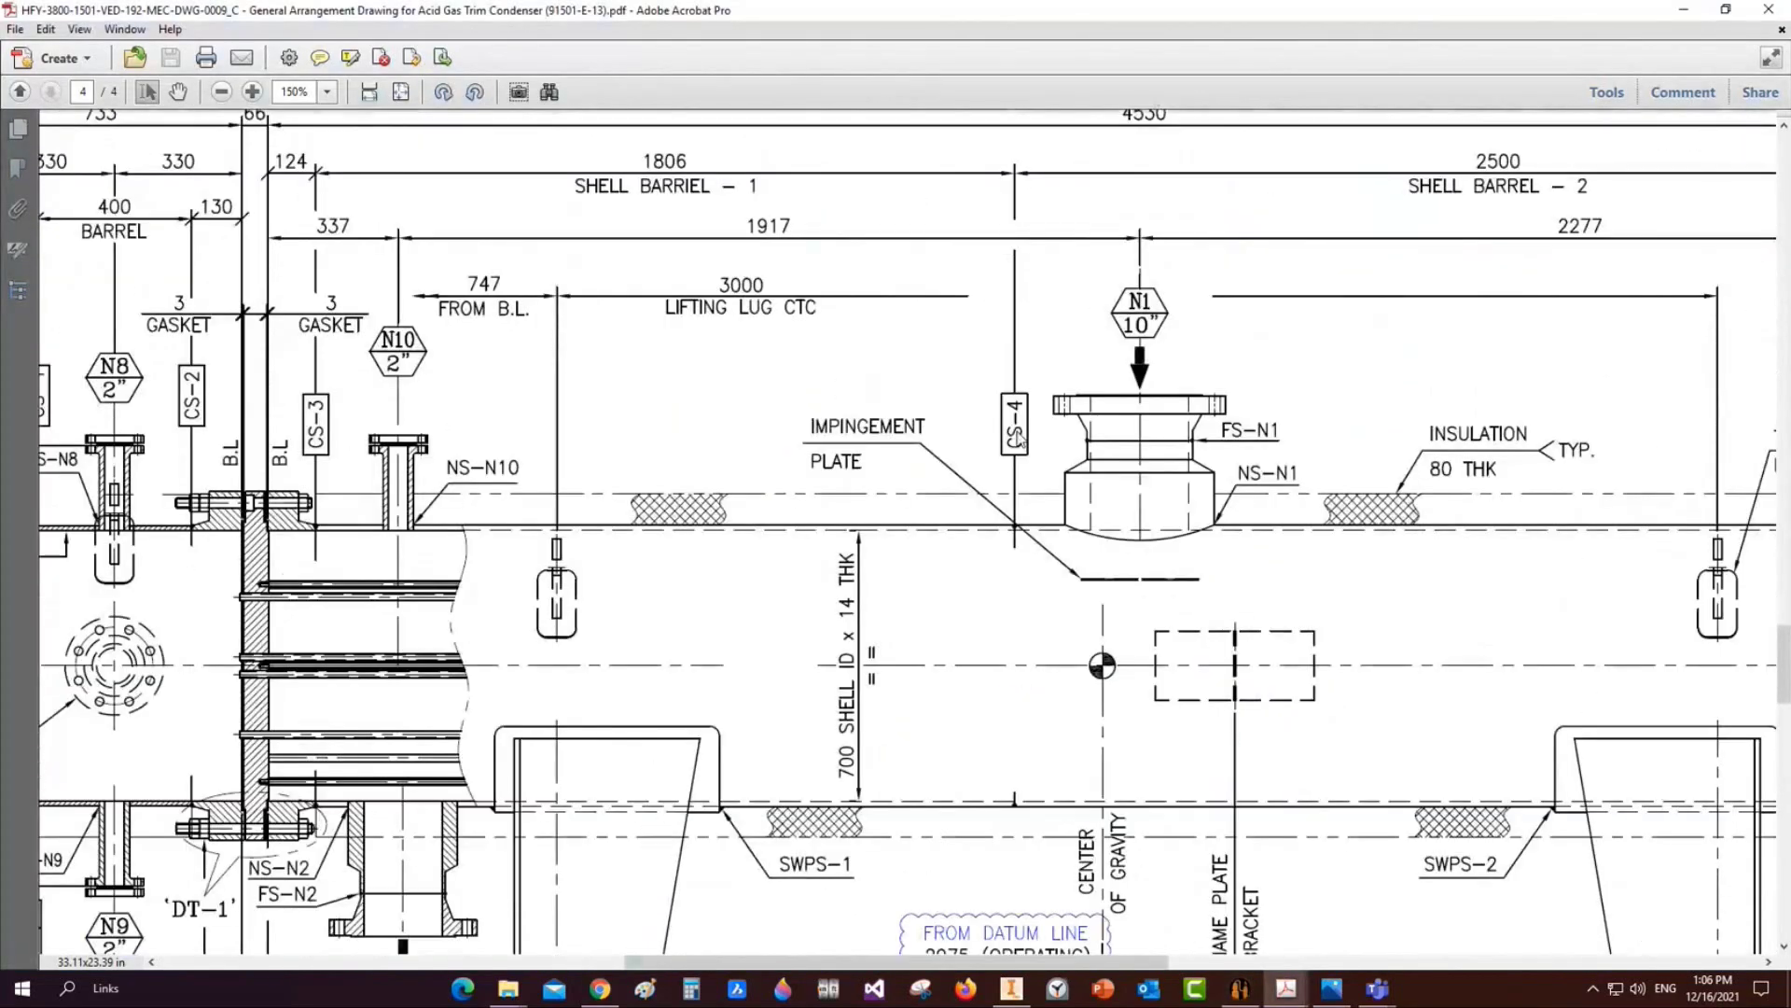
mouse_move(1016, 360)
mouse_down()
mouse_move(1185, 472)
mouse_move(1288, 580)
mouse_up()
key(alt+Tab)
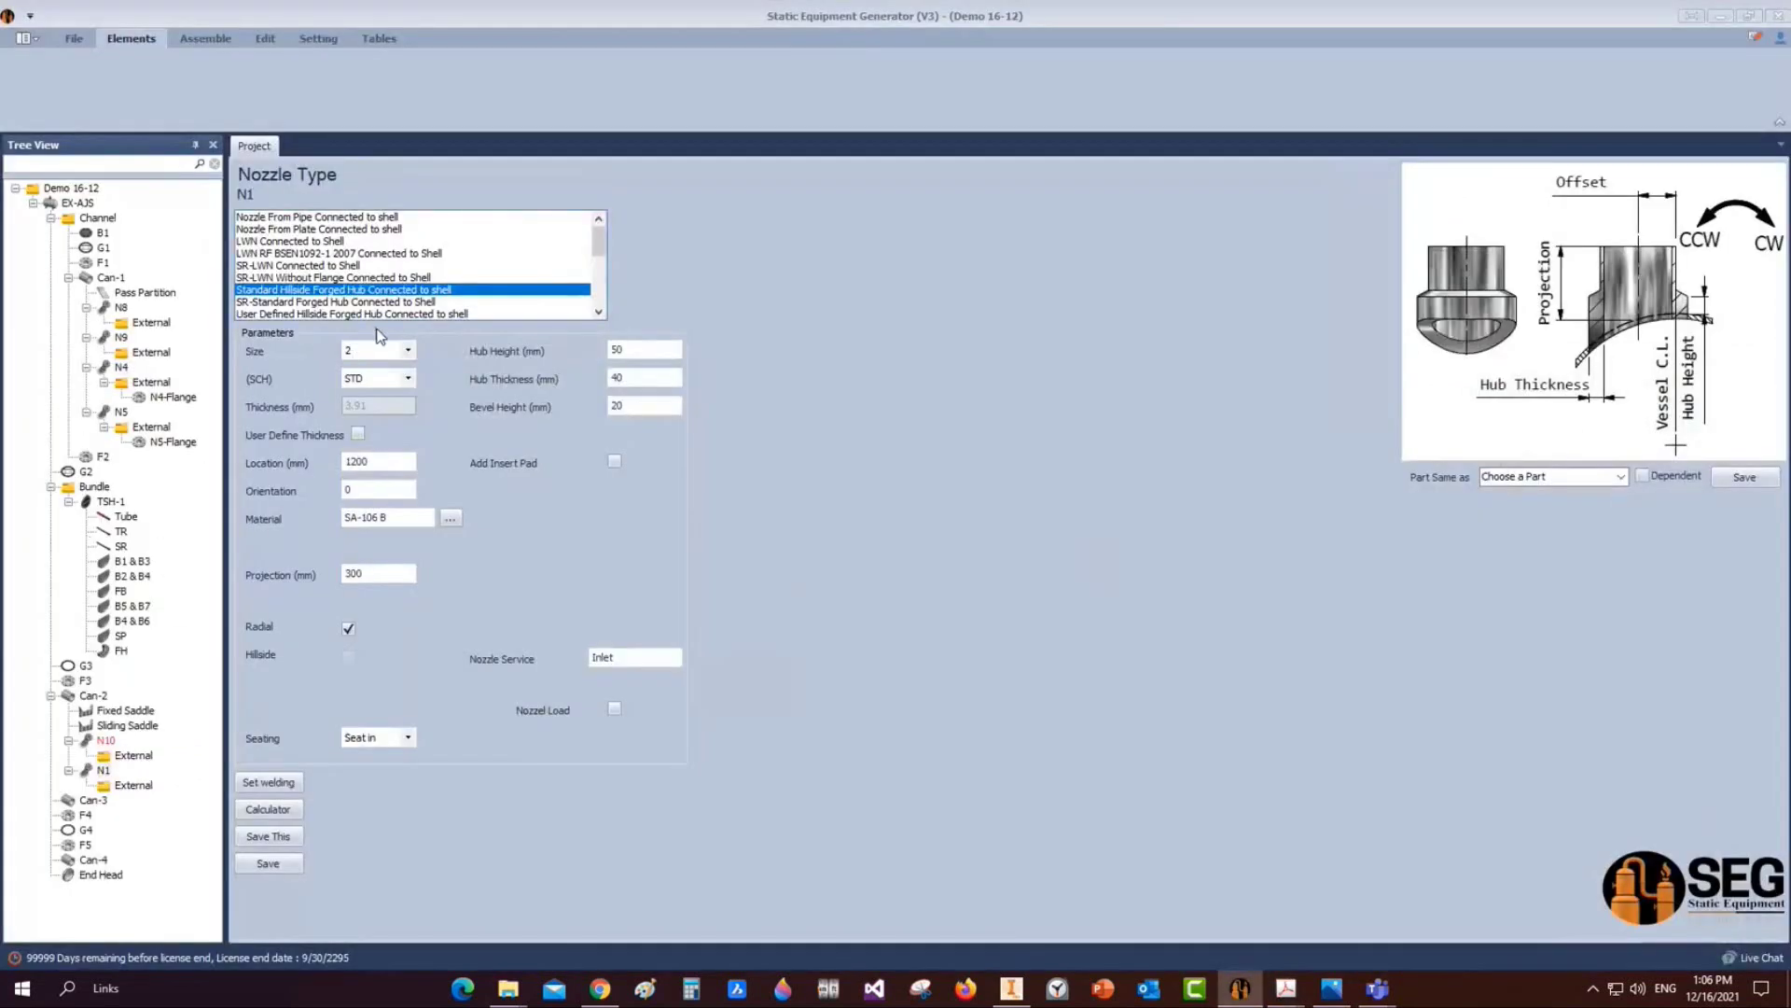
Set nozzle N1 to size 10, schedule 40S and location 2119 mm
click(408, 351)
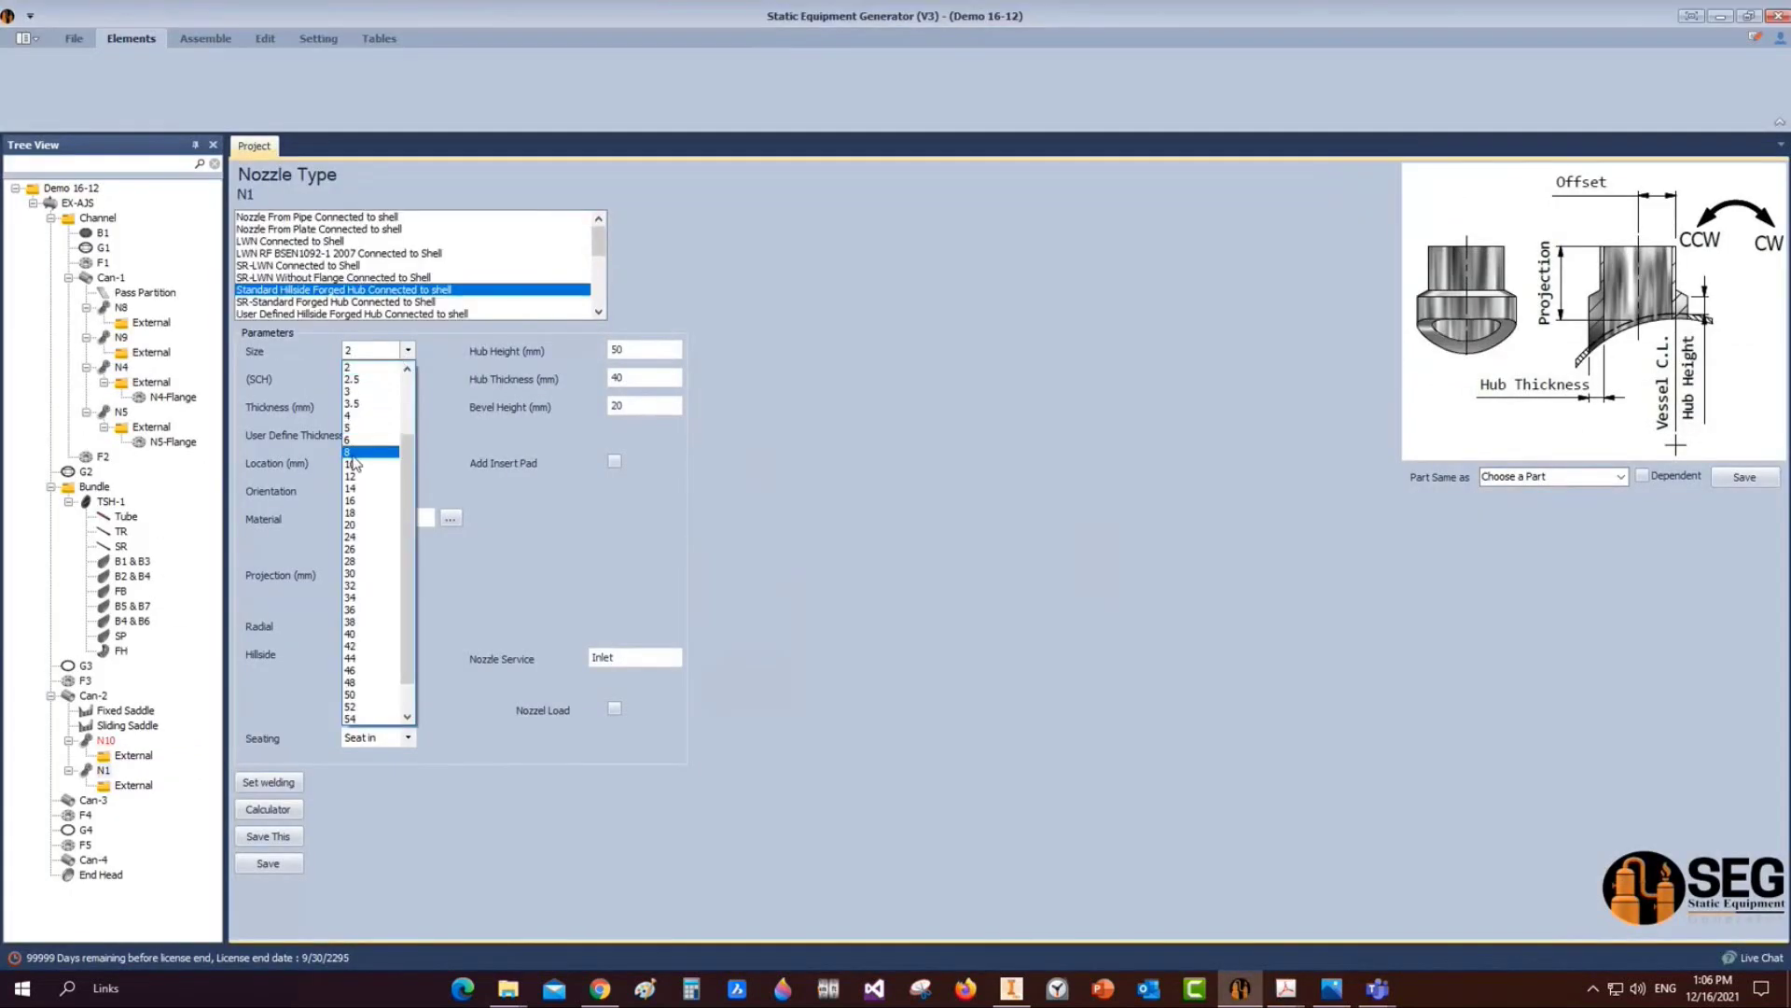
click(352, 464)
click(408, 378)
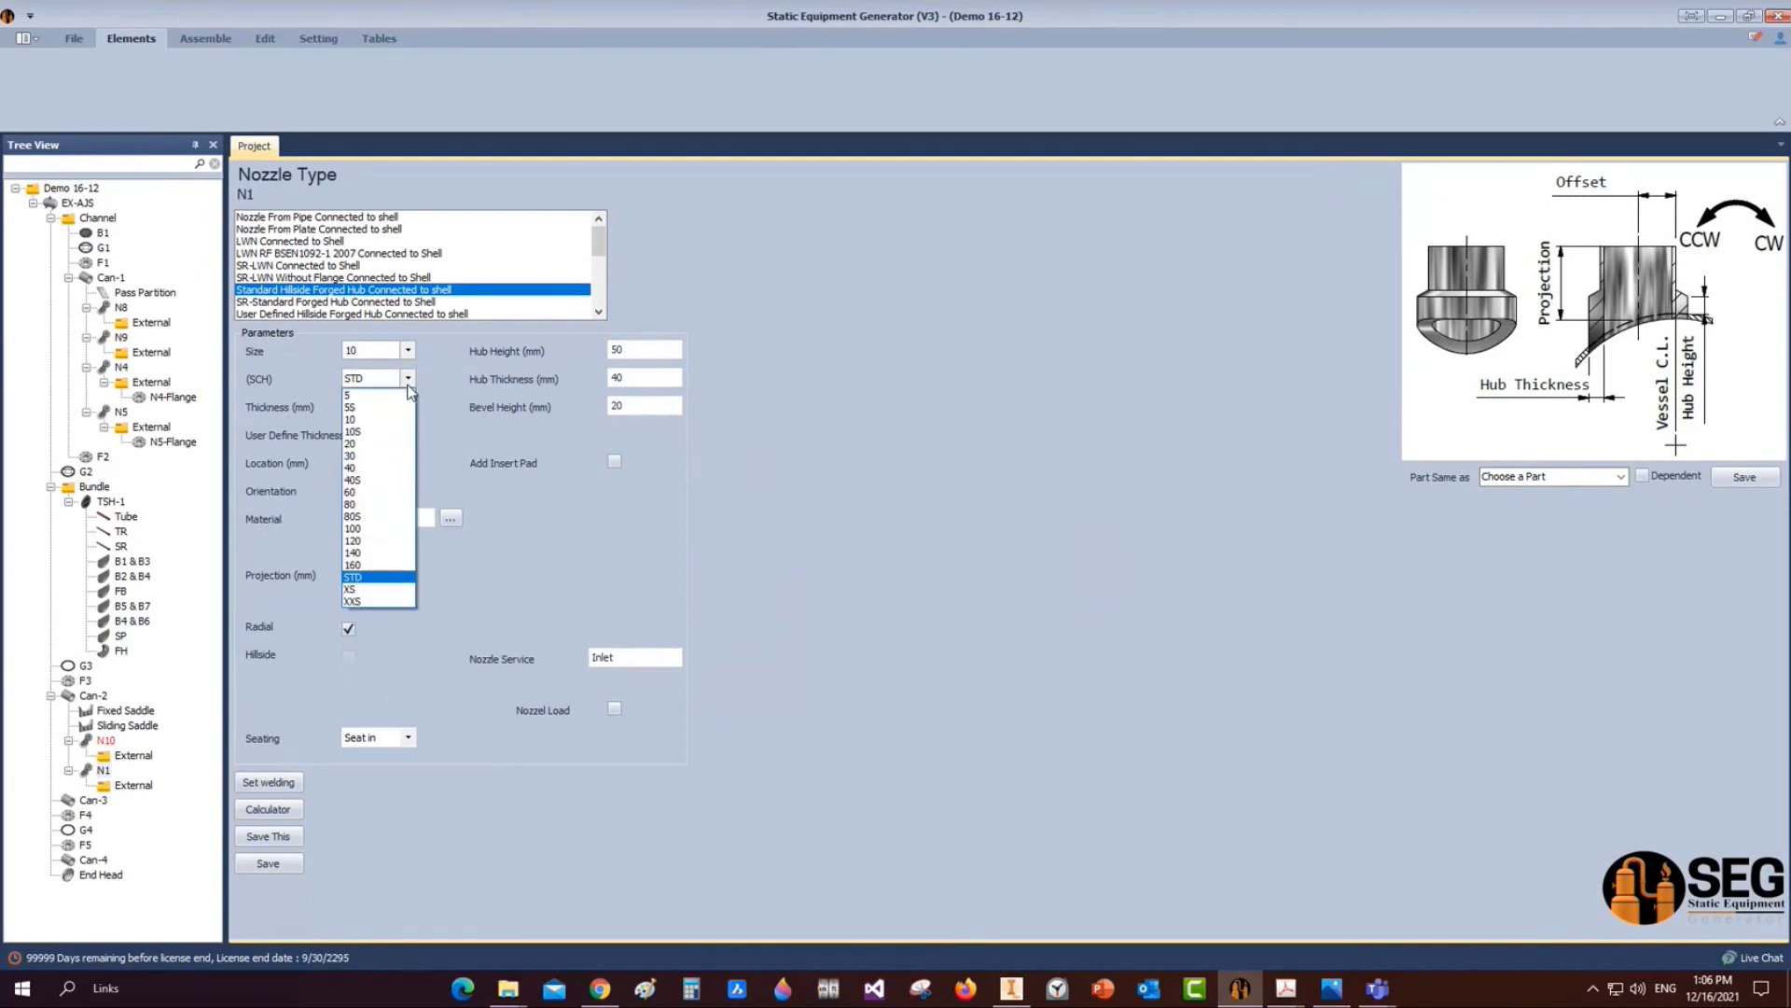
click(369, 482)
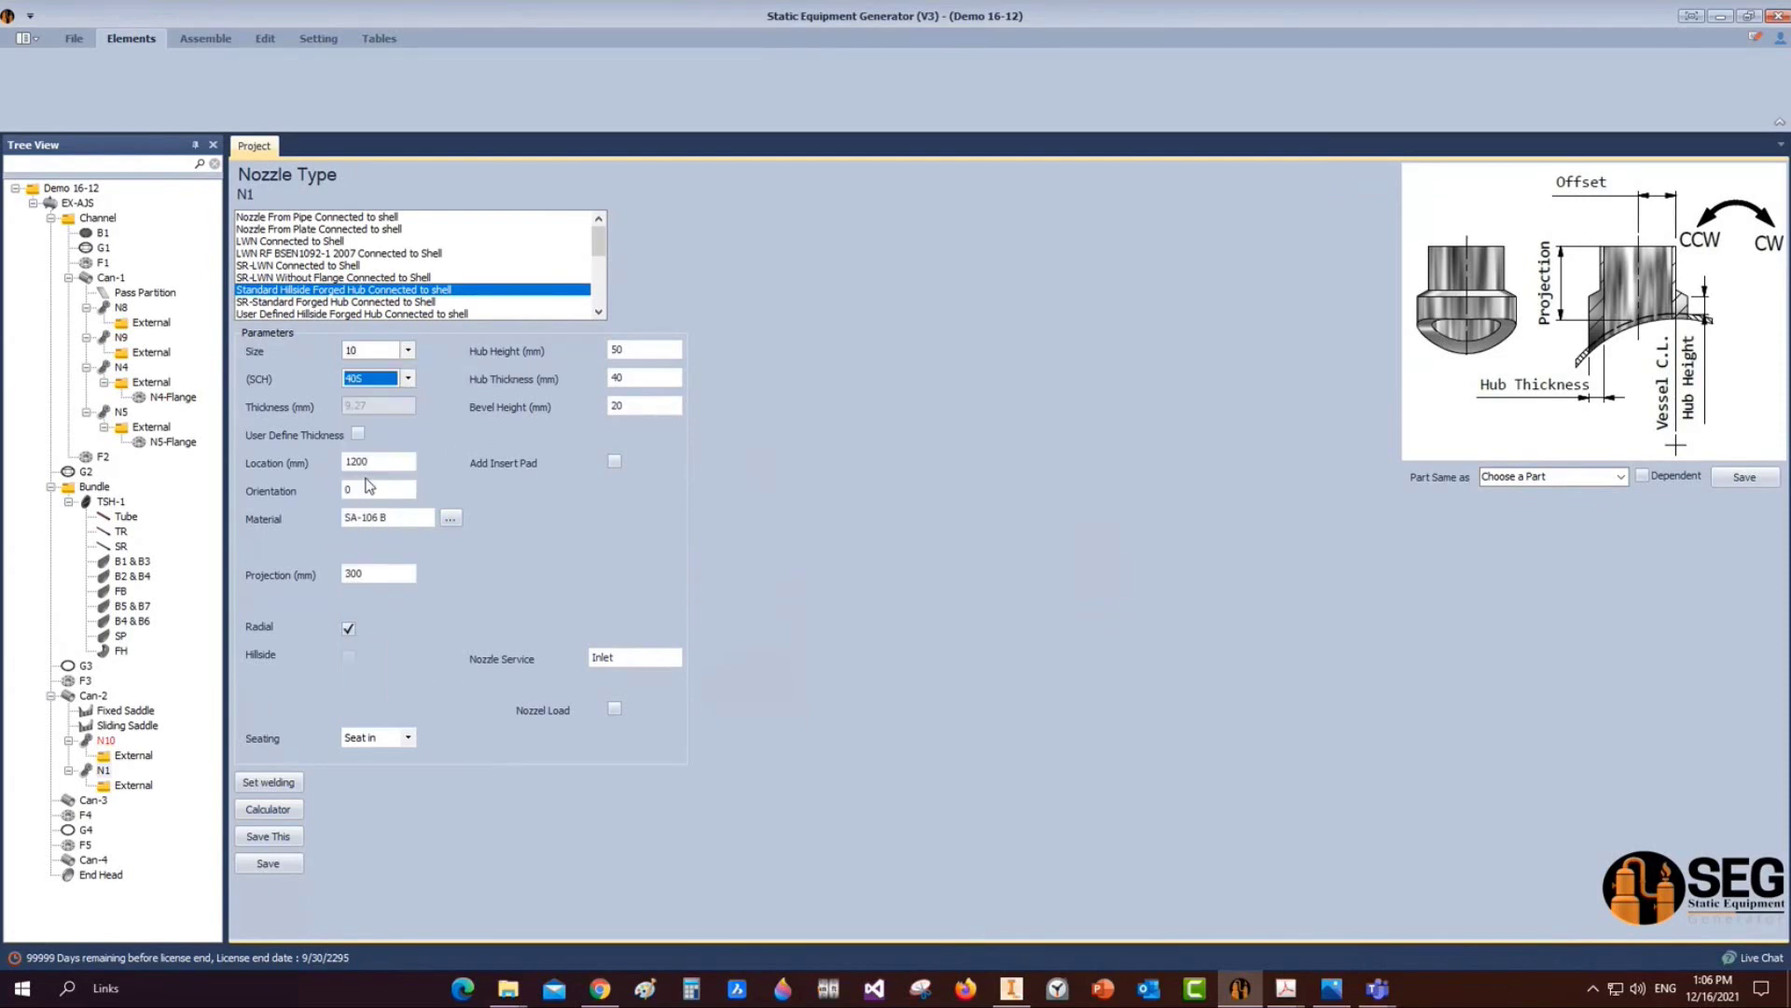
click(378, 462)
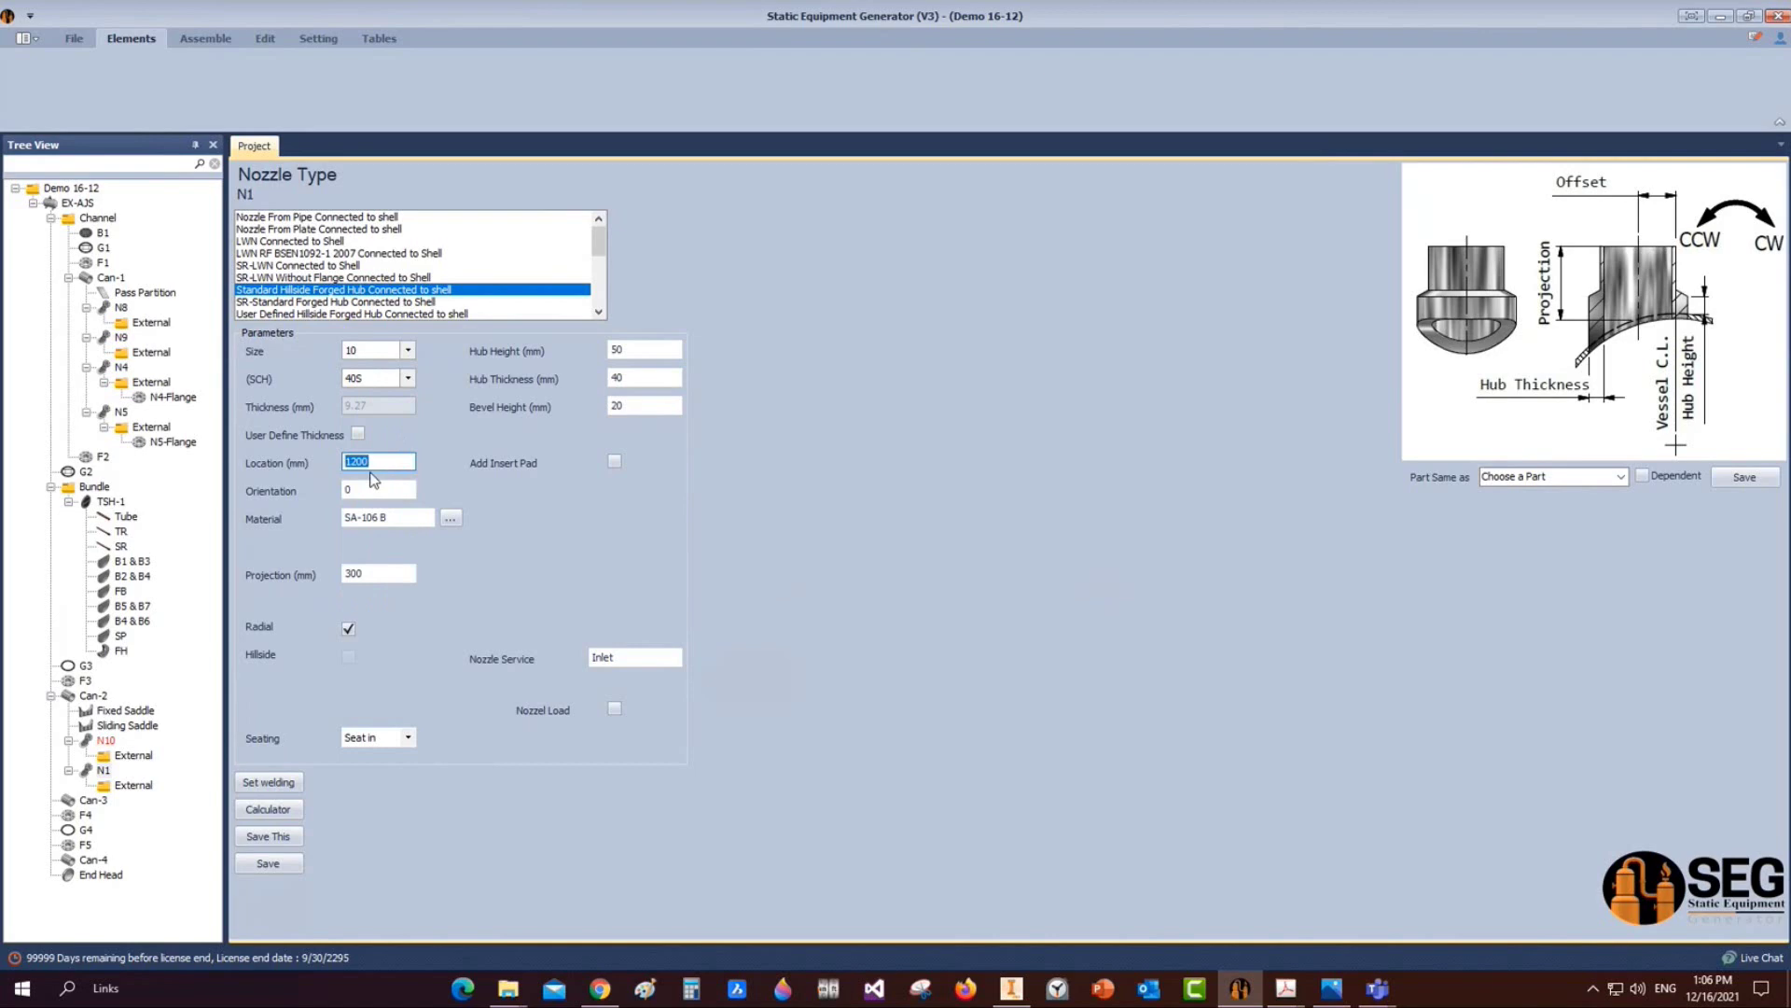
text(2119)
key(Tab)
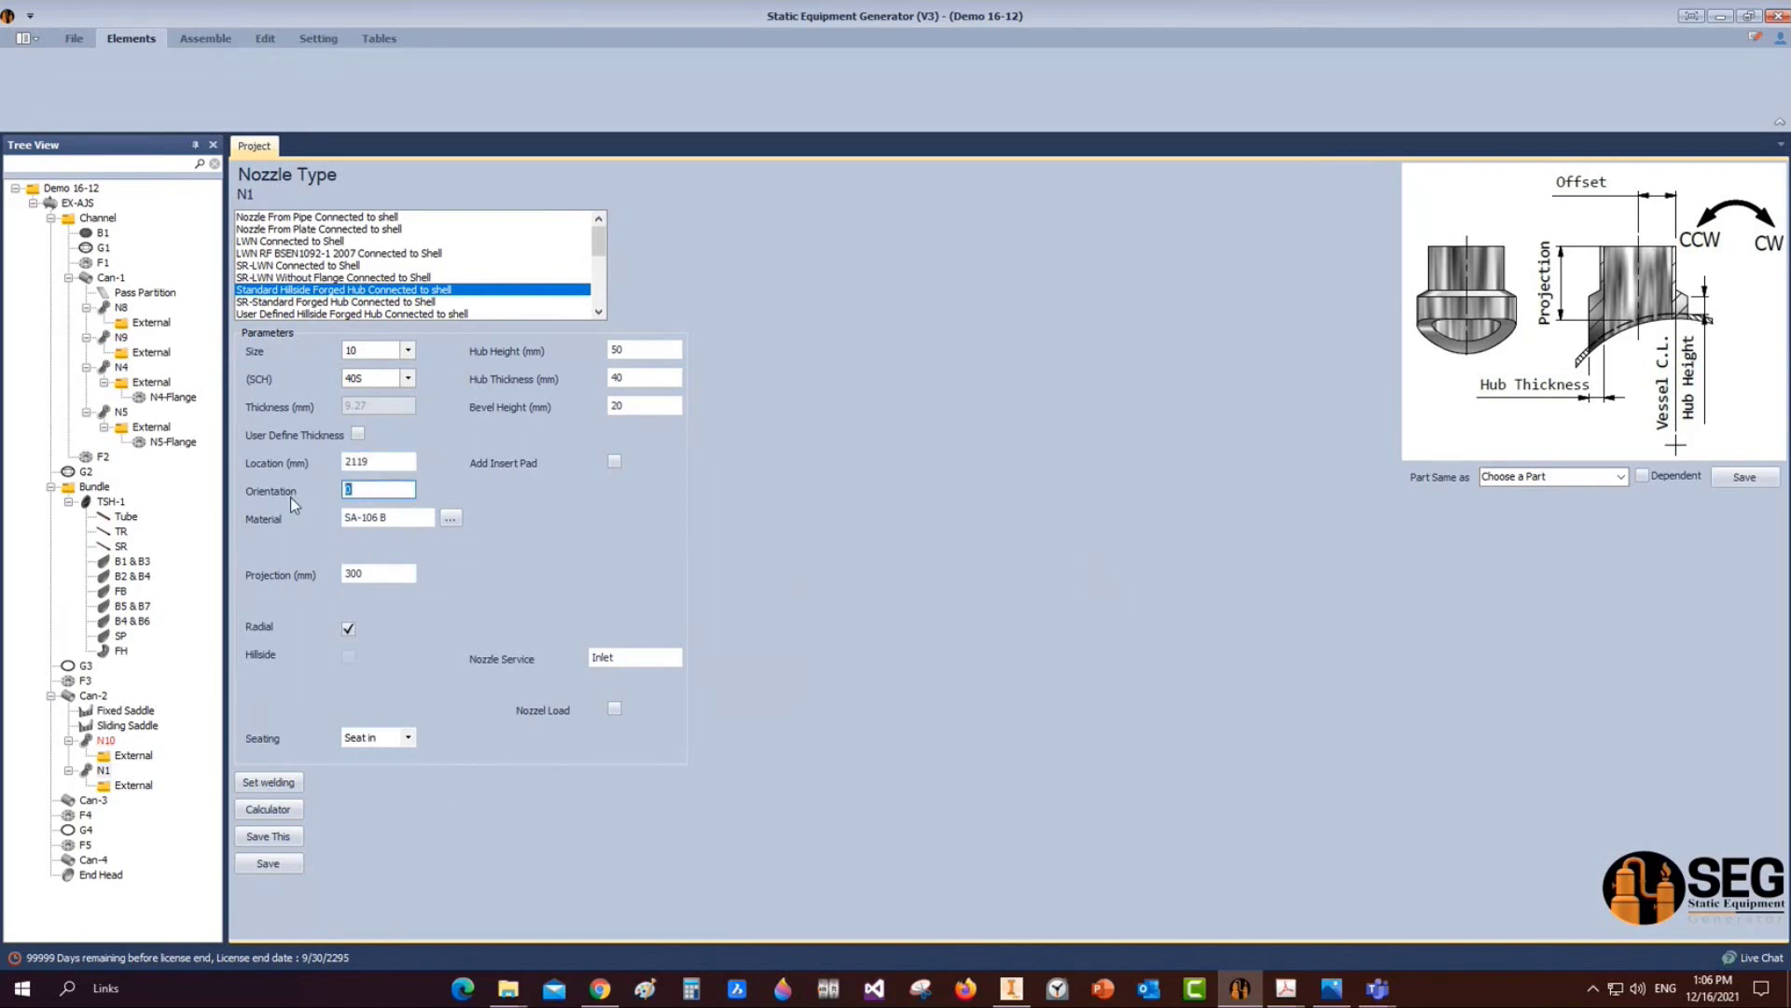
Set N1's hub height to 136 mm, hub thickness to 65 mm and bevel height to 35 mm
click(624, 350)
click(640, 350)
text(136)
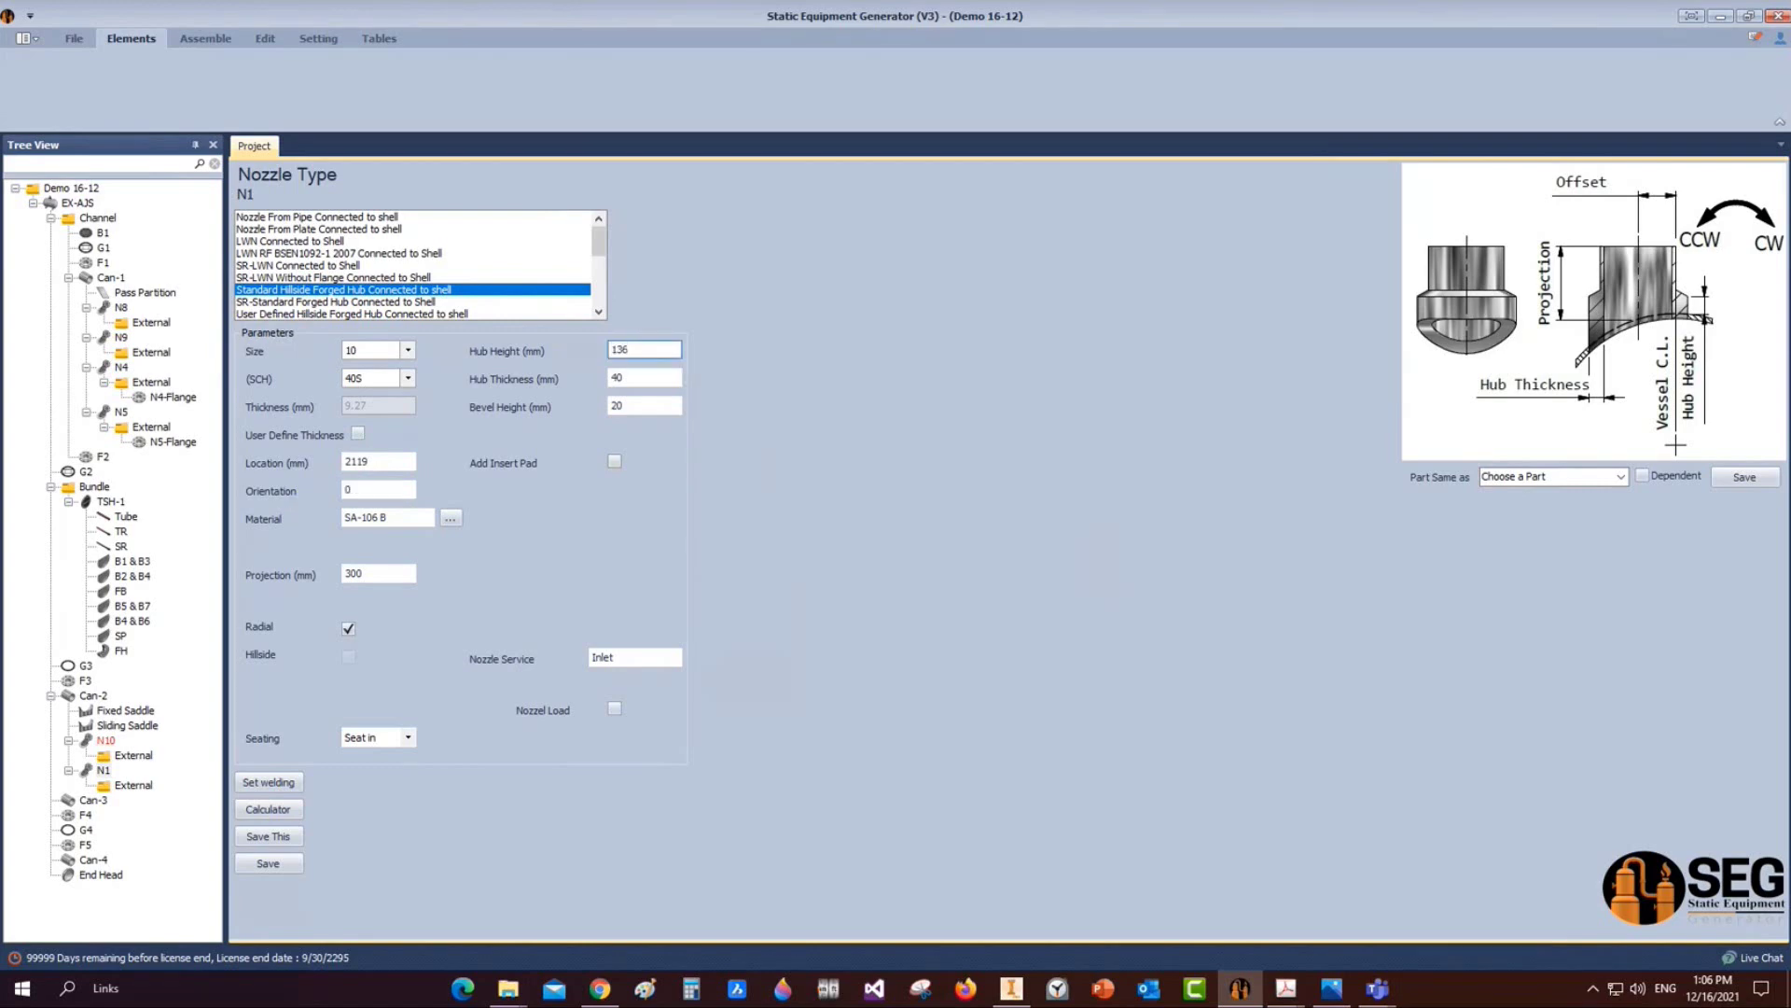
key(Tab)
text(65)
key(Tab)
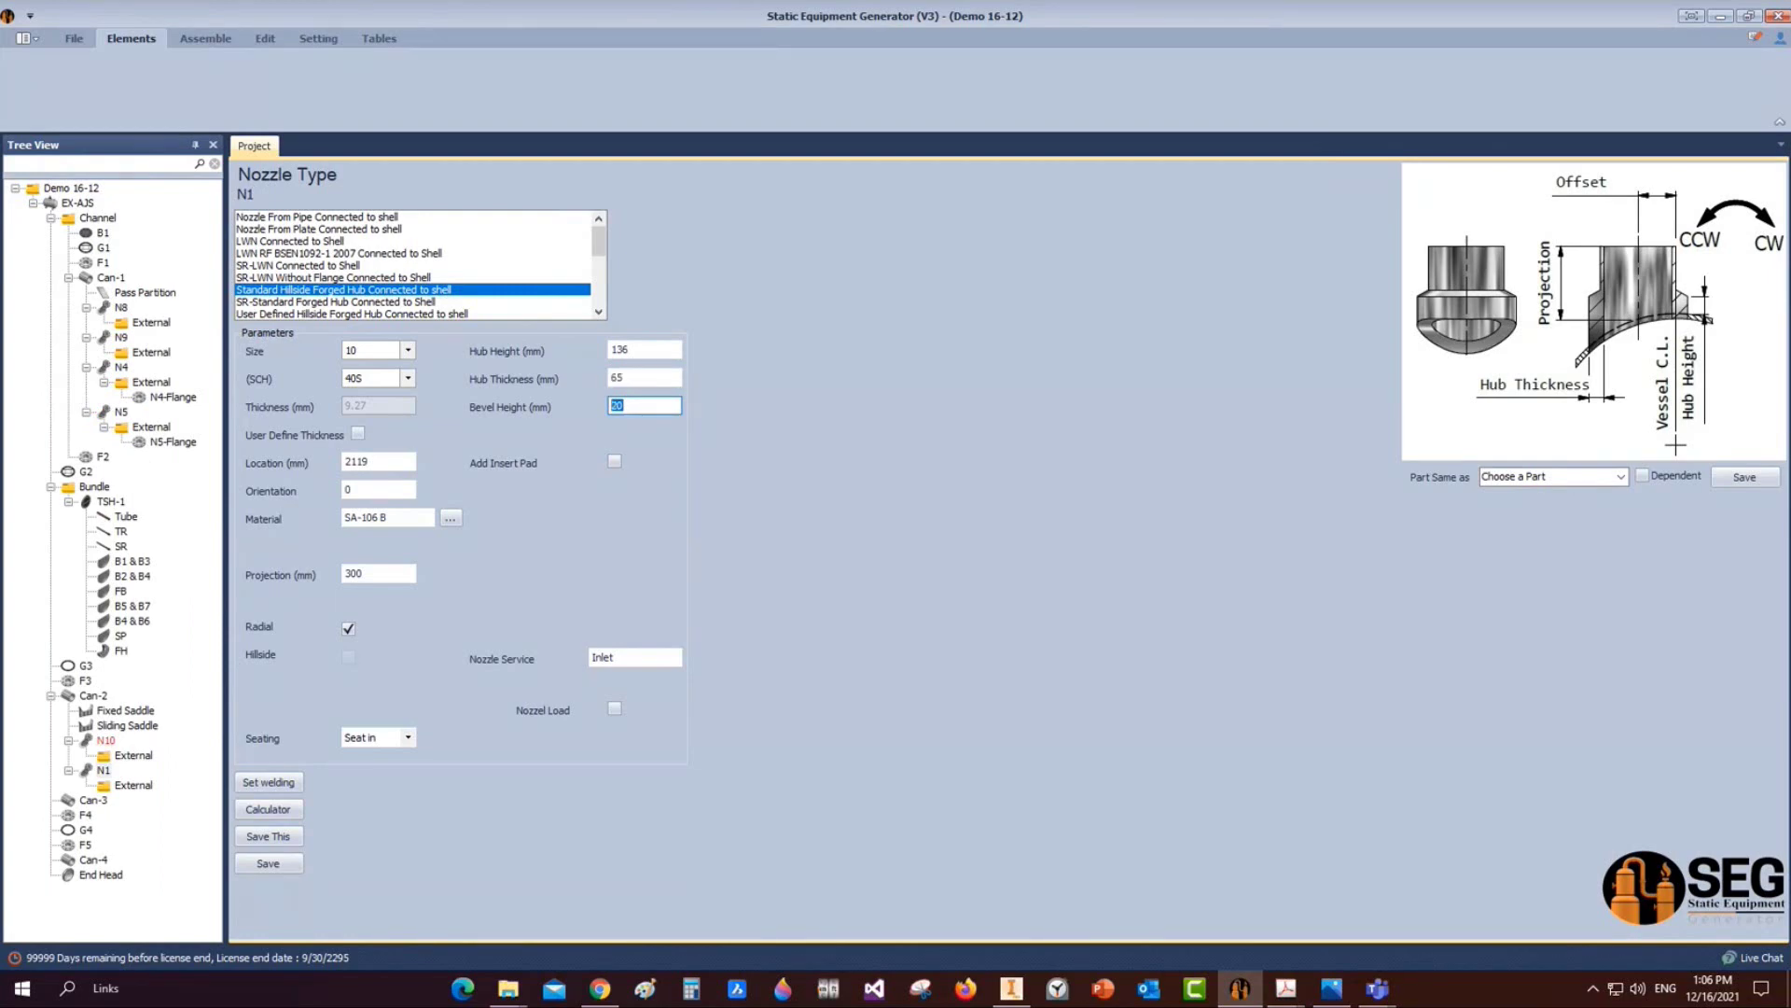
text(35)
Set N1's nozzle service to Process Gas Inlet and save the nozzle
click(626, 663)
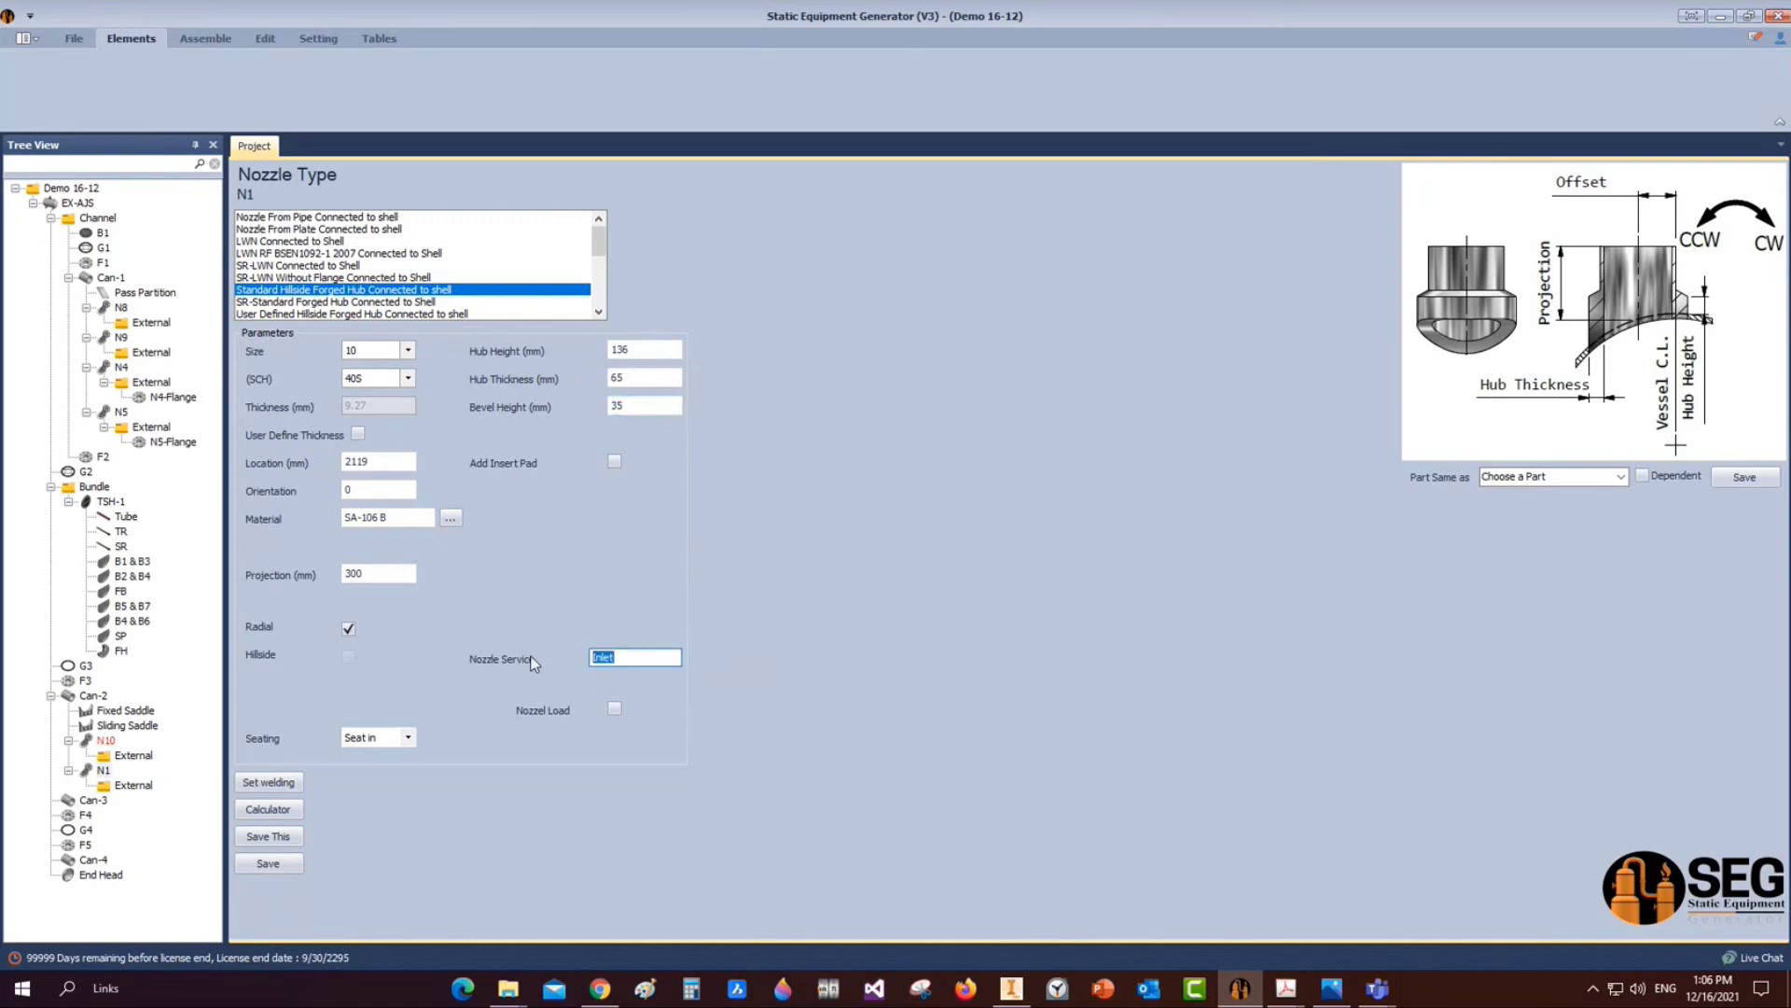
text(Process Gas)
click(284, 864)
Add a flange named N1-Flange to nozzle N1's external elements
click(132, 787)
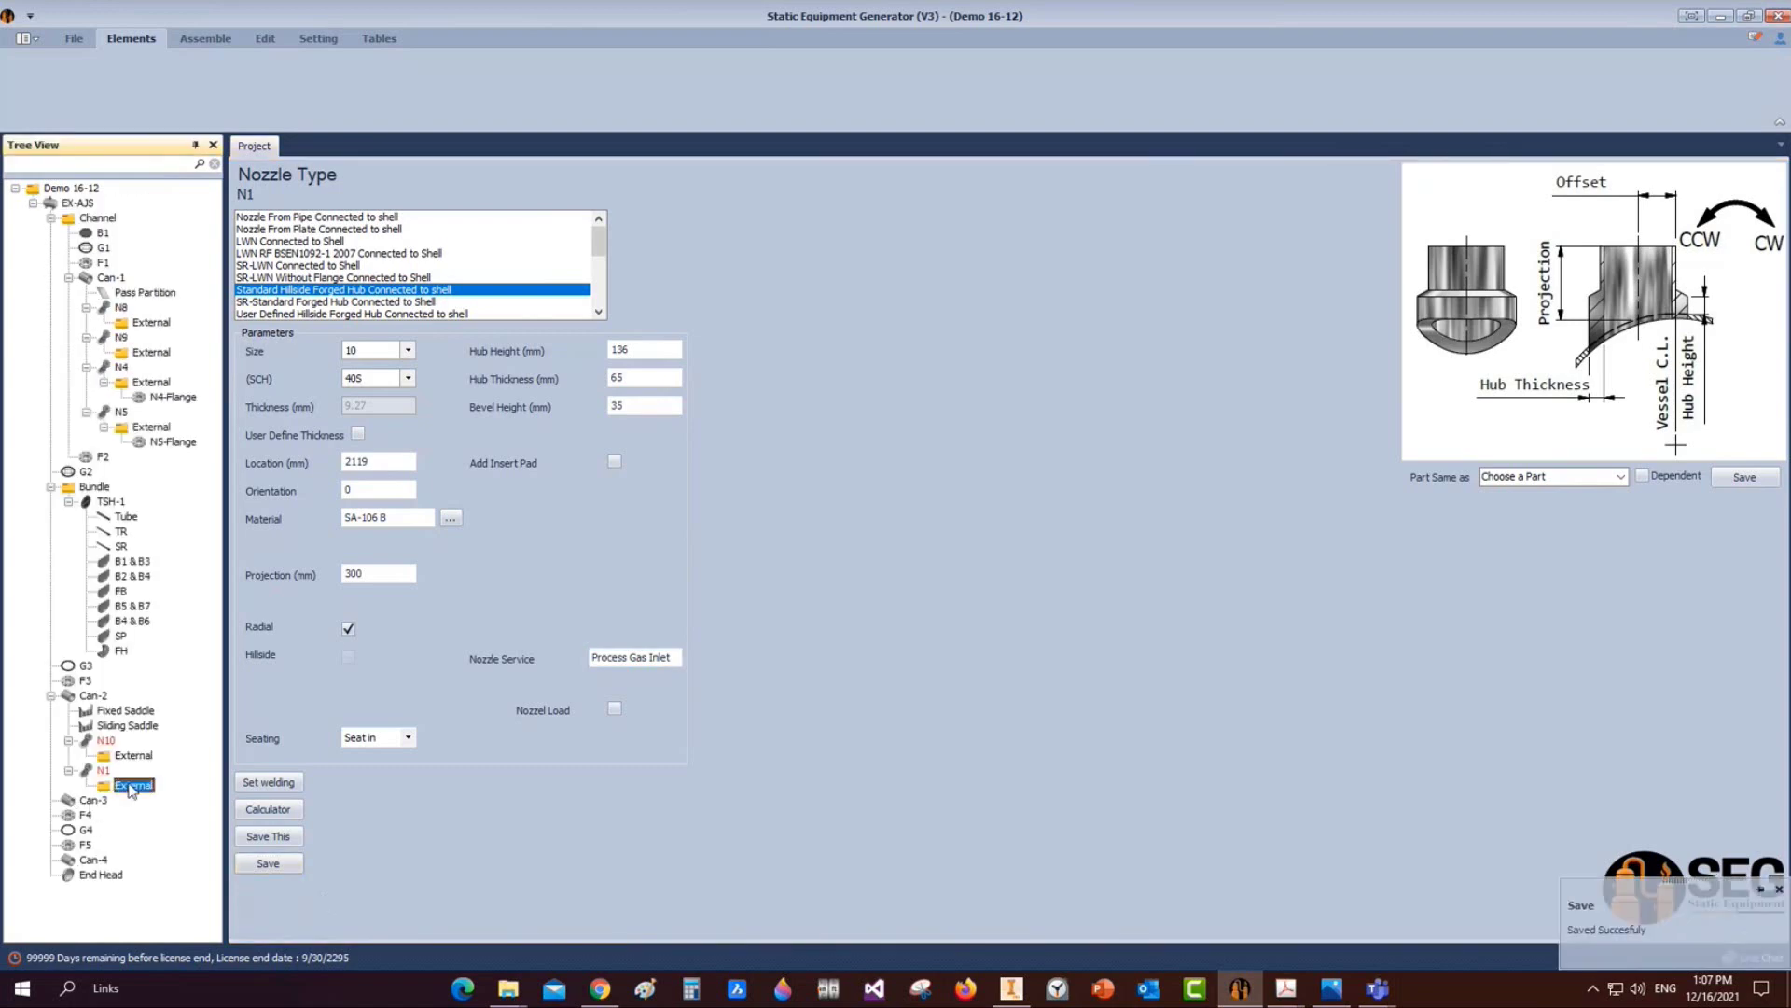
click(275, 79)
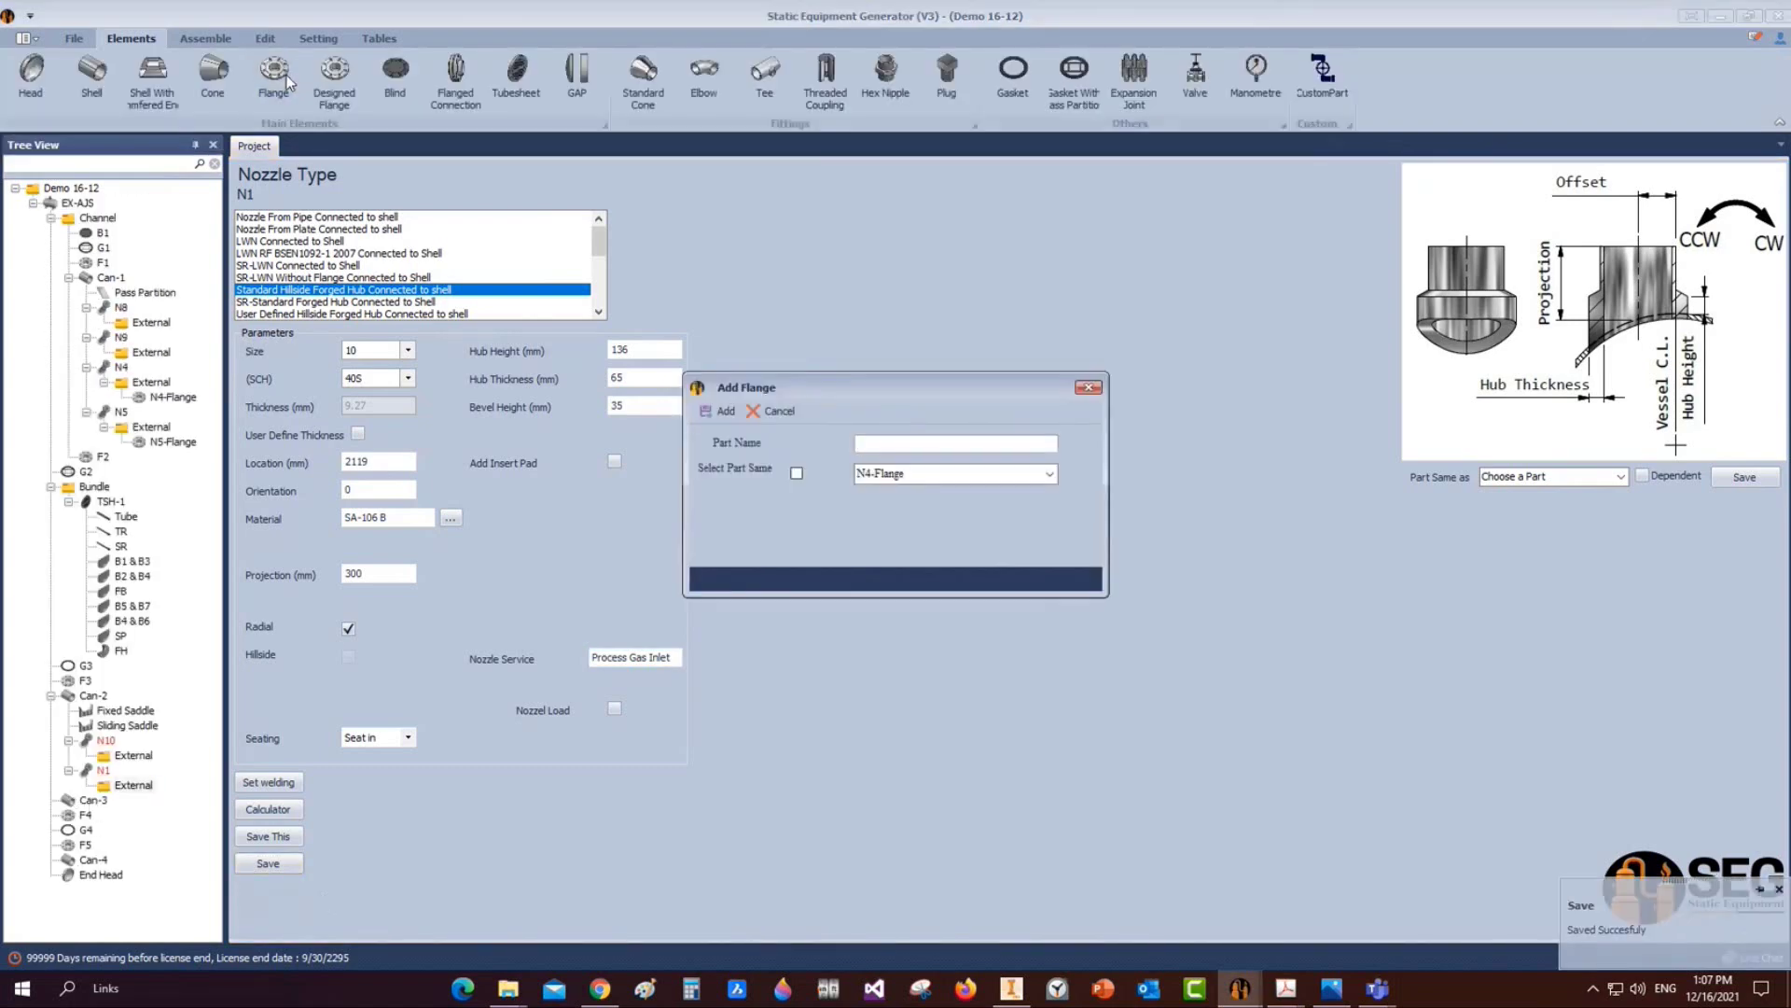
text(N1-Flange)
click(722, 412)
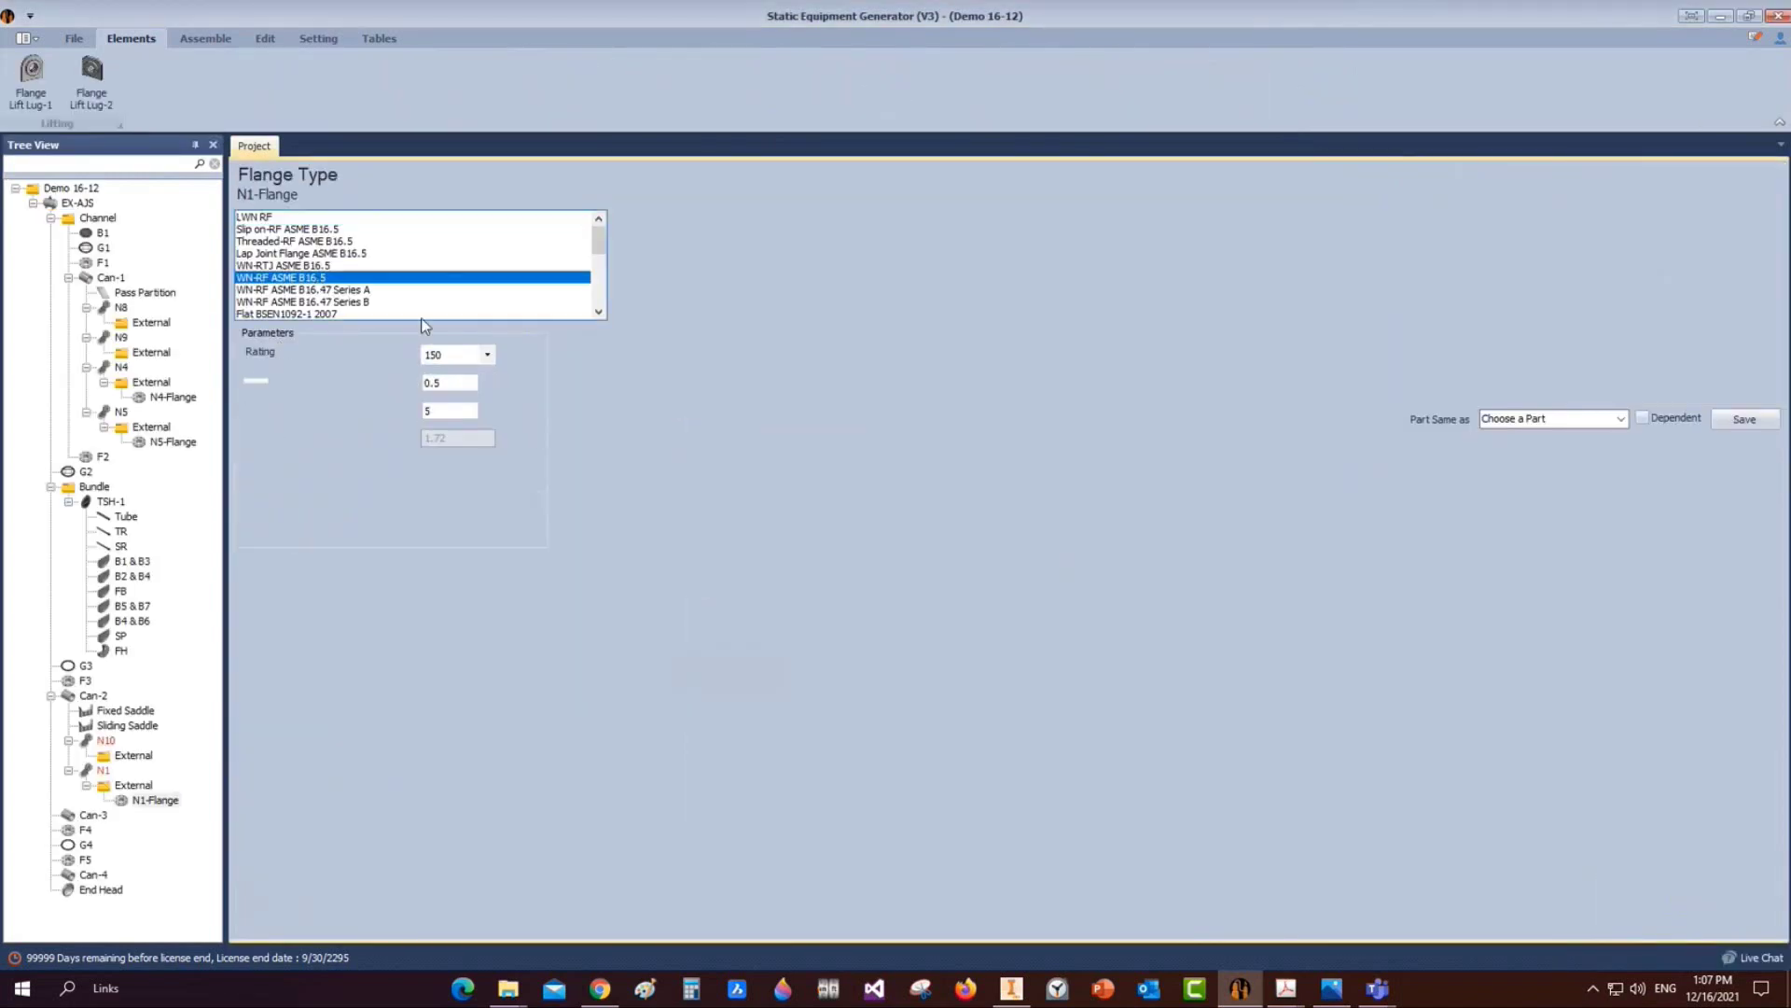
Set N1-Flange to rating 300, size 10 and pipe schedule 40S, and save the flange
click(486, 355)
click(477, 384)
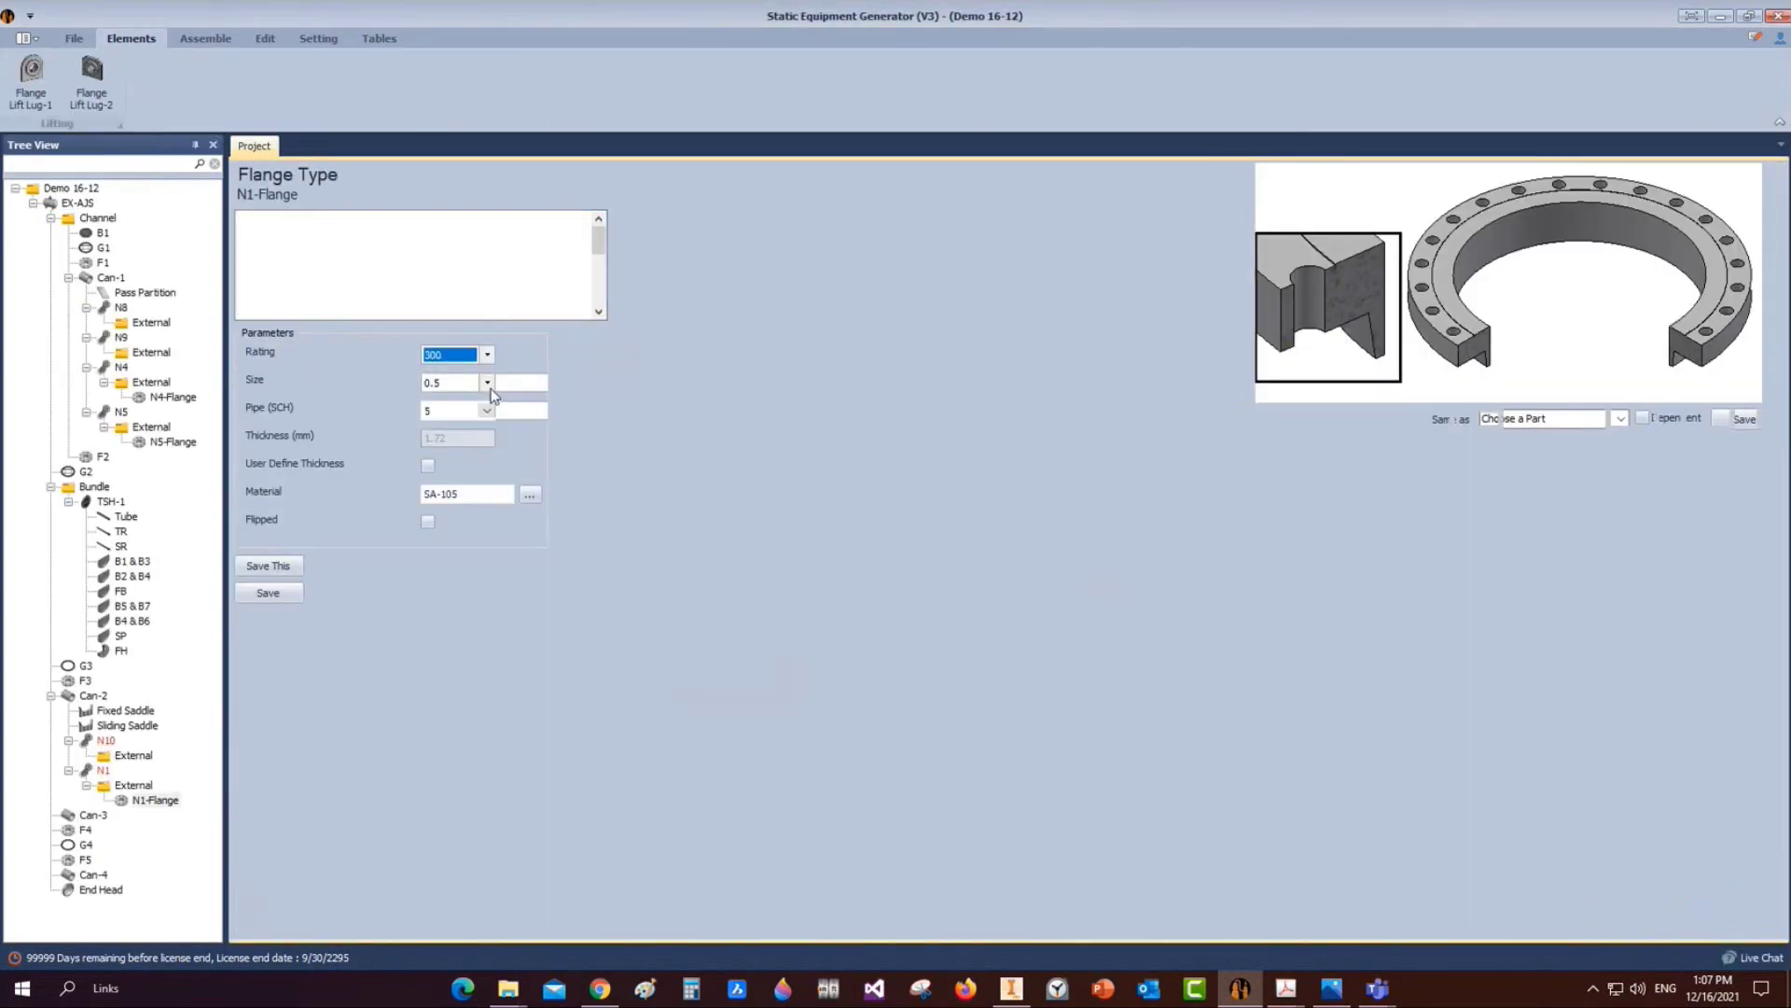
click(486, 383)
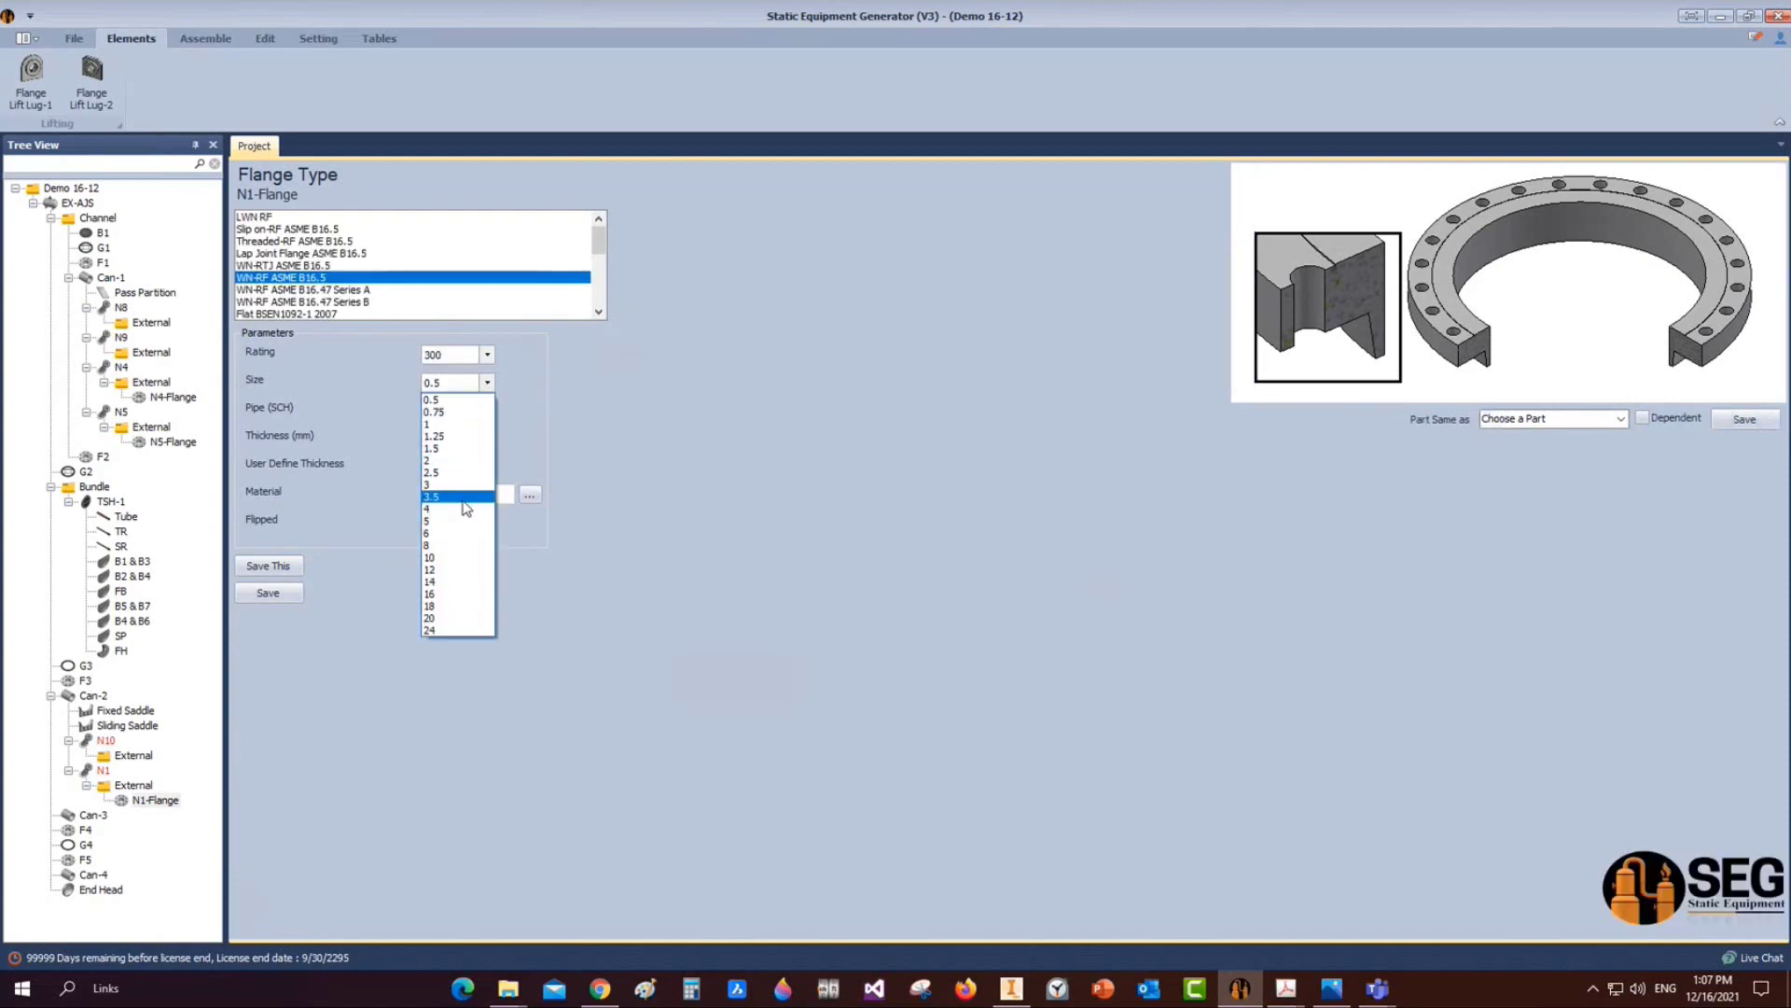
click(452, 558)
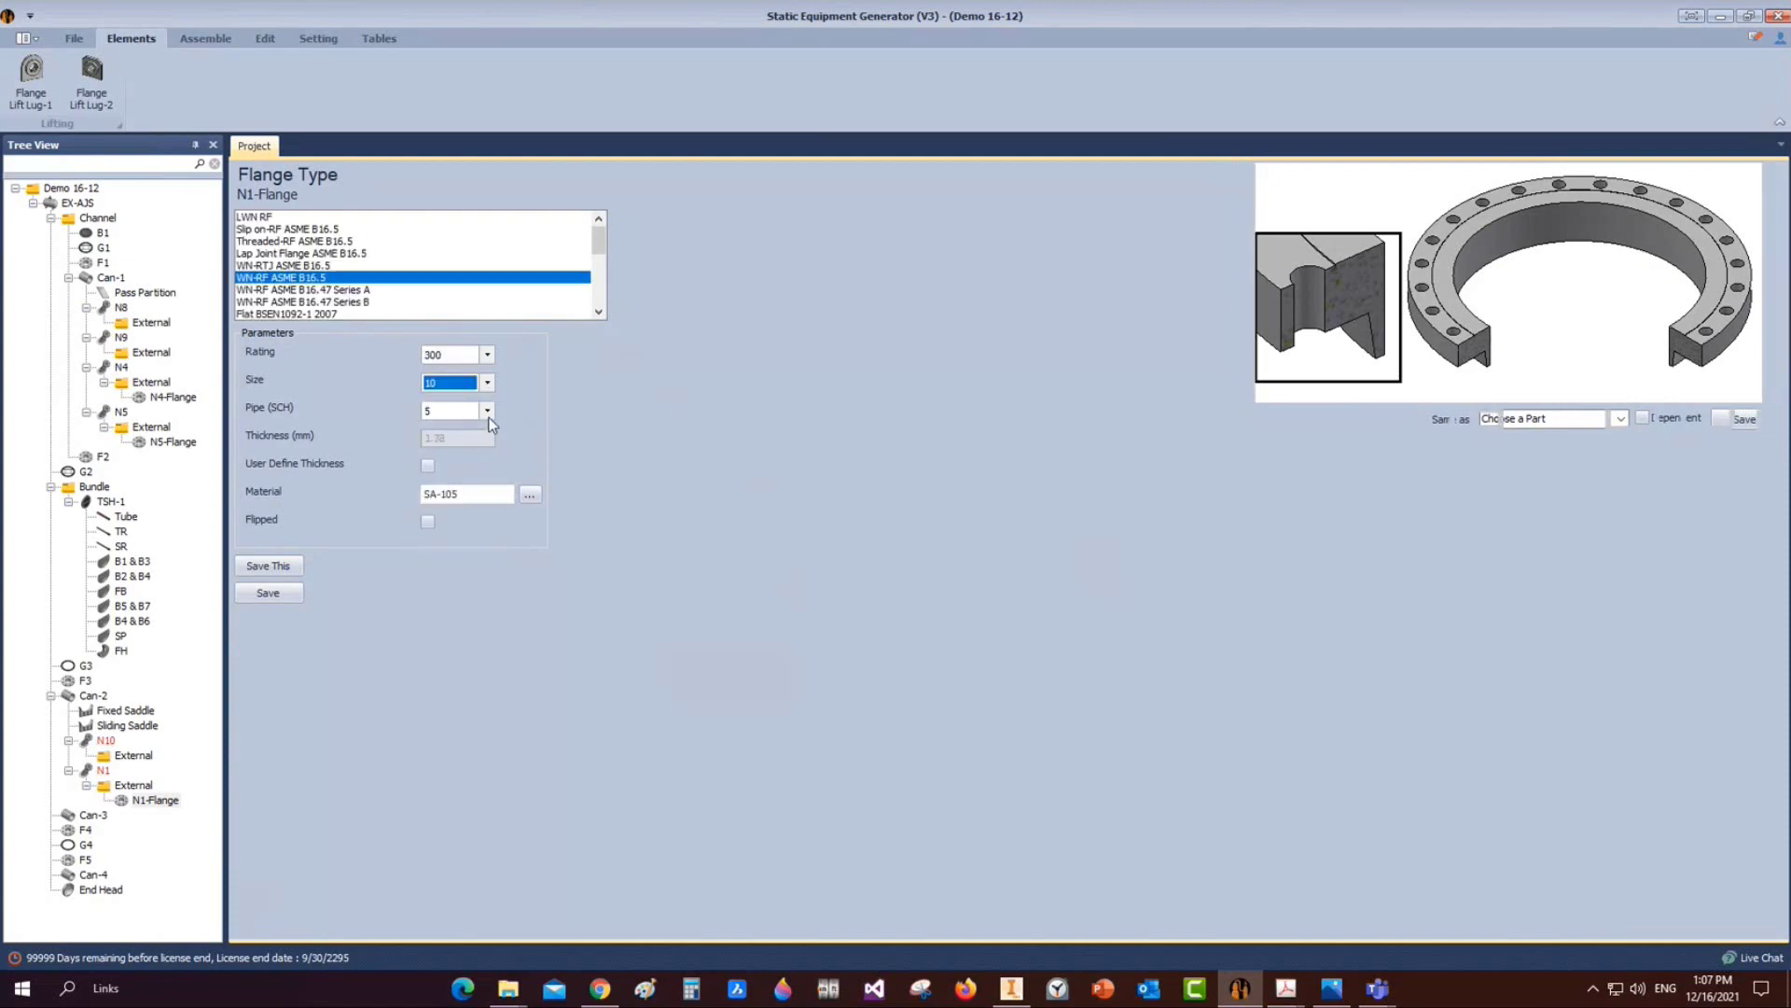
click(486, 411)
click(444, 520)
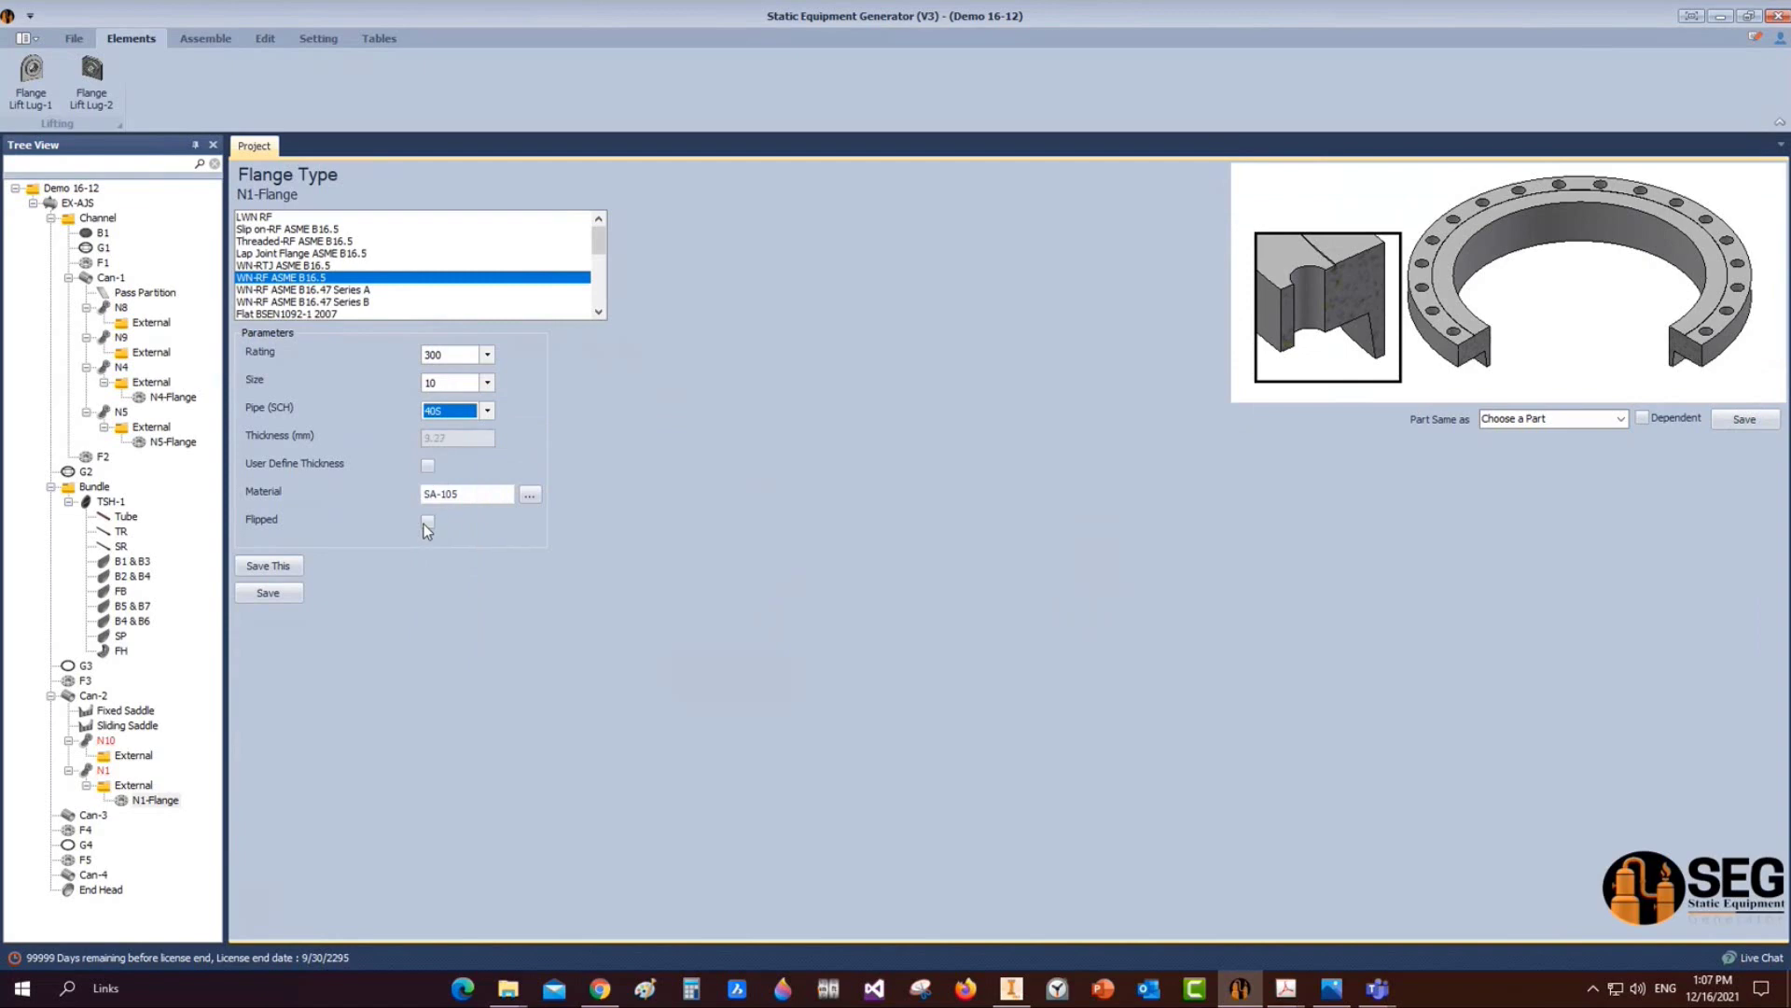
click(280, 594)
Calculate nozzle N1's projection for 700 mm from the vessel centreline and save it to the nozzle
click(103, 771)
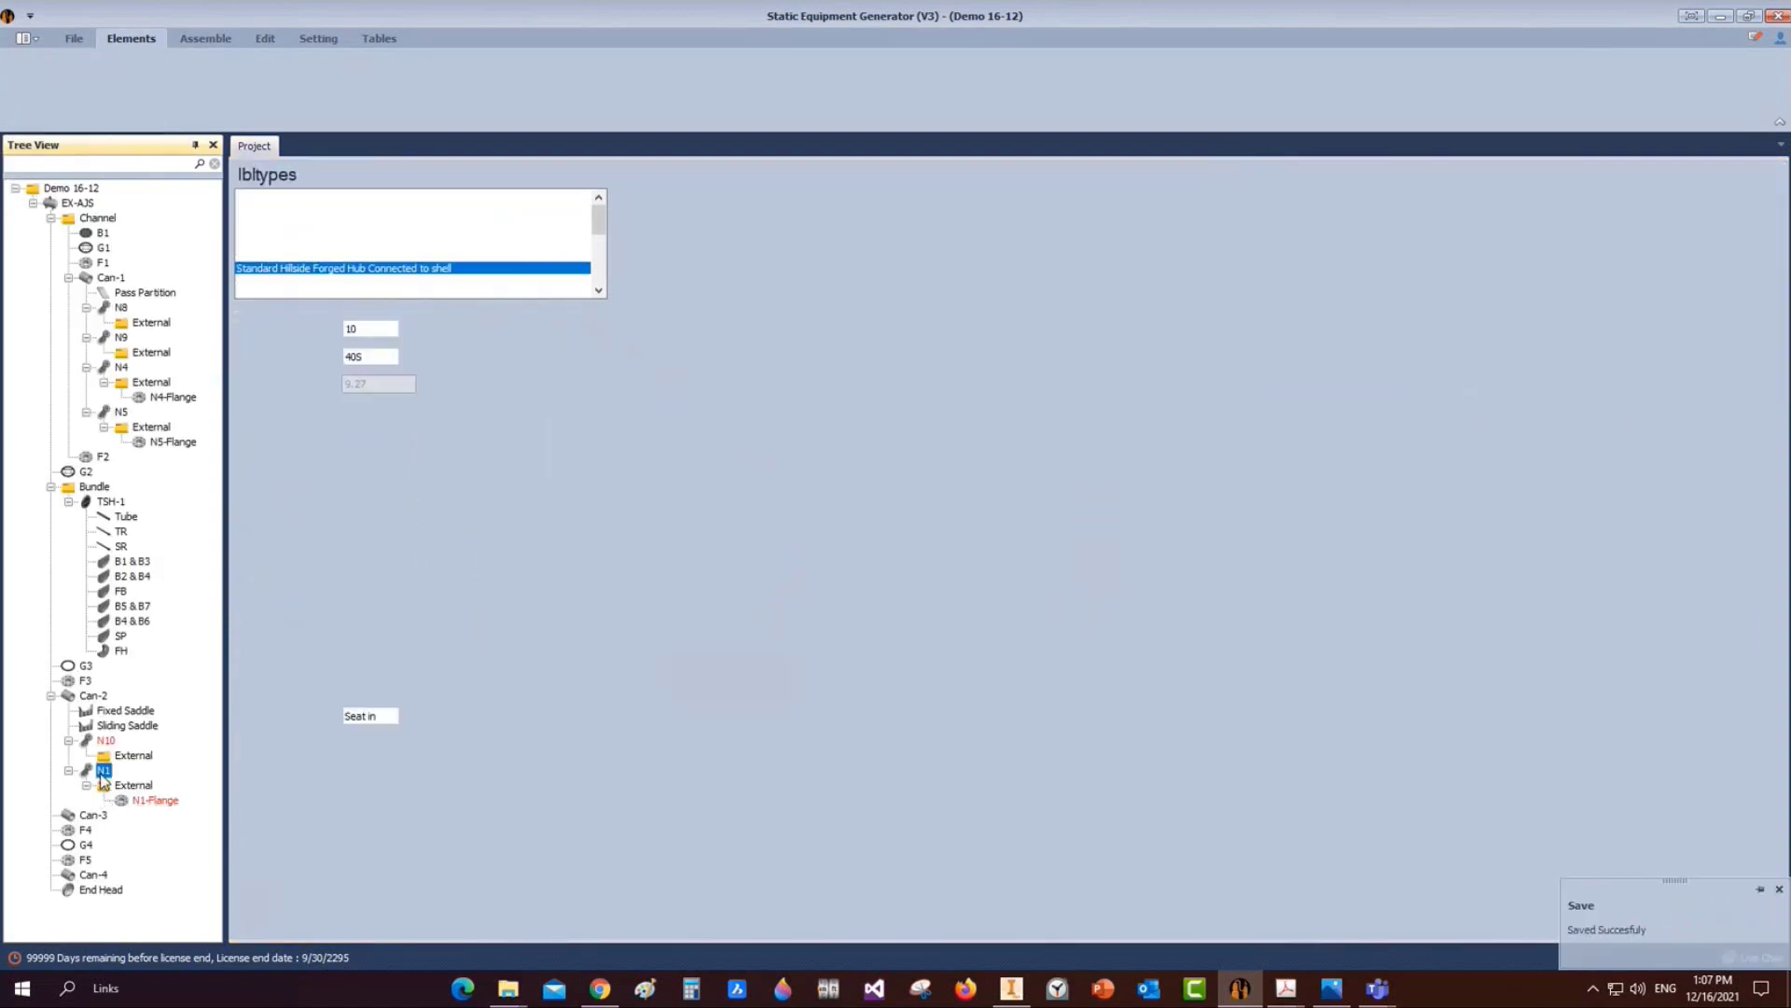
click(268, 809)
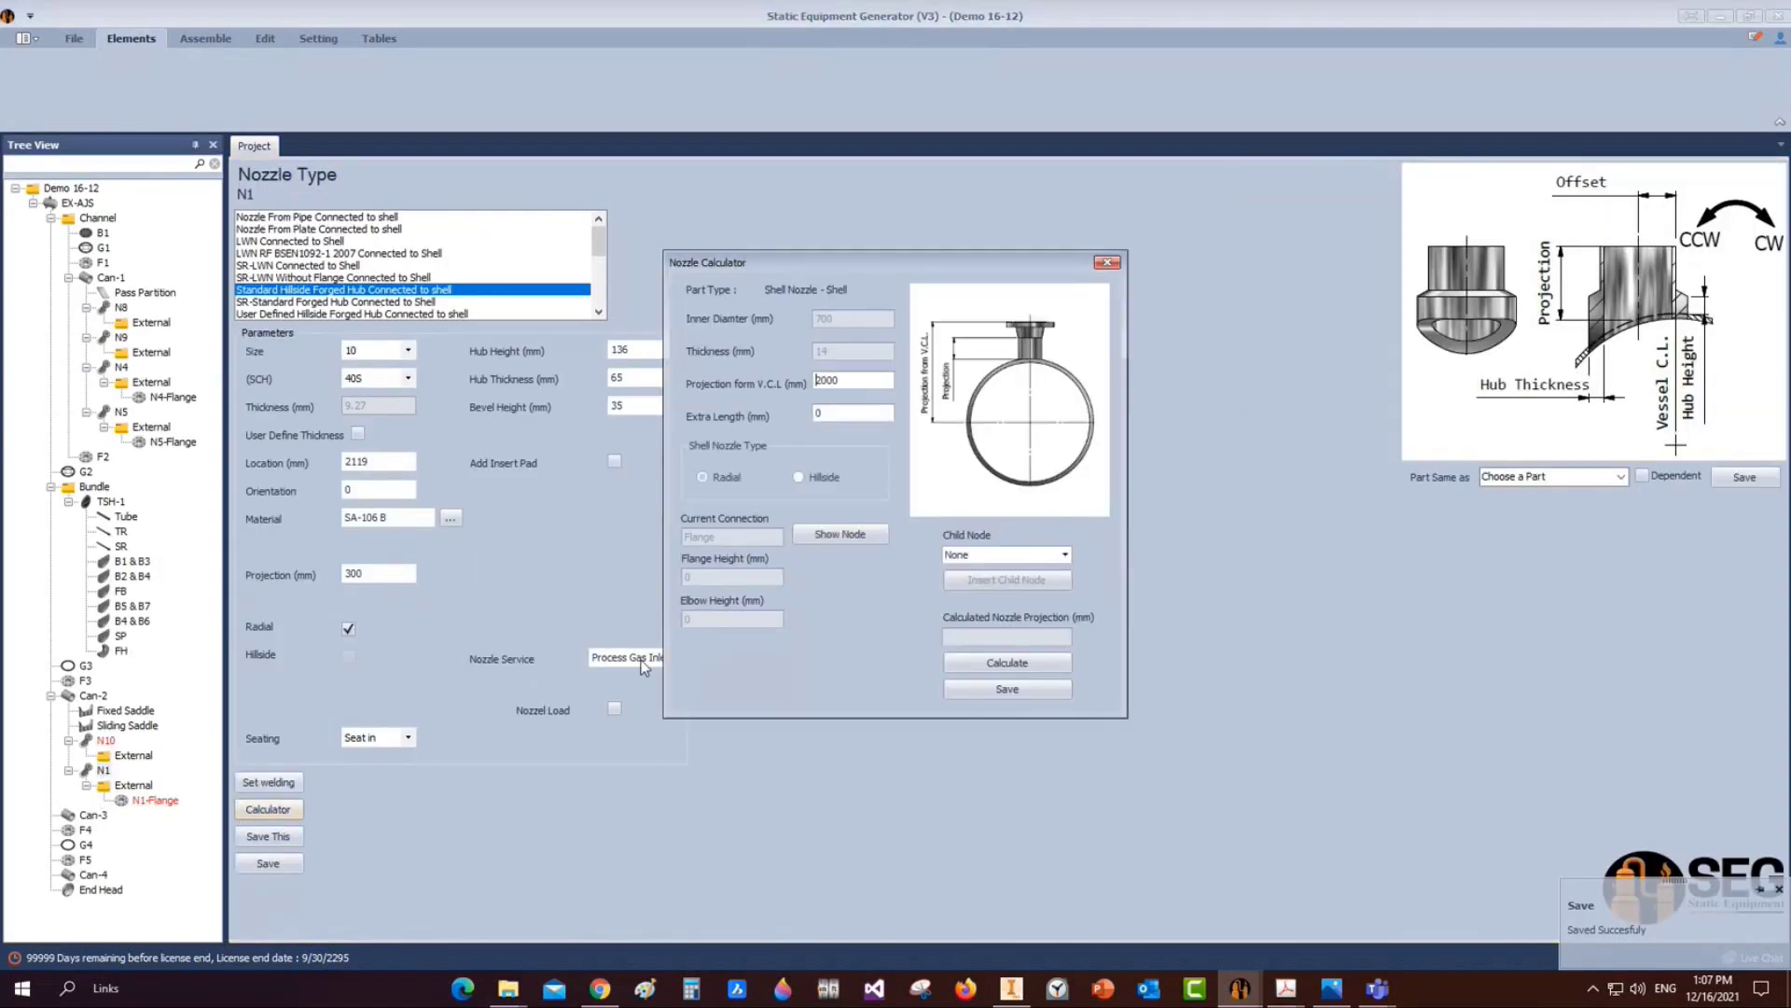
drag(847, 383, 732, 364)
text(700)
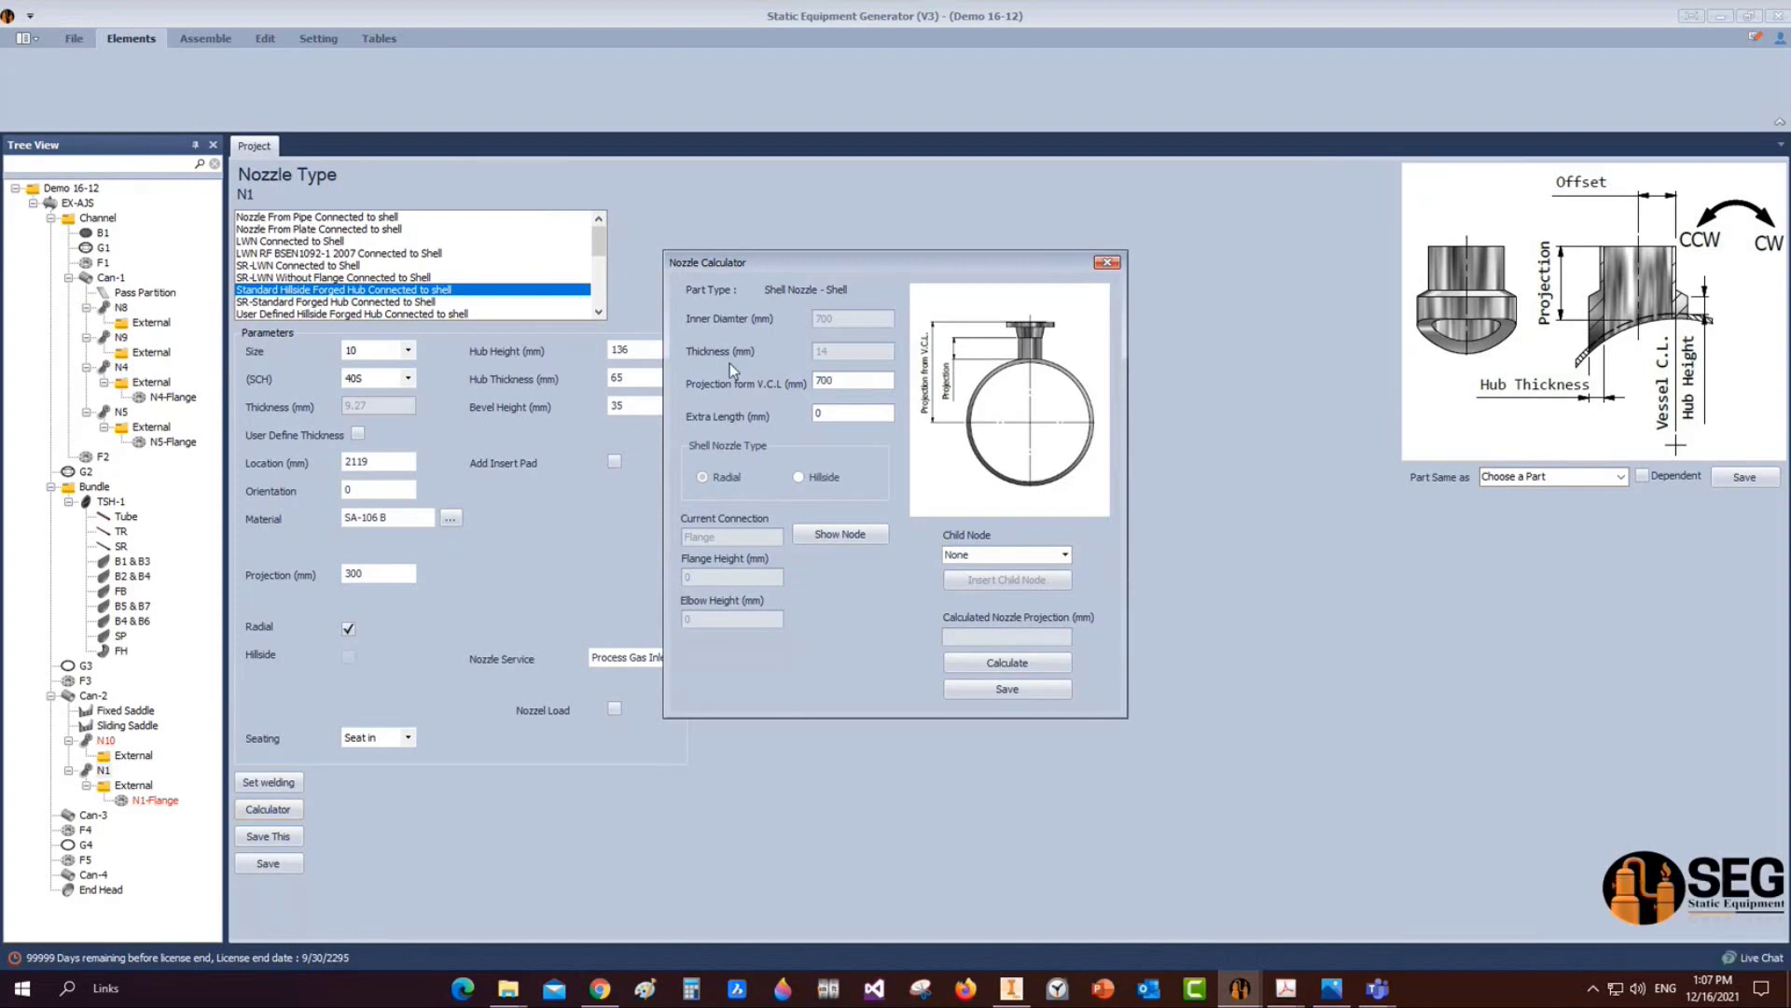
click(995, 668)
click(989, 691)
Add a shell nozzle named N2 to Can-2
click(84, 698)
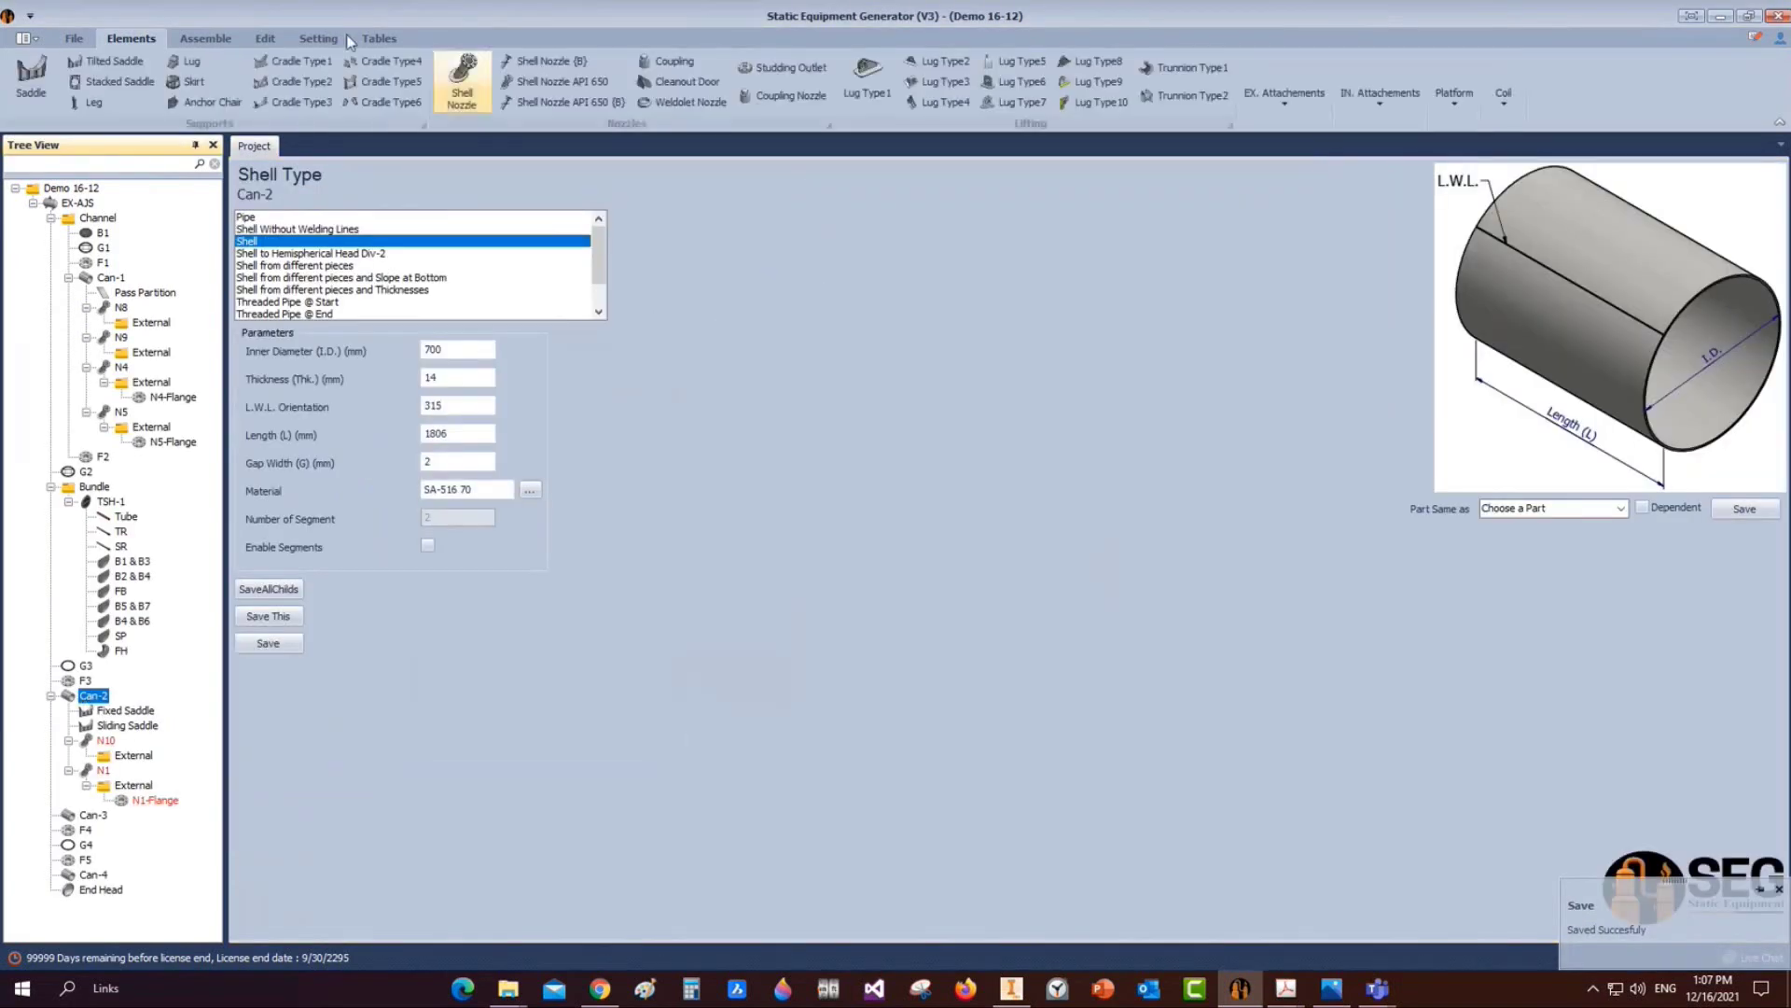
click(462, 82)
text(N2)
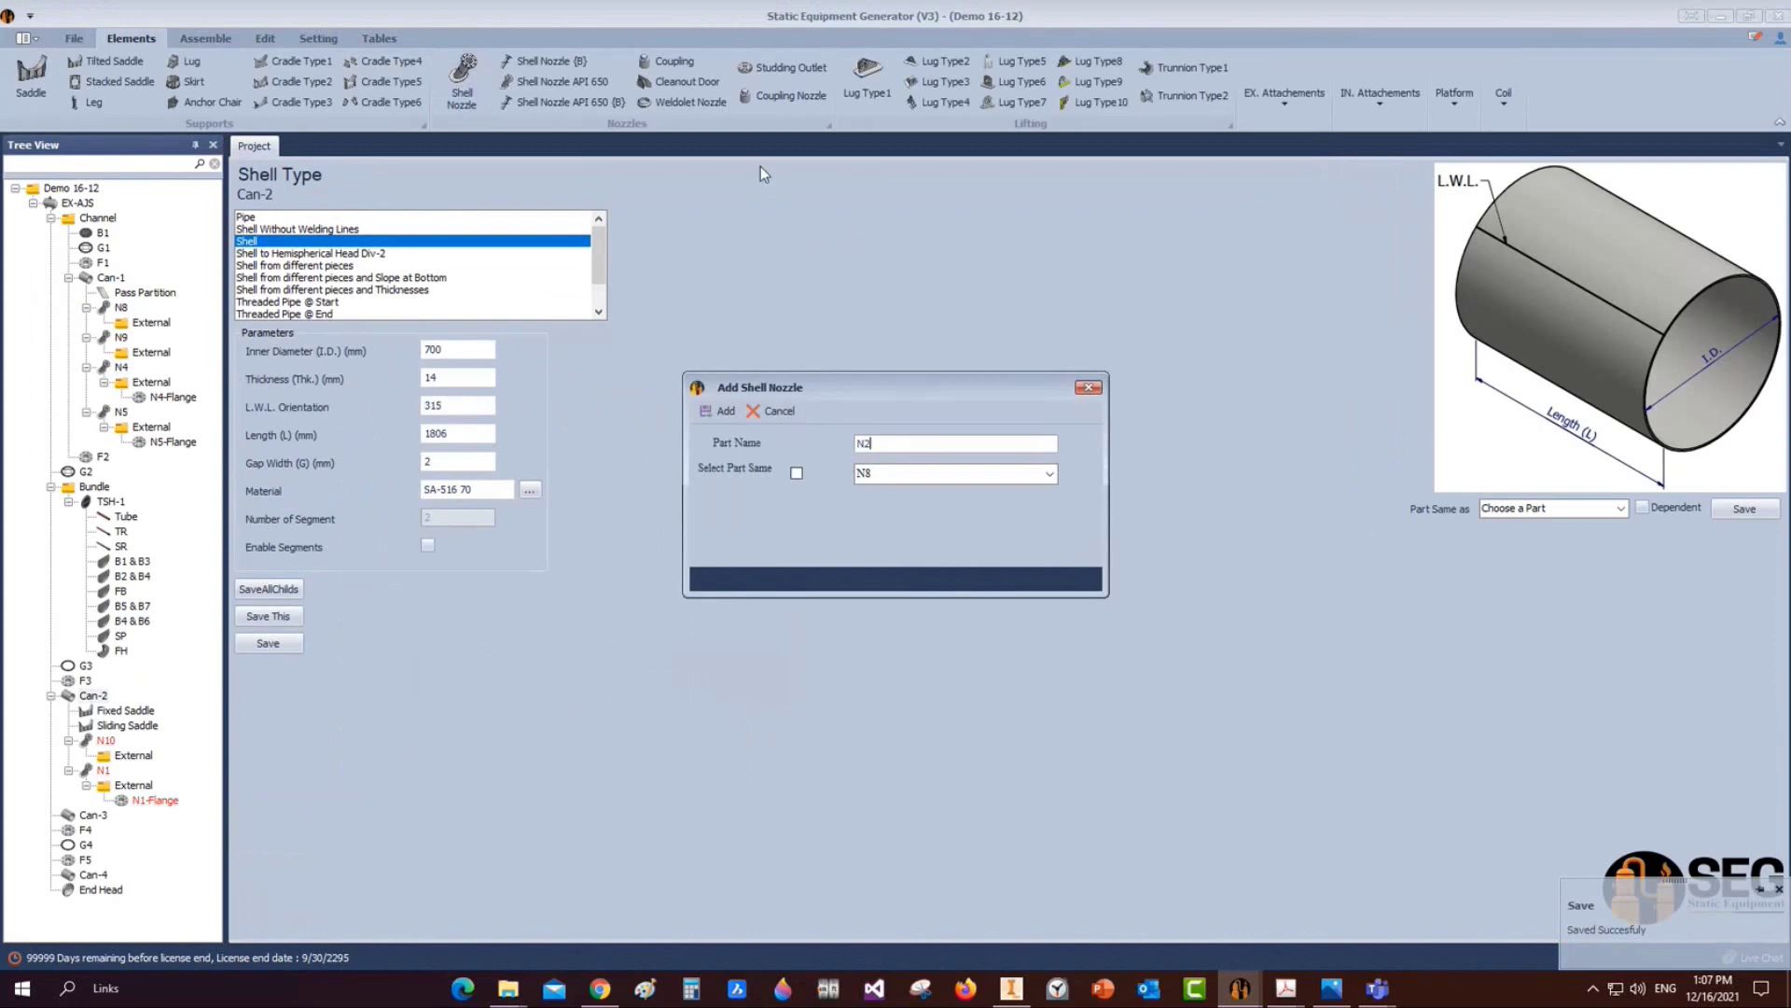
click(723, 411)
Make nozzle N2 the same as N1, without dependency, and save it
click(103, 815)
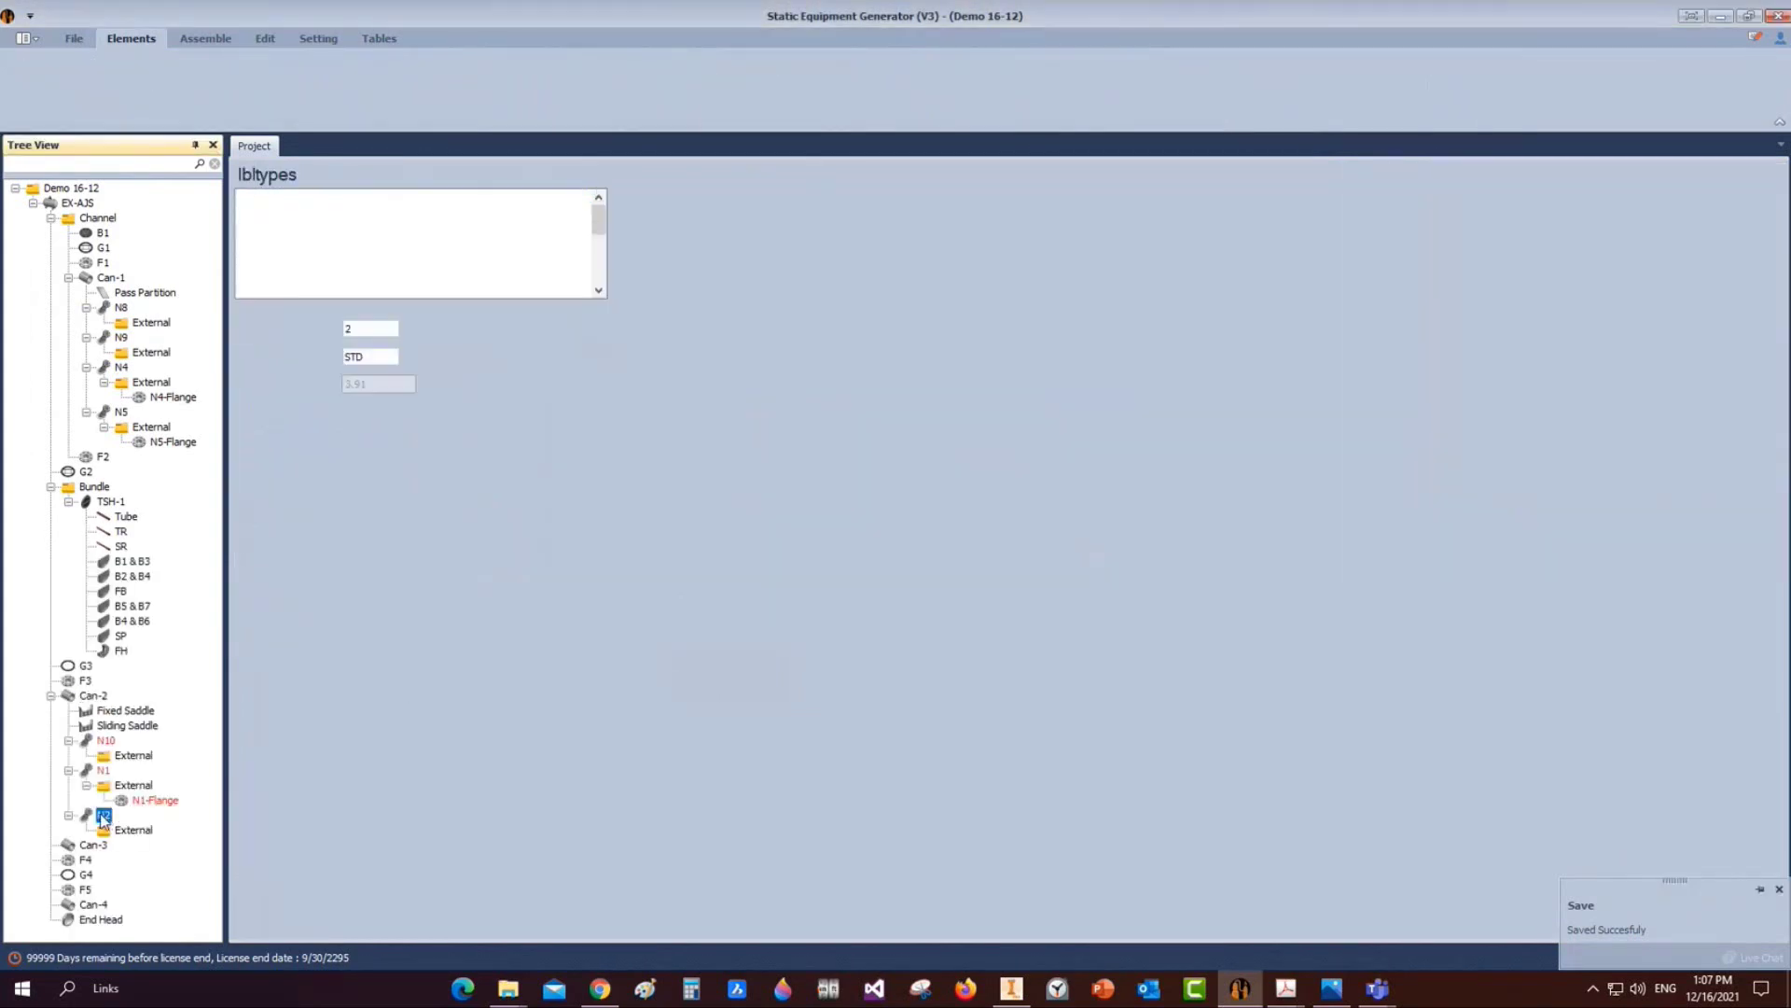
click(1621, 457)
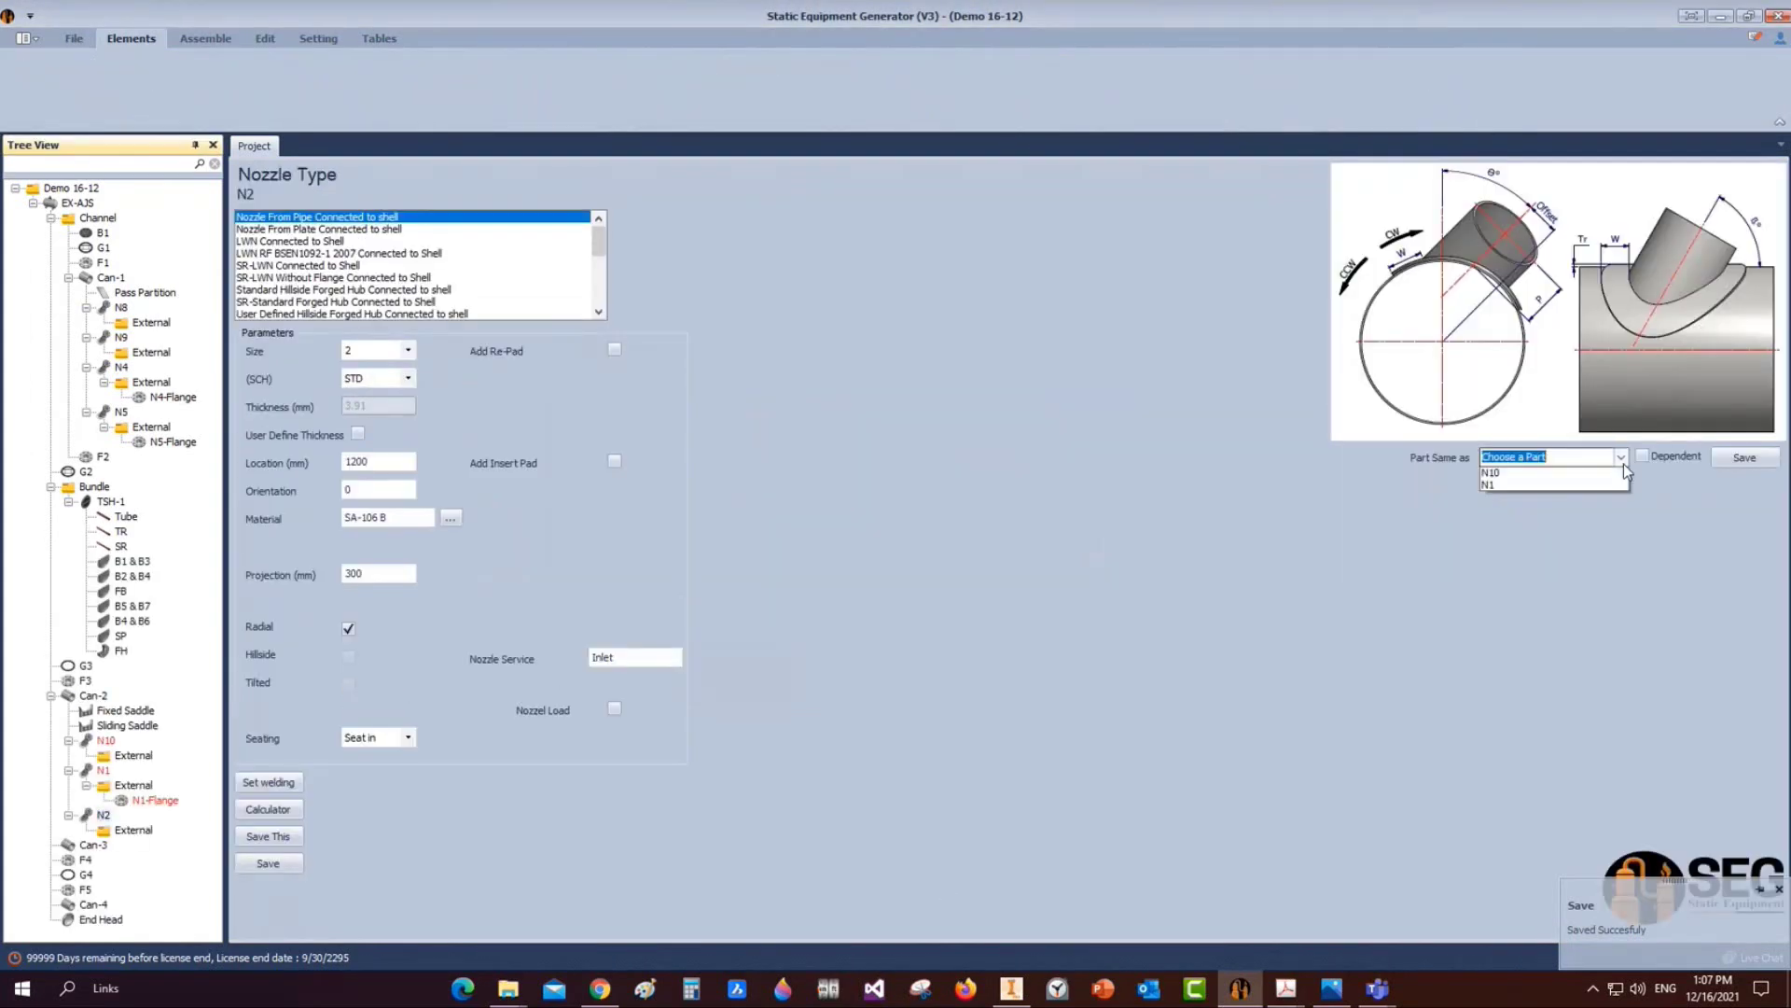
click(1497, 546)
click(1735, 459)
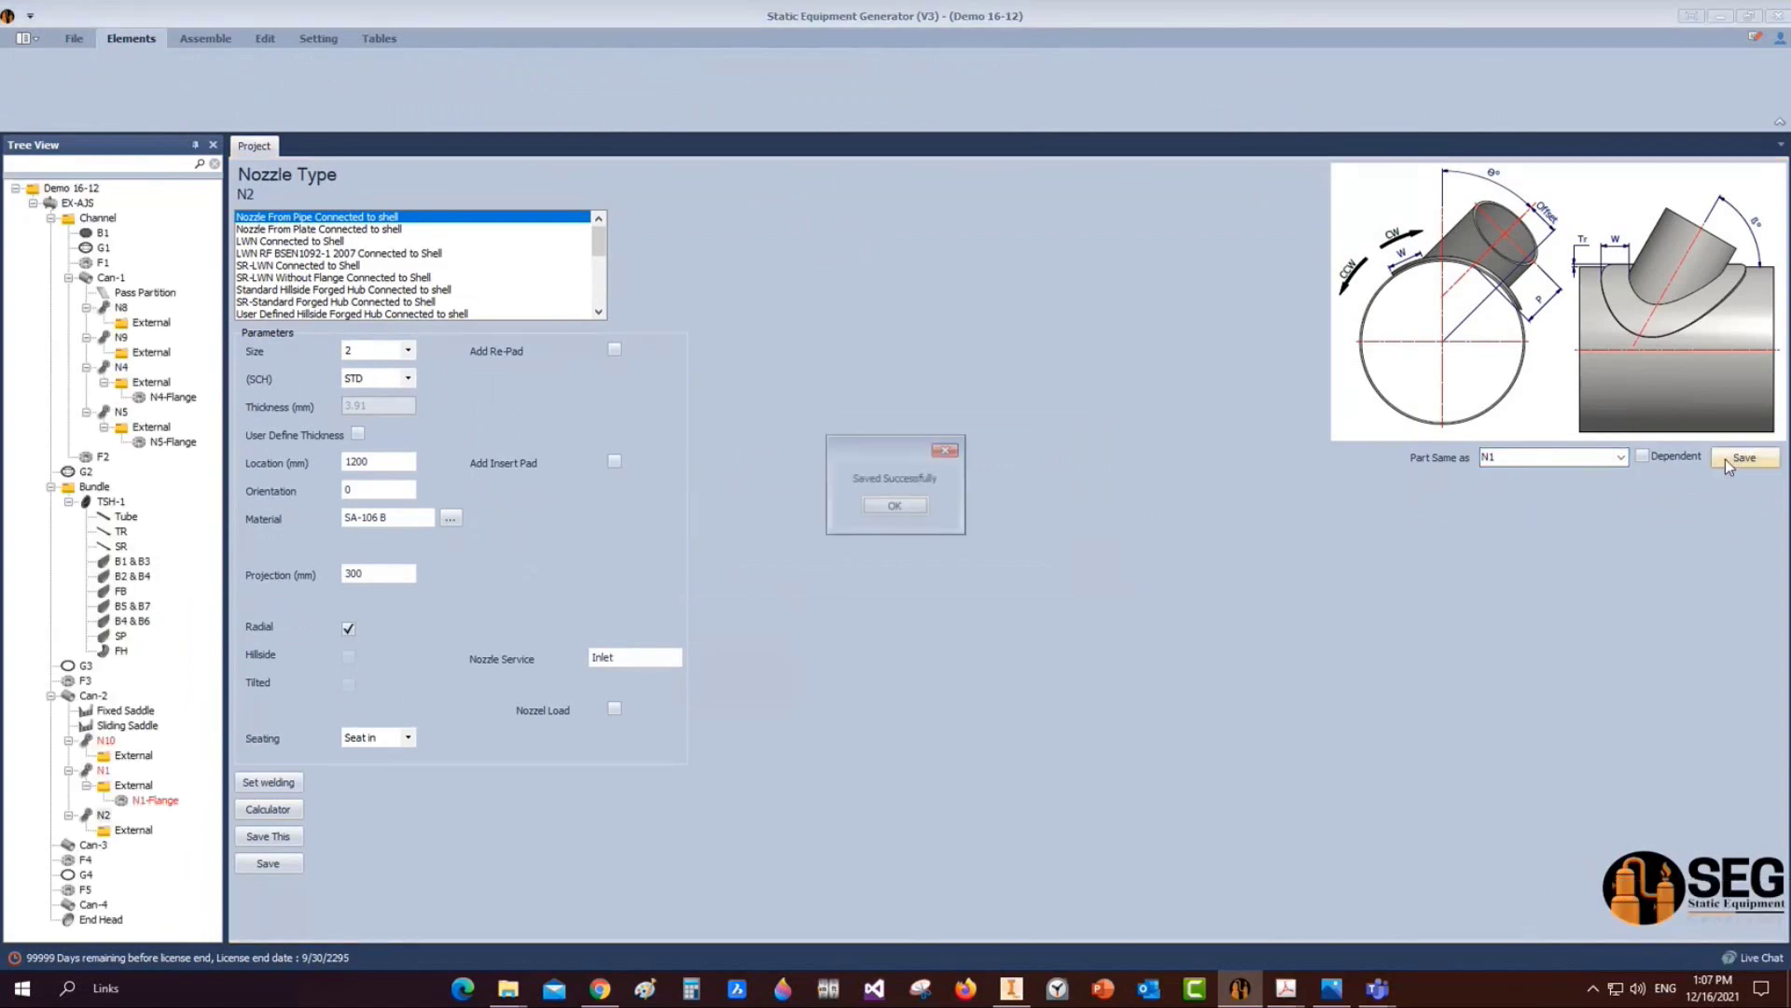
click(921, 505)
Set nozzle N2 to size 8, location 215 mm and orientation 180
click(157, 801)
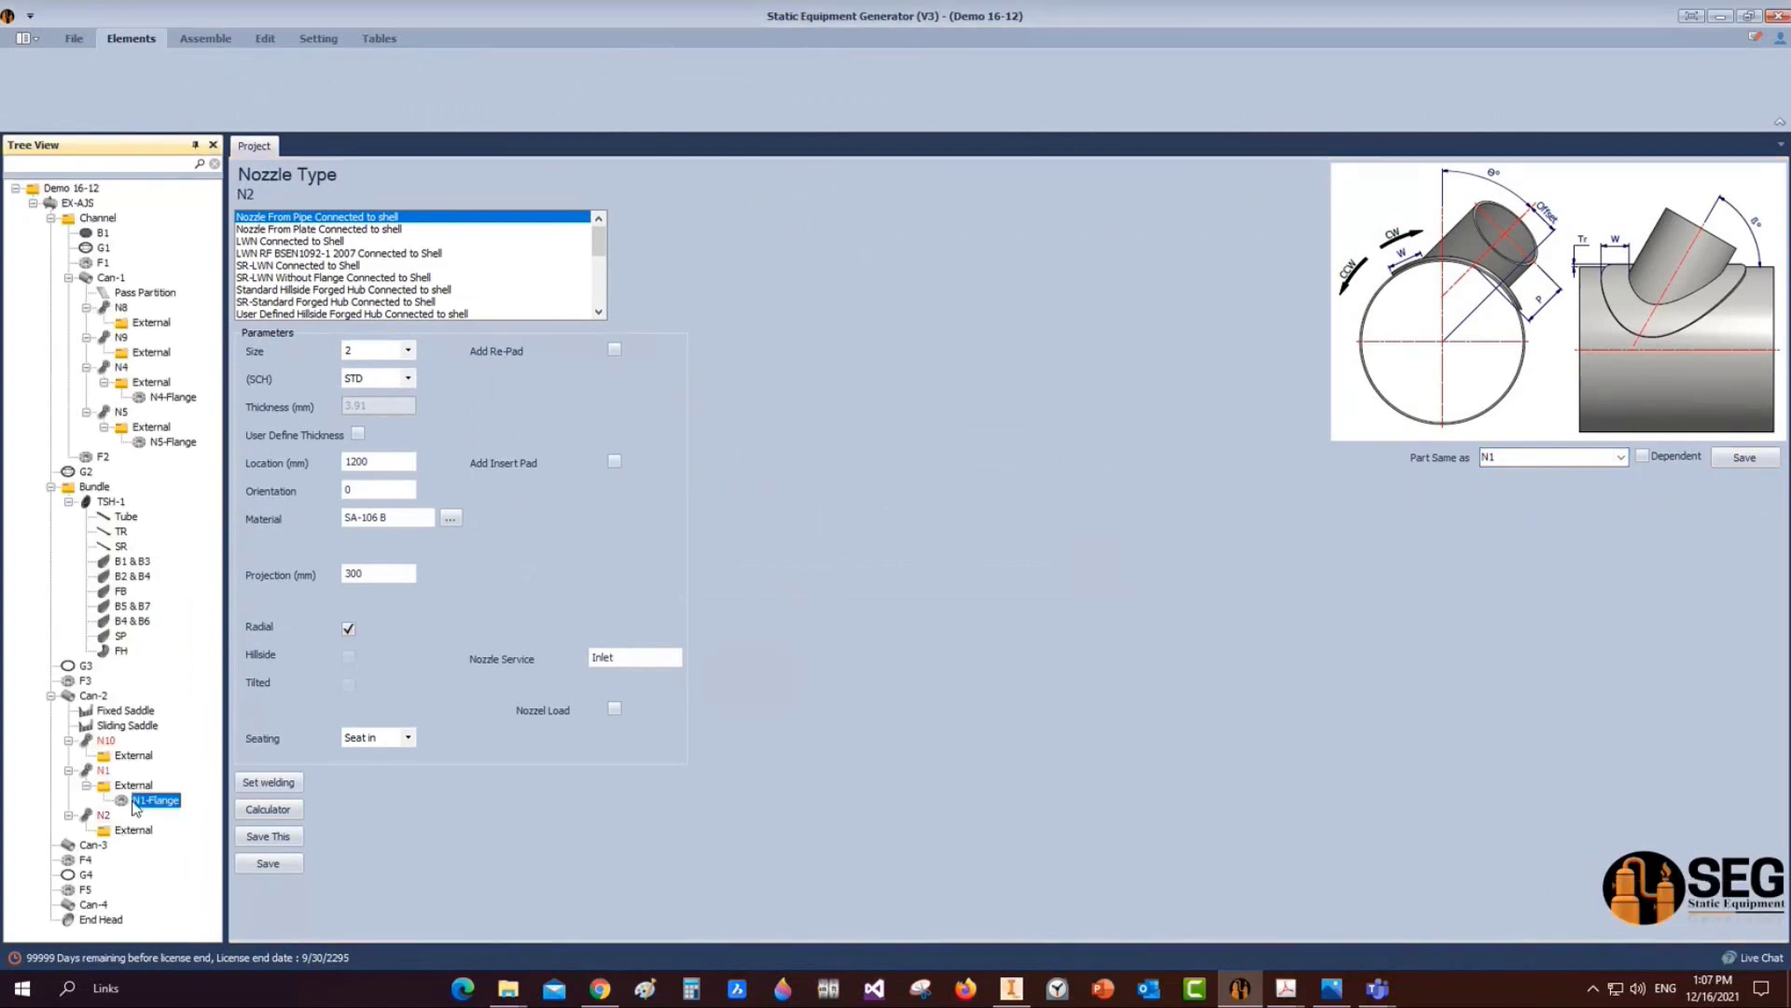
click(93, 817)
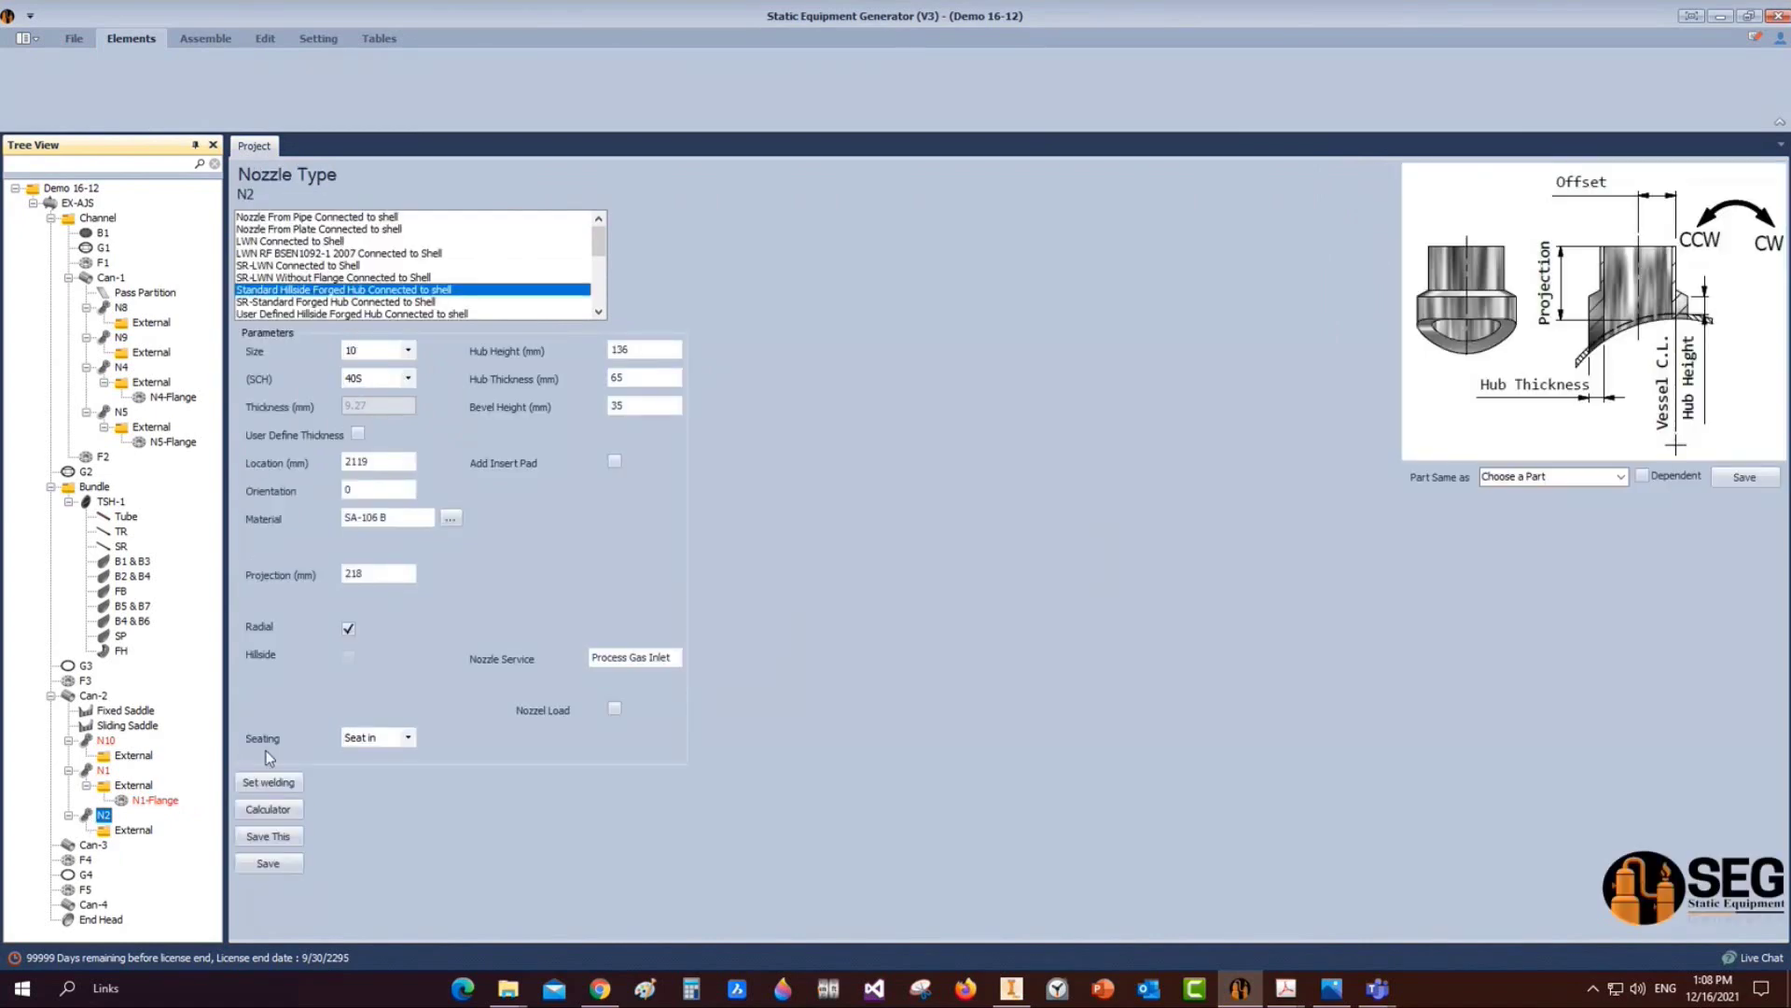
click(378, 351)
click(372, 415)
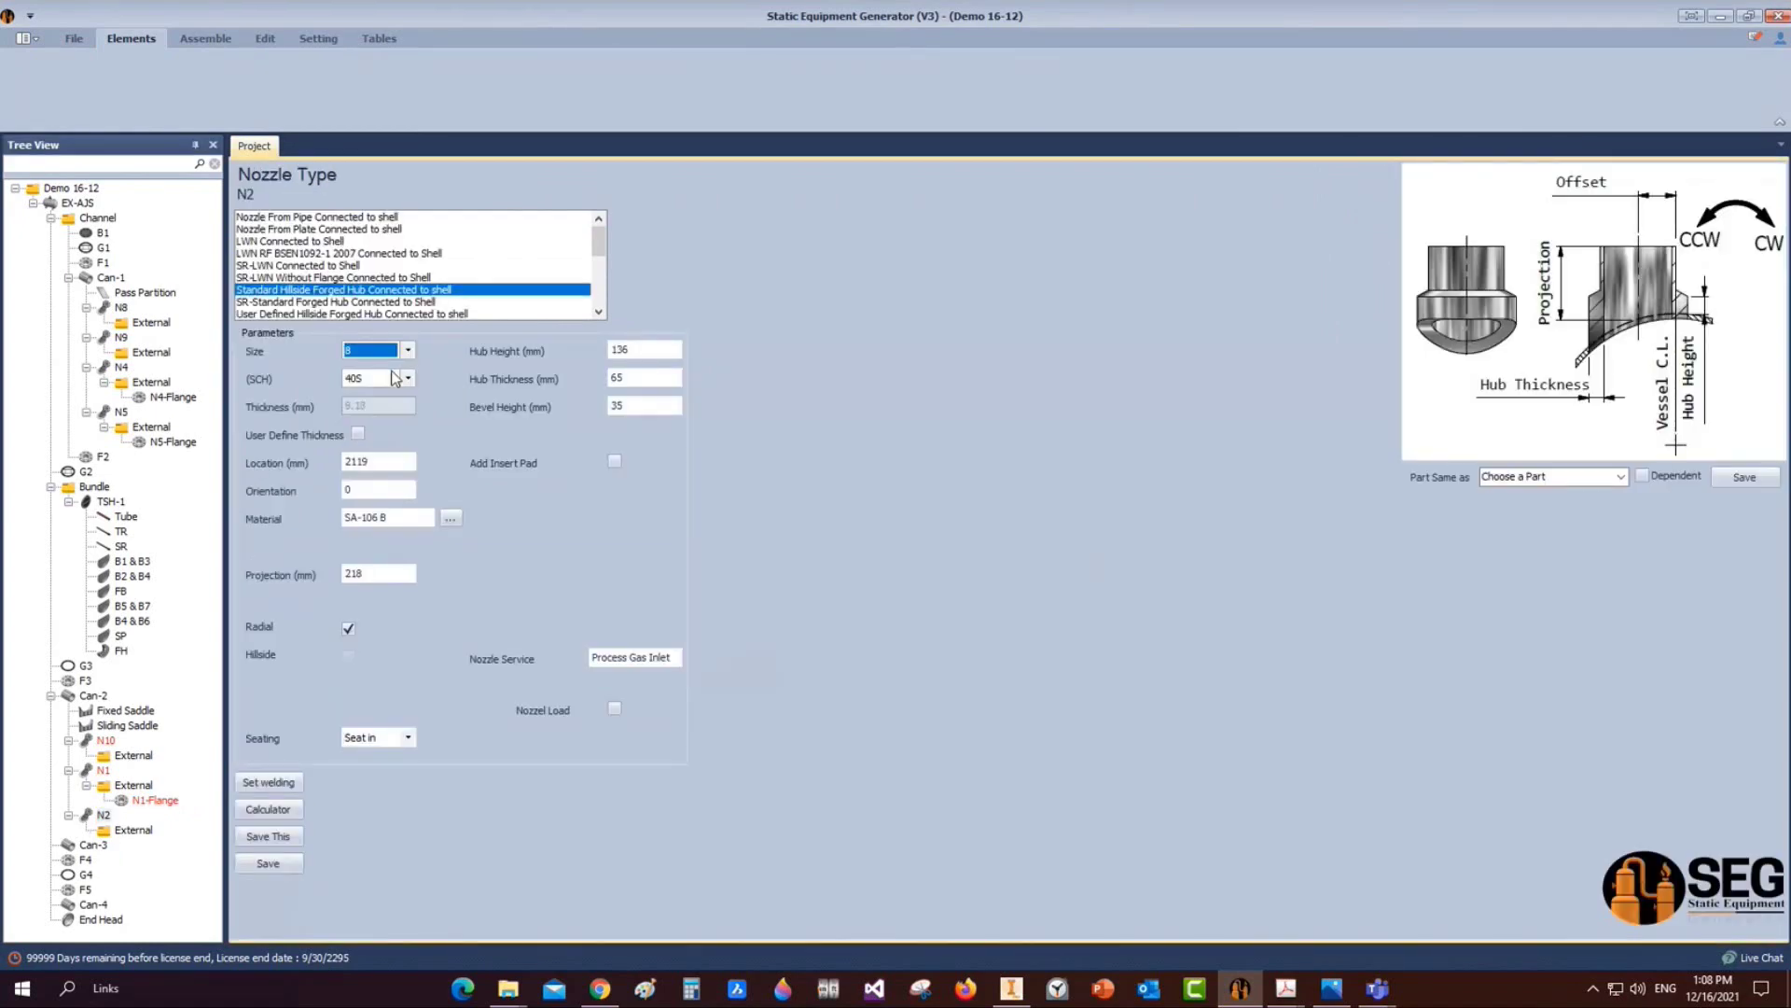
double_click(378, 461)
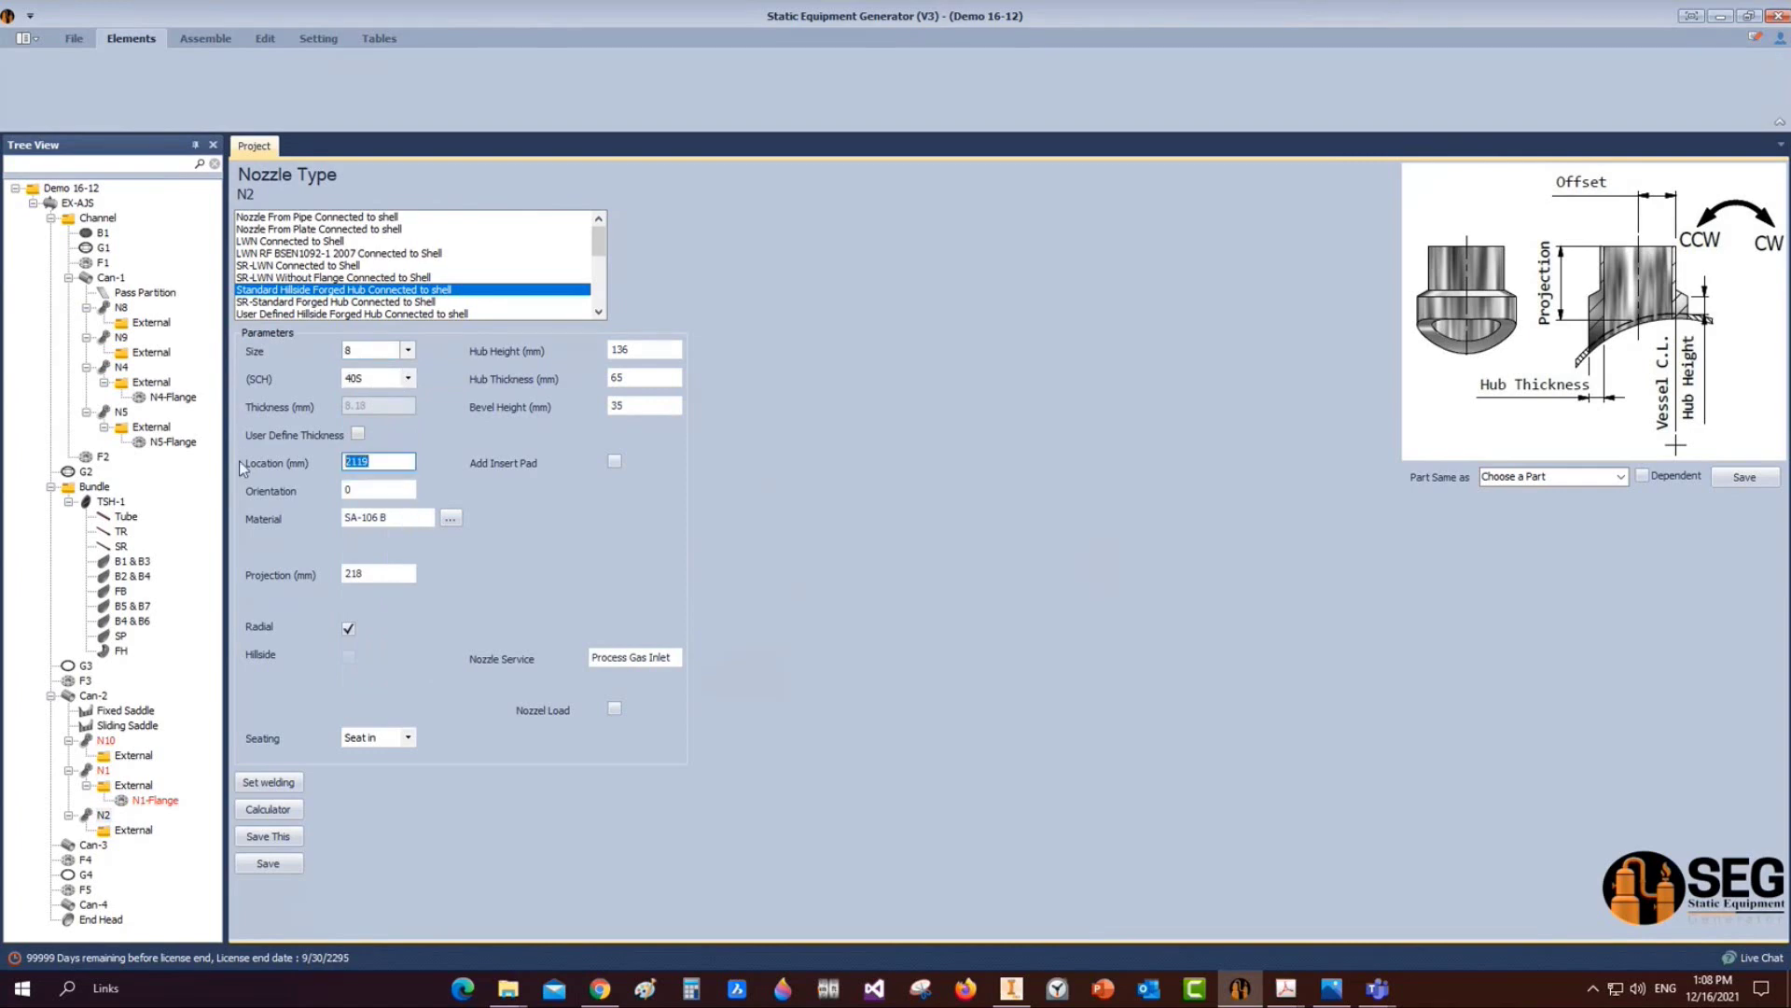
text(215)
key(Tab)
text(180)
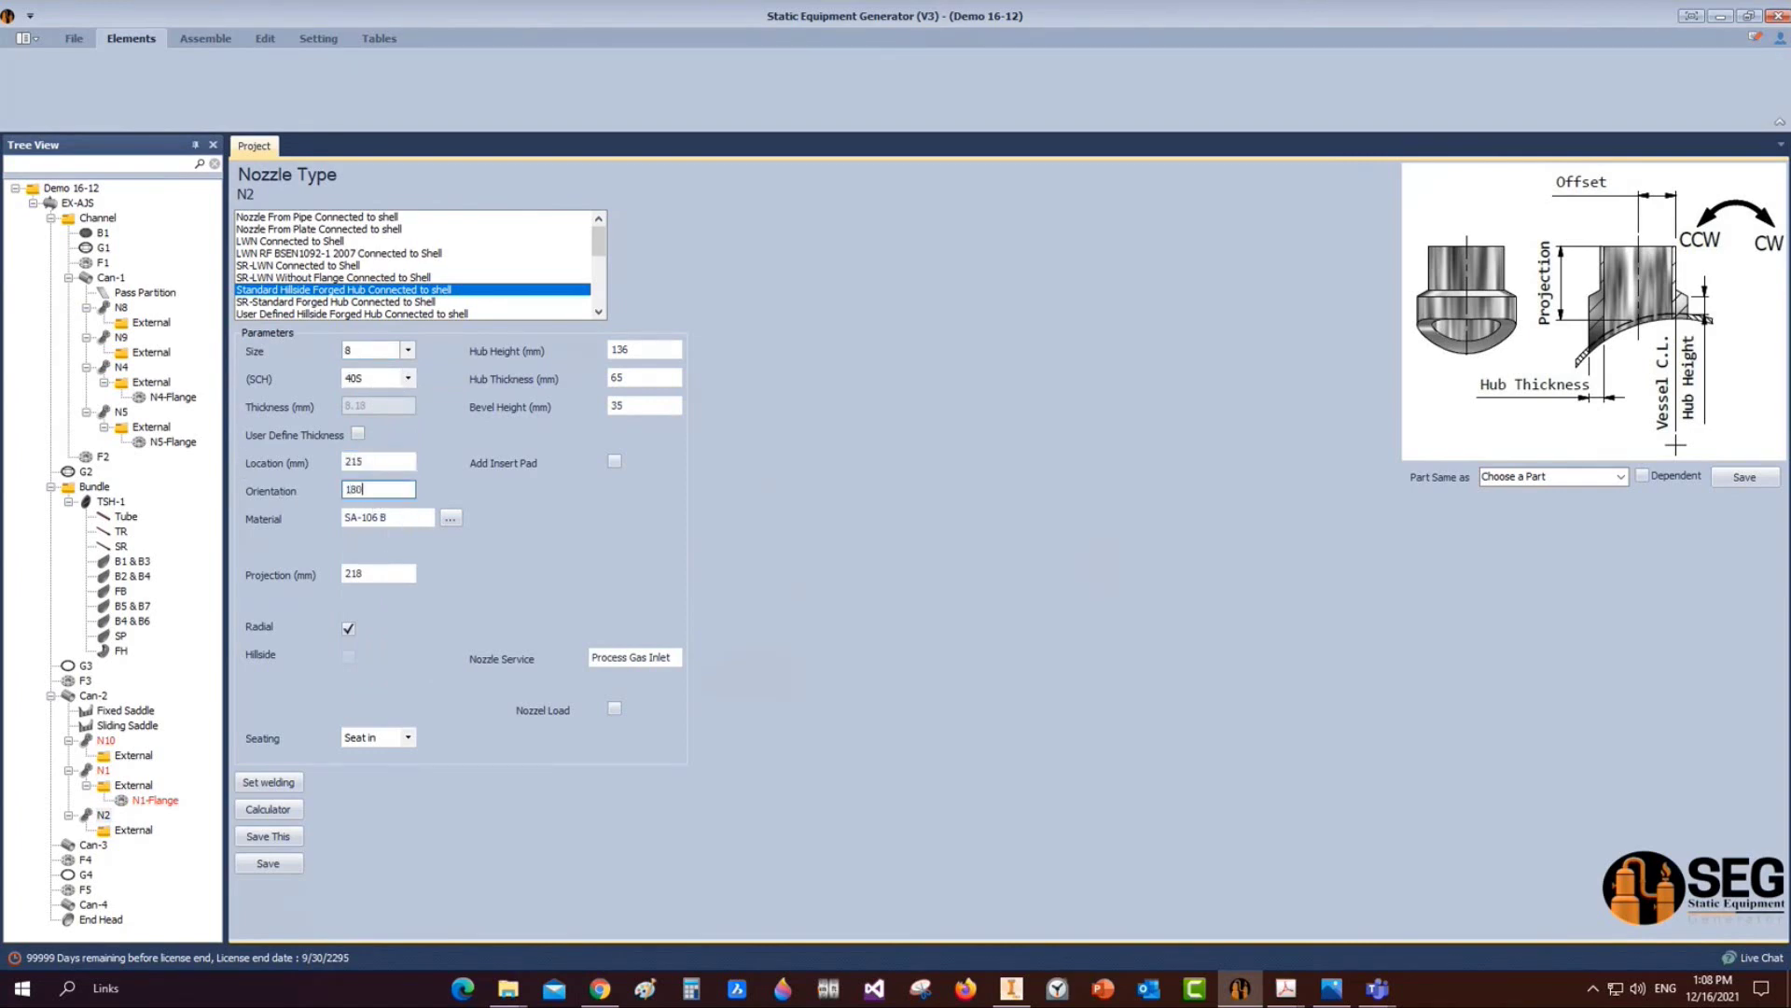
Set N2's hub height to 150 mm, hub thickness to 40 mm and bevel height to 25 mm
key(Tab)
text(150)
key(Tab)
text(40)
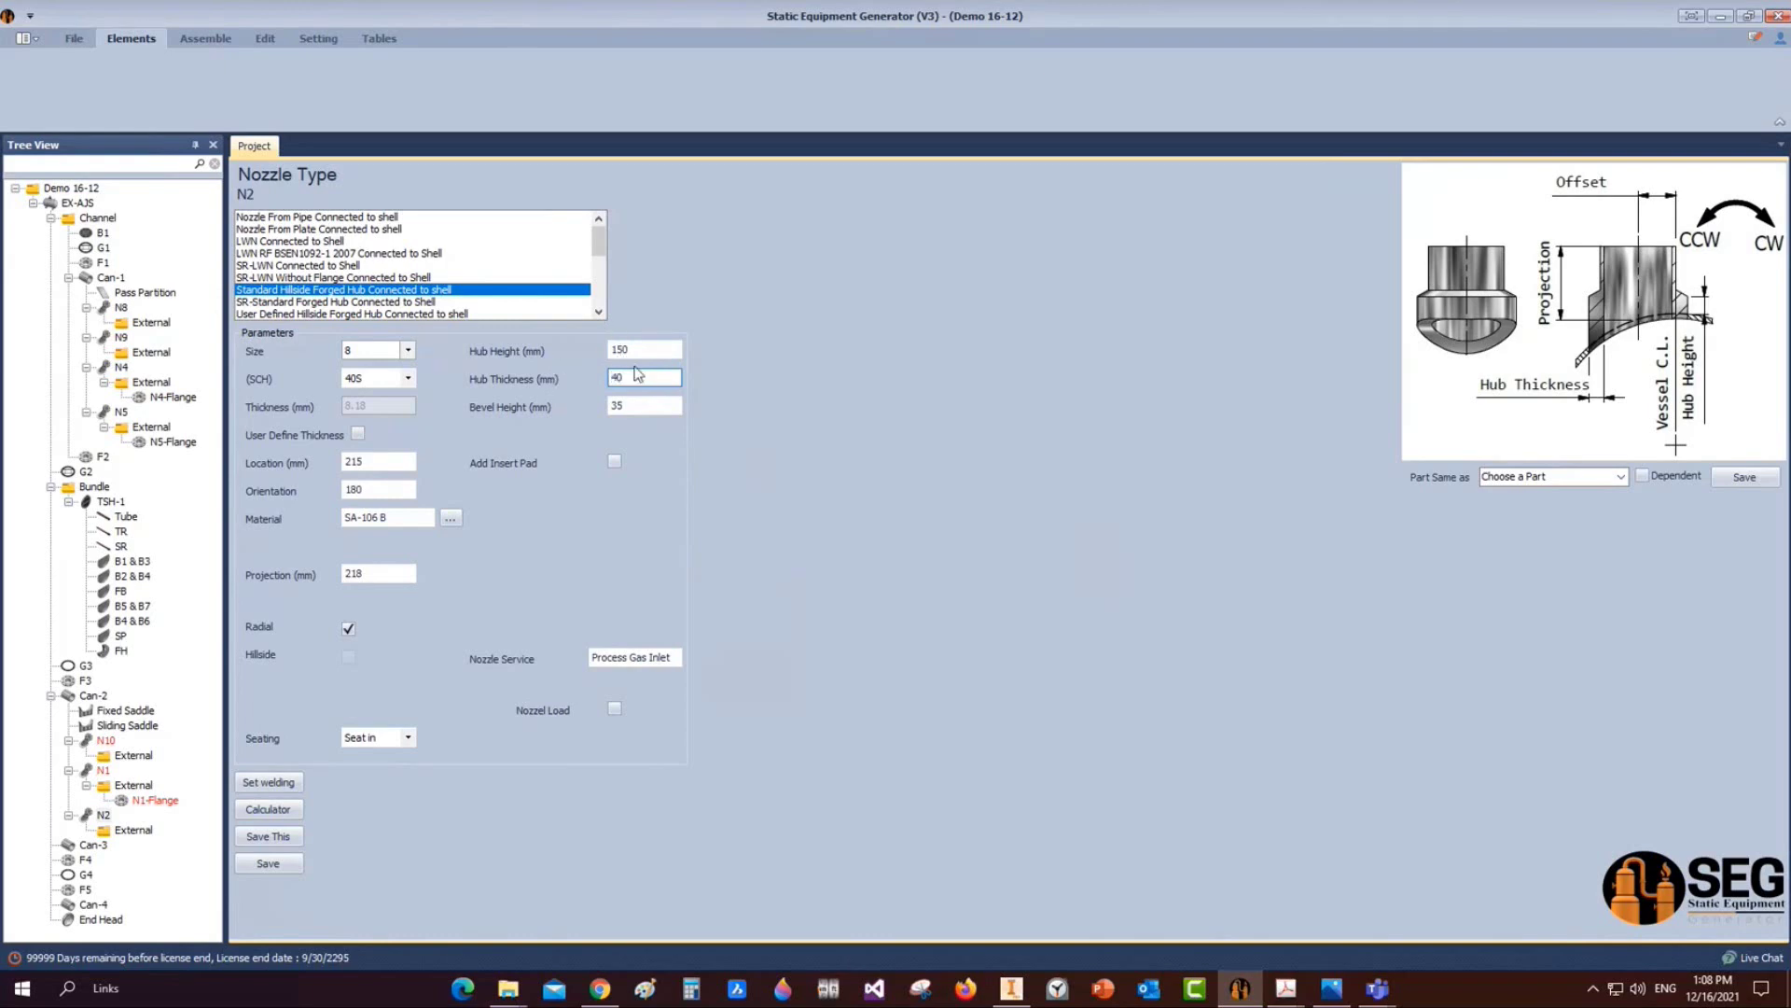
key(Tab)
text(25)
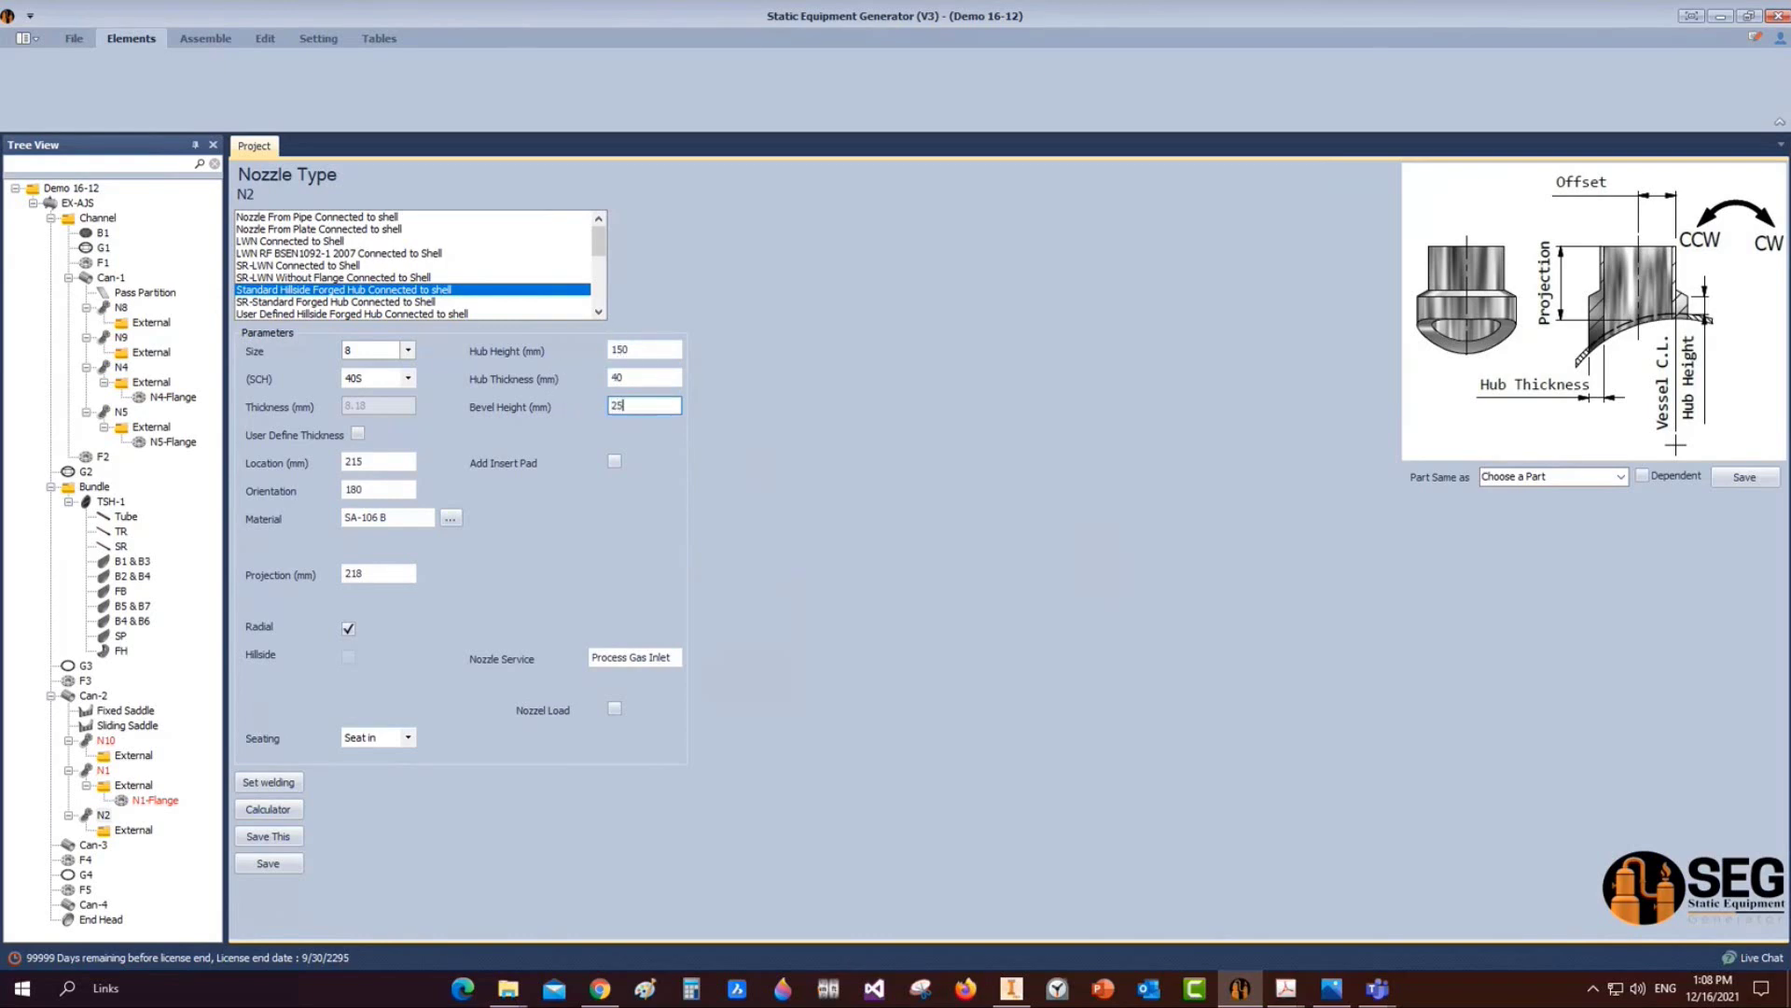
Change N2's nozzle service to Process Gas Outlet and save the nozzle
drag(647, 658, 682, 658)
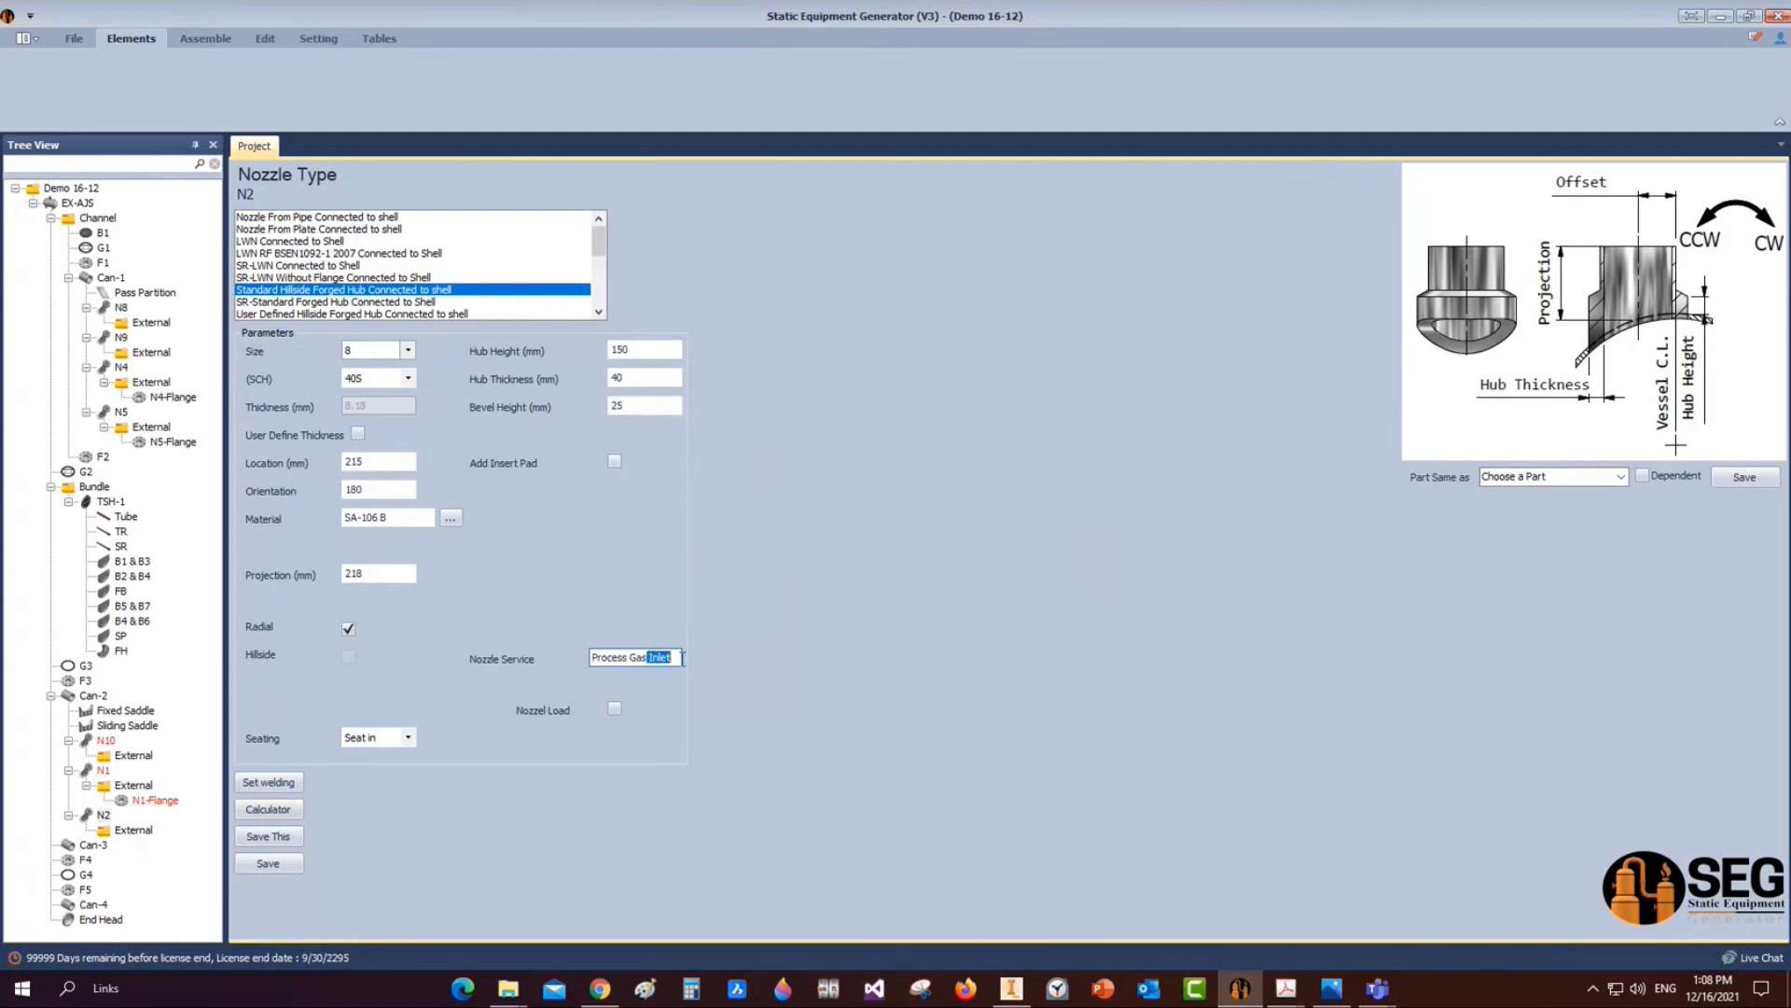
key(BackSpace)
text(Outlet)
click(298, 866)
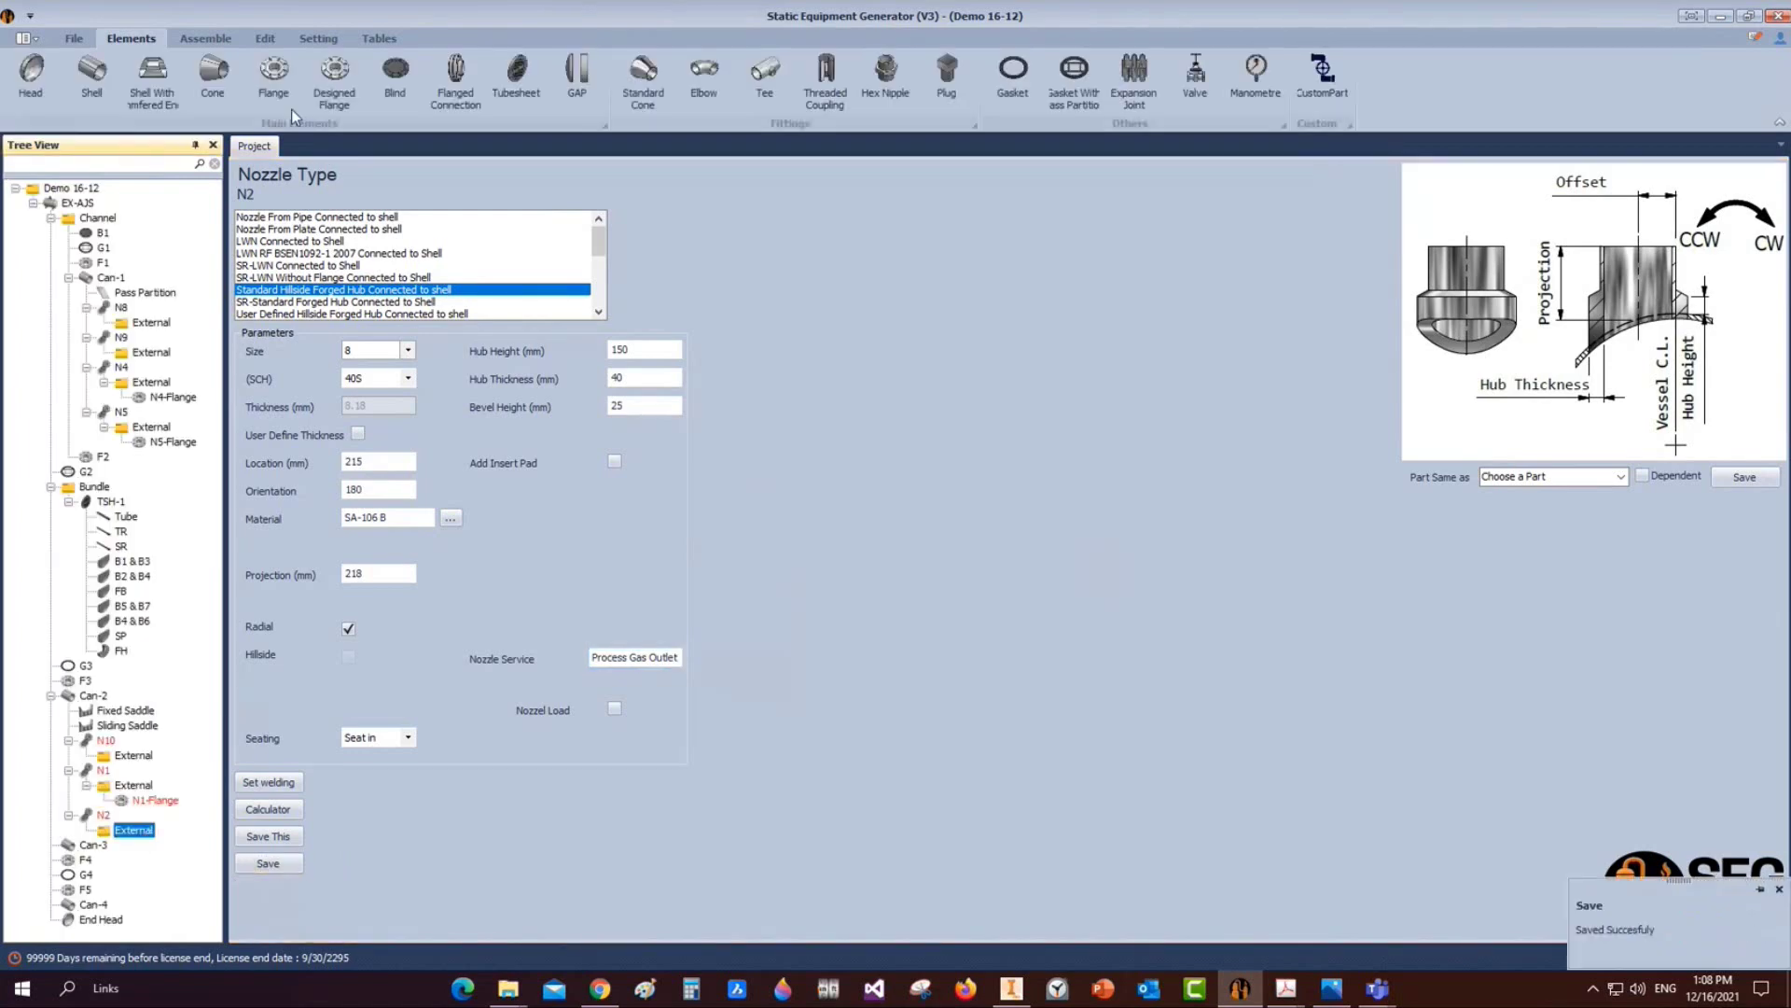
Add a flange named N2-Flange to nozzle N2's external elements
click(280, 97)
text(N2)
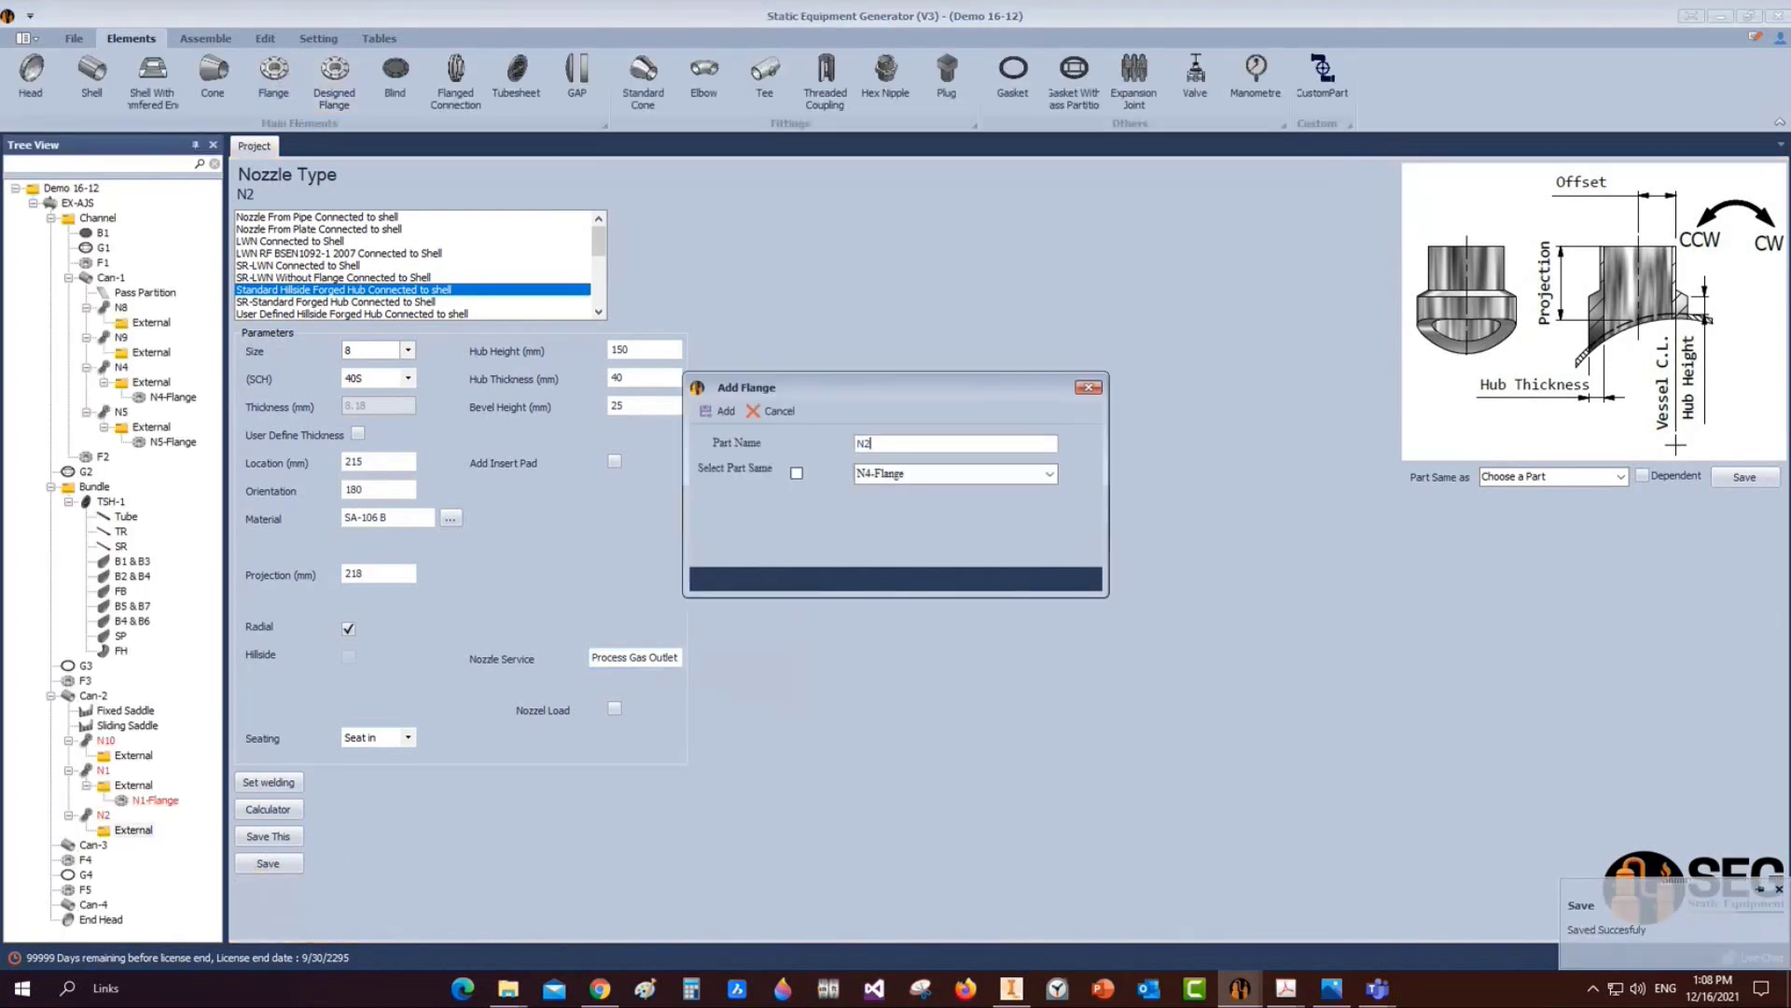
text(-Flange)
click(720, 410)
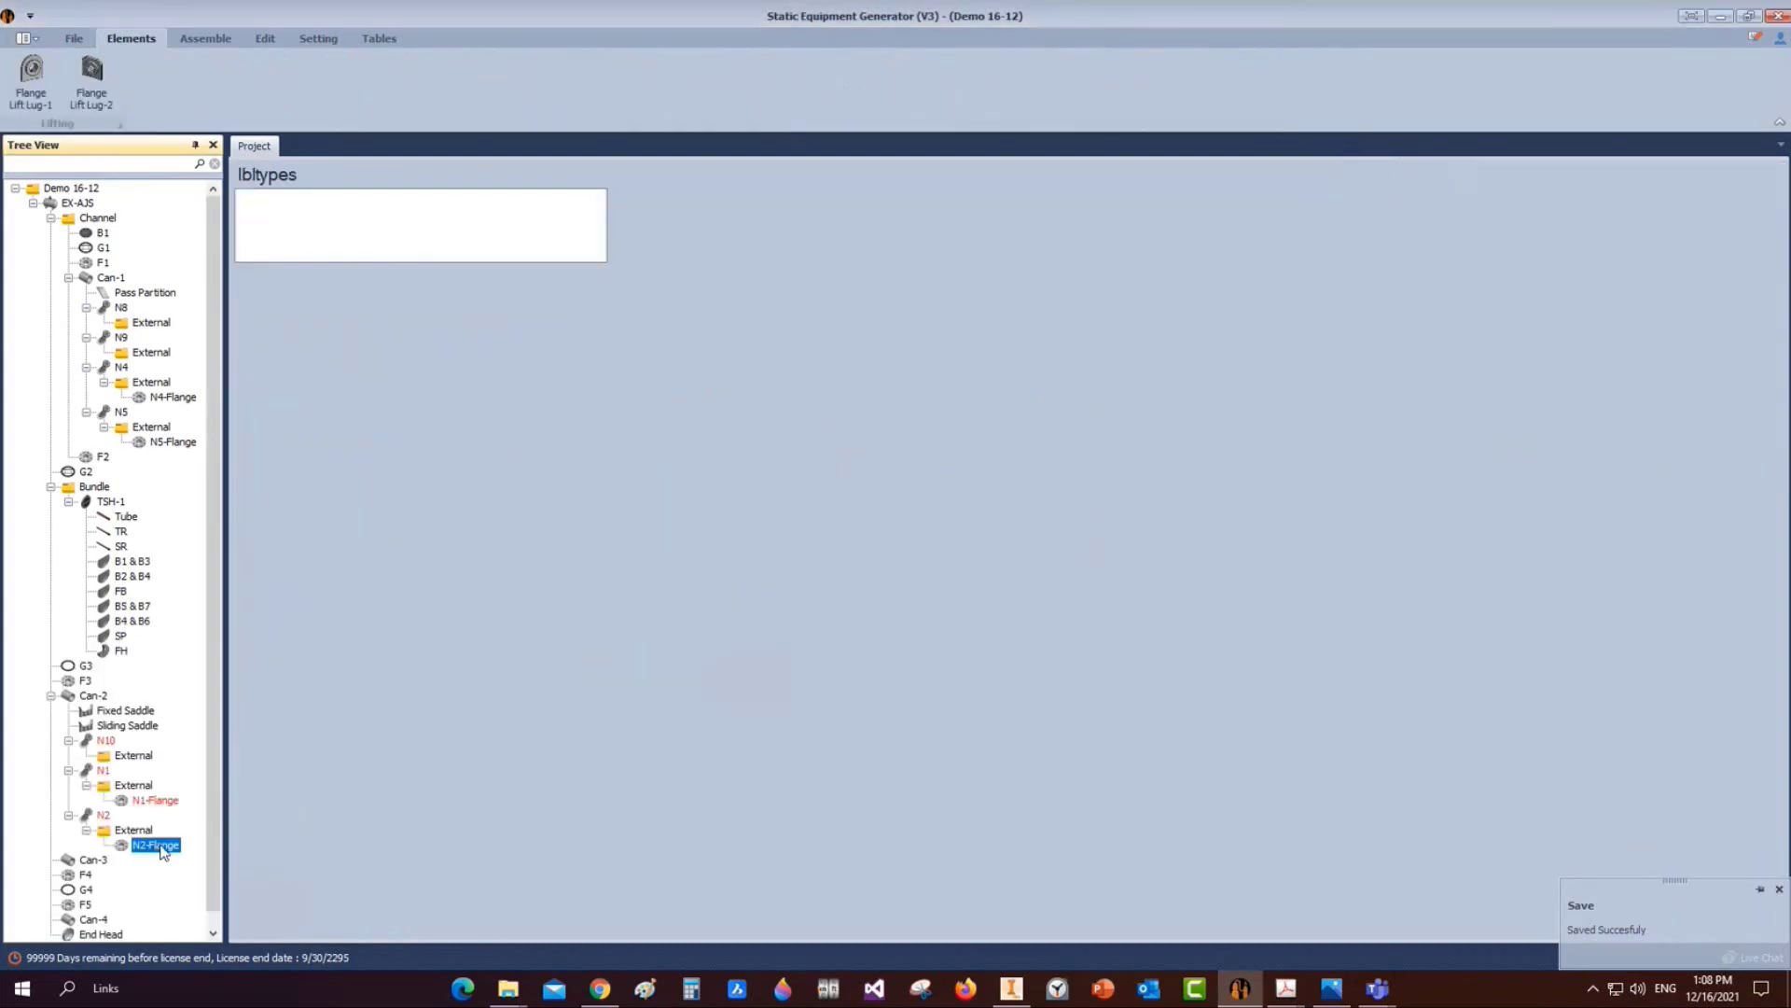
Define N2-Flange as WN-RF ASME B16.5 with rating 300, size 8 and pipe schedule 40S, and save it
click(294, 276)
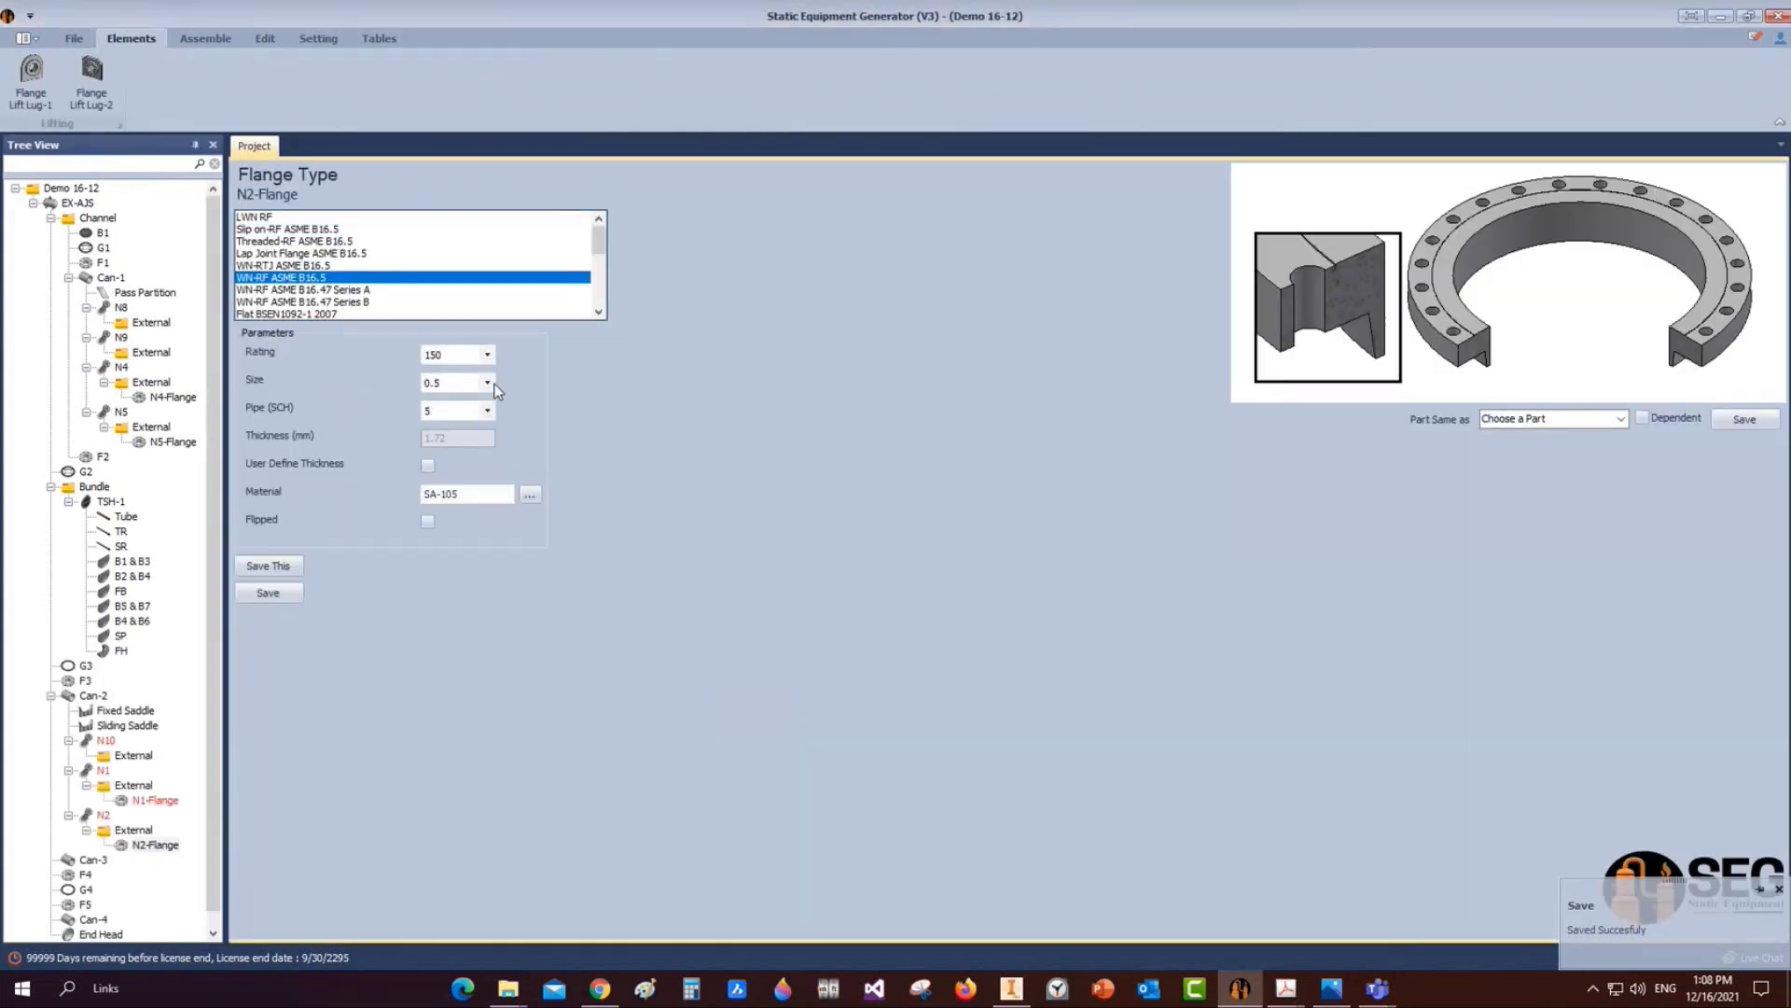
click(487, 355)
click(467, 380)
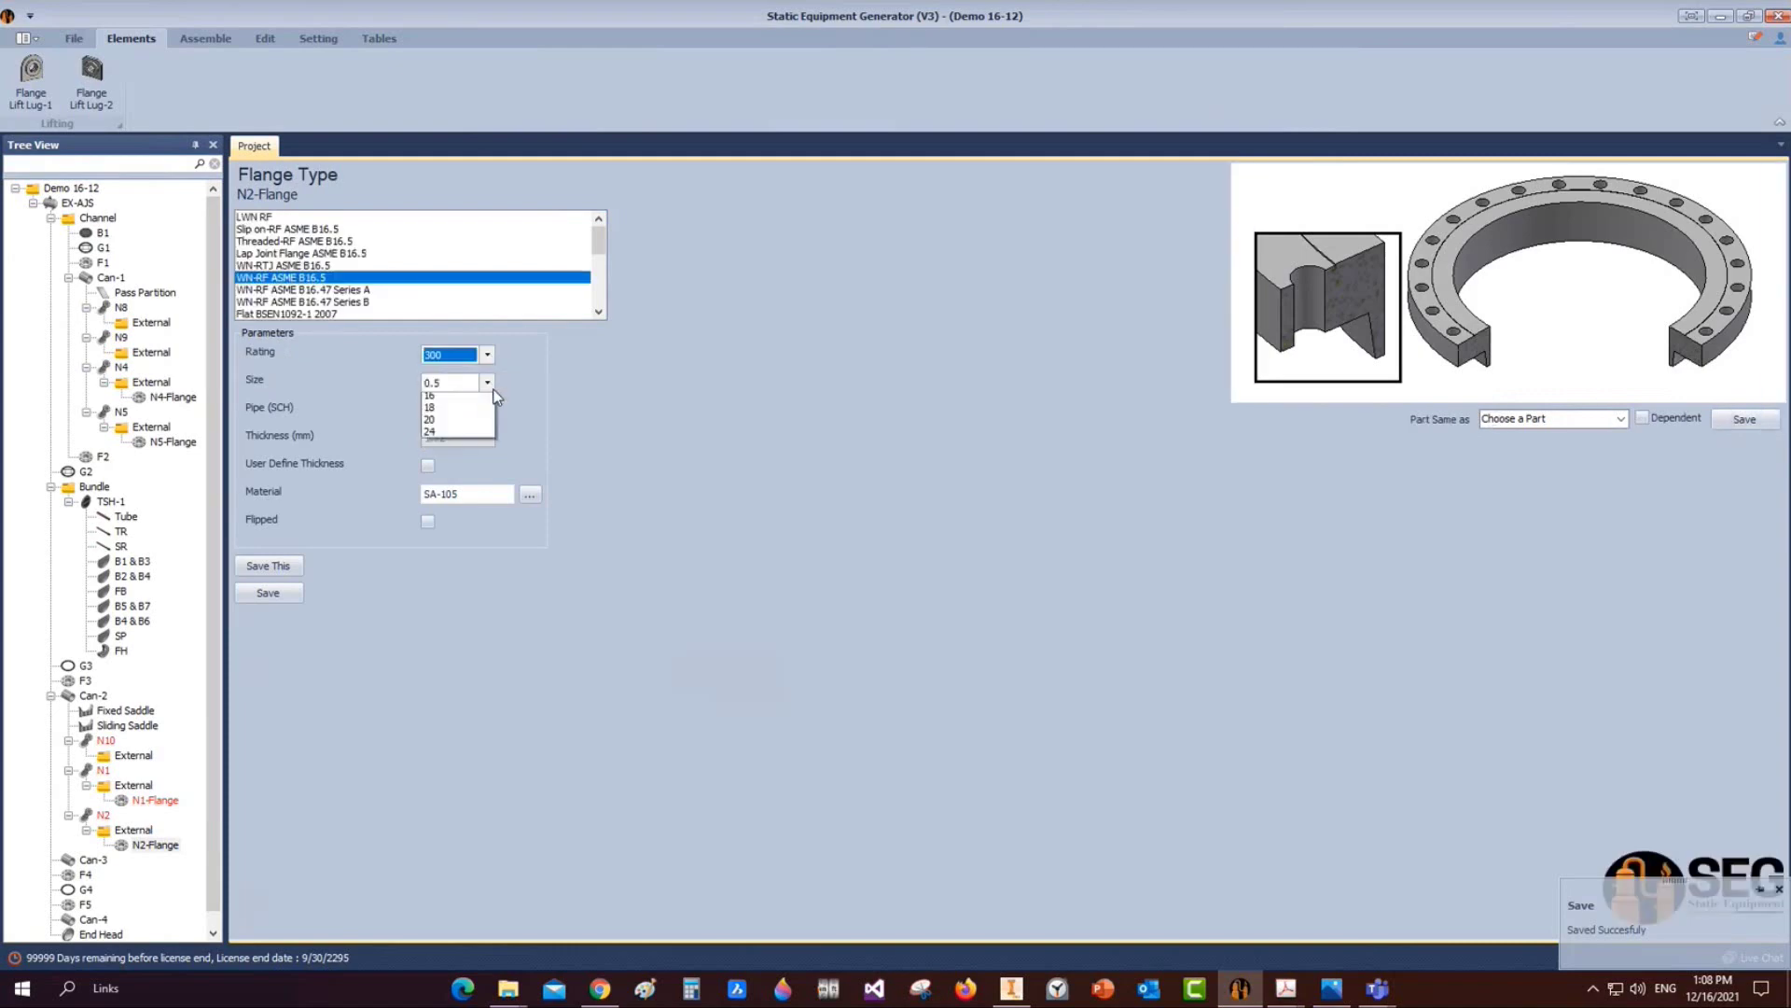
click(487, 383)
click(457, 532)
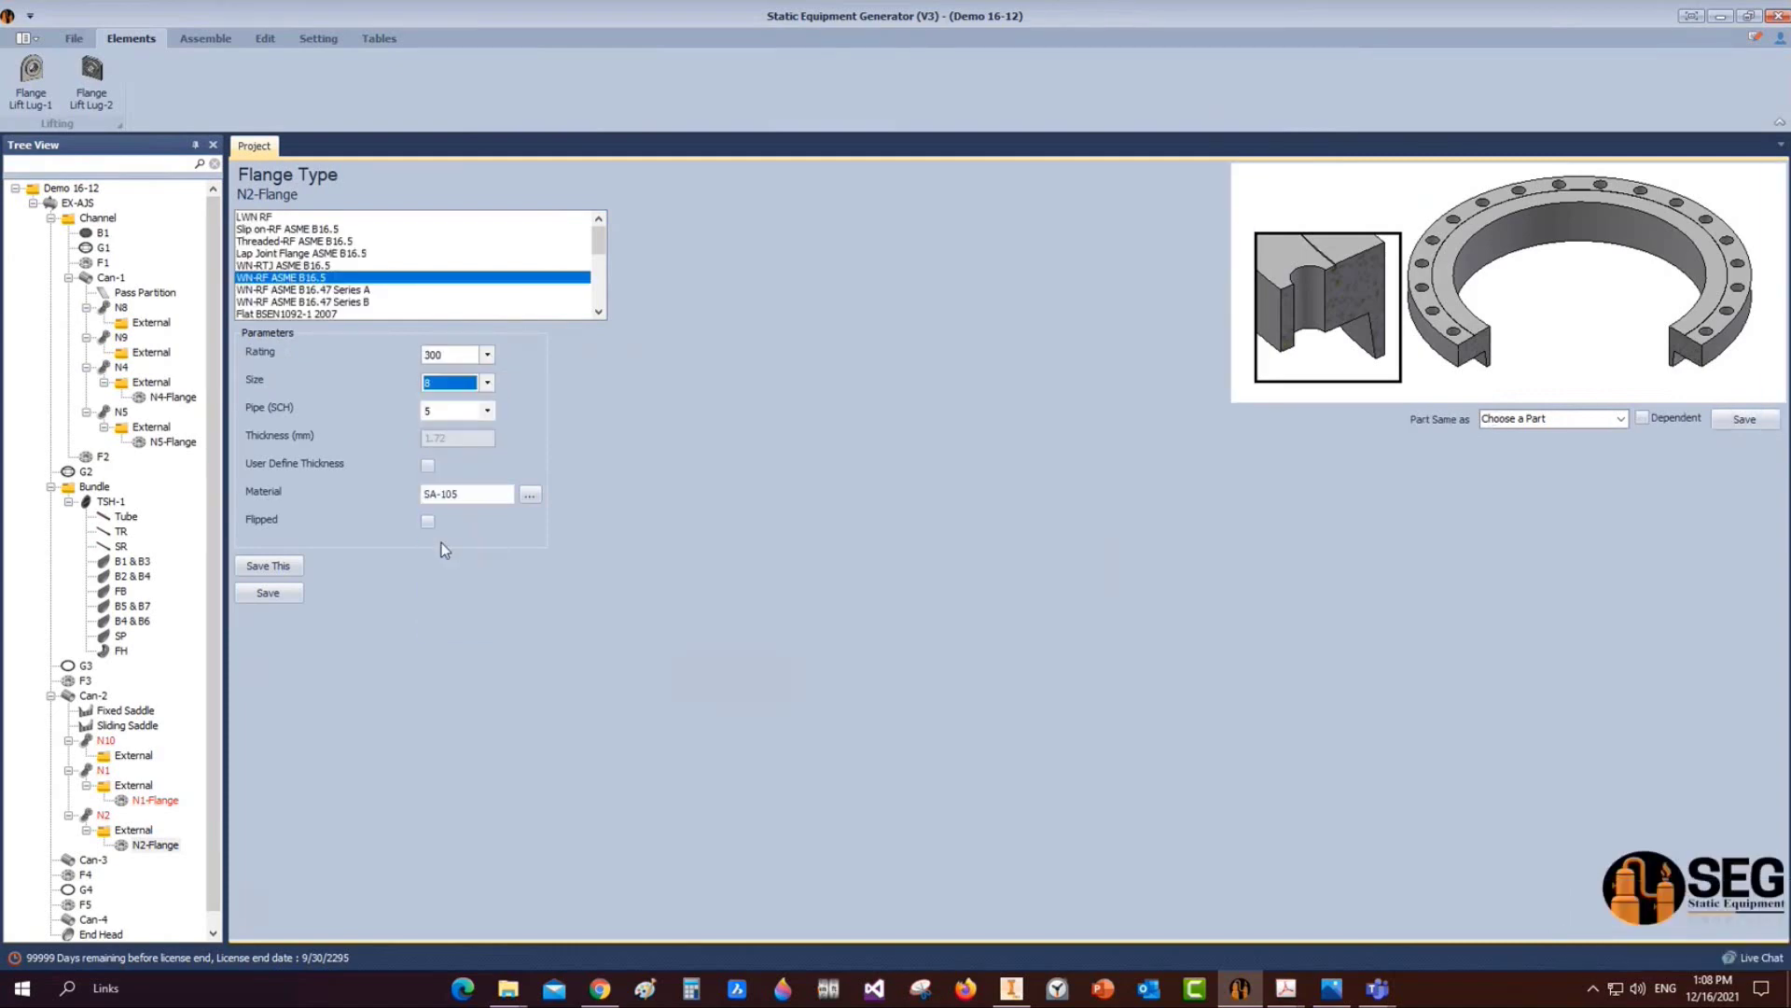
click(487, 412)
click(431, 512)
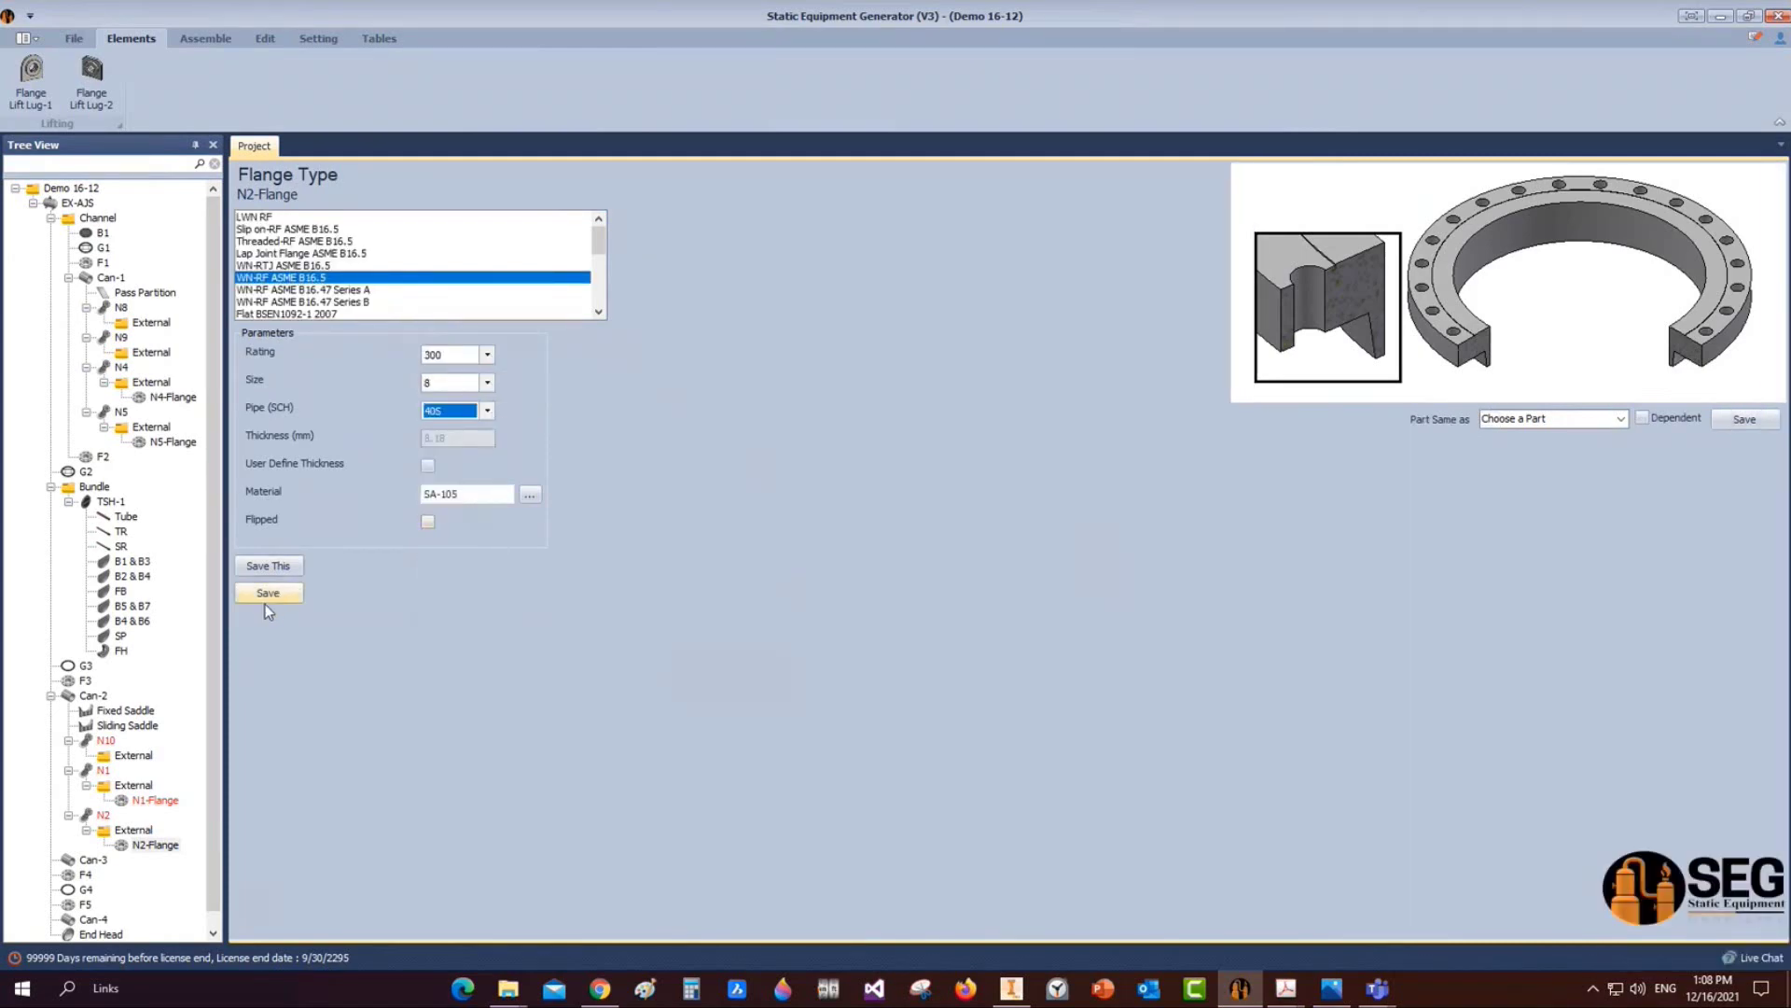
click(266, 597)
Calculate nozzle N2's projection for 700 mm from the vessel centreline and save it to the nozzle
click(104, 815)
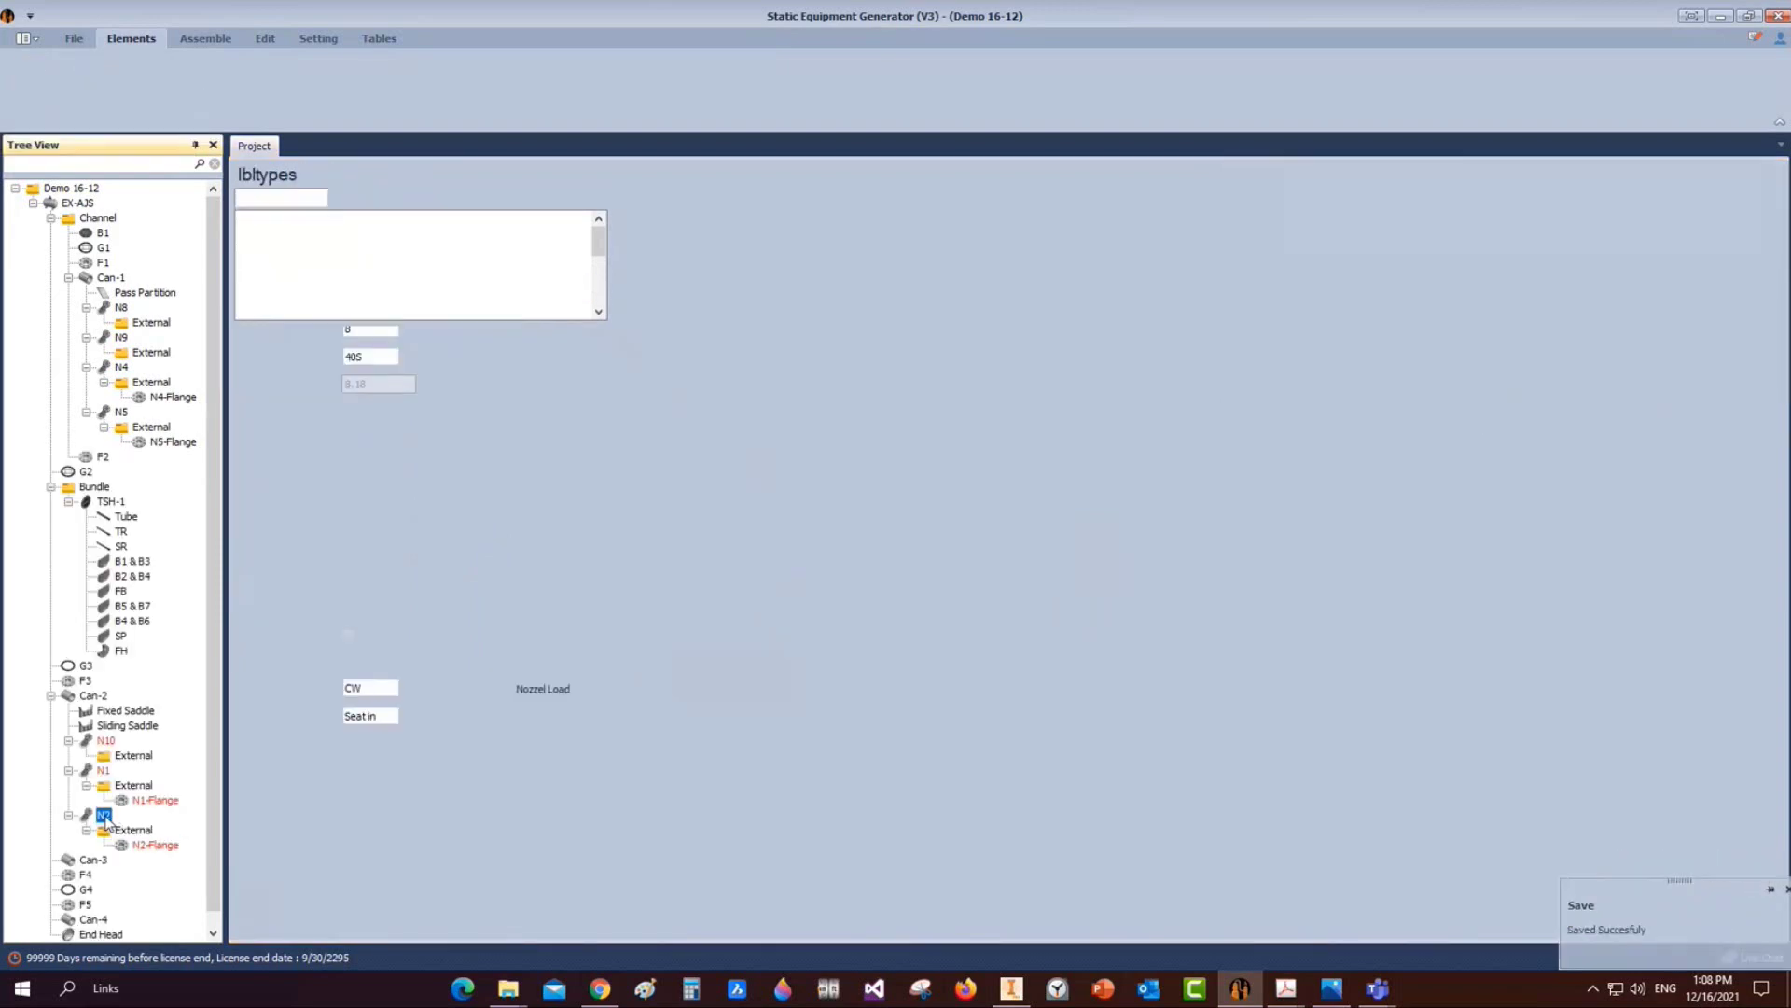
click(282, 808)
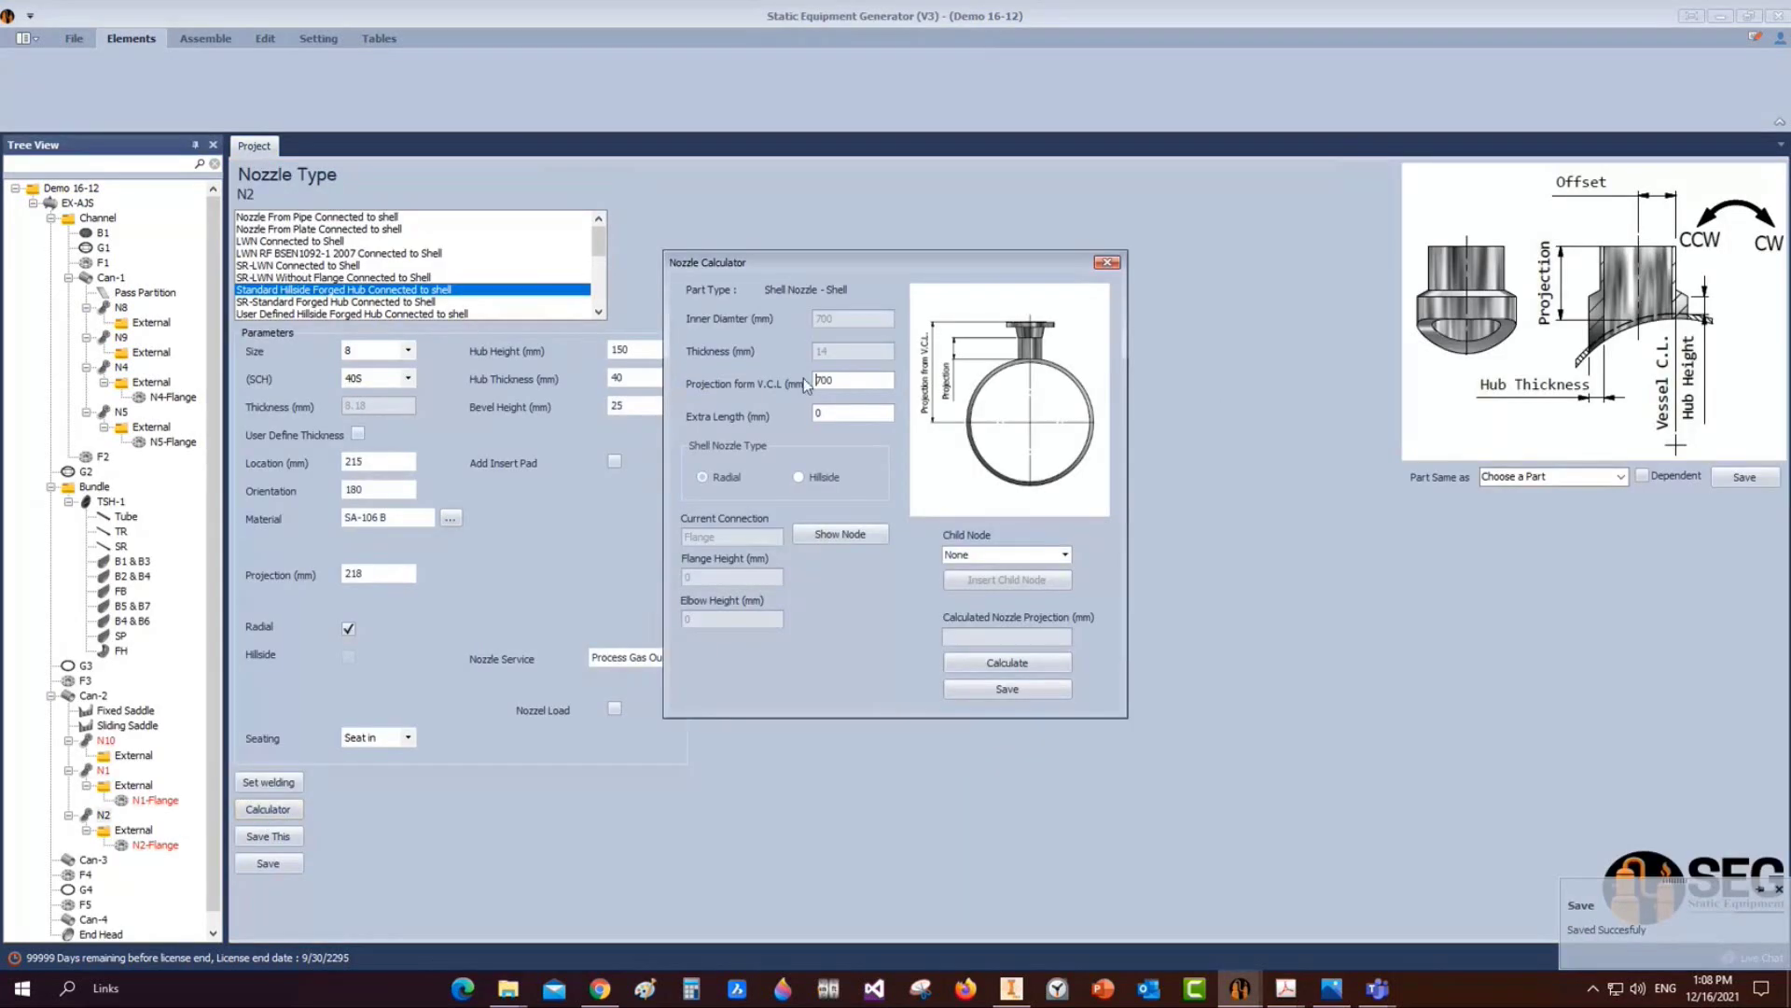
click(1007, 662)
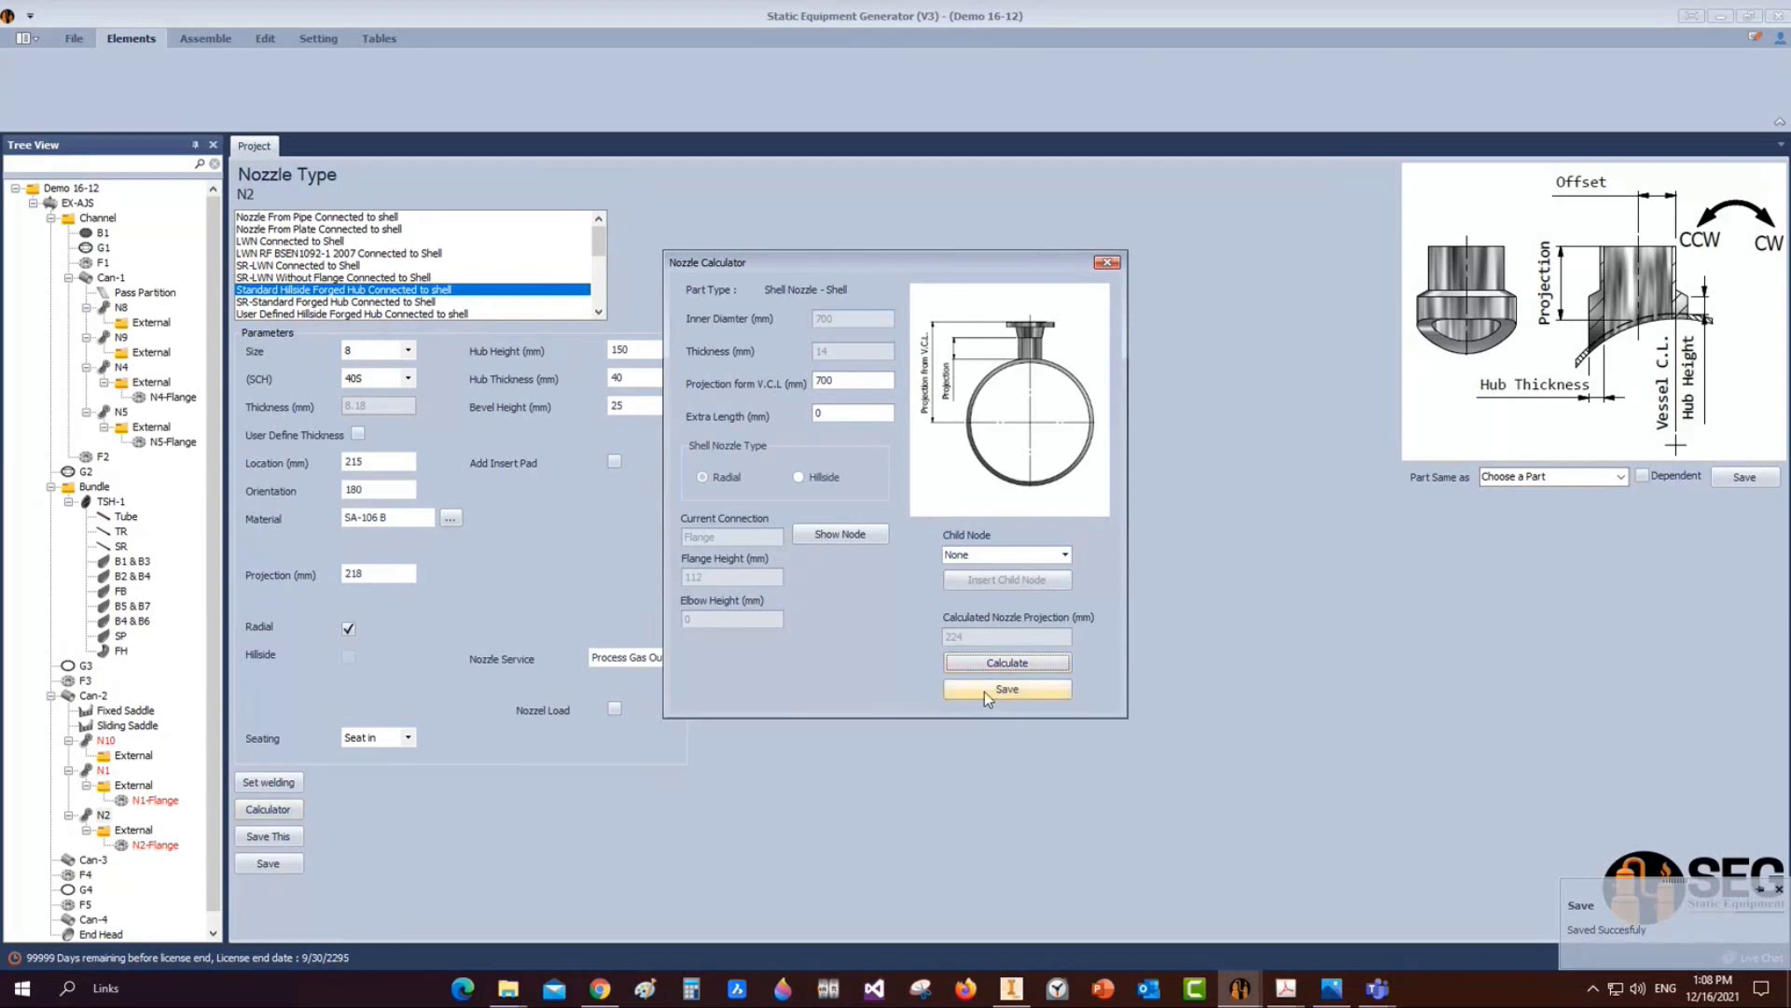
click(984, 689)
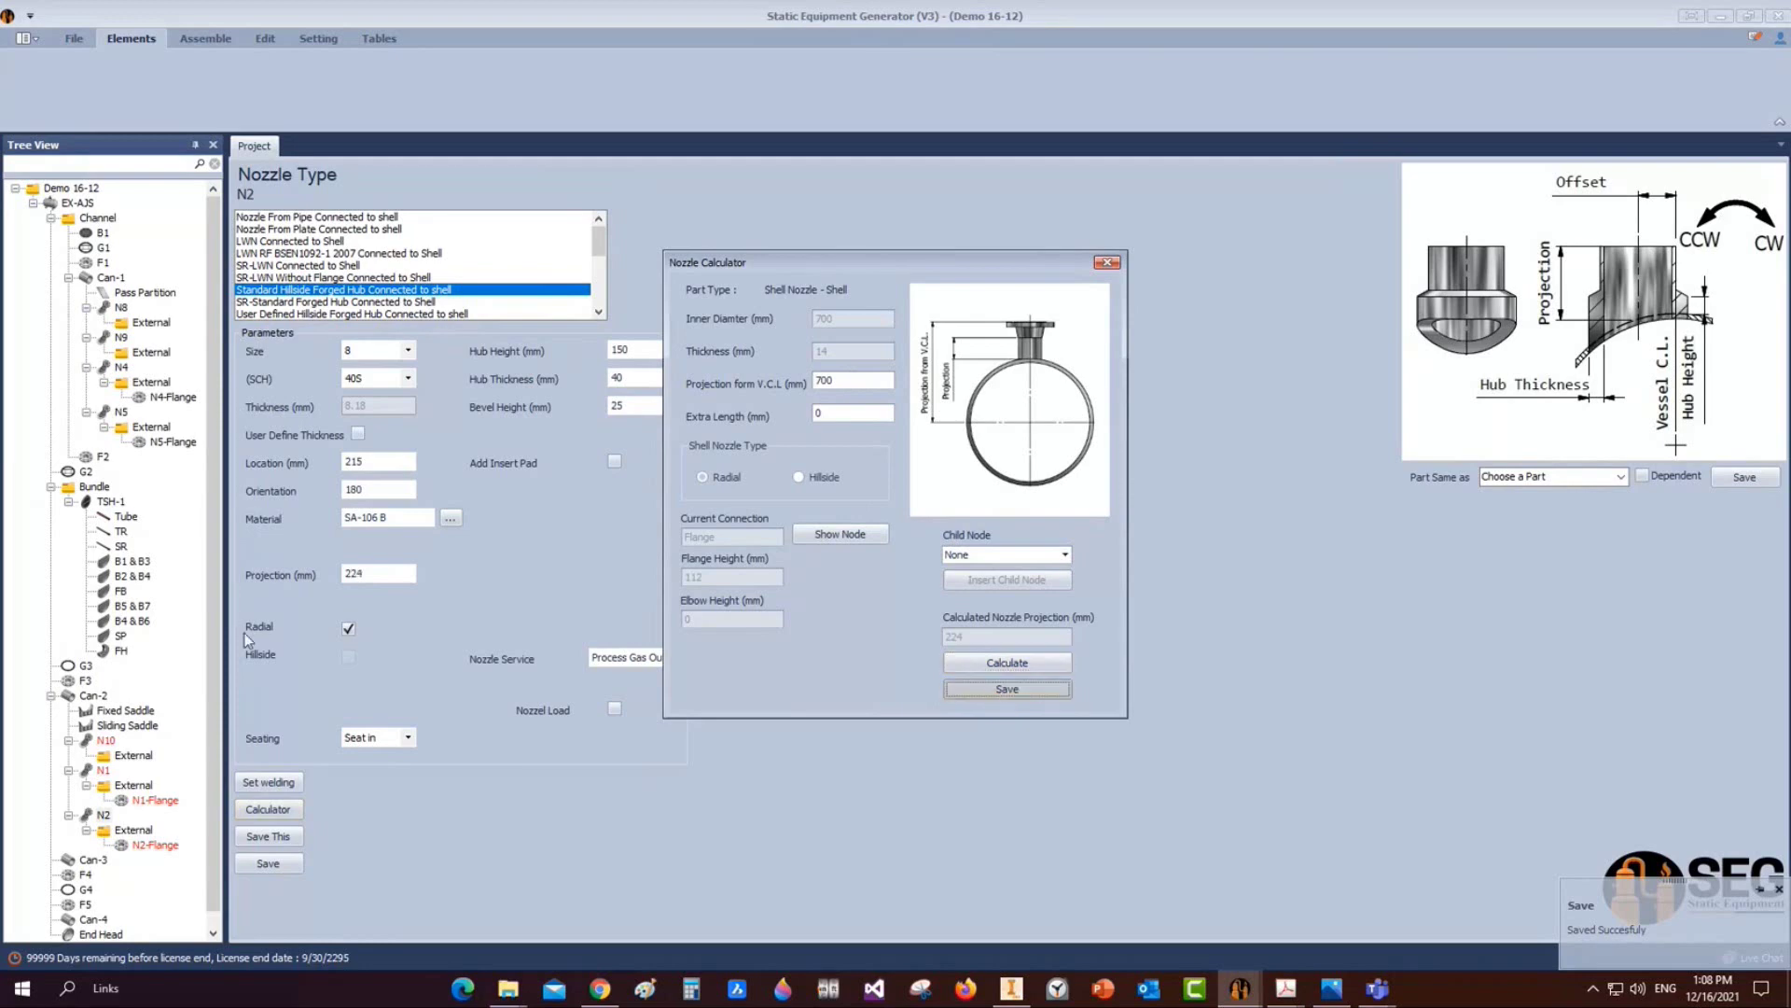
Add a shell nozzle named N3 to Can-2 and save it with the same parameters as nozzle N2
click(101, 696)
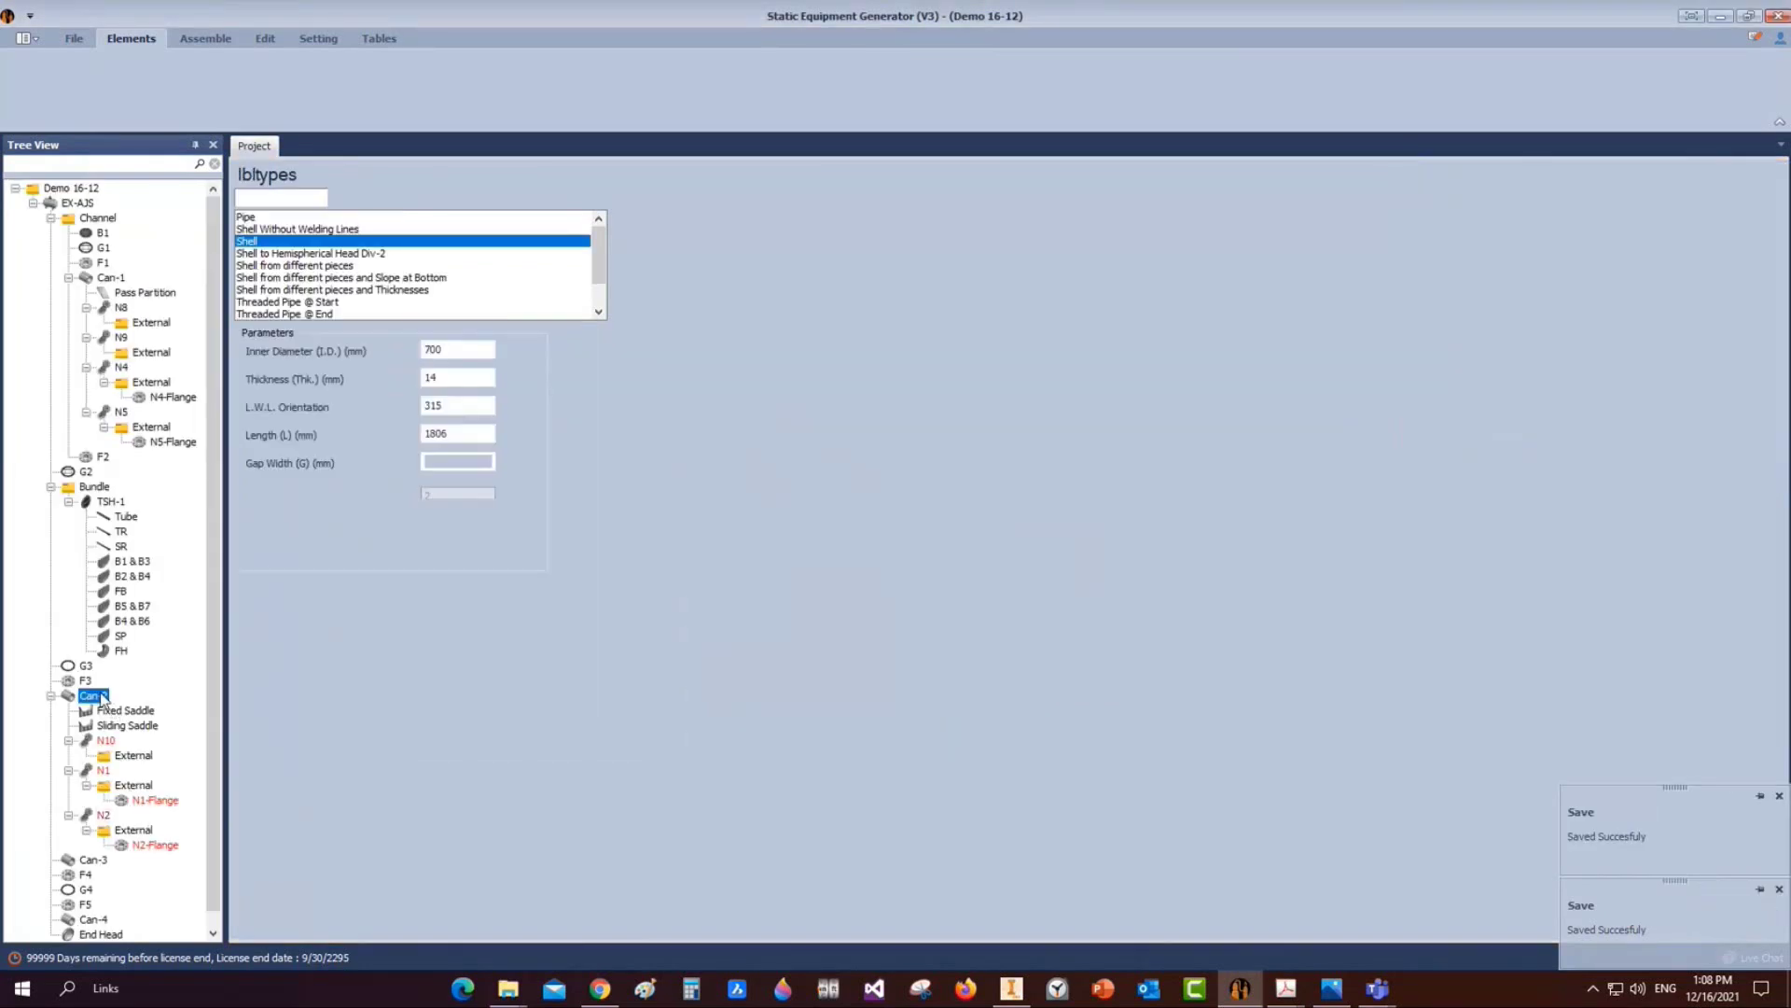
click(450, 92)
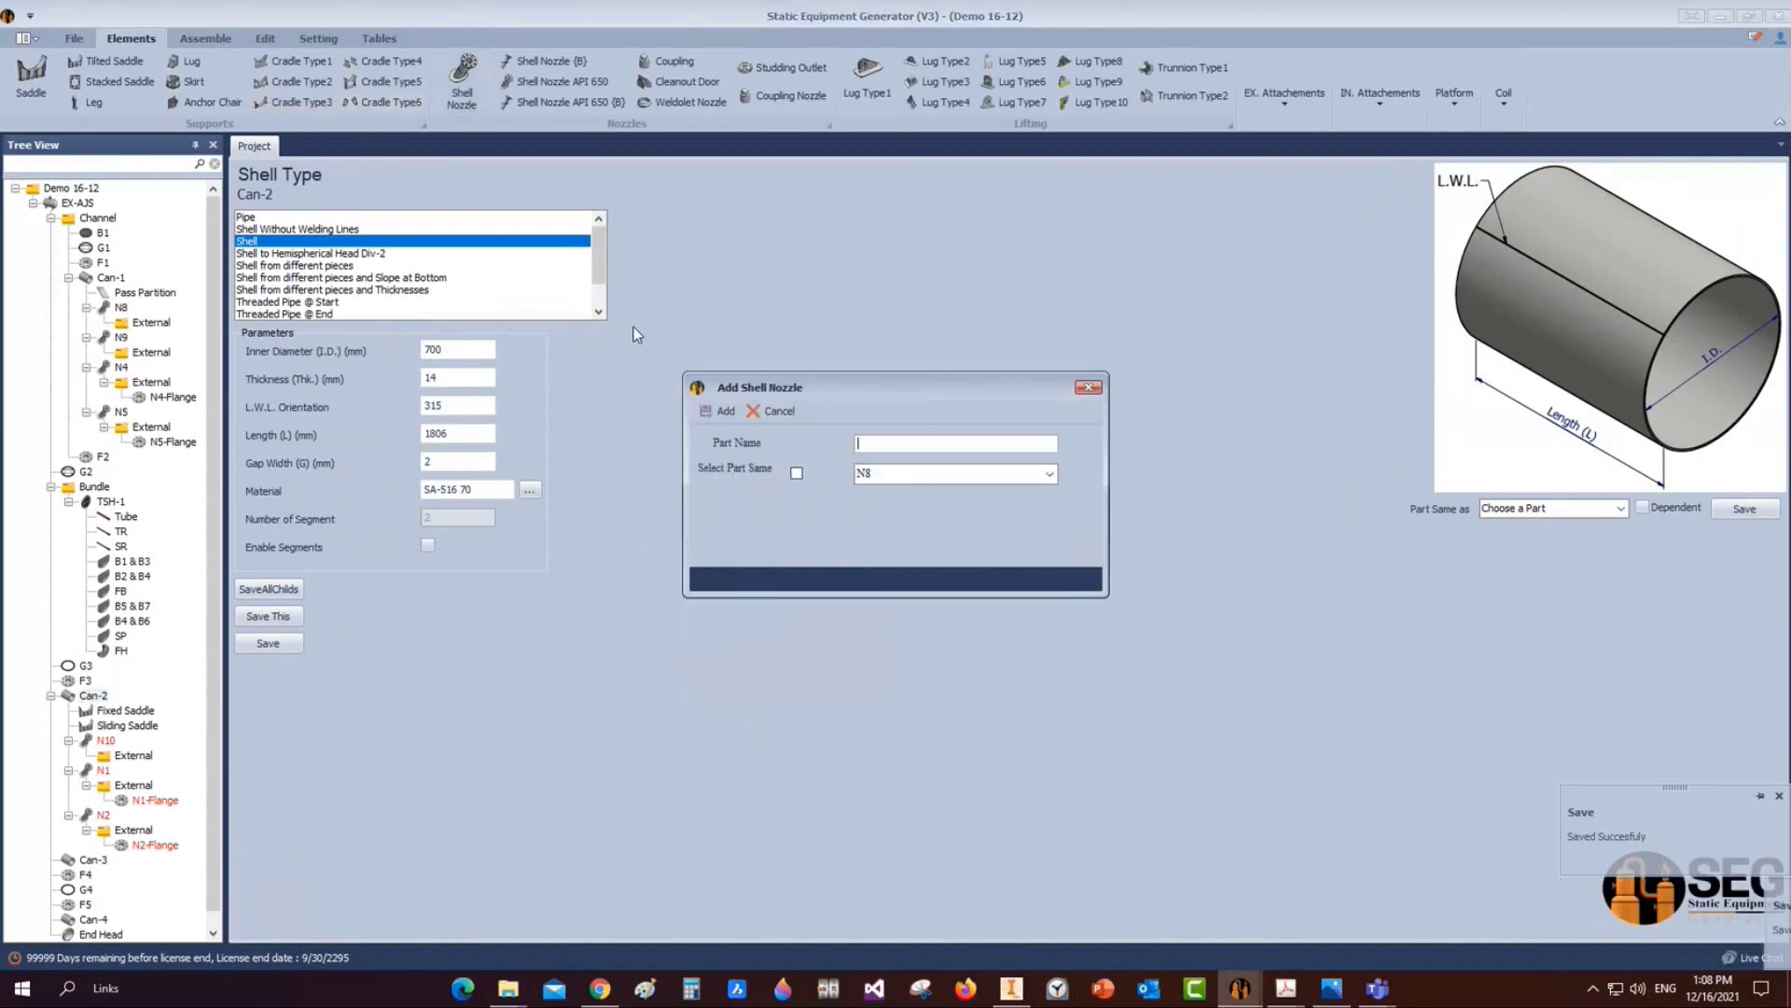
click(720, 411)
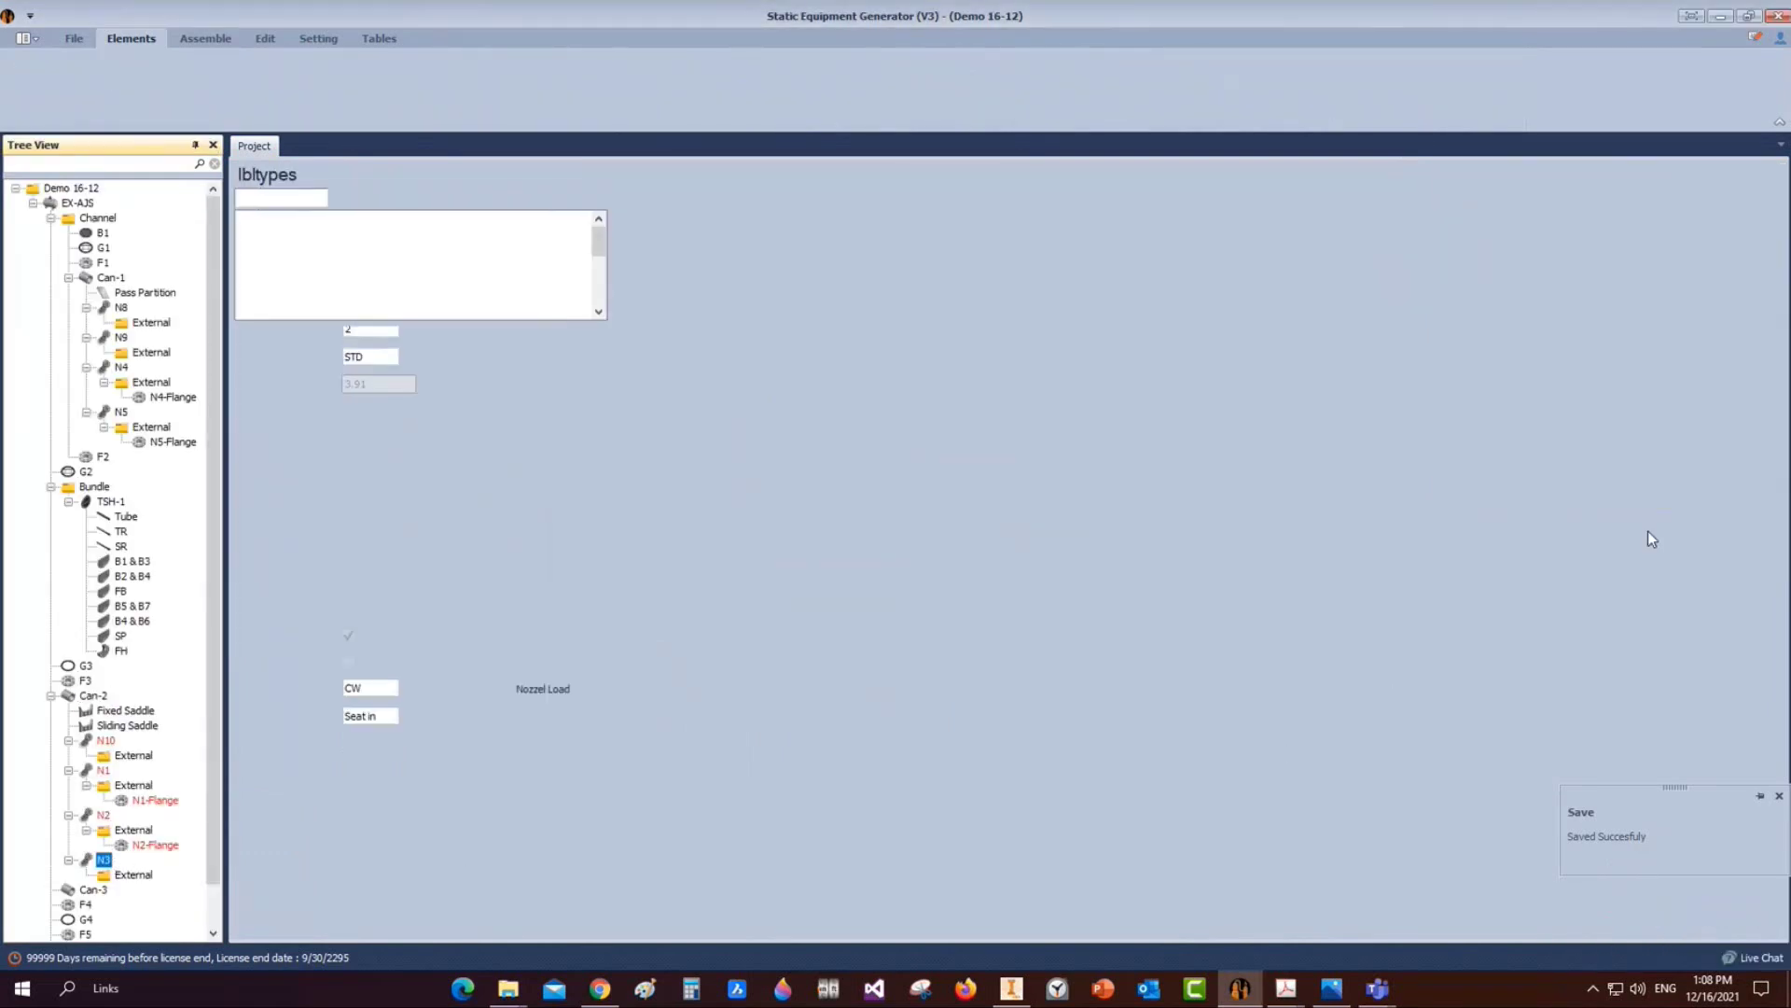
click(1627, 461)
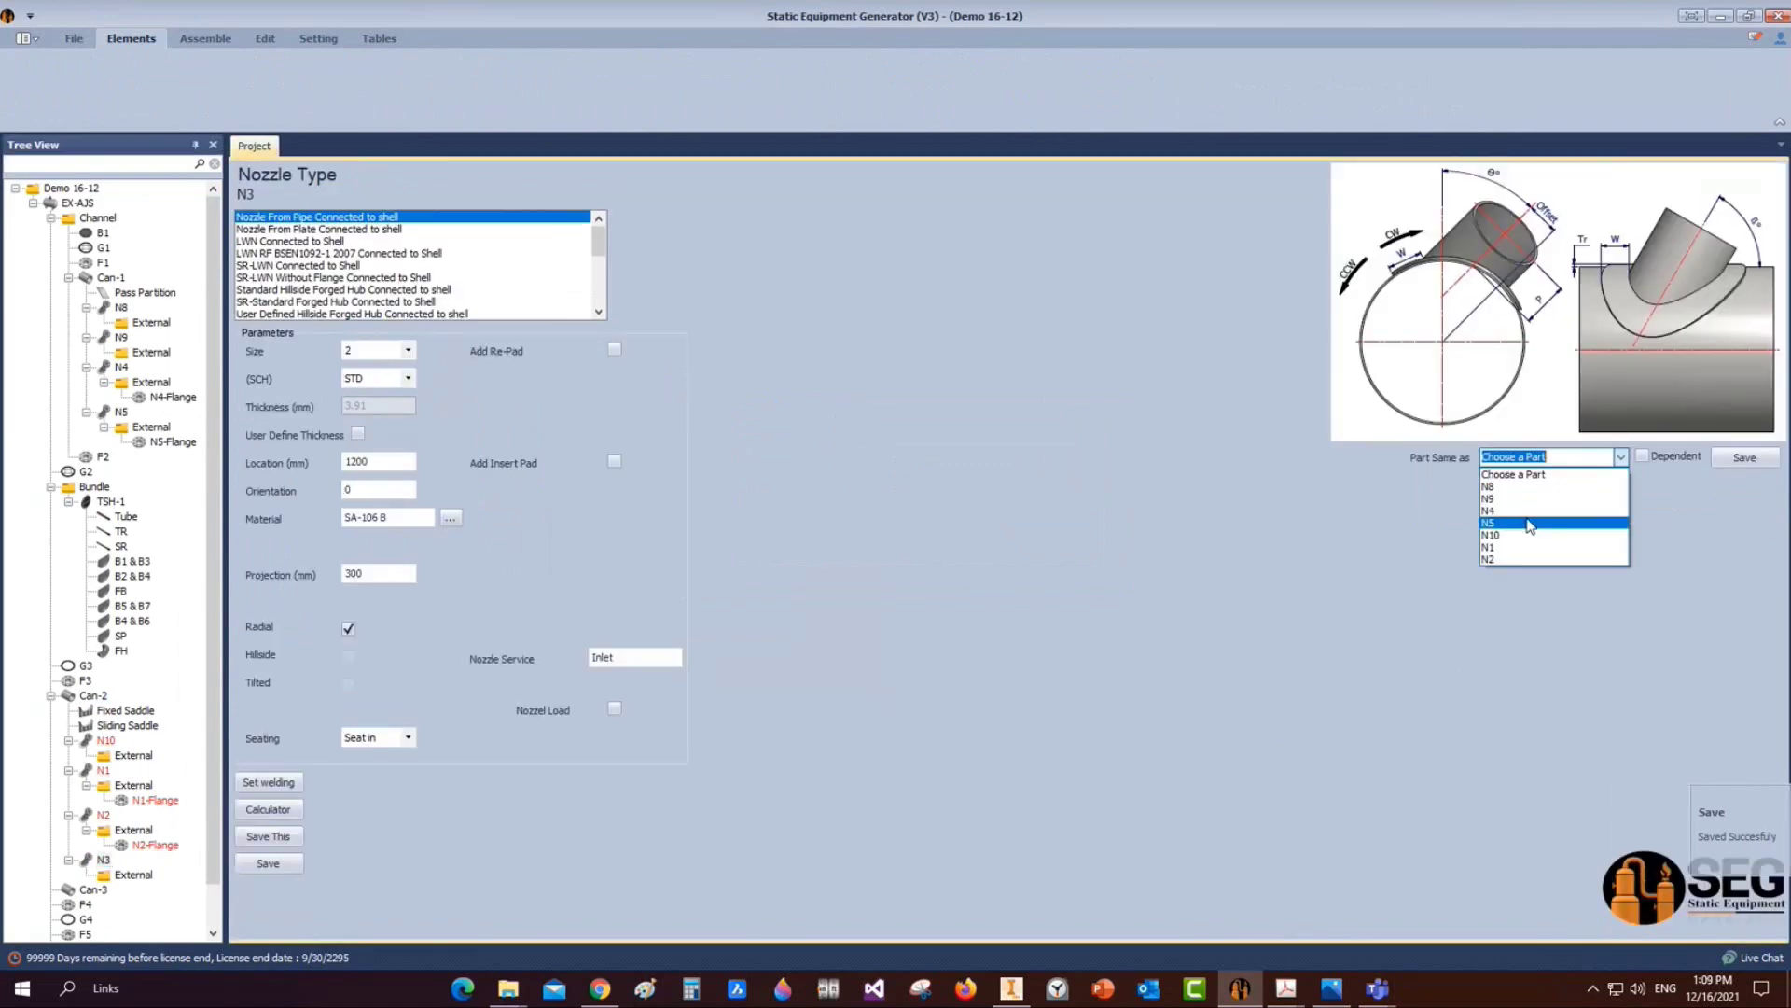
click(1514, 558)
click(1724, 461)
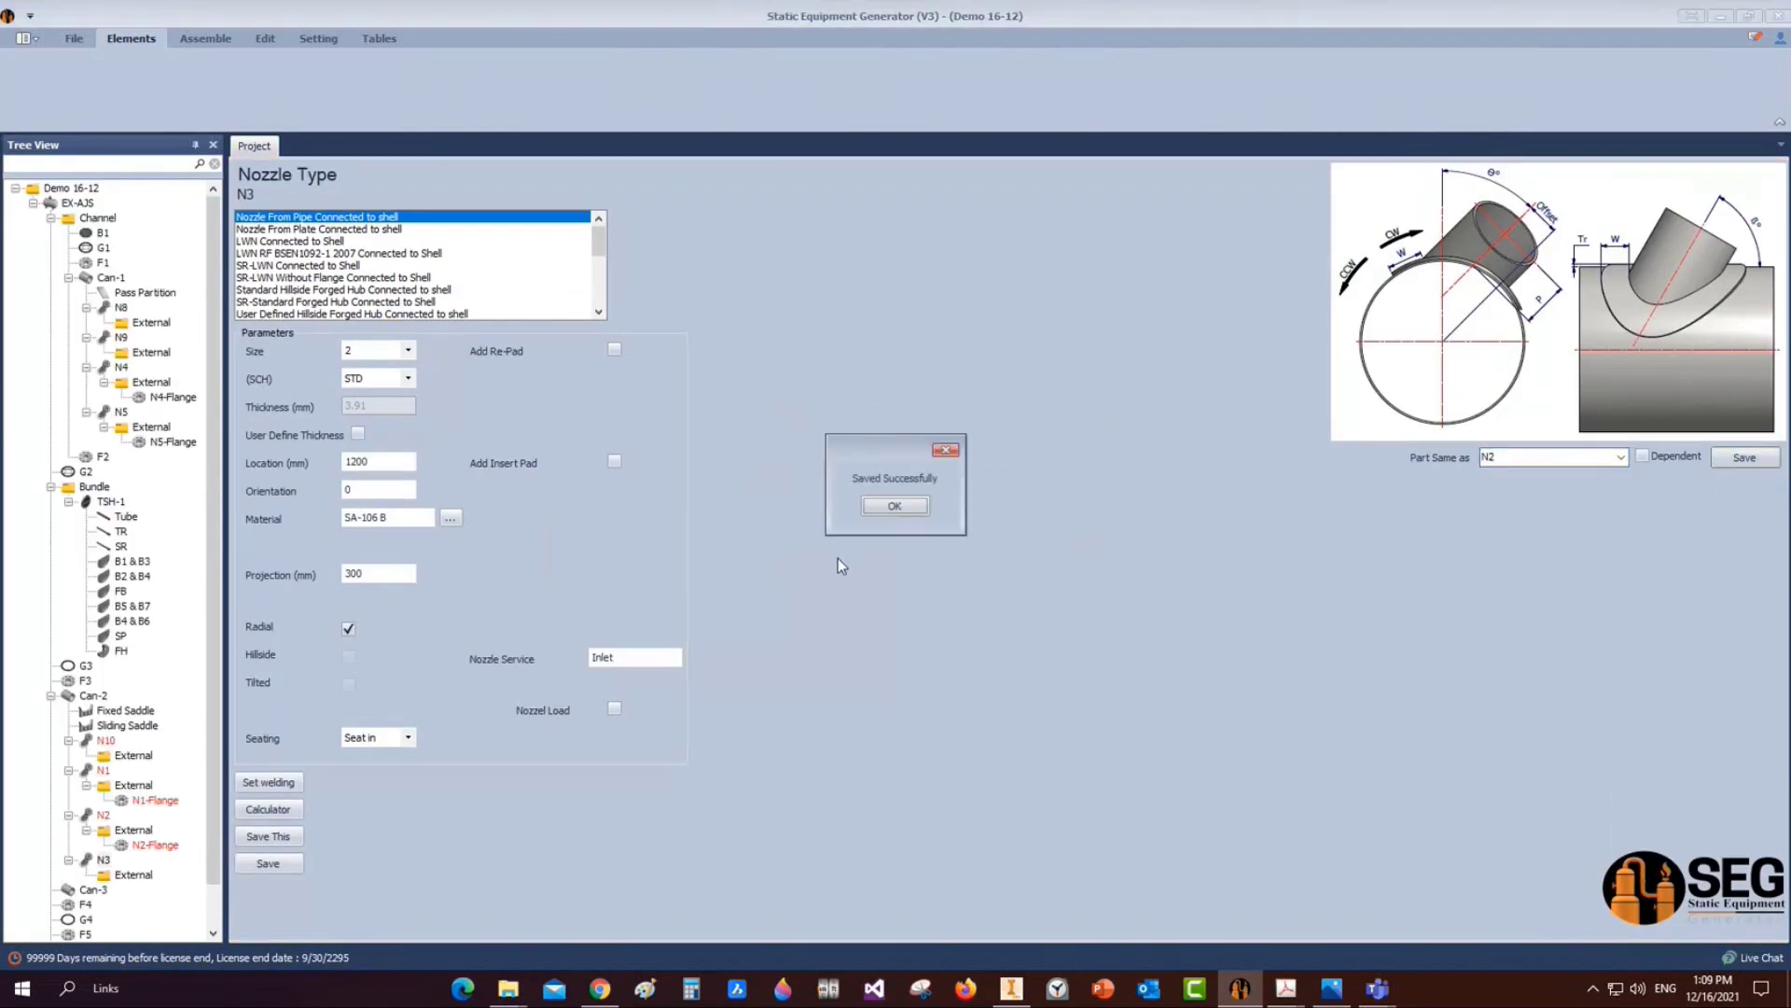
click(894, 507)
Add a flange named N3-Flange to nozzle N3's external elements and save it with the same parameters as N2-Flange
click(136, 877)
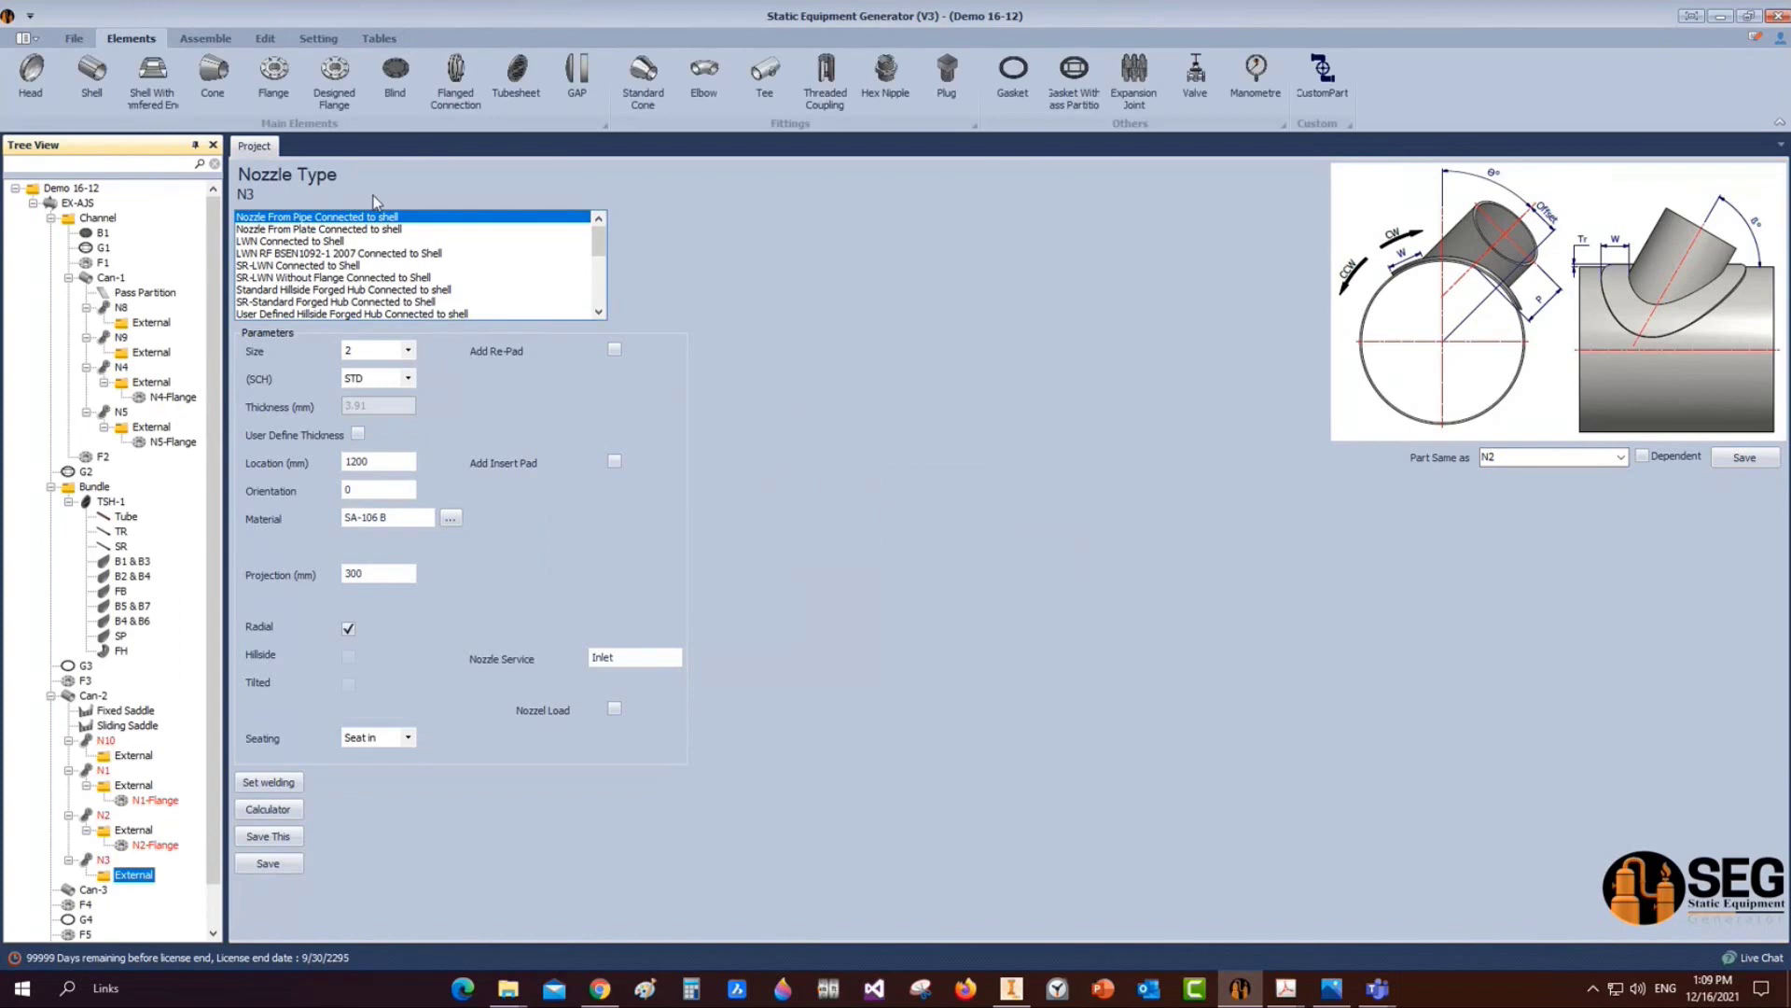
click(289, 67)
text(N3)
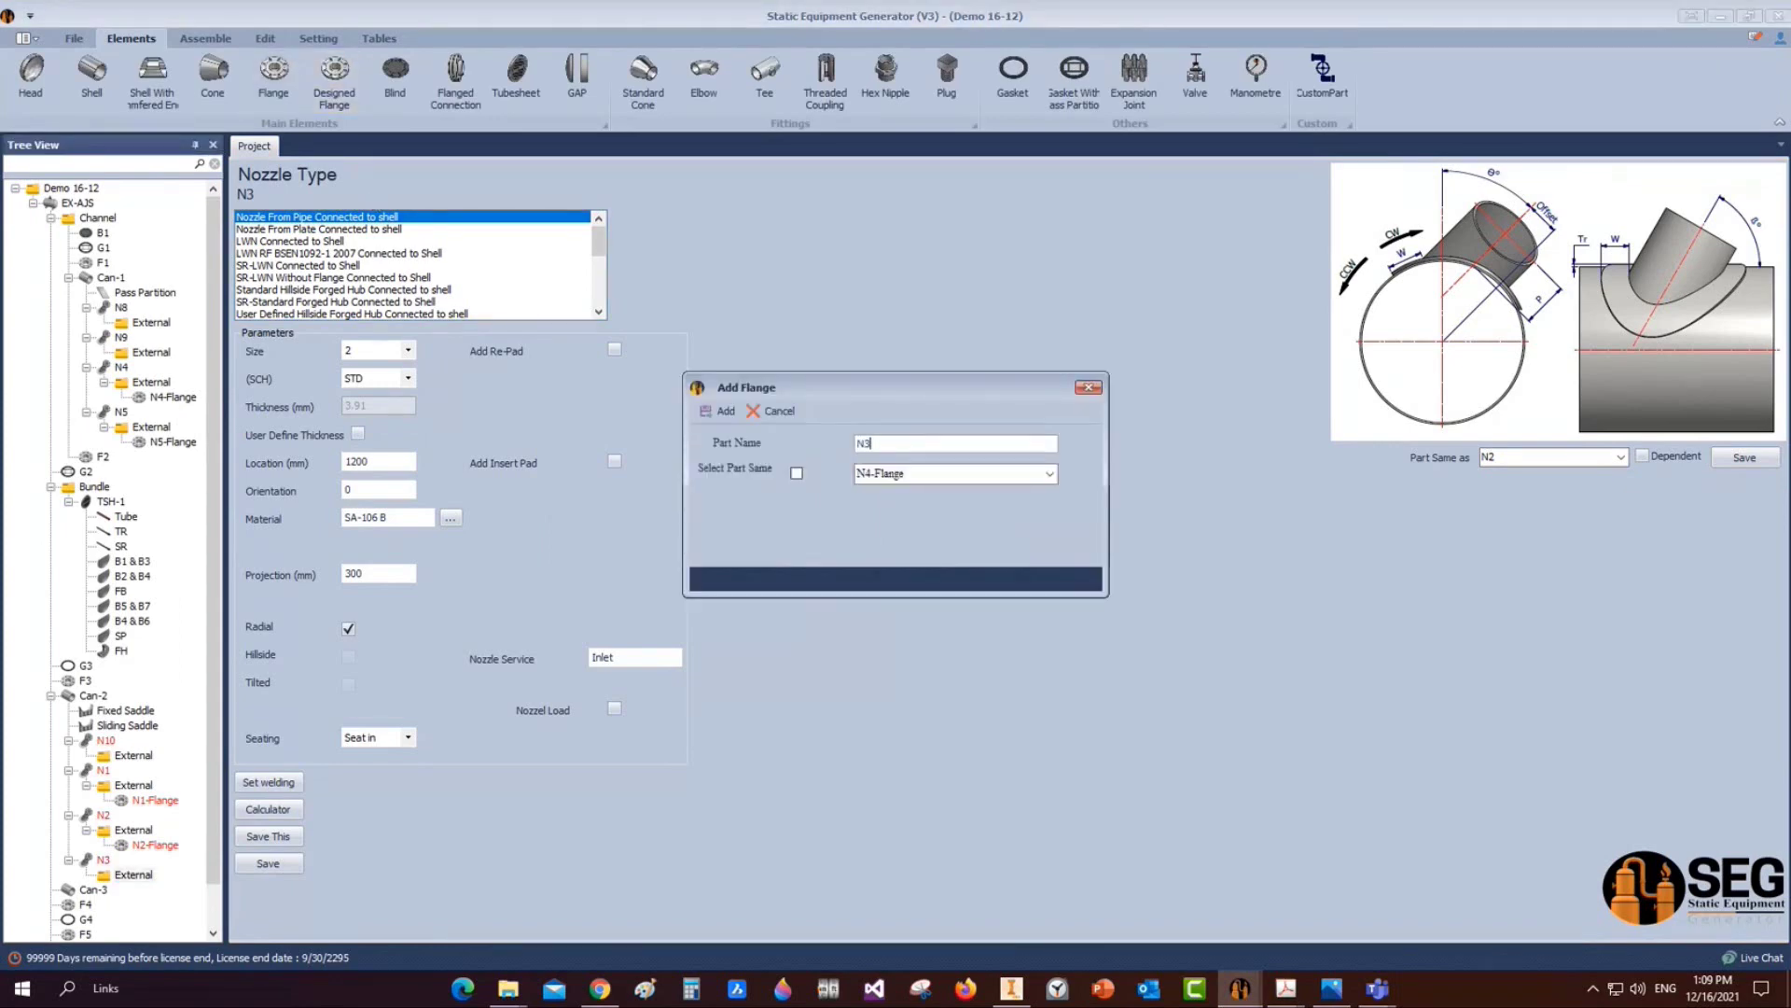
text(-Flange)
click(706, 413)
click(157, 890)
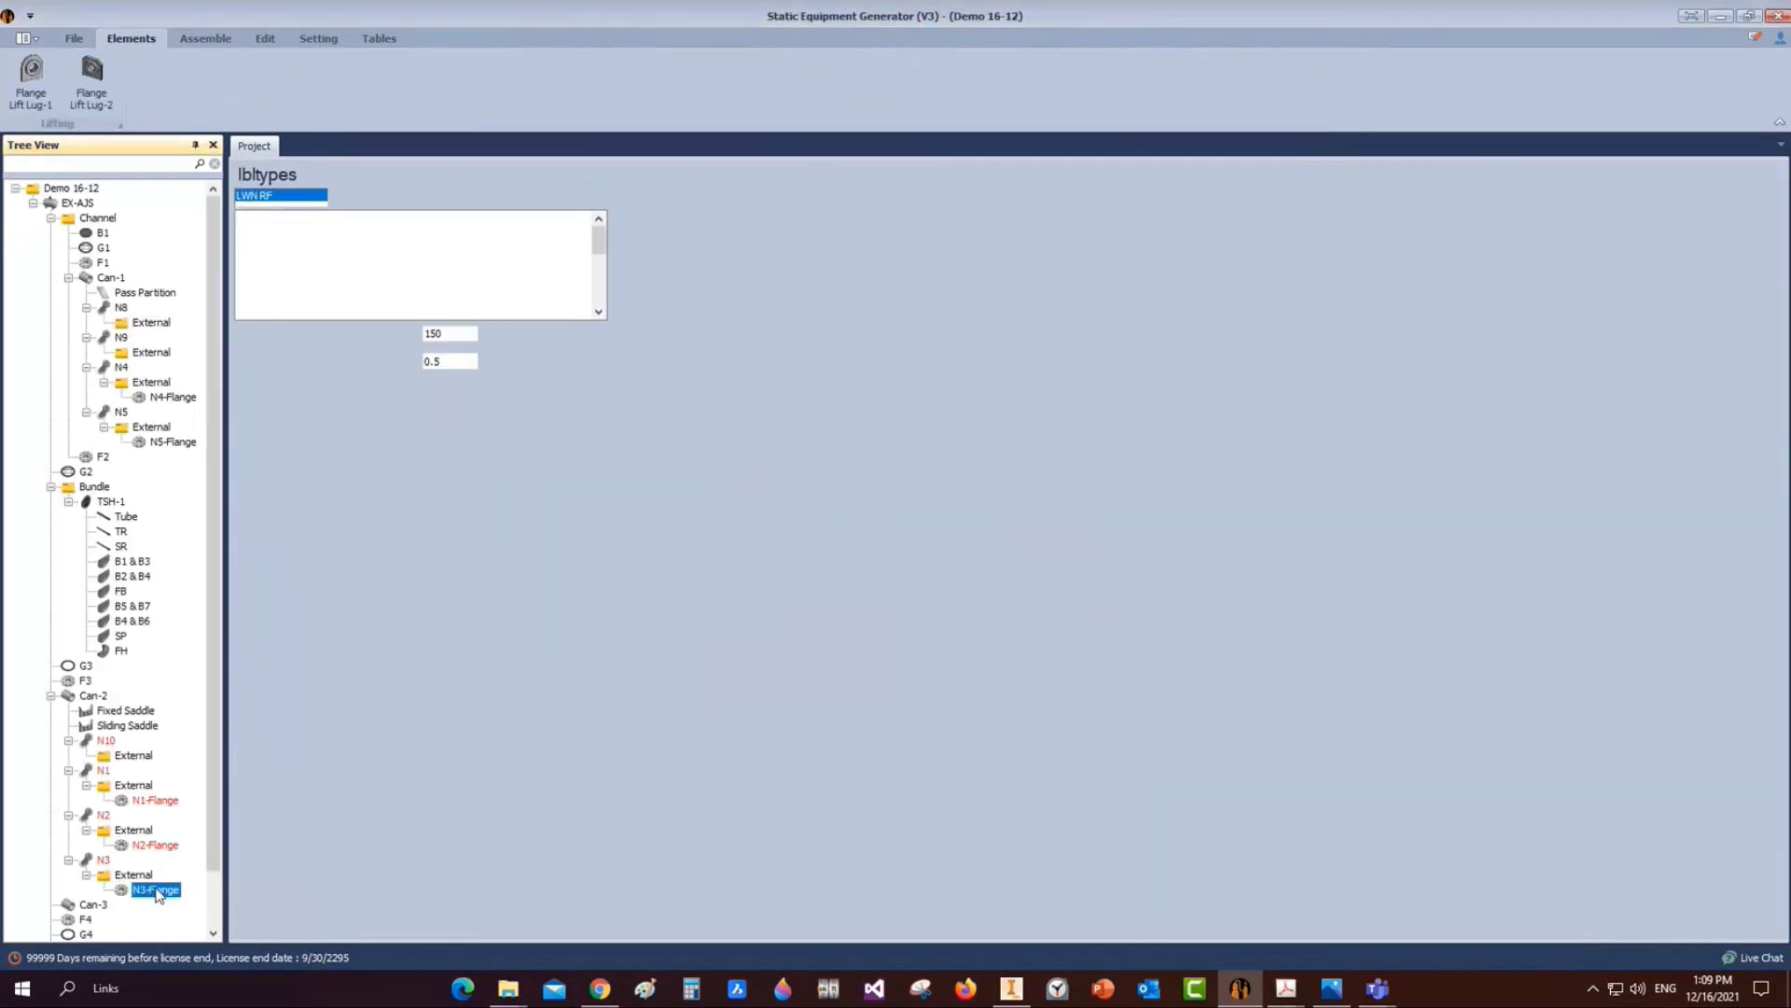
click(1621, 420)
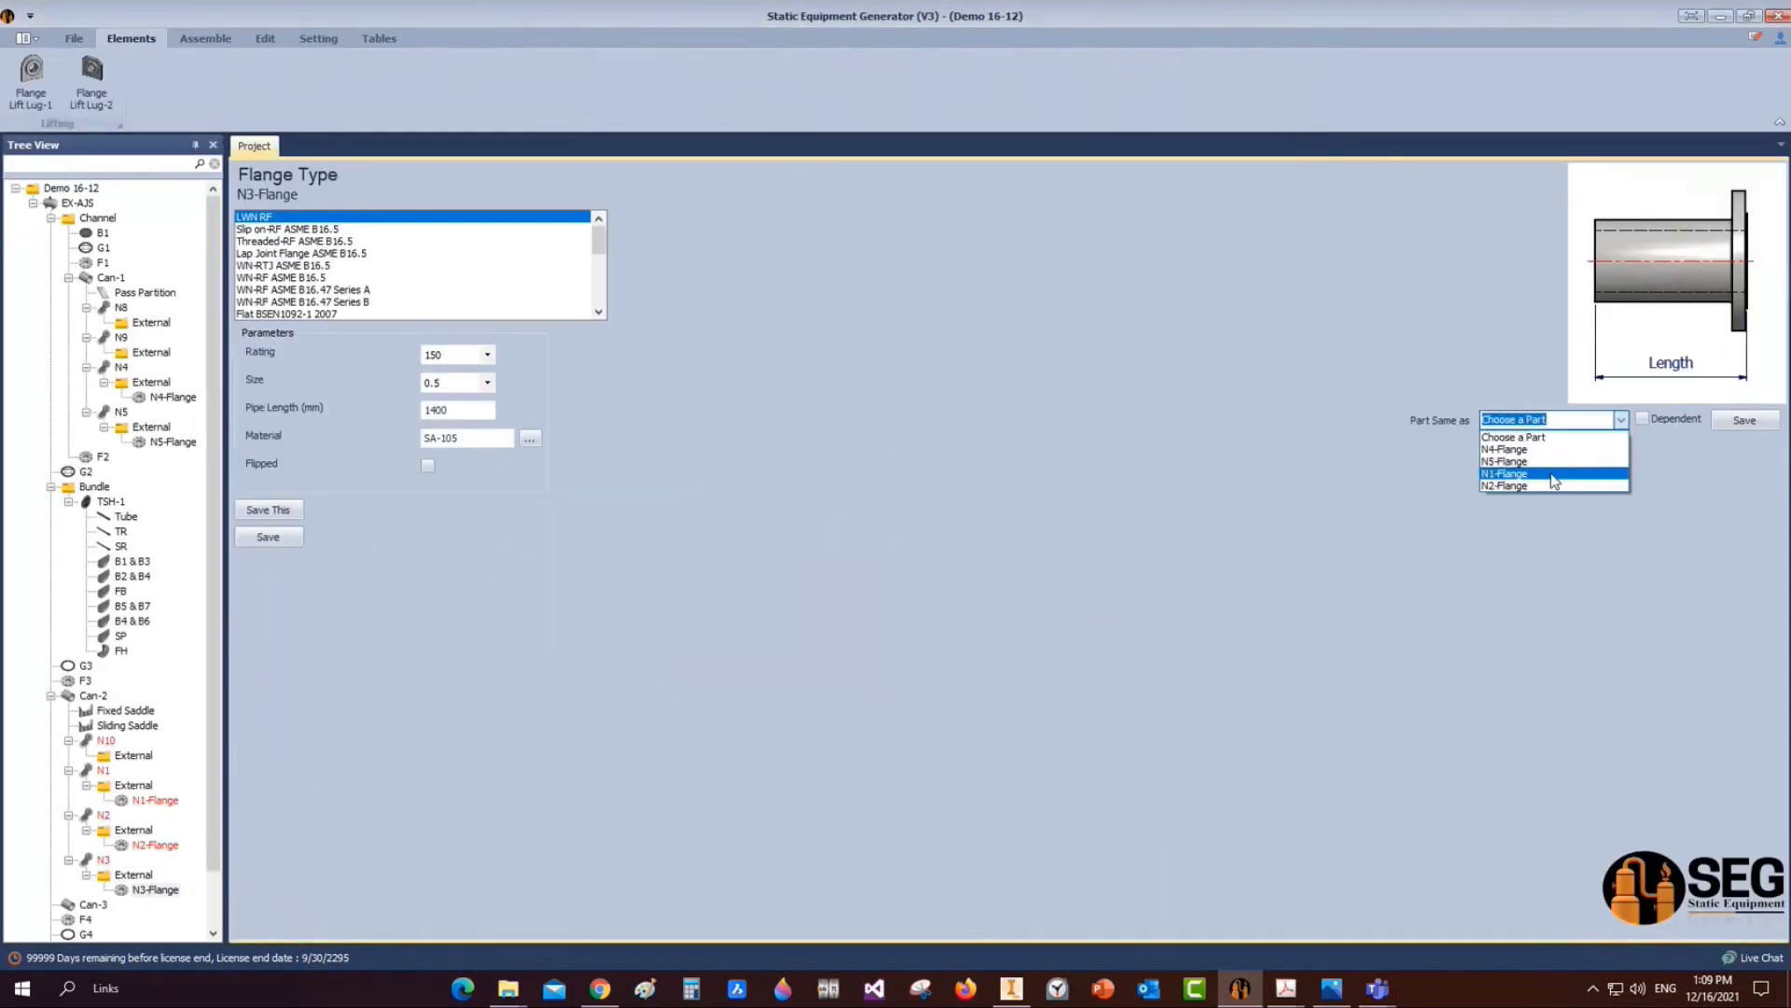
click(1547, 484)
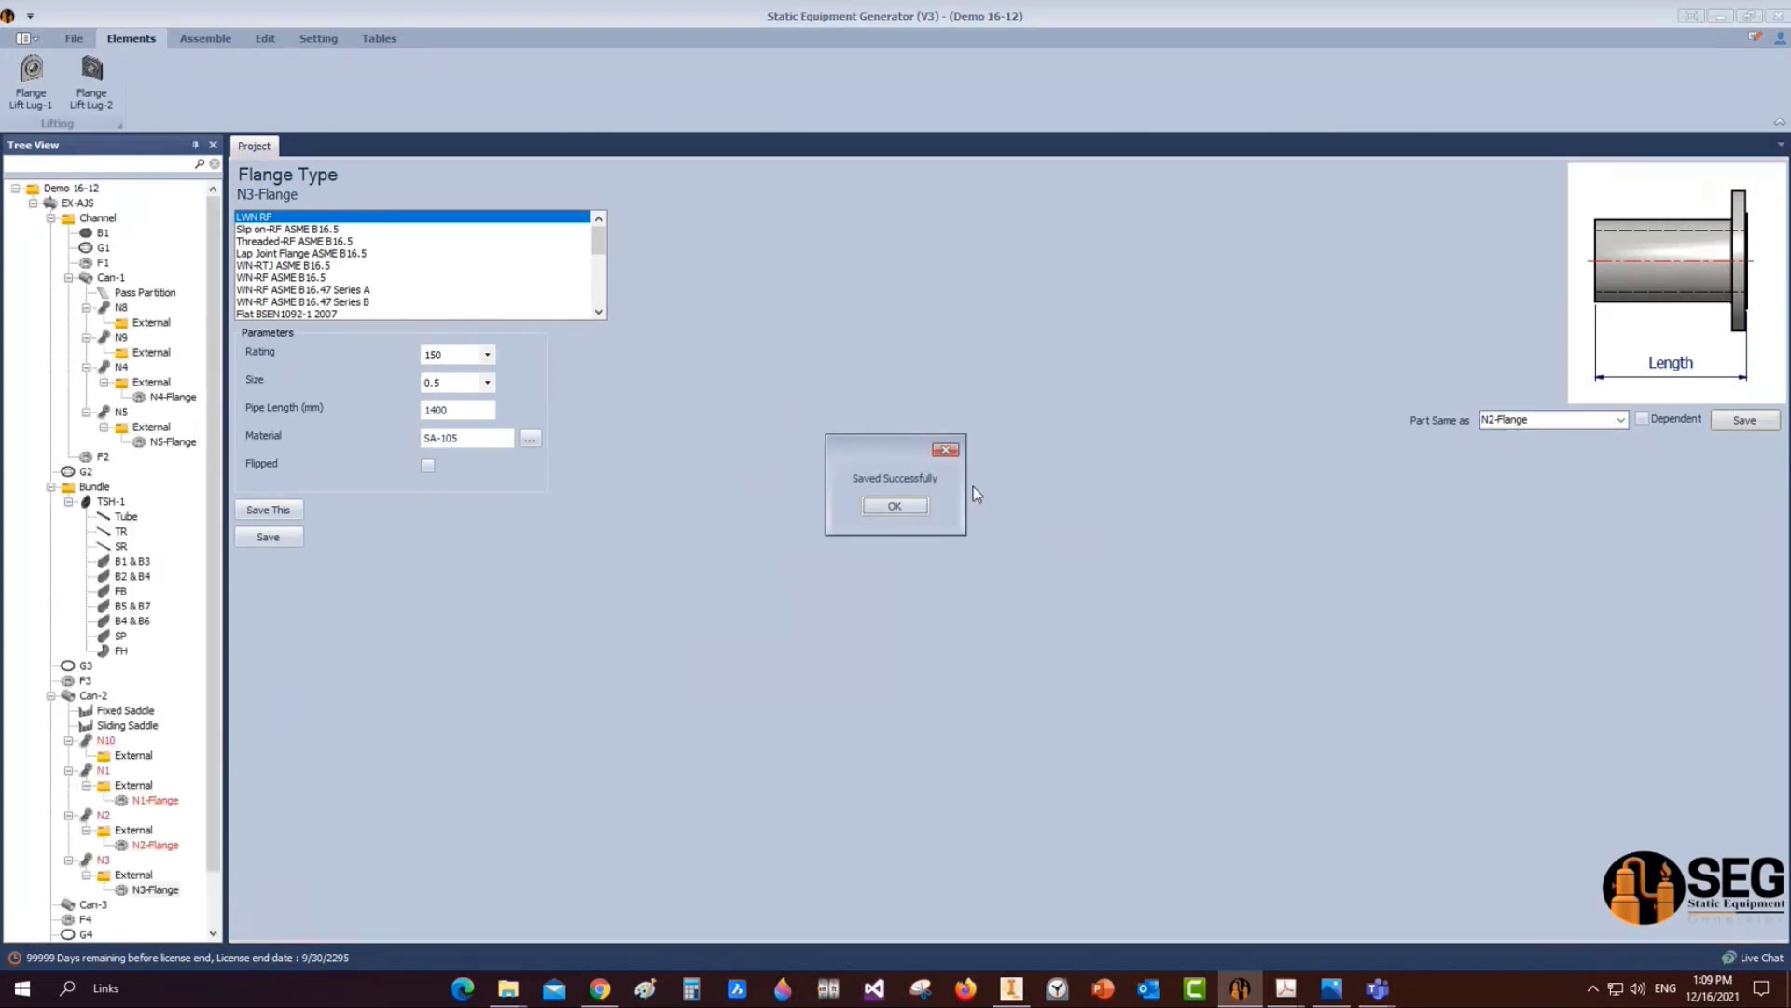
click(895, 506)
Set nozzle N3's location to 4023 mm and save the nozzle
click(102, 861)
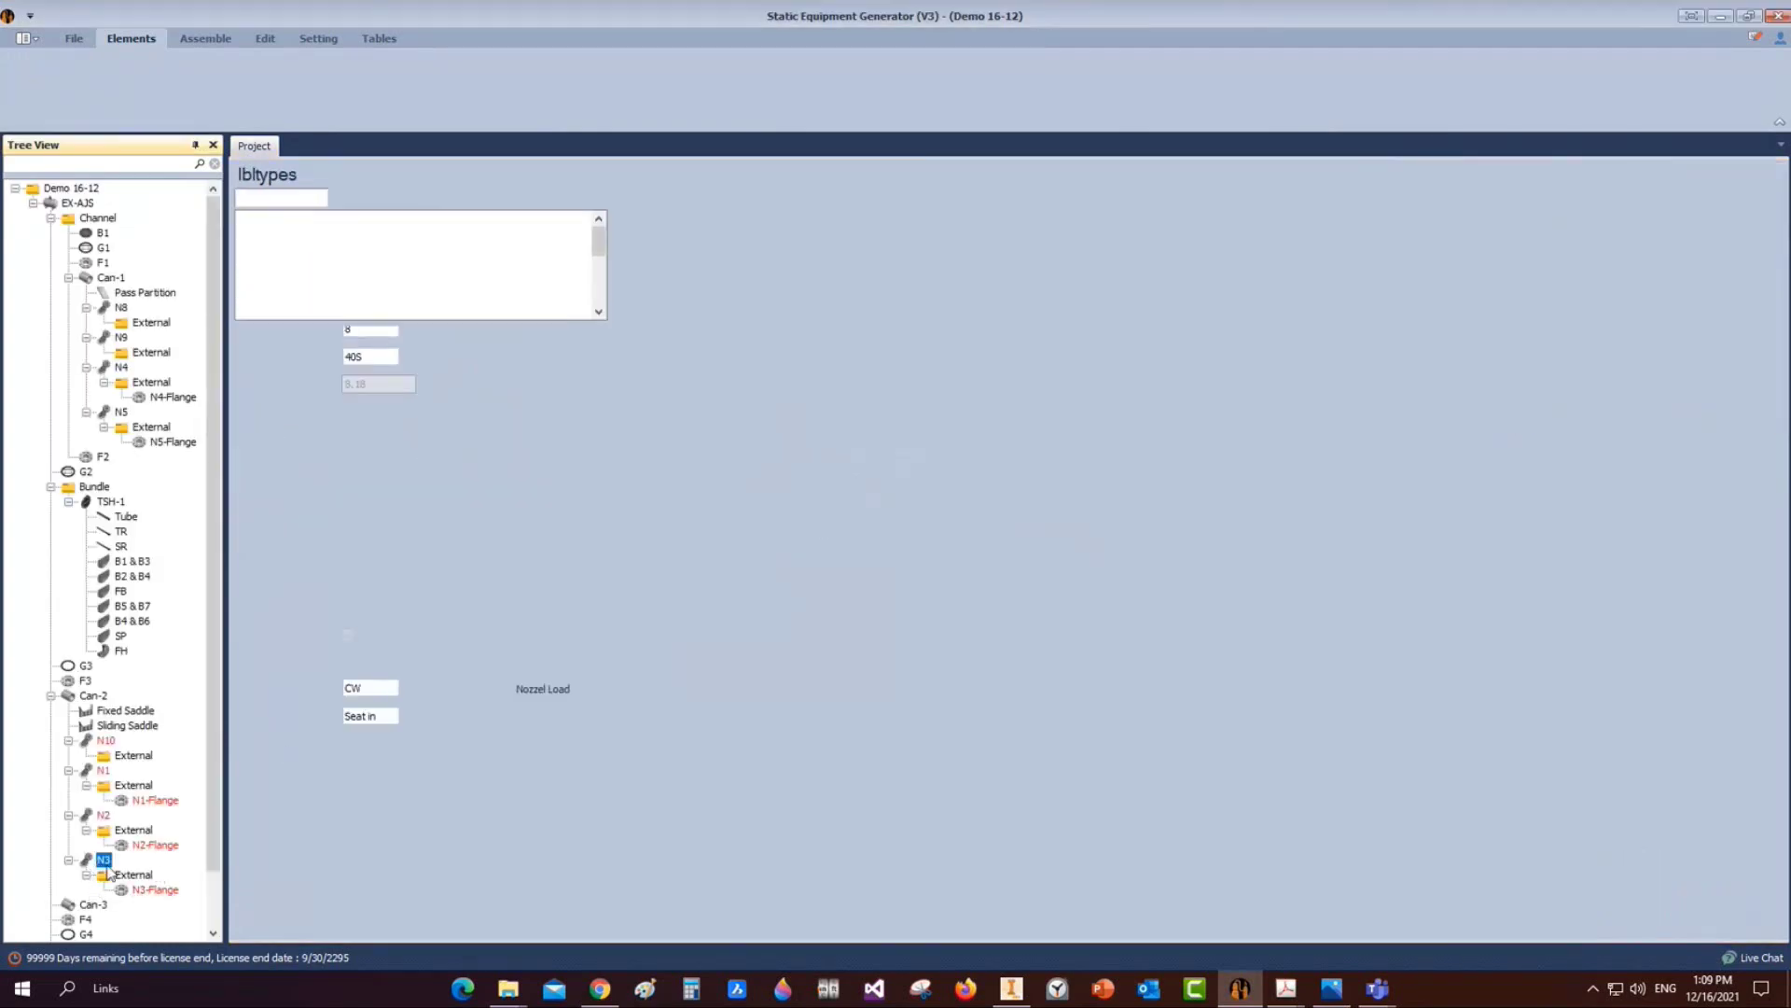
click(363, 461)
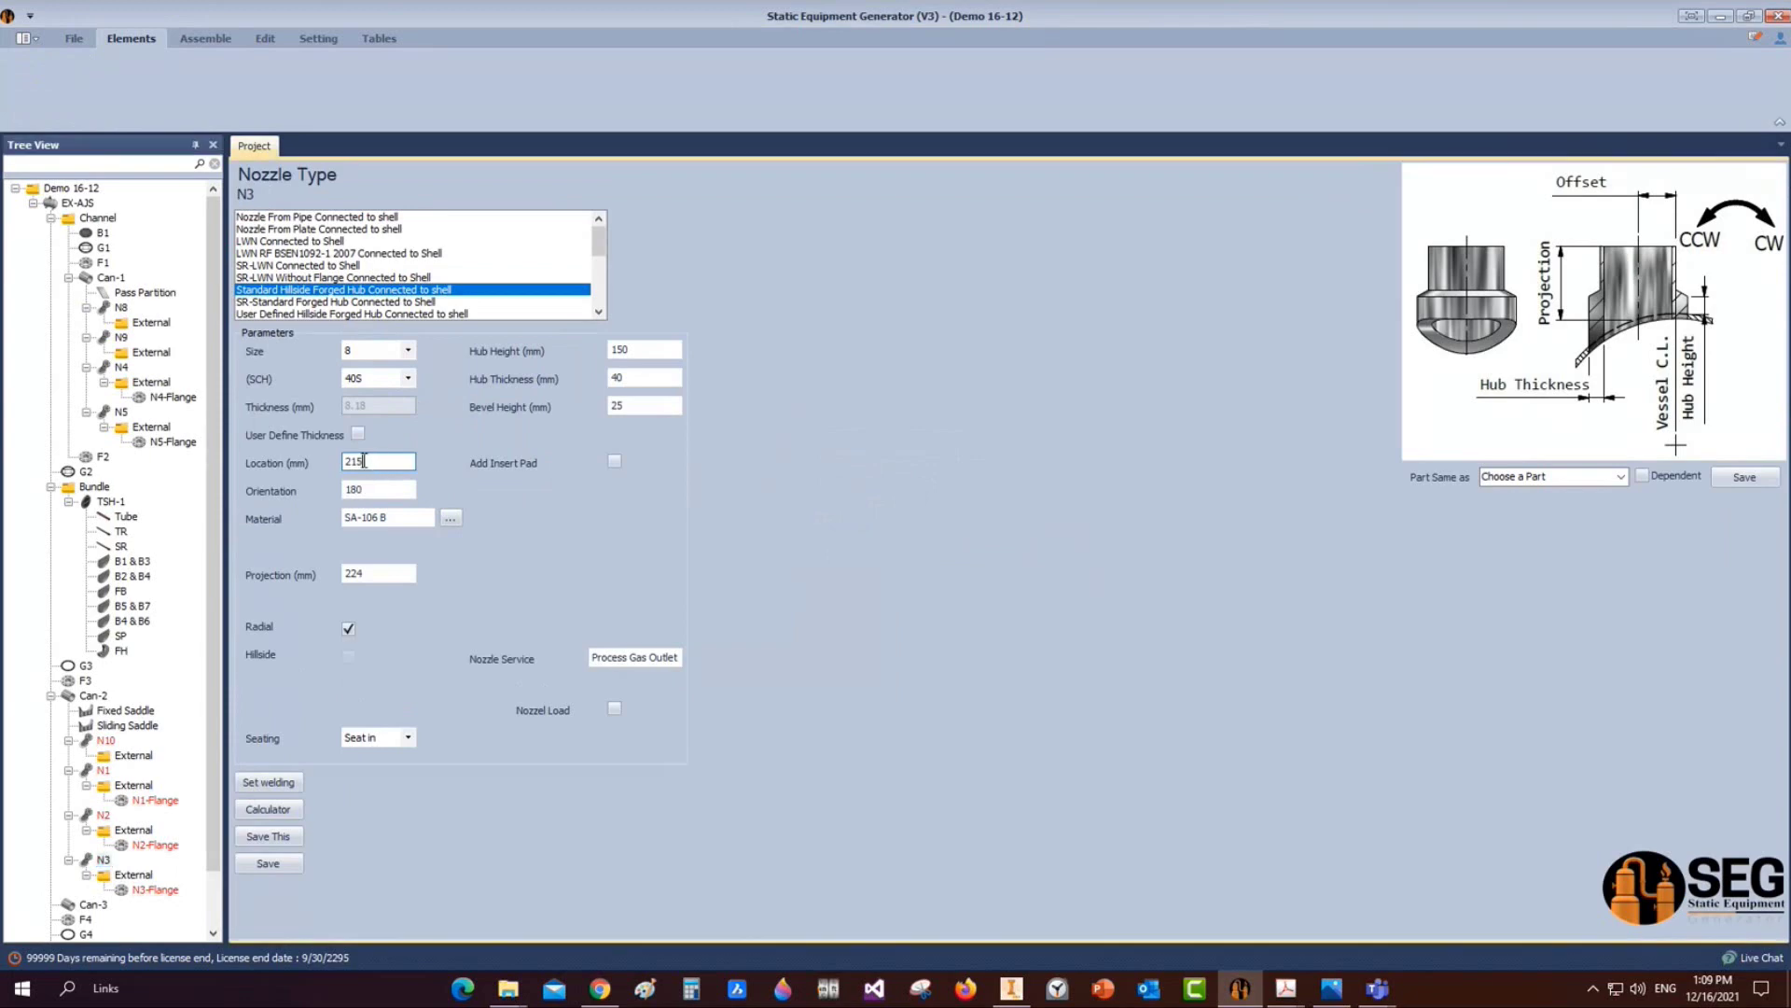
drag(364, 461, 328, 463)
text(4023)
key(Tab)
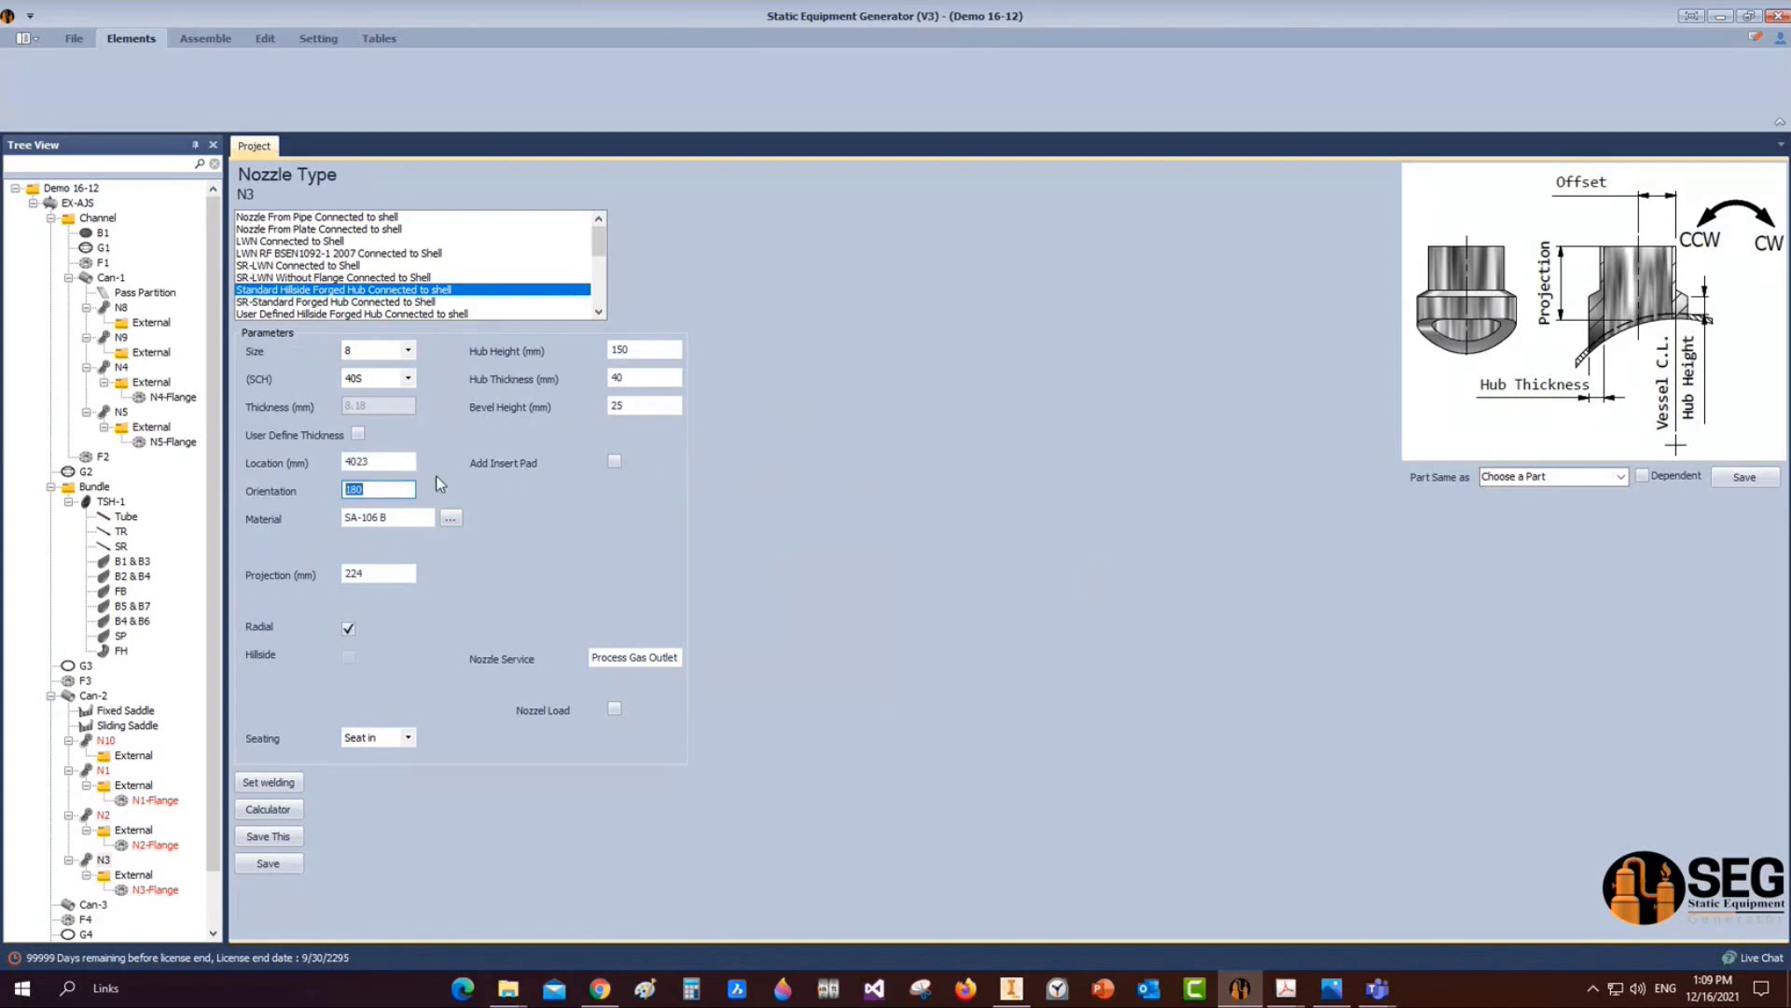
click(267, 864)
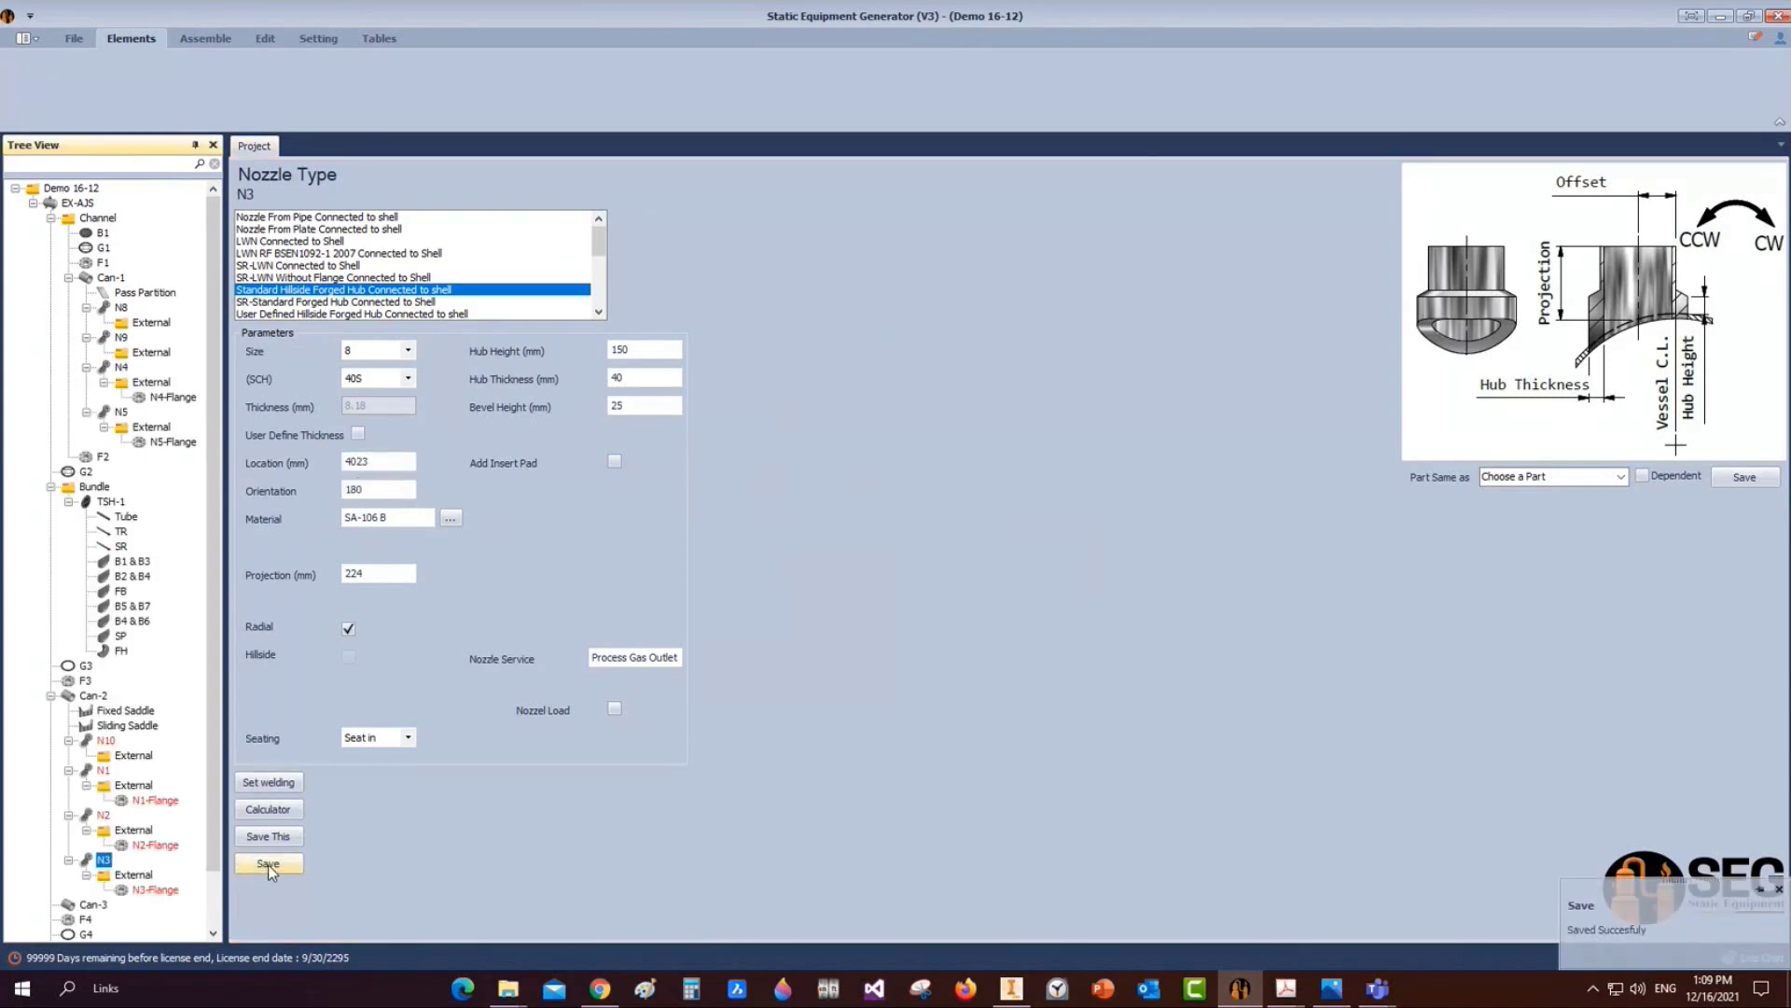
Start generating the new nozzles and flanges in the assembly and switch to Inventor
click(205, 39)
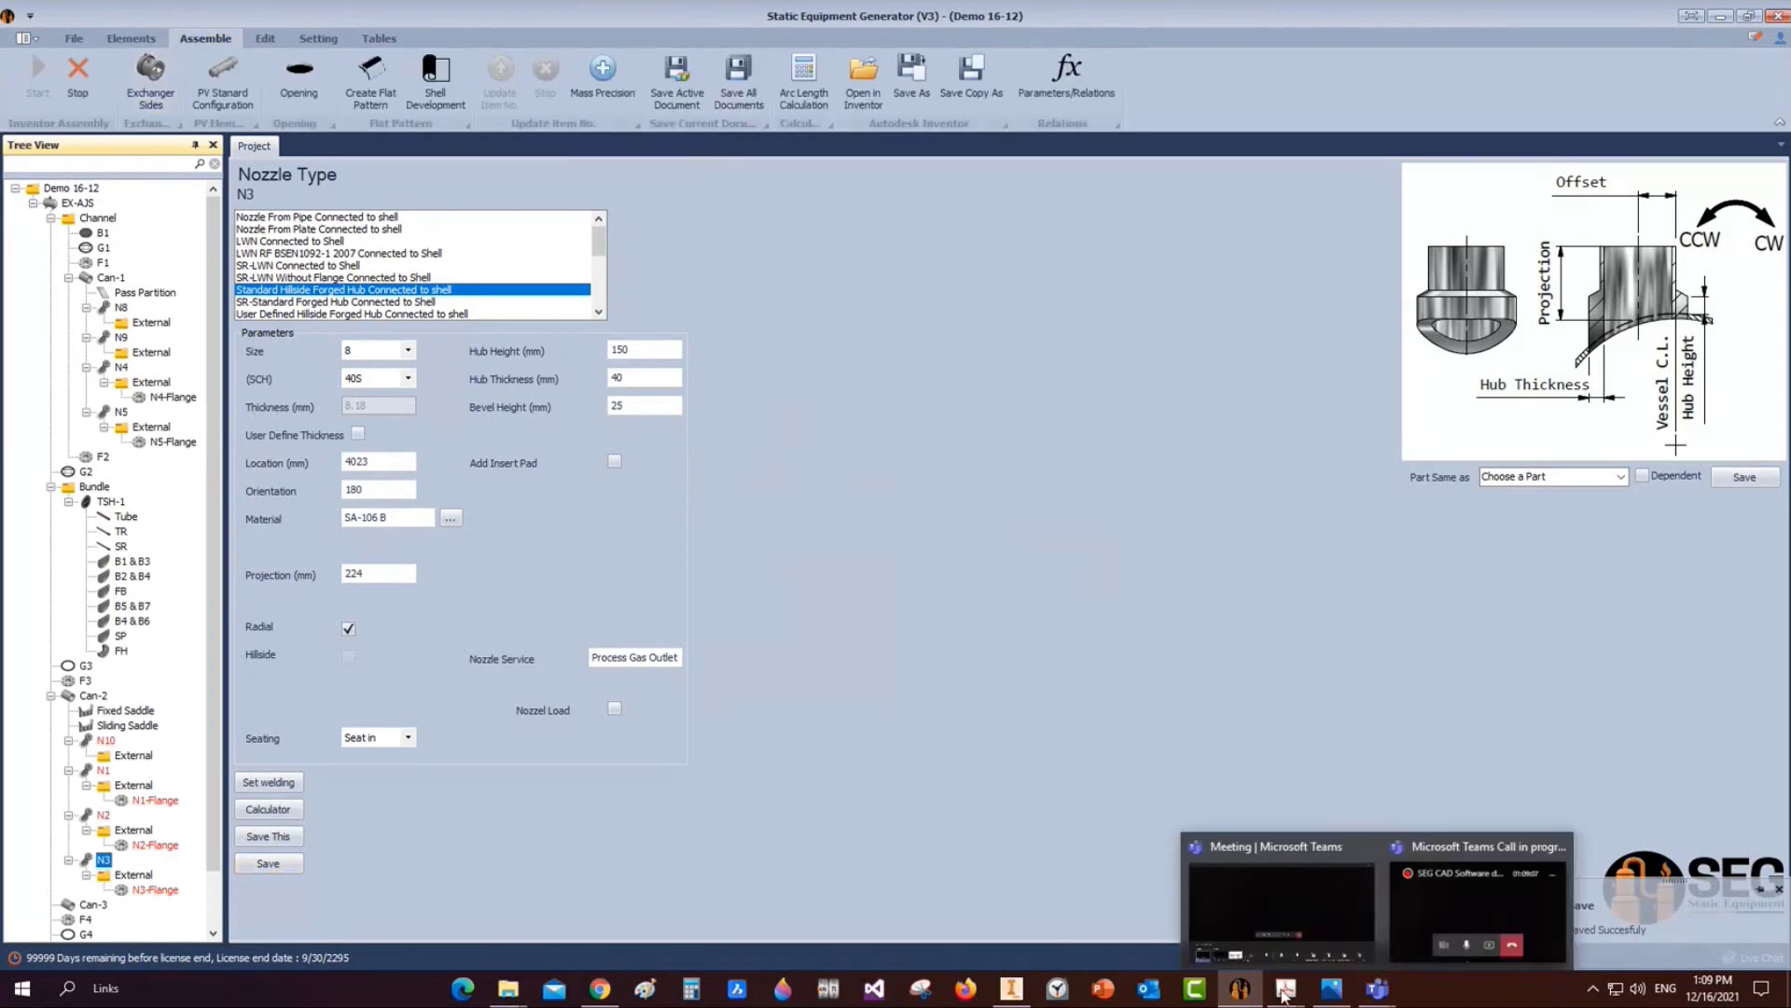
mouse_move(1011, 988)
click(1034, 881)
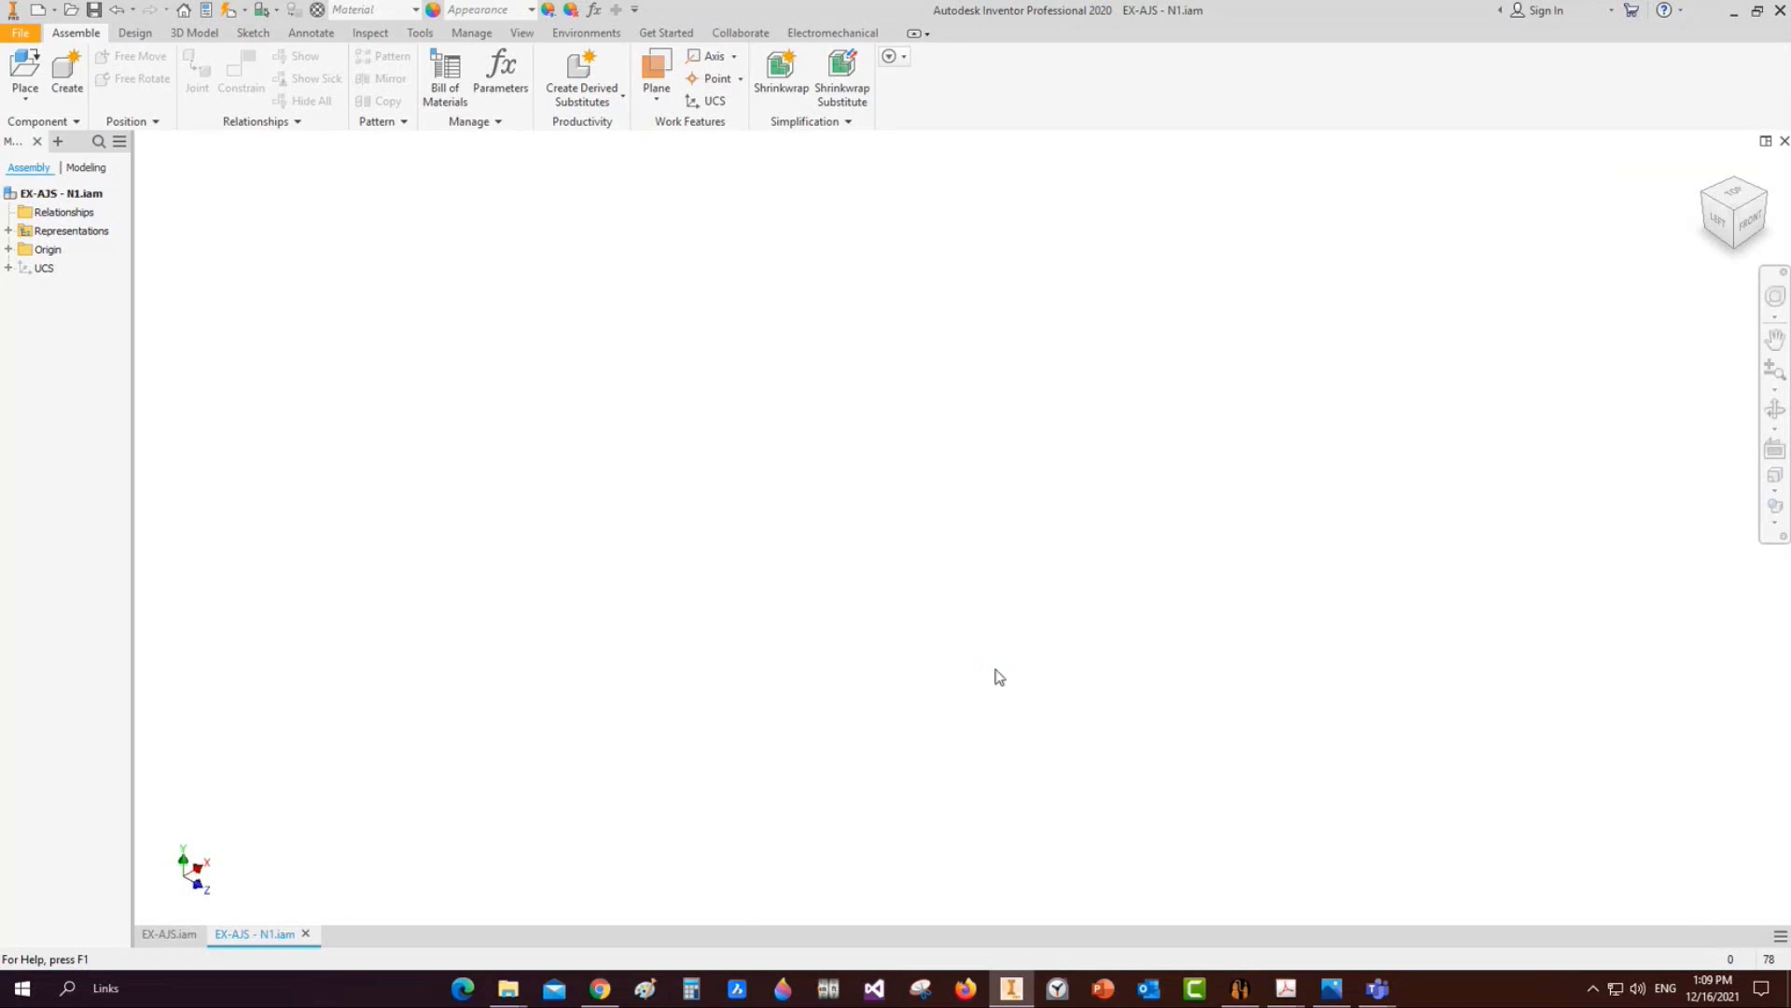
Switch to the tube bundle drawing in Acrobat and examine the sealing strip slots on baffles #1, #3, #5 and #7
mouse_move(1316, 984)
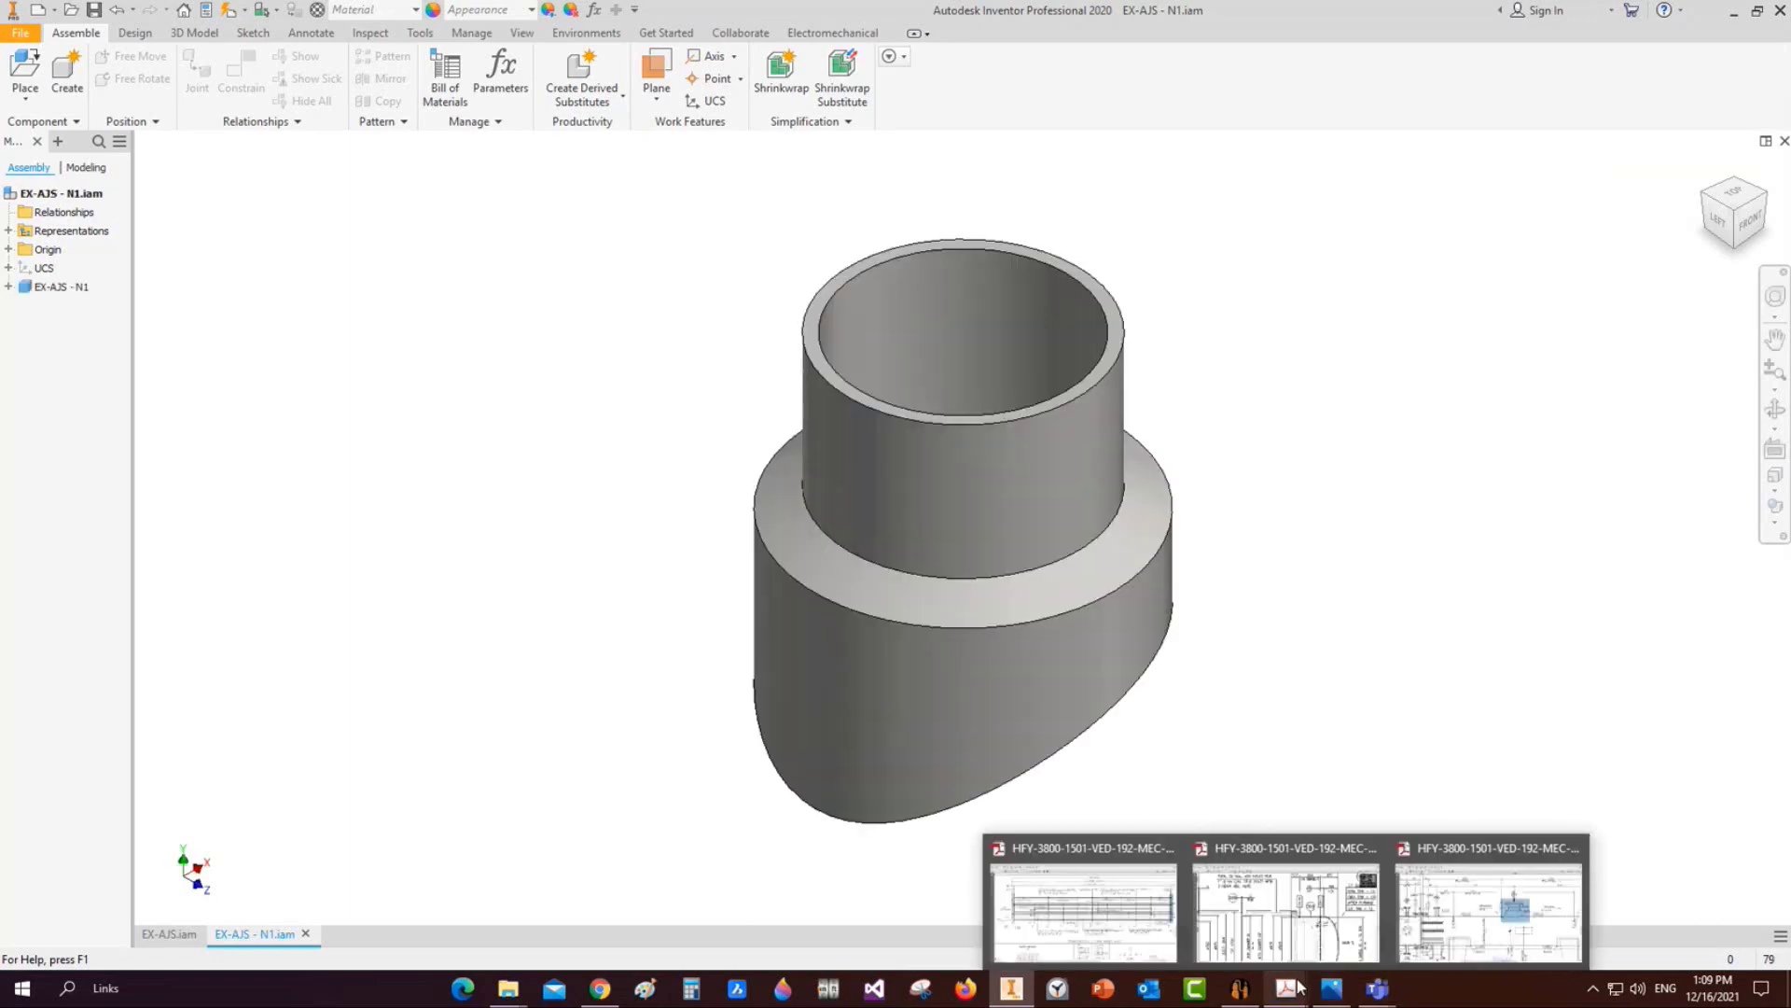
click(1138, 928)
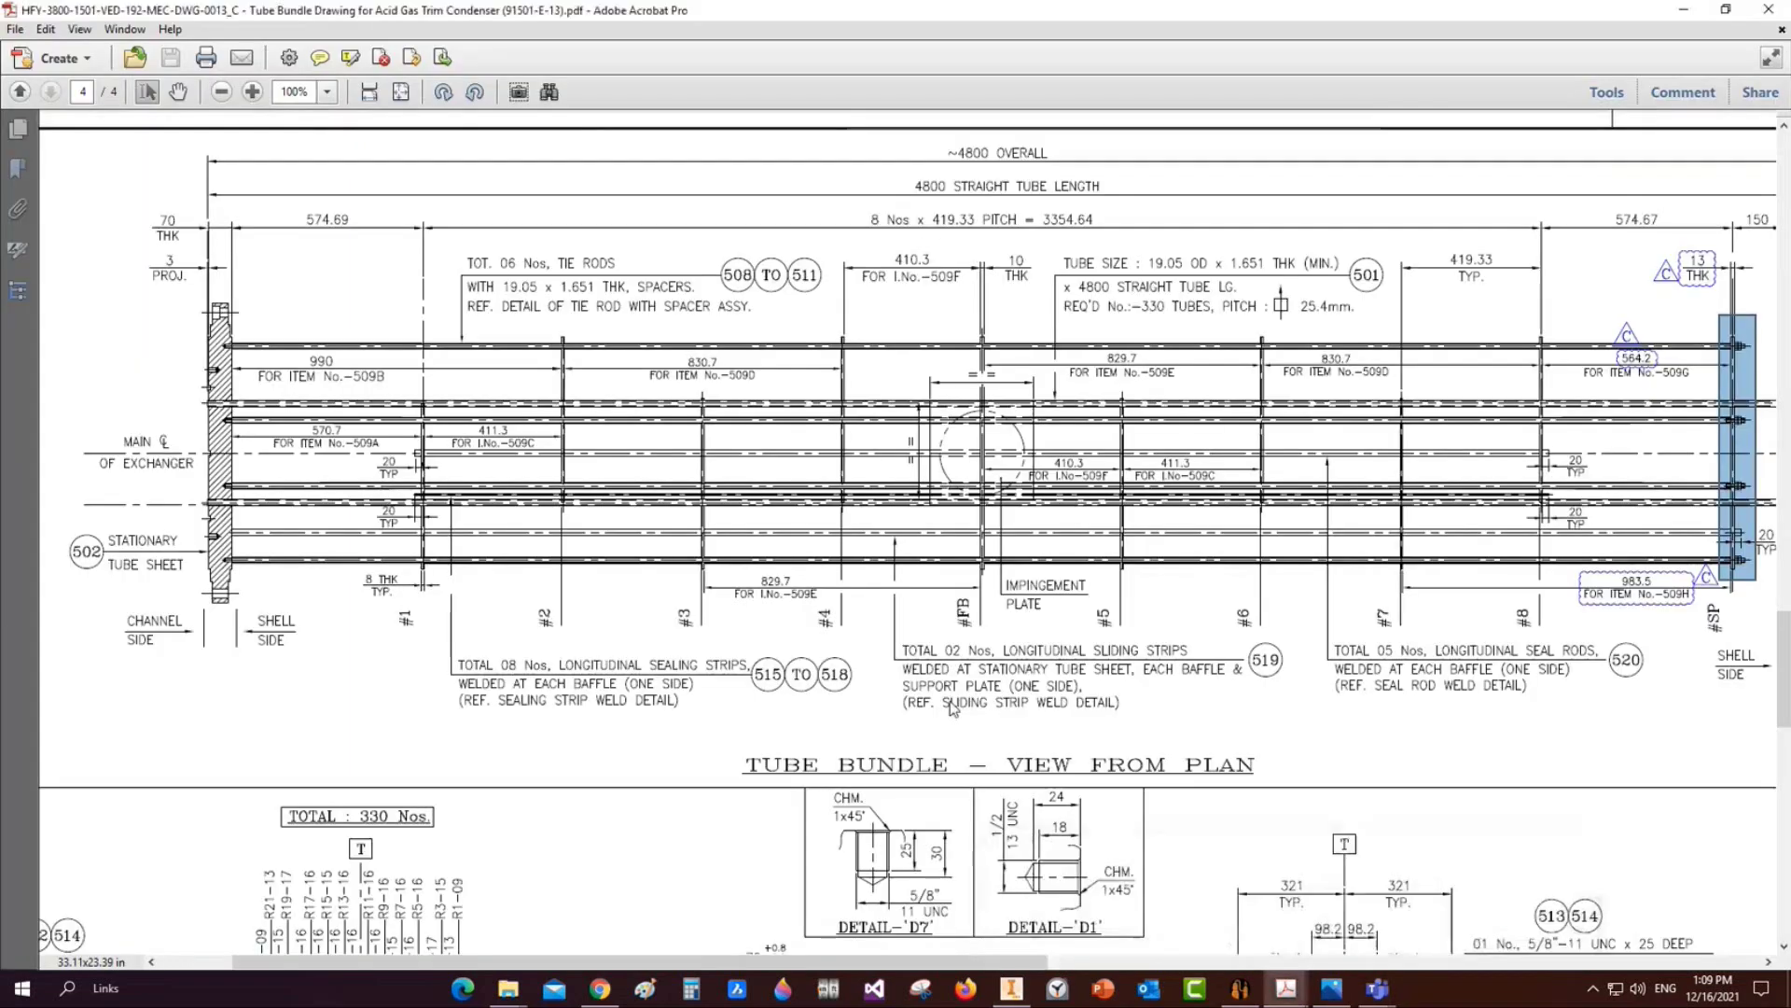
scroll(1267, 686, down, 5)
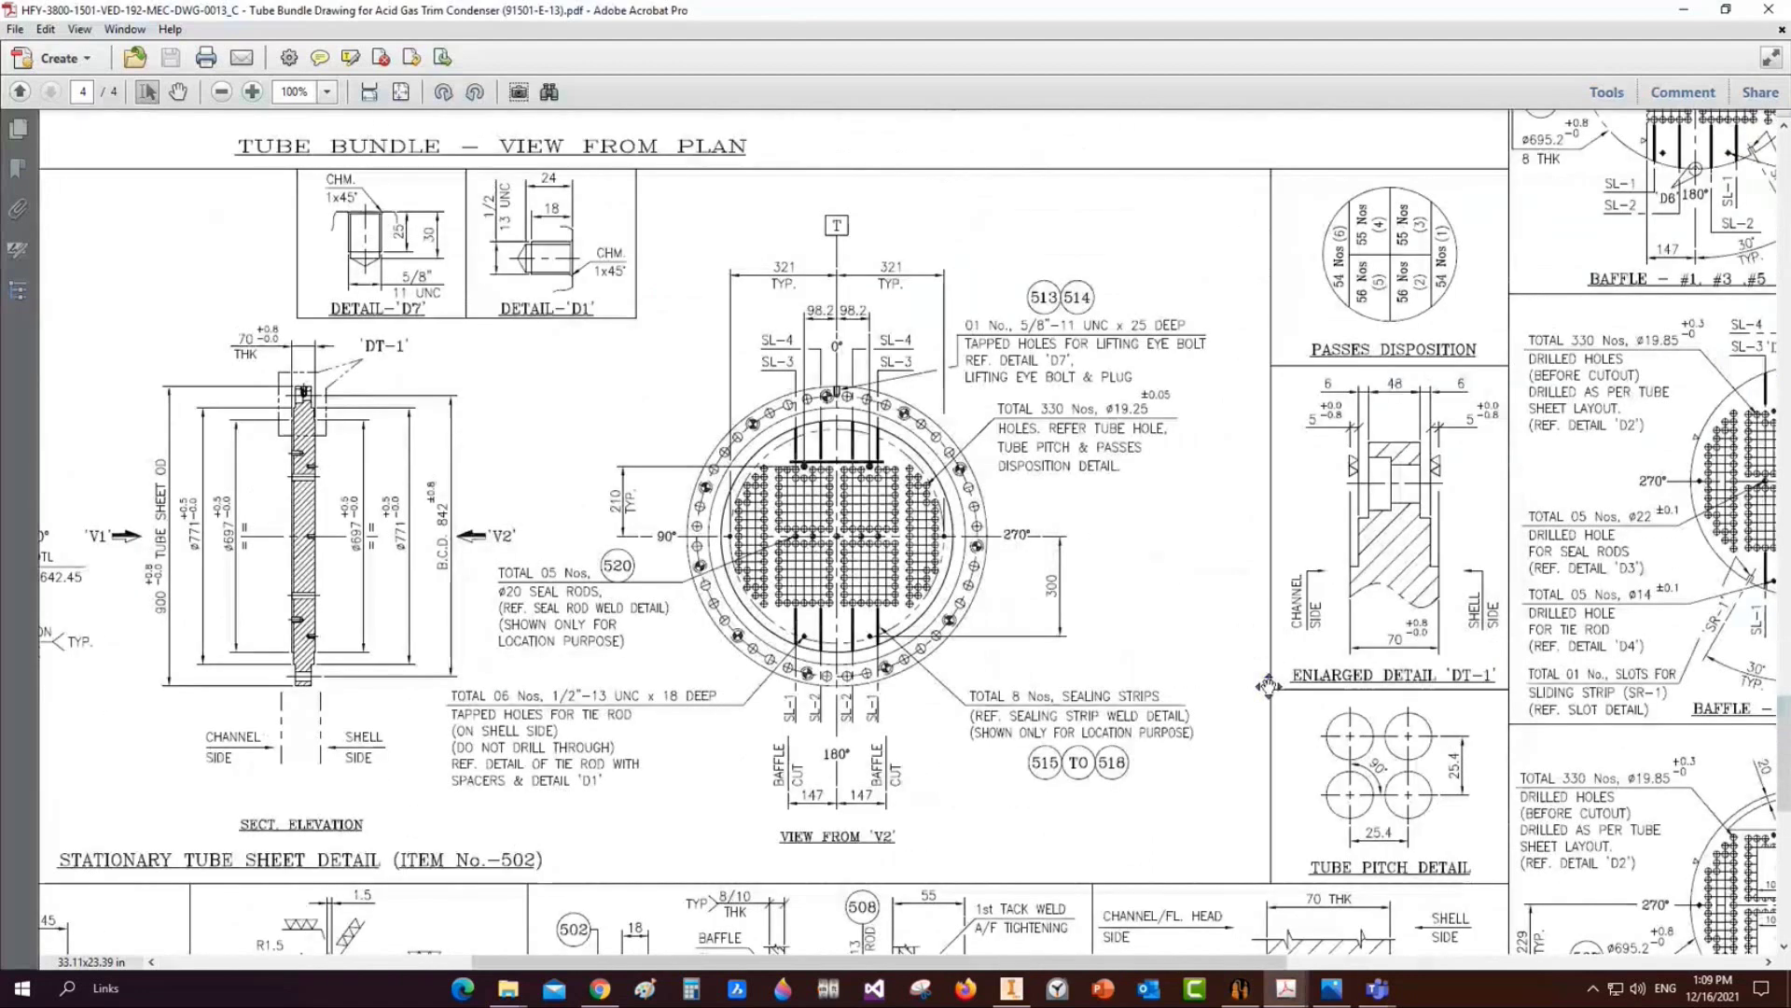
scroll(1267, 685, down, 5)
ctrl+scroll(763, 749, up, 3)
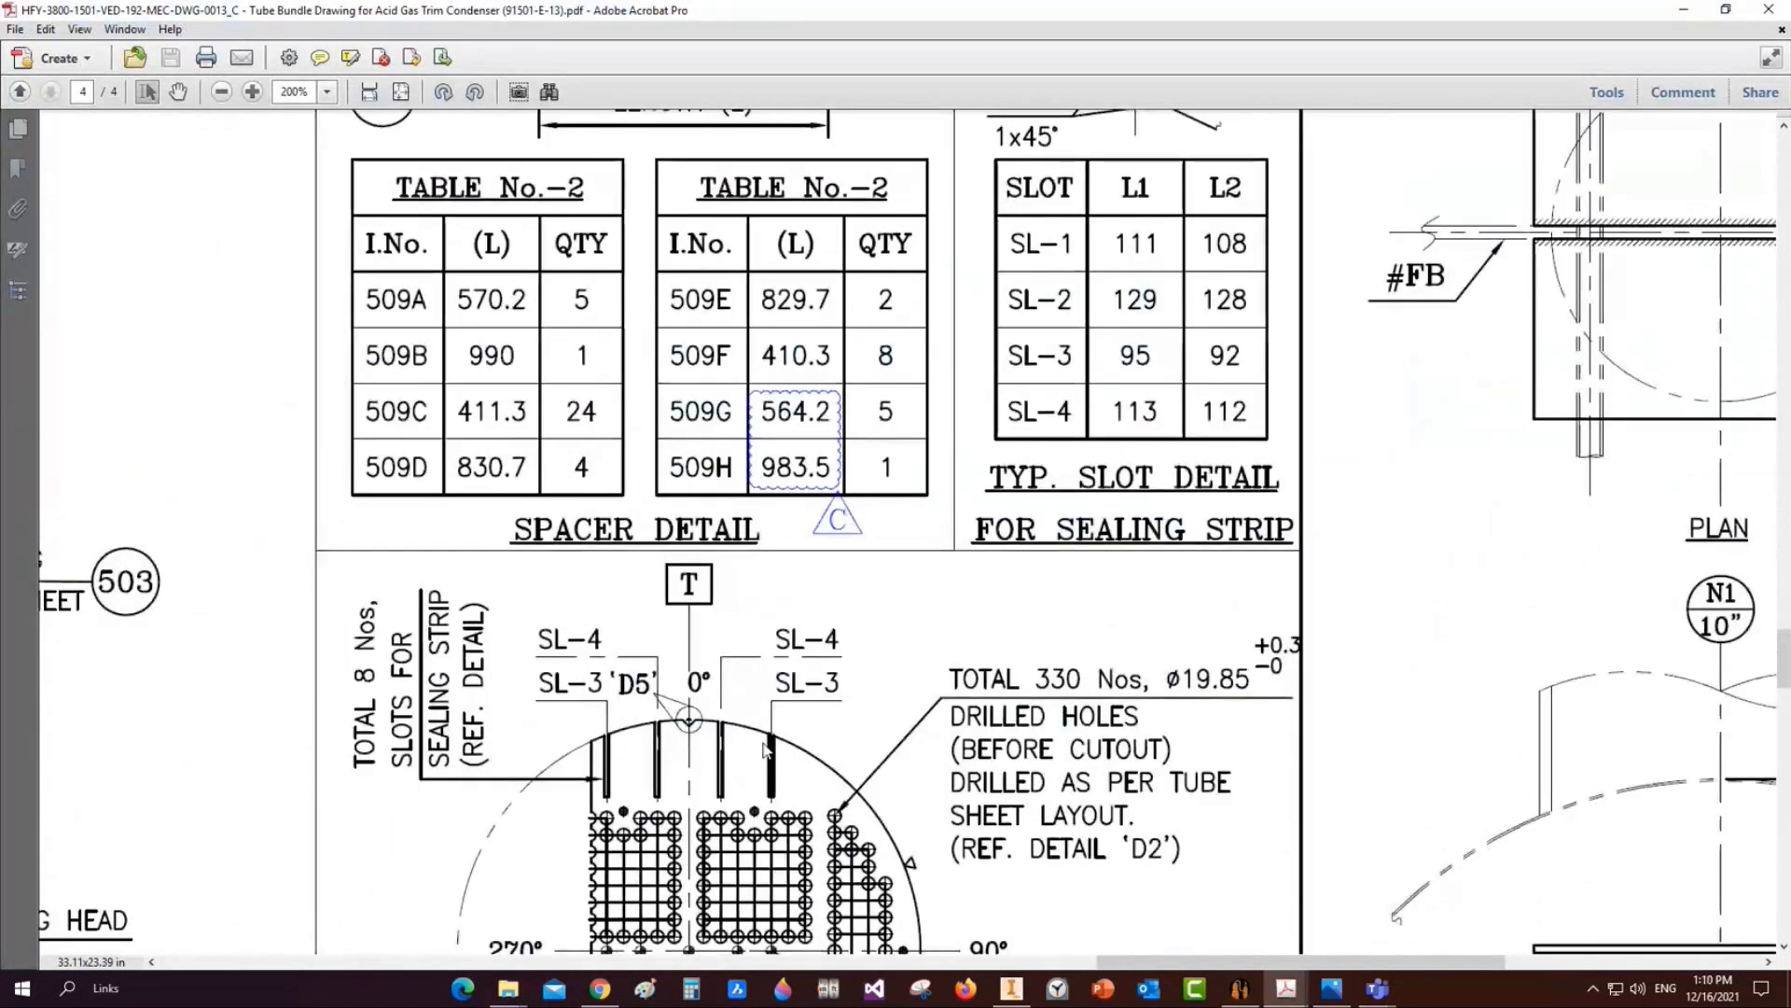
scroll(763, 750, left, 3)
scroll(764, 749, down, 4)
drag(849, 334, 1045, 424)
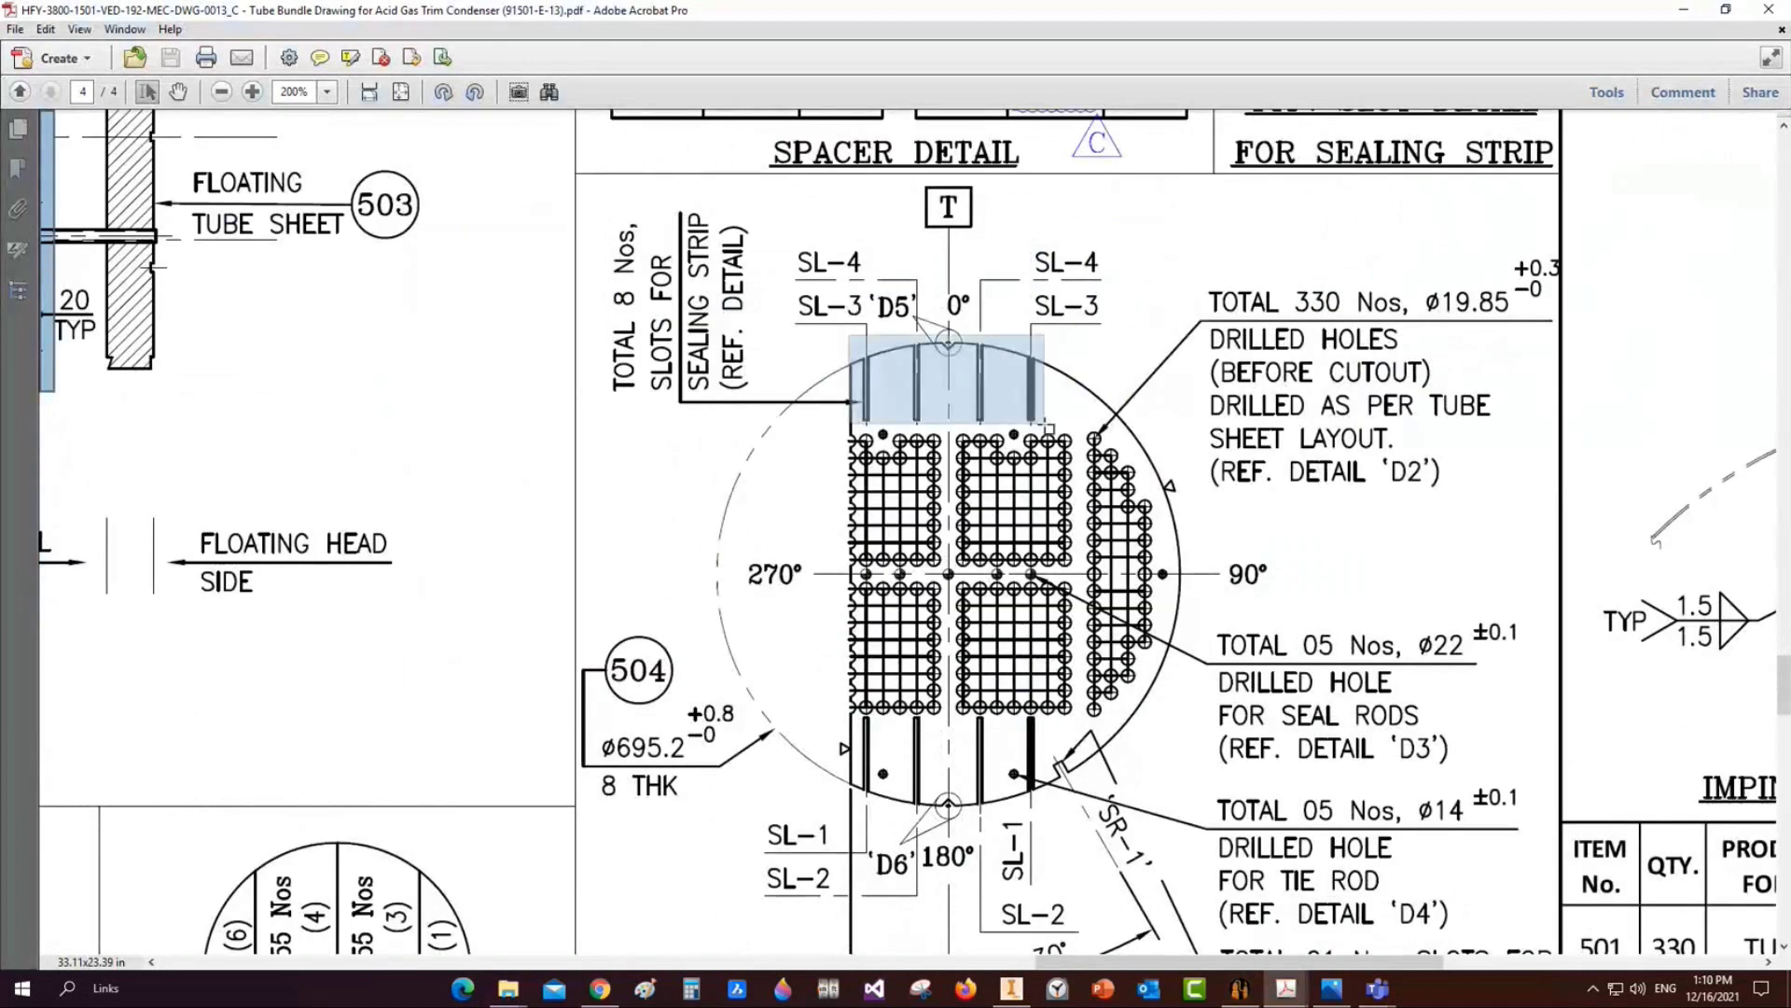
drag(857, 710, 1048, 755)
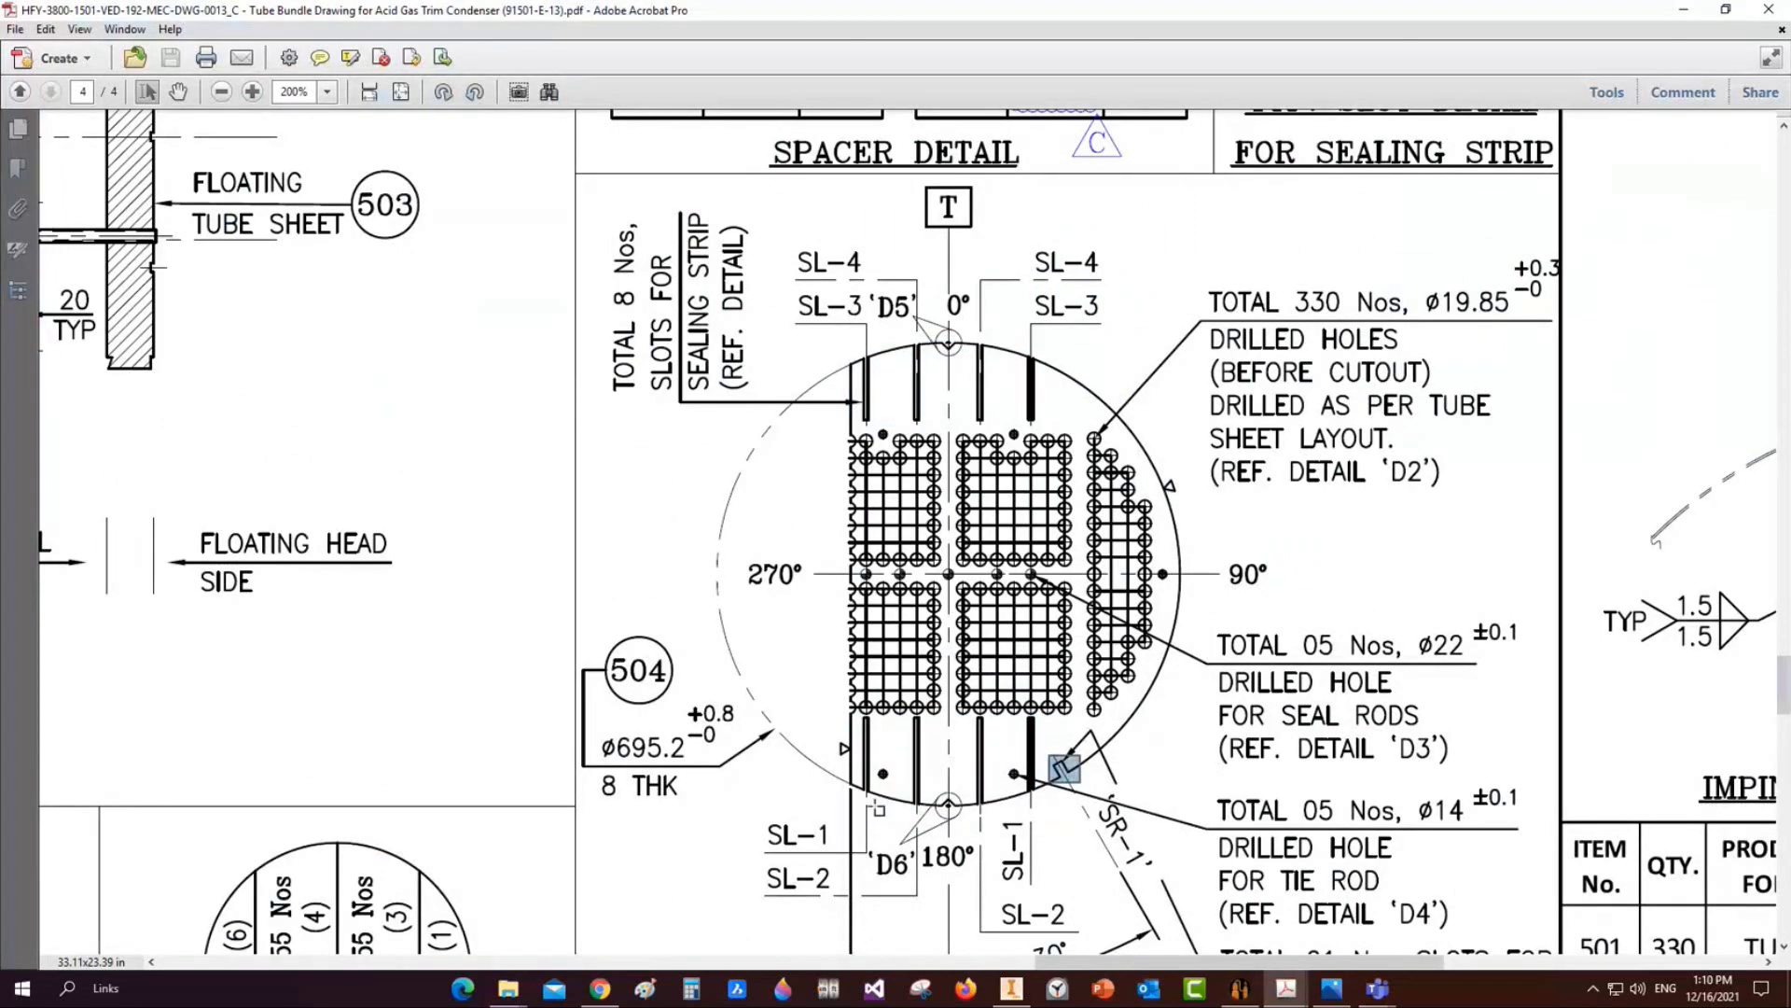
ctrl+scroll(1144, 674, down, 4)
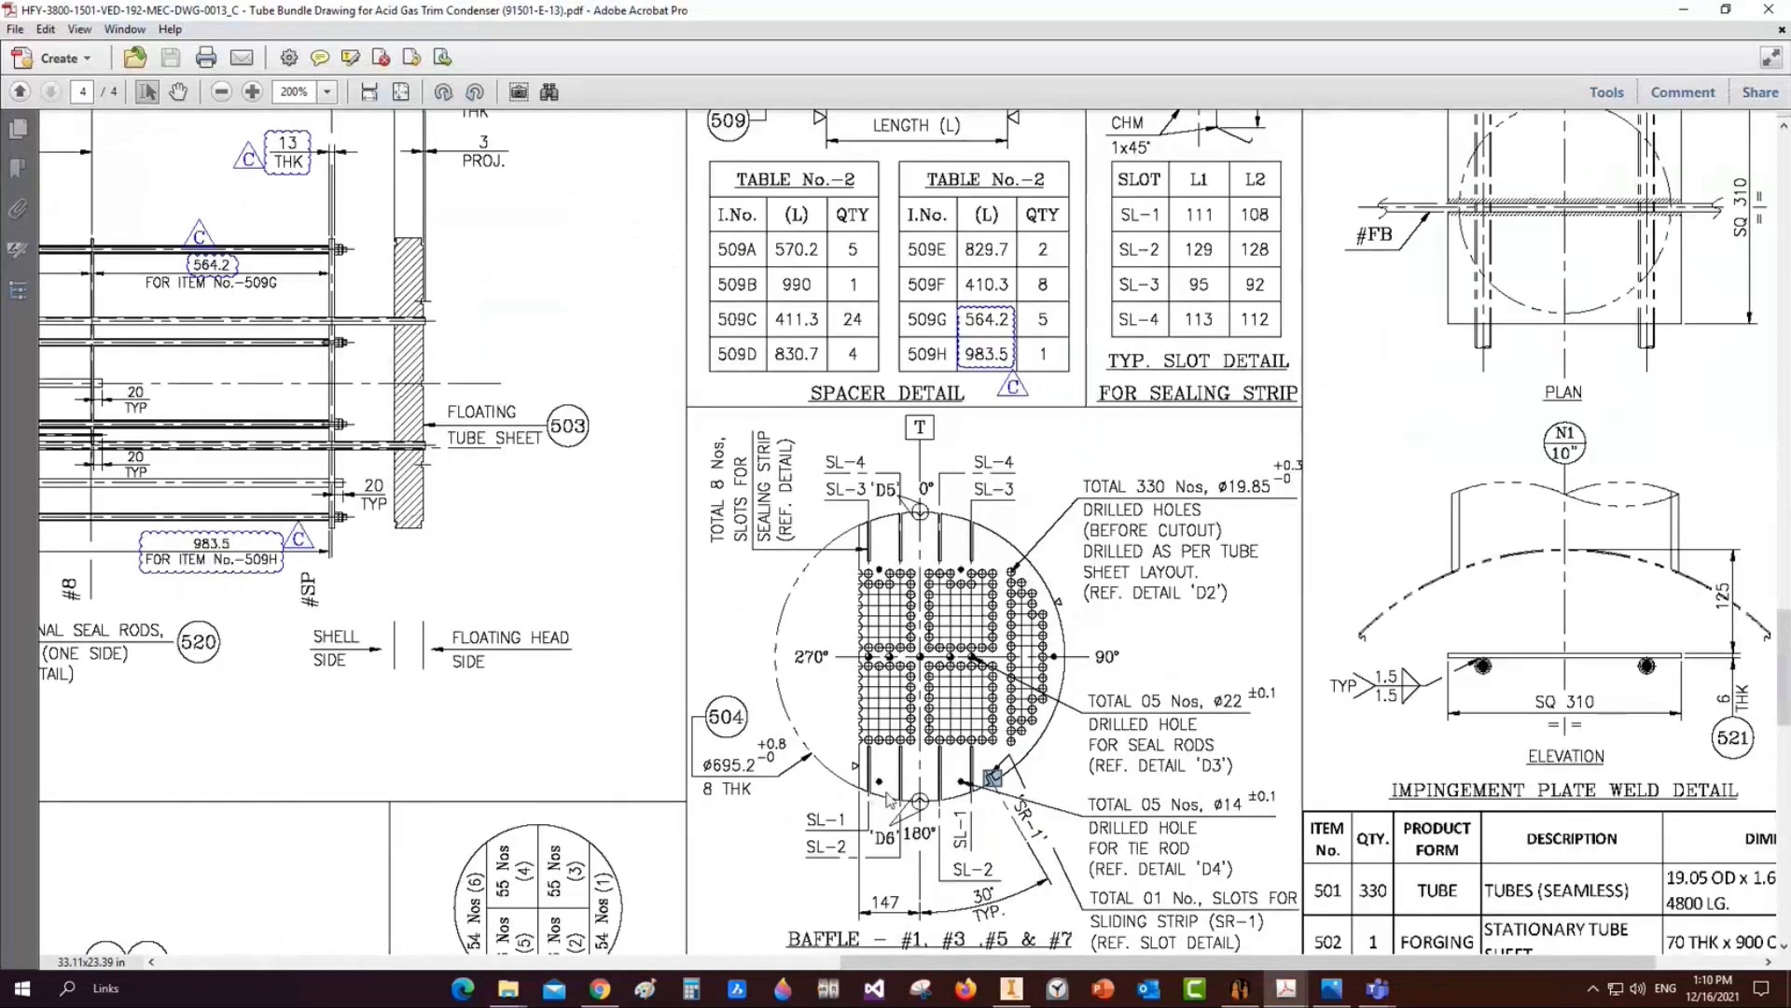
Examine the sealing strip slots on full baffle #FB and the sliding strip, seal rod and sealing strip weld details
ctrl+scroll(1144, 673, up, 3)
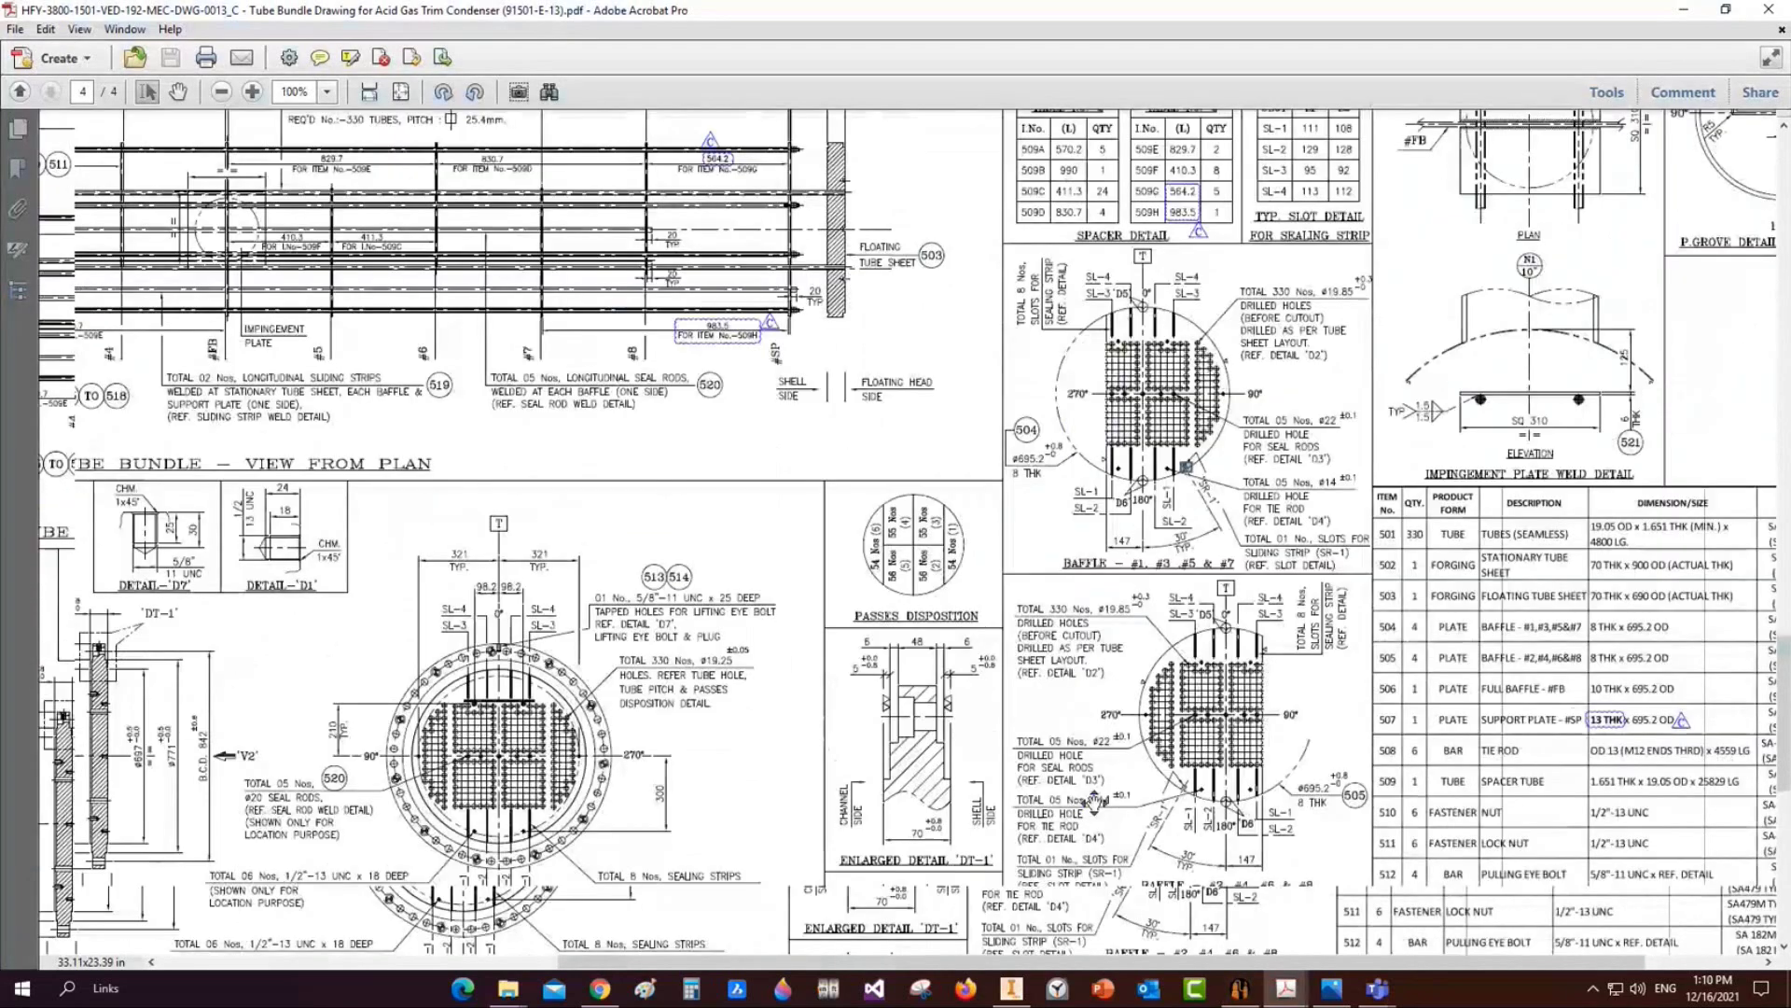
scroll(1237, 819, down, 7)
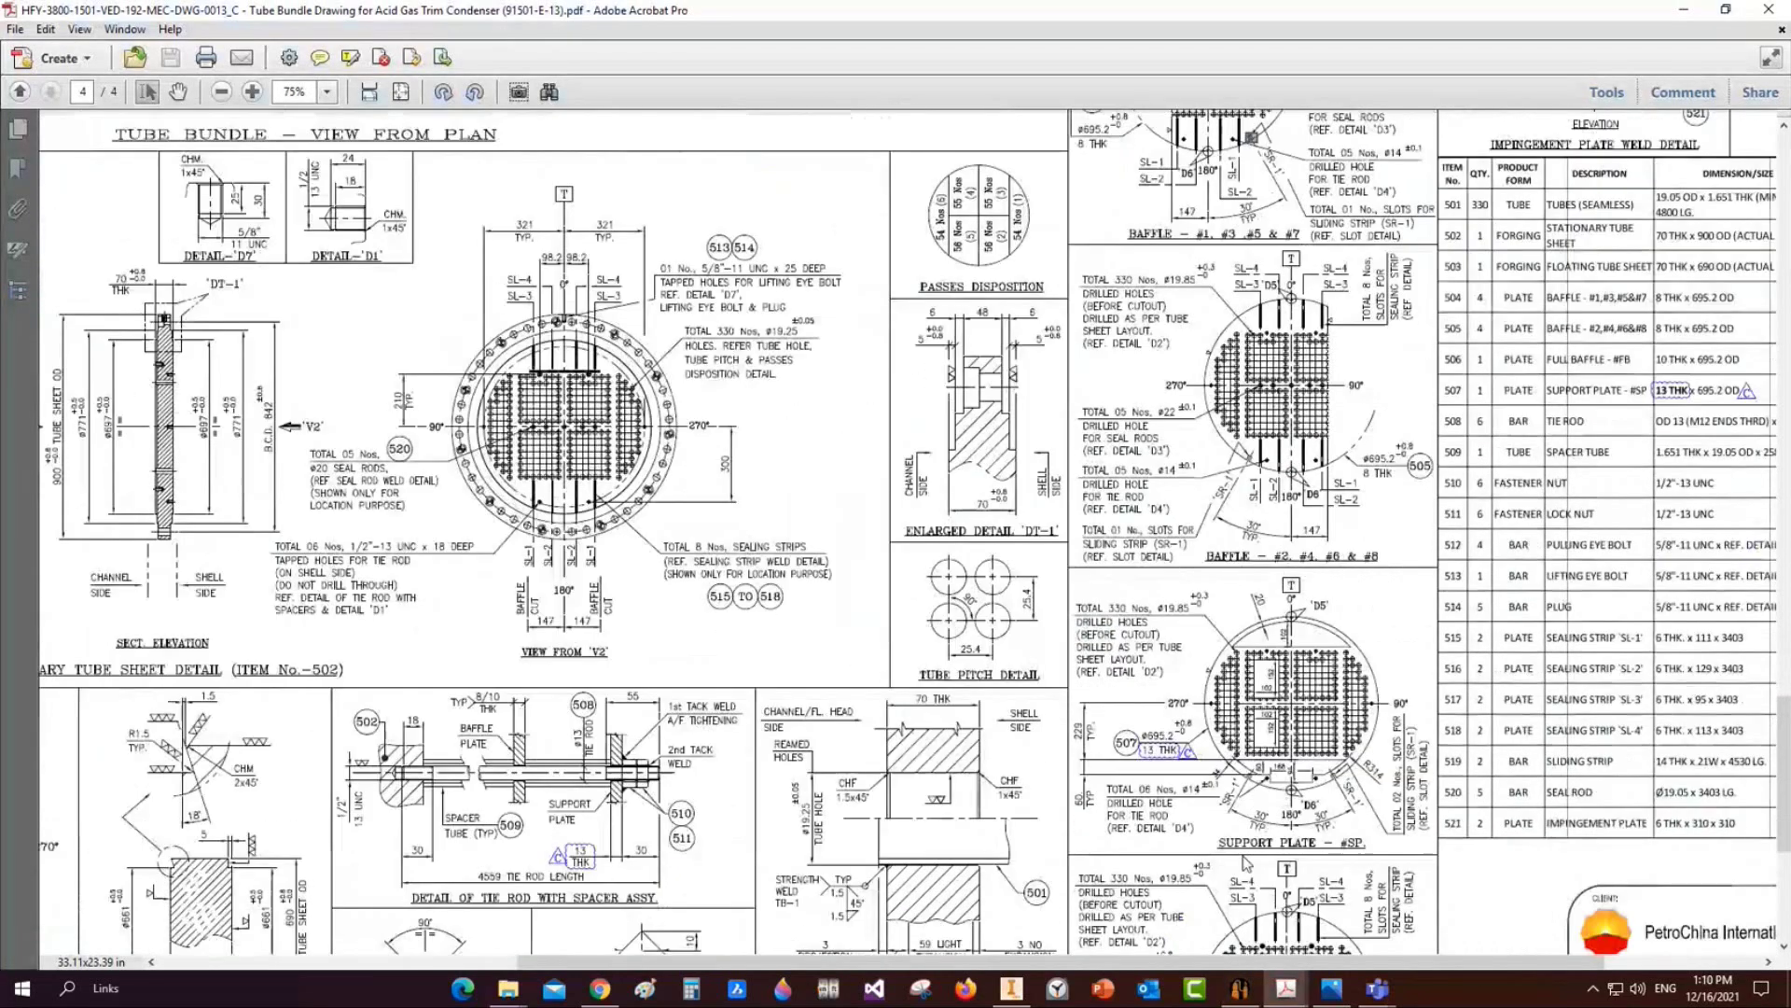
ctrl+scroll(1303, 538, up, 1)
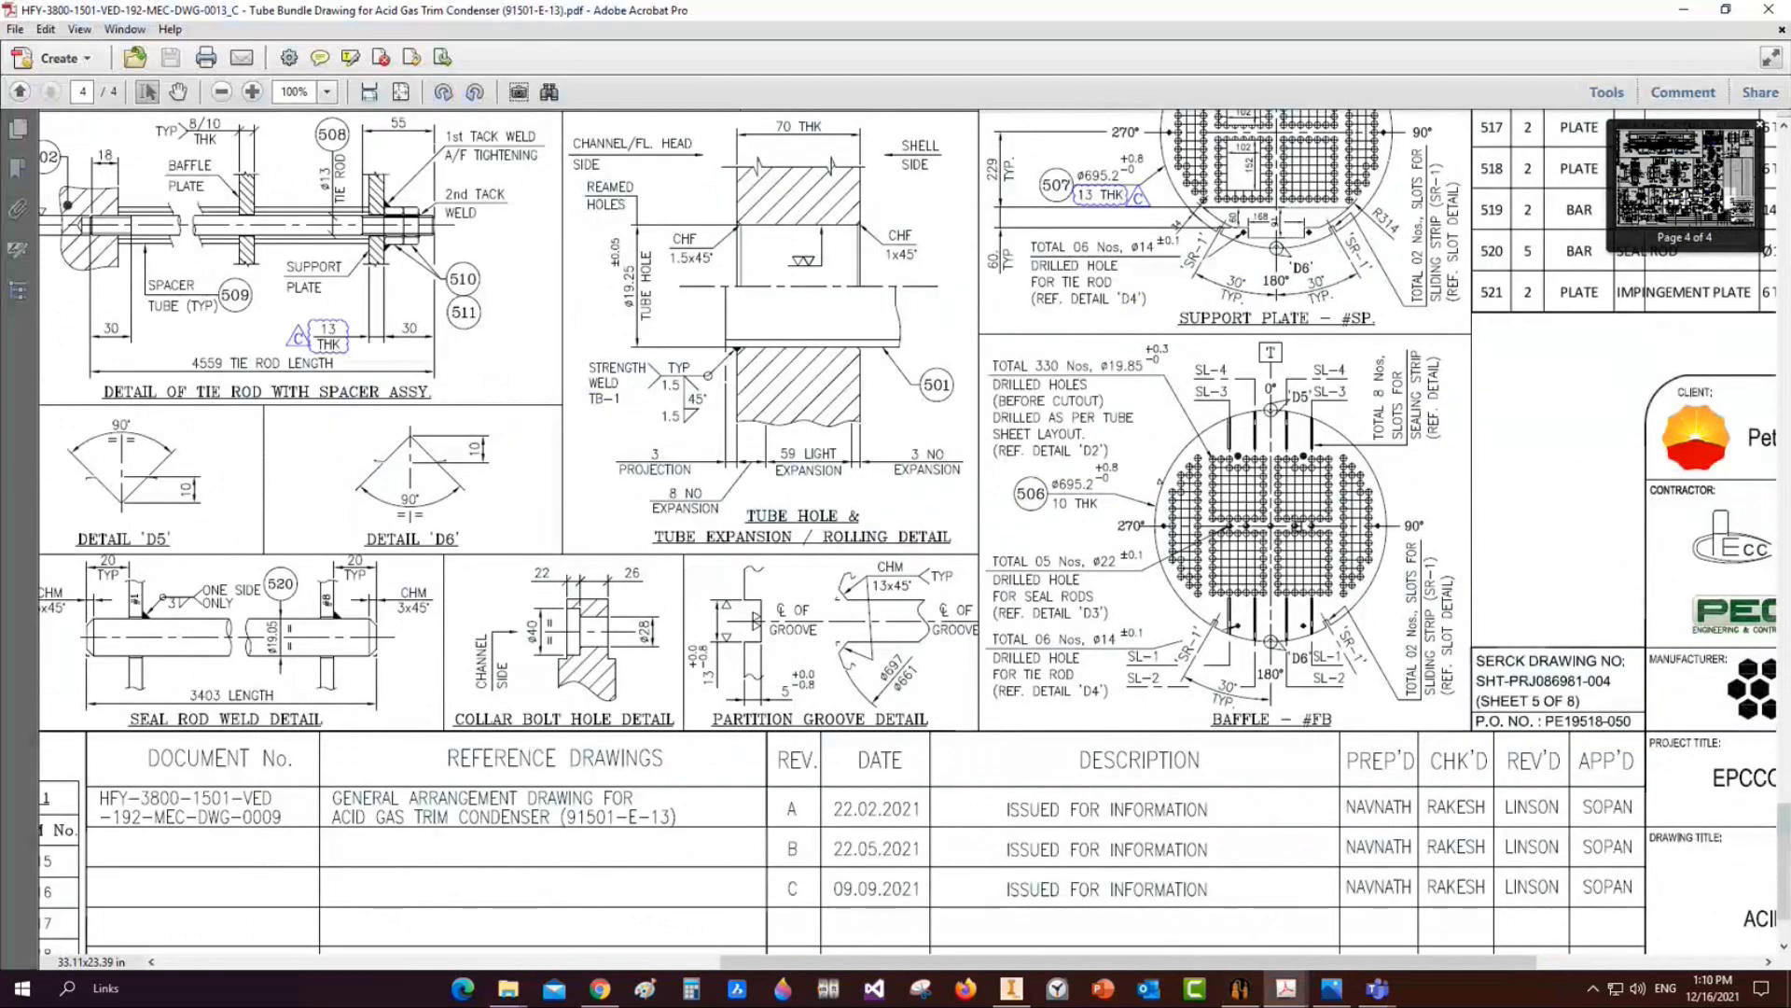
ctrl+scroll(1304, 538, up, 1)
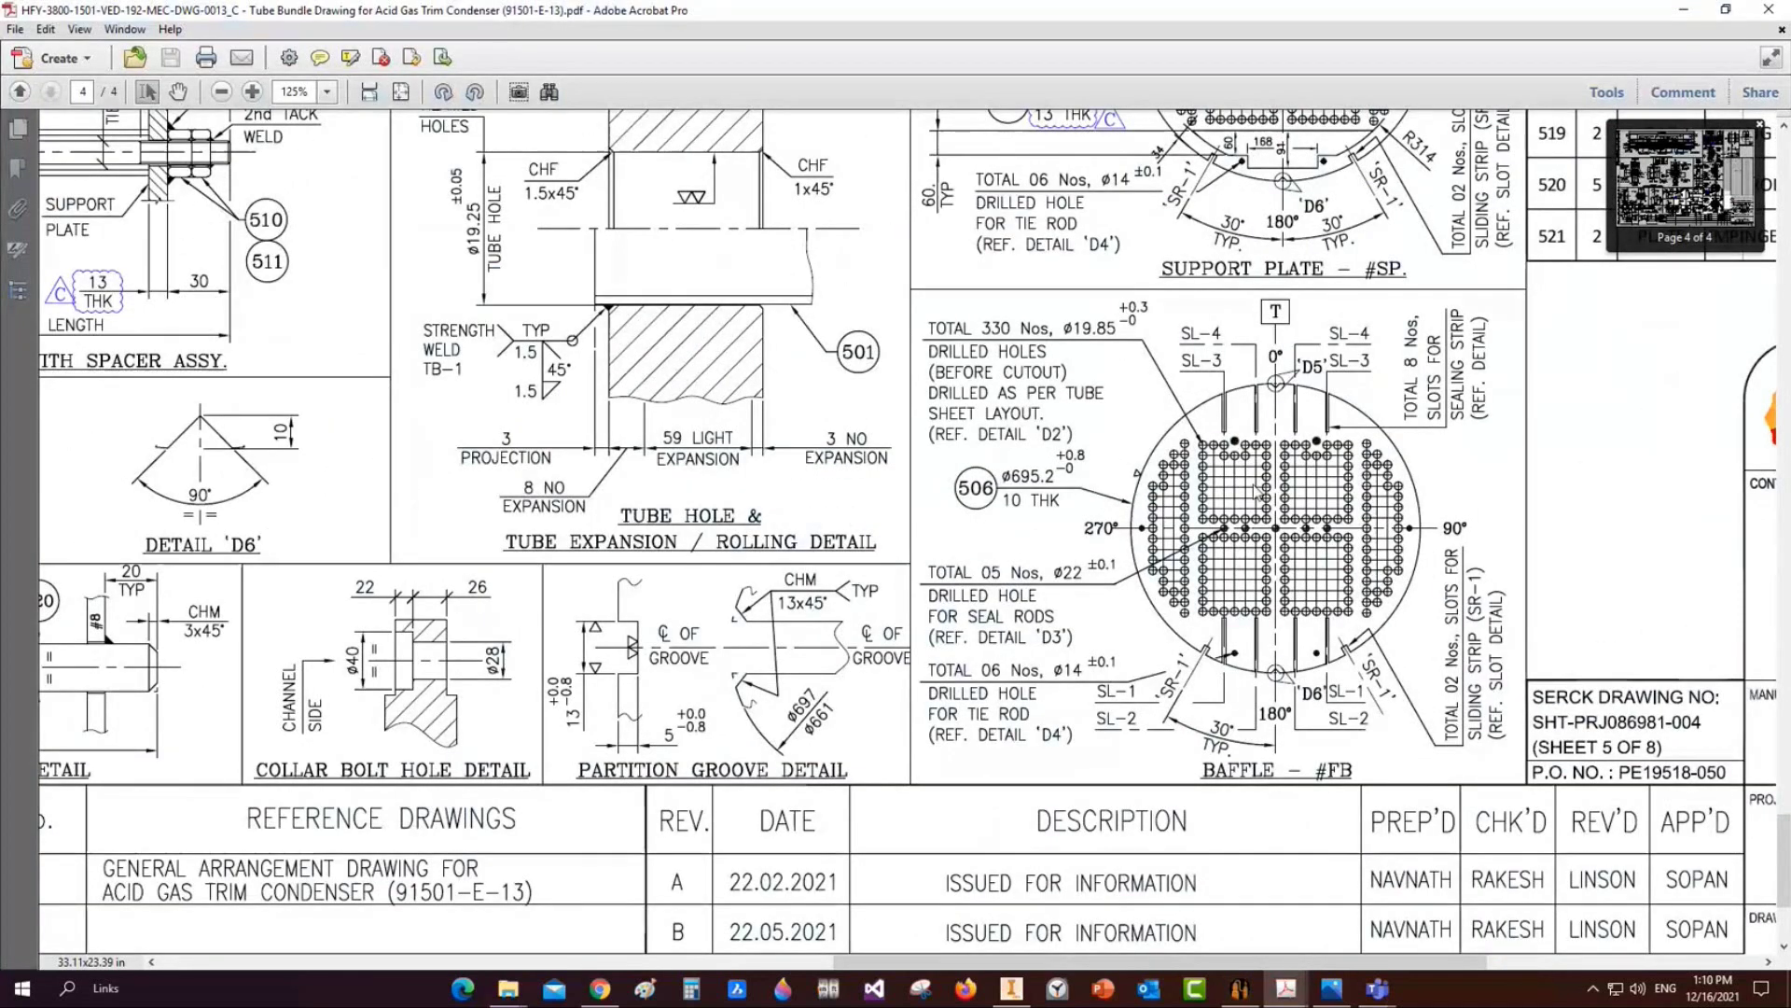
ctrl+scroll(1260, 492, up, 2)
drag(1178, 347, 1392, 448)
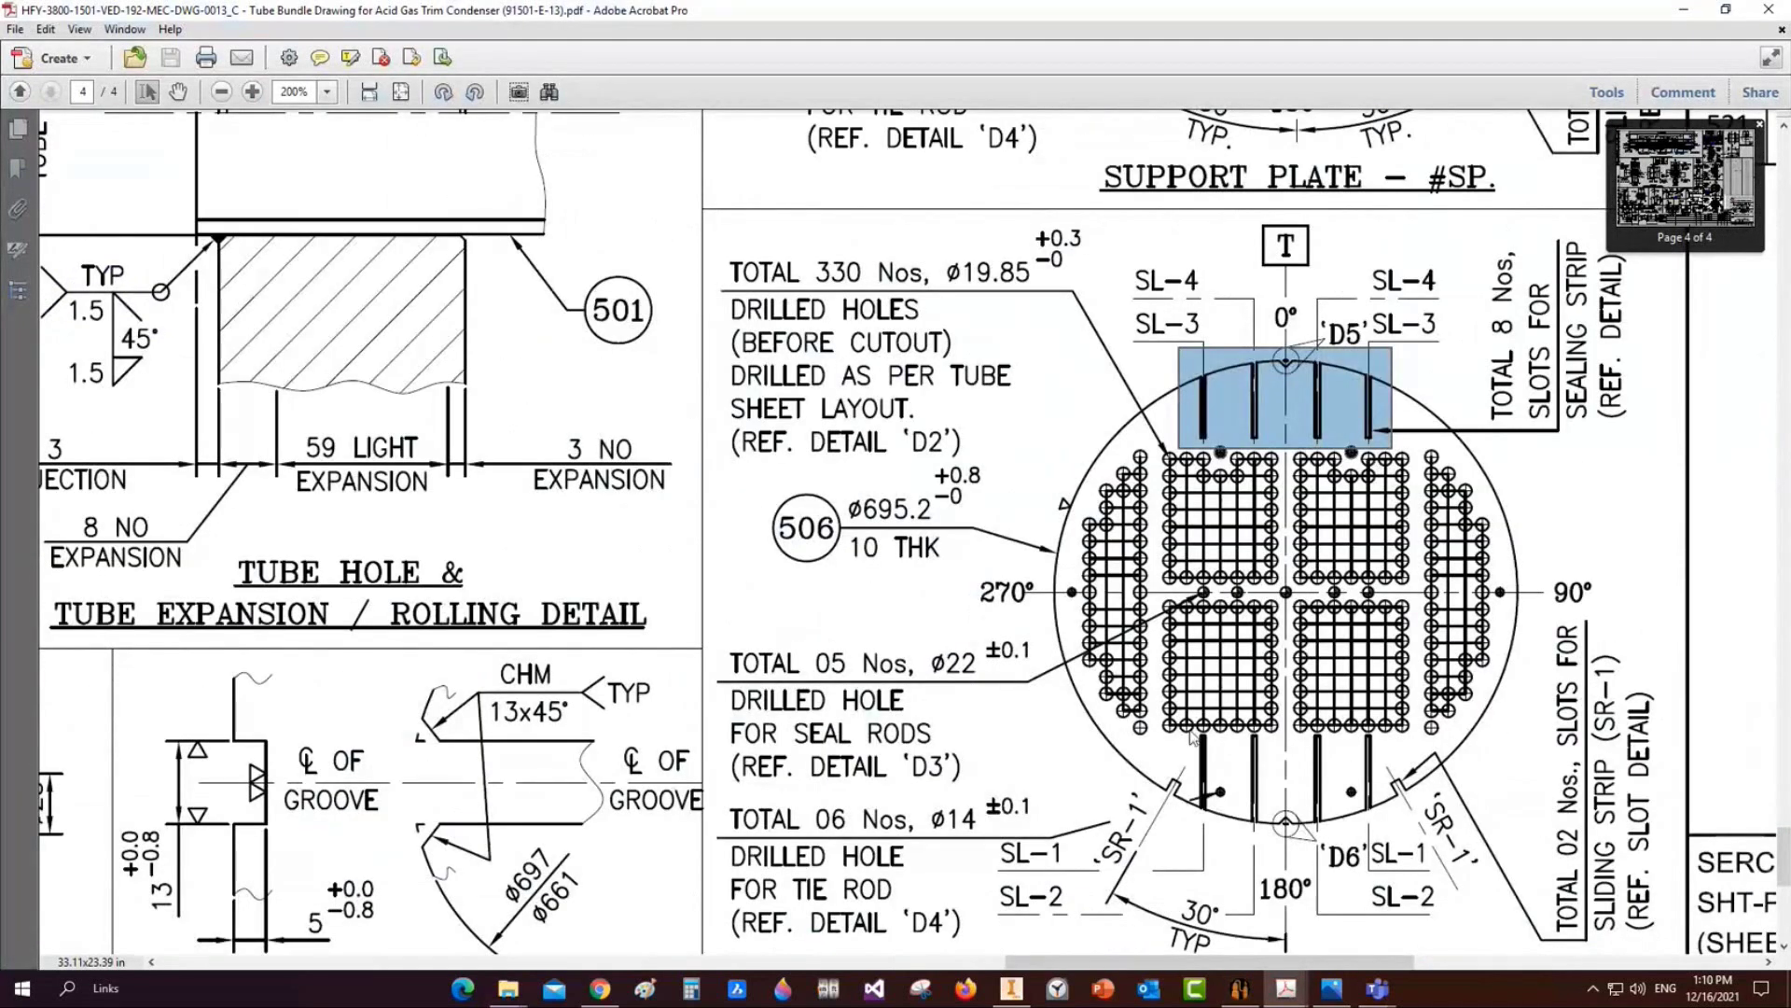
drag(1188, 729, 1399, 854)
ctrl+scroll(1257, 779, down, 4)
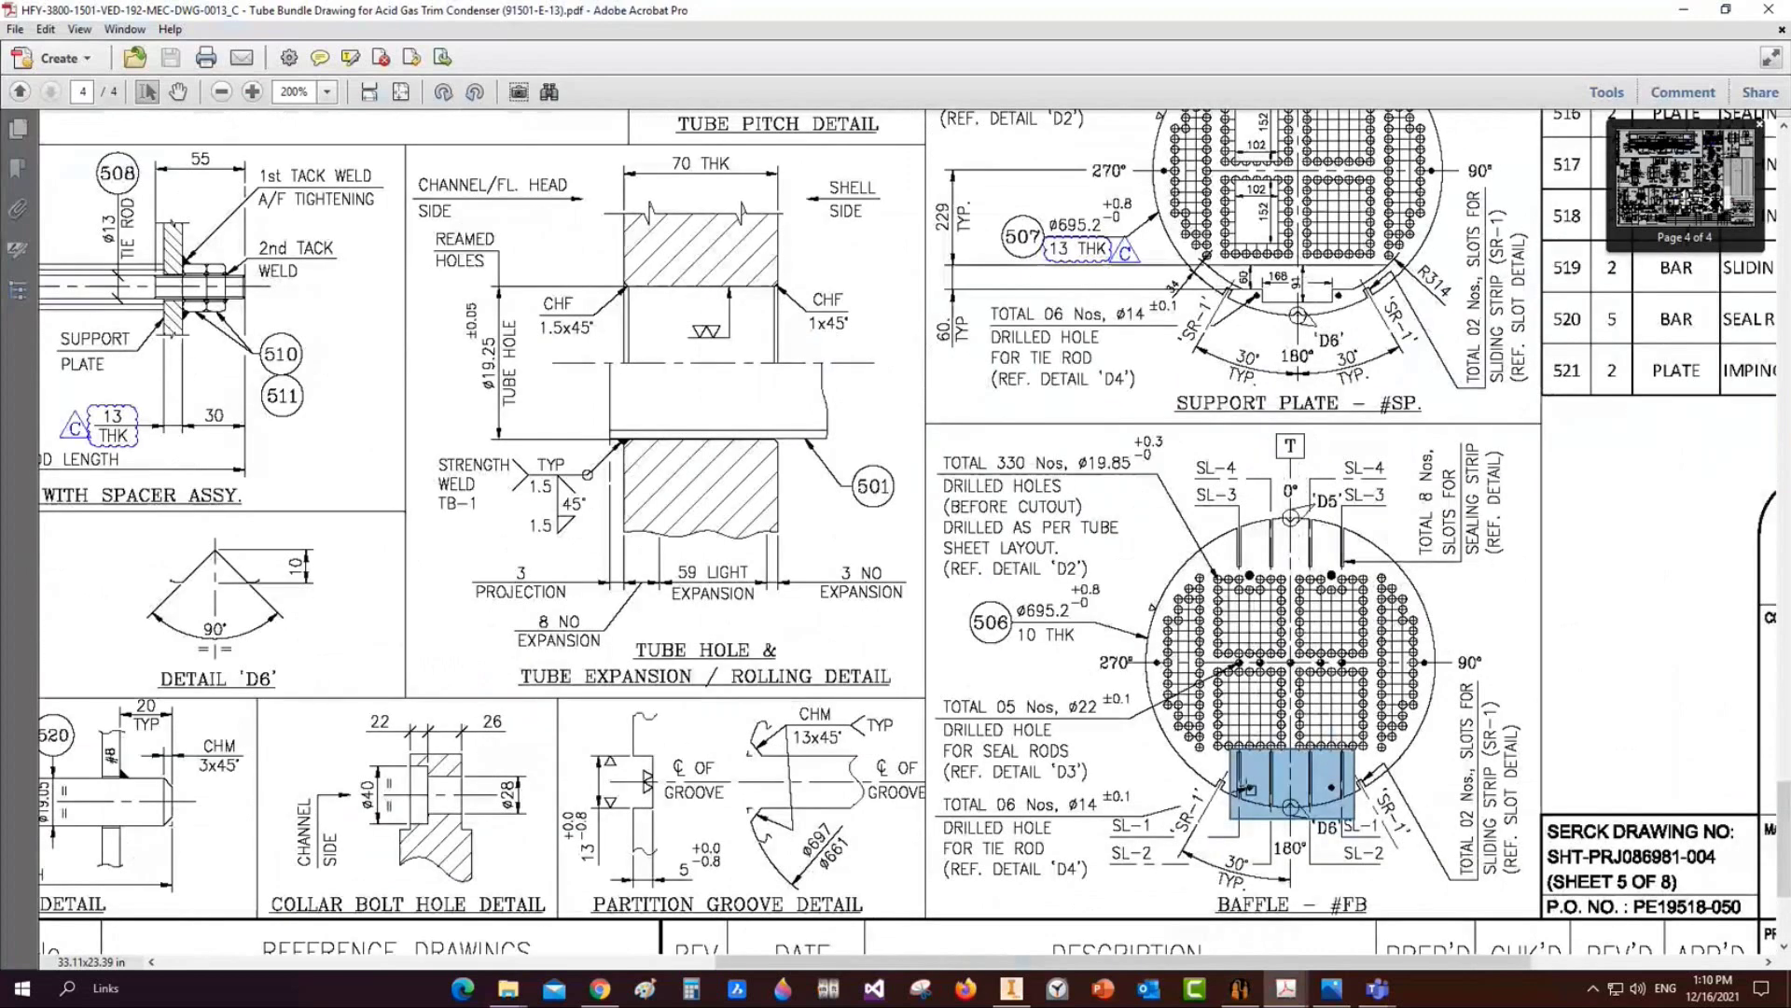
ctrl+scroll(908, 774, up, 3)
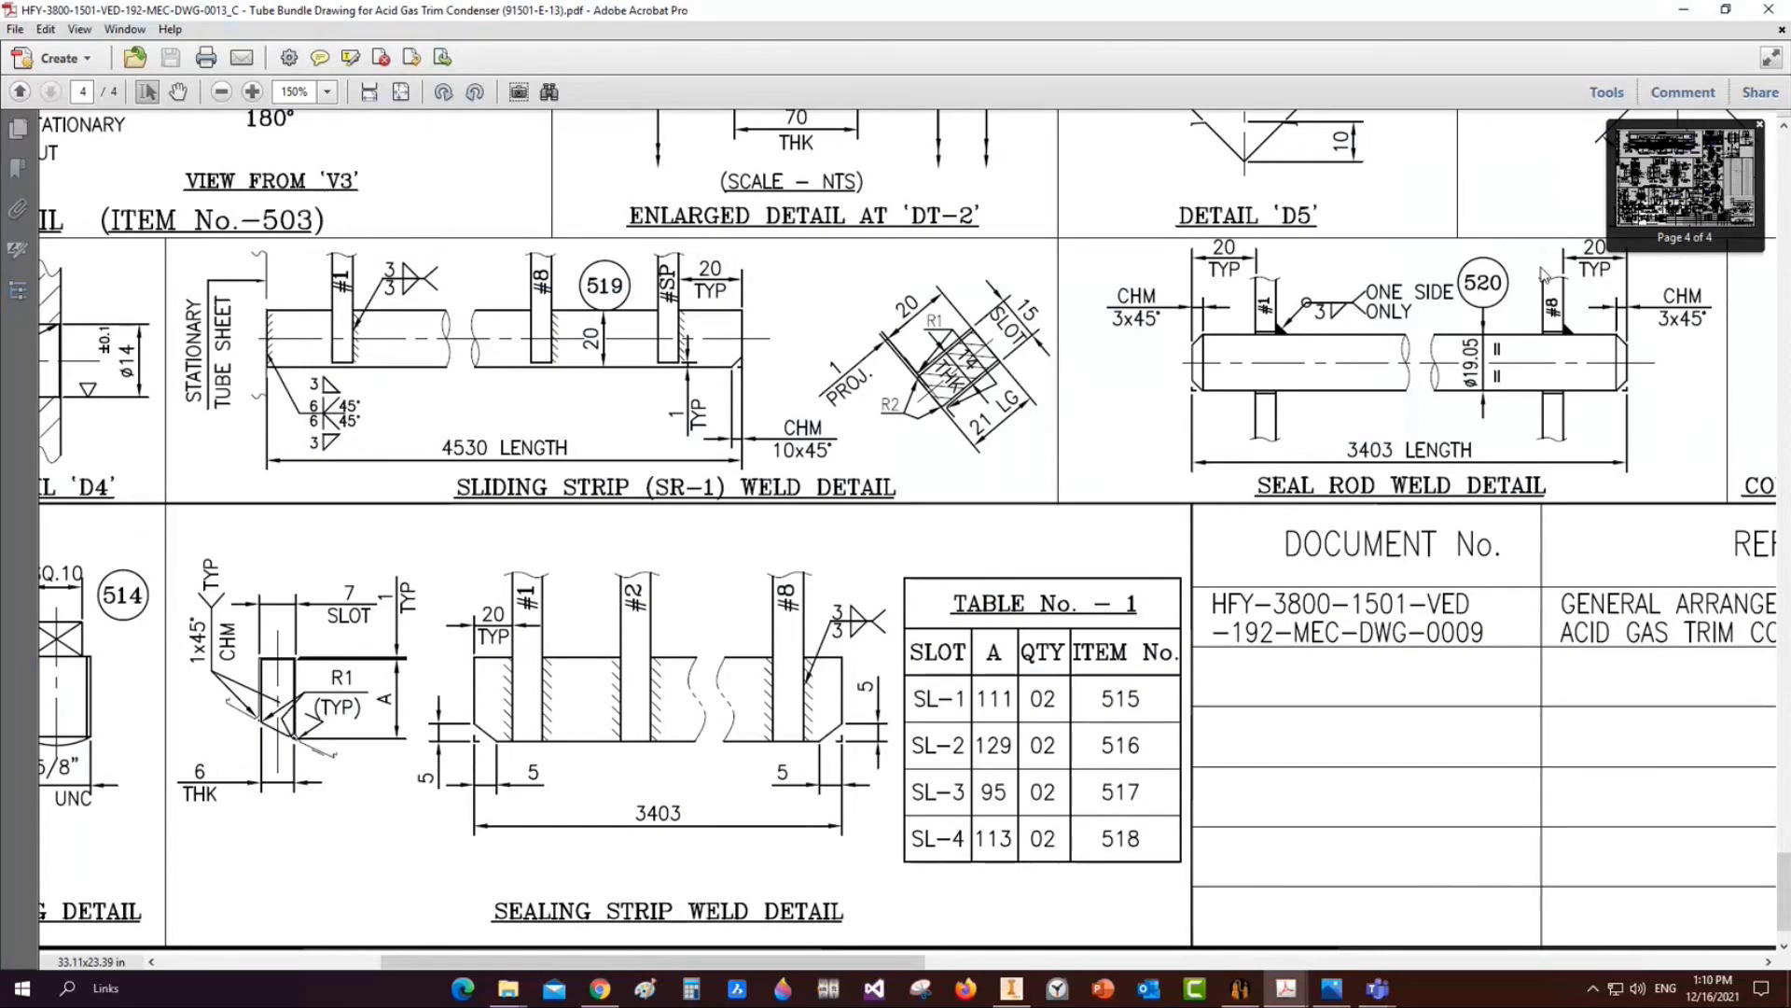
Return to Inventor, close the N3 assembly, and inspect the nozzles and flanges on the main EX-AJS exchanger model
click(1241, 996)
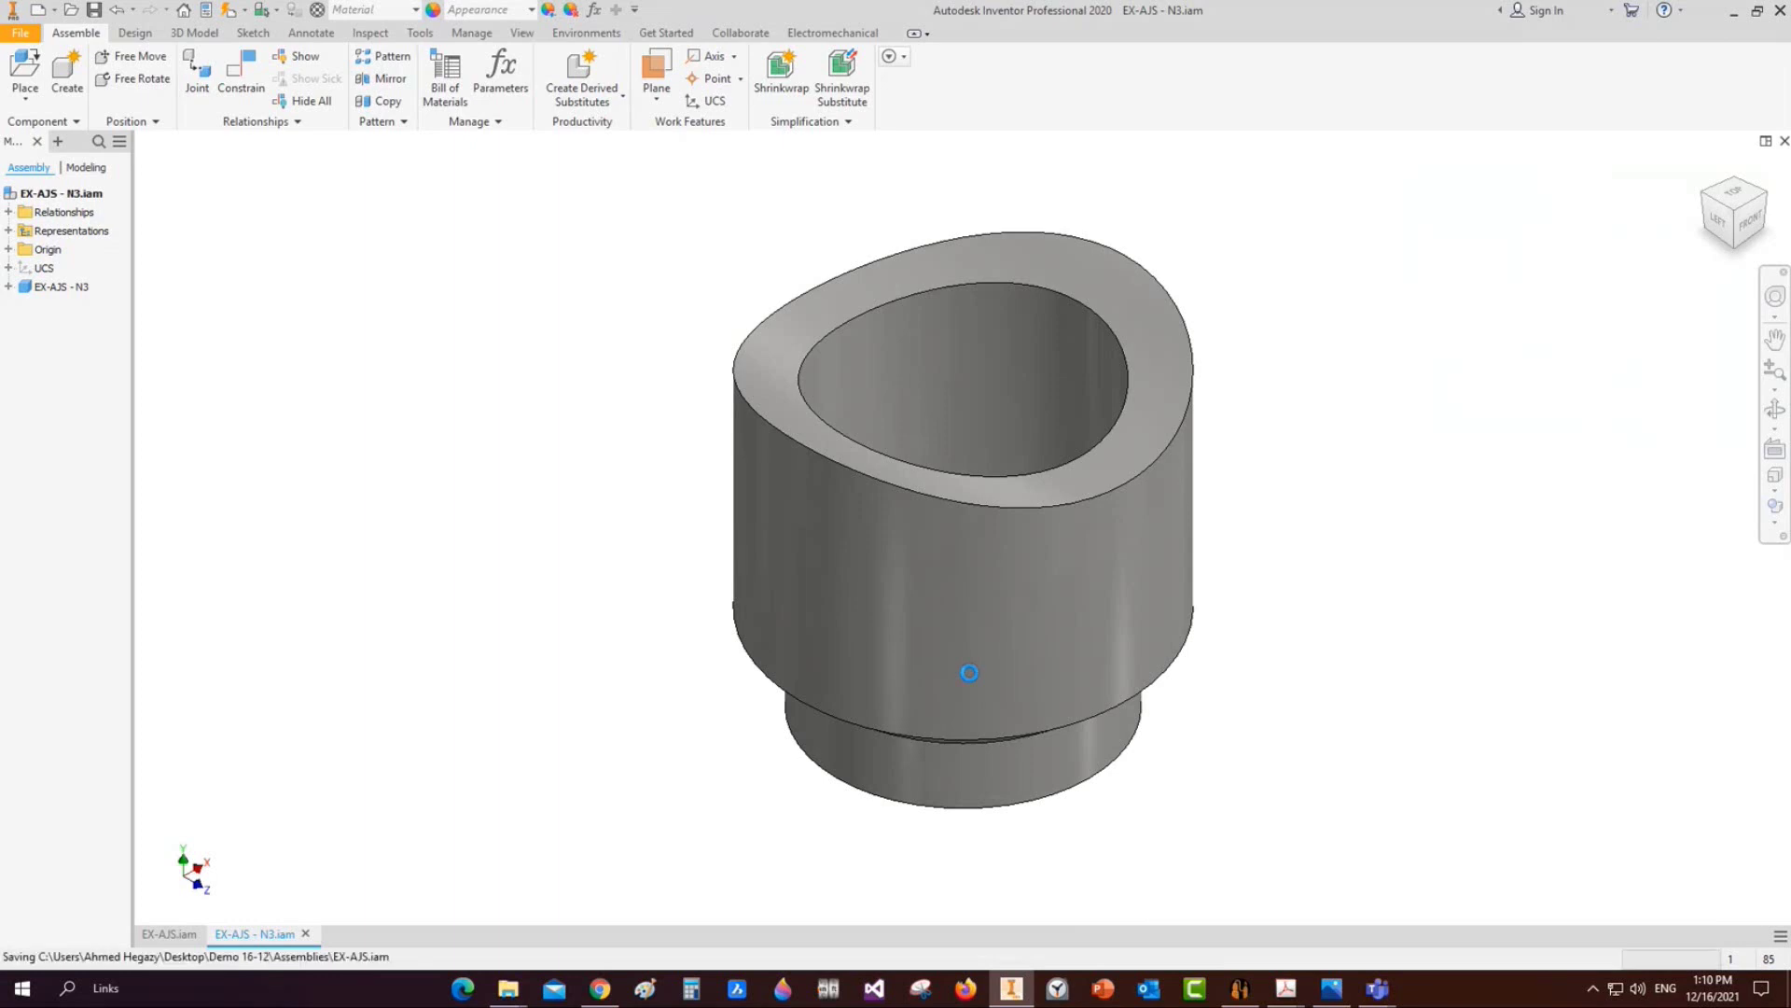
click(305, 933)
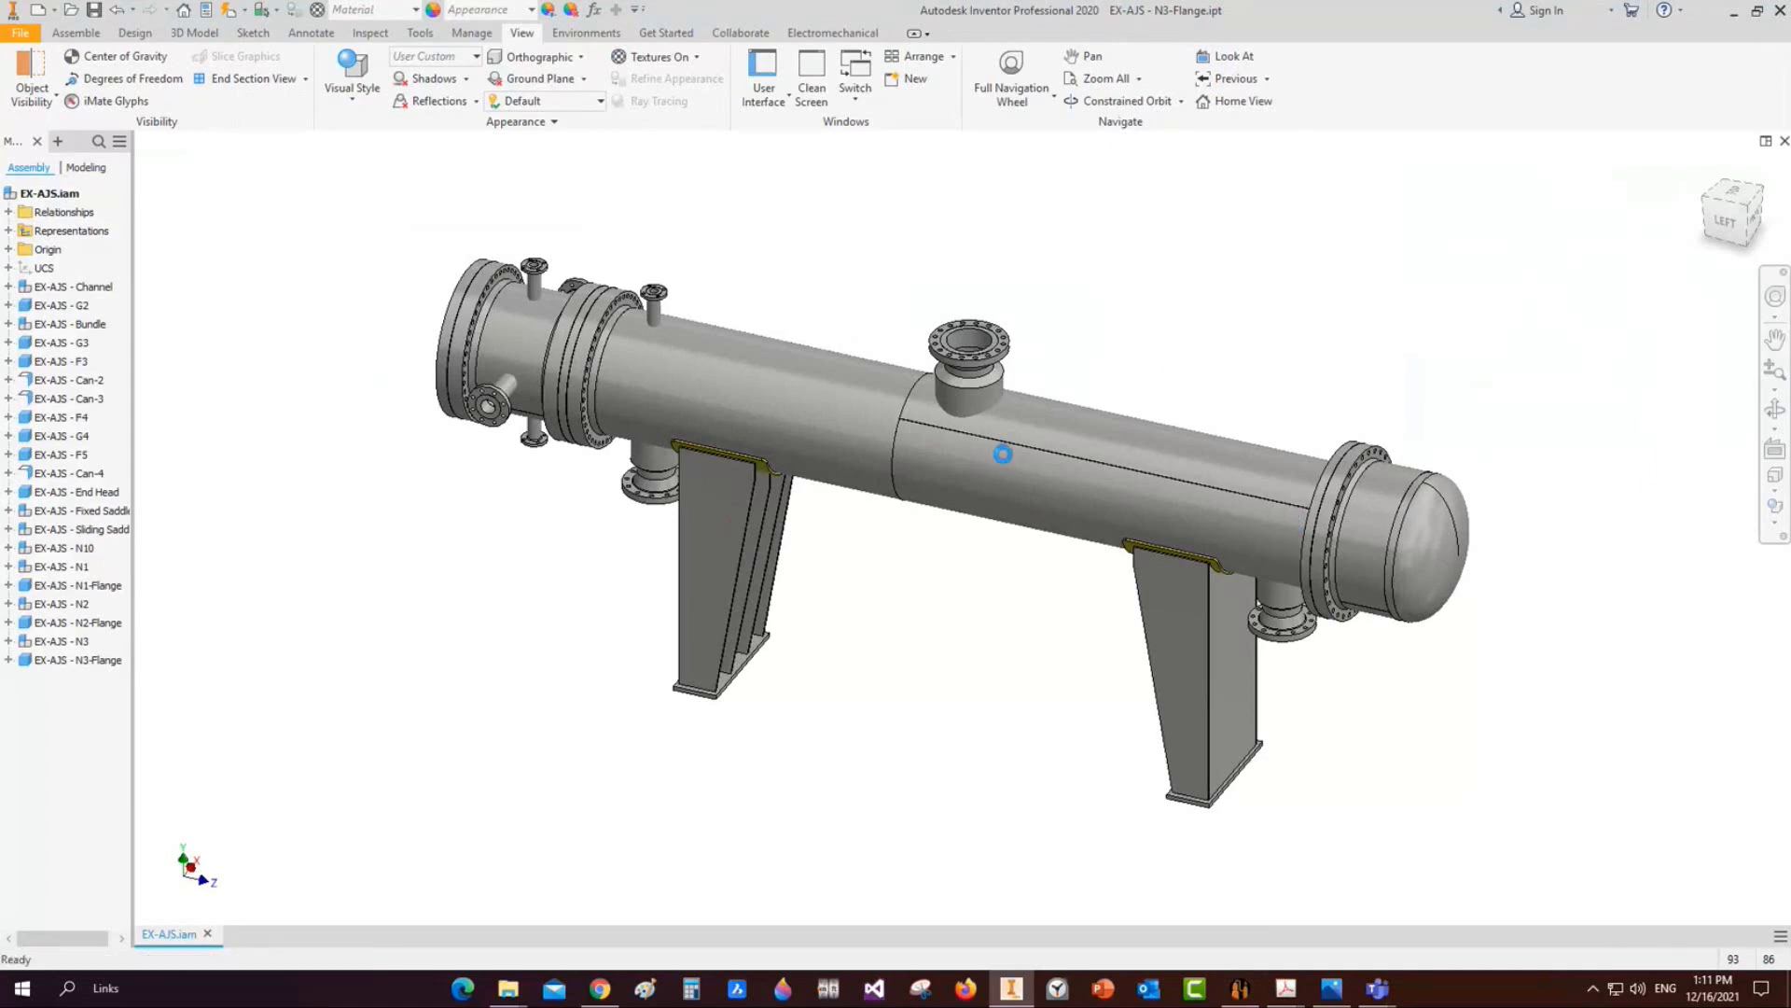
click(1775, 411)
drag(907, 616, 947, 572)
scroll(948, 572, up, 3)
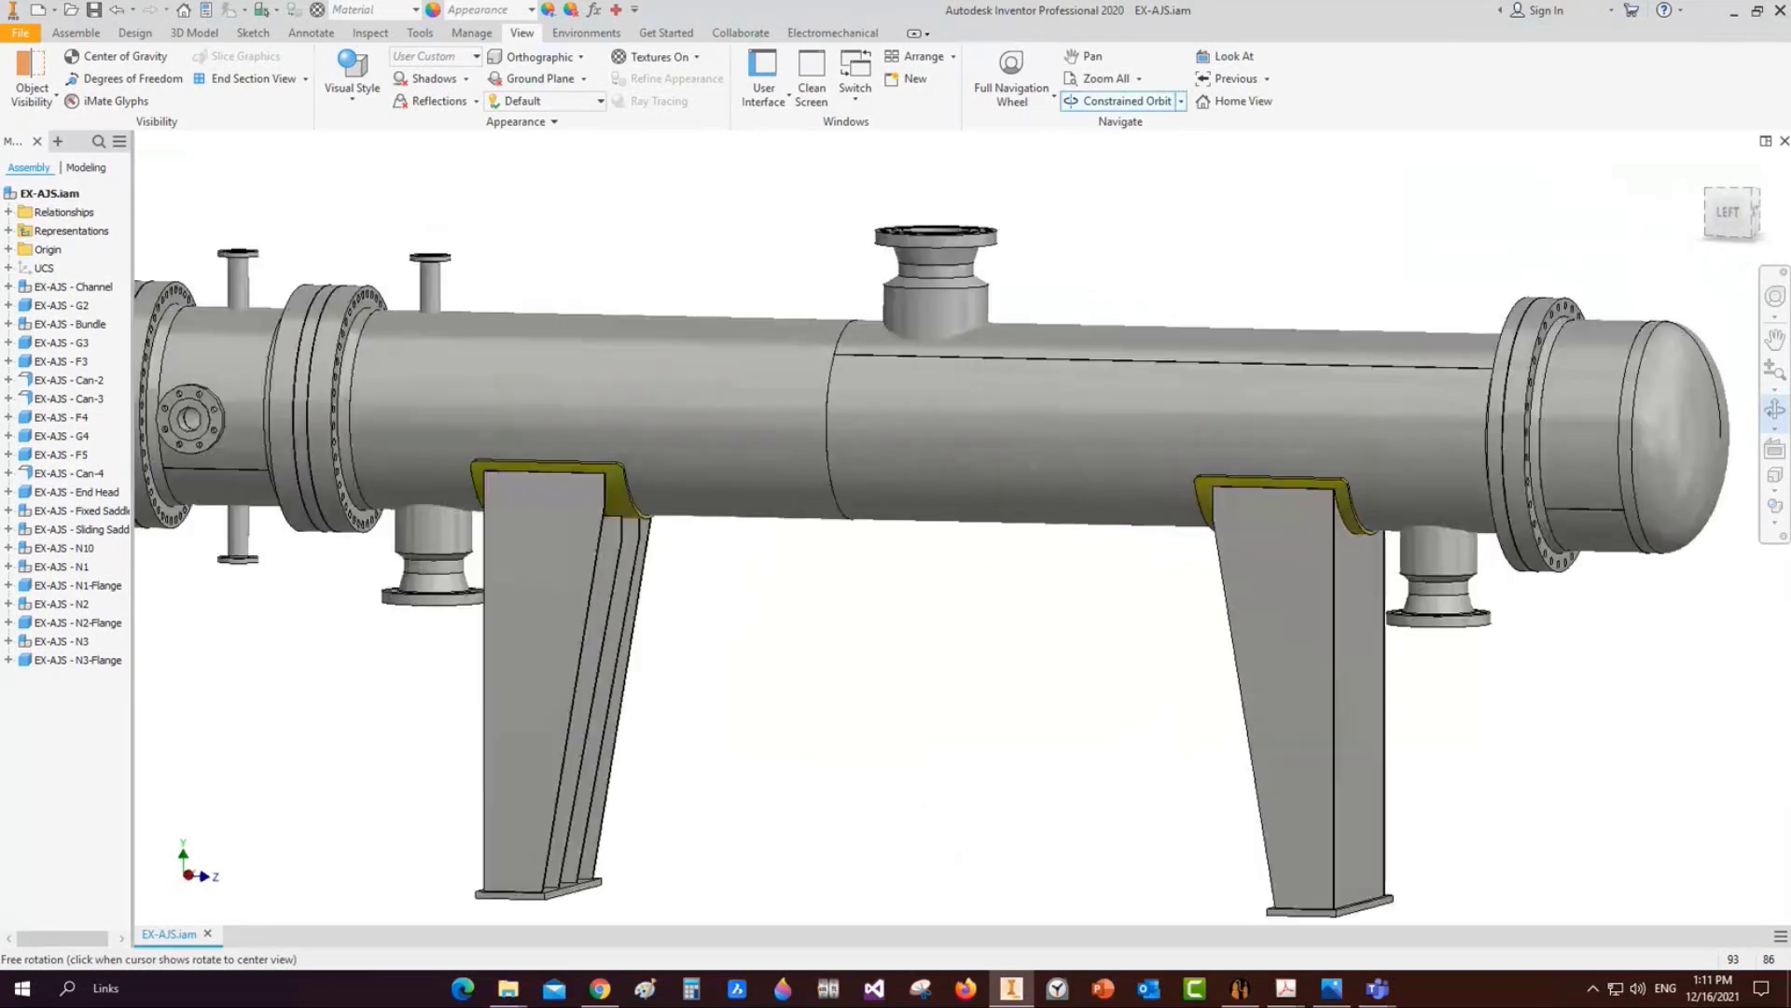
drag(999, 500, 901, 541)
scroll(1639, 337, up, 3)
right_click(1500, 185)
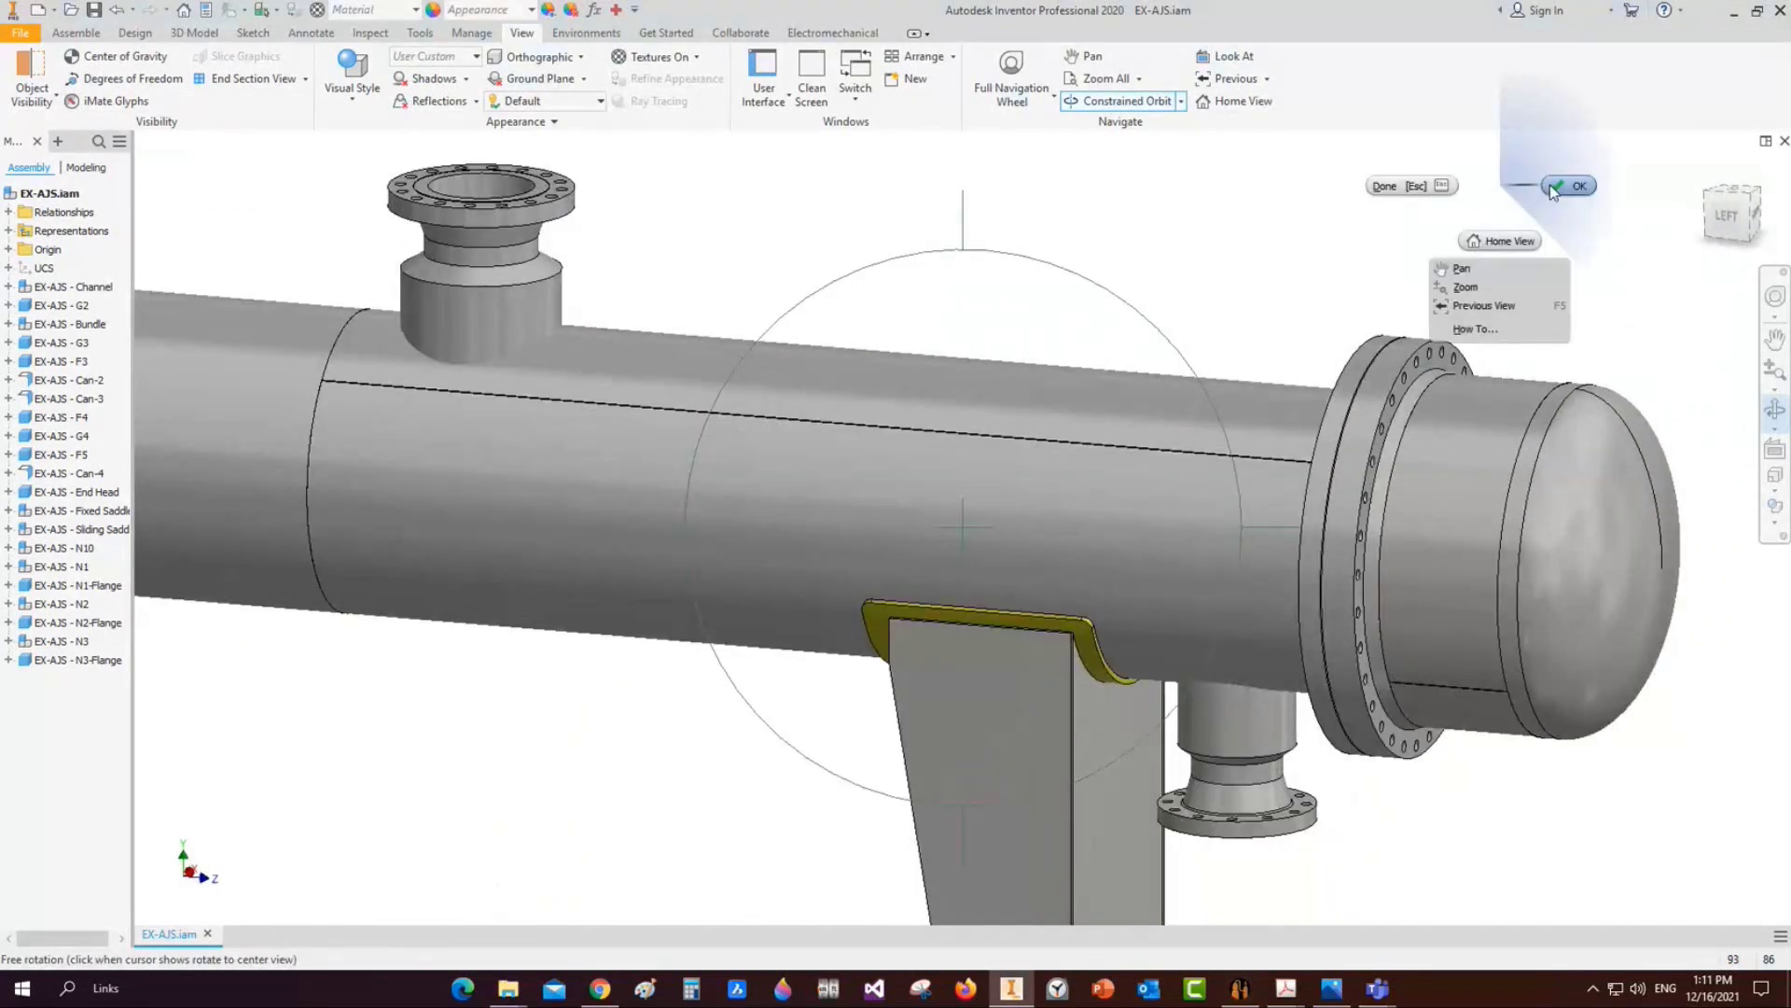
click(1551, 191)
Switch to Static Equipment Generator and add a shell nozzle named N6 to Can-4
click(1239, 988)
scroll(178, 784, down, 2)
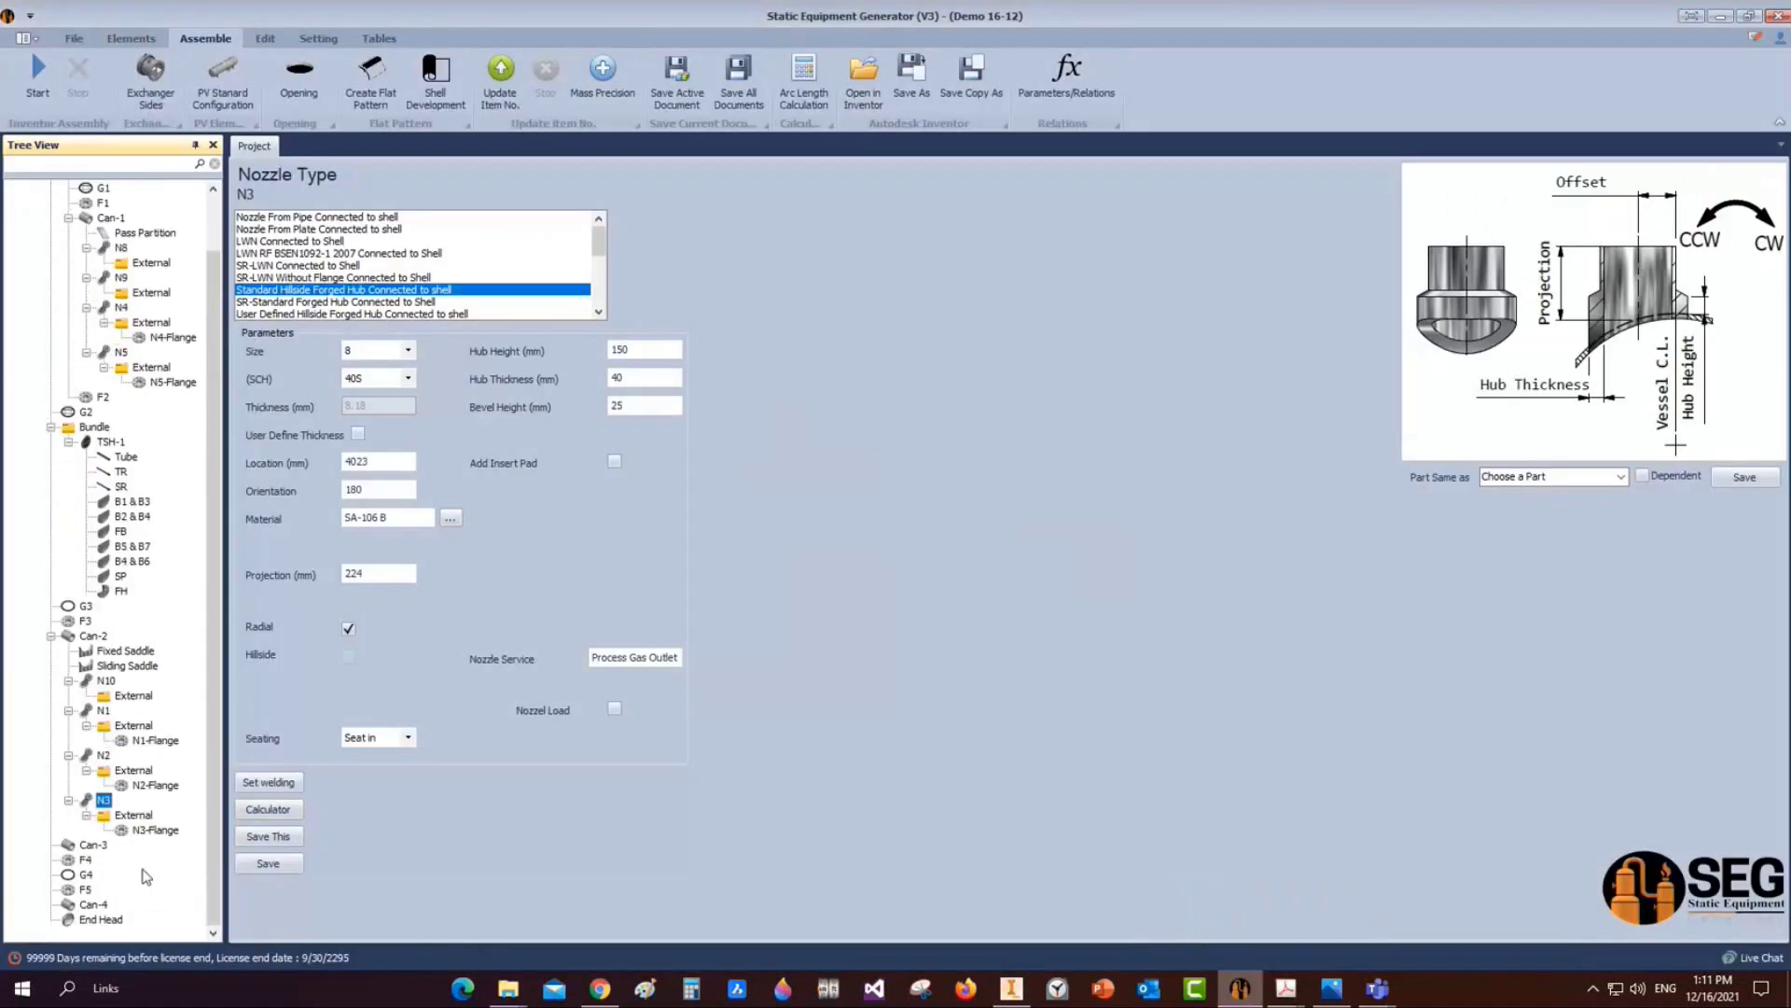
click(90, 905)
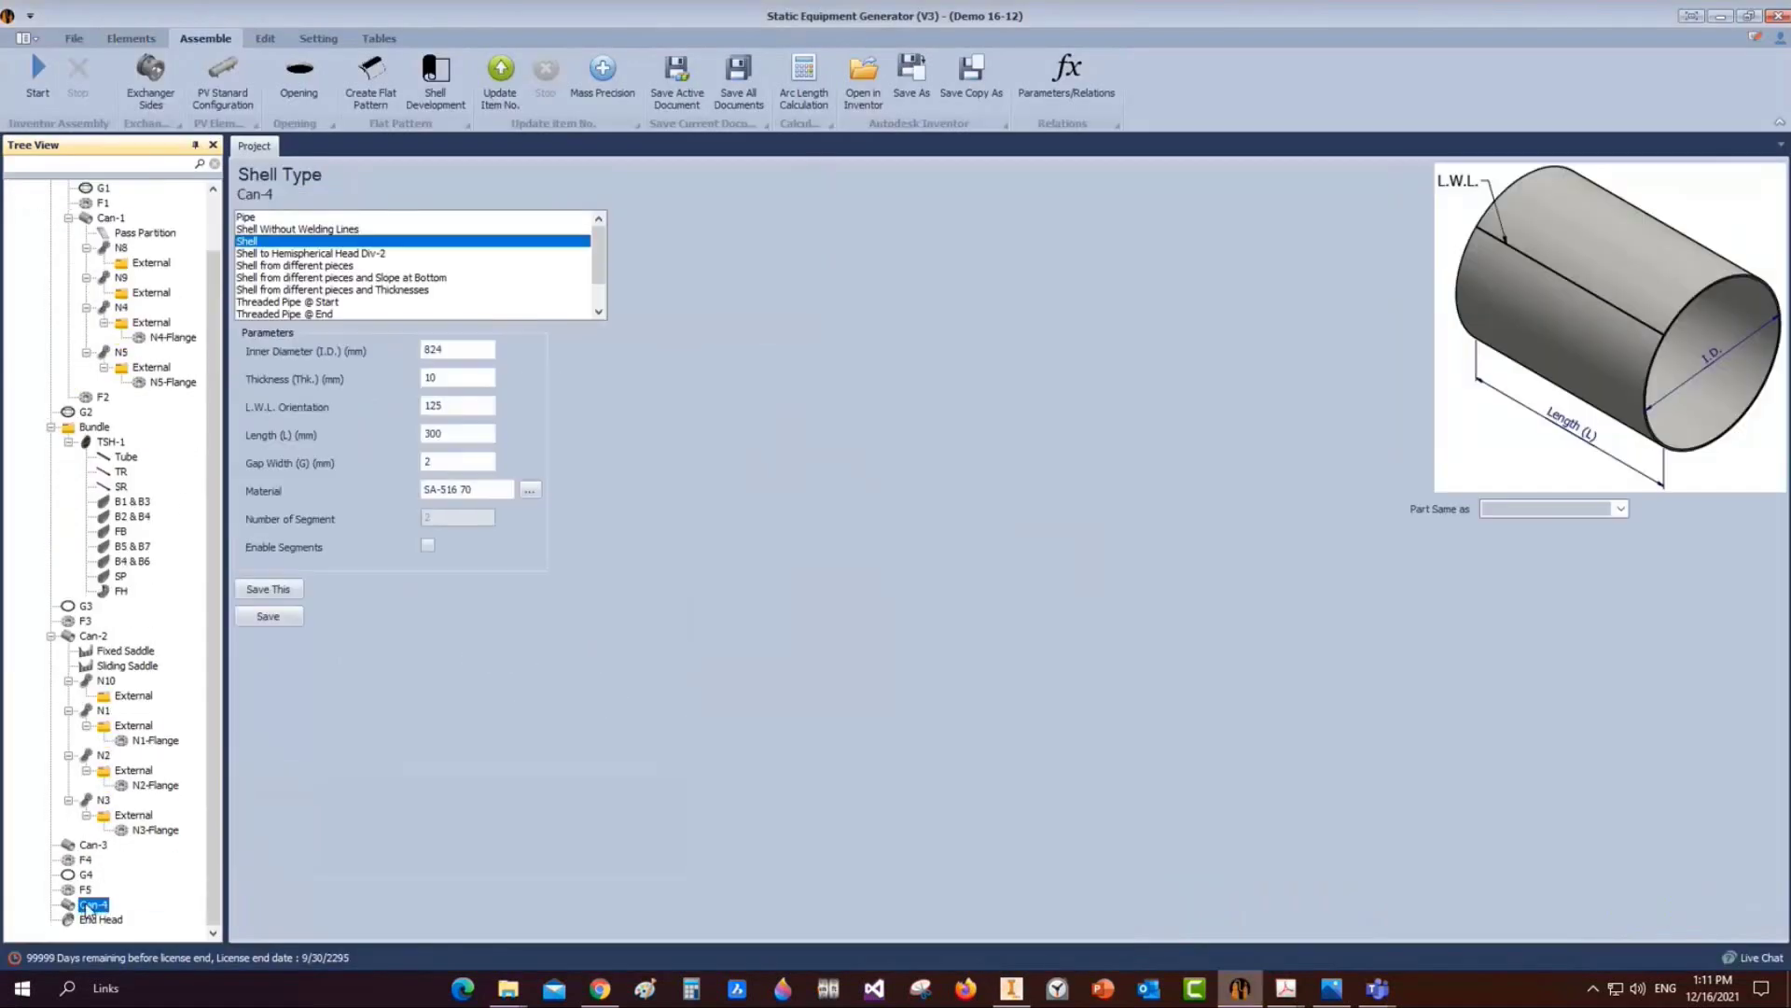
click(136, 39)
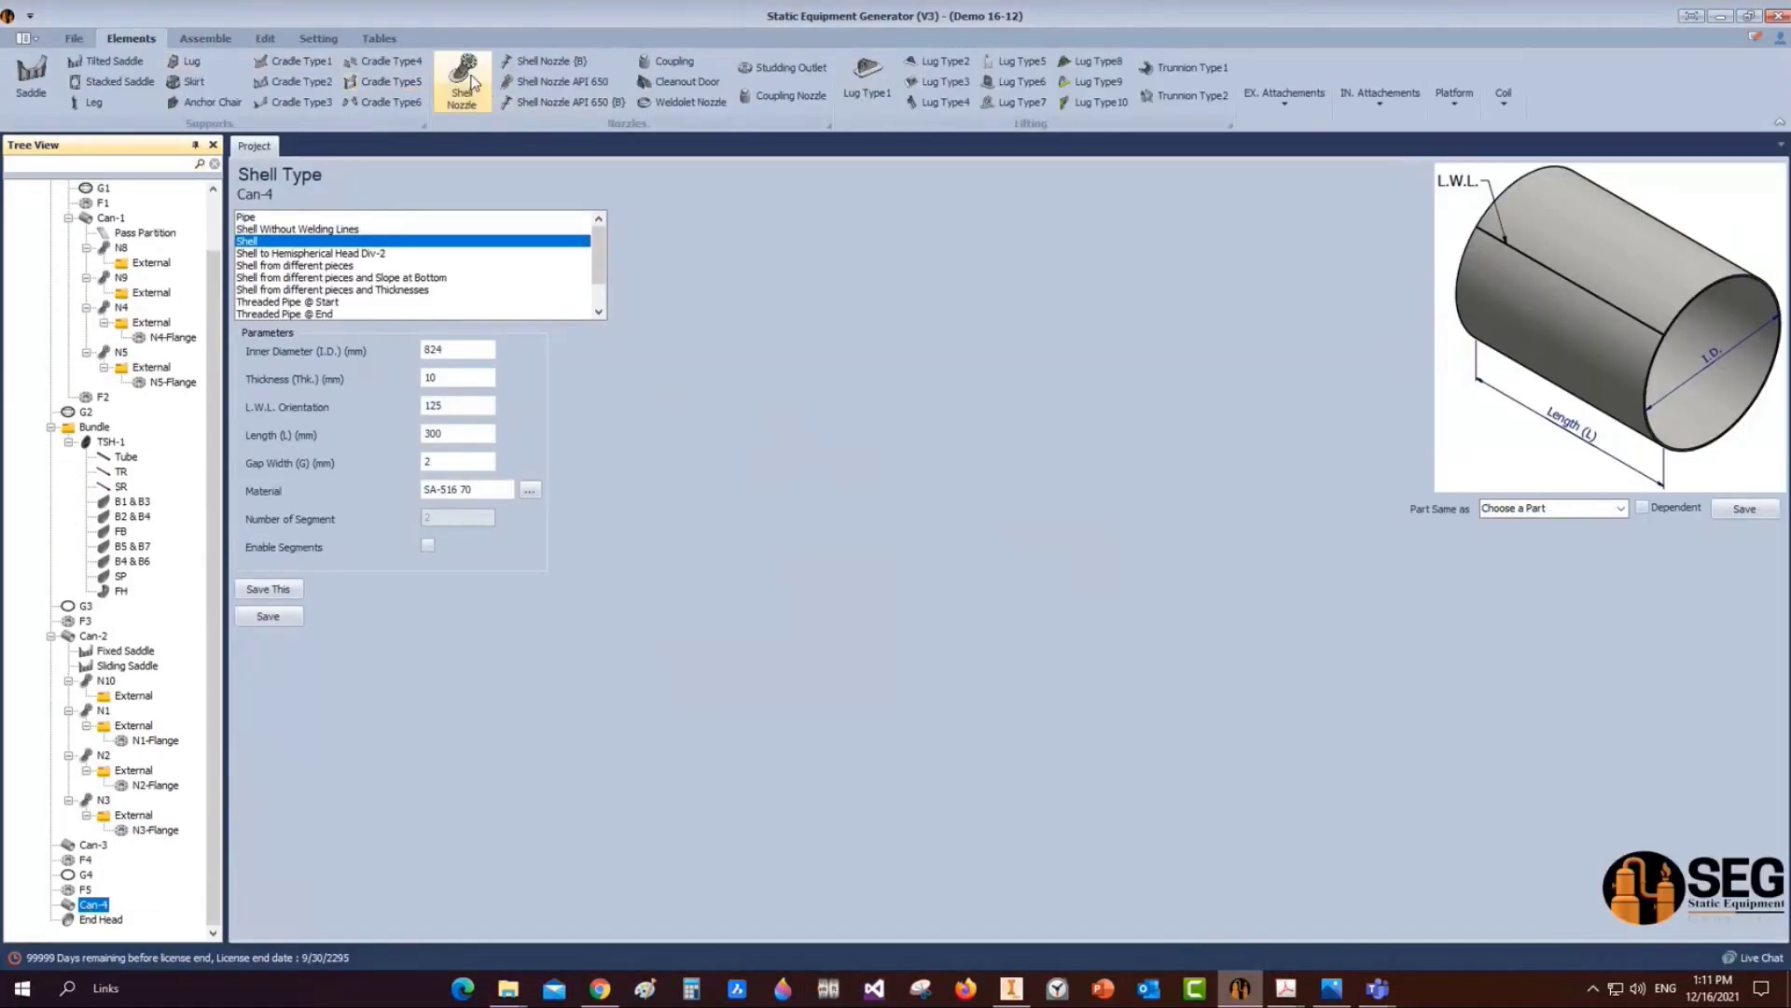
click(465, 82)
text(N)
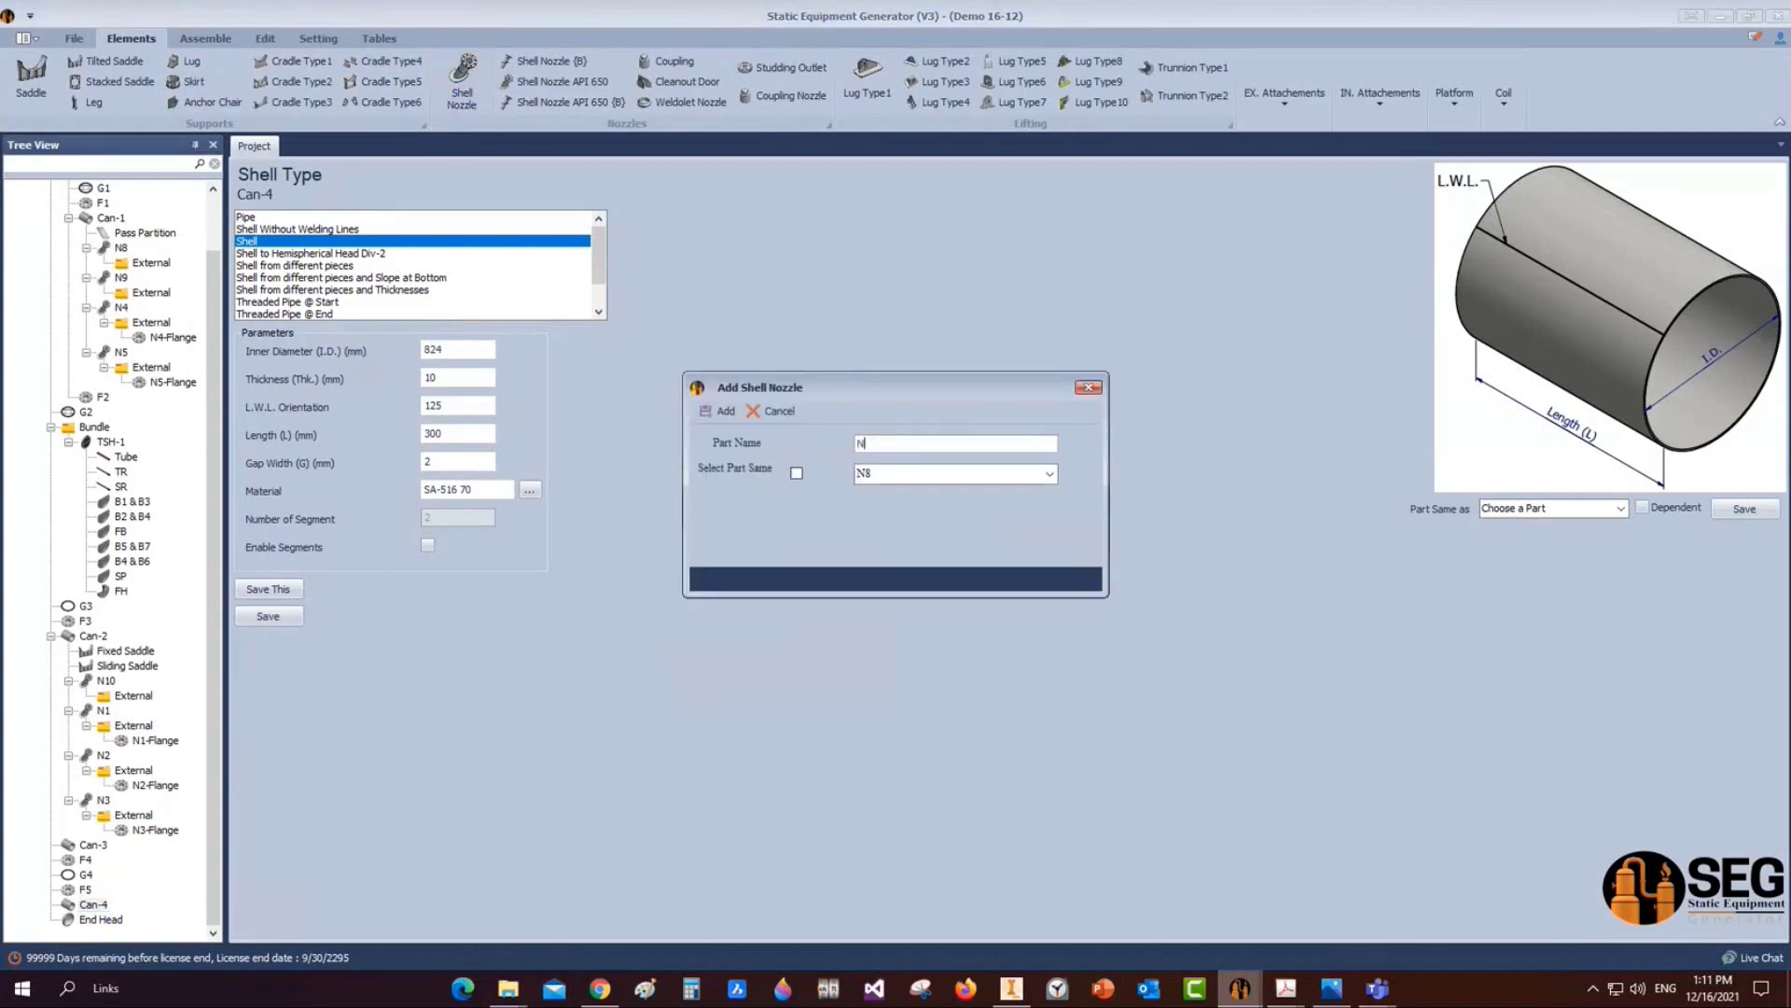
text(6)
click(702, 412)
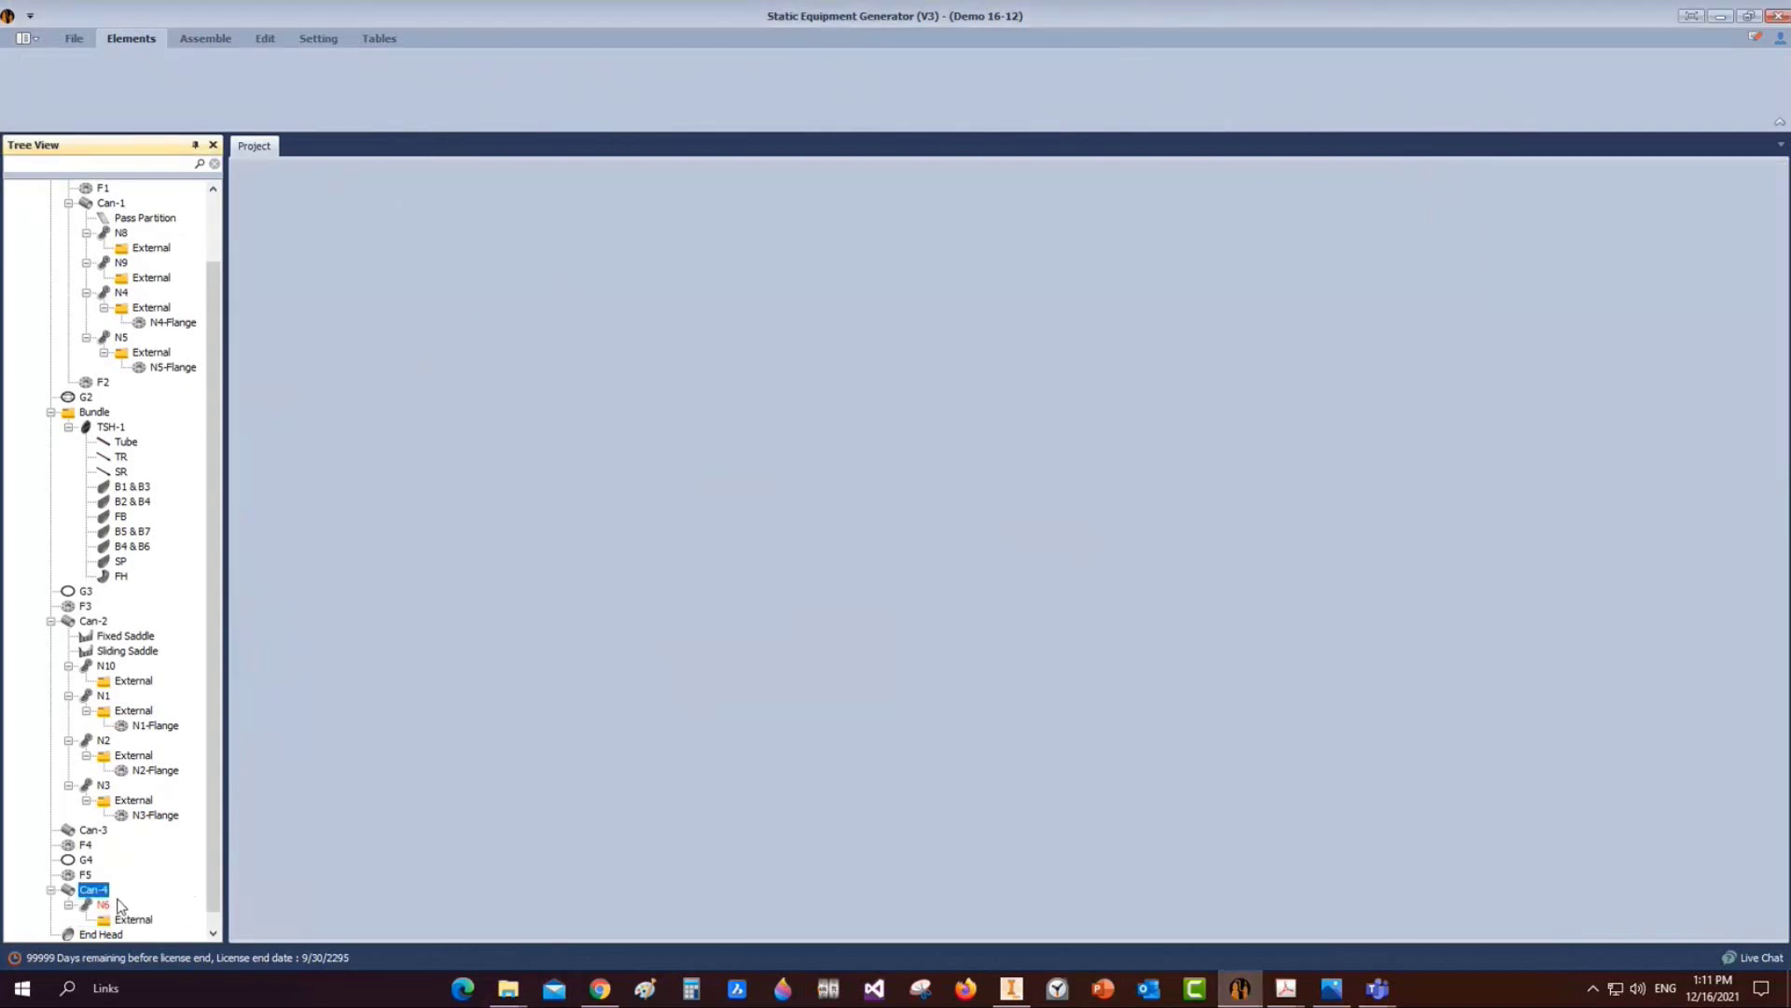
Define N6 as LWN Connected to Shell at location 150 mm with the nozzle service Cover Vent, and save it
click(103, 905)
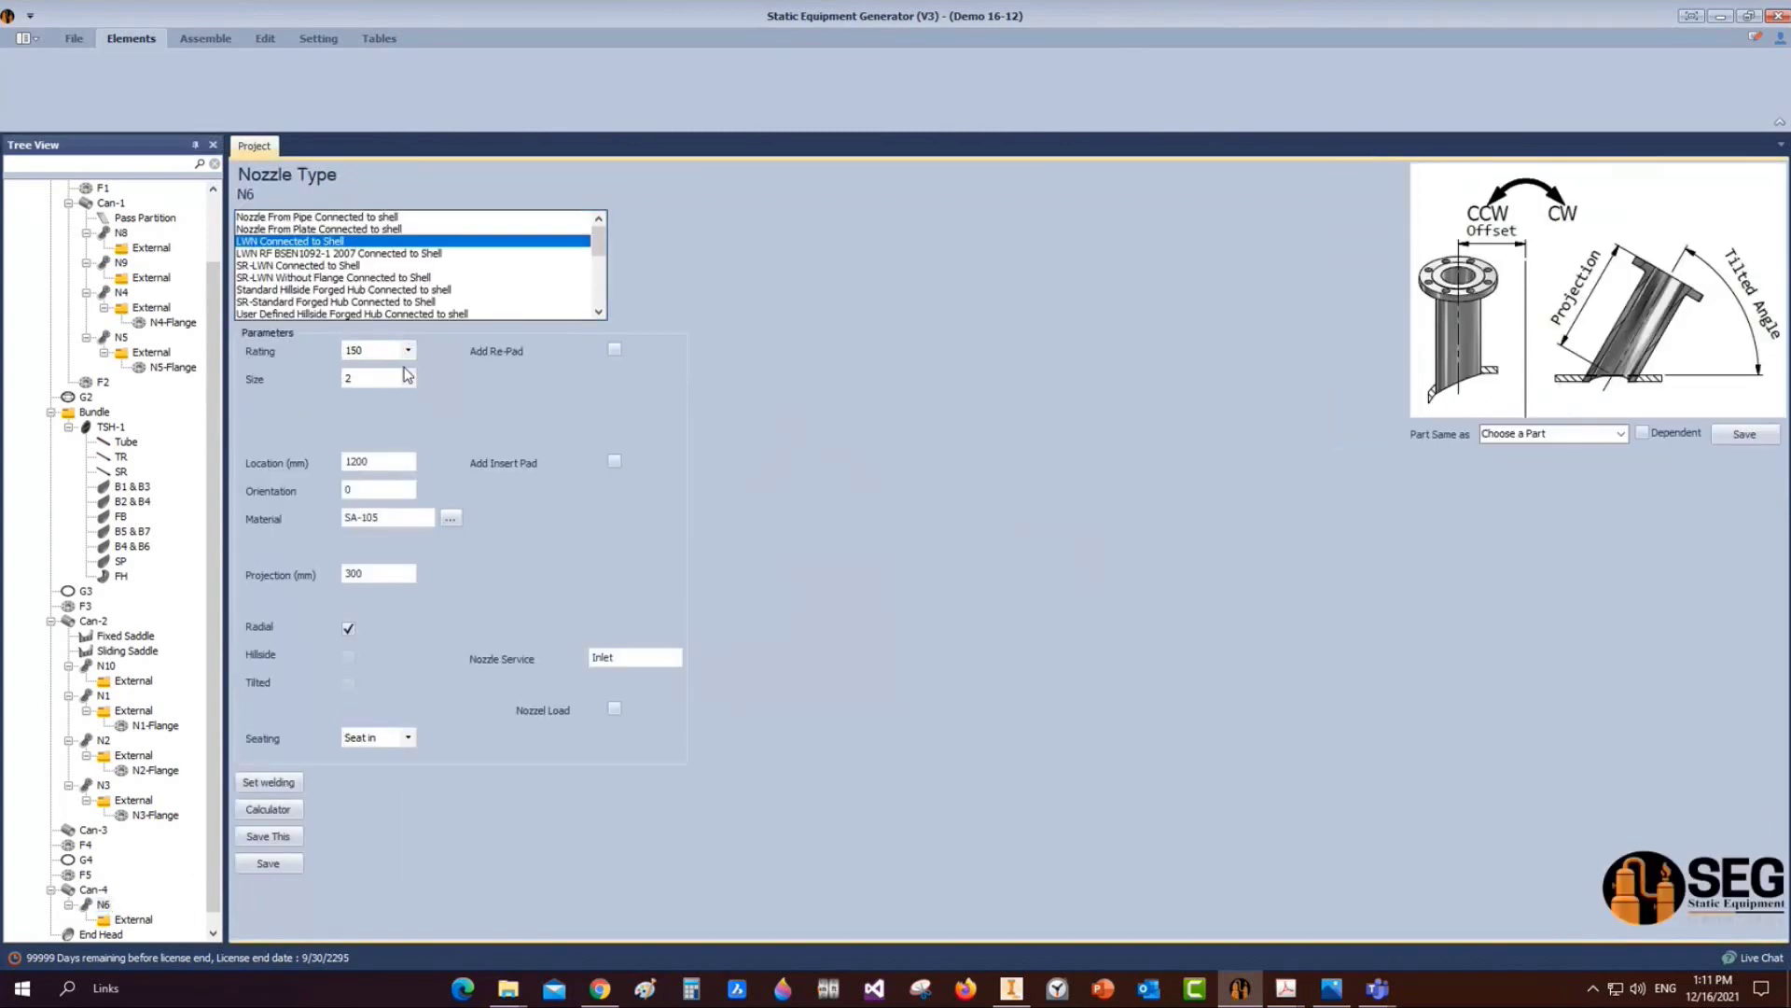
click(399, 460)
double_click(398, 460)
text(1)
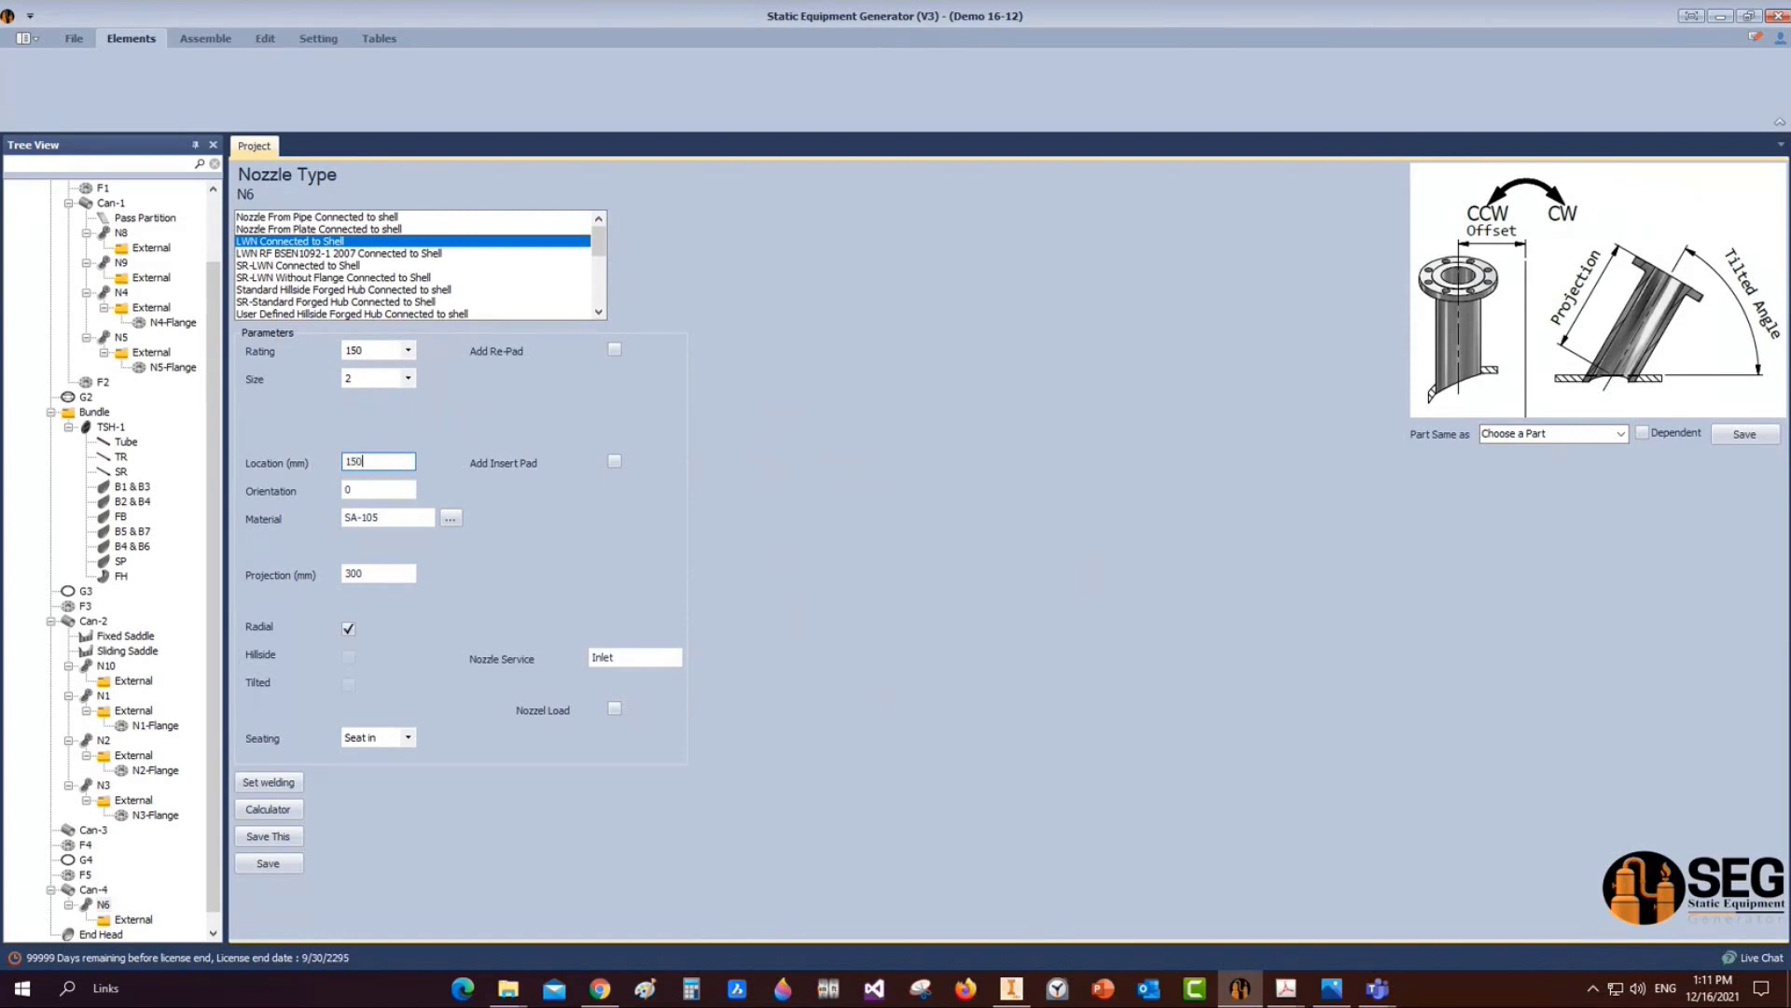
click(644, 658)
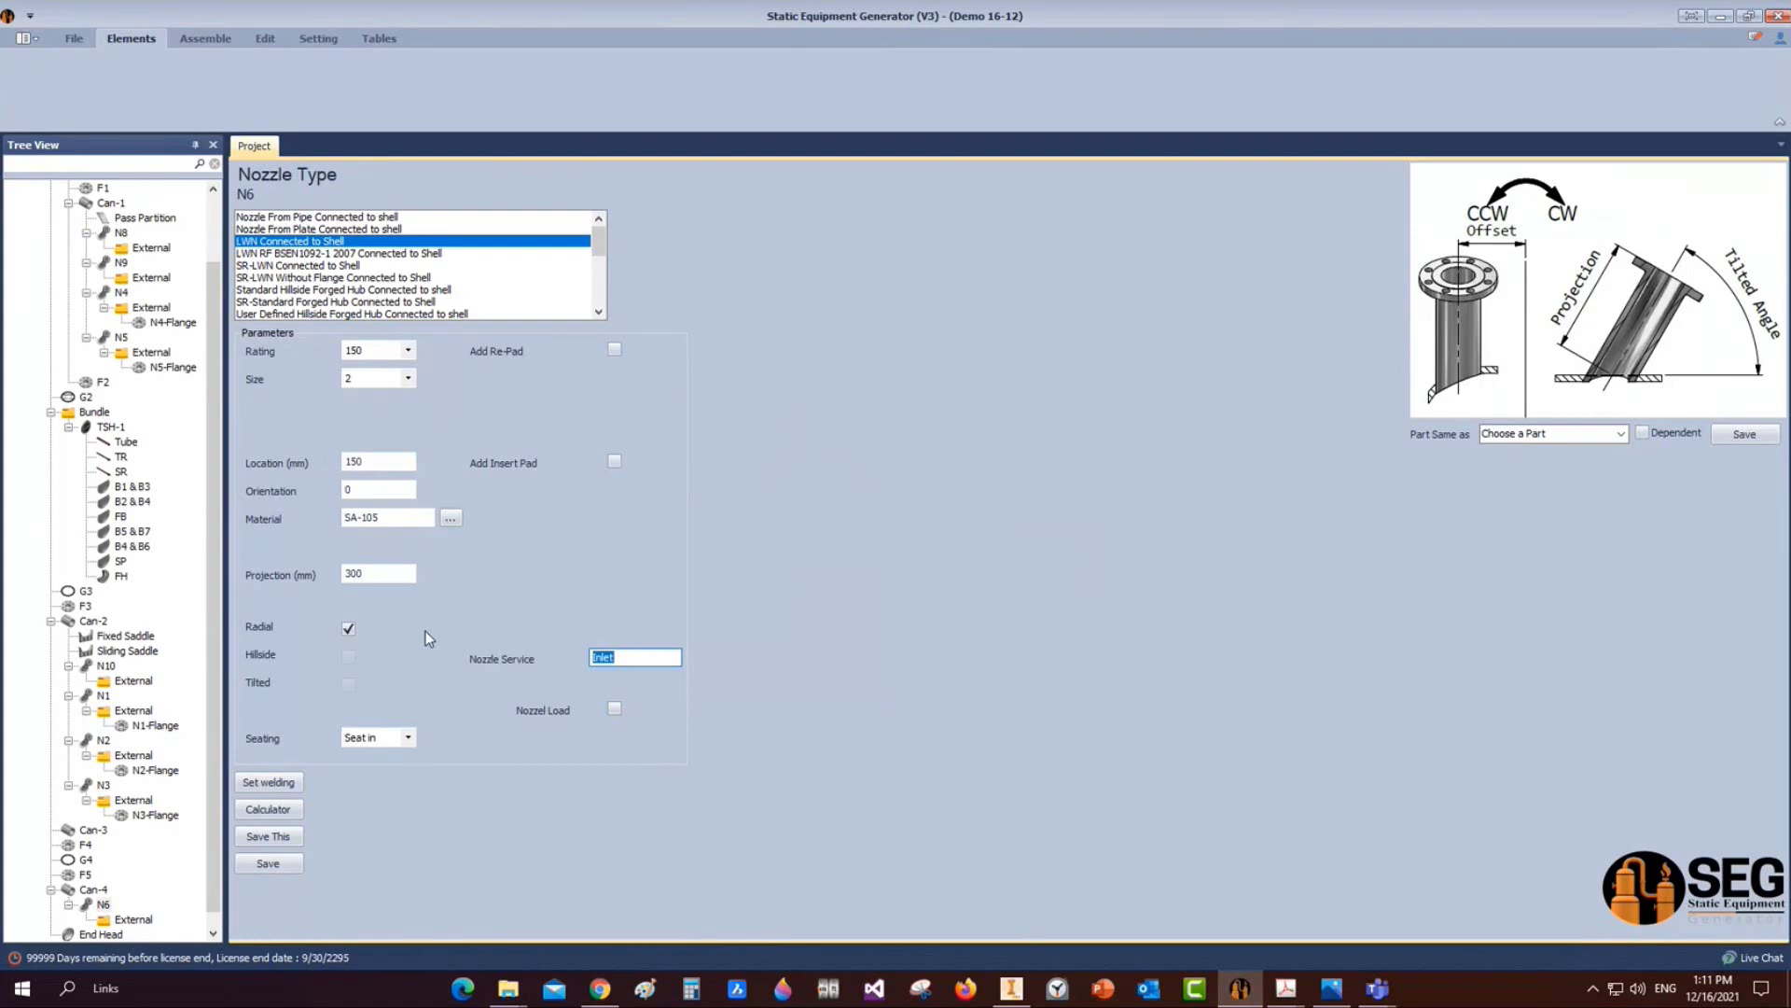
text(Cover Vent)
click(273, 863)
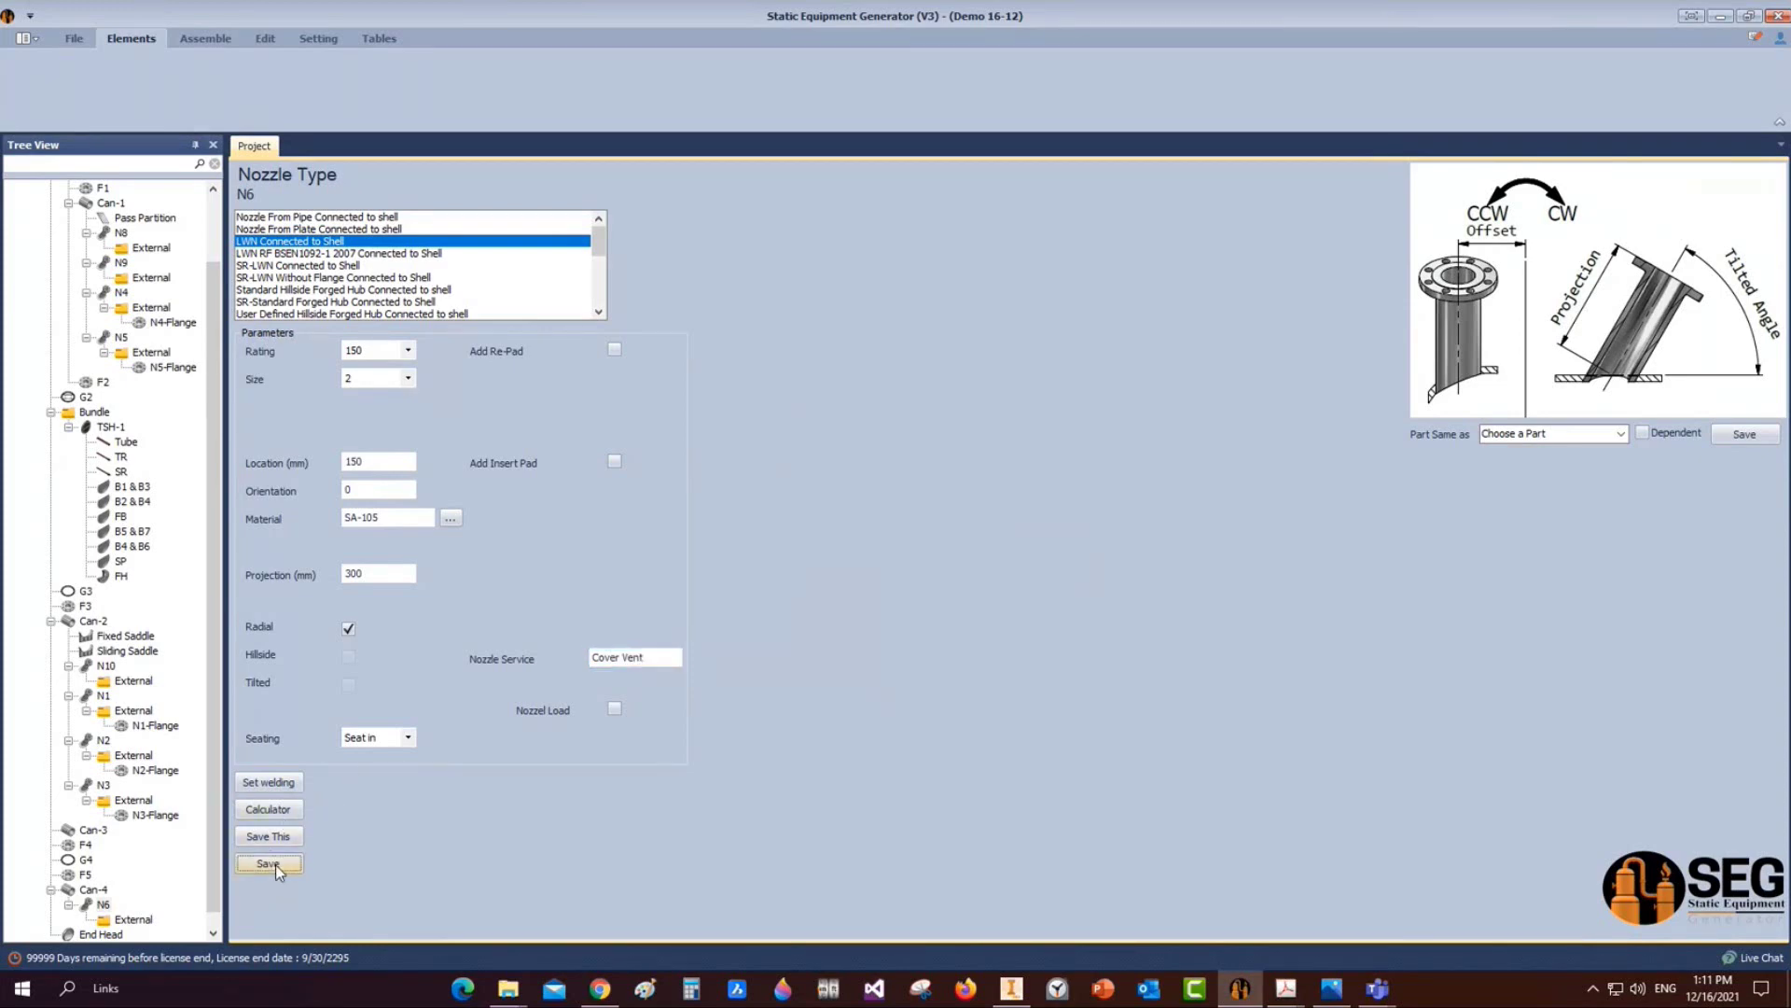
Calculate N6's projection from 570 mm off the vessel centerline and save it to the nozzle
click(280, 809)
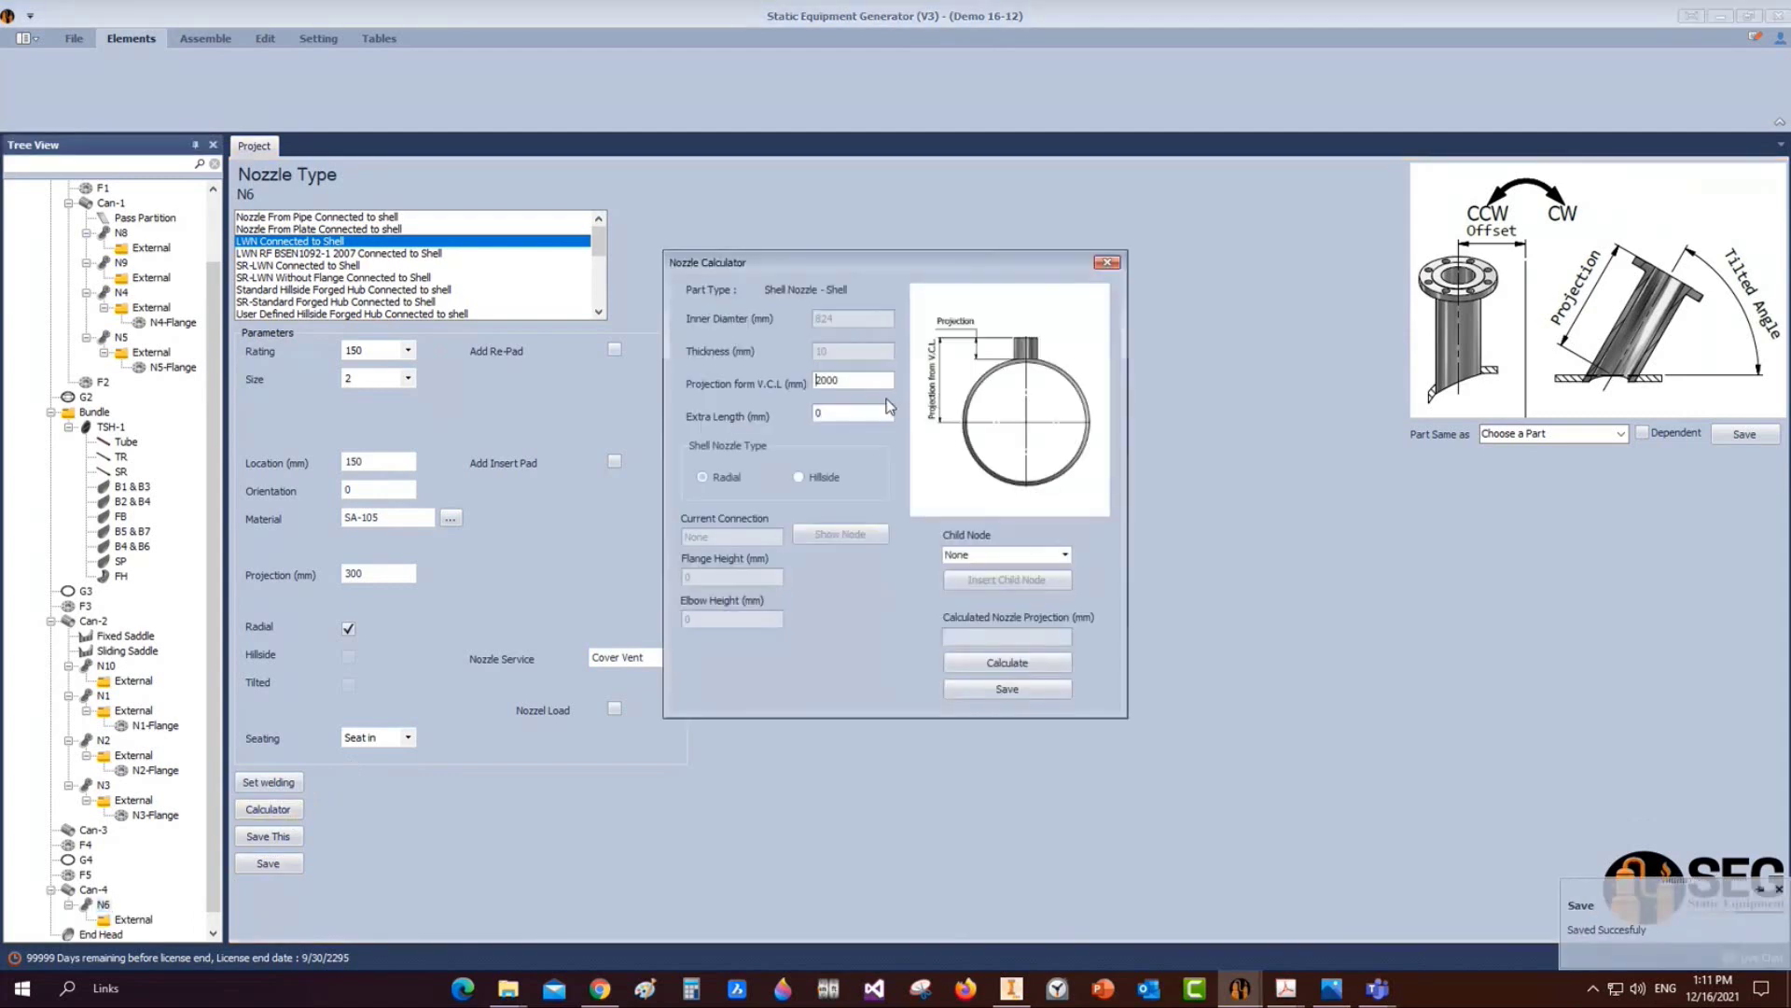
text(570)
click(1021, 664)
click(1019, 690)
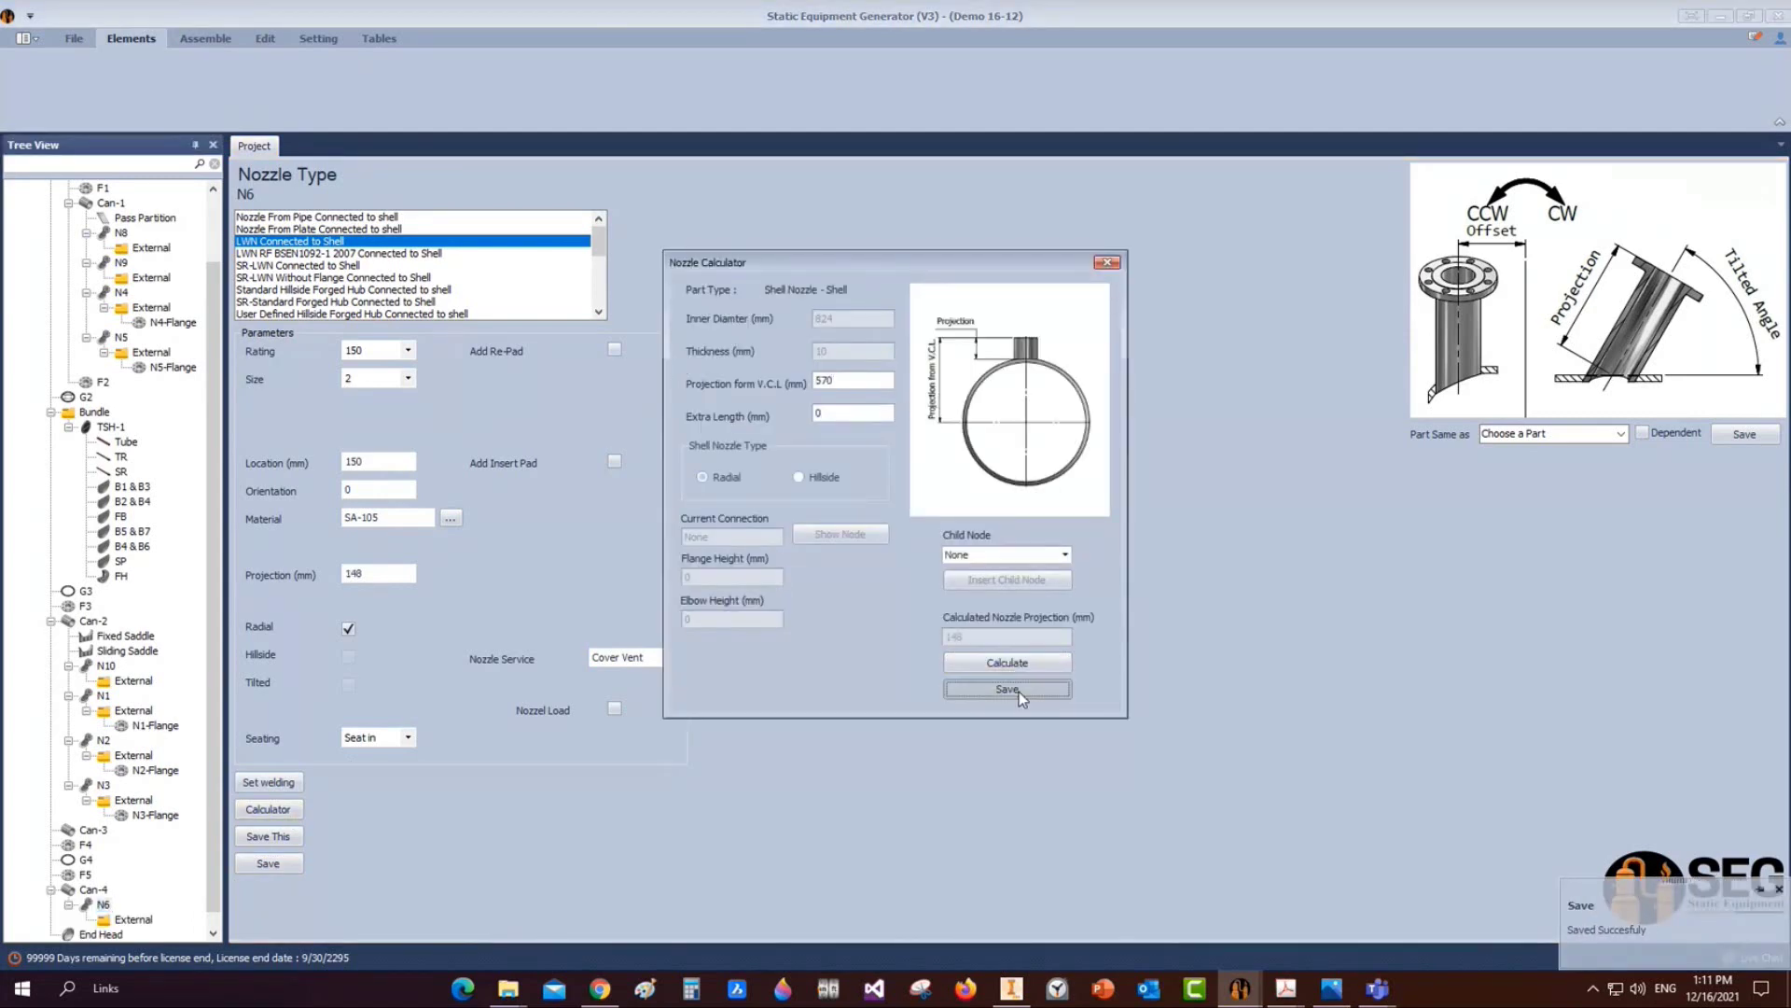
click(268, 863)
Add another shell nozzle named N7 to Can-4
click(103, 889)
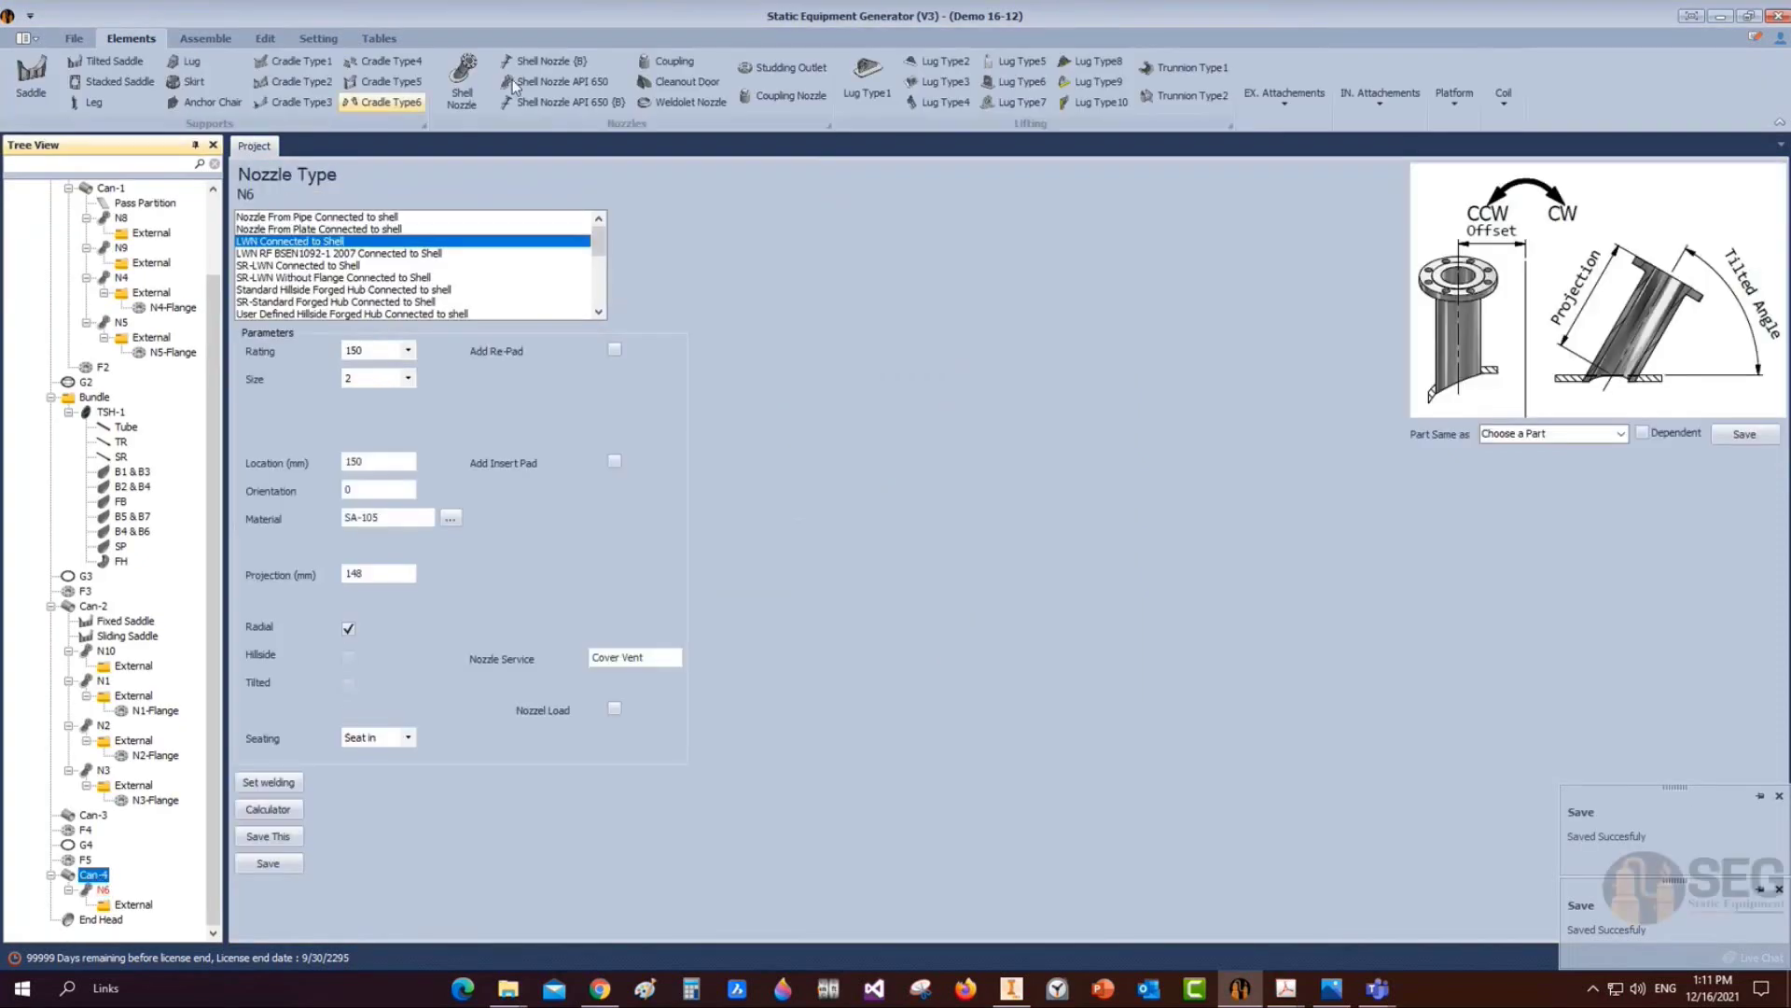
click(472, 69)
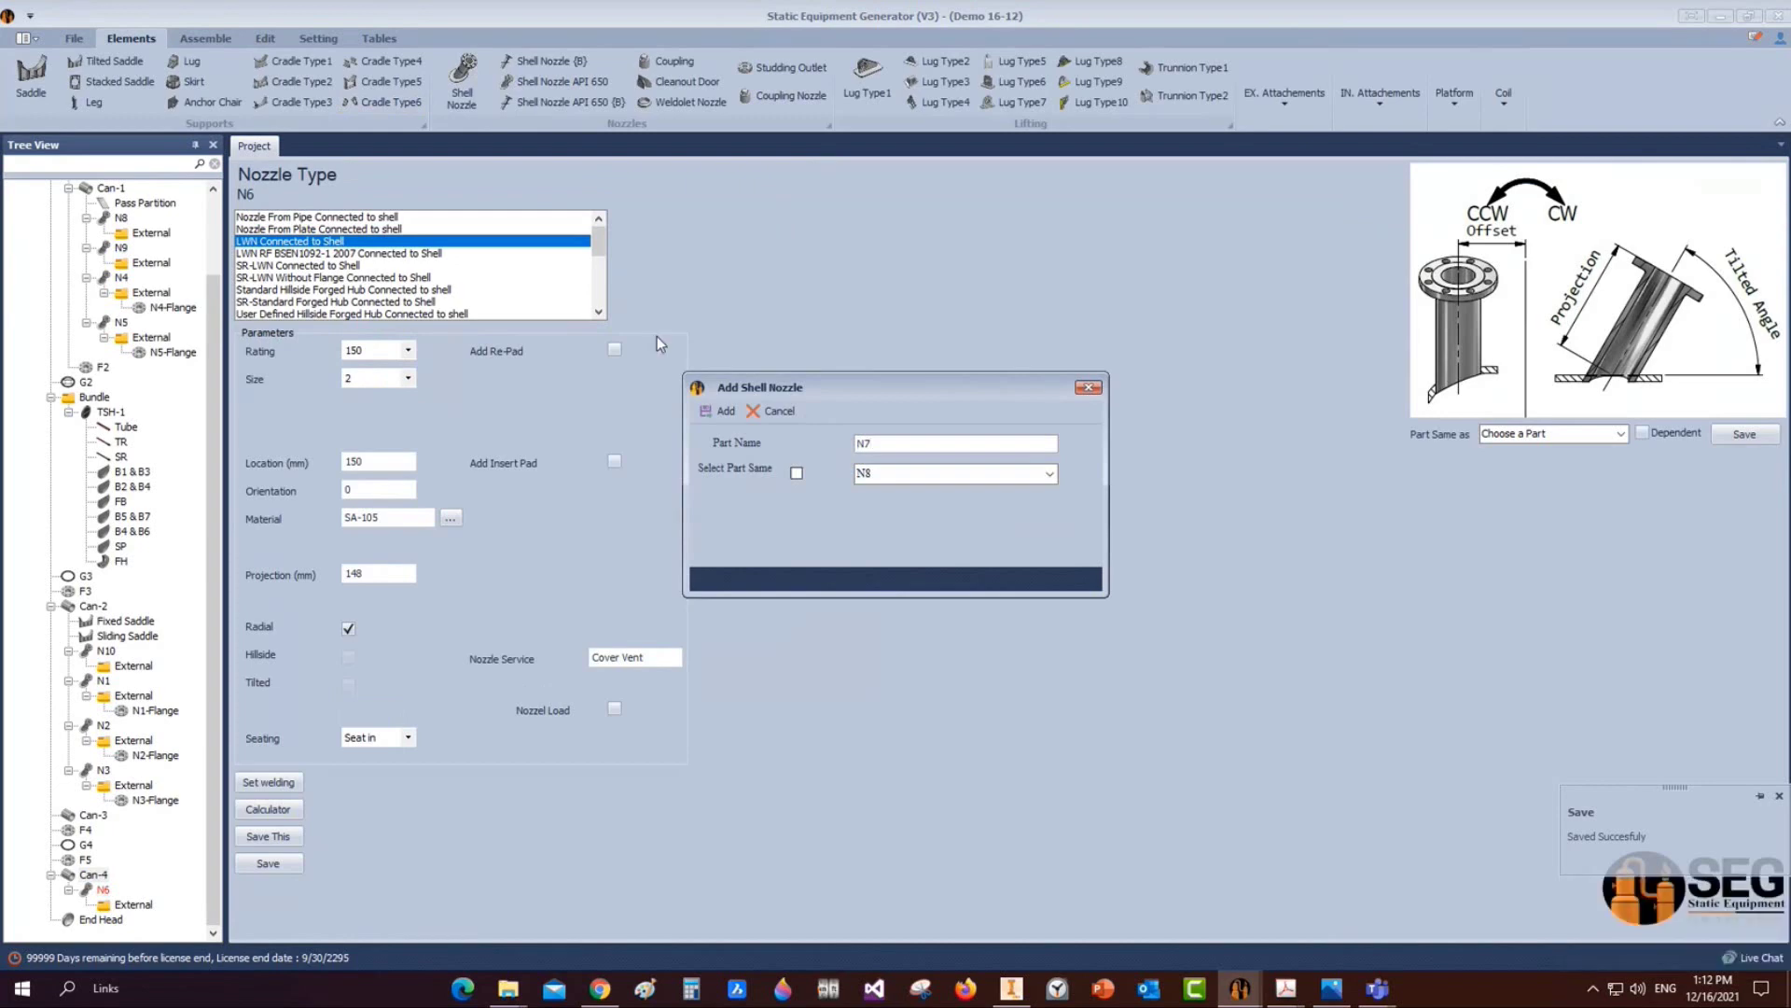
click(718, 410)
Define N7 as LWN Connected to Shell at location 150 mm, orientation 180, with the nozzle service Cover Drain, and save it
click(104, 904)
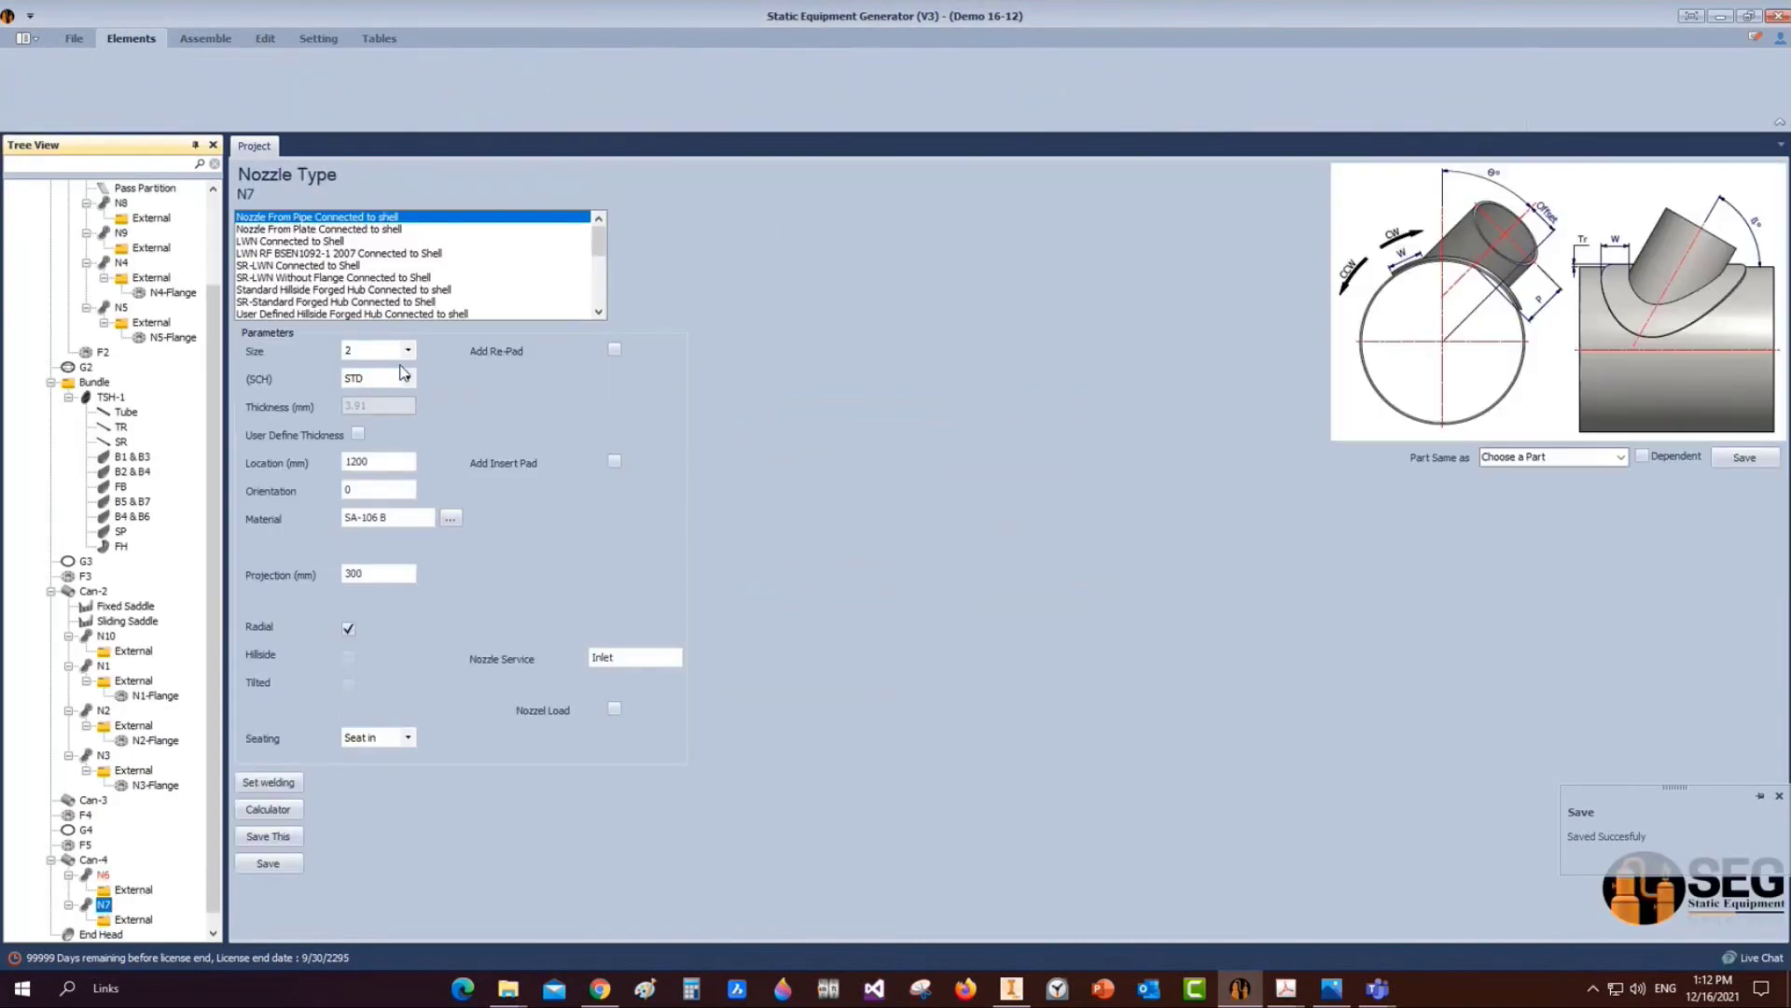
click(369, 241)
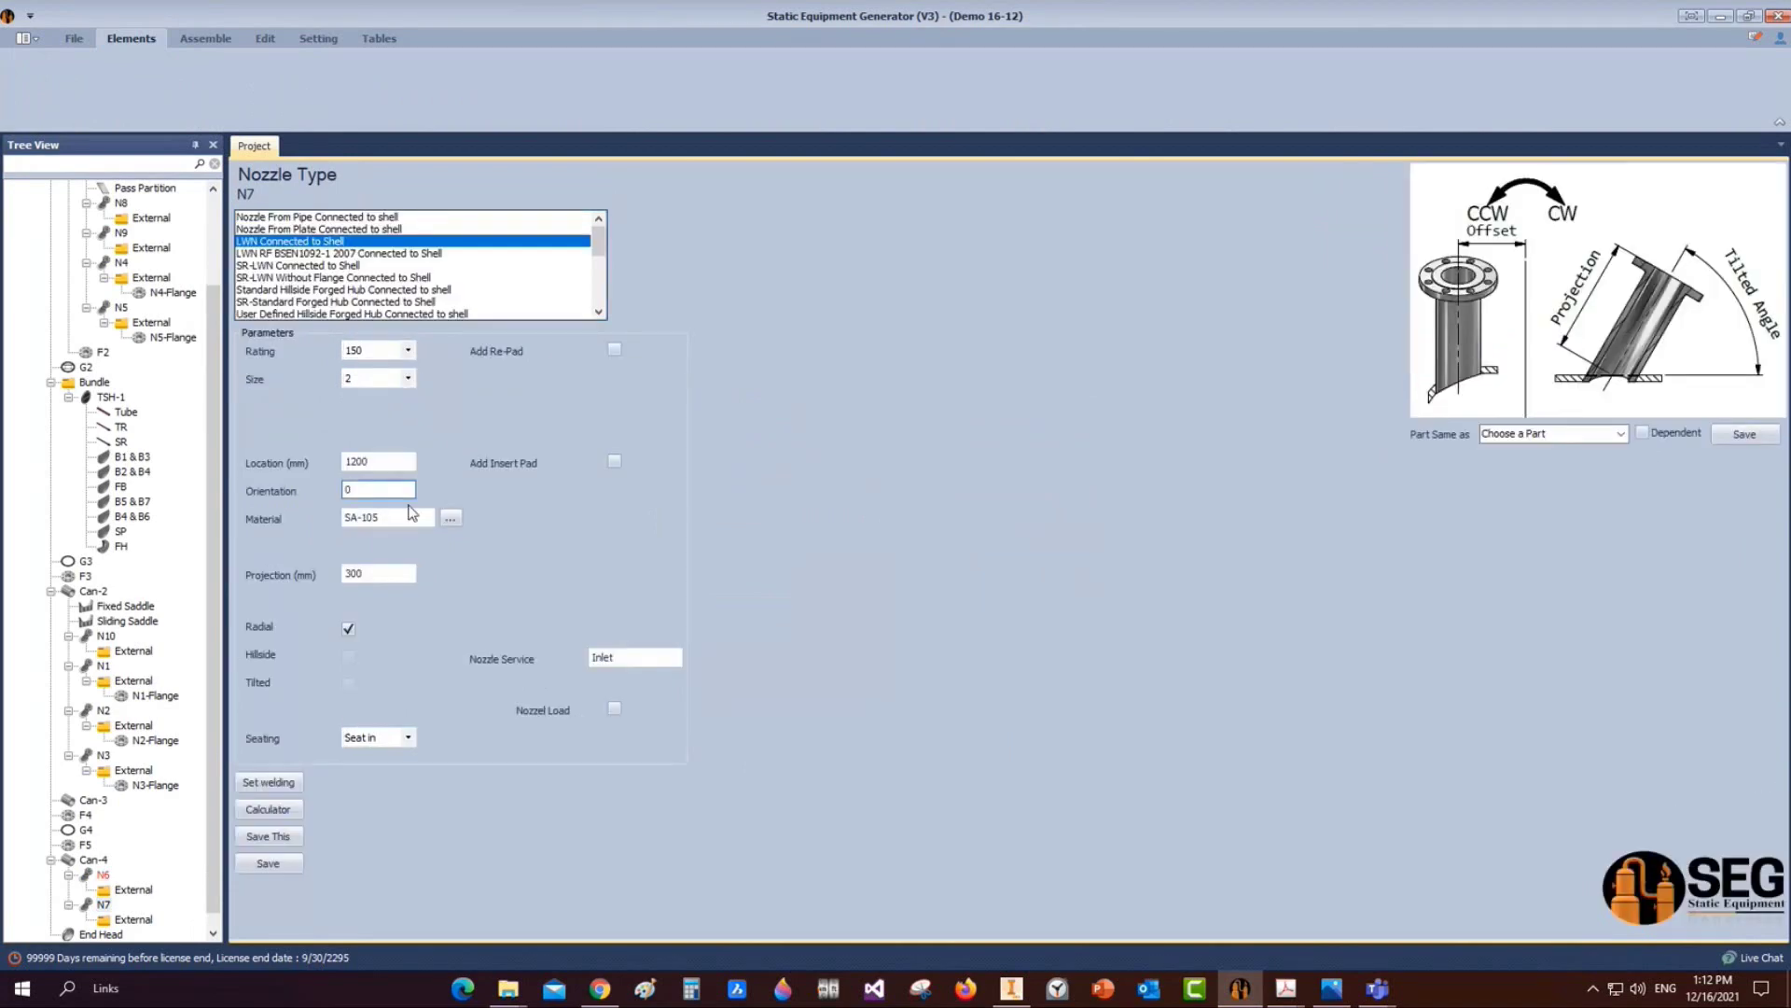
double_click(378, 462)
text(1)
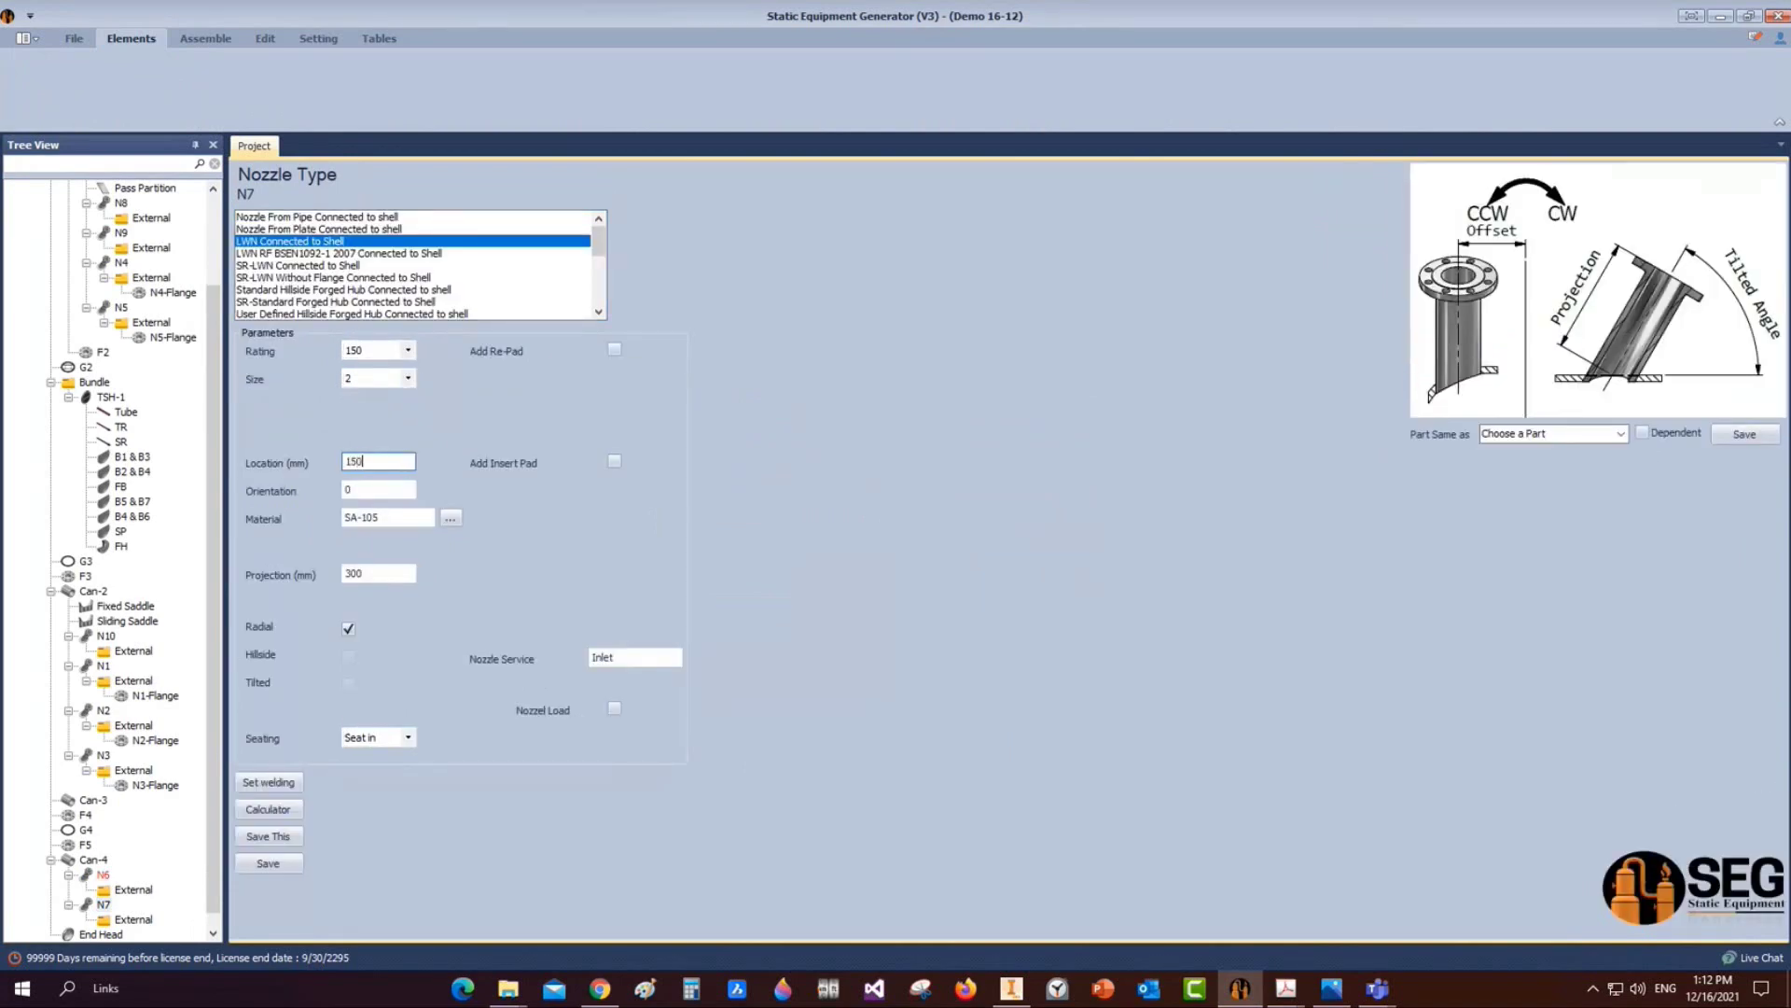
key(Tab)
text(180)
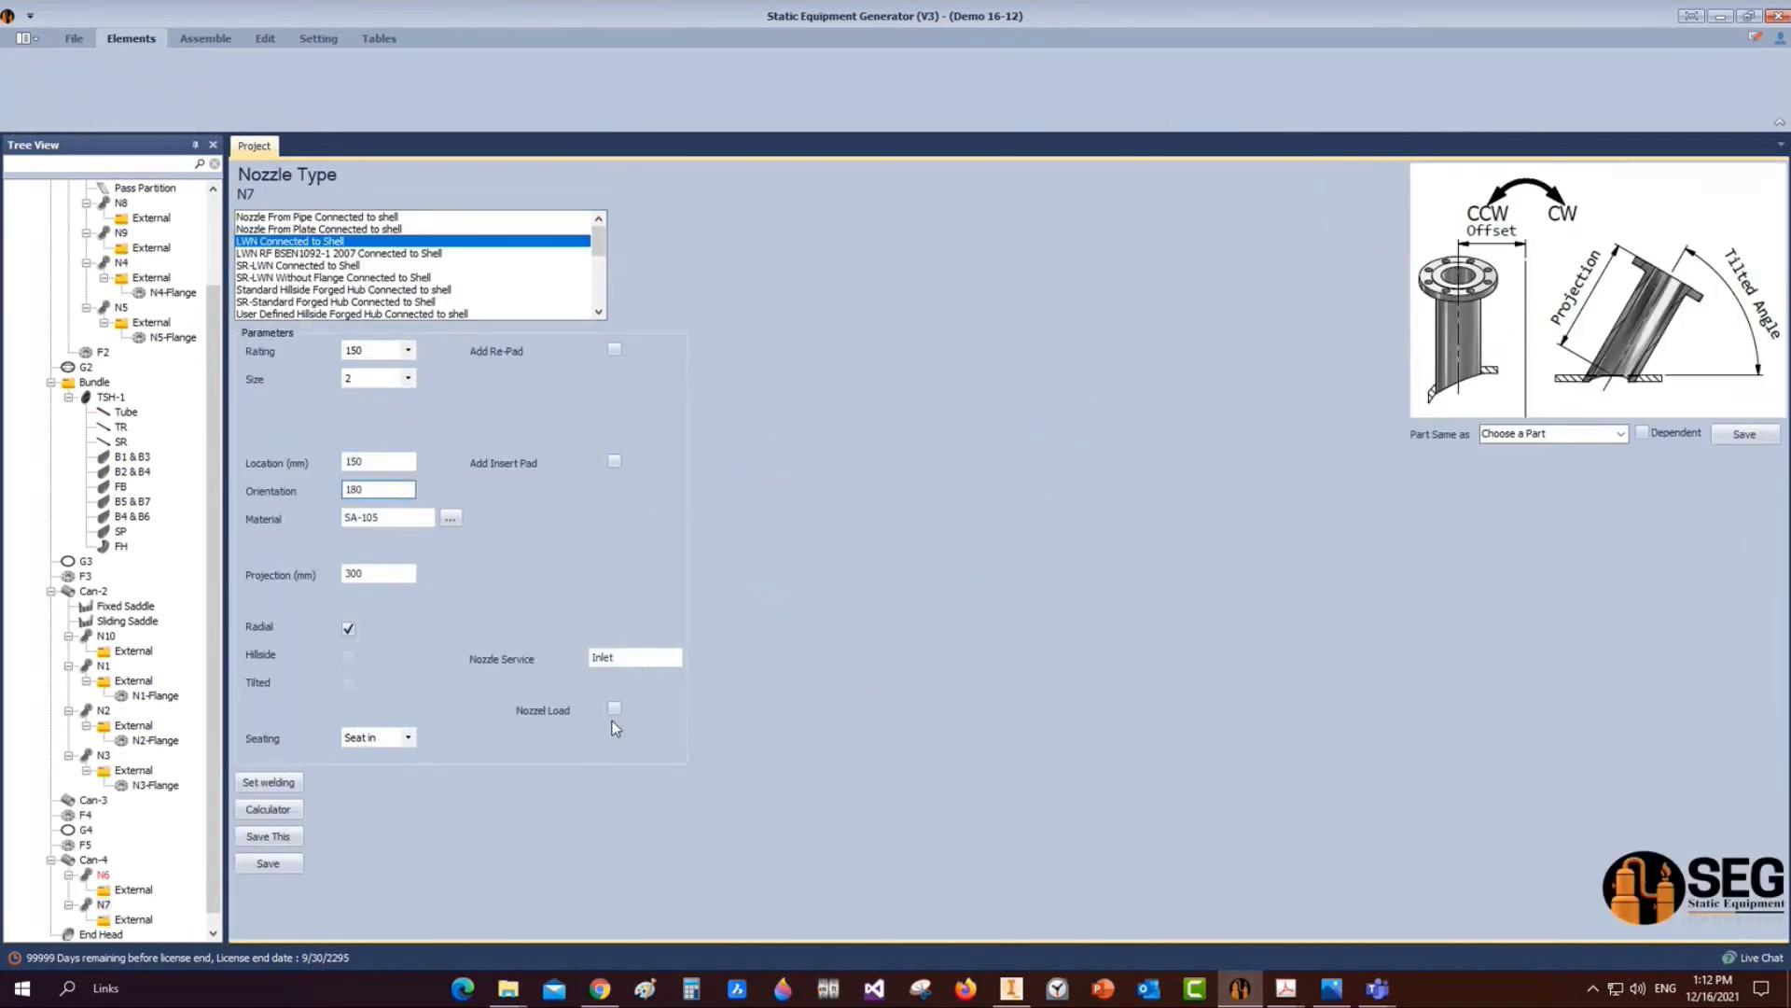
double_click(602, 657)
text(Cove)
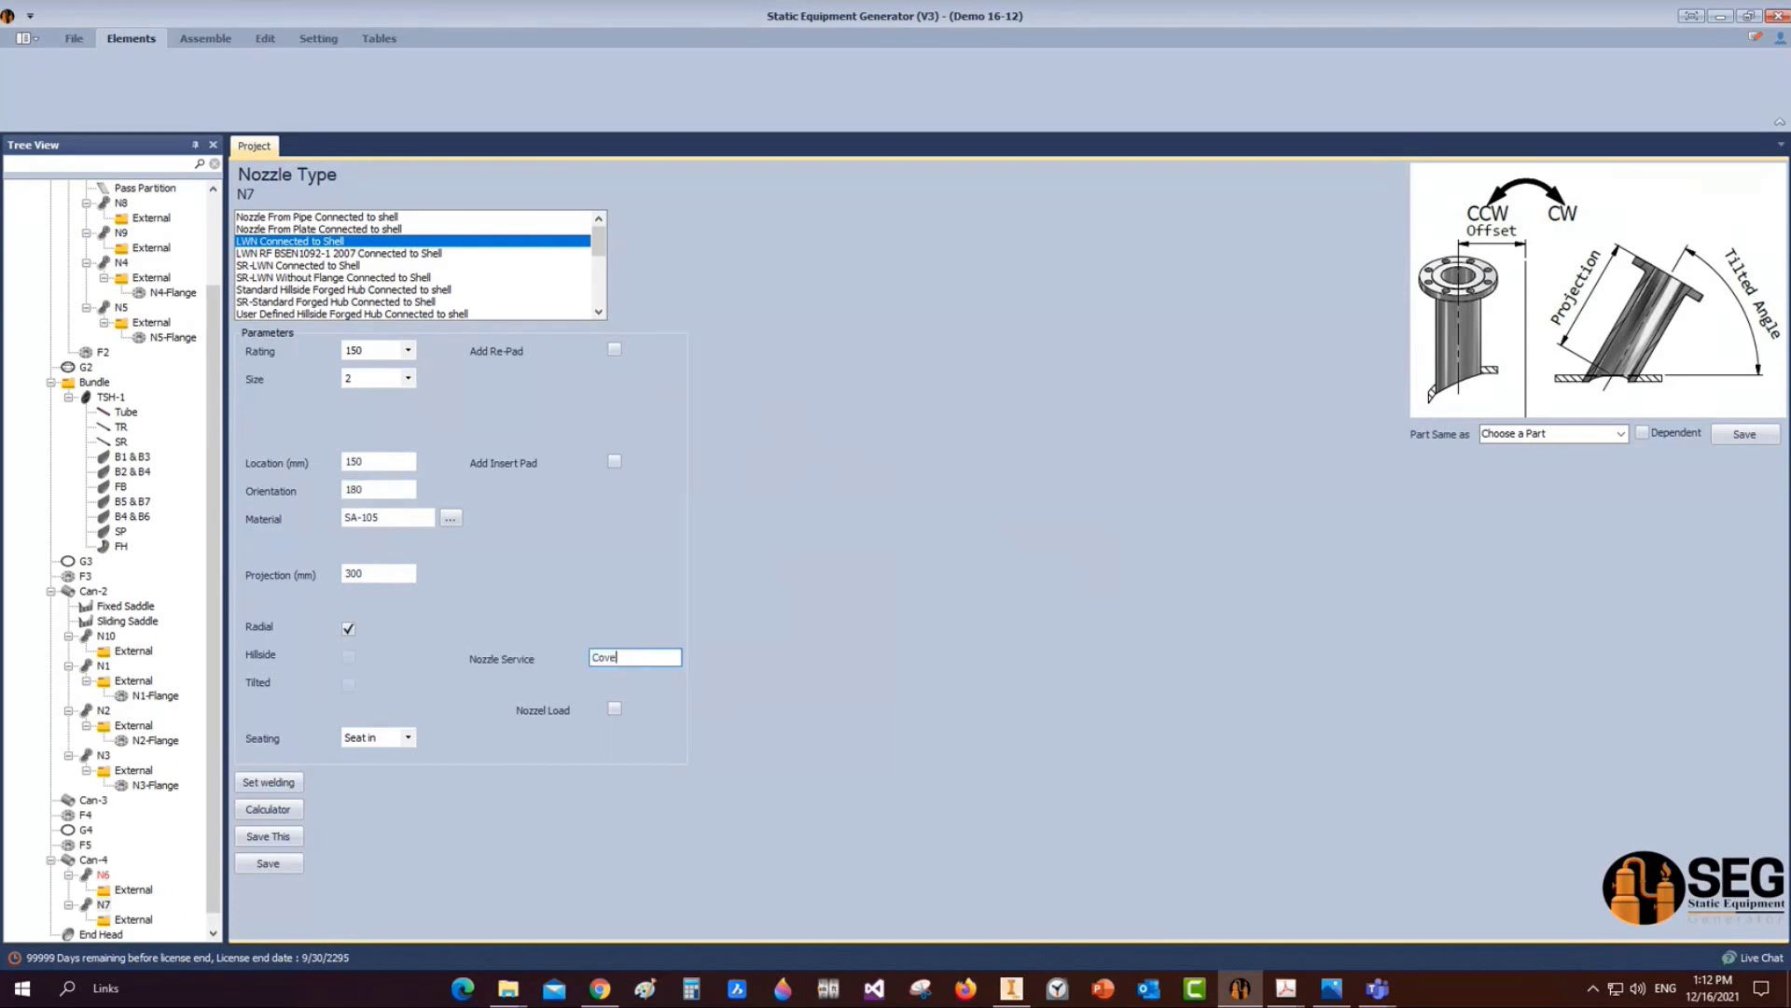
text(r Drain)
click(267, 863)
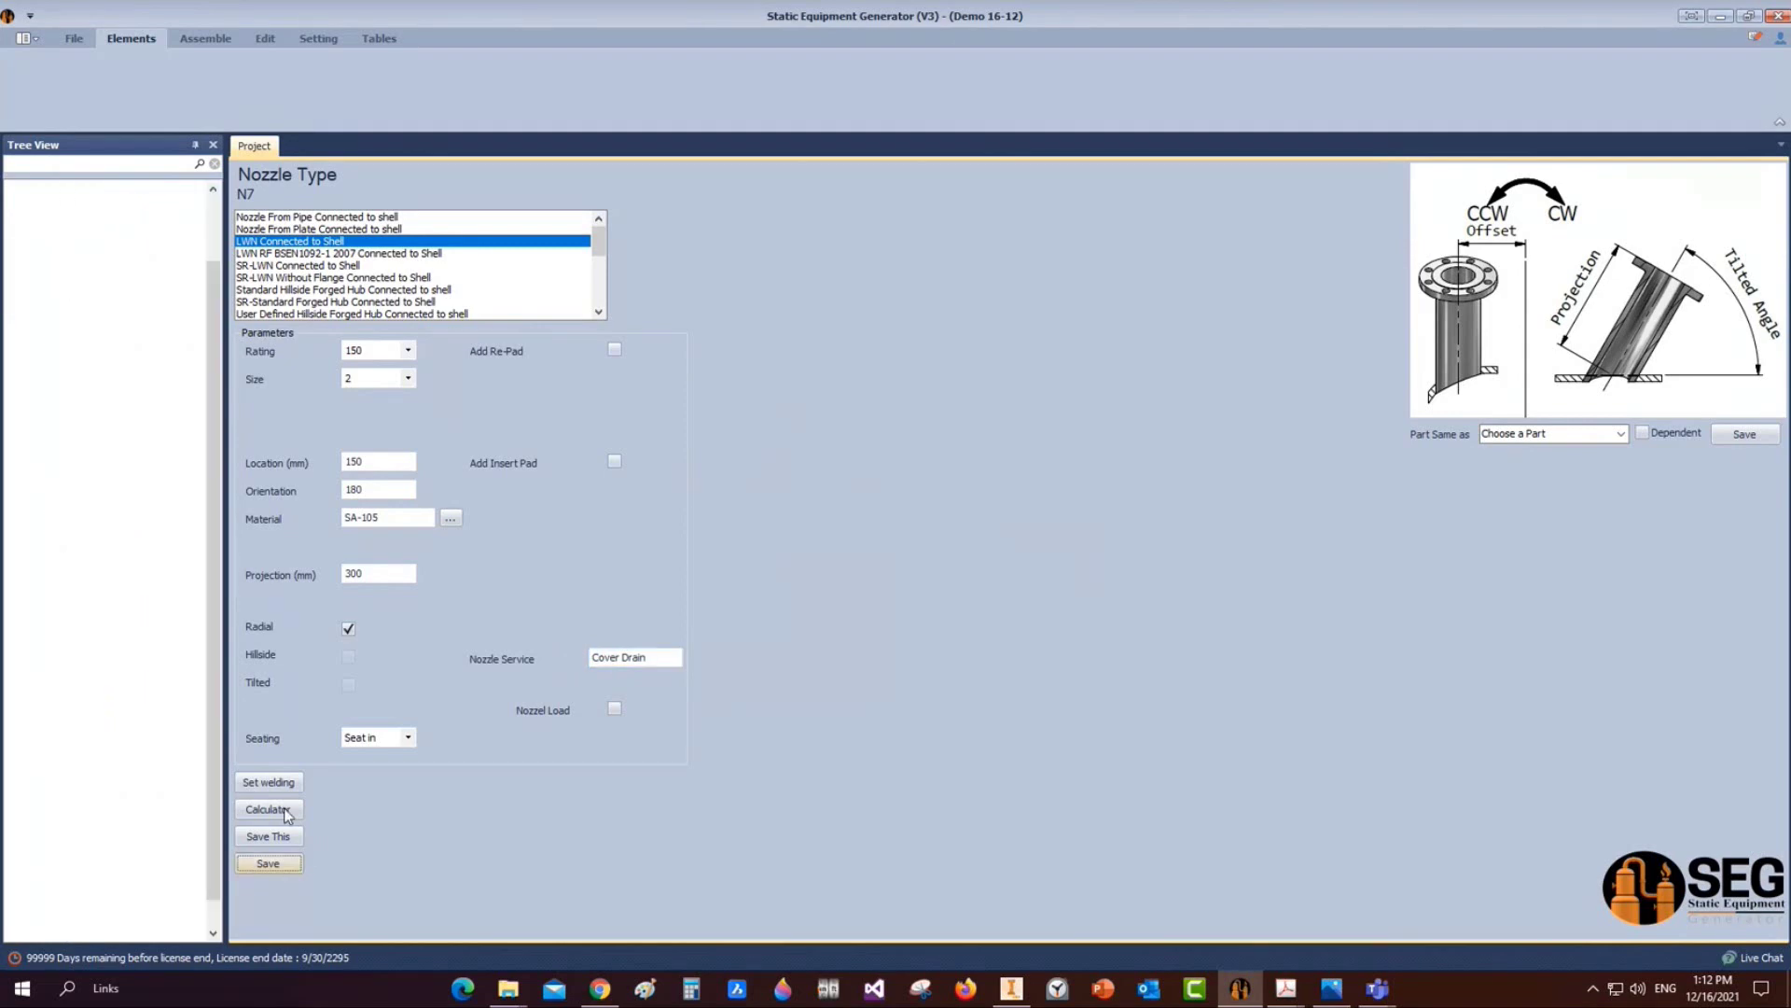
Calculate N7's projection from 570 mm off the vessel centerline and save the calculated projection
click(268, 809)
drag(842, 380, 742, 382)
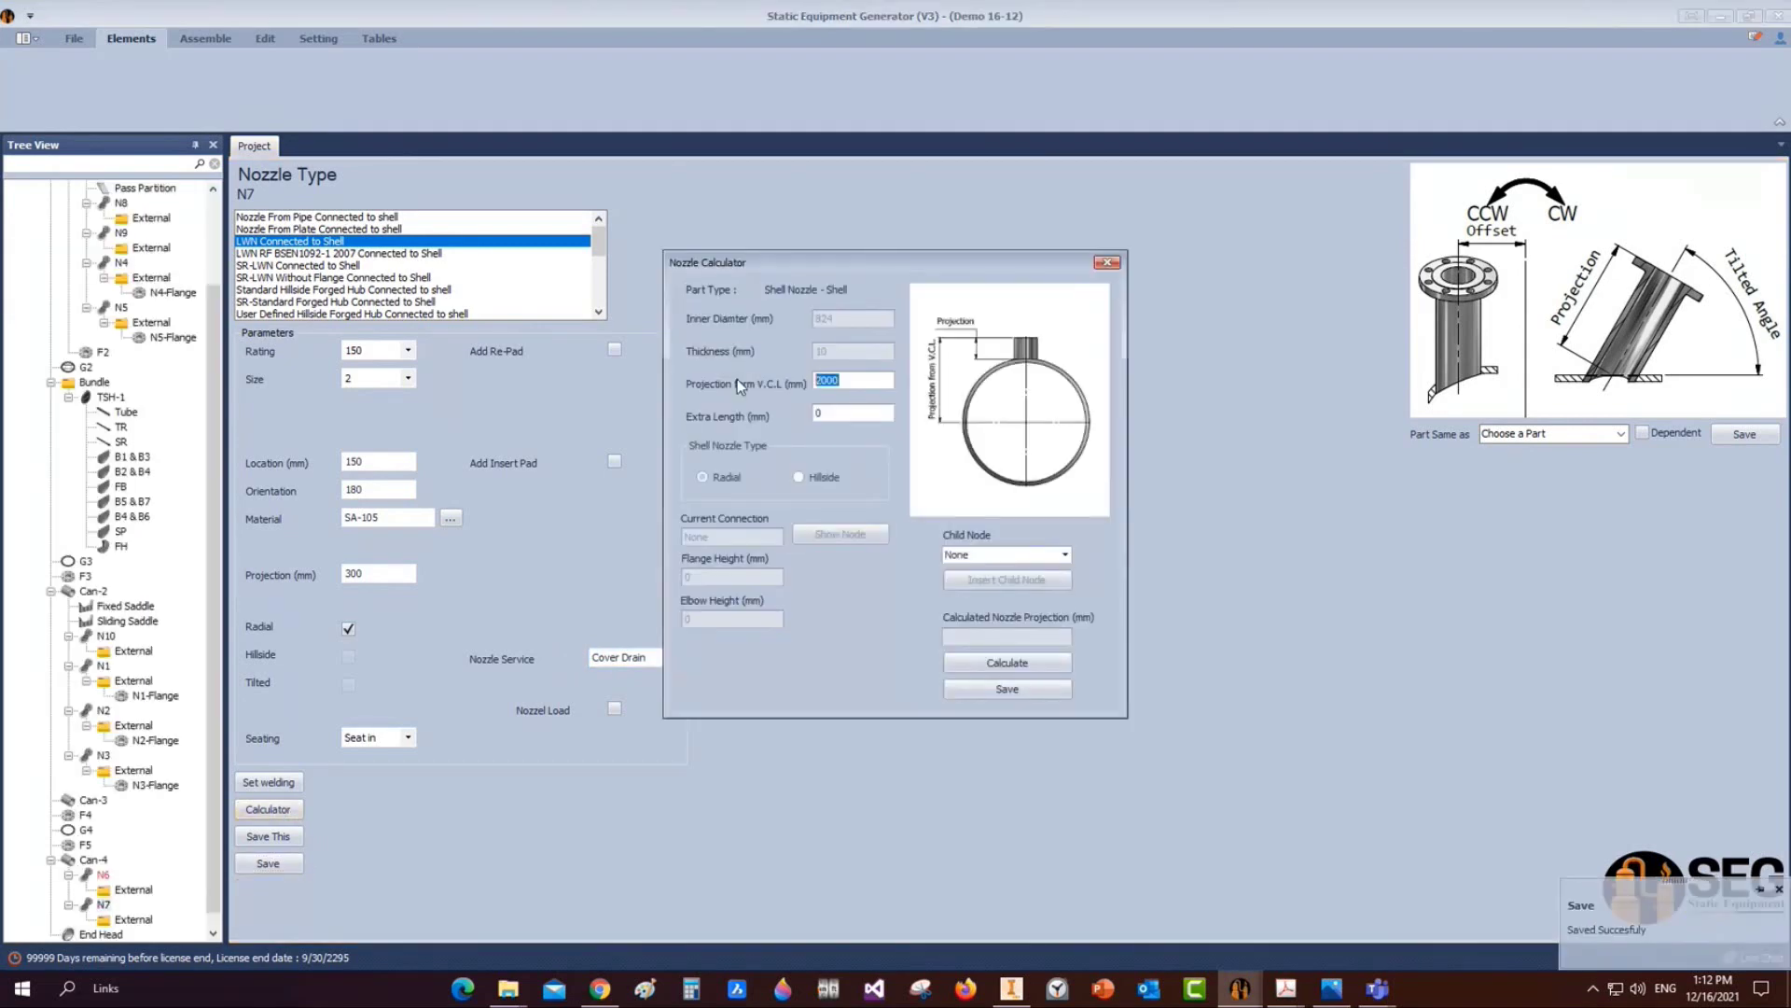
text(570)
click(1032, 663)
click(1034, 690)
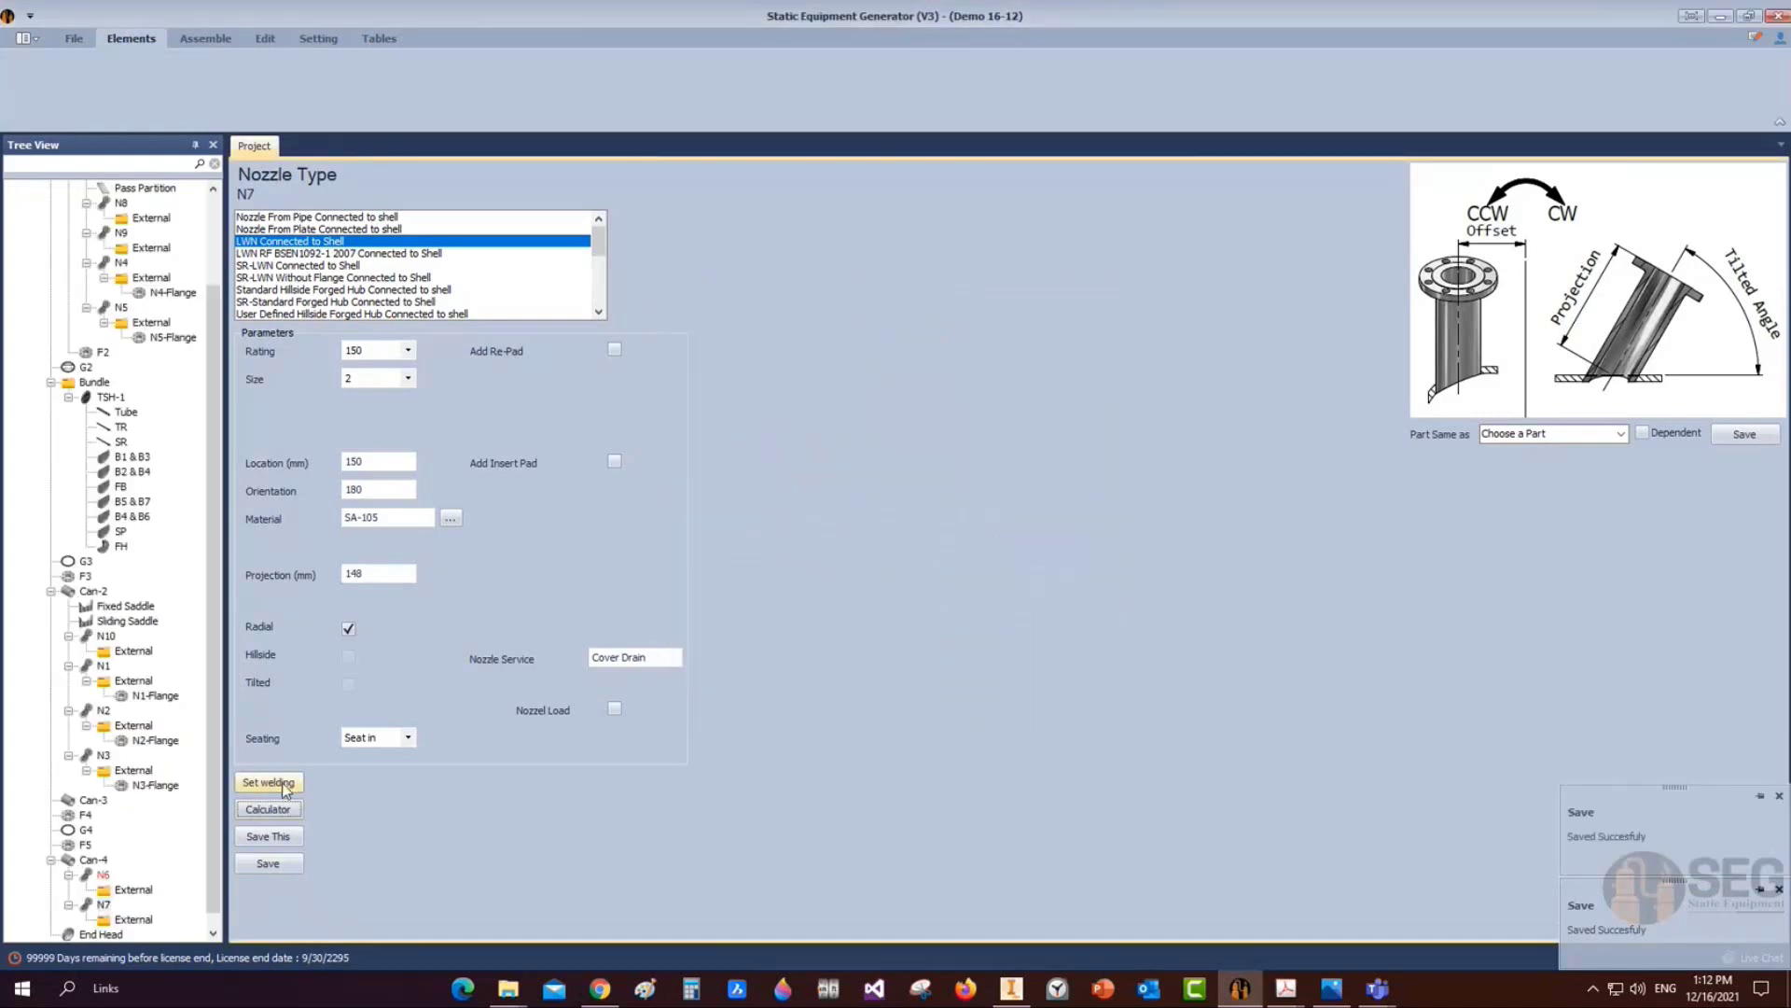
Compare the groove and cladding options for N7's welding detail and save it as Single V, No Clad, with A 10 mm
click(268, 783)
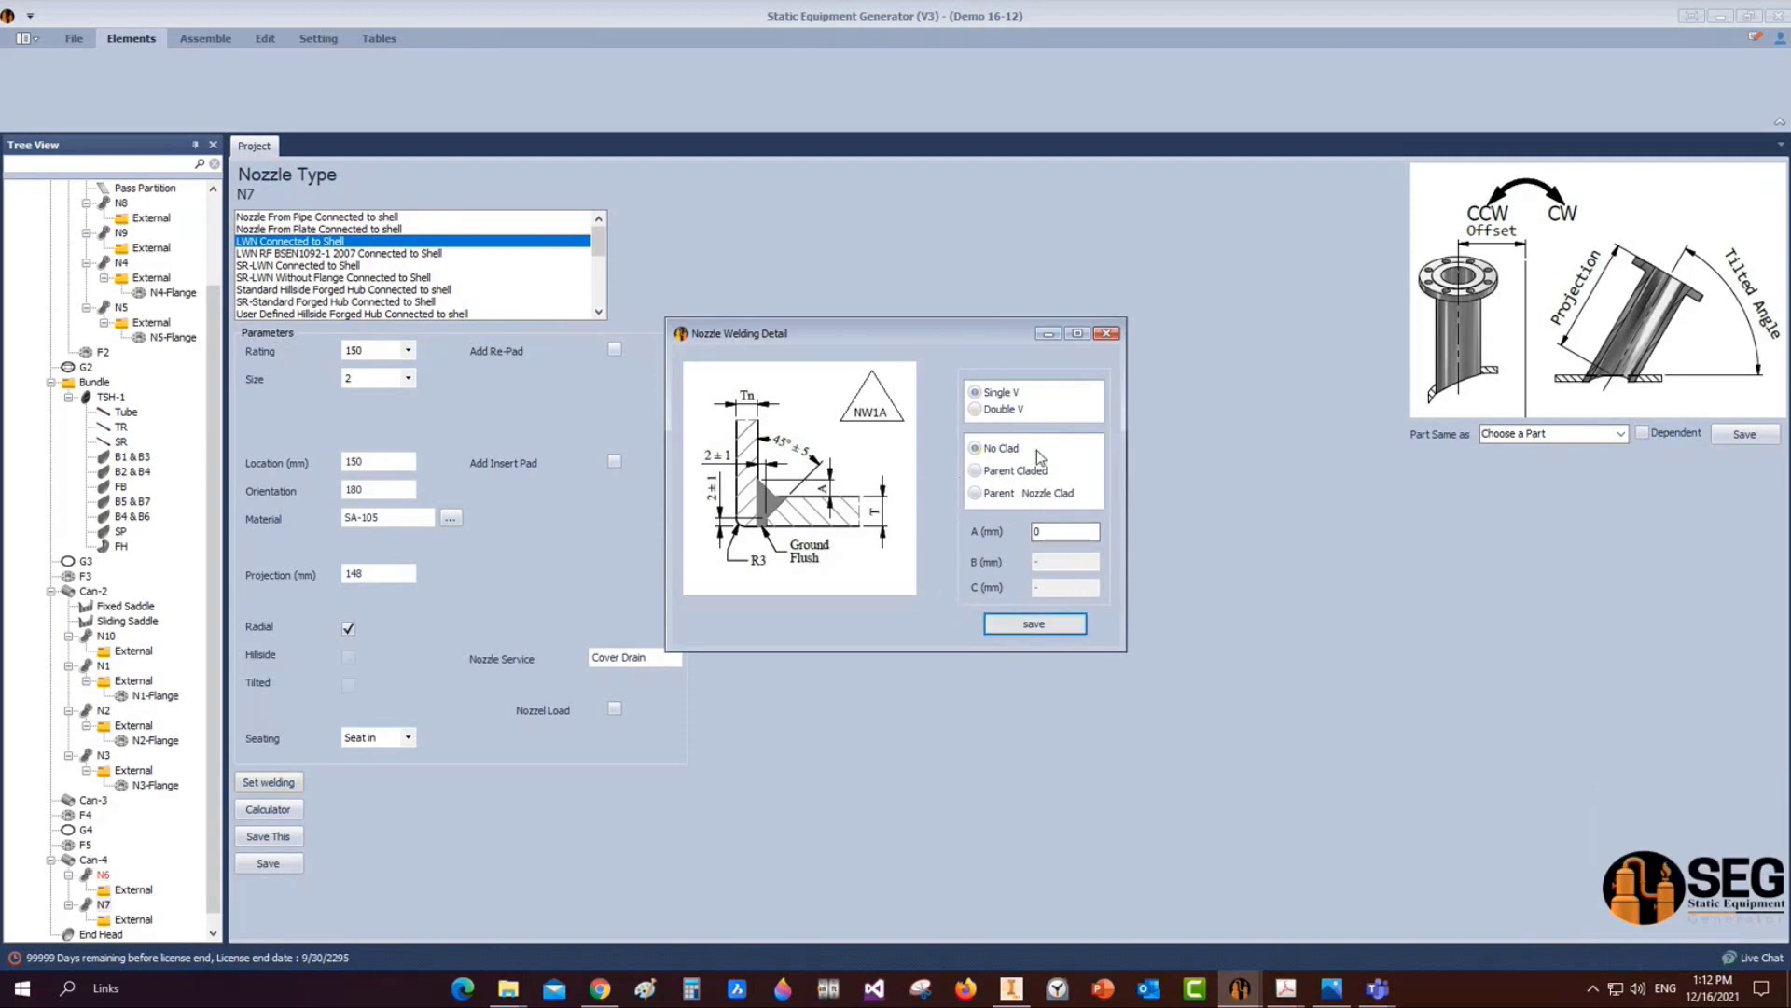
click(975, 409)
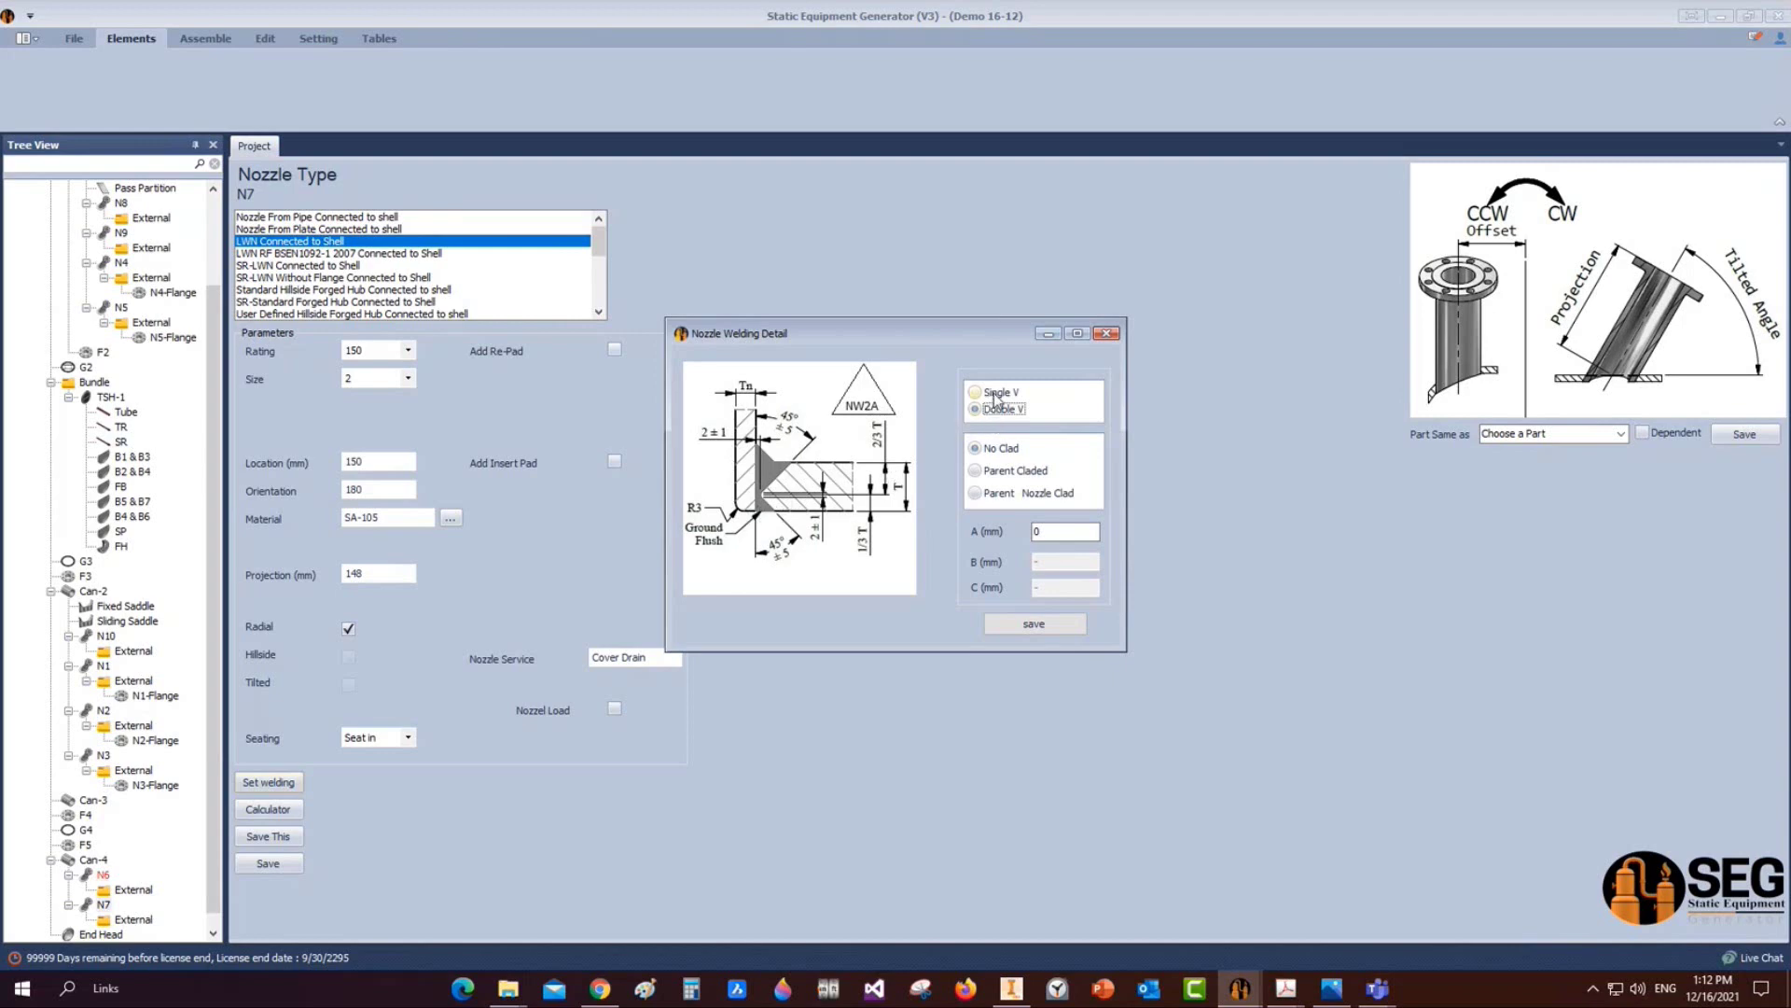
click(993, 396)
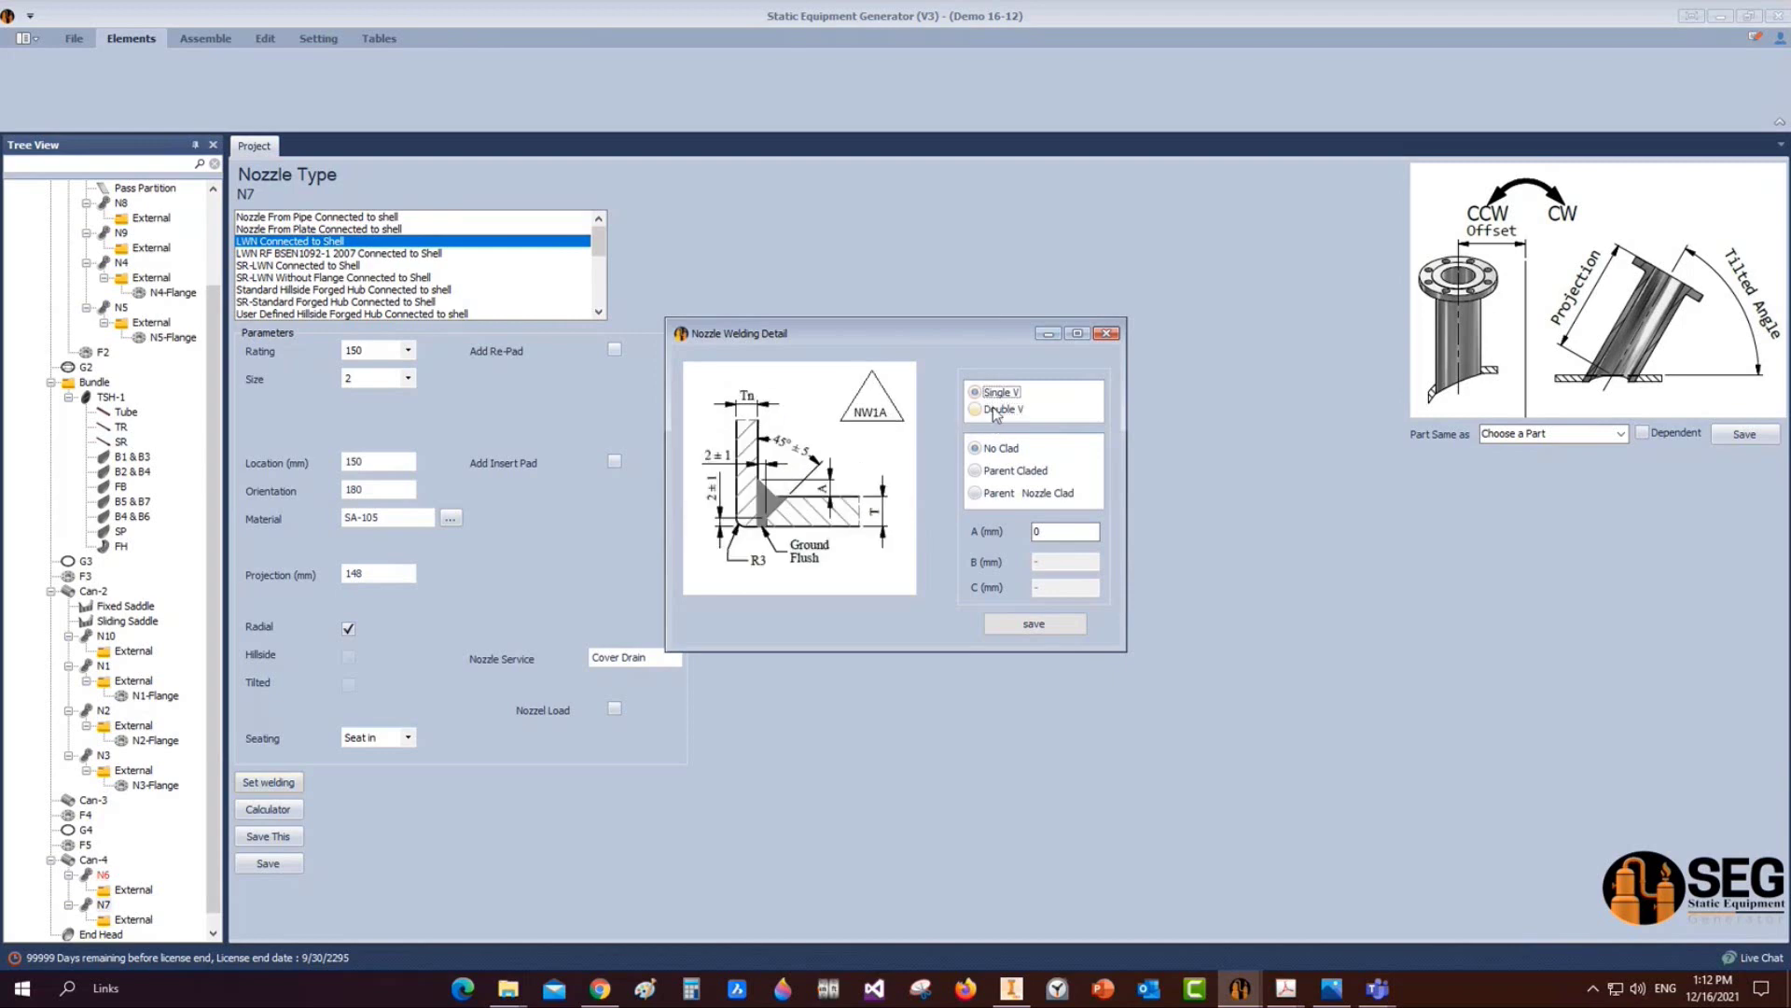
click(975, 472)
click(976, 494)
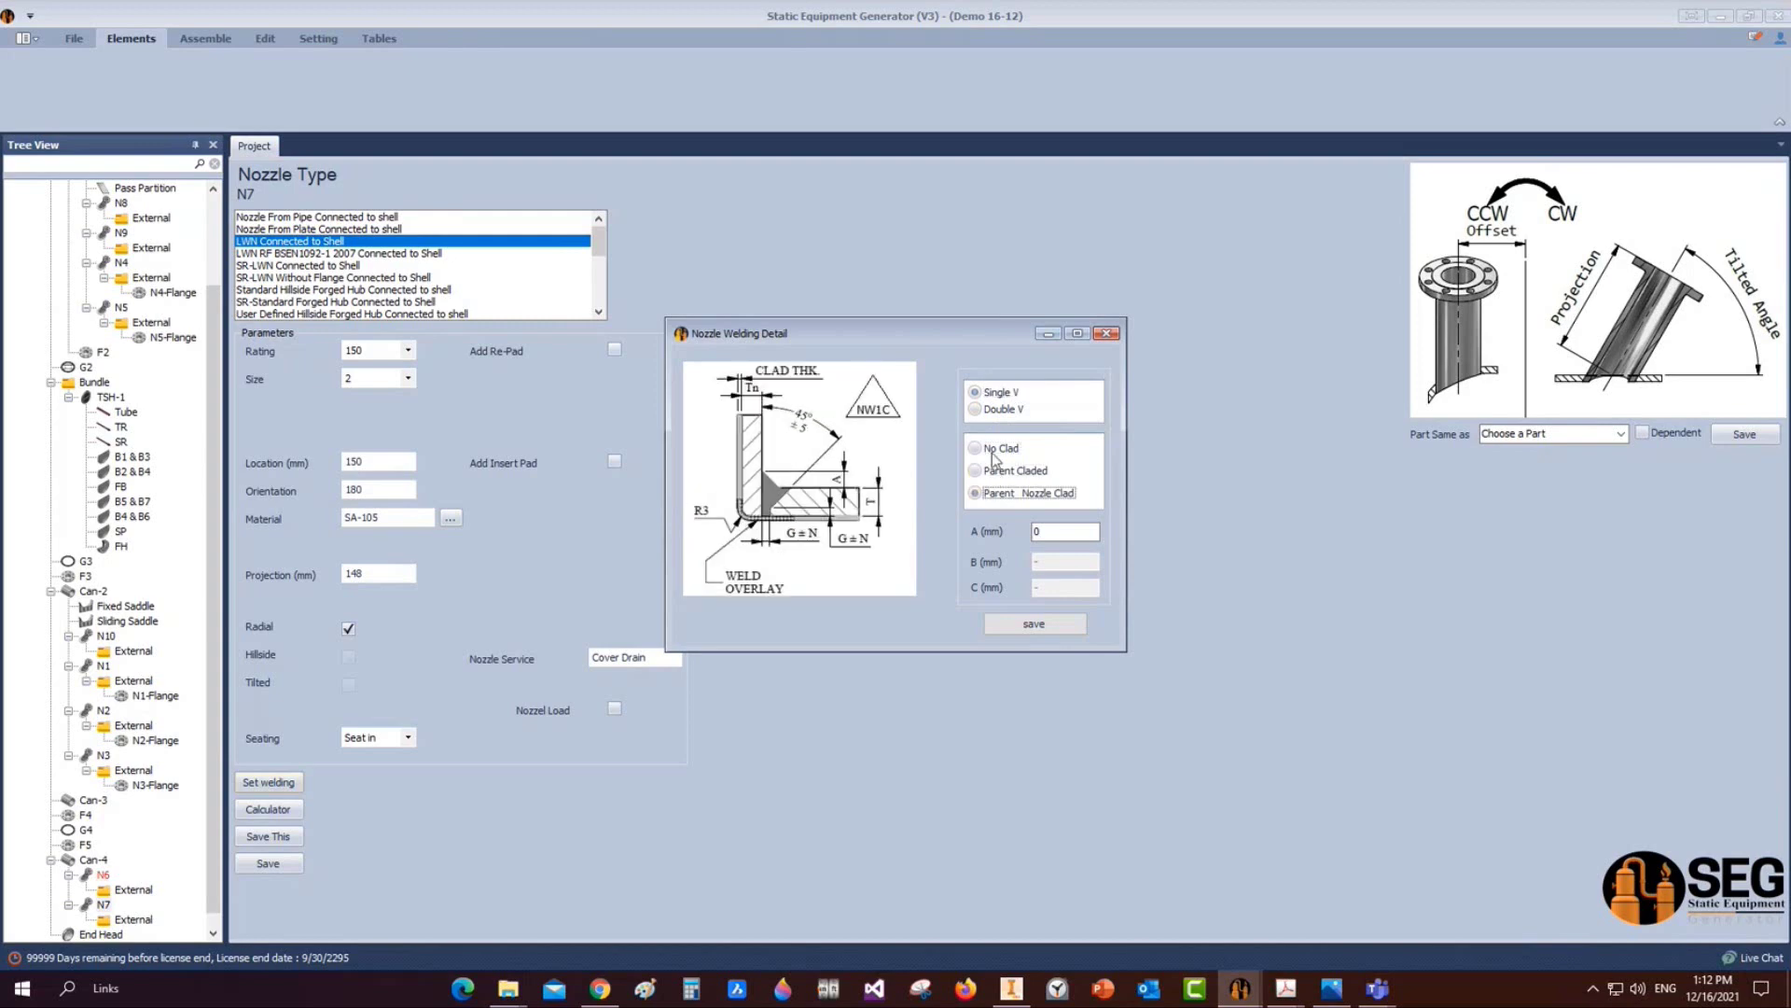
click(990, 453)
key(Tab)
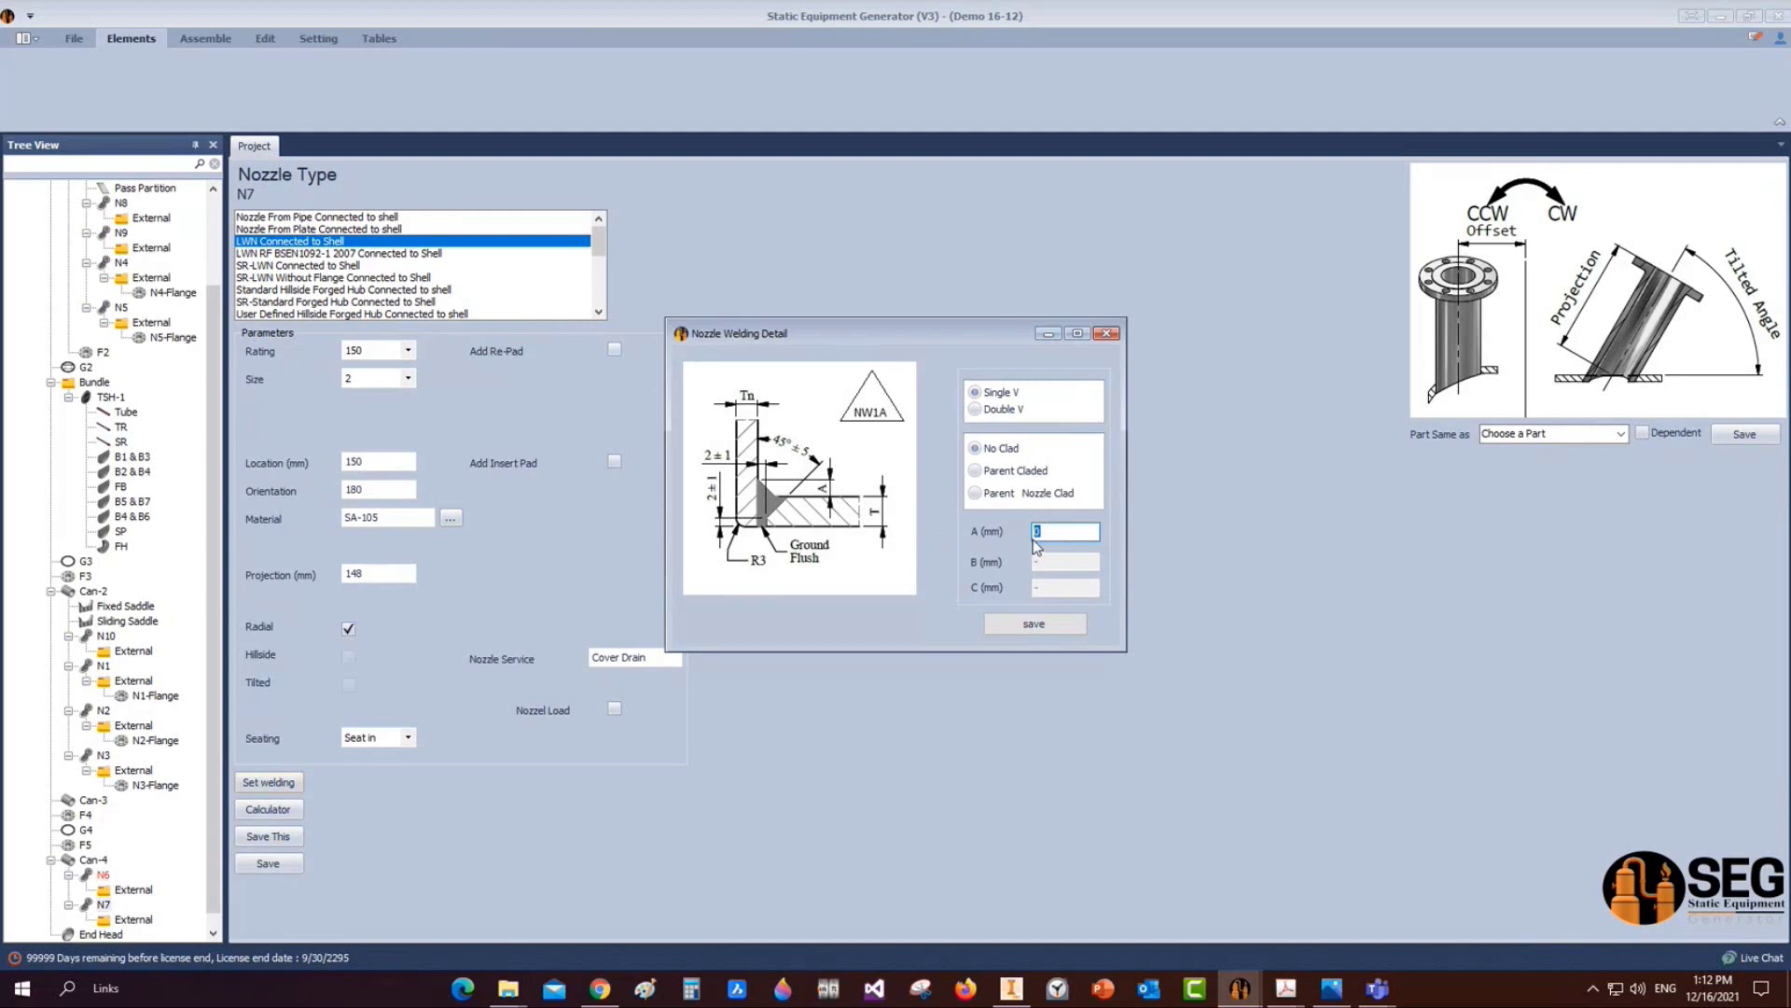
text(10)
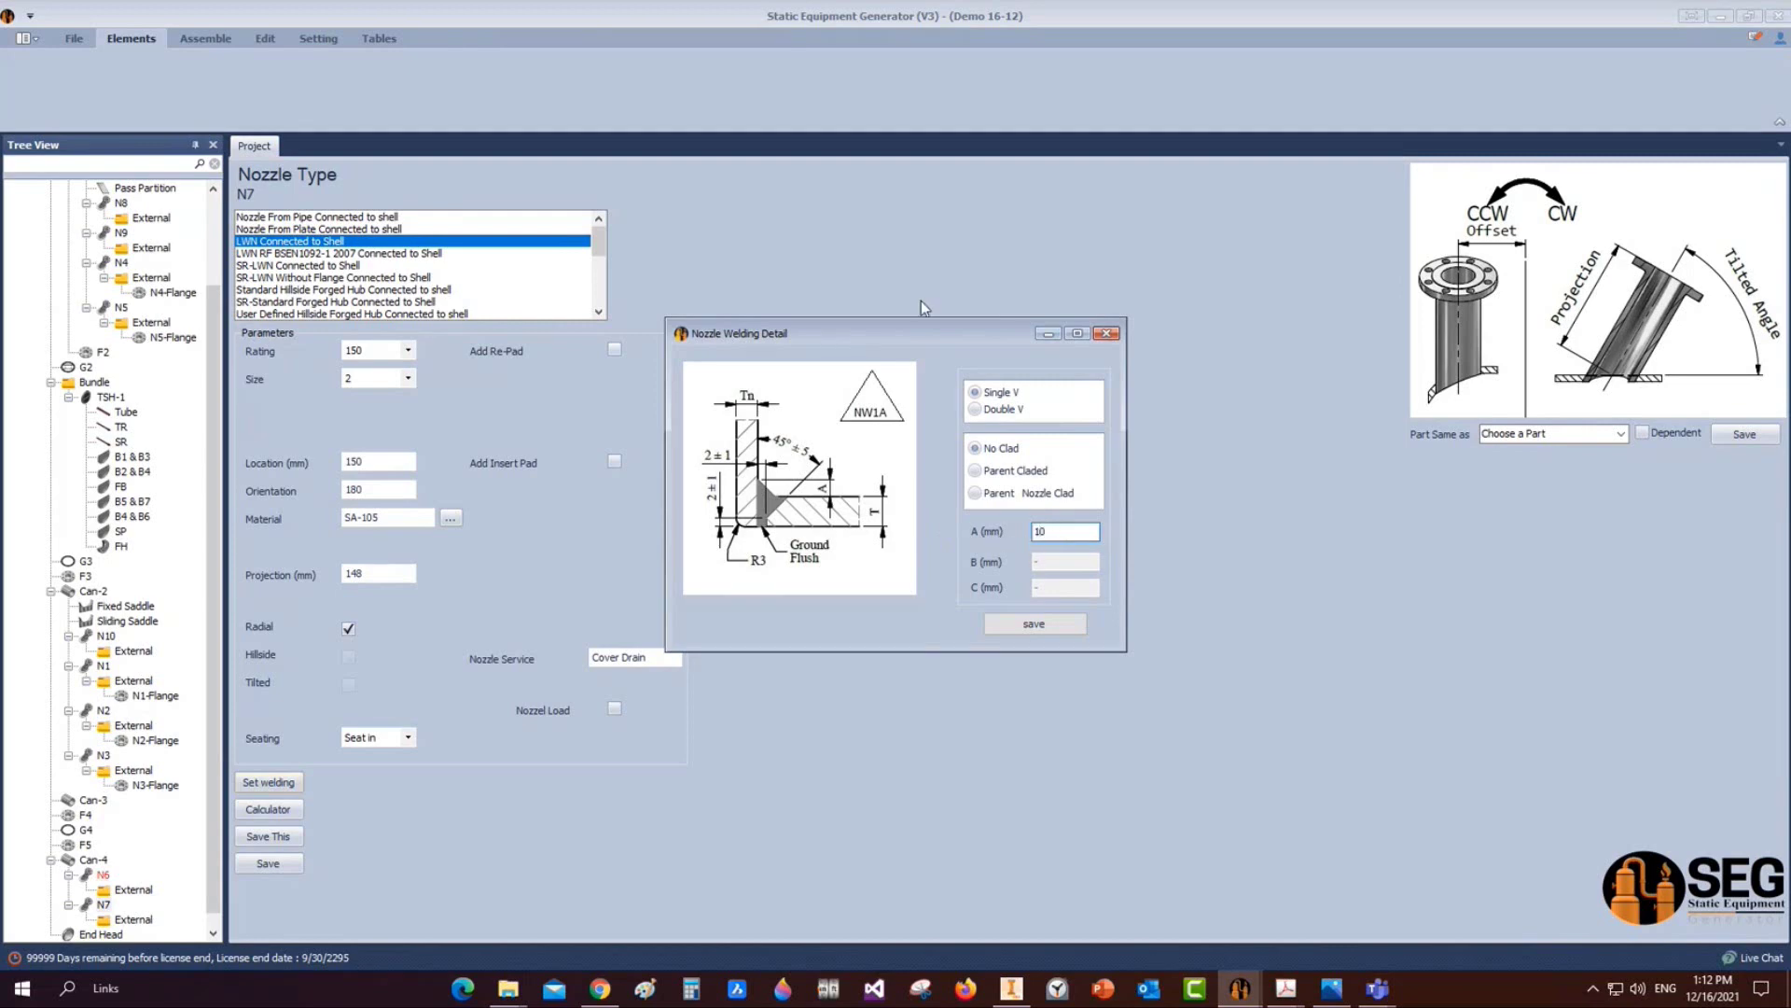
click(1034, 624)
Open the nozzle table and fit the Service and Tag columns to their contents
click(318, 40)
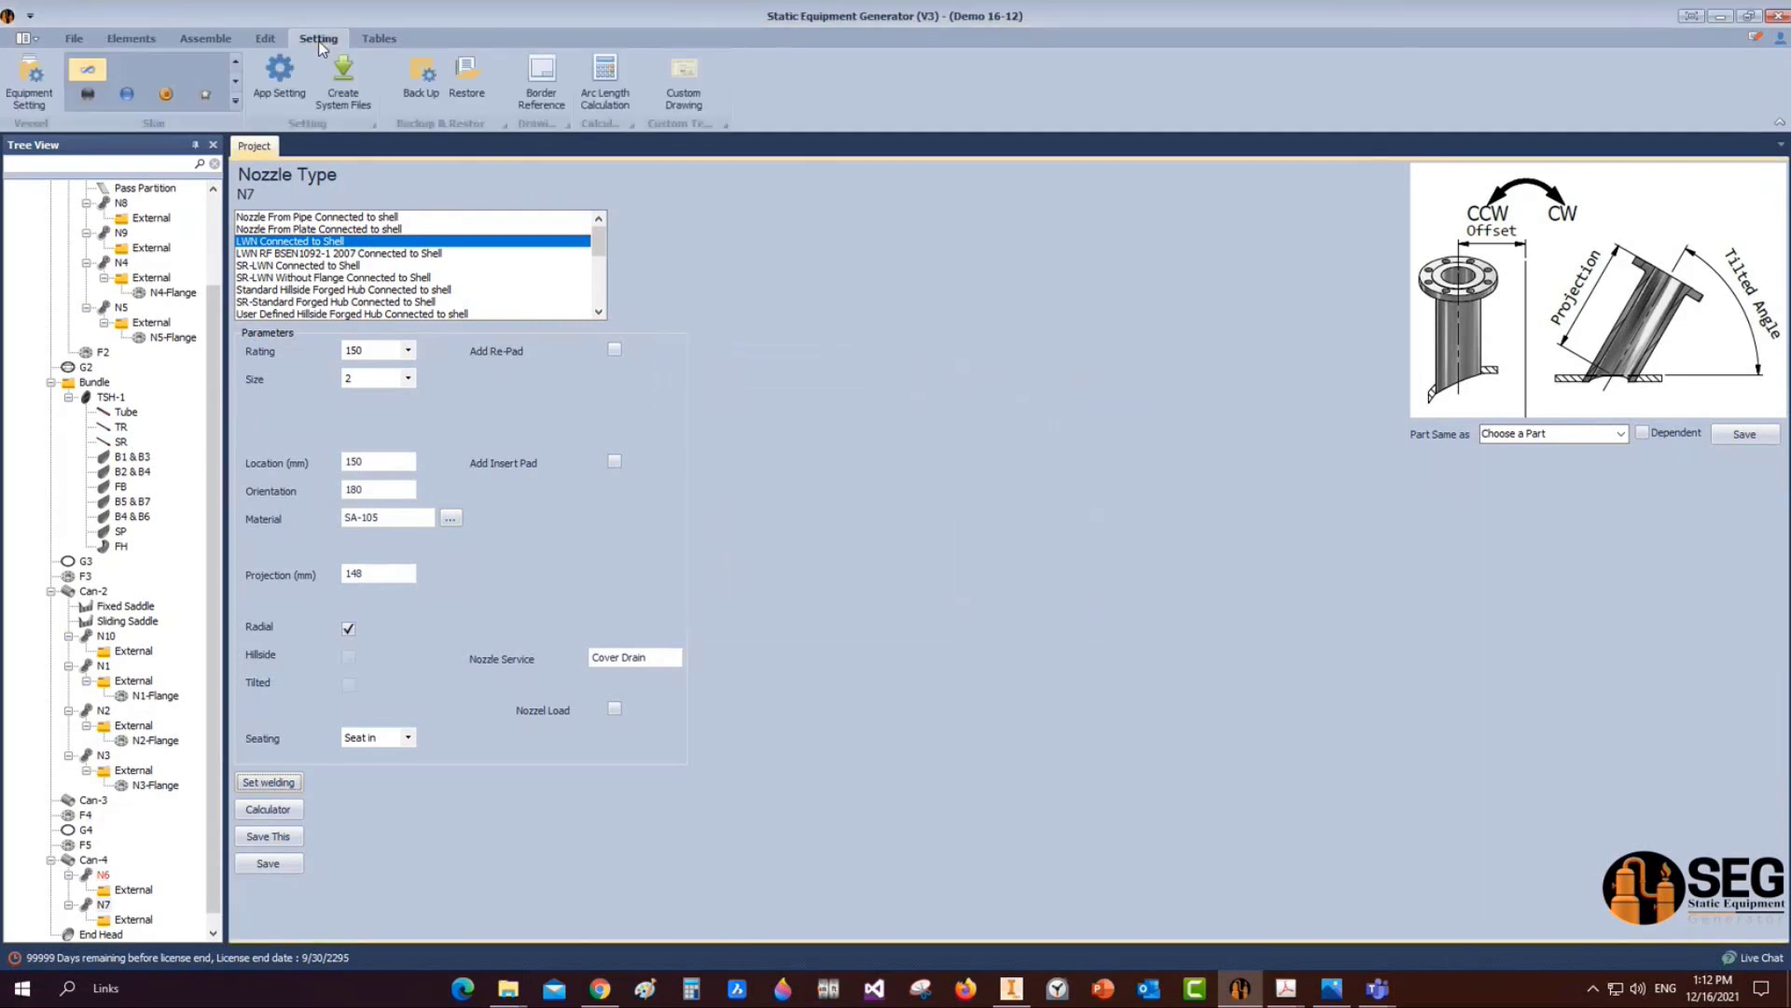
click(378, 38)
click(165, 92)
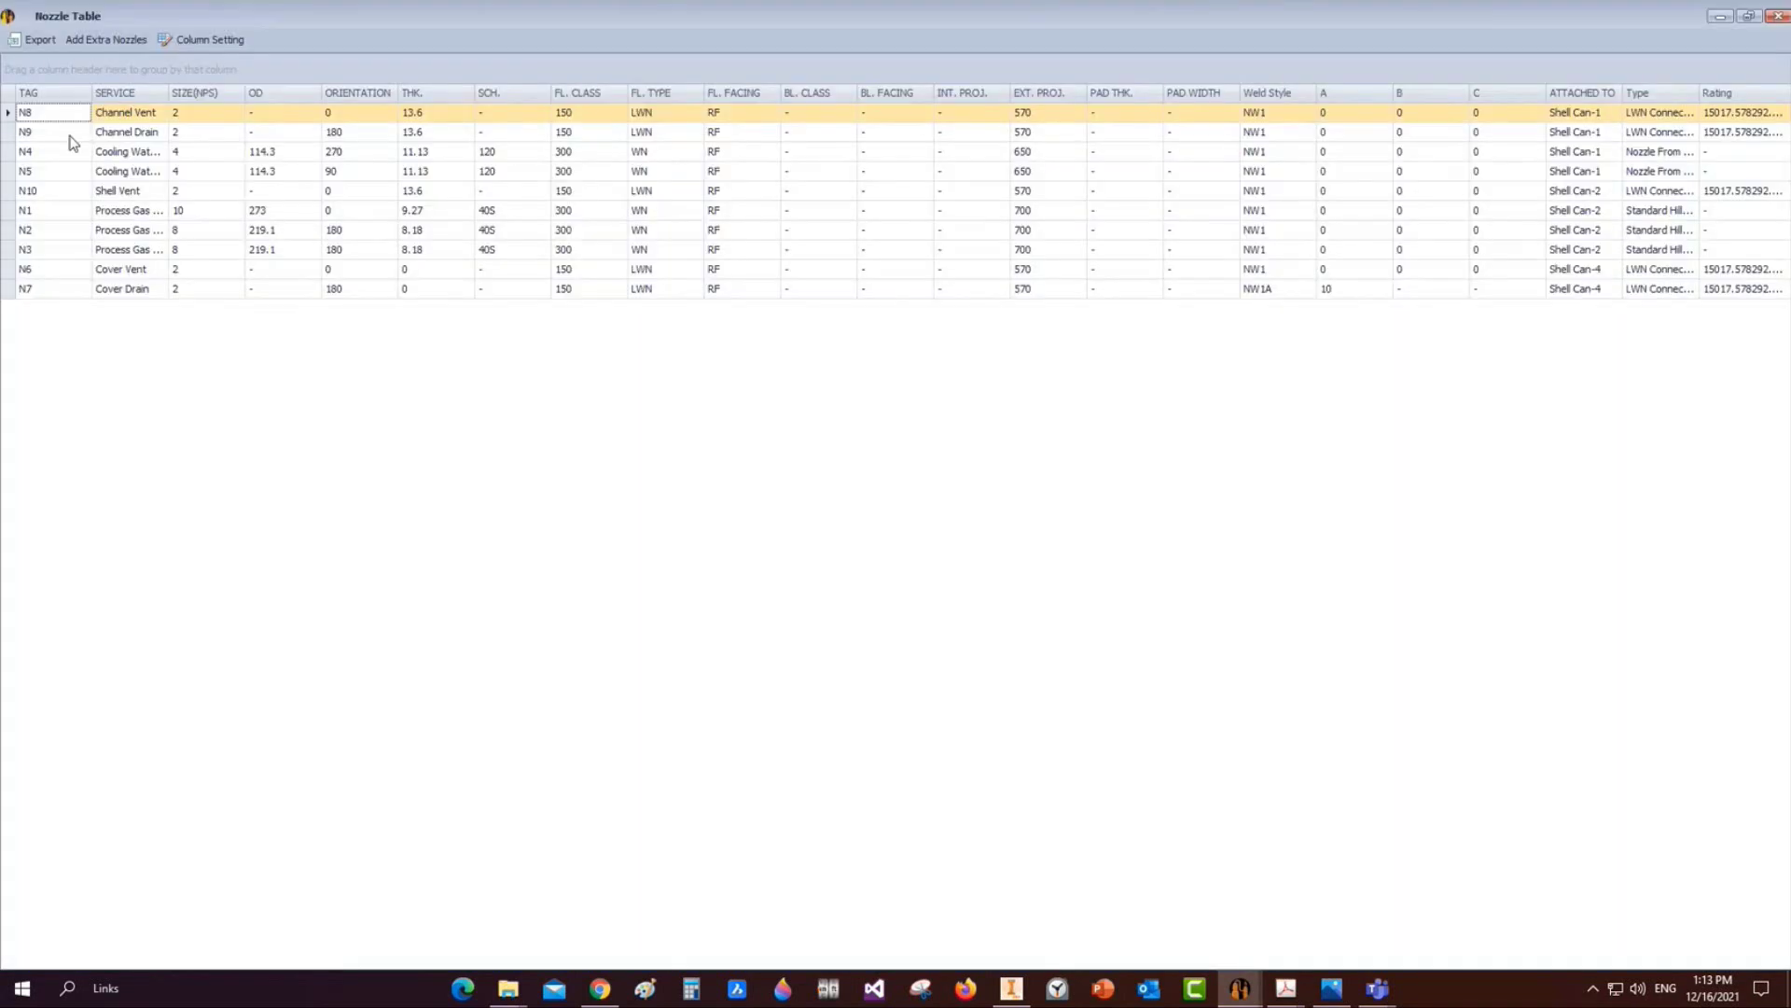
double_click(169, 93)
double_click(86, 93)
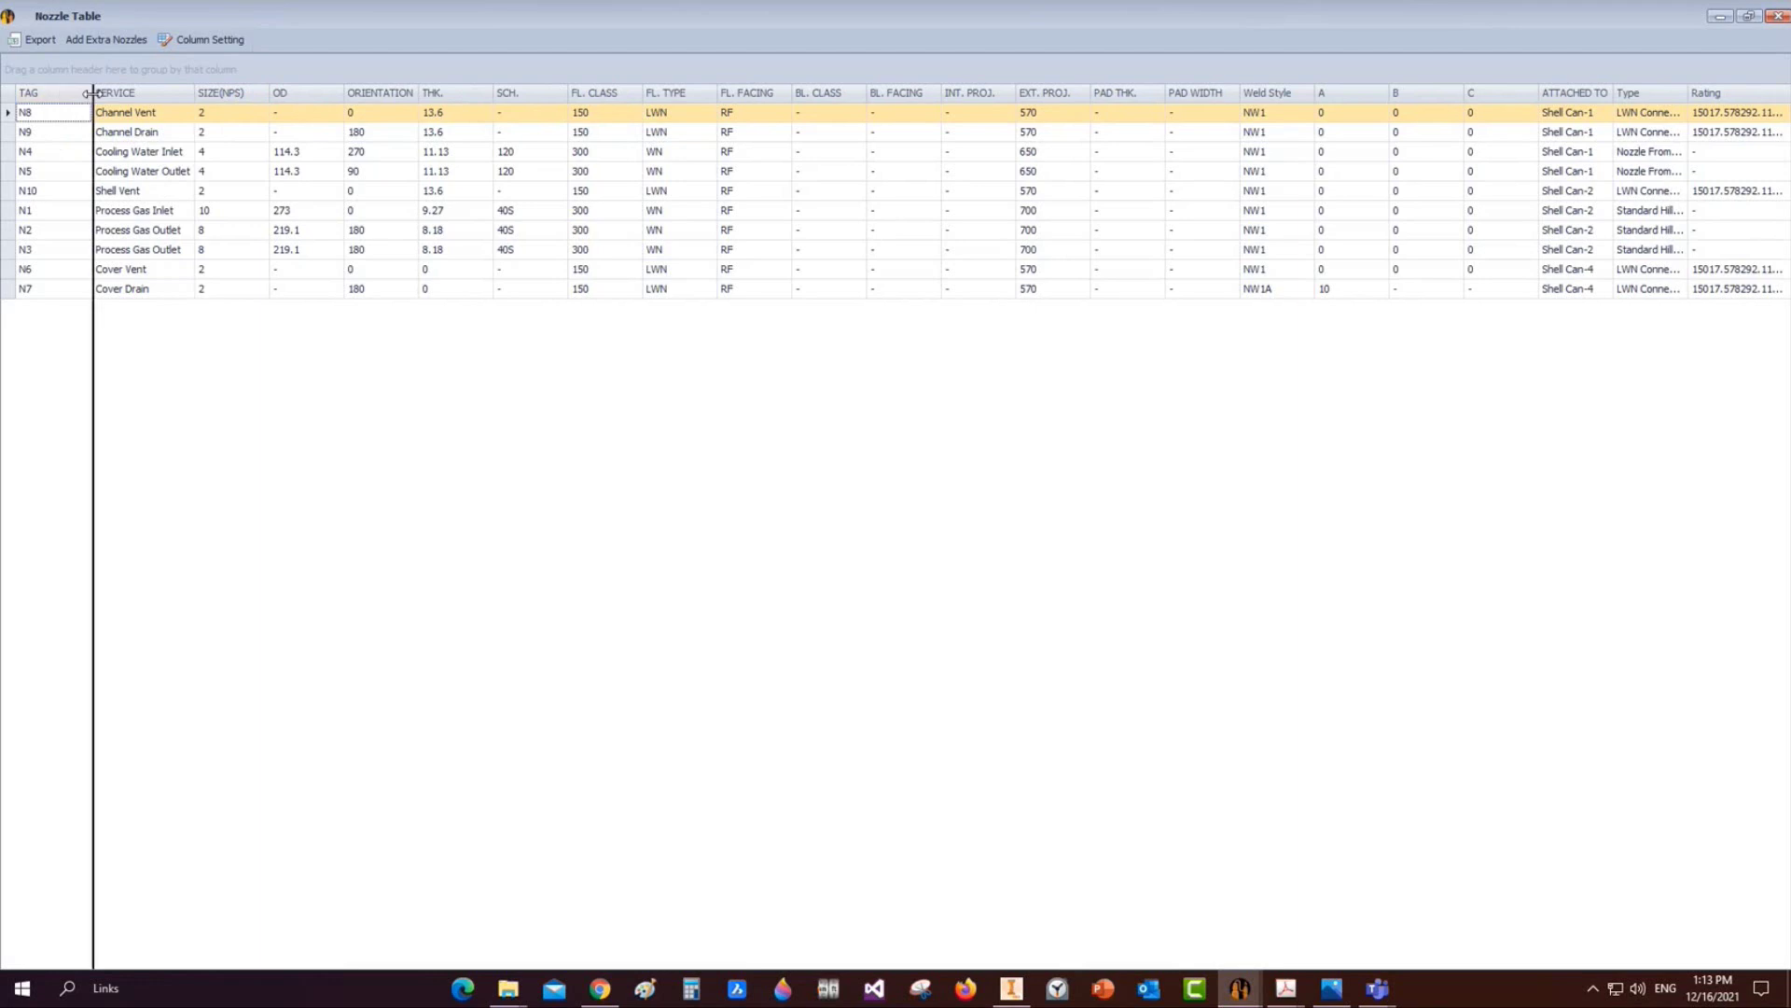
Review the nozzle table's services, sizes, N7 weld style and A dimension, and the external projections of the nozzles
click(86, 114)
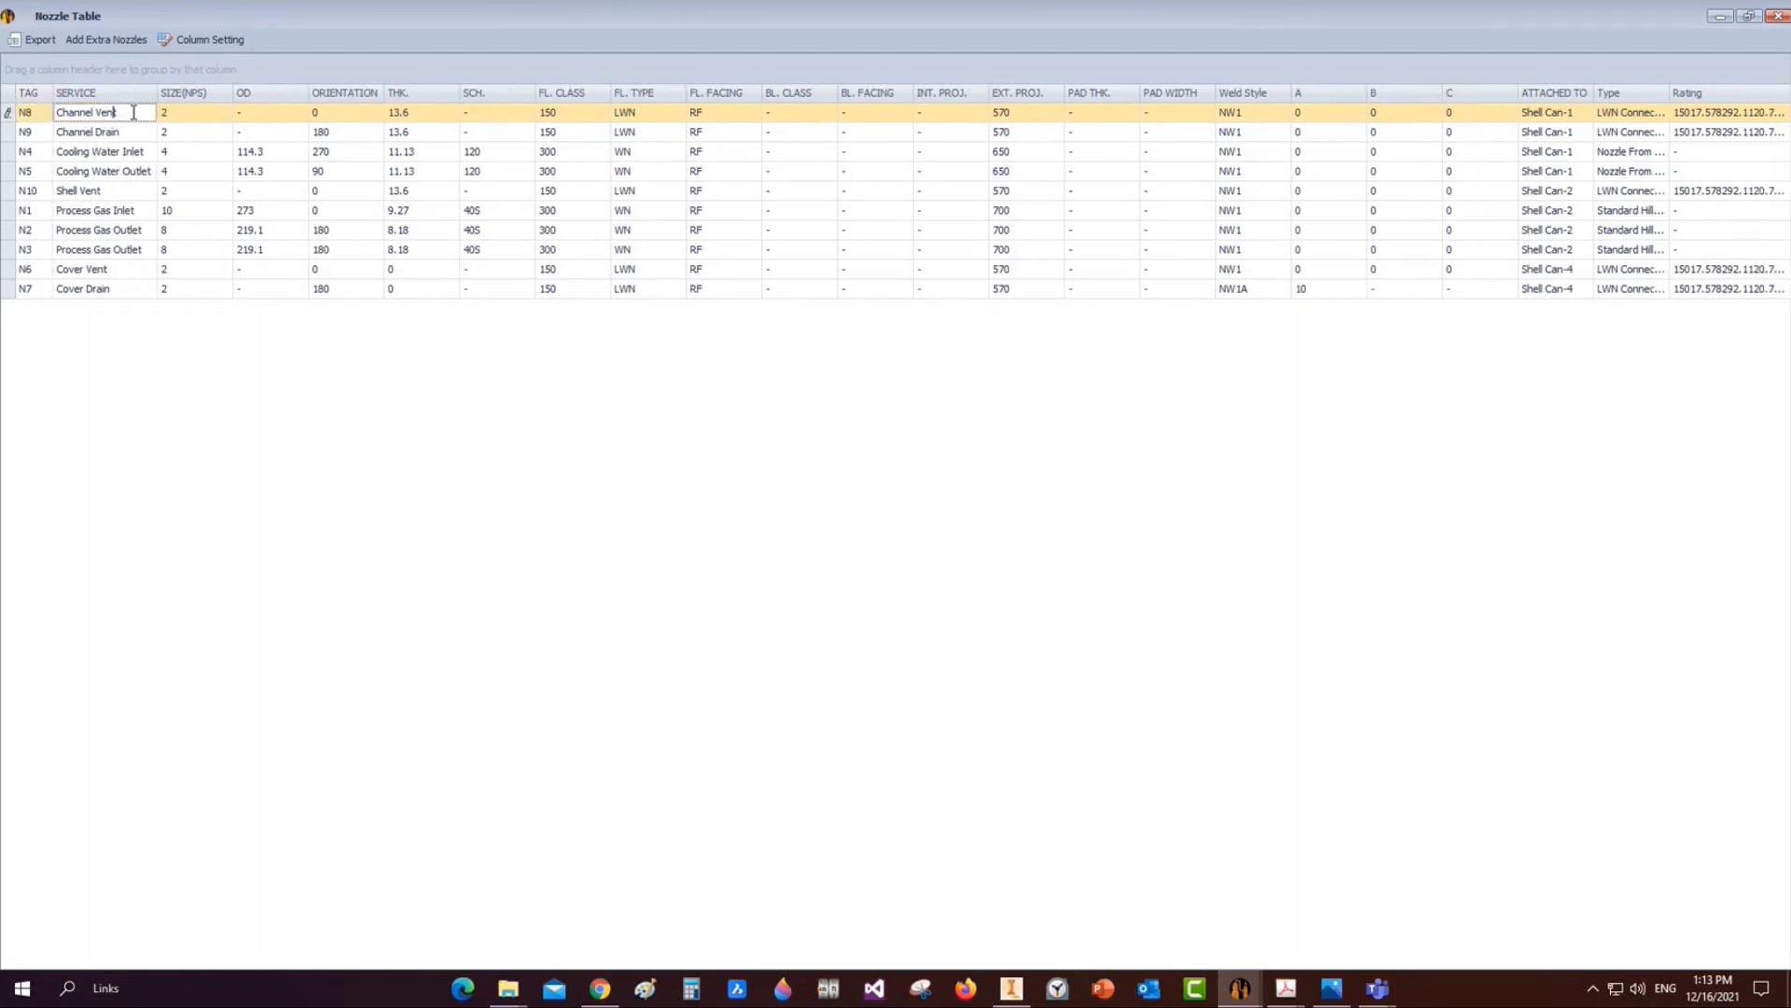
click(179, 113)
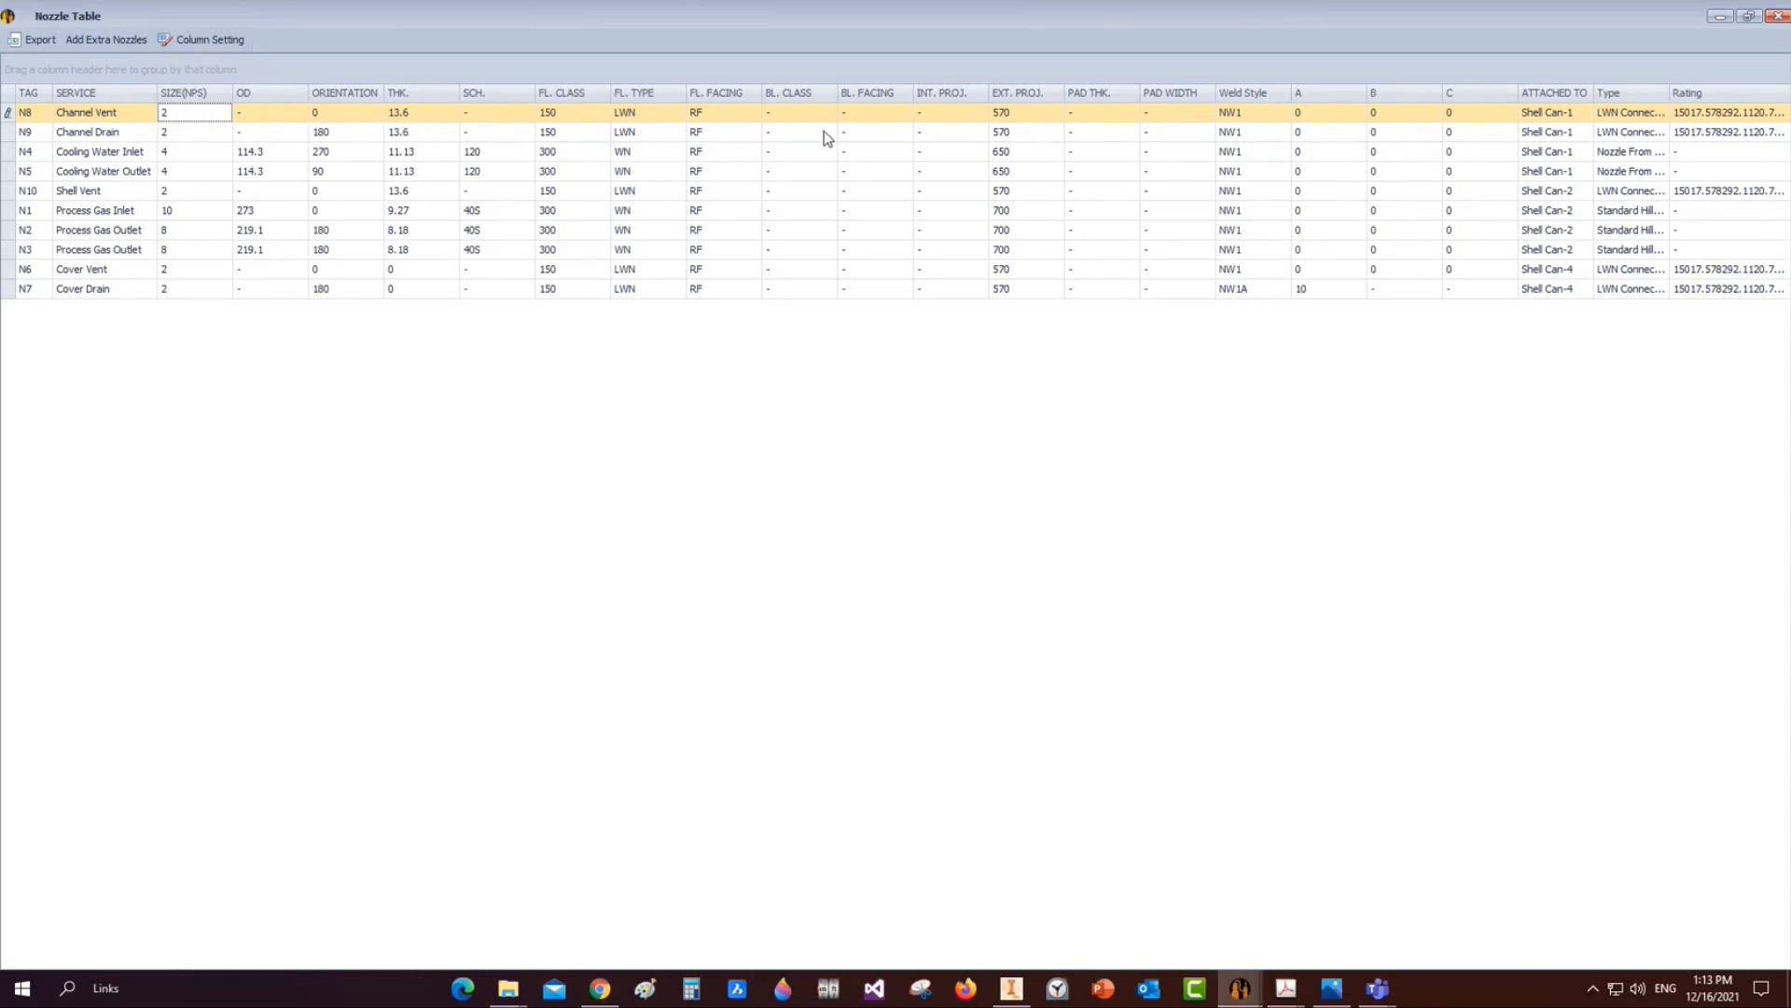
click(1246, 288)
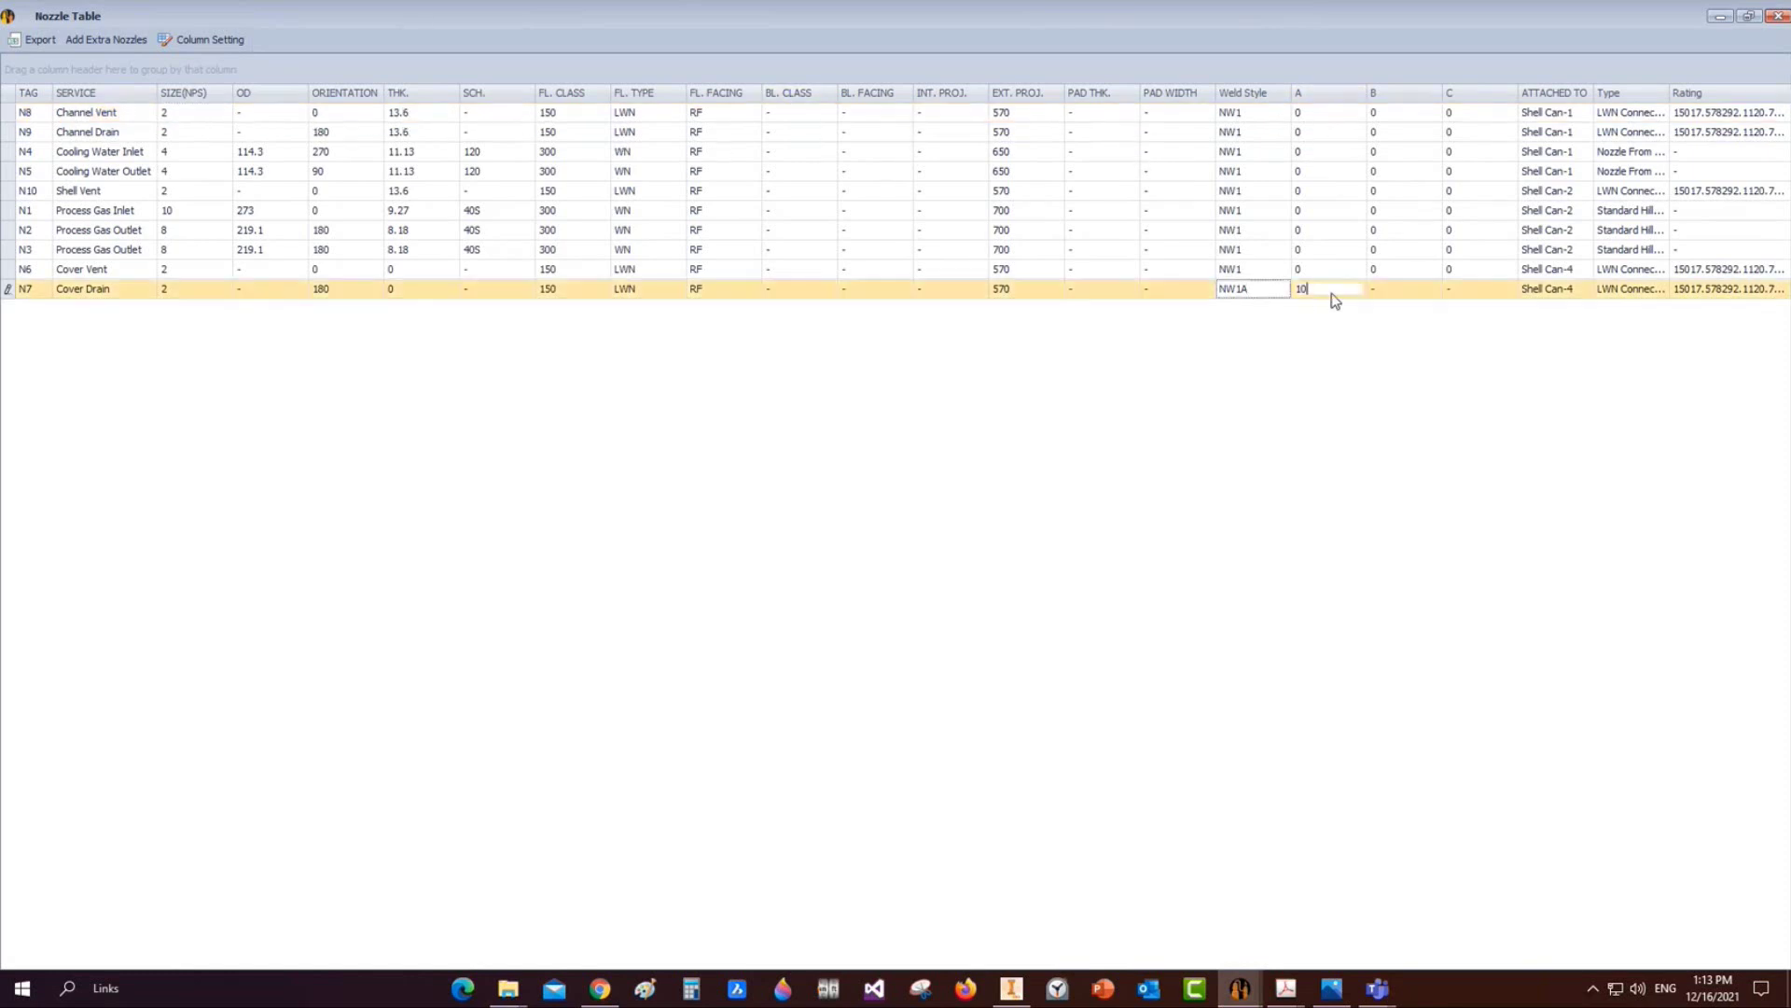
click(1329, 291)
click(1023, 114)
click(1019, 133)
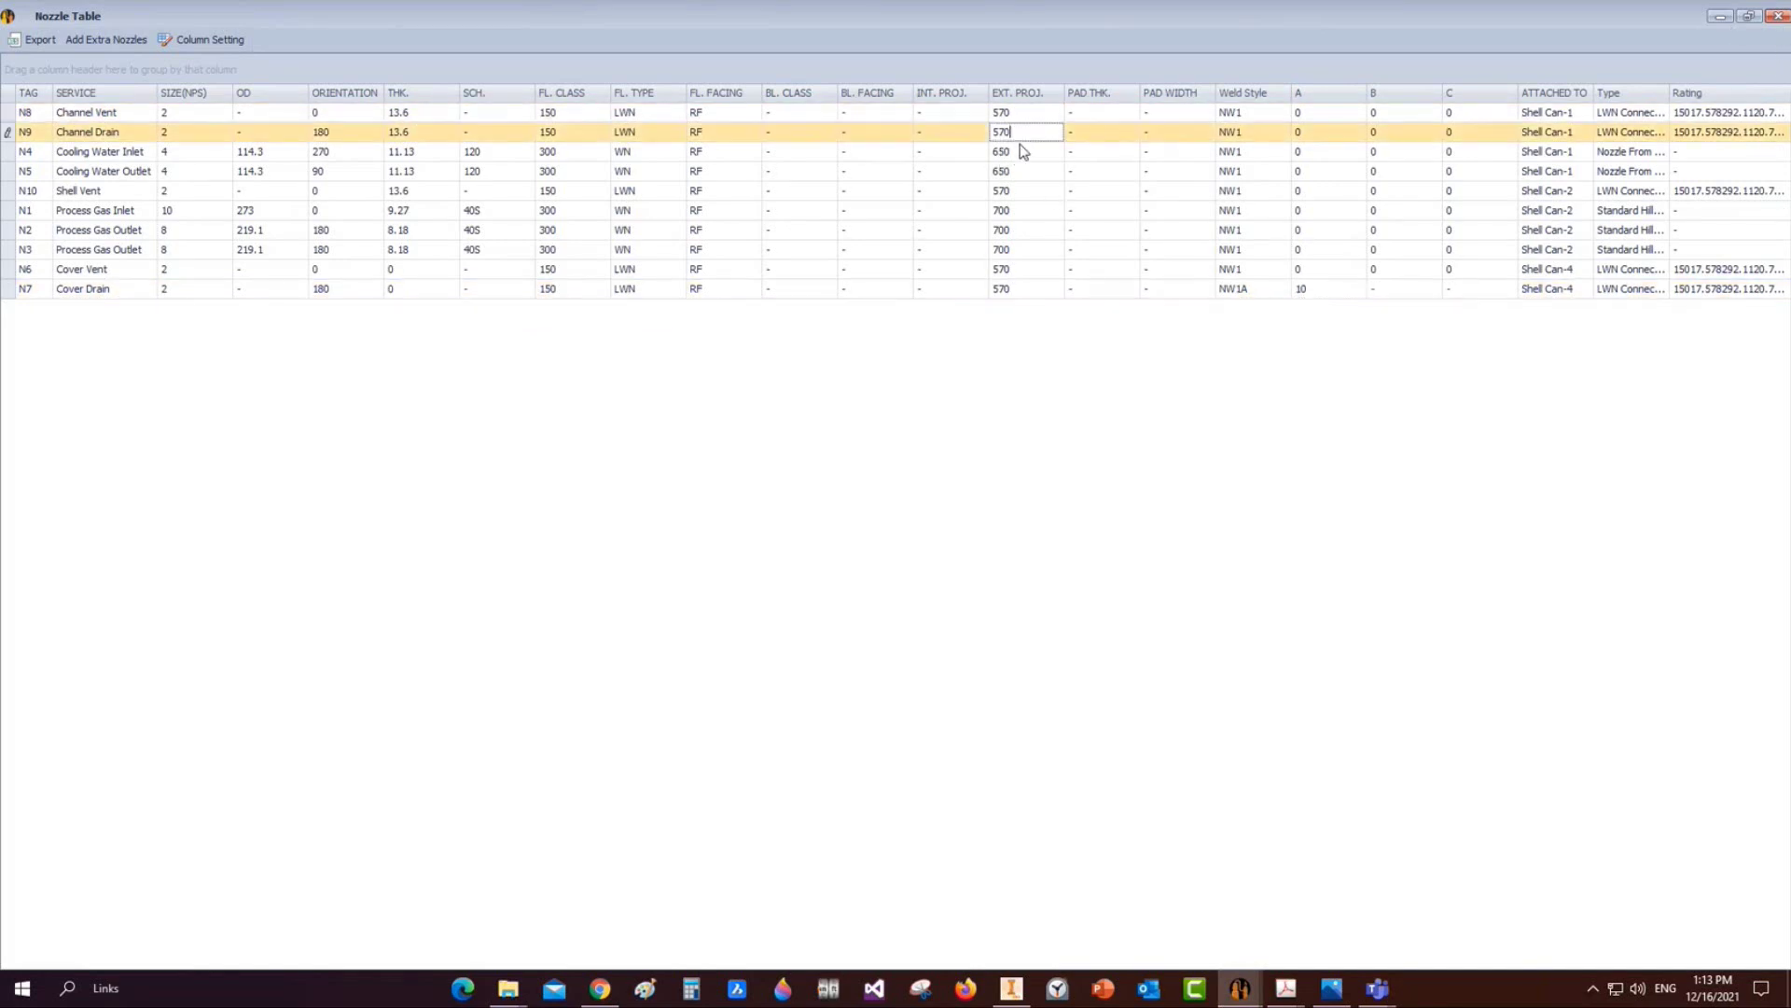
click(1017, 172)
click(1015, 250)
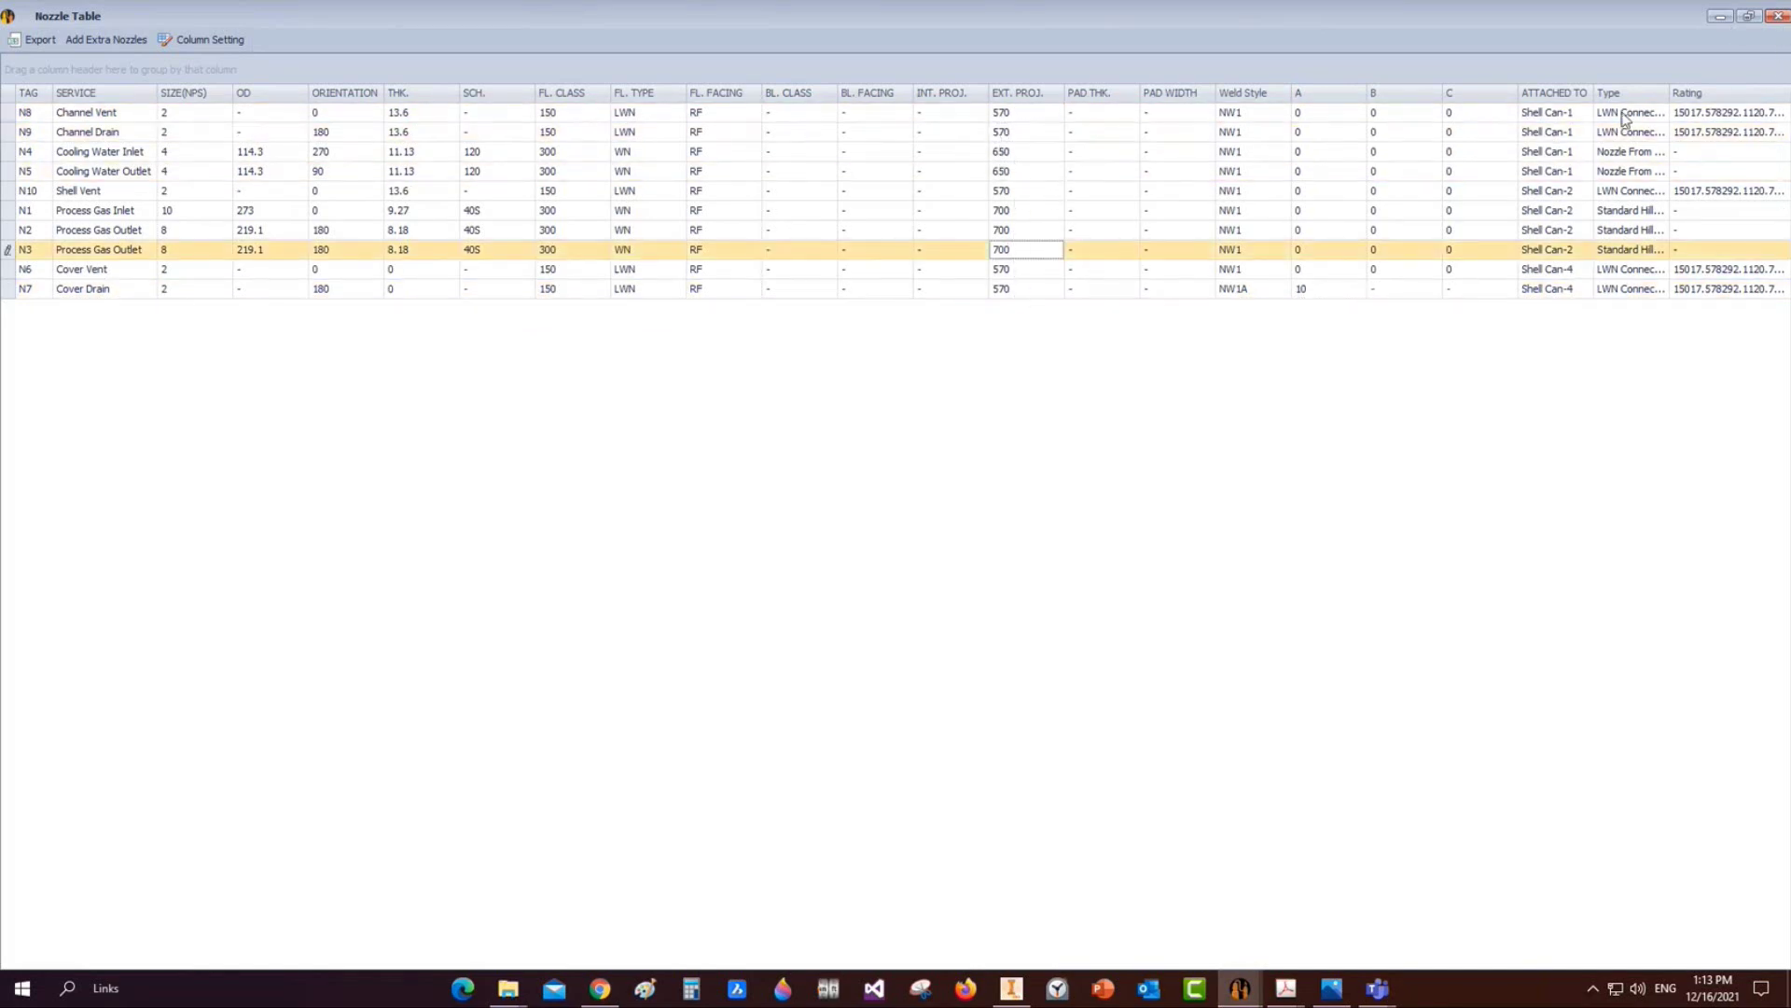
Close the nozzle table and start building the exchanger's Inventor assembly
click(1778, 16)
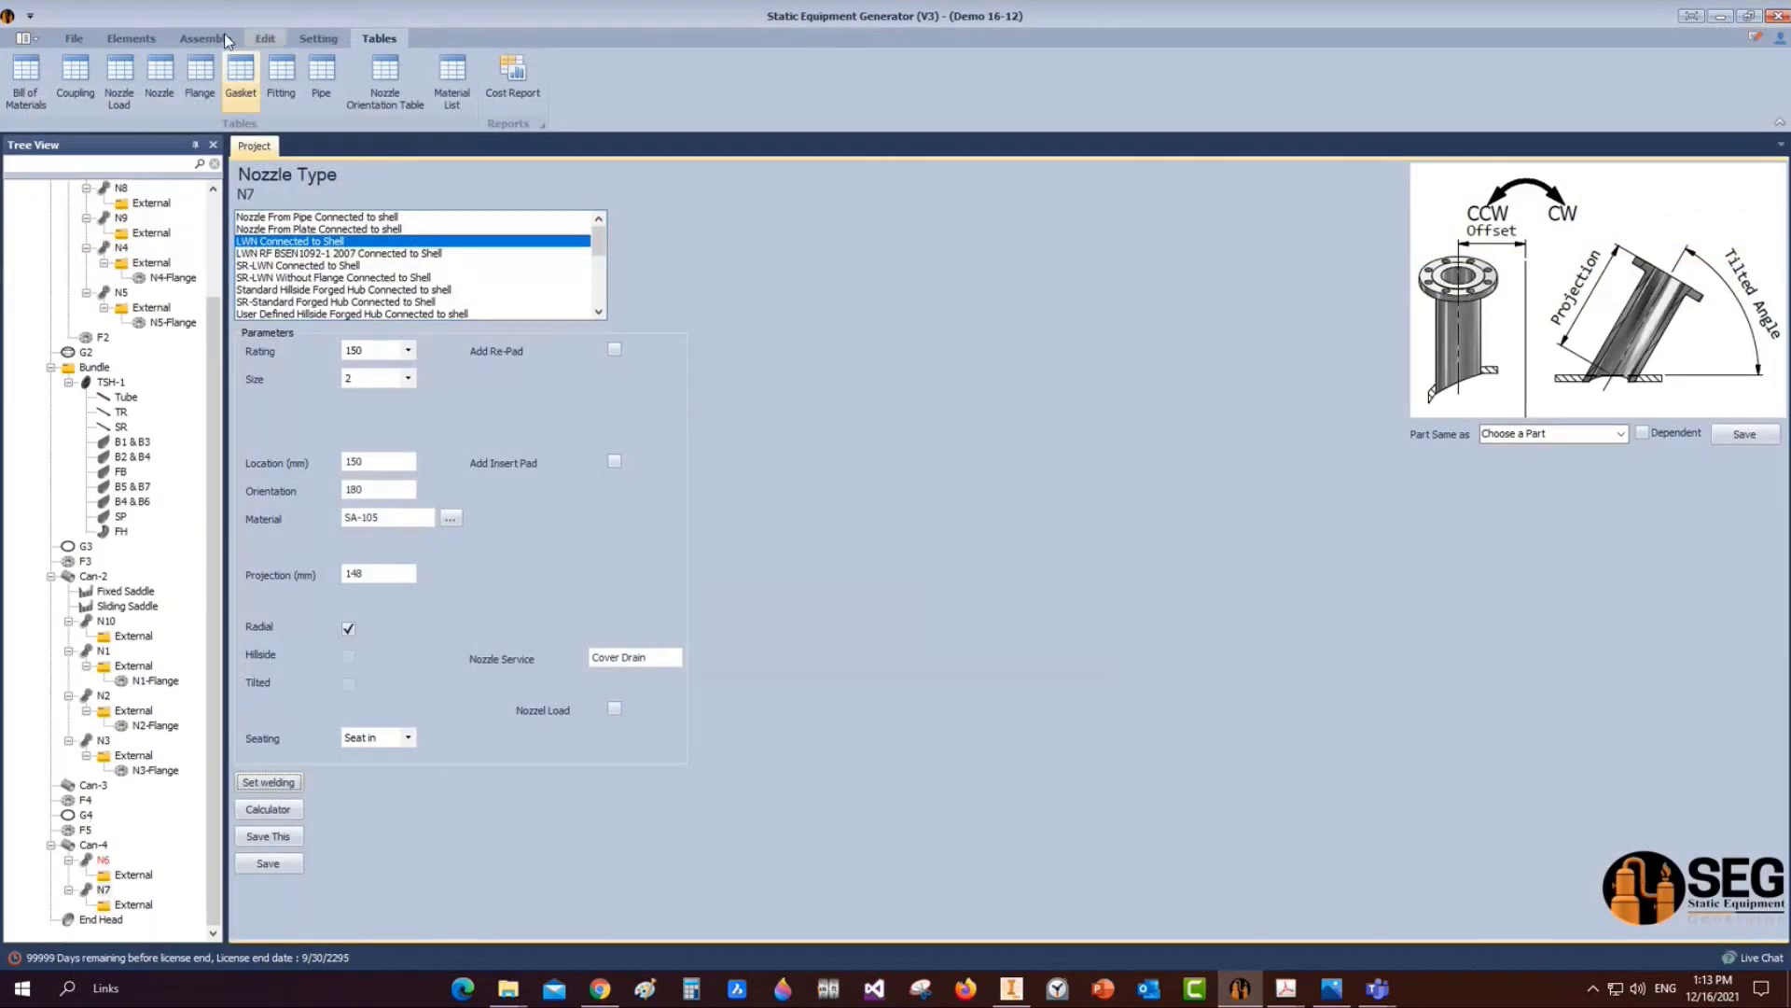
click(205, 38)
click(42, 86)
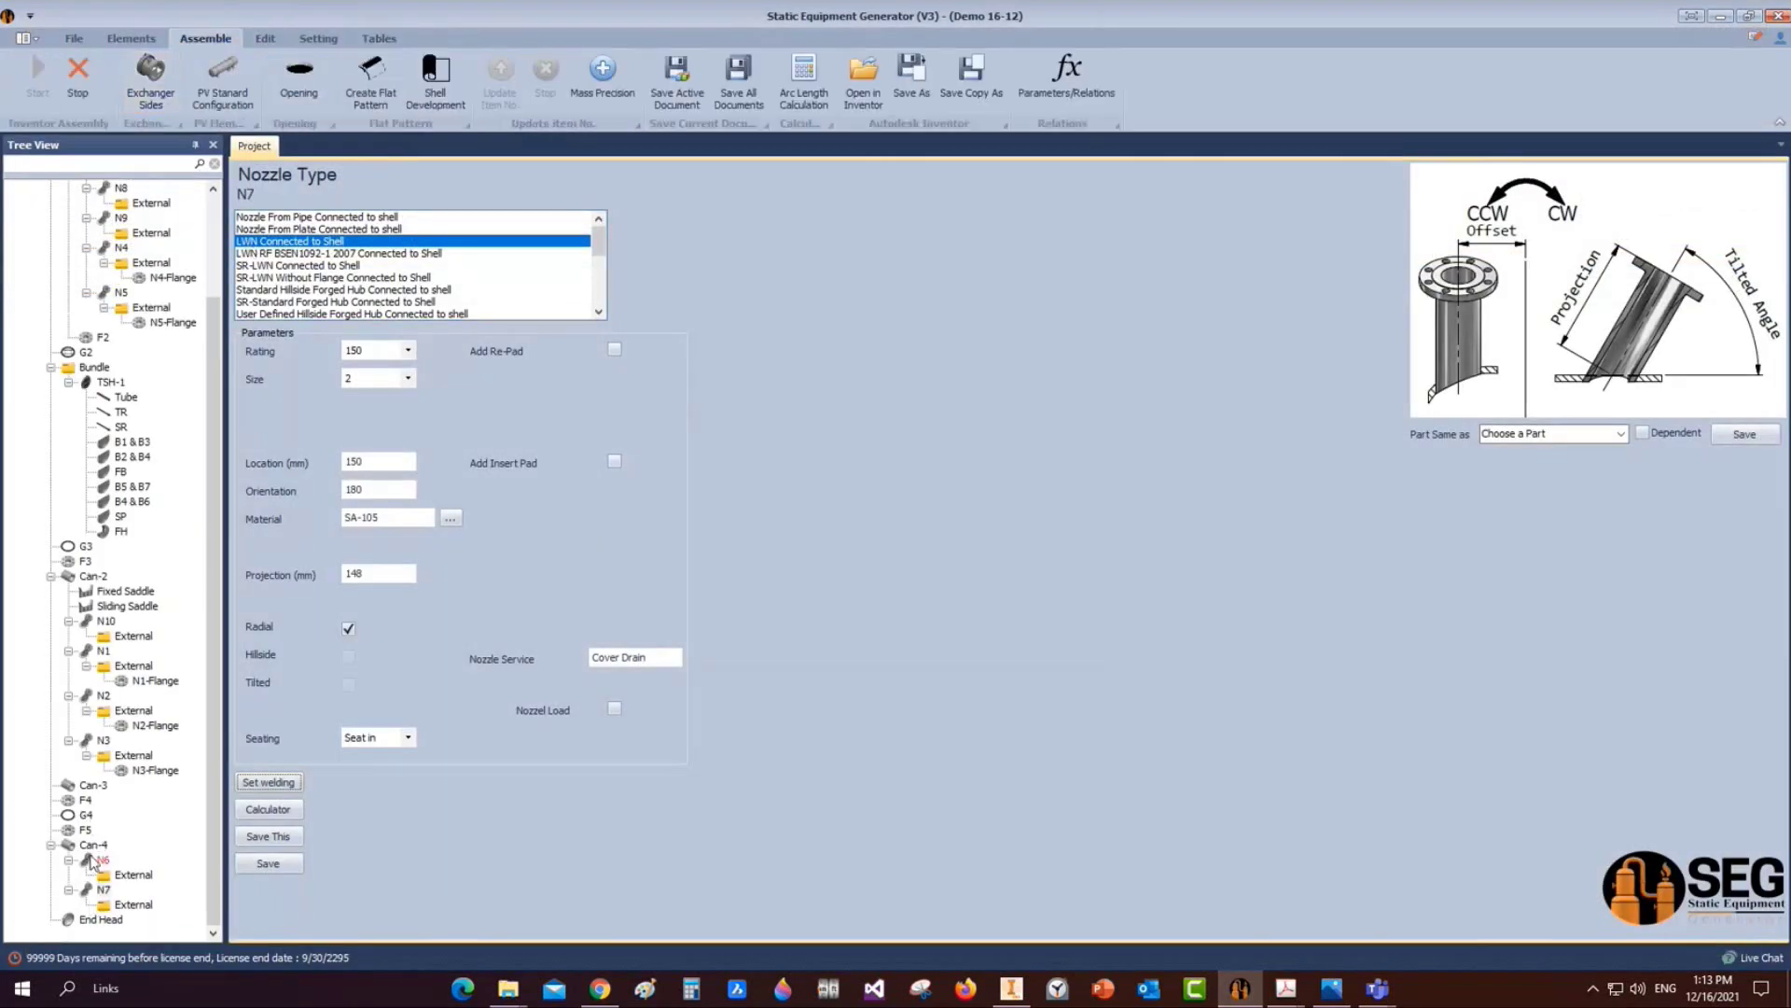
Consult the sliding strip, seal rod and sealing strip weld details in the tube bundle drawing
mouse_move(1286, 989)
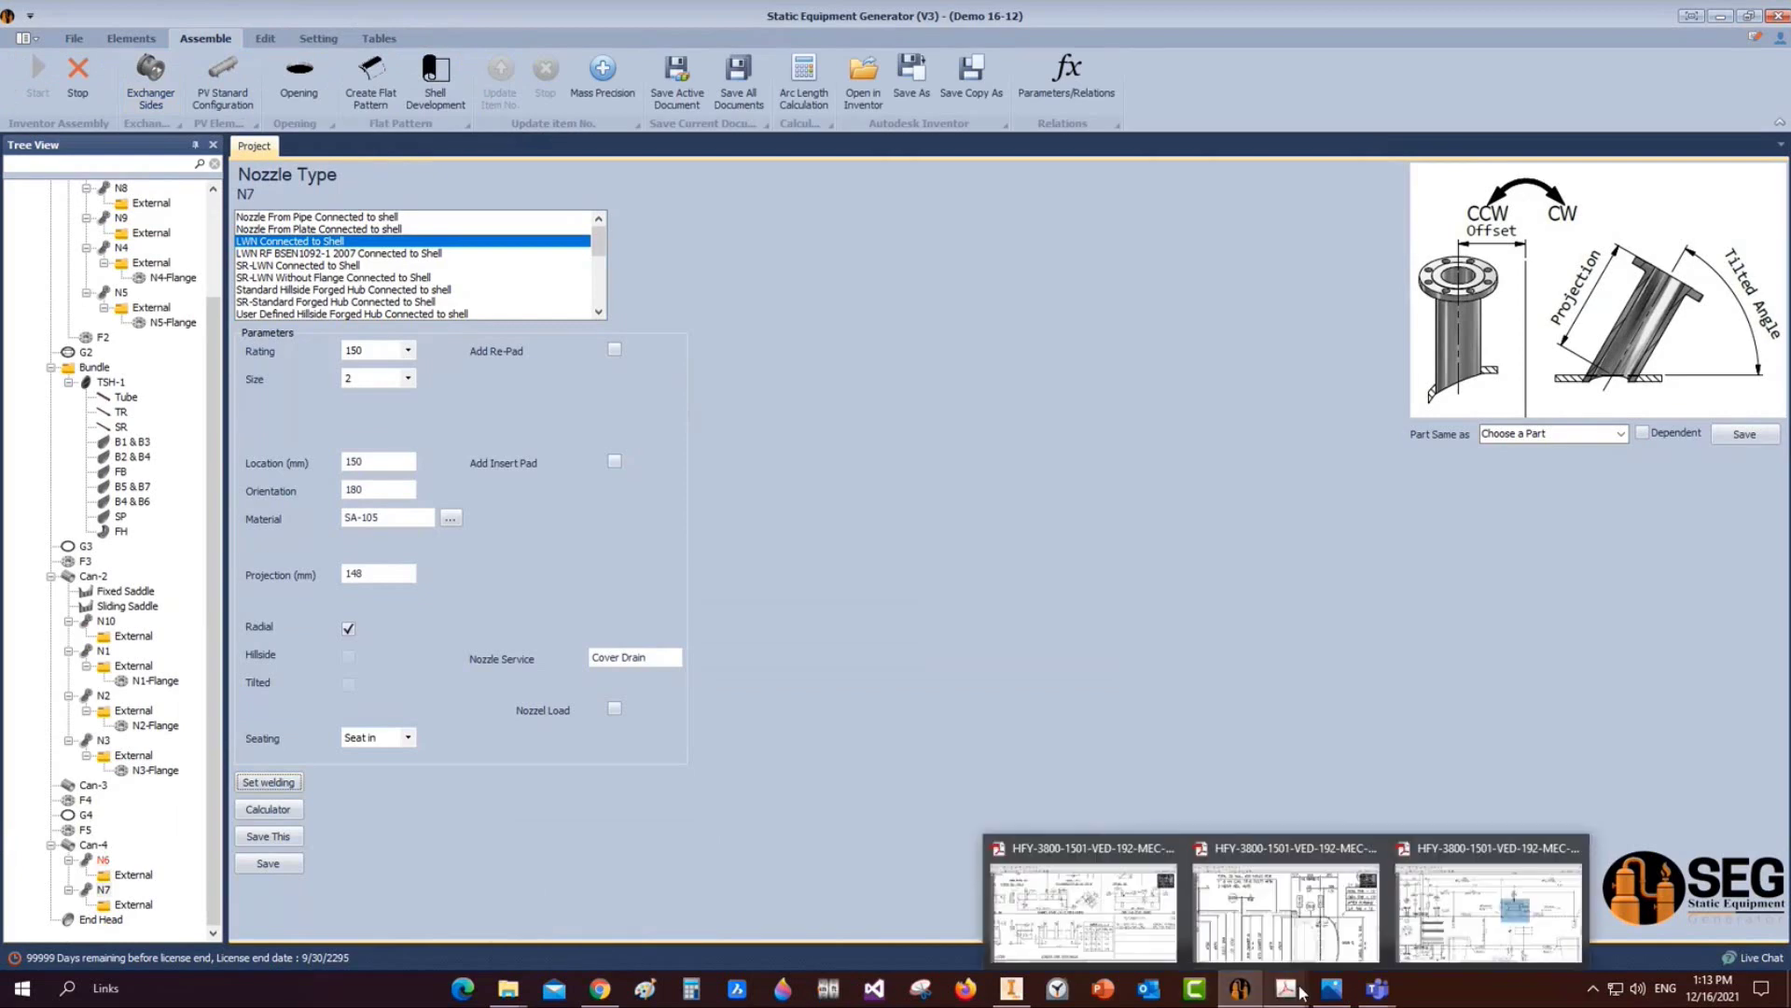
click(1109, 940)
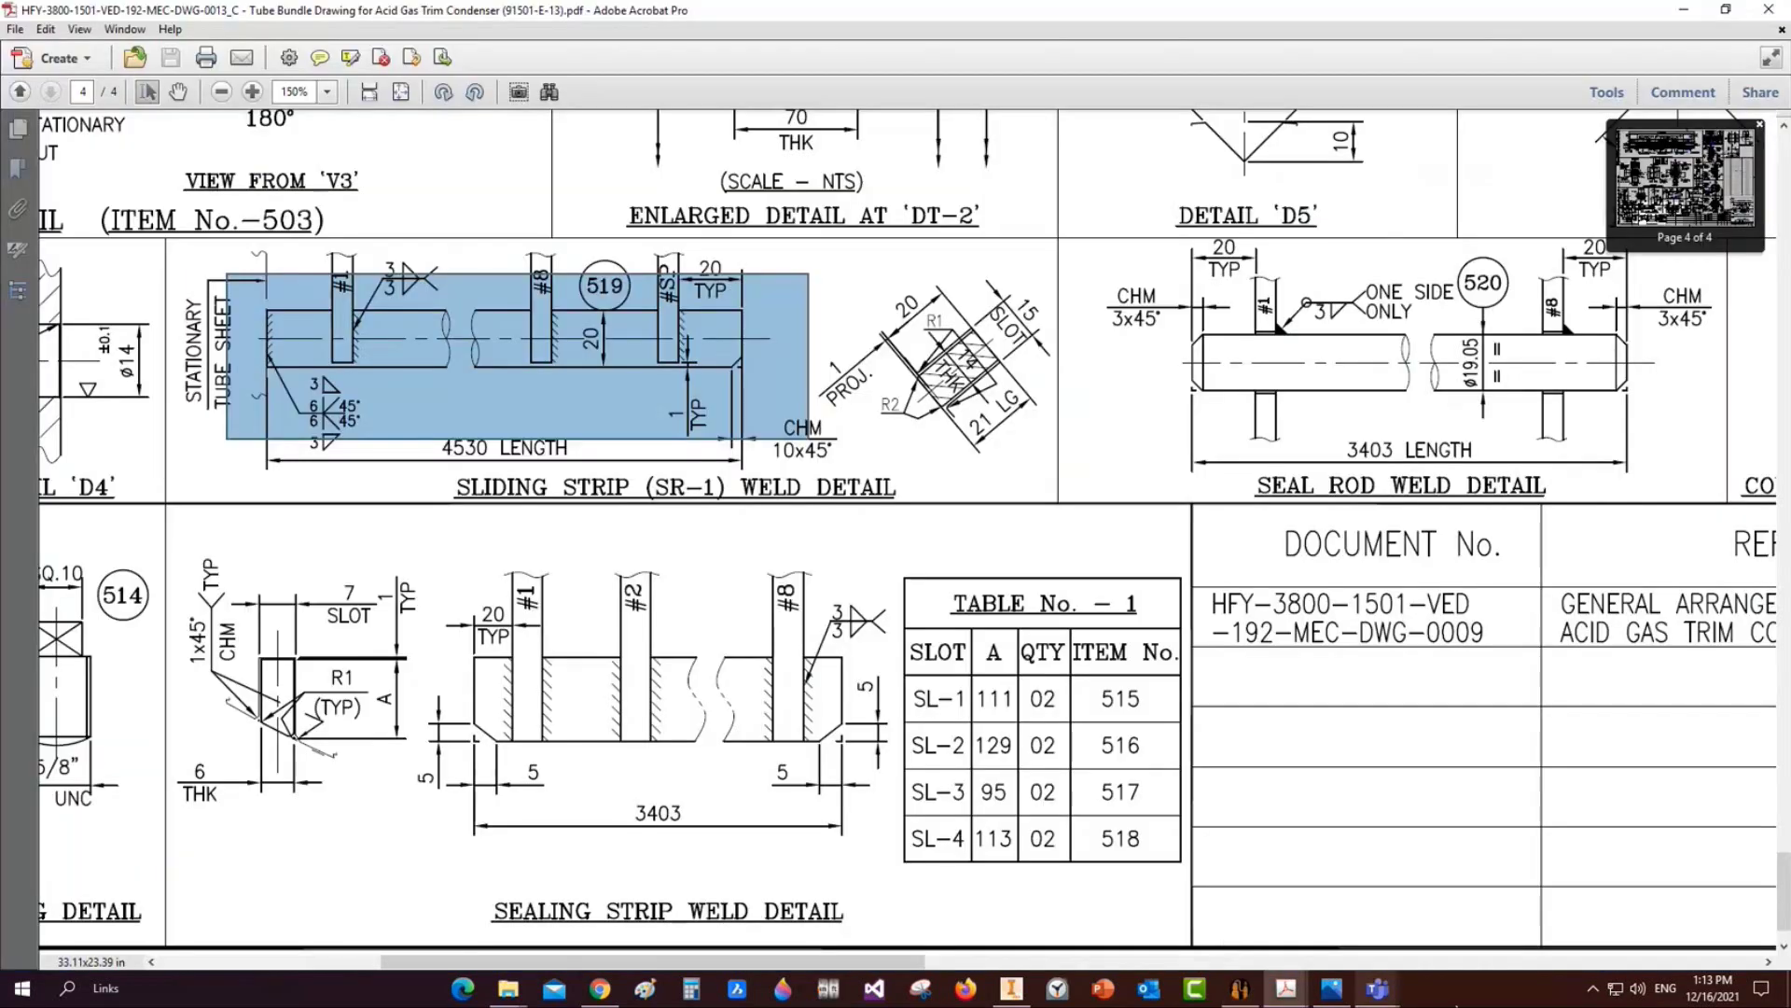
click(1239, 989)
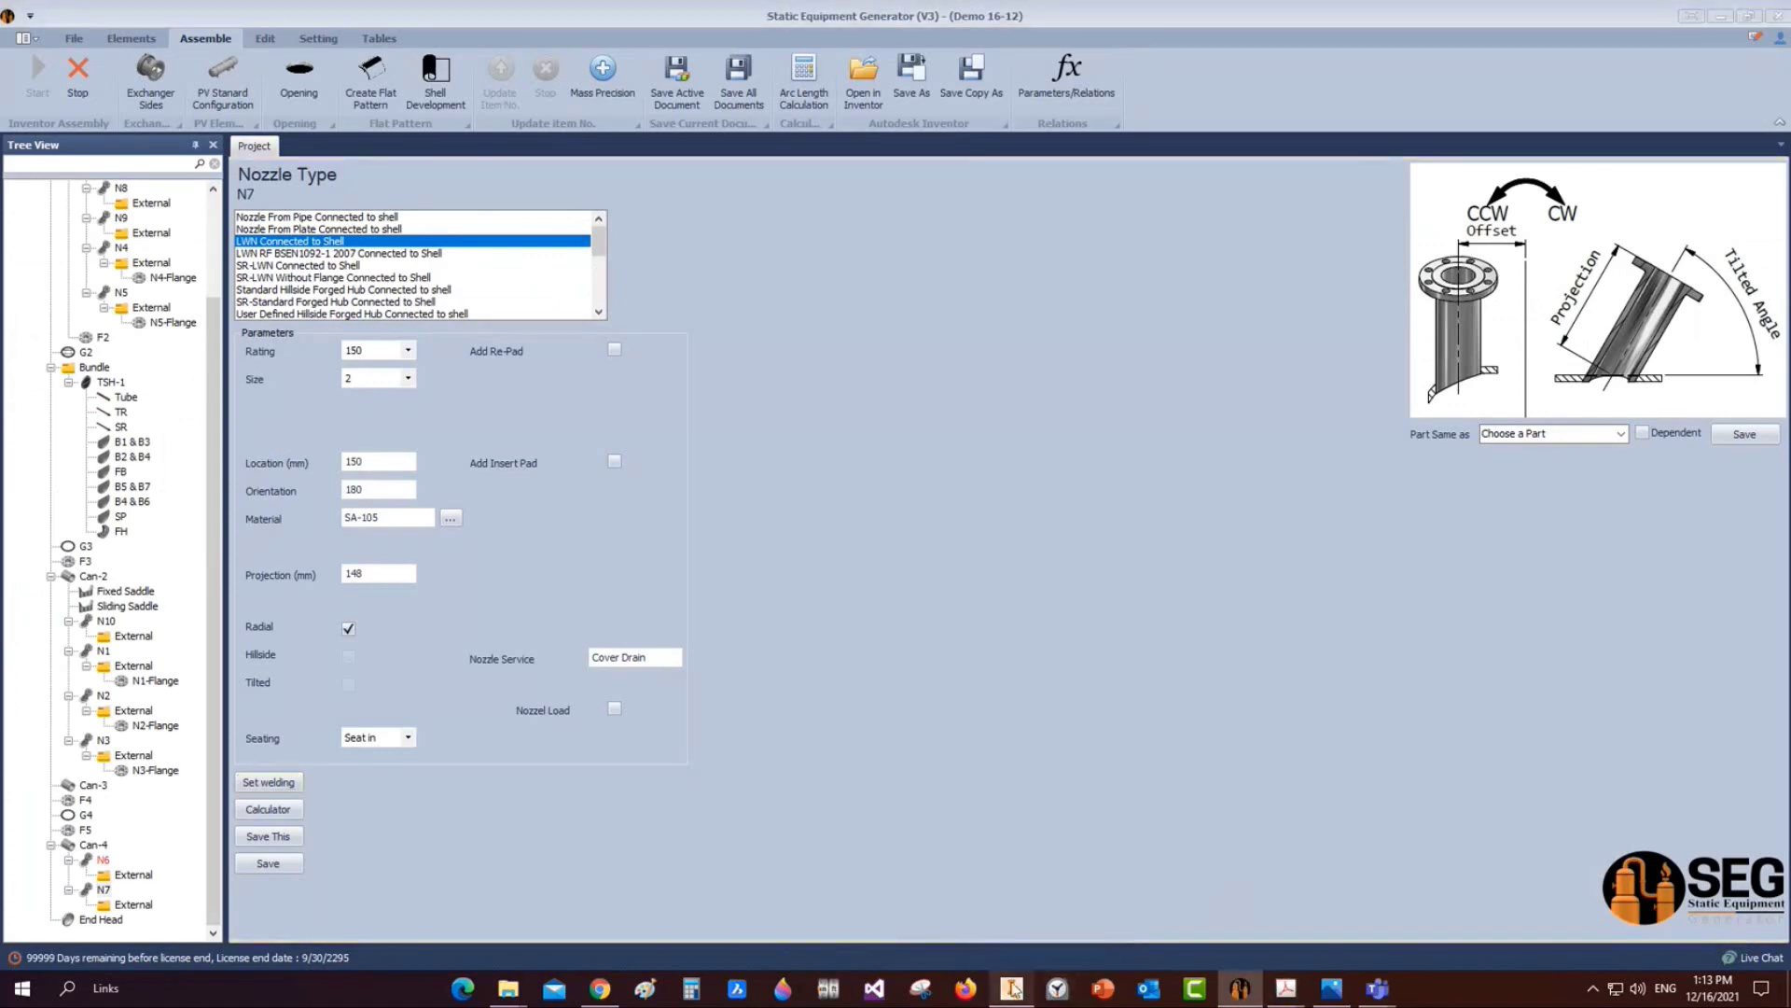
Switch to Inventor and examine the exchanger assembly, with its nozzles and saddles, from several angles
click(1013, 989)
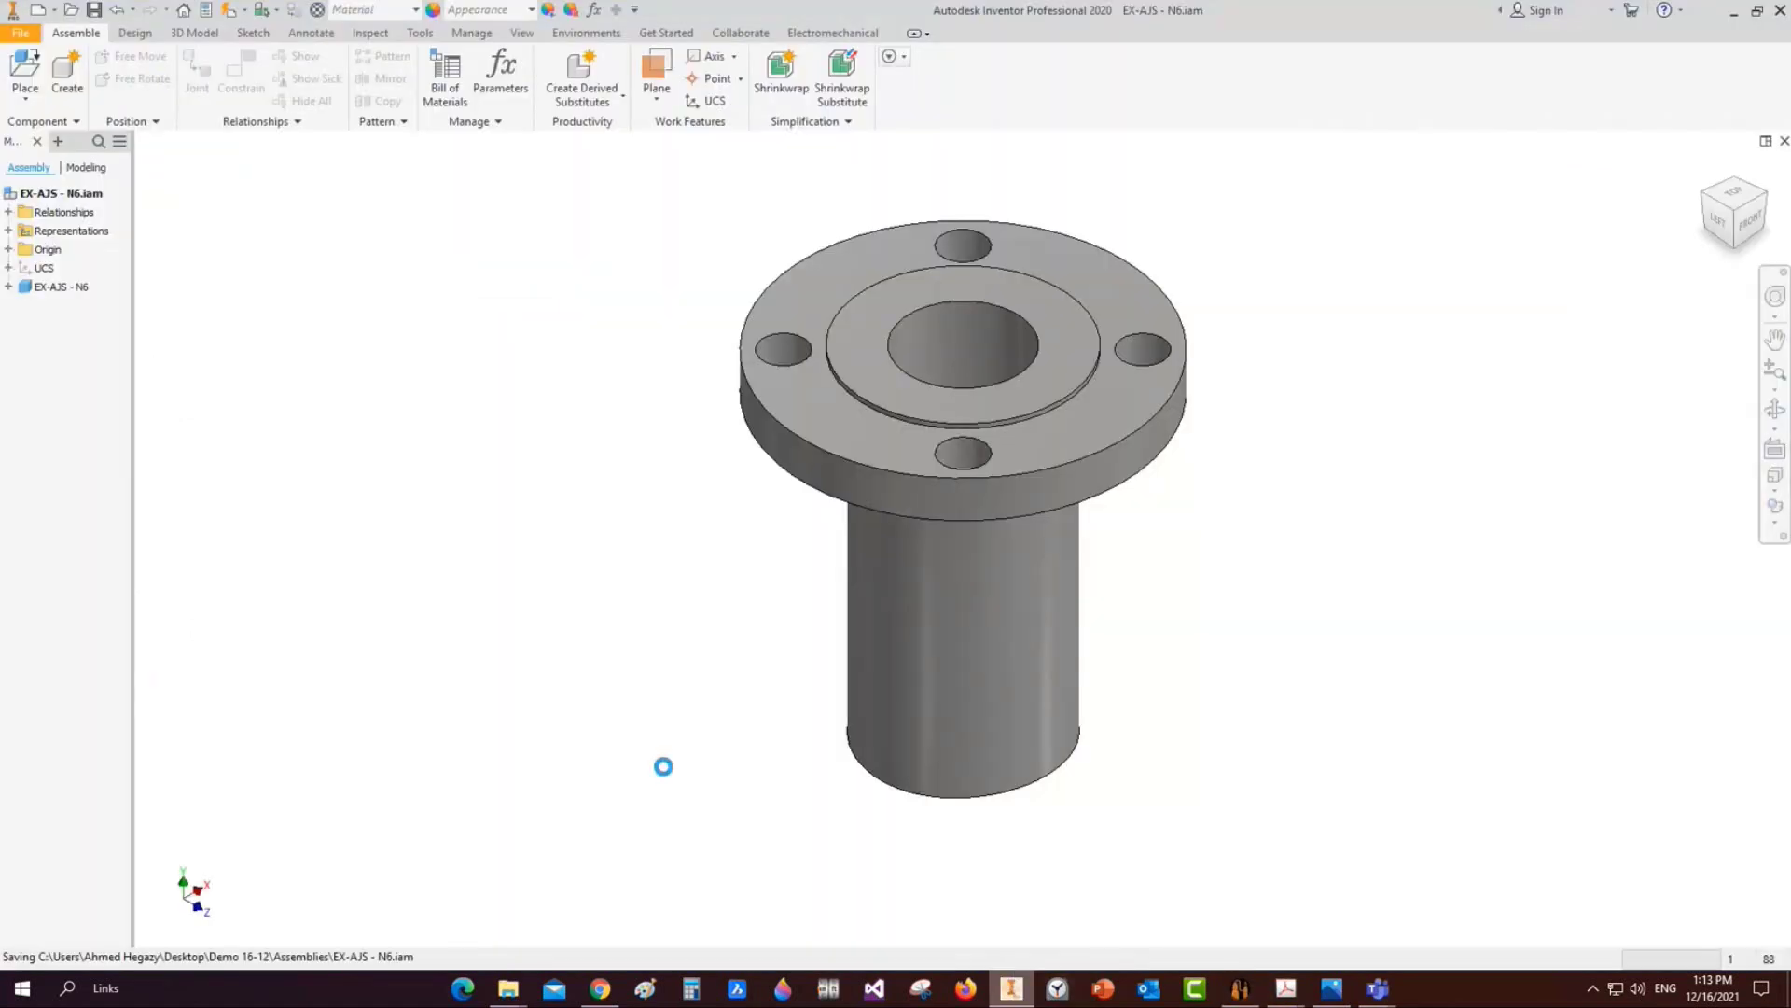
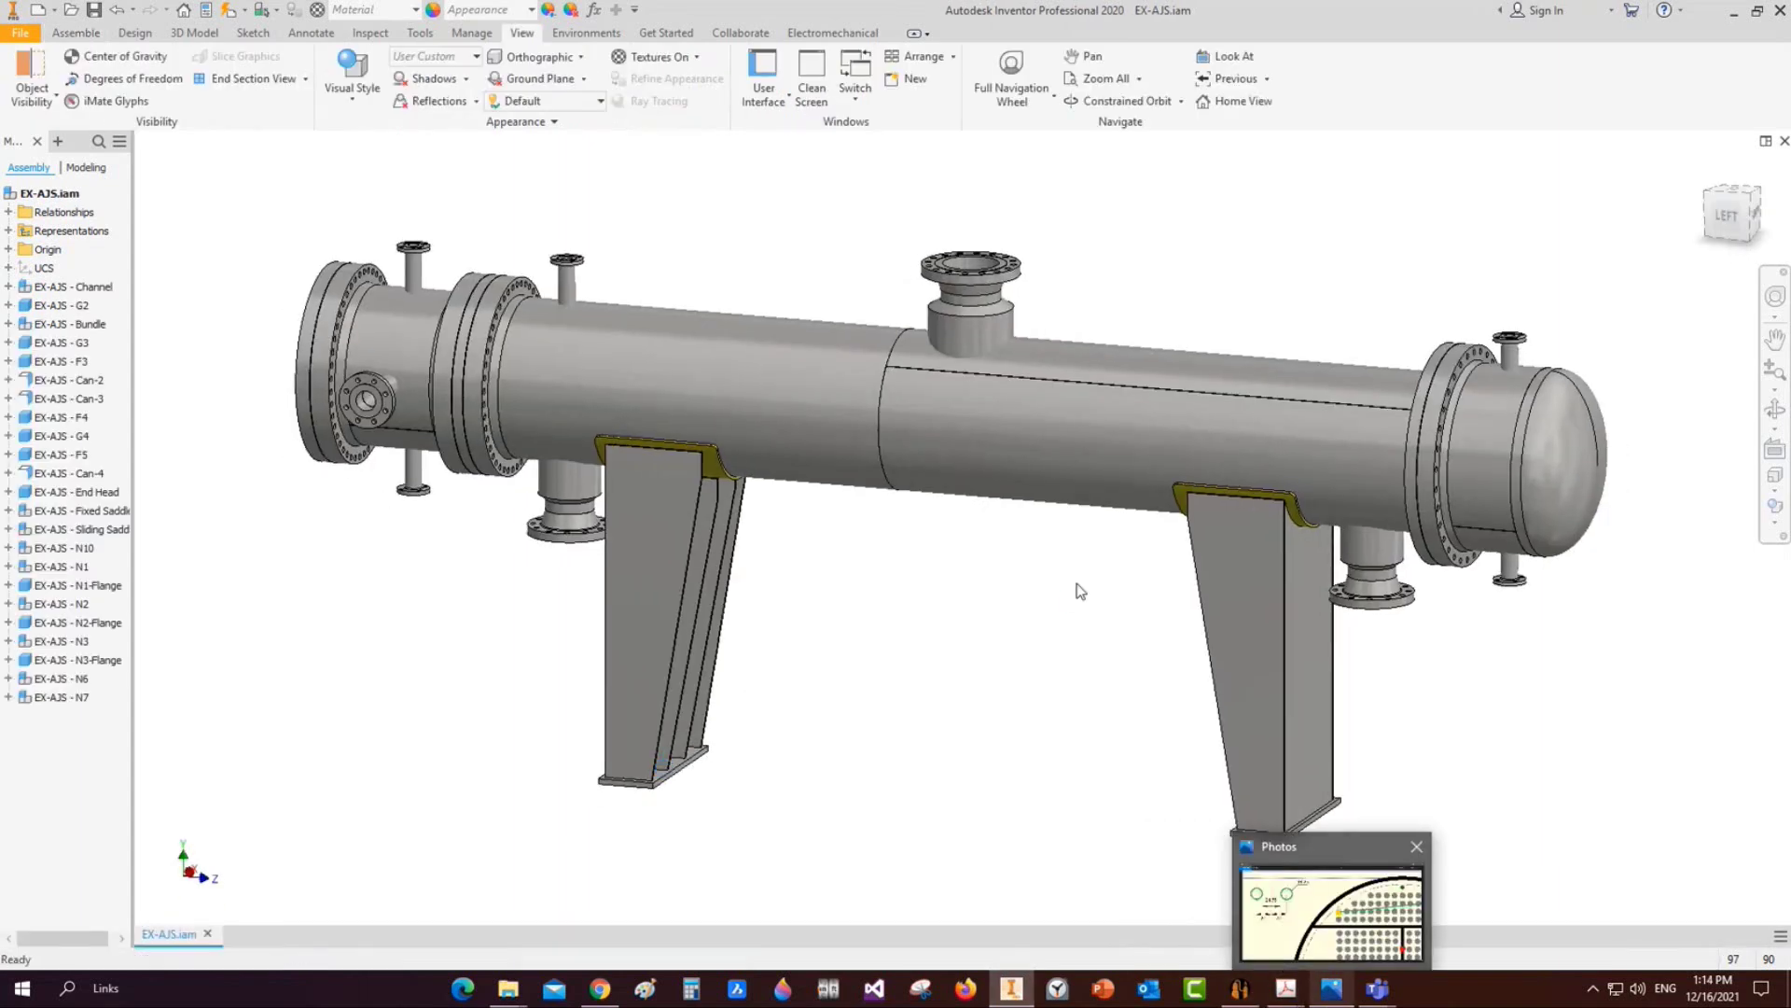
click(1776, 410)
drag(964, 524, 975, 576)
right_click(976, 576)
click(1049, 577)
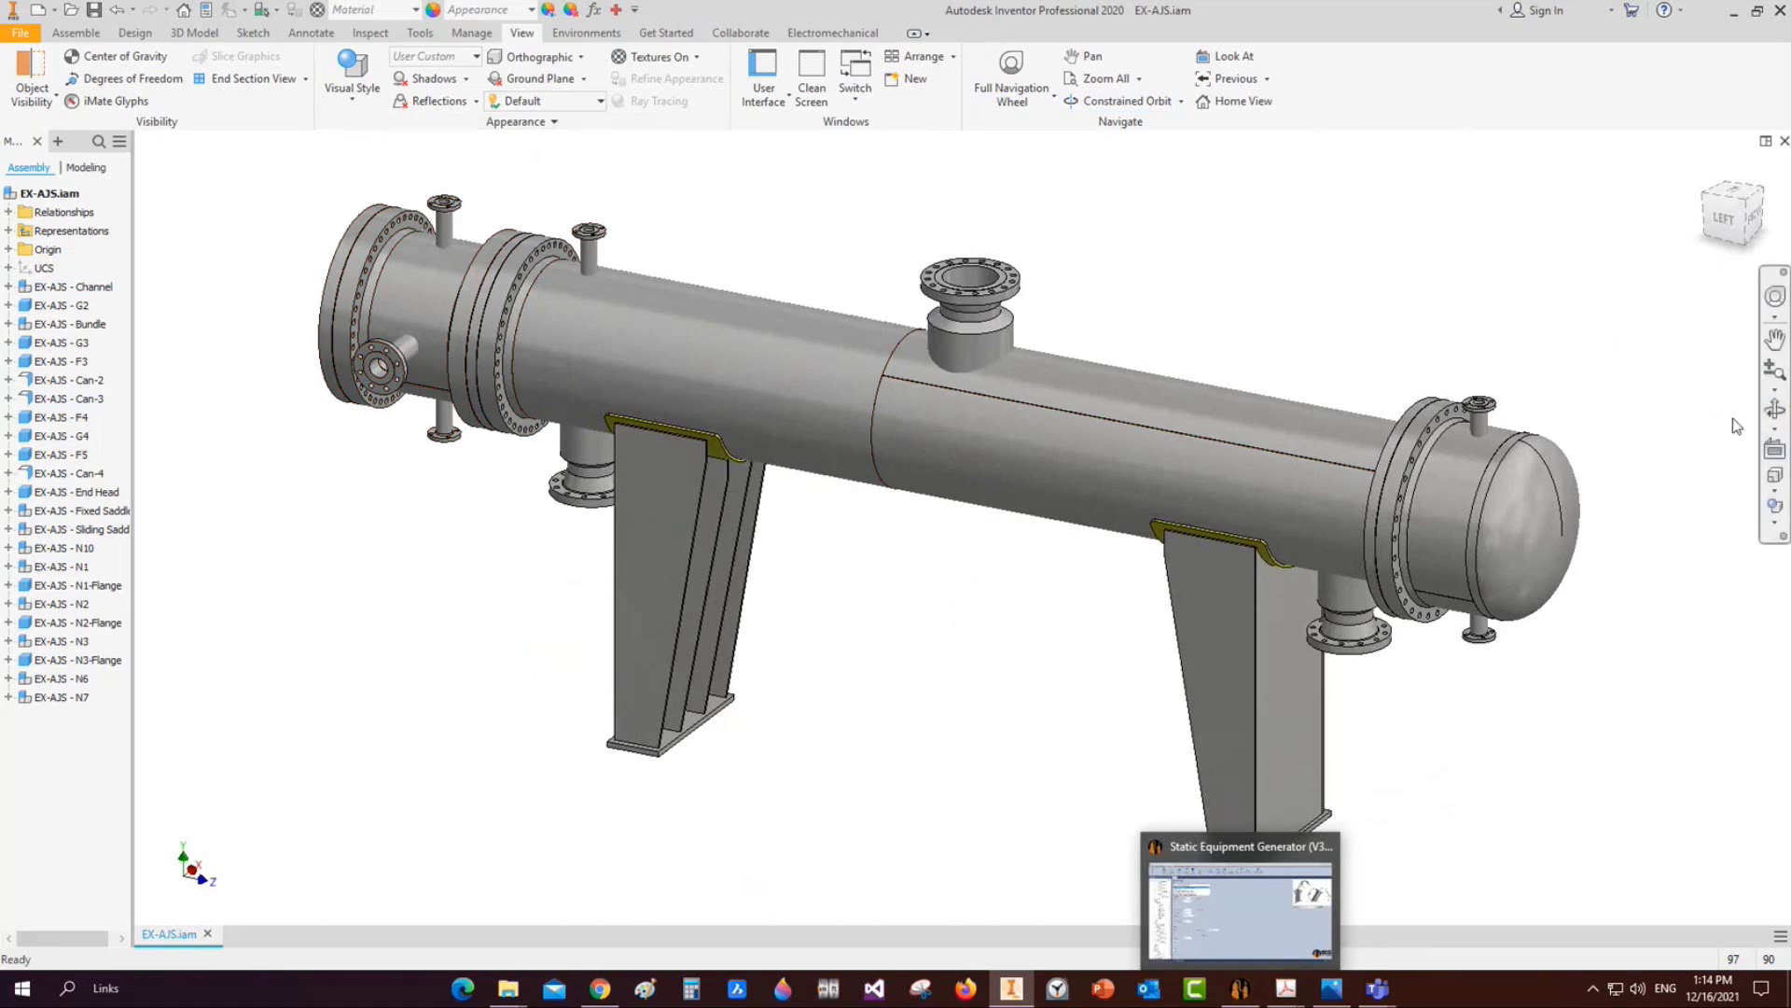
click(1774, 409)
drag(1101, 467, 905, 504)
key(Escape)
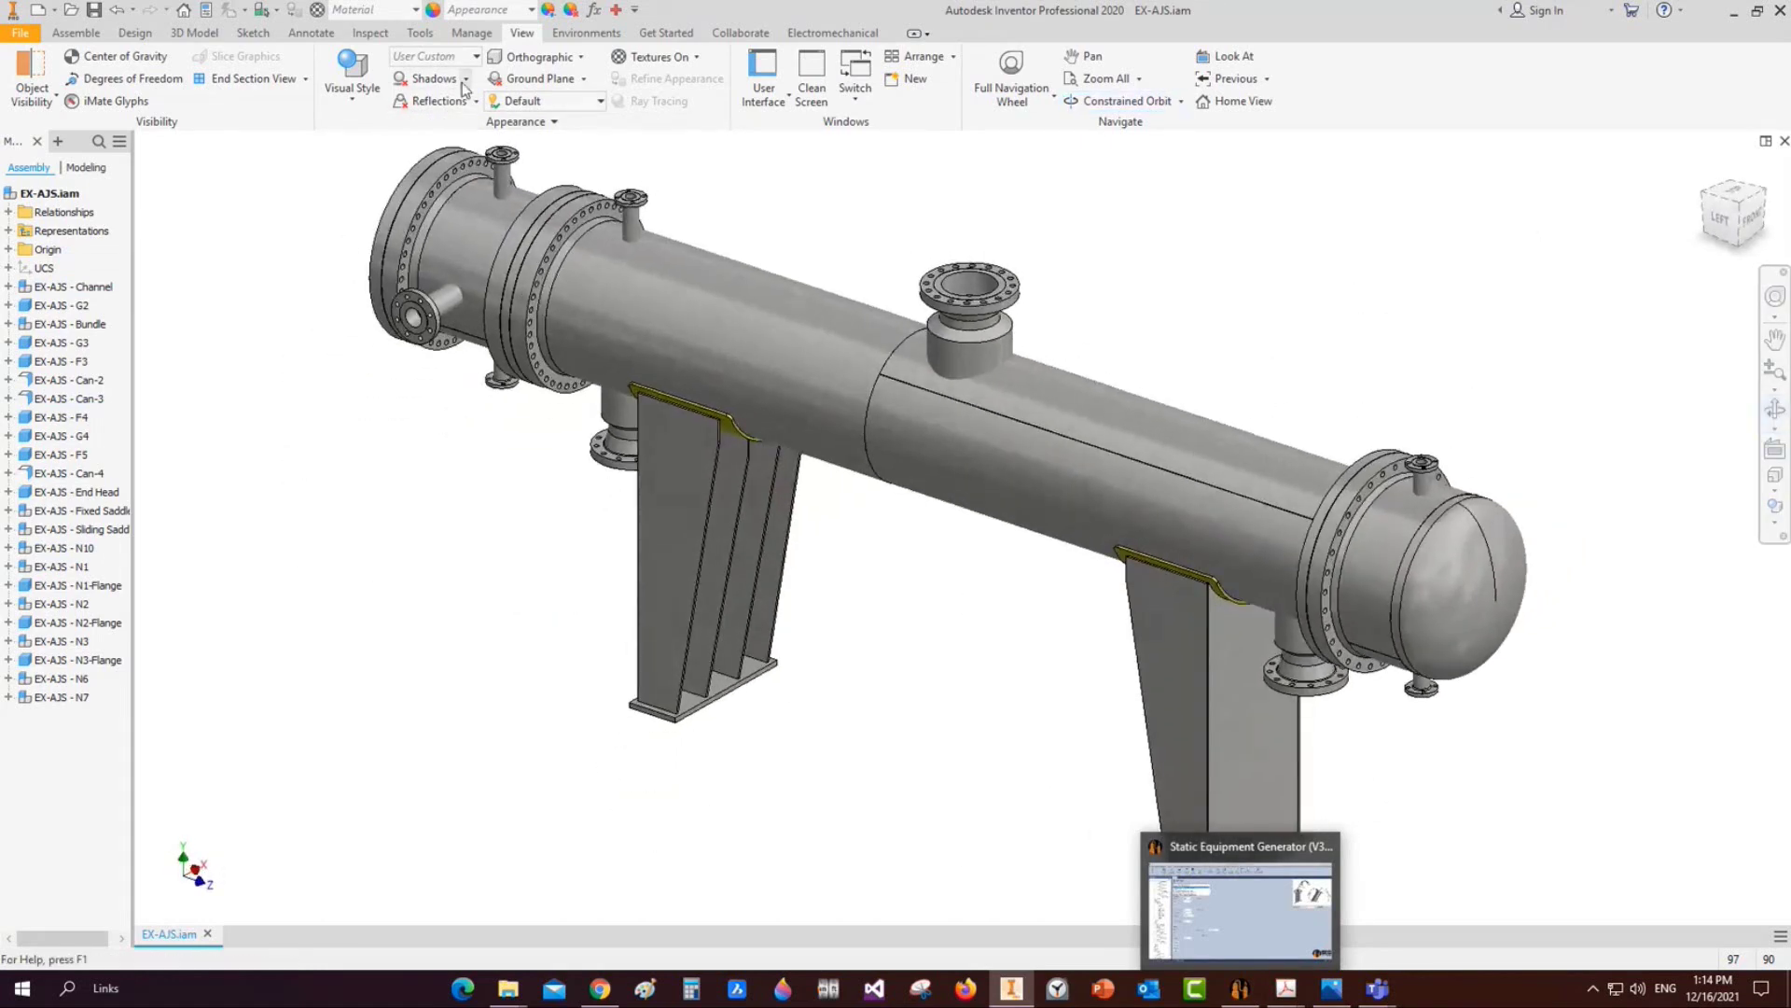
Half-section the assembly about 180 mm from the side face of a saddle's base plate, examine the tube bundle, and end the section view
click(305, 78)
click(289, 147)
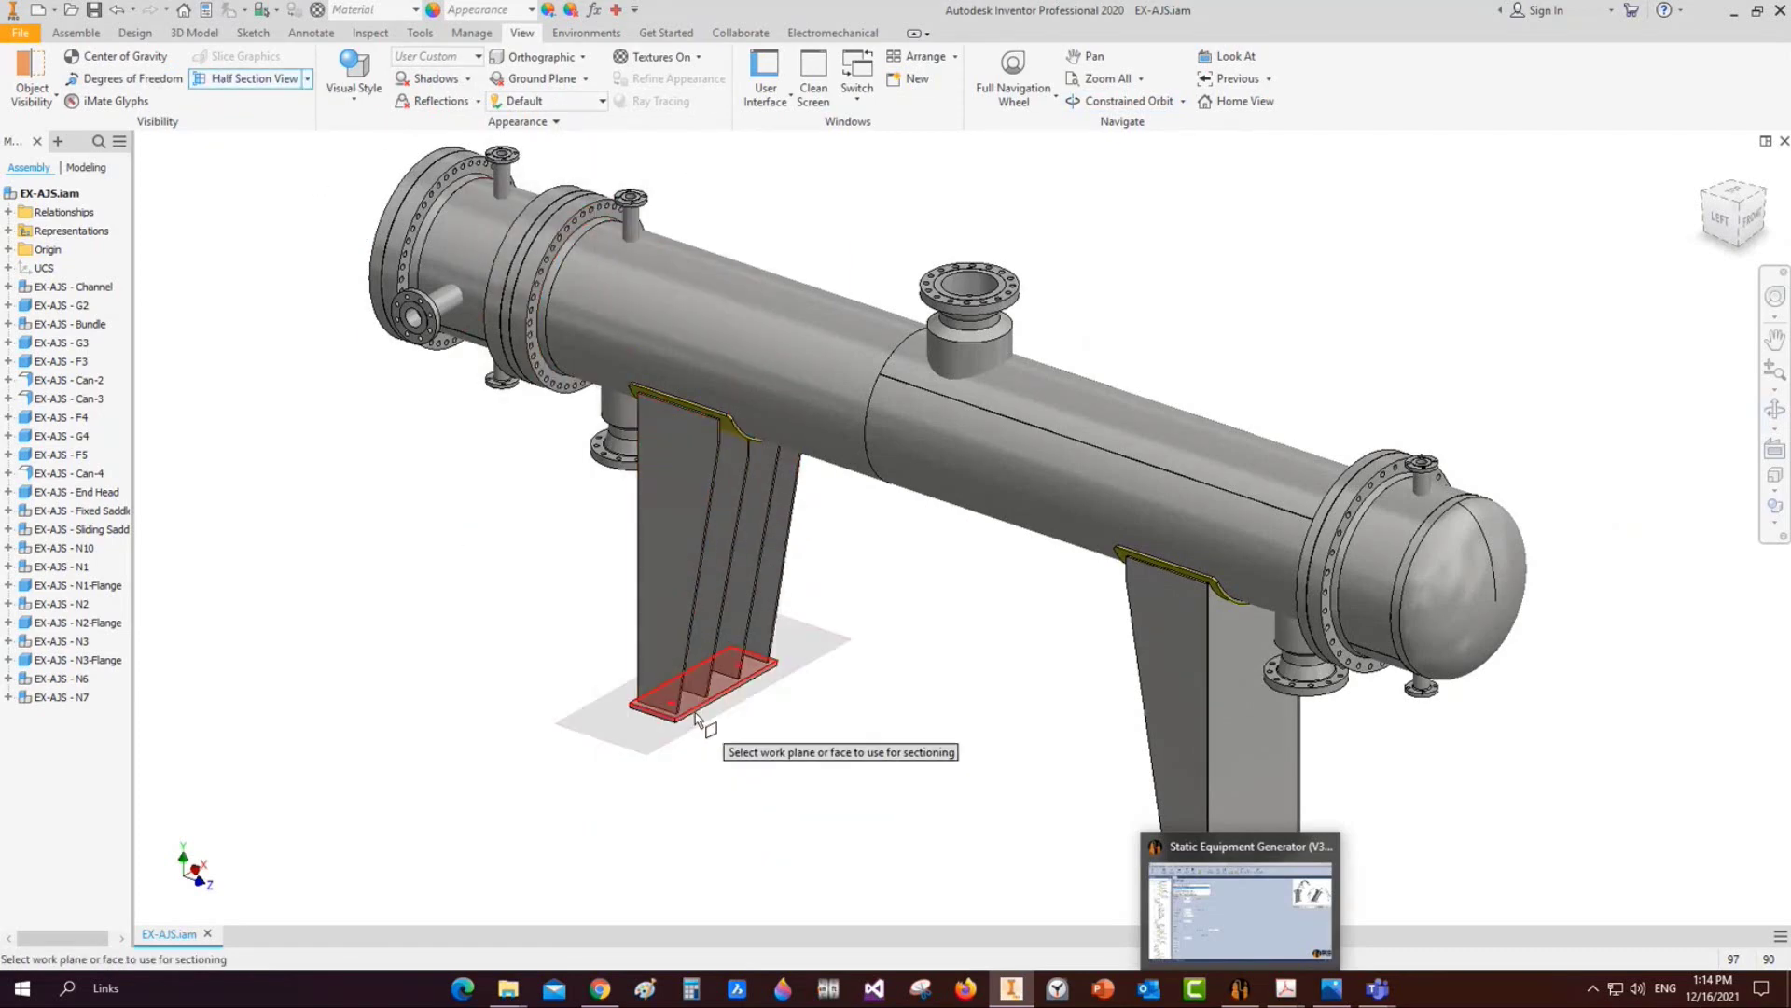
click(731, 744)
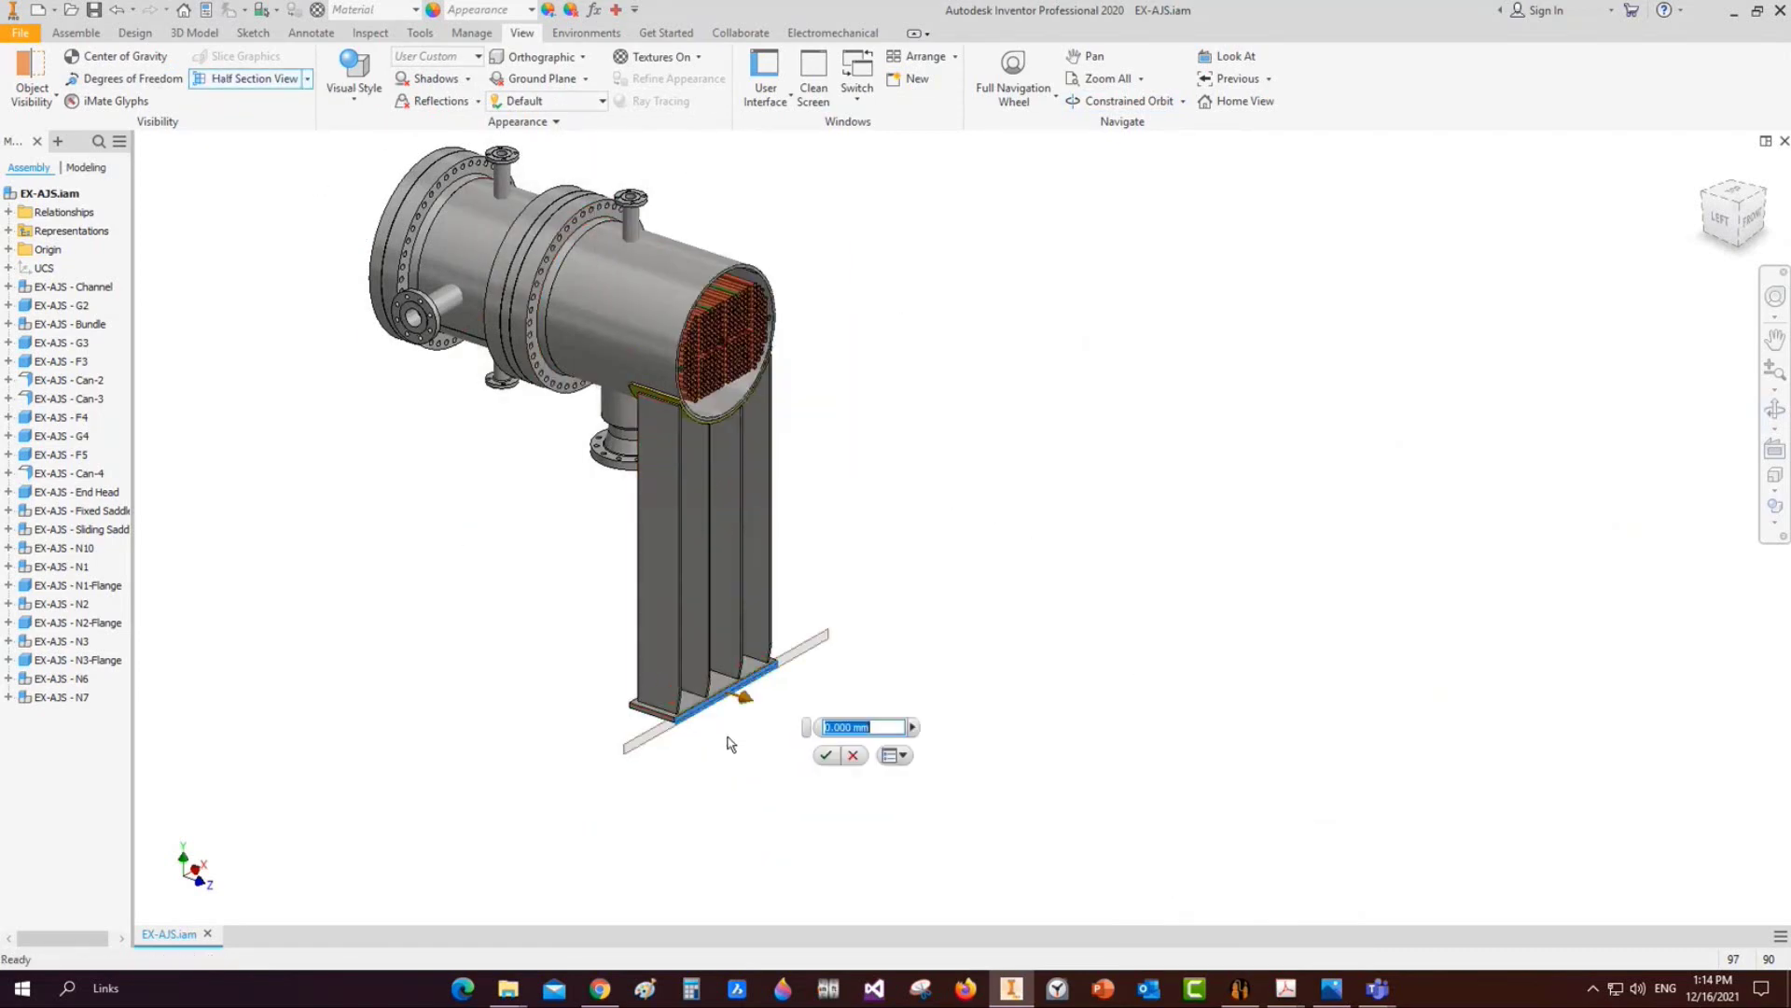
drag(743, 696, 859, 684)
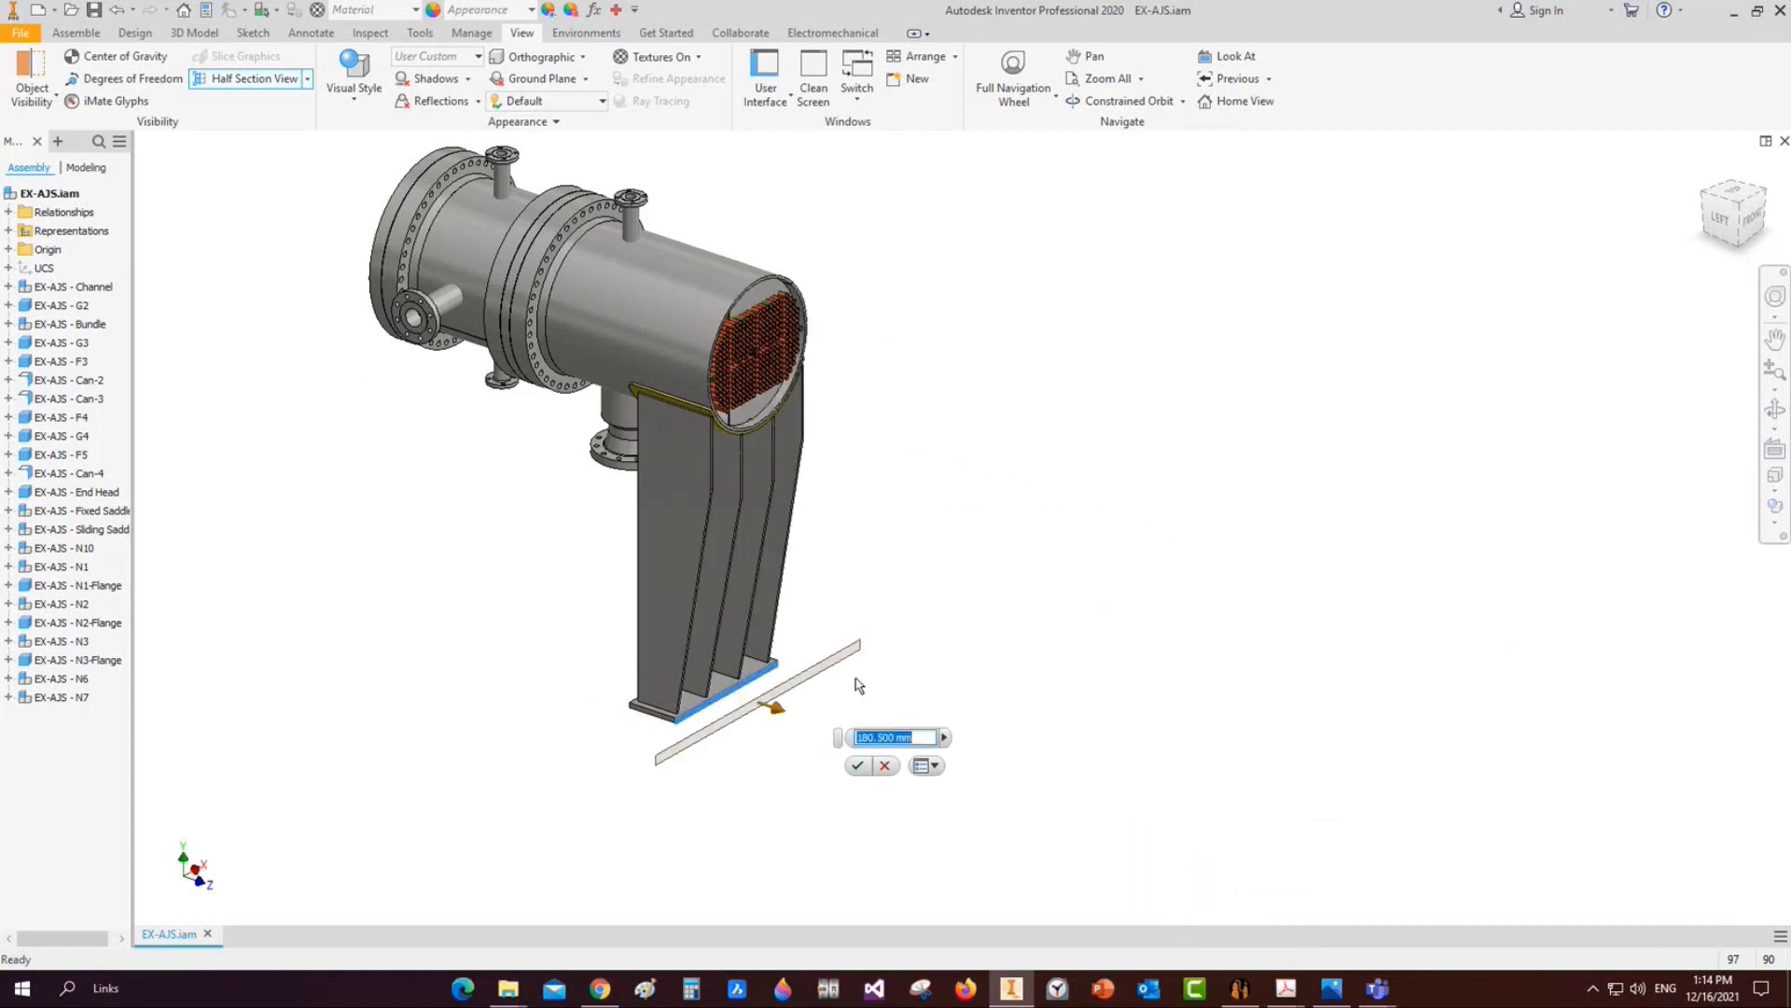
click(857, 765)
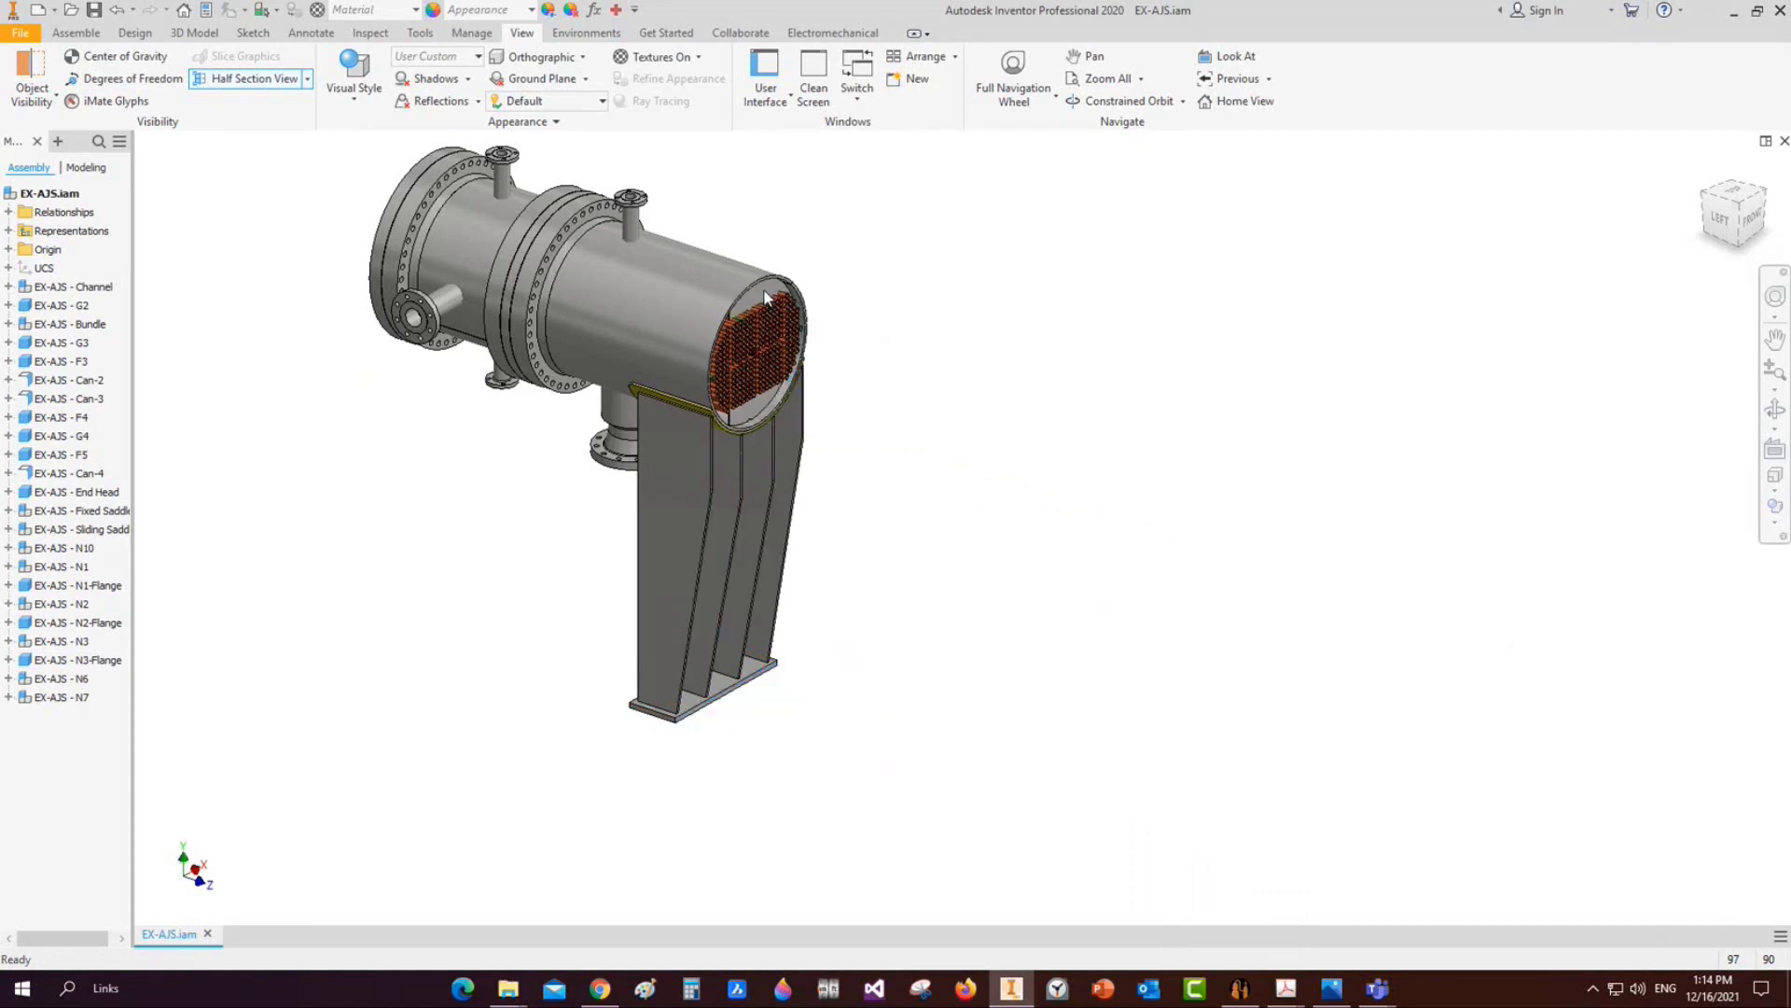
scroll(765, 296, up, 5)
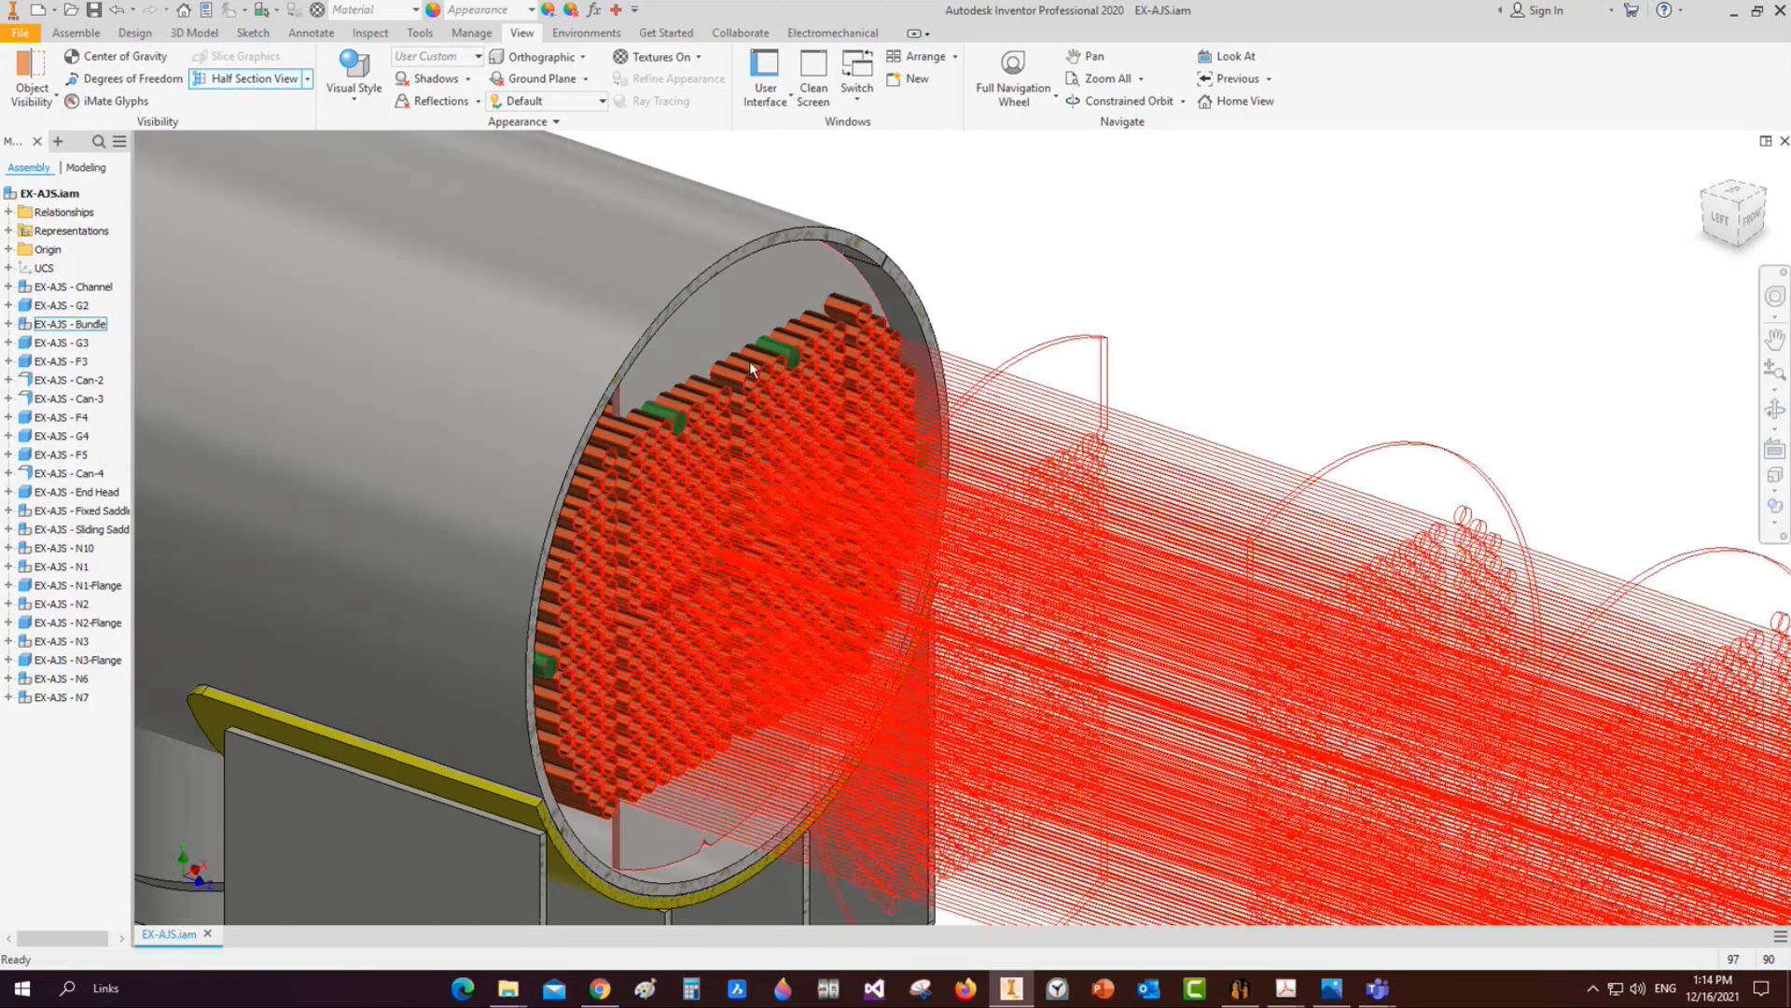
scroll(705, 563, down, 5)
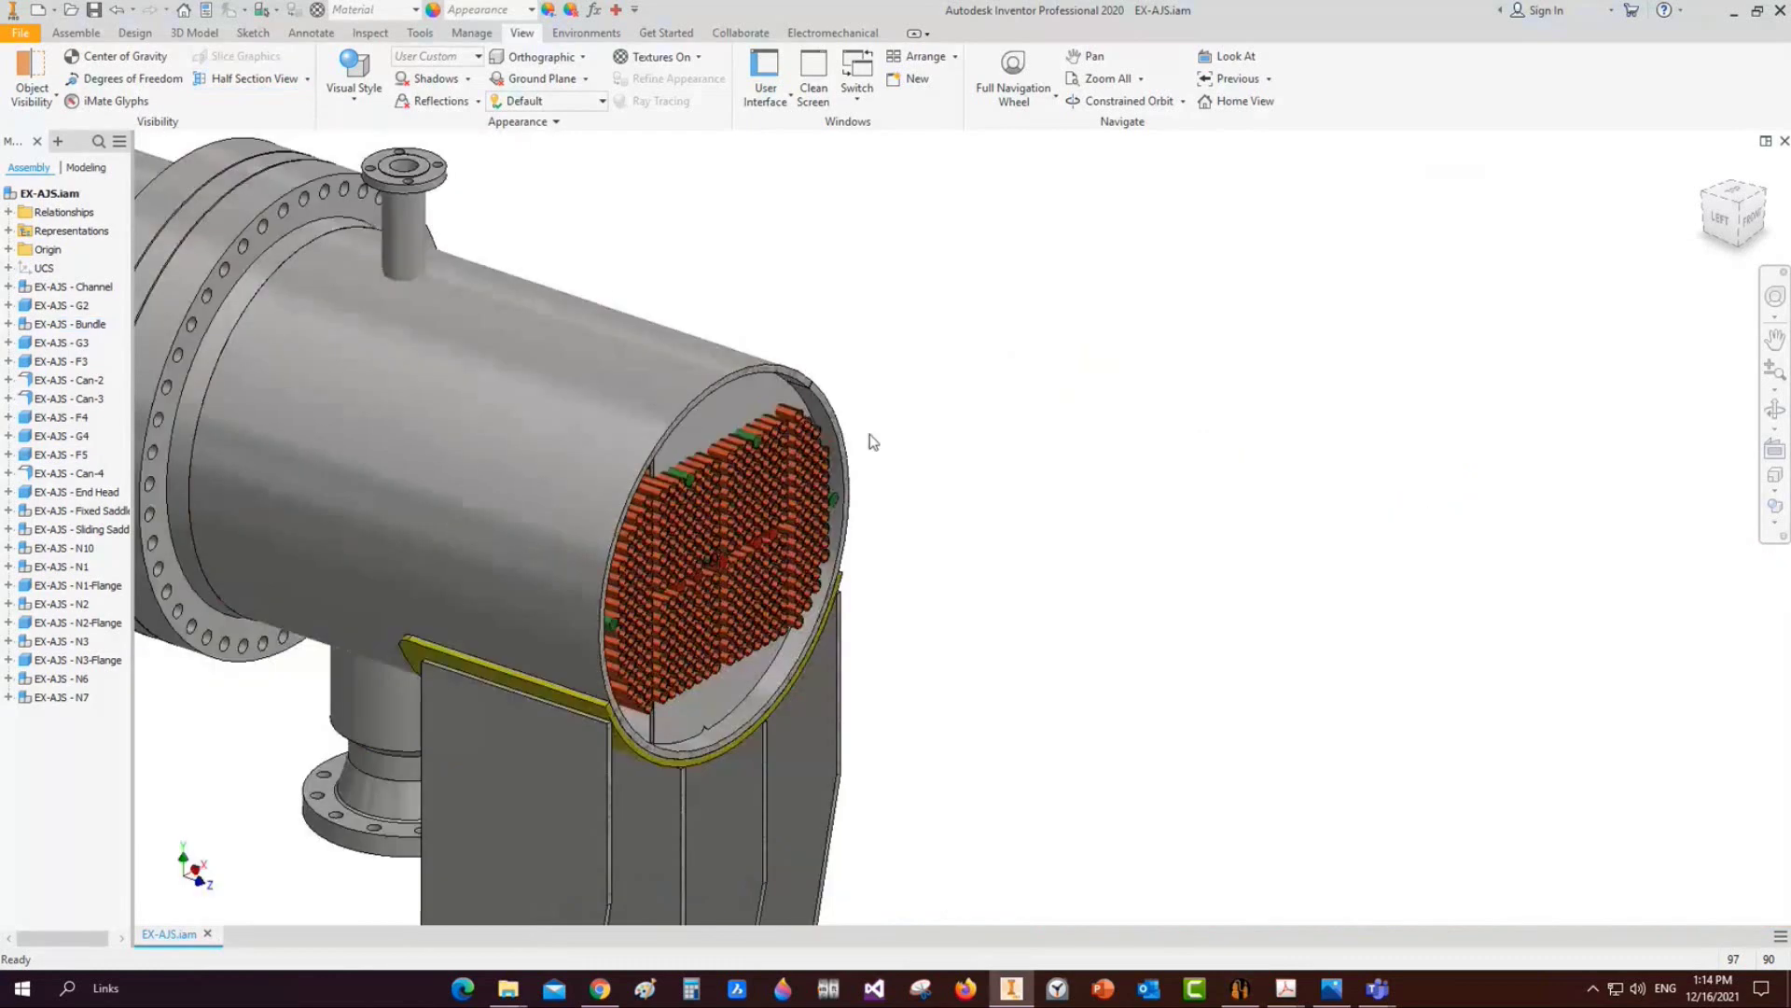
click(307, 78)
click(280, 221)
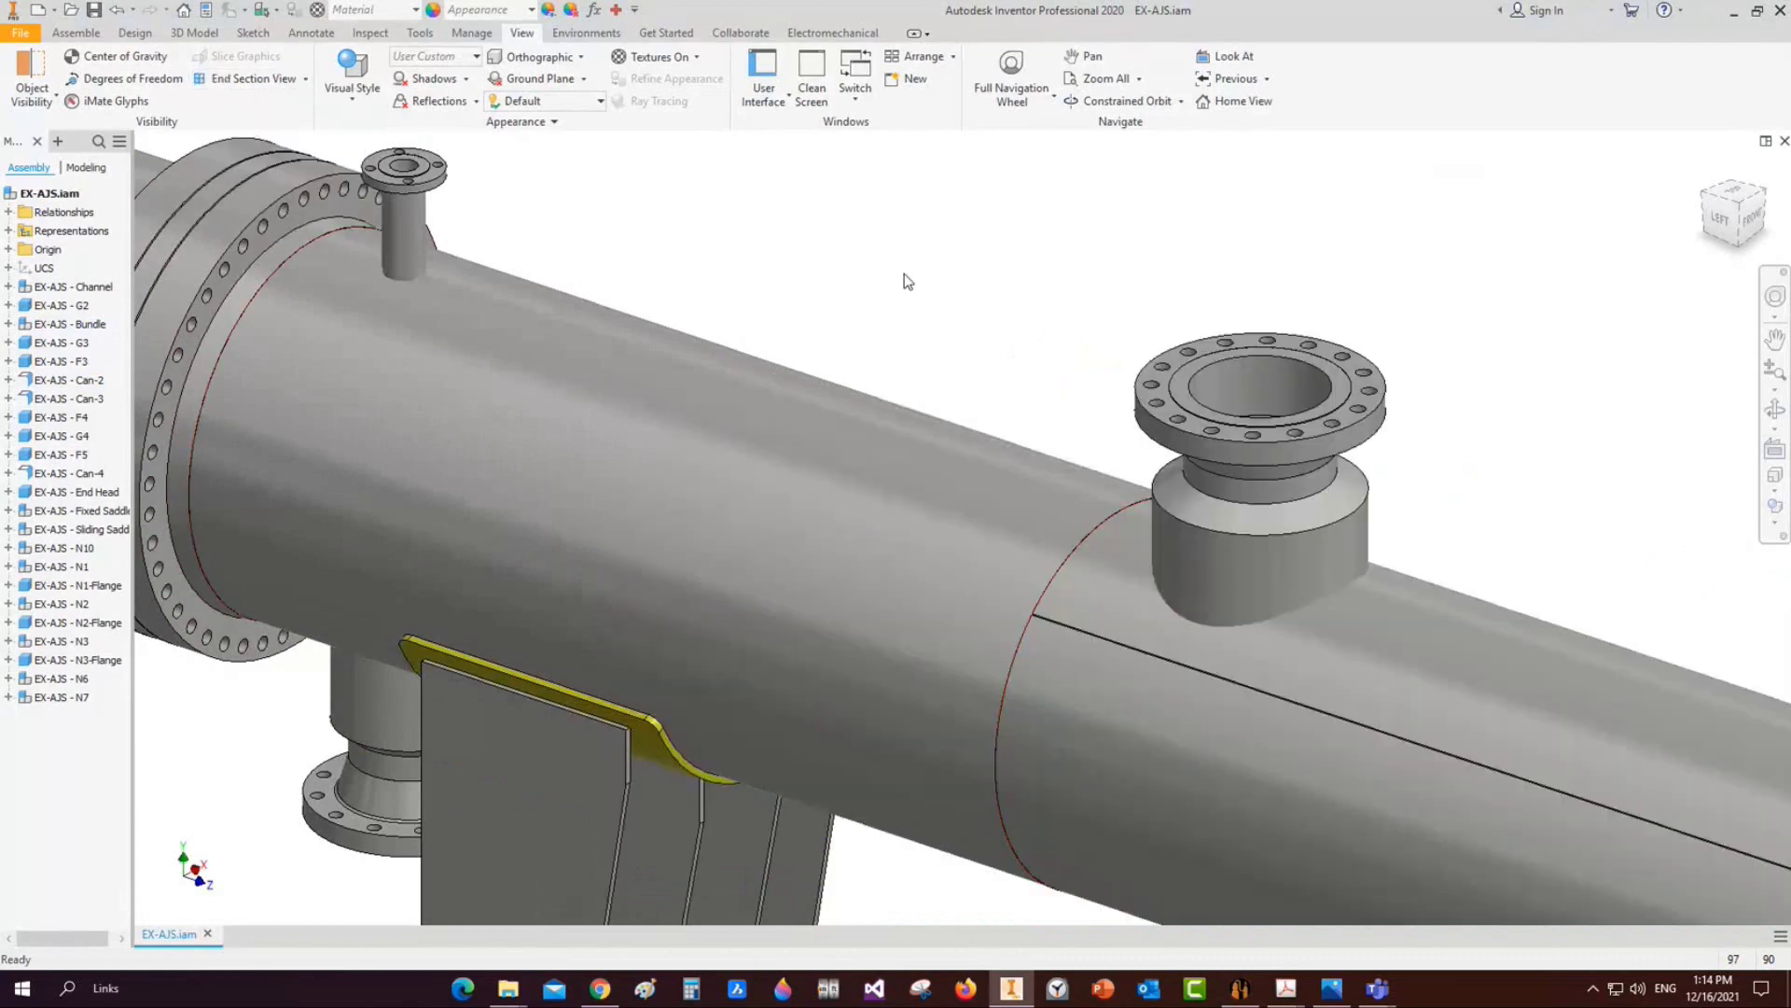
scroll(904, 273, down, 3)
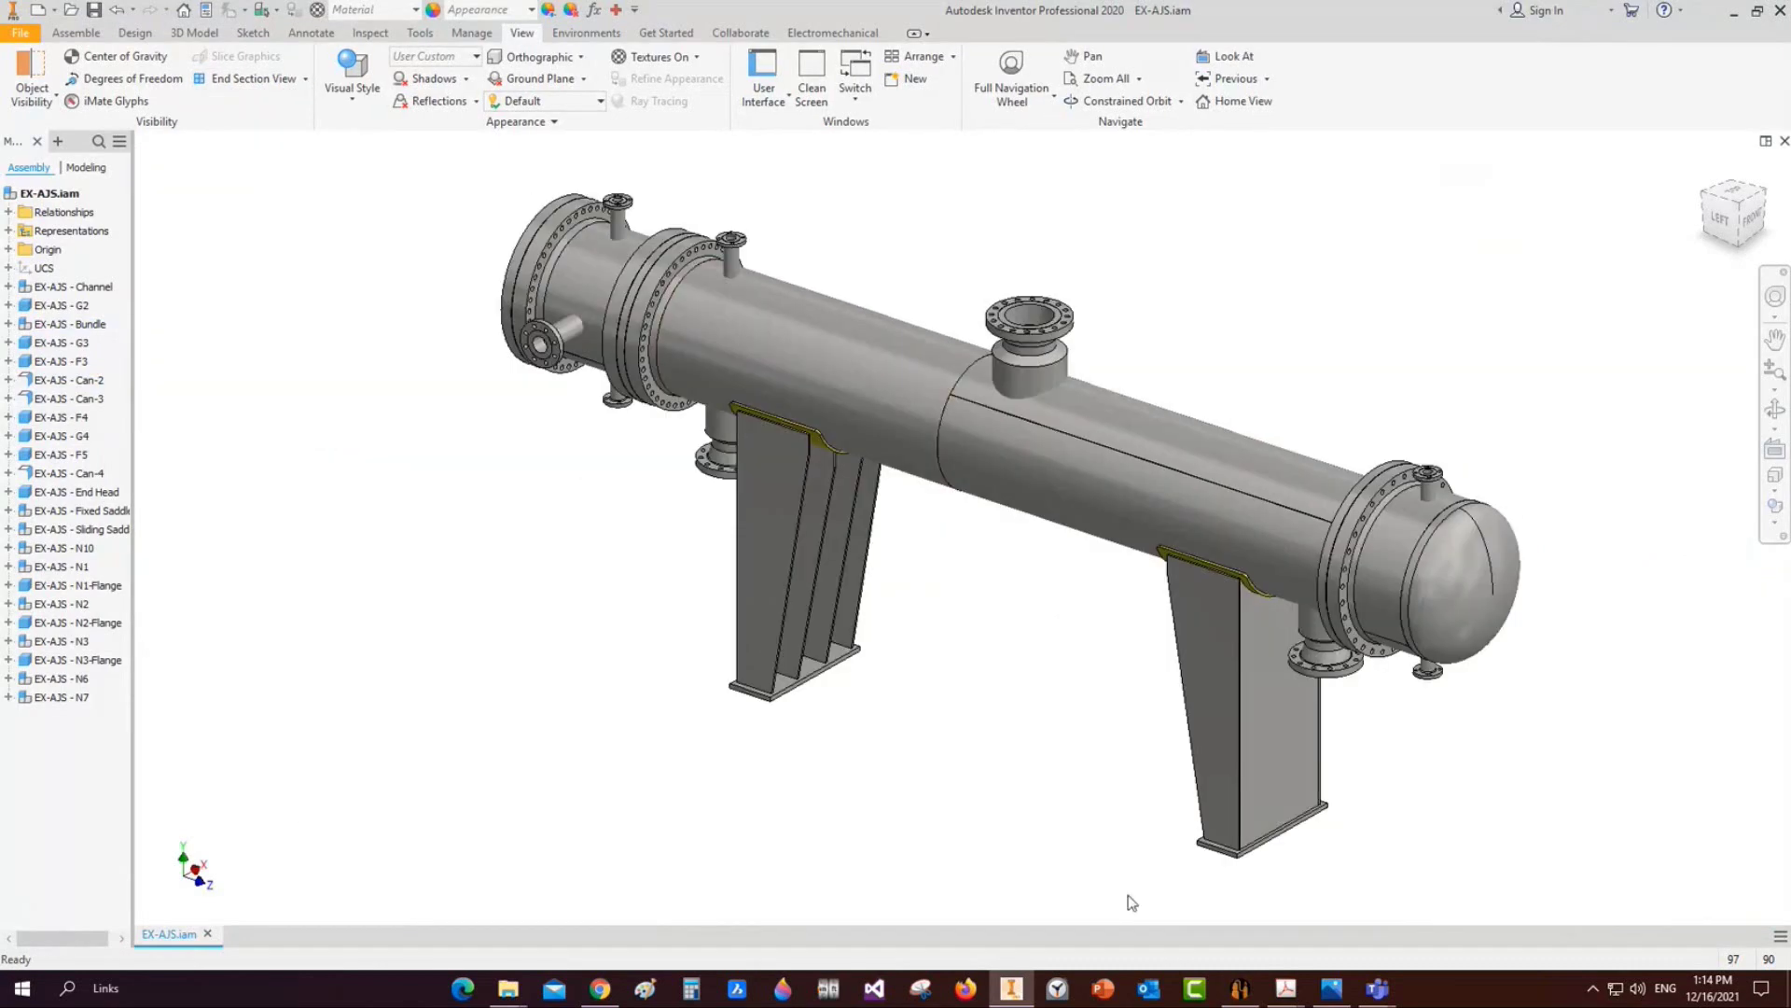
Switch to Static Equipment Generator and add a sealing bar named Sealing Bar-A to tubesheet TSH-1, viewing its Double Vertical type
click(1239, 988)
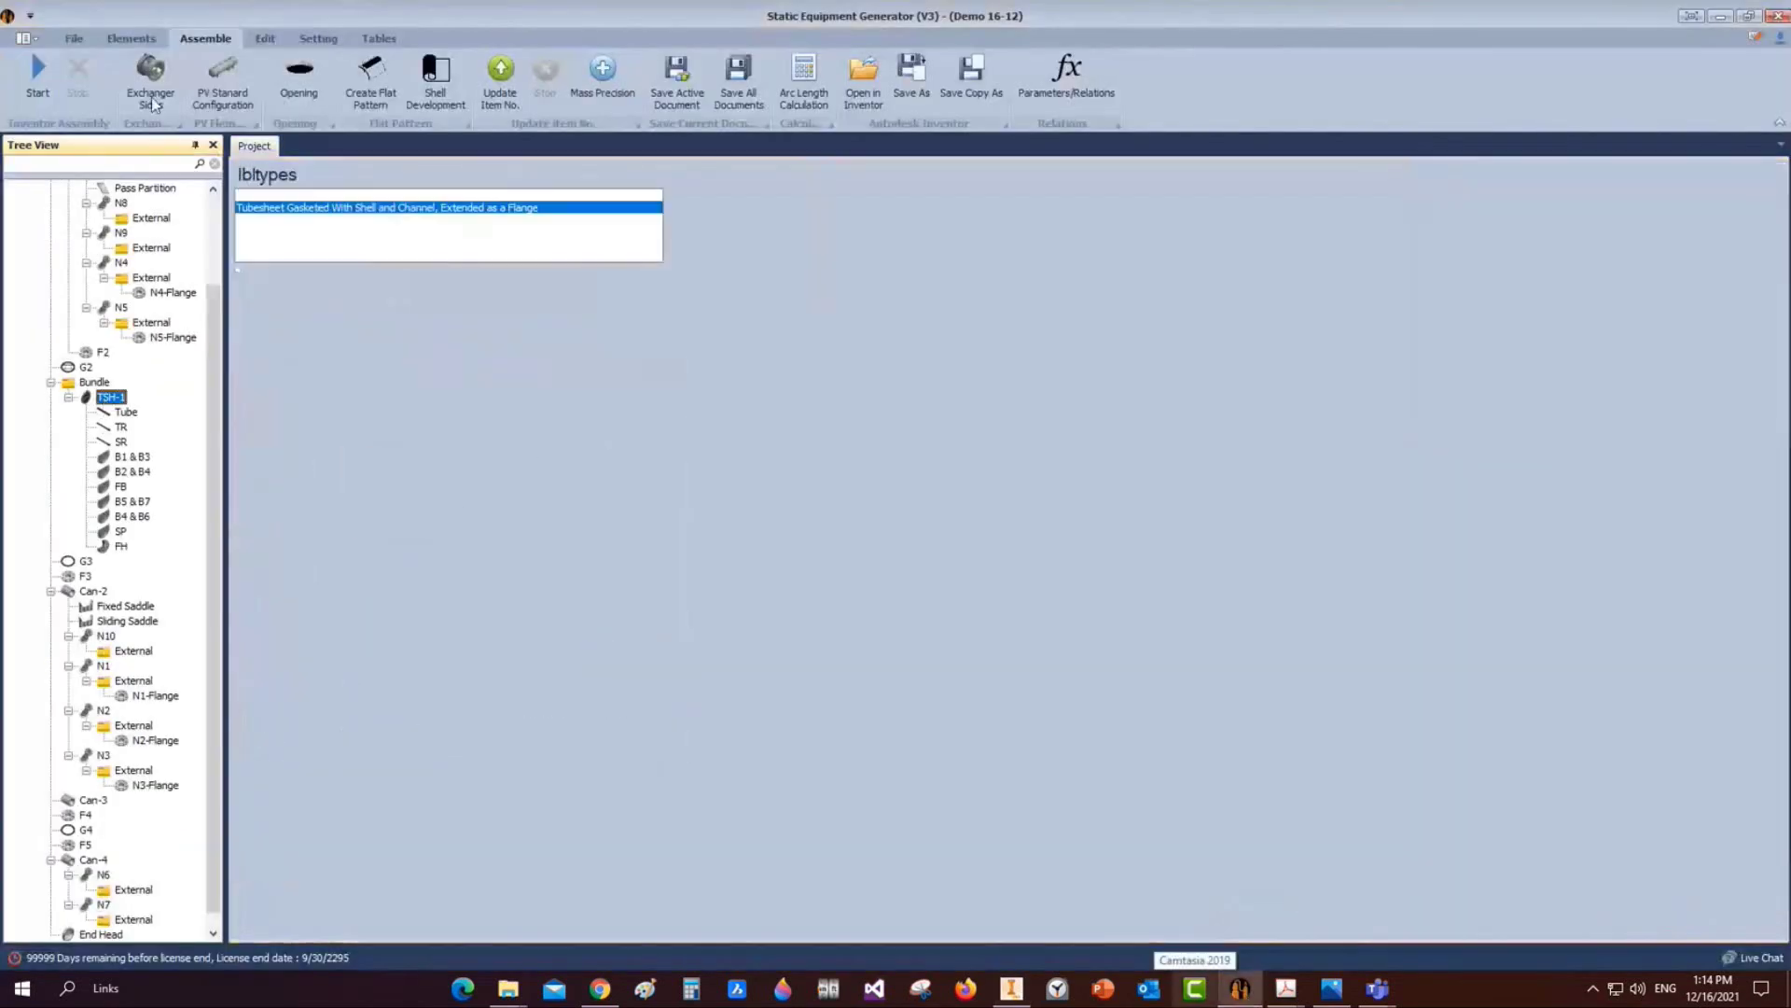
click(130, 38)
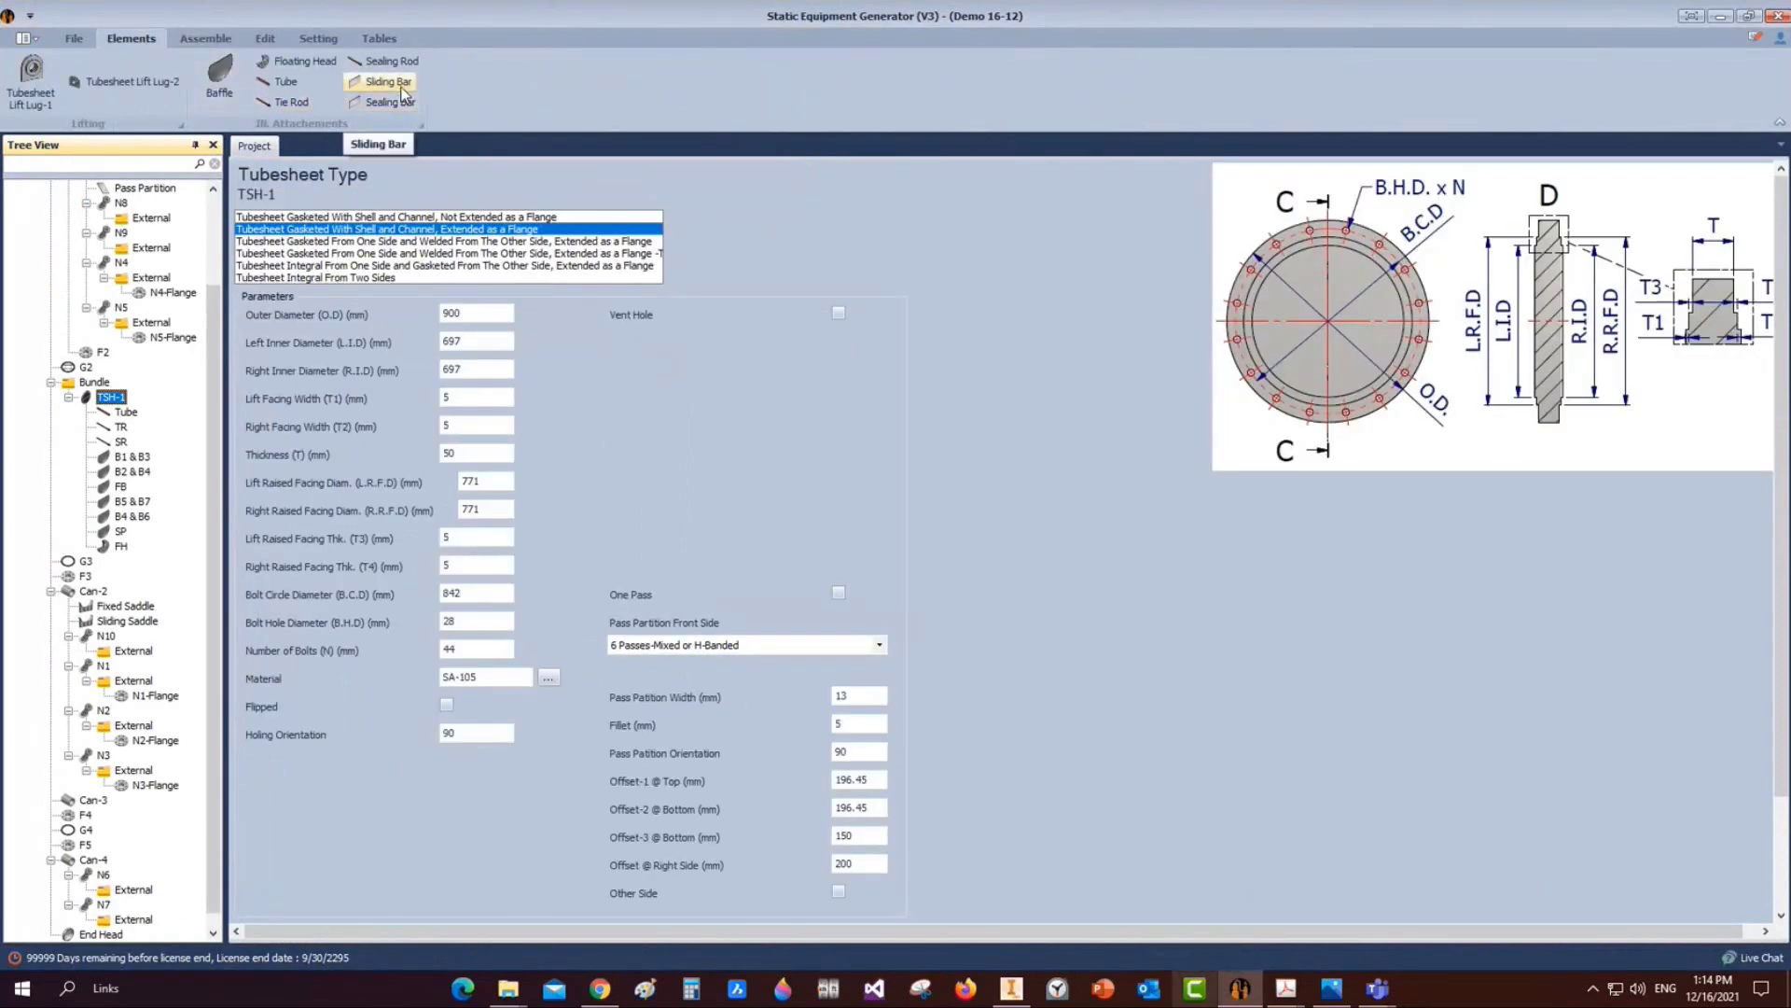
click(388, 82)
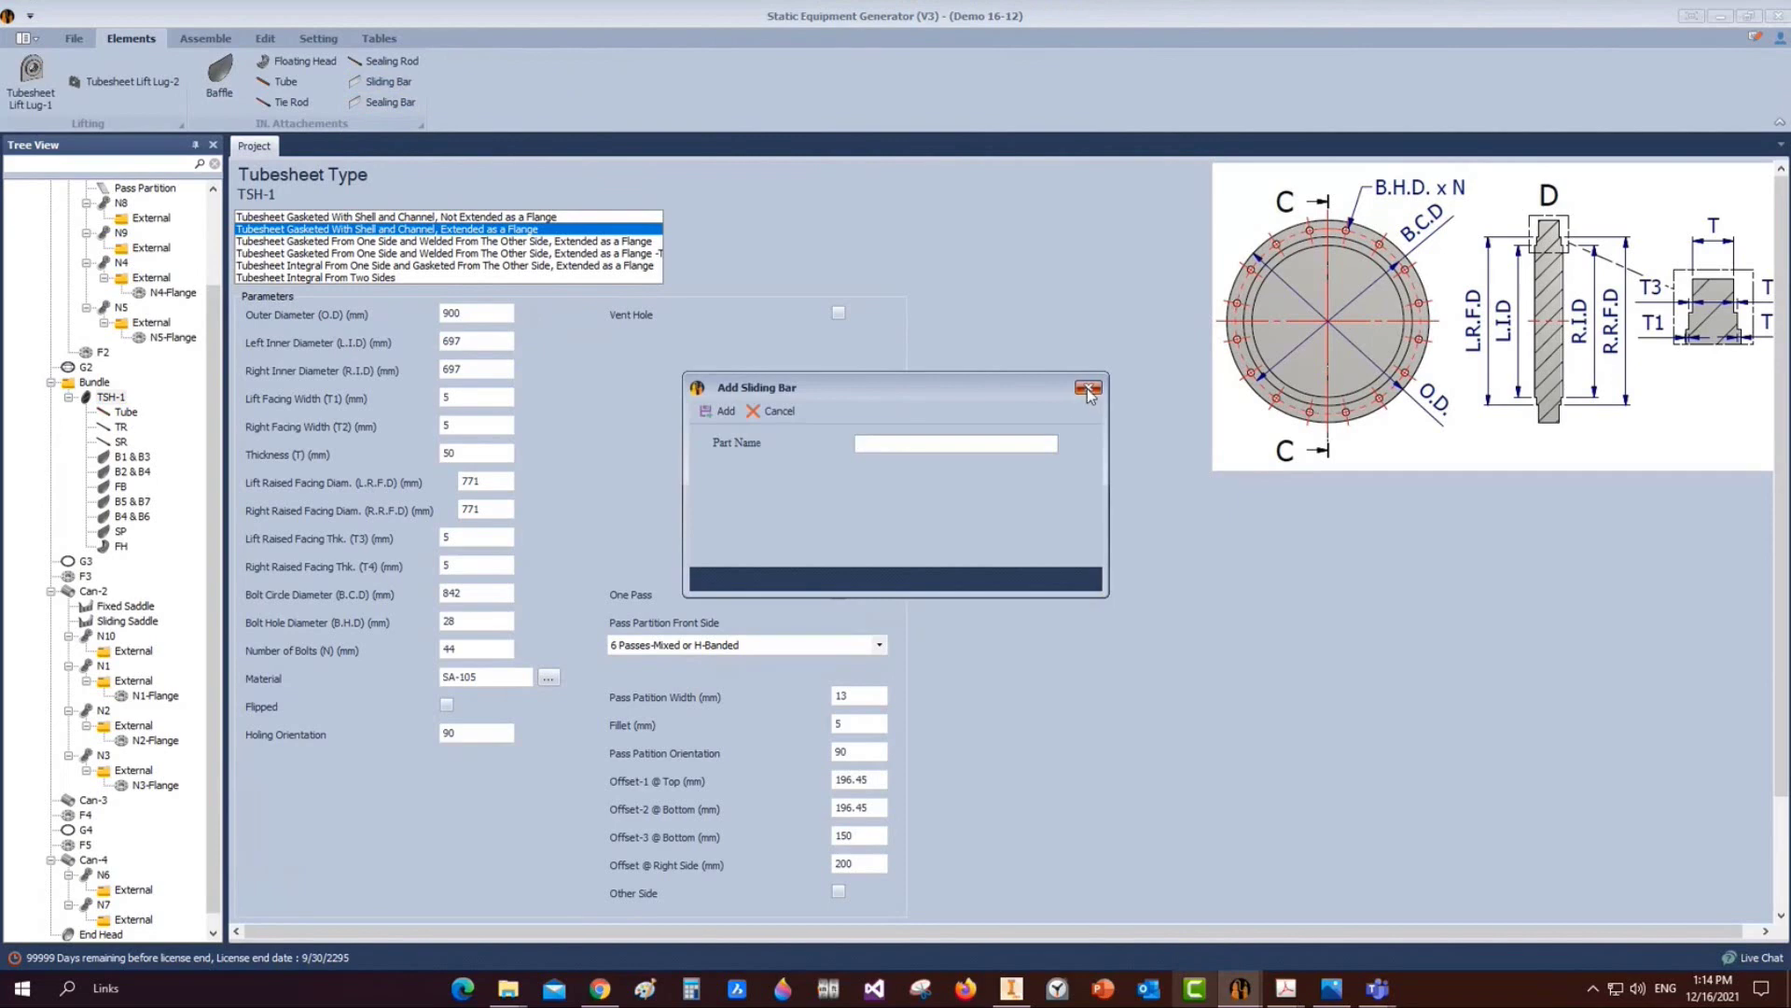
click(1089, 390)
click(382, 102)
text(Sealing Bar -A)
click(715, 412)
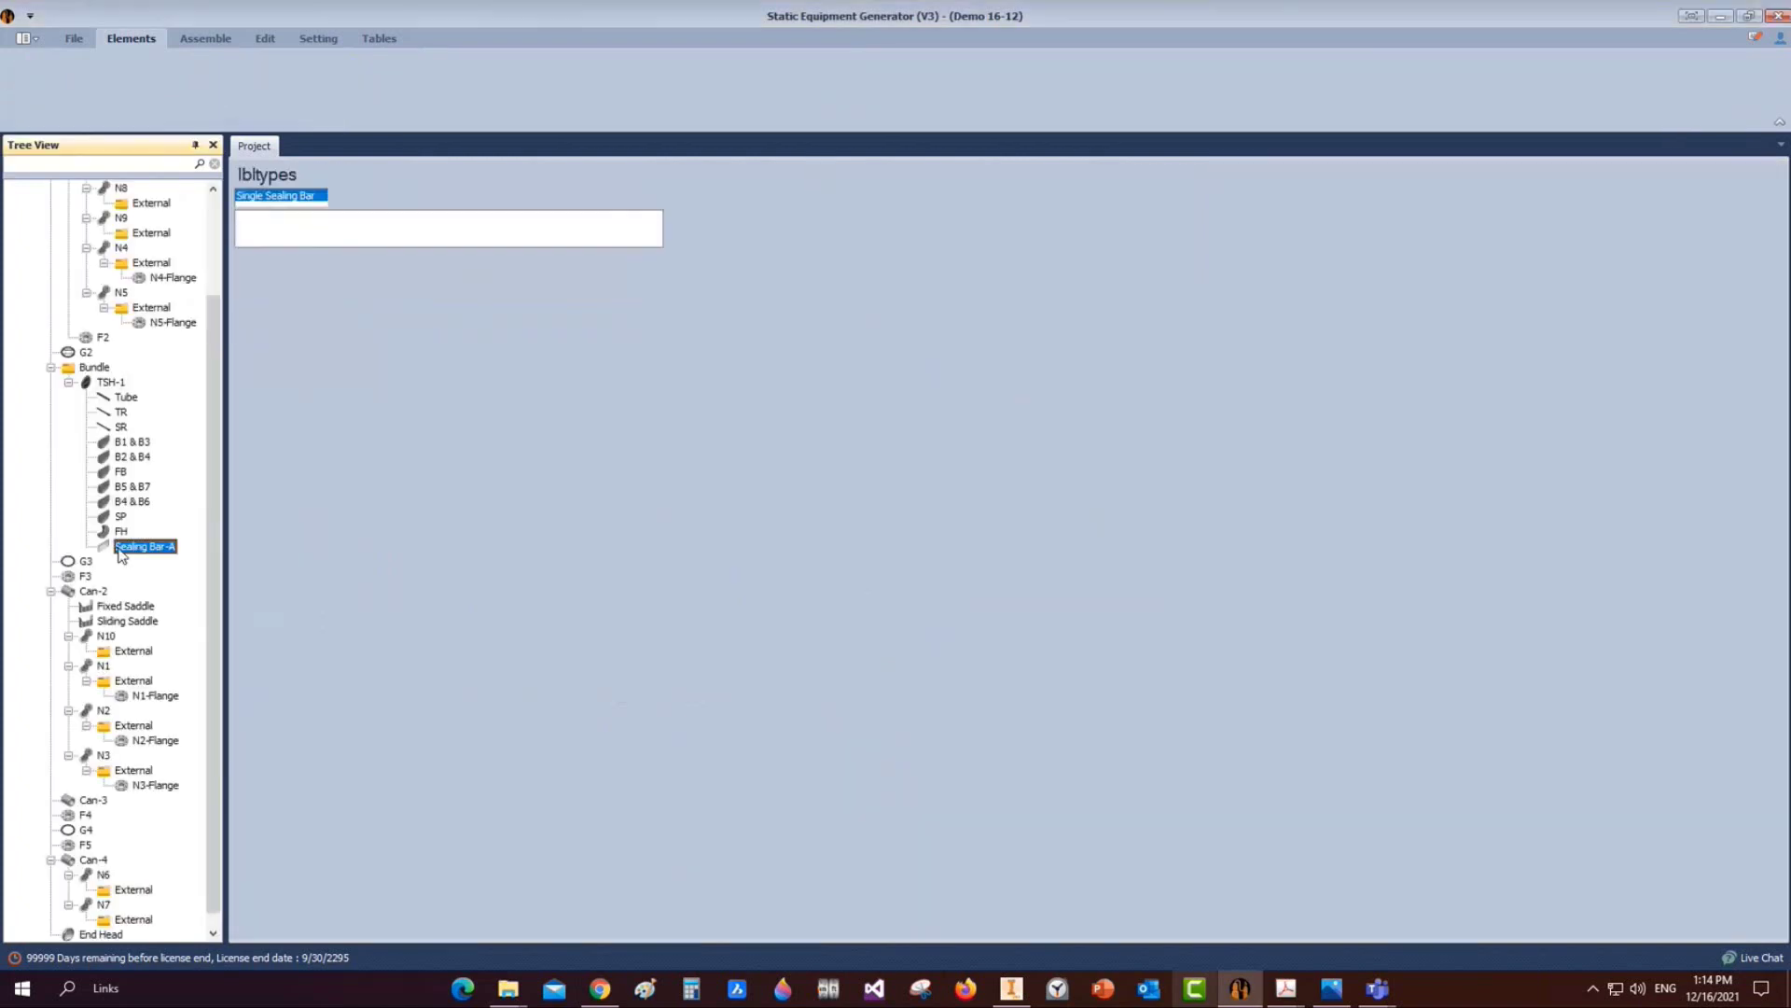
click(299, 228)
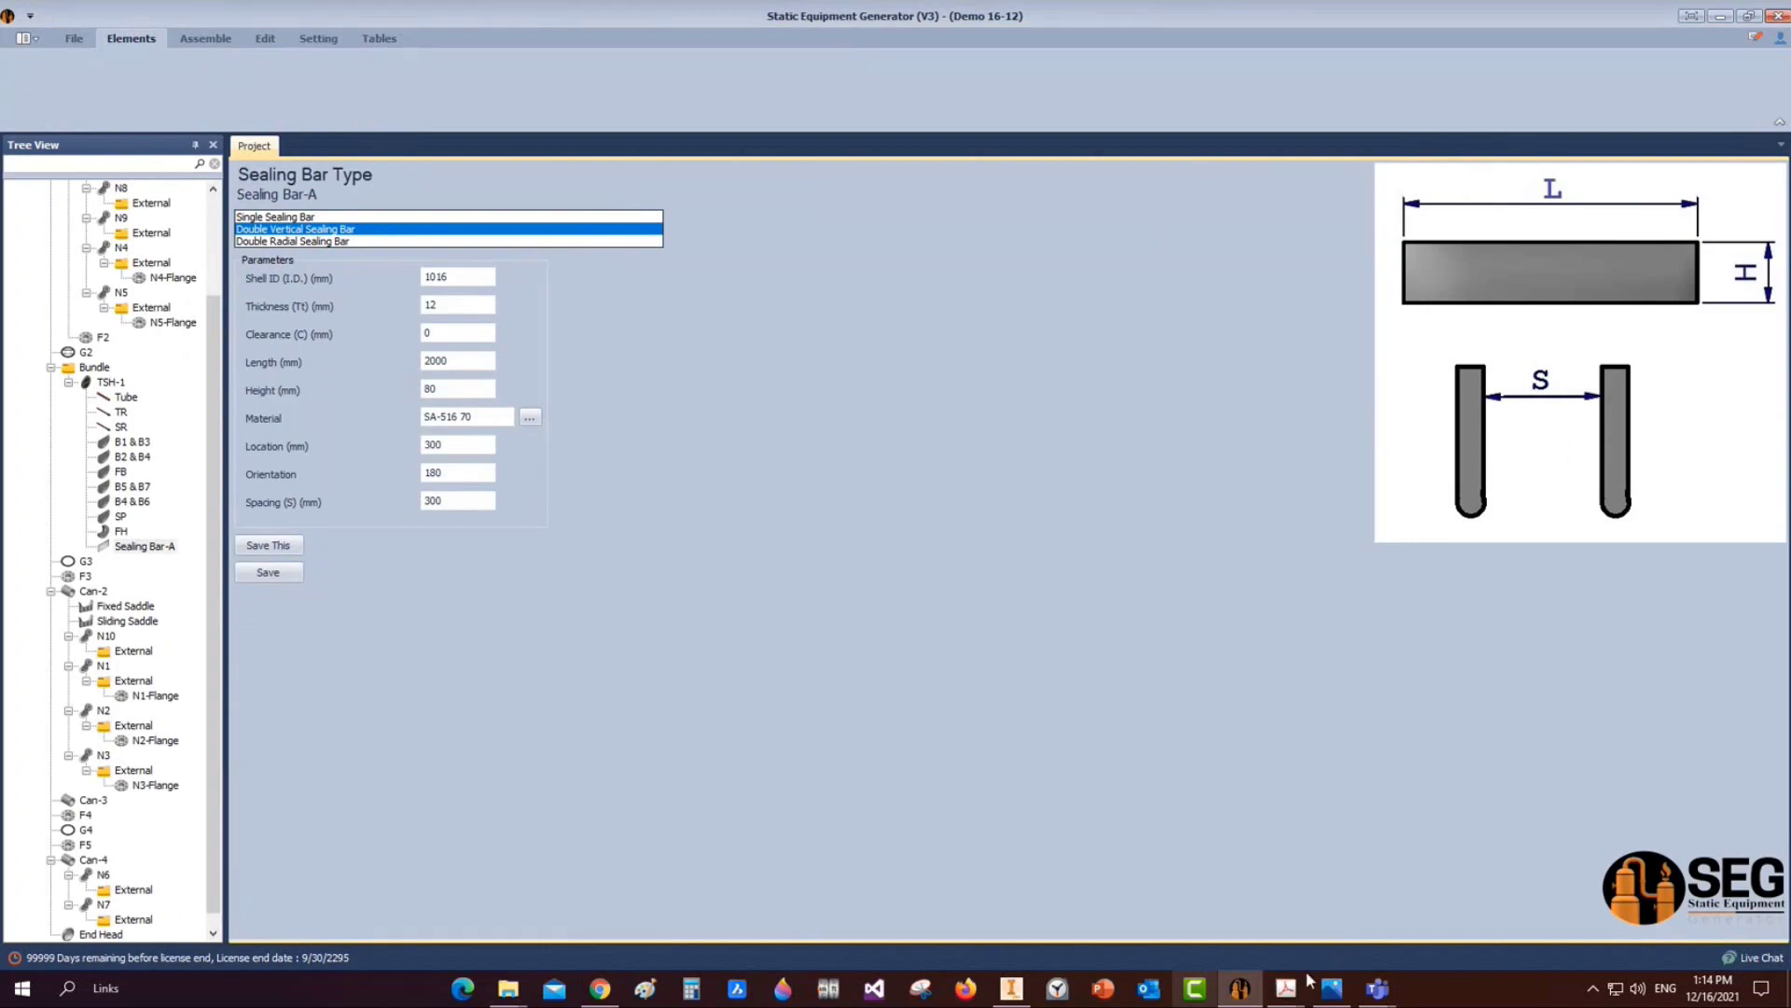
Examine the sealing strip slots in the lower and upper parts of baffle #FB in the tube bundle drawing
mouse_move(1311, 981)
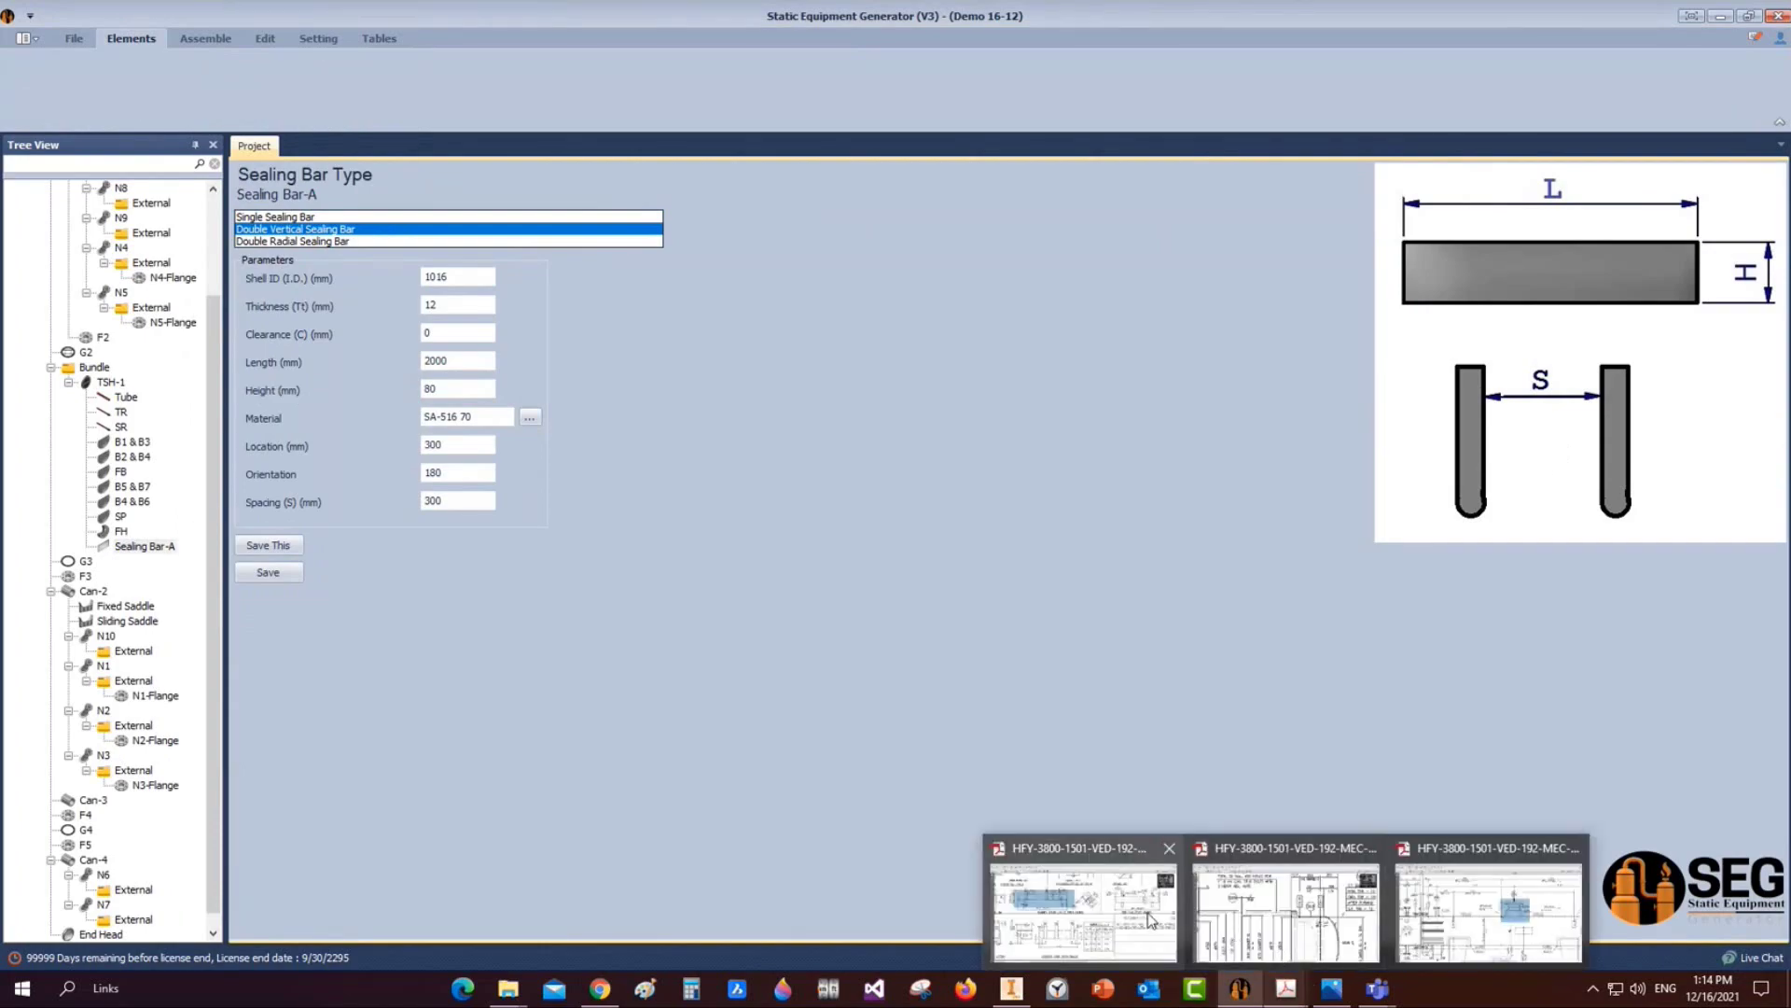
click(1149, 920)
middle_drag(1134, 597, 672, 704)
mouse_move(1492, 466)
middle_down()
mouse_move(1077, 503)
mouse_move(333, 483)
mouse_move(933, 474)
middle_up()
ctrl+scroll(934, 475, up, 3)
drag(872, 435, 1035, 634)
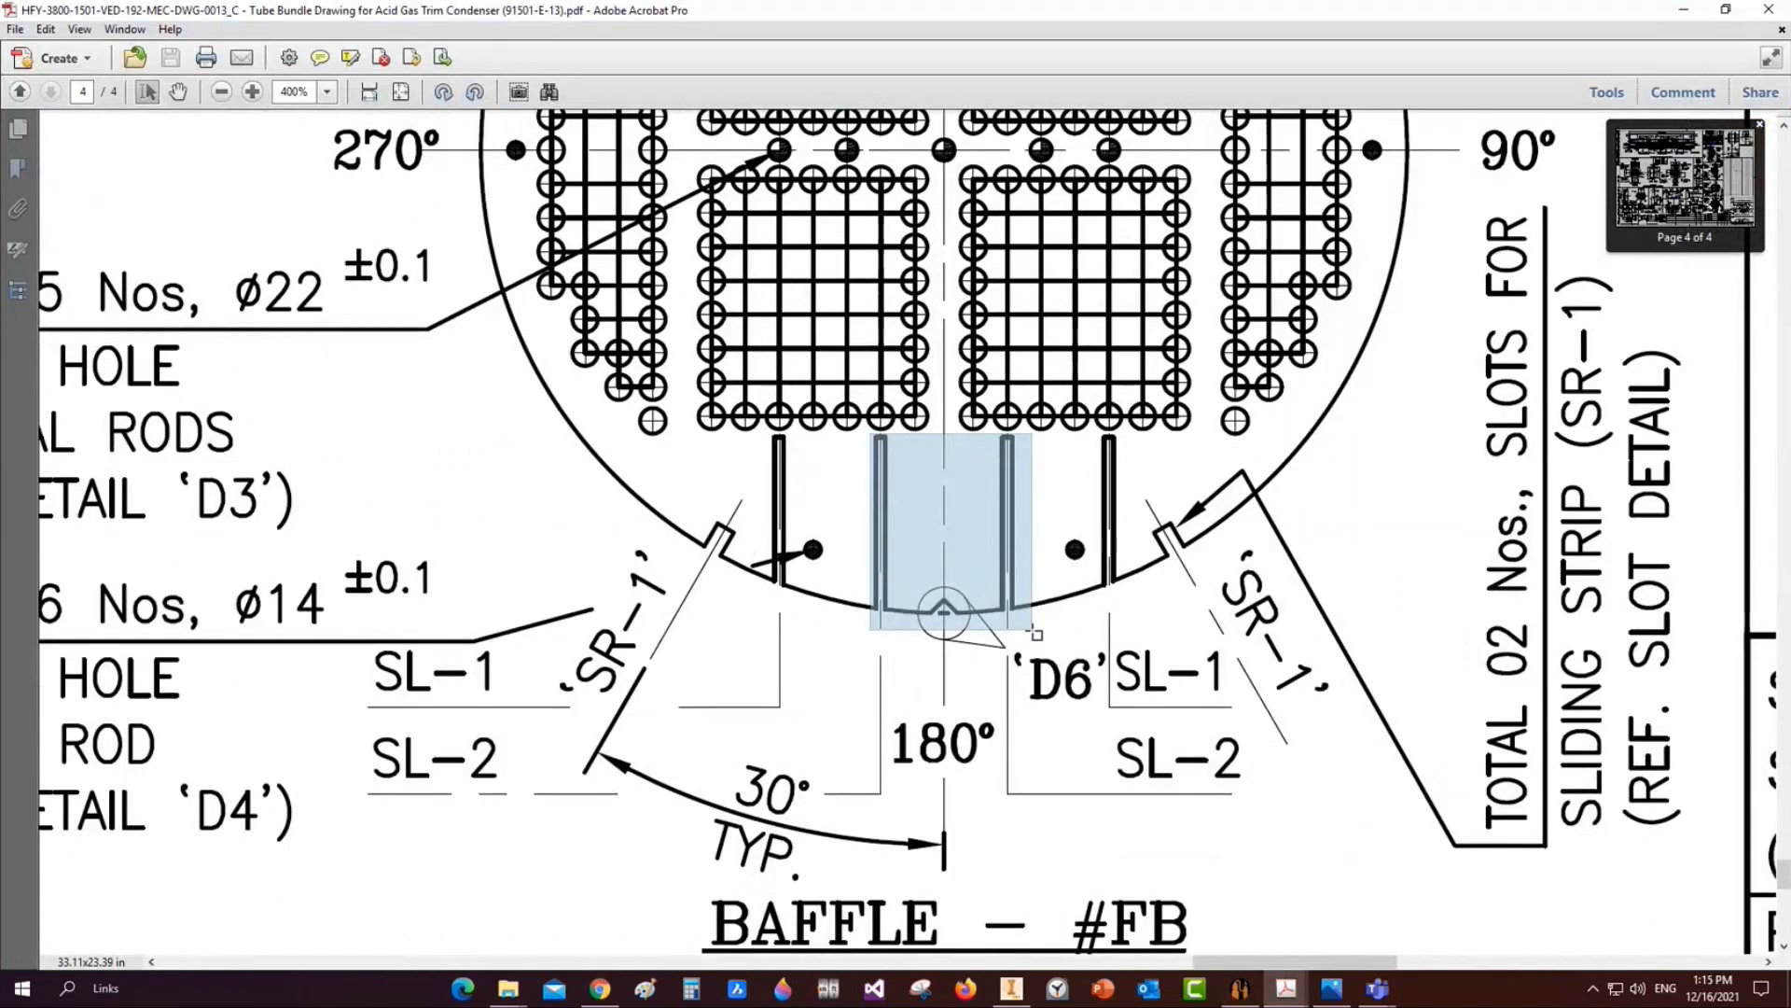
drag(1095, 432, 1140, 561)
drag(761, 432, 808, 611)
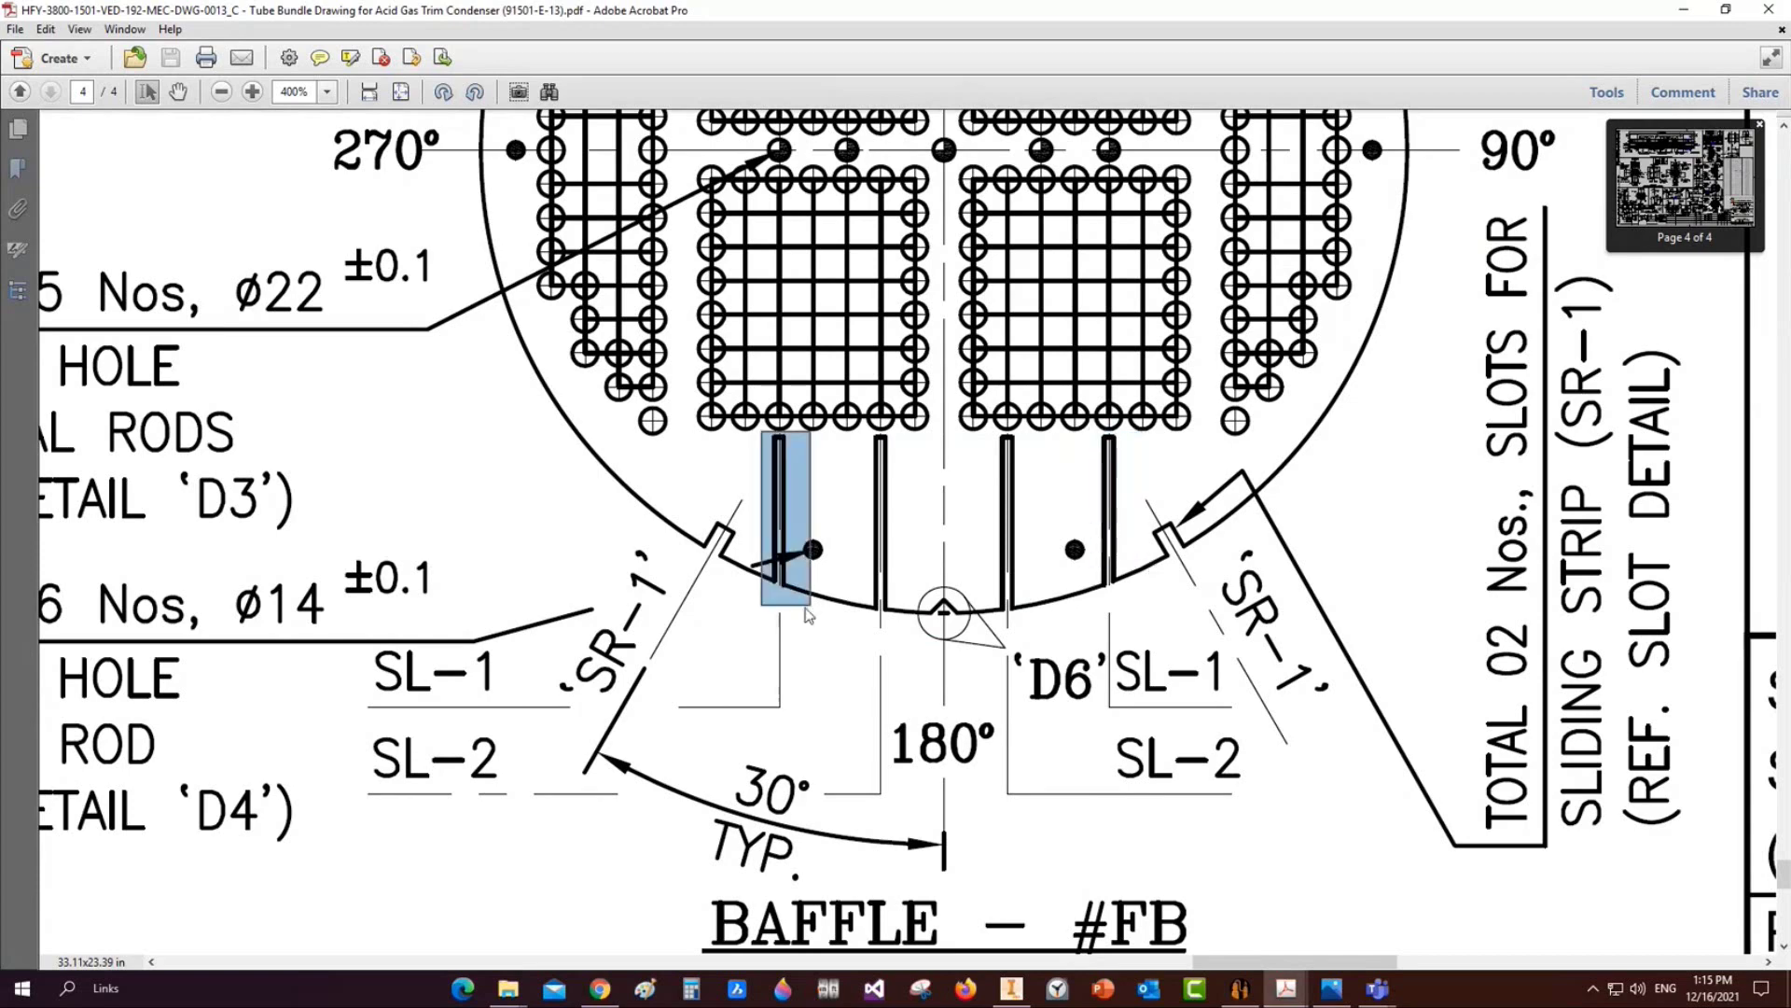
scroll(904, 639, up, 5)
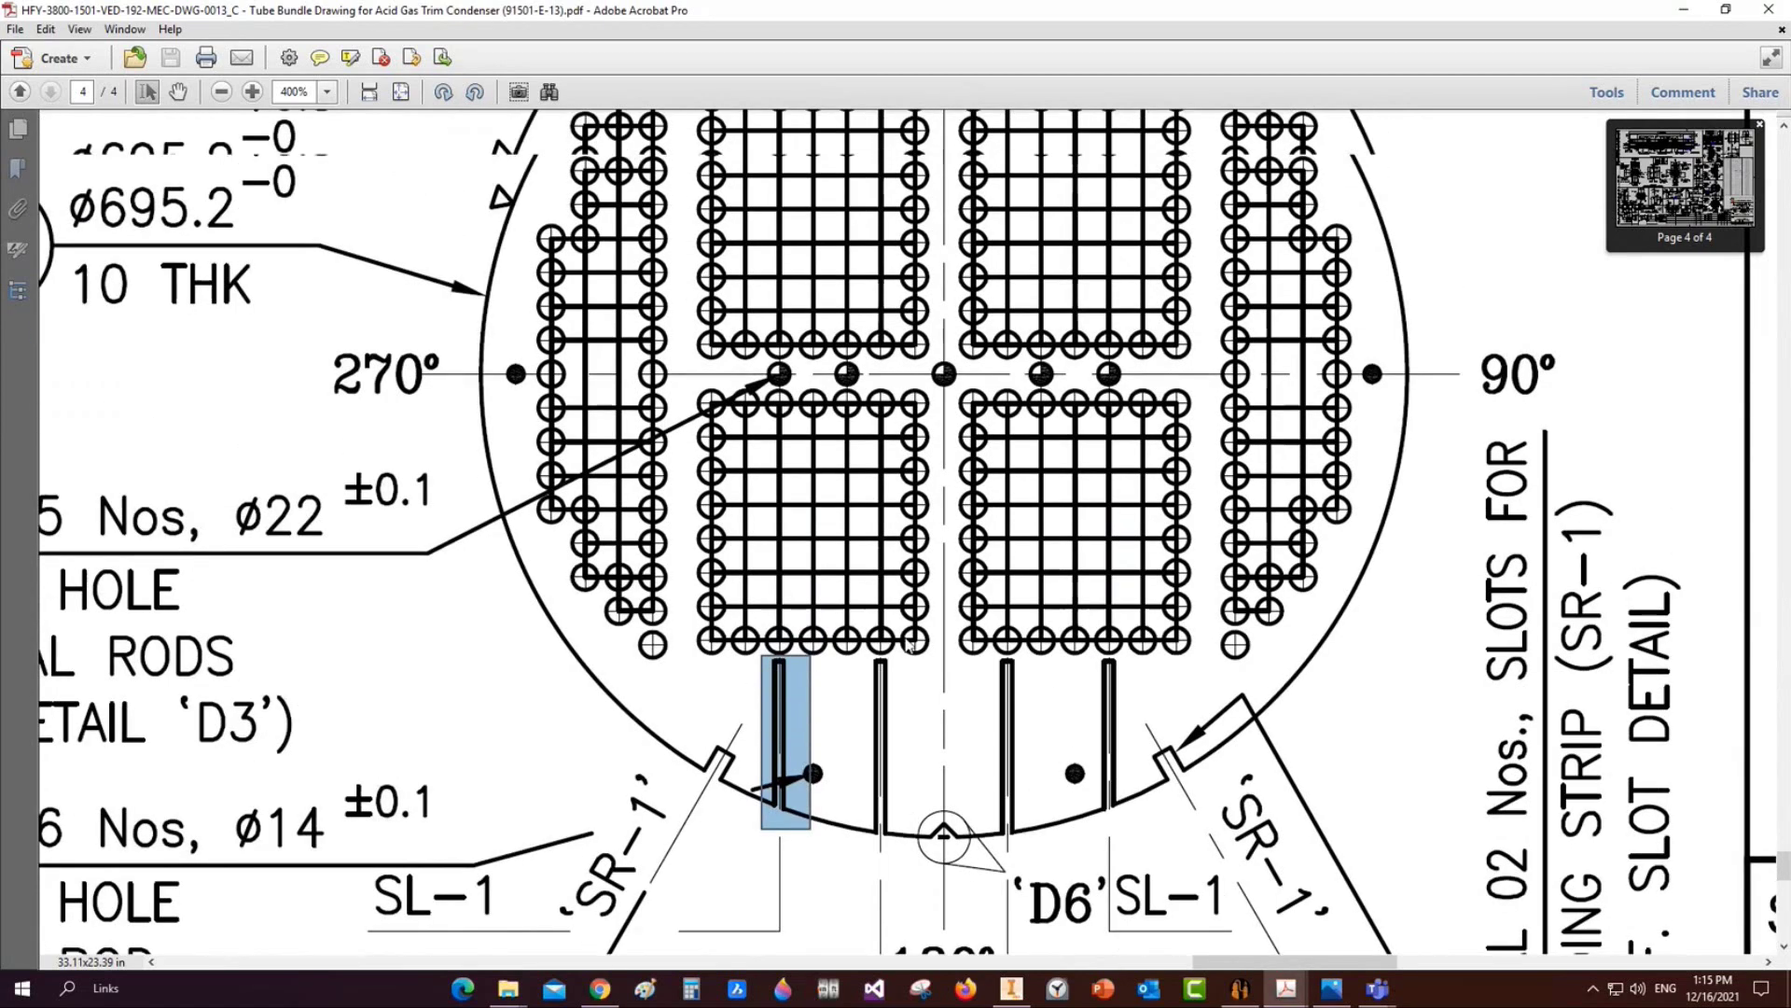
scroll(907, 644, up, 4)
drag(853, 201, 1041, 424)
scroll(1108, 651, down, 3)
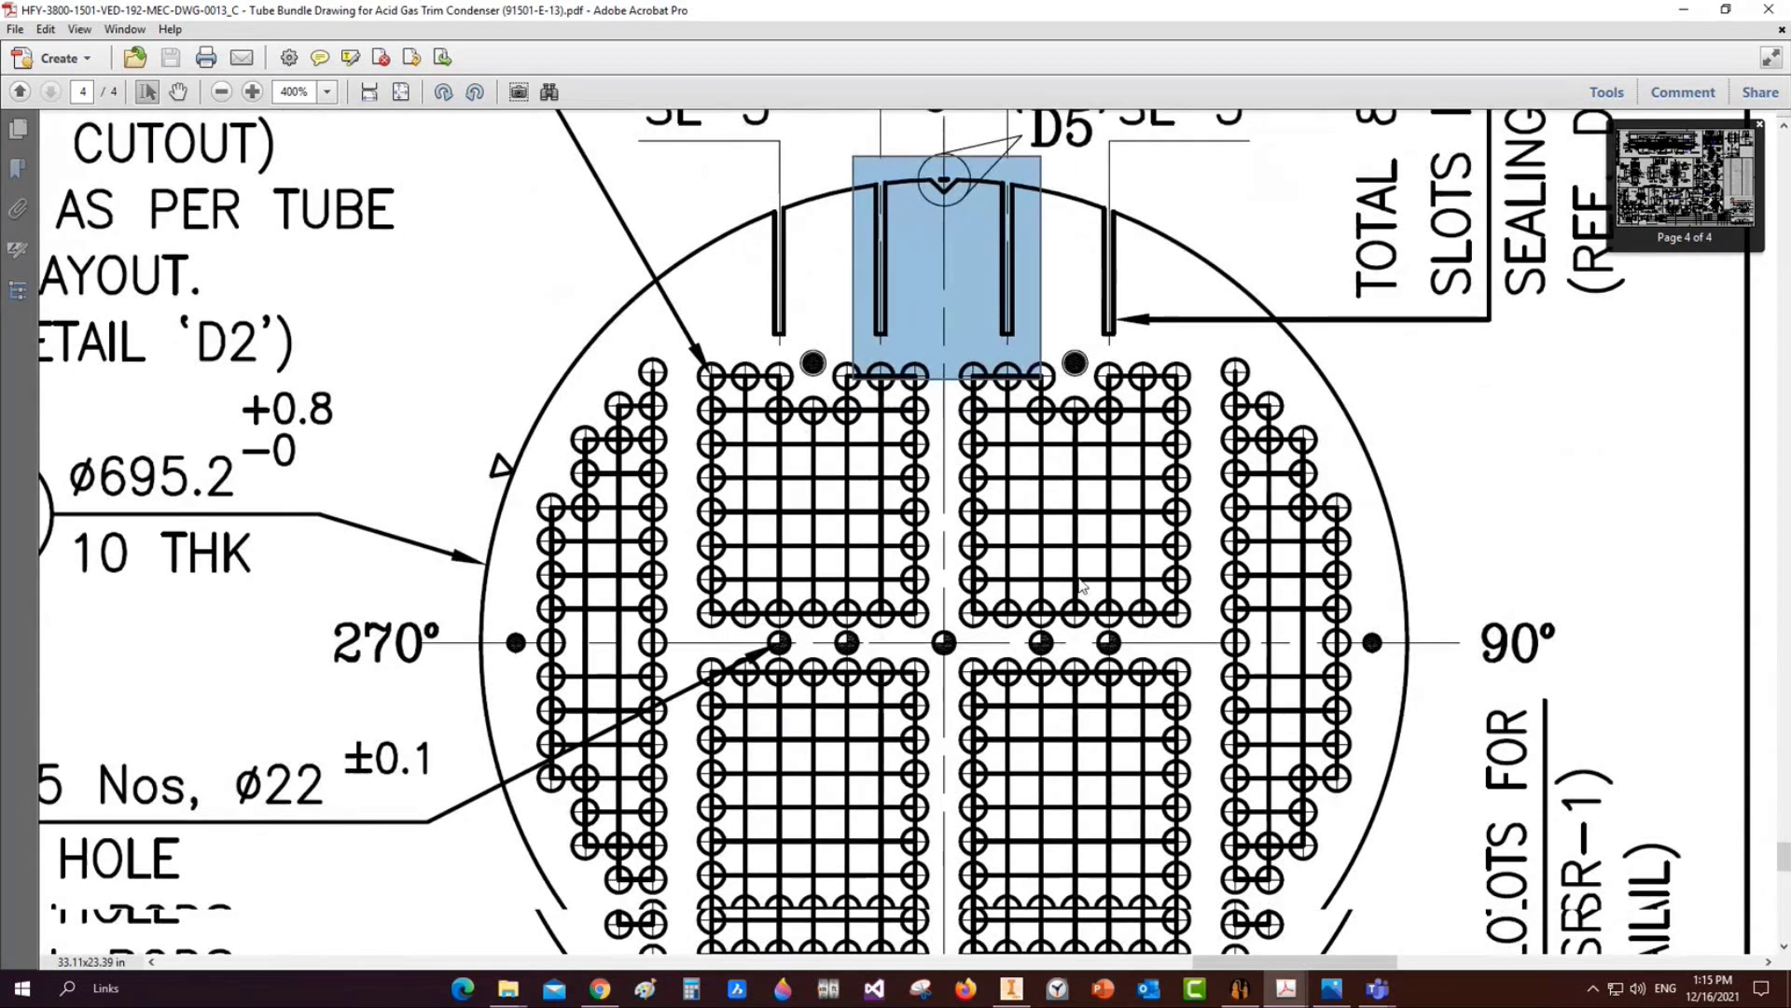
Make Sealing Bar-A a Double Vertical Sealing Bar with shell ID 700 mm, thickness 6 mm and clearance 2.4 mm
click(1239, 988)
click(152, 549)
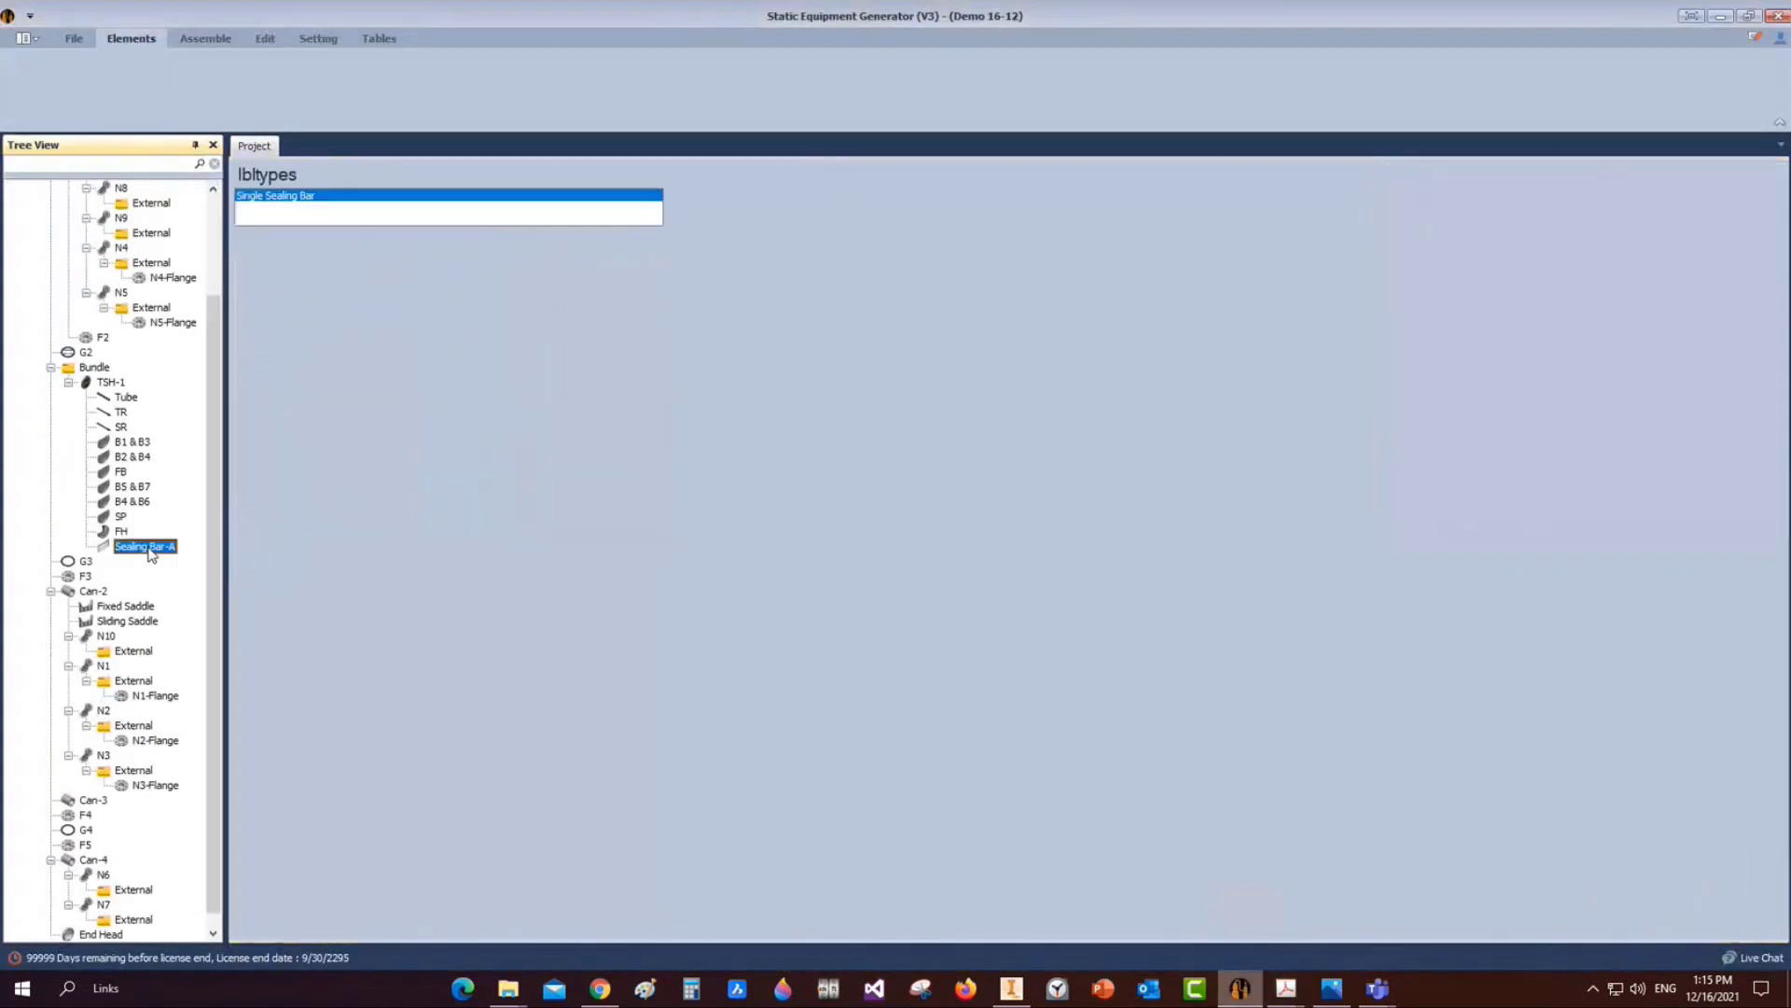
click(294, 228)
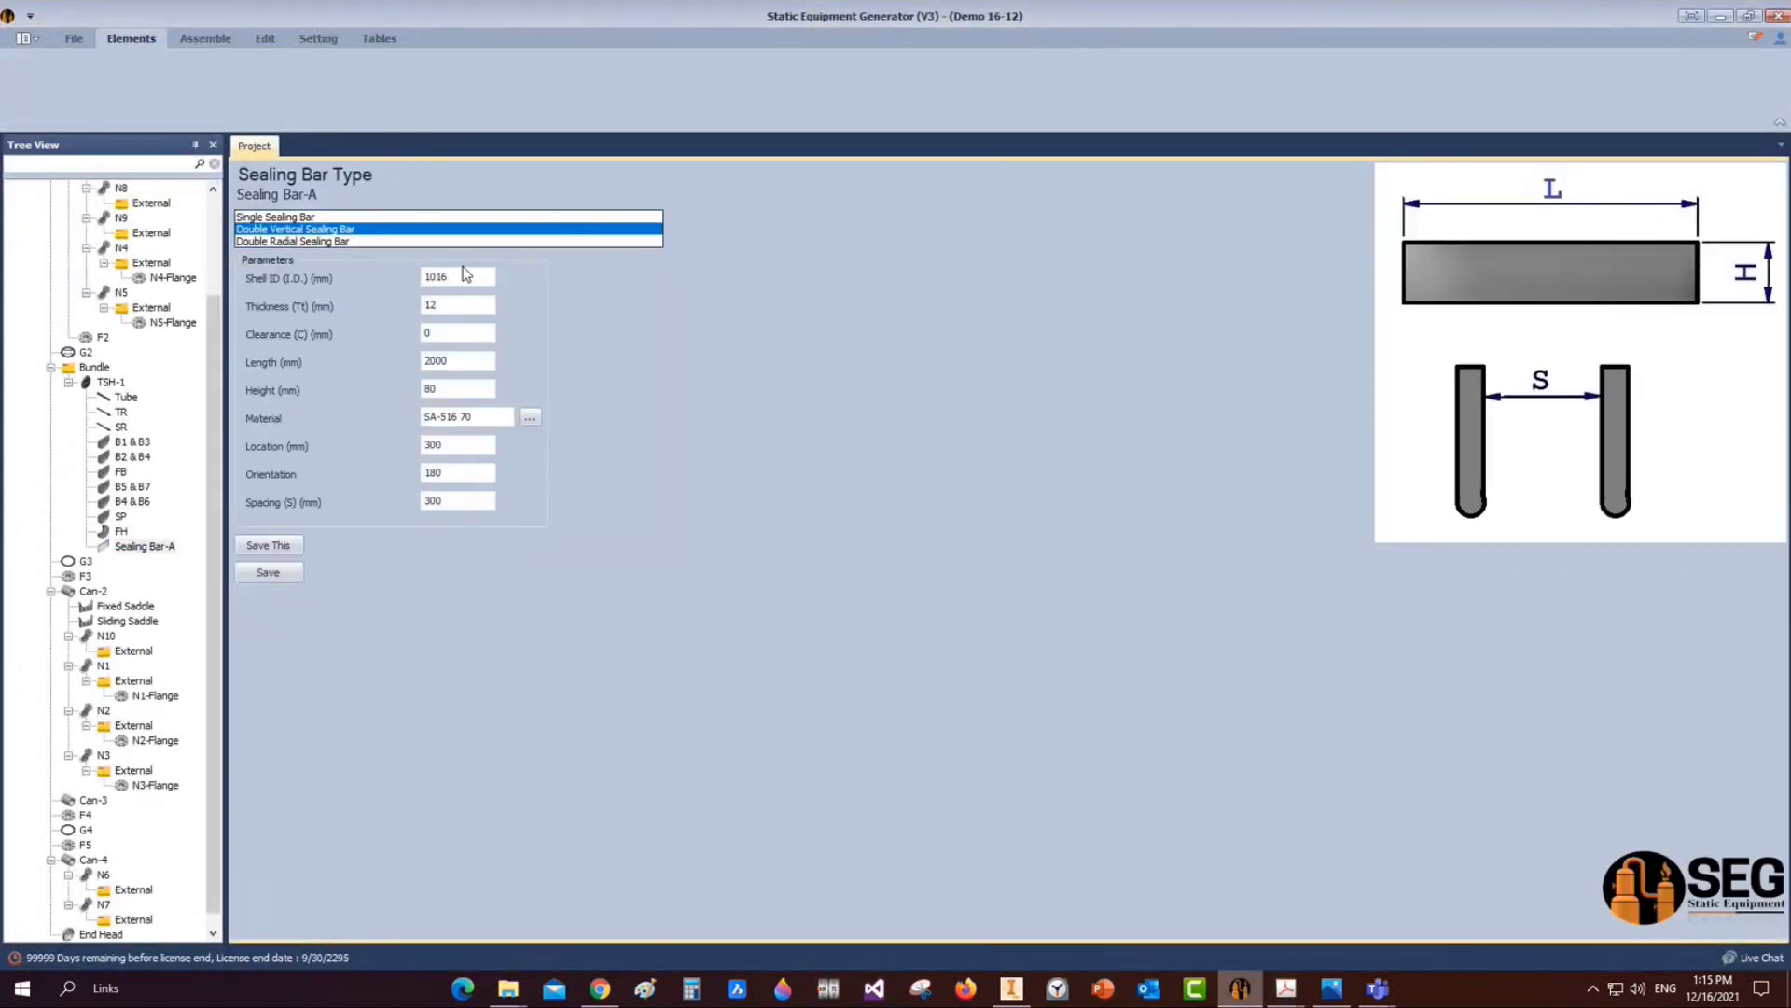
click(475, 278)
double_click(476, 277)
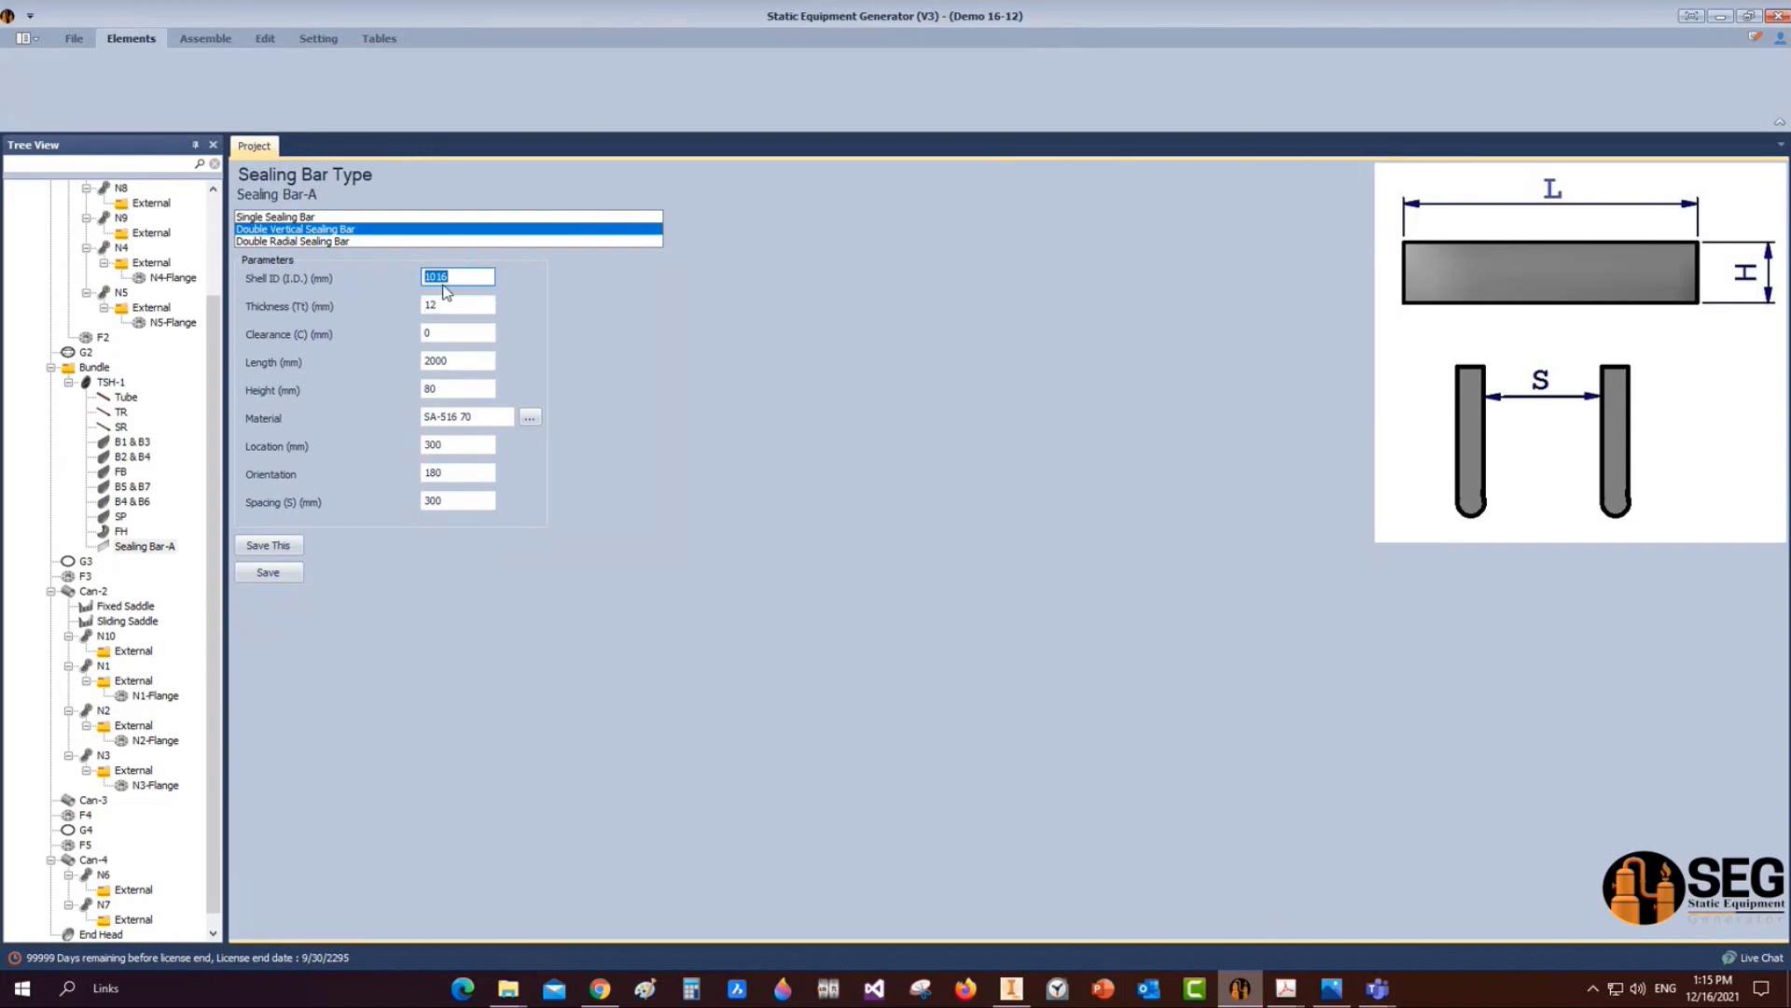
text(700)
key(Tab)
text(6)
key(Tab)
text(2.4)
key(Tab)
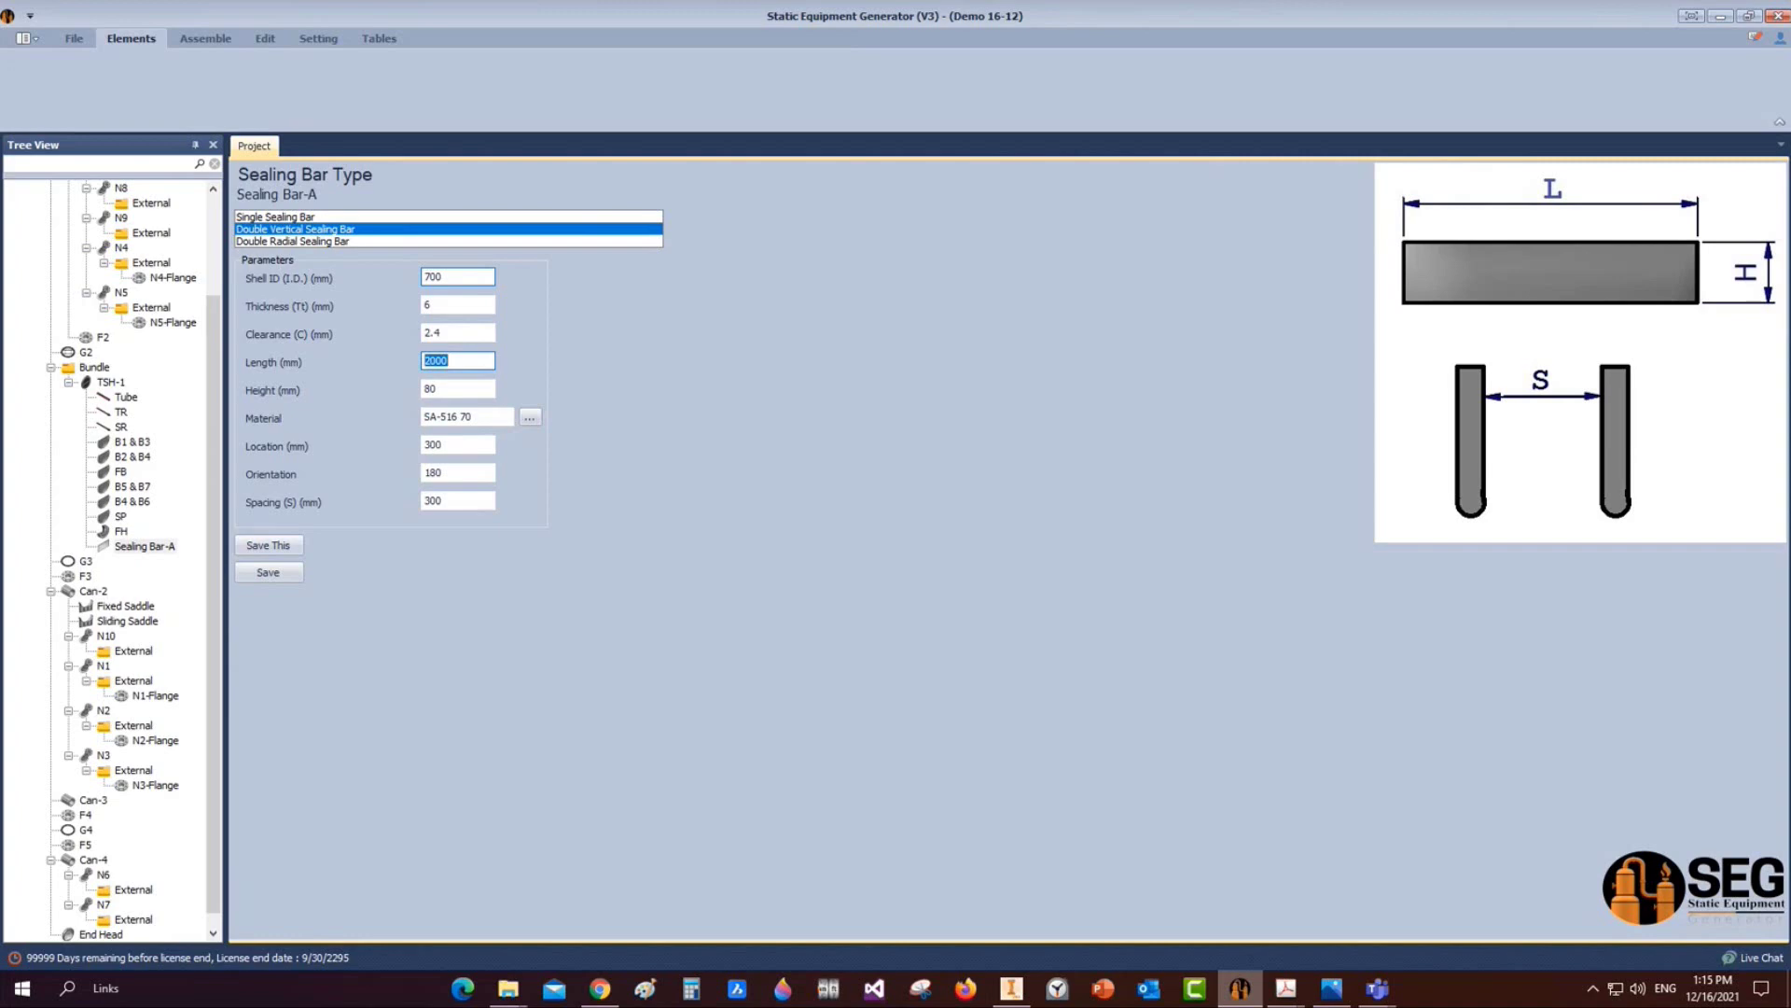
Set Sealing Bar-A's length to 3403 mm and height to 129 mm
text(3403)
key(Tab)
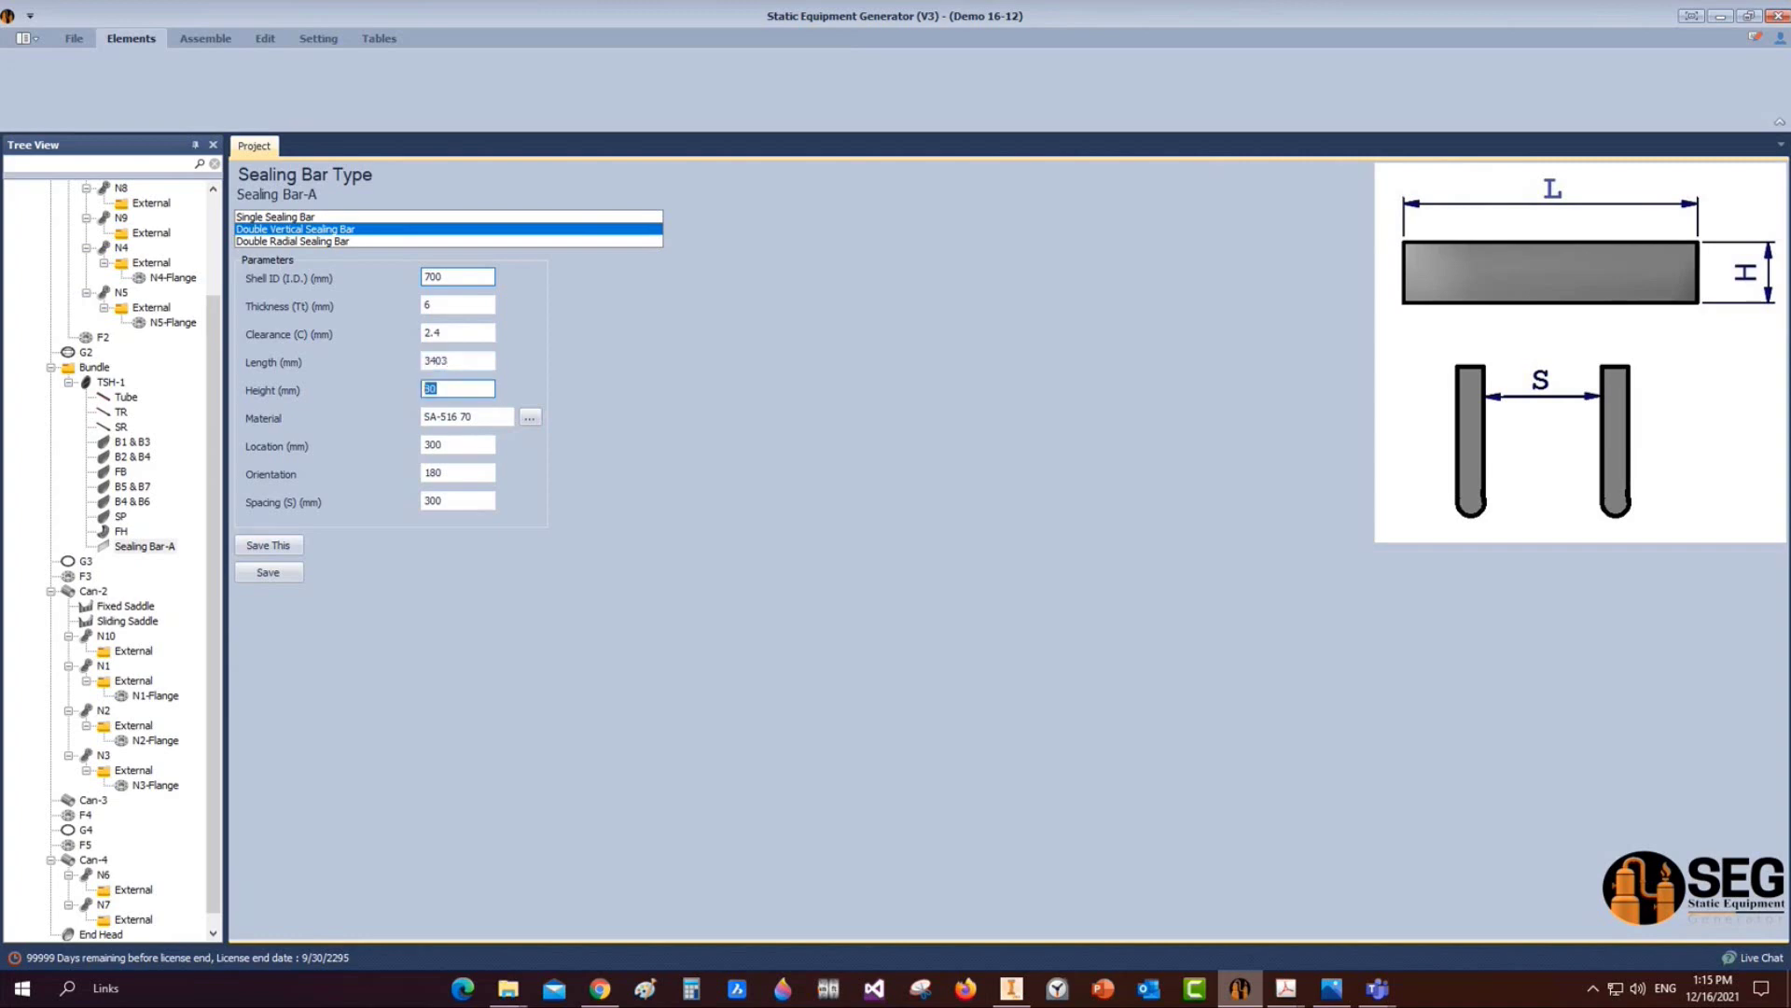
text(129)
key(Tab)
text(555.69)
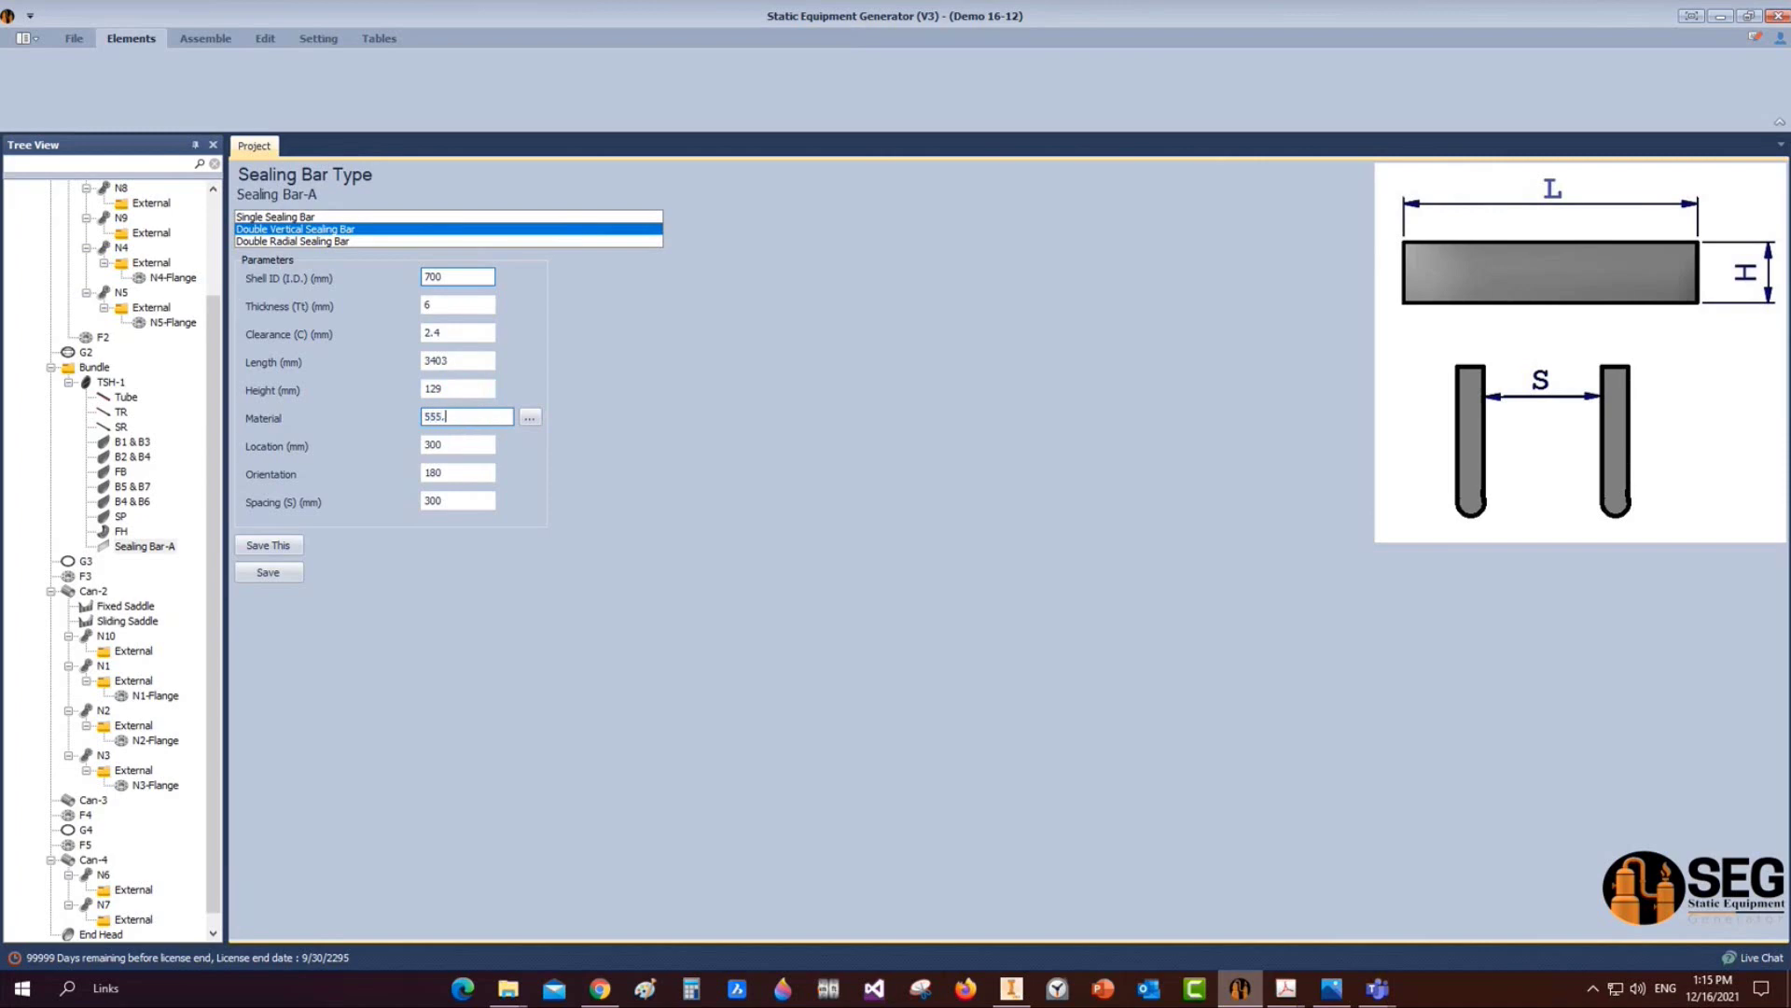
key(BackSpace)
key(BackSpace)
key(BackSpace)
key(BackSpace)
key(BackSpace)
key(BackSpace)
text(AS)
key(BackSpace)
text(SA-516 70)
Set Sealing Bar-A's location to 555.69 mm
click(461, 446)
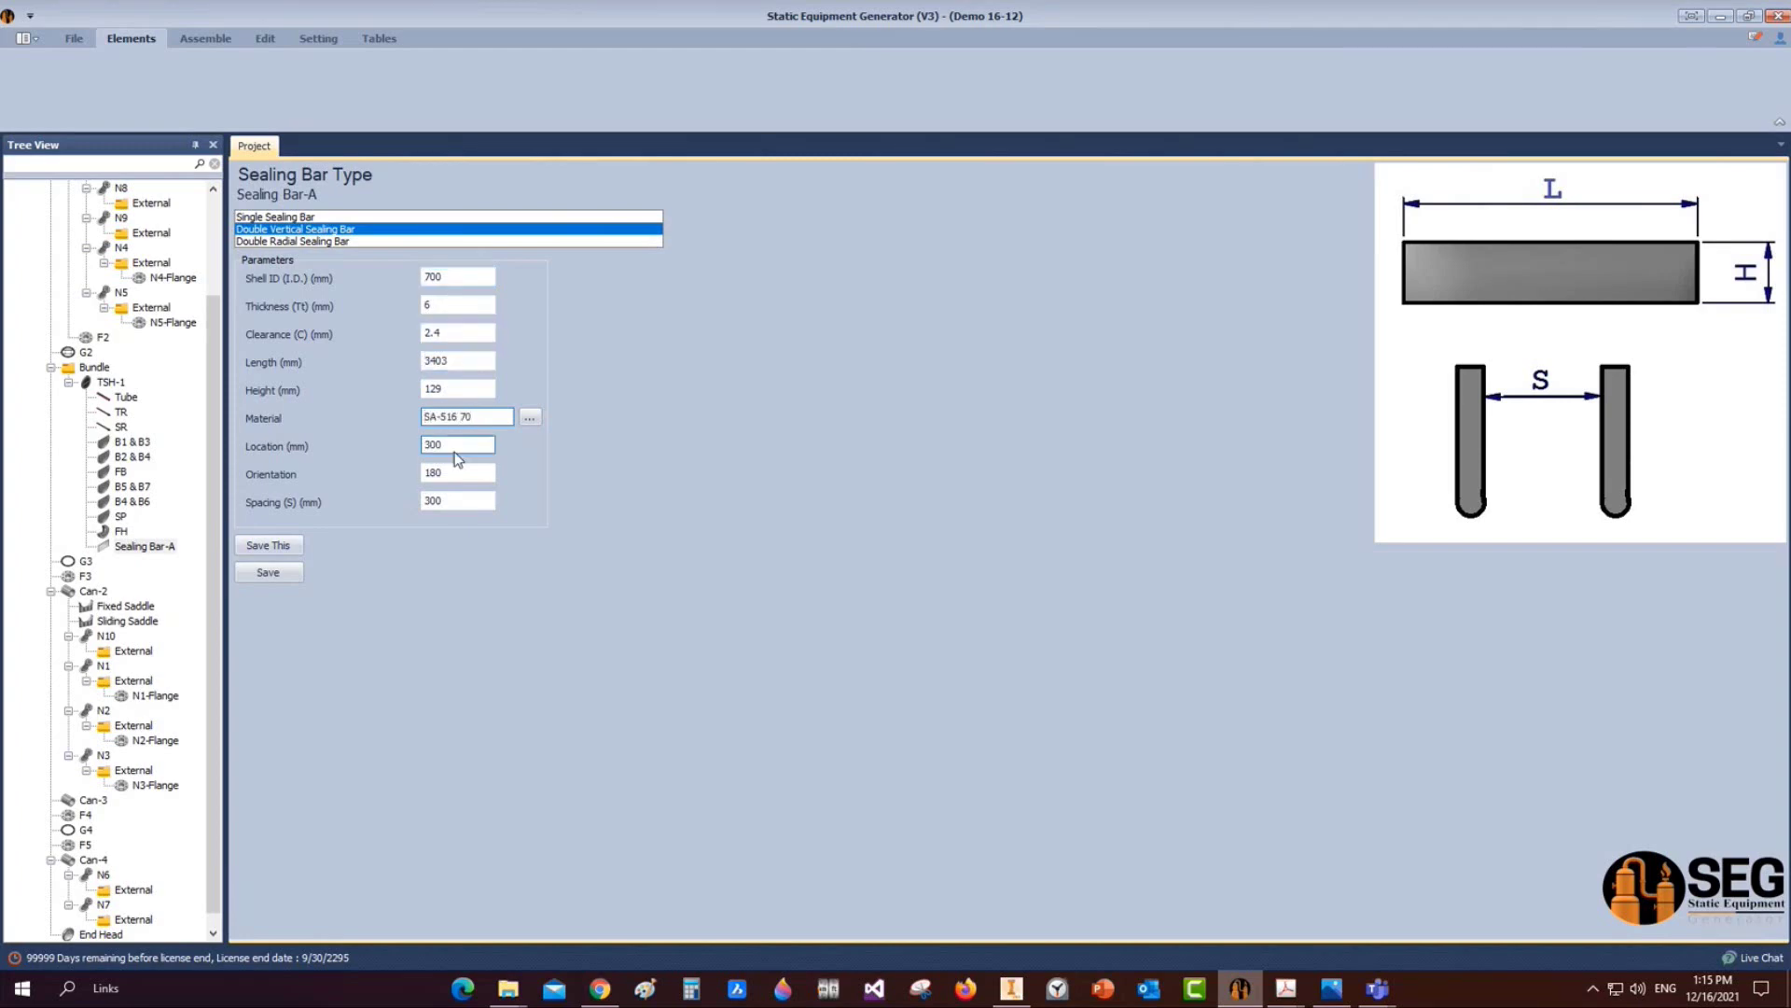
double_click(462, 446)
text(555.69)
key(Tab)
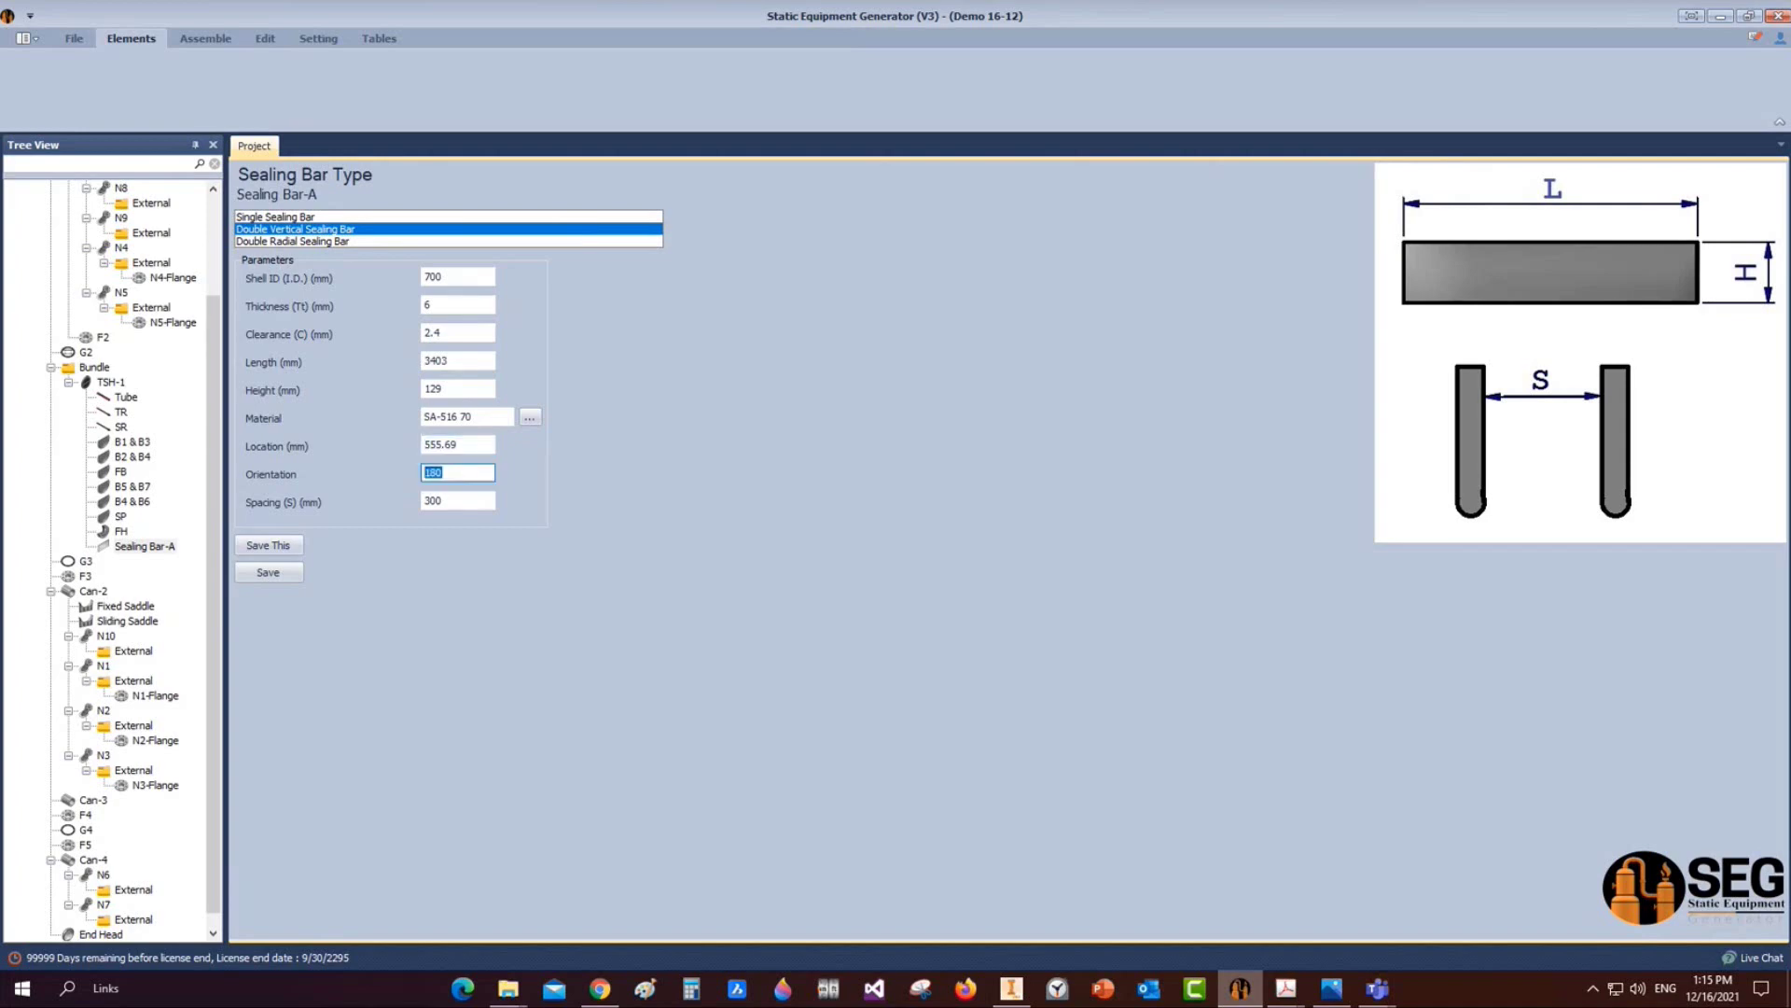
Set Sealing Bar-A's orientation to 180 and spacing to 94.8 mm, and save the part
text(180)
key(Tab)
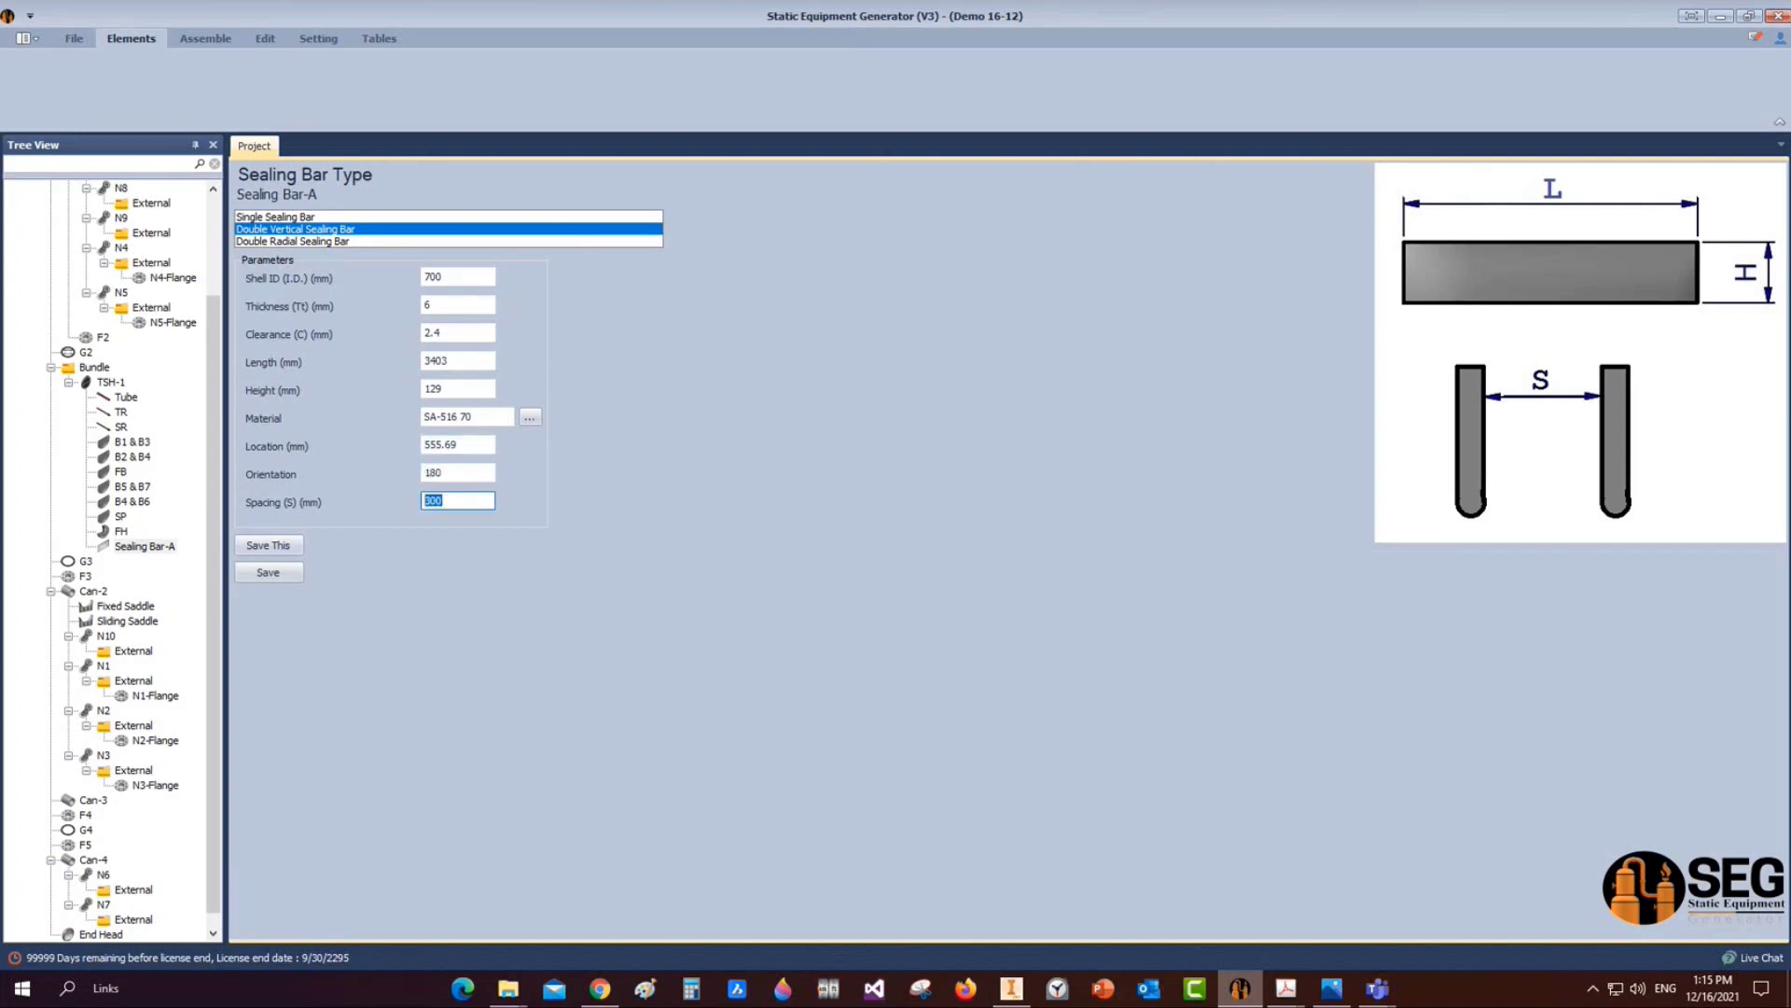
text(94.8)
click(271, 572)
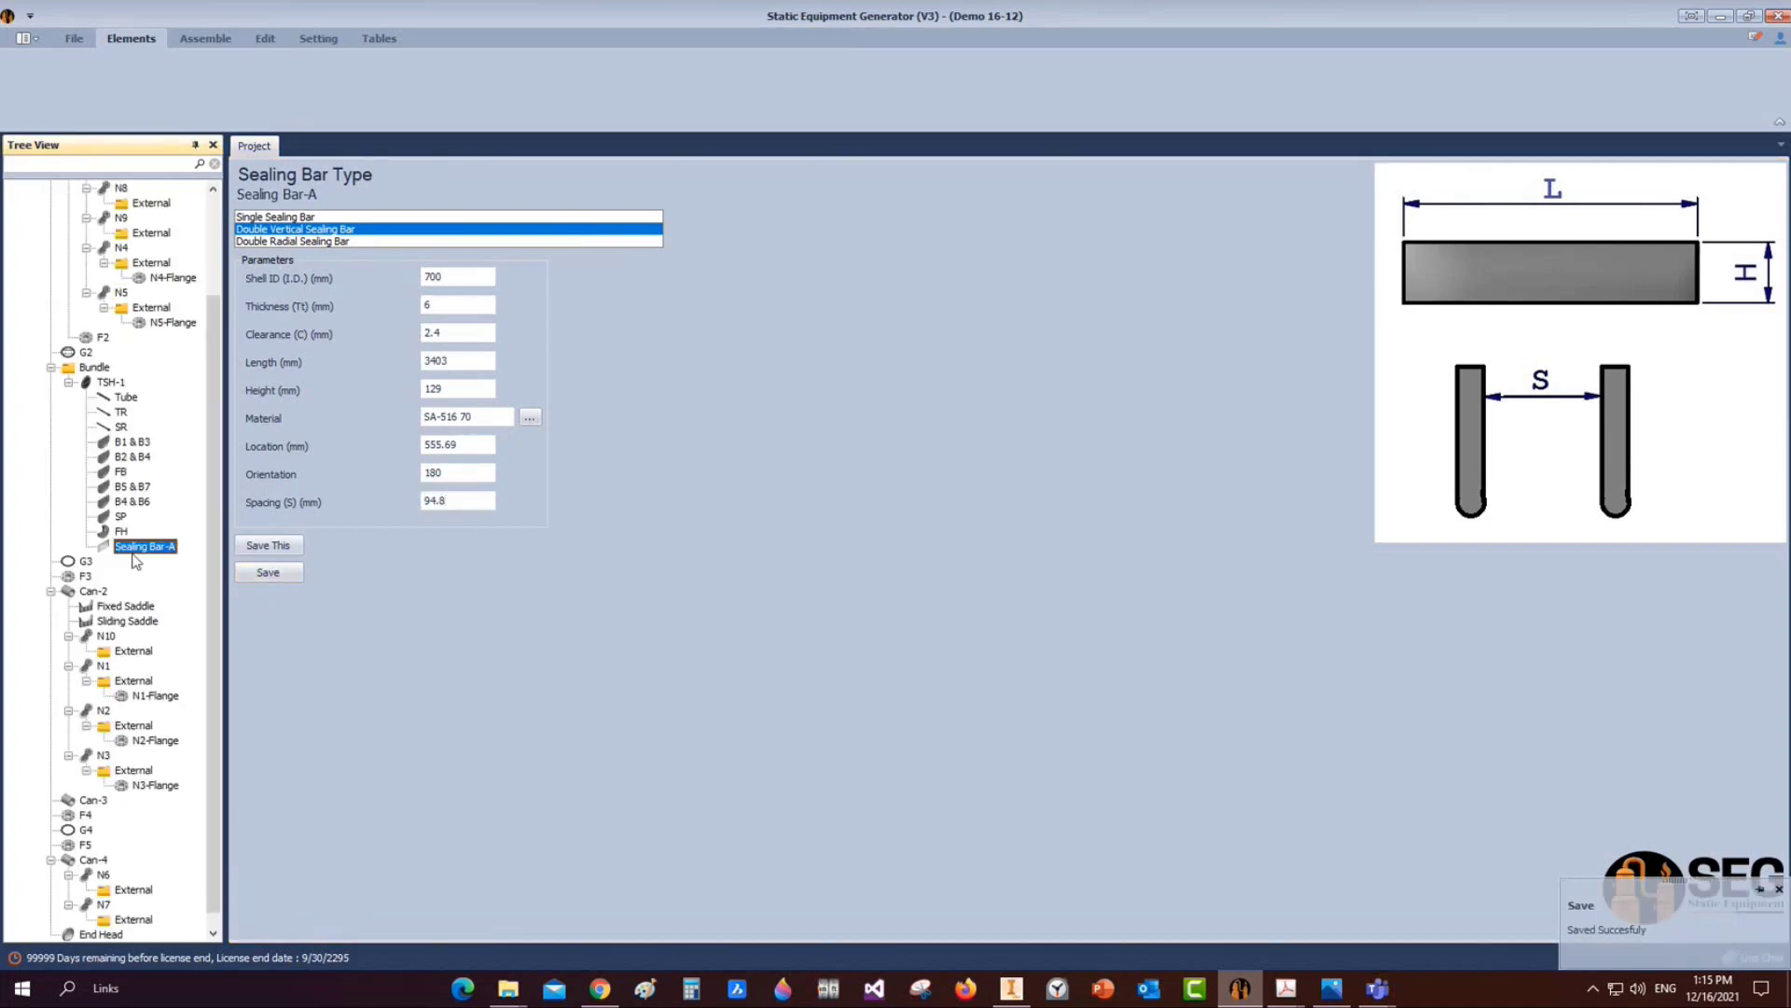
Check the slot sizes in Table No. 1 of the tube bundle drawing and add Sealing Bar-B to TSH-1, copied from Sealing Bar-A
mouse_move(1012, 988)
mouse_move(1286, 988)
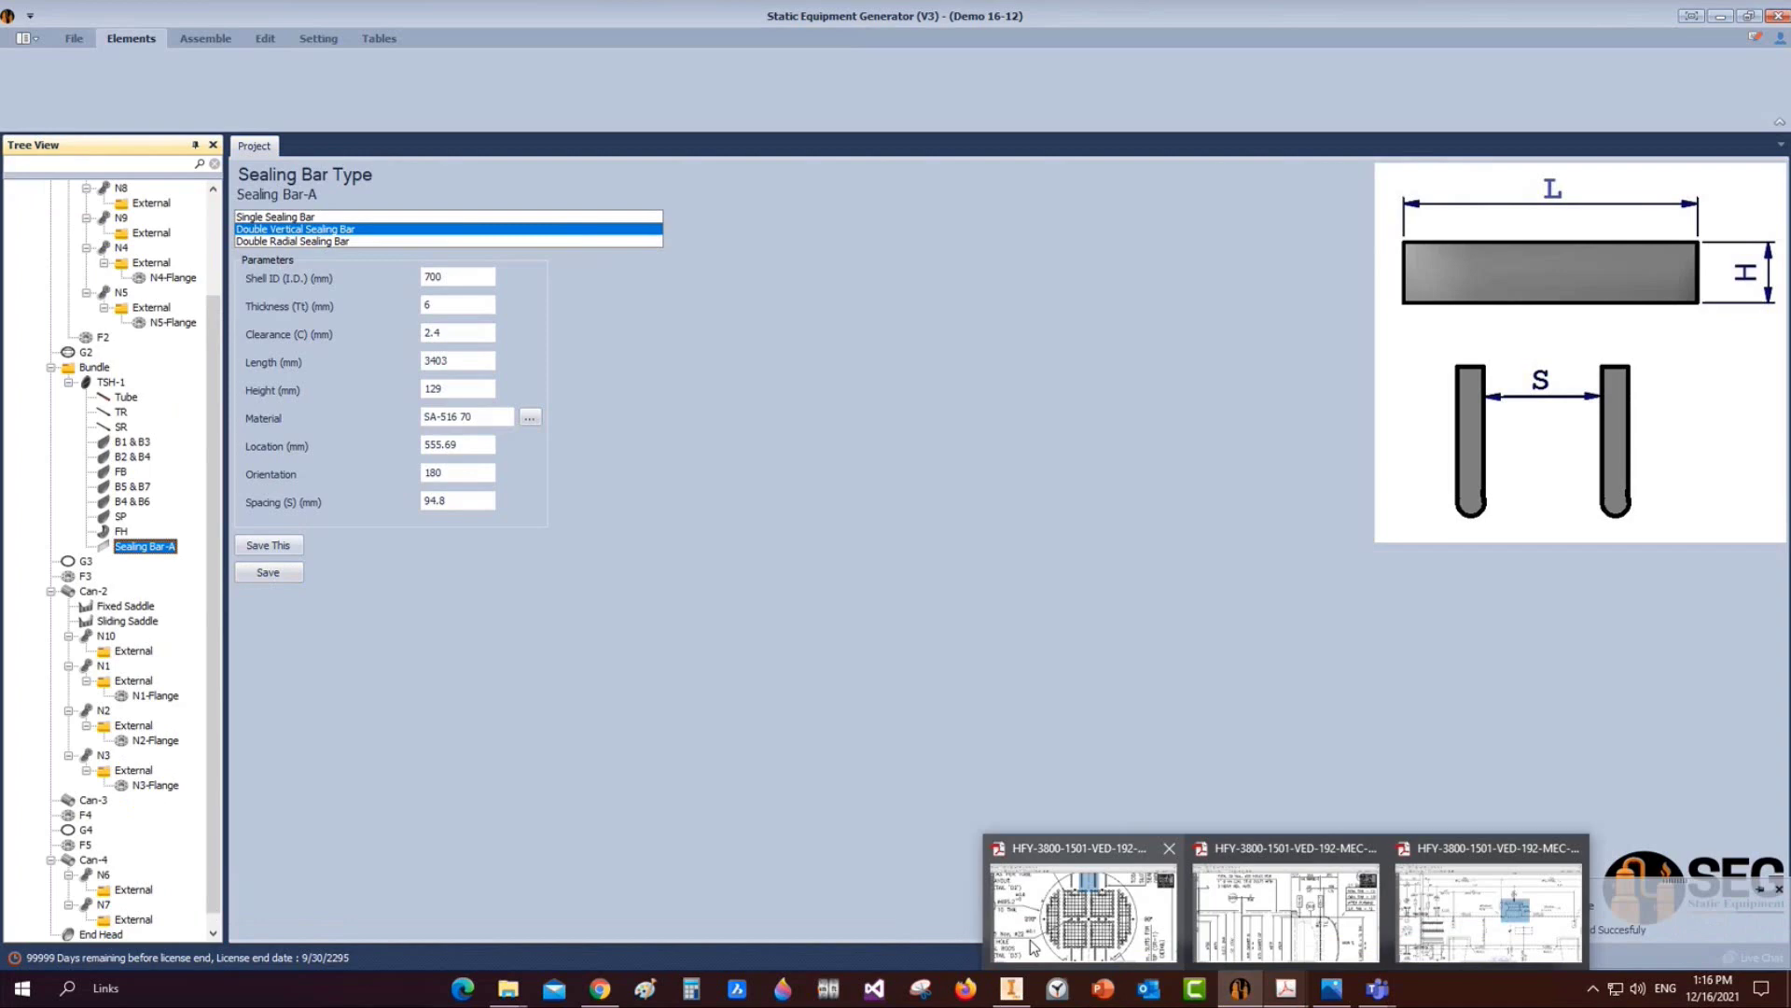
click(1085, 924)
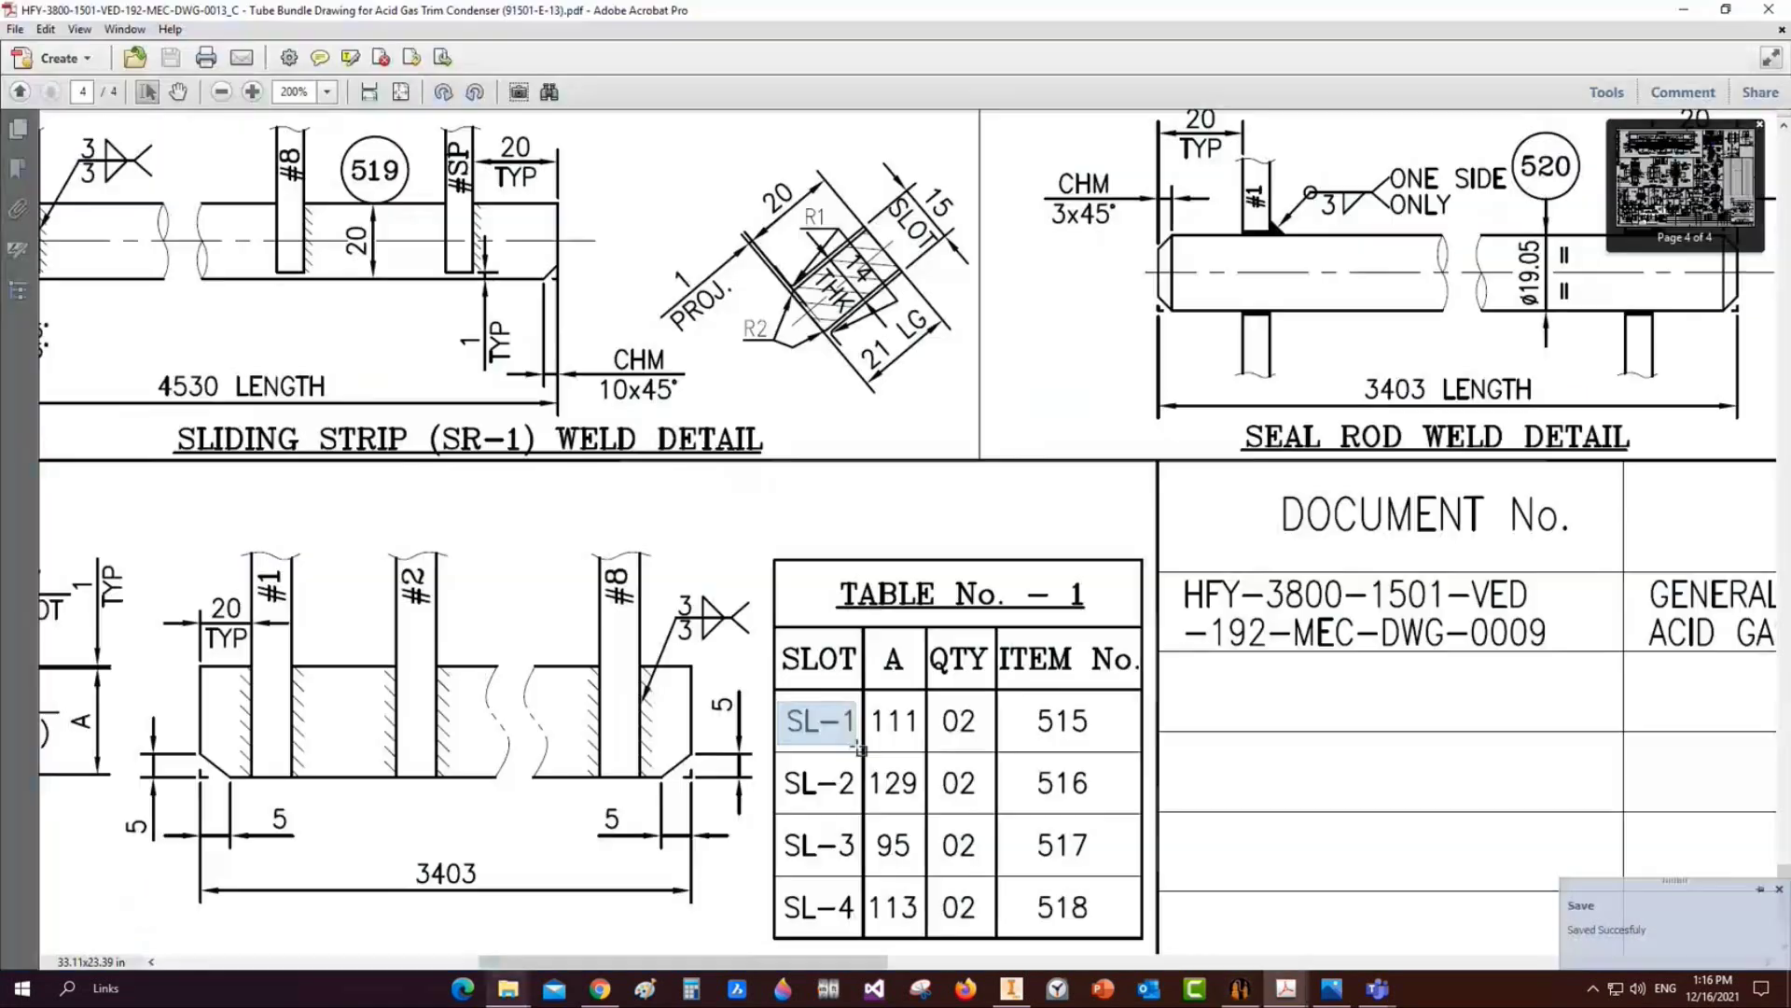
click(1685, 13)
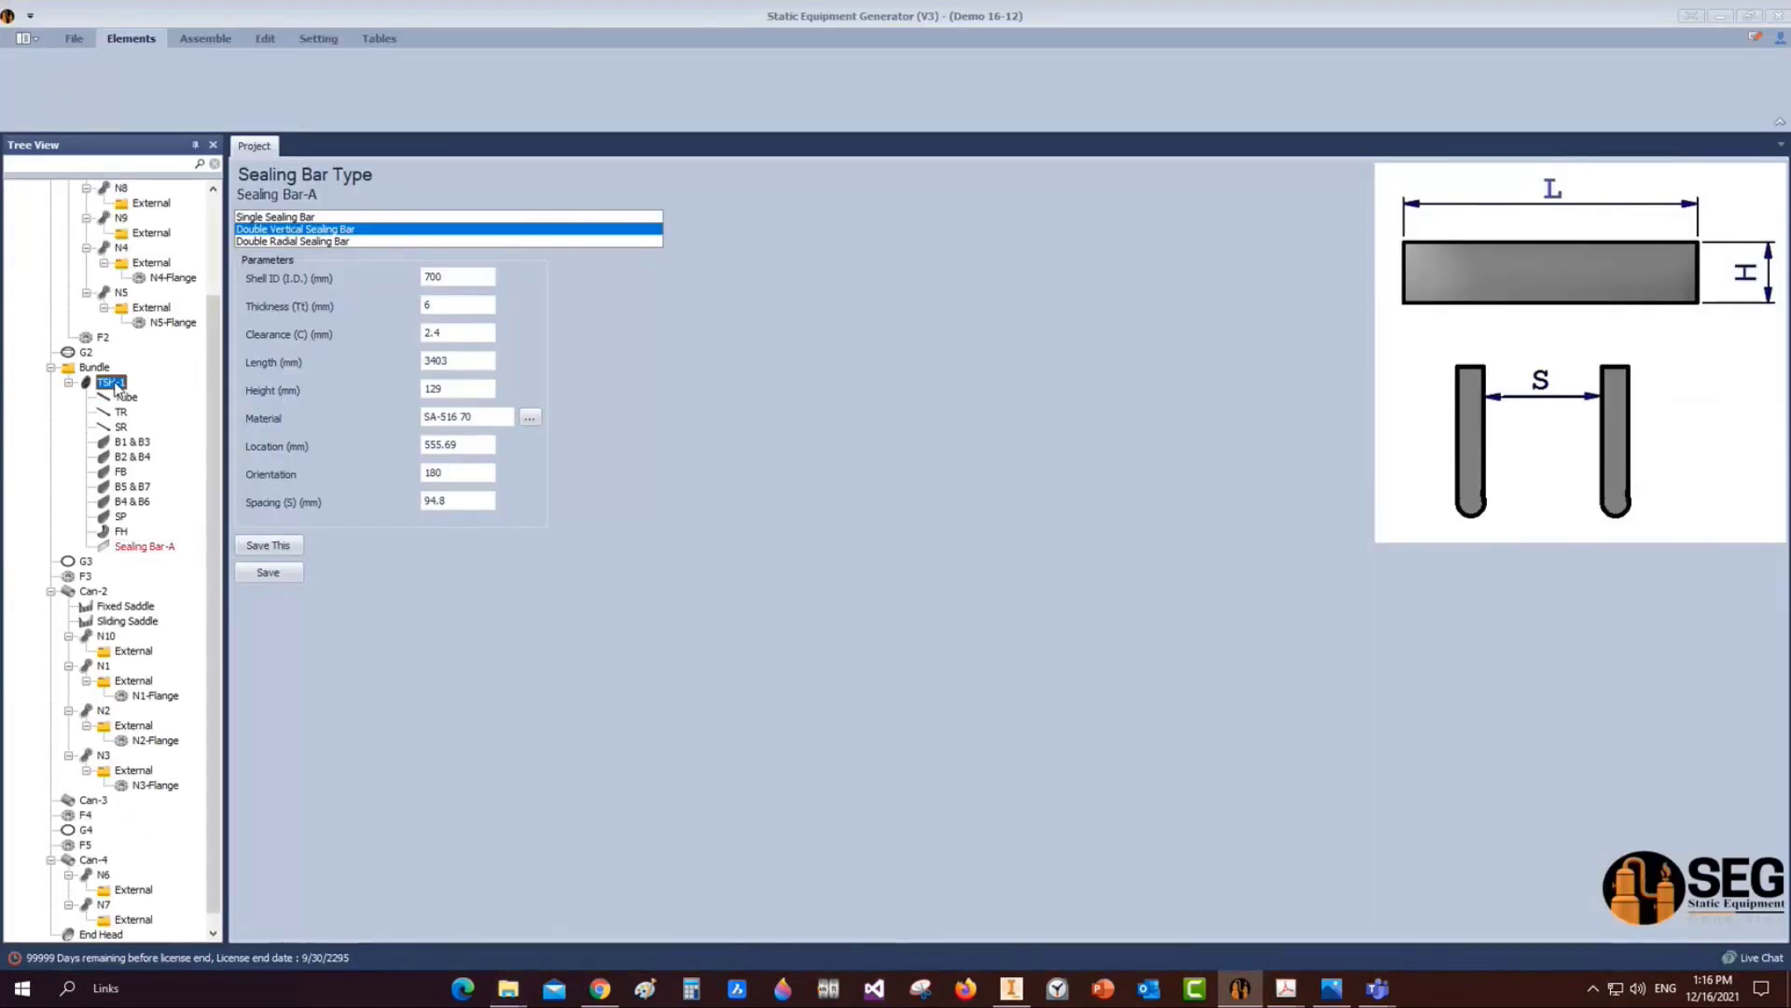
click(111, 382)
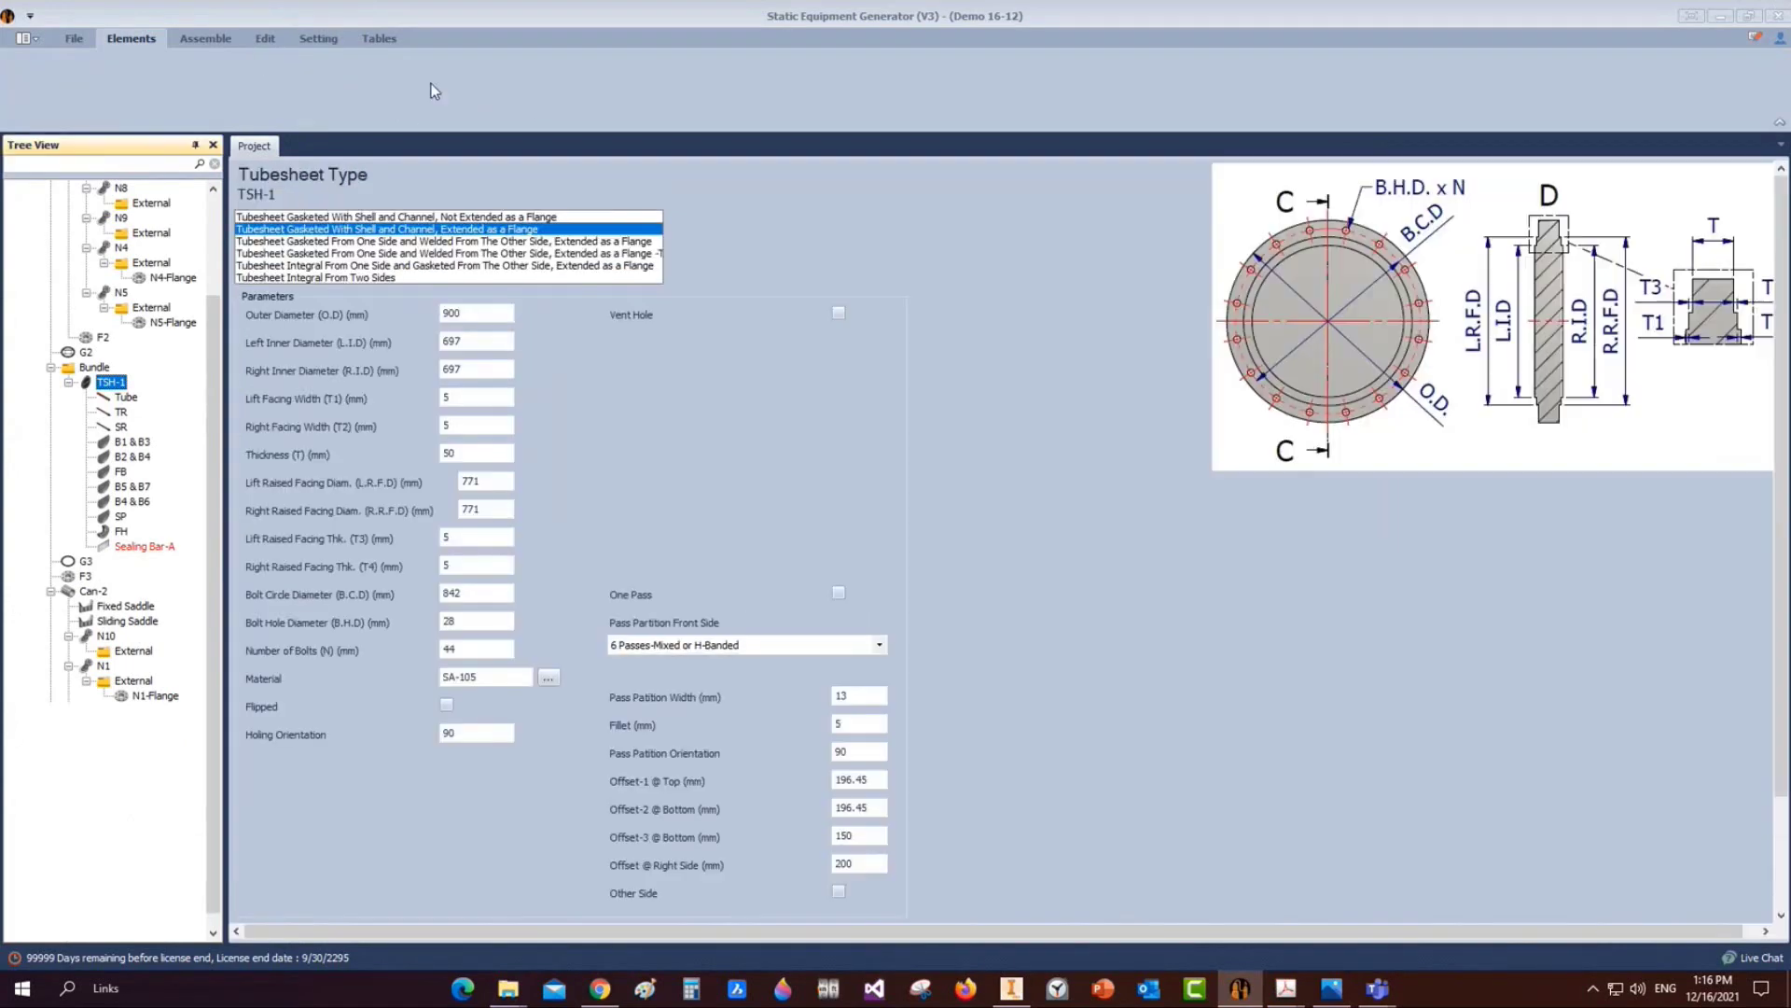
click(381, 103)
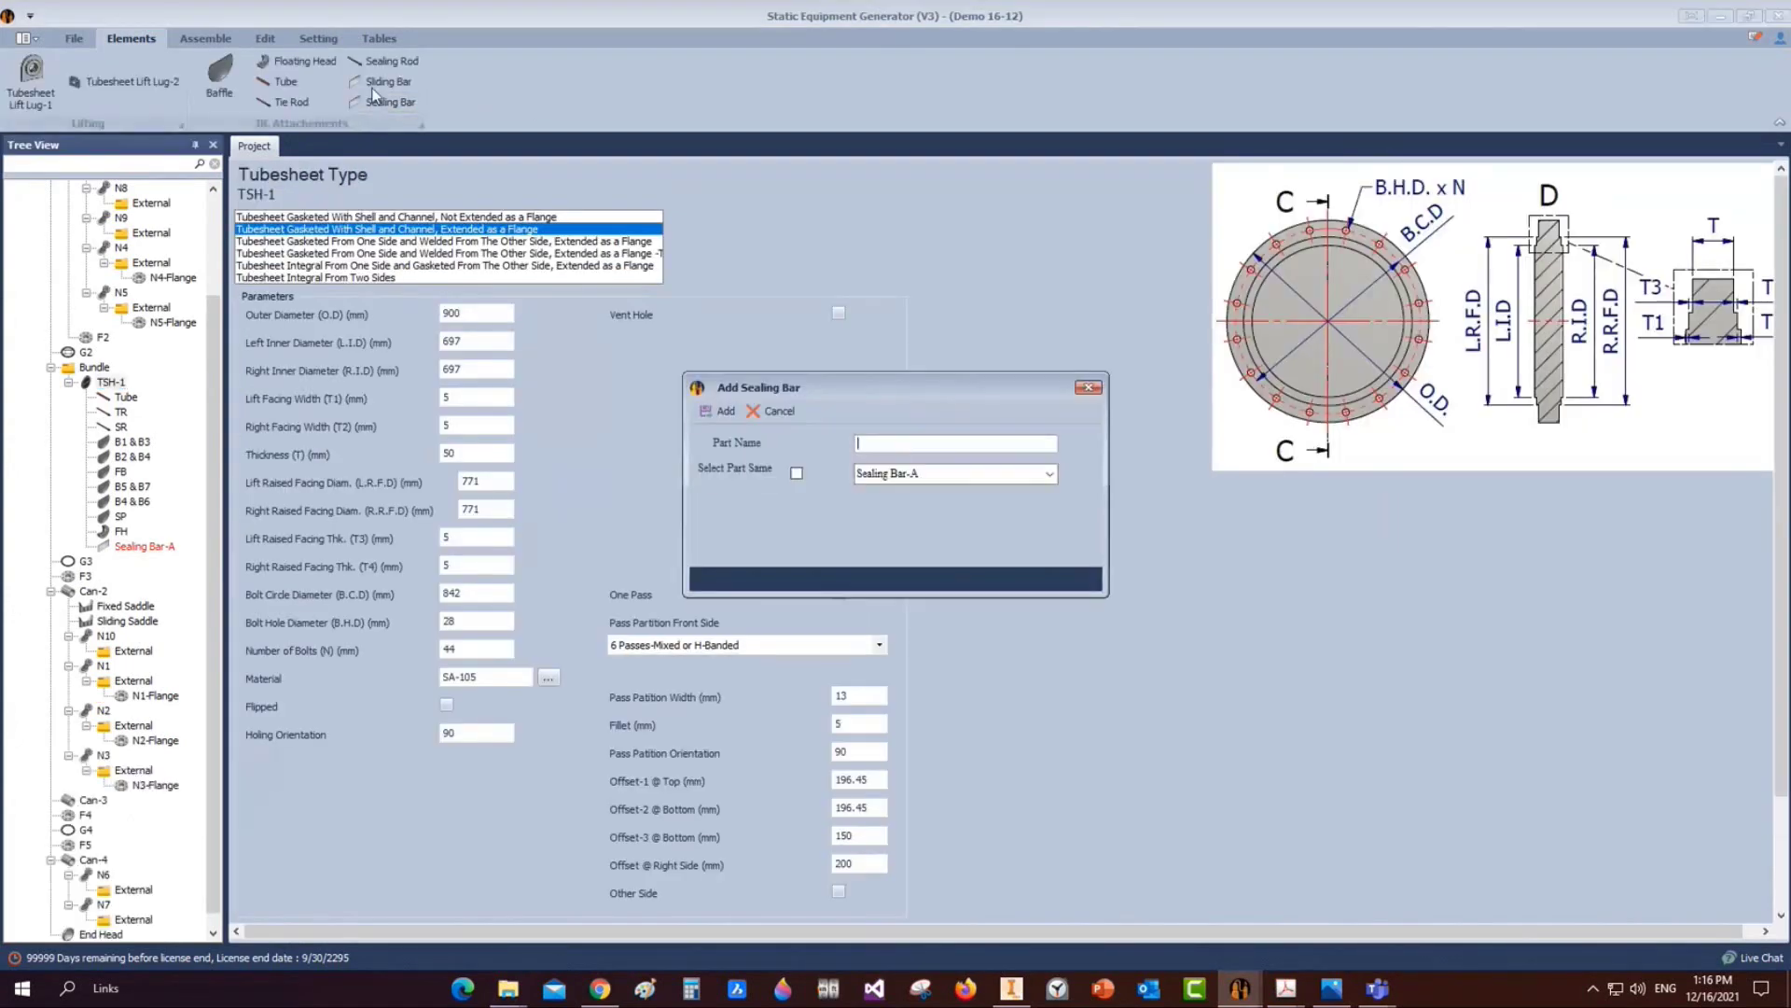
text(Sealing Bar-B)
click(796, 473)
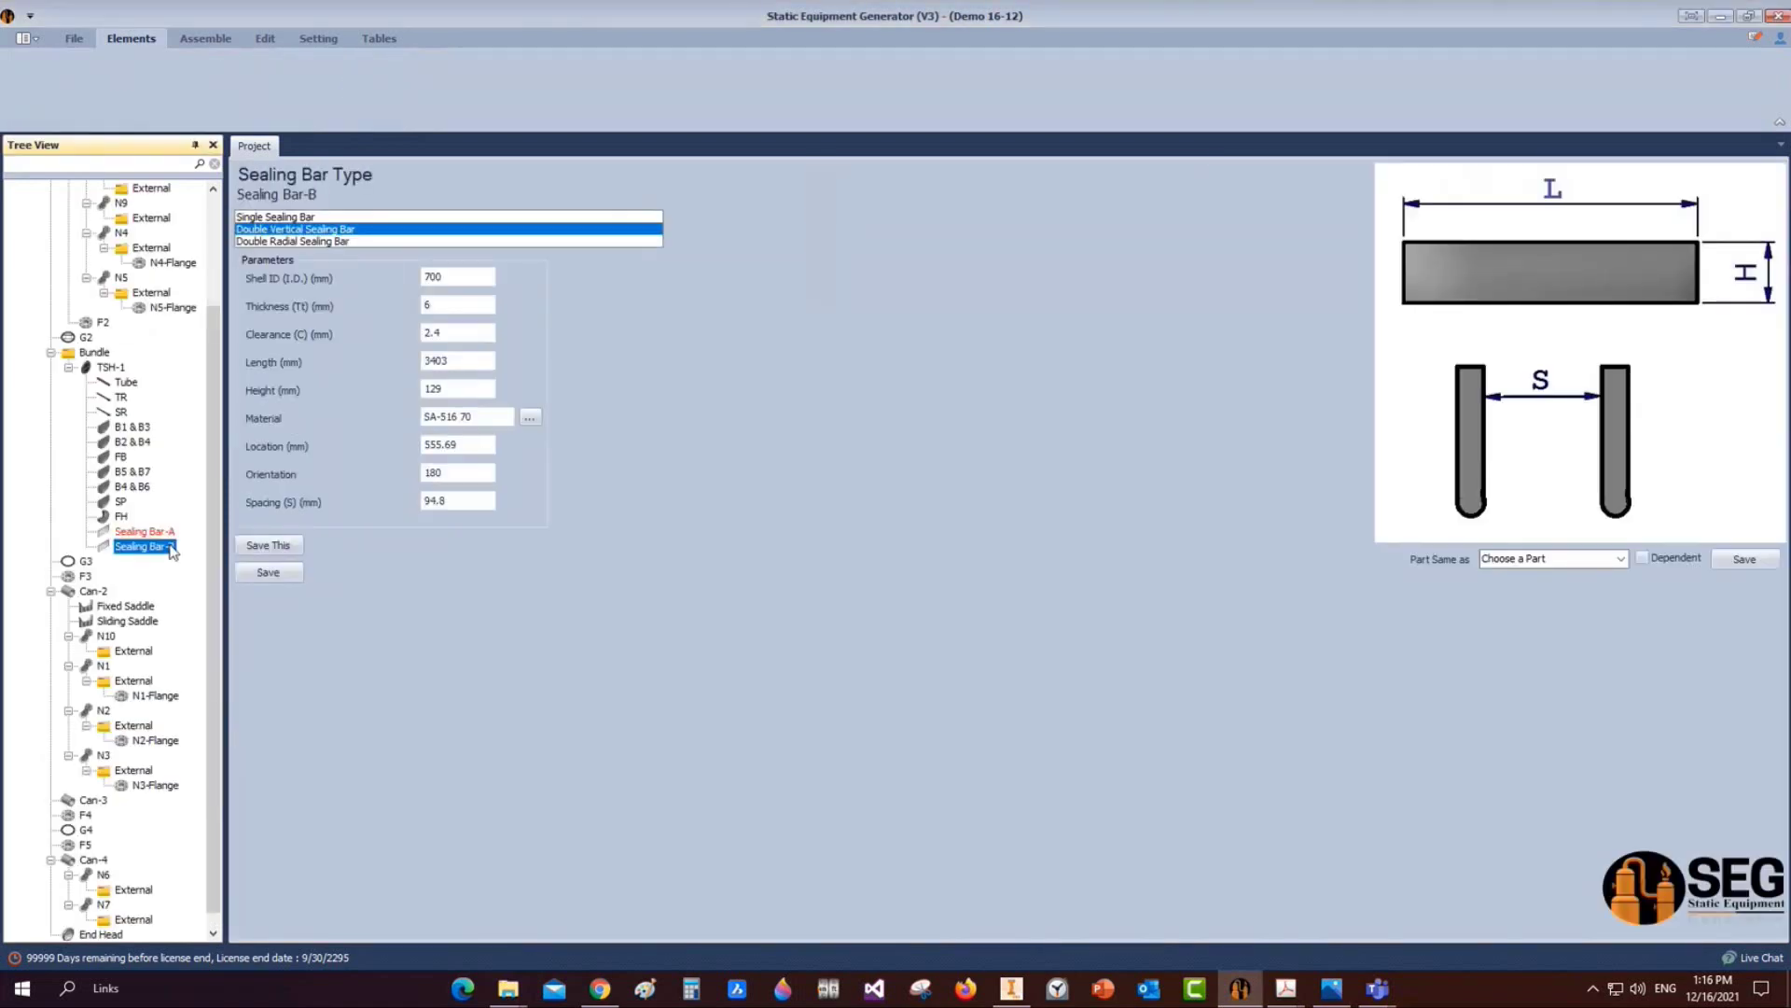
Set Sealing Bar-B's height to 111 mm and spacing to 247.2 mm, and save the part
click(448, 388)
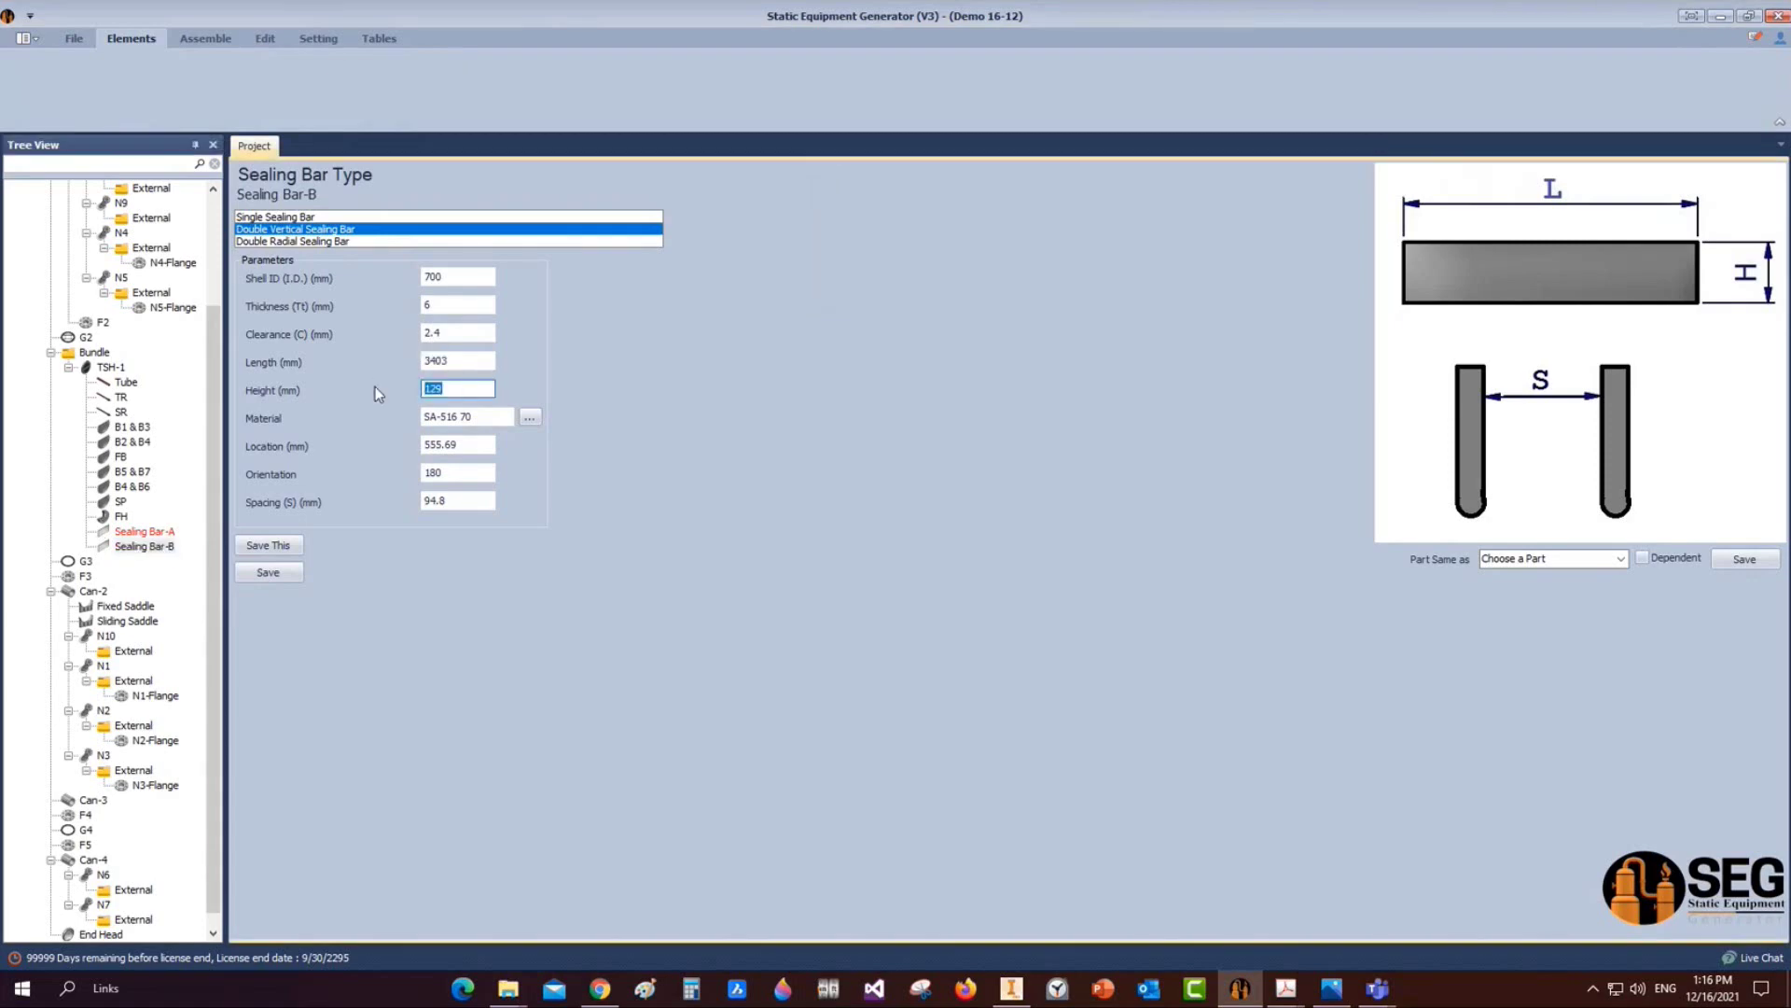
text(111)
key(Tab)
key(Tab)
key(Tab)
key(Tab)
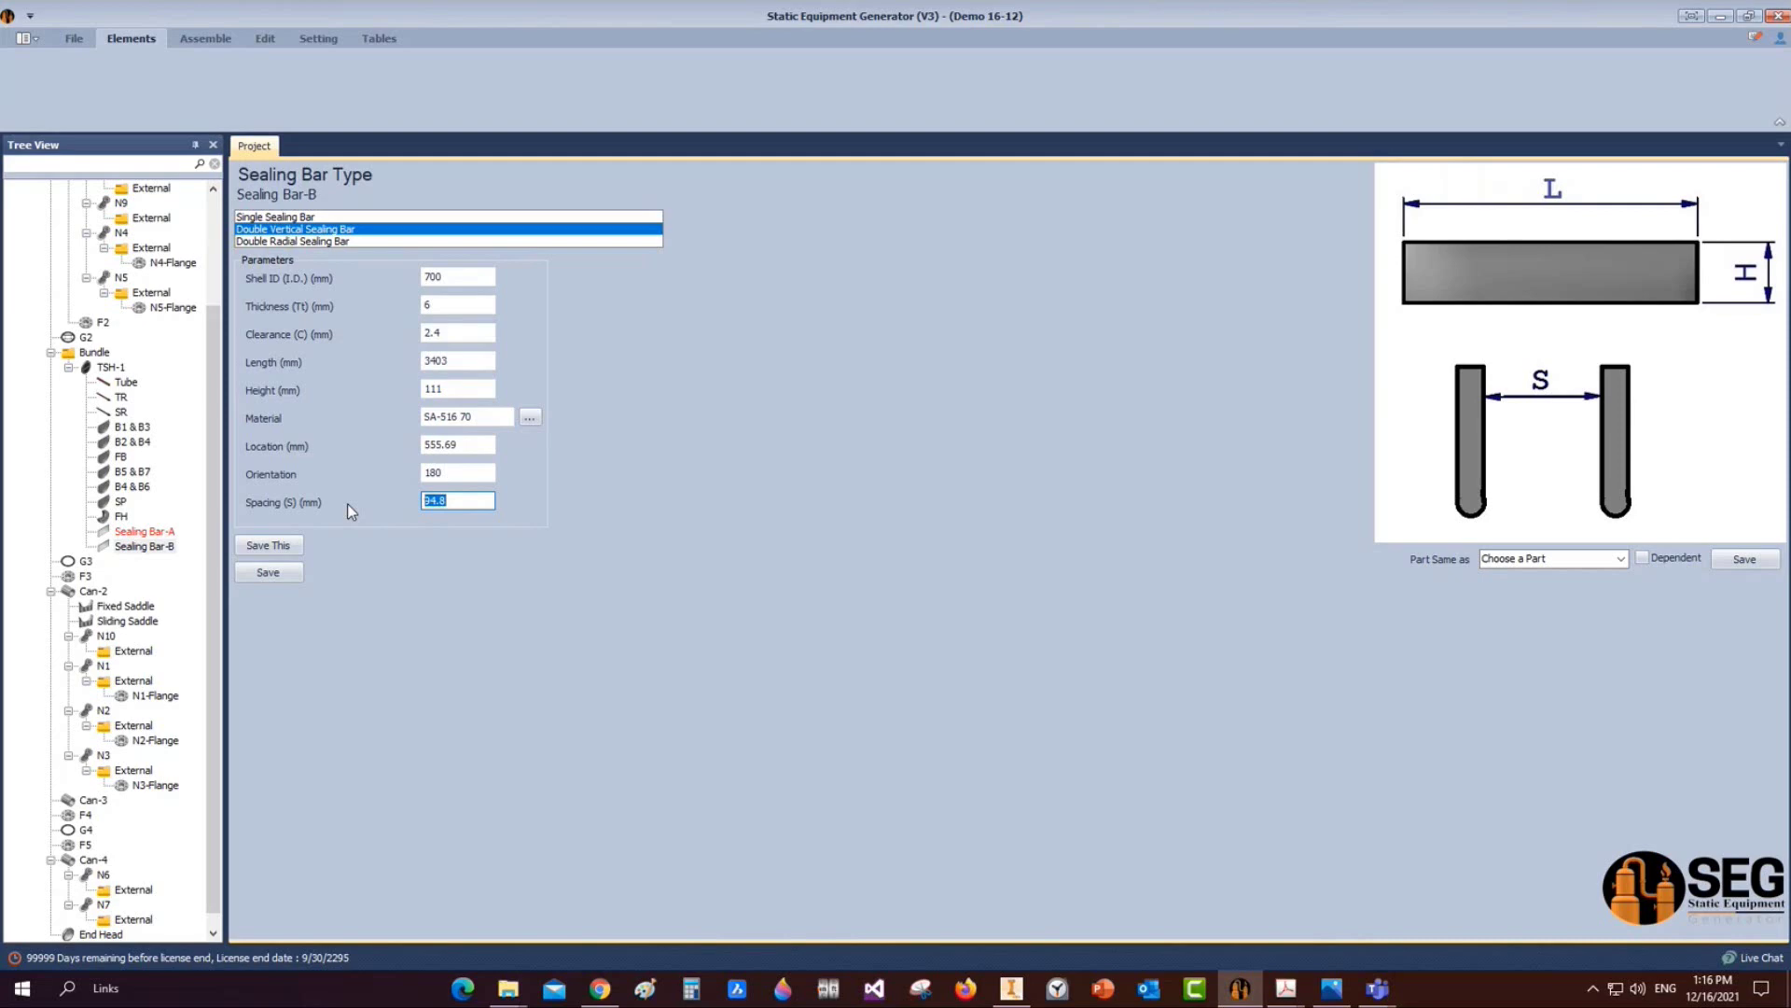
text(247.2)
click(268, 572)
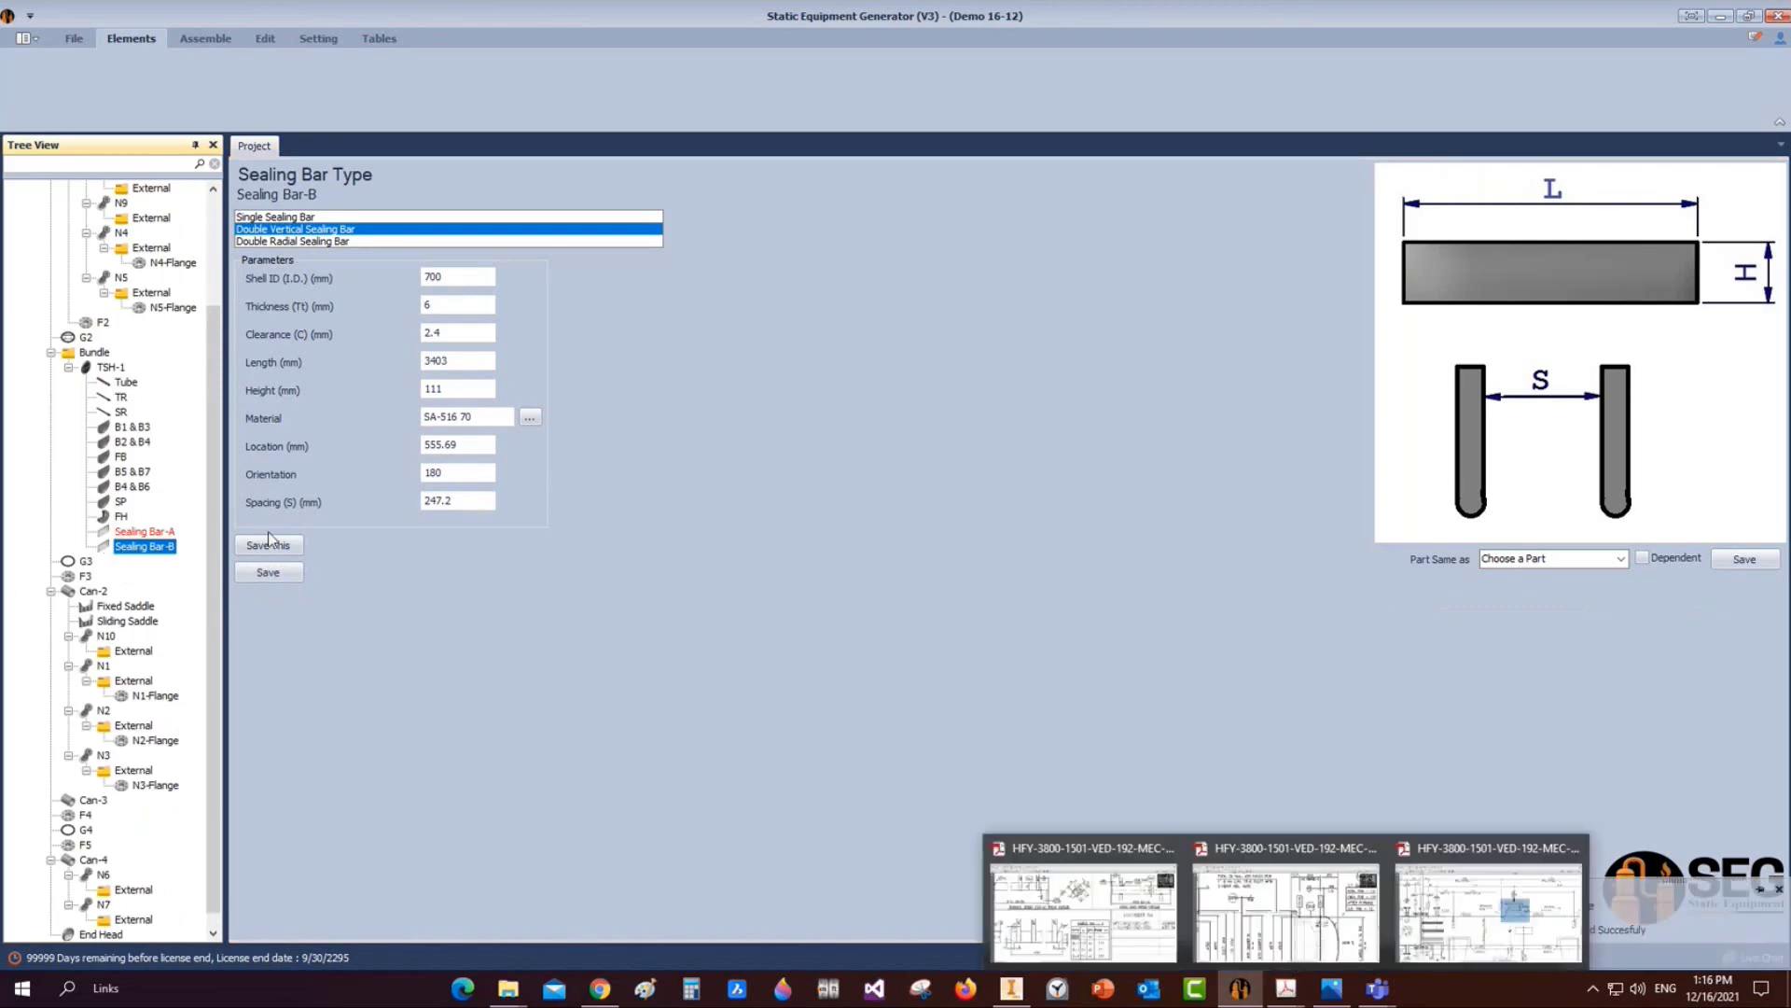
Add another sealing bar to TSH-1, named Sealing Bar-C and copied from Sealing Bar-A
click(99, 353)
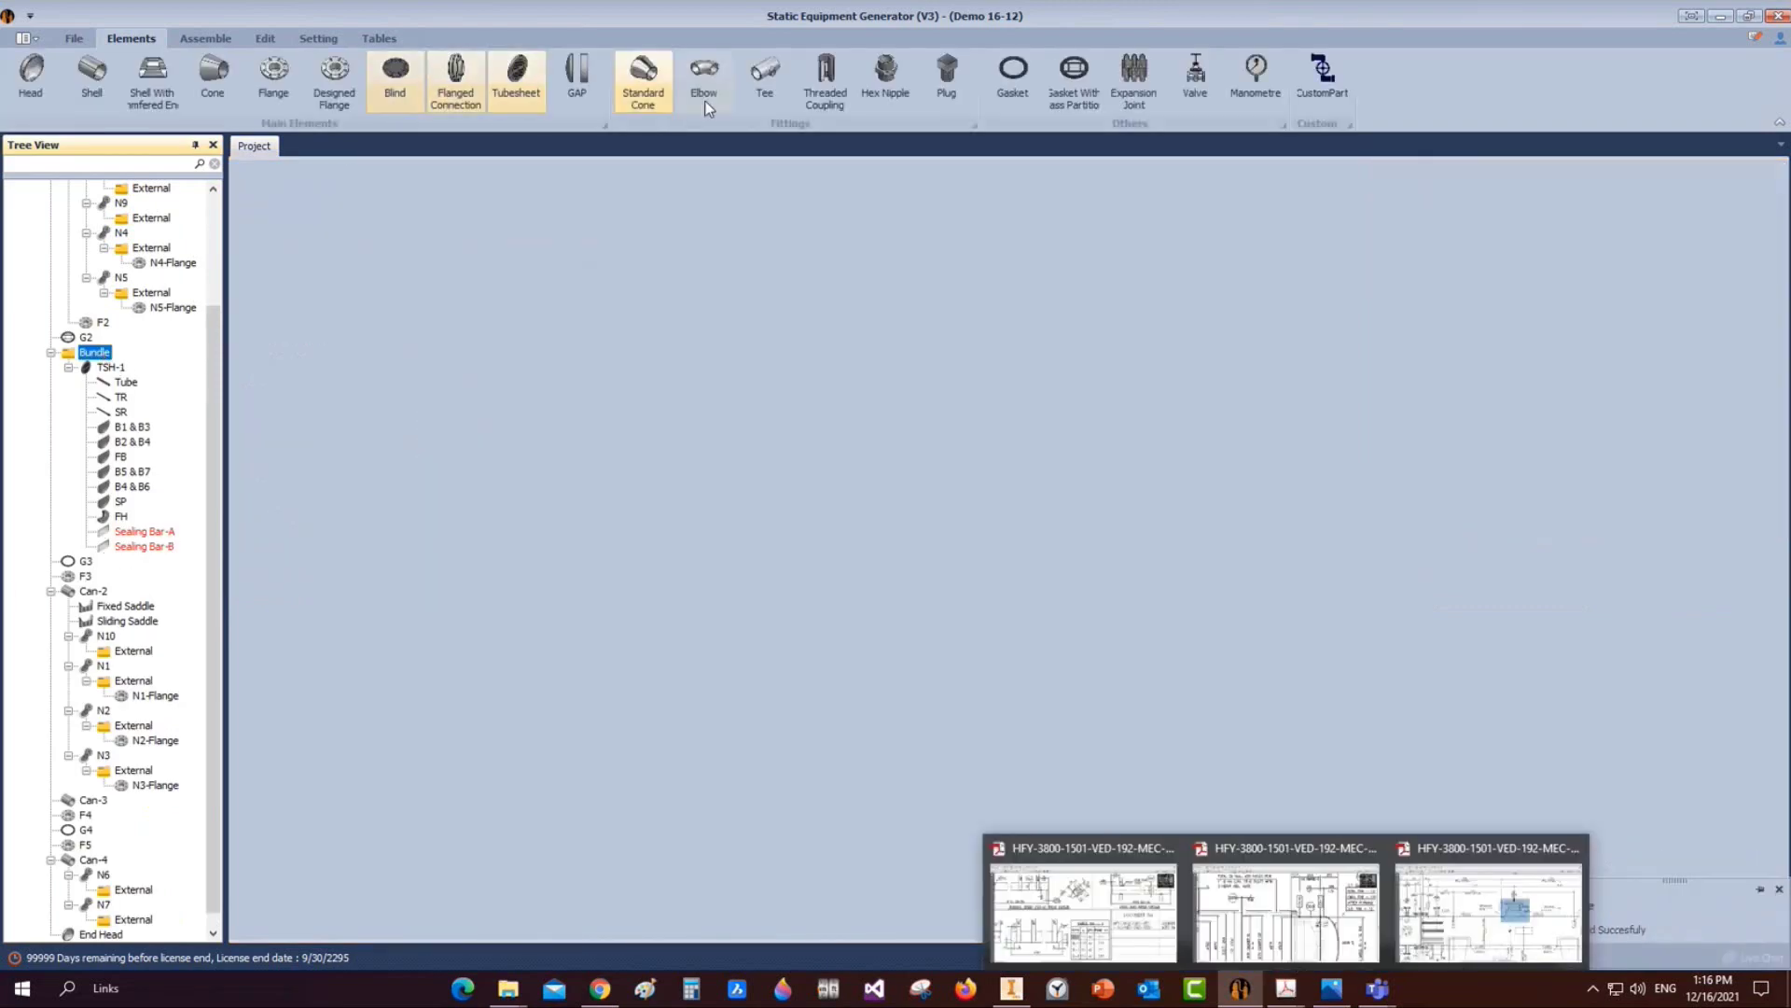
click(110, 367)
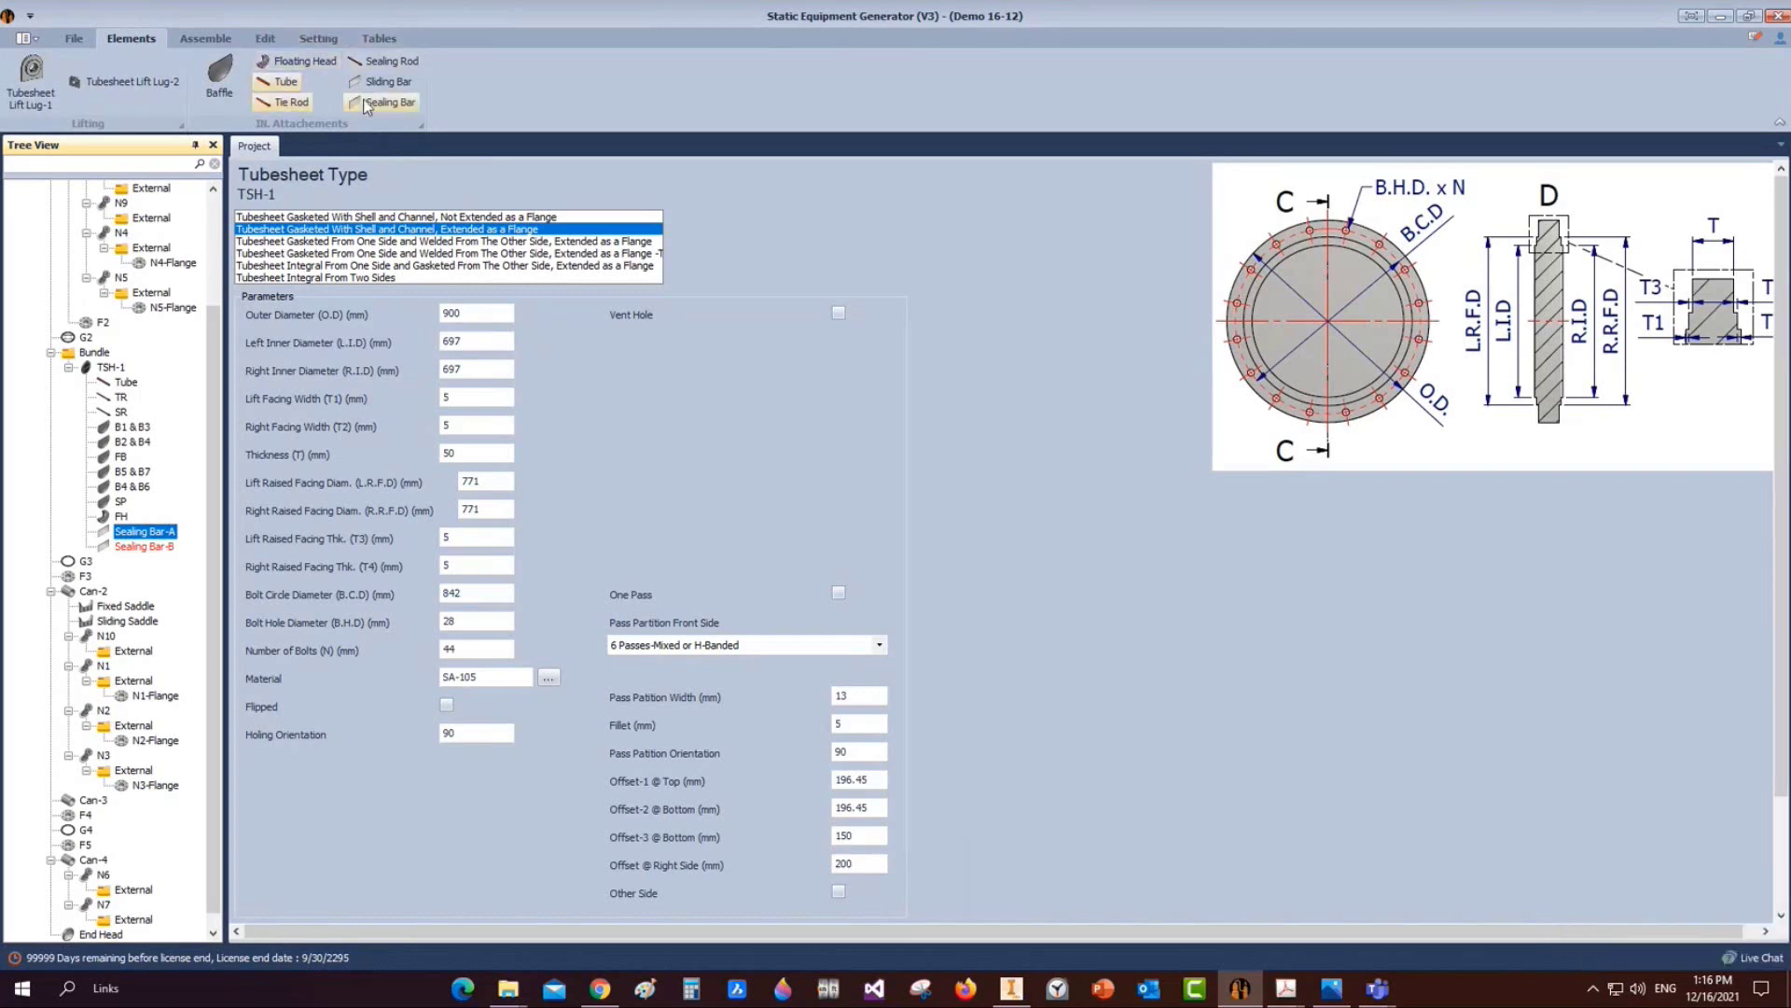
click(387, 101)
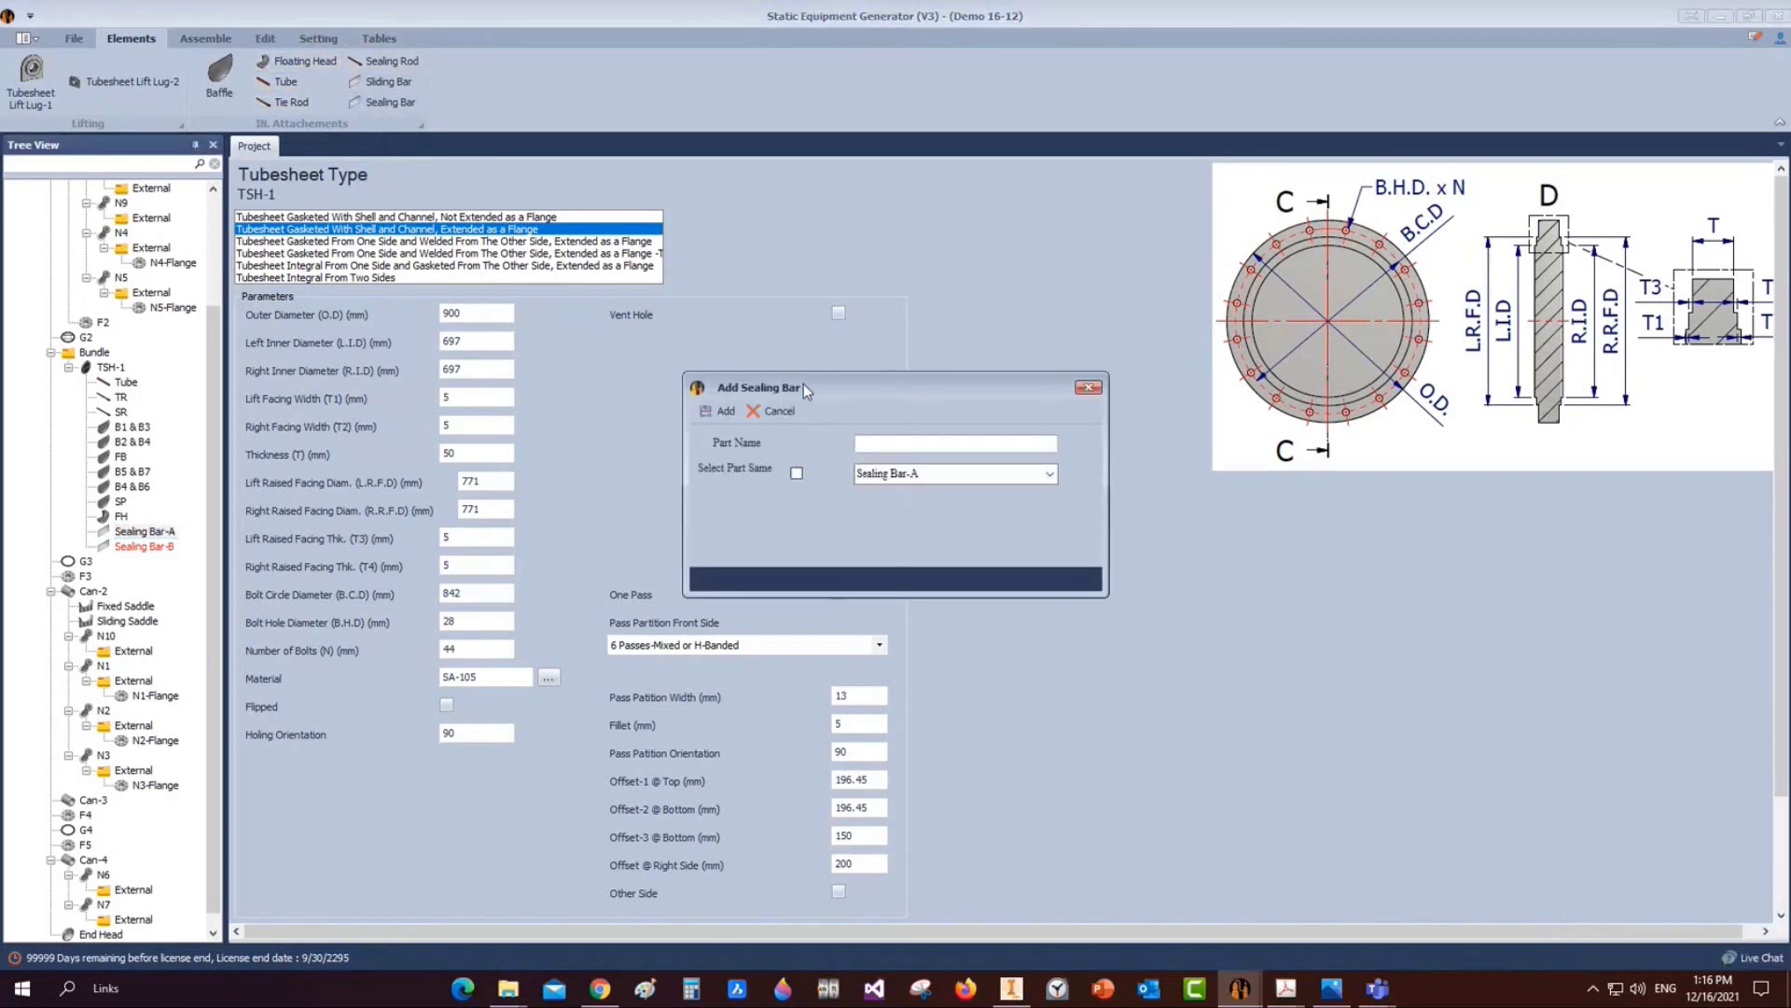
click(1089, 388)
click(373, 105)
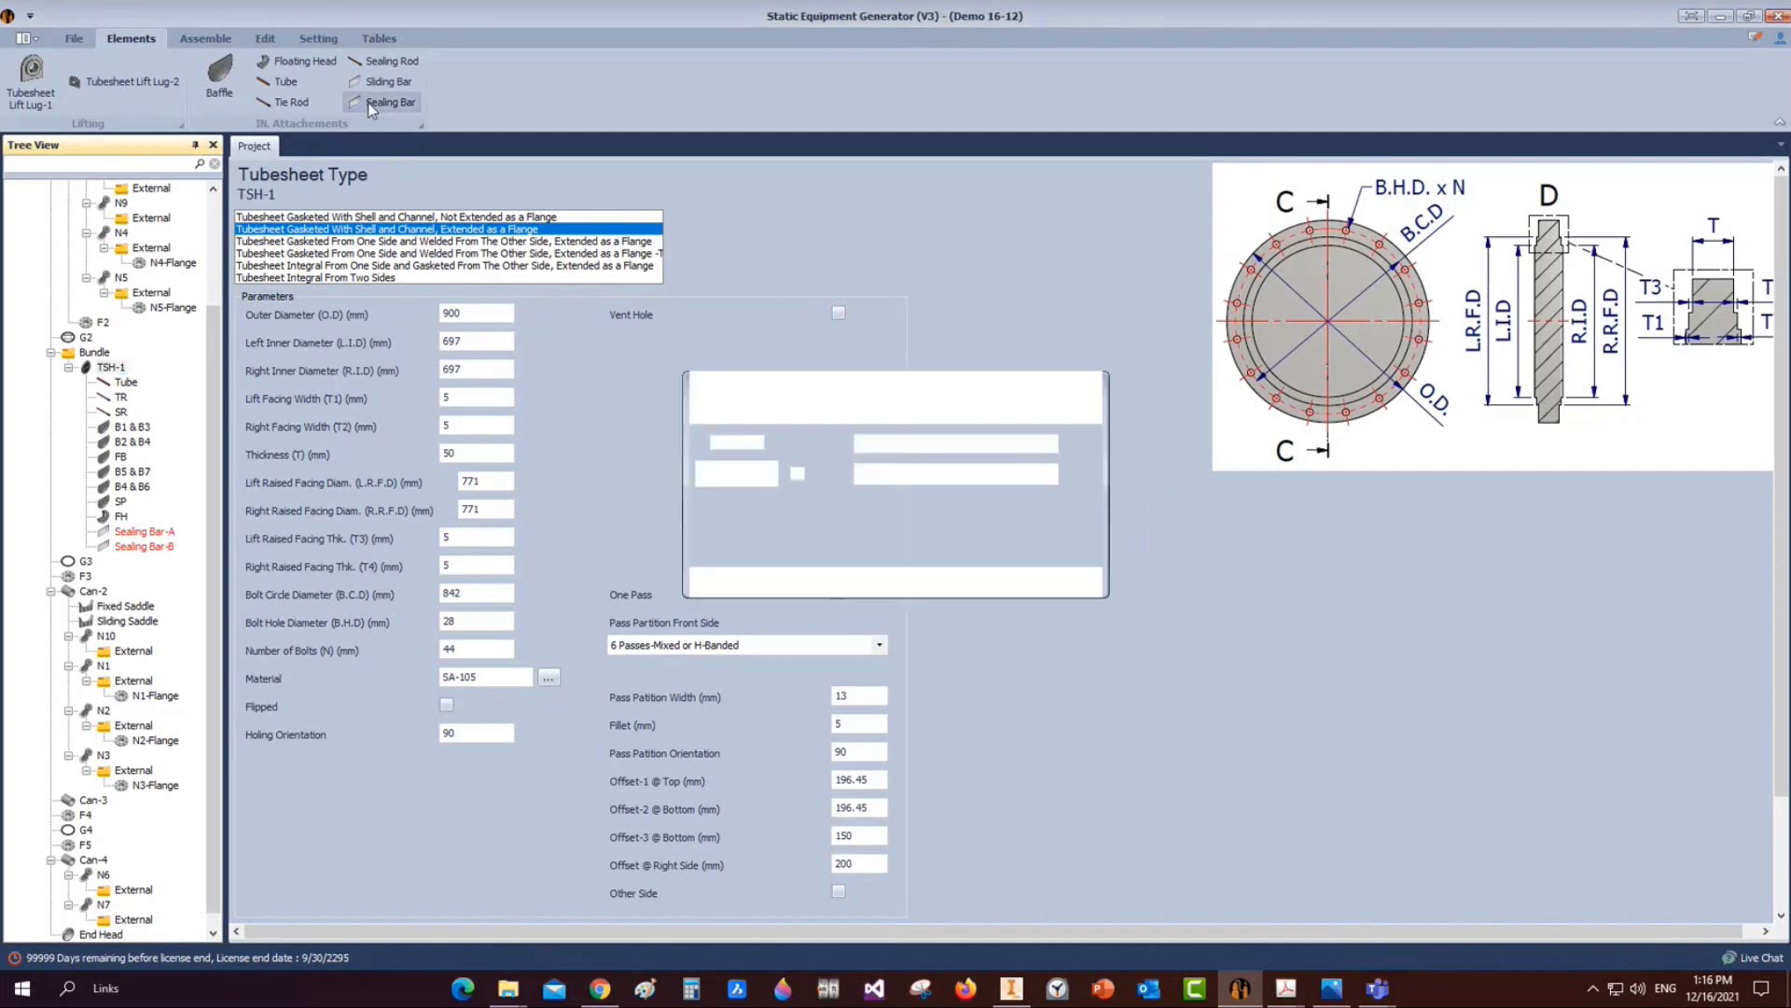
text(Seali)
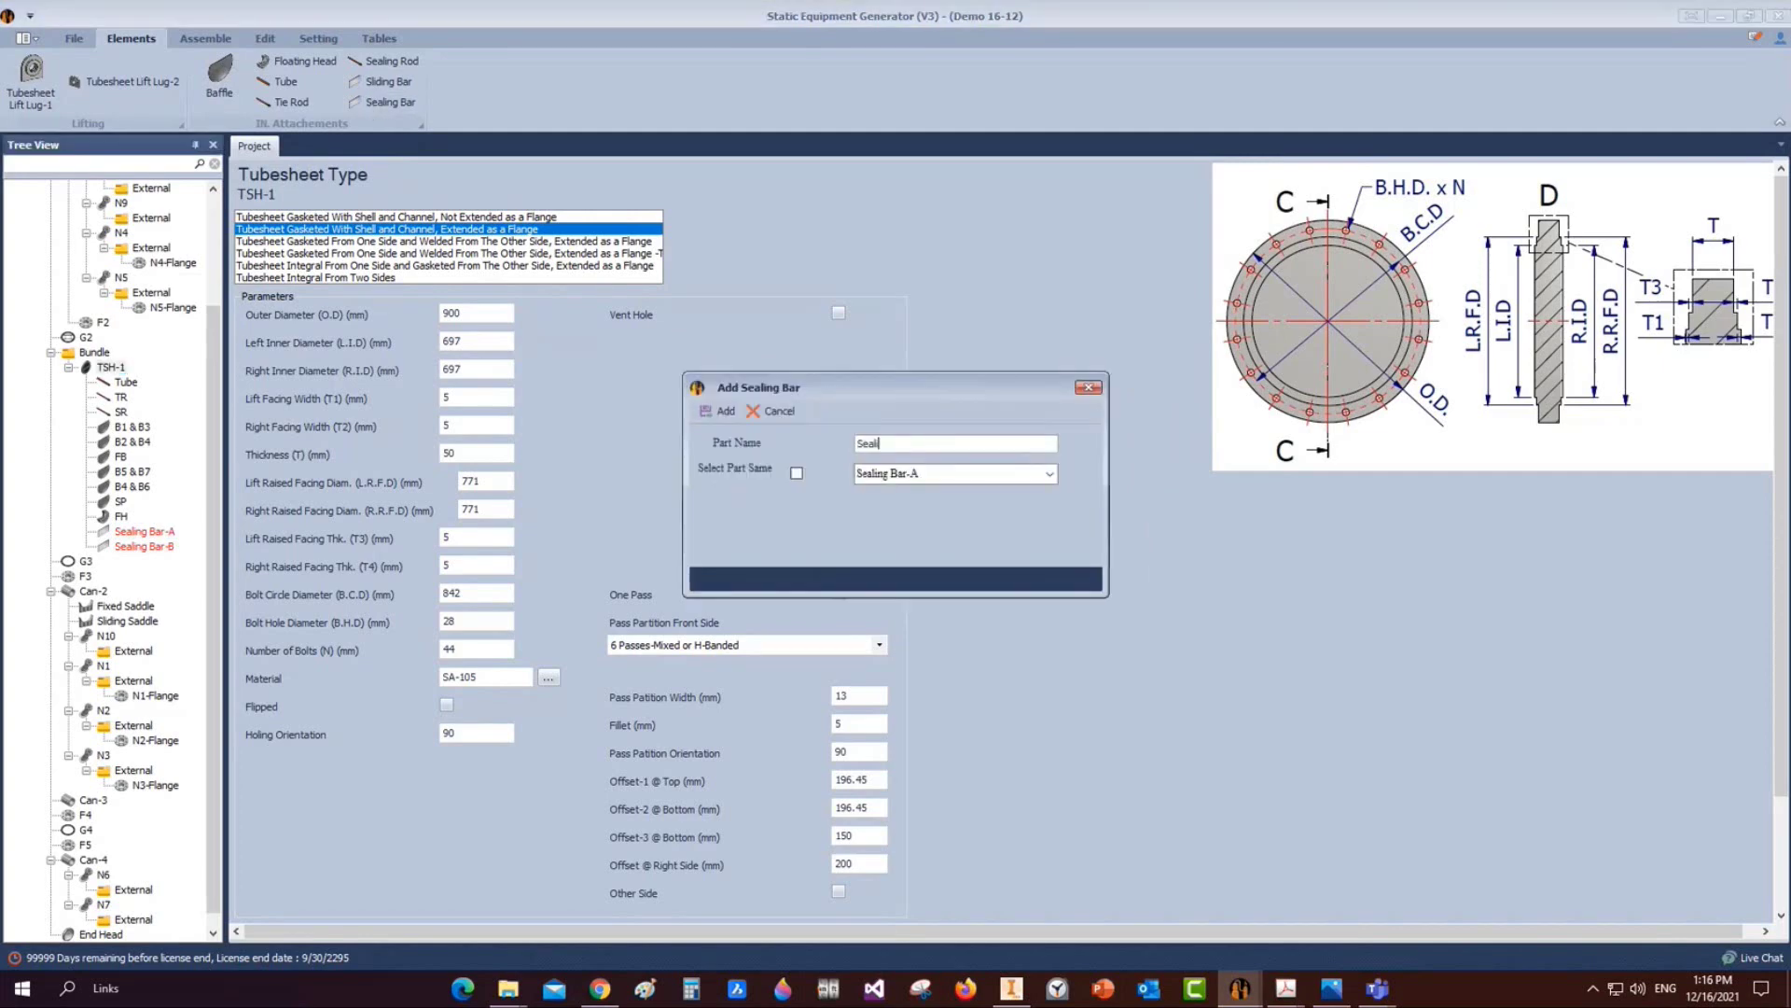
text(ng Bar-C)
click(796, 473)
click(714, 410)
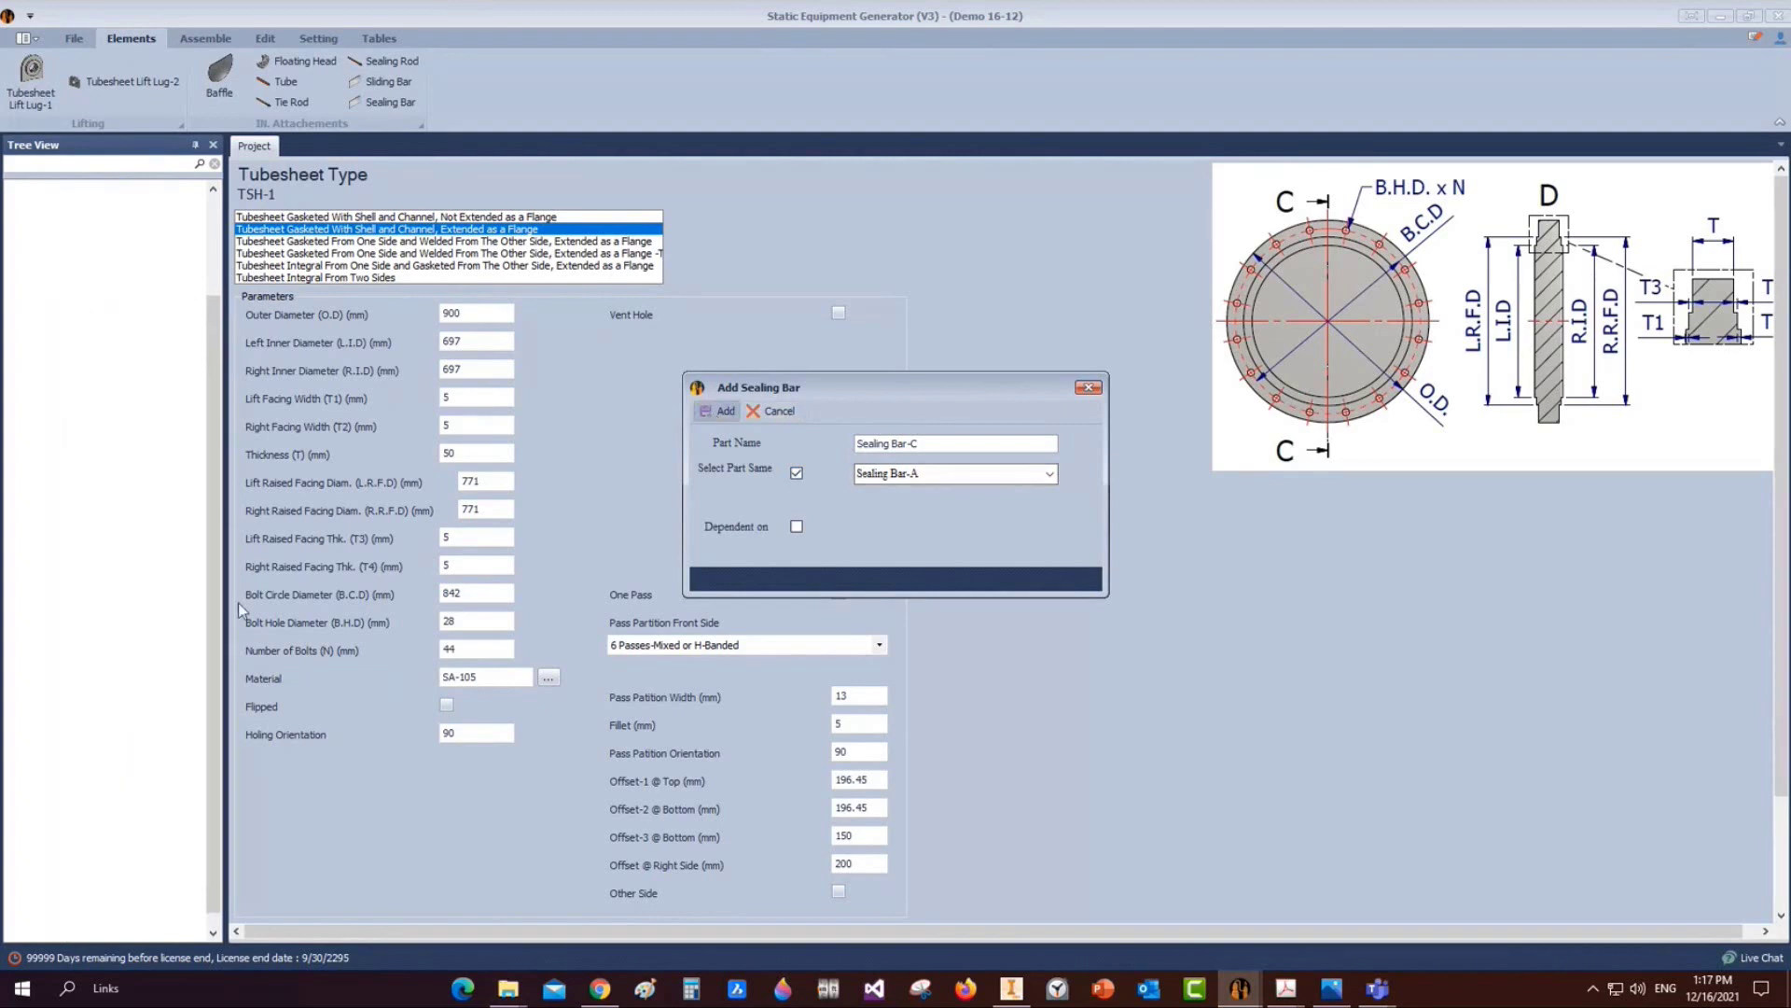
Set Sealing Bar-C's orientation to 0 and height to 113 mm, and save the part
click(144, 546)
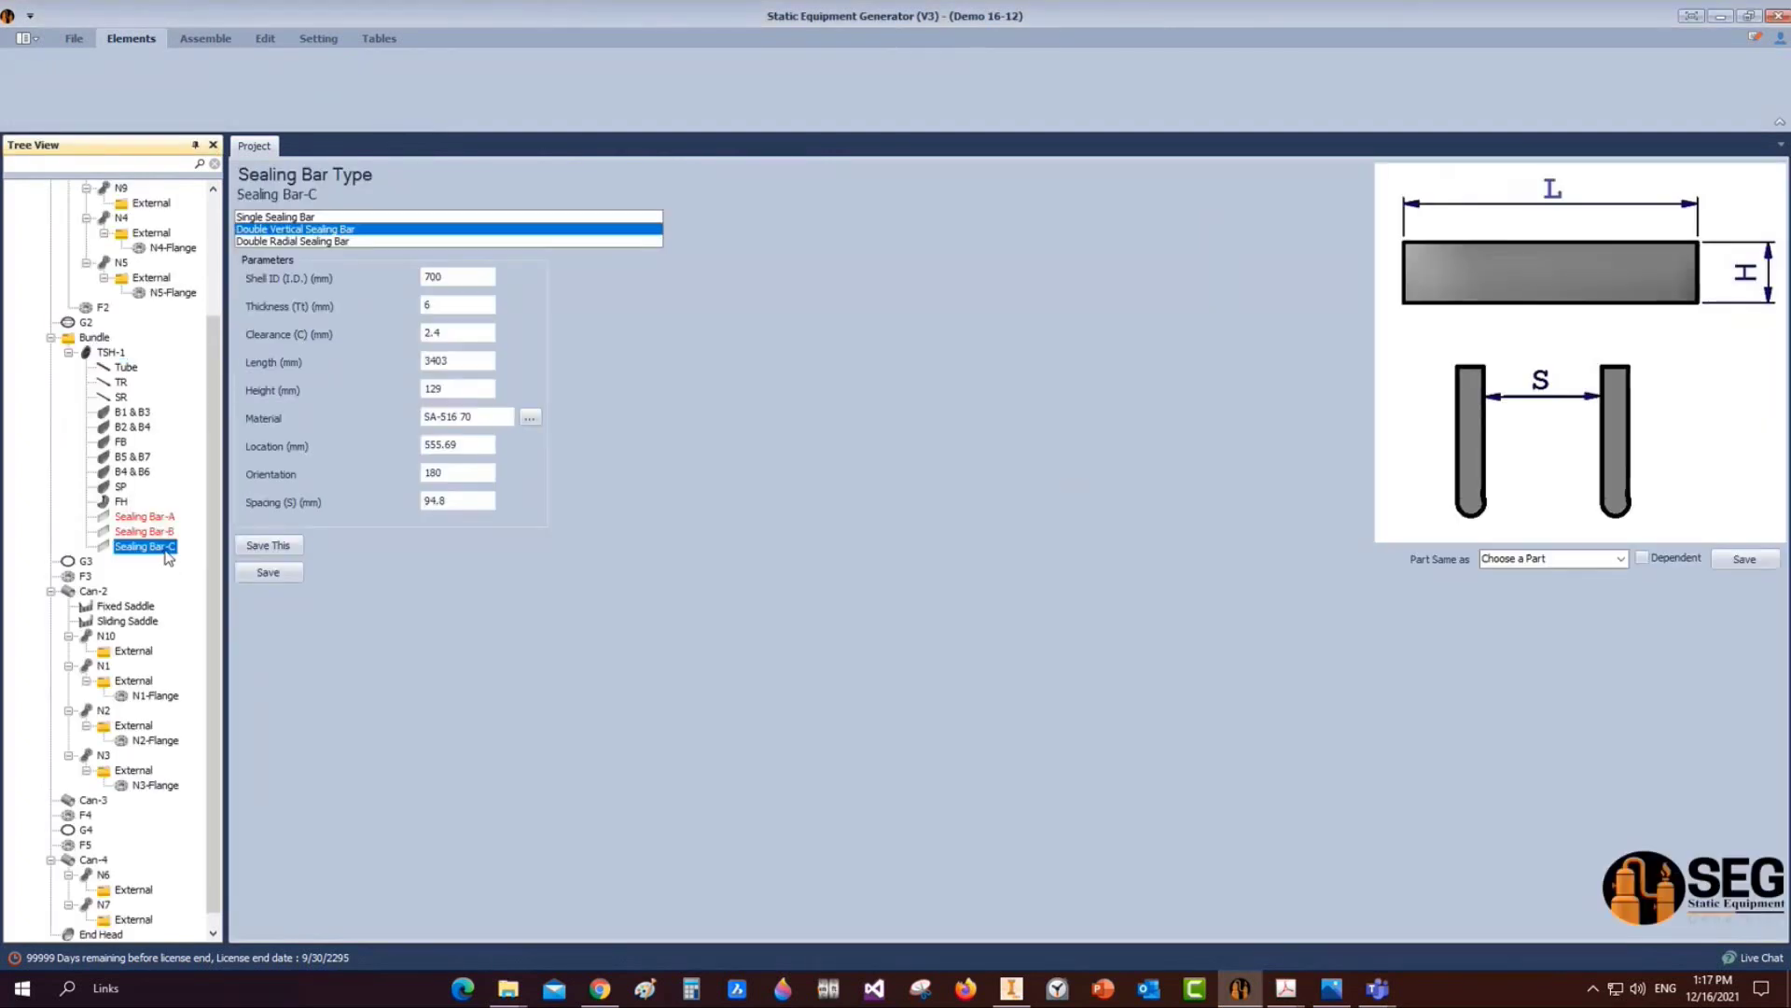
double_click(462, 472)
text(0)
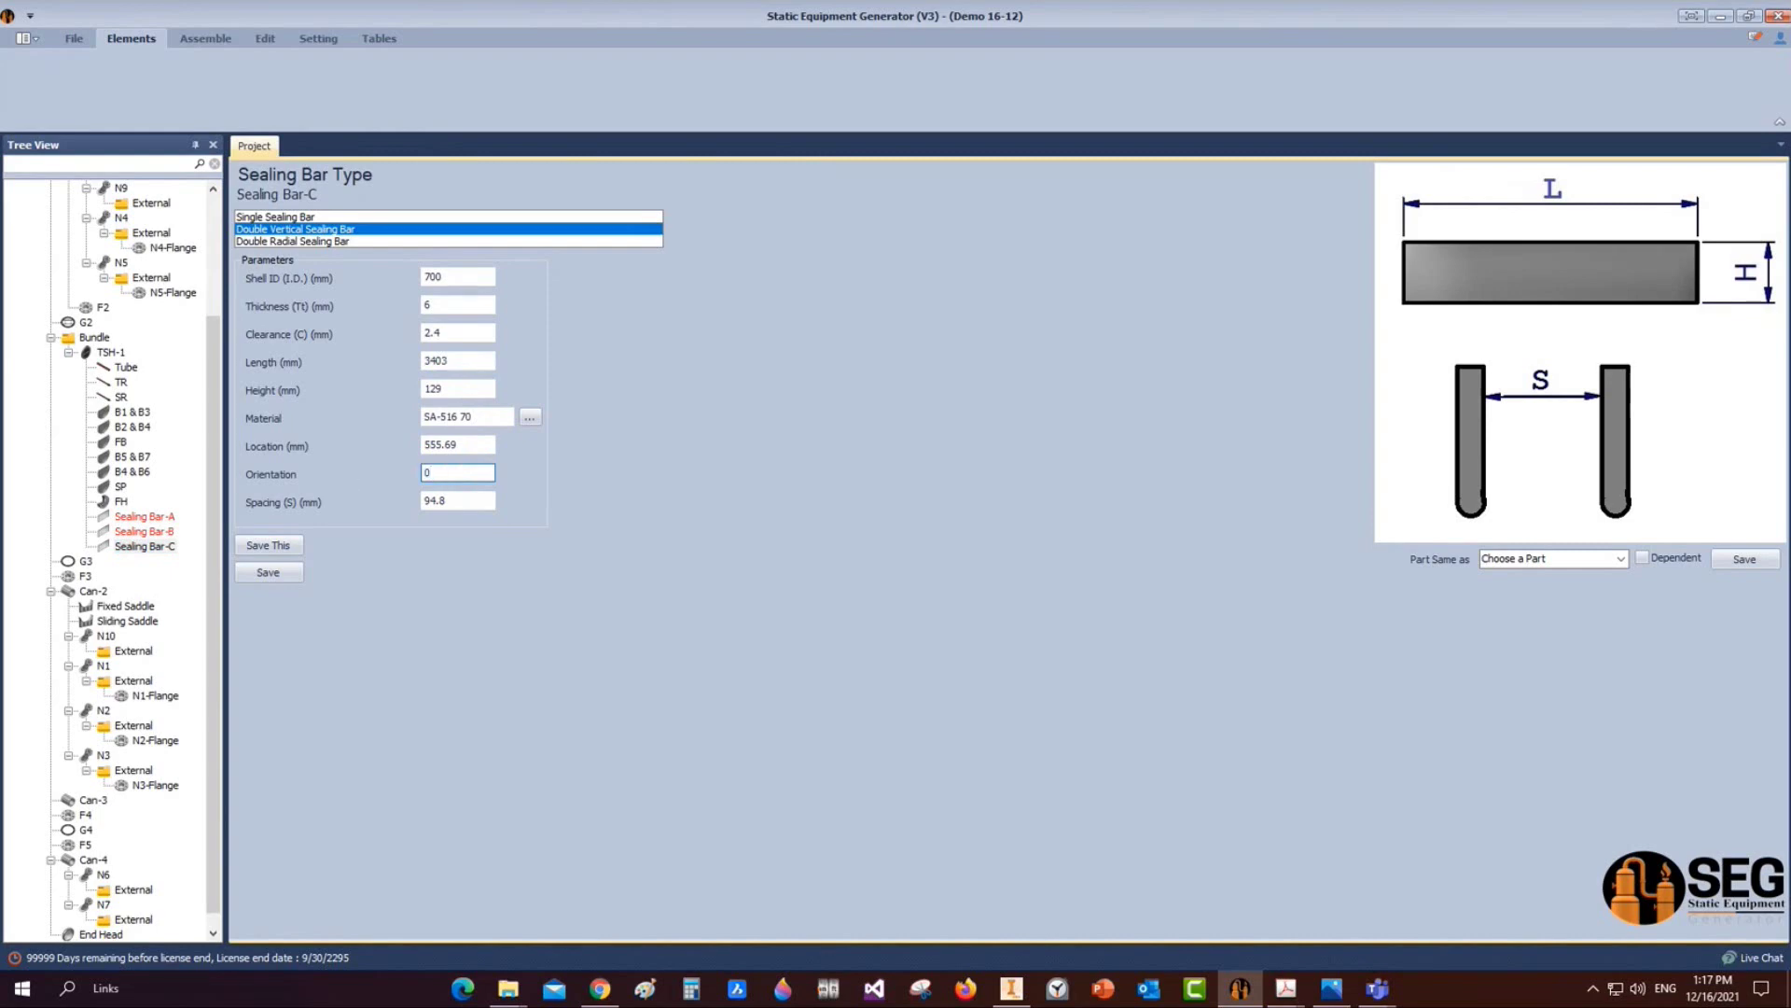
click(455, 388)
drag(455, 388, 389, 381)
text(113)
click(285, 572)
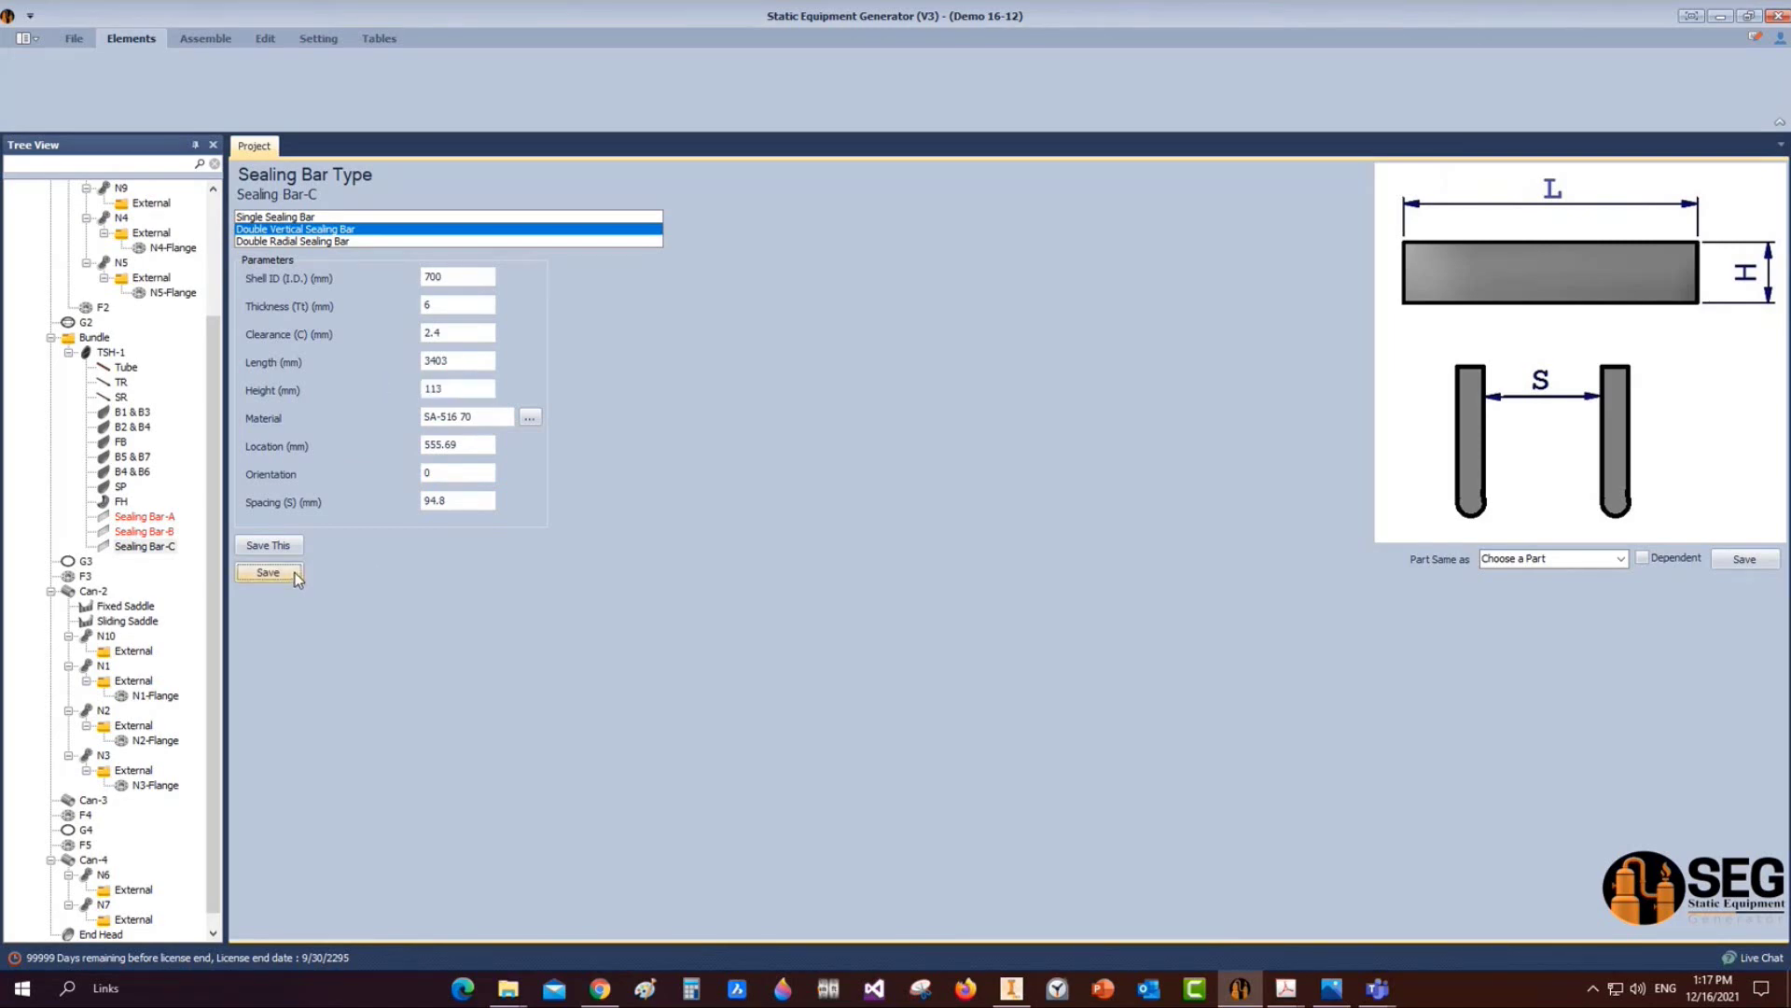
Add a fourth sealing bar to TSH-1, named Sealing Bar-D and copied from Sealing Bar-B
click(109, 352)
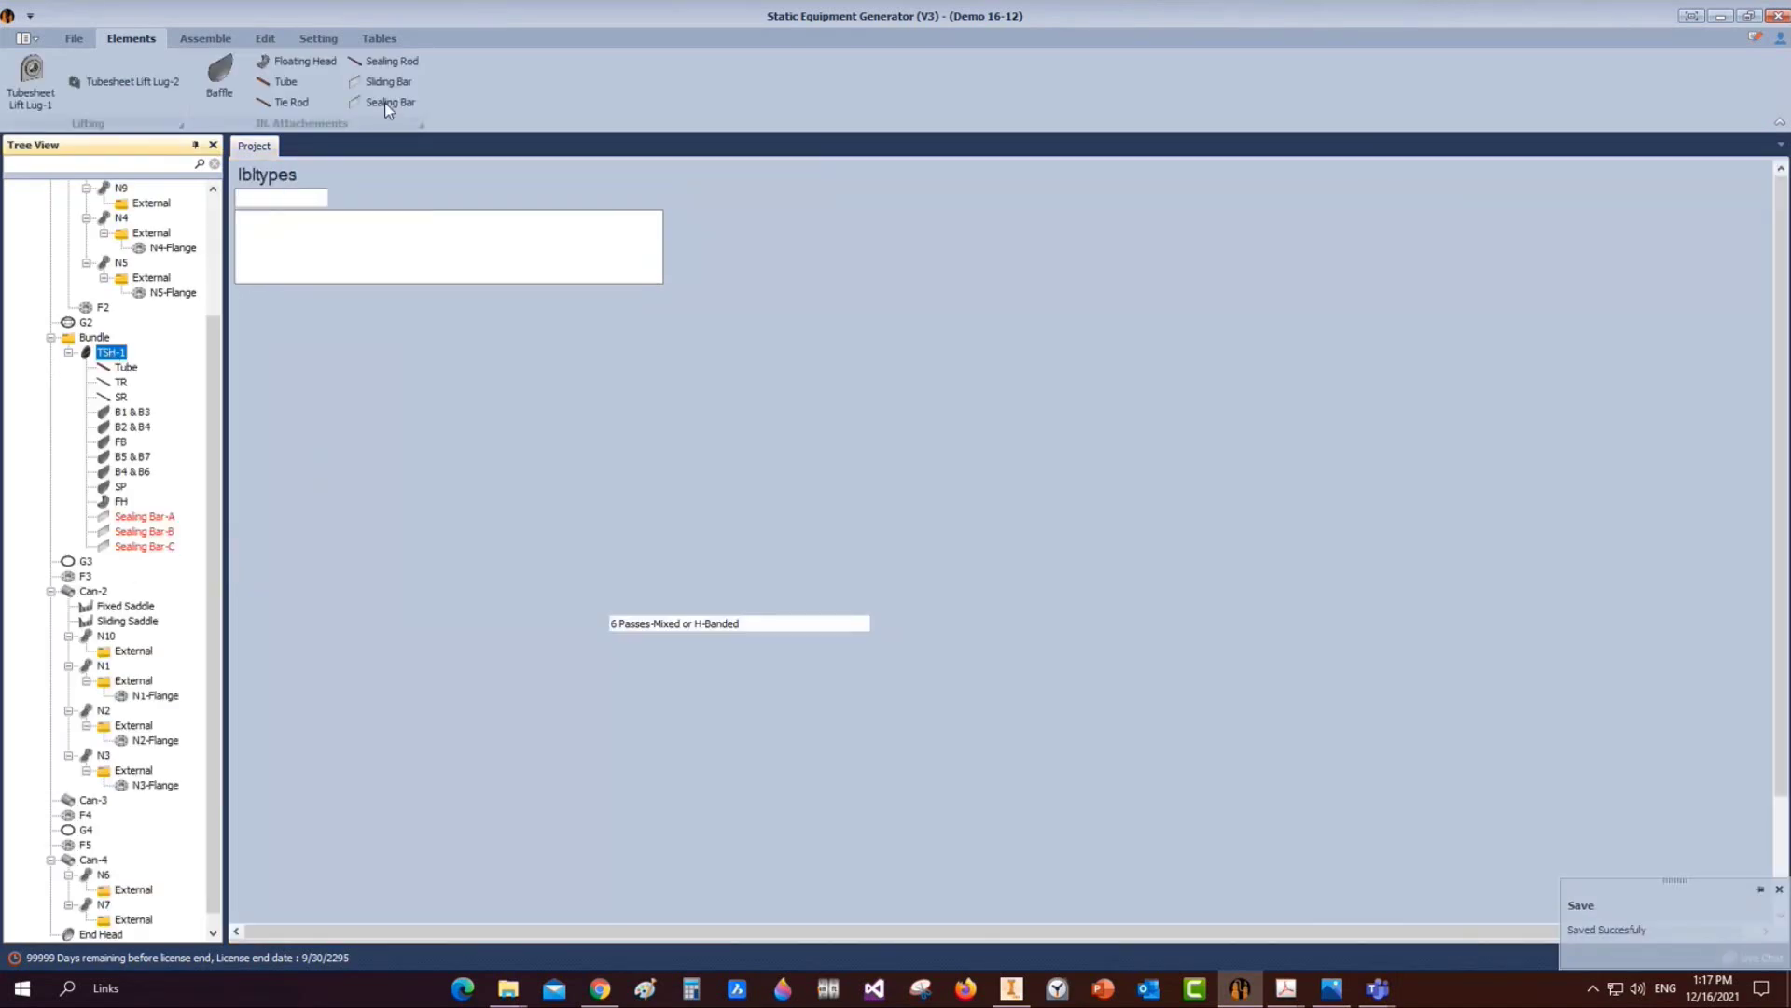
click(389, 103)
text(Seal)
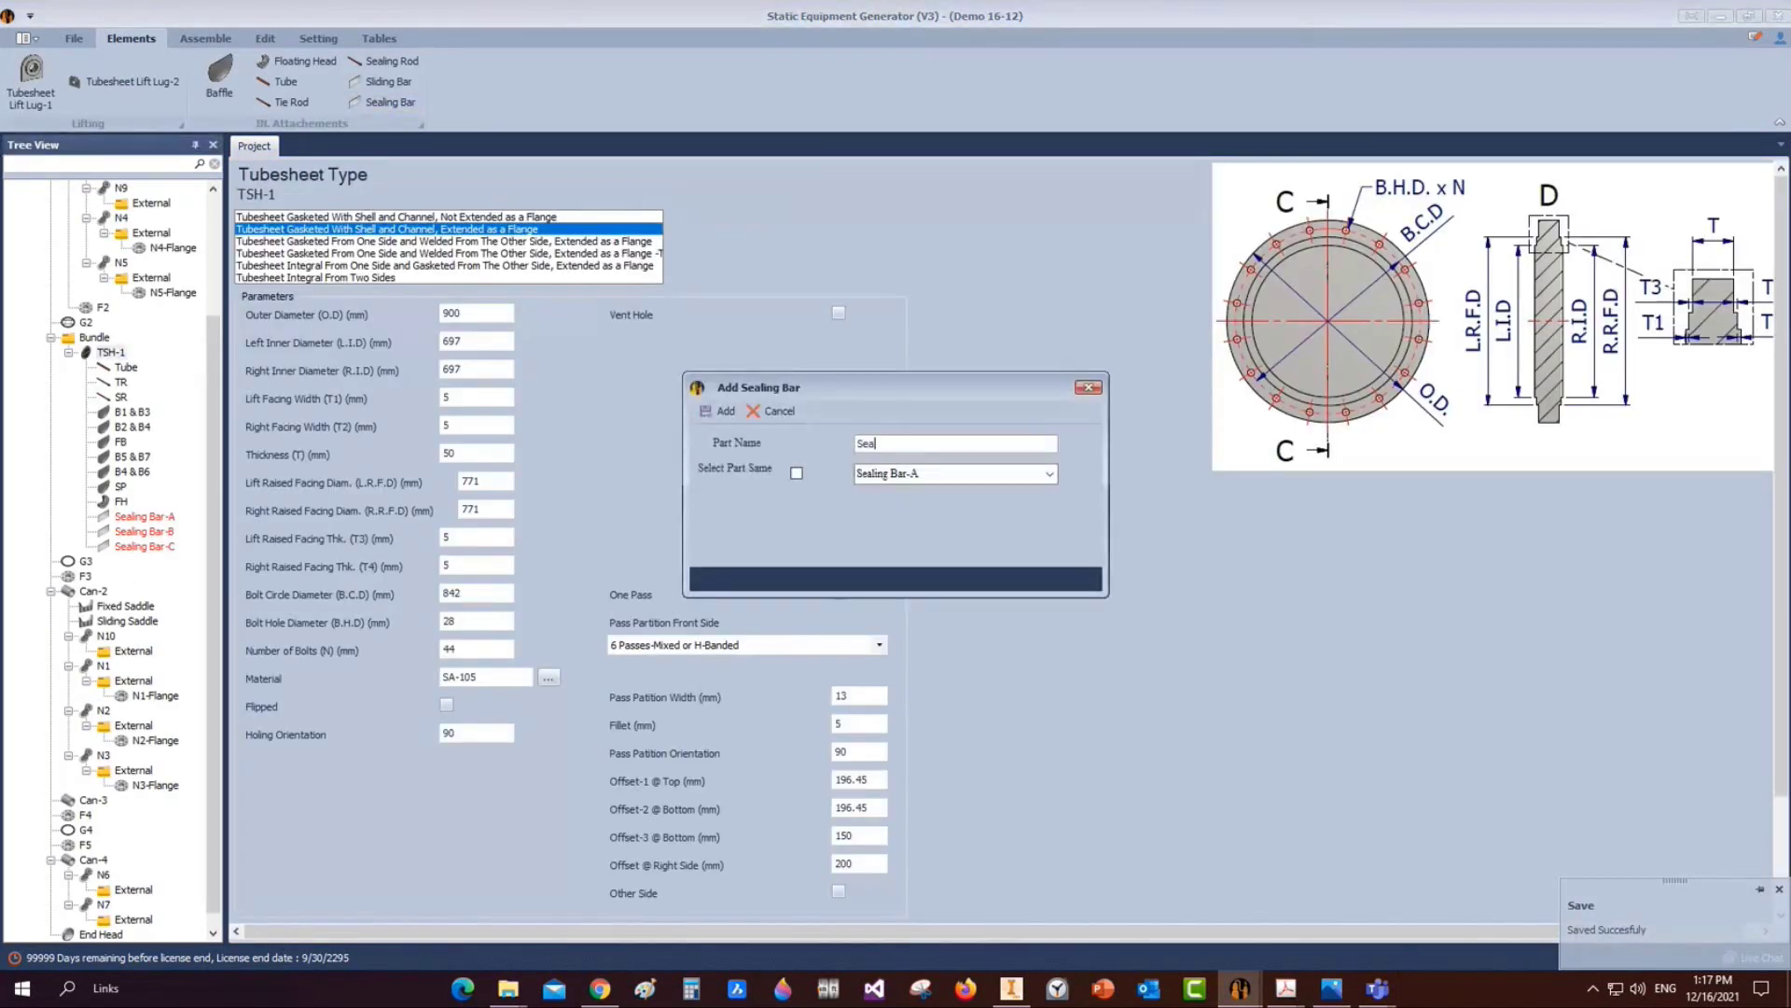
text(ing Bar-D)
click(798, 473)
click(1051, 475)
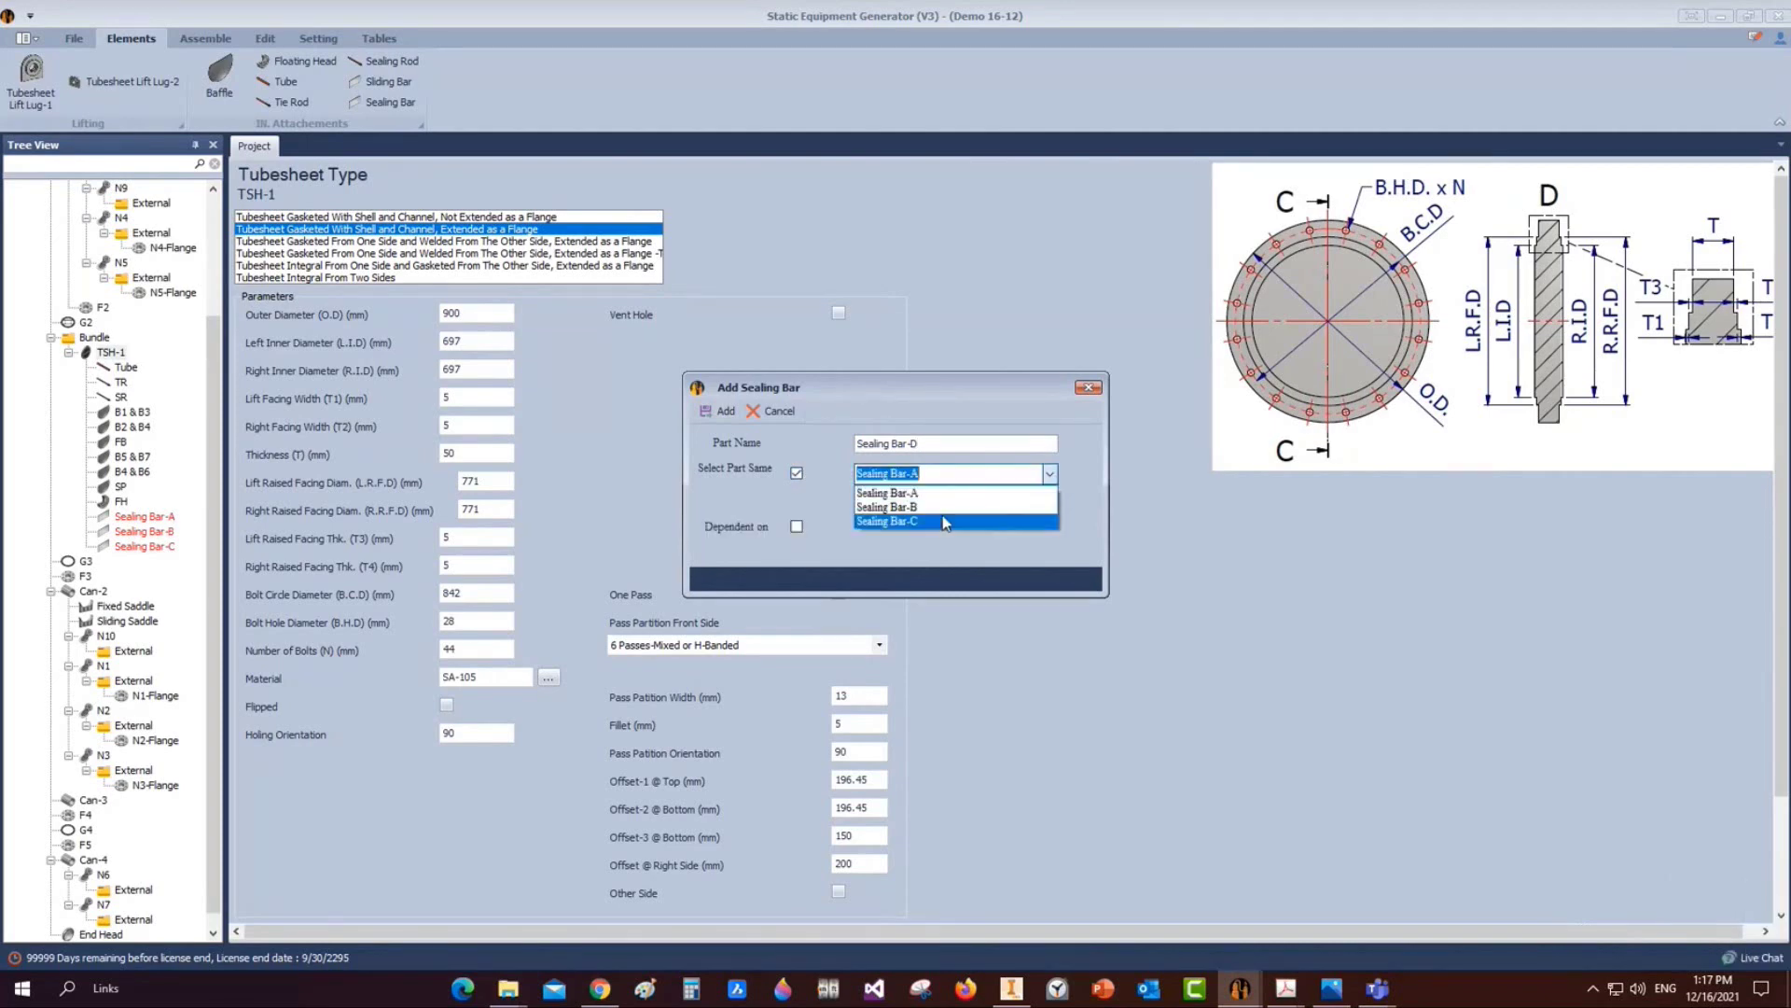
click(942, 519)
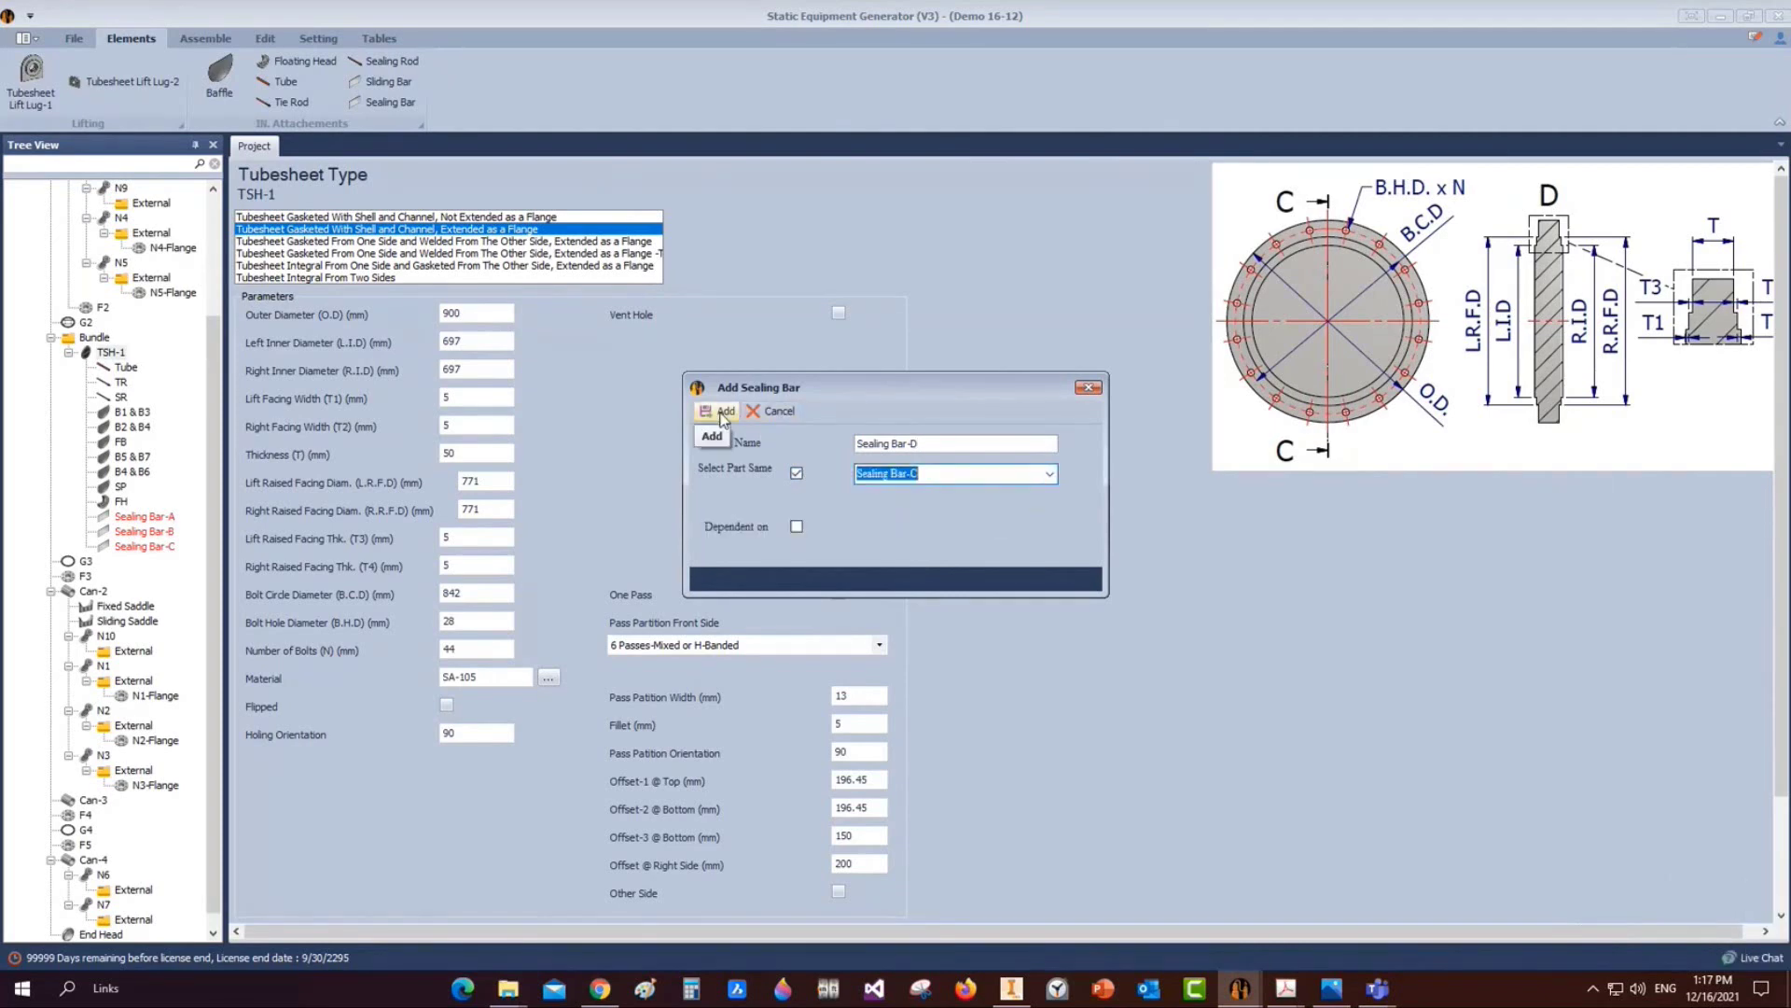
click(1052, 474)
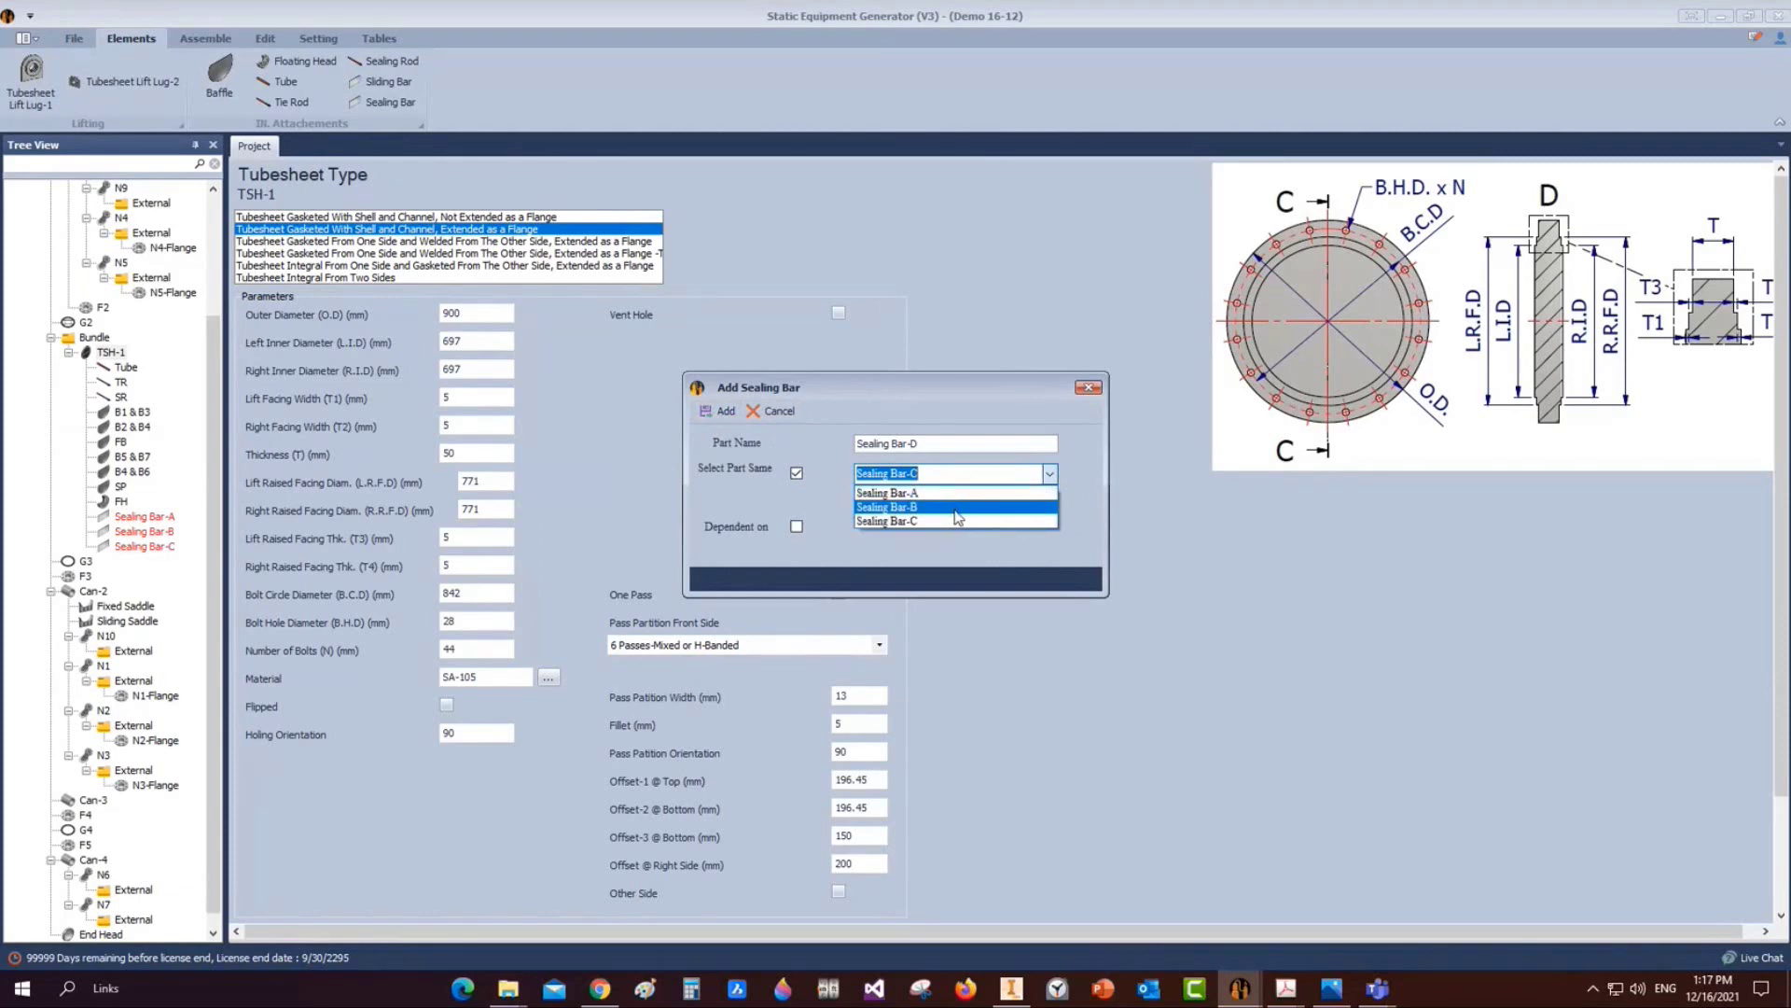
click(957, 508)
click(708, 410)
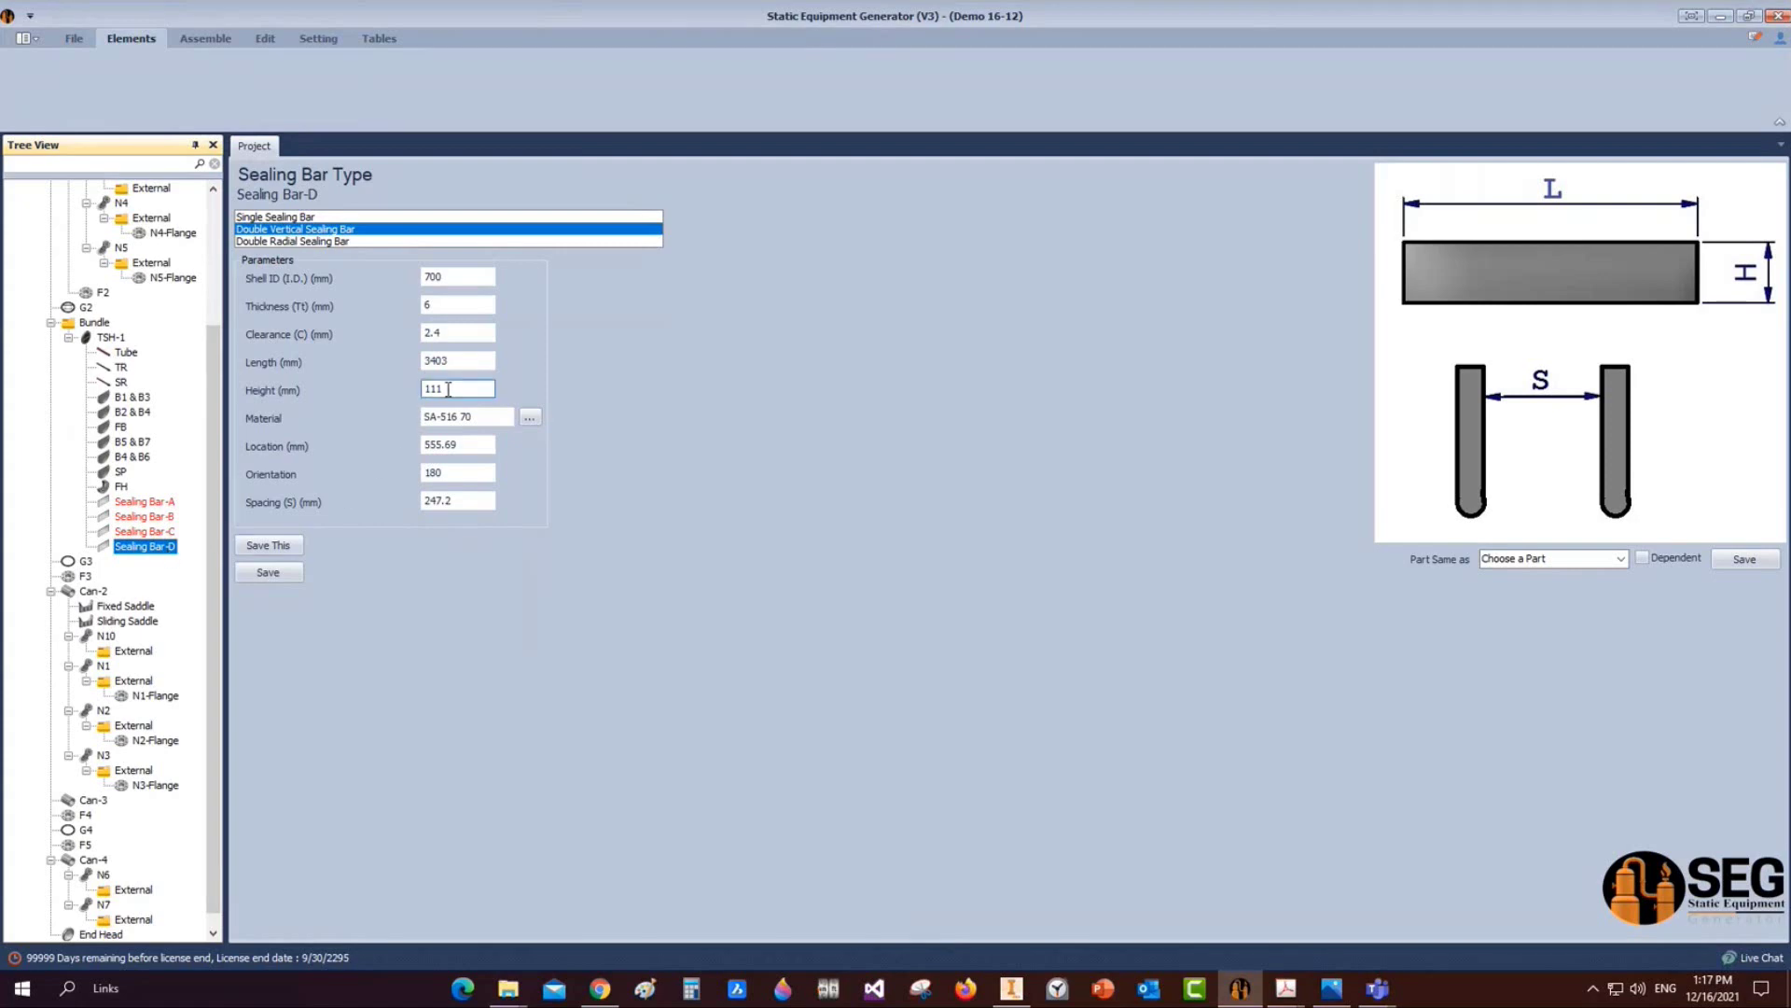
Set Sealing Bar-D's orientation to 0 and height to 95 mm, and save the part
click(460, 473)
drag(457, 476, 403, 472)
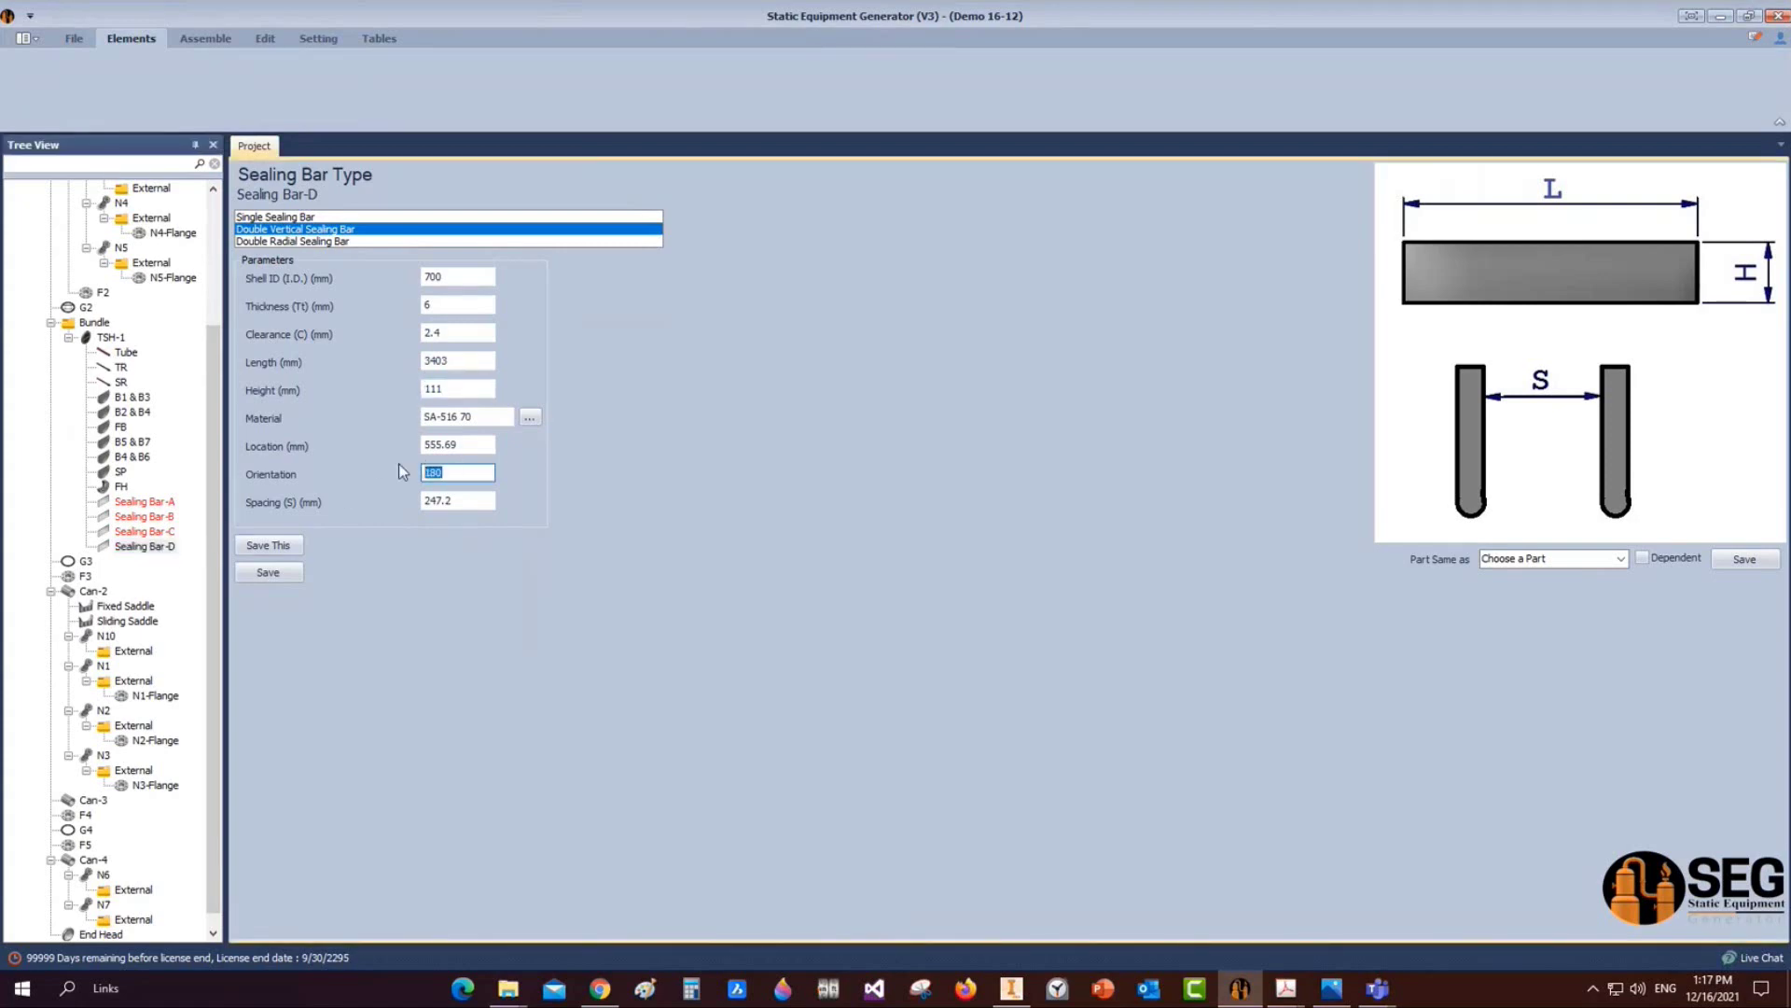
text(0)
drag(459, 392, 411, 390)
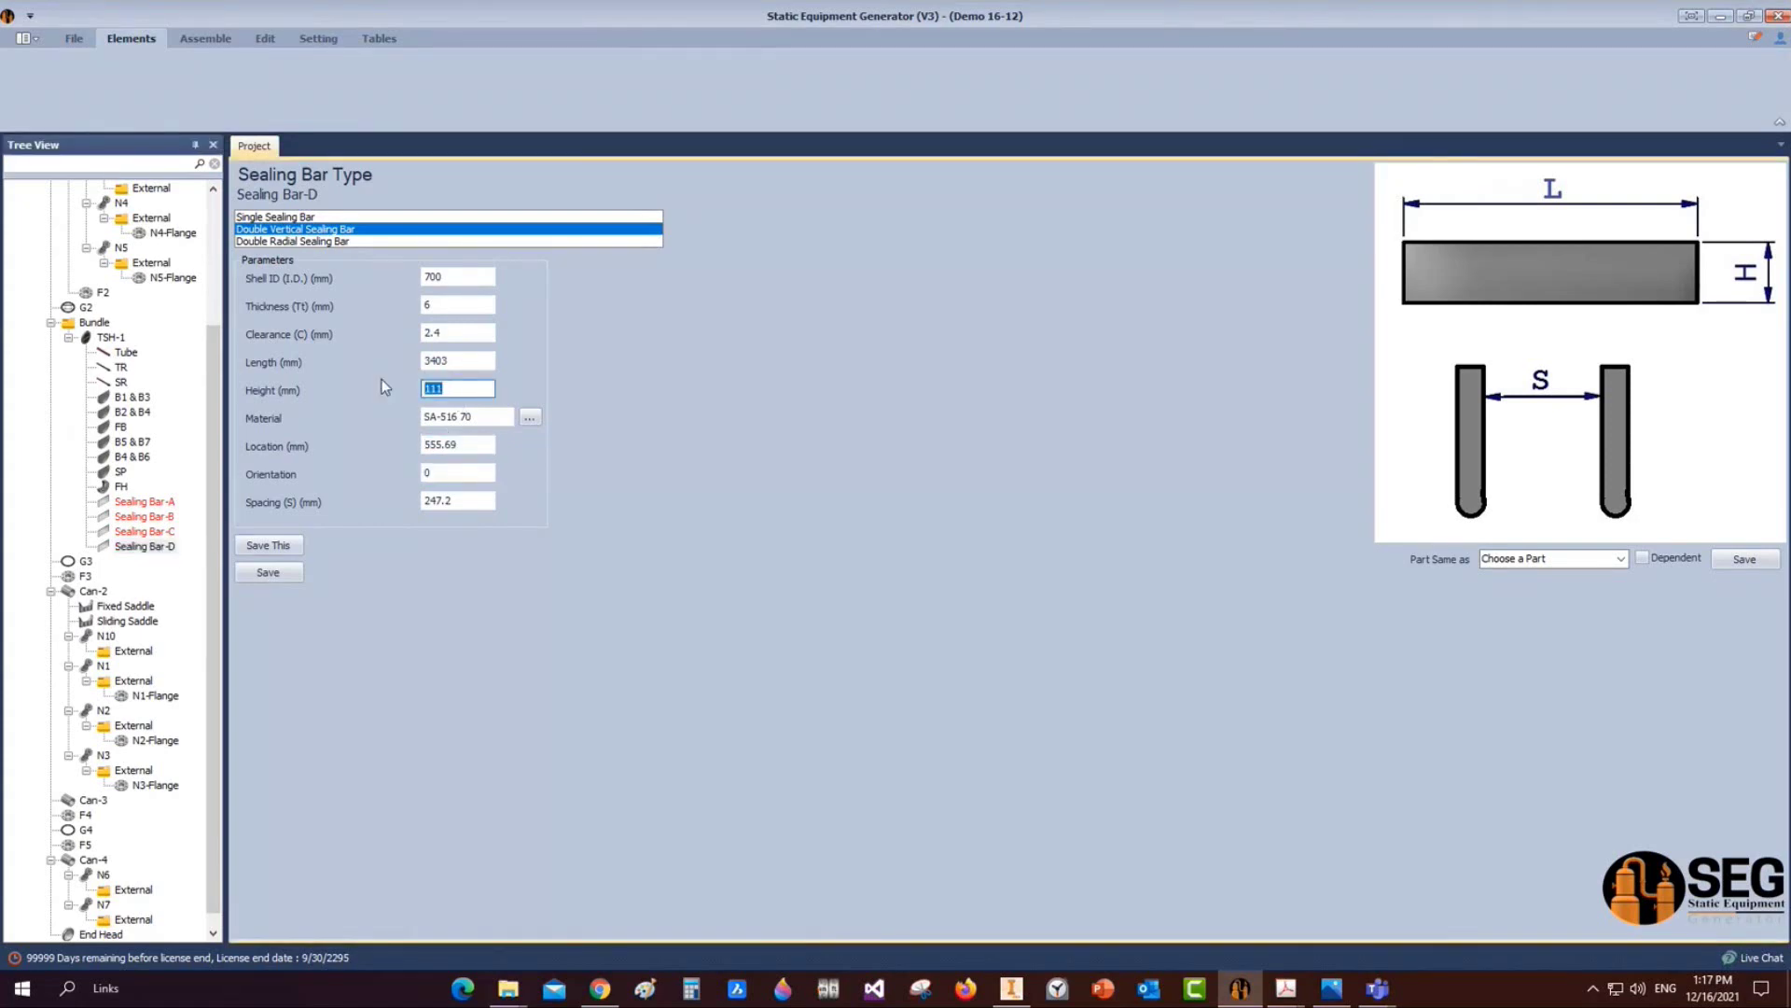
text(95)
click(264, 573)
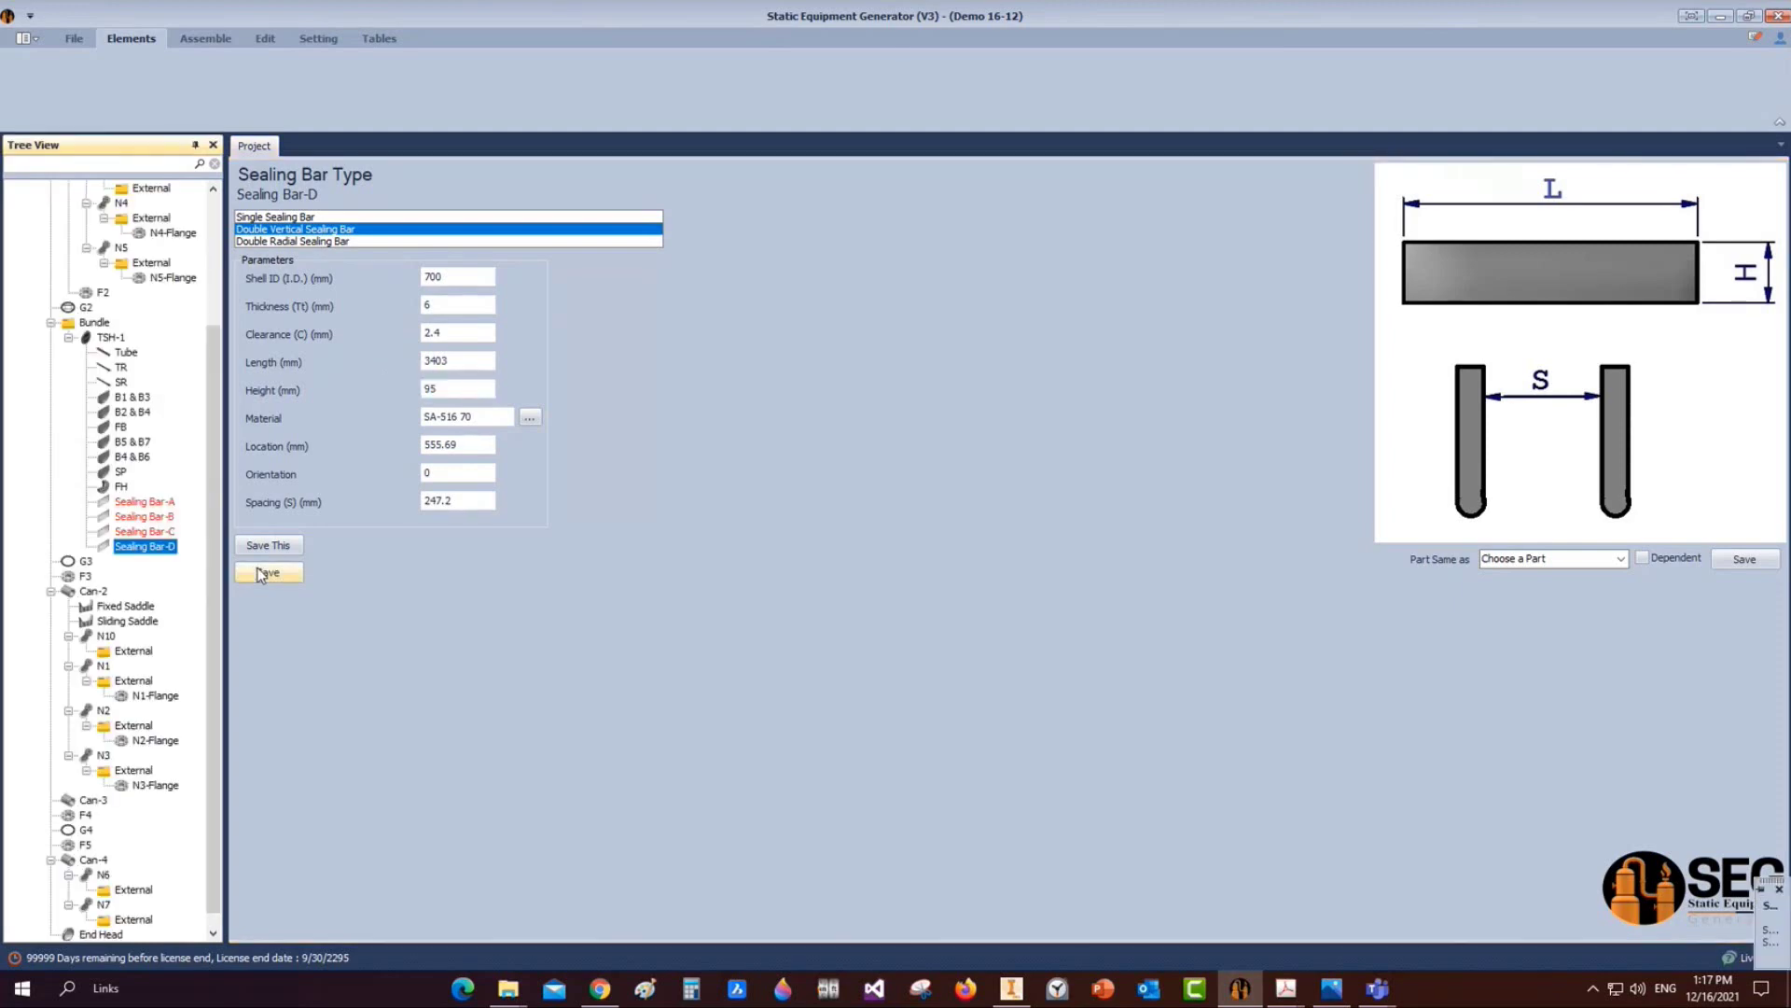
Start the Inventor assembly for the new sealing bars, and save the generated model in Inventor
click(206, 38)
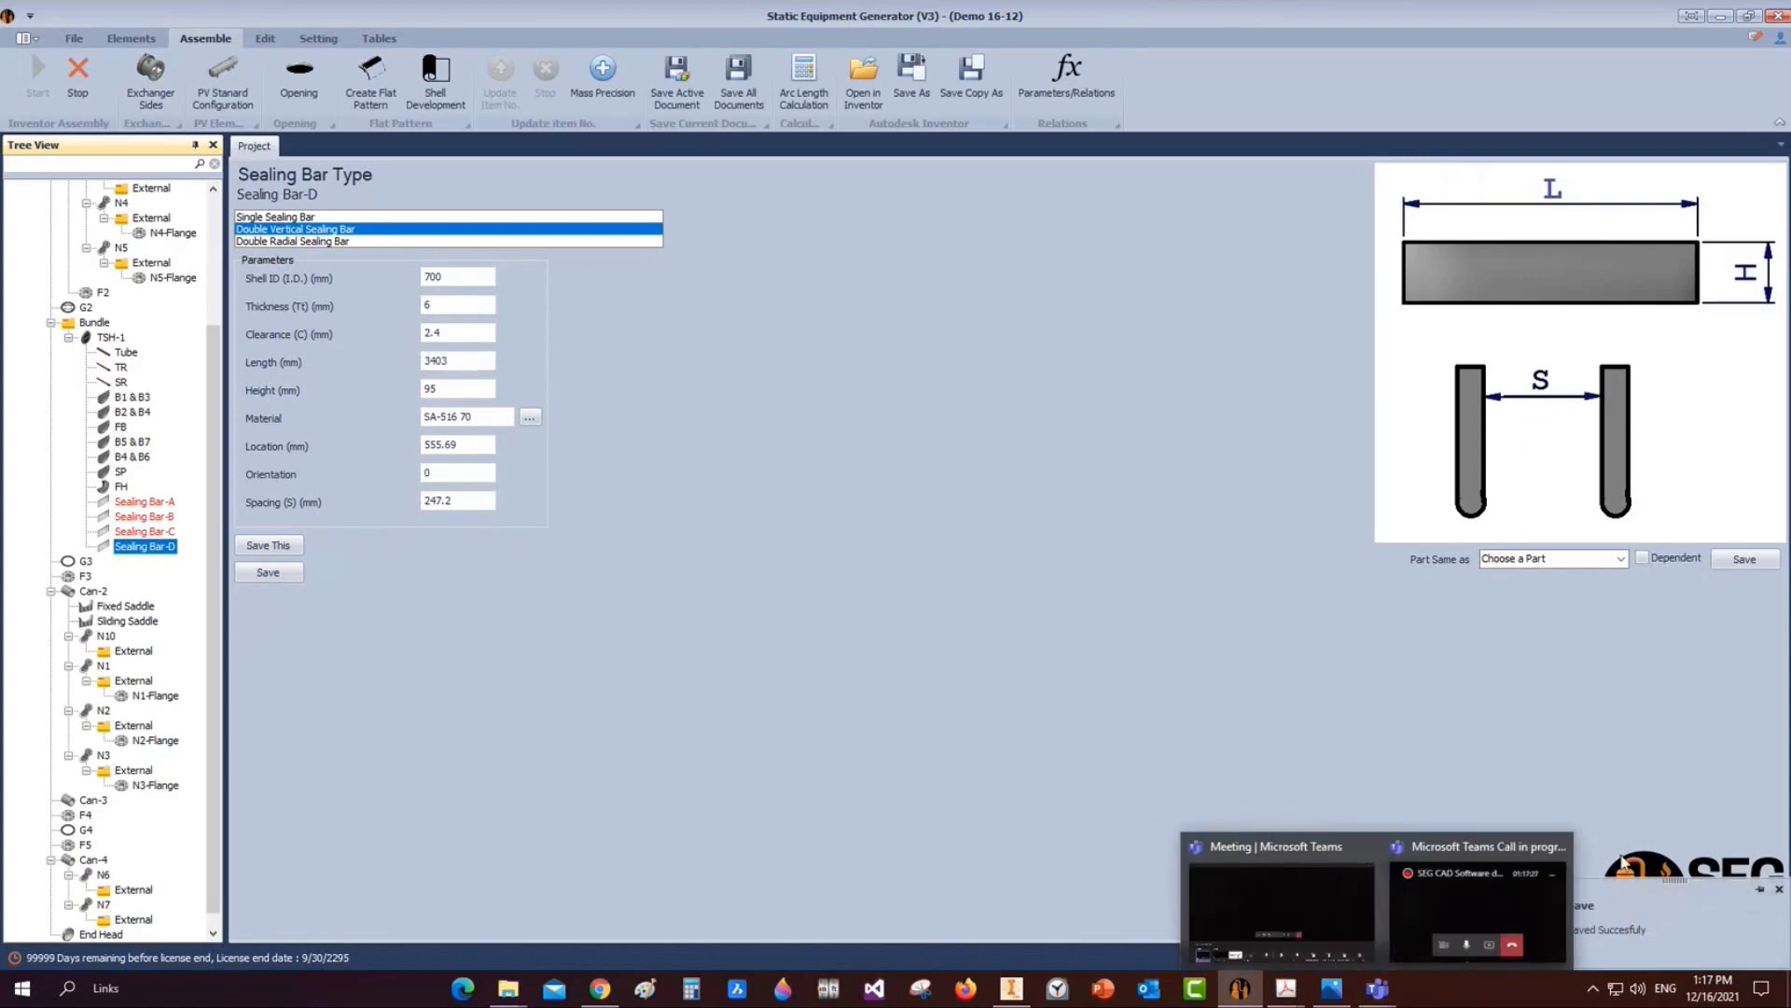
click(1005, 891)
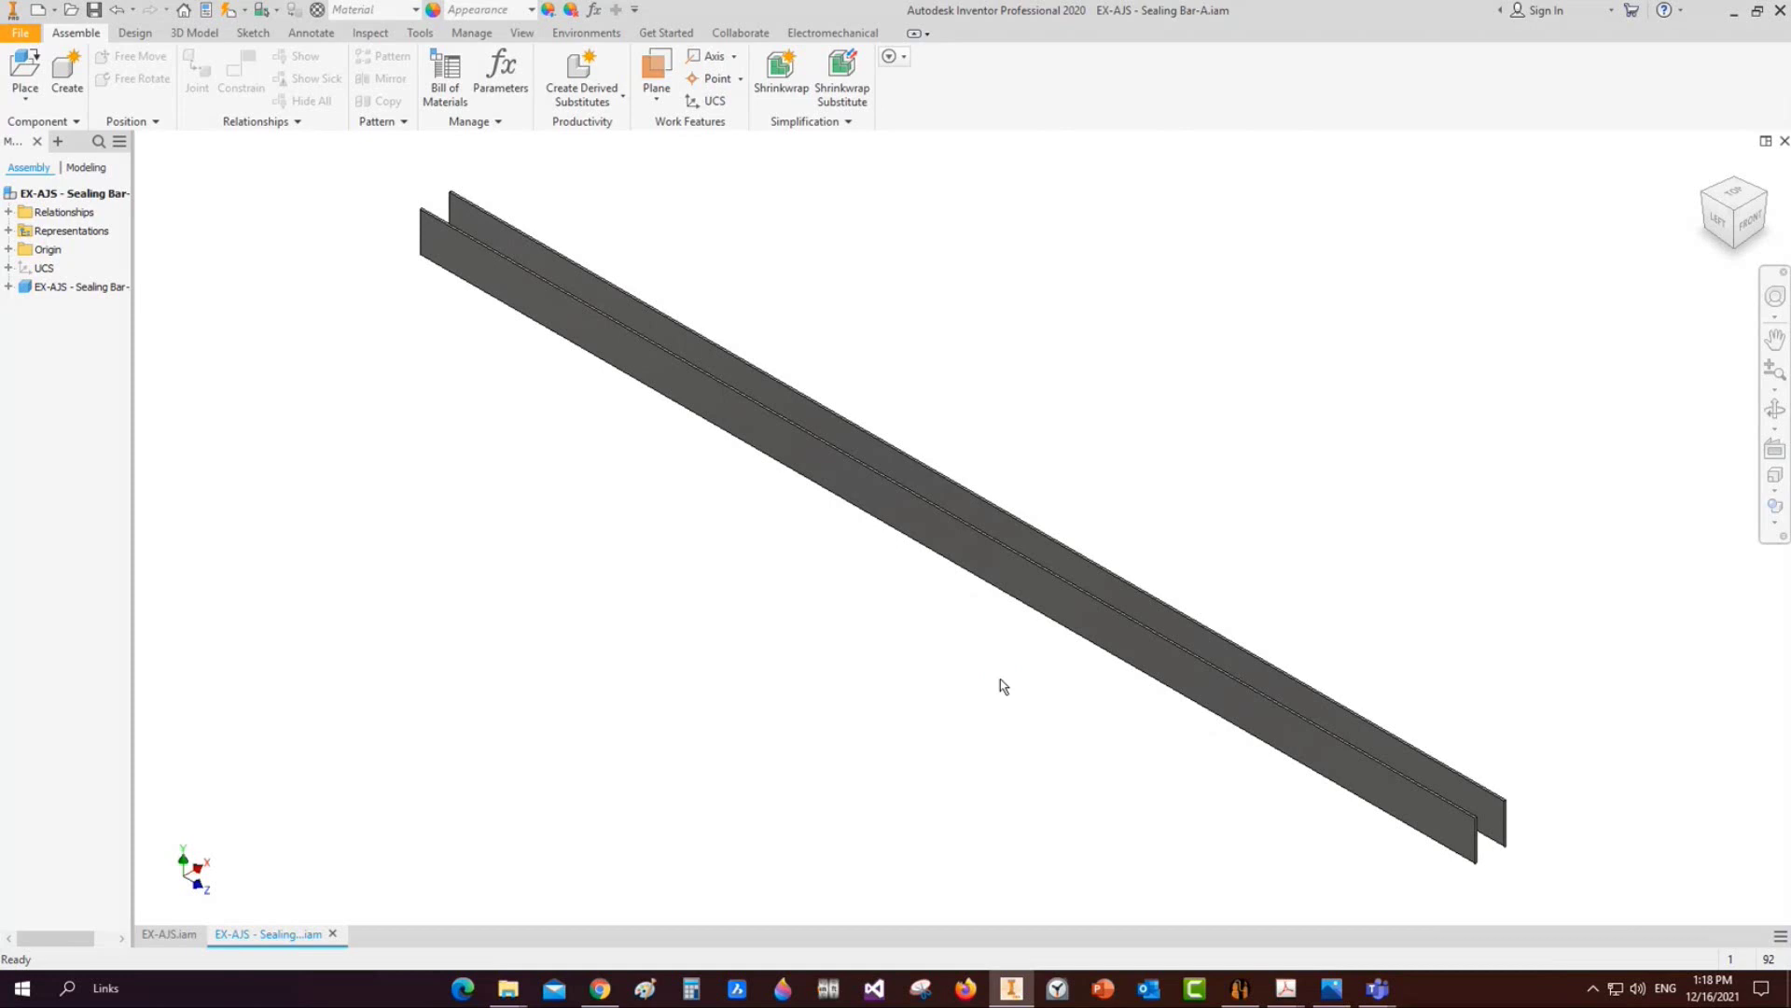
key(ctrl+s)
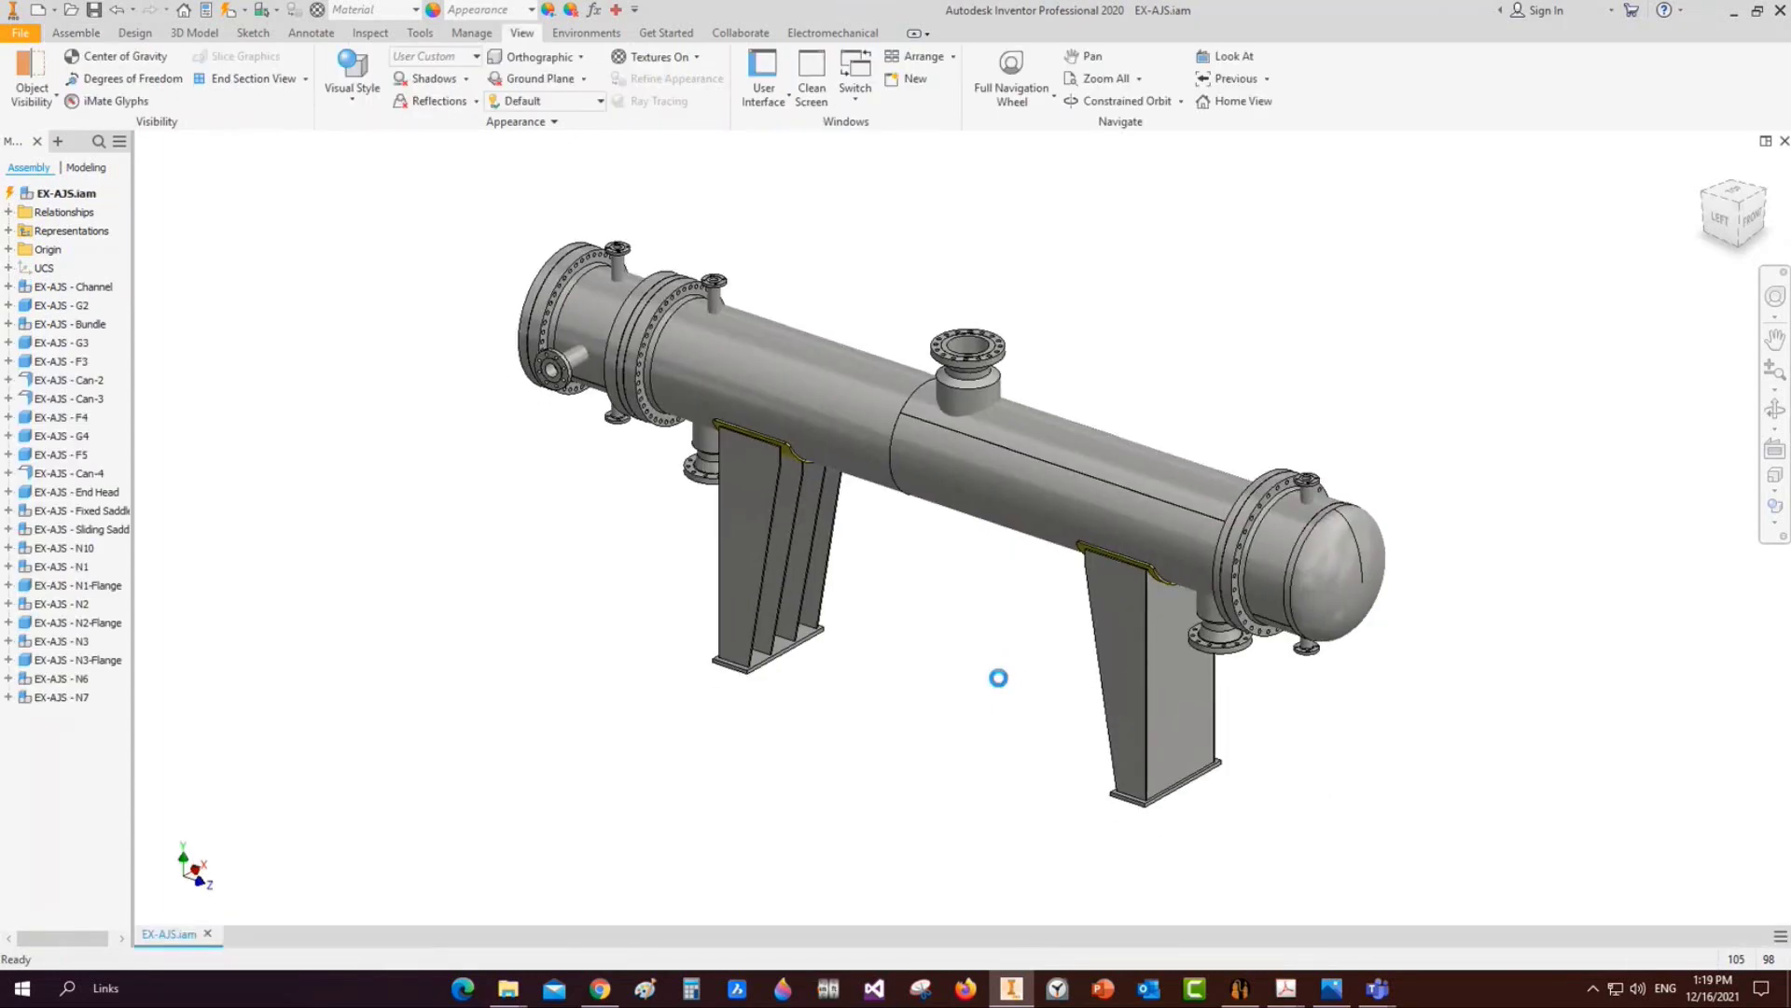
Cut the exchanger with a half section view from the shell flange face, offset 744 mm along the shell
click(305, 78)
click(280, 252)
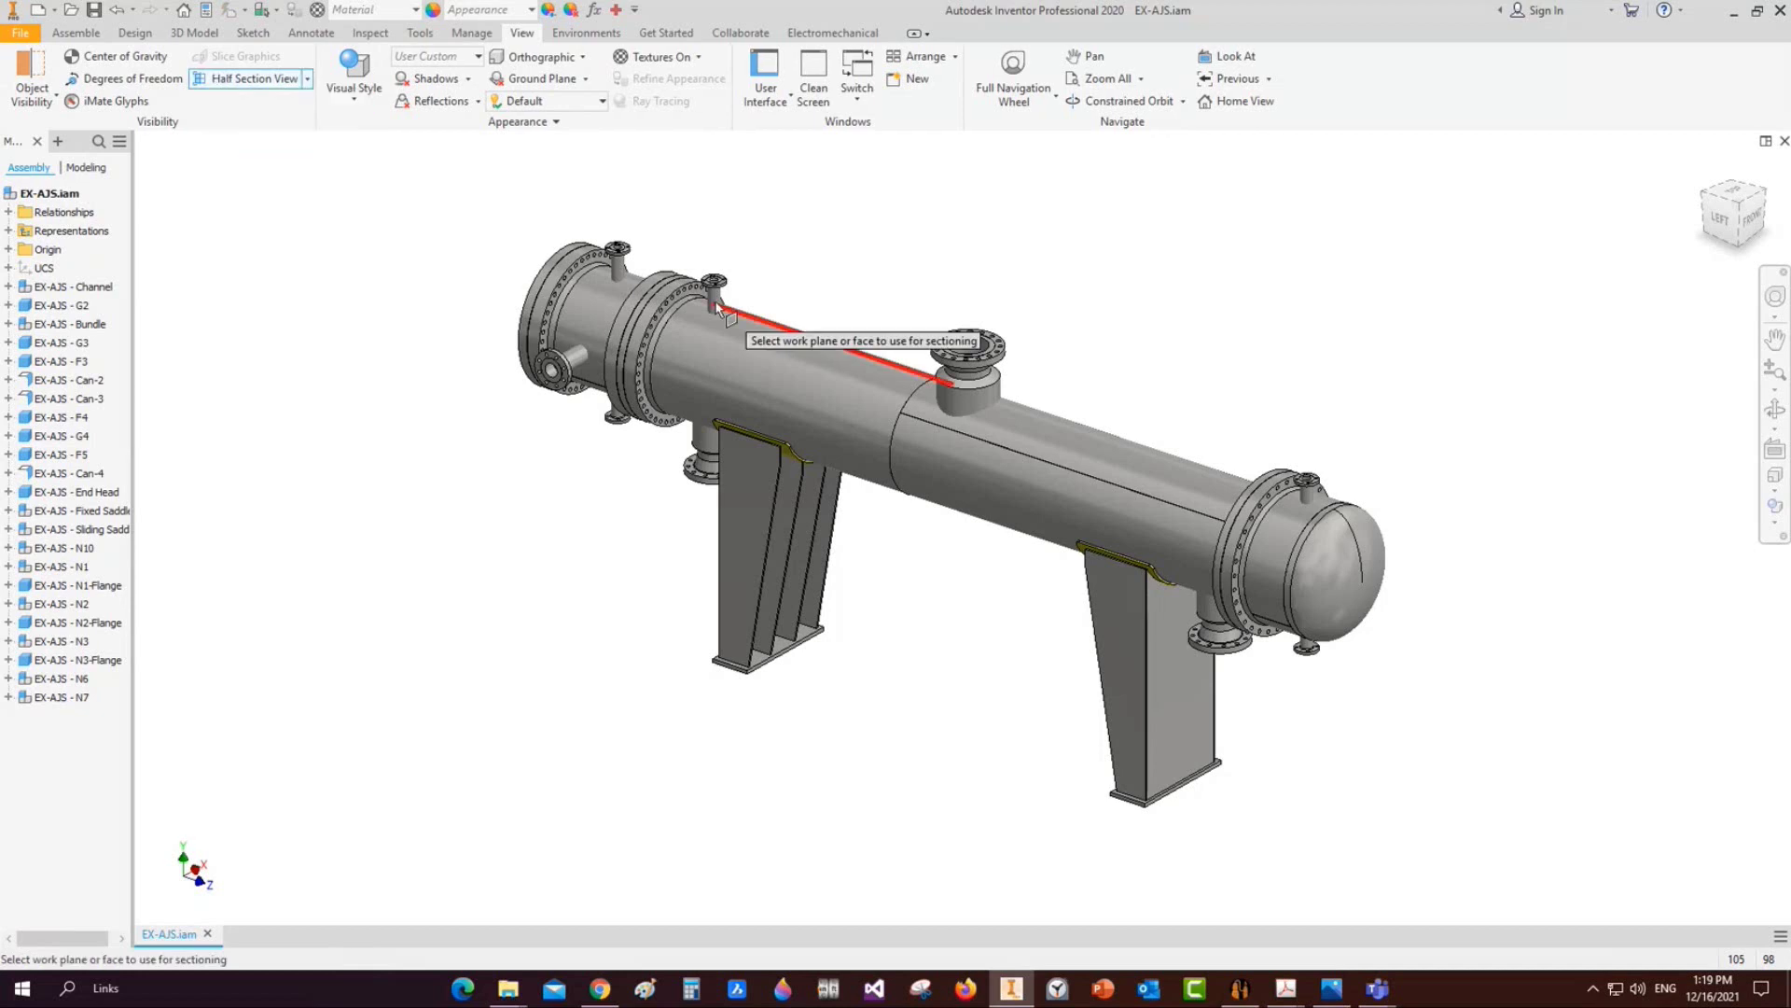
scroll(713, 301, down, 3)
click(686, 308)
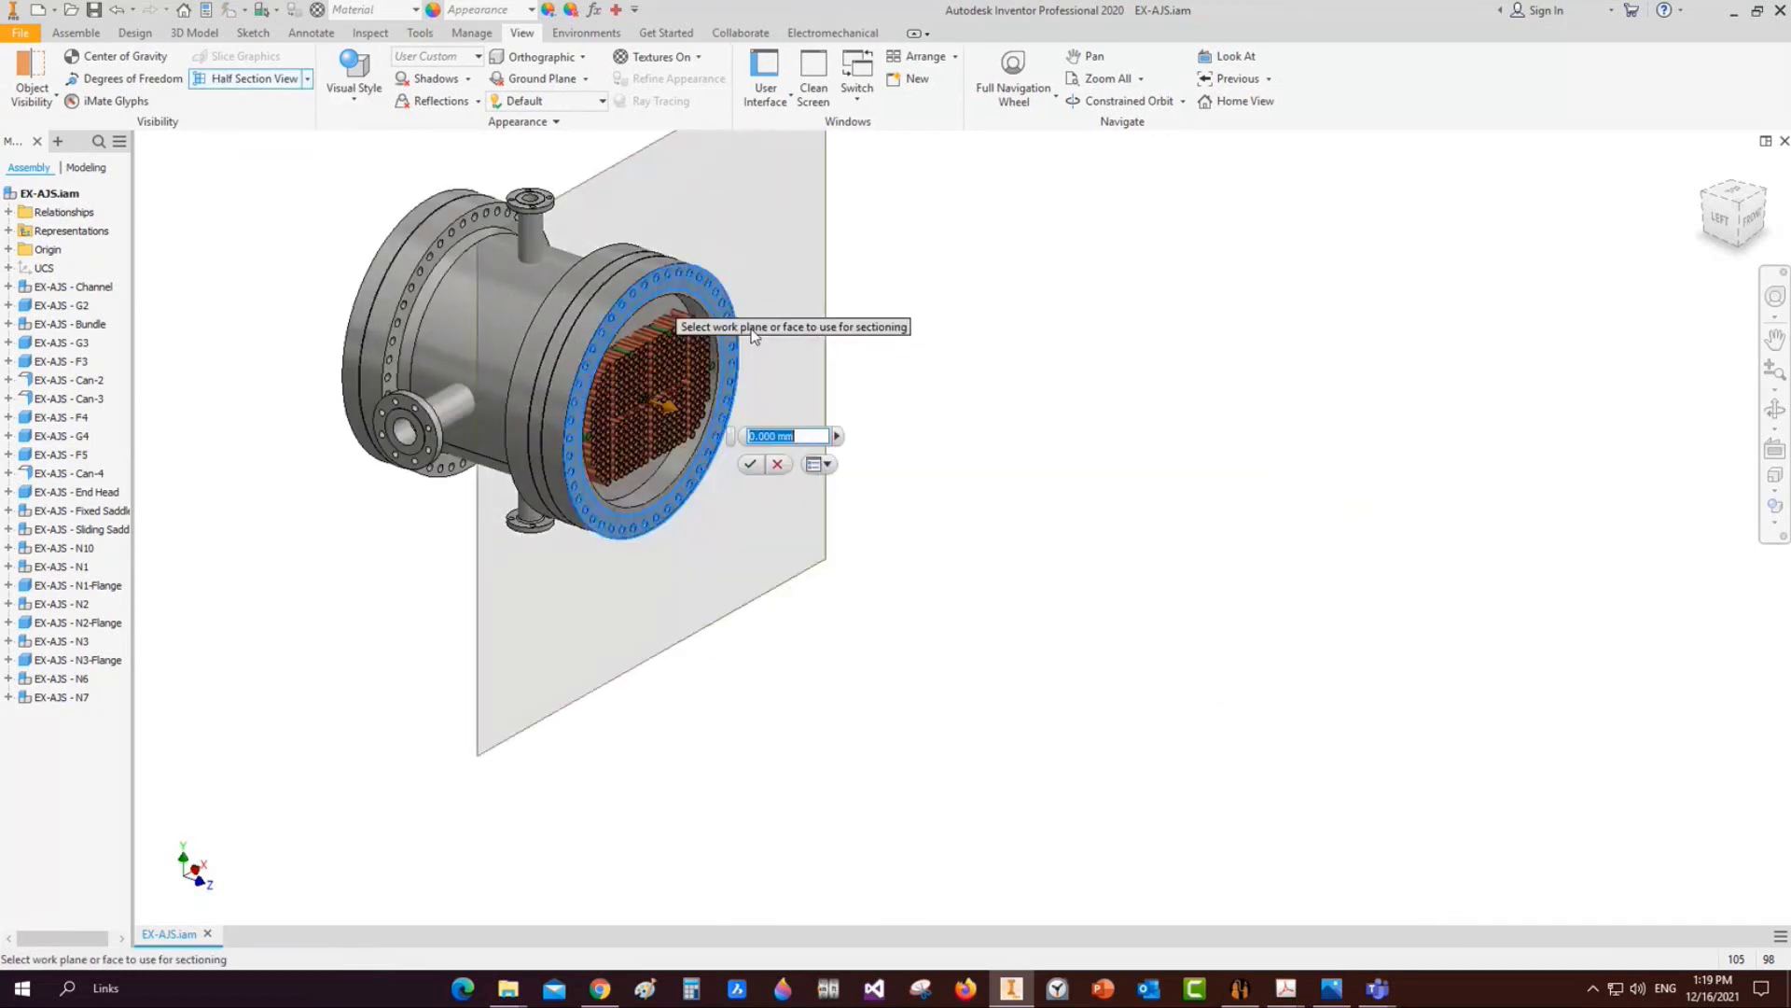
drag(825, 353, 858, 384)
scroll(858, 384, down, 5)
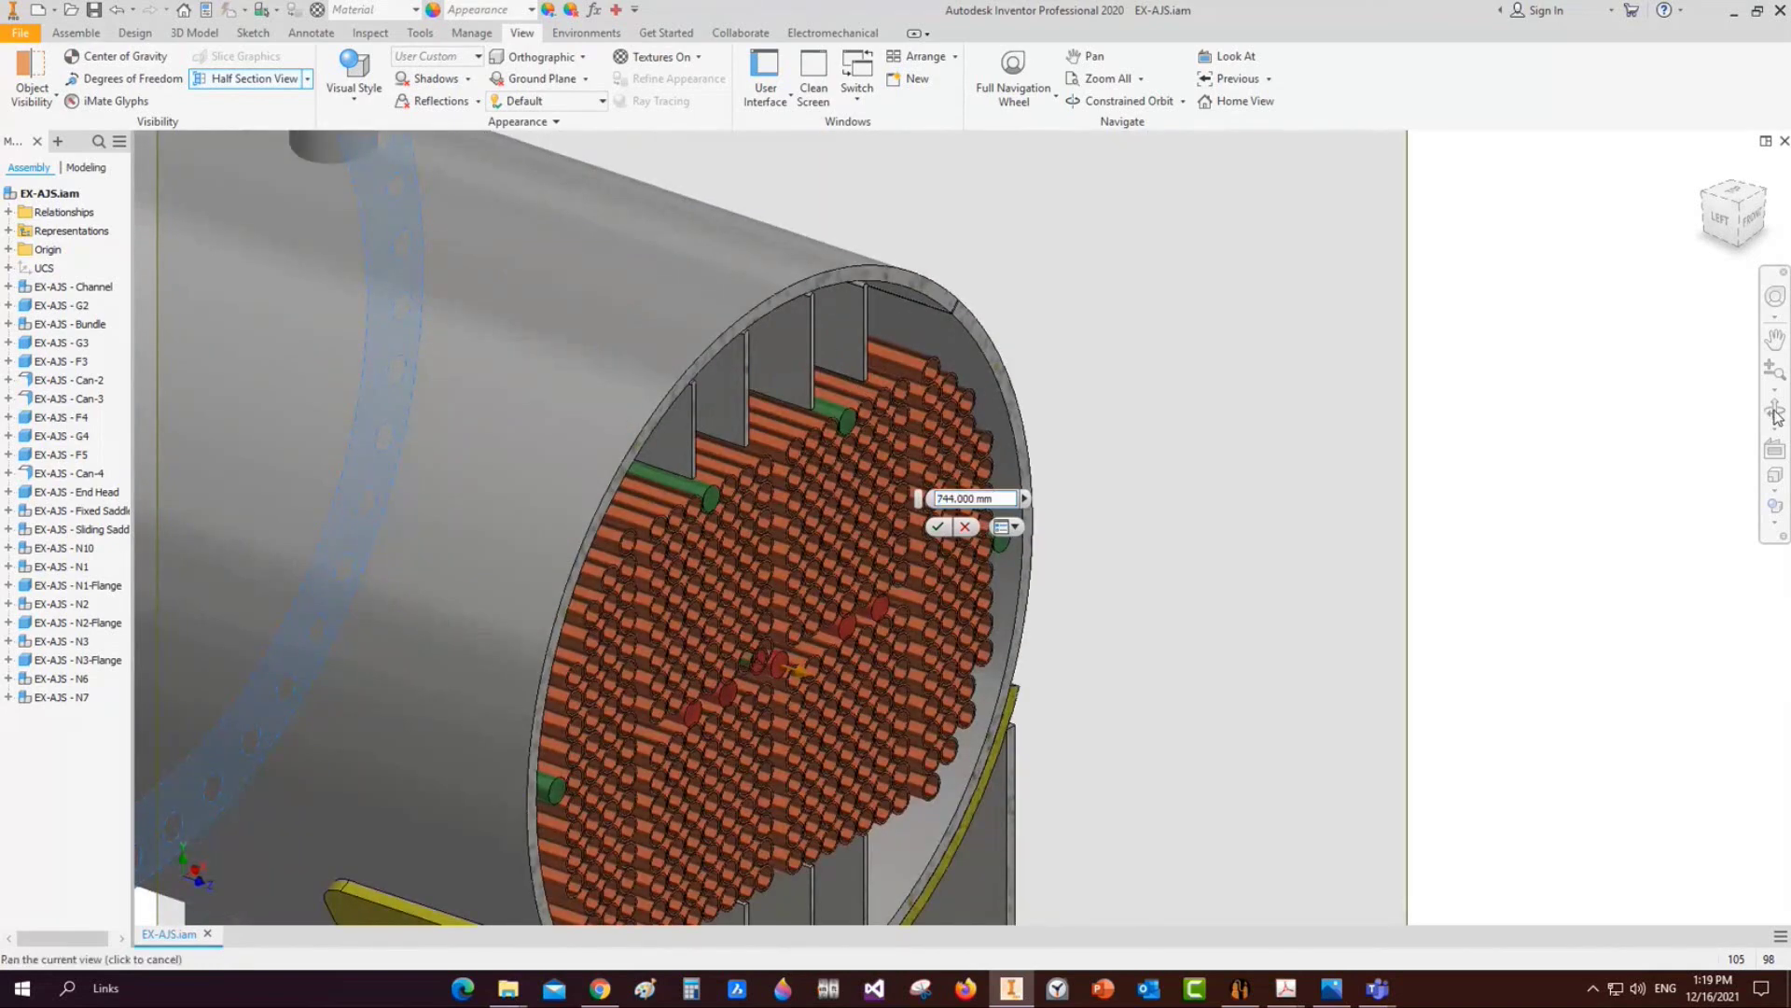
scroll(1617, 476, up, 3)
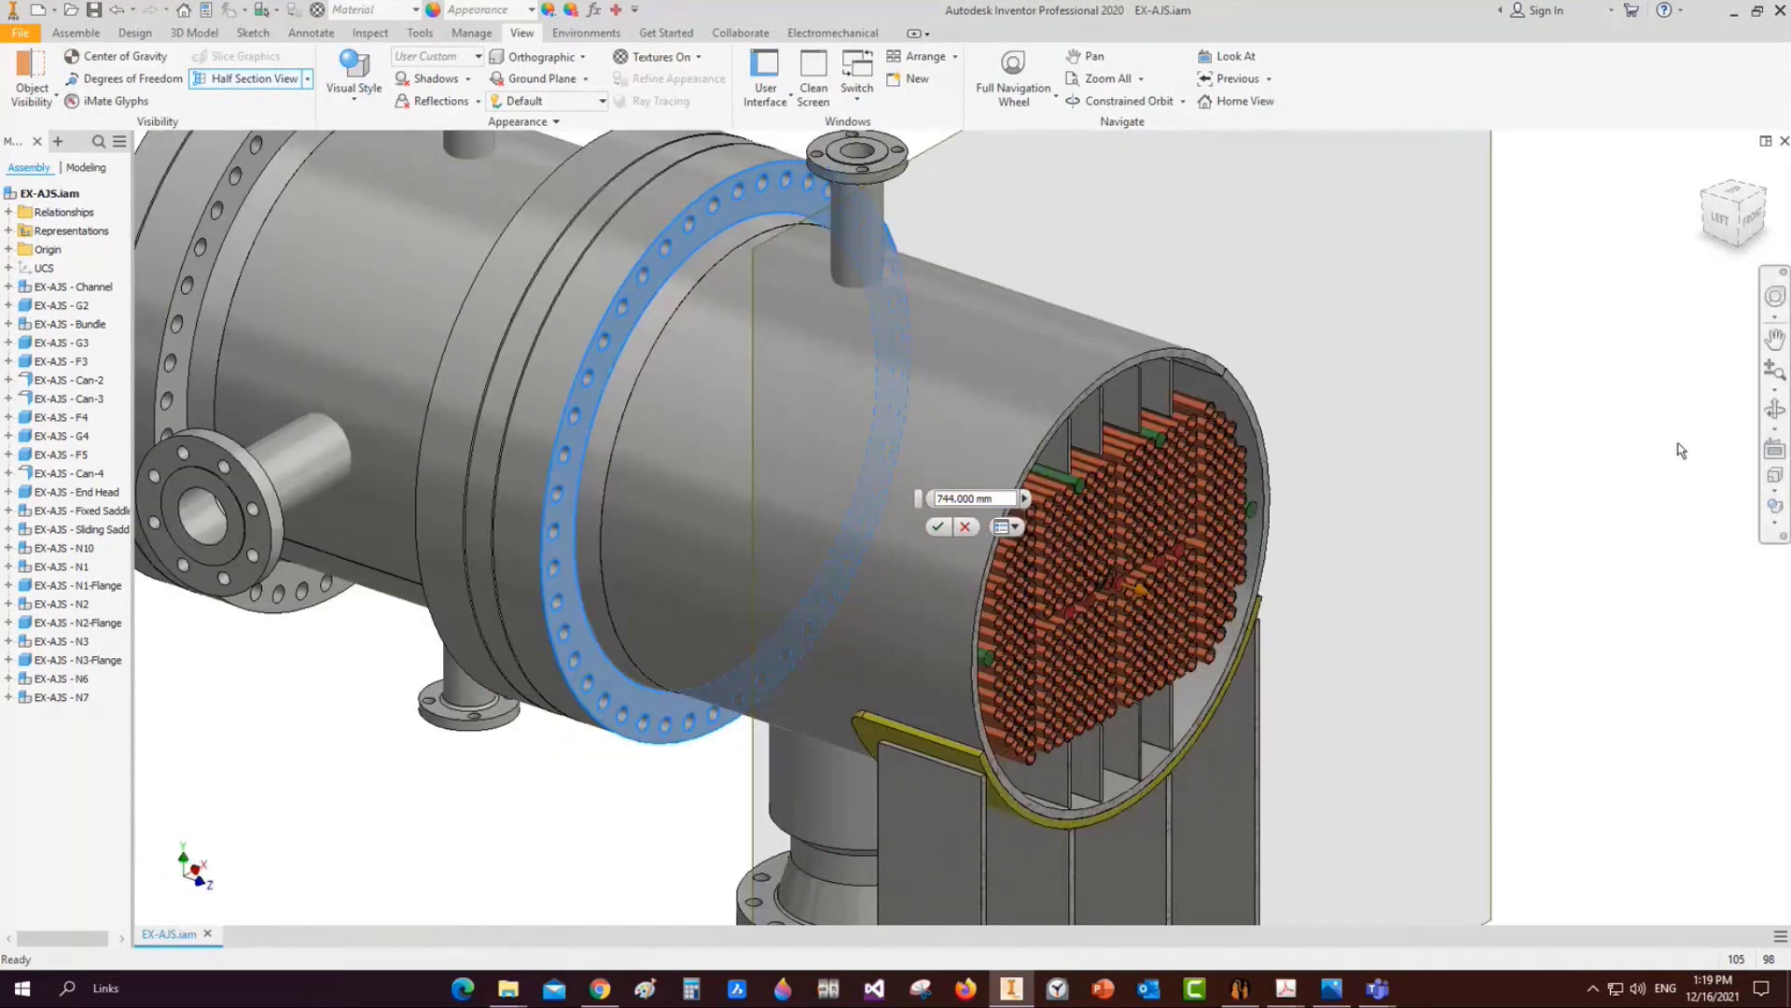
Inspect the sealing bars below the tube bundle in the sectioned shell, and end the section view
click(1775, 408)
drag(1036, 744, 1134, 634)
middle_drag(1134, 634, 1064, 520)
scroll(1024, 550, down, 5)
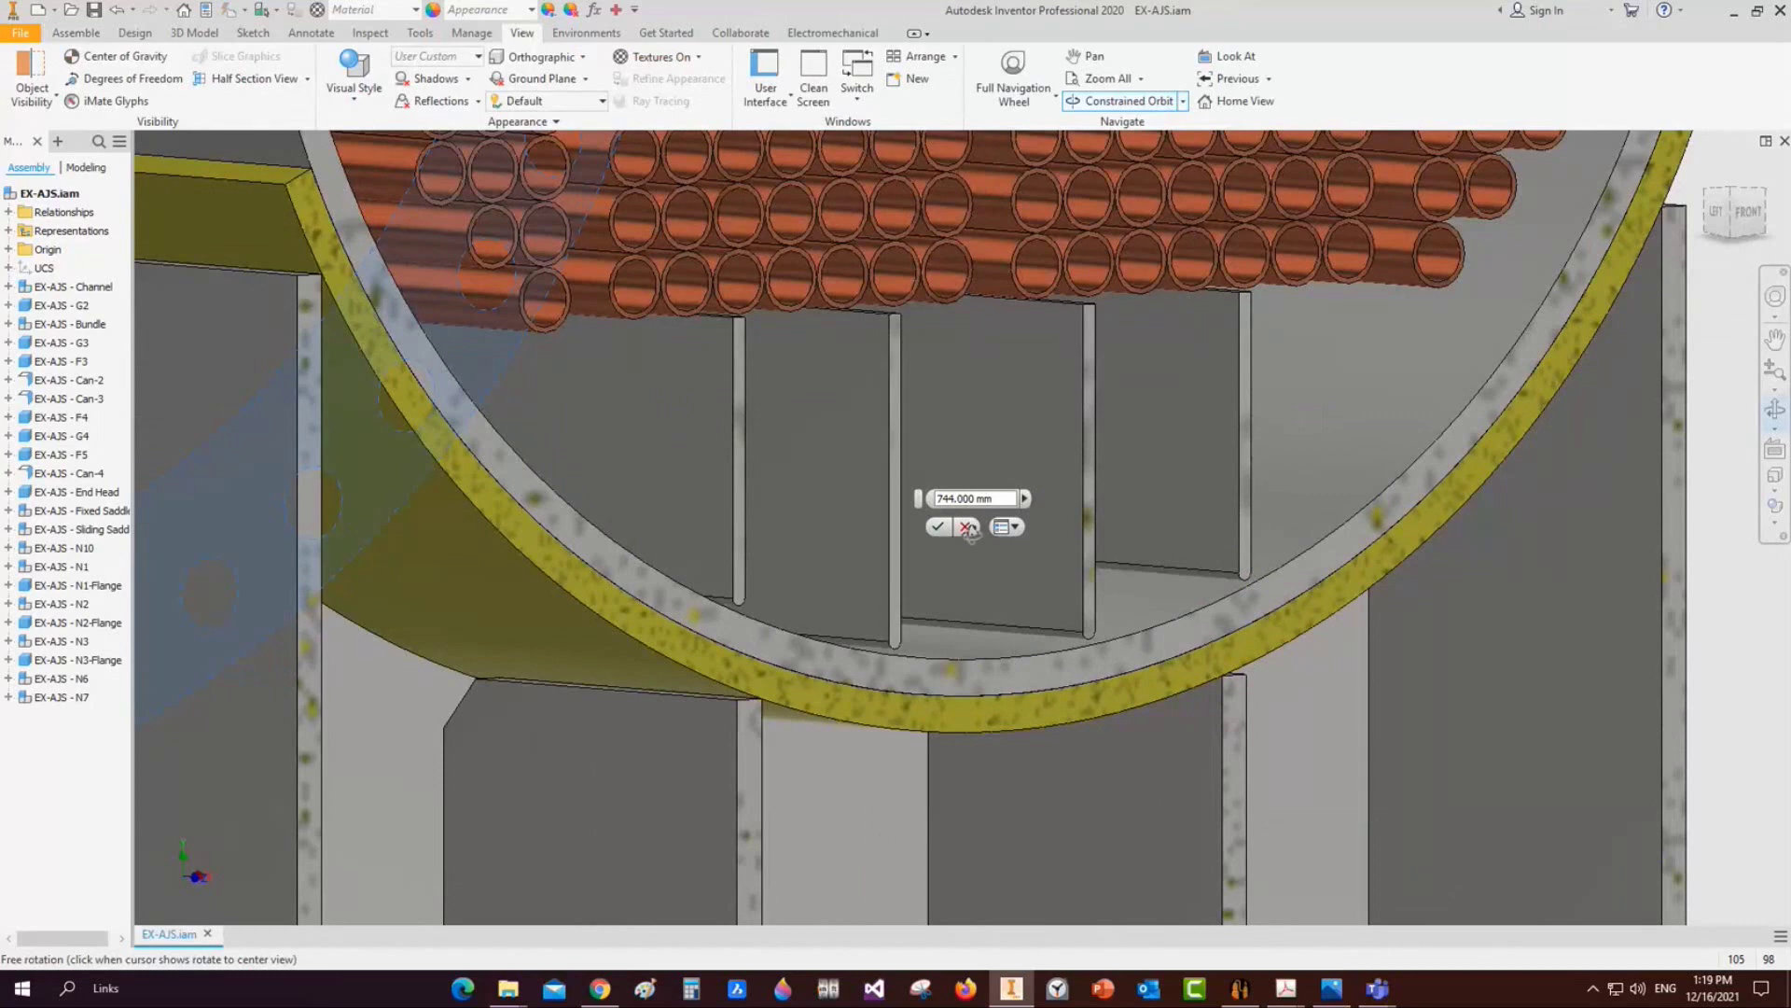
scroll(1023, 549, up, 5)
right_drag(1244, 448, 1300, 446)
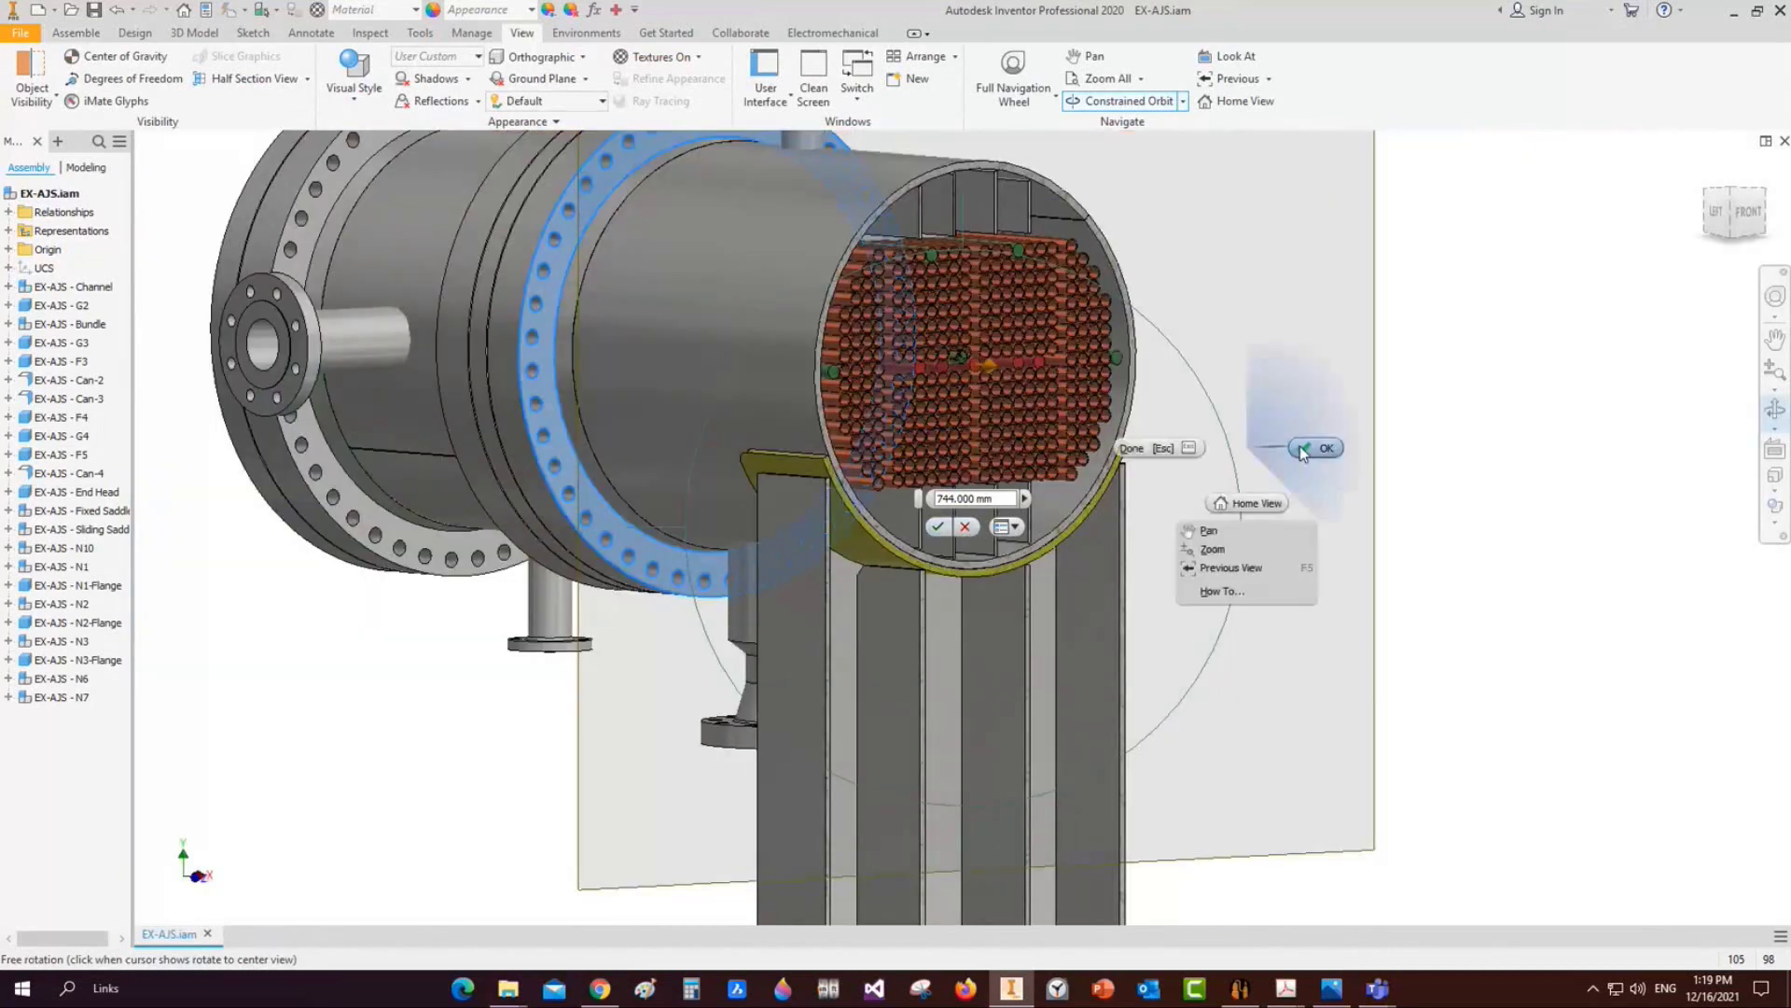
click(307, 78)
click(284, 222)
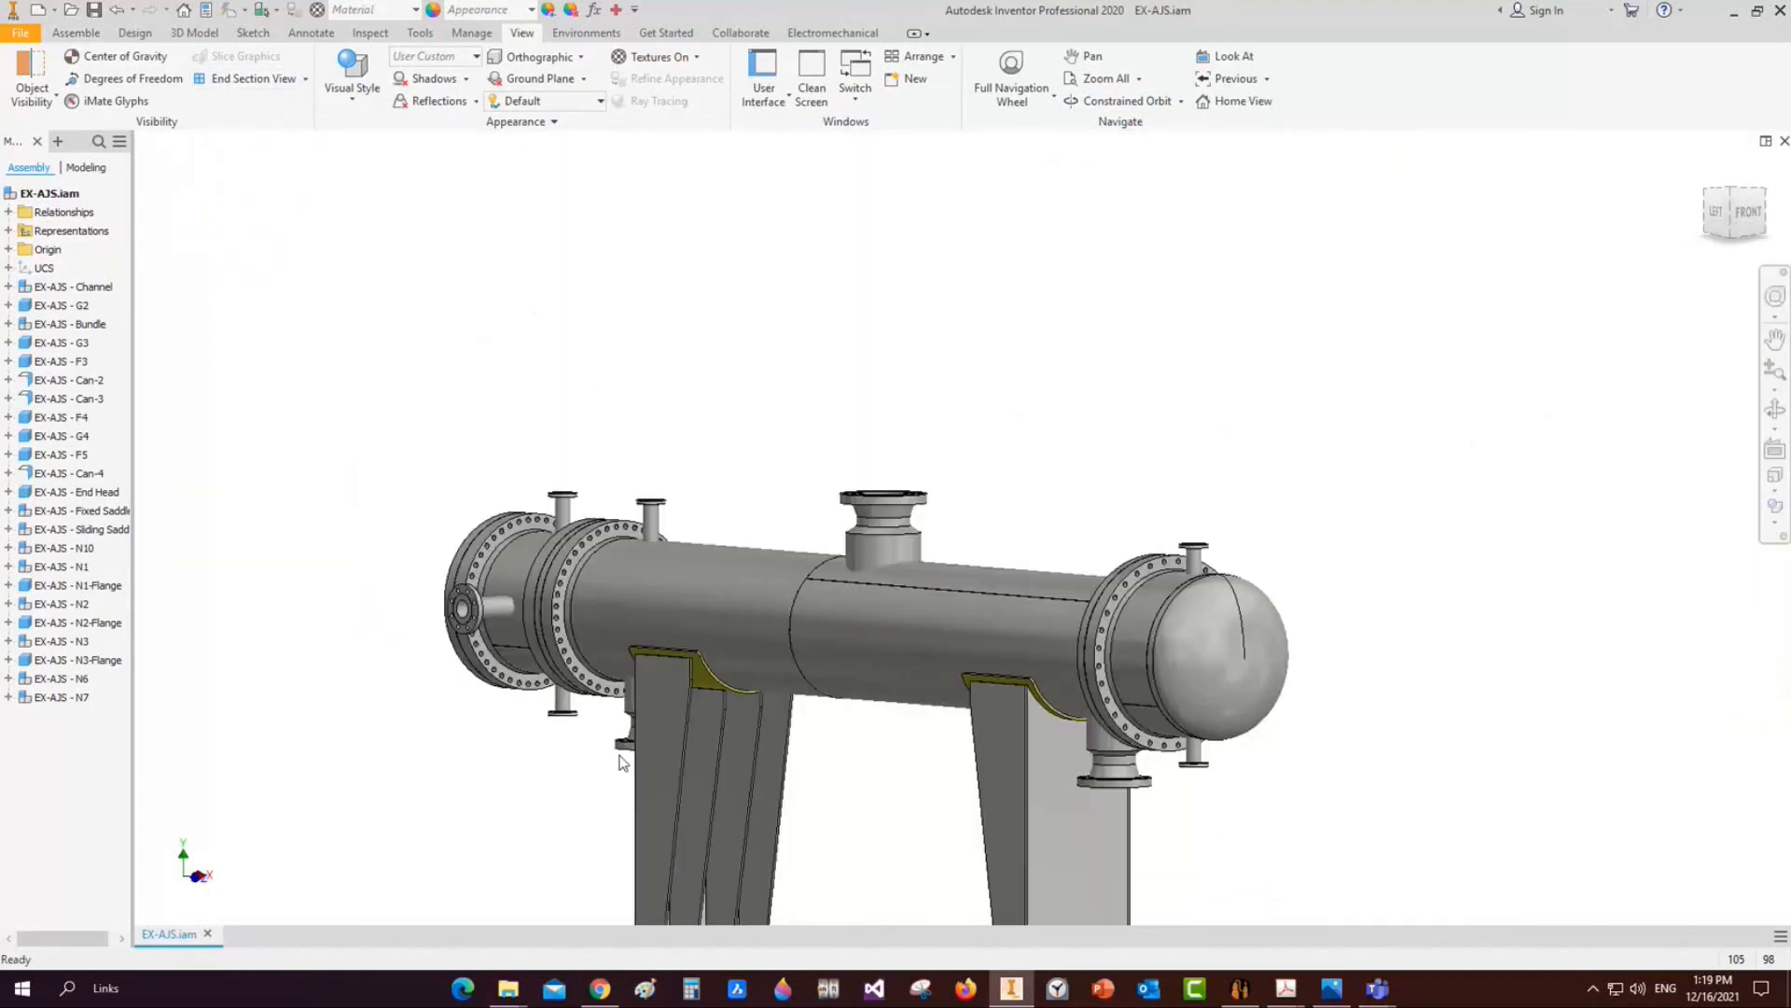
Switch to Static Equipment Generator and add a sliding bar named Sliding Bar to tubesheet TSH-1
click(1240, 989)
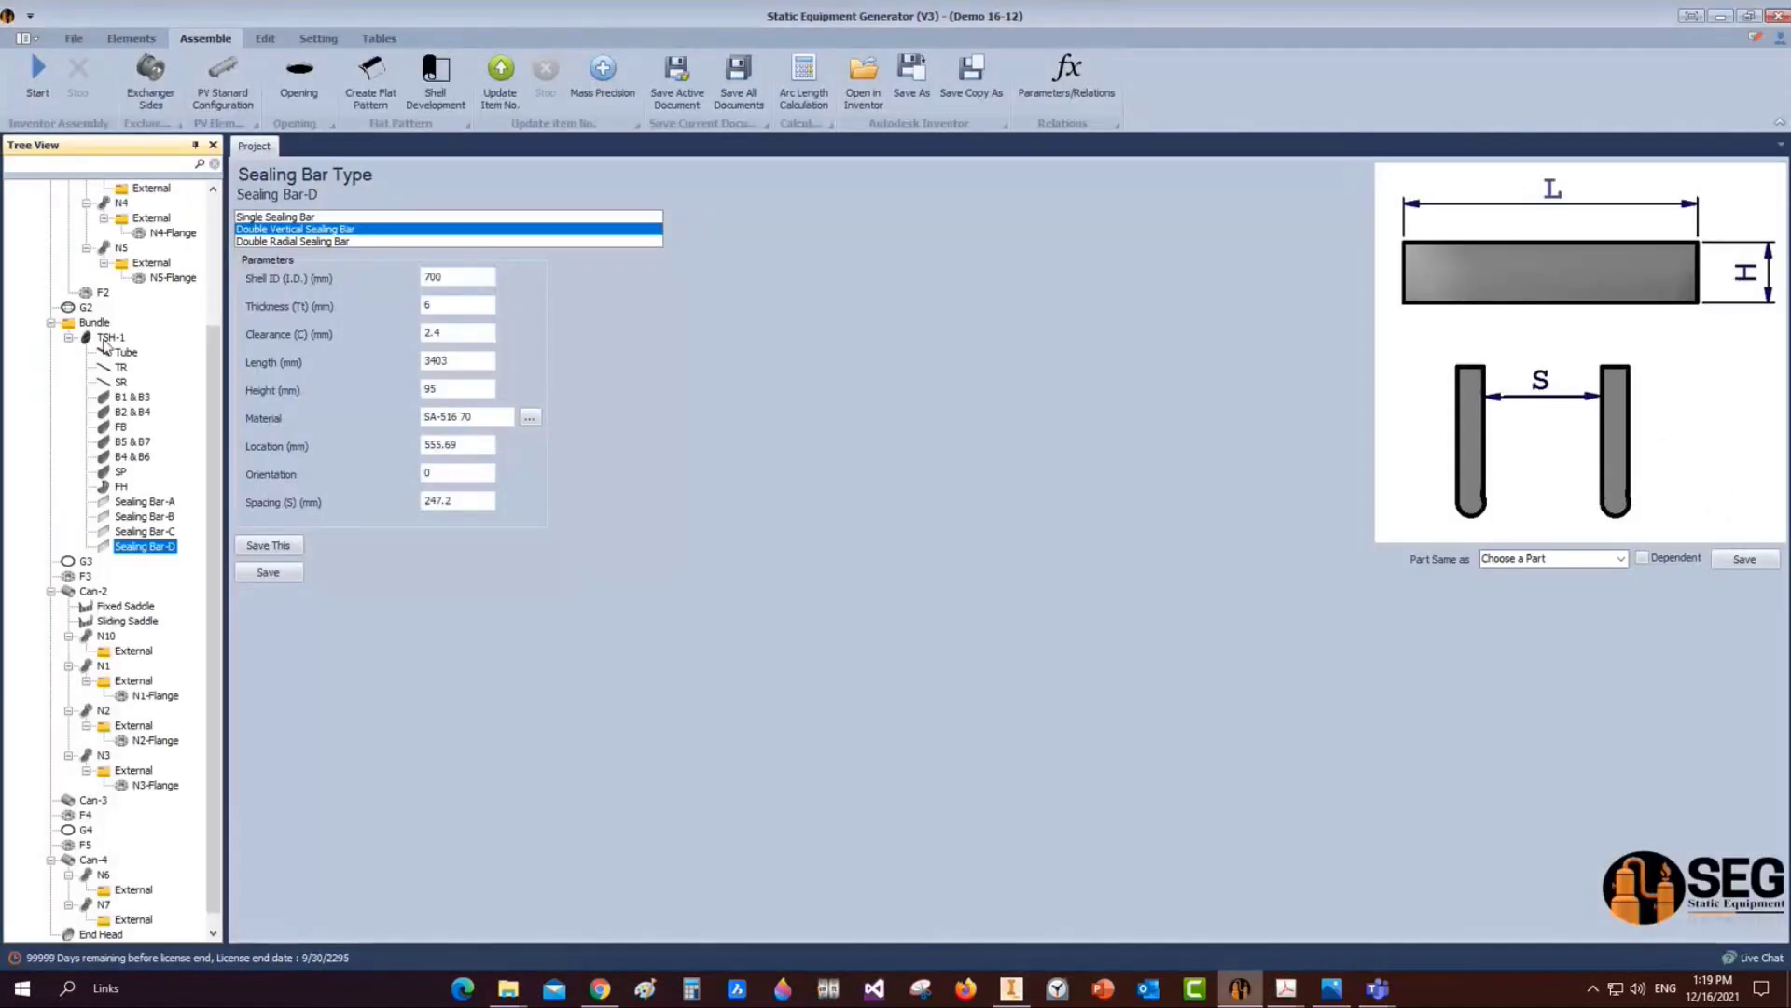
click(104, 338)
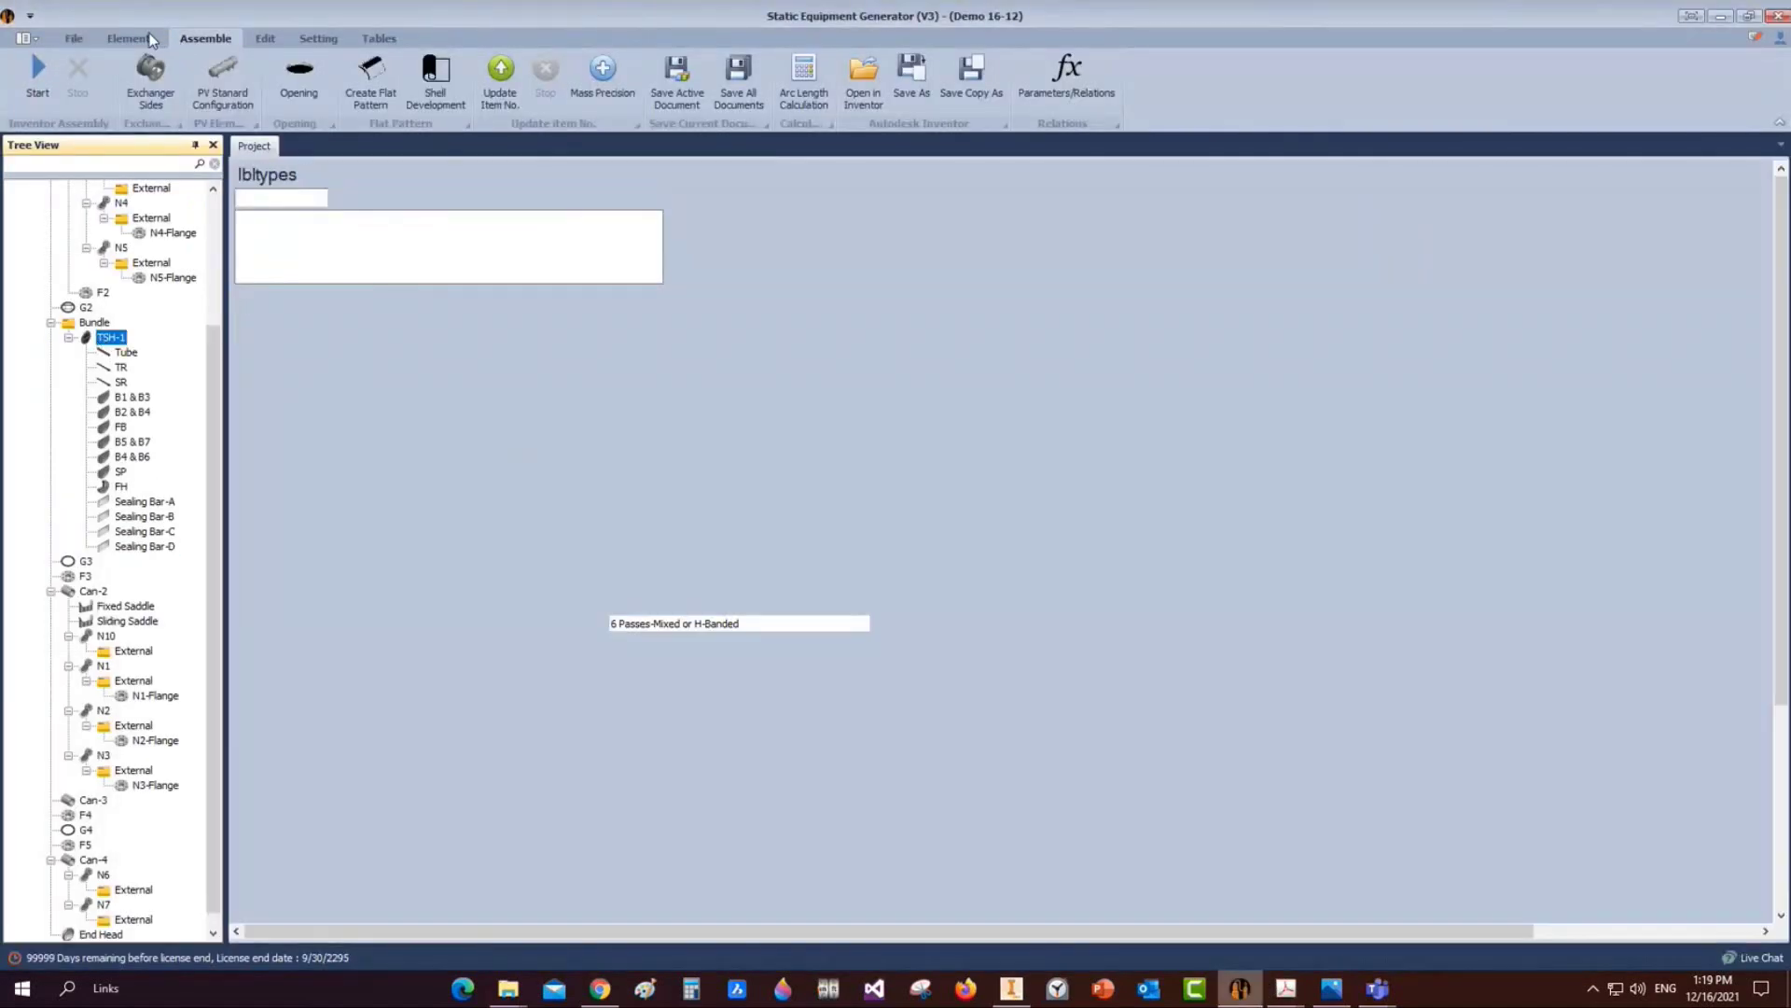
click(150, 42)
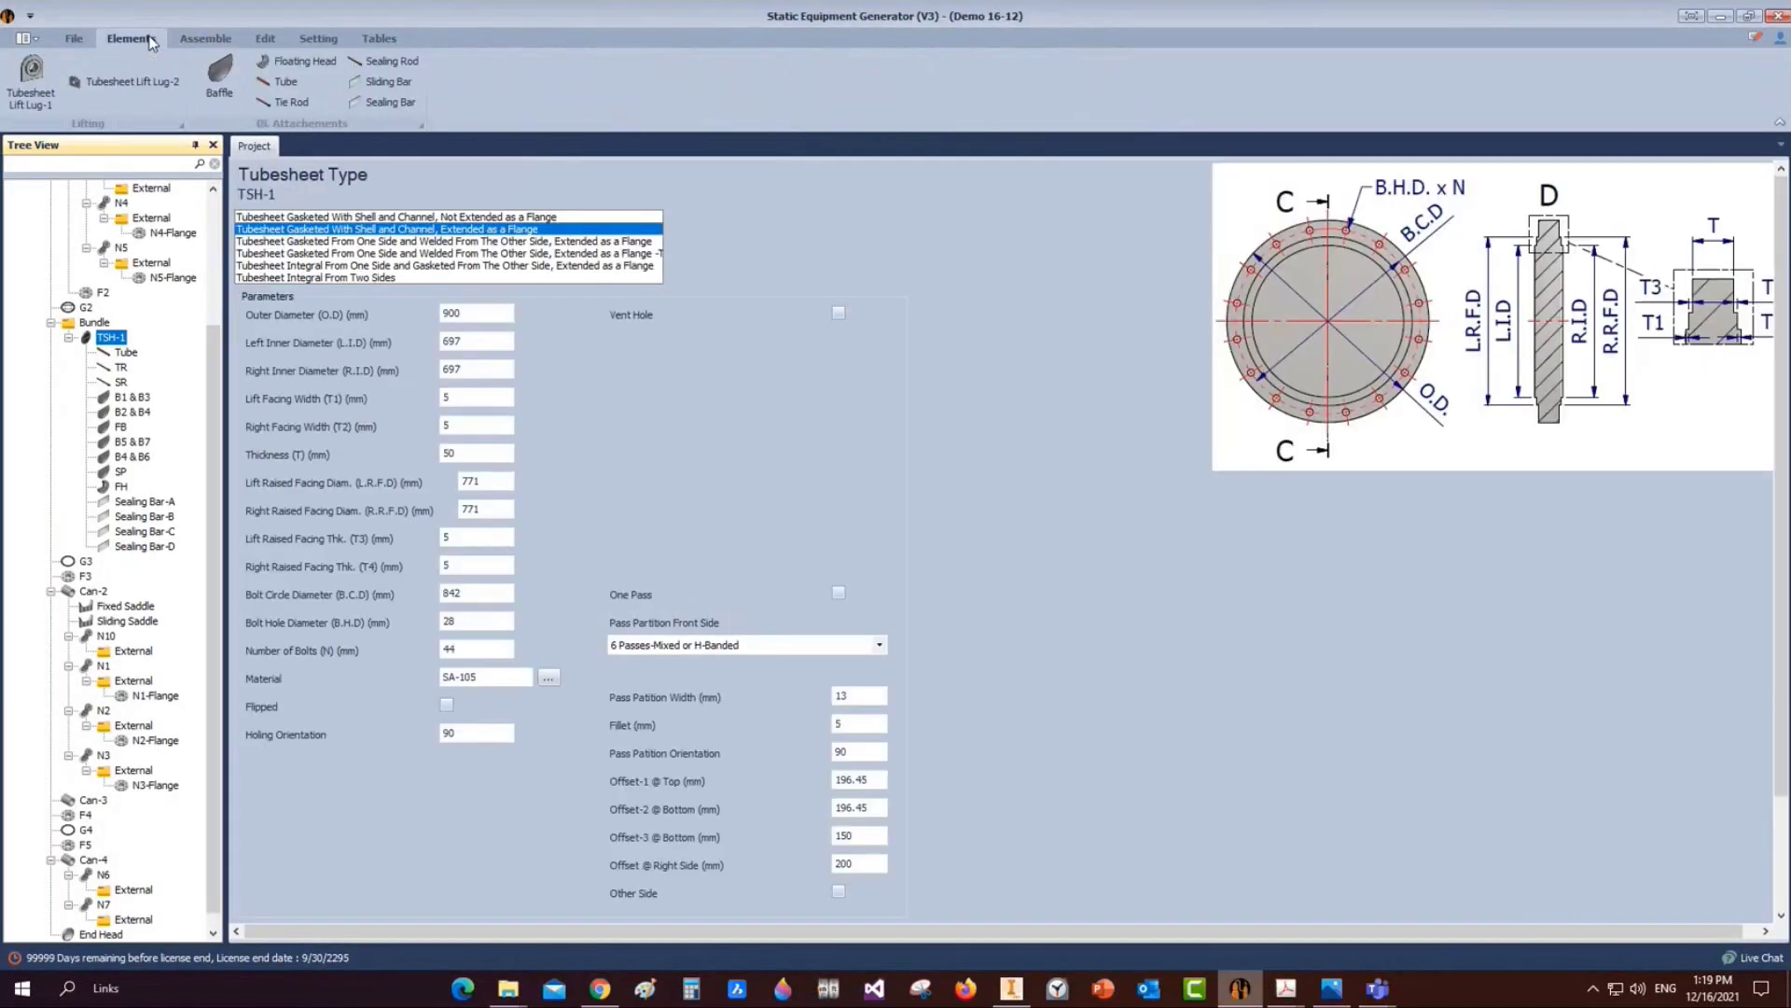
click(388, 83)
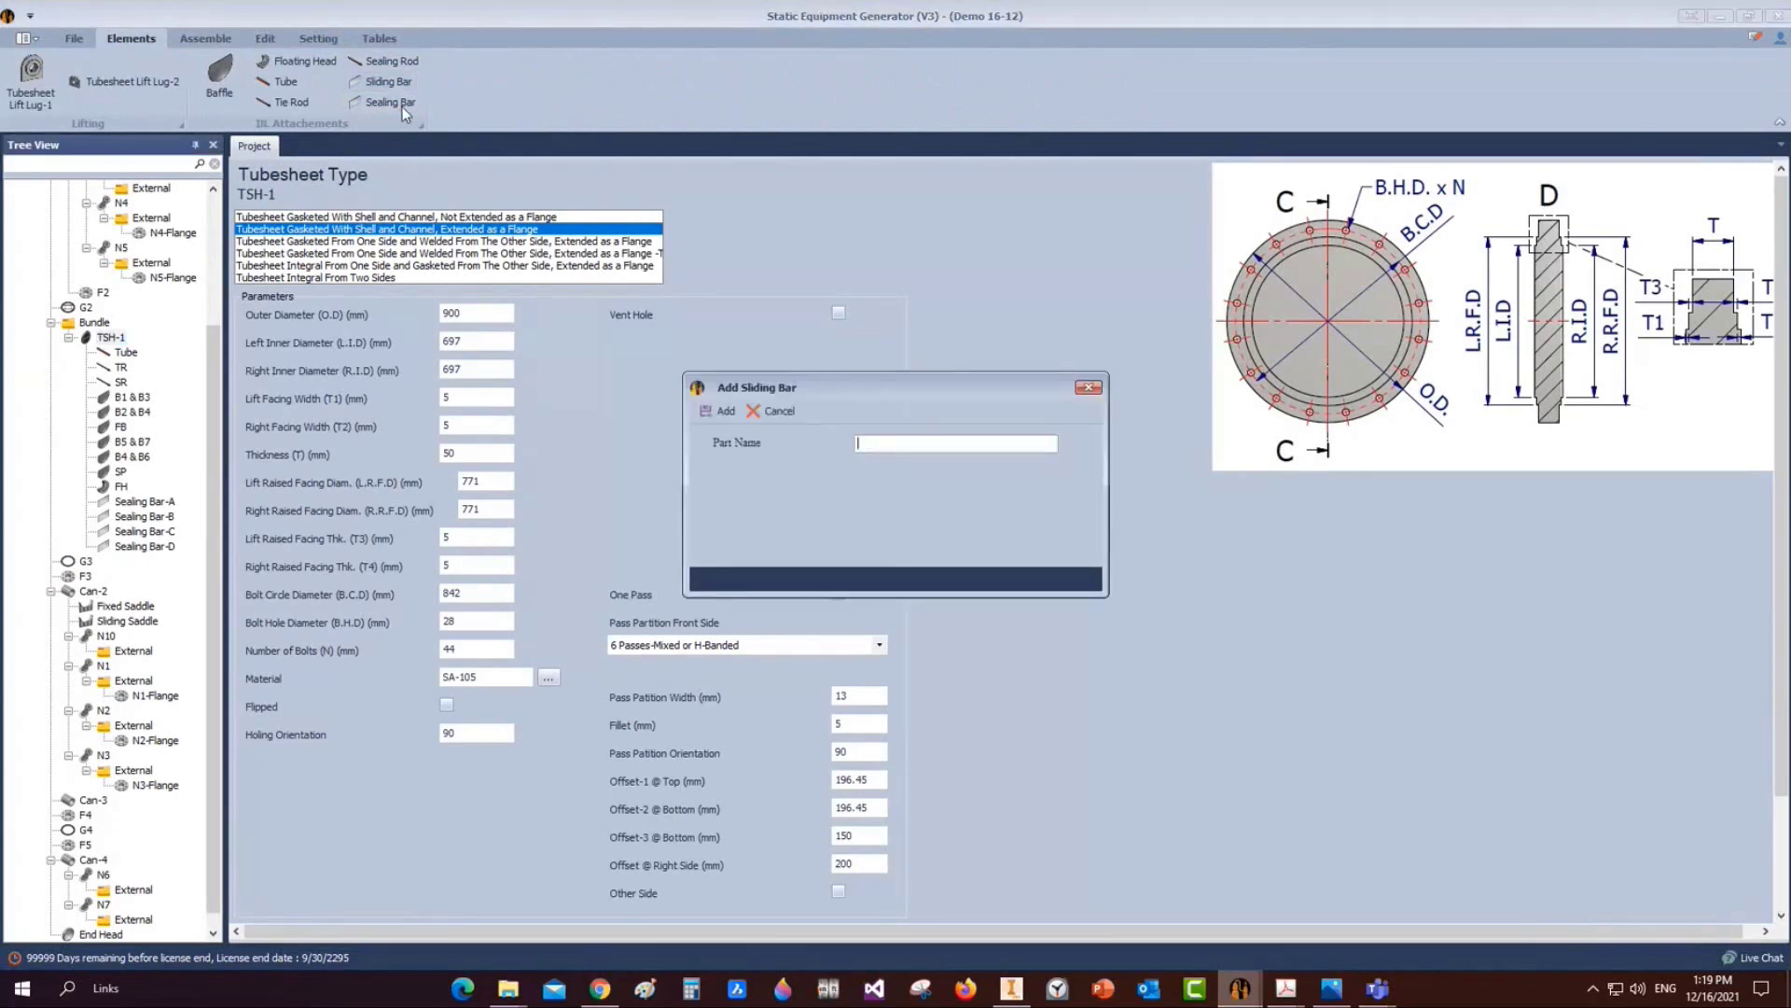
text(Sliding Bar)
key(Return)
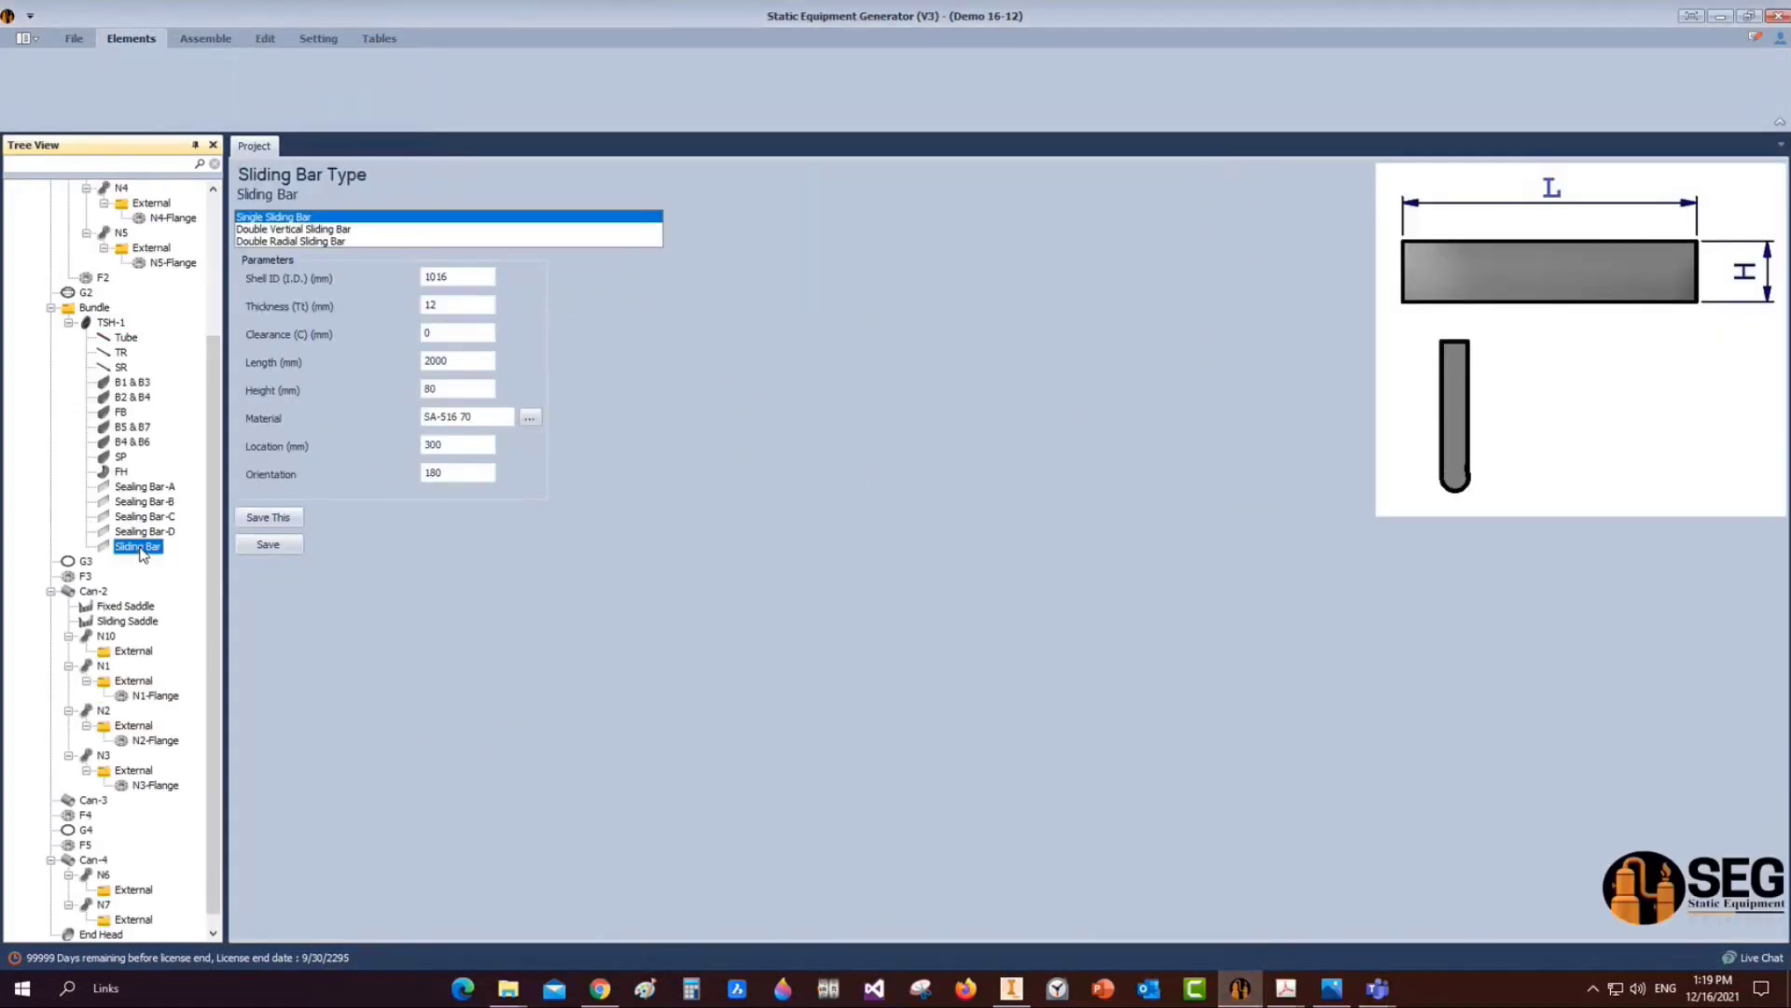
Make the sliding bar a Double Radial Sliding Bar with a 700 mm shell ID and 14 mm thickness
click(366, 241)
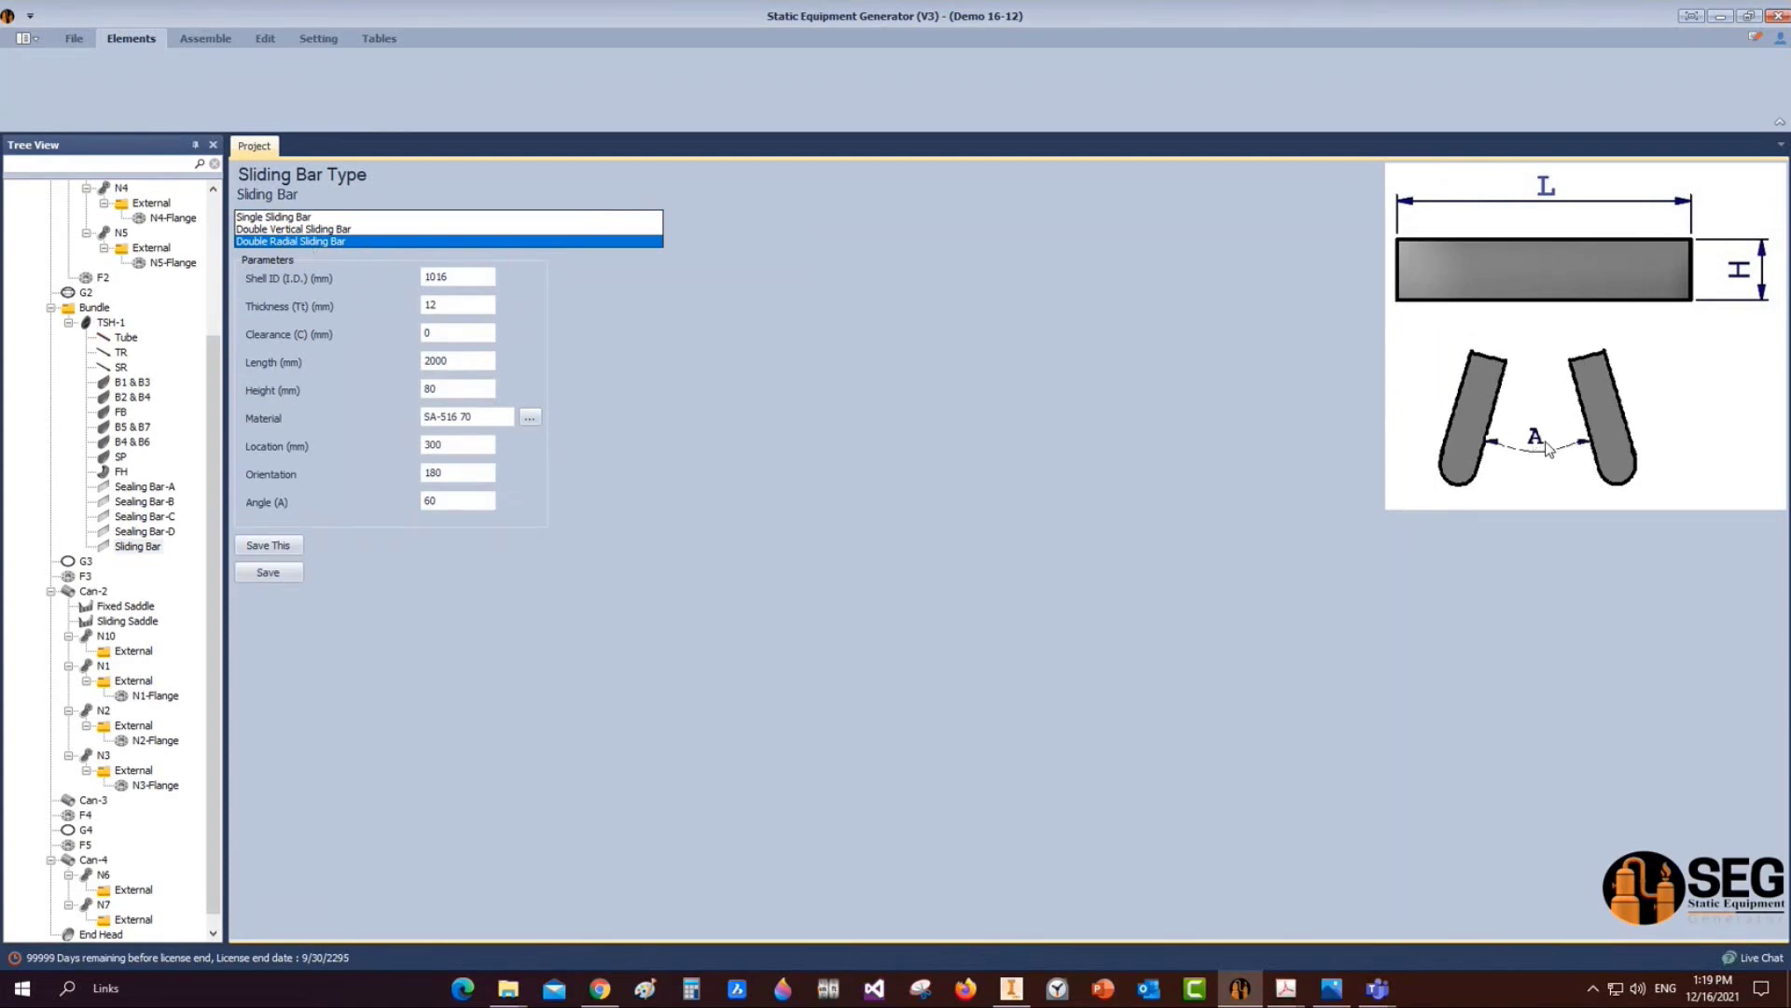
key(Tab)
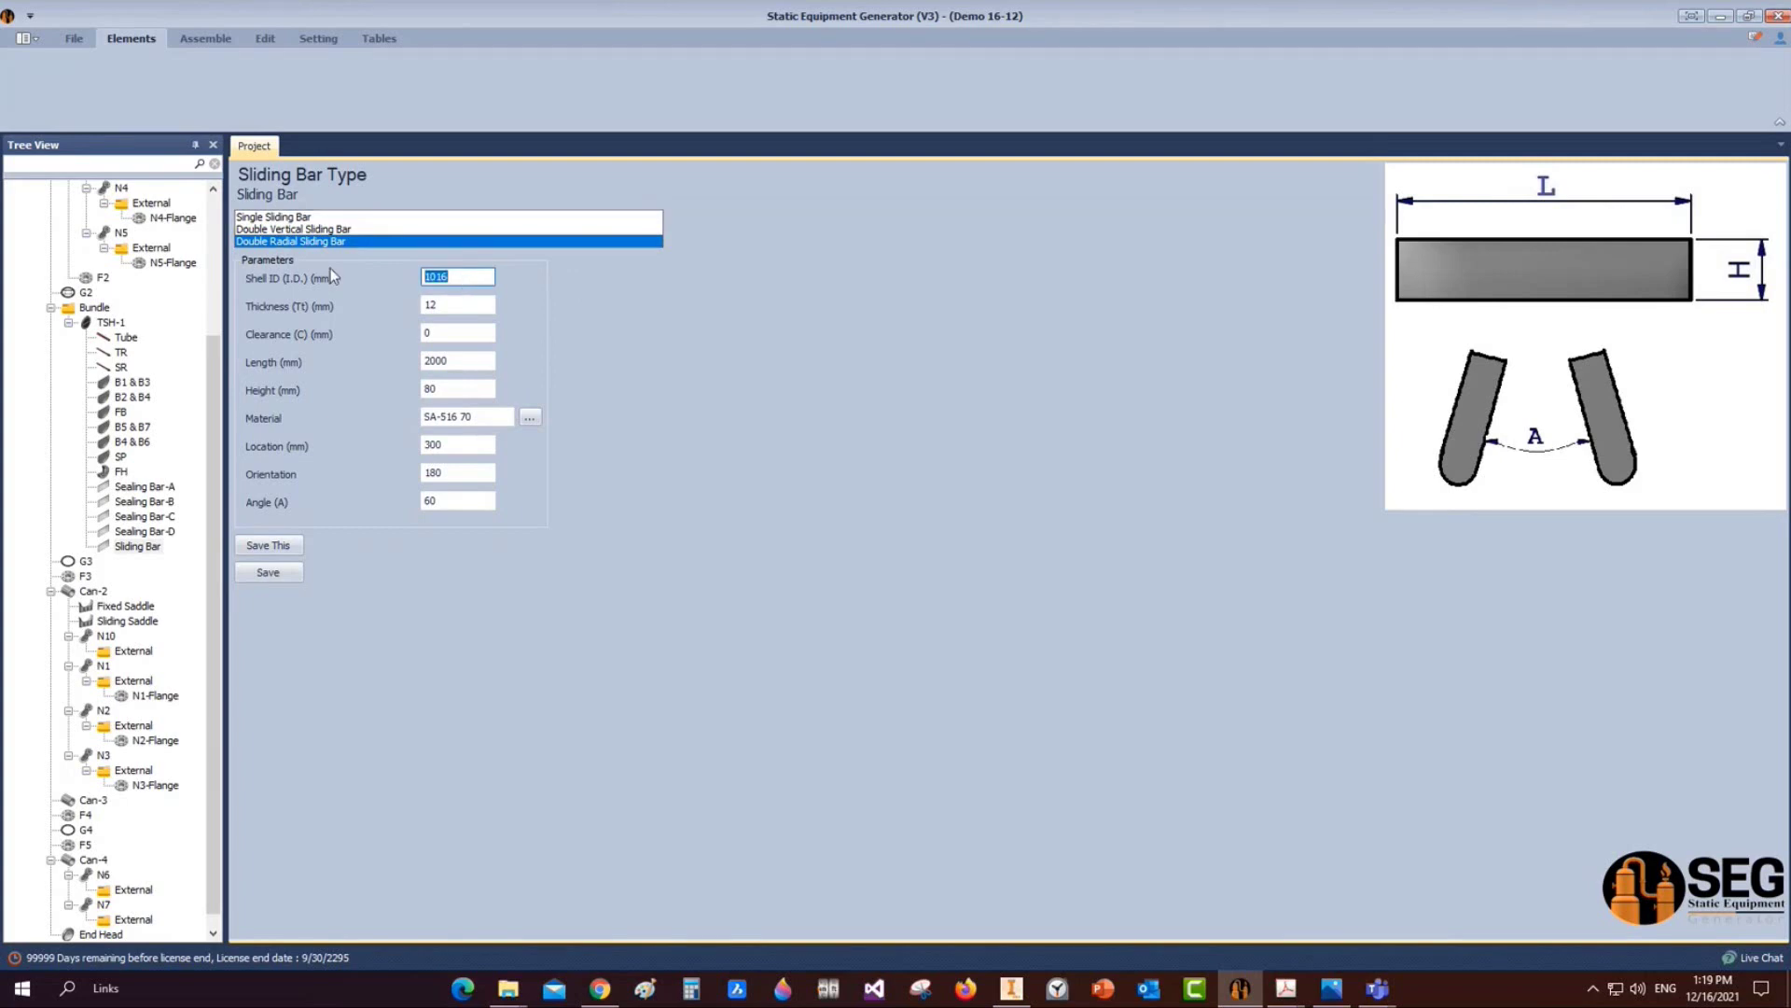
text(700)
key(Tab)
text(14)
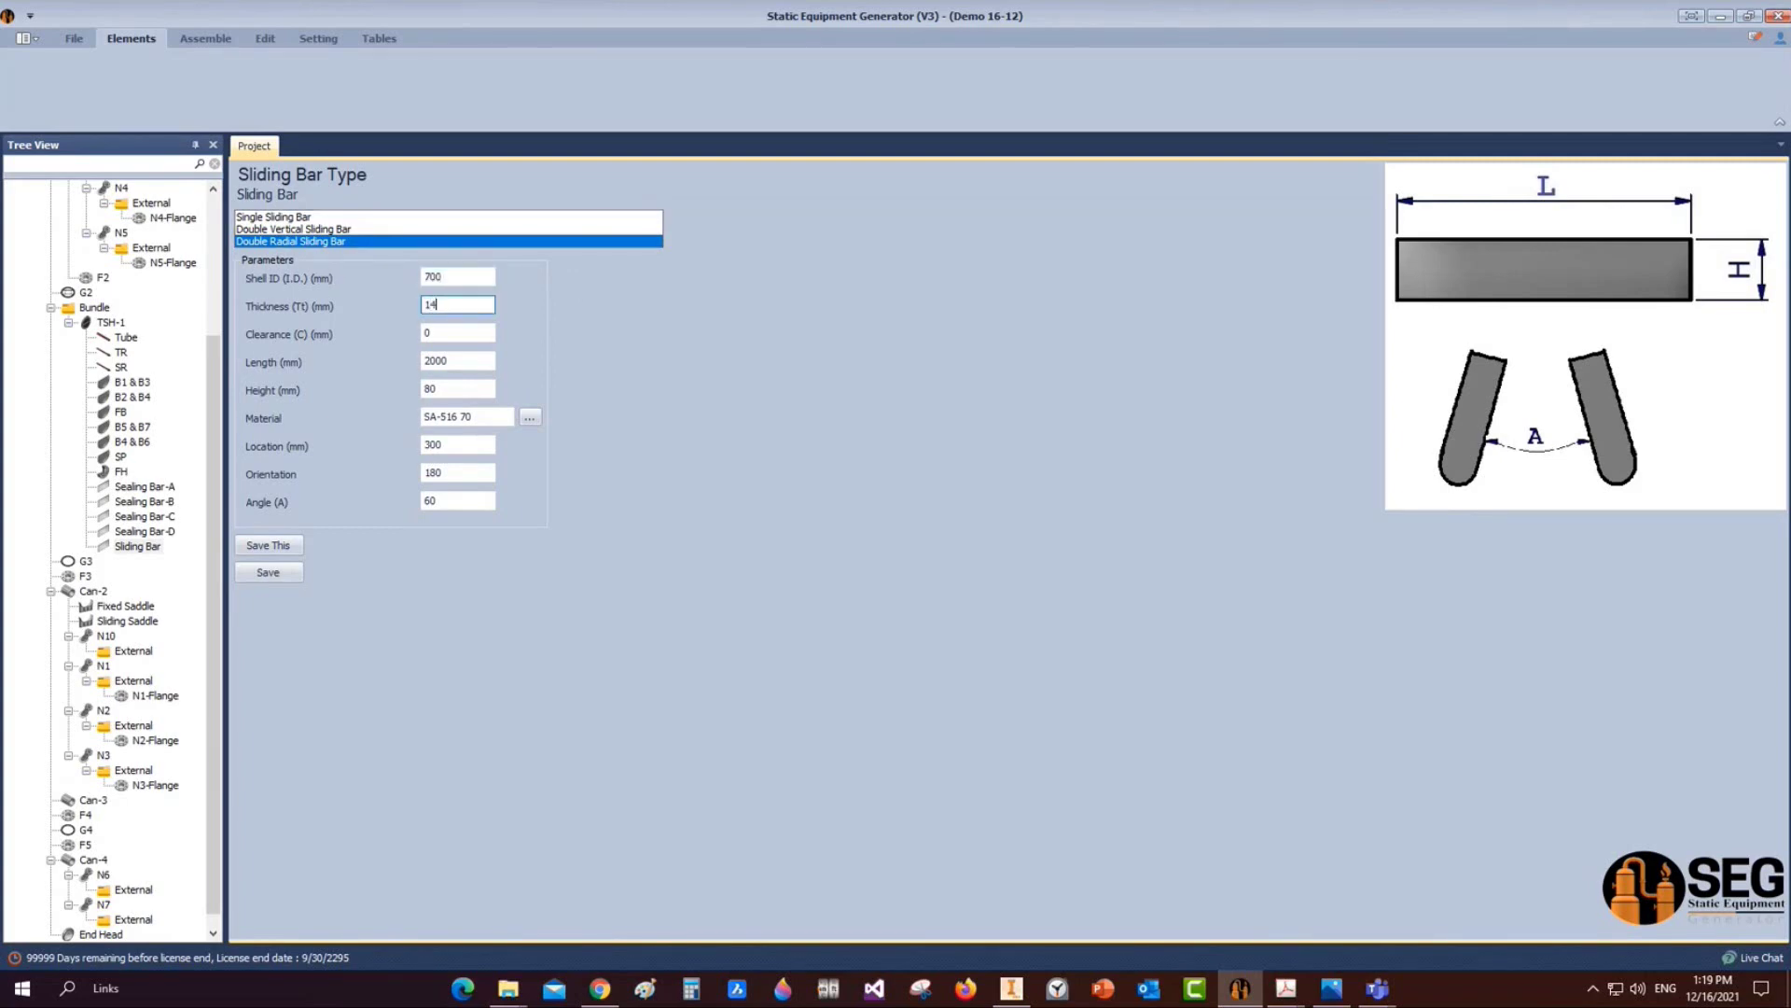
Set the sliding bar's length to 4530 mm and its height to 21 mm
key(Tab)
key(Tab)
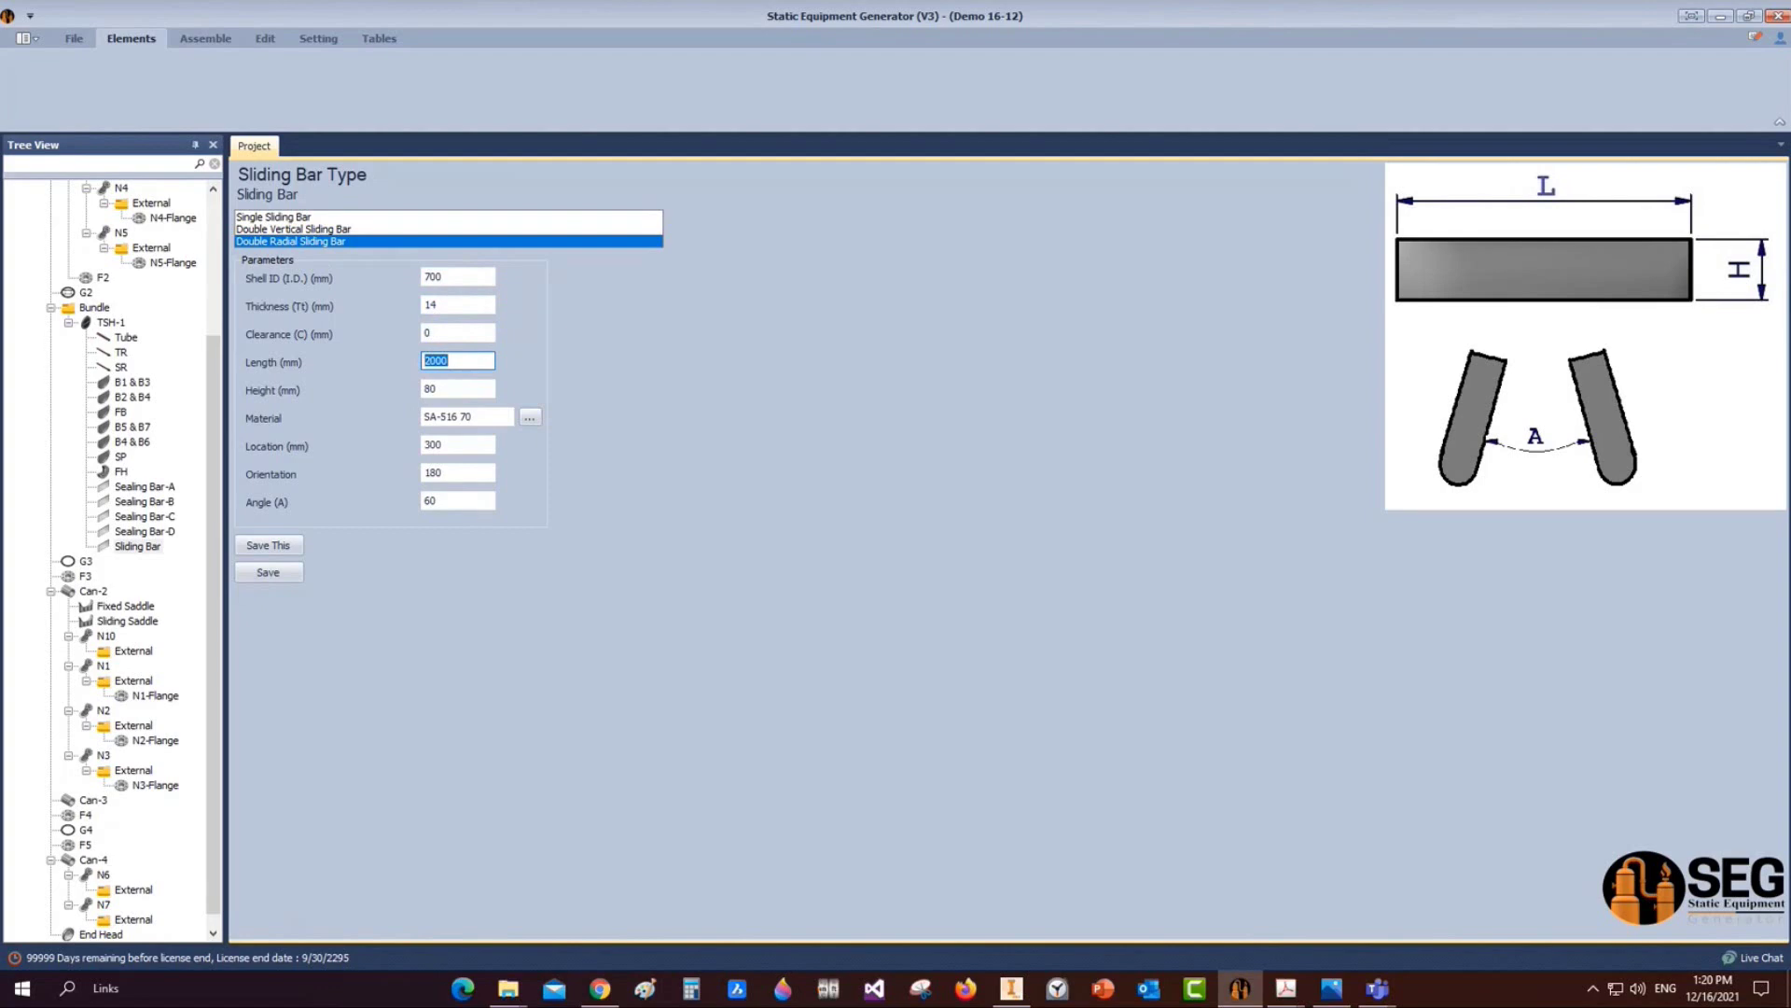
text(4530)
key(Tab)
text(21)
key(Tab)
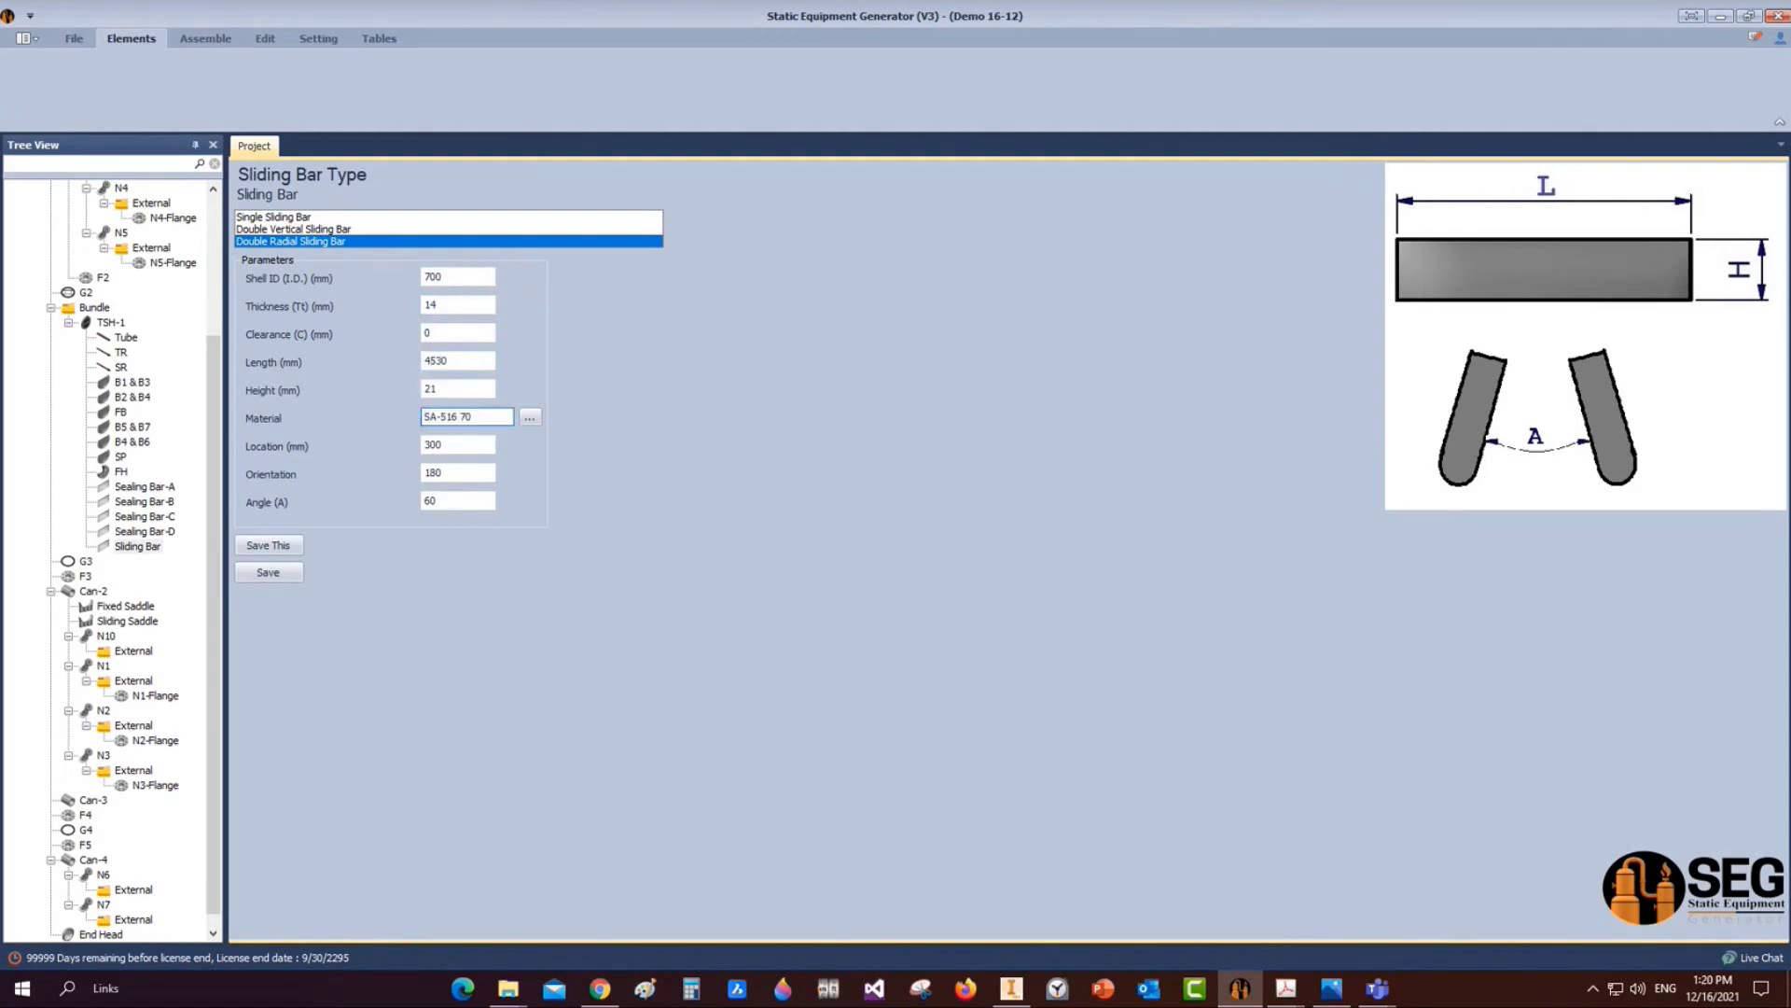
Set the sliding bar's location to 5 mm, orientation to 180 and angle to 60, and save the part
key(Tab)
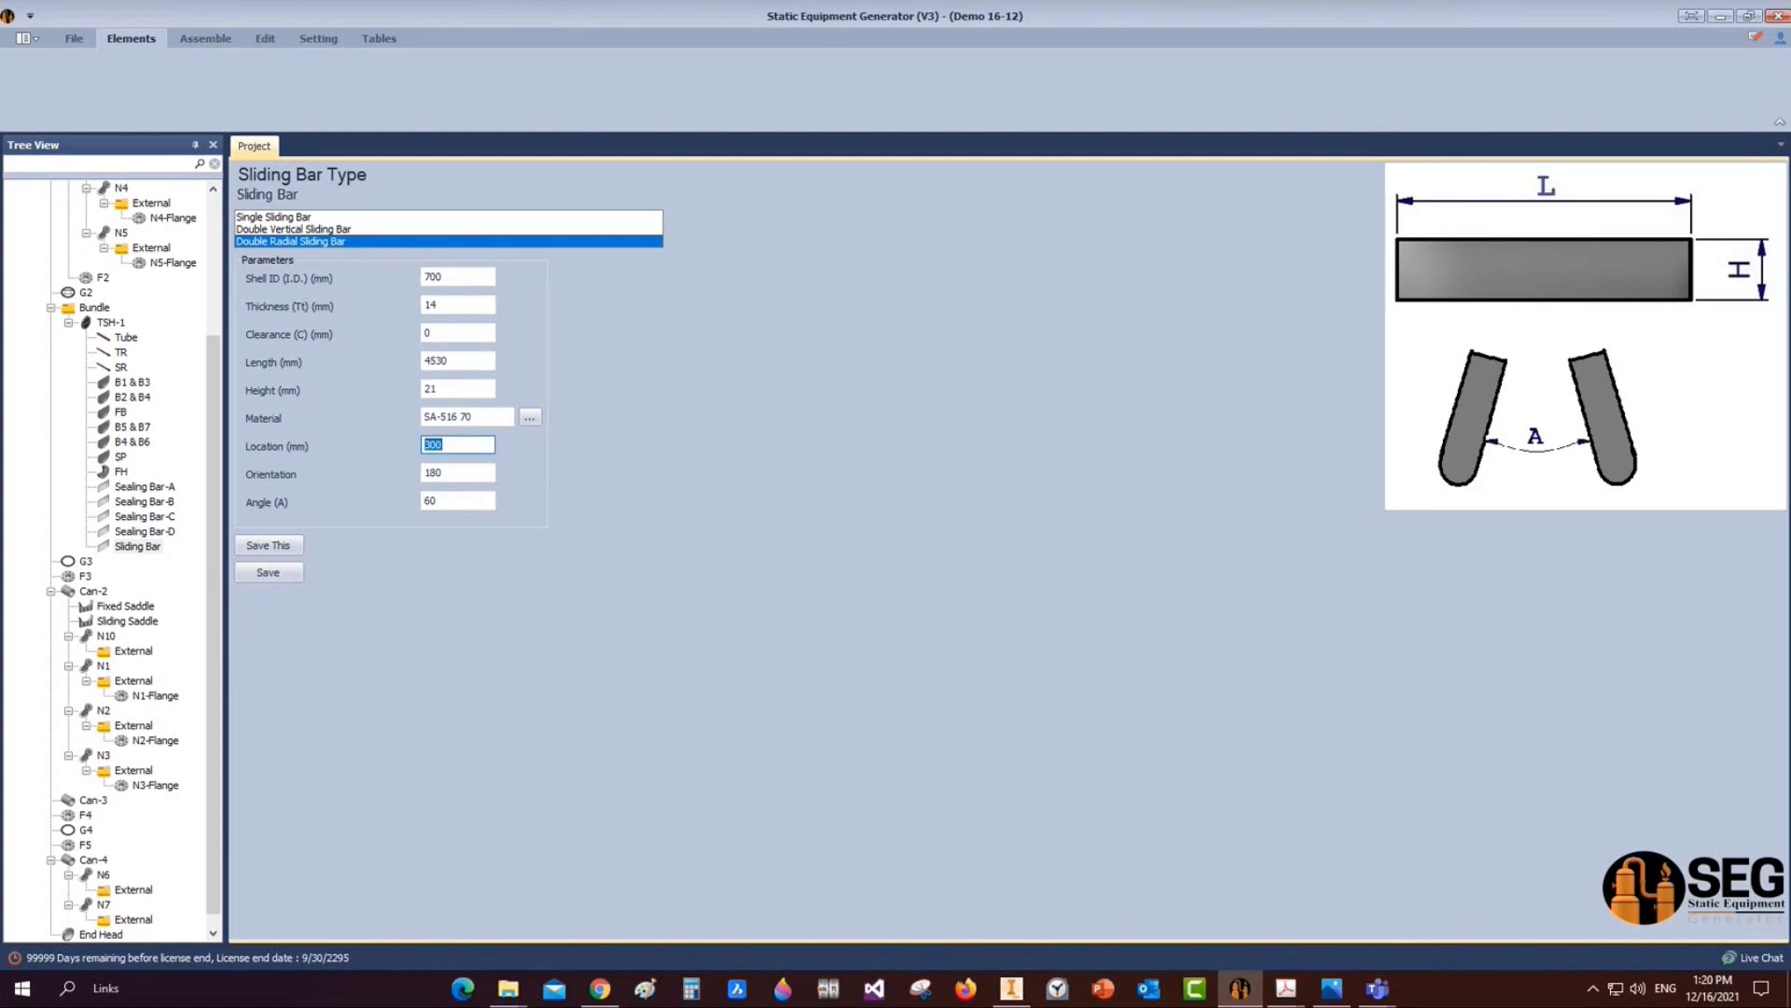
text(5)
key(Tab)
text(180)
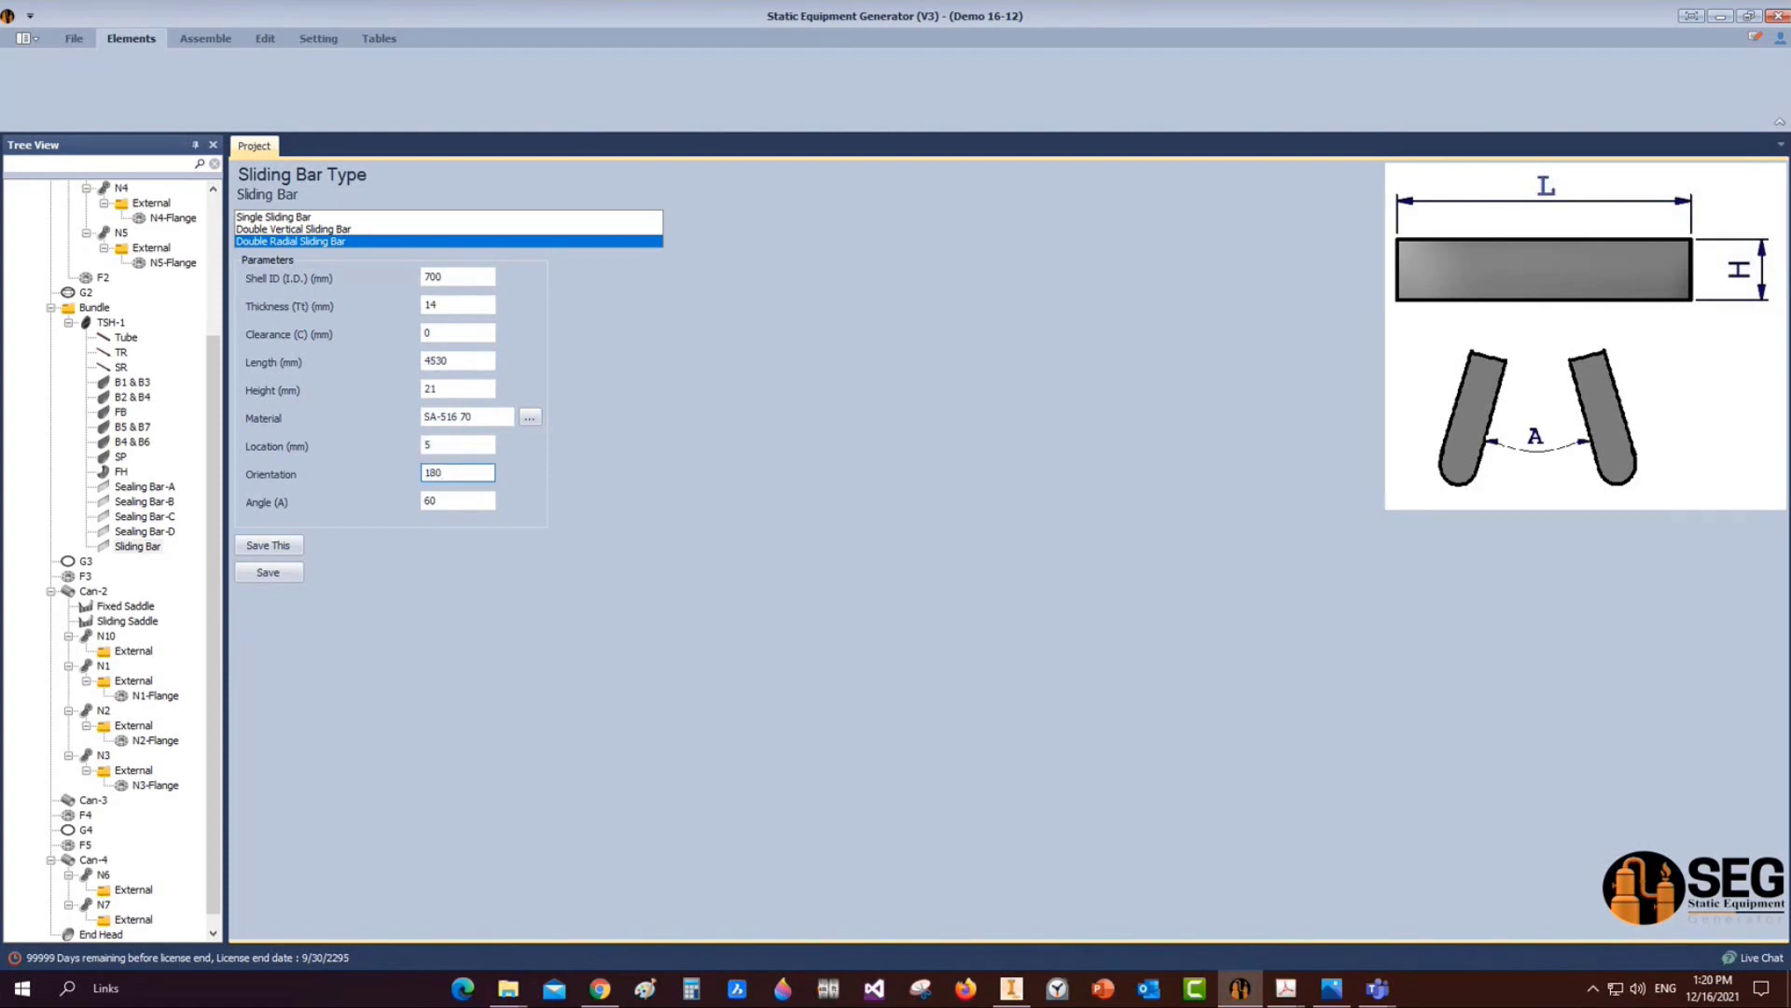
key(Tab)
text(60)
click(268, 572)
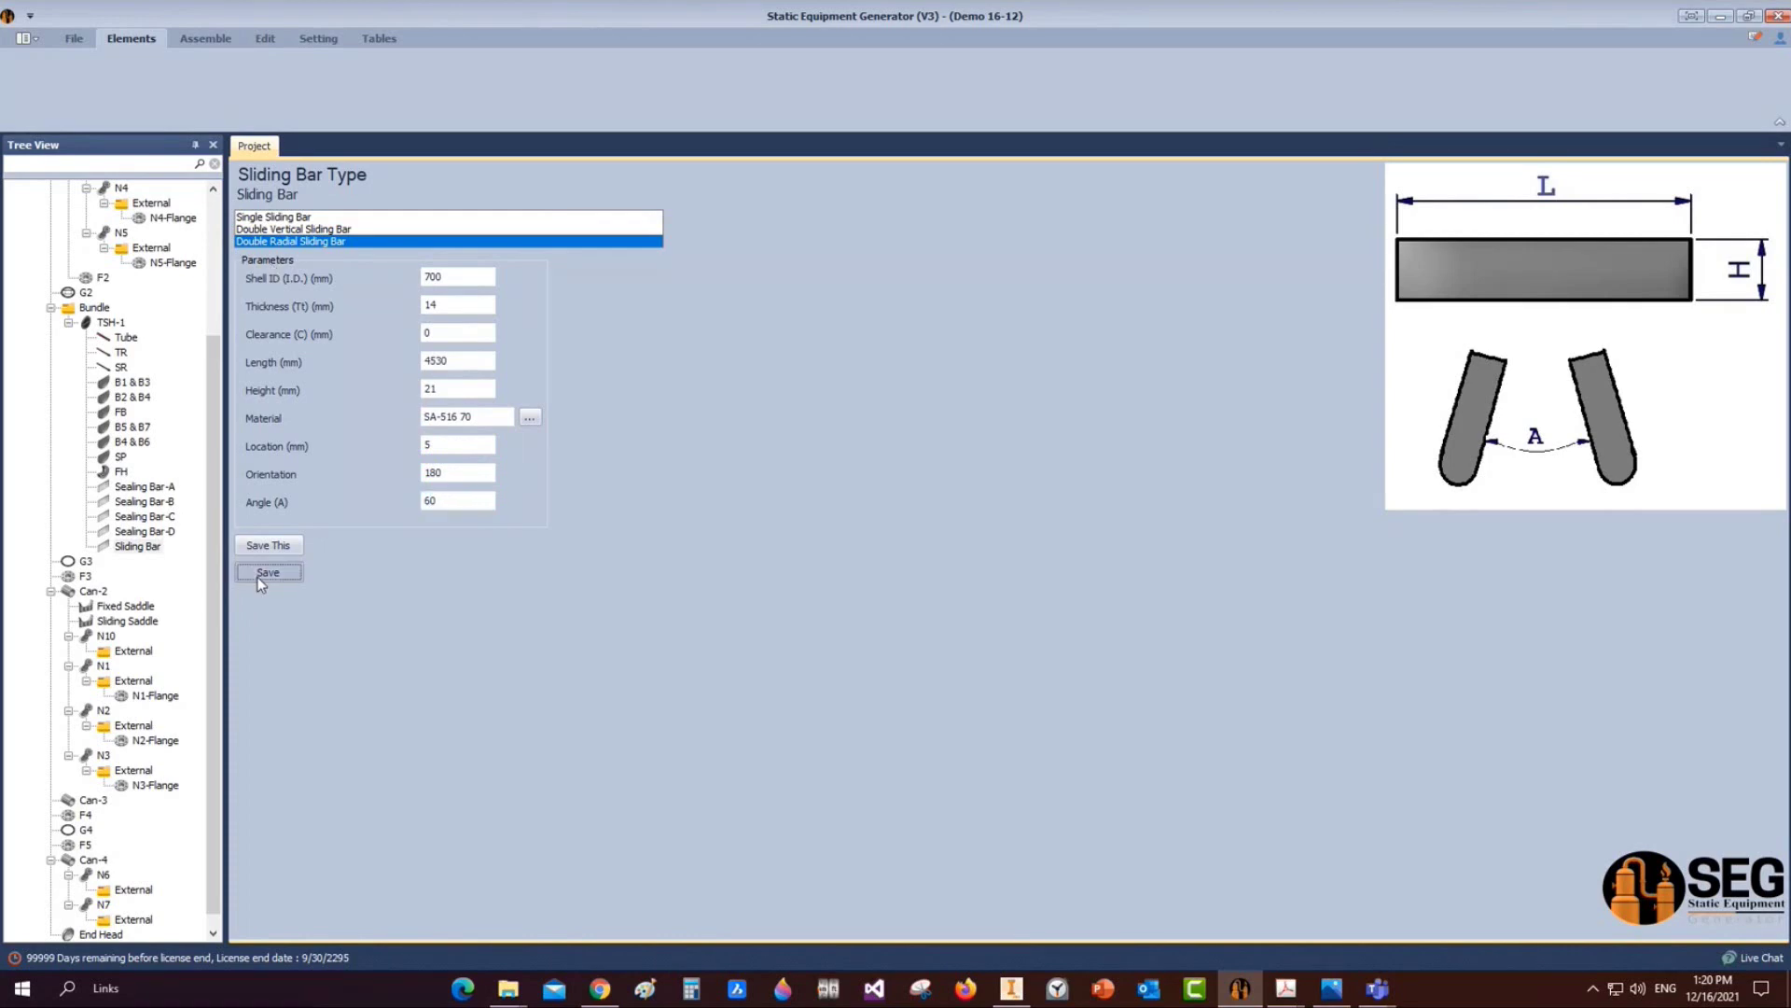
Start the Inventor assembly for the new sliding bar, and save the generated model in Inventor
click(198, 42)
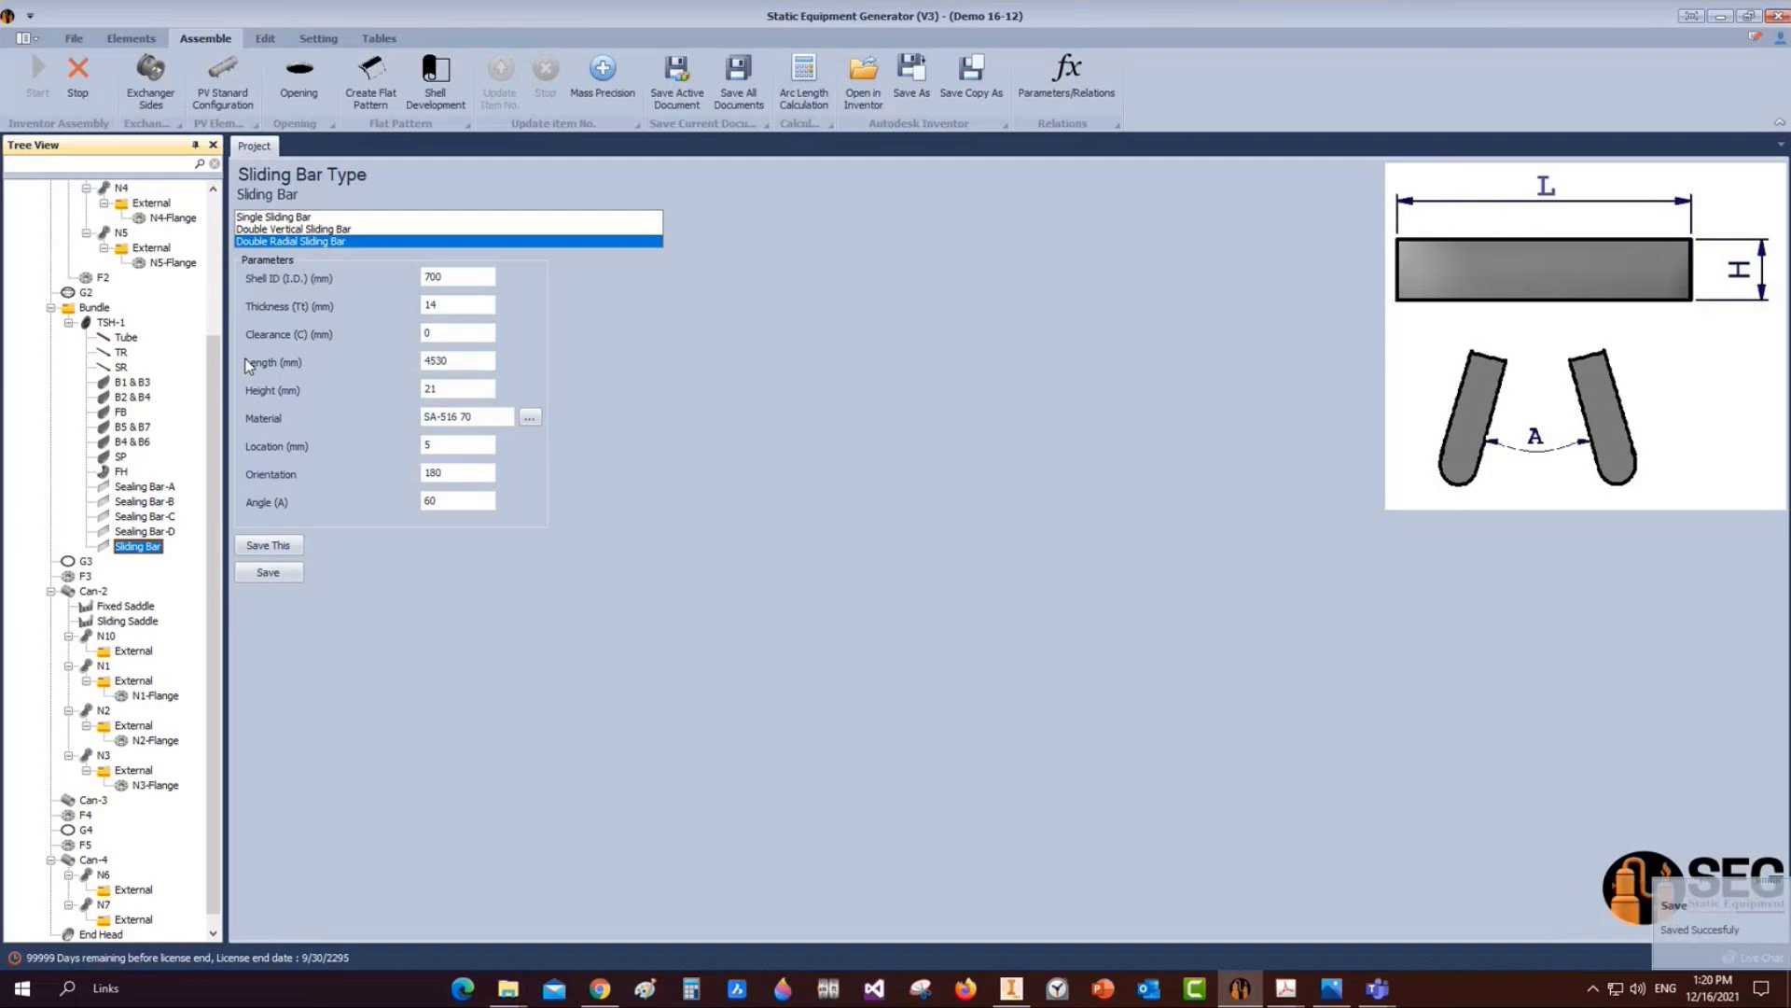
mouse_move(1034, 987)
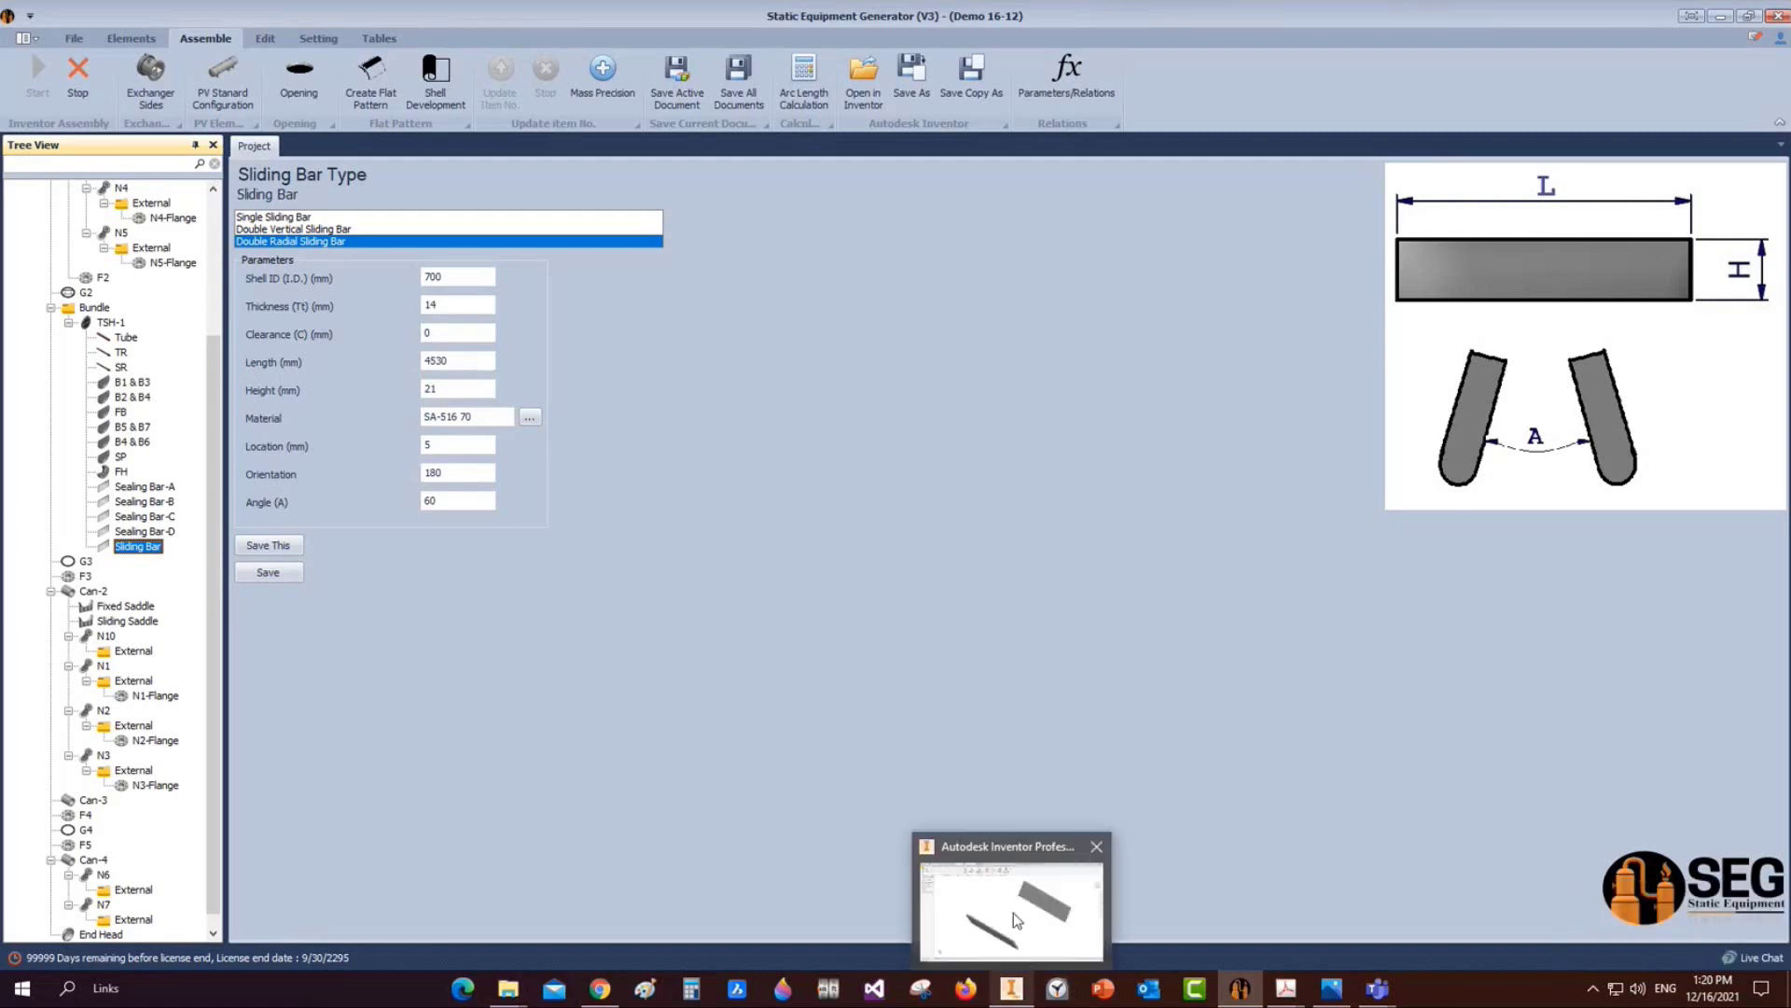
click(1016, 906)
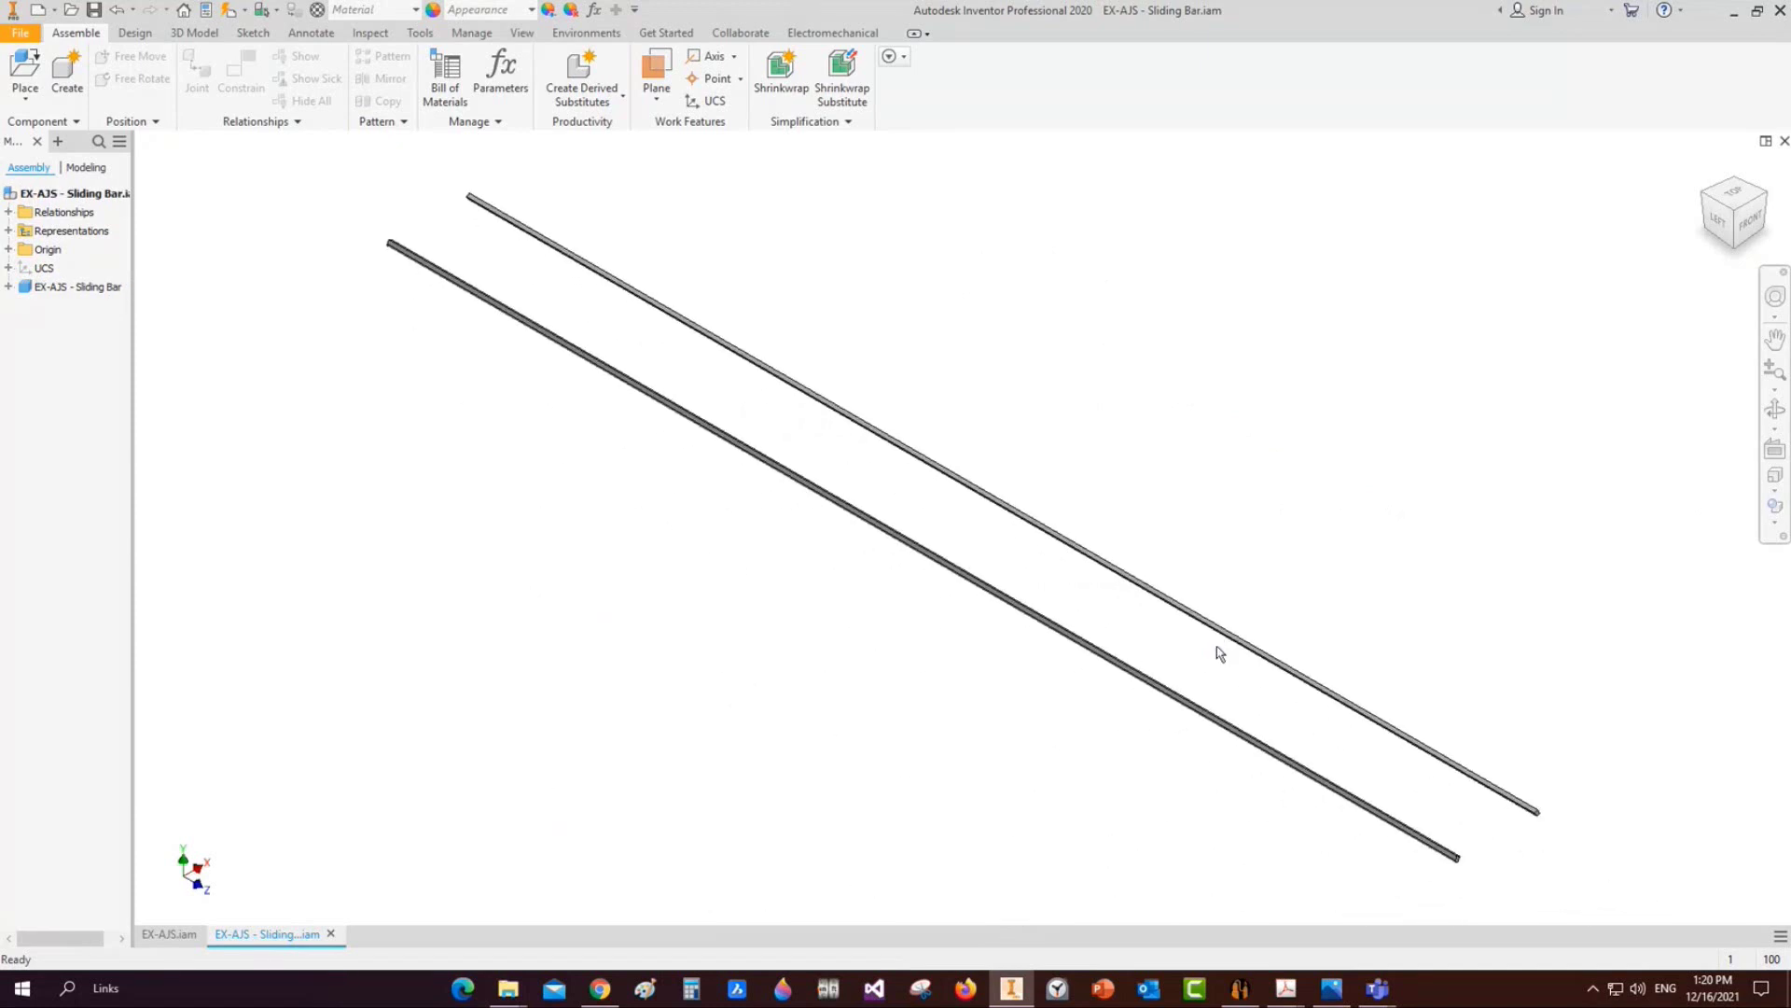
key(ctrl+s)
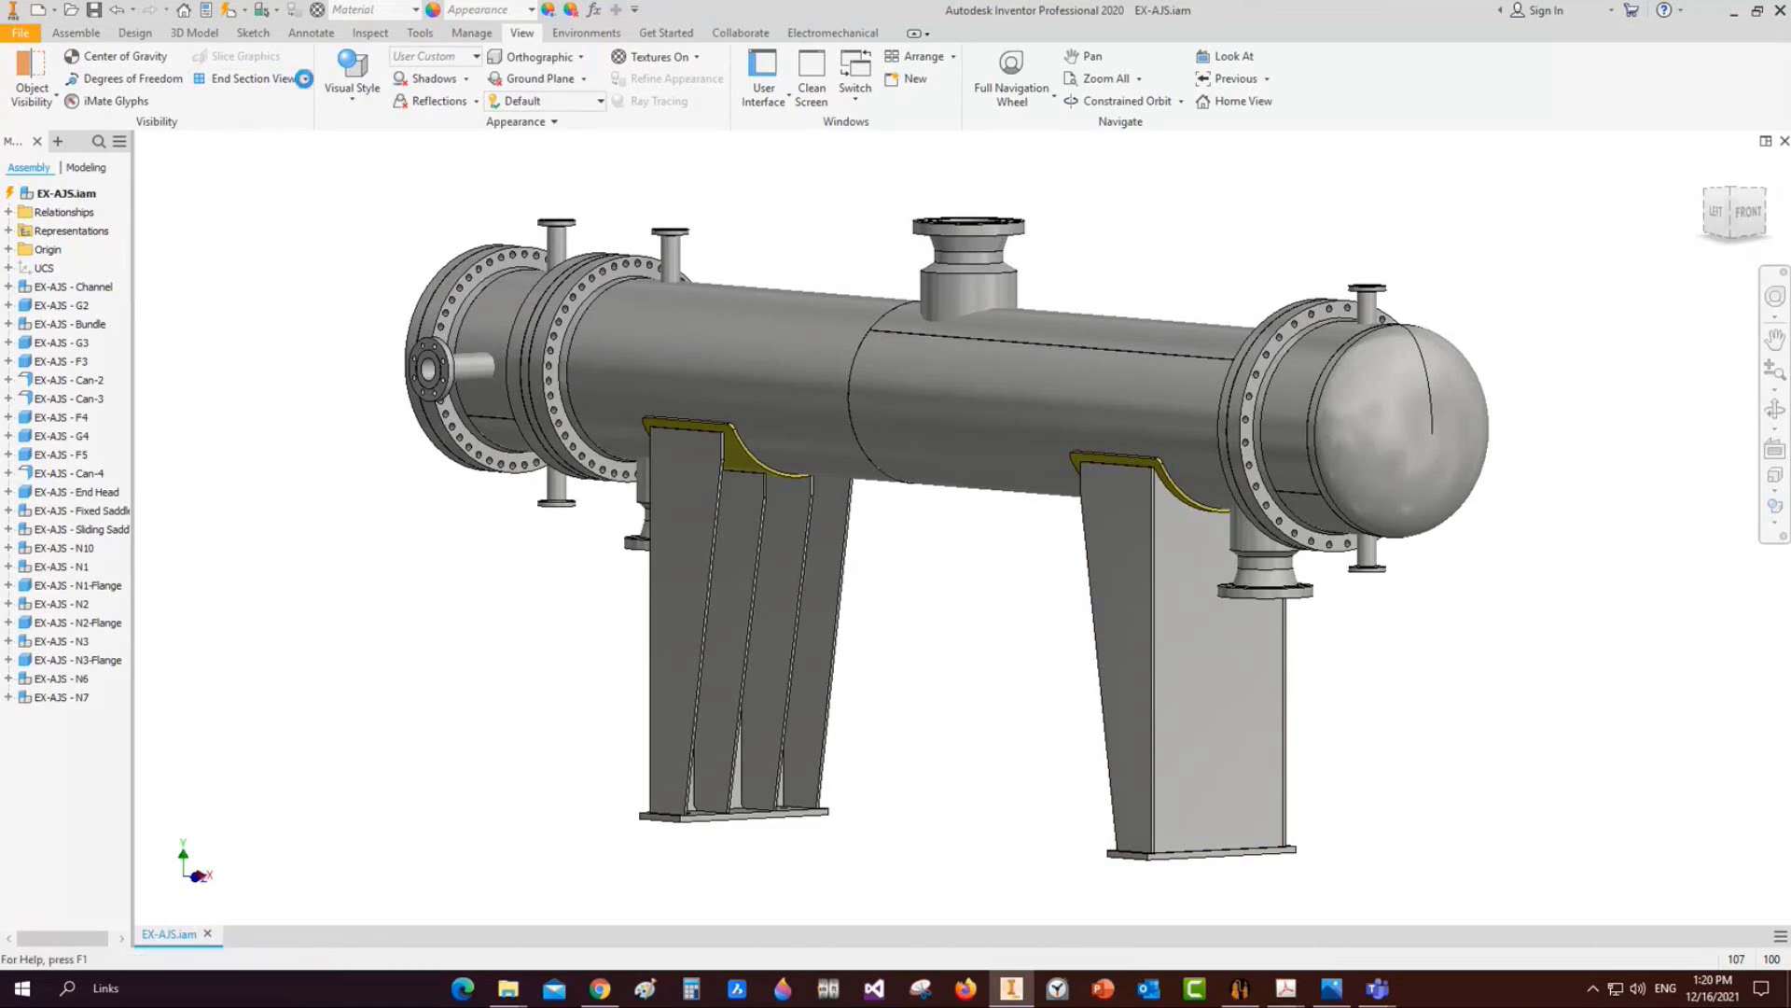
key(ctrl+s)
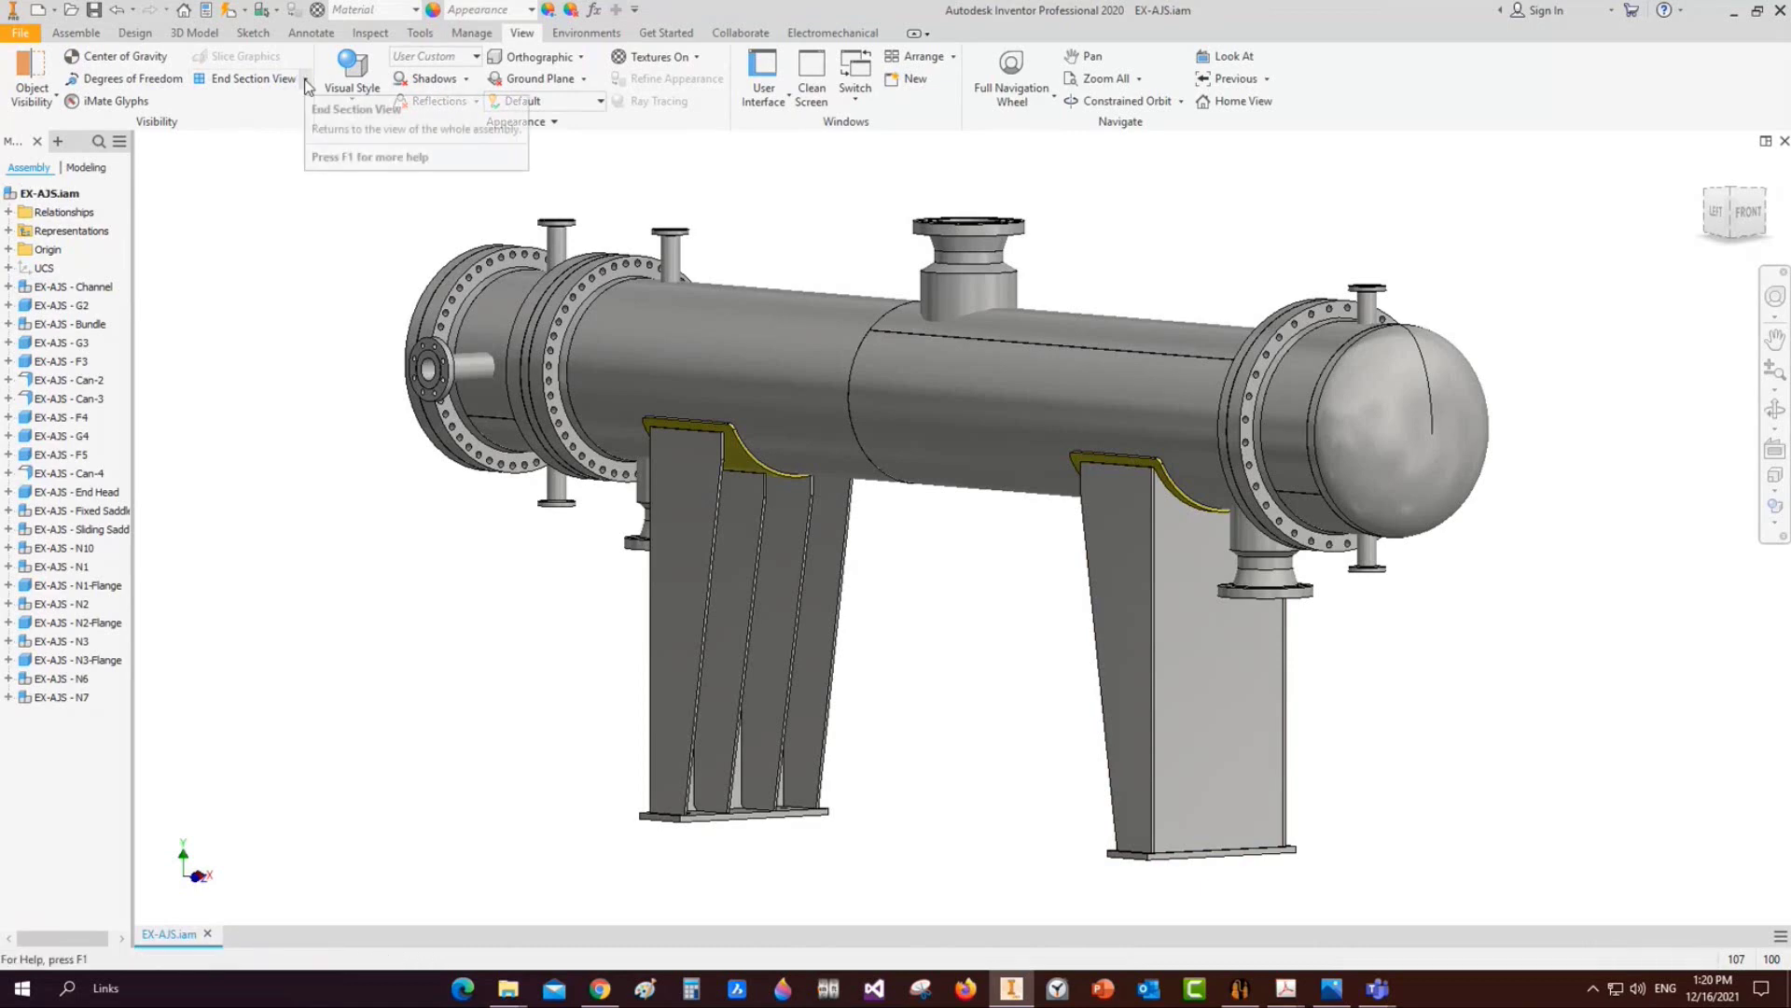
Cut the exchanger with a half section view at the channel-side saddle's base plate edge and inspect the sliding bars inside the shell
click(305, 81)
click(252, 231)
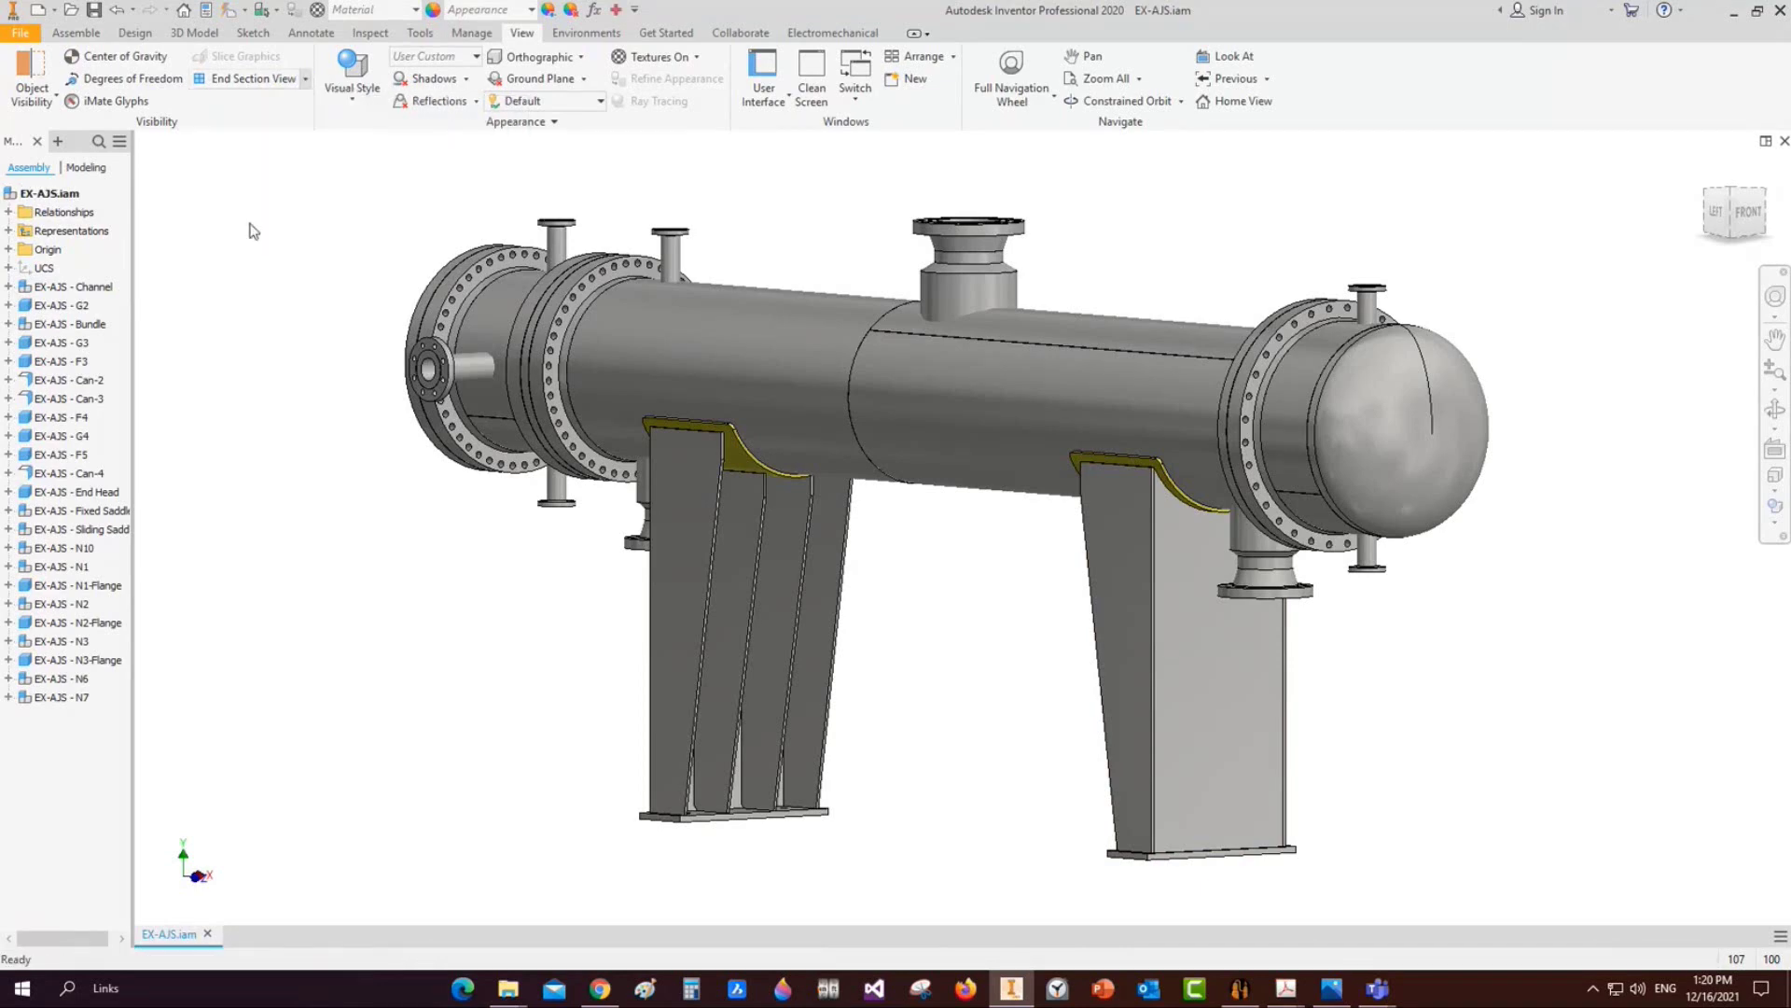
click(305, 78)
click(261, 228)
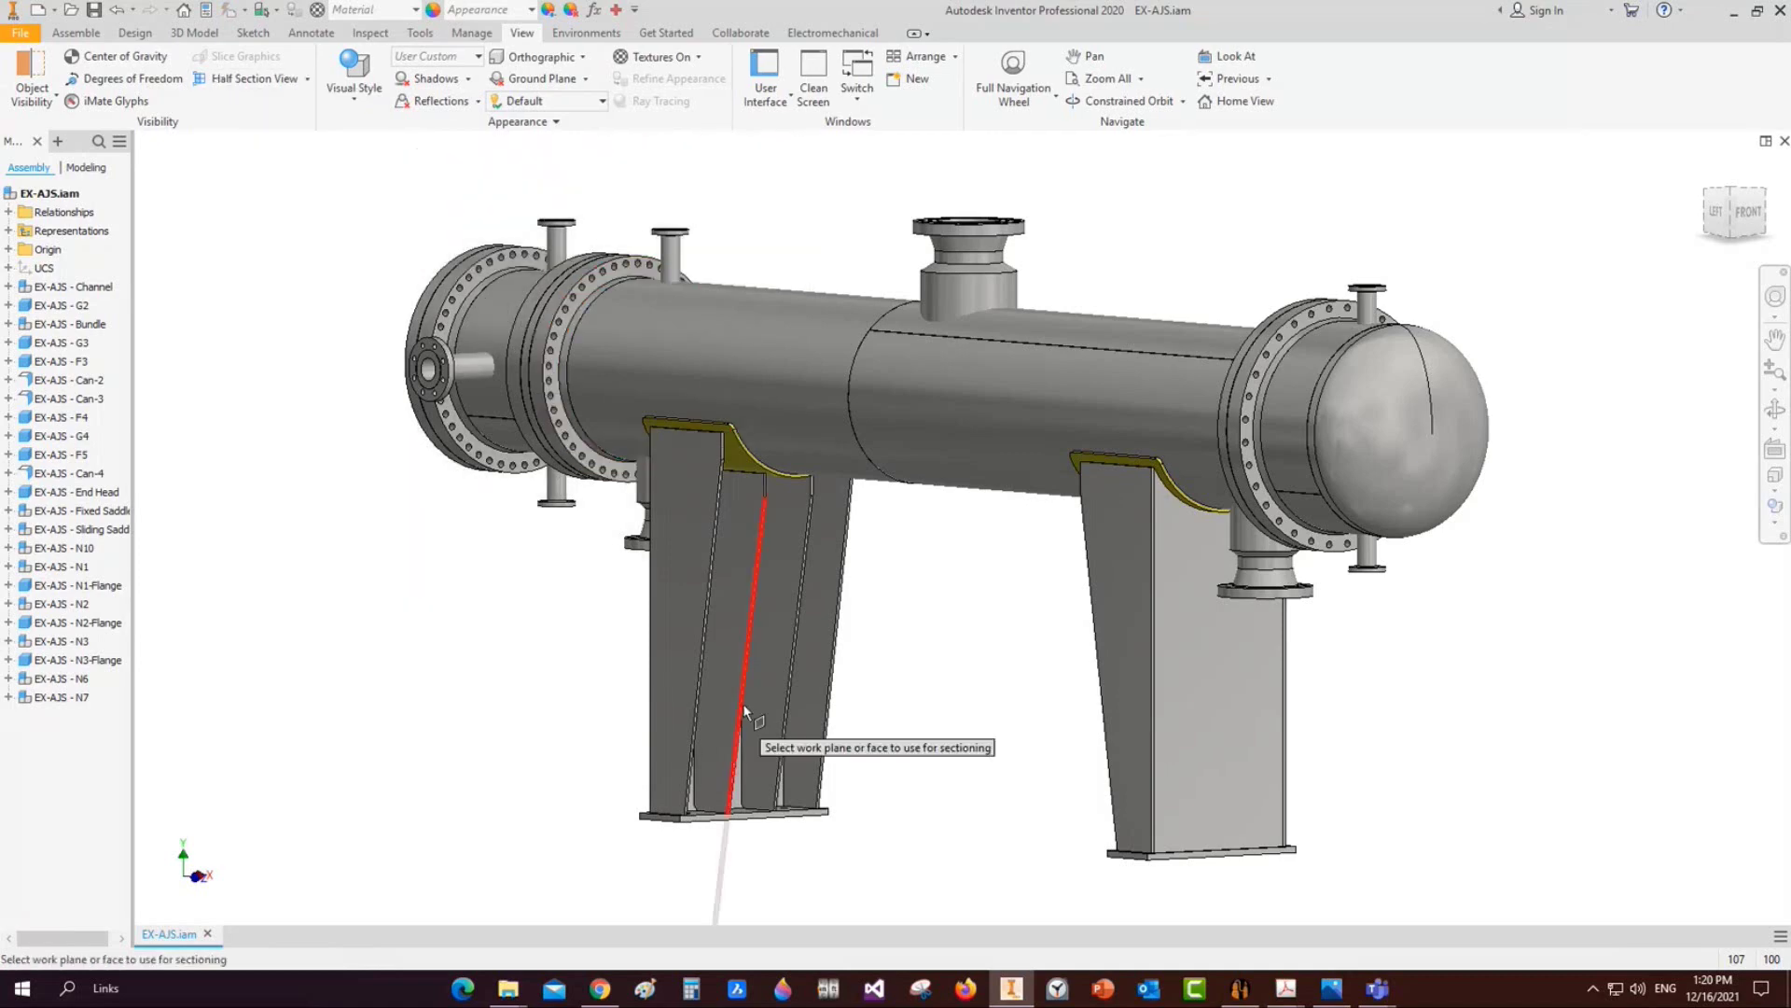
click(737, 818)
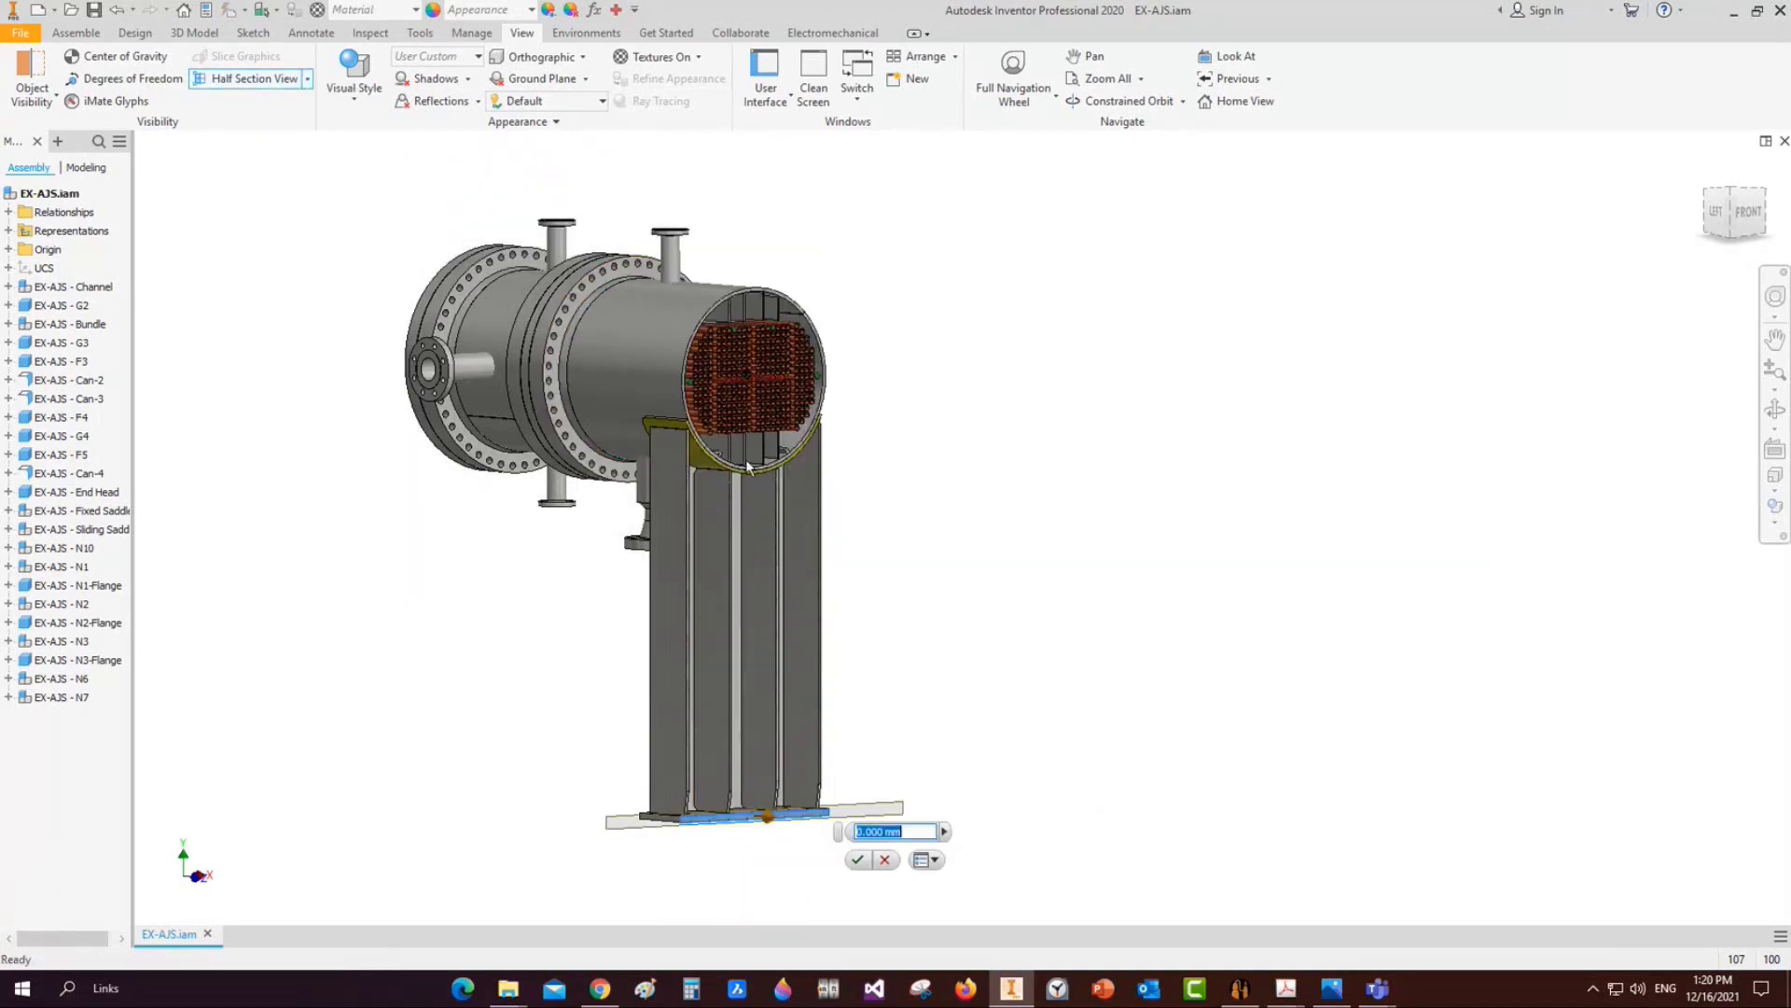
scroll(743, 431, down, 5)
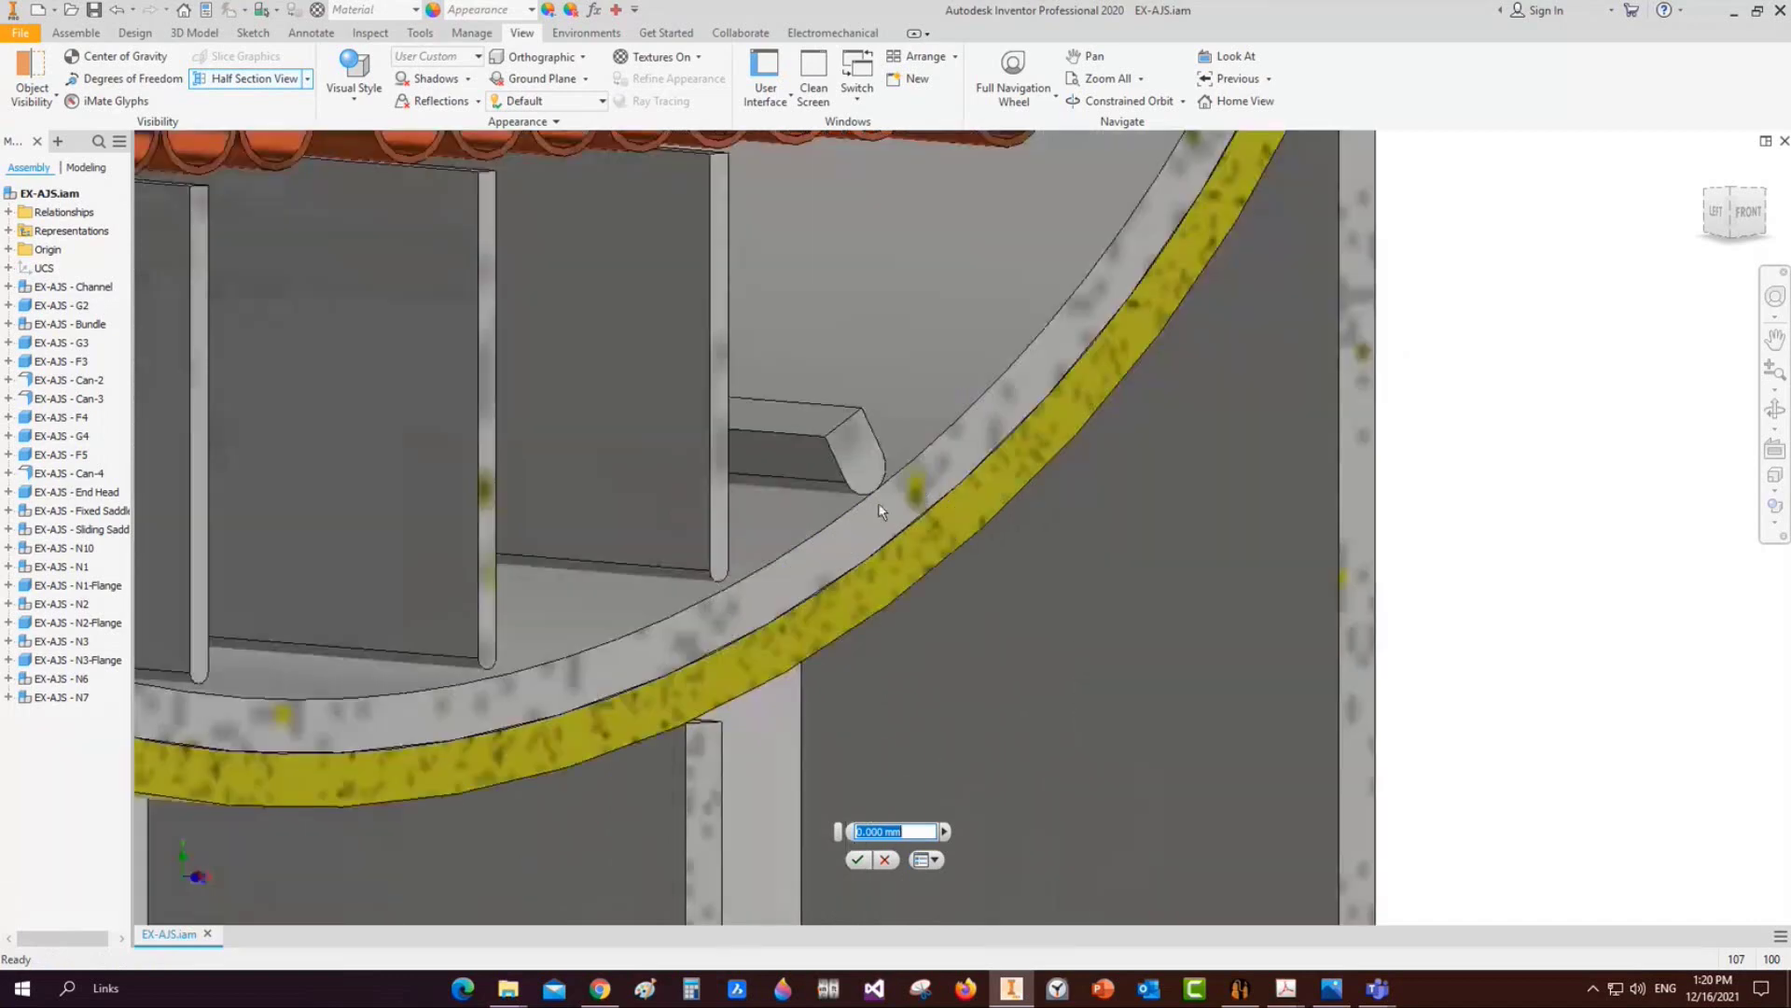
scroll(731, 504, up, 3)
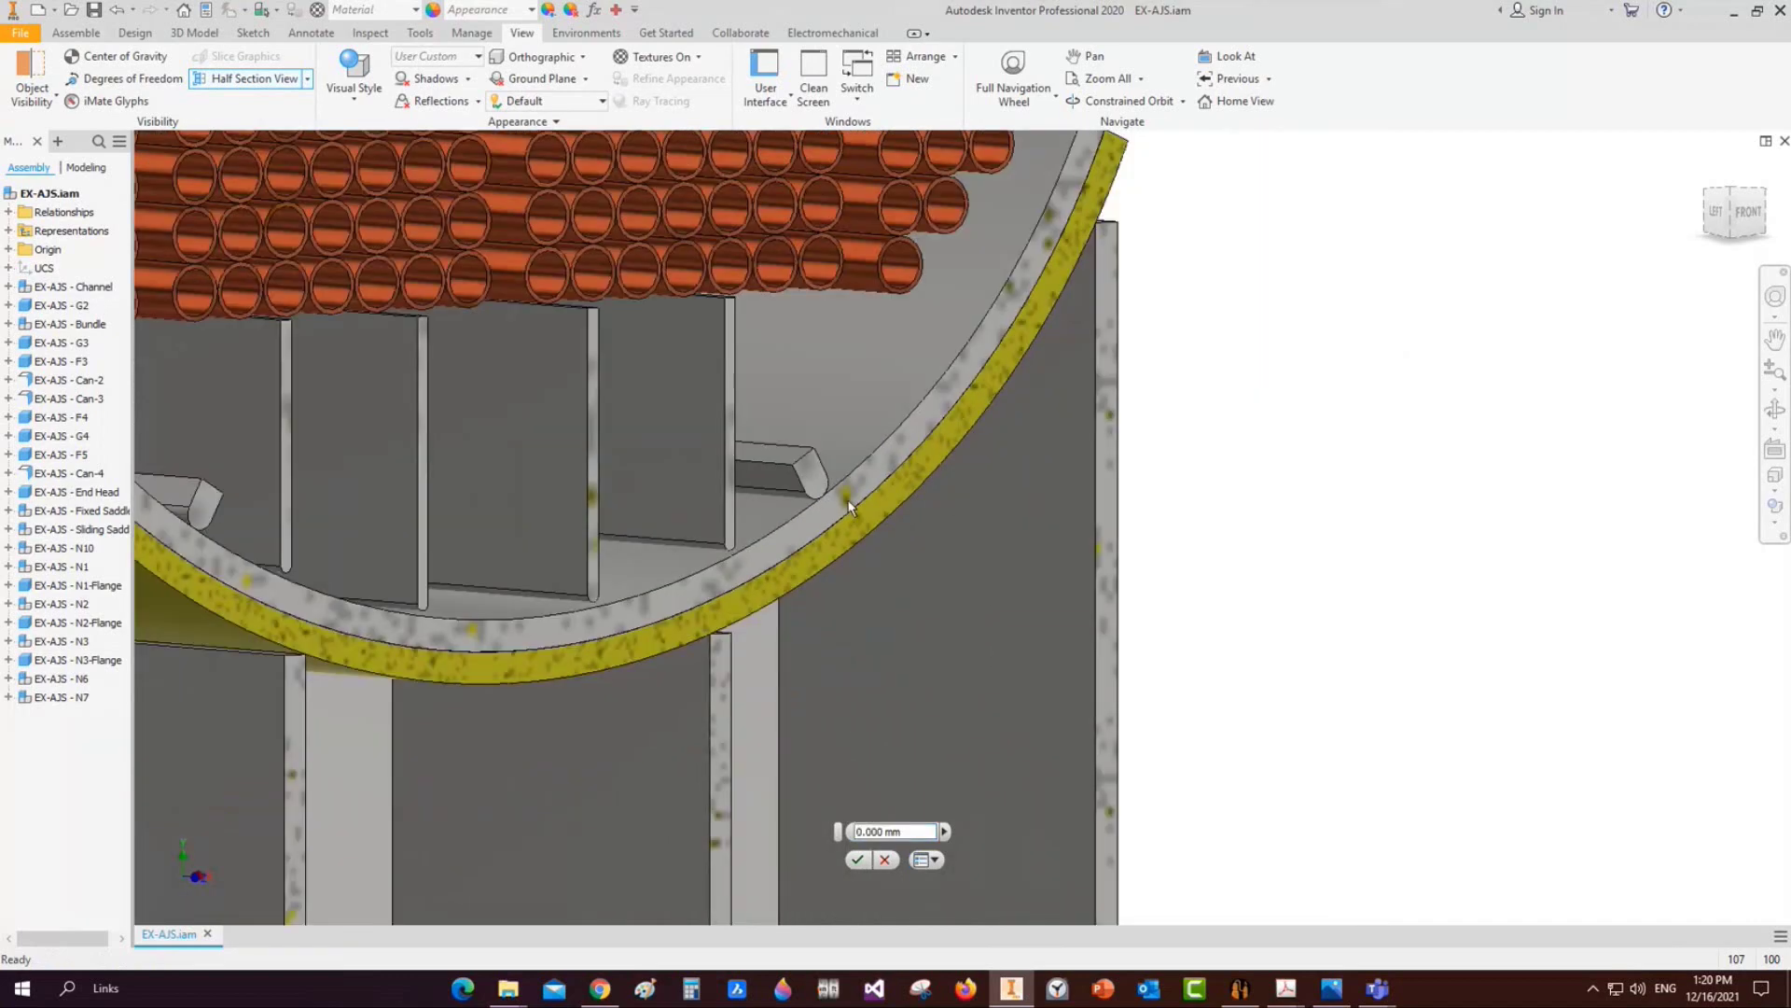
key(Return)
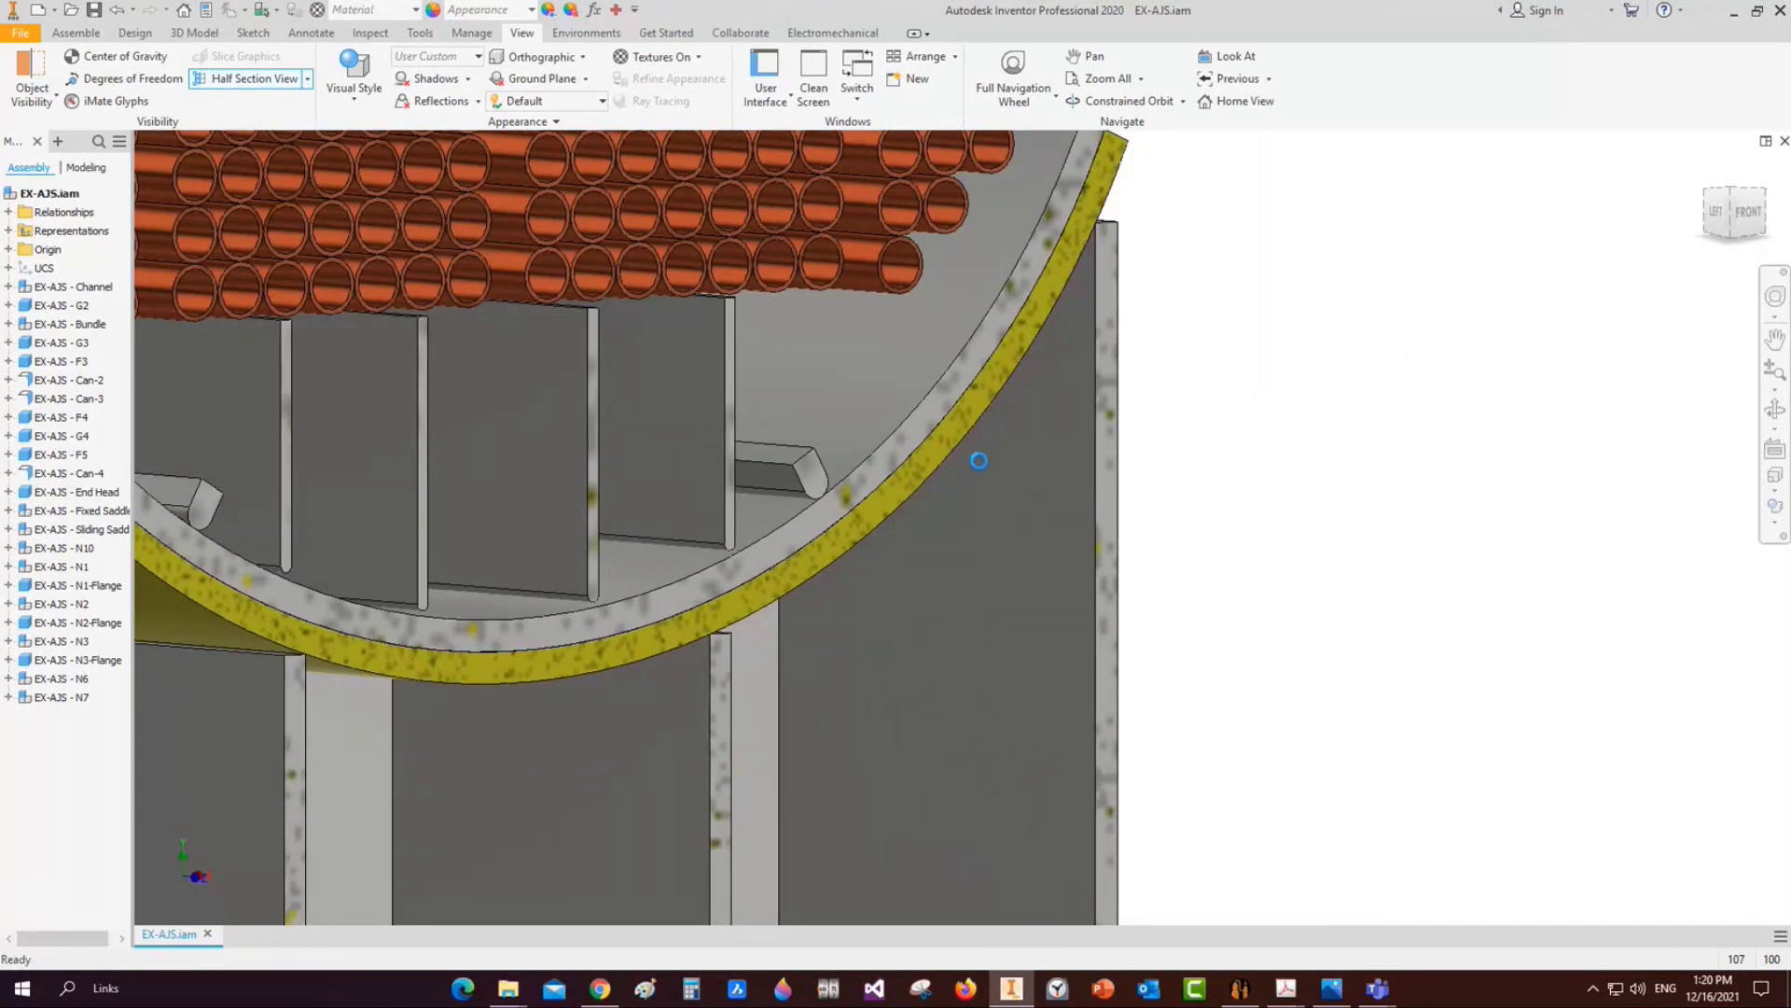
Switch to Static Equipment Generator and add a Type 7 lifting lug named Channel Lug-1 to Can-1
click(1239, 988)
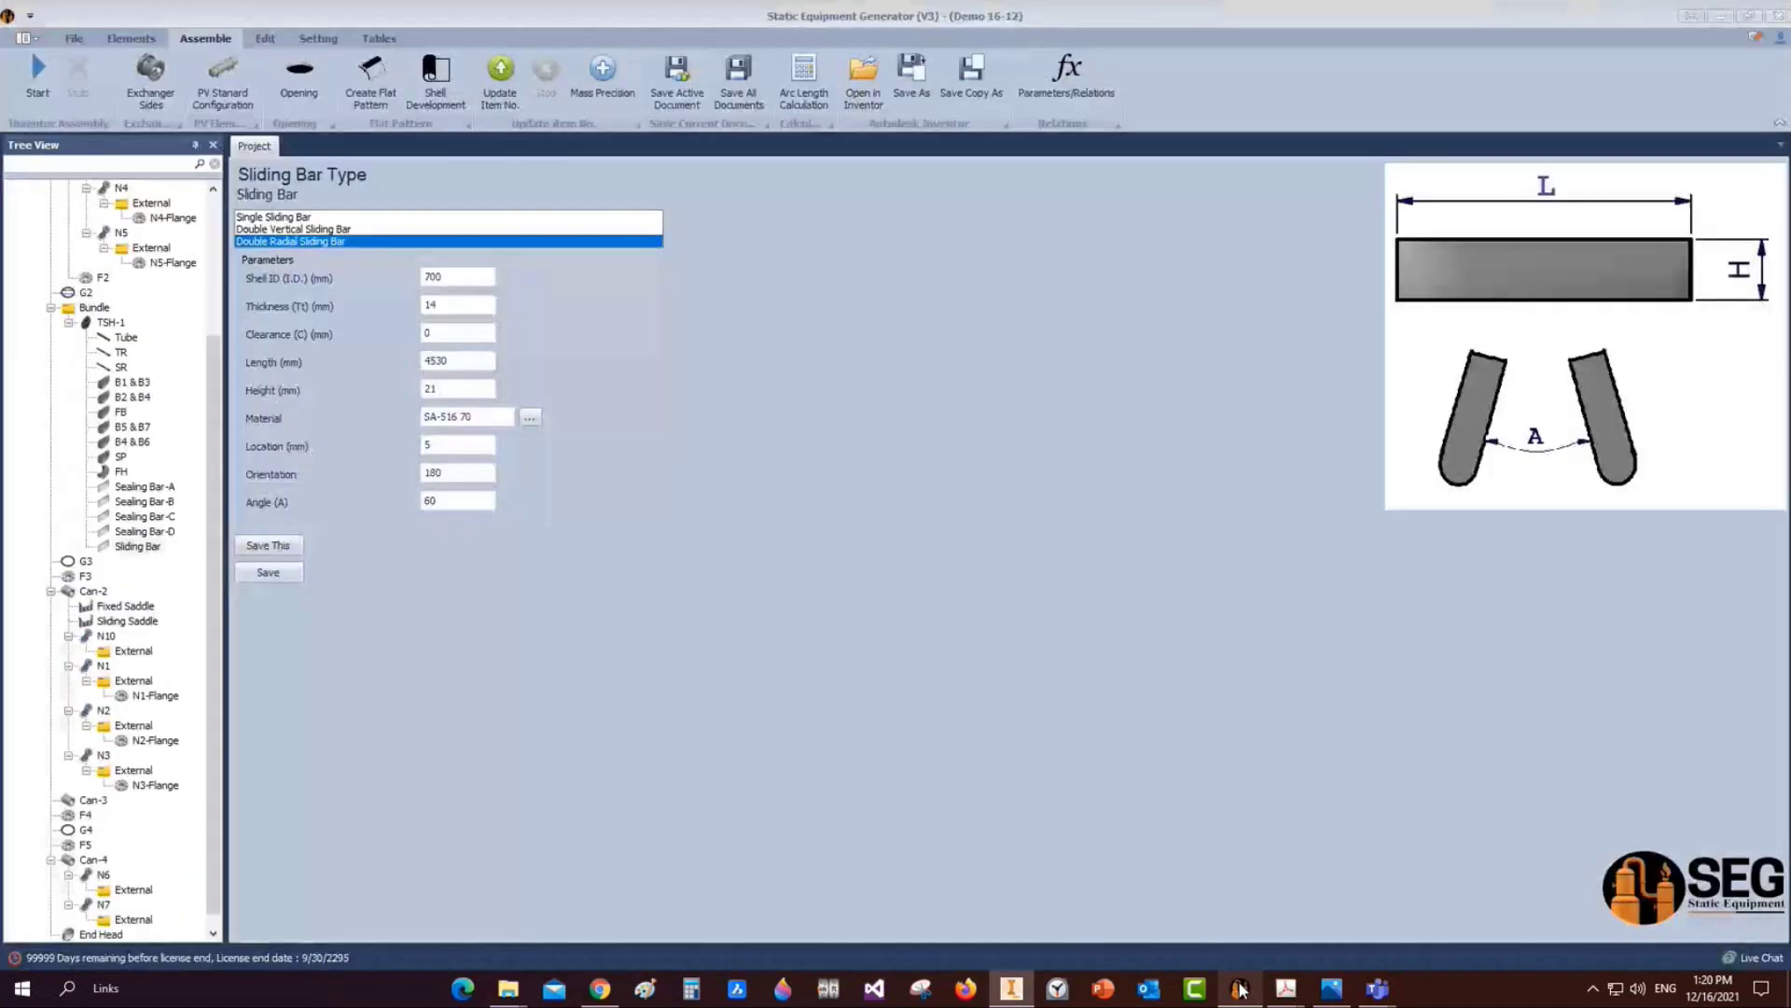
click(100, 279)
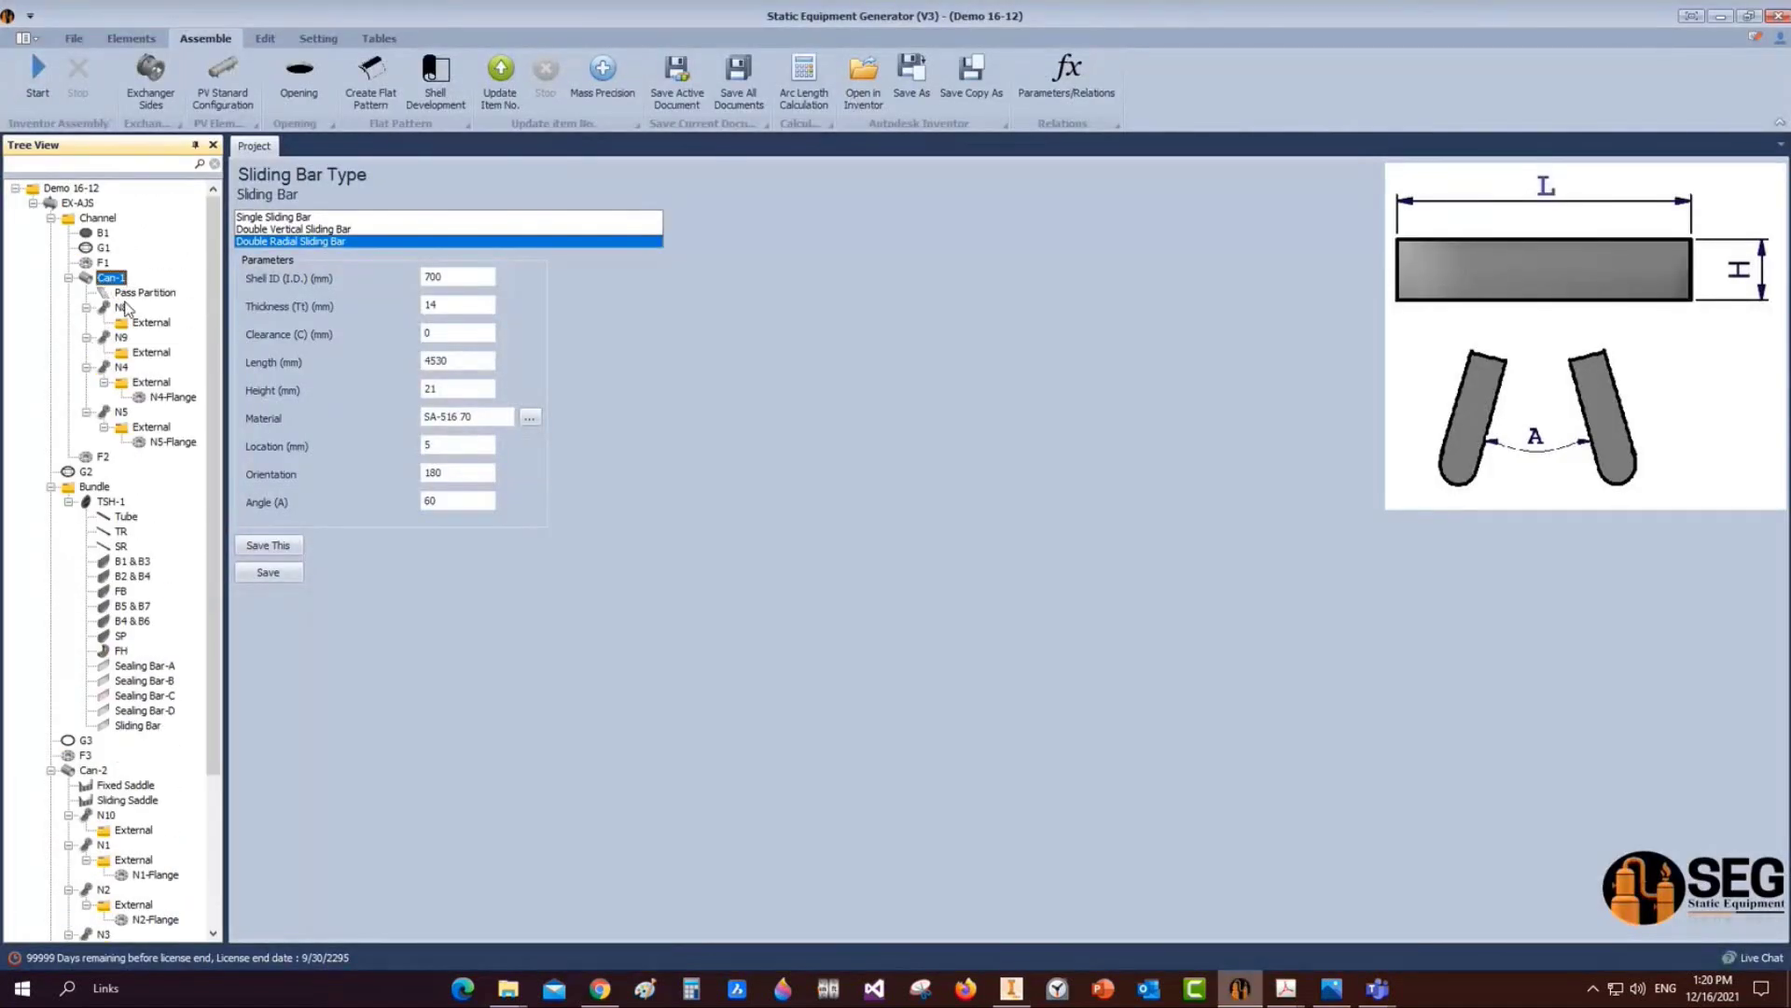
click(121, 306)
click(125, 41)
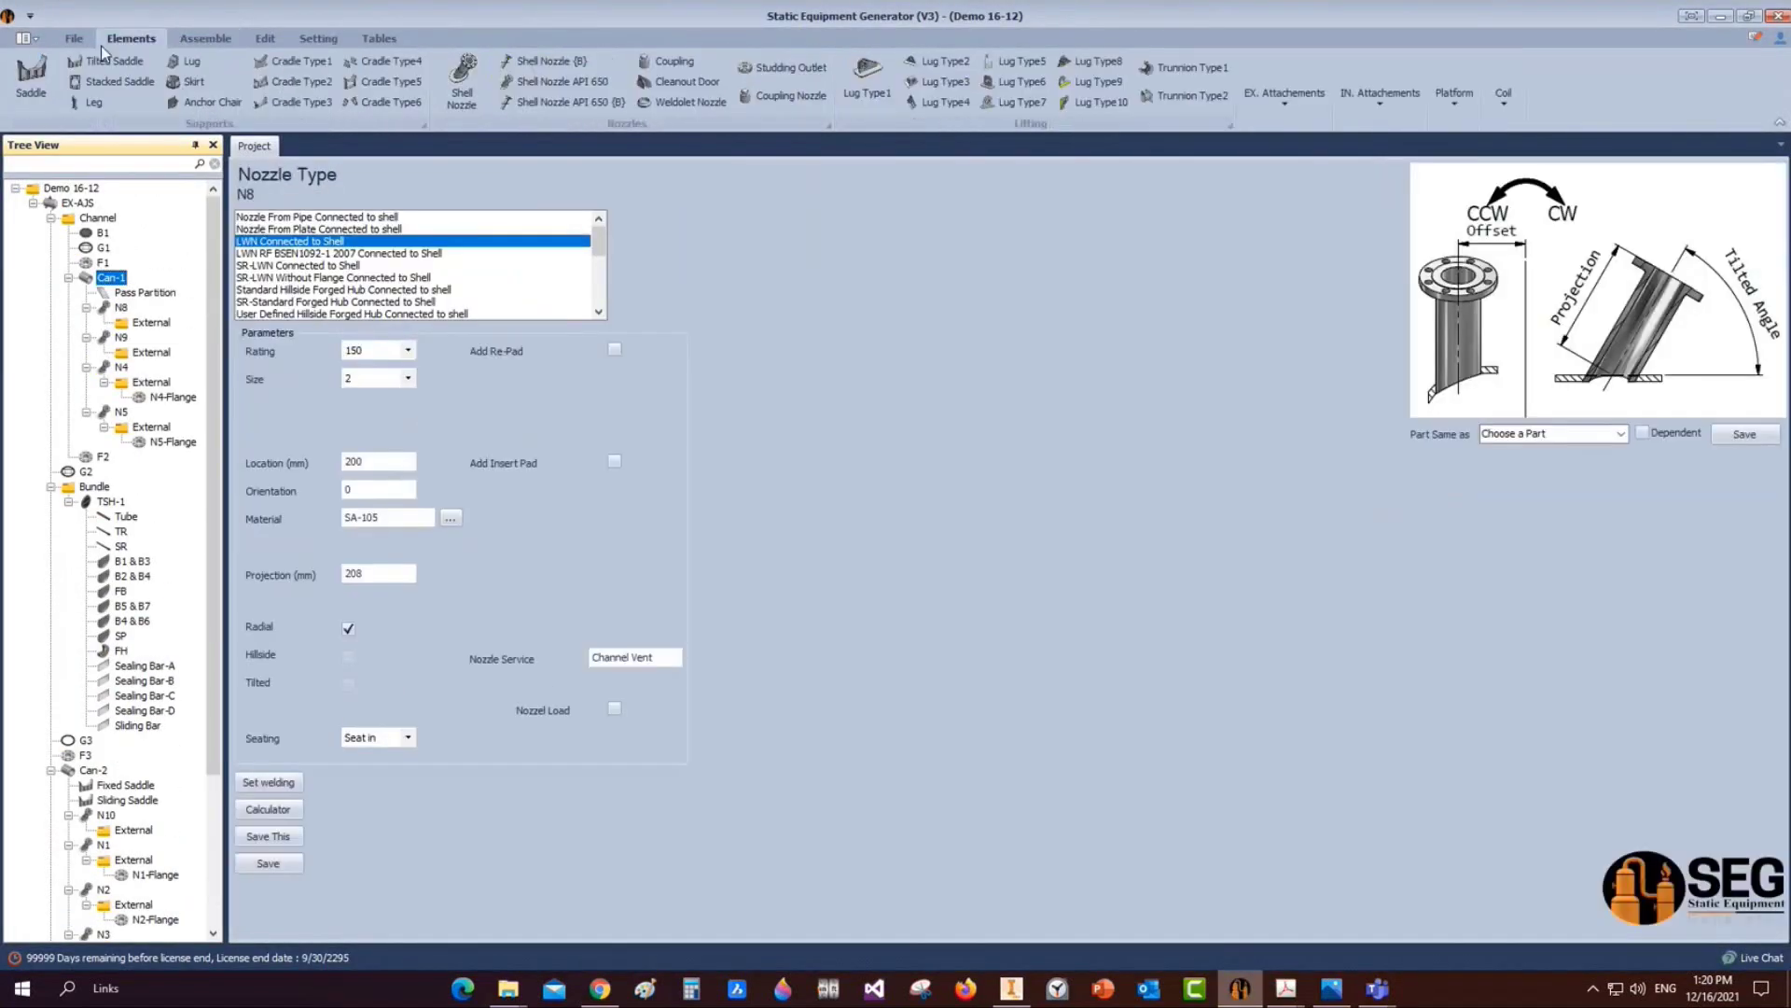
click(1019, 103)
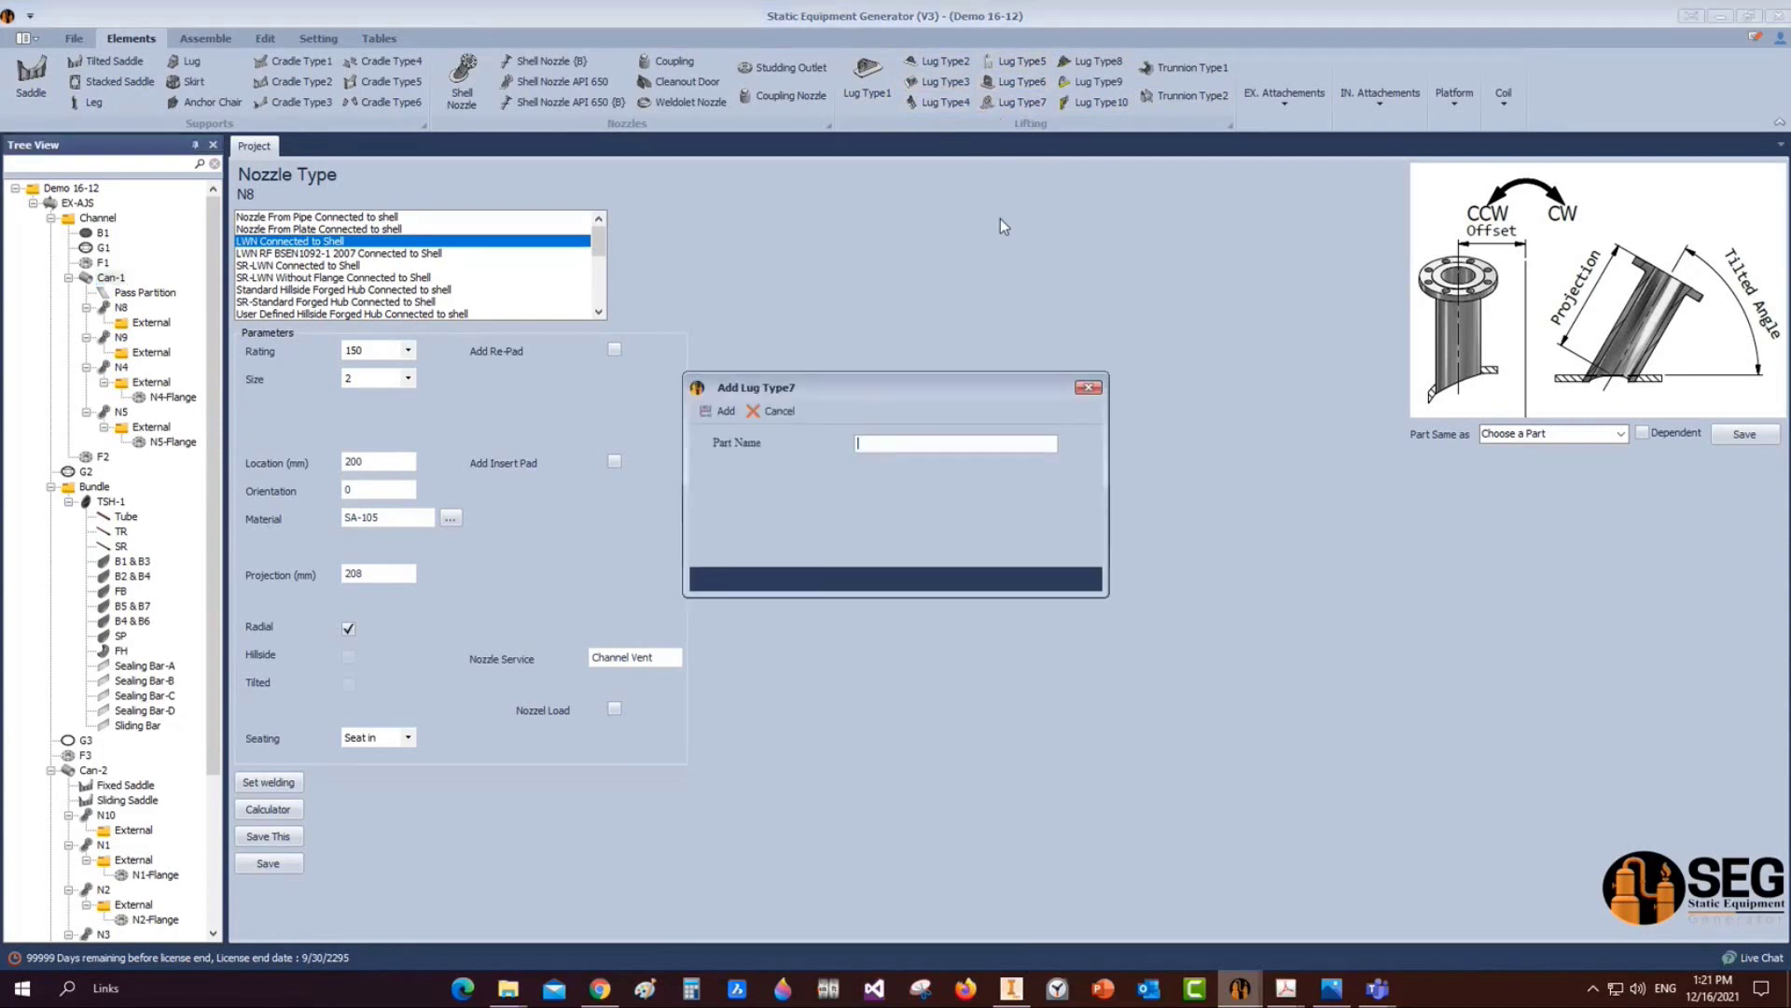
text(Channel Lug-1)
click(715, 411)
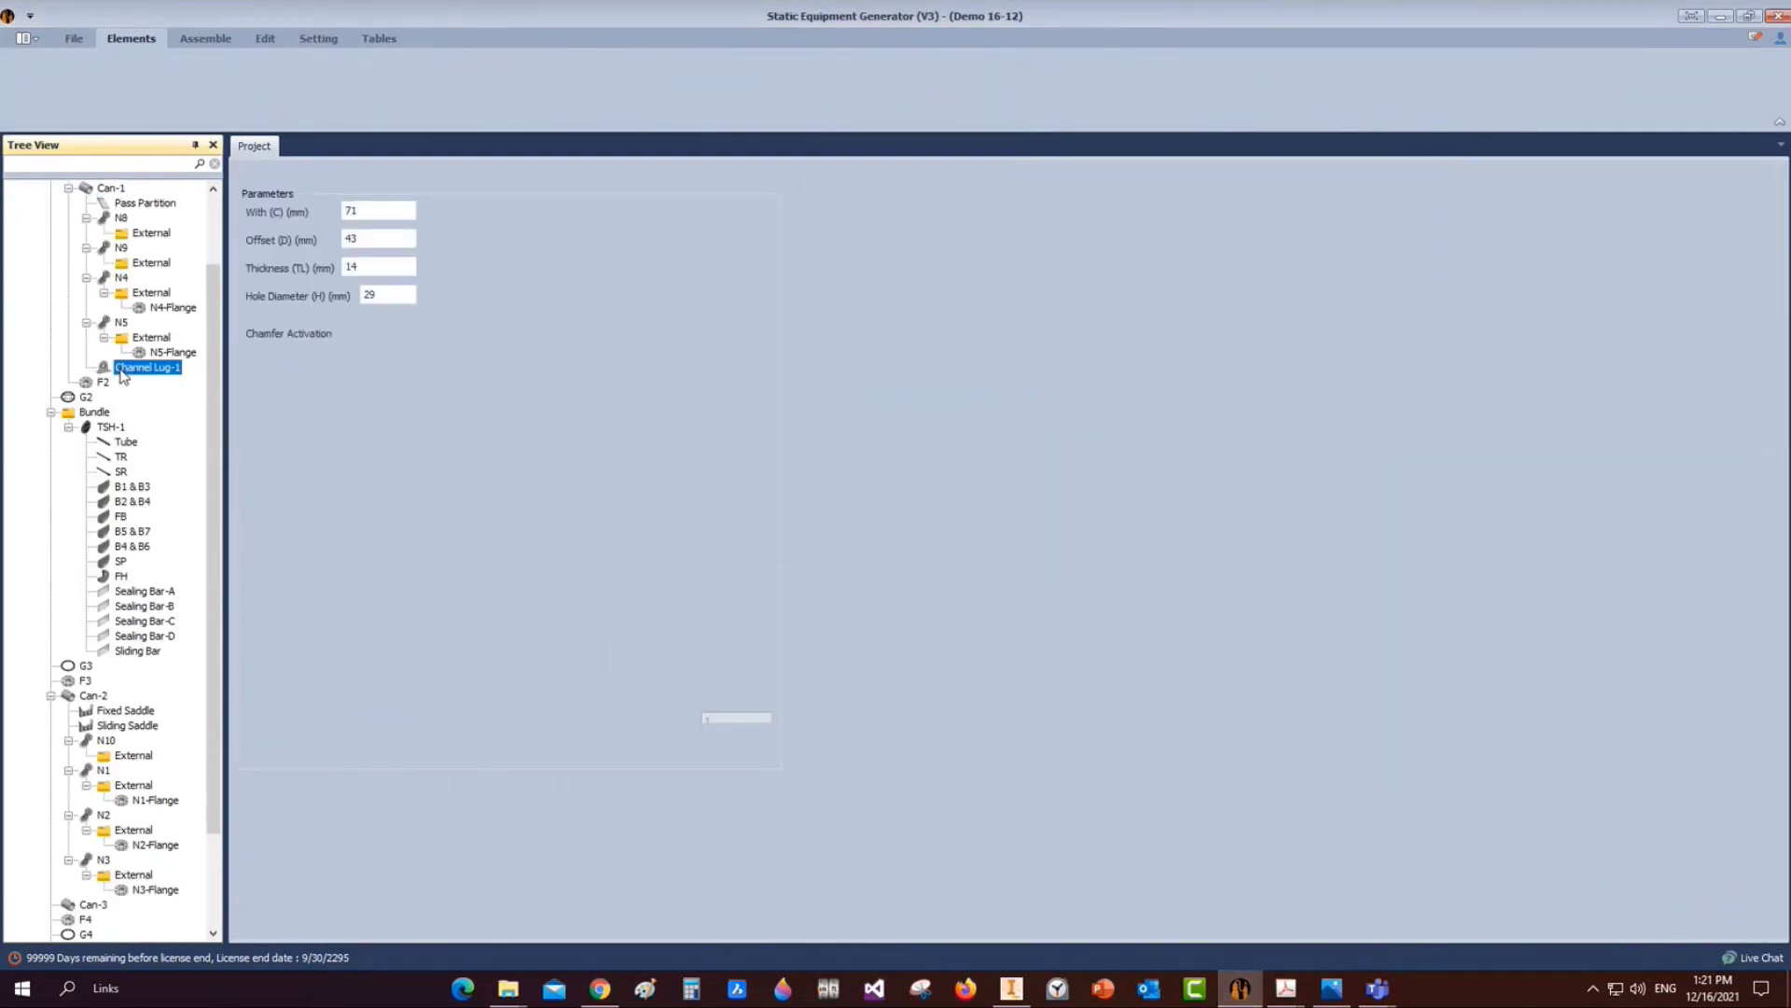
Set Channel Lug-1's width and offset to 100 mm, thickness to 14 mm and hole diameter to 30 mm, activate its wear plate and deactivate the chamfer
click(414, 211)
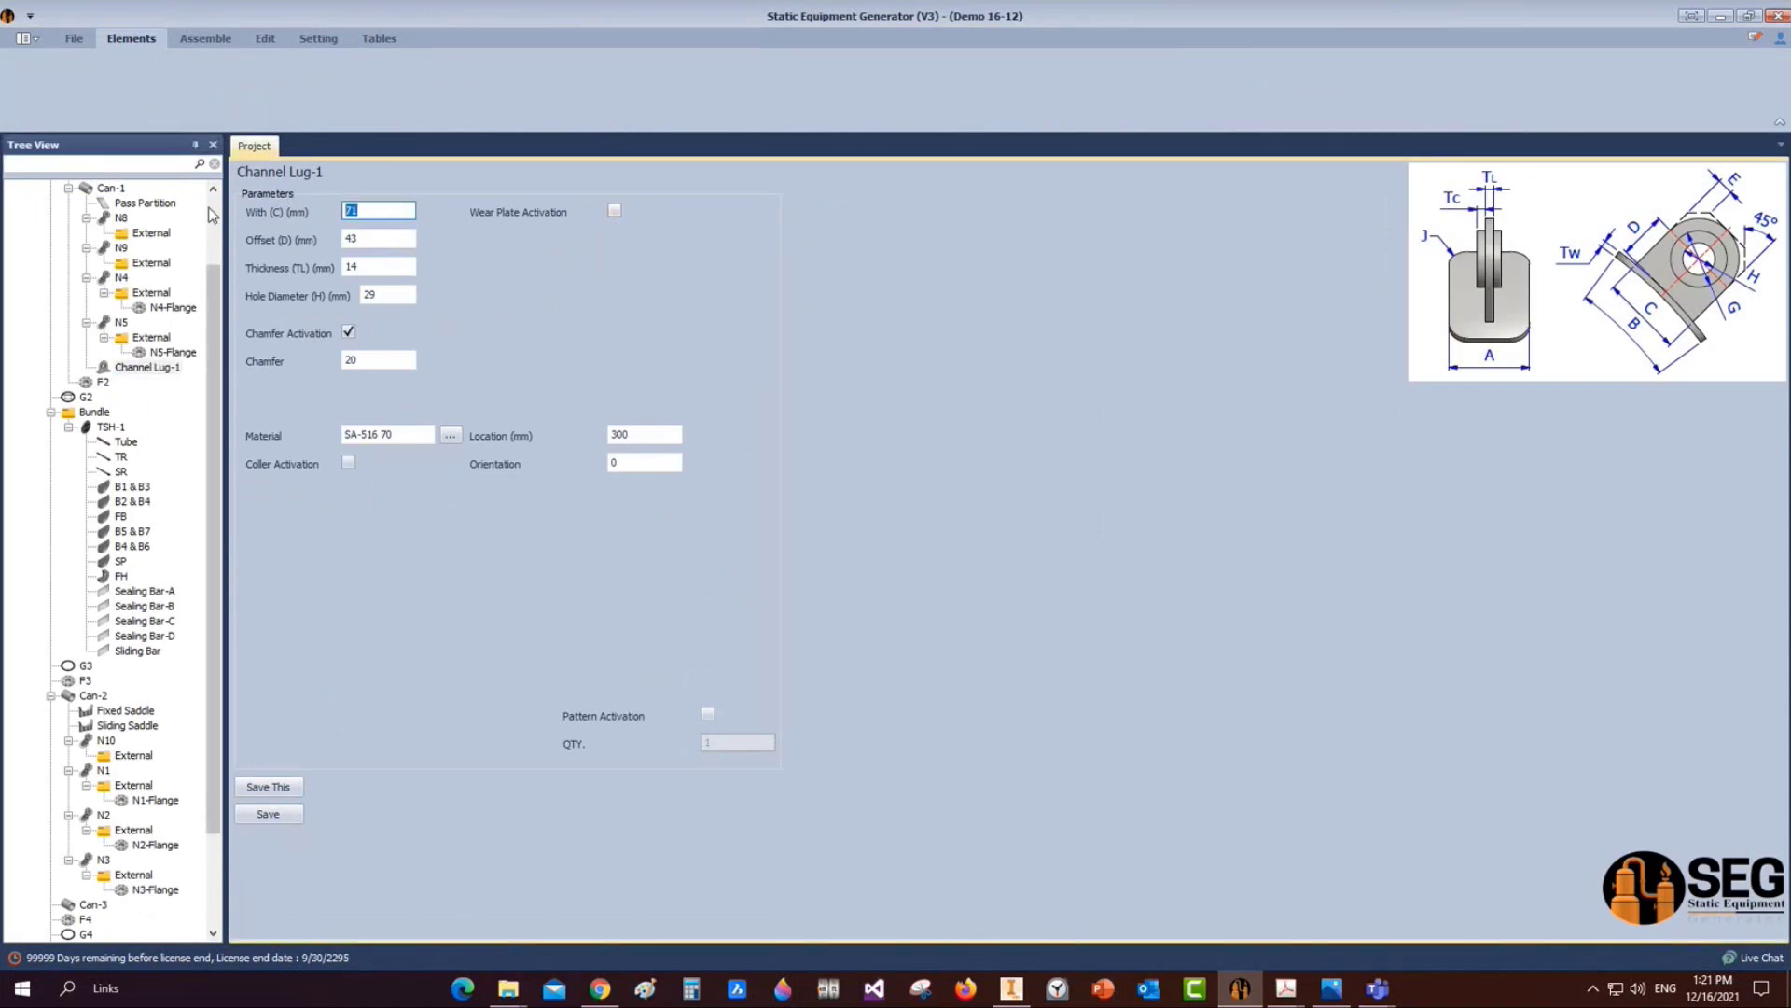
text(100)
key(Tab)
text(100)
key(Tab)
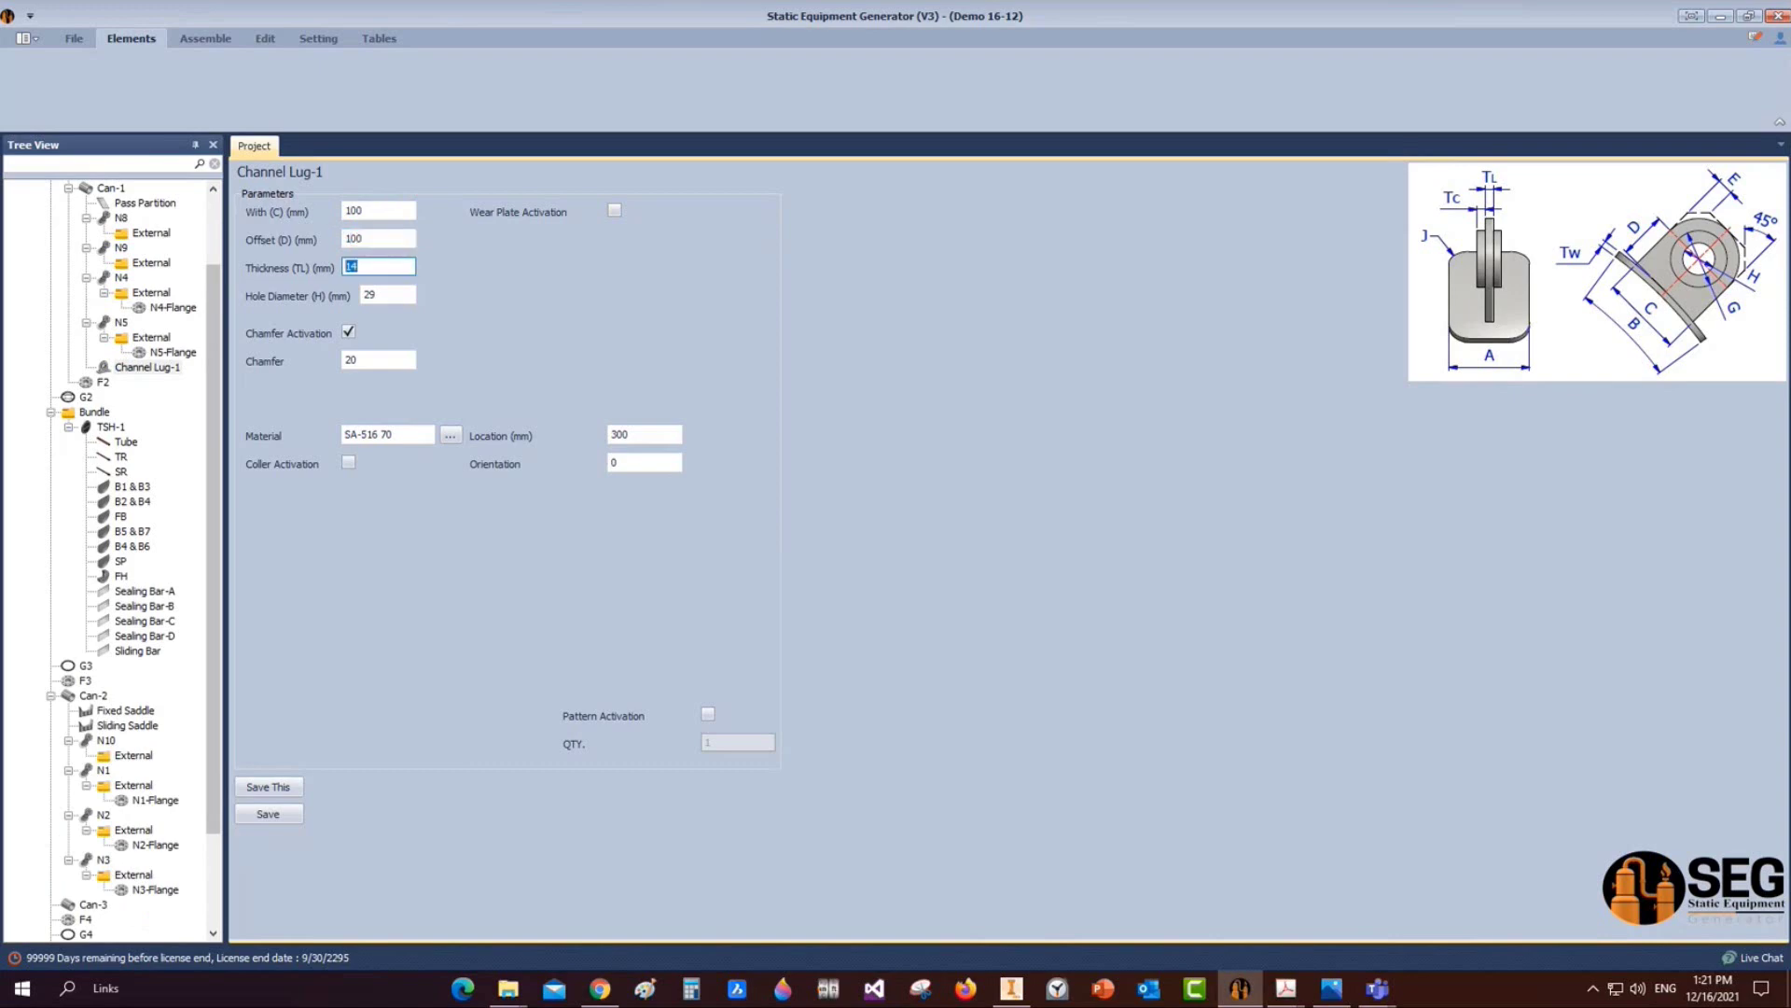
text(14)
key(Tab)
text(30)
key(Tab)
click(614, 211)
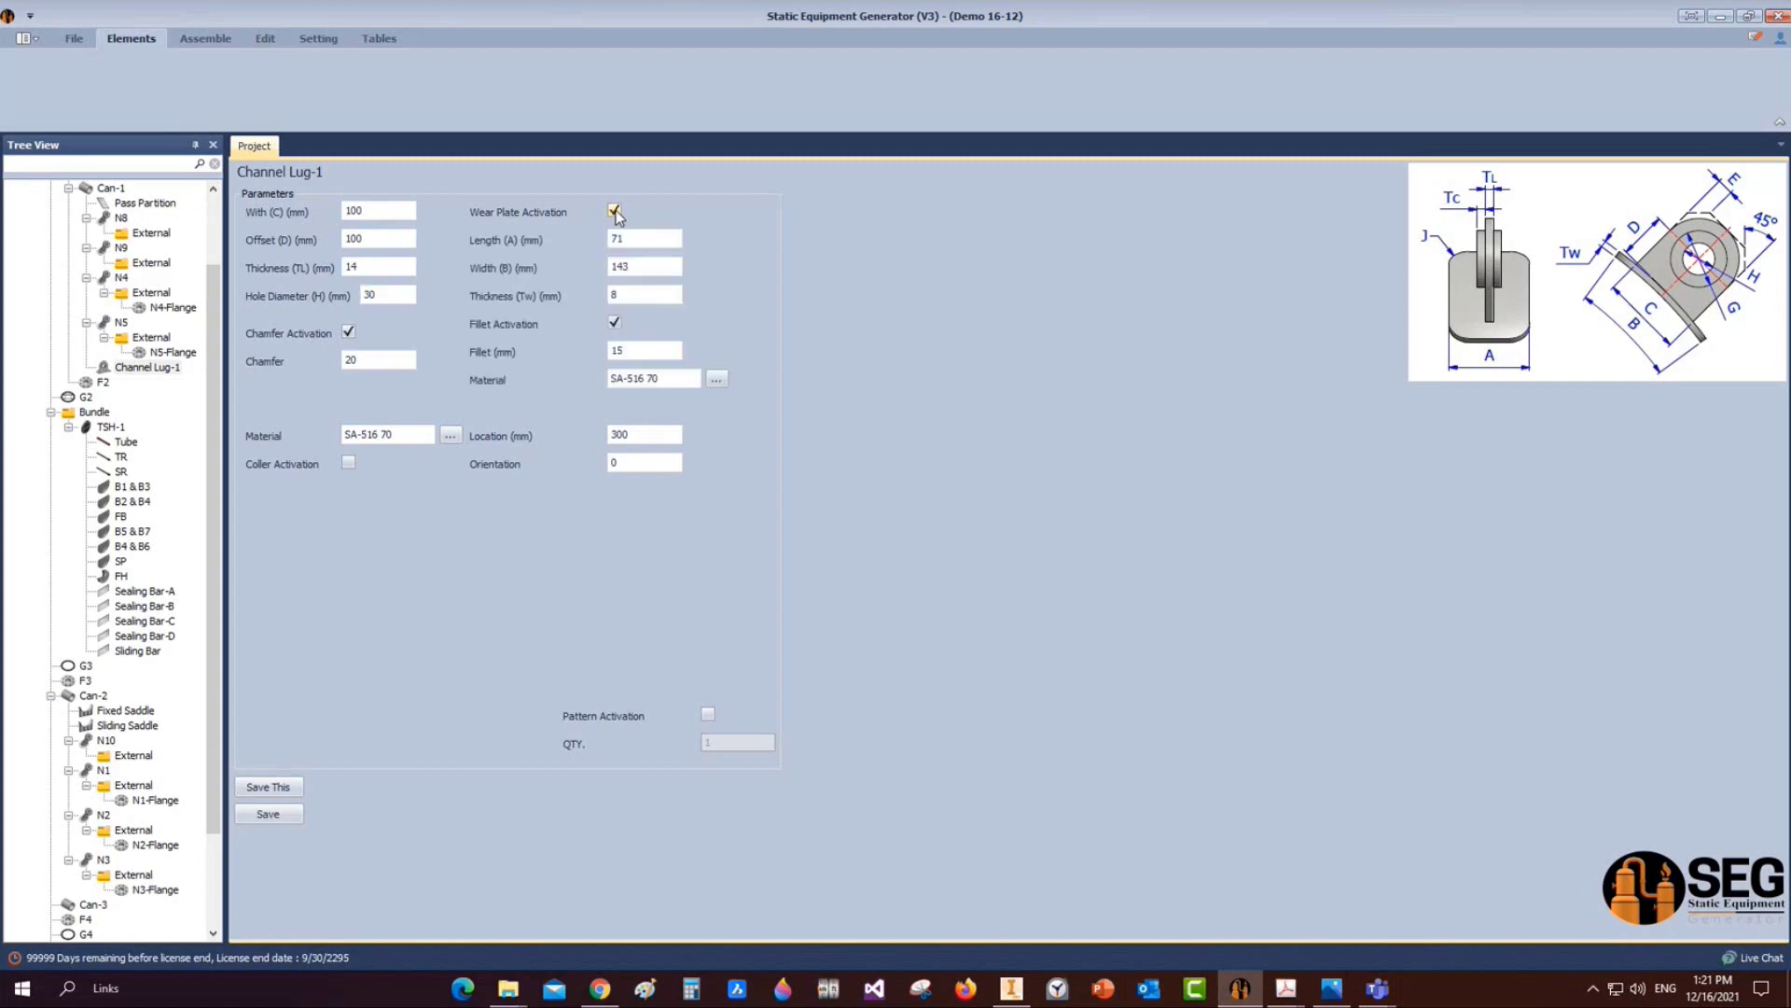
click(348, 334)
Check the lifting lug in the general arrangement drawing and set Channel Lug-1's wear plate to length 100 mm, width 150 mm and thickness 14 mm
mouse_move(1251, 991)
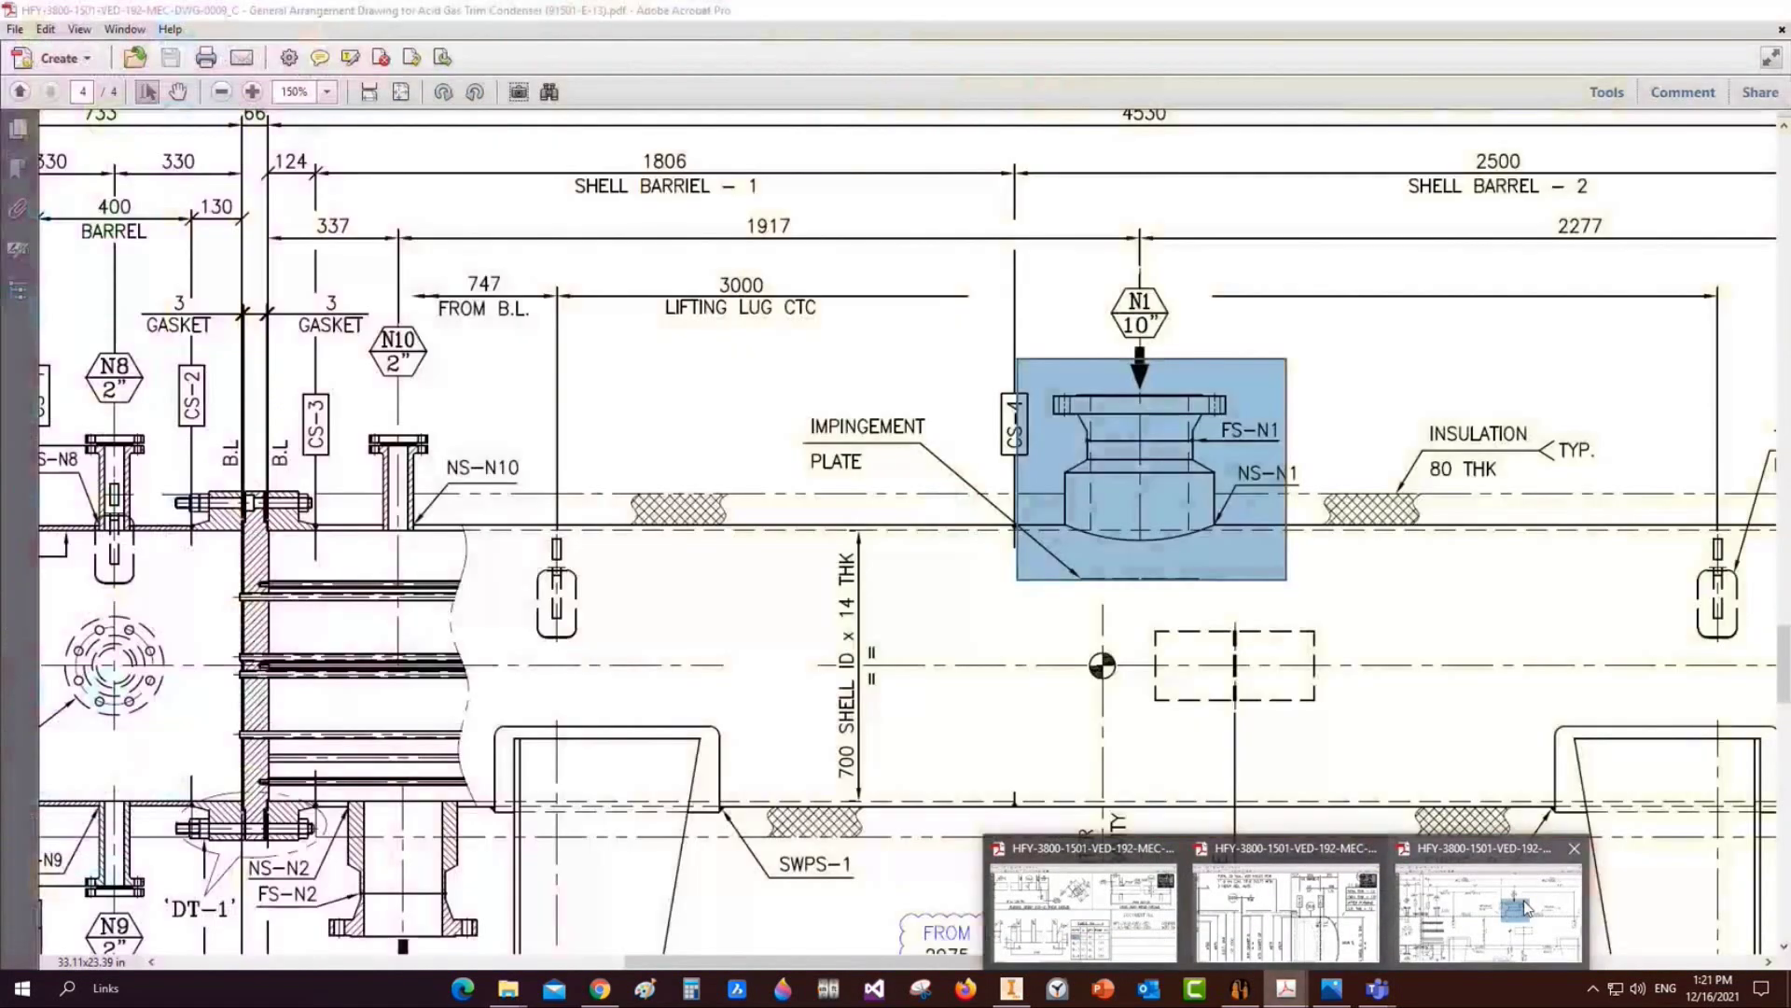
click(1526, 910)
mouse_move(758, 653)
middle_down()
mouse_move(628, 648)
mouse_move(682, 702)
mouse_move(432, 427)
mouse_move(183, 580)
mouse_move(292, 597)
mouse_move(191, 598)
mouse_move(201, 435)
middle_up()
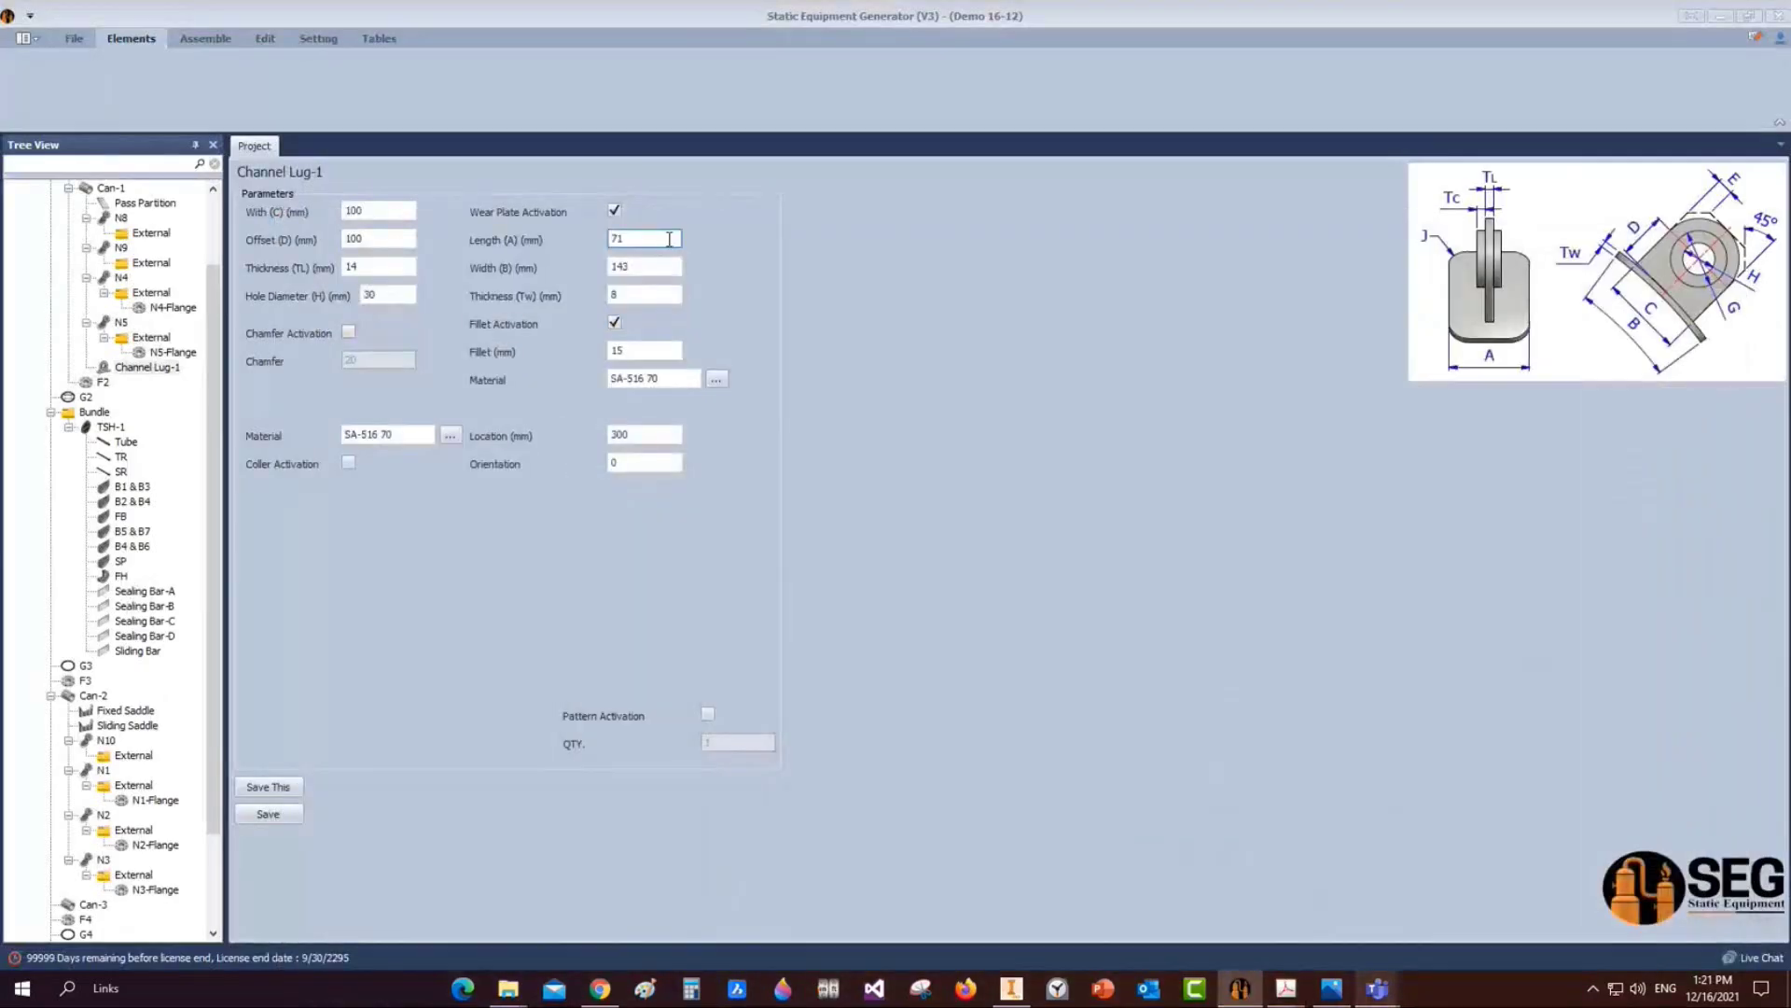
double_click(642, 238)
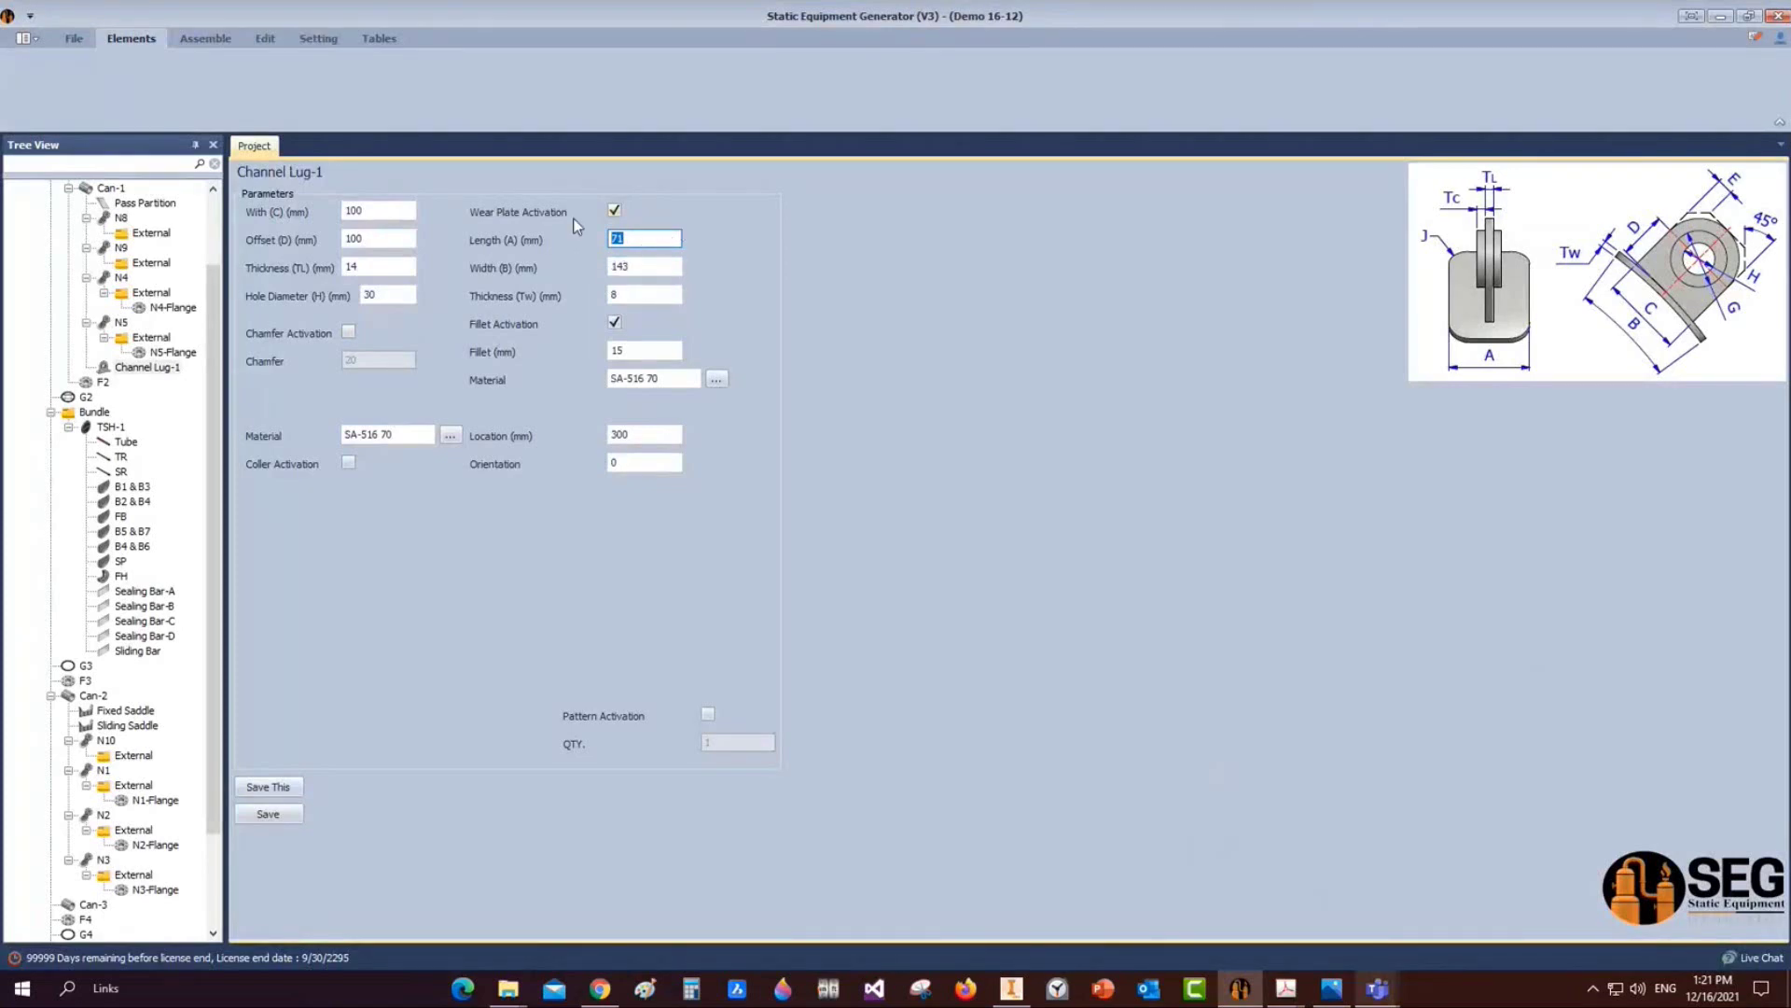
text(15)
key(BackSpace)
text(00)
key(Tab)
text(150)
key(Tab)
text(14)
Set Channel Lug-1's location to 200 mm and orientation to 45, and save the part
click(648, 434)
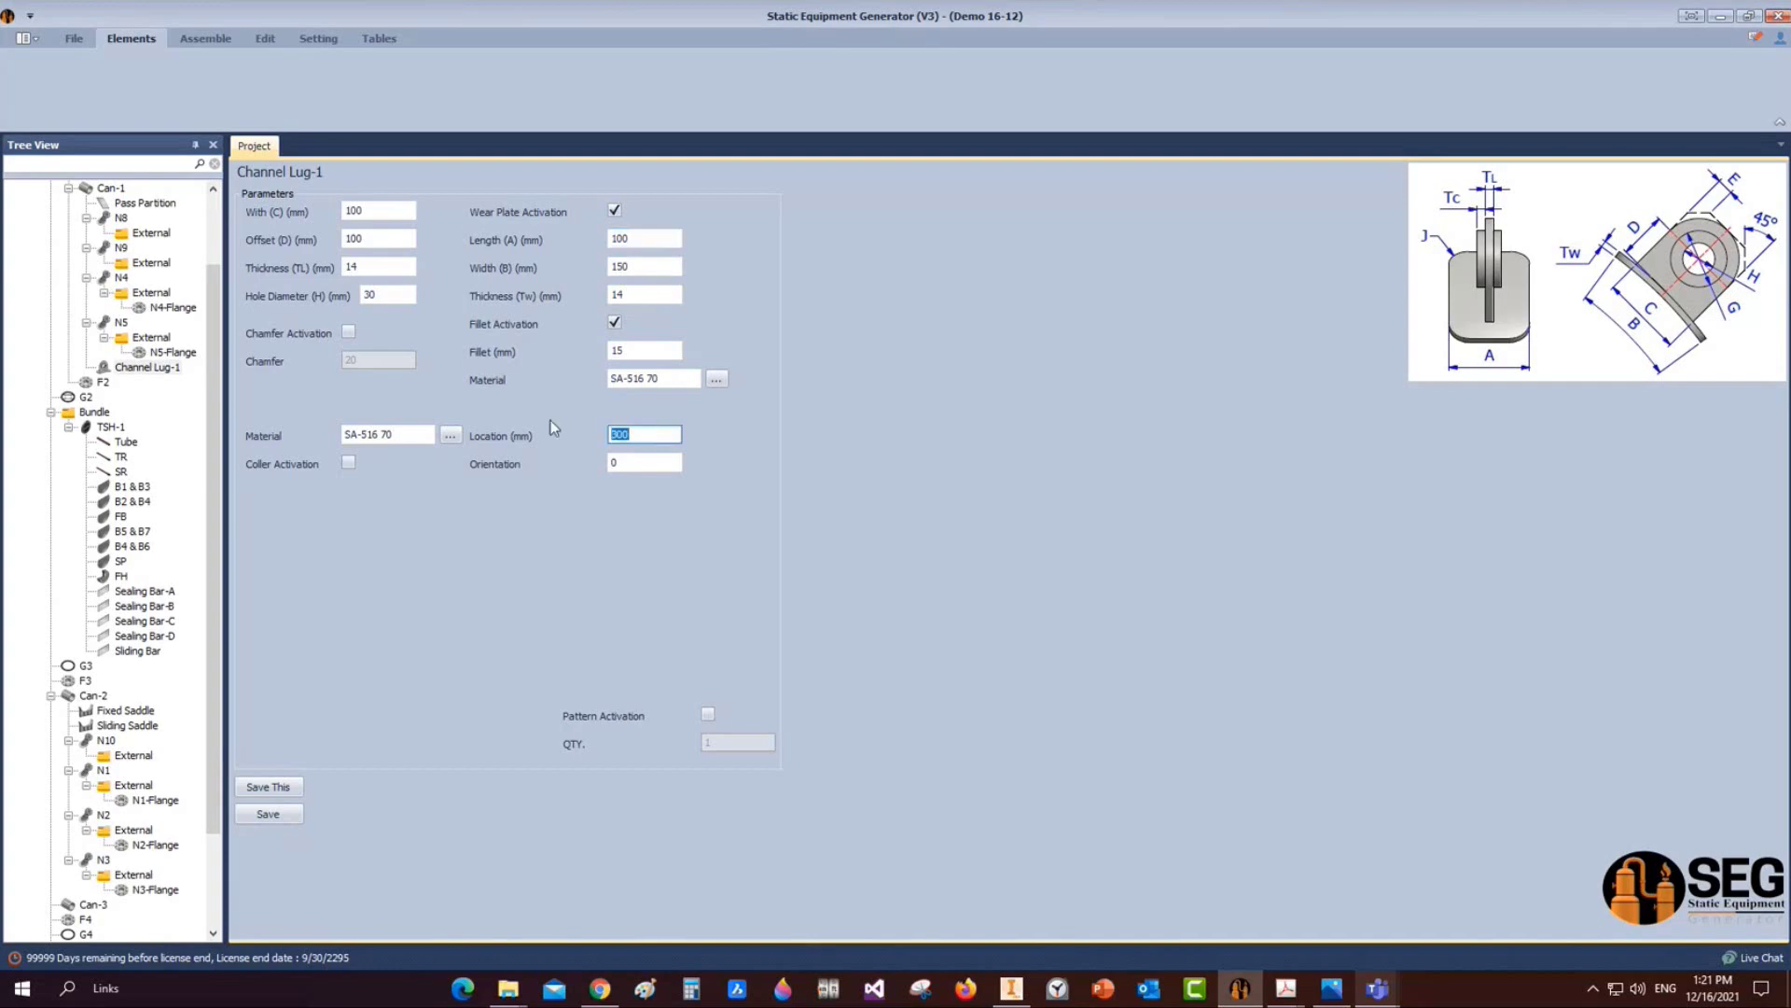
text(200)
key(Tab)
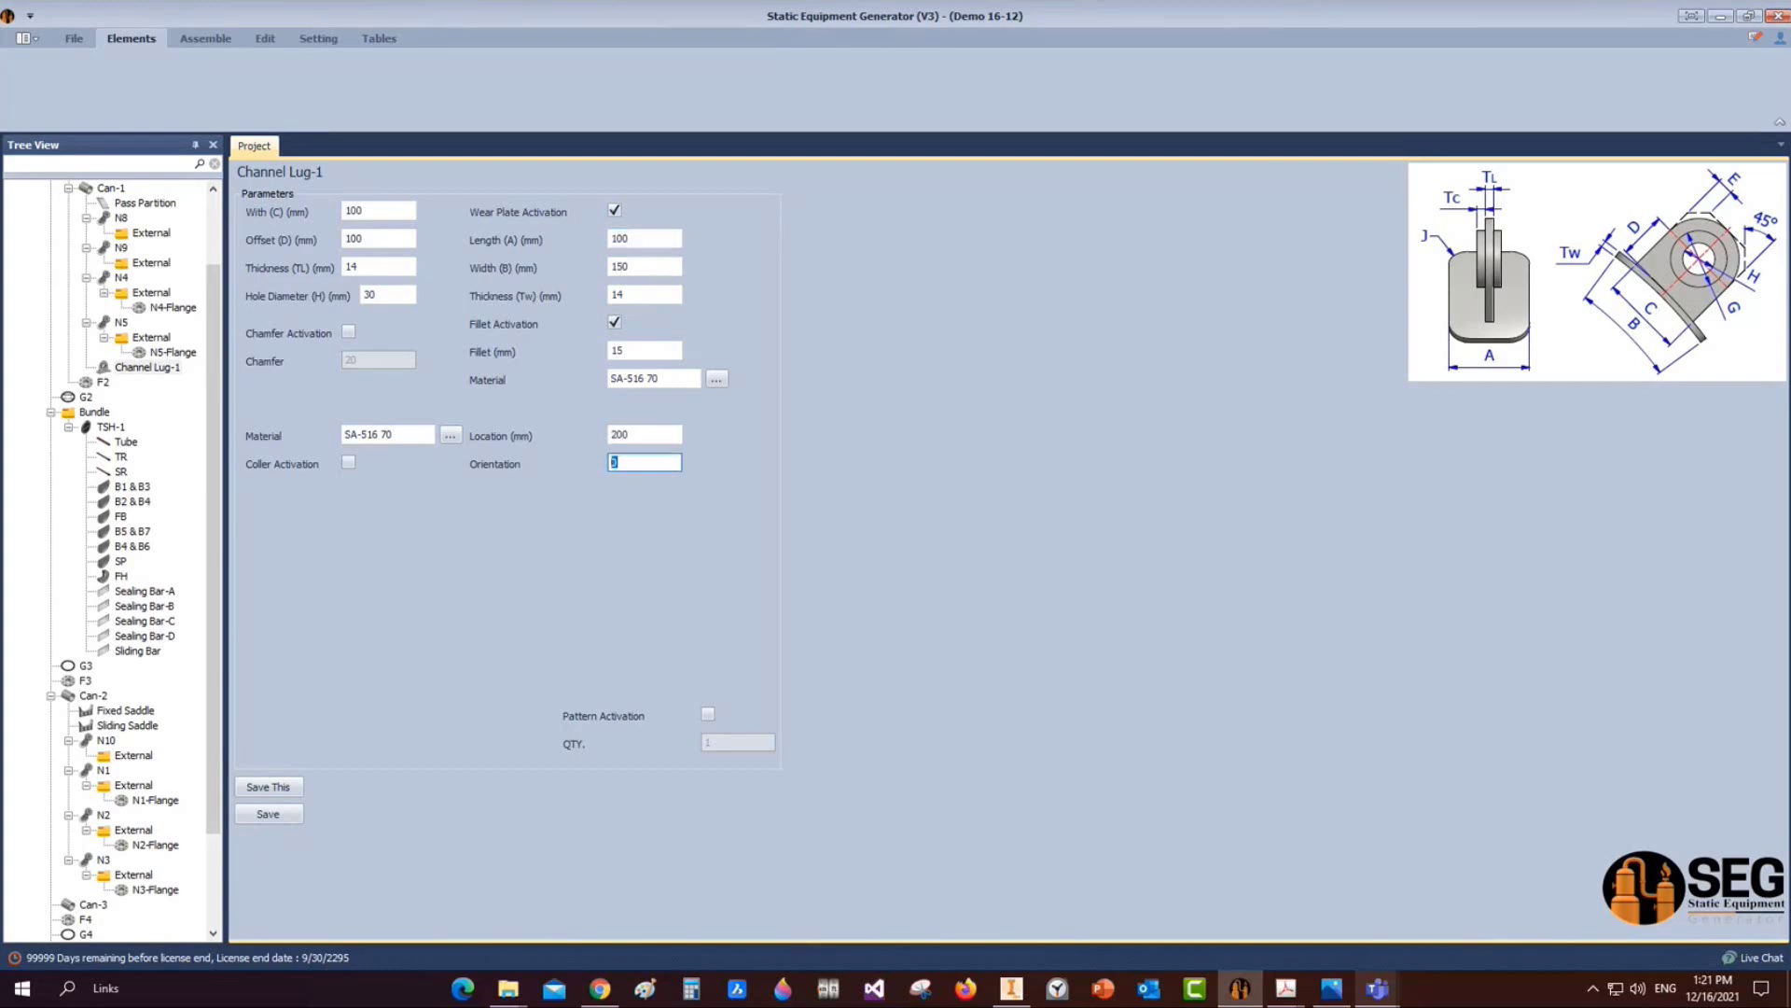
text(45)
click(268, 813)
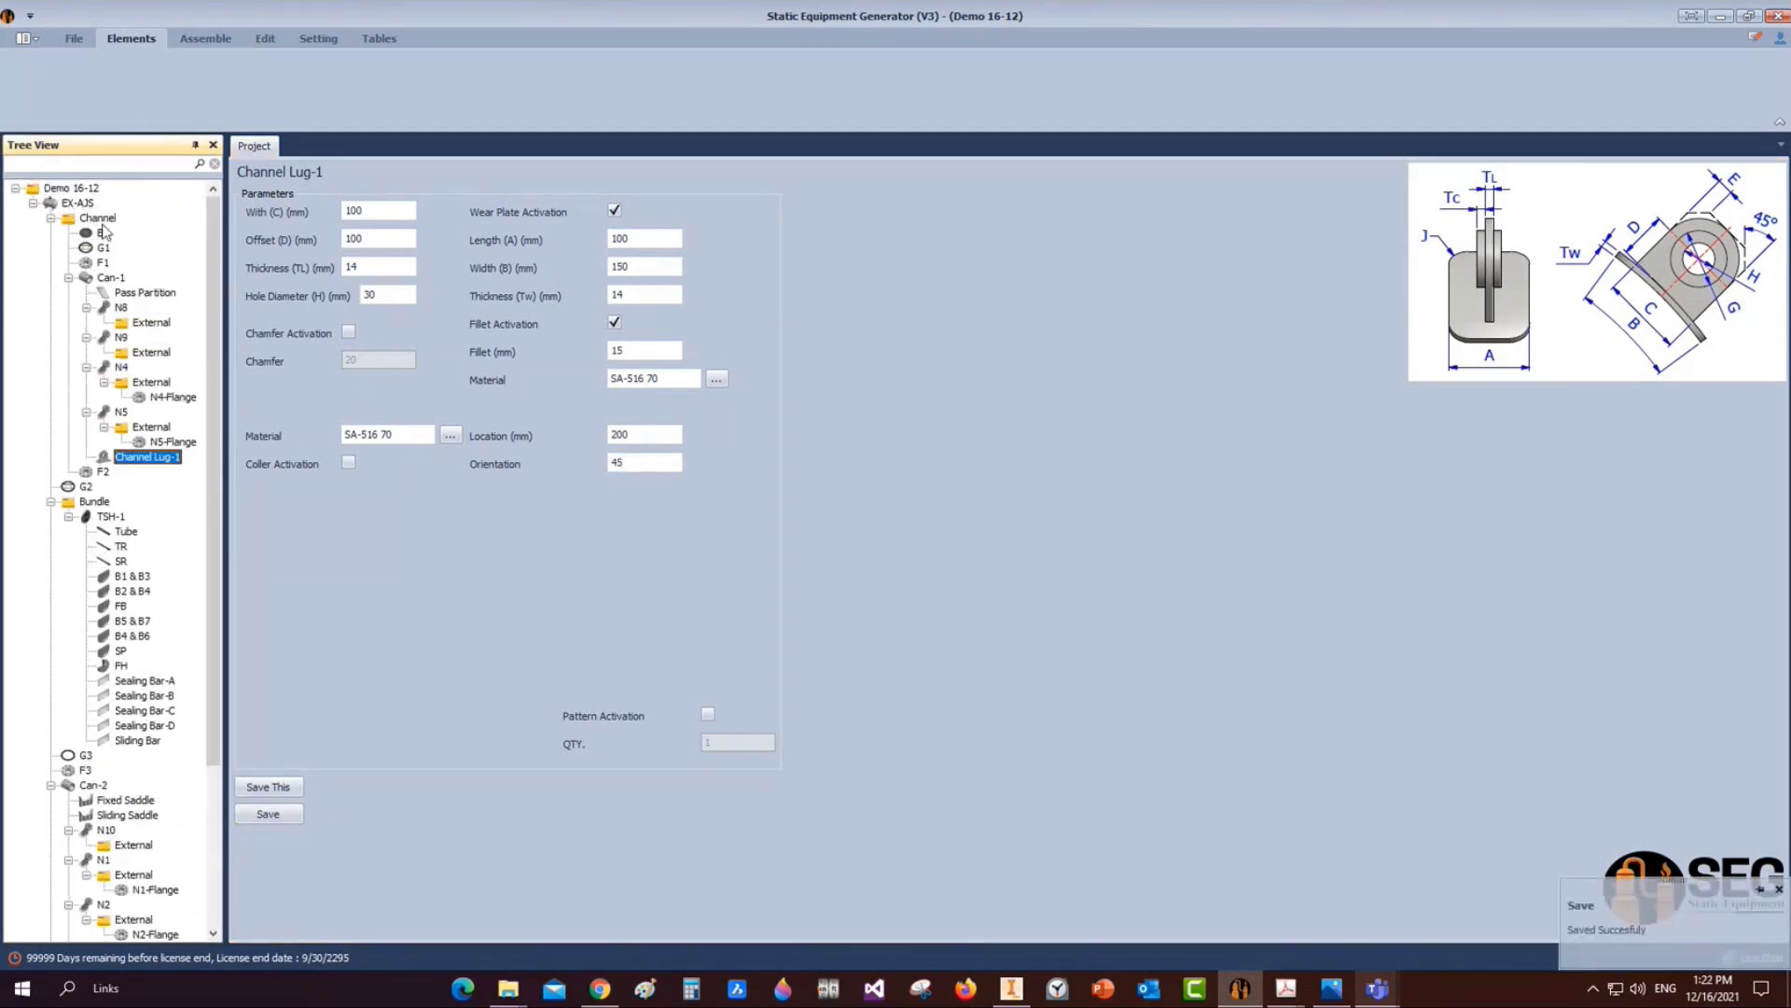
Add a second Type 7 lug named Channel Lug-2 to Can-1, based on the same part as Channel Lug-1
click(109, 282)
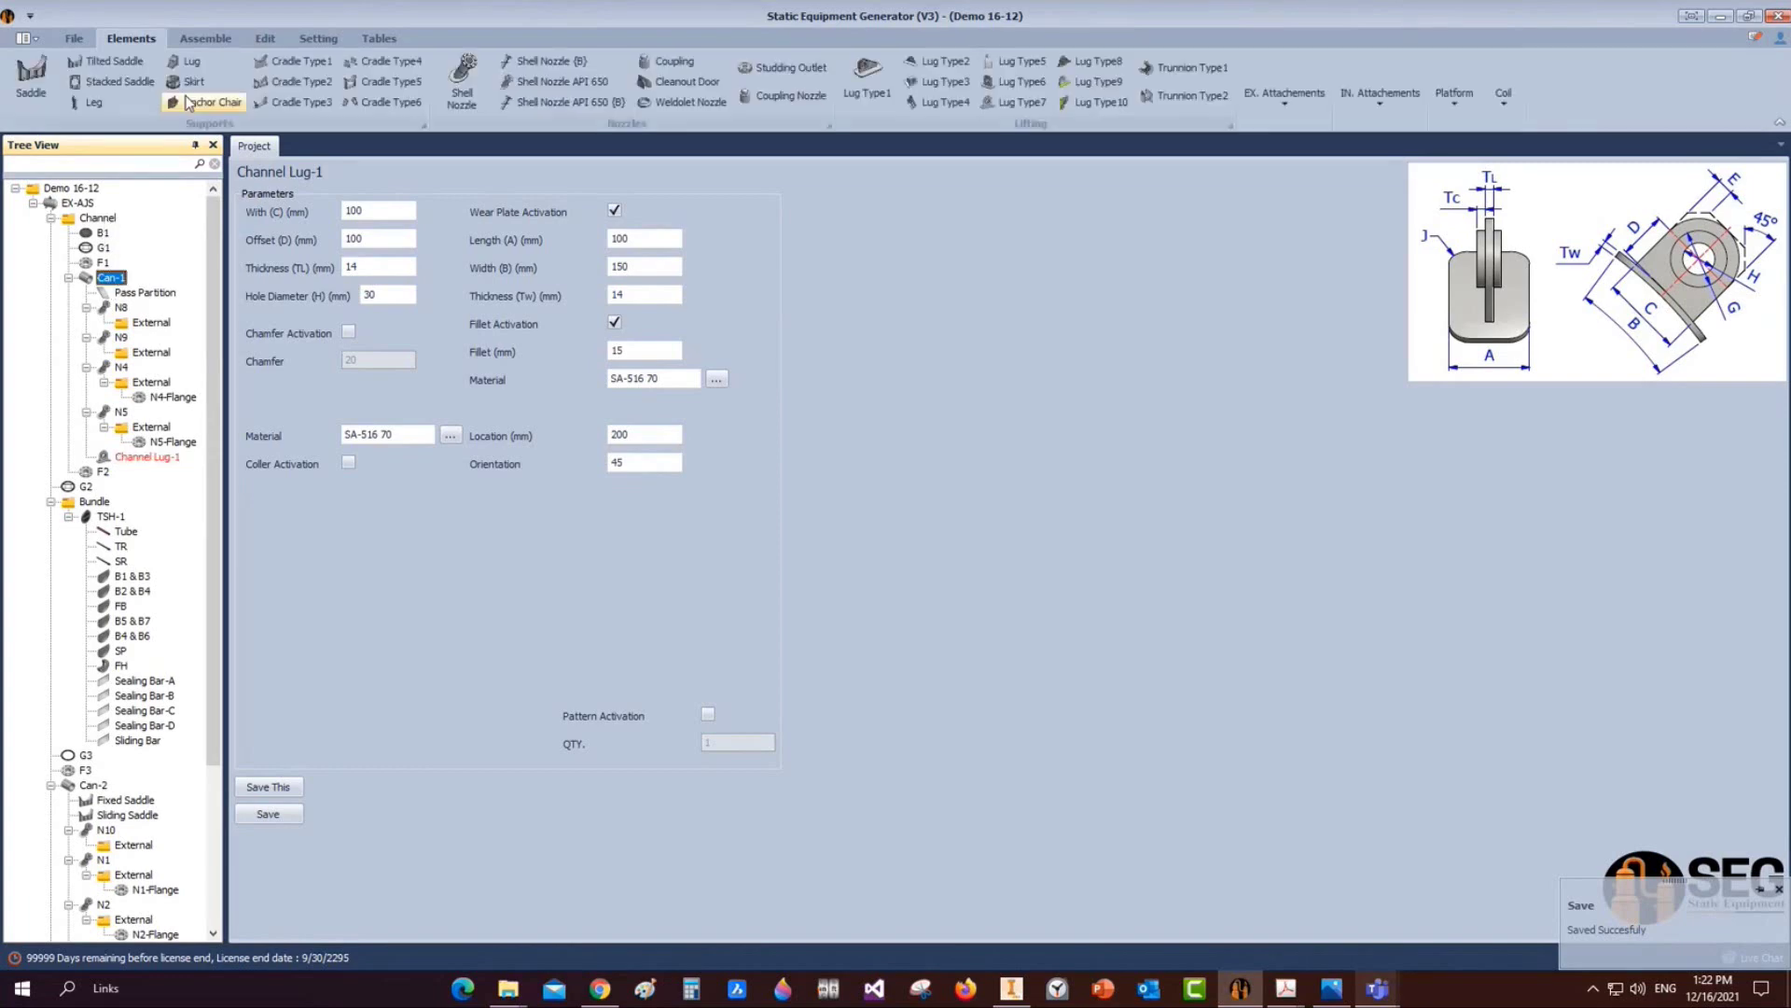
click(1017, 103)
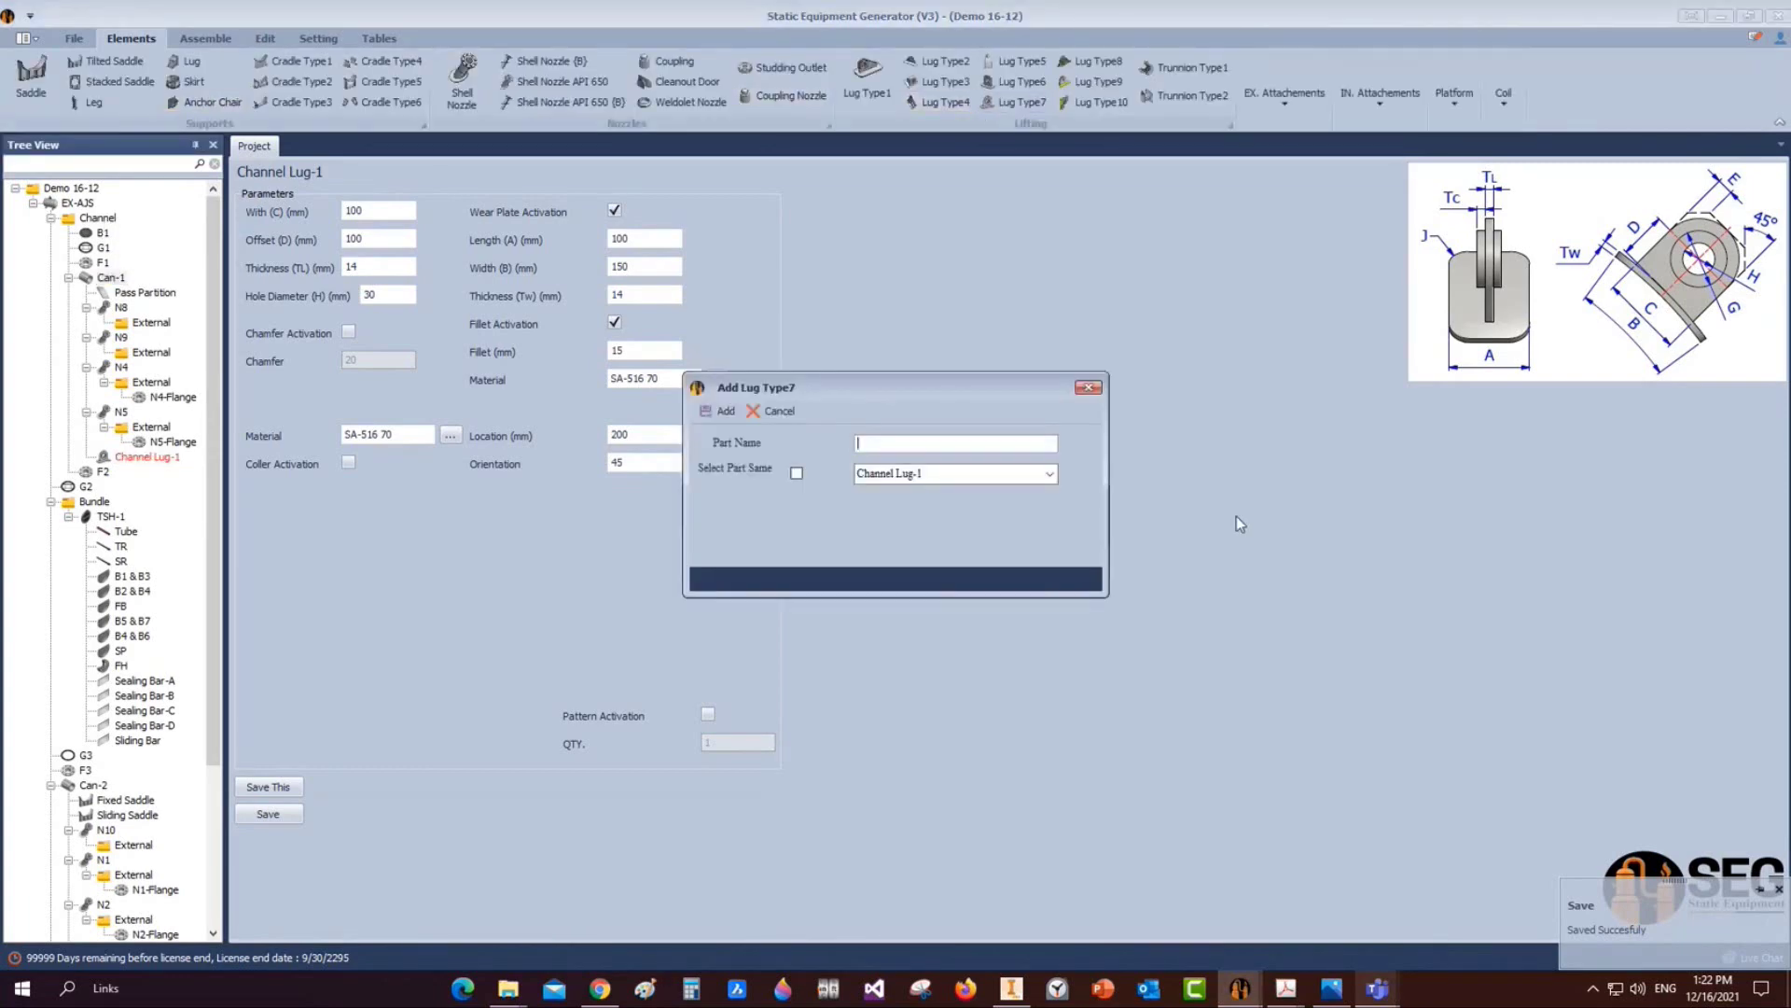
text(Channel Lug-2)
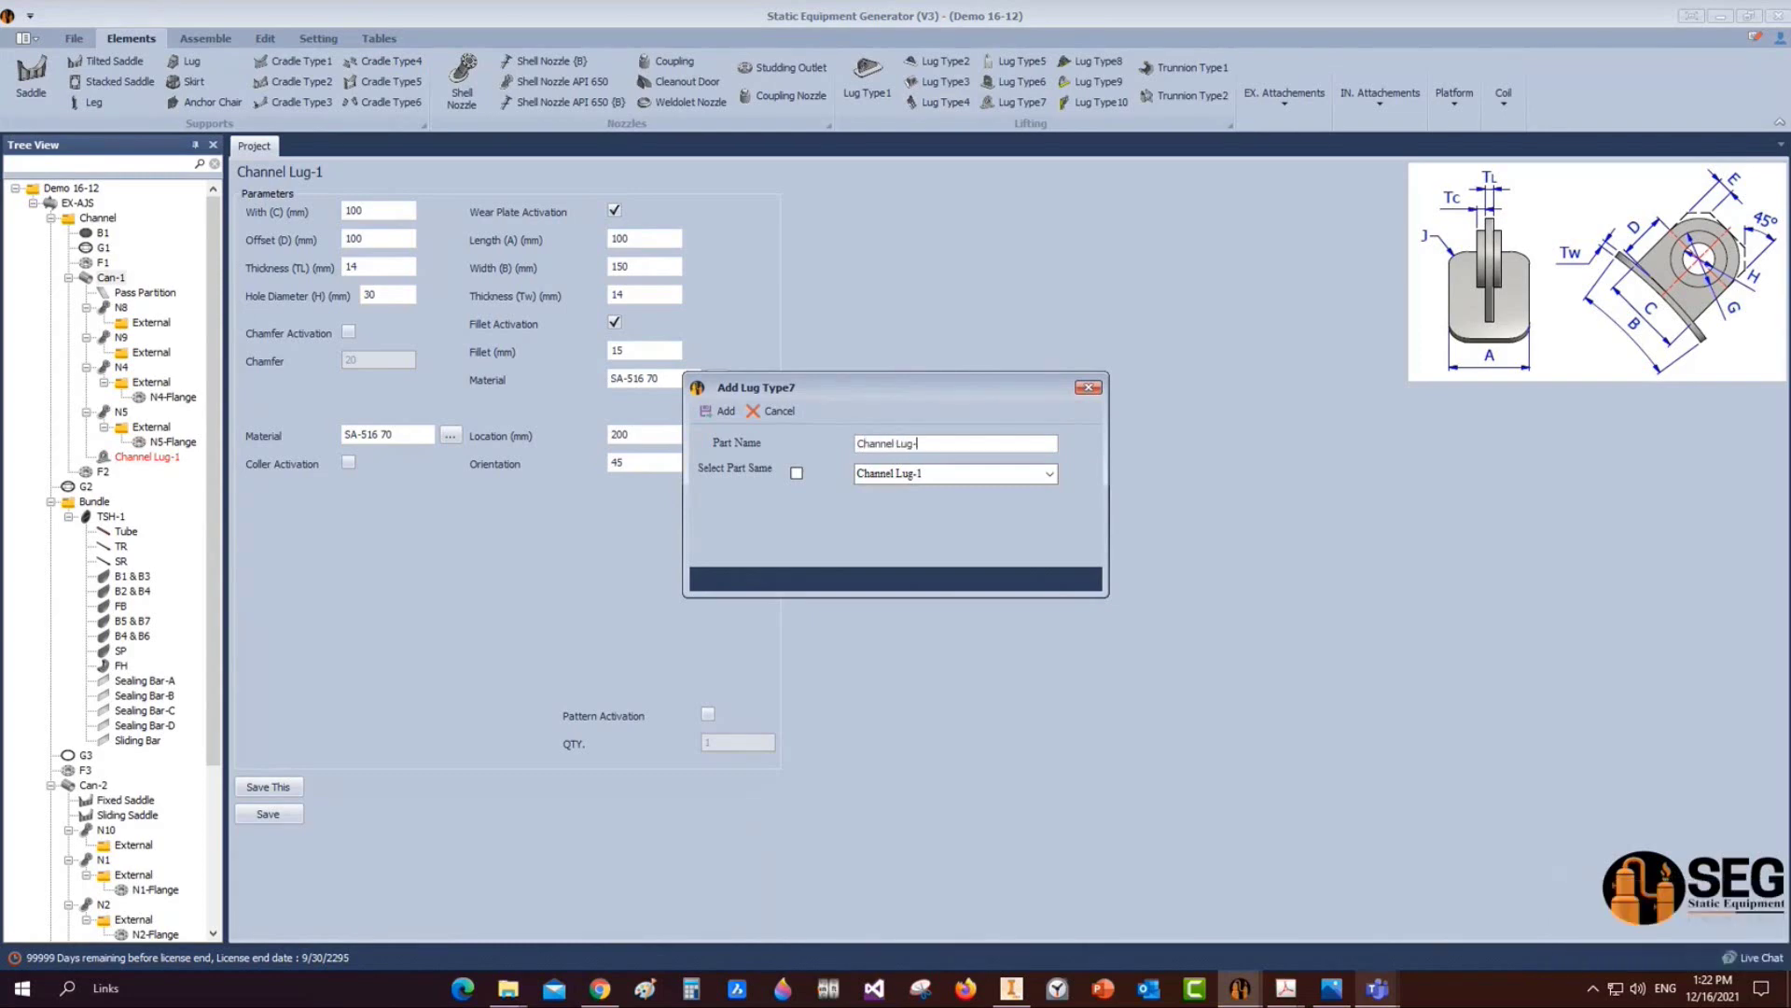
click(798, 472)
click(722, 411)
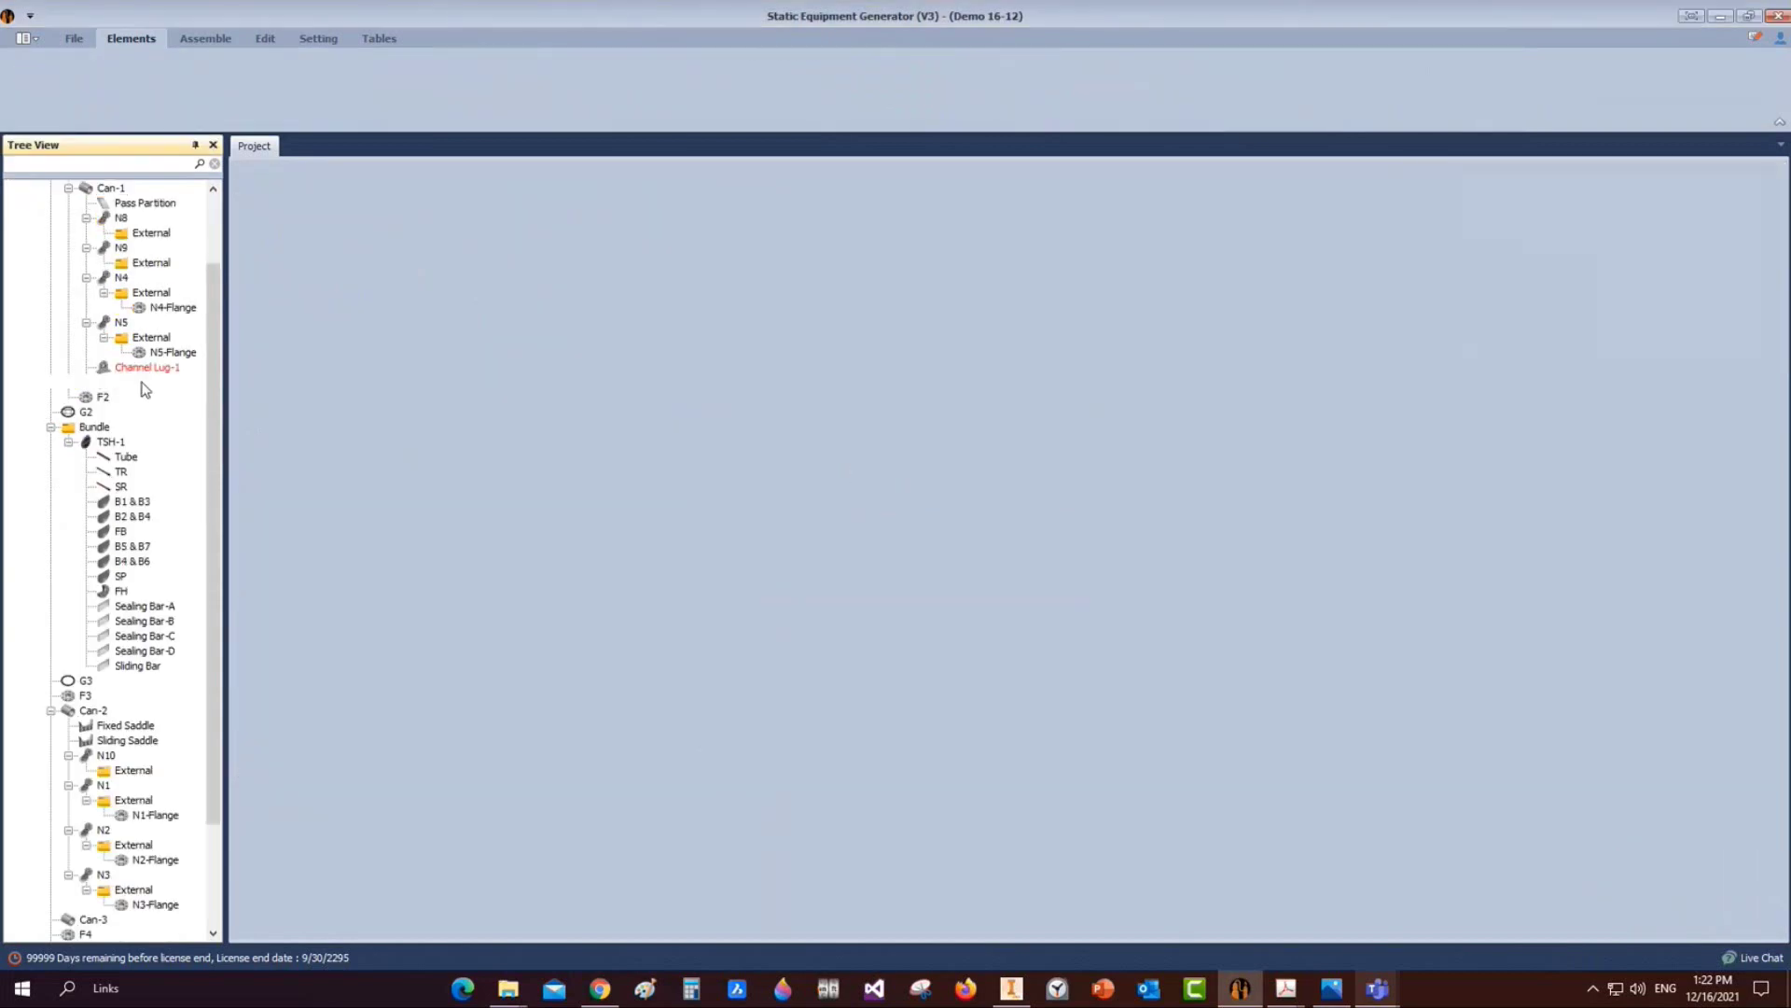
Set Channel Lug-2's orientation to 315 and save the part
click(145, 384)
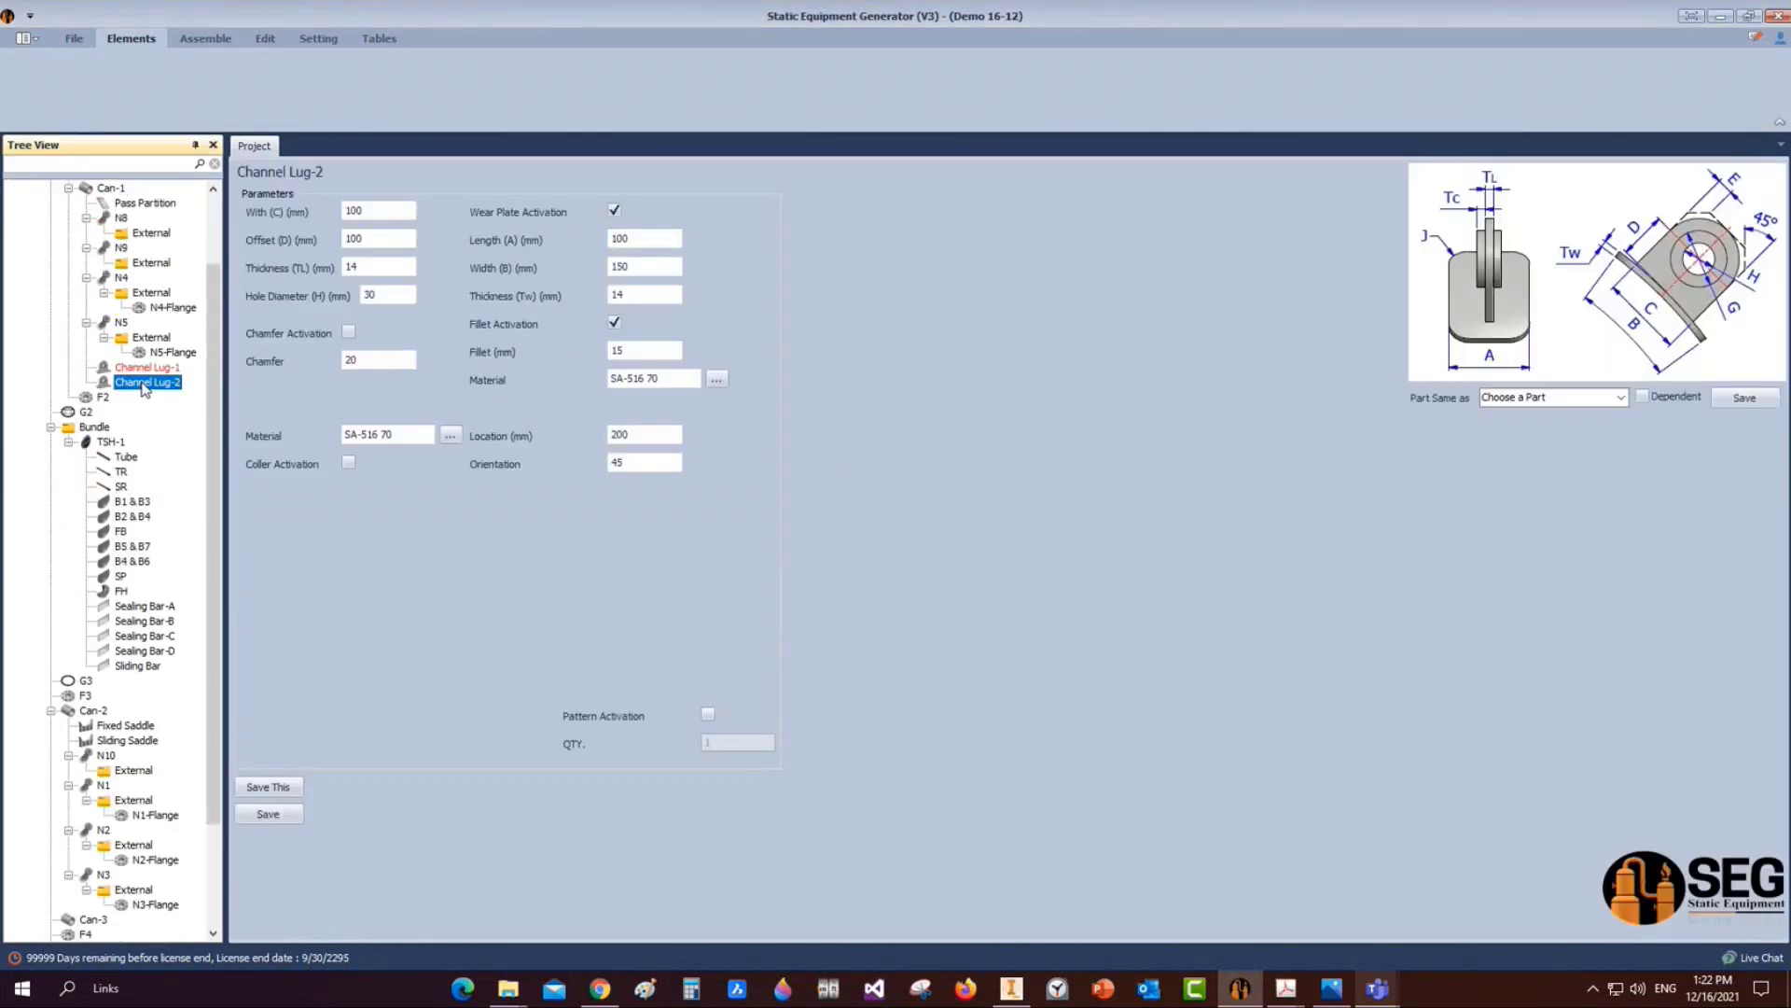
drag(633, 461, 561, 457)
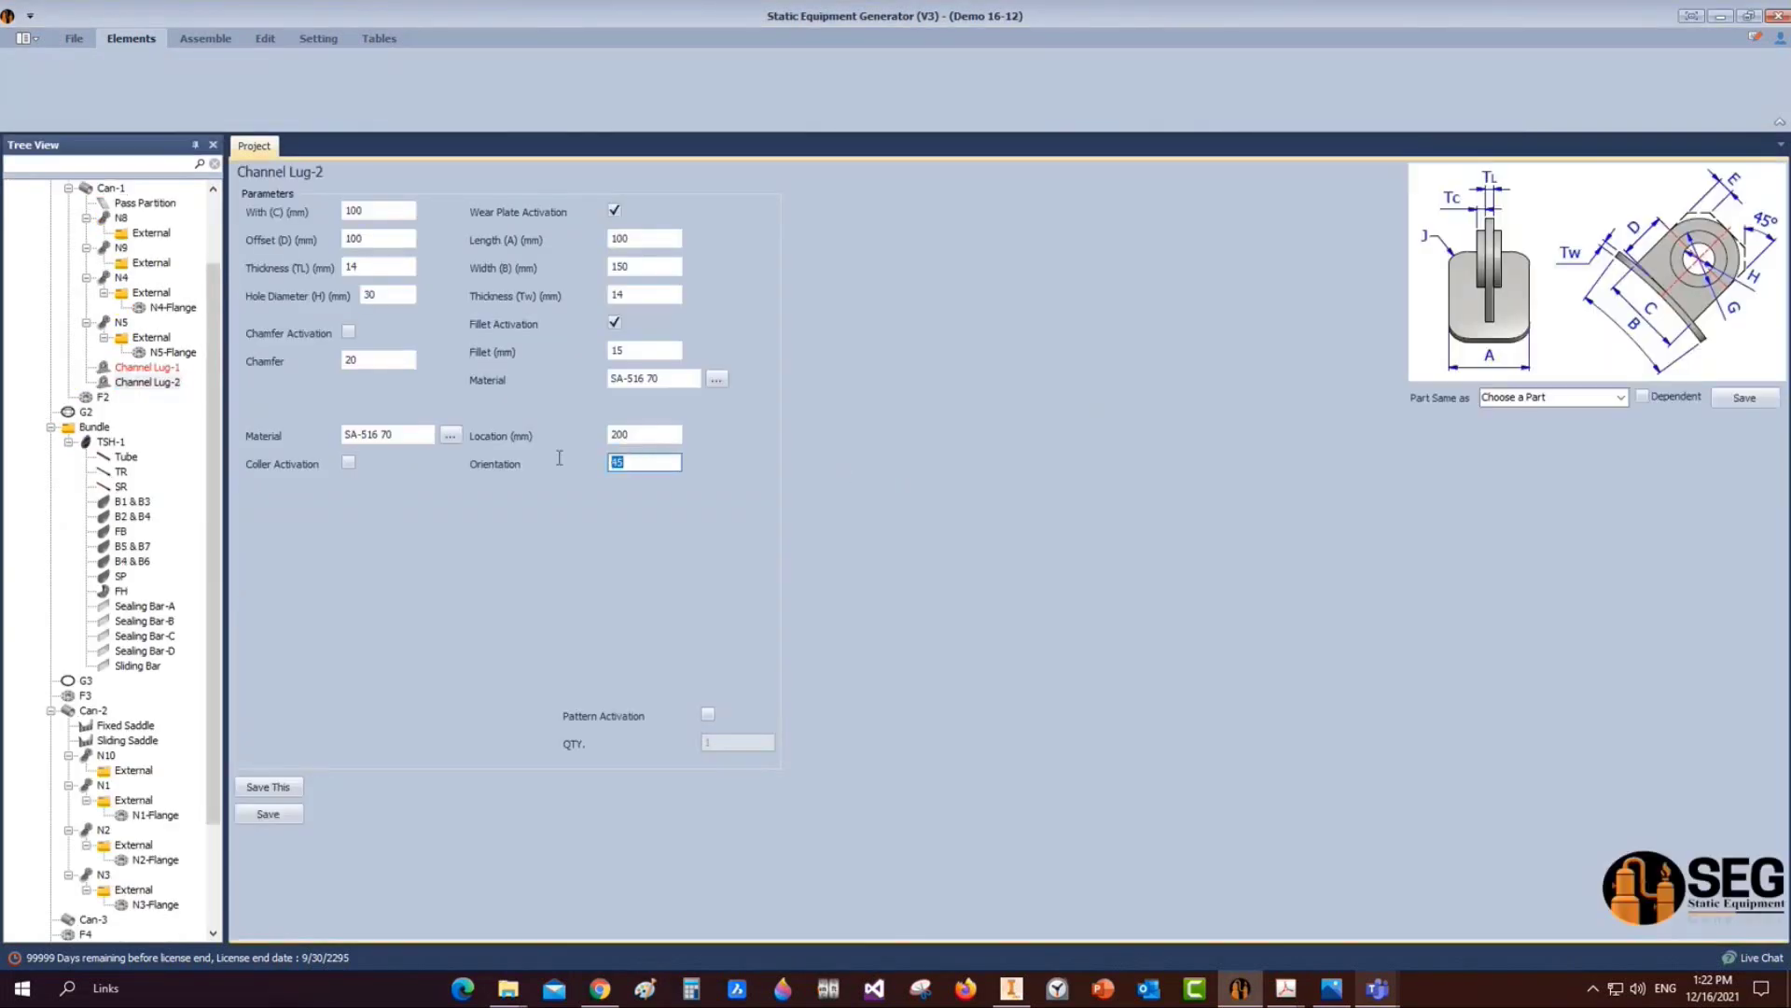
text(315)
click(277, 812)
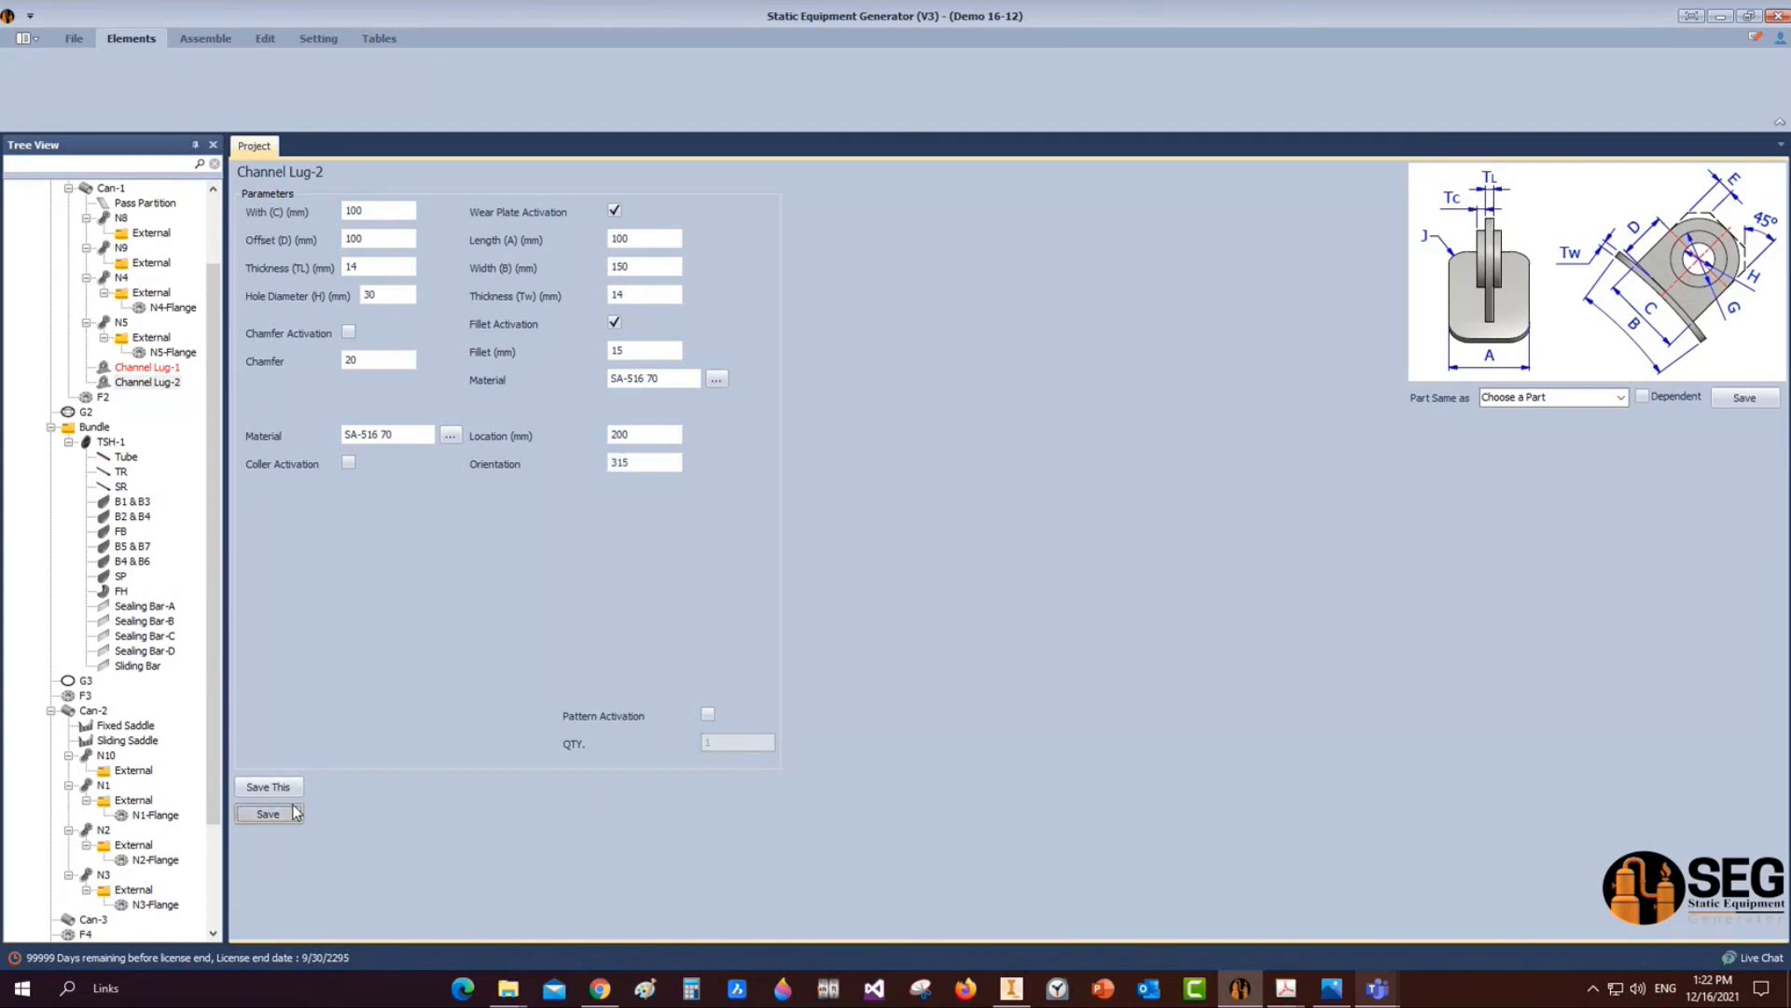
Start the Inventor assembly for the two channel lugs, and save the generated model in Inventor
click(199, 43)
click(1012, 987)
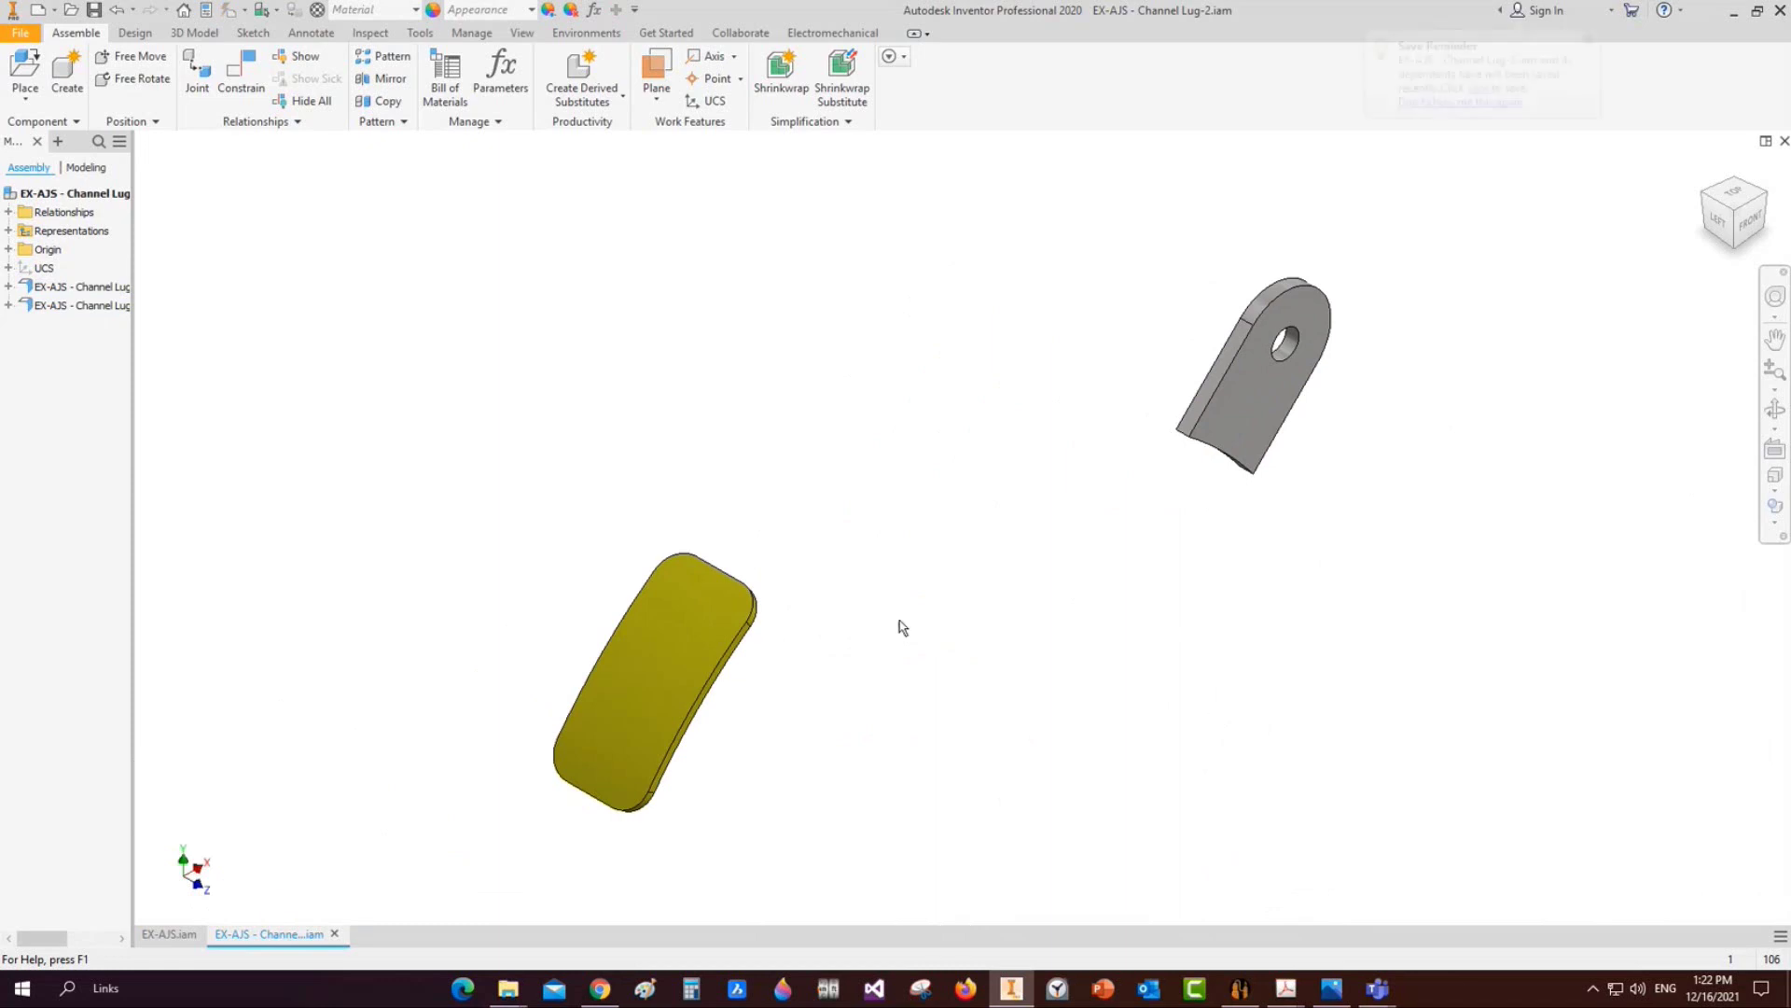
key(ctrl+s)
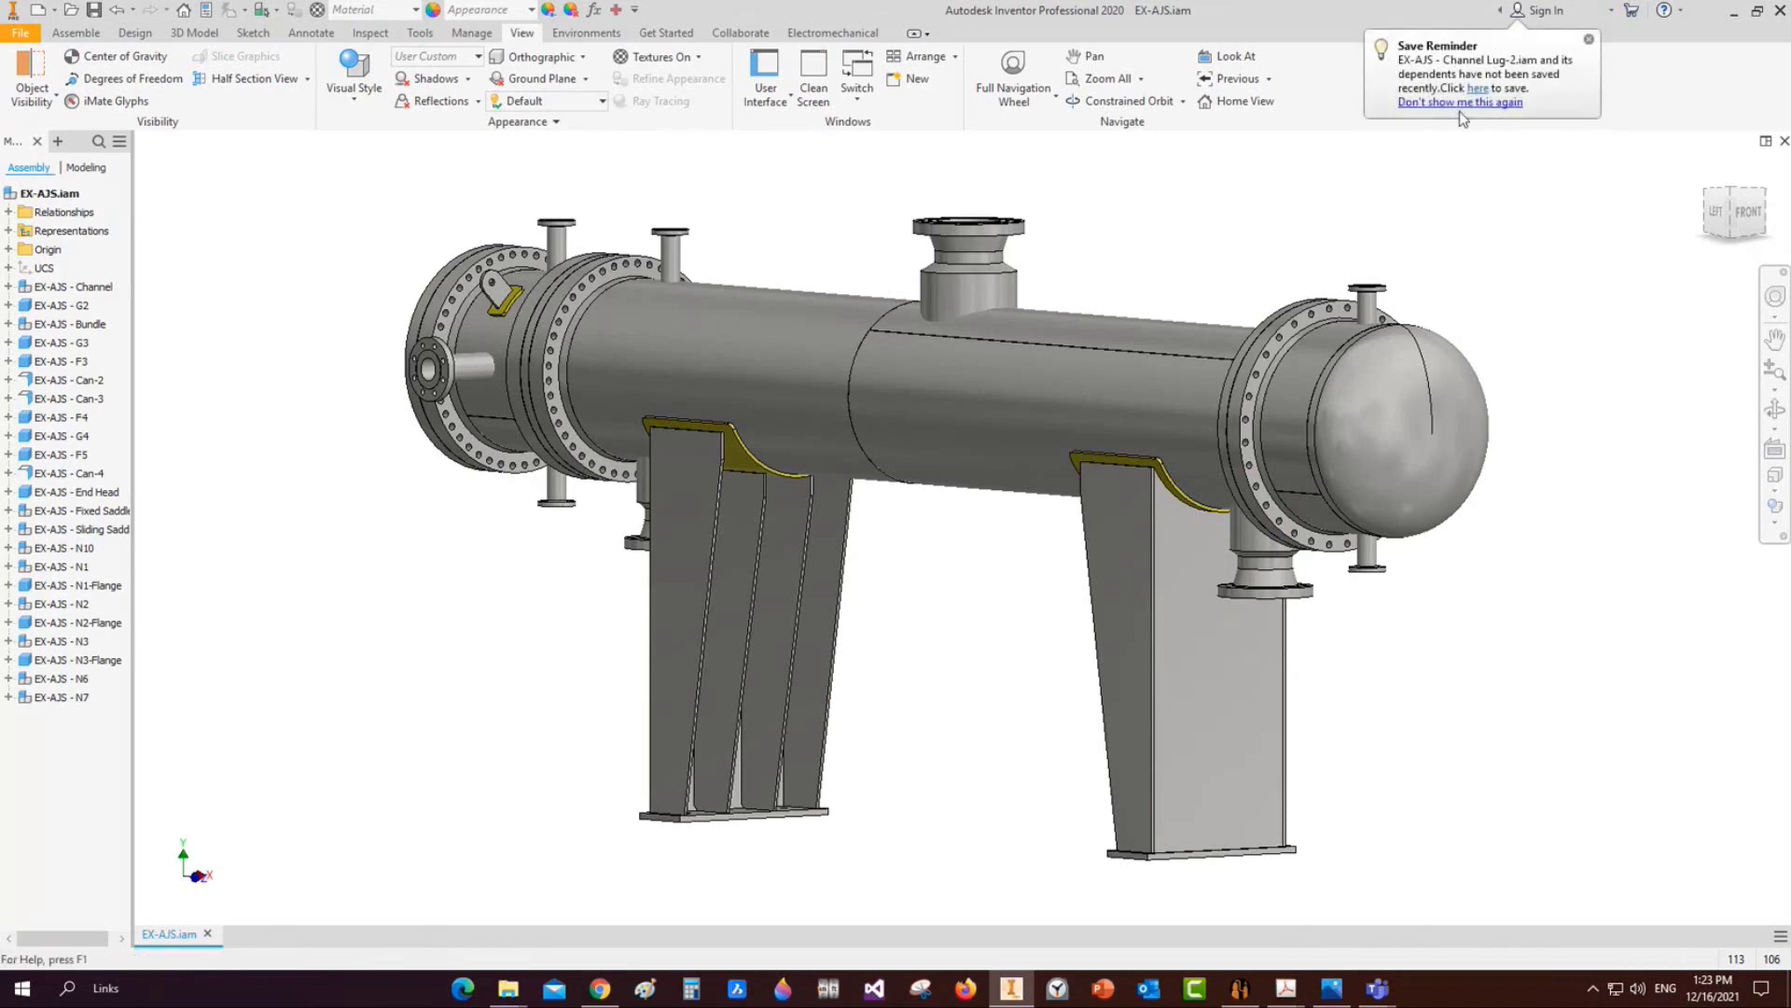
Inspect the two new lifting lugs on the channel from several sides of the exchanger assembly
click(1775, 410)
drag(890, 409, 1045, 499)
scroll(612, 560, up, 5)
middle_drag(612, 560, 828, 466)
scroll(686, 571, down, 4)
drag(807, 643, 518, 564)
scroll(746, 420, up, 2)
middle_drag(970, 252, 884, 618)
scroll(884, 617, down, 2)
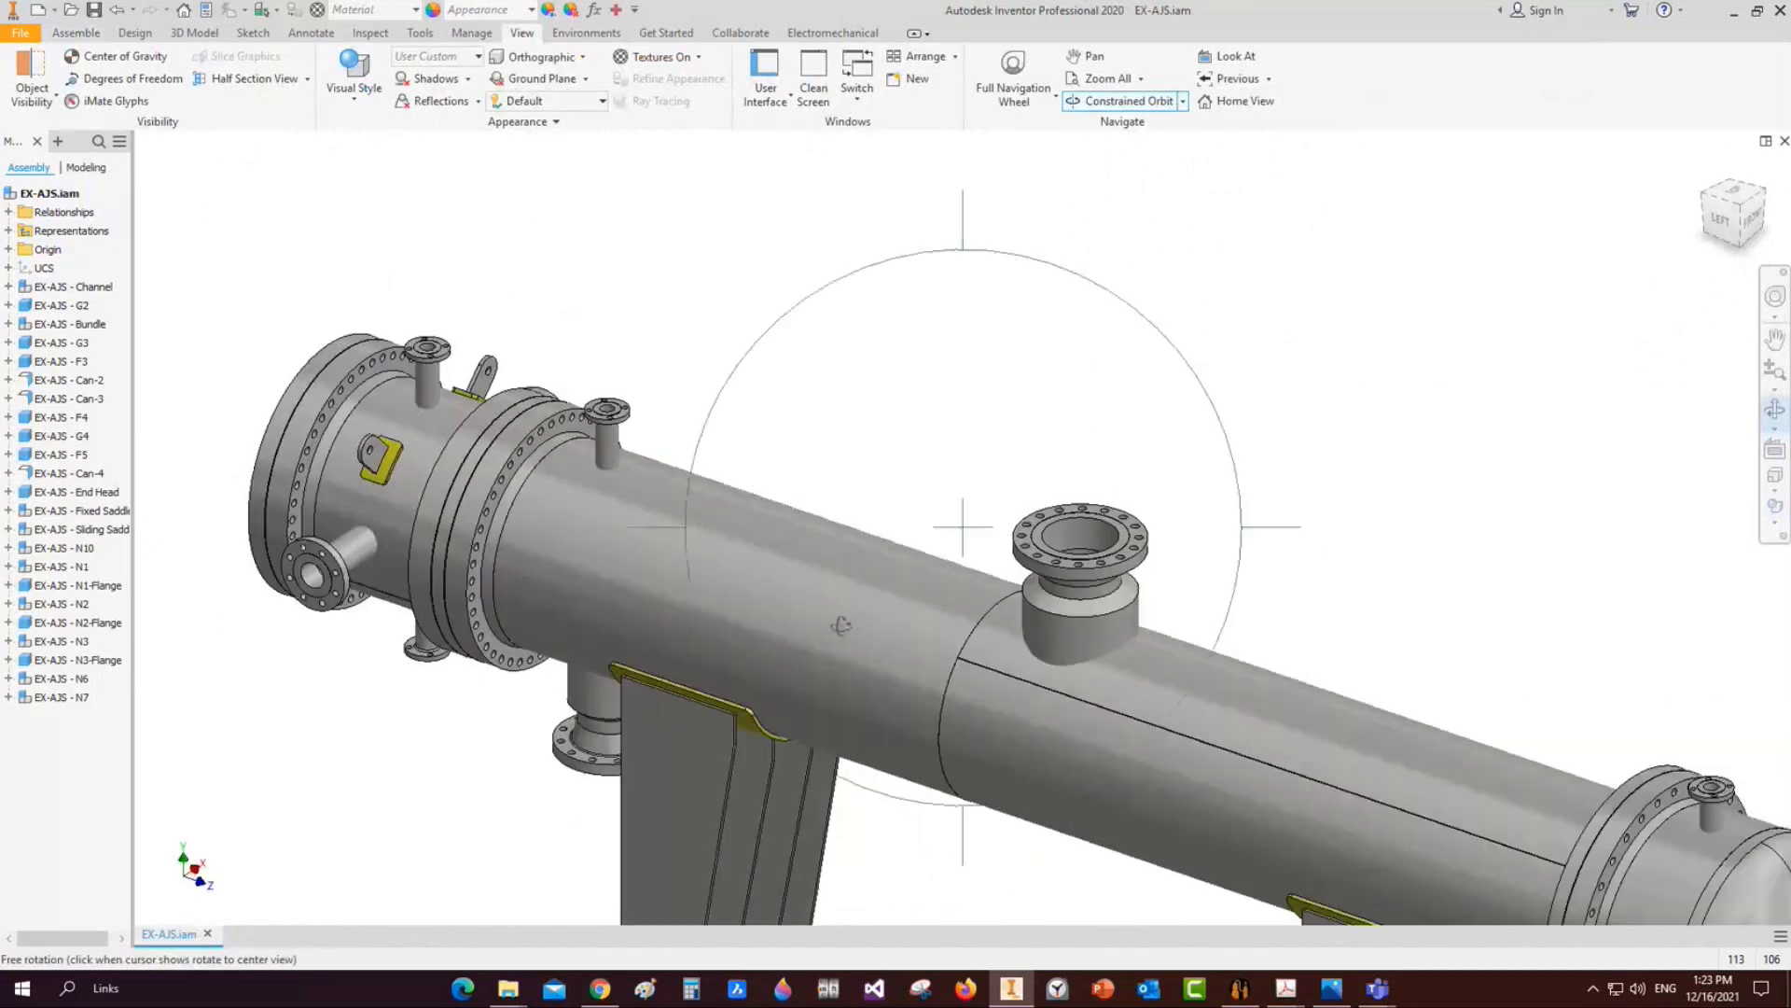
drag(825, 622, 478, 437)
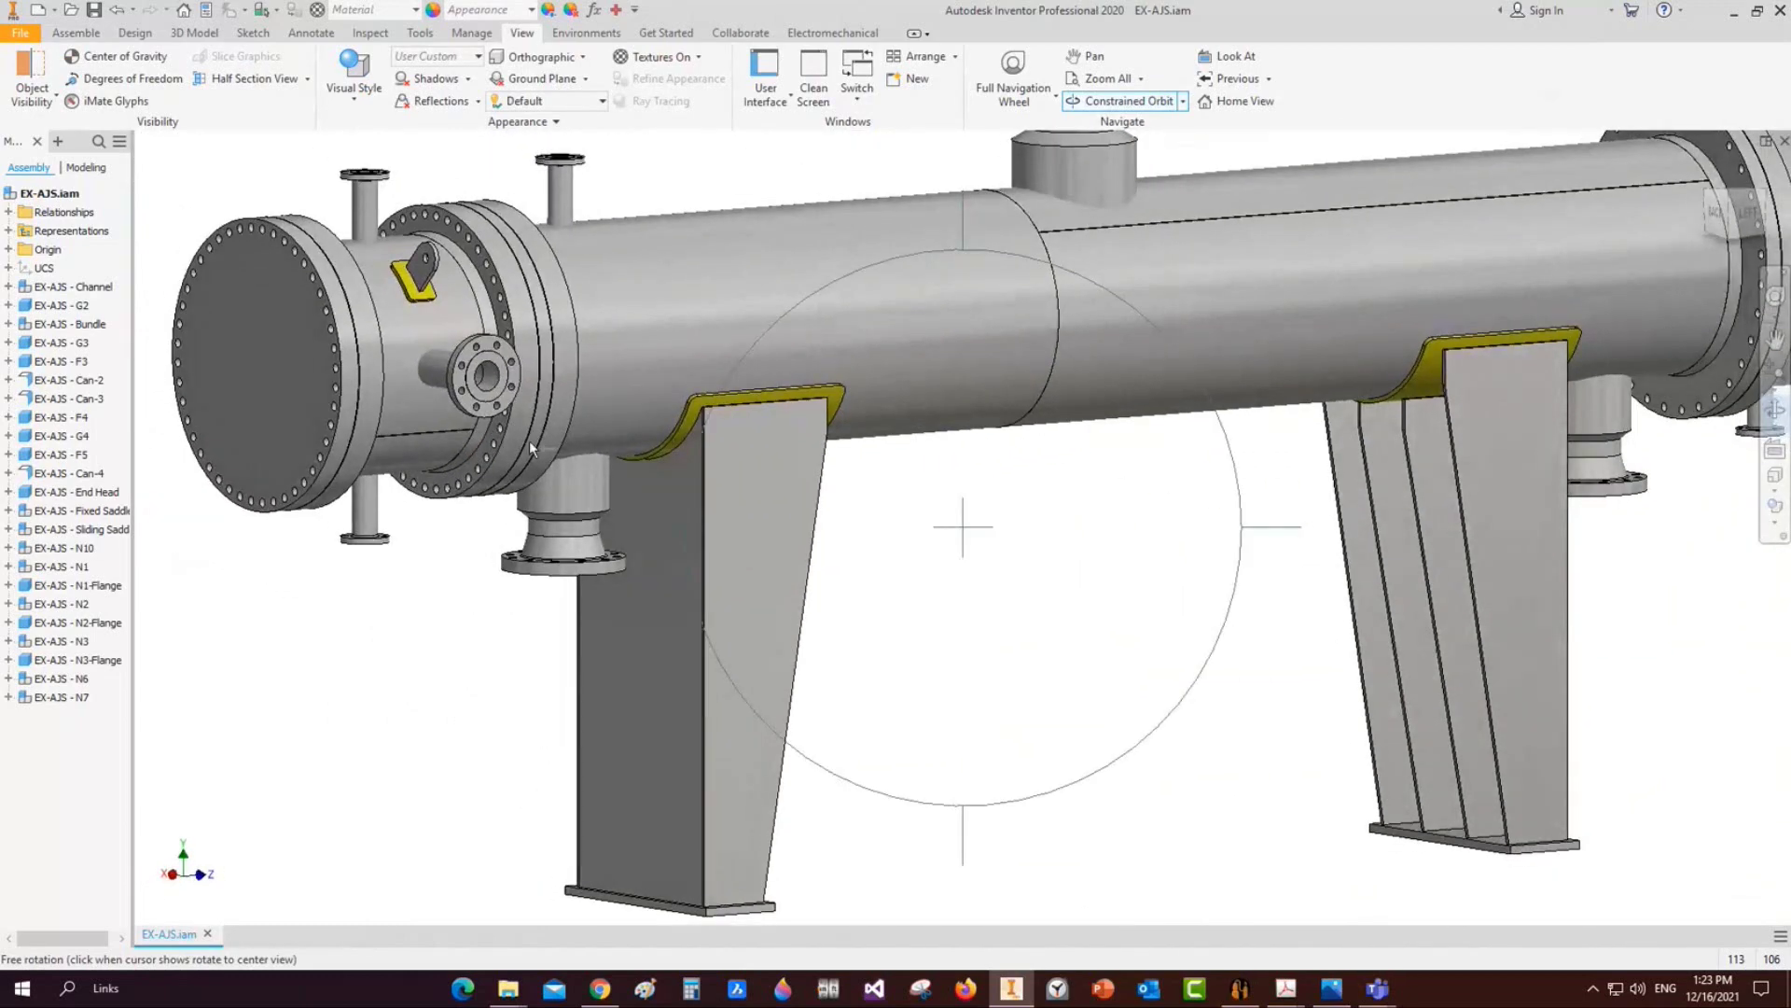
scroll(529, 441, down, 3)
scroll(712, 453, up, 5)
drag(1006, 504, 799, 620)
middle_drag(799, 619, 875, 653)
right_click(731, 416)
click(793, 427)
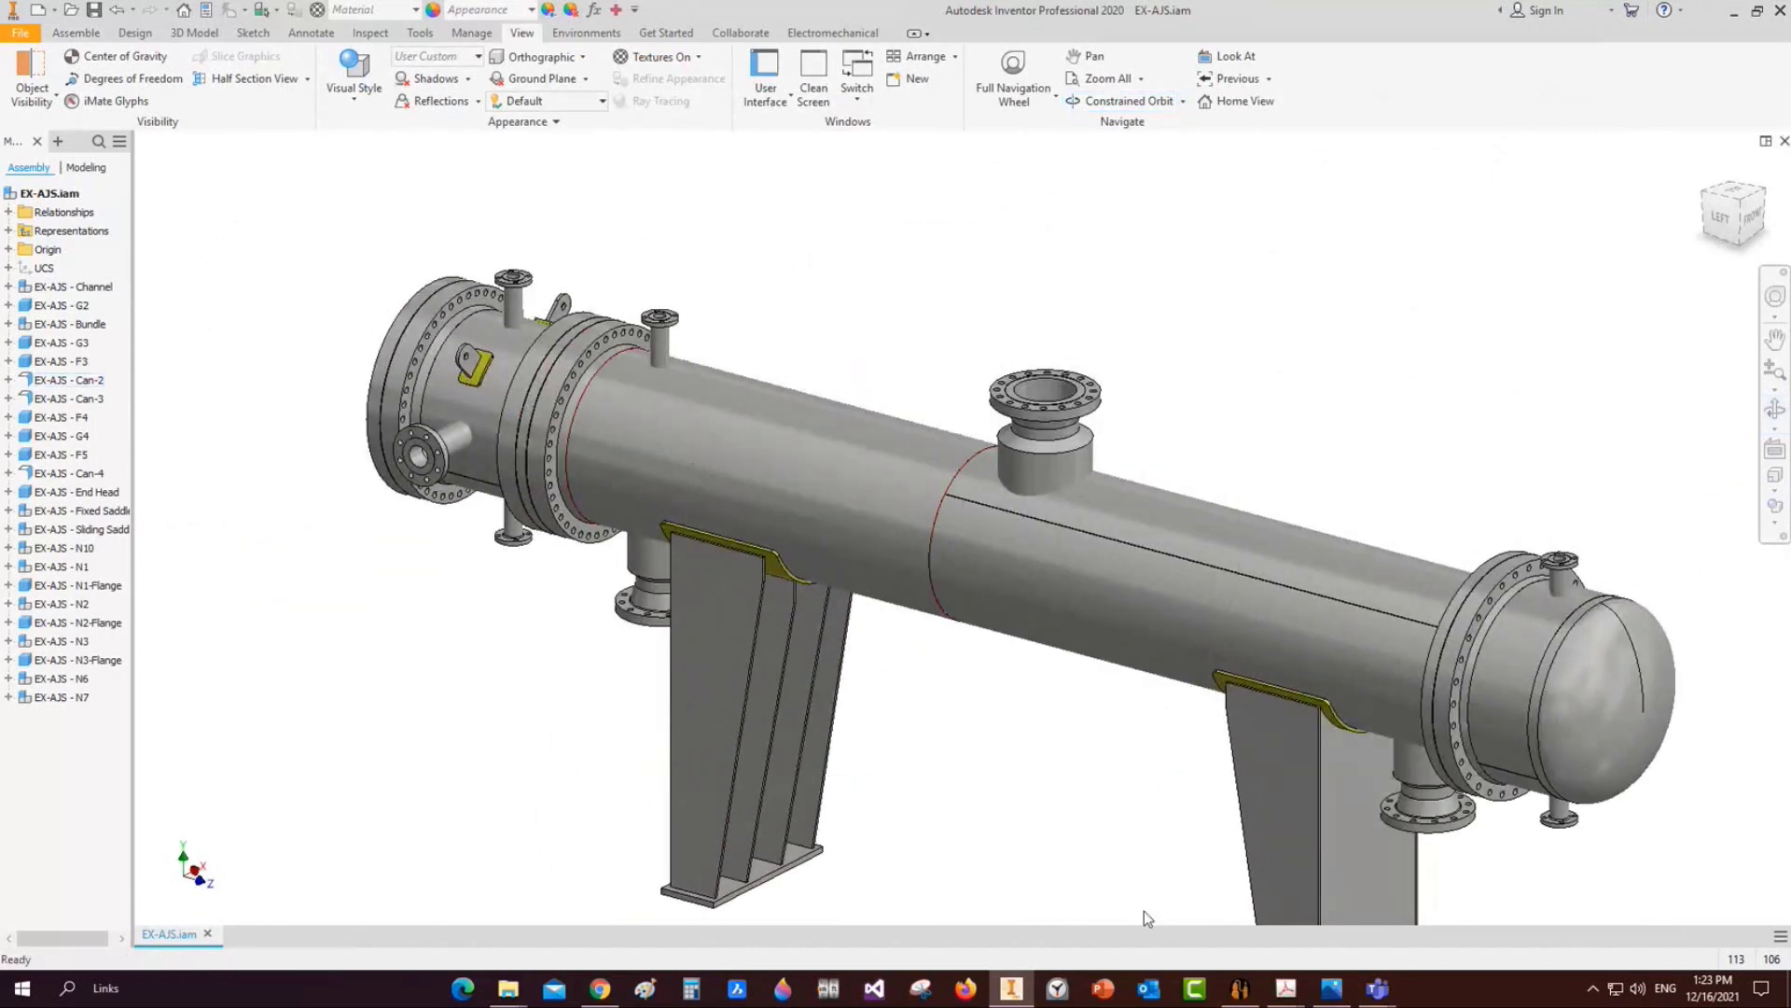
Switch to Static Equipment Generator and add a Type 7 lifting lug named Shell Lug-1 to Can-2
click(1239, 988)
scroll(150, 595, down, 1)
click(93, 575)
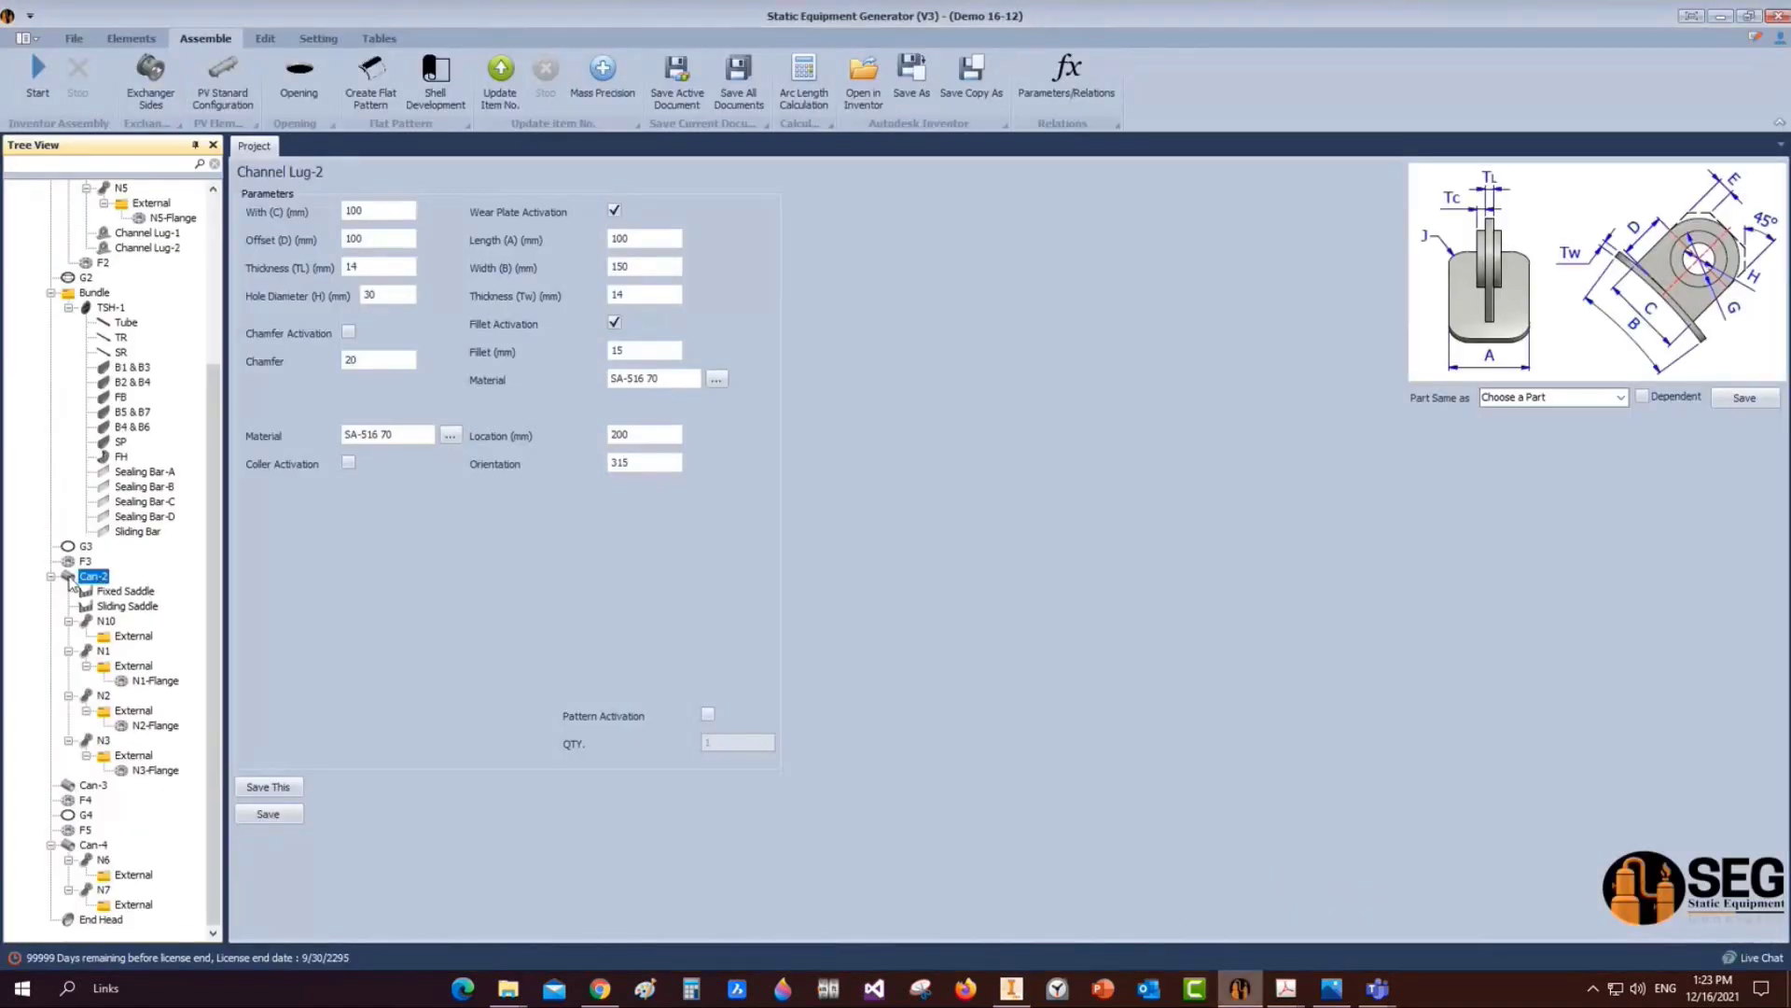
click(123, 42)
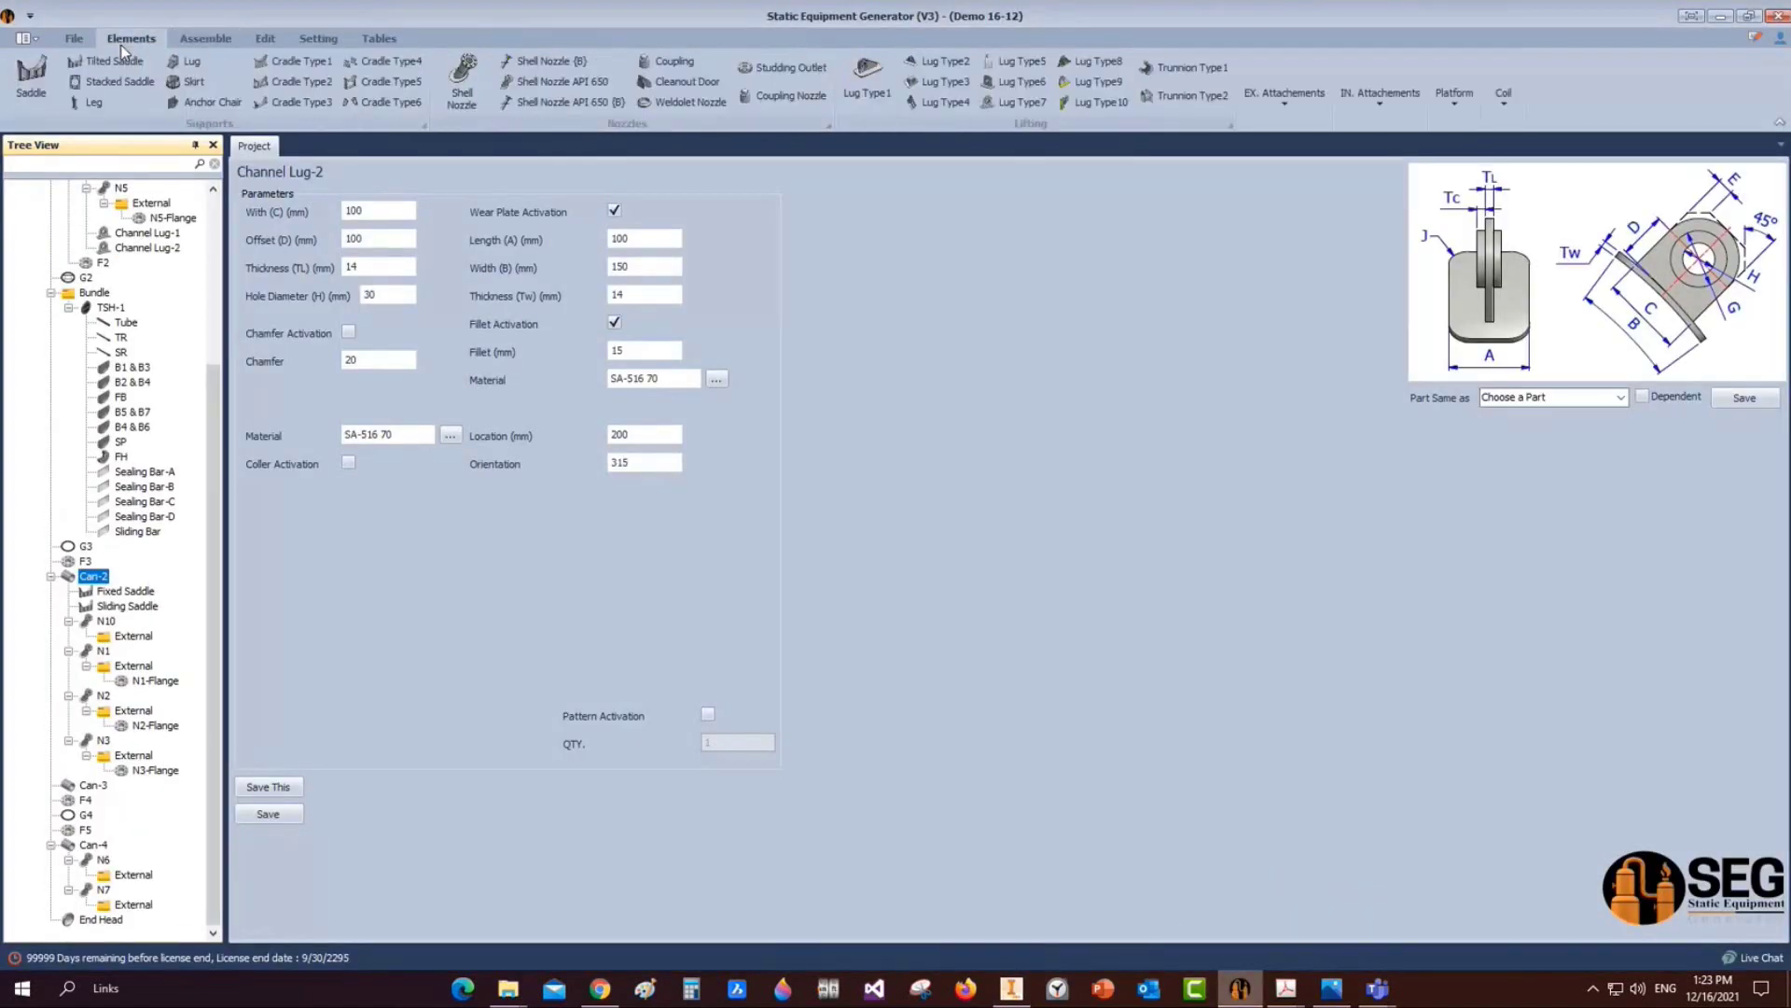
click(1022, 102)
text(Sh)
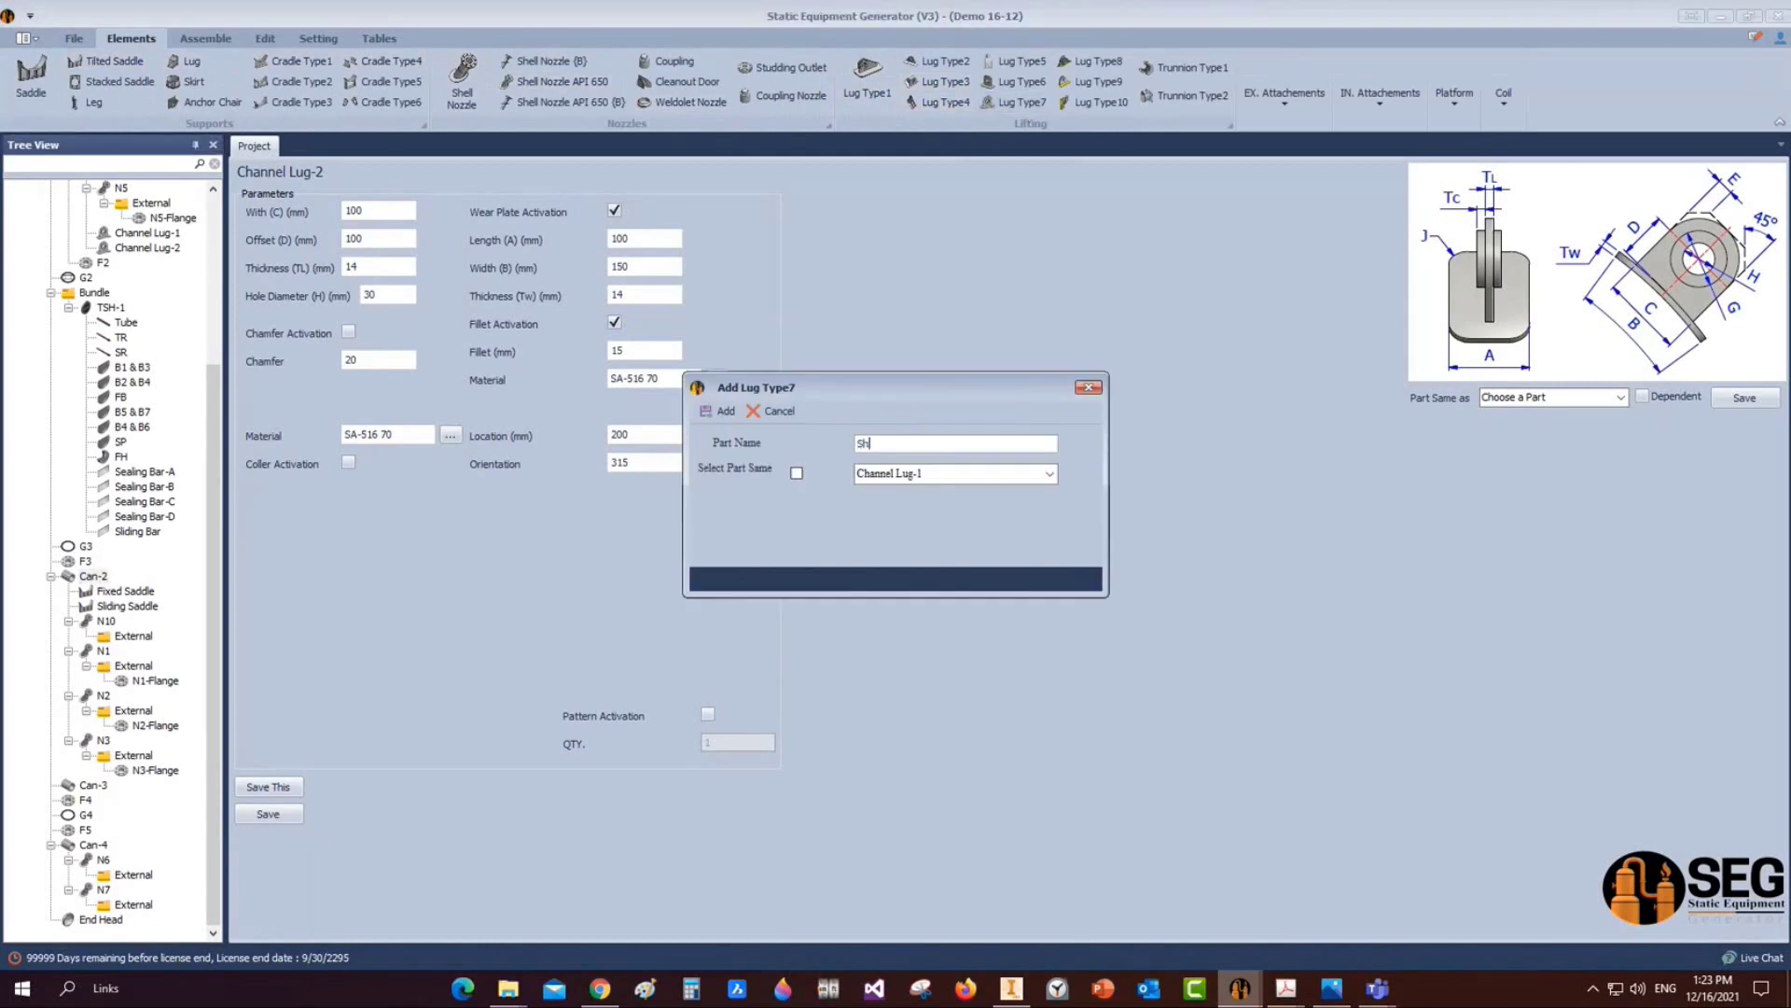
text(ell Lug-1)
click(726, 411)
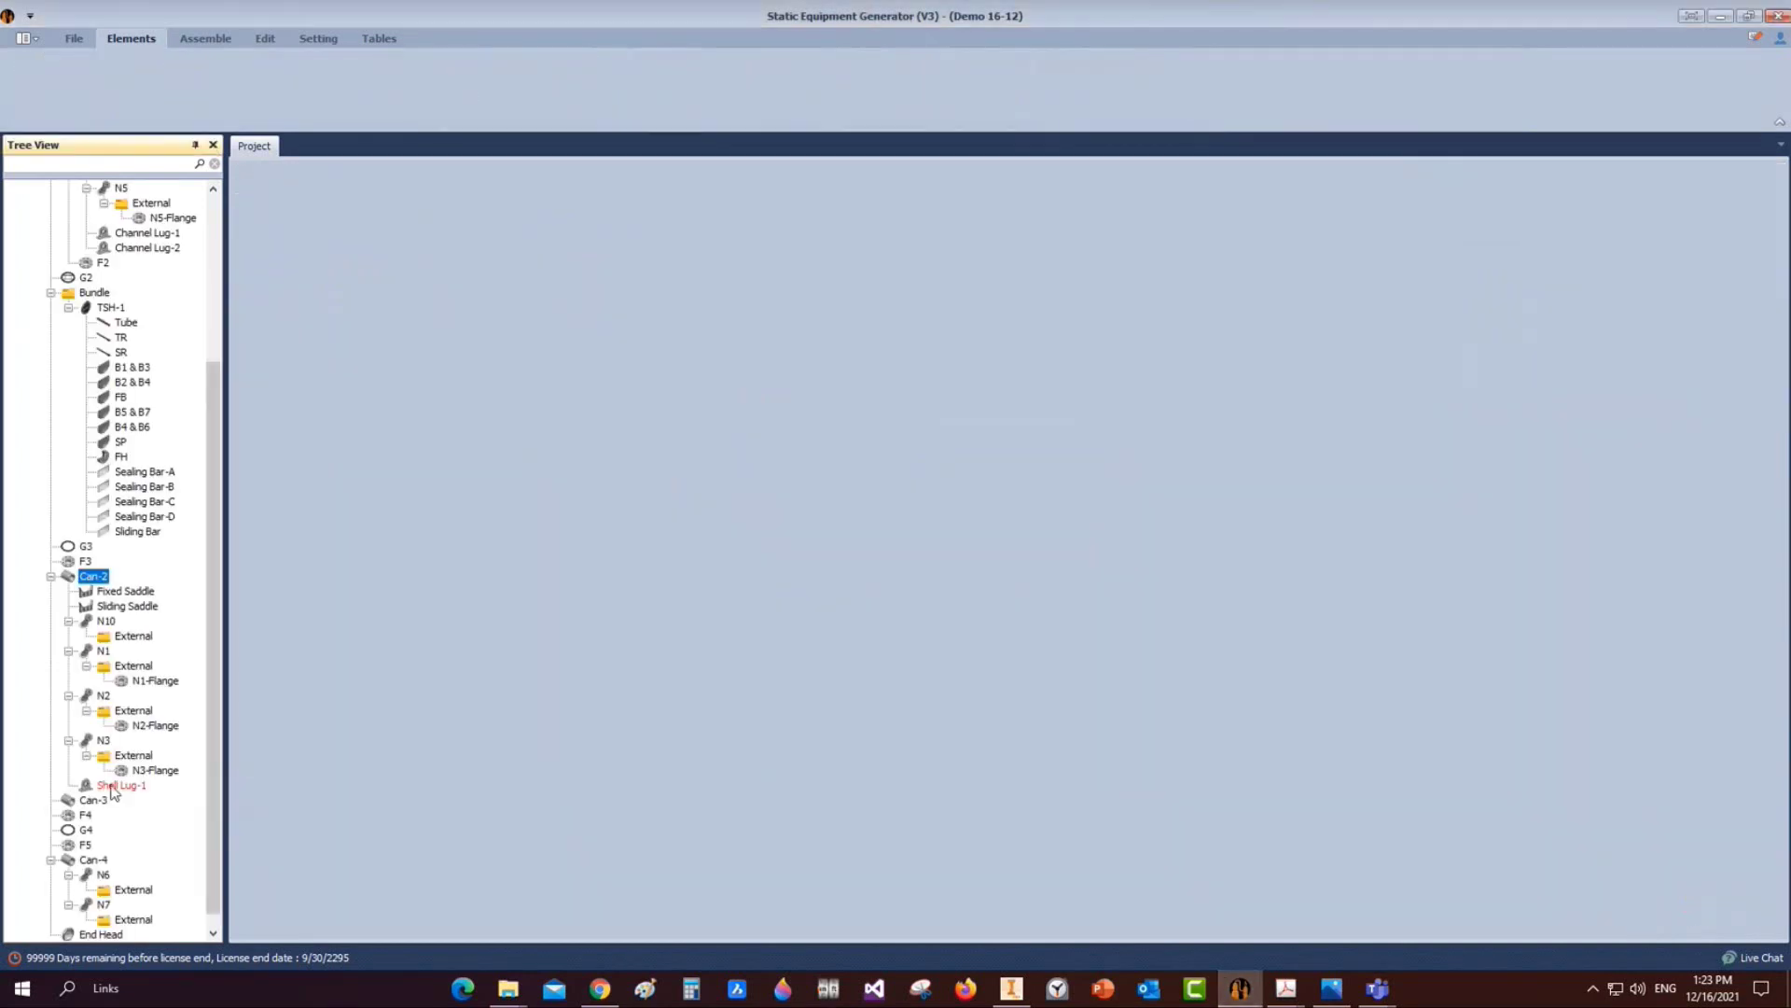
Activate Shell Lug-1's wear plate, set its width to 150 mm, offset to 125 mm and hole diameter to 50 mm, and deactivate the chamfer
click(114, 786)
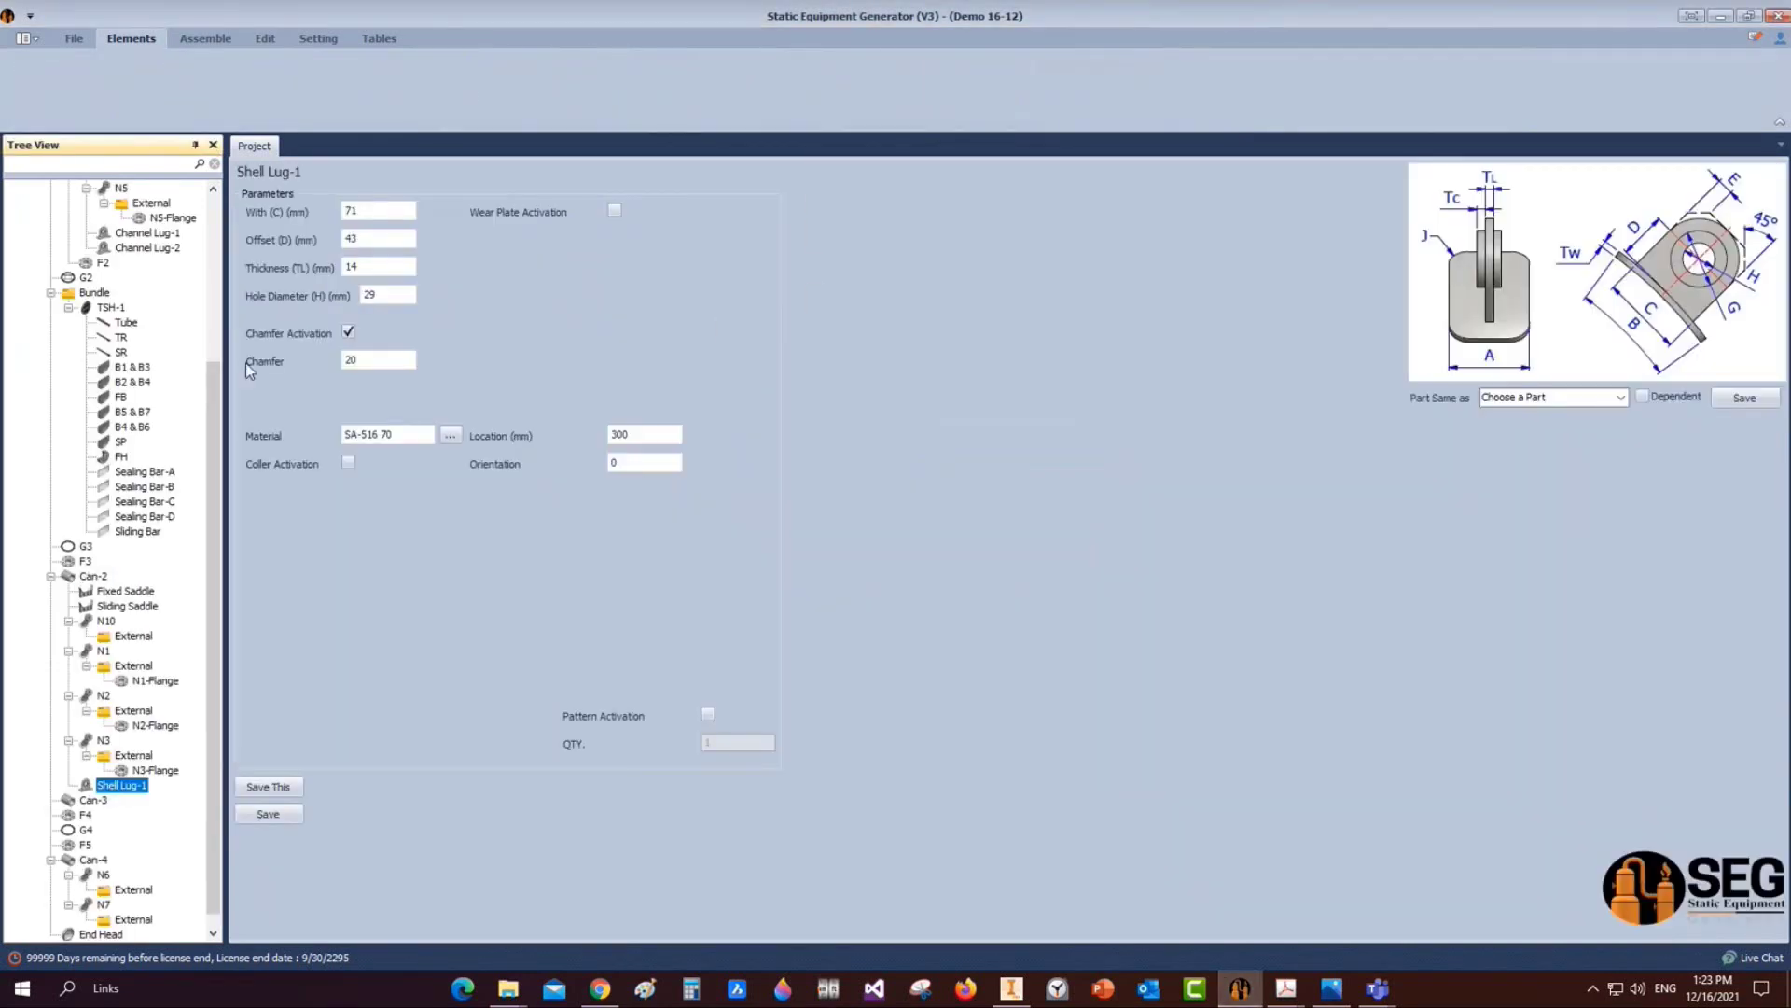
click(614, 211)
click(295, 214)
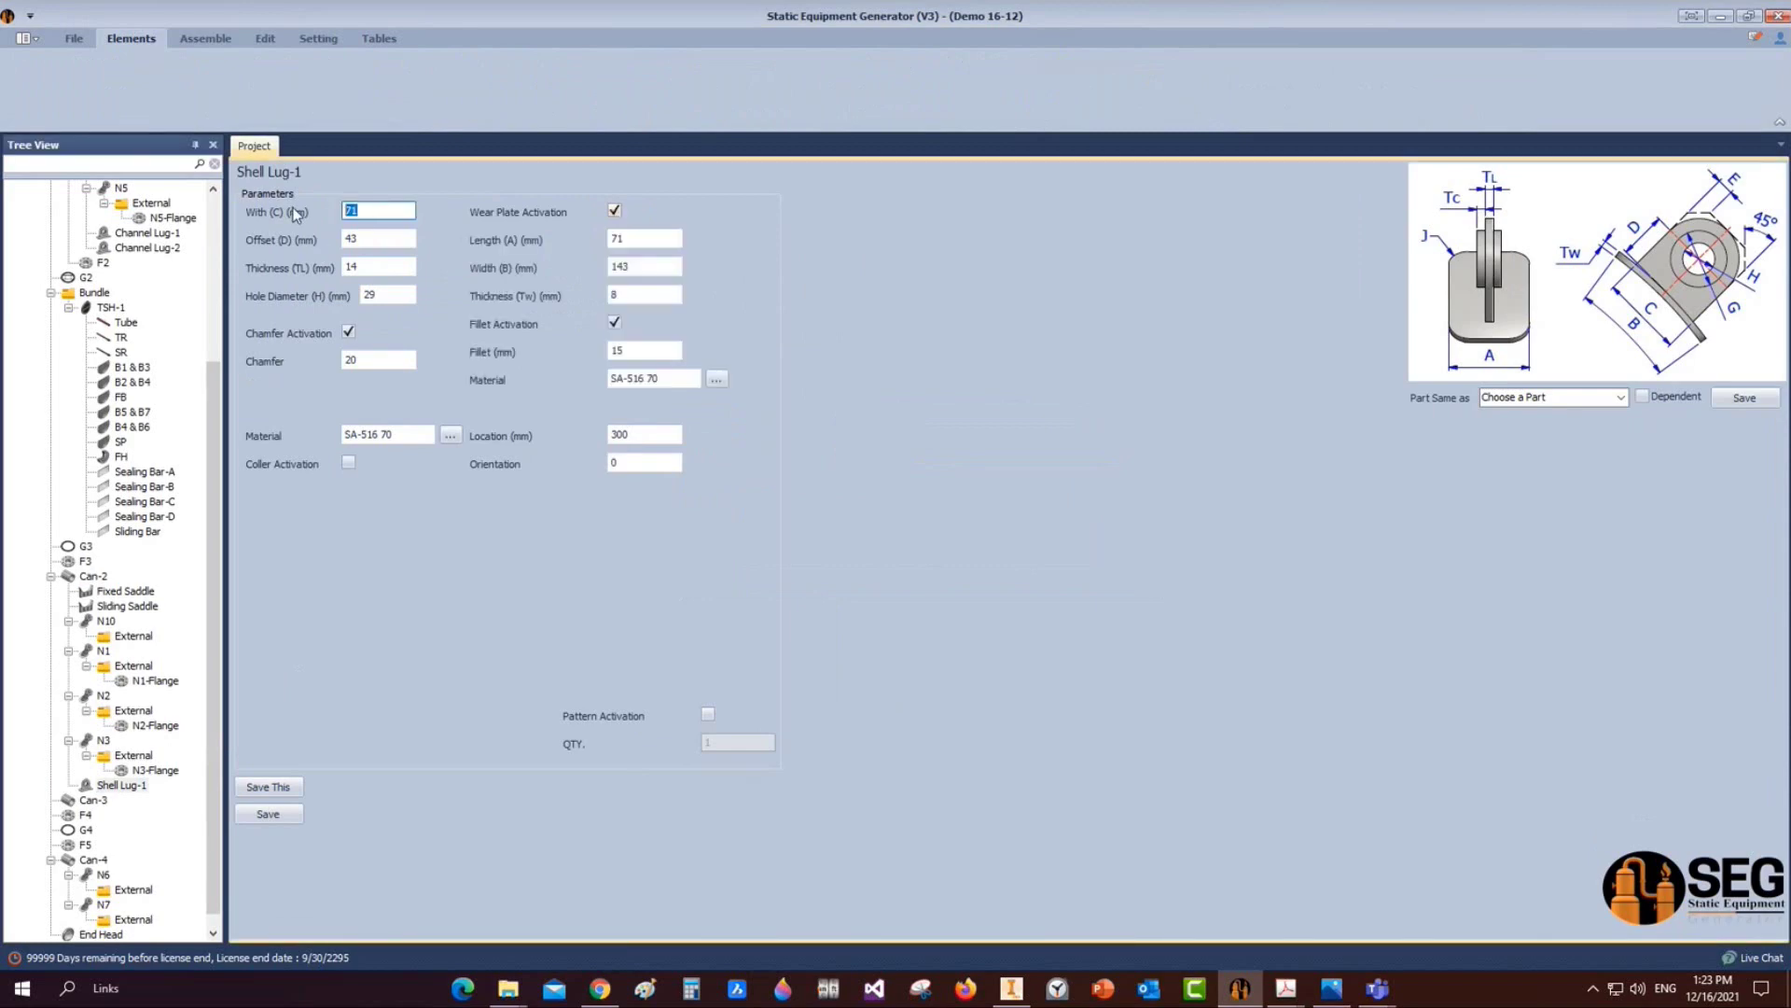
text(150)
key(Tab)
text(125)
key(Tab)
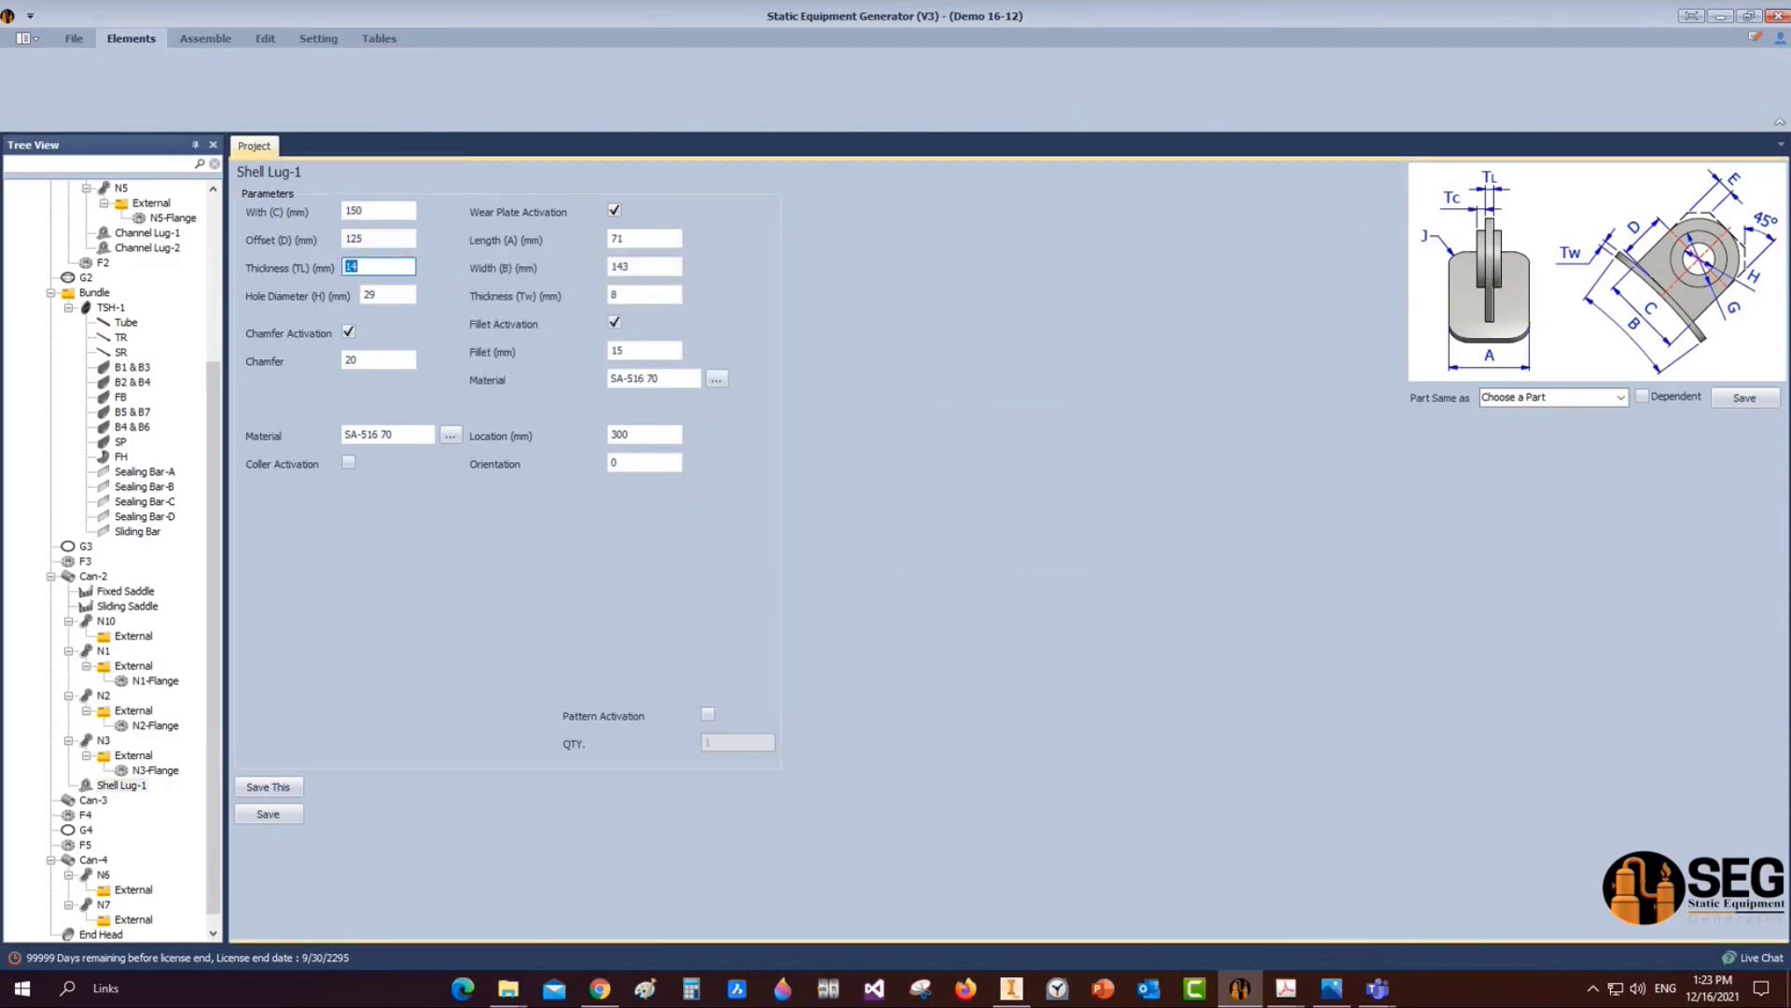
key(Tab)
text(2)
text(50)
click(348, 331)
key(Tab)
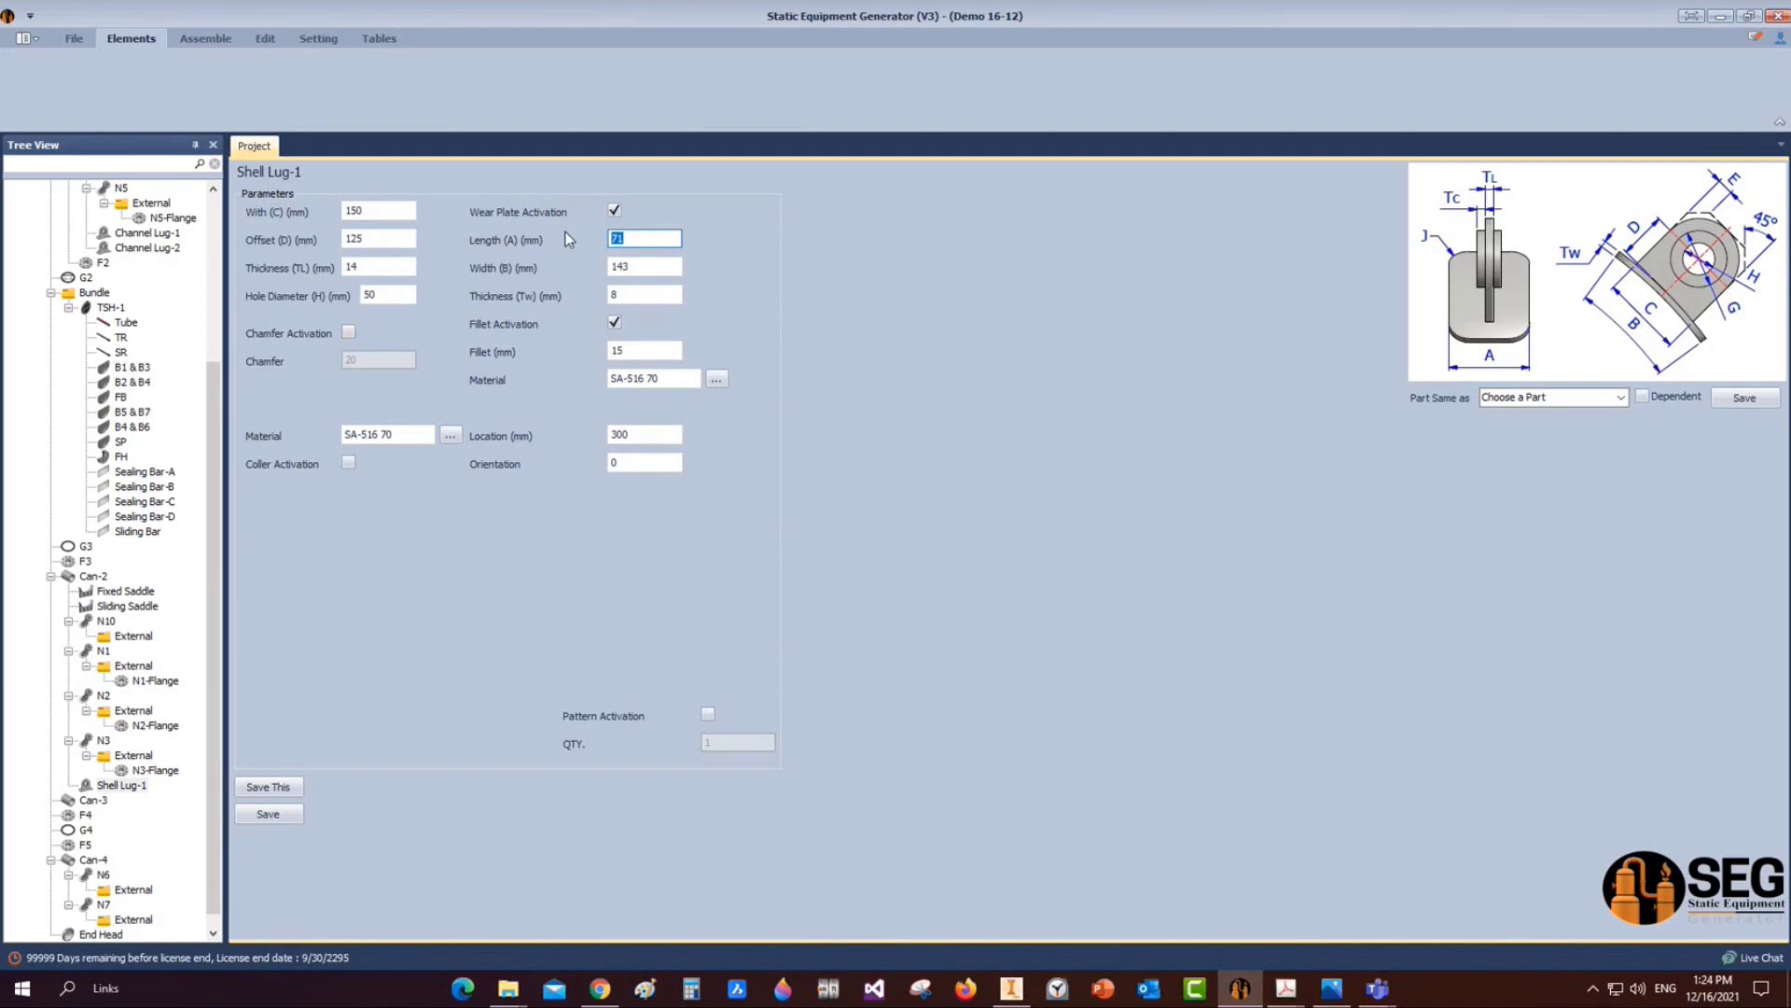
Set the Shell Lug-1 wear plate to length 100 mm, width 200 mm and thickness 14 mm
text(100)
key(Tab)
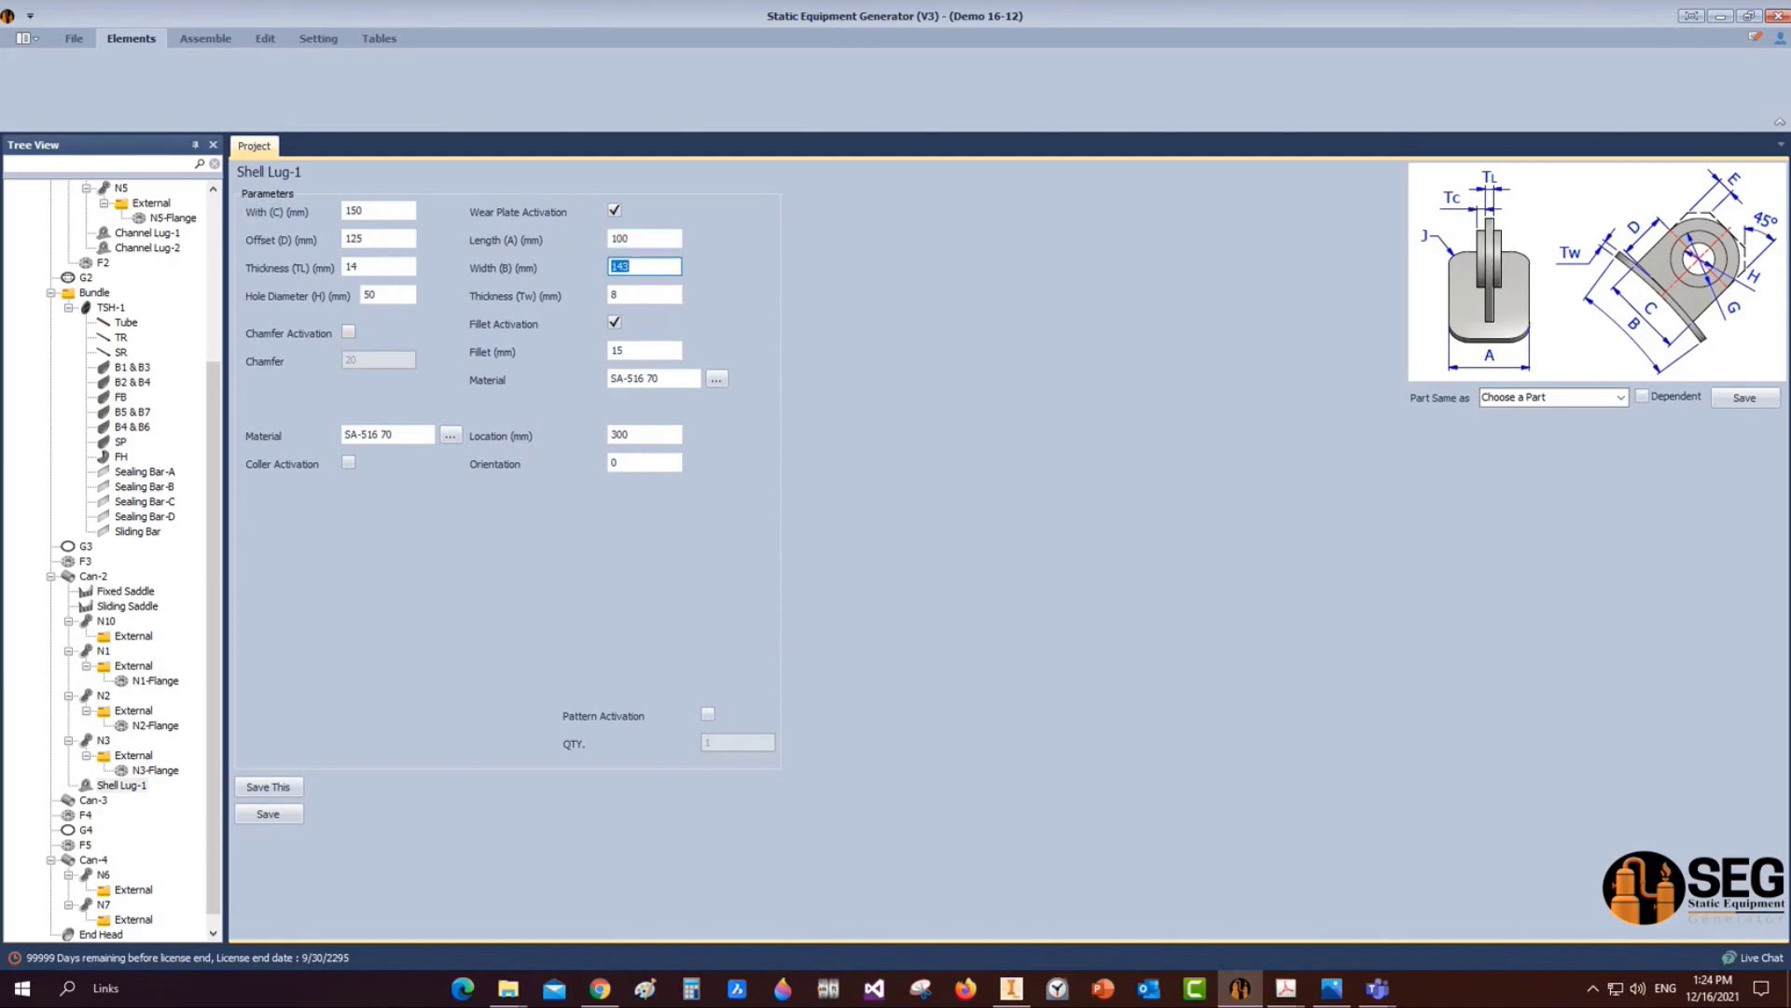
text(200)
key(Tab)
text(14)
key(Tab)
key(Tab)
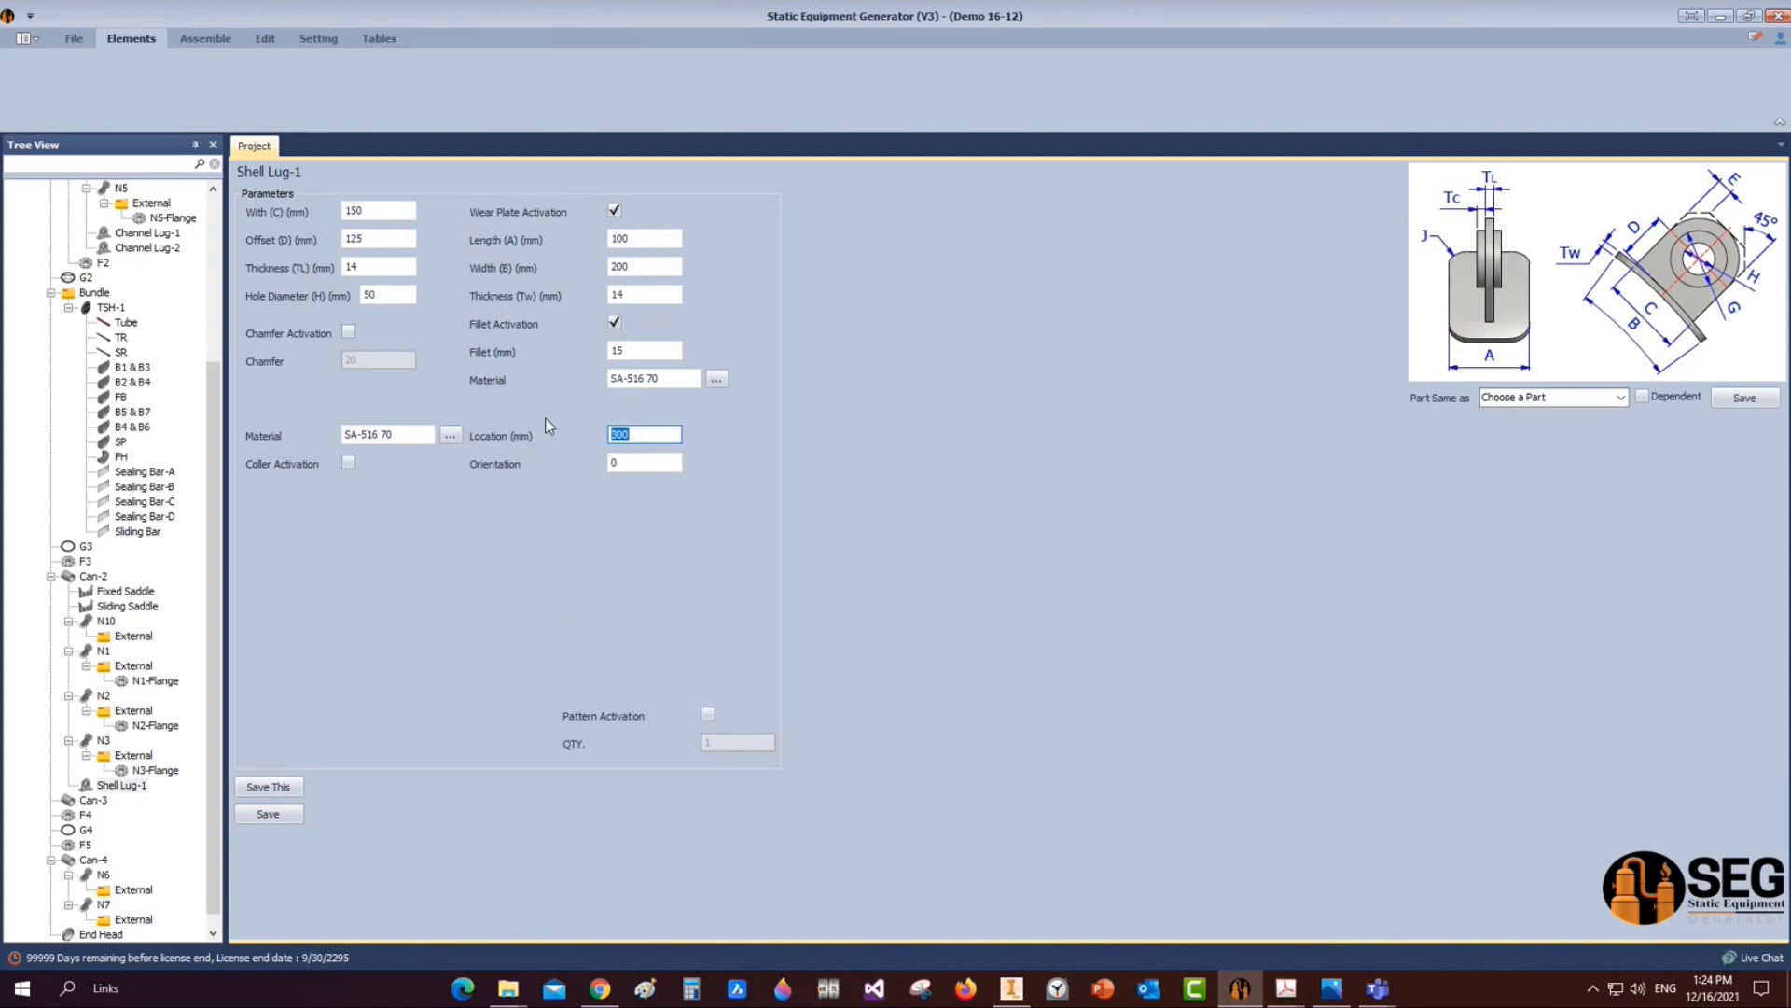
Place Shell Lug-1 at location 612 mm with orientation 60 and save it
text(612)
key(Tab)
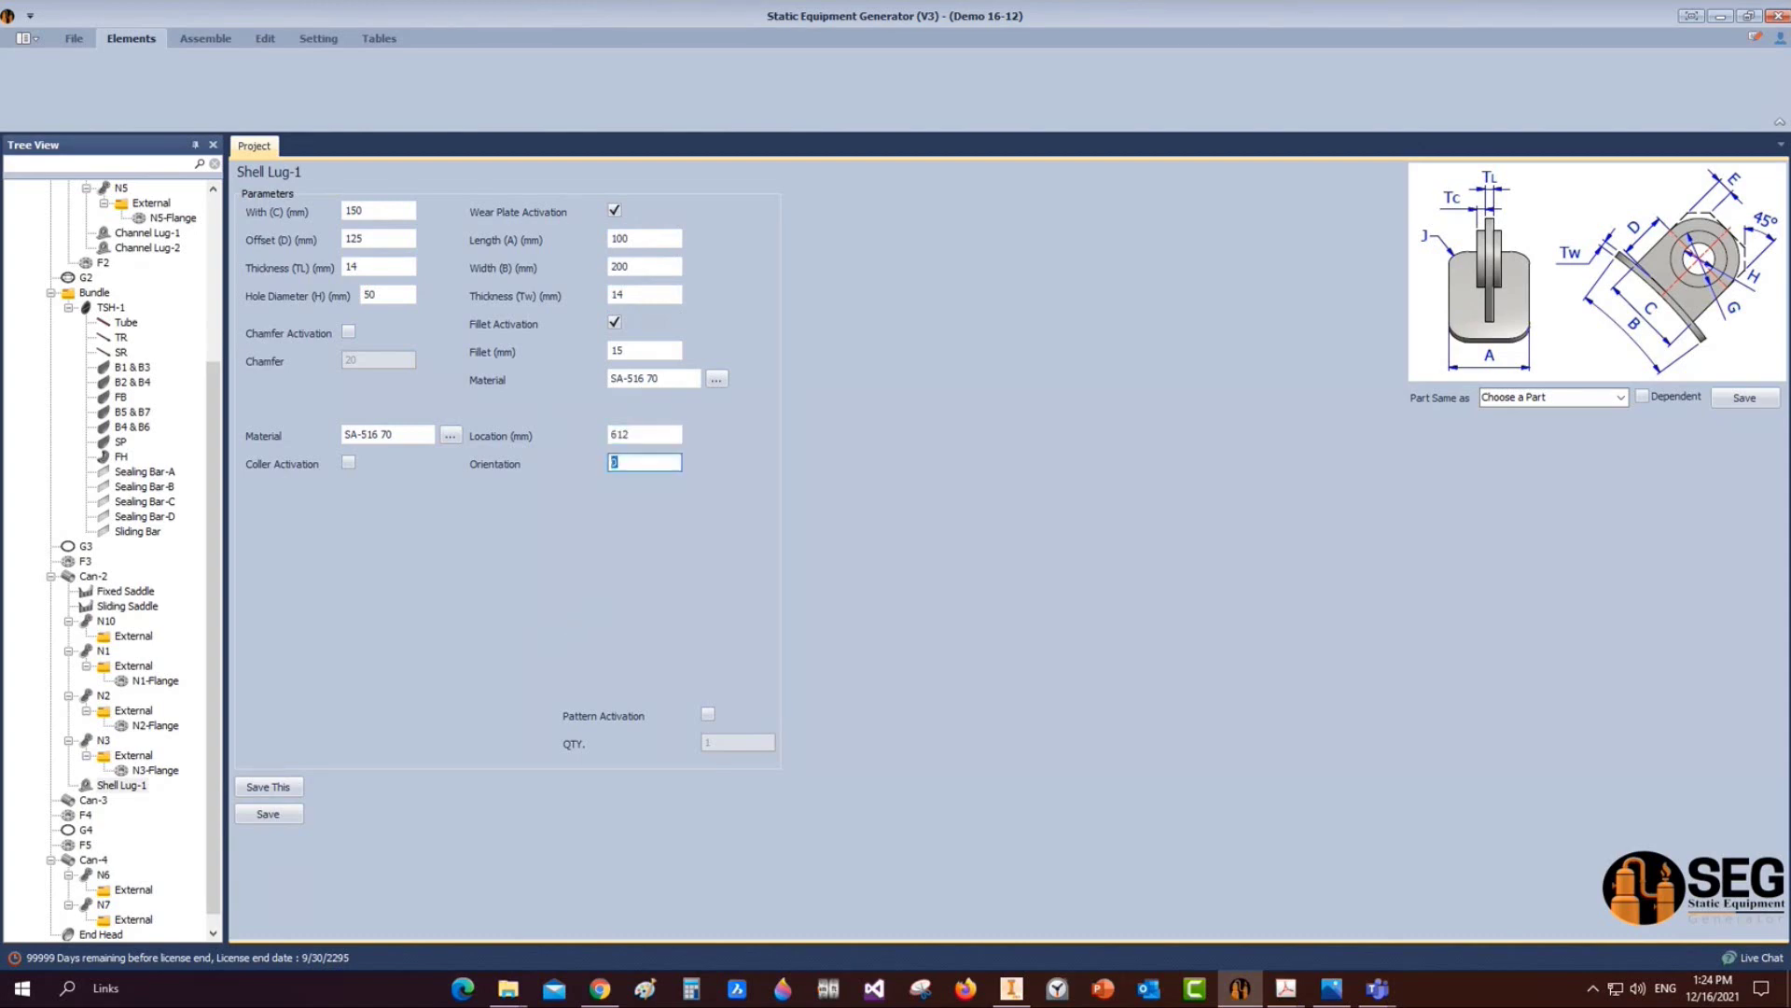
text(60)
click(282, 822)
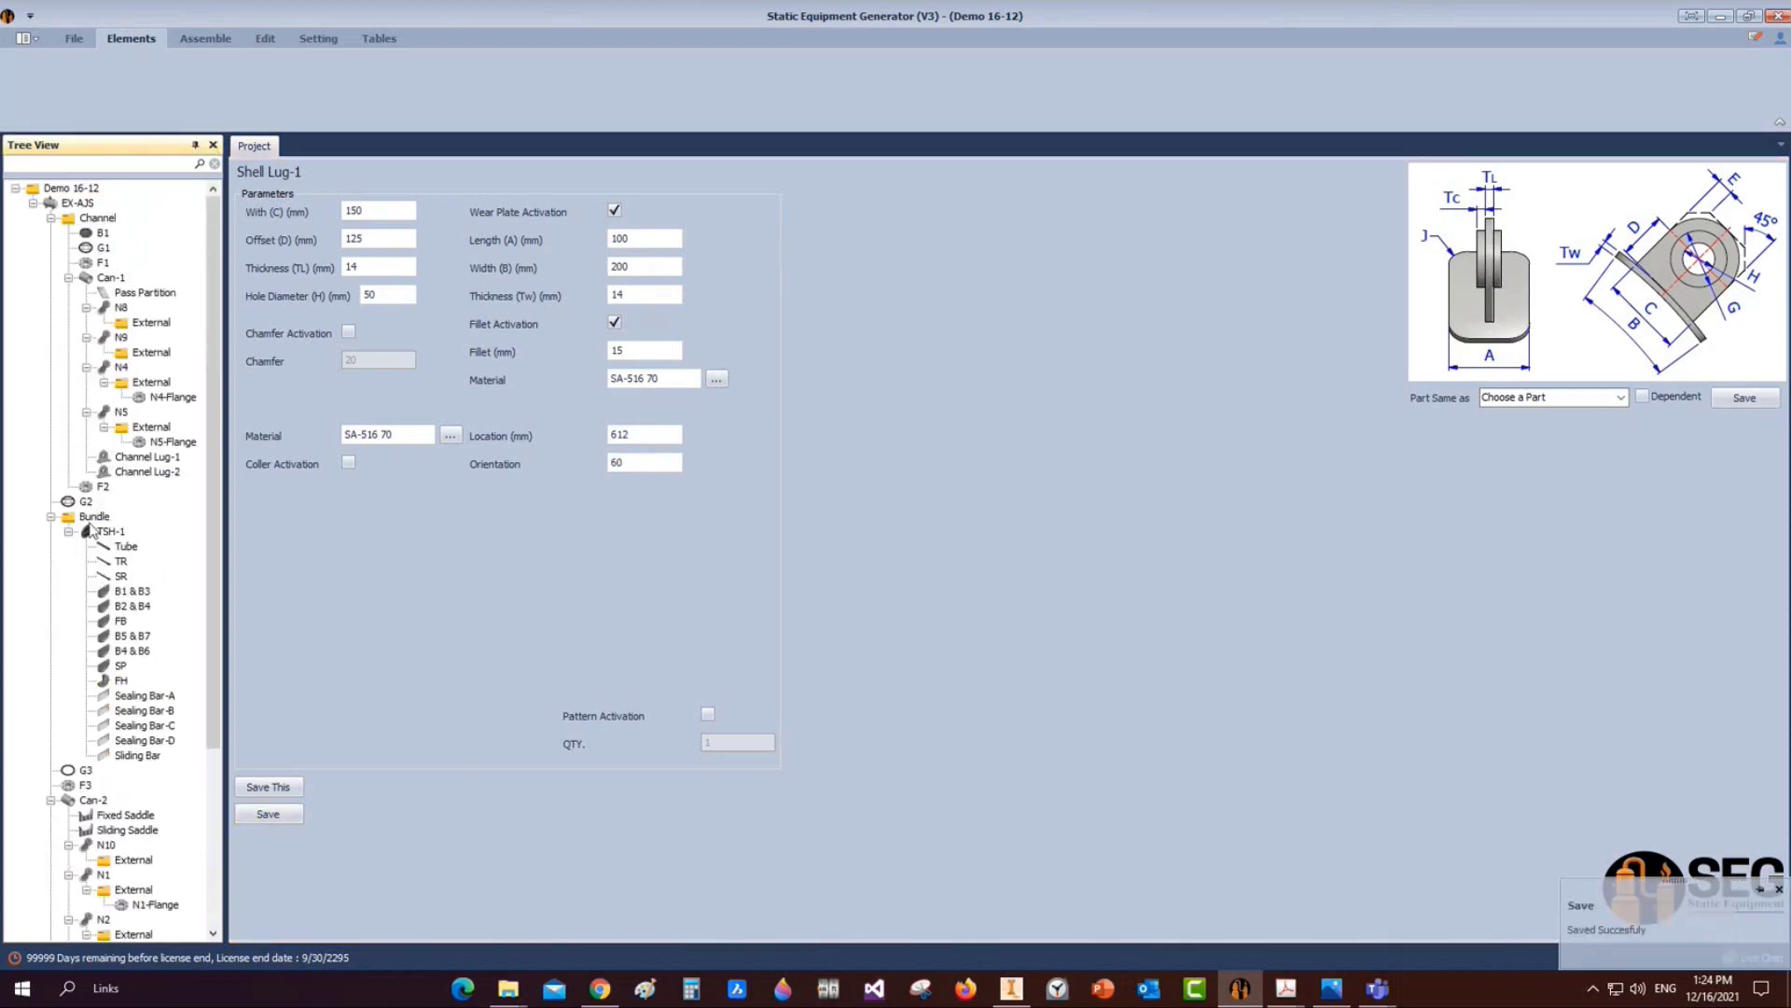
Add a Lug Type7 named "Shell lug-2" to Can-2, copying its parameters from Shell Lug-1
scroll(139, 751, down, 3)
click(97, 665)
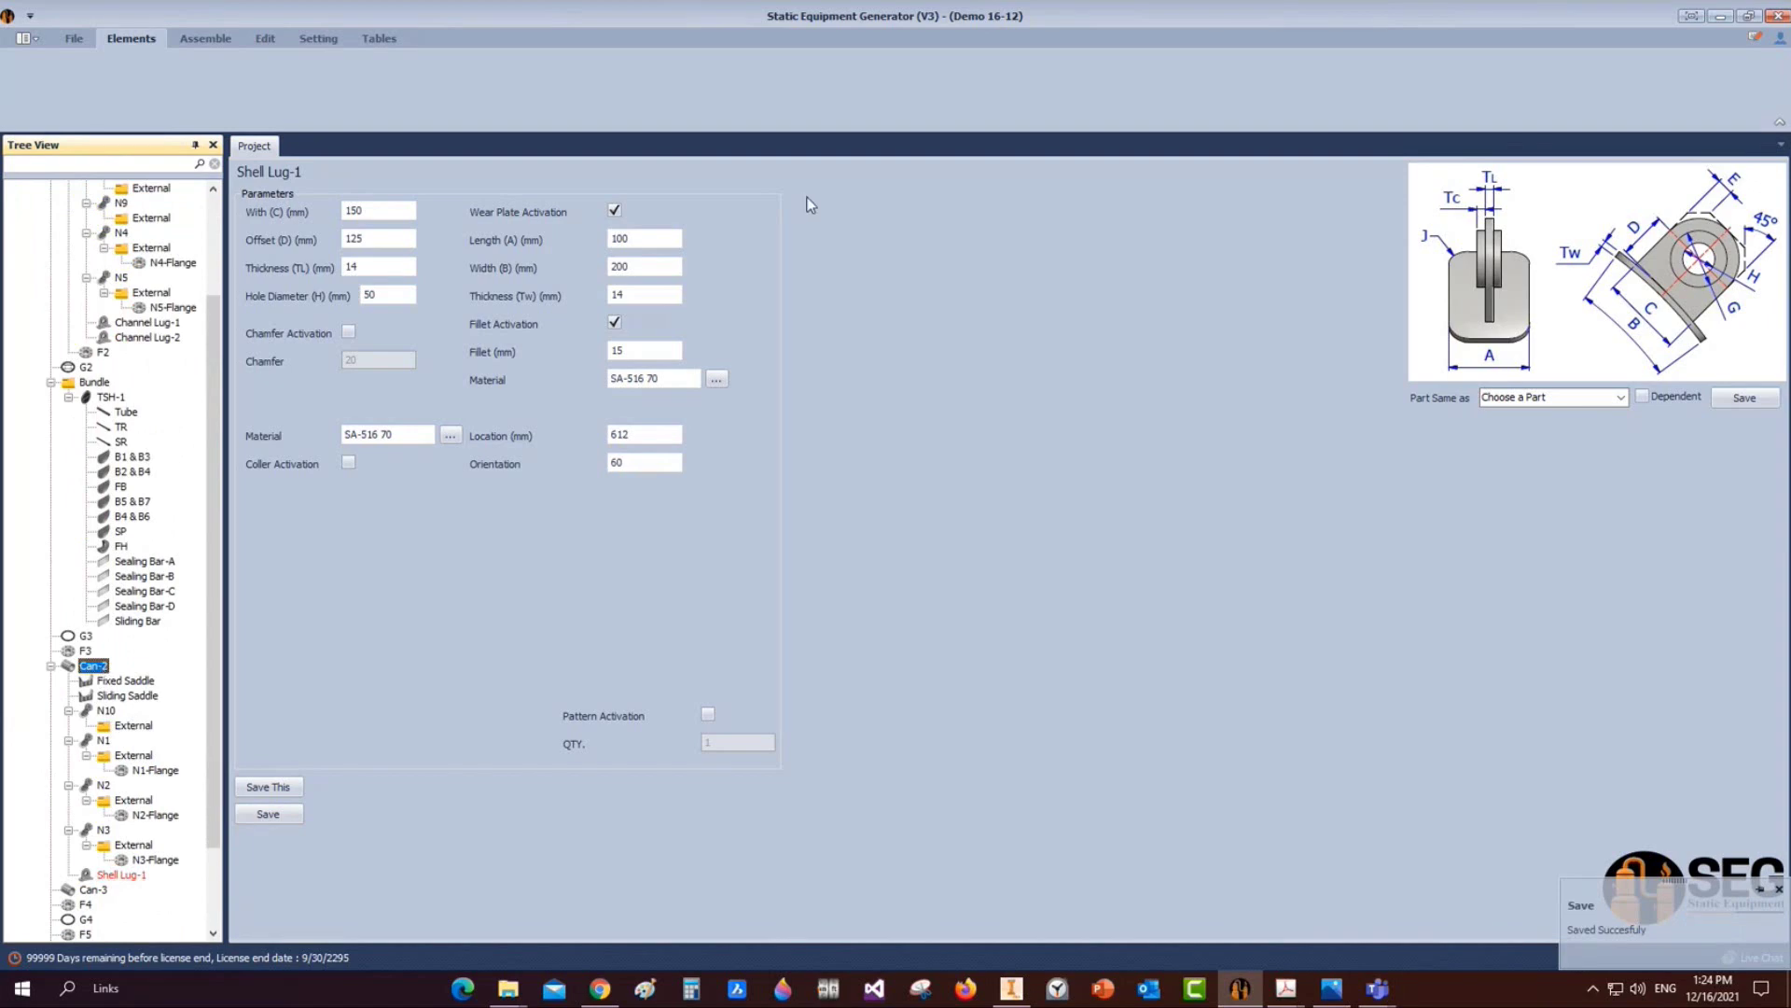
click(994, 102)
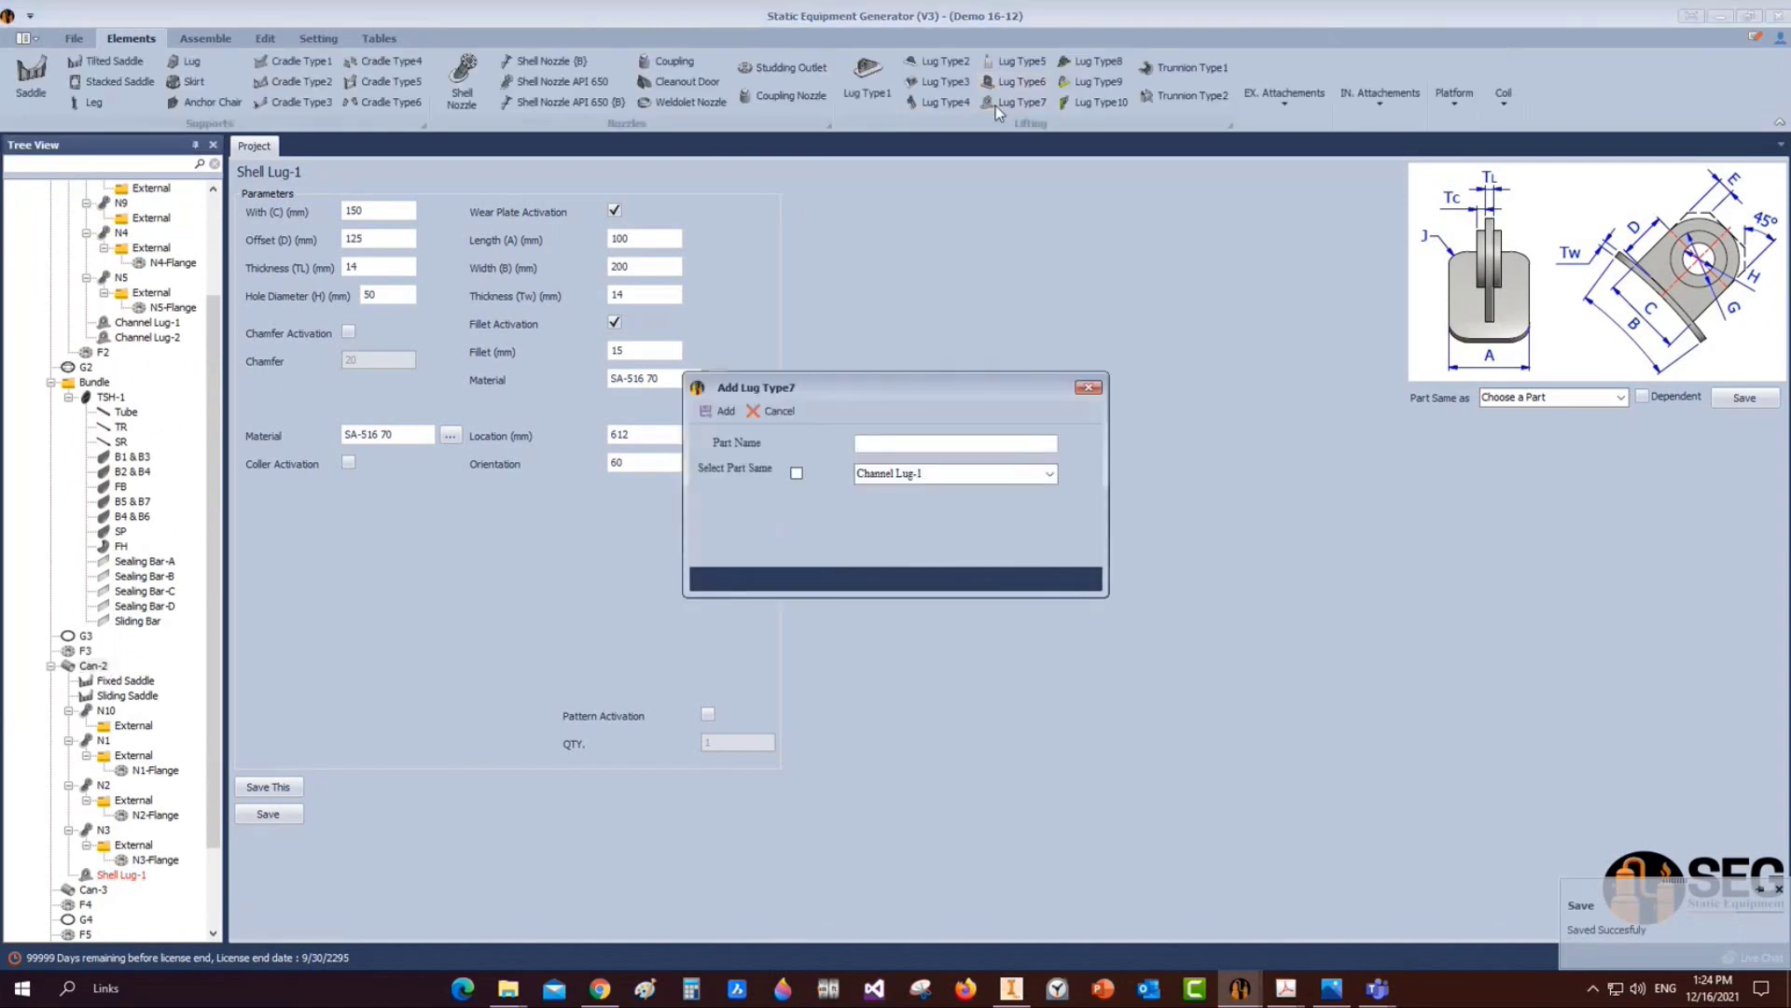
text(Shell lug-2)
click(796, 473)
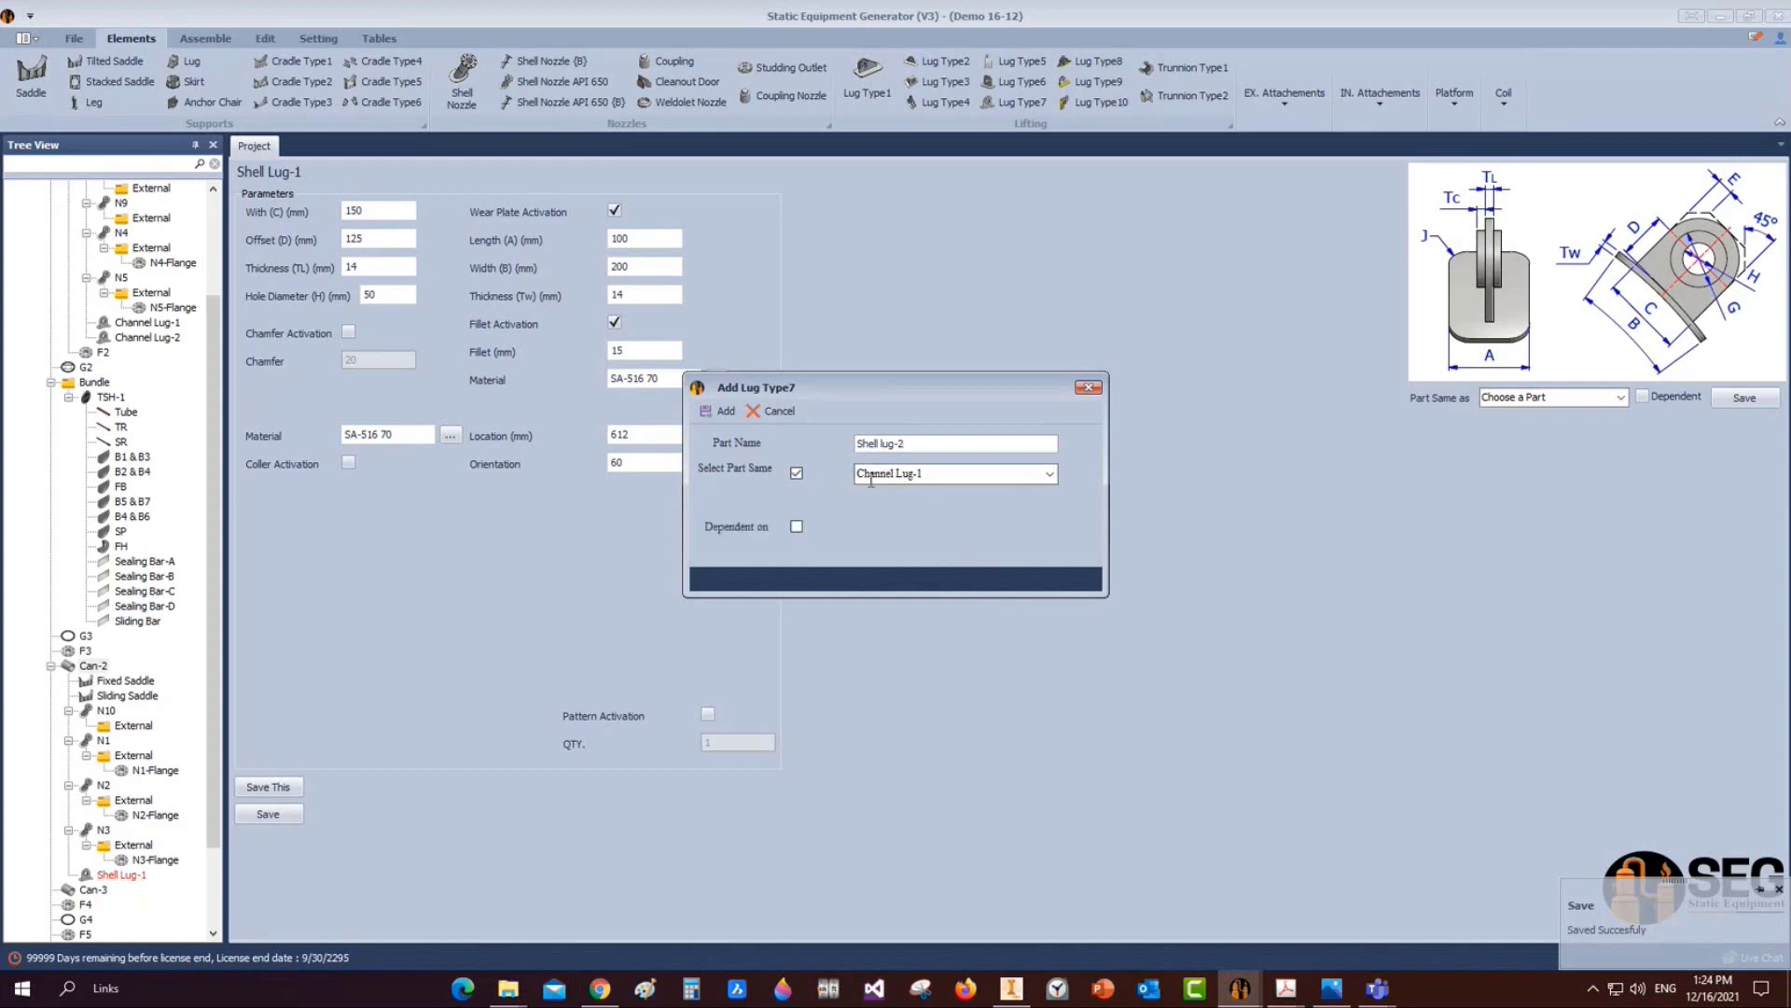
click(1050, 474)
click(897, 497)
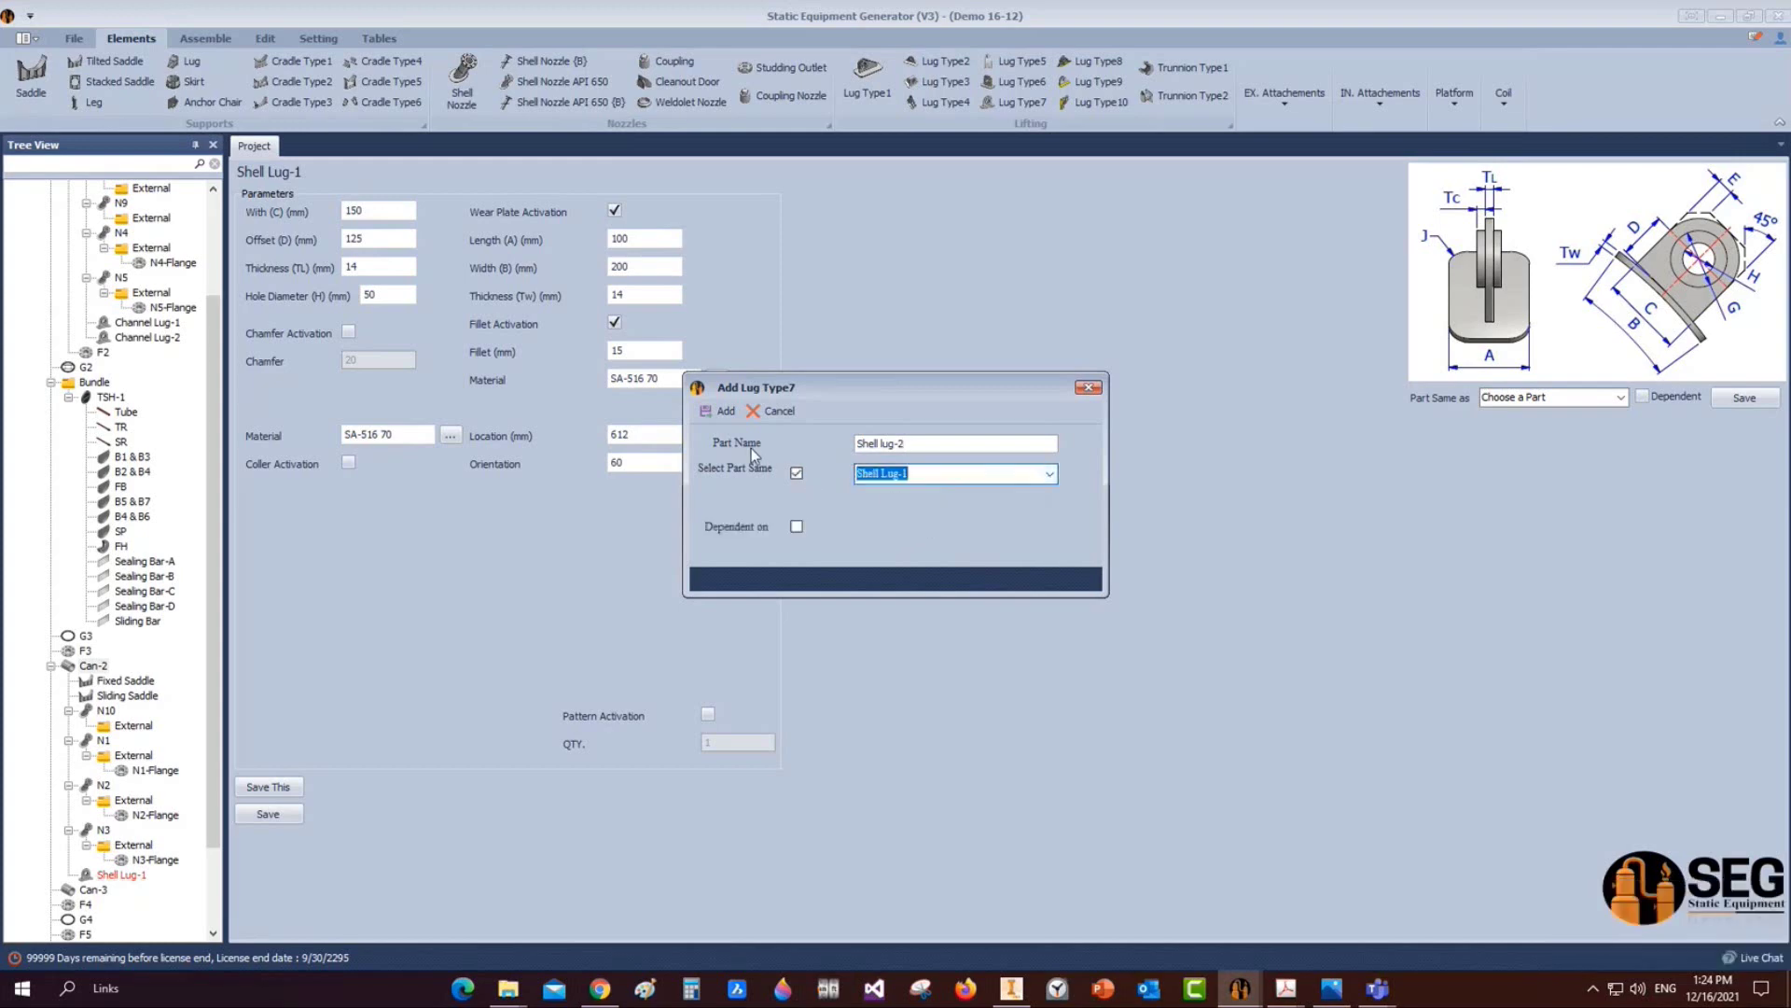
click(719, 411)
Set the orientation of Shell lug-2 to 300 and save the lug
click(135, 786)
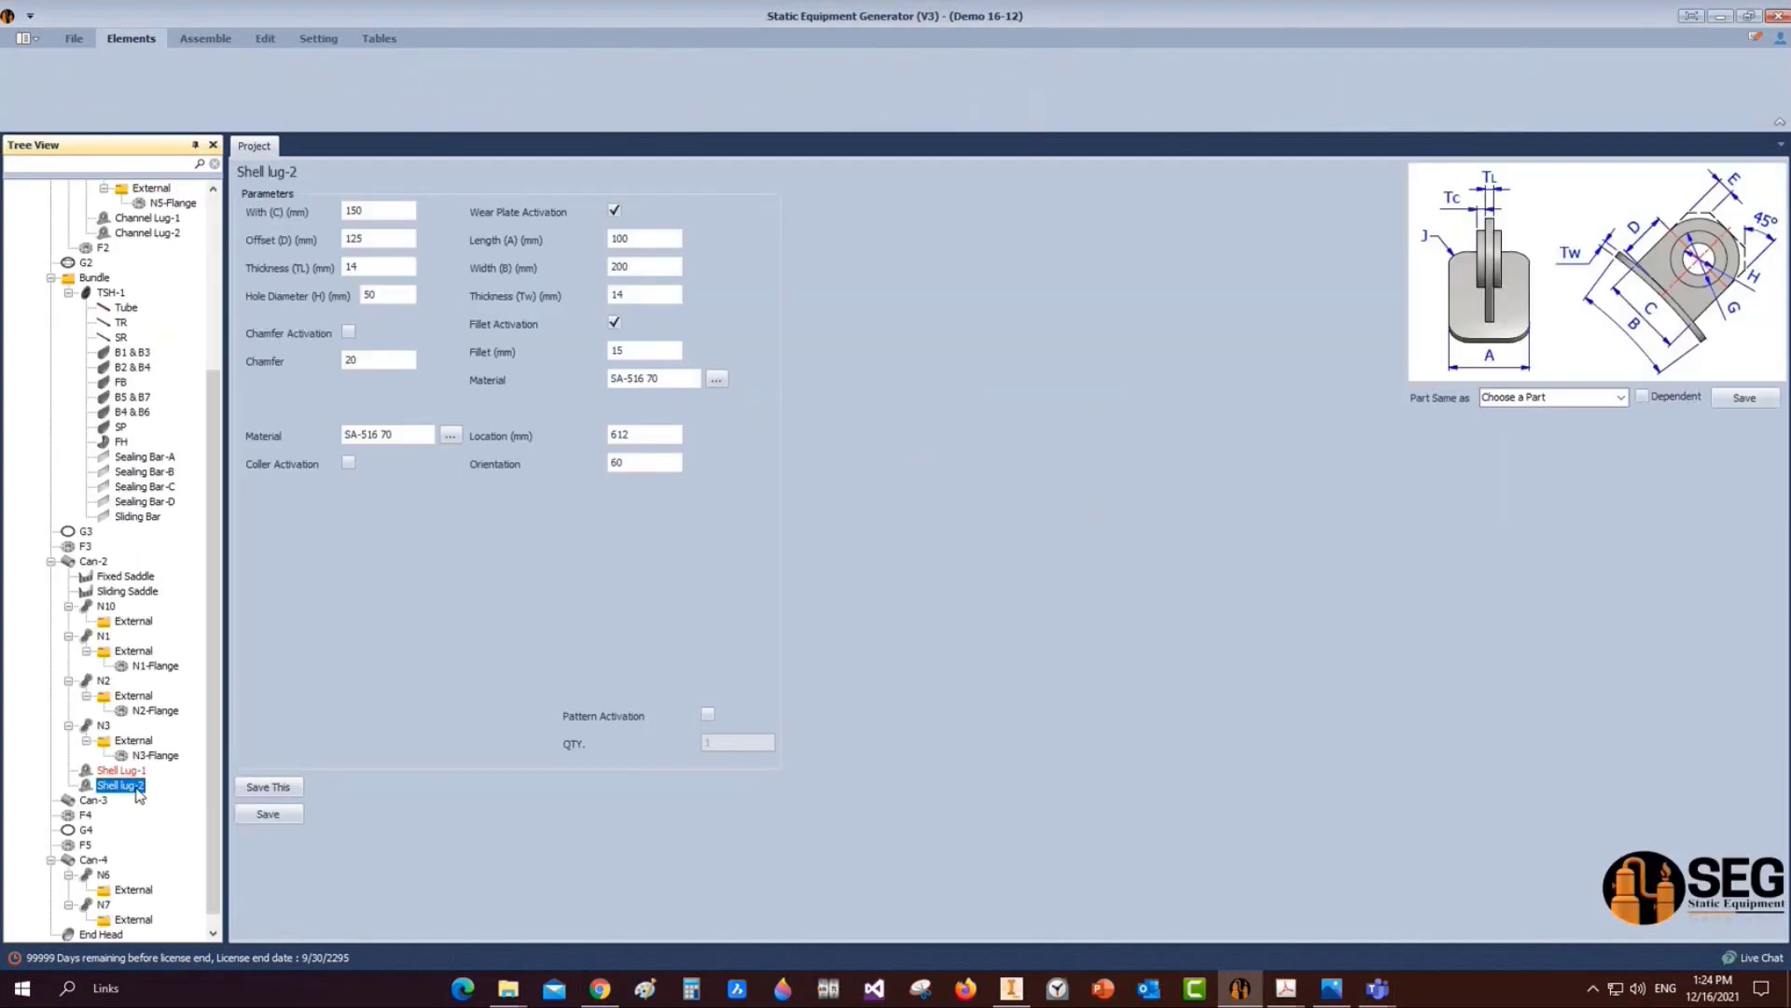
double_click(620, 462)
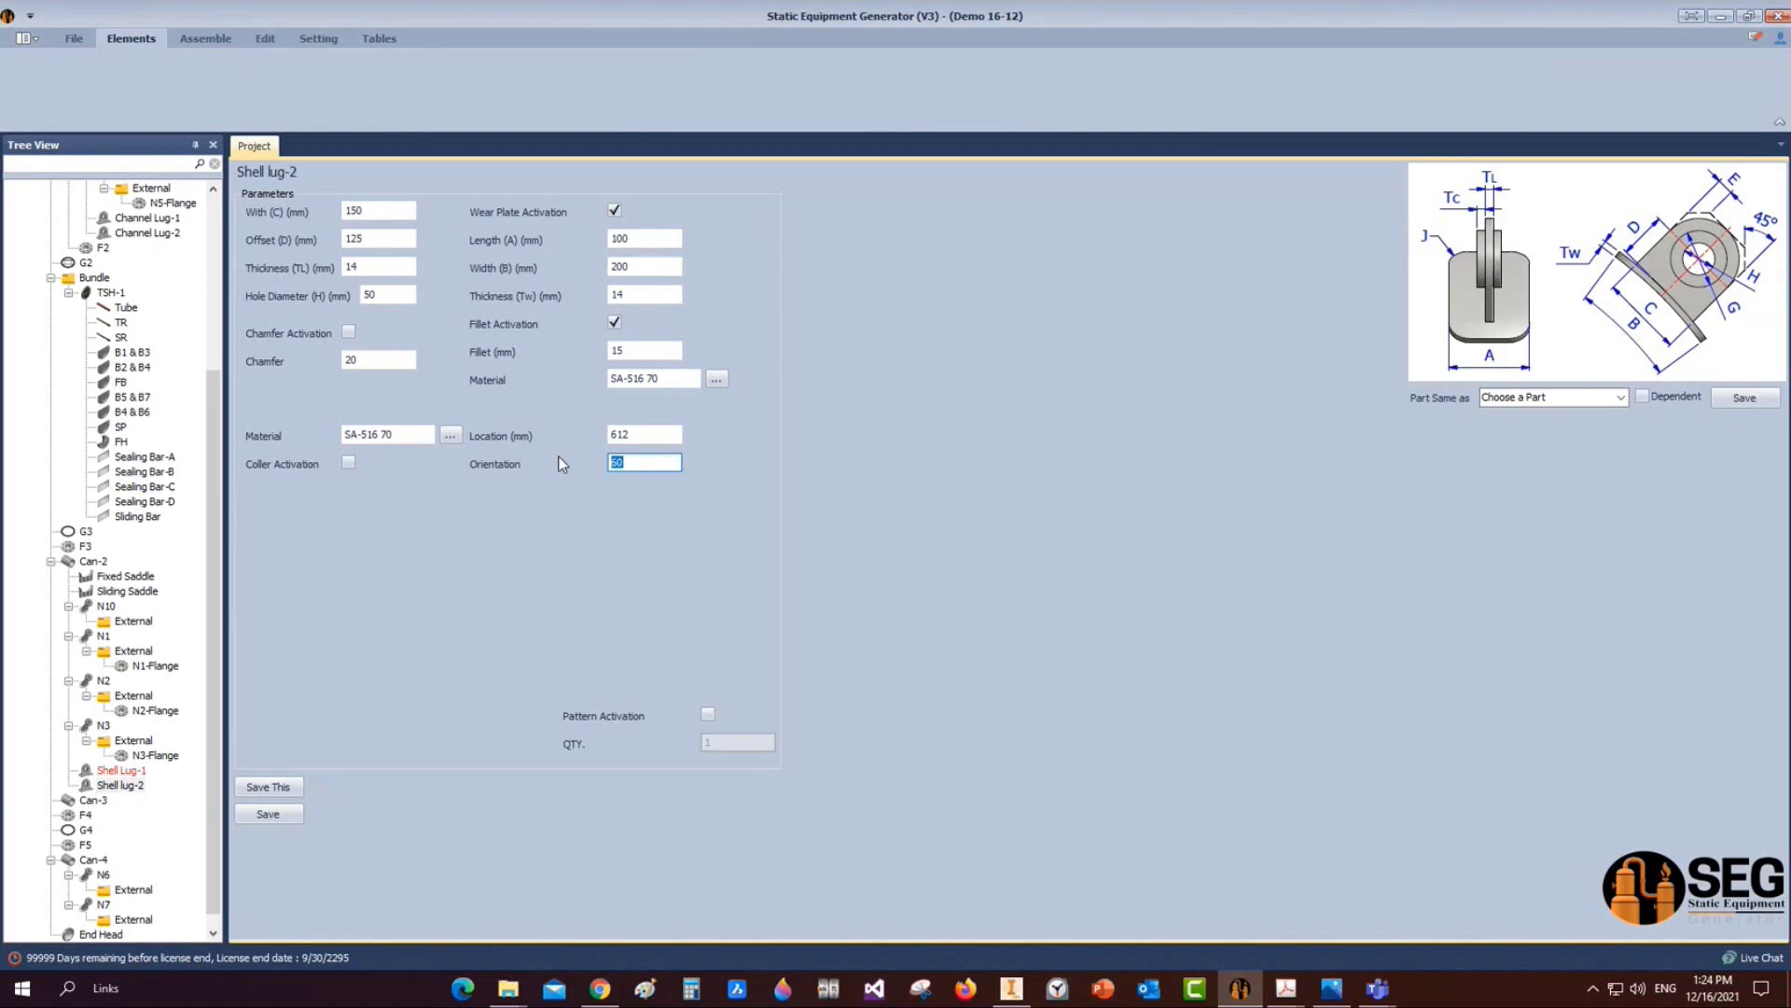
text(300)
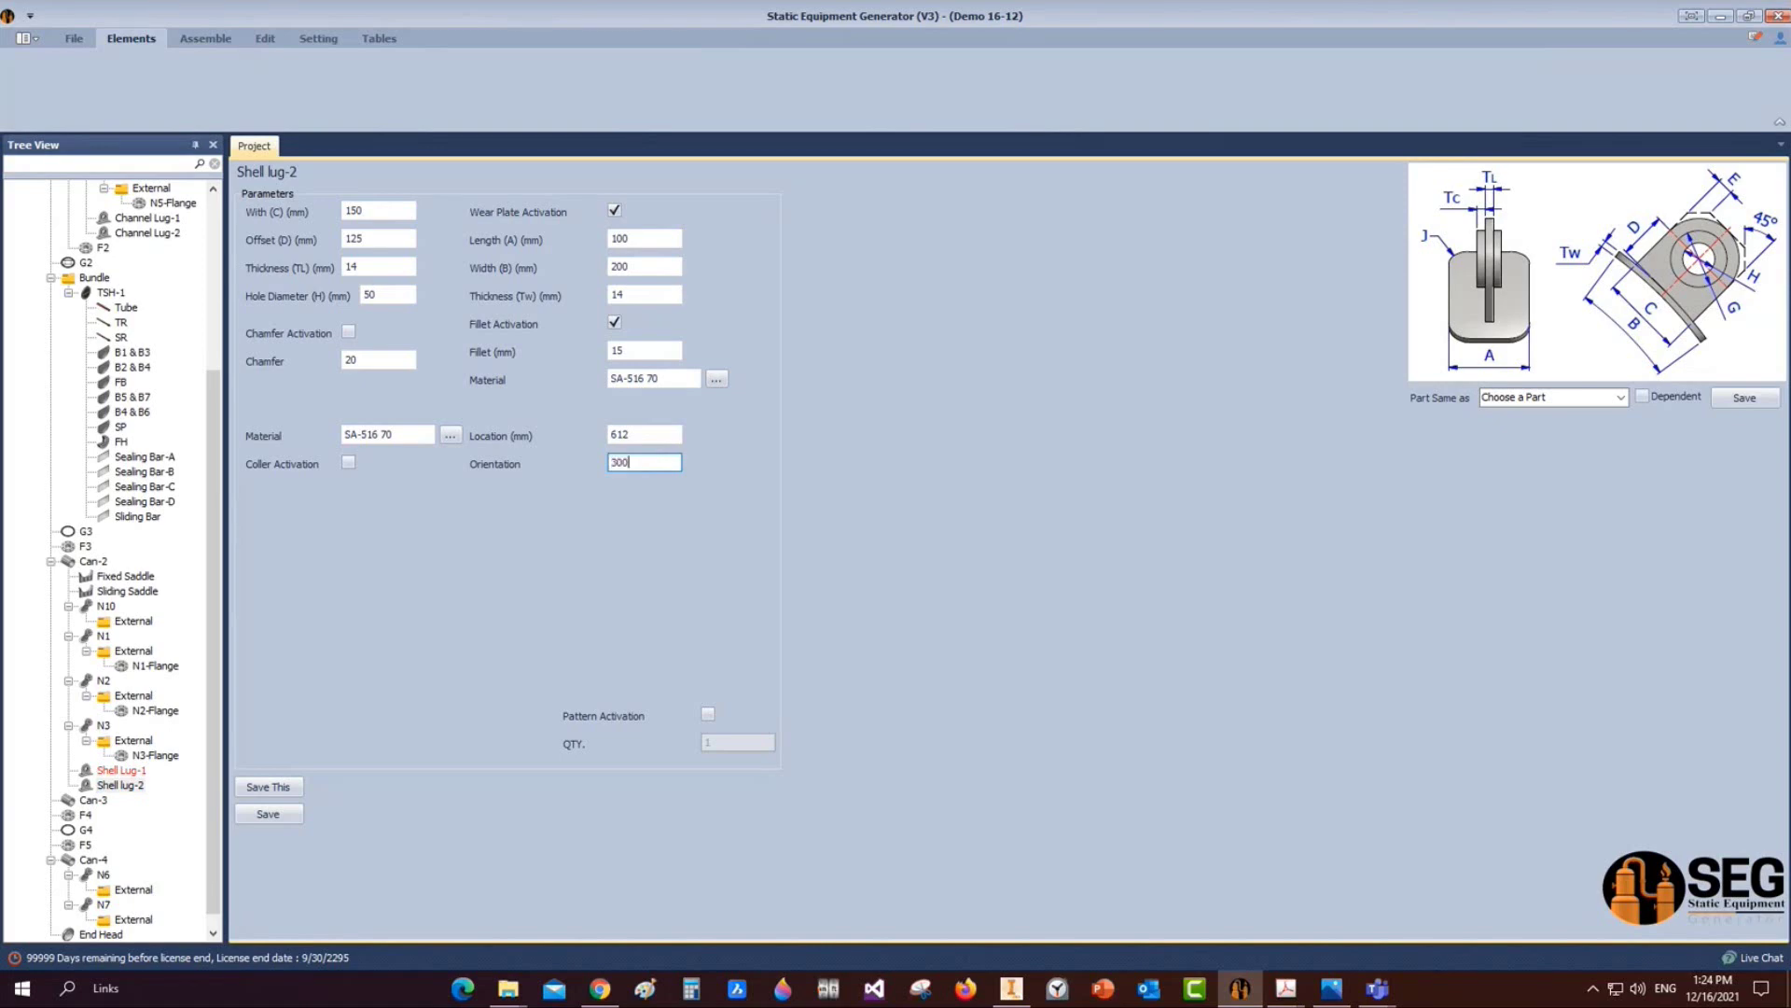
click(257, 815)
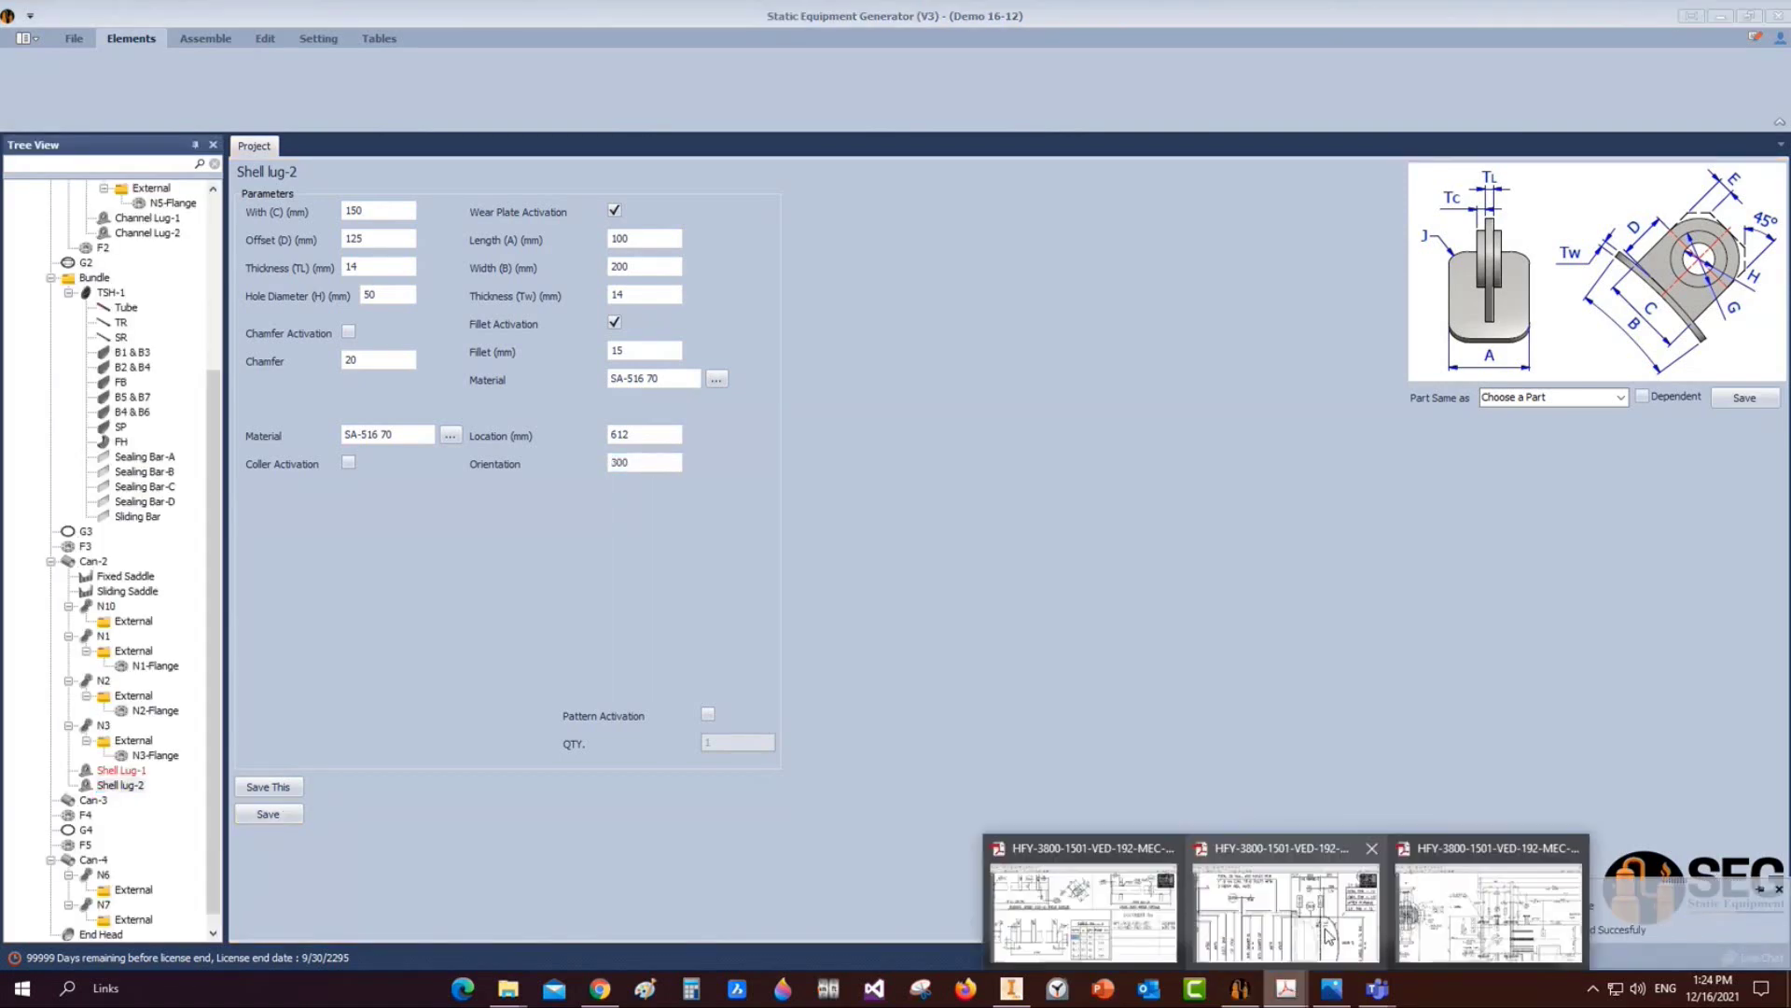
Switch to the general arrangement drawing in Adobe Acrobat and examine the two lifting lug positions along the shell
click(1285, 988)
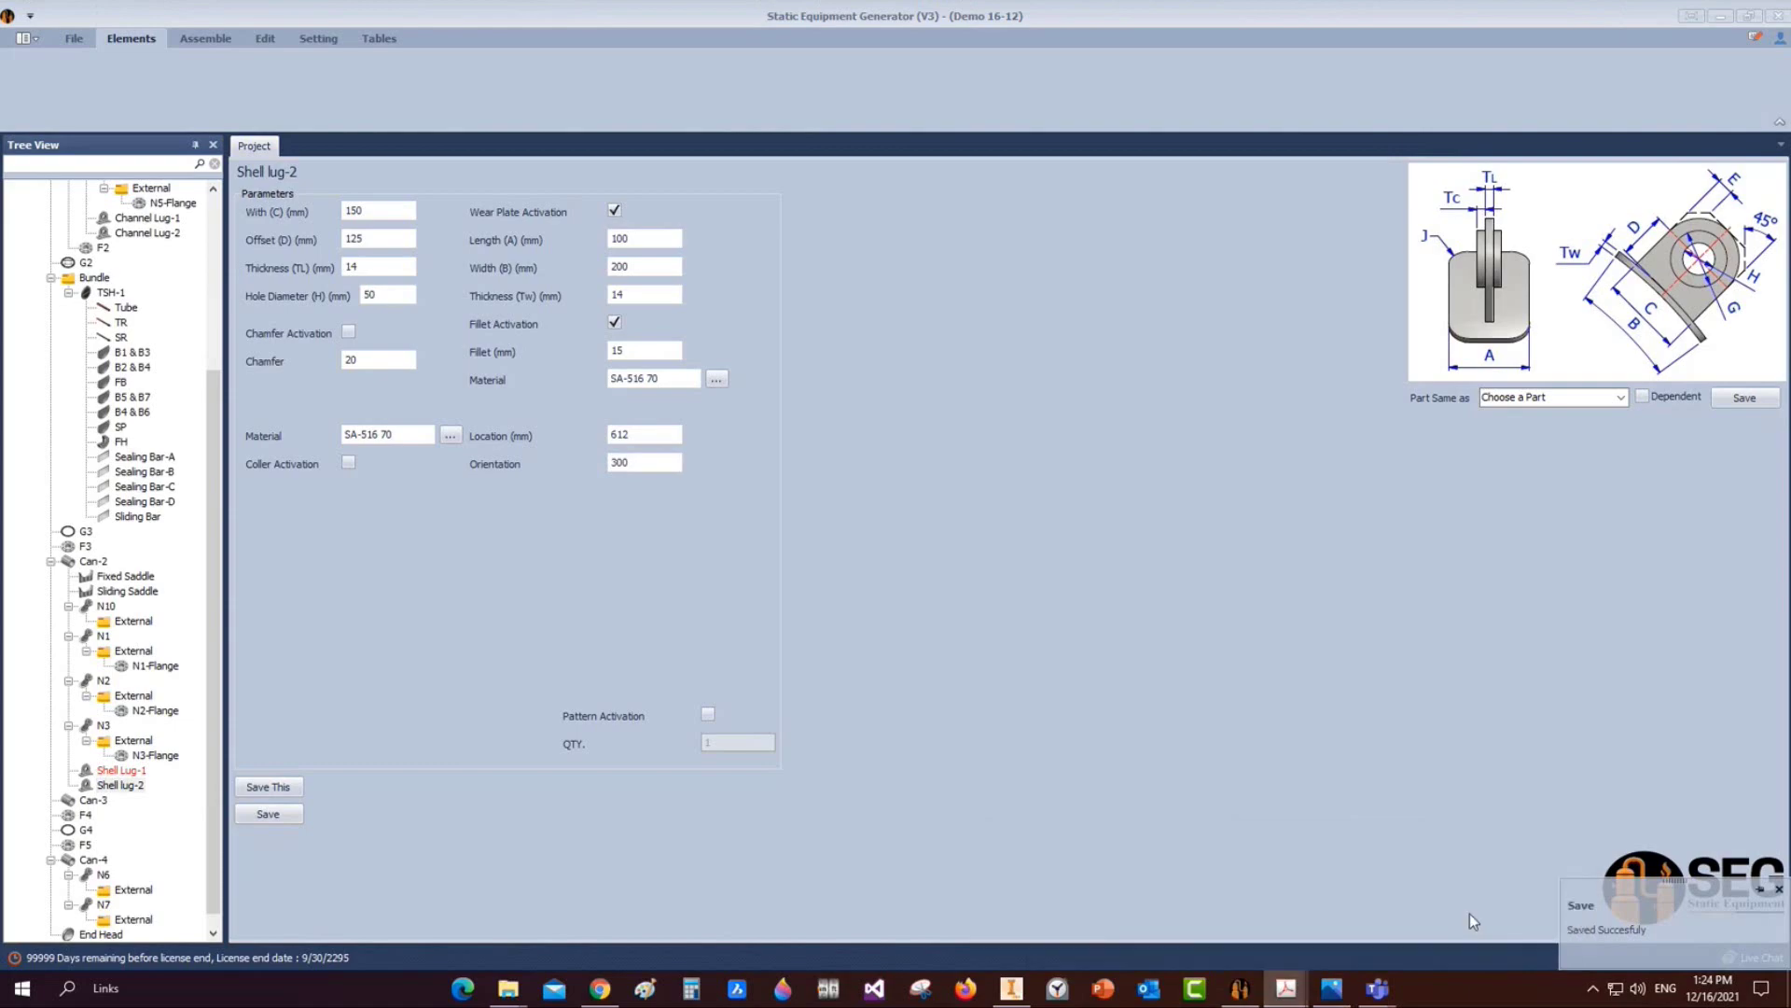
click(1469, 914)
ctrl+scroll(1084, 618, down, 3)
mouse_move(1084, 618)
middle_down()
mouse_move(1110, 626)
mouse_move(946, 581)
middle_up()
drag(767, 500, 827, 577)
drag(1349, 499, 1395, 559)
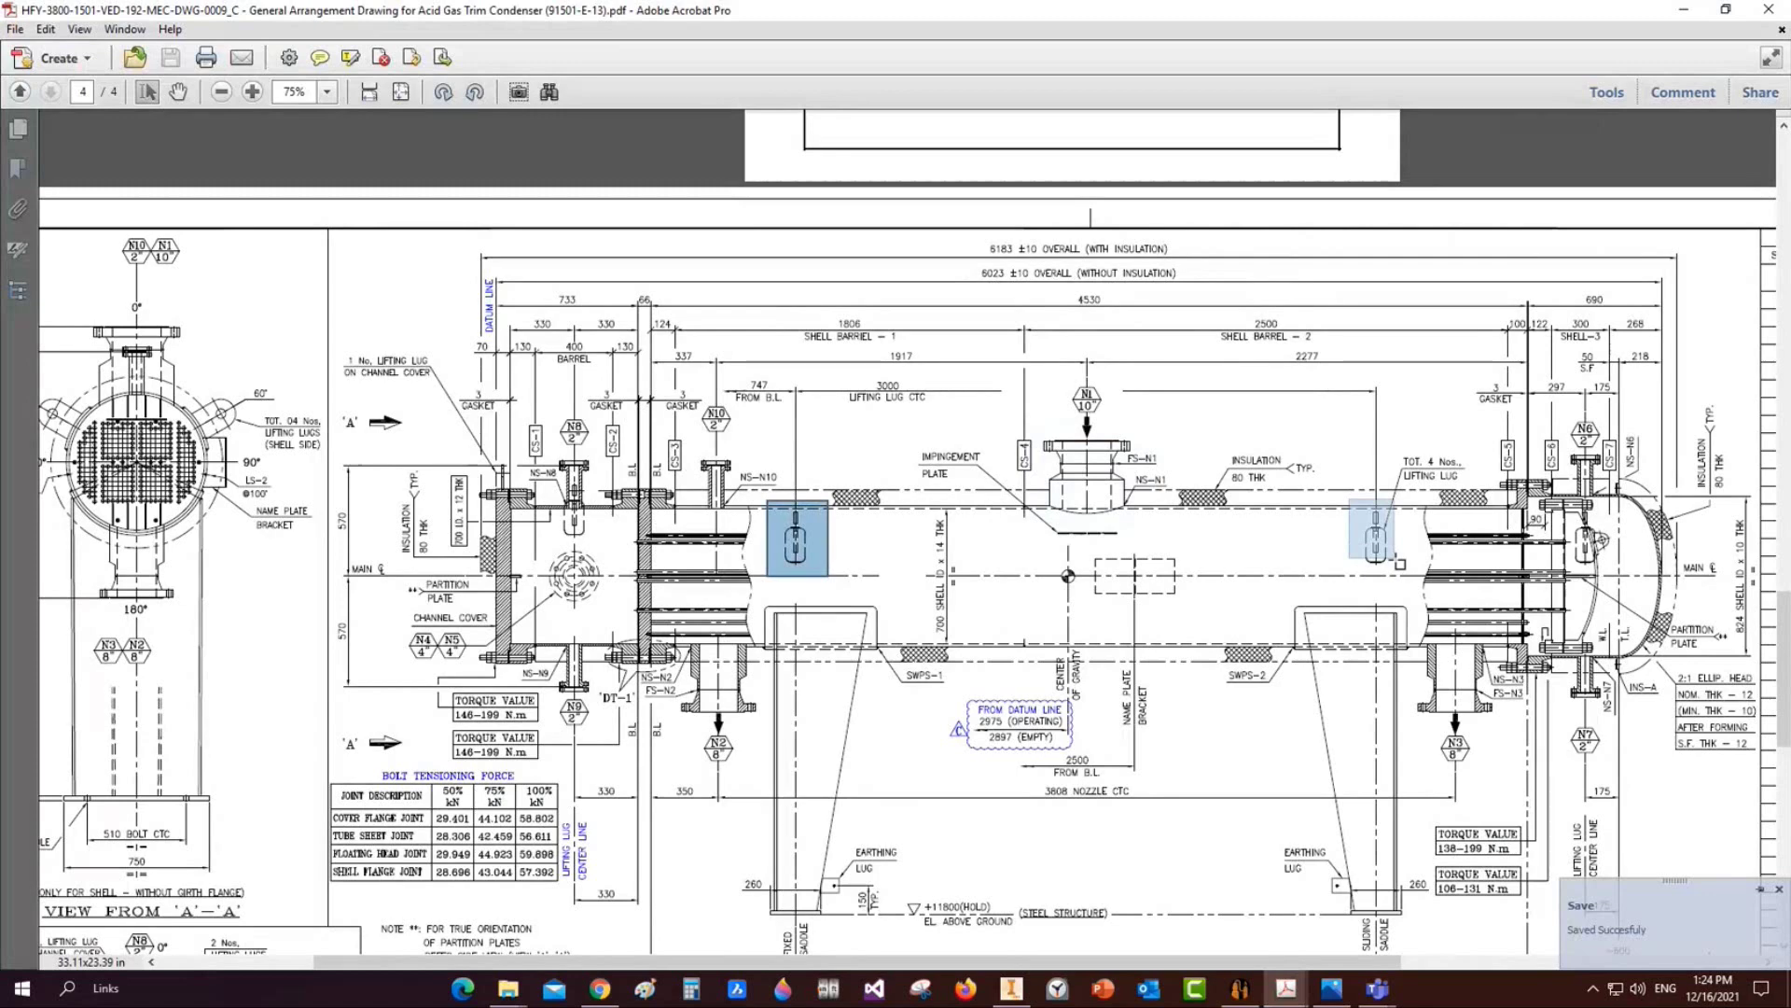
Back in Static Equipment Generator, add a Lug Type7 named "Shell Lug-3" to Can-2, copying its parameters from Shell Lug-1
click(1239, 988)
click(94, 562)
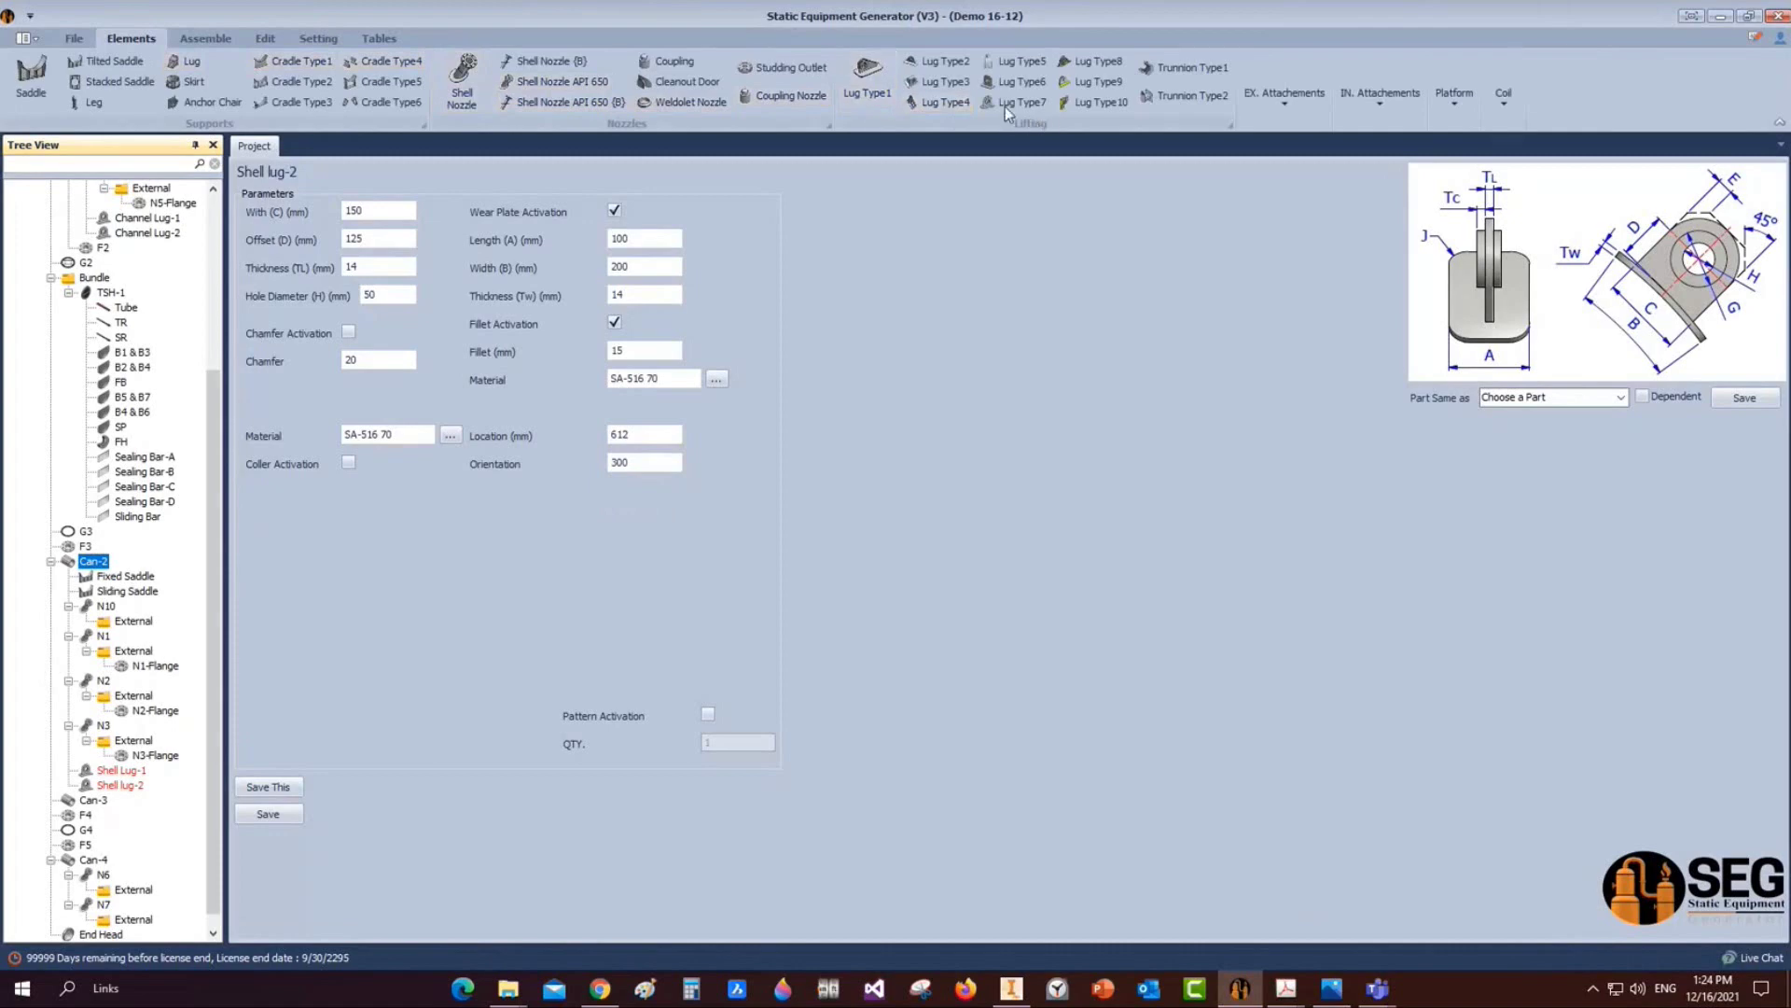
click(1005, 102)
text(She)
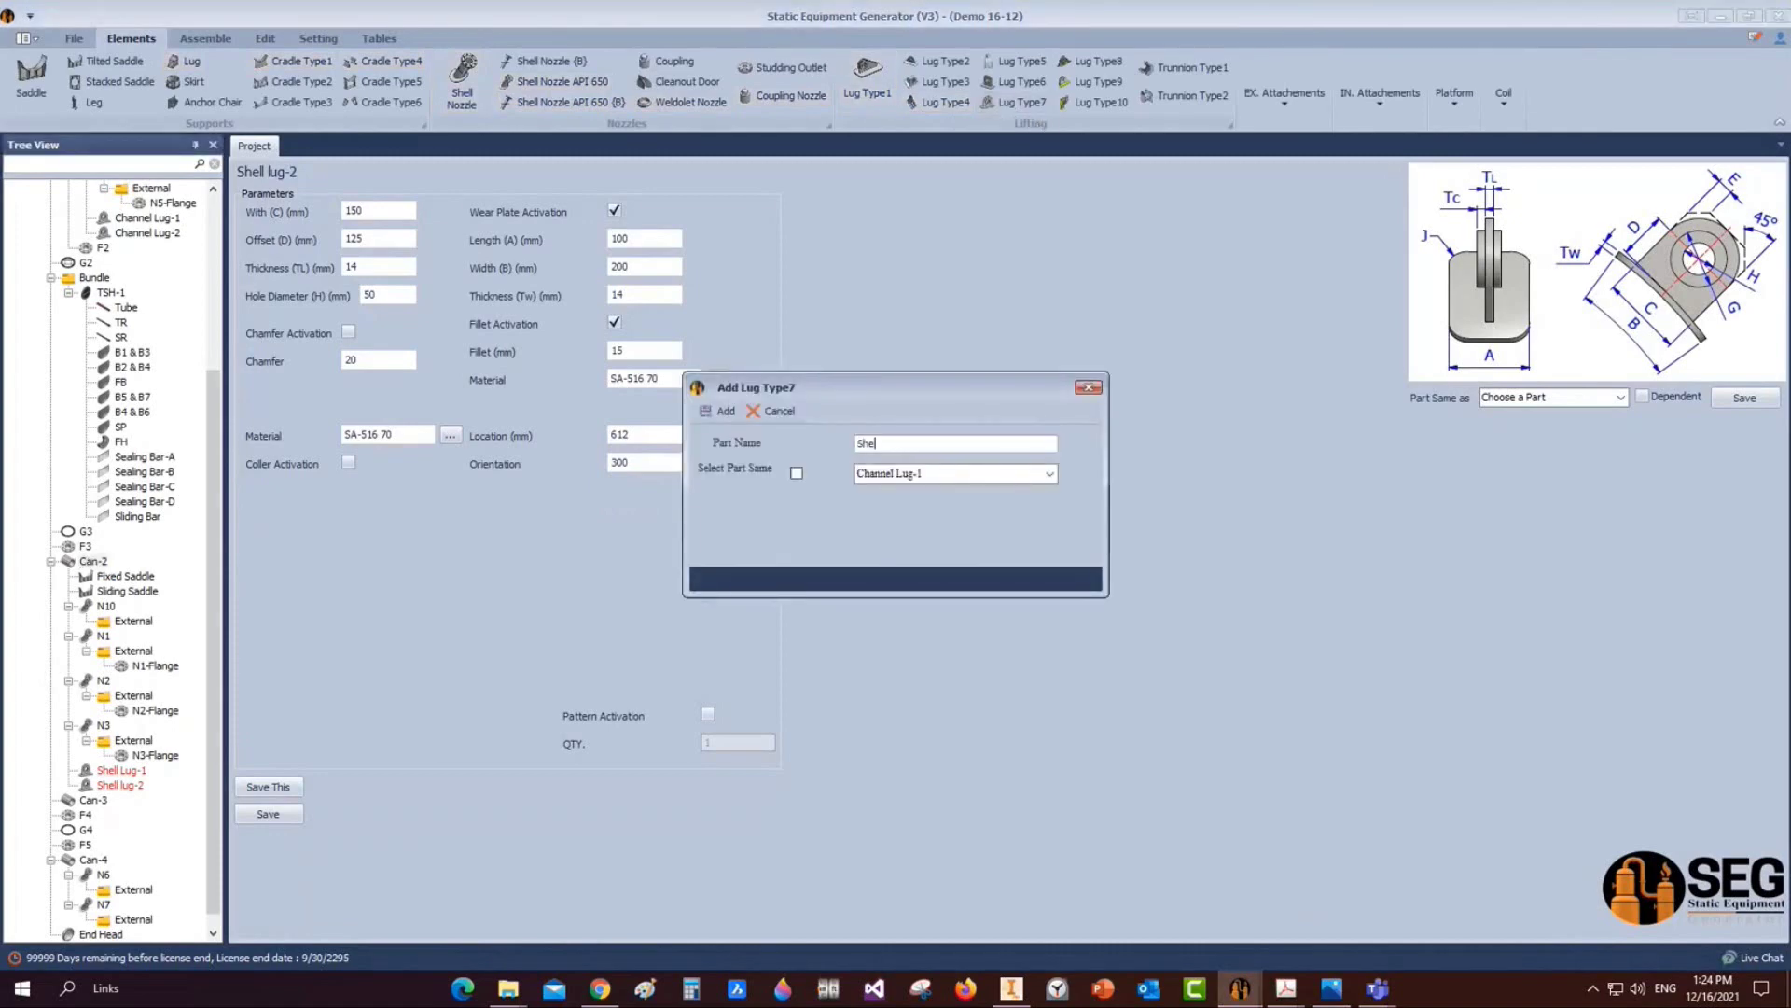
text(ll Lug-3)
click(796, 473)
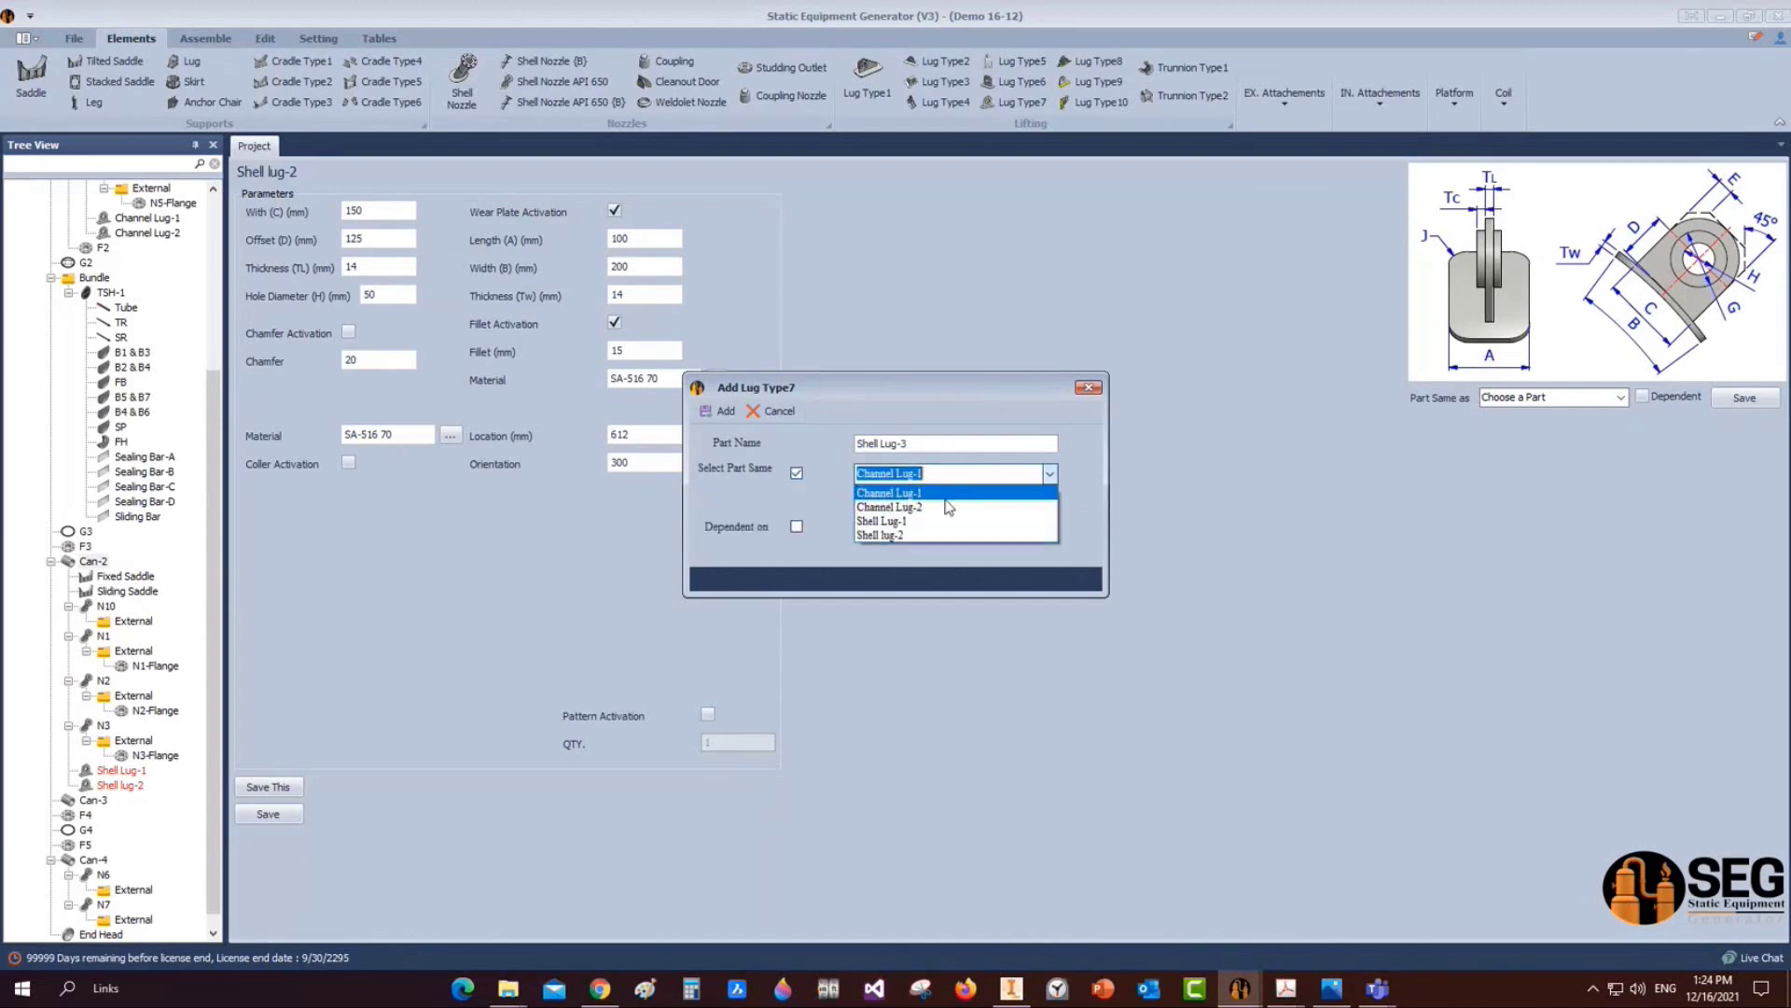
click(933, 535)
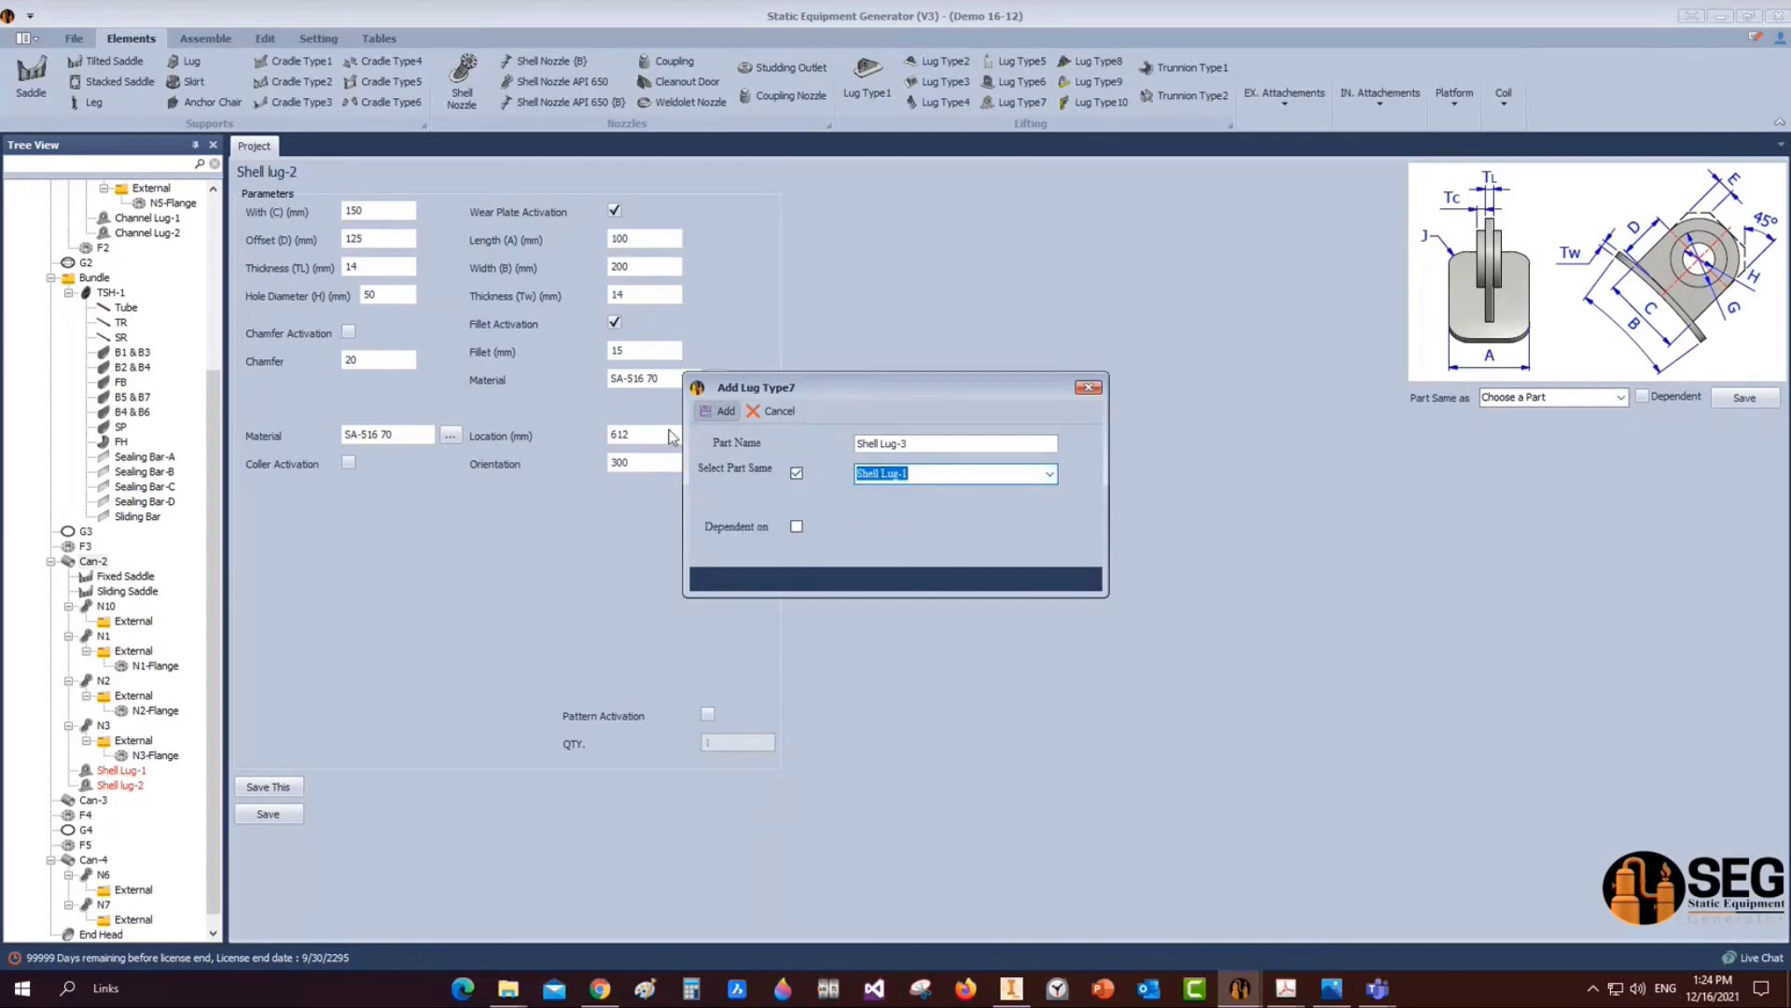
click(718, 411)
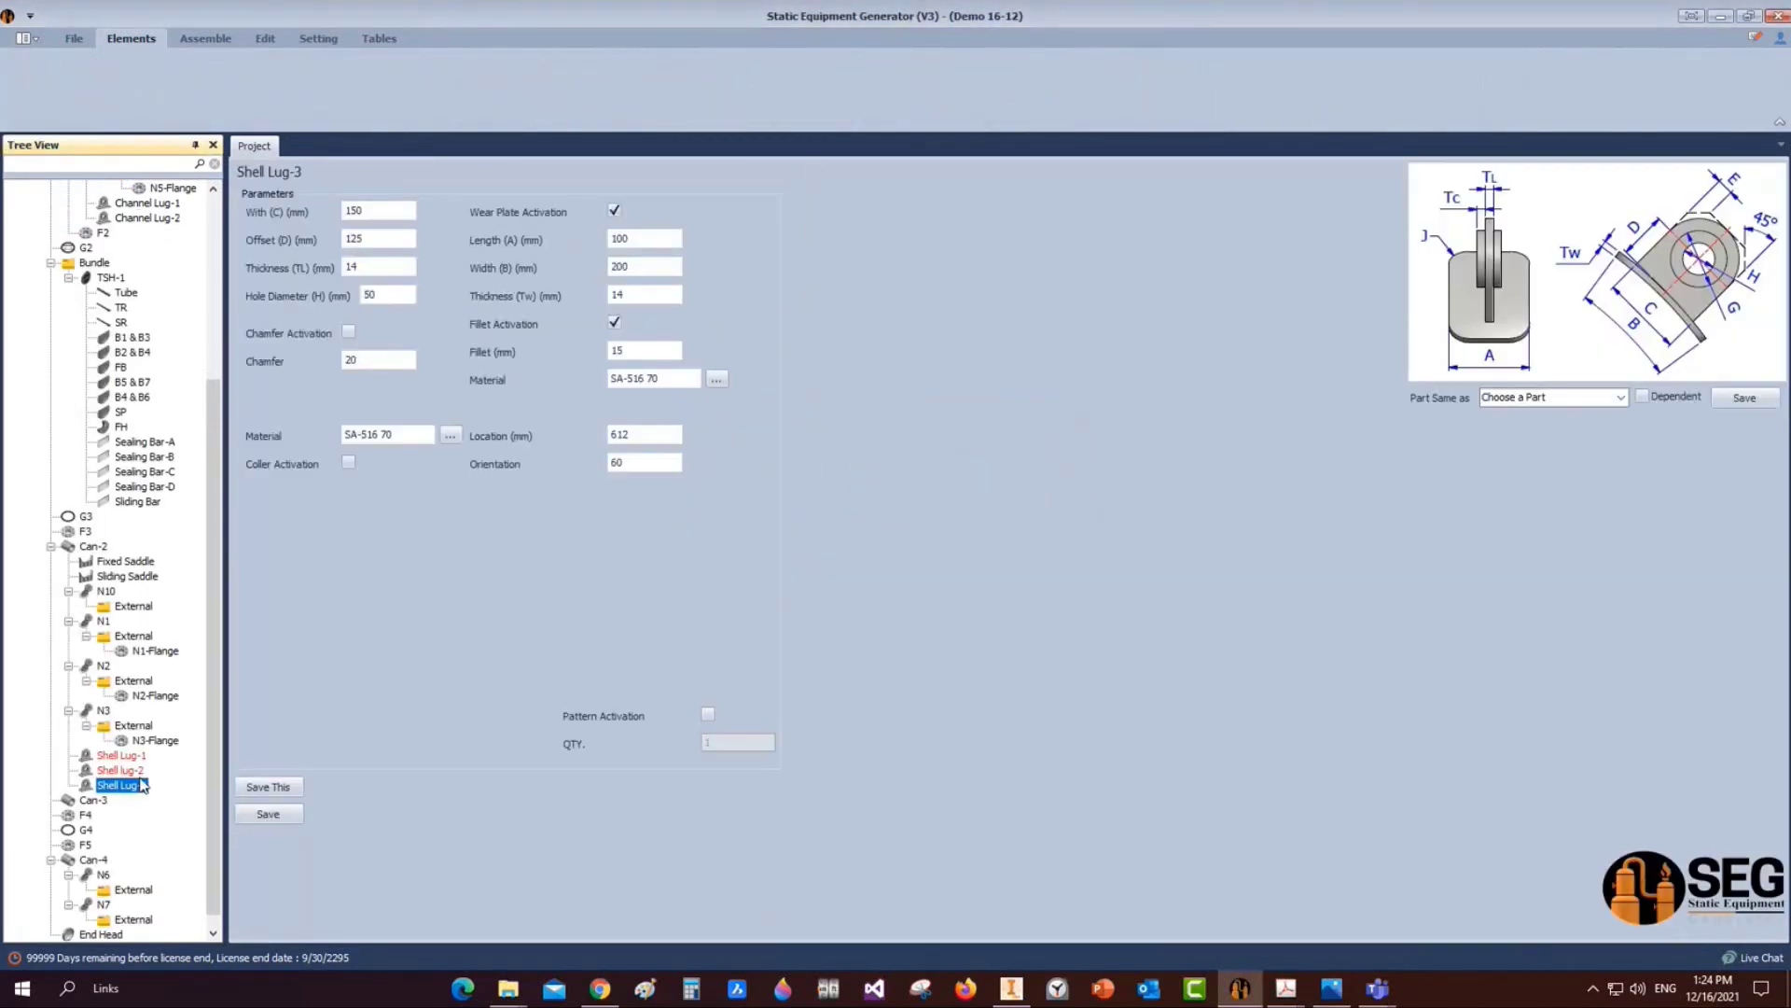
Set the location of Shell Lug-3 to 3612 mm and save the lug
drag(645, 434, 558, 416)
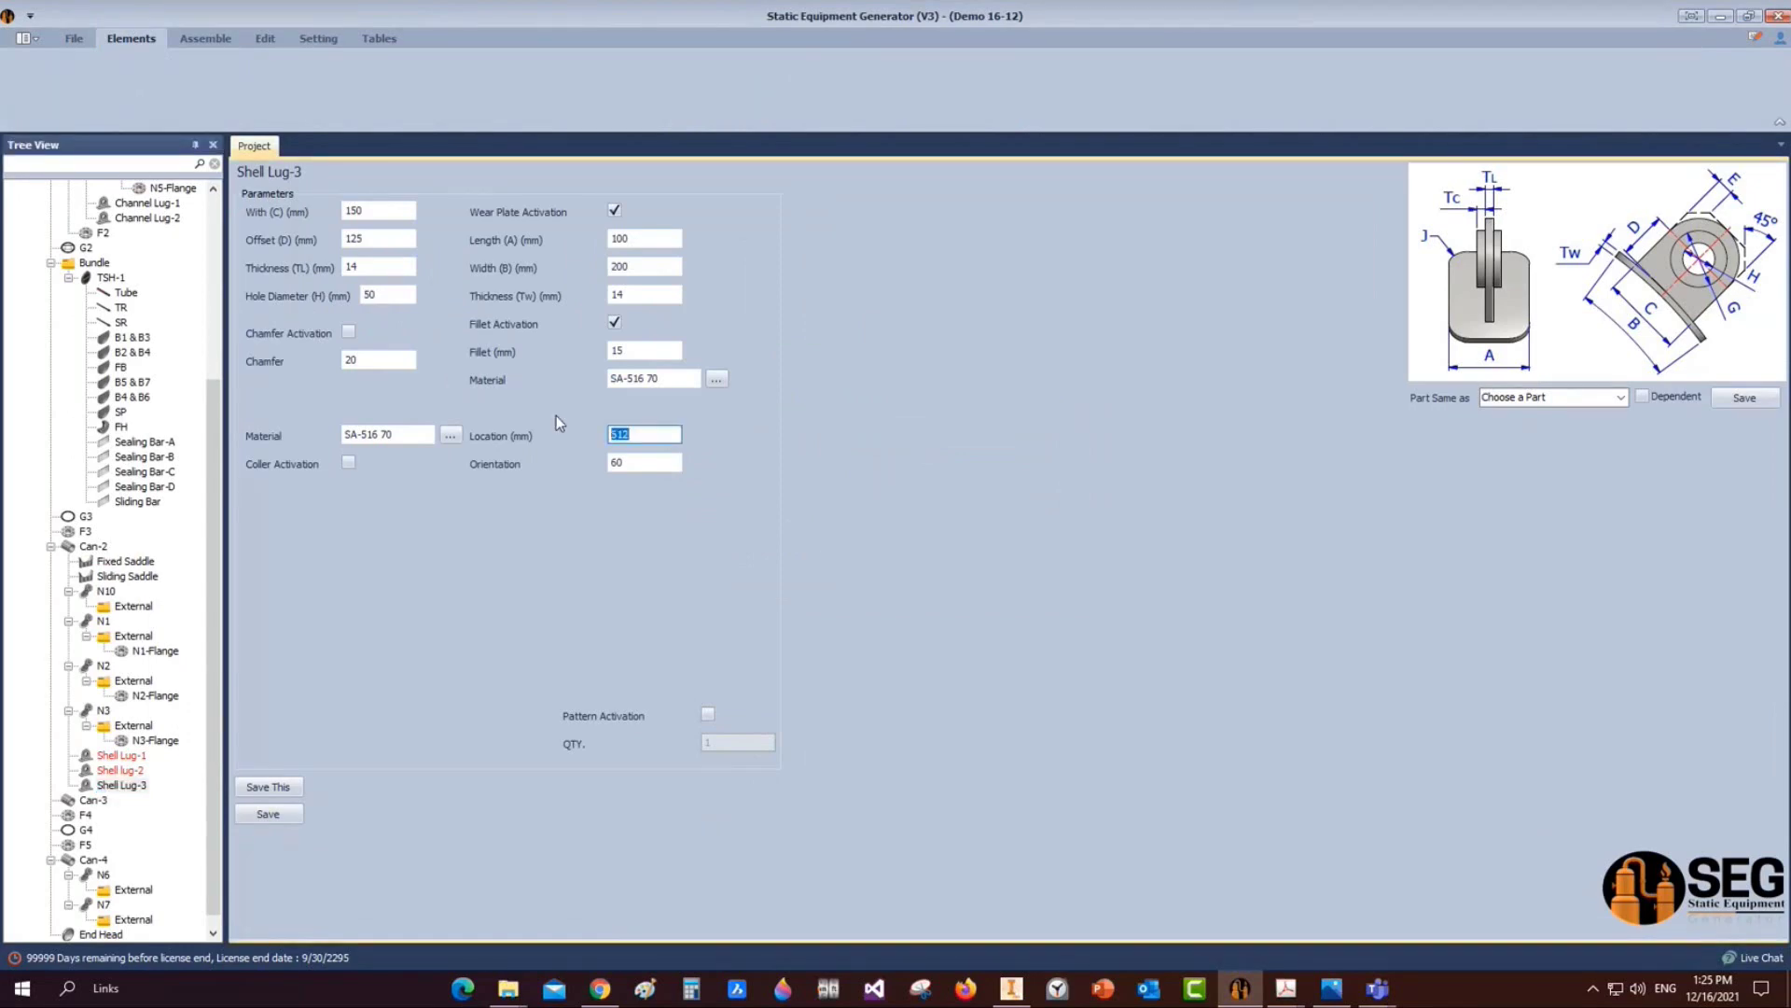
text(3612)
click(254, 817)
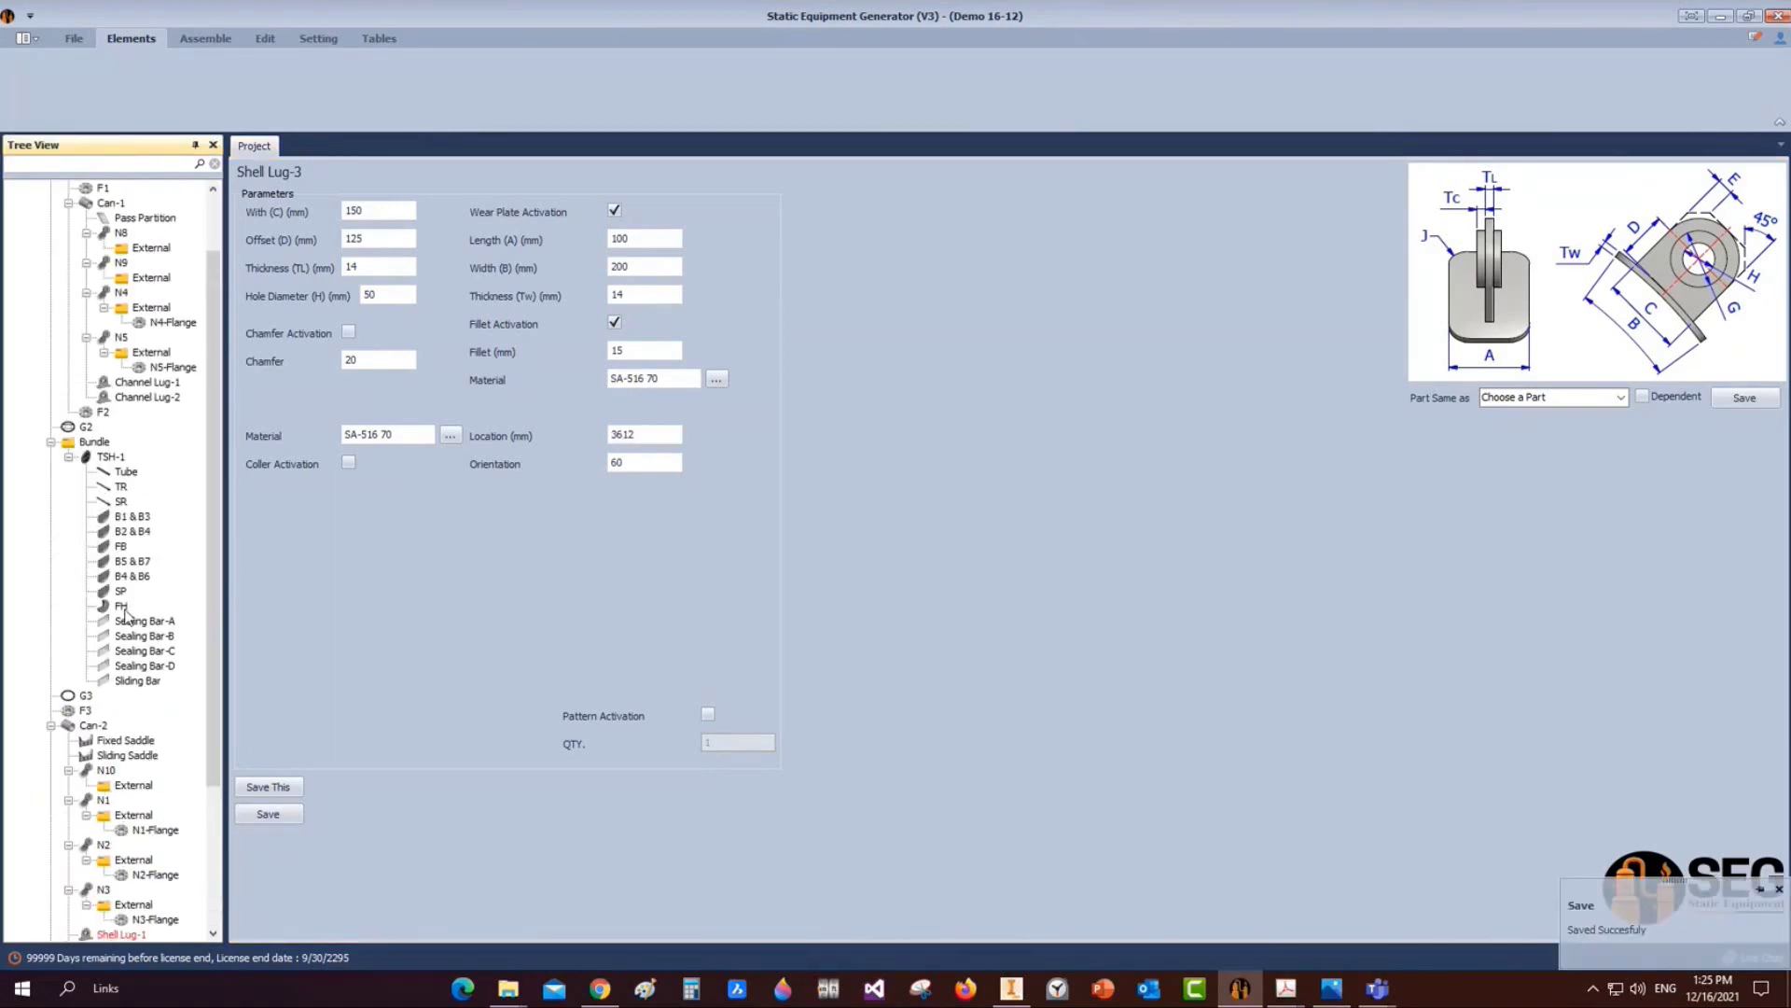
Add a Lug Type7 named "Shell Lug-4" to Can-2, copying its parameters from Shell lug-2
click(93, 725)
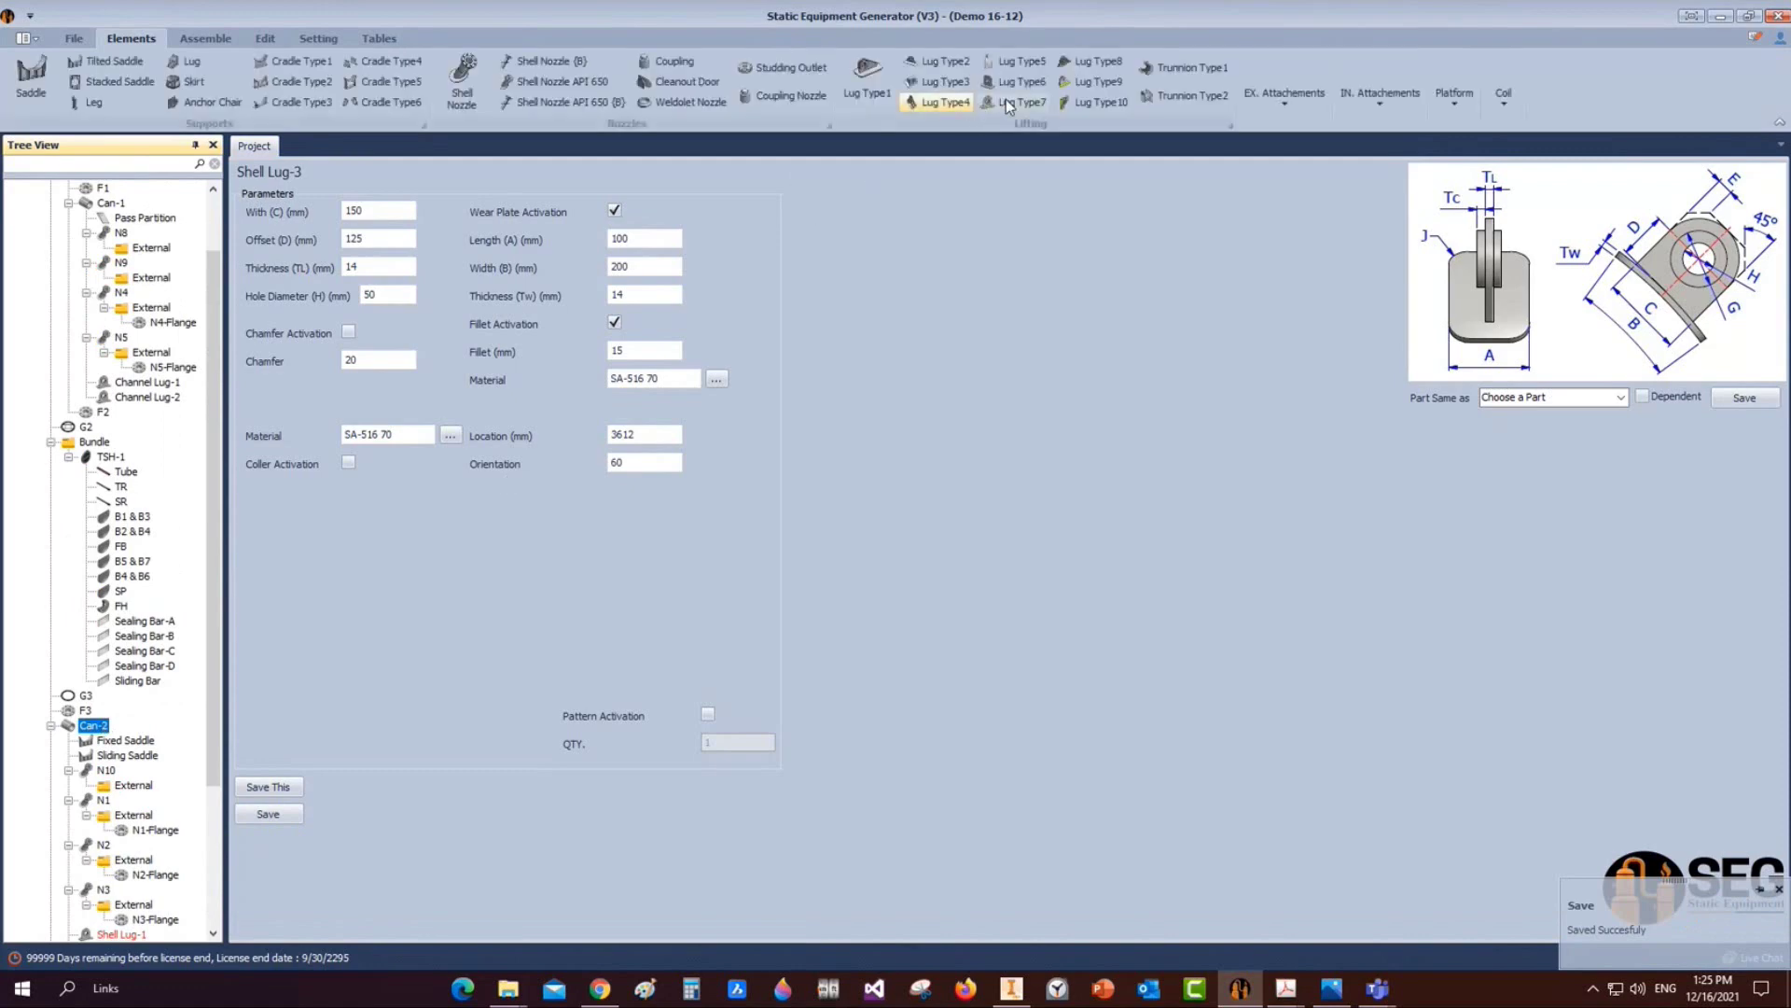
click(1006, 99)
text(Shell Lug)
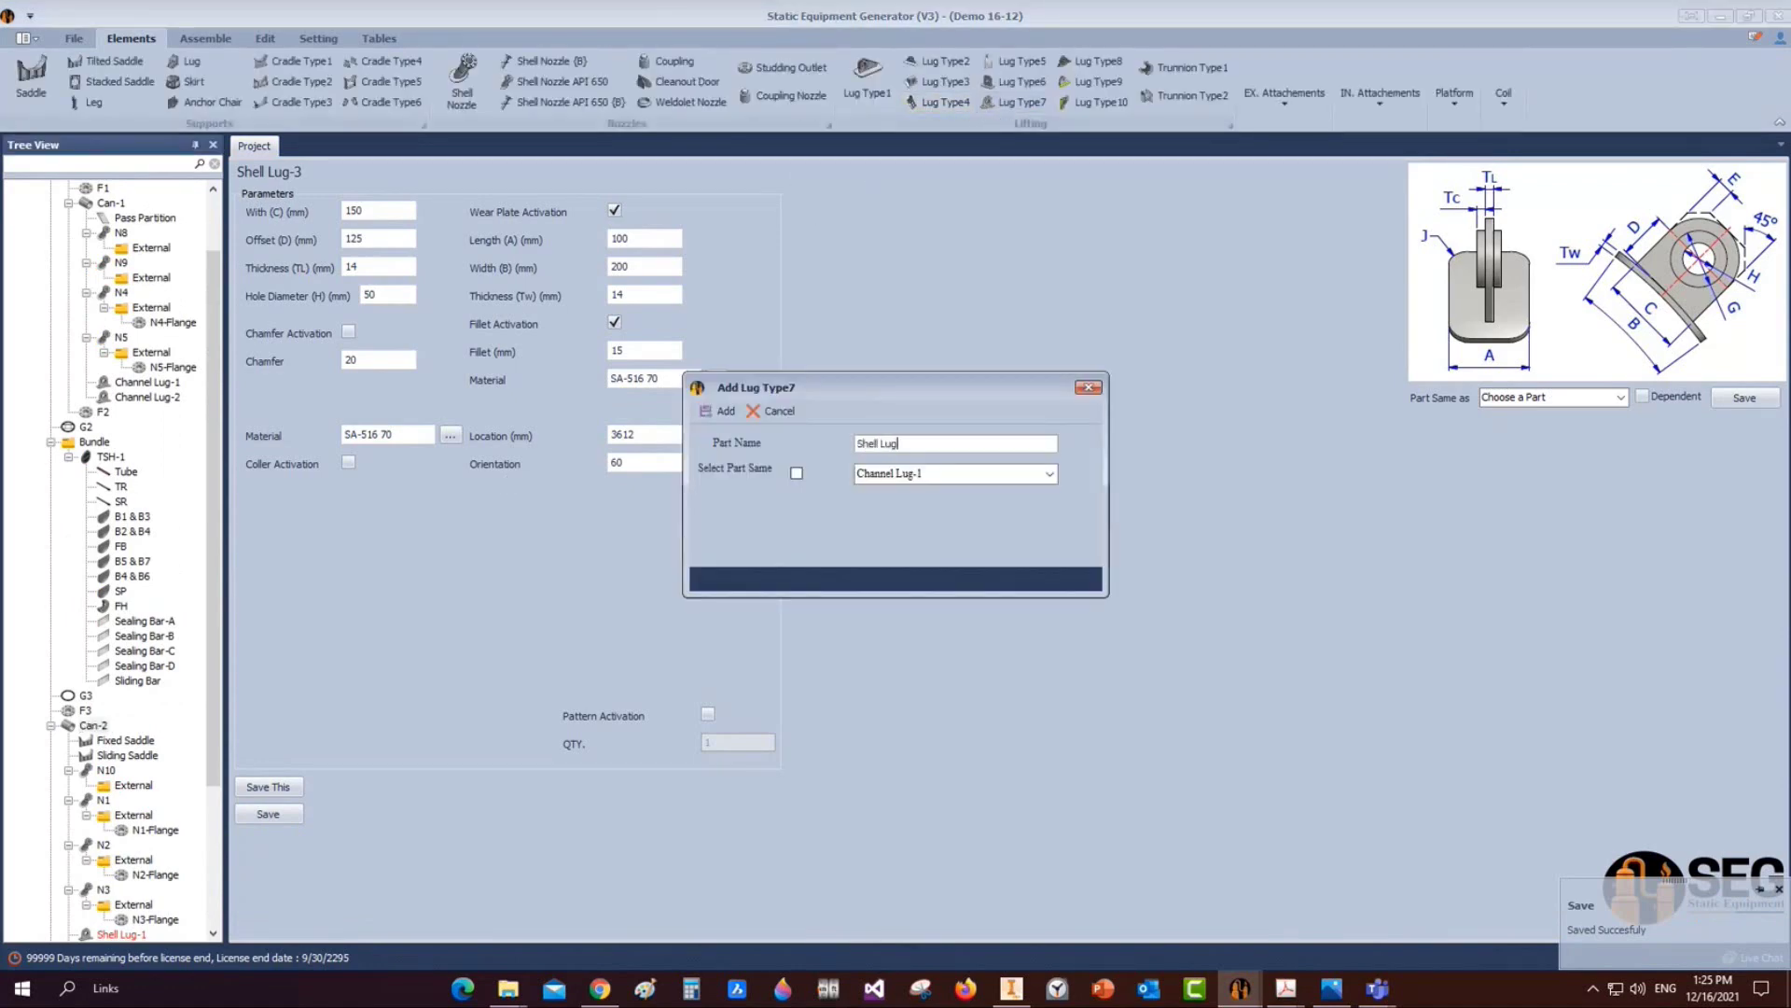
text(-4)
click(797, 473)
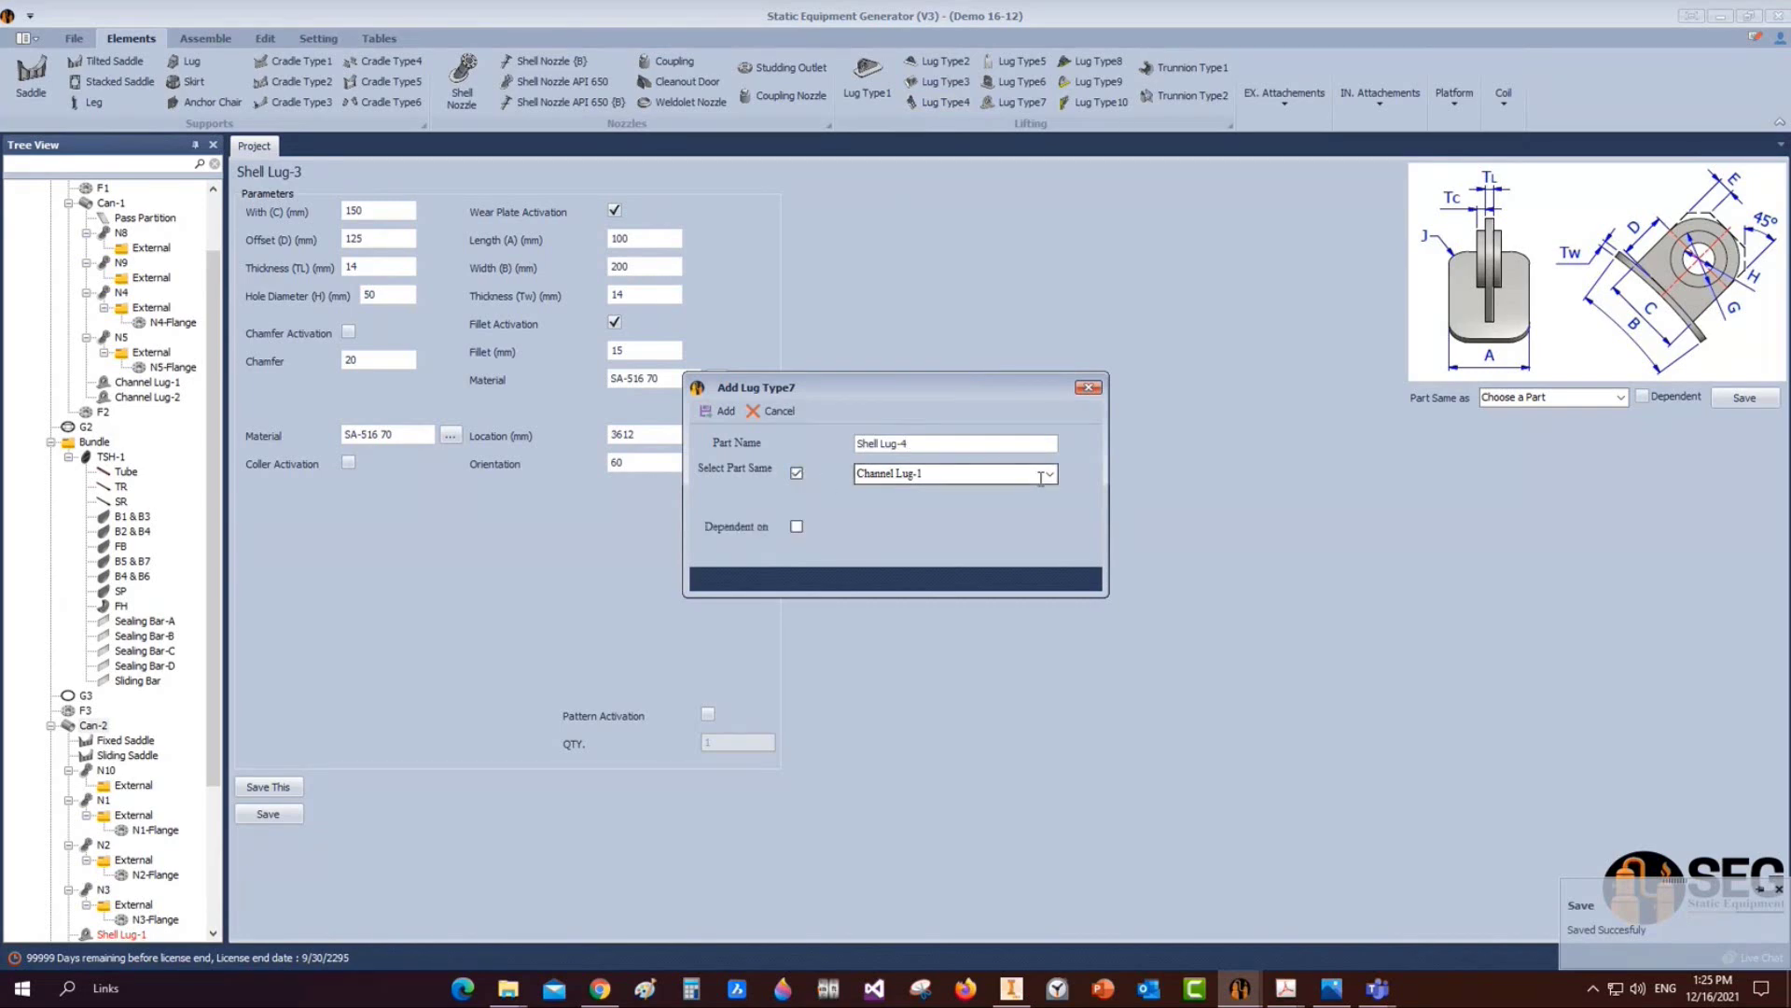
click(1049, 473)
click(922, 532)
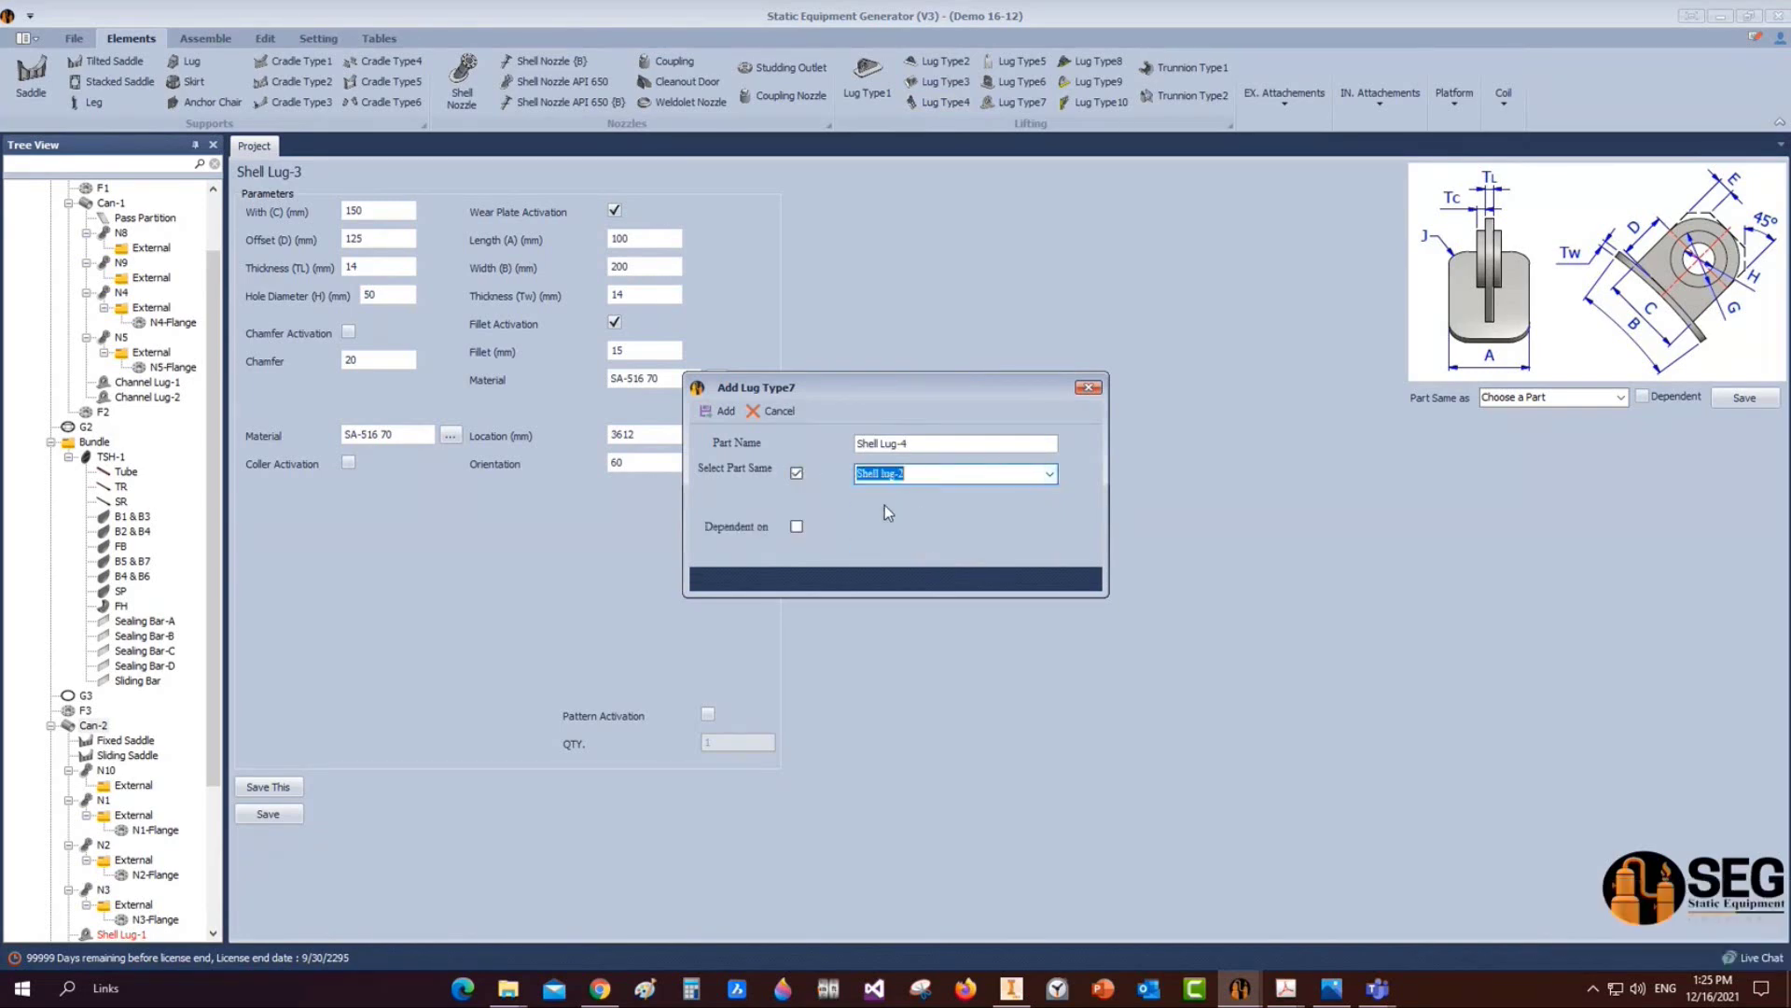
click(724, 411)
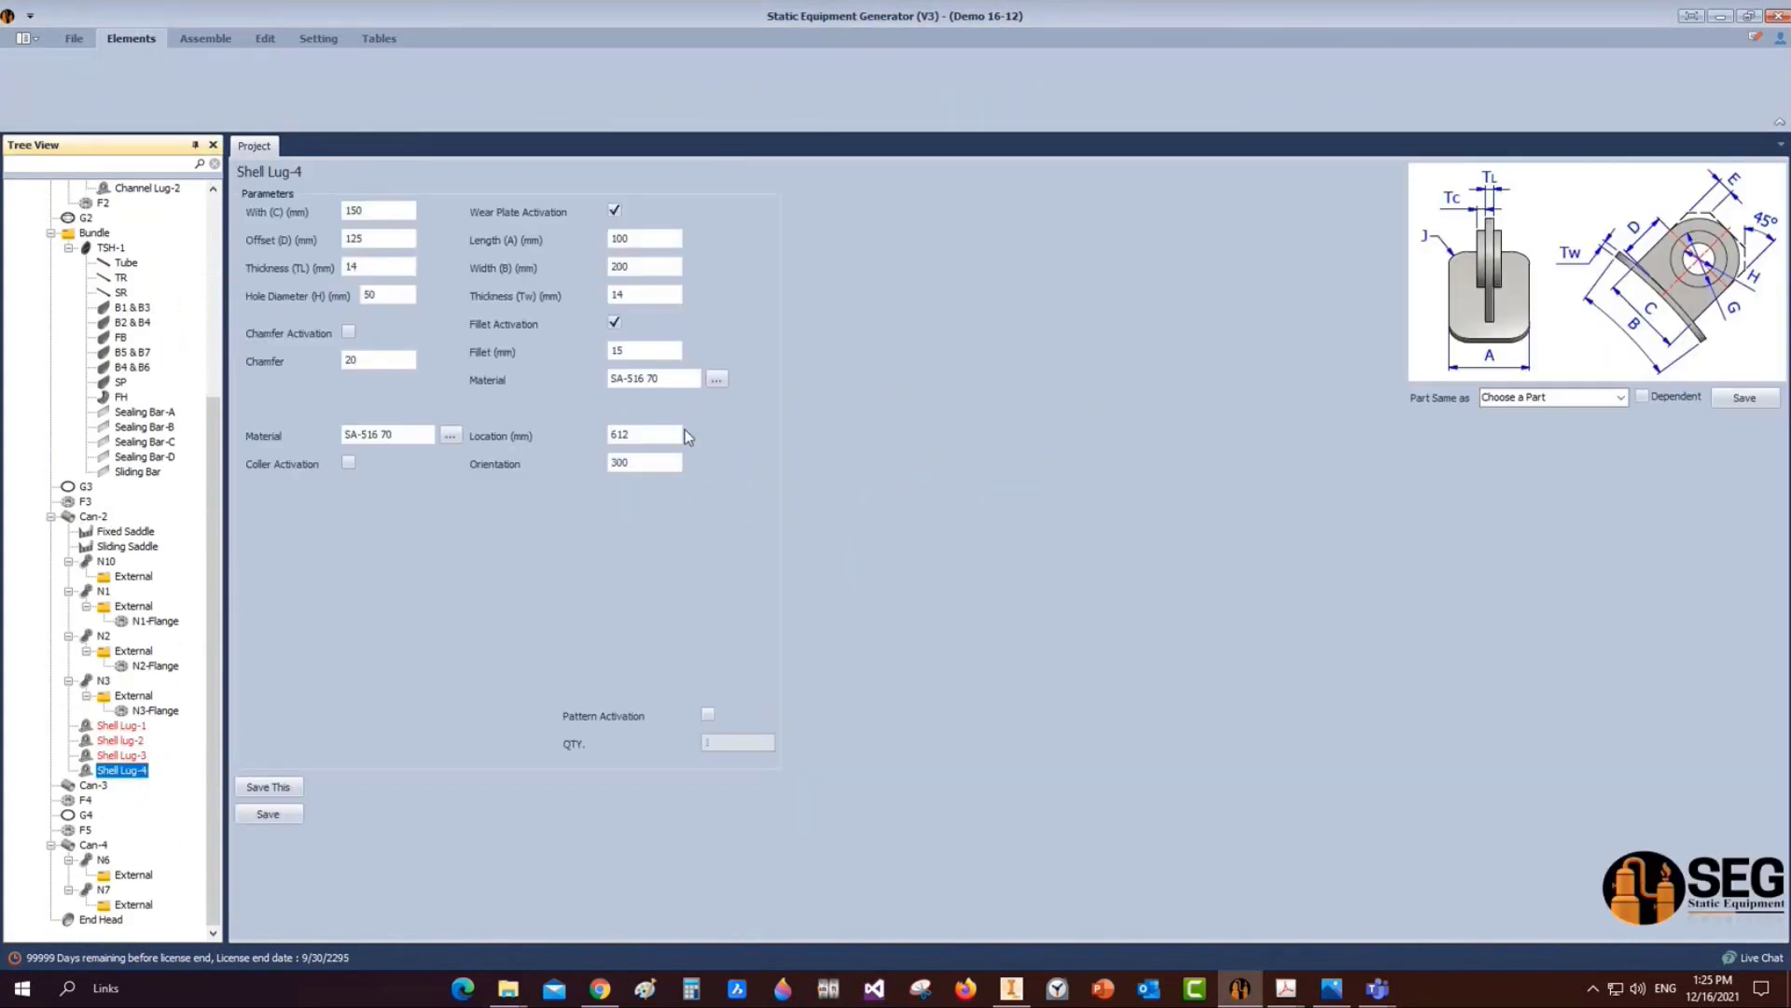
Set the location of Shell Lug-4 to 3612 mm and save the lug
double_click(665, 434)
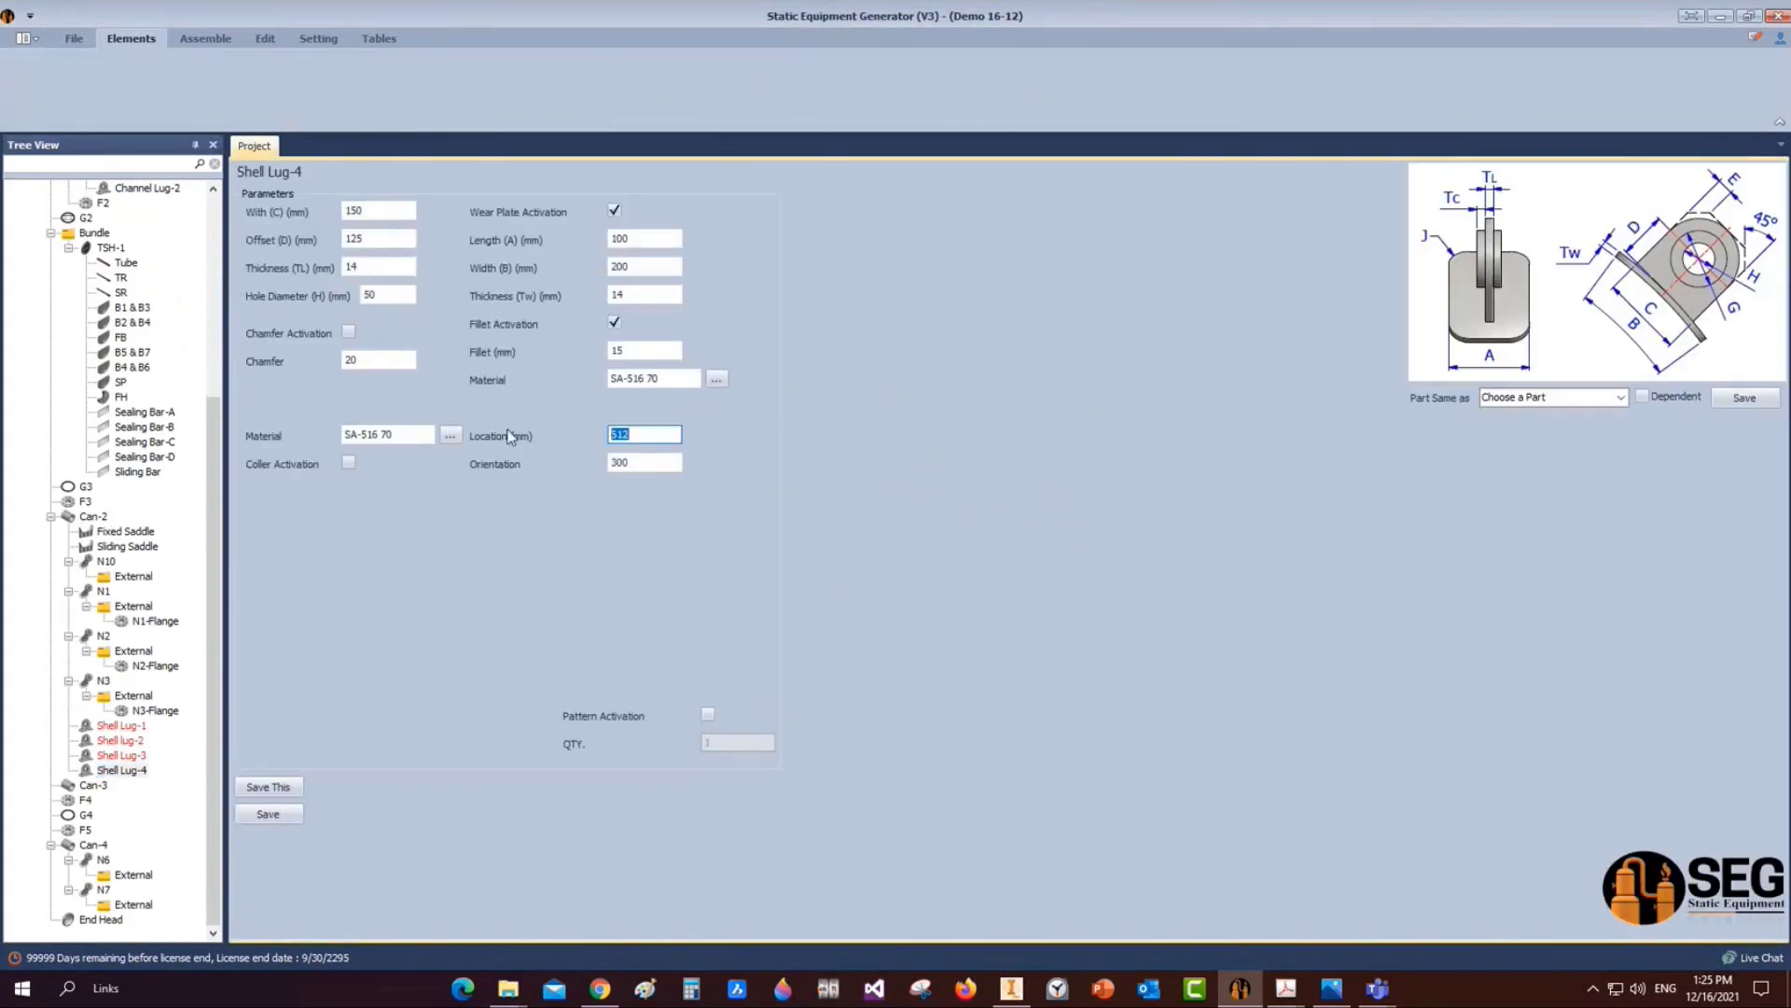
text(3612)
click(261, 820)
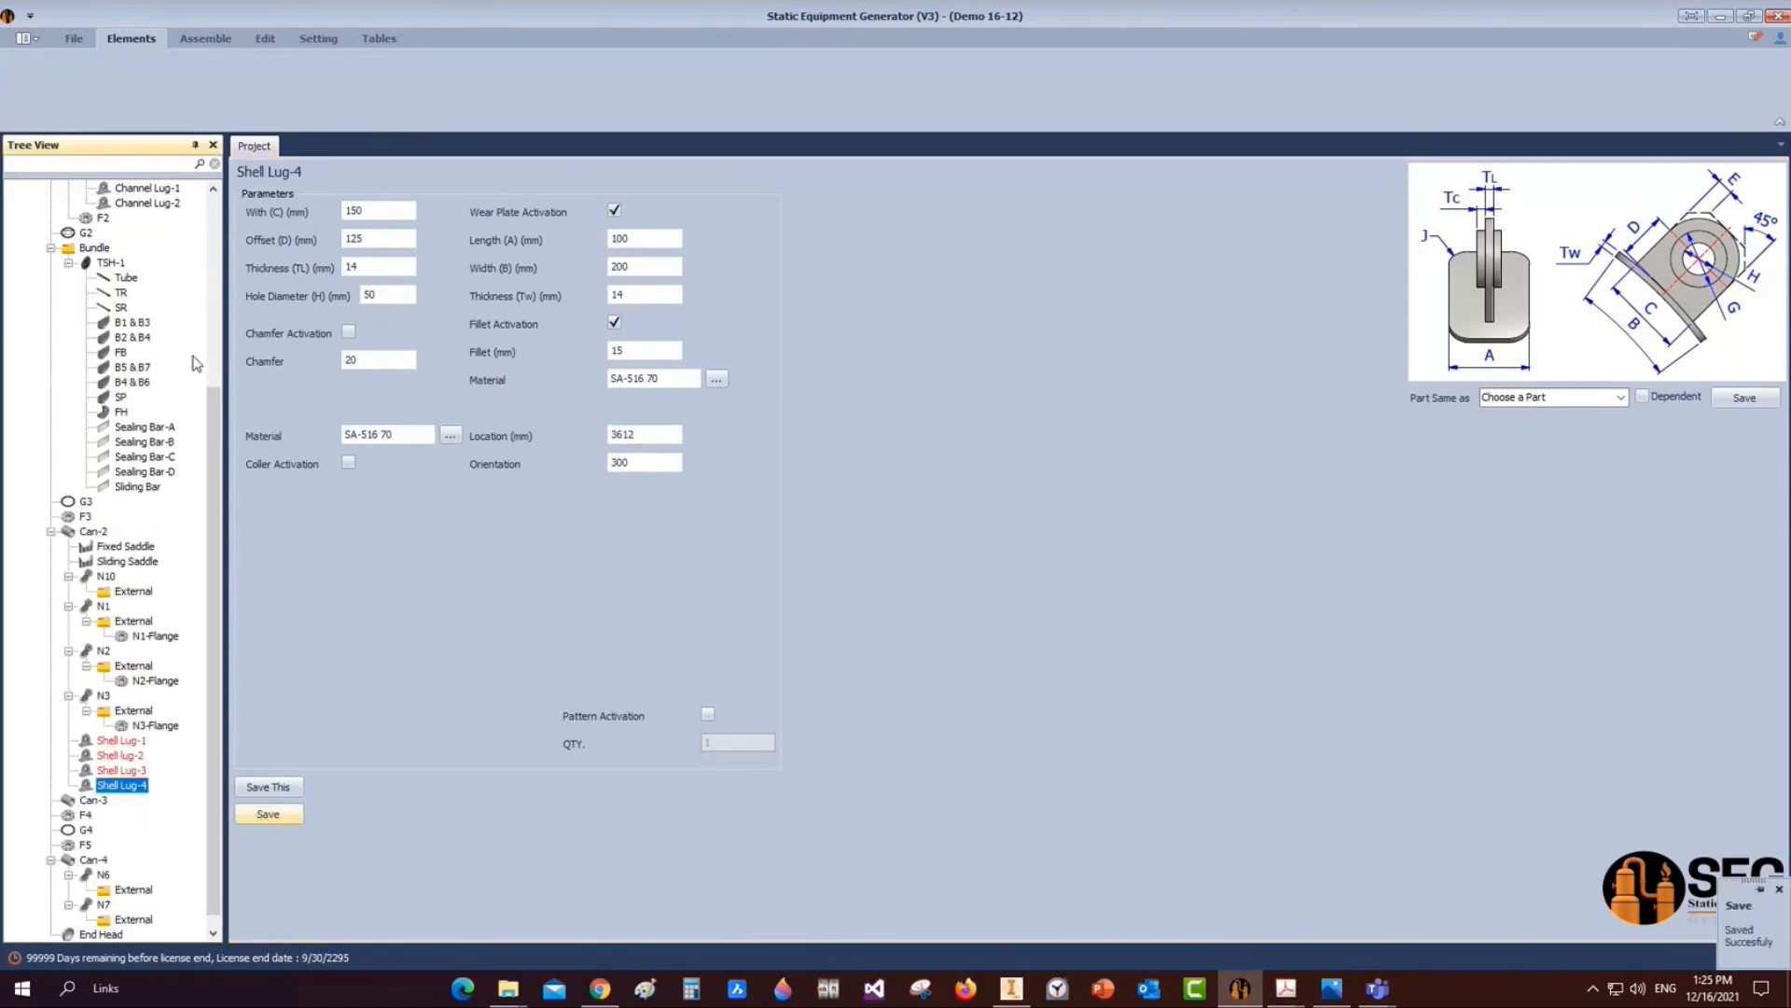
Generate the 3D assembly with the new shell lugs in Autodesk Inventor
click(205, 38)
click(42, 79)
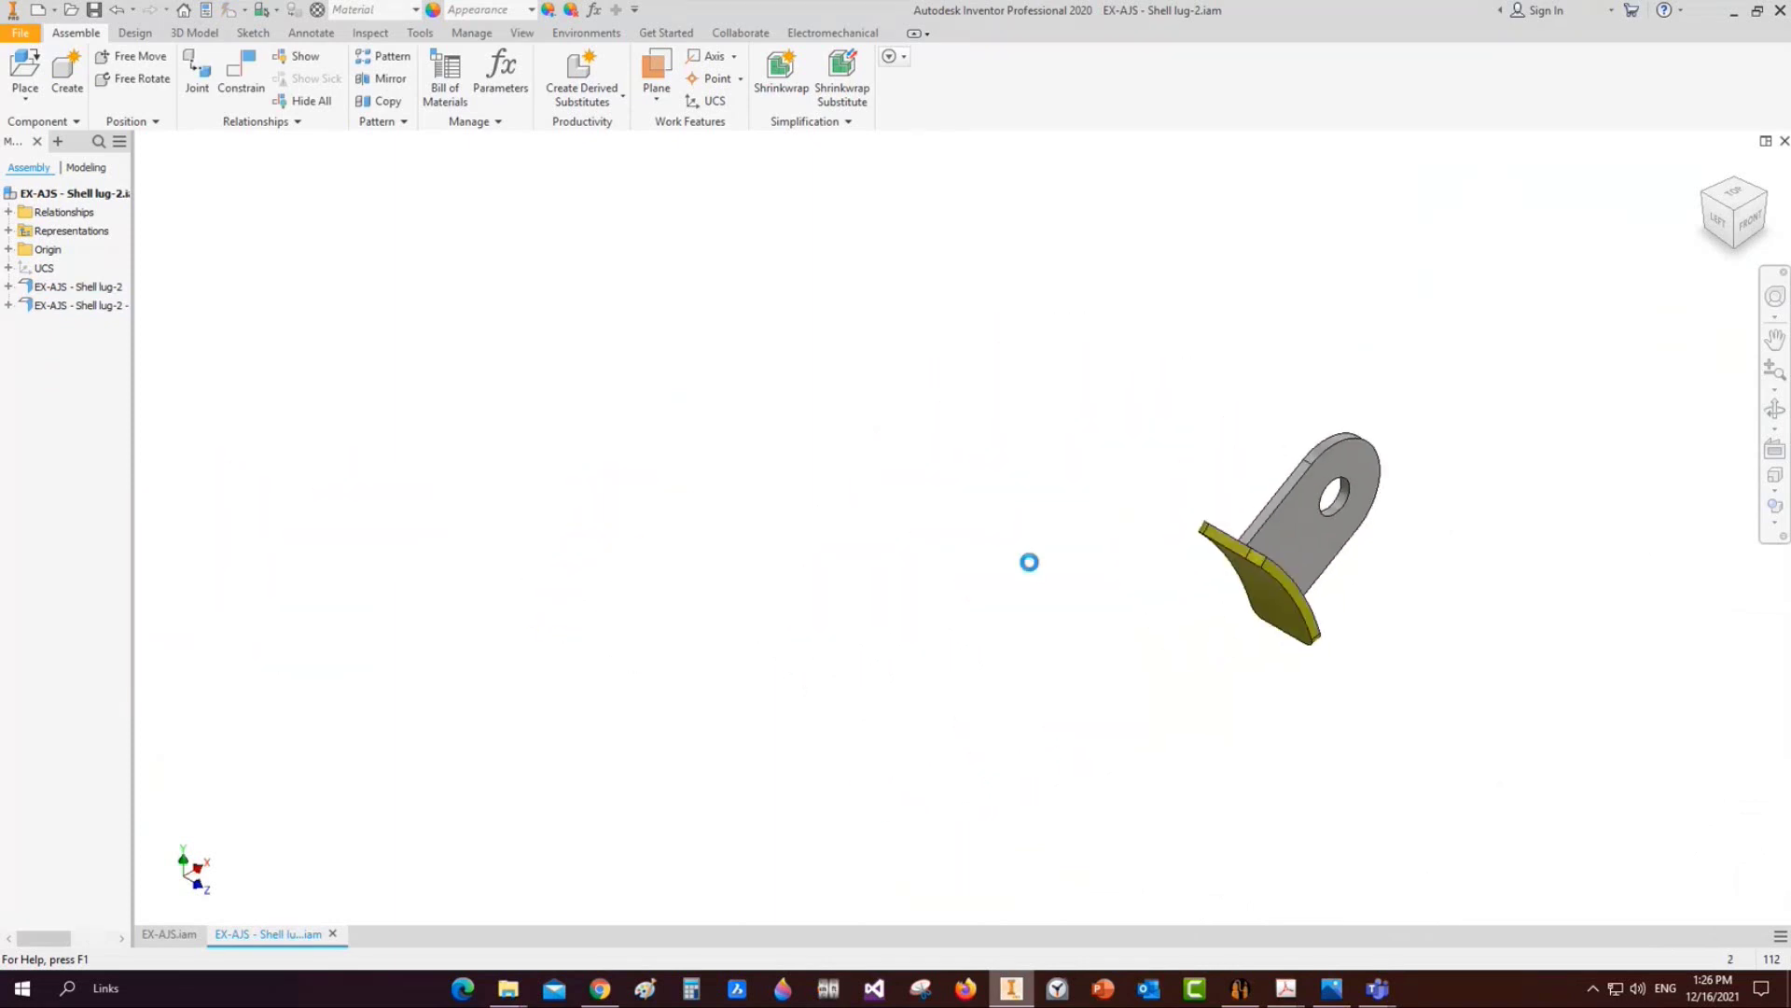
key(ctrl+s)
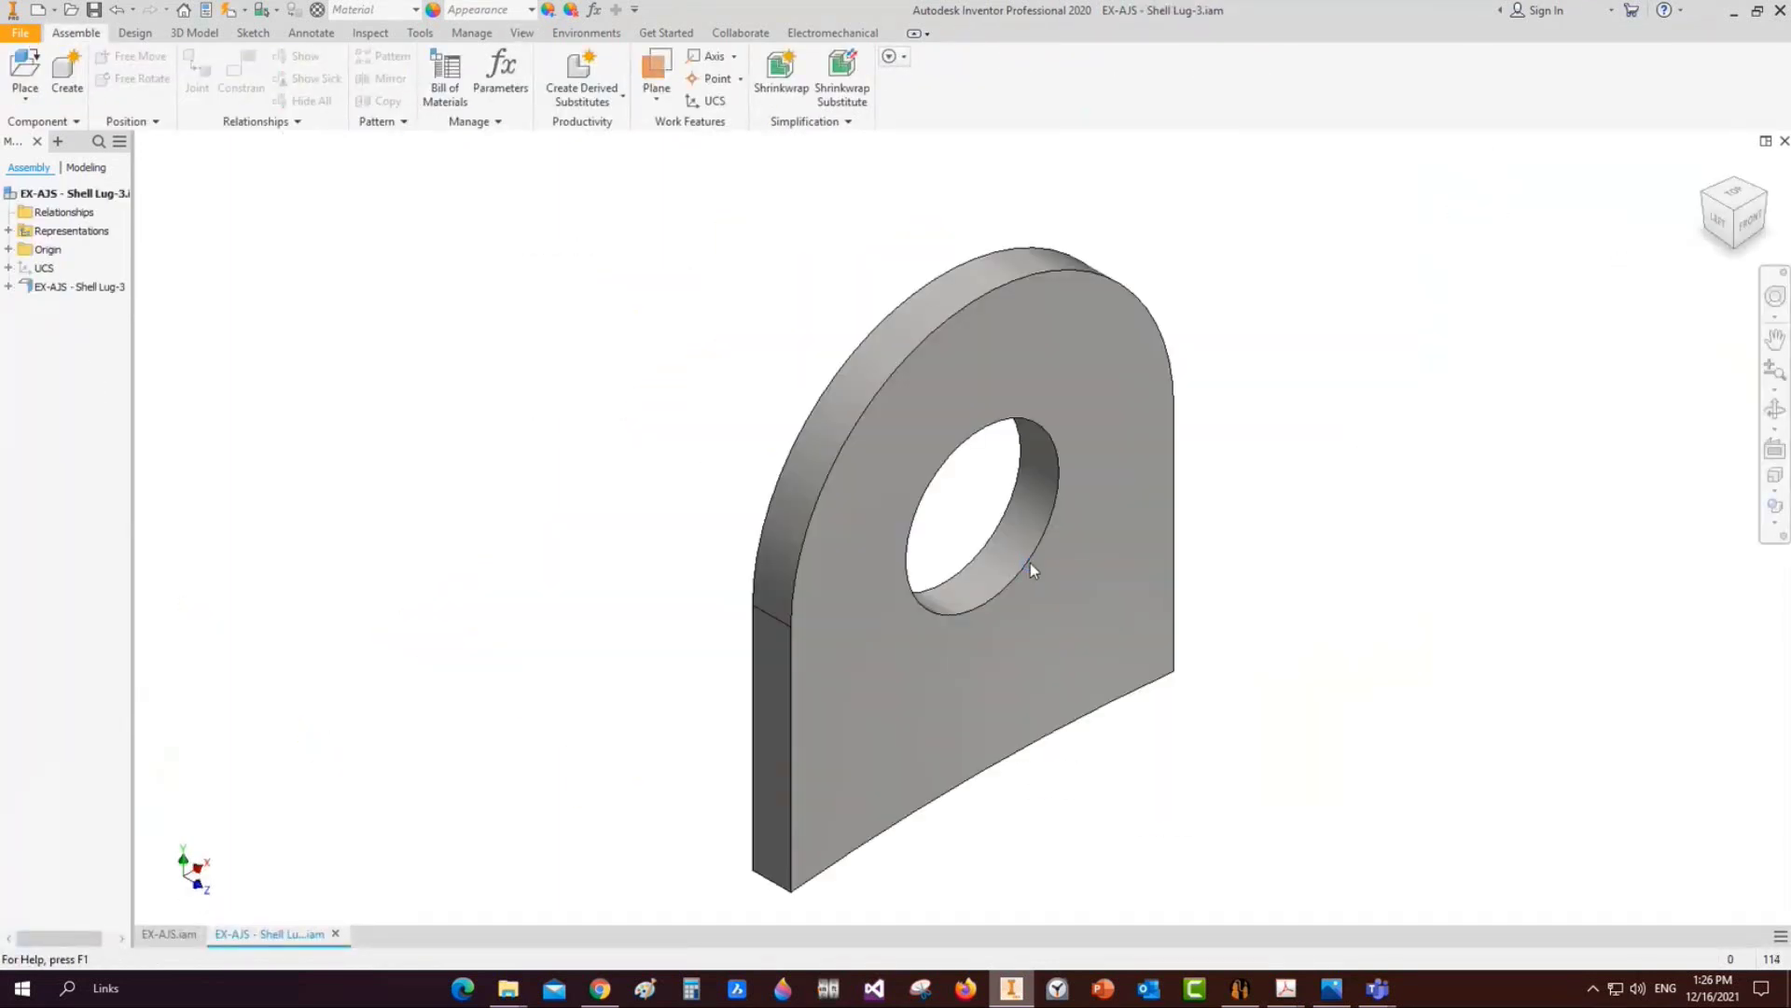
scroll(1030, 569, down, 2)
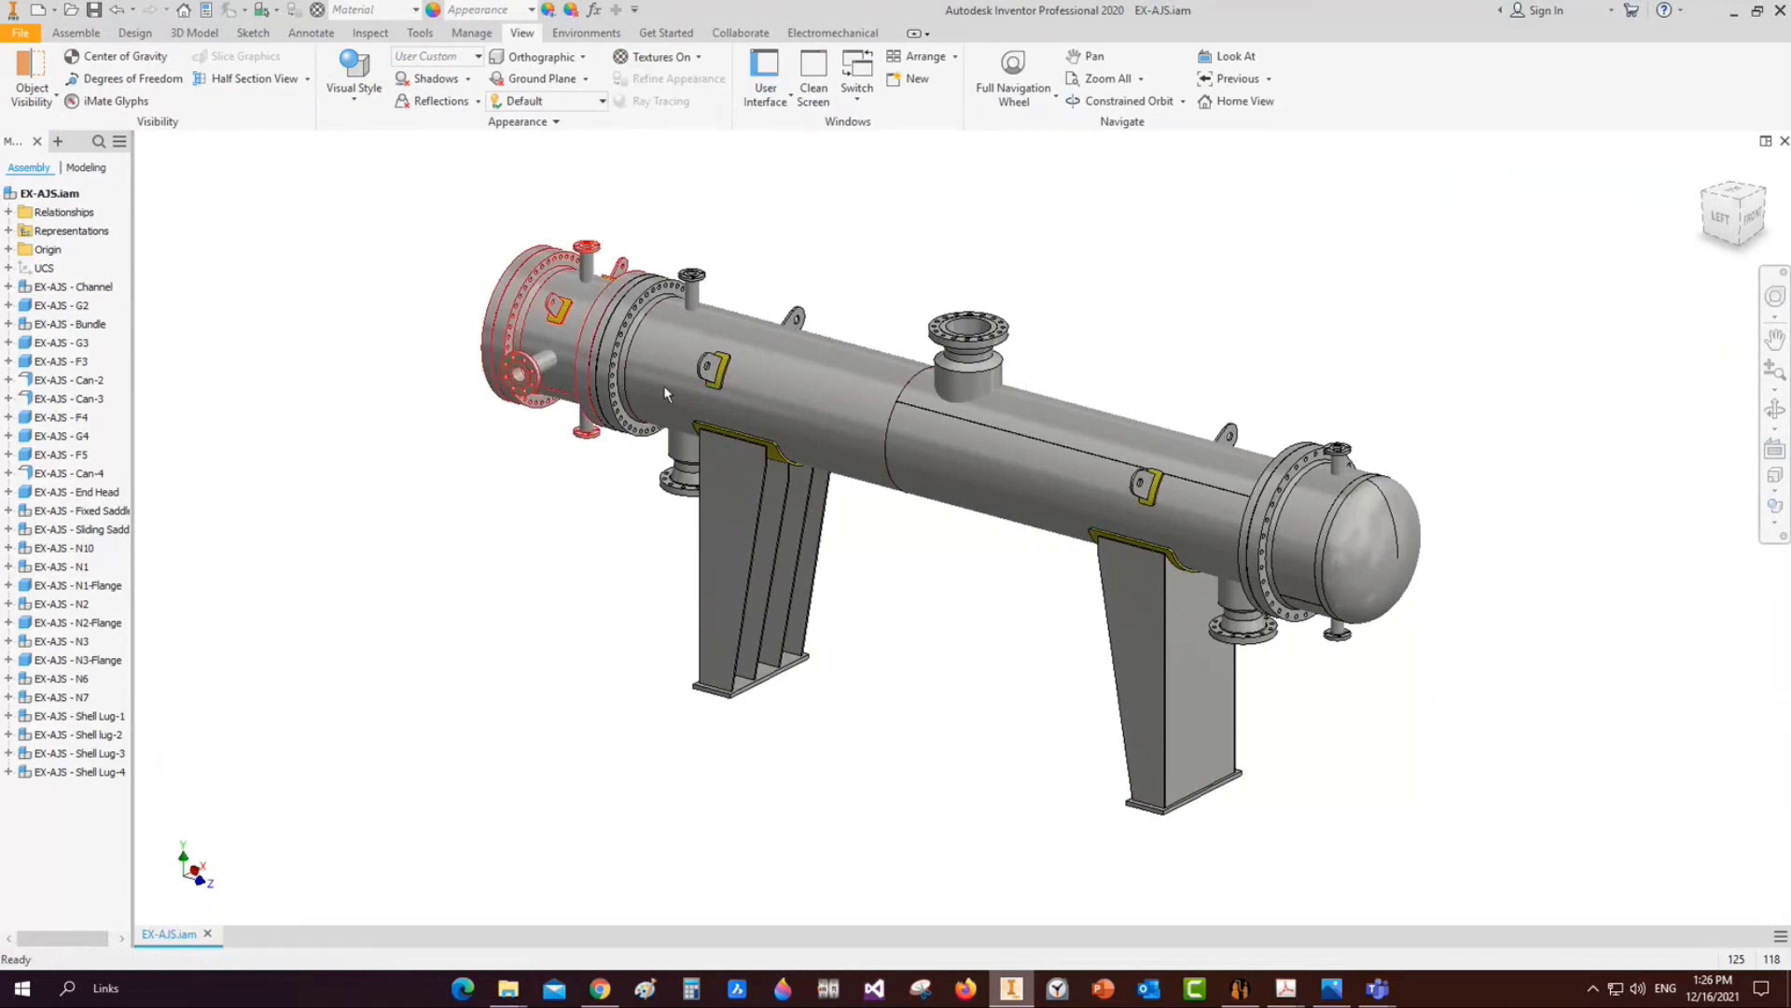
Examine the four shell lugs and their wear plates on the assembled exchanger from several angles and up close
scroll(673, 395, up, 3)
middle_drag(673, 394, 487, 419)
click(1774, 408)
scroll(1035, 447, down, 2)
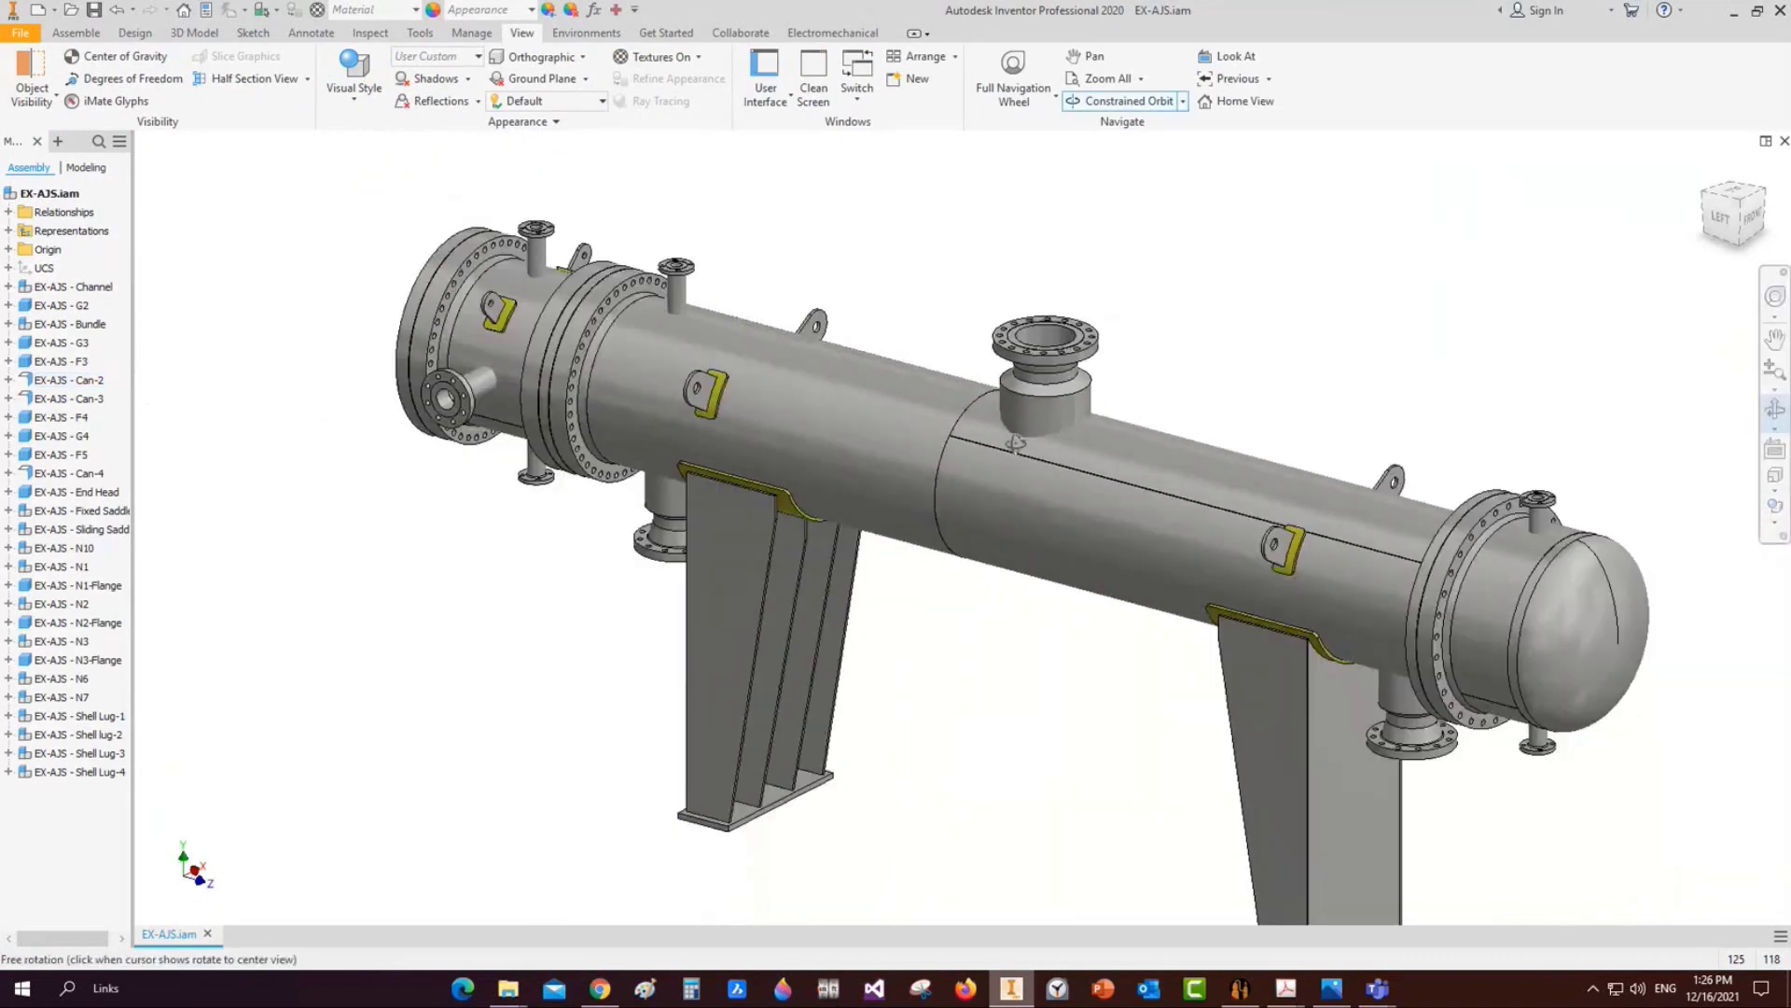
drag(951, 467, 1298, 389)
scroll(1298, 388, up, 6)
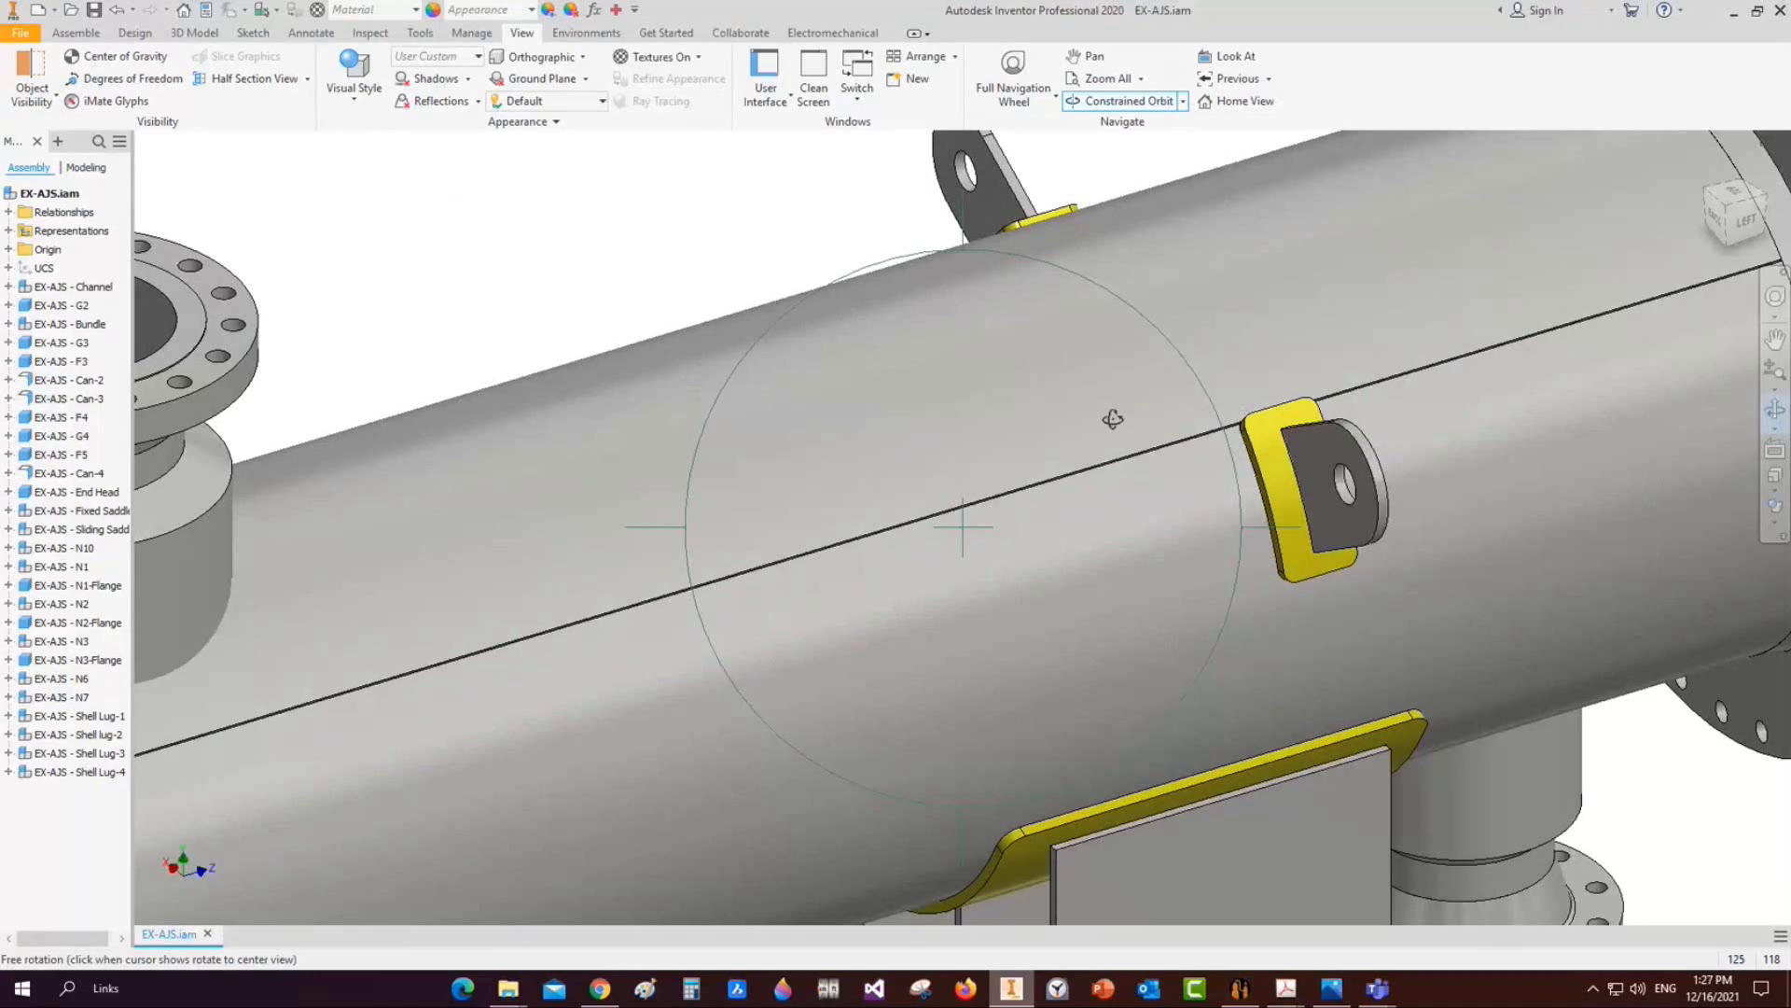
scroll(1105, 424, down, 4)
scroll(1090, 446, down, 2)
drag(947, 445, 825, 509)
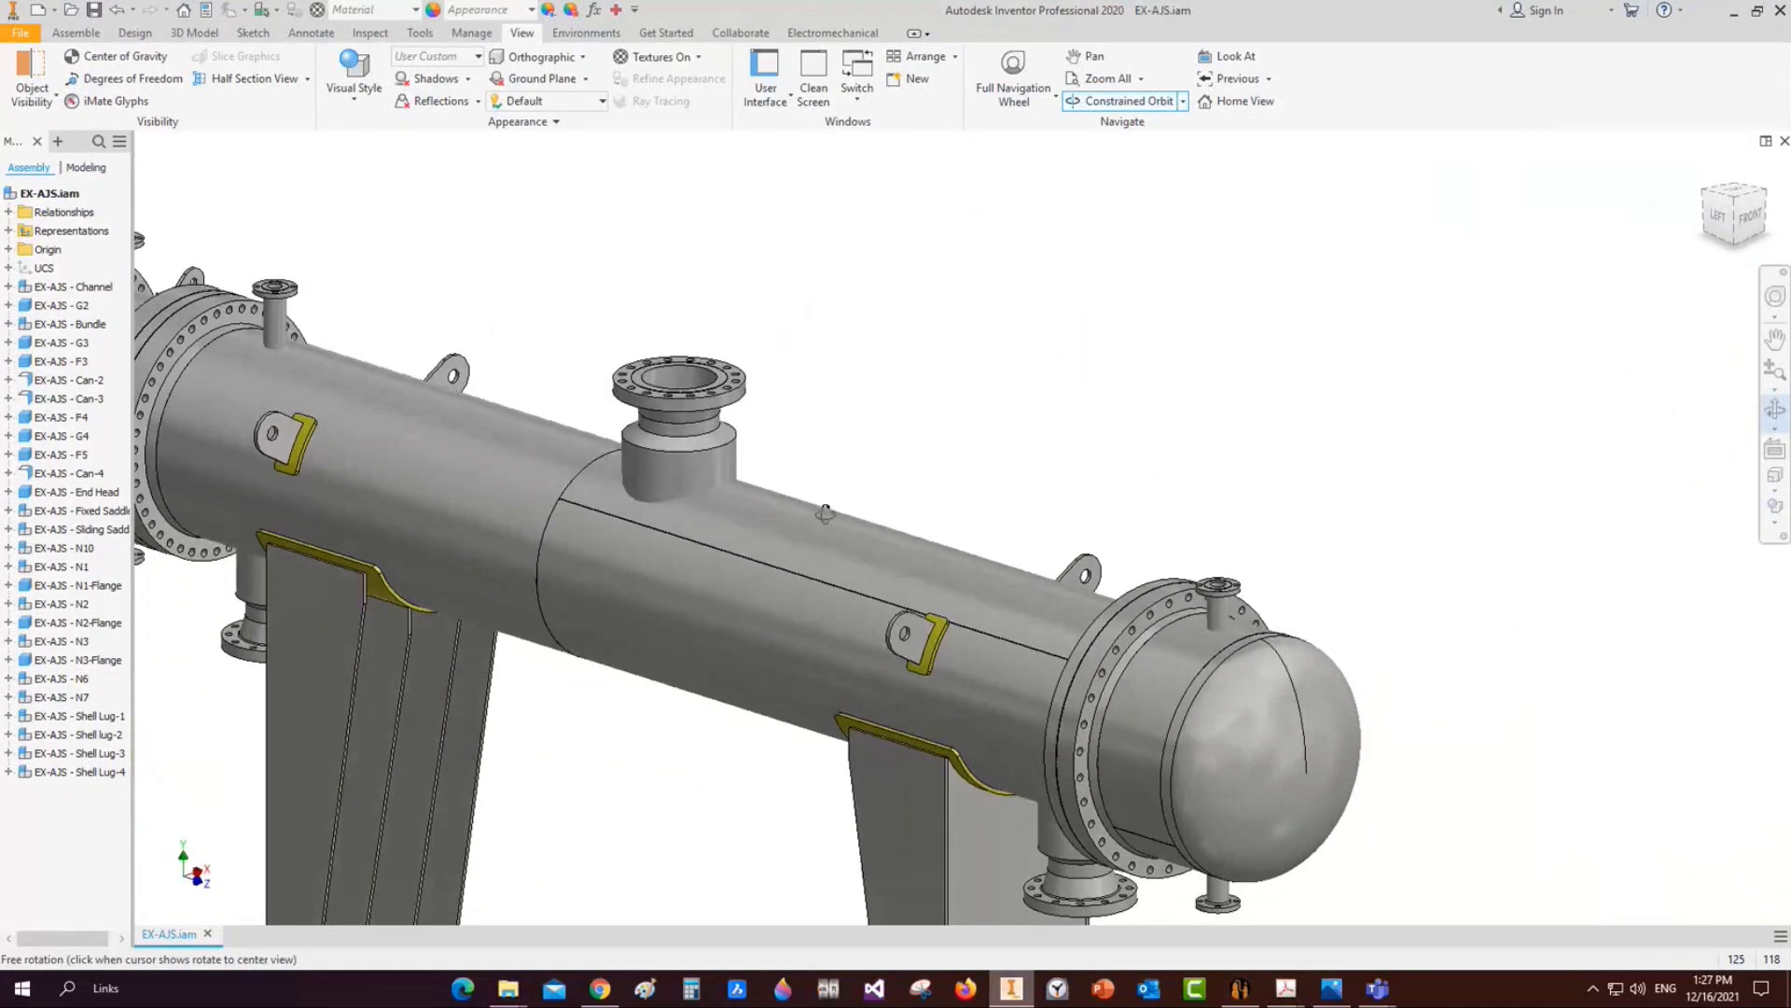
right_click(935, 464)
click(996, 476)
scroll(1011, 663, up, 3)
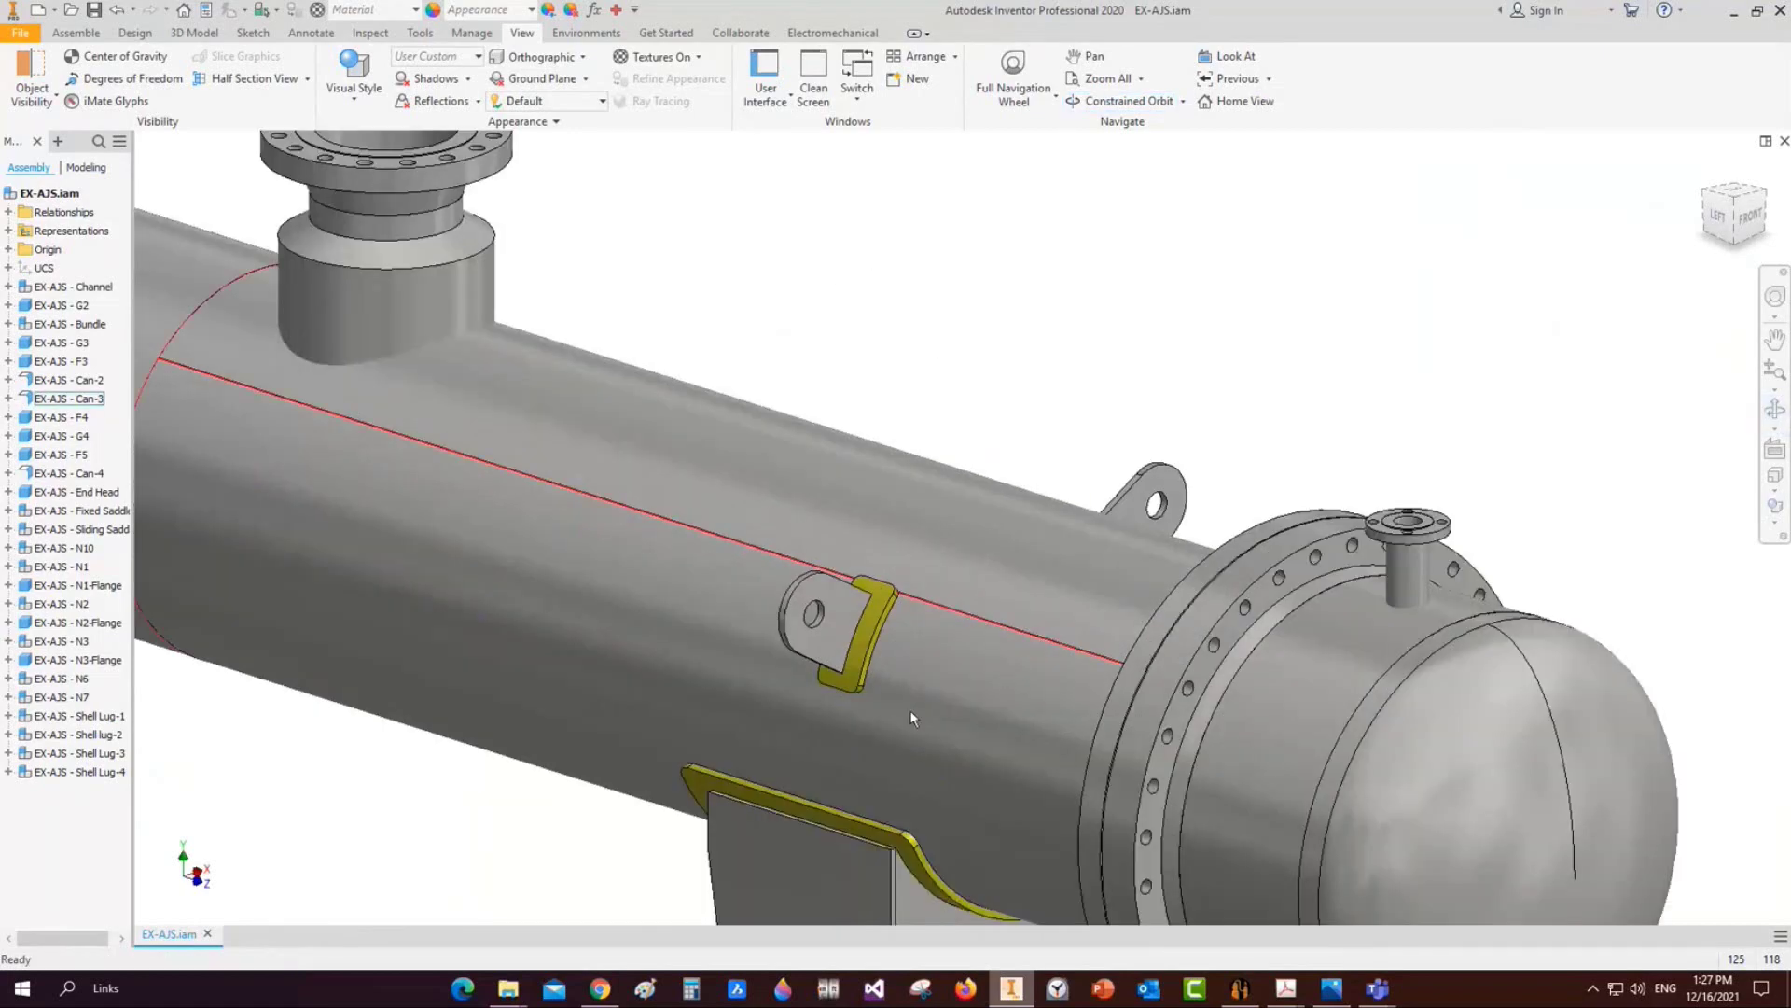
Set Can-3's L.W.L. Orientation to 110 in Static Equipment Generator, save, regenerate the assembly and check the weld line in Inventor
middle_drag(880, 681, 925, 608)
mouse_move(1271, 992)
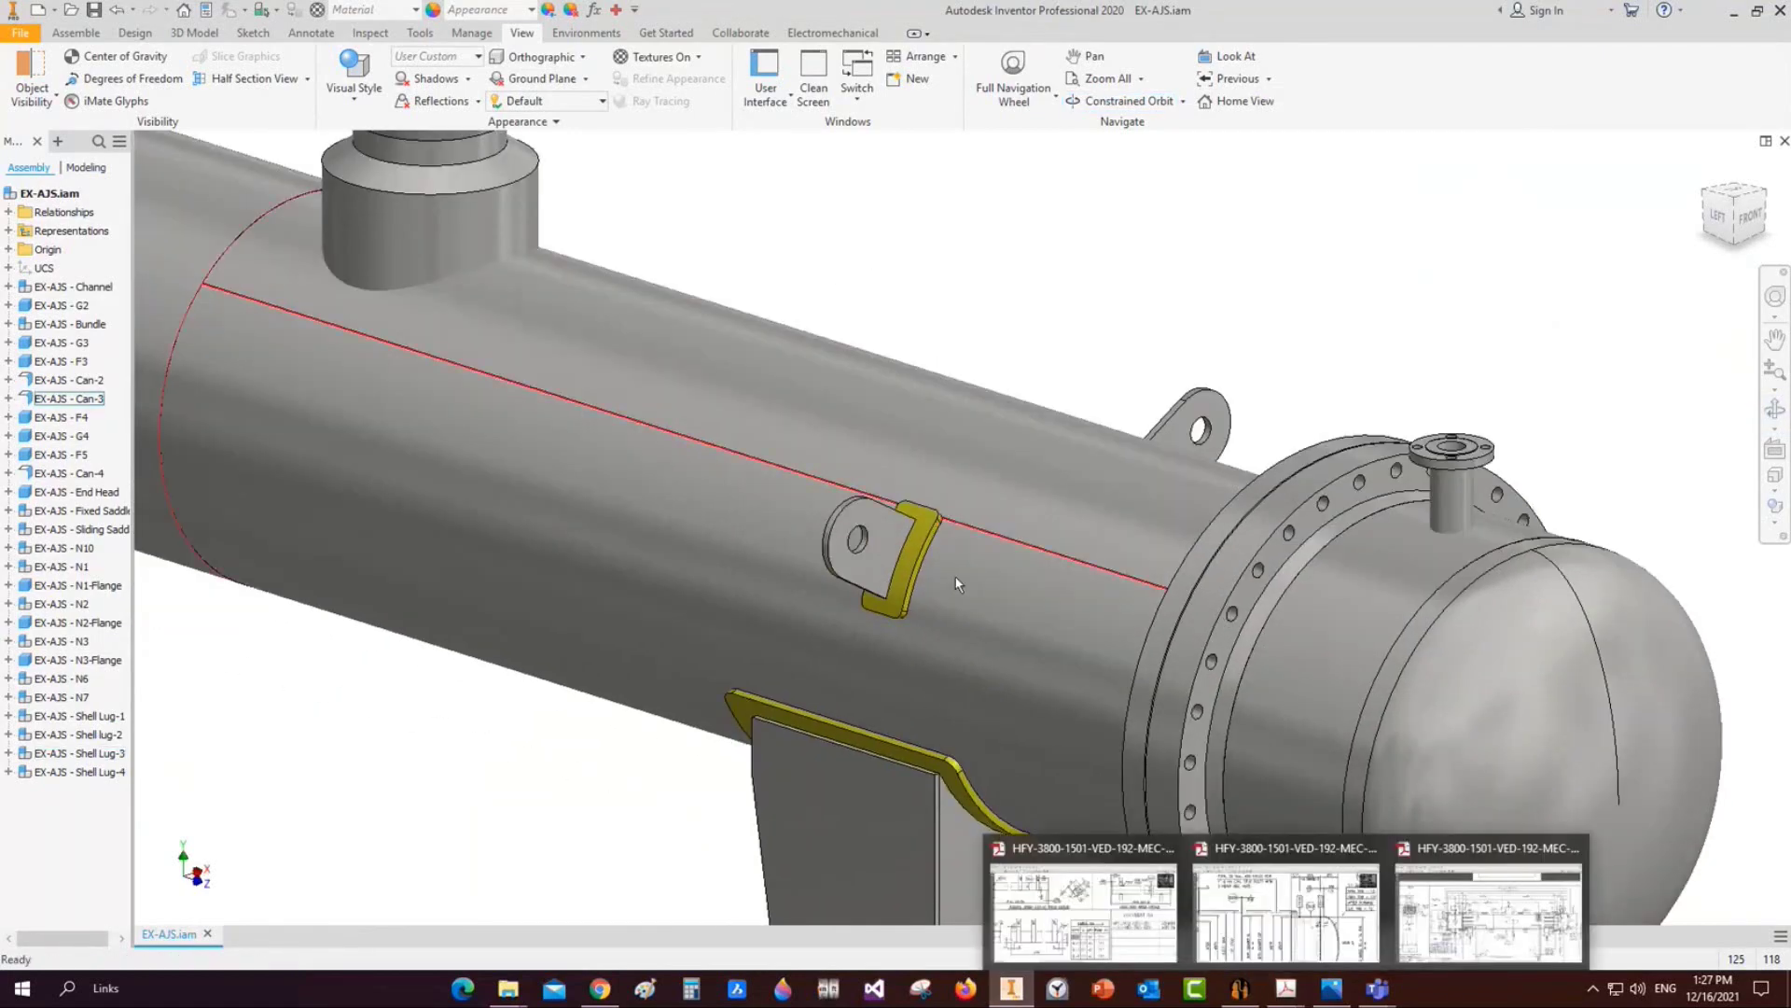
click(1237, 994)
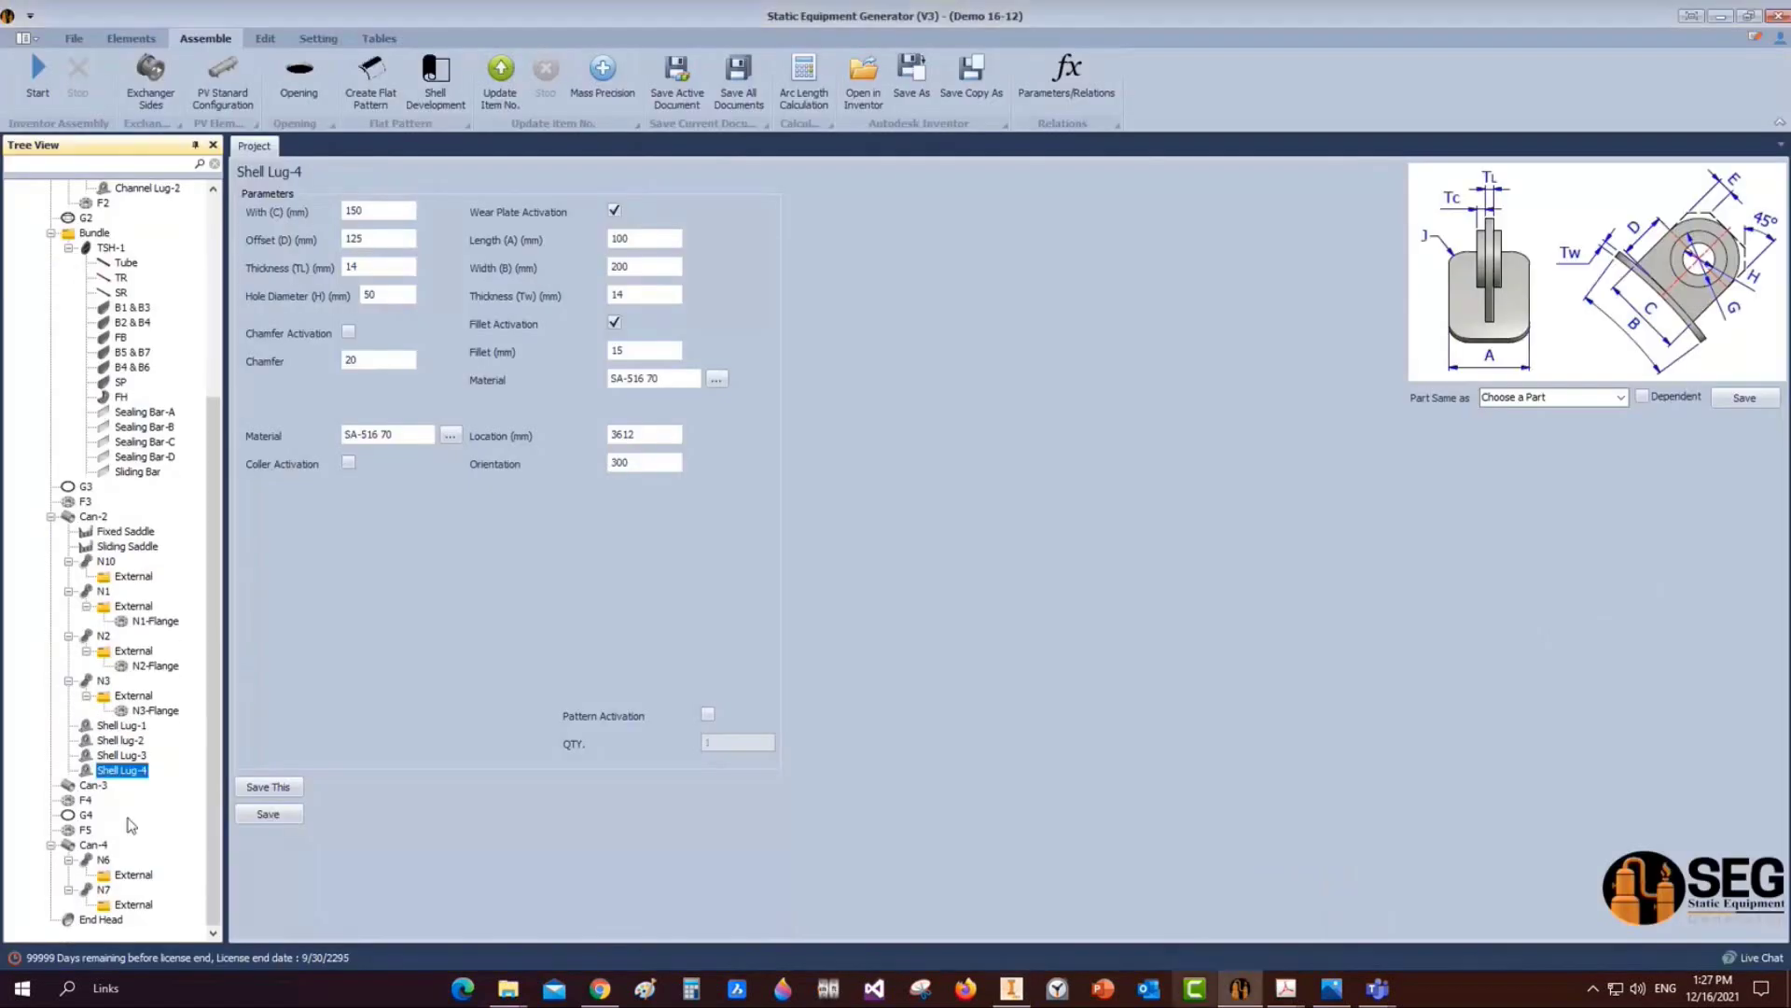
click(94, 786)
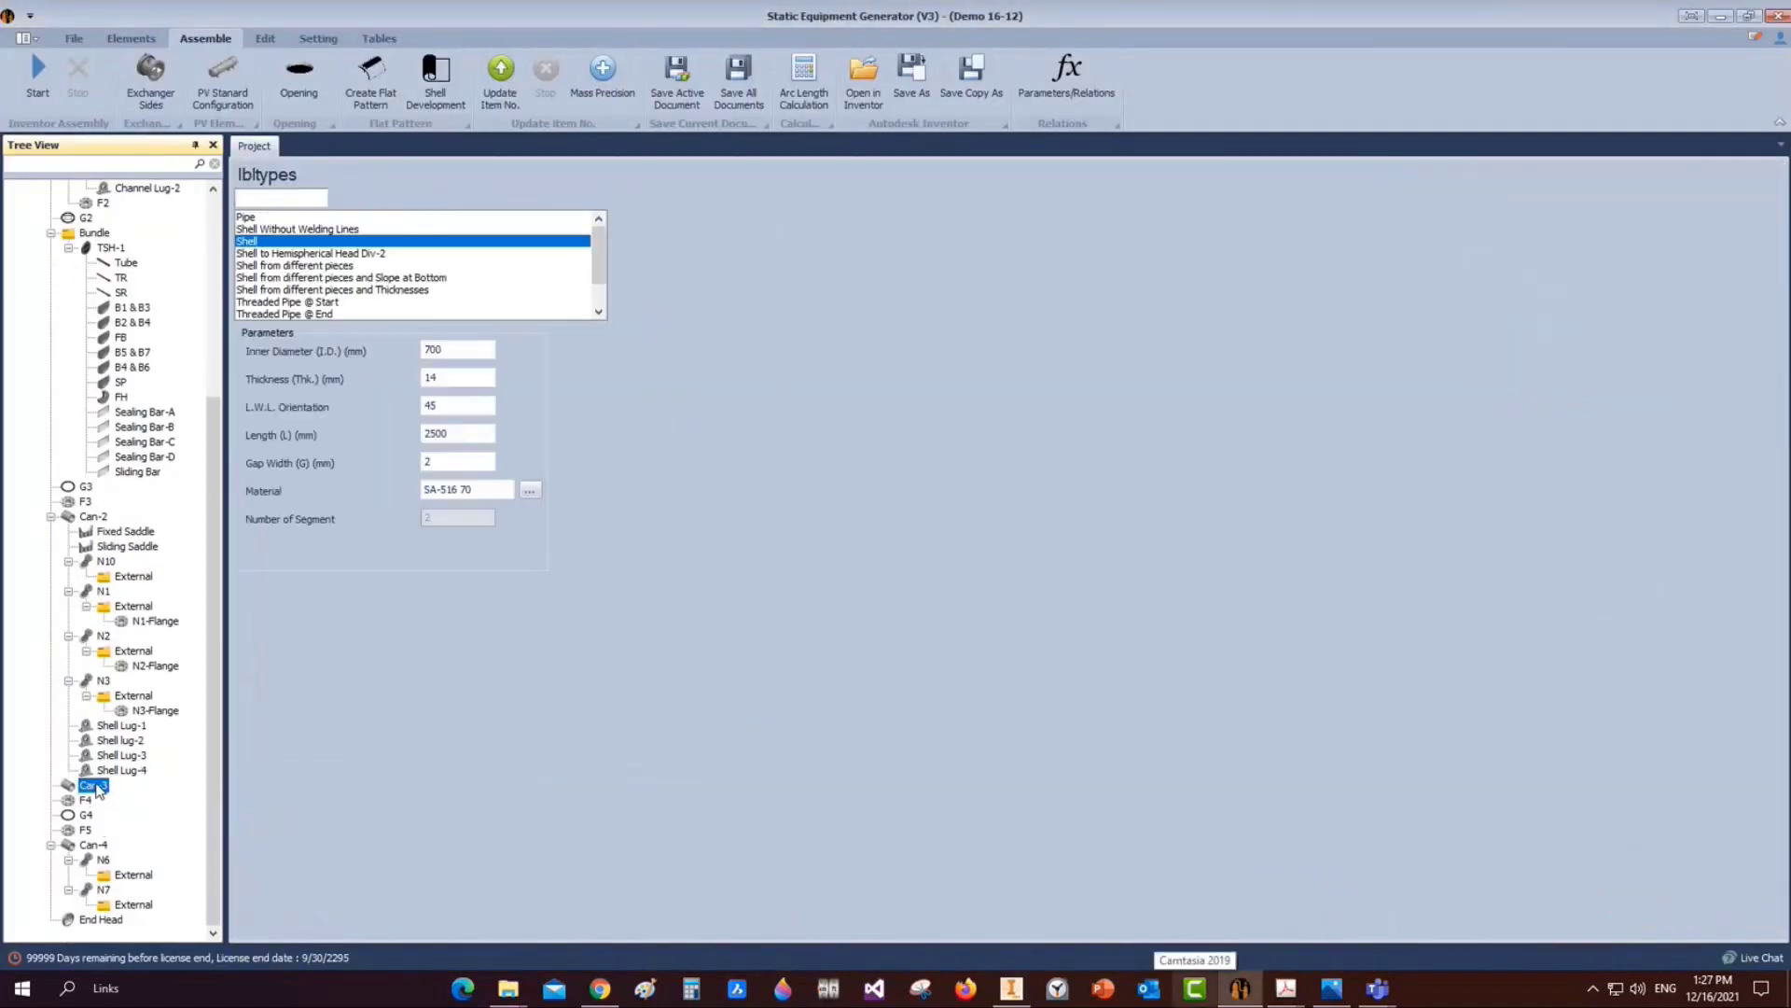
key(Tab)
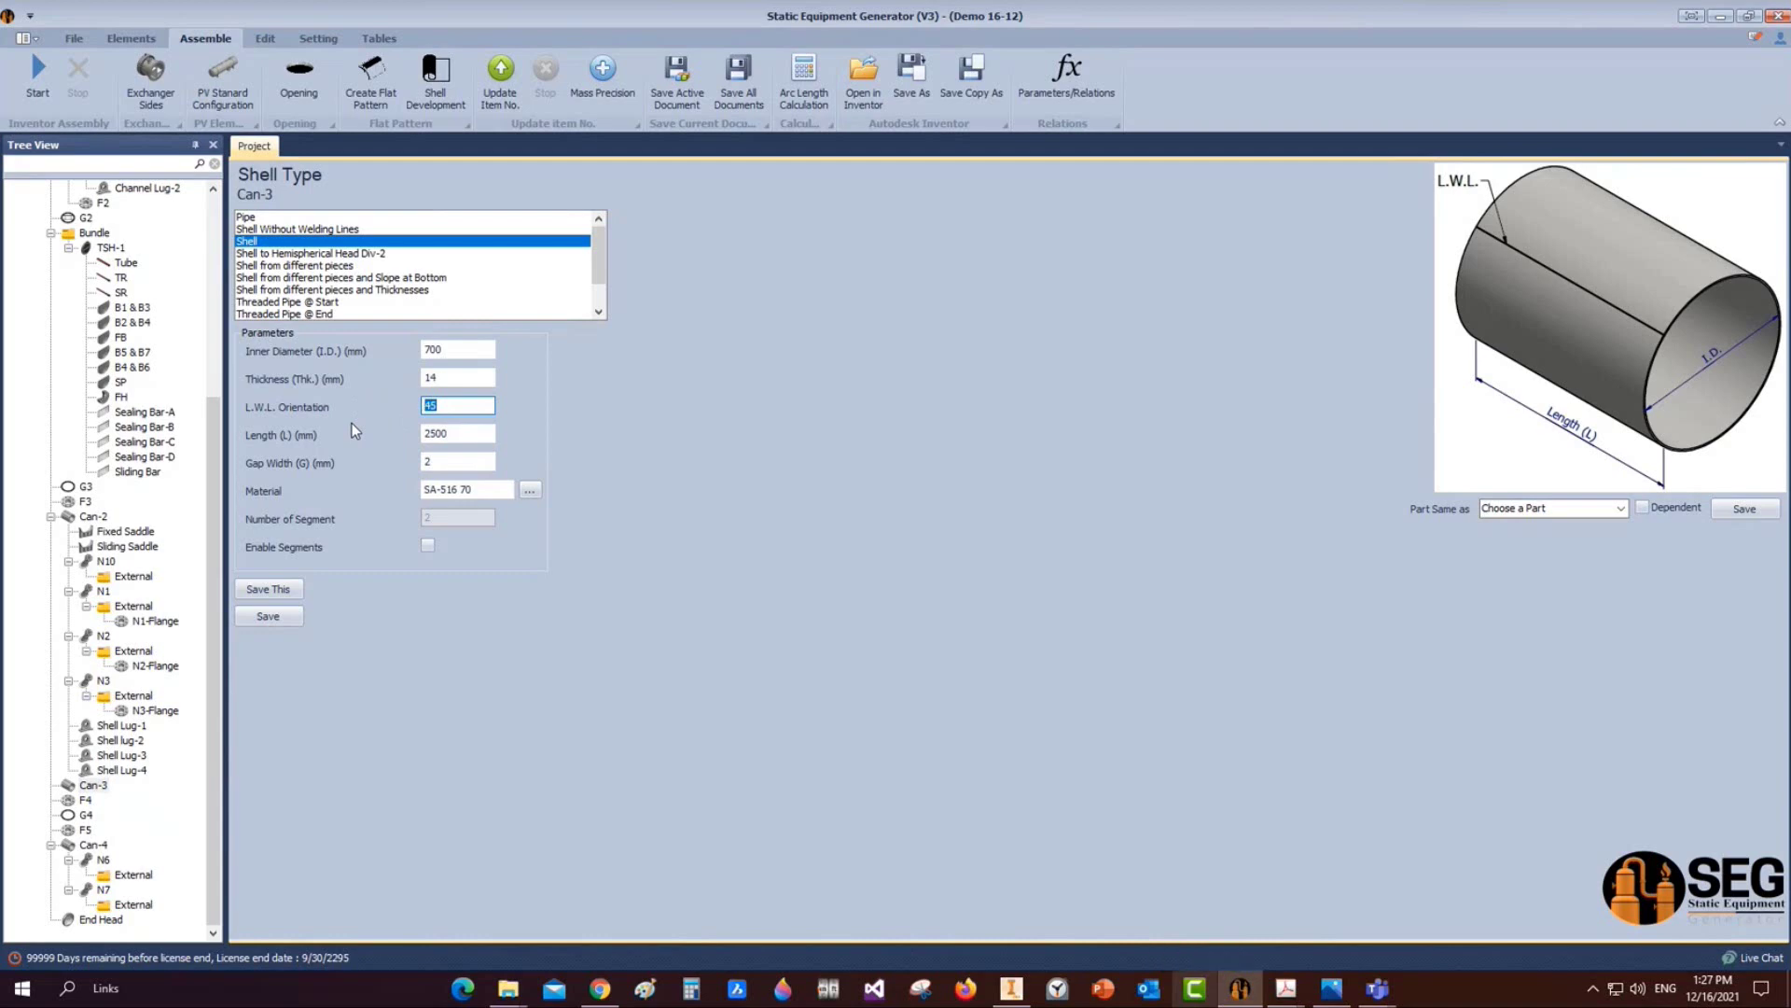
text(110)
click(297, 617)
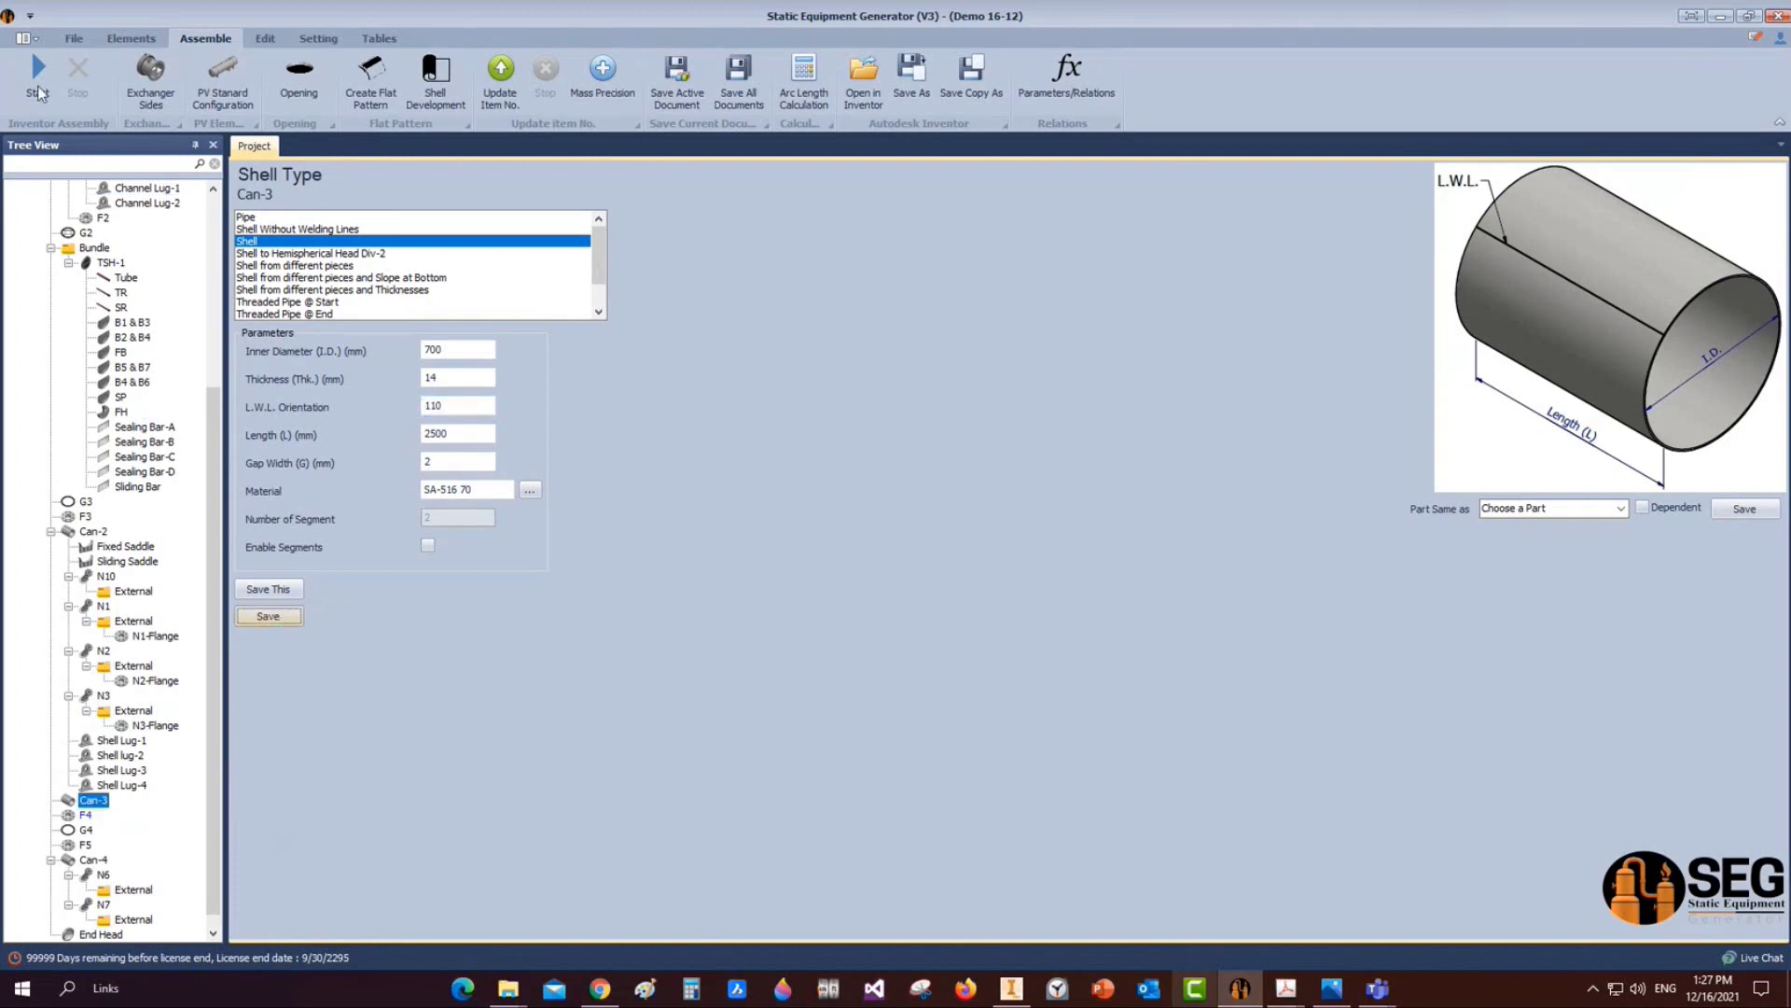
mouse_move(1013, 987)
click(1021, 901)
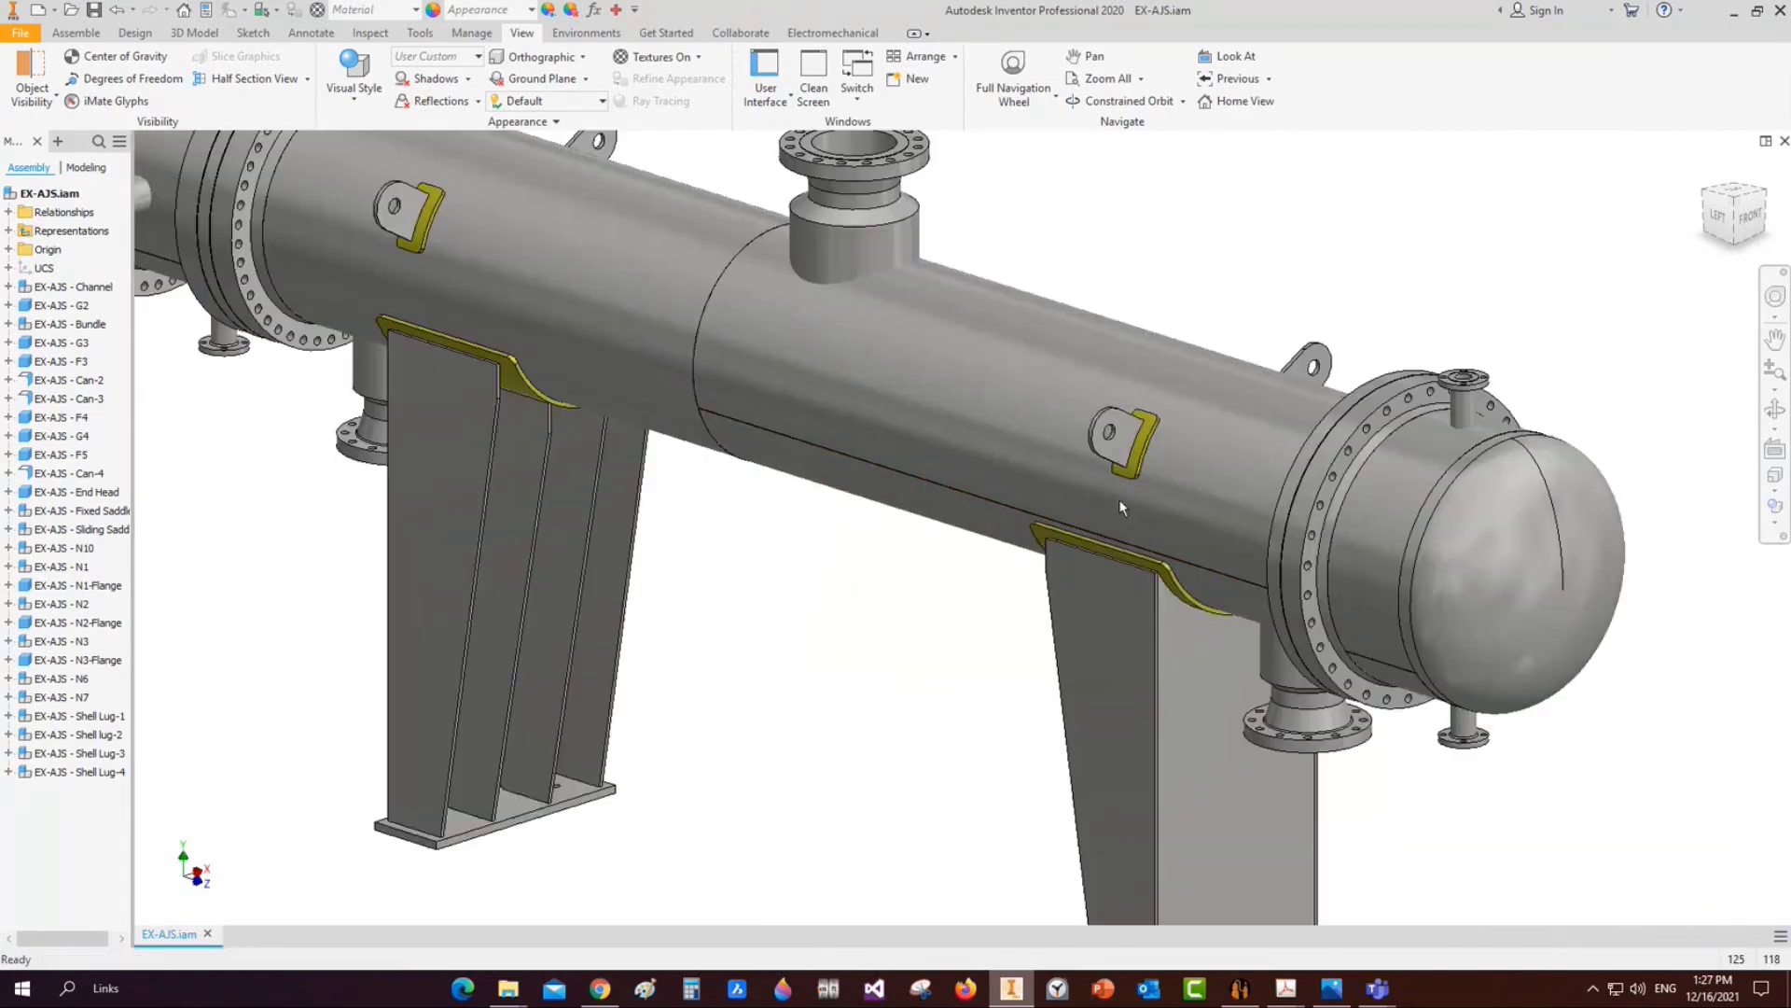
Switch to Static Equipment Generator, set Can-3's L.W.L. Orientation to 105, save it, and regenerate the 3D assembly
click(1239, 996)
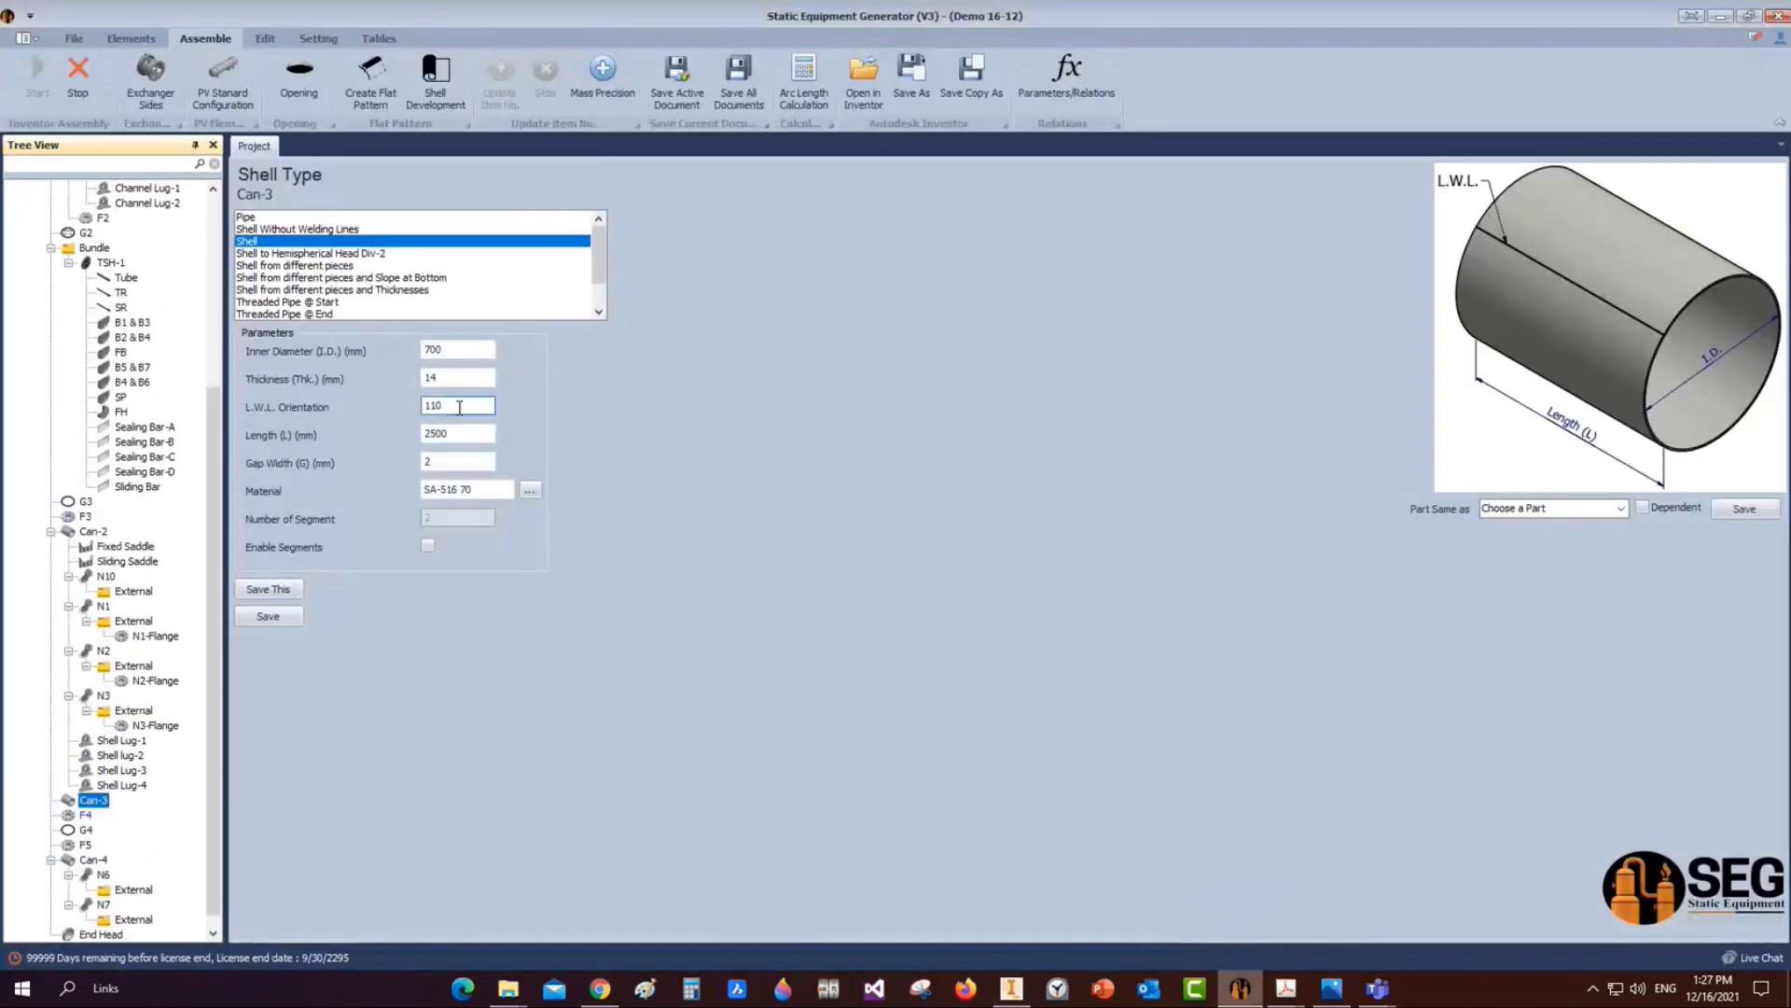
text(105)
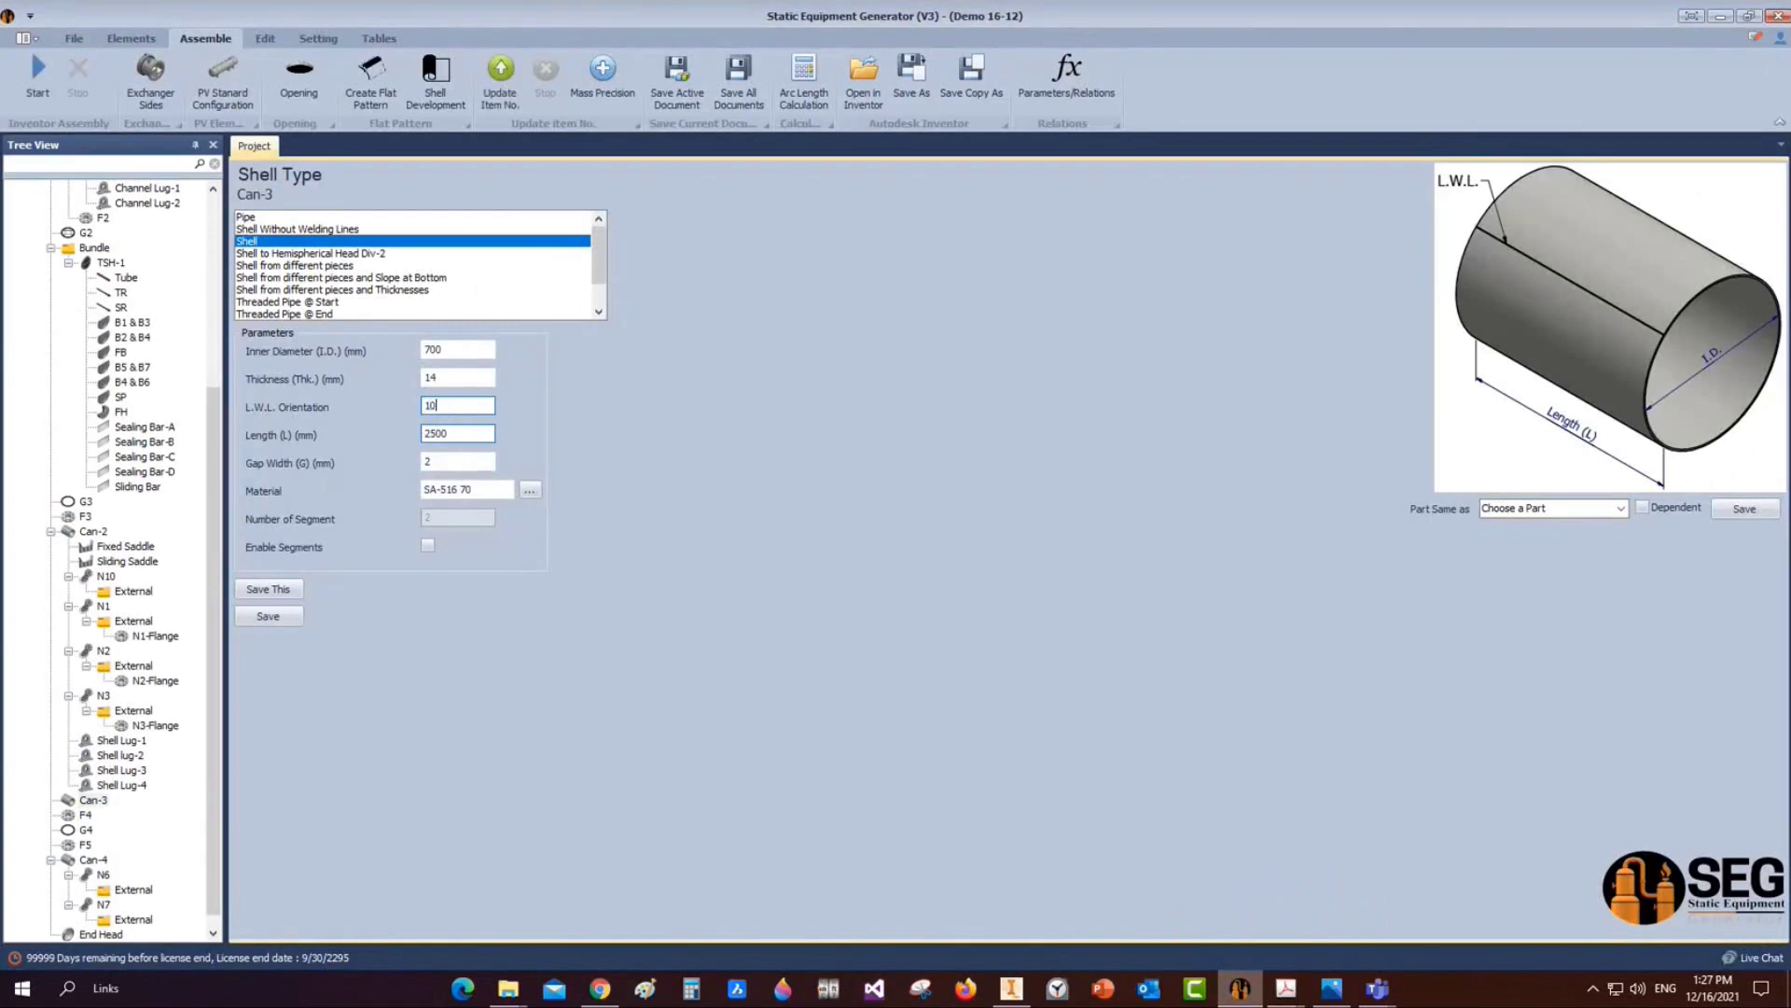
click(296, 622)
click(38, 97)
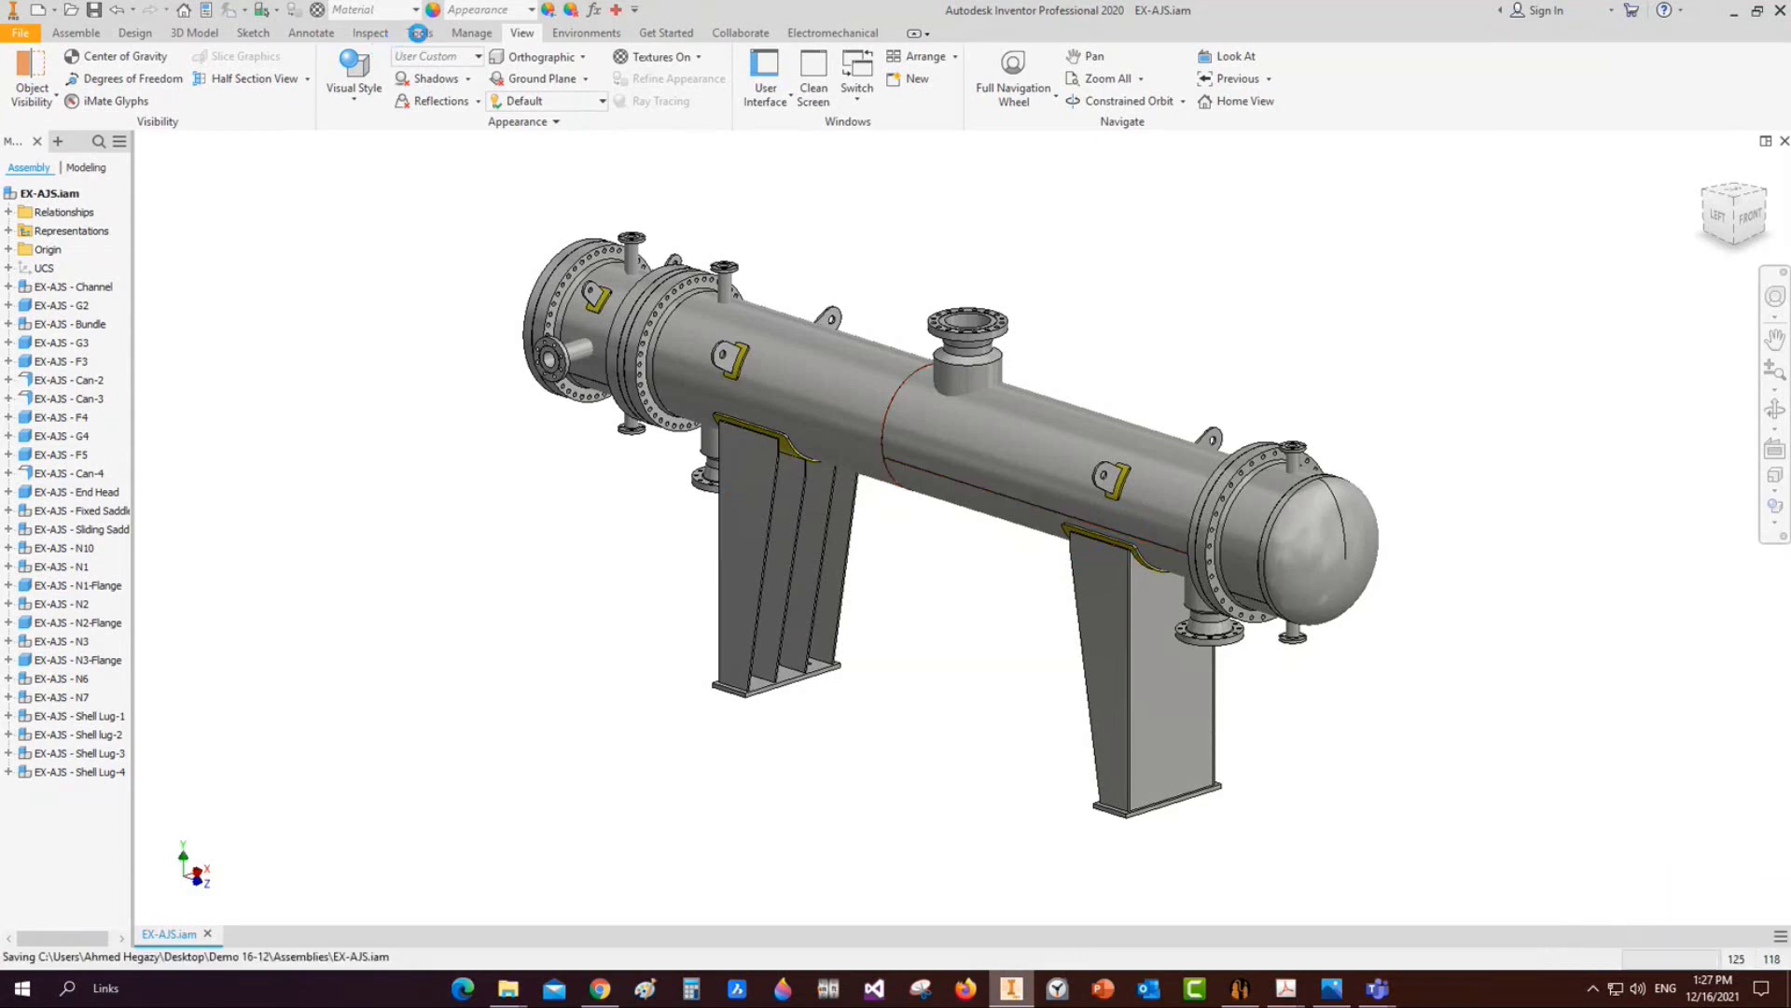
Measure the minimum distance between Can-3's longitudinal weld line and the corner of the saddle wear plate near the end head
click(370, 33)
click(171, 72)
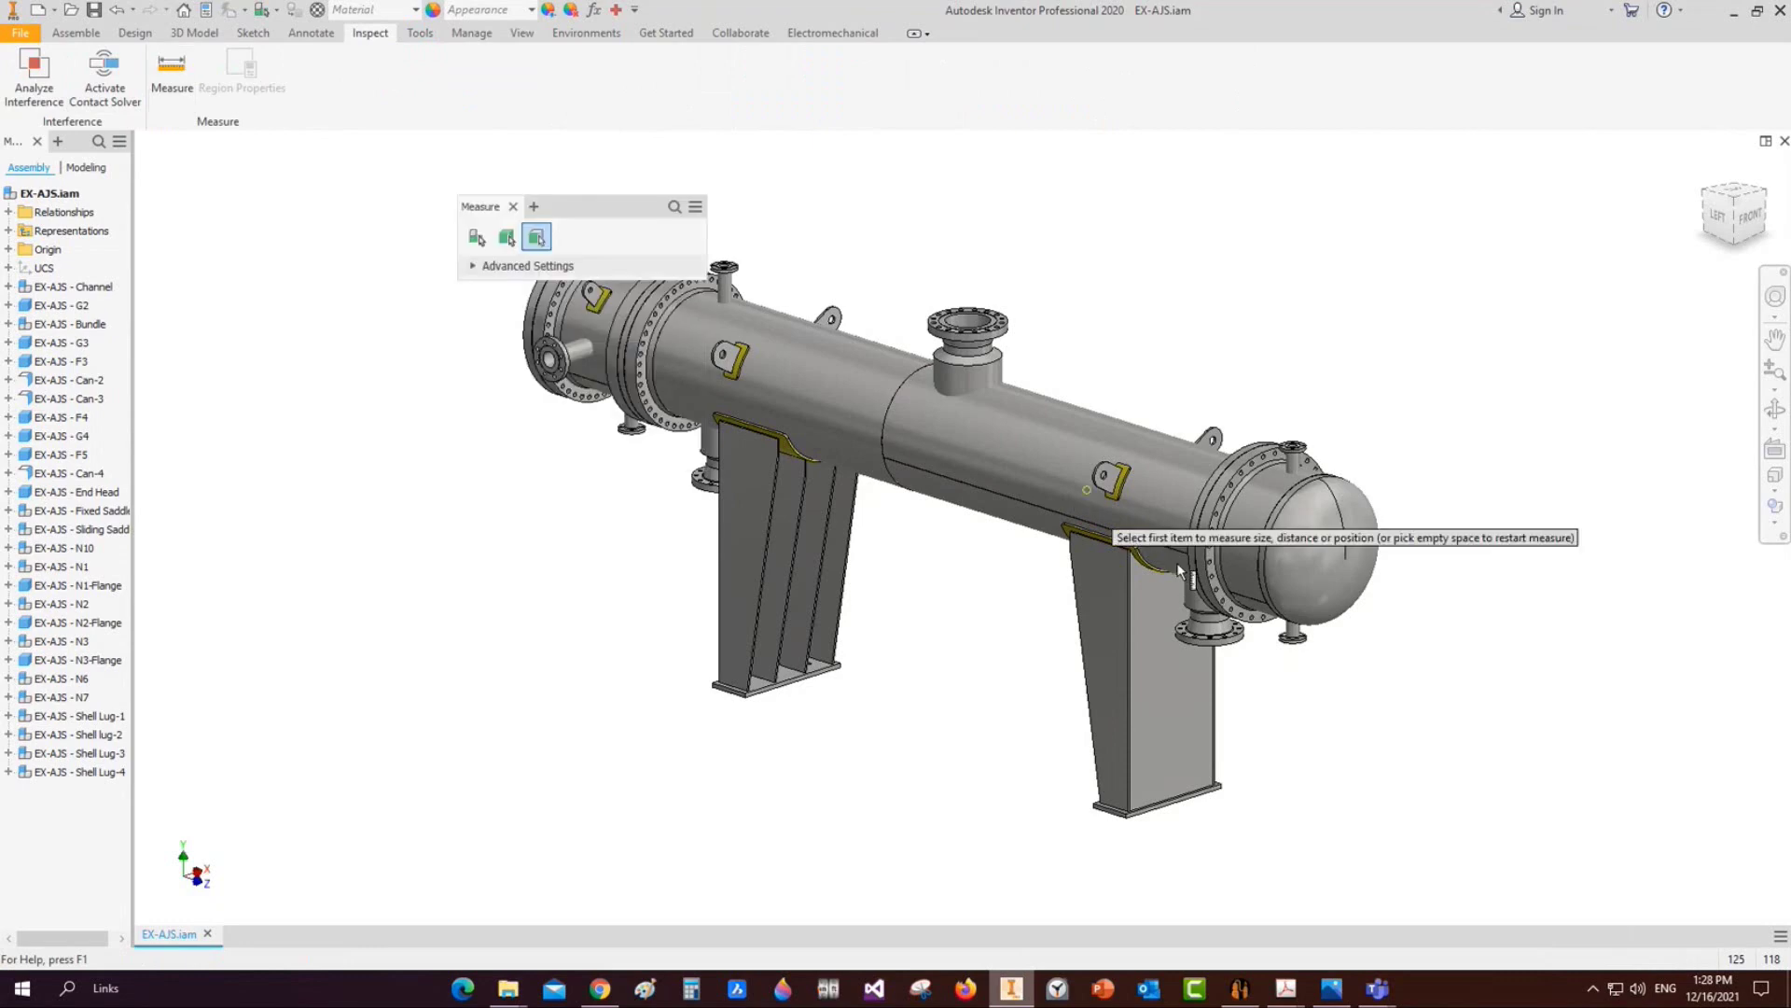
scroll(1185, 578, up, 5)
click(1206, 611)
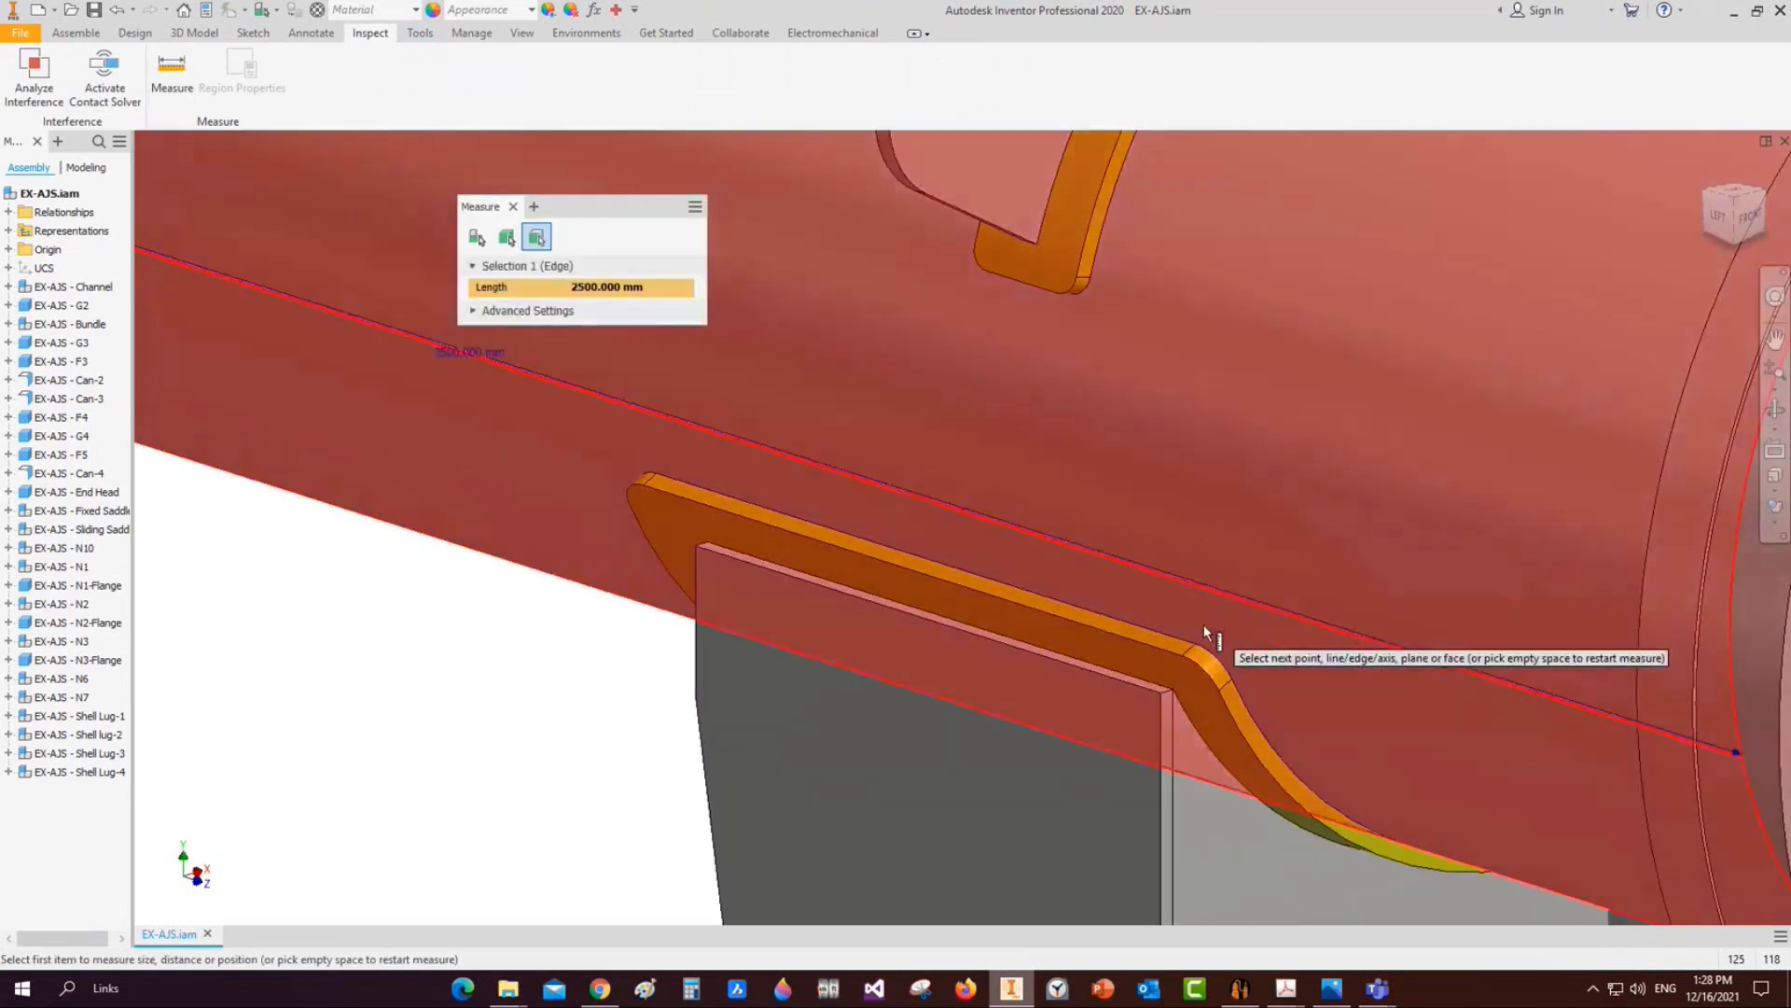
click(1195, 638)
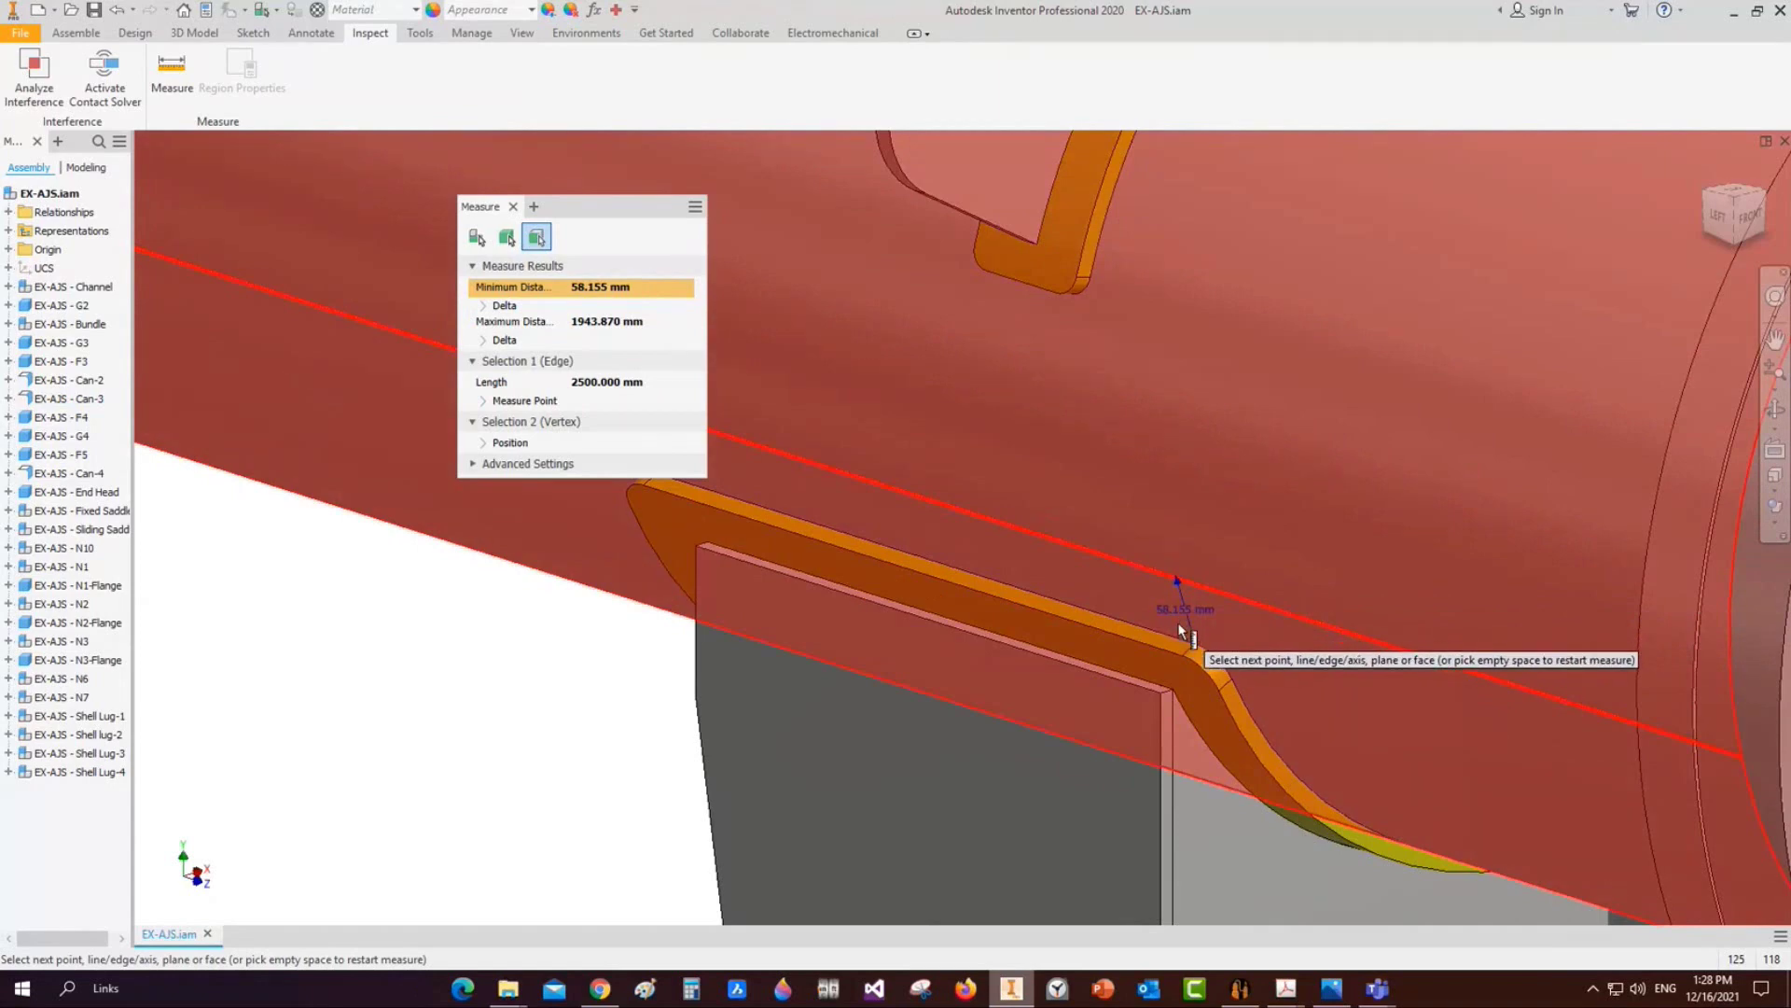
key(Escape)
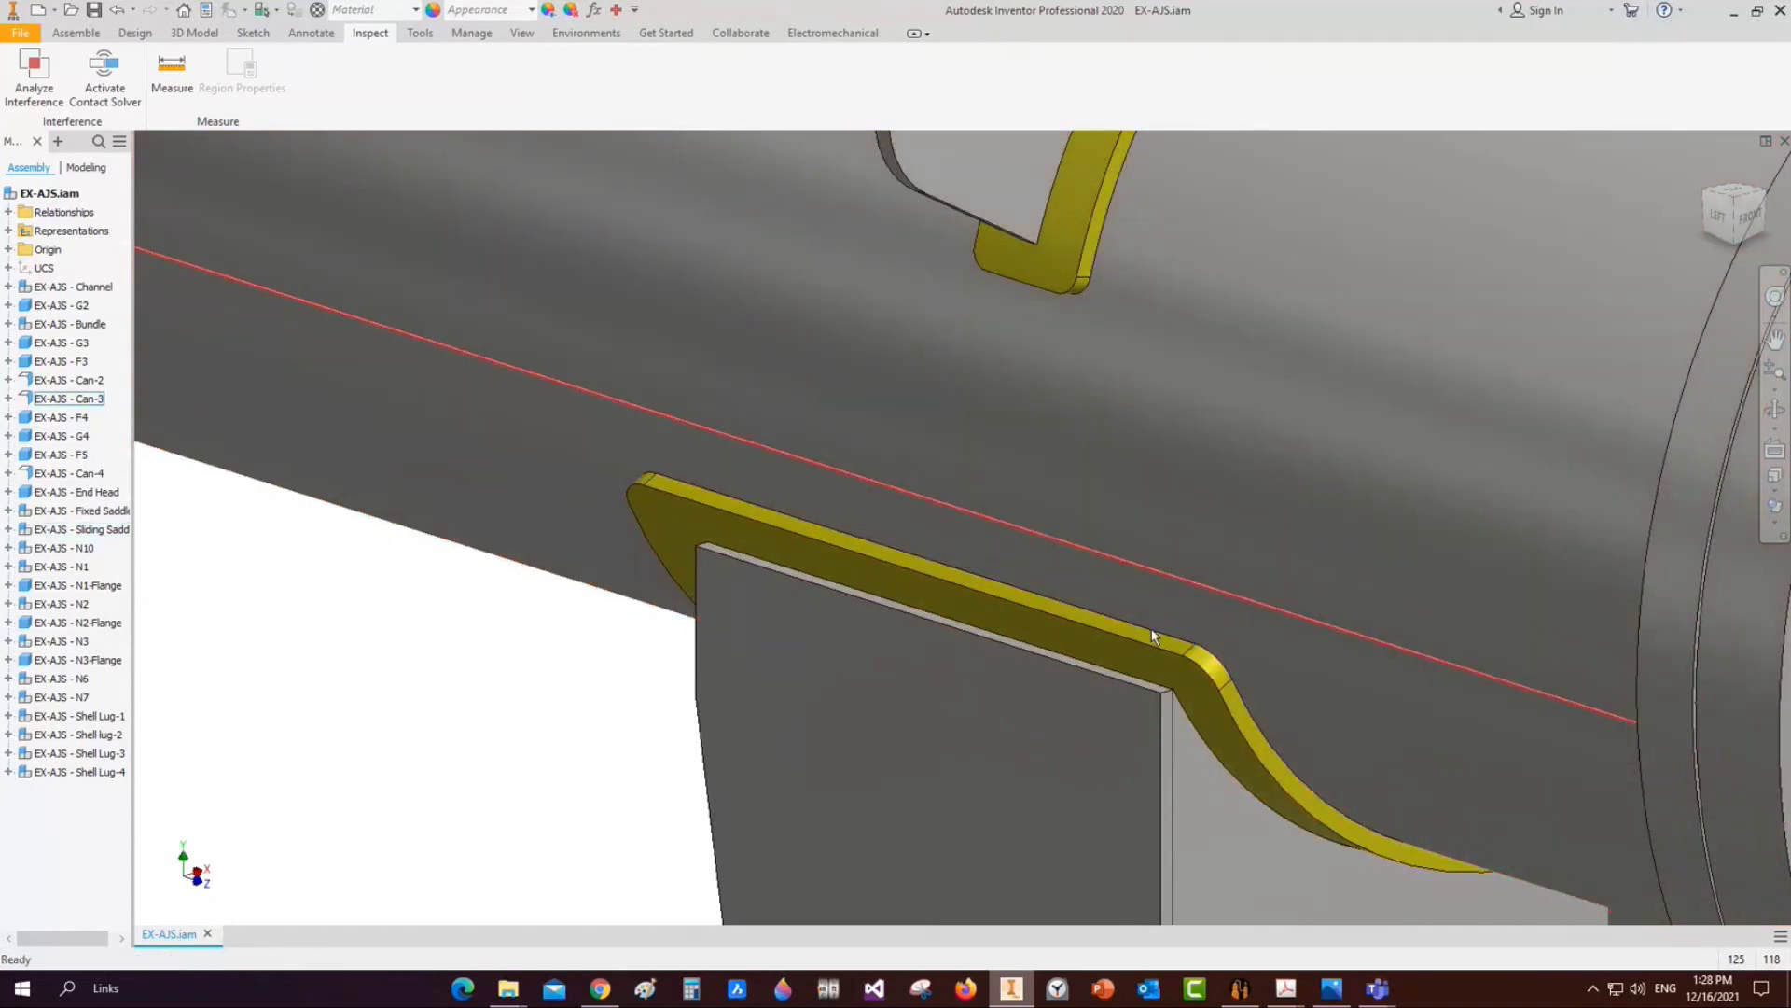
scroll(1151, 629, down, 4)
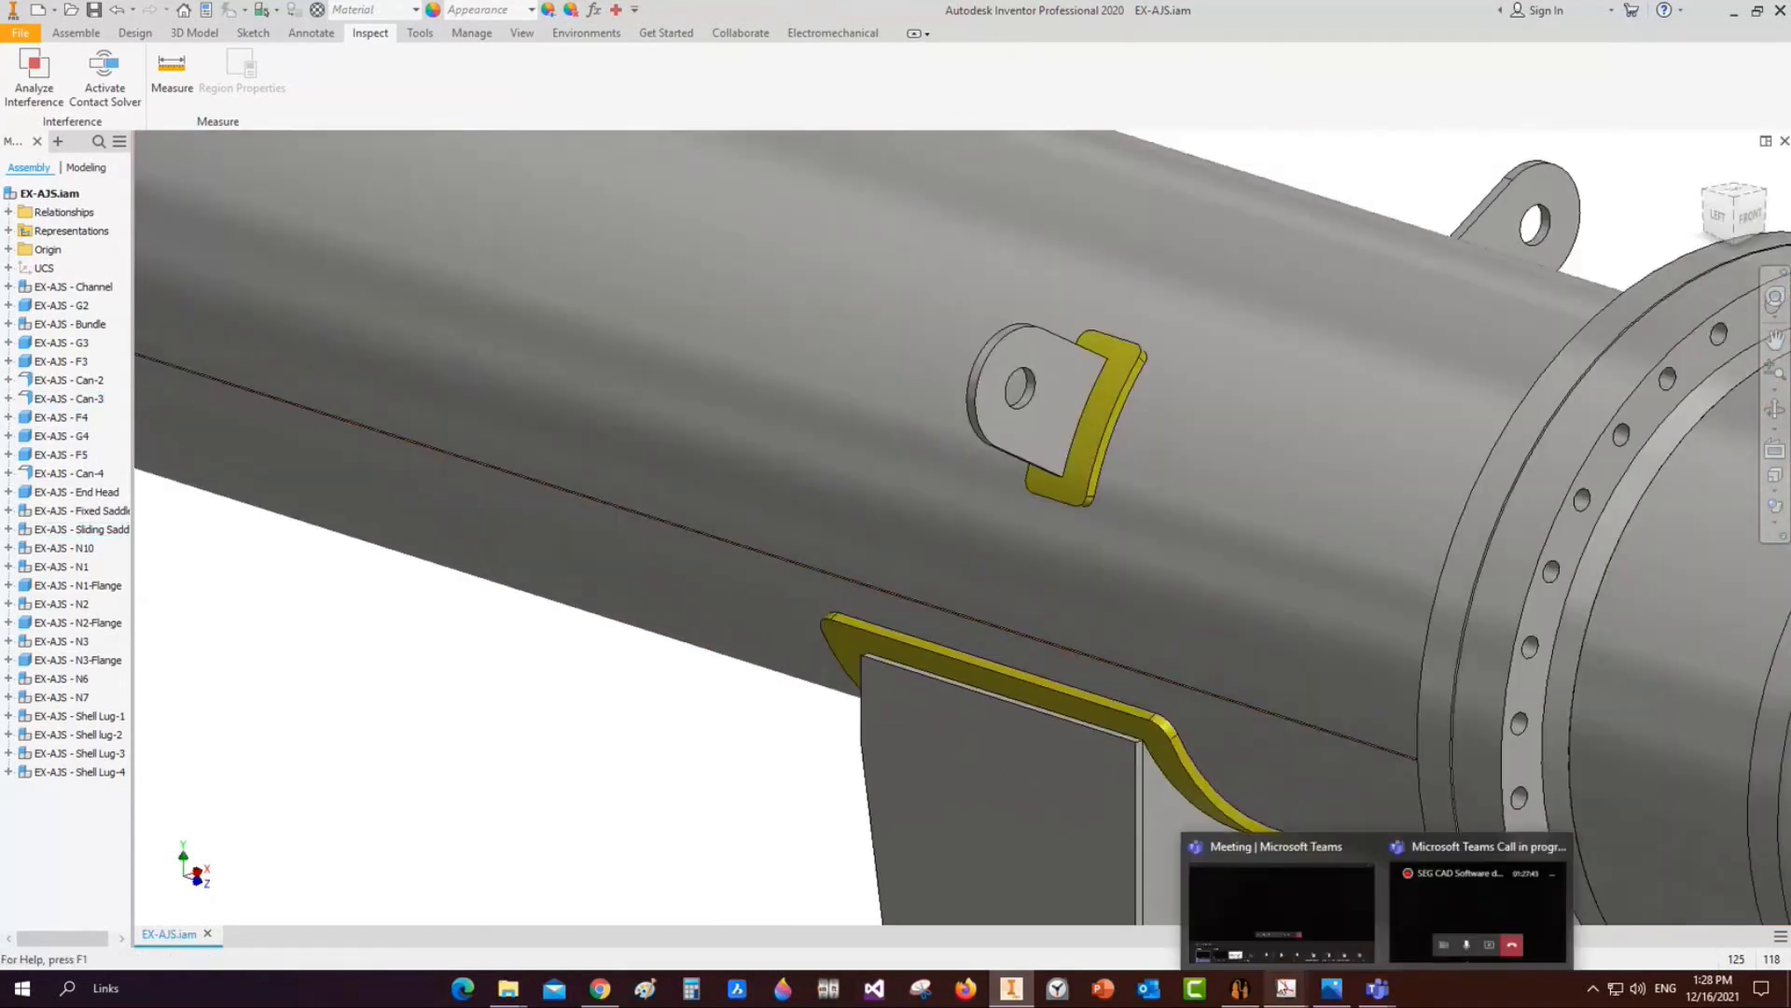
scroll(1176, 625, down, 5)
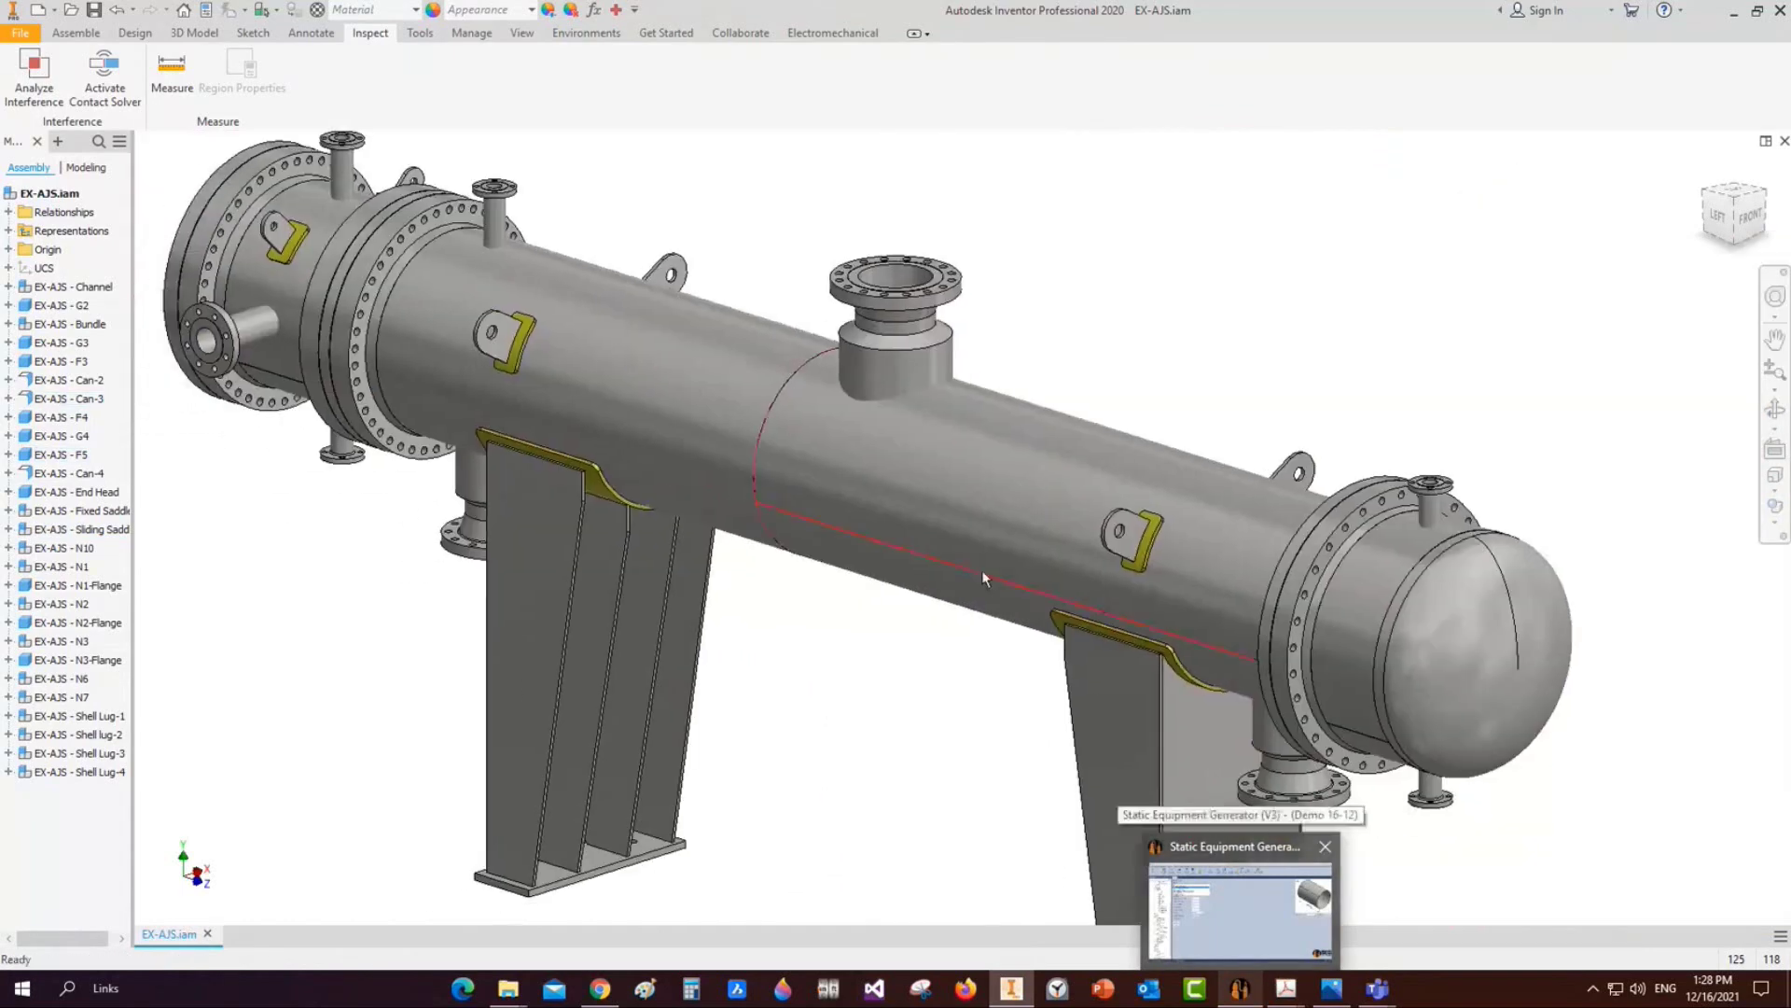
mouse_move(1012, 991)
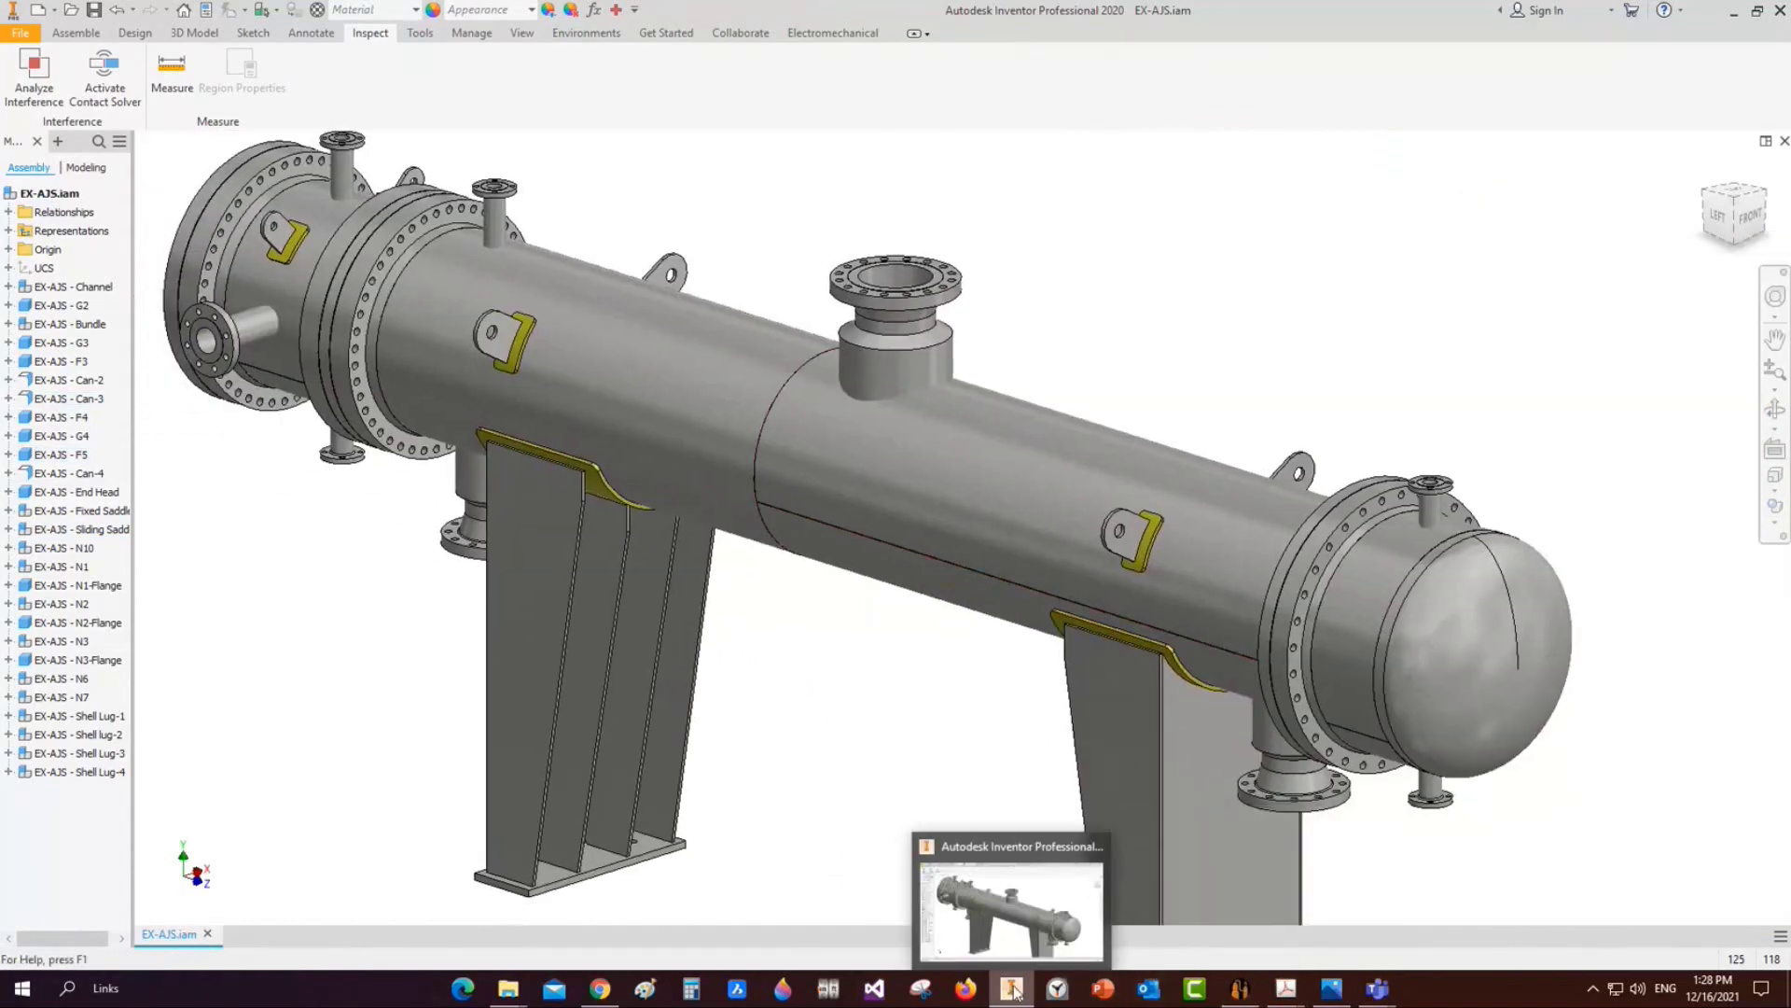
Switch to Static Equipment Generator and add a stud bolt set named "B1-Stud Bolts" to the channel blind B1
click(1237, 990)
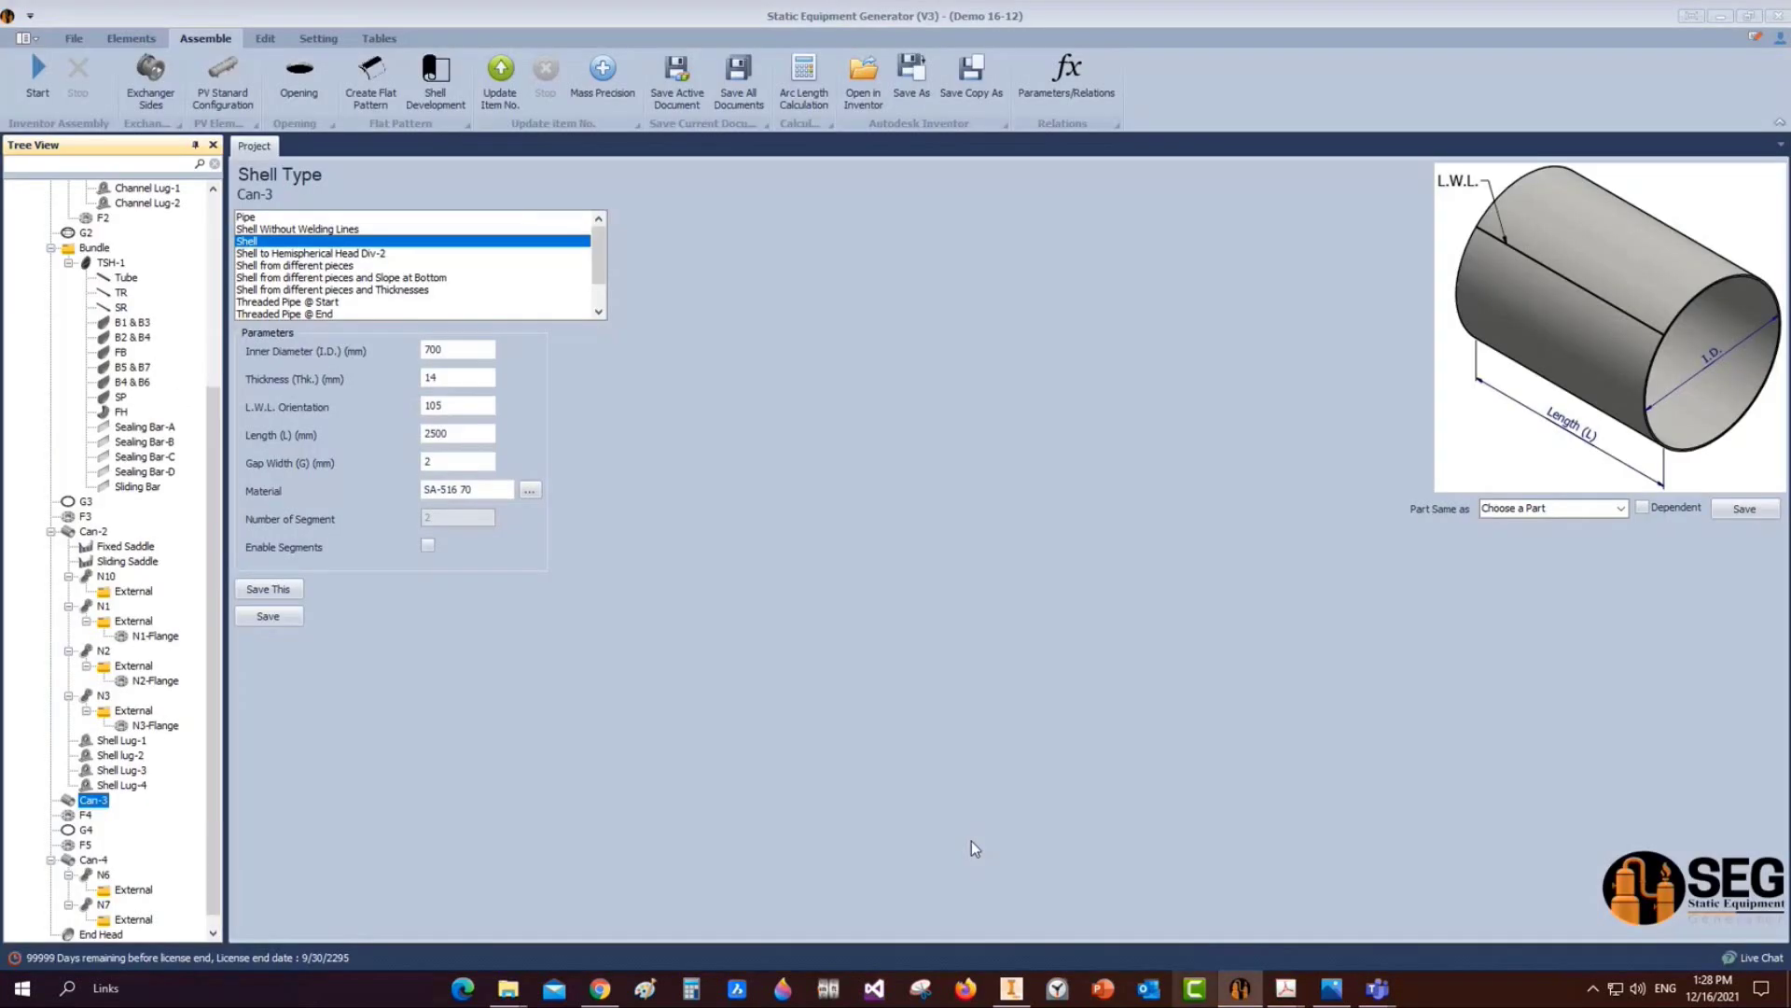
click(101, 232)
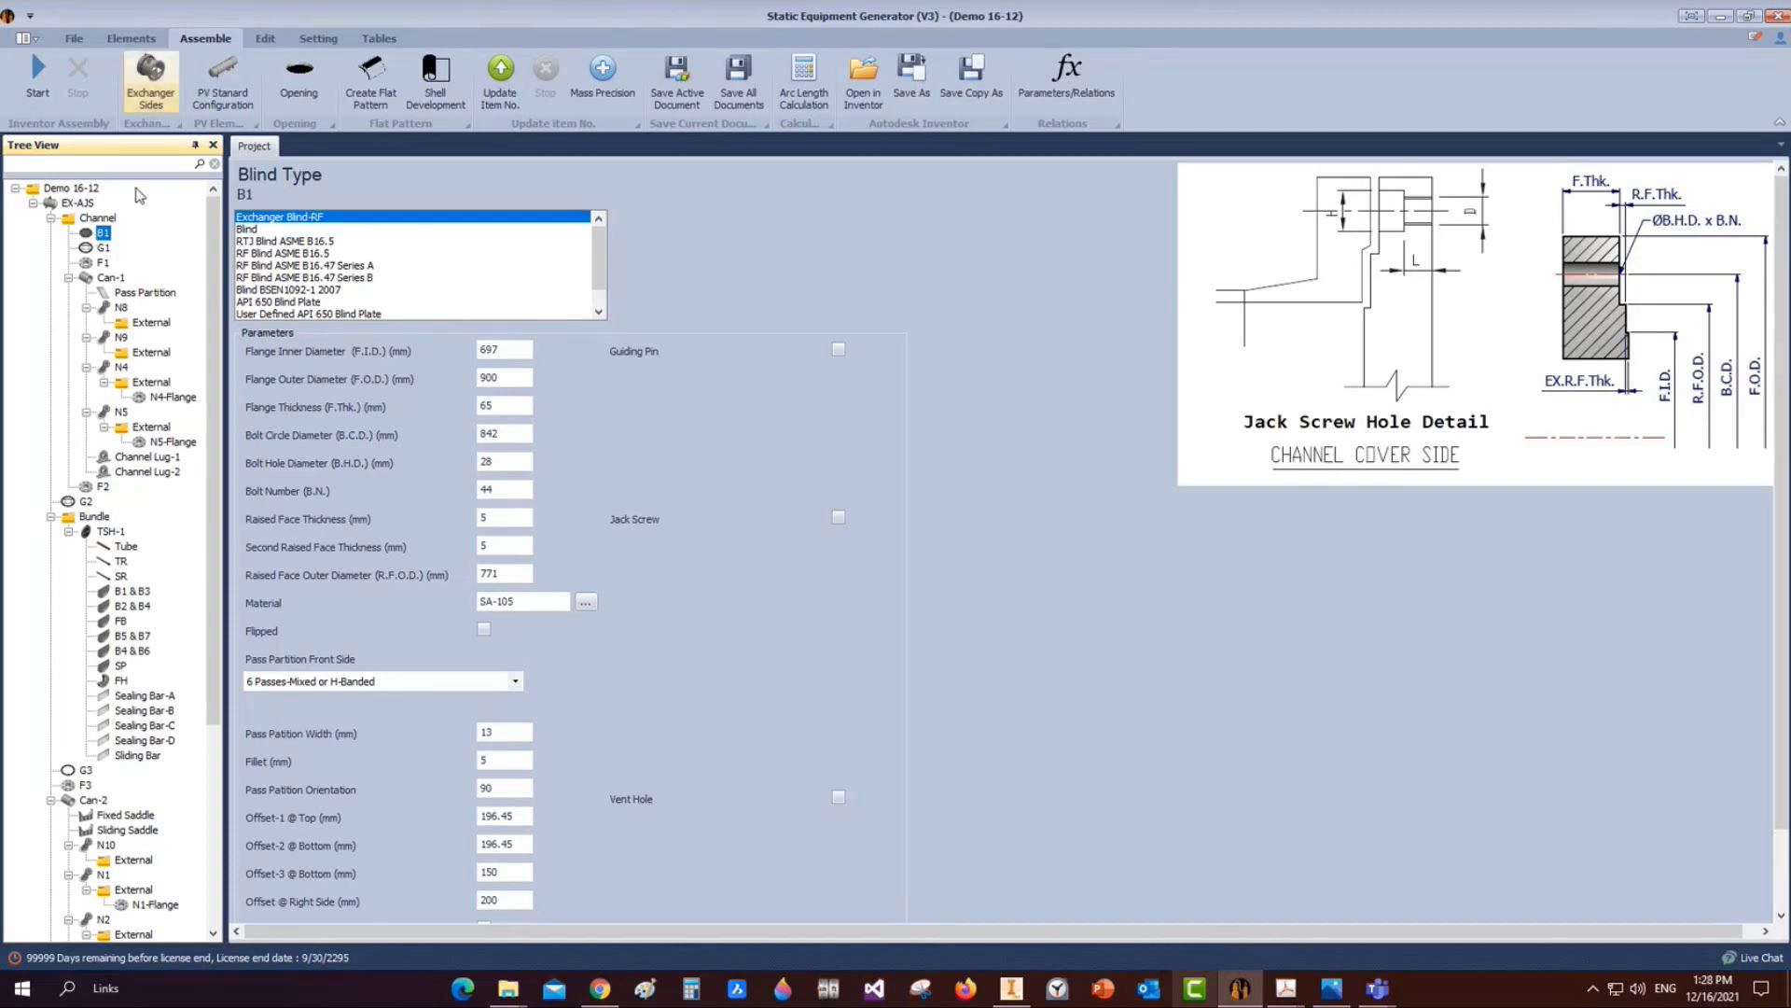
click(131, 39)
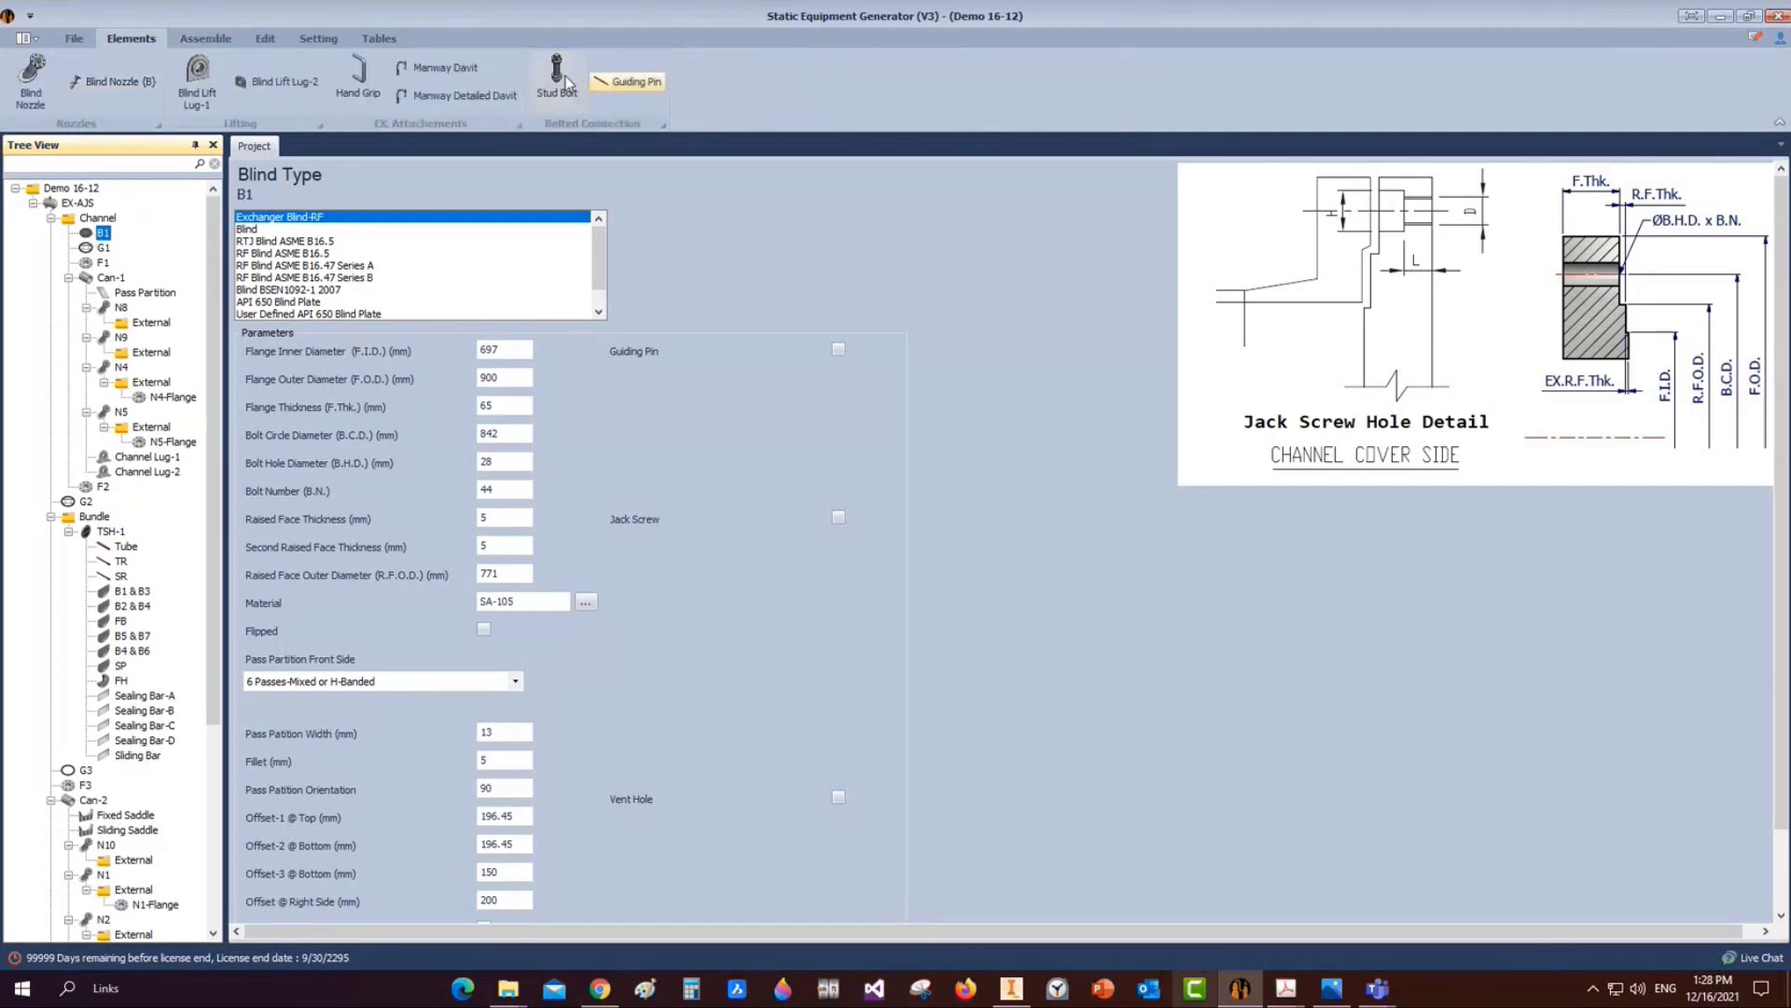
click(560, 89)
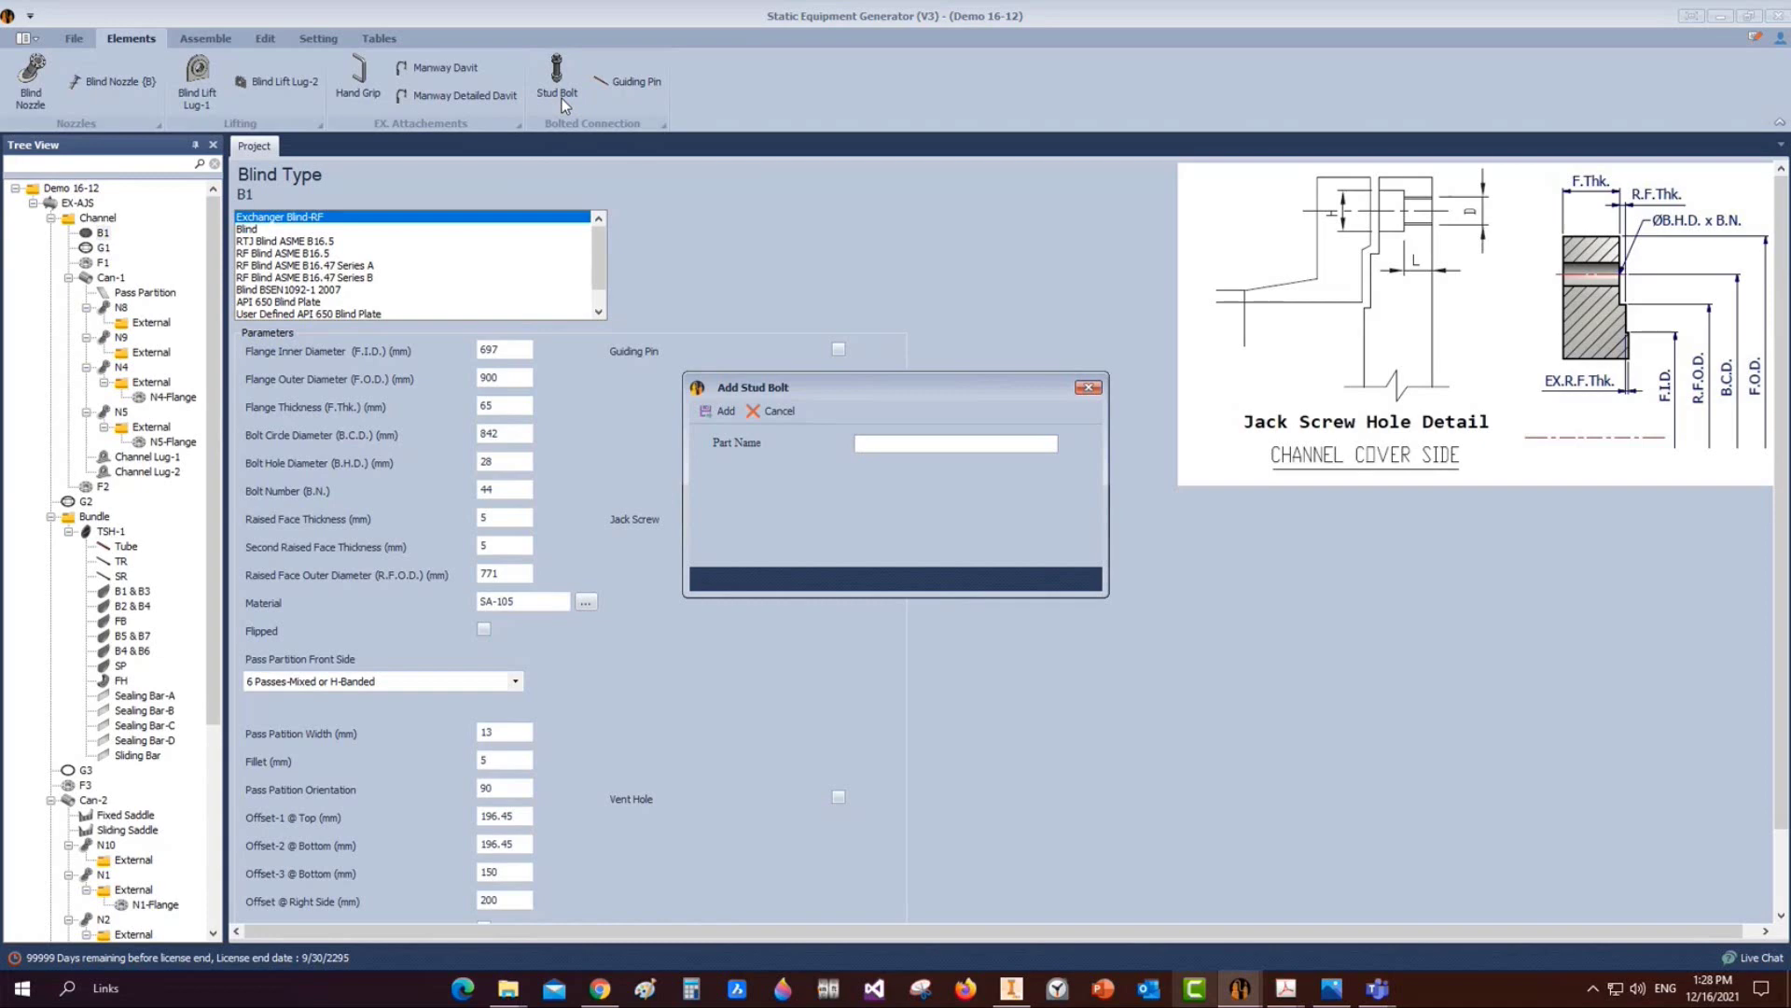
text(B1-Stud Bolts)
key(Return)
Configure B1-Stud Bolts as UNC Nut, size 1, stud length 220 mm and nut spacing 158 mm, and save
click(131, 202)
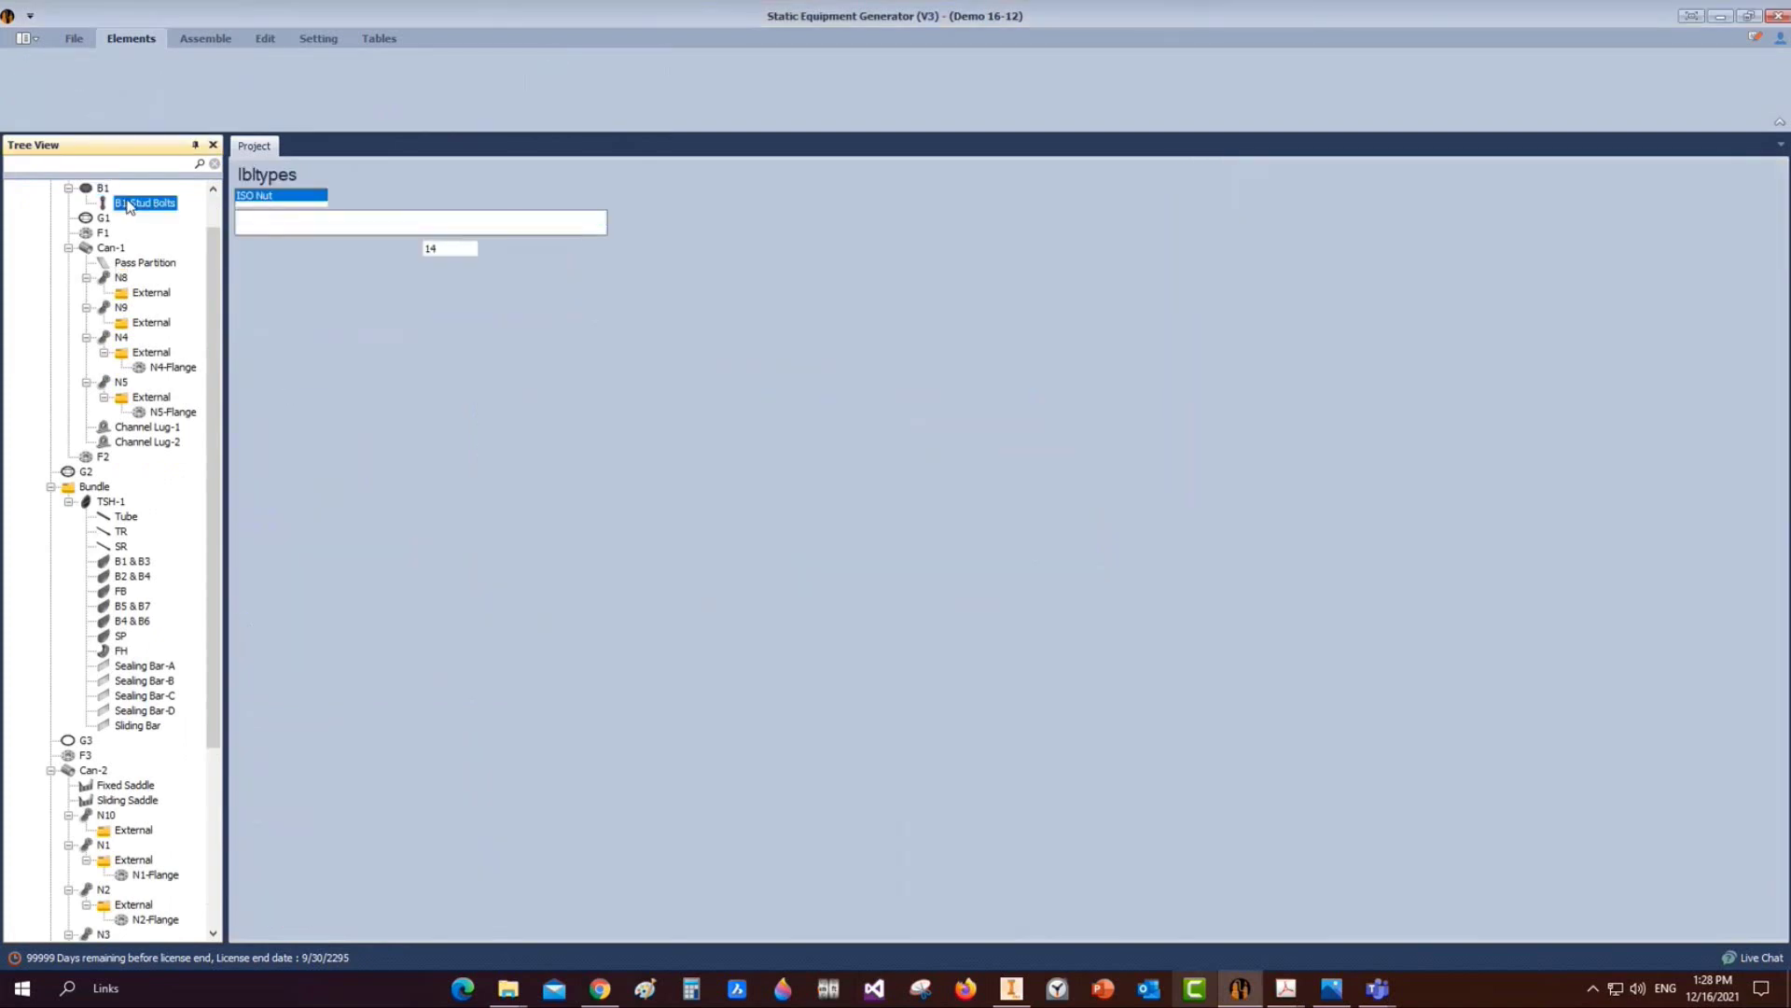
click(269, 229)
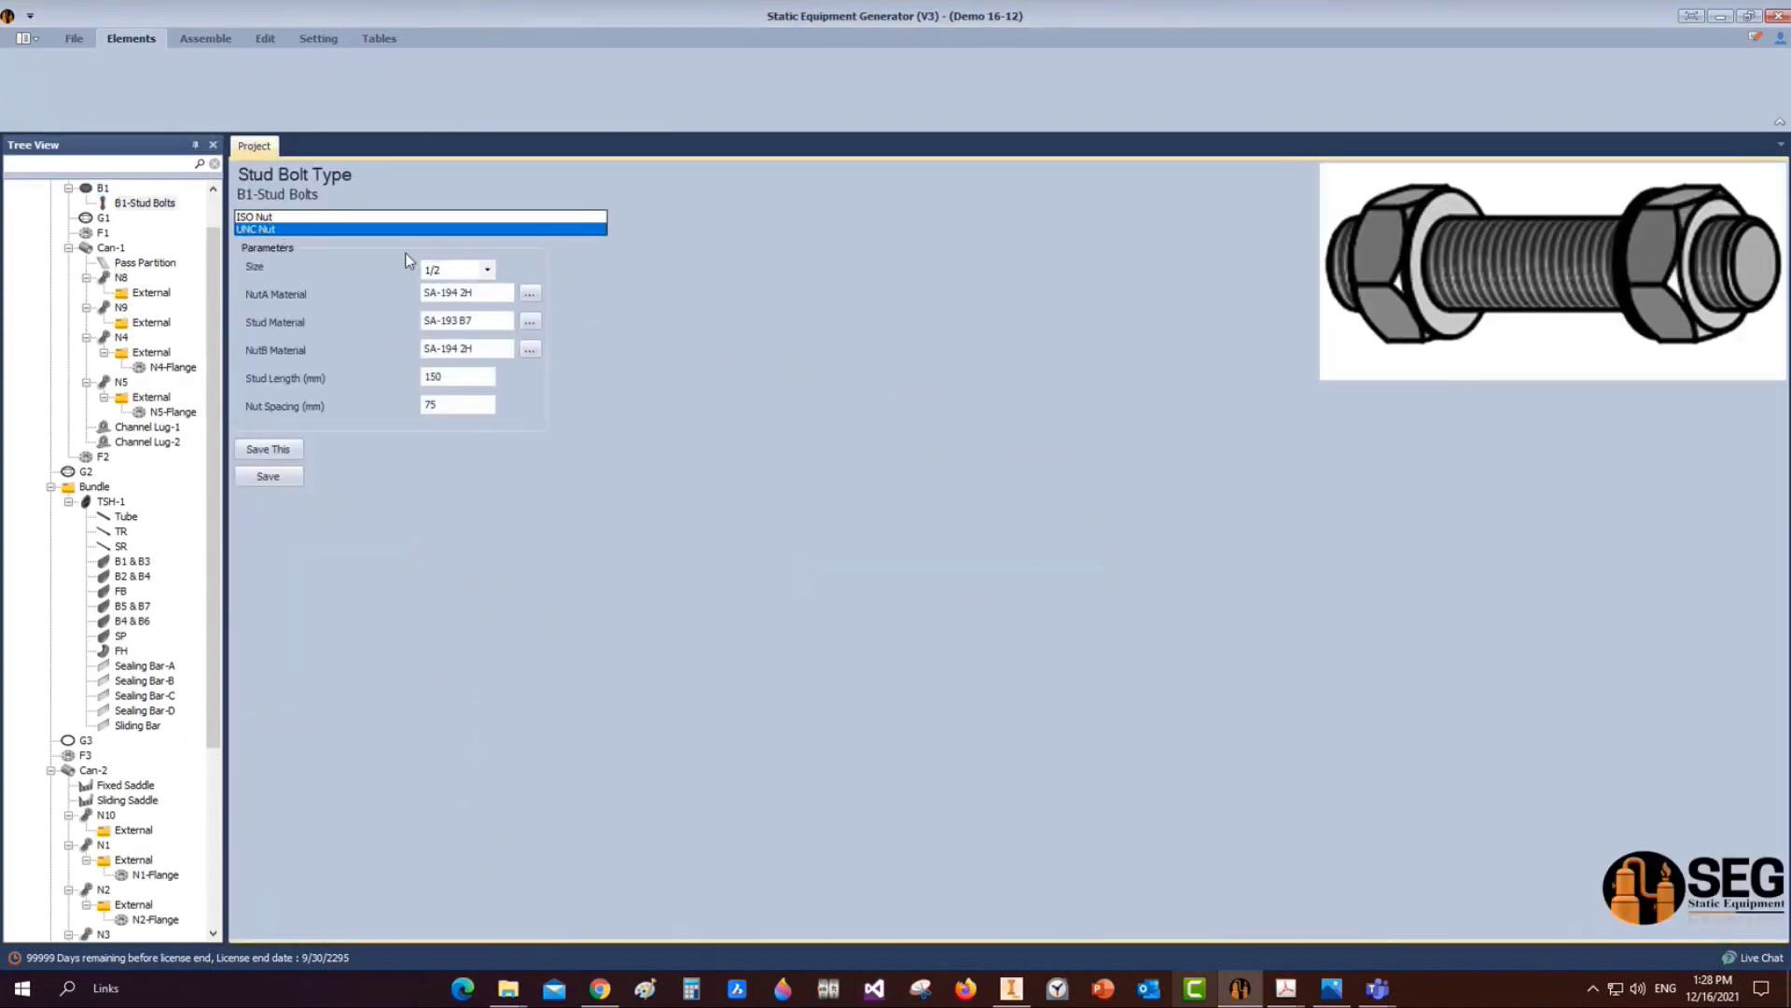
click(487, 271)
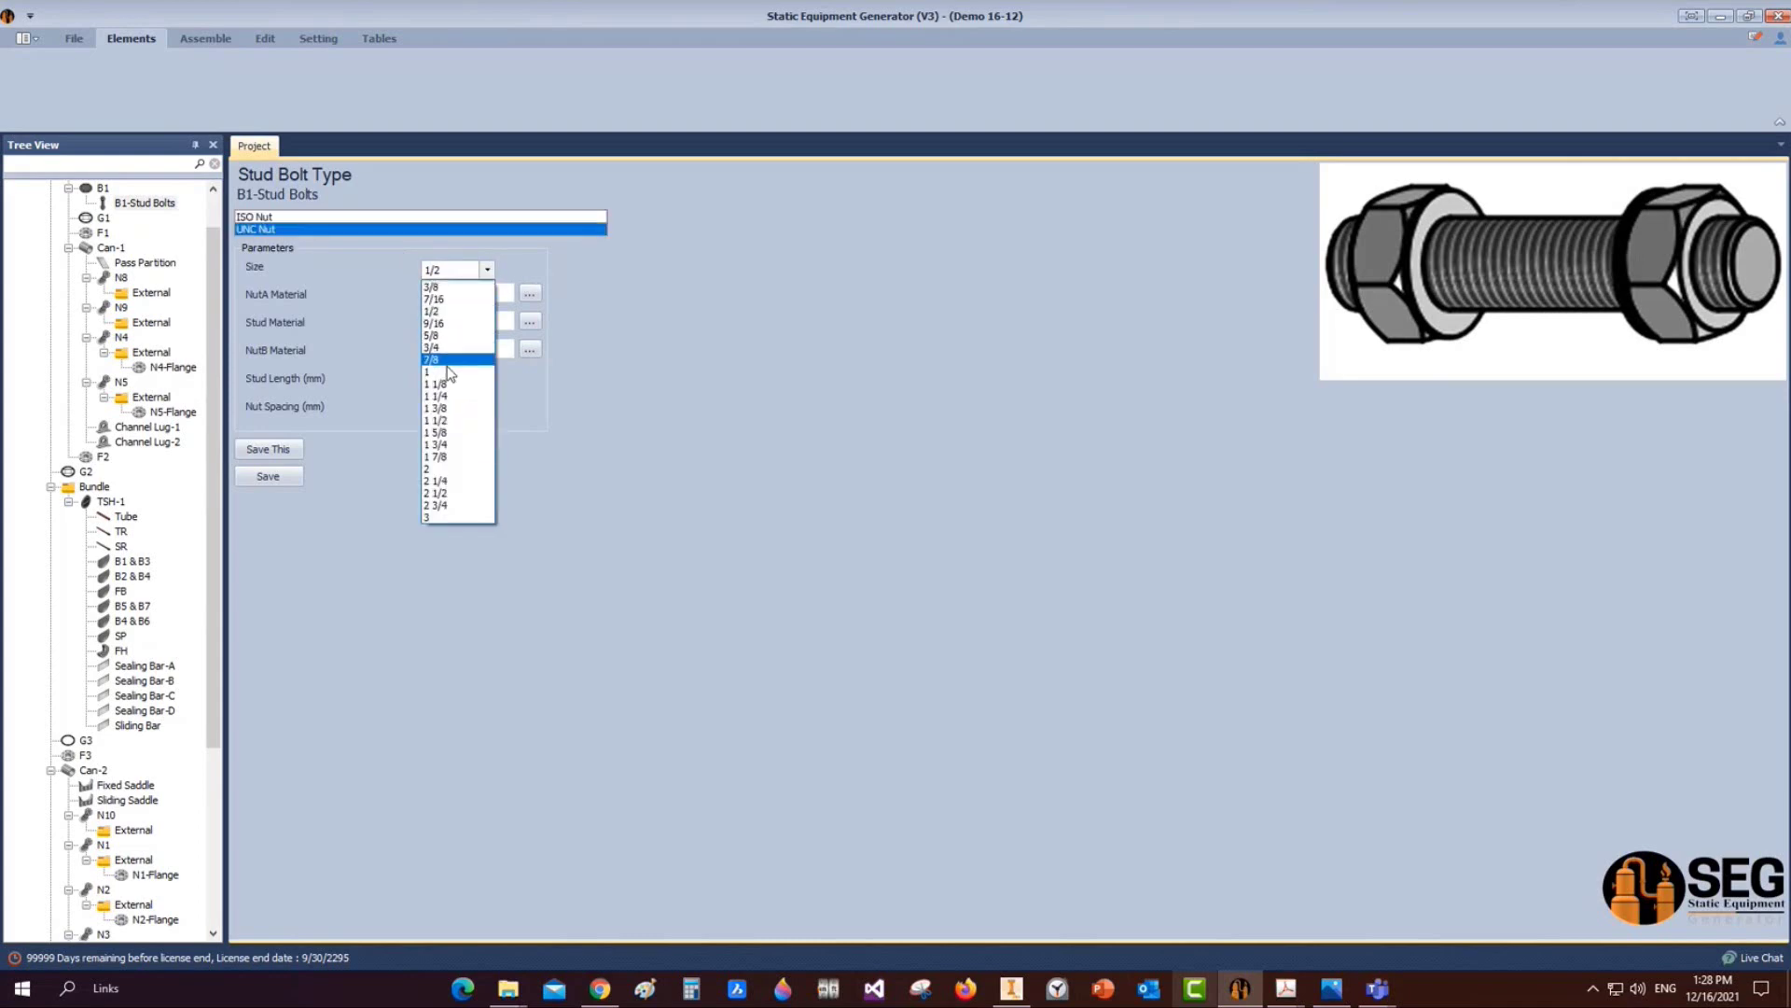
click(444, 372)
click(446, 379)
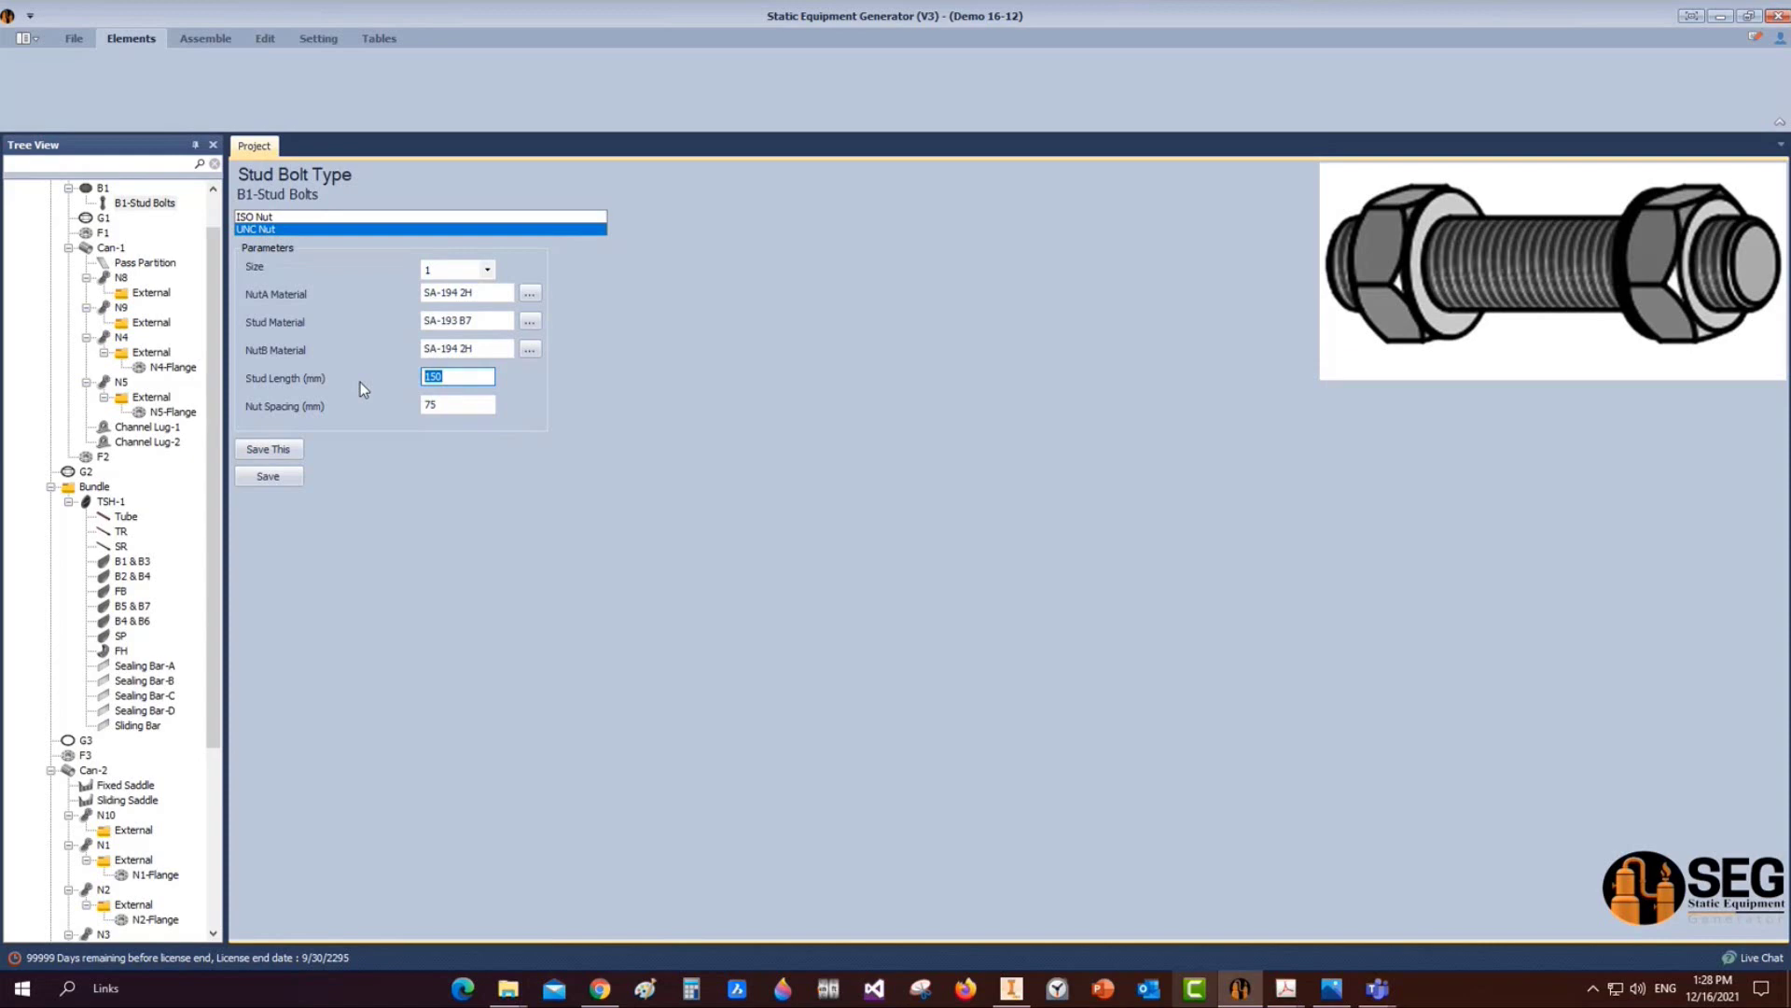
text(220)
click(446, 406)
drag(457, 405, 361, 402)
text(158)
click(279, 475)
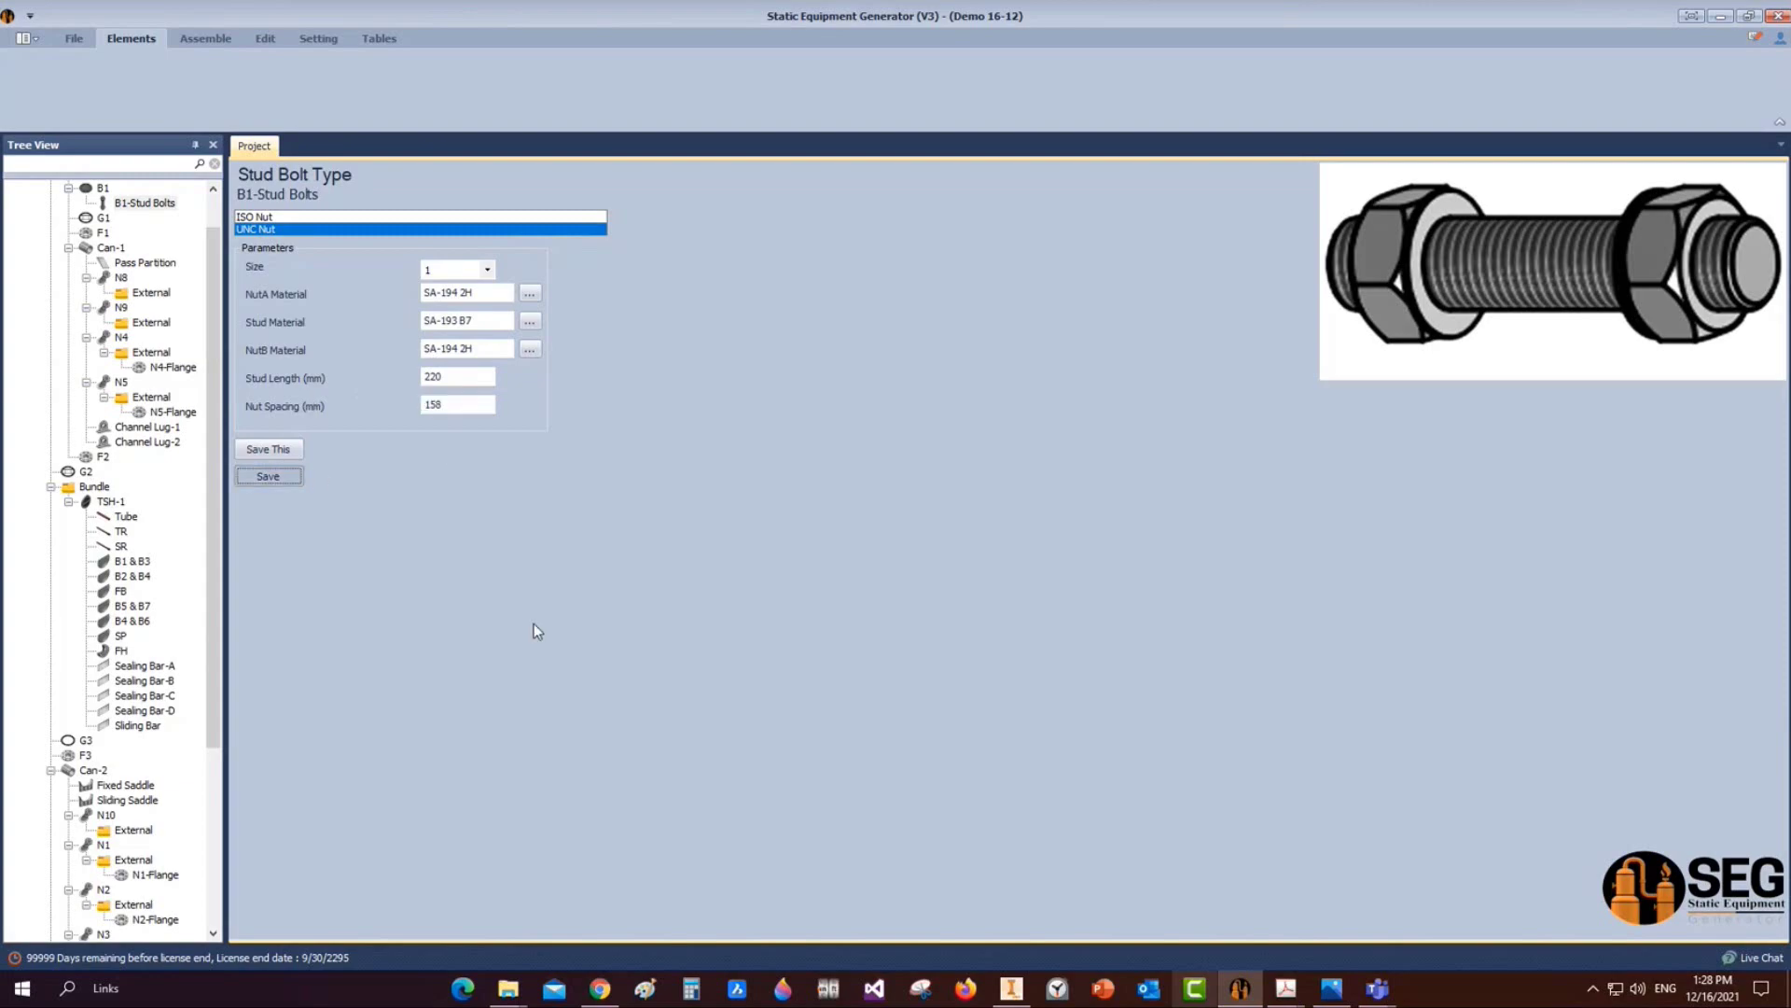
In Inventor, measure the distance between the outer face of the channel blind and the back face of its mating flange
click(1011, 988)
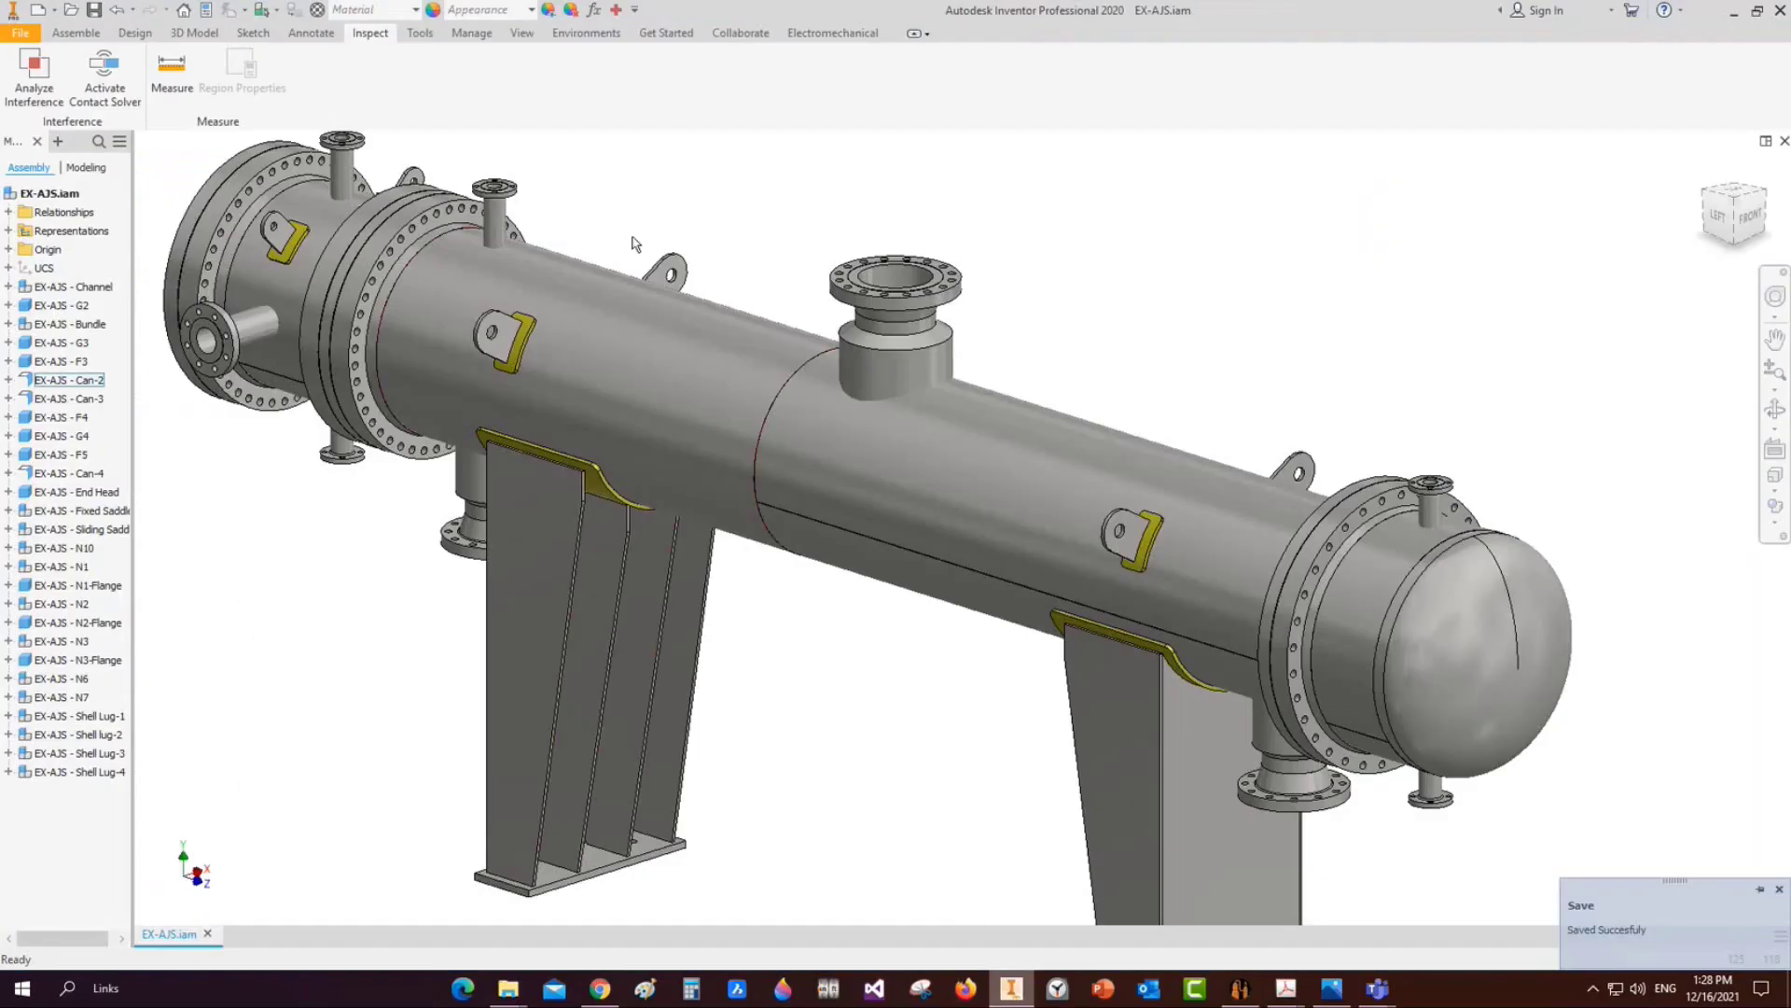
click(177, 80)
scroll(702, 525, up, 5)
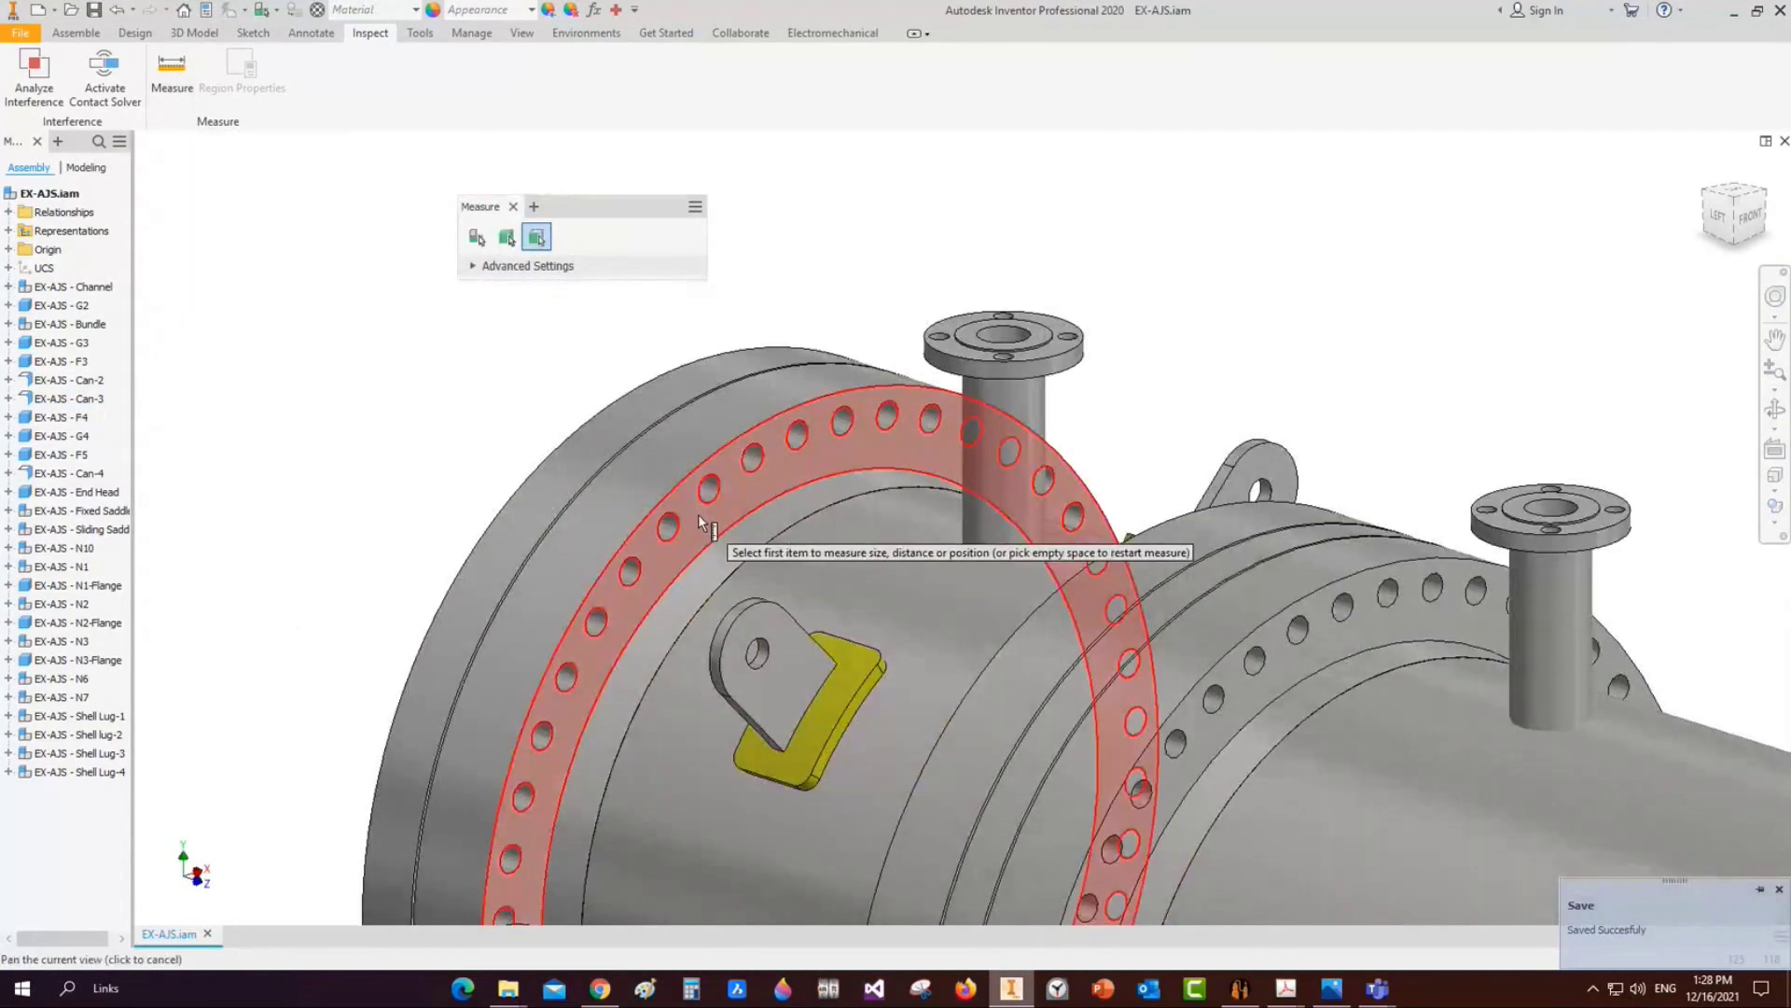
click(702, 524)
click(1774, 411)
scroll(541, 409, down, 7)
drag(695, 538, 952, 536)
scroll(951, 536, up, 4)
middle_drag(952, 532, 1207, 280)
right_click(995, 366)
click(910, 356)
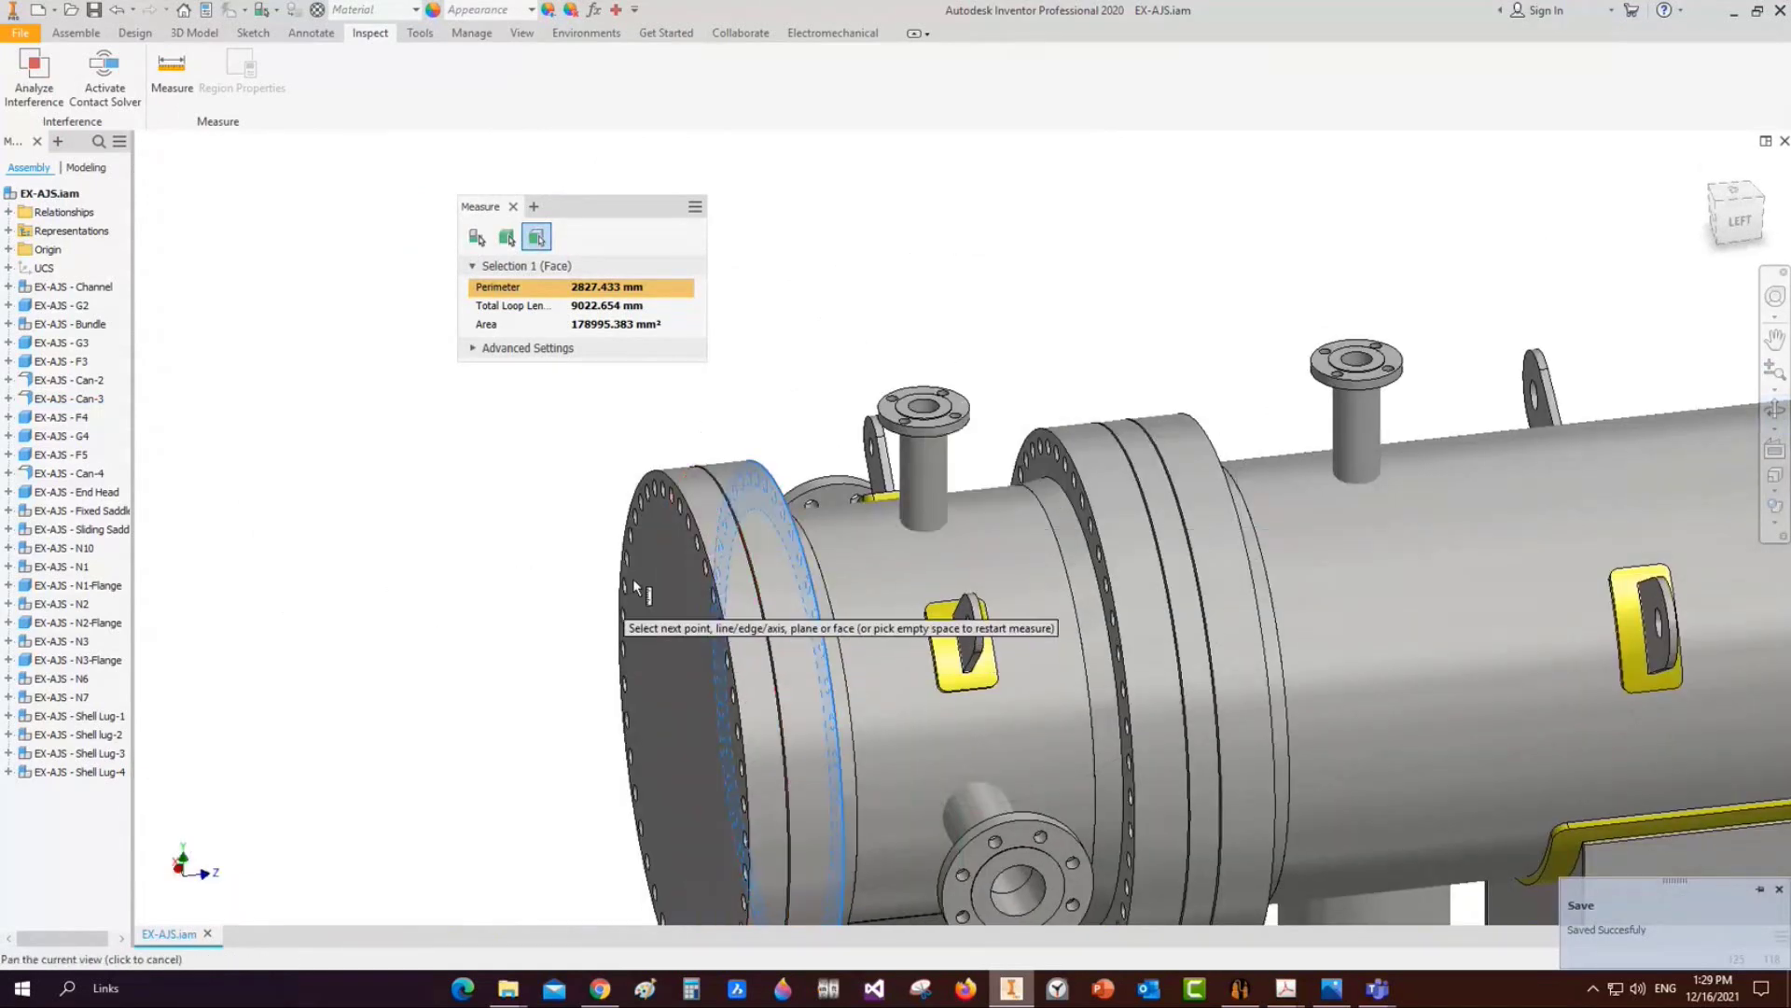
click(637, 588)
scroll(637, 588, up, 3)
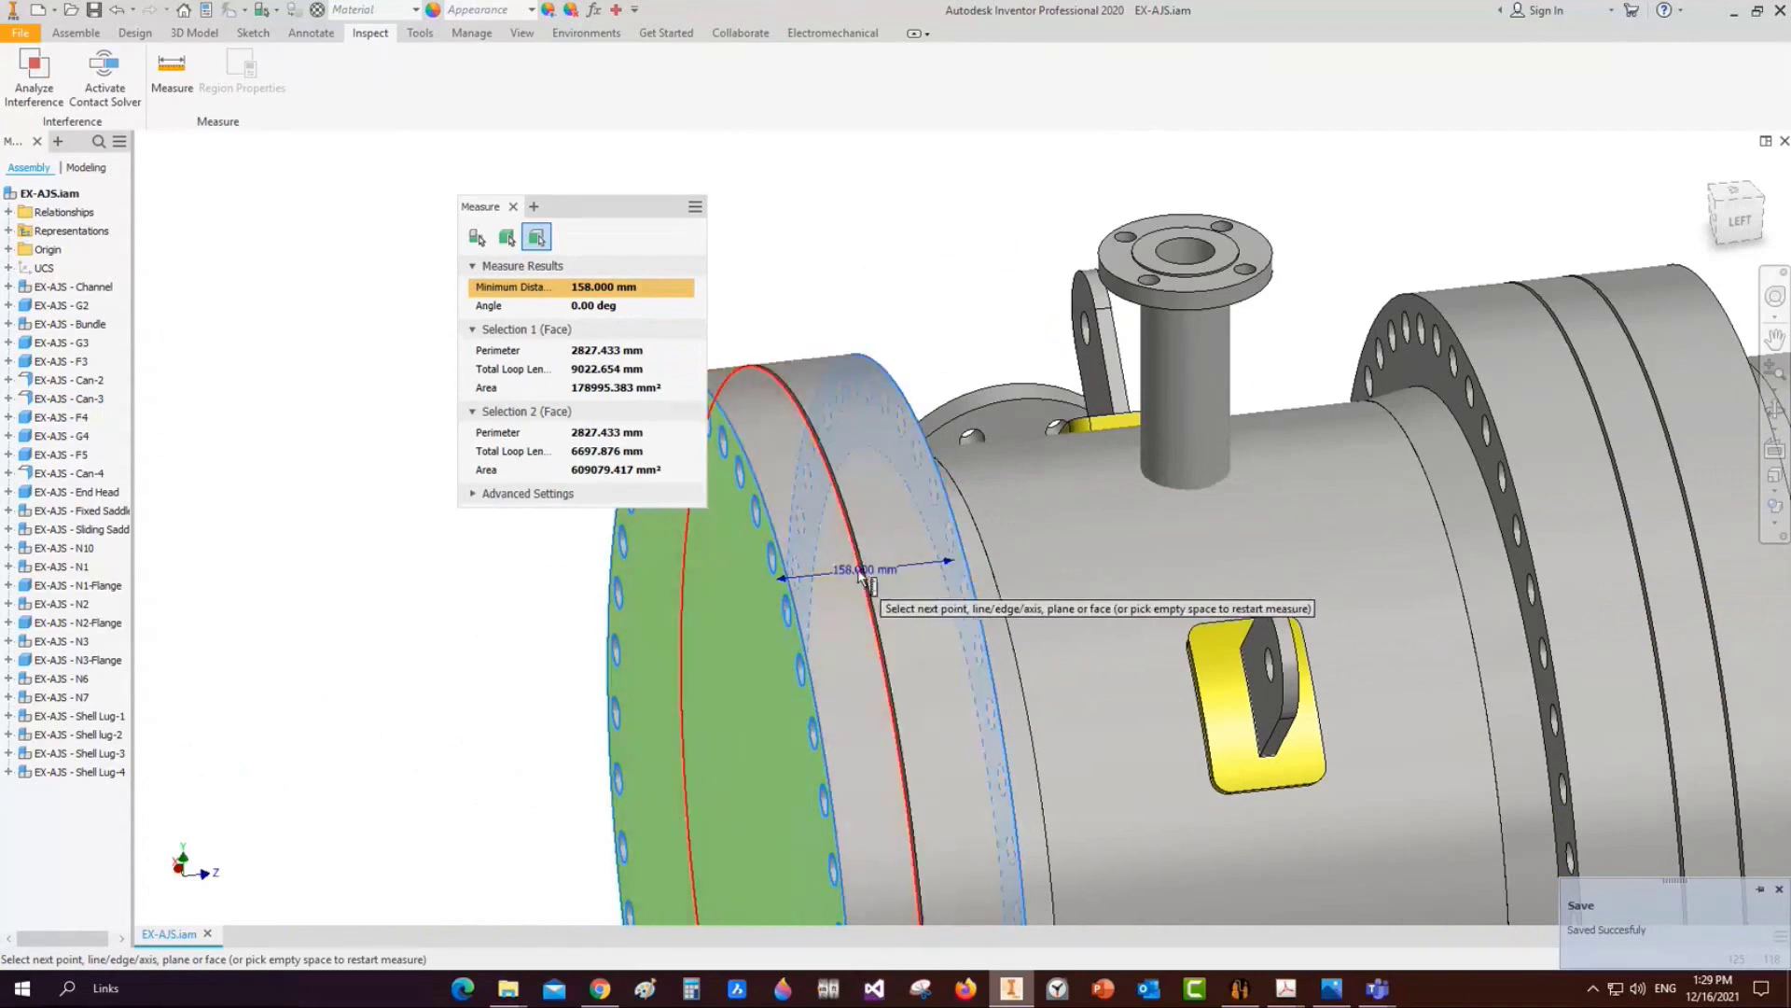
click(513, 207)
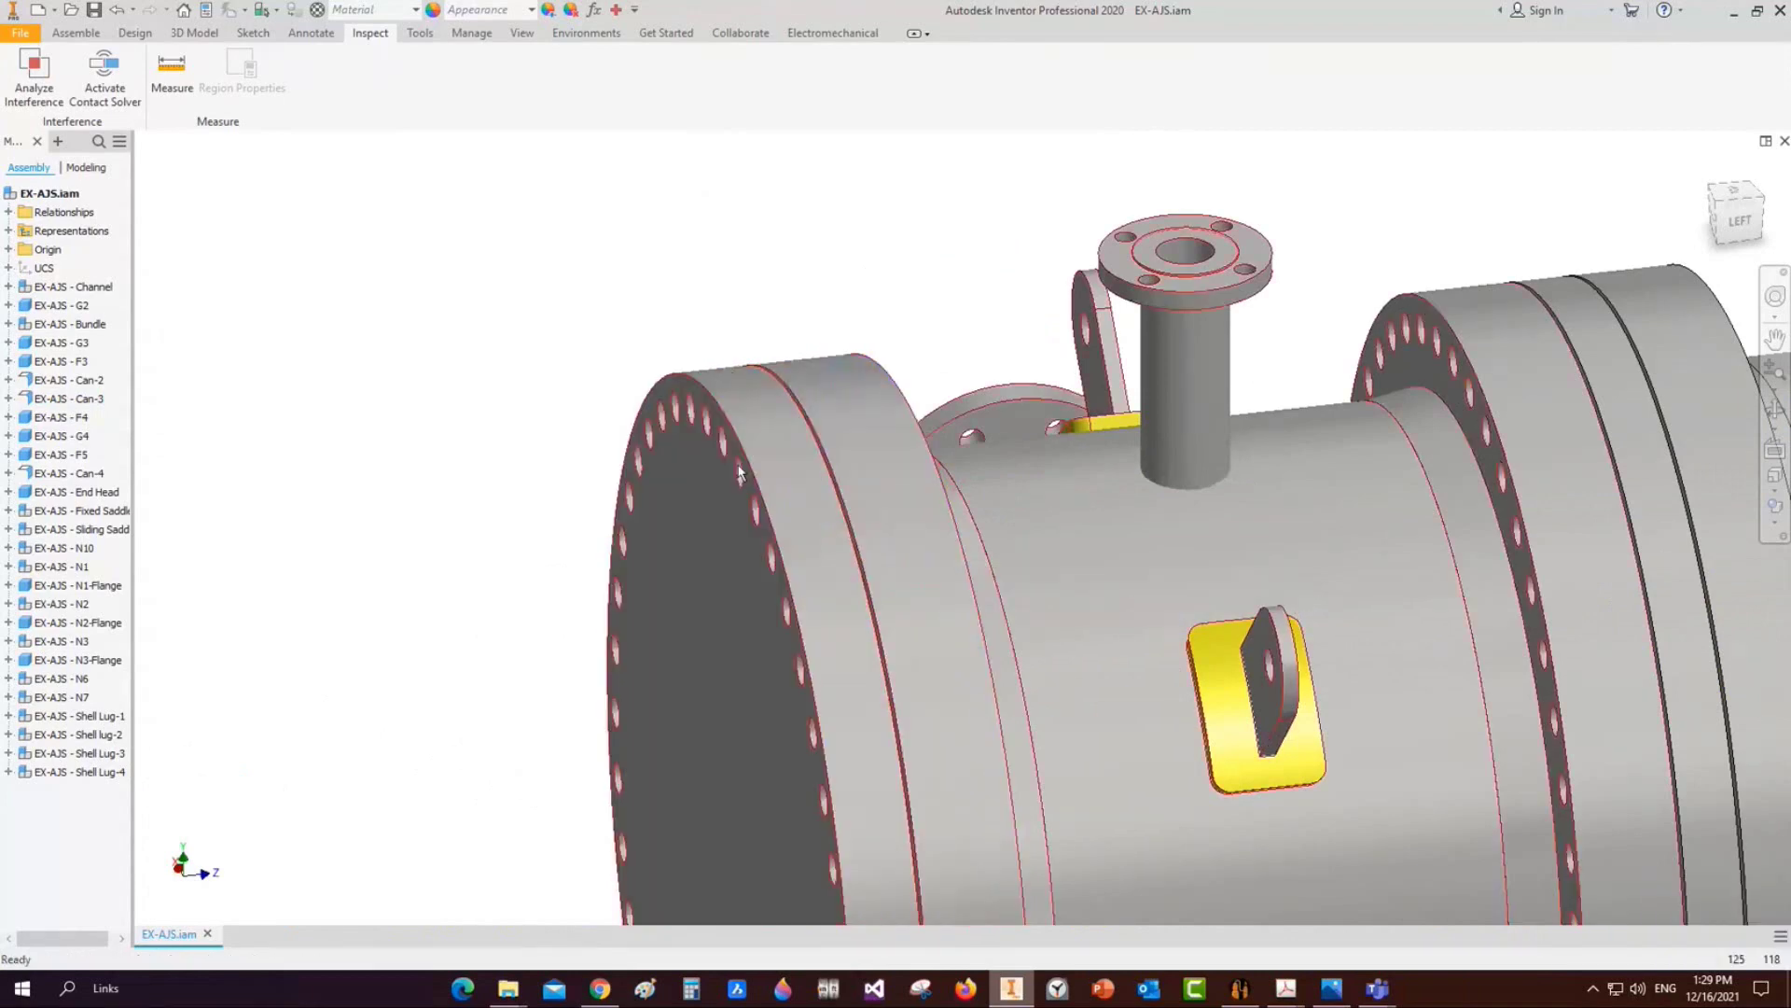
Switch to Static Equipment Generator and add a stud bolt set named "F2-Stud Bolts" to flange F2
click(1254, 987)
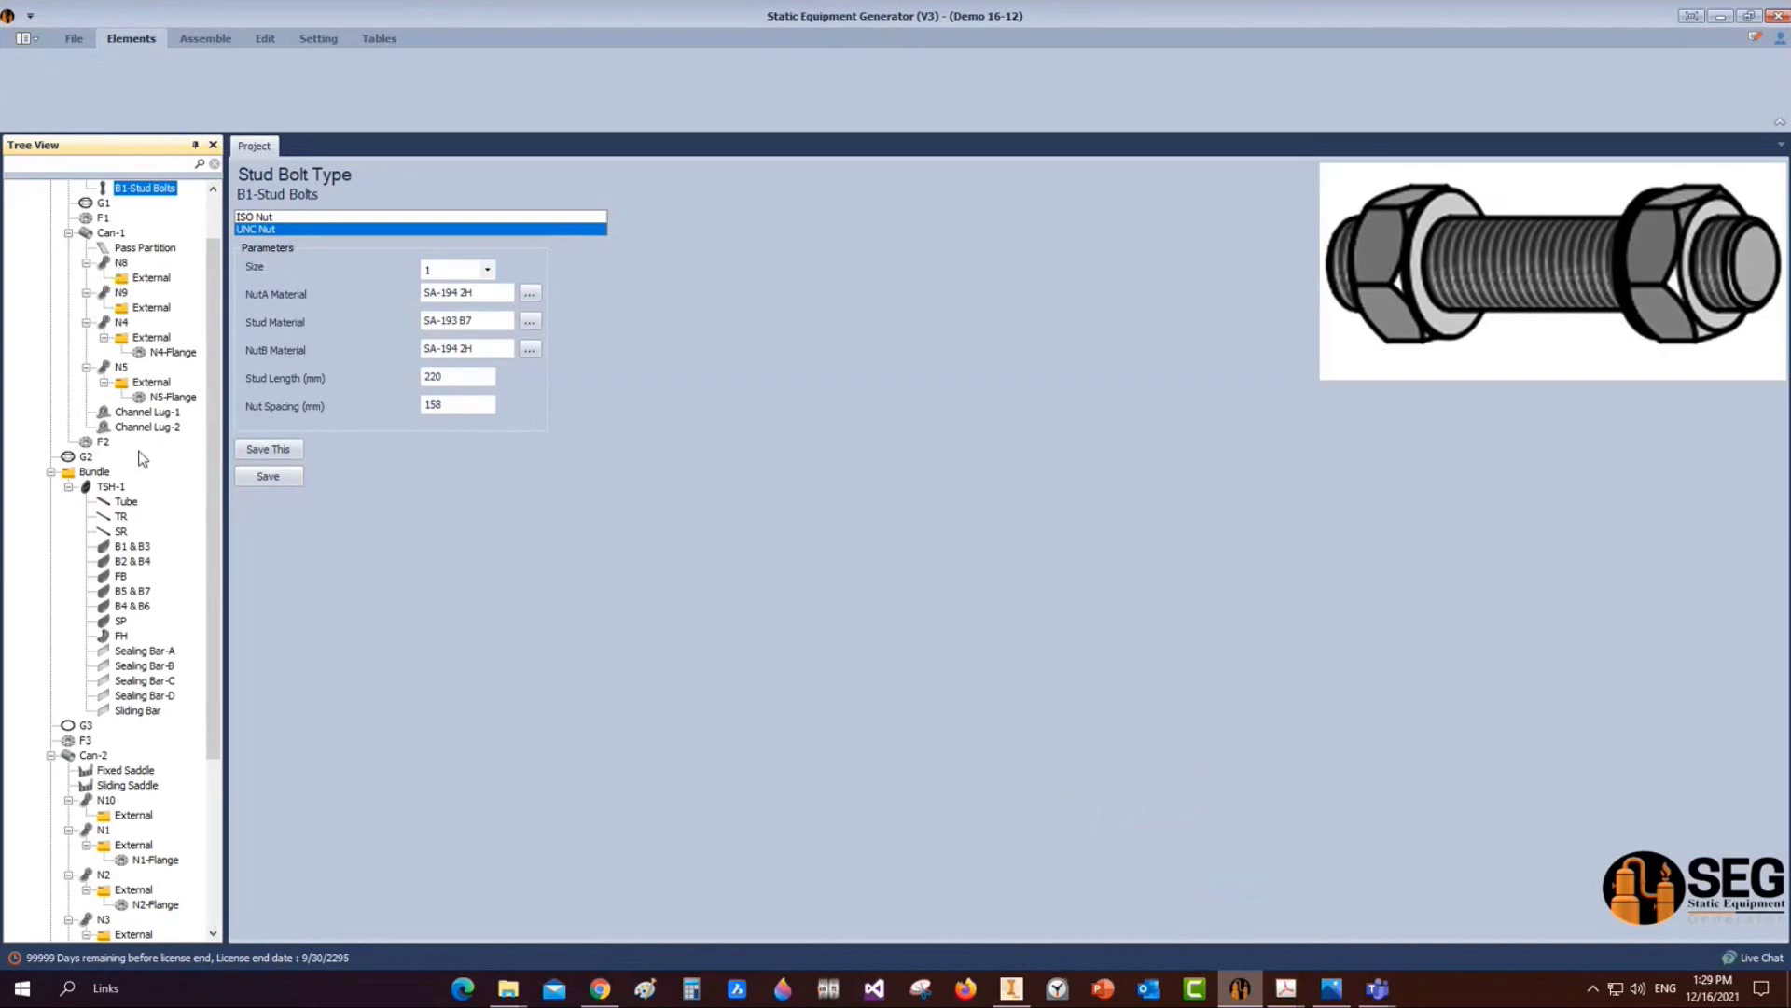
click(104, 443)
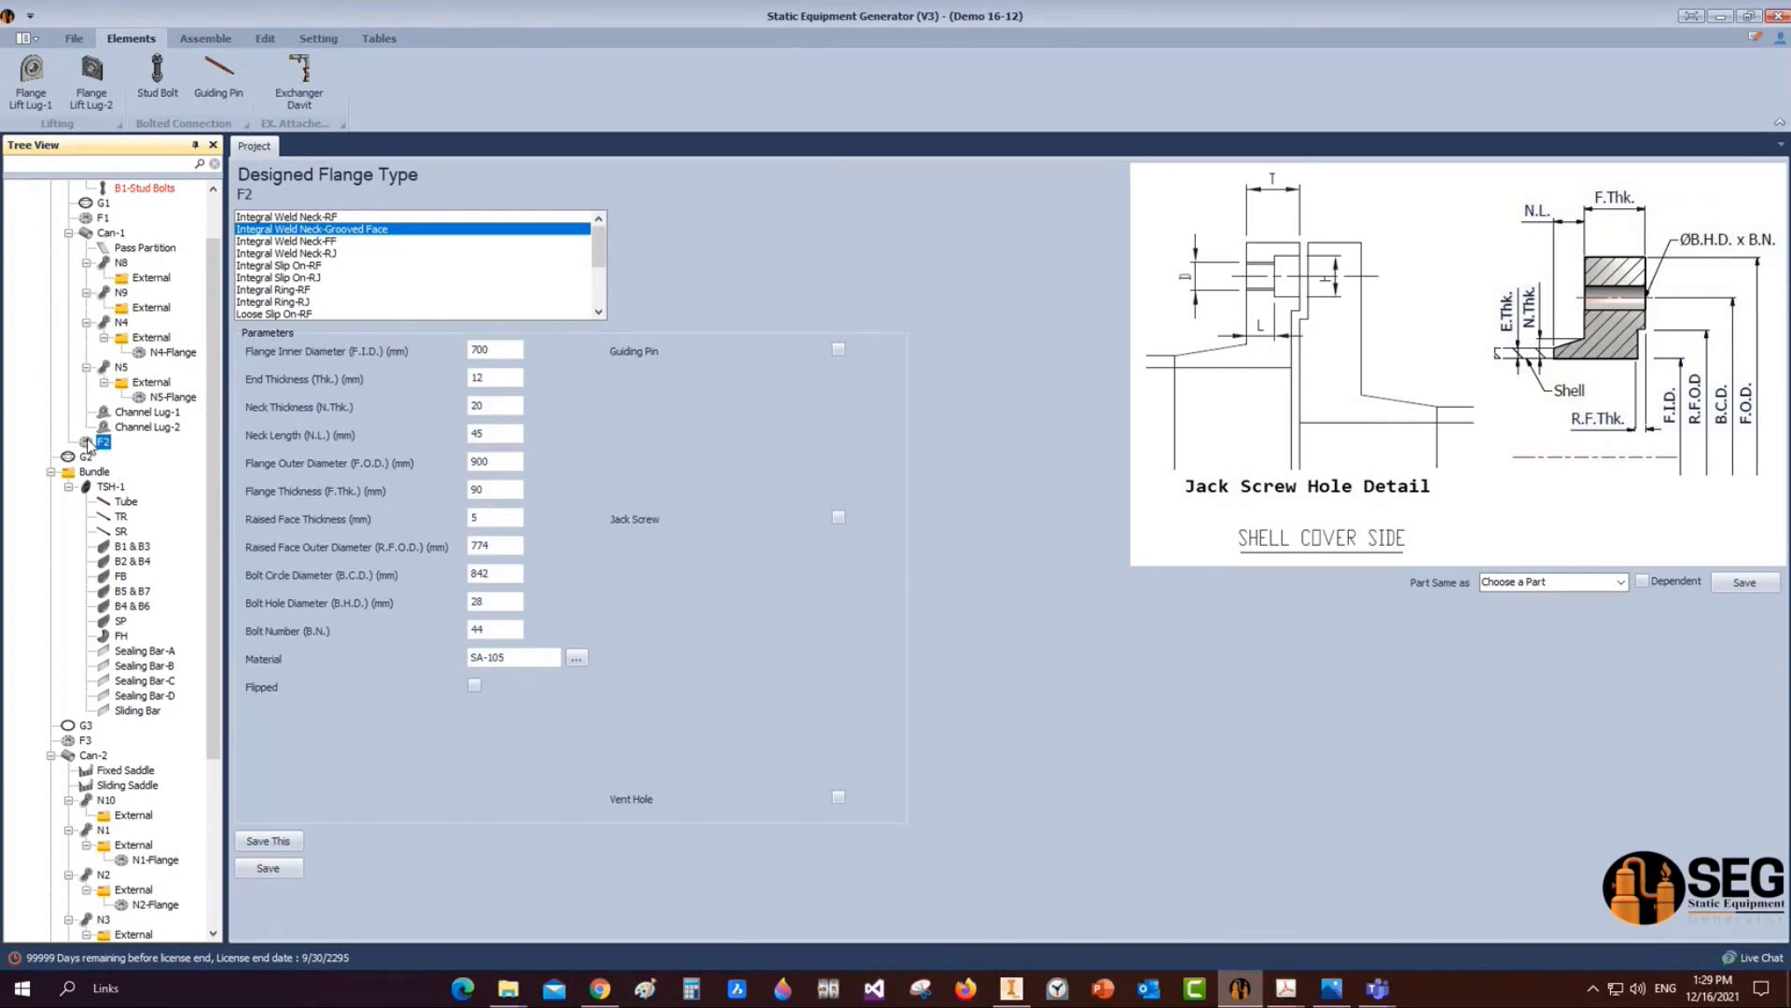
click(84, 739)
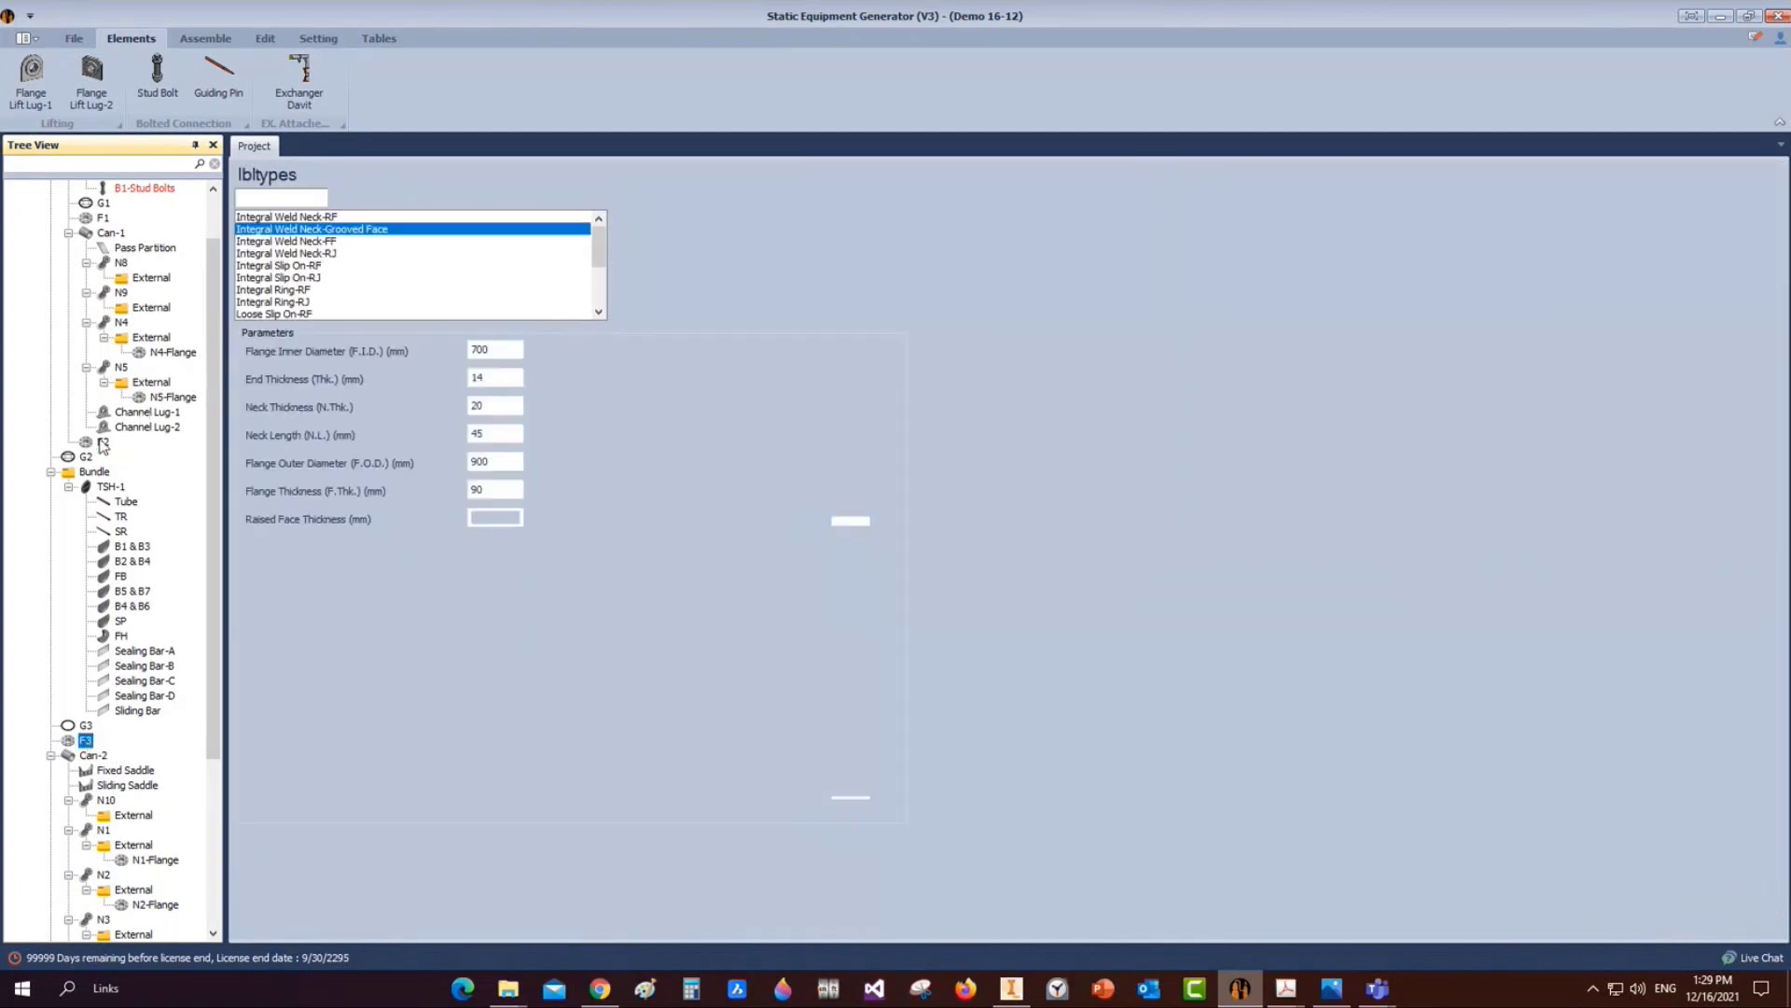
click(102, 442)
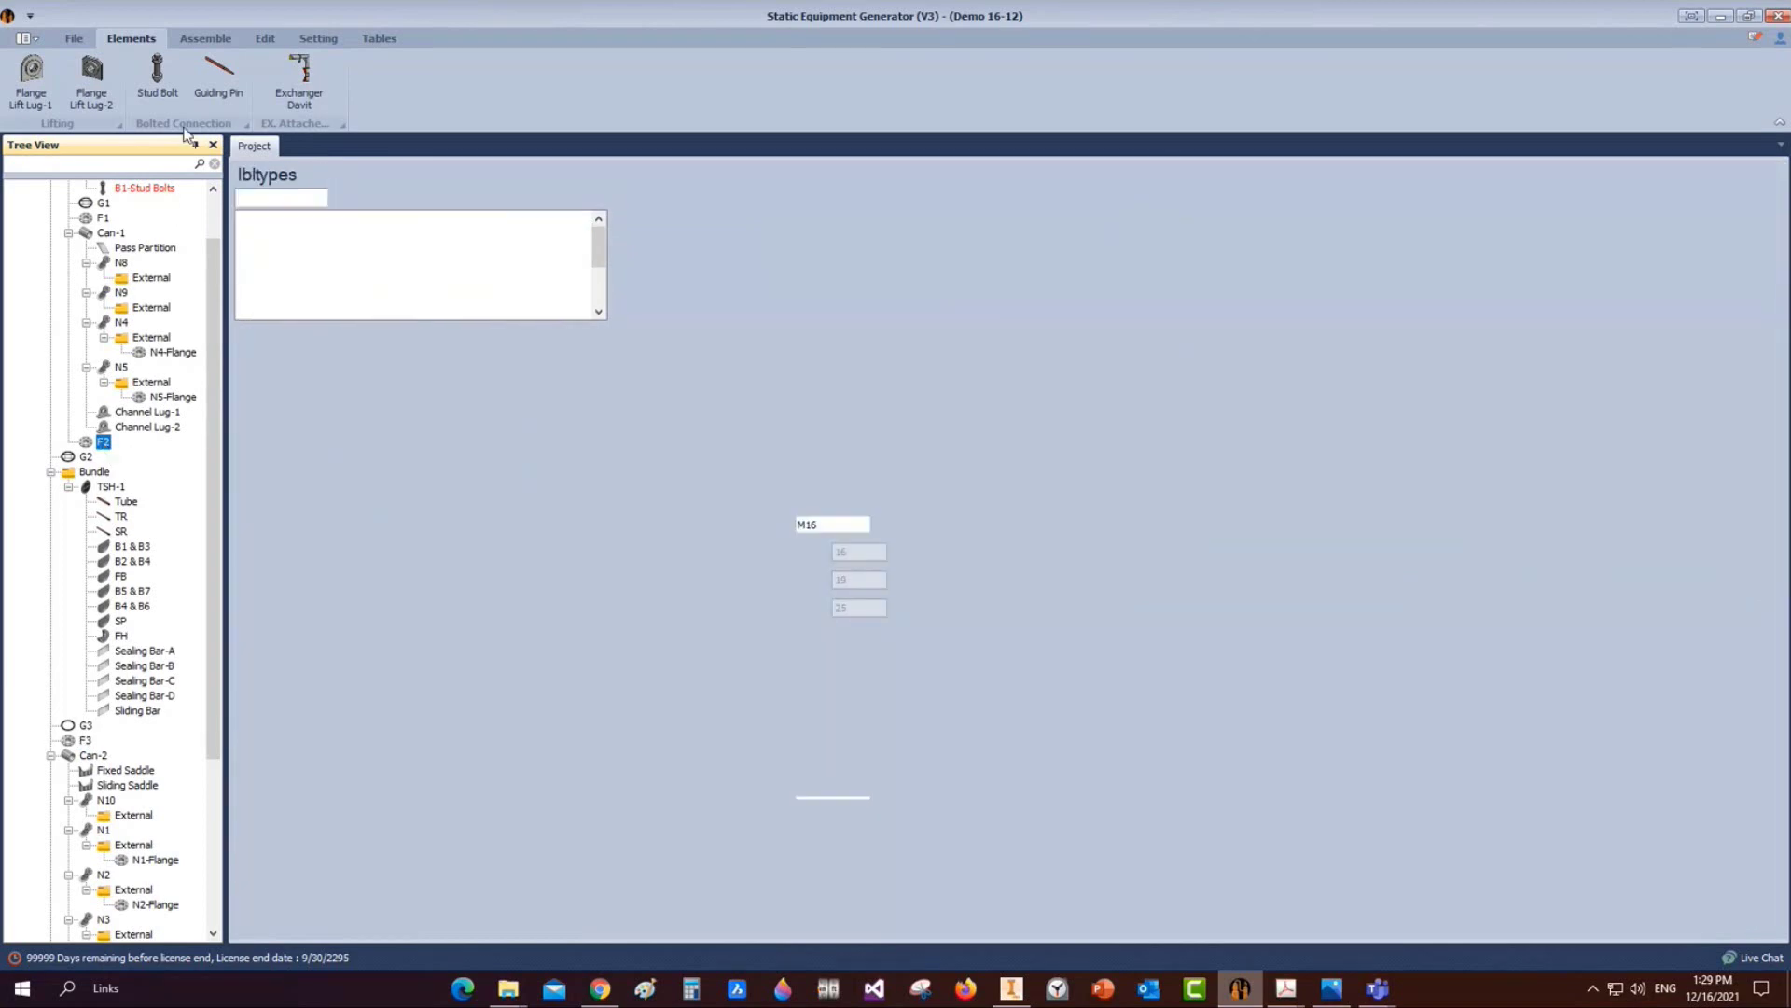
click(149, 94)
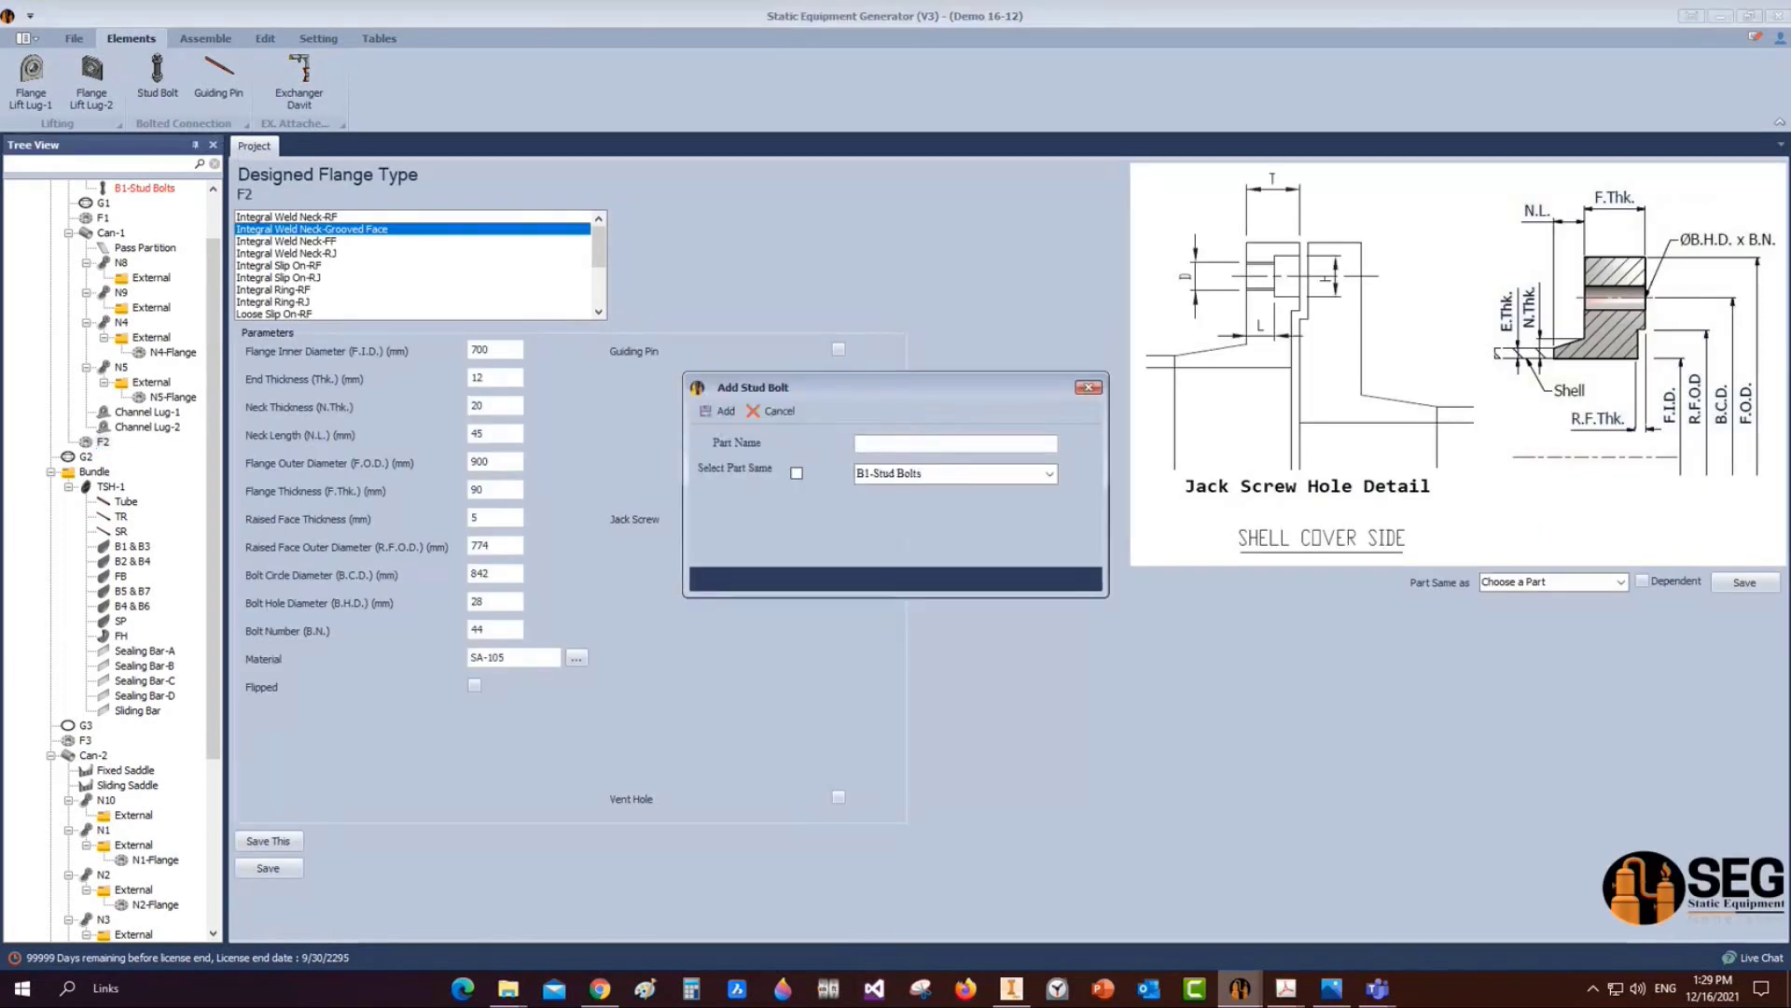
text(F2-Stu)
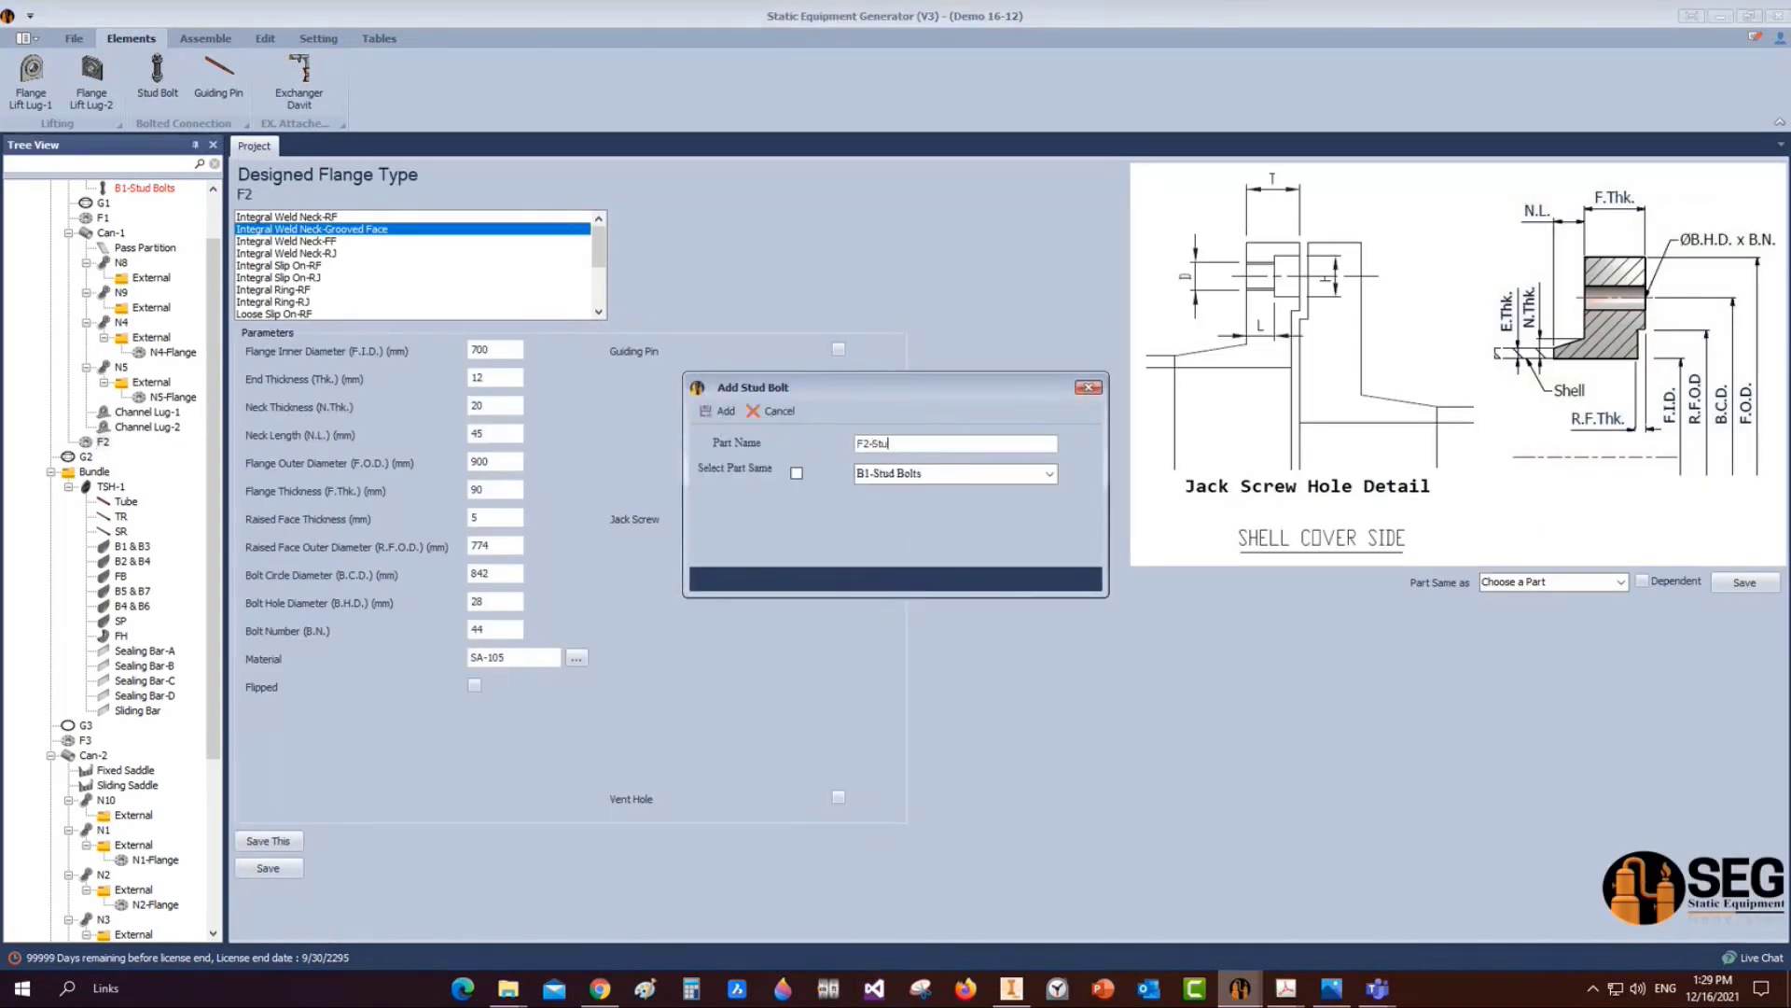
text(d Bolts)
click(720, 411)
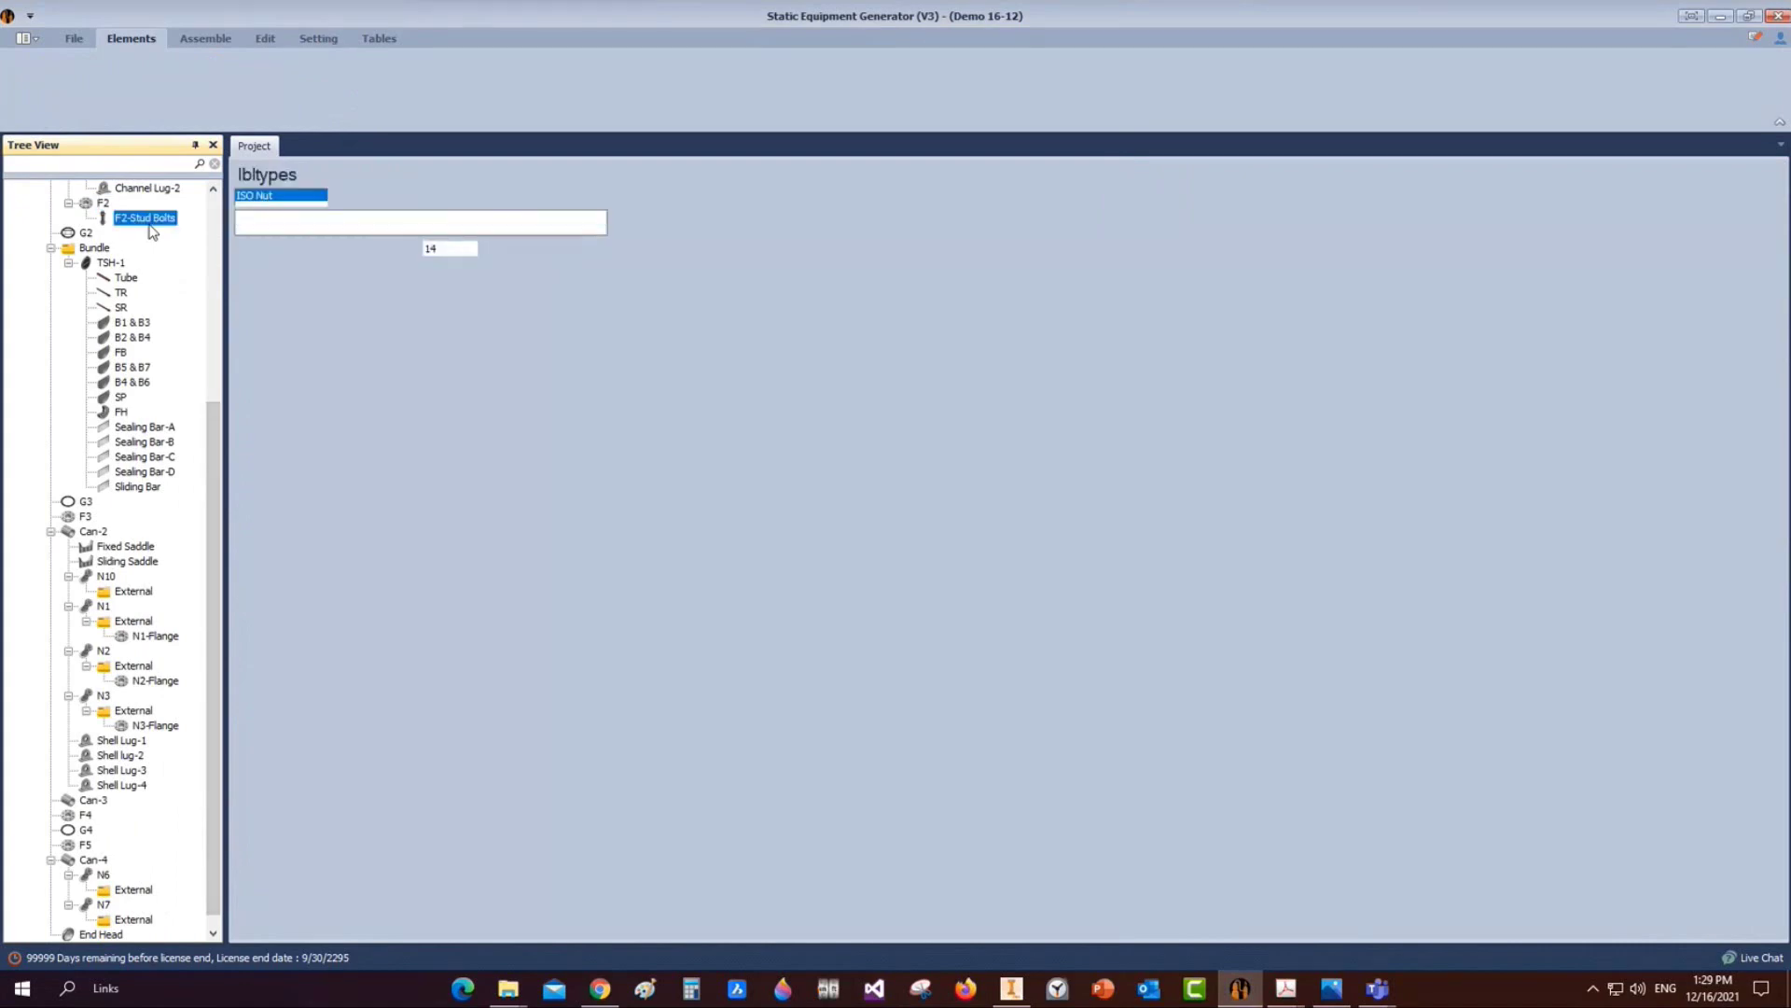
Configure F2-Stud Bolts as UNC Nut, size 1, stud length 300 mm and nut spacing 236 mm, and save
click(367, 229)
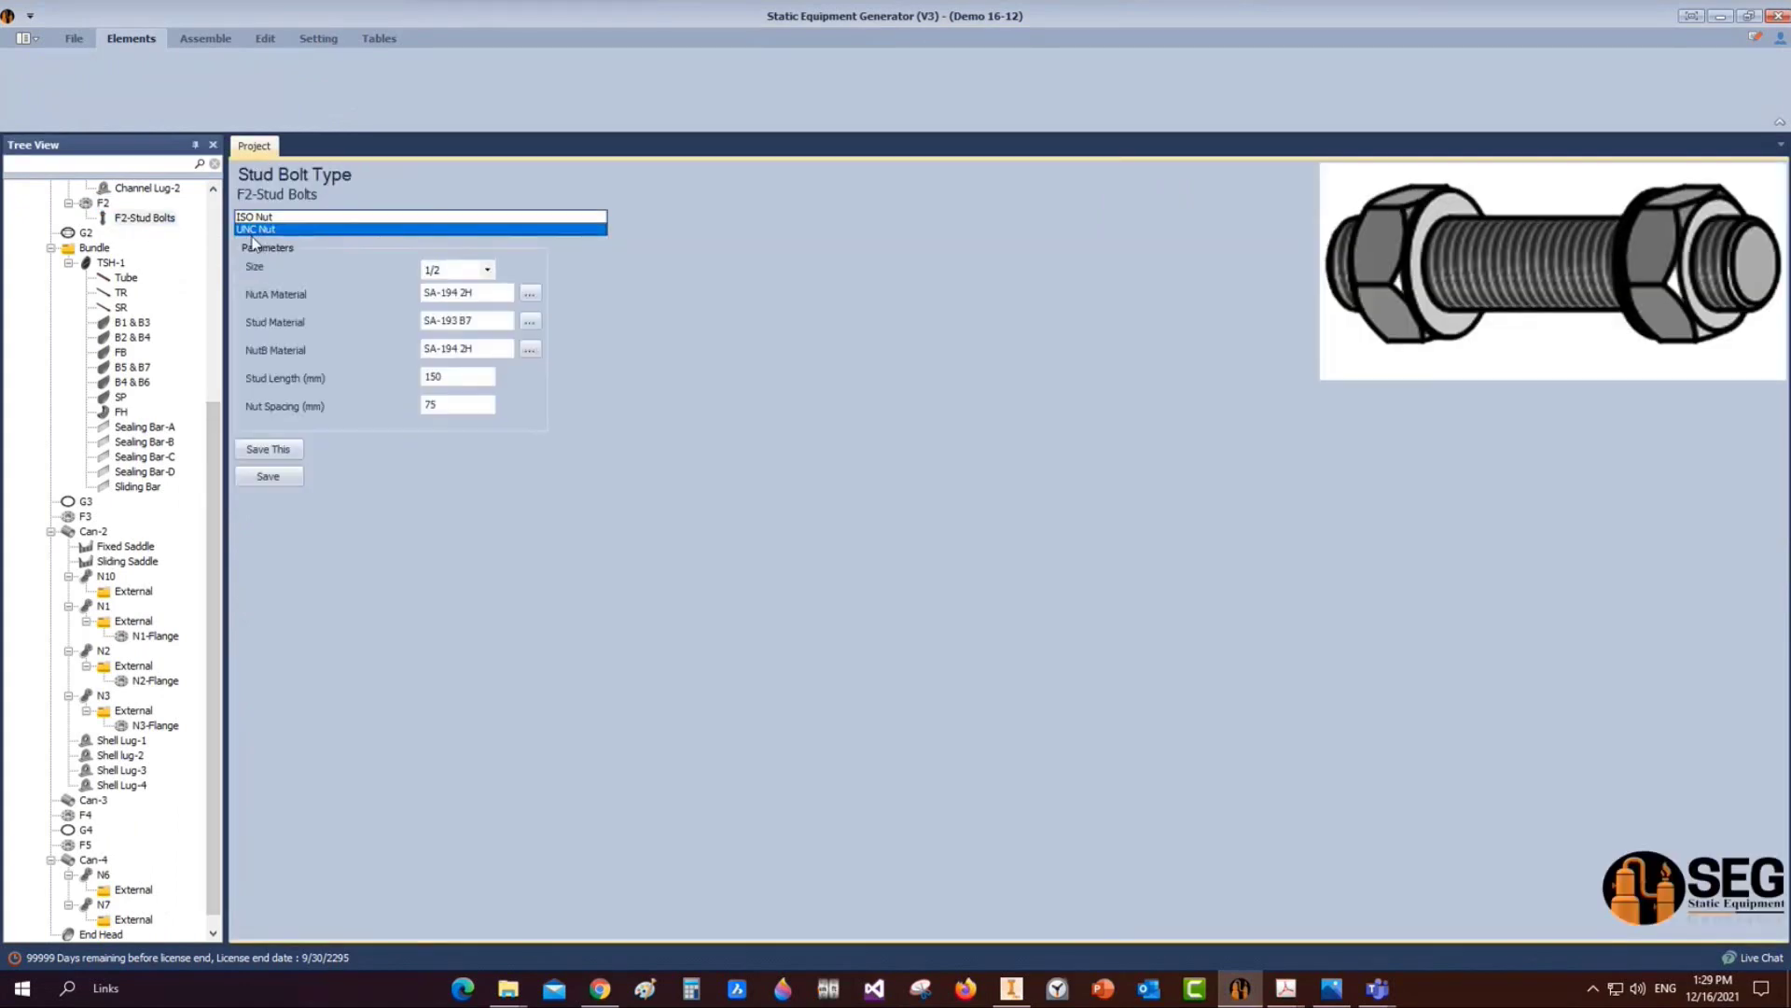
click(457, 269)
click(454, 371)
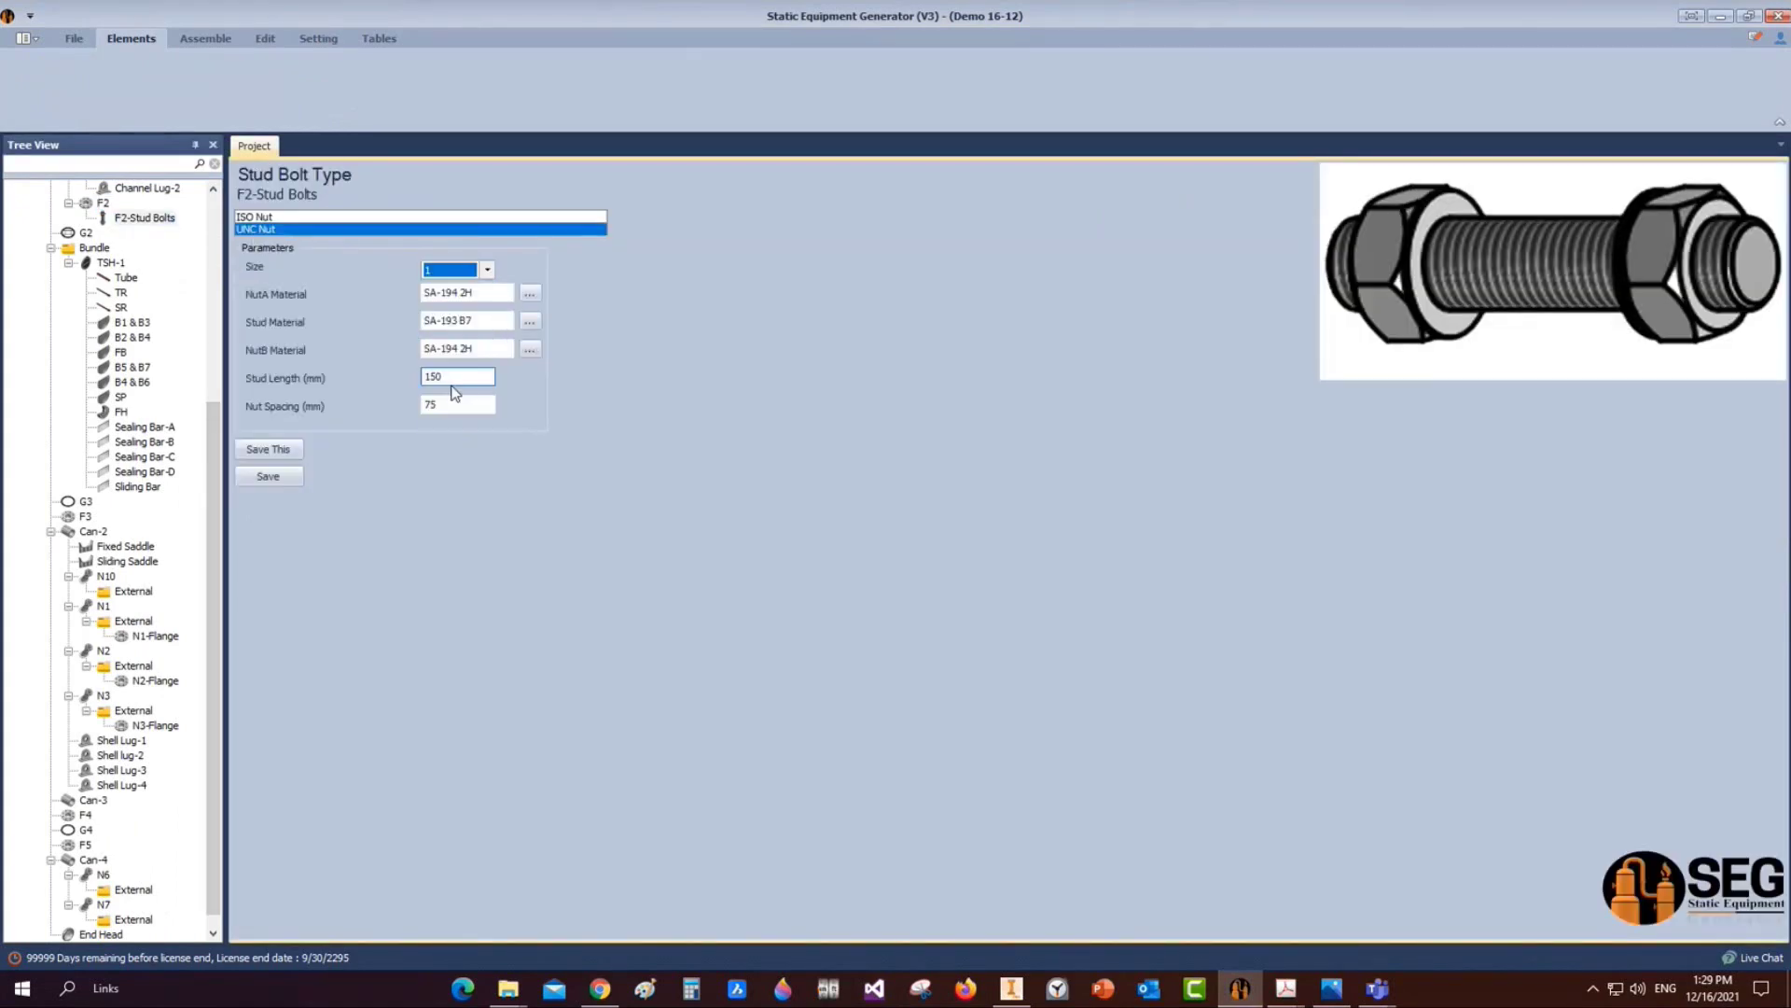
double_click(452, 383)
text(300)
key(Tab)
text(236)
click(297, 478)
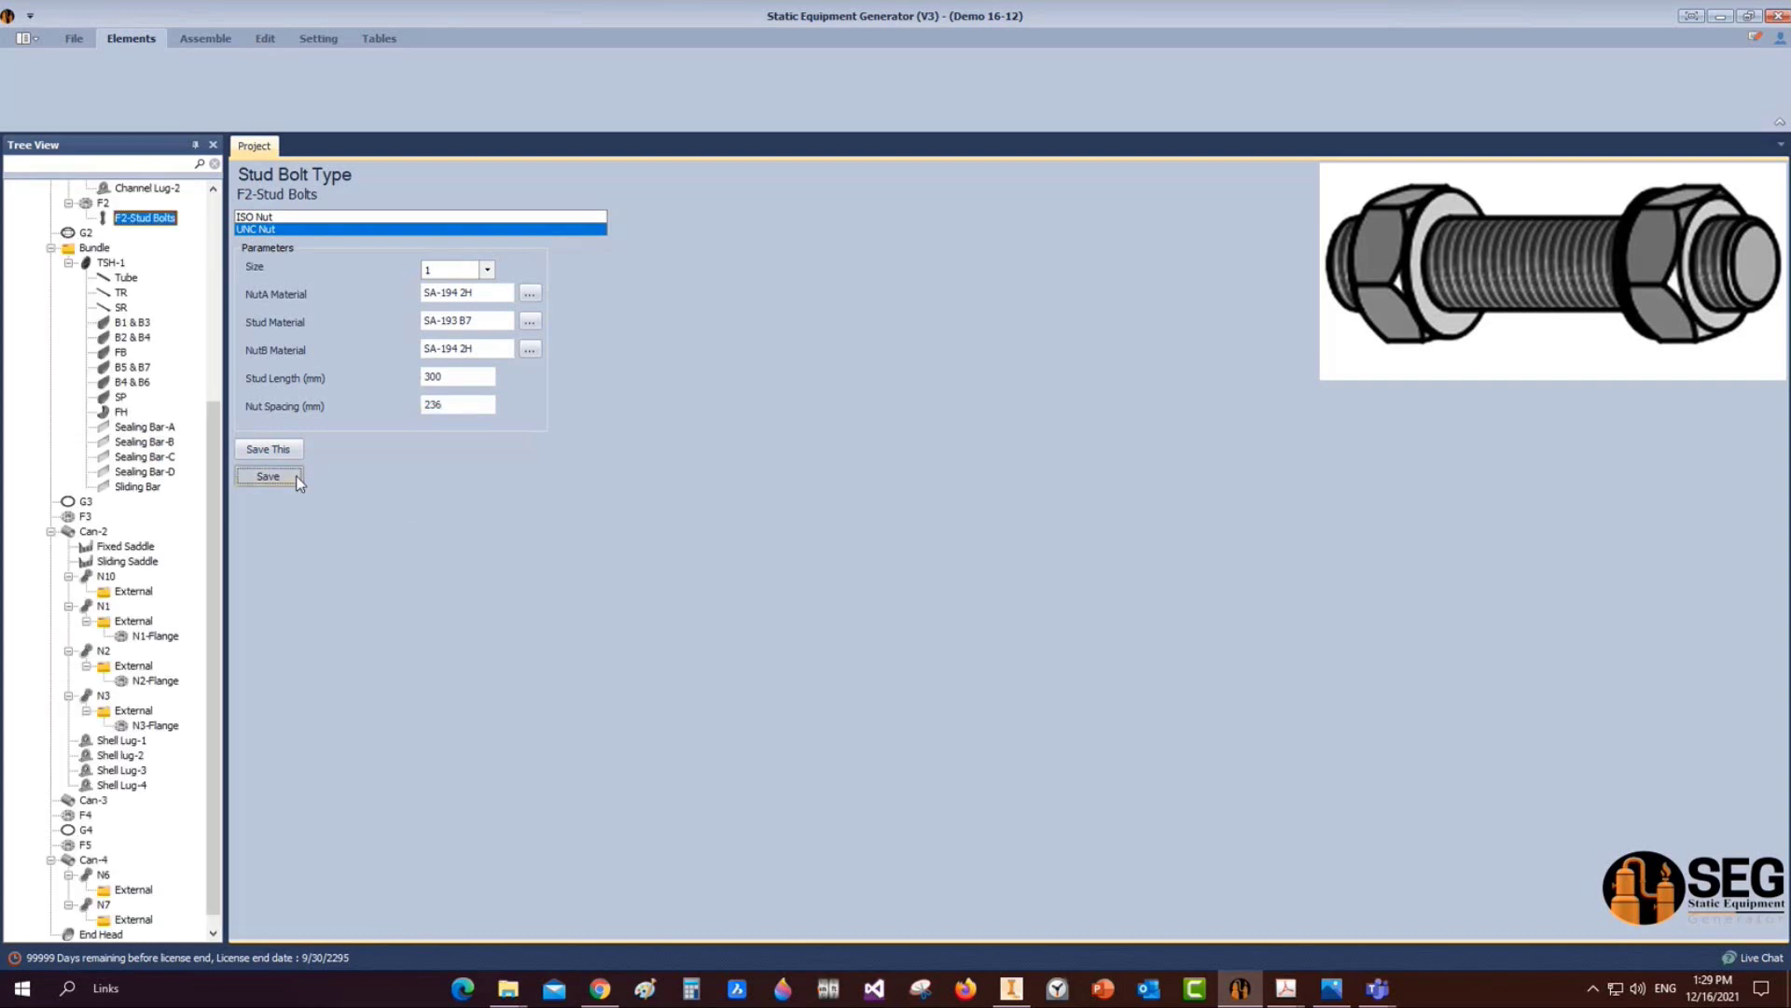
In Inventor, measure the distance between the back faces of the mating flanges at the channel-to-shell joint
click(1026, 999)
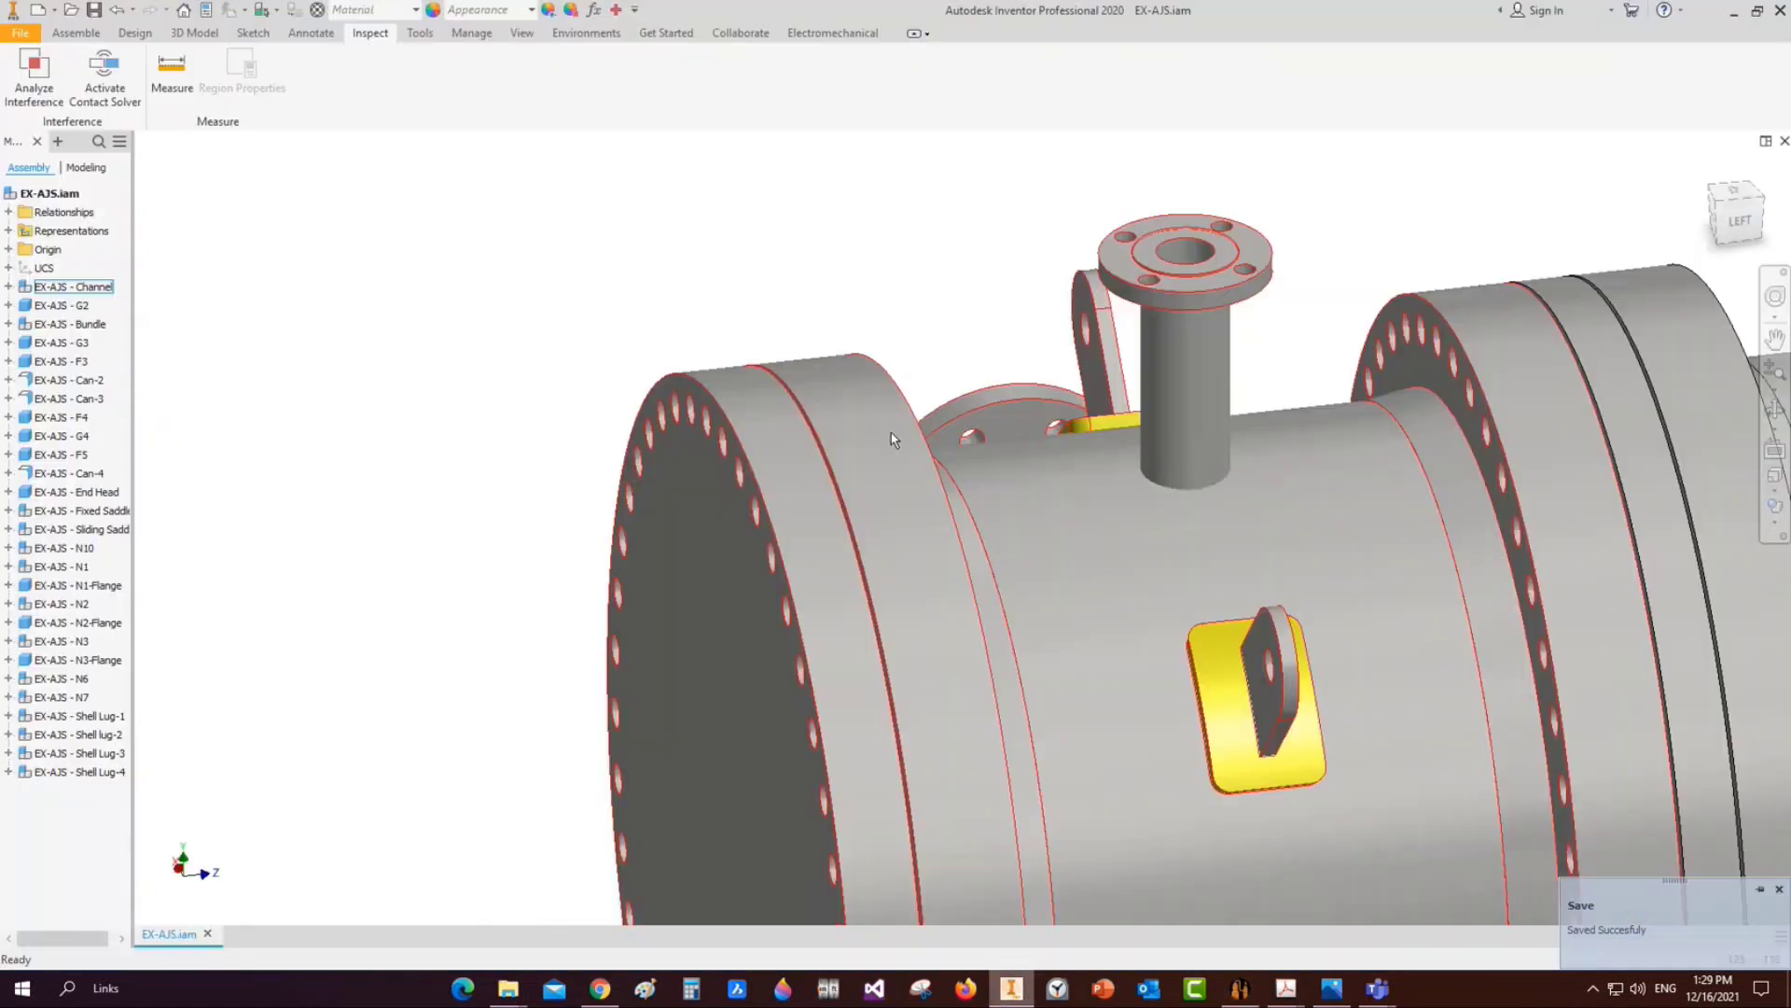
middle_drag(892, 435, 384, 543)
key(m)
click(940, 479)
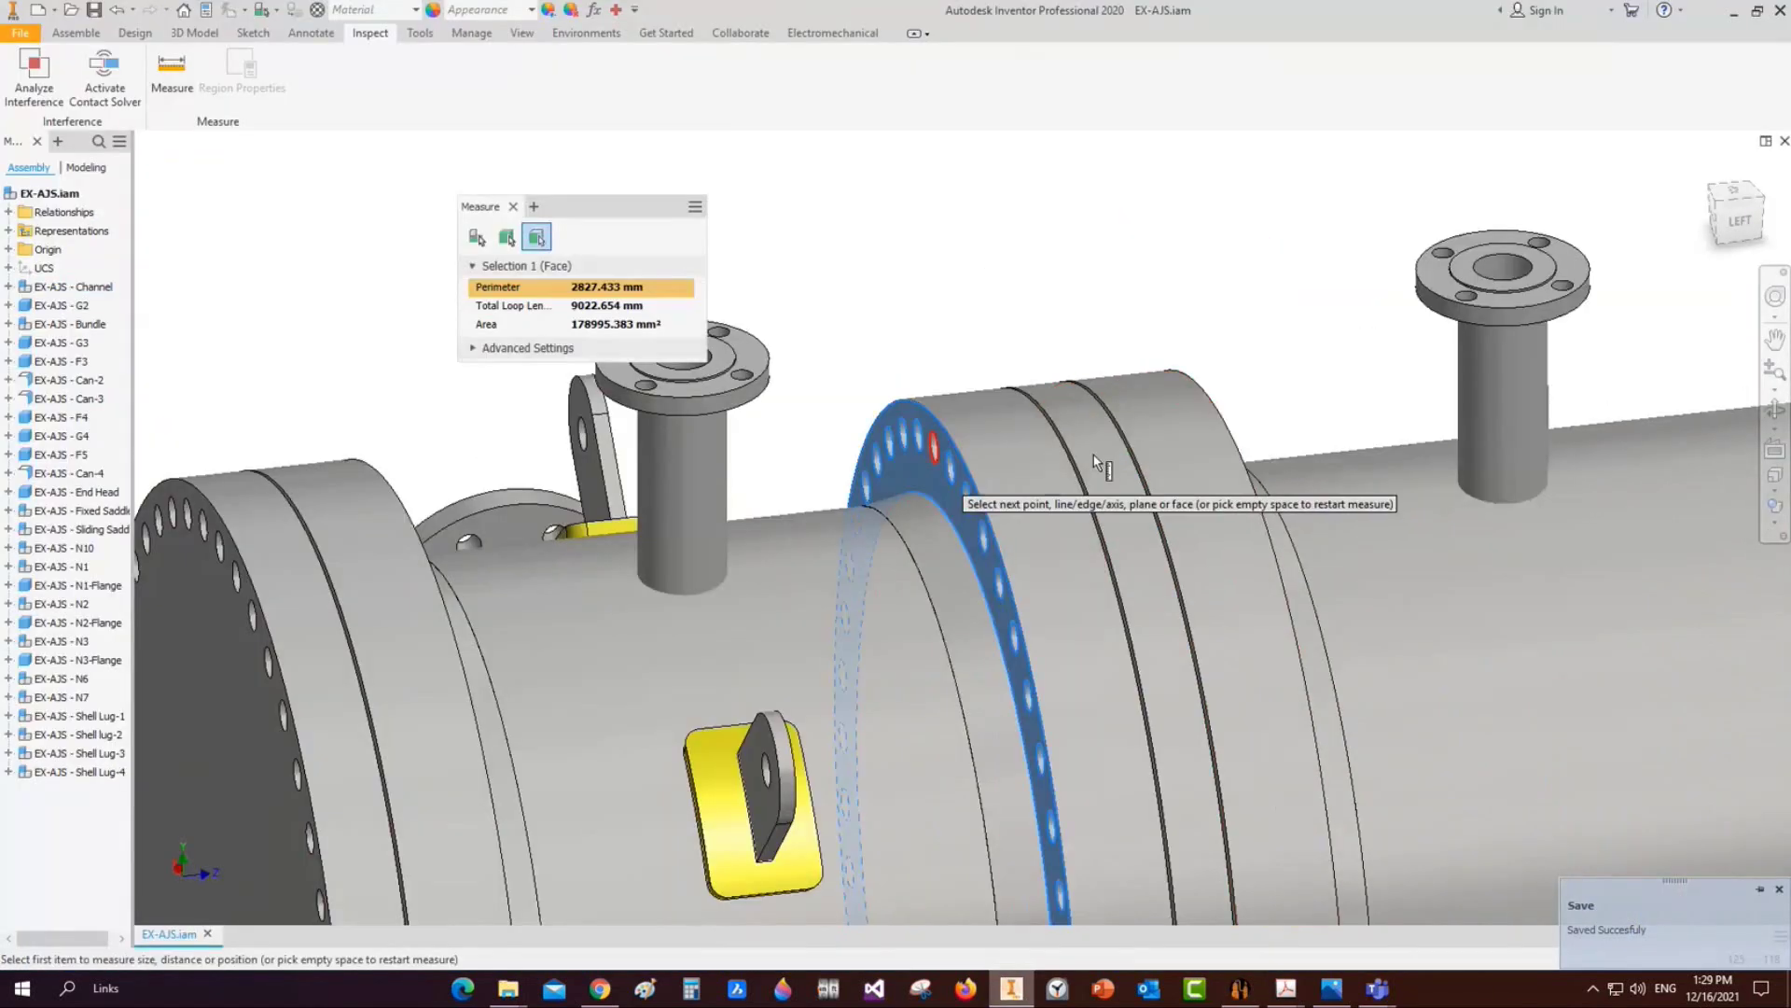
click(1219, 425)
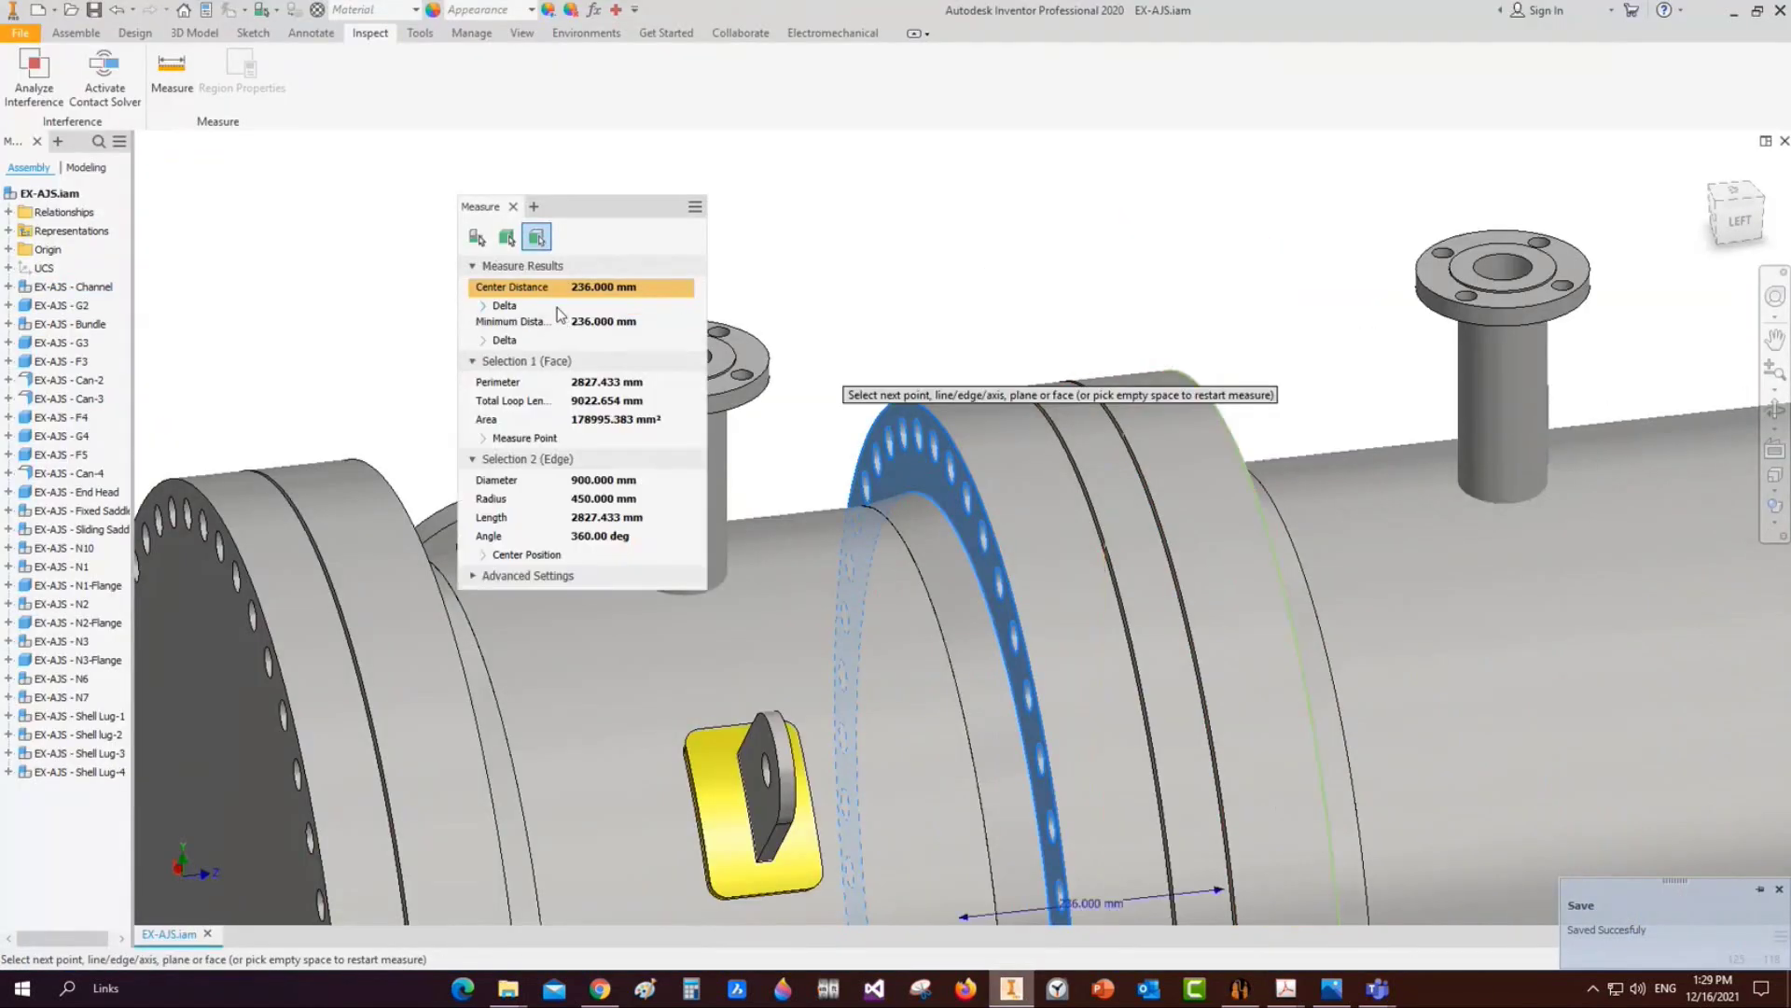
click(512, 206)
Switch to Static Equipment Generator and add a stud bolt set named "F4-Stud Bolts" to flange F4
click(1250, 989)
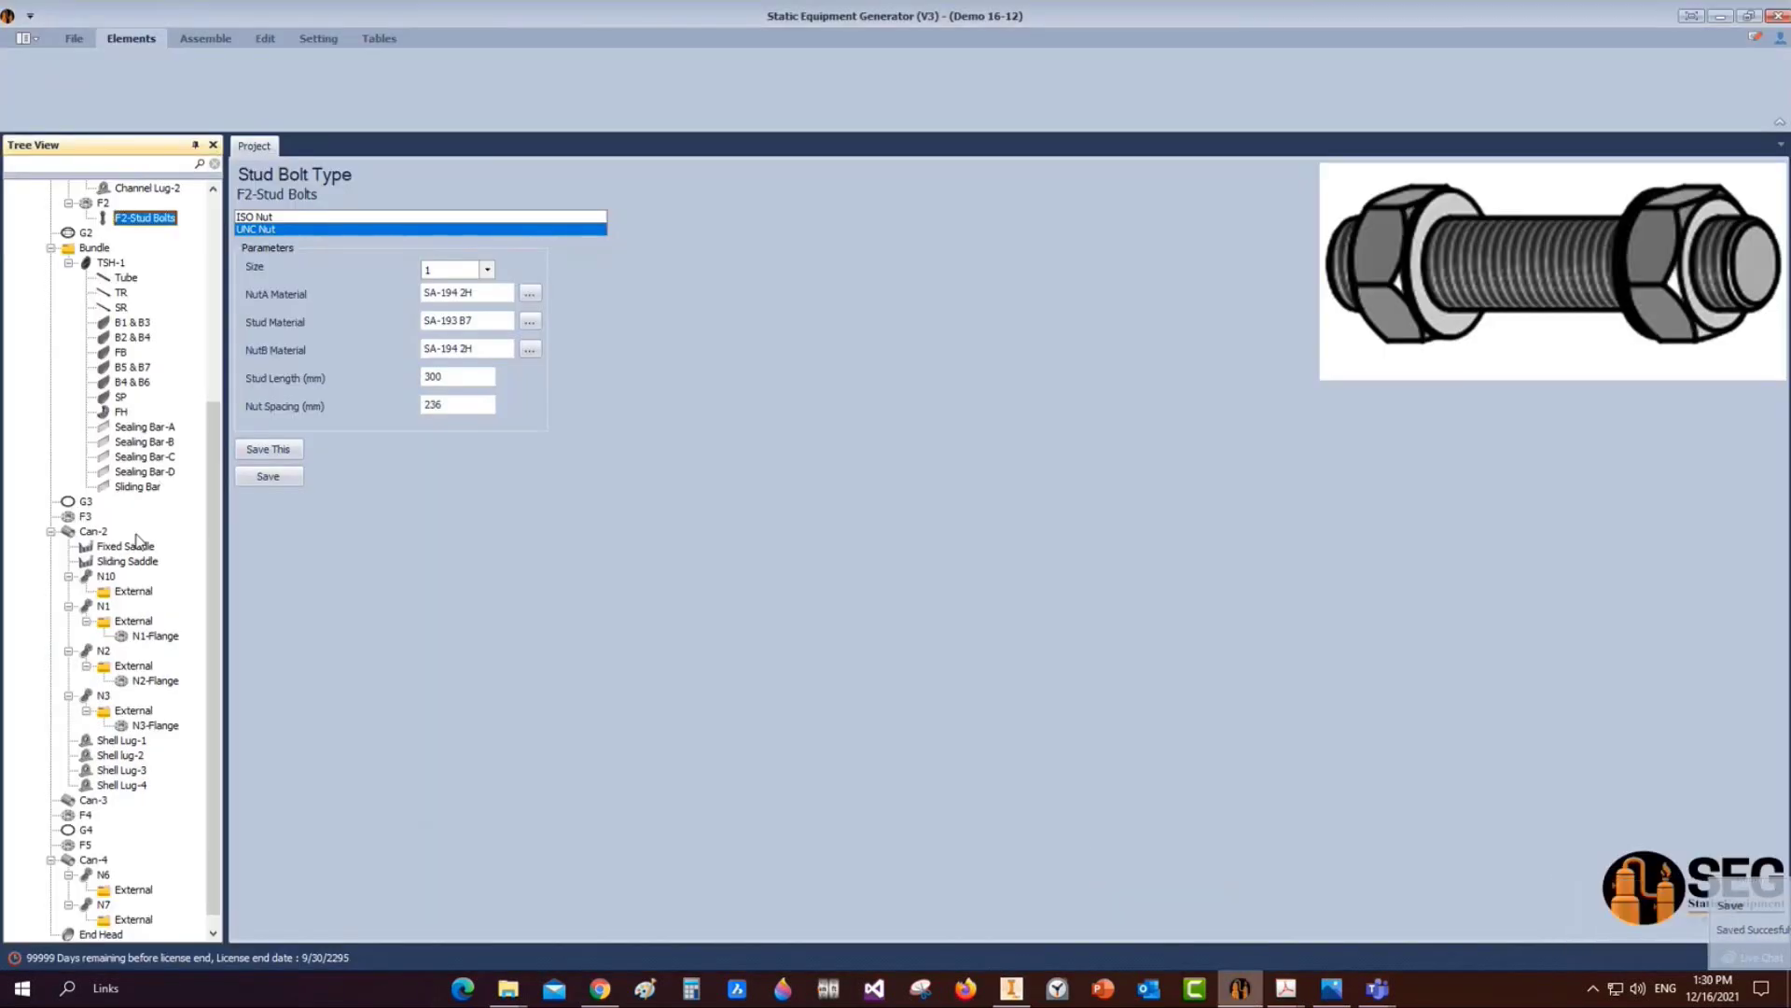
scroll(112, 551, down, 1)
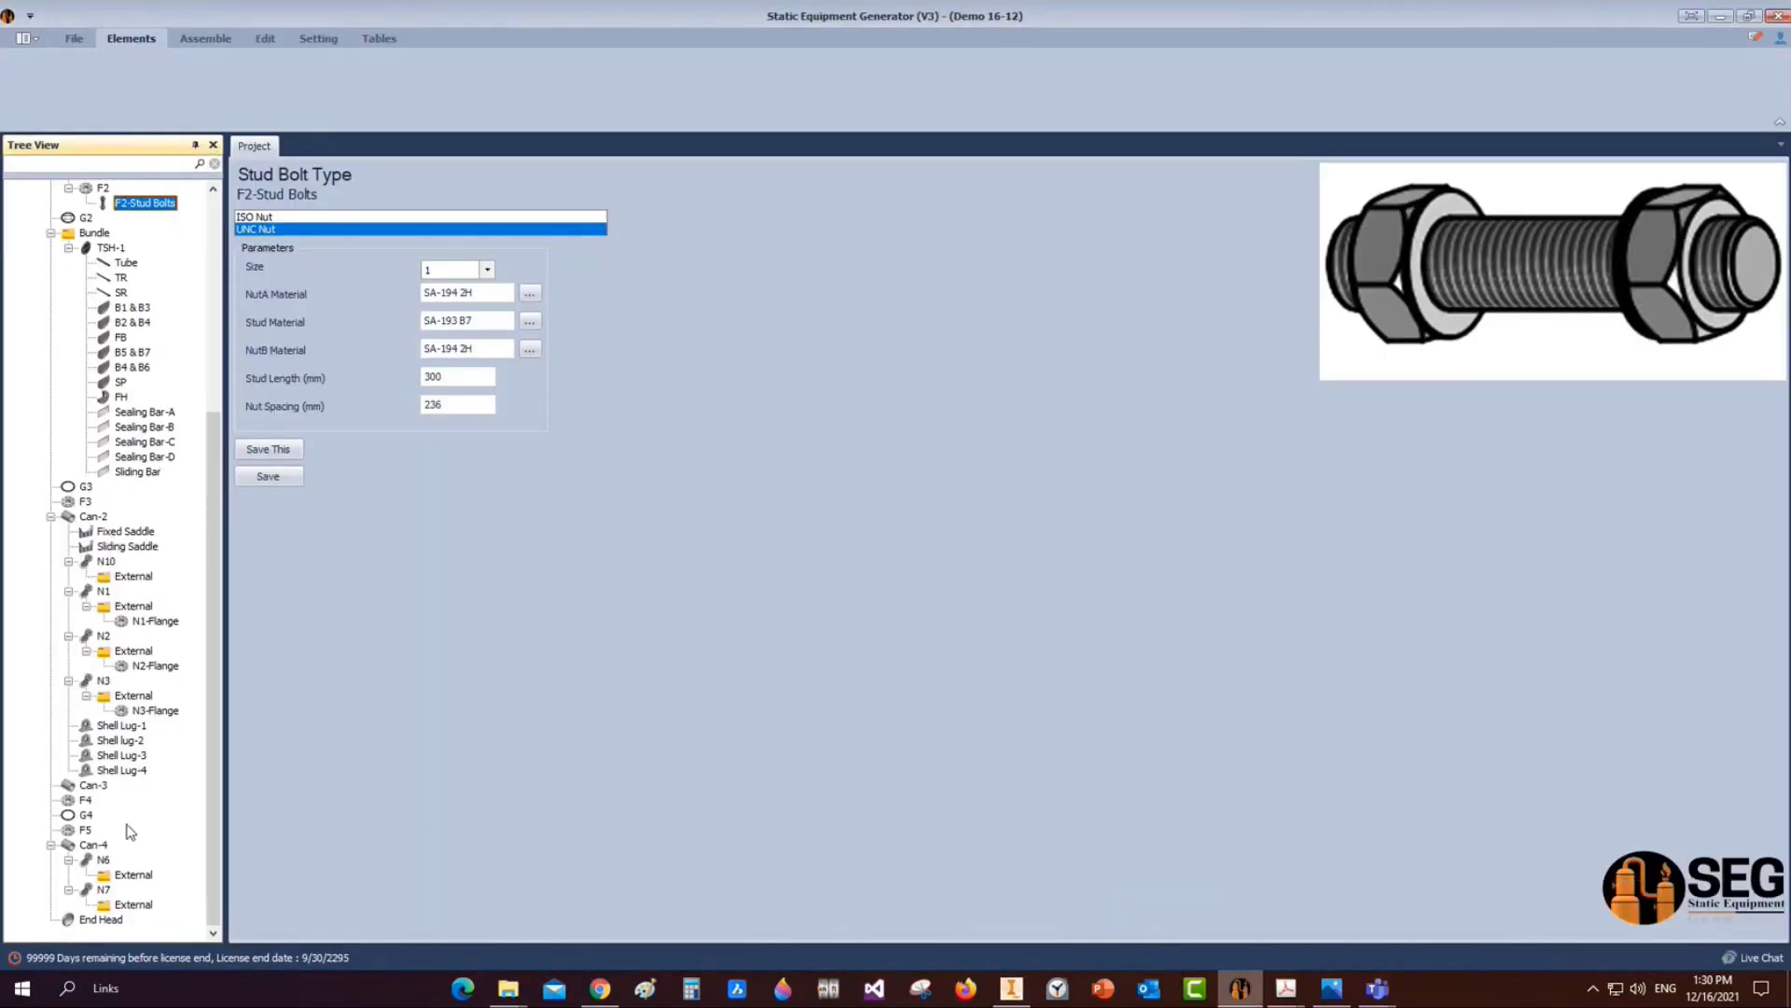
click(86, 800)
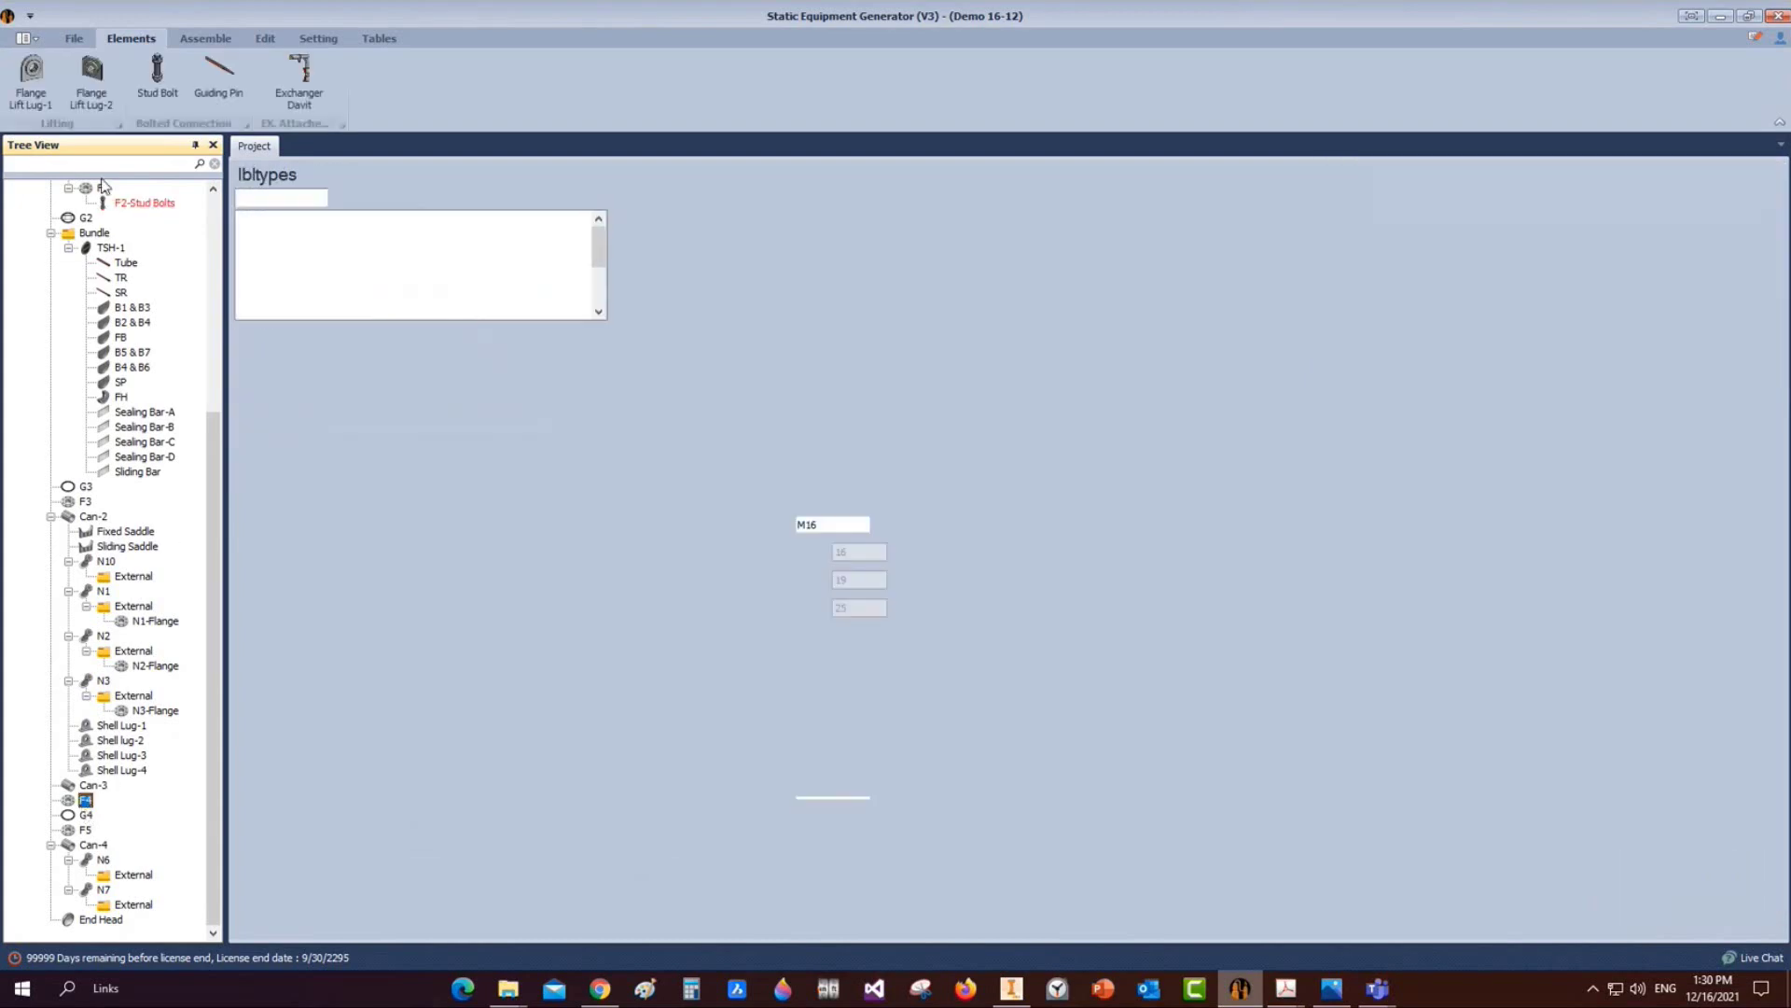
click(157, 77)
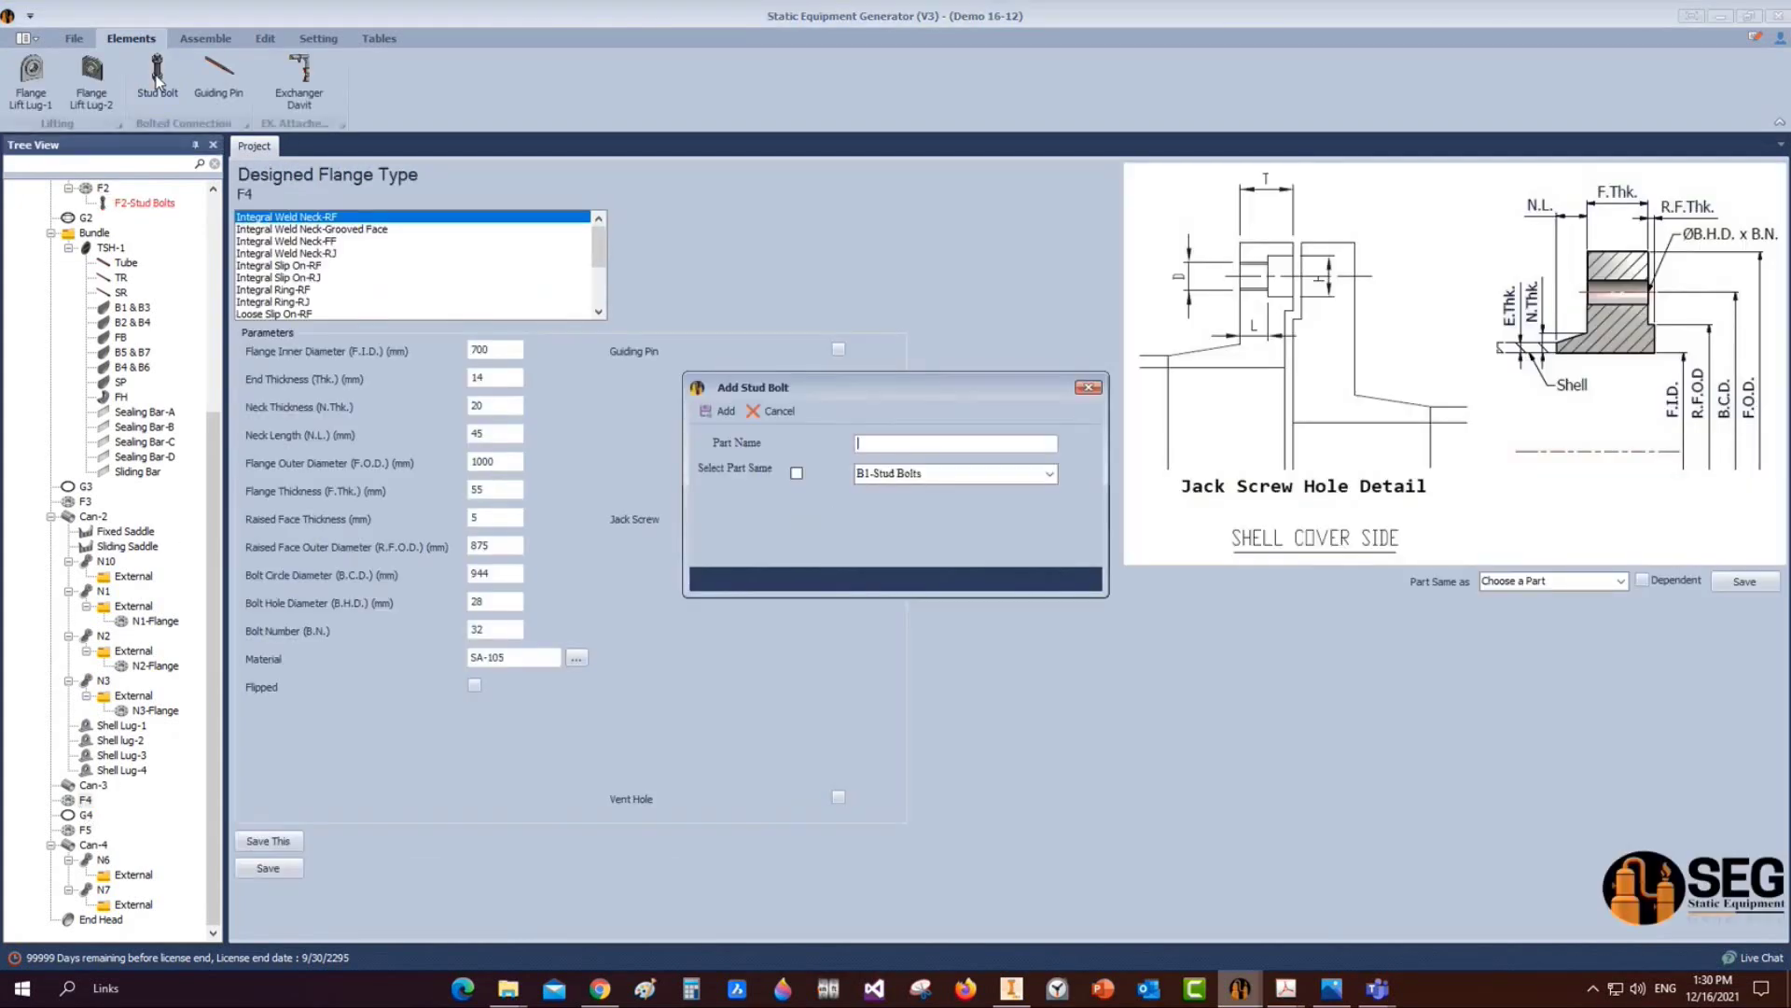
text(F4-Stud Bol)
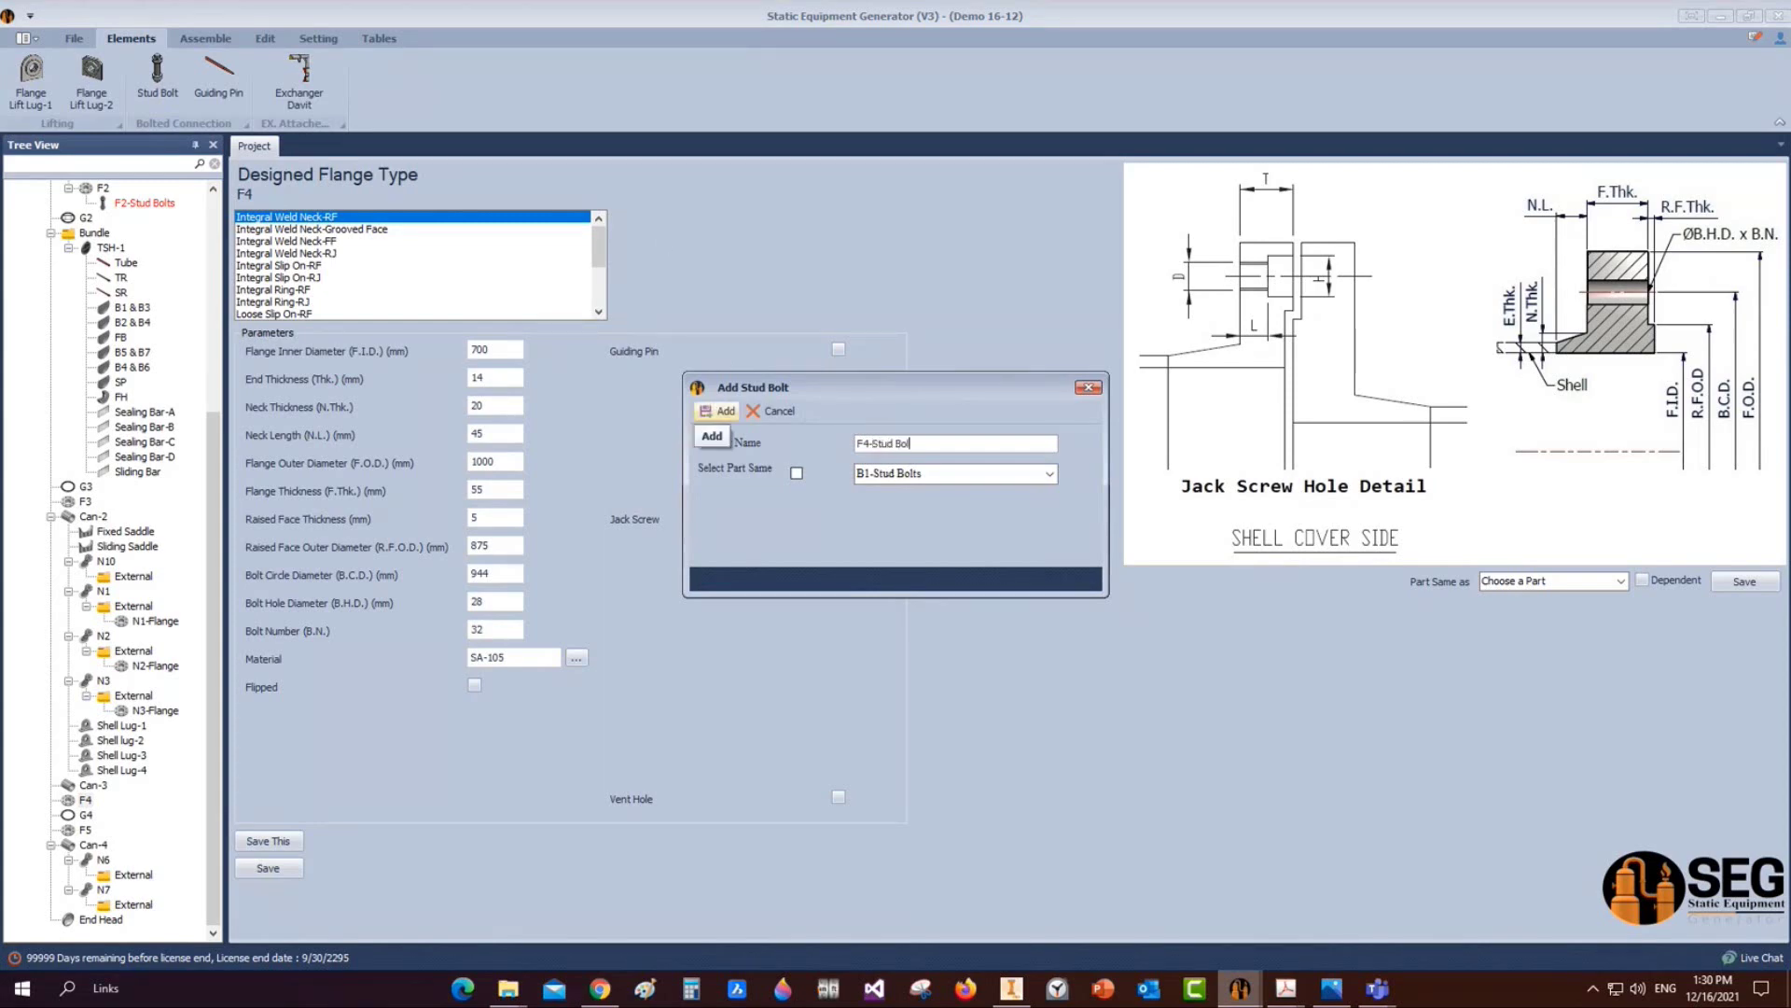
text(ts)
click(707, 412)
Configure F4-Stud Bolts as UNC Nut, size 1, stud length 200 mm and nut spacing 140 mm, and save
click(121, 816)
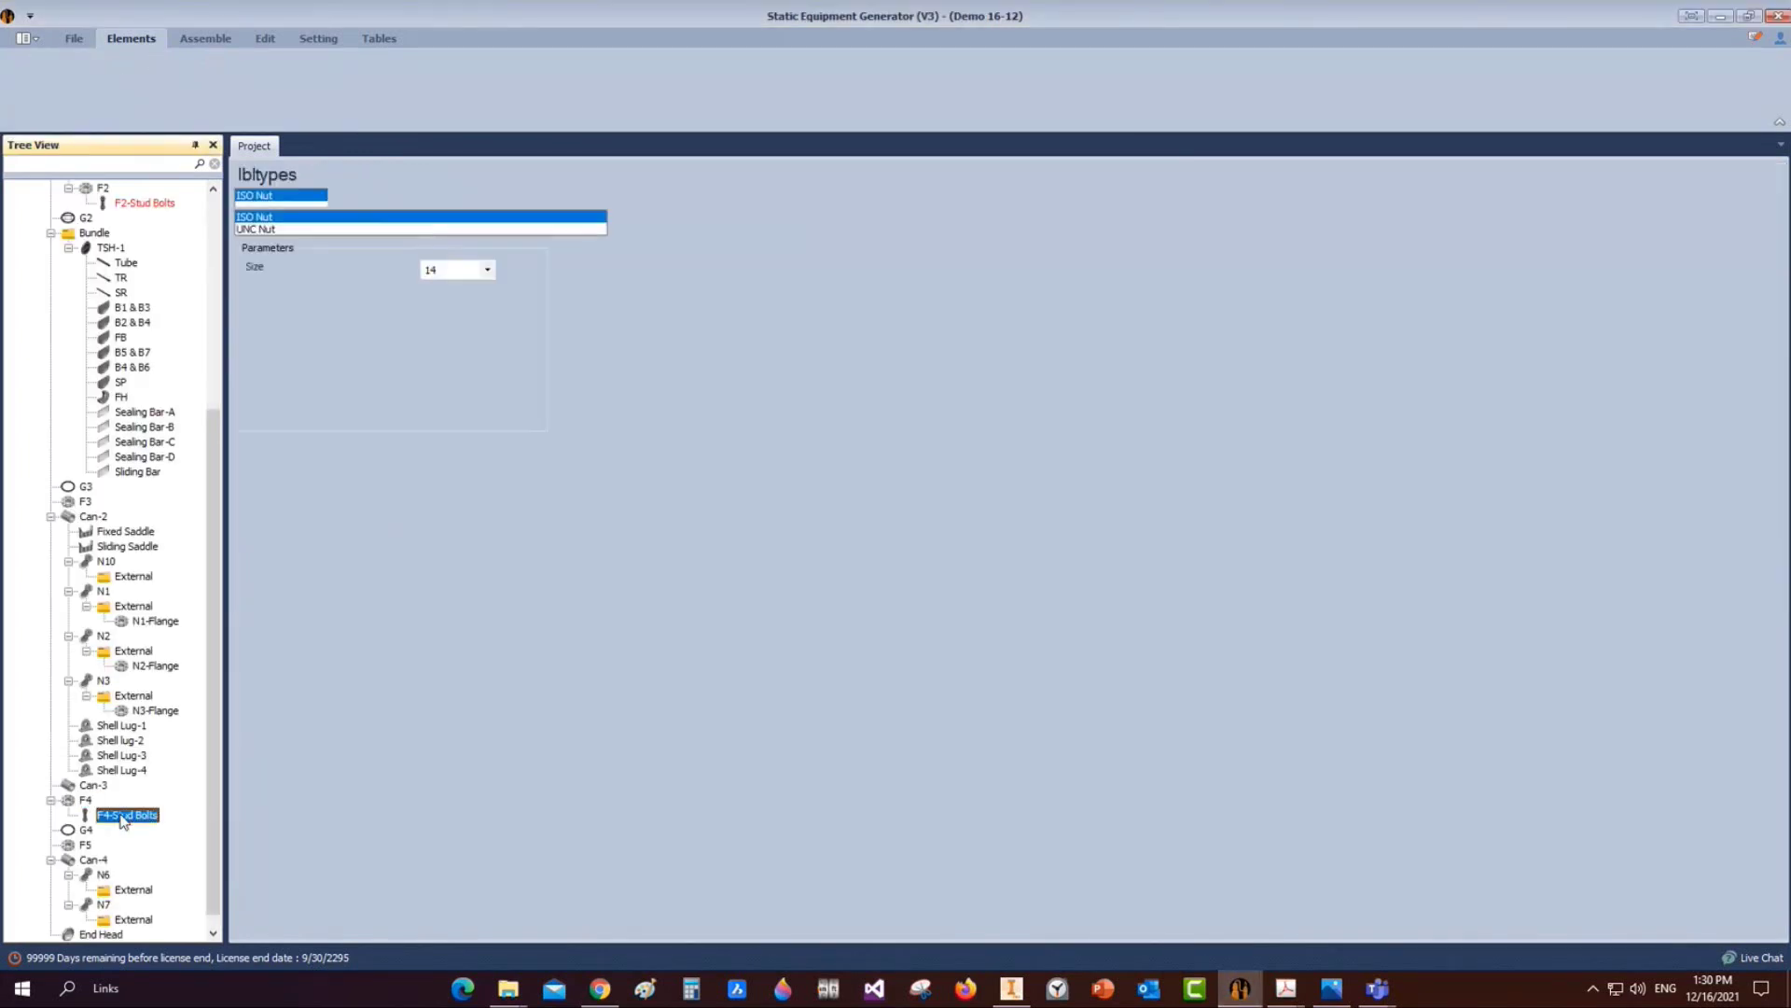
click(261, 230)
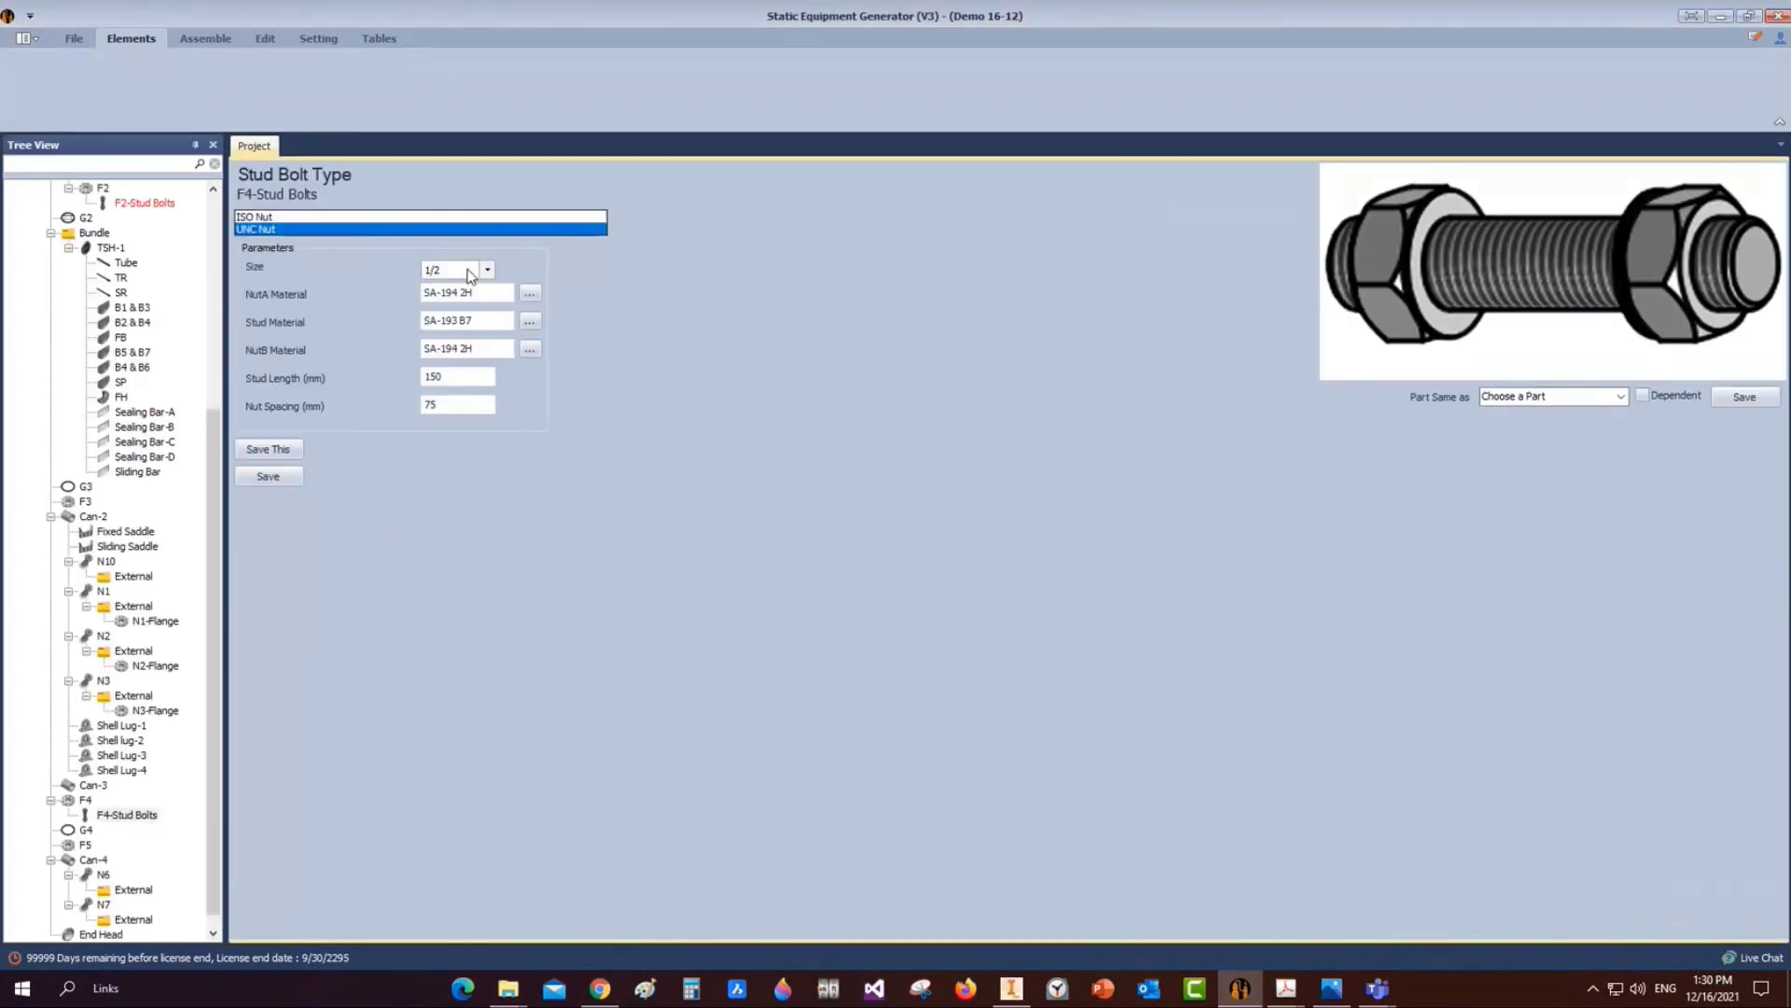
click(486, 270)
click(437, 372)
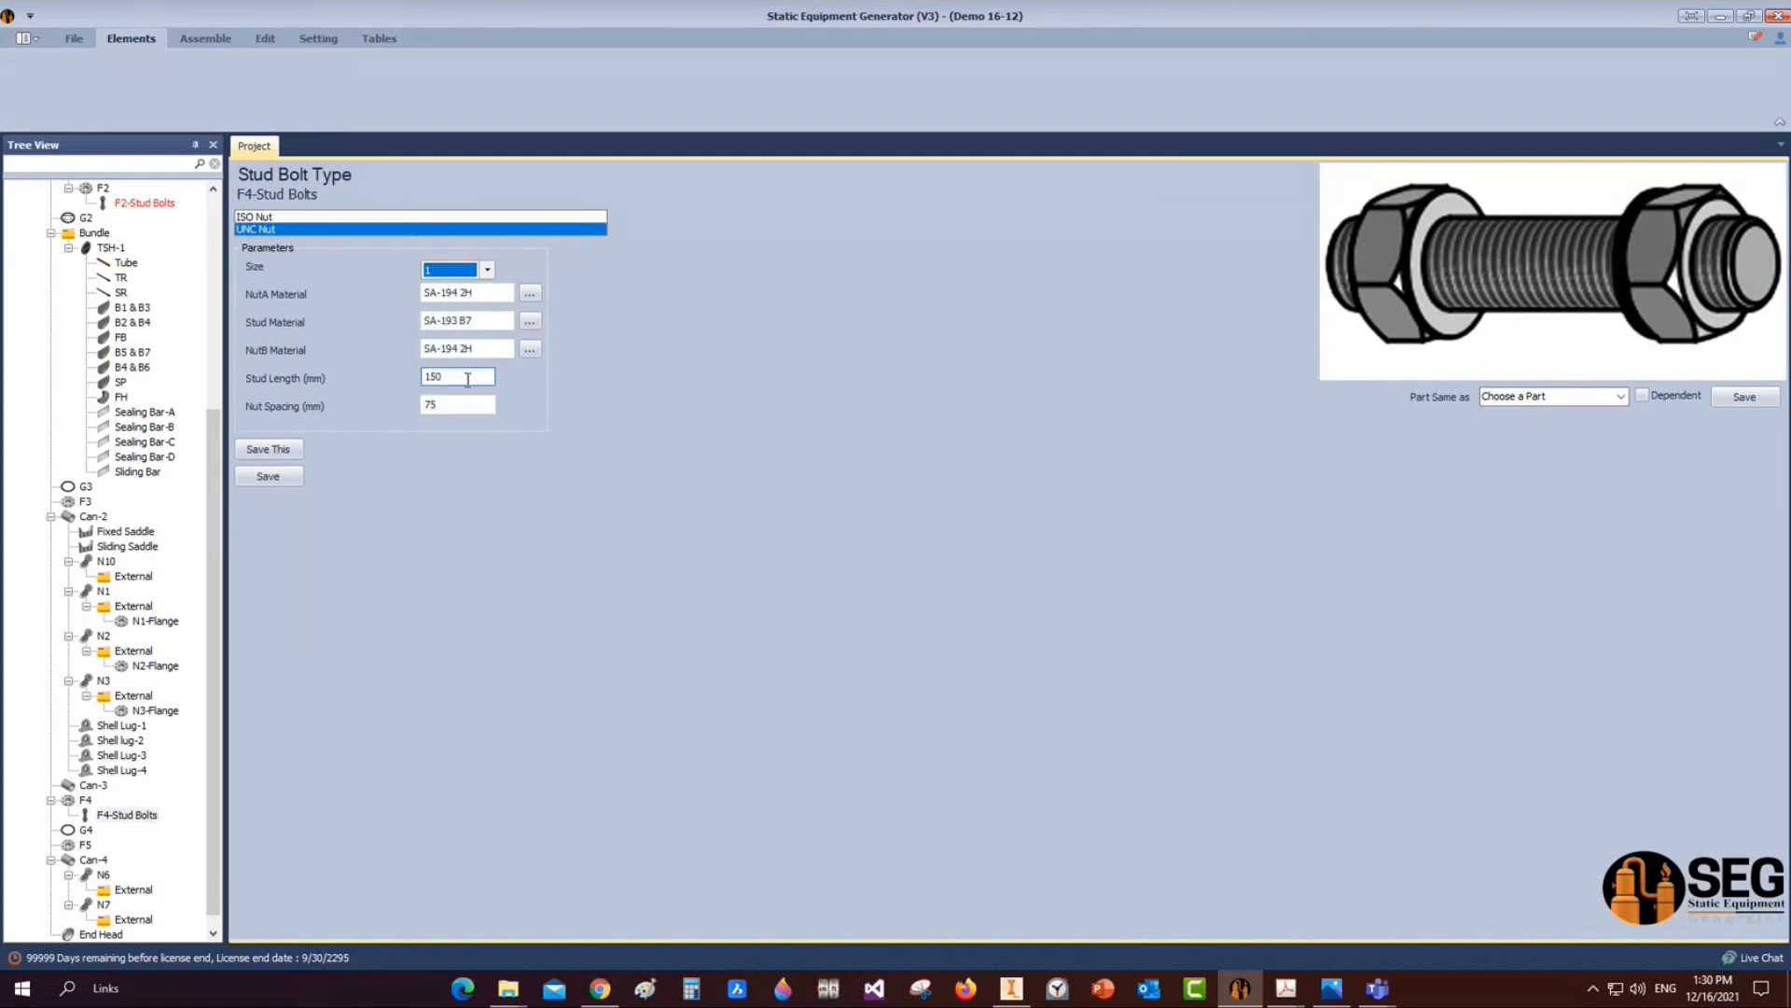
click(375, 378)
text(200)
key(Tab)
text(140)
click(275, 475)
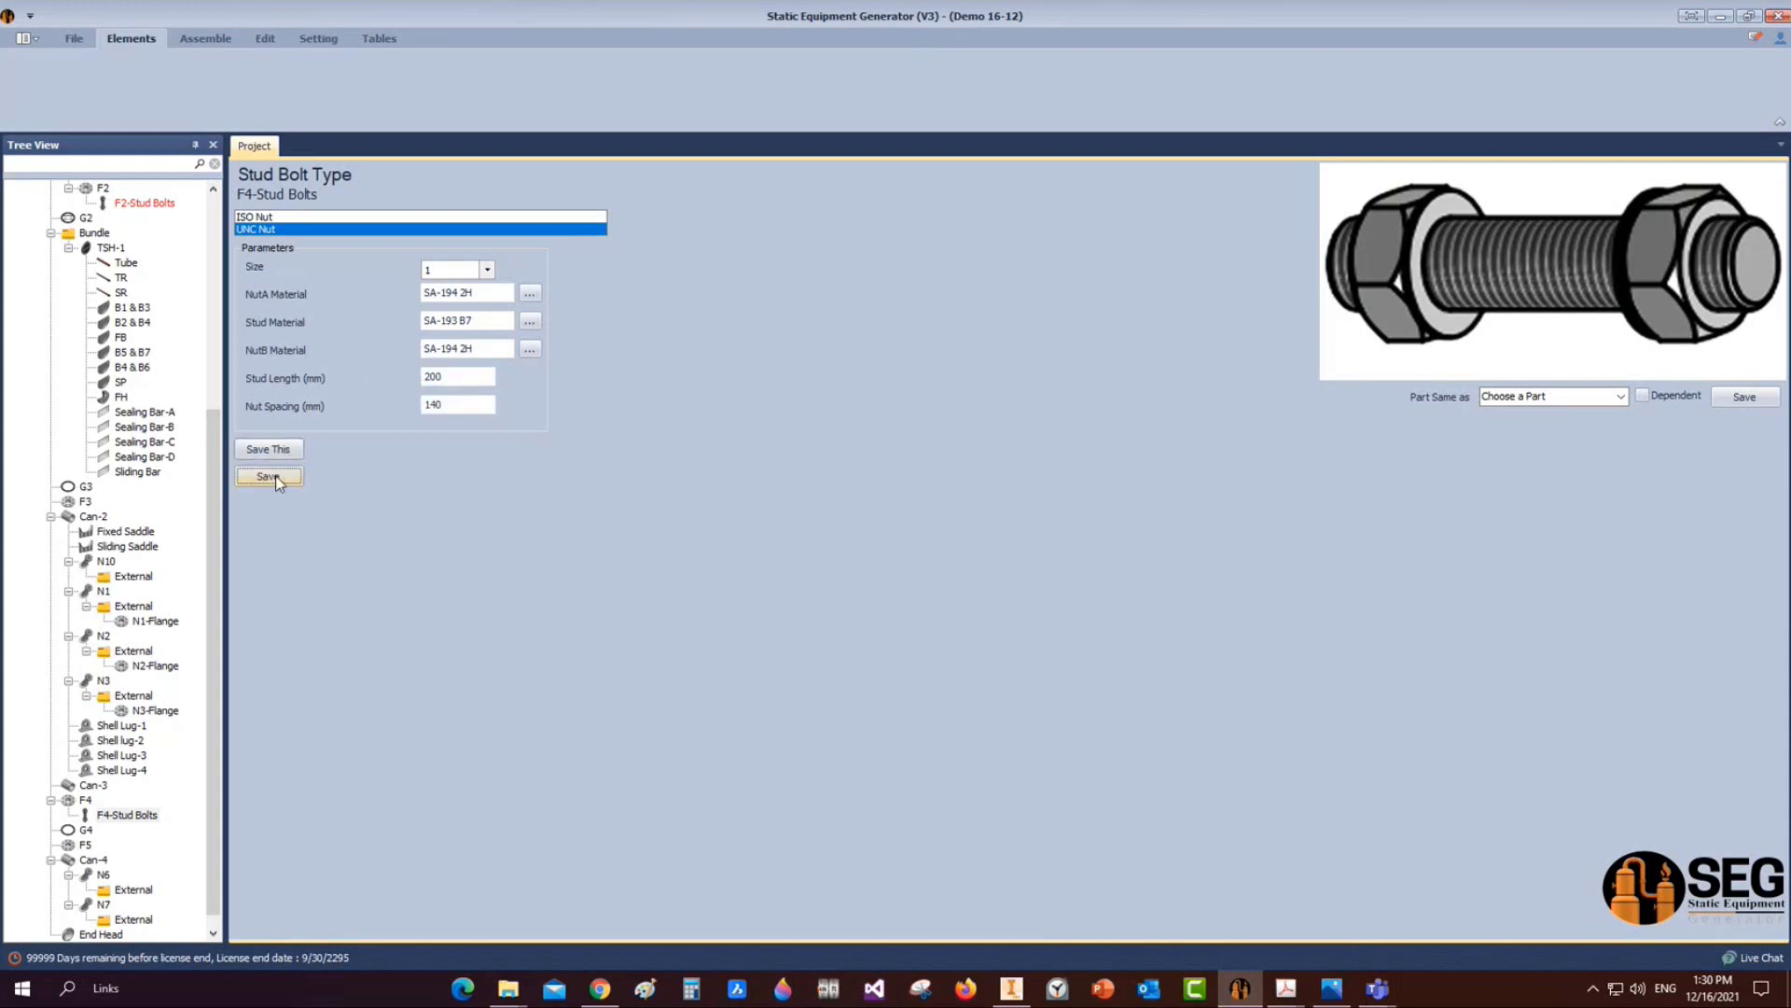
Start the Inventor assembly run to generate the B1, F2 and F4 stud bolts and place them in the EX-AJS assembly
click(206, 39)
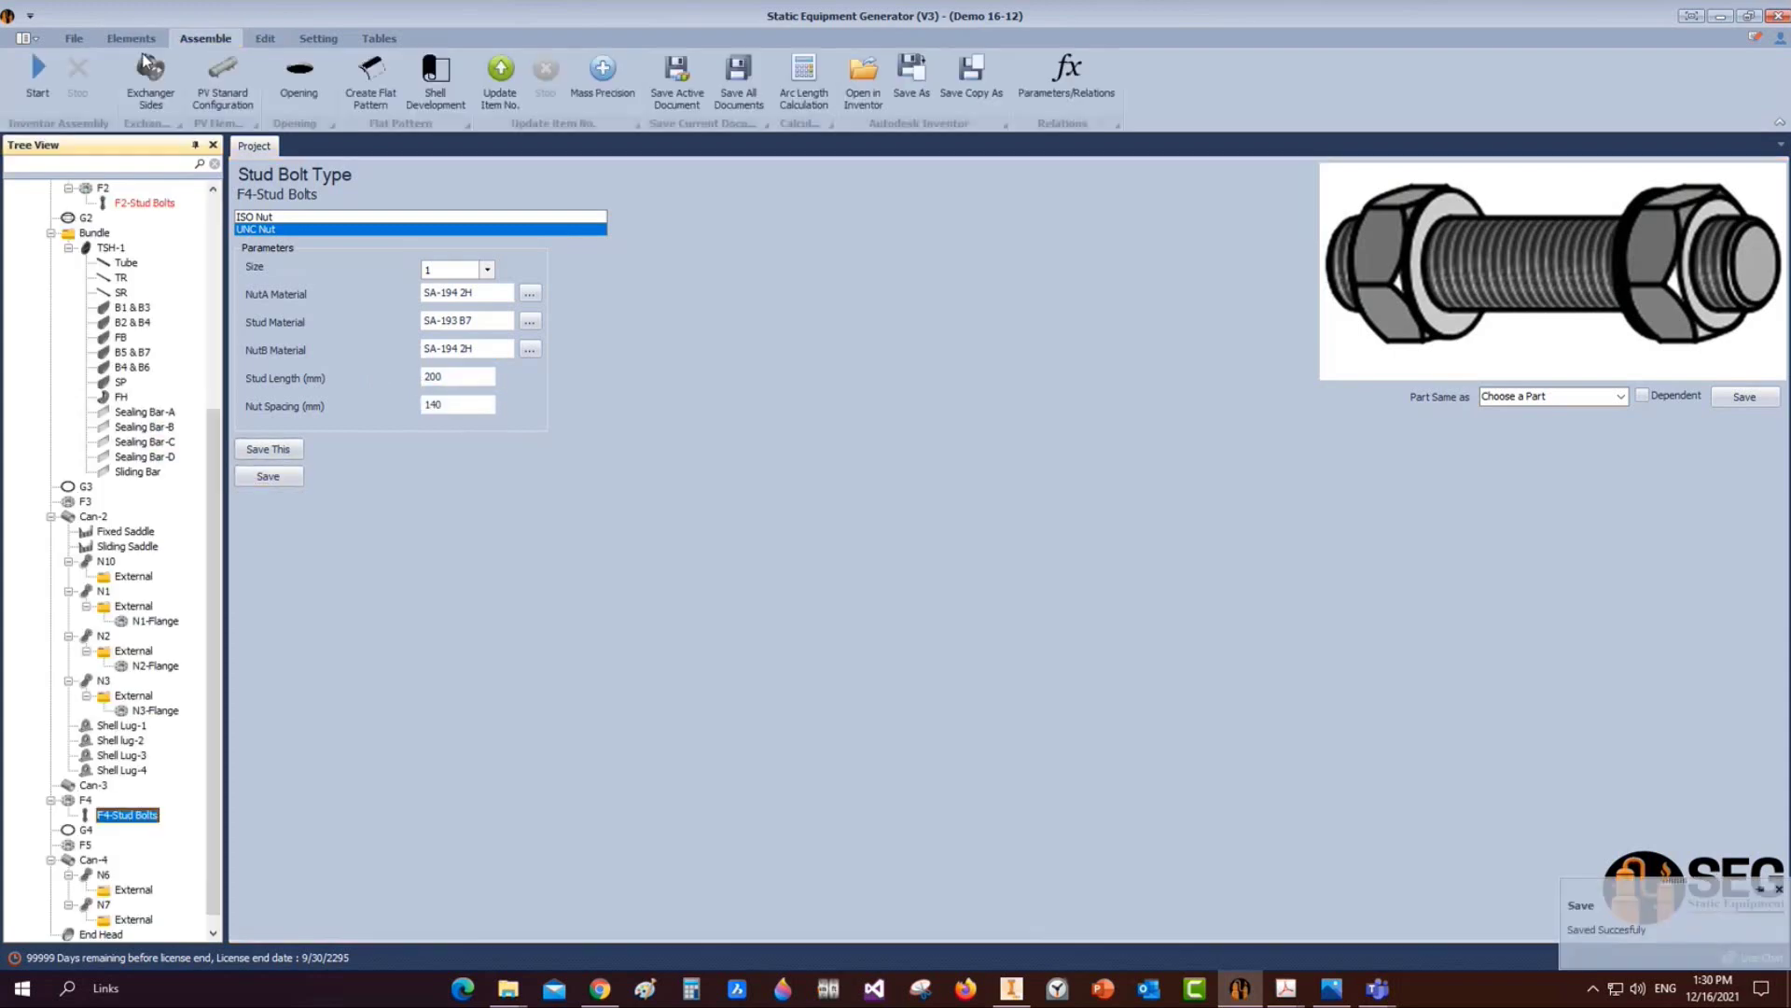
click(33, 84)
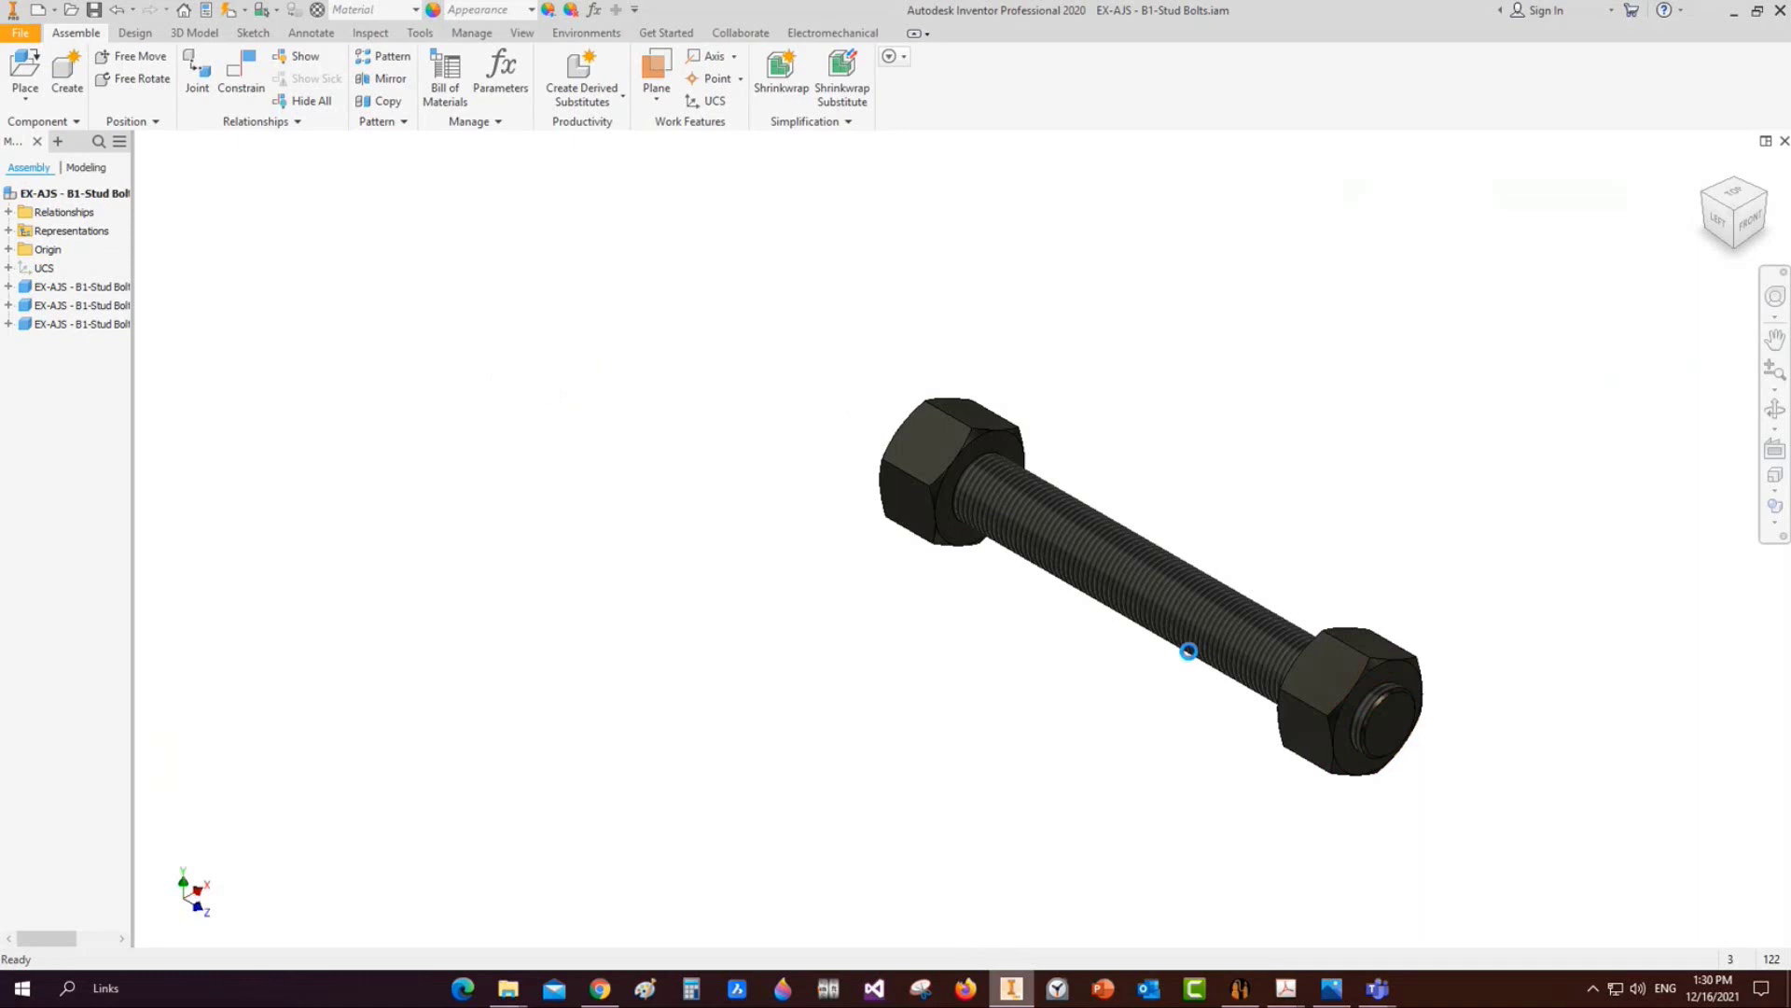
key(ctrl+s)
key(ctrl+s)
key(ctrl+Tab)
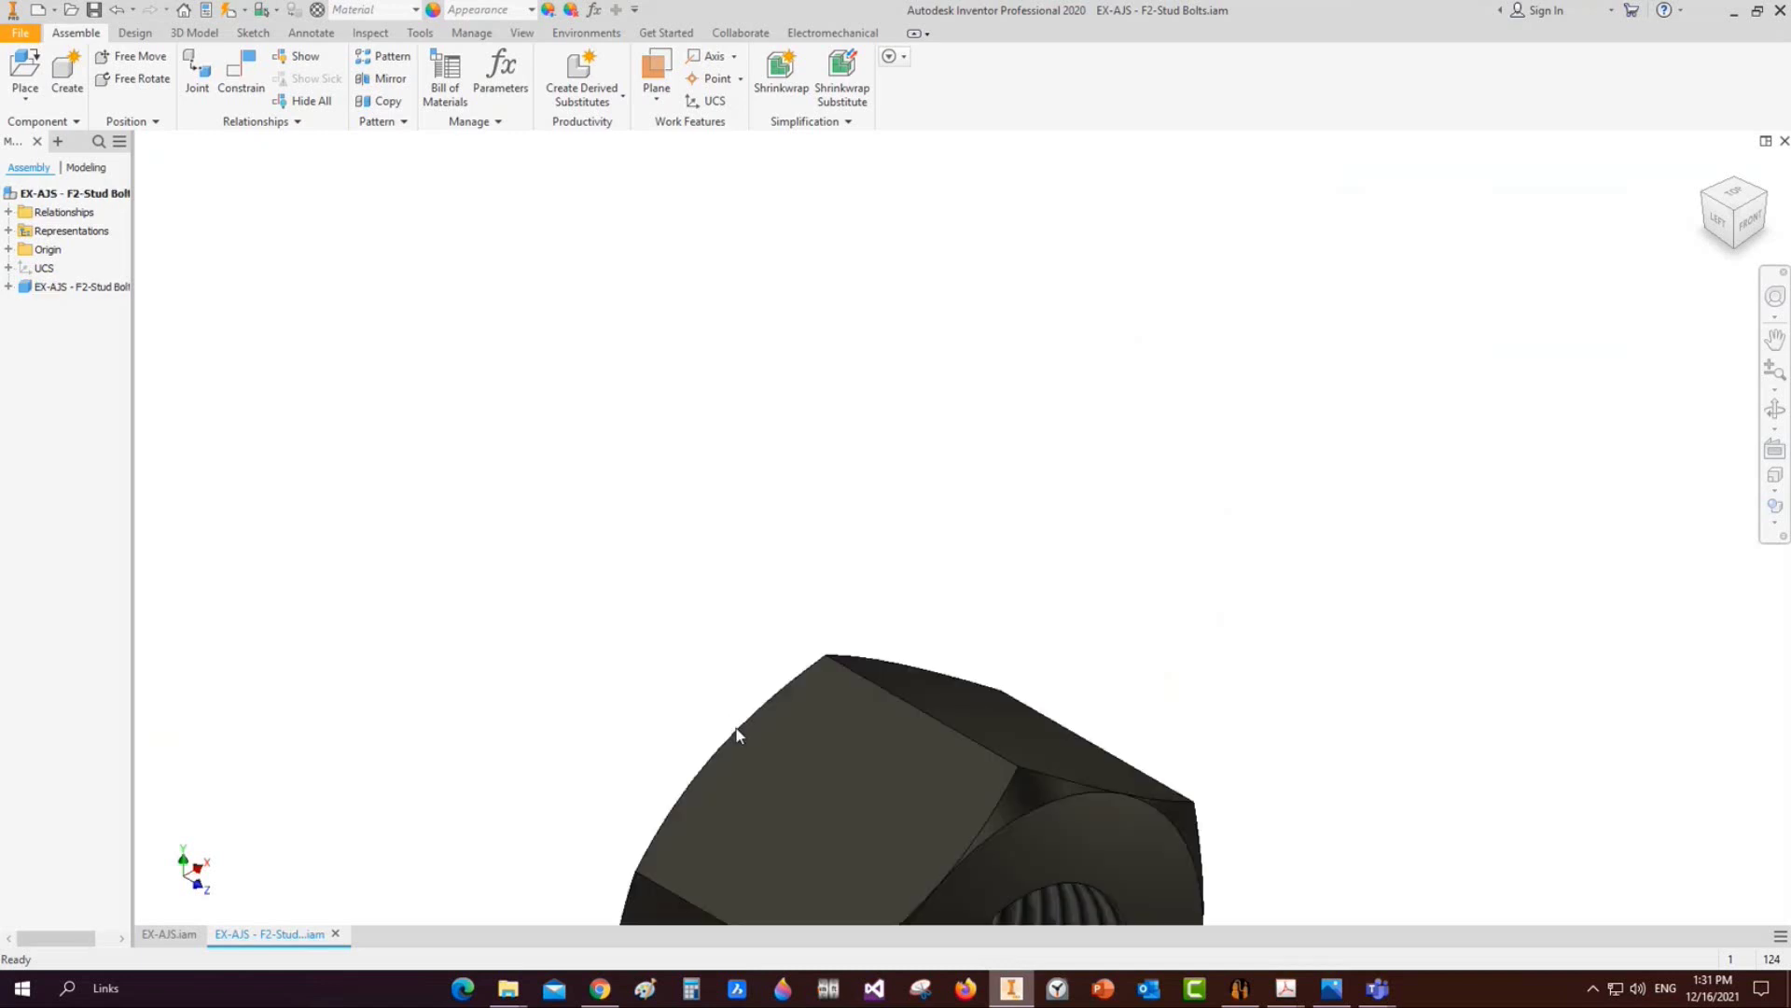
click(735, 725)
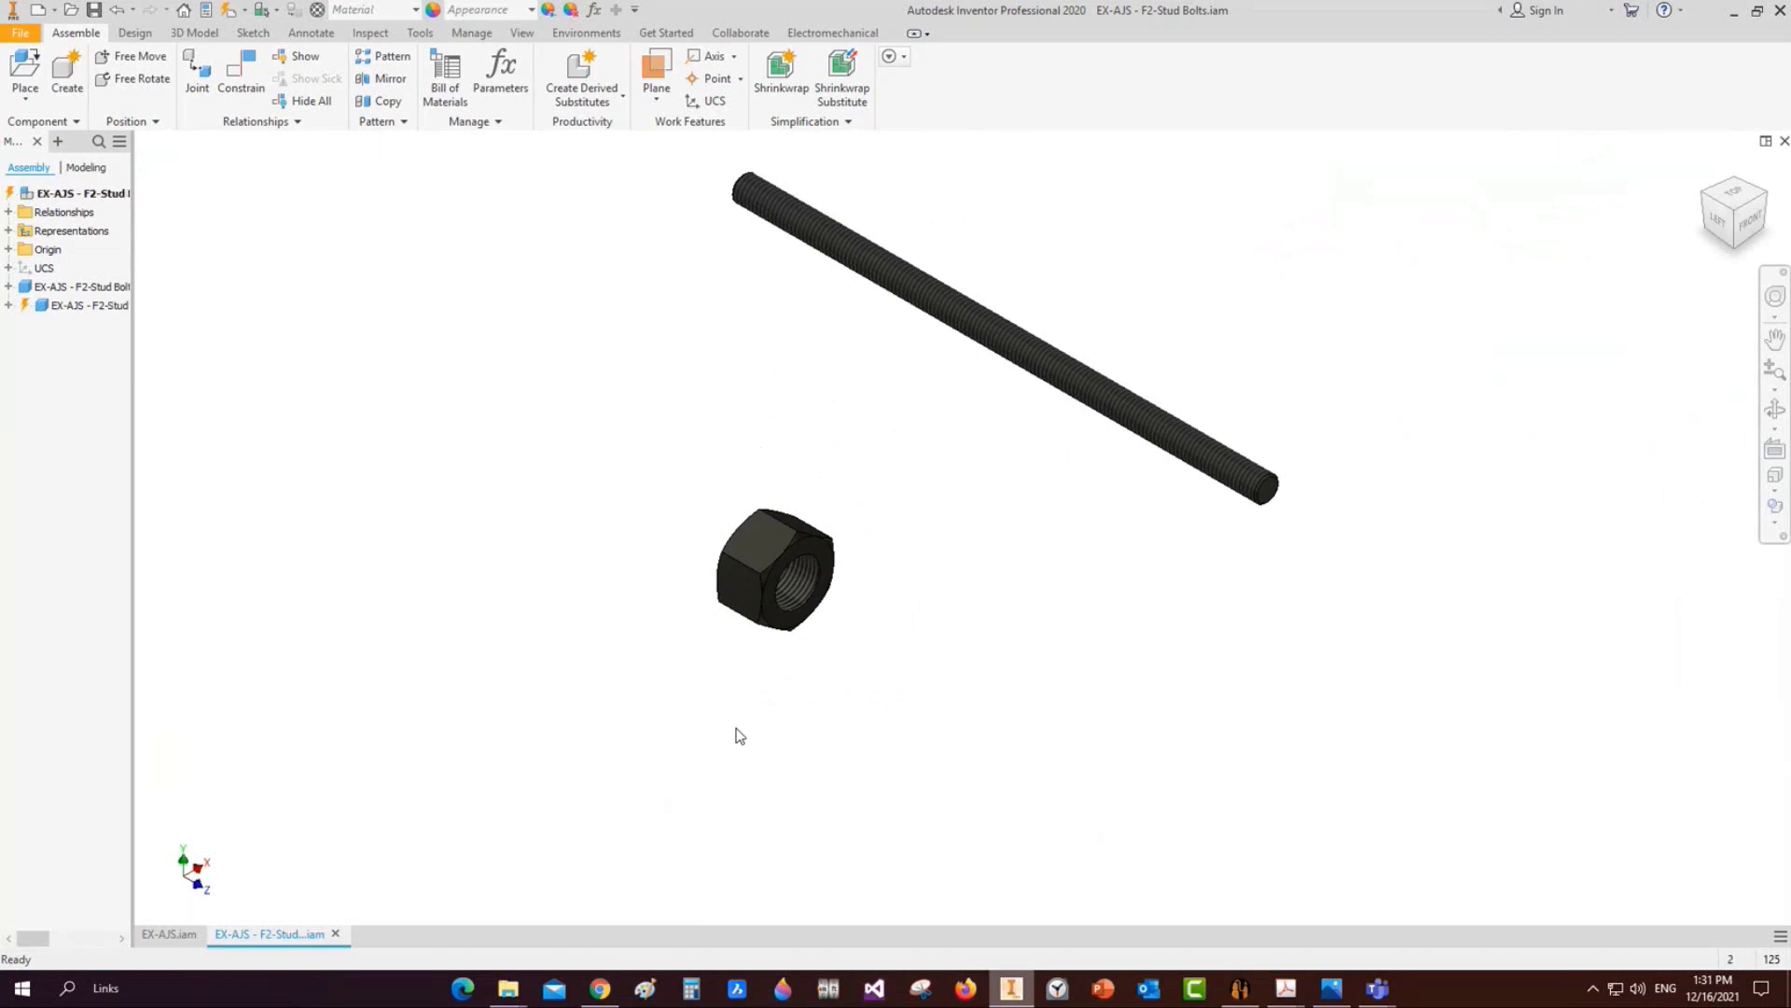
click(740, 736)
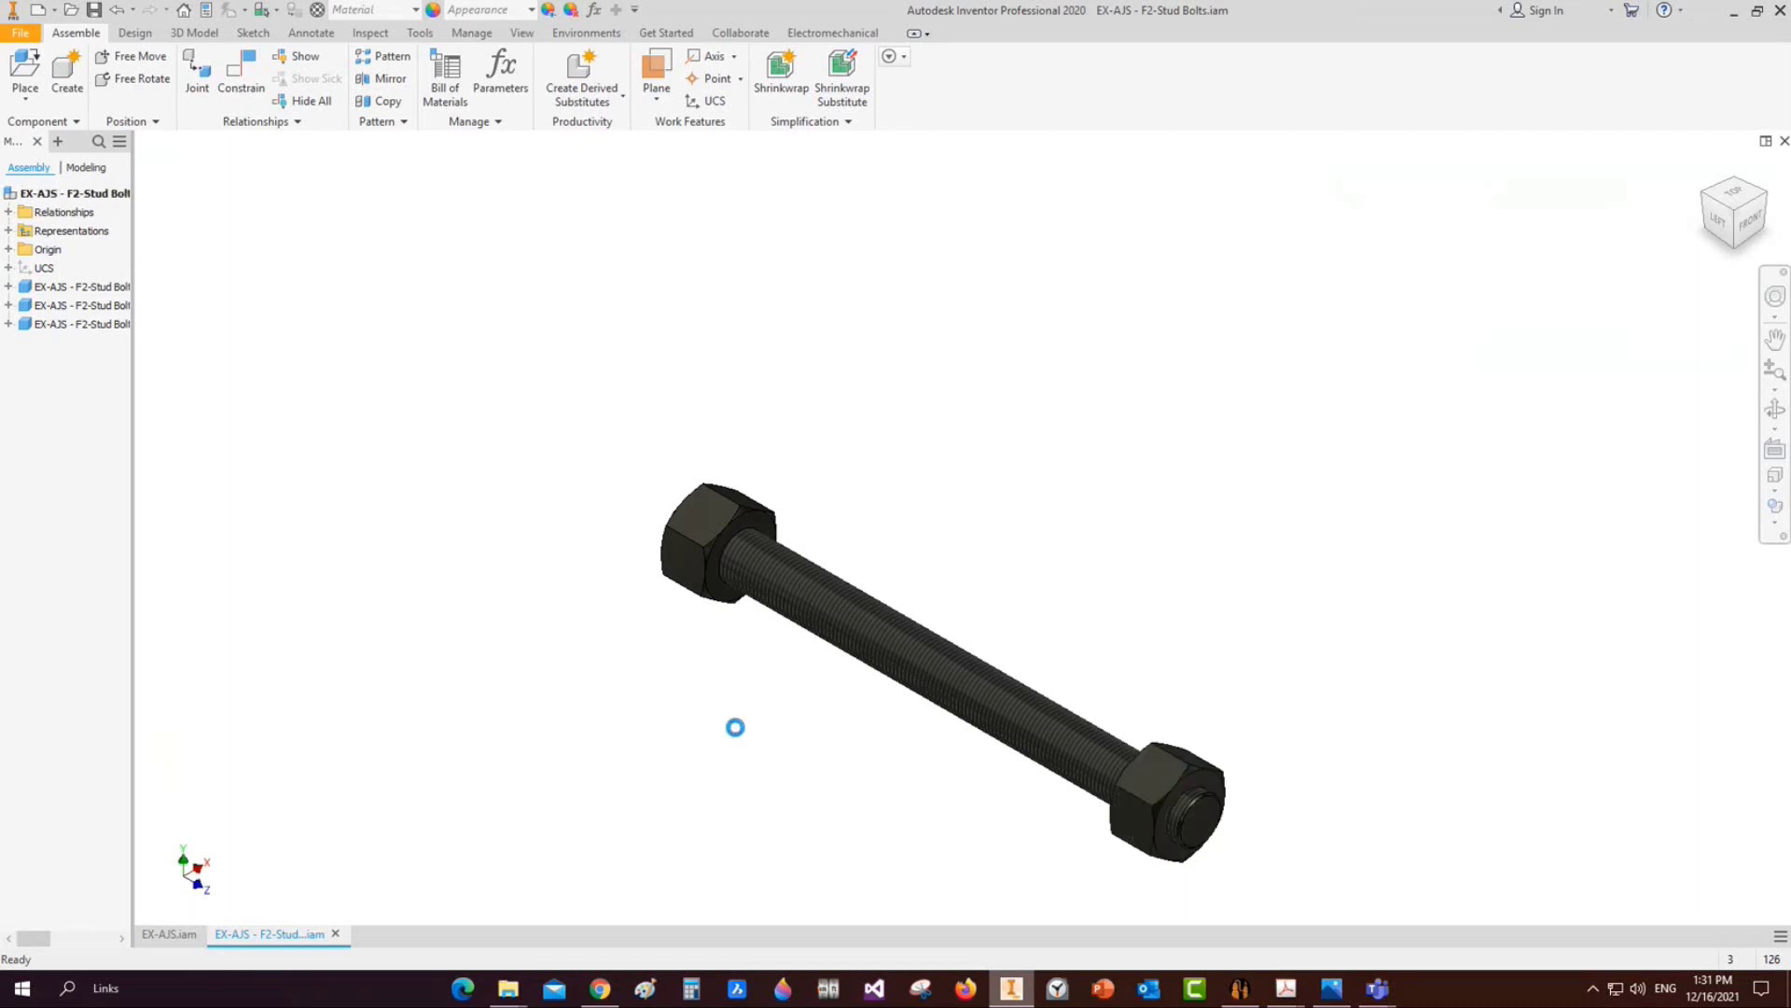
key(ctrl+s)
key(ctrl+F4)
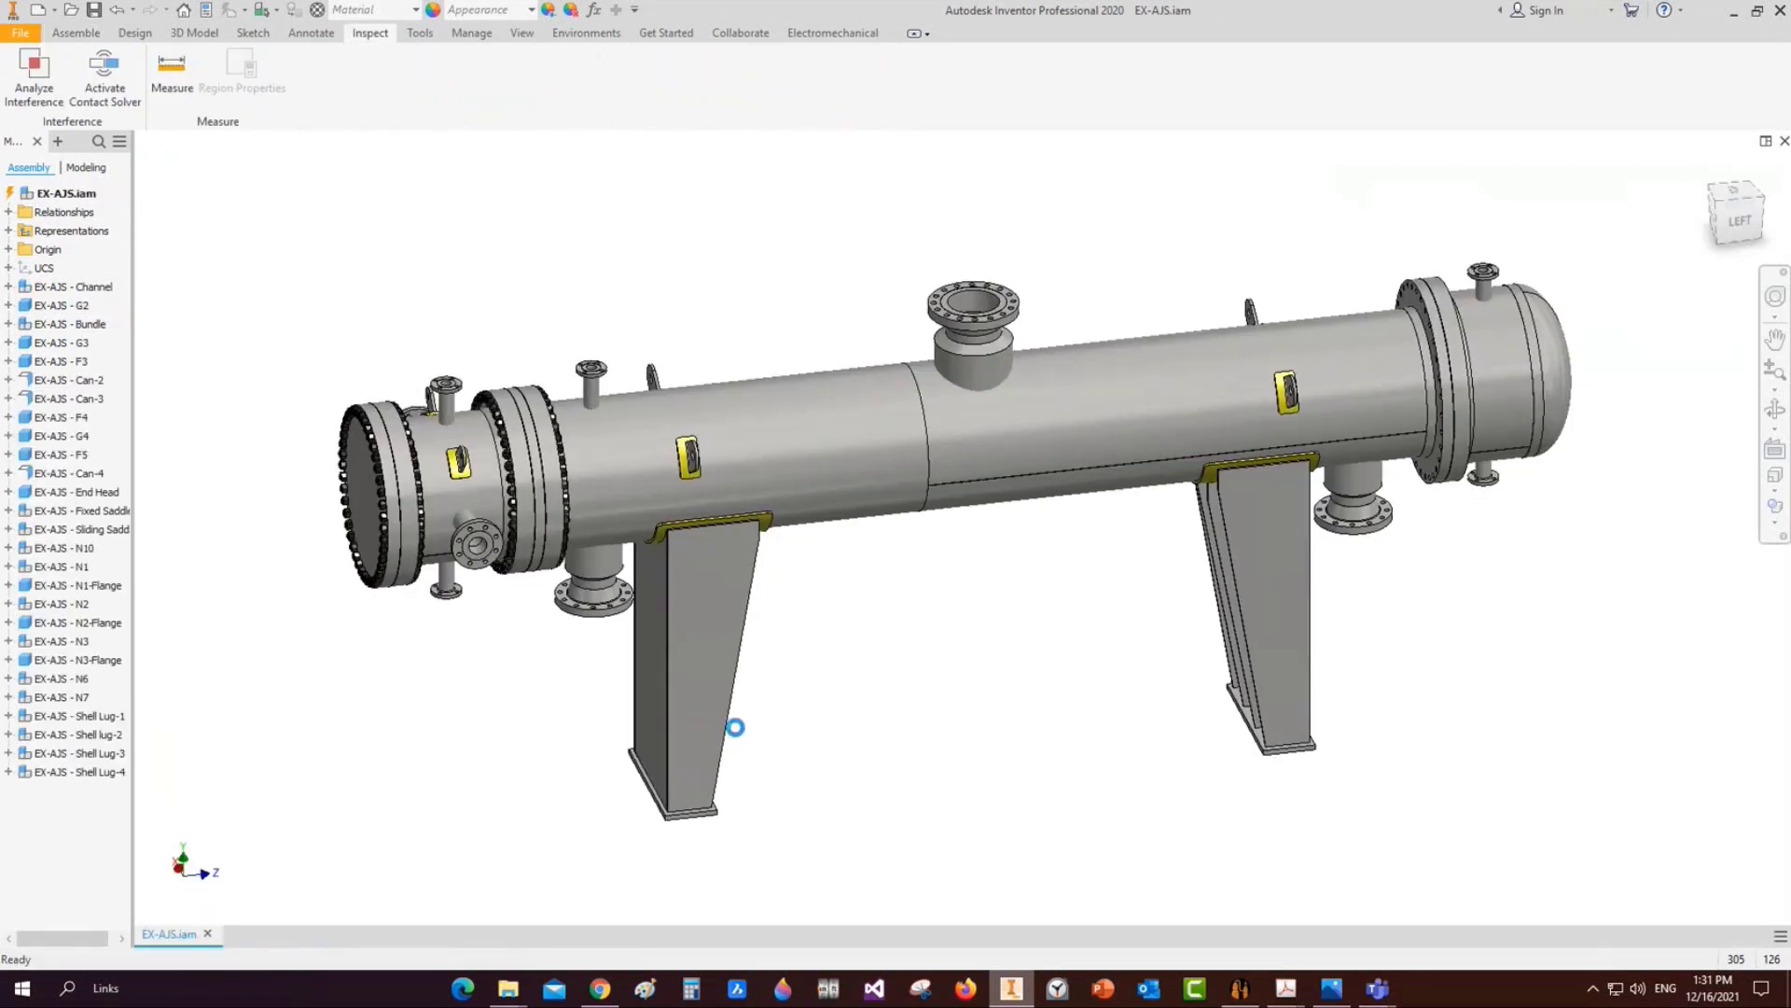
key(ctrl+s)
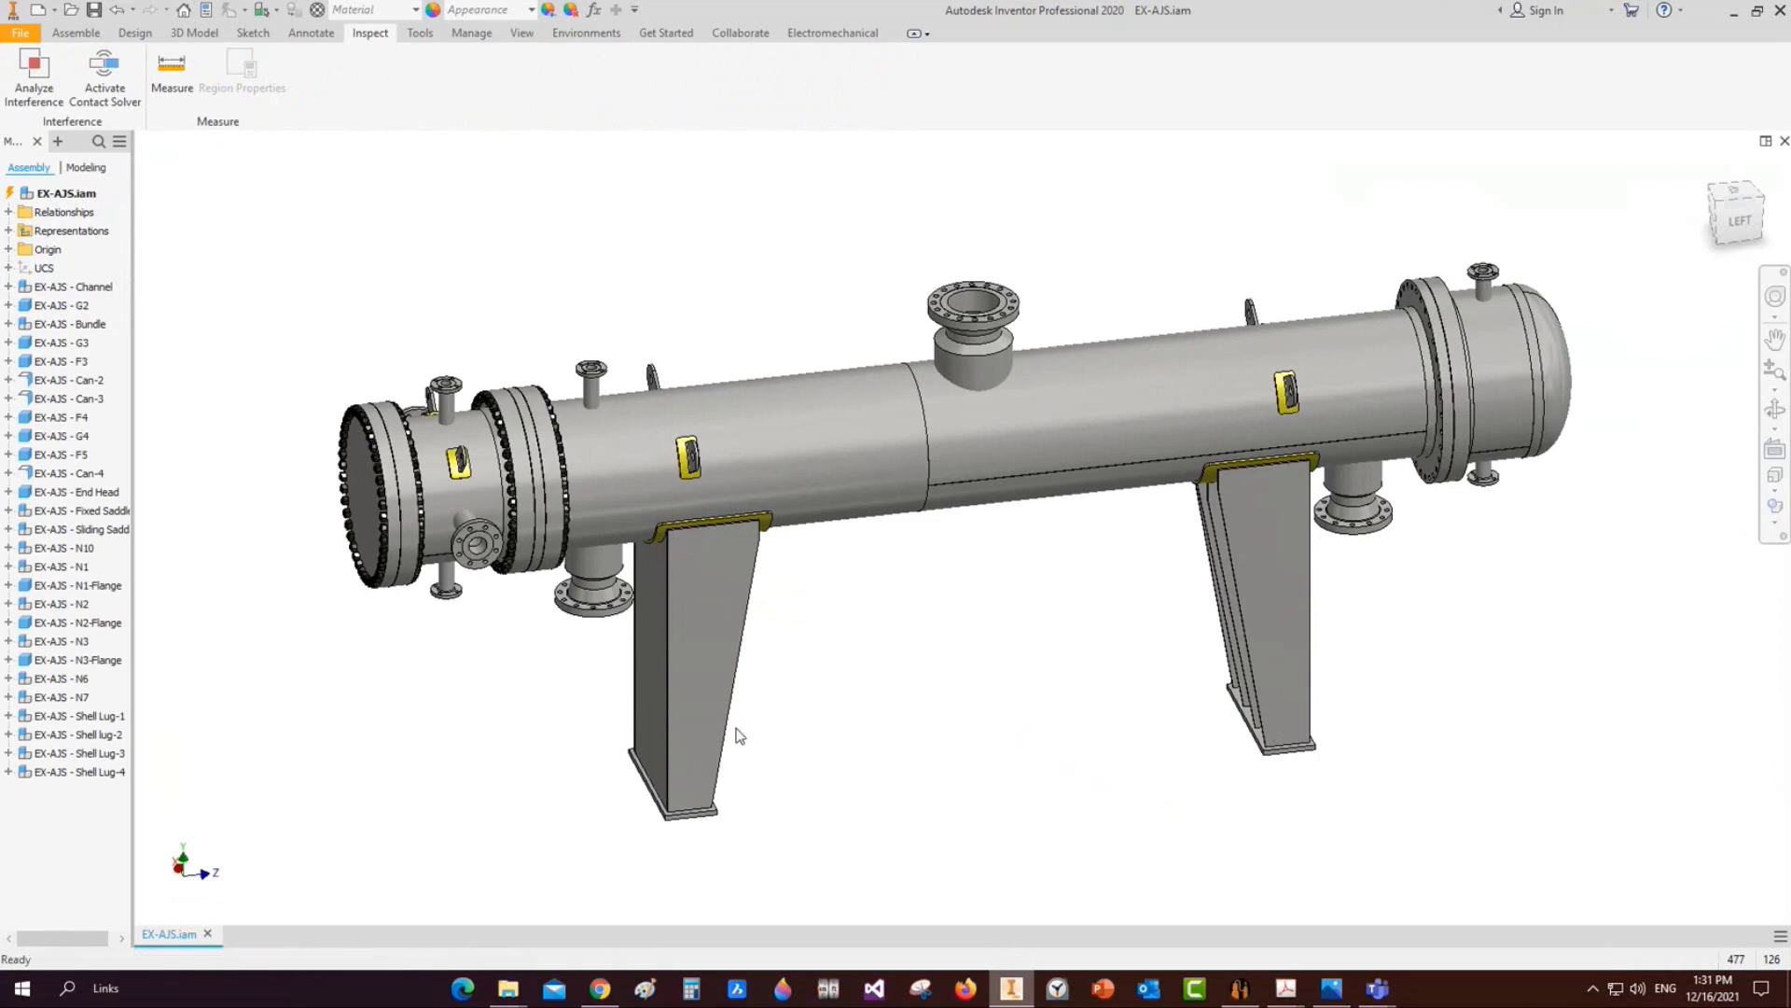
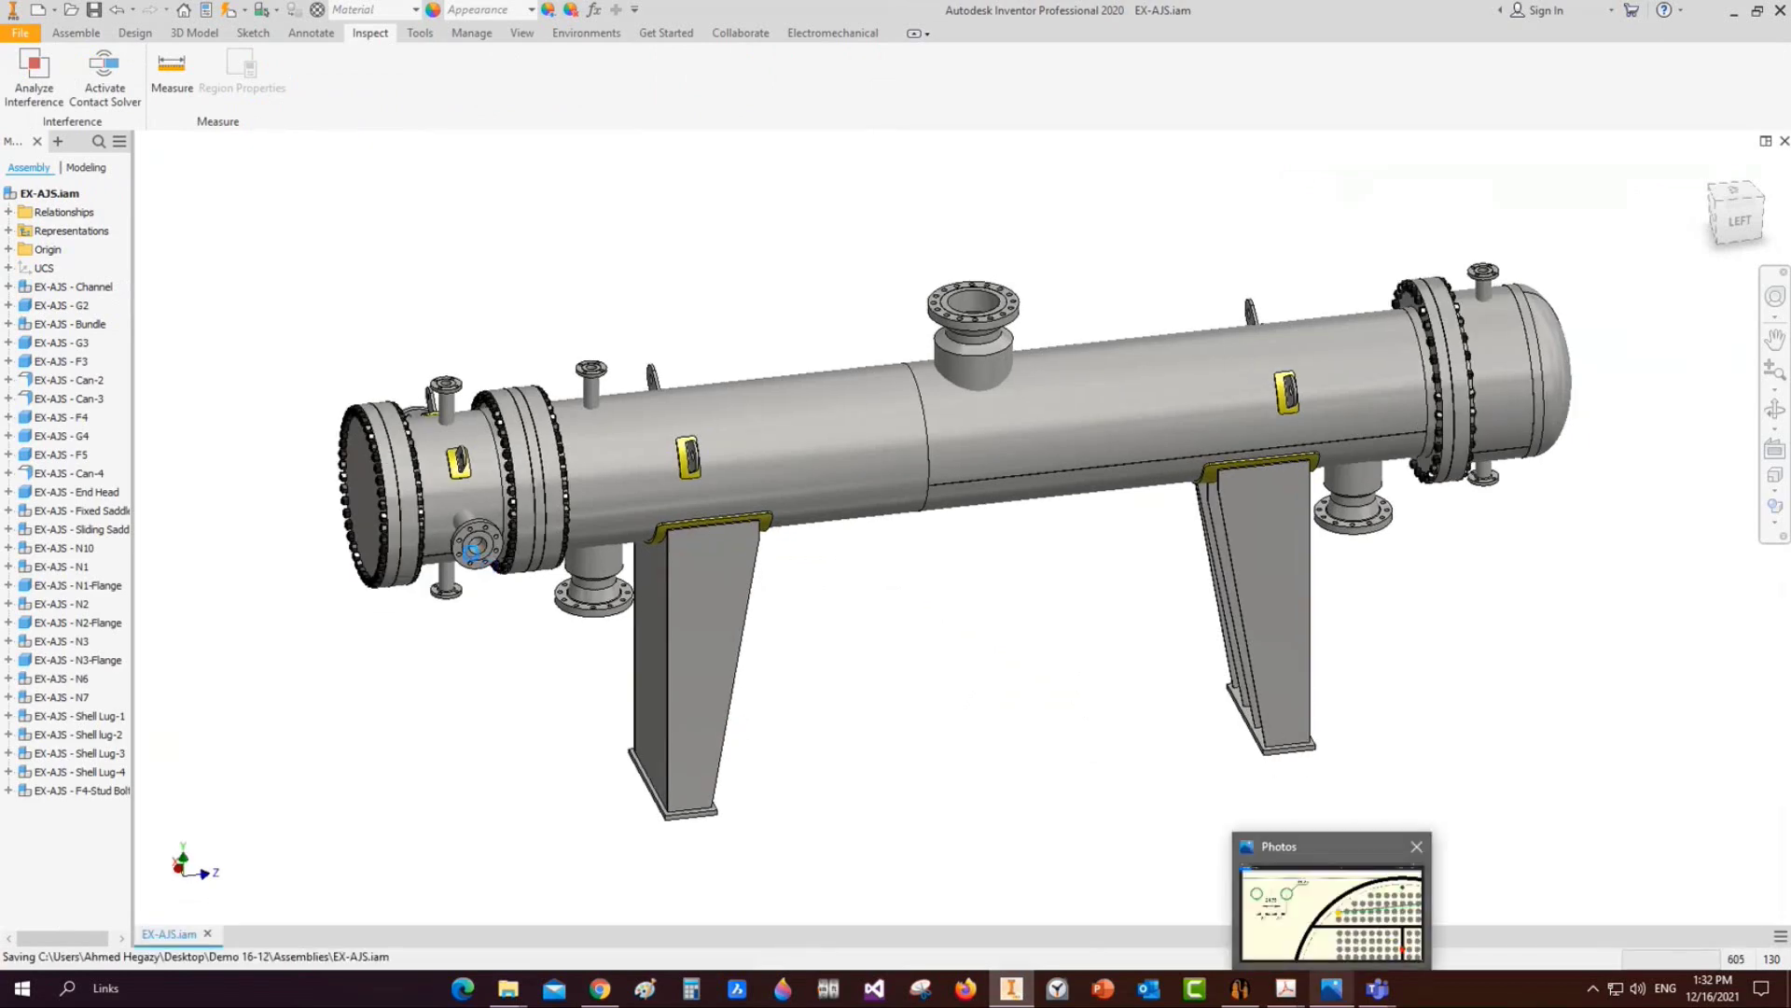
Examine the stud bolts around the channel blind and channel-to-shell flanges, and the nozzle flange on top of the channel
scroll(432, 452, up, 6)
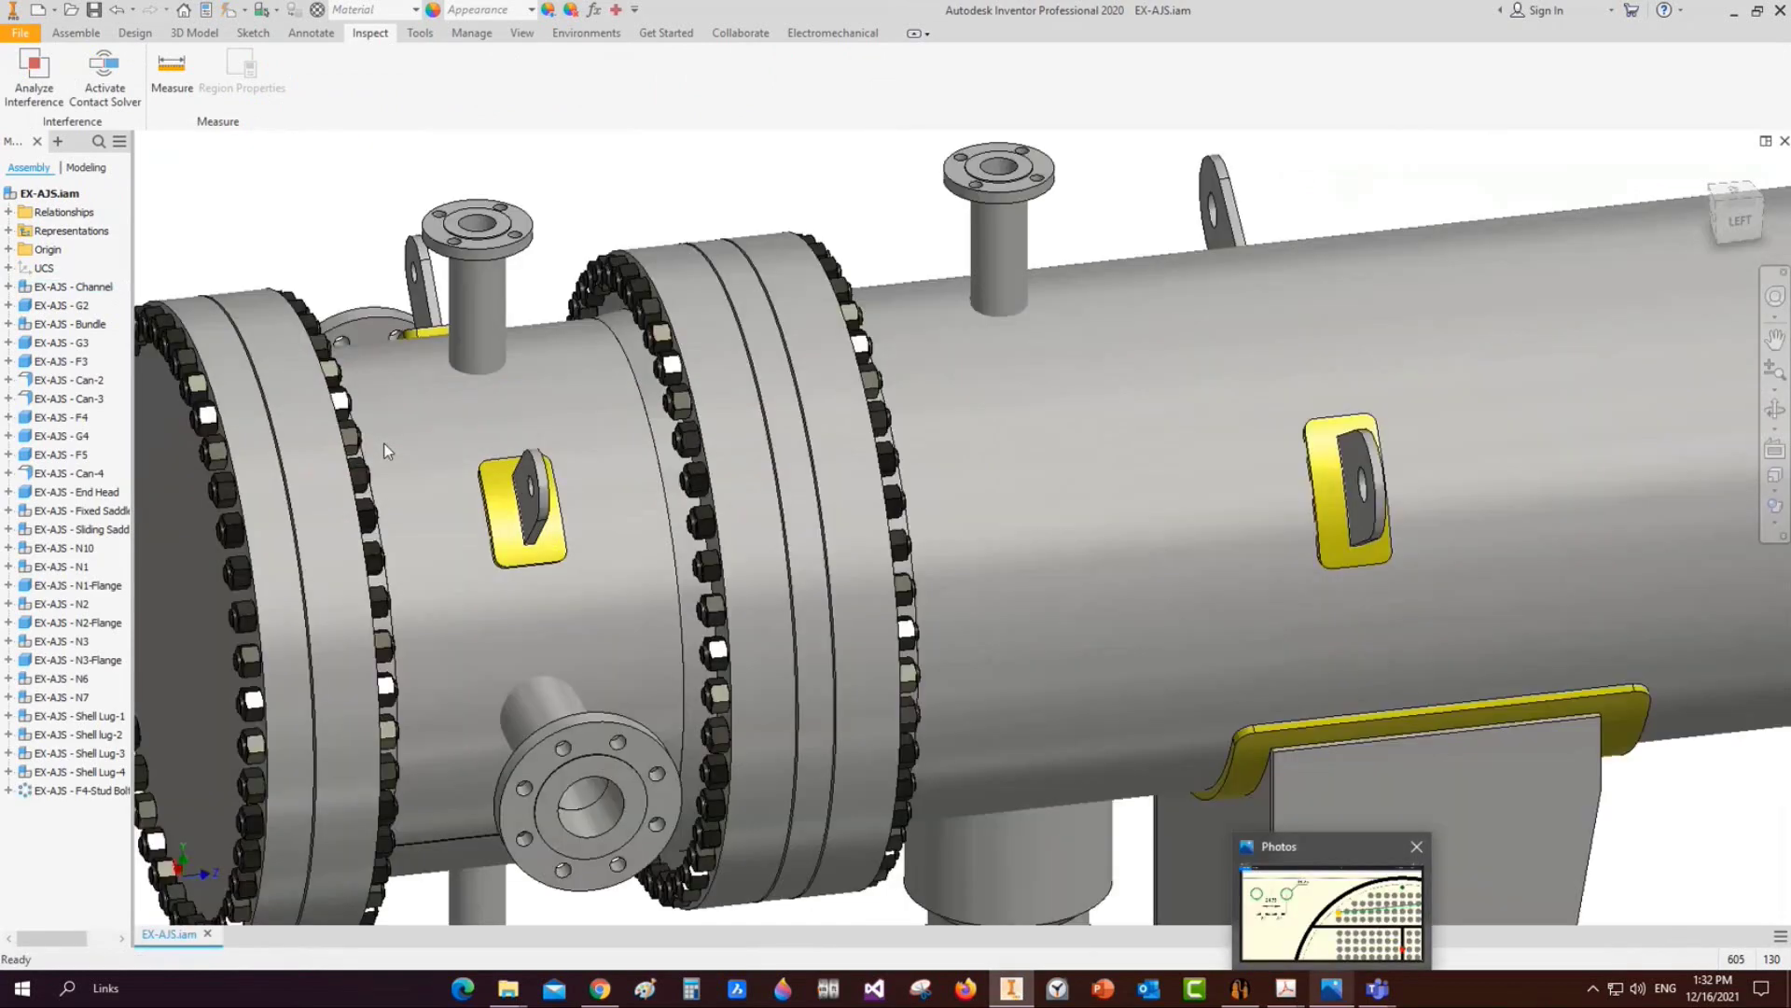
middle_drag(473, 456, 849, 507)
scroll(642, 447, up, 3)
scroll(663, 401, down, 5)
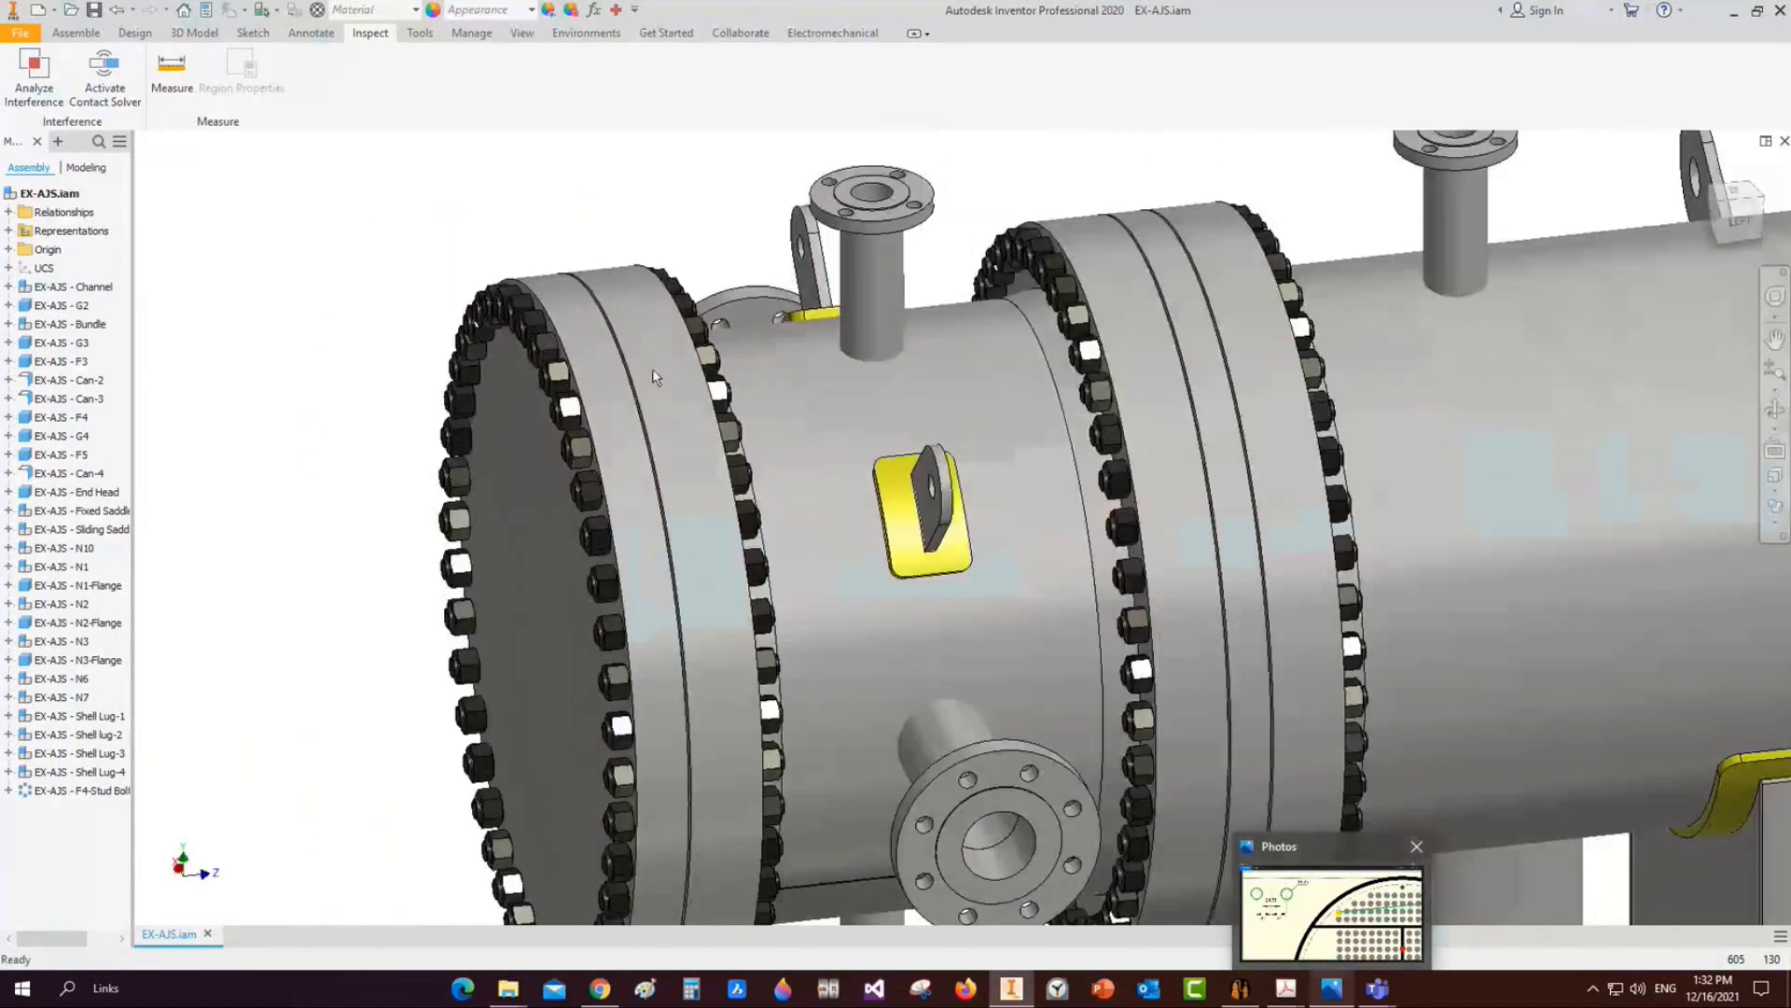
middle_drag(656, 380, 562, 342)
click(1774, 409)
scroll(1026, 523, down, 2)
drag(1027, 522, 900, 550)
middle_drag(901, 551, 960, 603)
scroll(960, 603, up, 8)
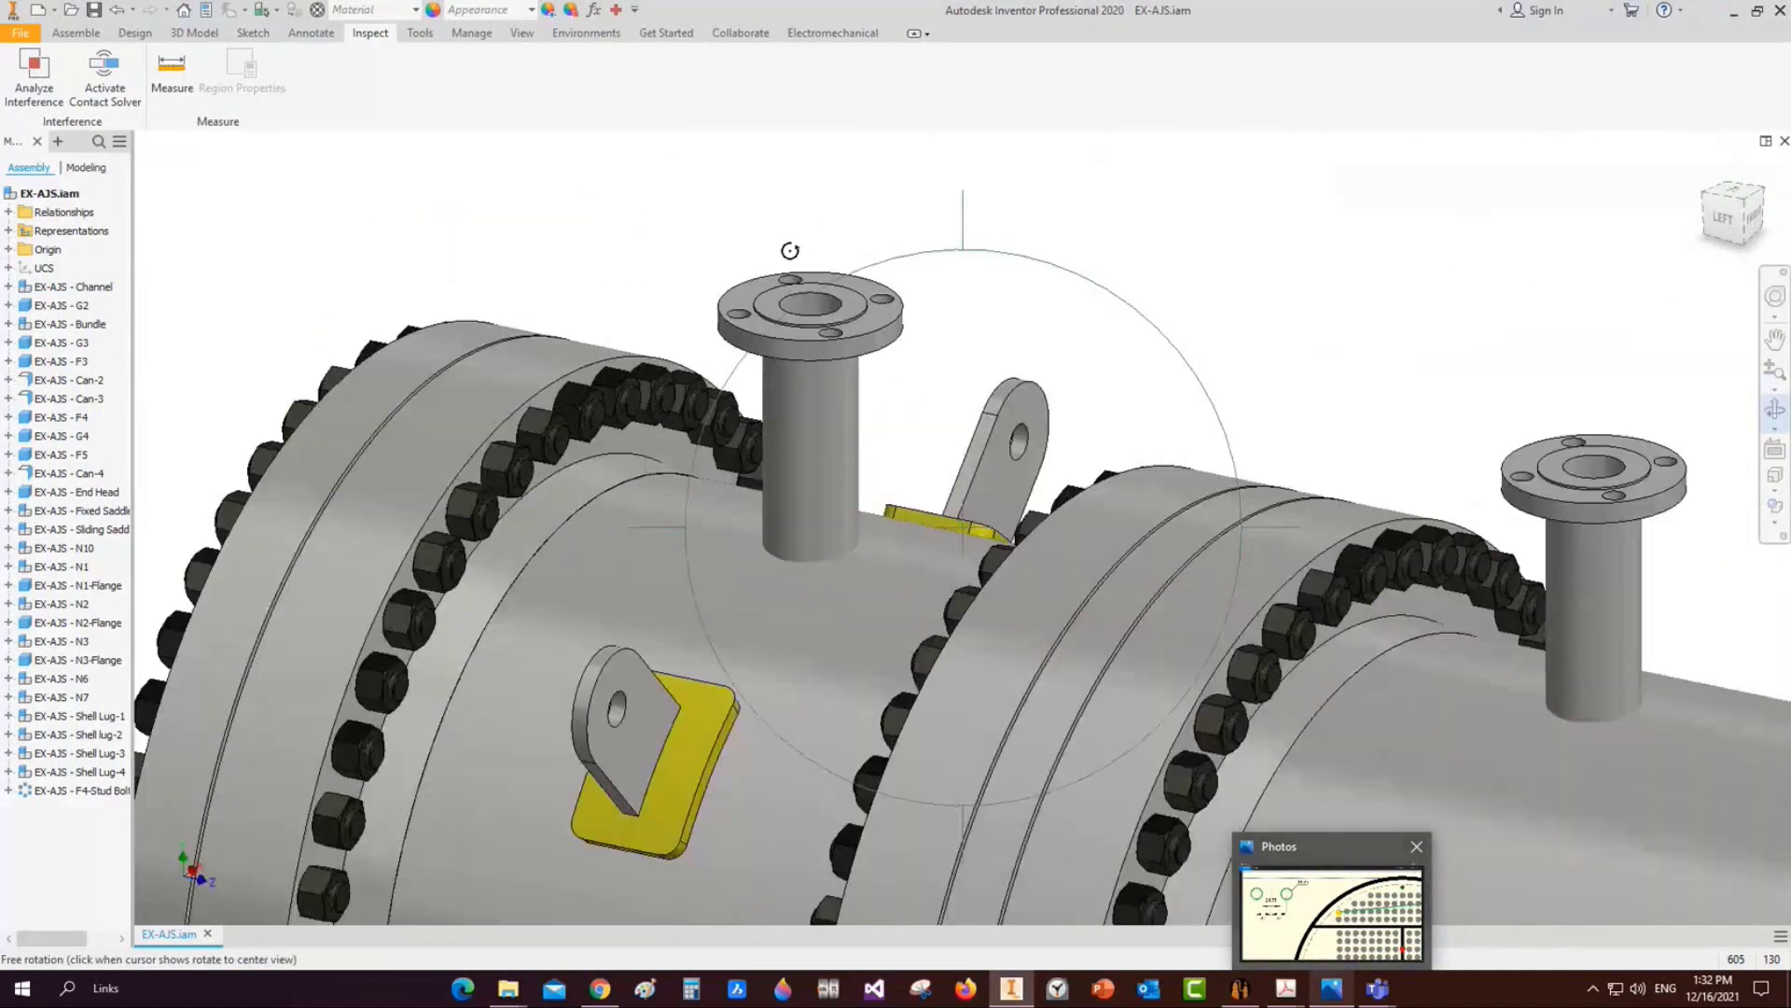
middle_drag(830, 293, 784, 351)
scroll(879, 464, up, 4)
right_click(815, 350)
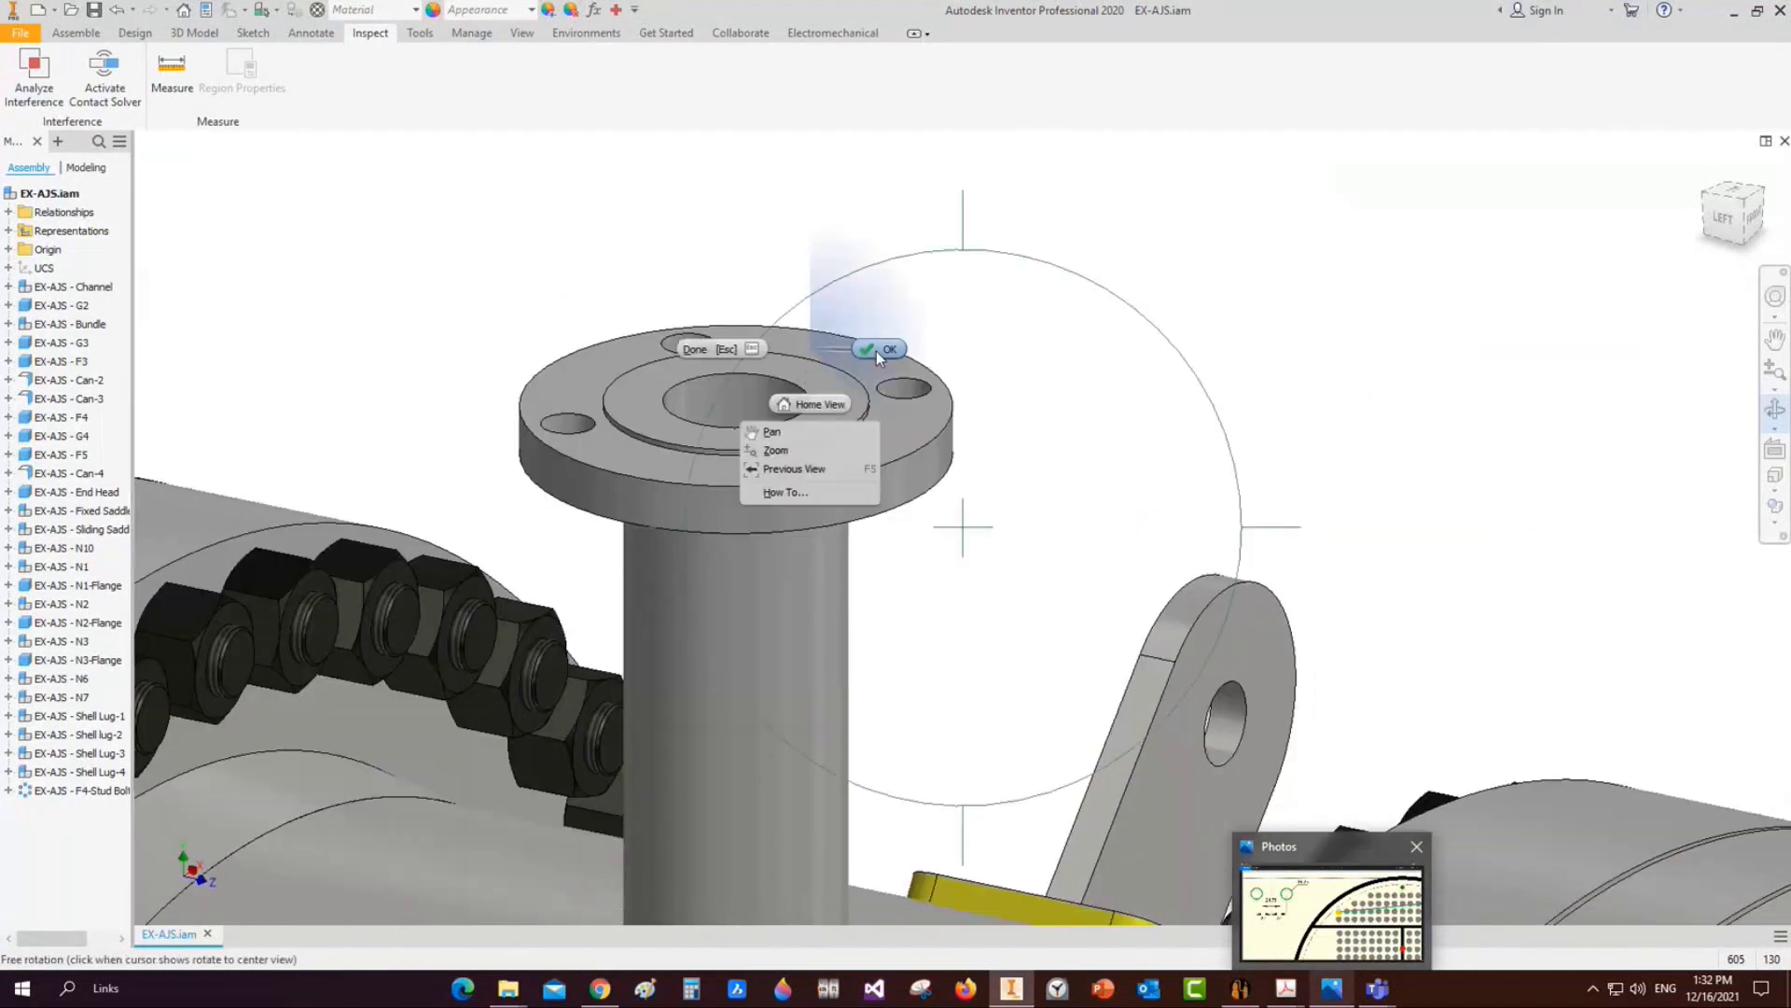
click(877, 352)
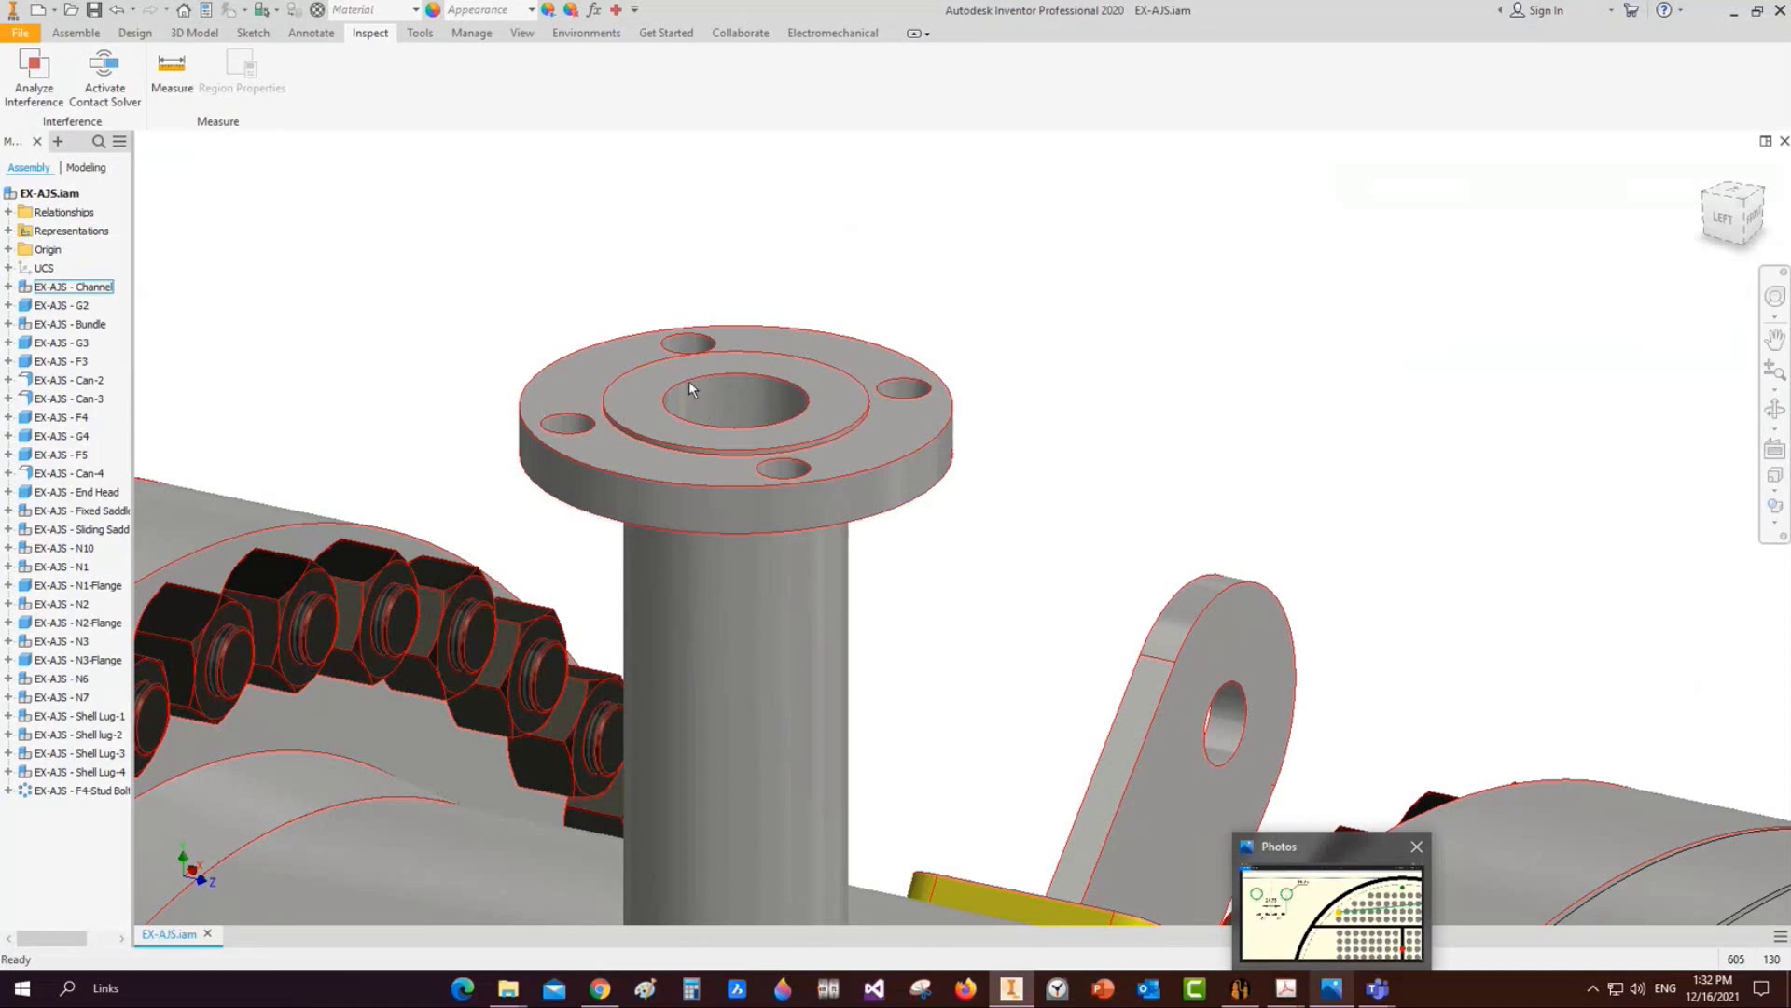
Switch to Static Equipment Generator and add a gasket named "N8-Gasket" to the external side of nozzle N8
scroll(696, 384, down, 4)
scroll(702, 380, down, 1)
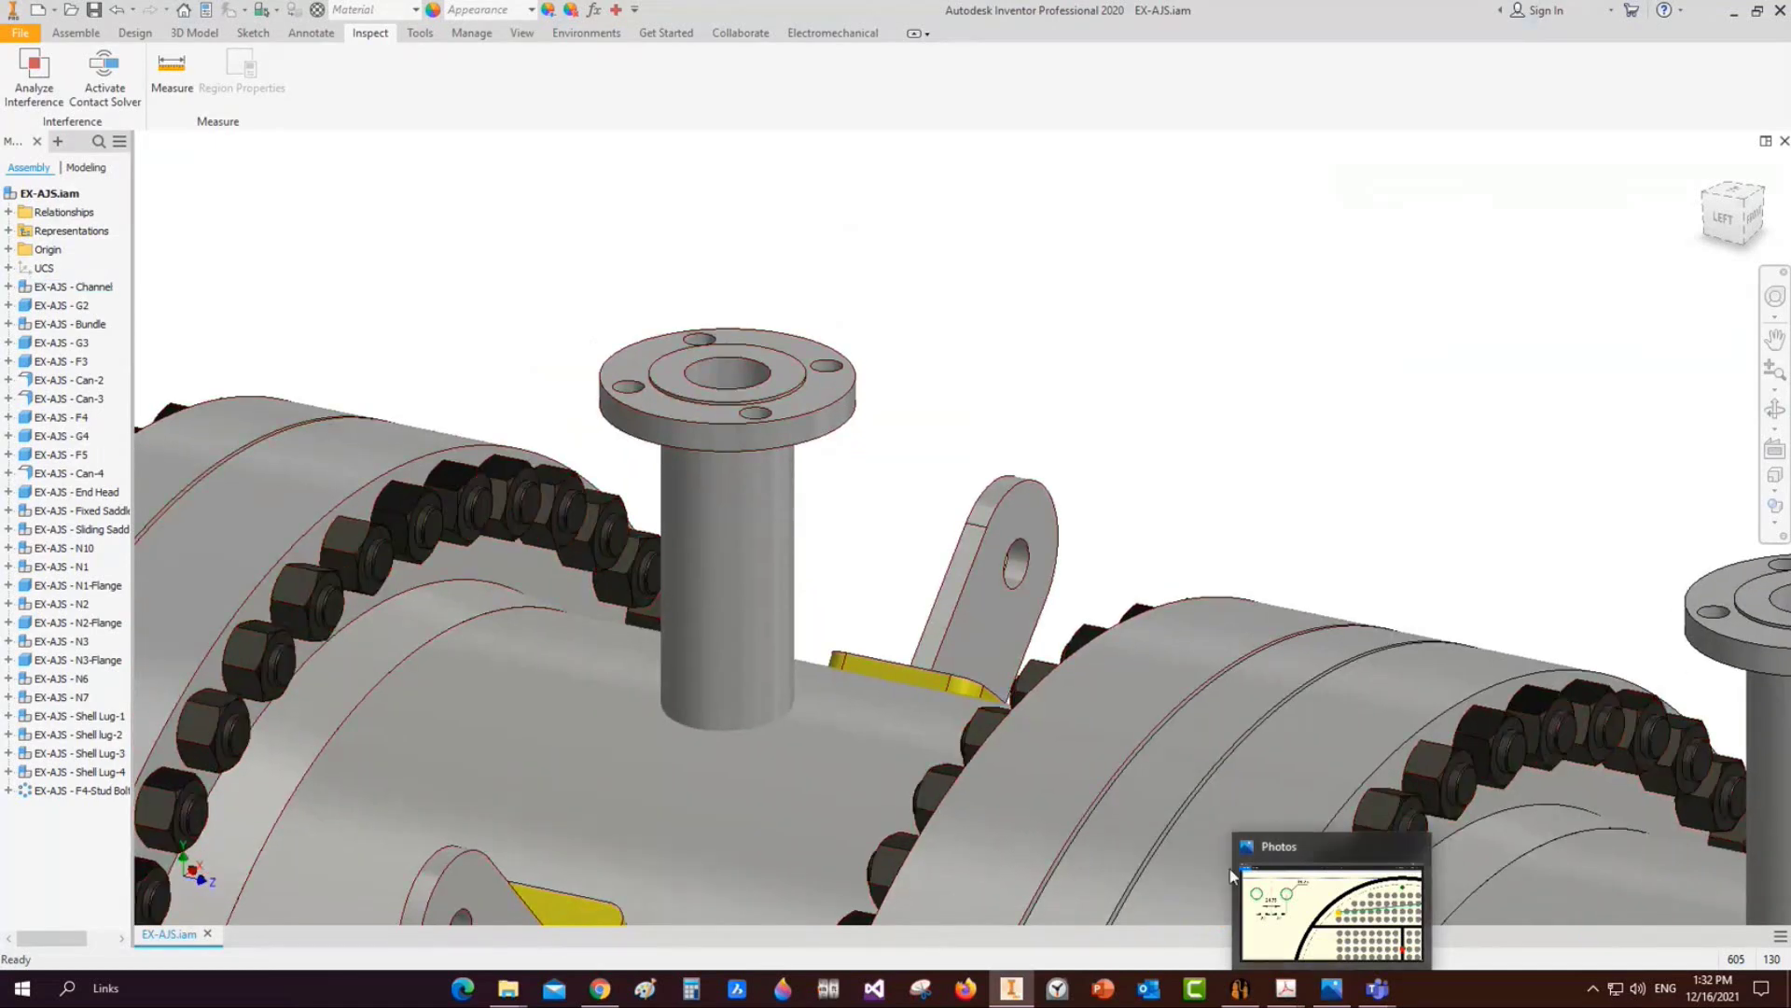
click(1239, 988)
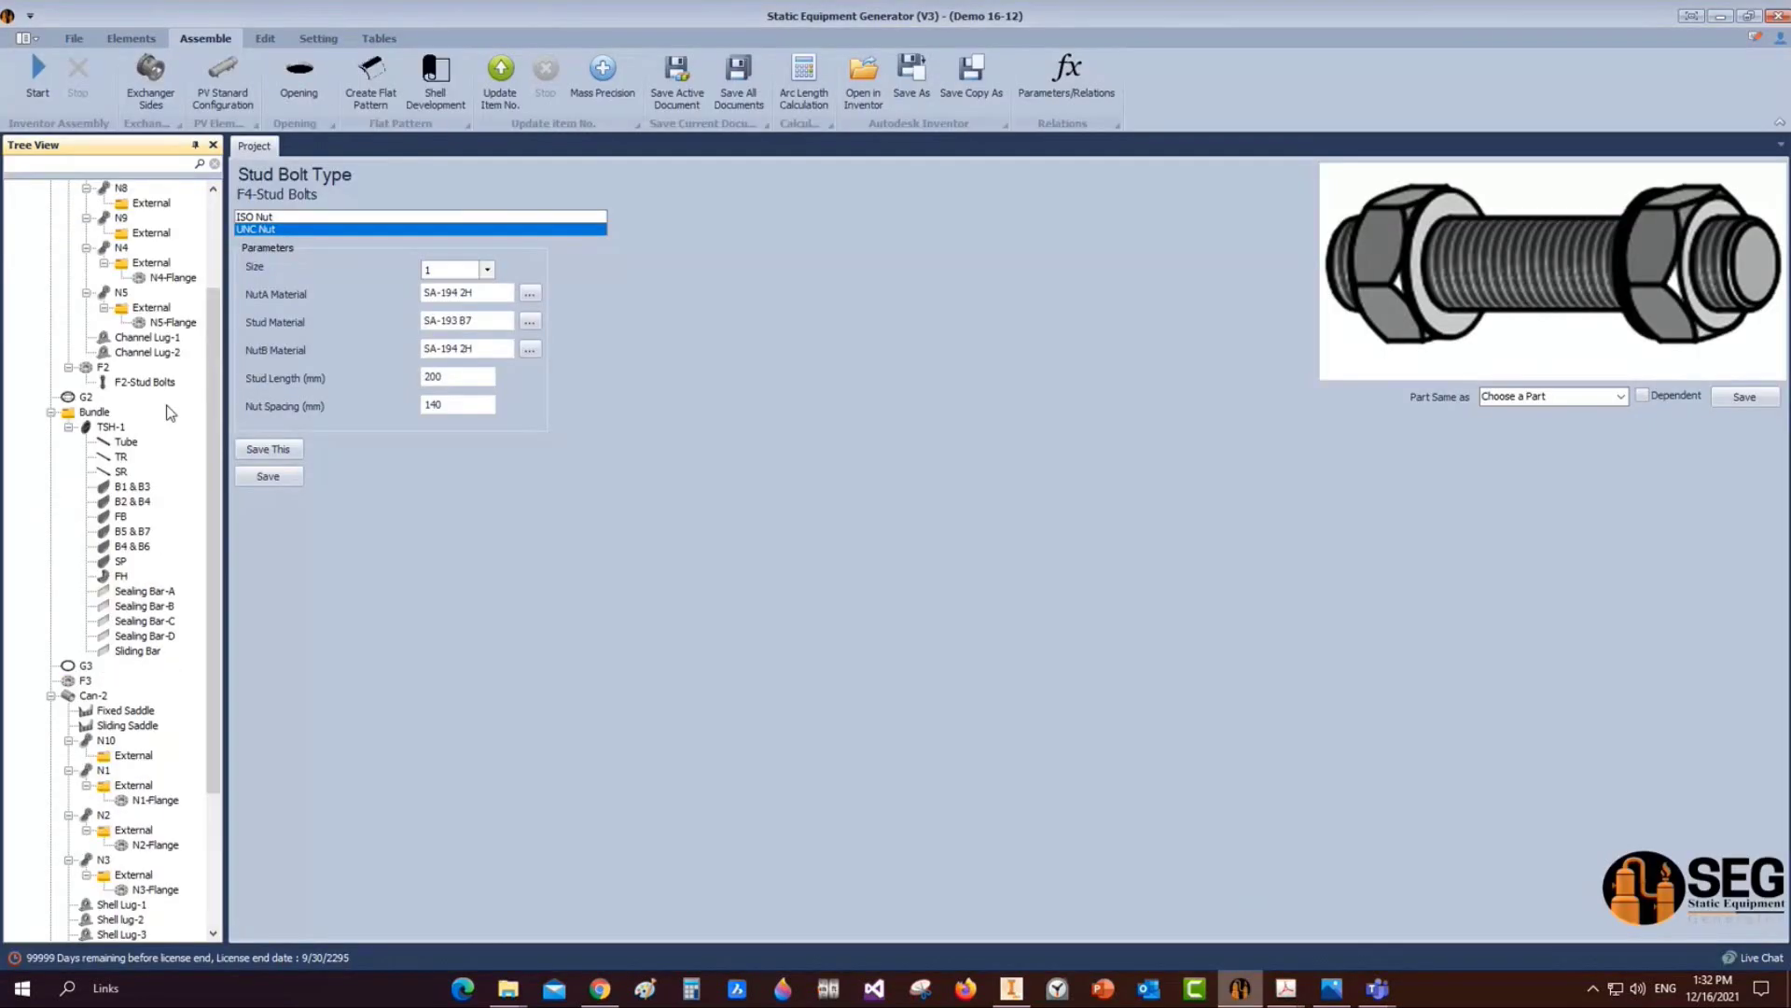
scroll(170, 413, up, 3)
click(119, 335)
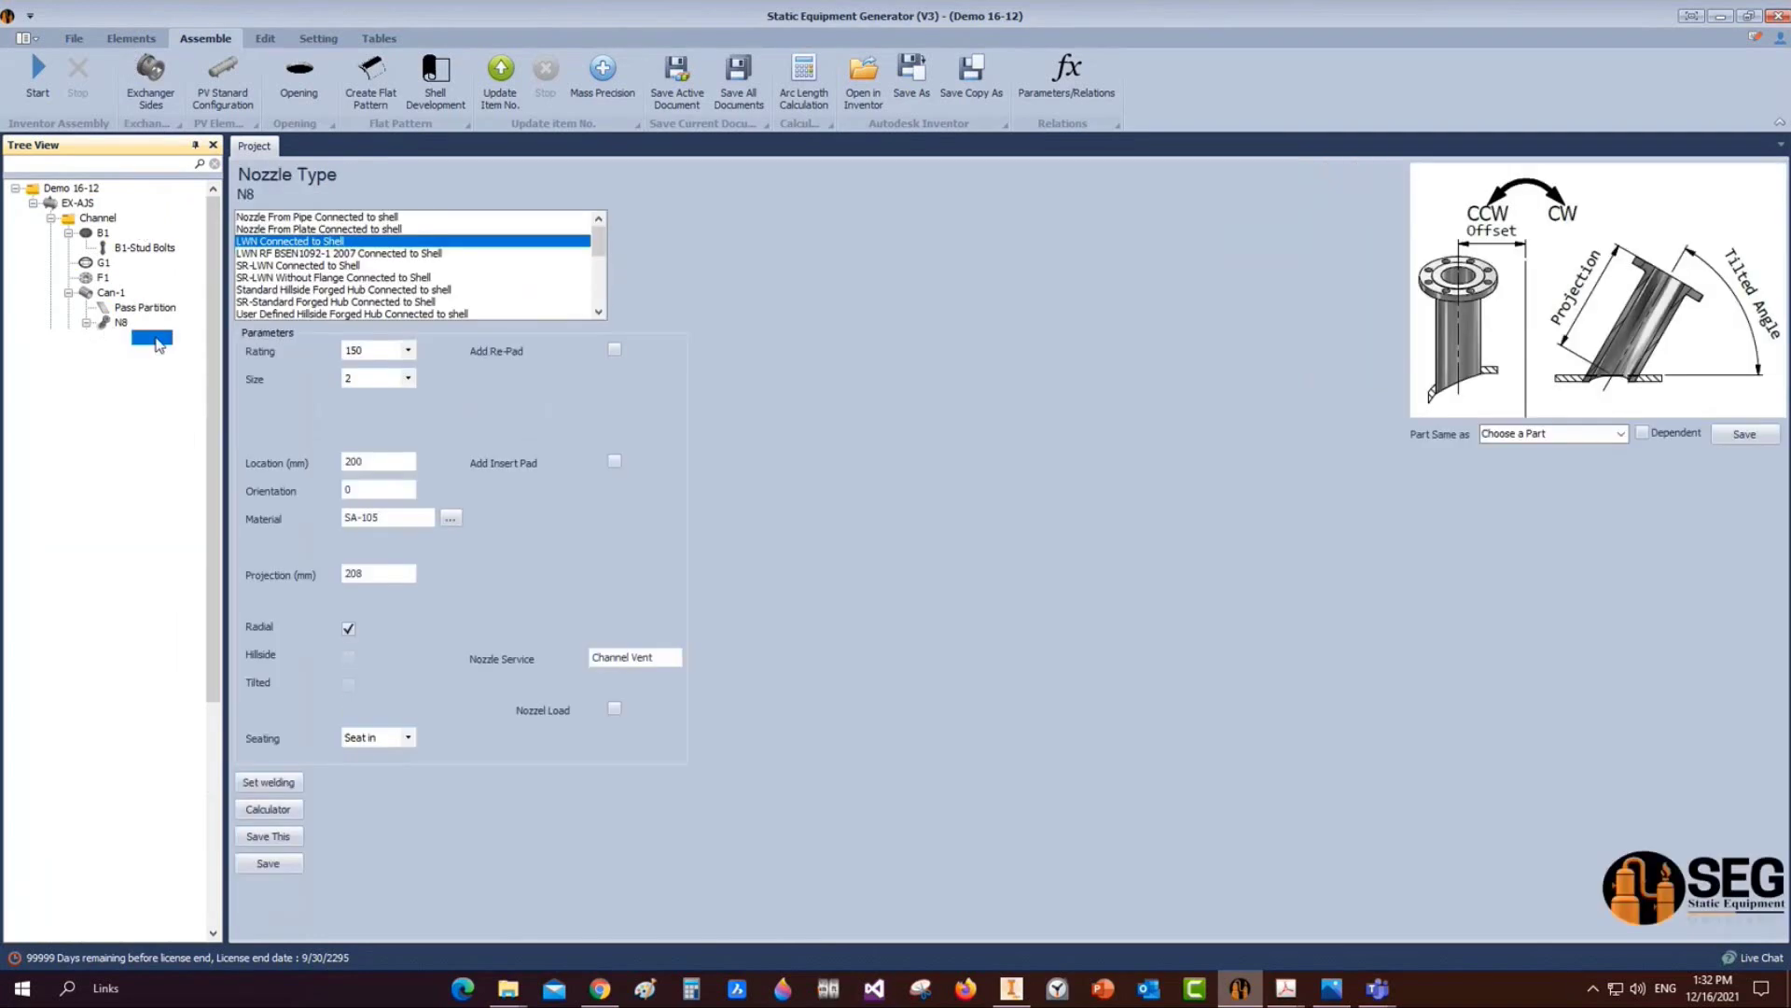
click(1014, 82)
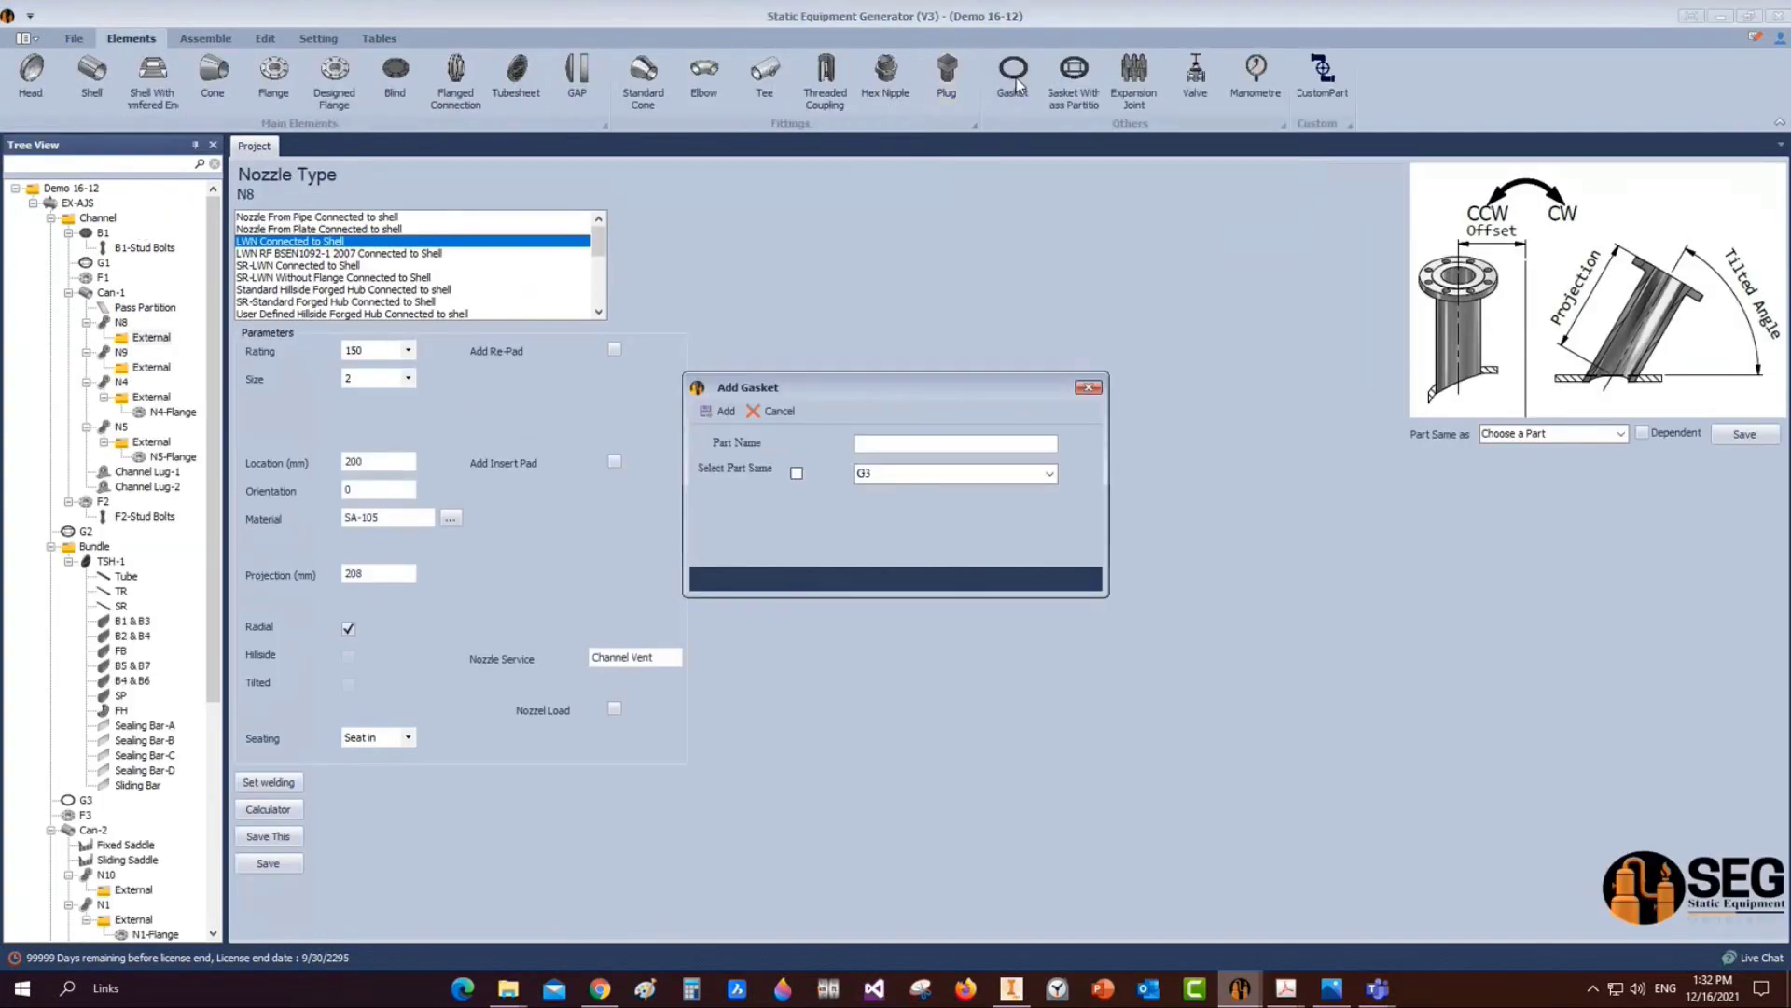
text(N8-Gasket)
key(Return)
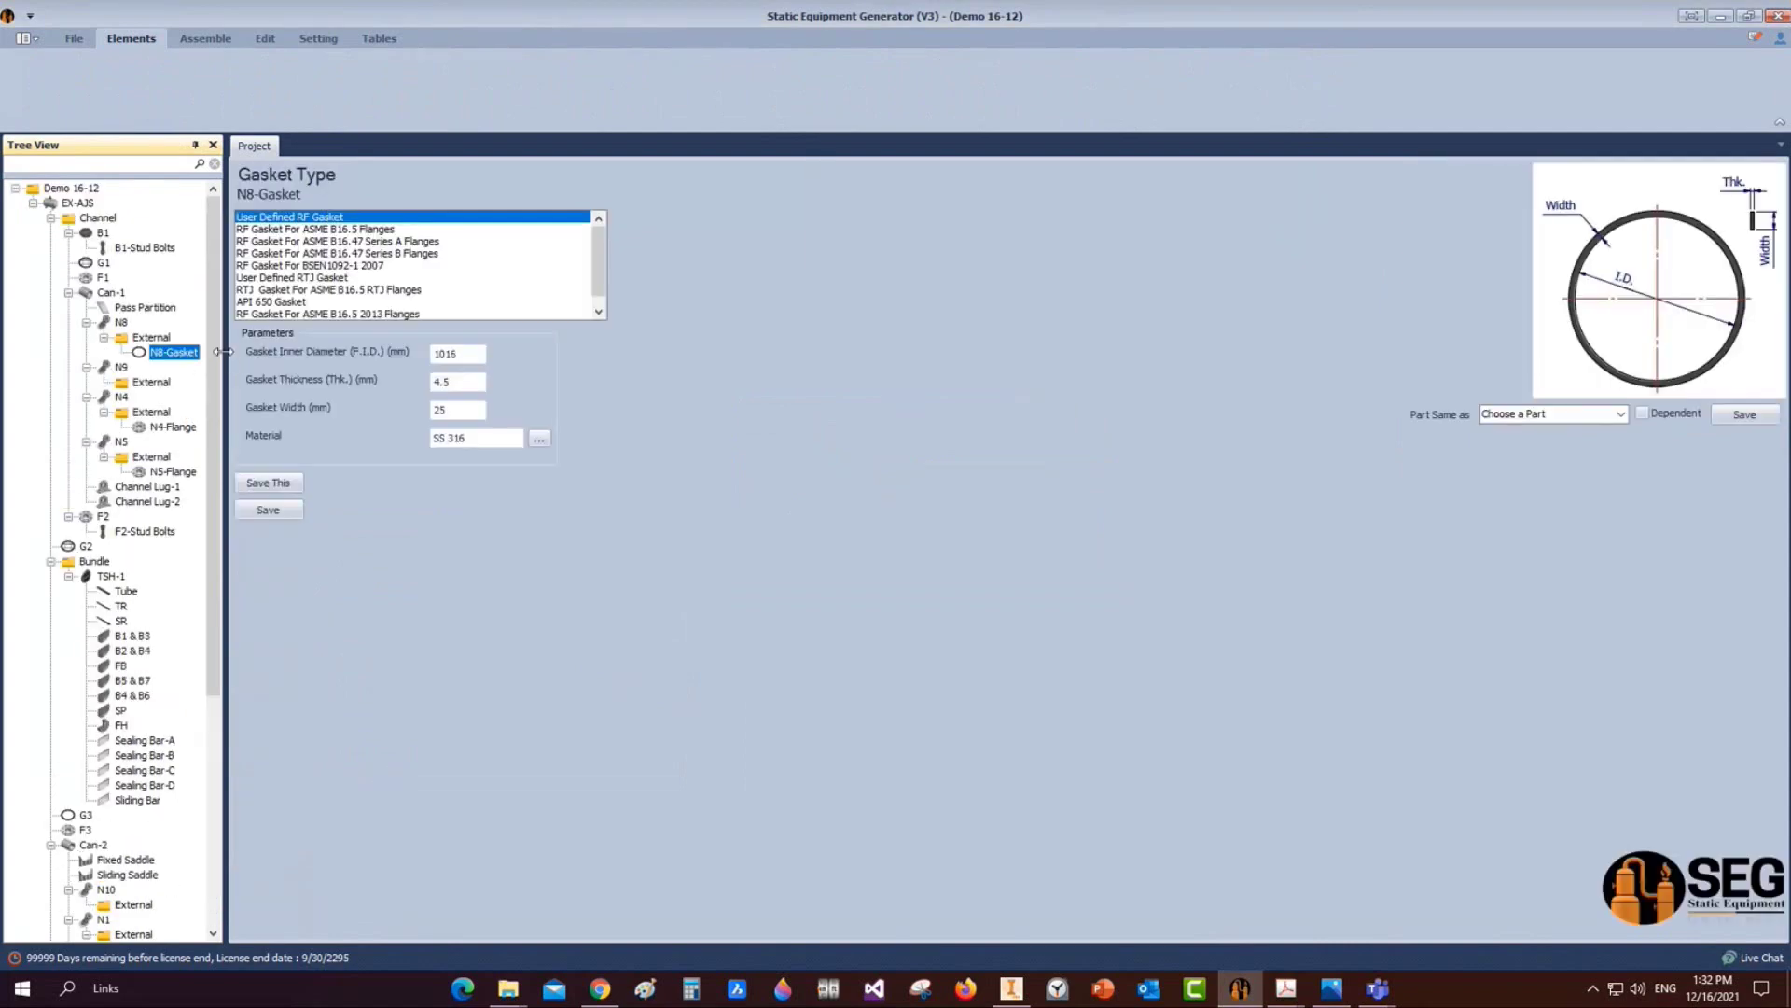
Configure N8-Gasket as RF Gasket For ASME B16.5 Flanges, rating 150, size 2, and save
drag(224, 352, 267, 353)
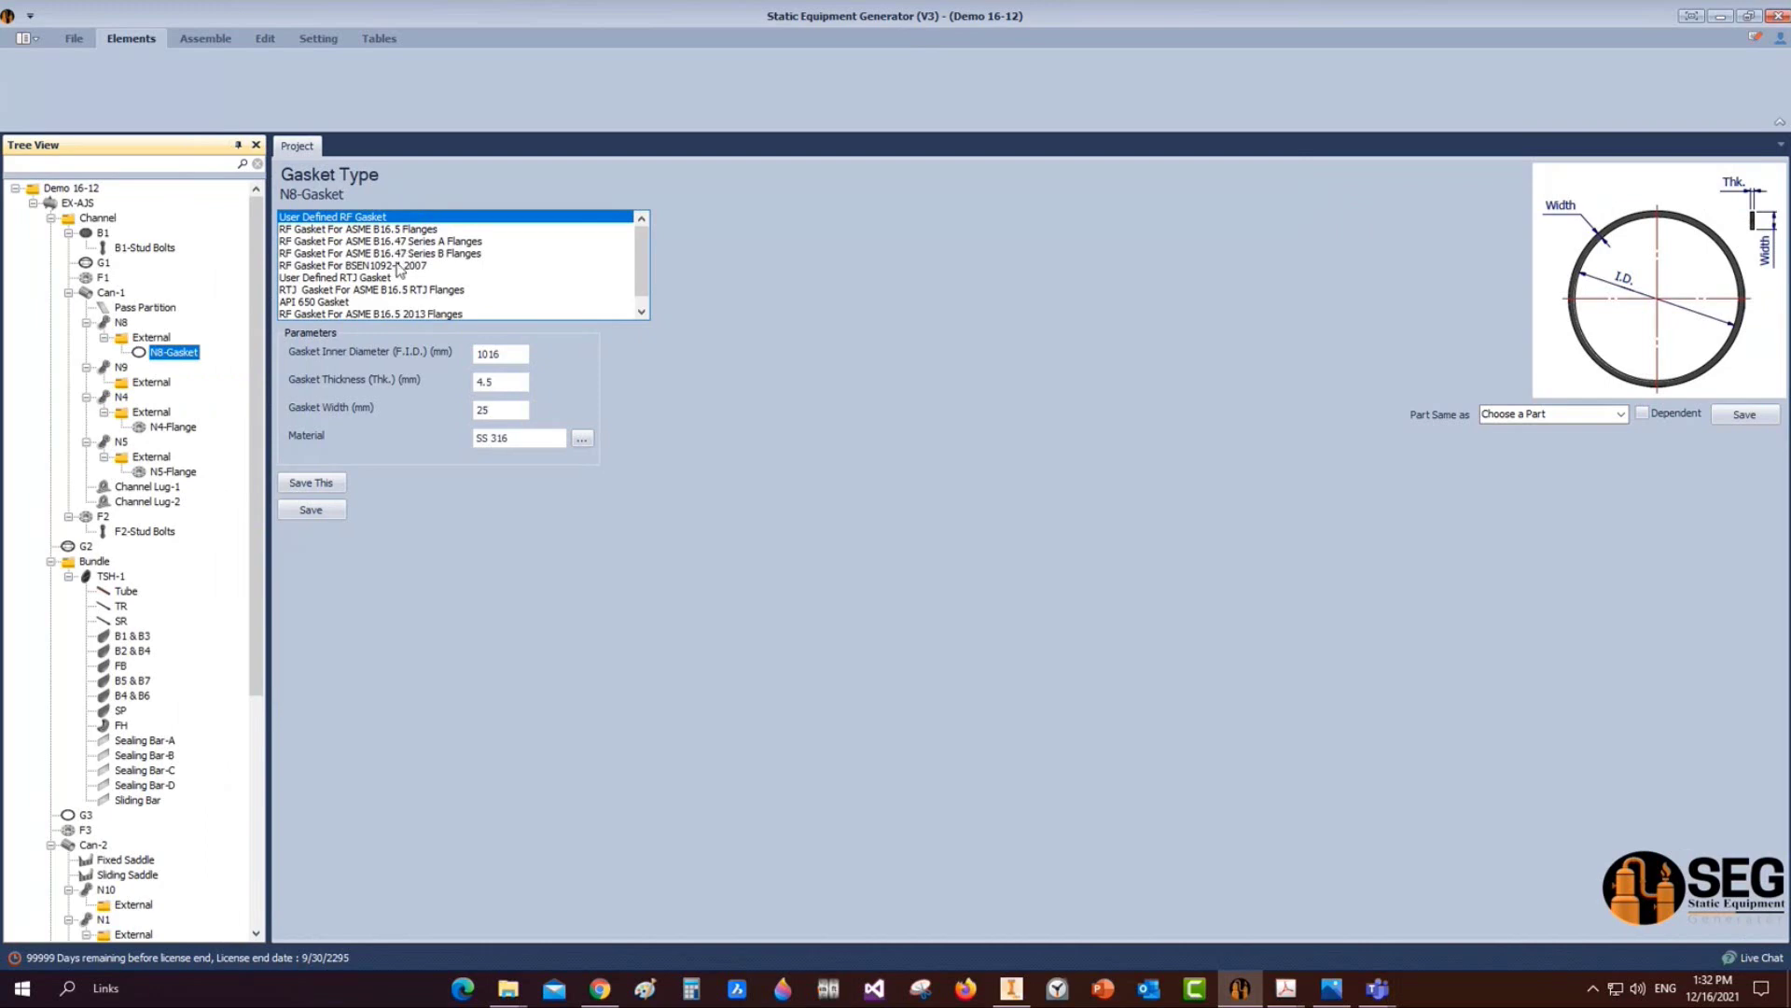
click(312, 230)
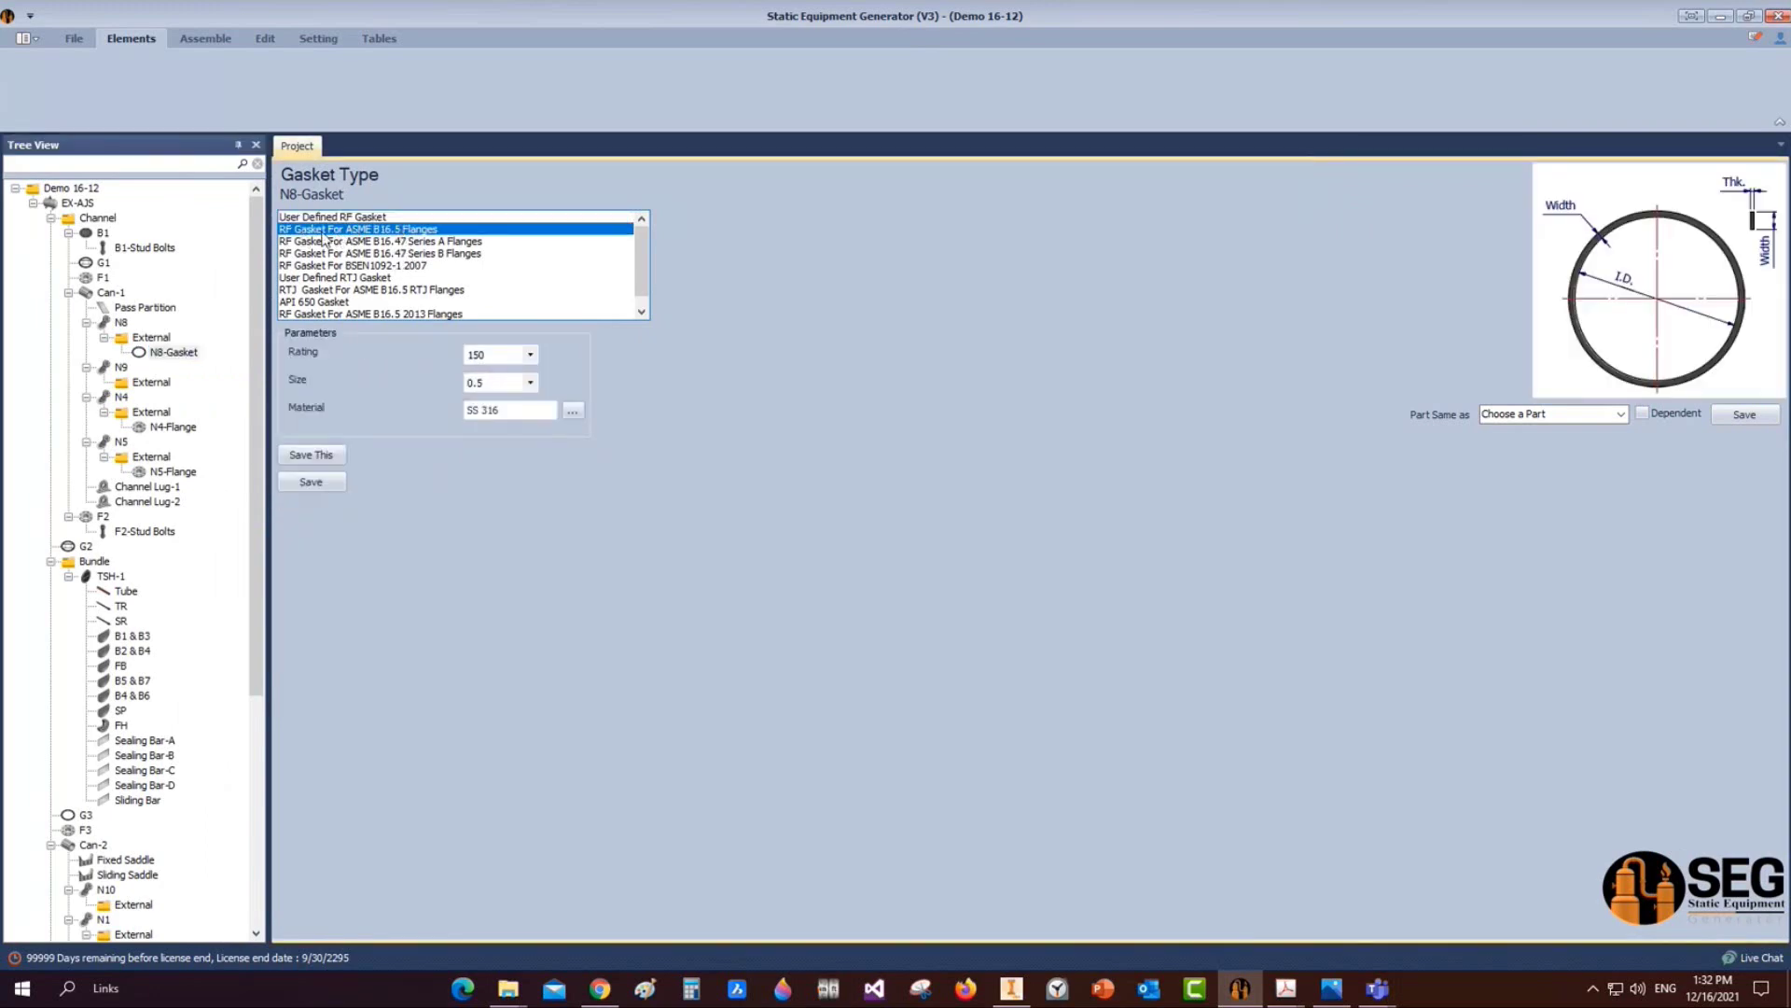
click(514, 358)
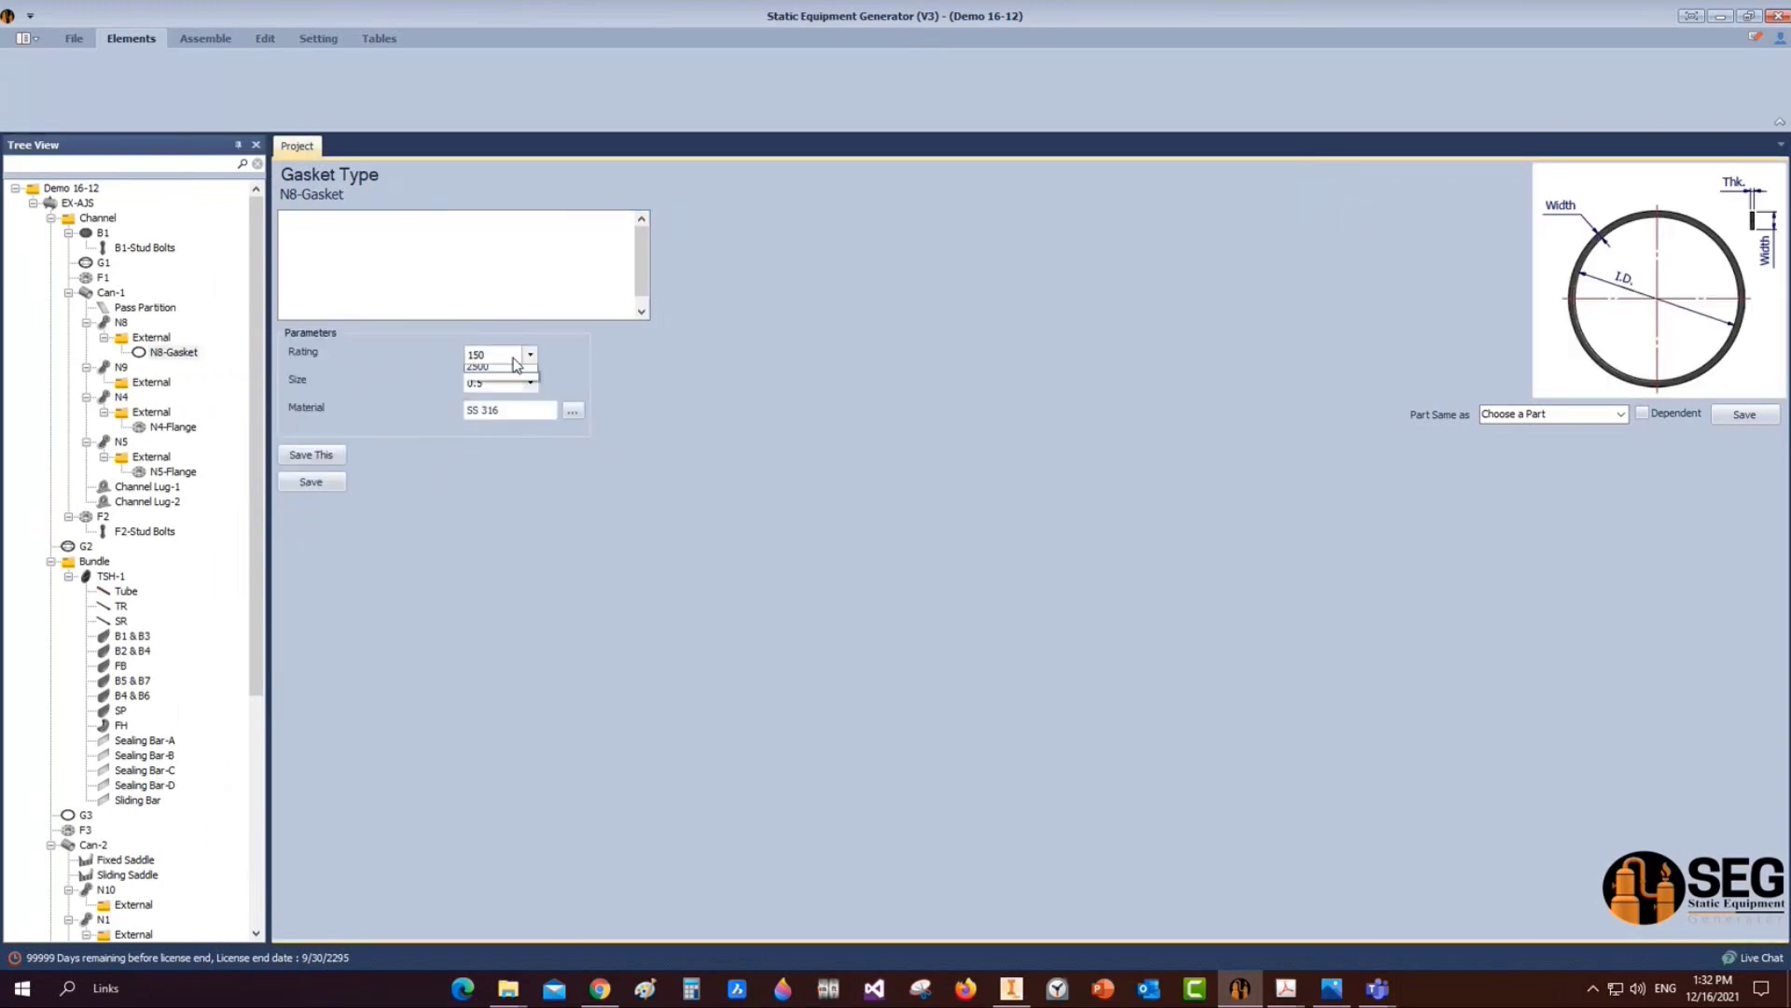
click(530, 382)
click(485, 452)
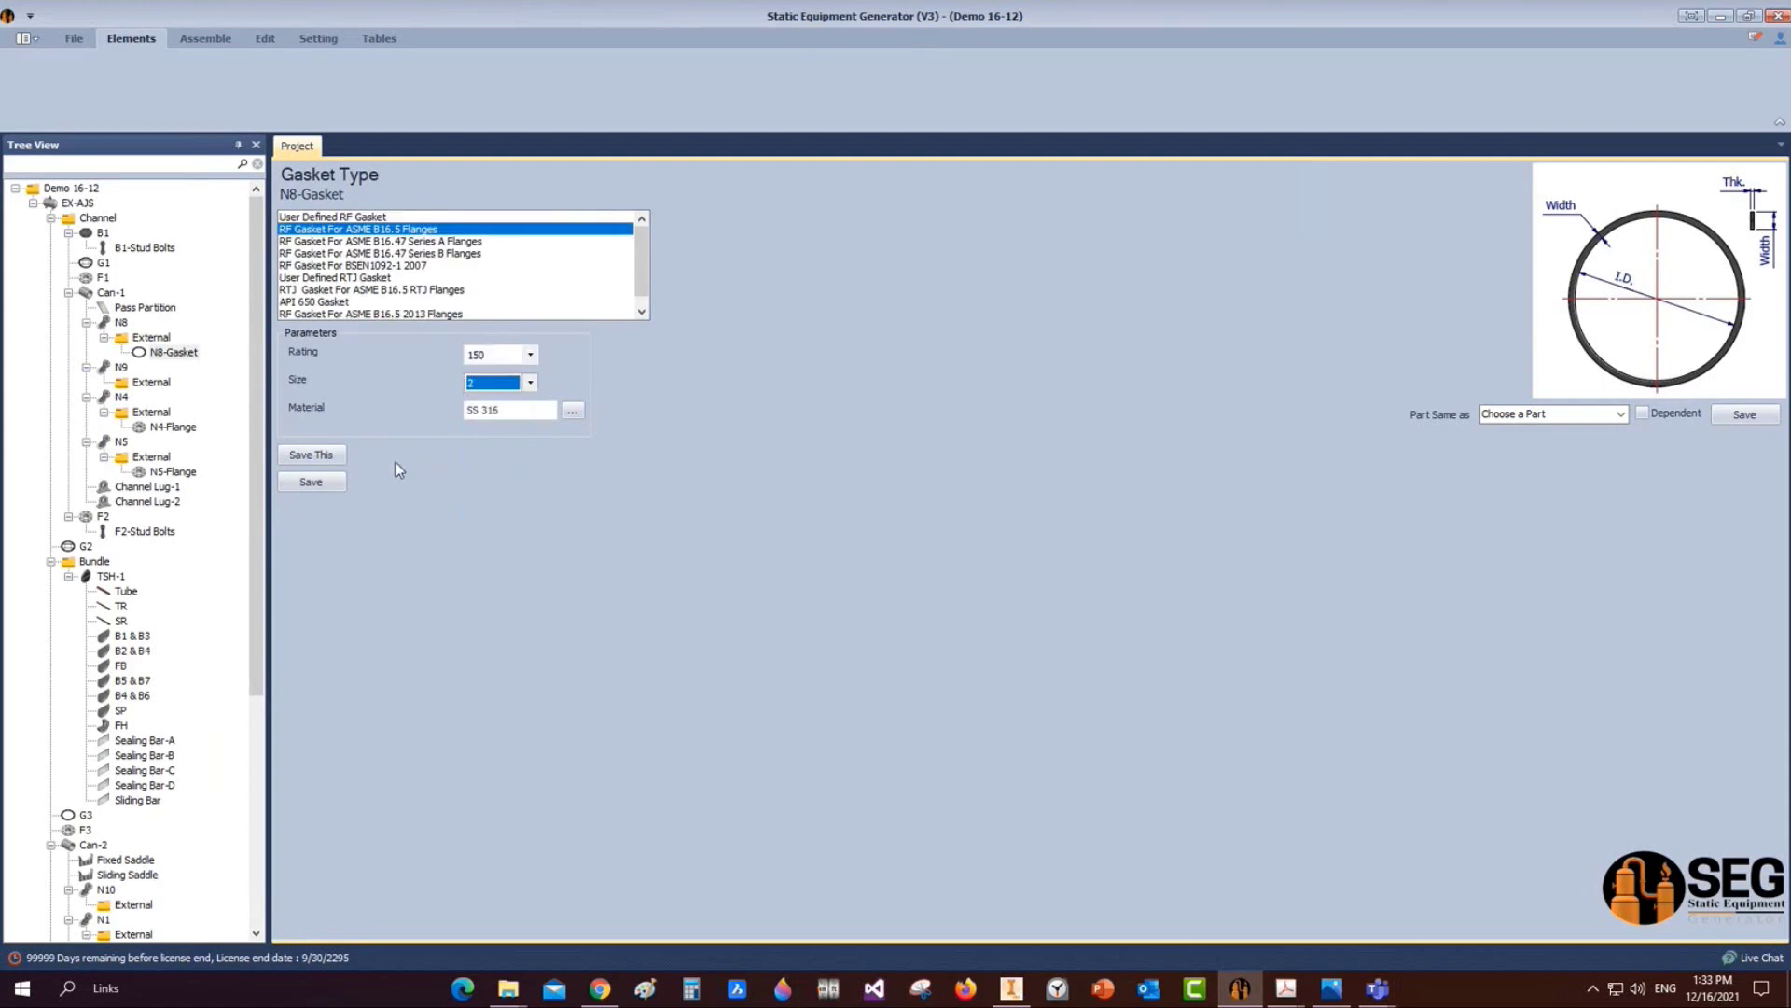
click(320, 482)
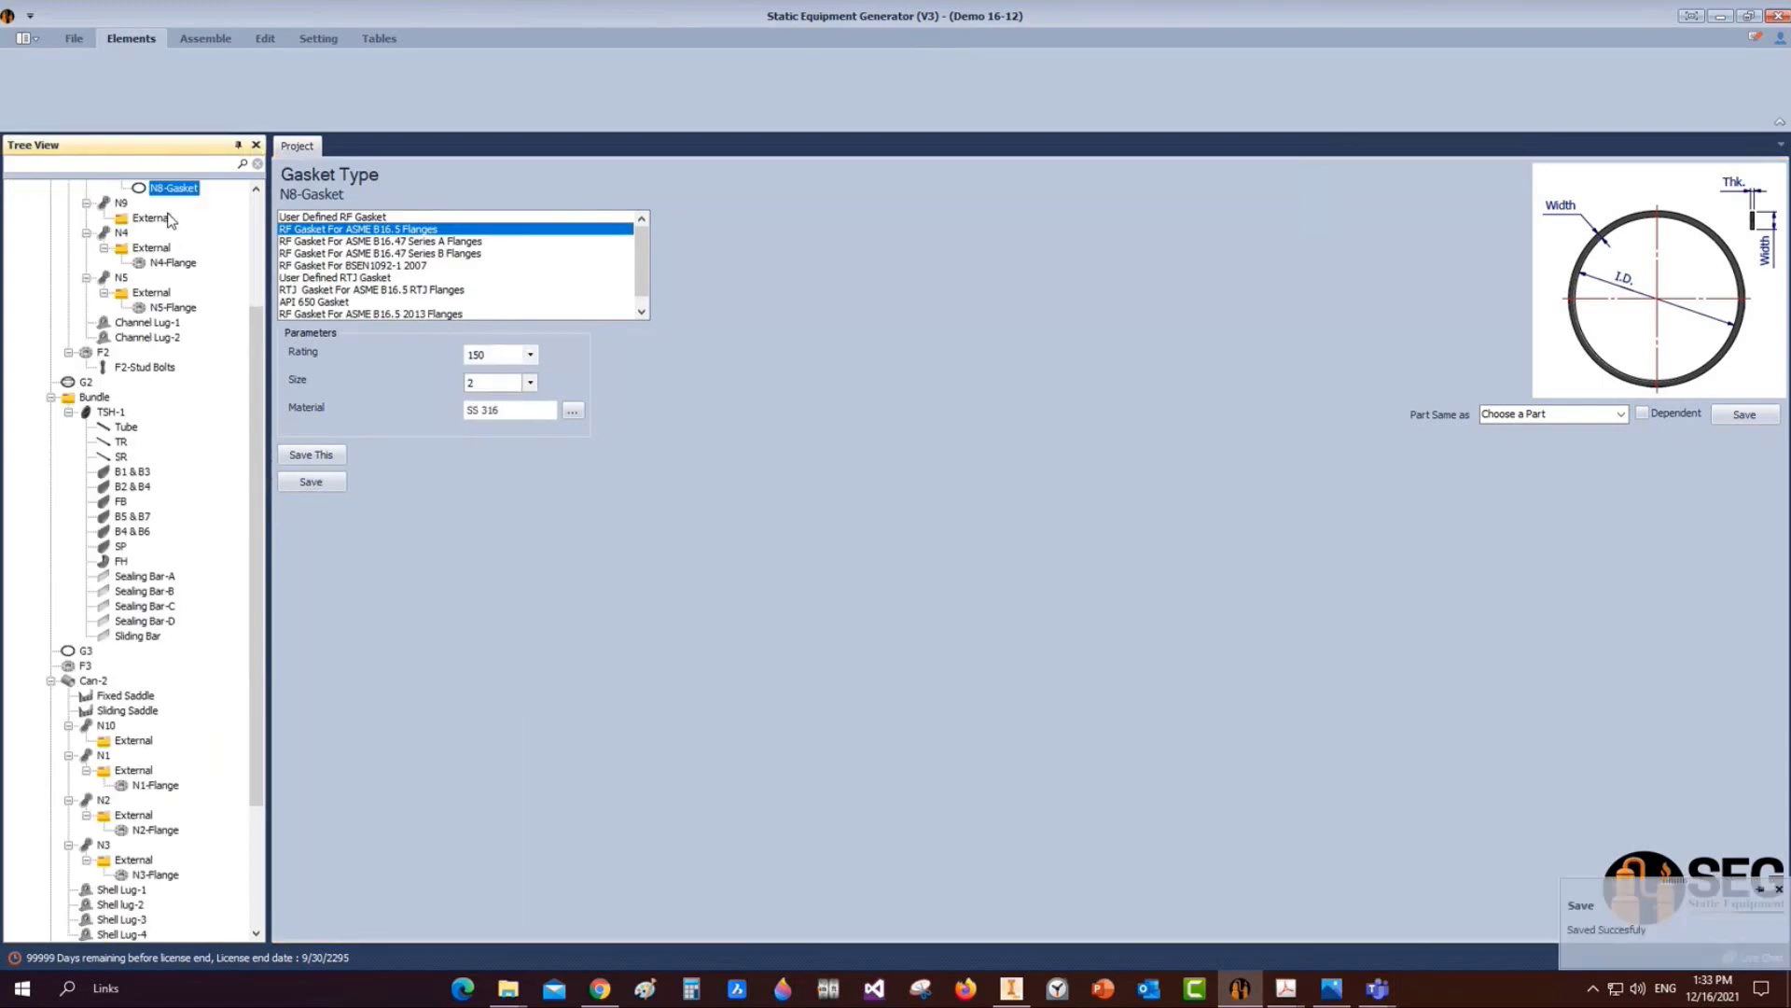
Add a blind named "N8-Blind" to the external side of nozzle N8
click(166, 264)
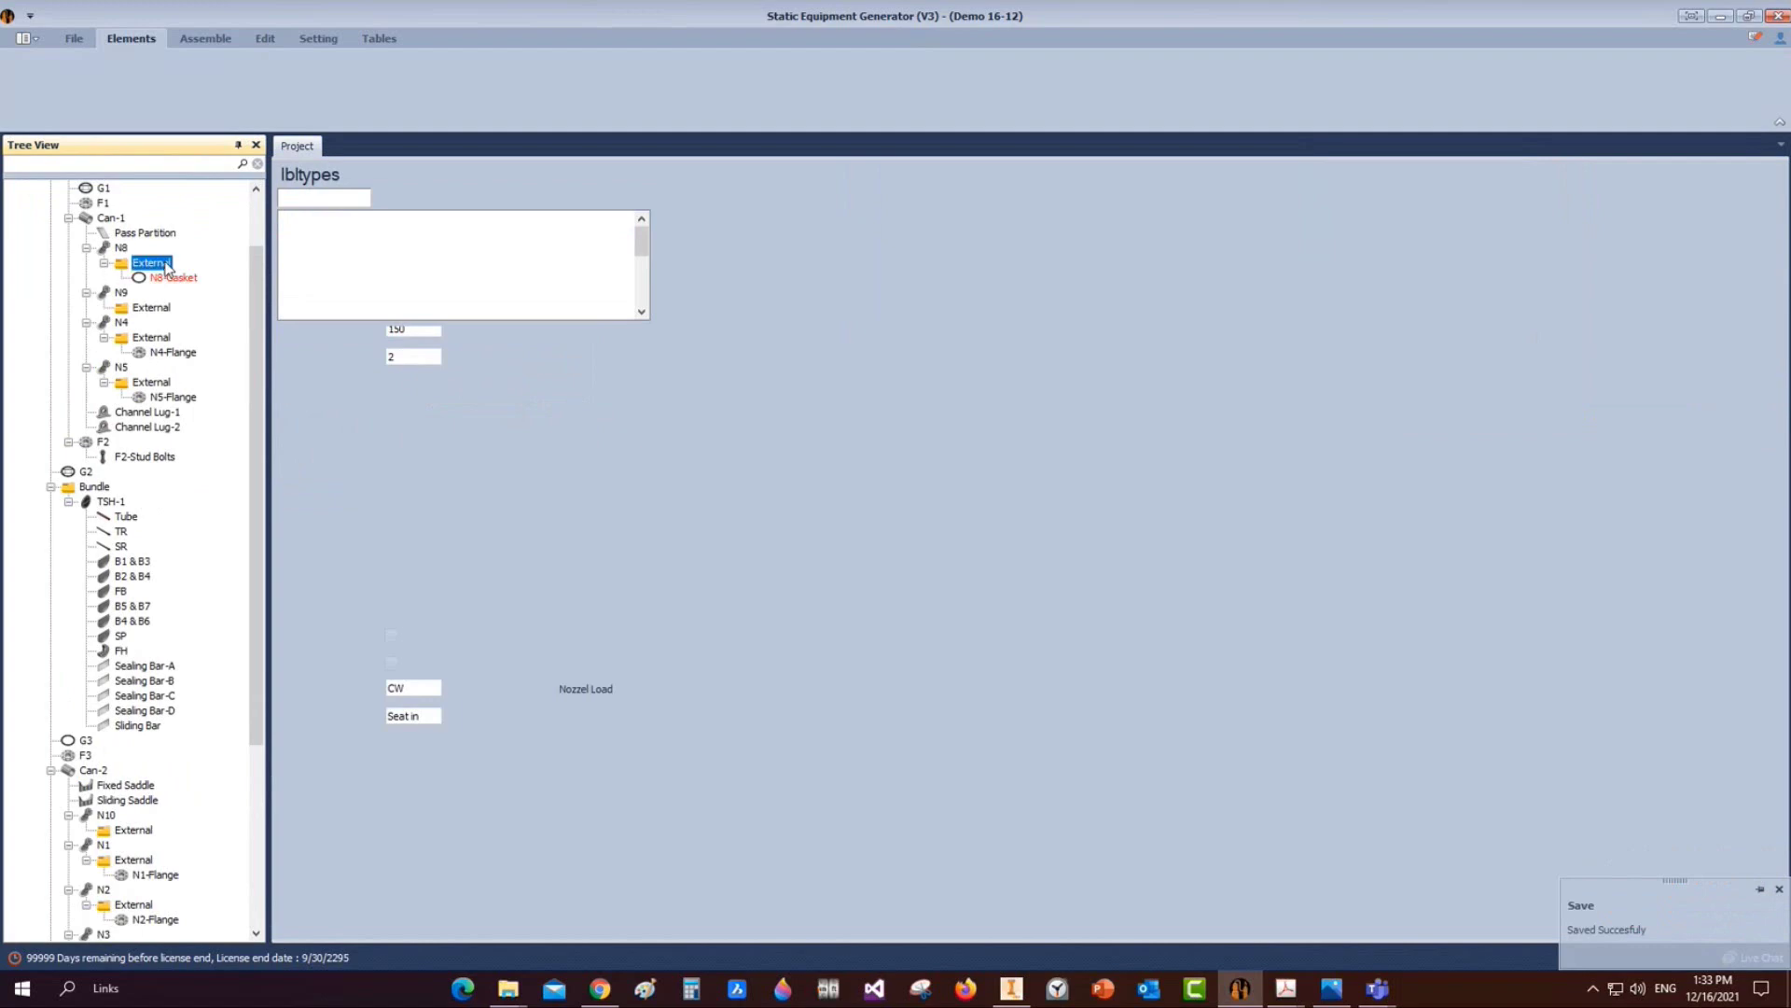
click(397, 84)
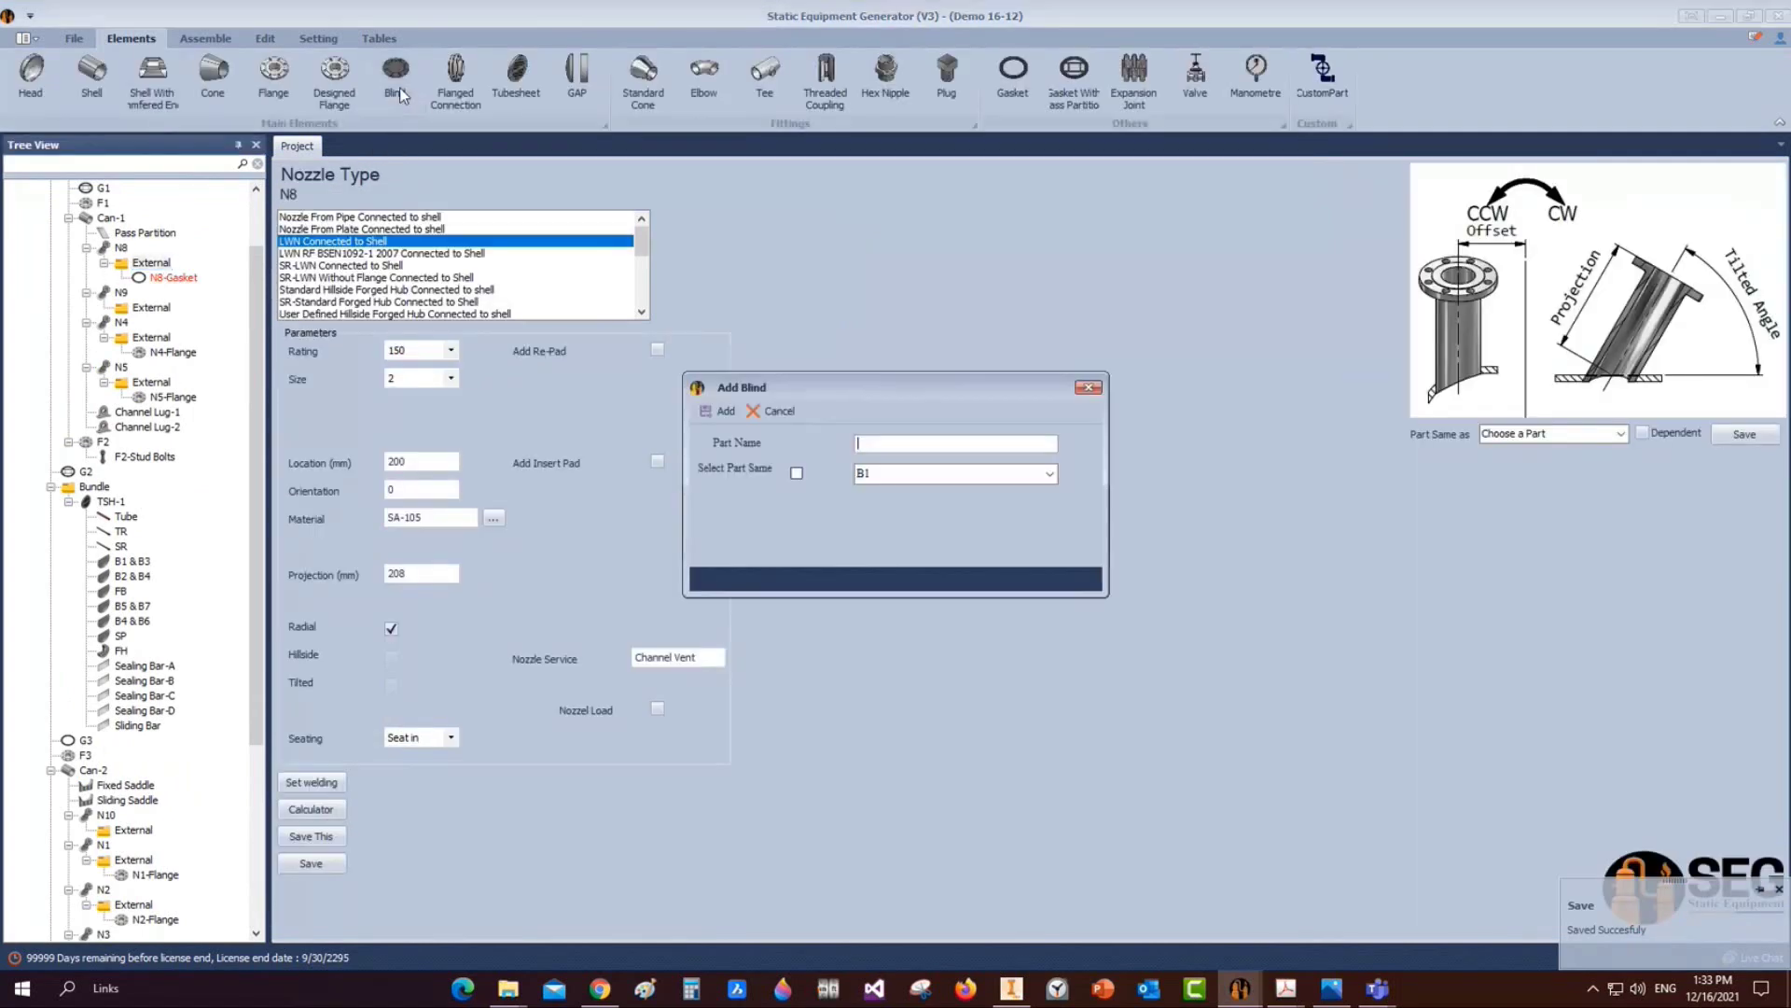
text(N8-Blind)
key(Return)
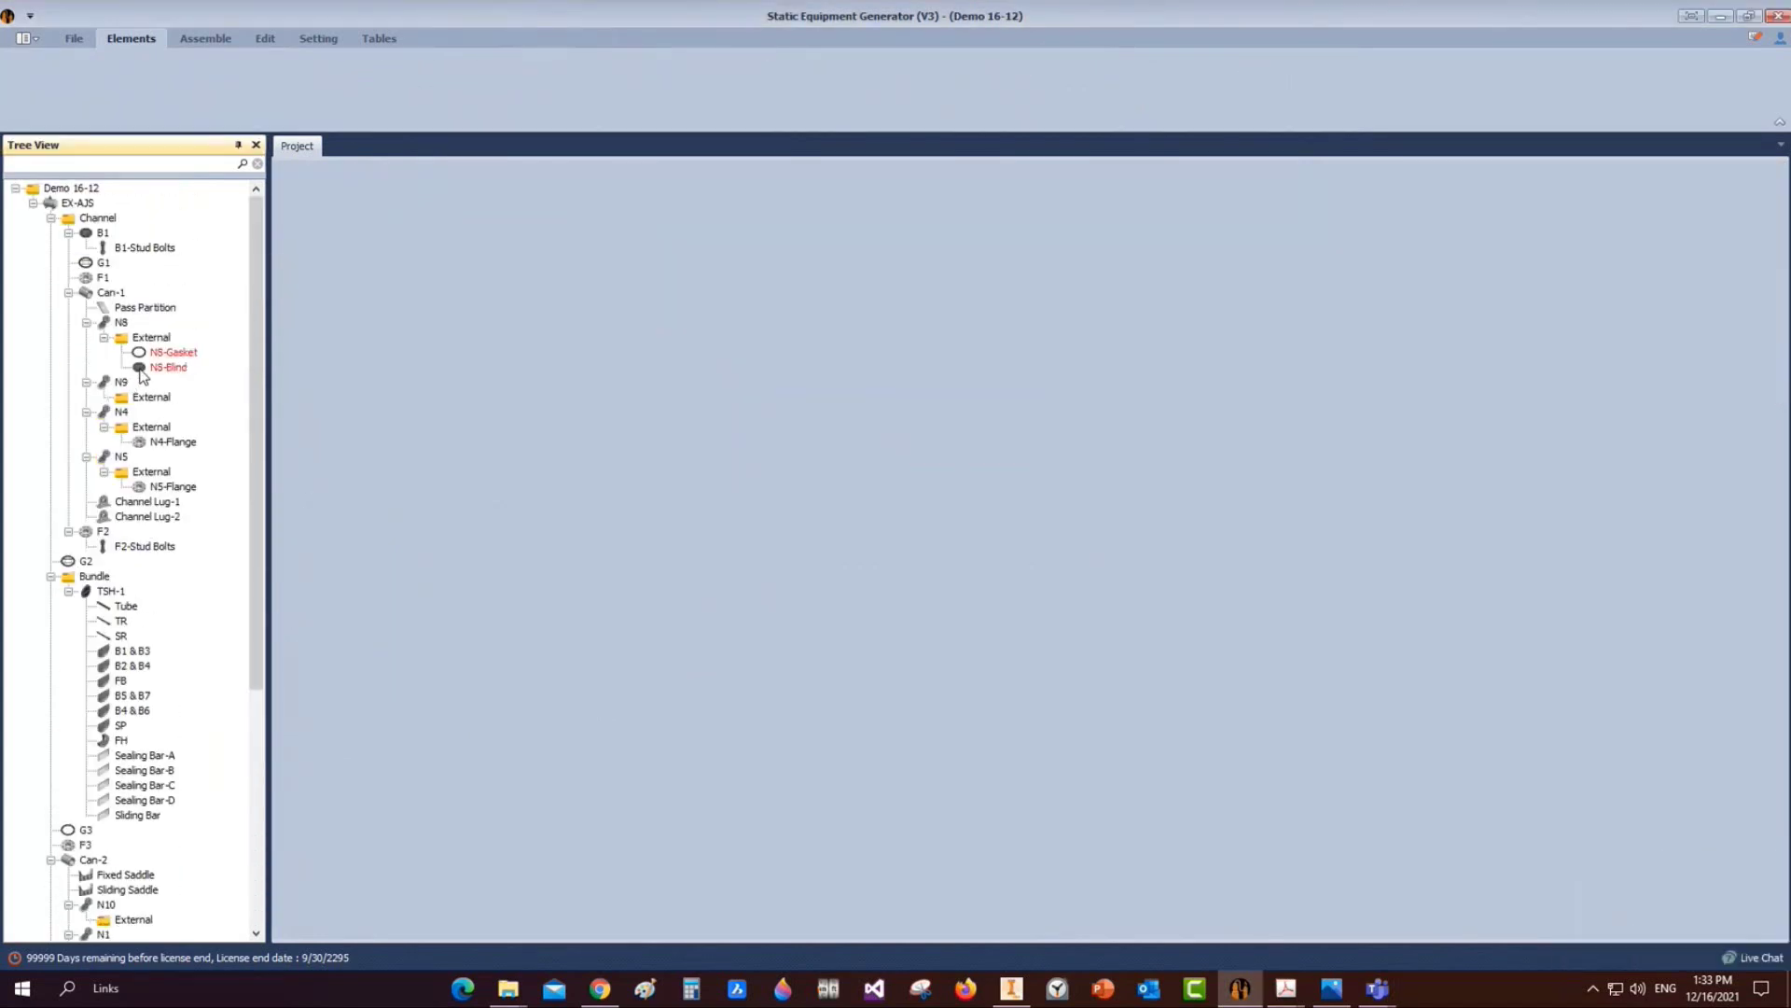
Configure N8-Blind as RF Blind ASME B16.5, rating 150, size 2, flipped, and save
click(168, 367)
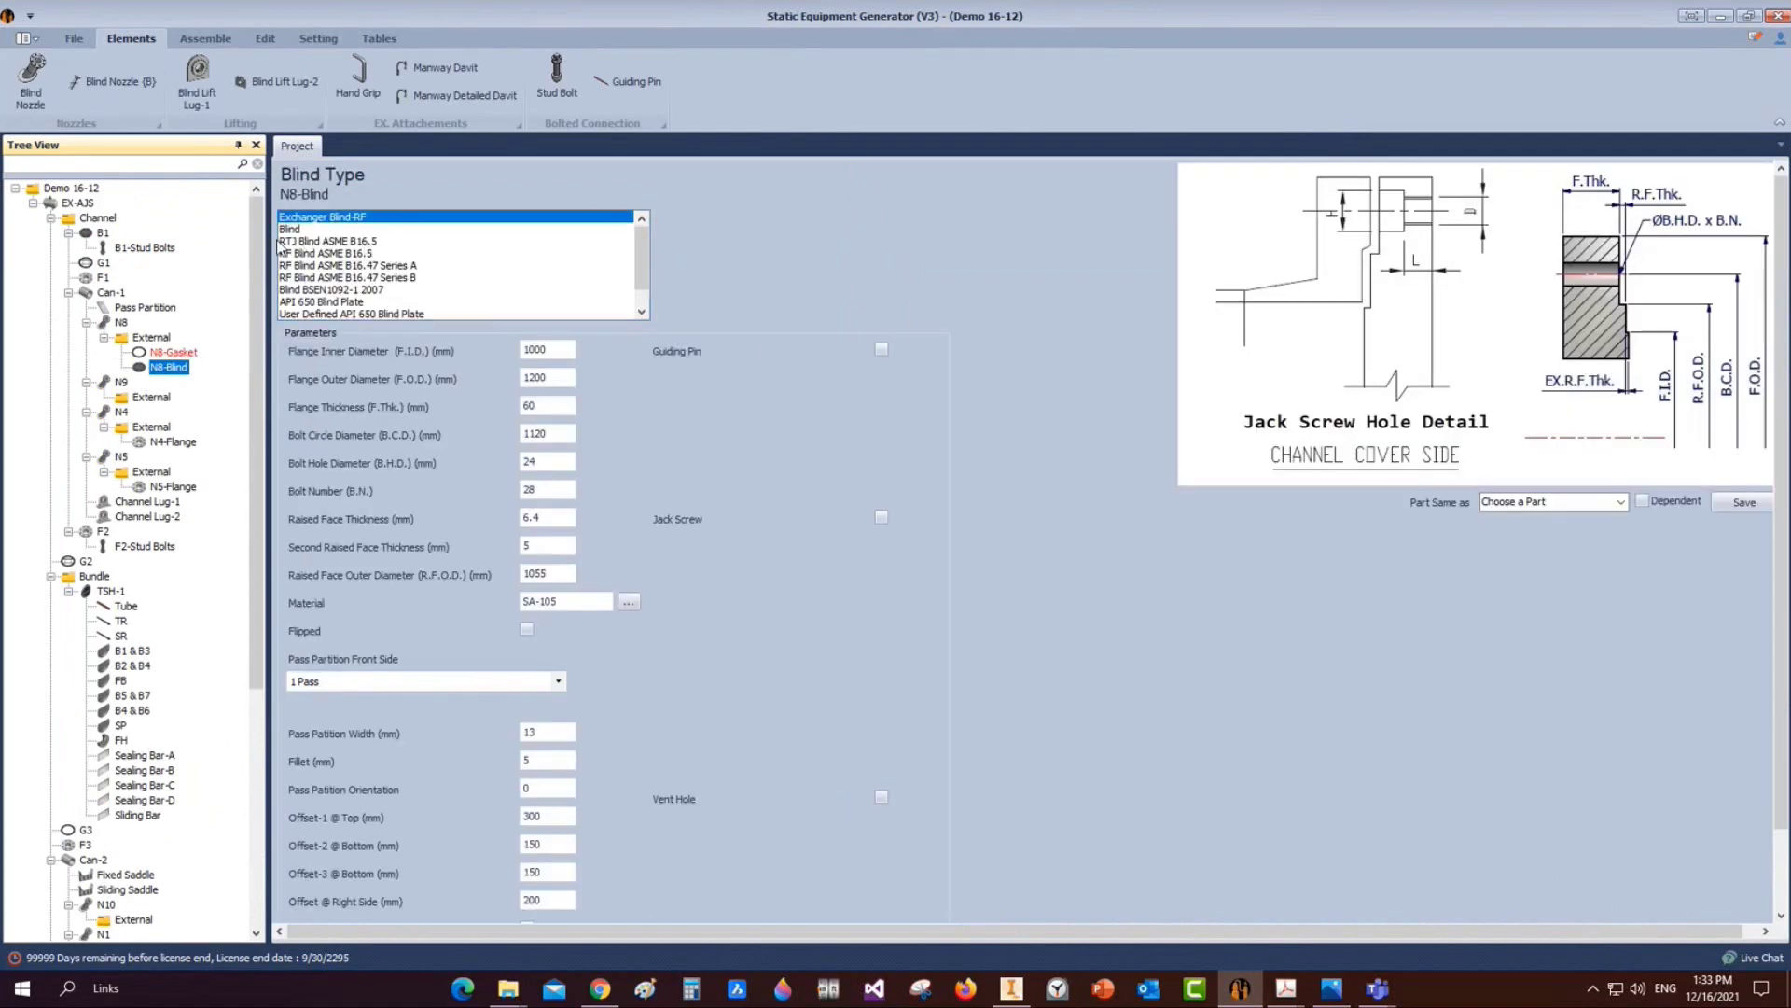
click(334, 254)
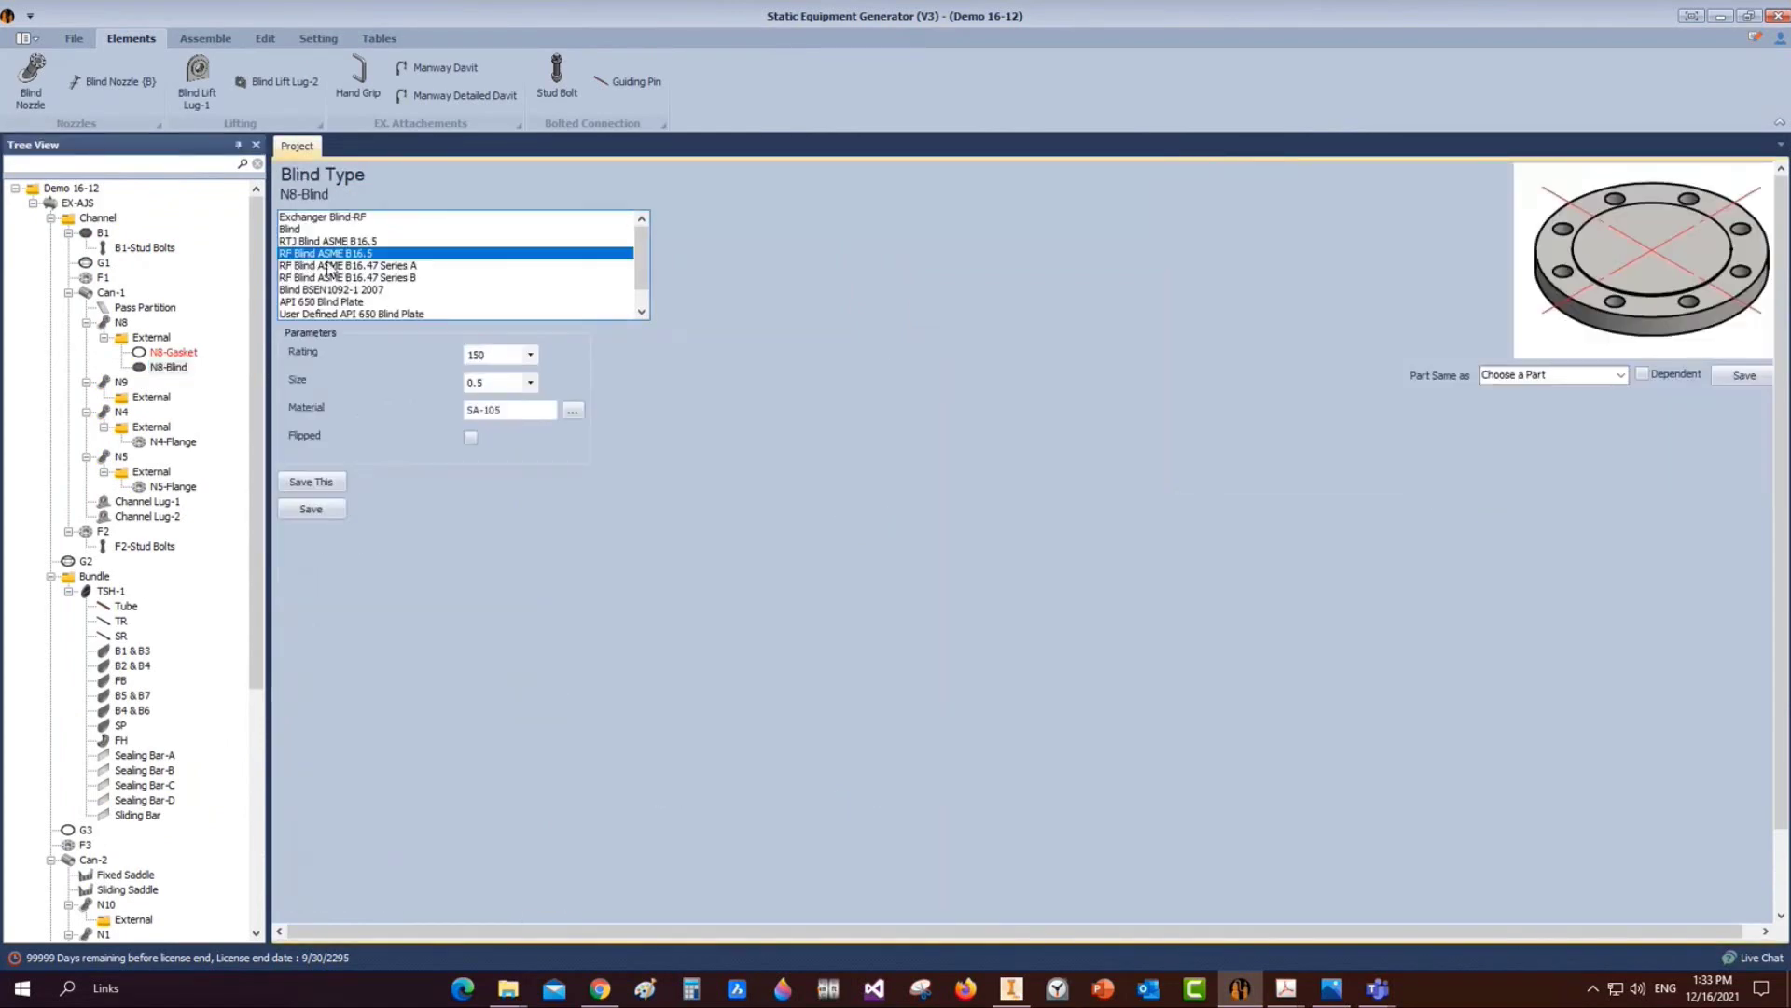
click(529, 383)
click(499, 461)
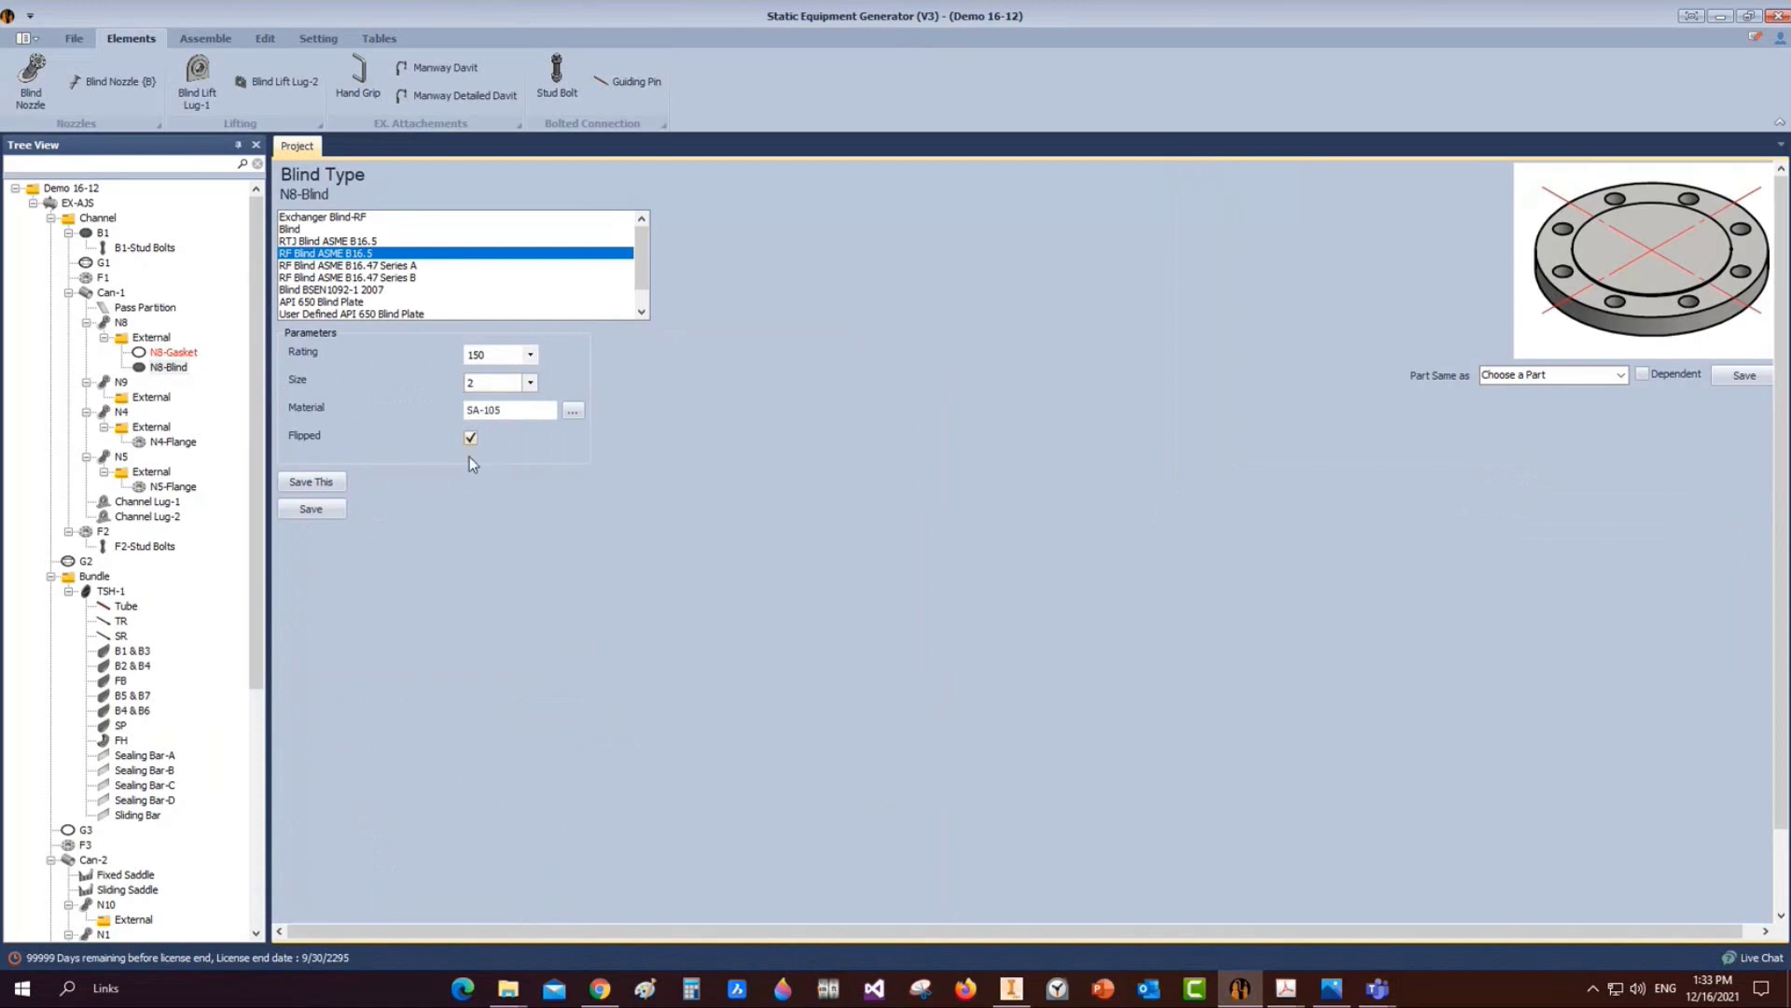
click(344, 509)
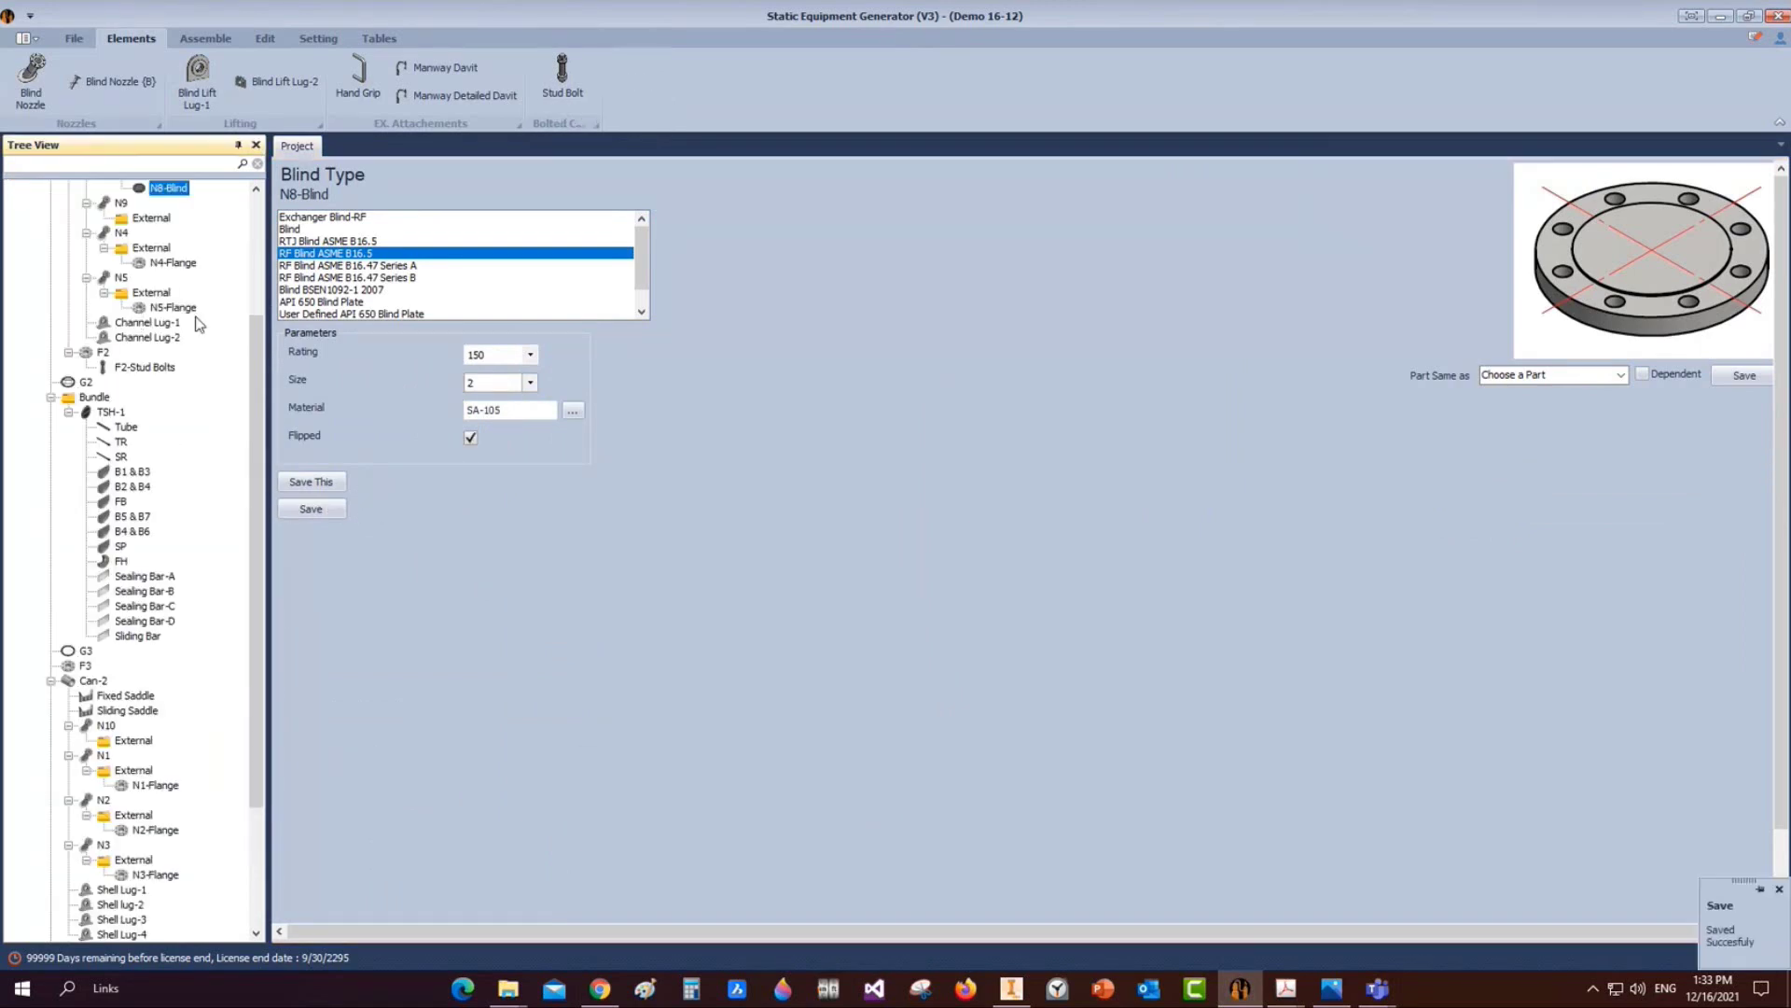
Start the assembly run to generate the N8 gasket and blind, and switch to Inventor to view the EX-AJS assembly
click(187, 40)
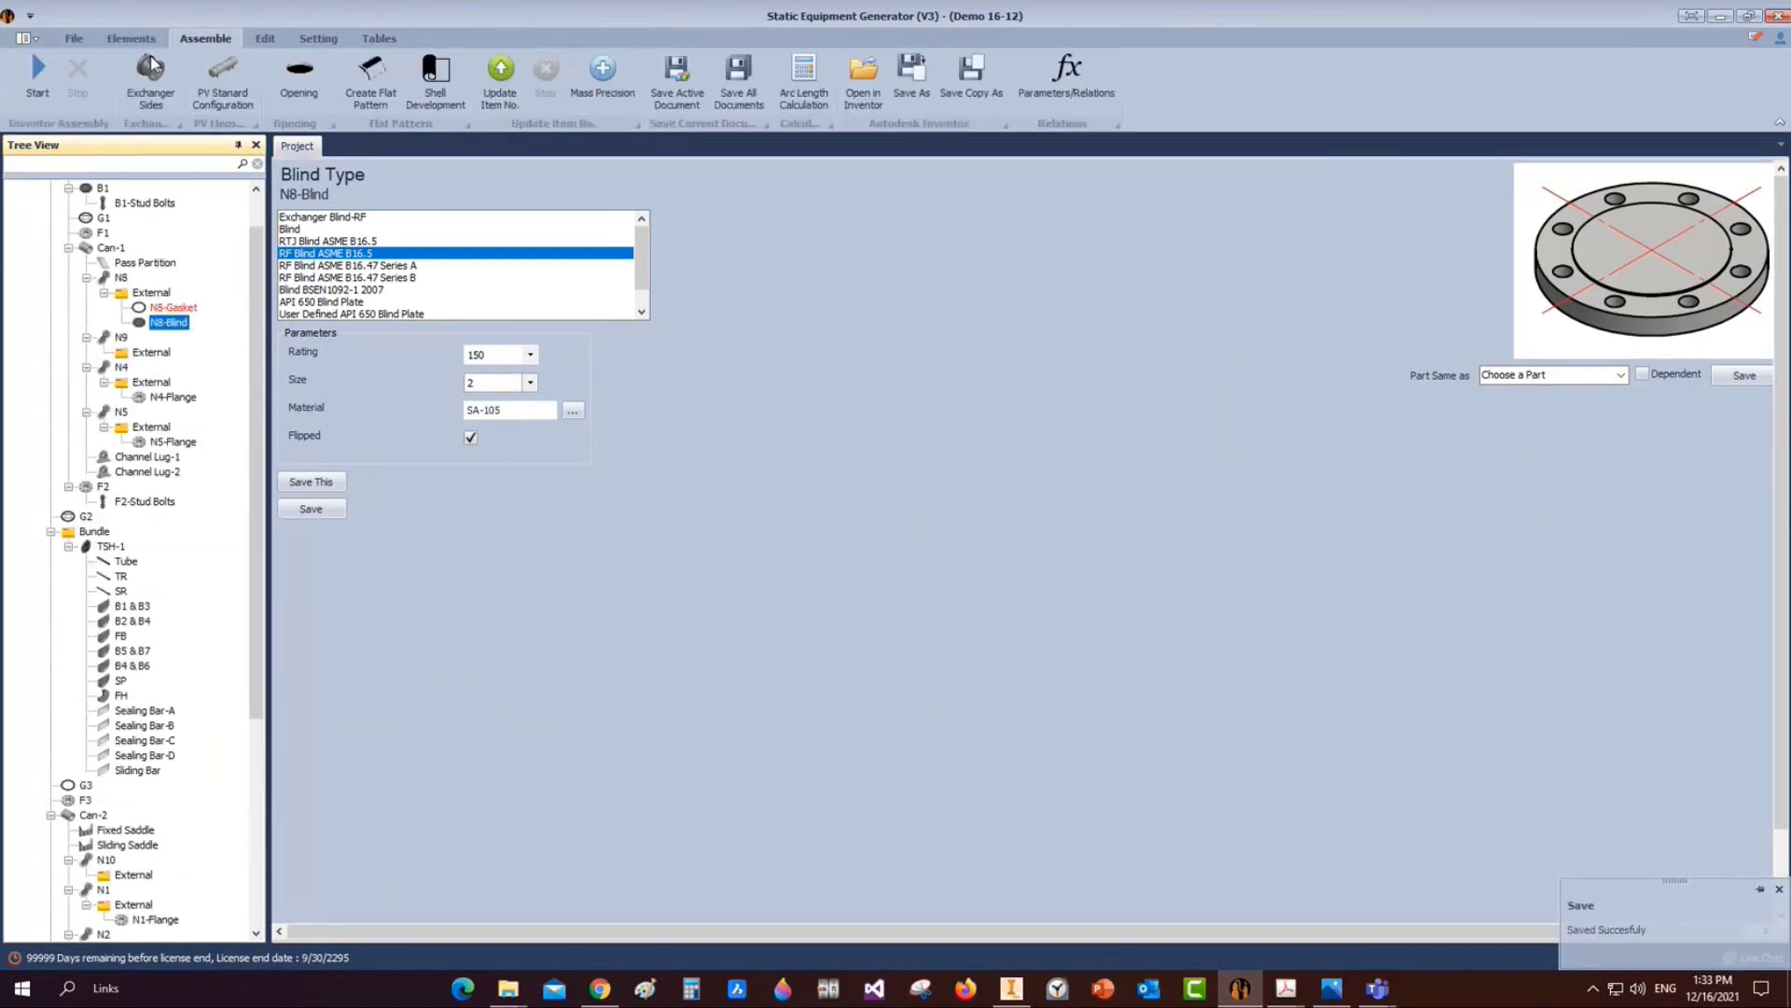
mouse_move(1011, 987)
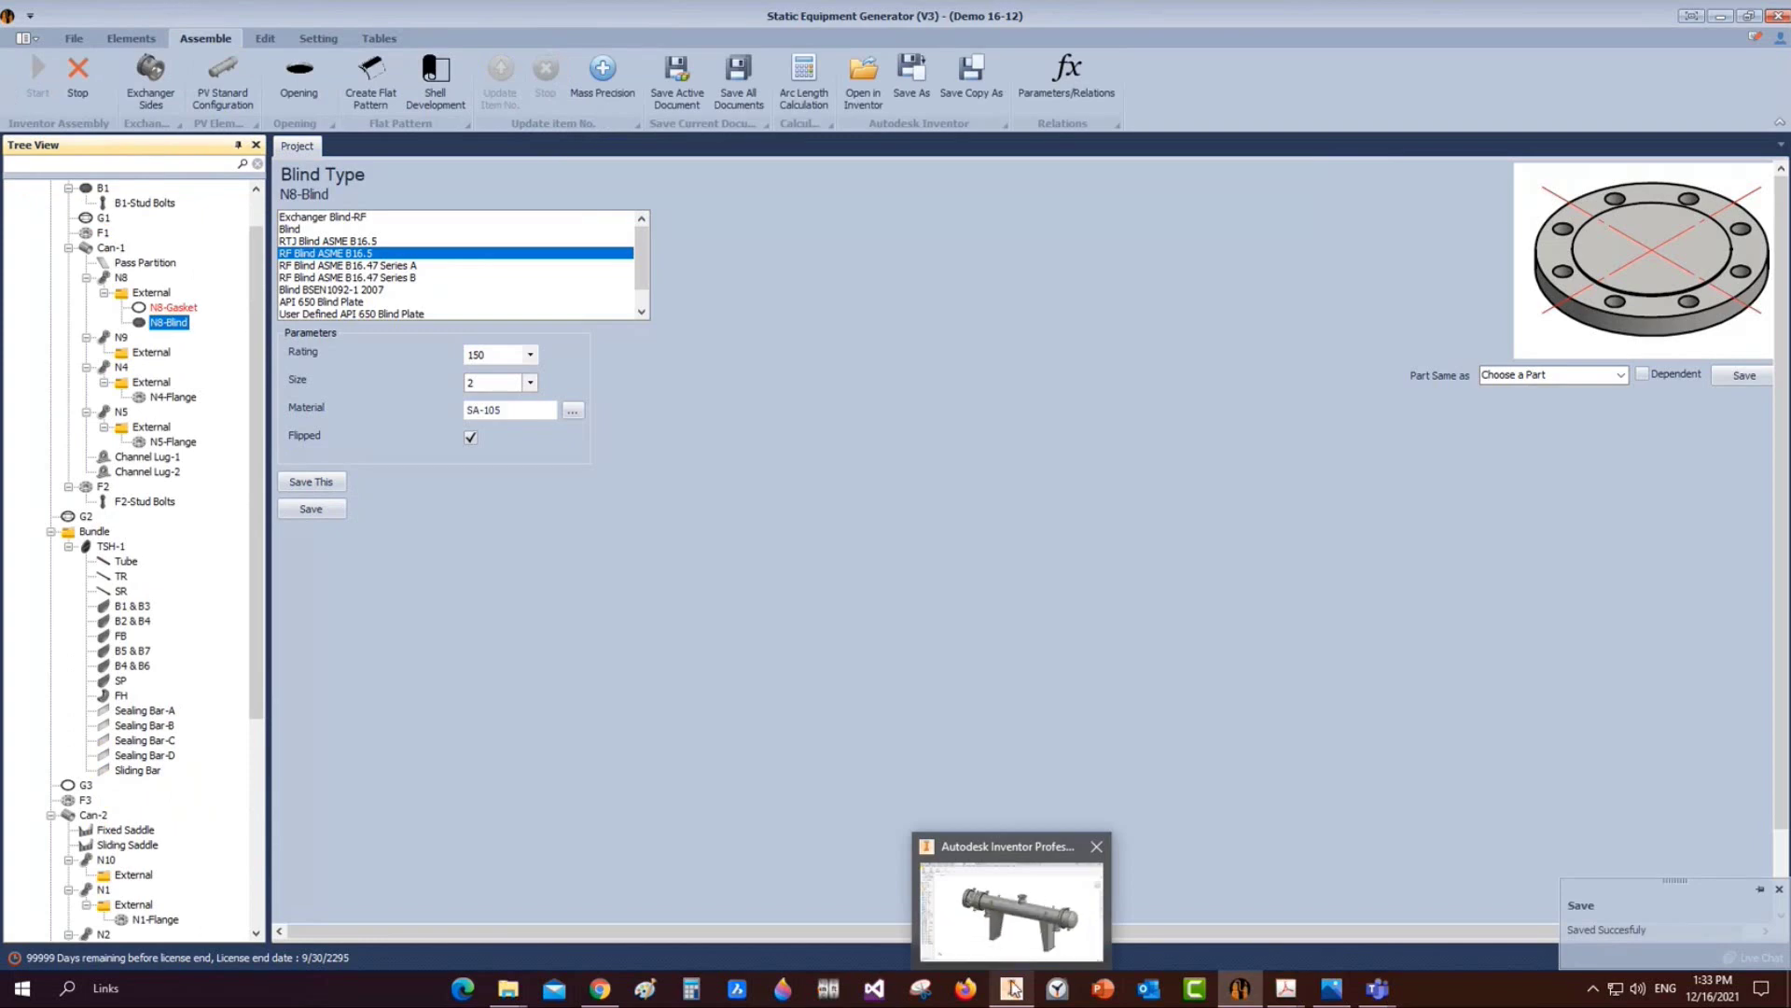
click(1017, 921)
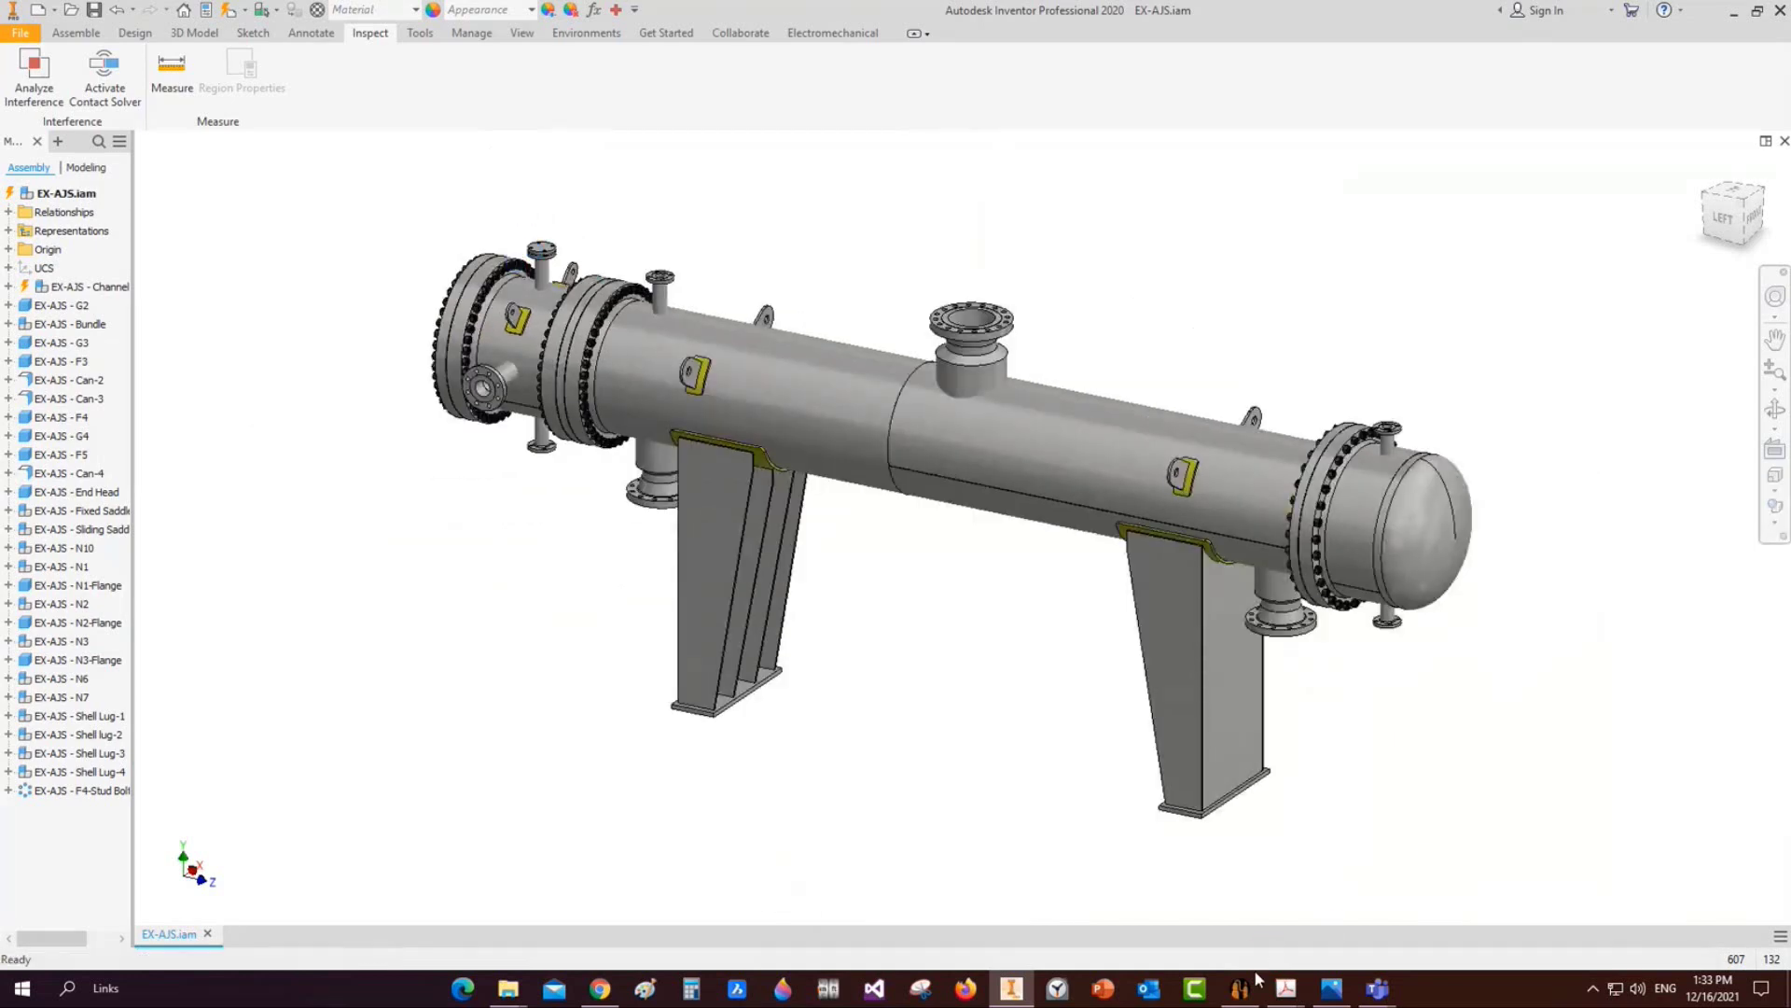
Switch back to Static Equipment Generator and add a stud bolt set named "N8-Stud Bolts" to N8-Blind
mouse_move(1253, 970)
click(1247, 904)
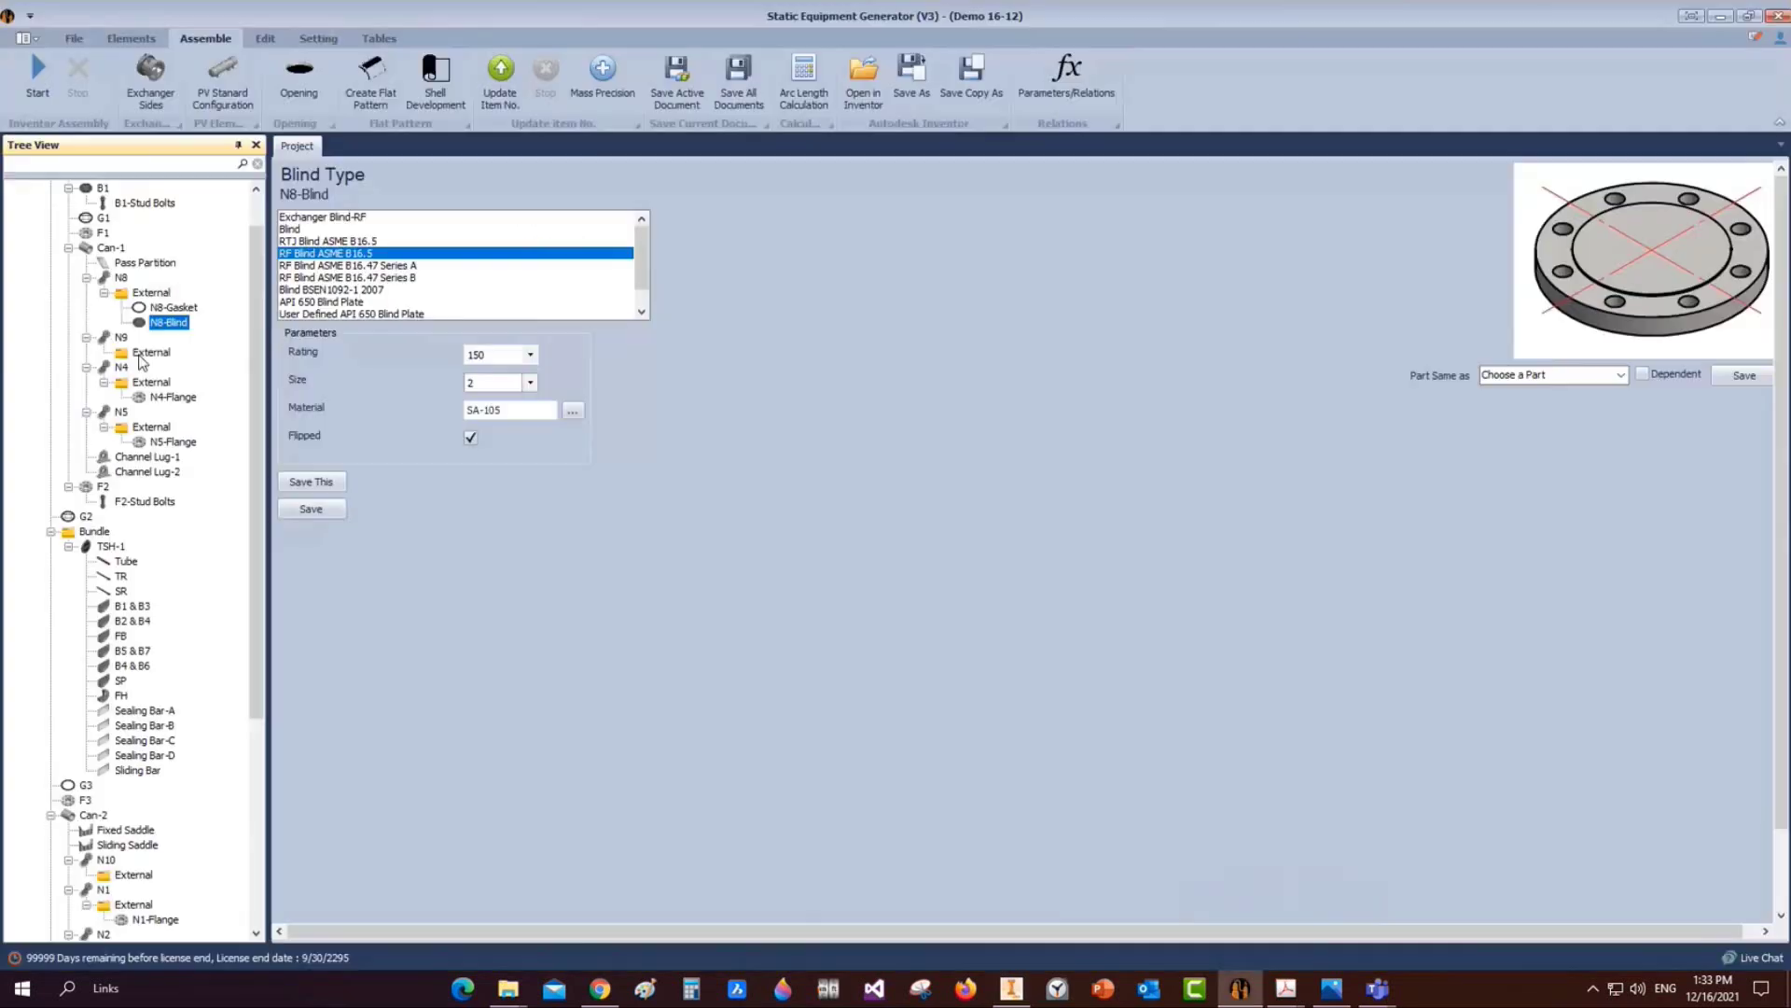
click(121, 36)
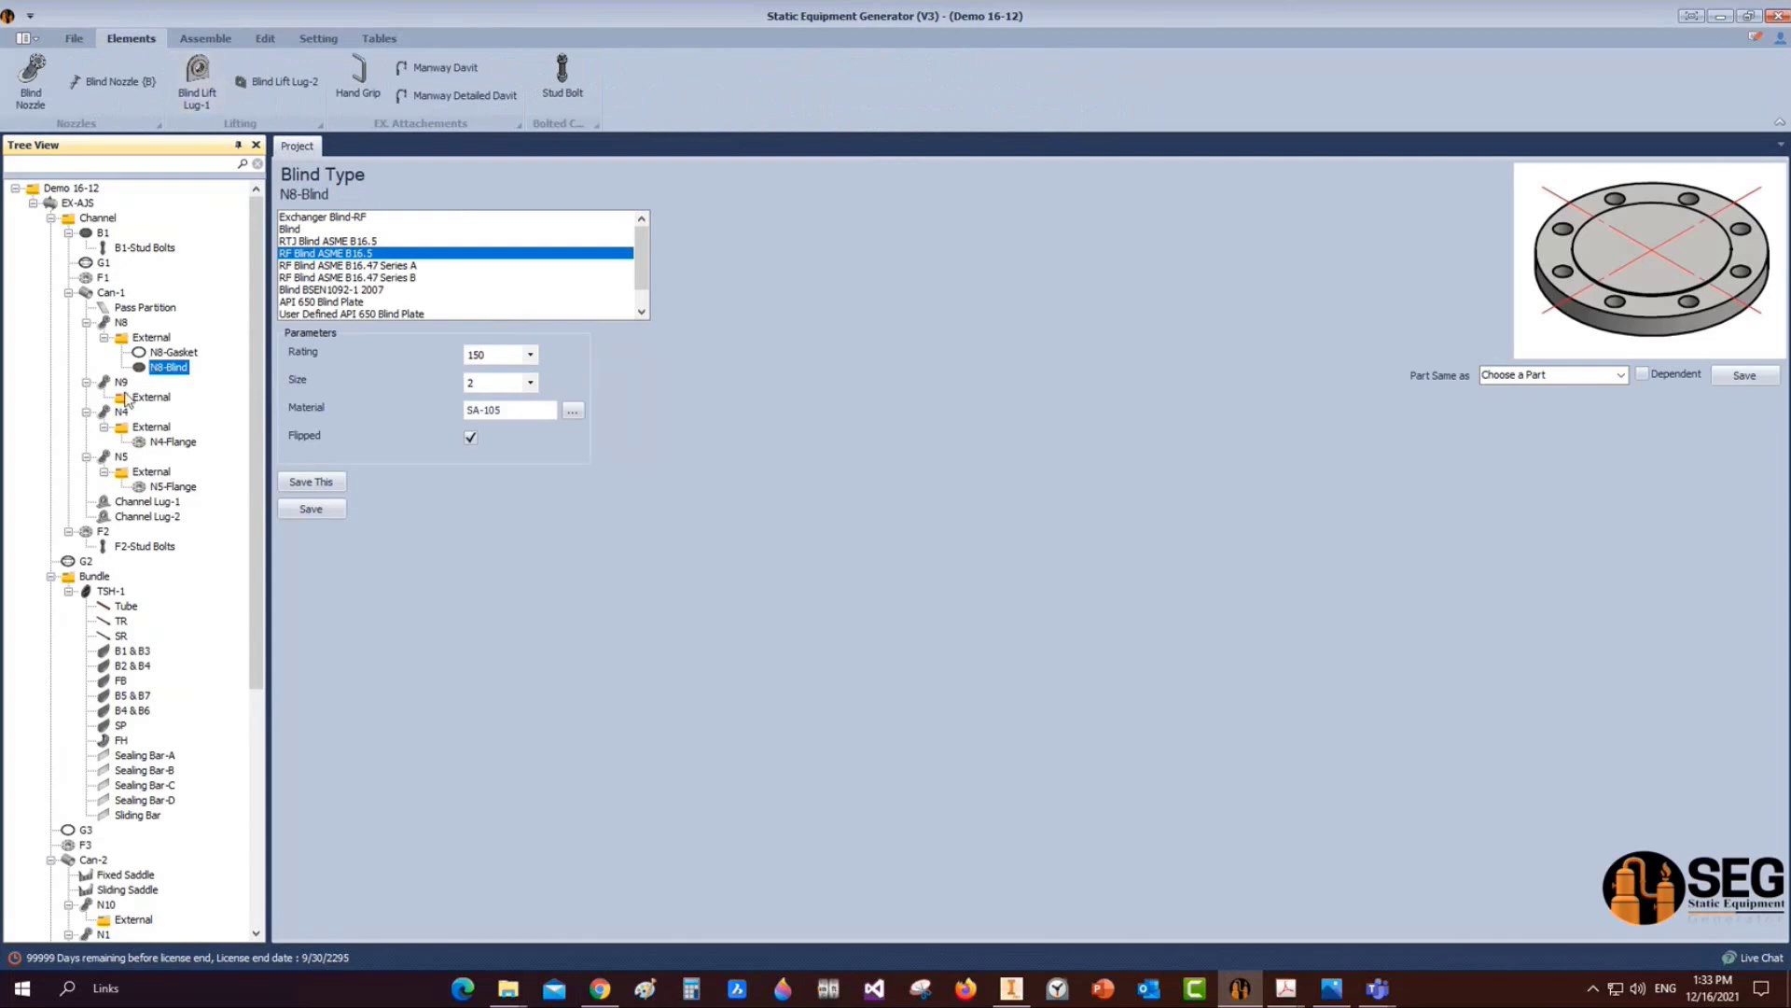
click(549, 86)
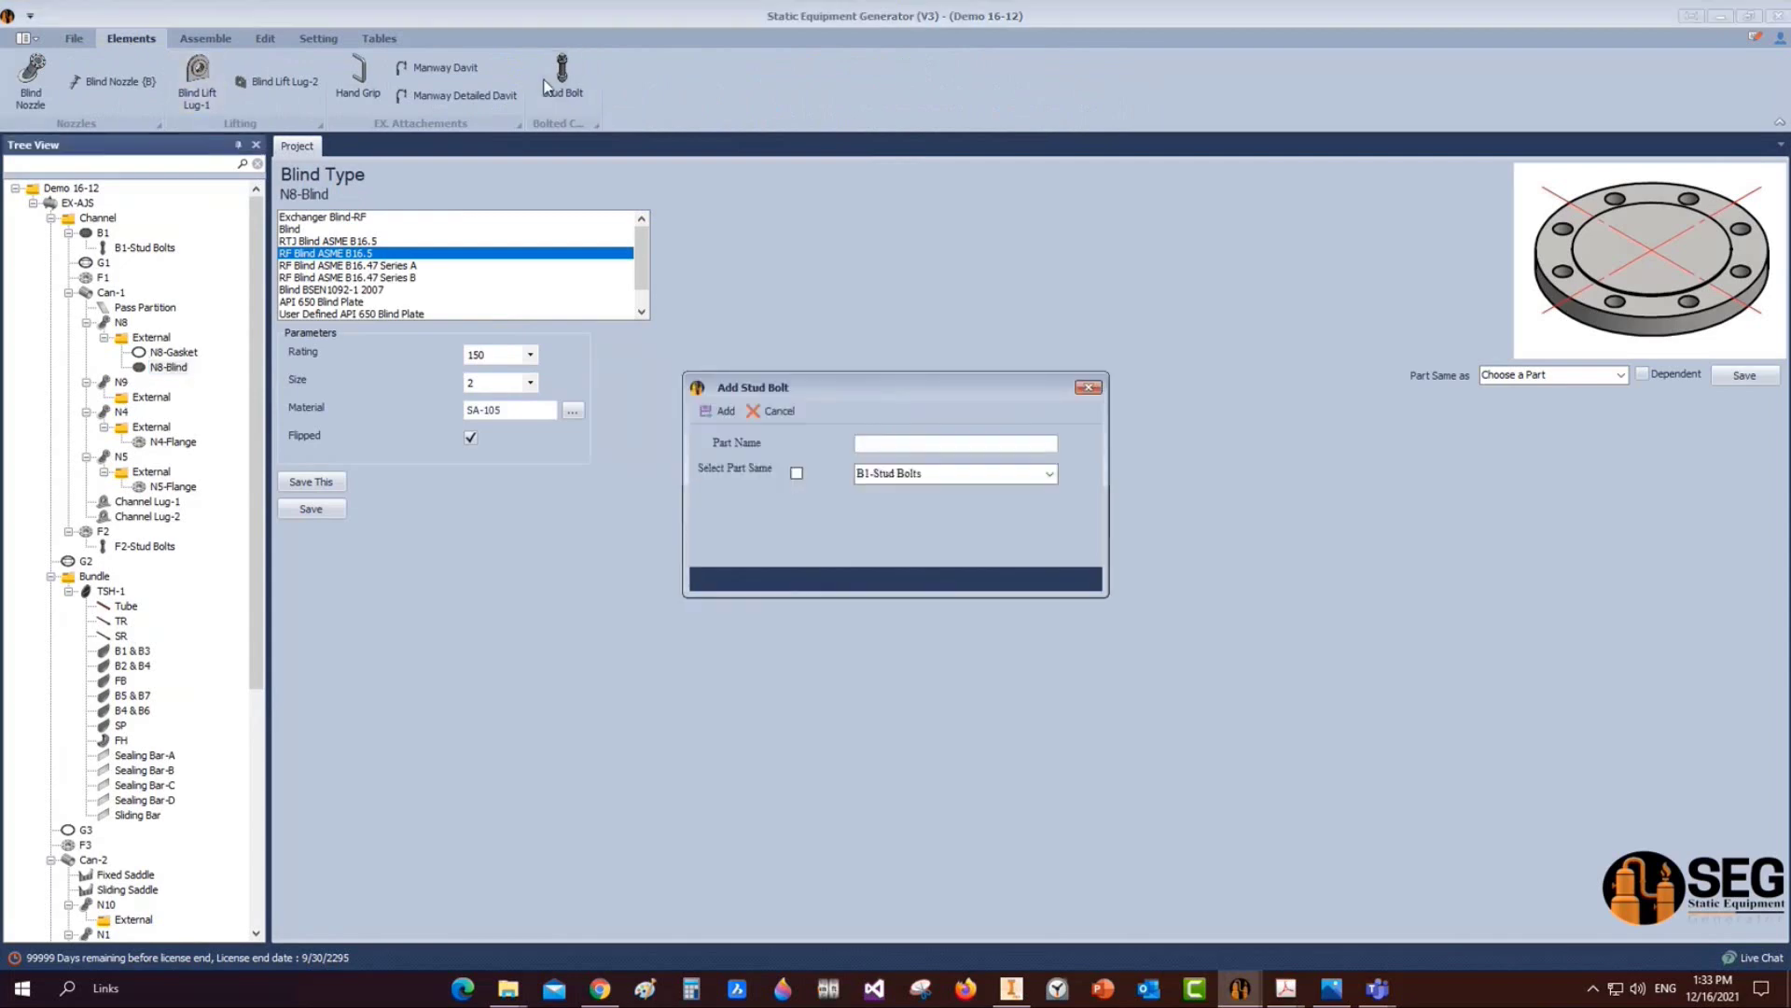
text(N8-Stud Bolts)
click(721, 410)
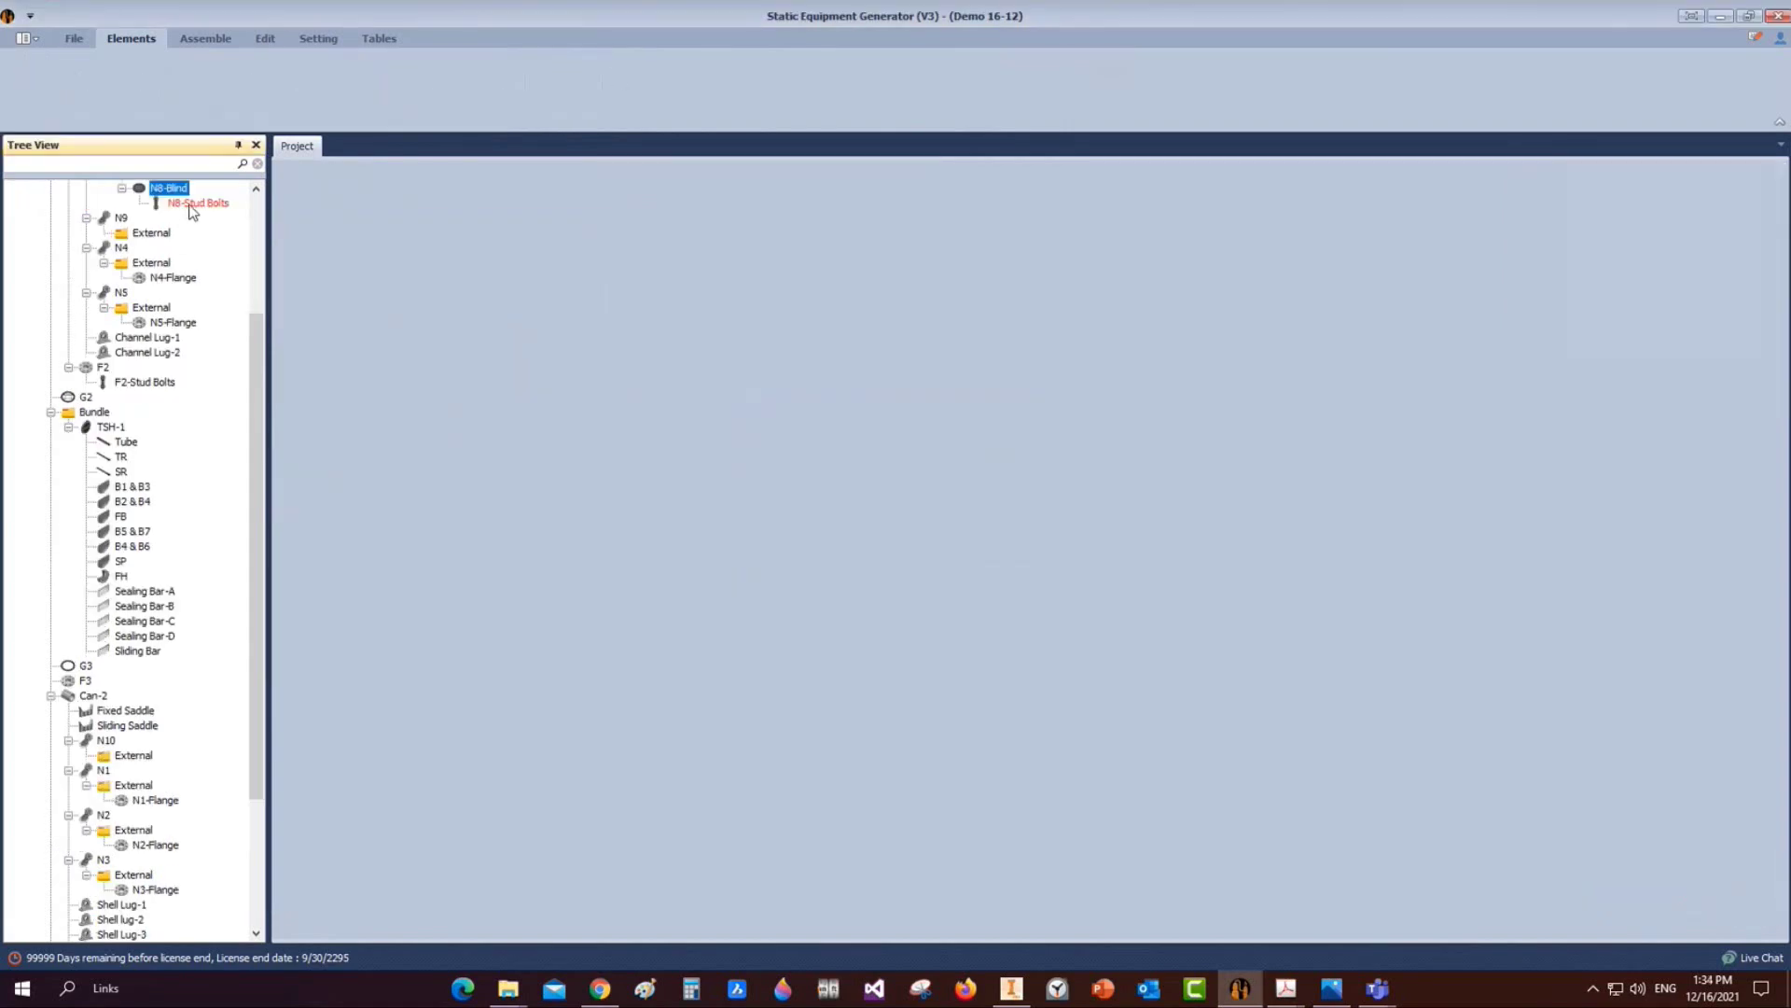
Configure N8-Stud Bolts as UNC Nut, size 5/8, stud length 85 mm and nut spacing 43.5 mm, and save
click(191, 206)
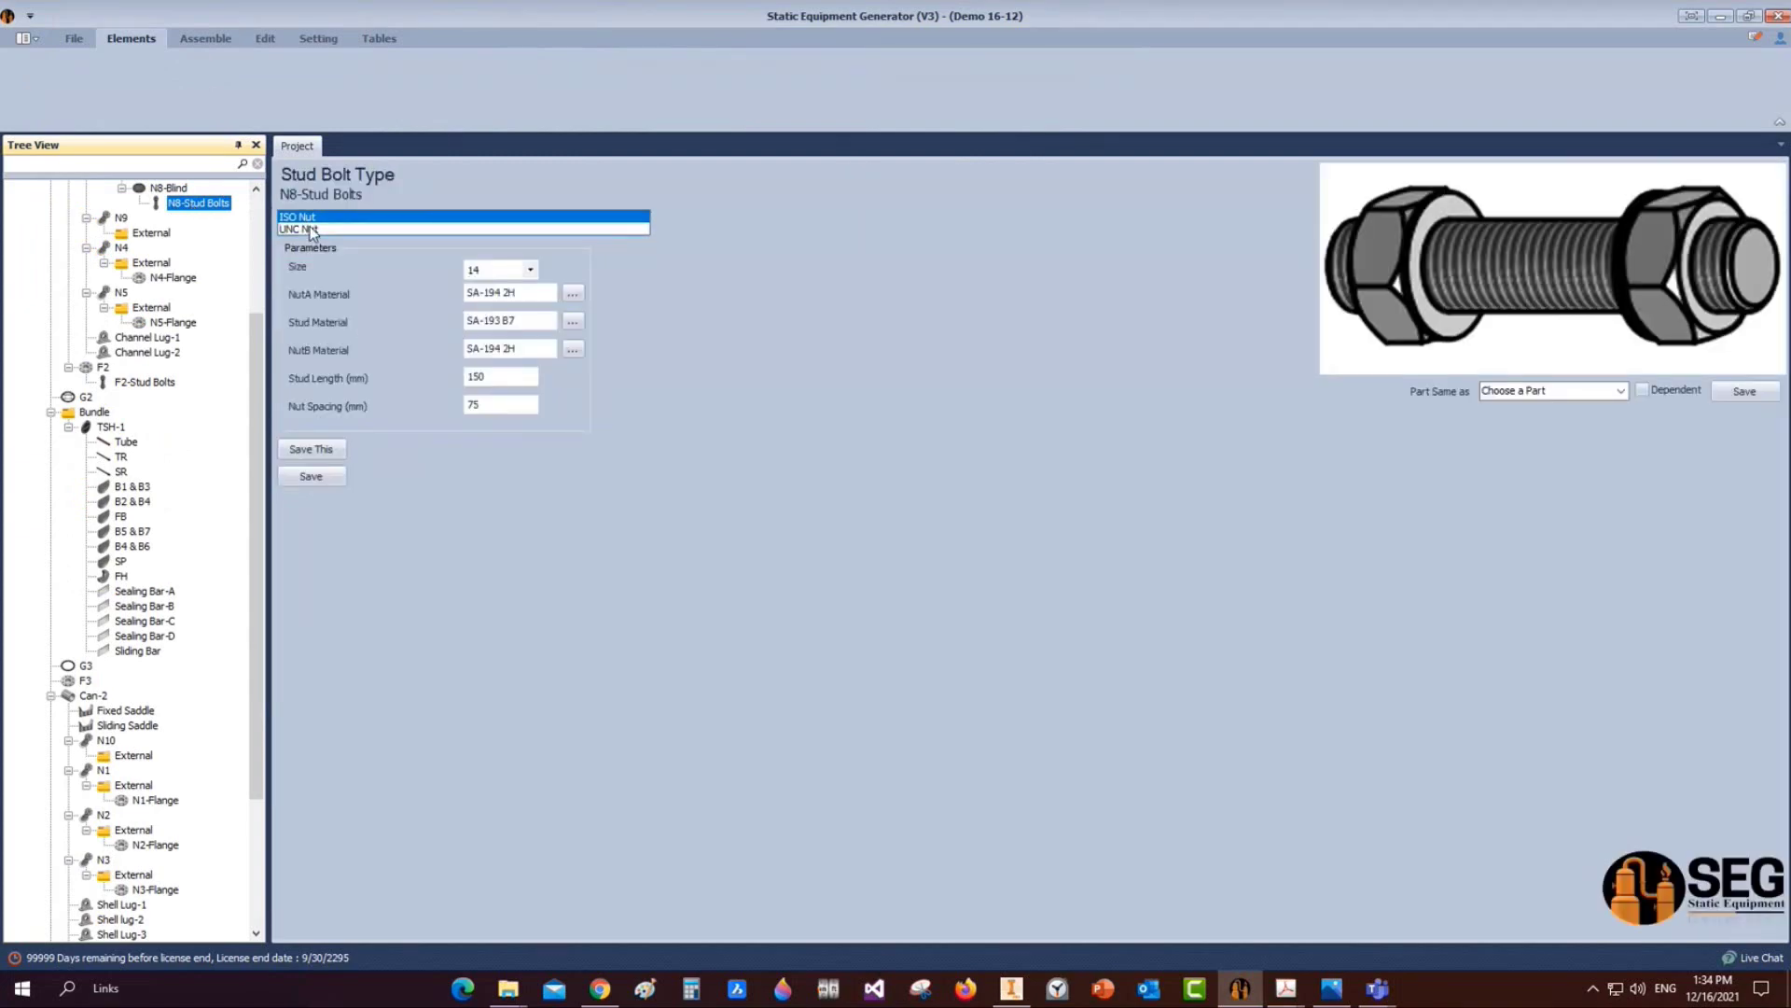
click(311, 229)
click(530, 270)
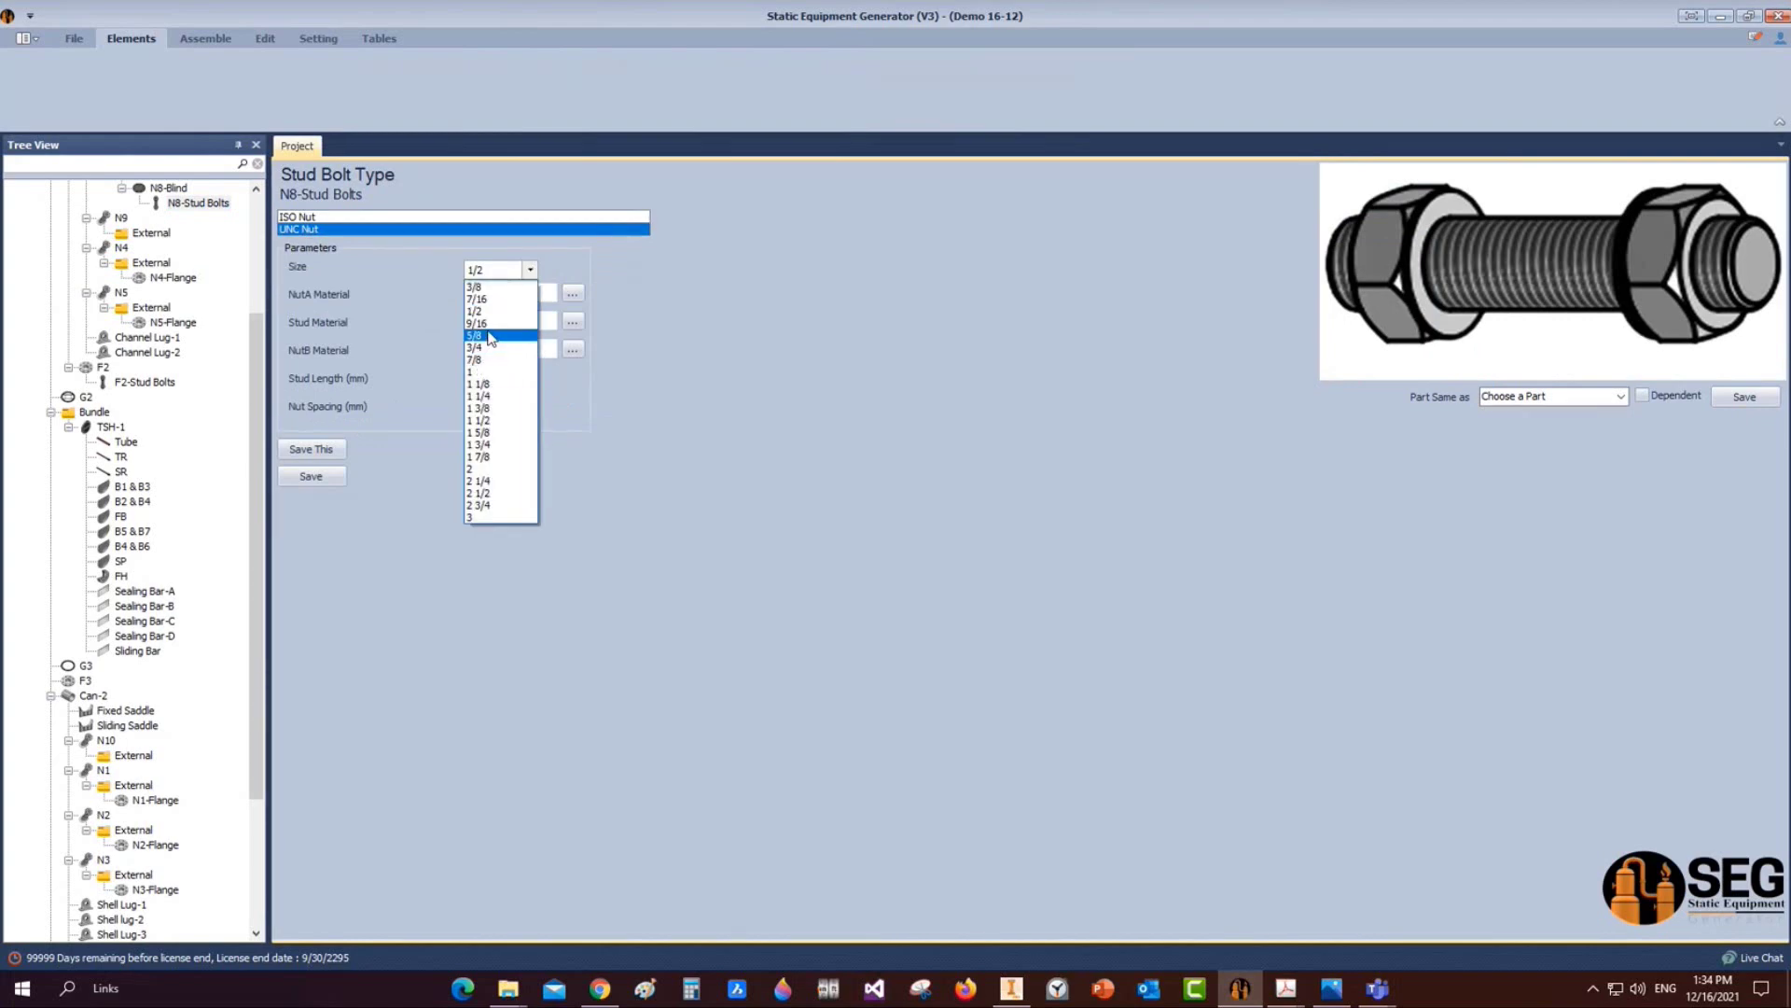
click(490, 336)
double_click(477, 376)
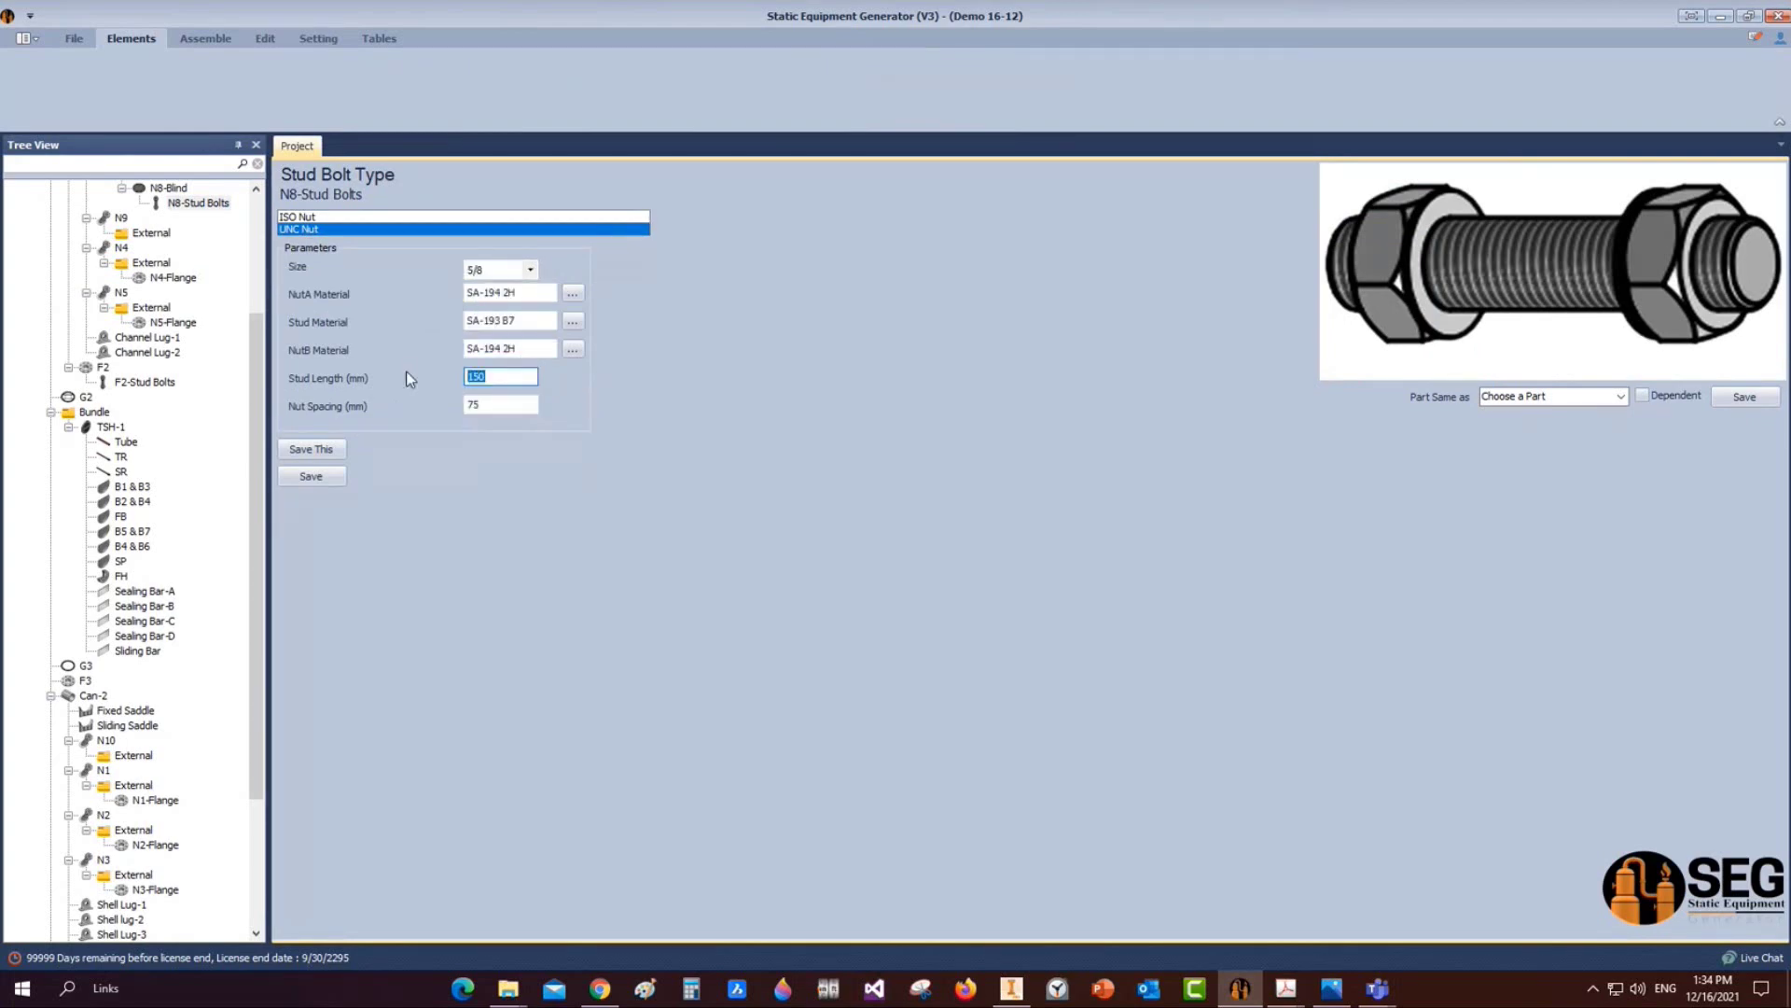
text(85)
key(Tab)
text(43.5)
click(315, 475)
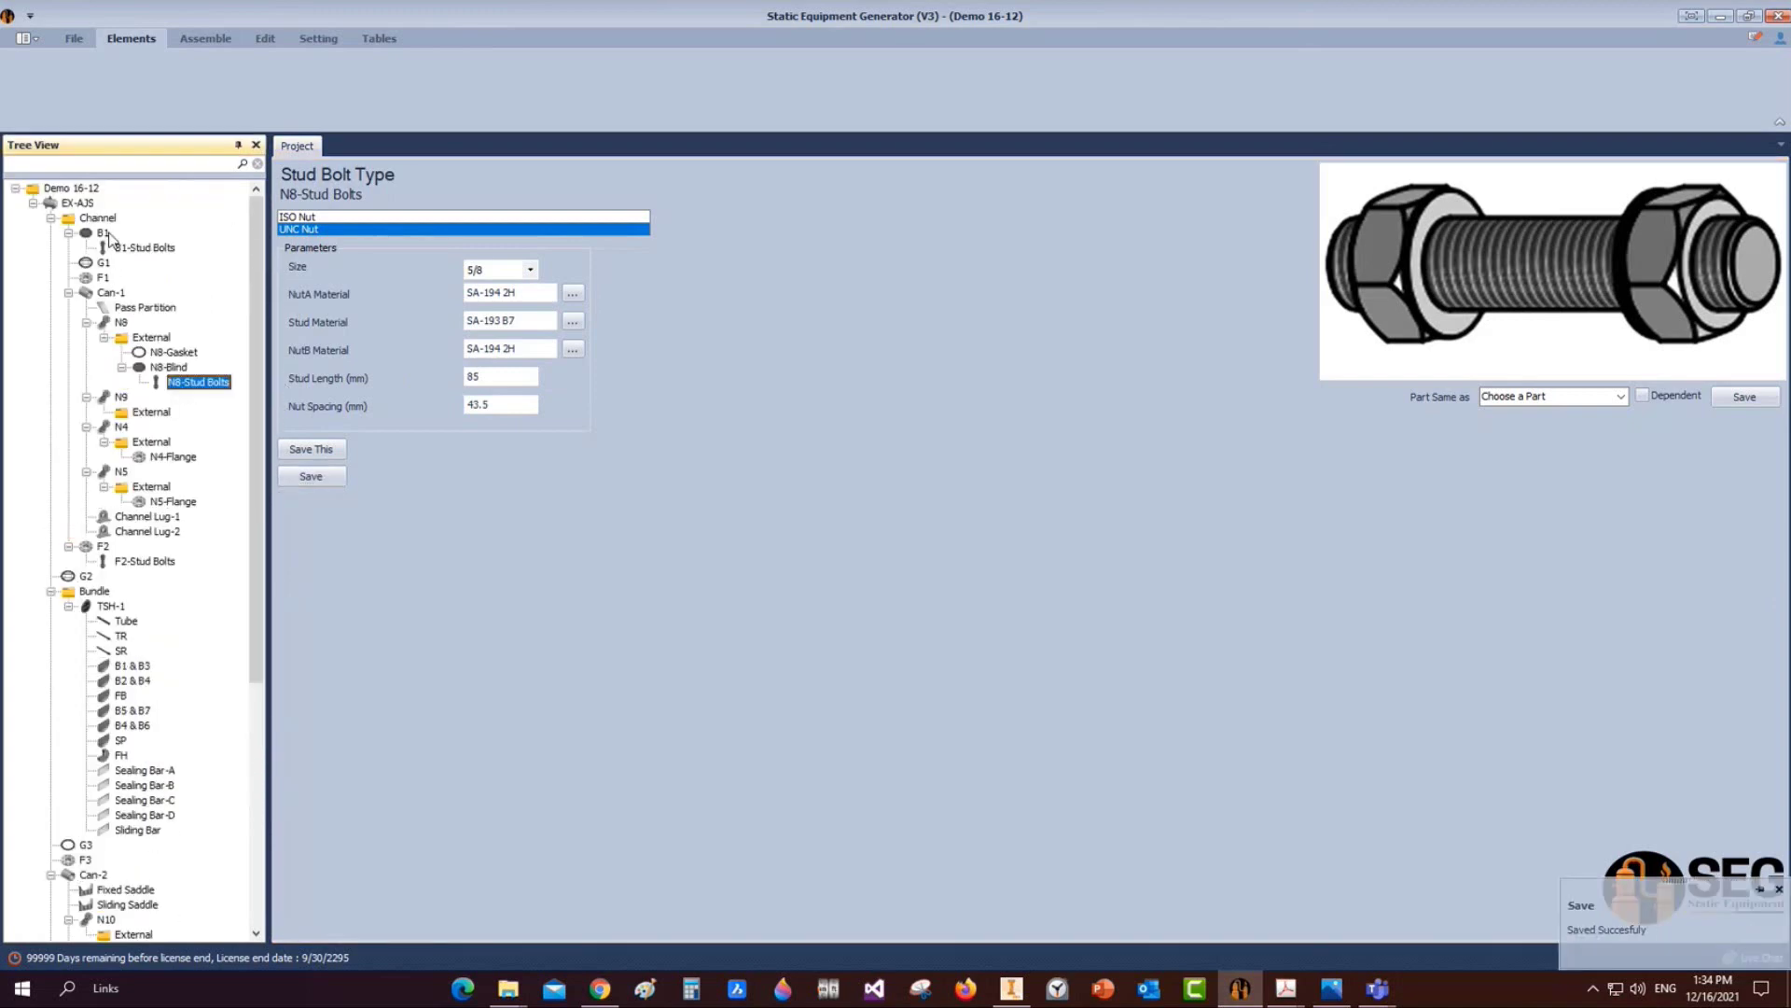
Check the channel cover on the general arrangement drawing in Acrobat, and add a Blind Lift Lug-1 named "B1-Lug" to blind B1
click(104, 232)
mouse_move(1287, 989)
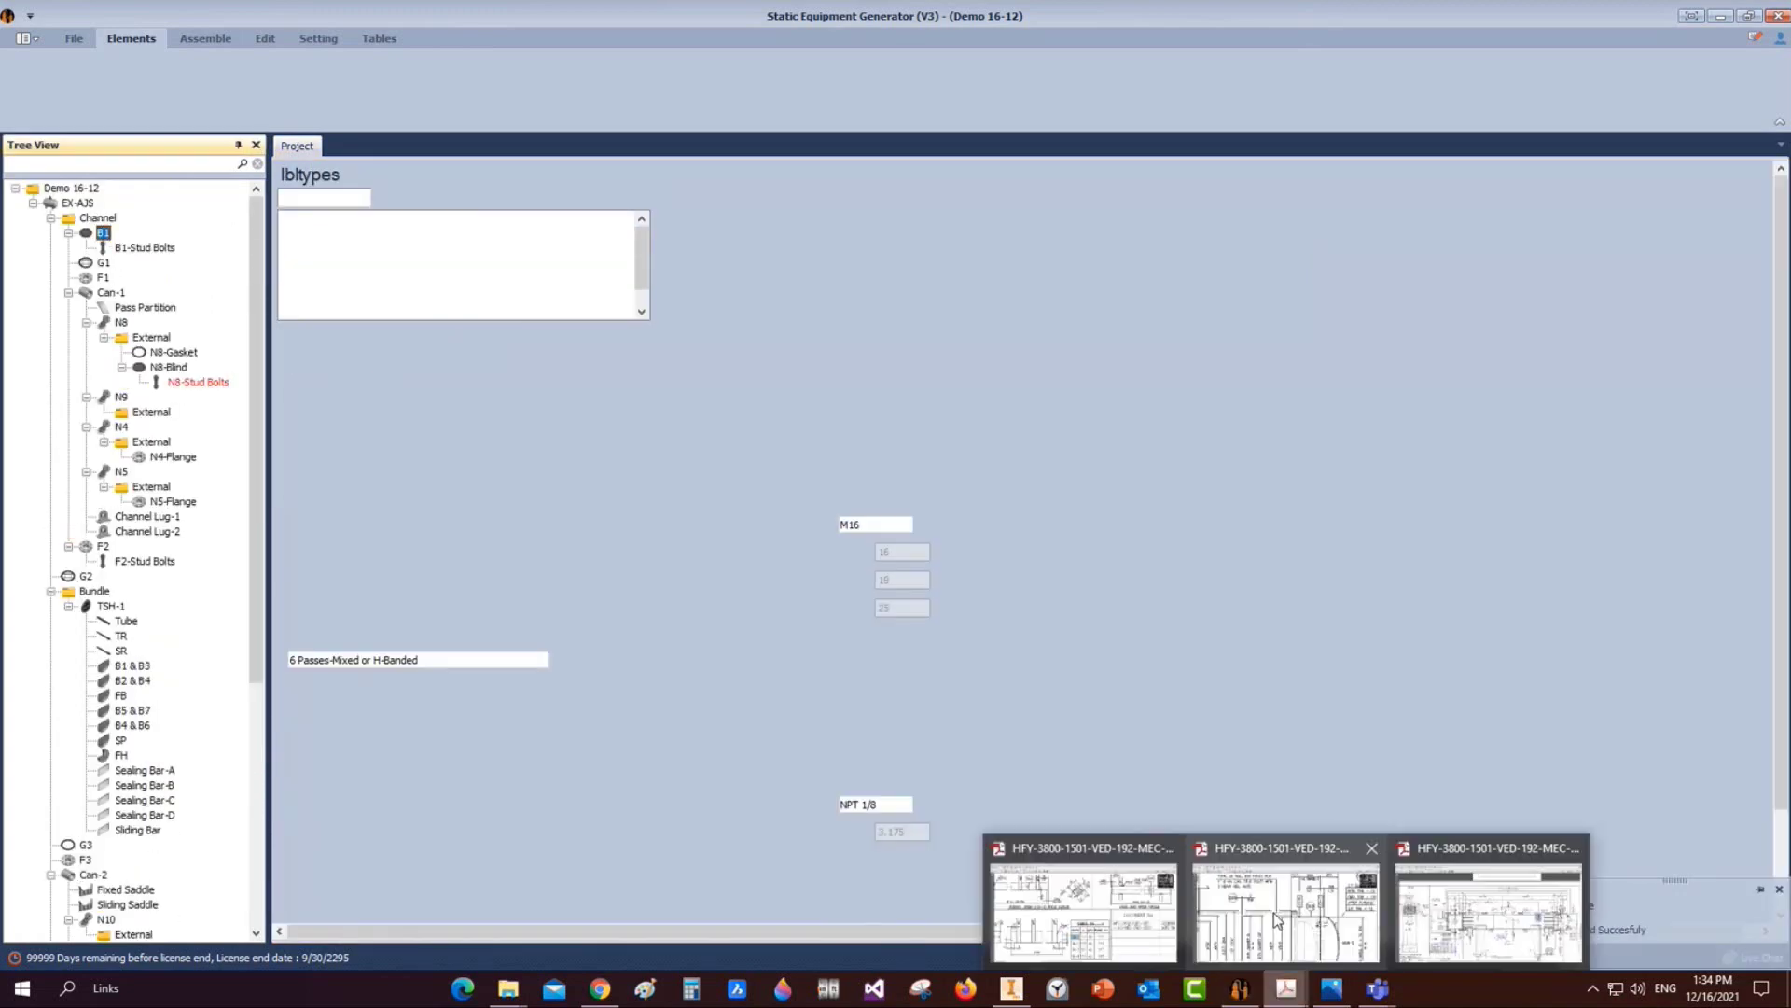
click(1455, 923)
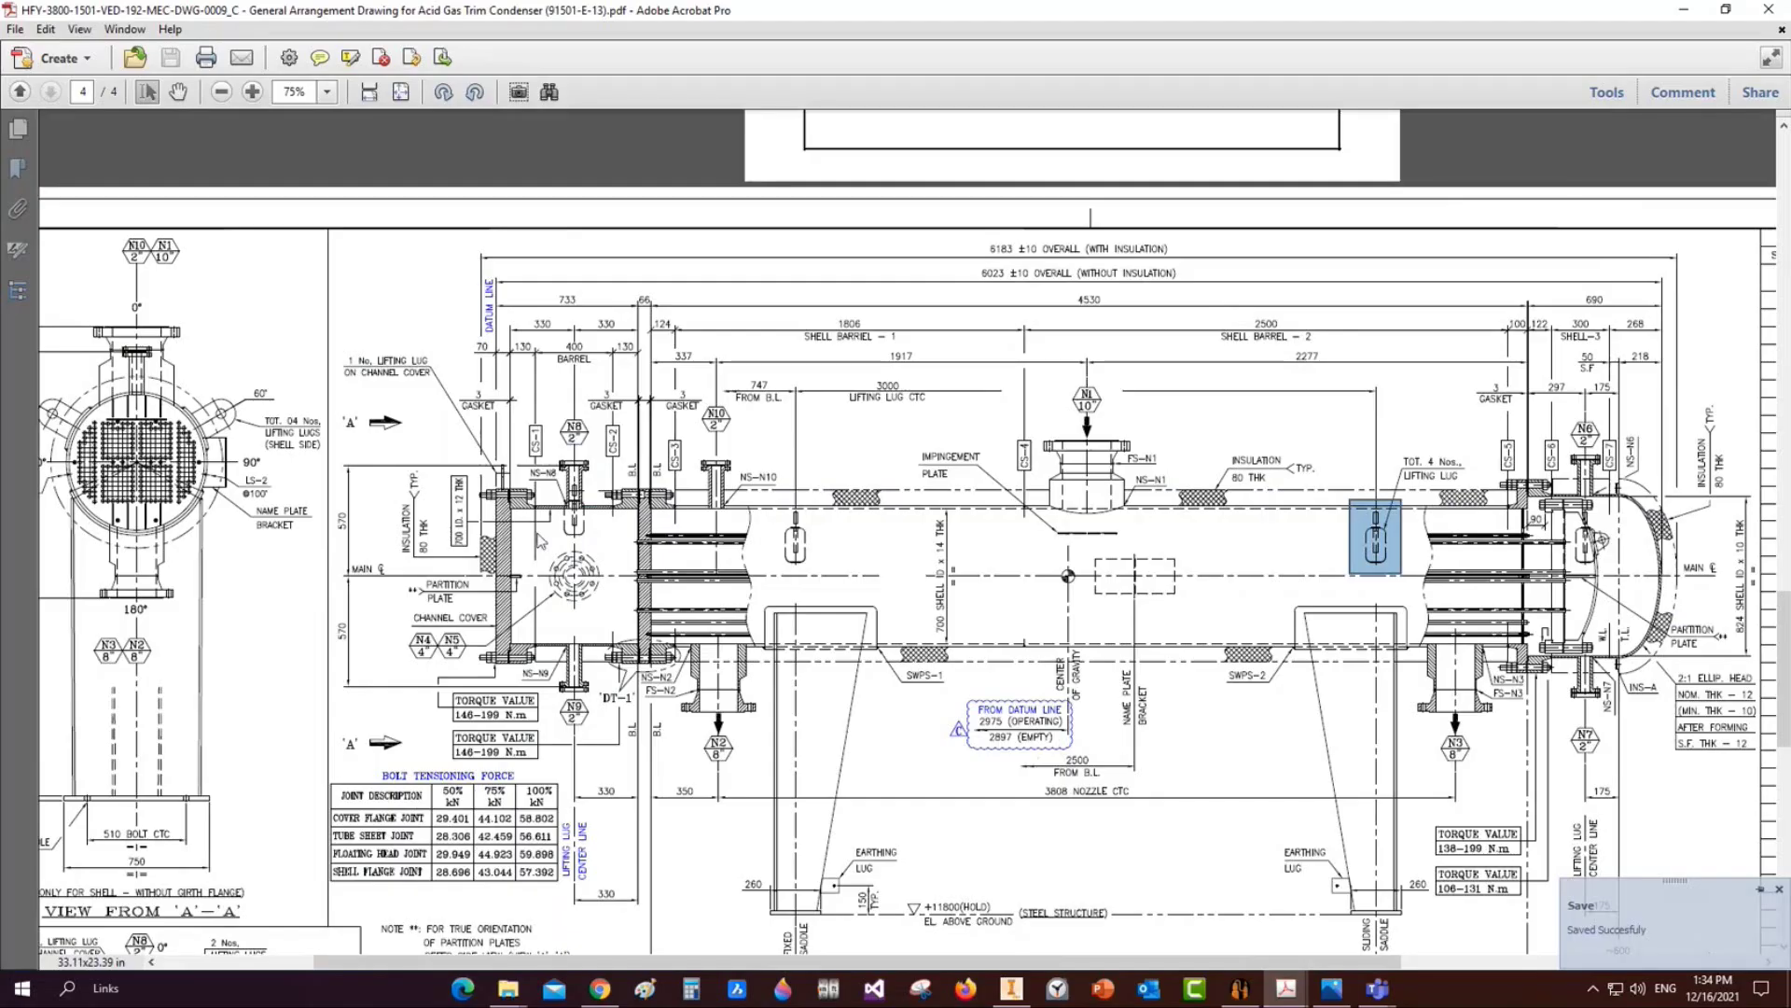
ctrl+scroll(538, 539, up, 4)
click(1248, 995)
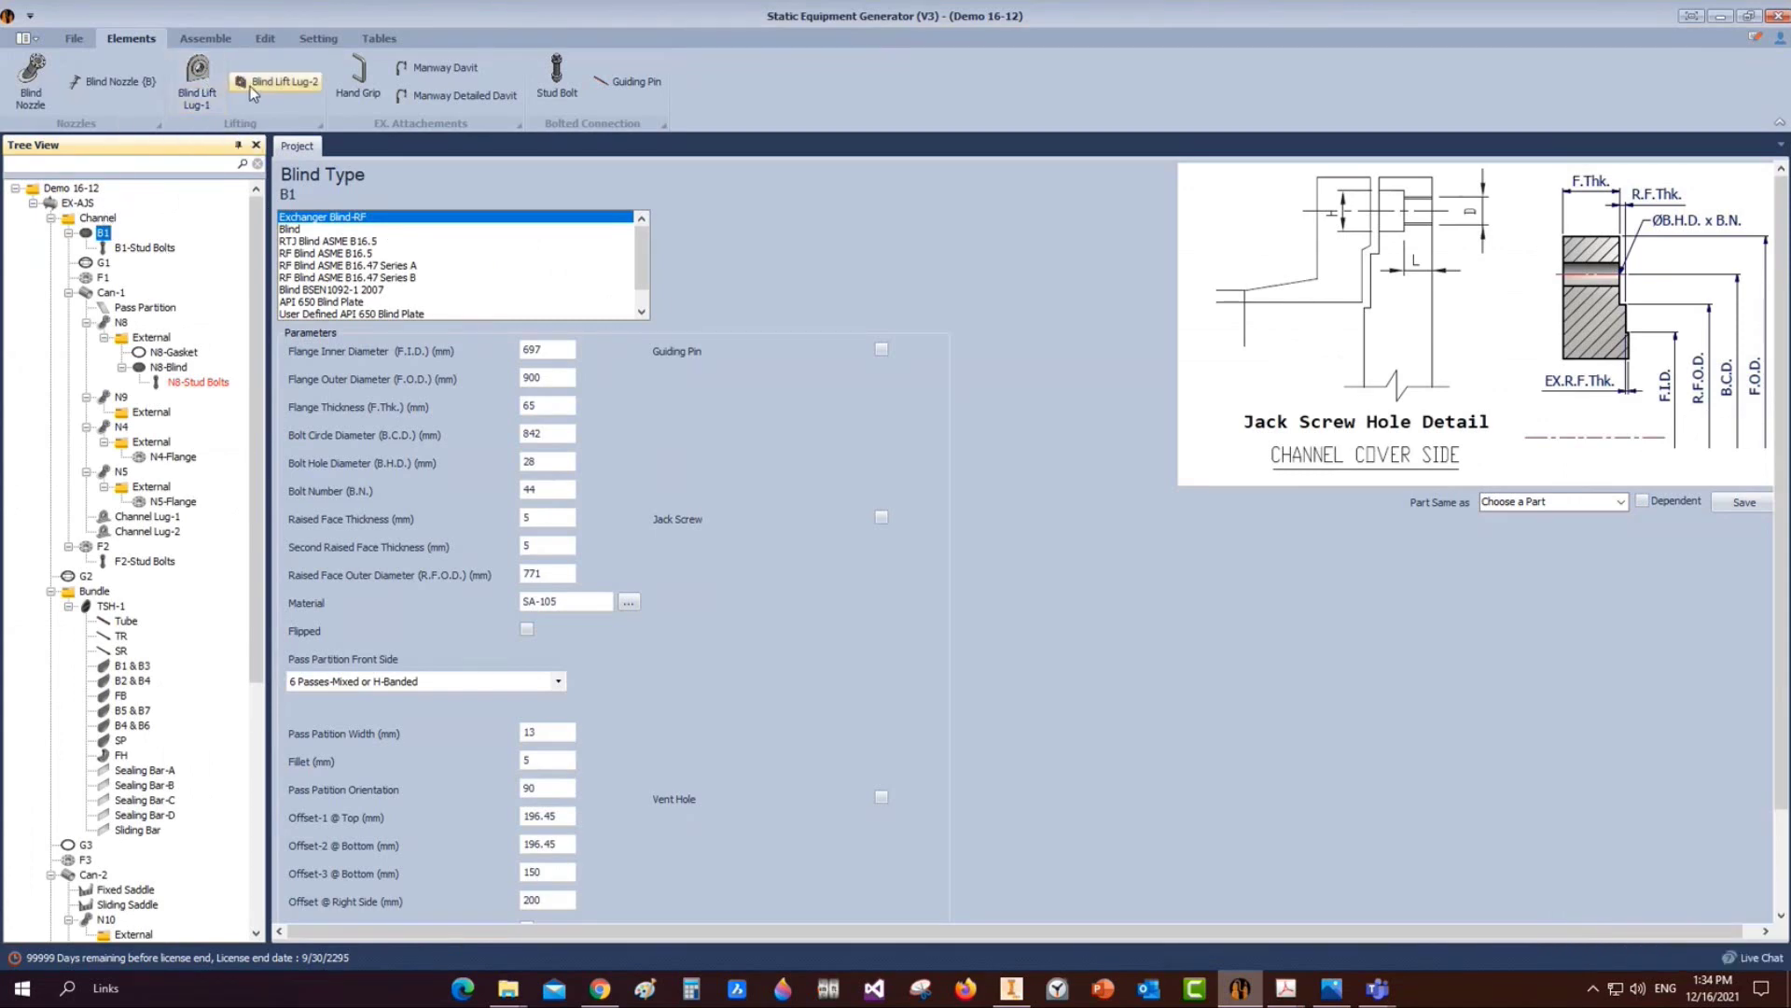
click(203, 90)
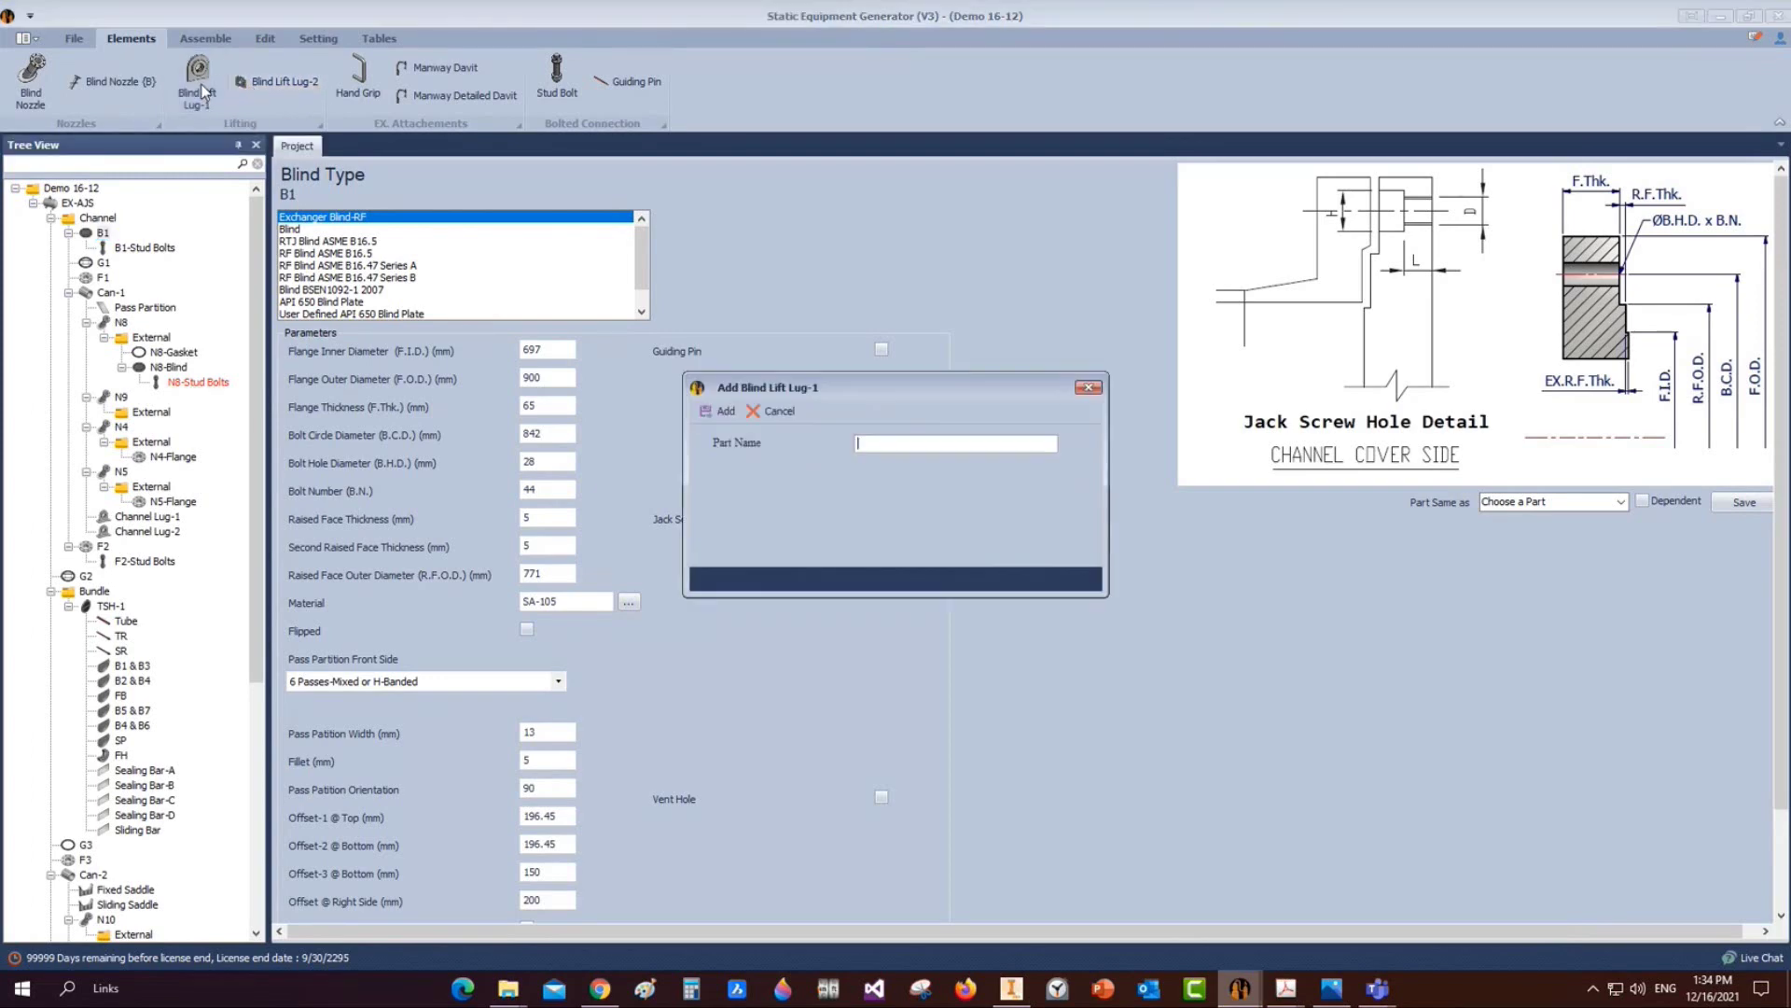
text(B1-Lug)
click(720, 410)
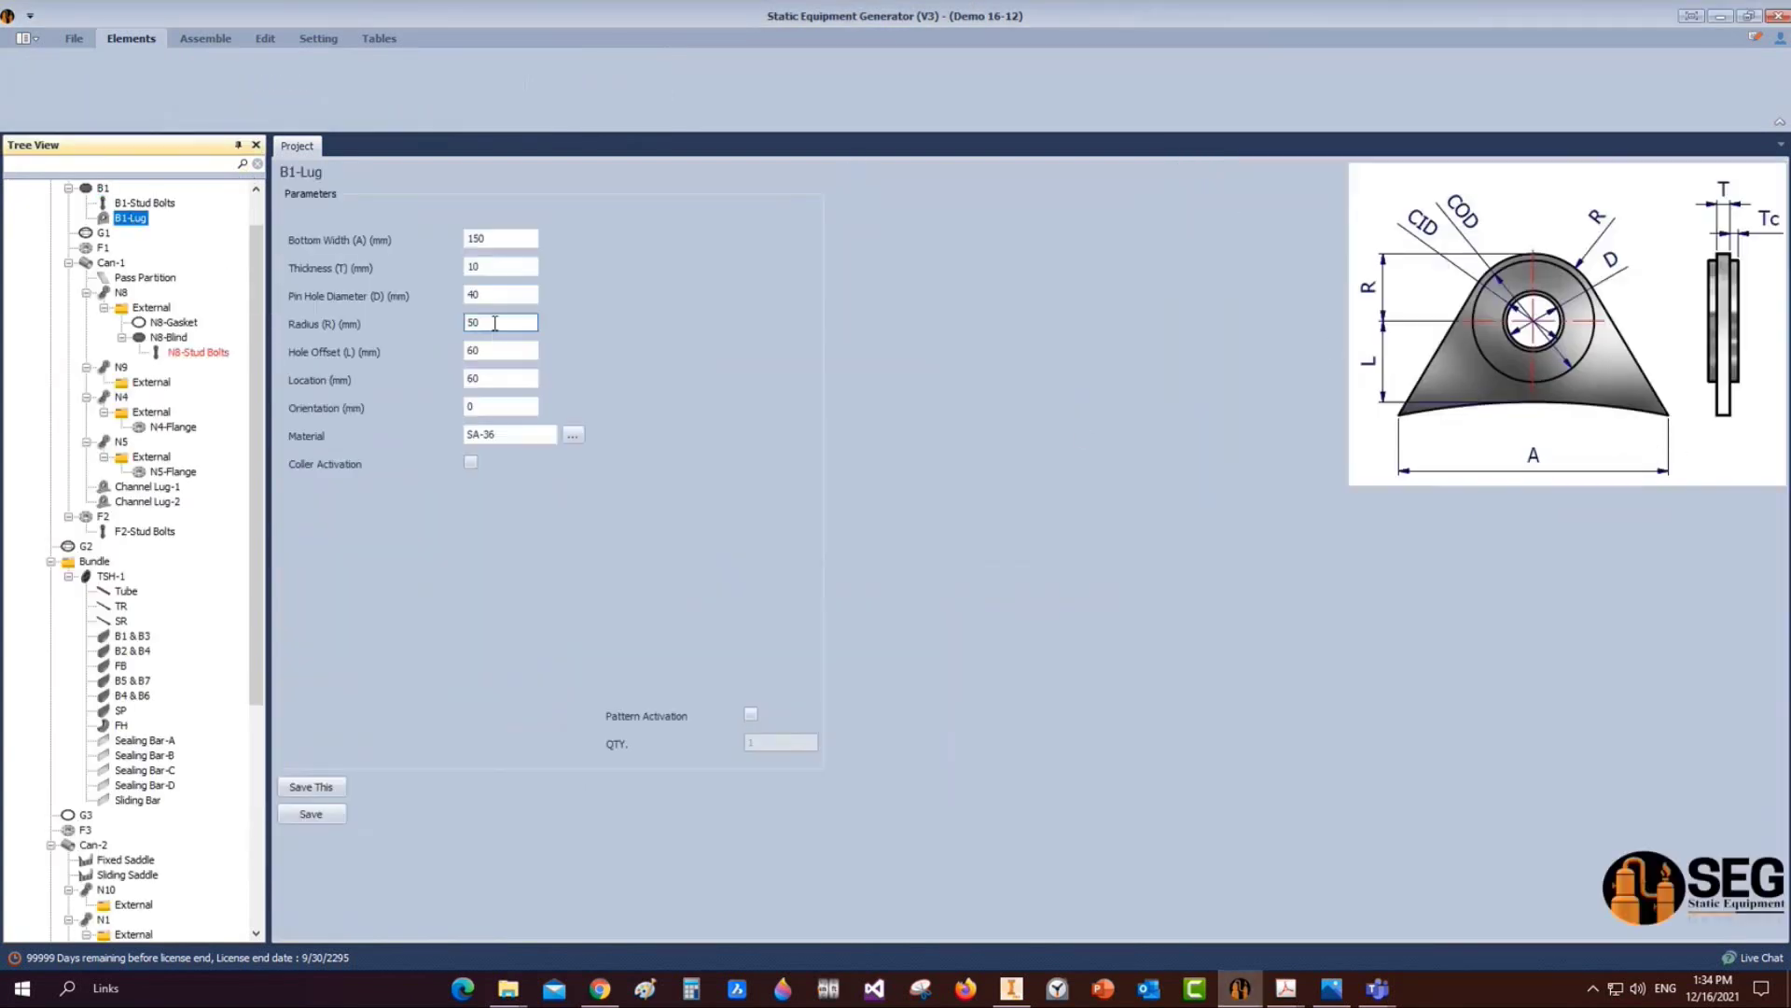
Set B1-Lug's pin hole diameter to 30 mm, hole offset to 80 mm and location to 30 mm, and save
click(499, 239)
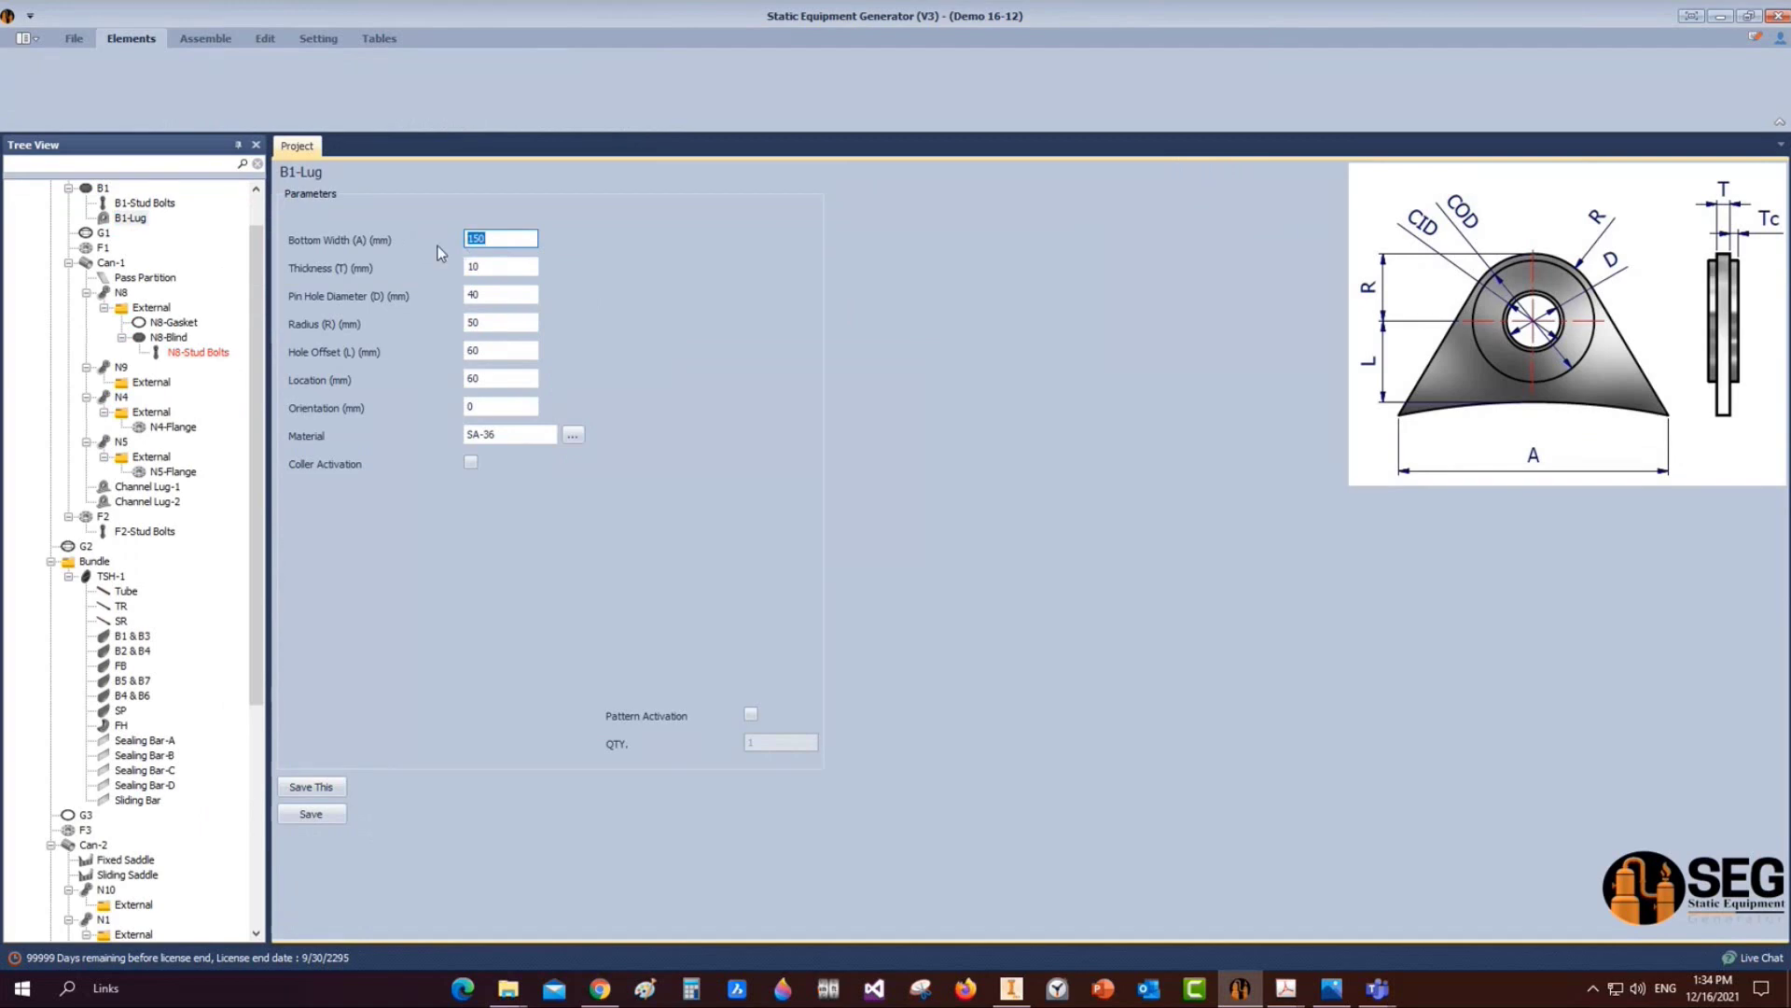
key(Tab)
key(Tab)
text(30)
key(Tab)
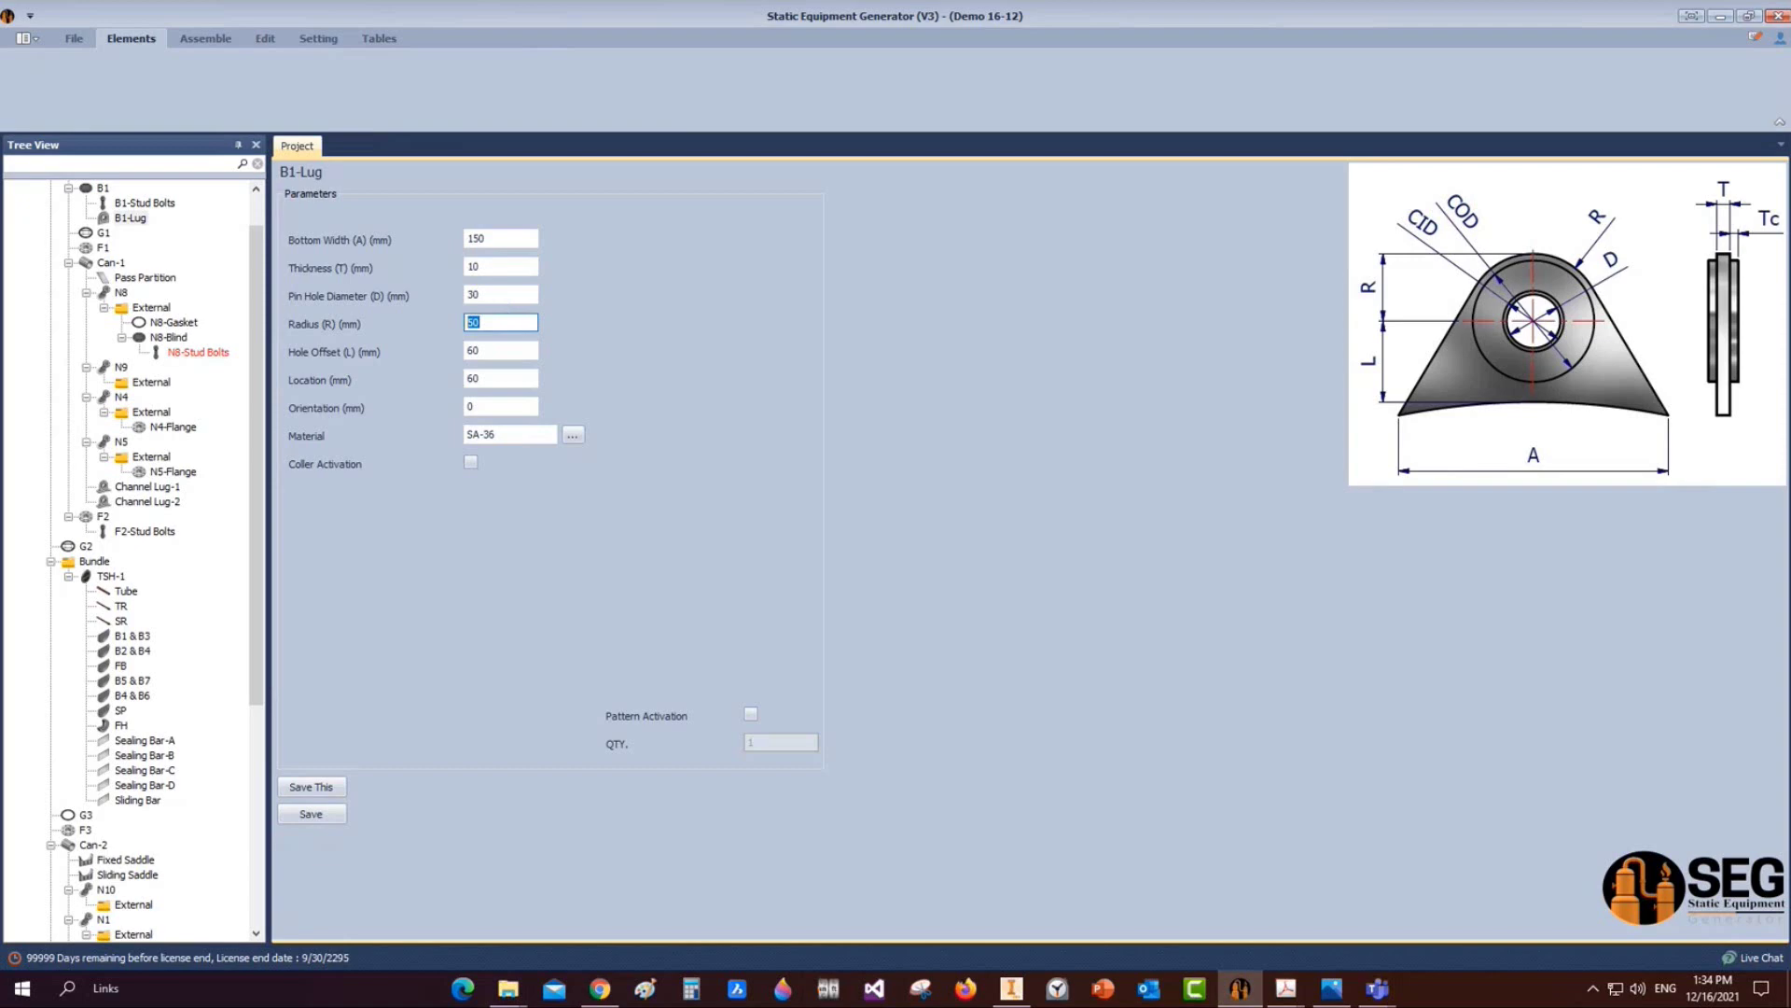
key(Tab)
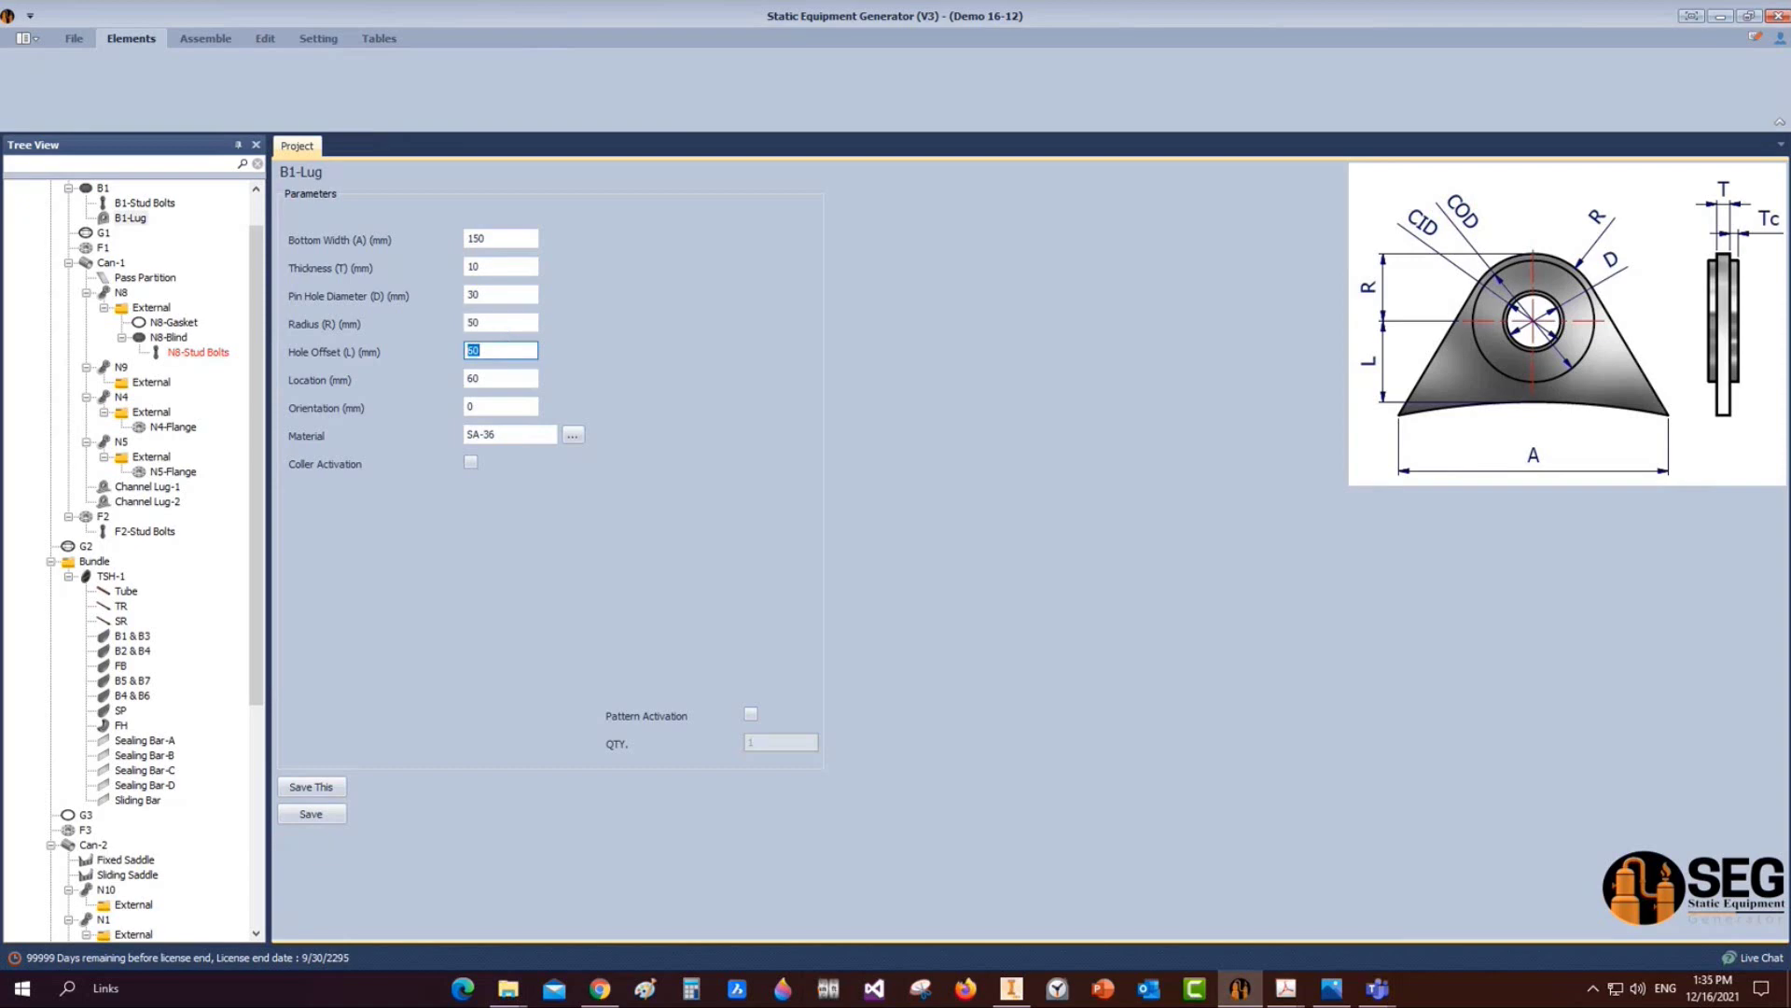
text(80)
key(Tab)
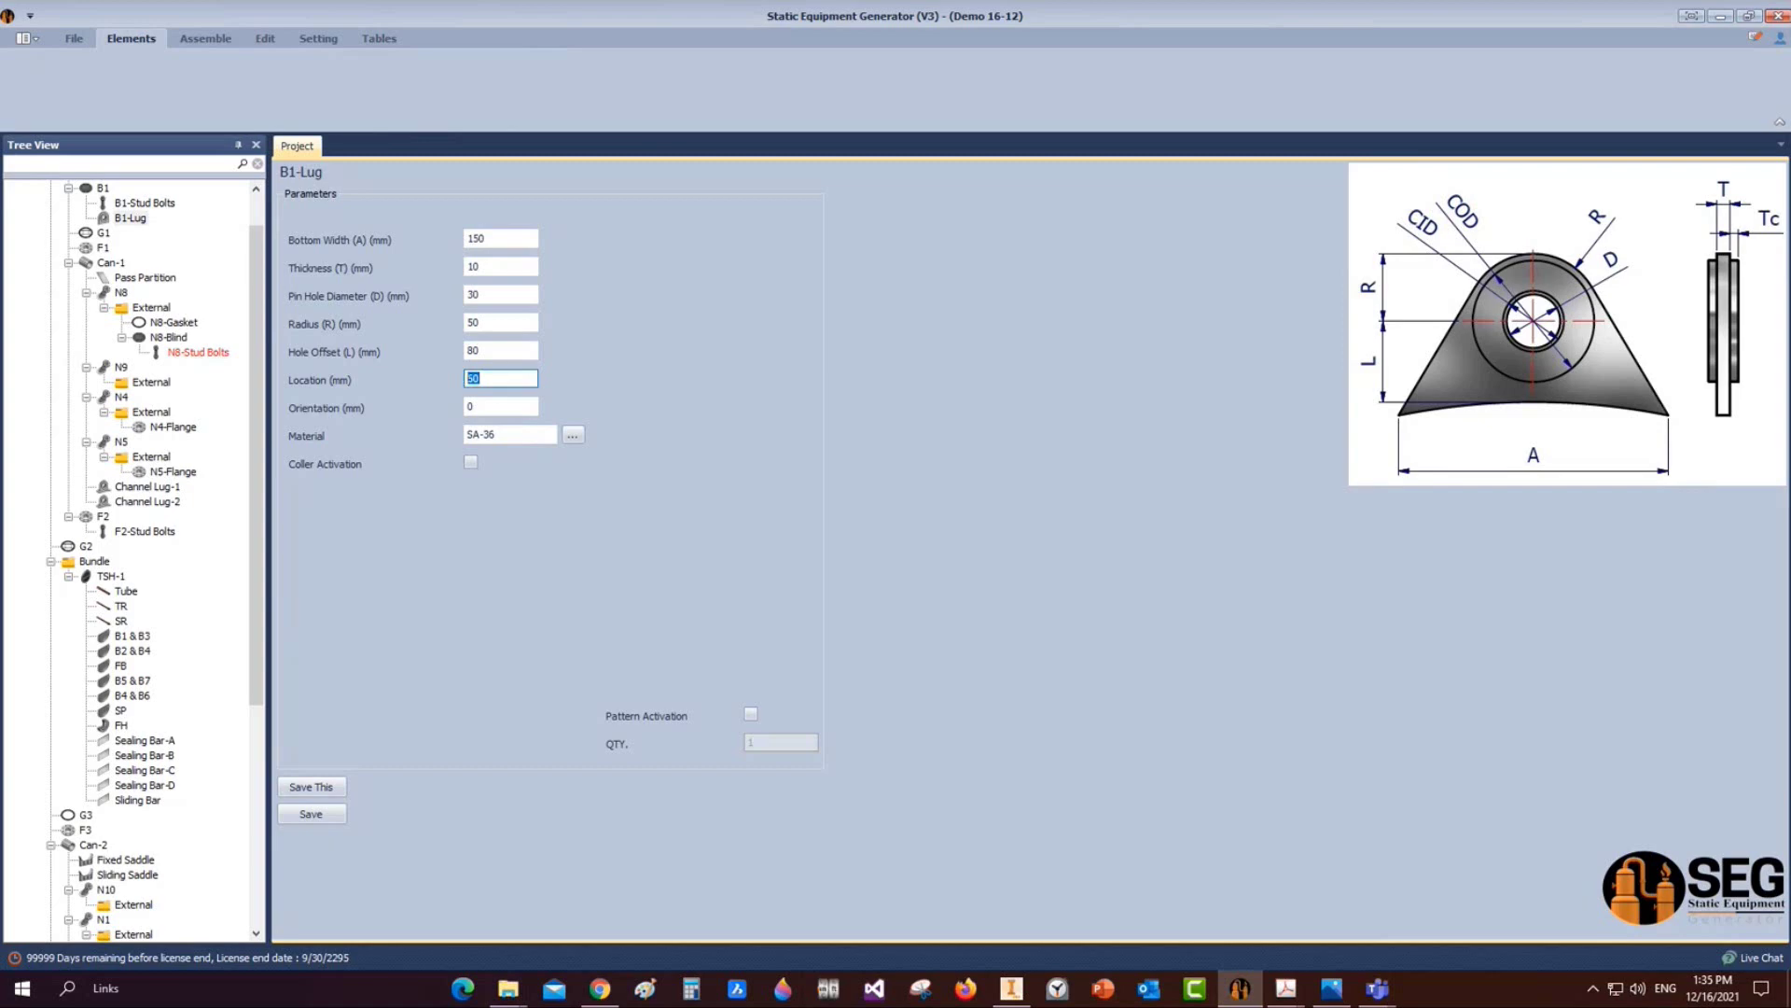
text(30)
key(Tab)
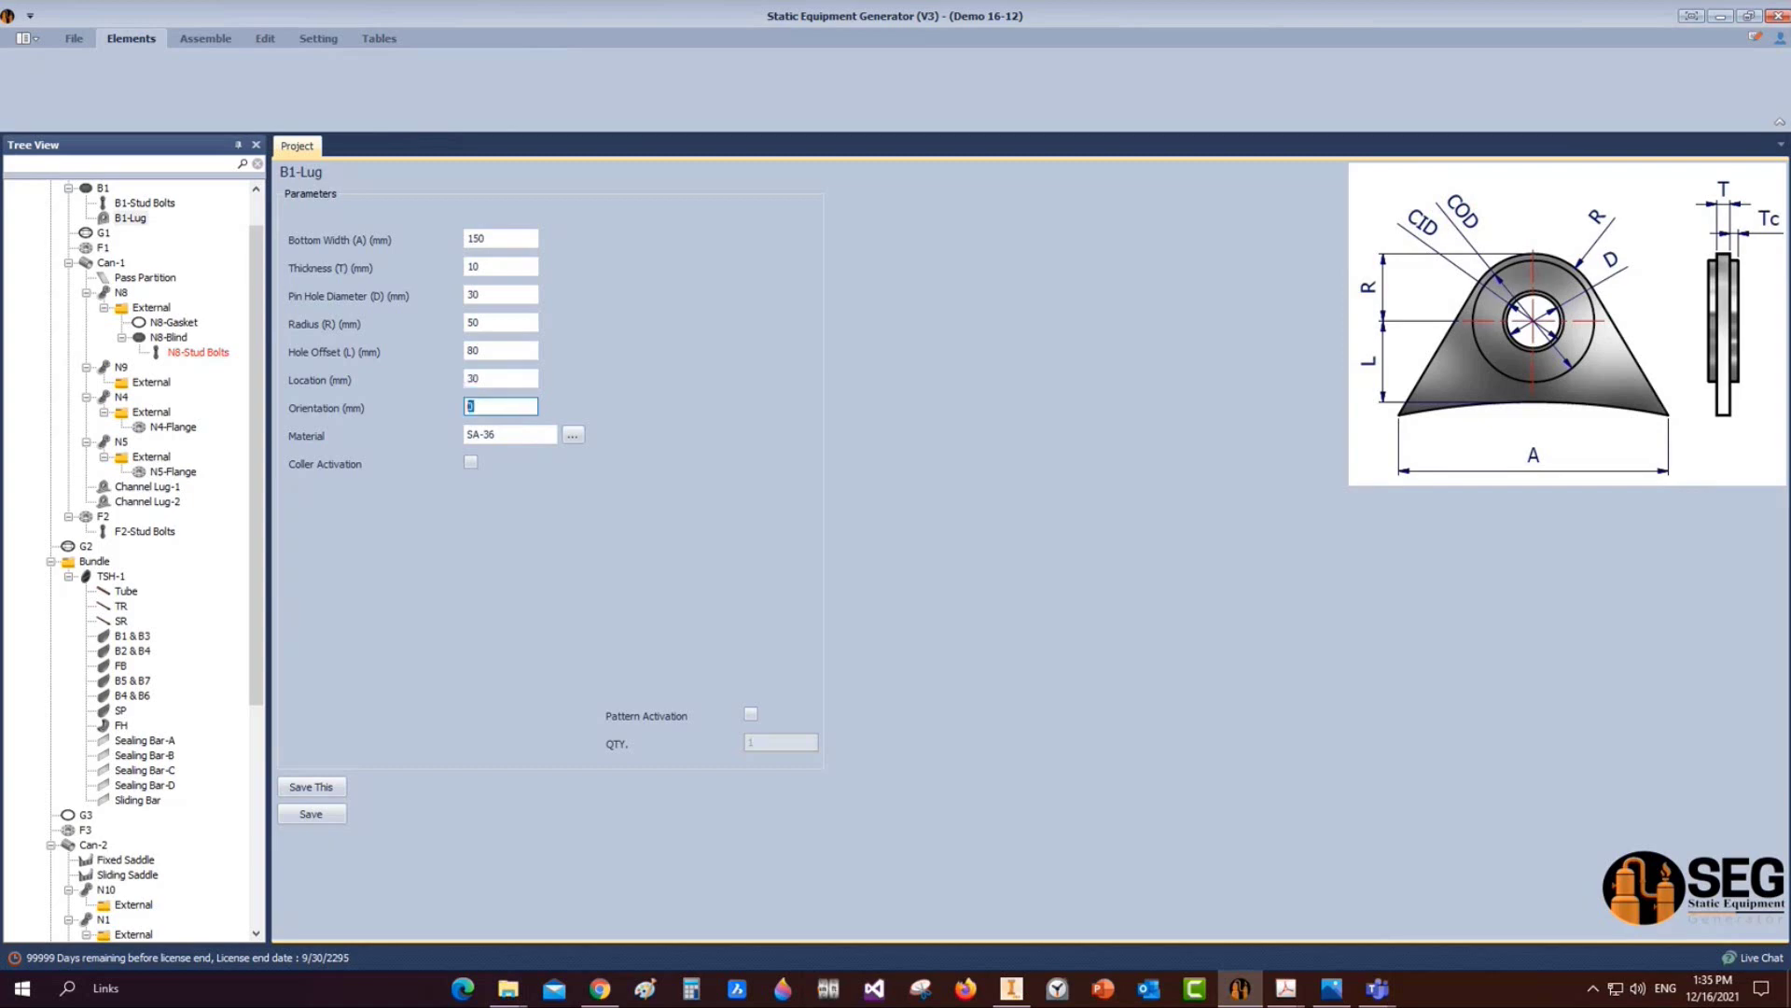
click(311, 813)
Start the assembly run to generate the N8 stud bolts and B1-Lug, and switch to Inventor to view the EX-AJS assembly
click(204, 41)
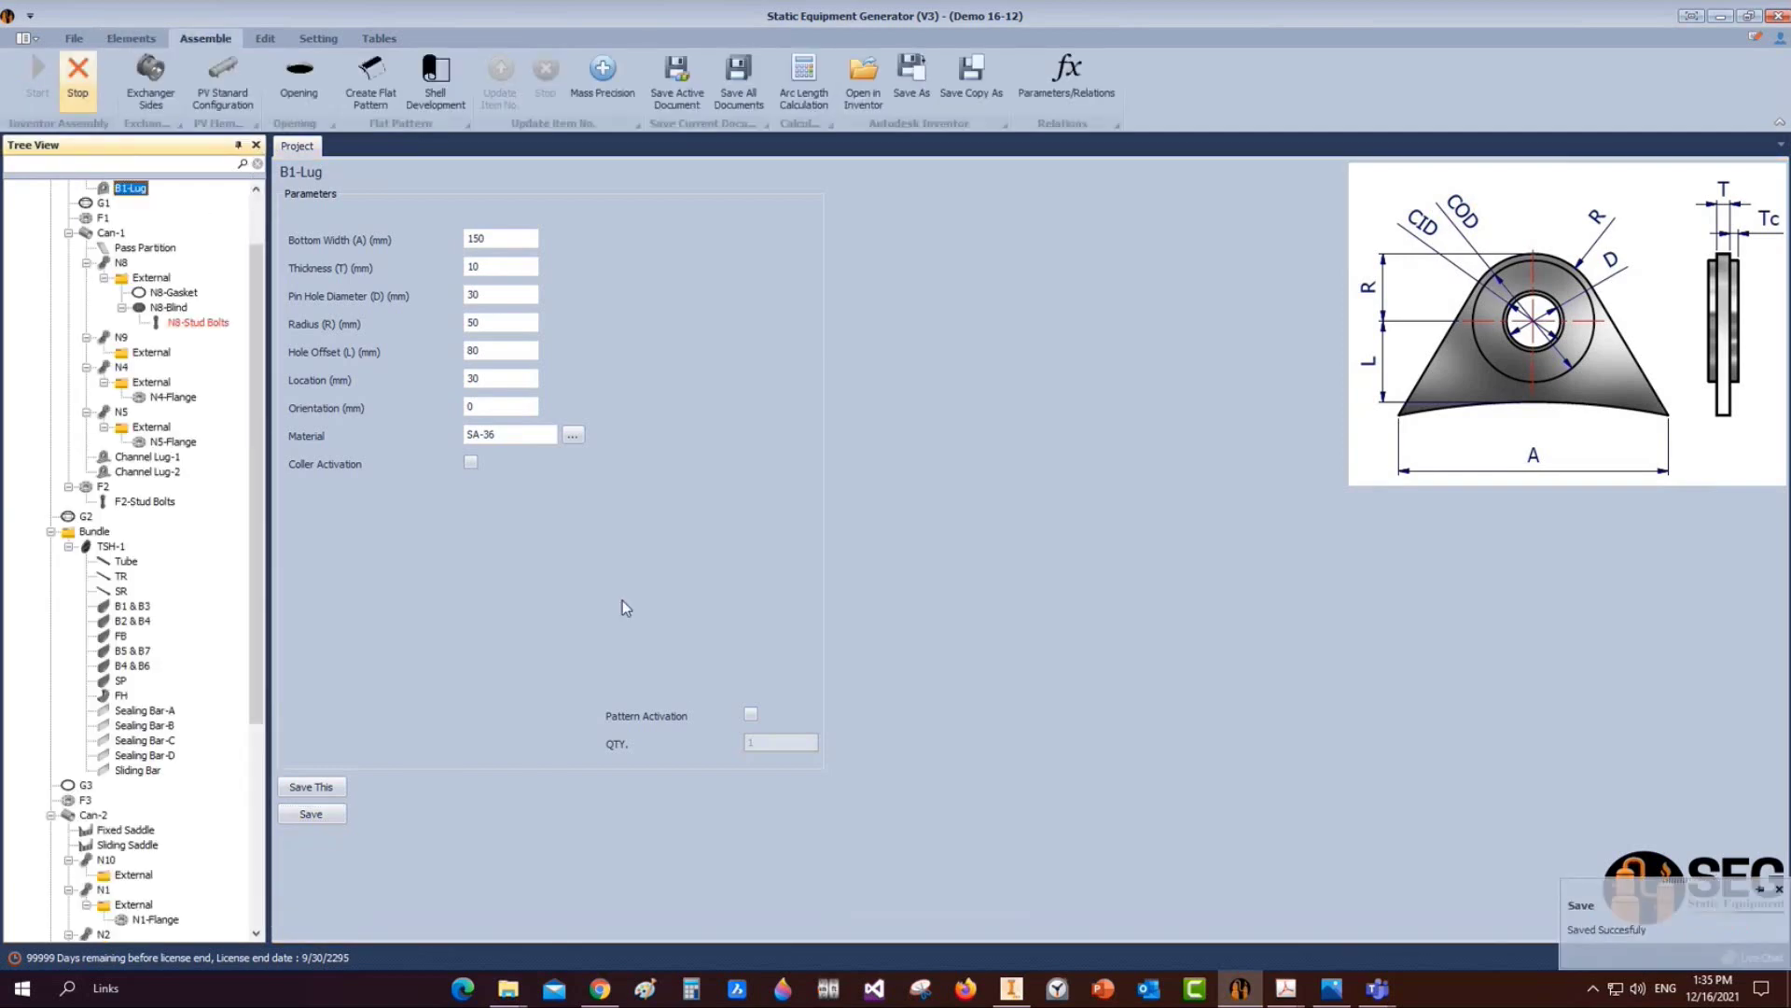
mouse_move(1011, 988)
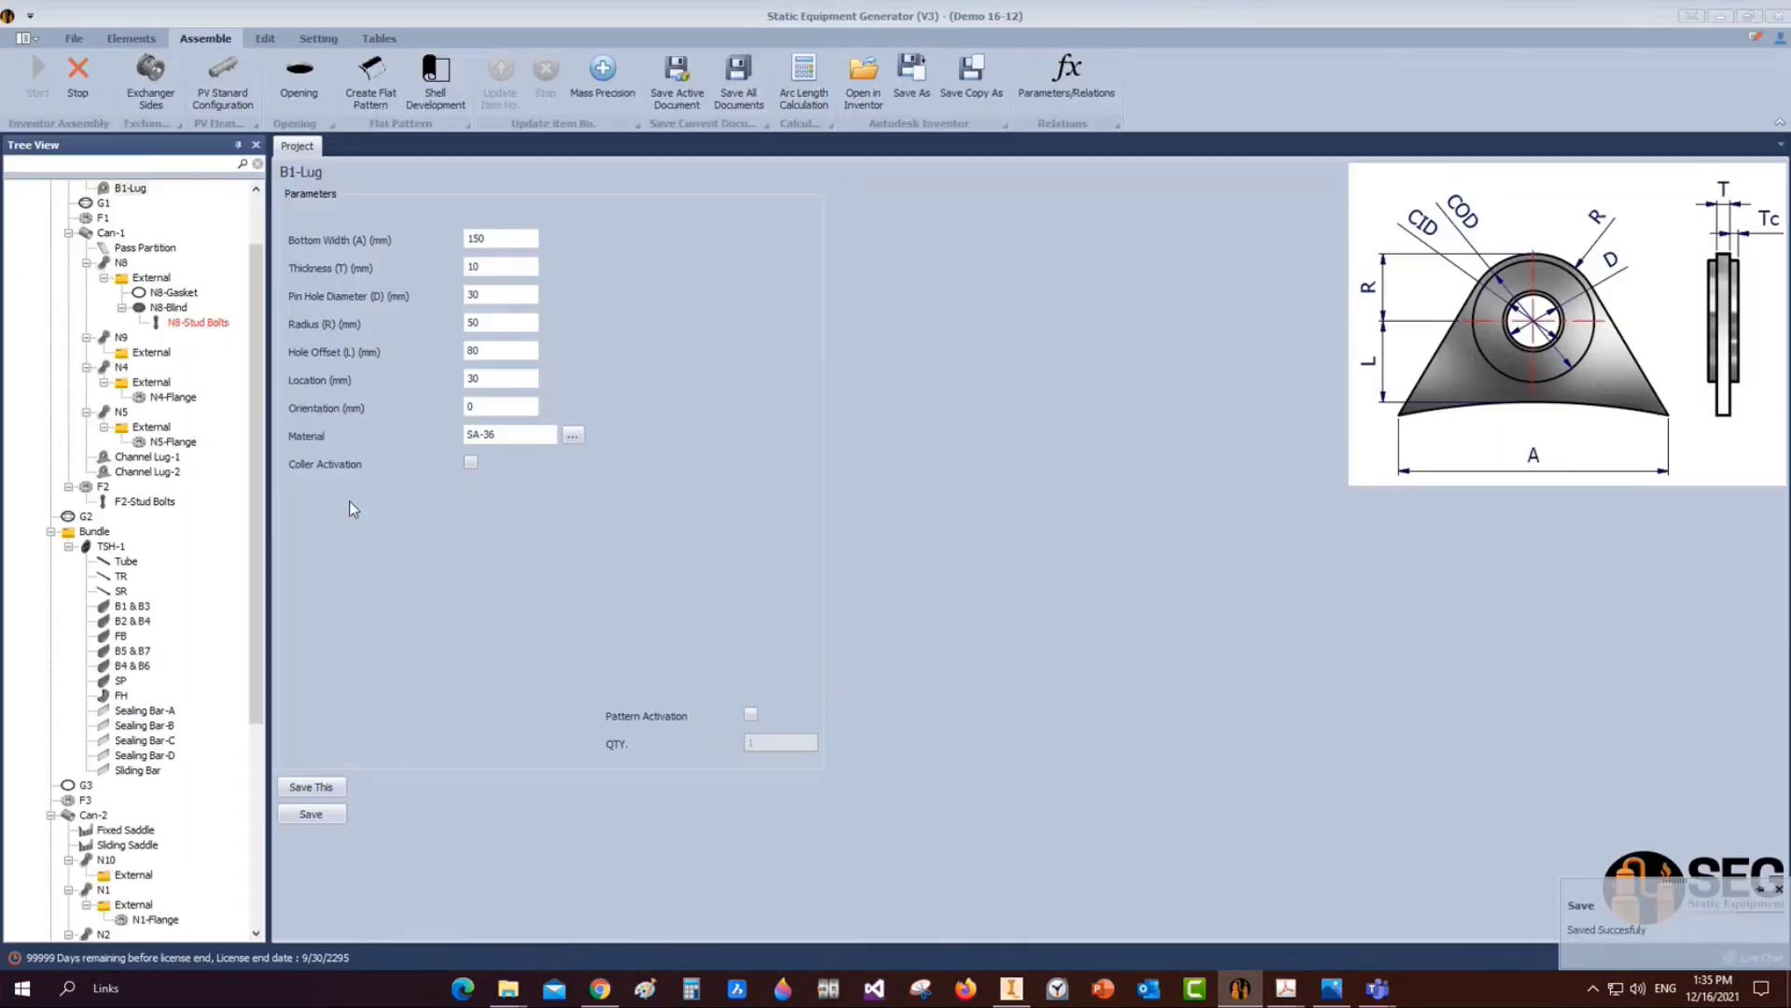
click(1004, 910)
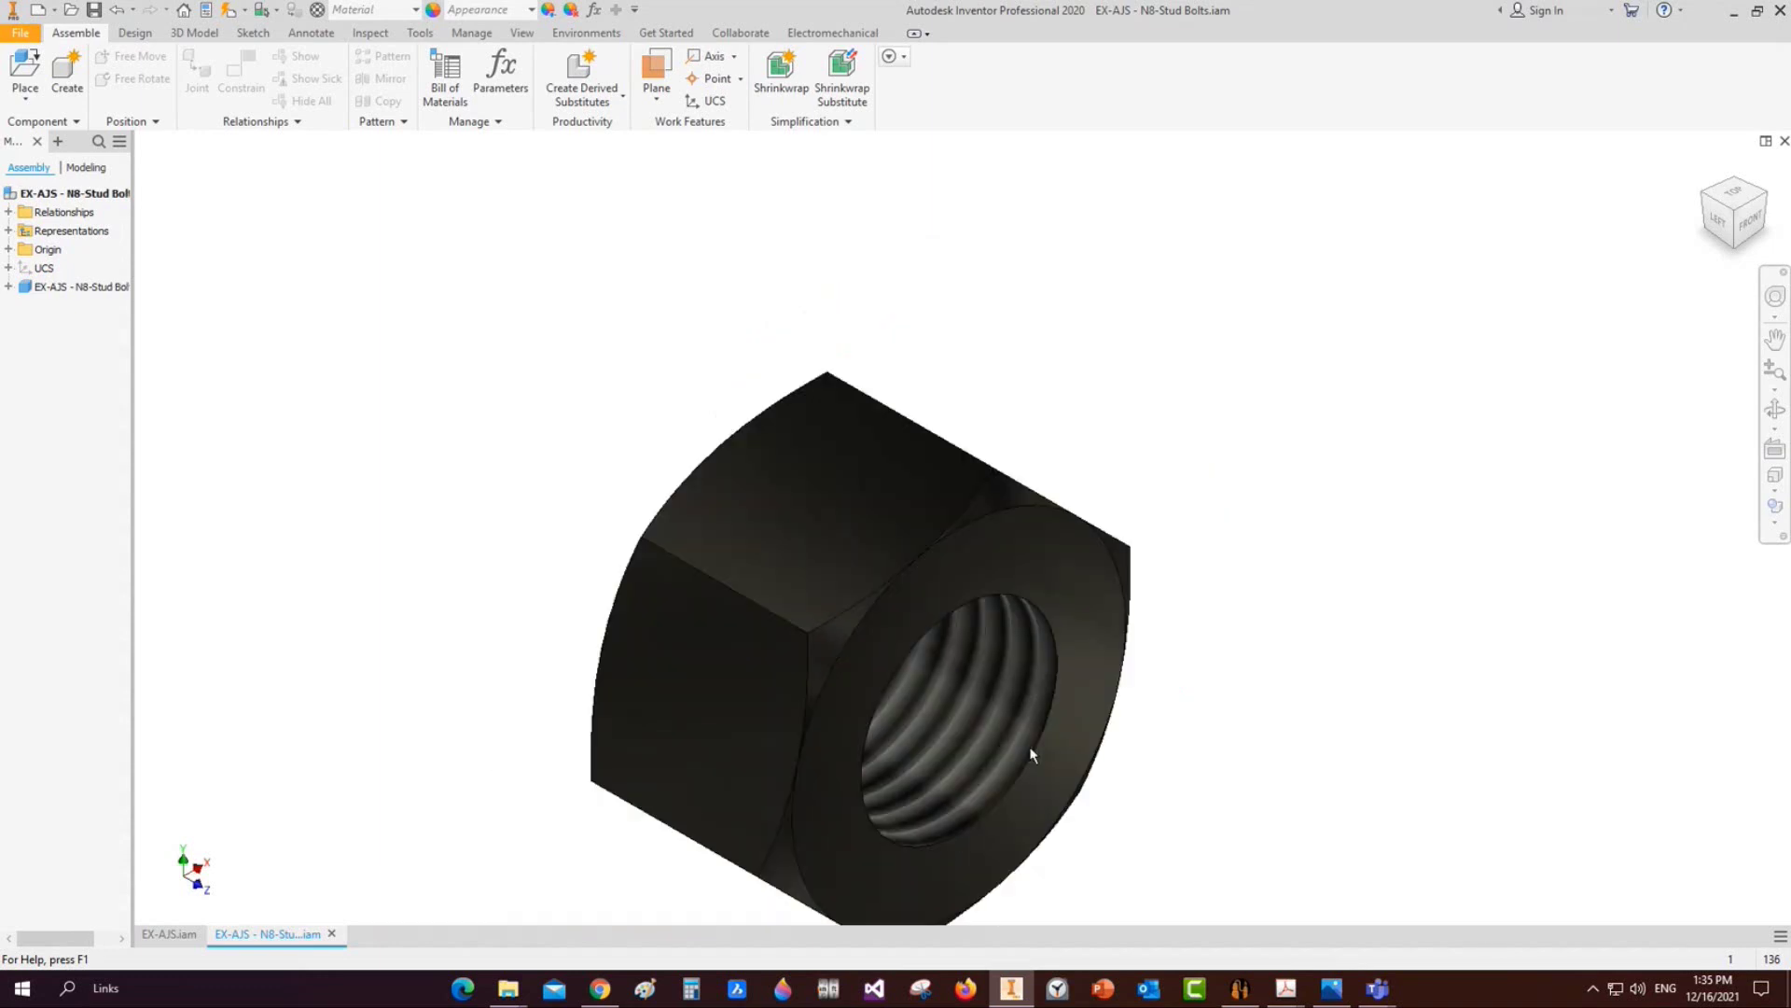
click(1032, 753)
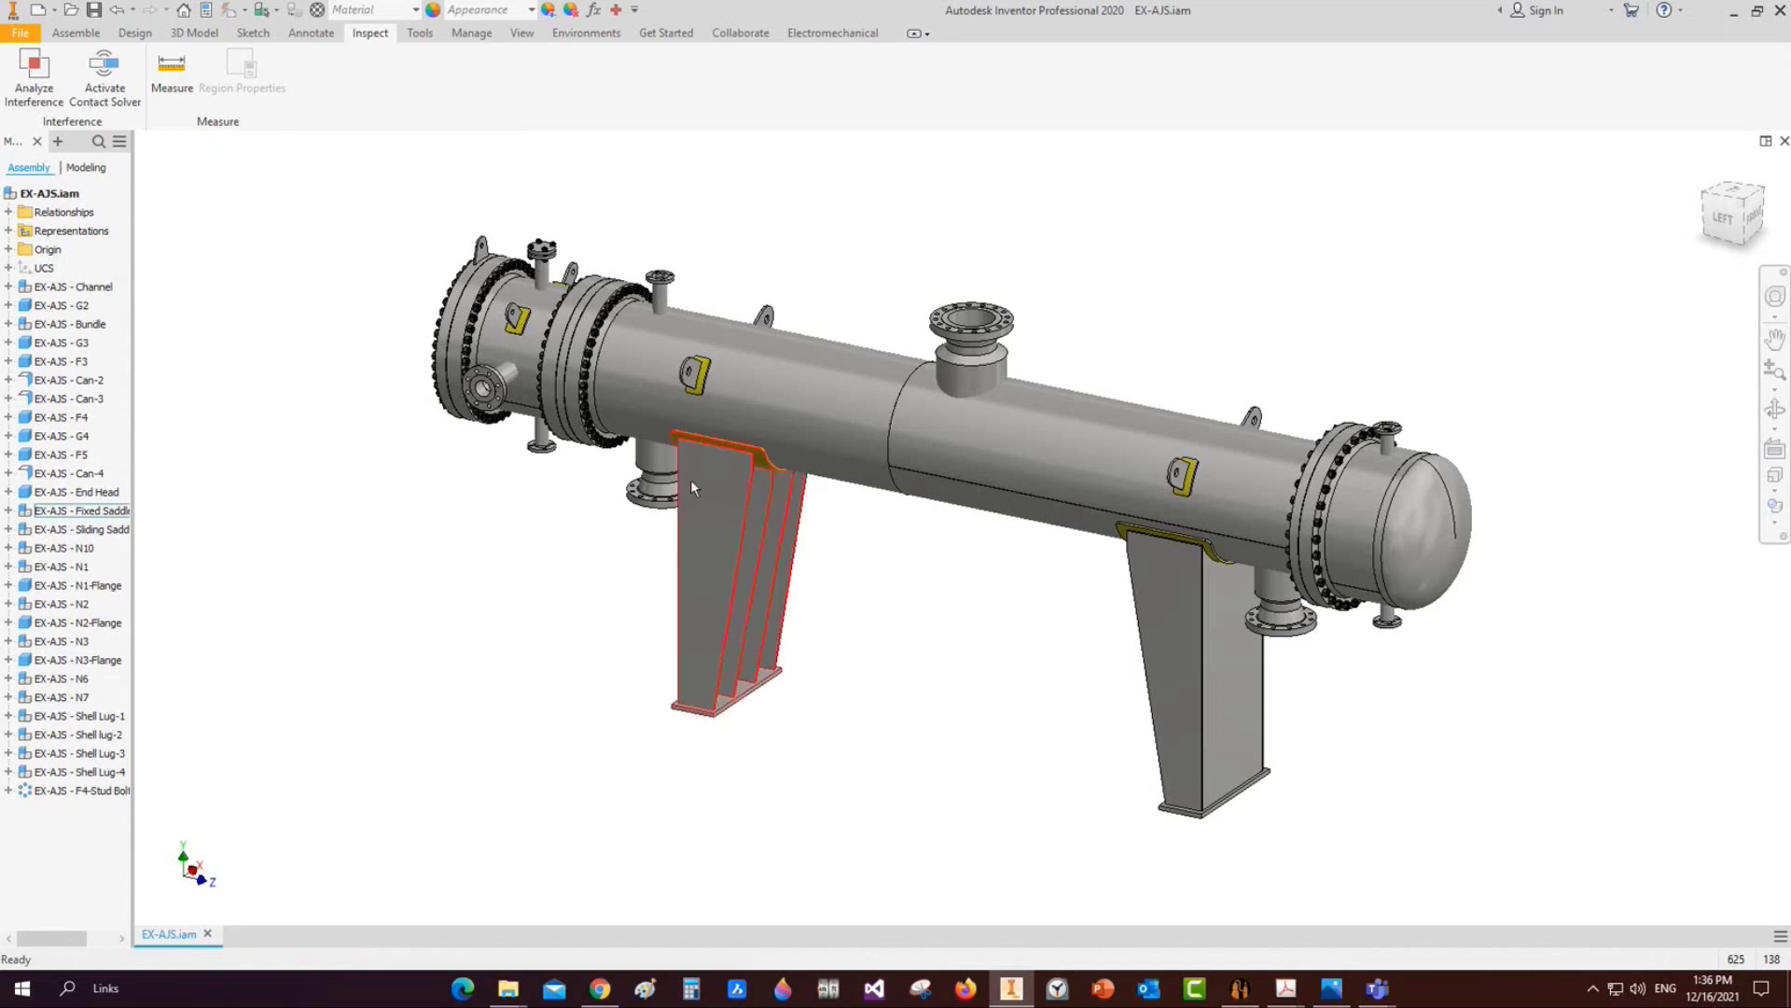
scroll(573, 378, up, 3)
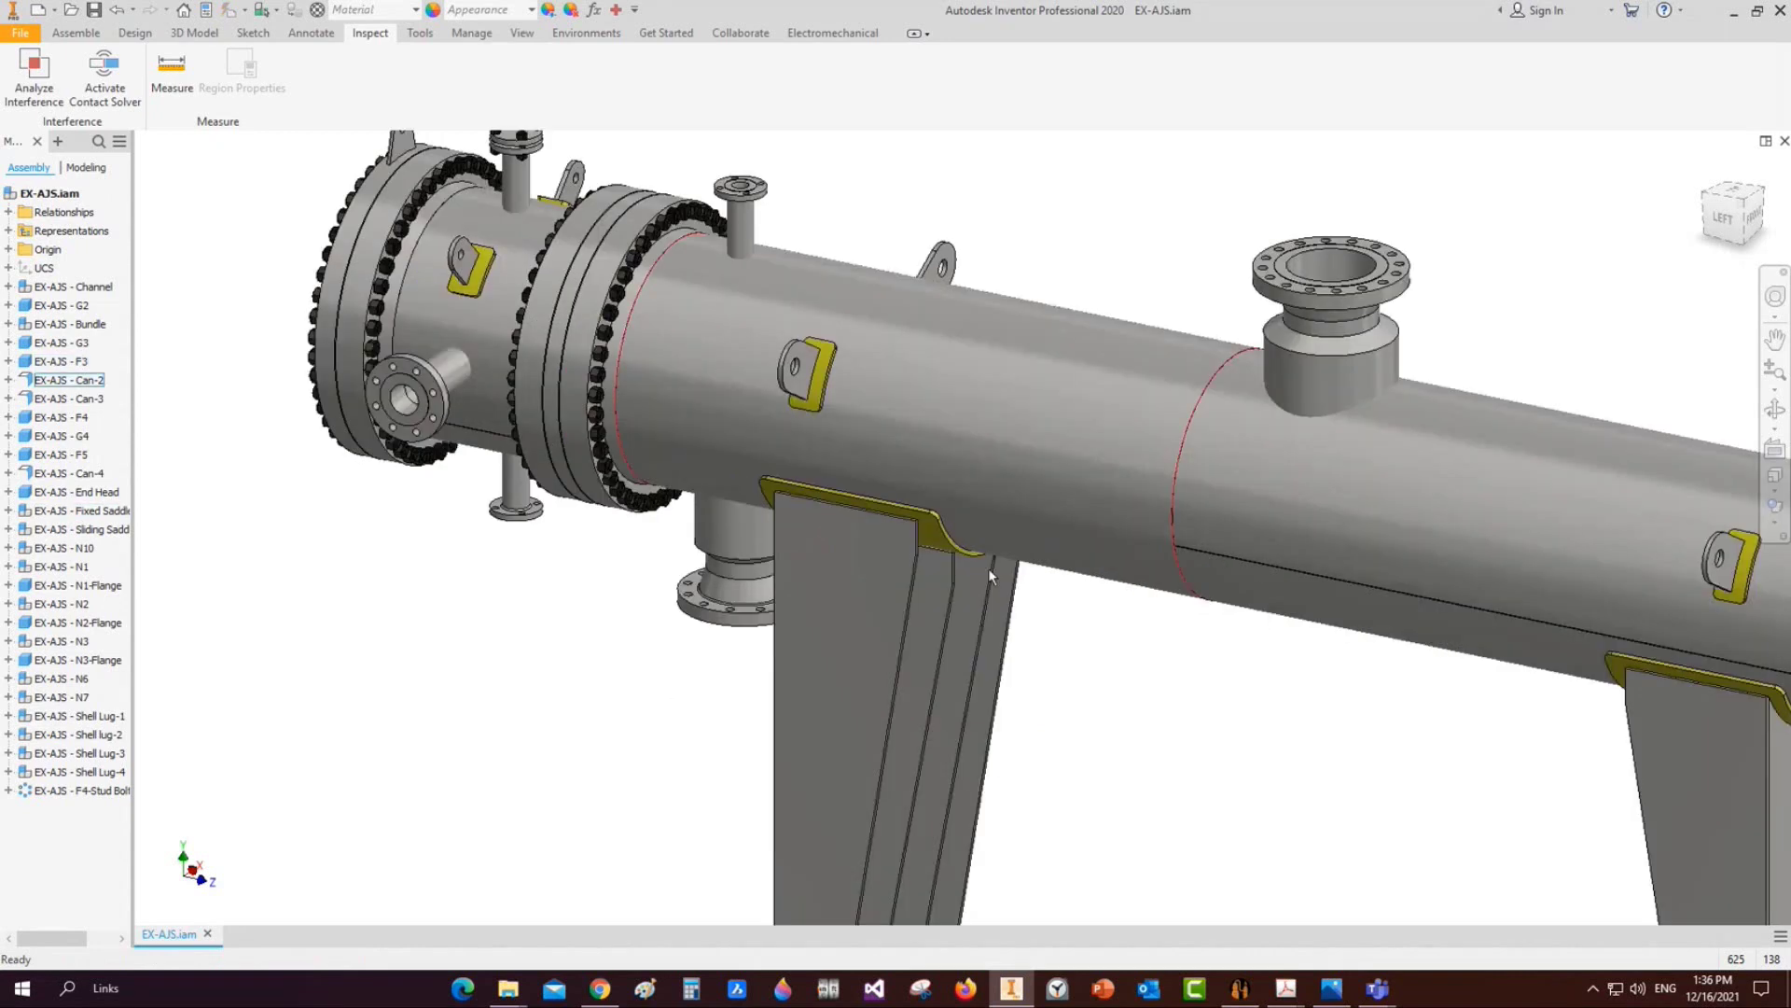
key(F6)
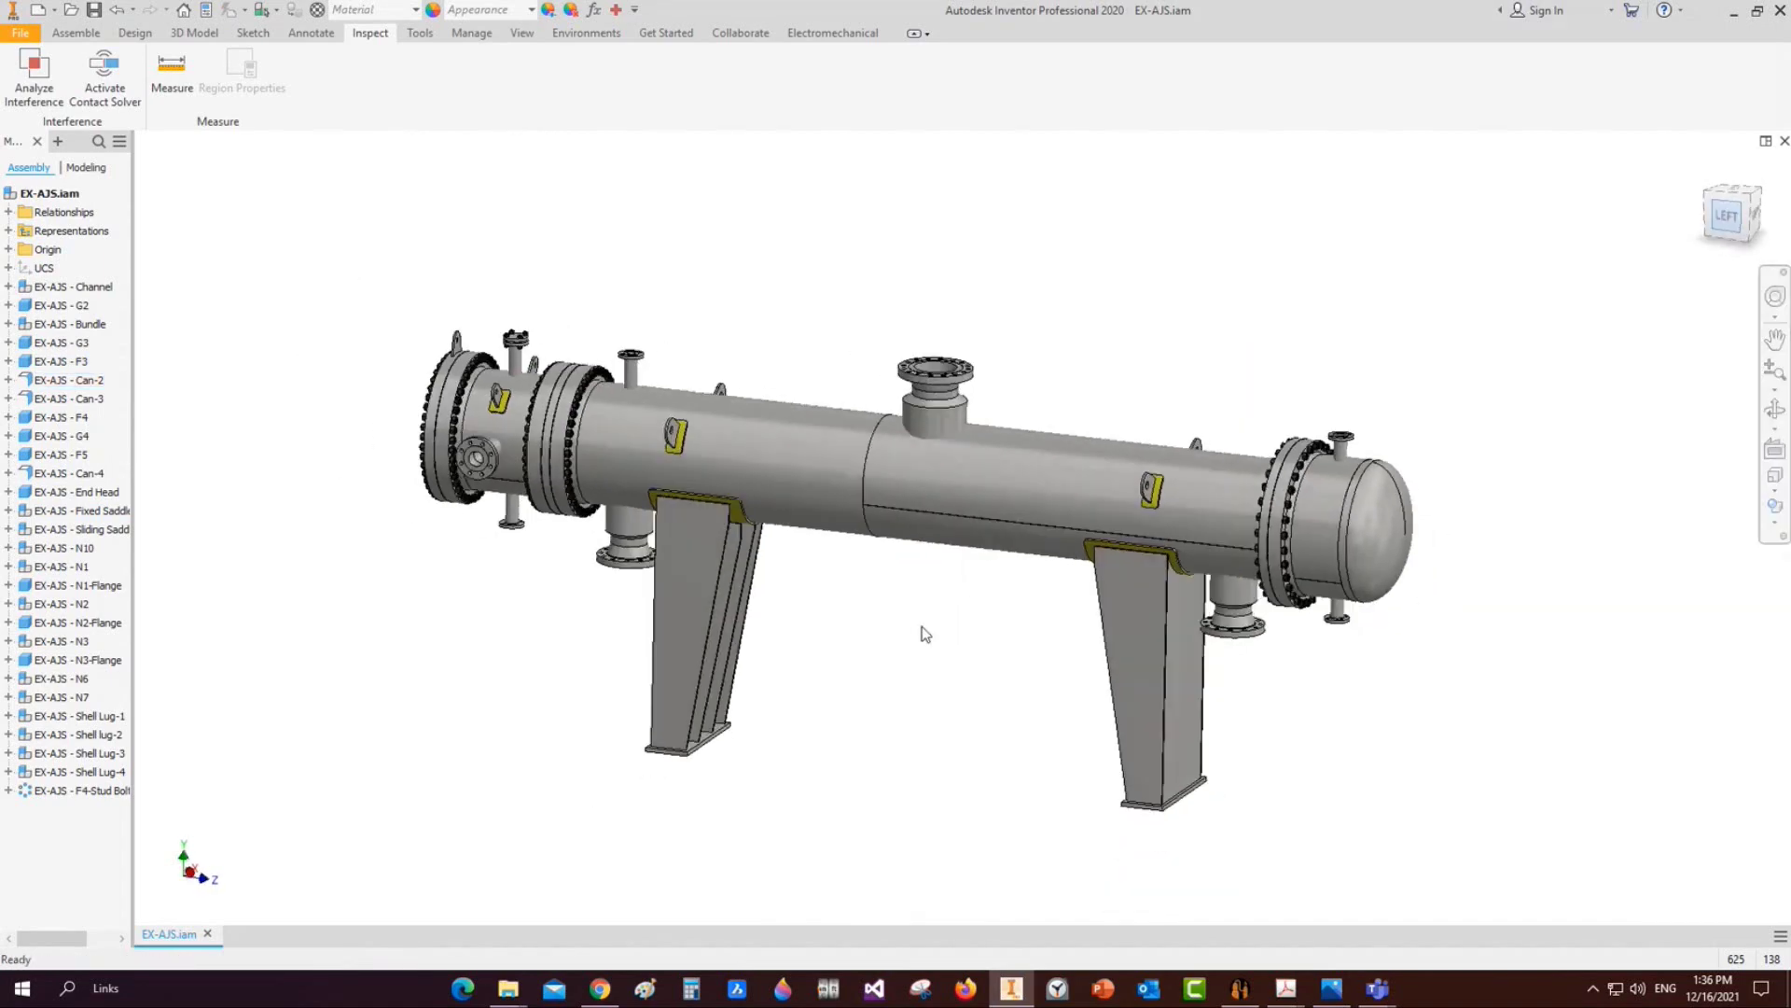
Switch back to Static Equipment Generator and add a nameplate named "NP" to Can-2
click(1241, 987)
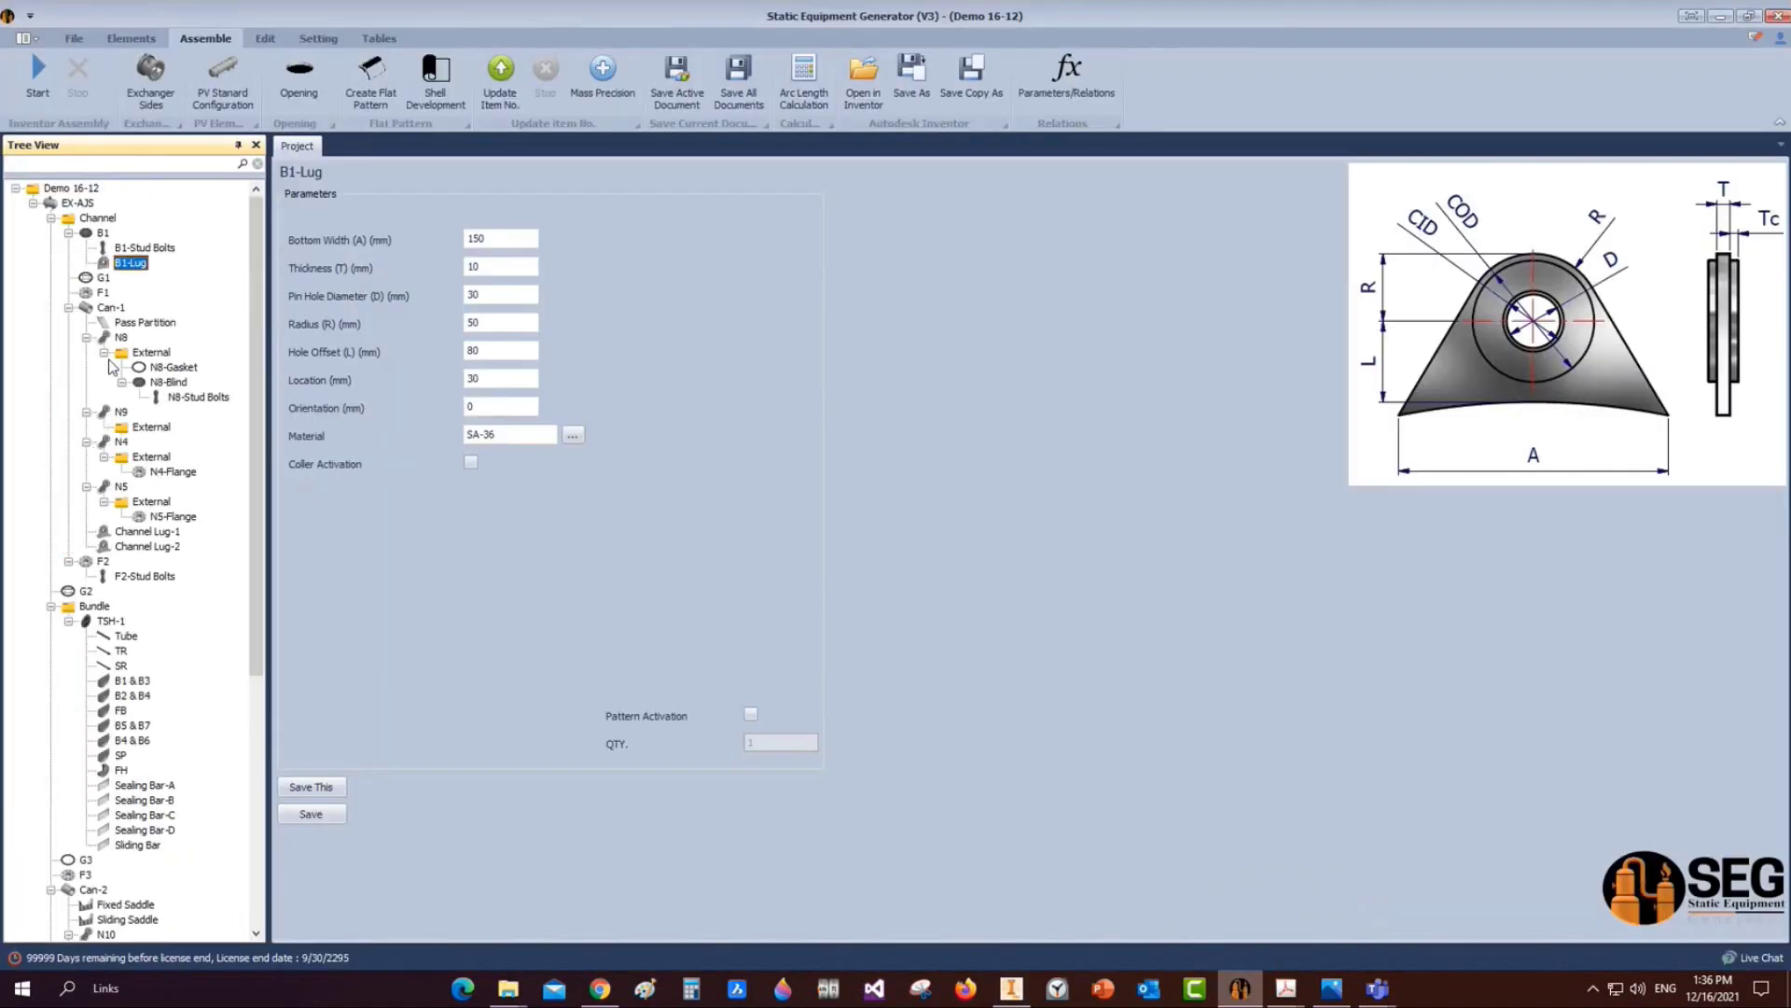
scroll(112, 466, down, 1)
click(94, 845)
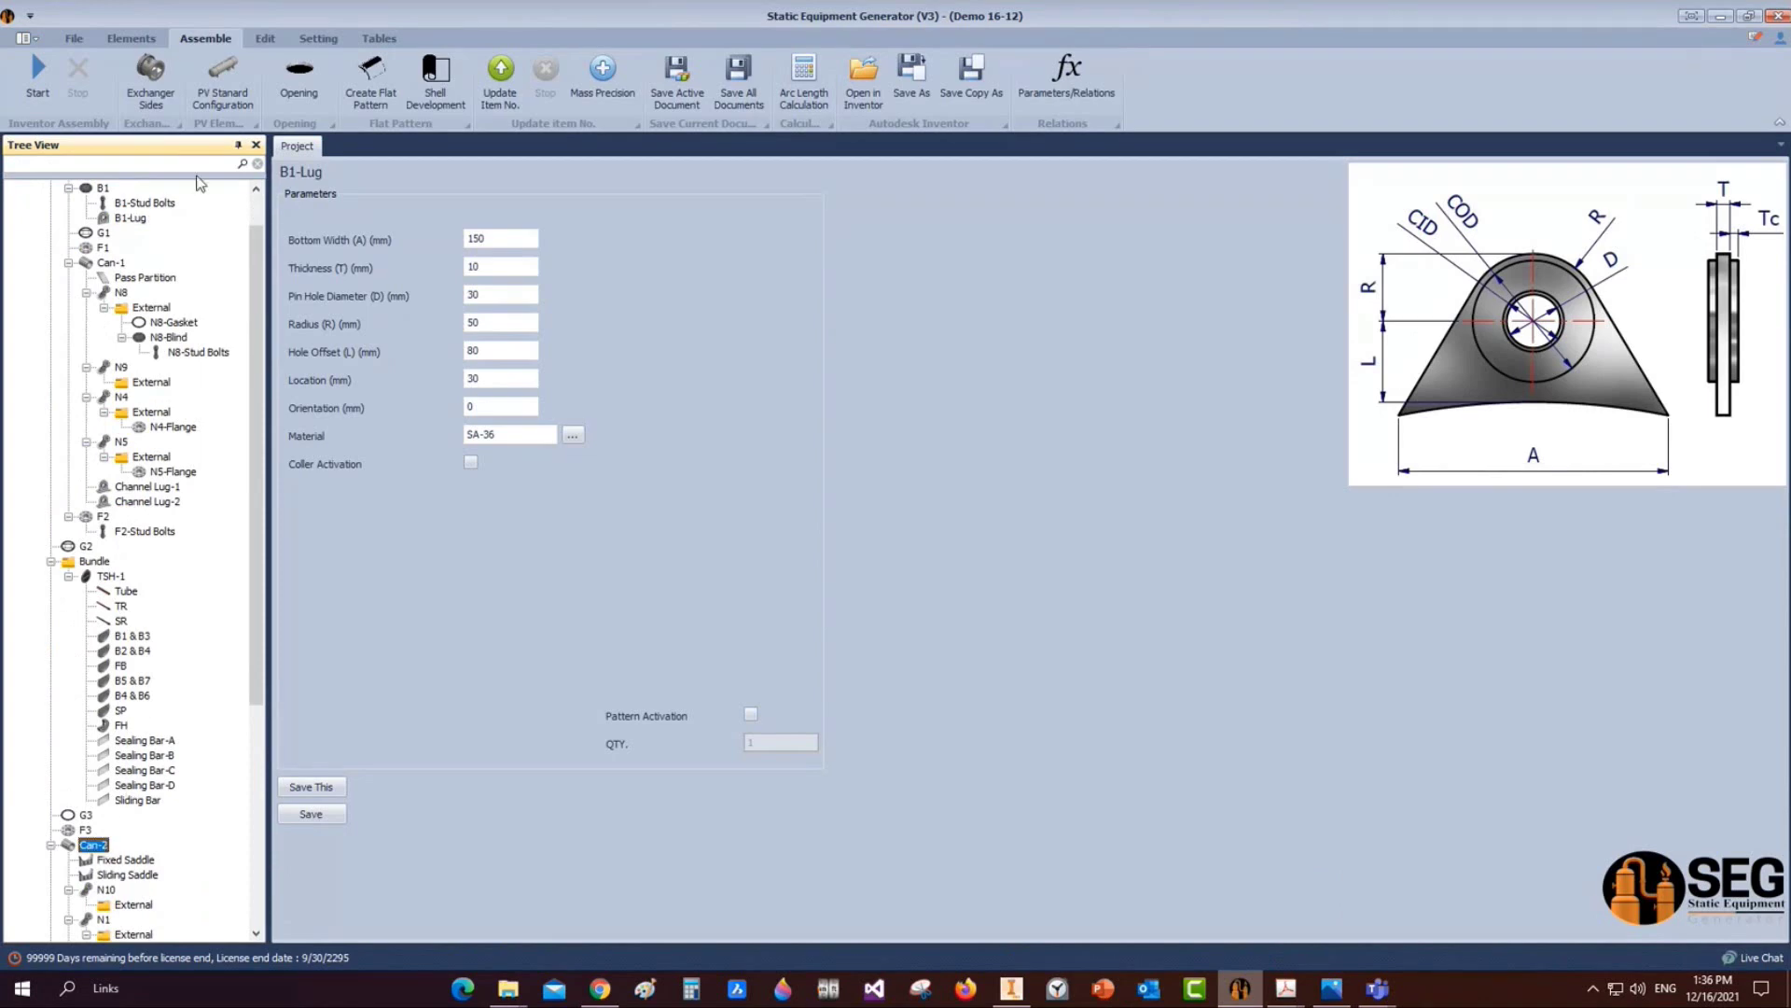
click(131, 39)
click(1285, 95)
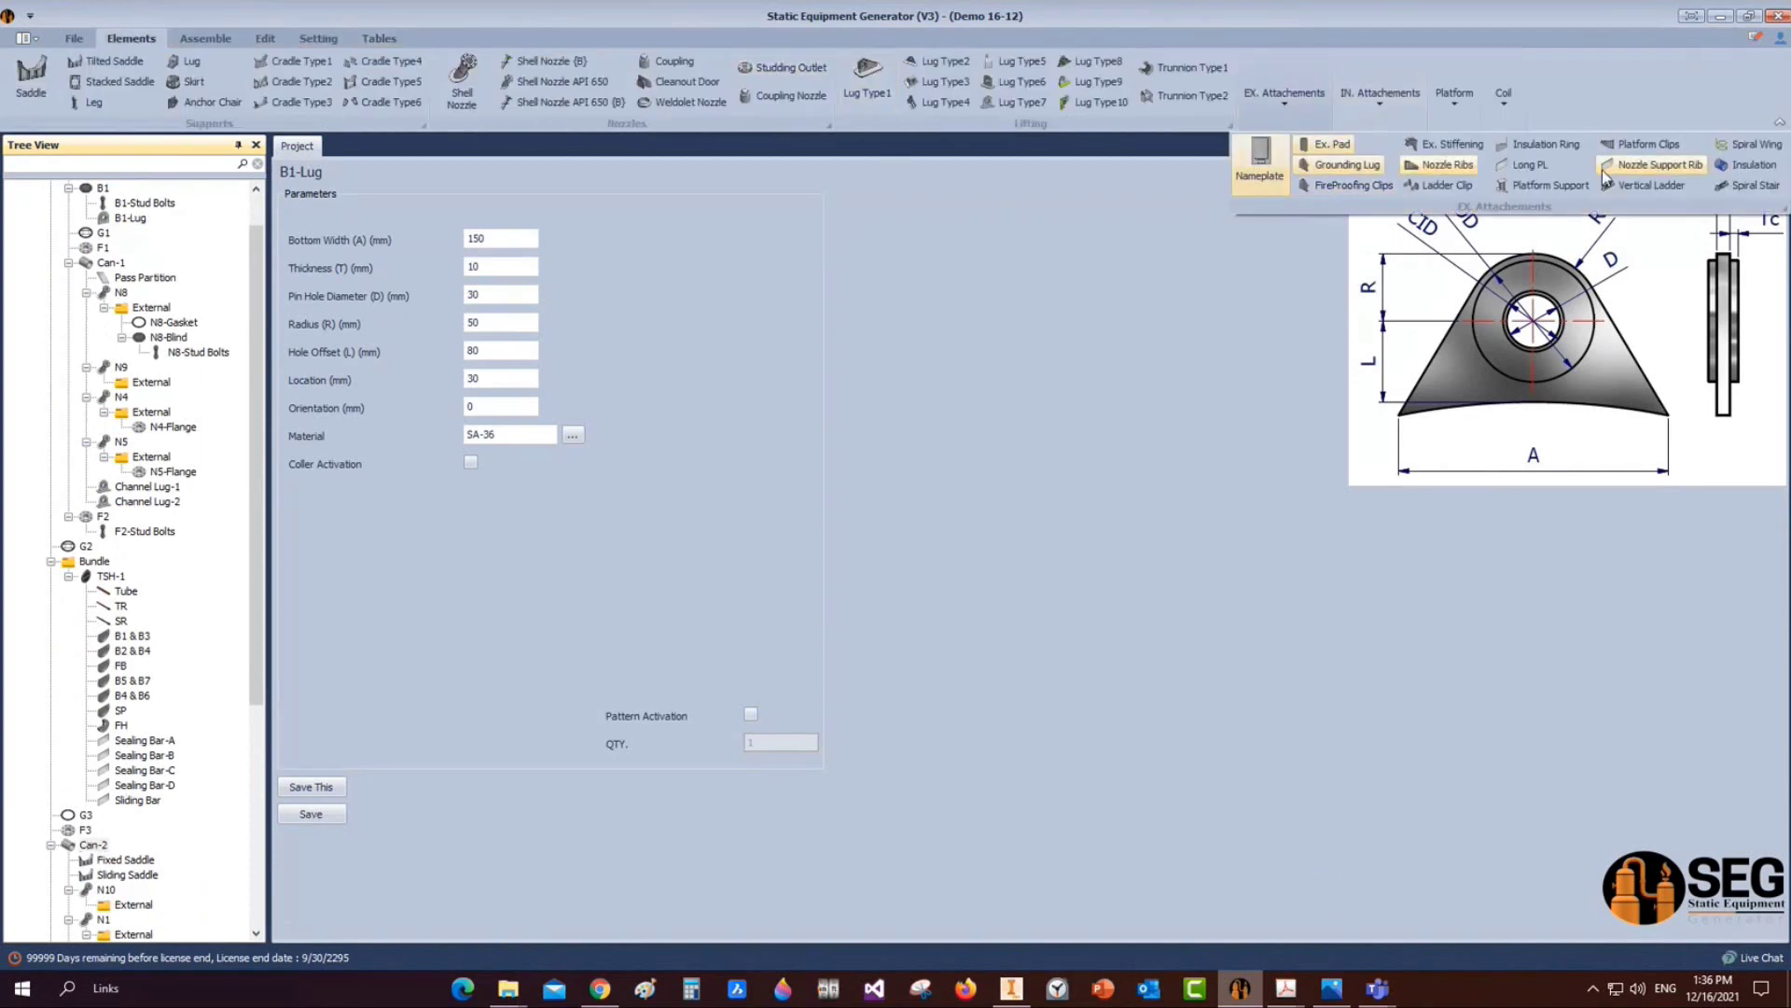
click(1259, 160)
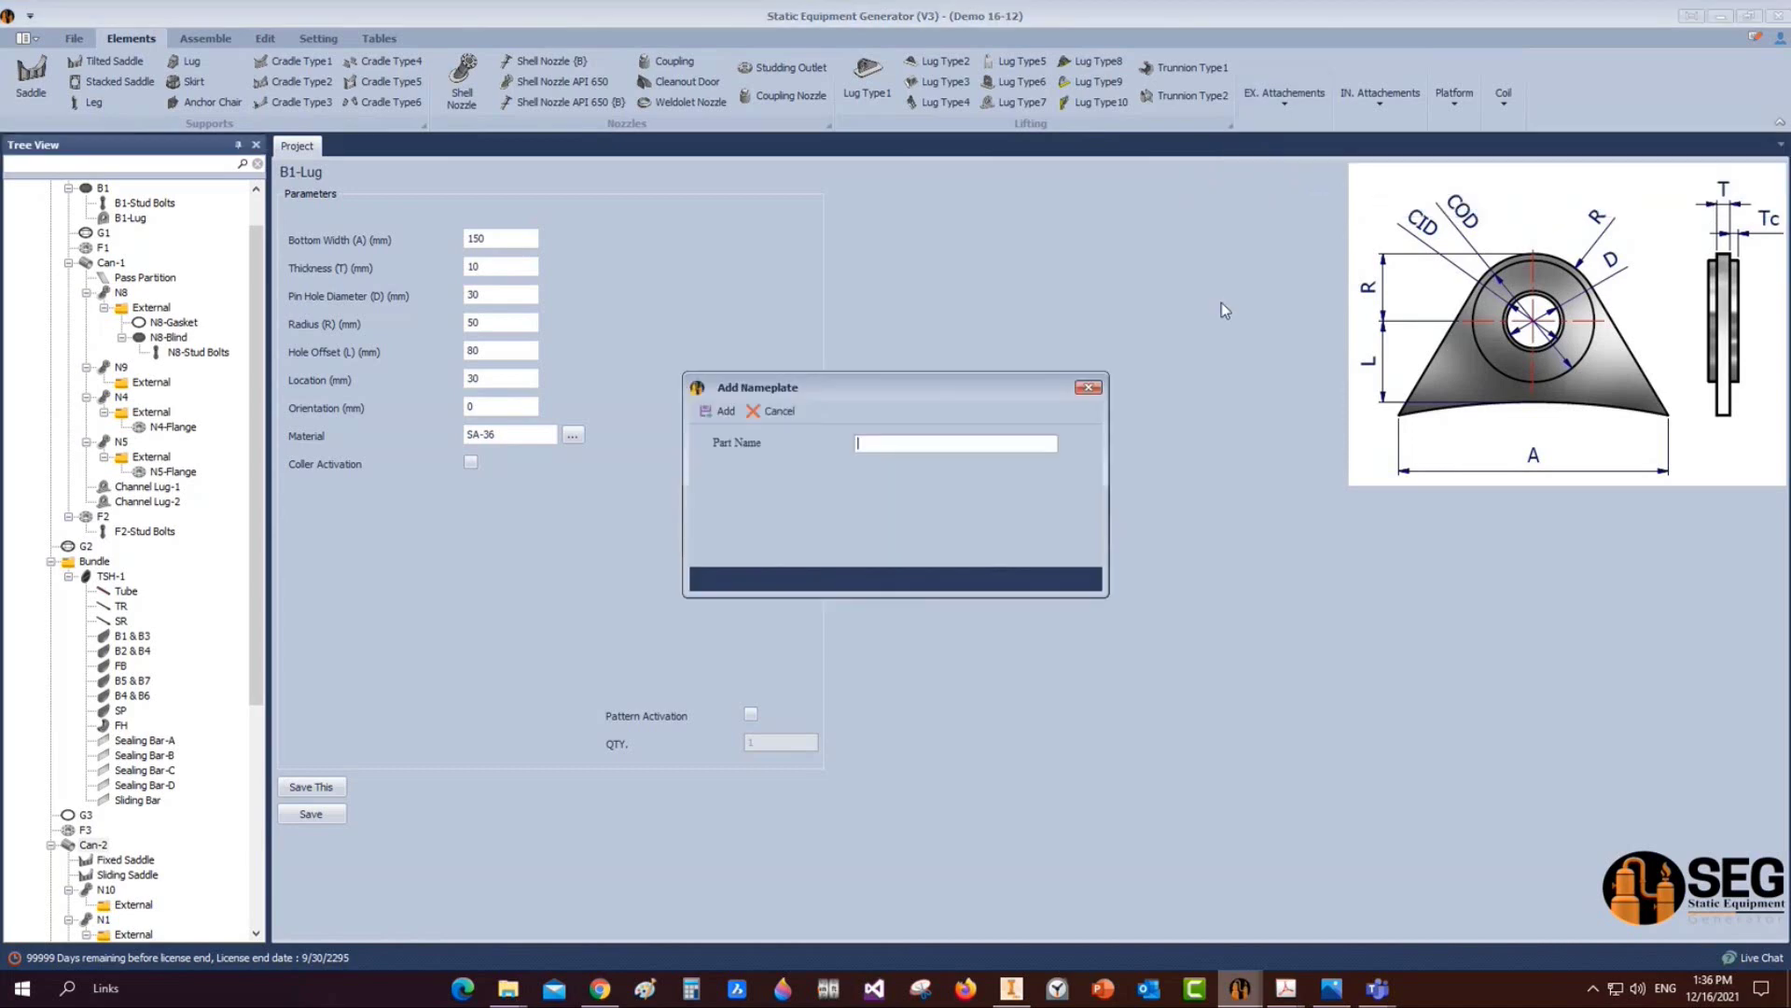
text(NP)
key(Return)
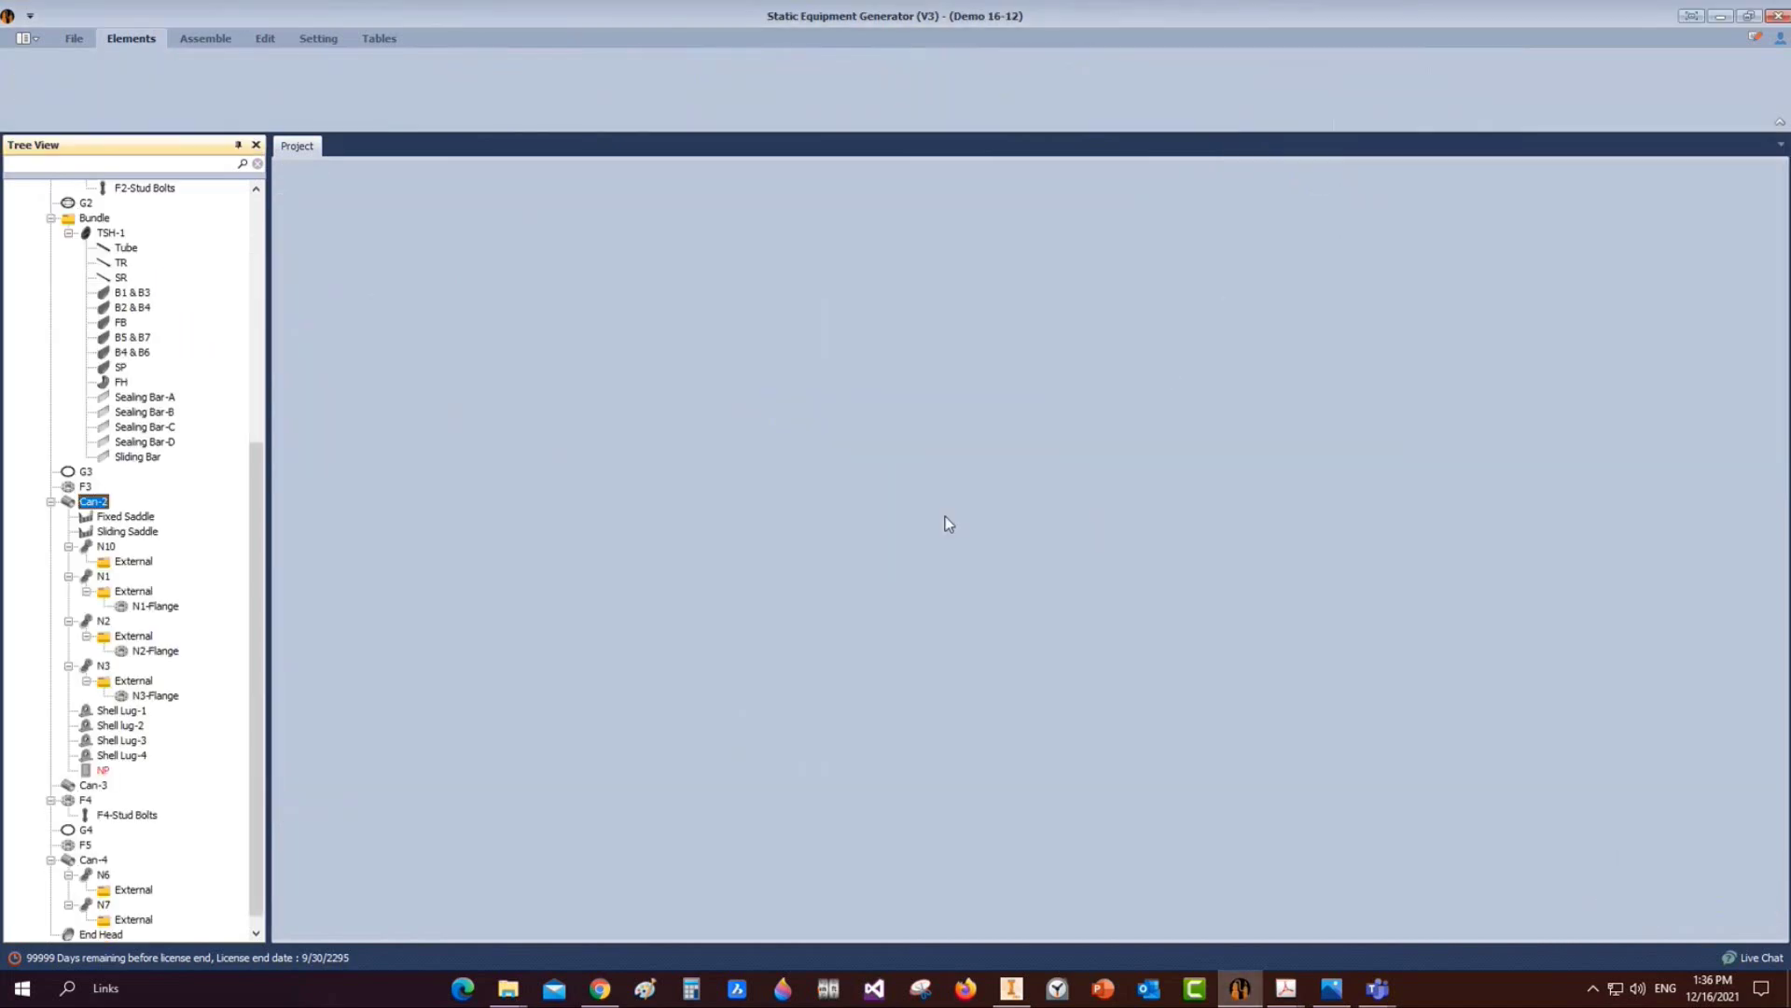
Configure NP as Horizontal Bracket (Parallel to Vessel C.L.) Two Supports with a location of 1200 mm, and save
click(102, 770)
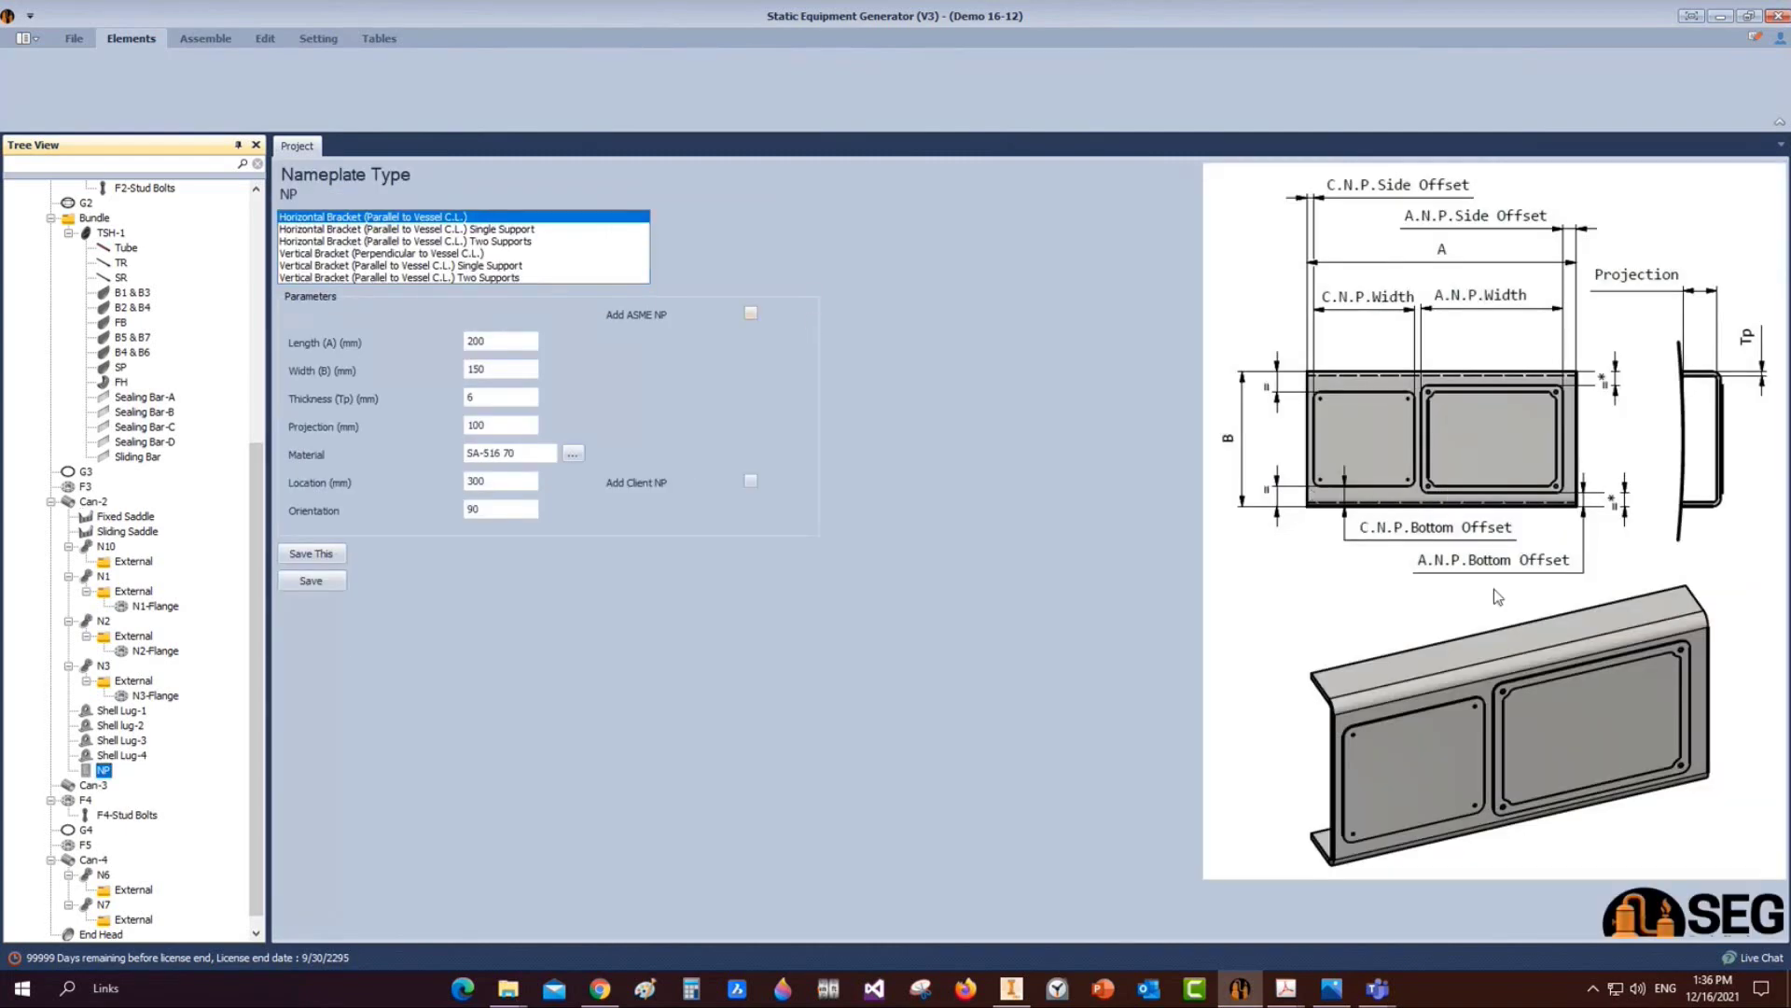
click(416, 248)
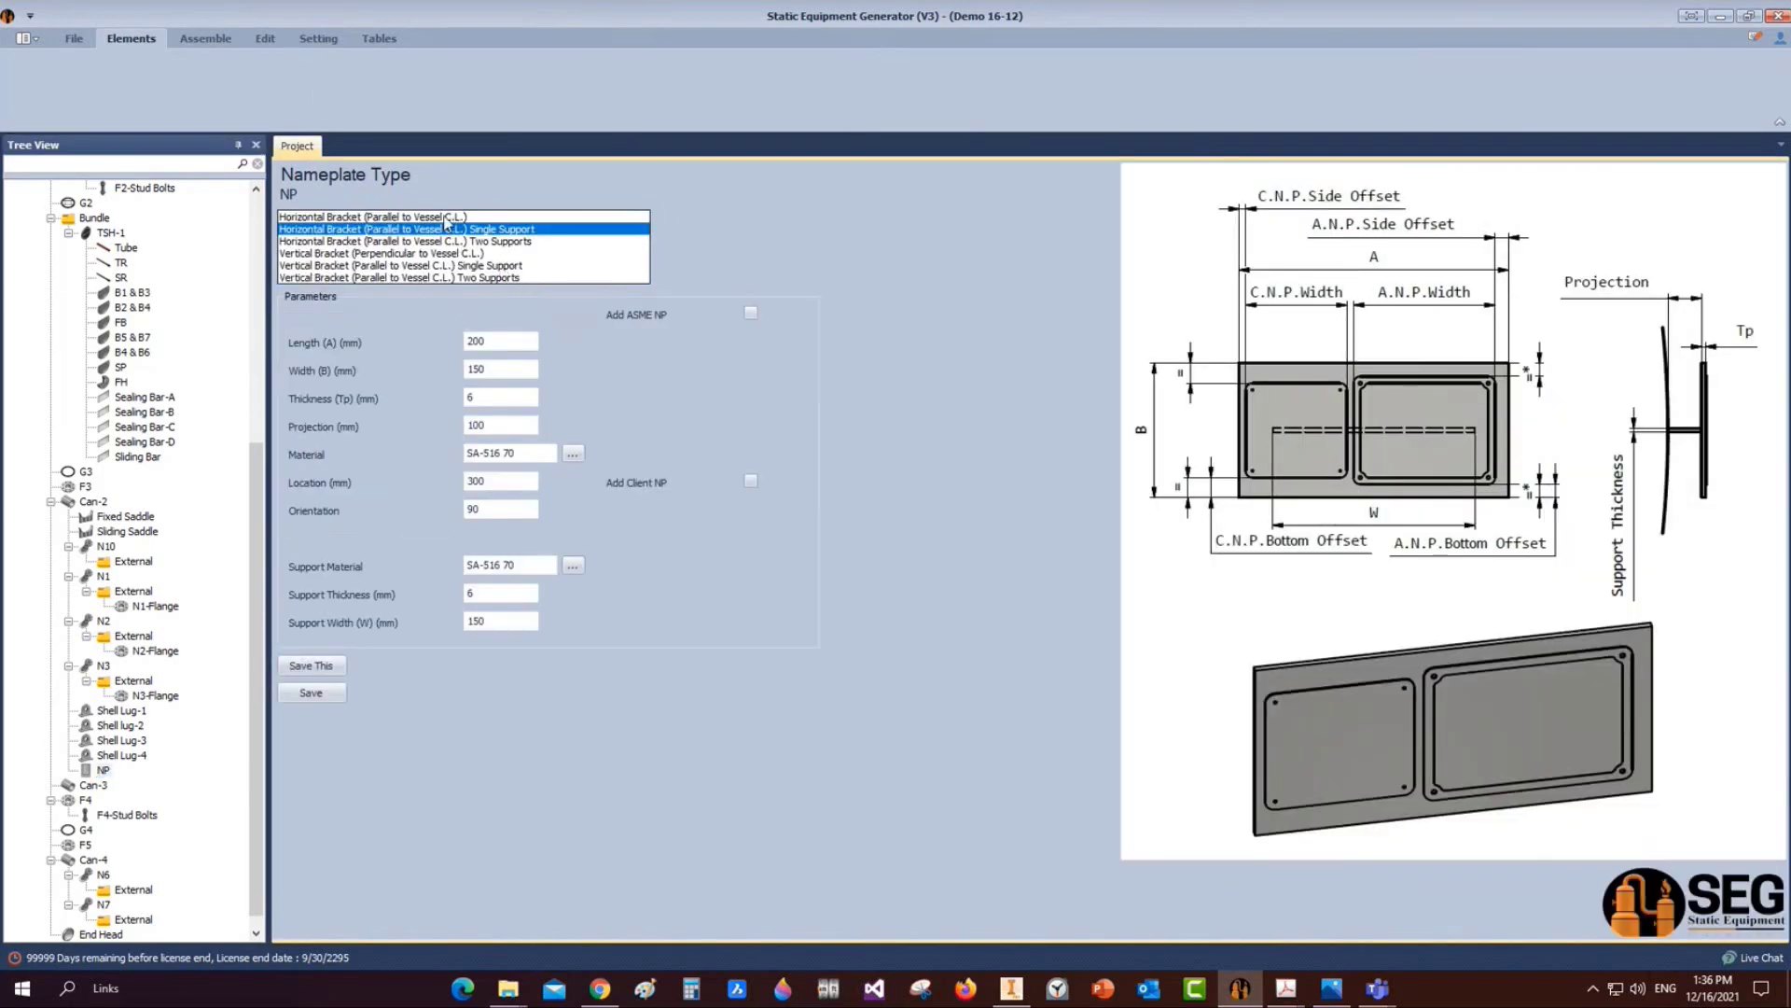
click(442, 242)
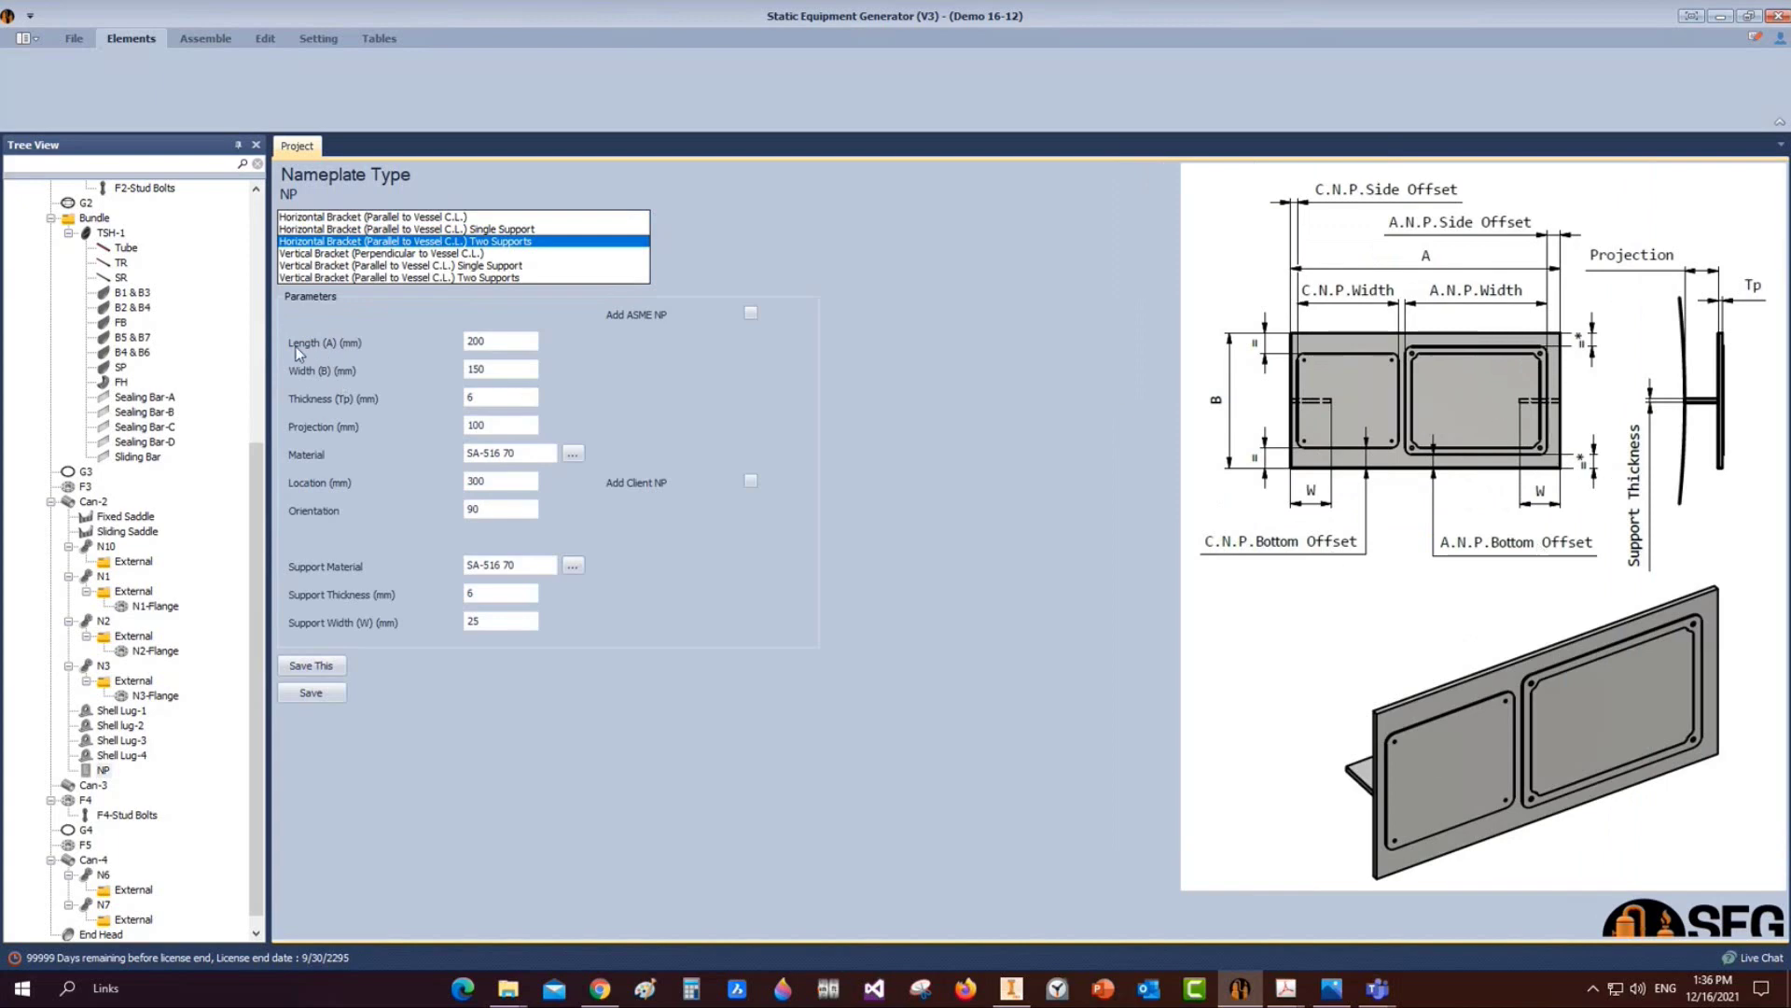
click(750, 313)
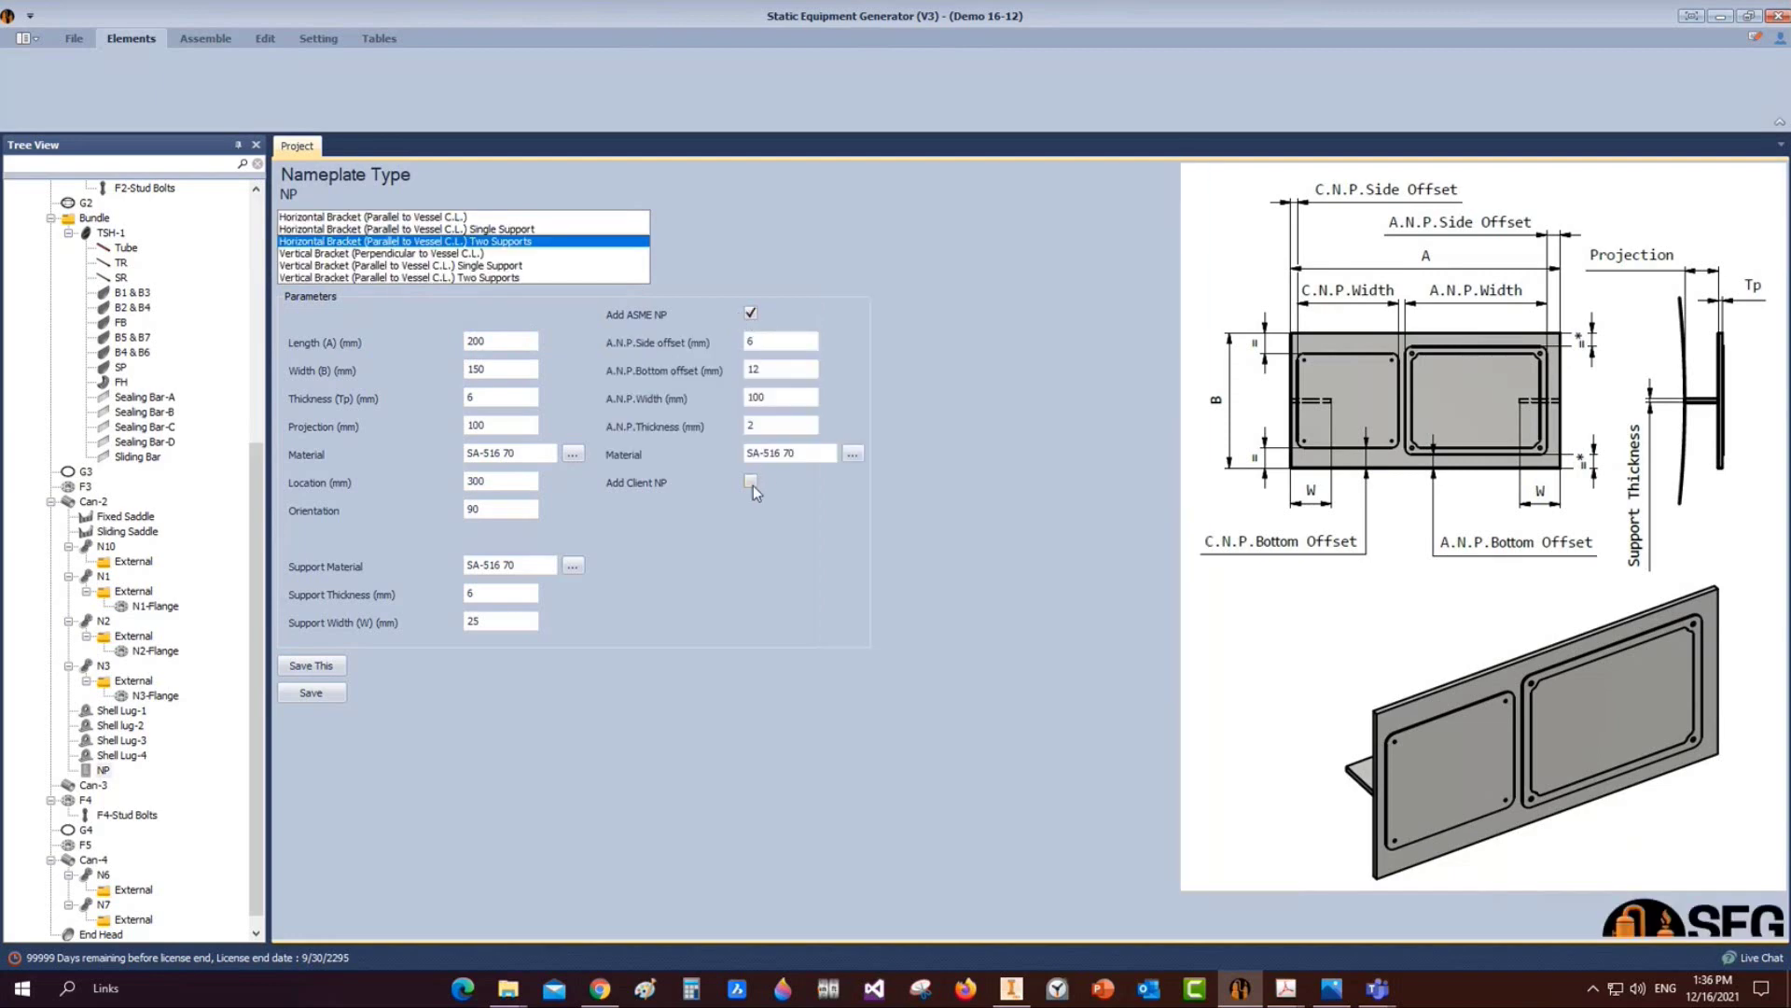
click(750, 314)
click(499, 342)
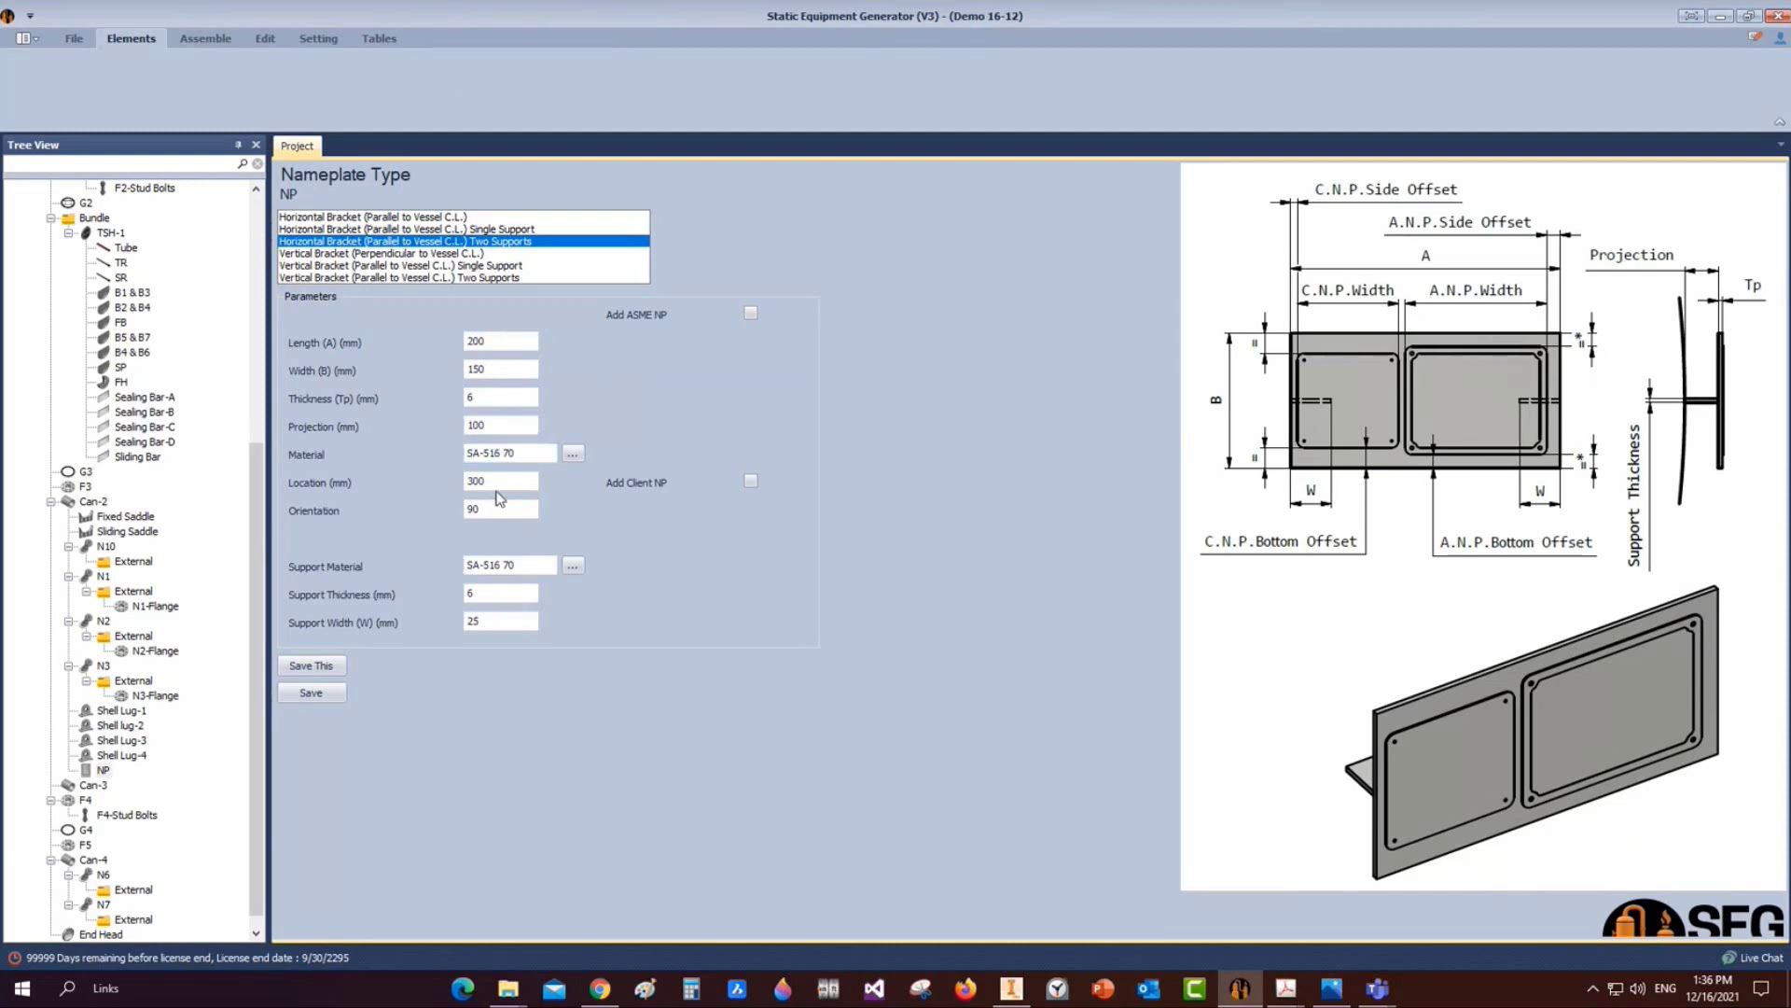
drag(522, 481, 450, 479)
text(1200)
click(326, 693)
Run the assembly to generate the nameplate, and switch to Inventor to view it on the exchanger shell
click(205, 38)
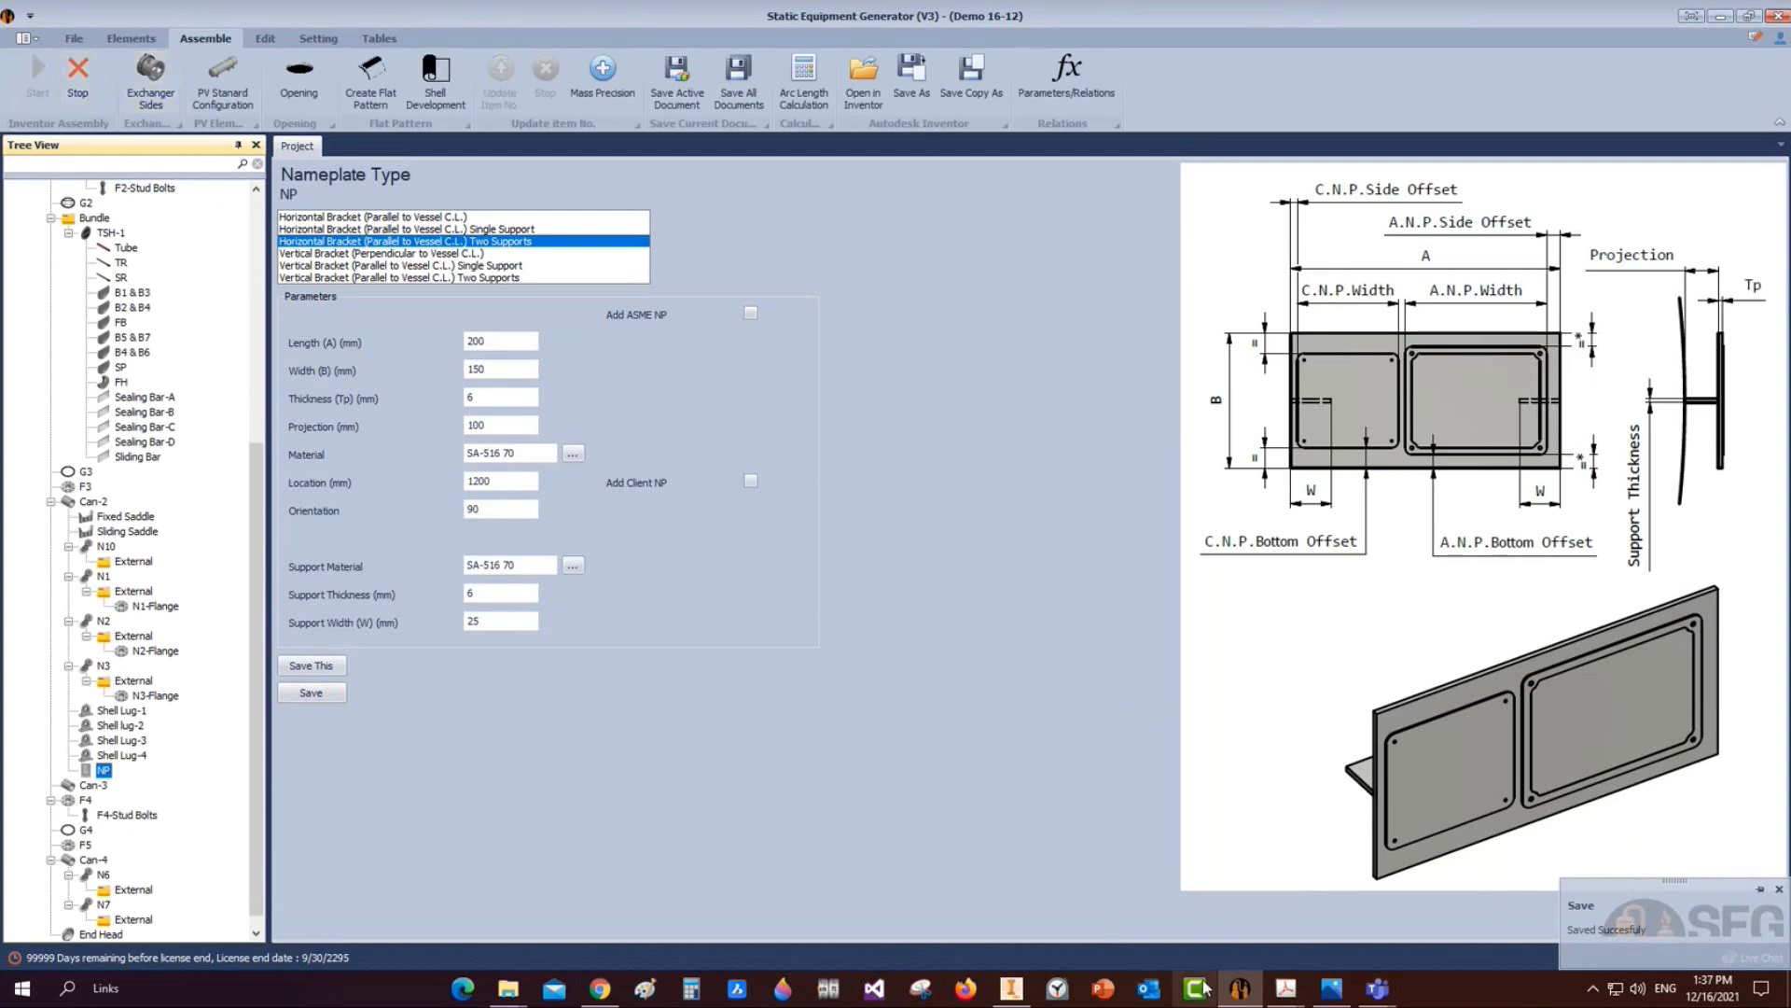
mouse_move(1236, 989)
mouse_move(1011, 989)
click(1036, 893)
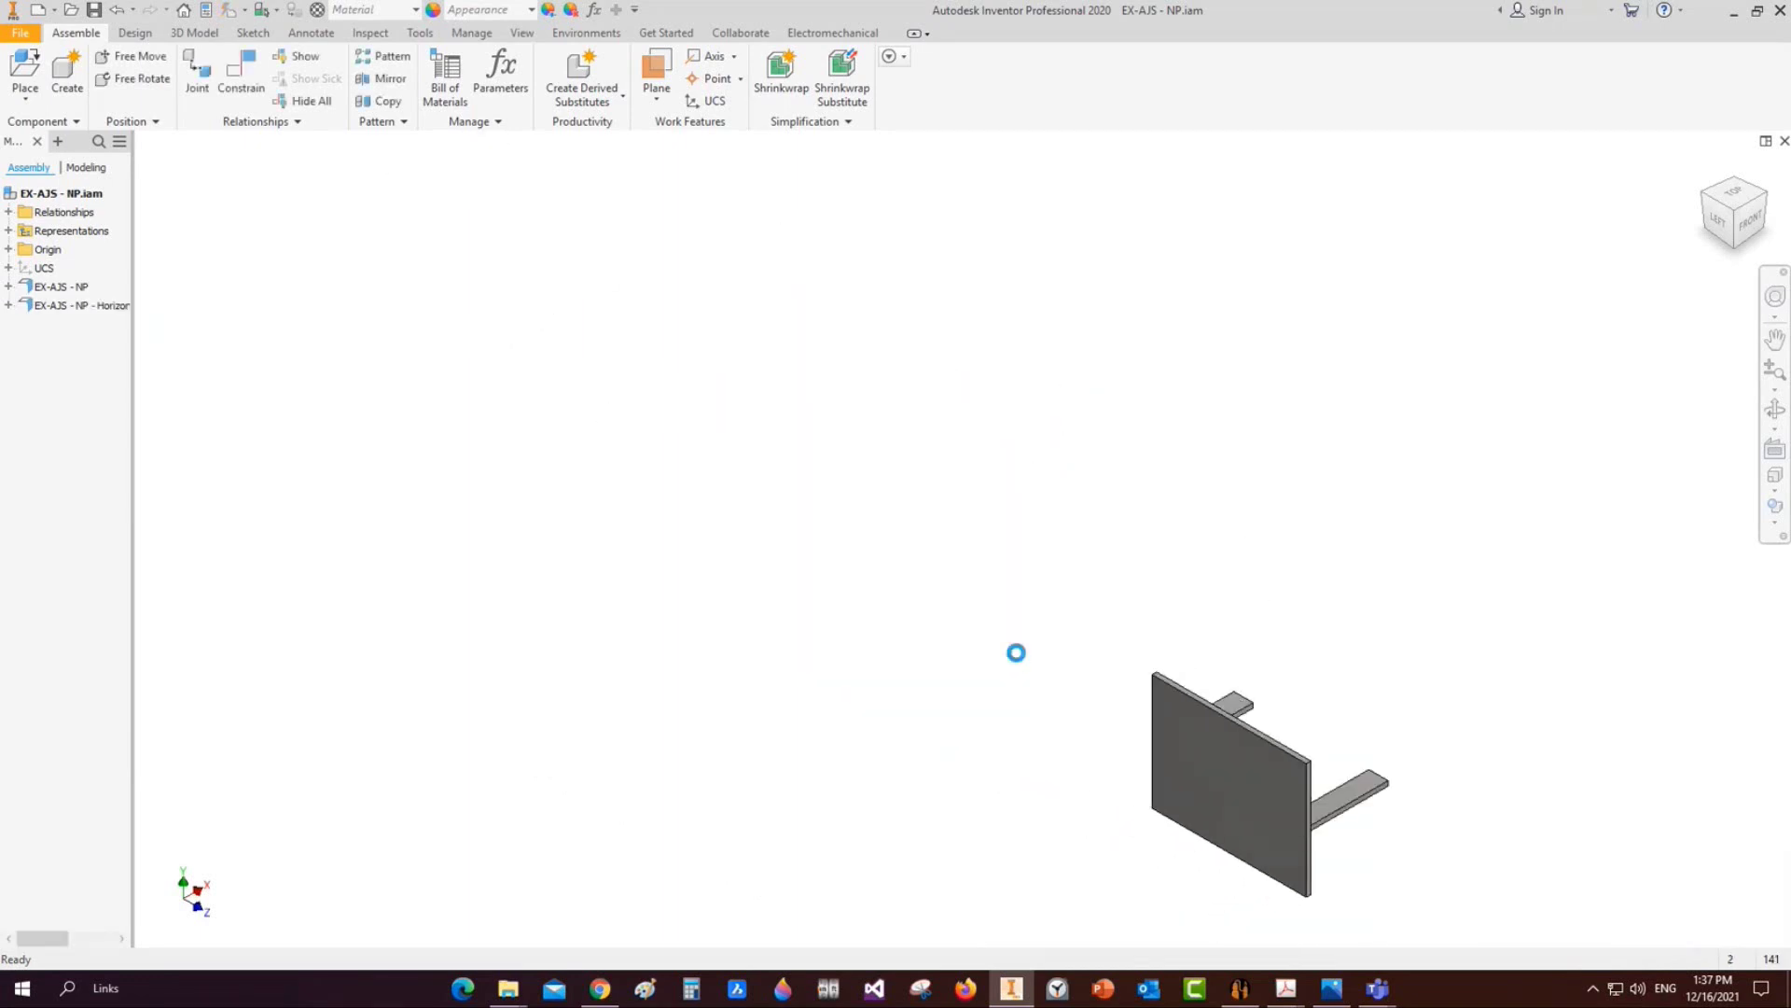
key(ctrl+s)
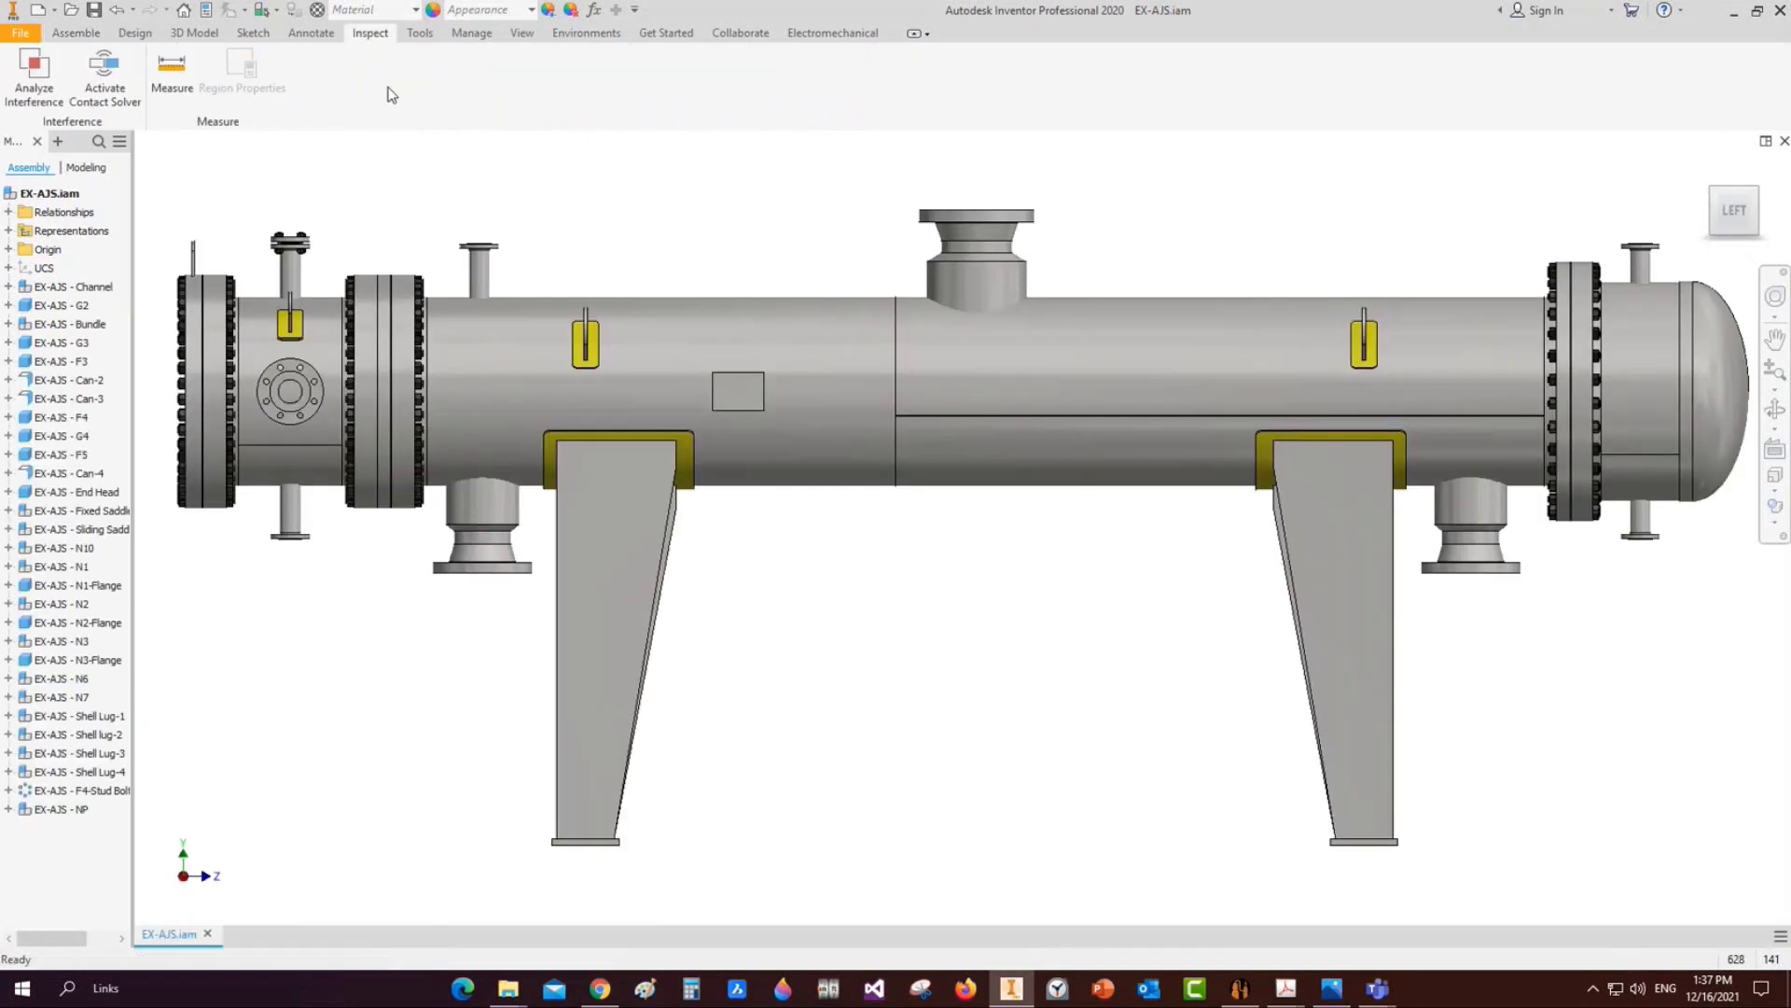
Expand the Bundle subassembly of EX-AJS and open its TSH-1 tubesheet part
click(393, 334)
scroll(410, 324, down, 5)
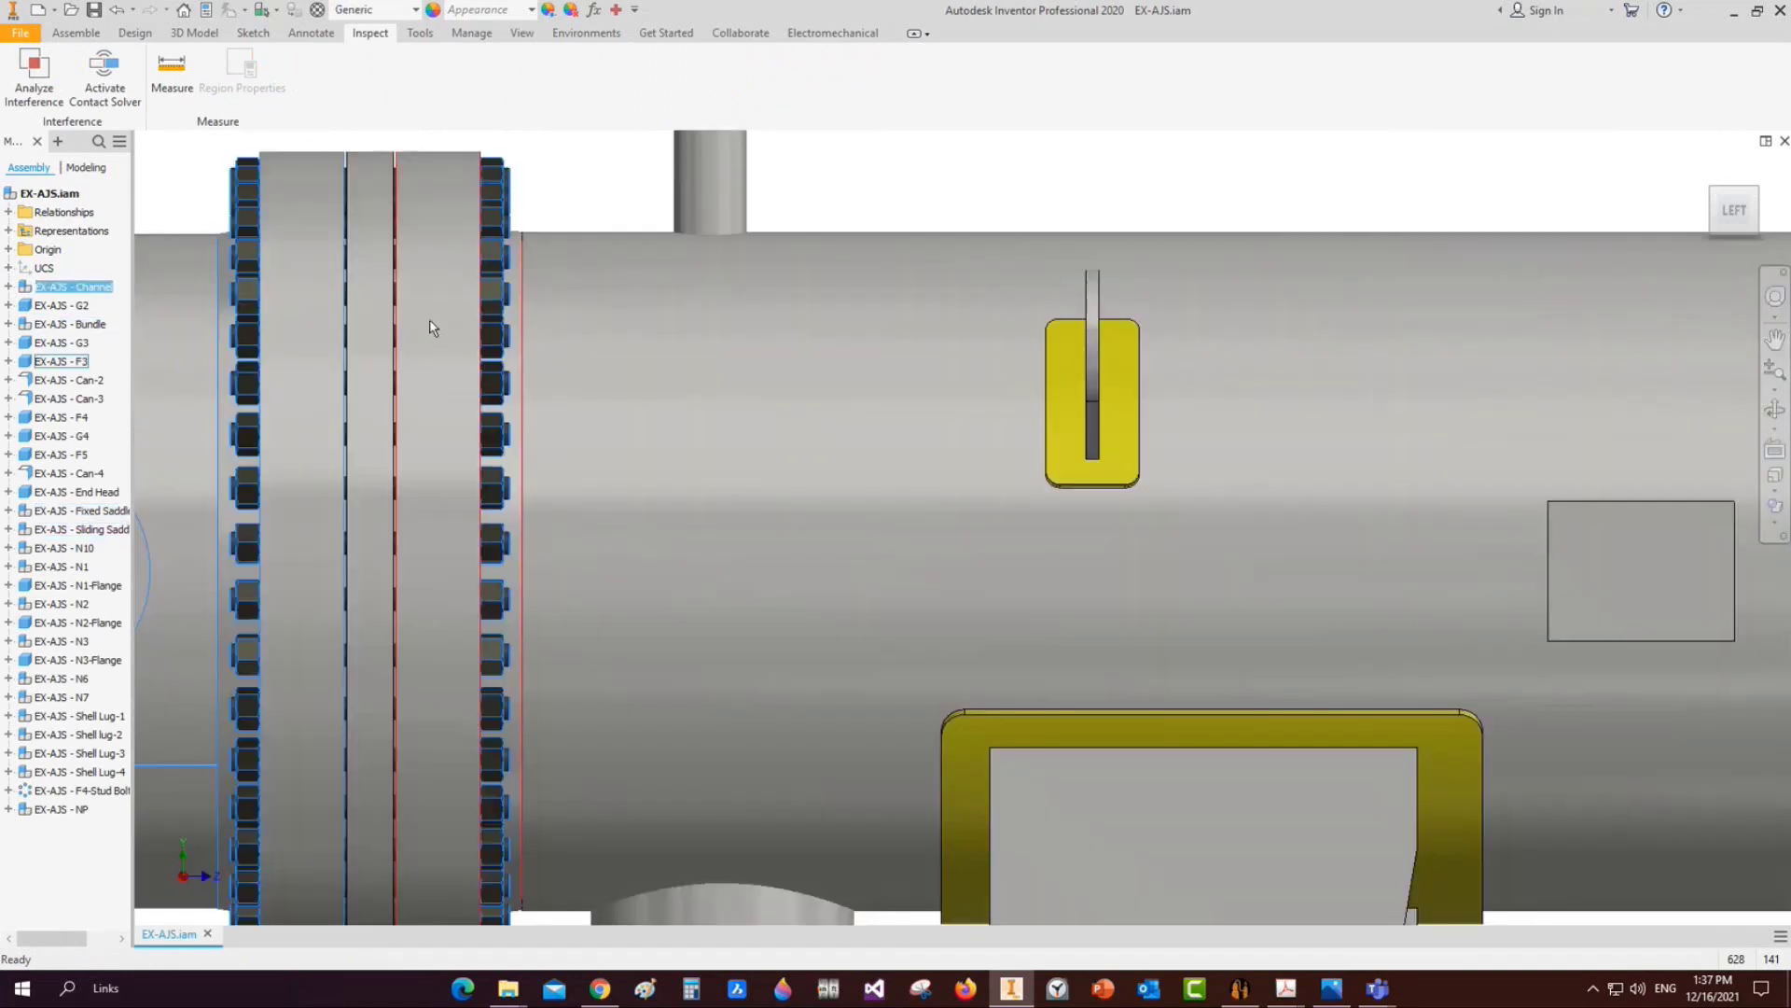
middle_drag(430, 319, 750, 549)
click(41, 324)
click(9, 324)
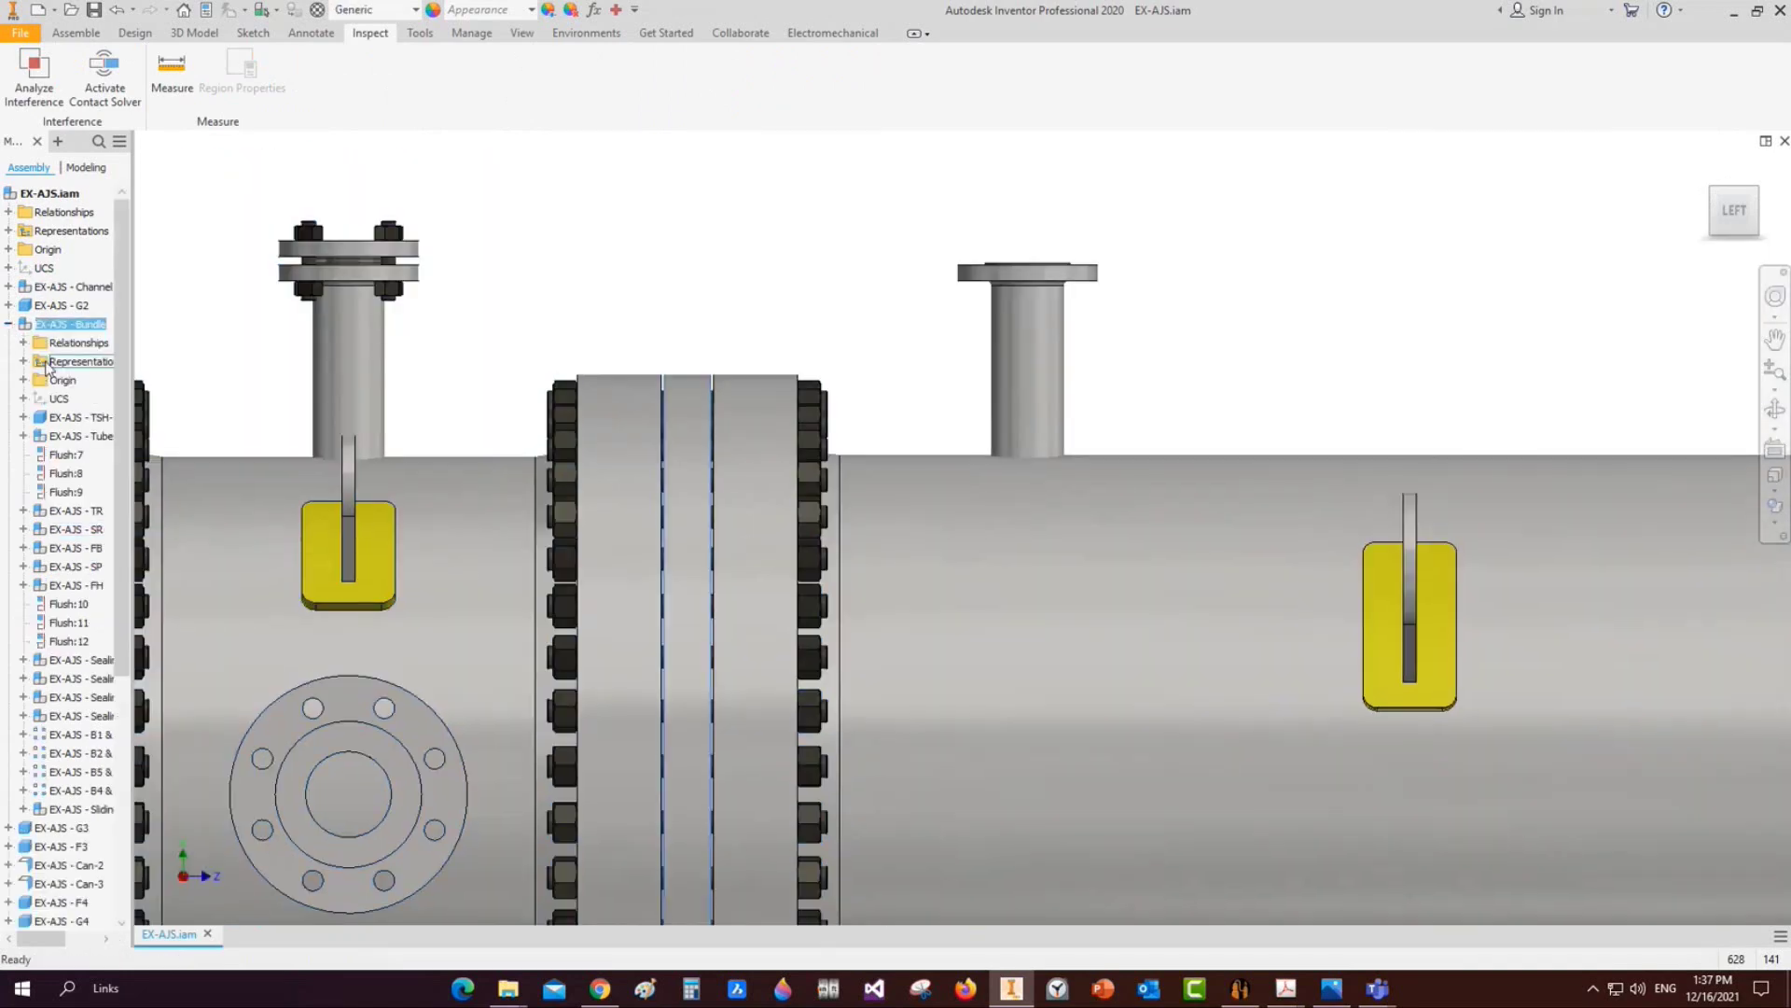
right_click(85, 419)
click(121, 438)
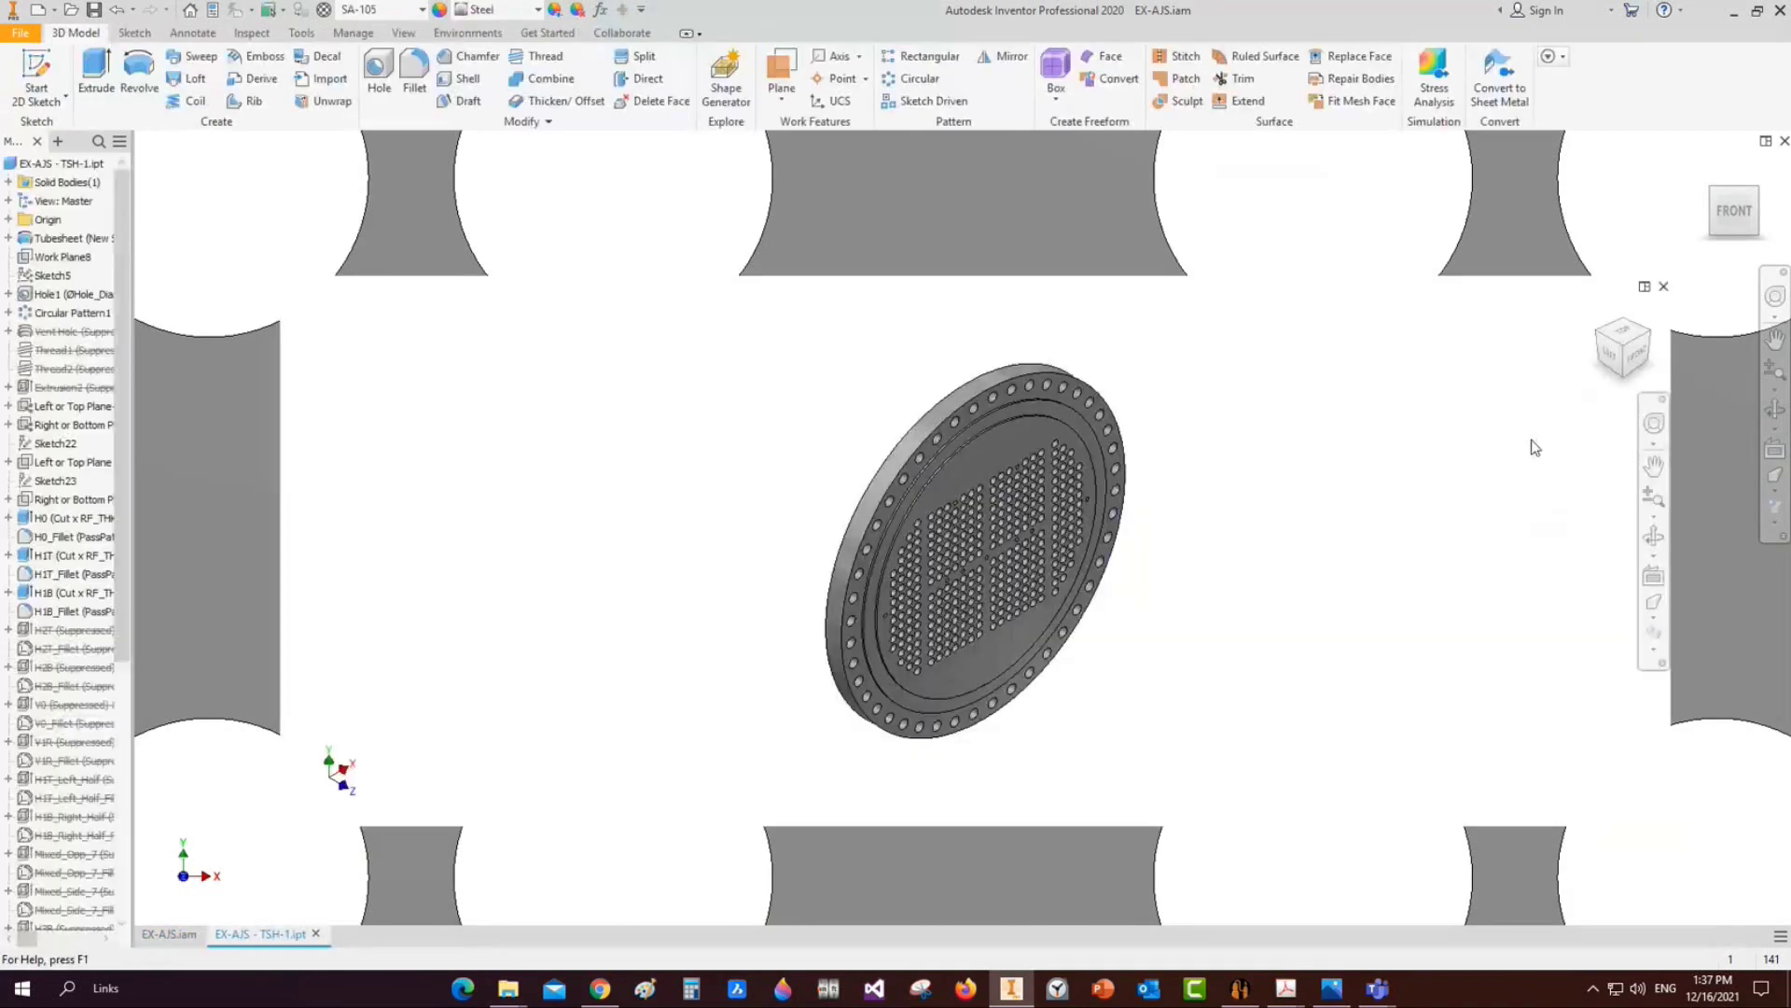
Start a sketch on the tubesheet's grooved face and place four points, two above and two below the central tube holes
scroll(979, 419, up, 3)
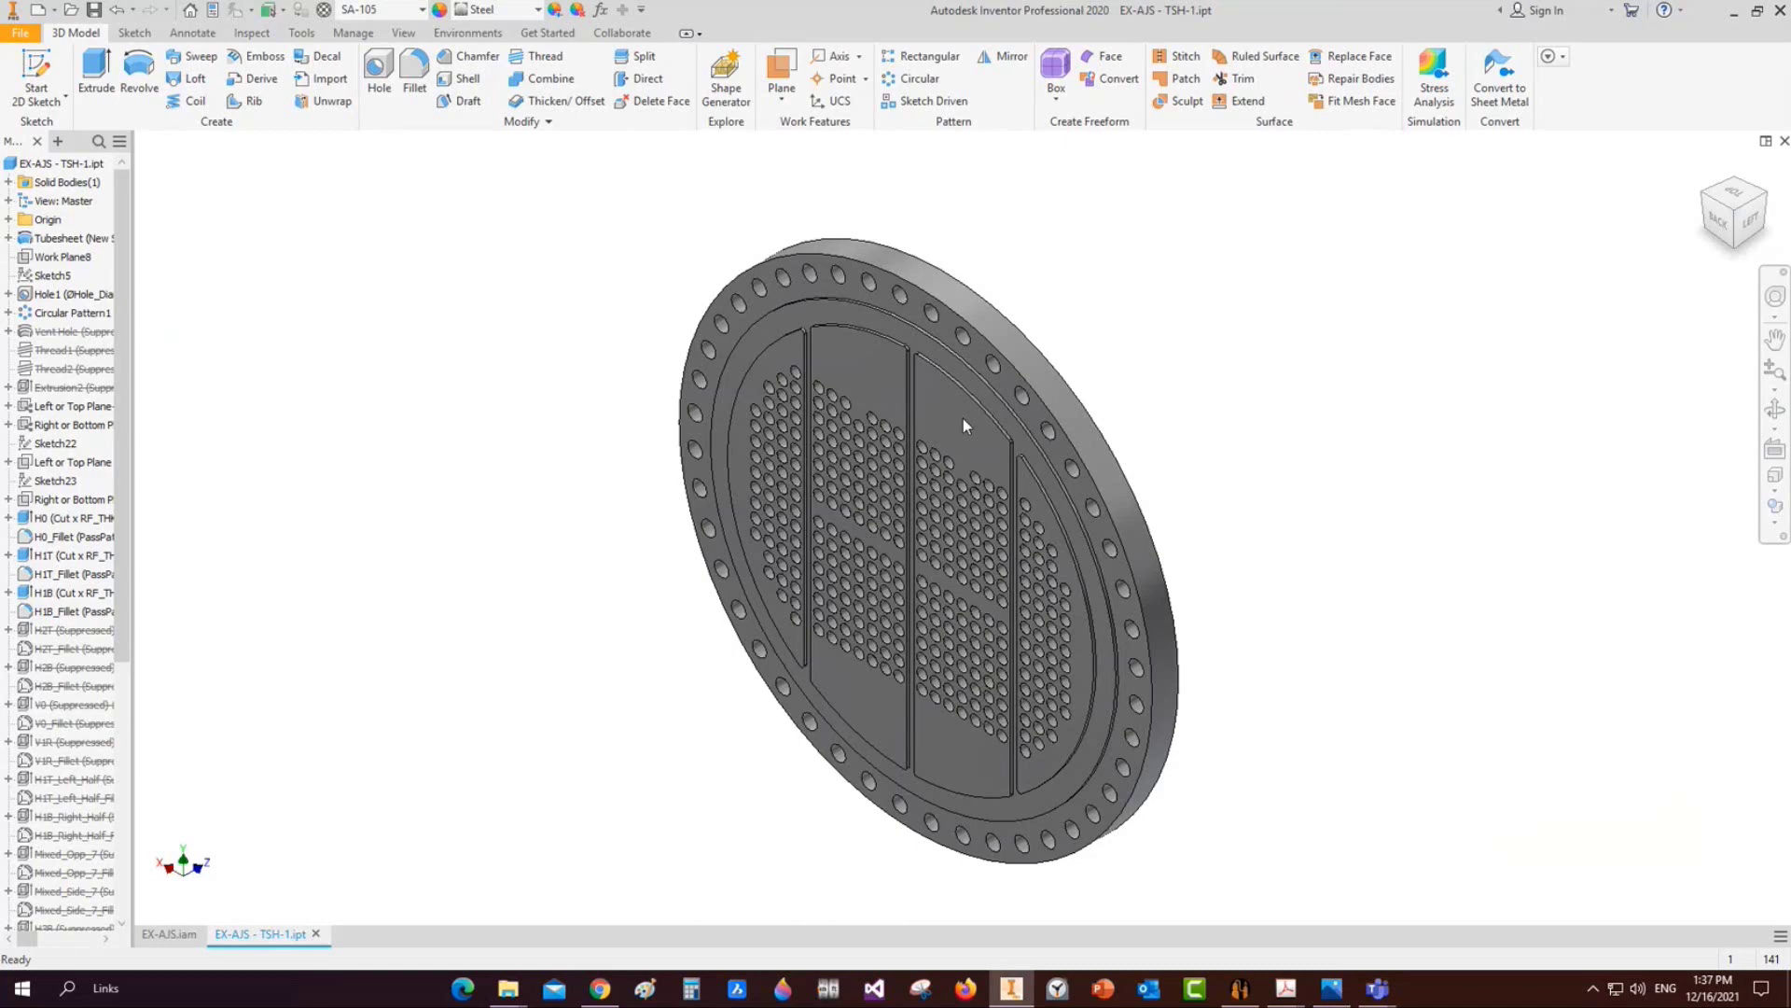
click(985, 440)
key(s)
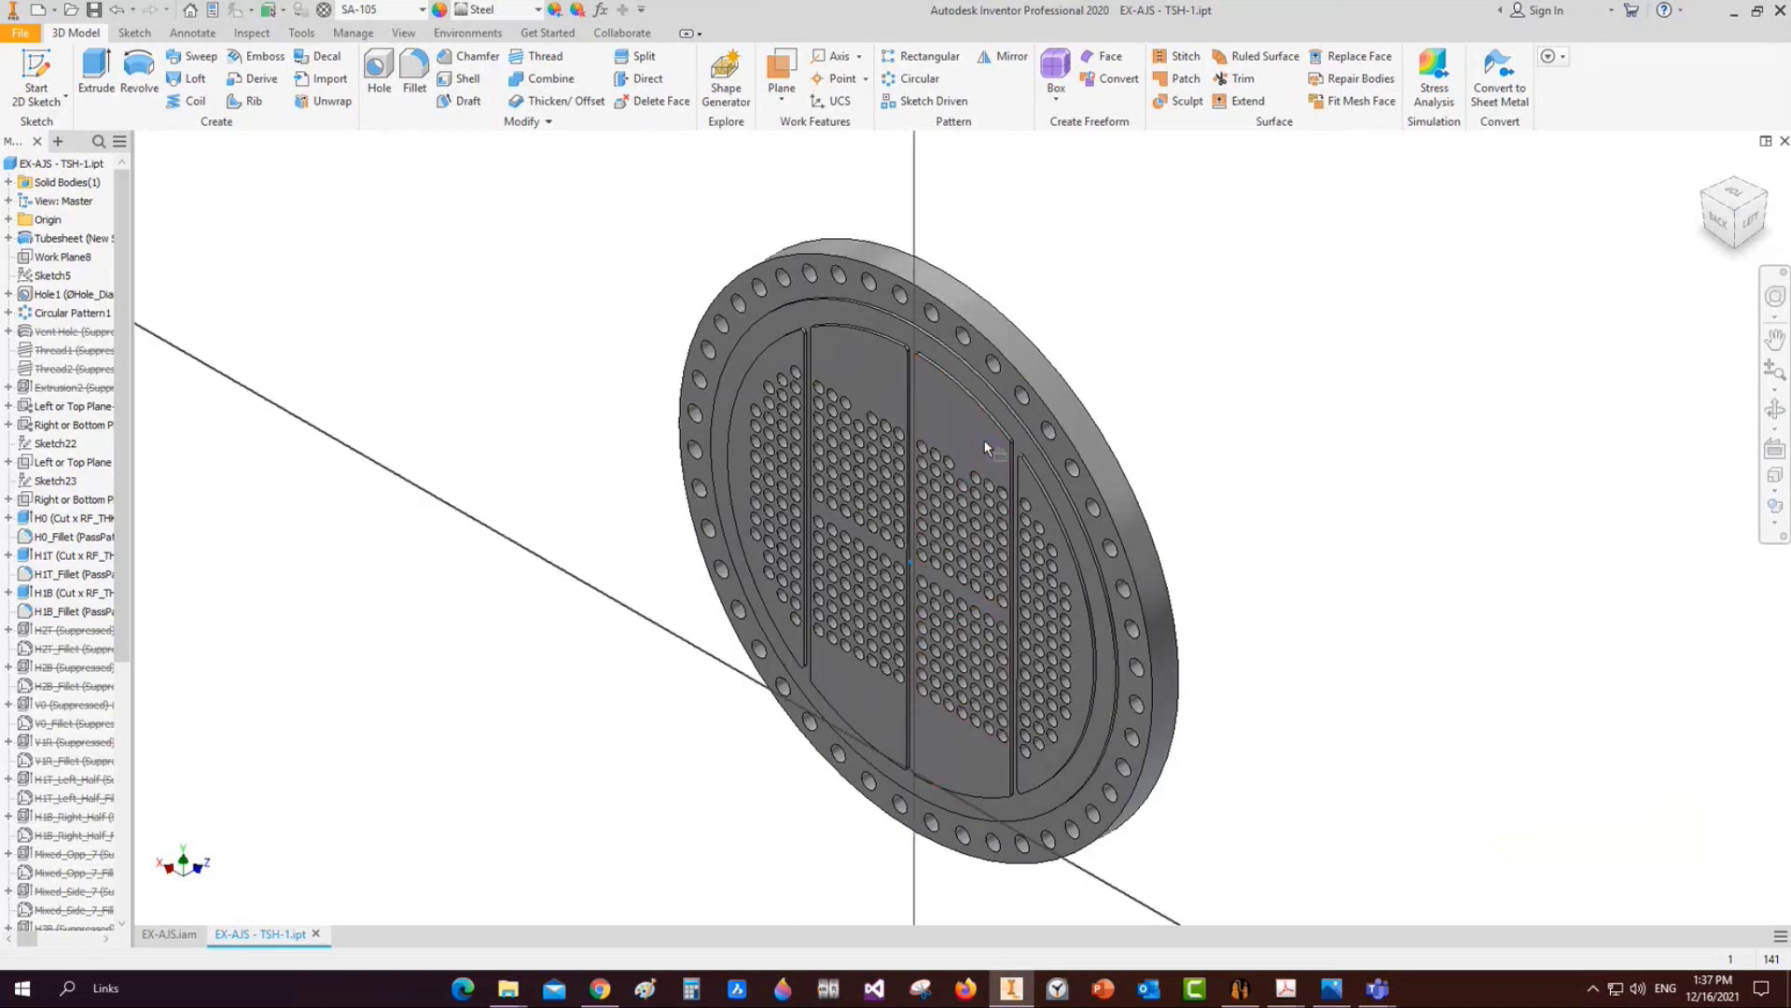
key(c)
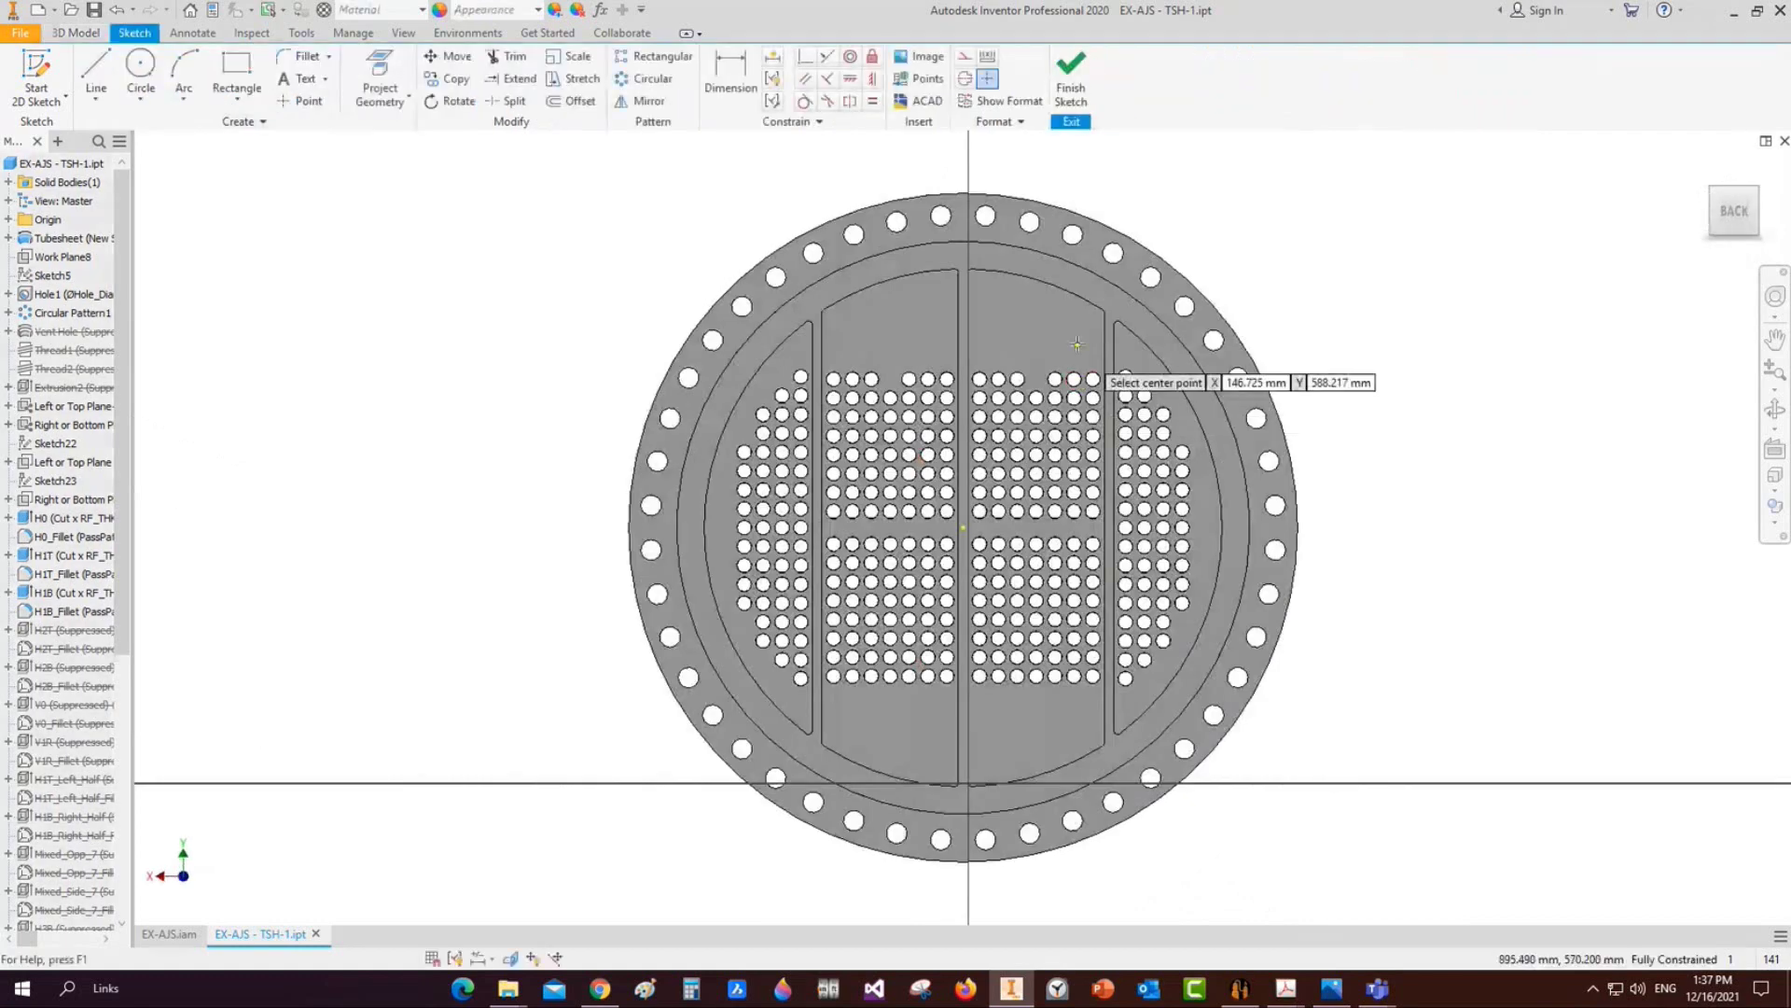
click(1048, 319)
click(902, 319)
click(1049, 737)
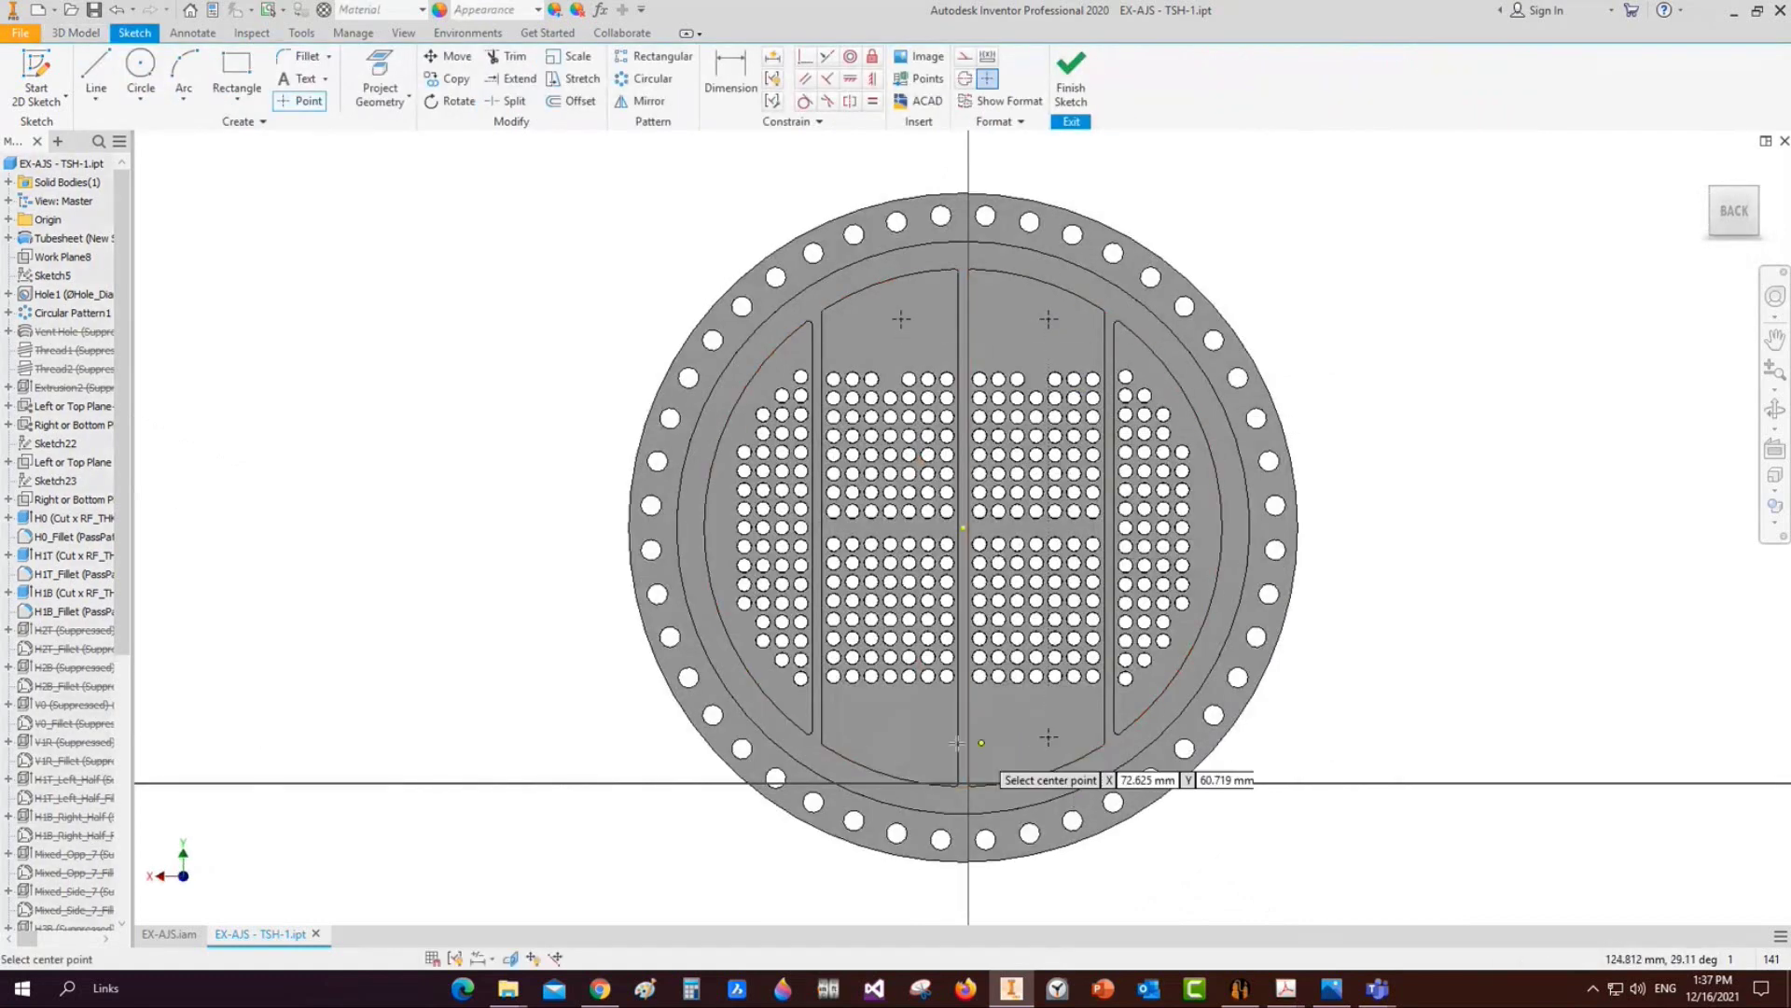
click(894, 737)
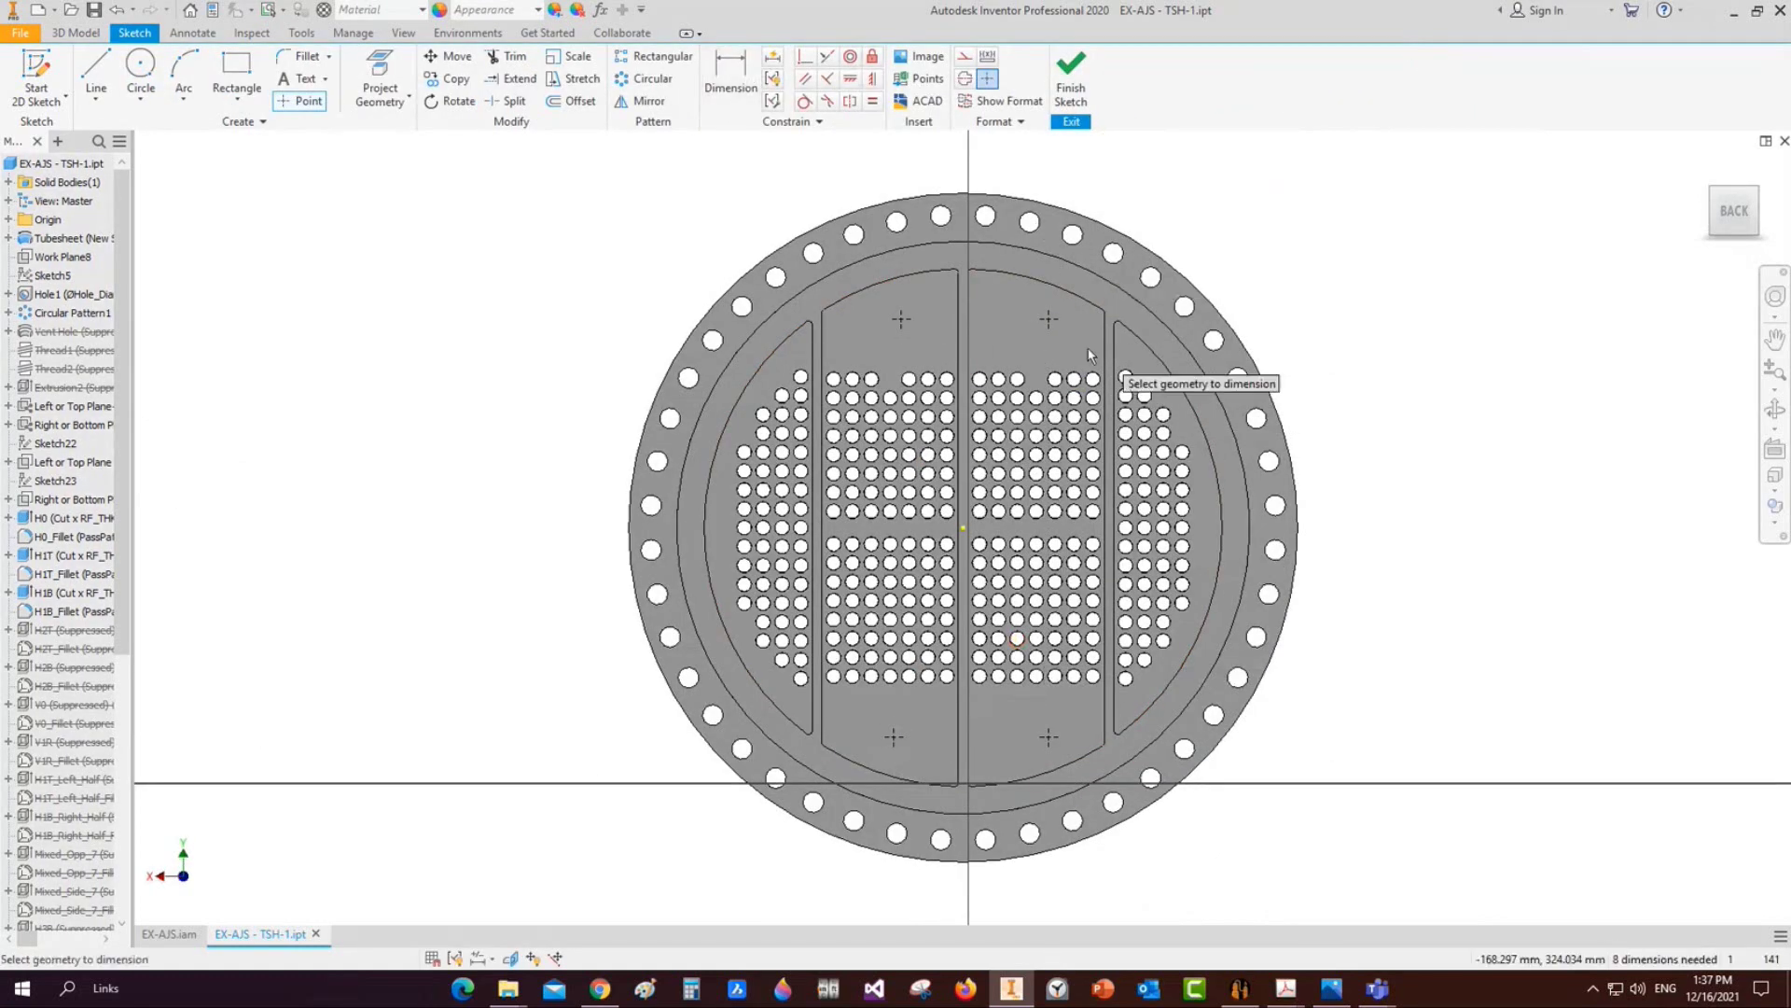
Dimension the vertical distance from the tubesheet centre to the upper-right sketch point as 280 mm
key(d)
click(962, 528)
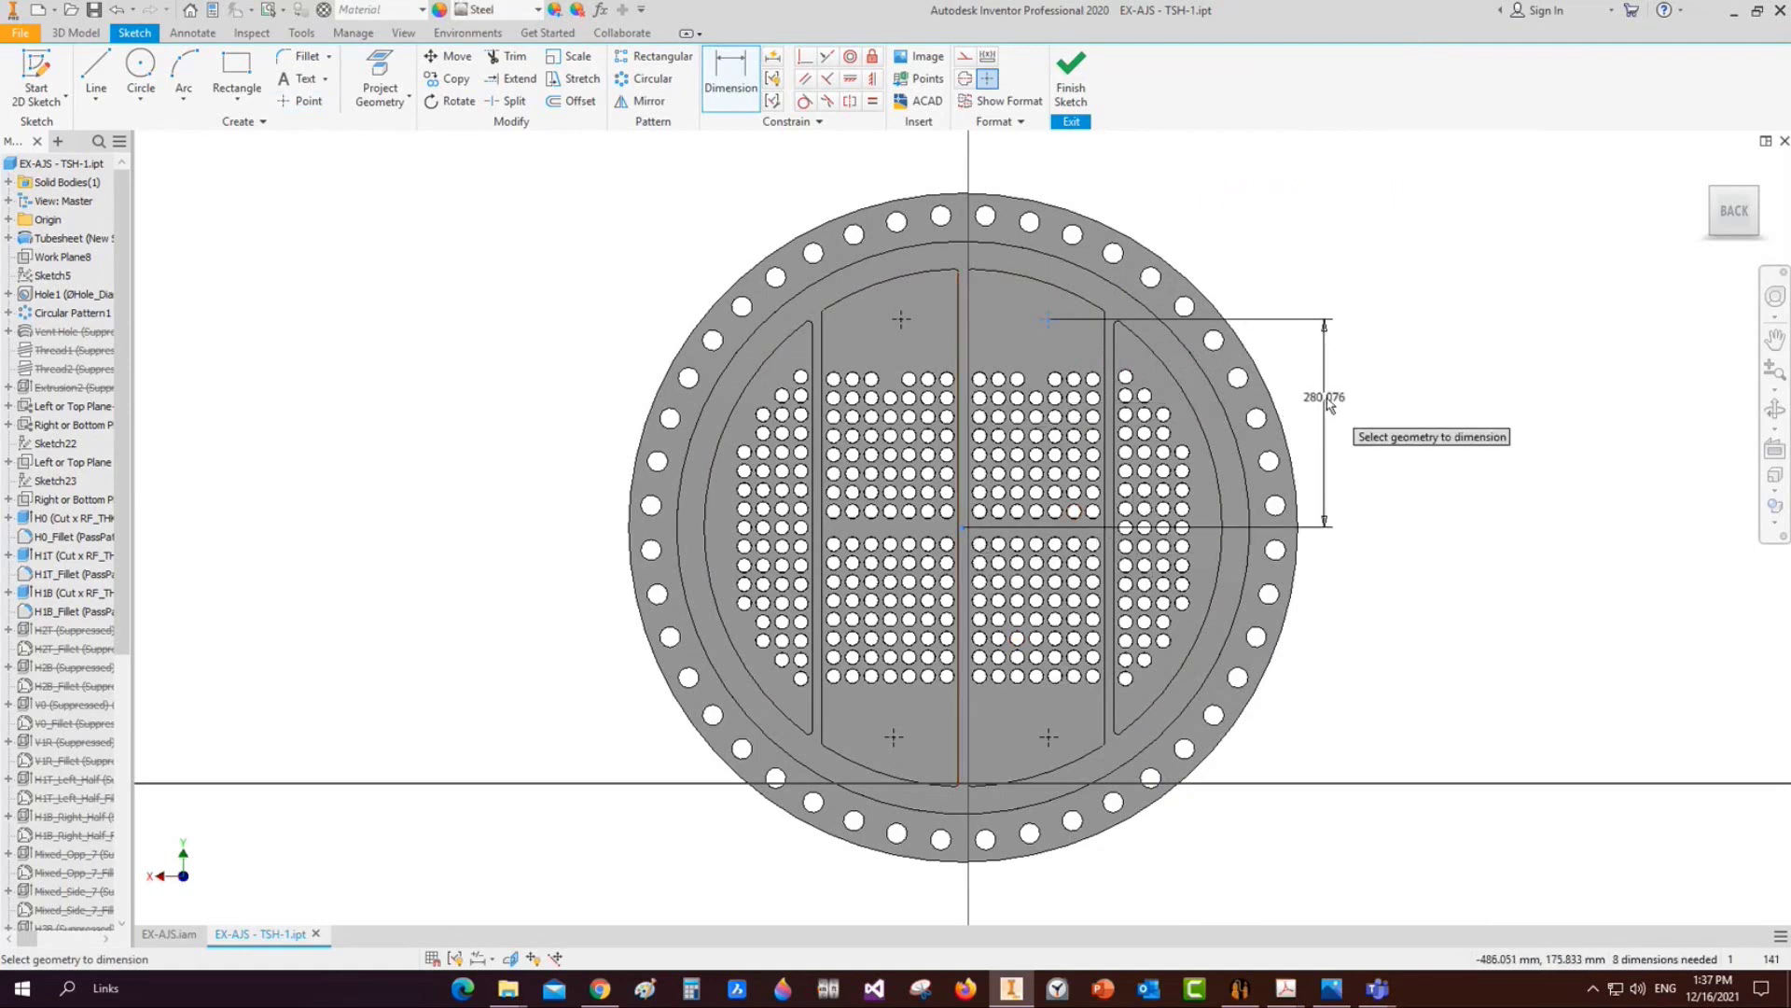
click(1339, 401)
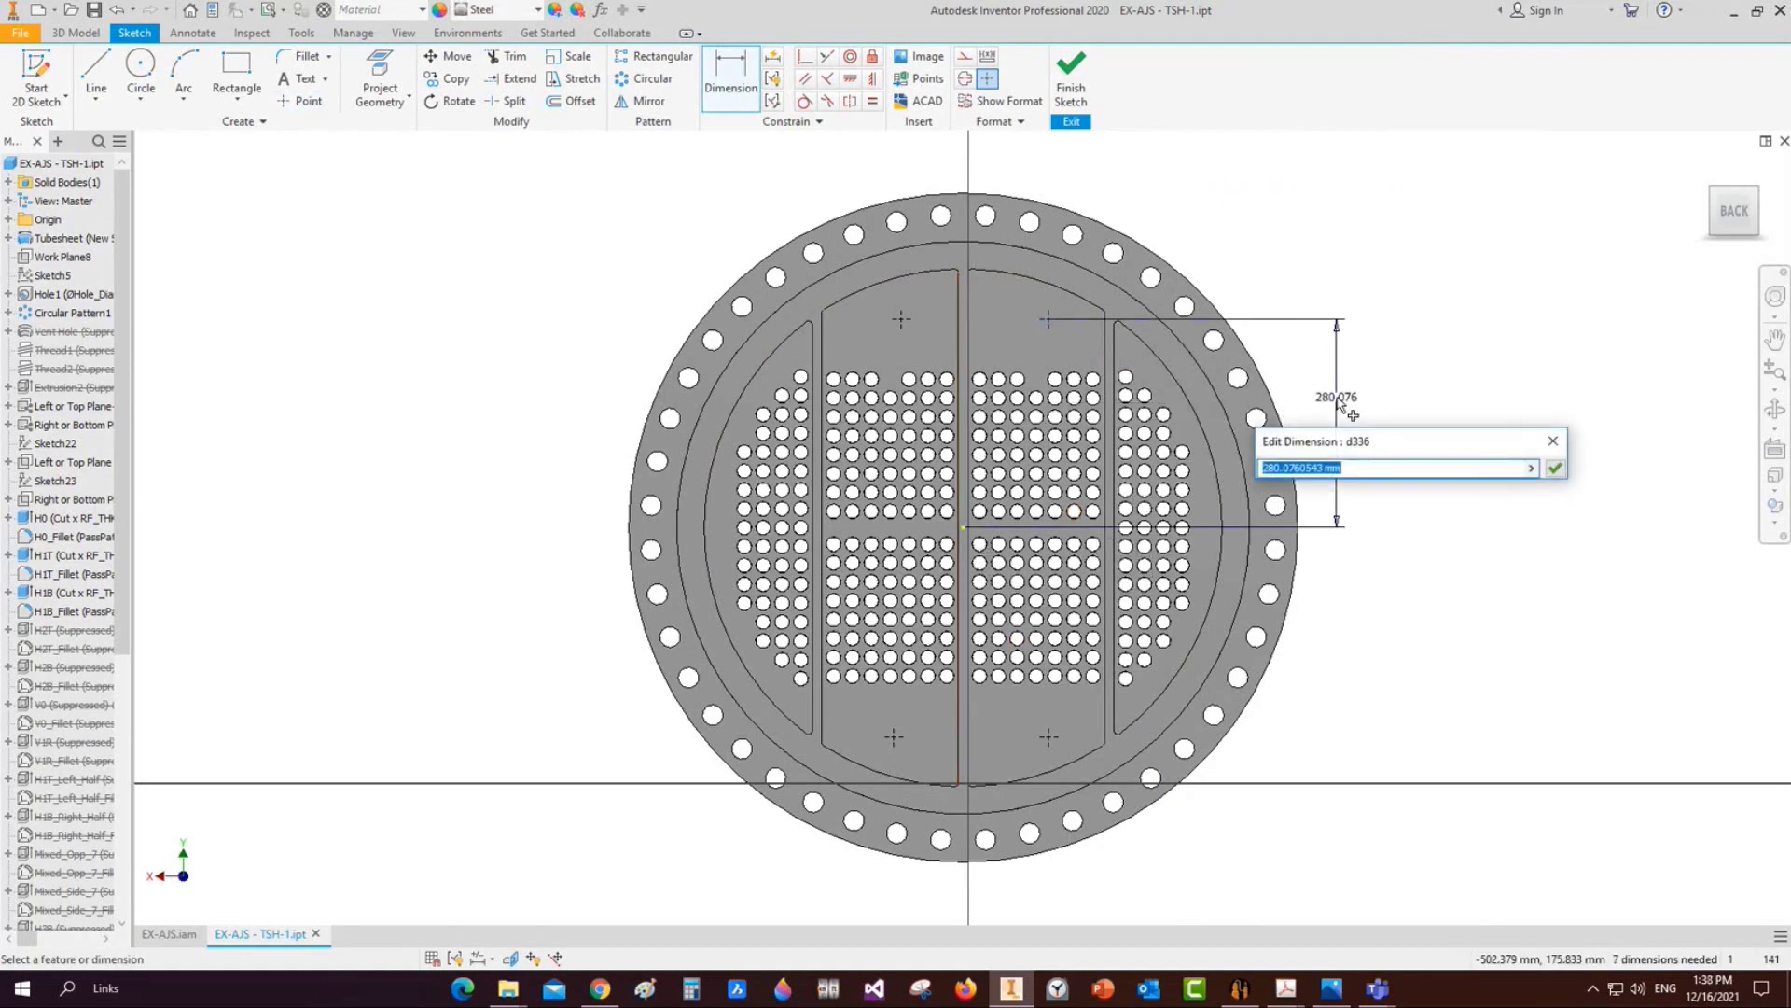
text(280)
key(Return)
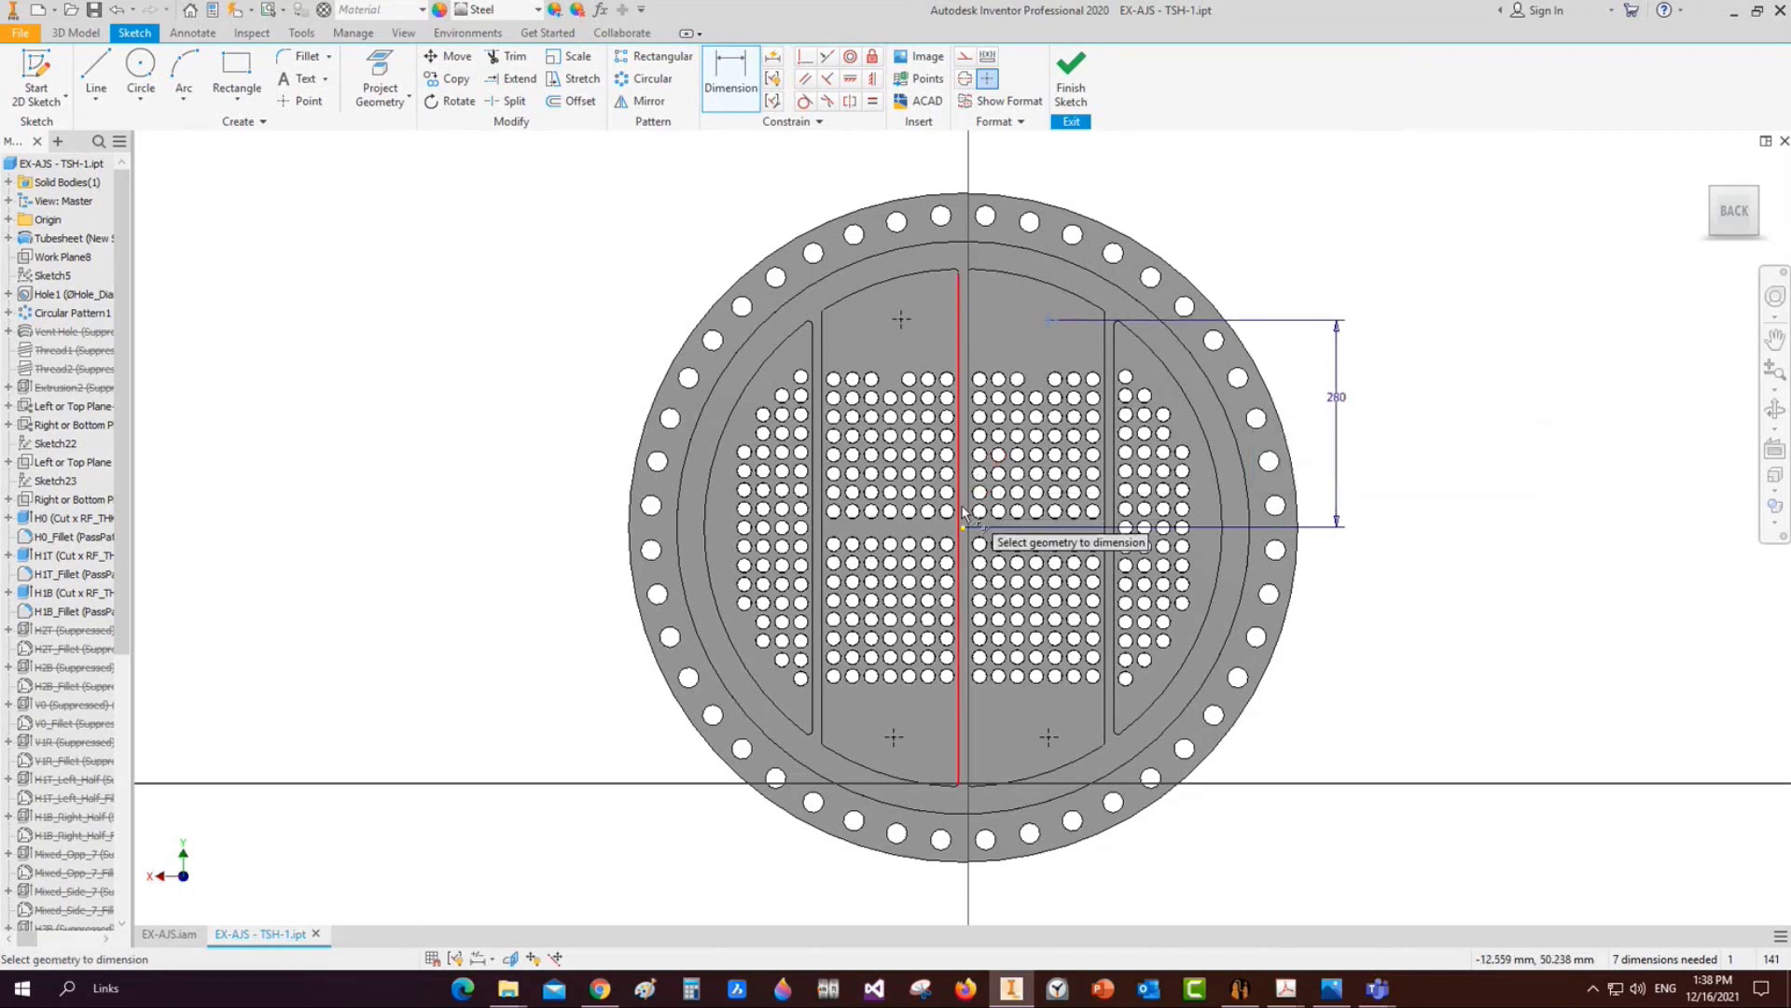
Dimension the horizontal distance from the tubesheet centre to the upper-right sketch point as 100 mm
middle_drag(979, 356, 964, 482)
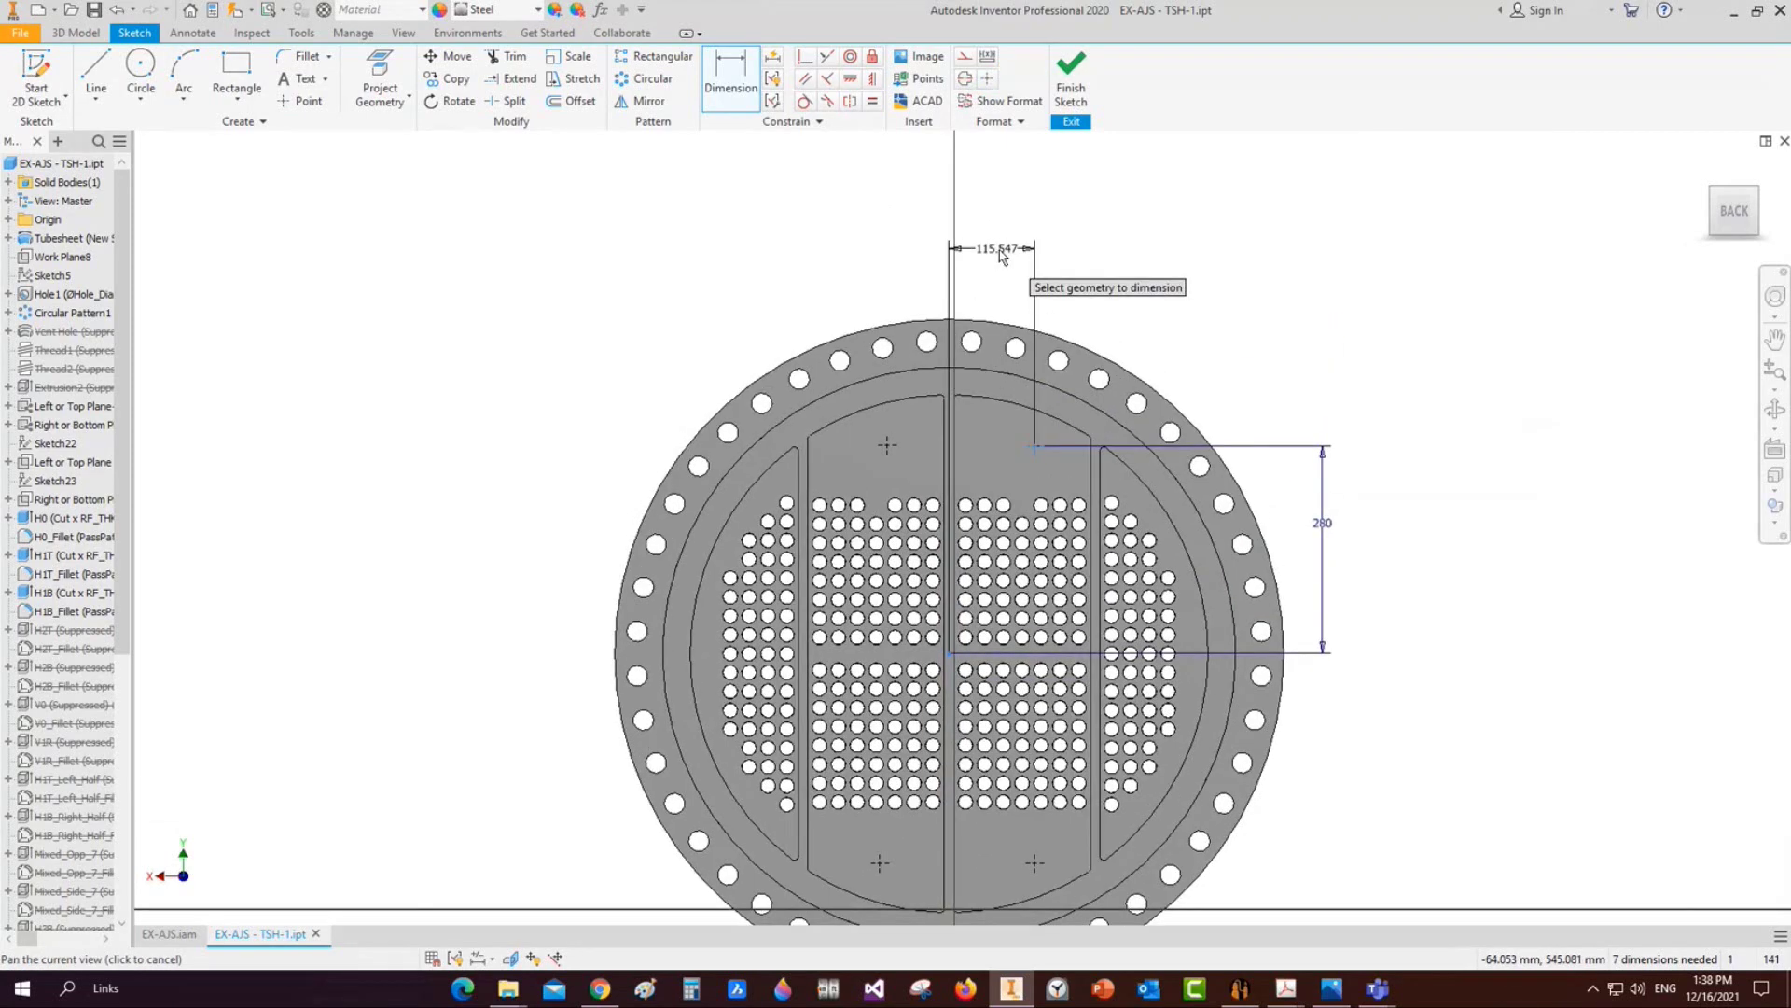
click(1000, 250)
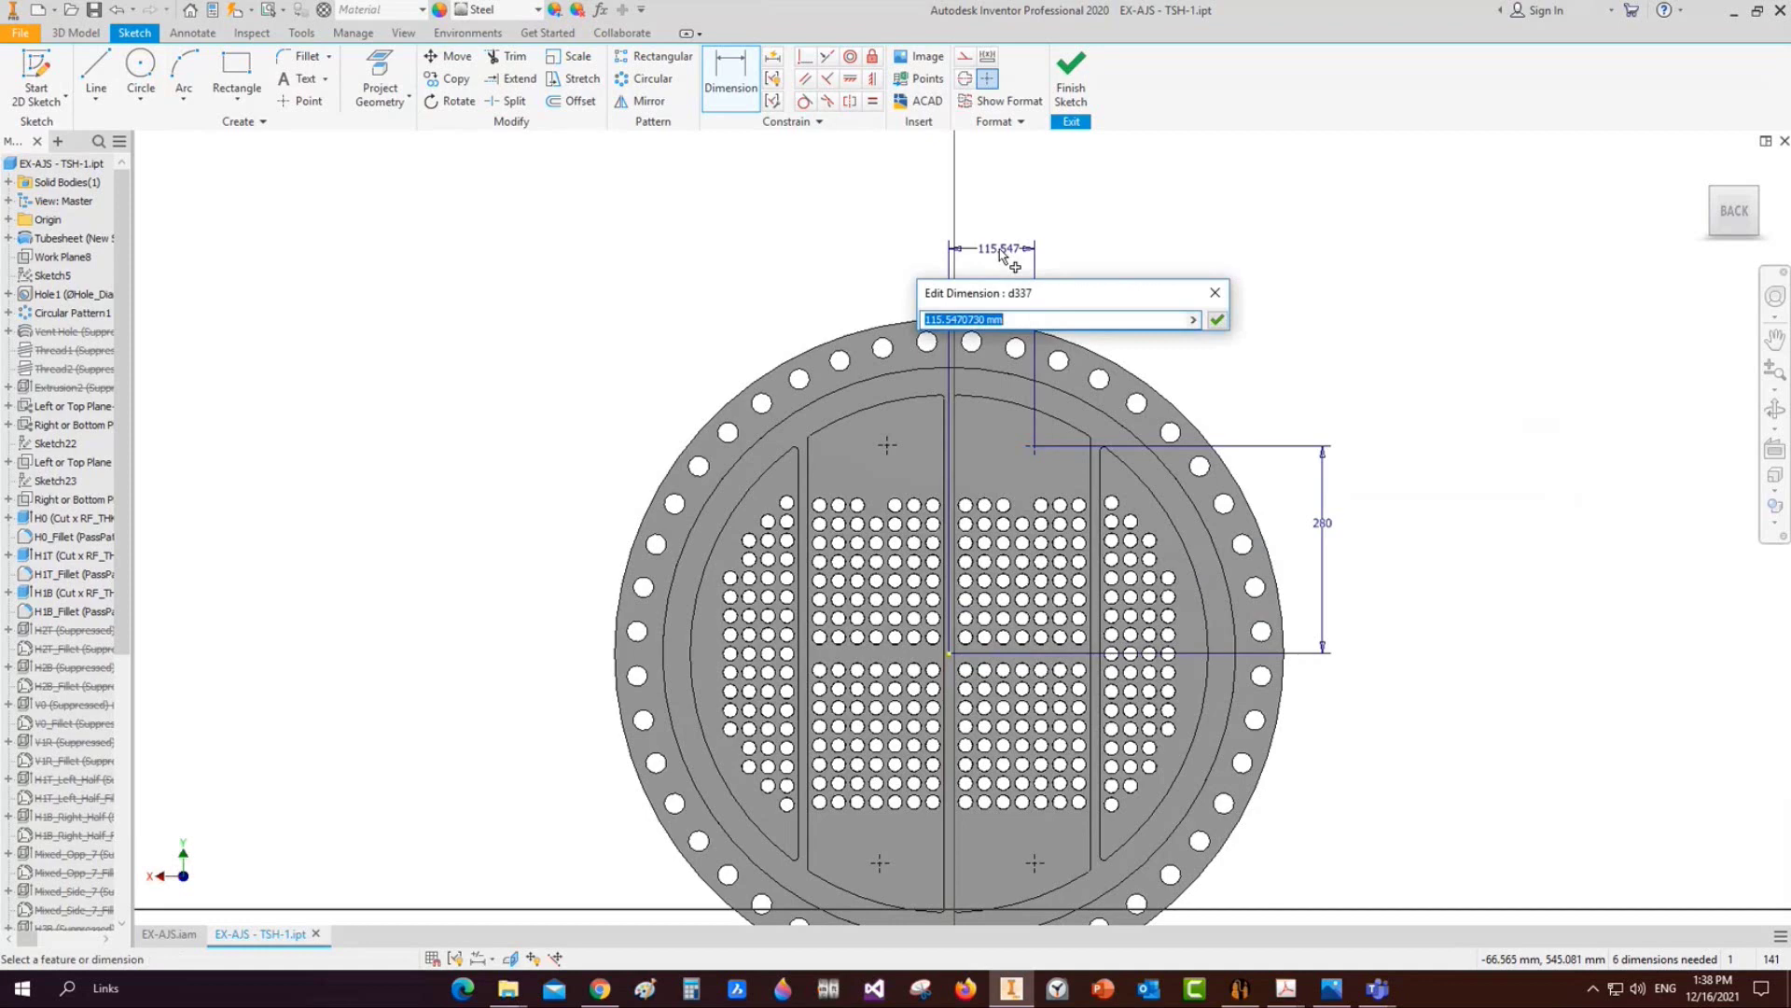
text(100)
key(Return)
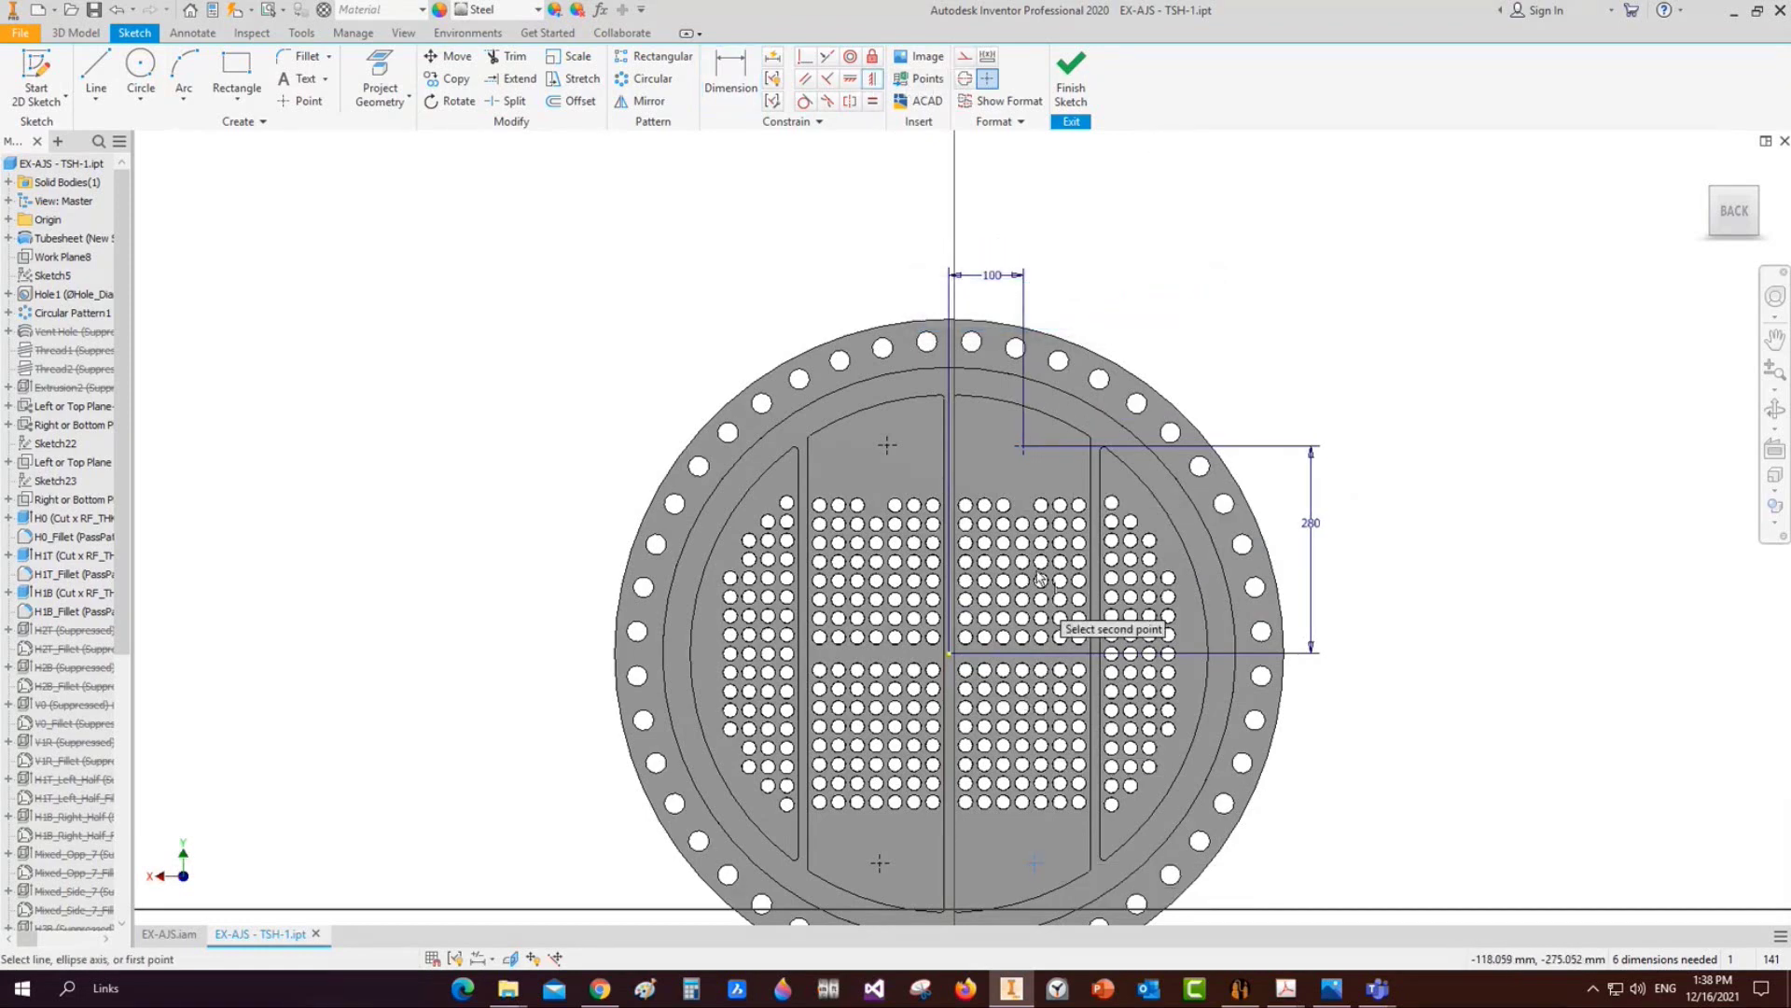
Align the left pair of sketch points vertically, and constrain the upper and lower pairs horizontally
click(889, 446)
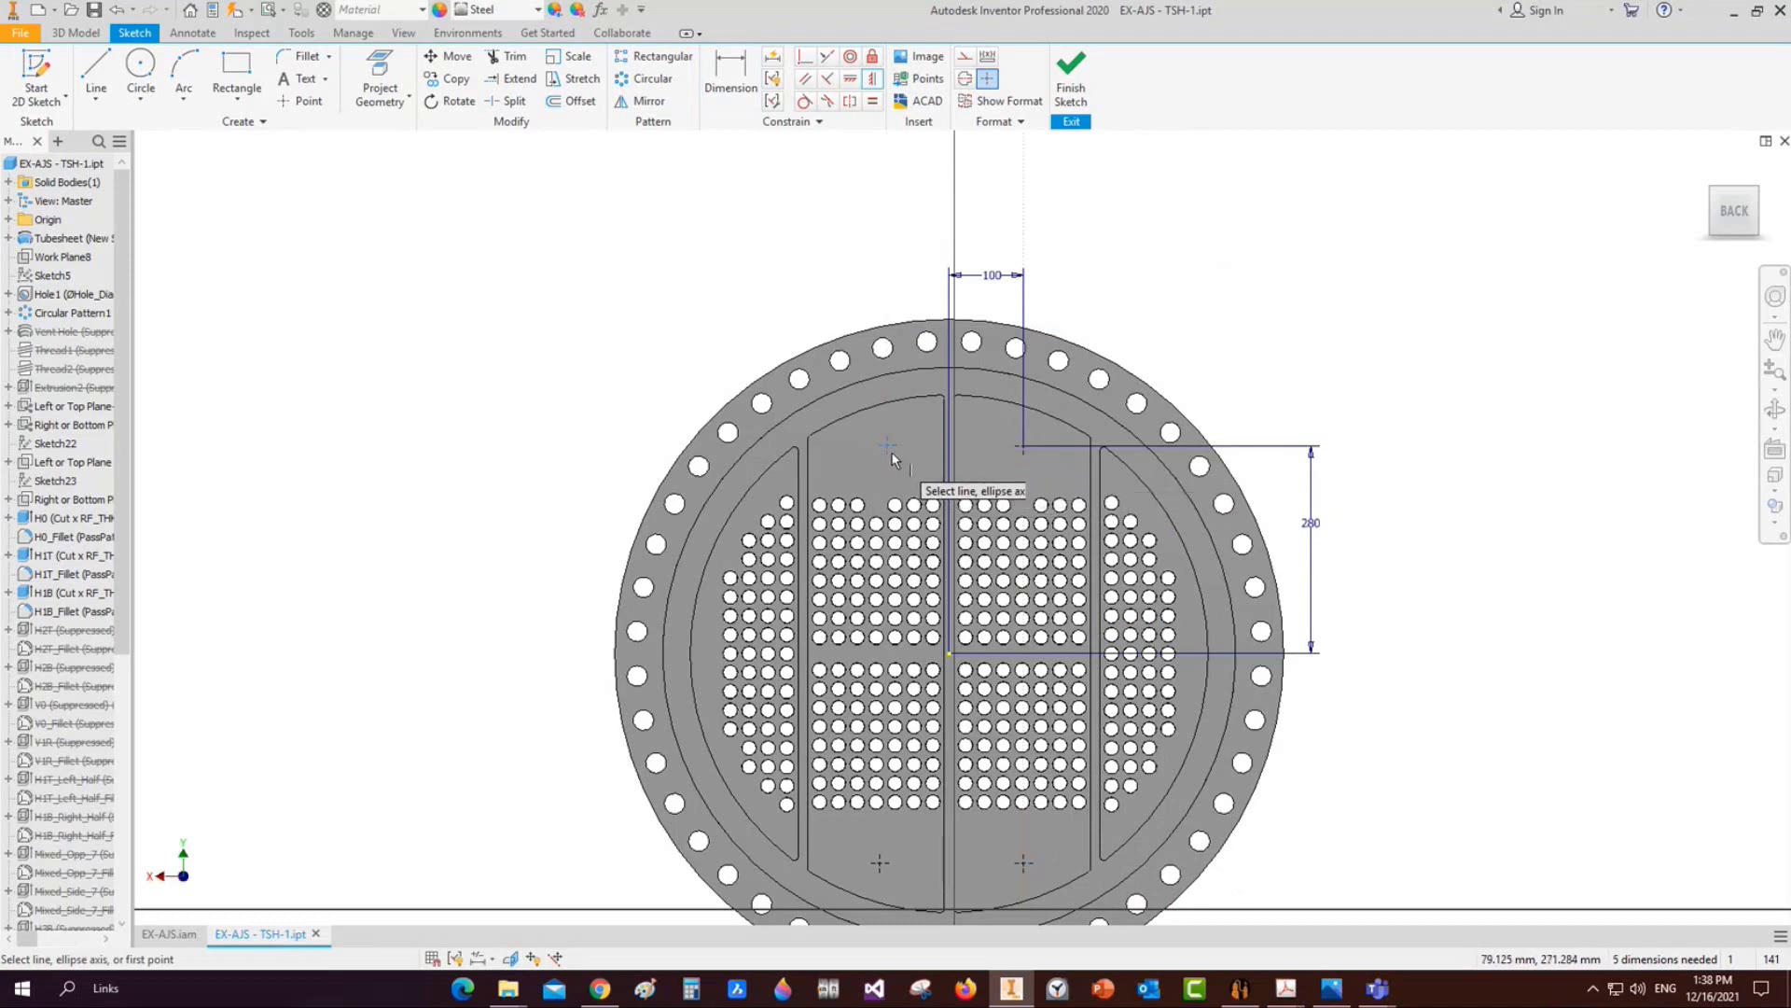
click(880, 863)
click(850, 79)
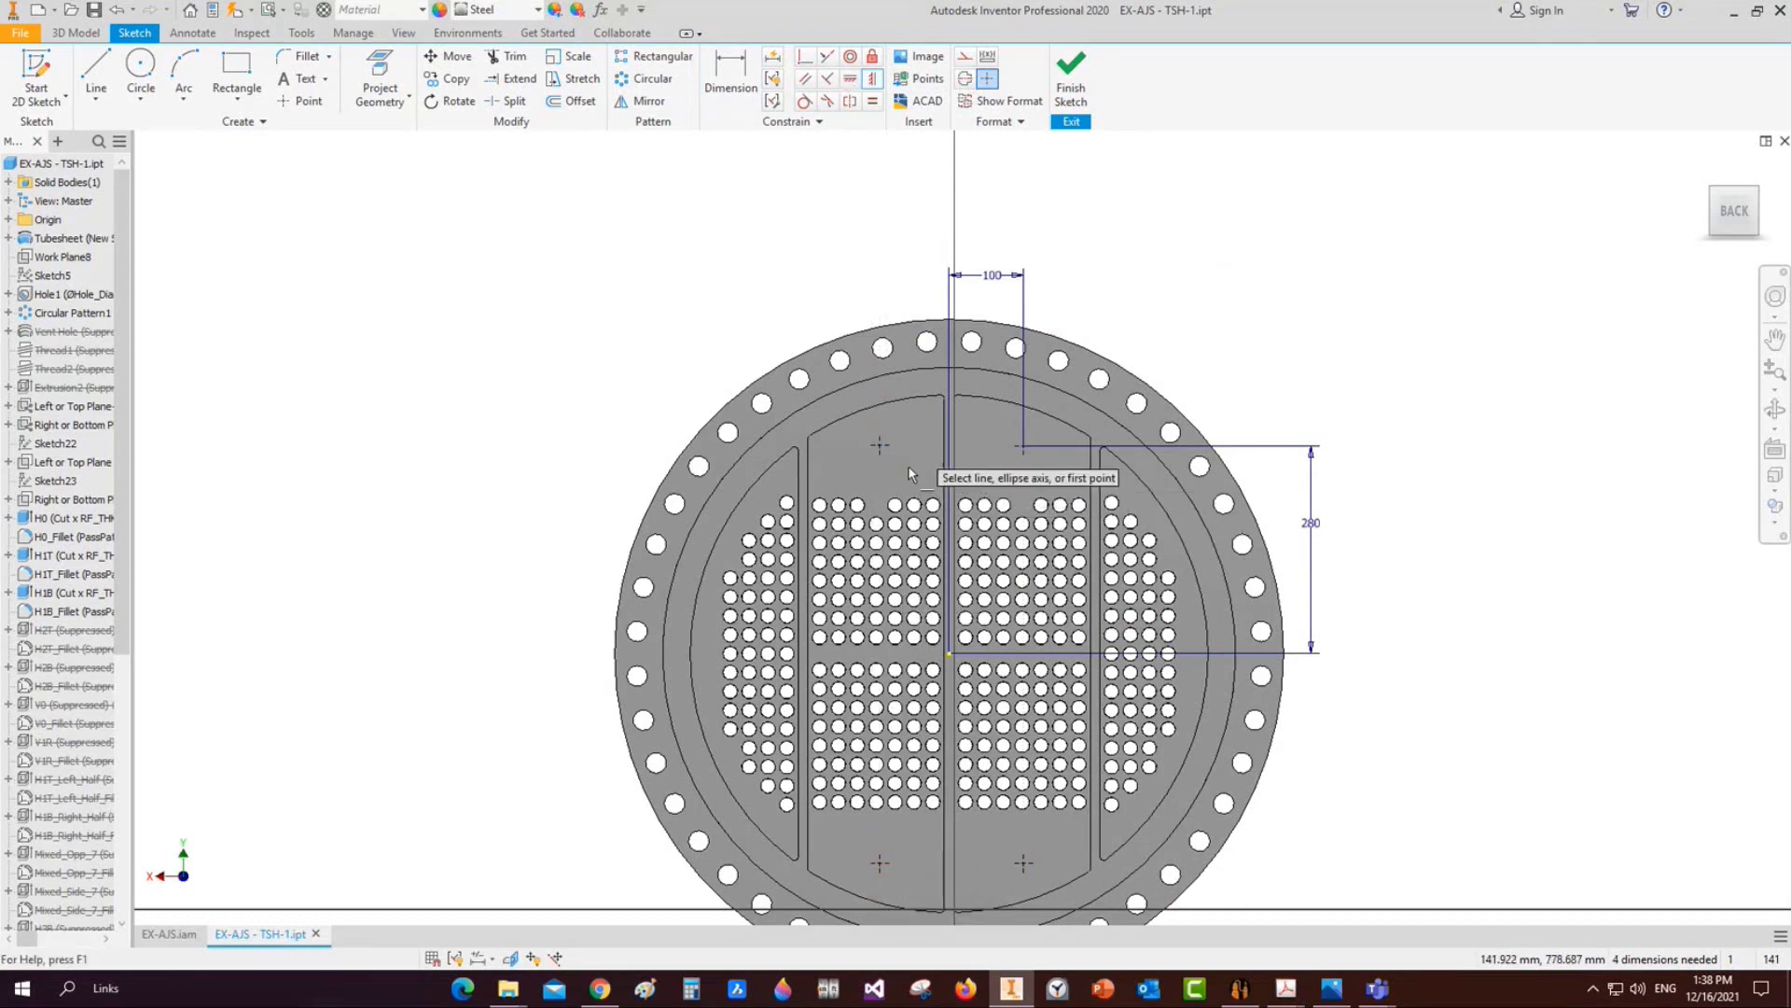
click(880, 445)
click(1023, 447)
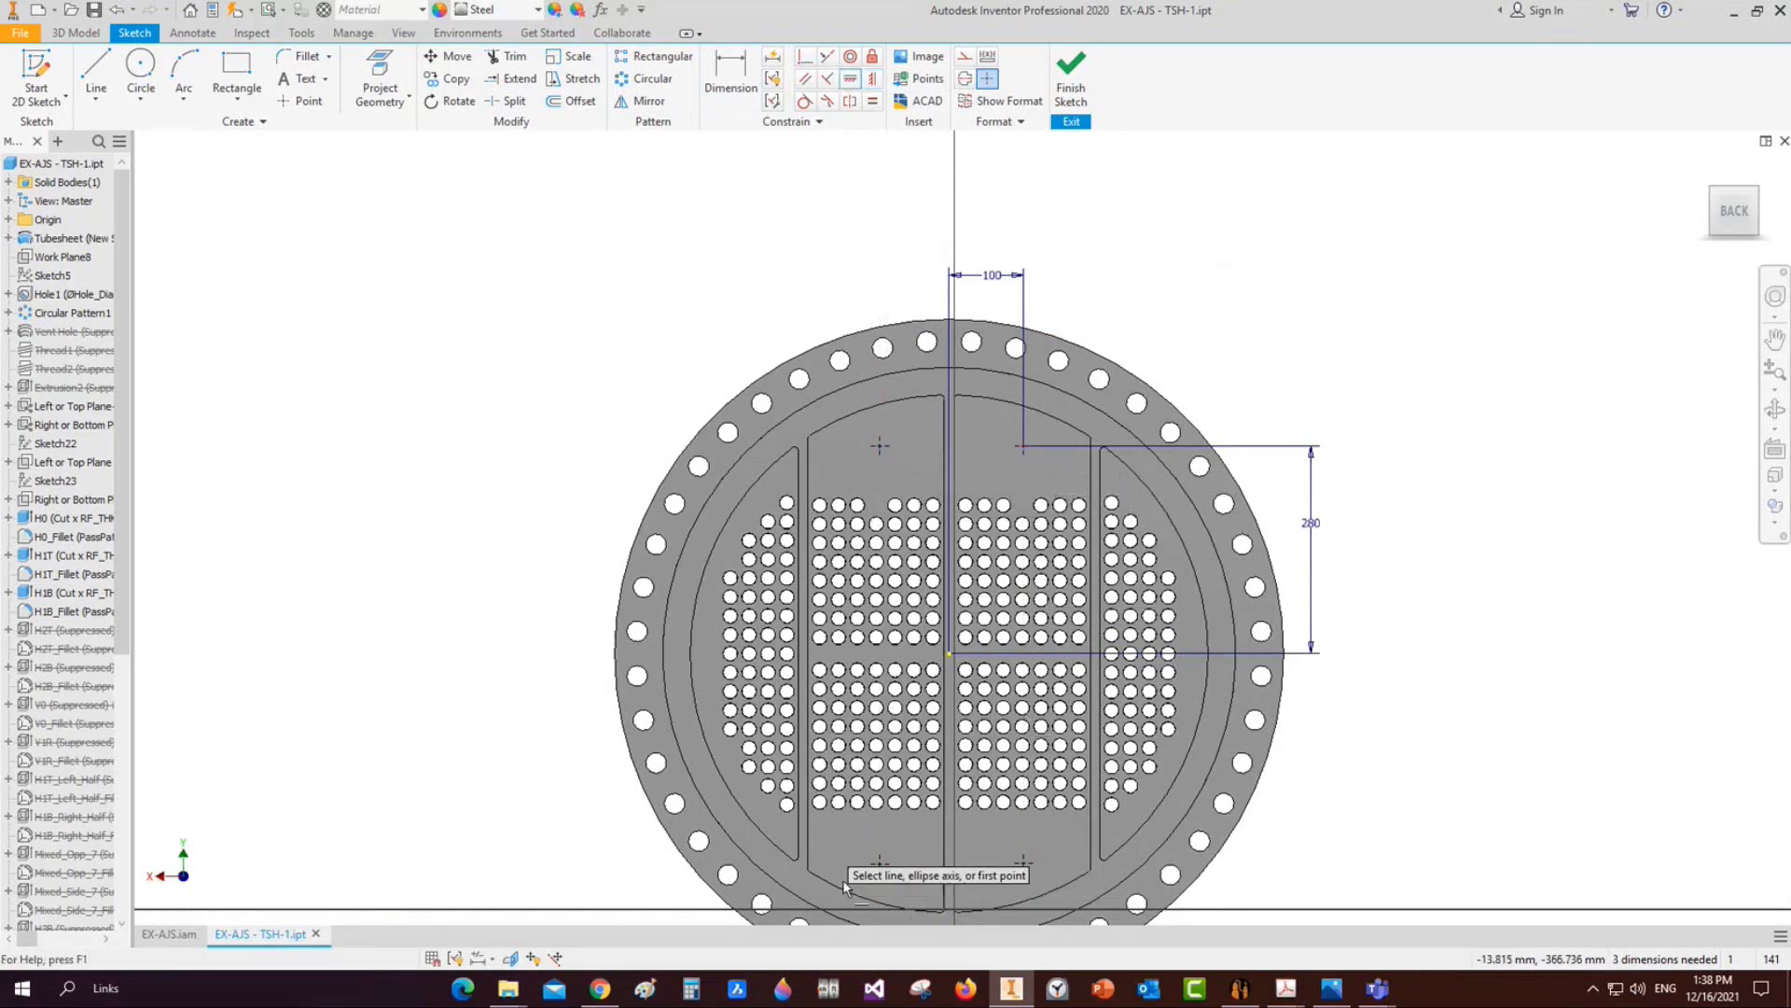
click(880, 863)
click(1024, 865)
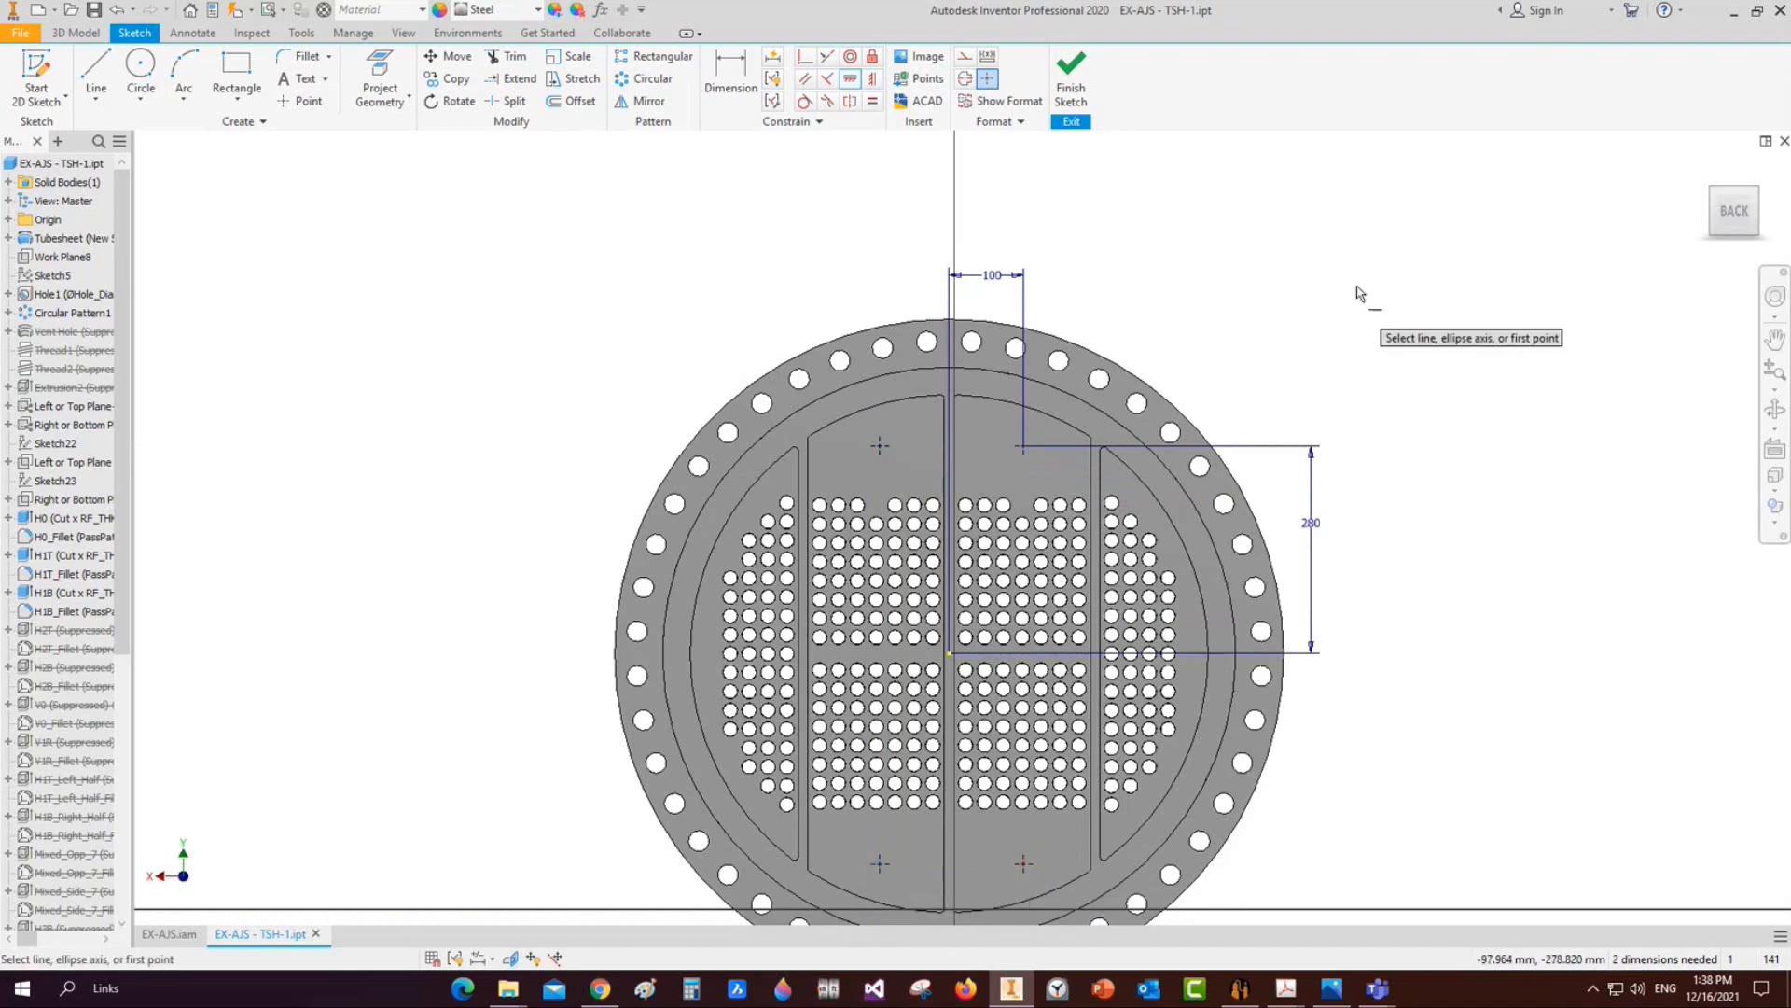
Dimension the upper-left point's horizontal distance from the tubesheet centre, linking its value to the existing 100 mm dimension
key(d)
click(878, 446)
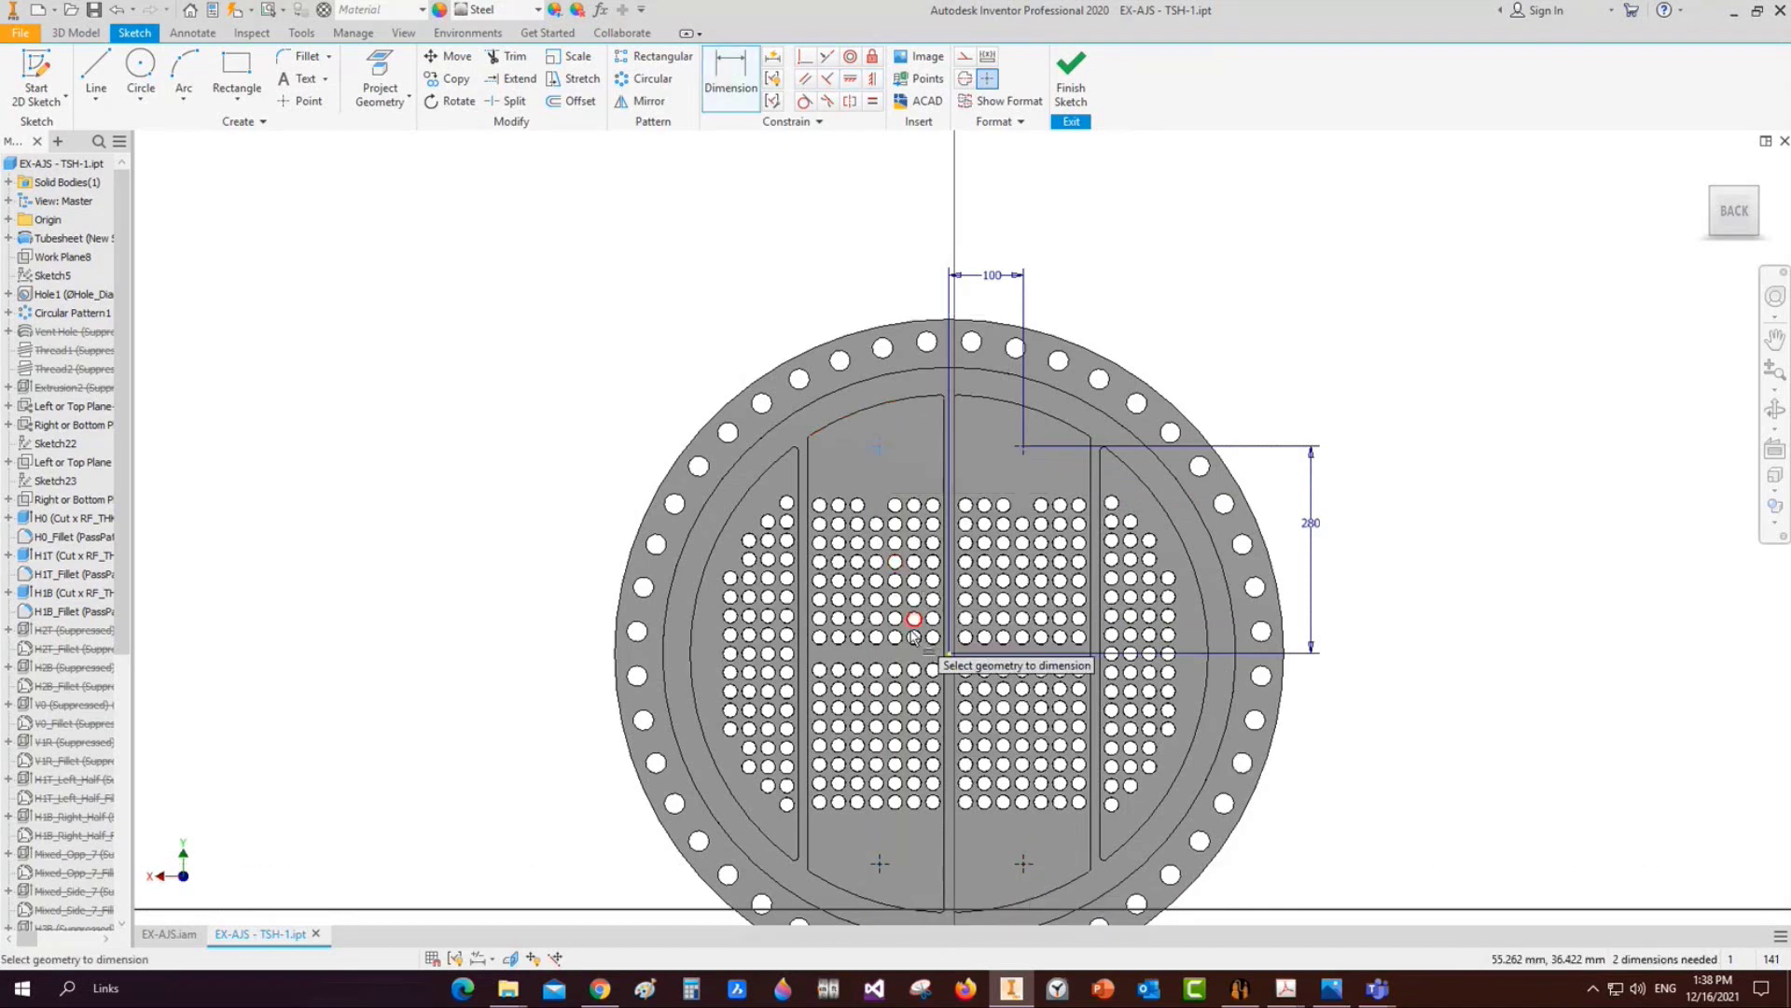
click(948, 654)
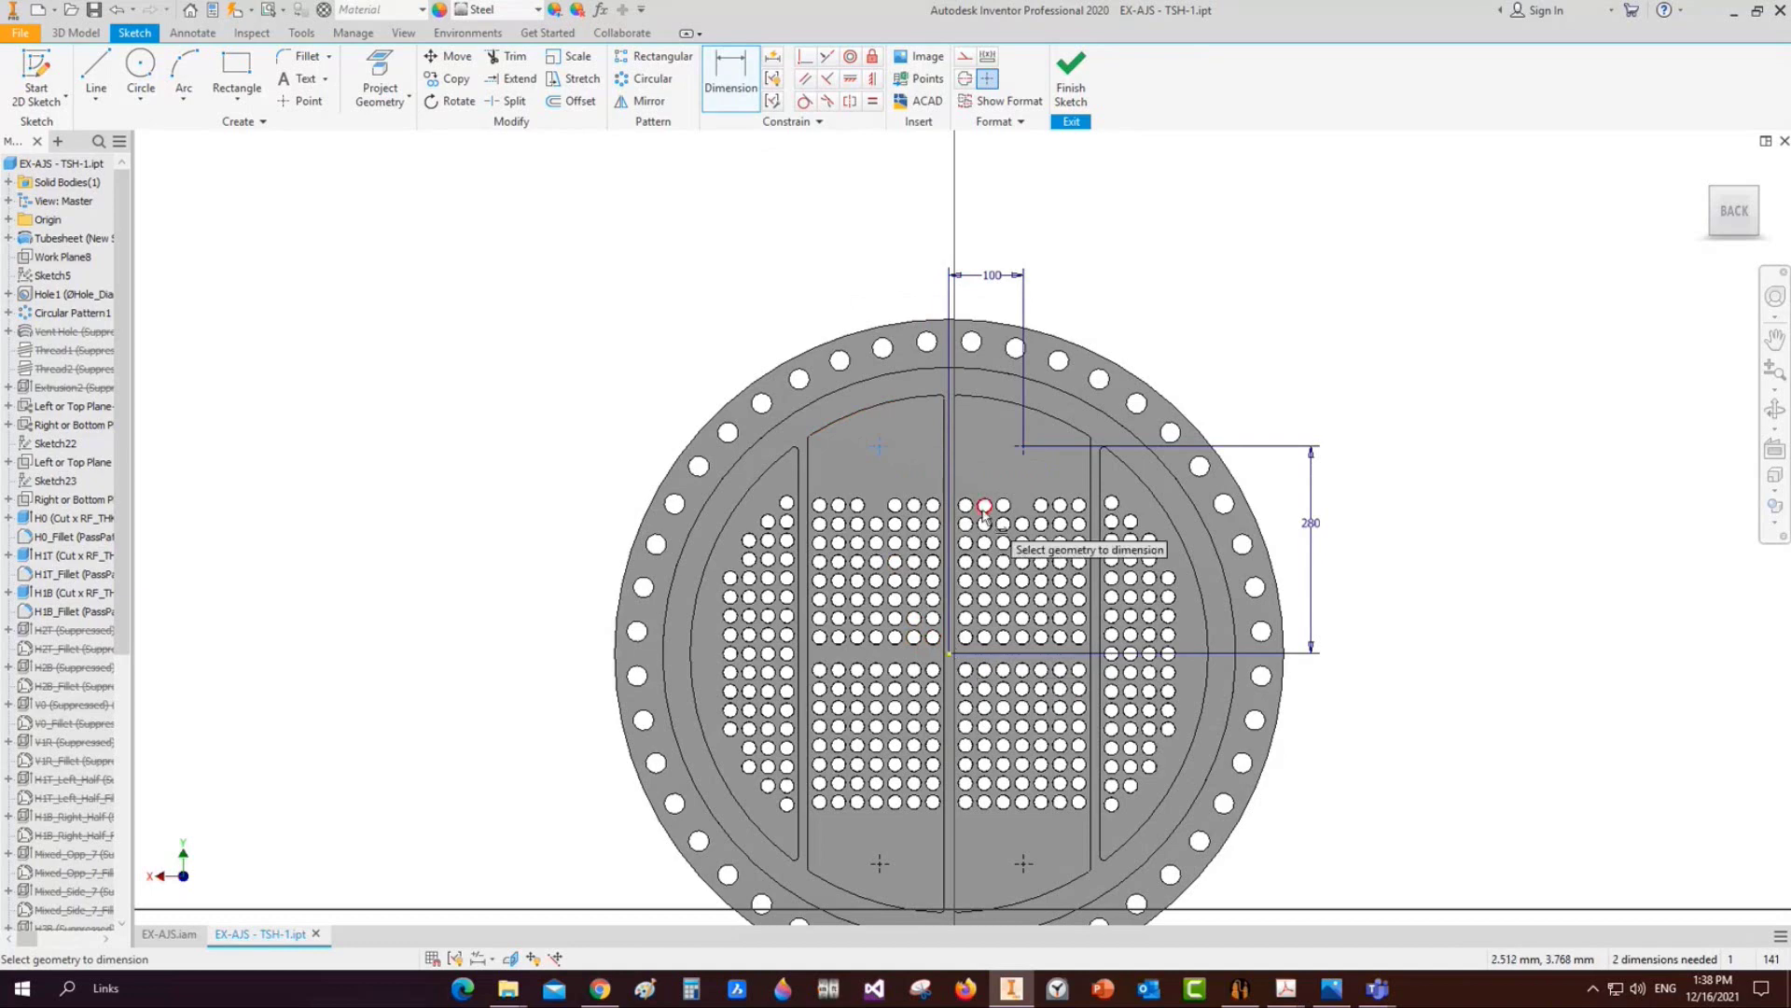
click(921, 281)
click(992, 275)
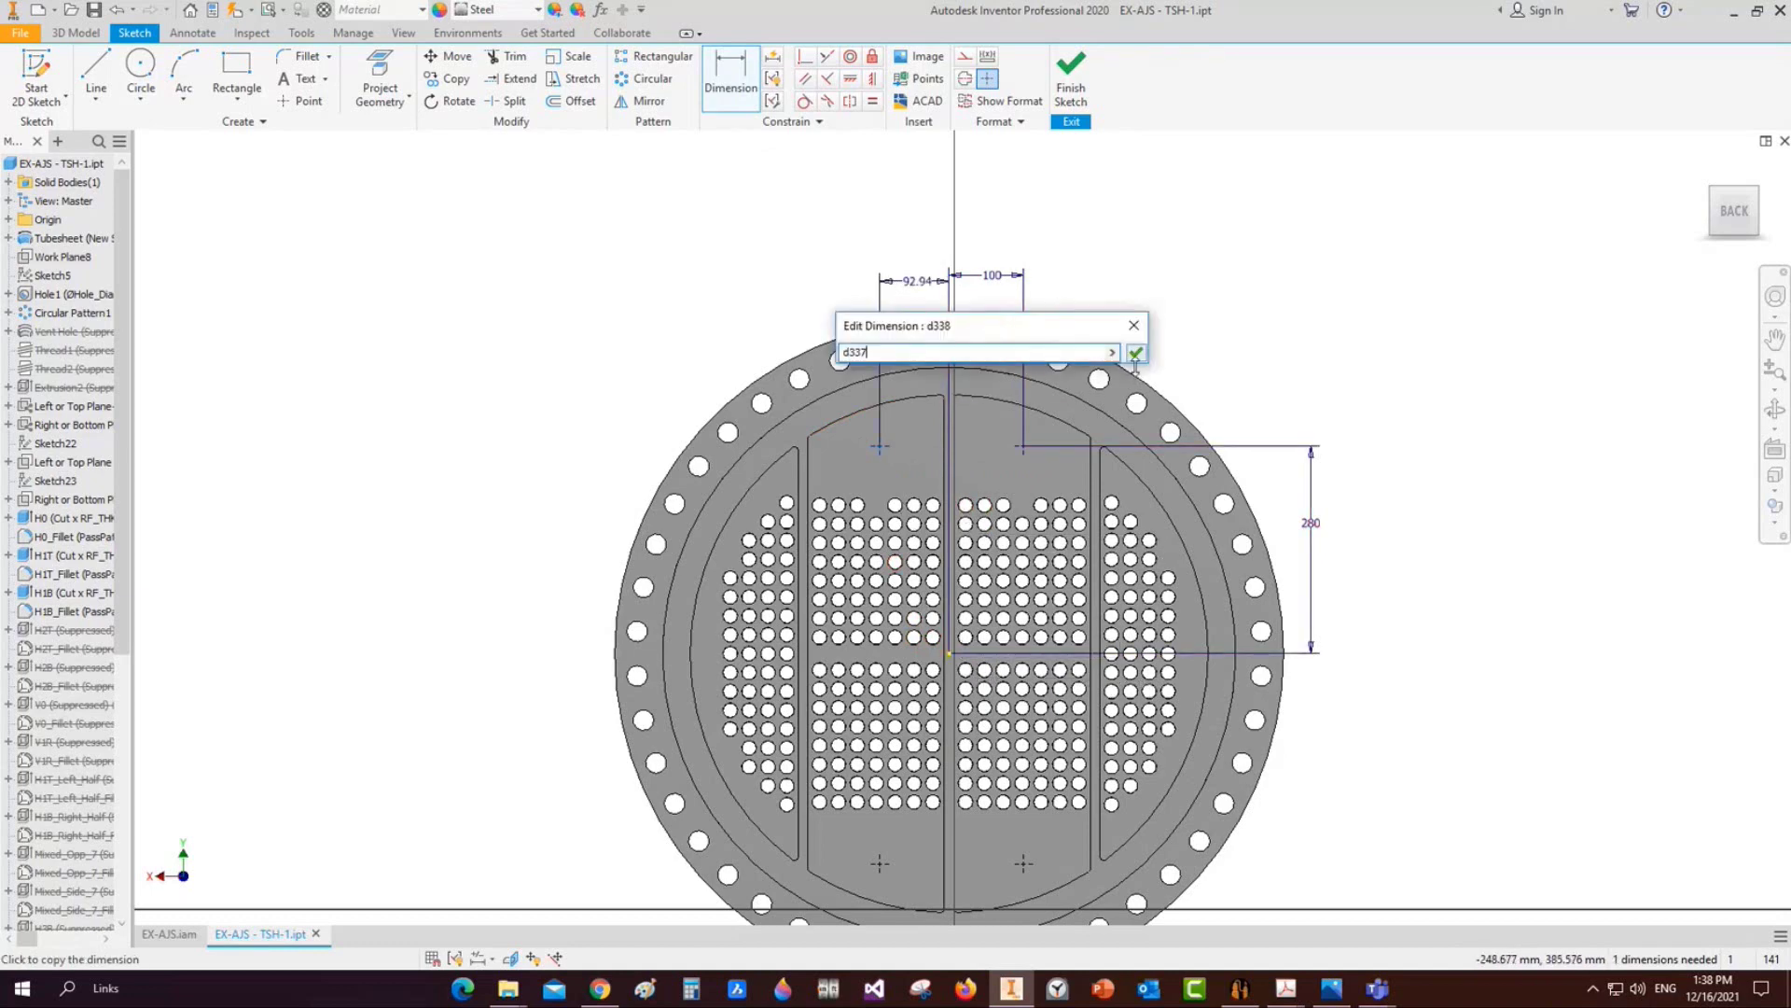
click(1135, 353)
Dimension the lower-right point's vertical distance from the tubesheet centre, linking its value to the existing 280 mm dimension
middle_drag(1040, 491, 1010, 435)
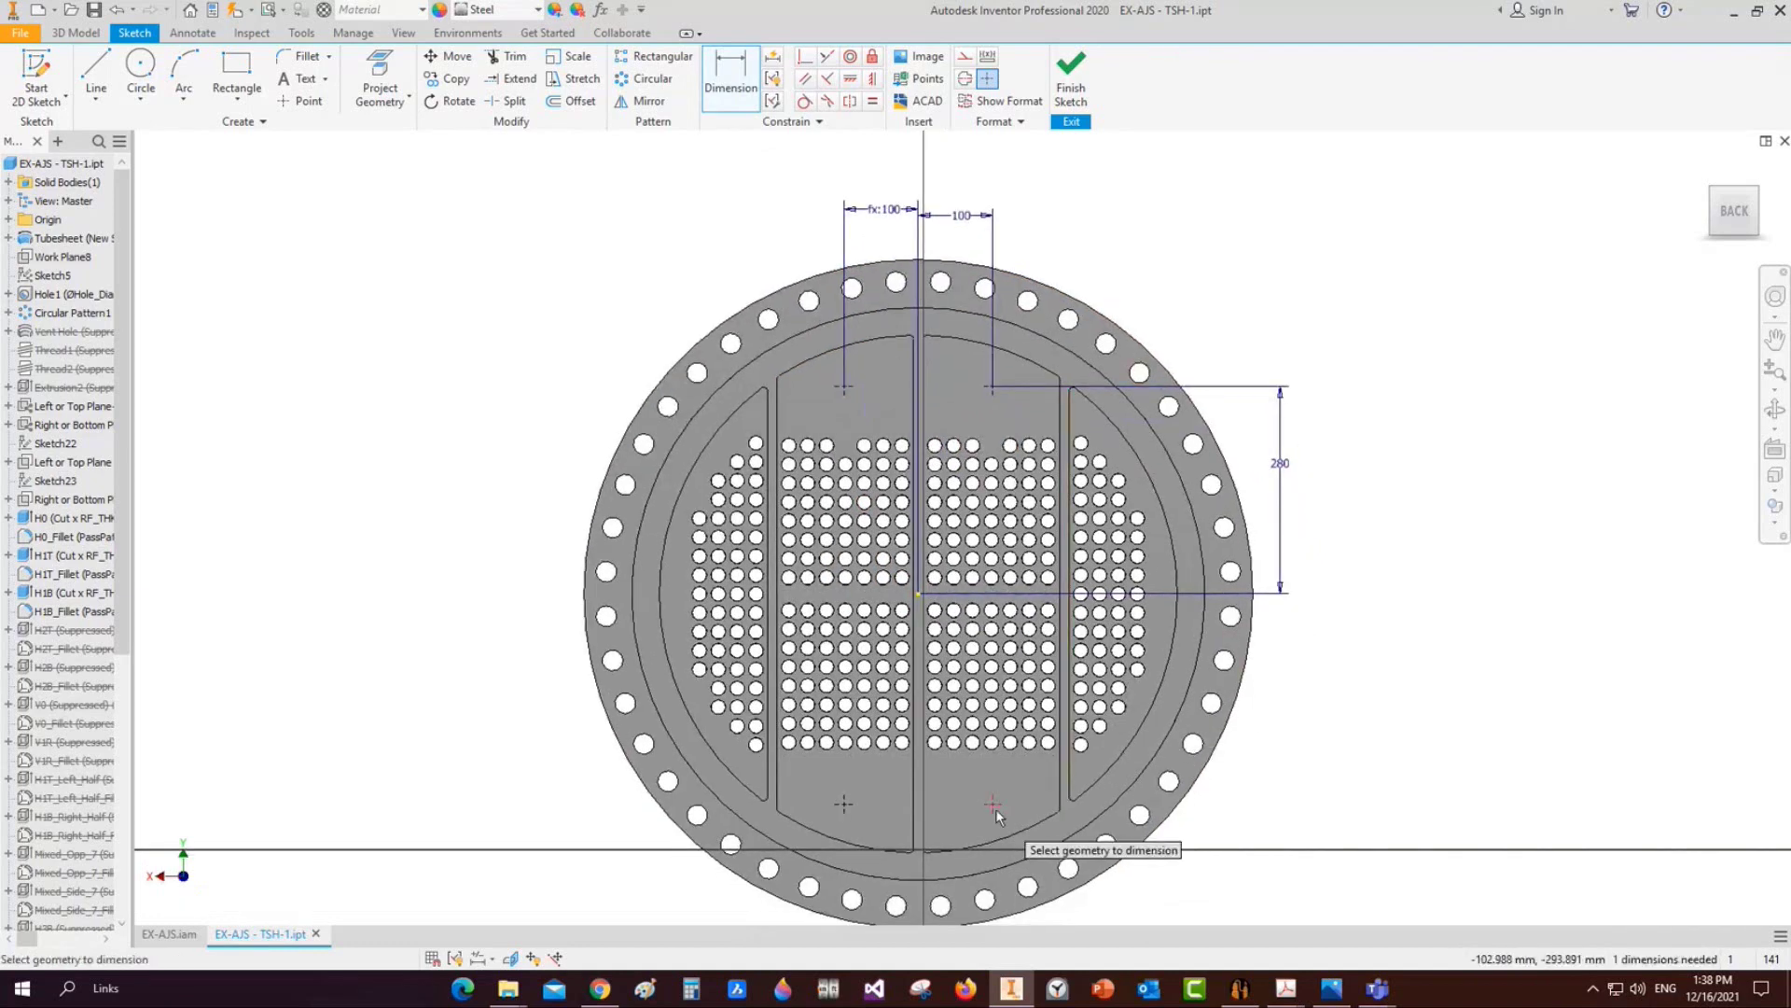
click(994, 808)
click(920, 598)
click(1289, 681)
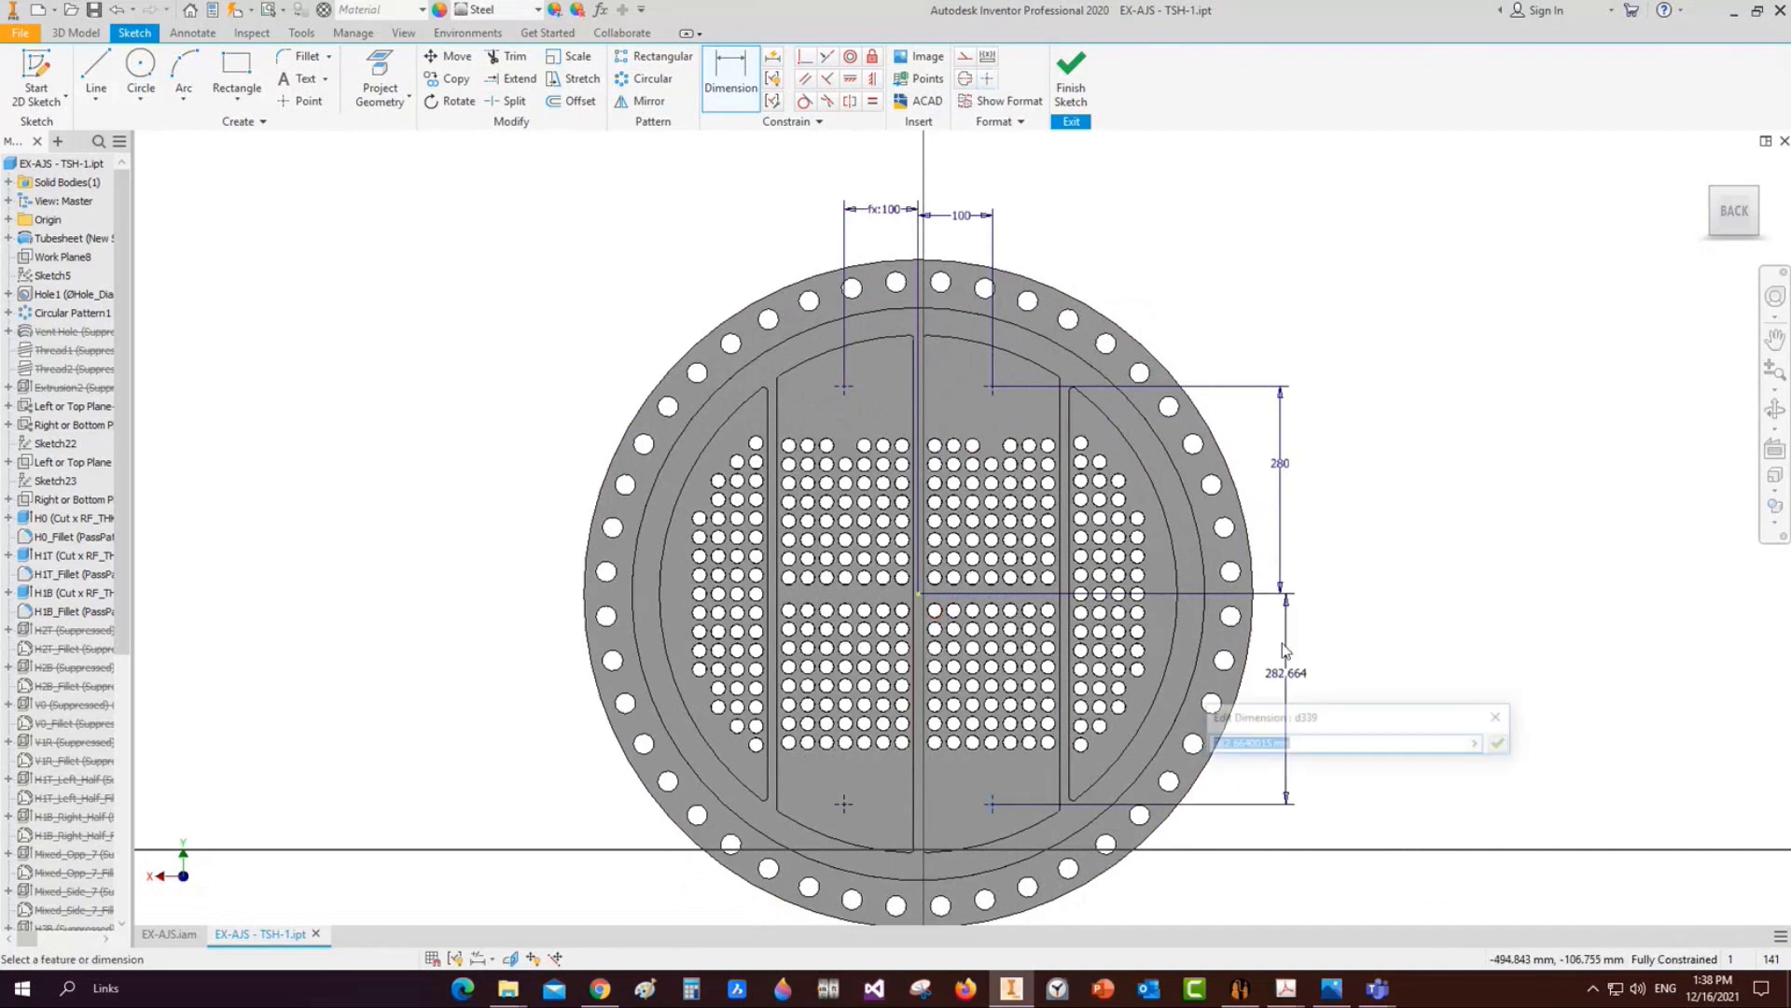
click(1280, 462)
click(1503, 746)
right_click(1427, 536)
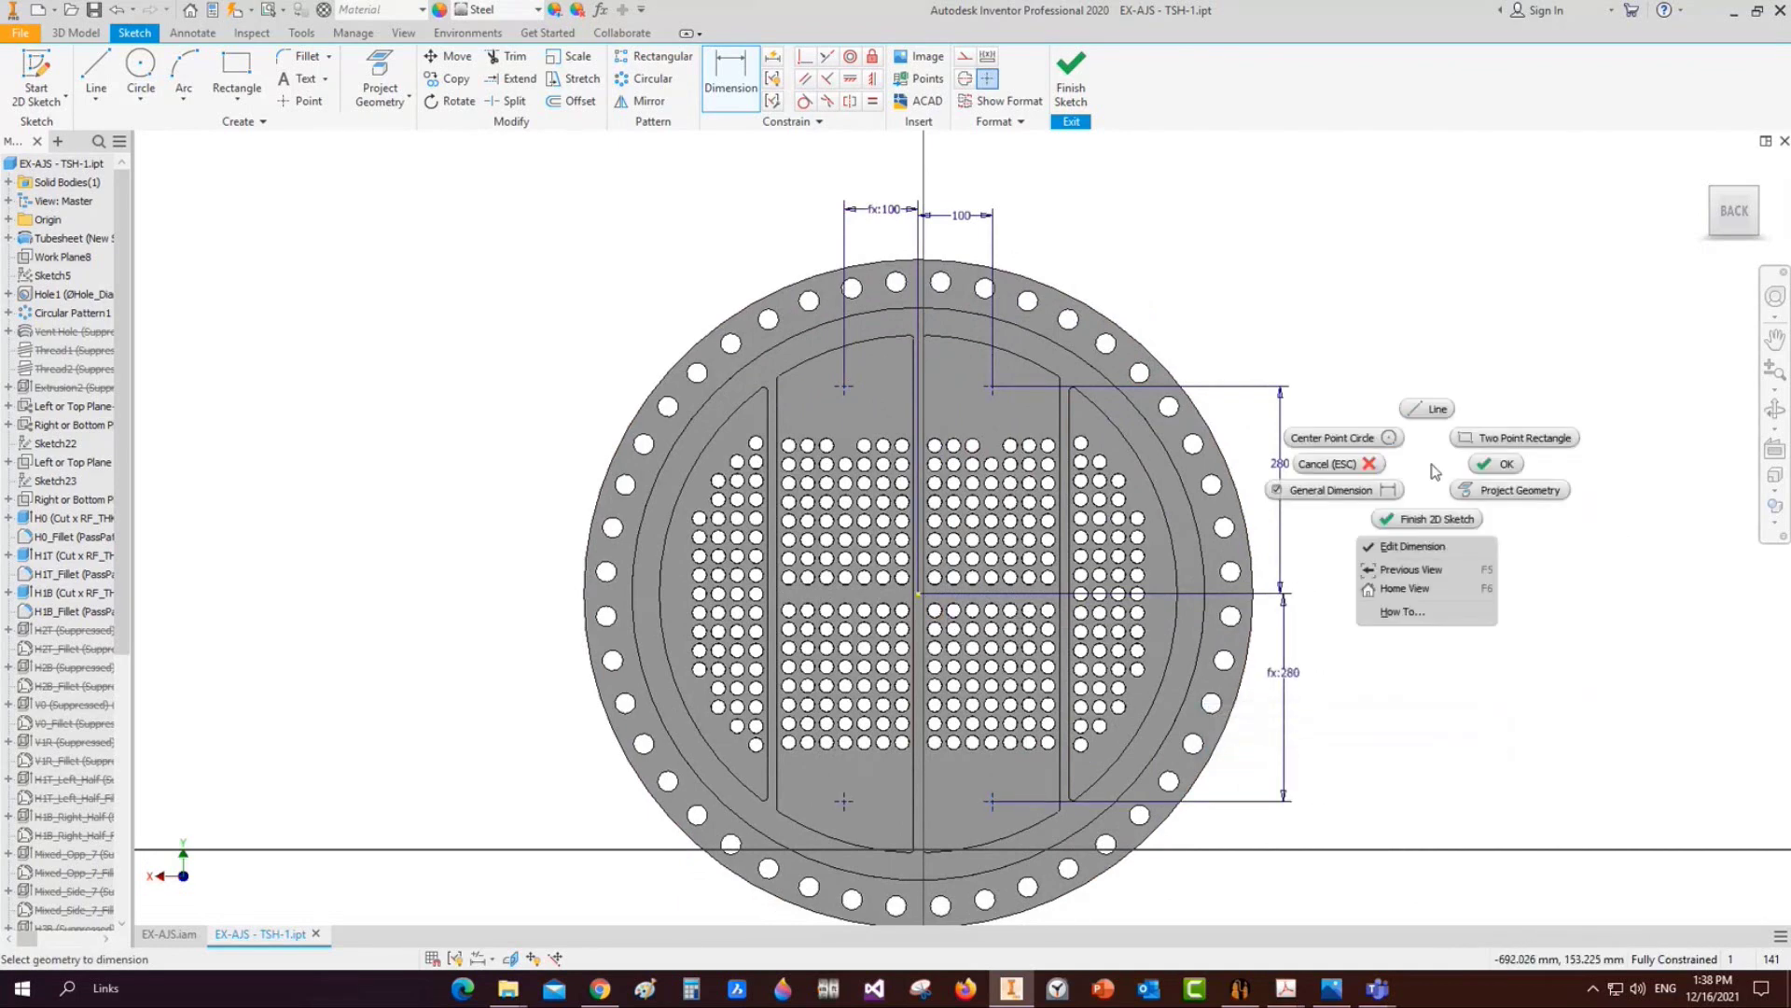
click(1287, 460)
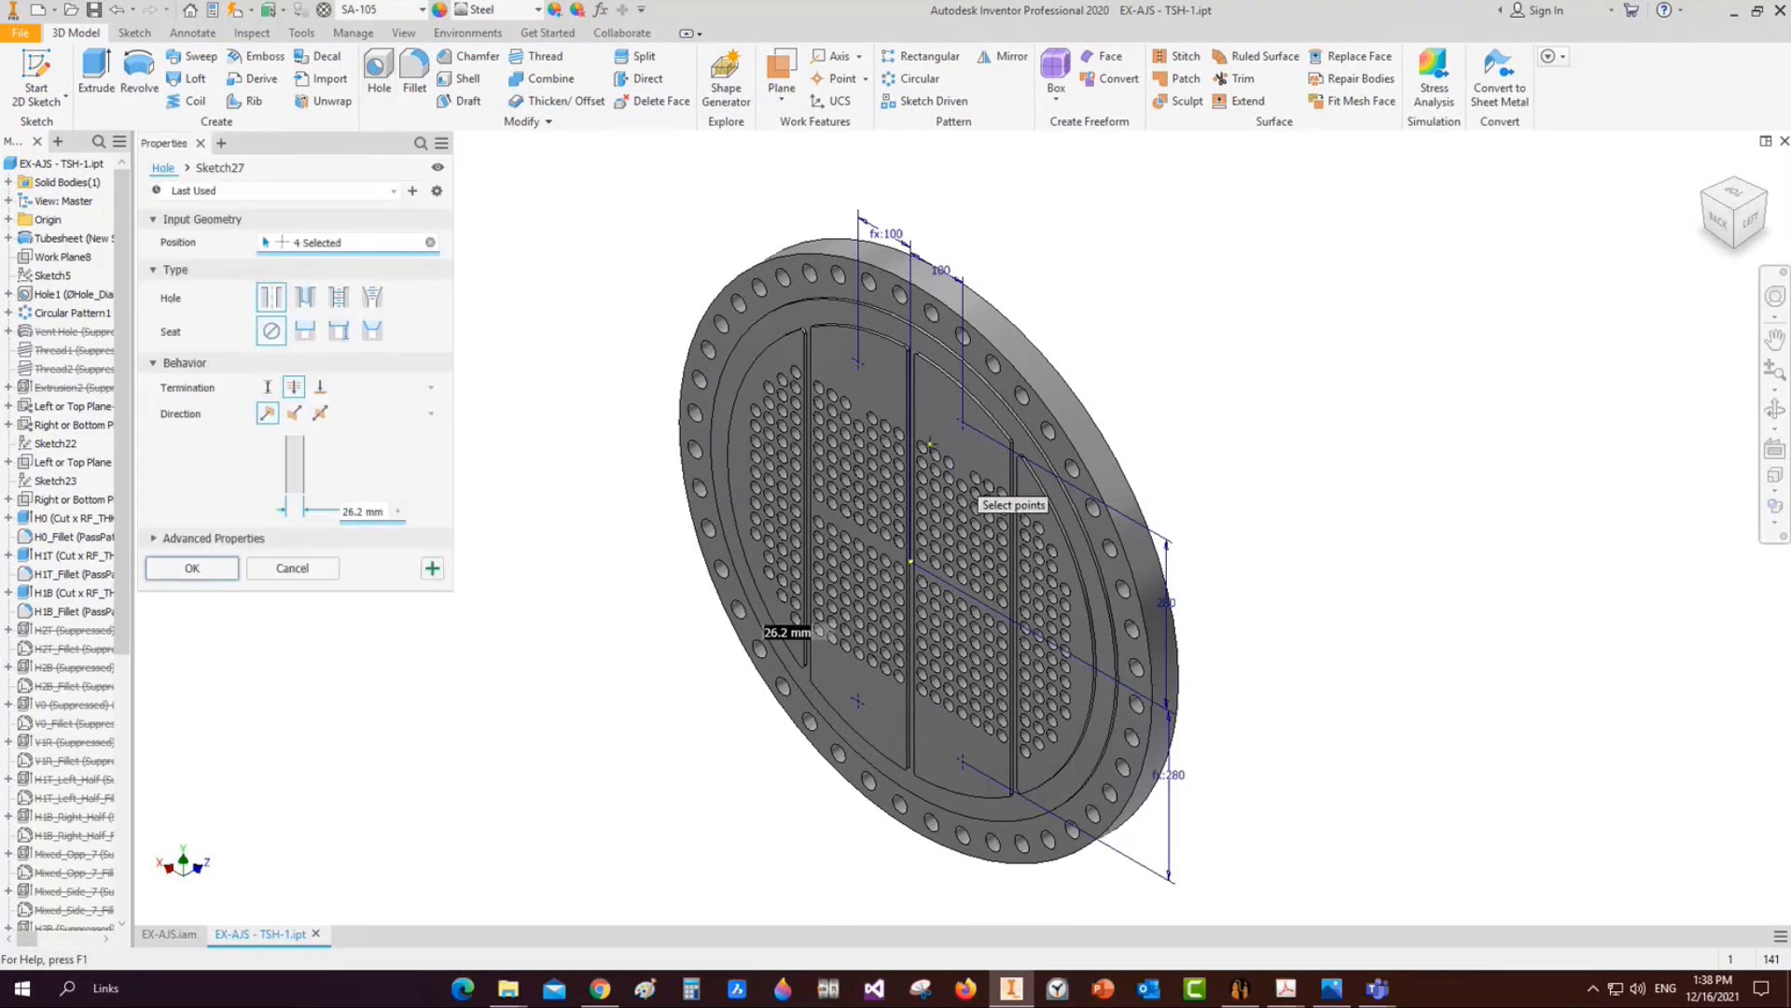
Configure the holes at the four sketch points as tapped holes with a distance termination
scroll(877, 364, down, 4)
scroll(826, 368, up, 2)
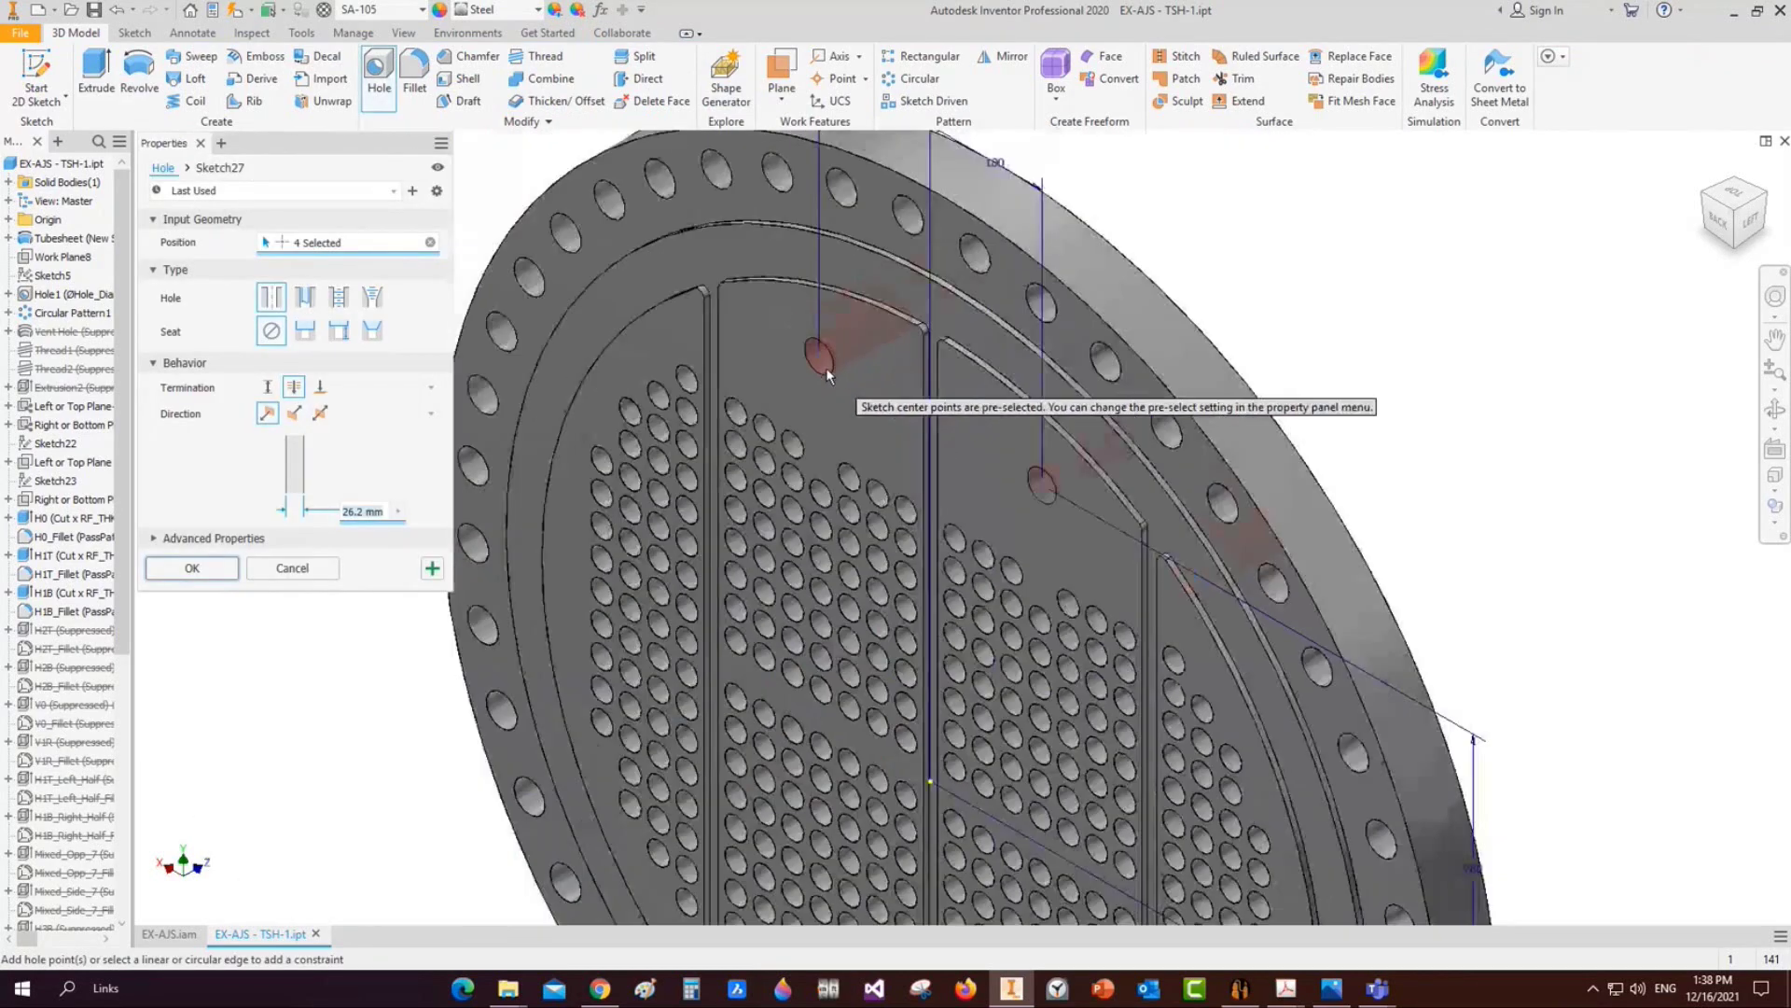
scroll(840, 368, down, 2)
scroll(989, 489, up, 5)
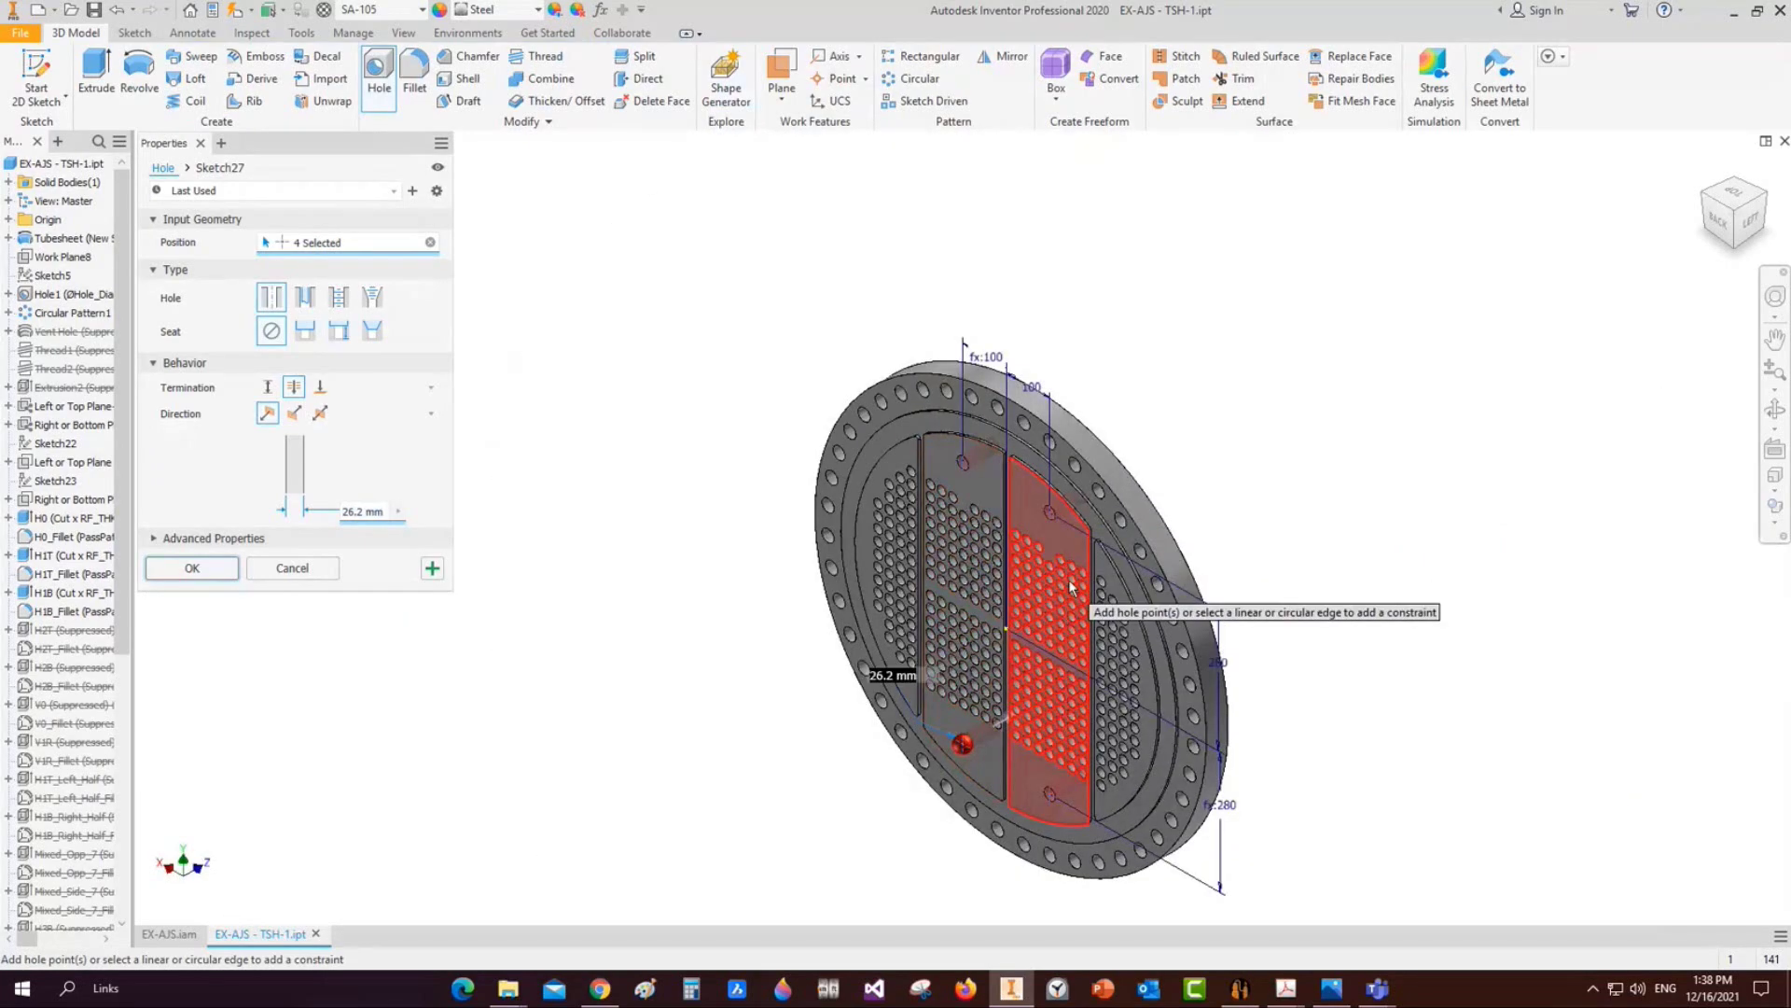
scroll(1070, 586, down, 3)
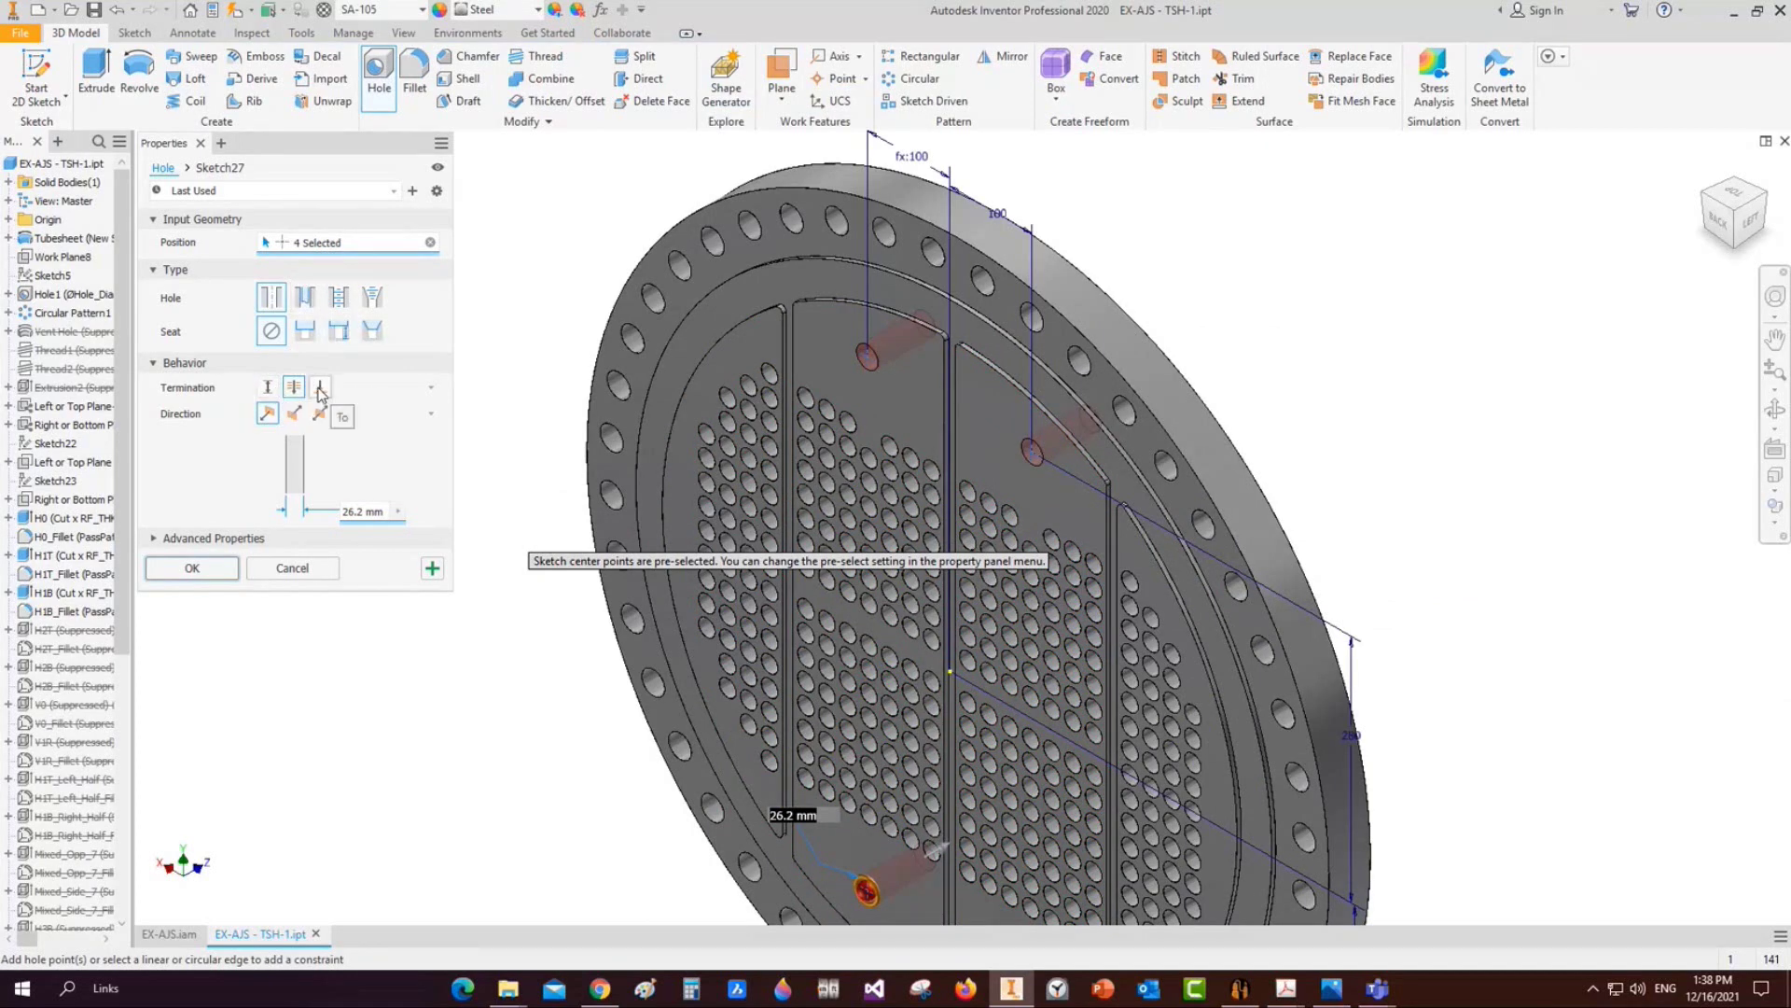
click(267, 388)
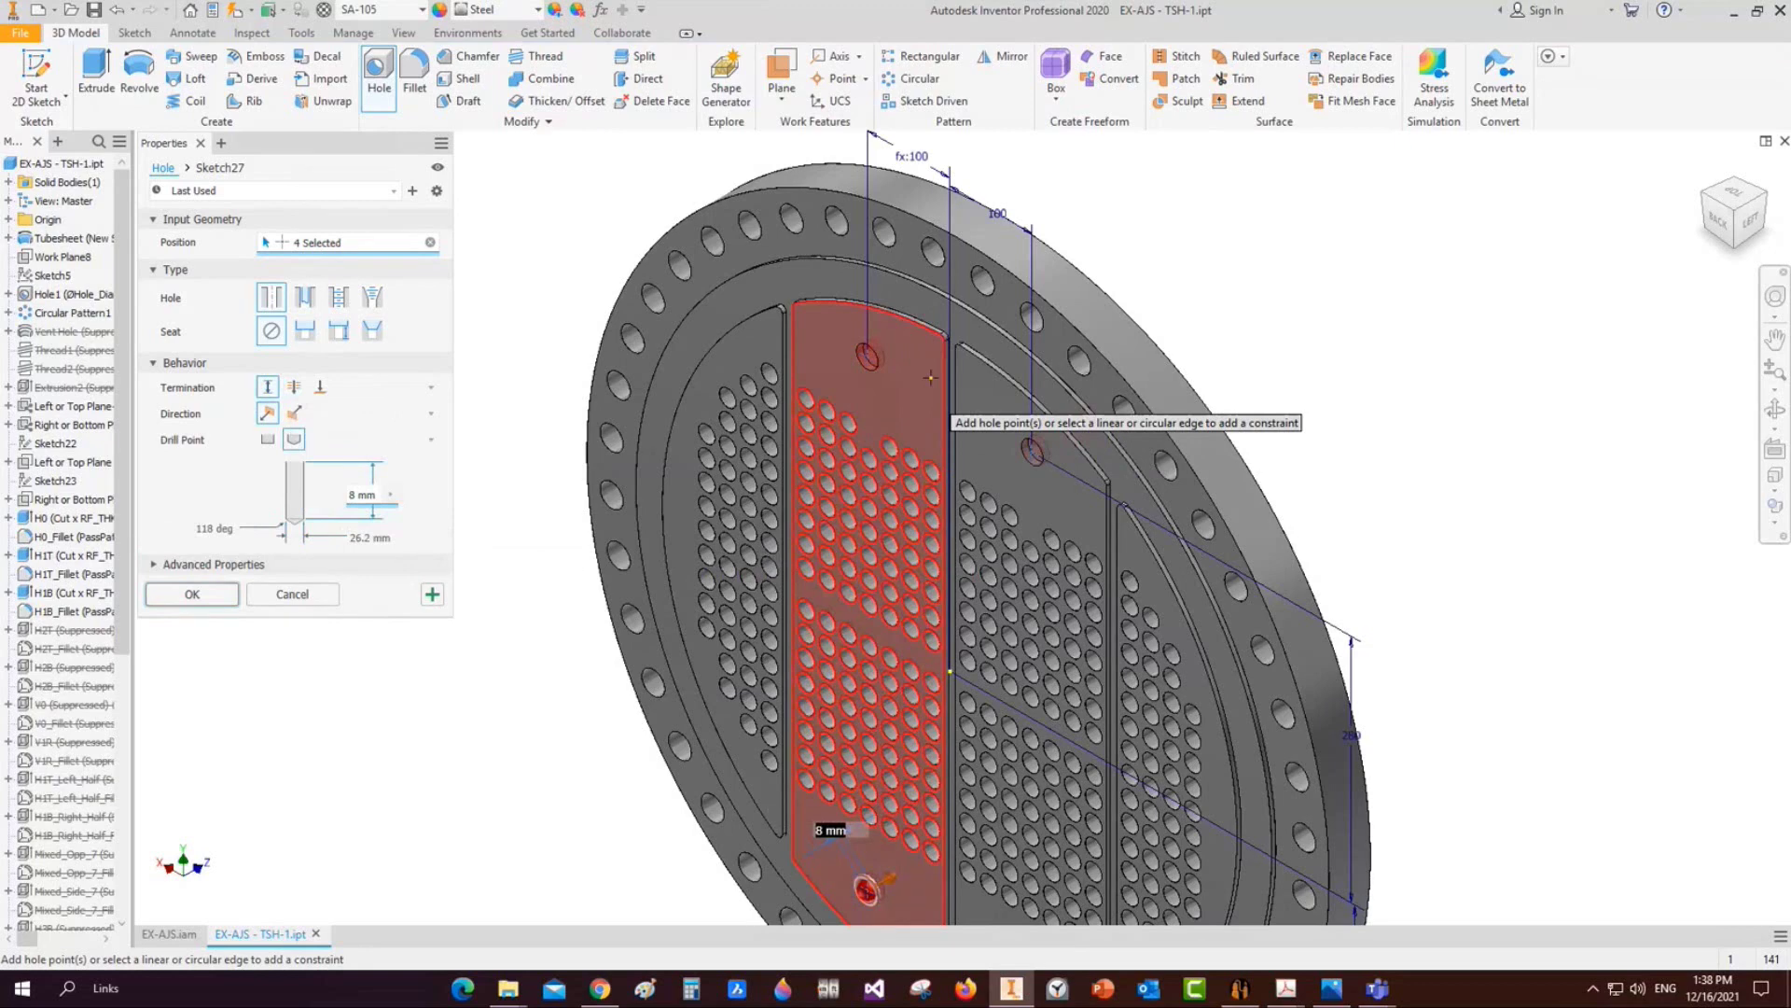
scroll(853, 344, up, 5)
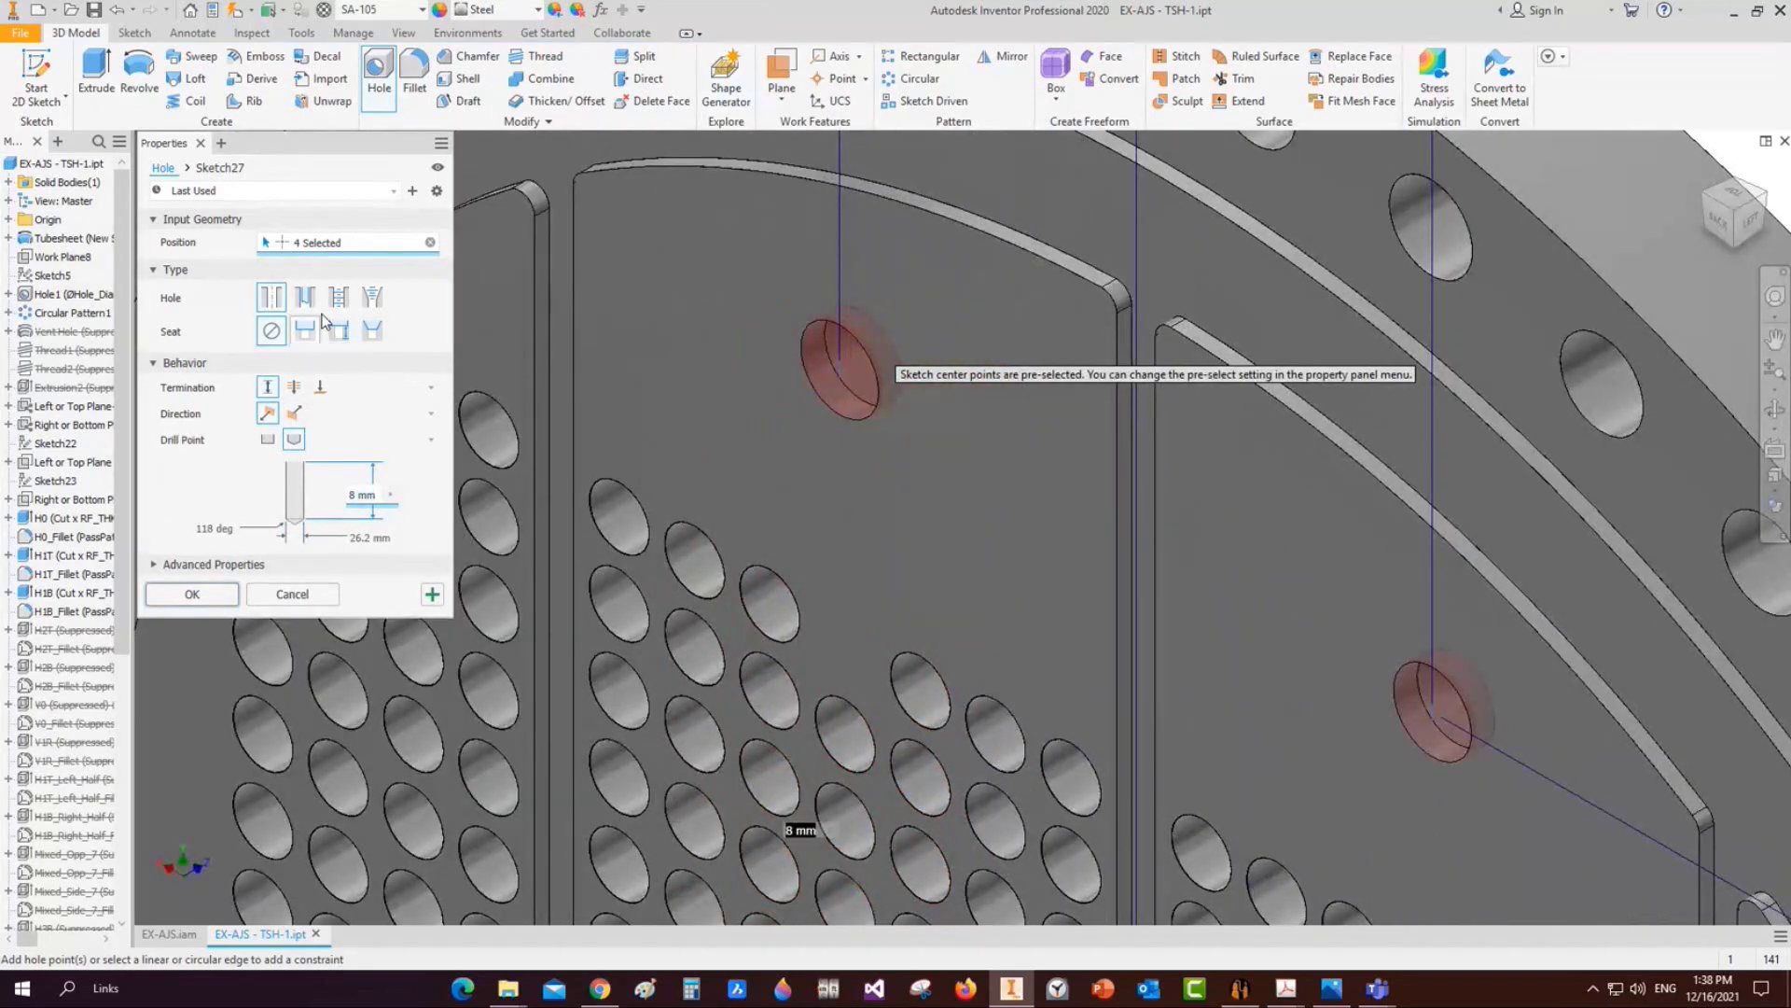
click(351, 303)
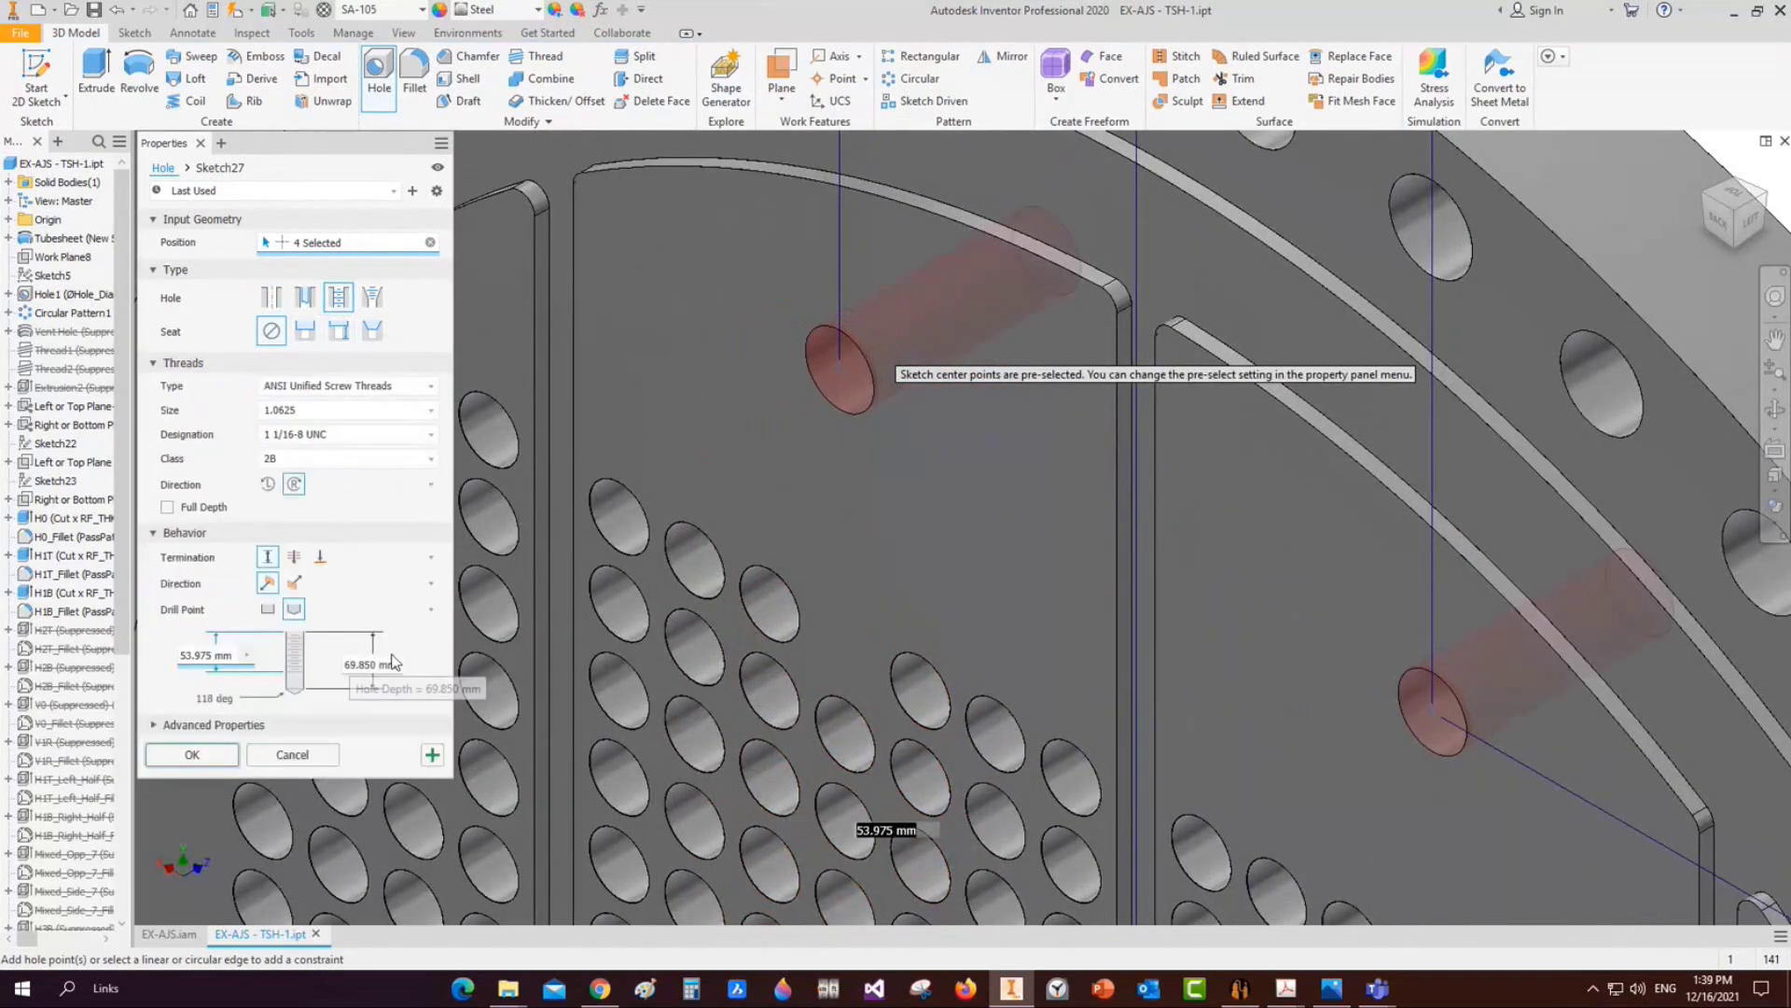
Set the thread depth of the four tapped holes to 30 mm
scroll(857, 345, down, 3)
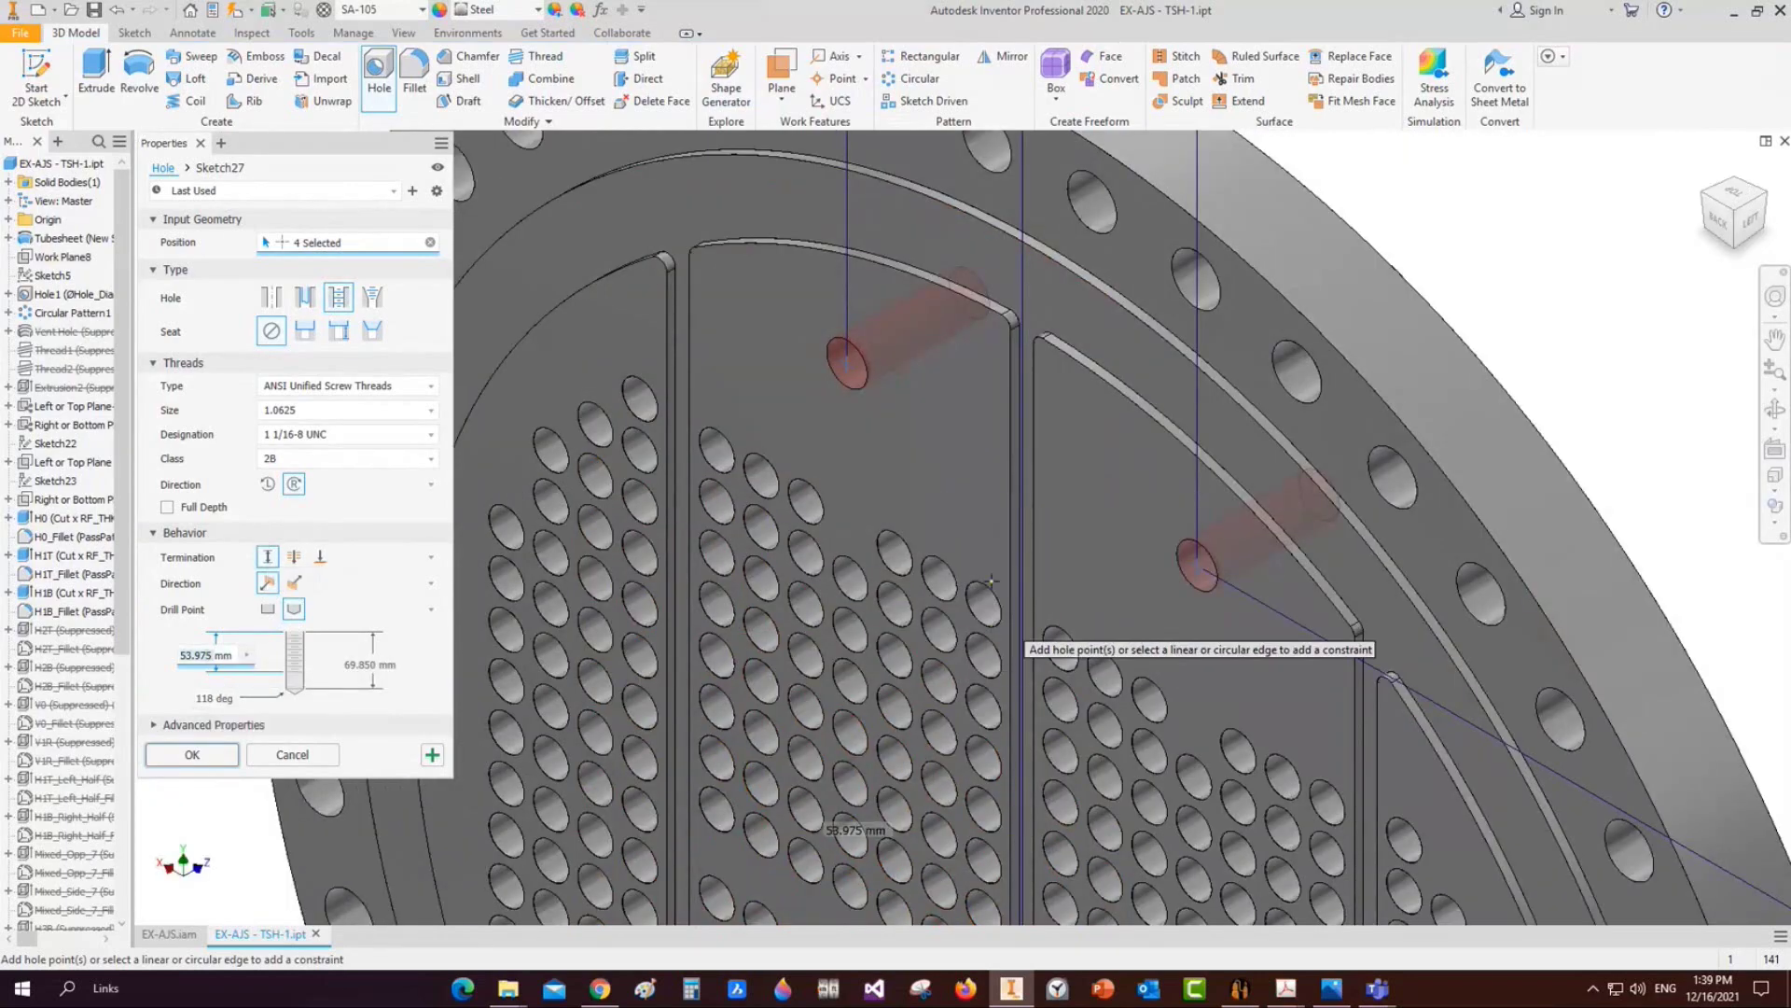
scroll(985, 532, down, 3)
middle_drag(1051, 612, 1052, 502)
scroll(1043, 511, down, 3)
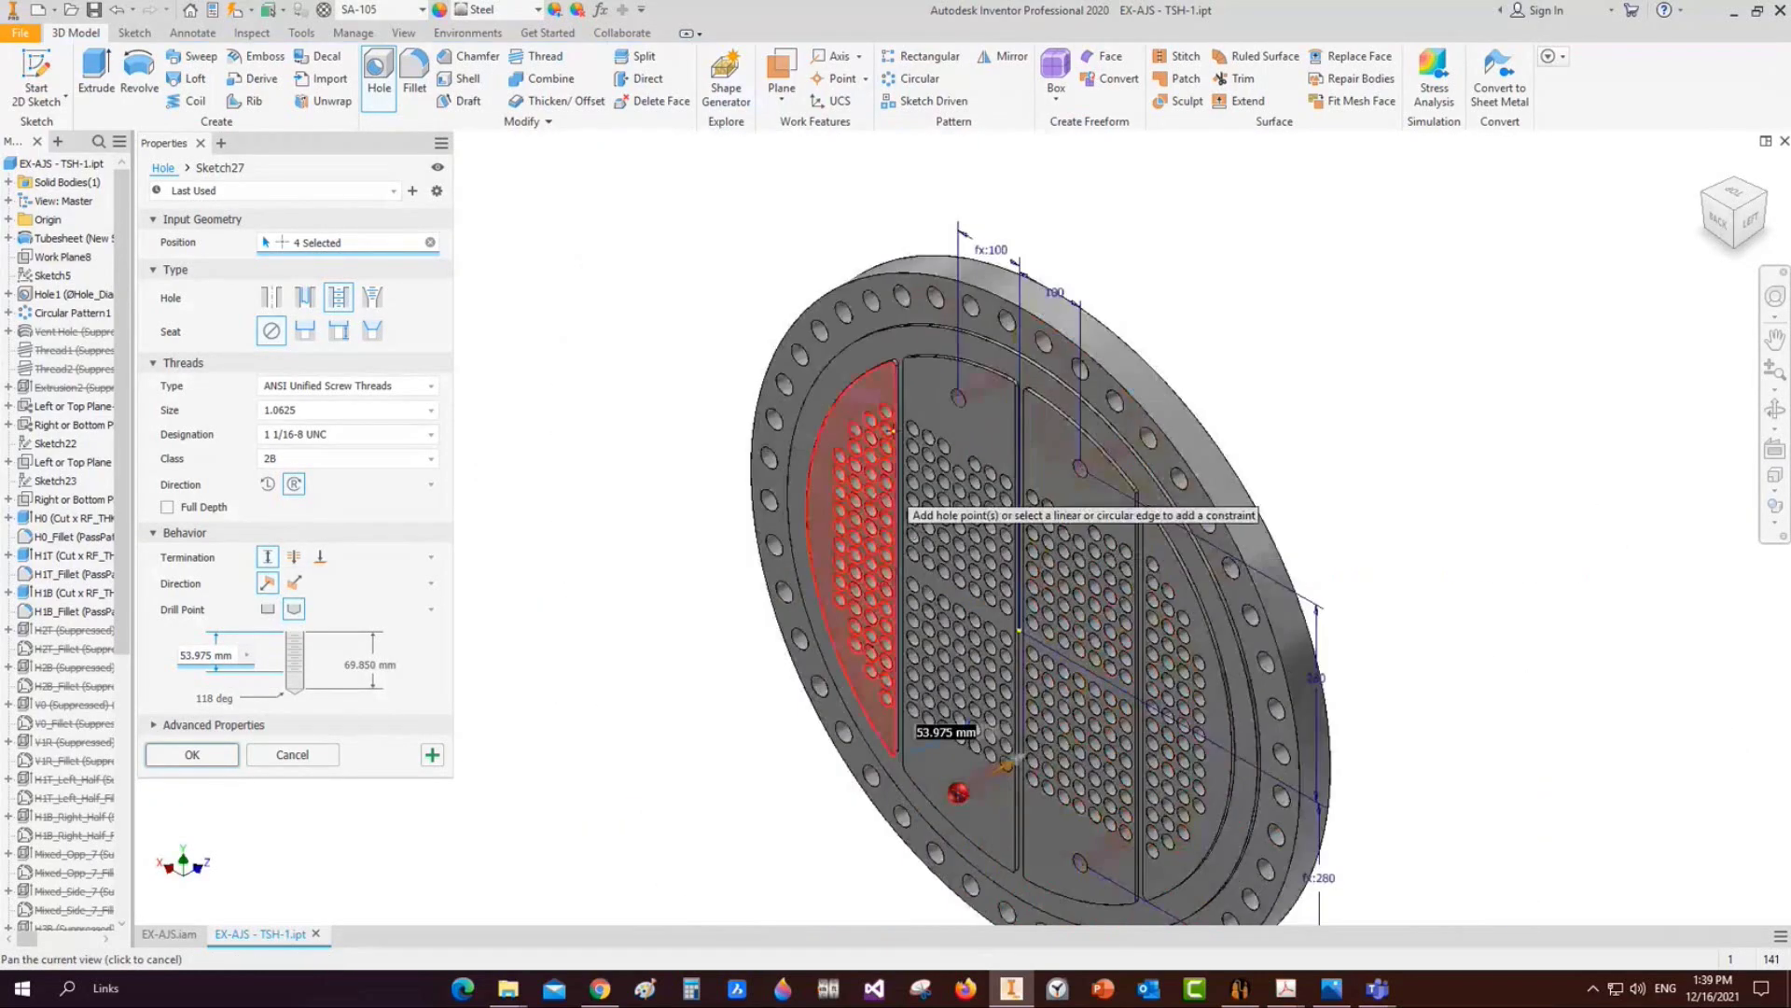
scroll(1014, 804, up, 3)
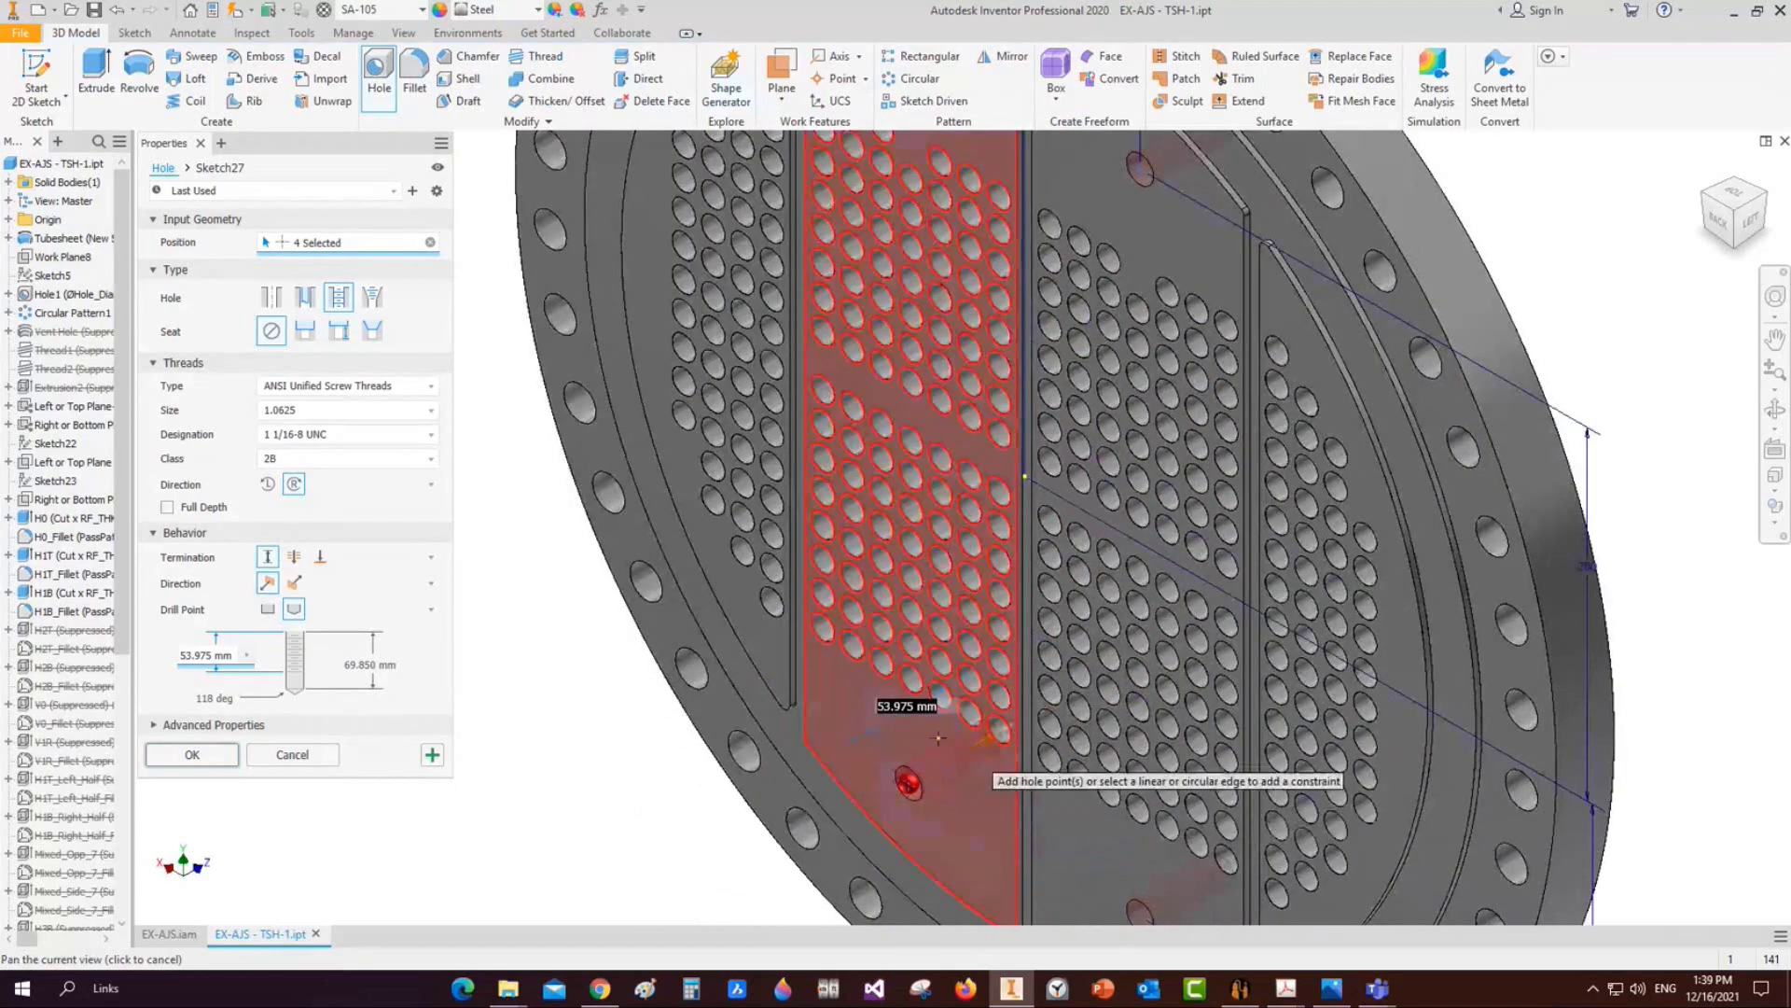
scroll(903, 758, down, 3)
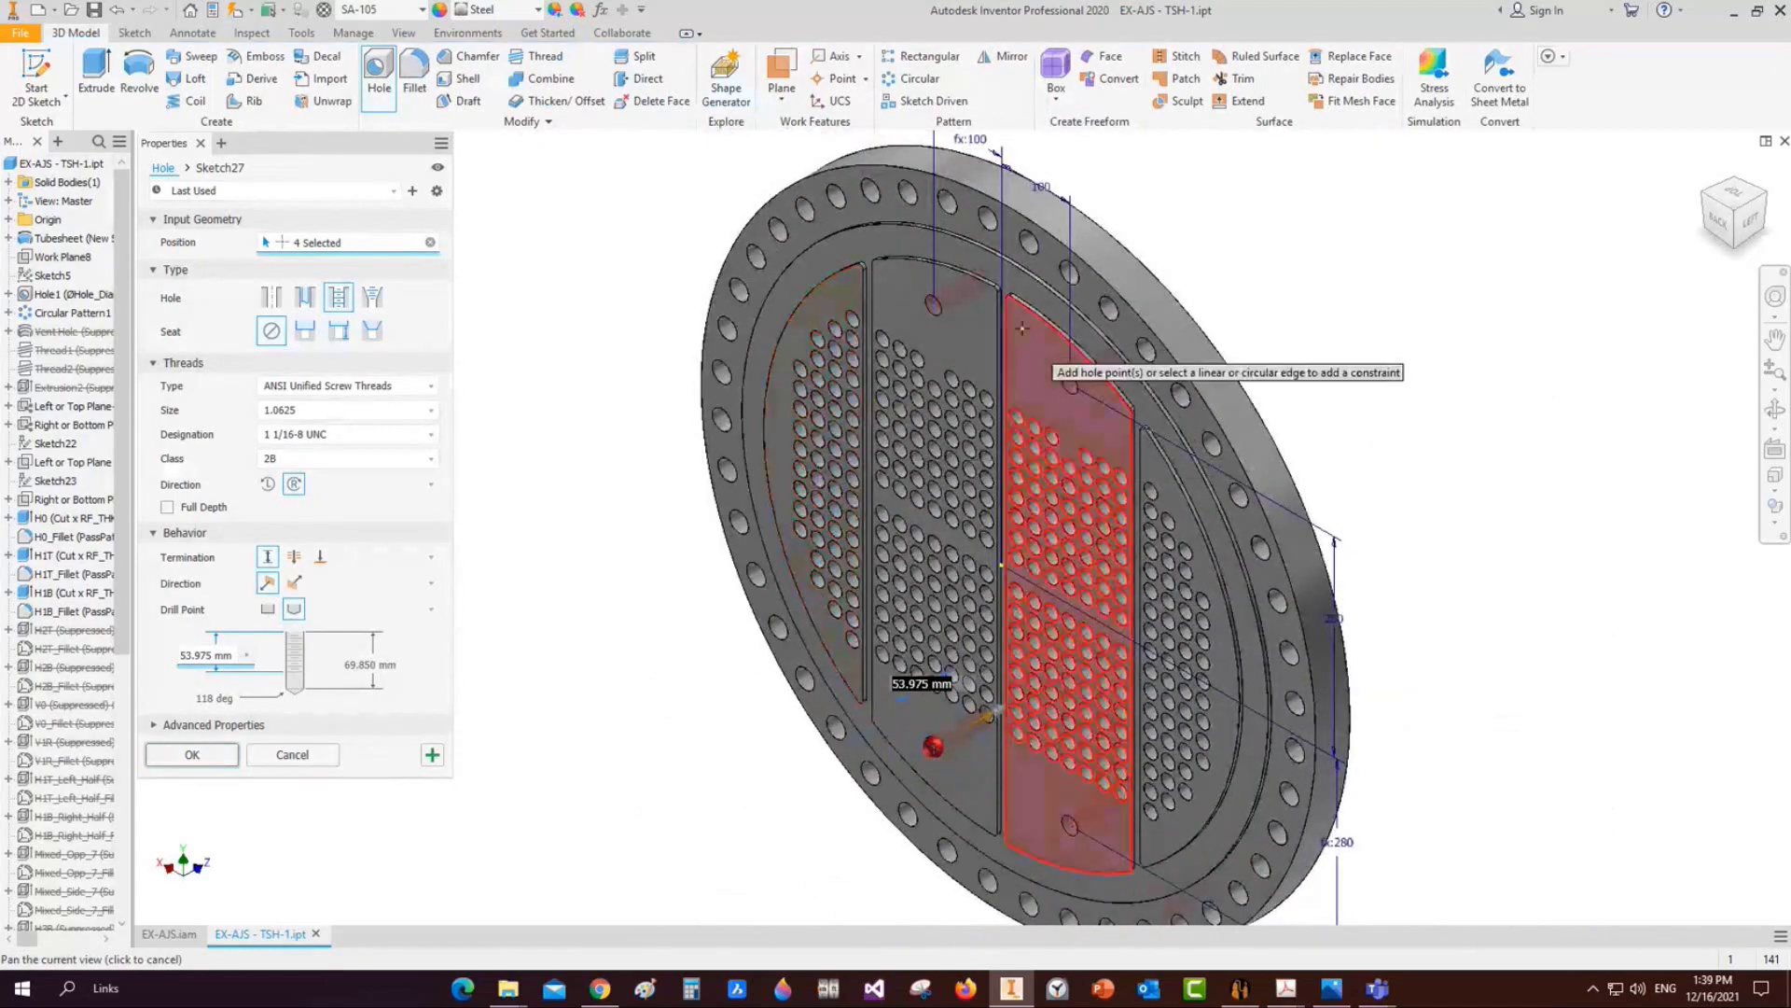
click(198, 655)
text(30mm)
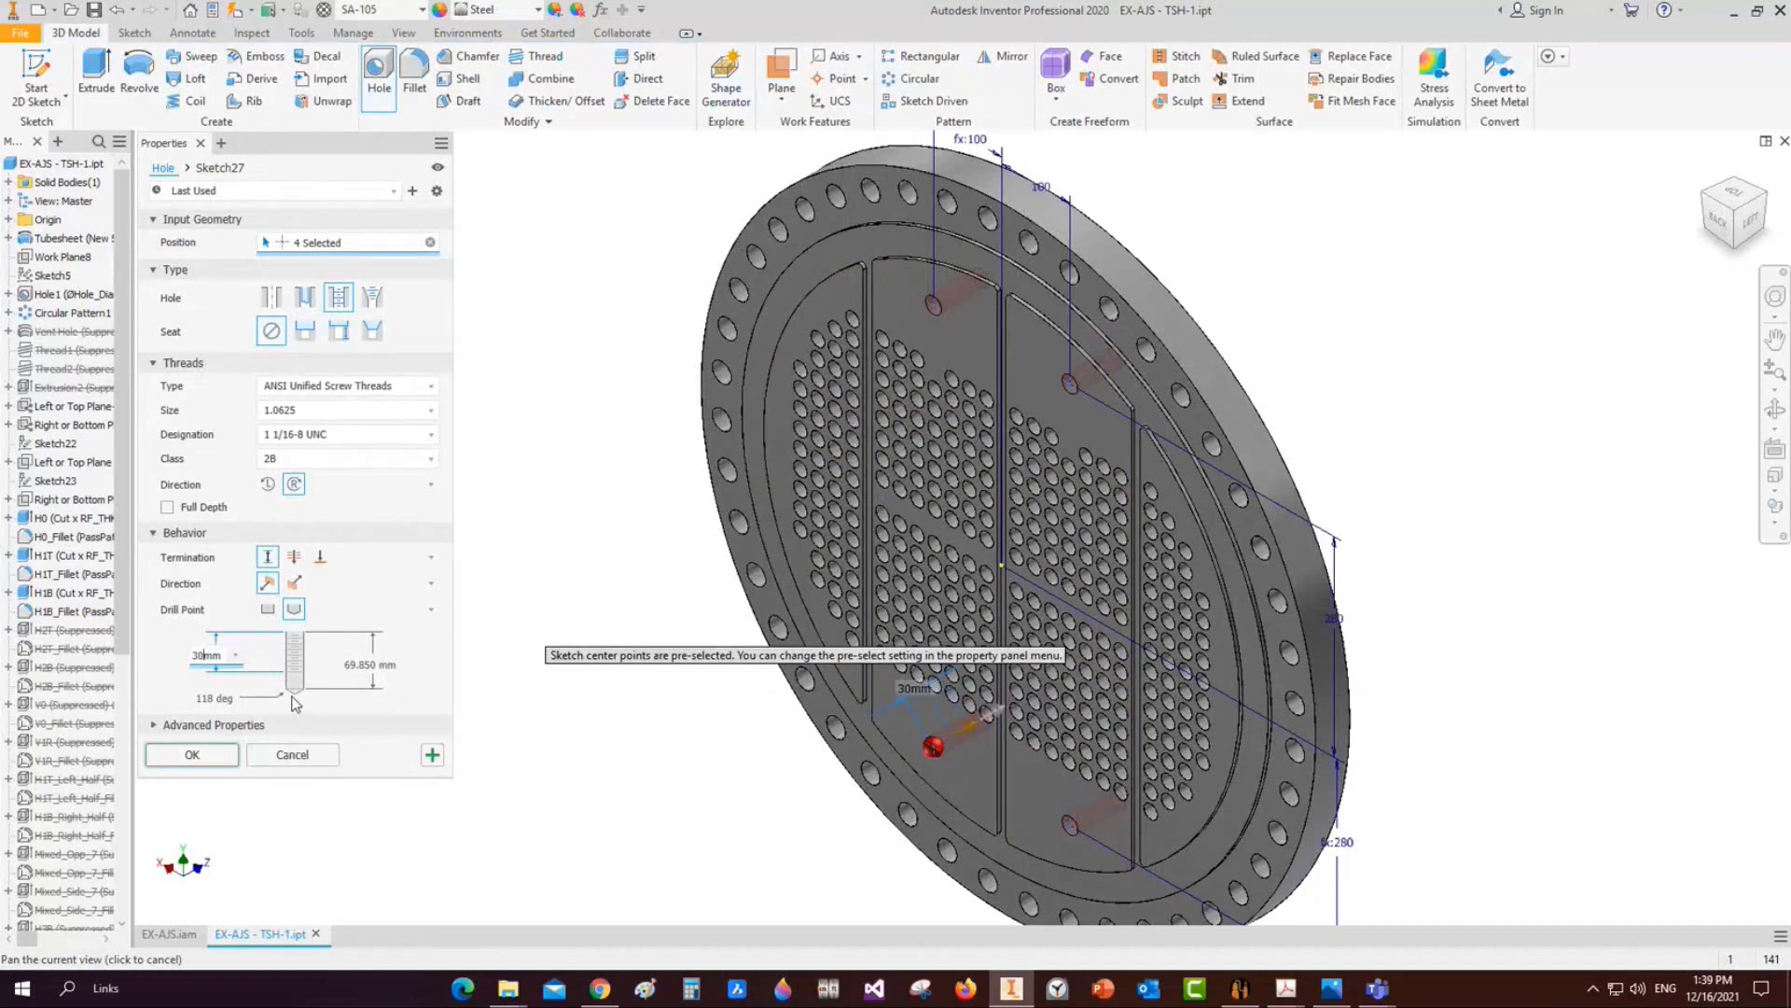
Set the tapped holes' thread type to ISO Metric profile with size 16
scroll(933, 317, down, 5)
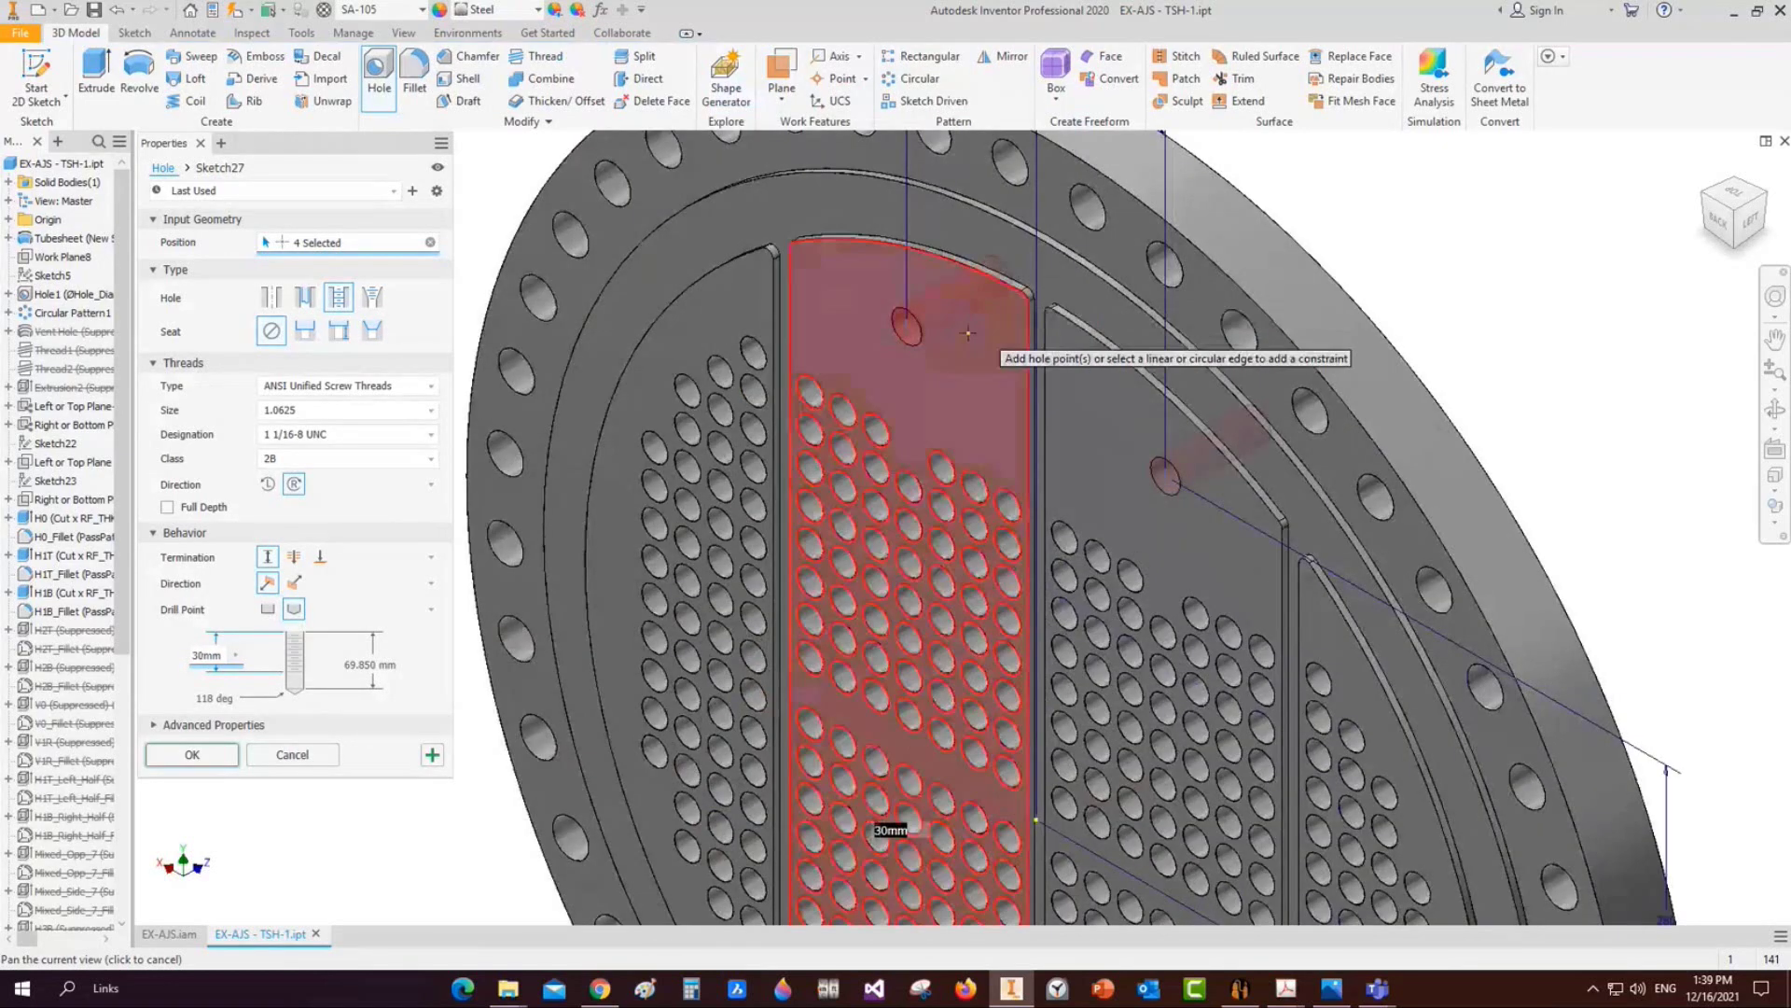
click(410, 386)
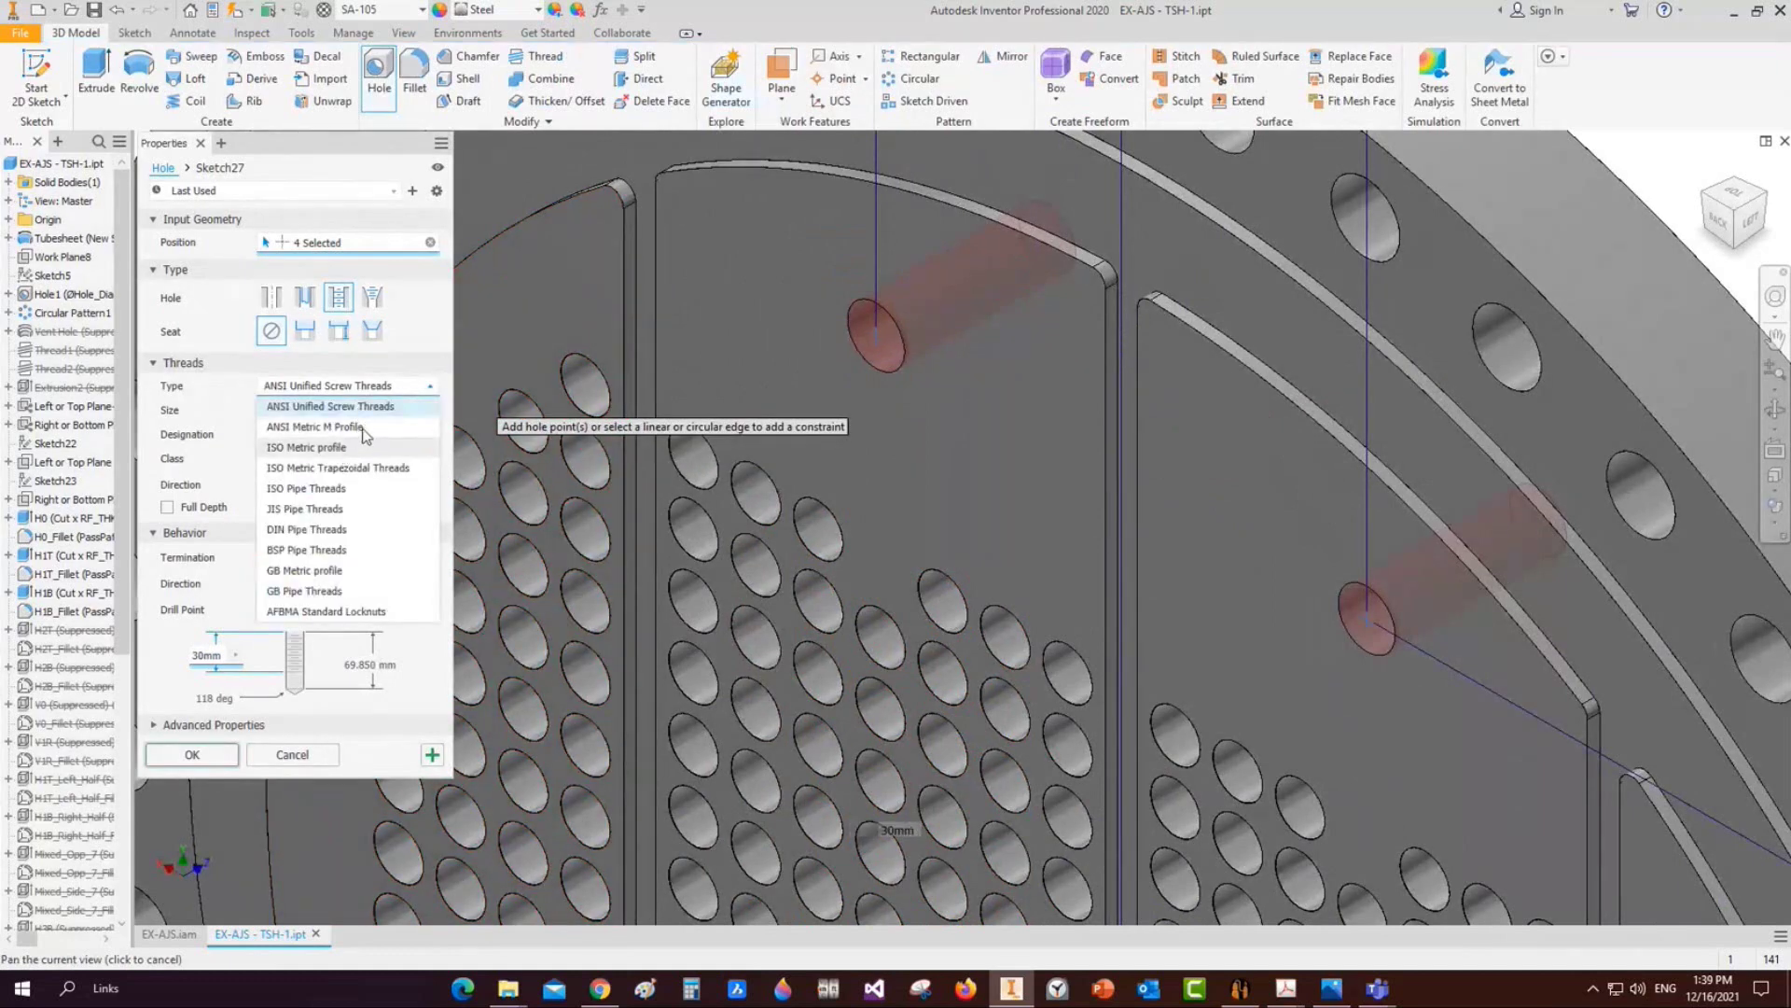
click(350, 448)
click(432, 411)
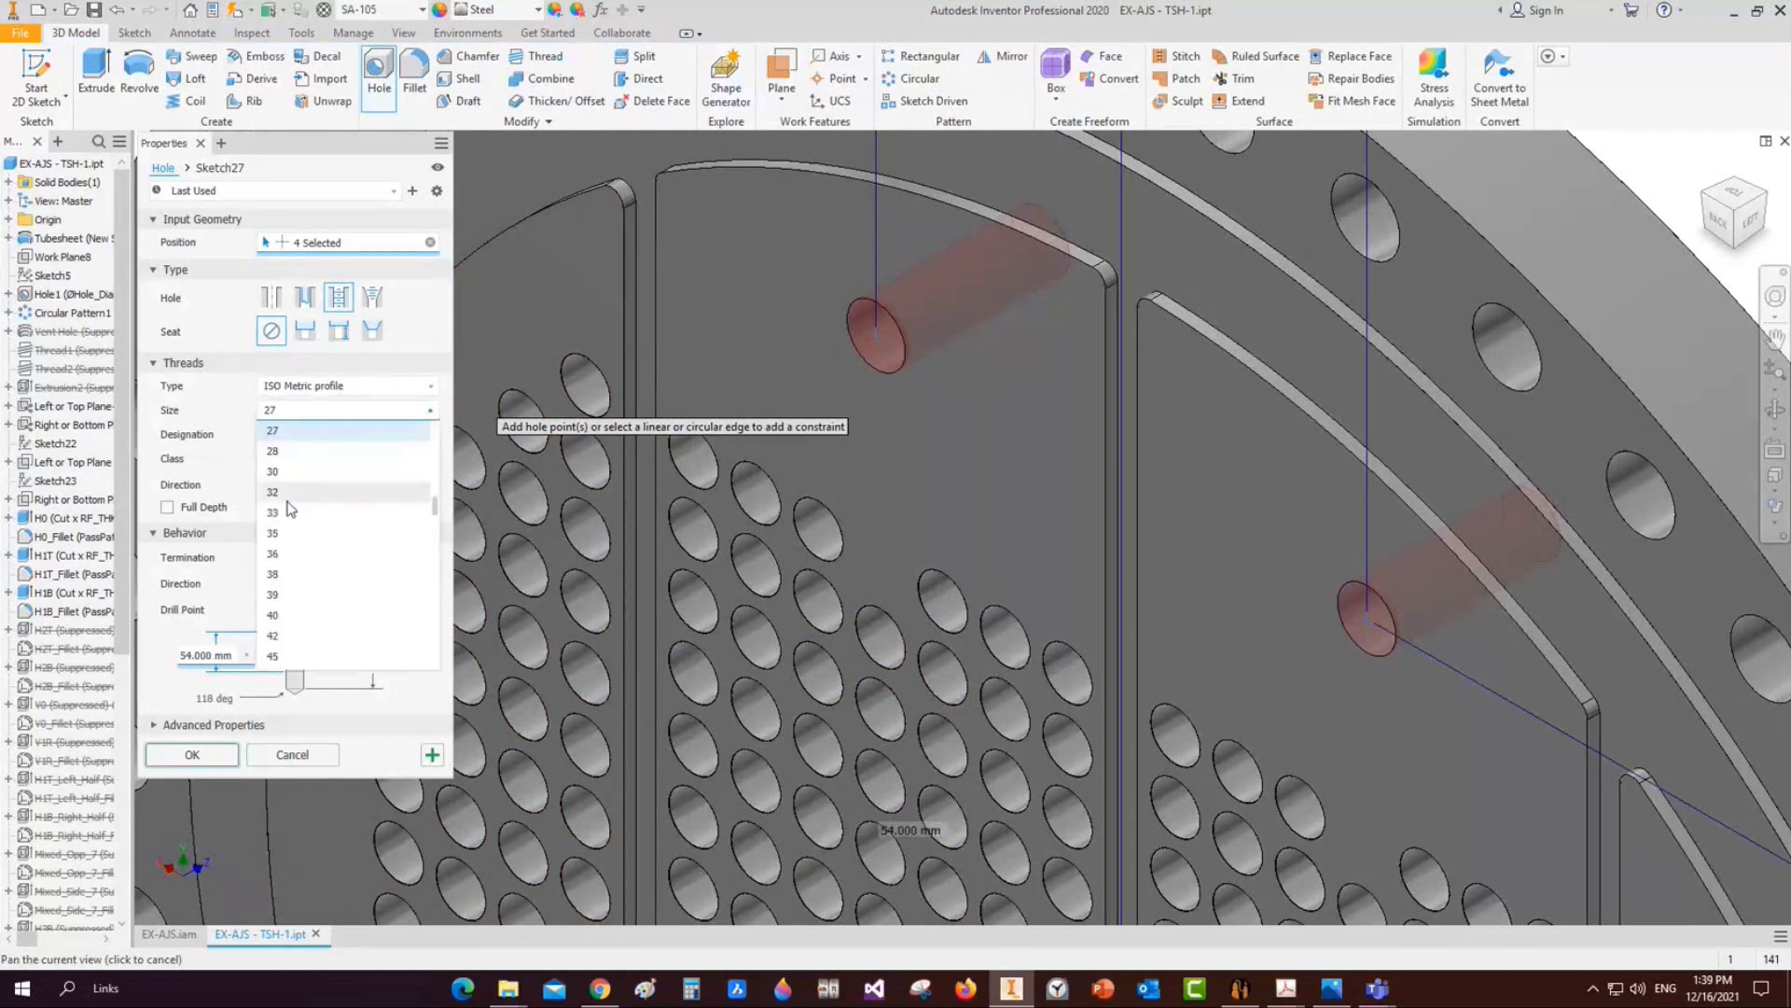
scroll(296, 506, up, 5)
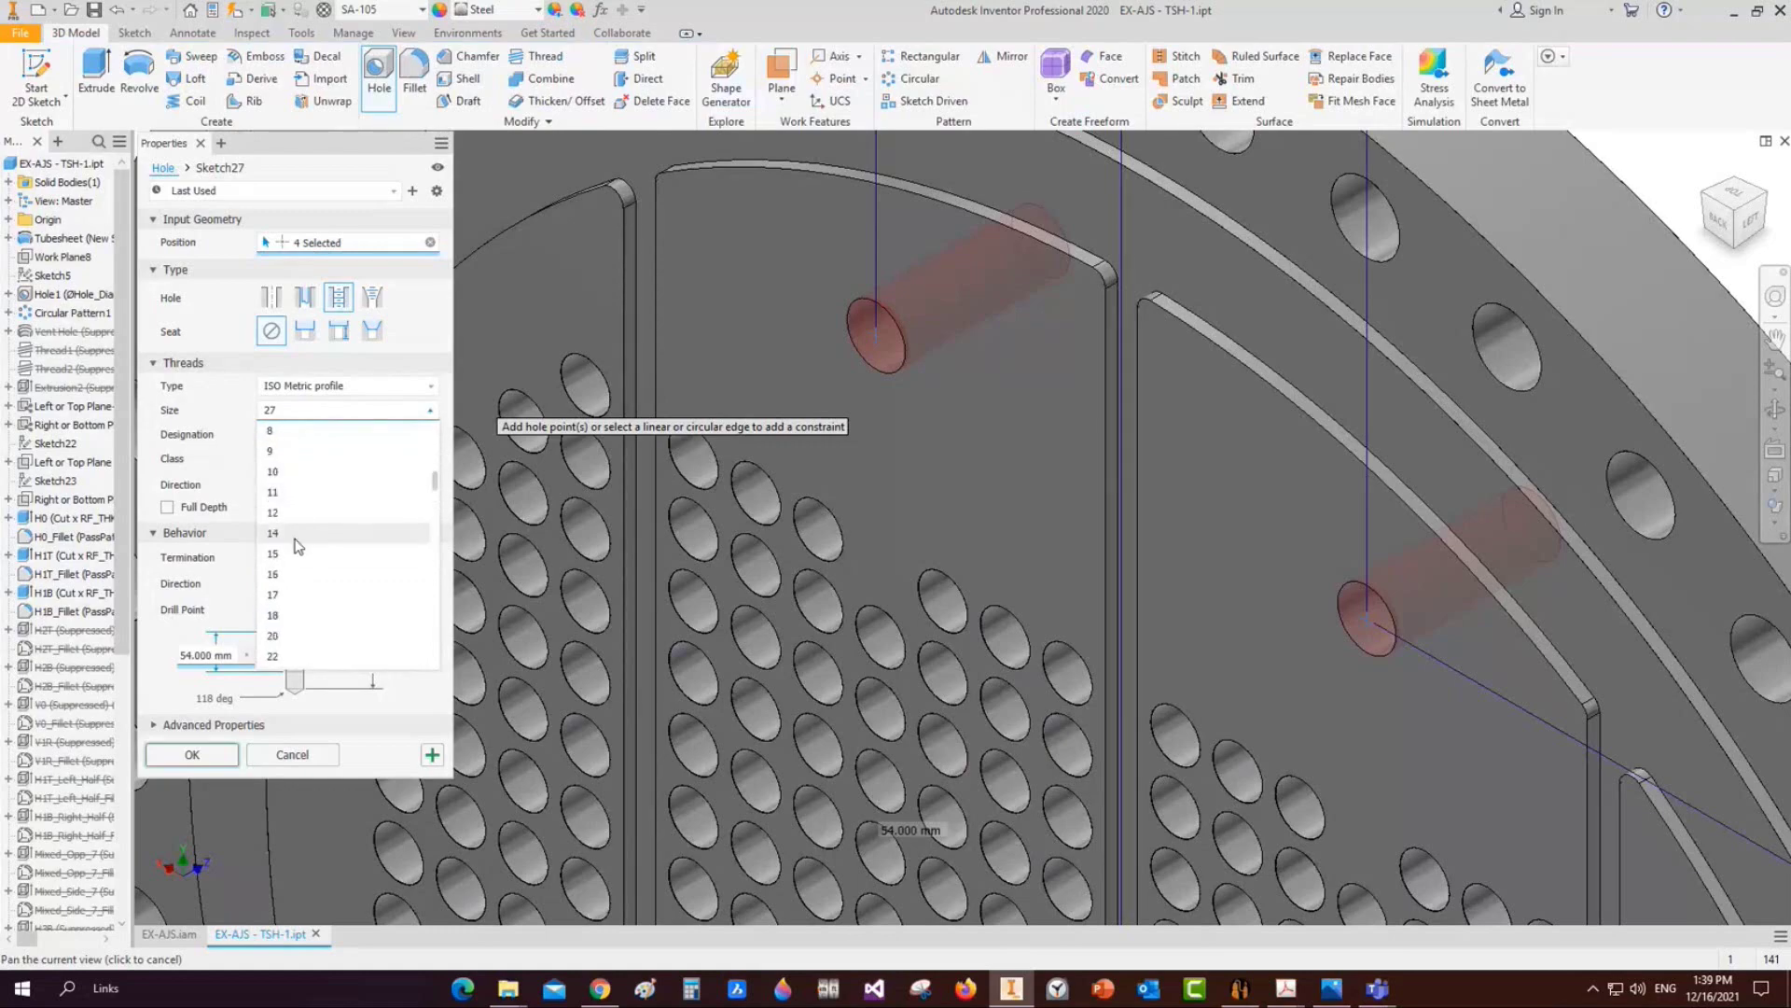
click(291, 574)
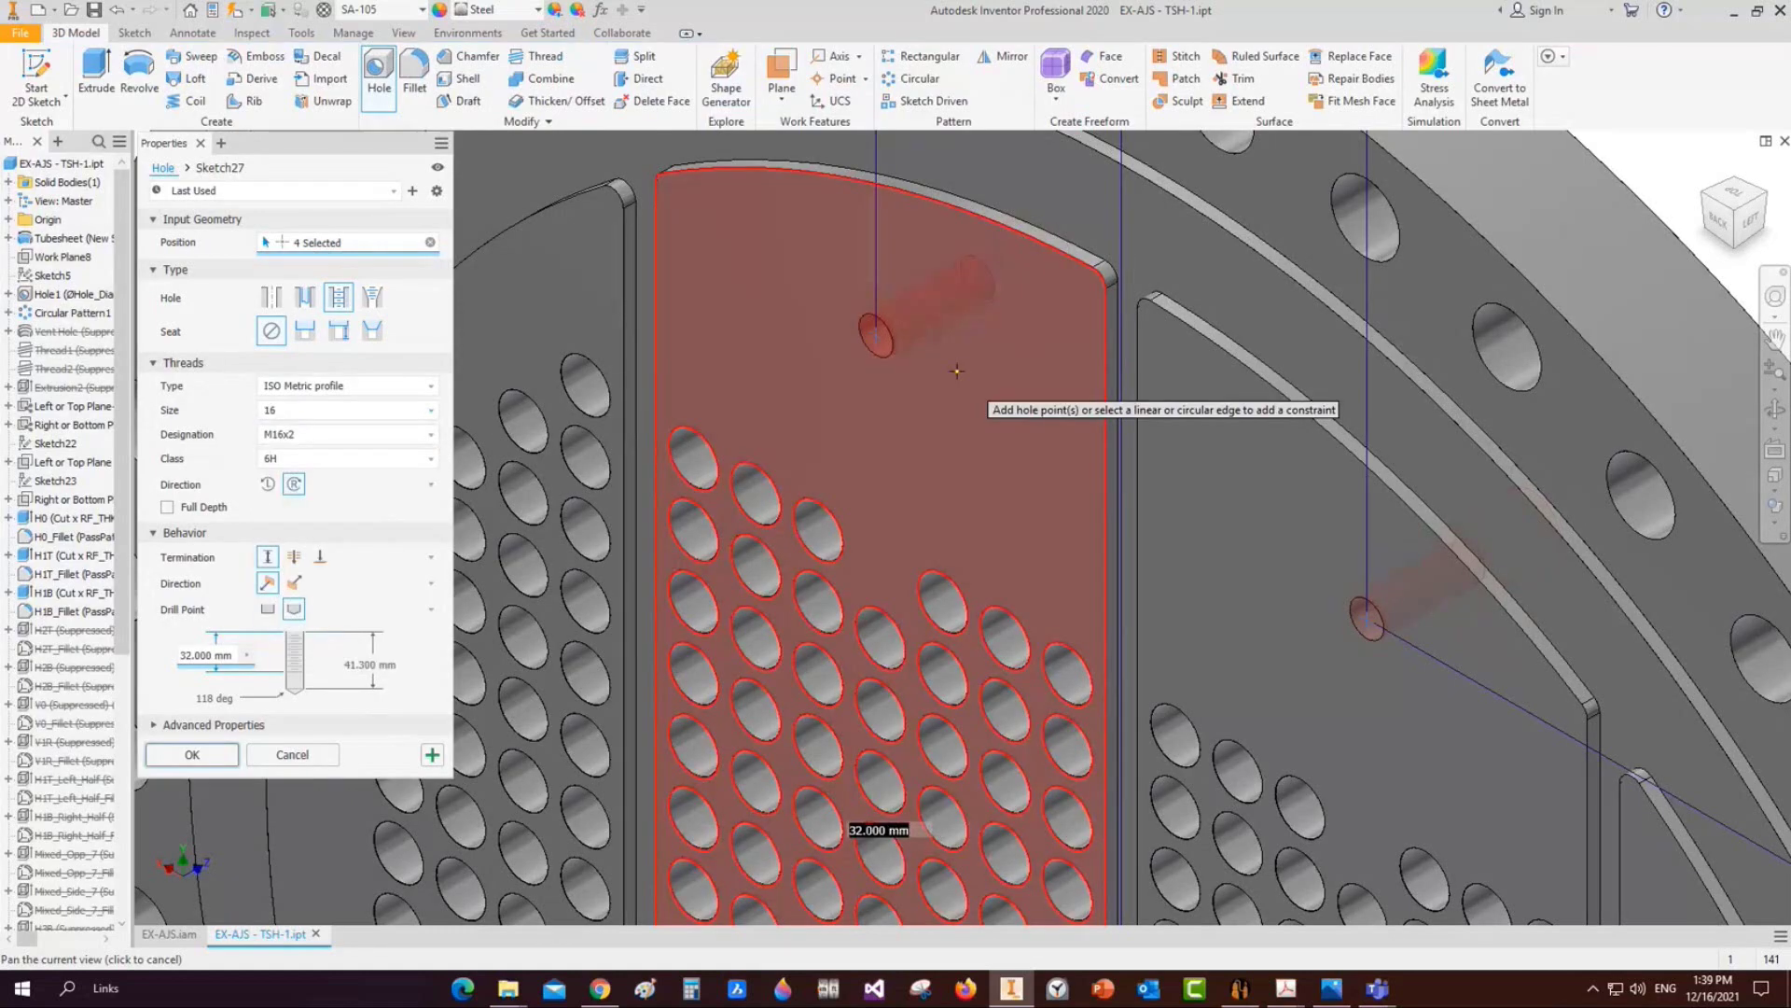
scroll(956, 372, up, 5)
scroll(896, 373, down, 5)
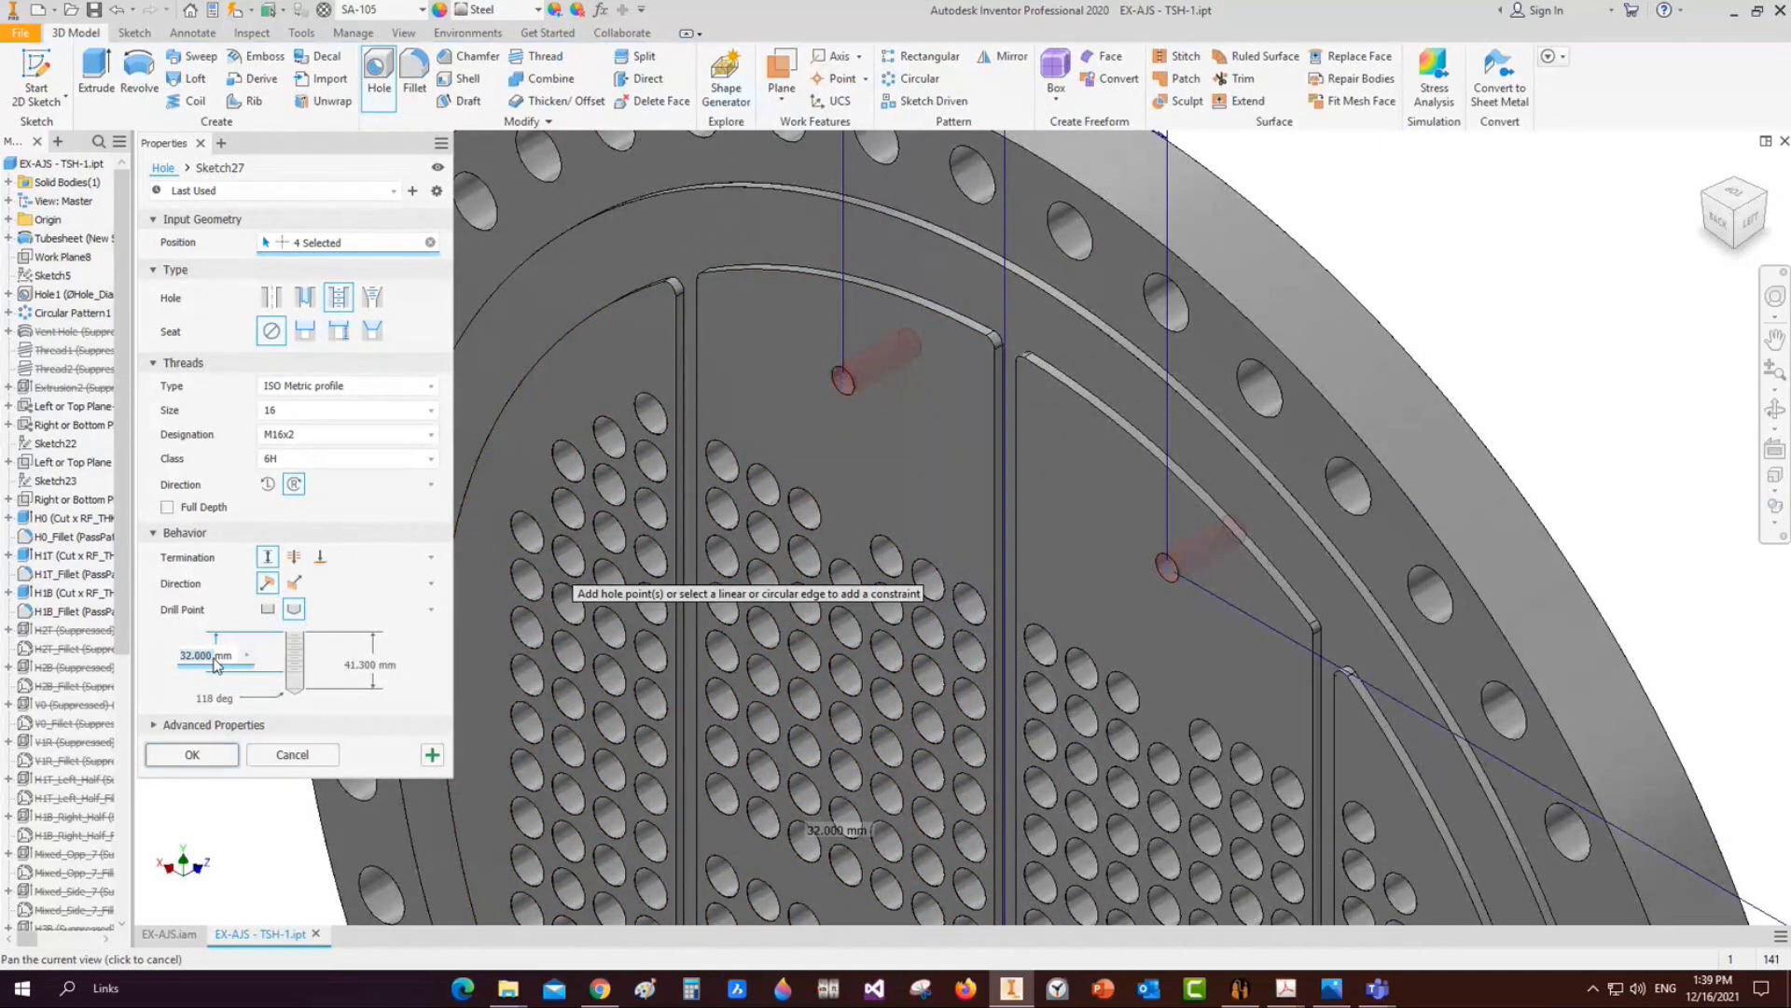
Set the thread depth to 24 mm, hole depth to 26 mm and drill point angle to 120 degrees, and create the four tapped holes
click(215, 657)
text(24mm)
click(388, 666)
double_click(365, 666)
text(2)
click(233, 702)
text(1)
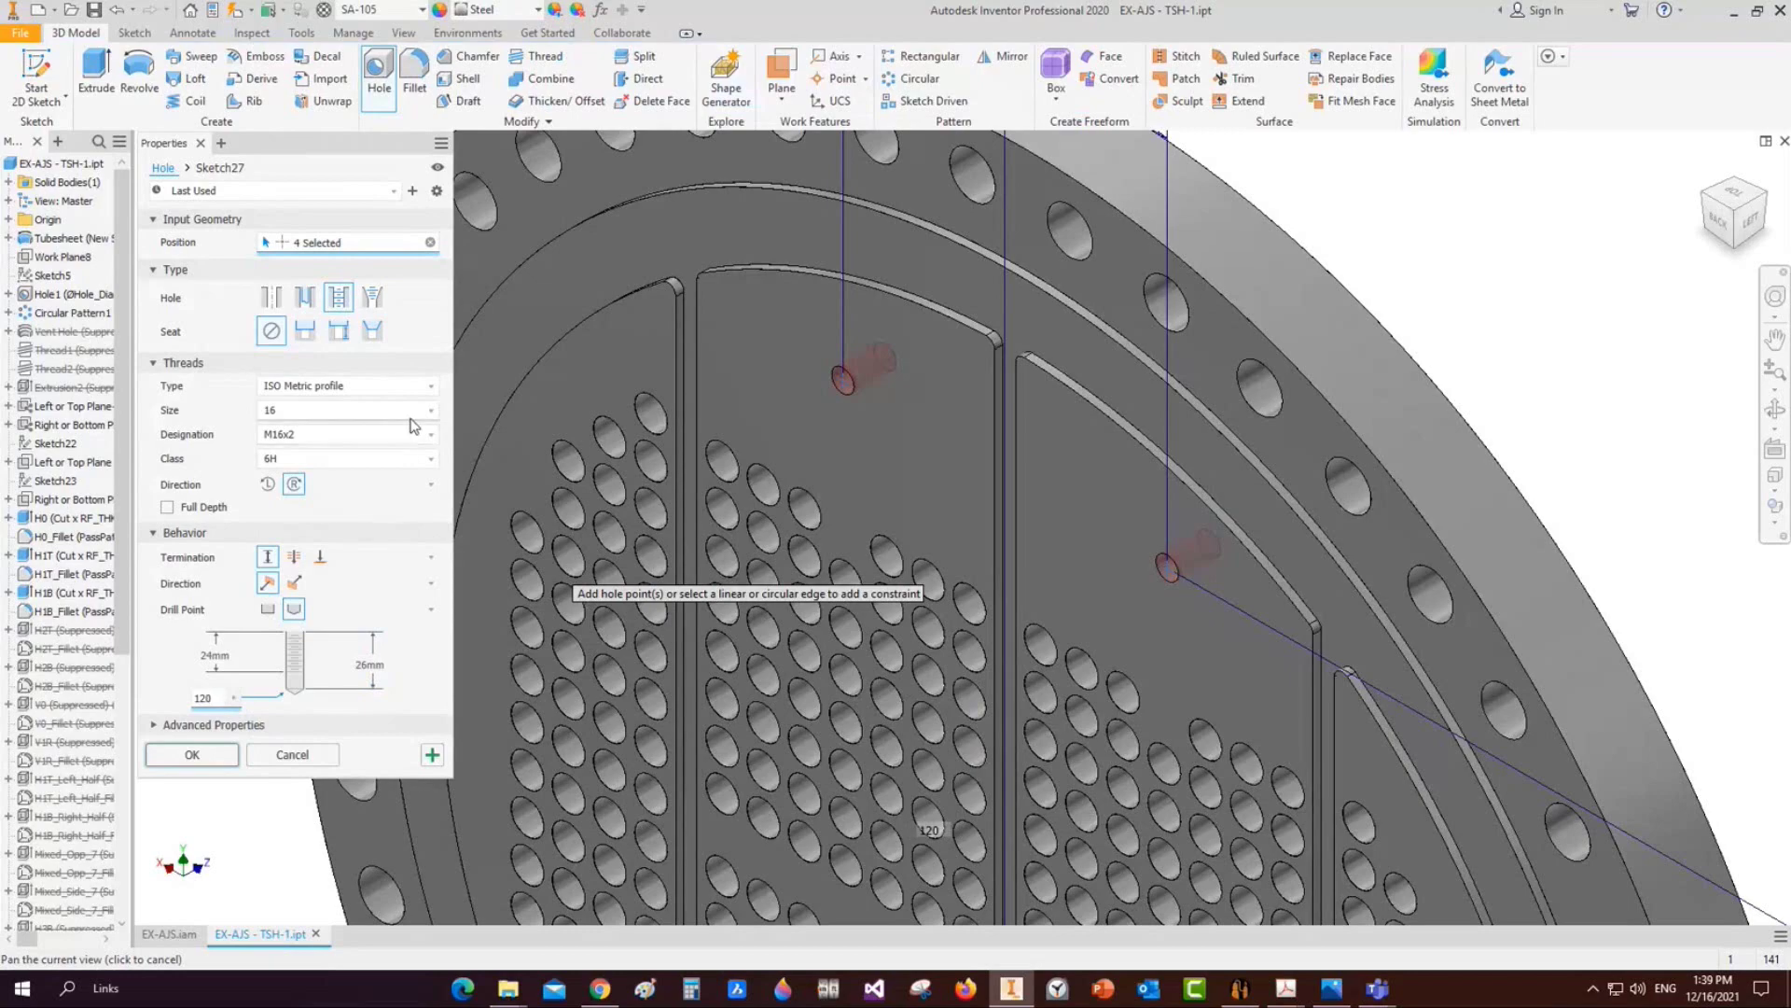
scroll(900, 387, up, 4)
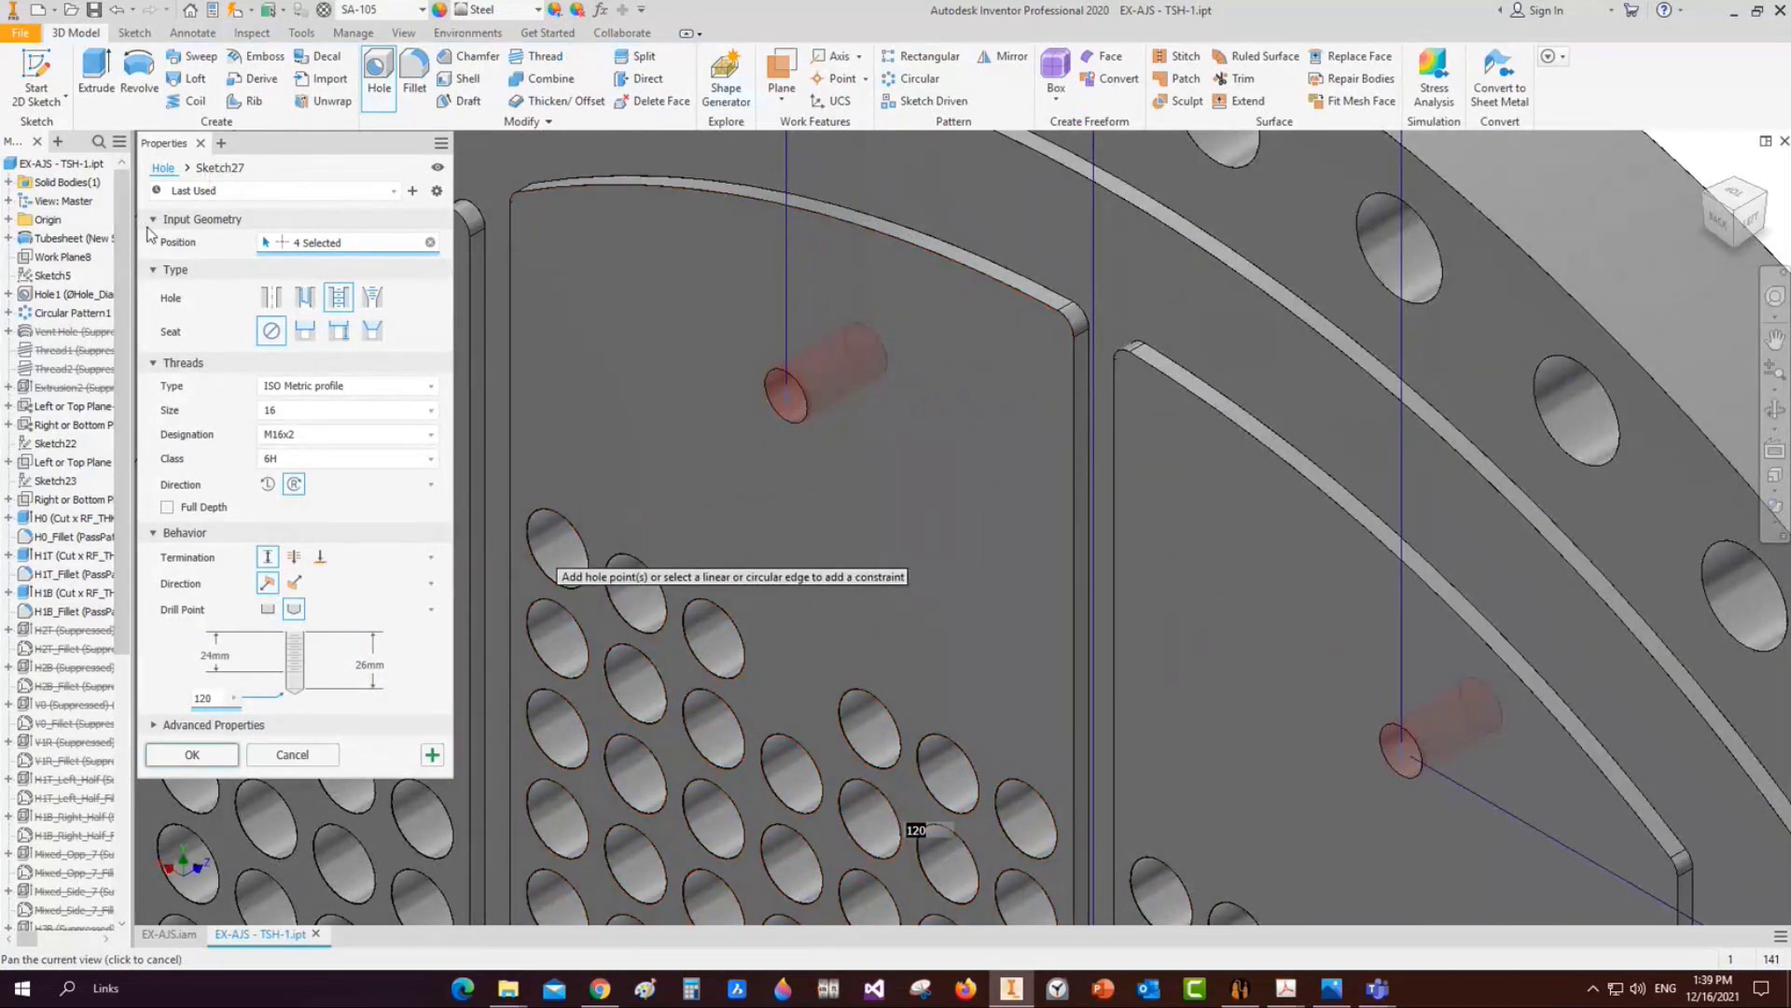
click(192, 753)
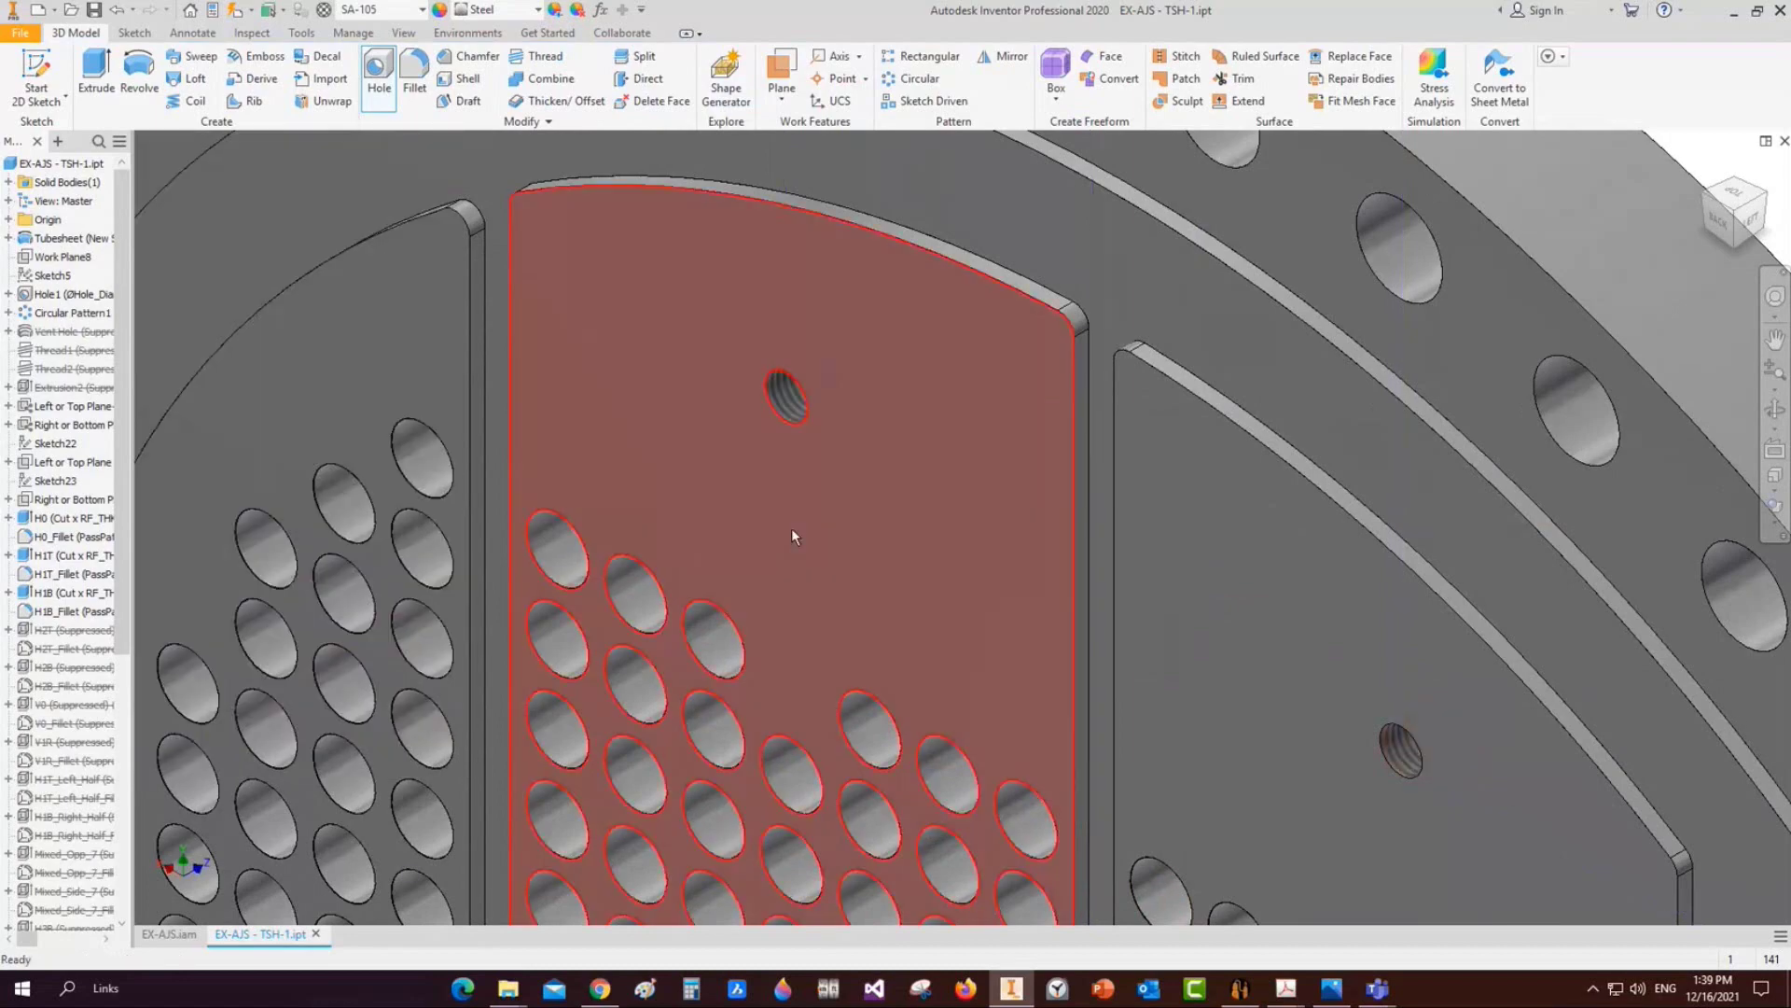
scroll(802, 447, up, 6)
scroll(819, 403, down, 8)
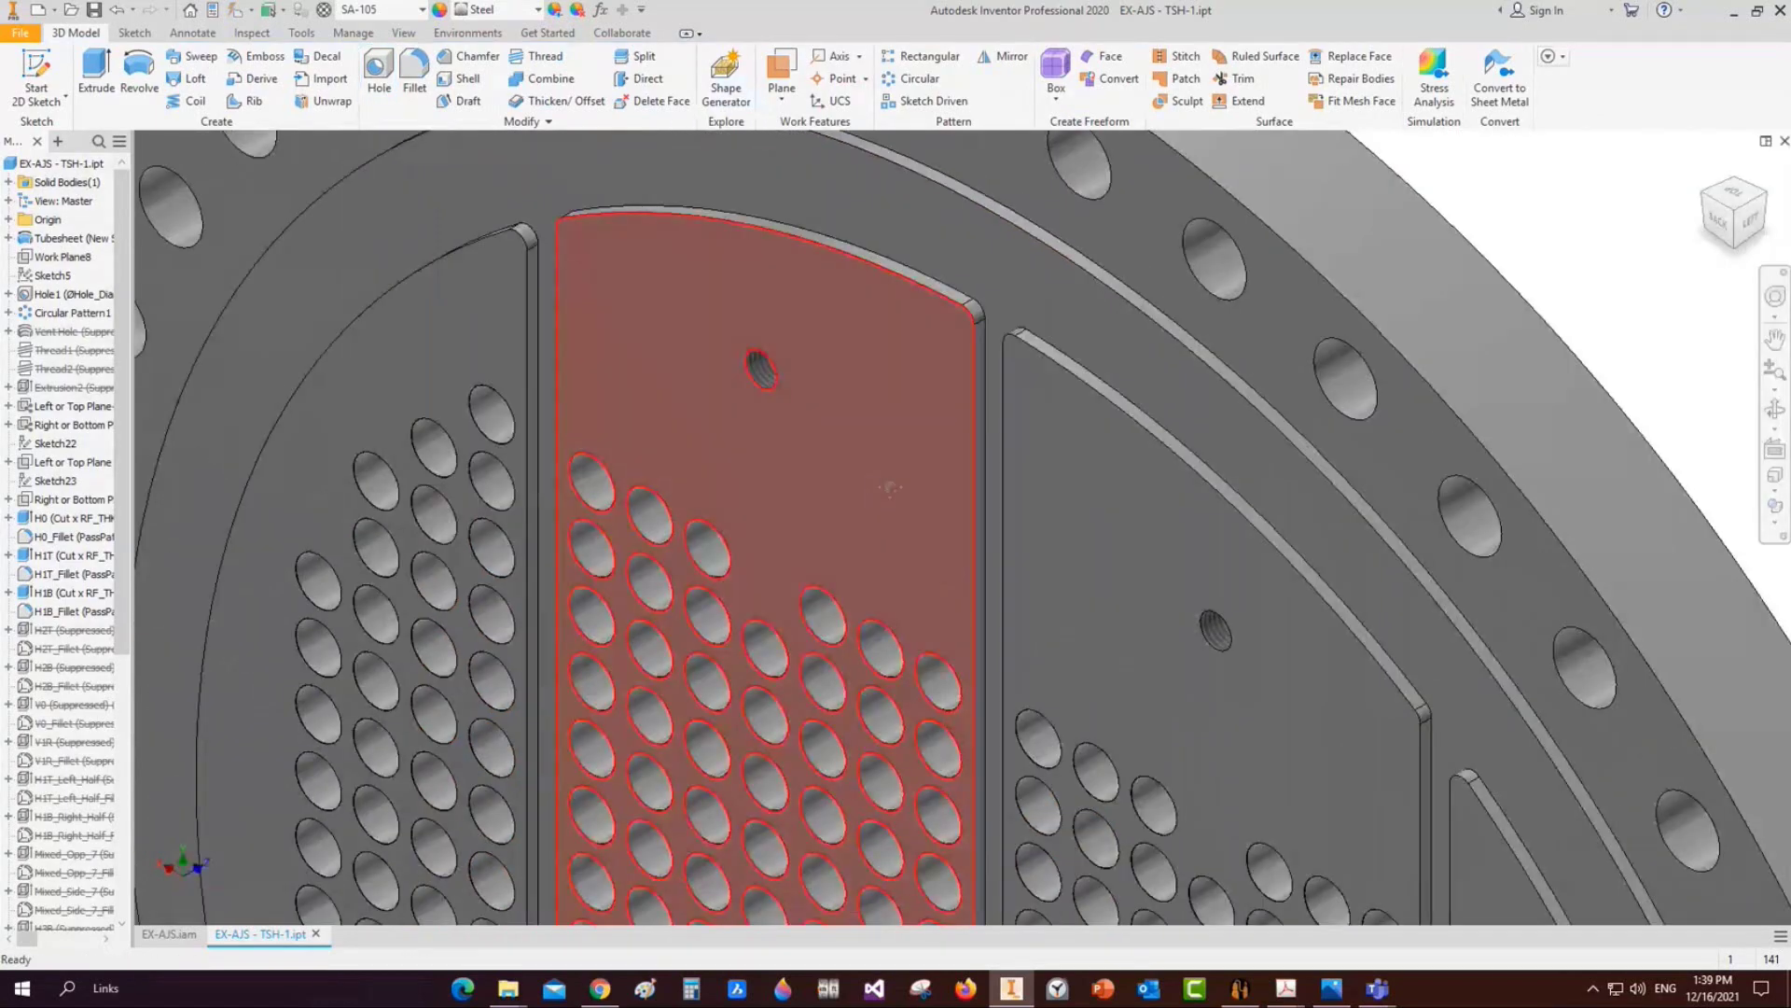
Inspect the four tapped holes on the TSH-1 tubesheet up close and from the back view
scroll(872, 404, down, 8)
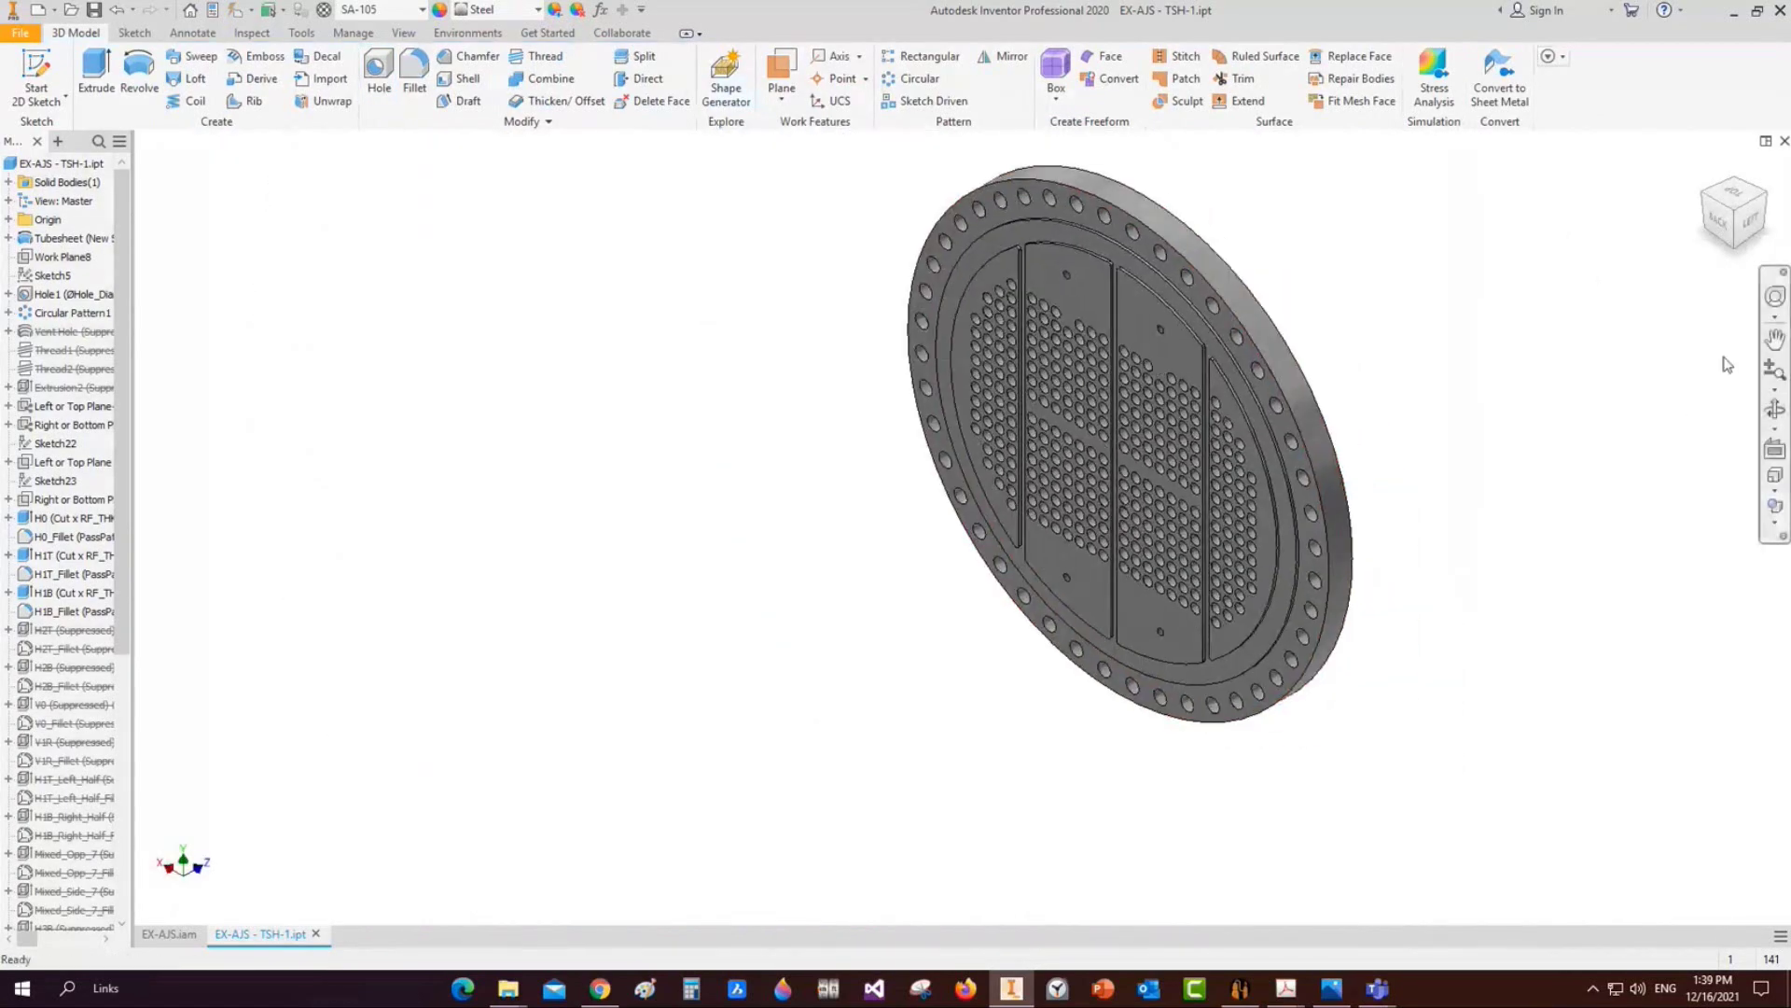
click(1776, 411)
drag(1054, 560, 1218, 495)
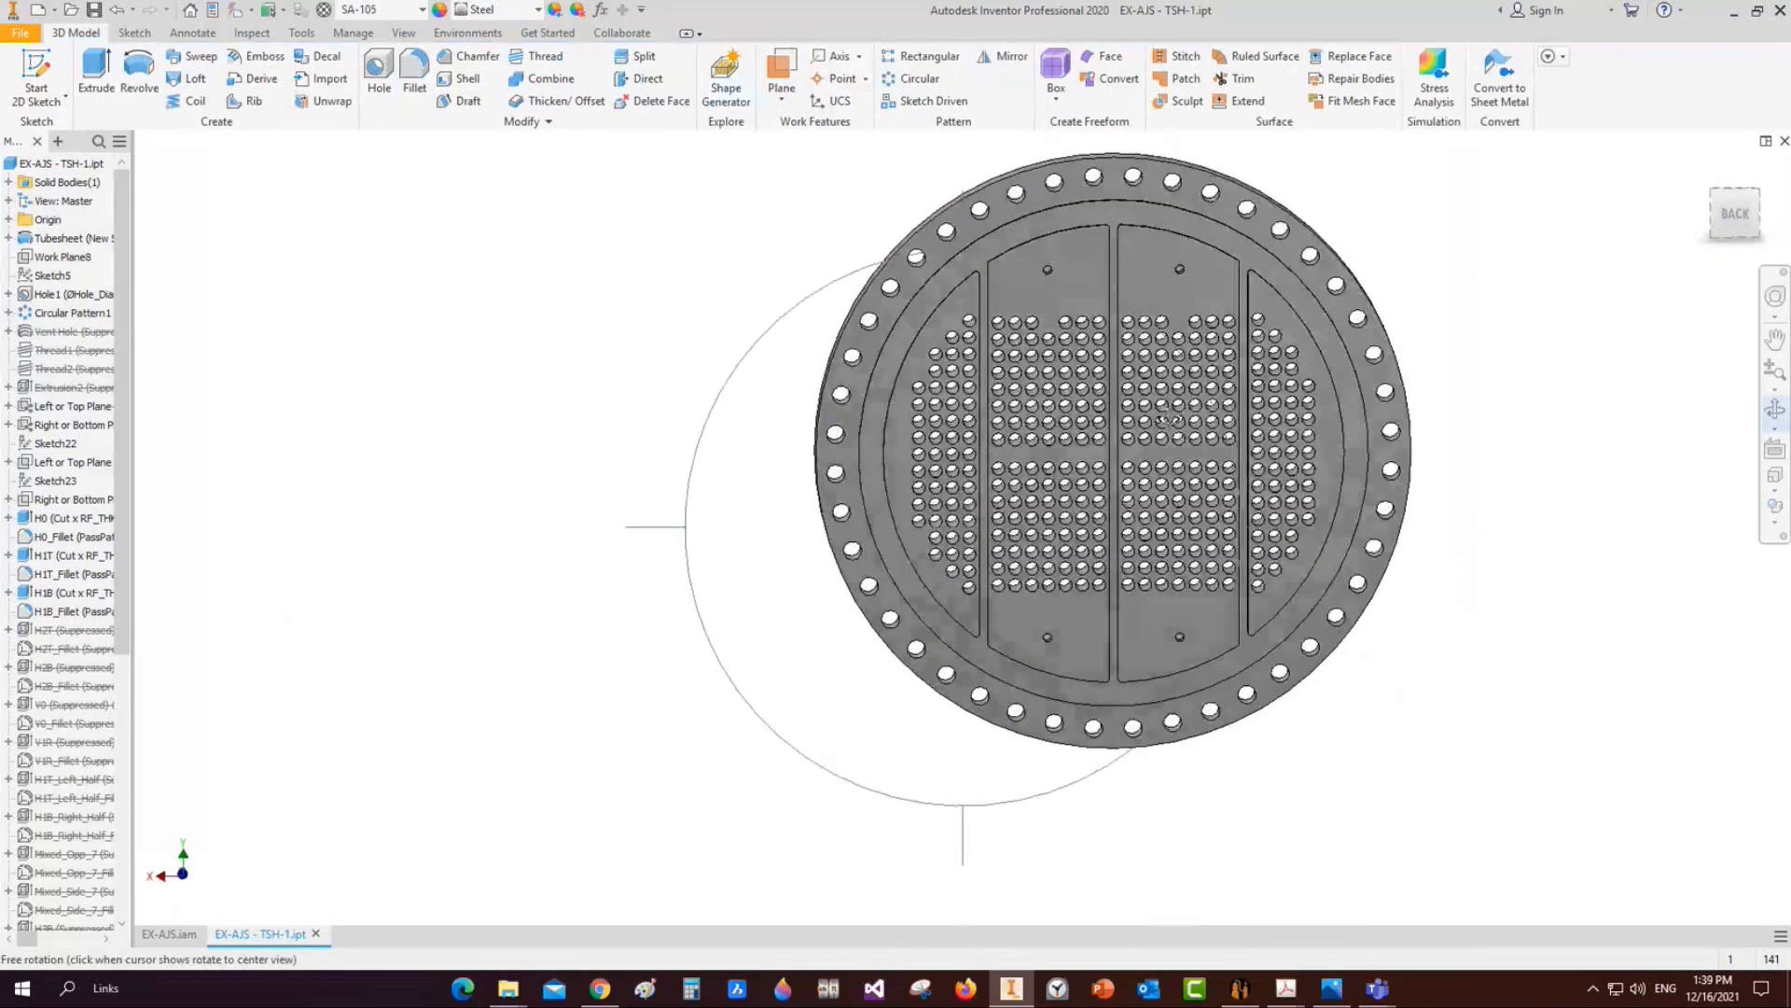
scroll(1137, 249, up, 3)
scroll(1137, 249, up, 3)
drag(1124, 317, 1171, 290)
scroll(1255, 273, up, 6)
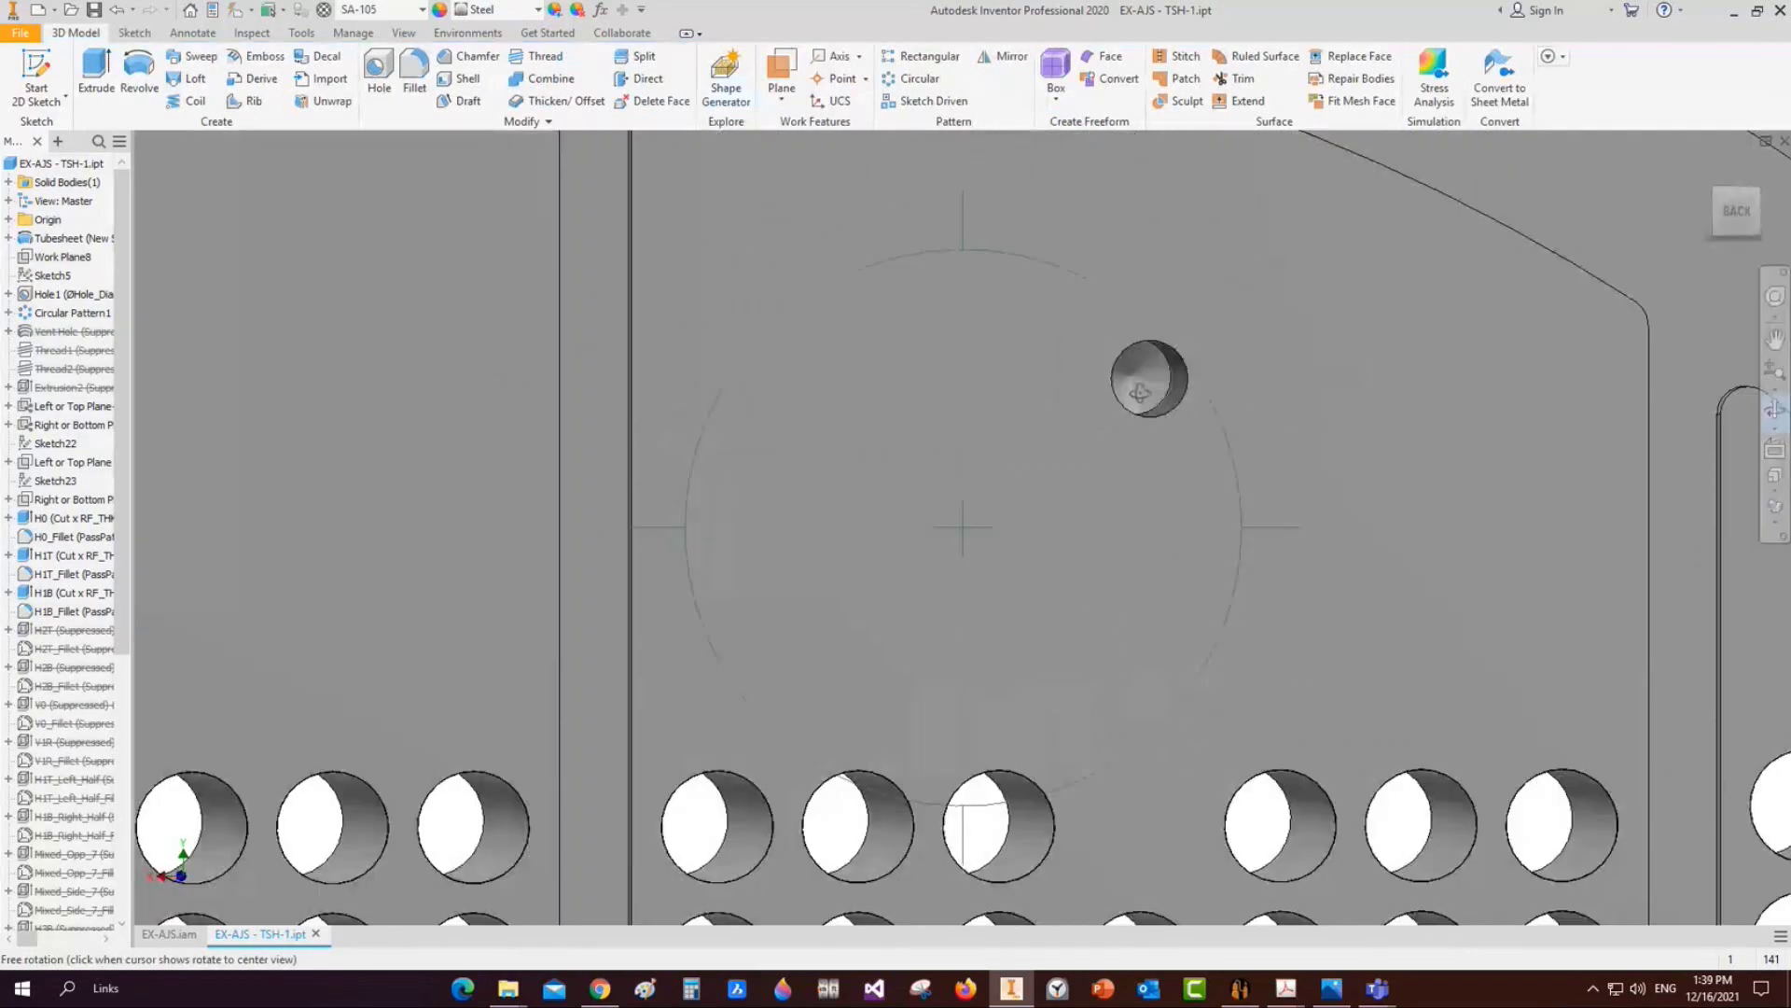
scroll(1153, 437, down, 3)
drag(1152, 437, 1134, 508)
scroll(1131, 440, up, 3)
scroll(1132, 431, down, 4)
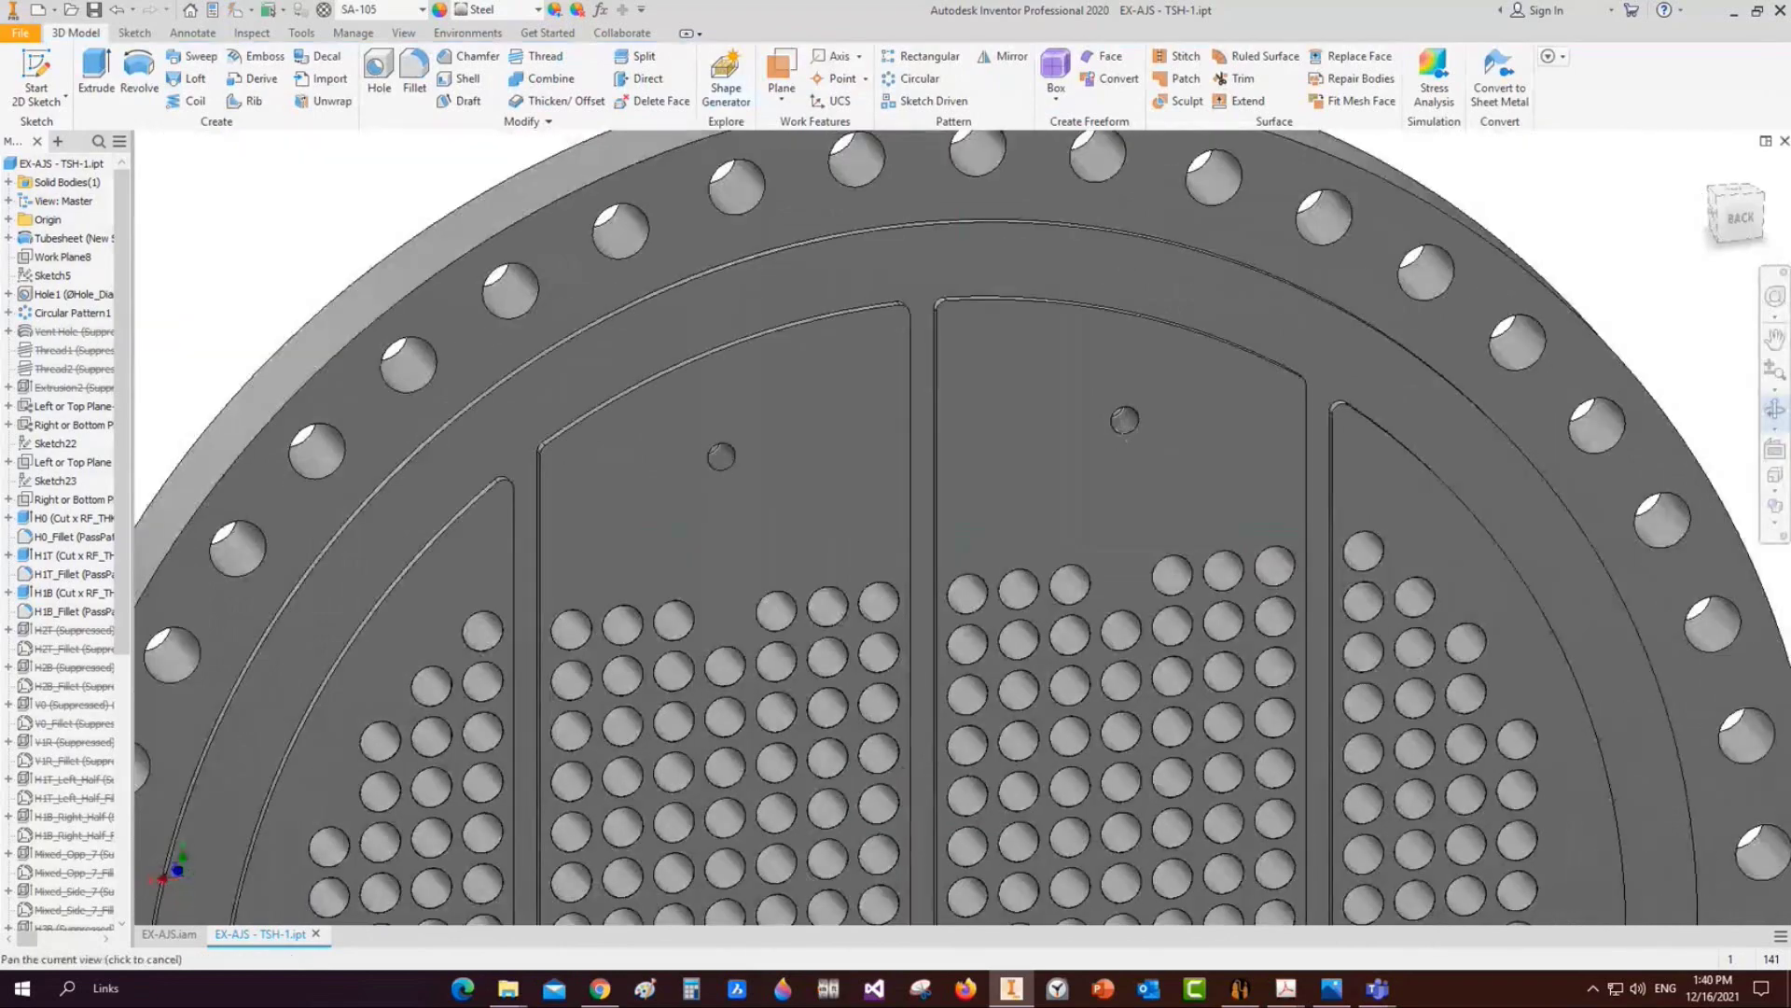
middle_drag(1148, 418, 1143, 341)
scroll(994, 401, down, 5)
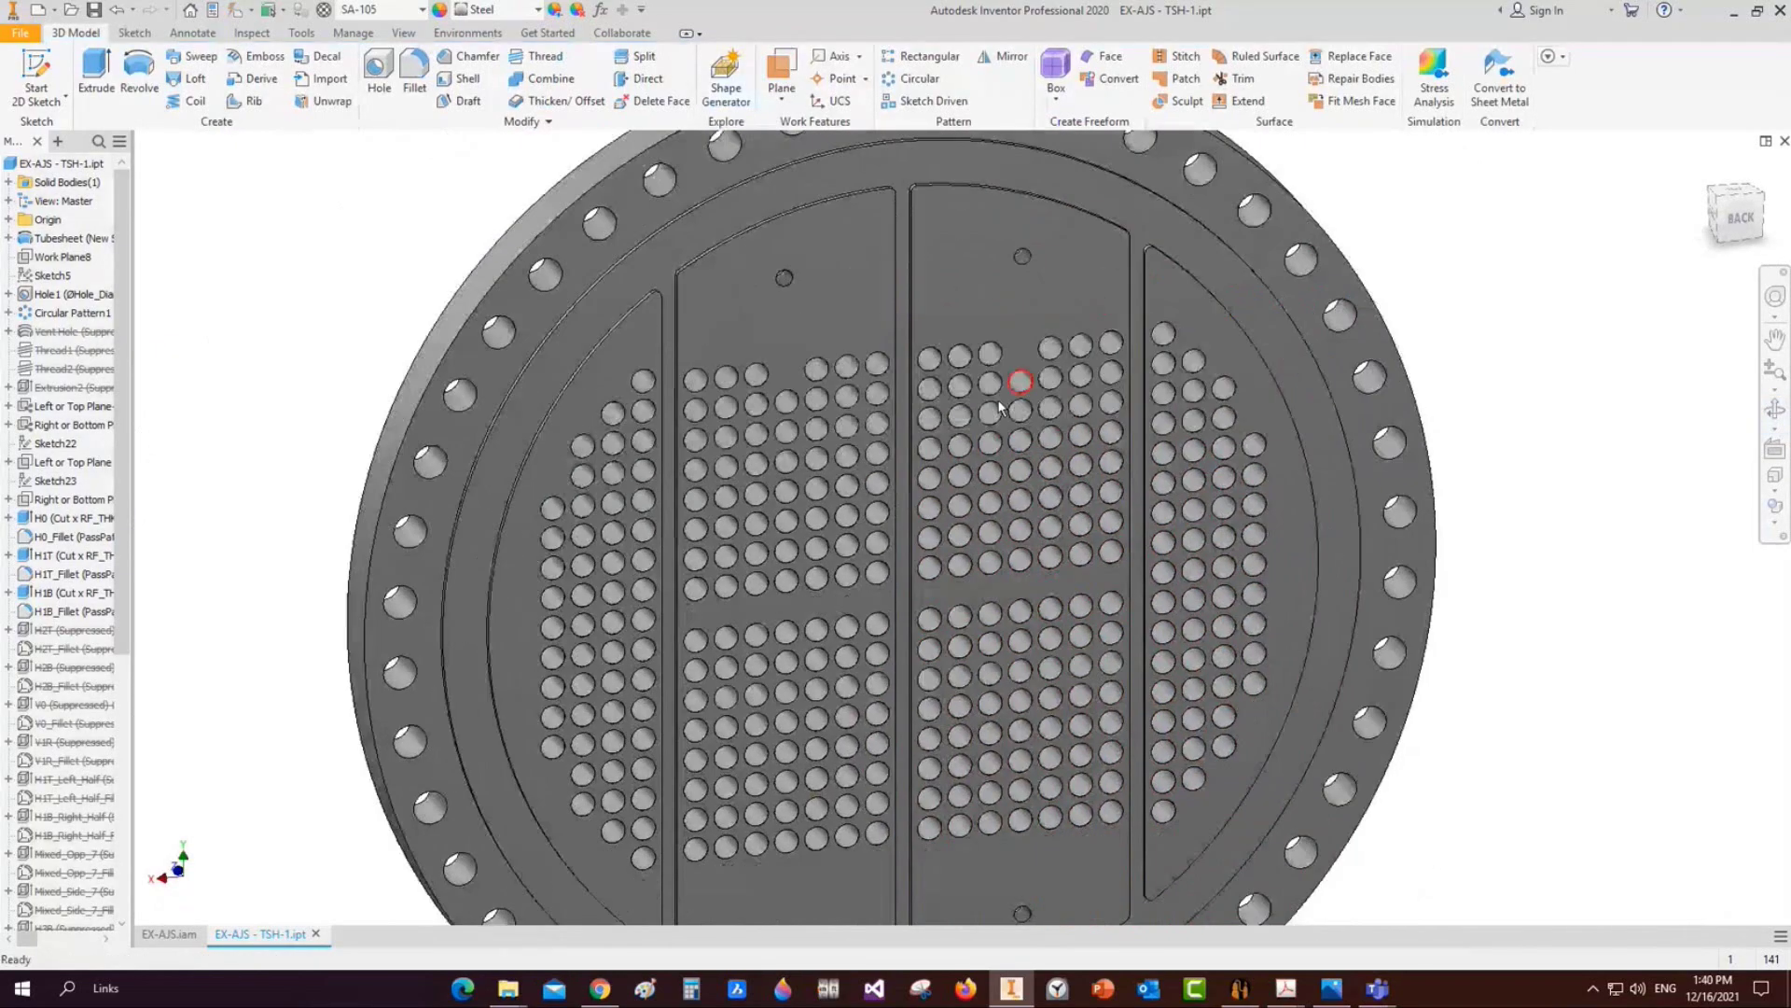
click(1726, 222)
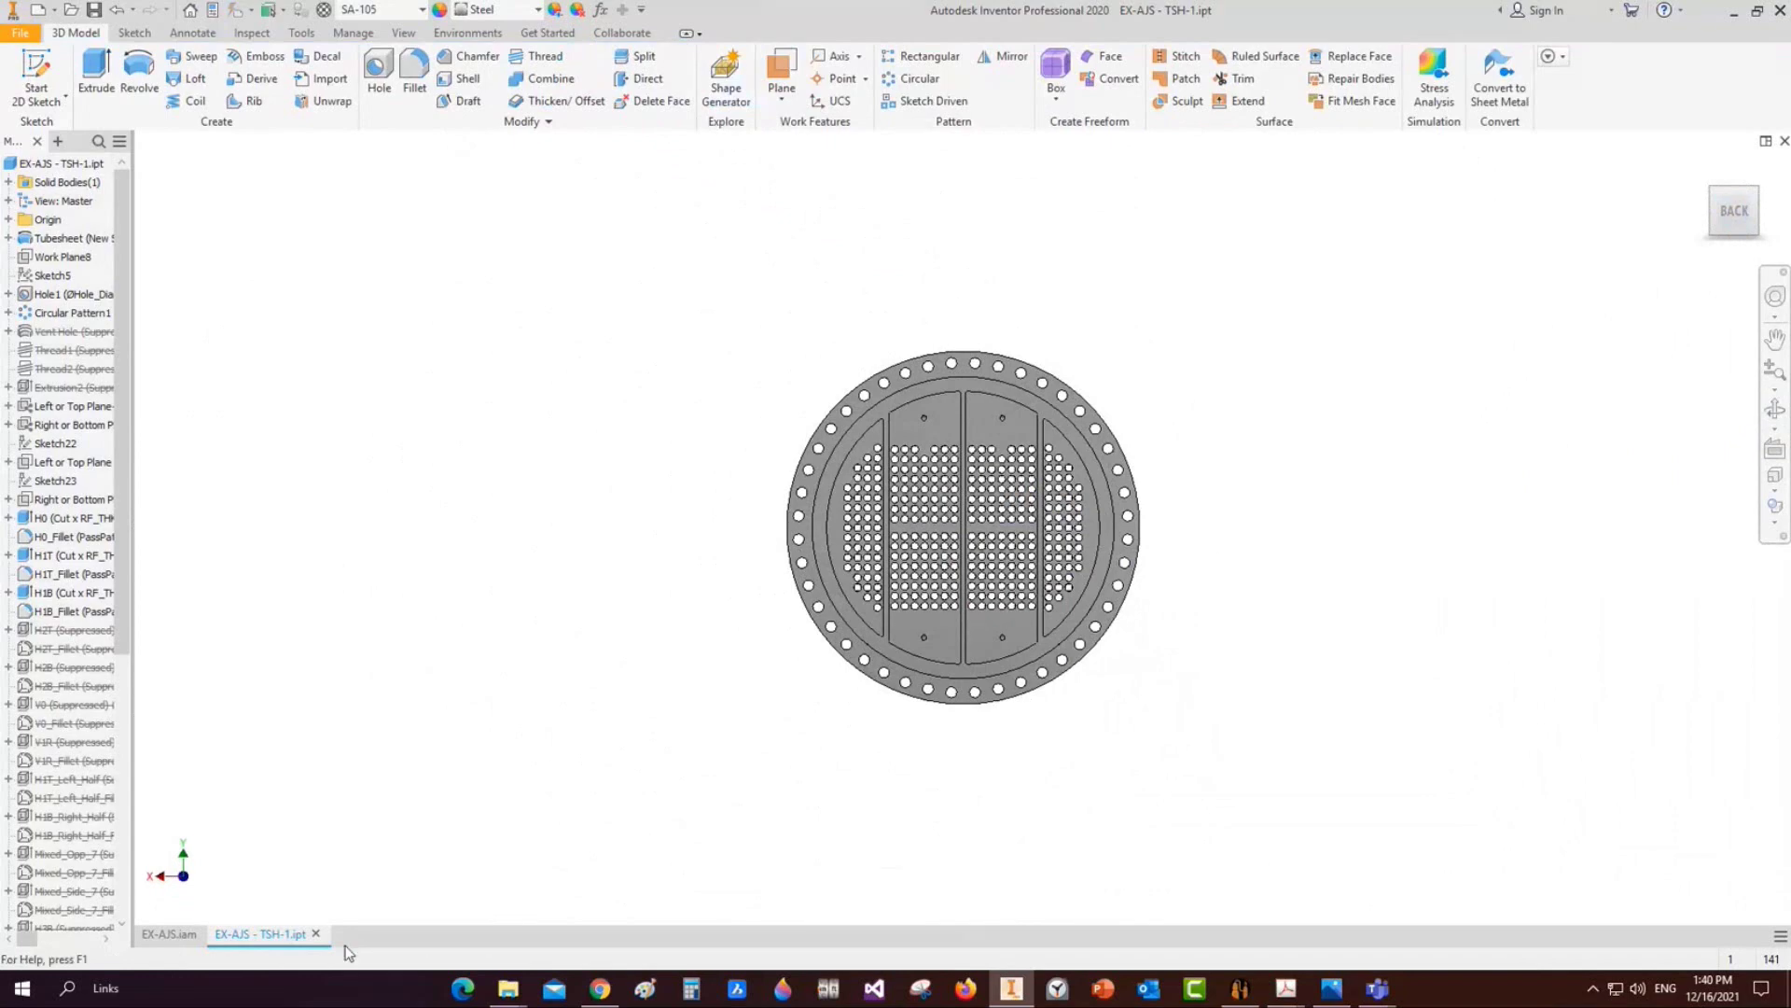
Close the TSH-1 tubesheet part and view the complete EX-AJS exchanger assembly at a slight angle
click(316, 934)
scroll(808, 304, down, 3)
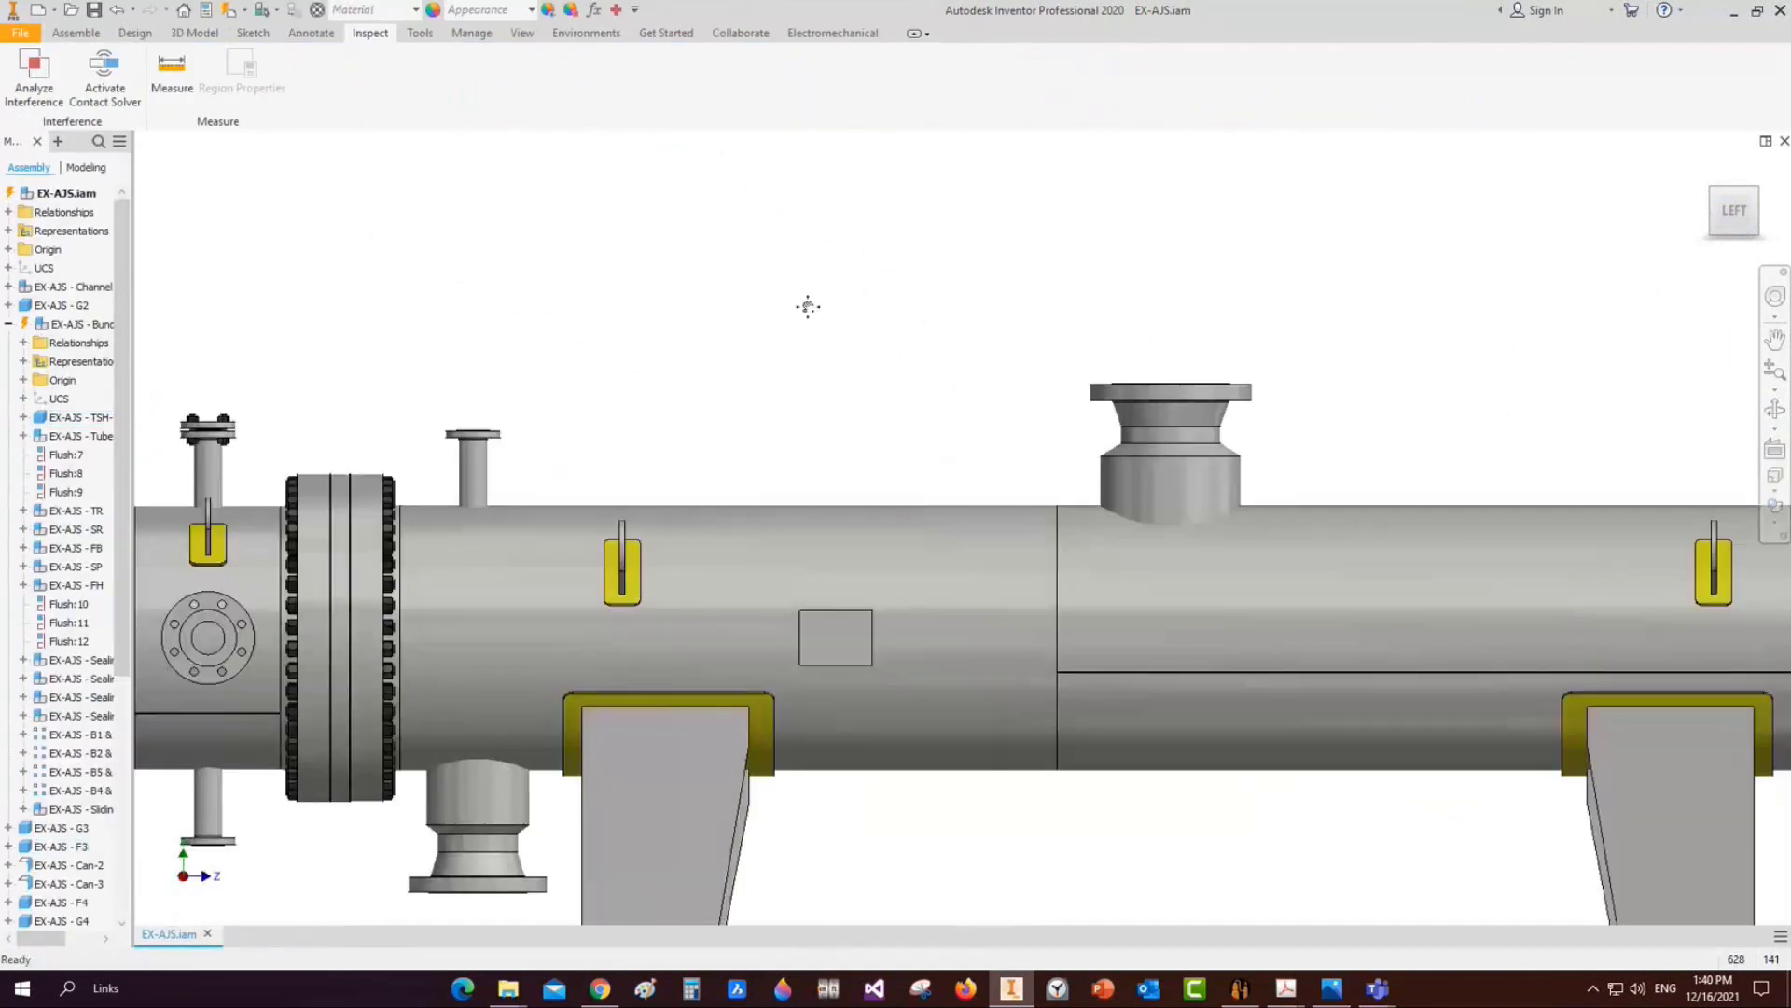
scroll(808, 311, up, 2)
click(1774, 408)
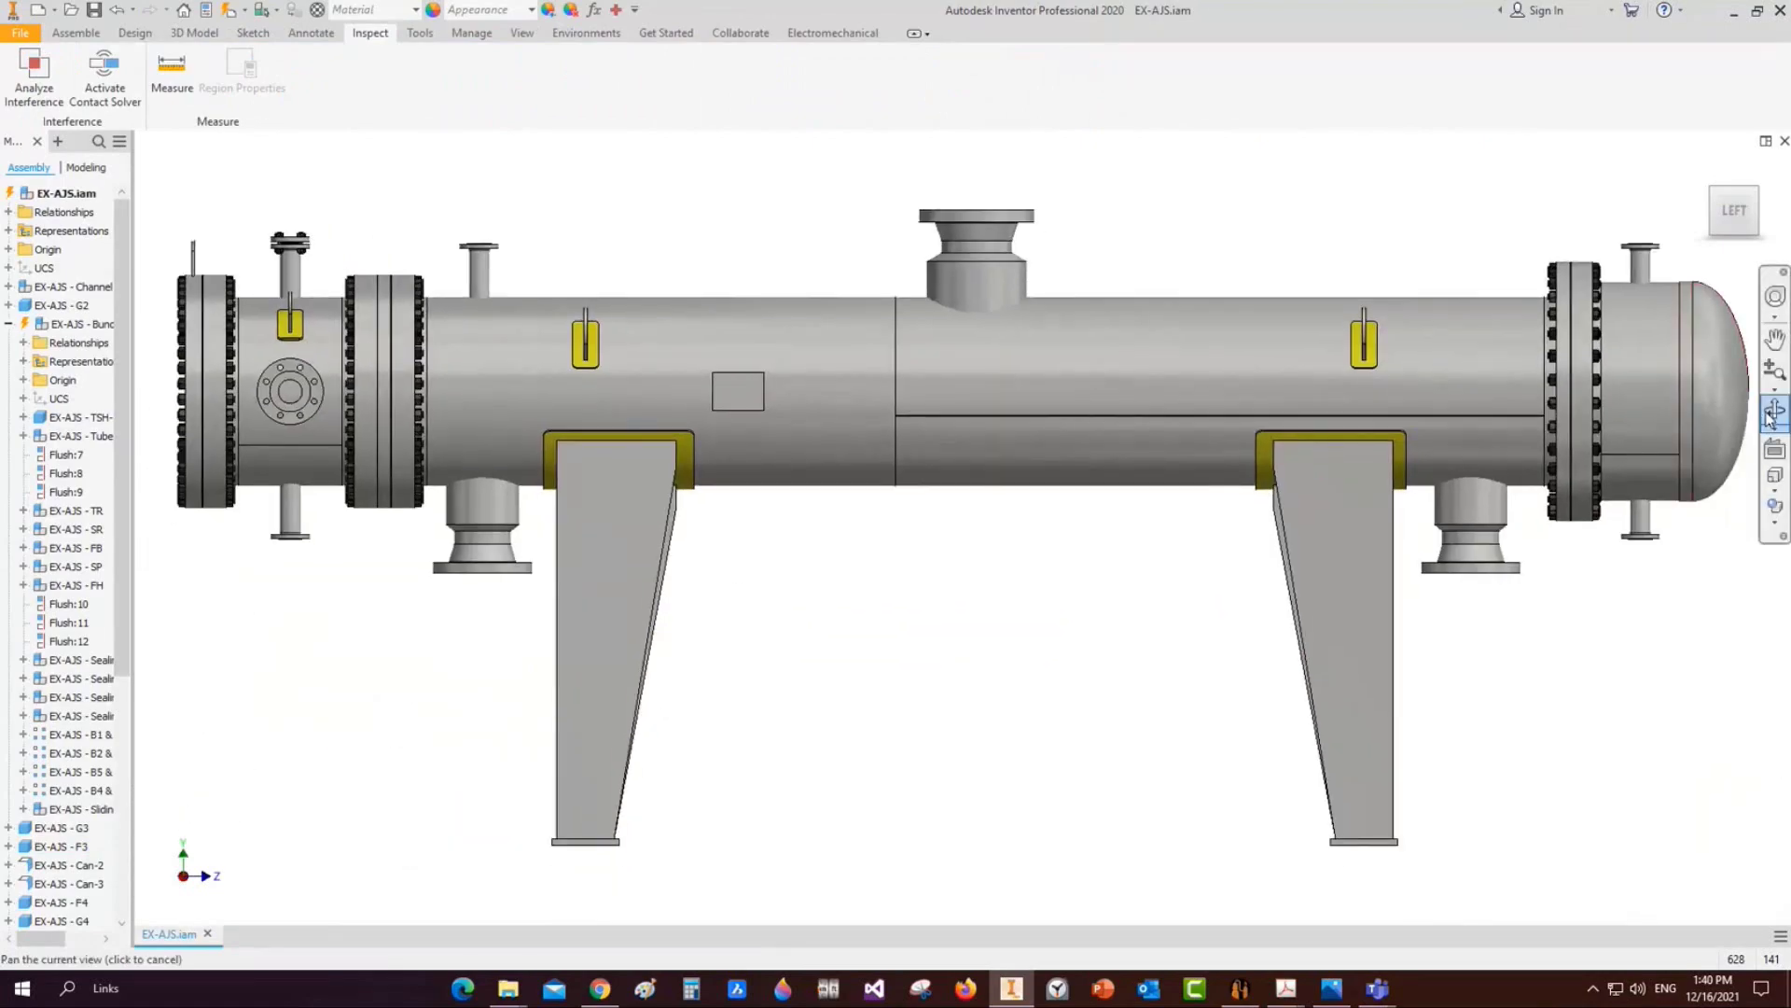
drag(1082, 560, 983, 568)
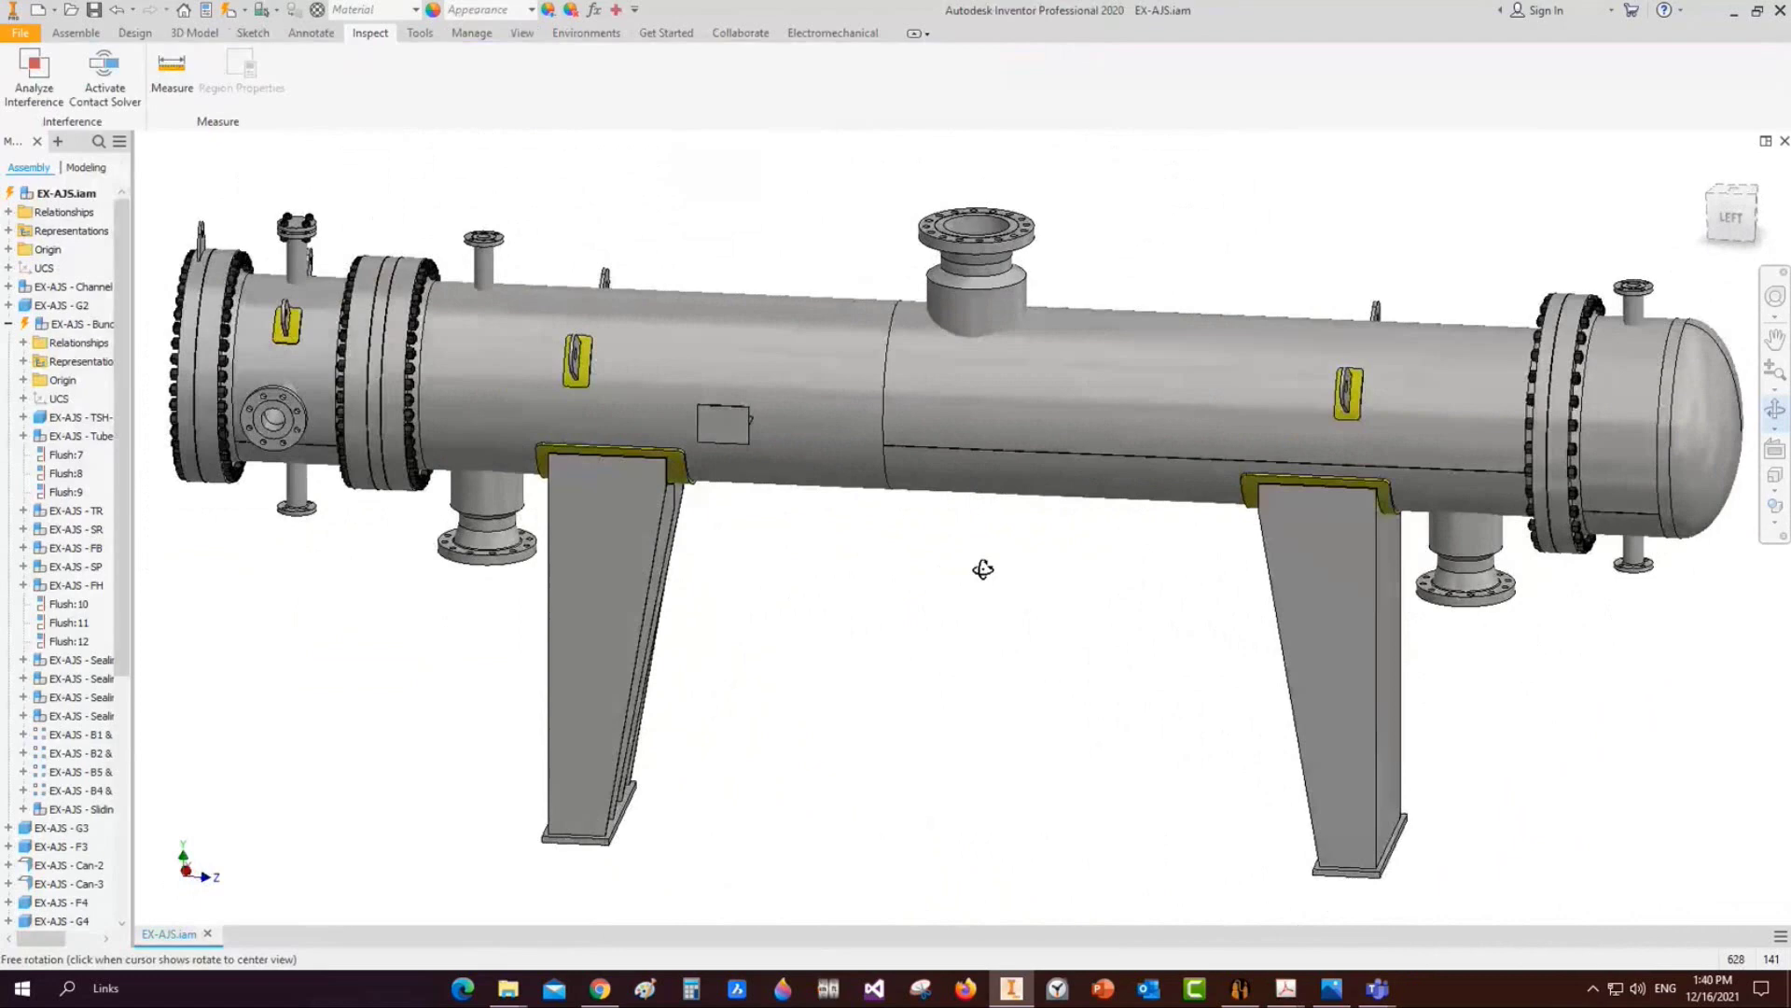
Switch to Static Equipment Generator and look over the external attachments available for Can-1 and the N8-Gasket parameters
click(1239, 988)
mouse_move(1350, 993)
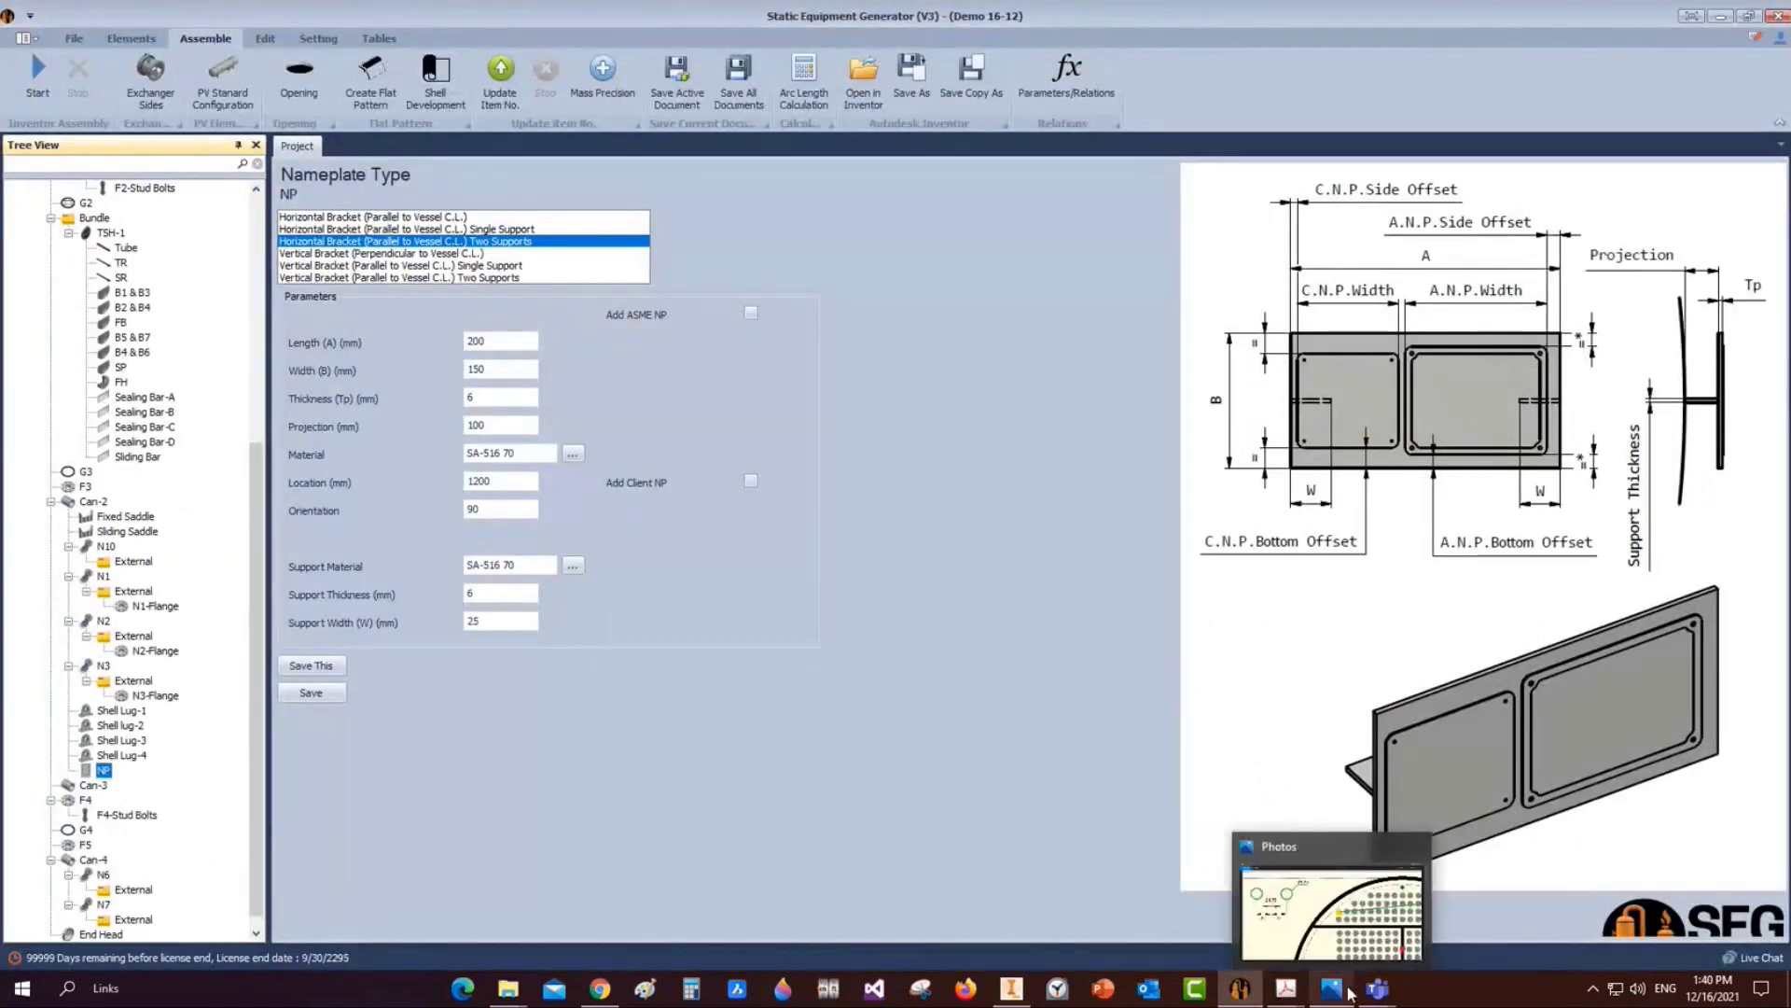
scroll(122, 366, up, 9)
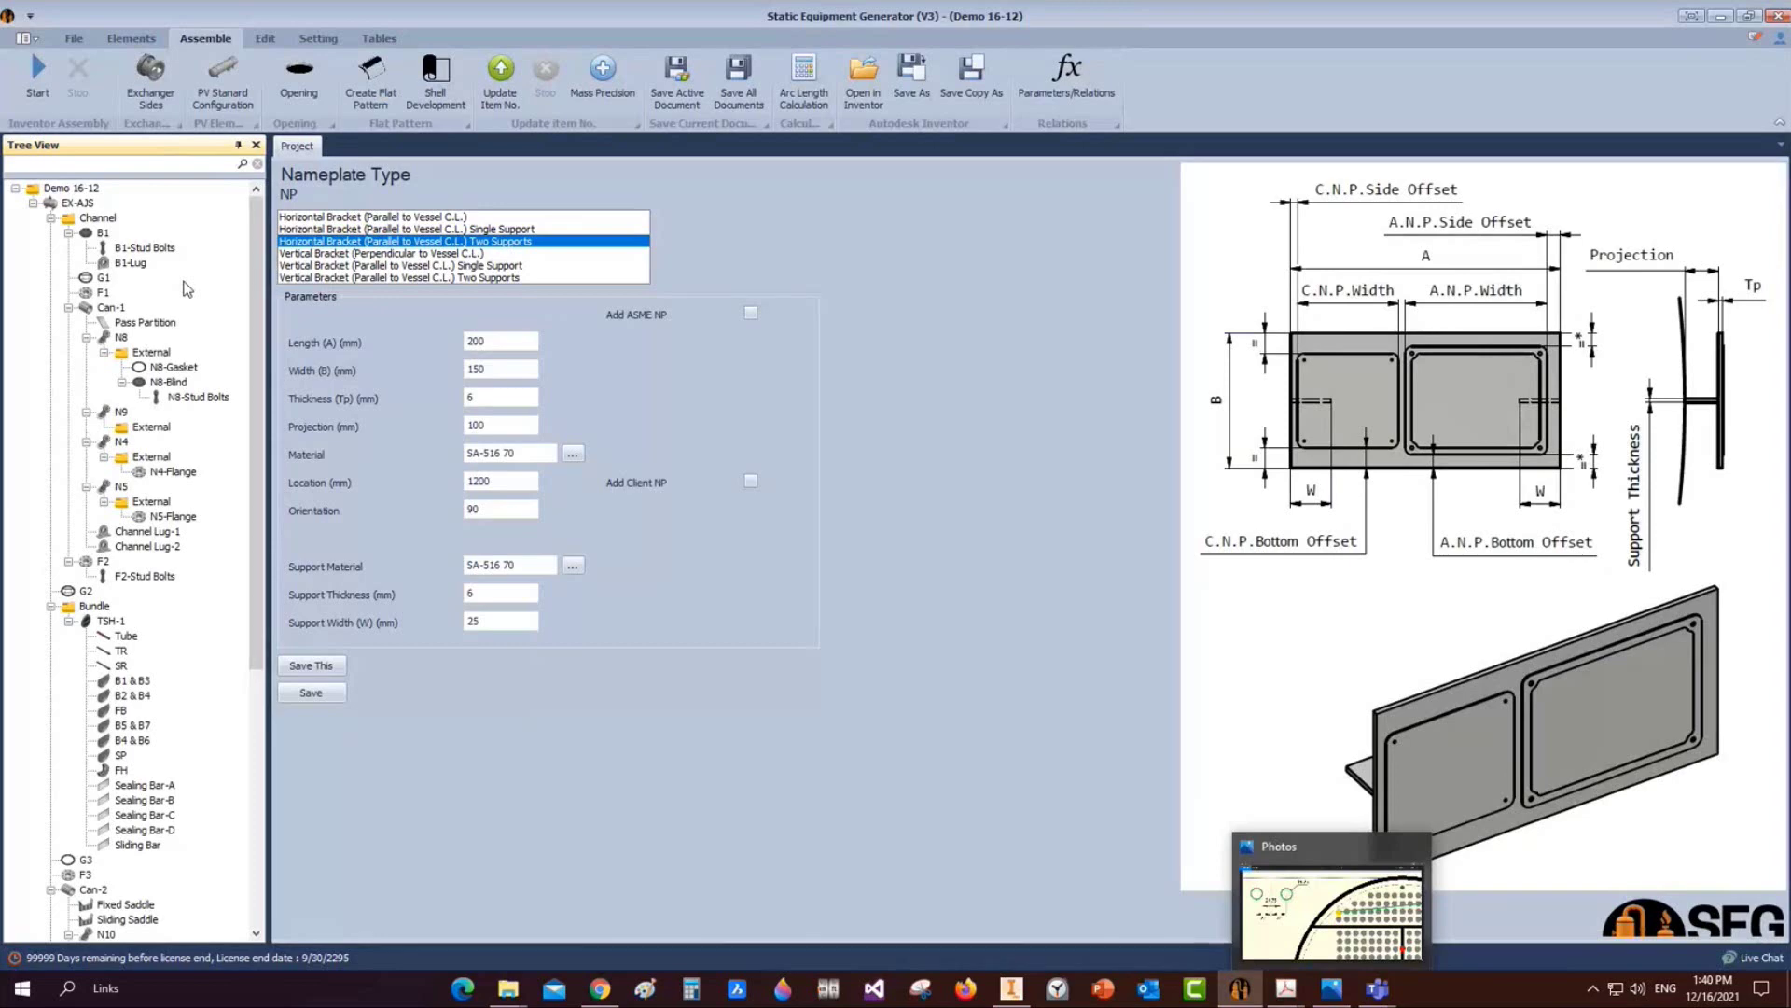
click(112, 307)
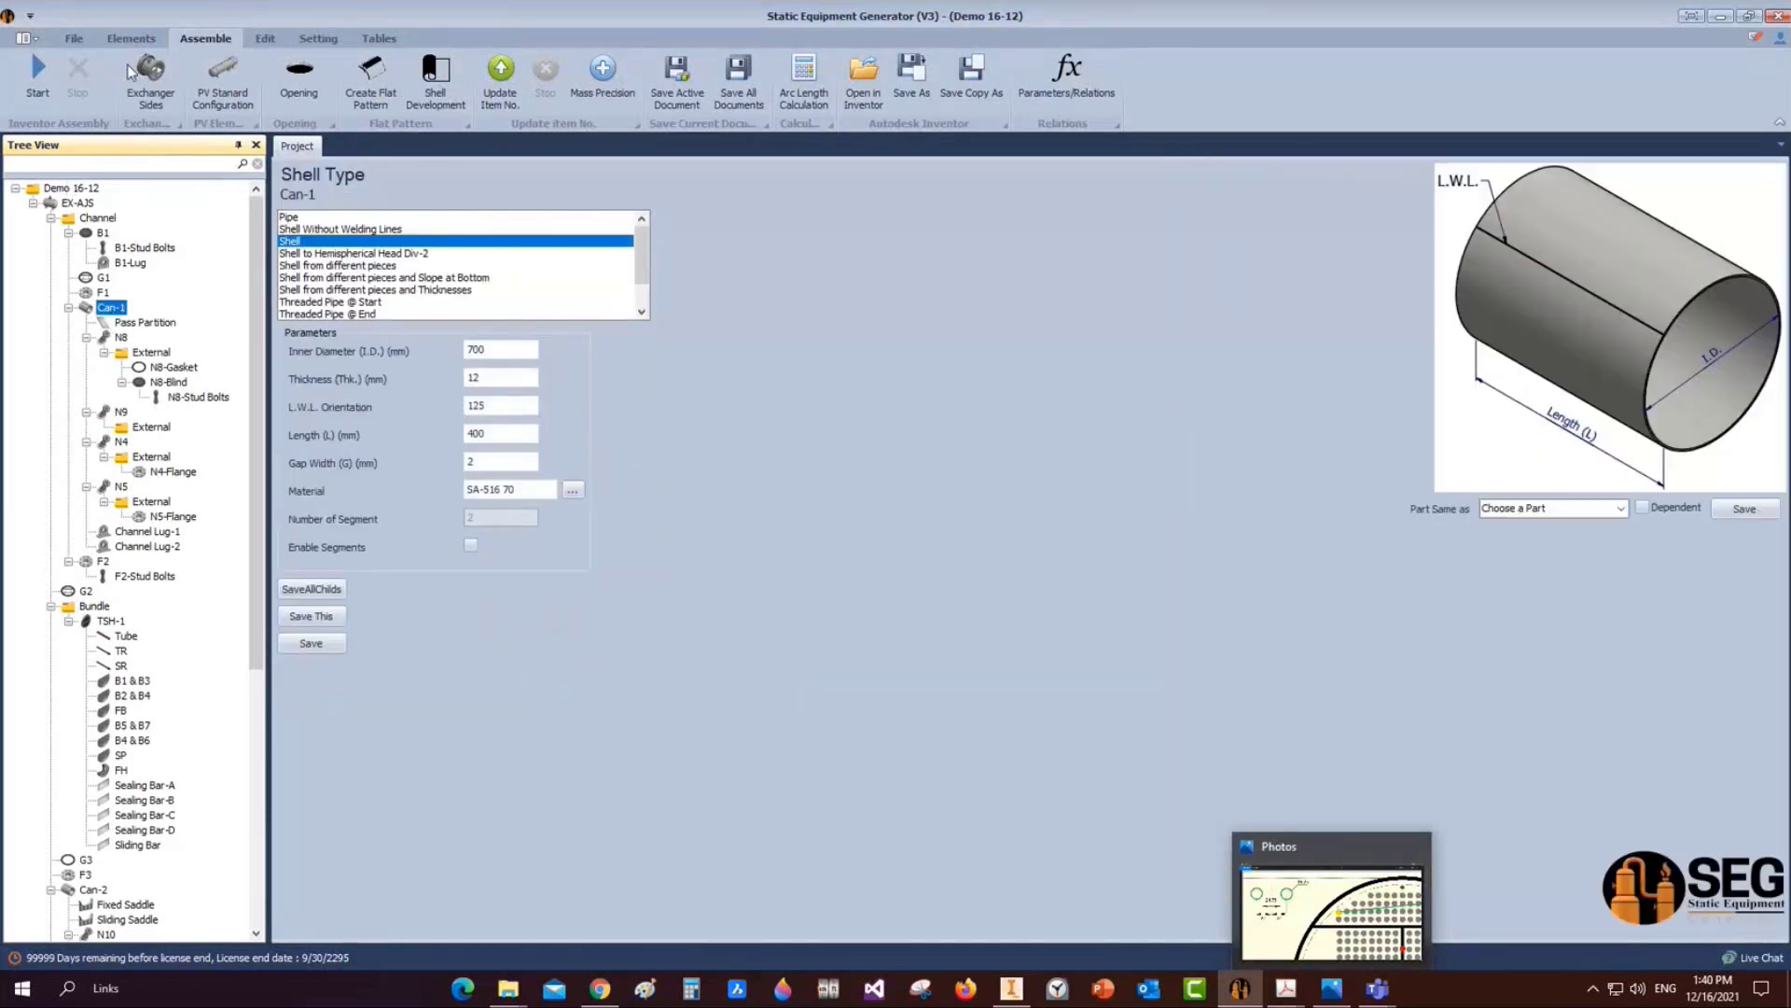
click(131, 38)
click(1287, 113)
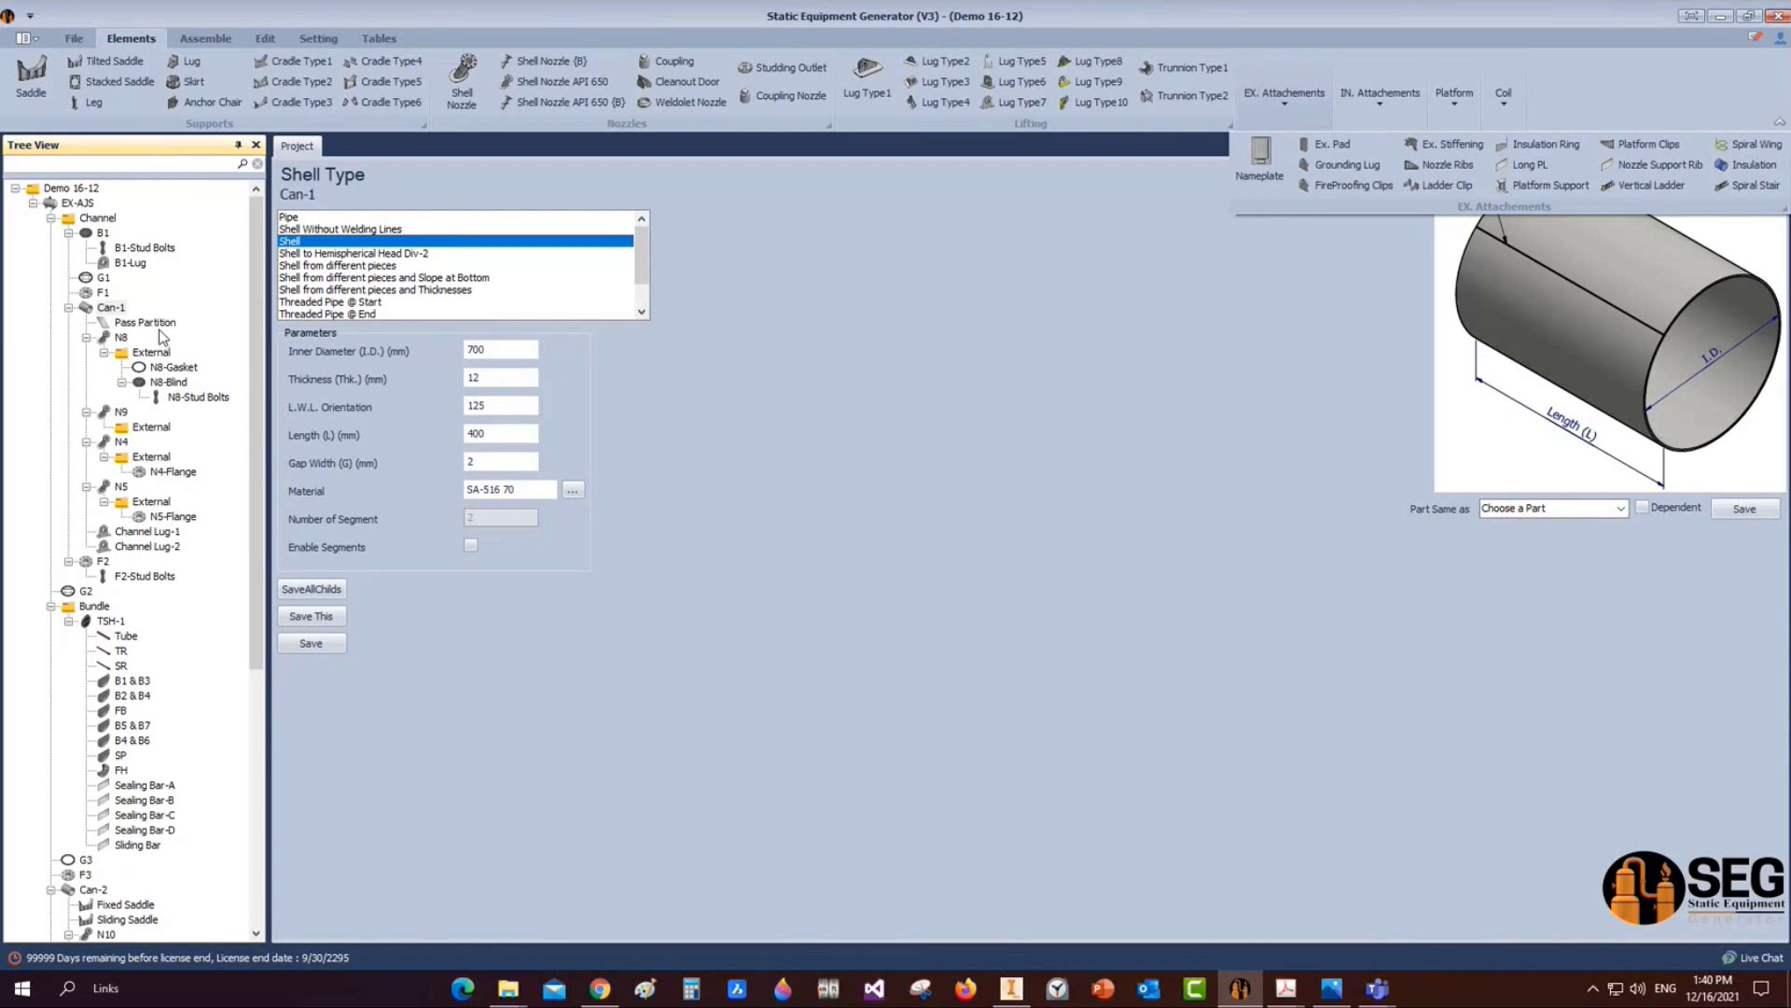
click(173, 367)
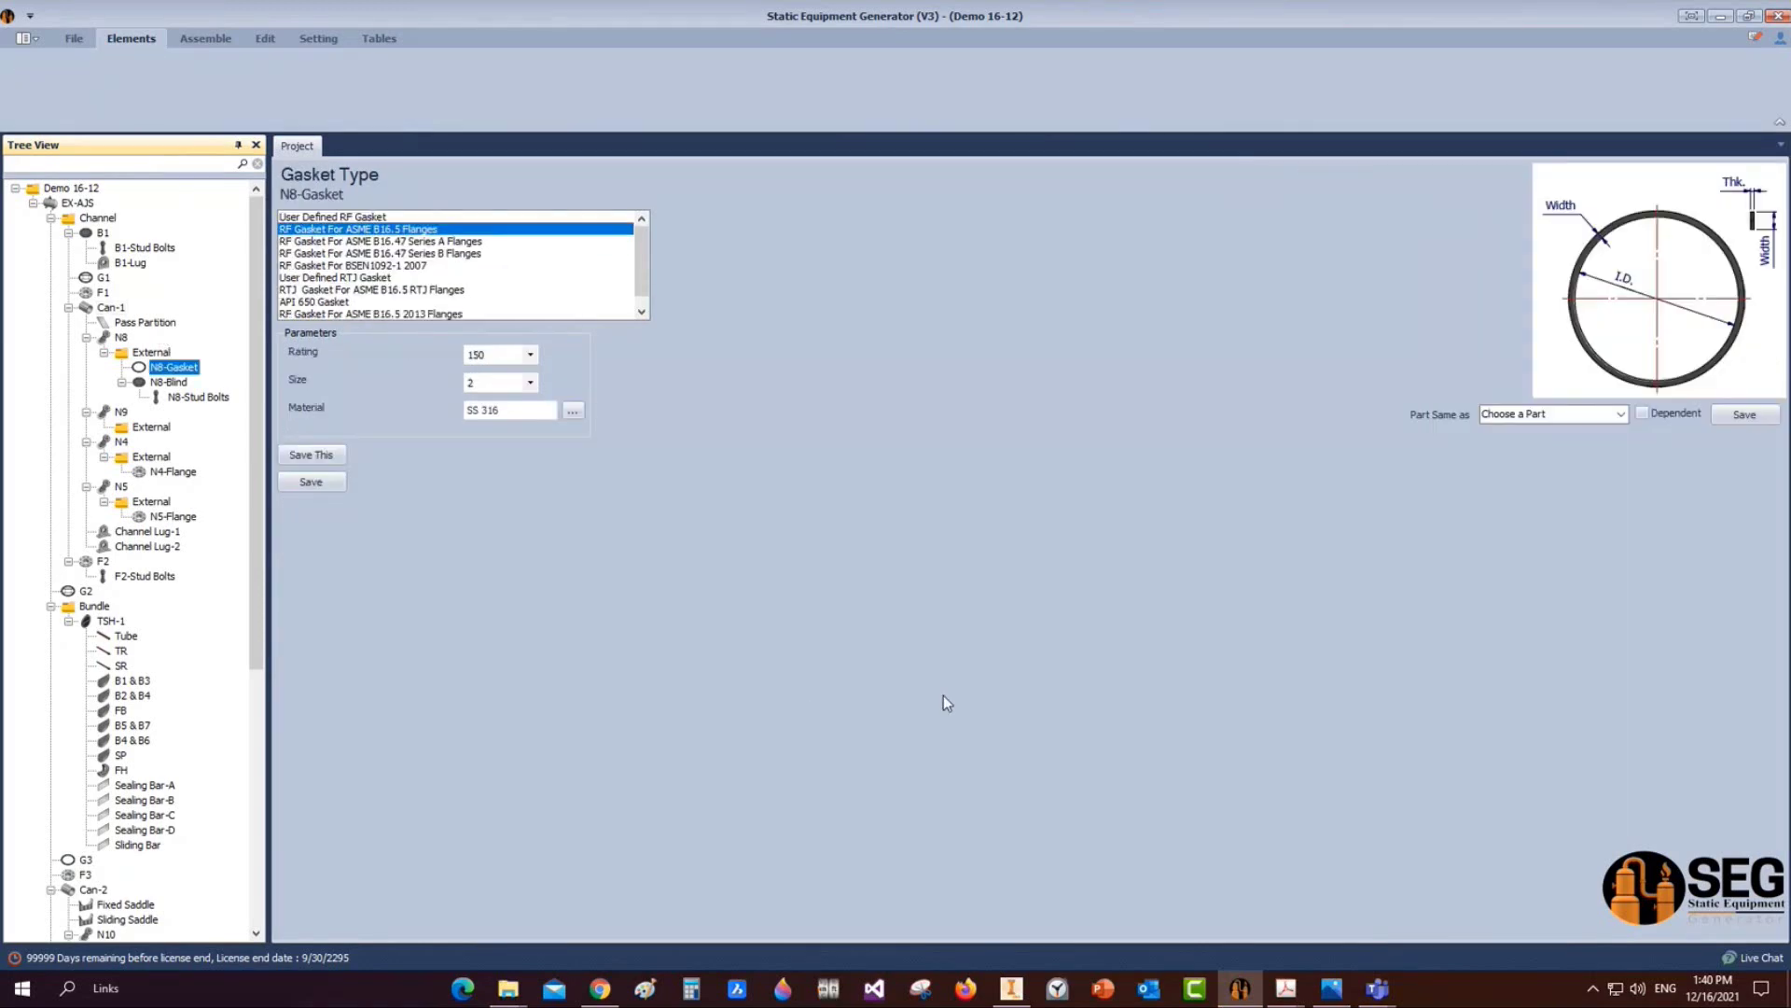
Switch back to Inventor, collapse the Bundle assembly in the model tree and examine the exchanger from the left side
click(1012, 990)
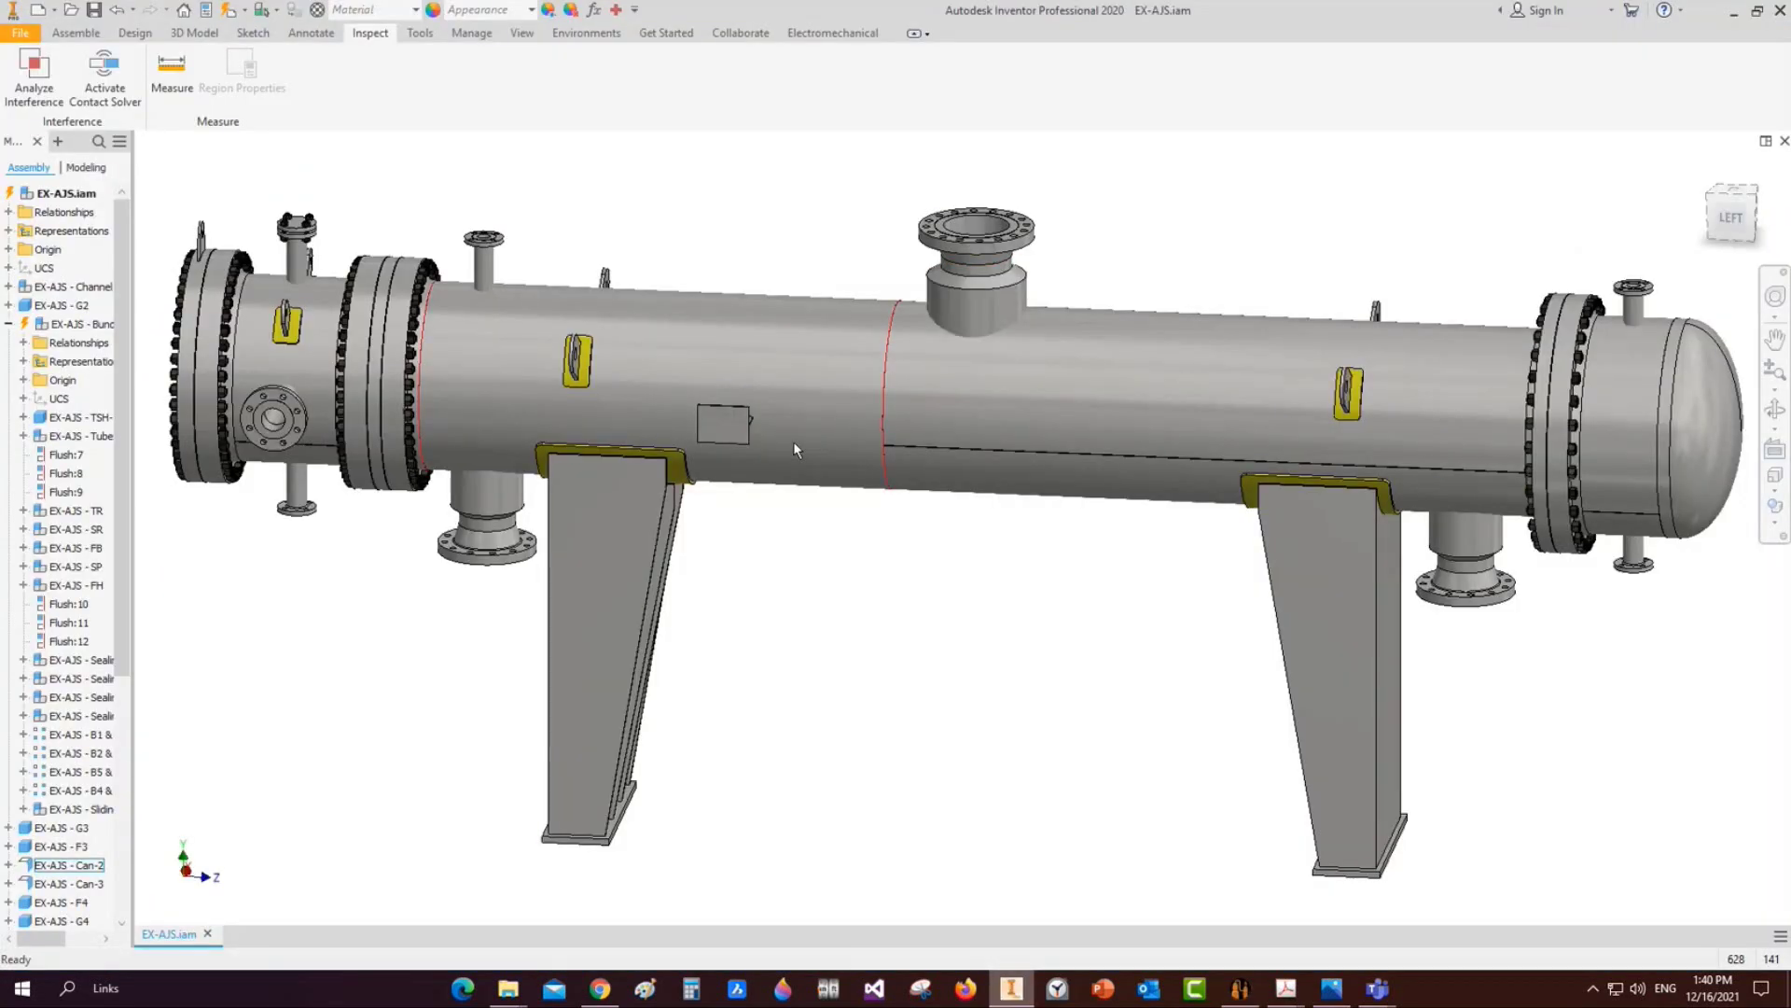
mouse_move(794, 442)
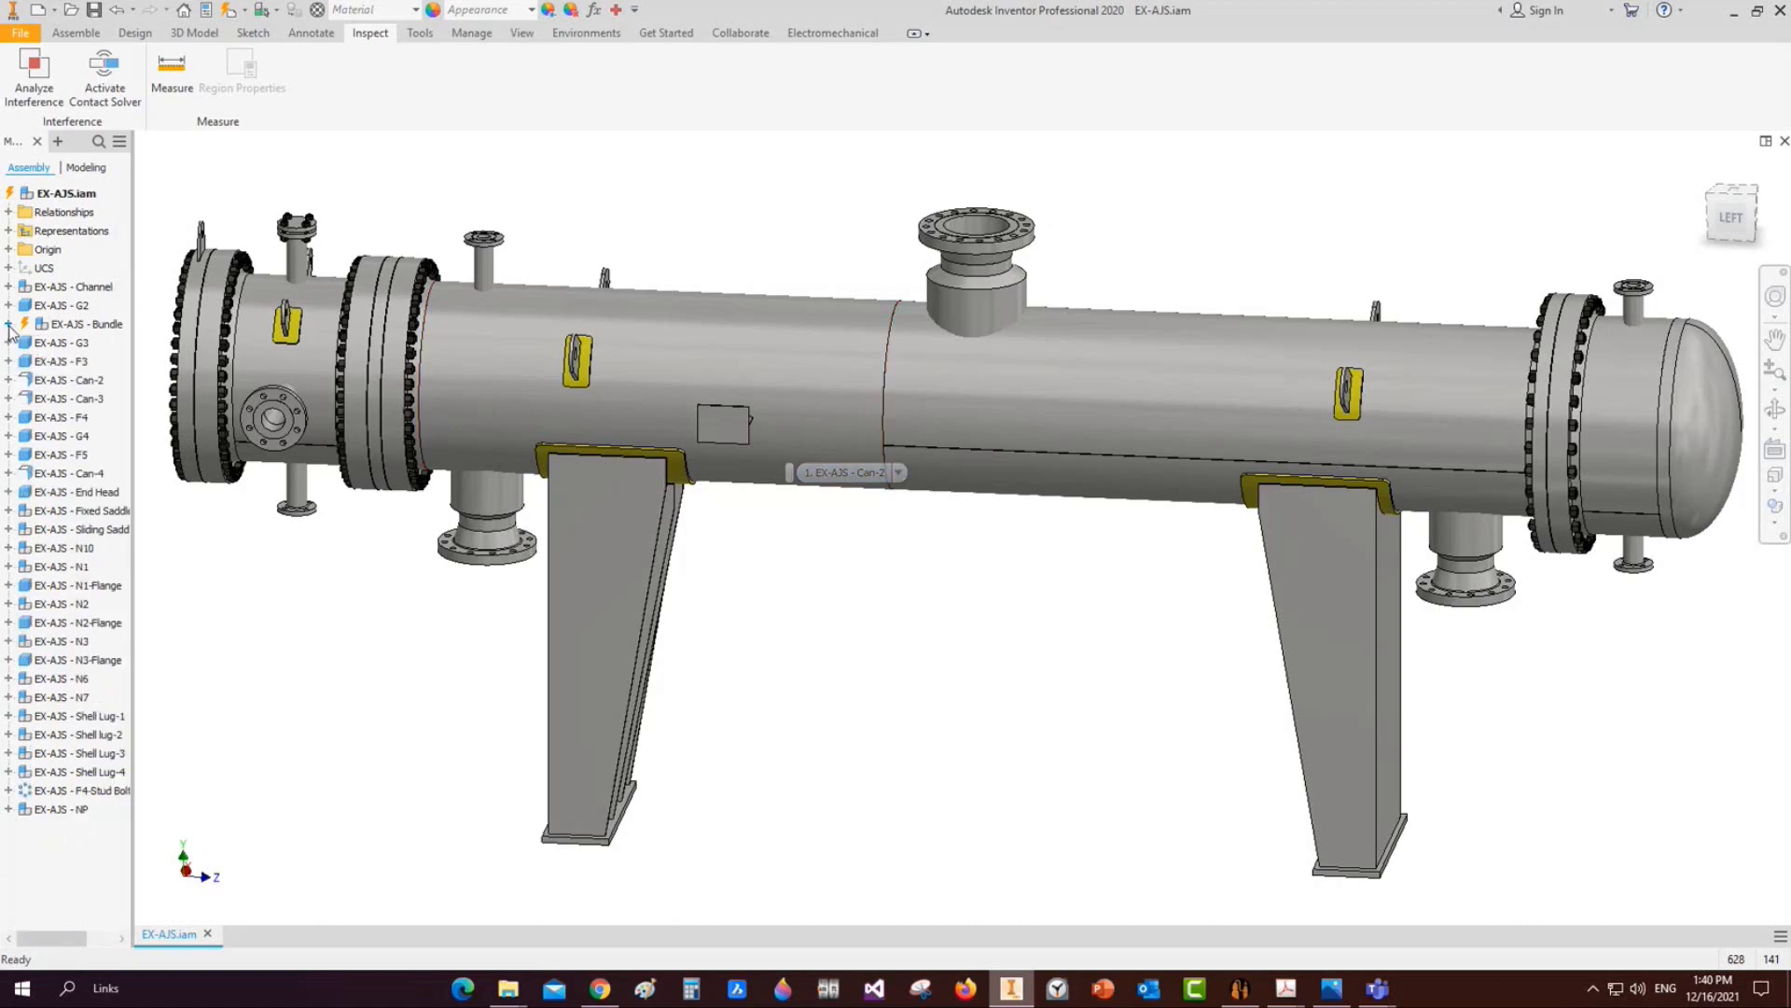
click(1737, 220)
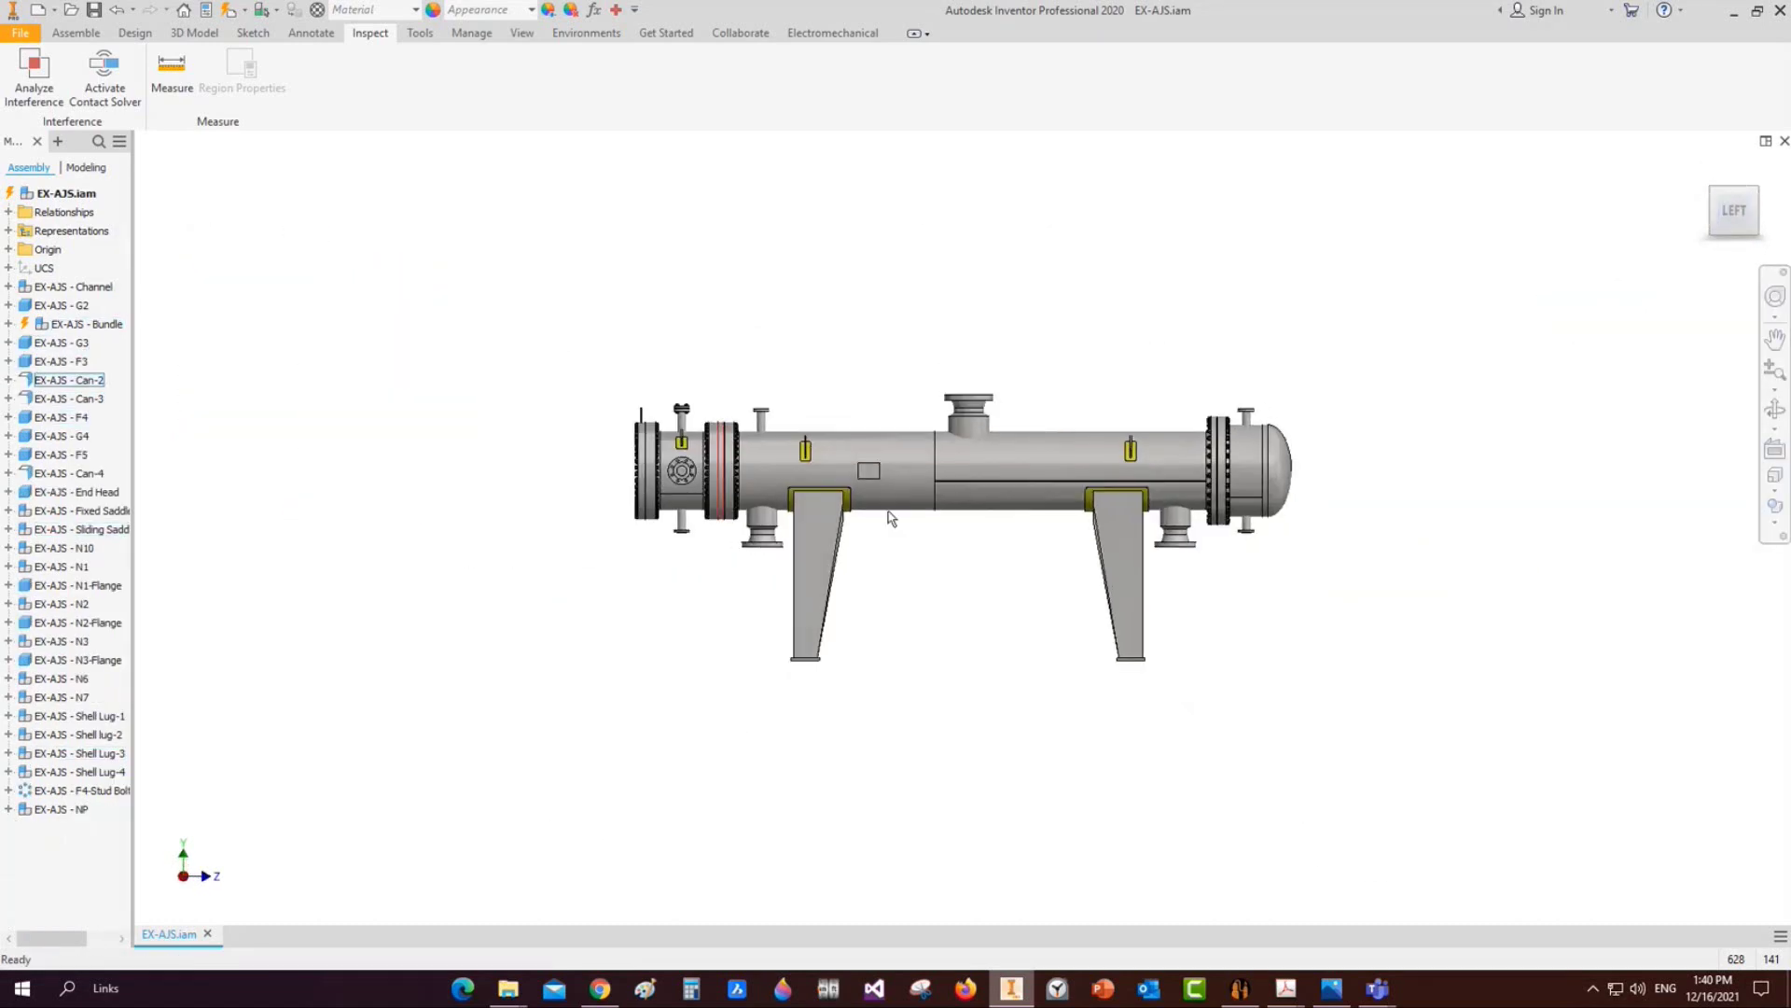
scroll(814, 472, up, 7)
middle_drag(813, 473, 771, 481)
key(Home)
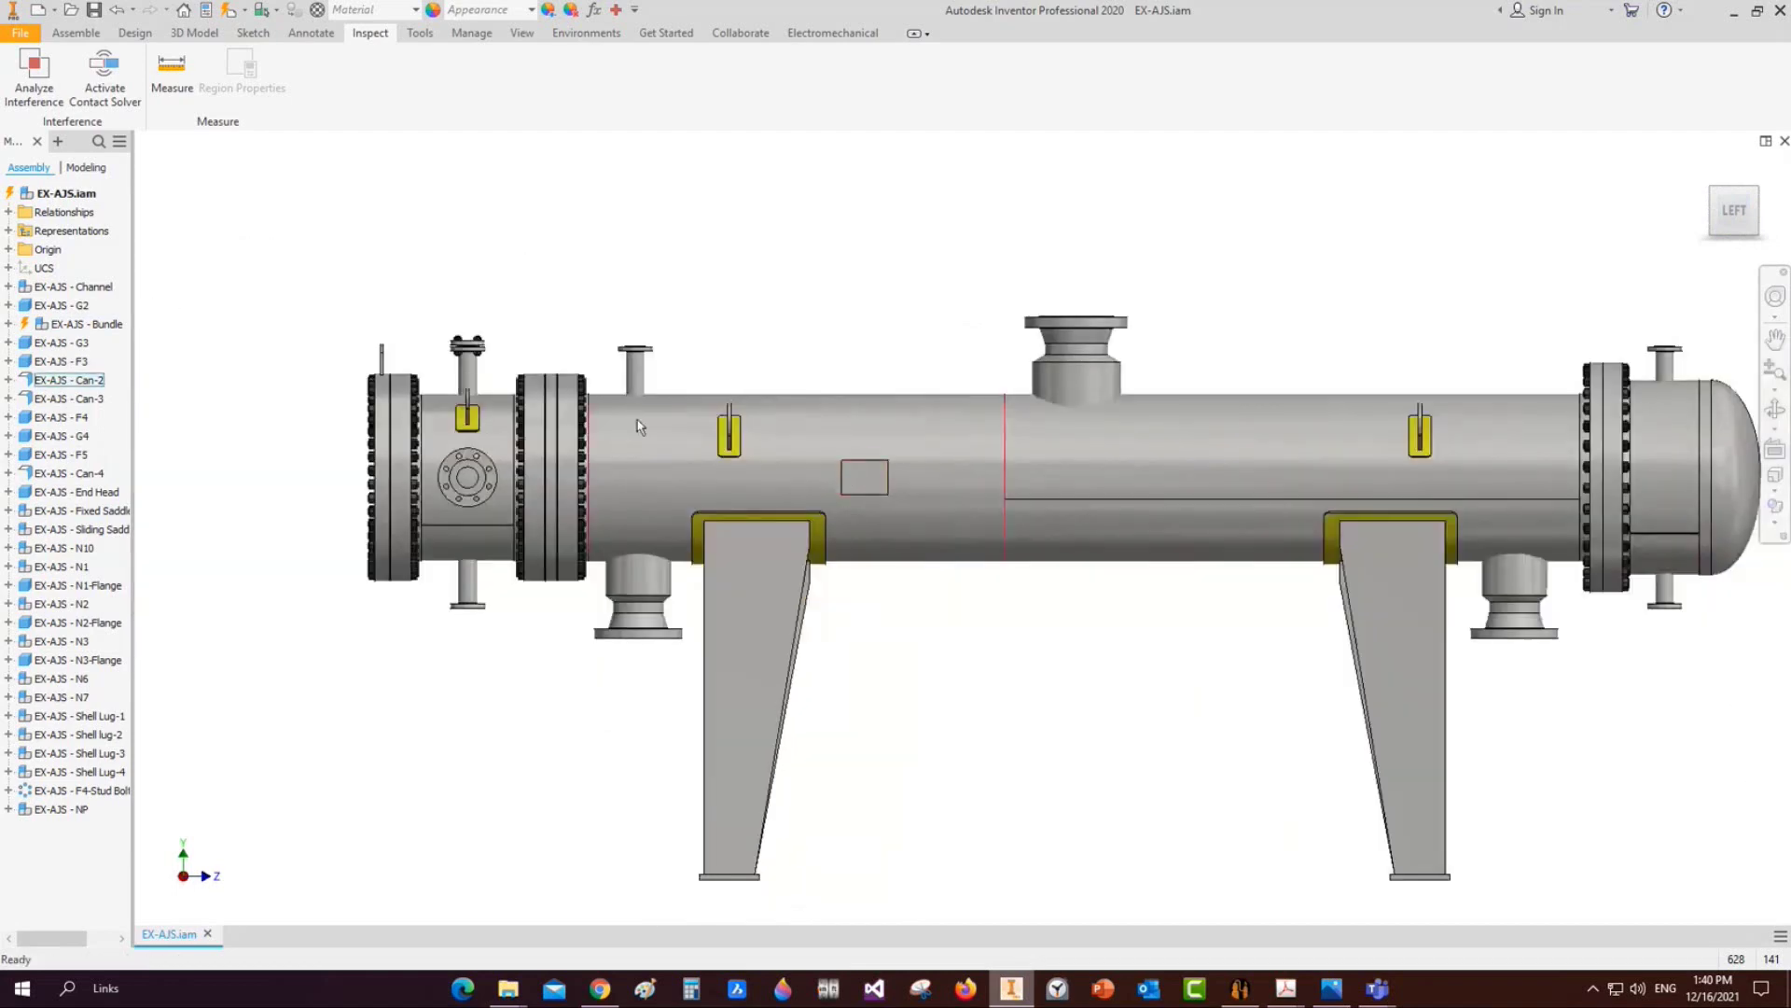
Switch to Static Equipment Generator and generate the project's bill of materials
click(1242, 994)
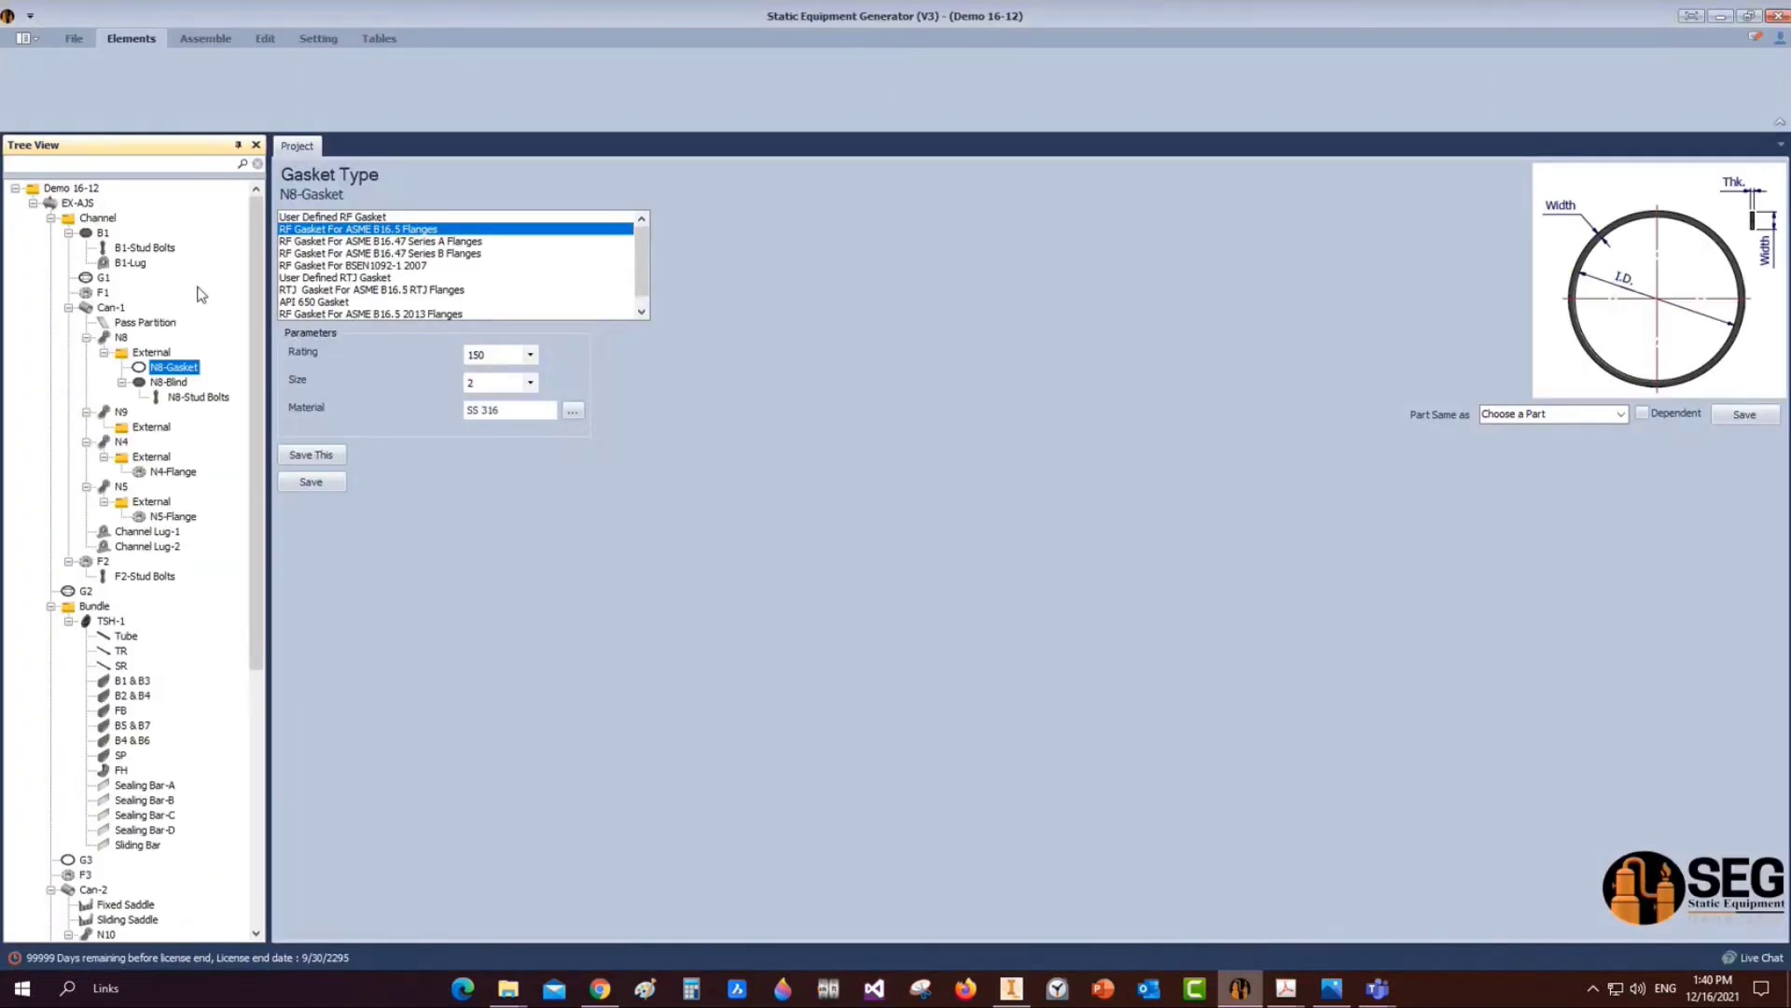
click(379, 38)
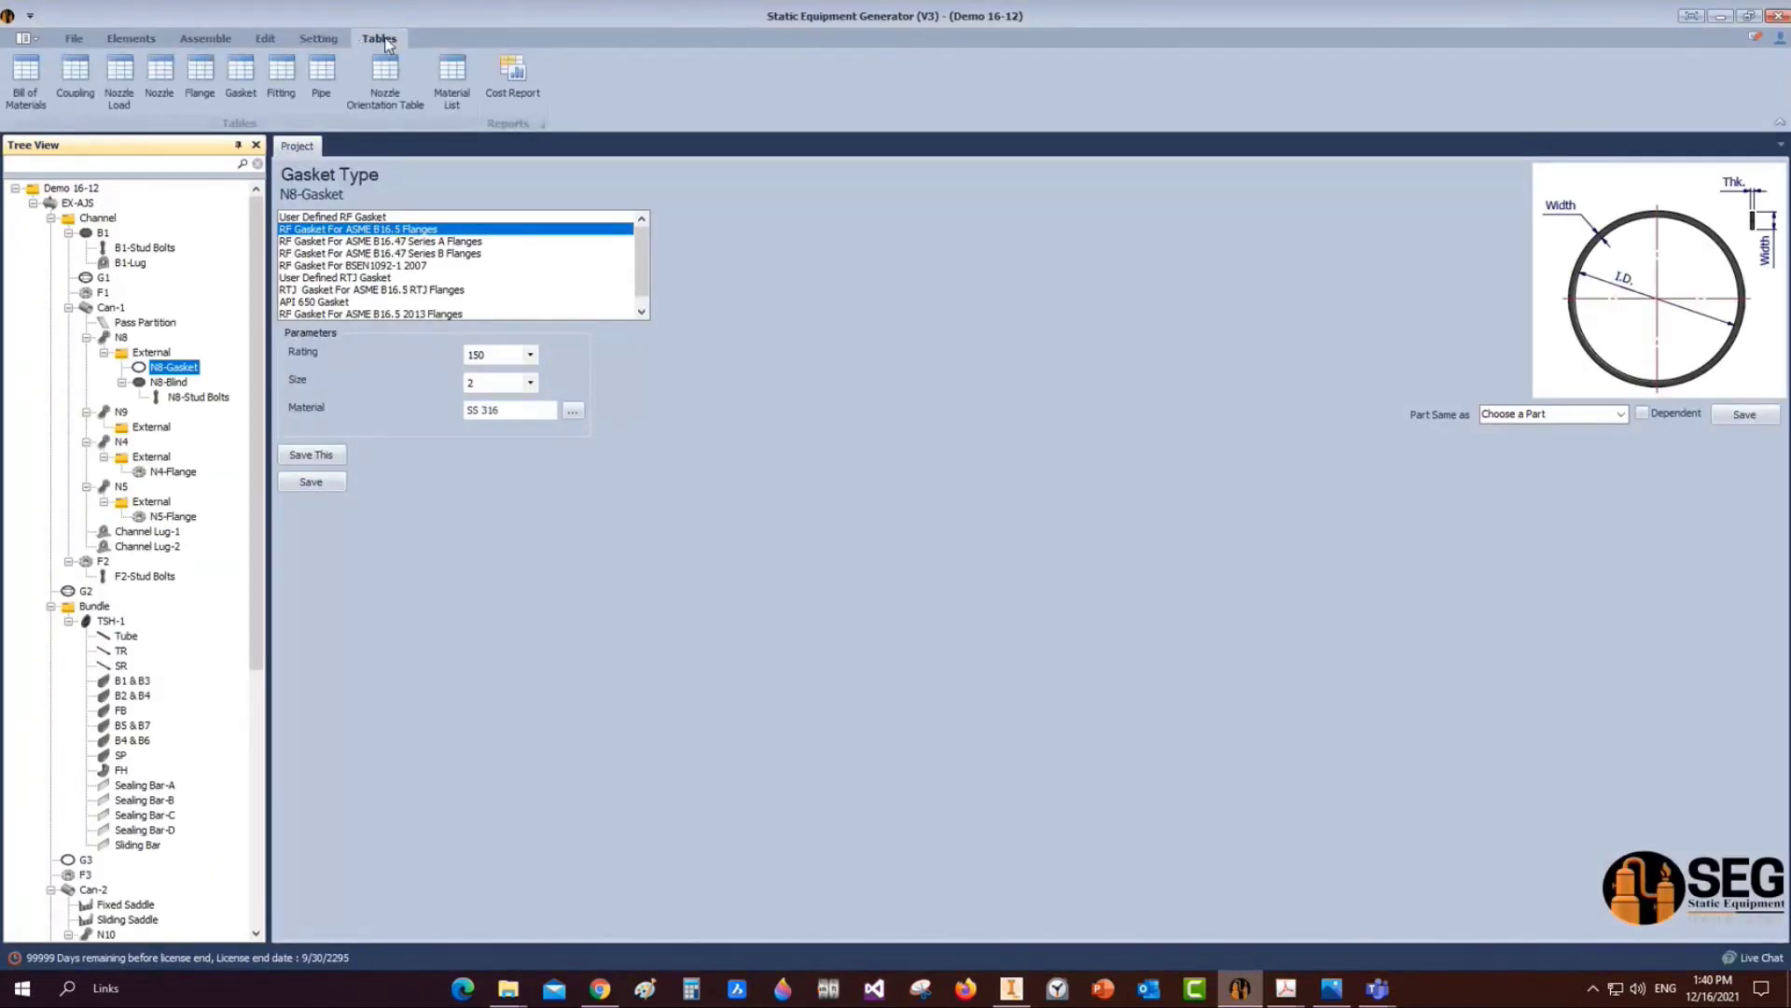
click(15, 91)
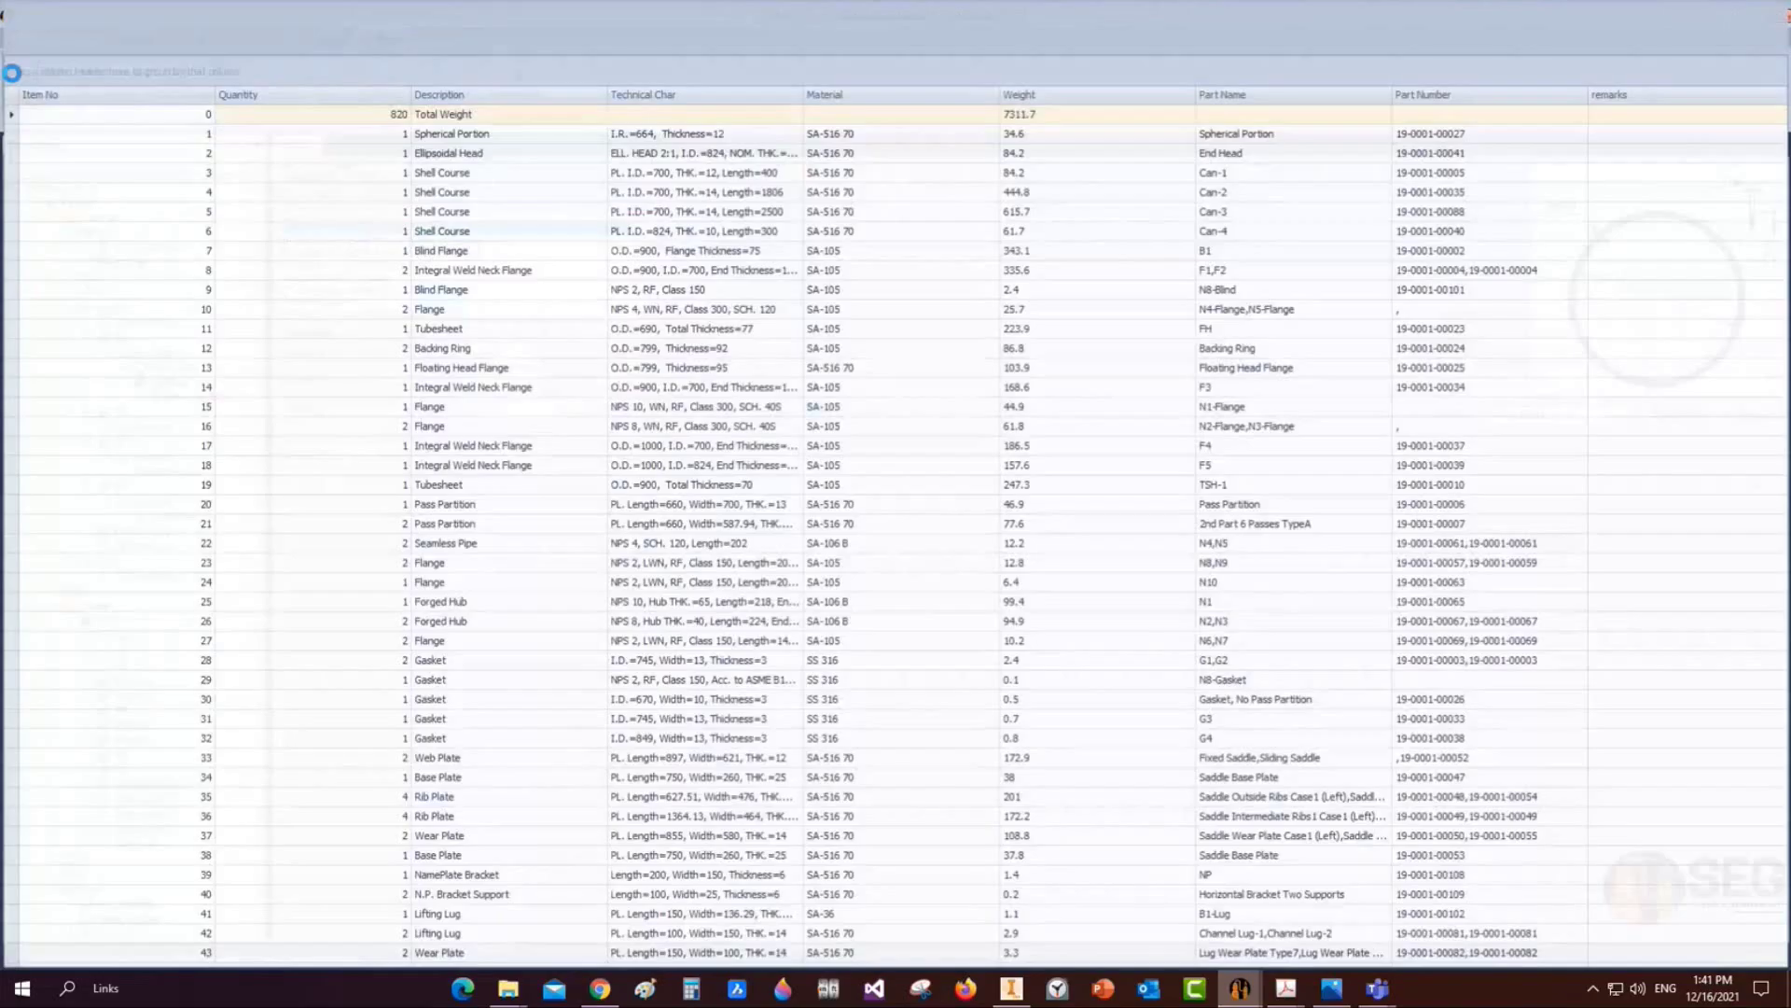
Fit the item number, quantity, description and technical characteristics columns of the bill of materials to their contents
double_click(213, 97)
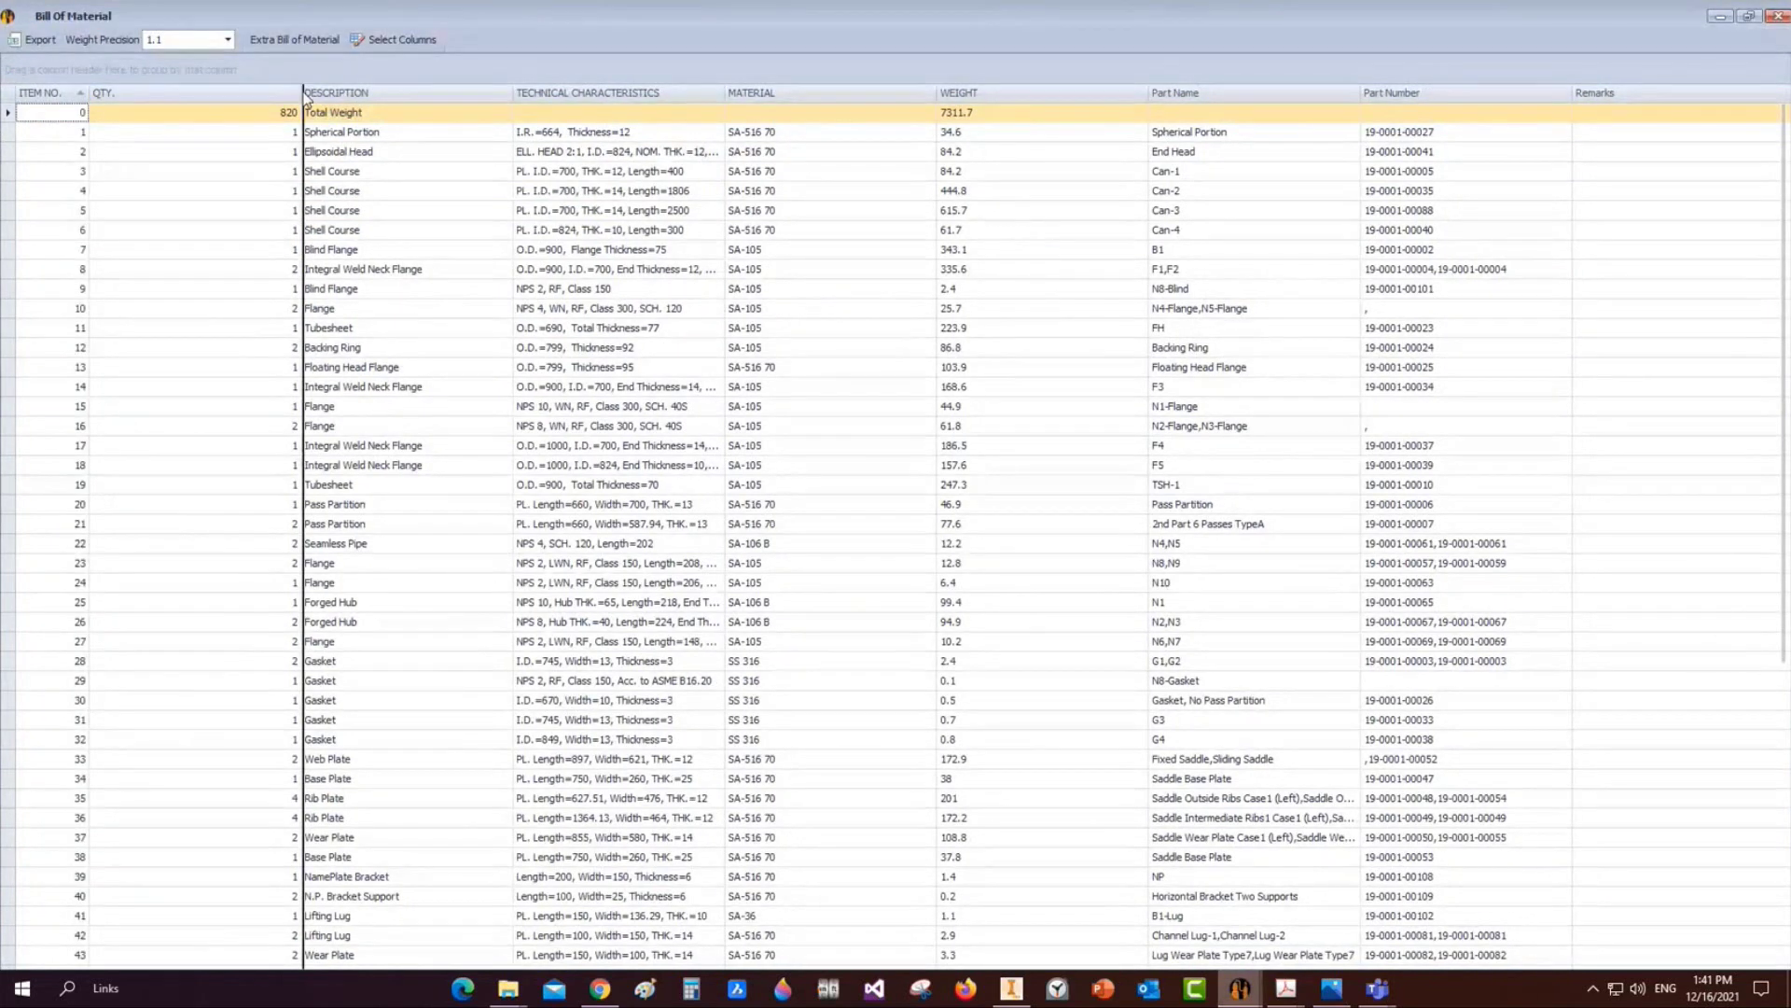
double_click(300, 96)
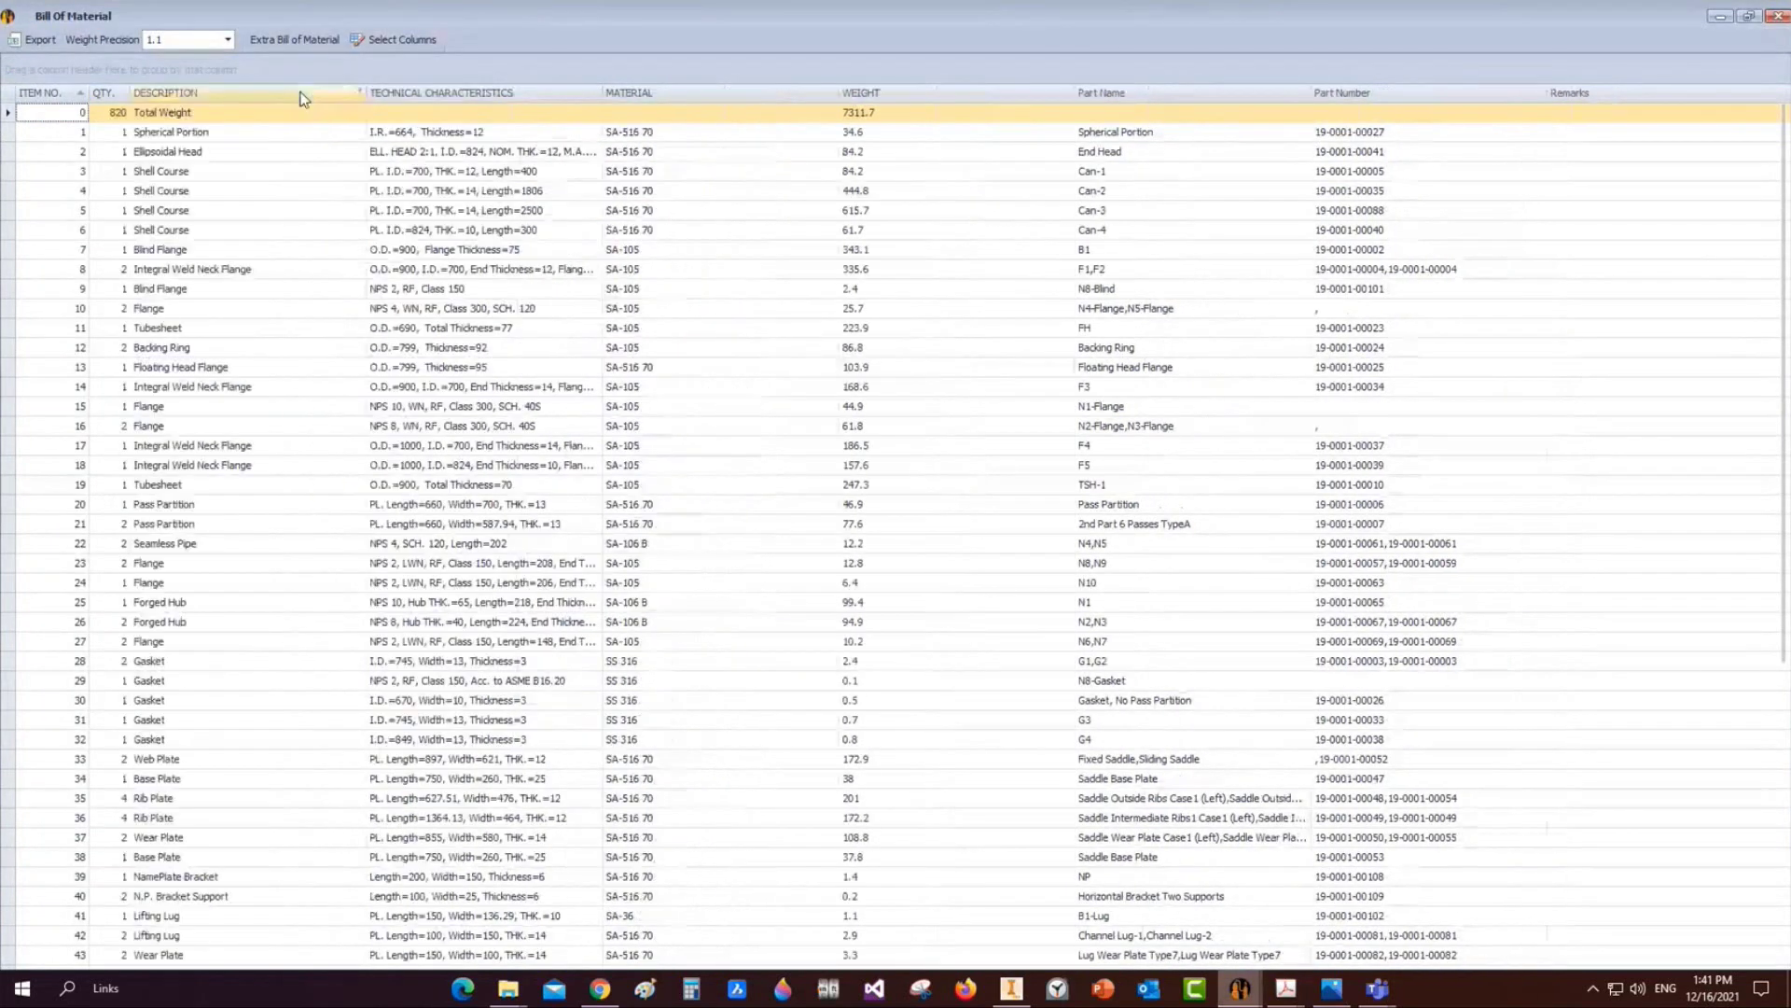
double_click(365, 92)
double_click(509, 92)
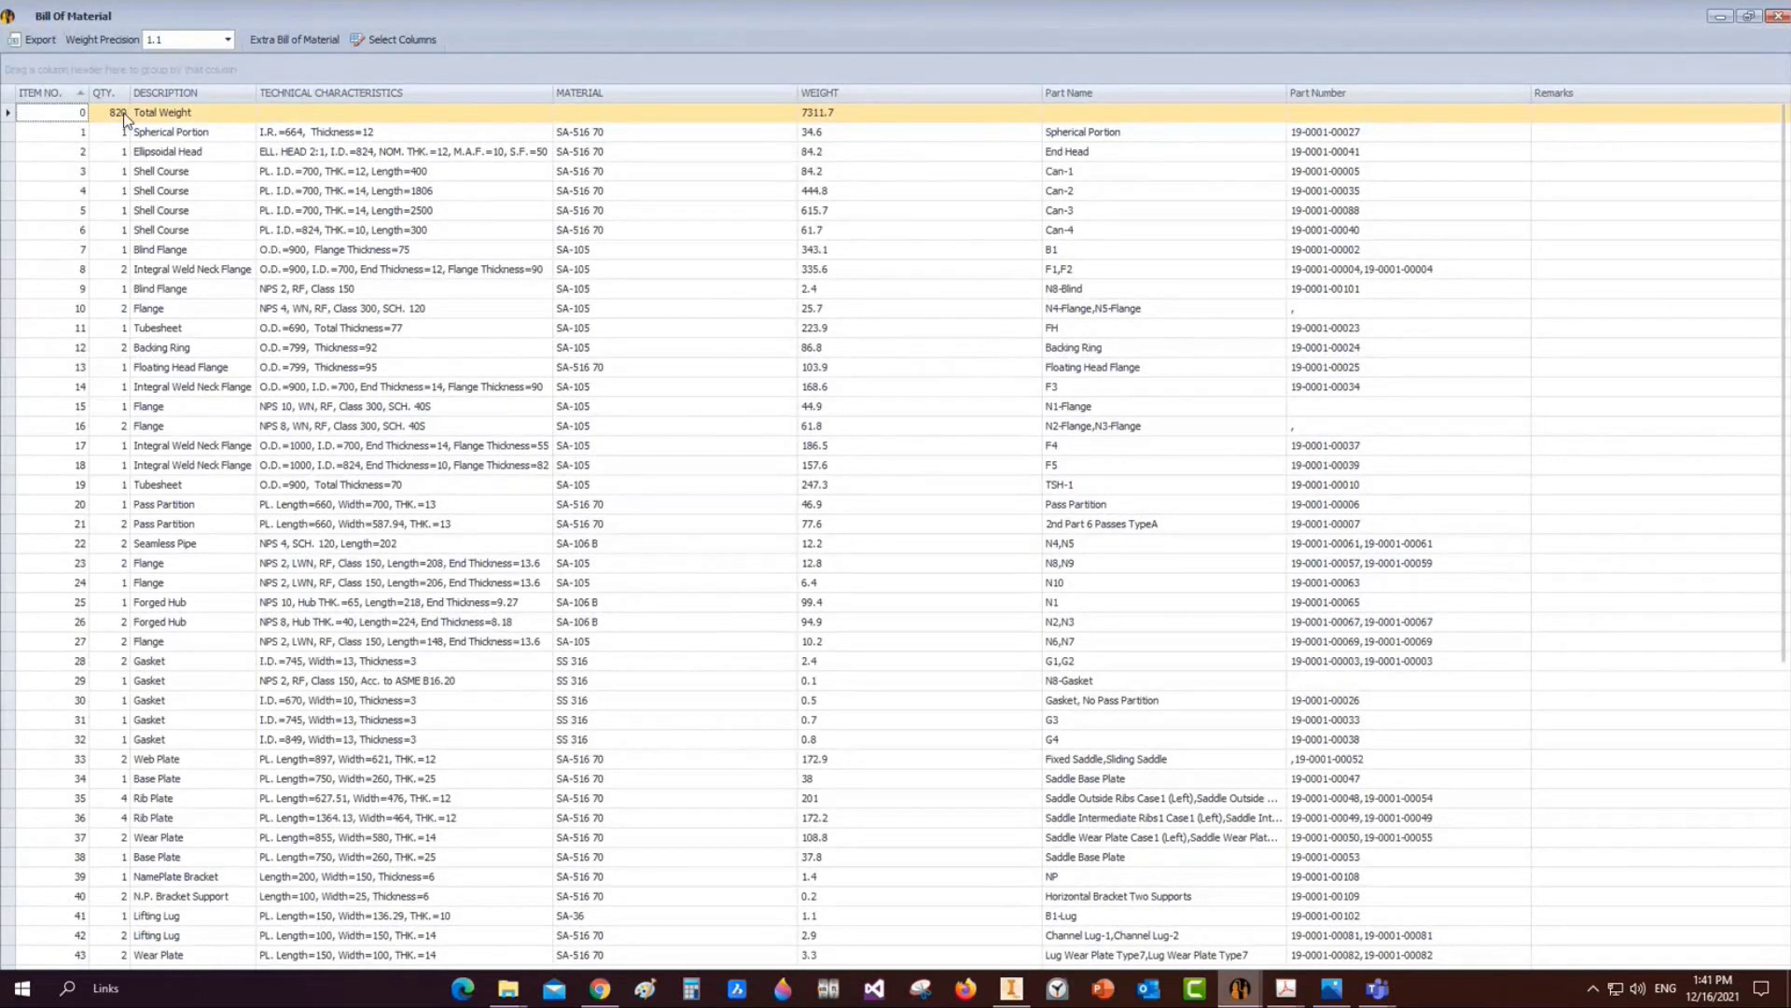
Check the quantities of the exchanger tubes and the UNC 1 nuts in the bill of materials
scroll(124, 119, down, 8)
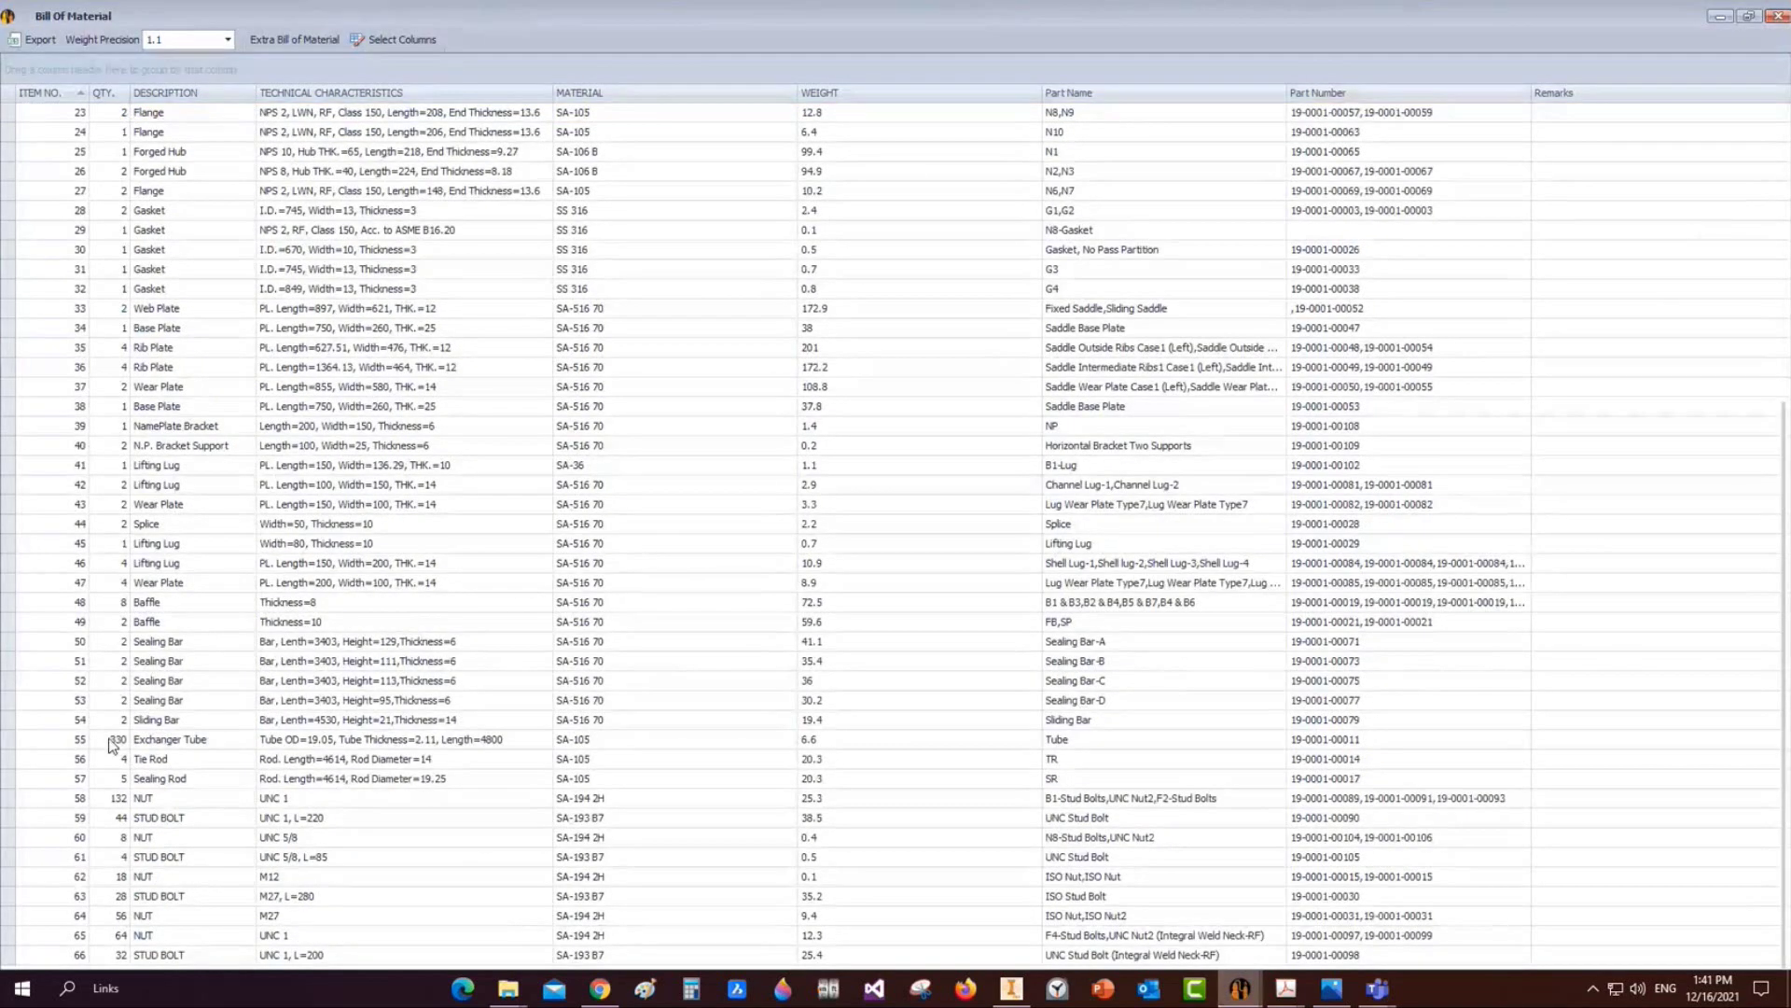
double_click(157, 735)
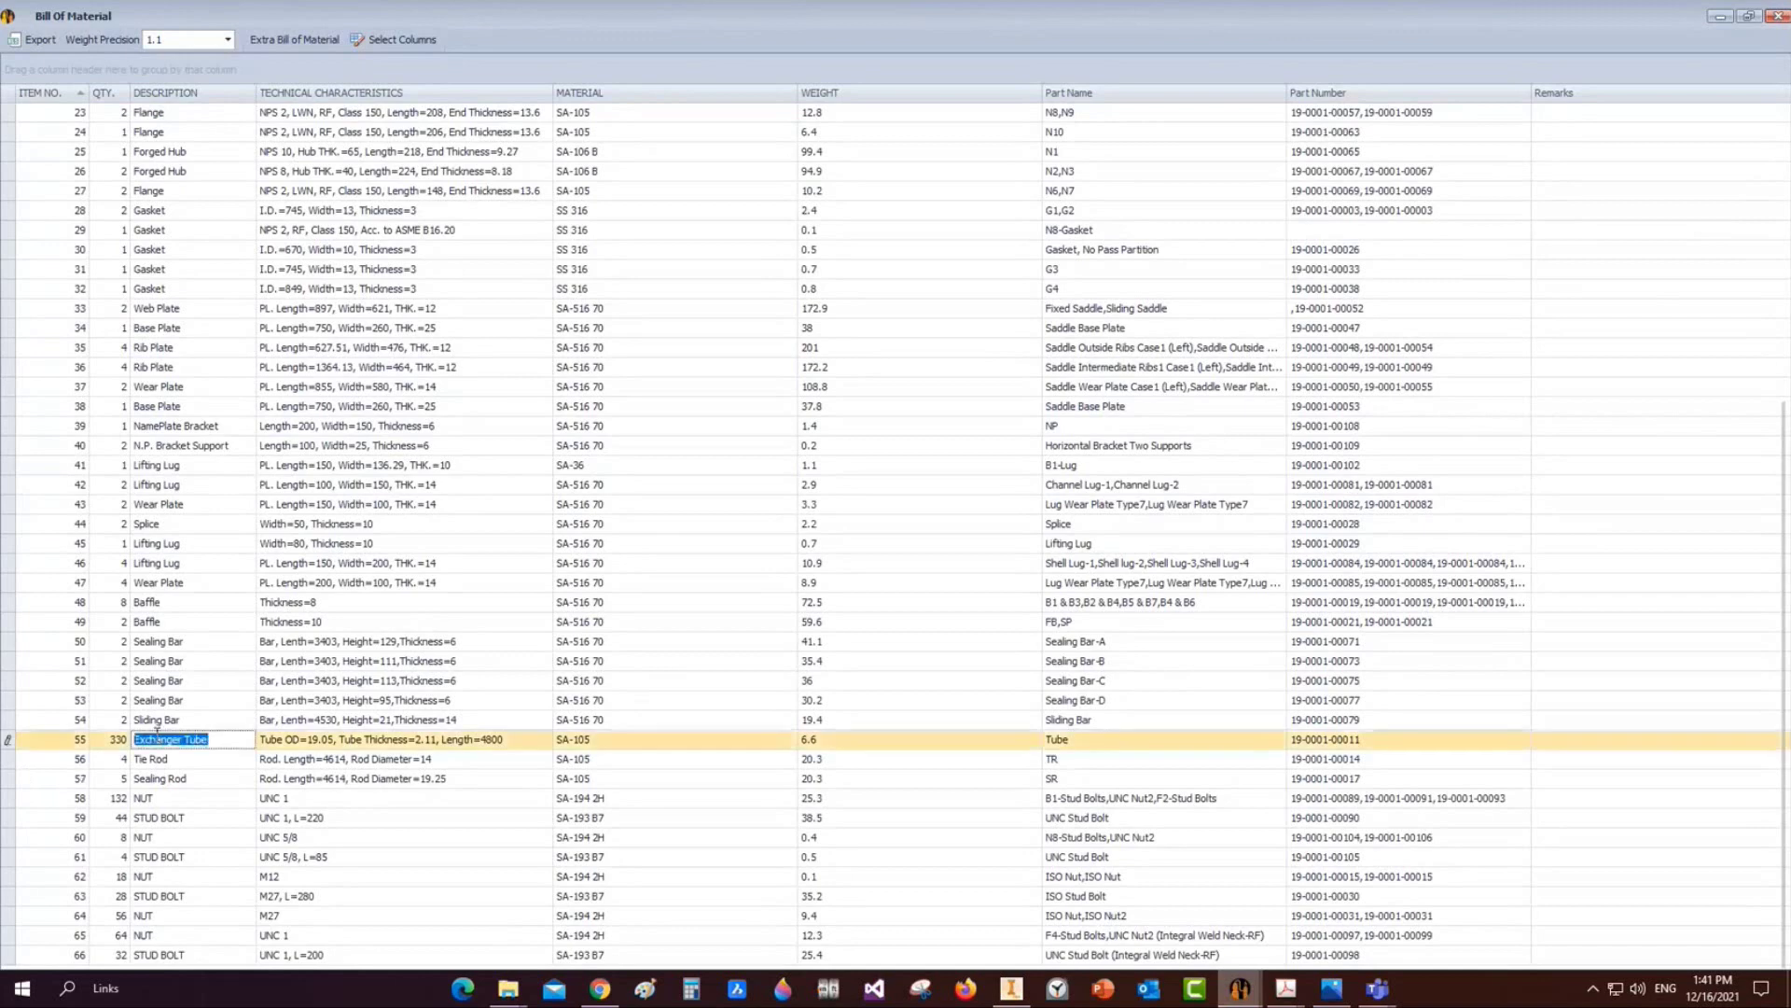
click(110, 740)
drag(109, 740, 146, 740)
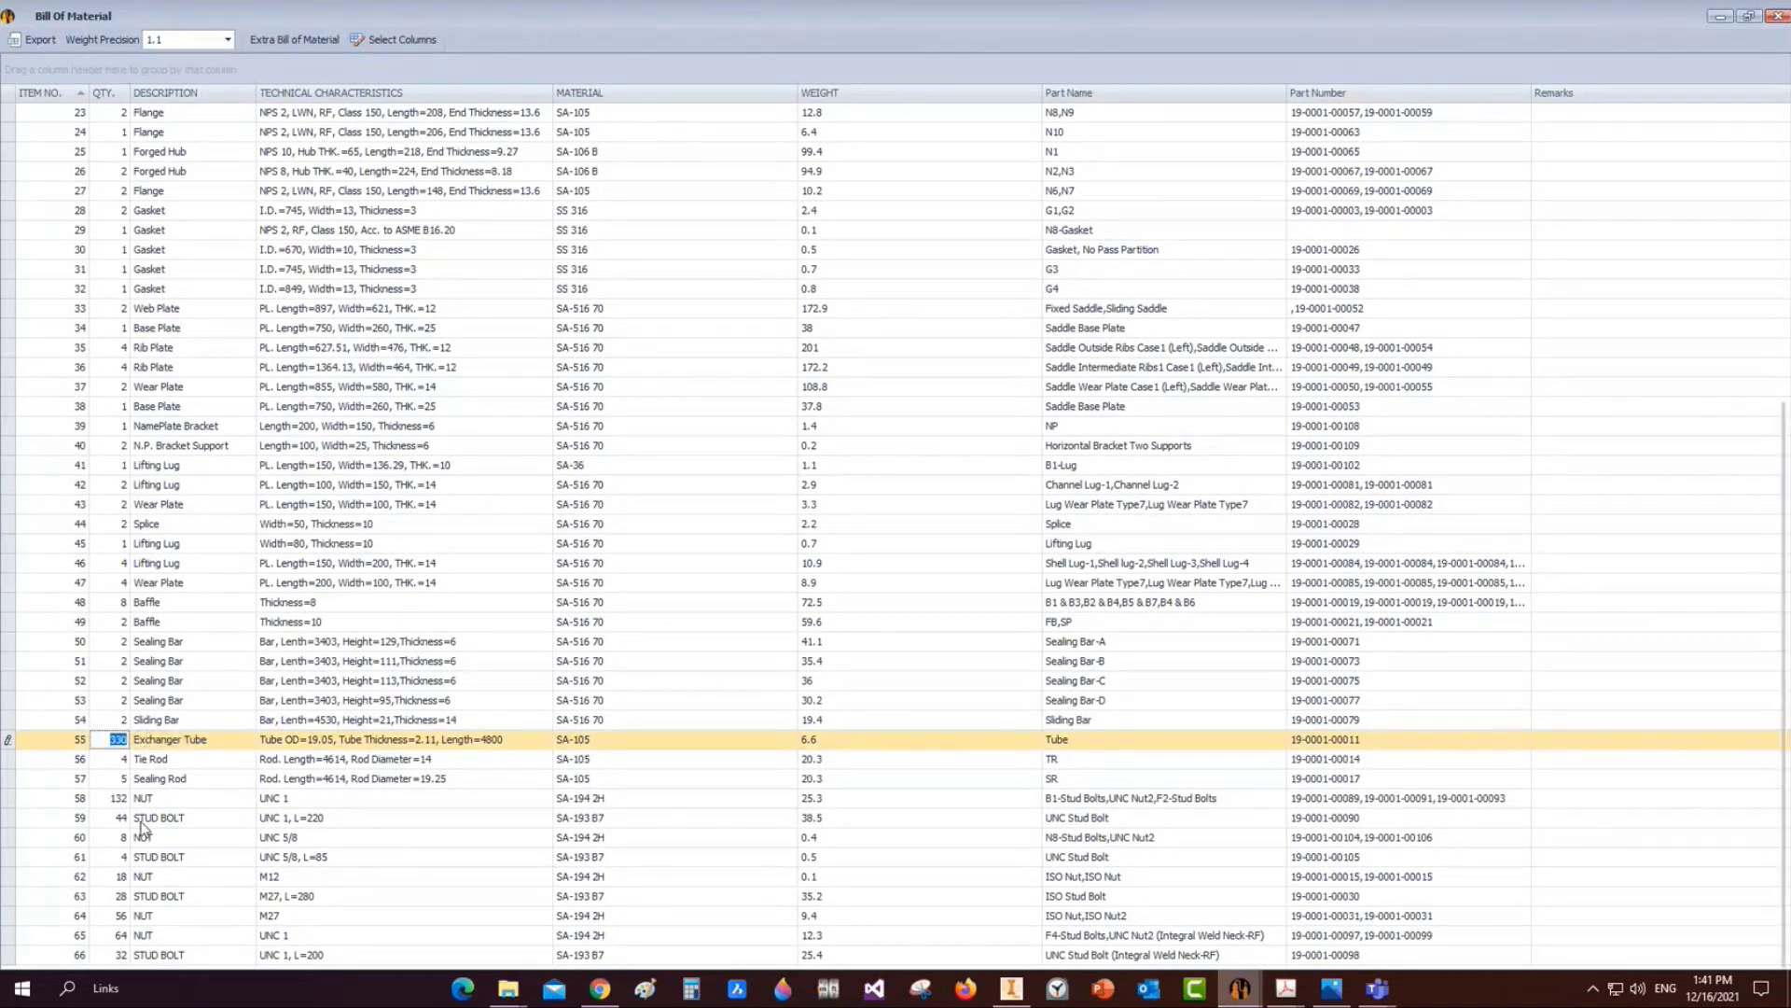
click(109, 797)
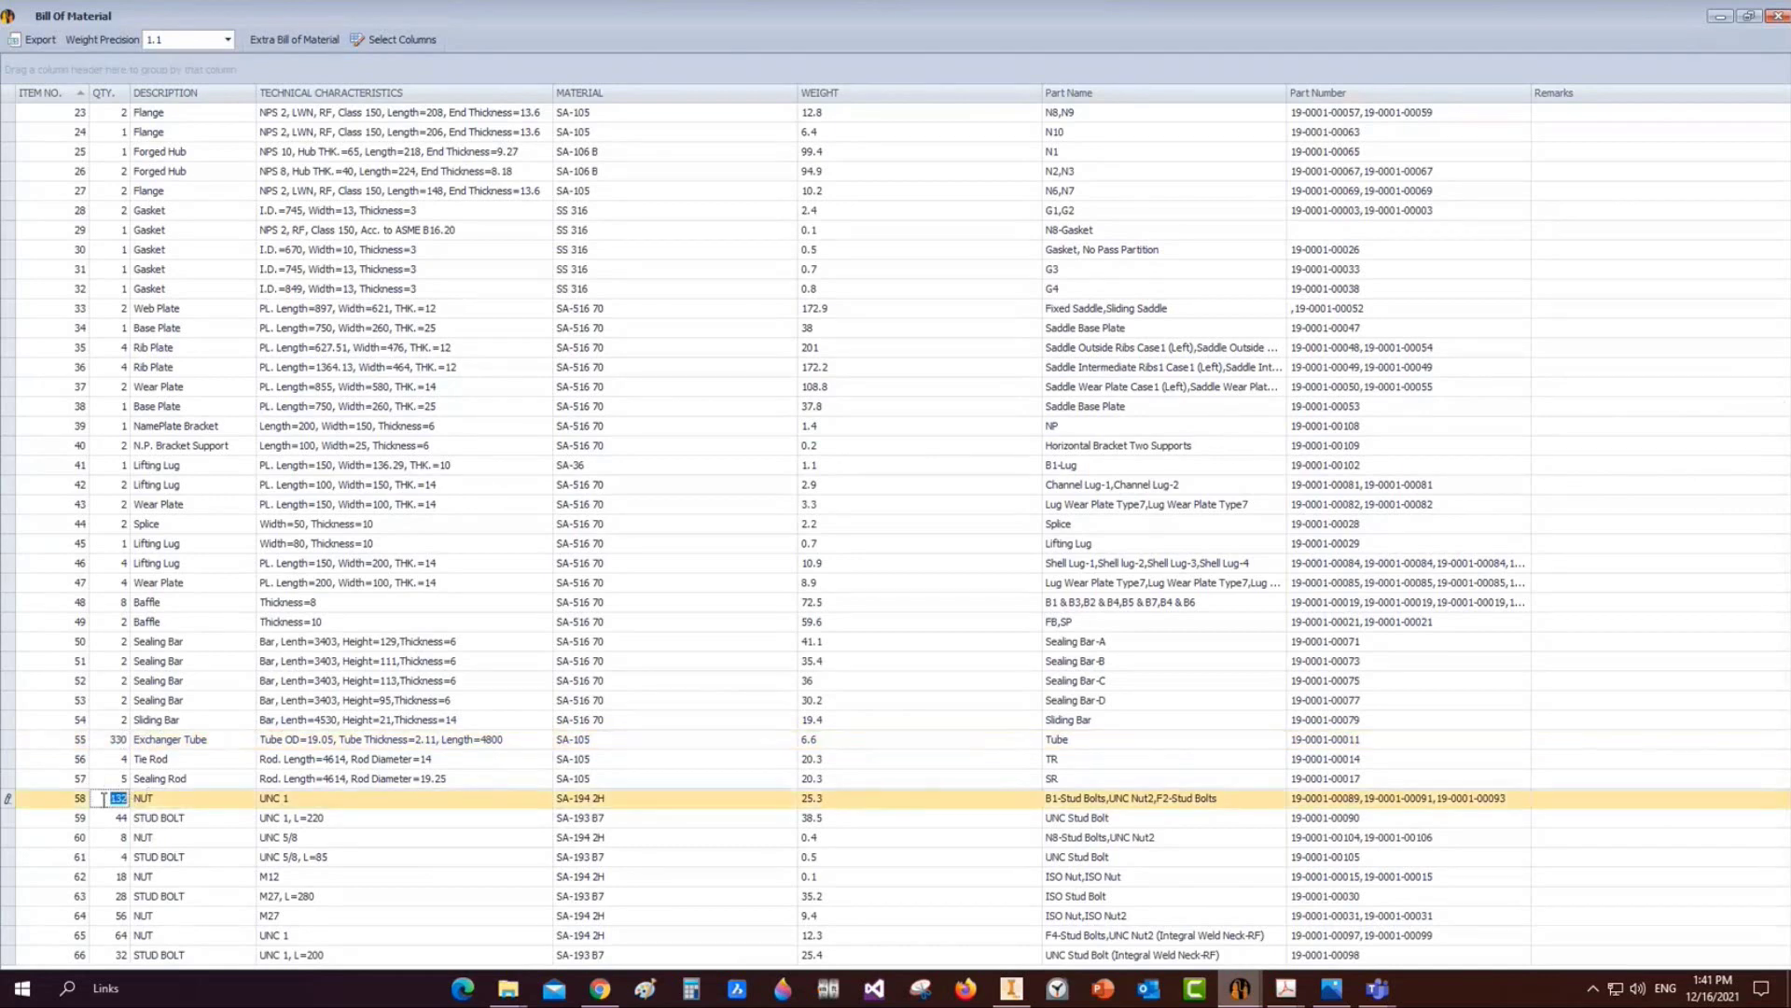
click(104, 797)
key(Tab)
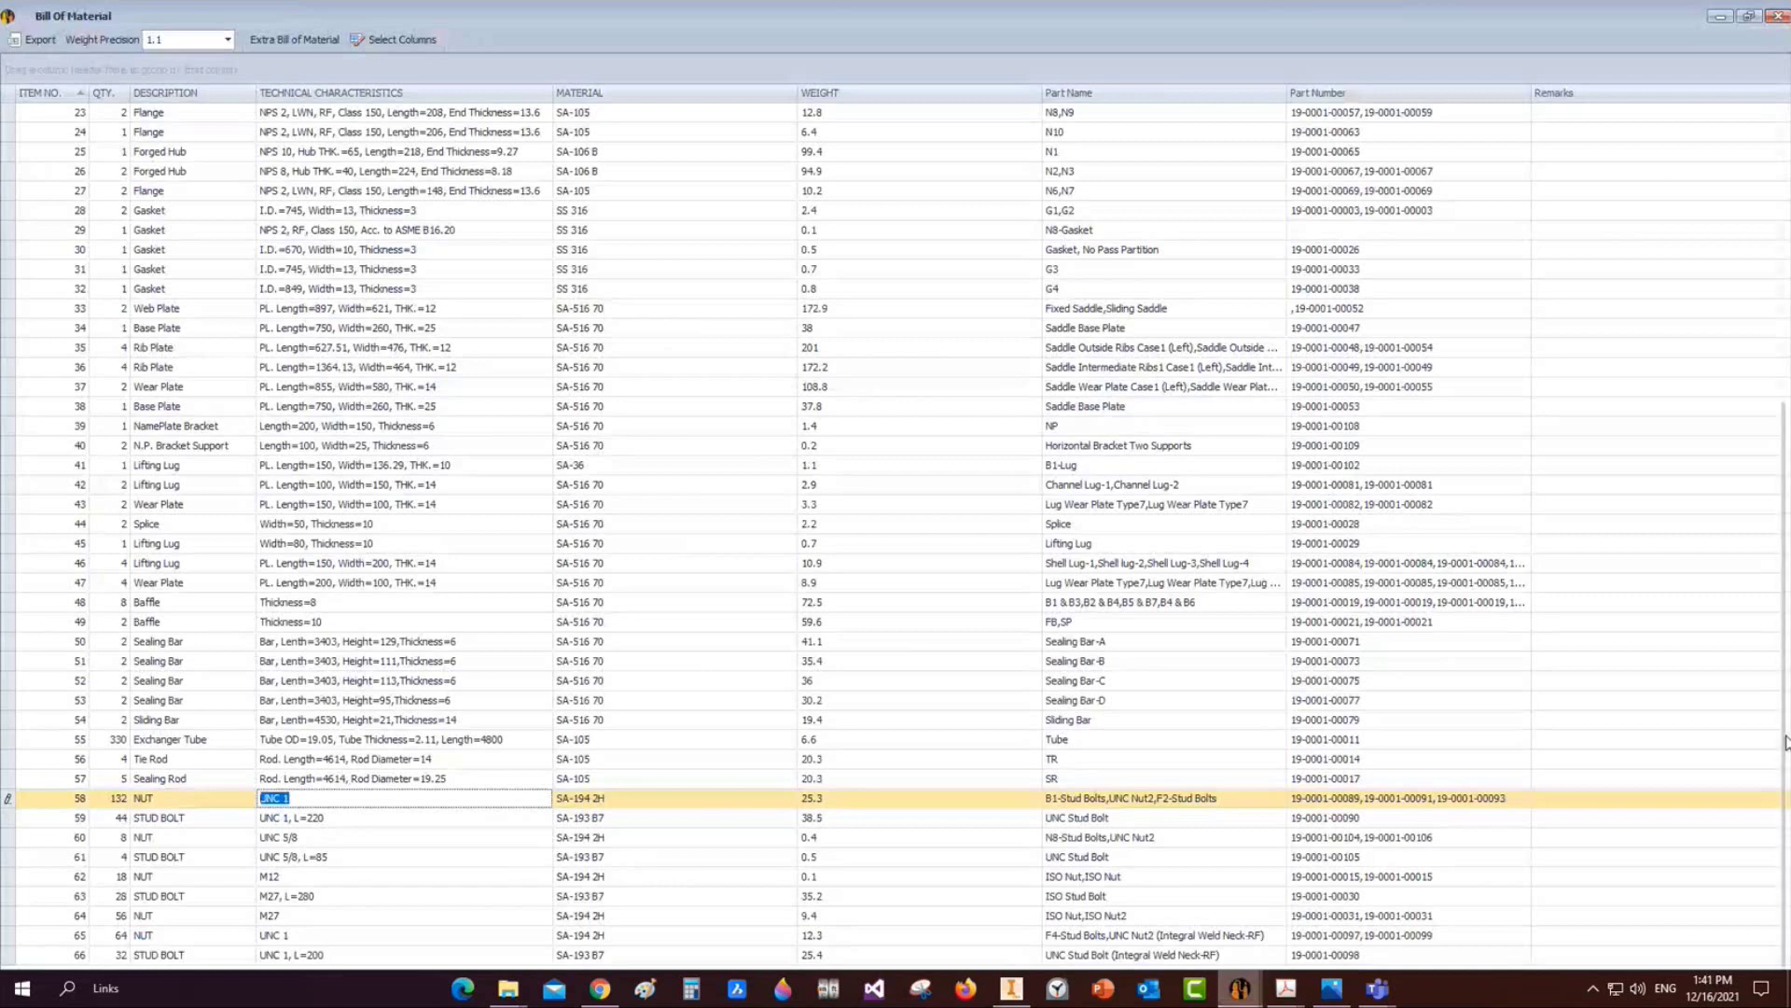
Review the descriptions of the first items in the bill of materials, from the spherical portion to the shell course
drag(1786, 744, 1786, 434)
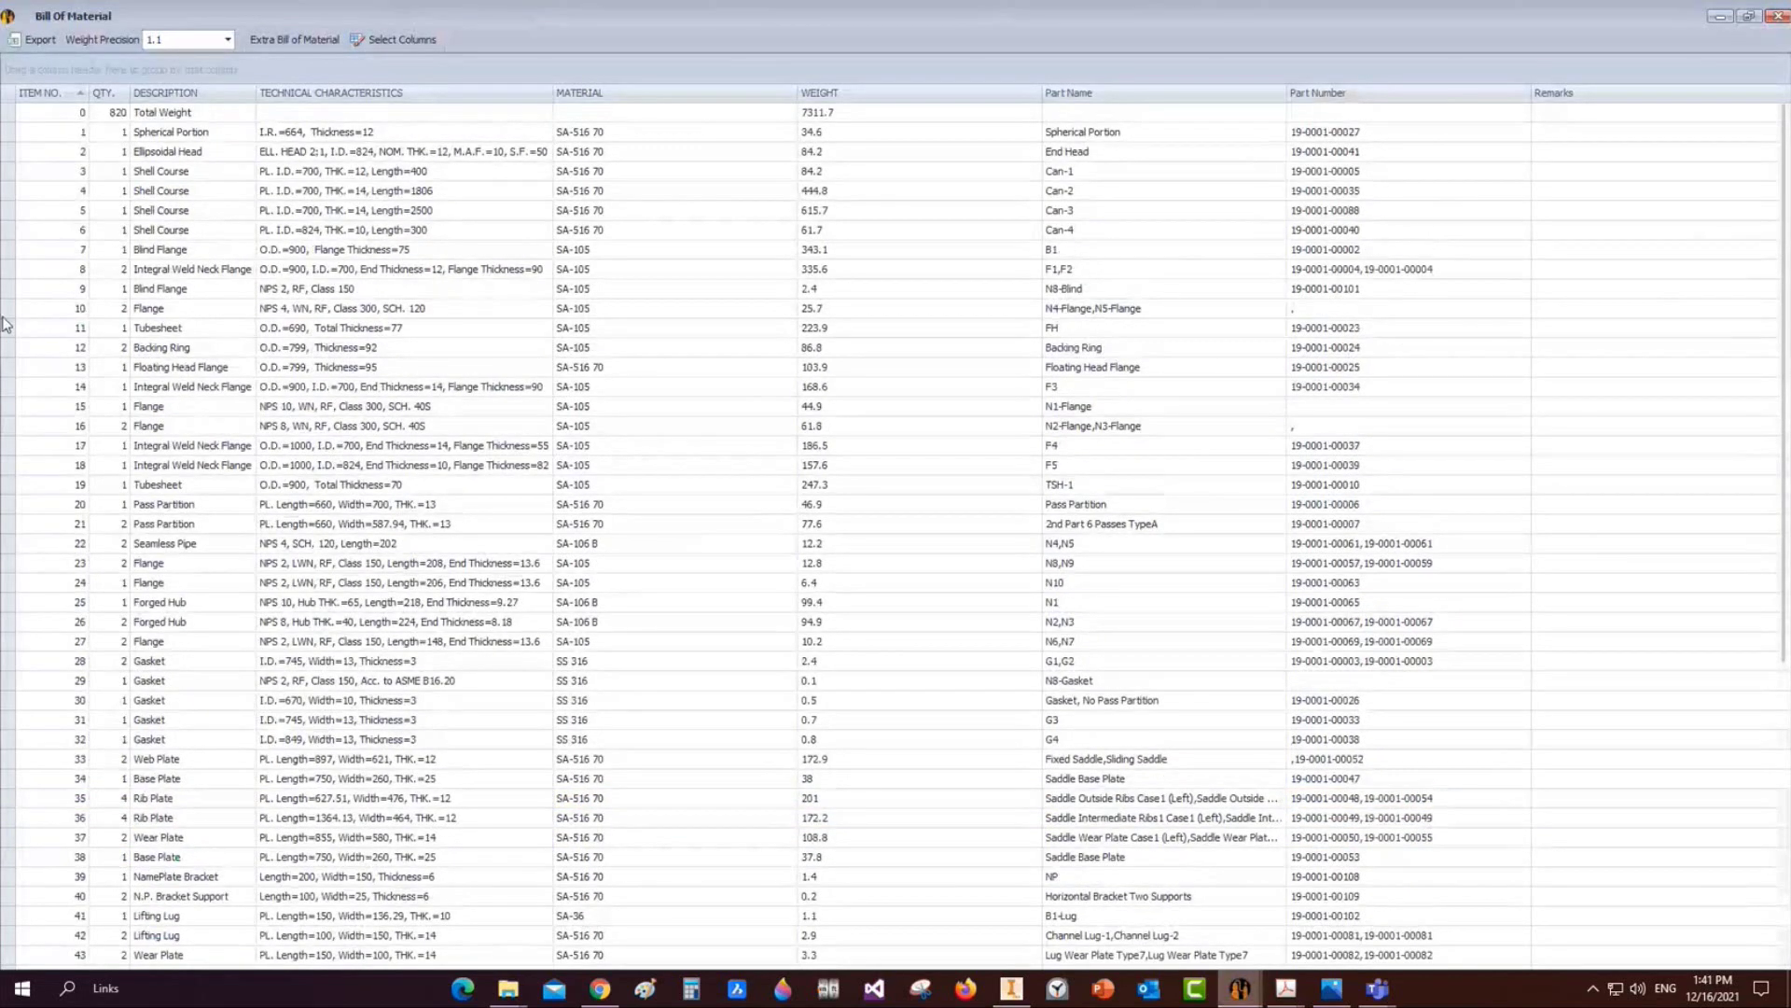
click(154, 135)
key(Down)
key(Down)
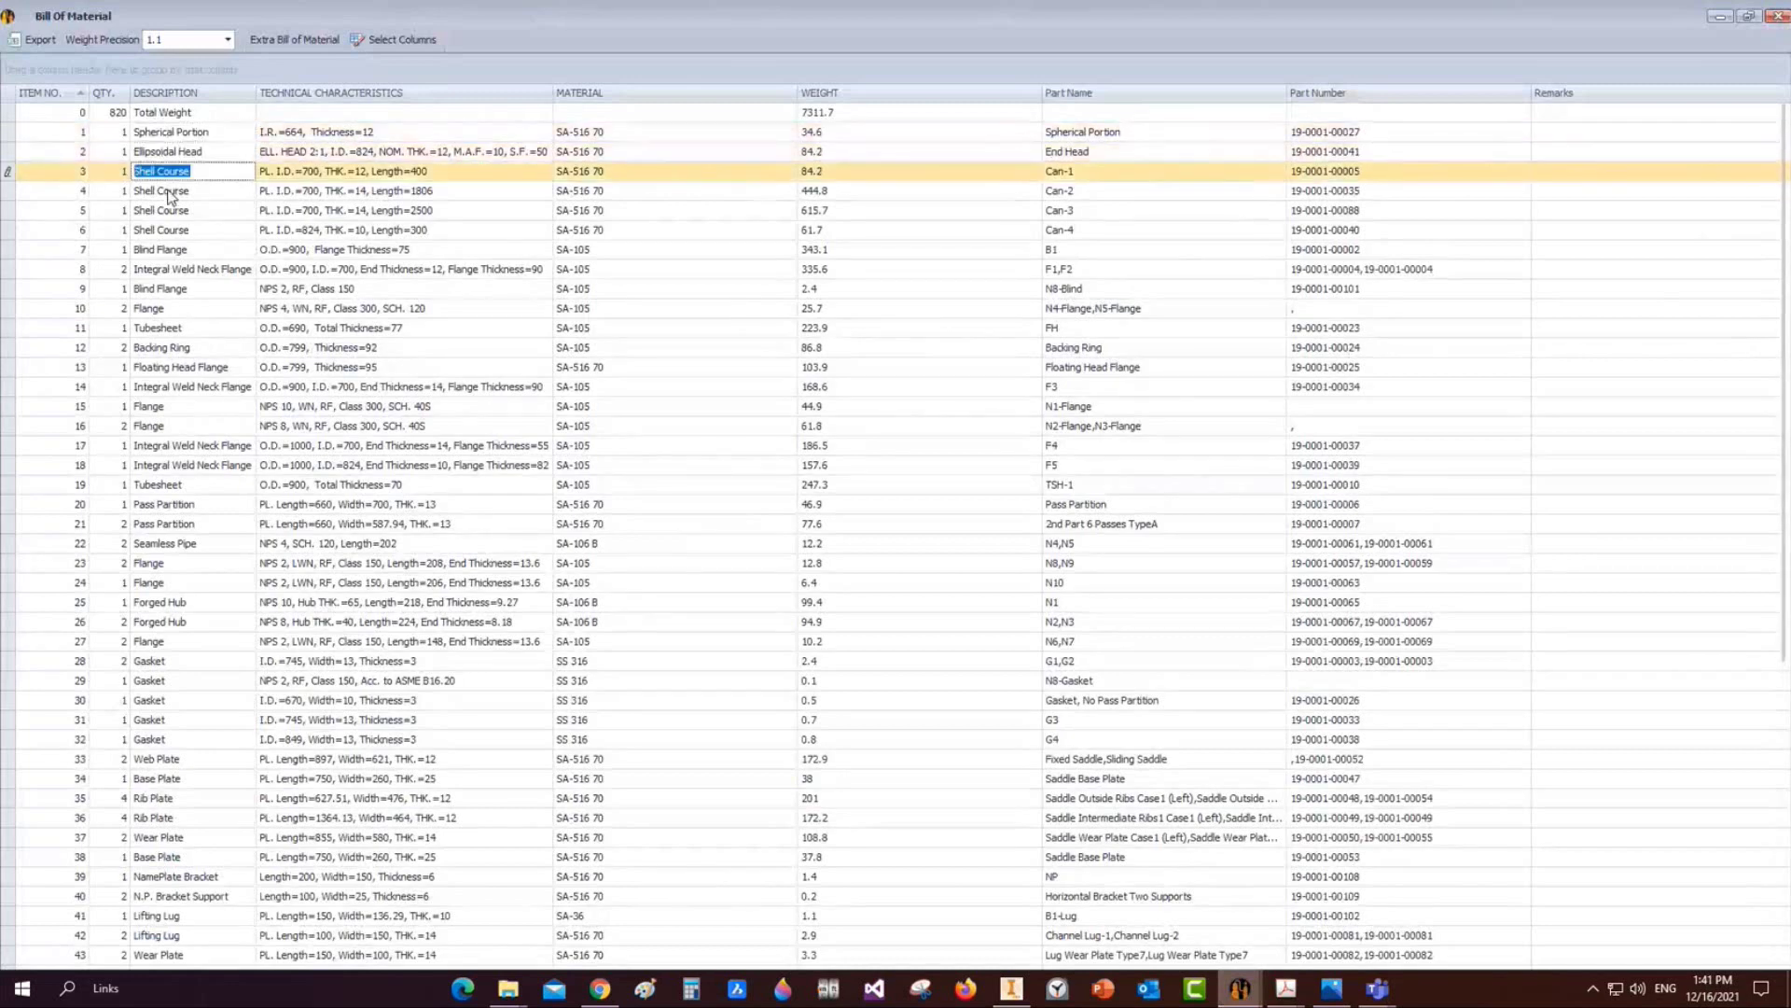
Check the total weight and the individual weights of the ellipsoidal head and shell courses
click(840, 112)
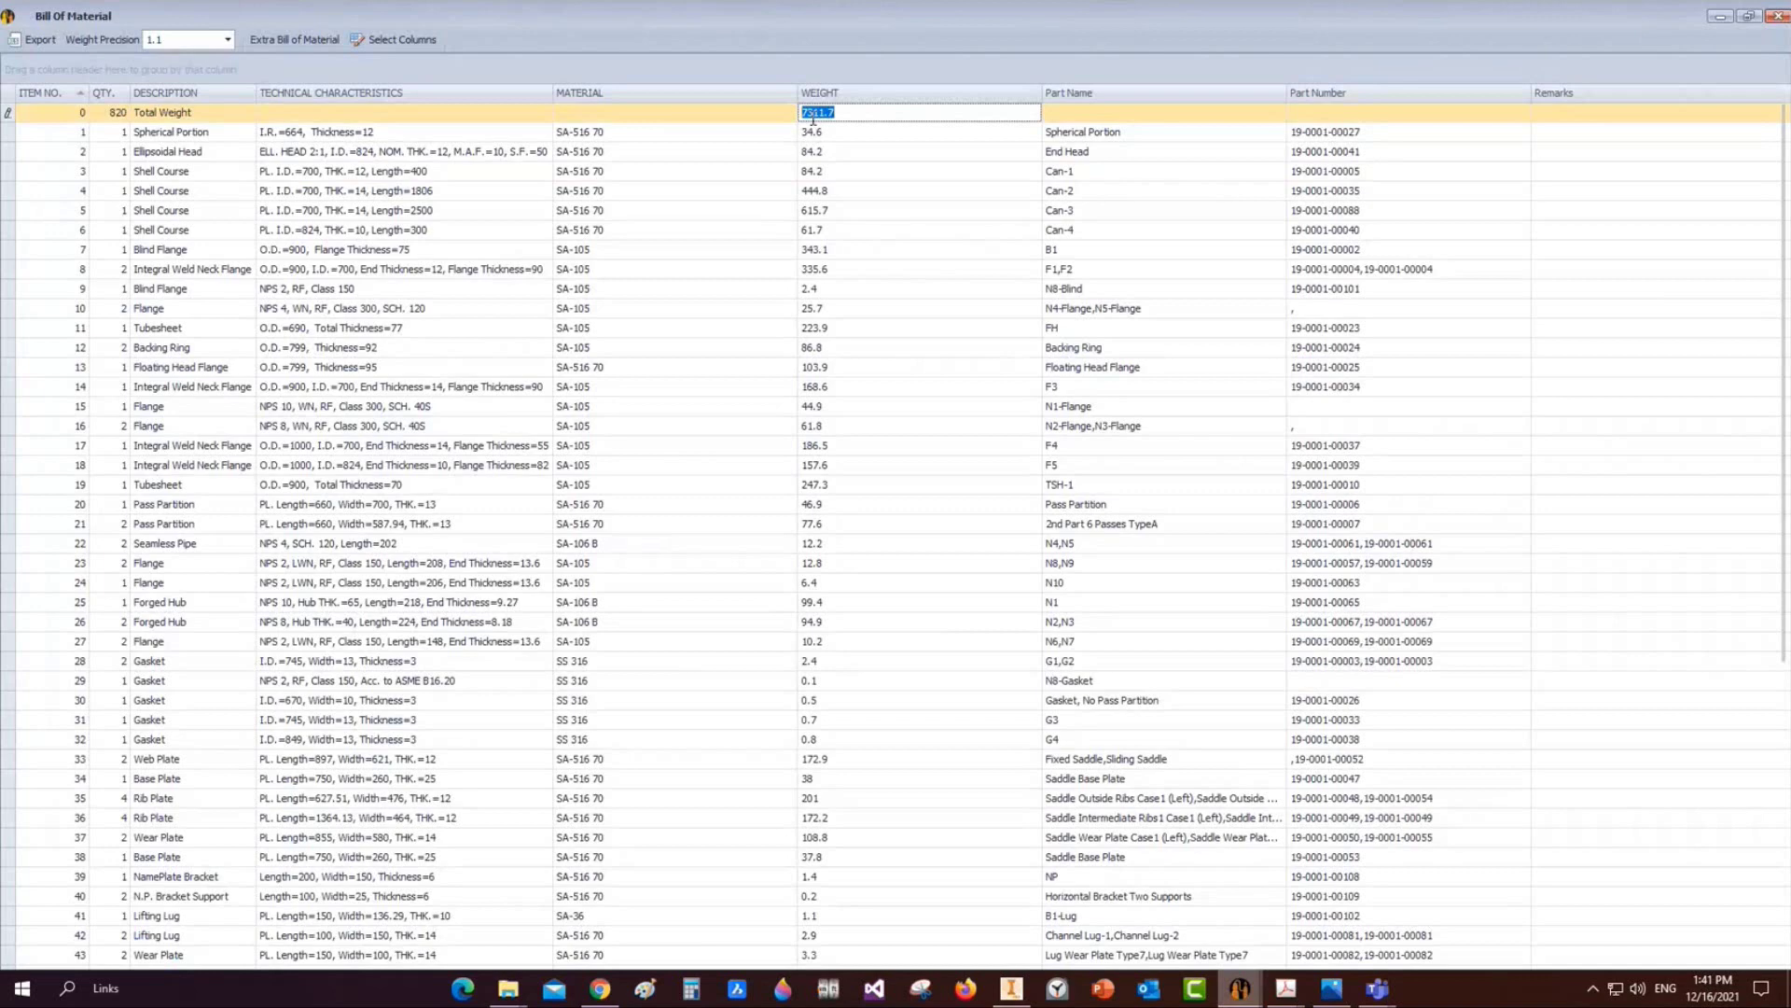
click(807, 112)
click(830, 153)
key(Down)
key(Down)
key(Down)
key(Down)
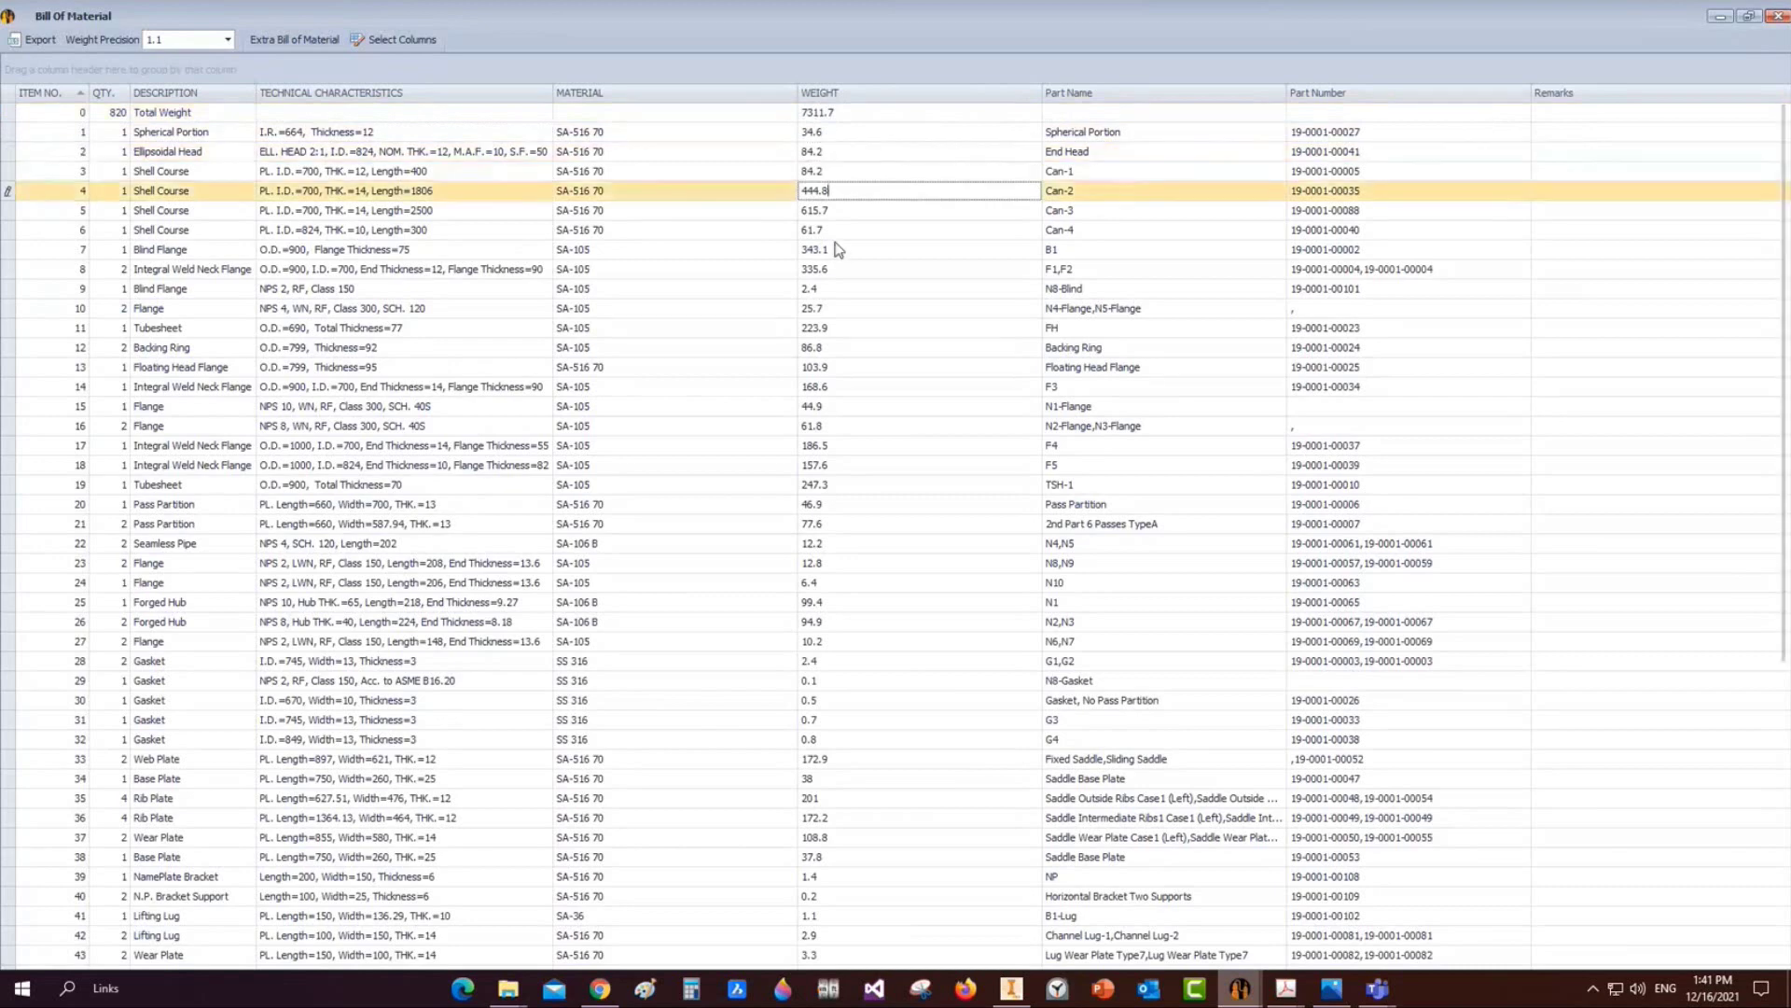
Check the spherical portion's material and the ellipsoidal head's description and technical characteristics in the bill of materials
click(619, 132)
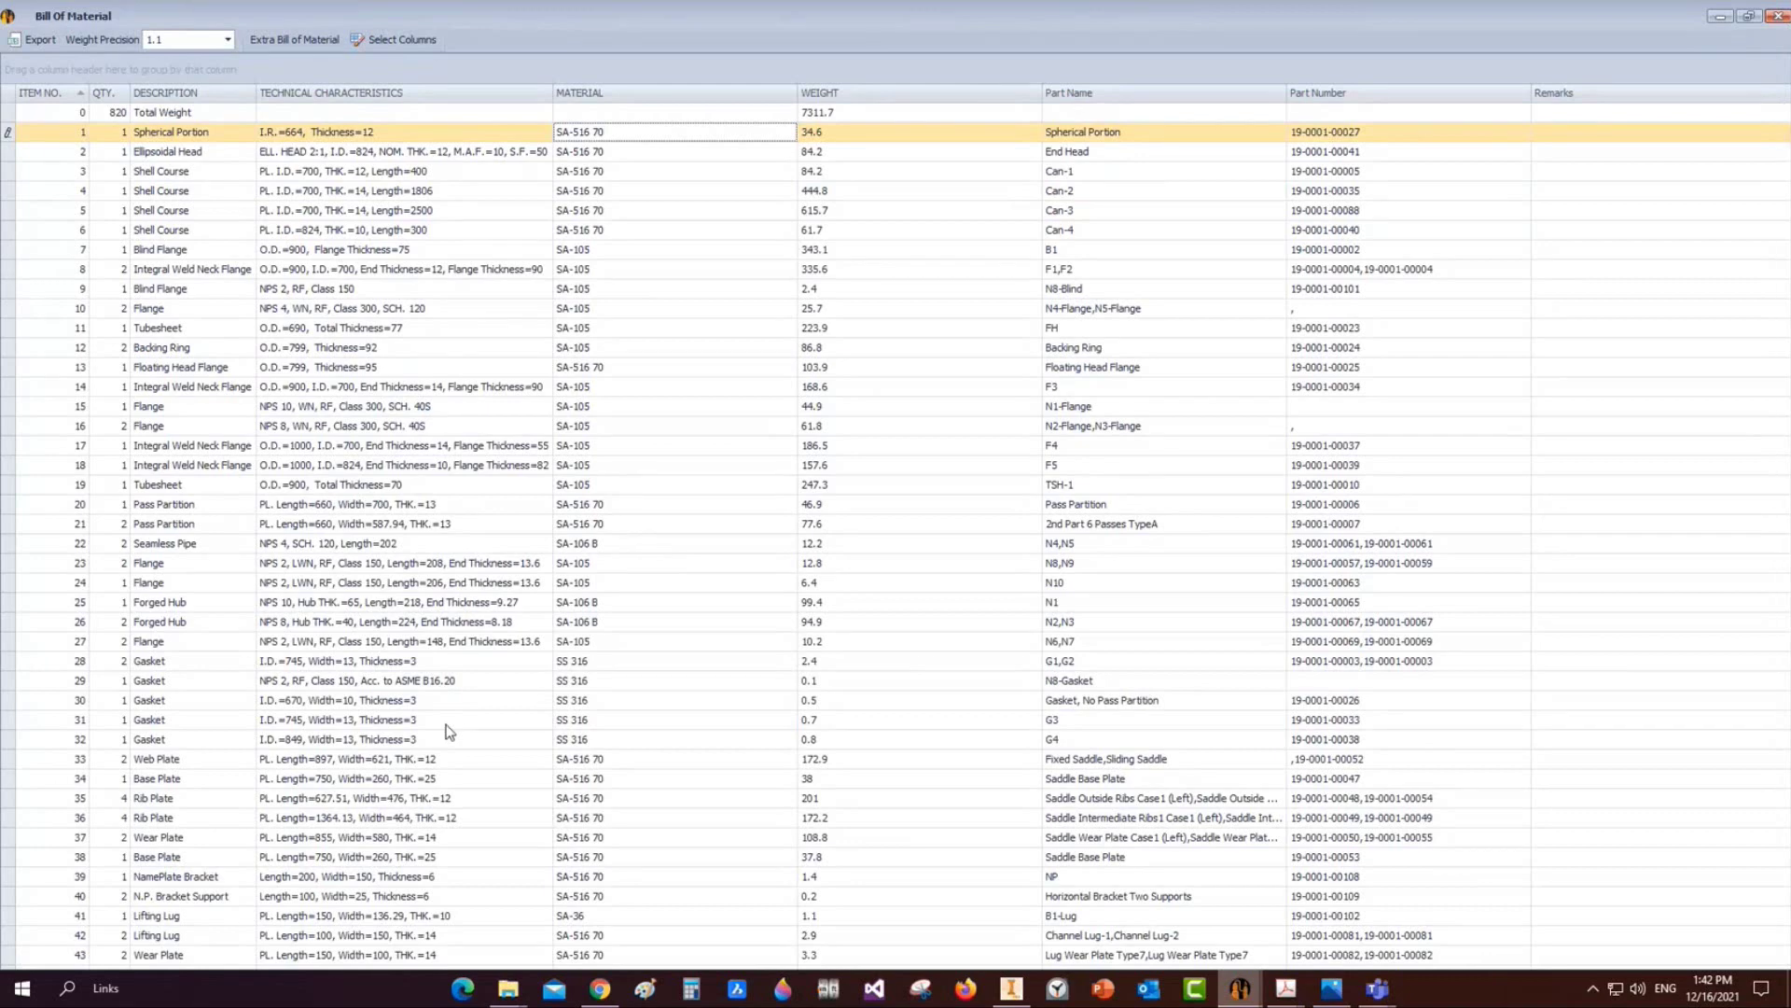
double_click(212, 151)
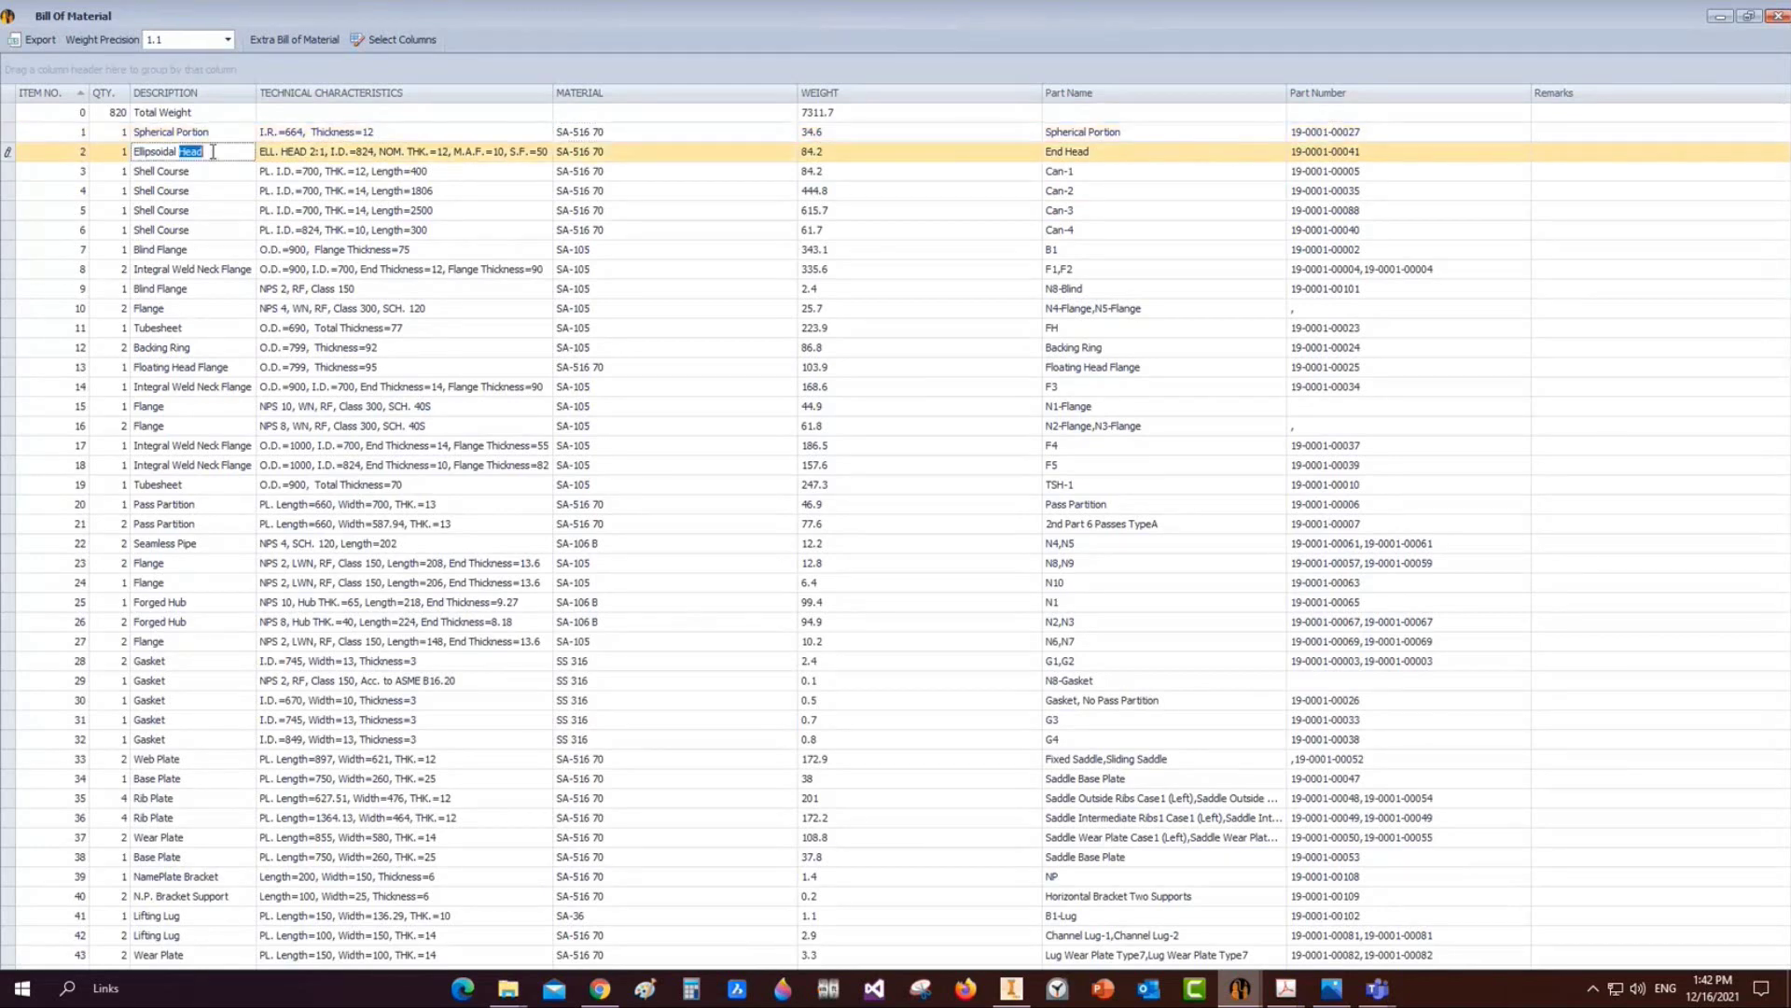
click(213, 151)
click(263, 155)
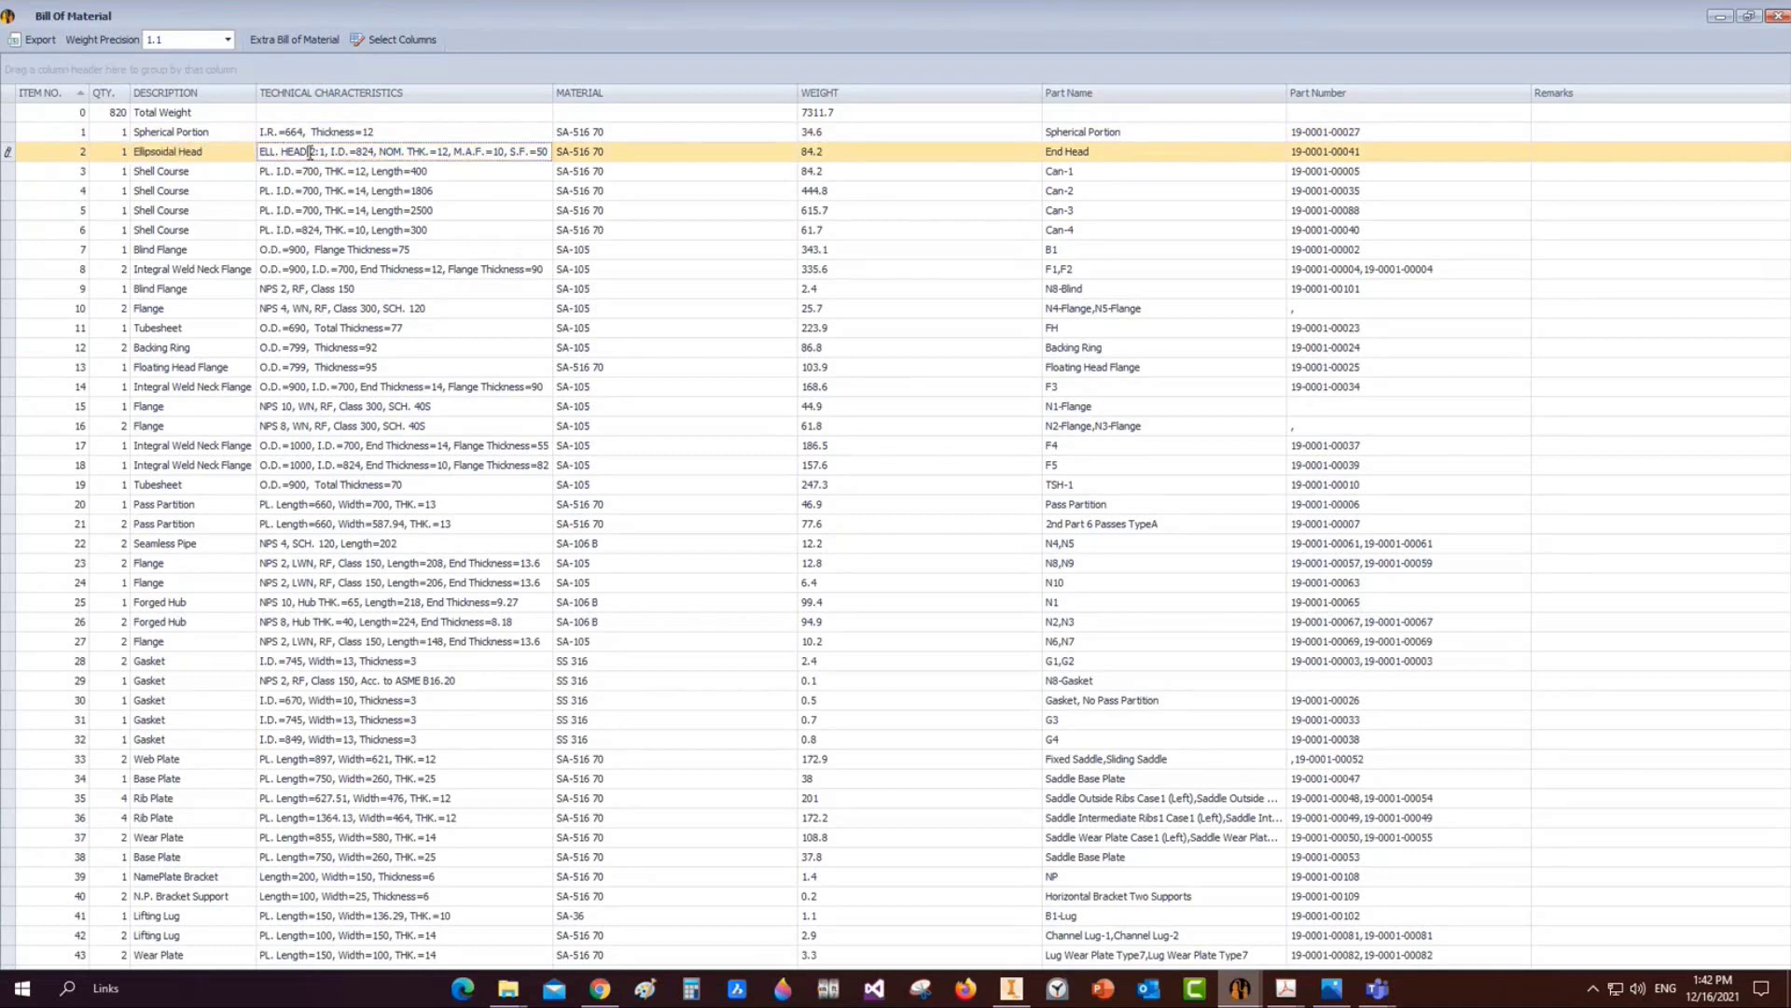
drag(311, 152, 323, 155)
click(336, 151)
drag(334, 151, 549, 154)
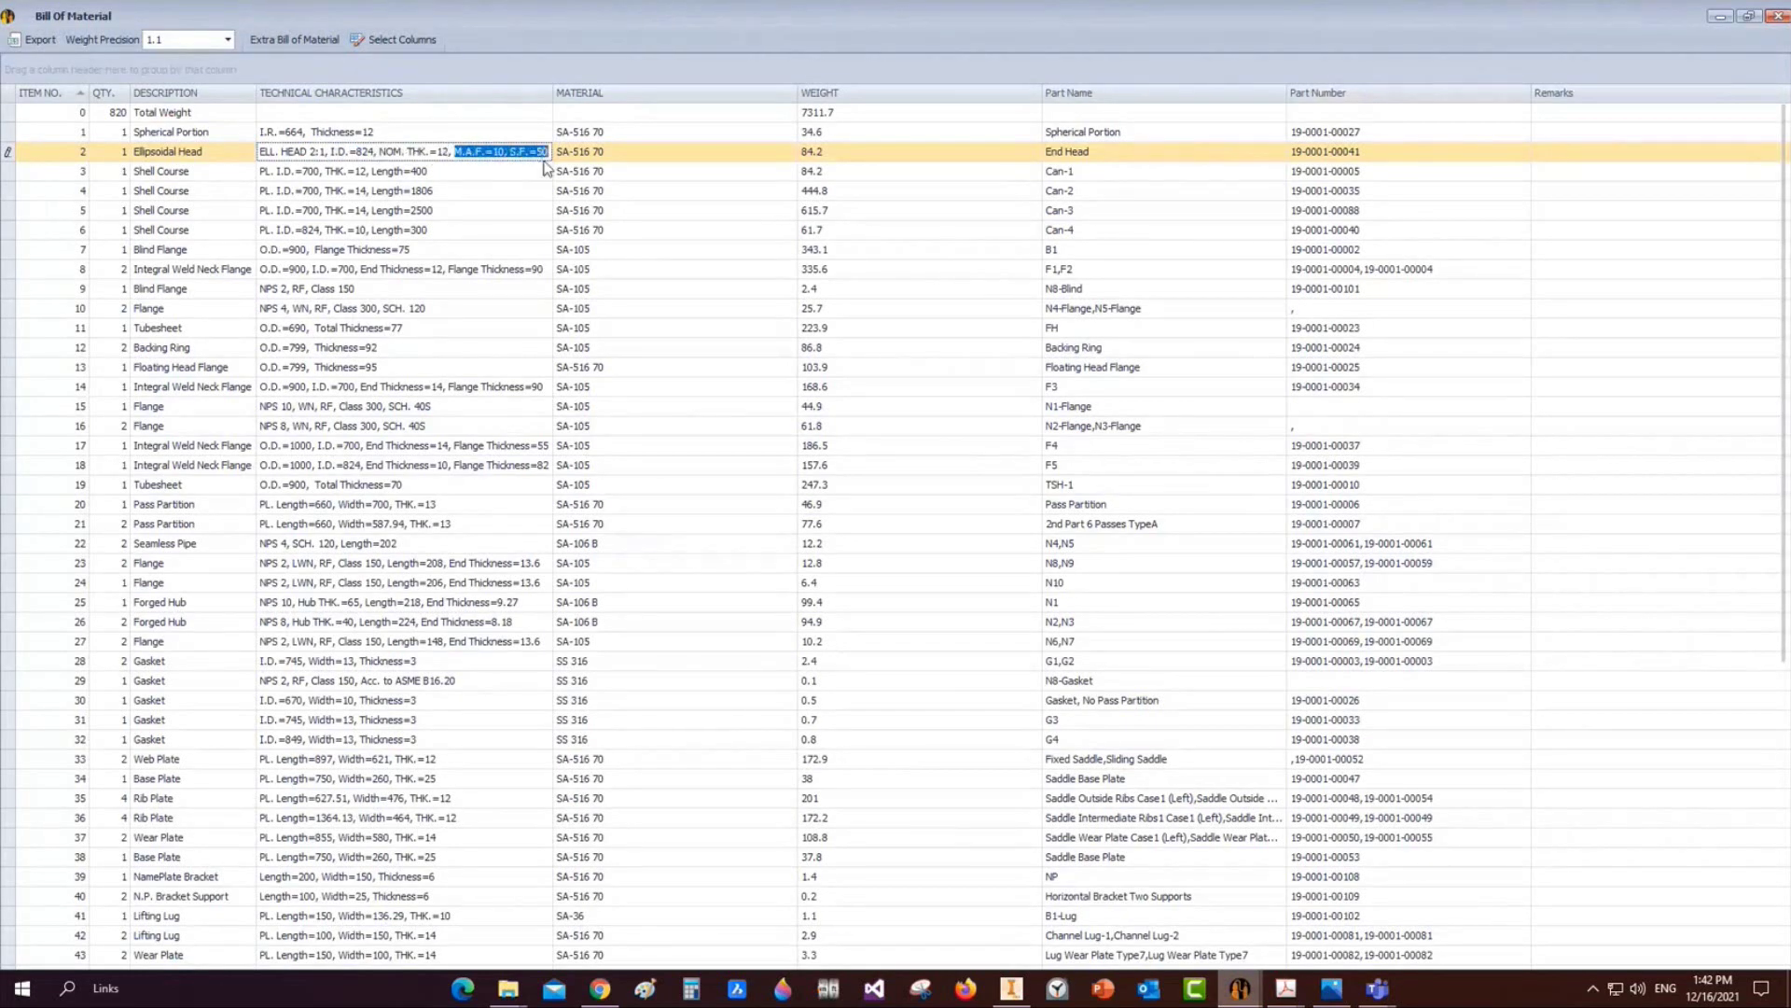
Review the seamless pipe's description, nominal size, schedule and length in the bill of materials
click(264, 544)
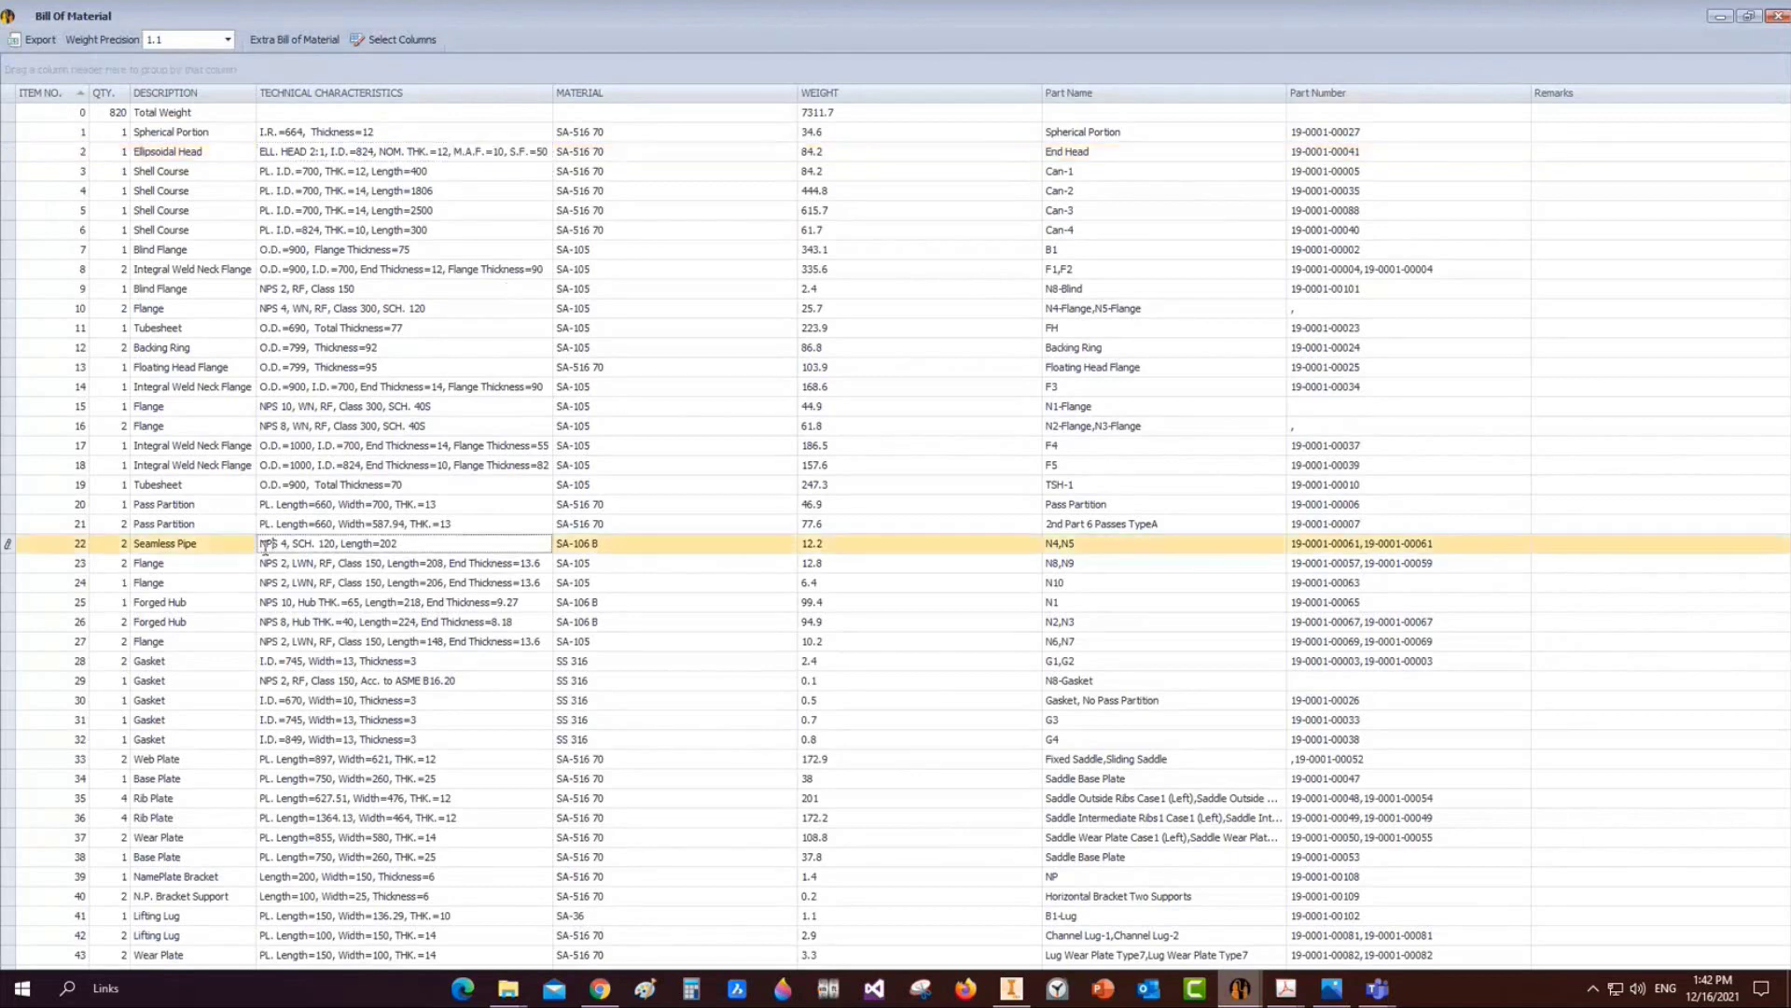
drag(179, 543, 126, 551)
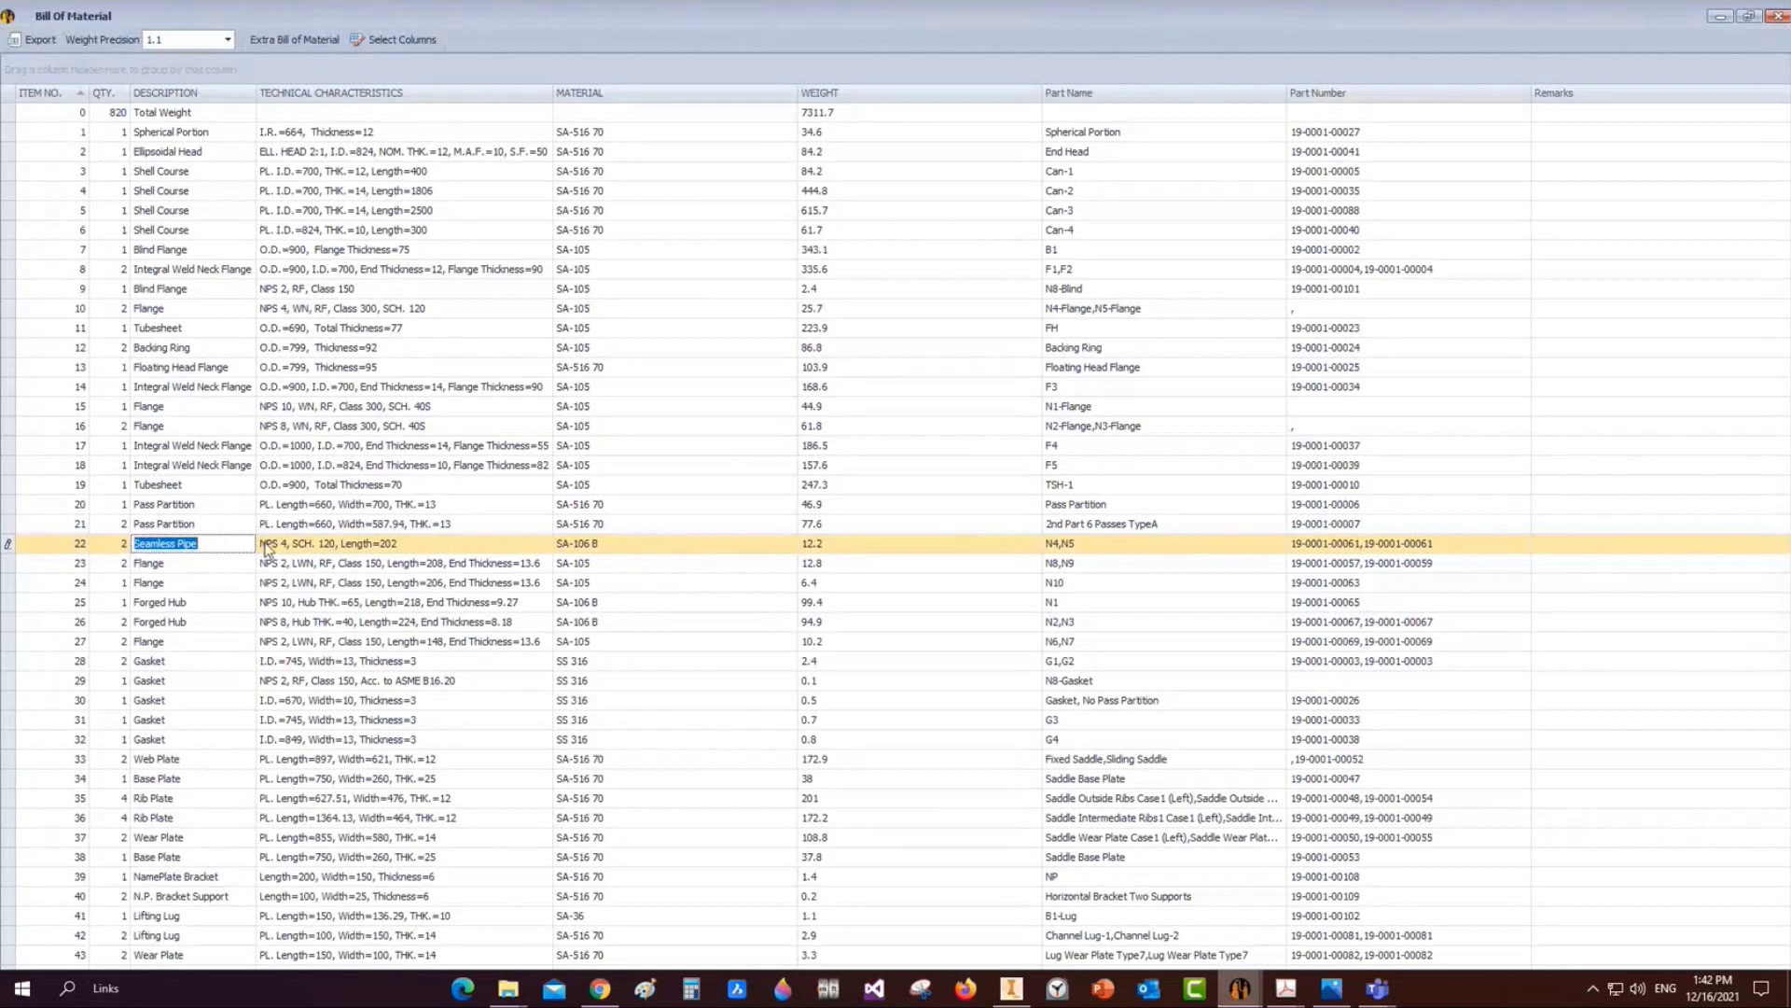
click(383, 546)
mouse_move(399, 546)
mouse_down()
mouse_move(247, 545)
mouse_move(416, 545)
mouse_up()
click(267, 546)
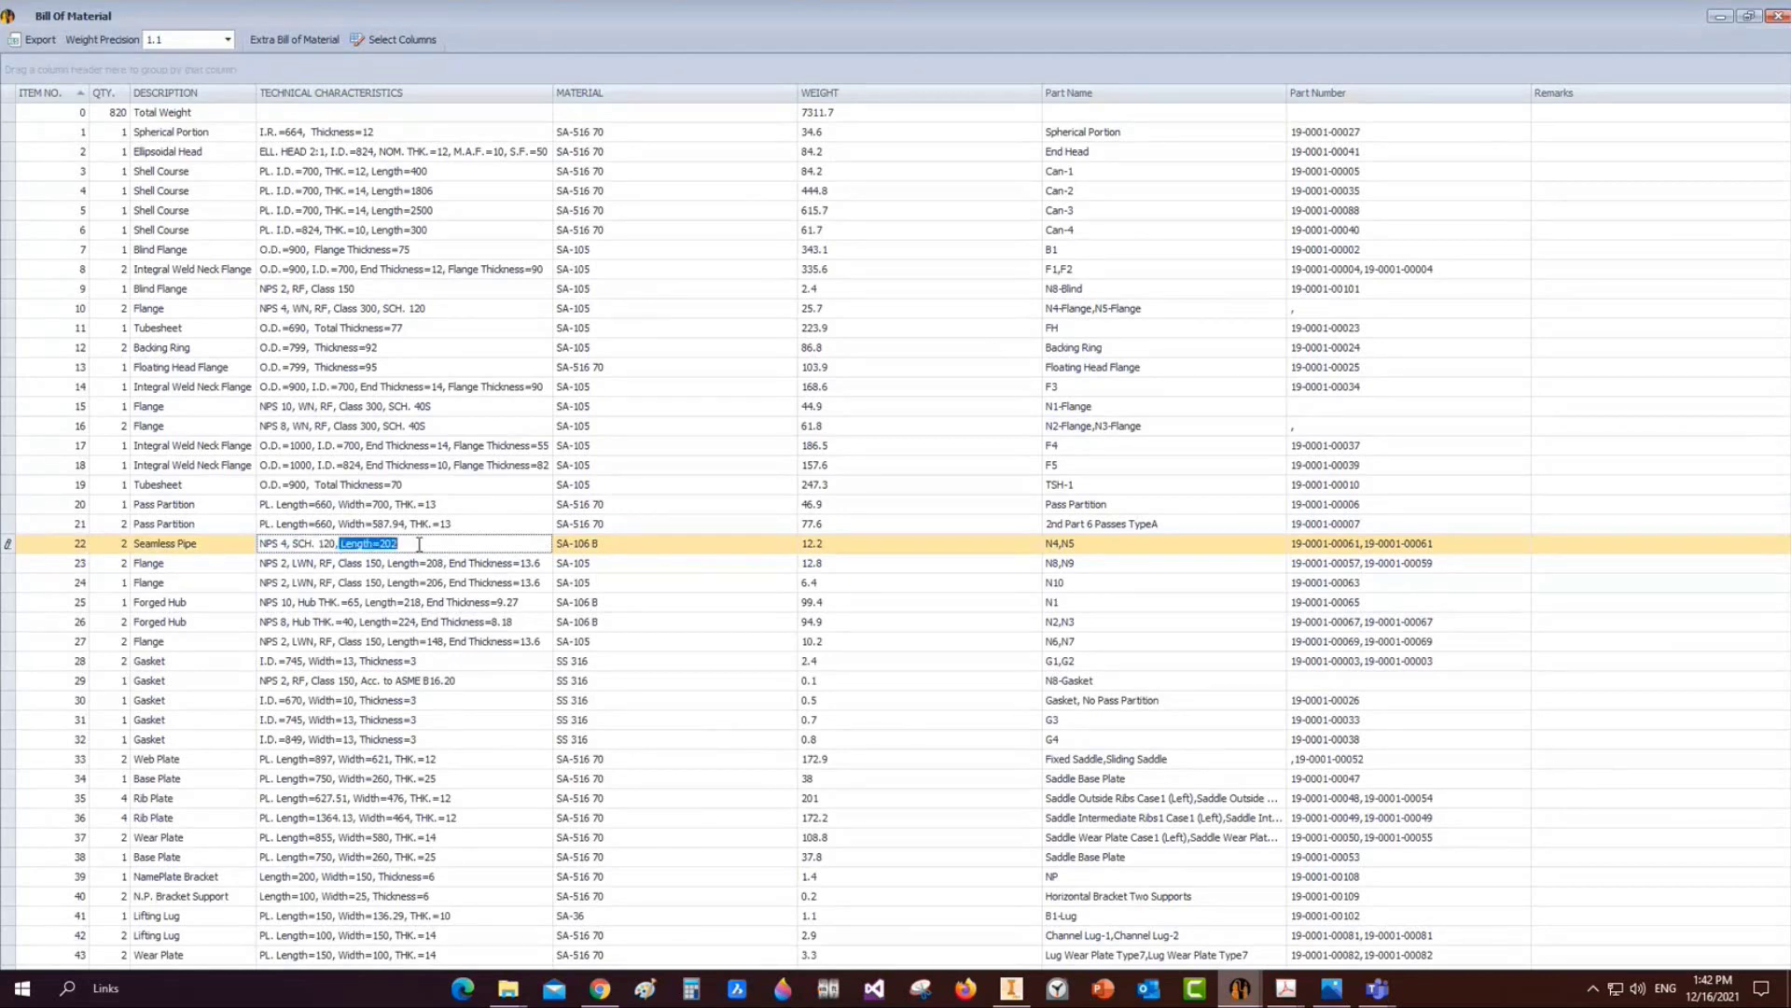
Review the size, type, facing, class, length and end thickness of the N8 and N9 long weld neck flanges
click(250, 566)
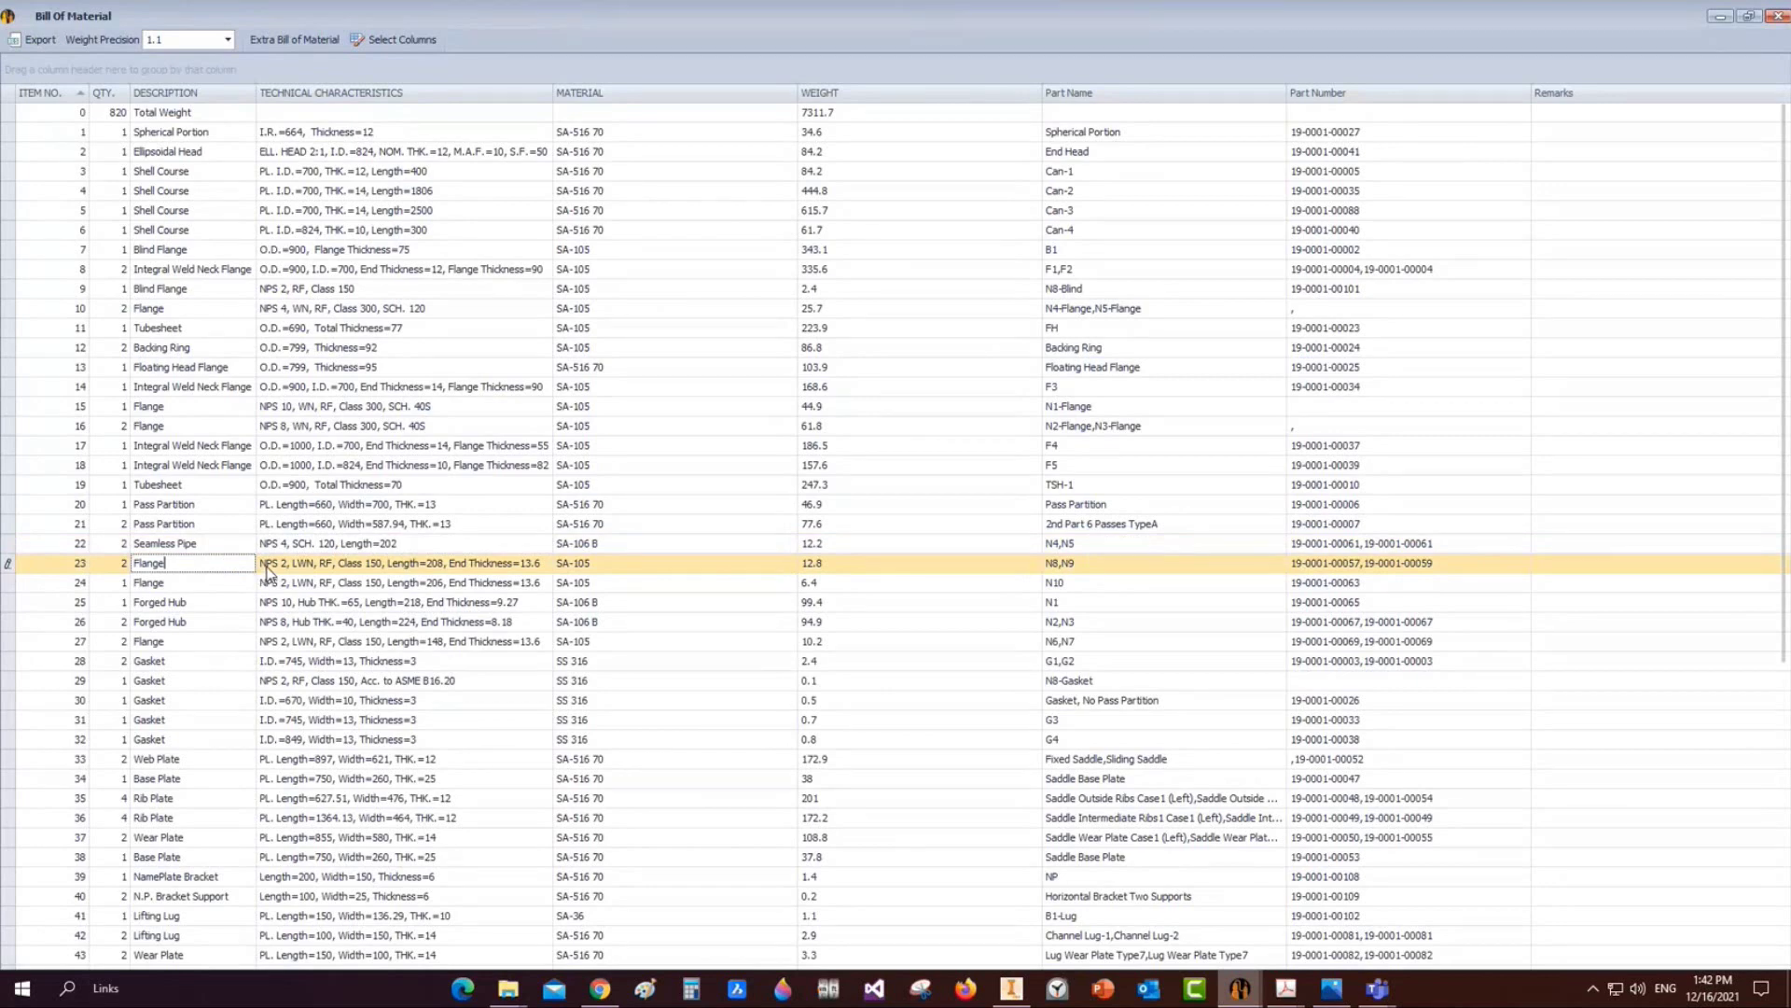
click(265, 565)
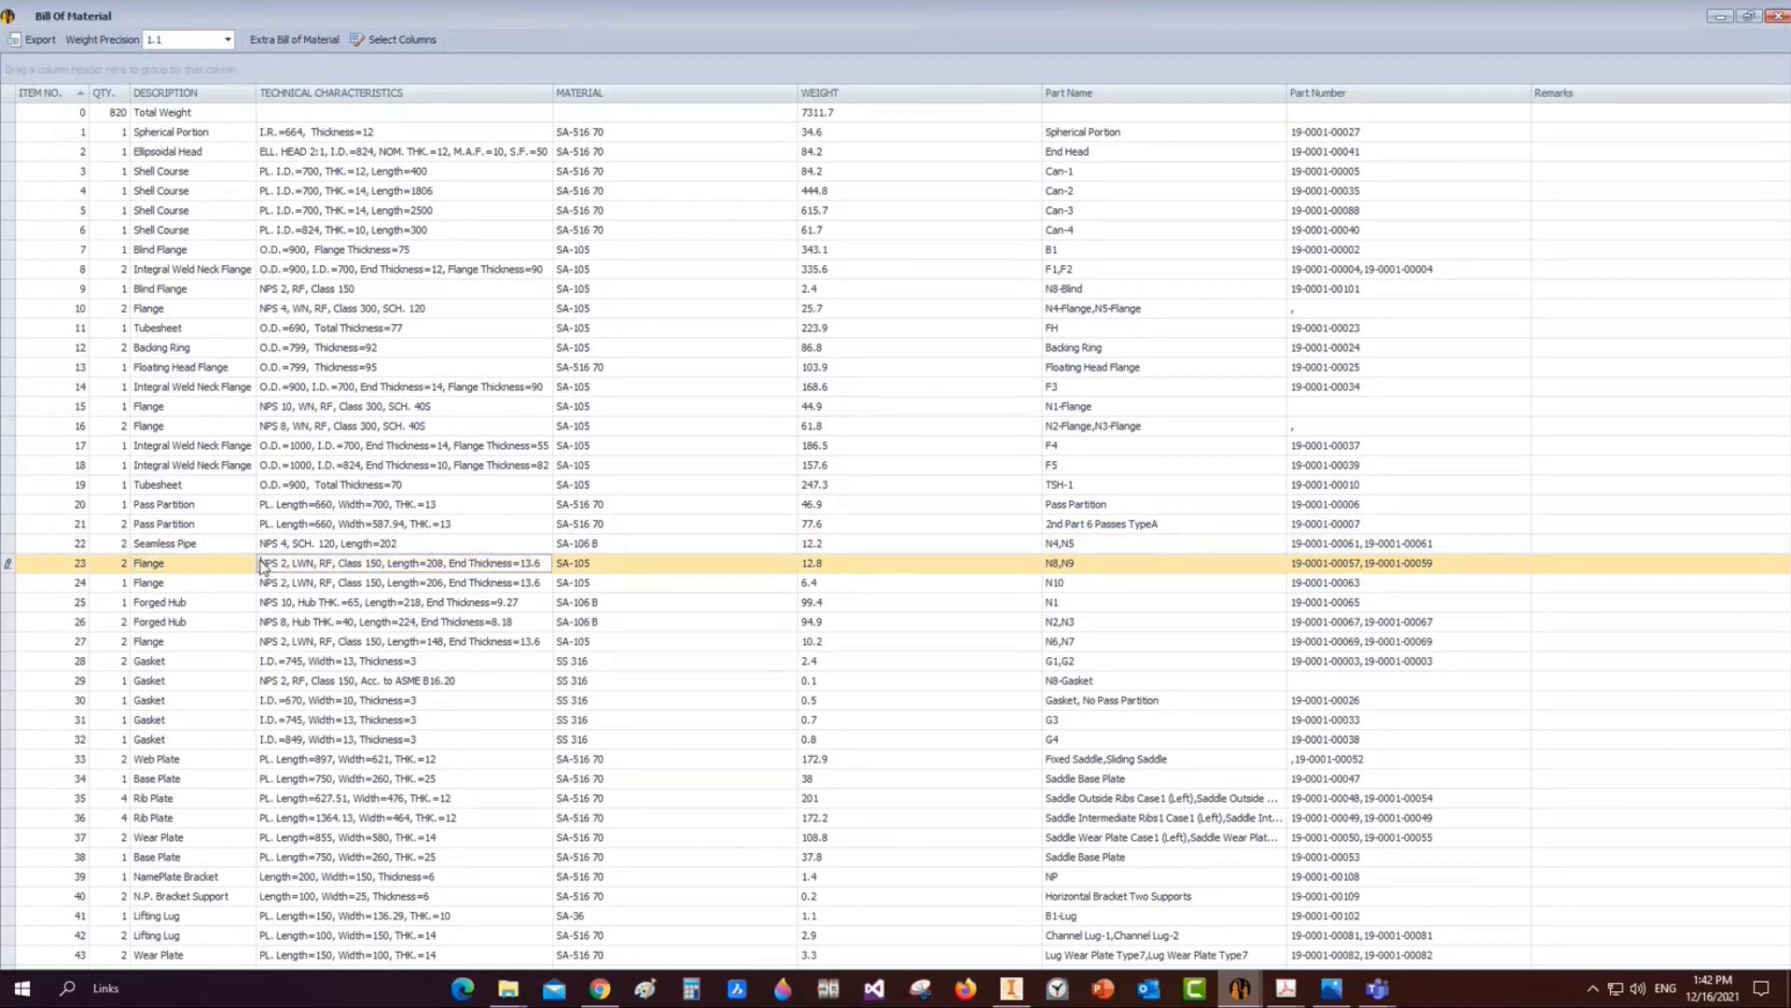
drag(289, 562, 317, 564)
double_click(325, 563)
drag(340, 566, 558, 565)
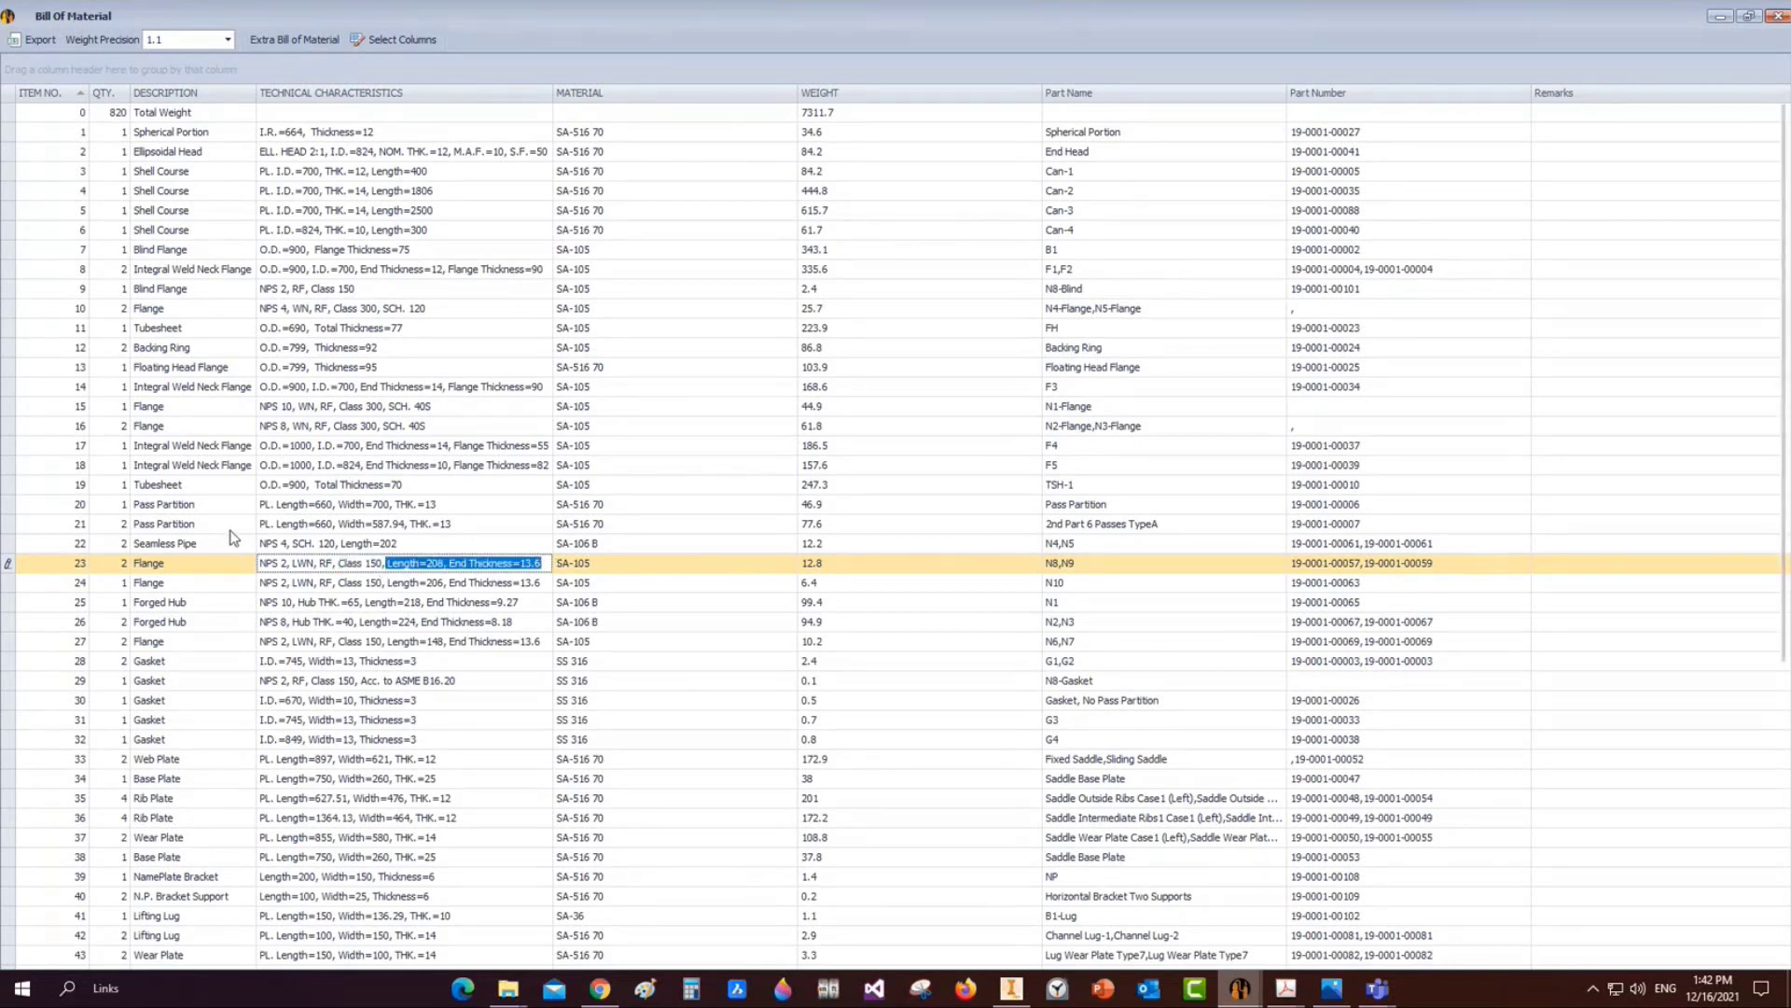
Review the descriptions and technical characteristics of the two forged hub items, and close the bill of materials
click(196, 604)
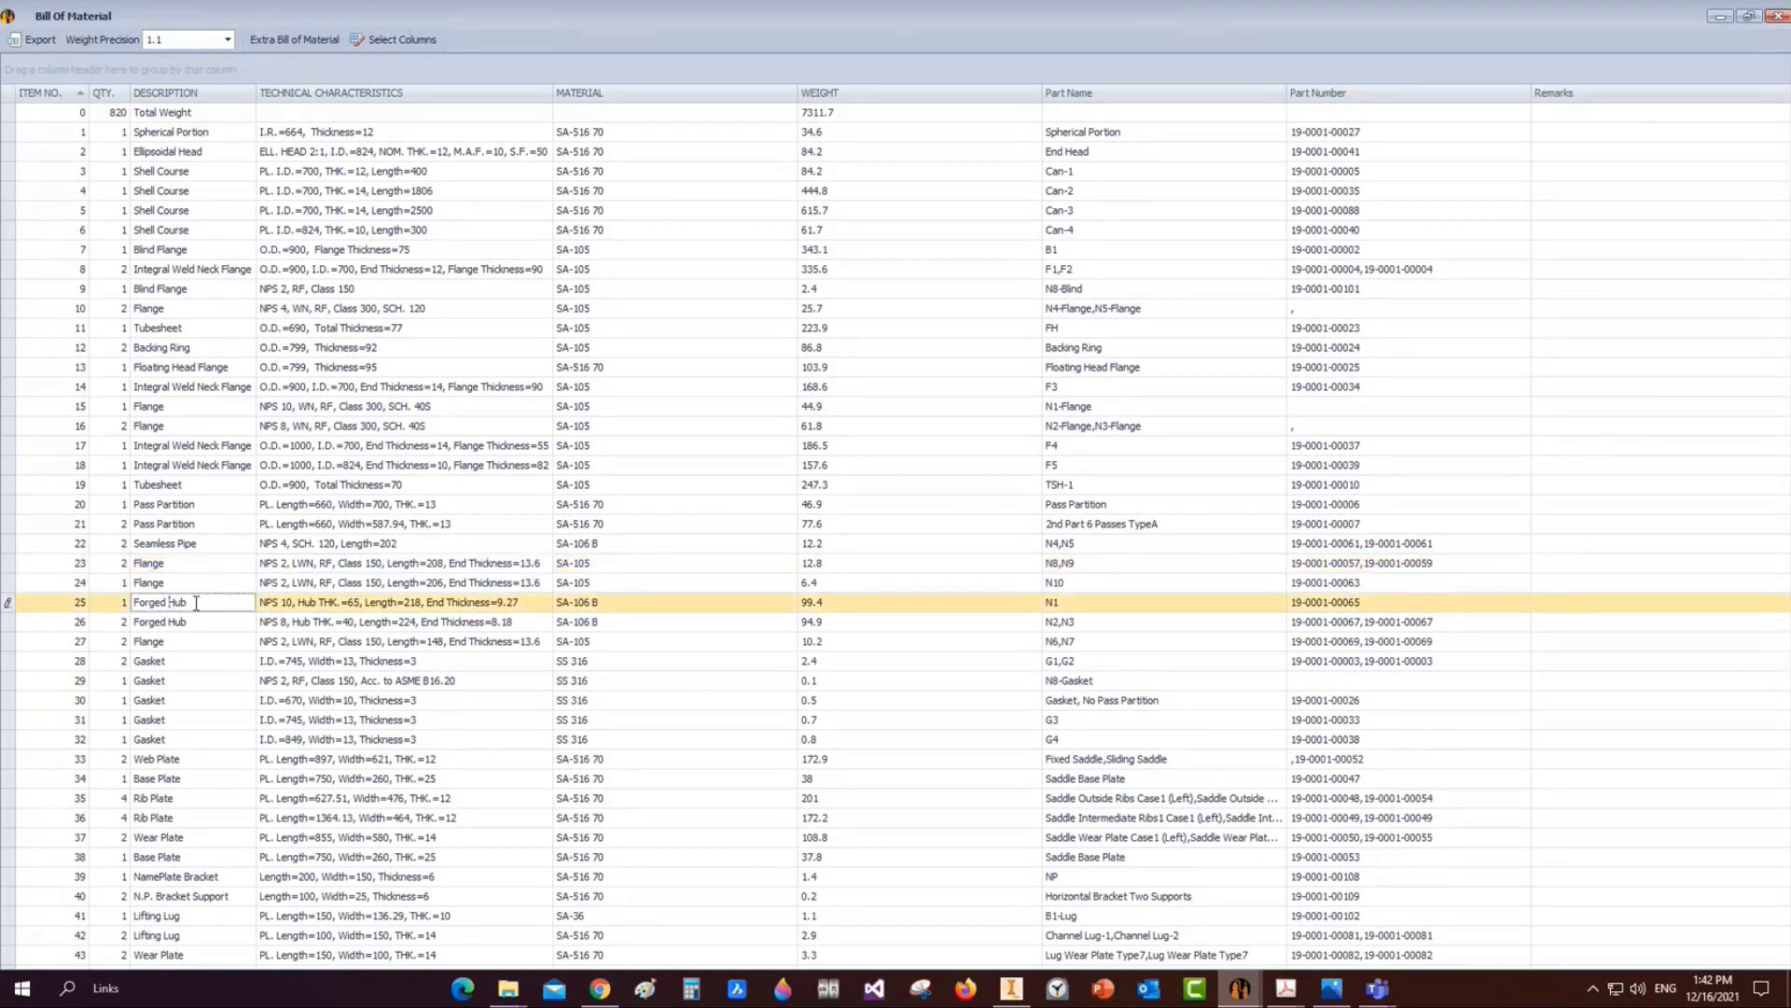
drag(197, 604, 192, 560)
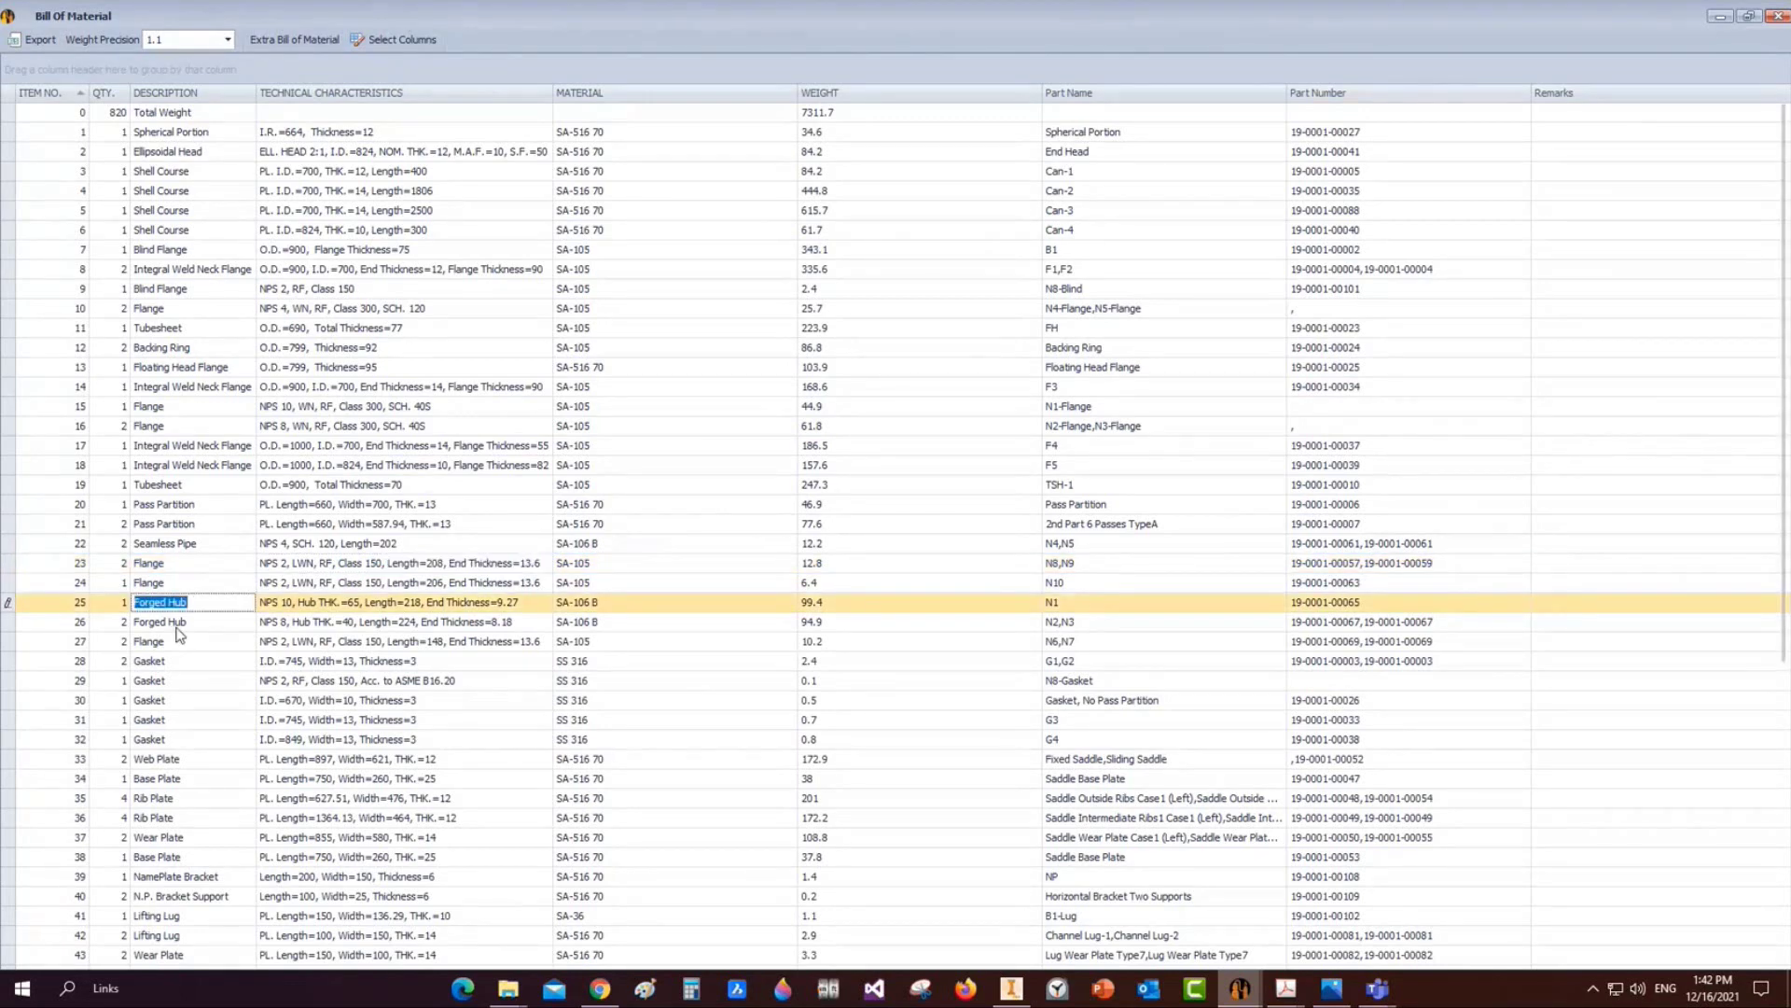
click(206, 603)
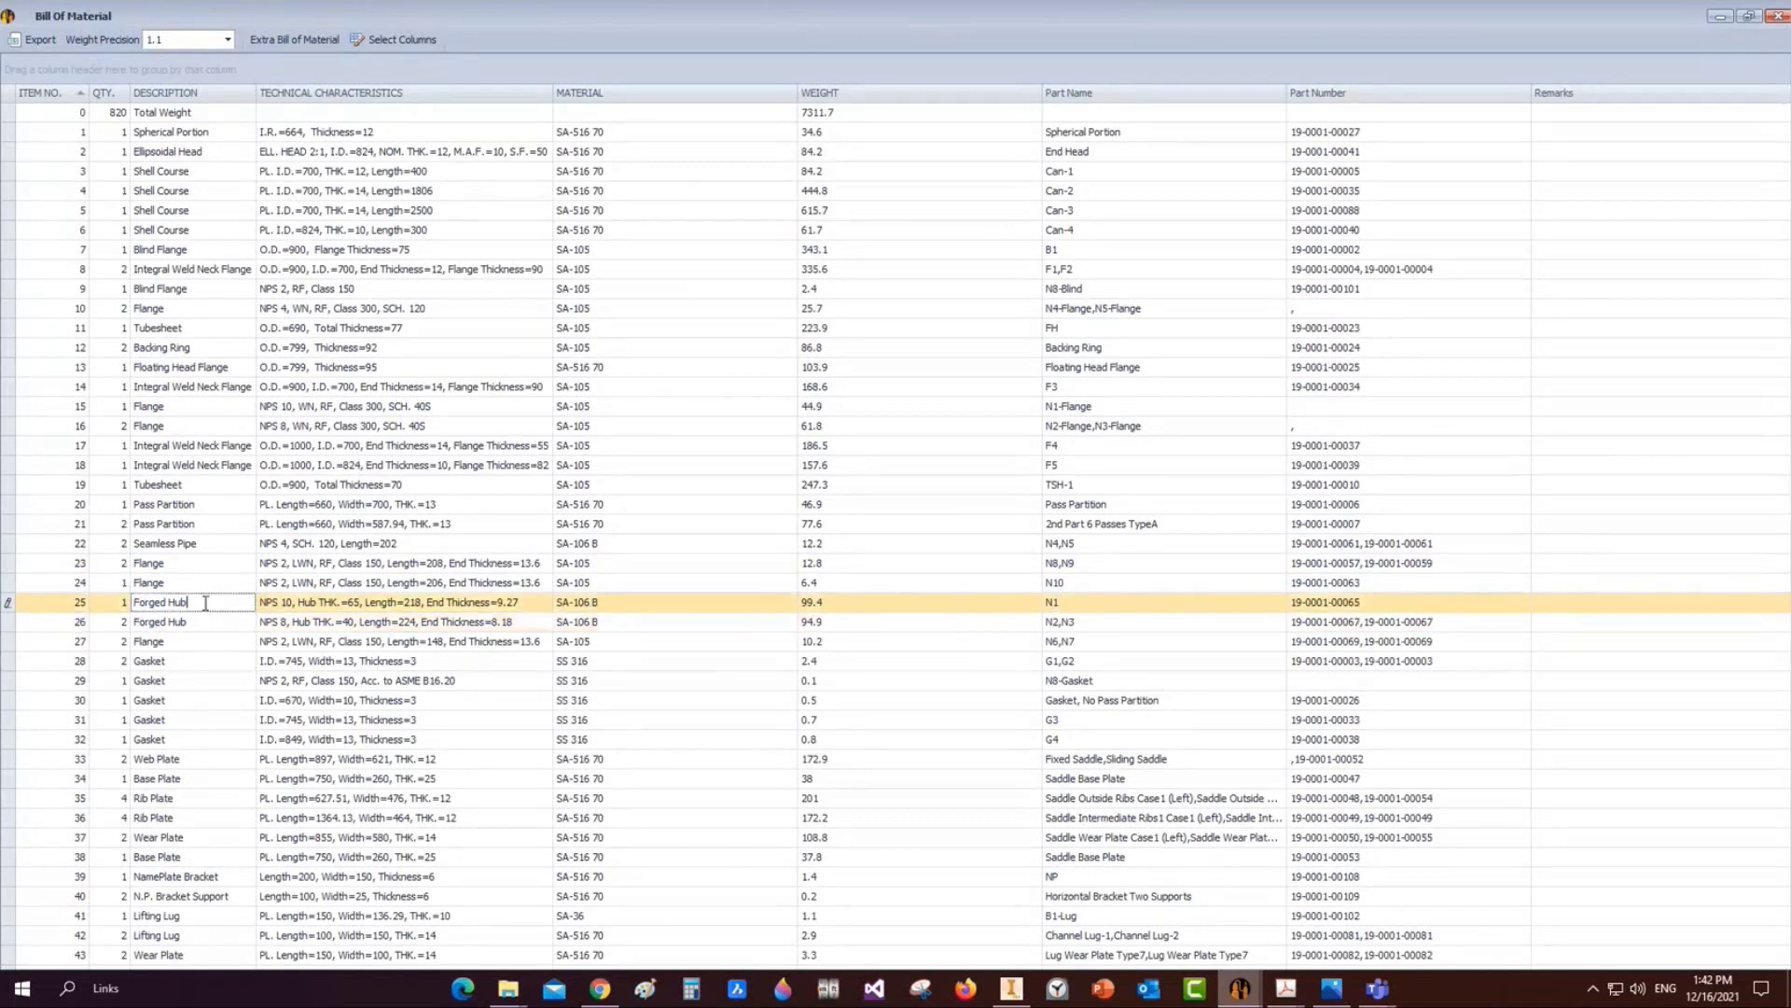
click(268, 603)
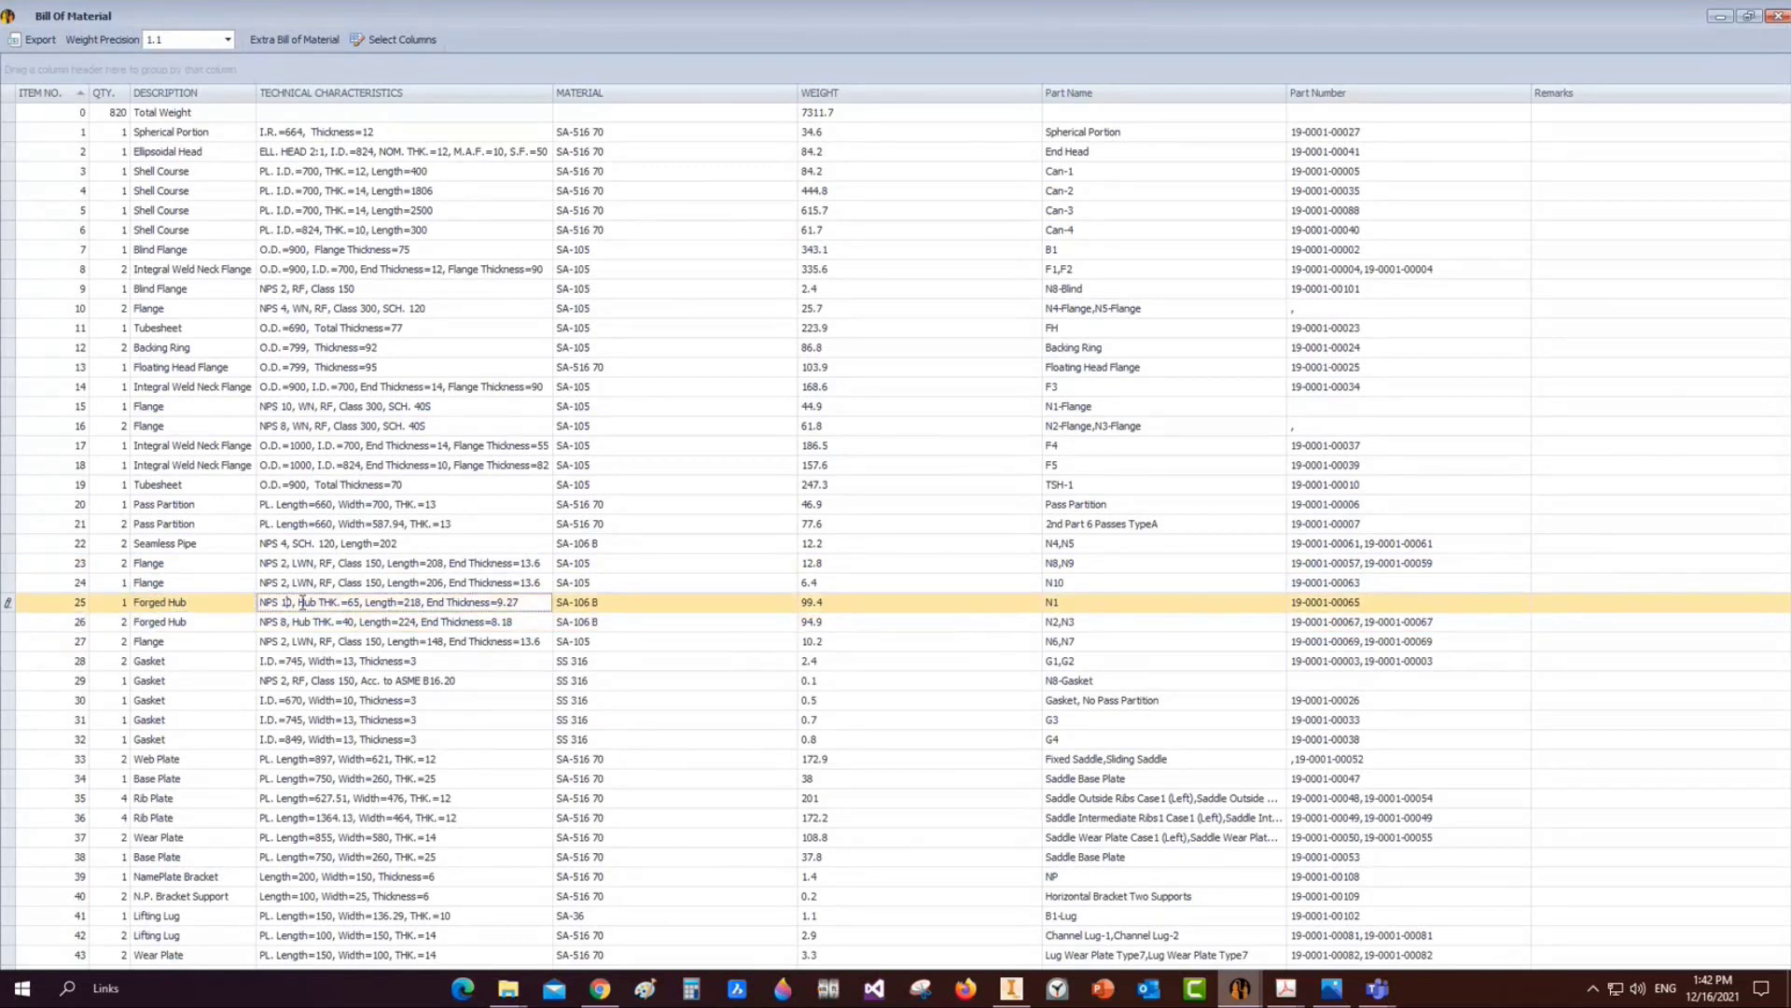
drag(299, 602, 530, 604)
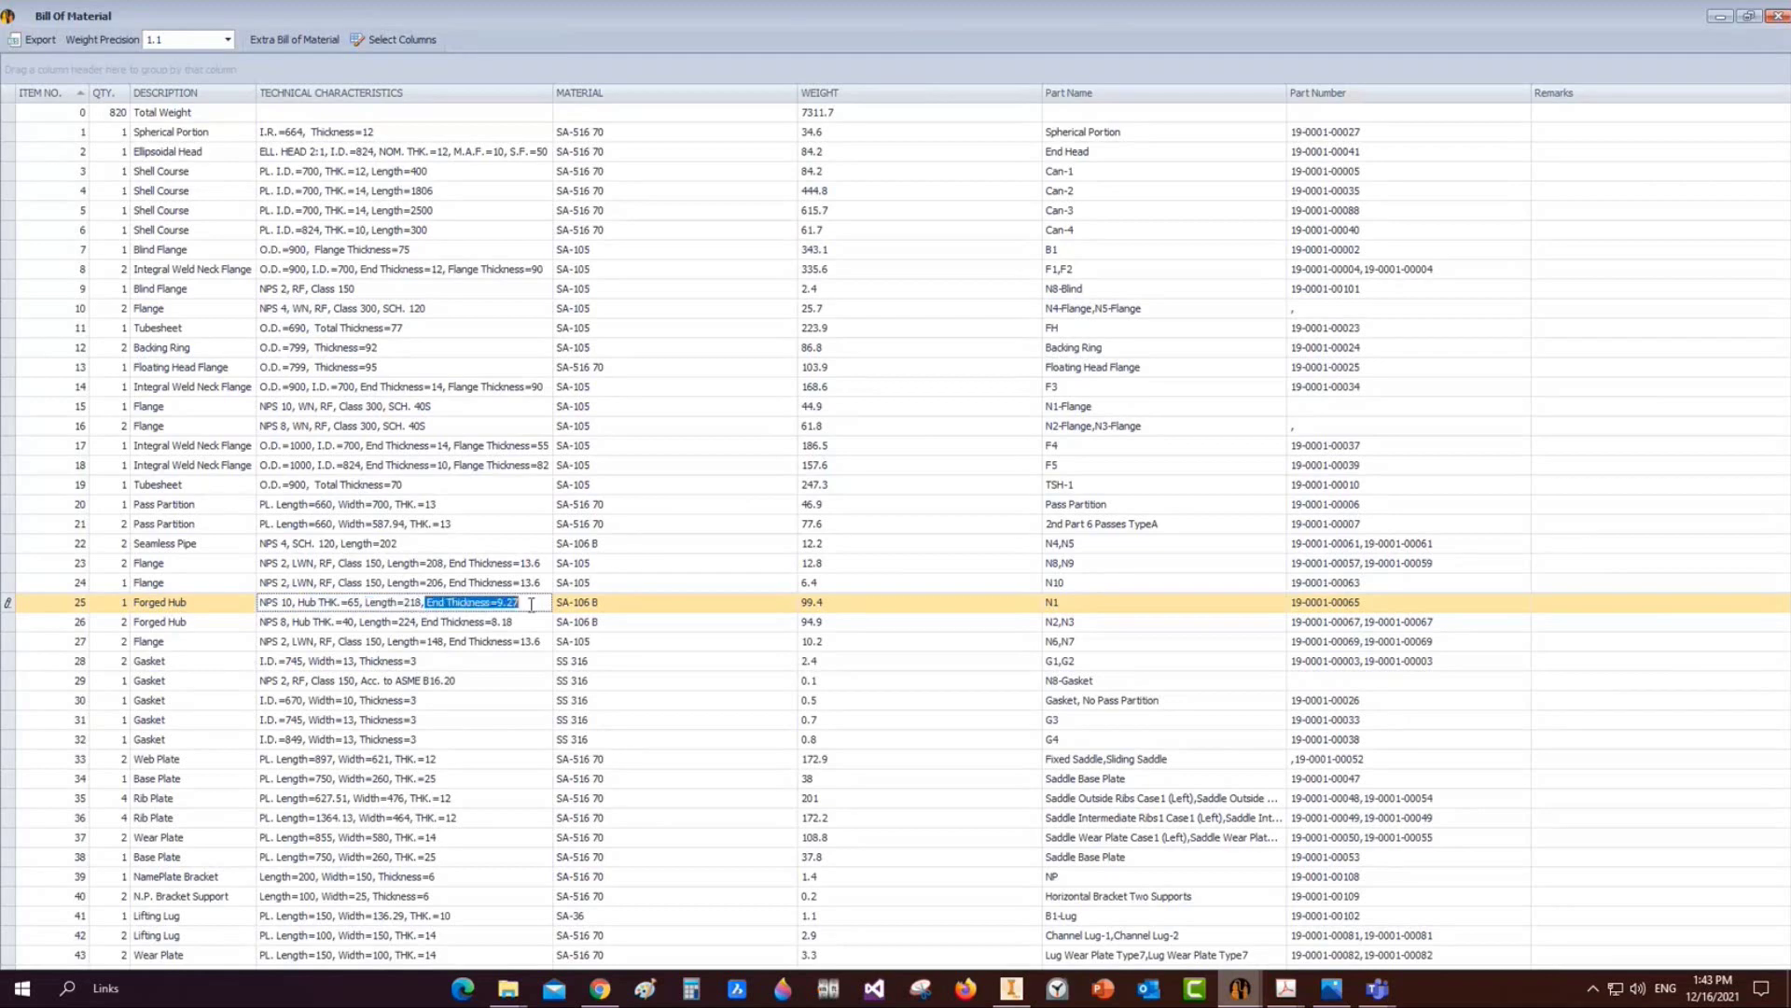
click(458, 617)
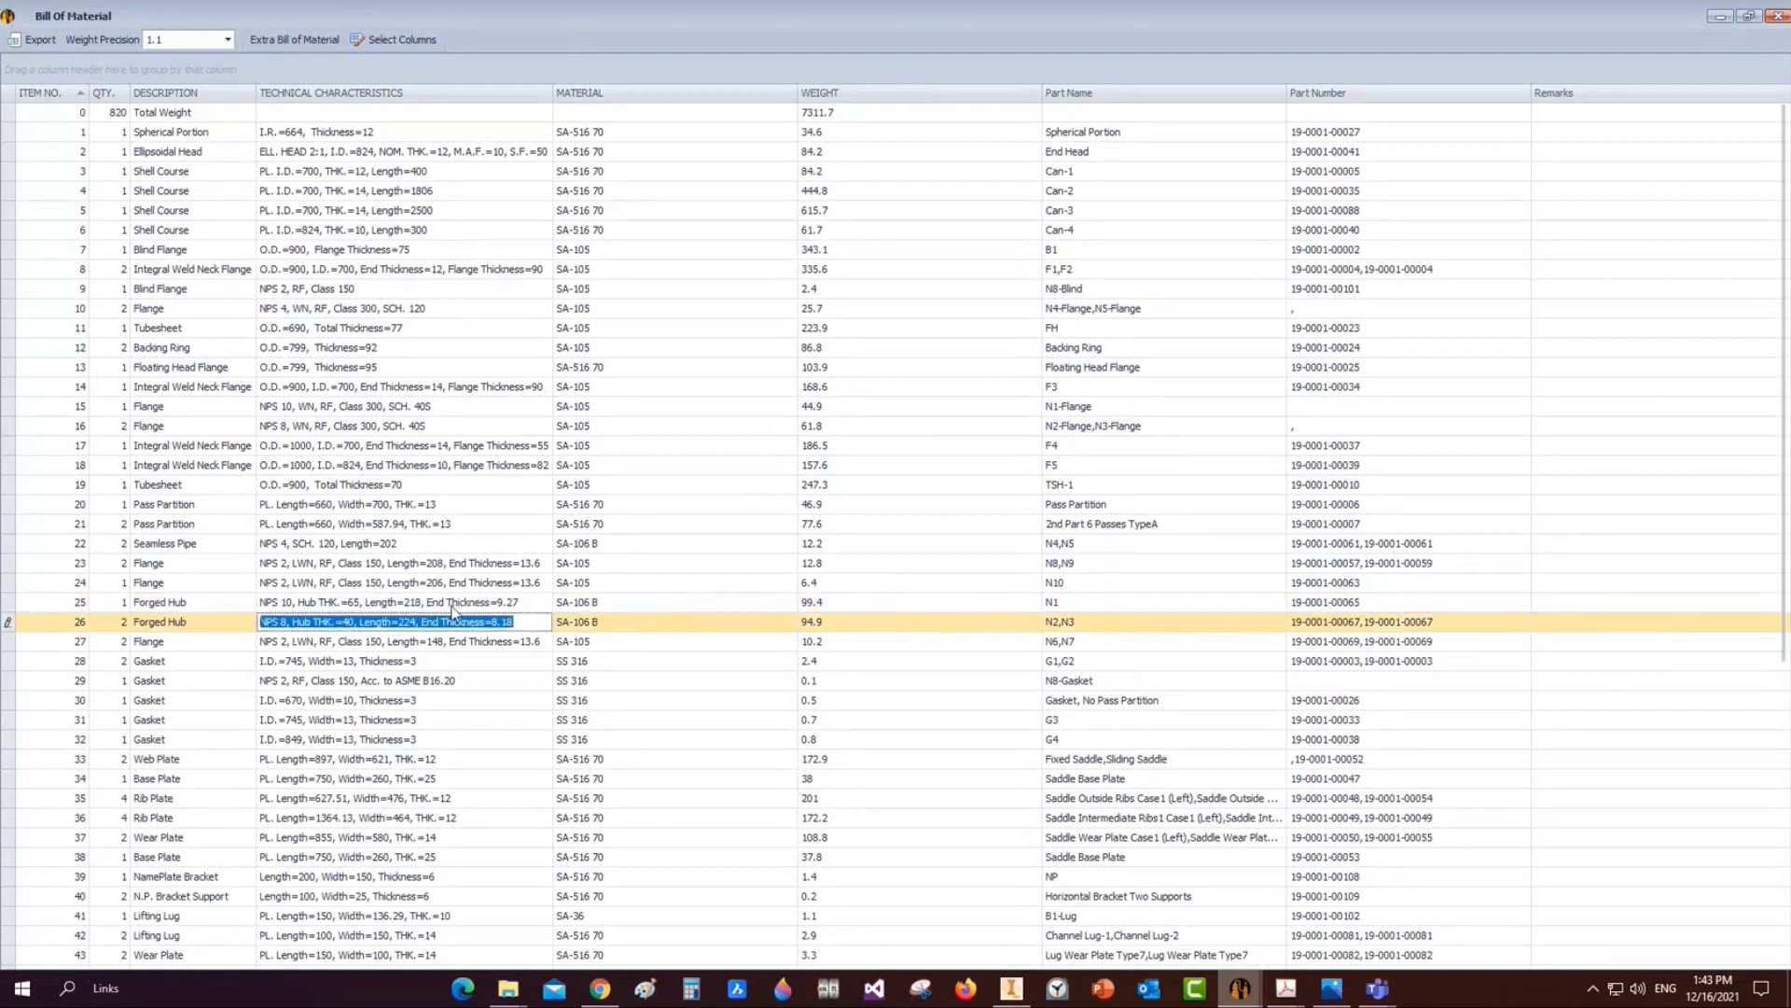
click(1778, 16)
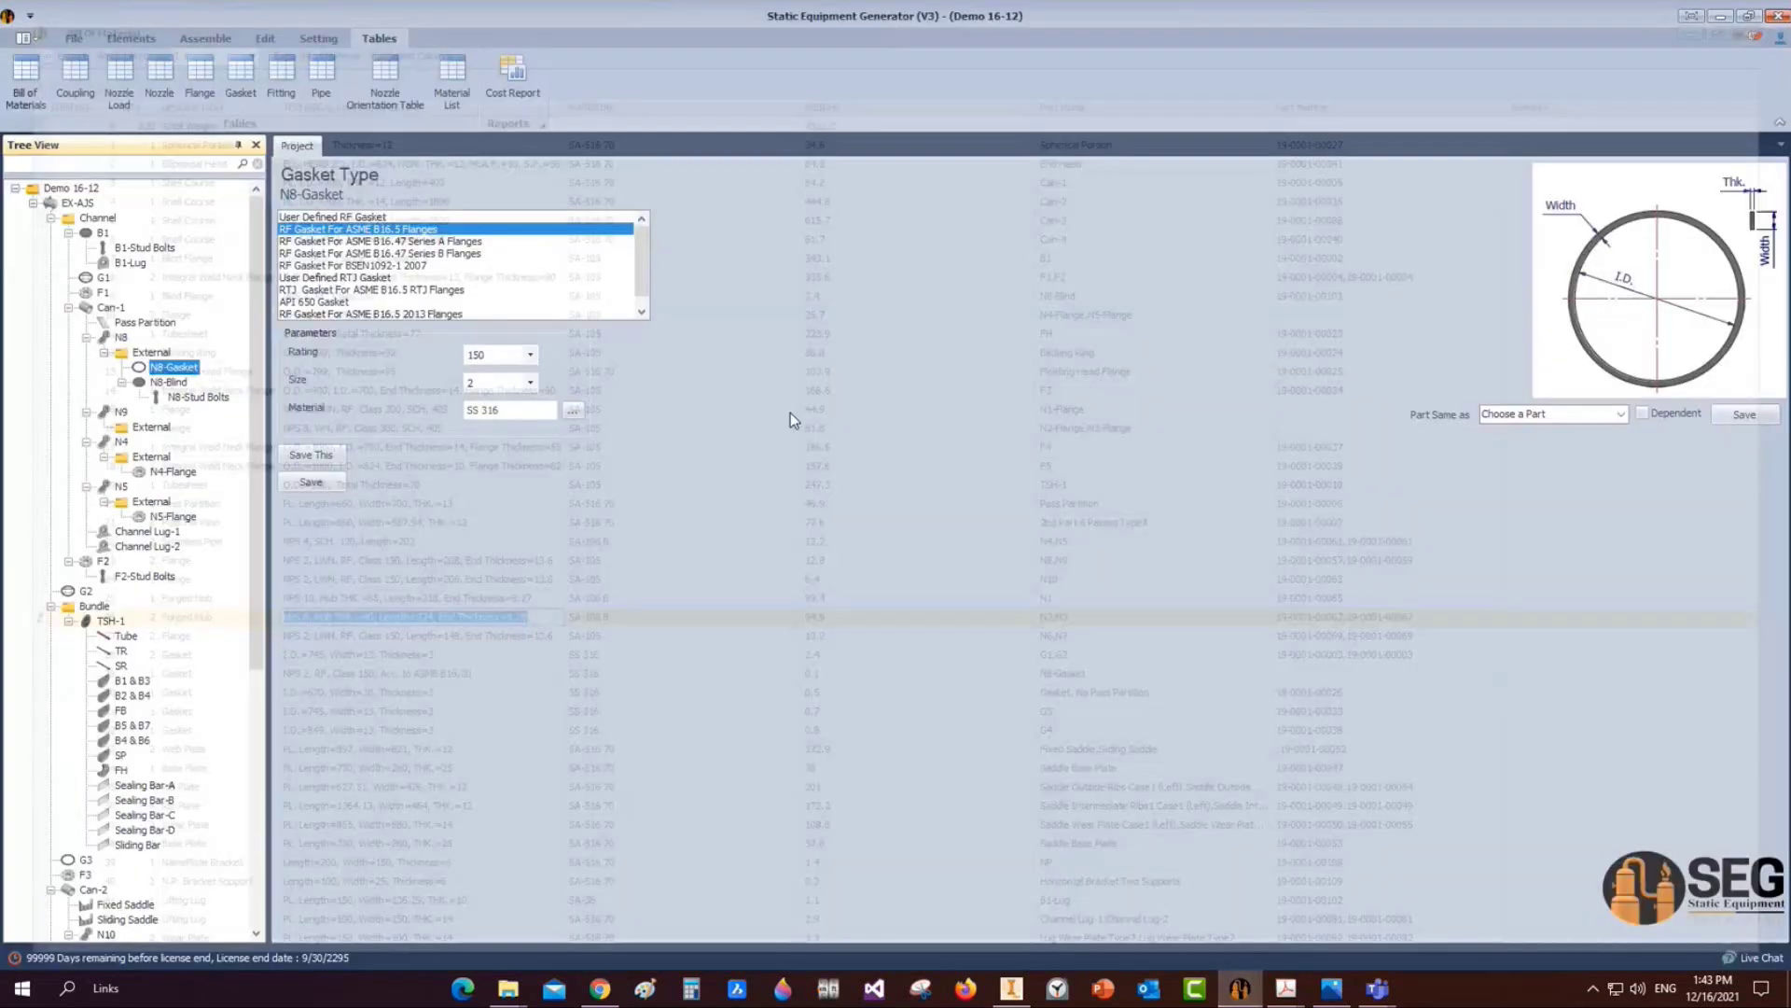
Open the nozzle table, narrow its tag column and fit the service column to its contents
click(174, 81)
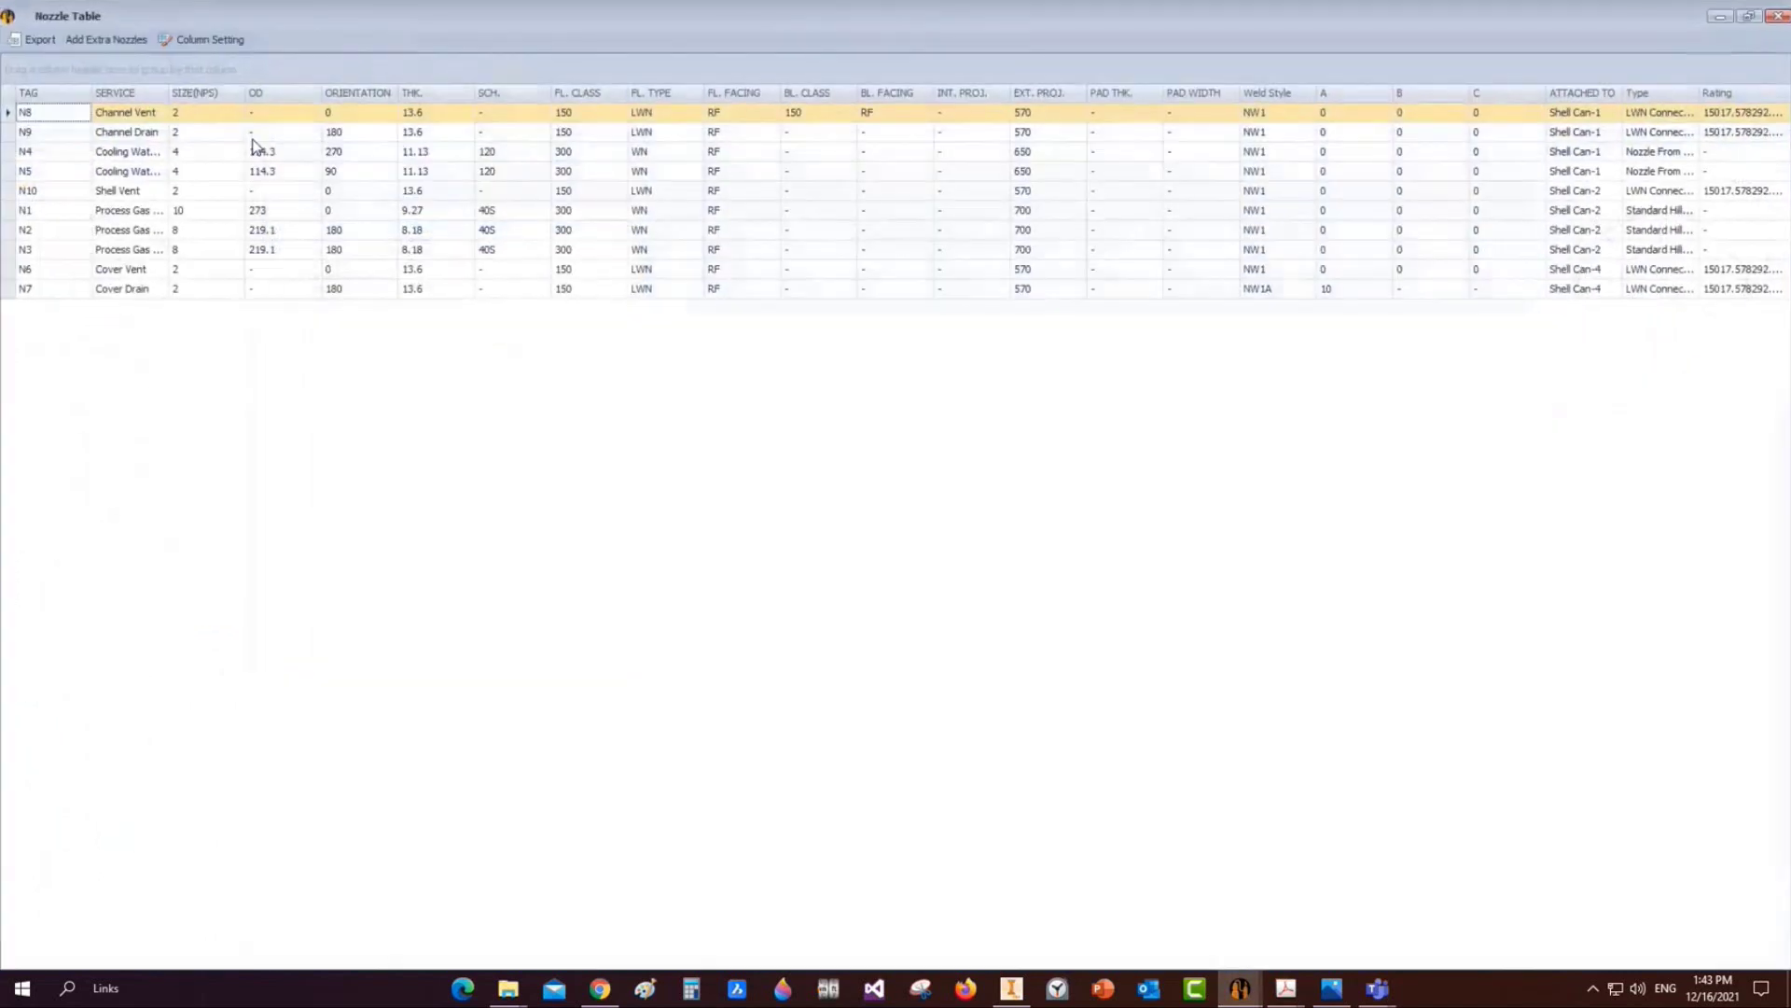
drag(86, 95, 53, 96)
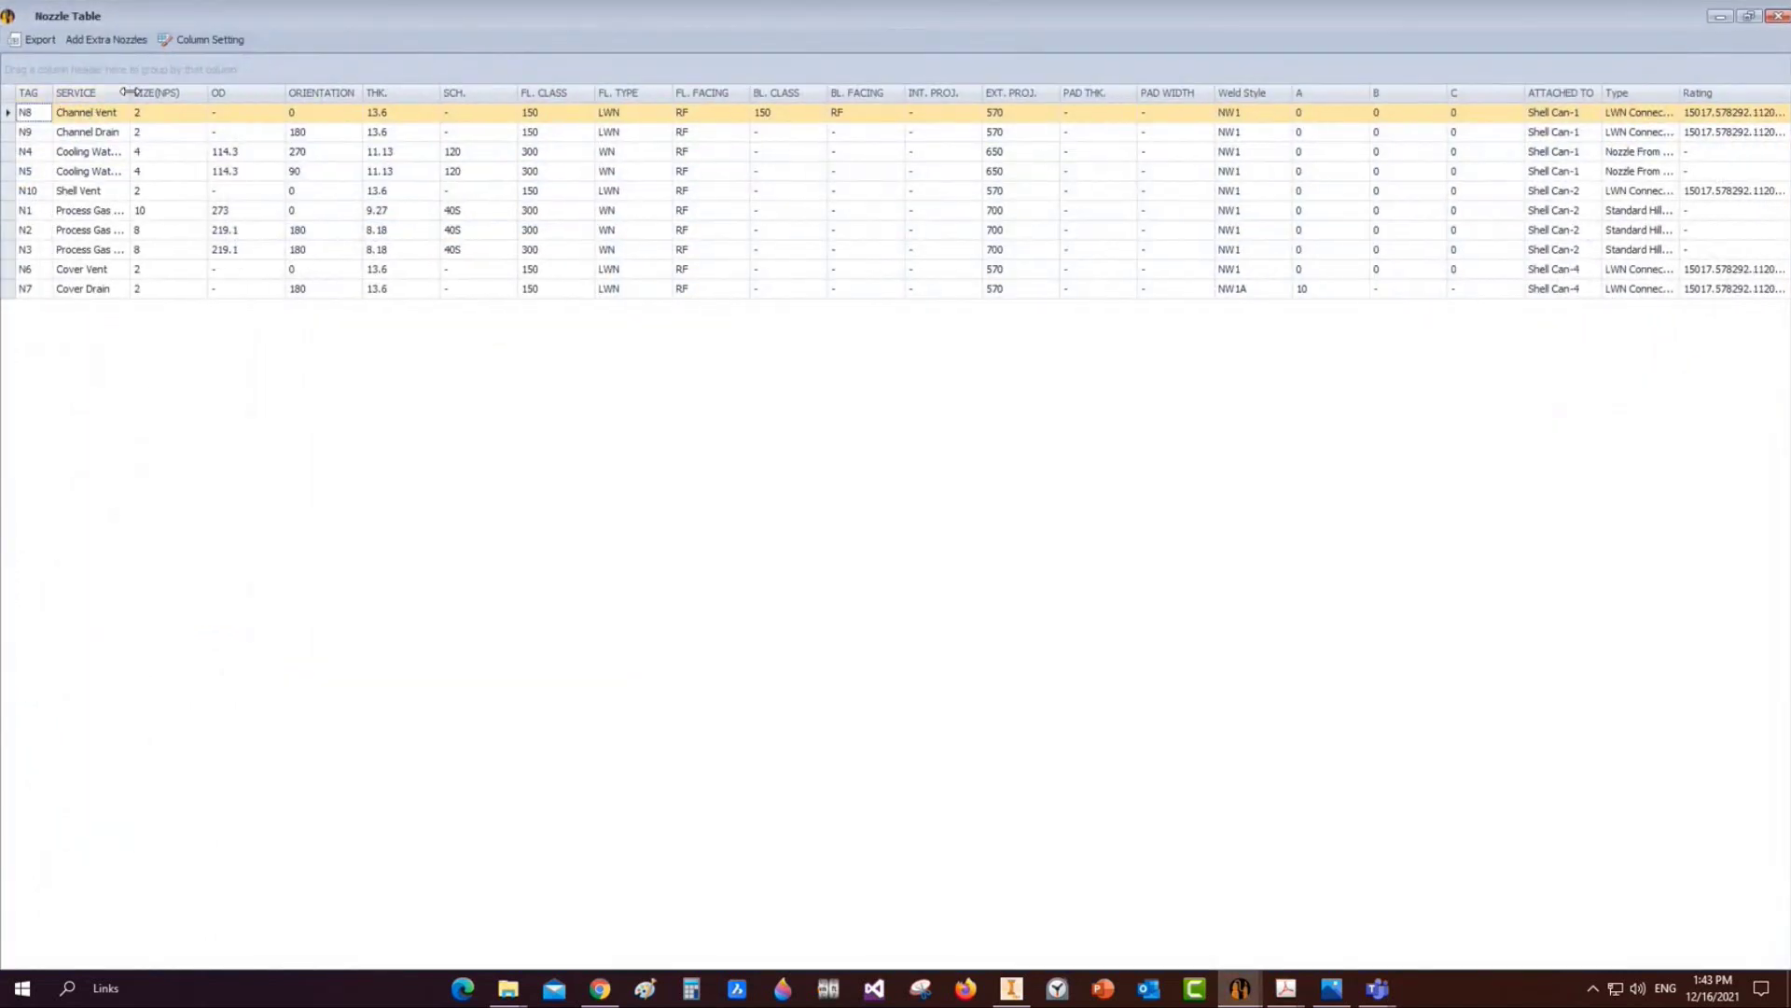
double_click(129, 94)
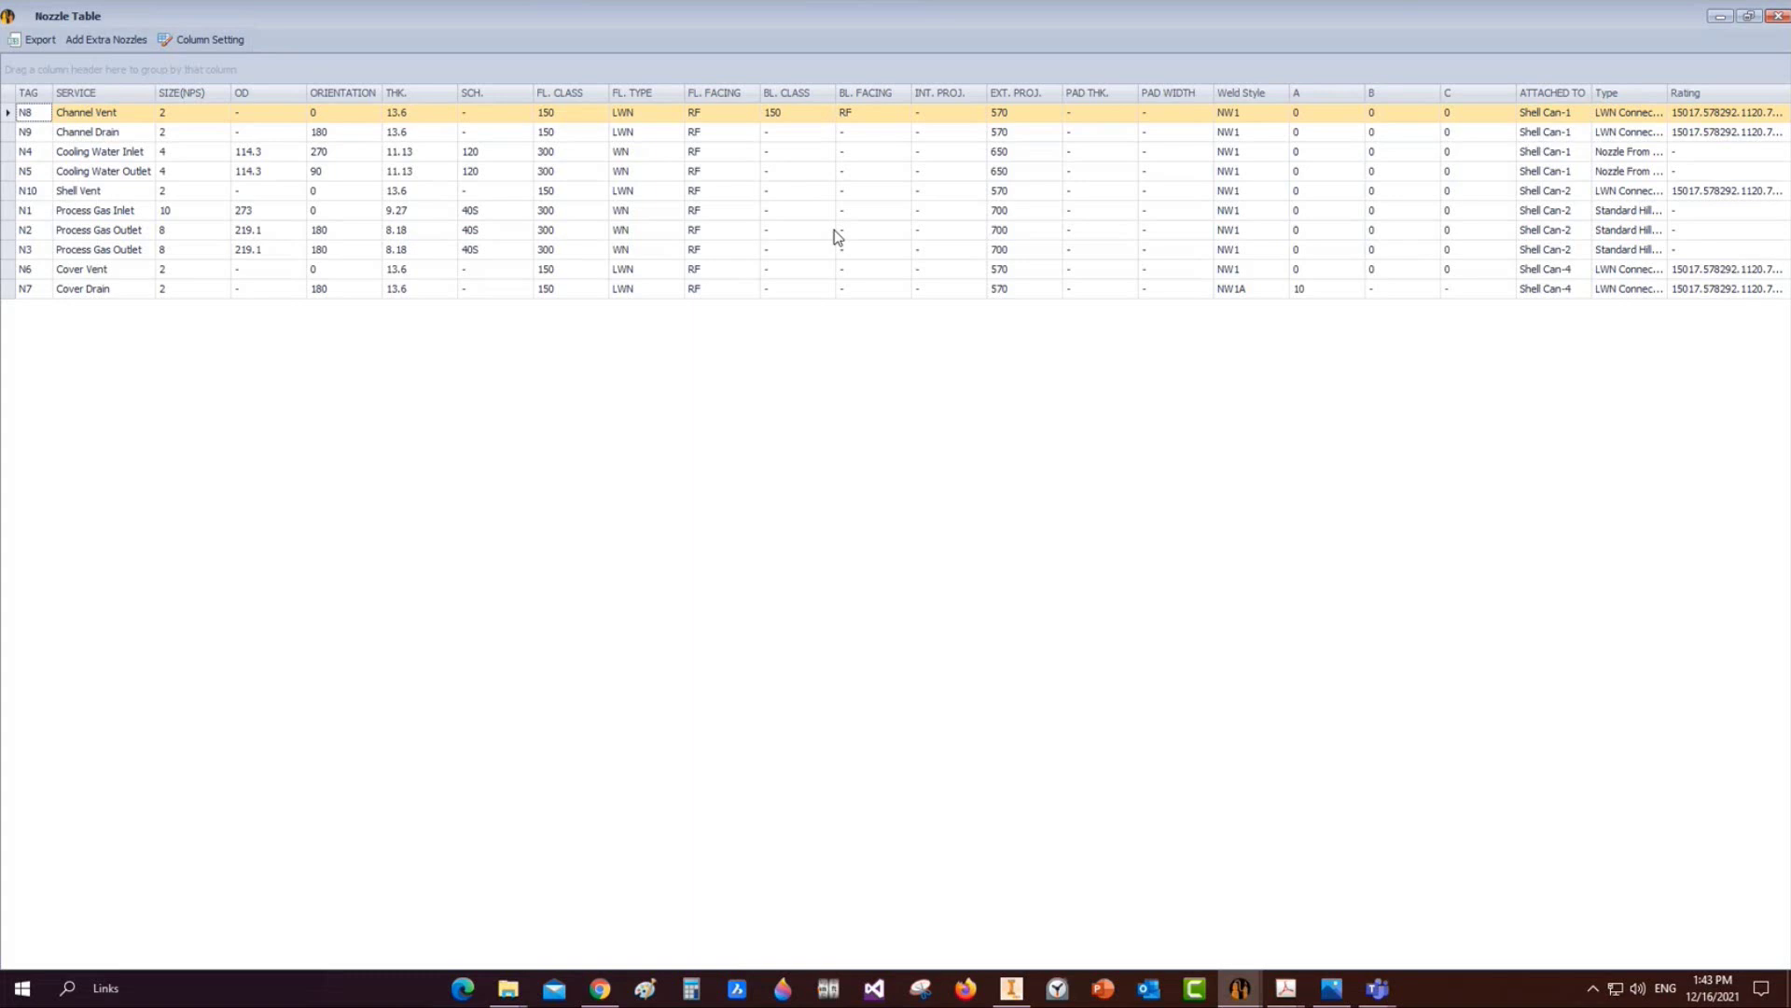
View the nozzle table's available column settings without changing them, and close the table
click(187, 45)
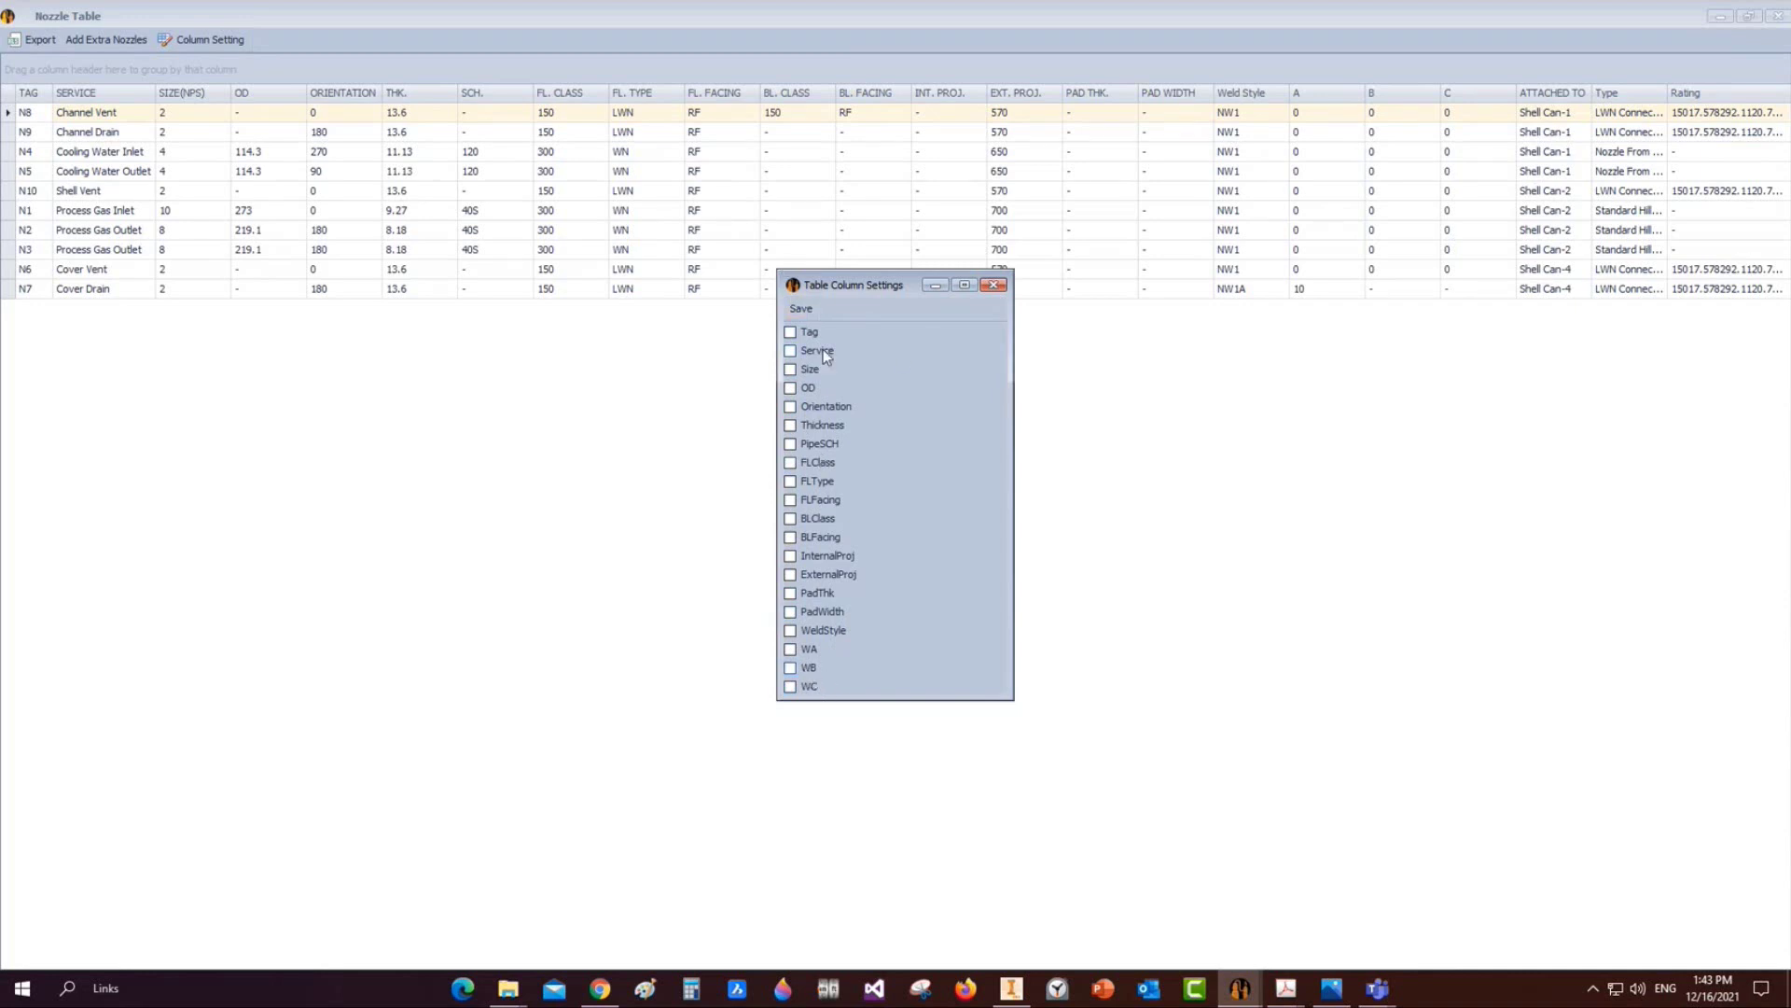
click(995, 286)
click(1778, 16)
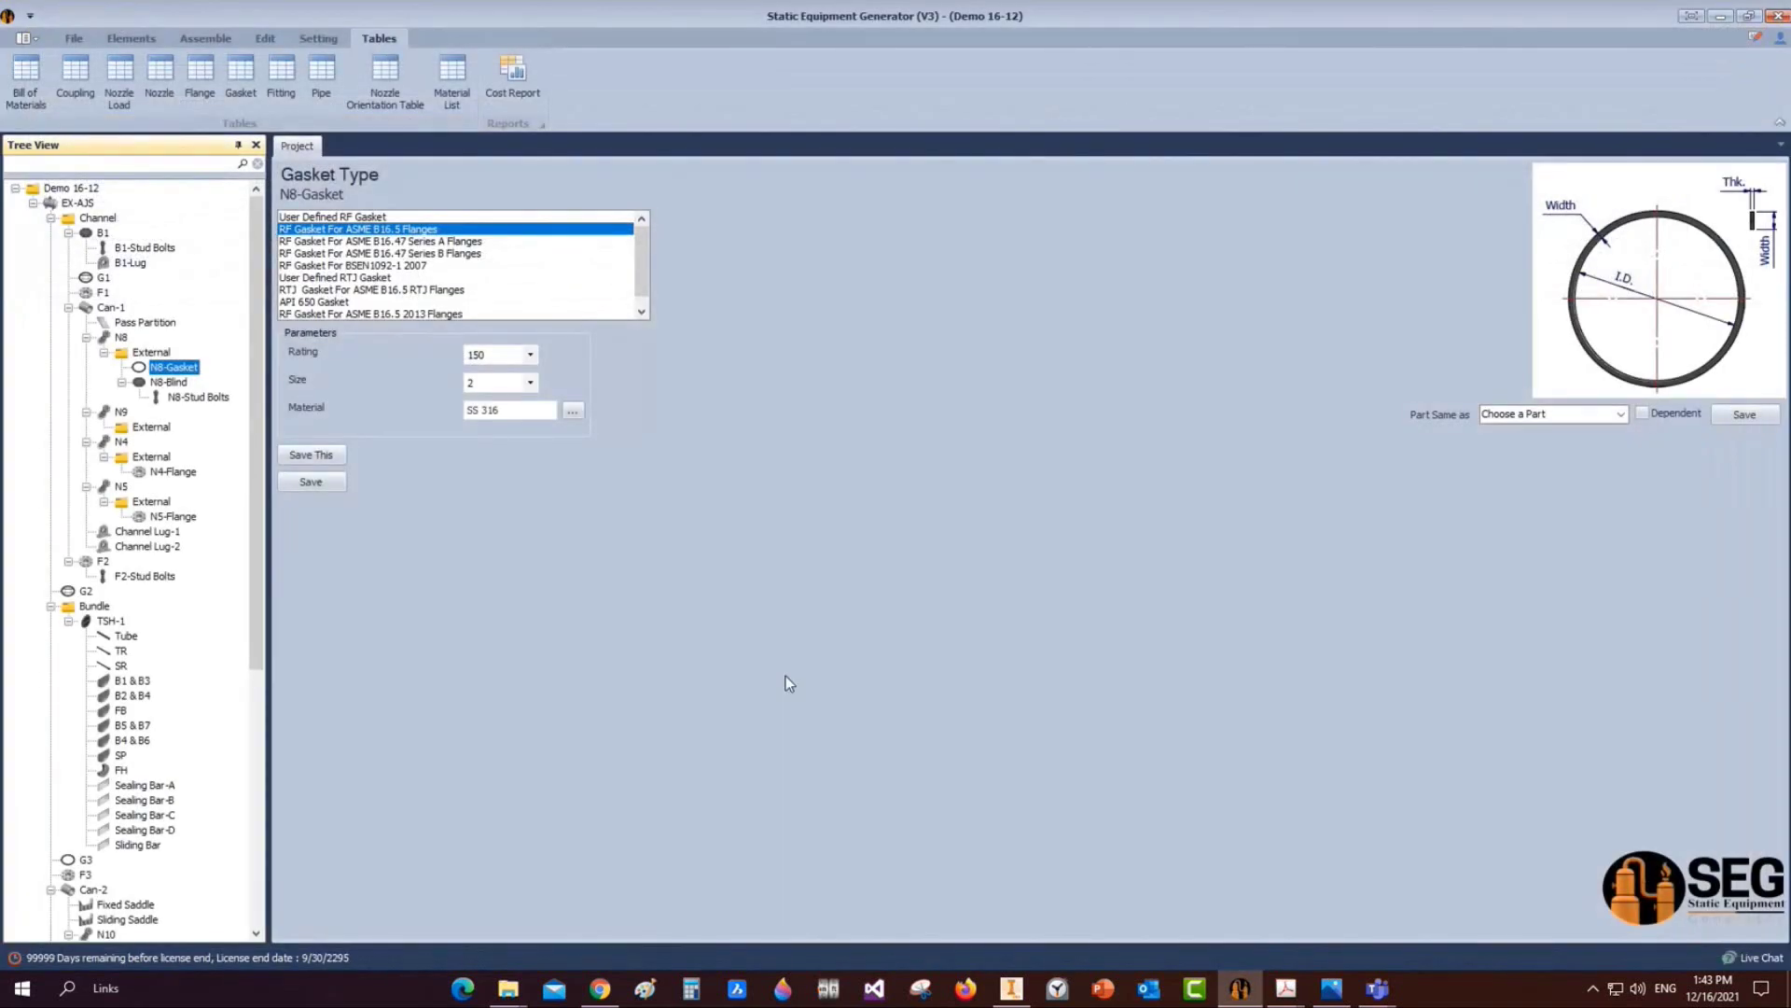
View the flange table and the gasket table of the exchanger, closing each one
click(200, 75)
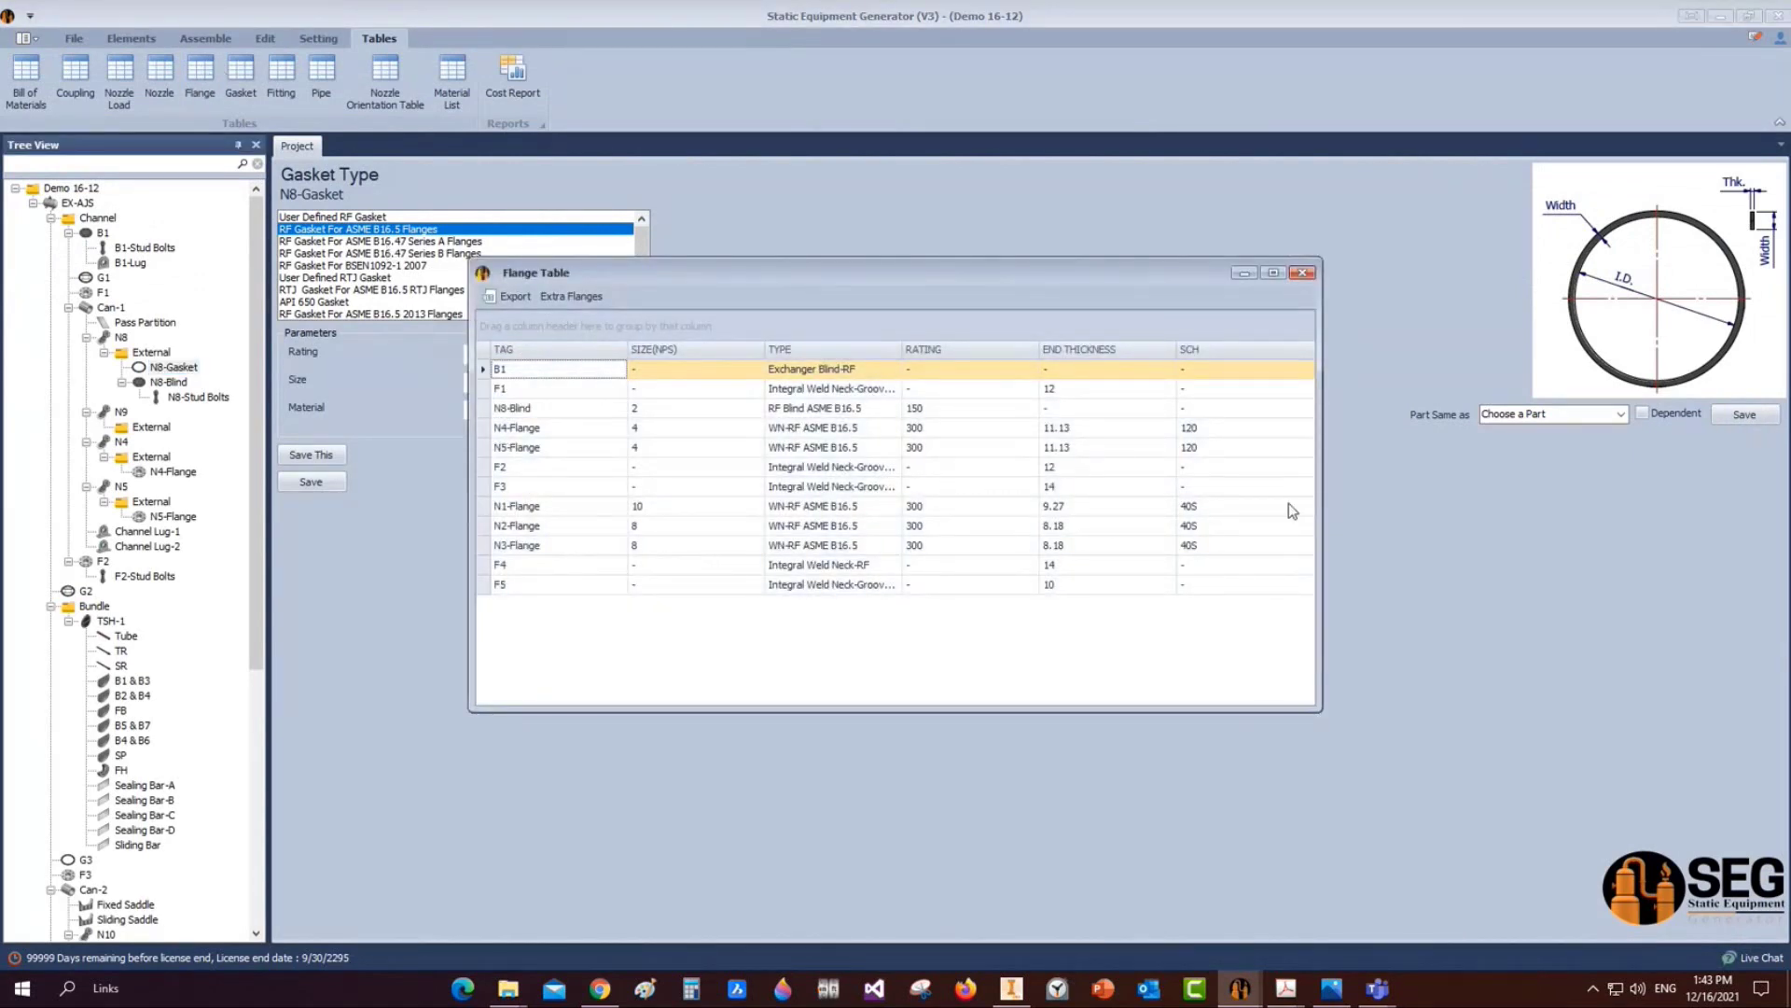
click(1302, 273)
click(241, 75)
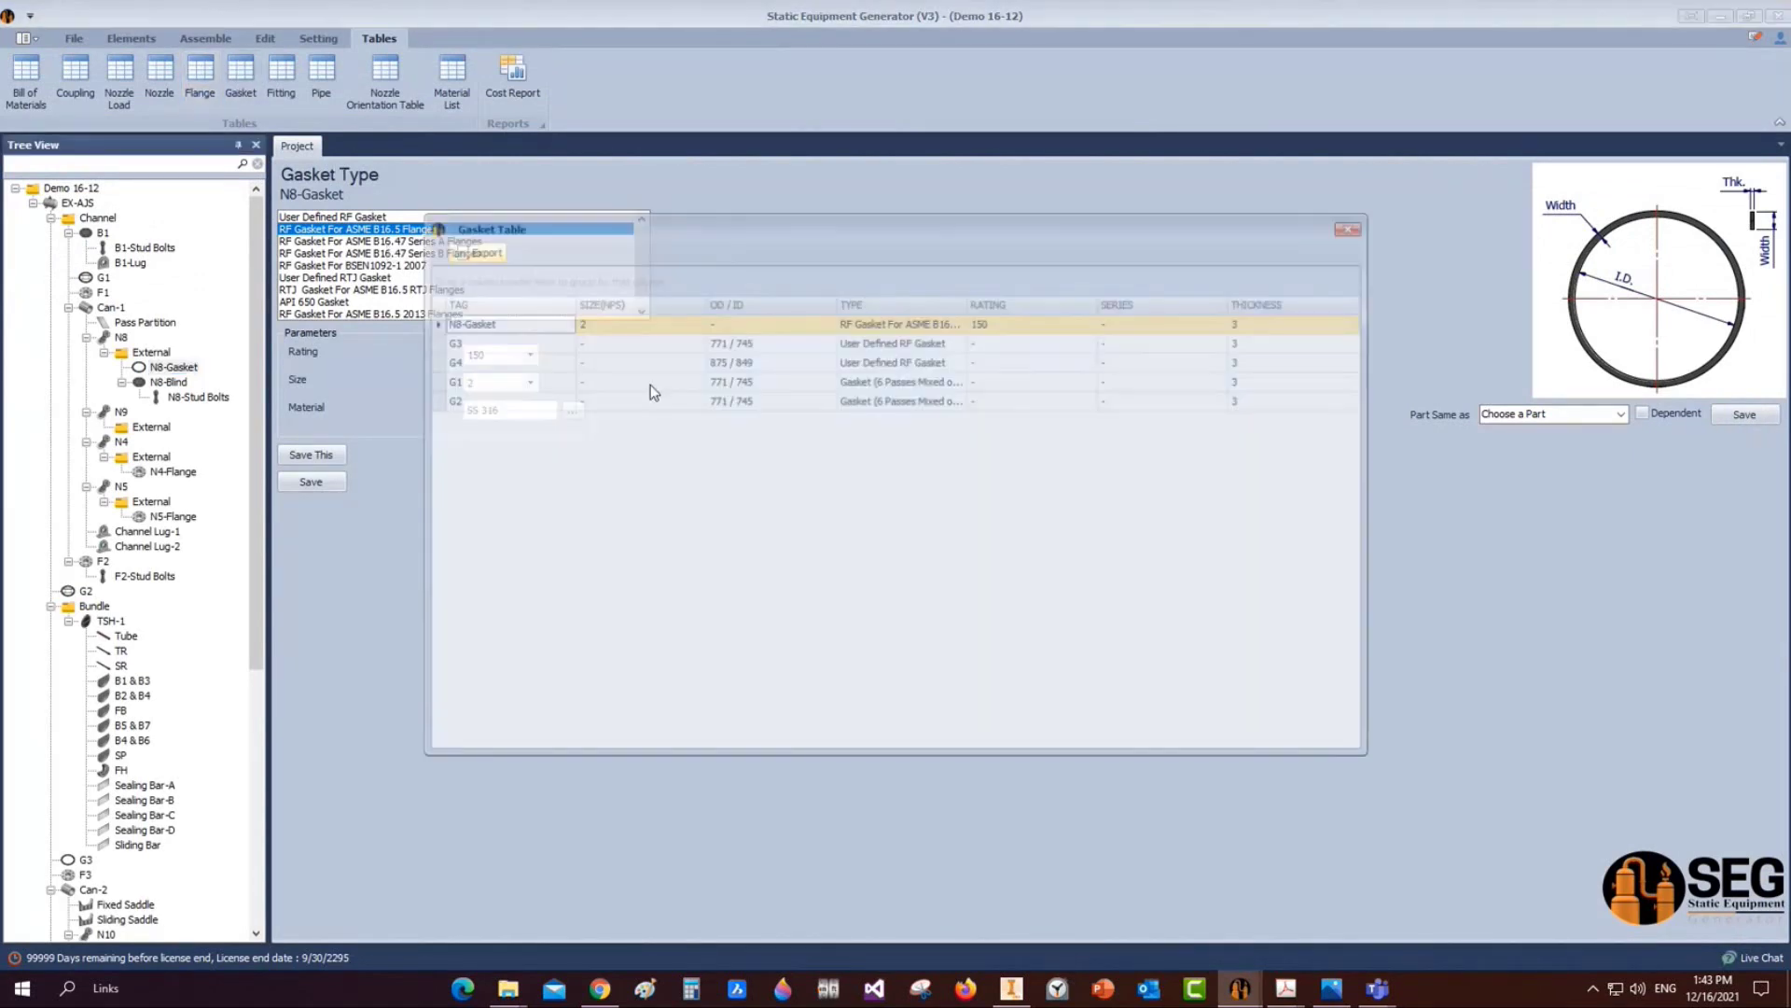
click(1355, 226)
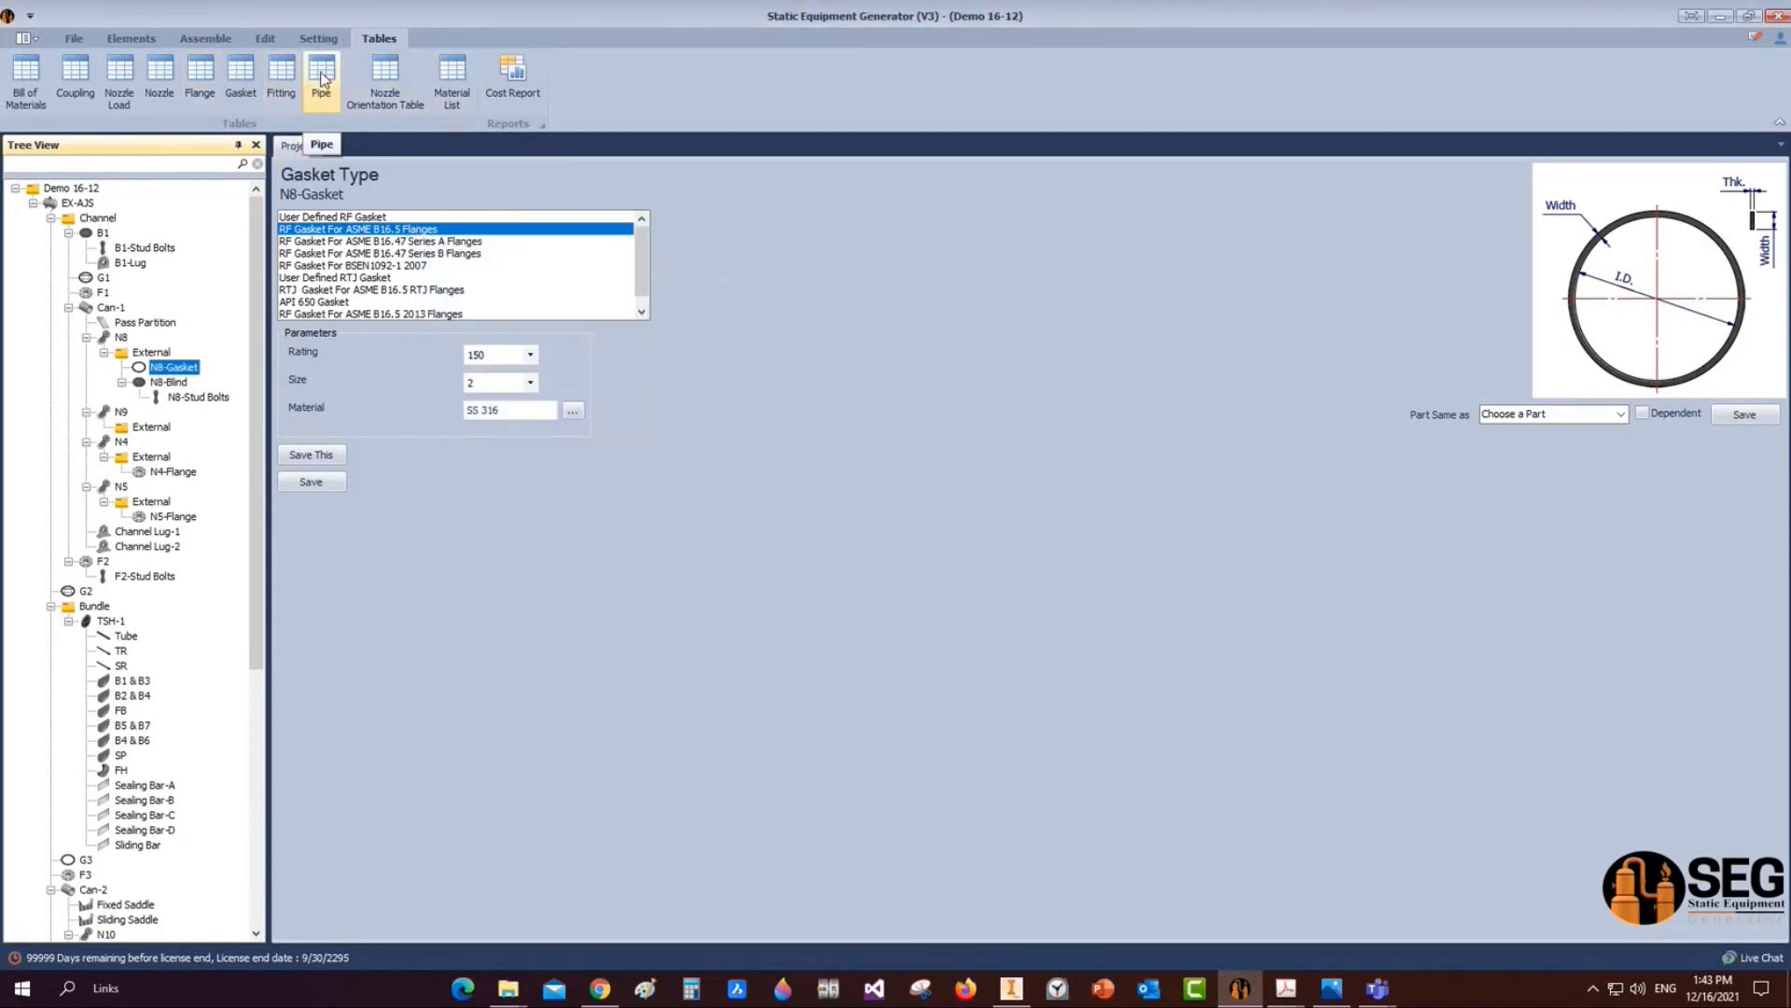
Review the orientations of all nozzles in the nozzle orientation table and close it
click(377, 107)
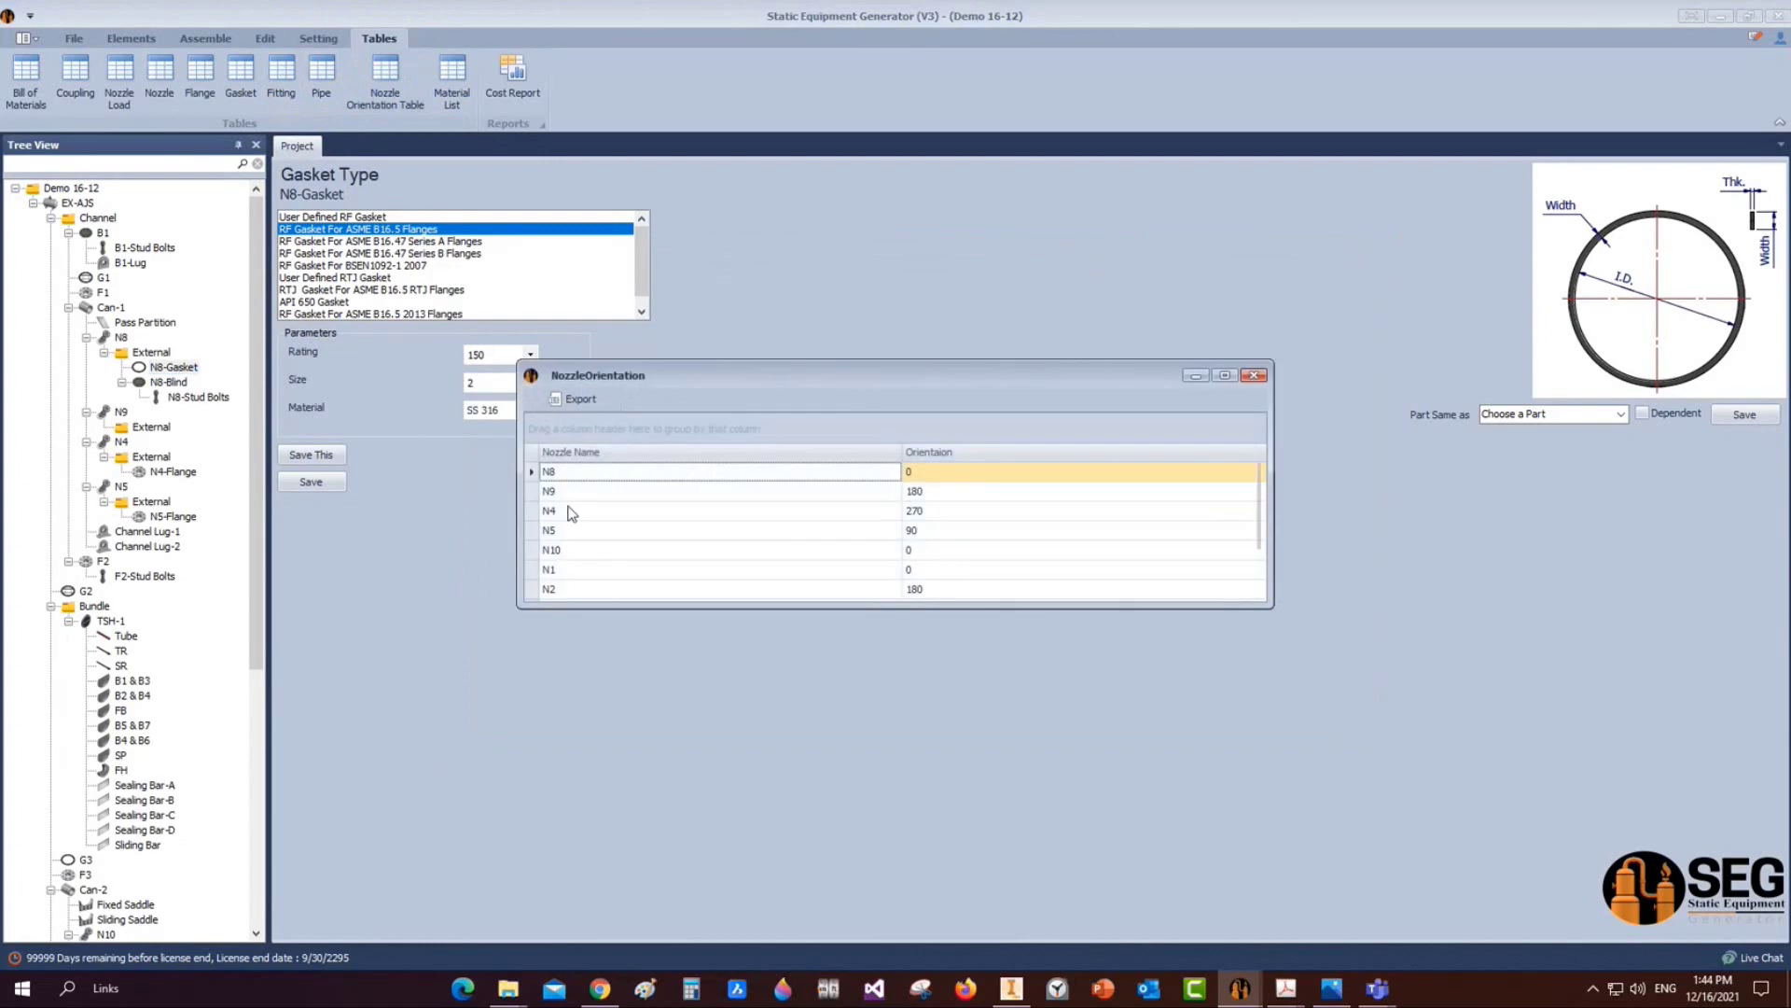
scroll(1123, 489, down, 1)
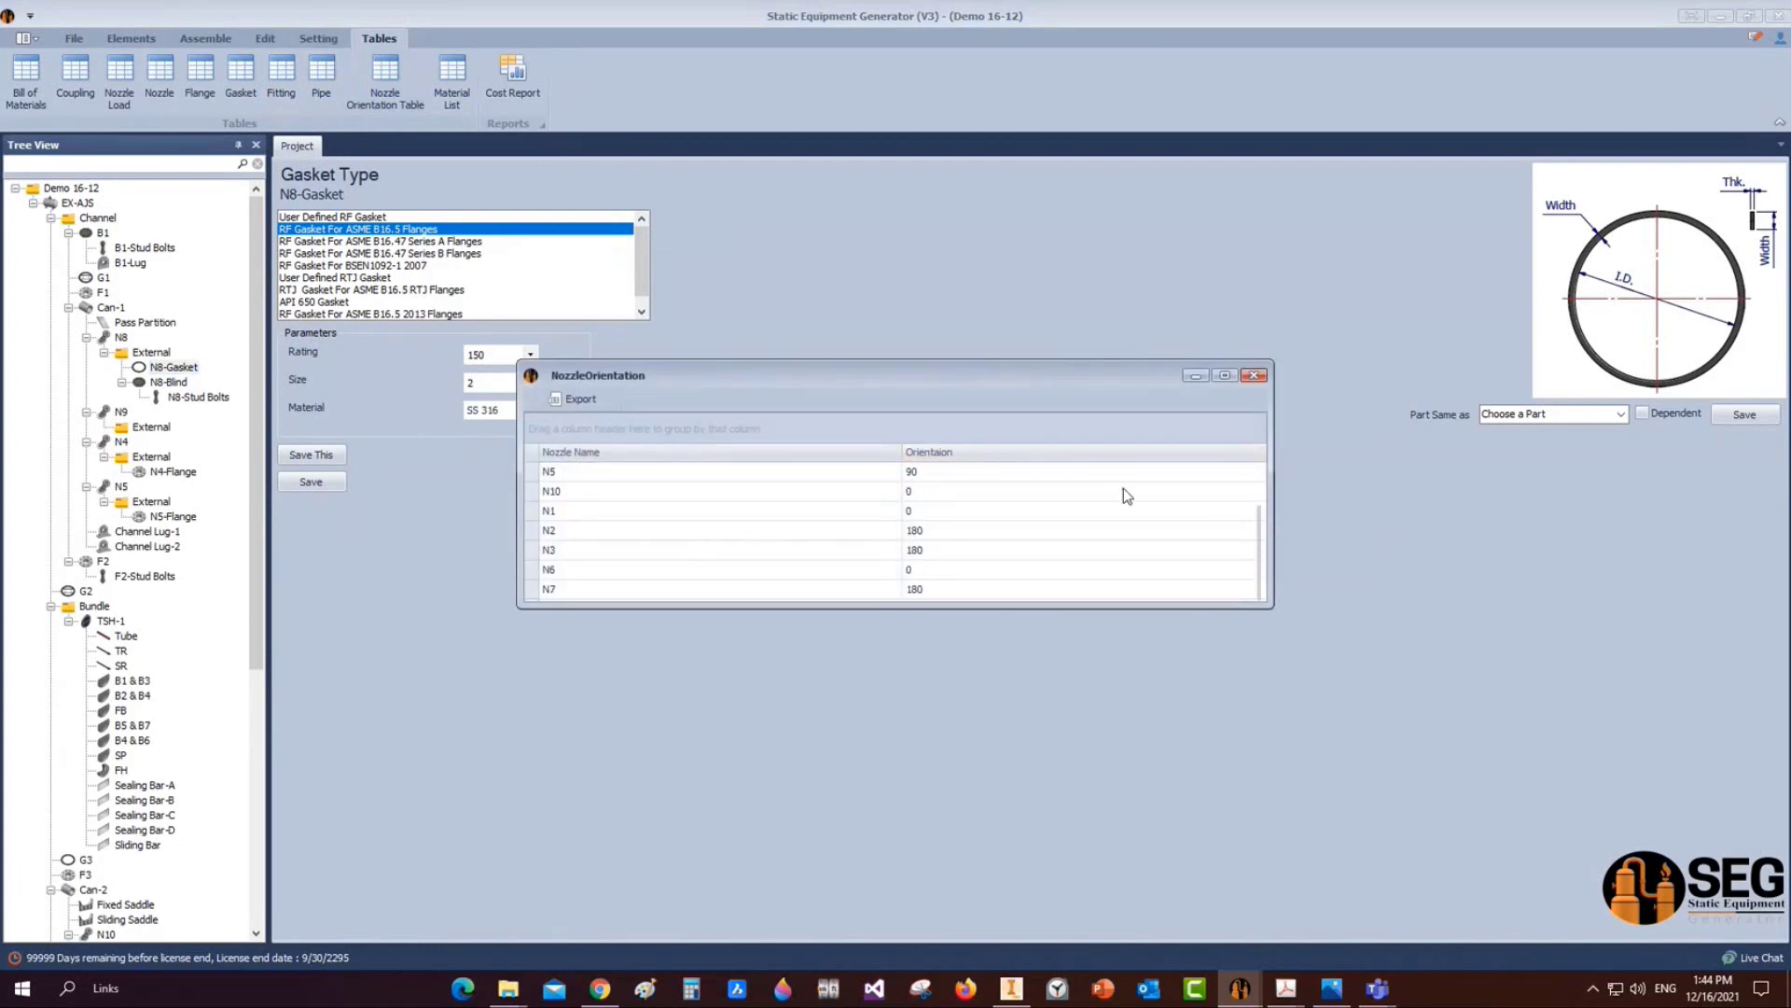
click(1255, 377)
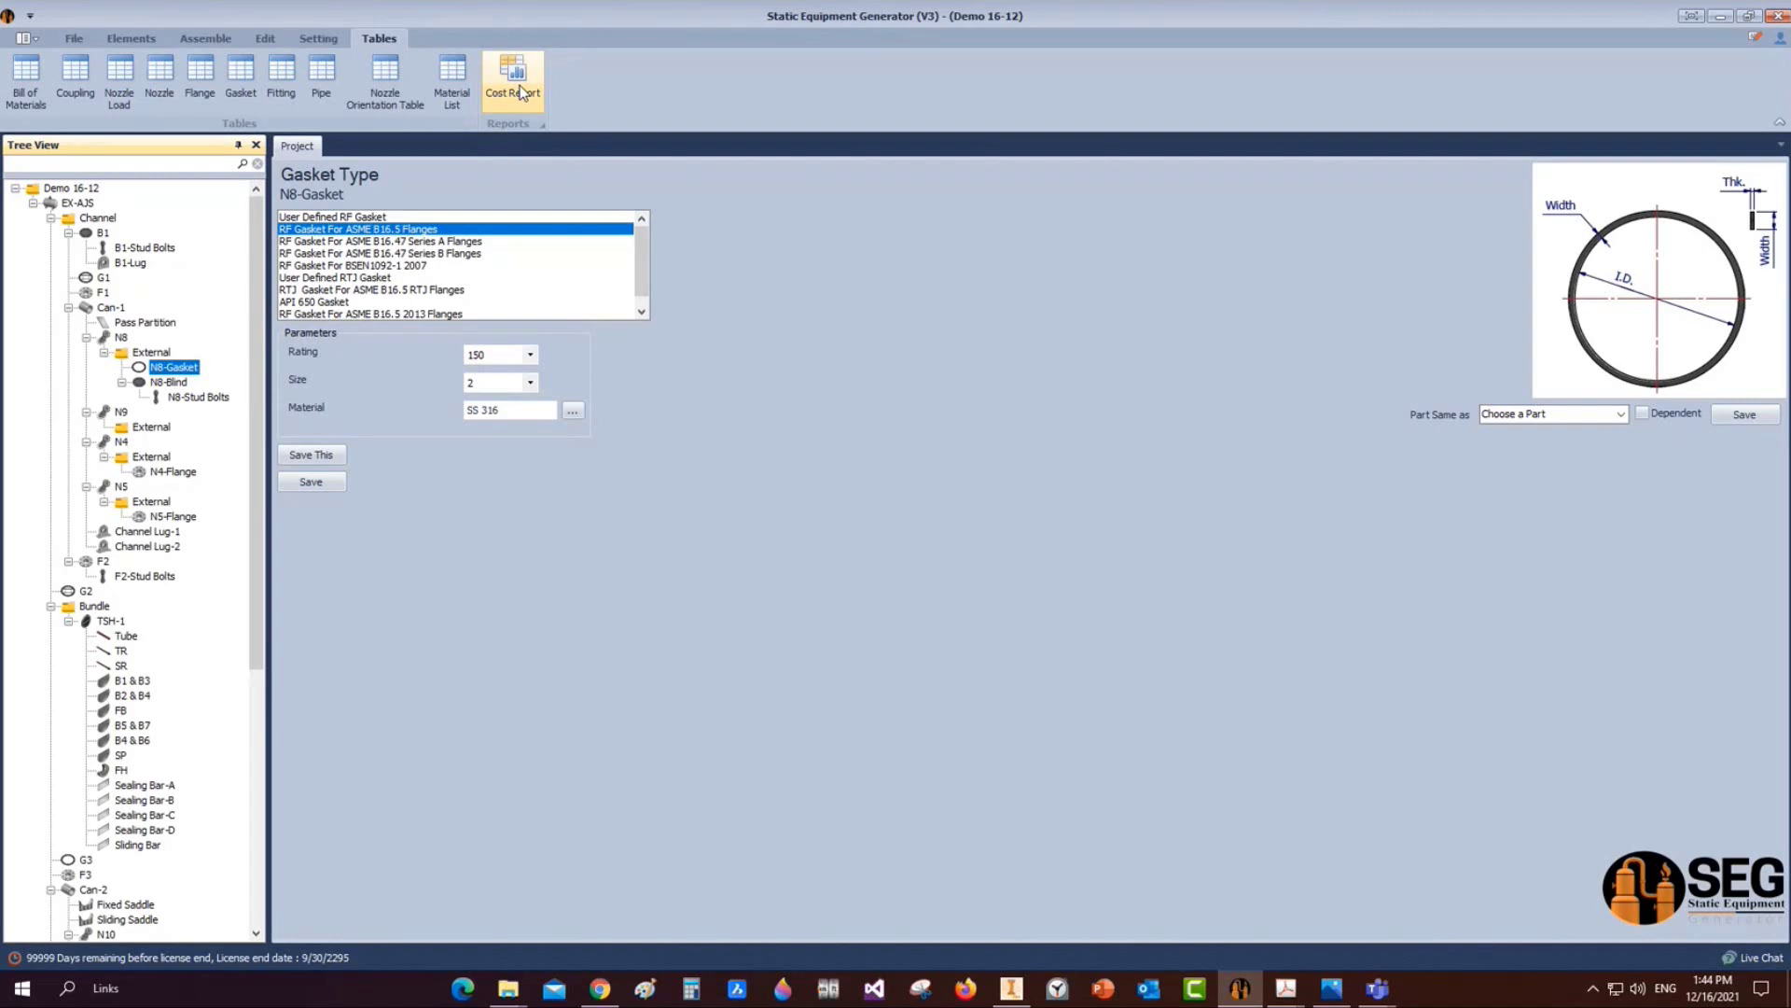
Collapse the Channel and Bundle groups in the project tree
click(84, 222)
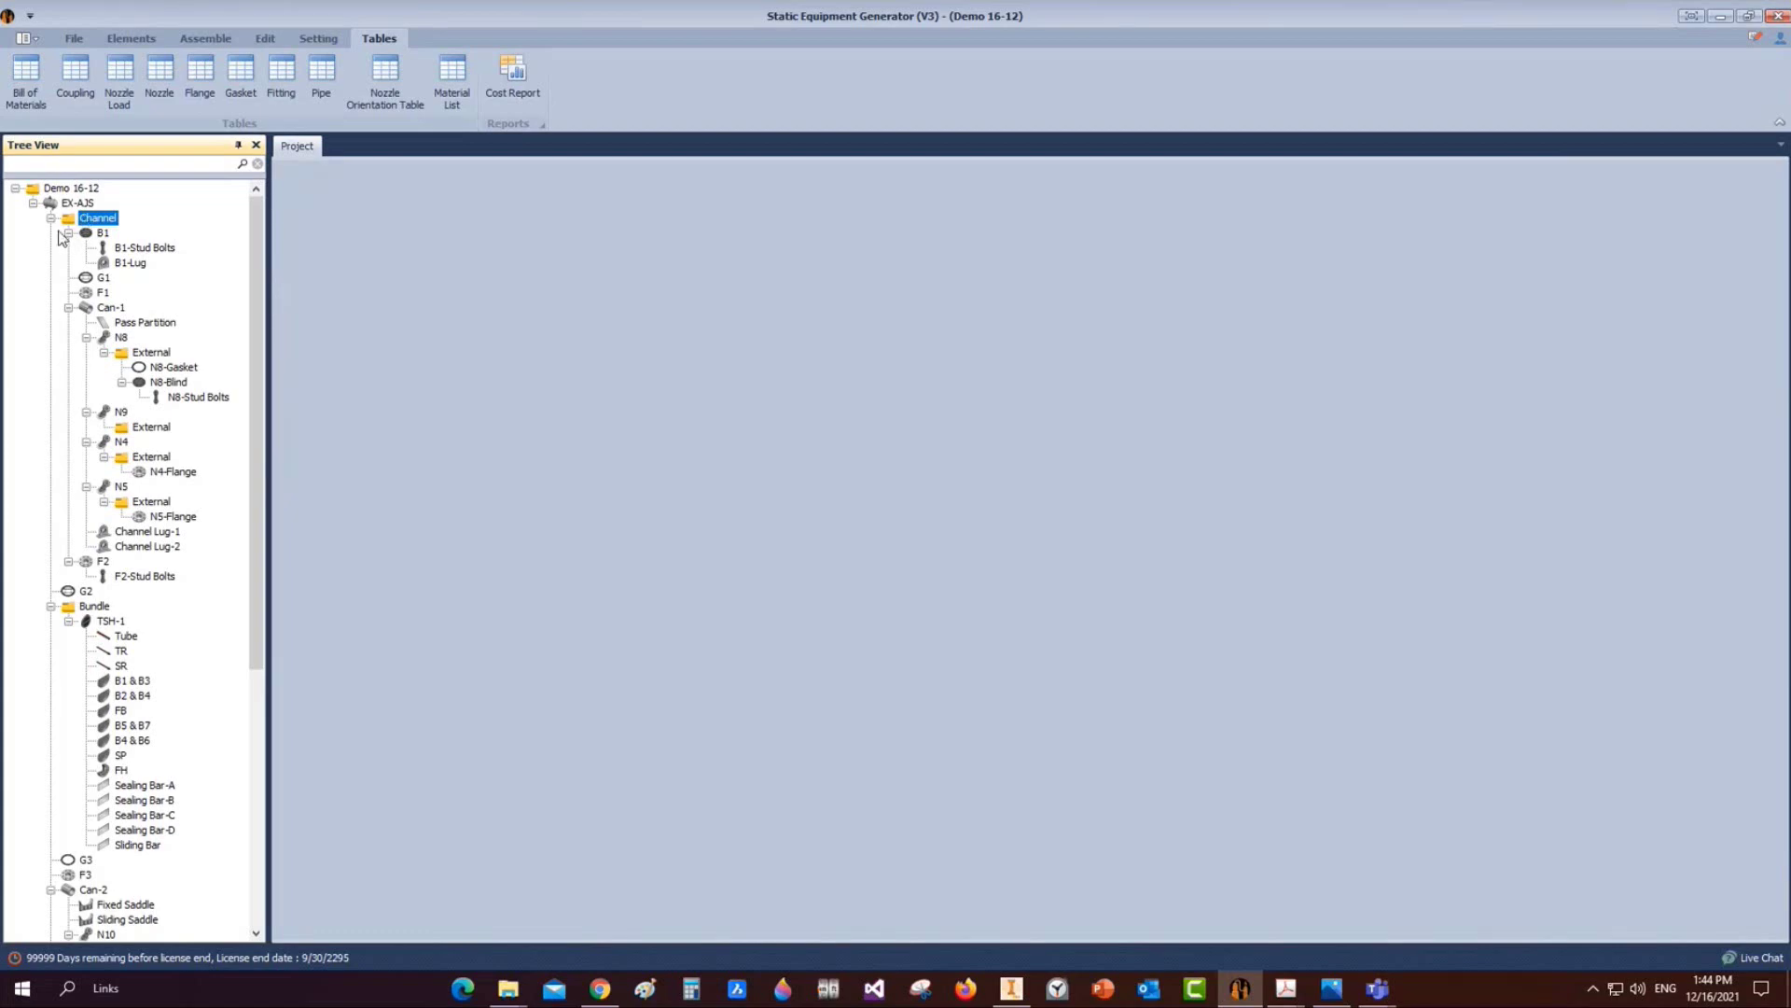
click(52, 219)
click(104, 247)
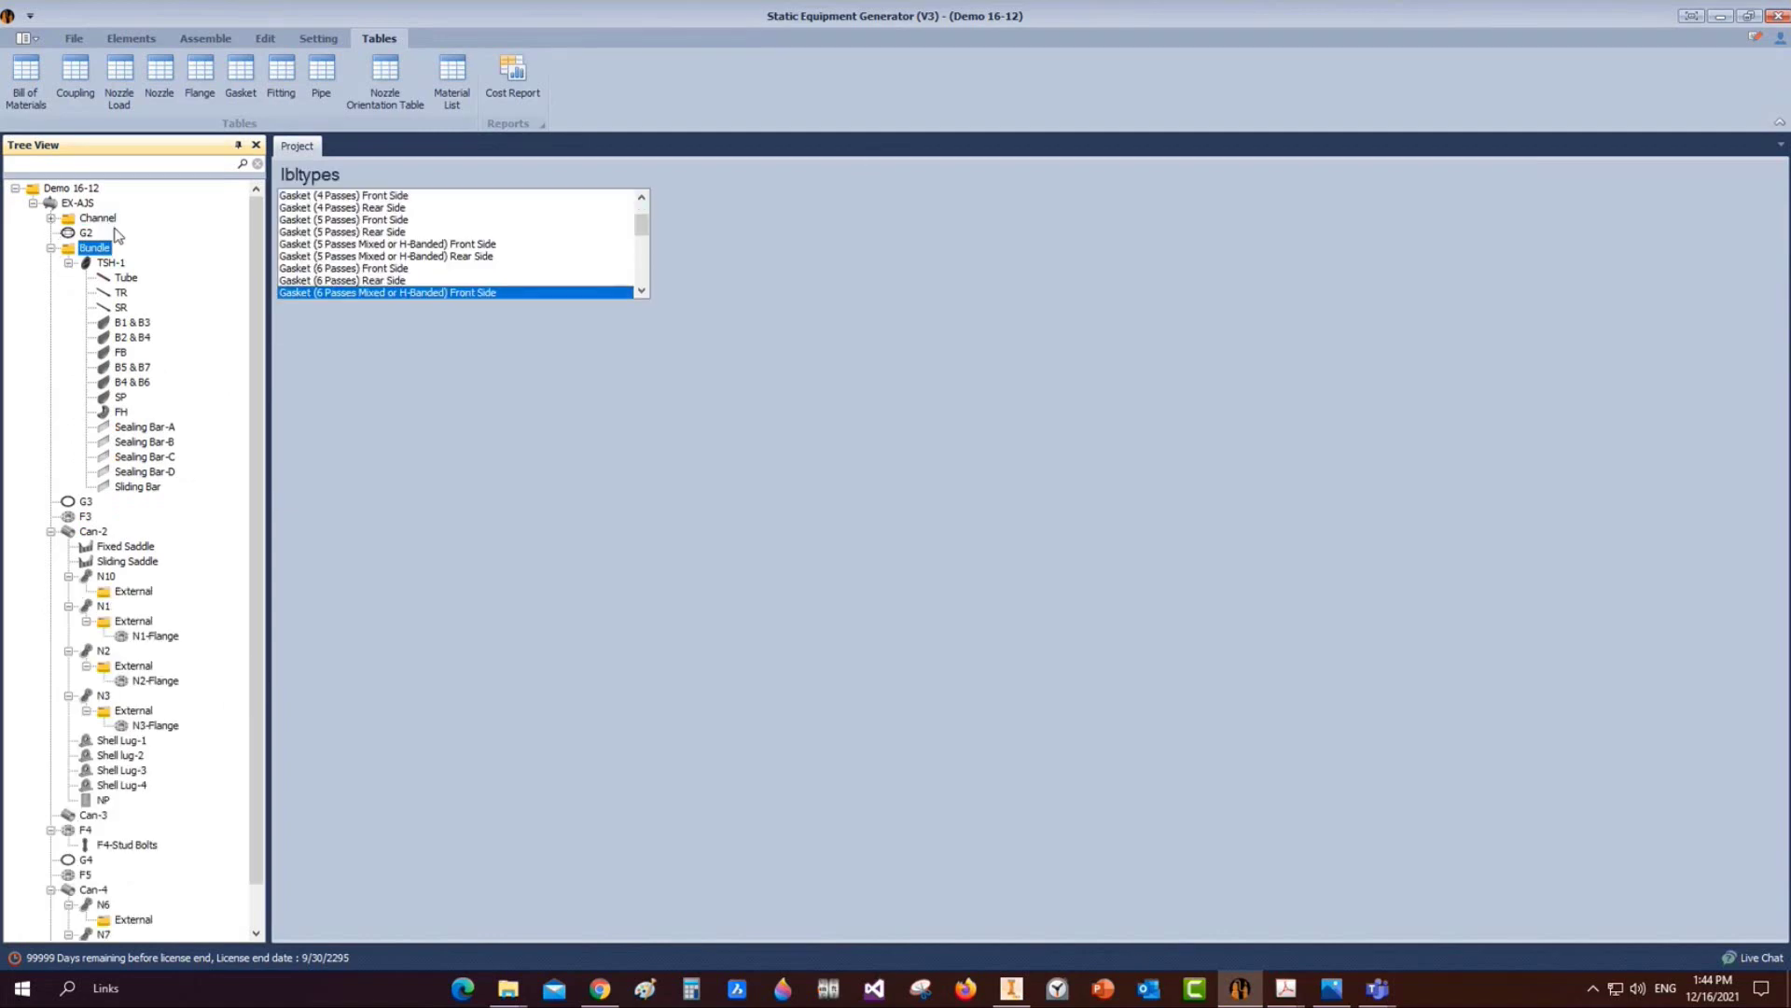
double_click(111, 244)
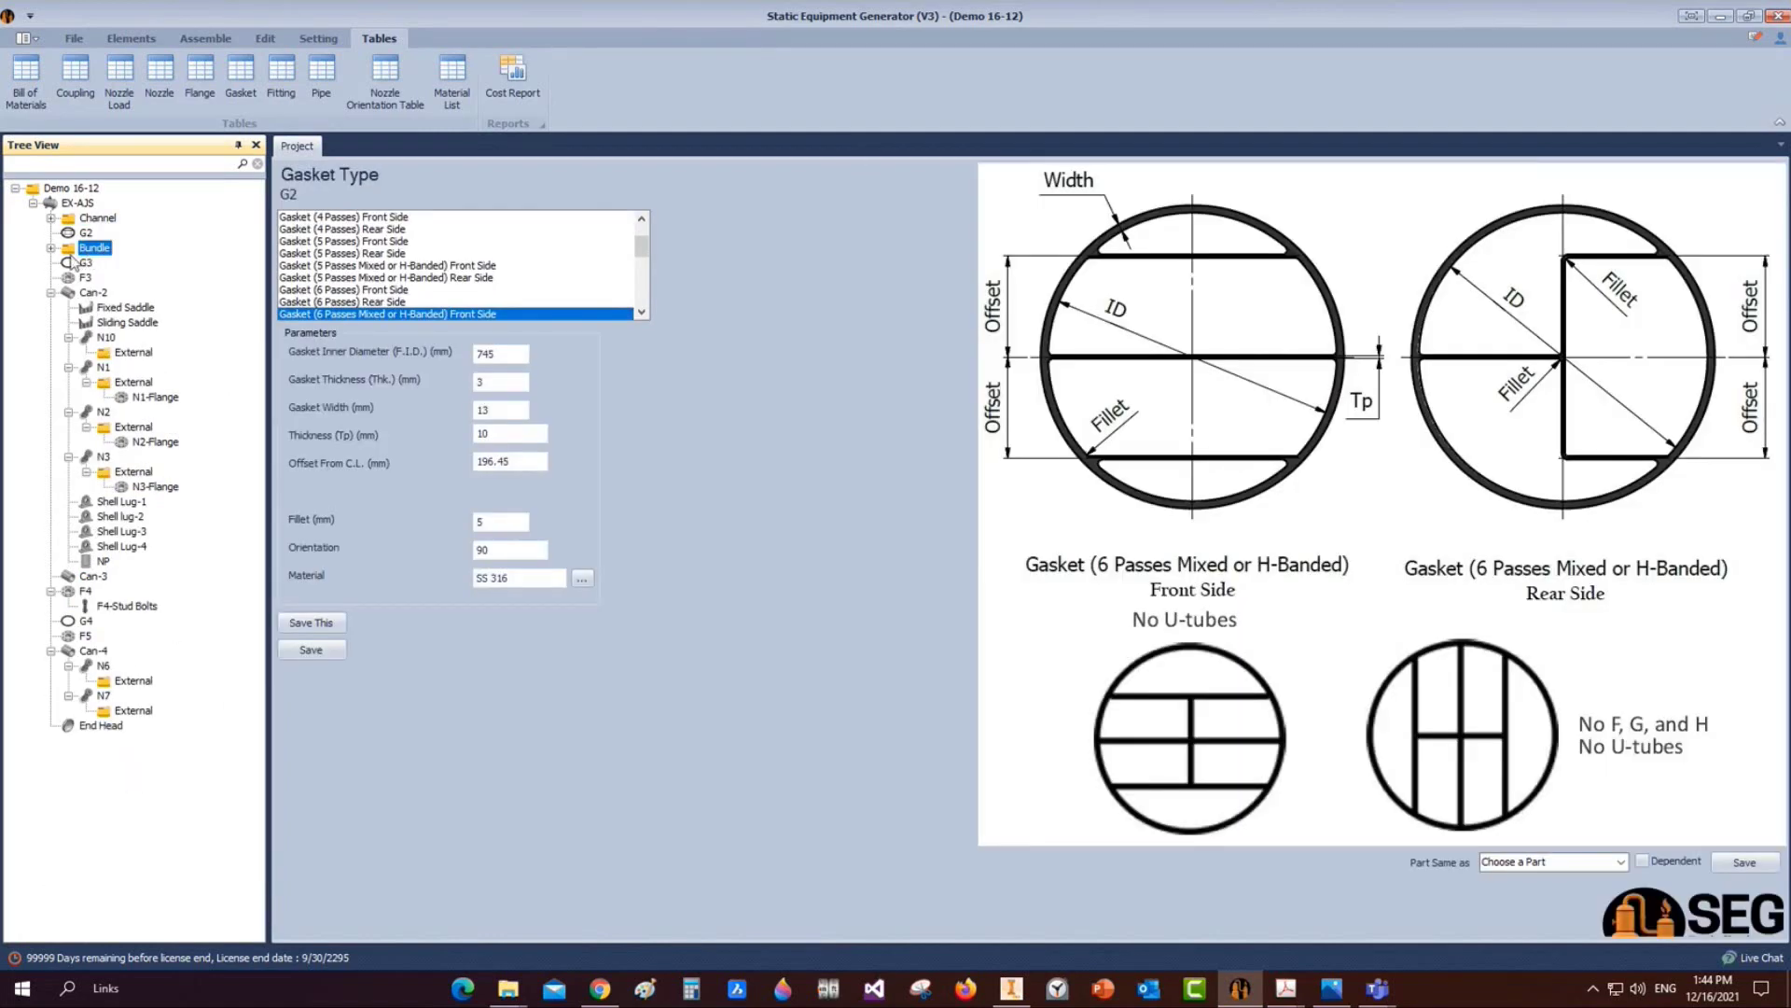
Expand the Channel group in the project tree and collapse its B1, Can-1 and F2 branches
click(97, 218)
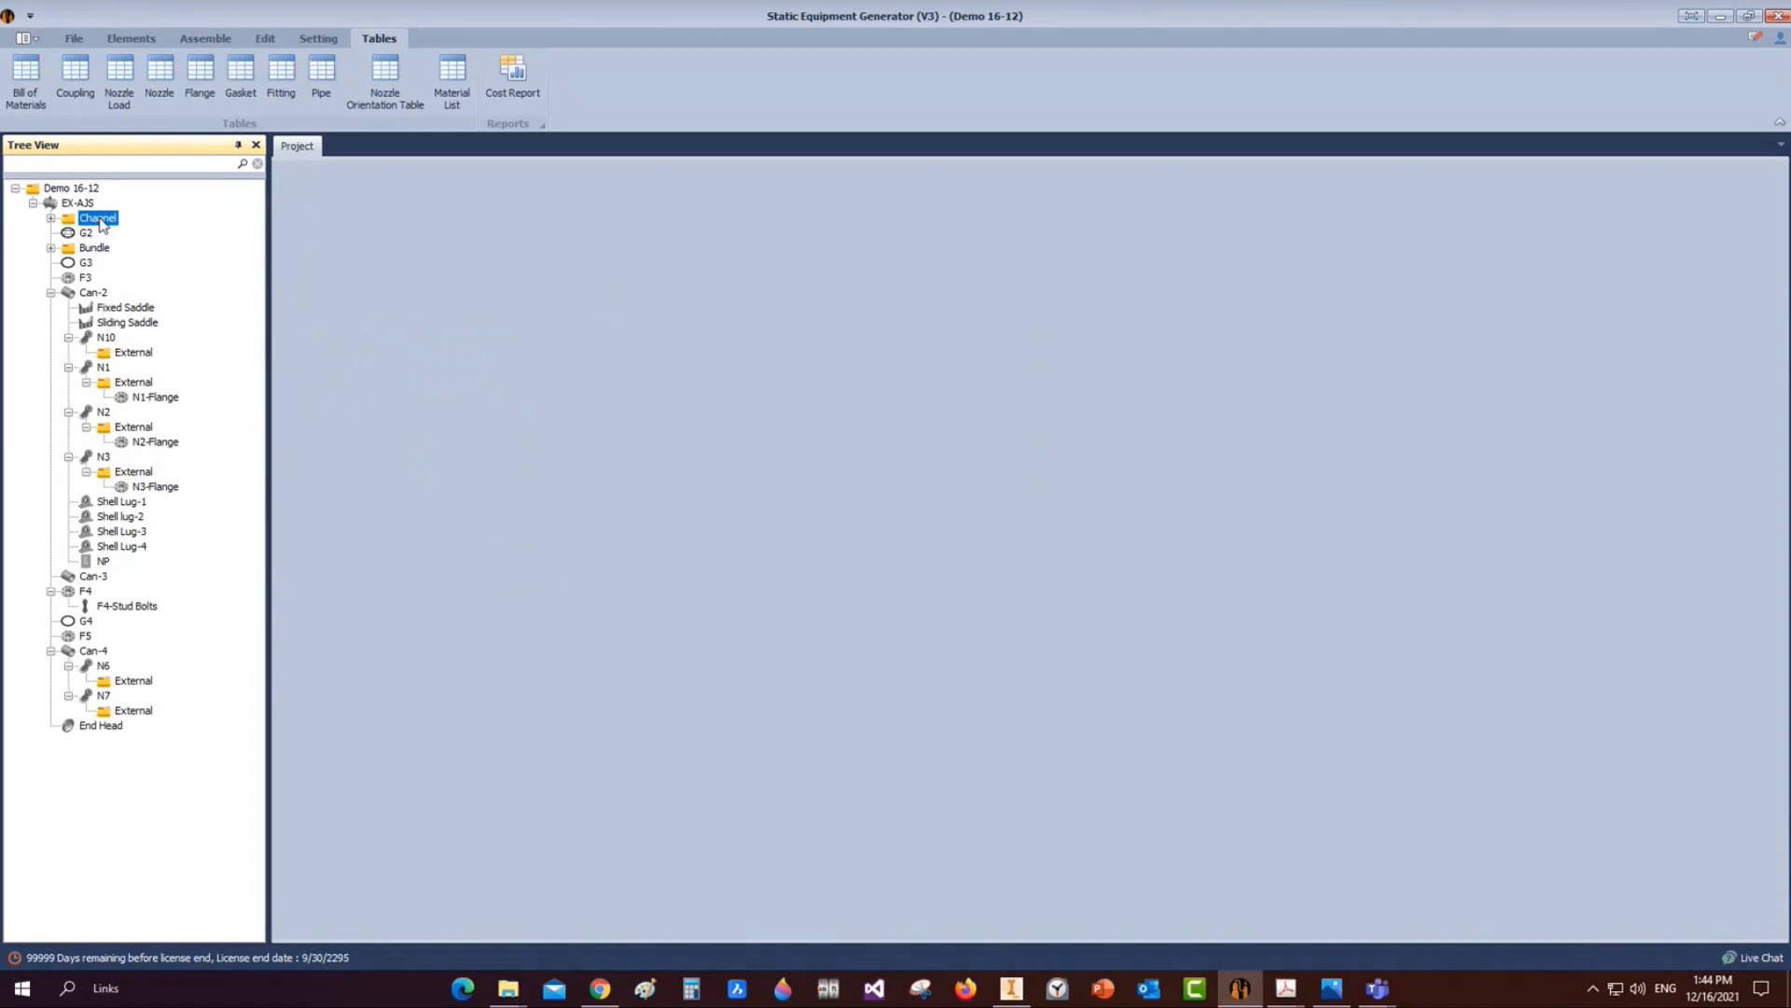
click(51, 219)
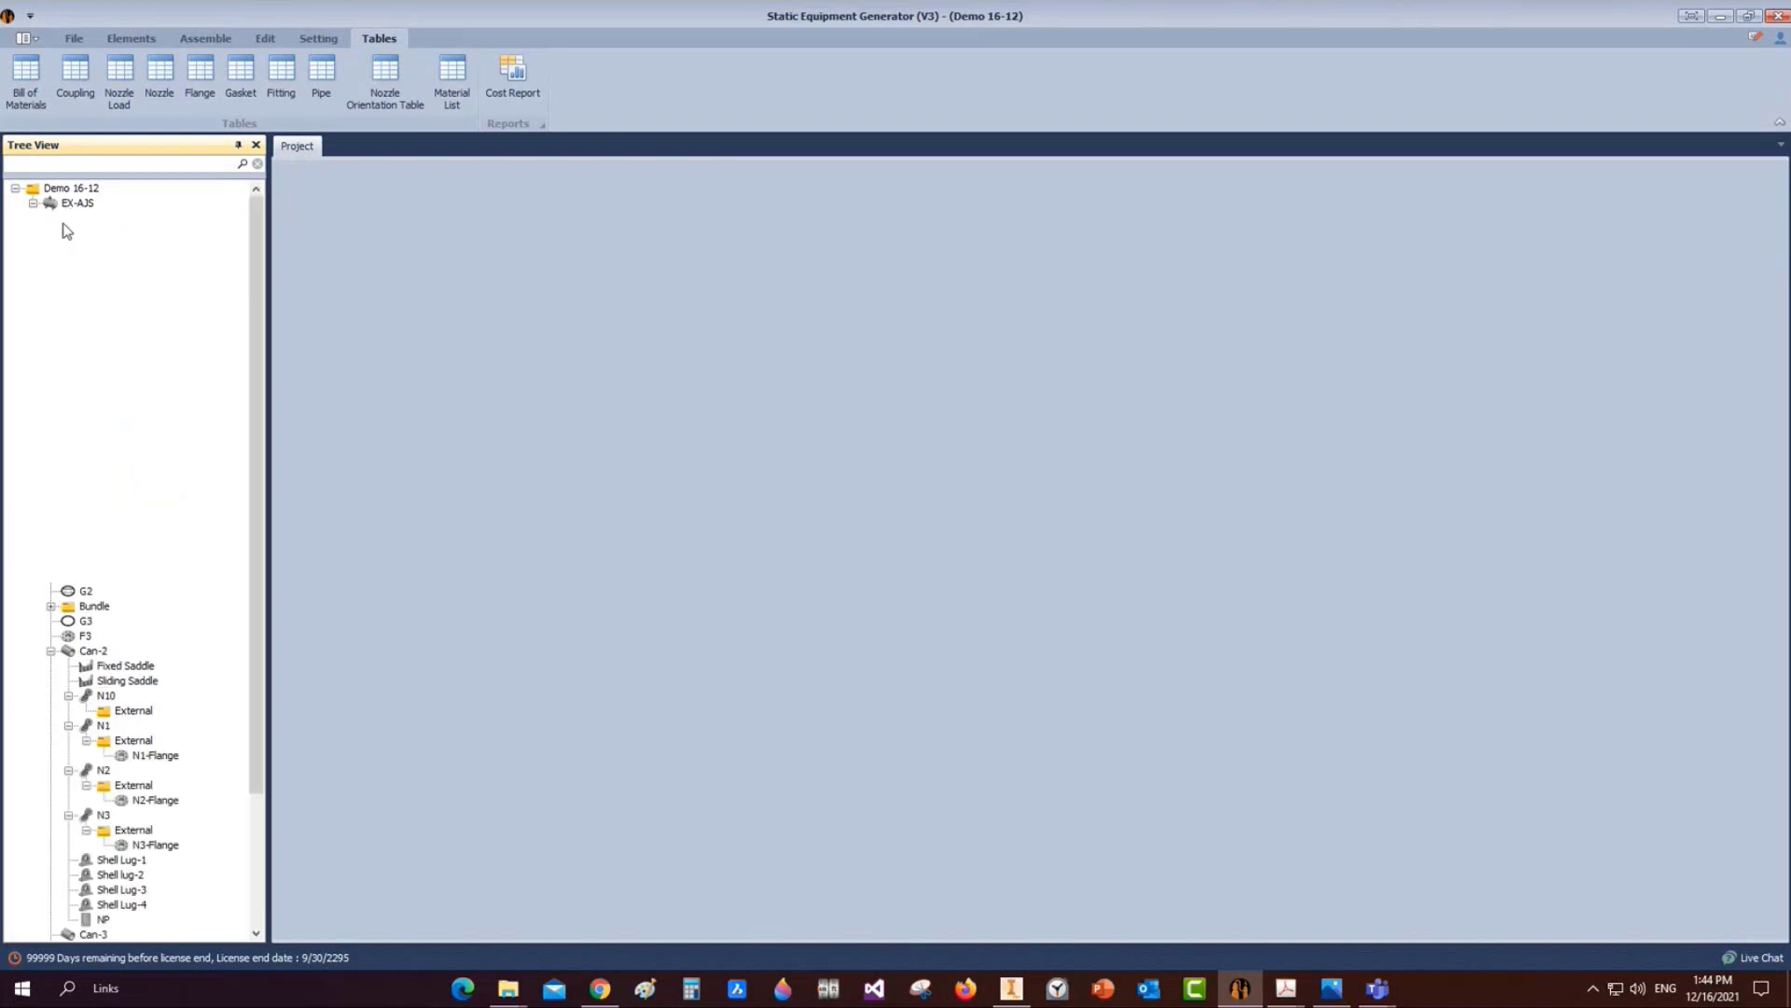
click(75, 234)
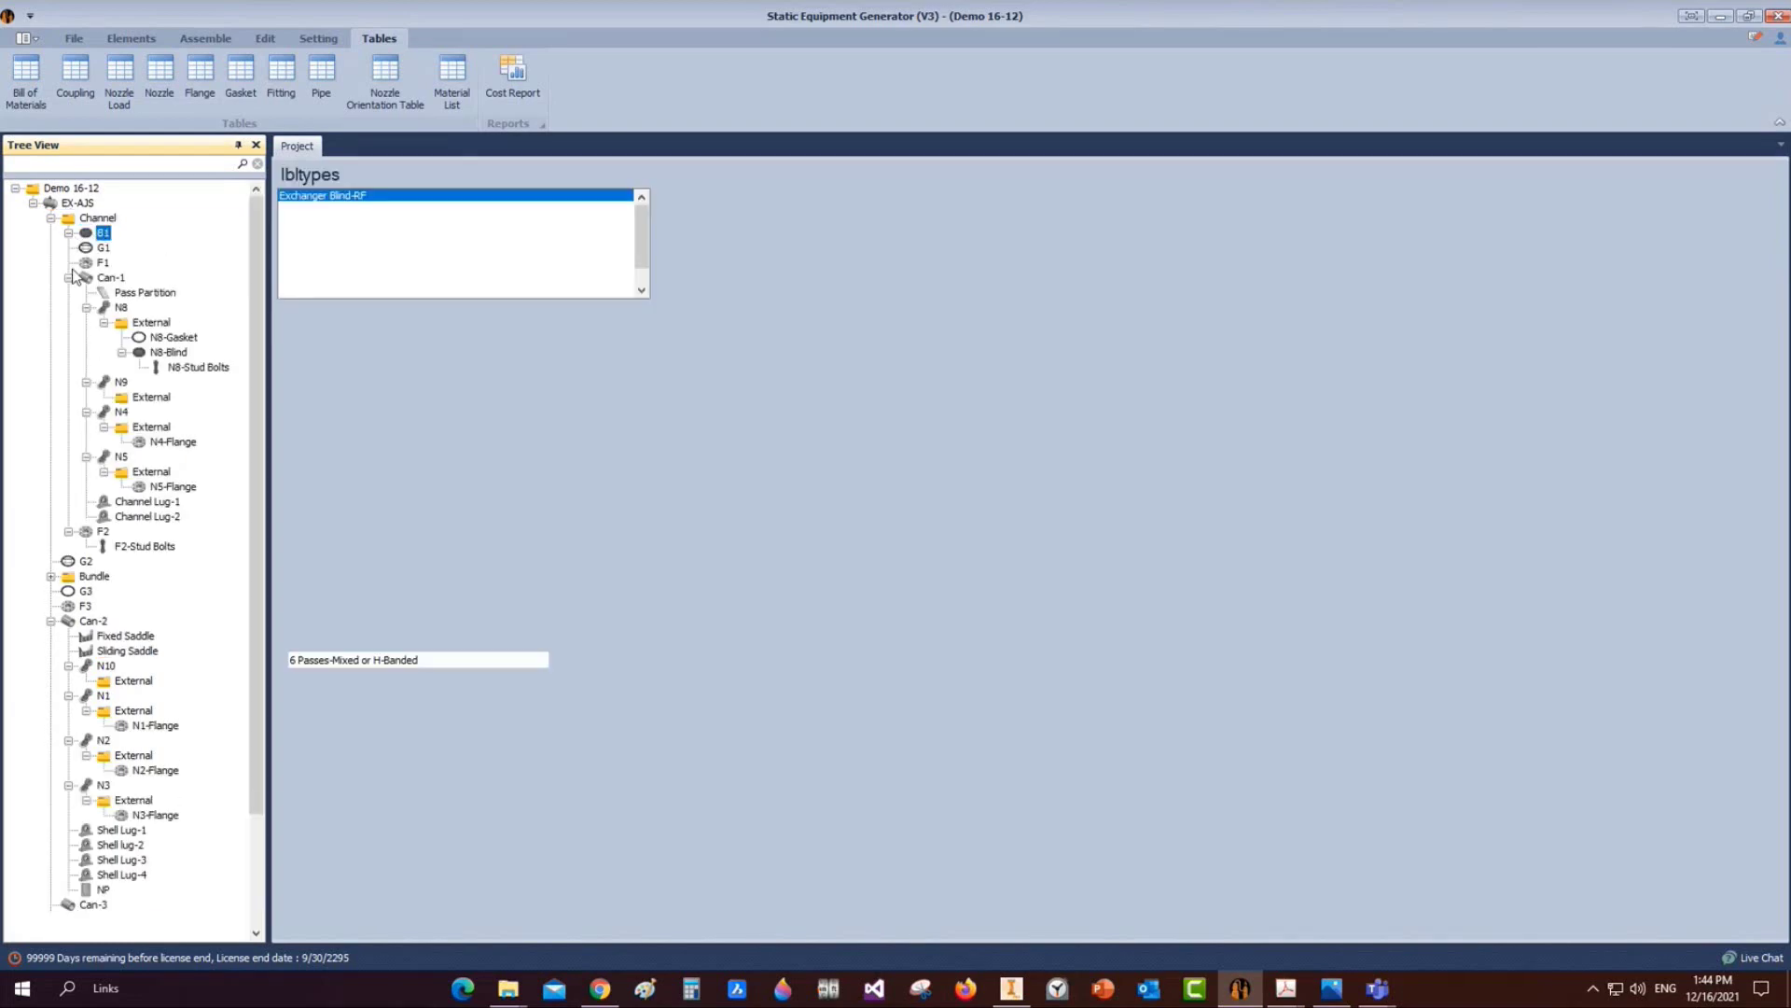
click(75, 276)
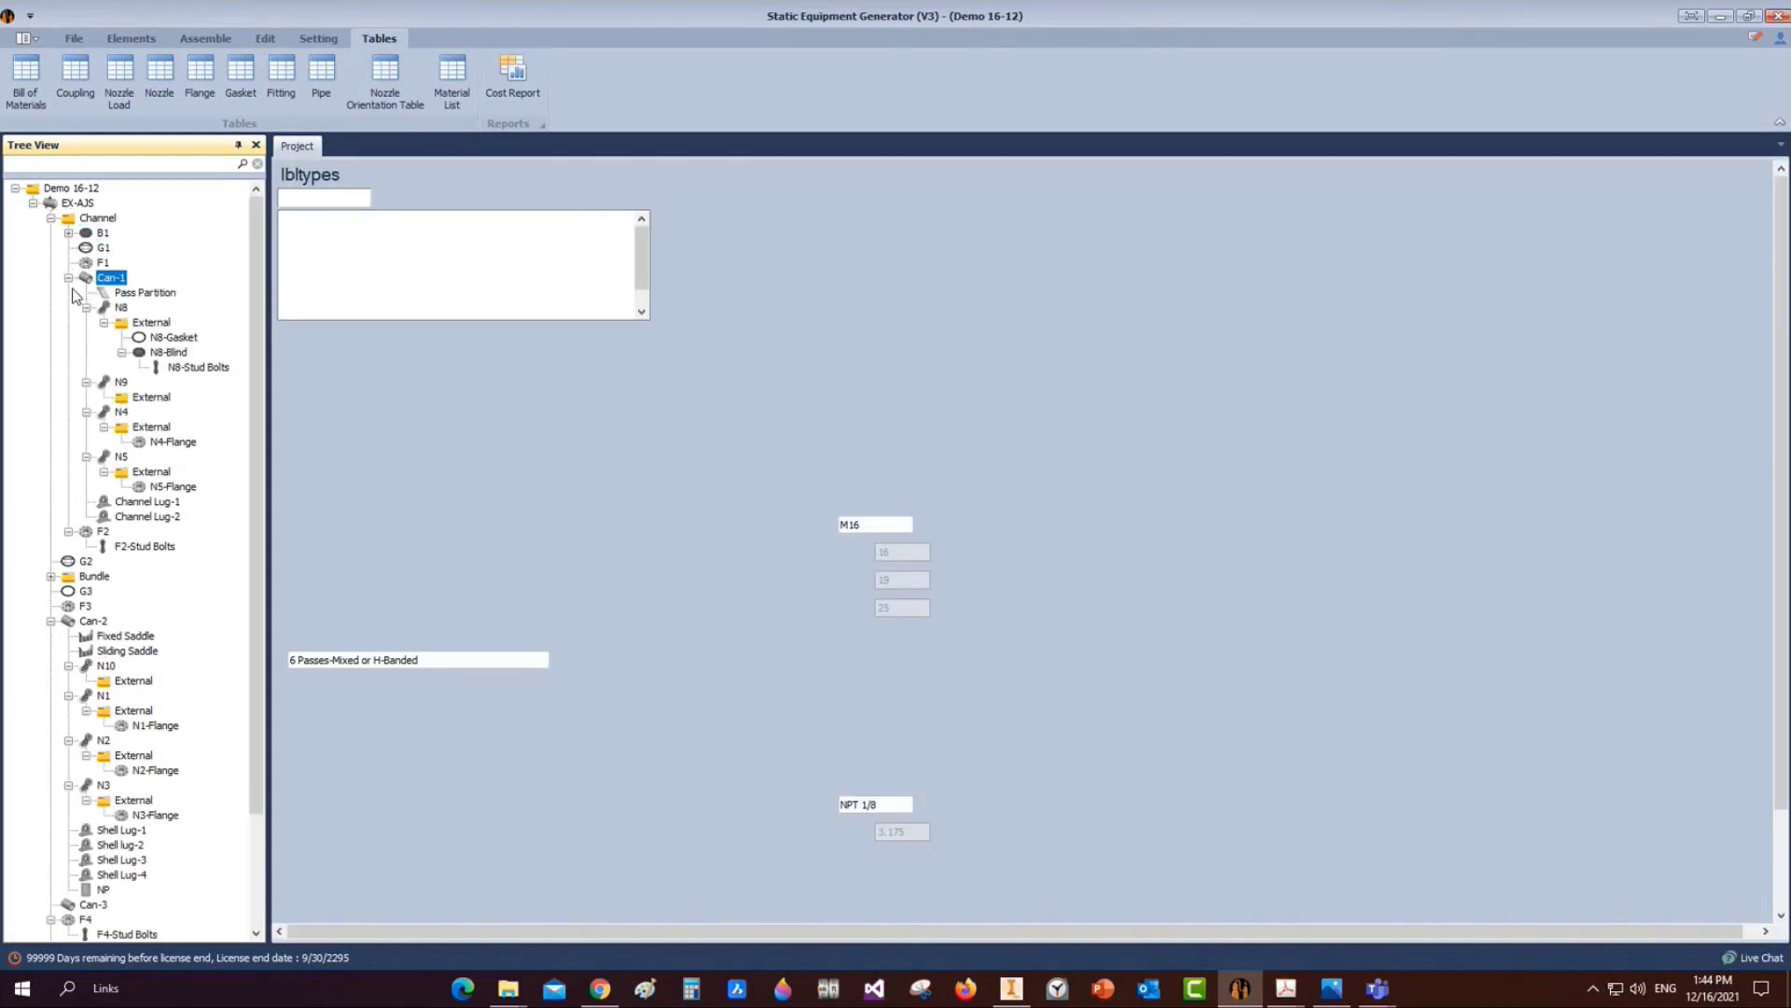
click(71, 293)
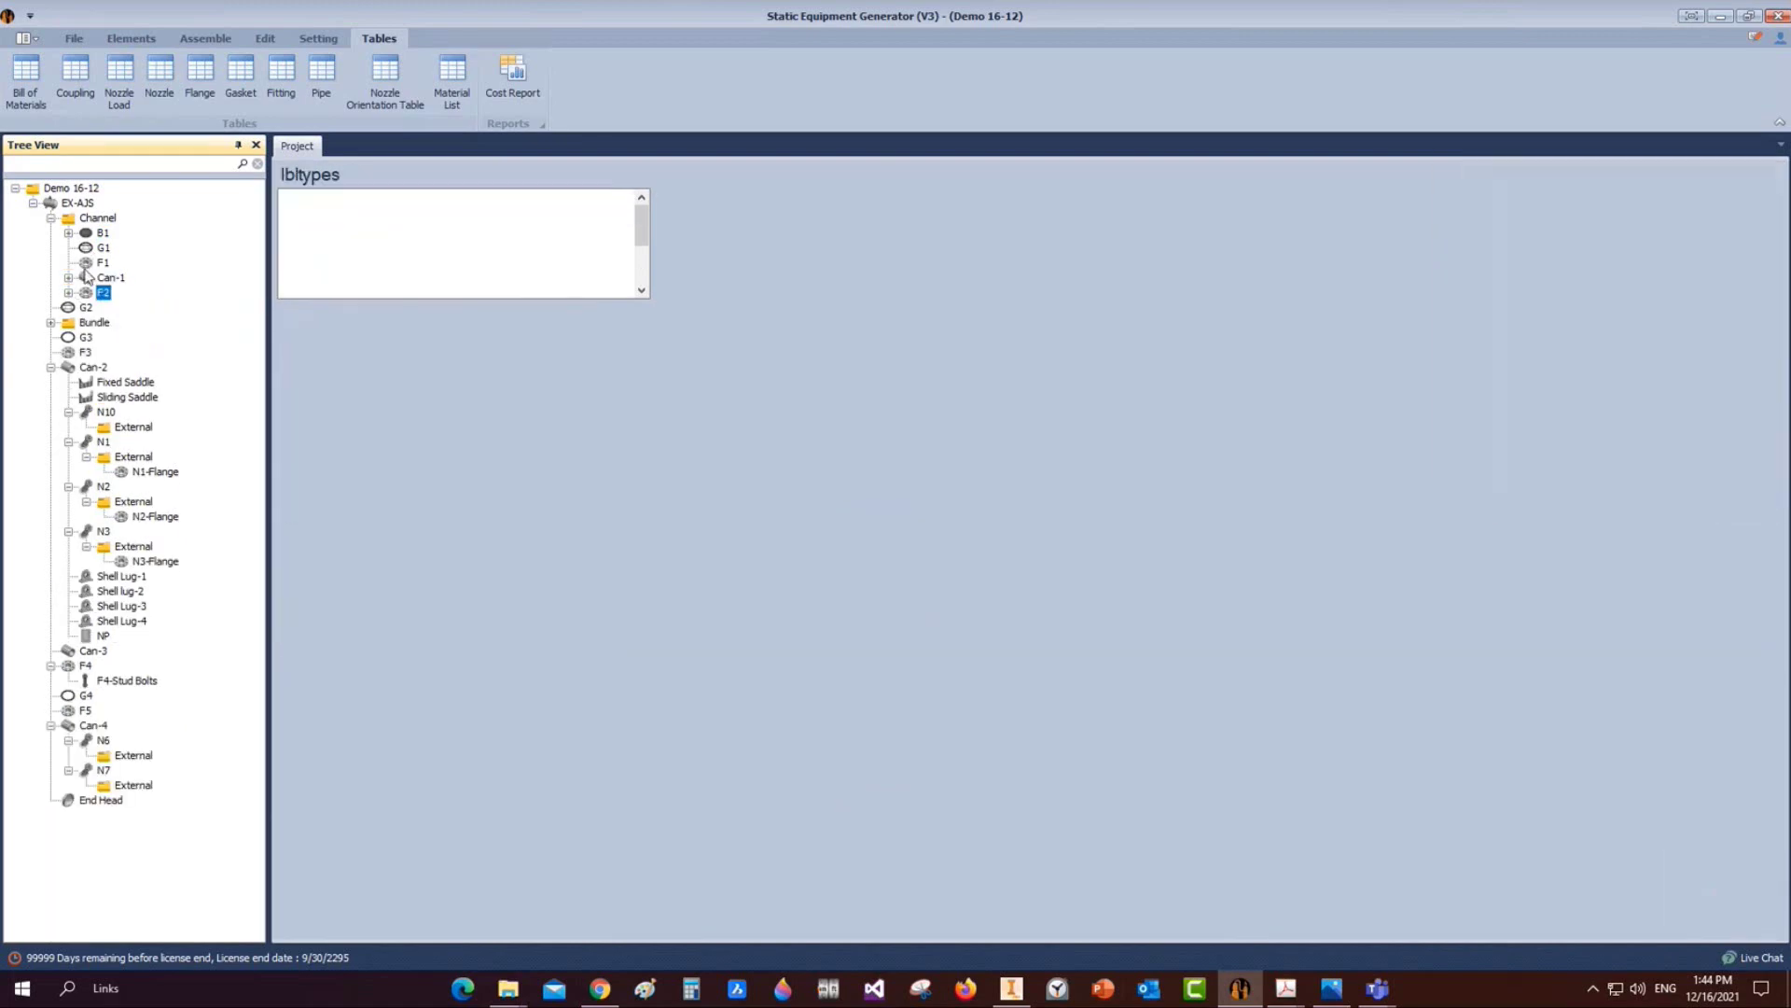
Start a drawing for the Channel group and choose A2 as its sheet size
click(97, 220)
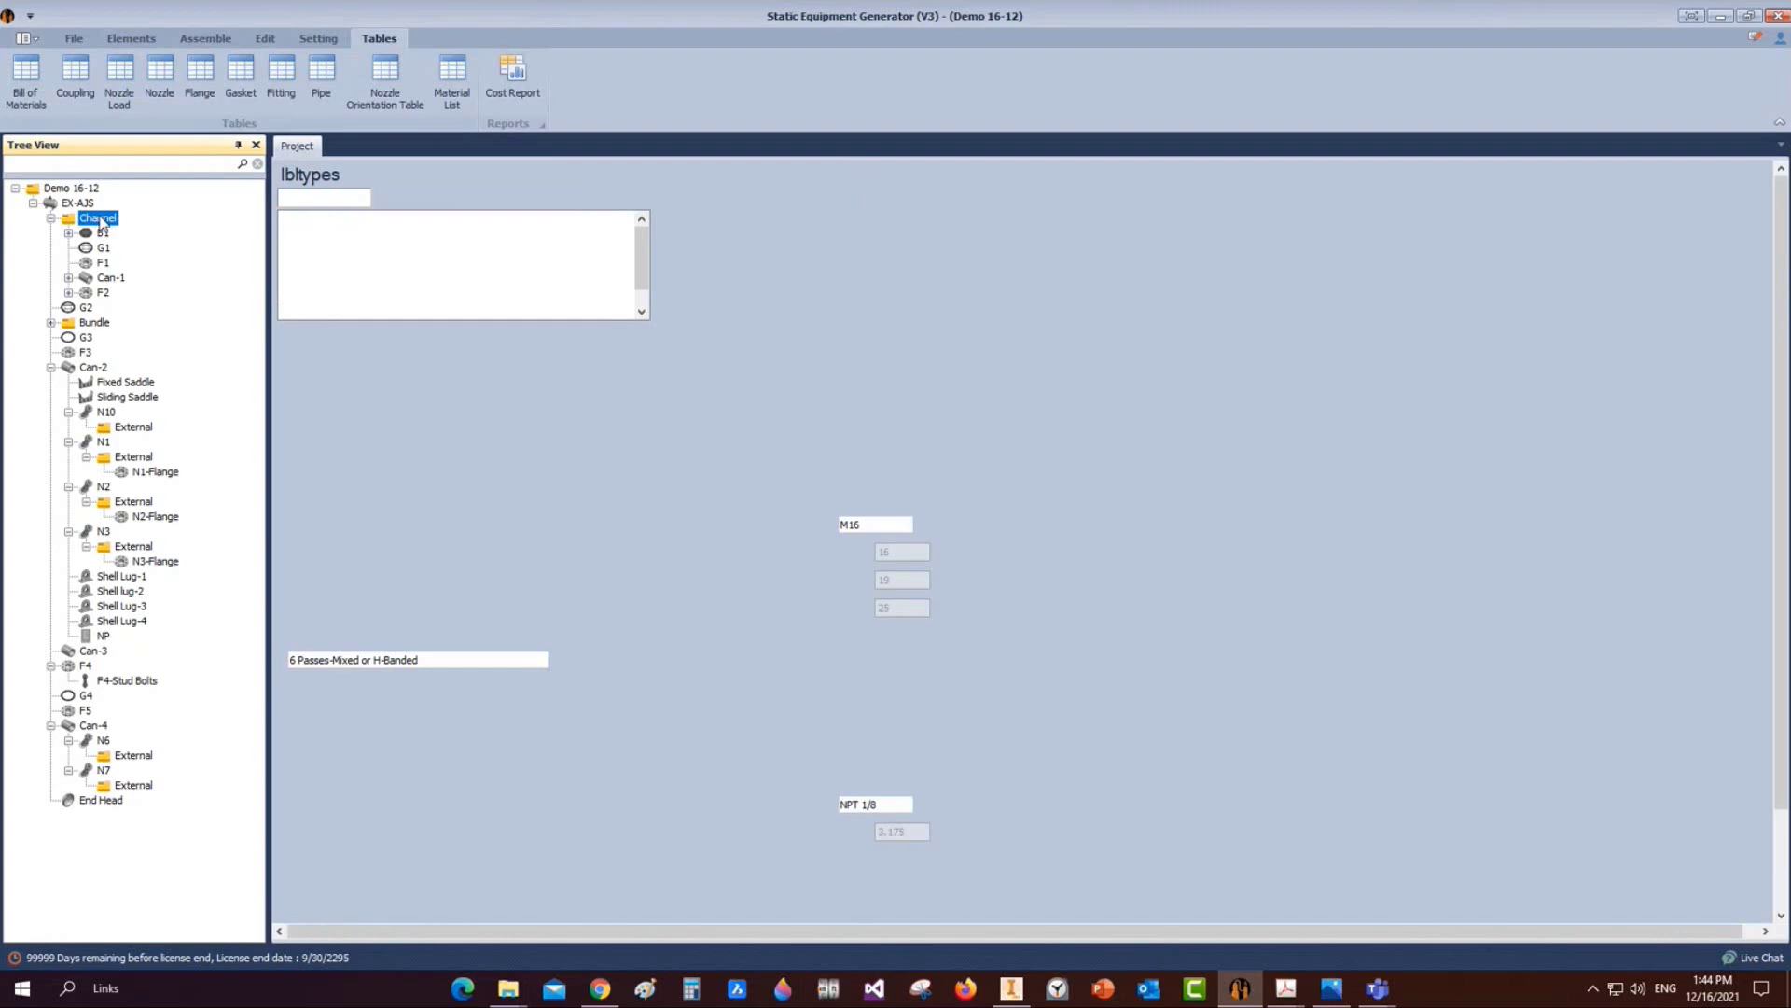
right_click(101, 222)
mouse_move(164, 269)
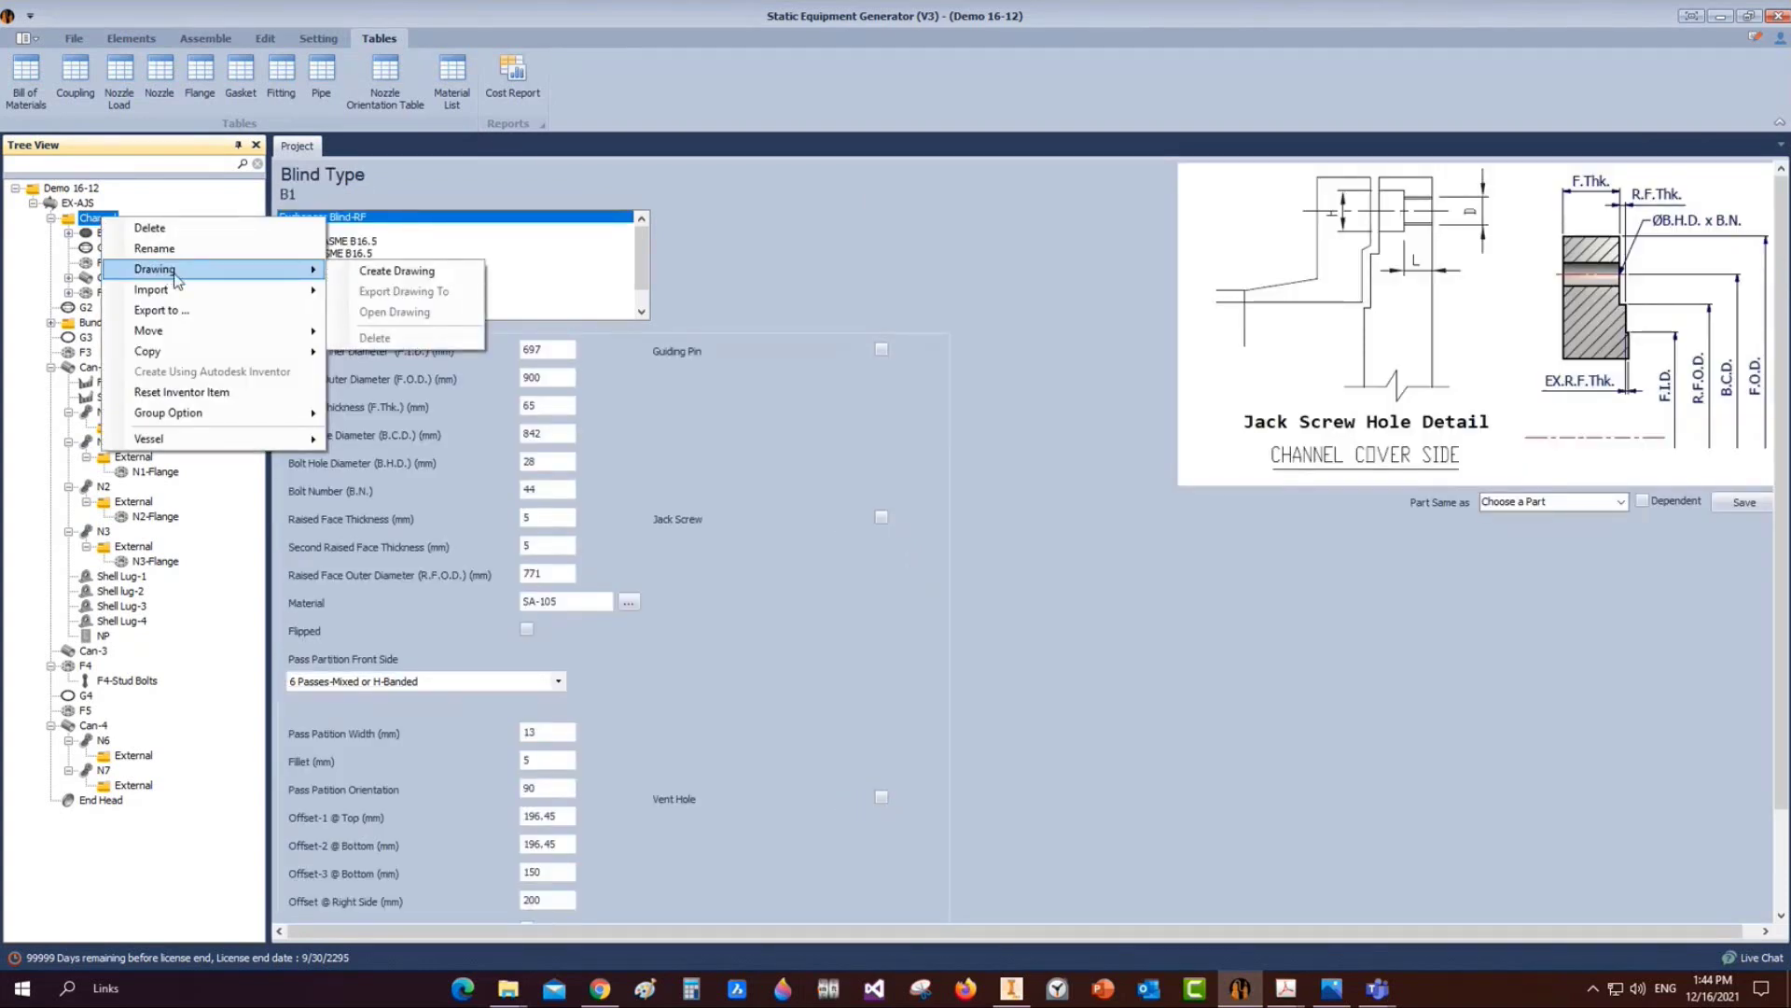
click(390, 271)
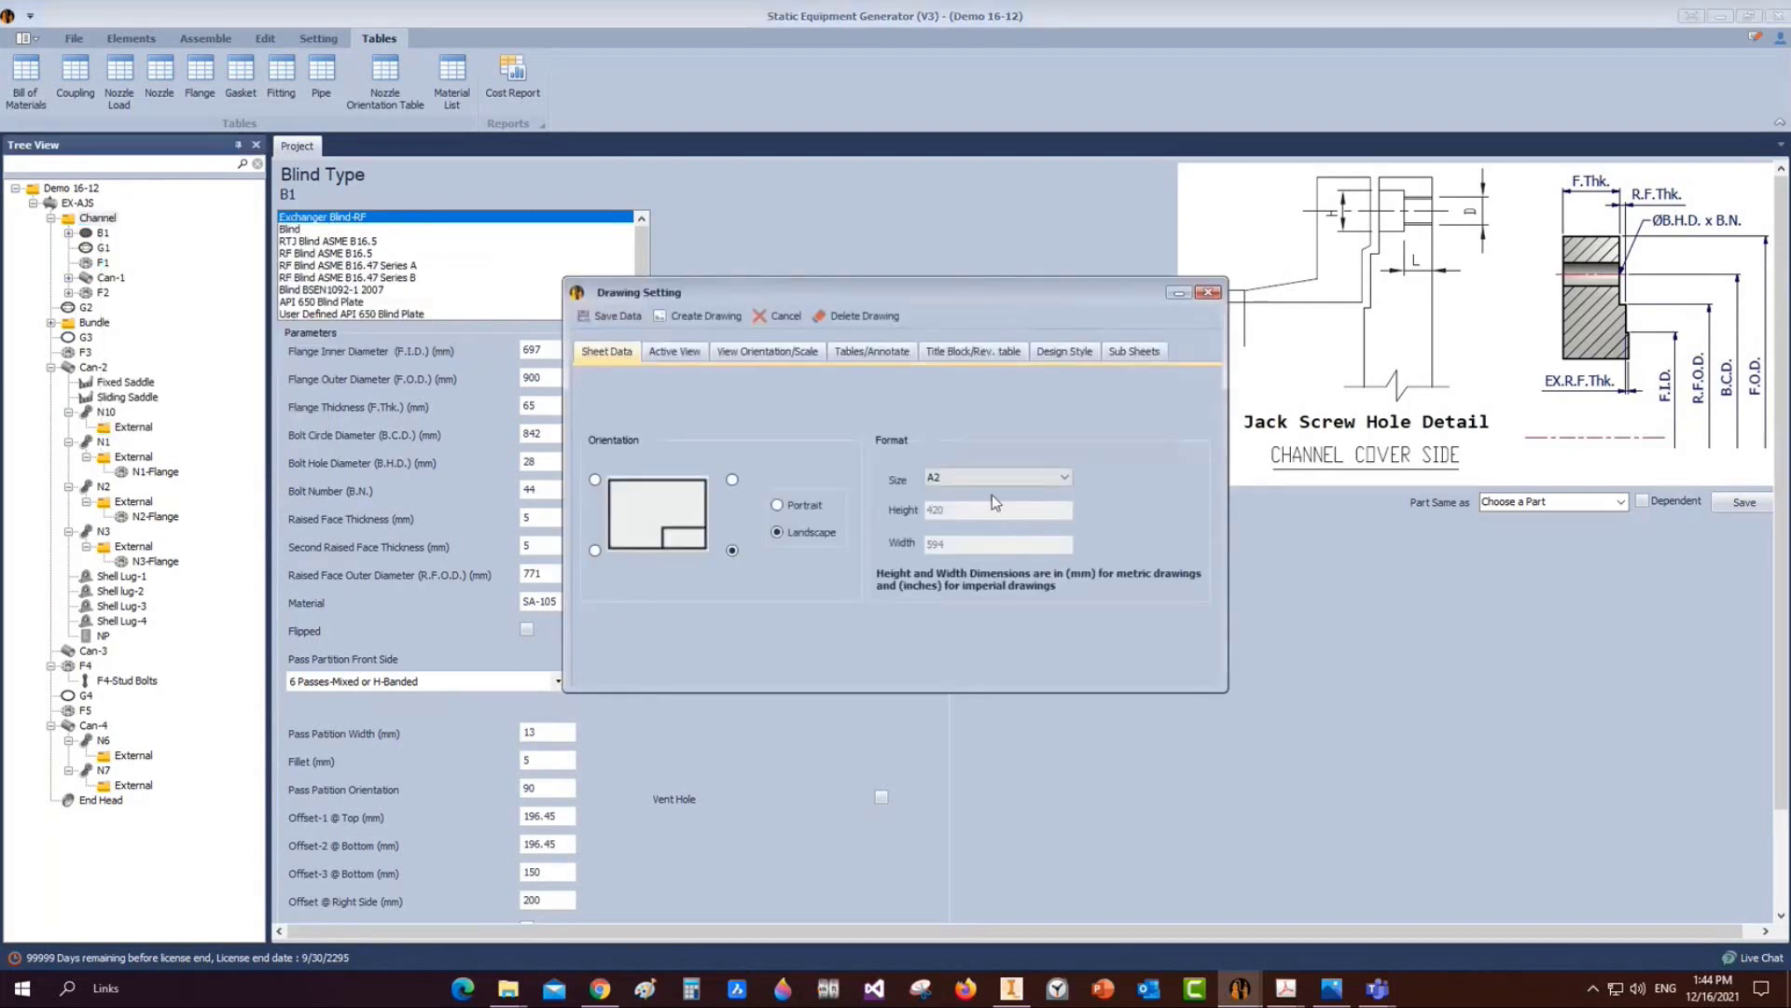
click(959, 482)
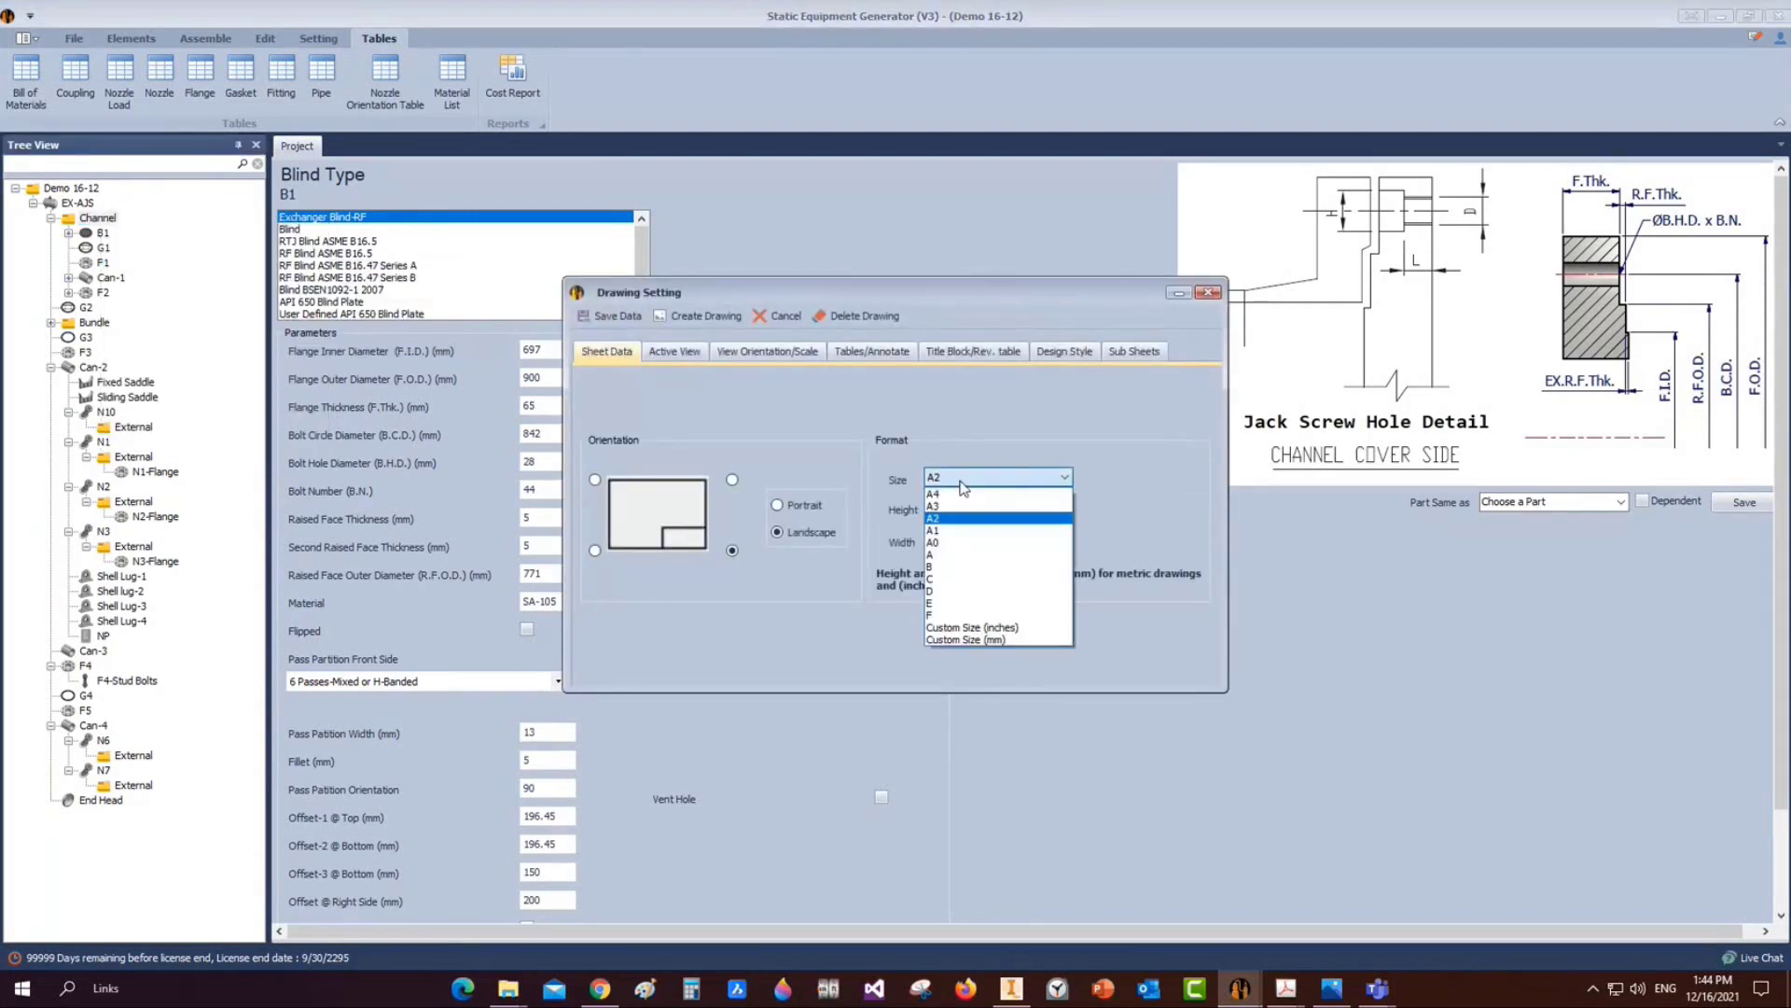
click(961, 494)
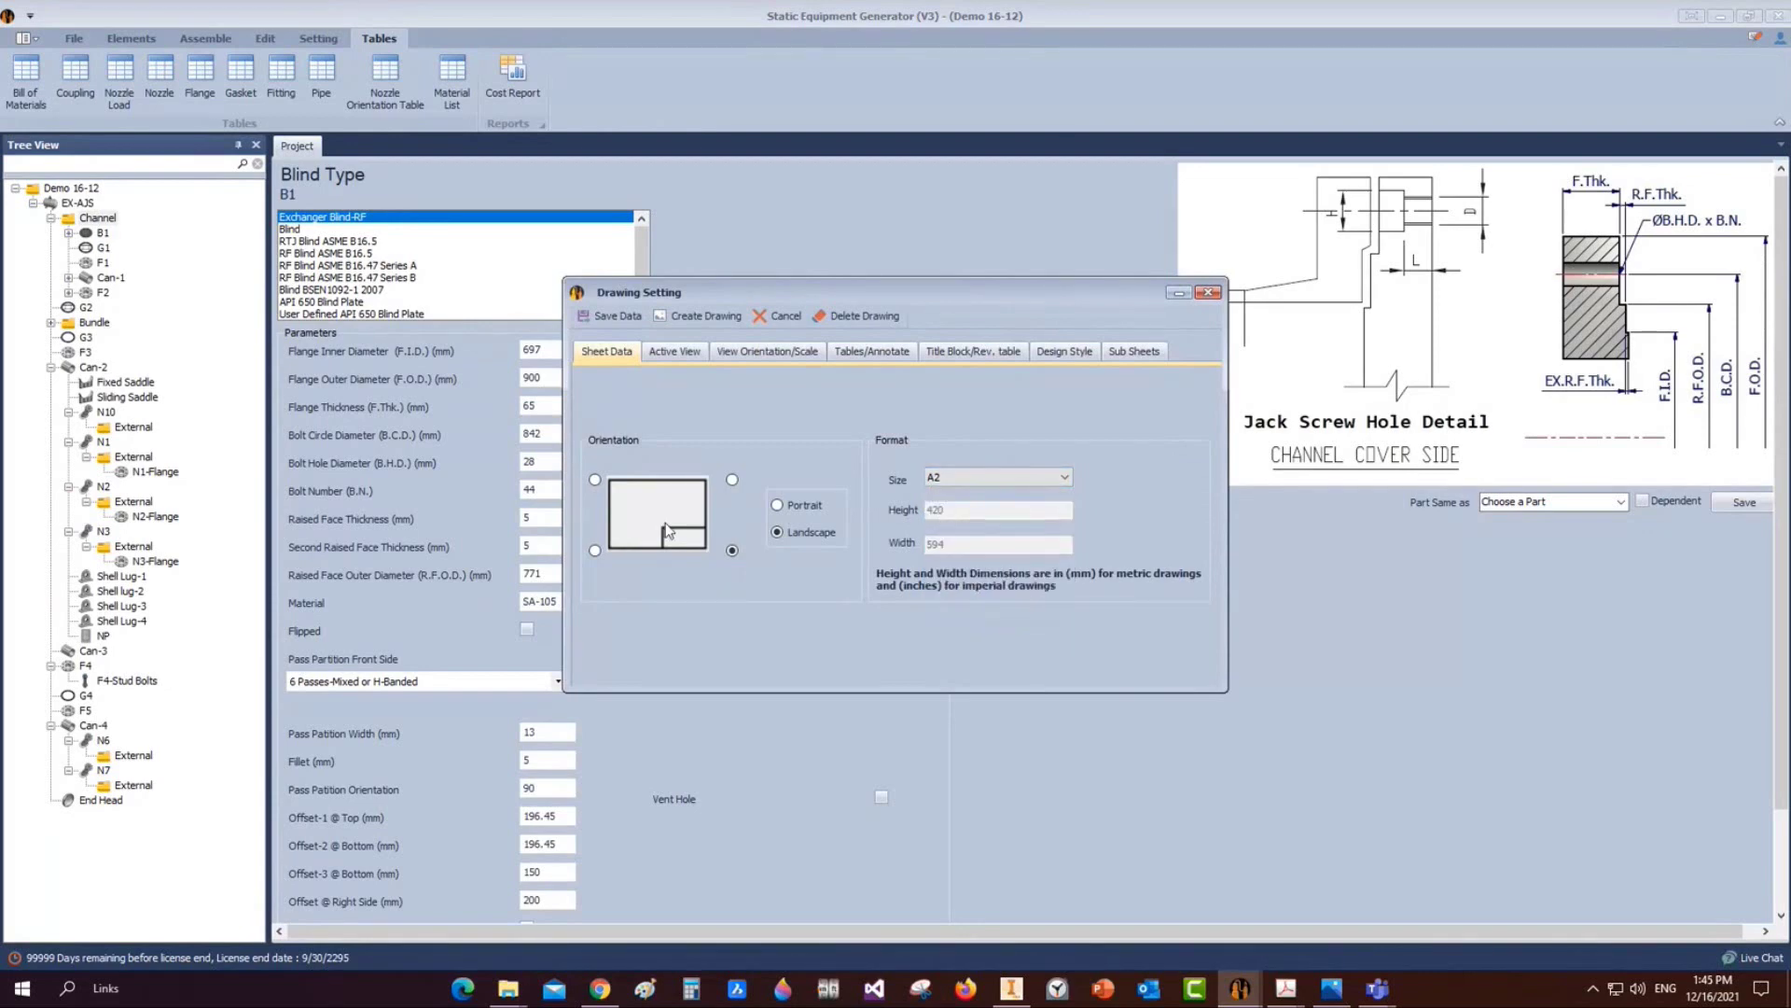
Try the portrait orientation and other title block corners, returning to landscape with the title block in the sheet's lower-right corner
click(799, 510)
click(776, 532)
click(732, 551)
click(595, 550)
click(594, 479)
click(732, 551)
Activate the right side view for the Channel drawing with a spacing of 4 cm from the elevation view
click(675, 351)
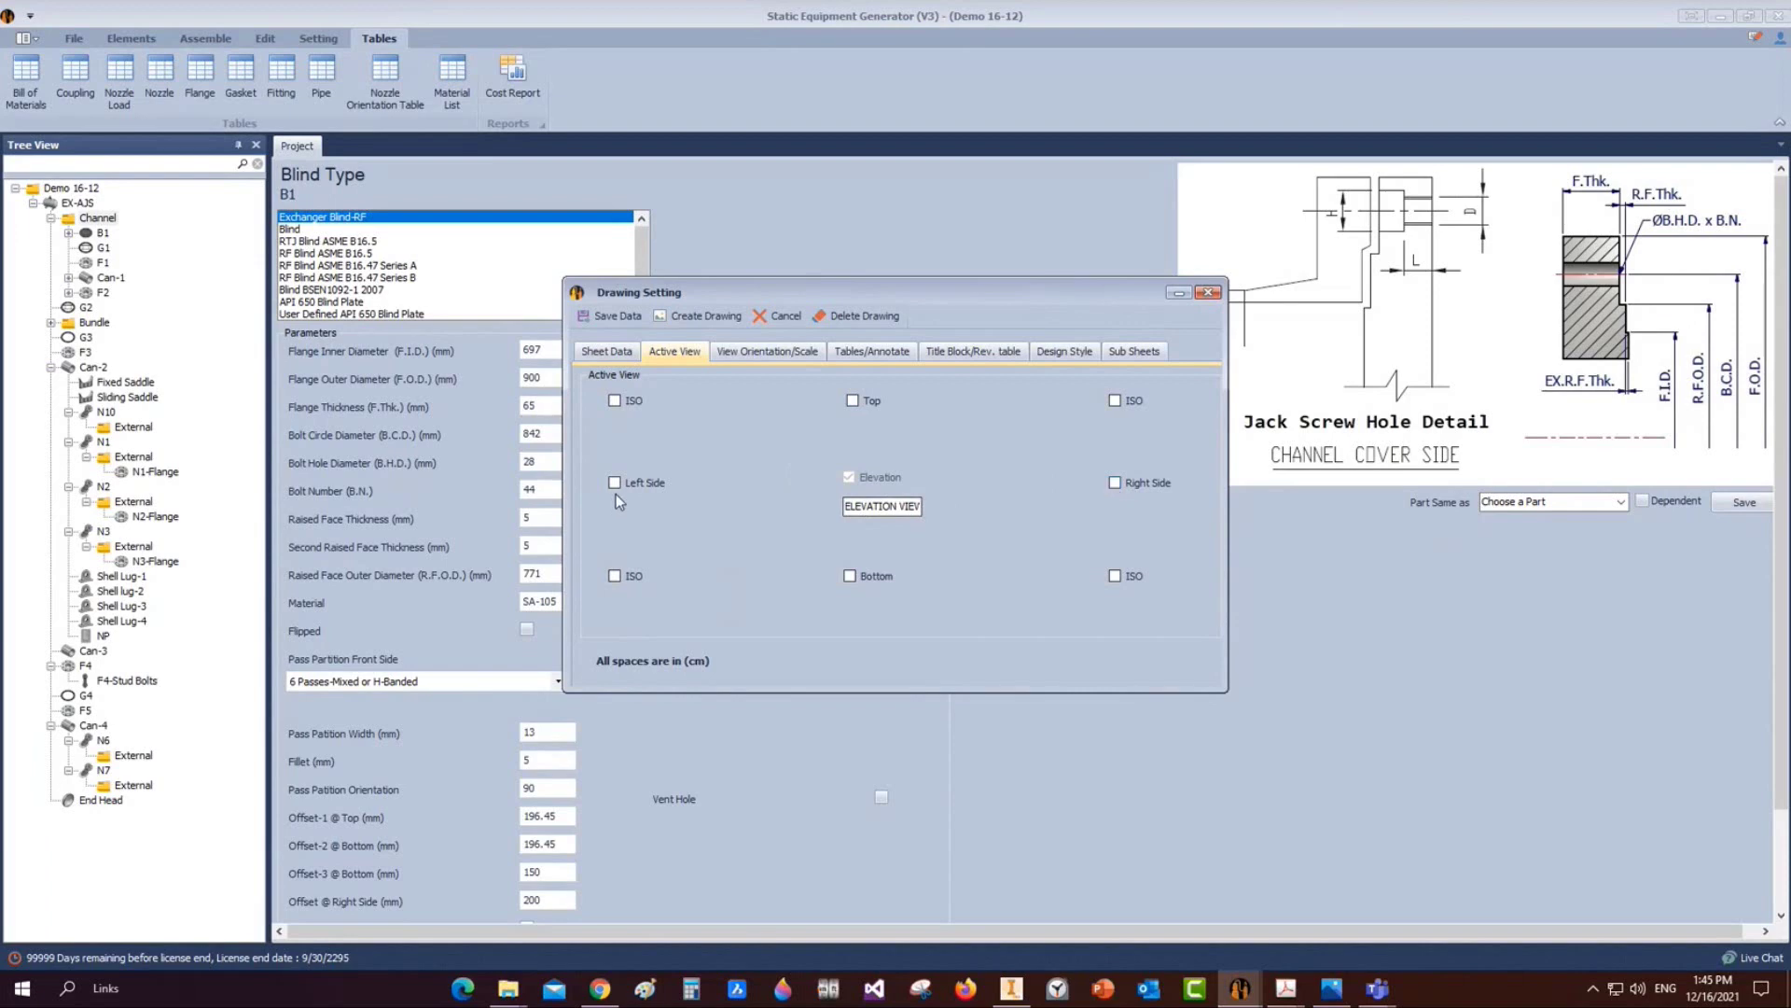
click(1116, 482)
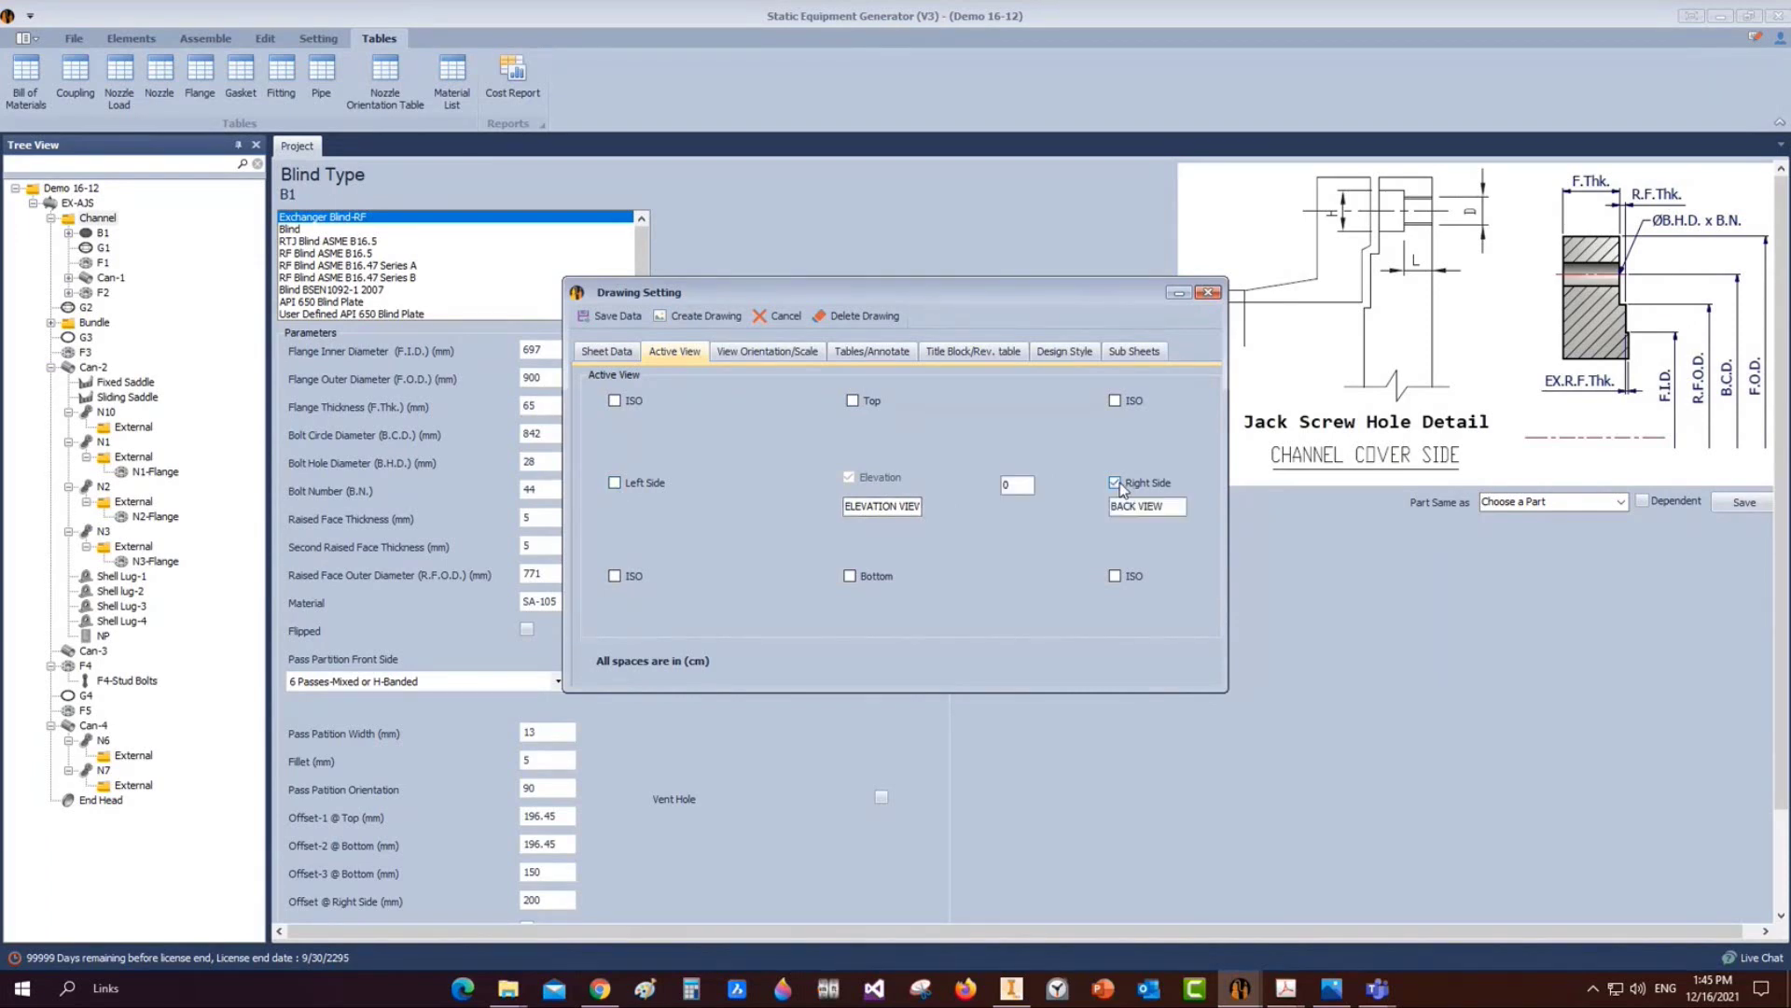
click(1116, 482)
click(1156, 490)
double_click(1032, 486)
text(4)
Switch to Autodesk Inventor, hide the coordinate system triads of the Channel assembly and turn it to the front view
click(760, 354)
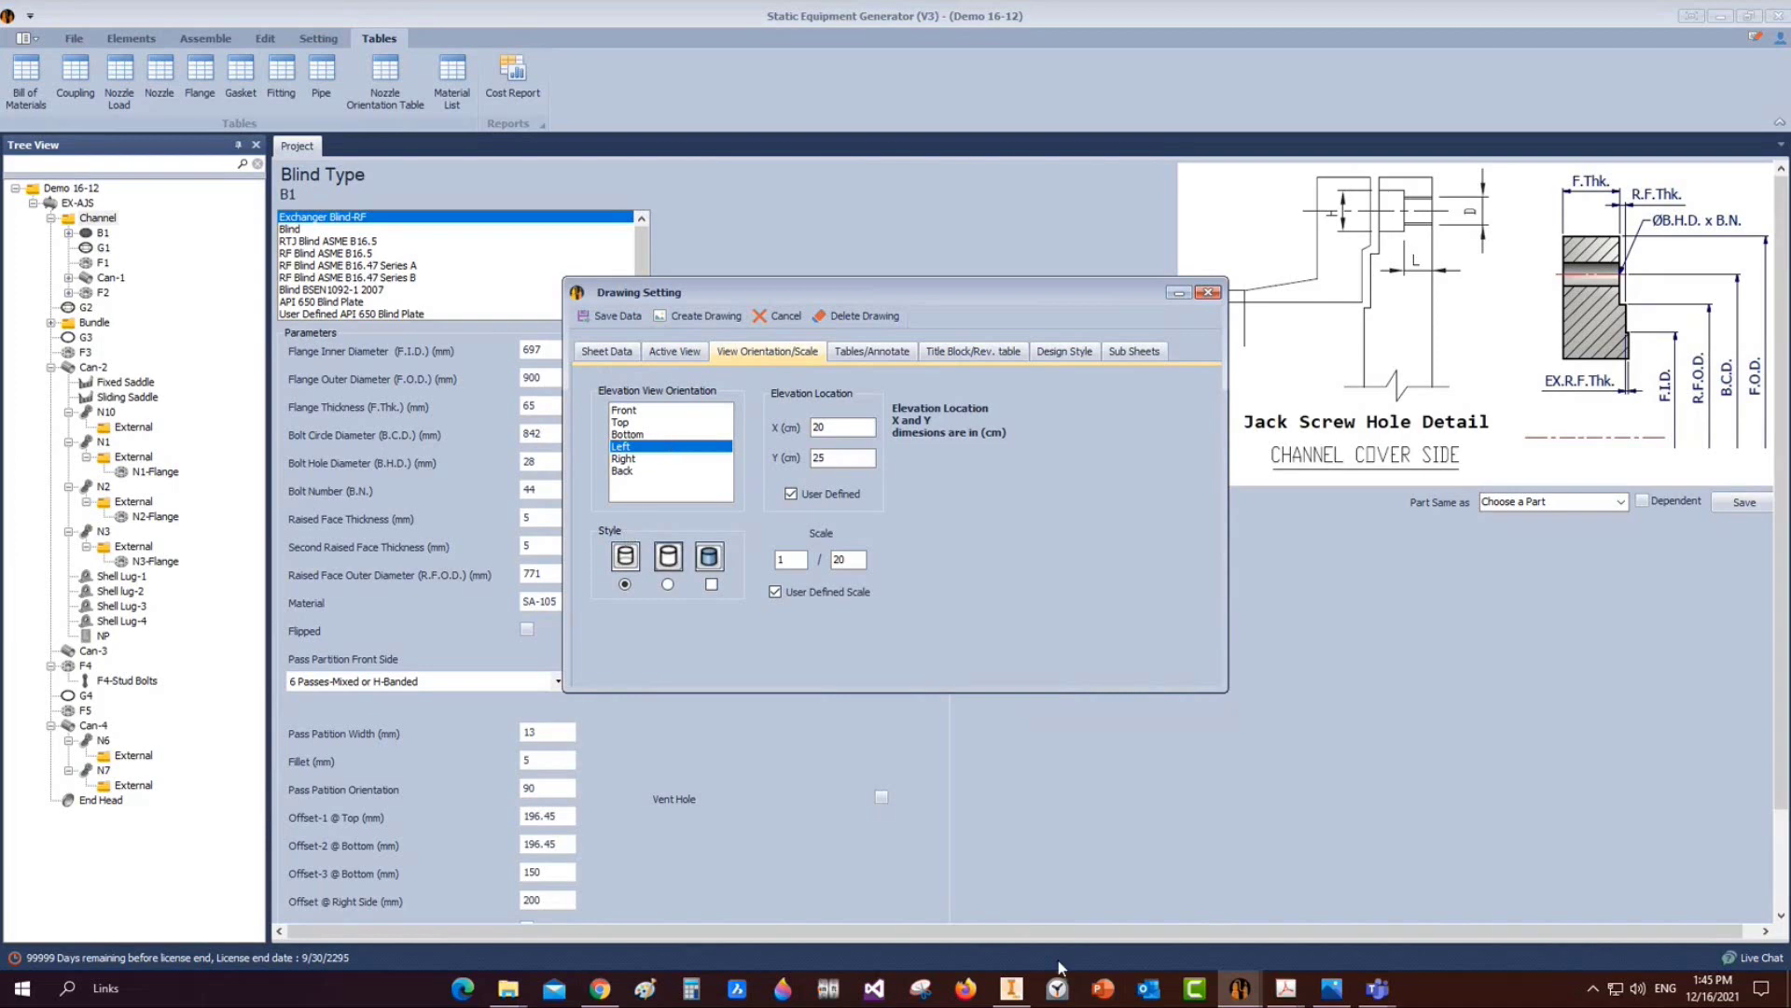
click(1013, 987)
right_click(414, 423)
click(421, 324)
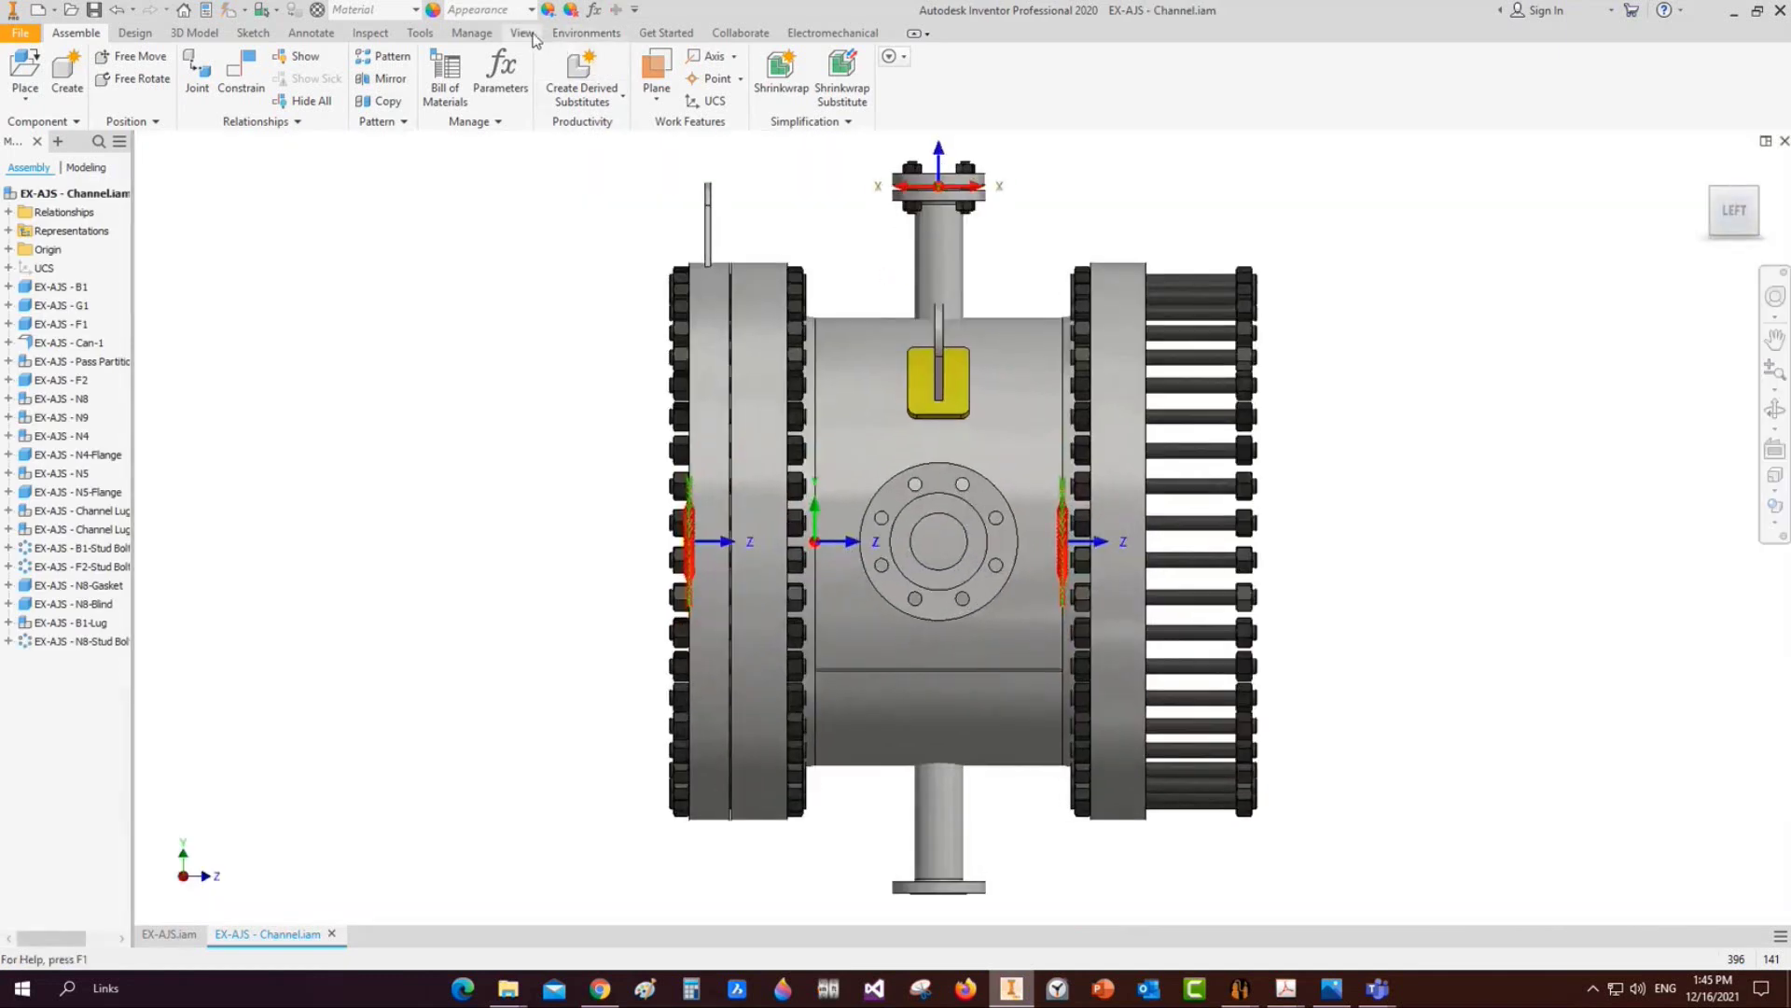
click(524, 33)
click(32, 84)
click(56, 124)
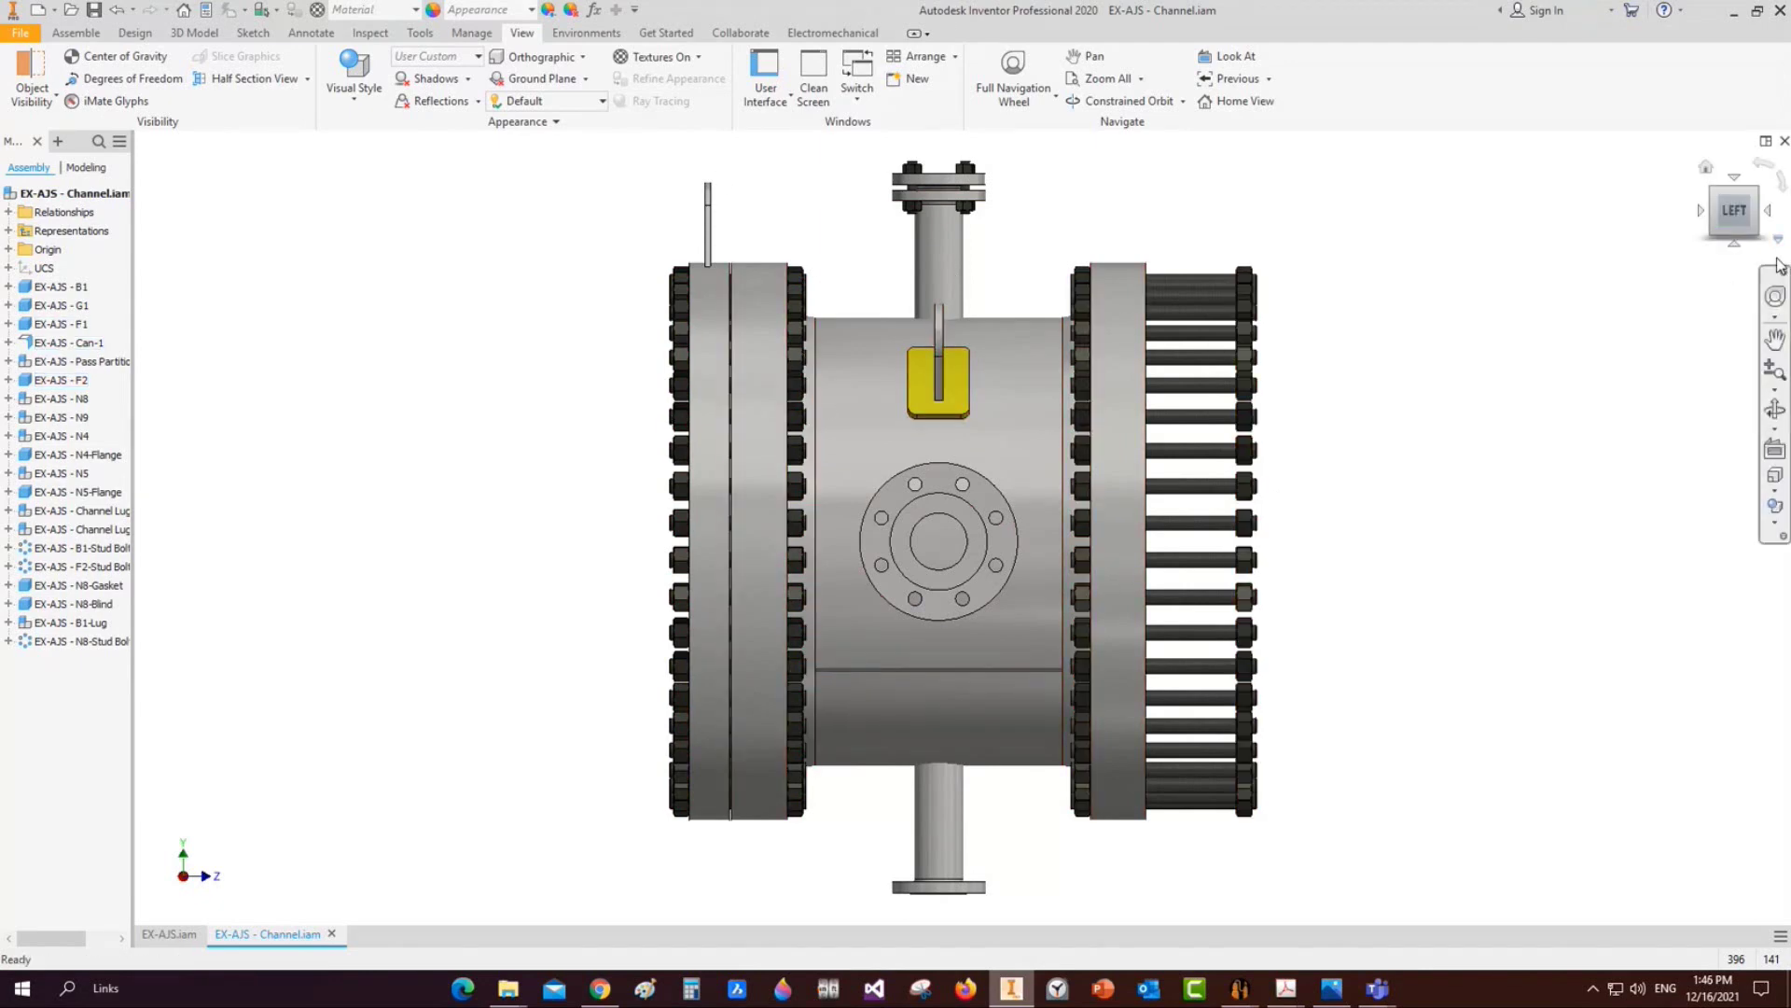
click(1773, 214)
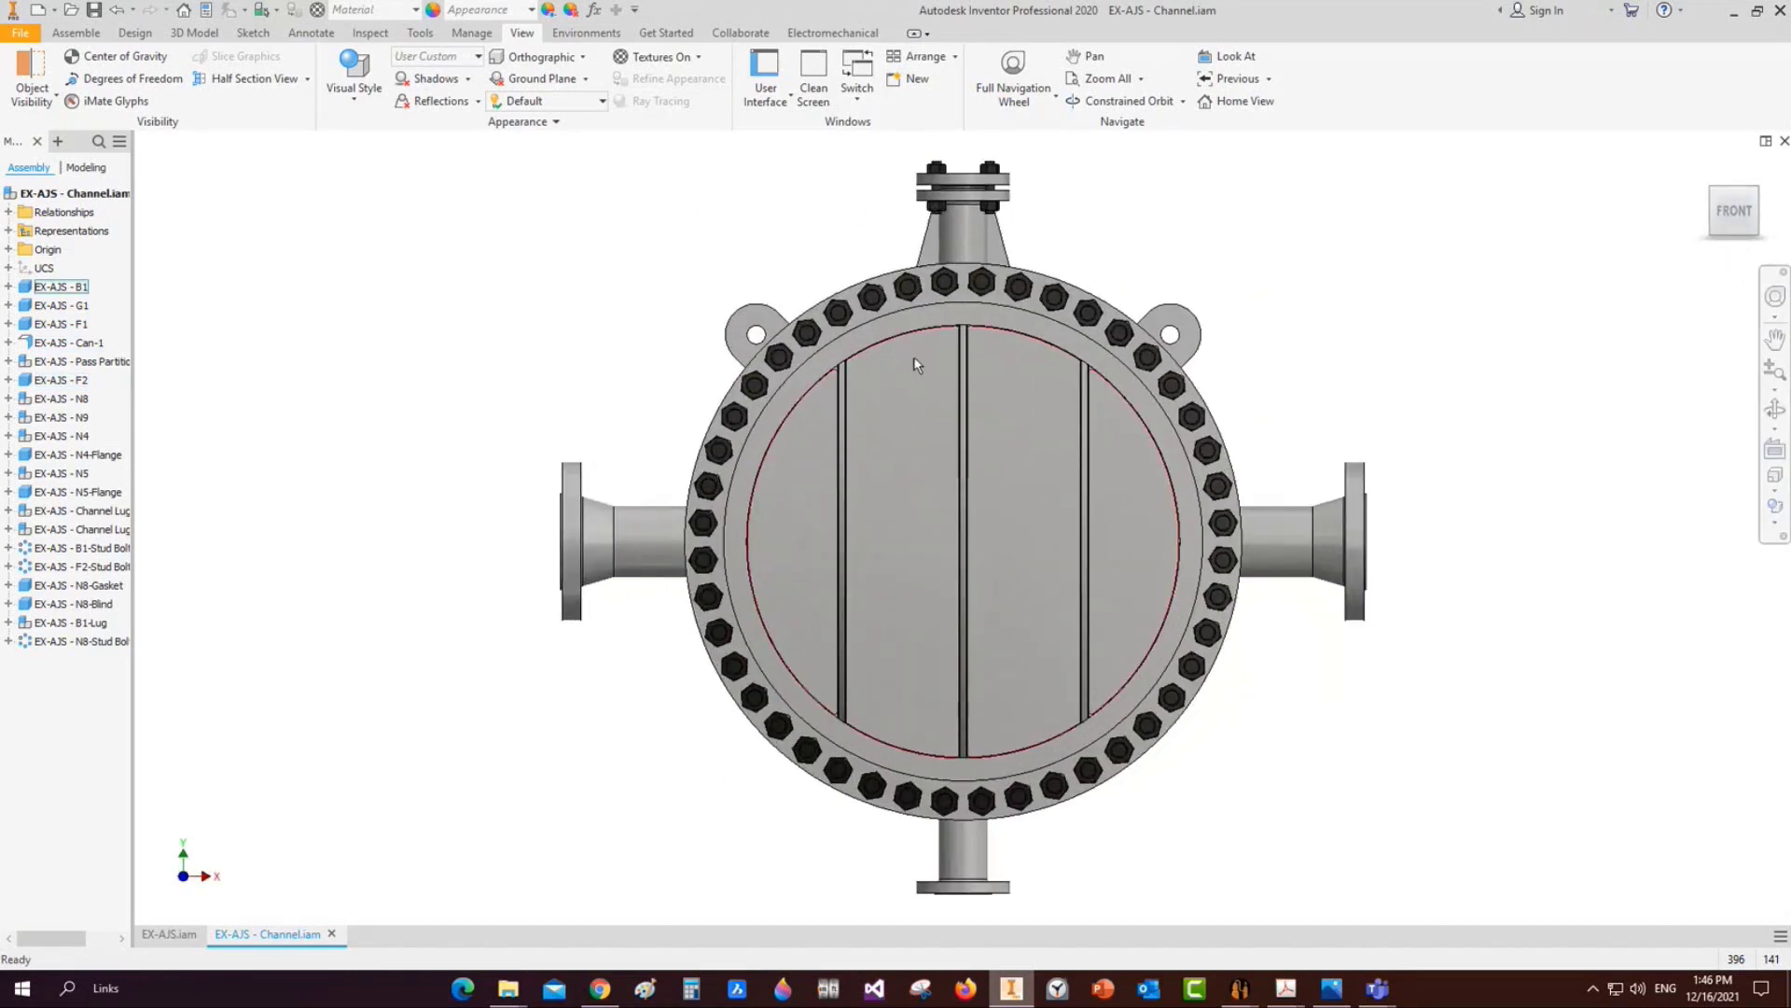
Return to the drawing settings in Static Equipment Generator and set the elevation view orientation to Front with a scale of 1/10
mouse_move(1239, 988)
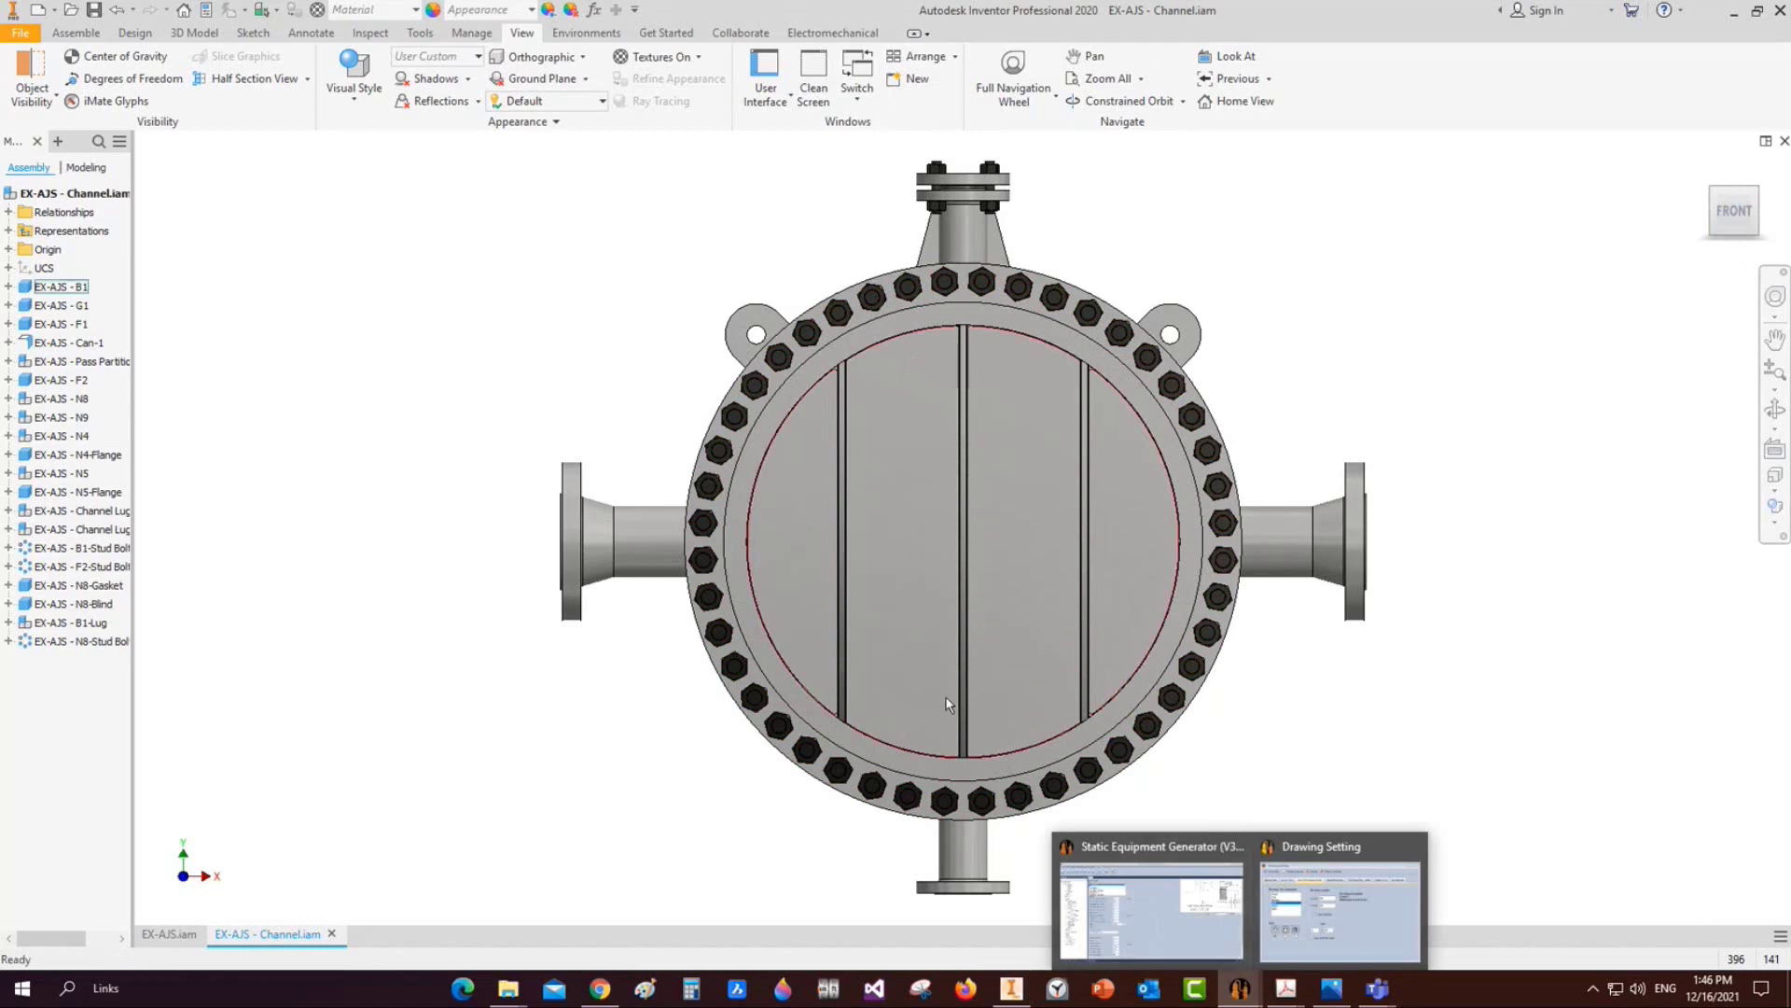
click(1328, 903)
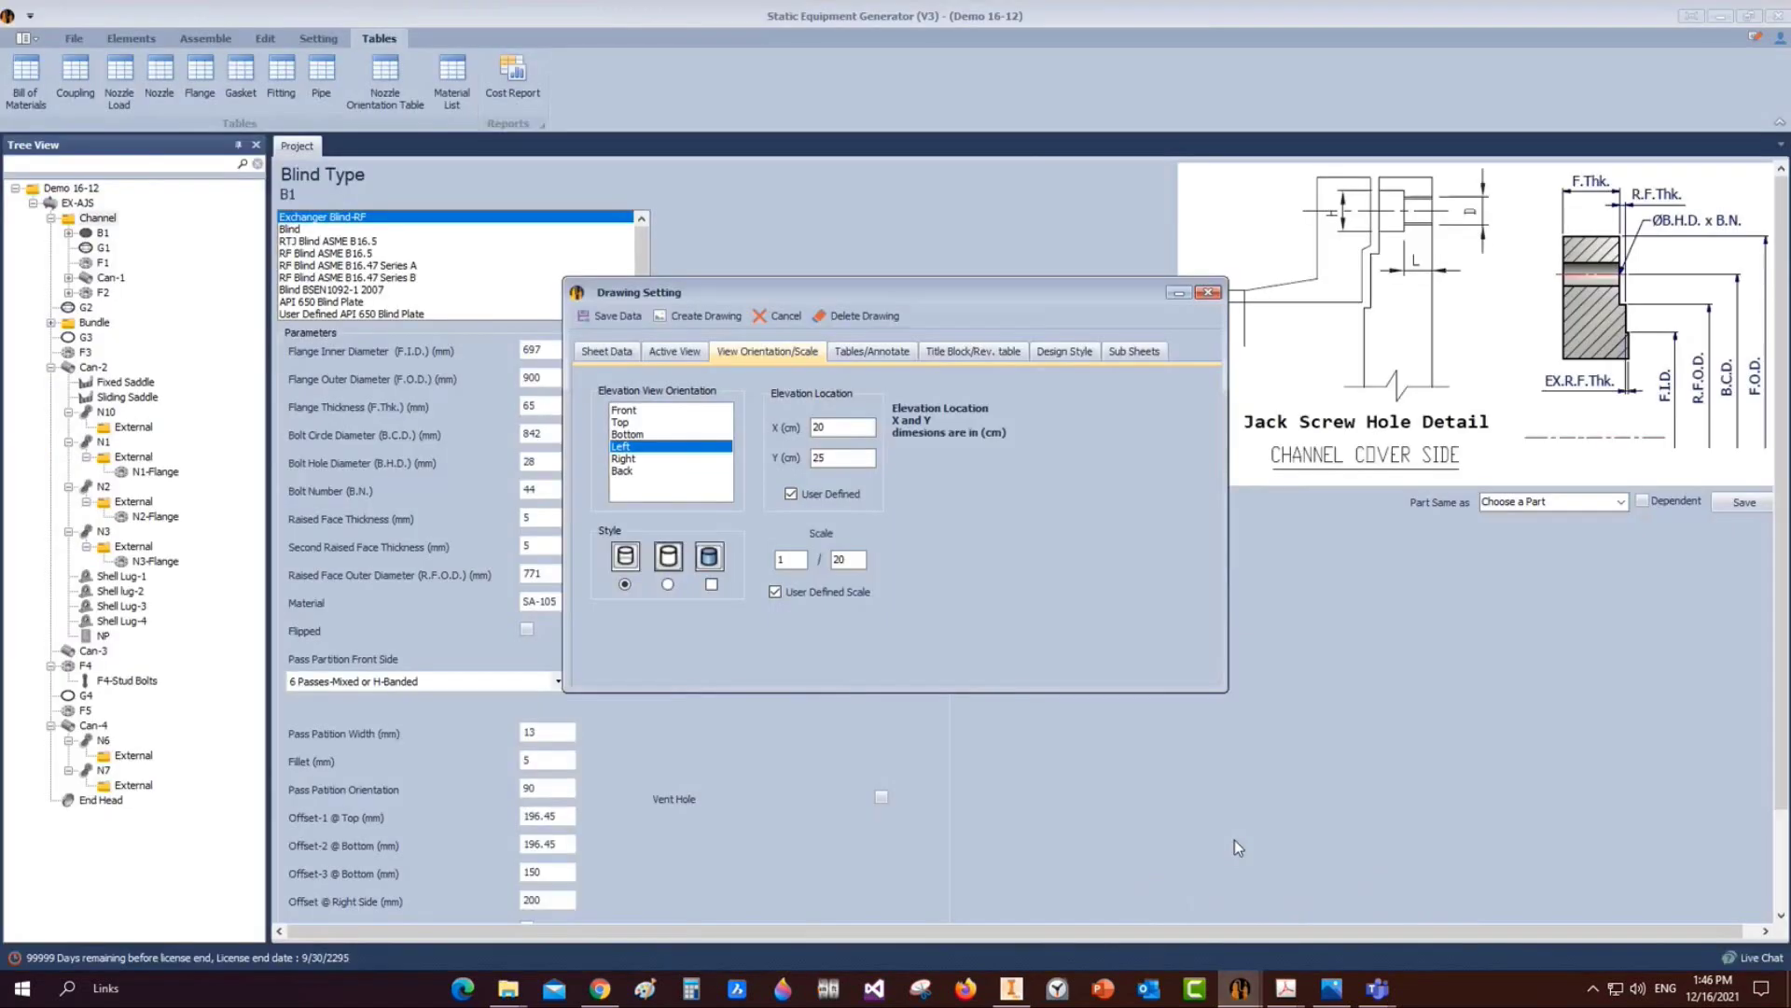
click(635, 412)
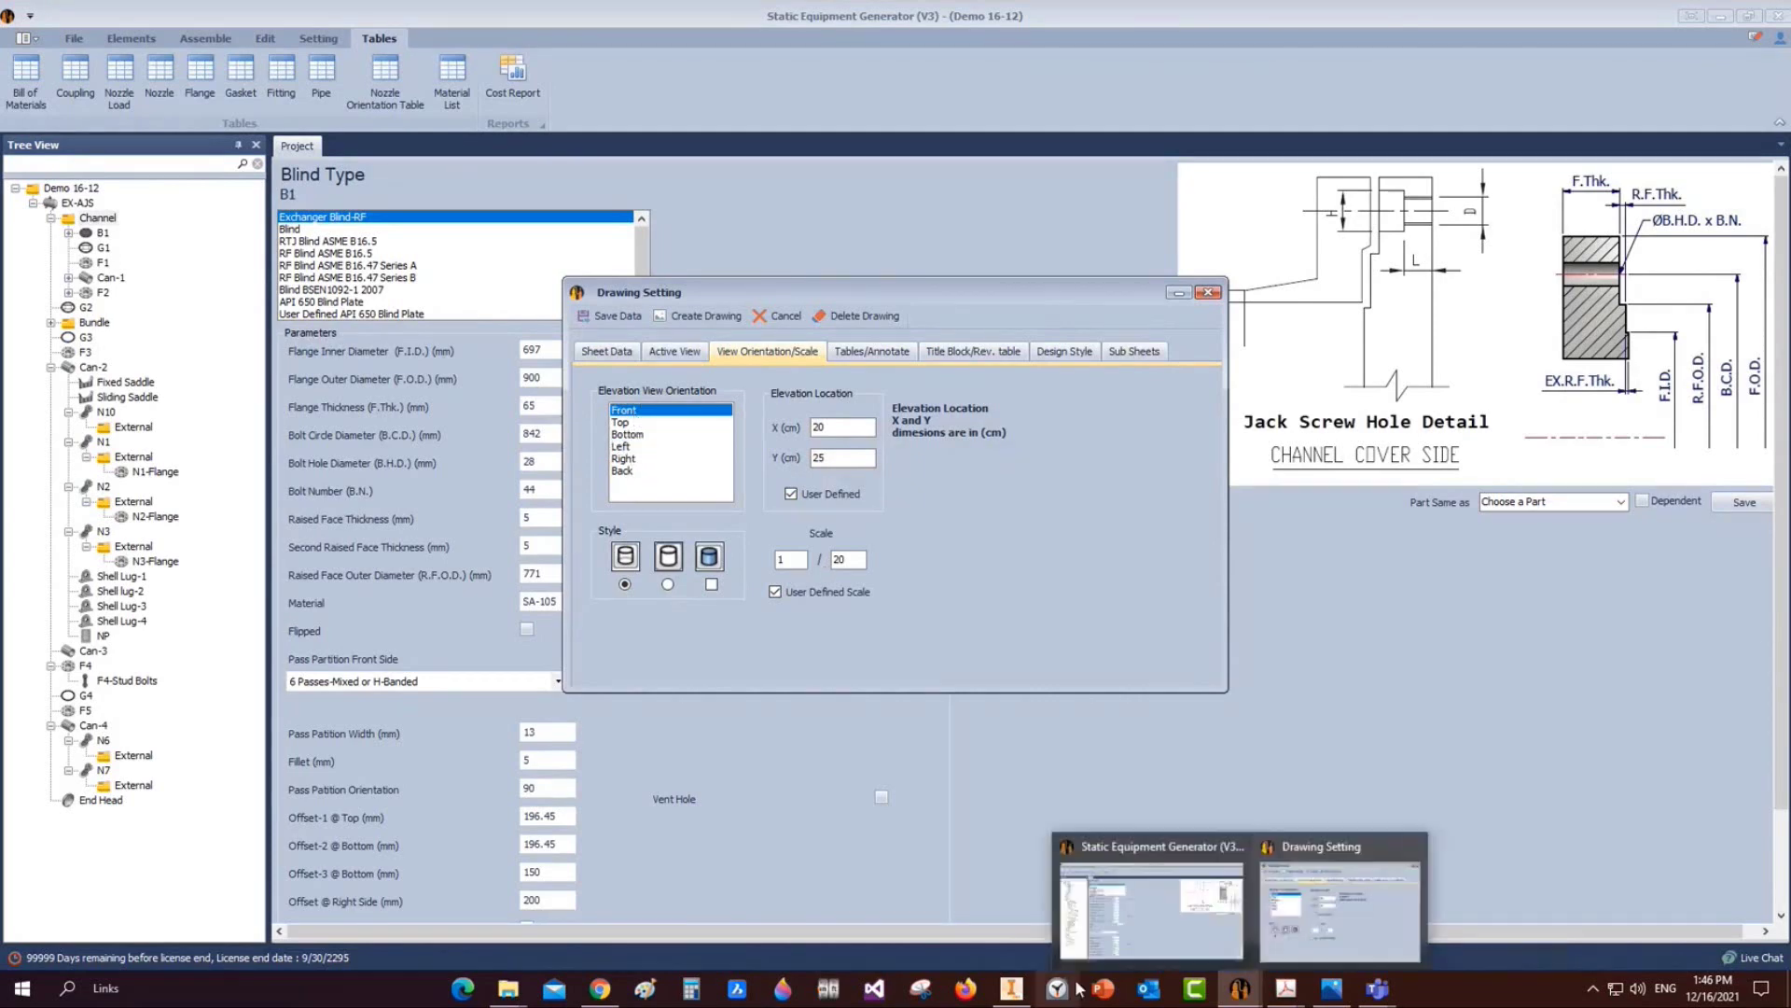
mouse_move(1011, 988)
click(1019, 927)
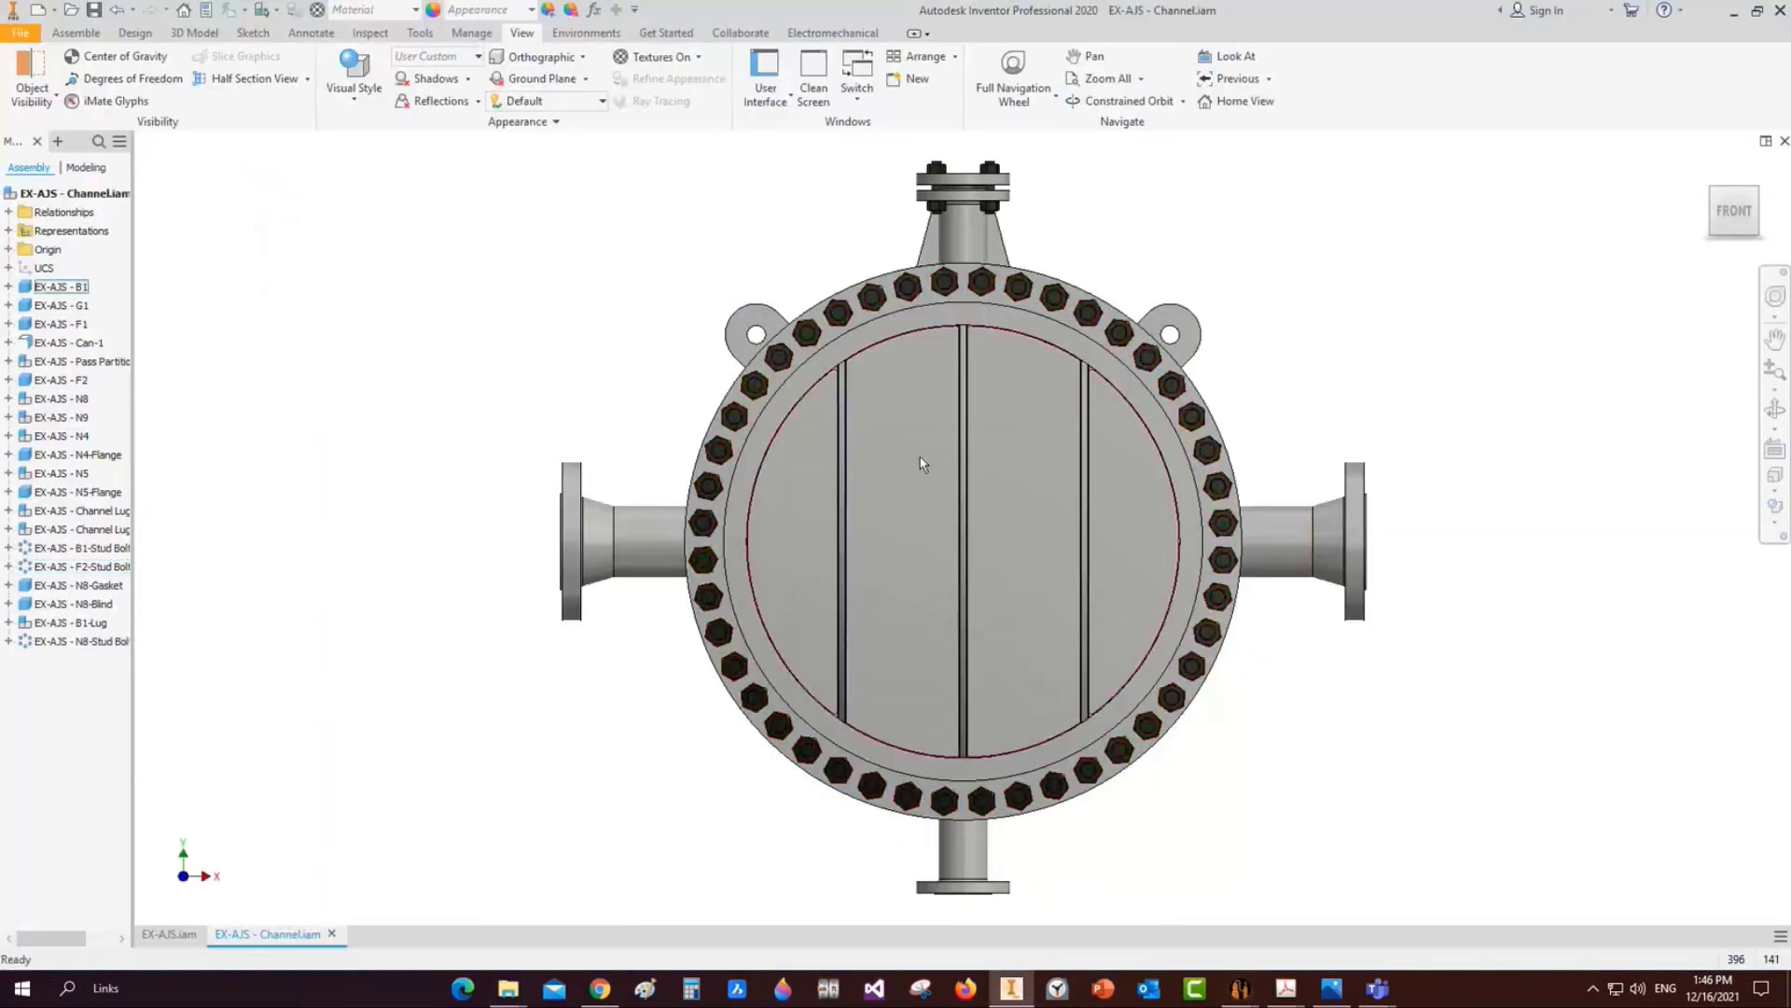
click(1733, 15)
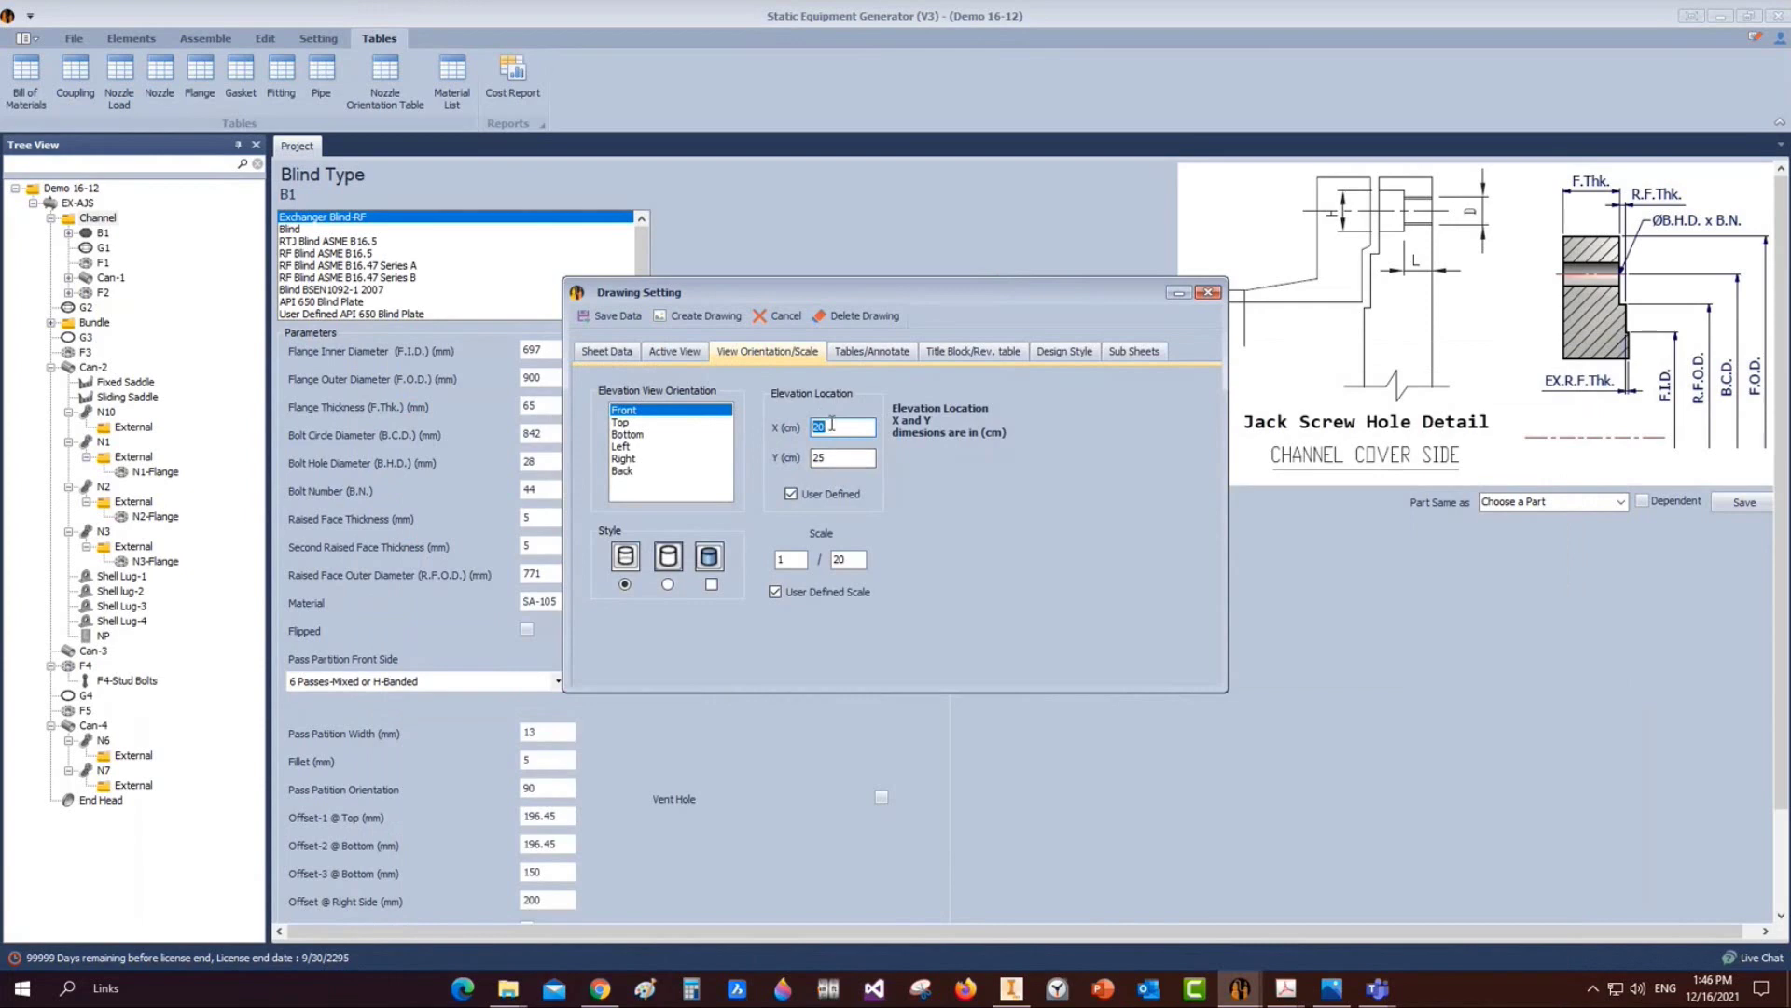
double_click(839, 558)
text(10)
Open the drawing notes and delete the note on neat weld appearance and the note on butt-welded joints
click(854, 354)
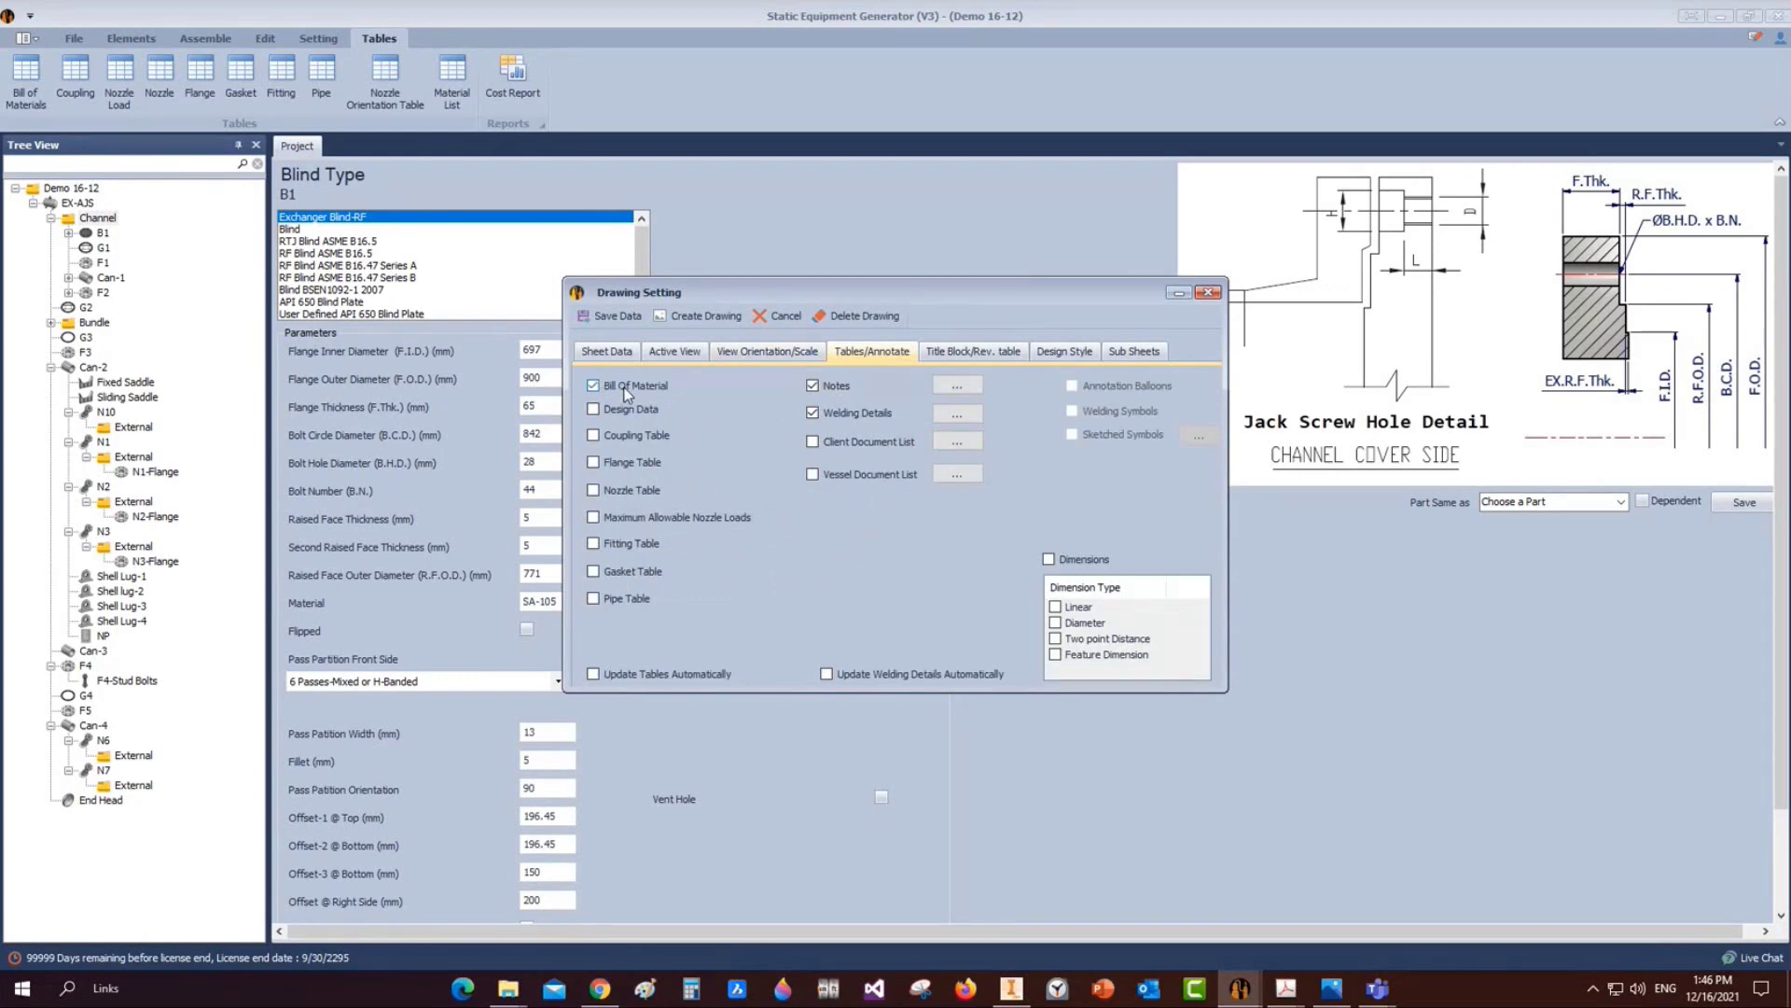
click(959, 386)
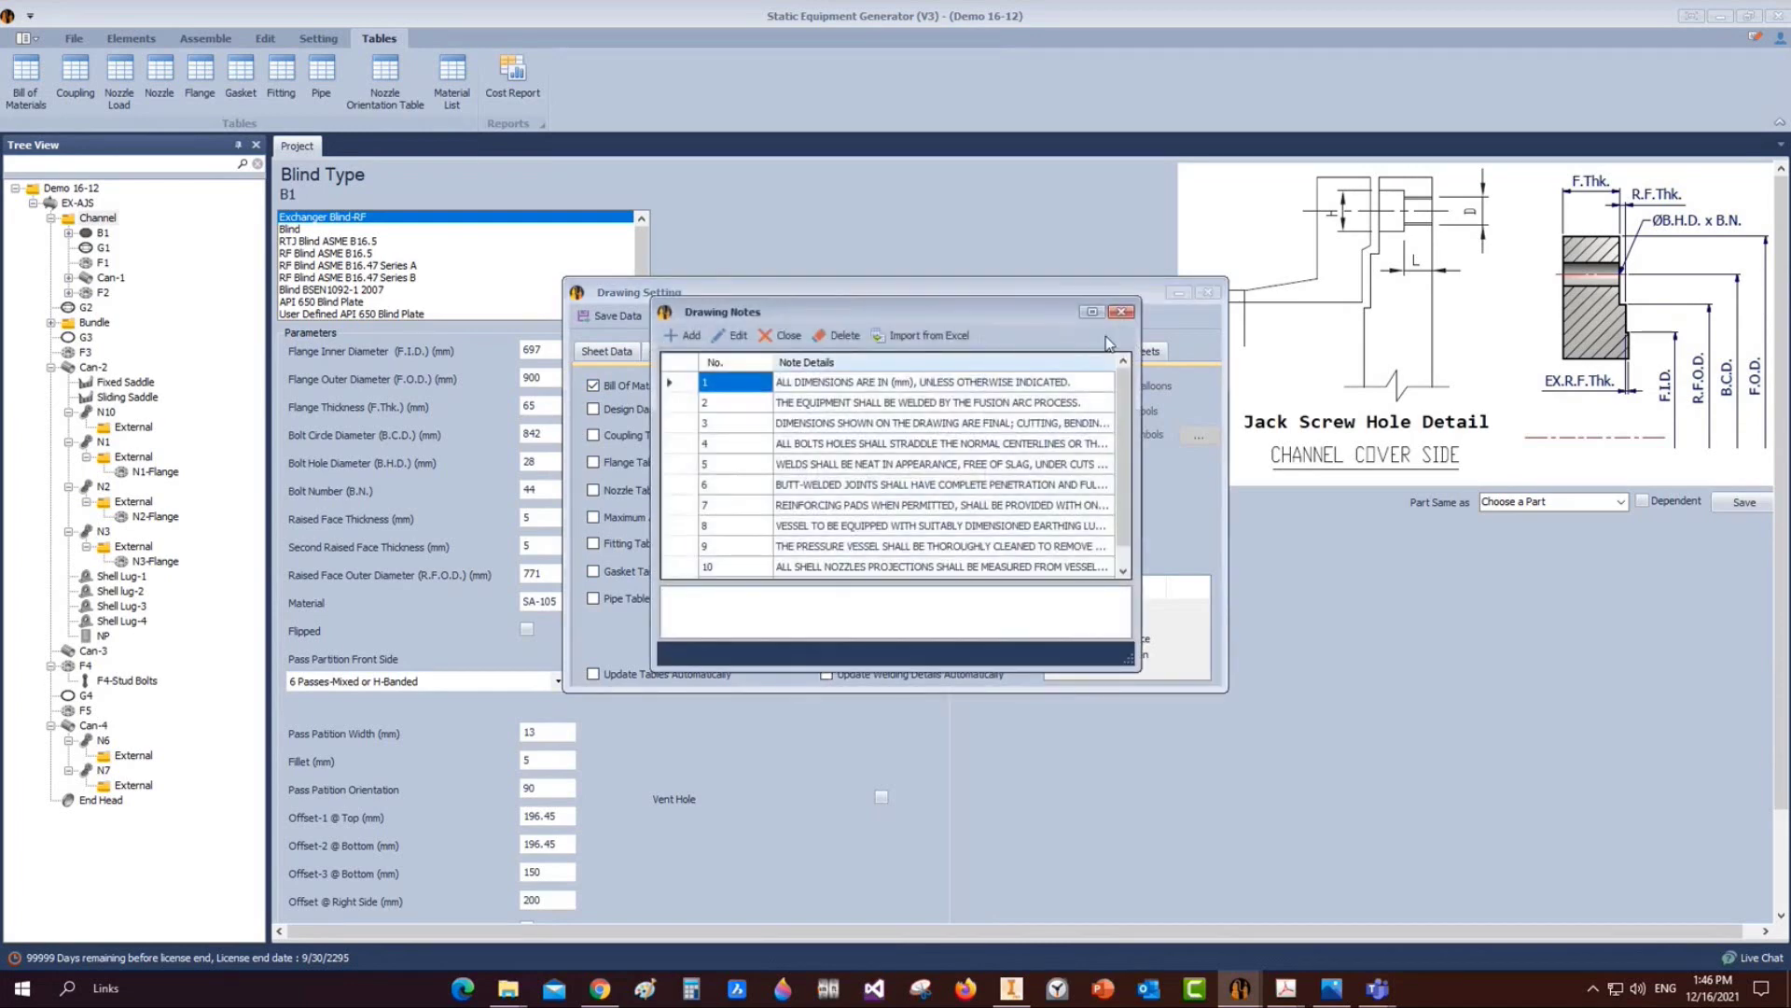
click(1092, 312)
click(65, 168)
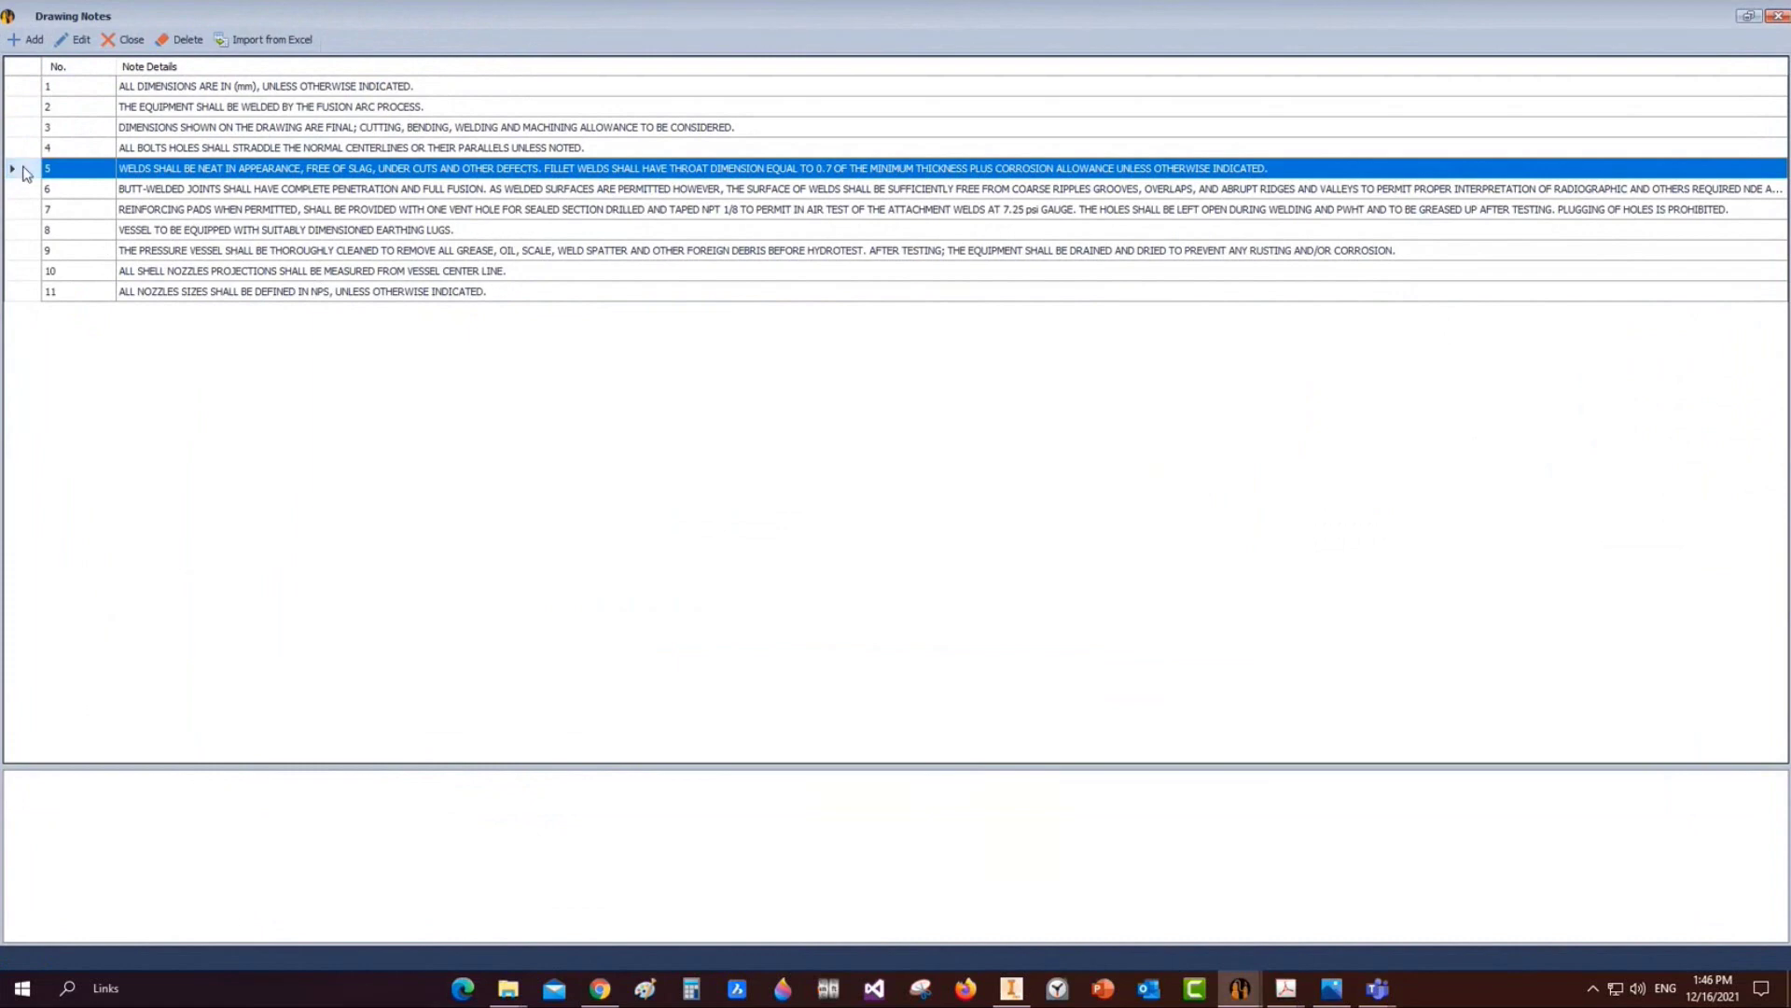
click(198, 43)
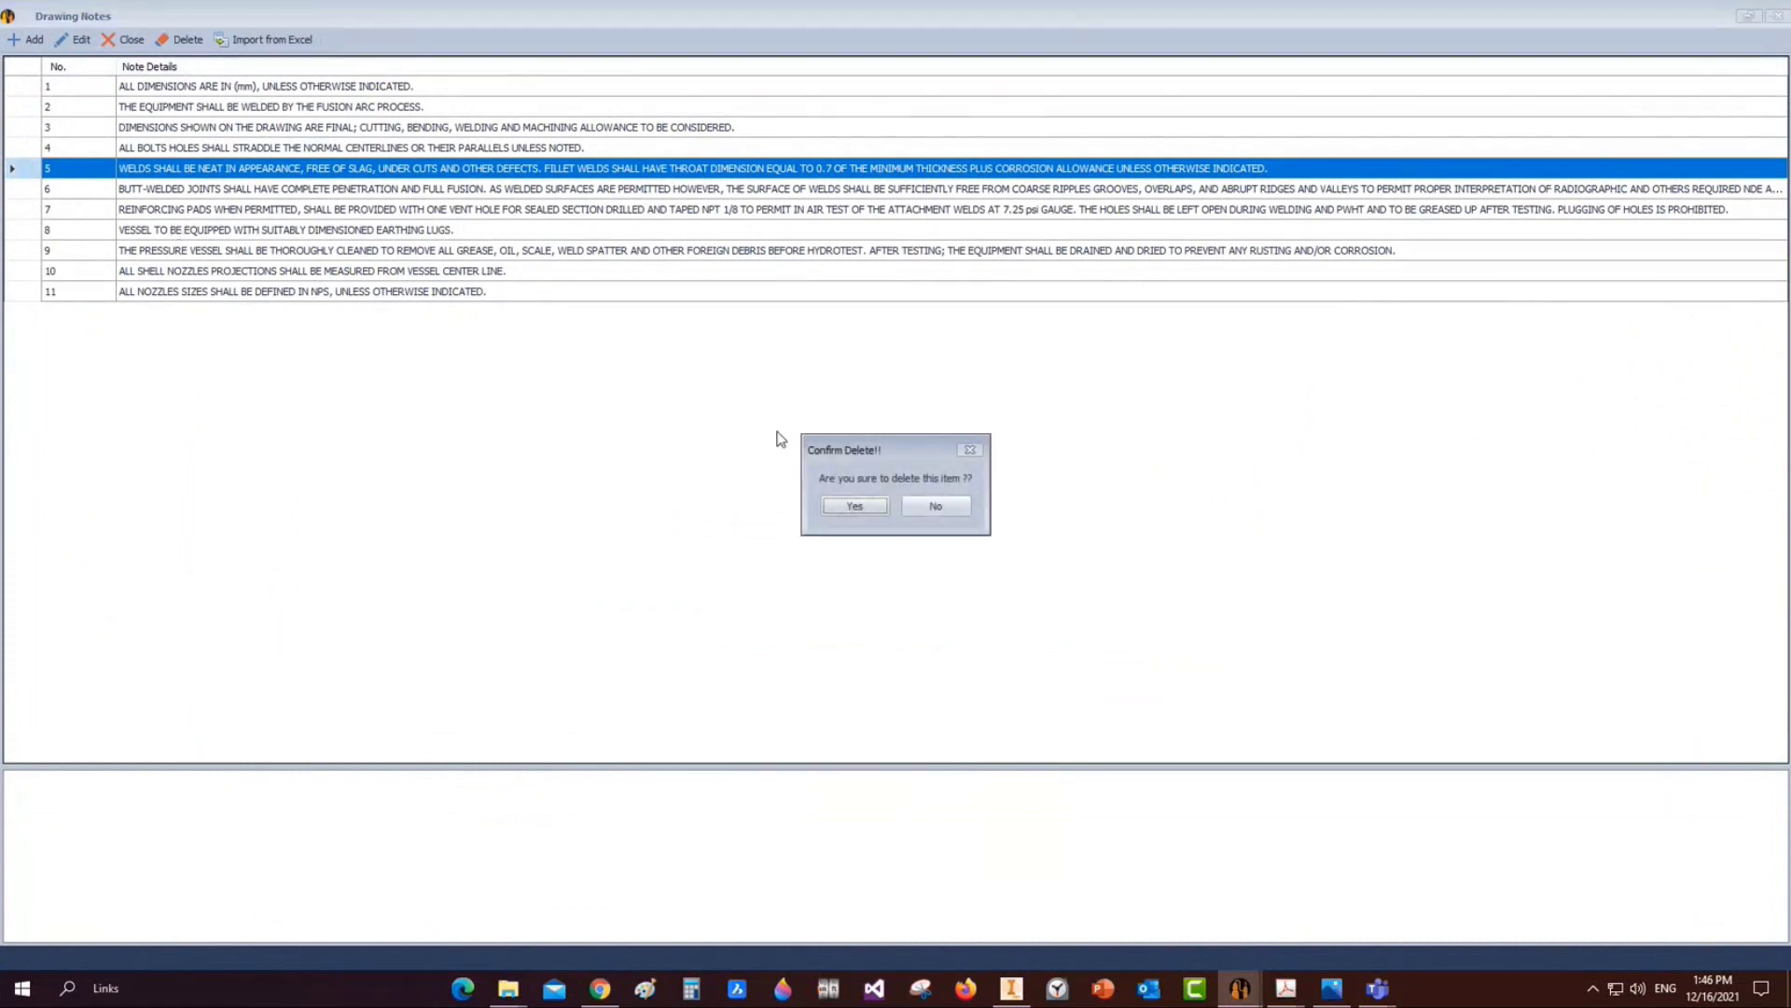
click(857, 504)
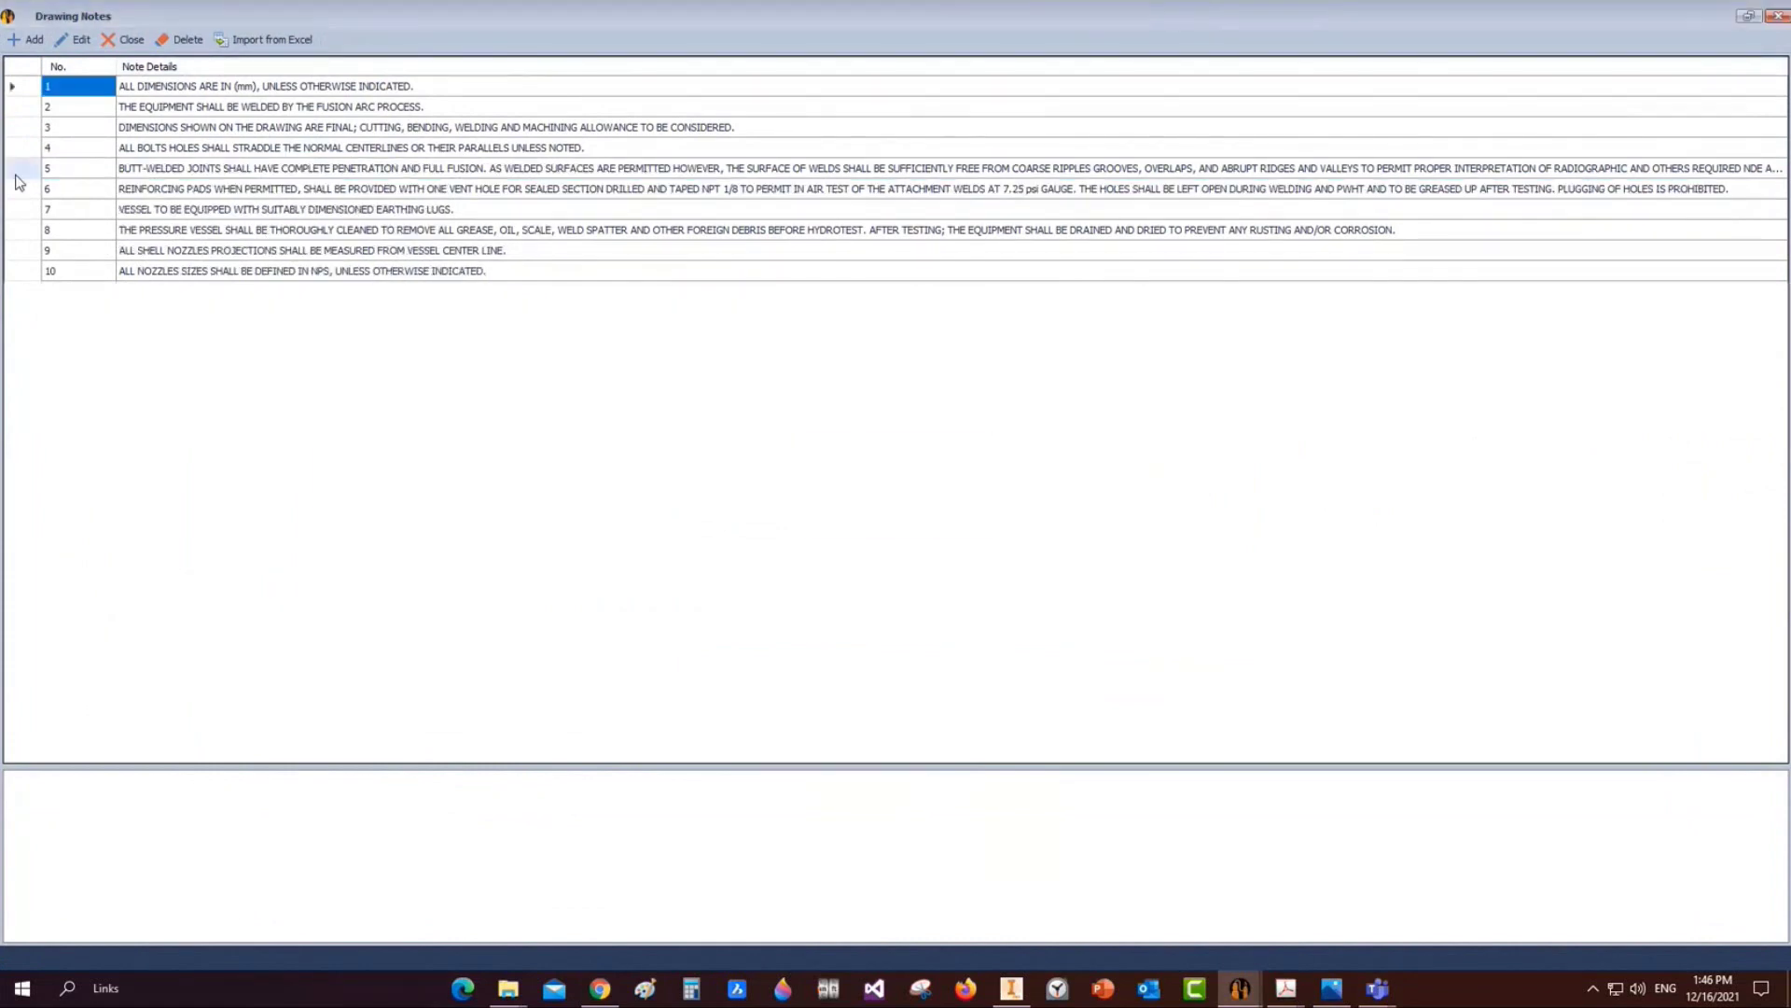
click(181, 40)
click(867, 505)
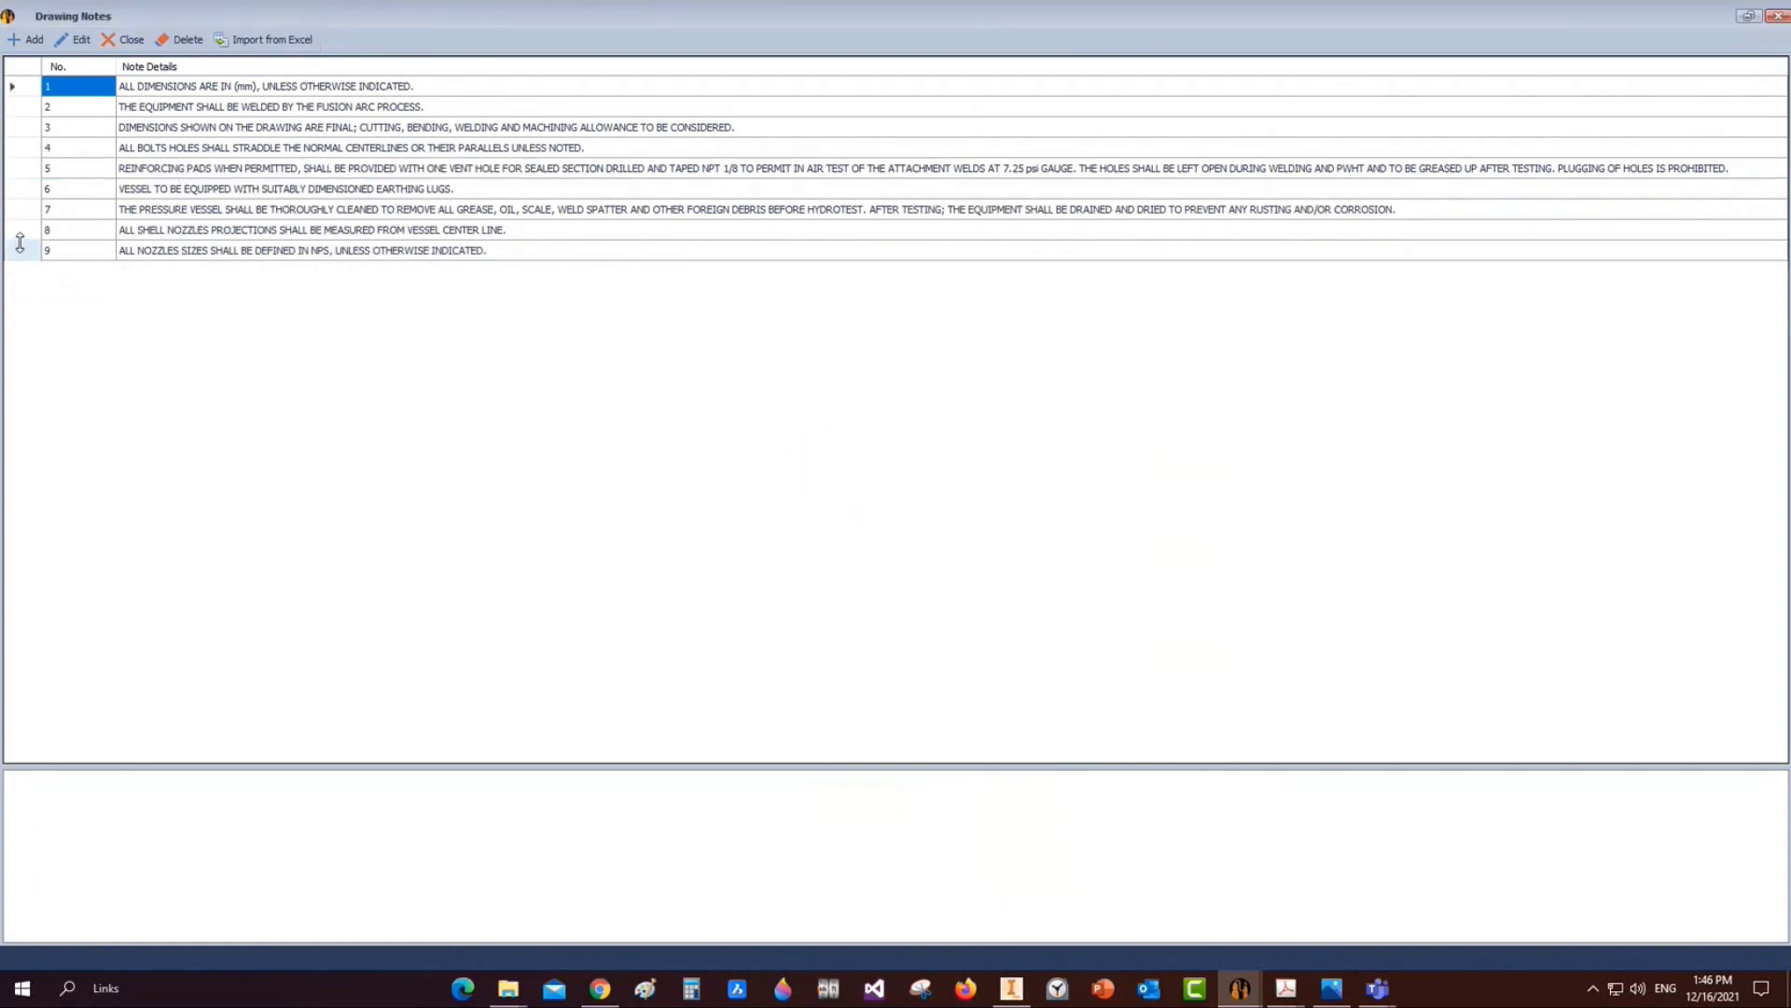
Open the note about nozzle sizes in NPS for editing and select its whole text
click(24, 250)
click(90, 43)
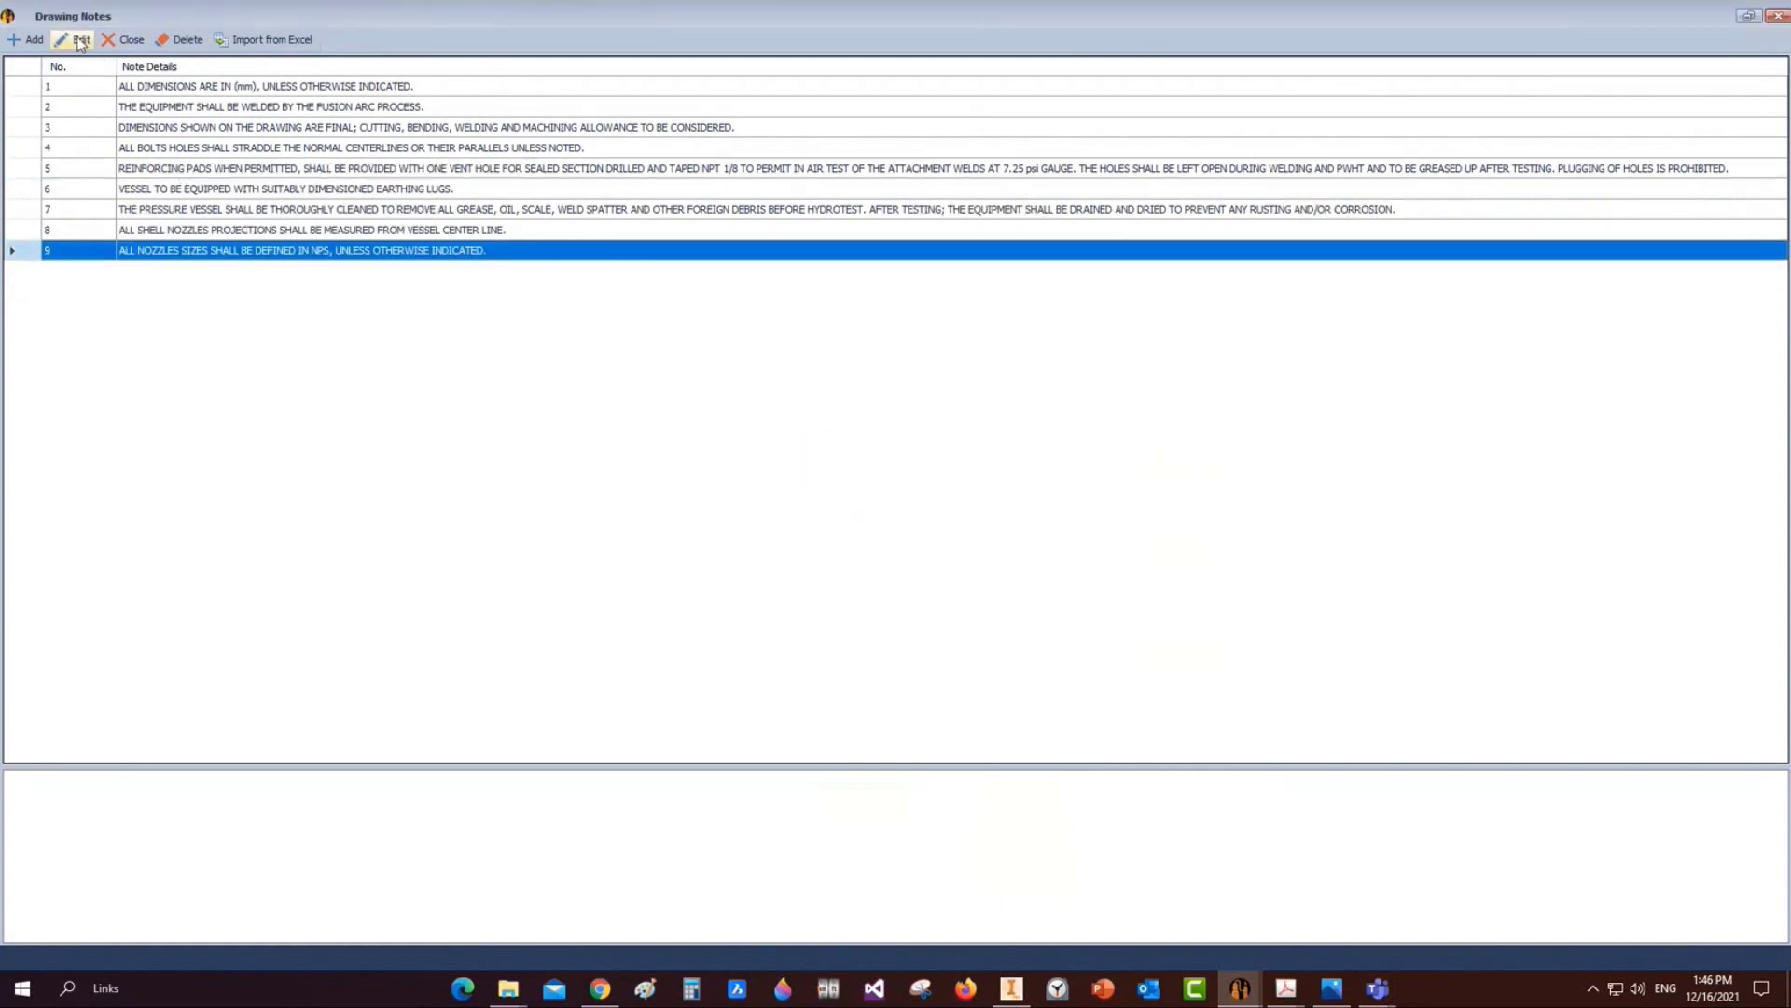
drag(493, 782, 3, 782)
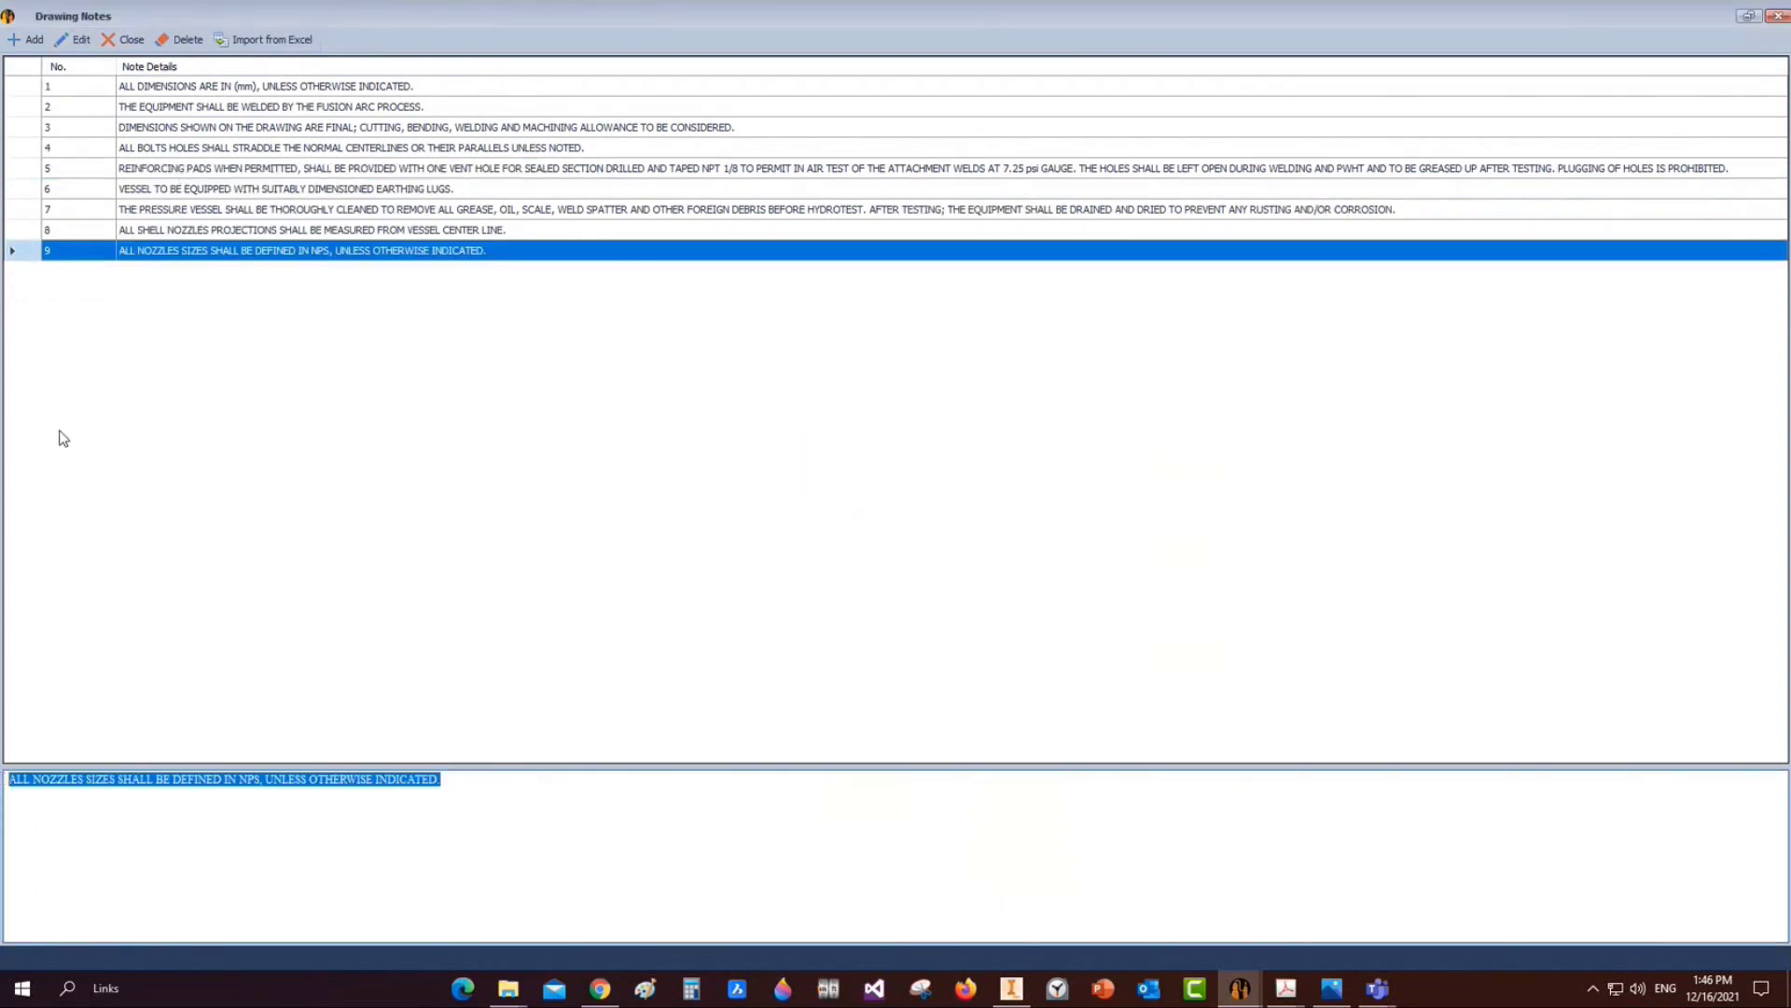
Add a trial drawing note reading "etyrwyurtju 6u 65u" and delete it again
click(28, 41)
click(124, 817)
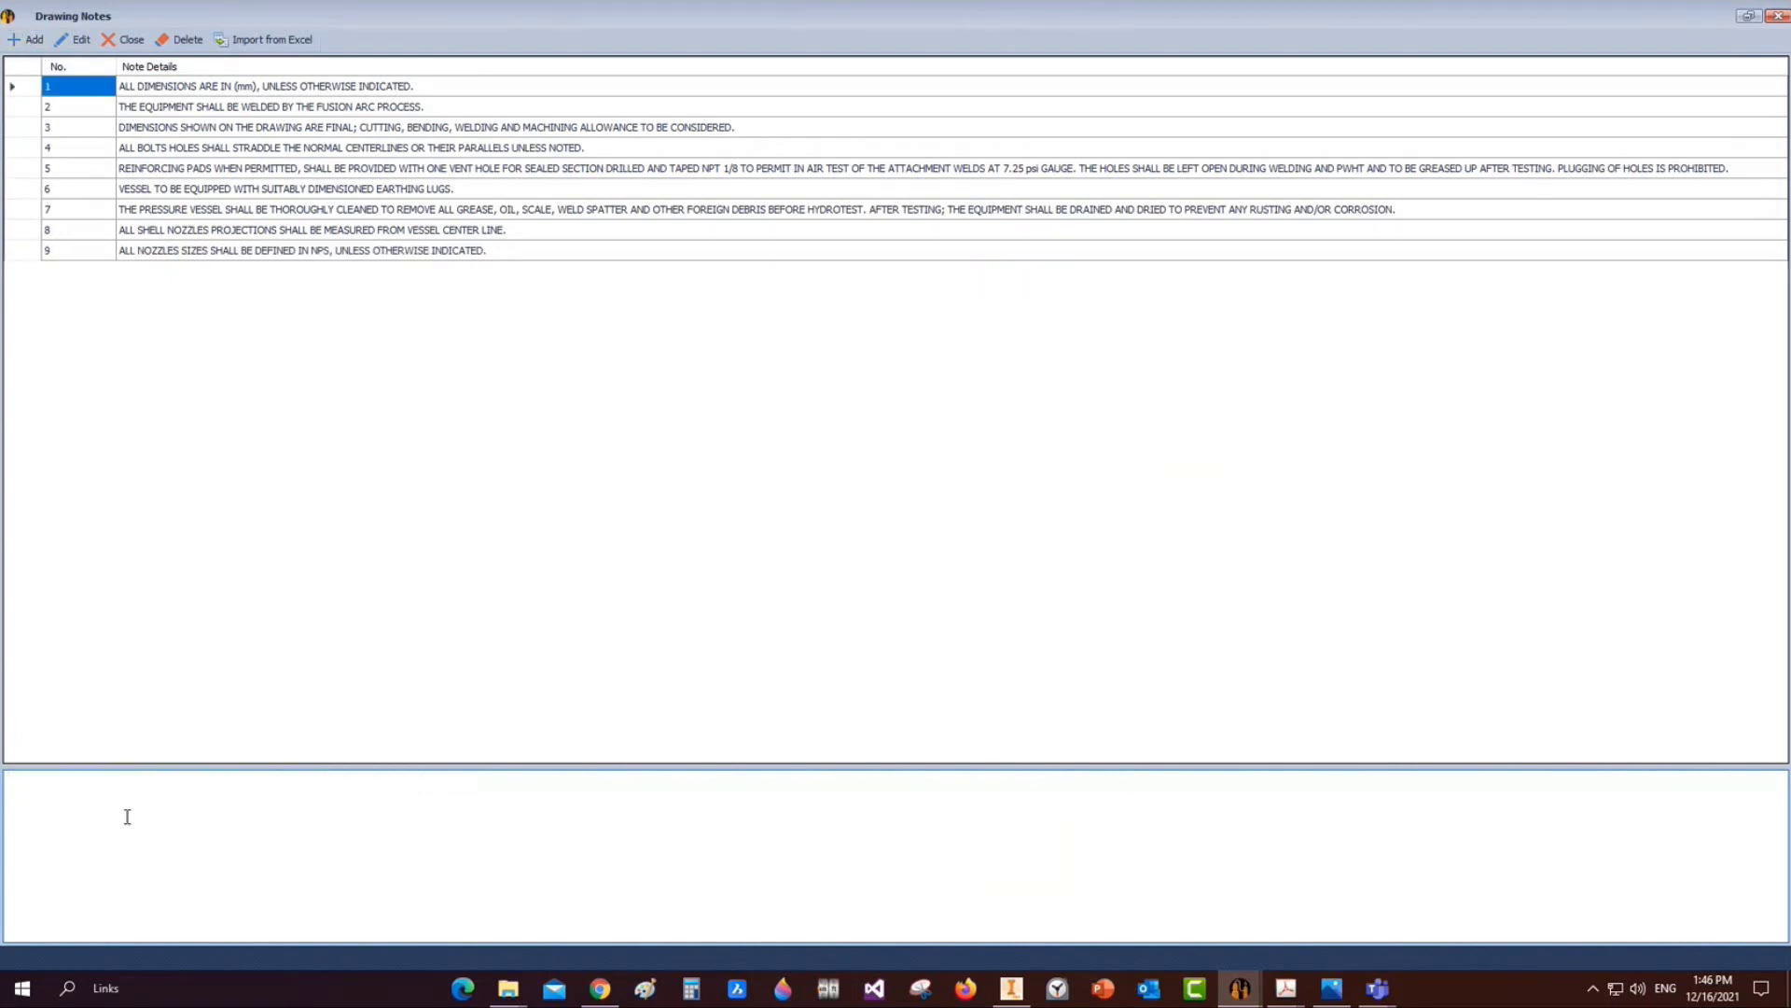
text(etyrwyurtju 6u 65u)
click(35, 41)
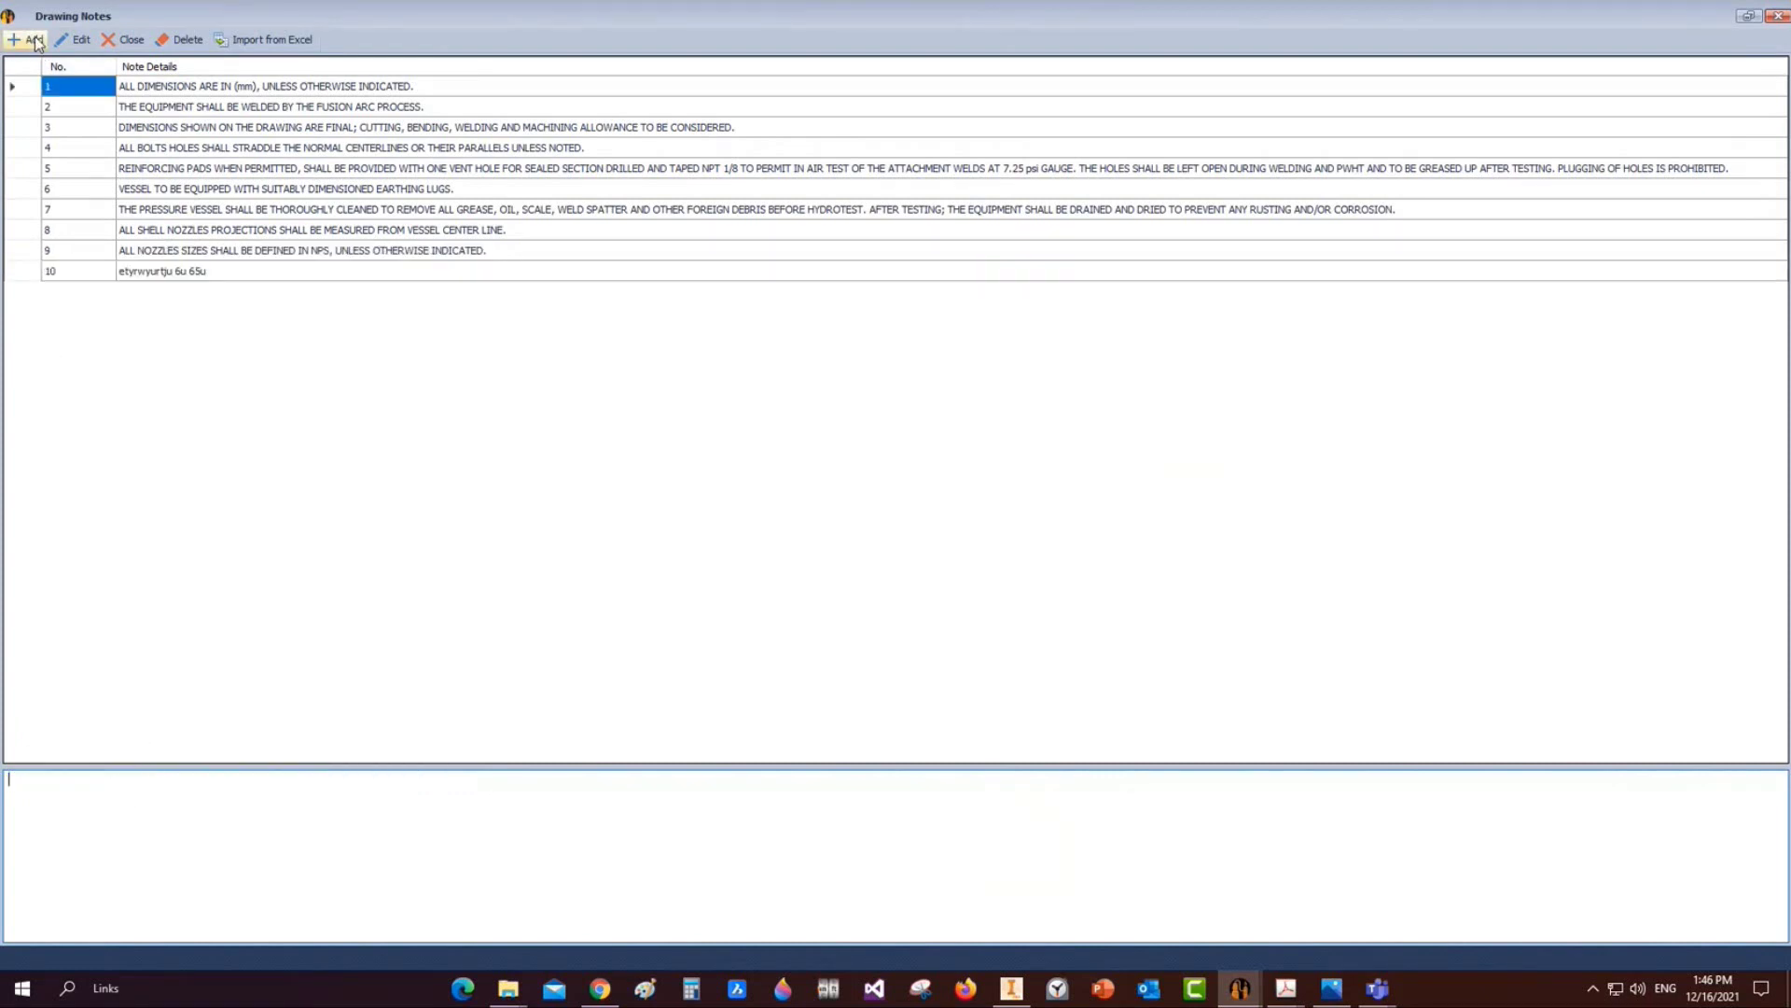
click(24, 272)
click(182, 40)
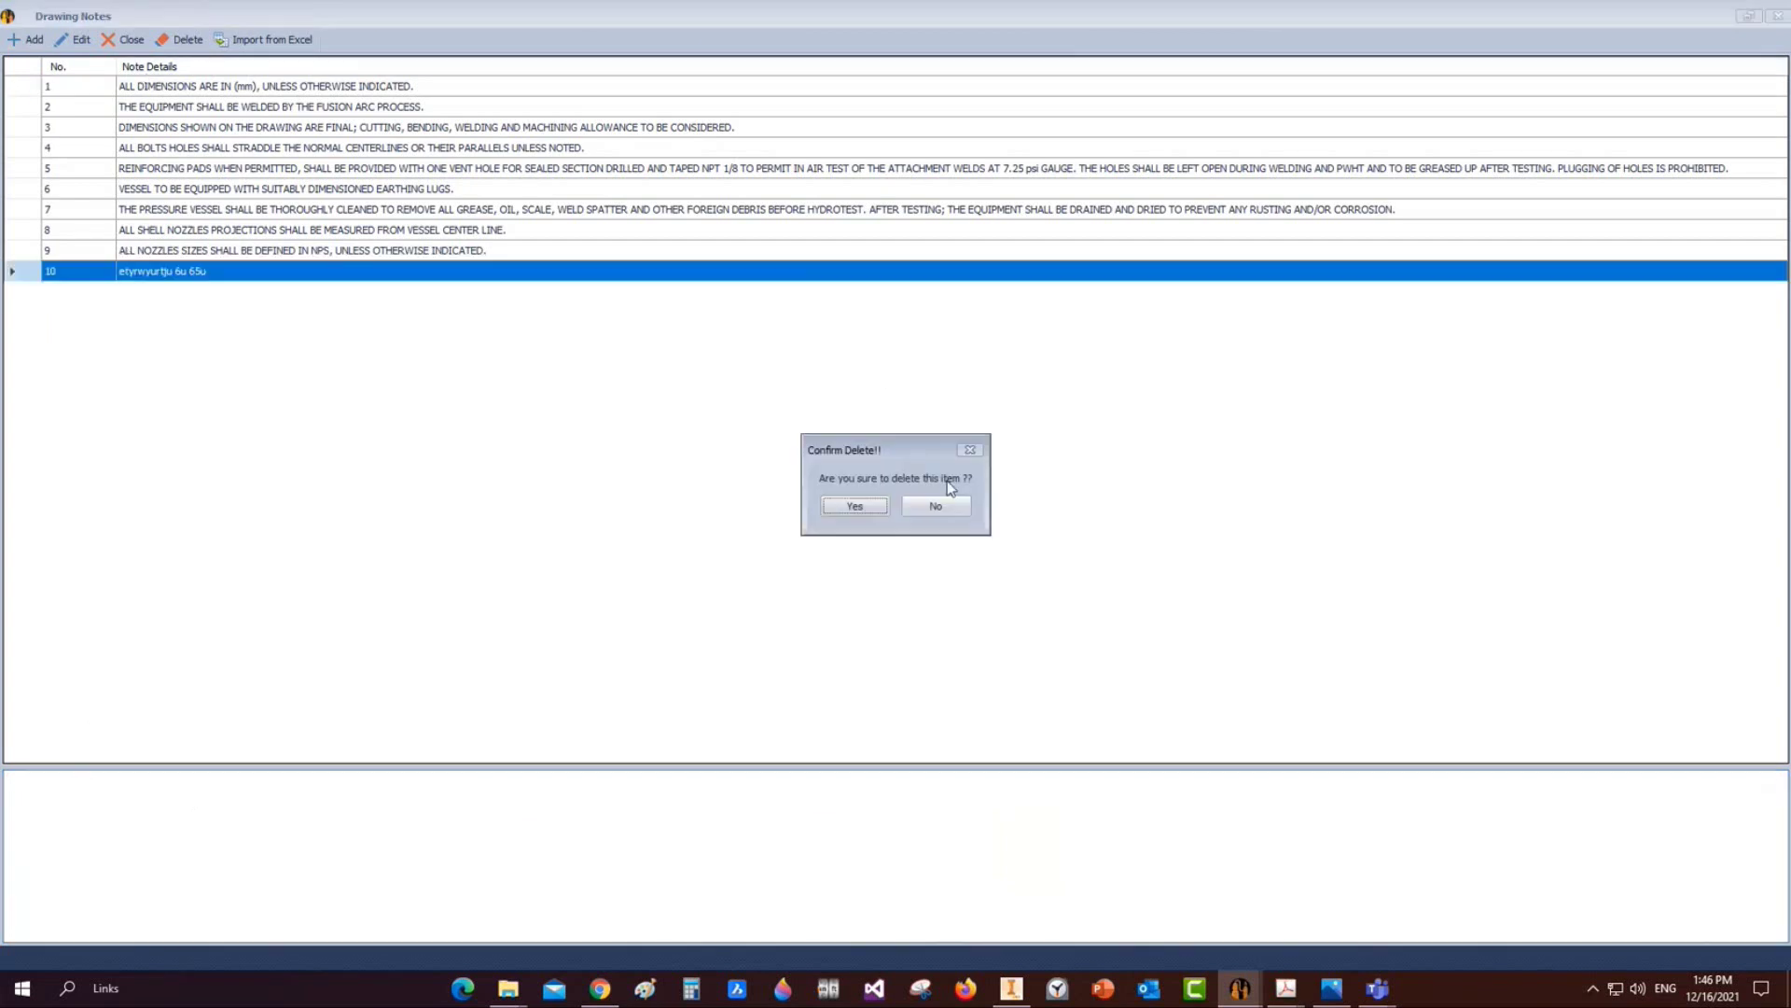
click(878, 510)
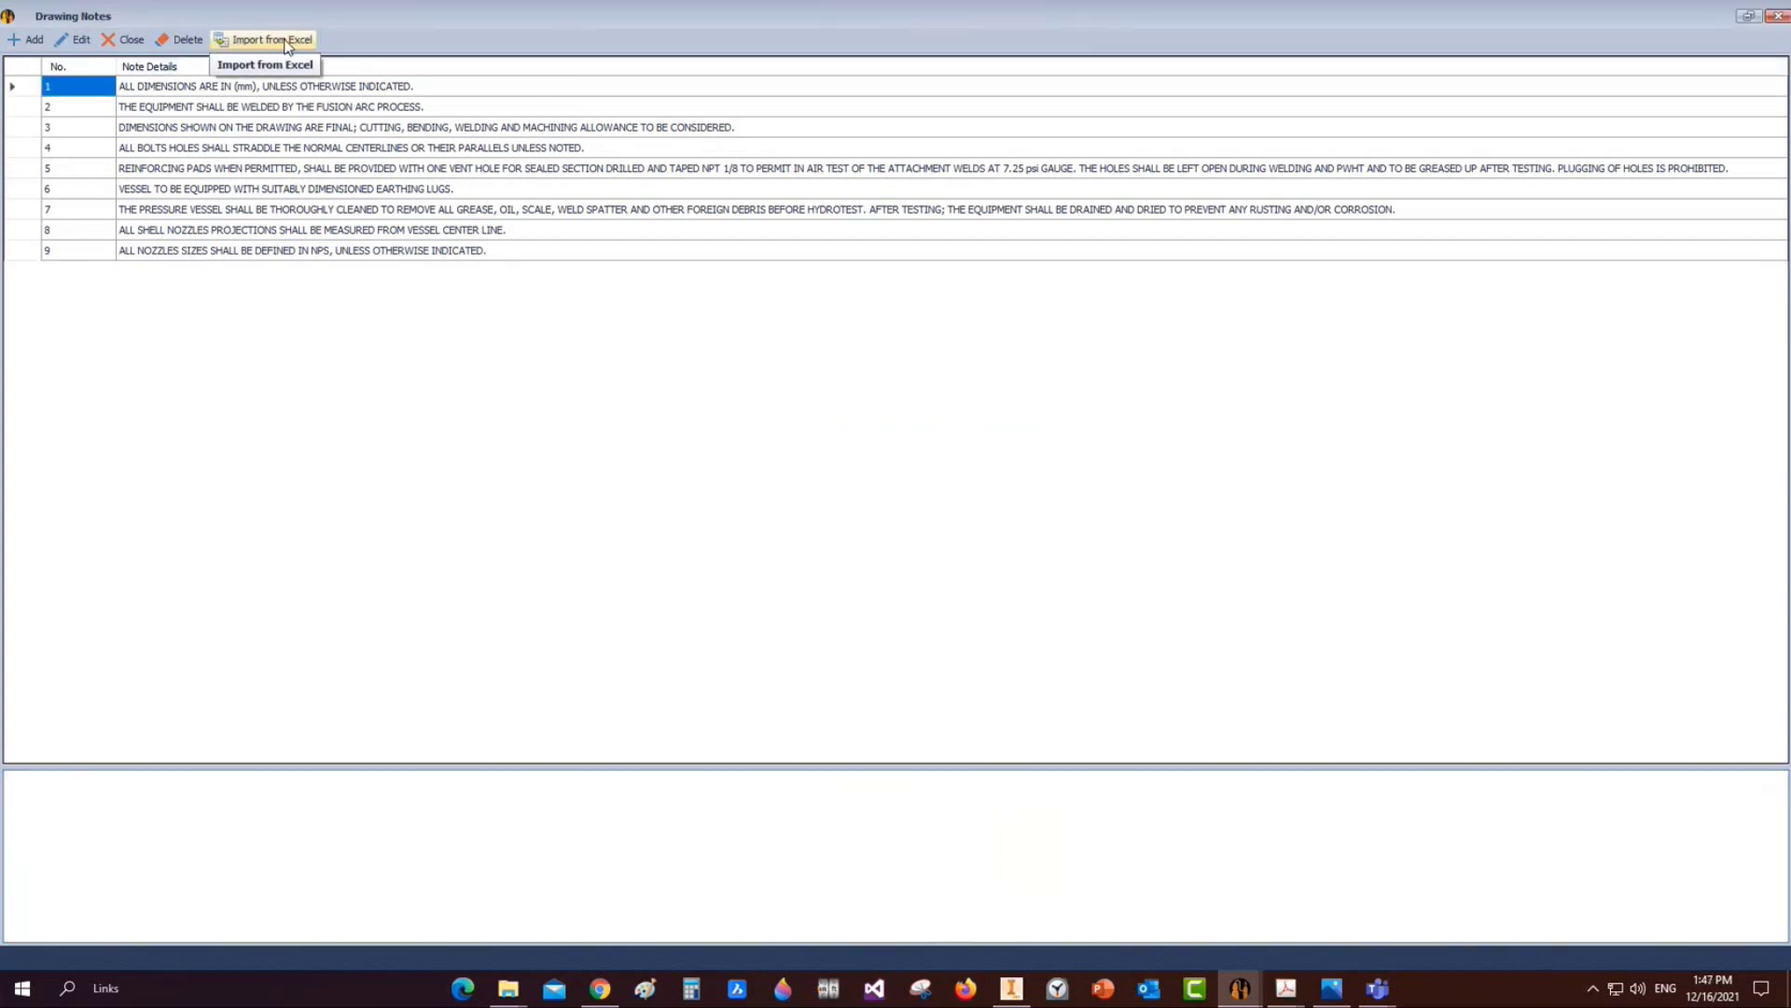
Close the drawing notes, then deselect the Nozzle to Shell With Pad (Single V) welding detail and save the welding details
click(1777, 19)
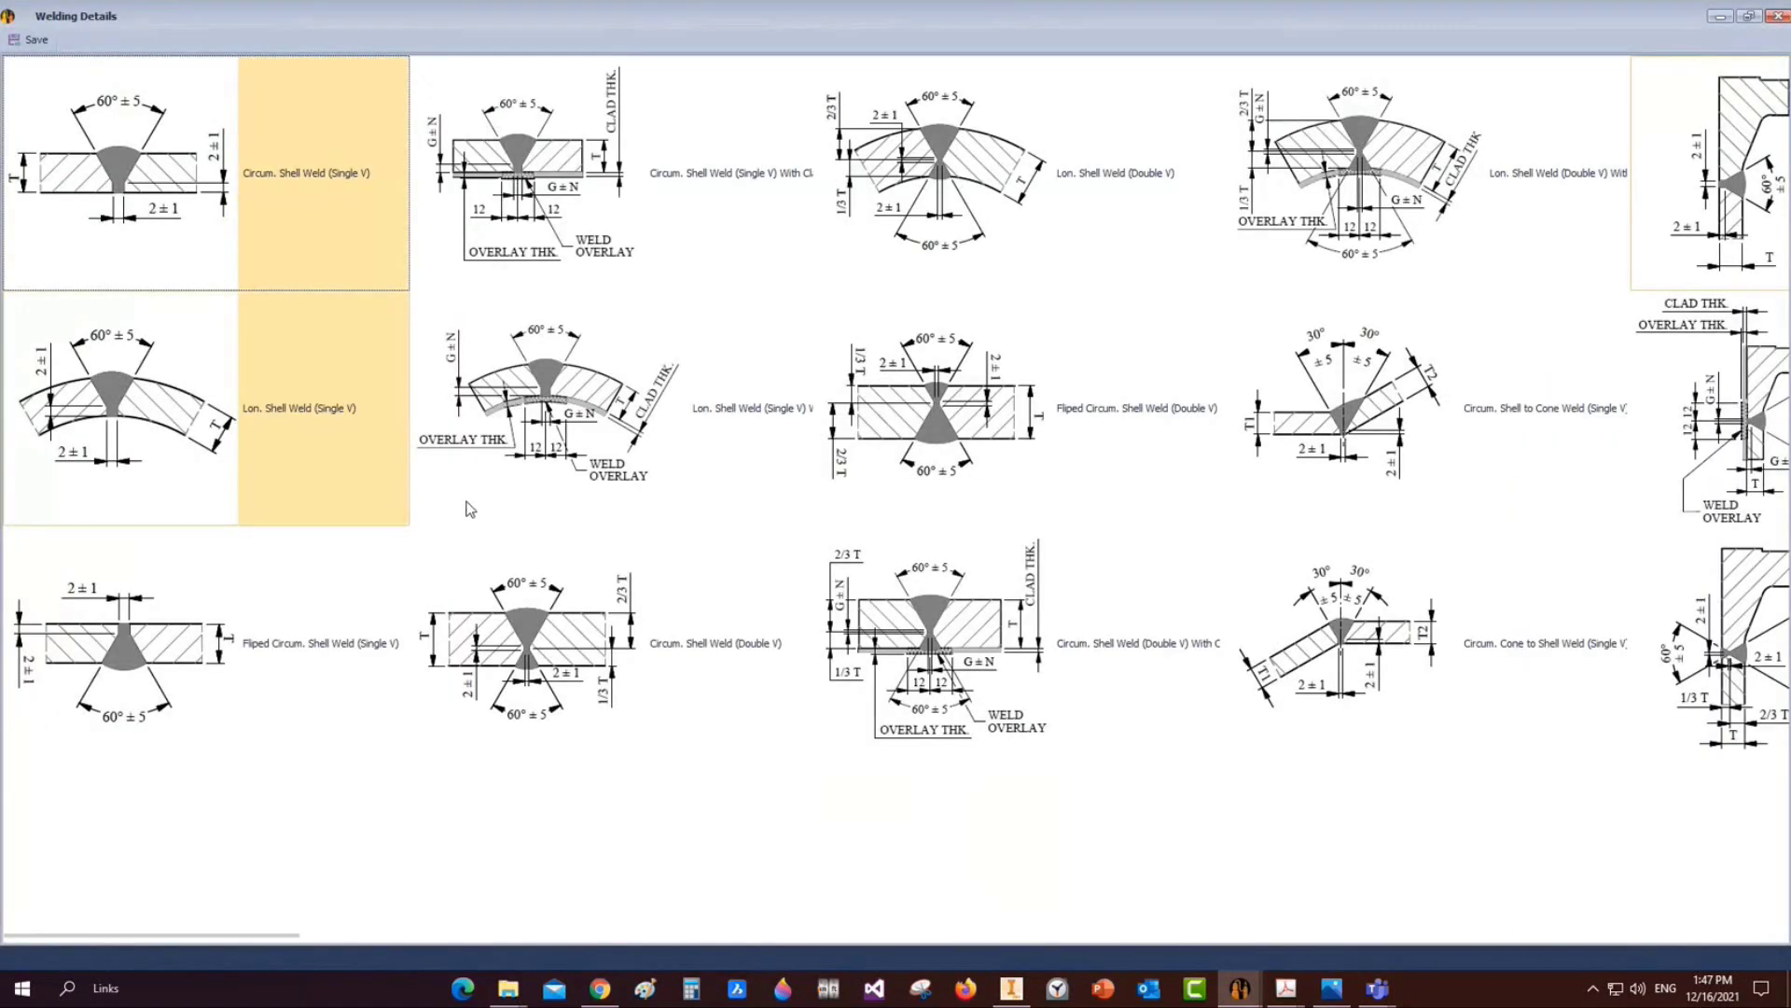
scroll(290, 396, right, 1)
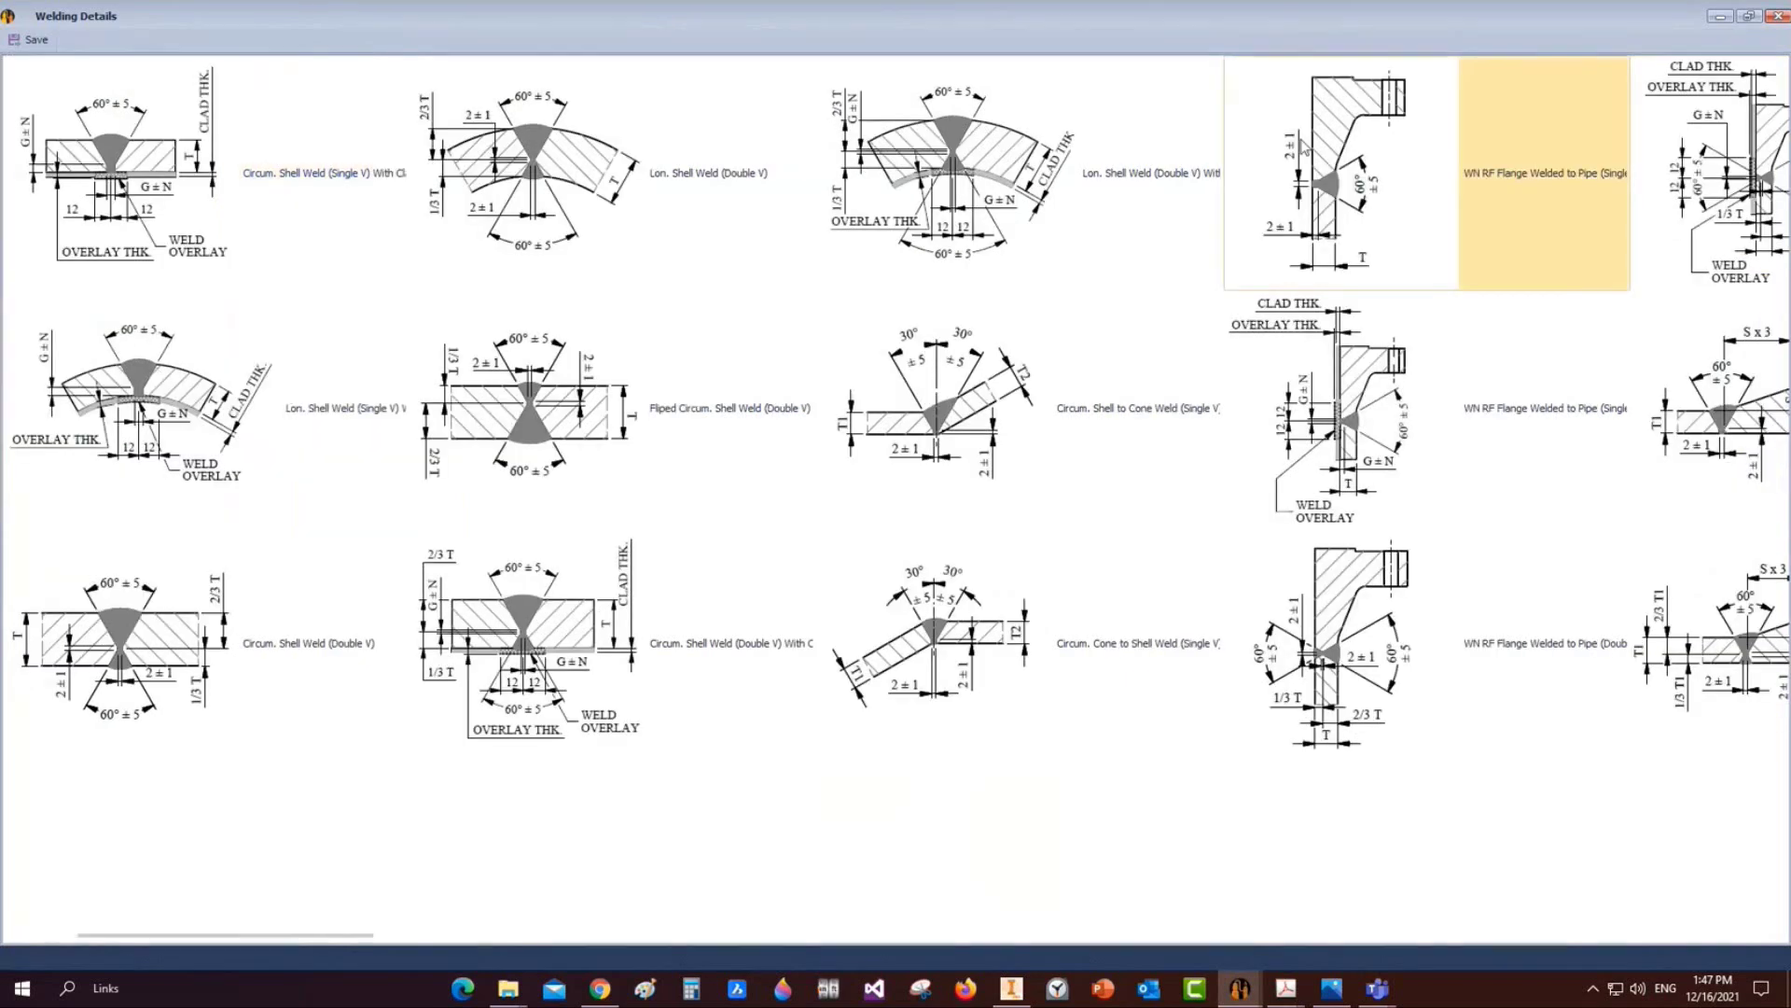
click(1303, 213)
click(1332, 204)
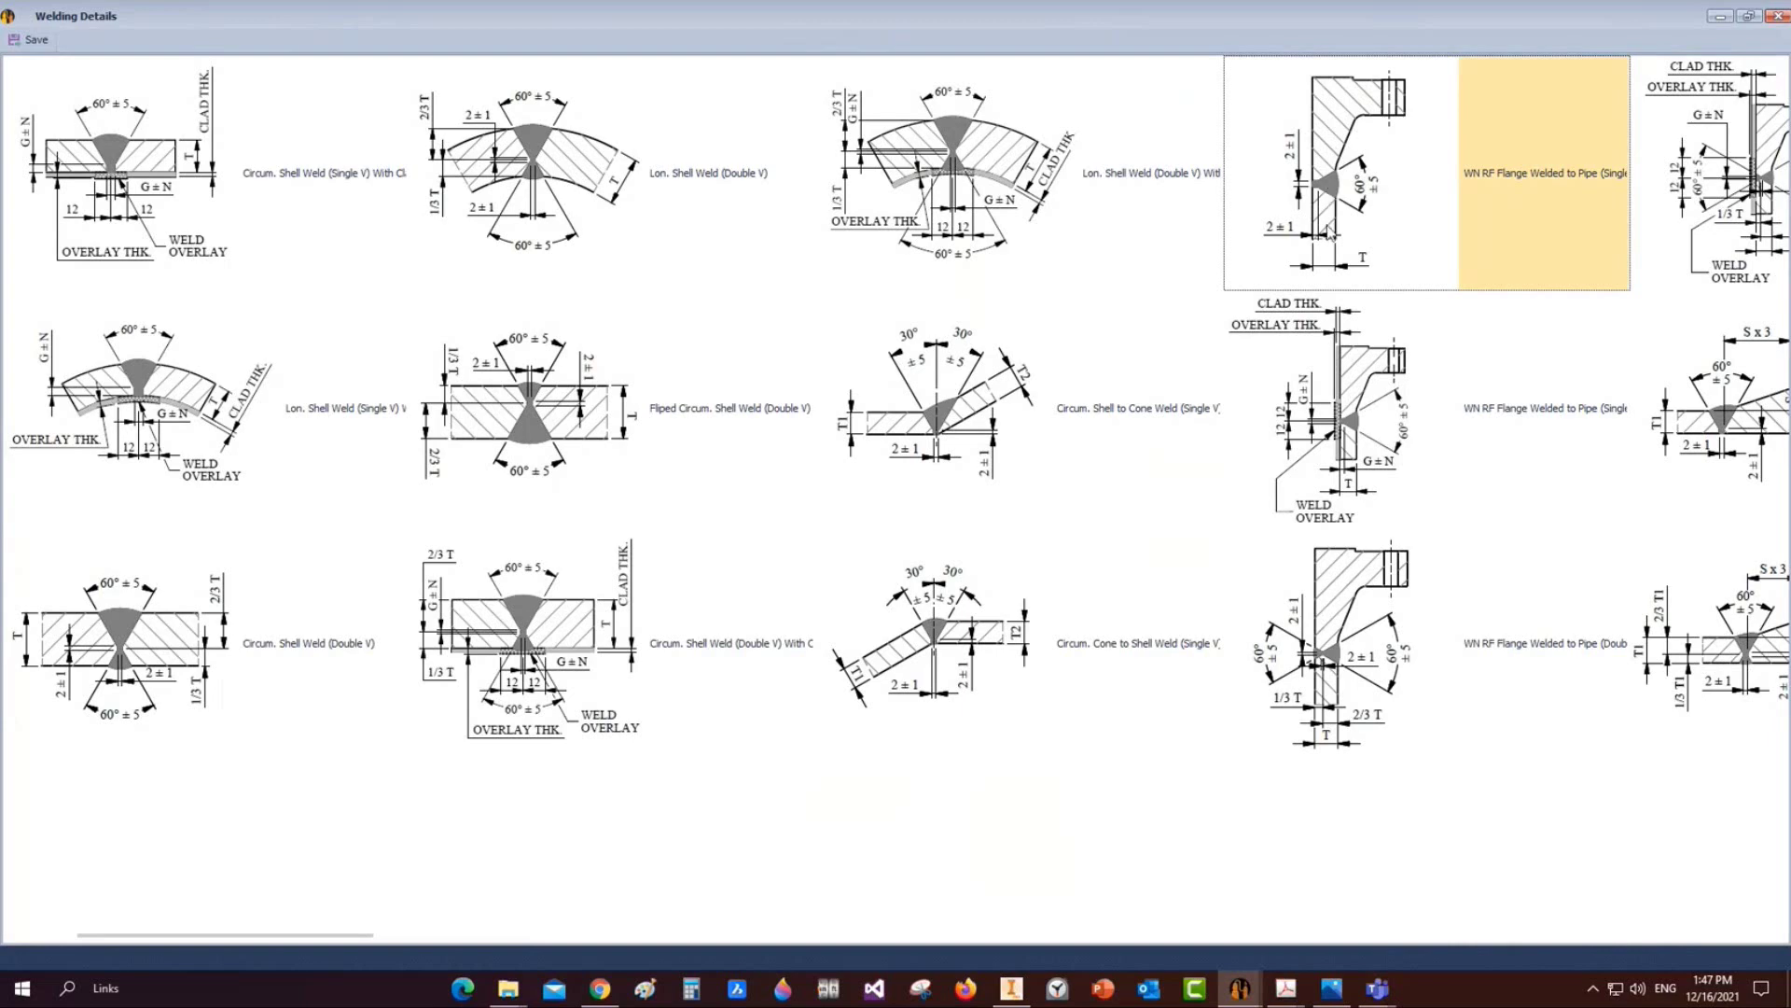
scroll(1331, 233, right, 2)
scroll(1203, 504, right, 3)
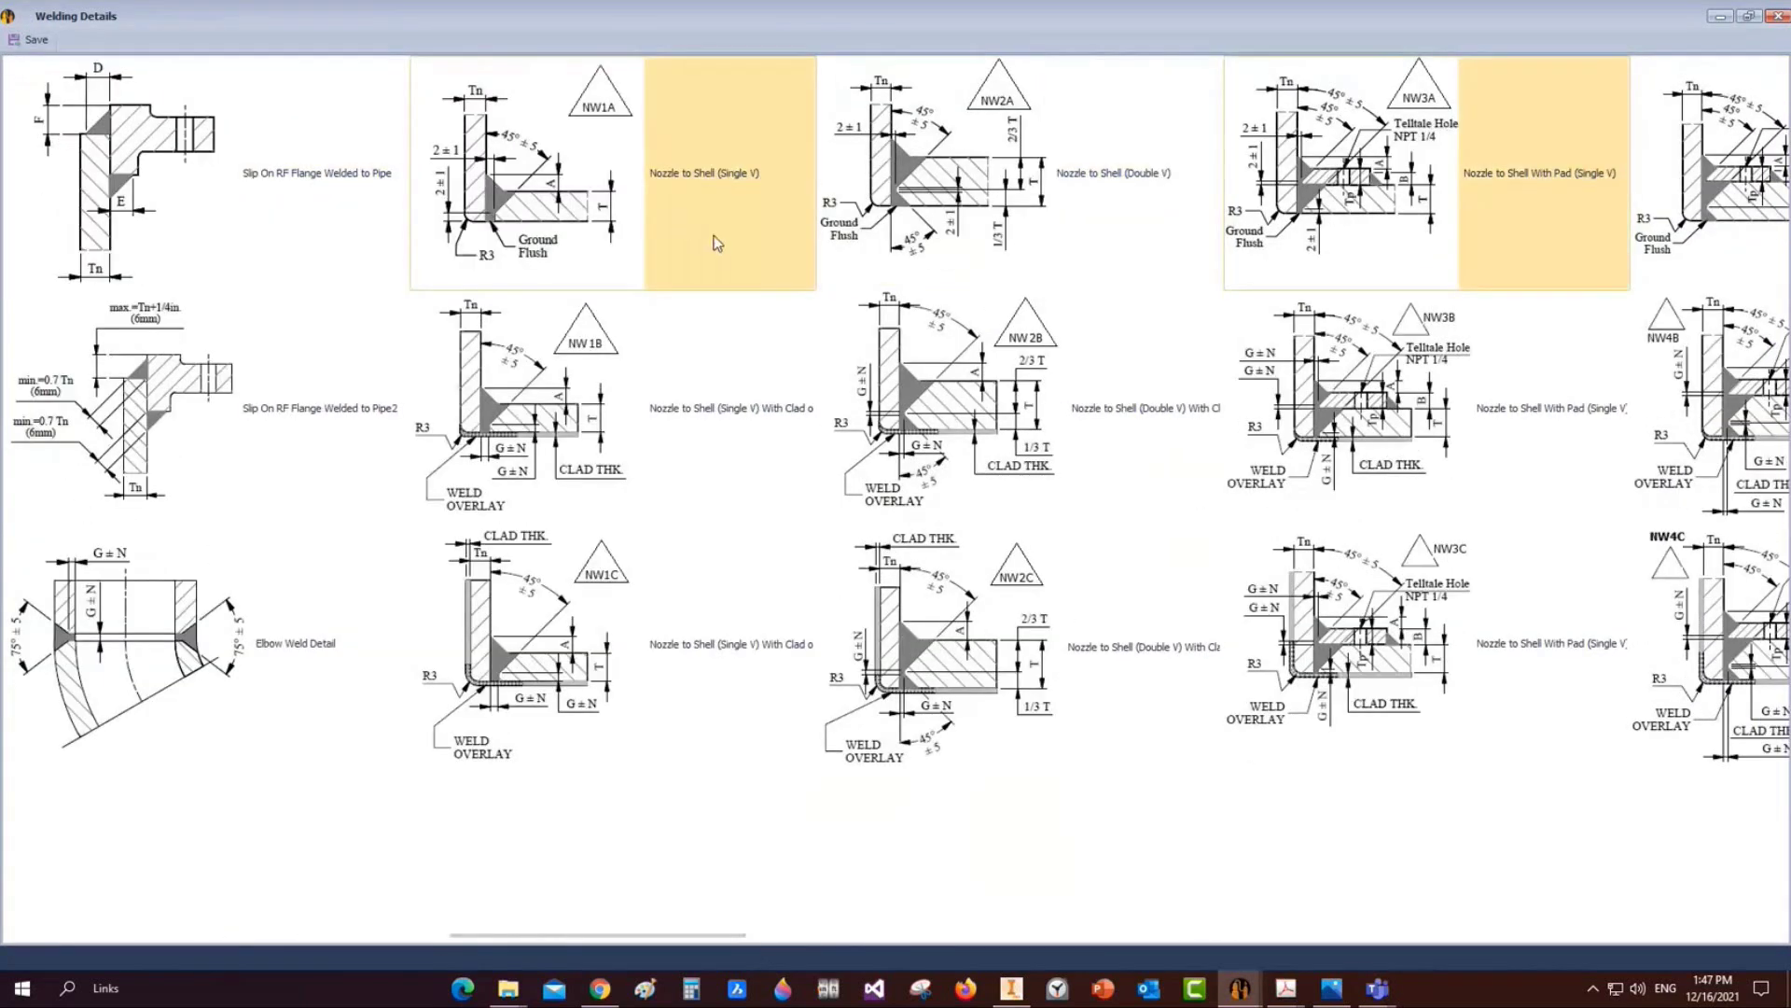
click(1429, 240)
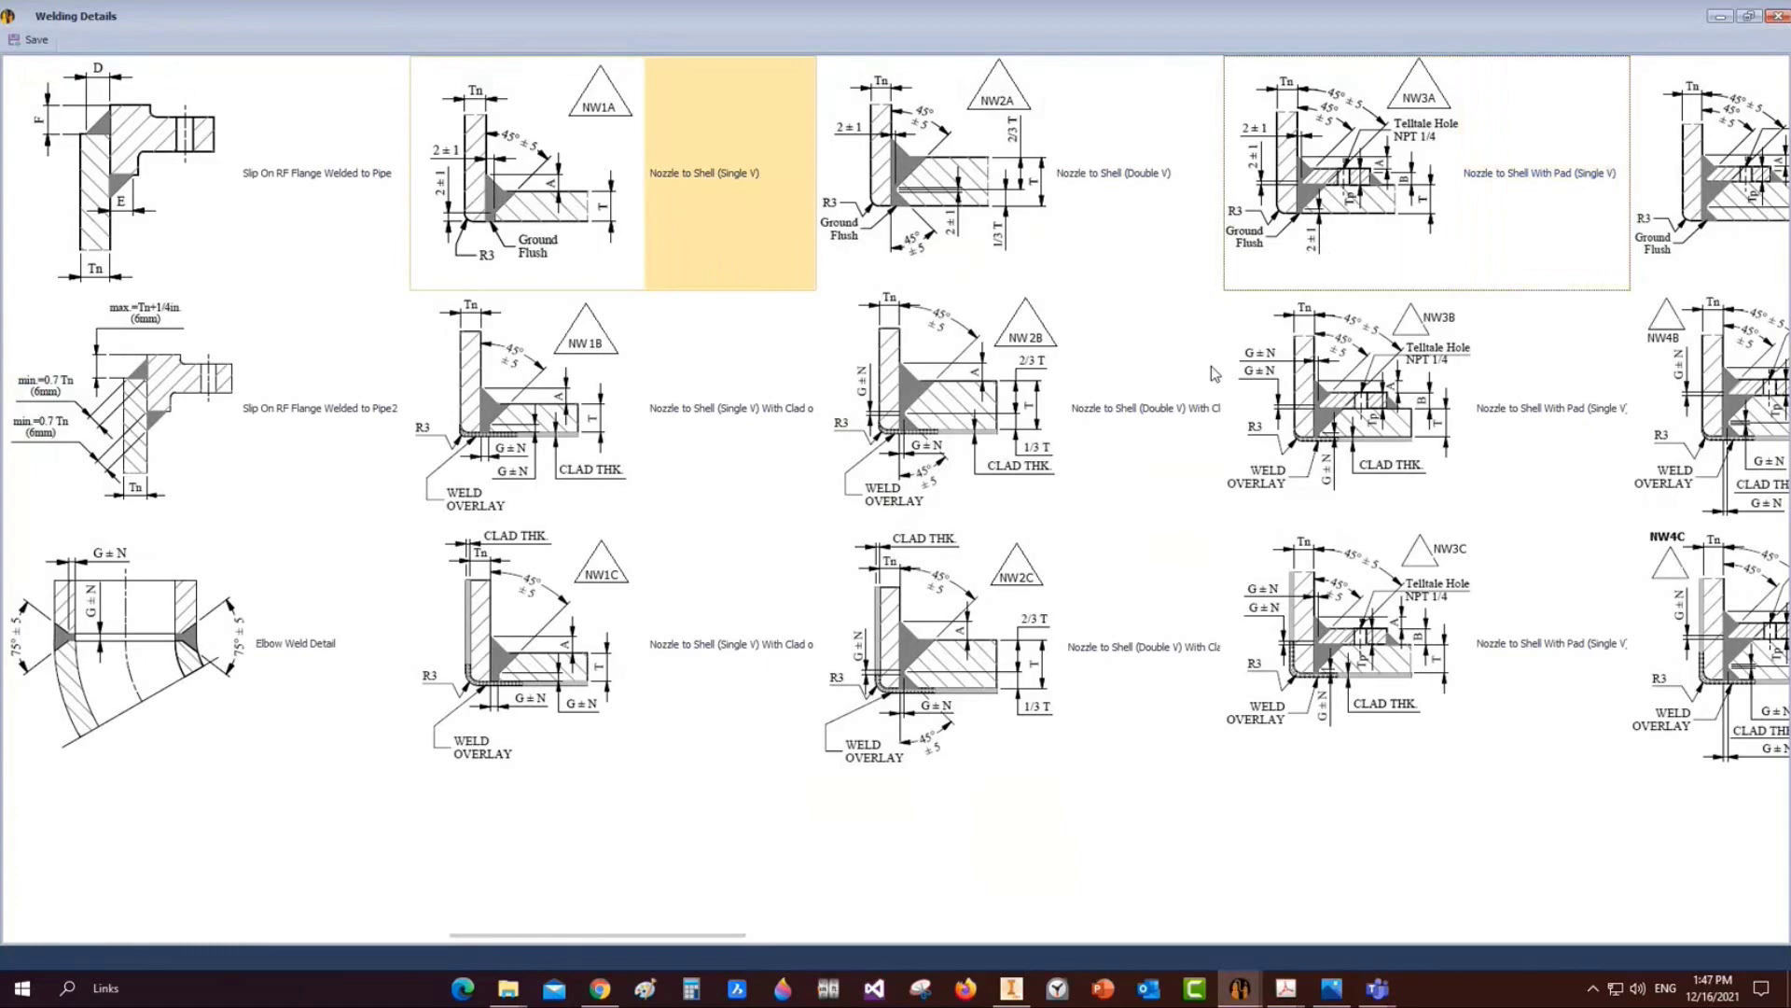
scroll(1217, 367, right, 1)
scroll(1216, 360, right, 7)
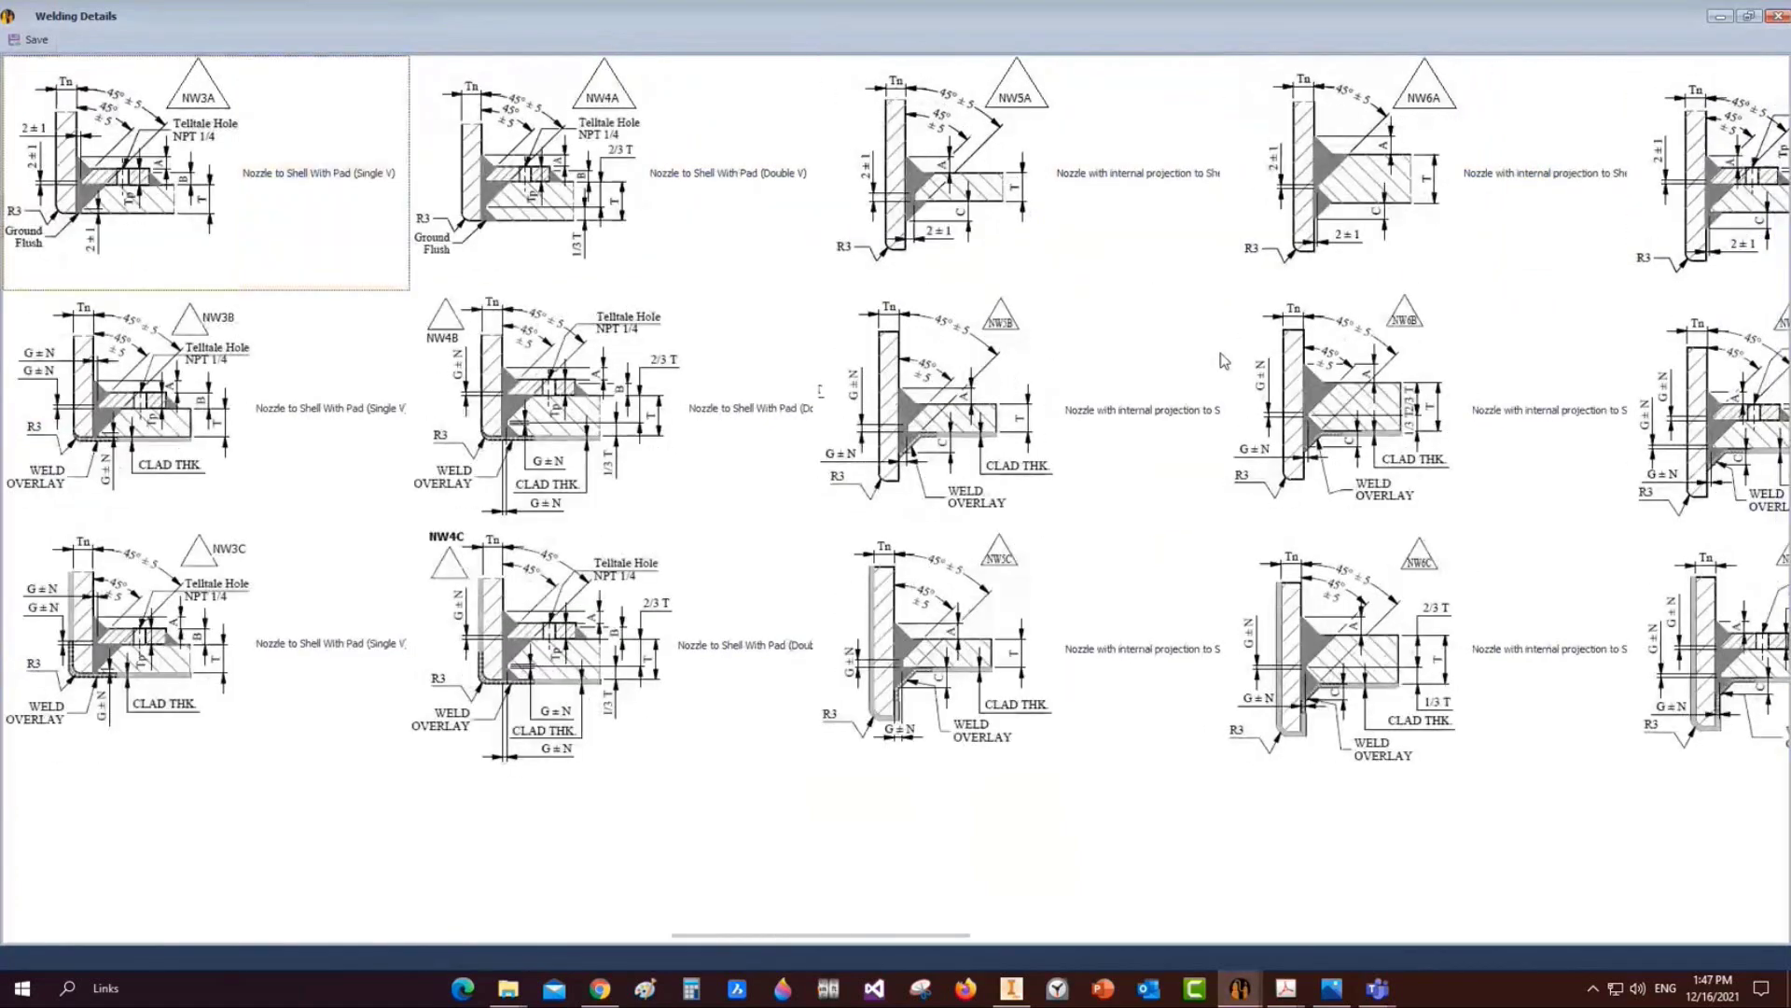
scroll(1225, 355, right, 6)
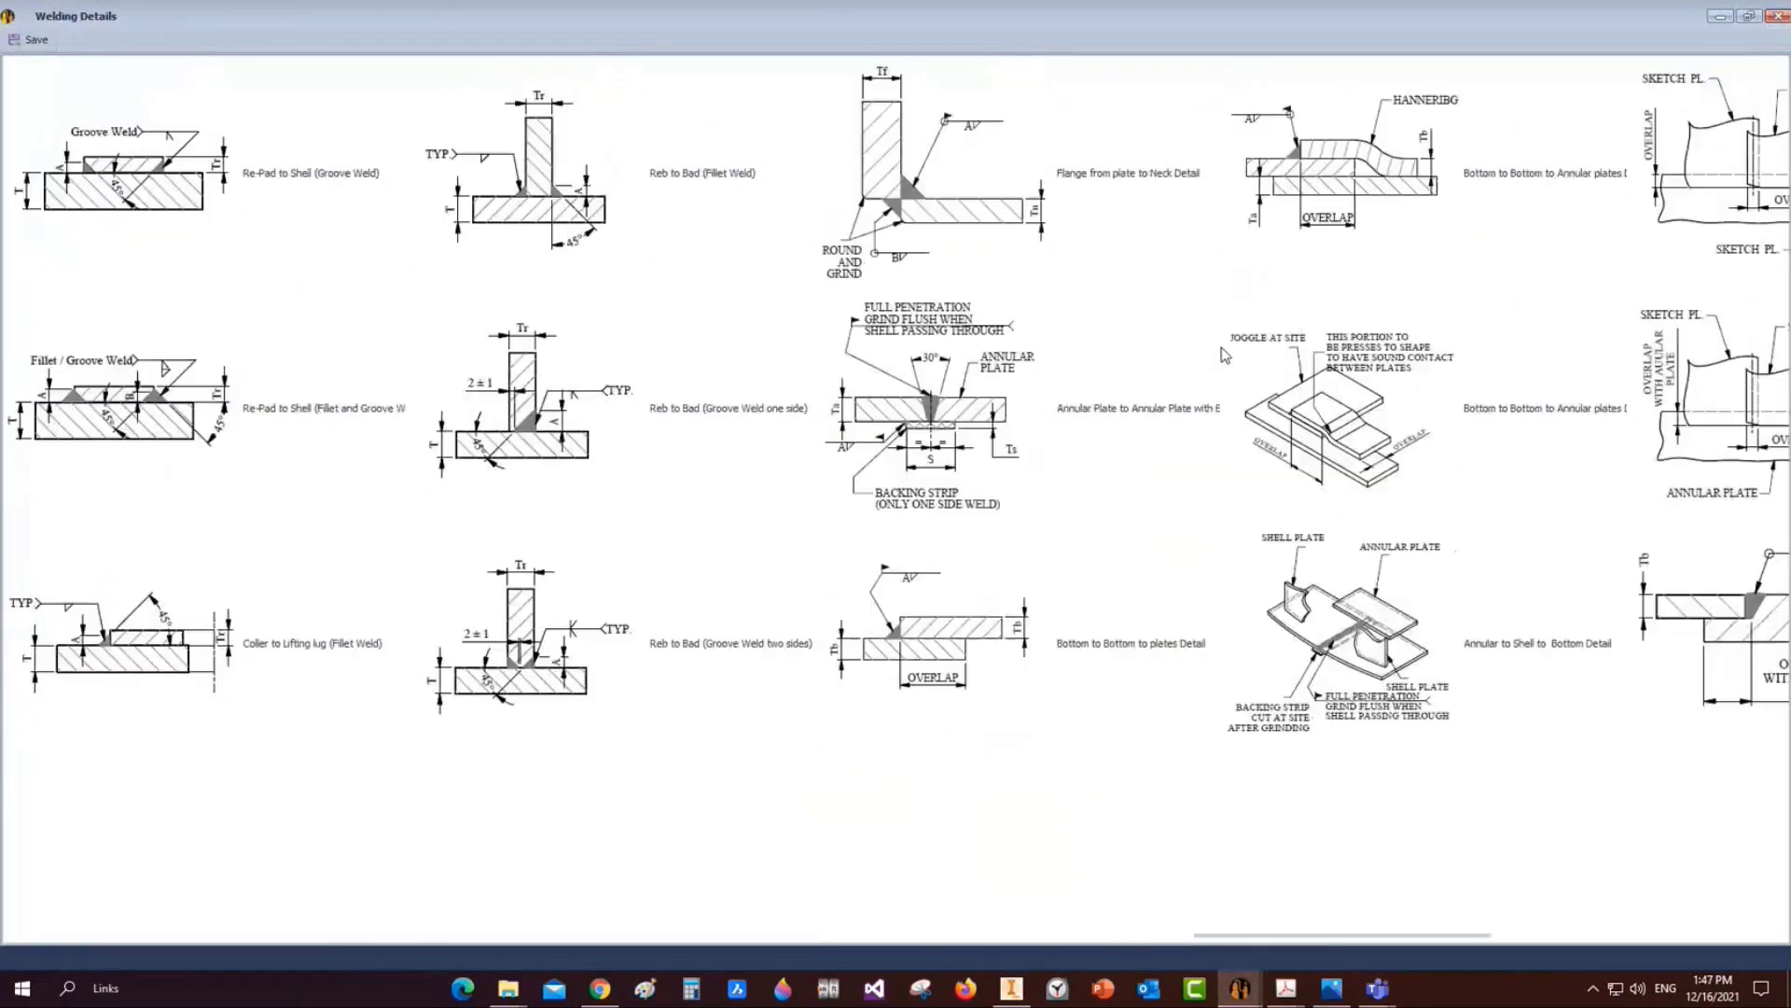
scroll(1195, 425, left, 2)
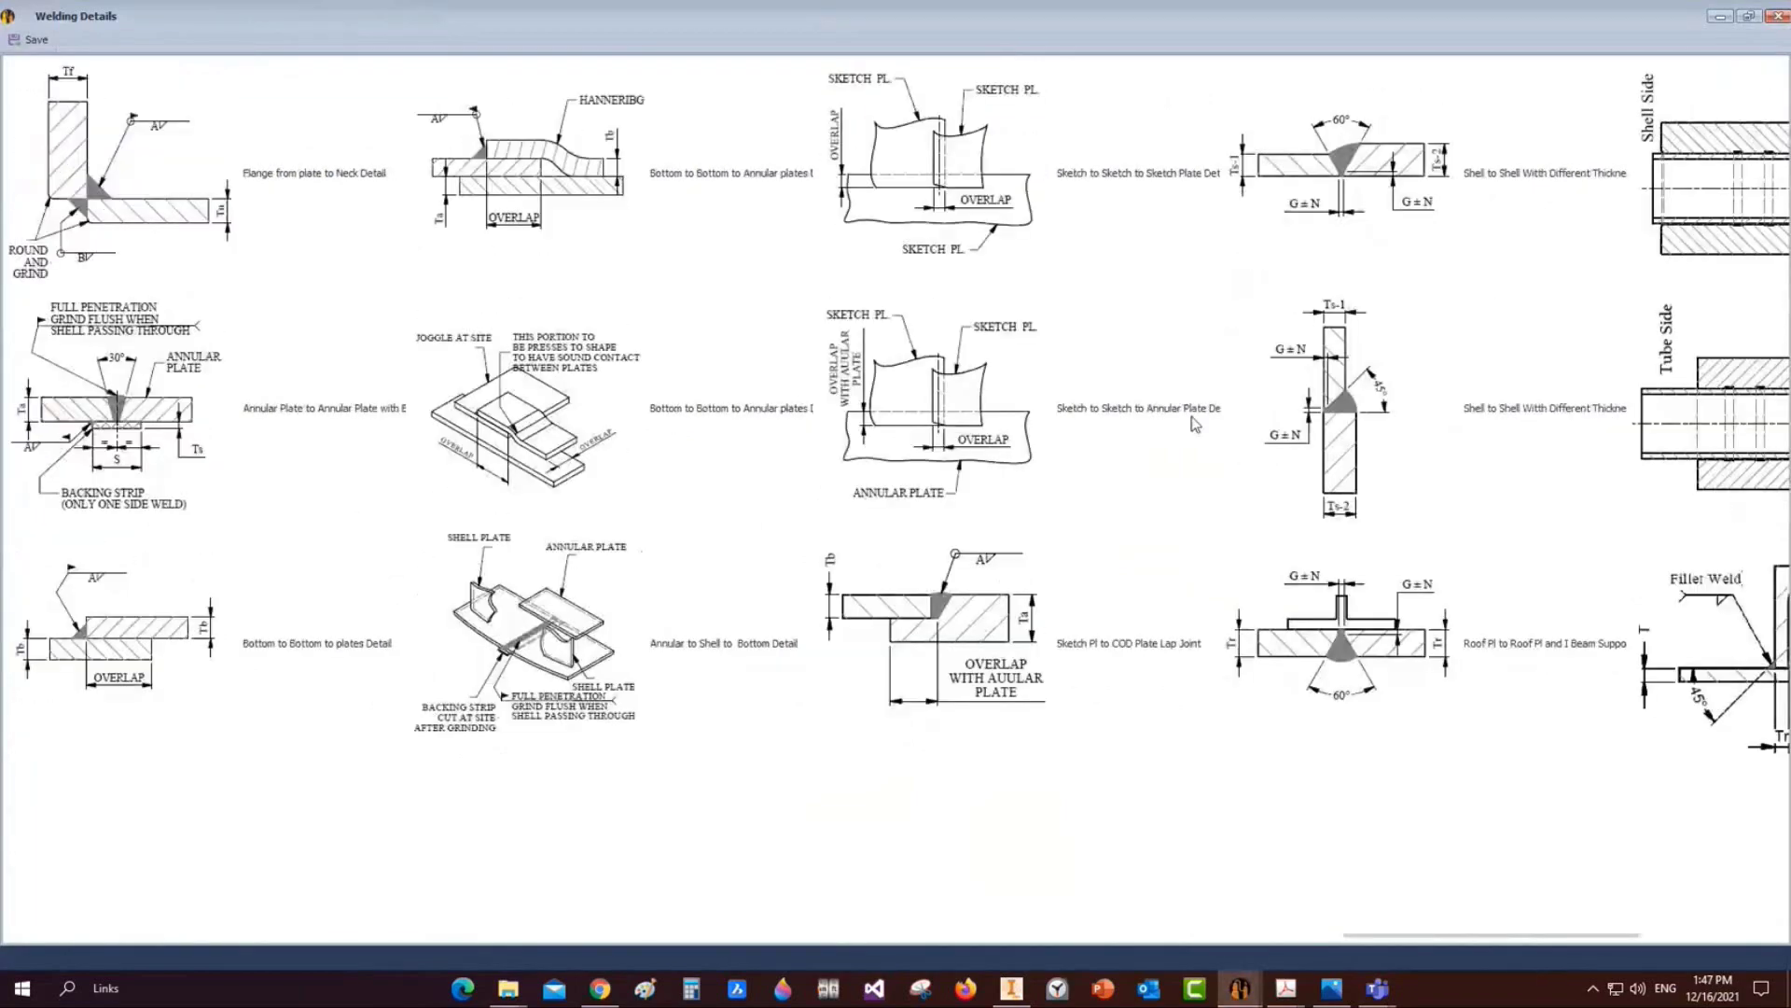
click(31, 39)
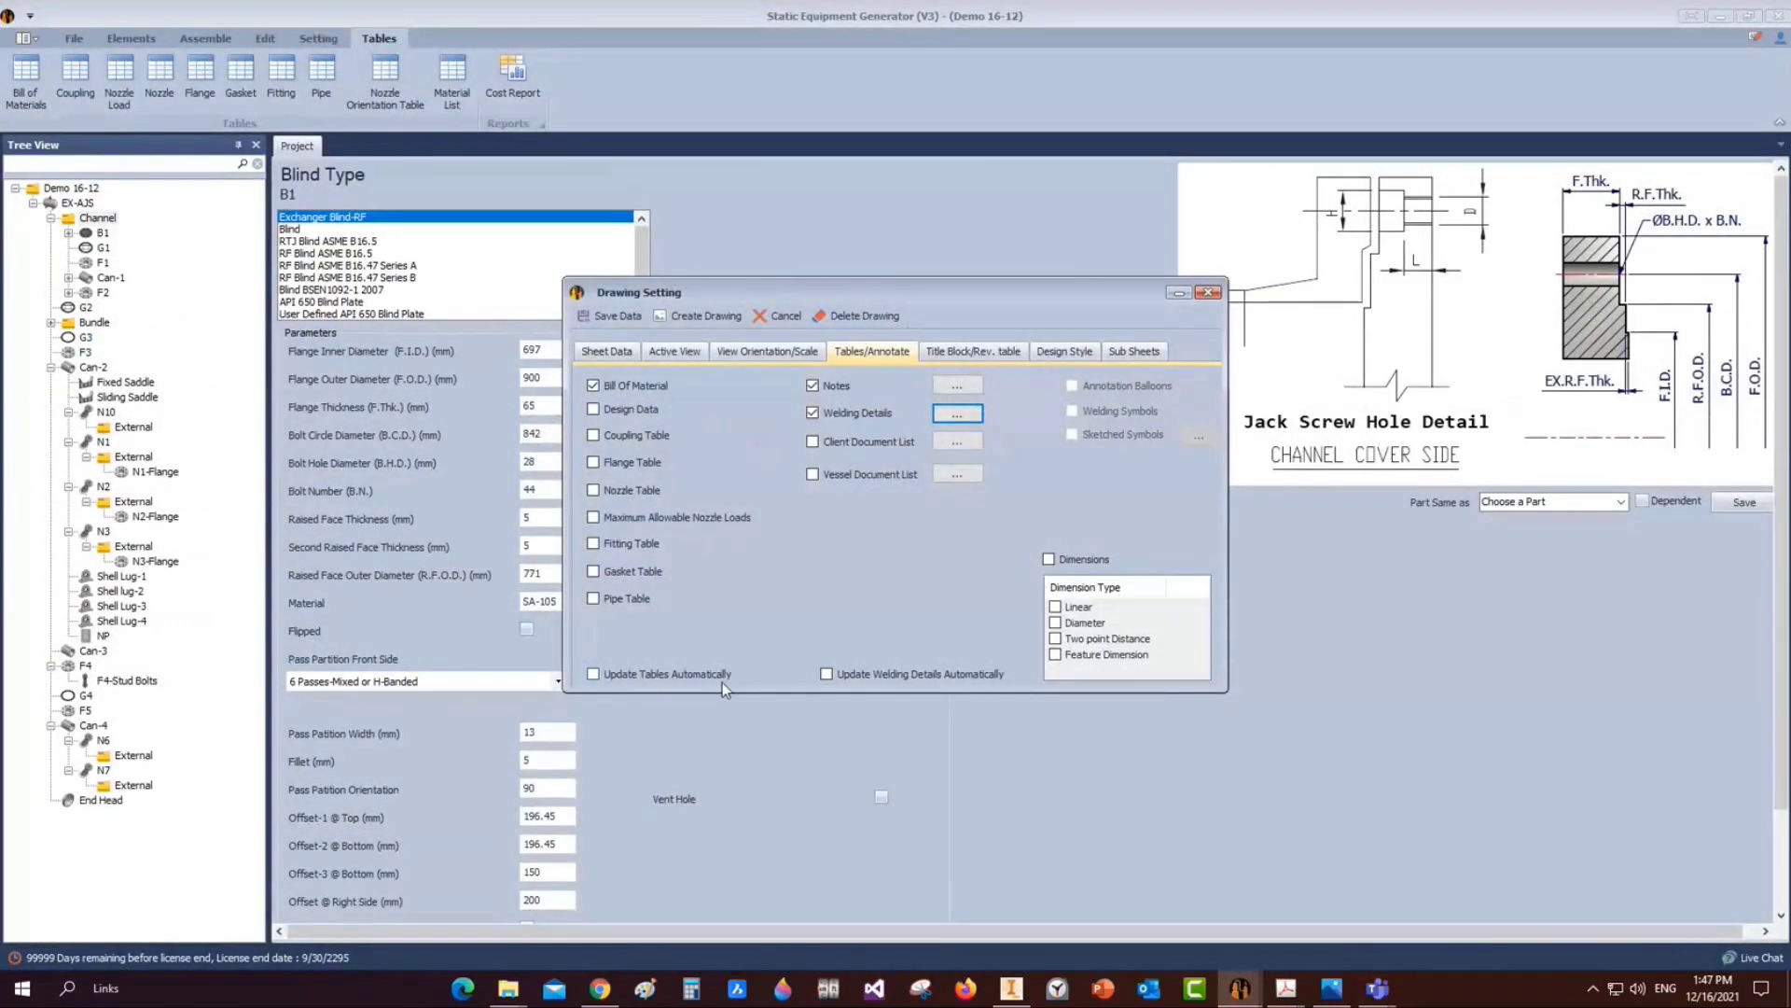
Set the title block's drawing name to "Channel drawing" and the drawing number to DWG-1001
click(973, 351)
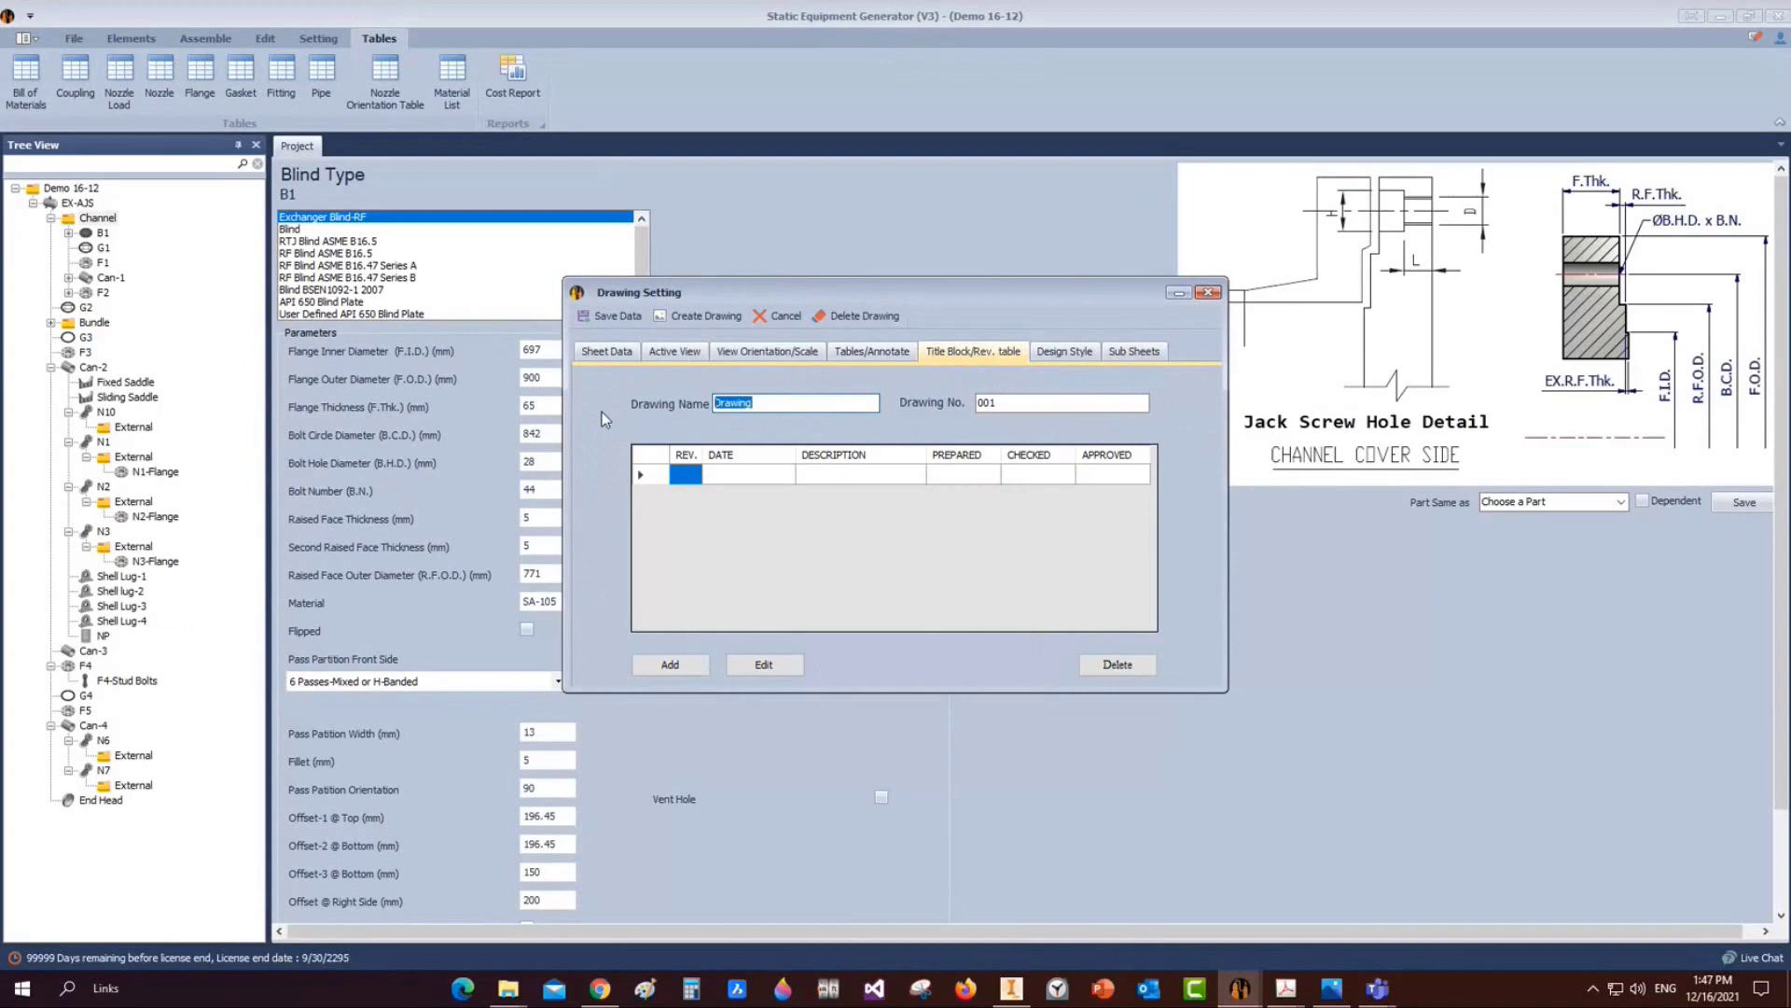
text(Channel drawin)
key(Tab)
text(D)
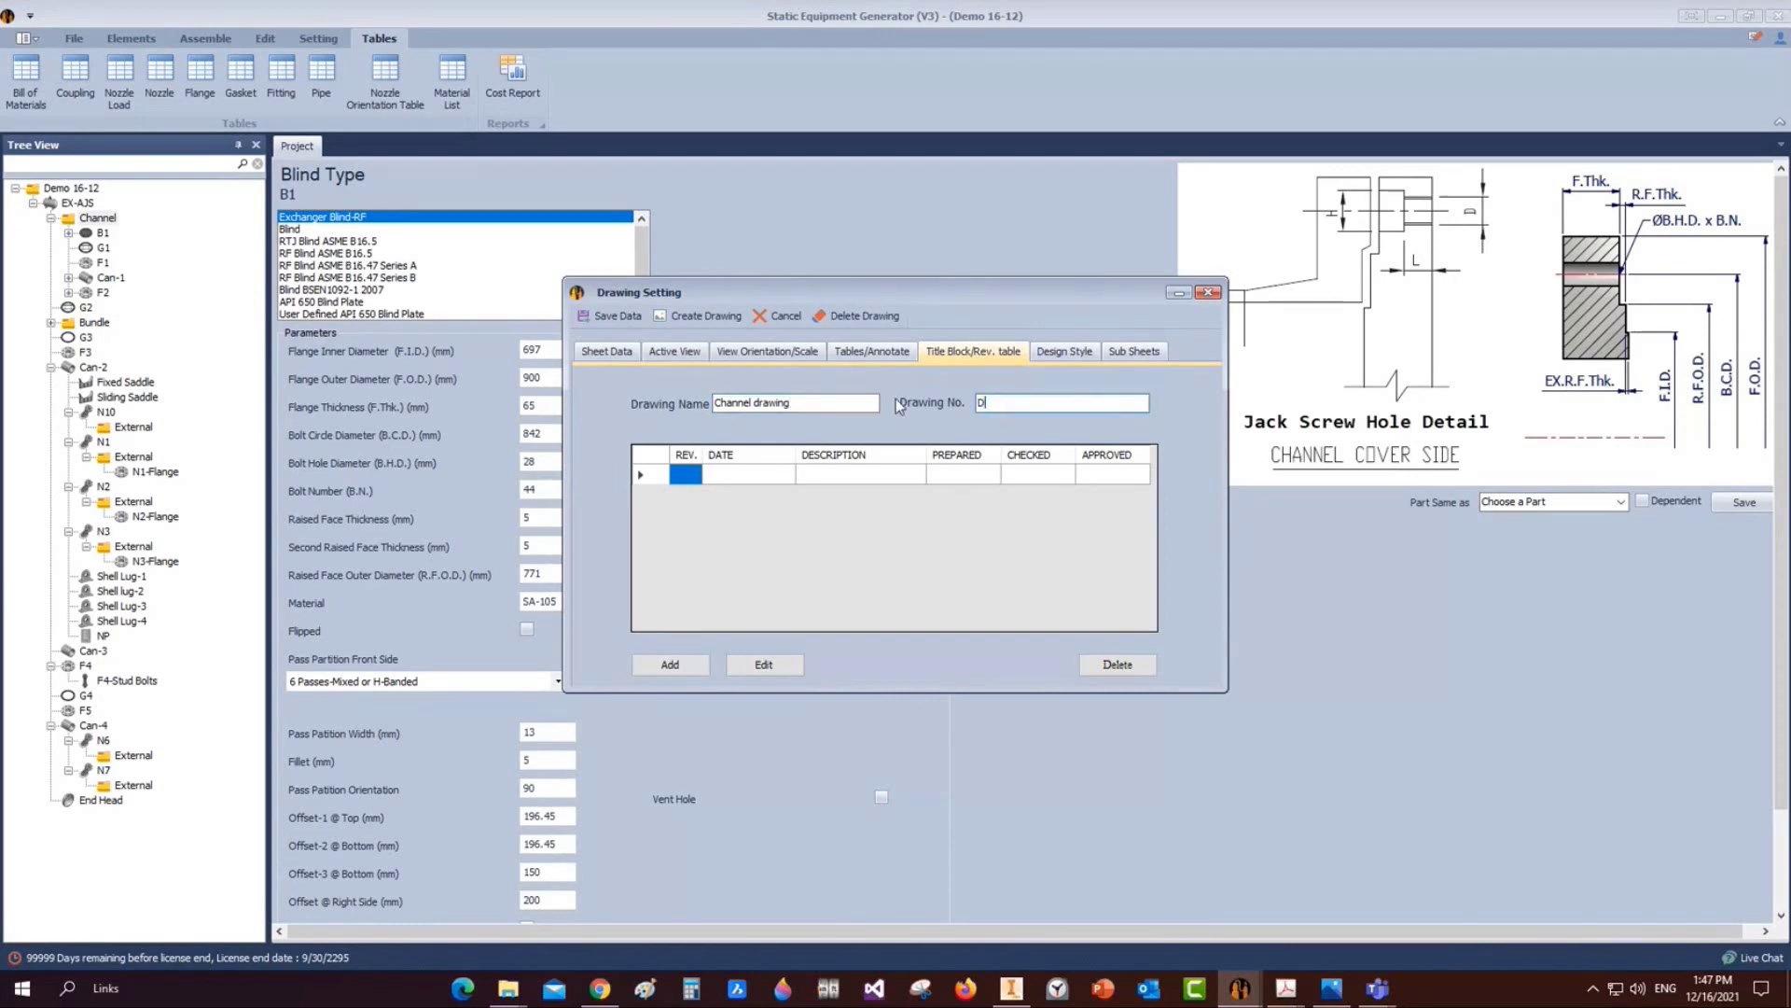
text(WG-1001)
Fill in the first revision table row with revision 0 and the description "Issued for review"
click(650, 475)
click(764, 664)
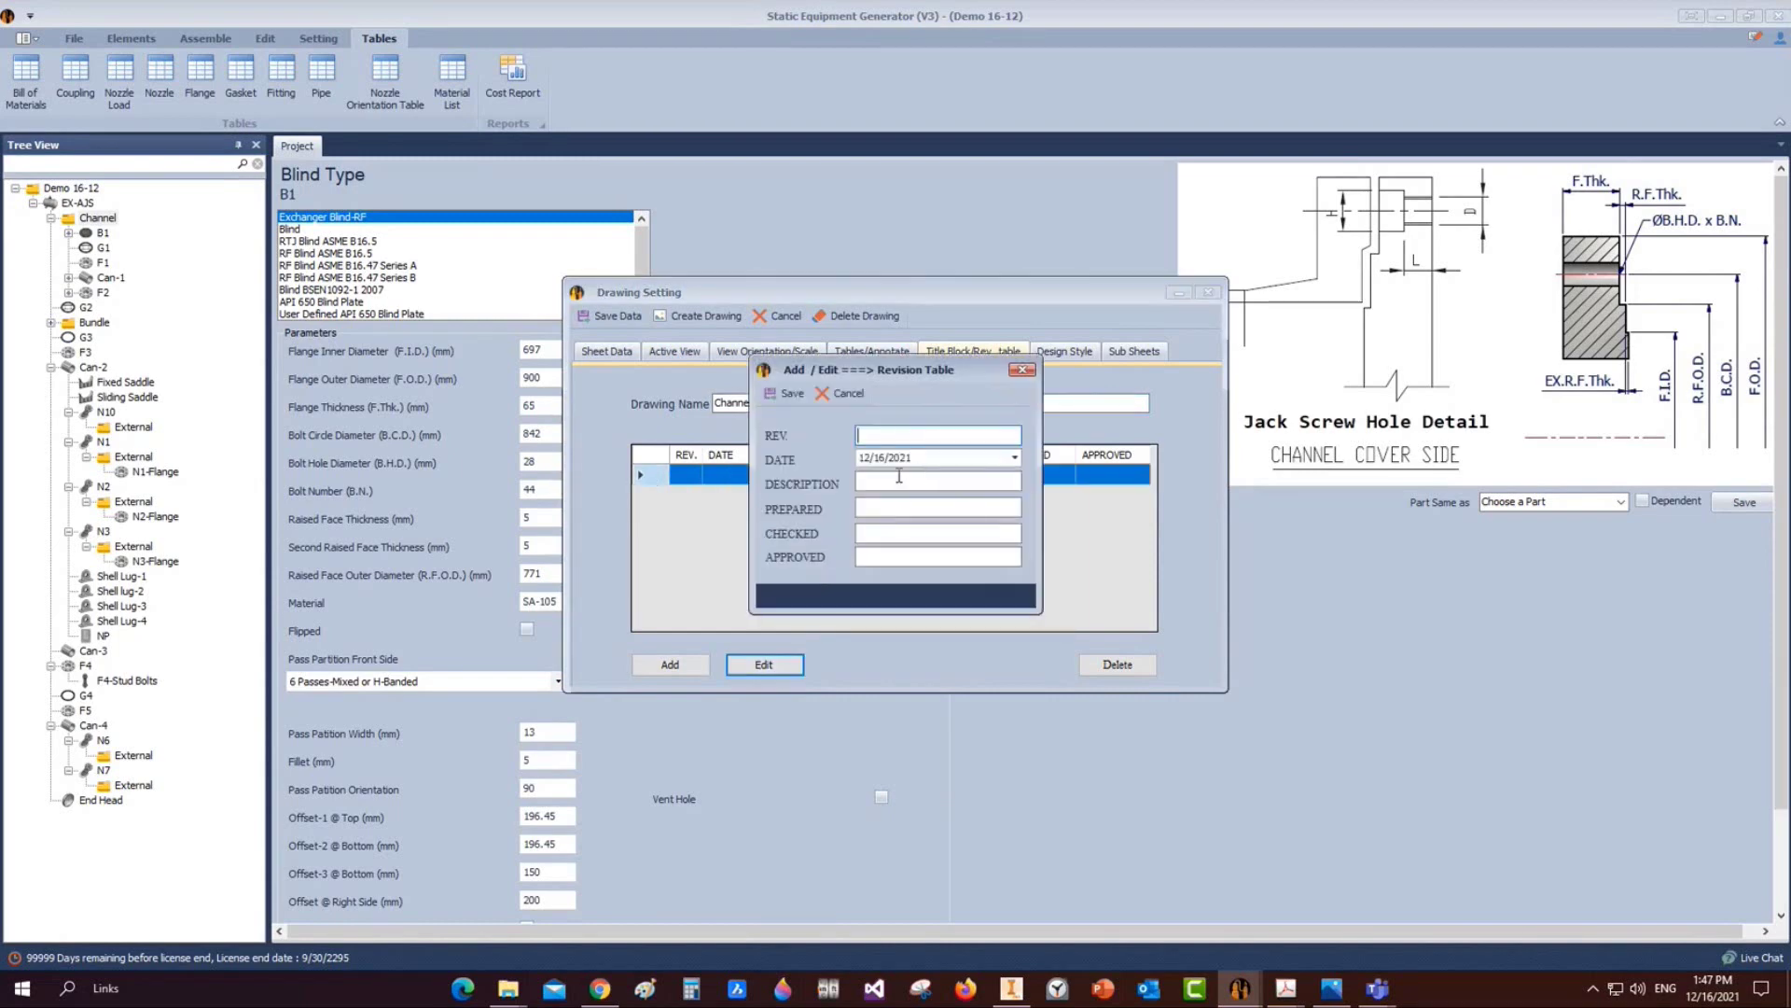
text(0)
click(940, 481)
text(Issued for review)
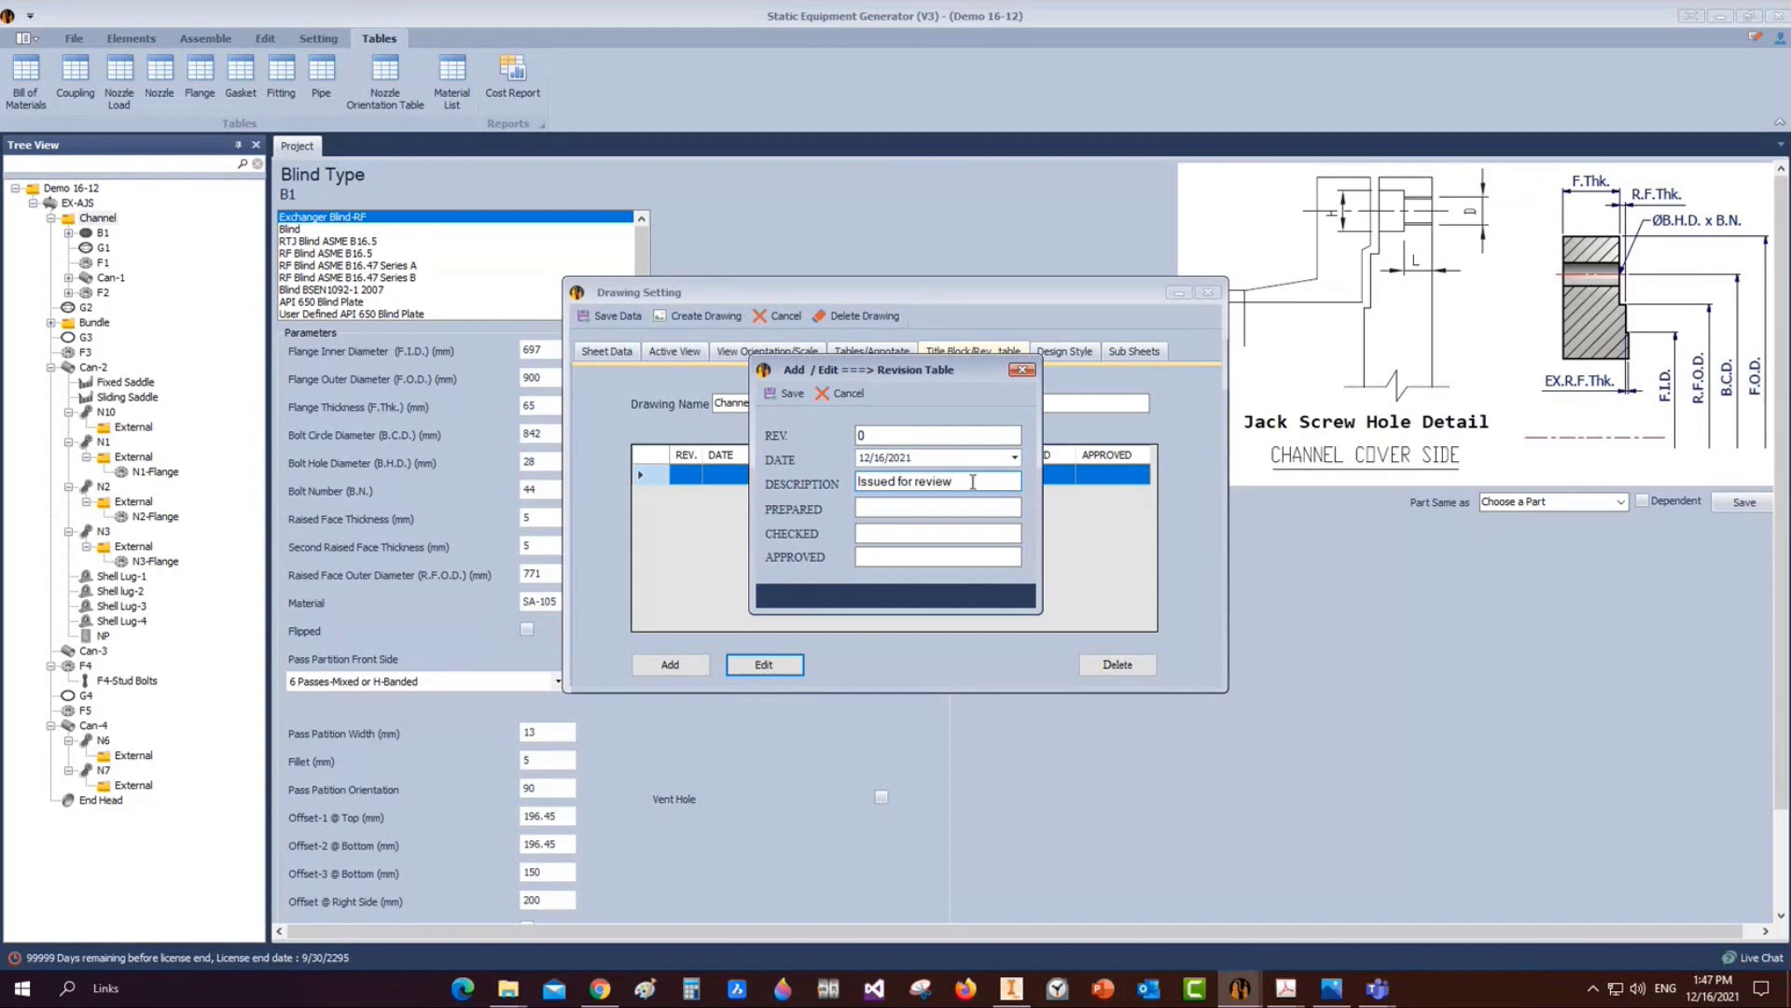
click(784, 393)
Add two blank rows to the revision table
click(670, 668)
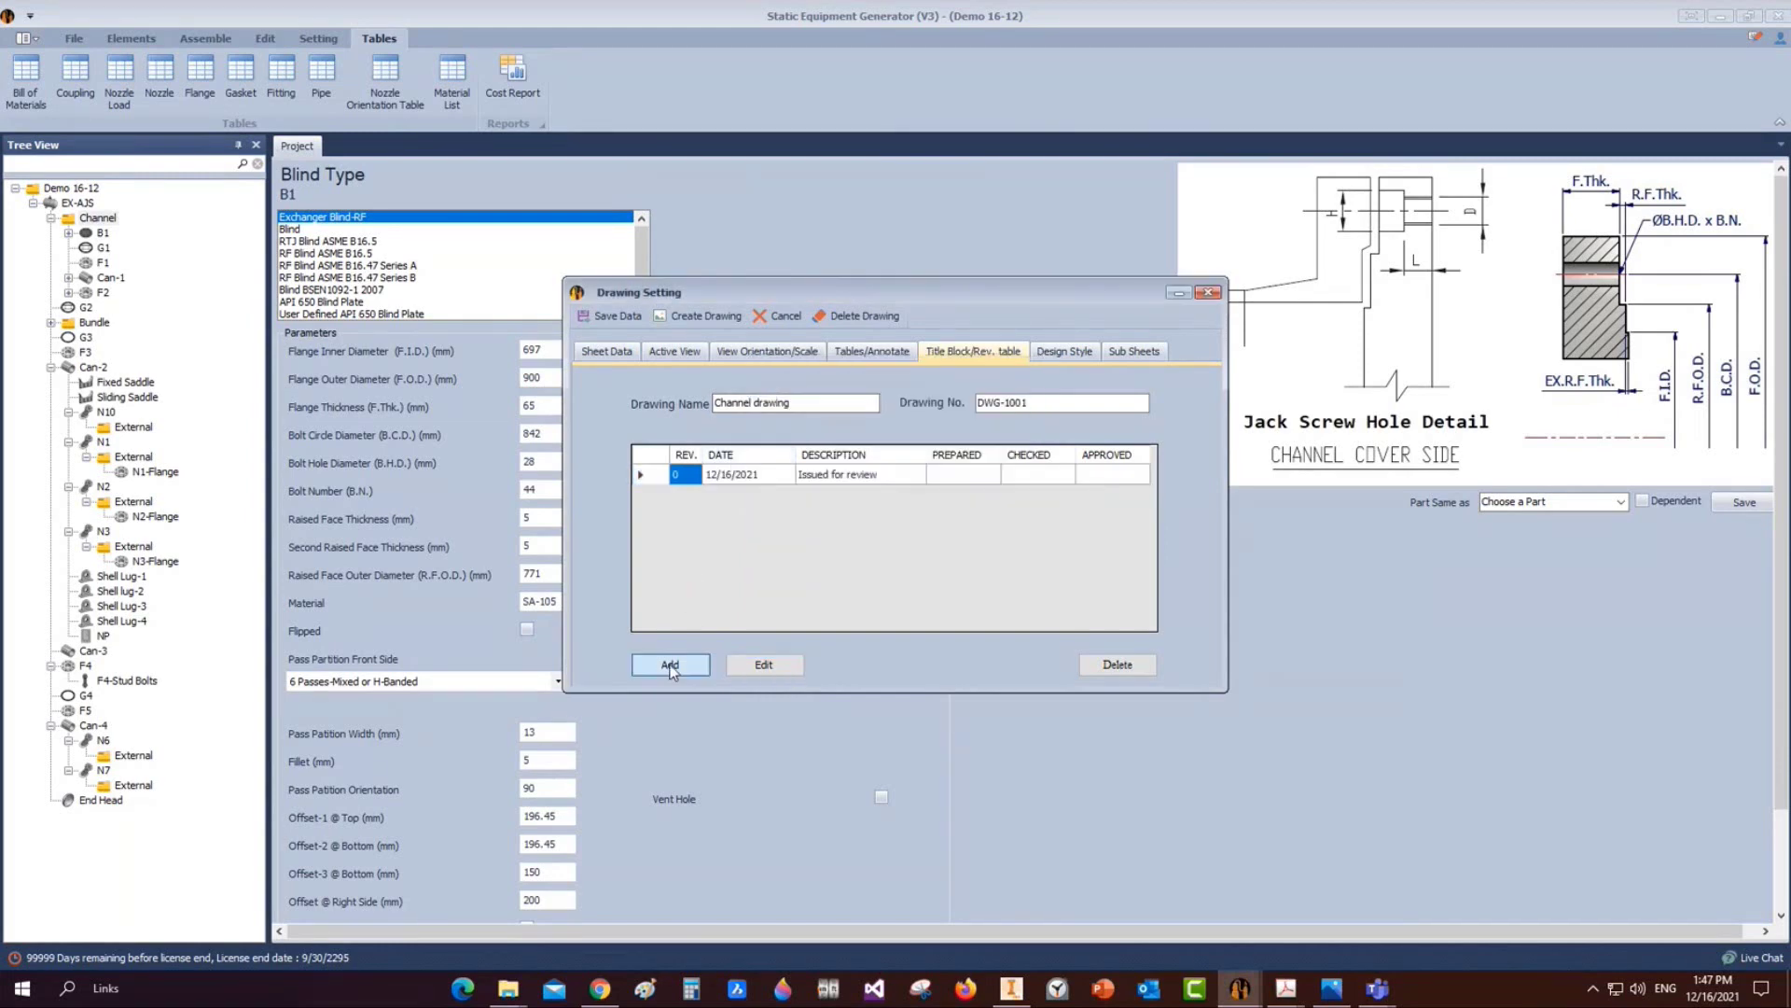
click(785, 393)
click(663, 672)
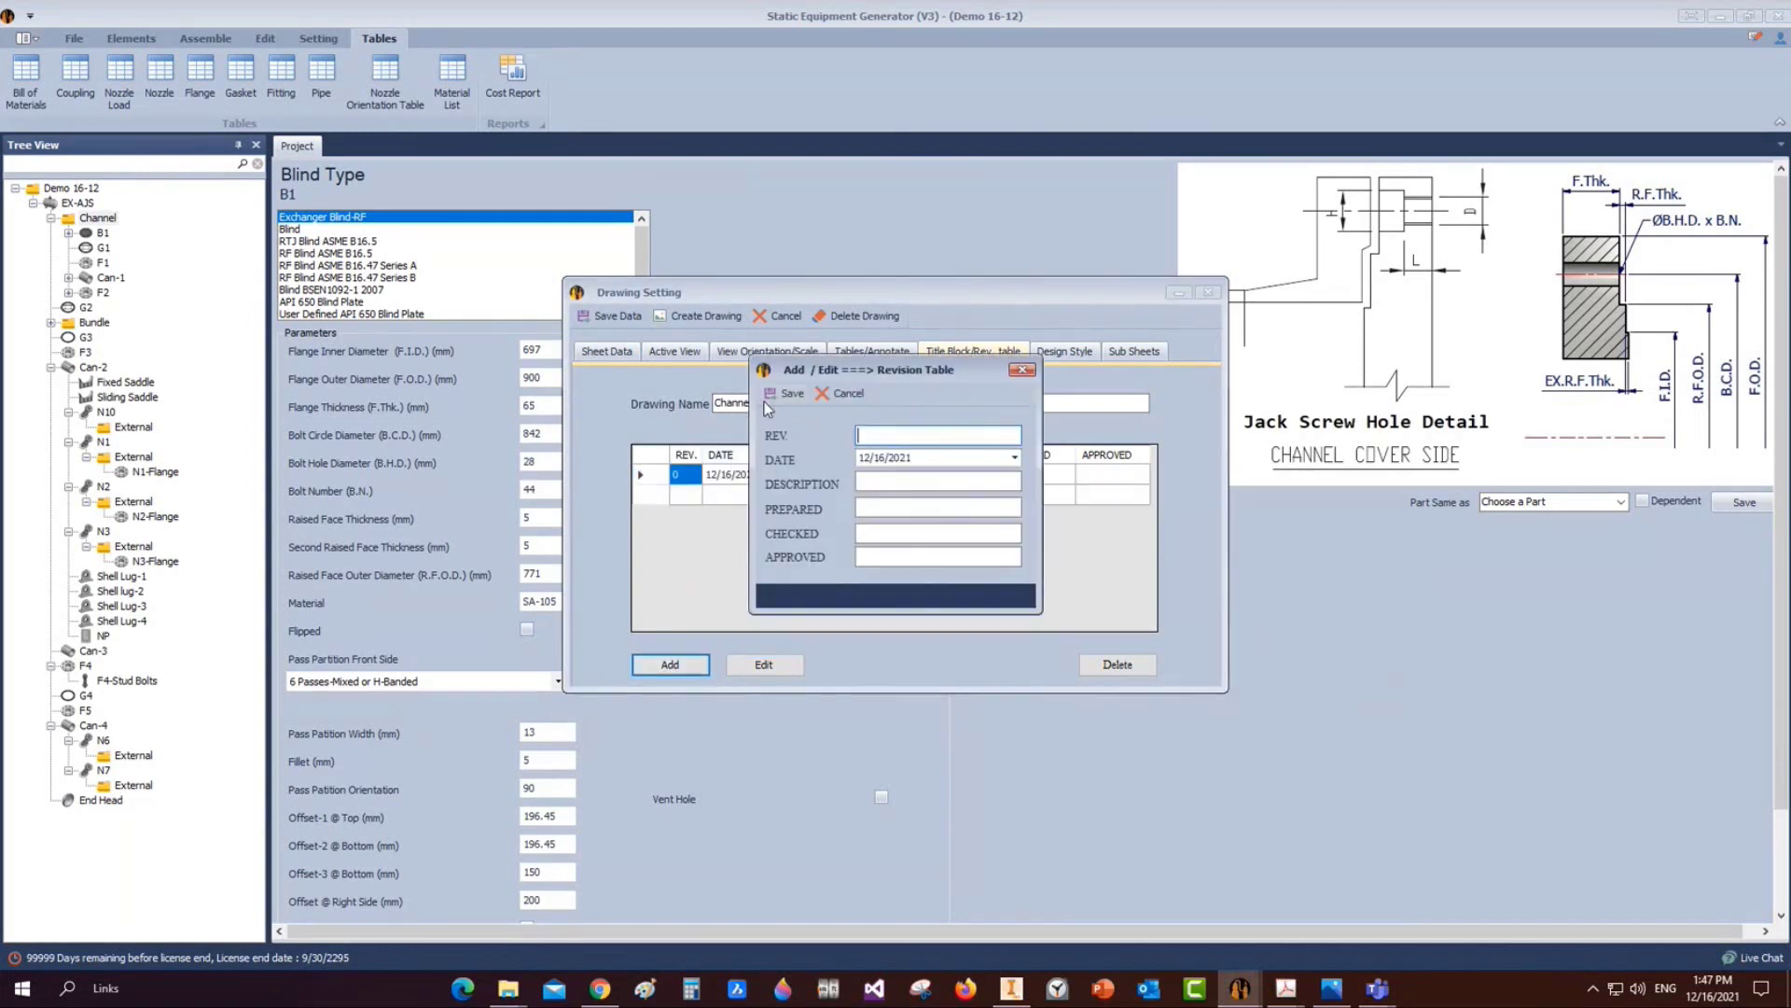
click(783, 393)
Save the table design styles as Design1 for the bill of material and notes, and create the Channel drawing
click(1063, 351)
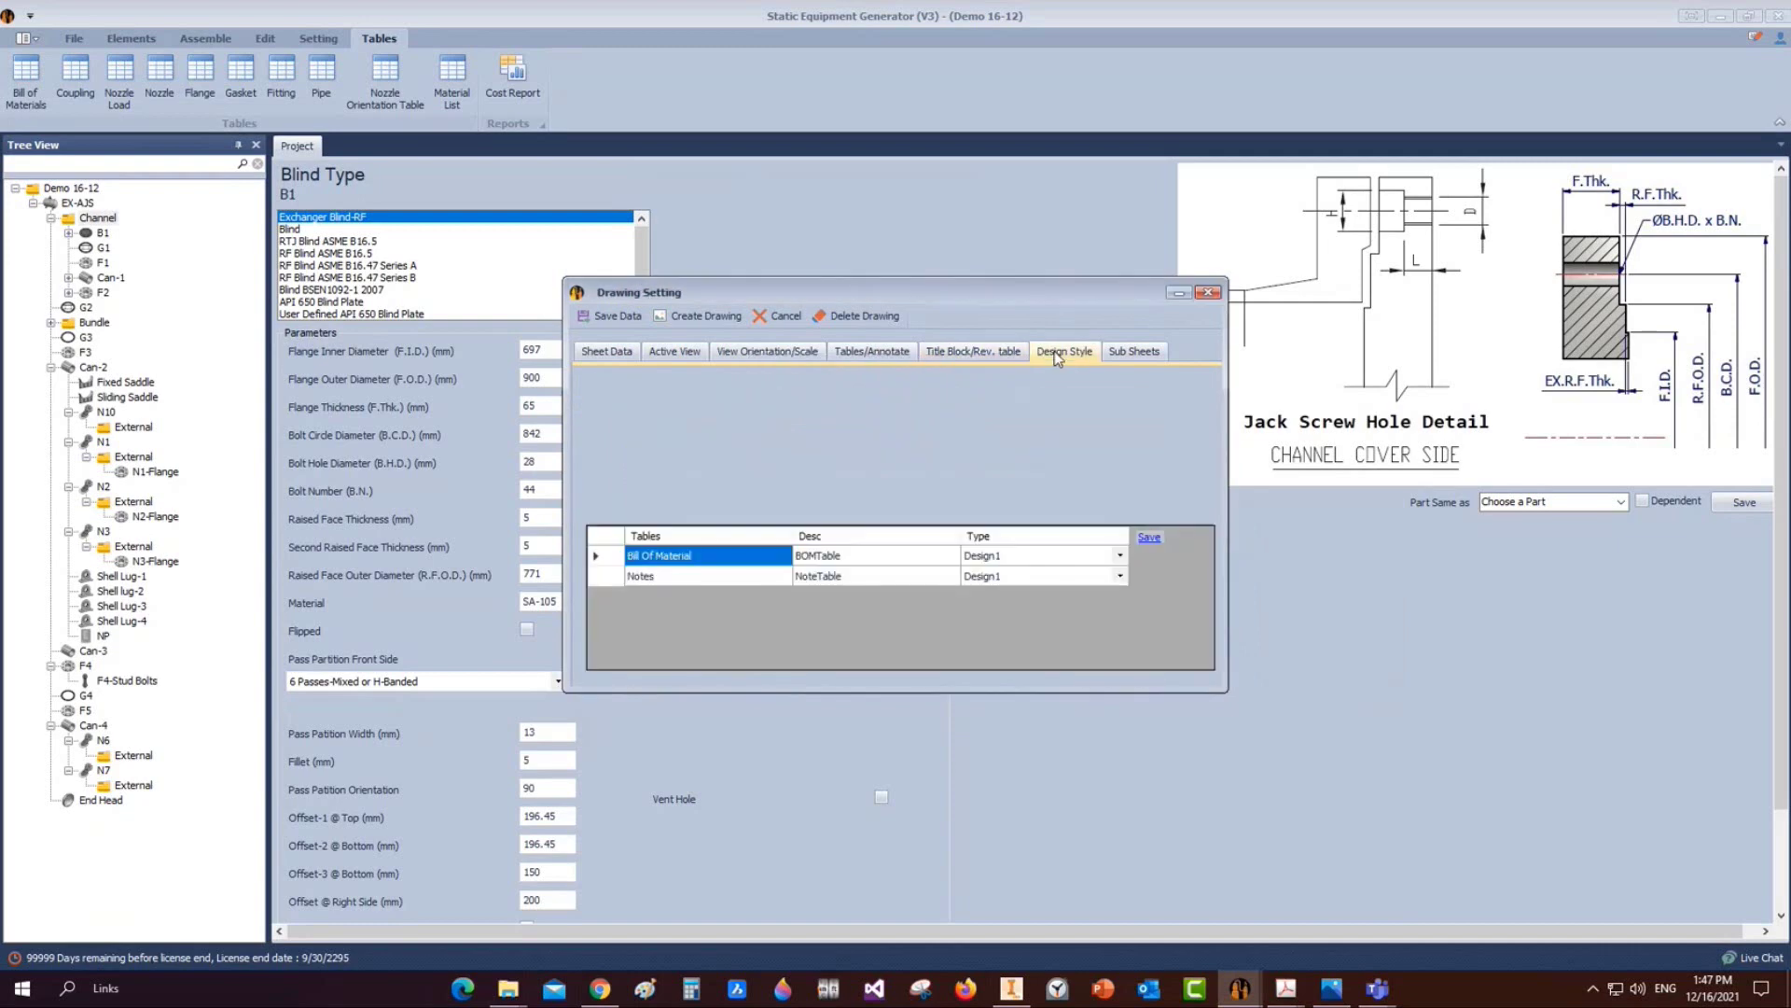
click(1150, 537)
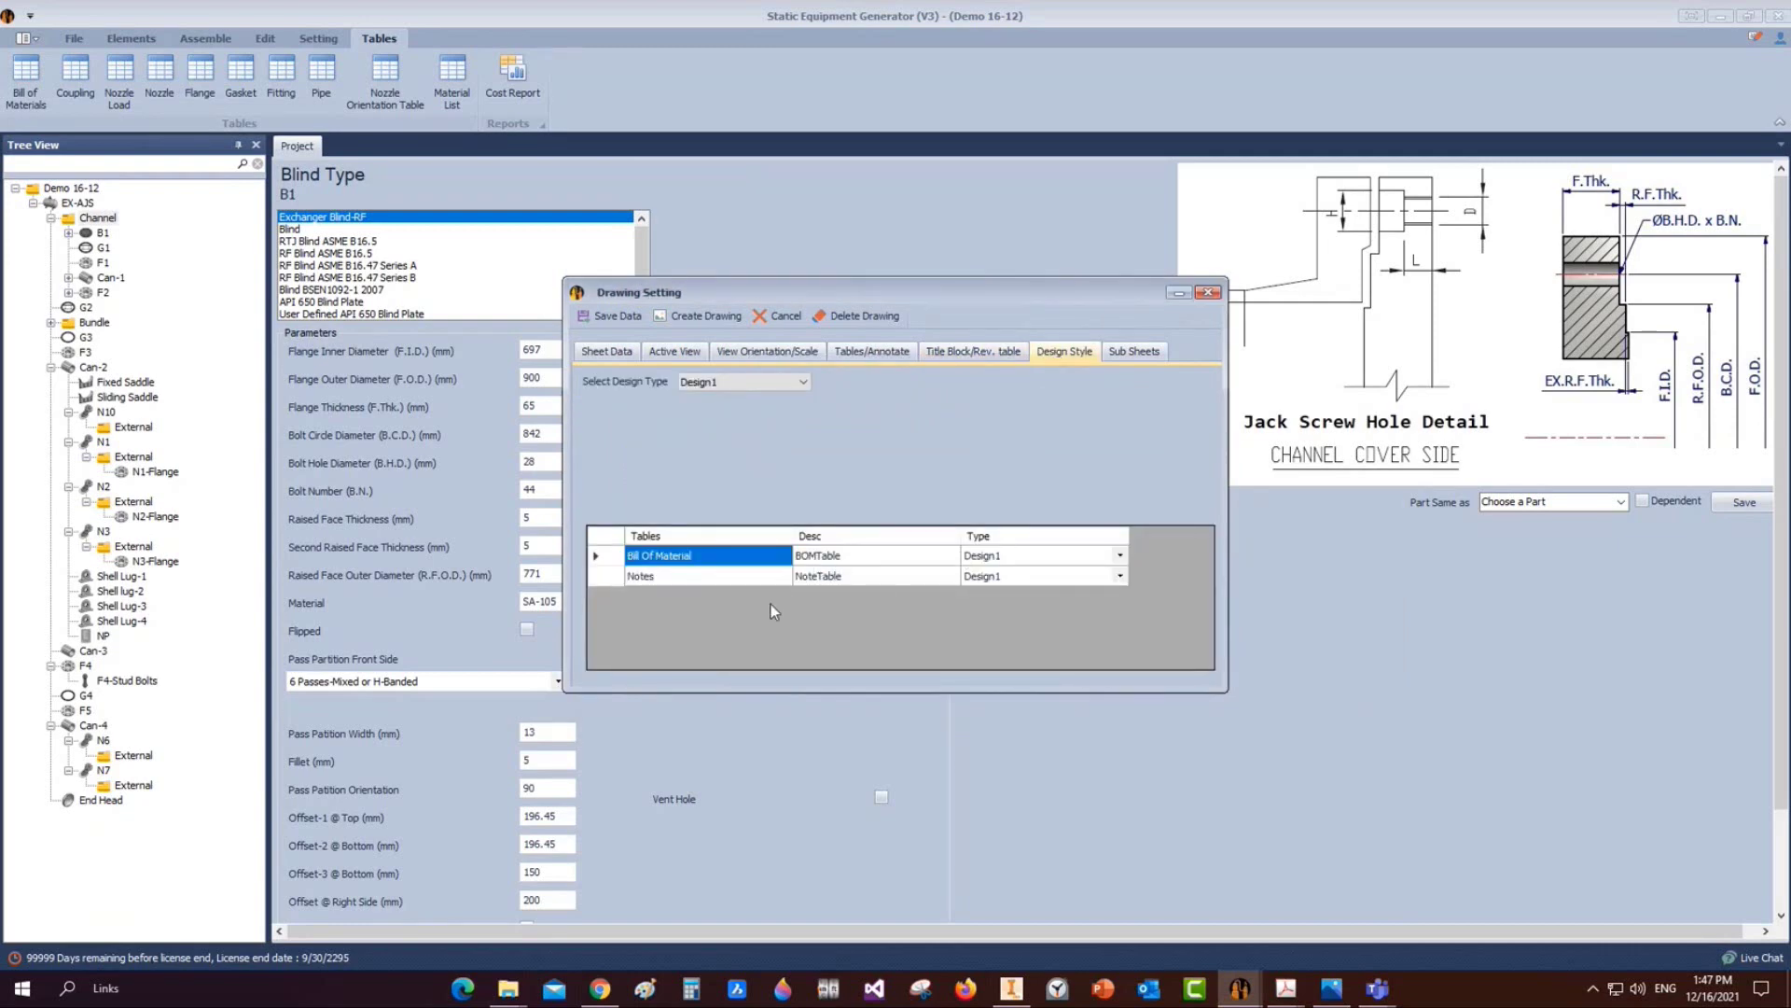
click(702, 317)
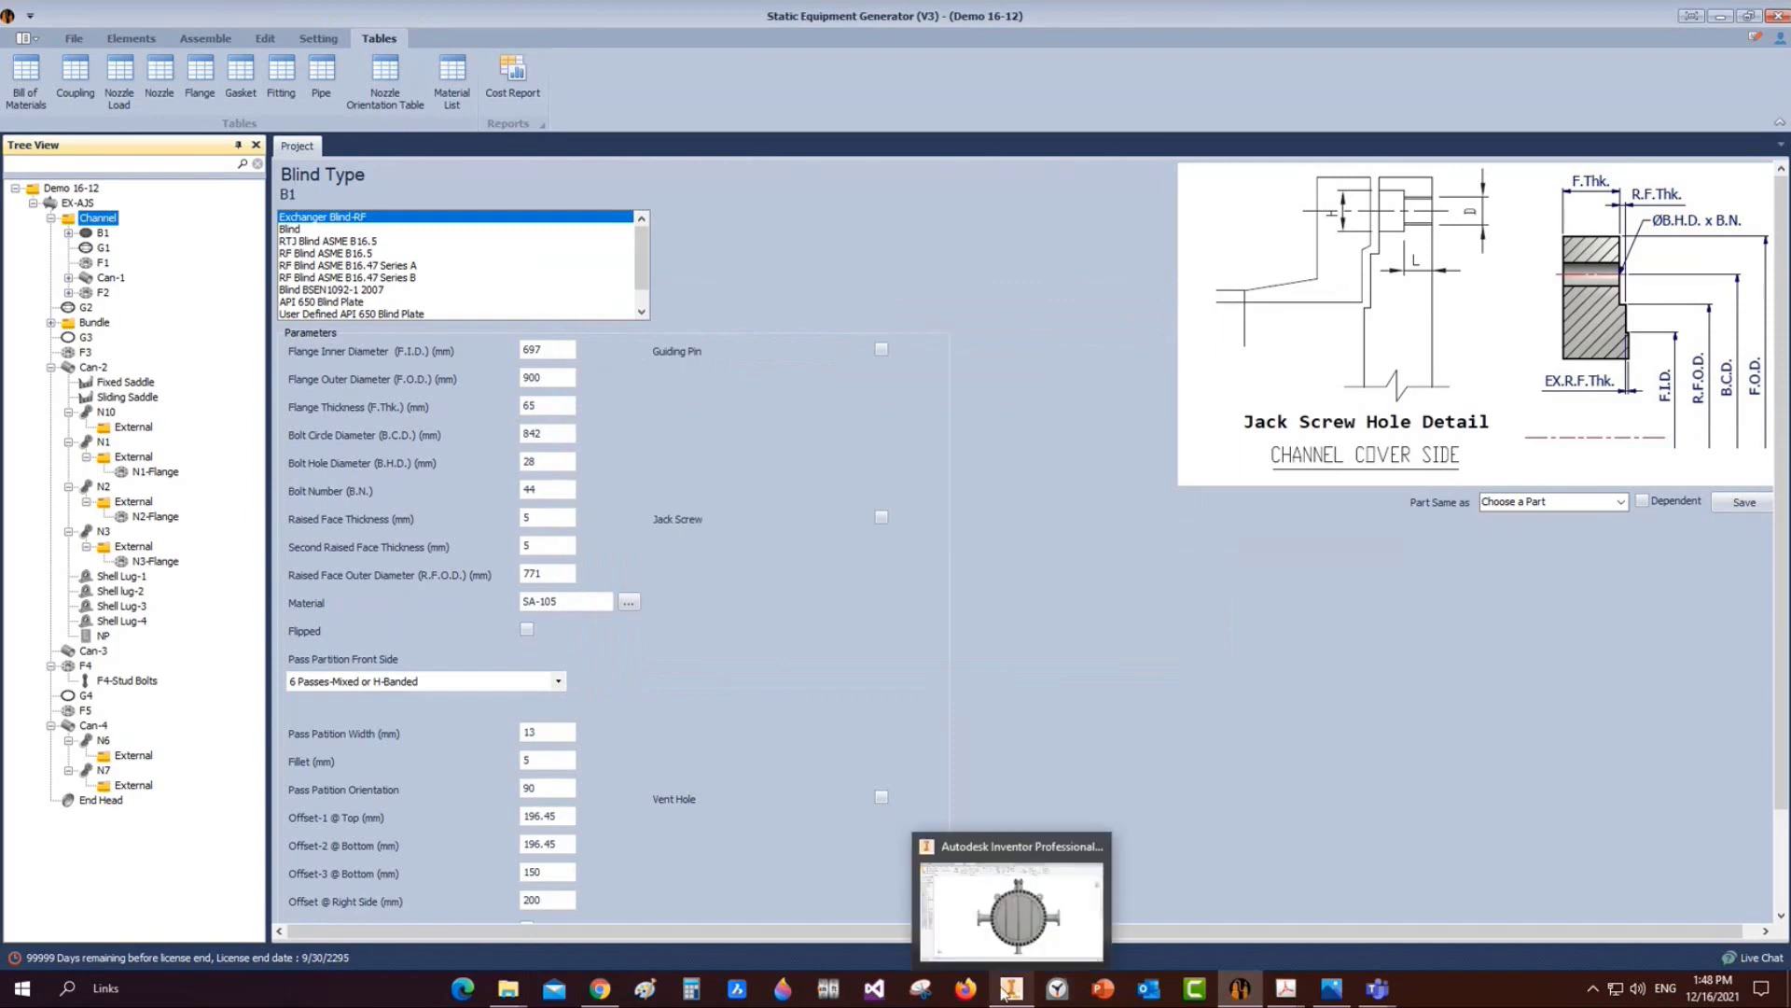
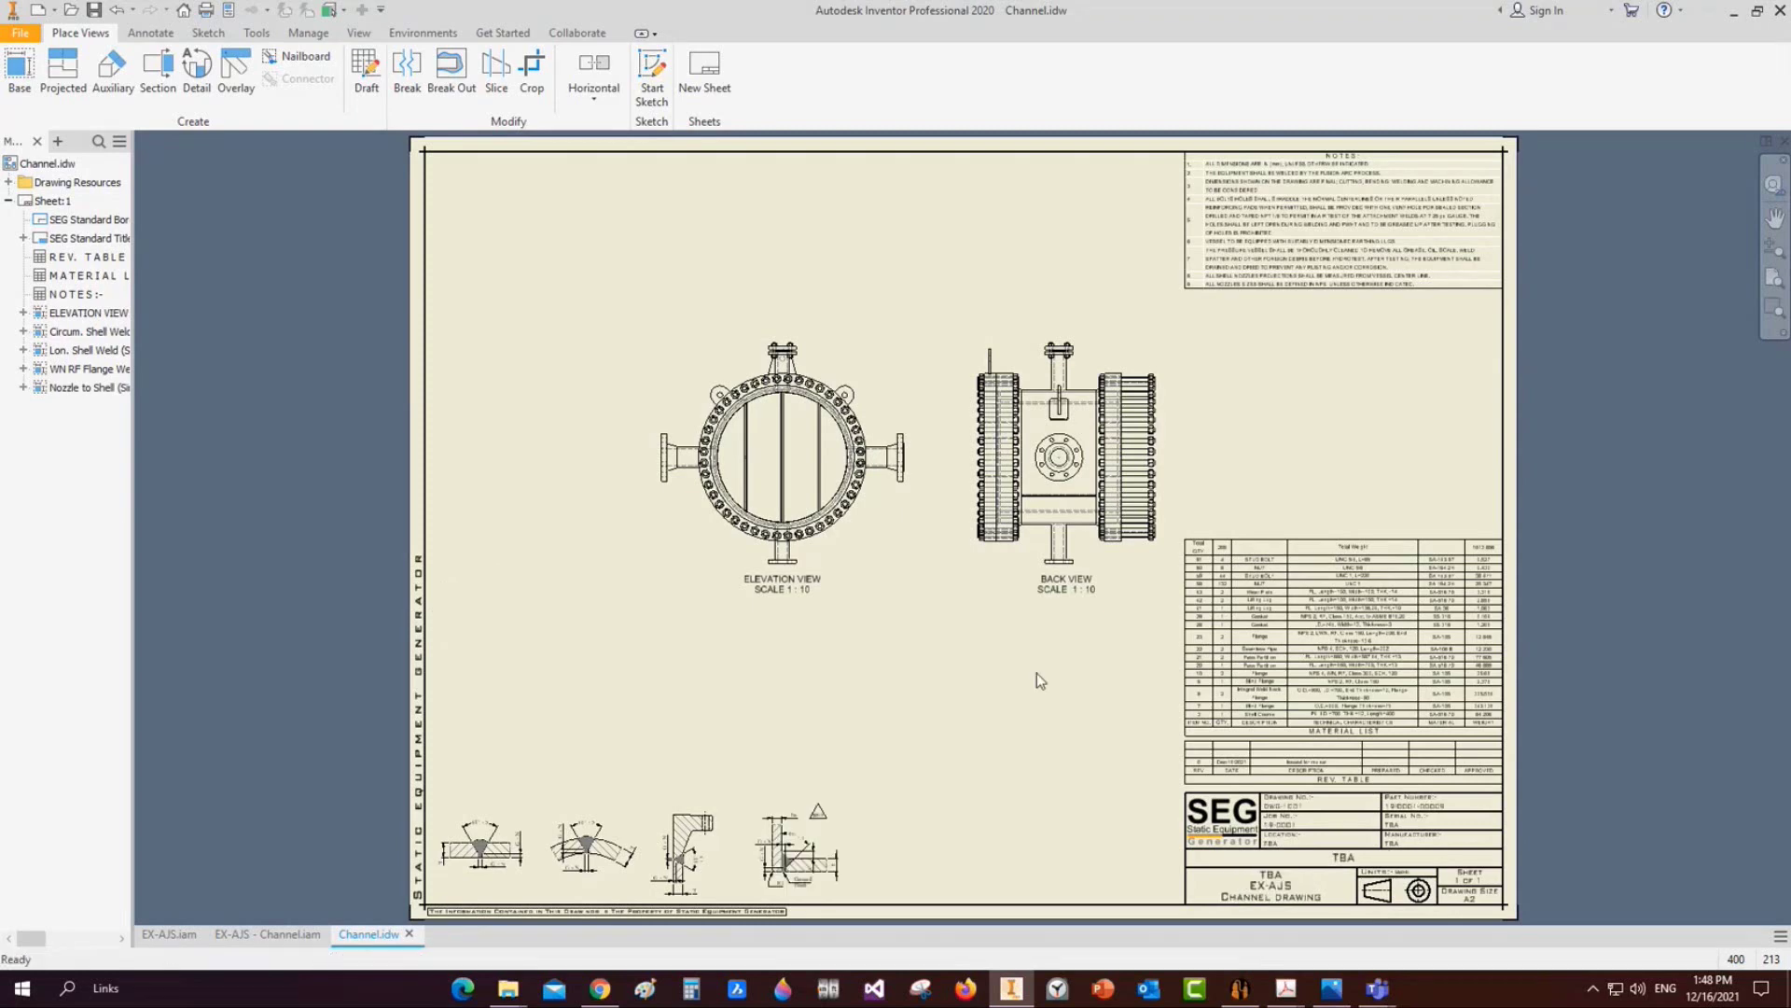
Return to Static Equipment Generator, set the Channel drawing's elevation X location to 16 cm and scale to 1/8, and create the drawing again
mouse_move(1240, 988)
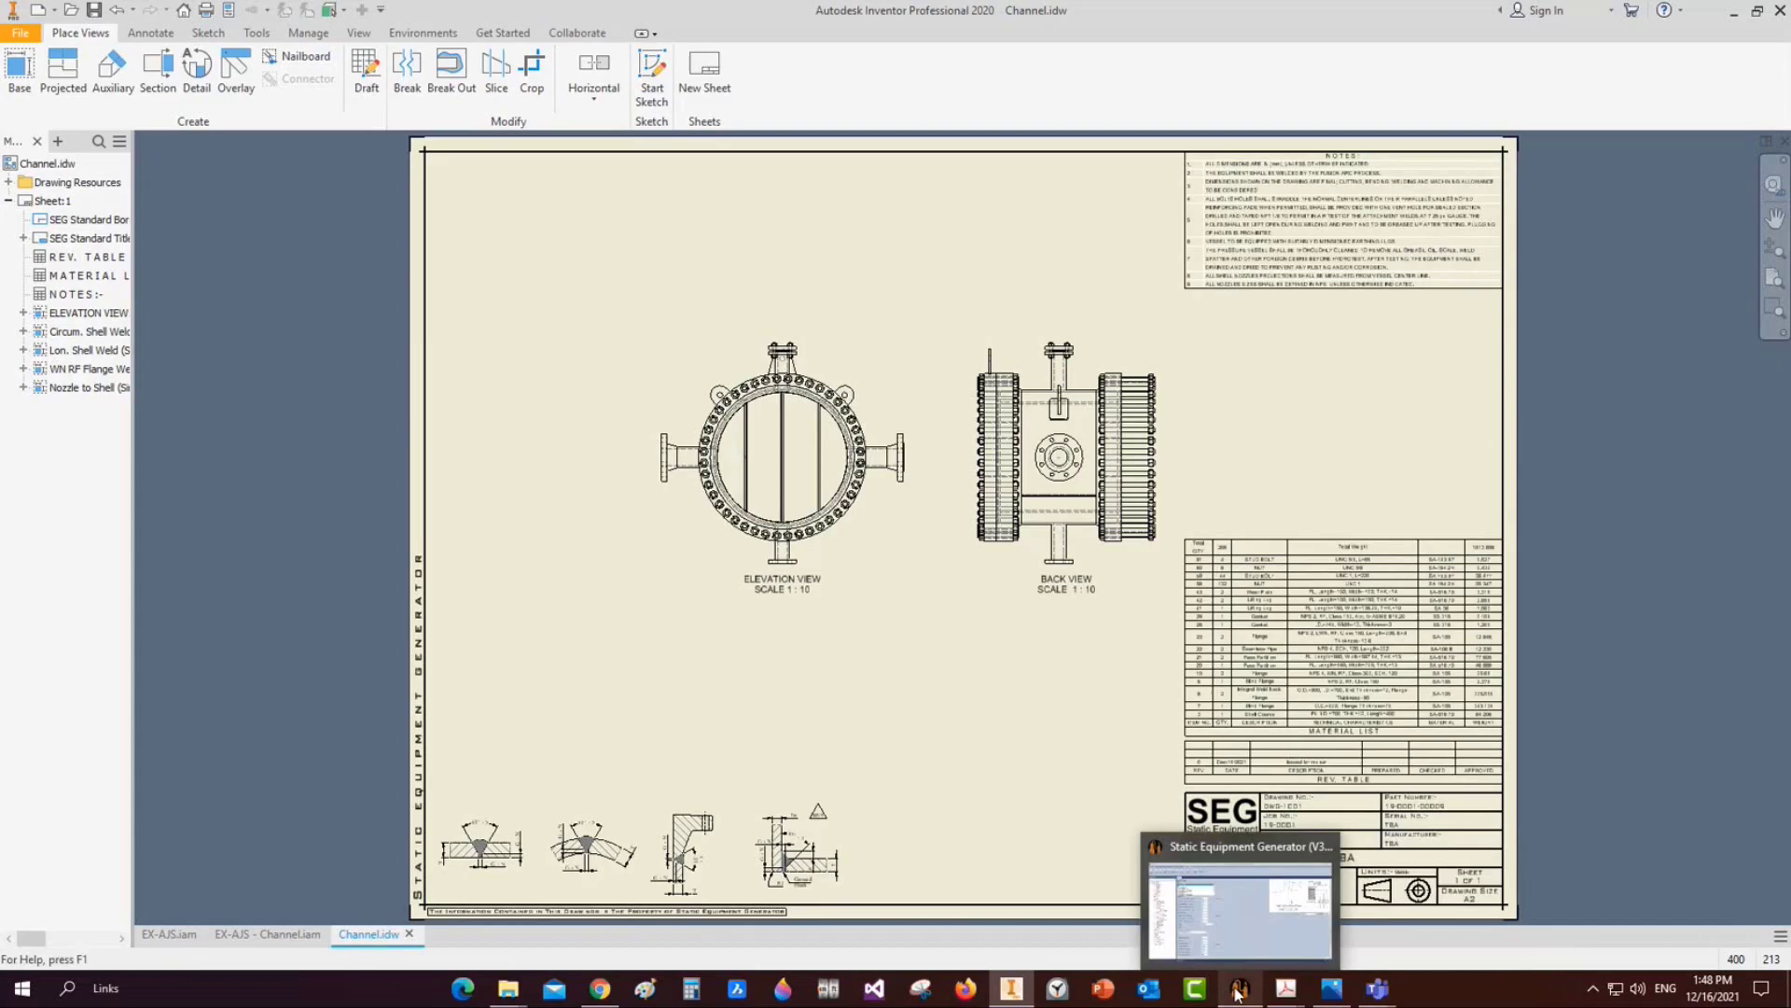
click(1261, 918)
right_click(98, 219)
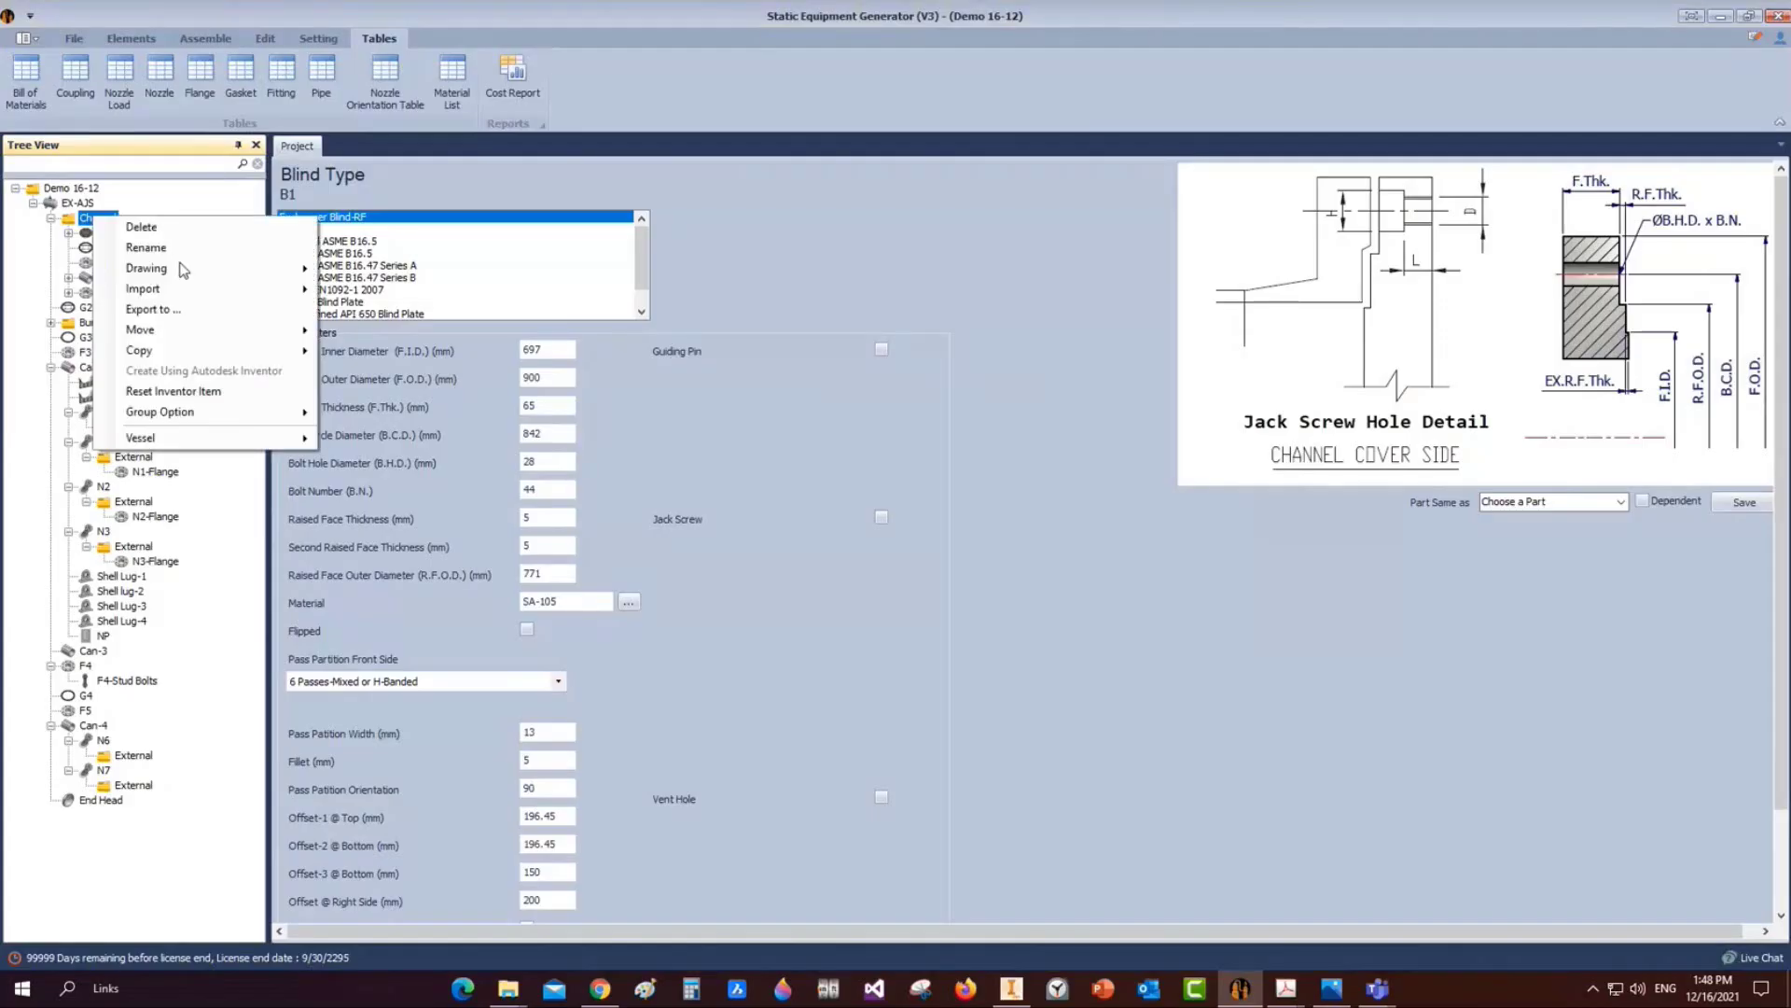
mouse_move(183, 273)
click(360, 272)
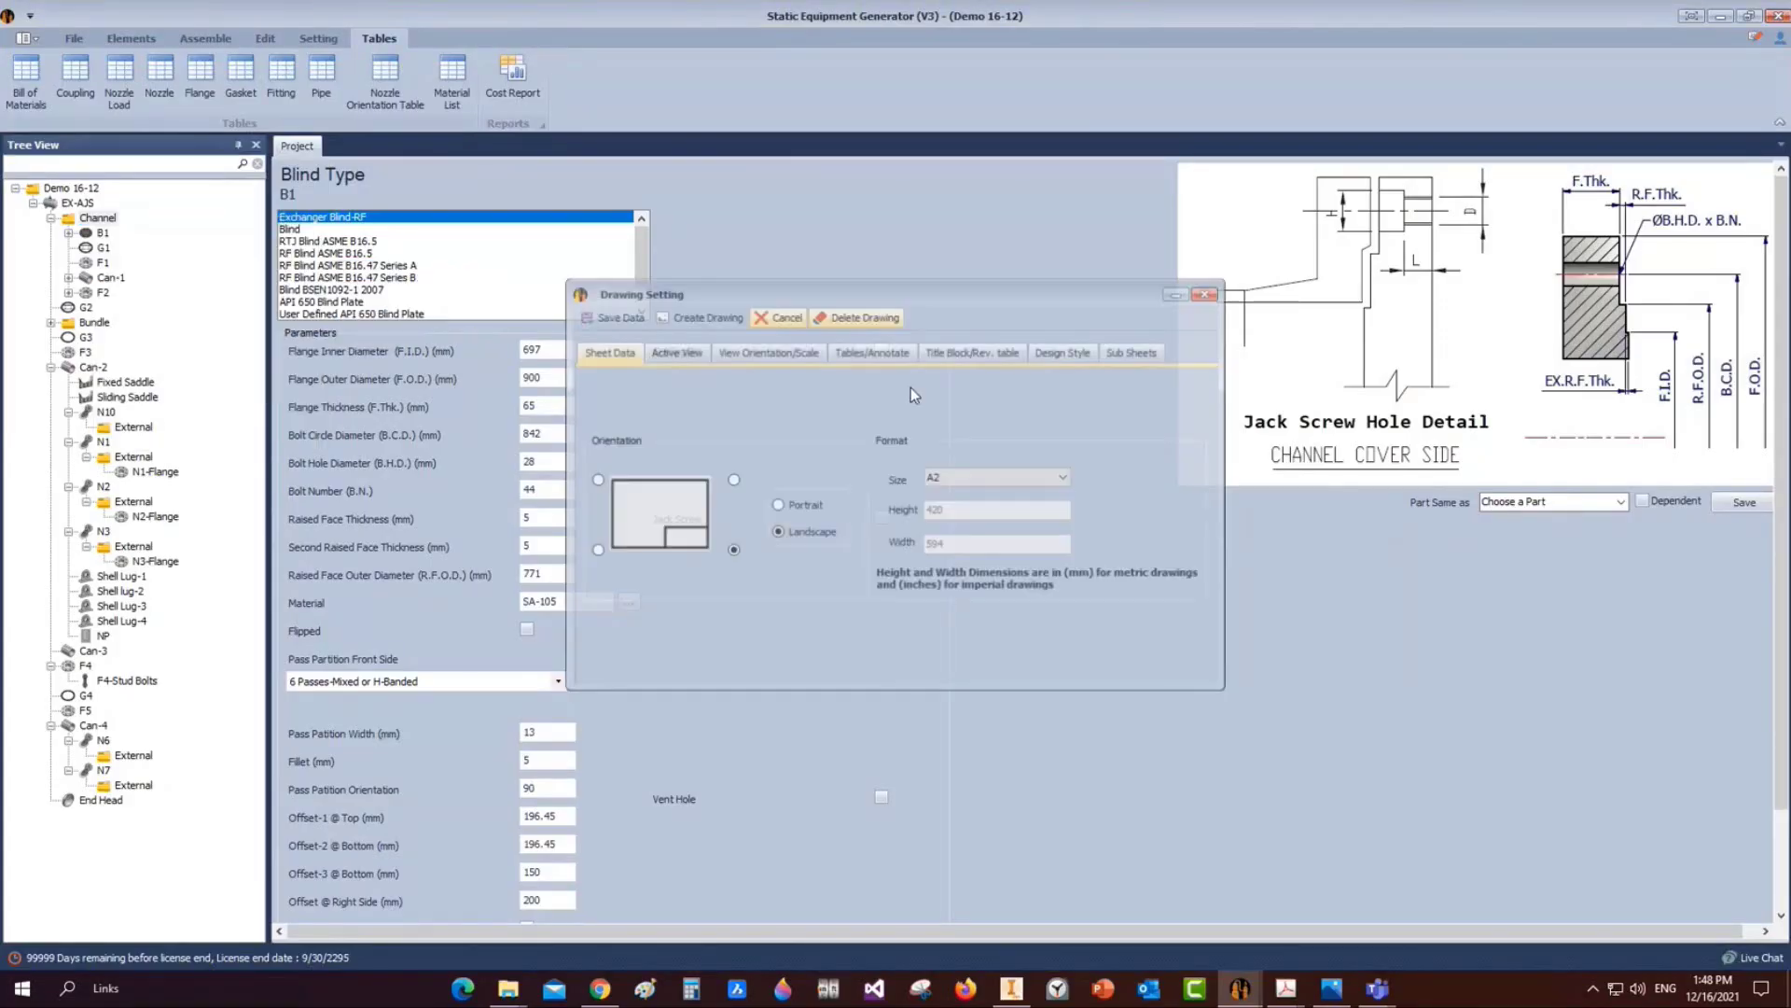
click(748, 353)
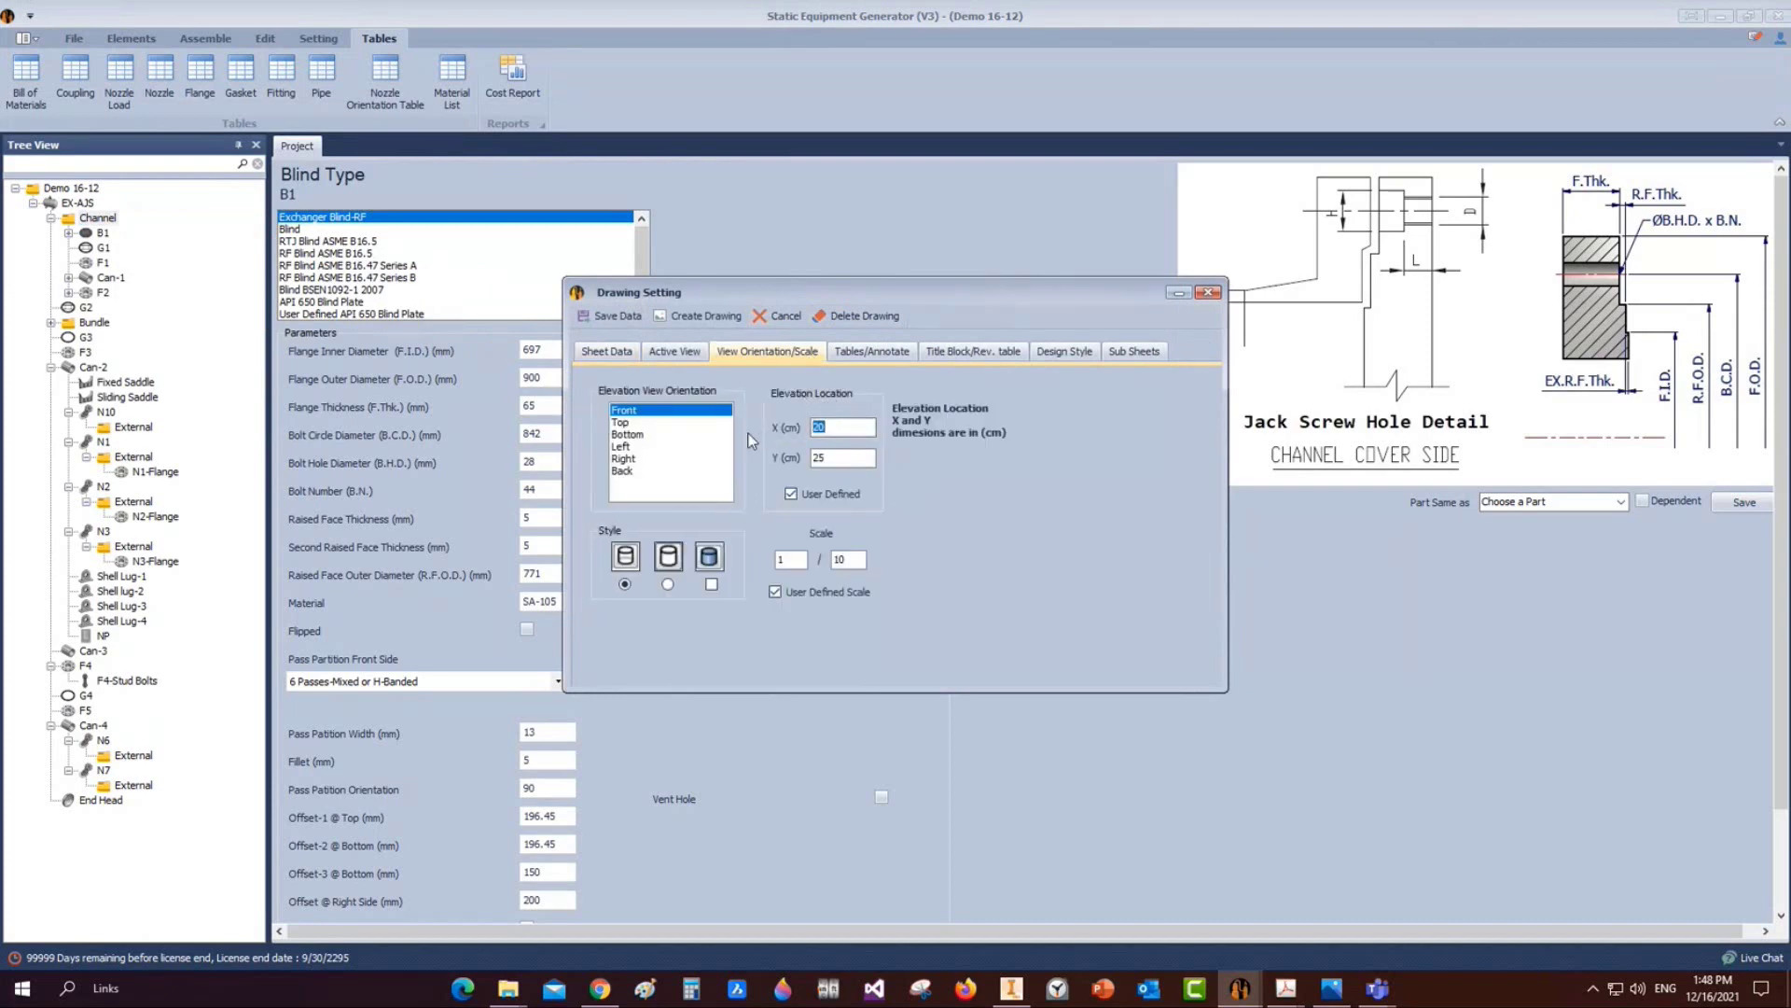
text(16)
double_click(861, 560)
text(8)
click(729, 319)
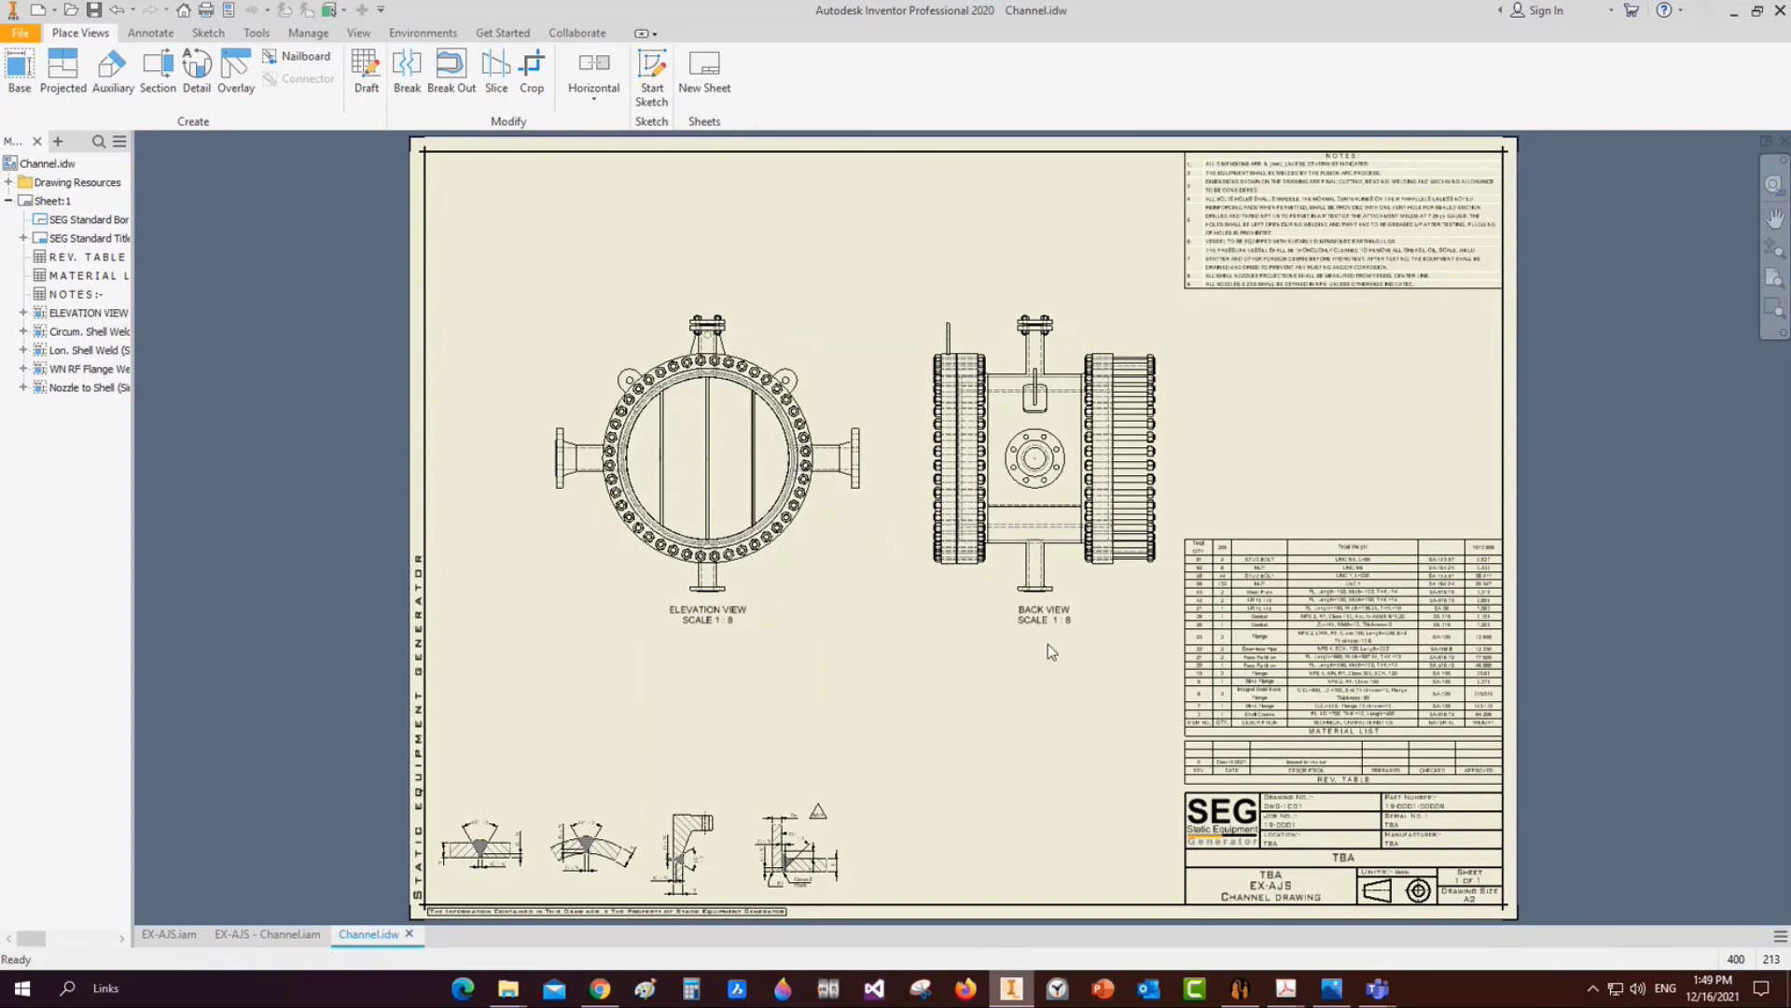
Add a center mark to the channel in the elevation view and extend its horizontal line past both side nozzles
click(150, 34)
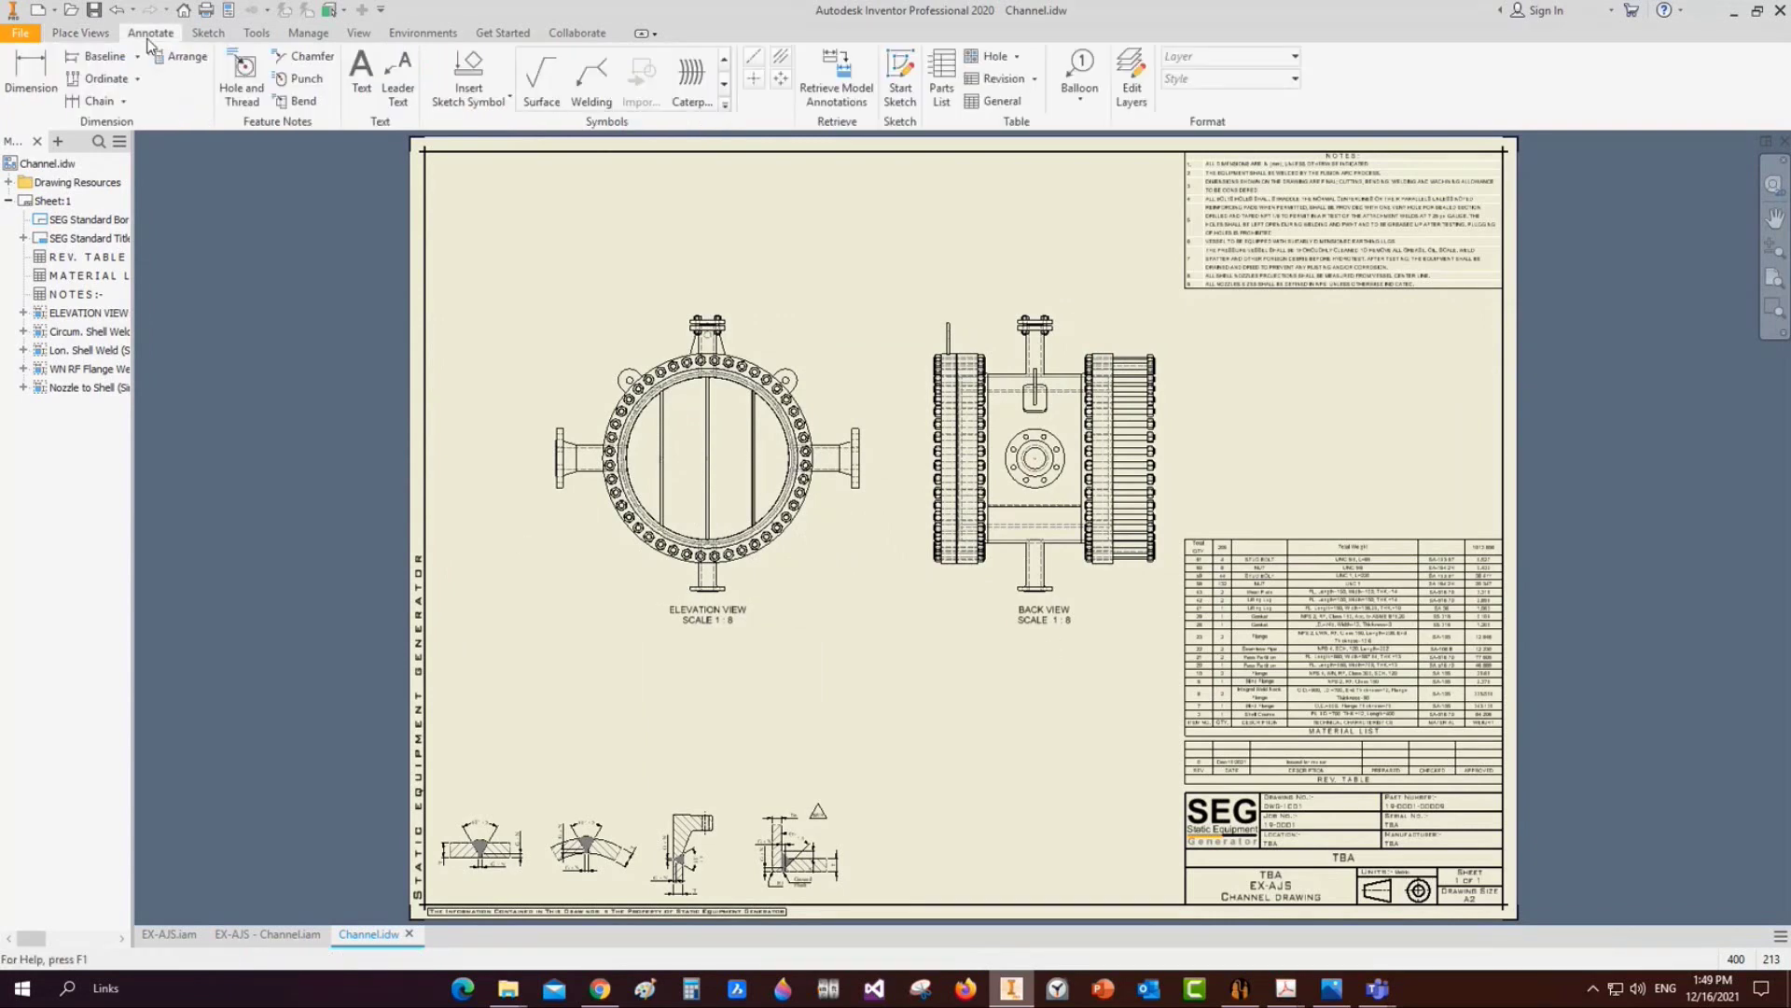
click(754, 79)
scroll(743, 383, down, 5)
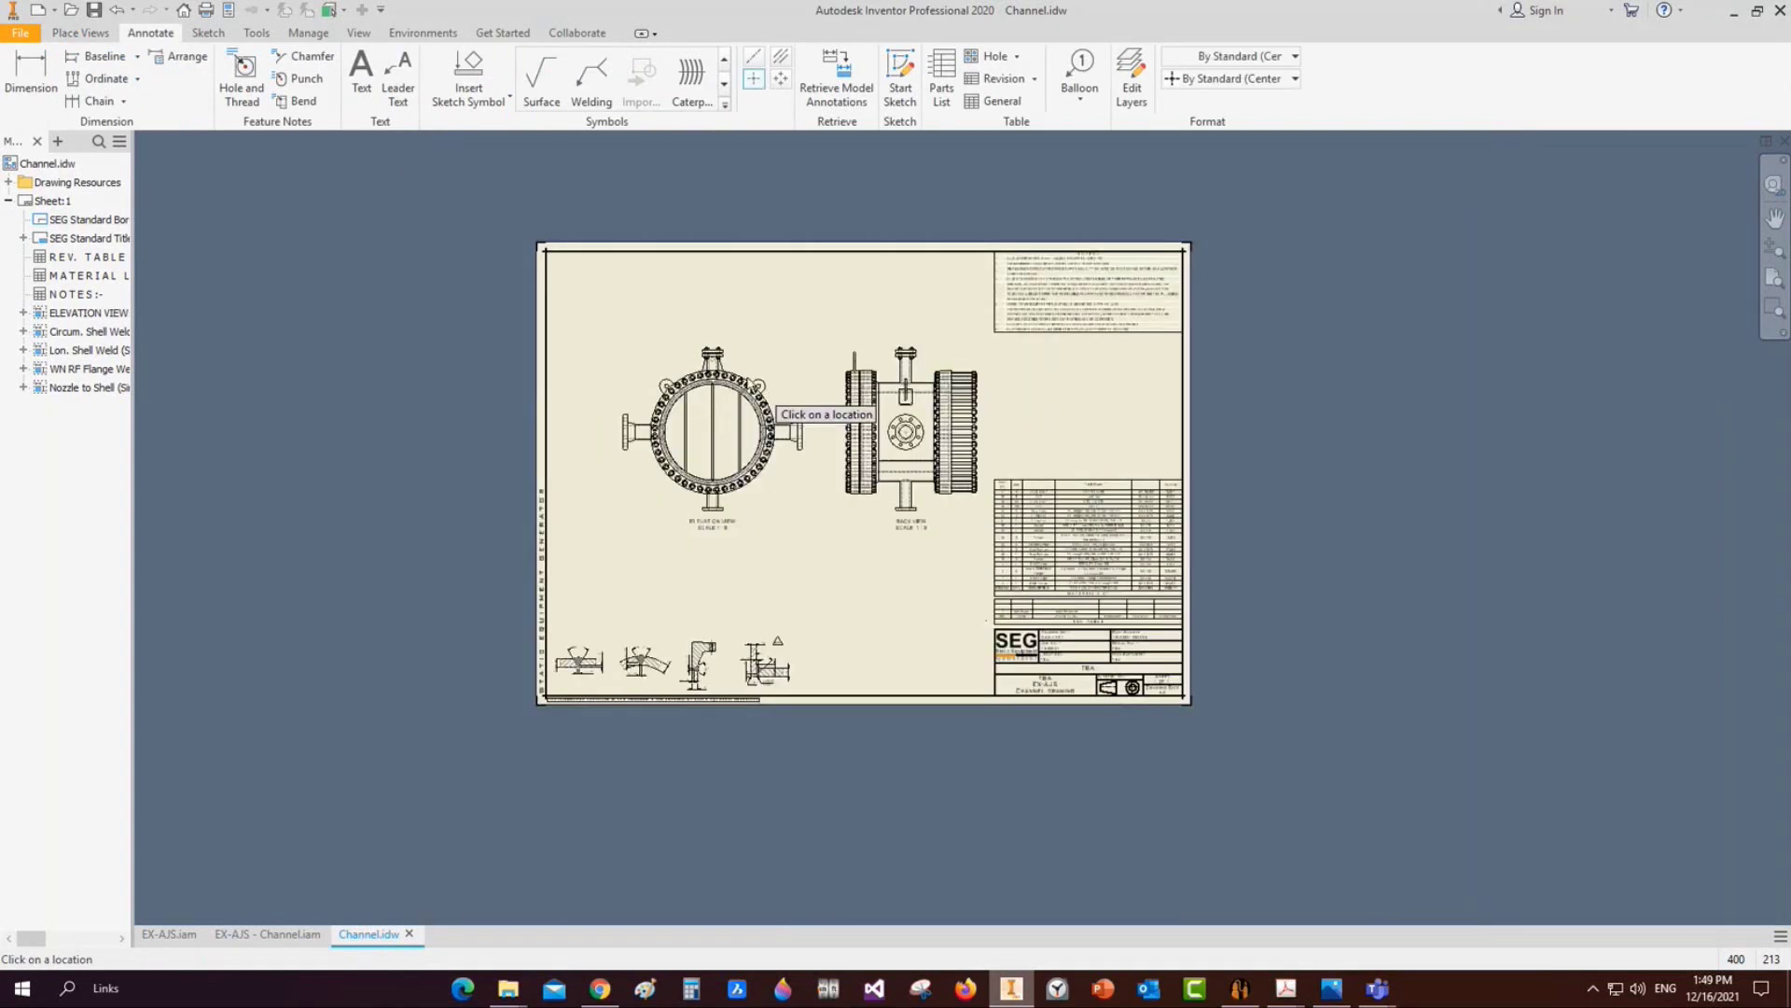
scroll(752, 385, up, 5)
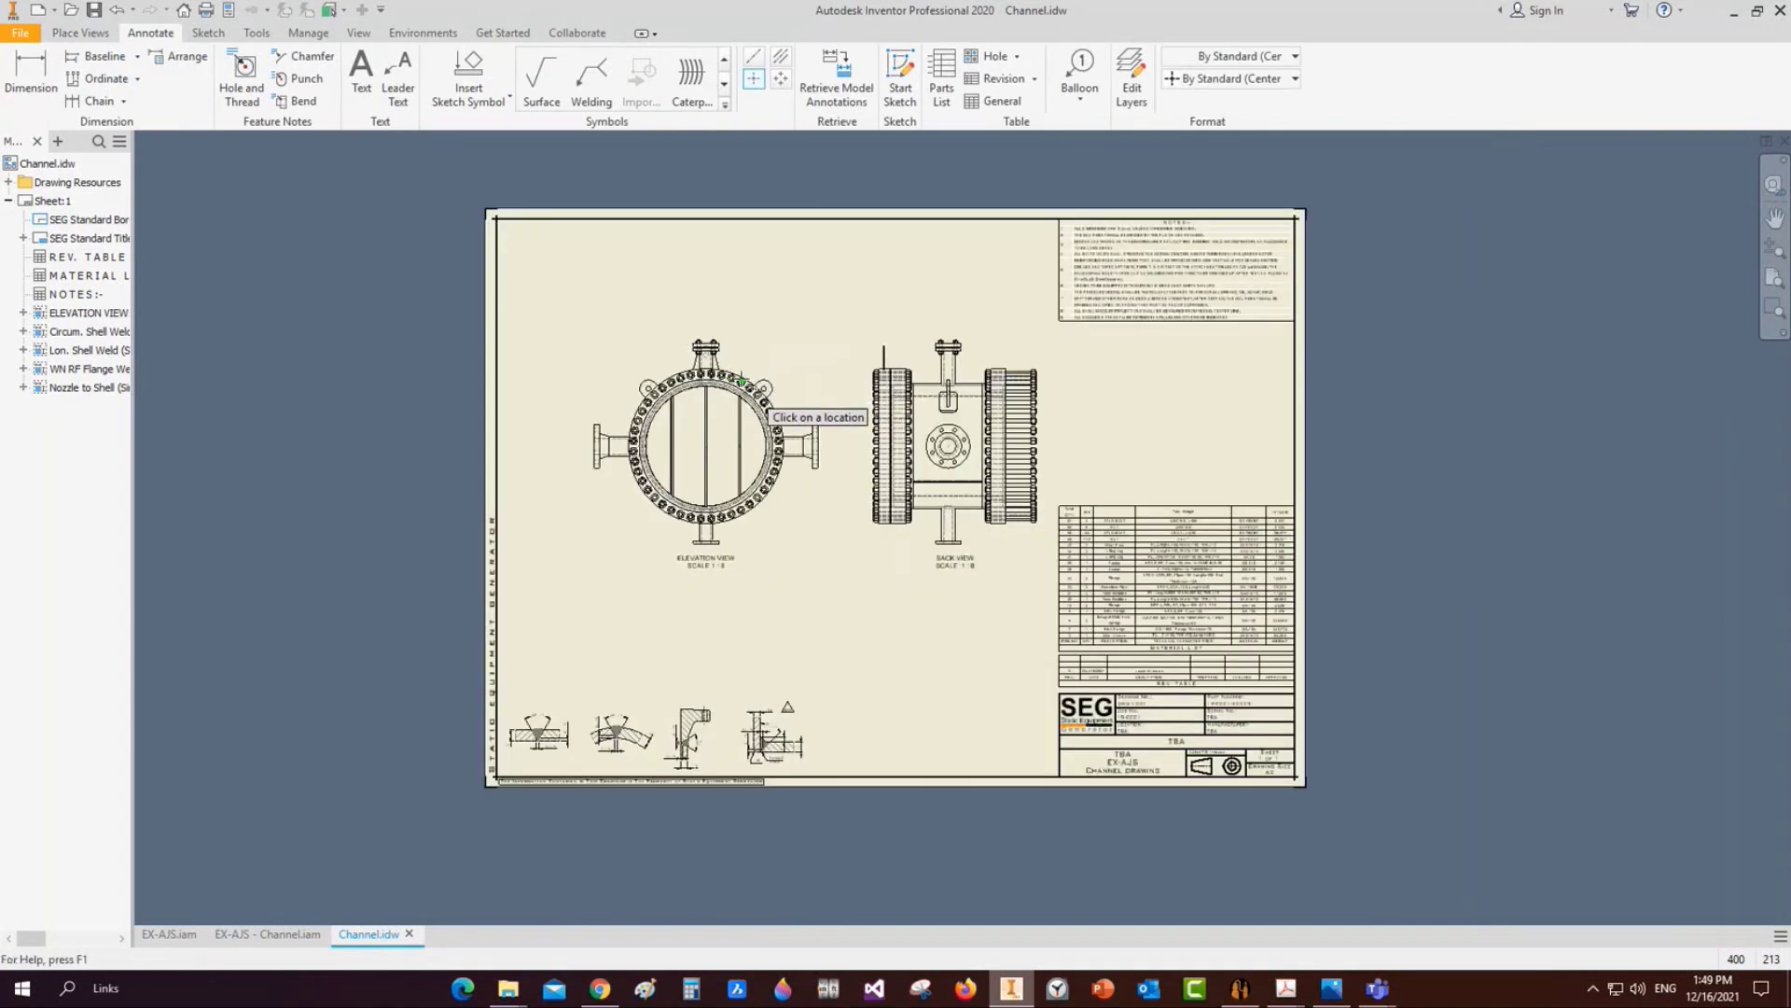
scroll(752, 383, up, 2)
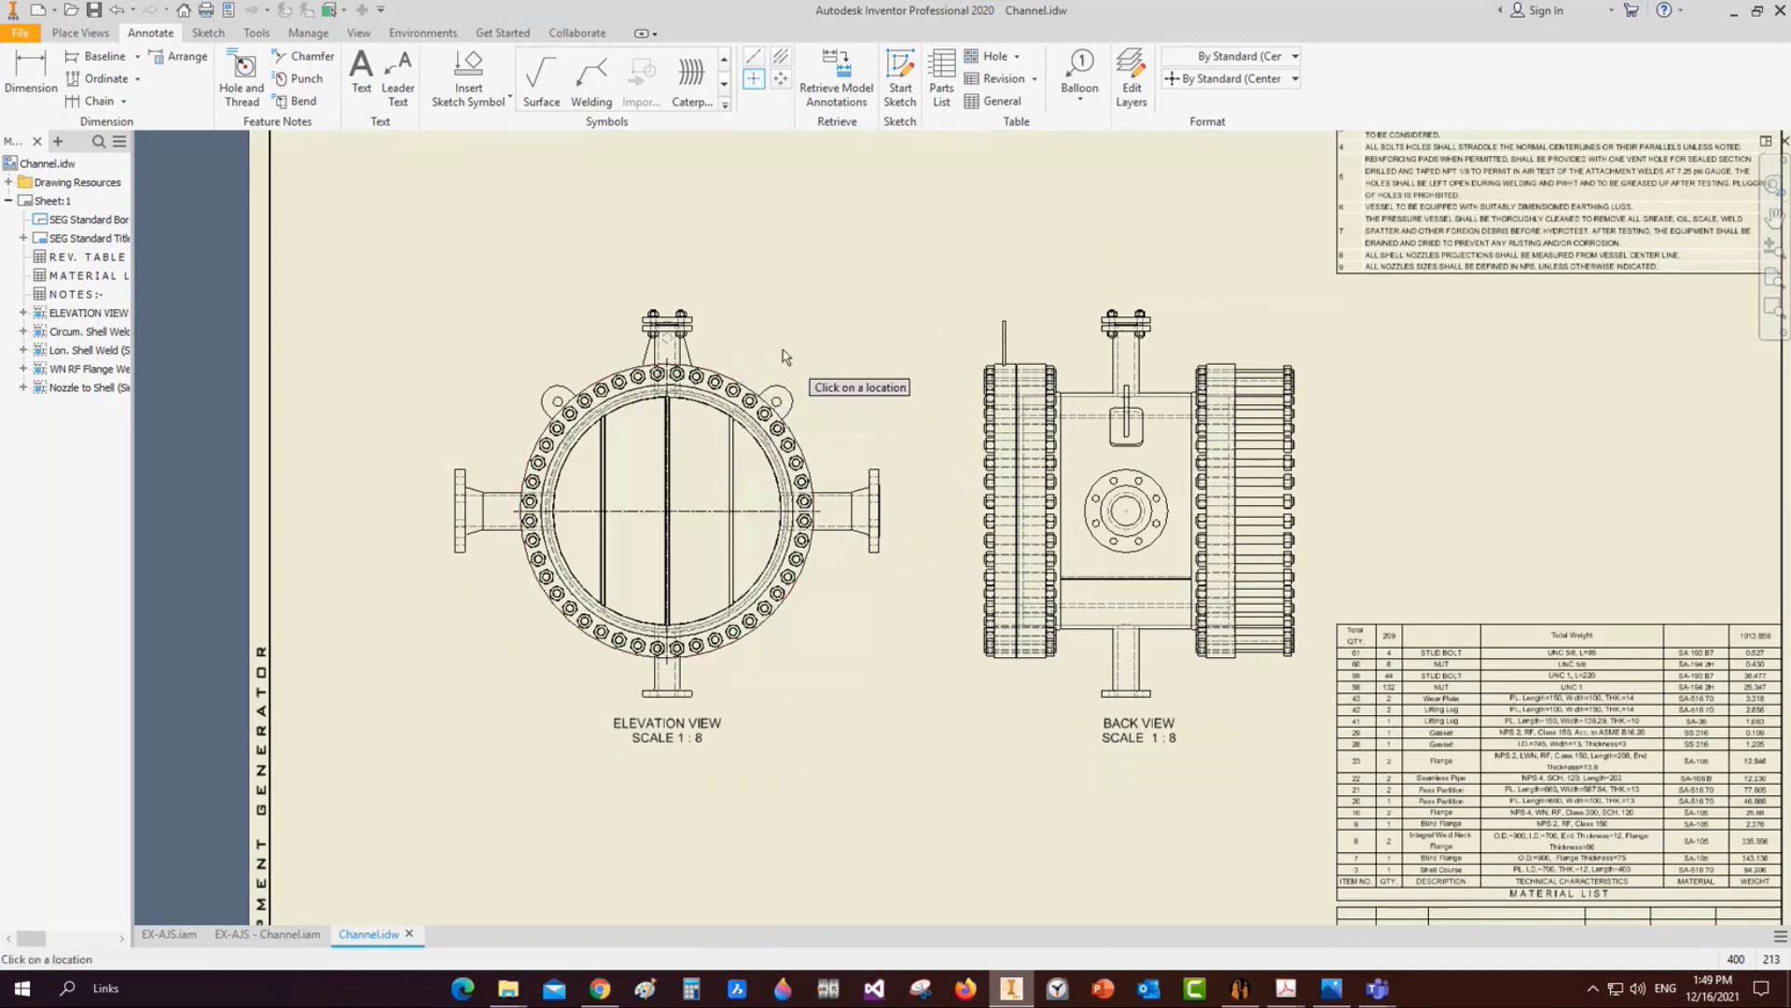
key(Escape)
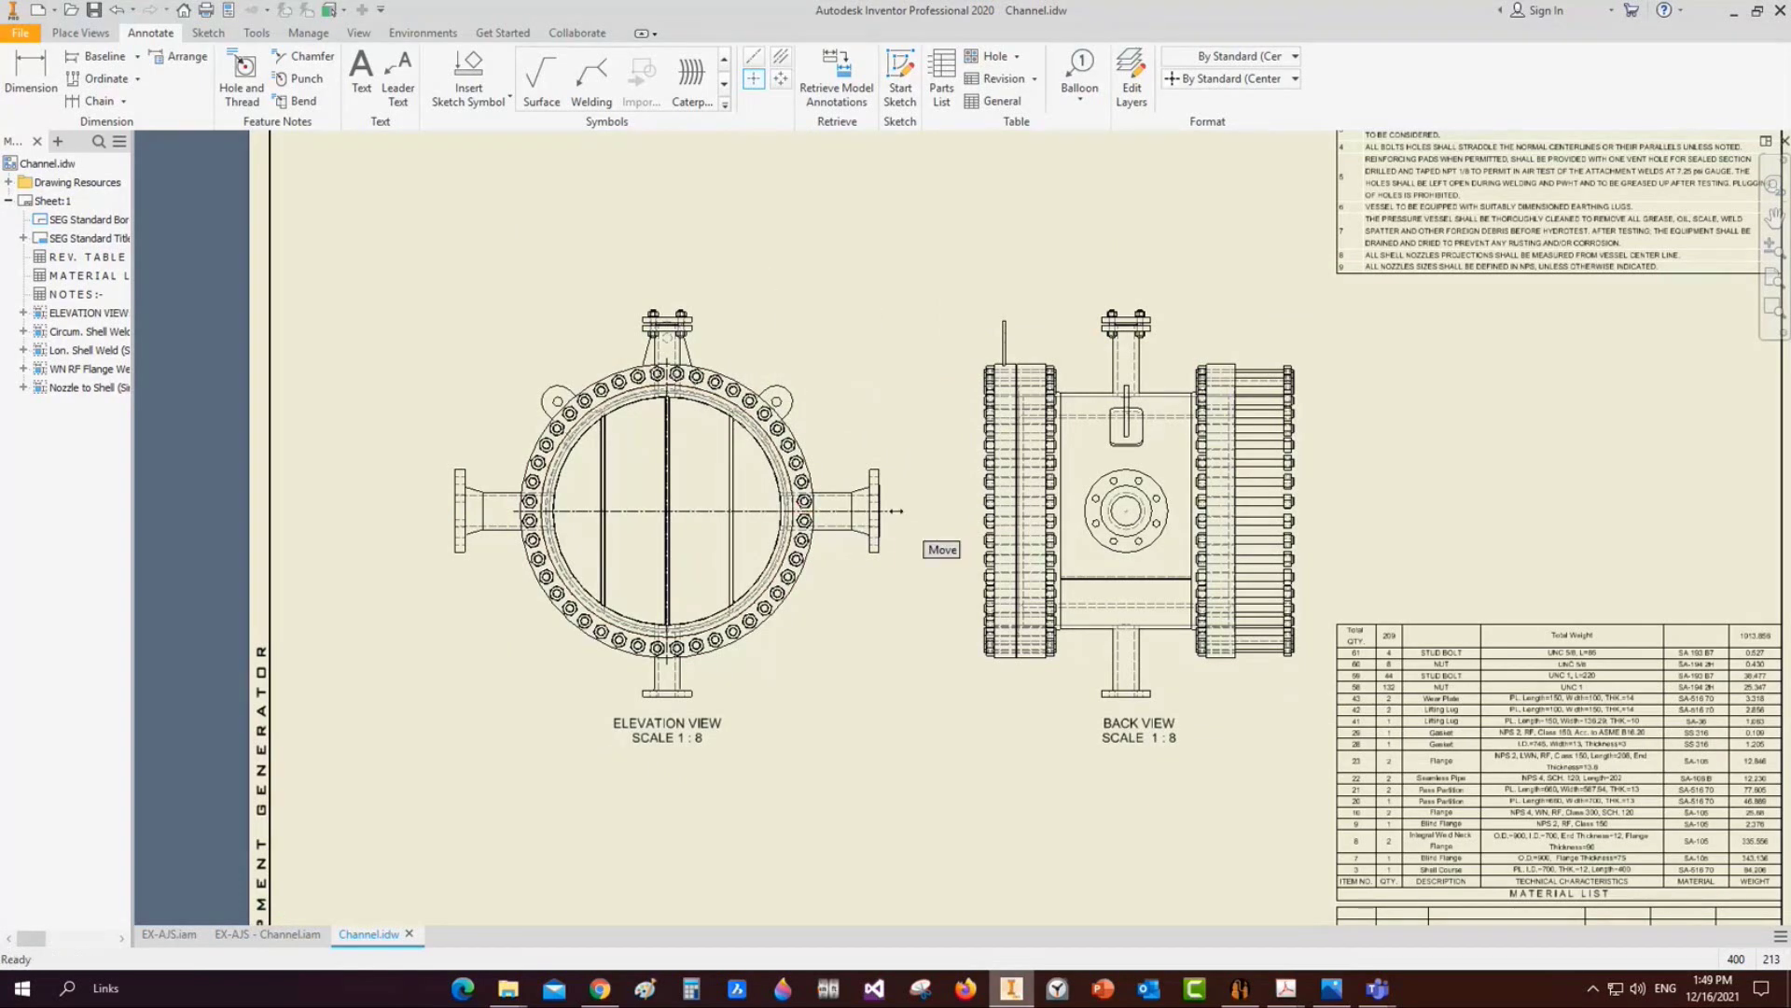
click(895, 510)
drag(512, 511, 427, 511)
key(Escape)
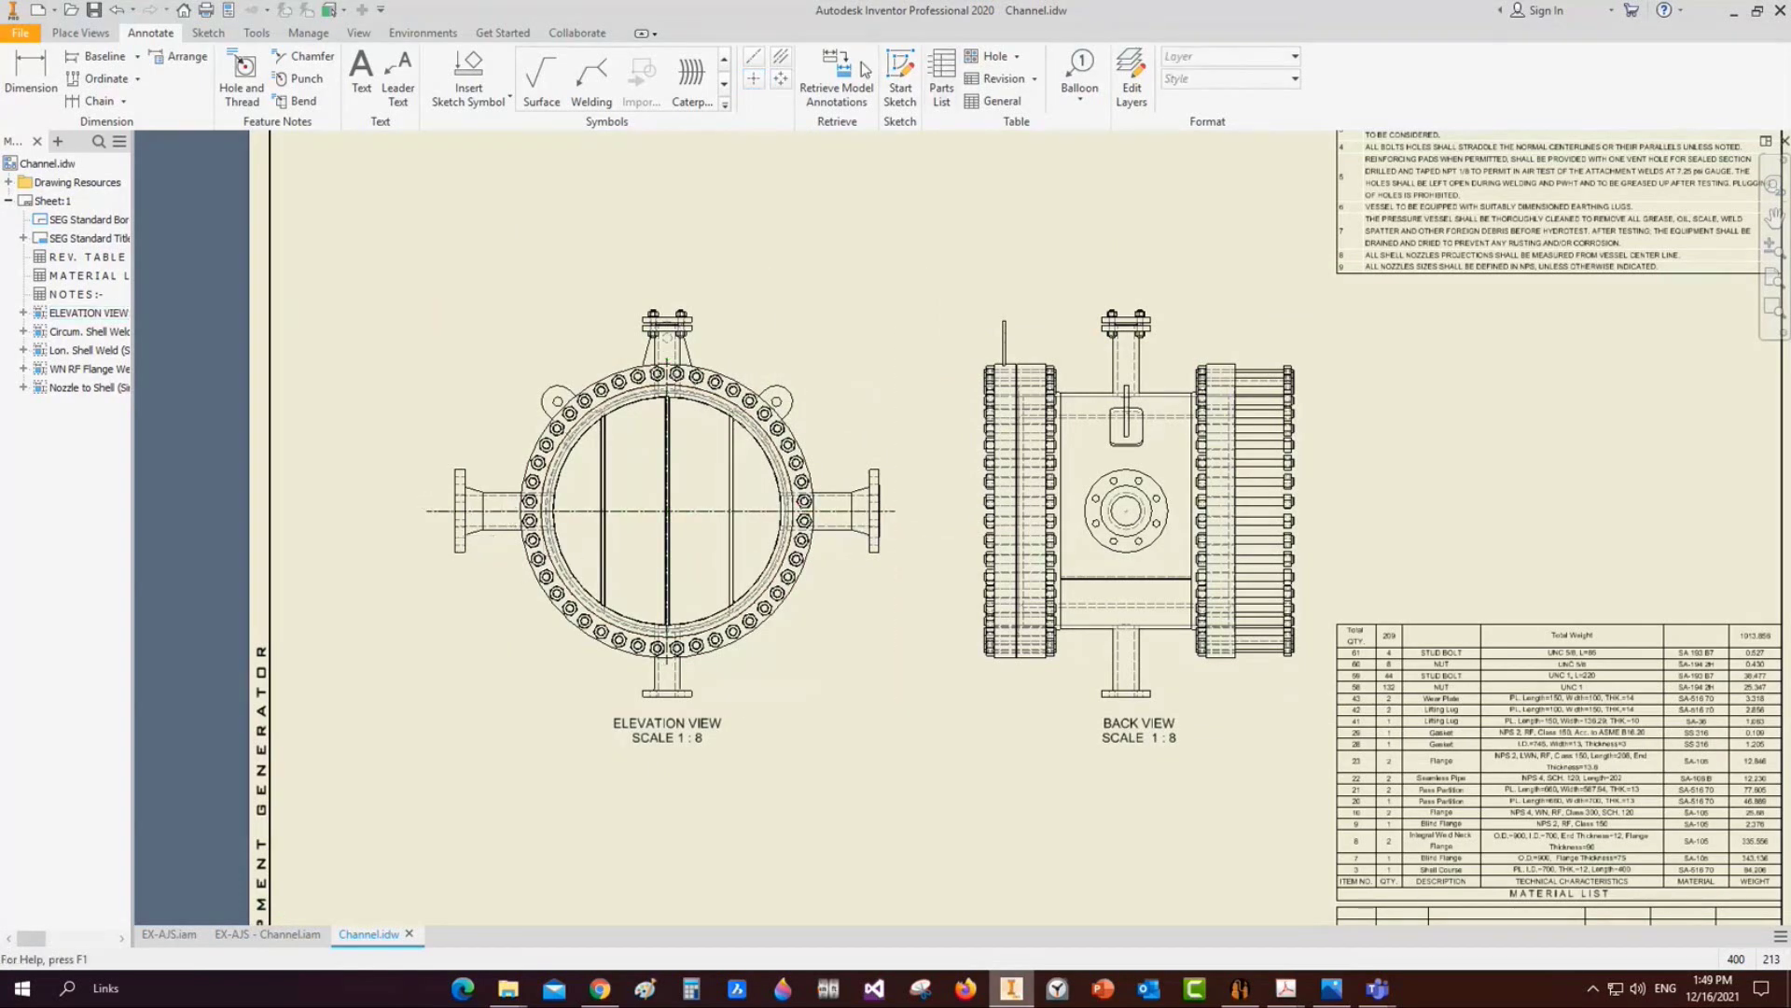
Add a bisecting centerline to the shell in the back view and extend it horizontally past both flanges
click(780, 55)
scroll(1154, 393, up, 3)
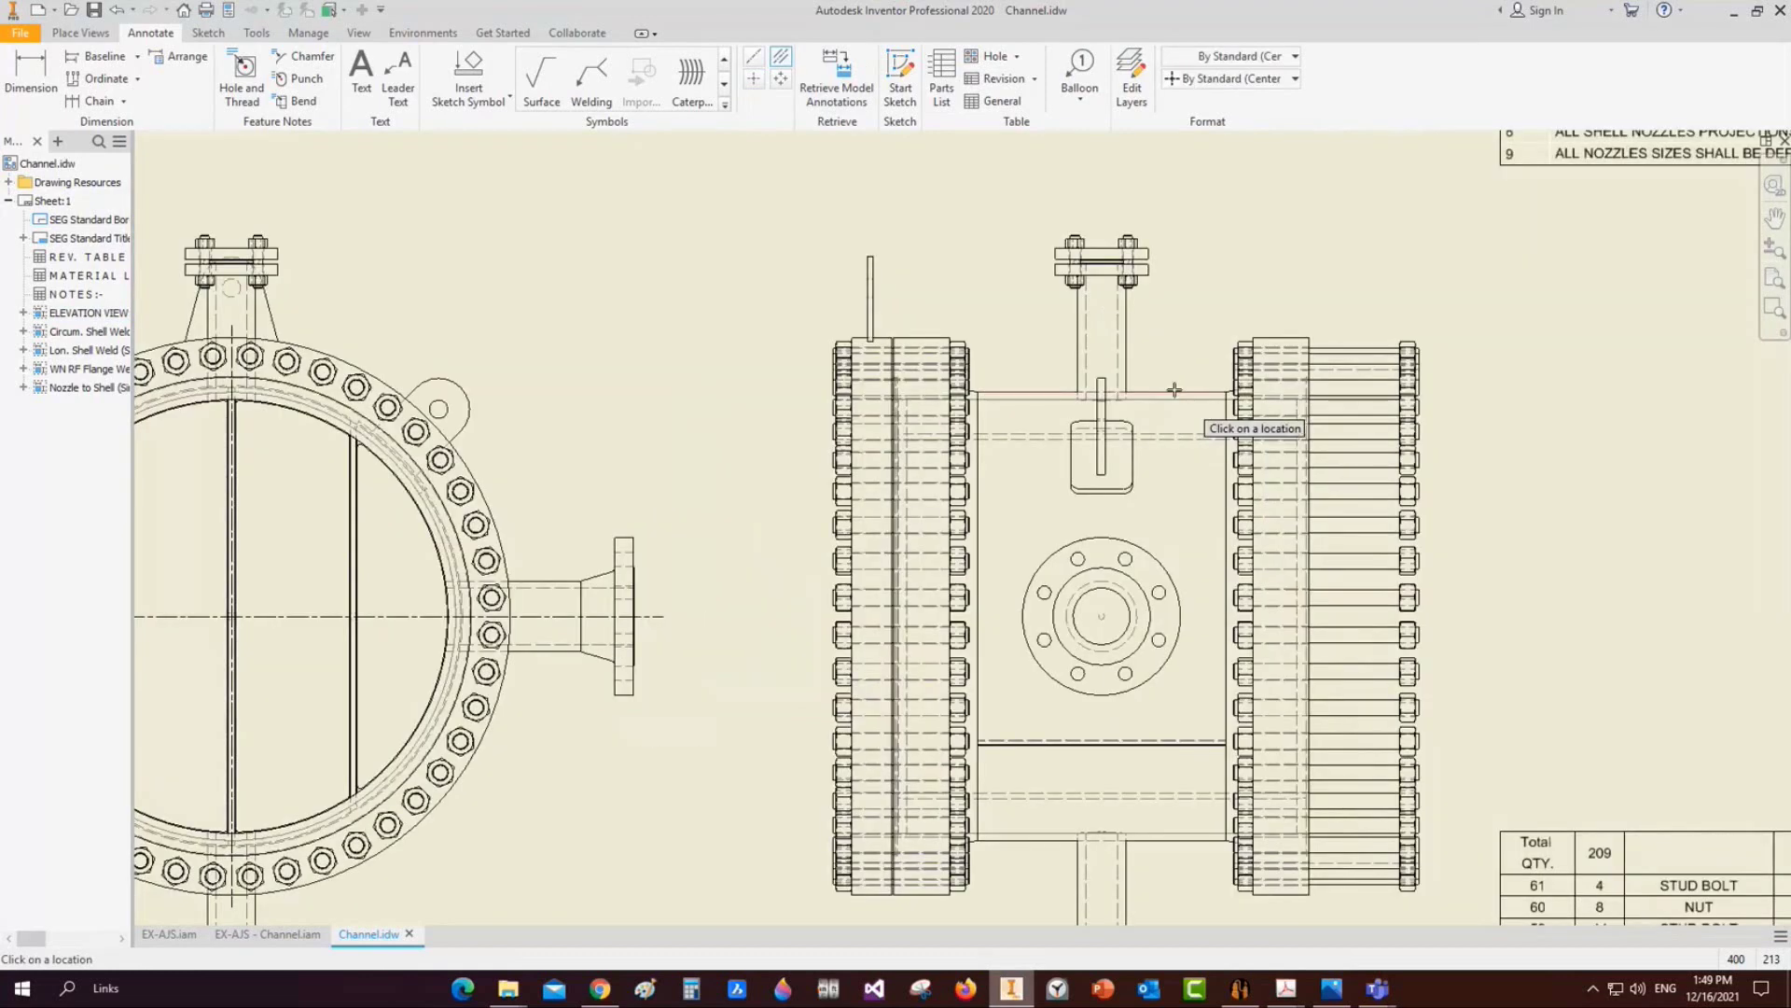
click(1172, 392)
key(Home)
key(Escape)
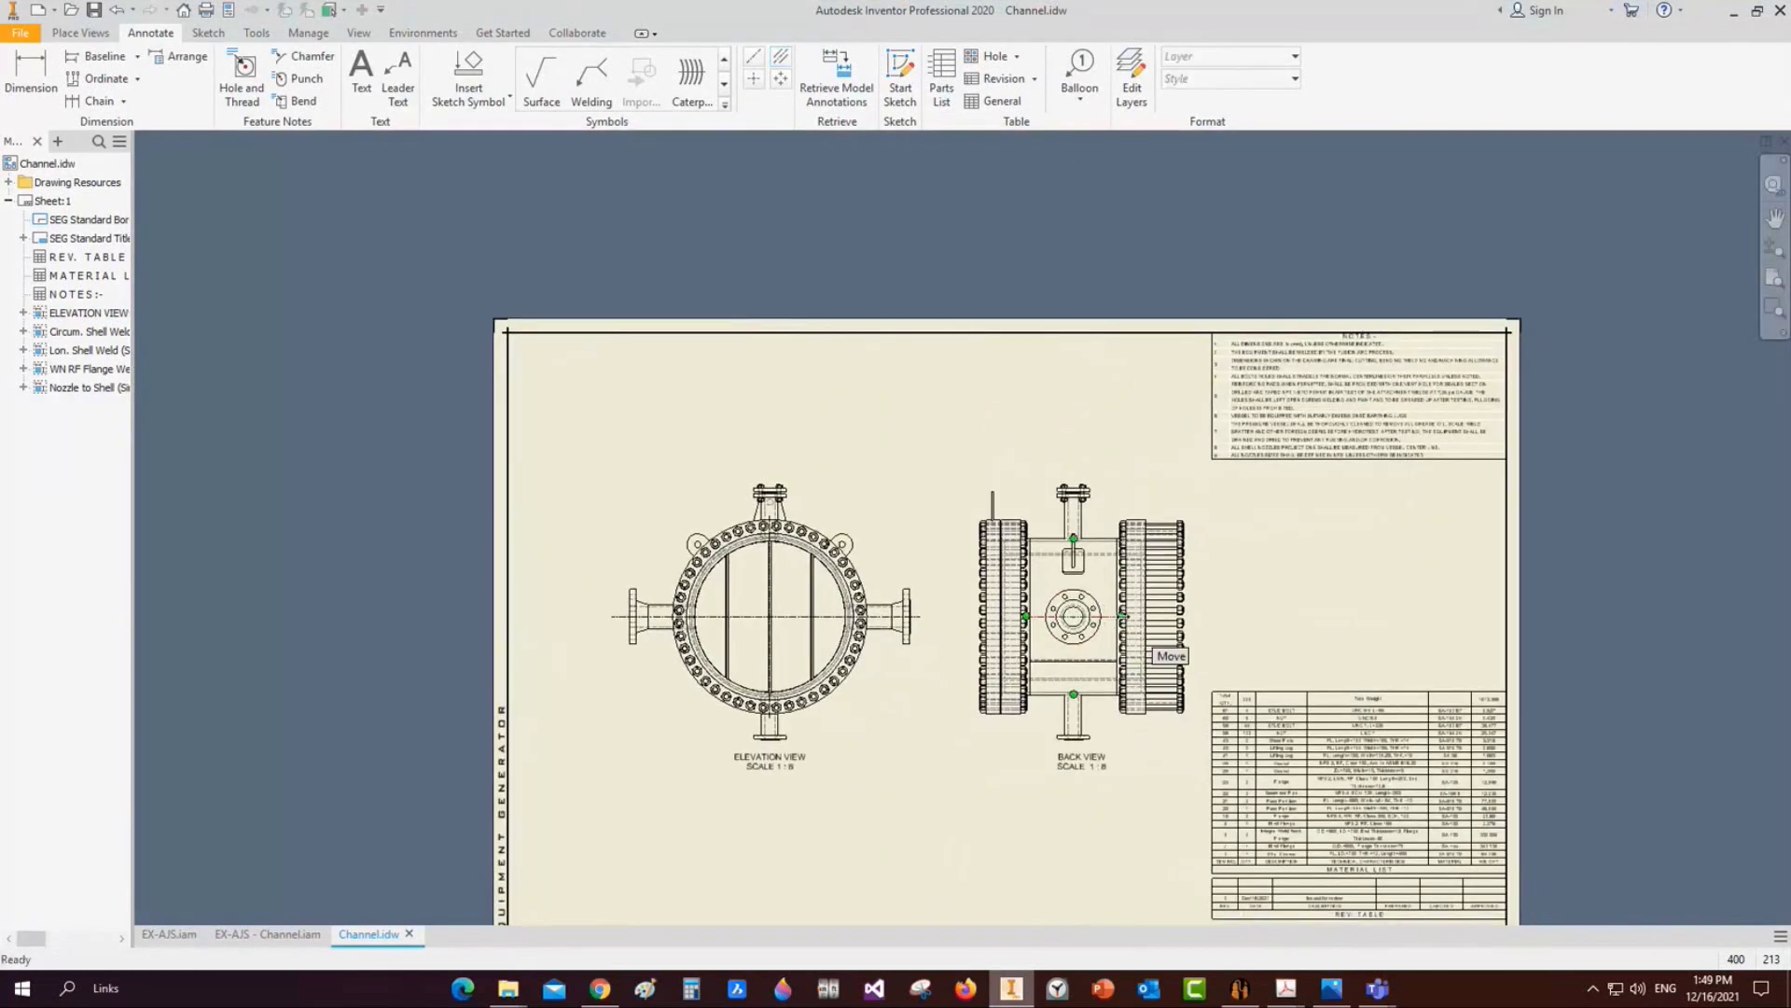
drag(1026, 616, 975, 616)
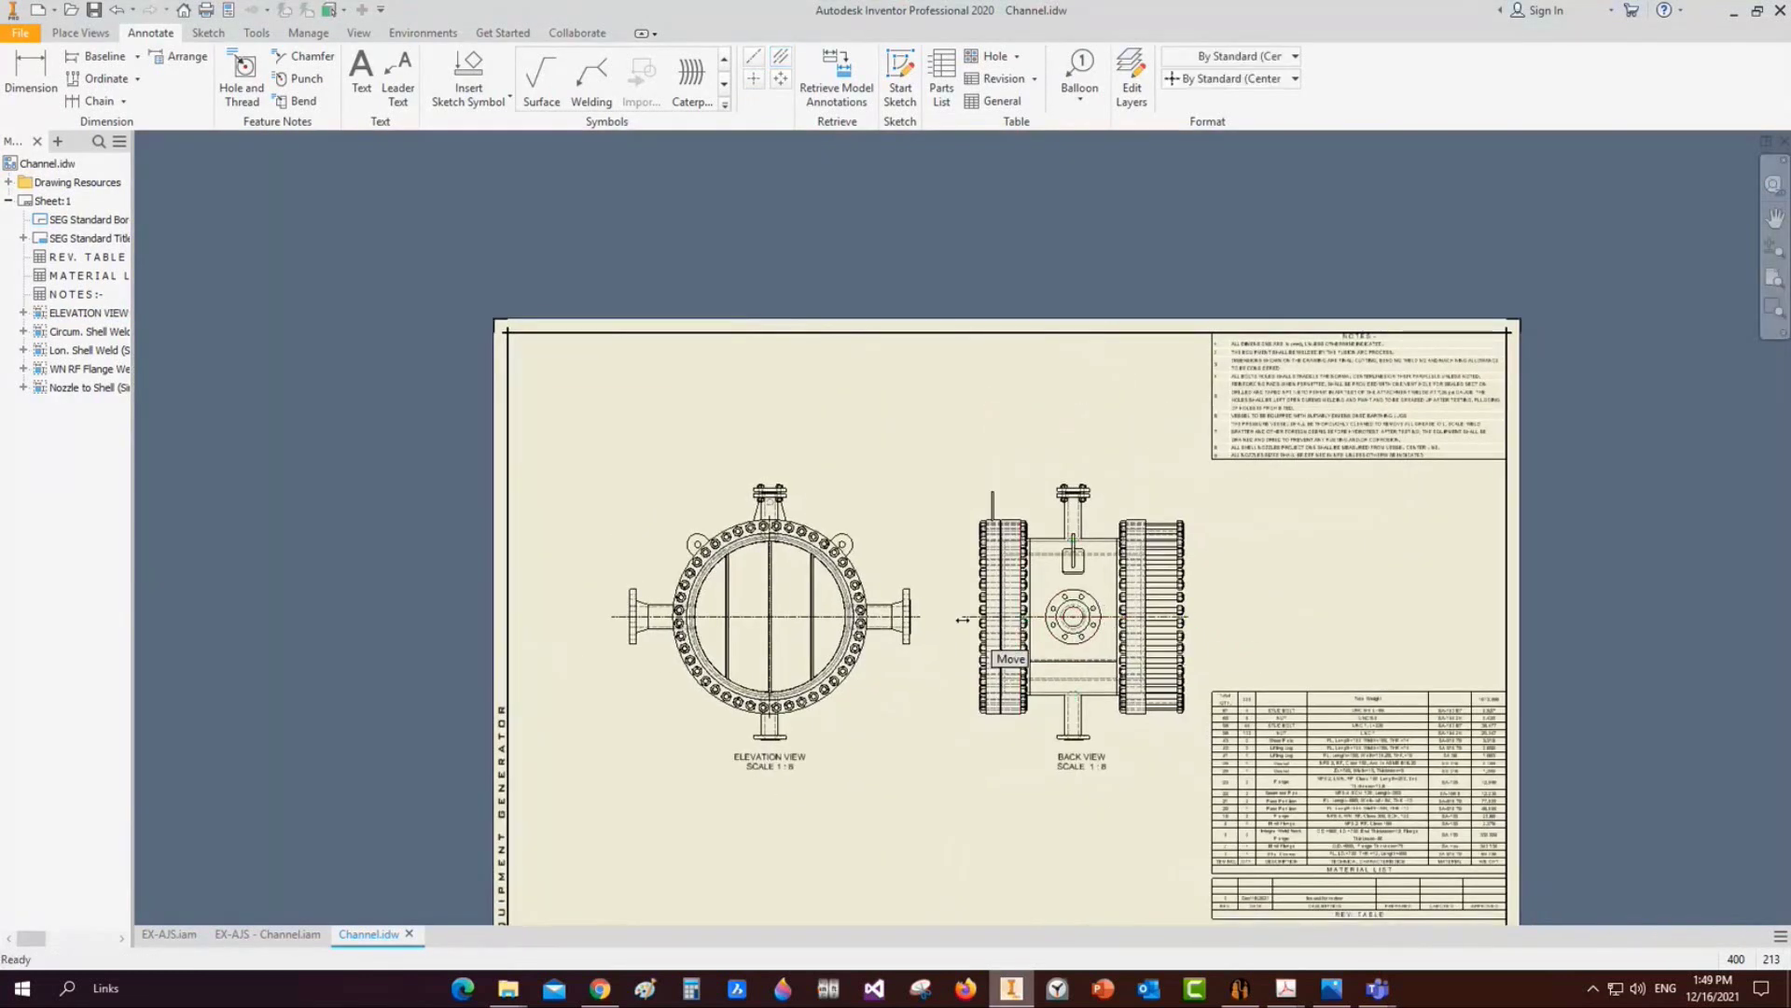
key(Escape)
Add a center mark to the round nozzle flange in the back view and extend its vertical line past the upper and lower nozzles
click(754, 78)
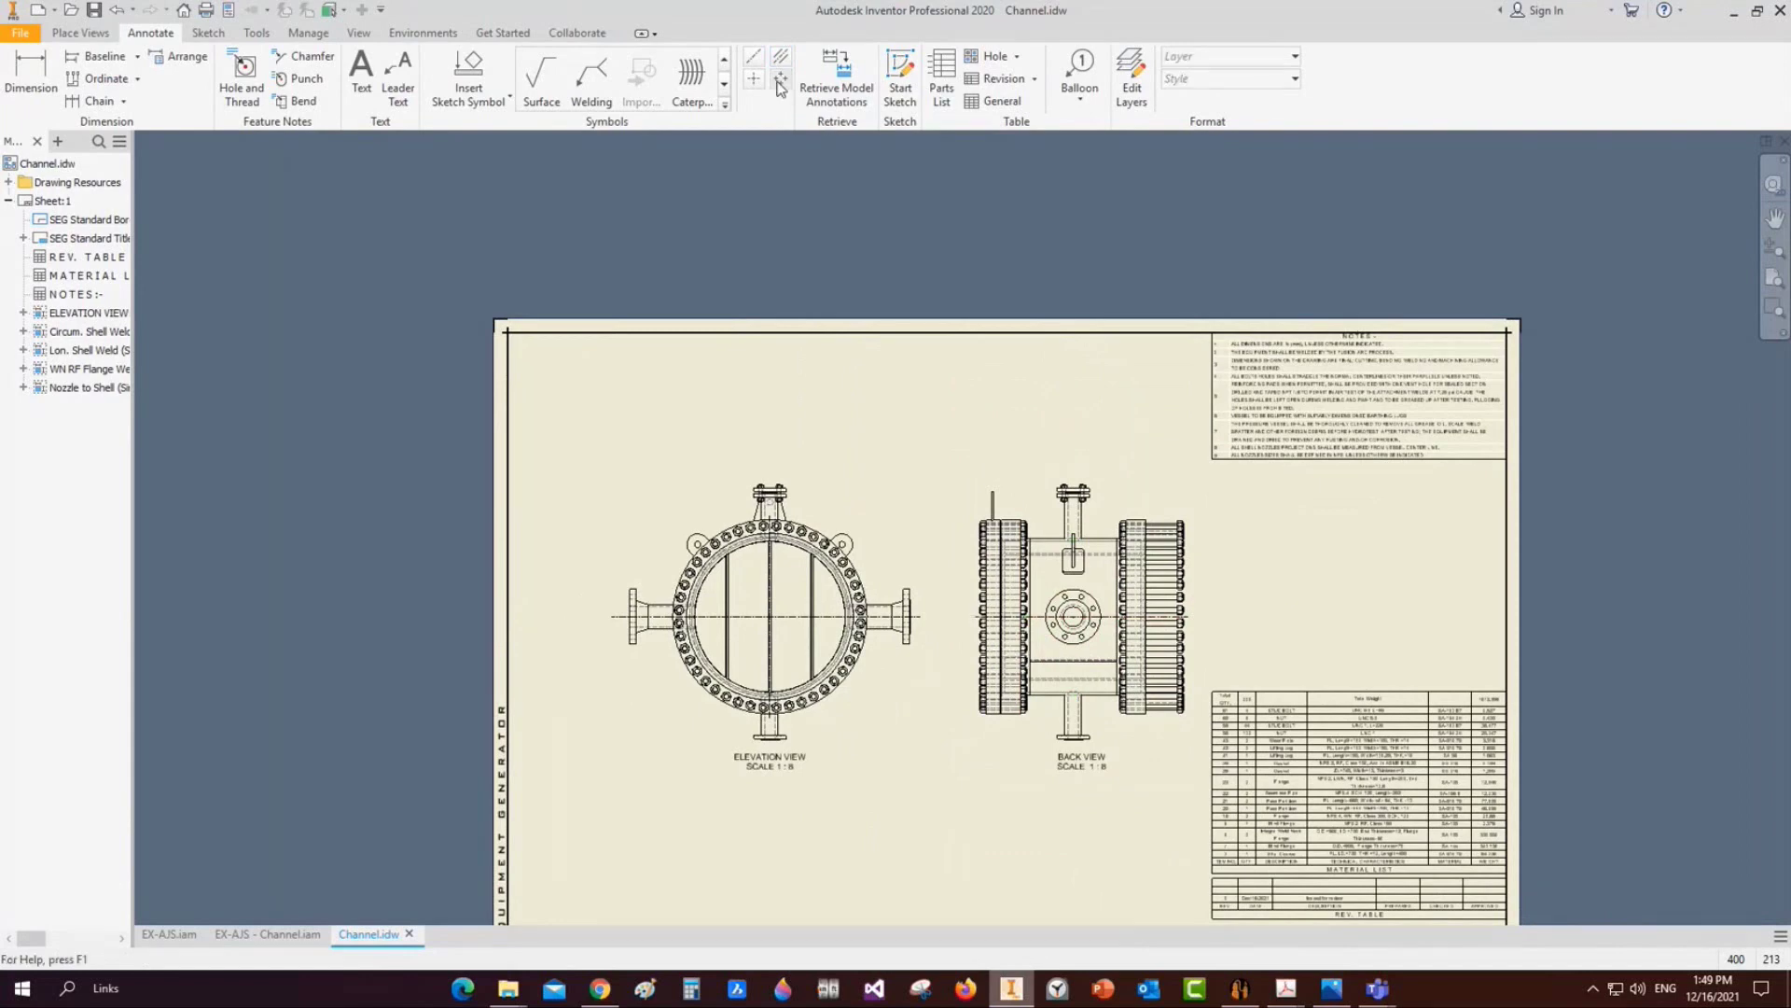
click(1072, 616)
scroll(1073, 615, down, 3)
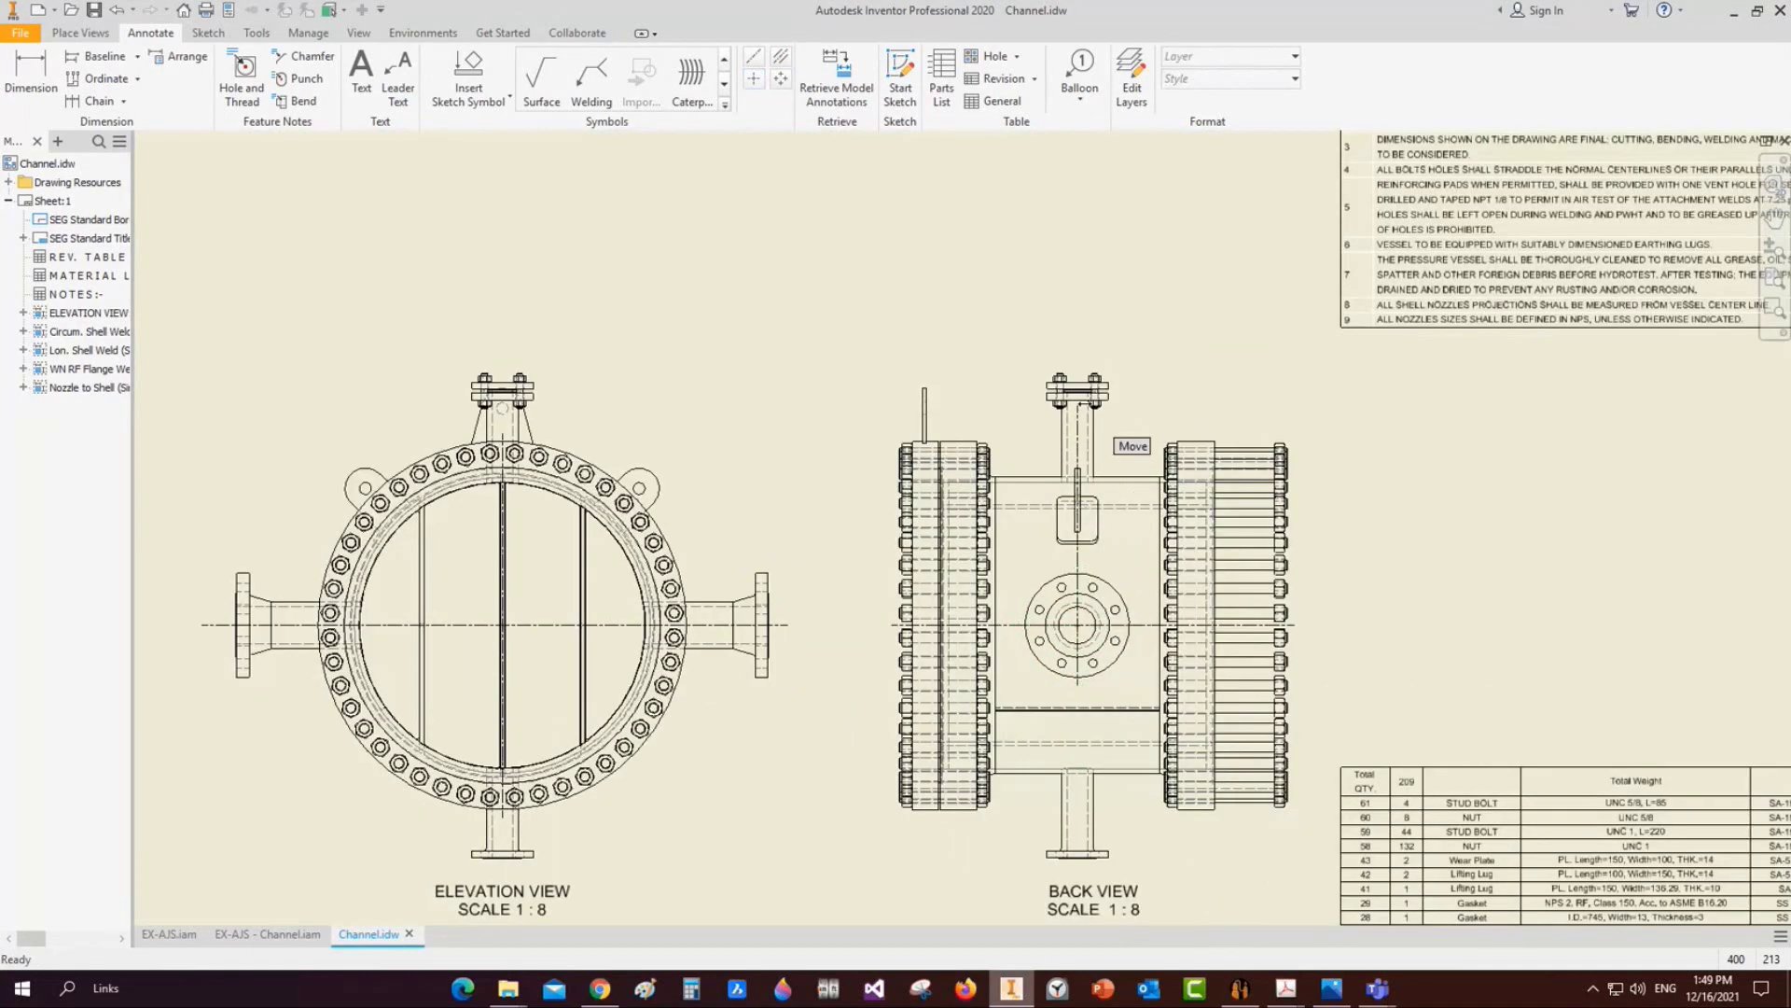
key(Escape)
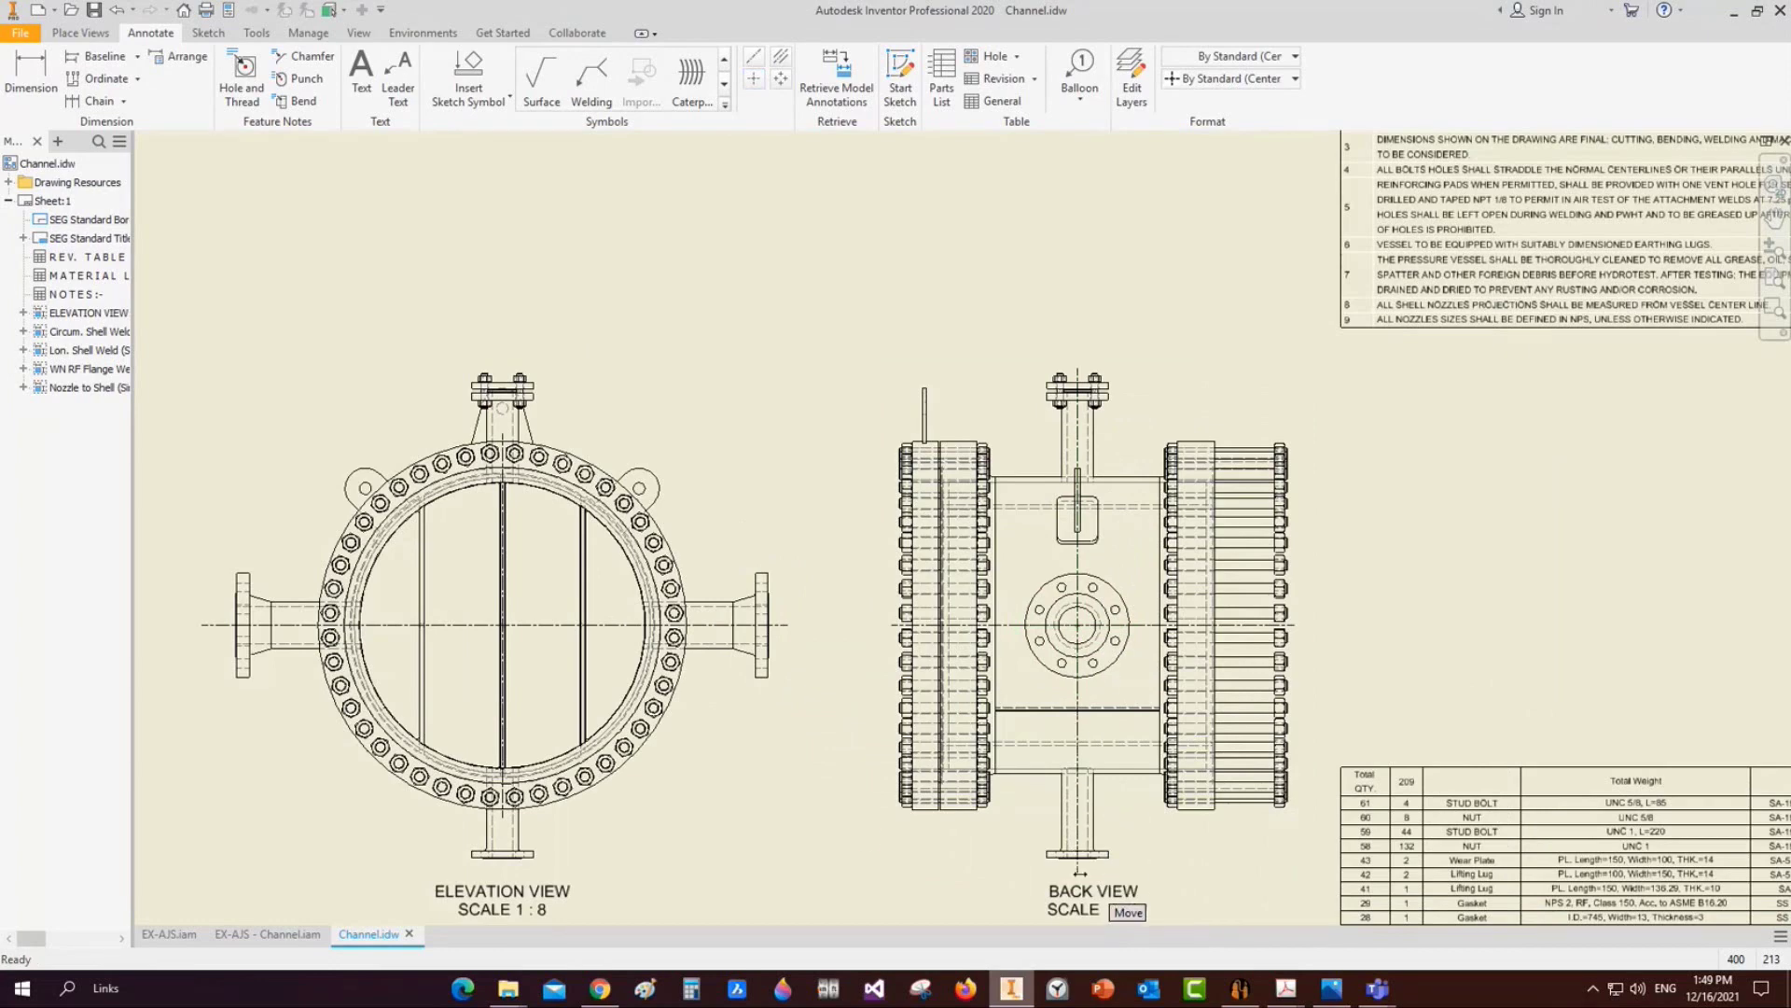
key(F2)
drag(881, 720, 972, 715)
middle_drag(972, 715, 1135, 665)
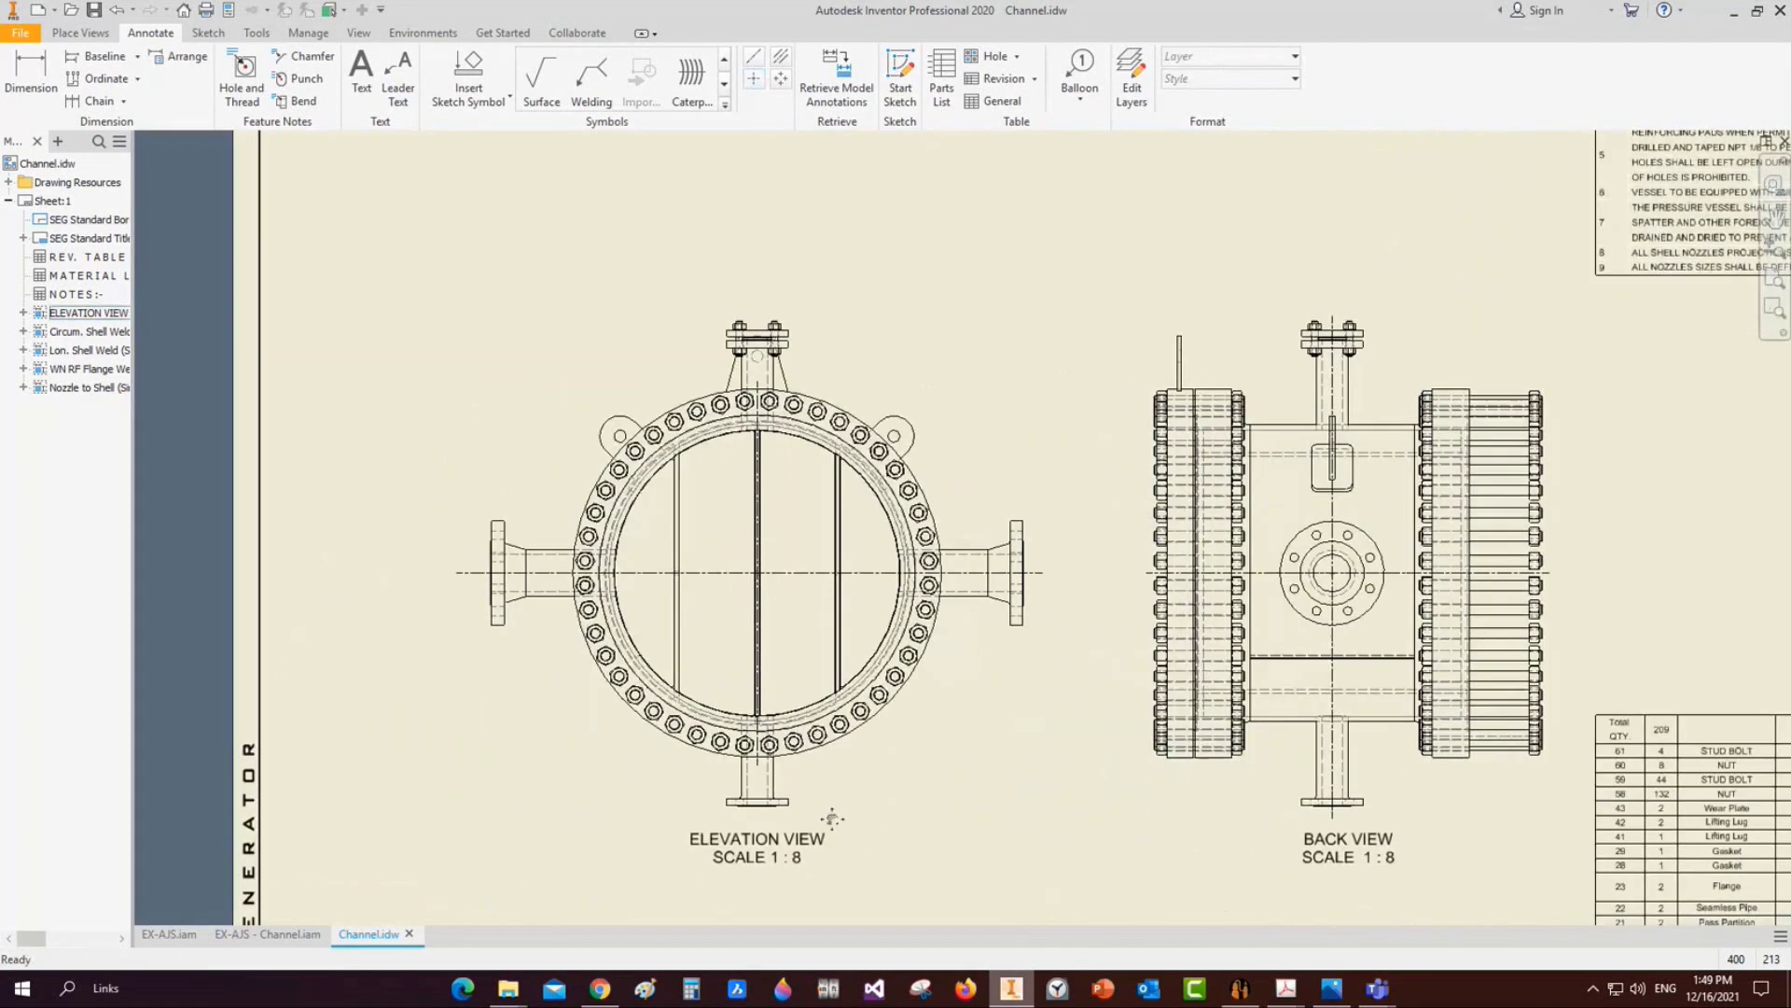
Move the elevation view's label lower and extend its vertical centerline down past the bottom nozzle's flange
middle_drag(833, 819, 858, 695)
drag(826, 729, 842, 832)
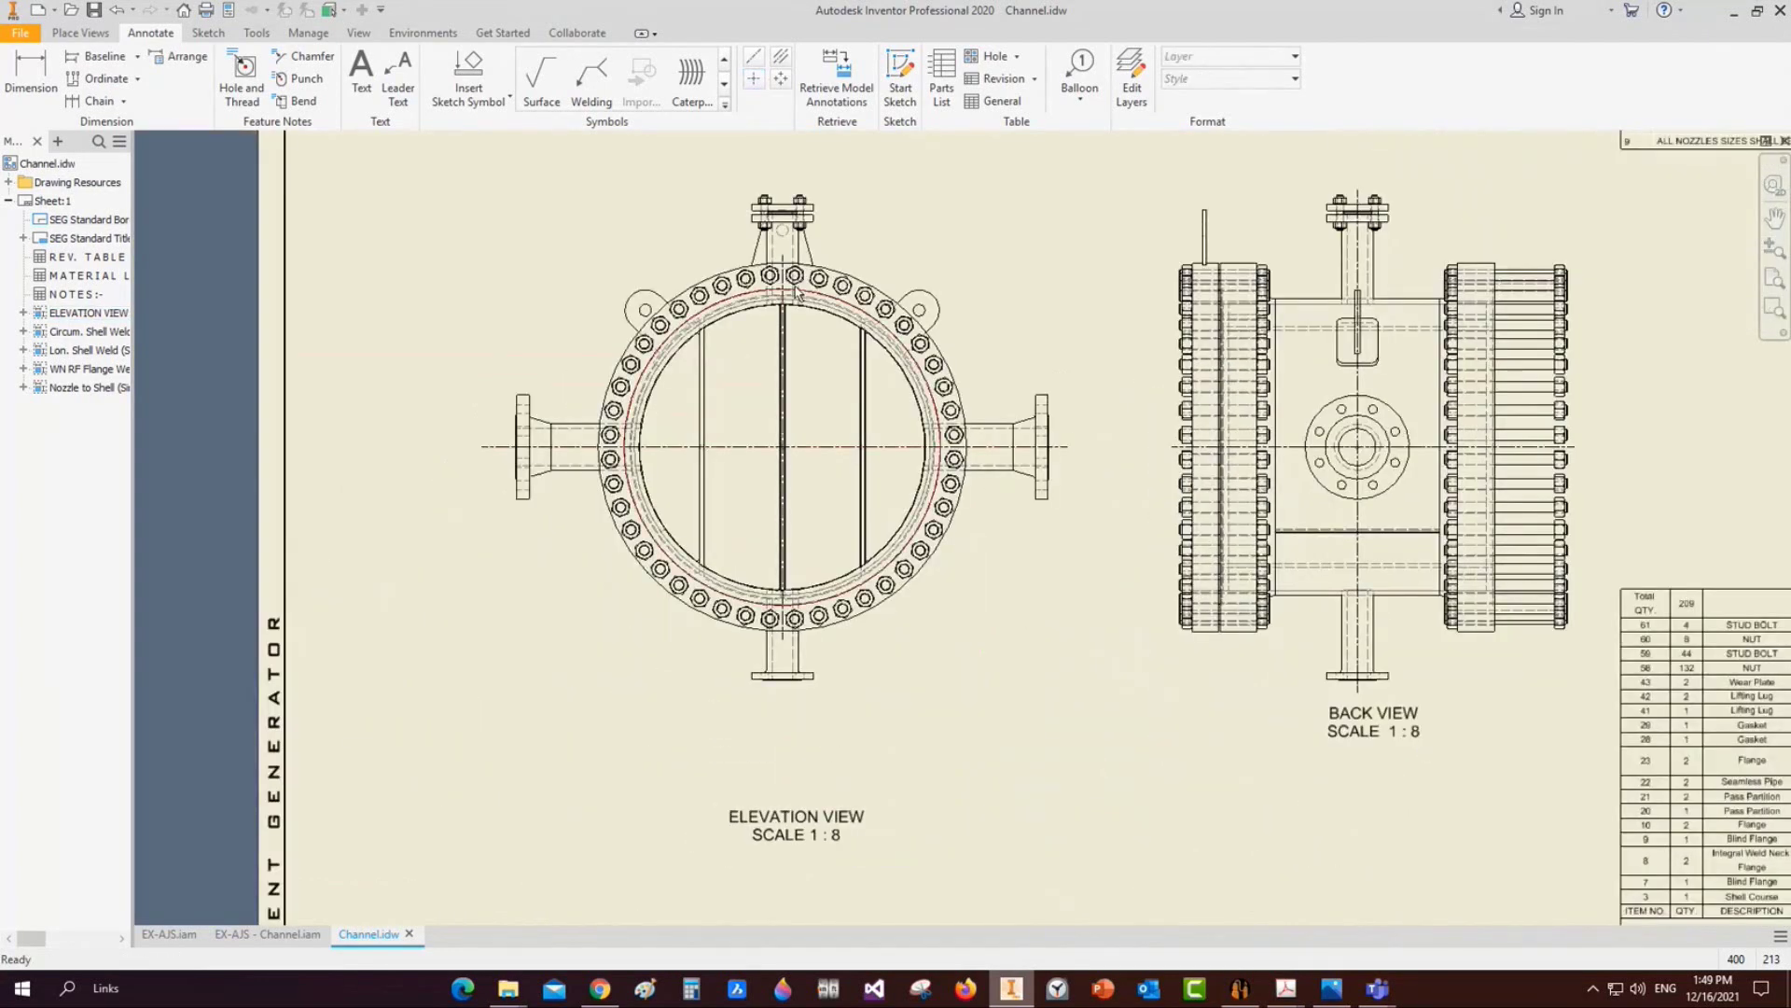
click(780, 648)
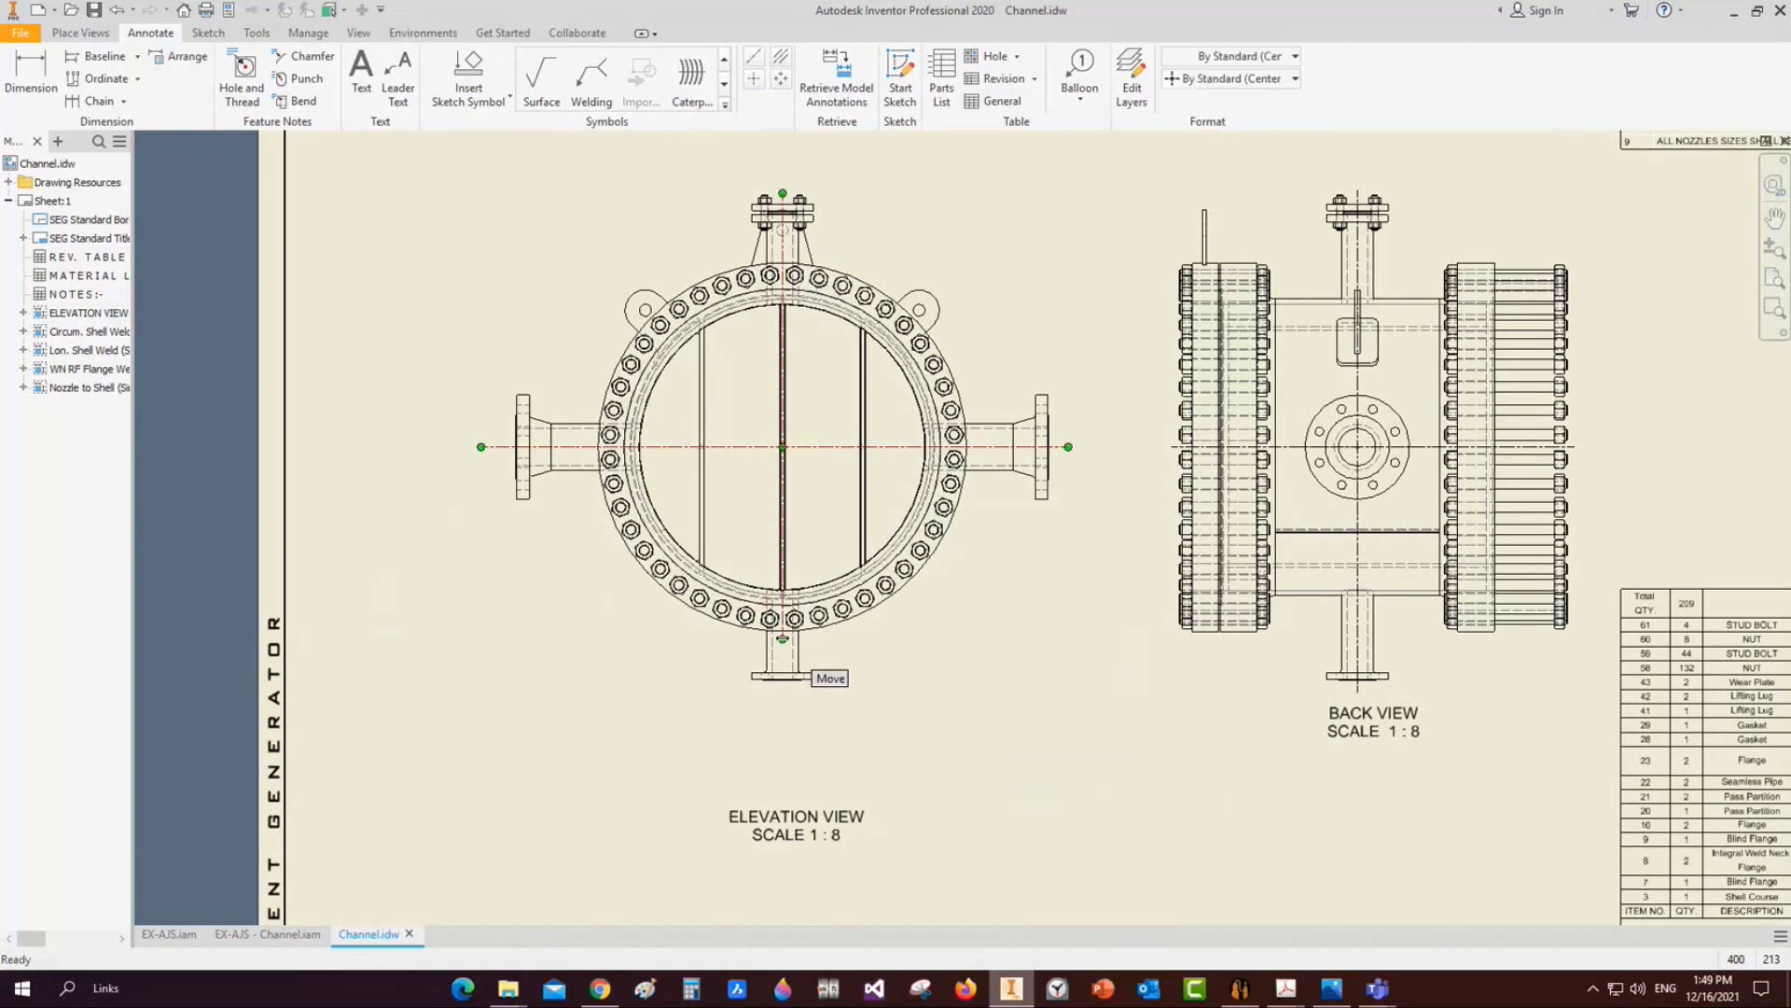
drag(783, 639, 783, 702)
click(881, 723)
Dimension horizontally from the right nozzle's flange face to the vertical centerline, placing the dimension below the elevation view
key(d)
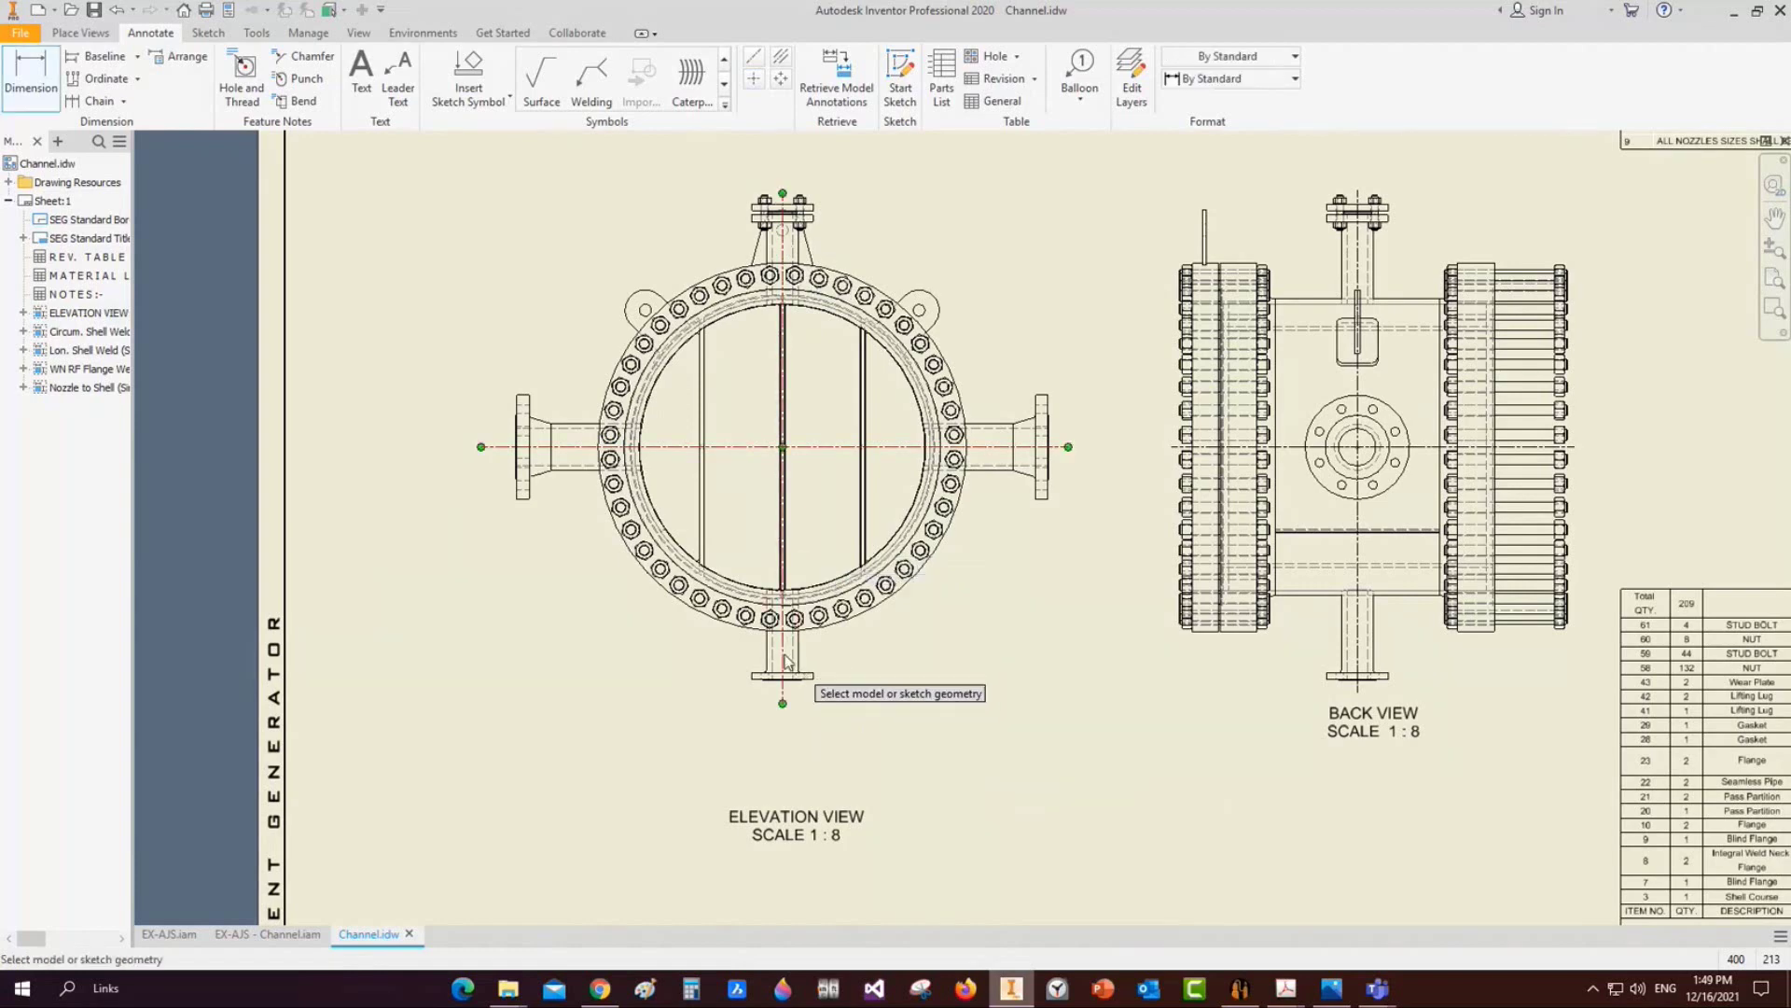
click(1026, 446)
scroll(1027, 462, down, 9)
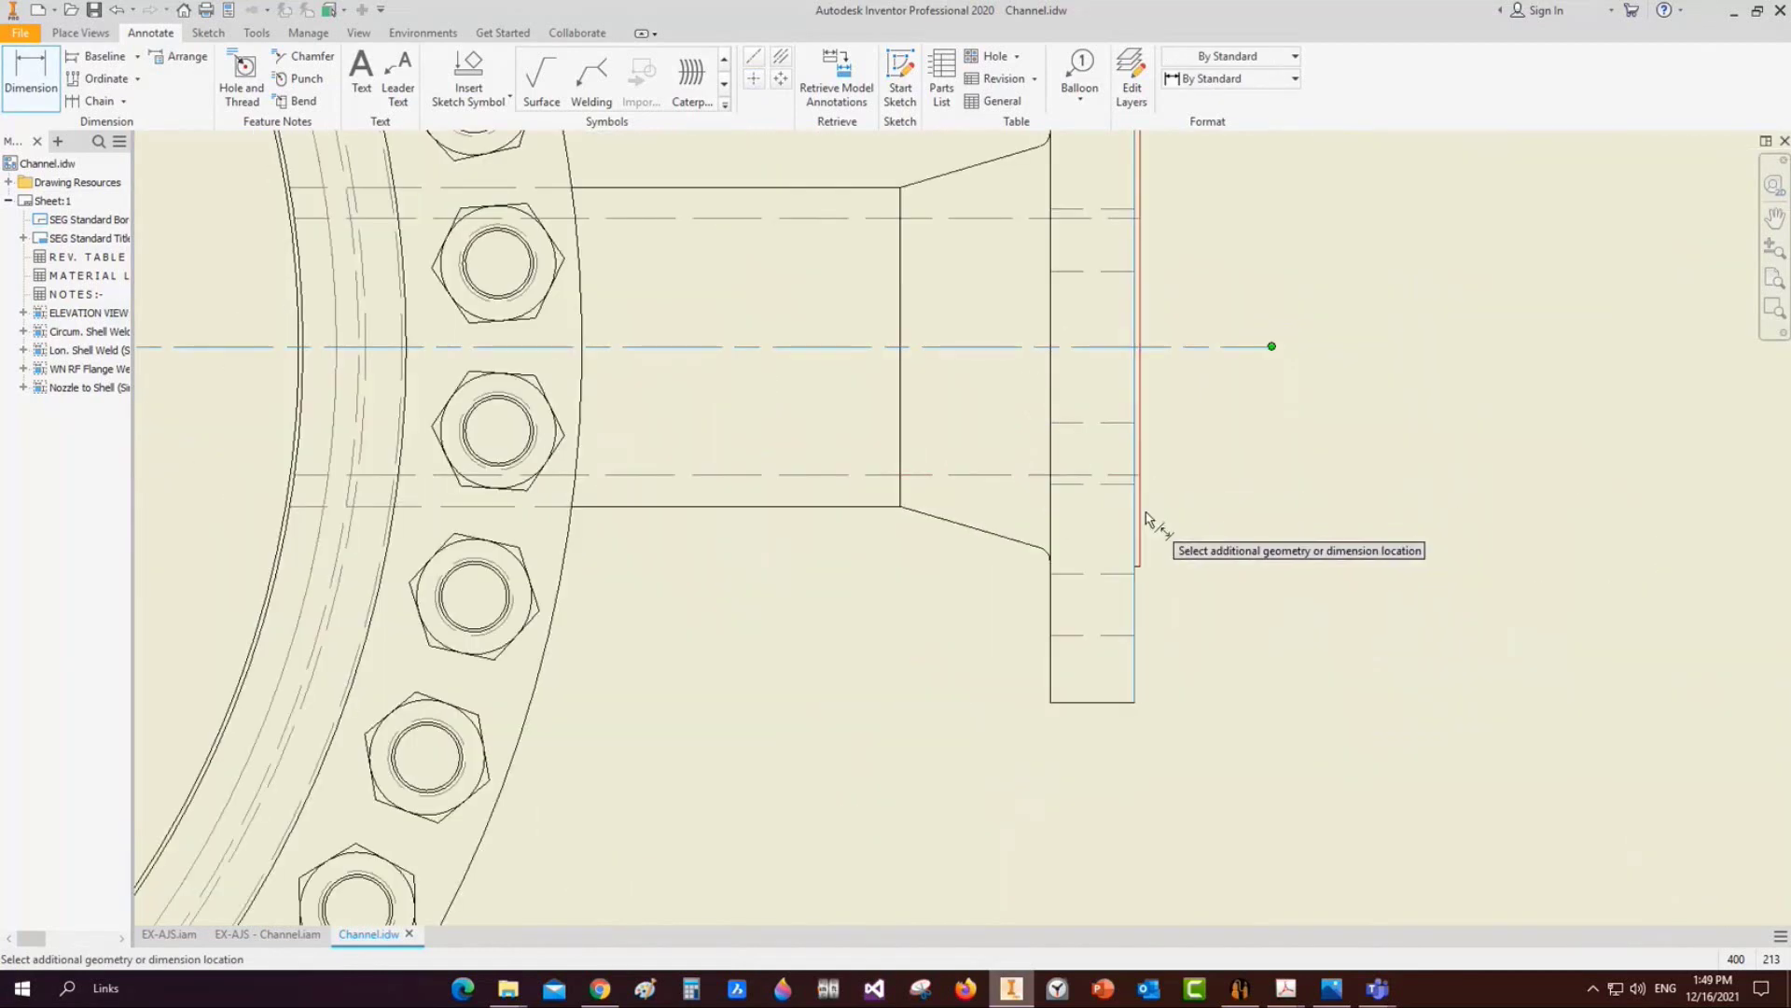
key(Escape)
click(1143, 530)
scroll(1145, 530, up, 3)
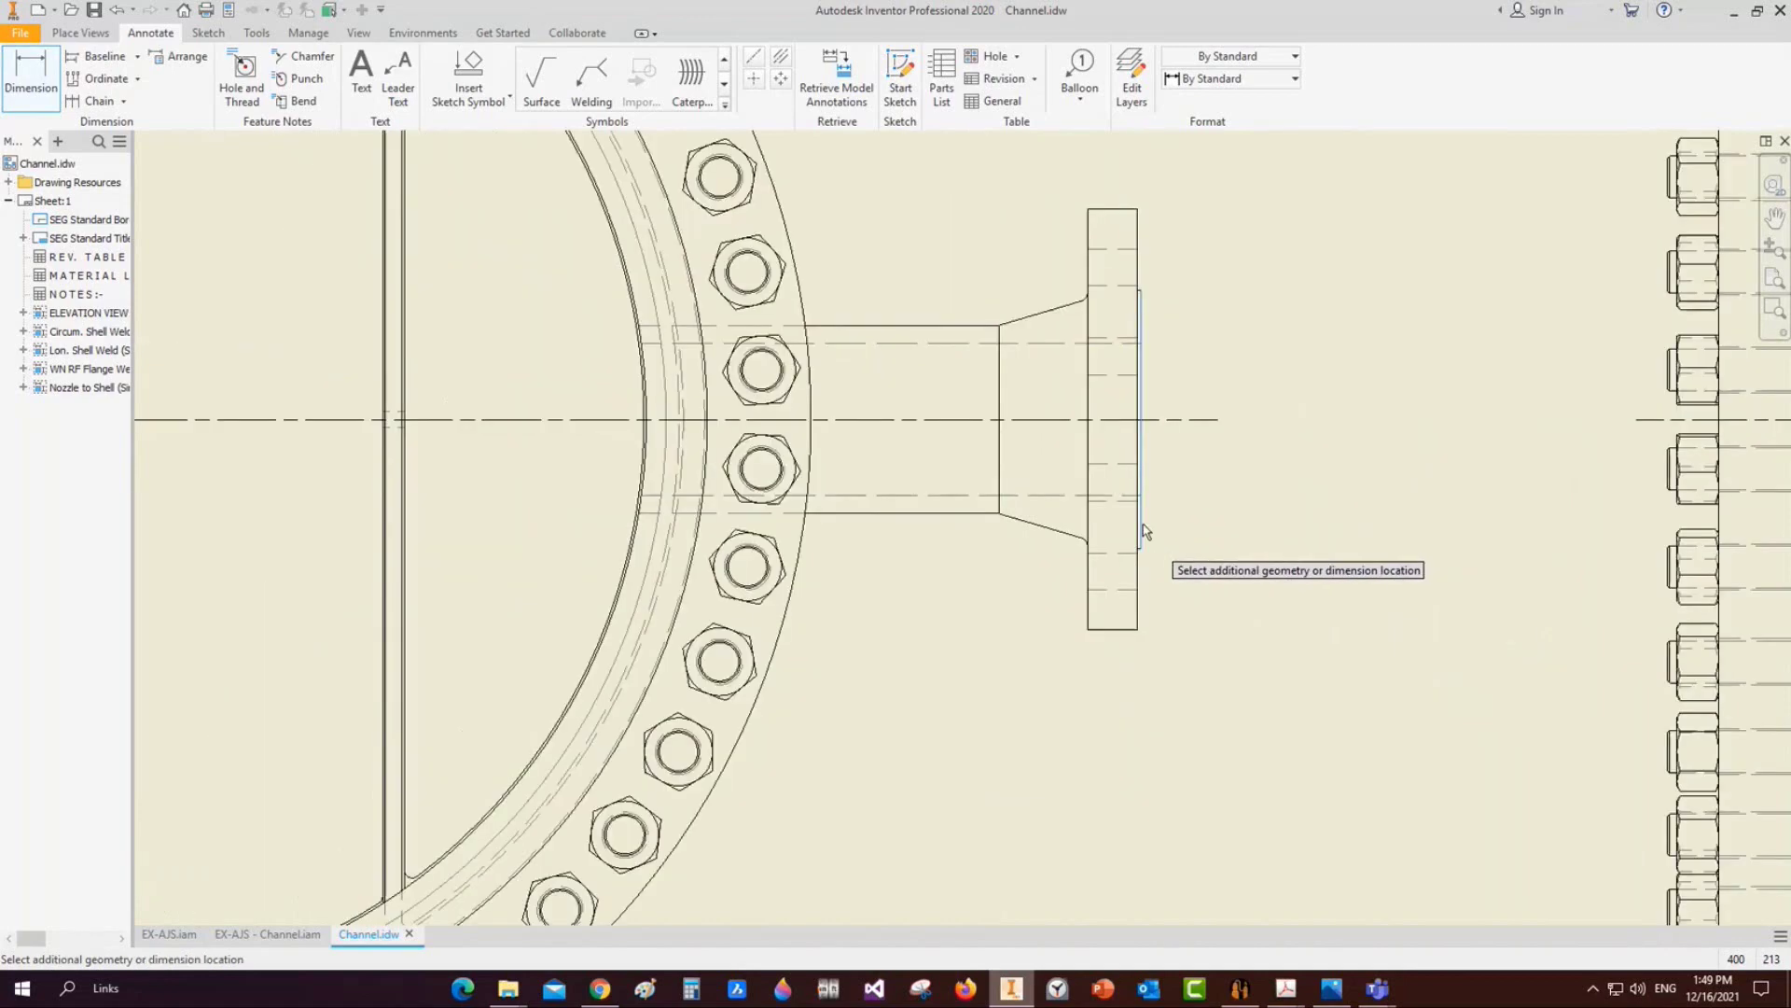
scroll(1146, 530, up, 3)
scroll(746, 634, down, 2)
click(686, 616)
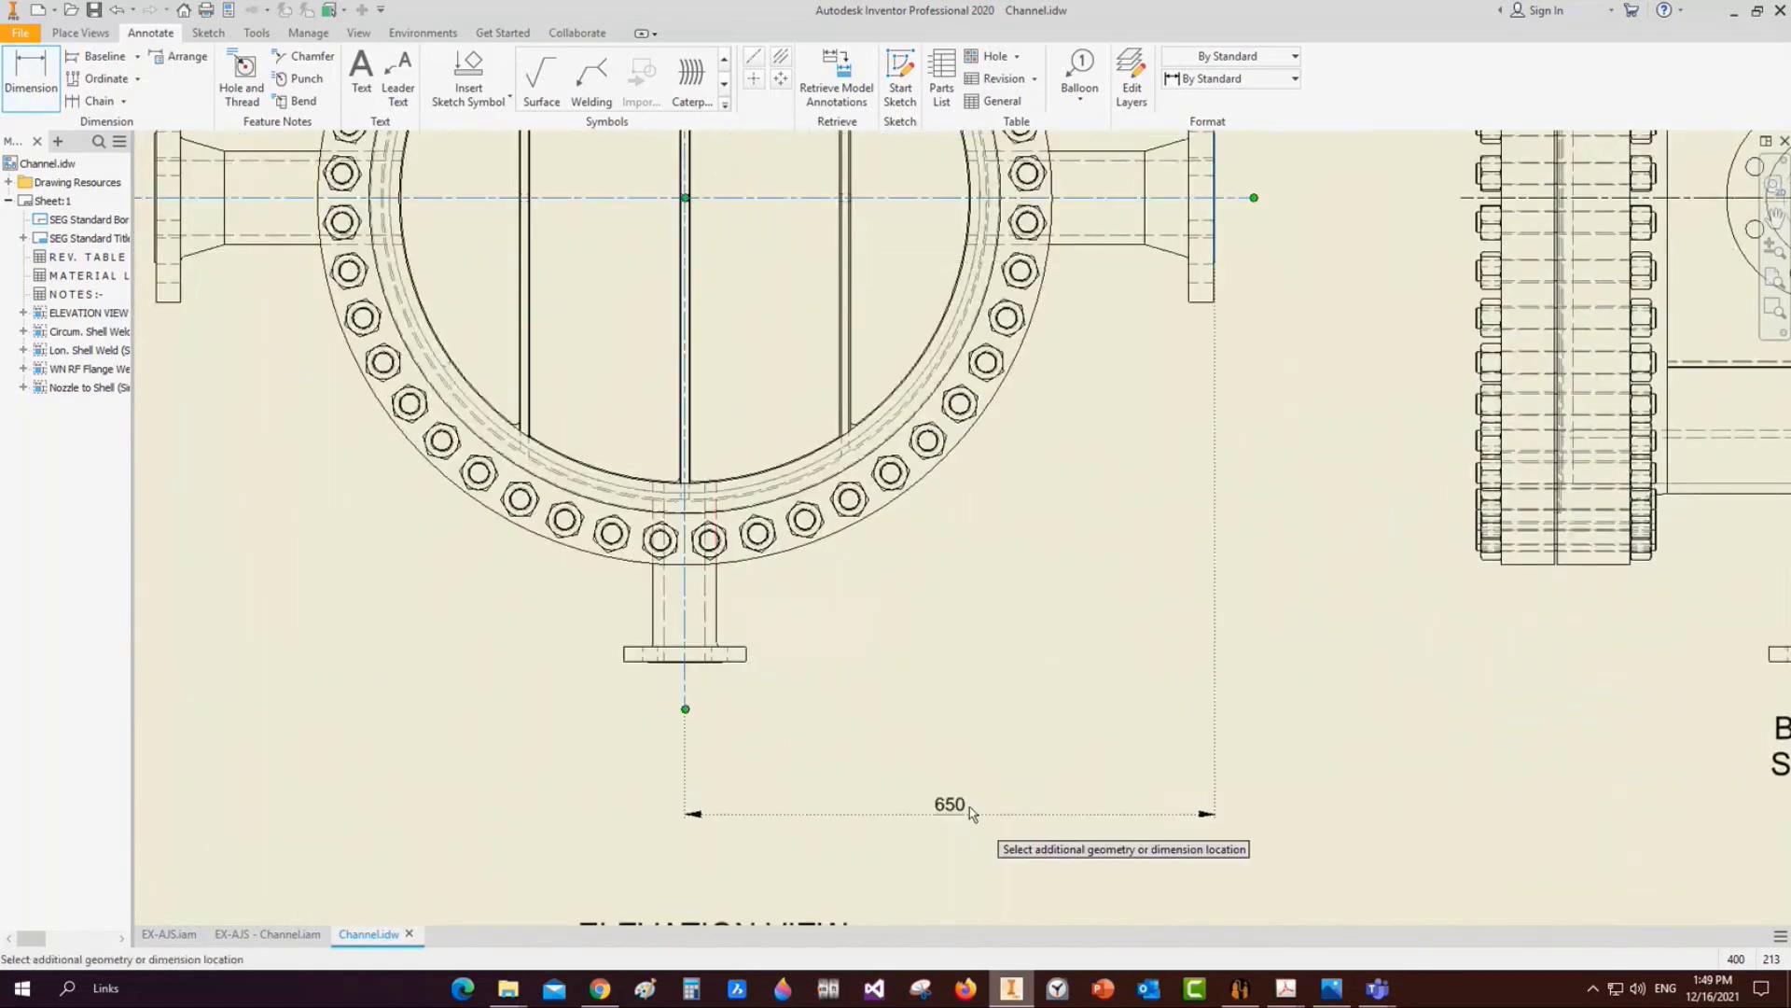
click(891, 779)
Dimension horizontally from the vertical centerline to the left nozzle's flange face, in line with the right nozzle's dimension
click(685, 671)
scroll(457, 578, up, 3)
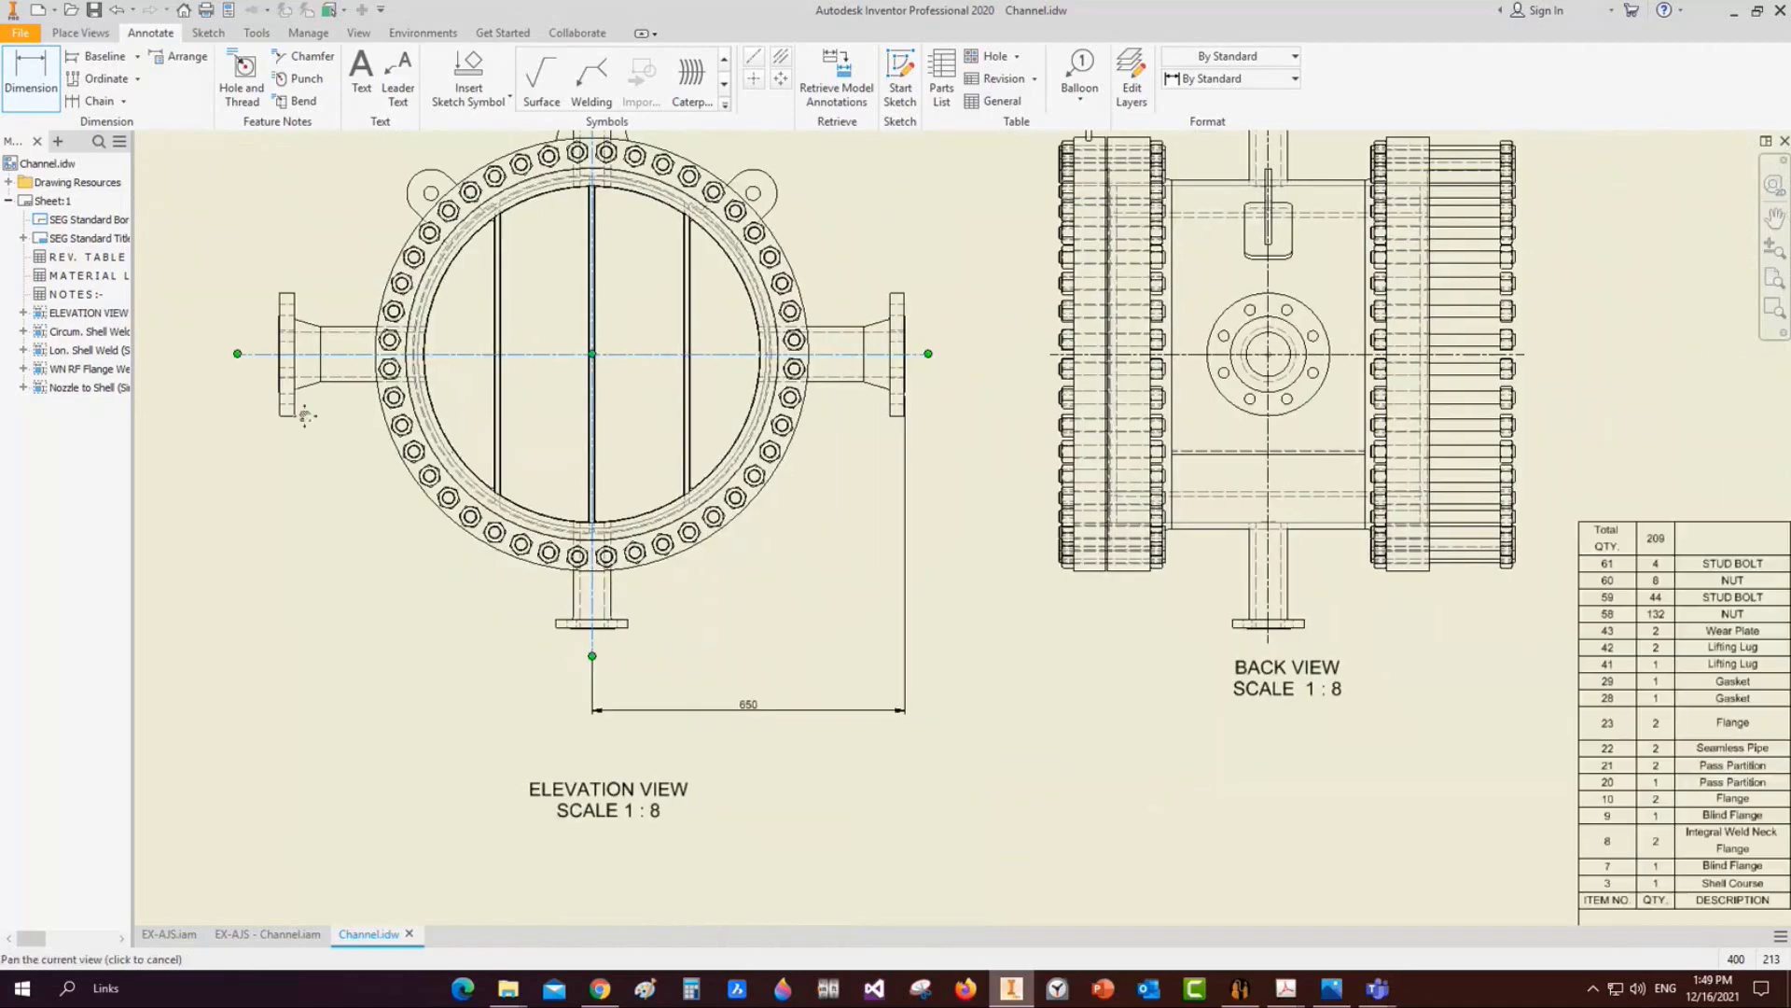
middle_drag(294, 406, 341, 473)
scroll(328, 427, down, 5)
scroll(359, 413, up, 3)
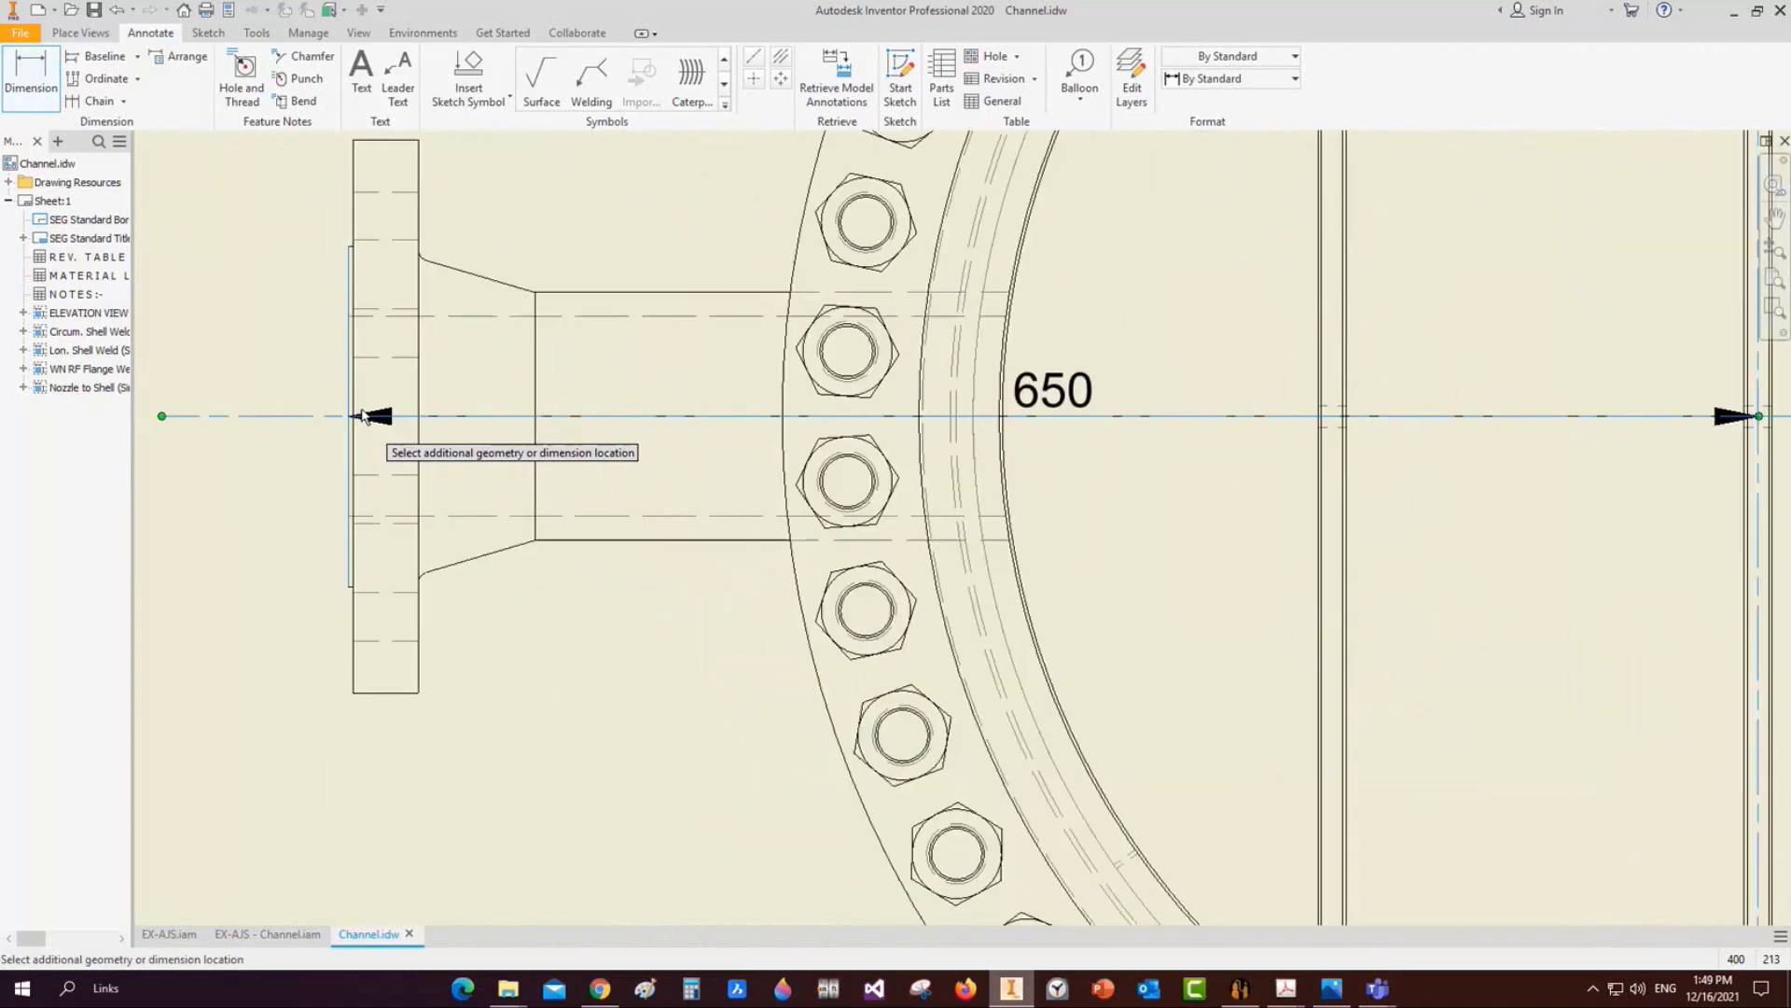
scroll(713, 695, up, 3)
middle_drag(737, 714, 737, 397)
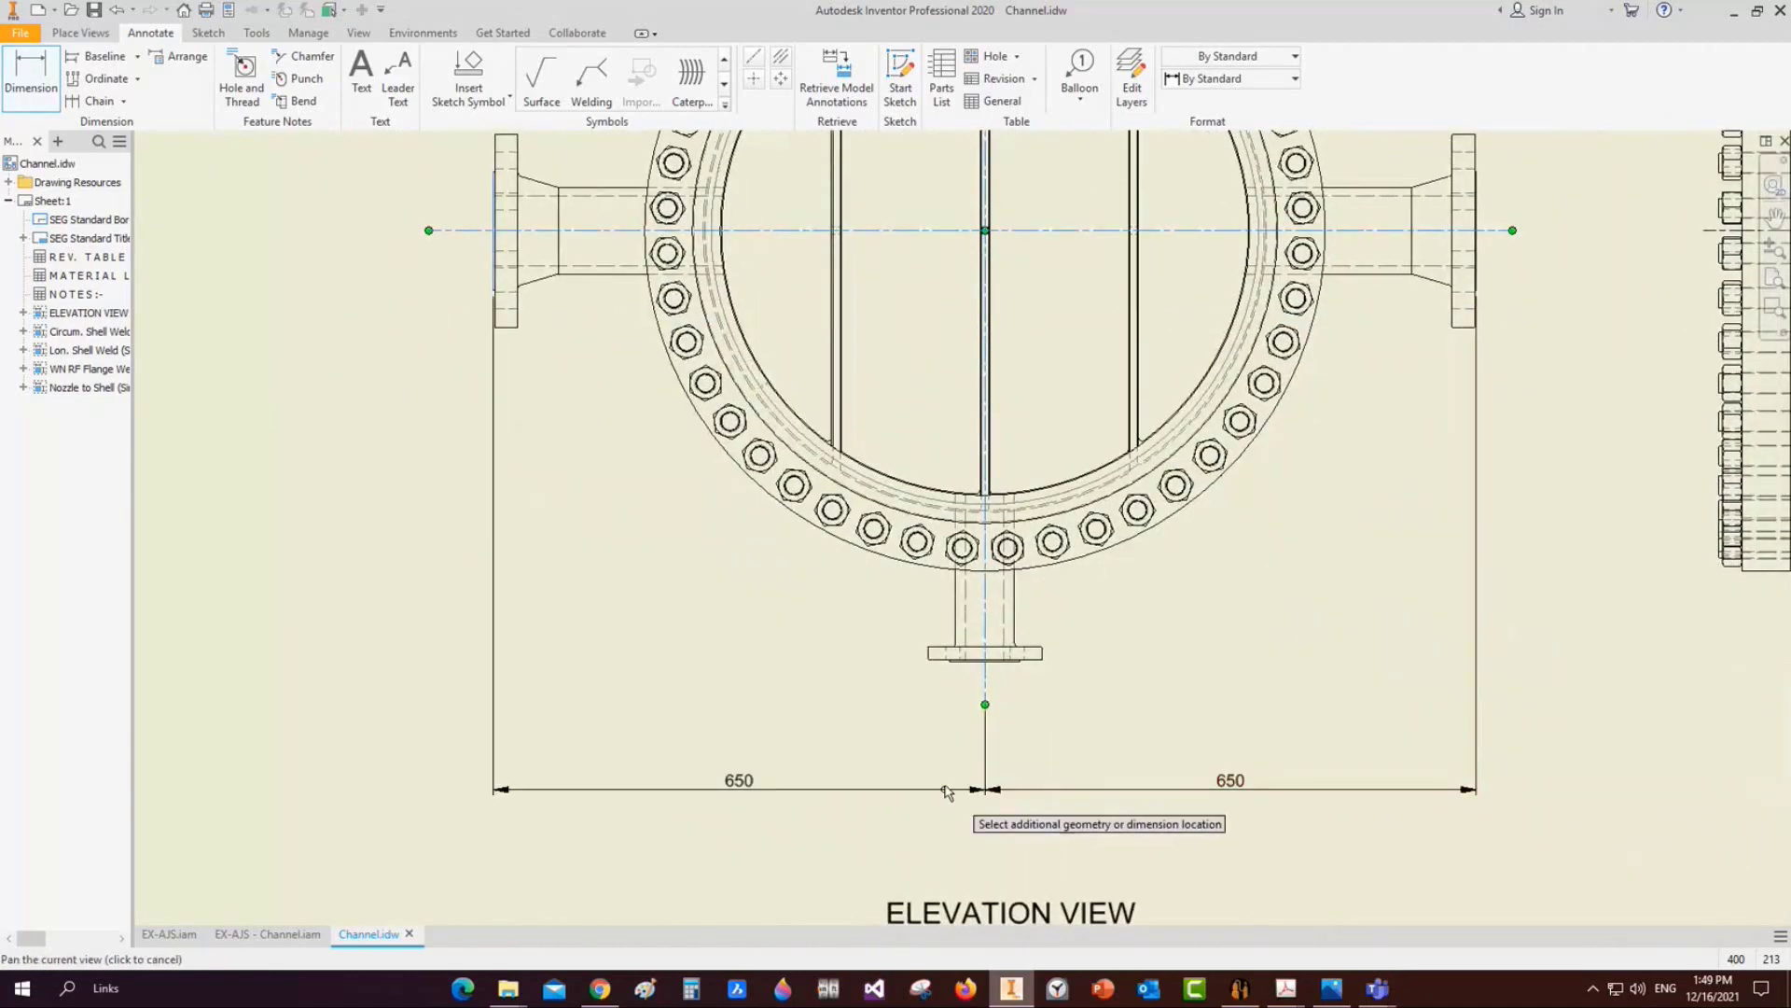
click(923, 791)
Dimension vertically from the bottom nozzle's flange face to the horizontal centerline, placing the dimension left of the elevation view
scroll(945, 668, up, 3)
scroll(821, 705, down, 5)
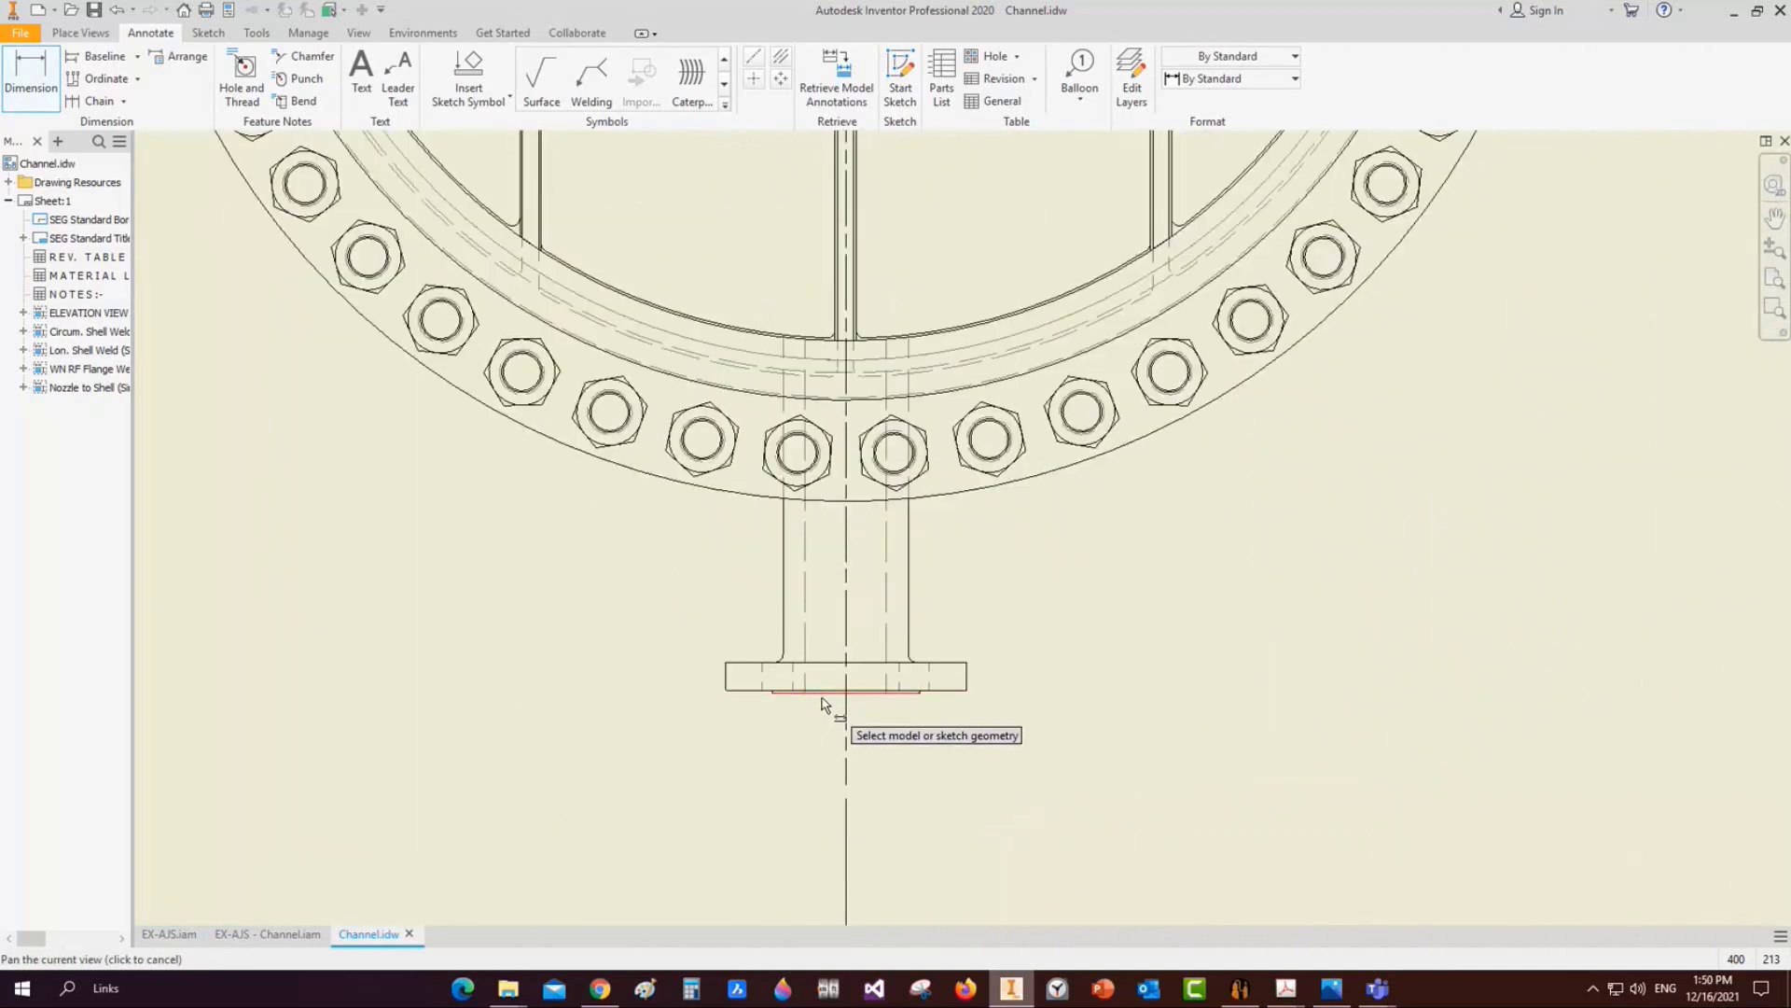
click(821, 694)
scroll(821, 694, up, 4)
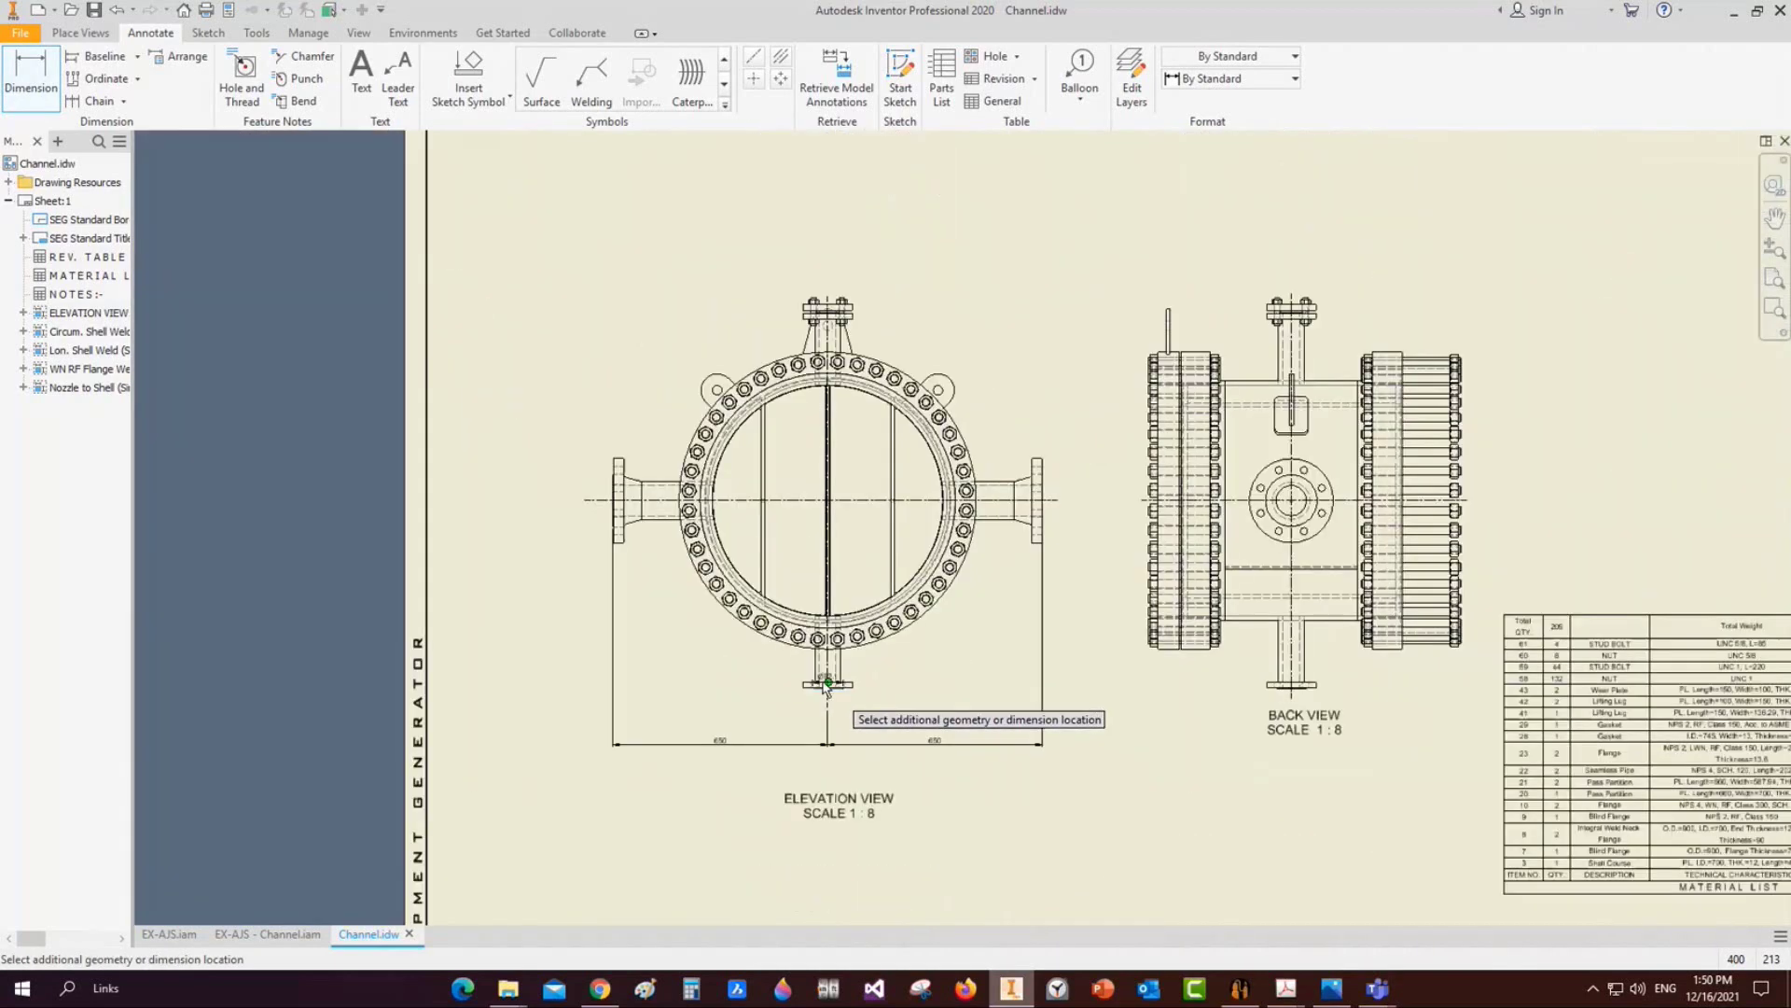
click(546, 588)
scroll(780, 487, down, 3)
Dimension vertically from the horizontal centerline to the top nozzle's flange face, in line with the bottom nozzle's vertical dimension
click(791, 514)
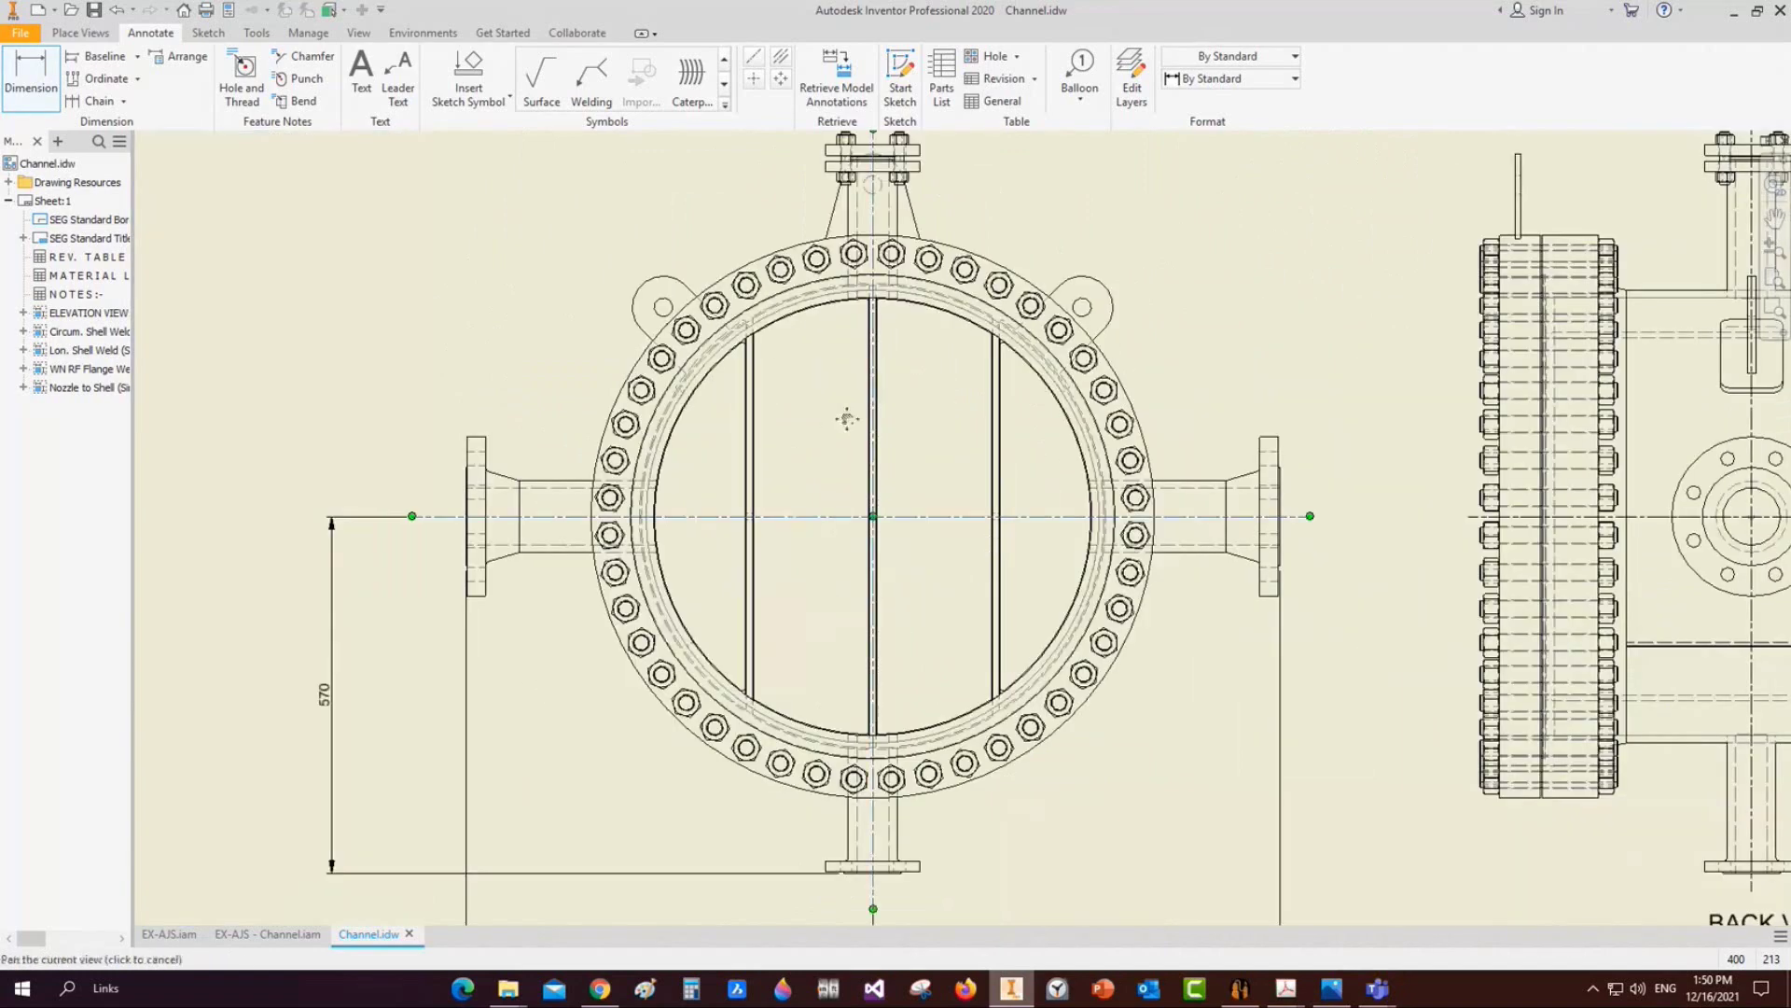
middle_drag(847, 417, 850, 570)
scroll(927, 322, down, 6)
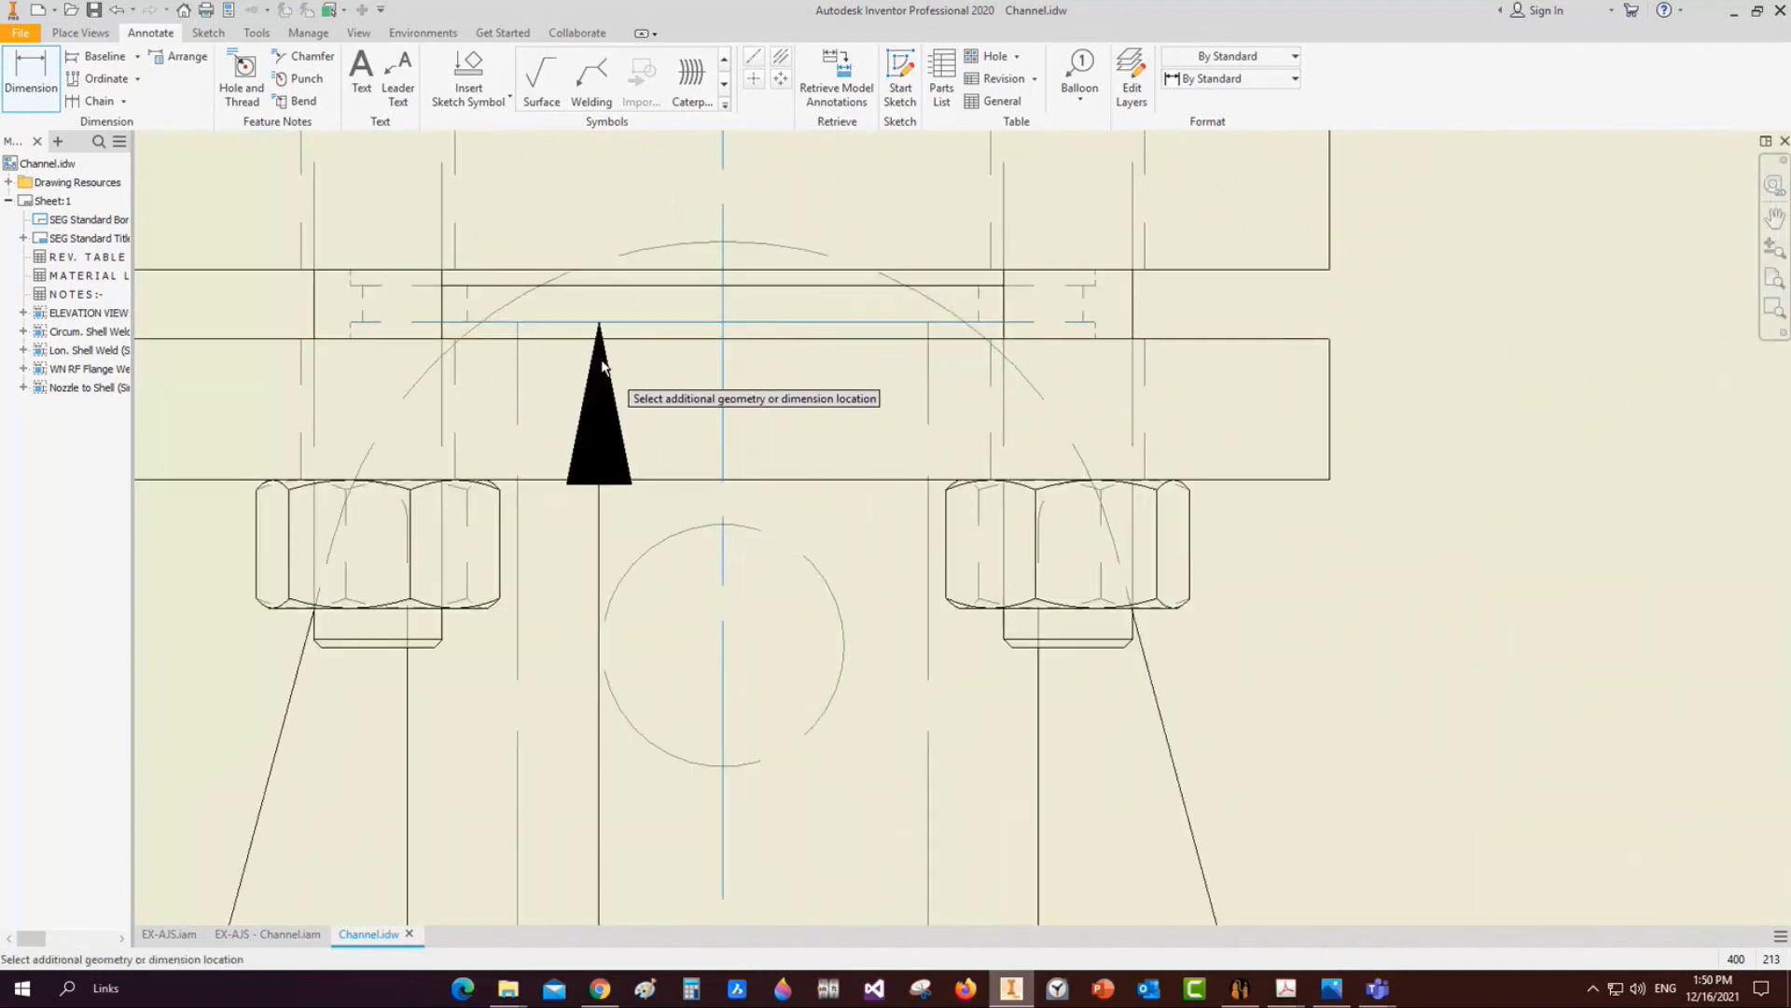
scroll(592, 360, up, 6)
scroll(600, 388, down, 2)
scroll(607, 411, up, 4)
scroll(280, 598, down, 3)
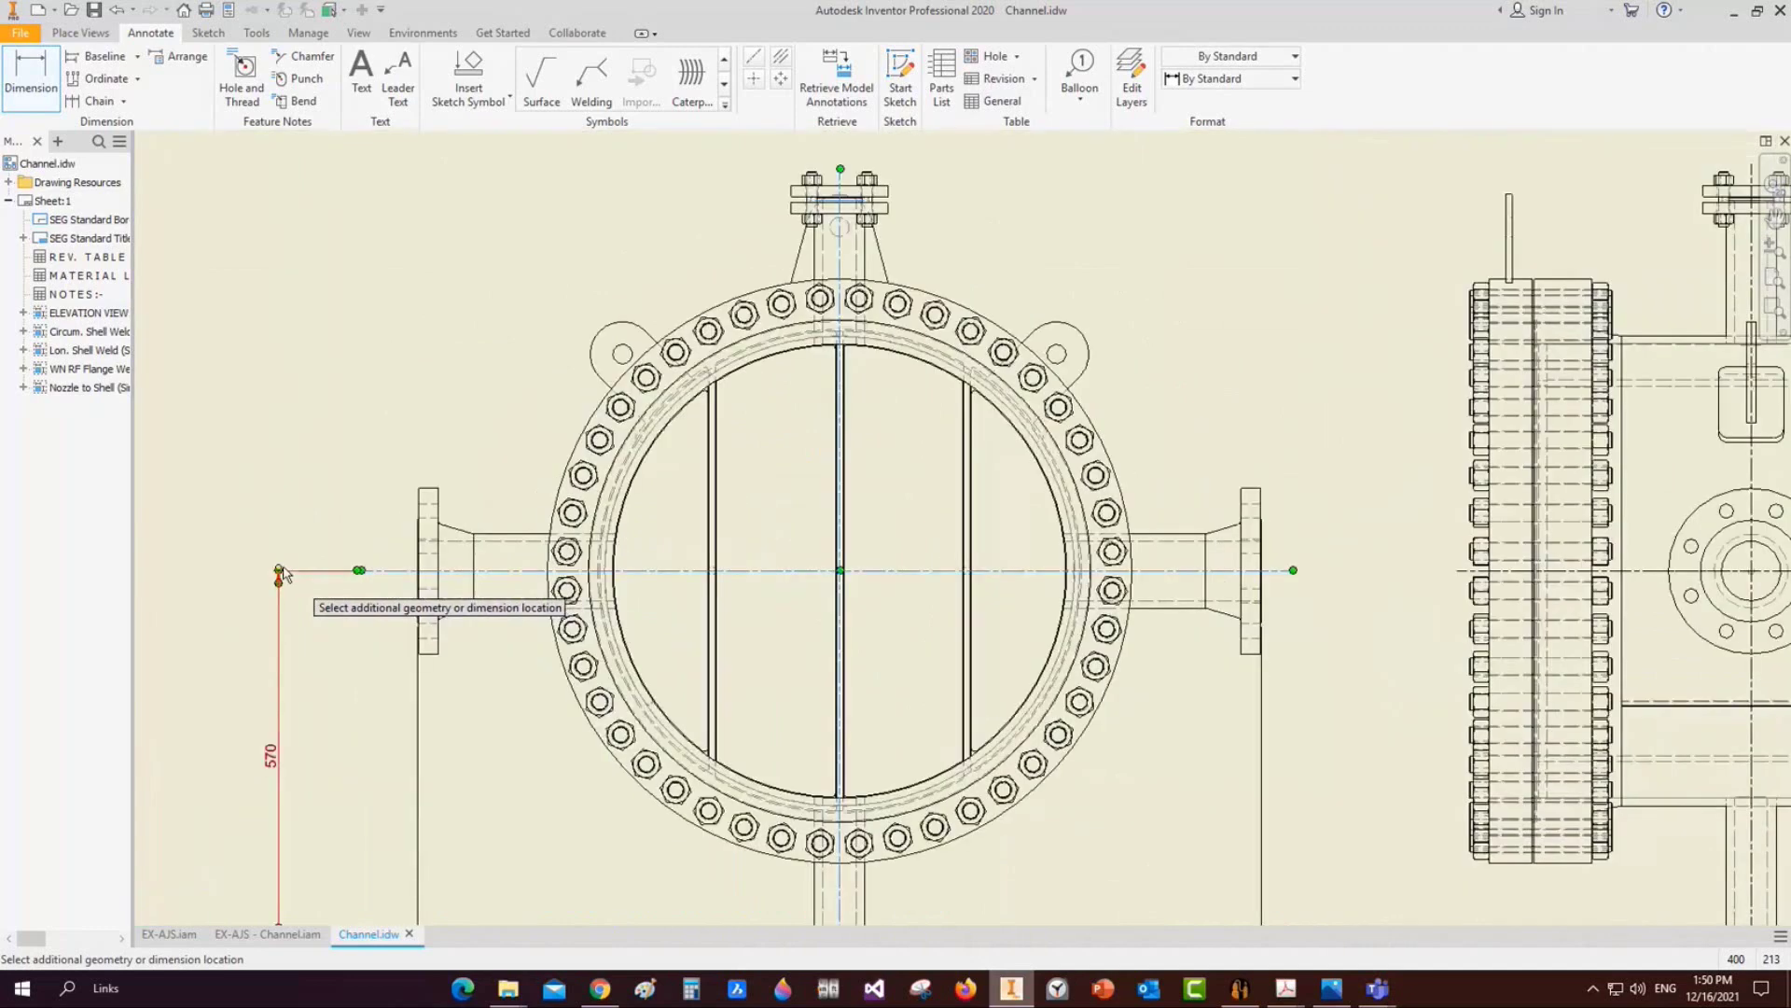
click(278, 597)
right_click(646, 332)
click(712, 332)
Tag the right nozzle's flange with a Nozzle Tag No. style balloon on the horizontal centerline, using the Parts Only (legacy) BOM view
click(1080, 74)
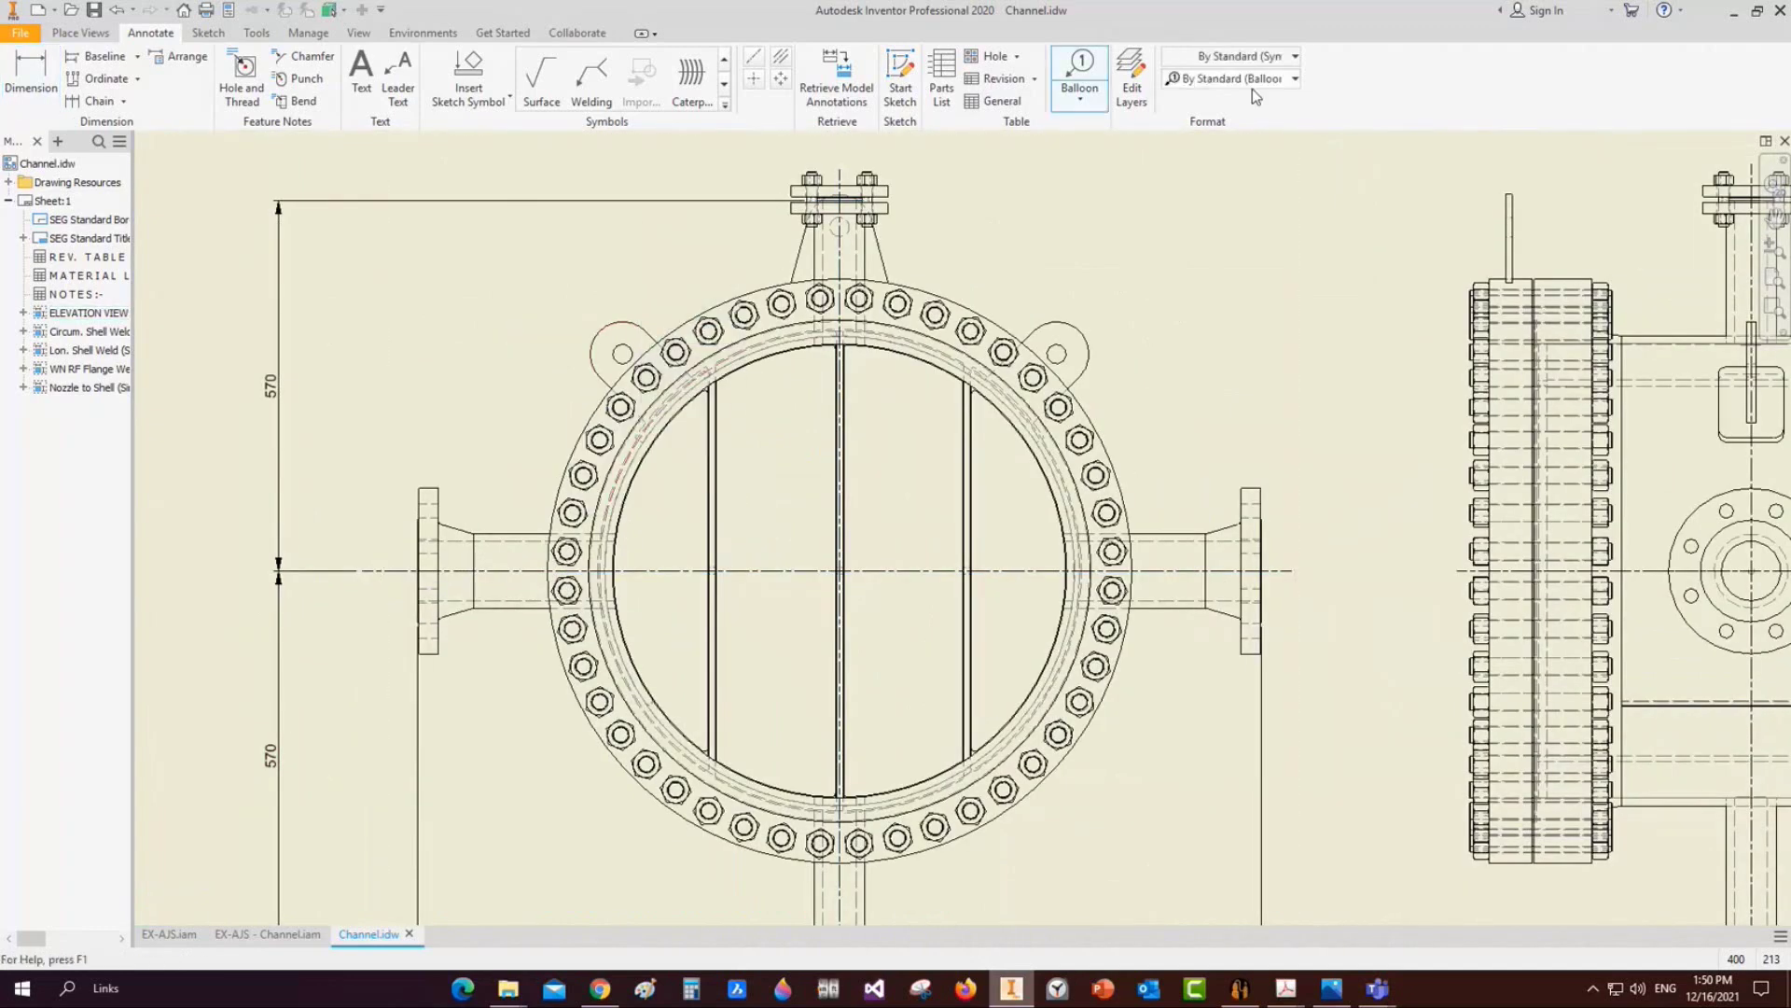
click(1250, 79)
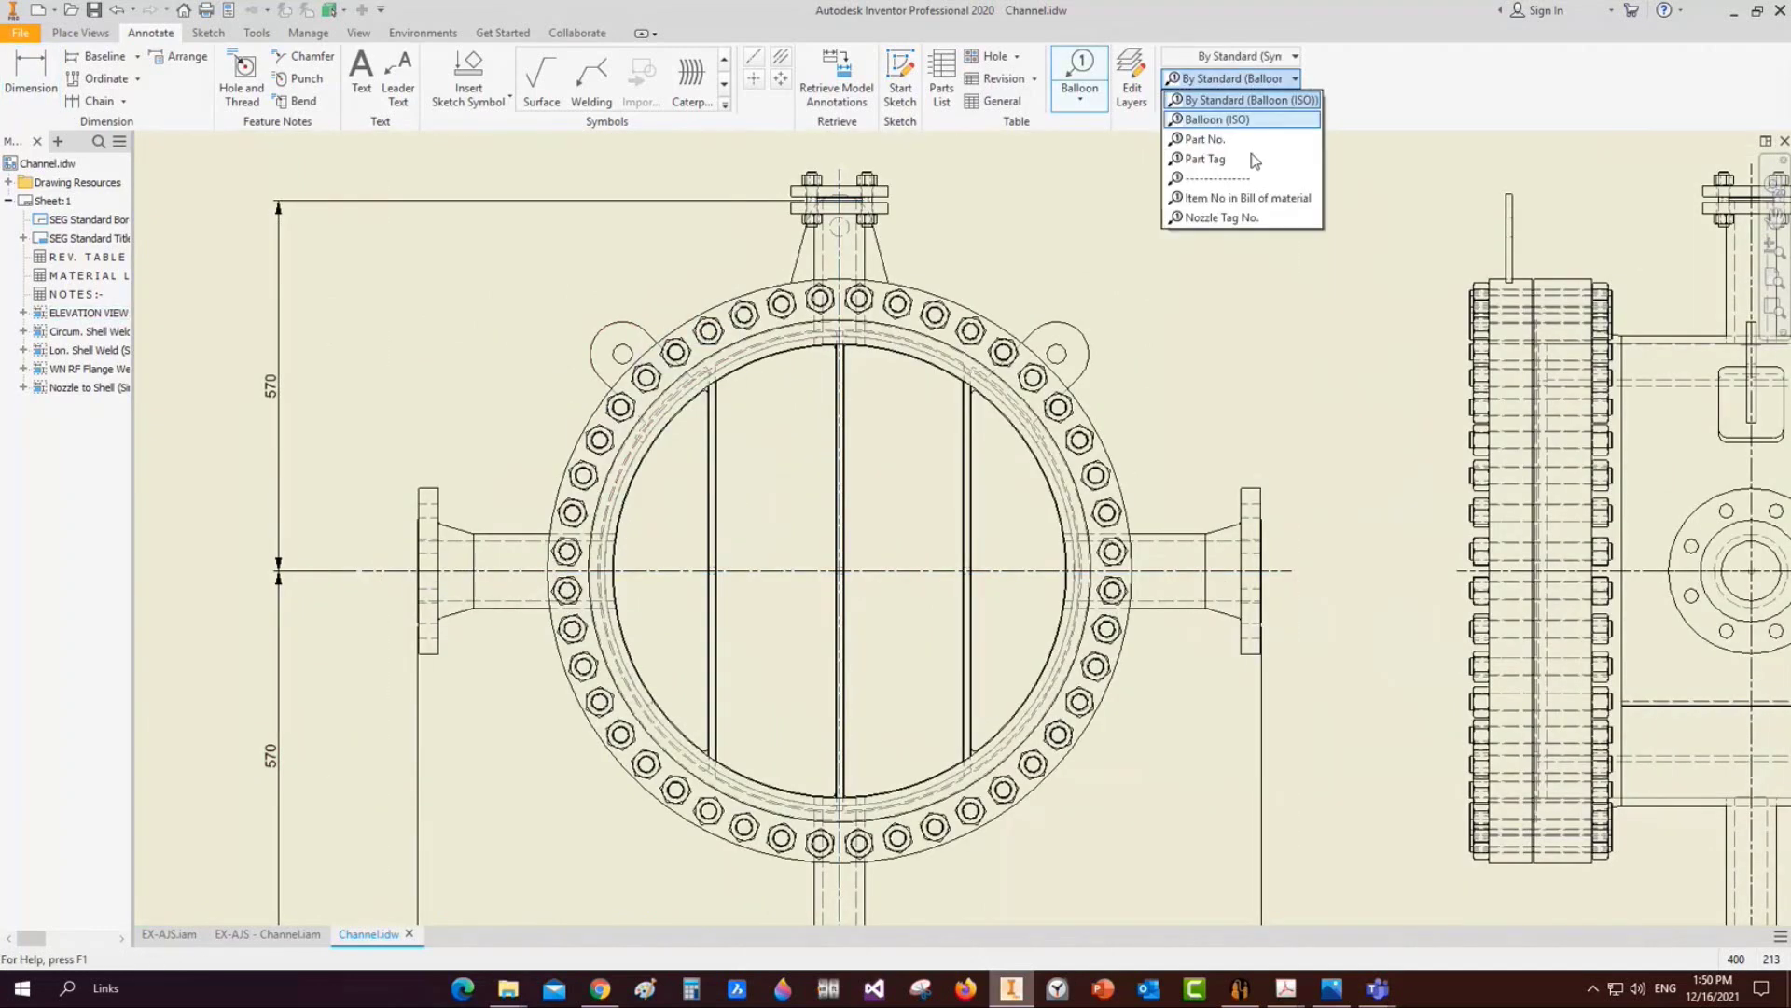
click(1256, 218)
scroll(1200, 552, down, 3)
click(1208, 552)
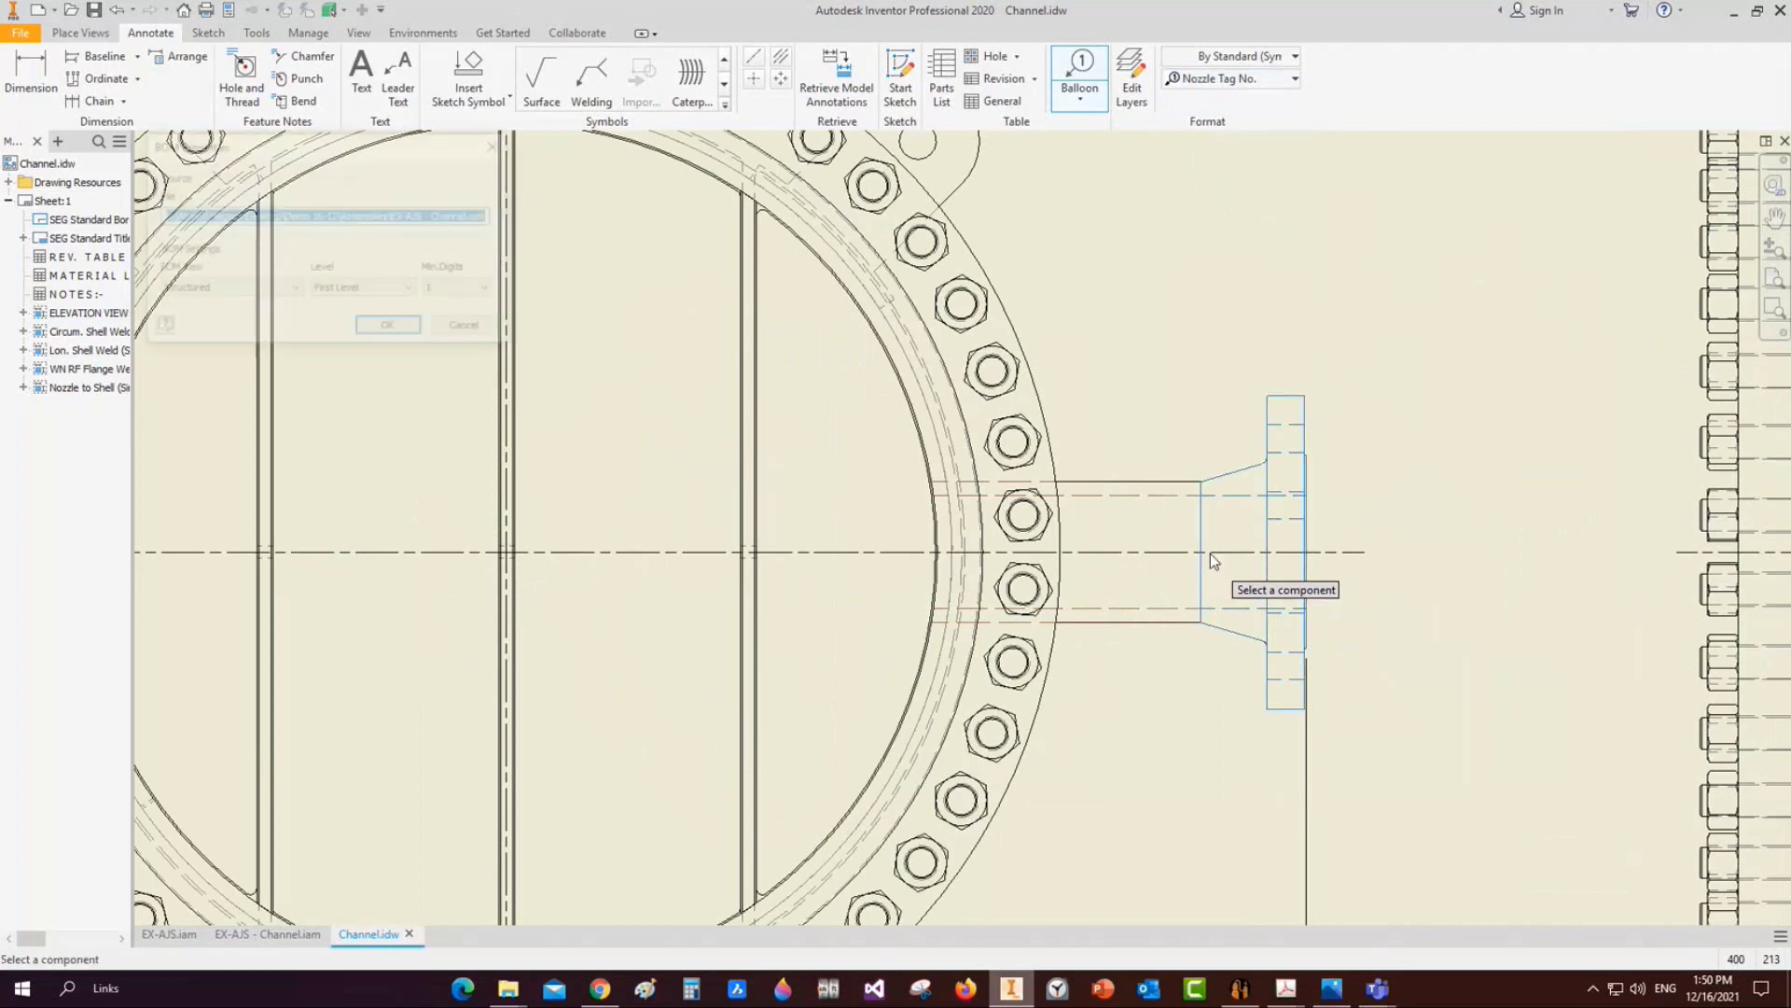
click(292, 291)
click(215, 330)
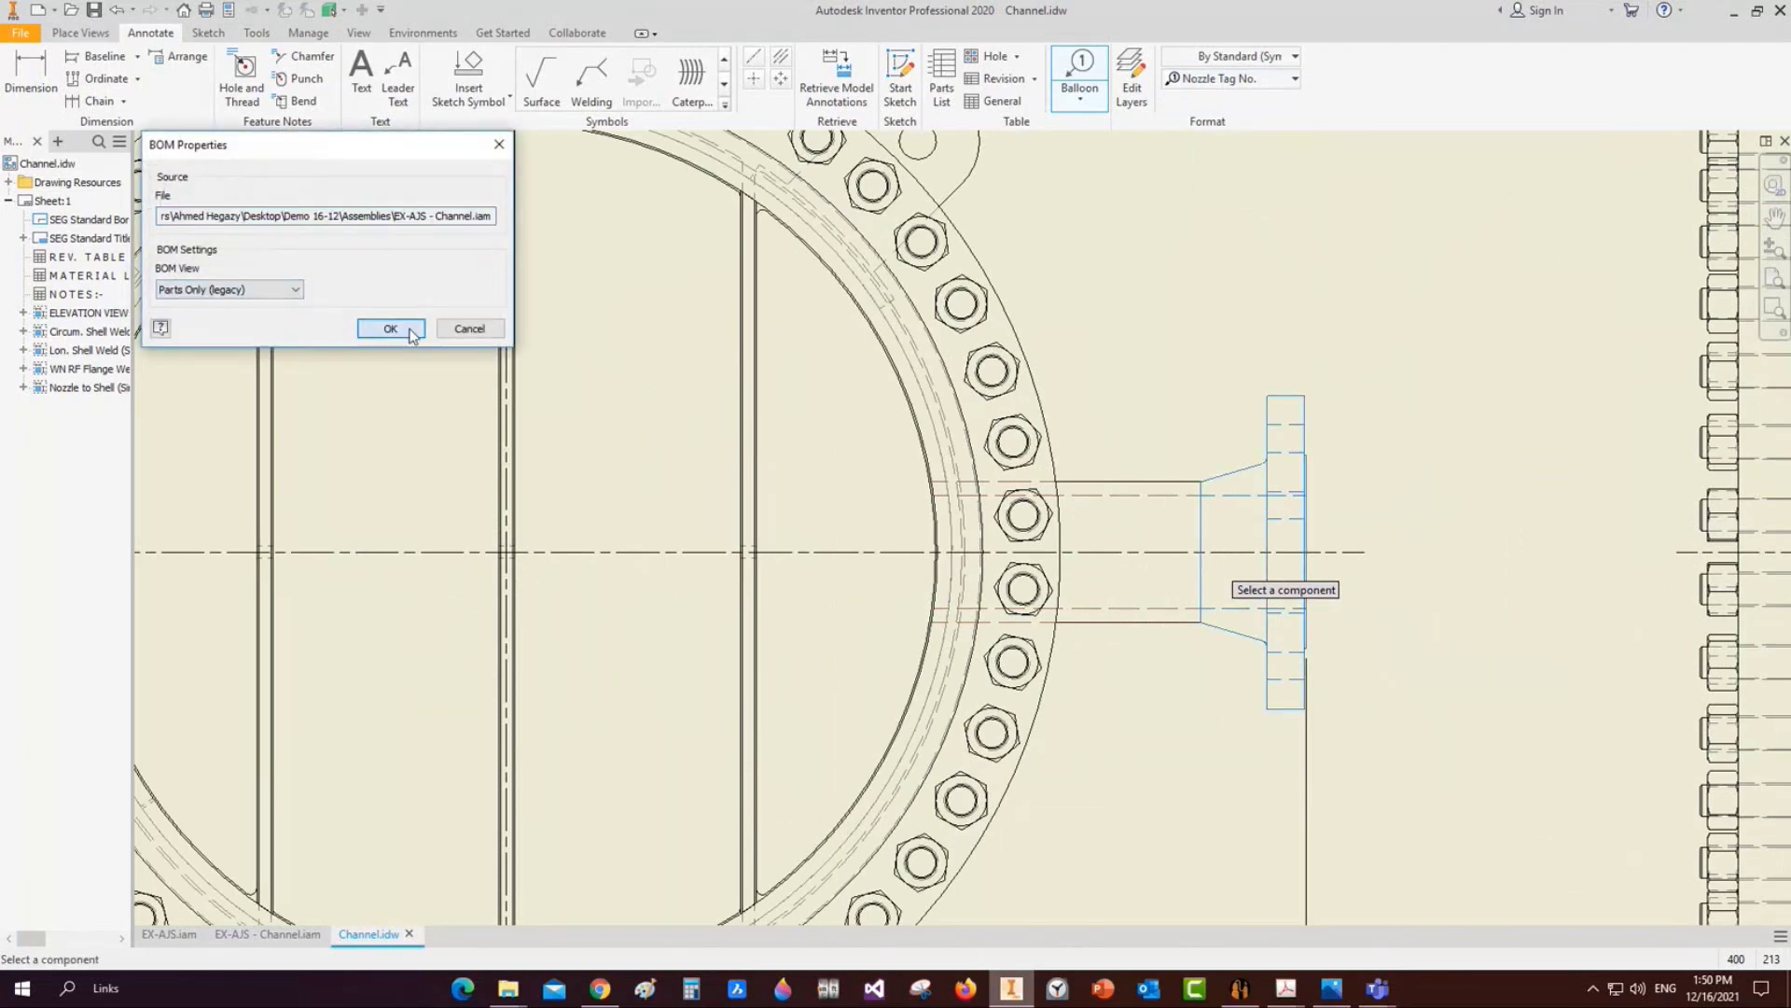
click(391, 329)
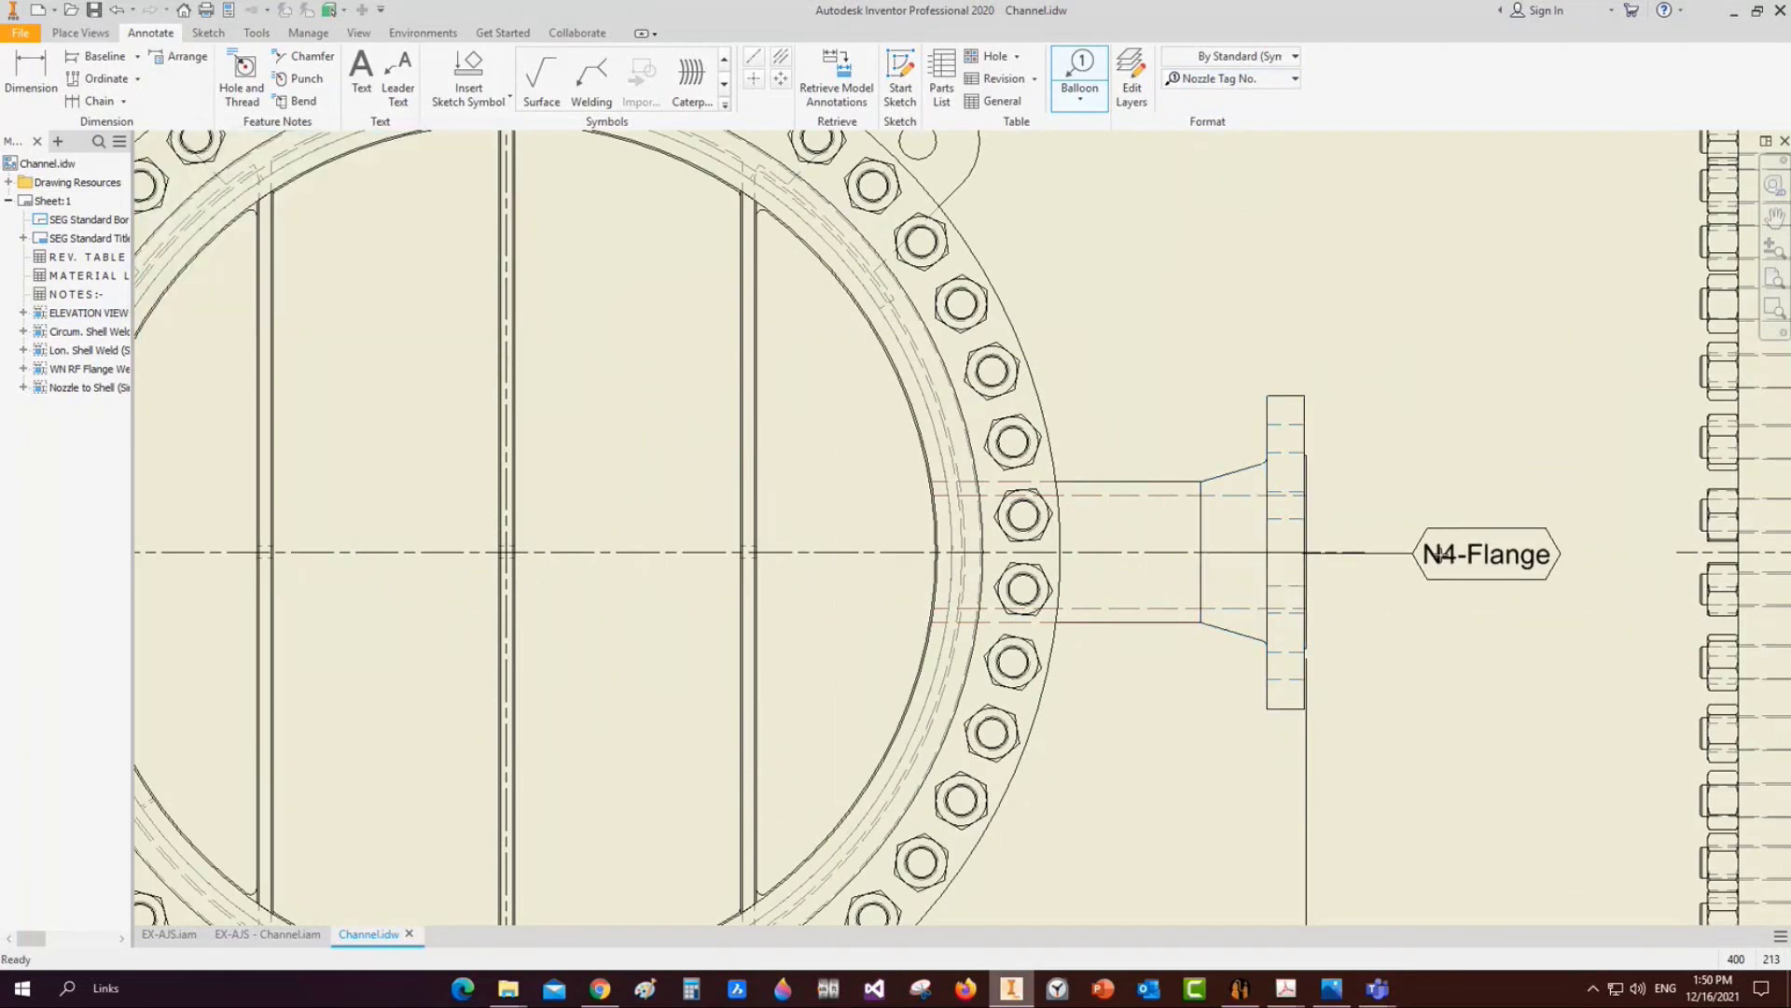
right_click(1432, 553)
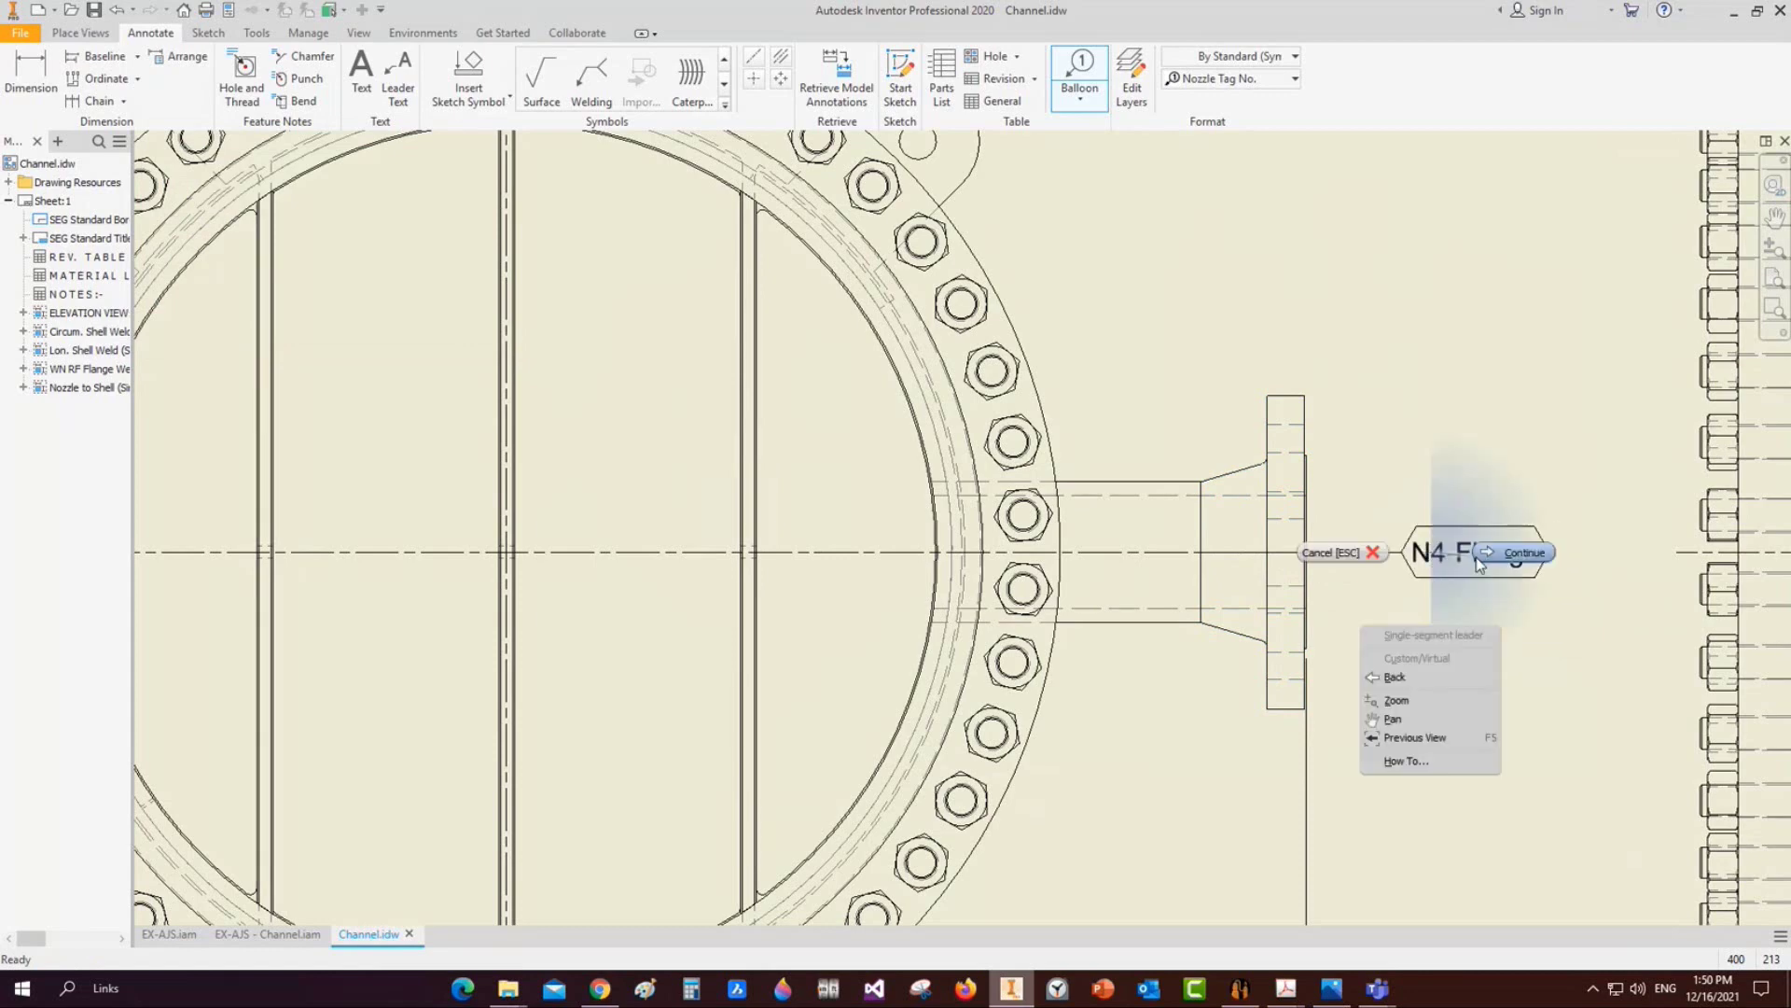
click(1479, 558)
Tag the left nozzle's flange with a balloon on the horizontal centerline, outside the vertical dimensions
scroll(1194, 492, down, 5)
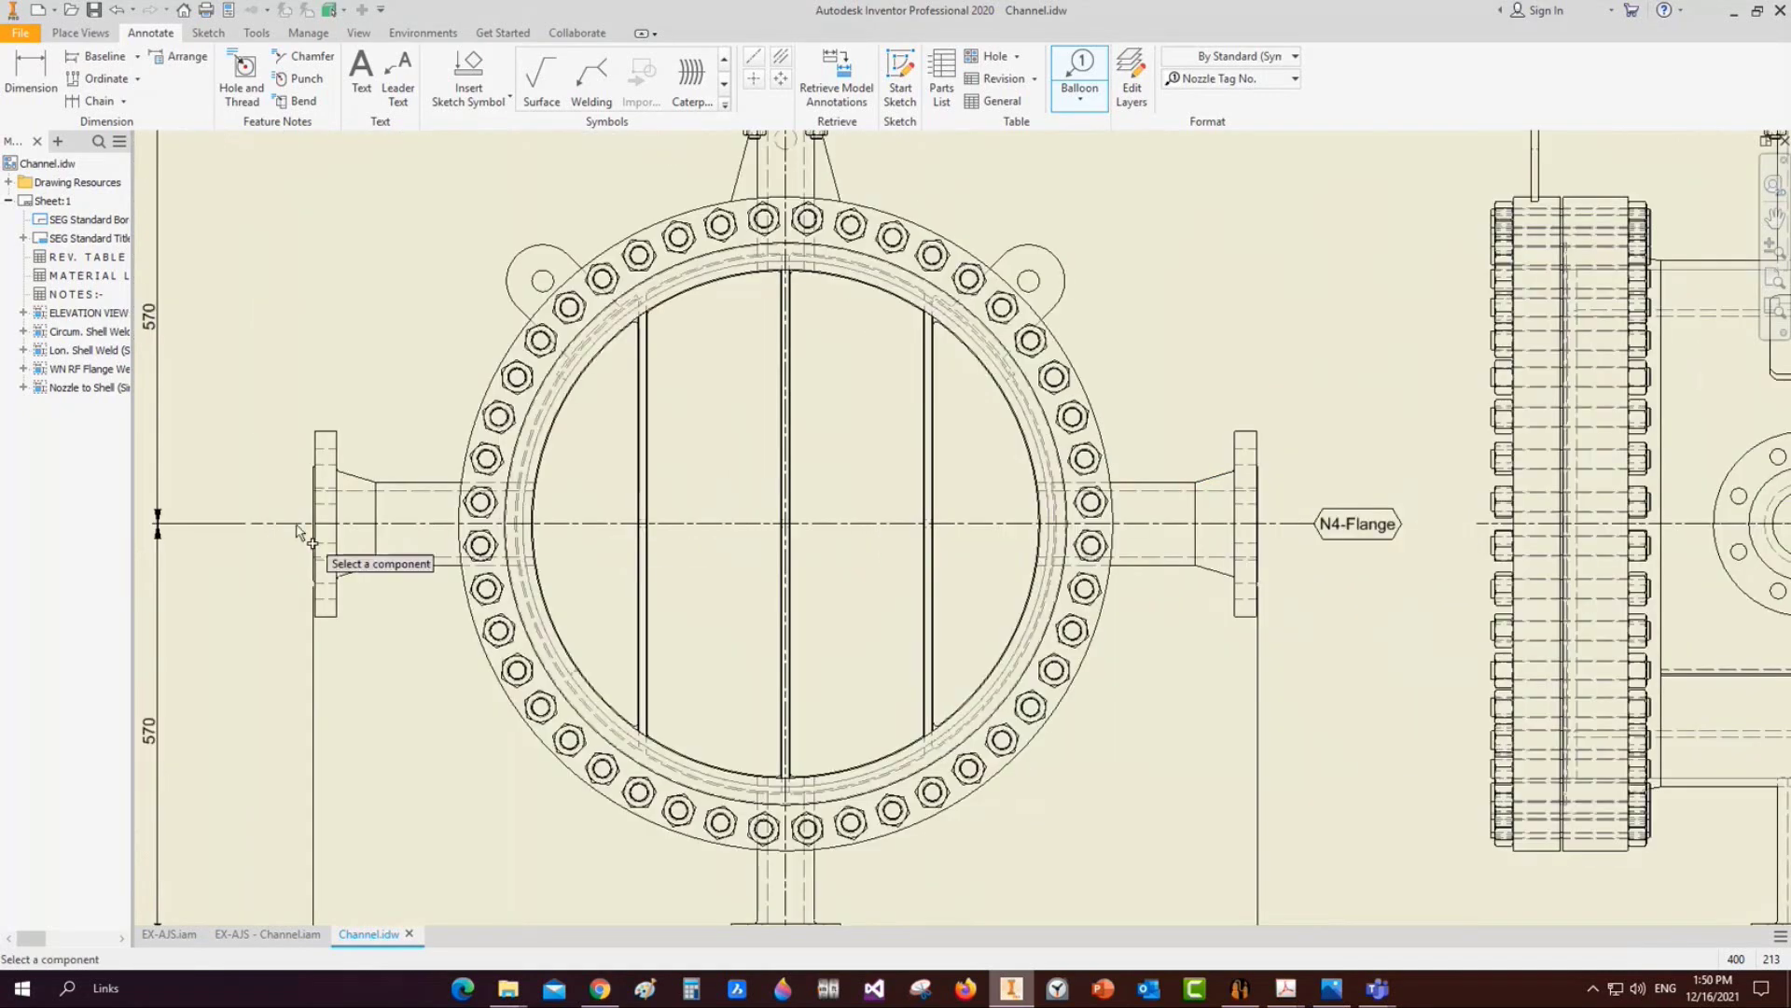
scroll(620, 539, up, 5)
drag(397, 531, 247, 530)
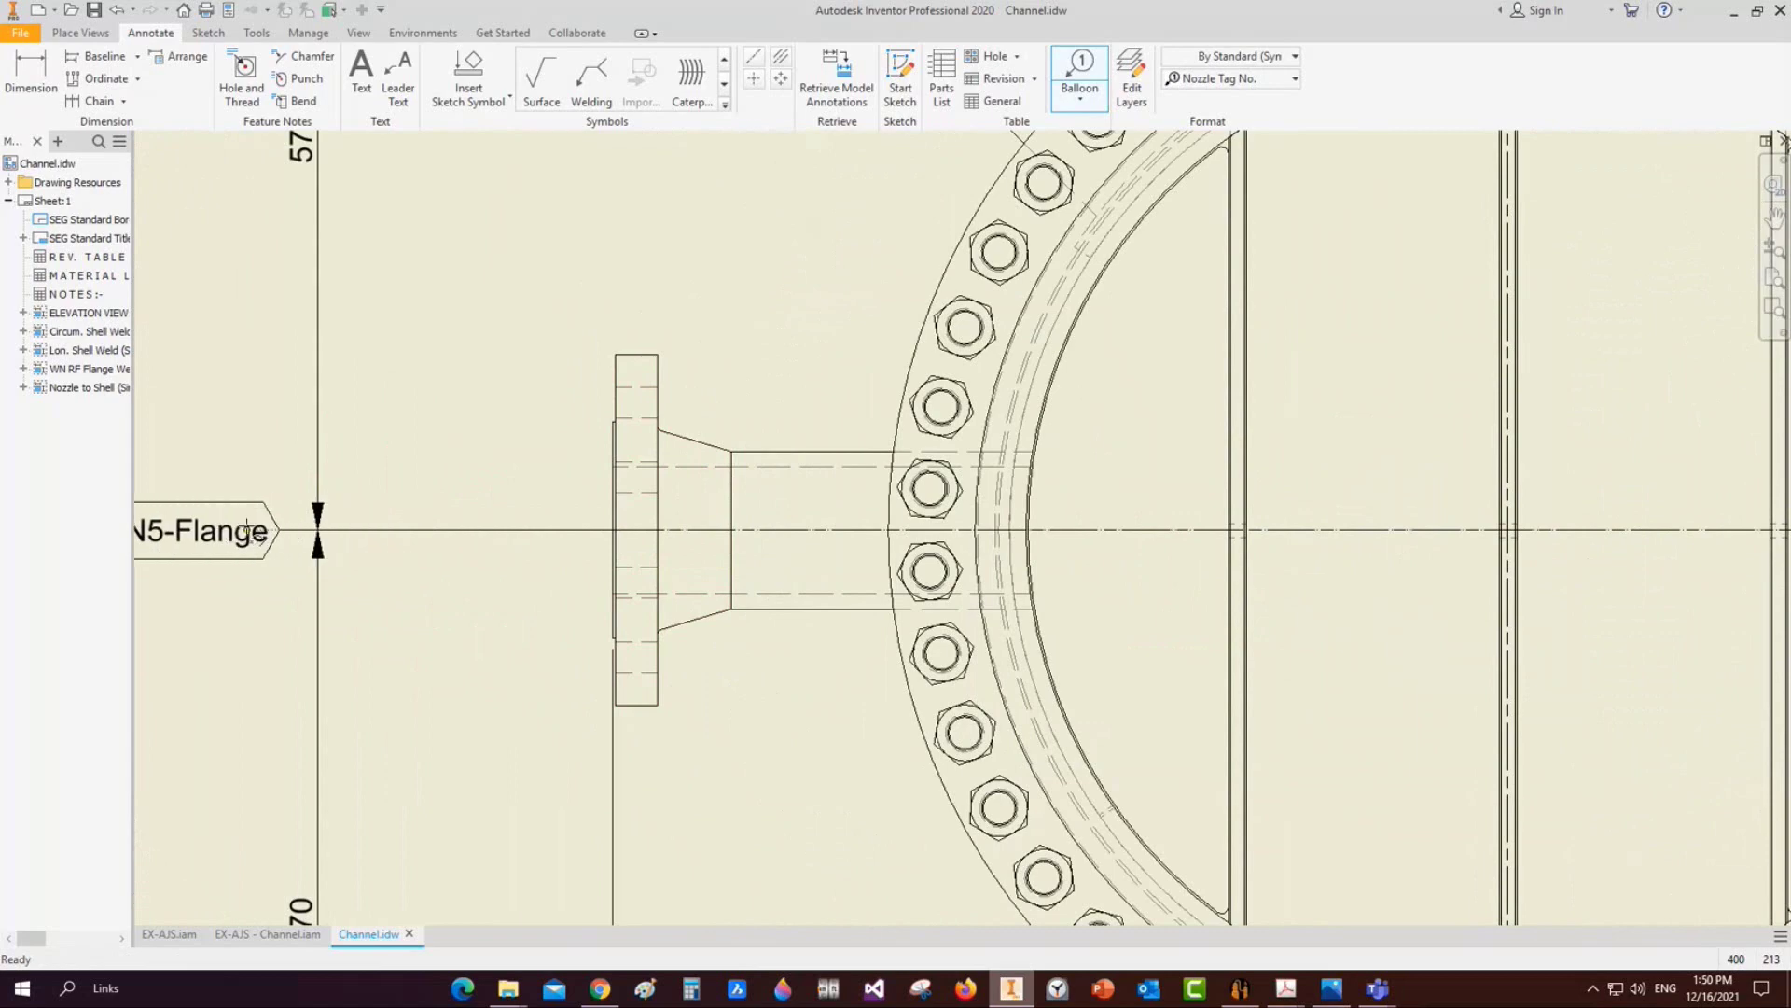
right_click(247, 530)
click(327, 528)
Tag the top nozzle with a balloon placed above it on the vertical centerline
scroll(662, 457, down, 6)
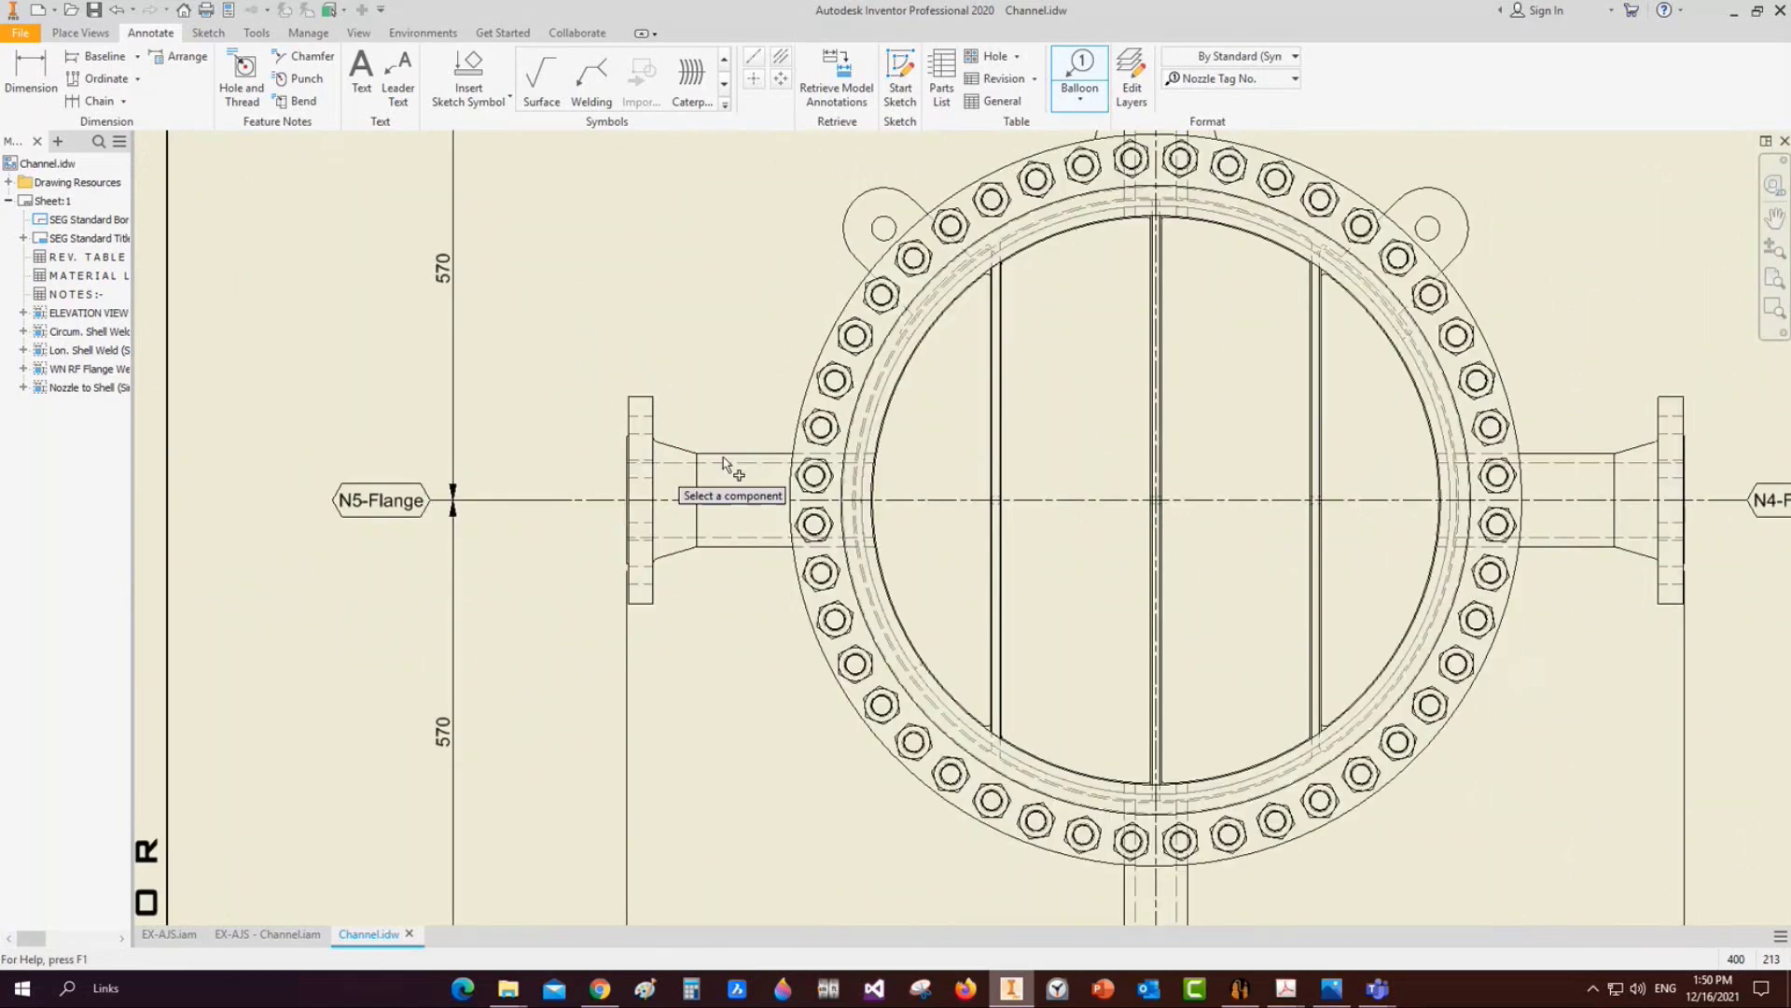
middle_drag(1081, 399, 1082, 431)
scroll(980, 340, up, 7)
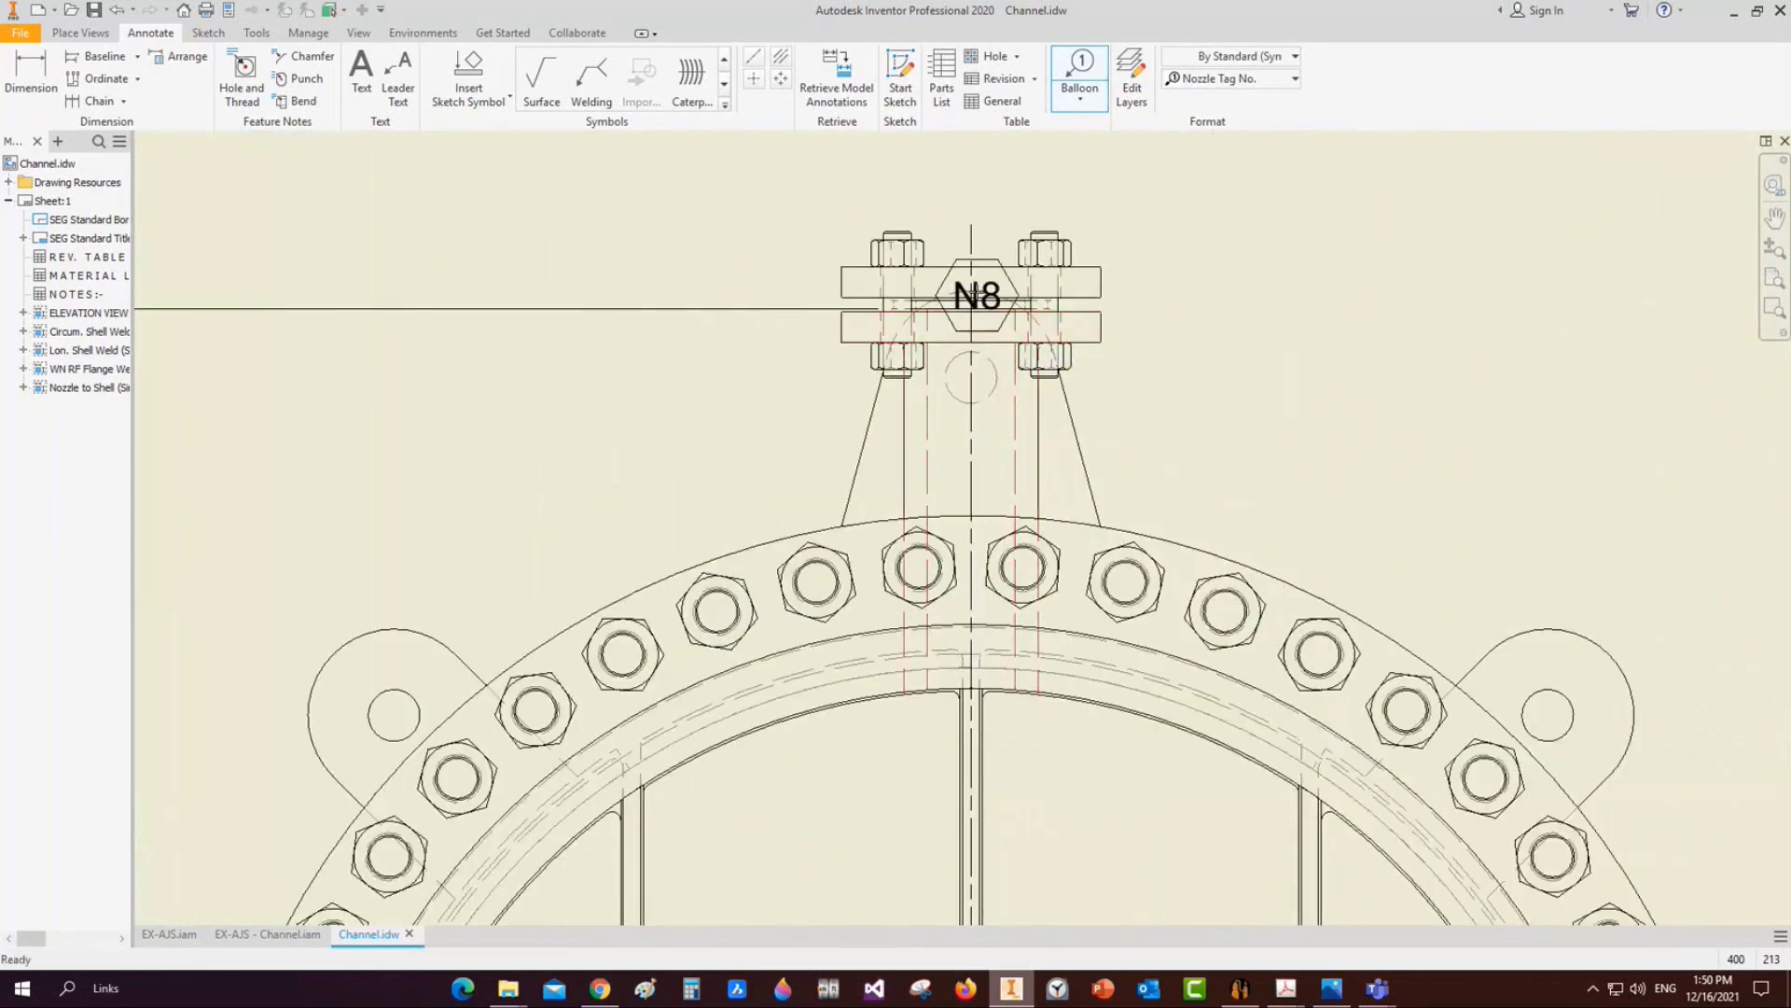
scroll(975, 295, down, 7)
right_click(970, 259)
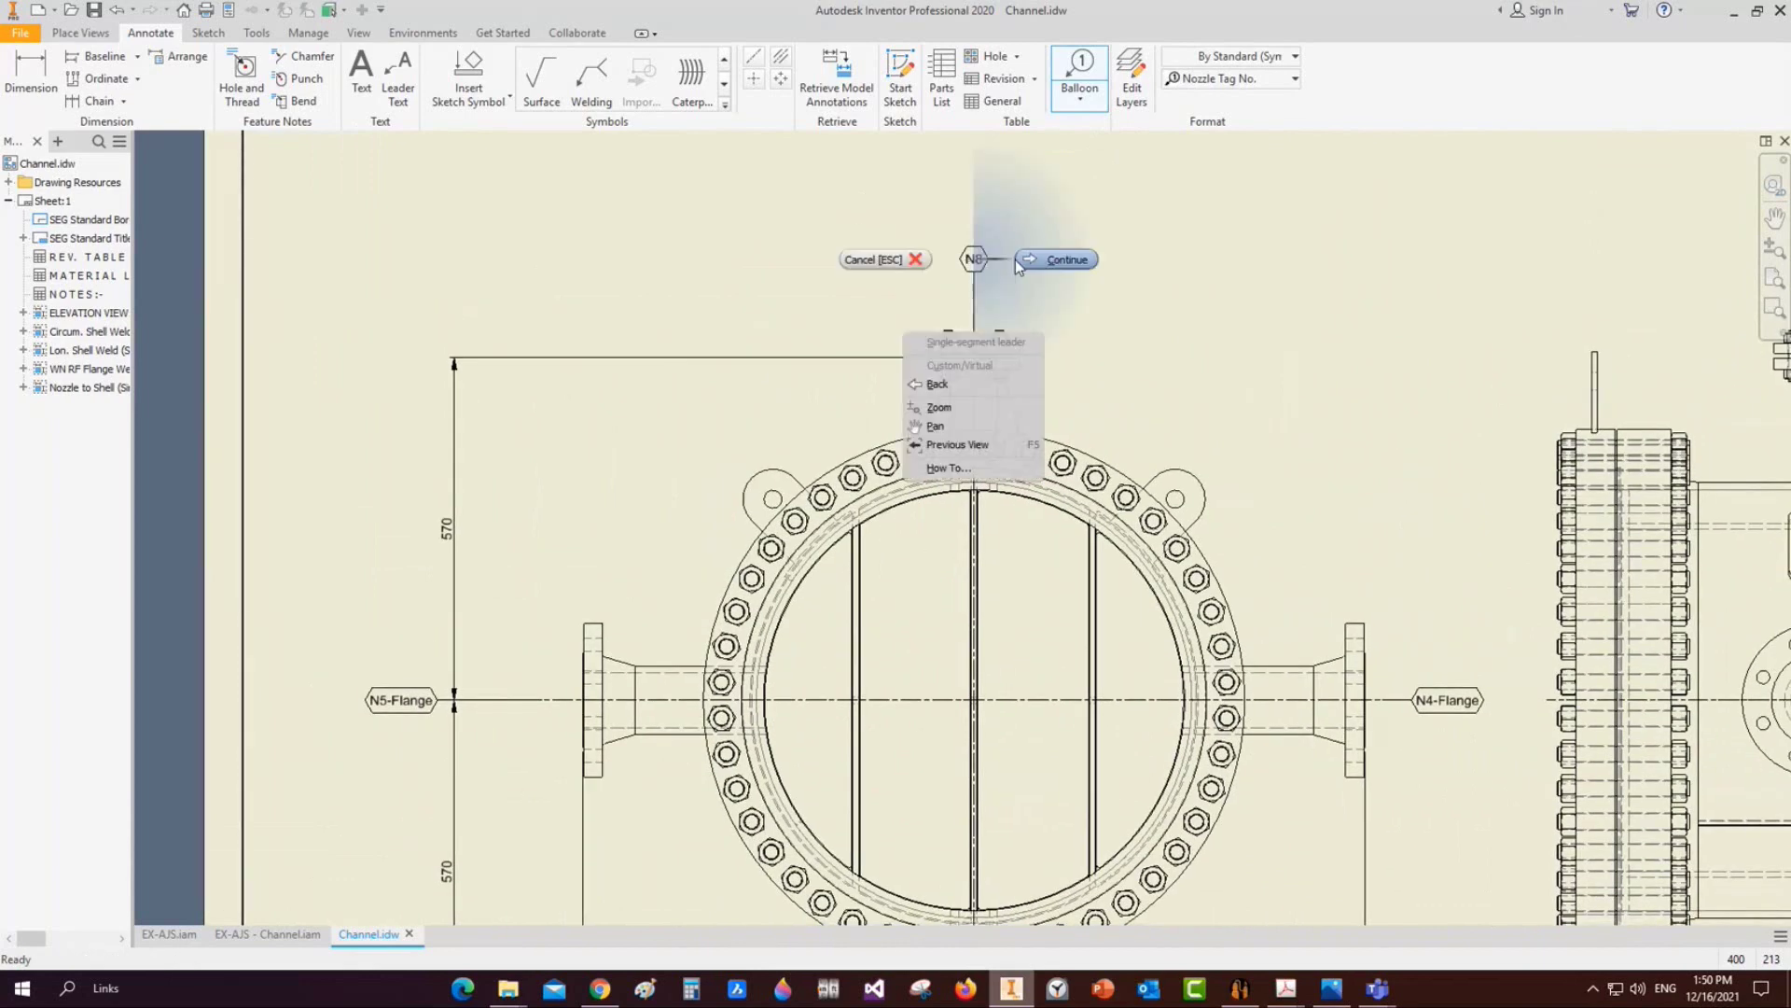
click(1022, 263)
scroll(979, 280, down, 3)
middle_drag(919, 625, 919, 517)
scroll(916, 515, up, 10)
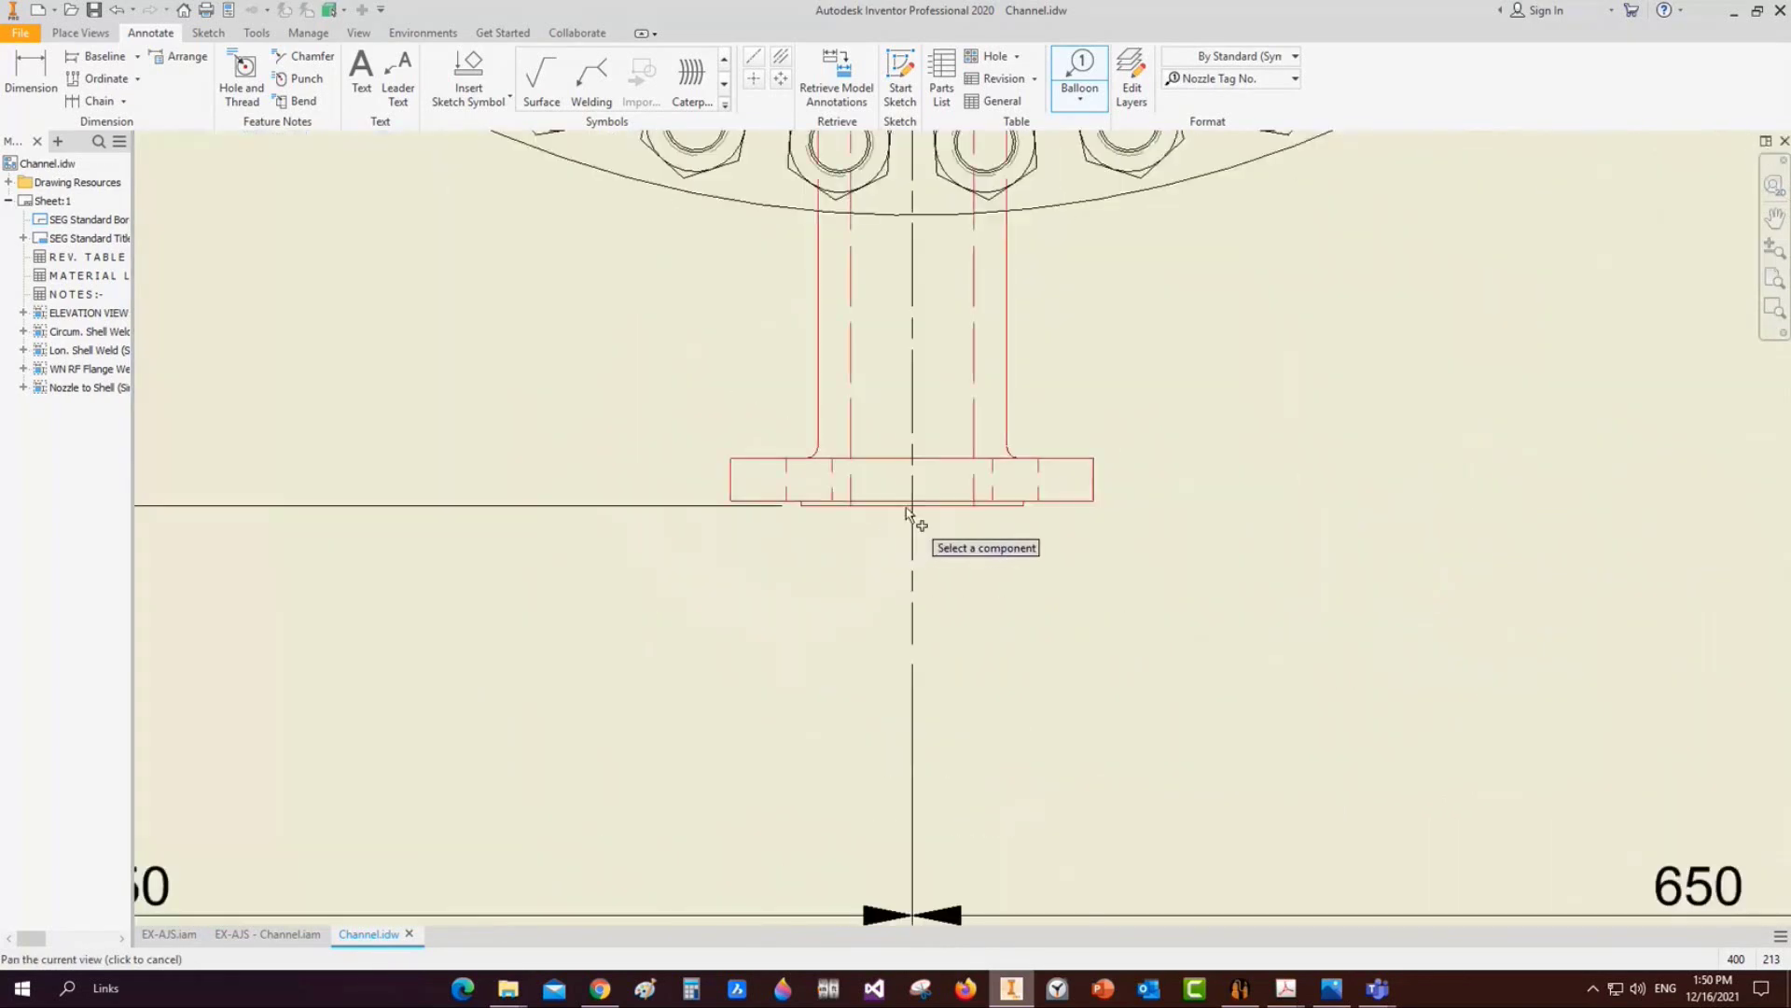
click(914, 511)
scroll(914, 511, down, 8)
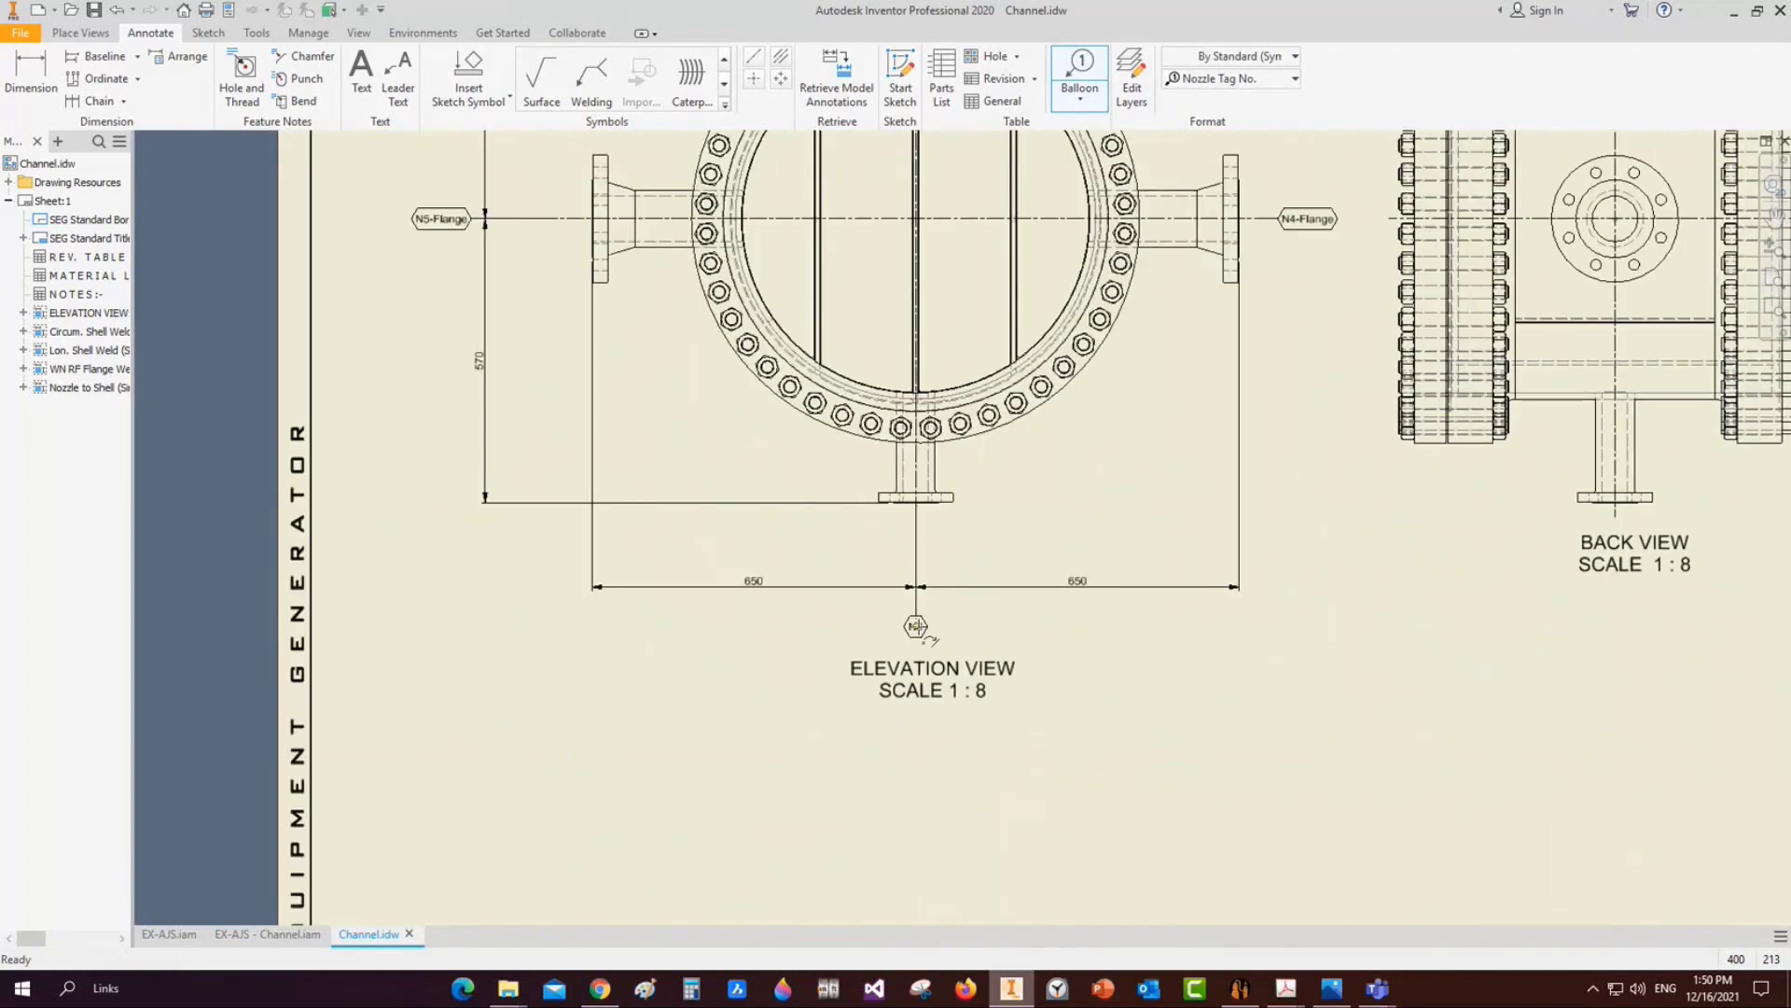
right_click(915, 624)
click(971, 629)
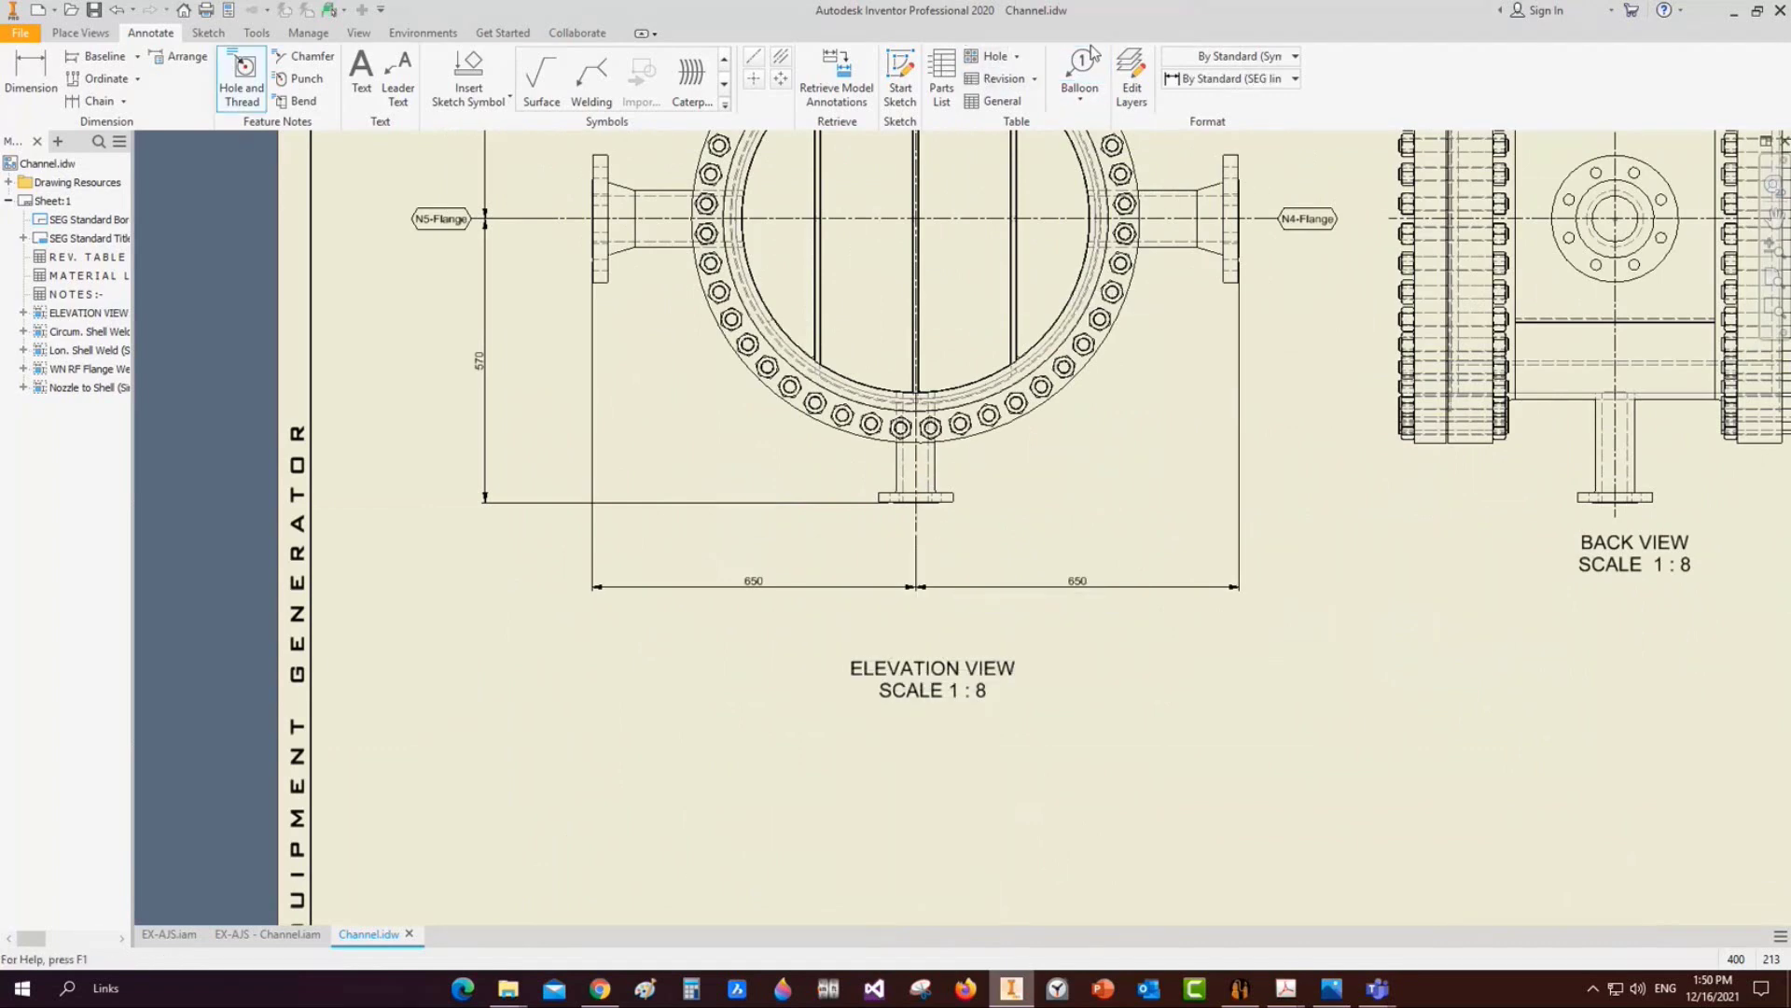
Tag the bottom nozzle with a Nozzle Tag No. style balloon on the vertical centerline, below the horizontal dimensions
key(b)
scroll(927, 534, up, 4)
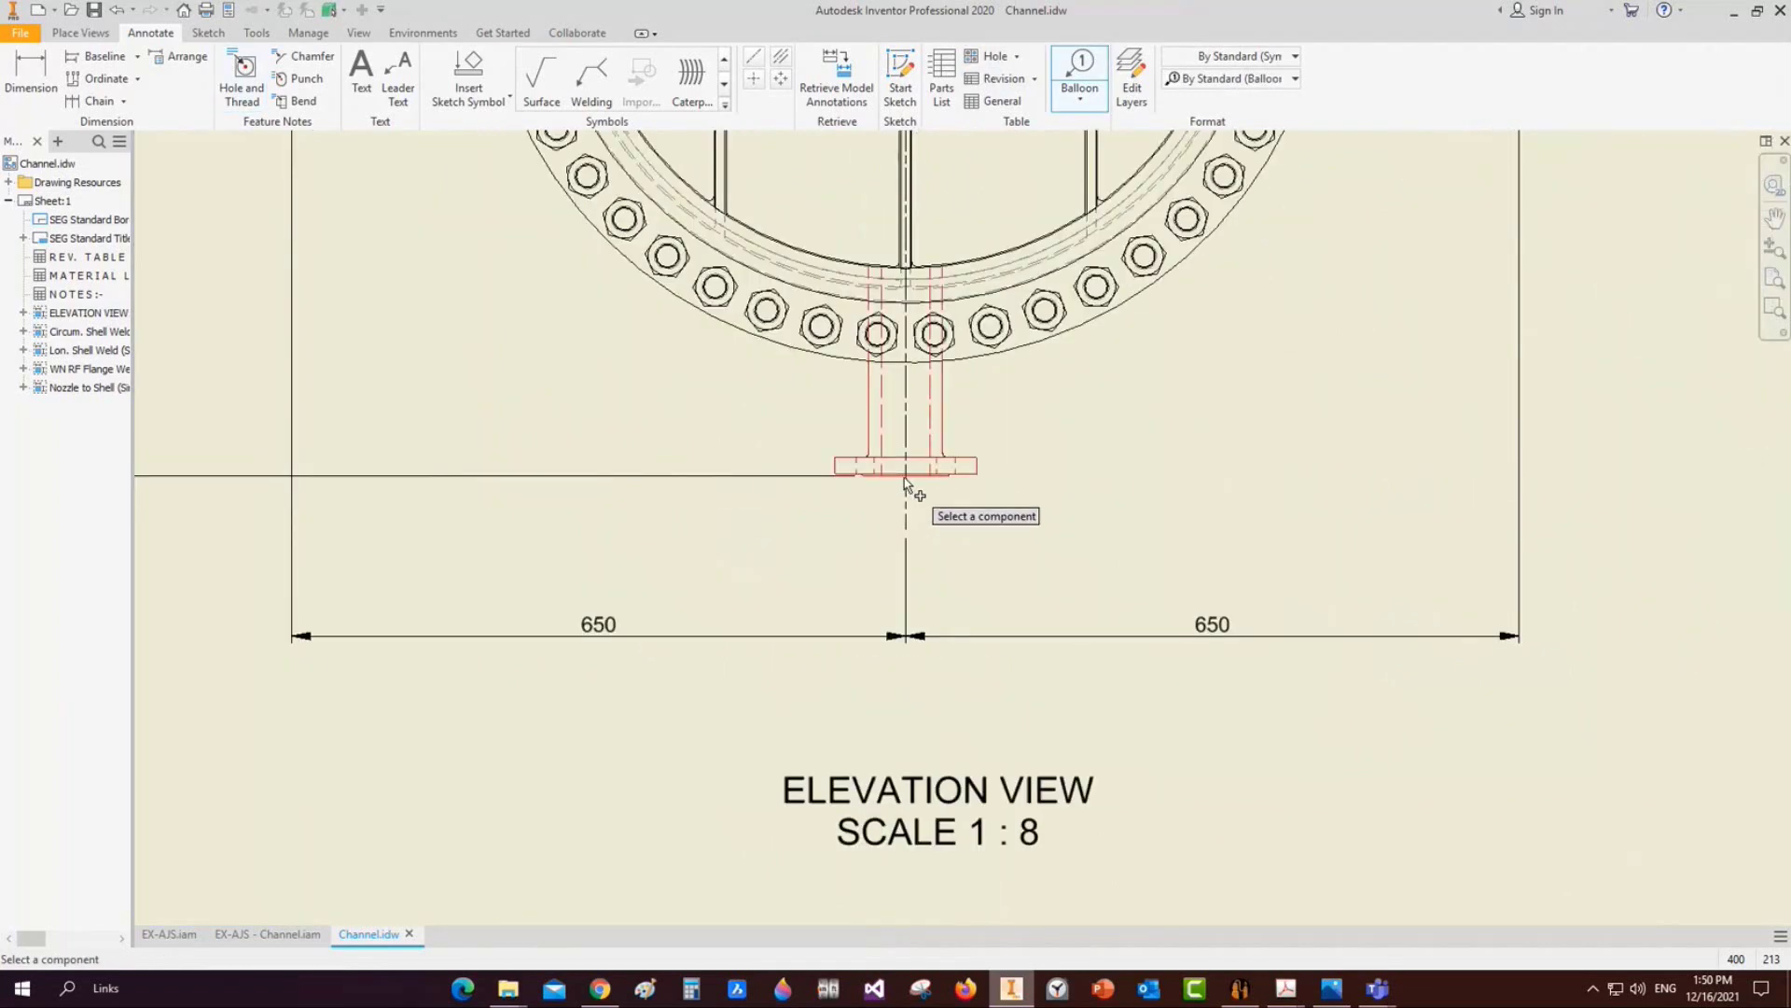
click(904, 478)
click(1295, 78)
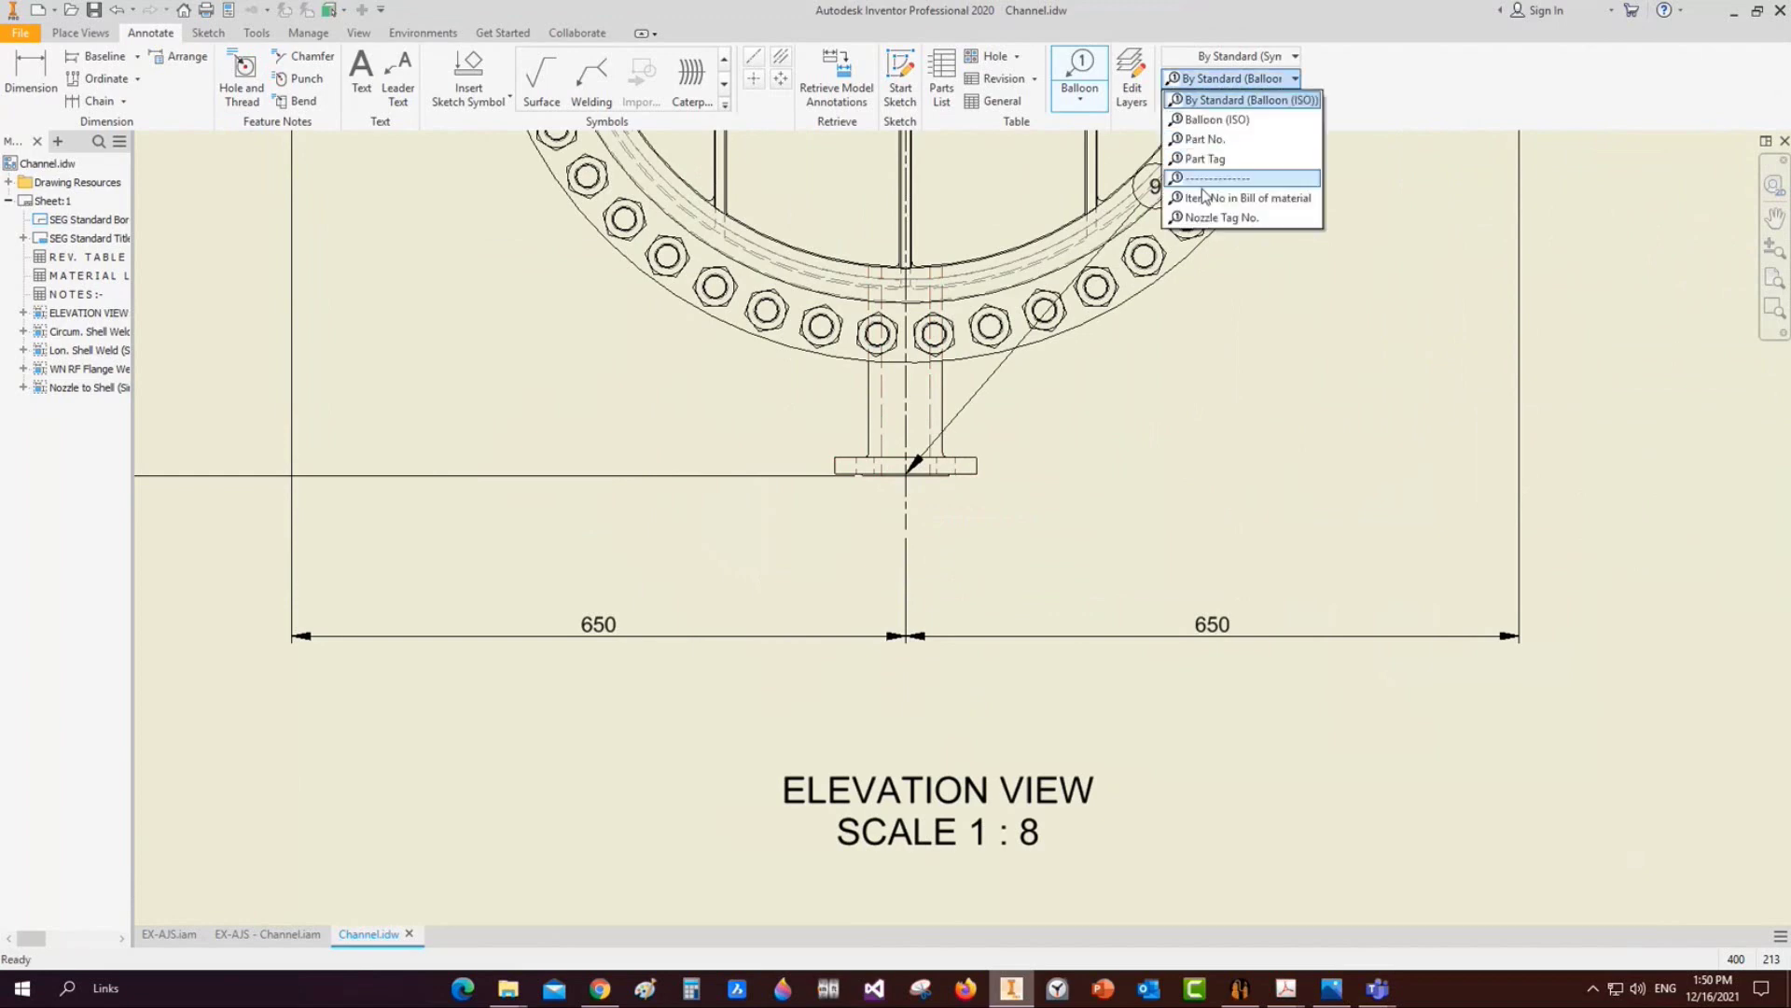
click(1220, 217)
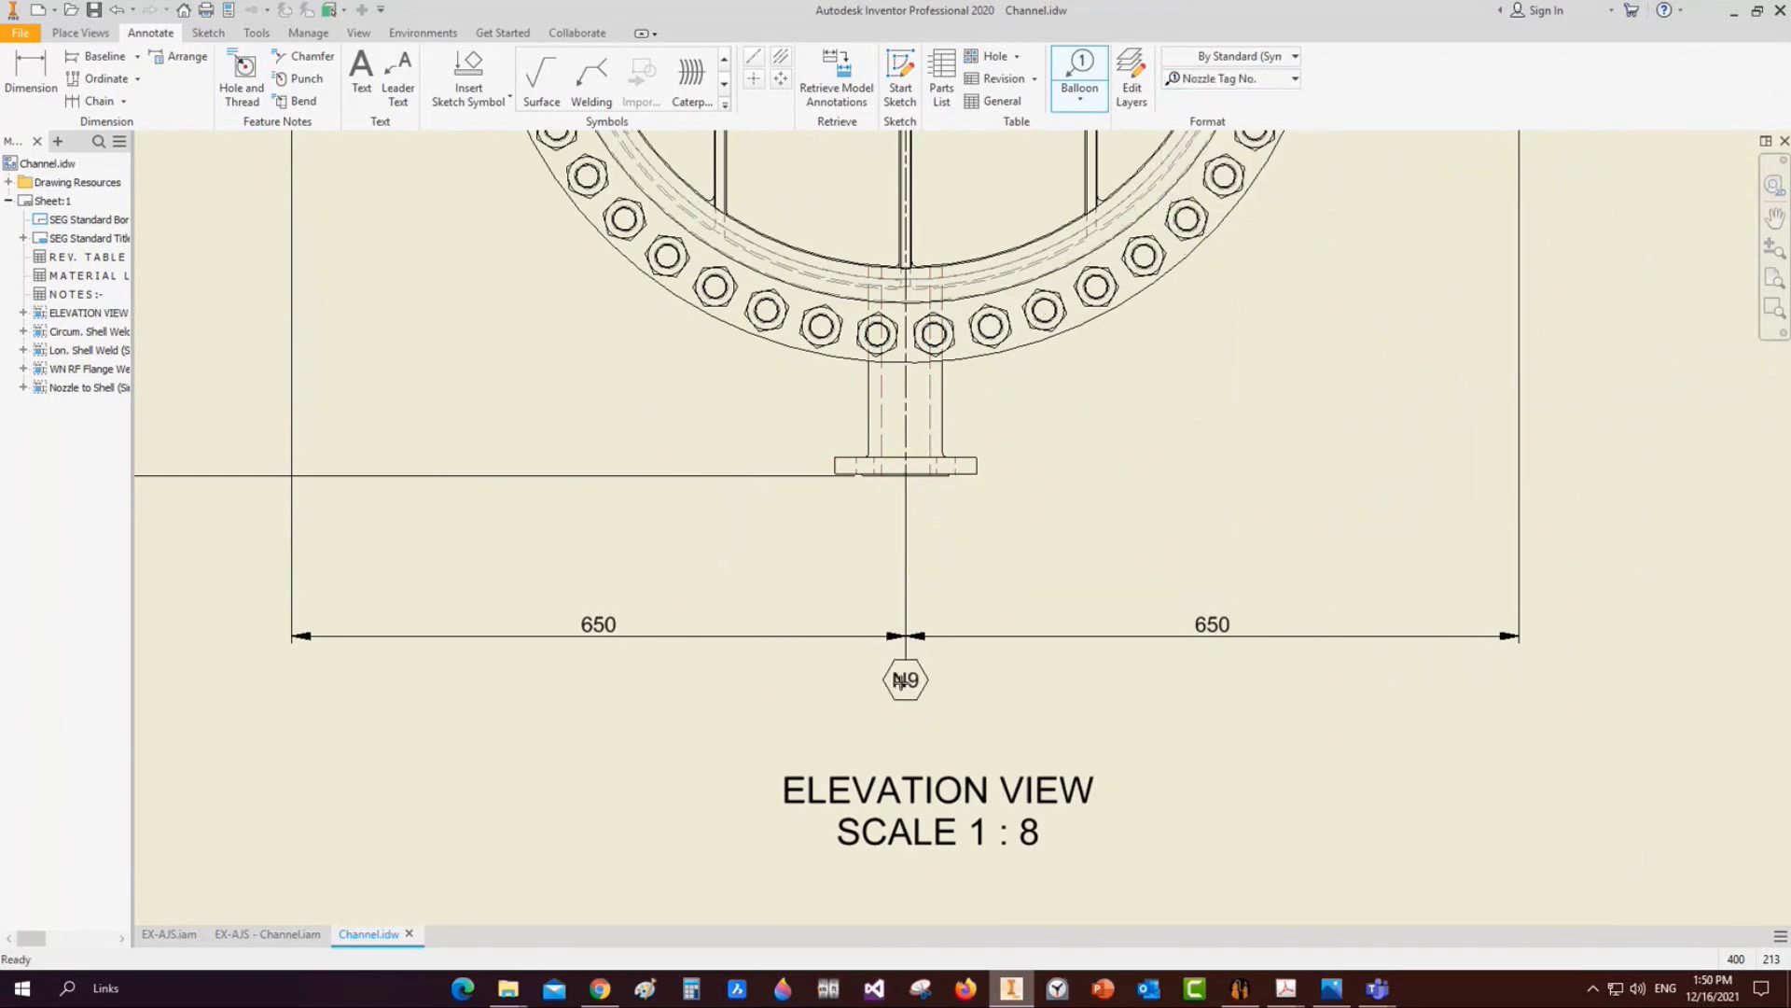
click(903, 679)
right_click(904, 679)
click(975, 684)
scroll(989, 634, down, 3)
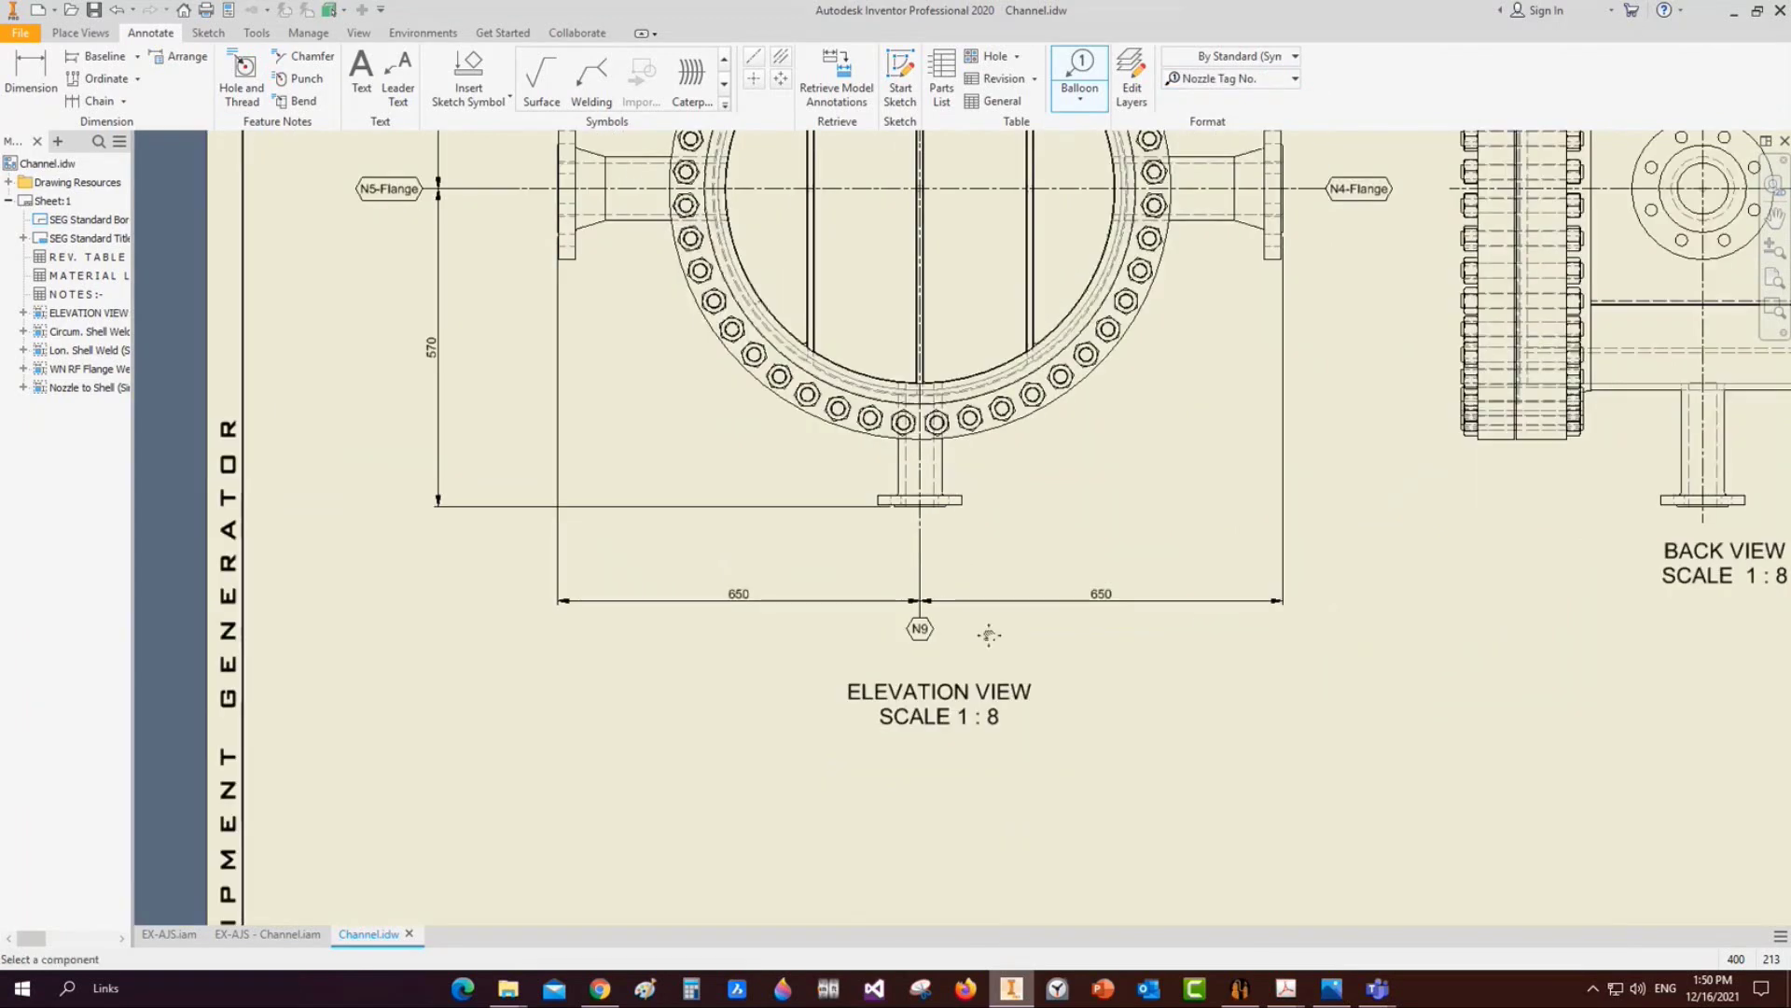
middle_drag(989, 634, 991, 770)
key(Escape)
Attach a balloon for the right nozzle's pipe to the N4-Flange balloon, placing it directly underneath
right_click(1346, 322)
click(1379, 397)
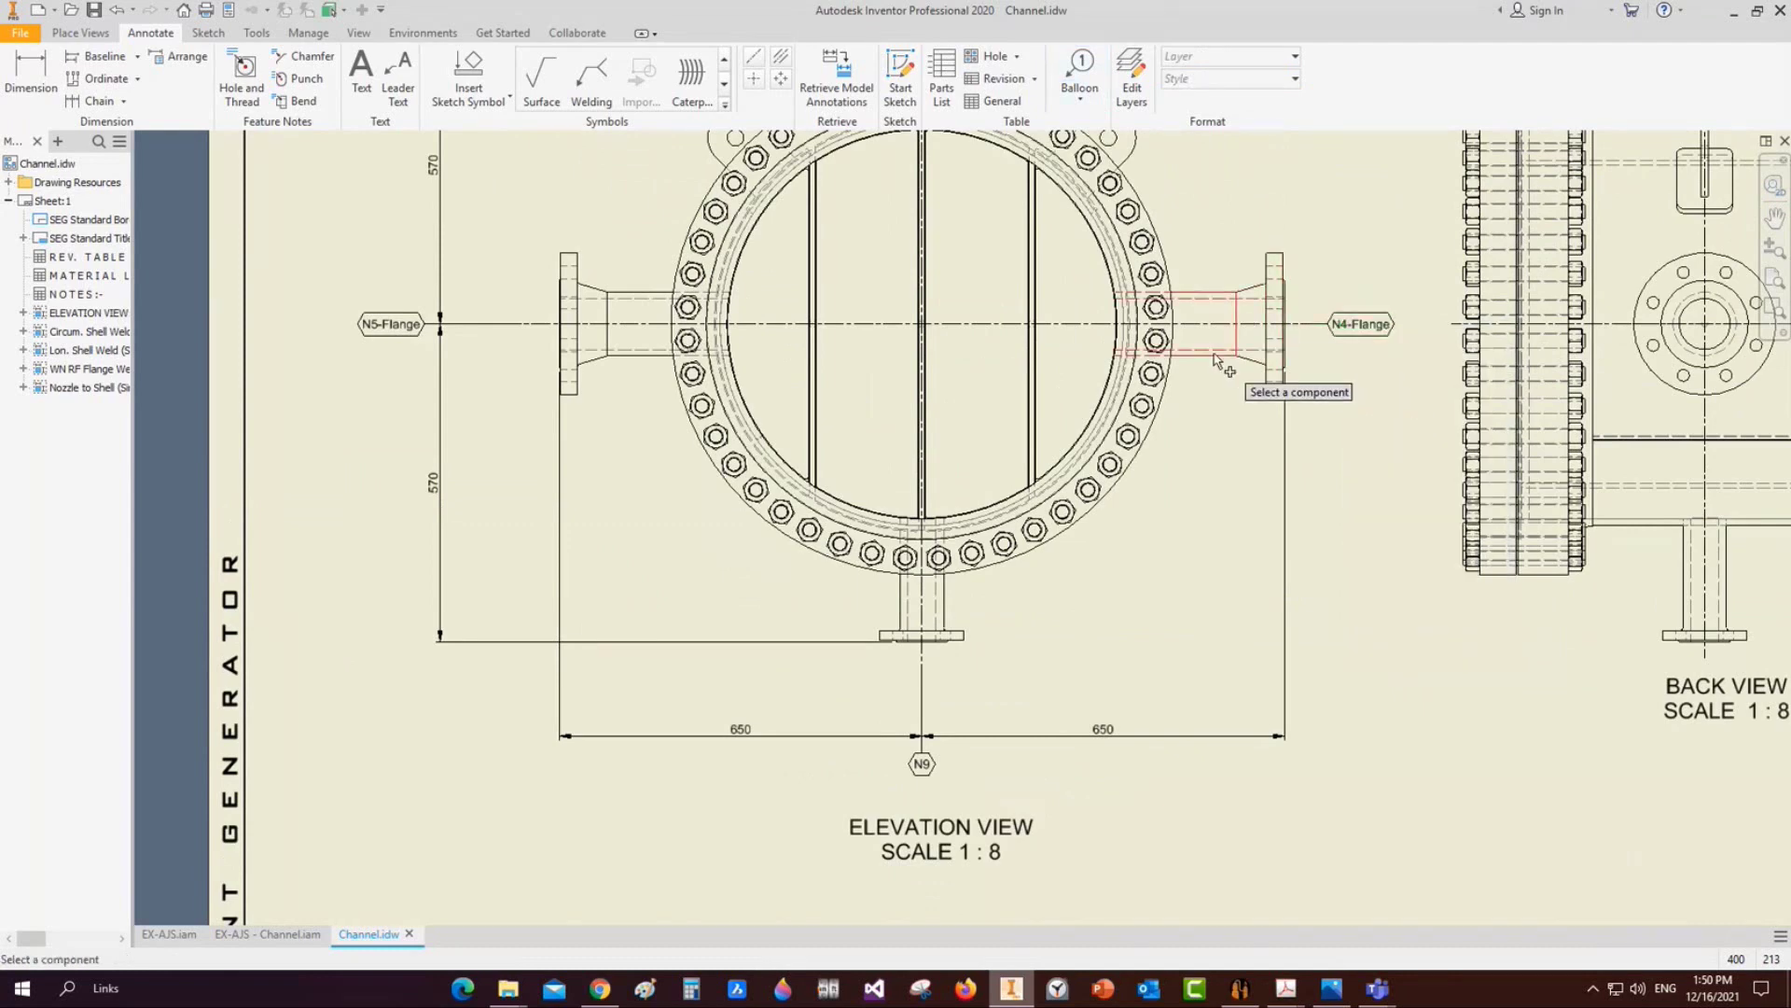
click(1215, 359)
click(1376, 346)
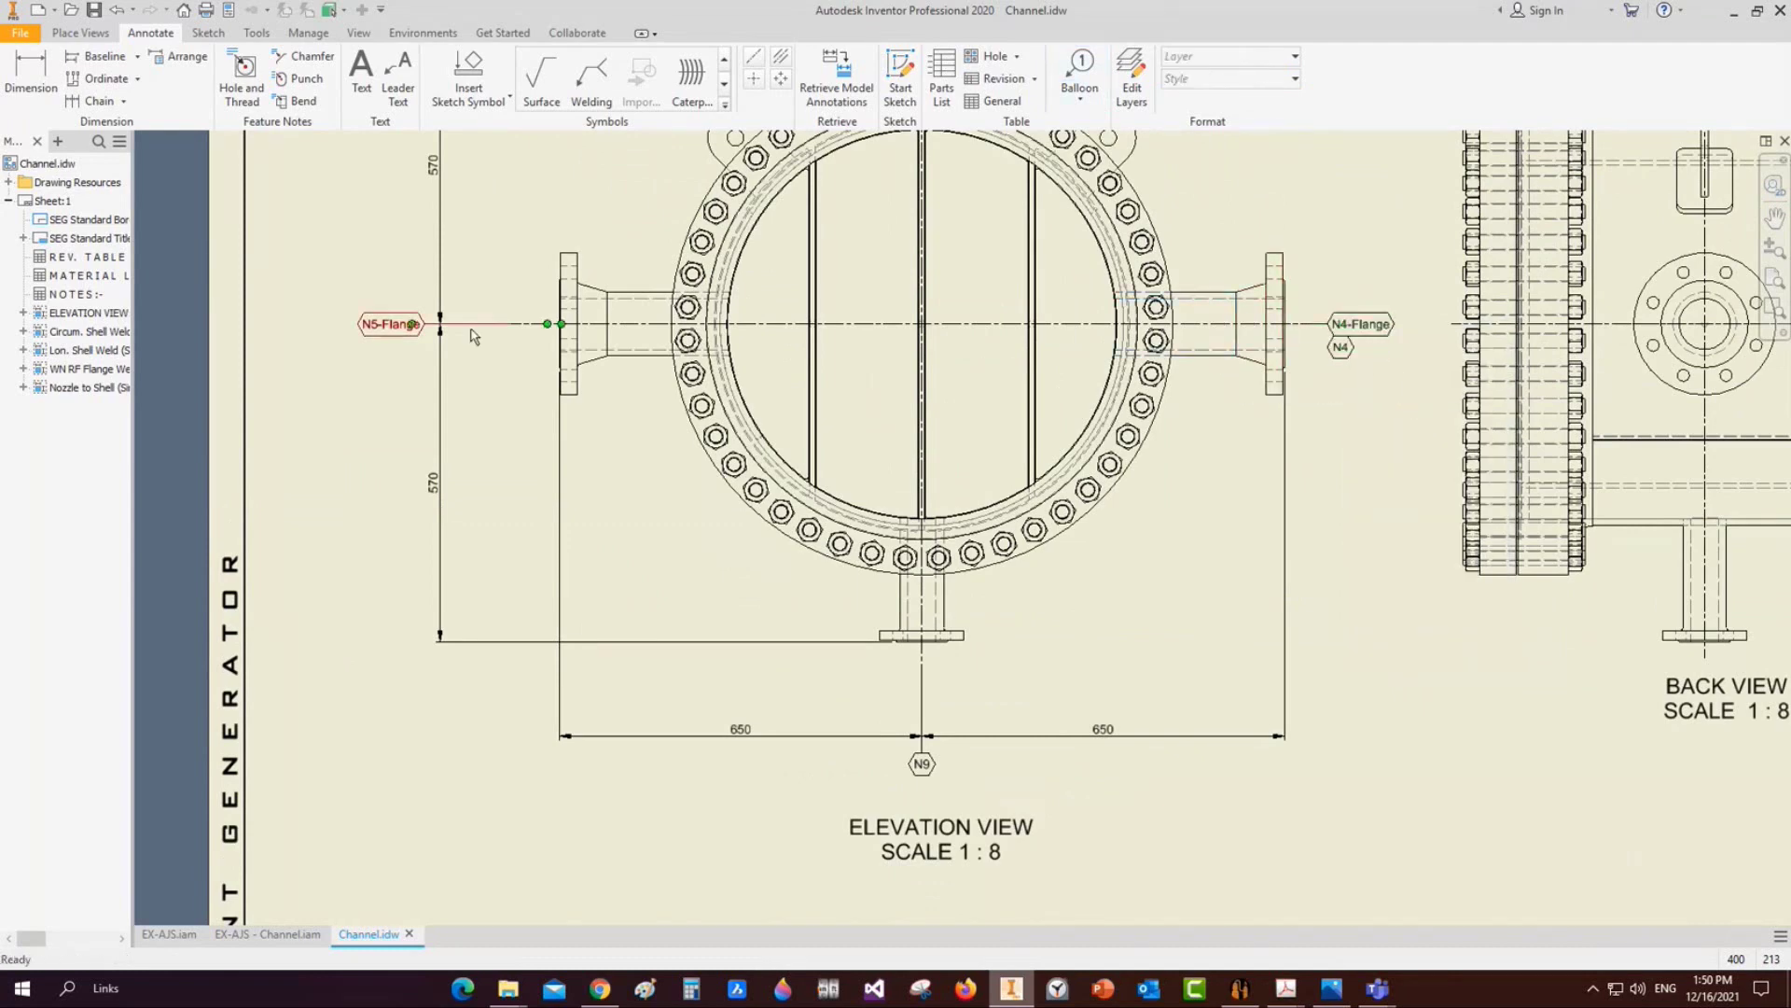
Attach a balloon for the left nozzle's pipe to the N5-Flange balloon, placing it on its outer side
right_click(412, 324)
click(504, 403)
click(656, 355)
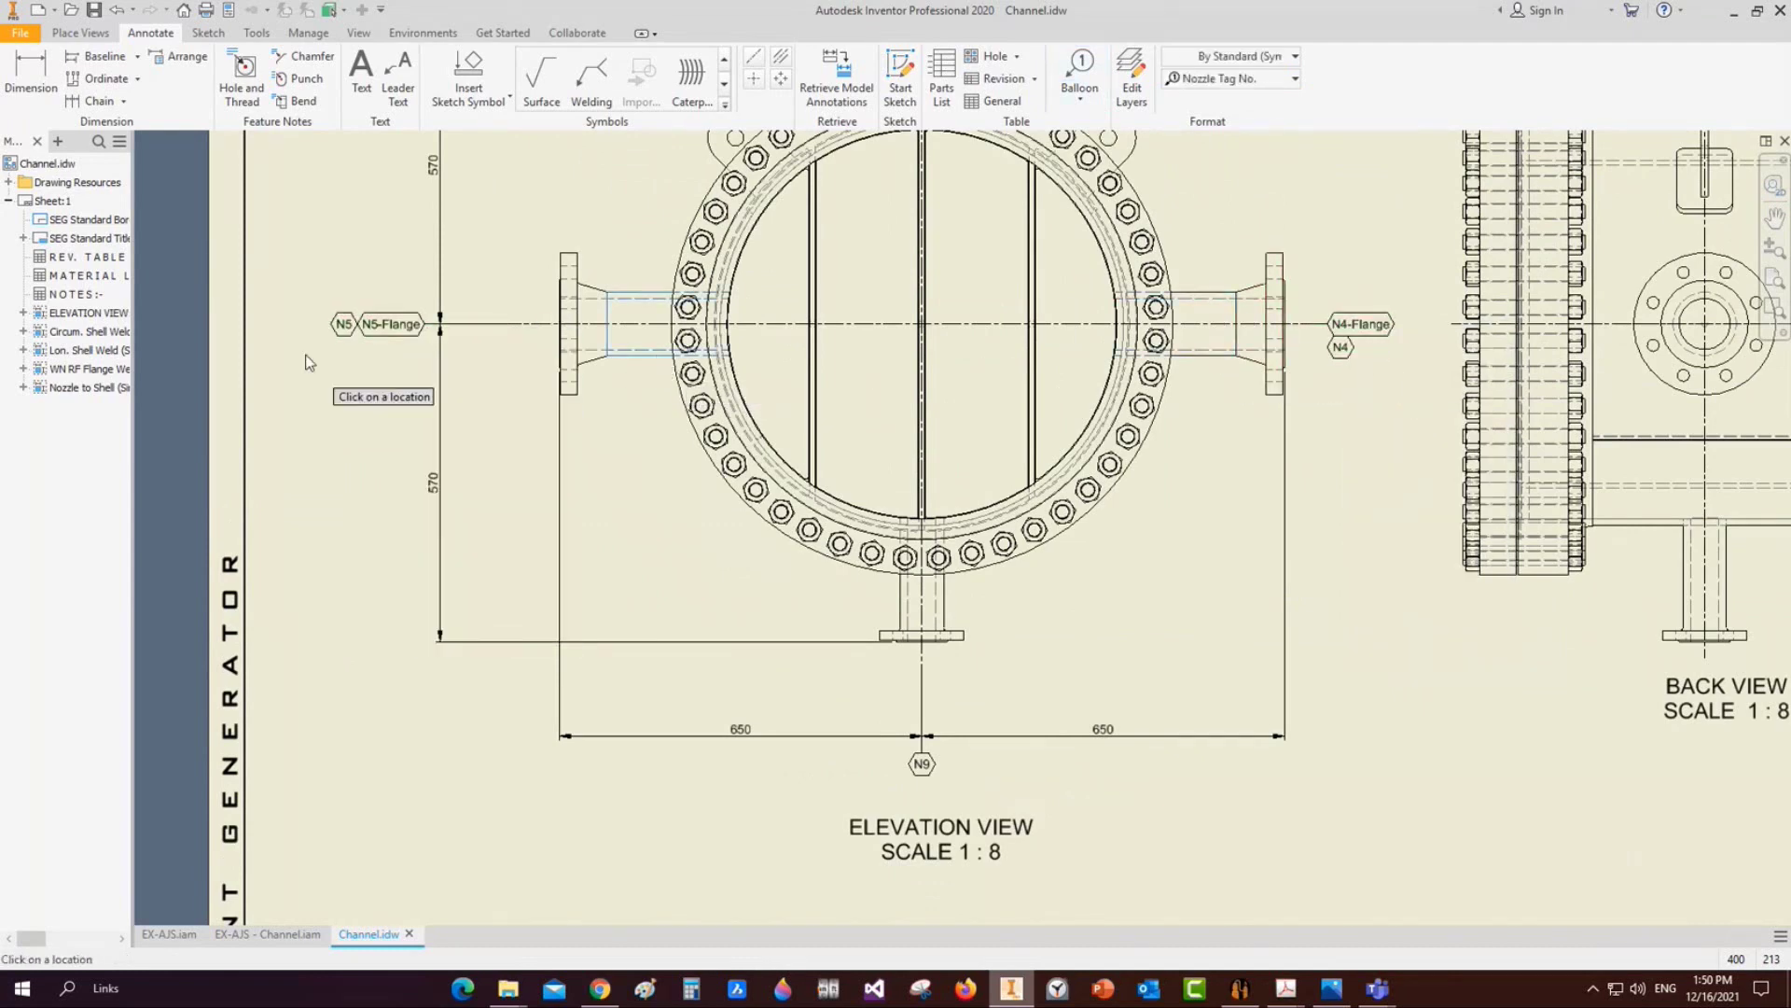
click(323, 351)
Remove the N5-Flange and N4-Flange balloons from the two side nozzle tags, keeping only the pipe balloons N5 and N4
right_click(412, 328)
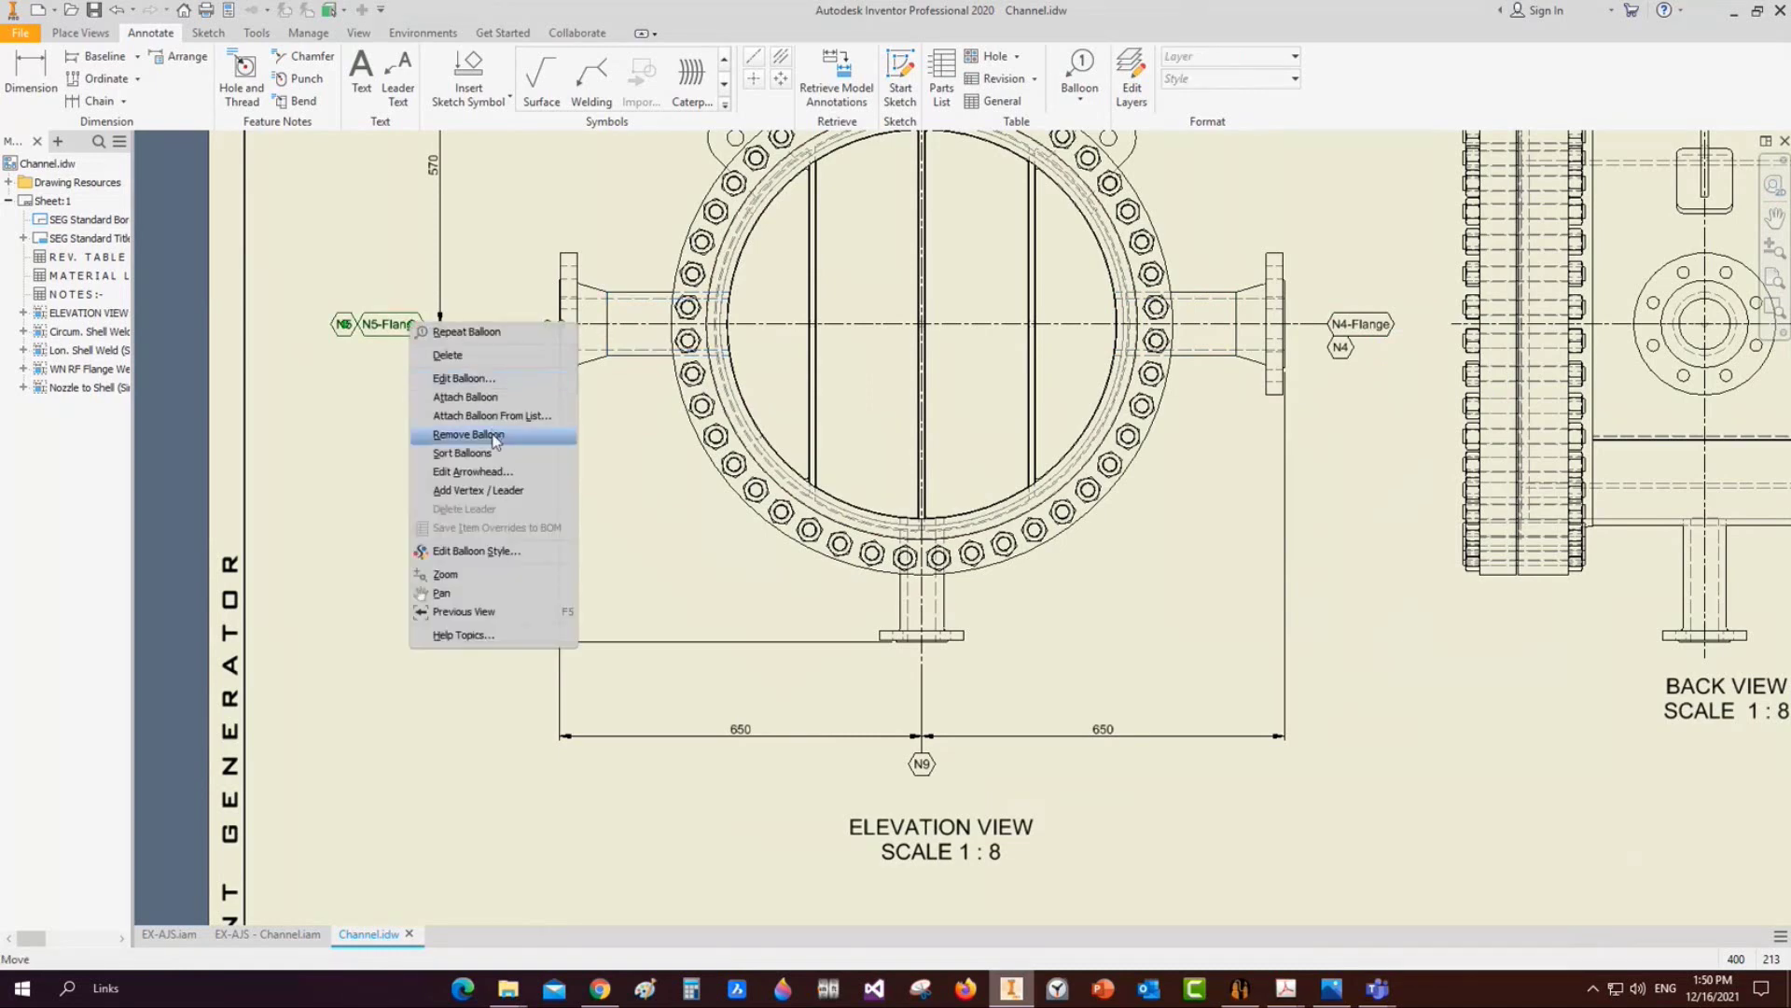
click(539, 437)
right_click(1342, 326)
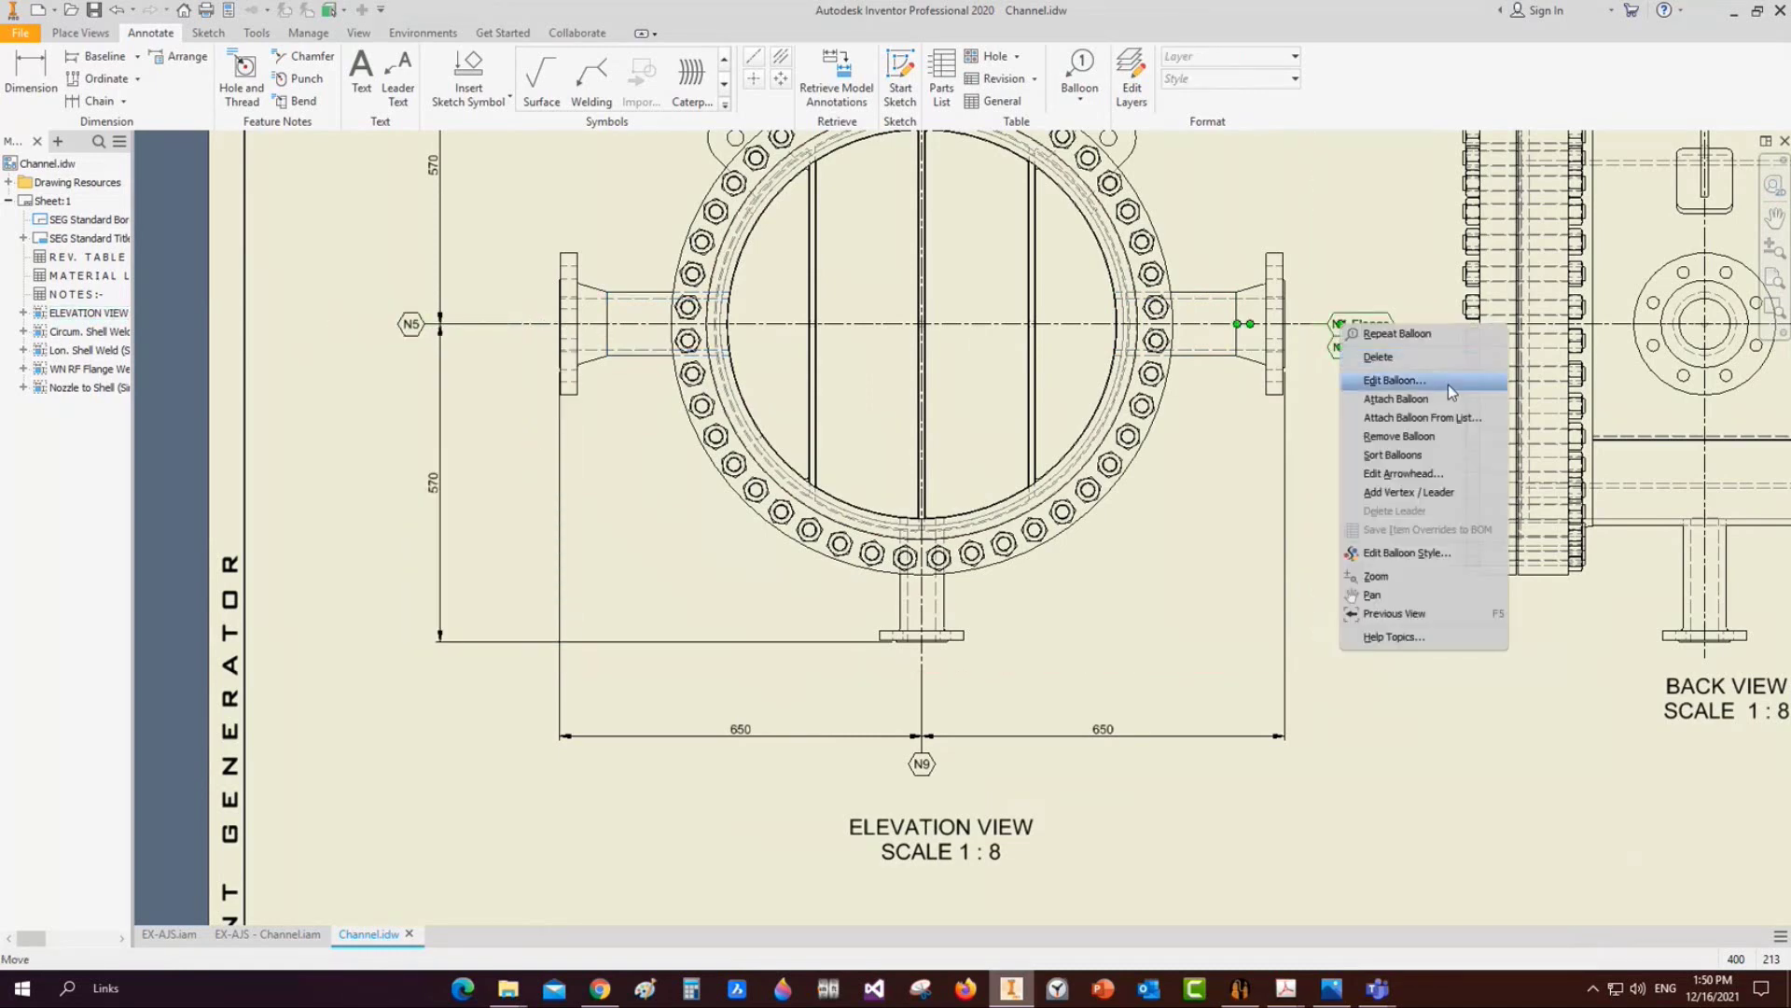
click(1342, 401)
Add a bisector centerline between the two outer edges of the right pass partition plate in the elevation view
middle_drag(937, 317, 965, 516)
middle_drag(976, 433, 963, 338)
scroll(1044, 285, up, 3)
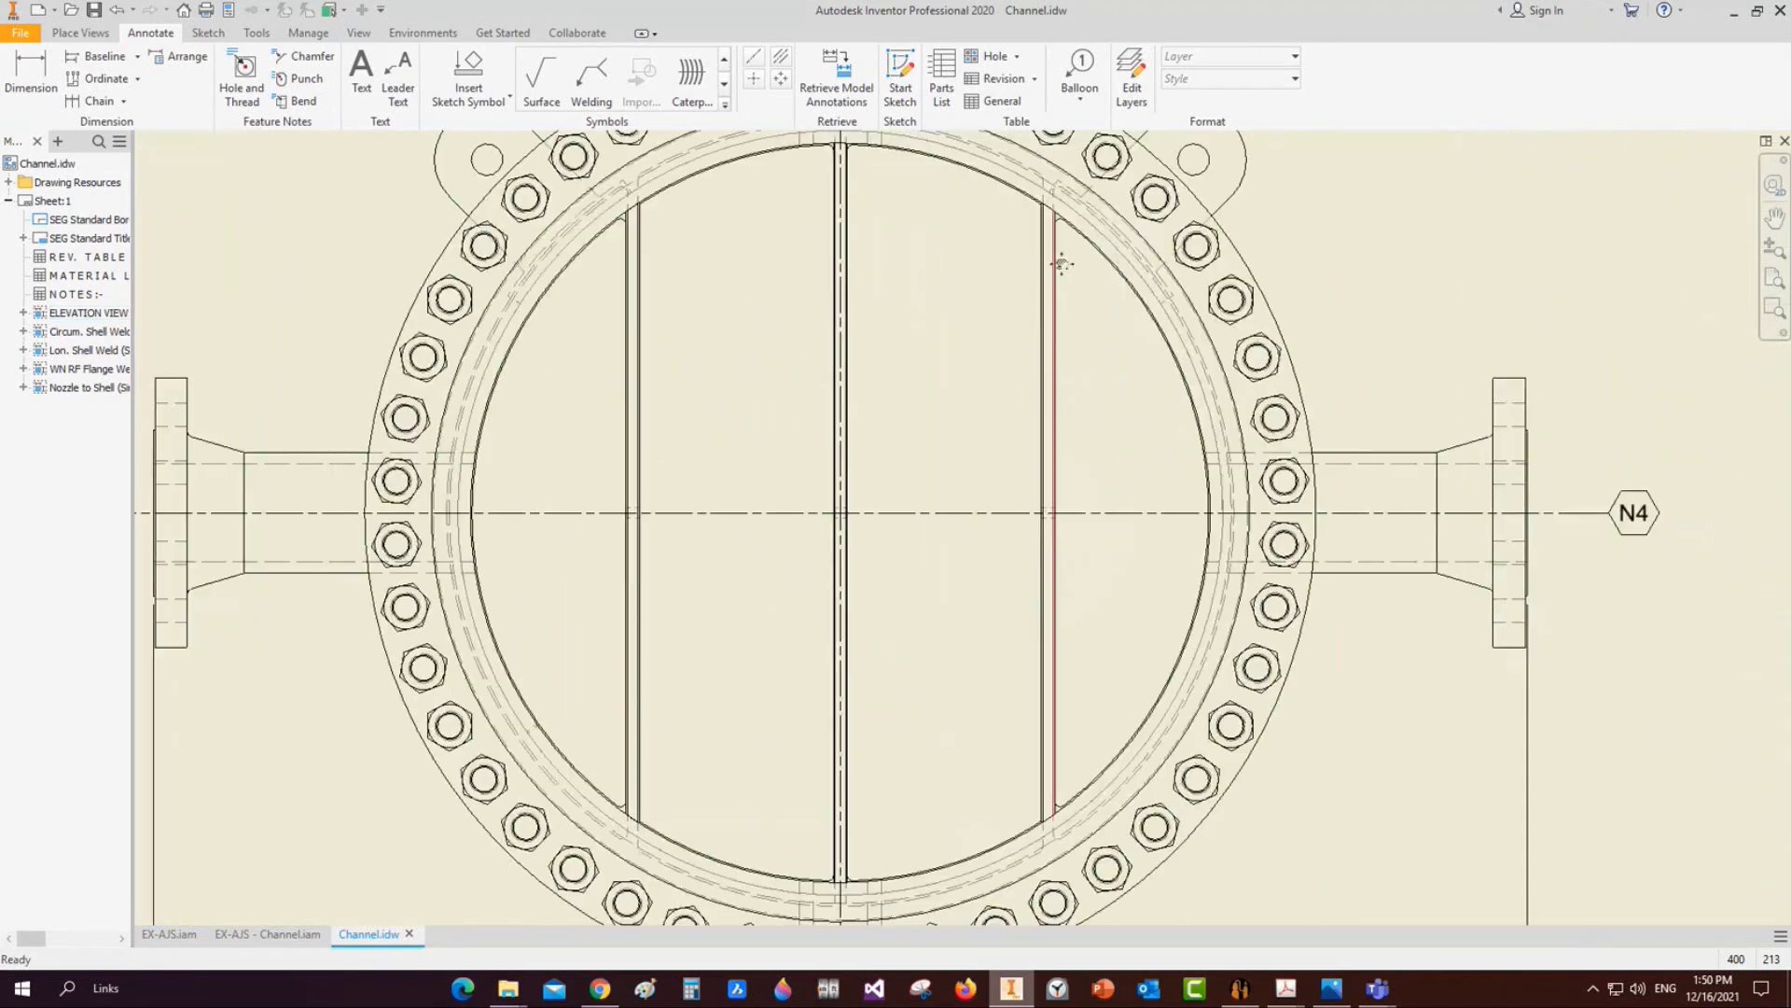
middle_drag(1060, 264, 1060, 352)
click(780, 56)
scroll(1093, 366, up, 3)
scroll(1024, 297, up, 6)
click(1021, 290)
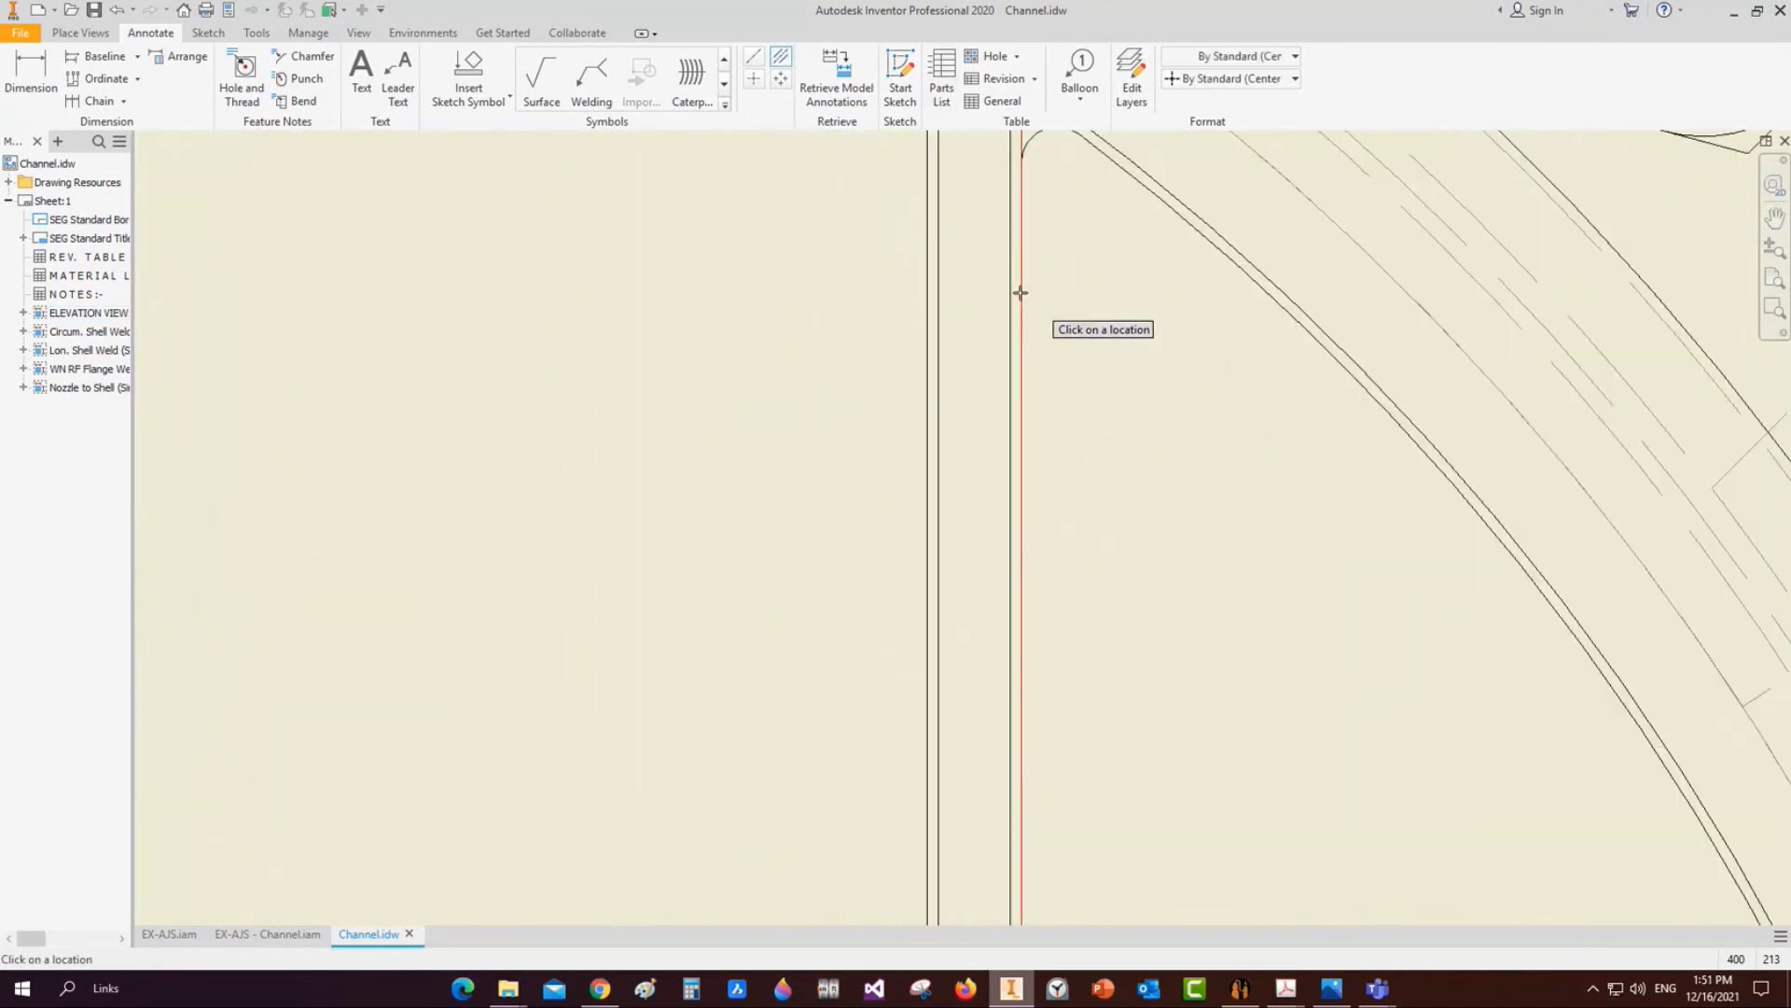
click(926, 271)
Add a bisector centerline along the left pass partition plate in the elevation view
scroll(944, 280, down, 3)
scroll(540, 380, down, 3)
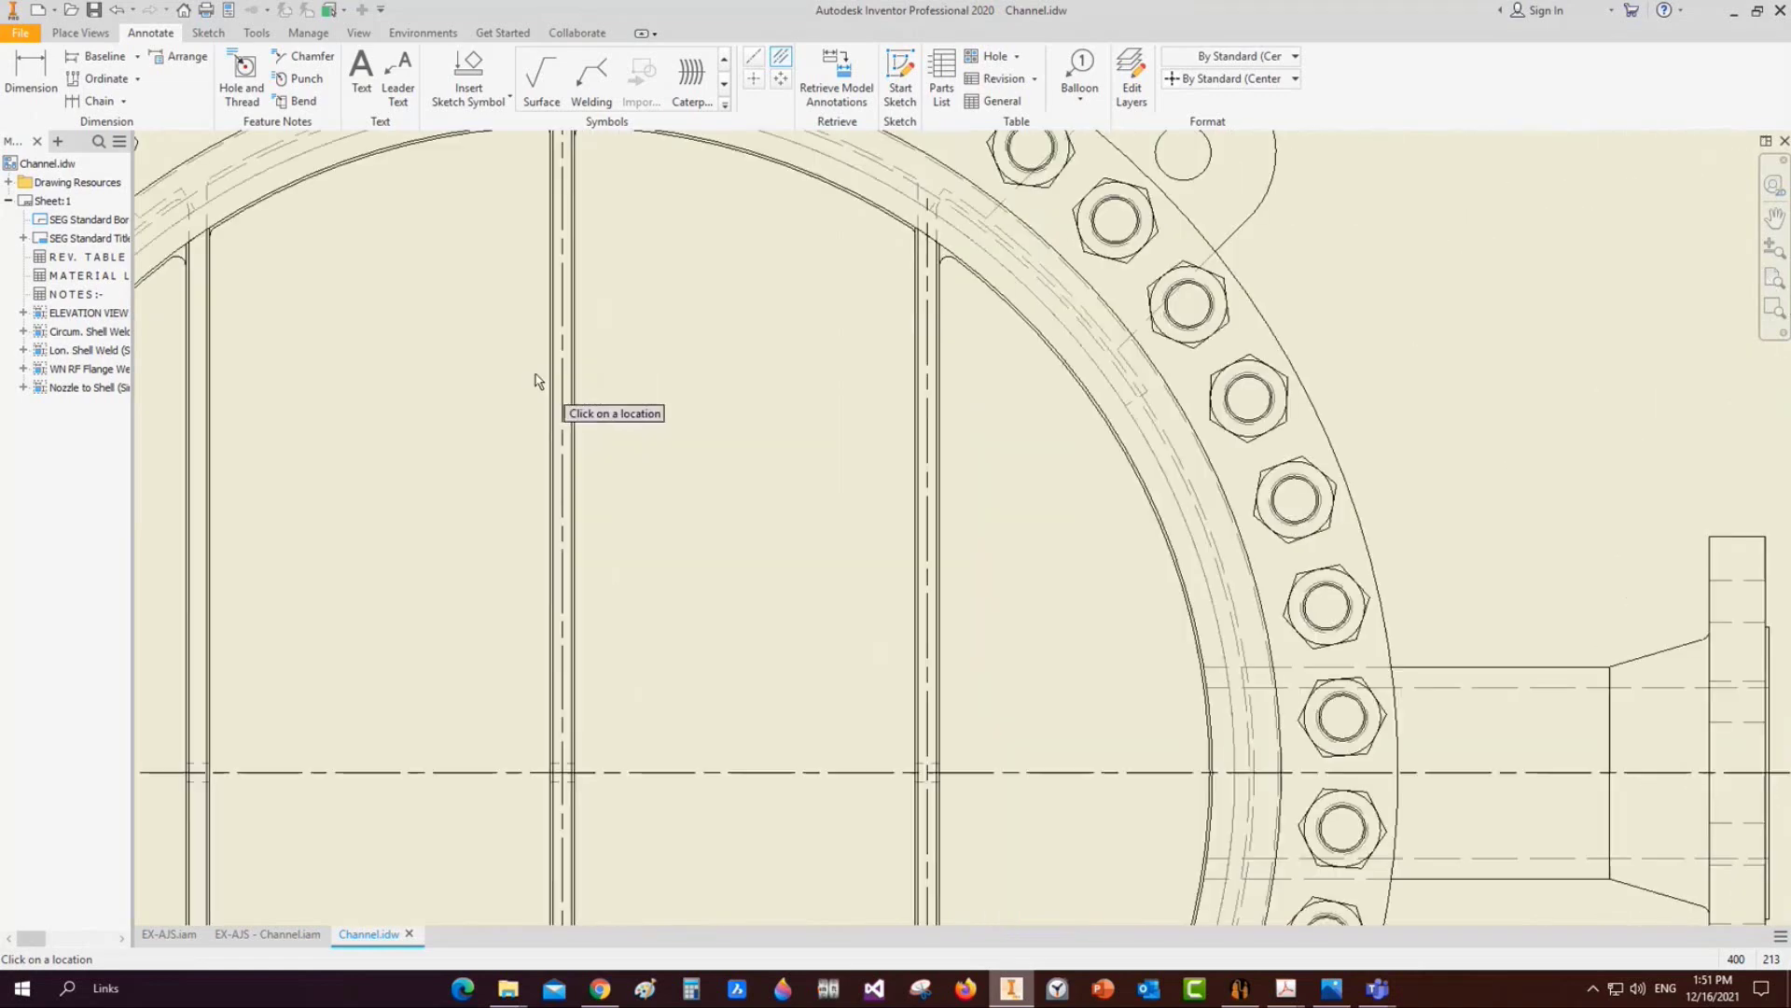
middle_drag(540, 379, 449, 422)
scroll(597, 397, up, 5)
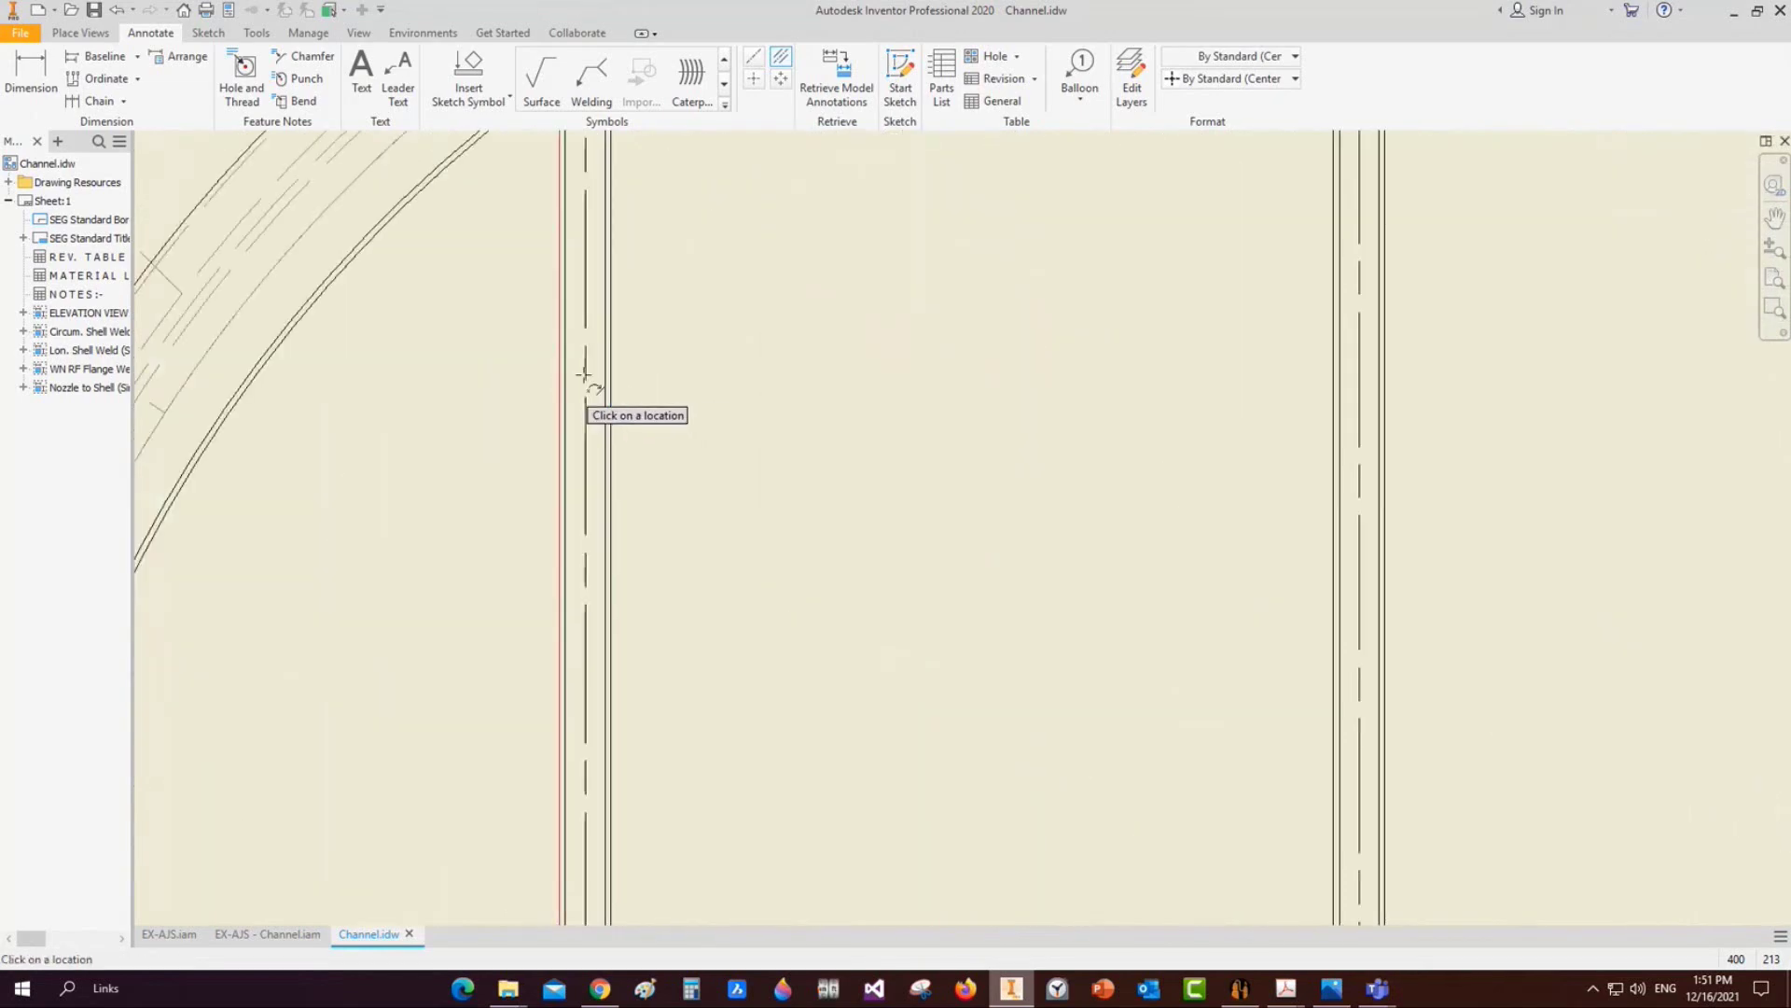
Dimension the horizontal distance from the left partition's centerline to the vertical centerline, placed between the bottom nozzle and the 650 dimensions
scroll(644, 401, down, 5)
scroll(739, 500, down, 4)
scroll(719, 607, up, 5)
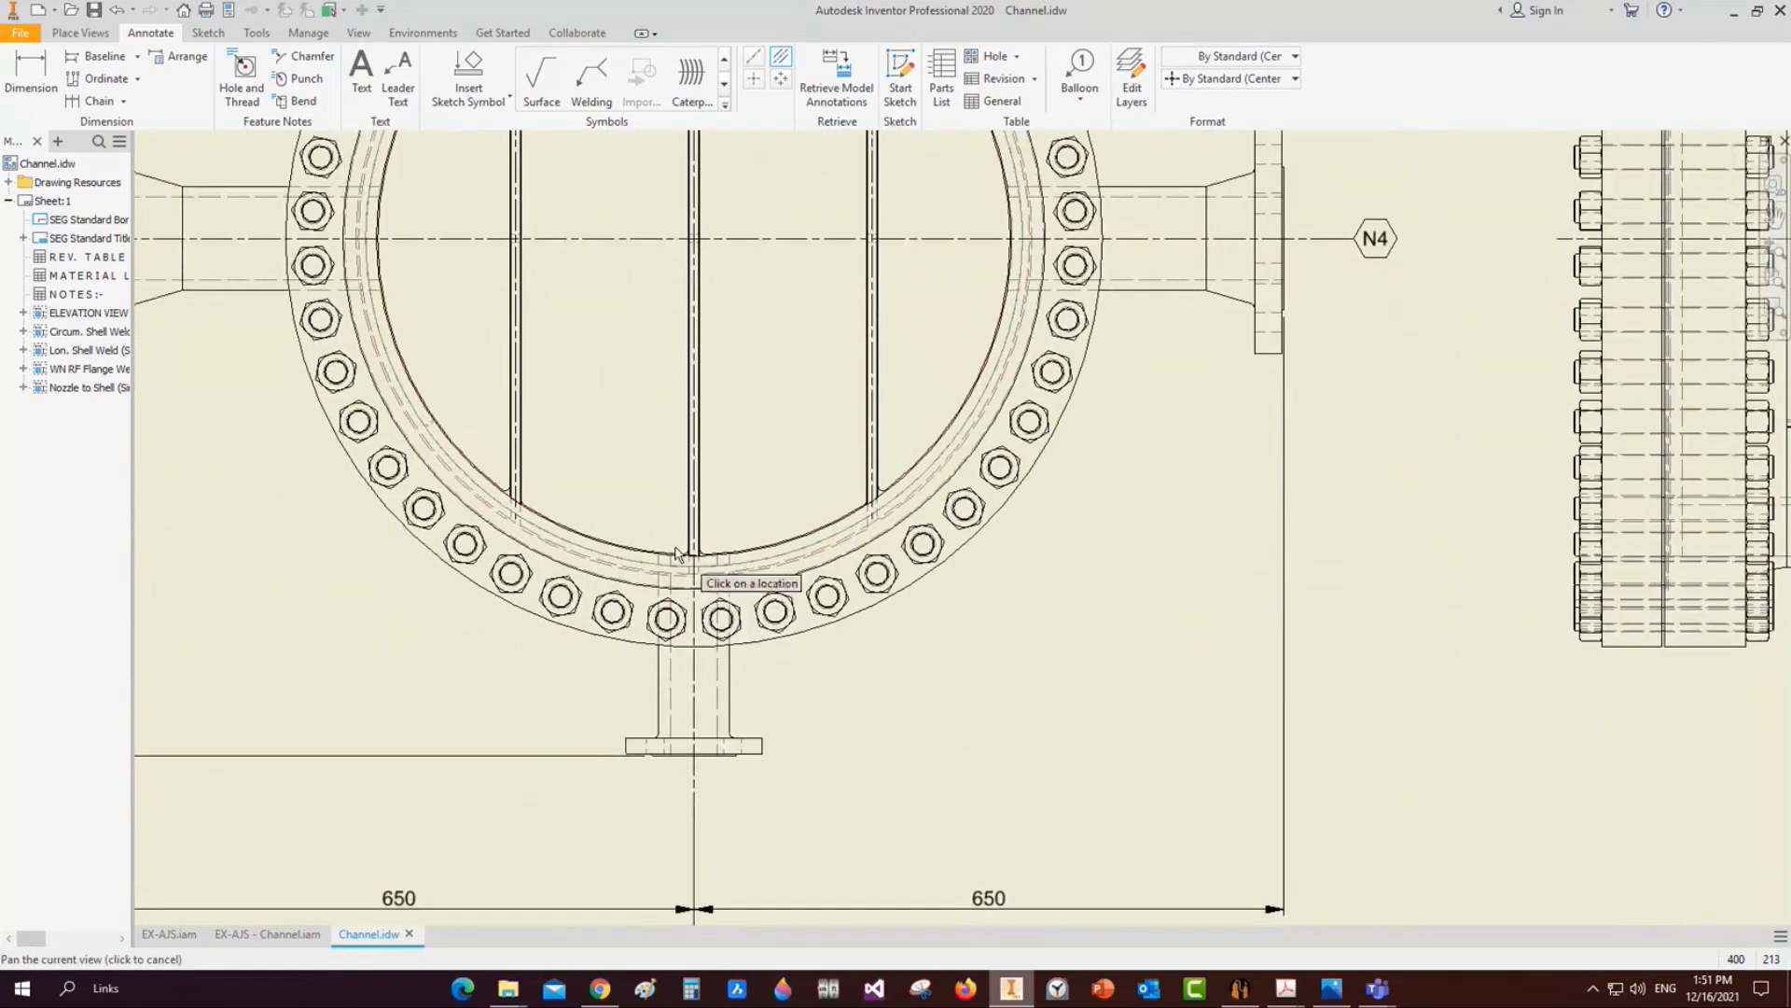
scroll(512, 491, up, 2)
click(519, 516)
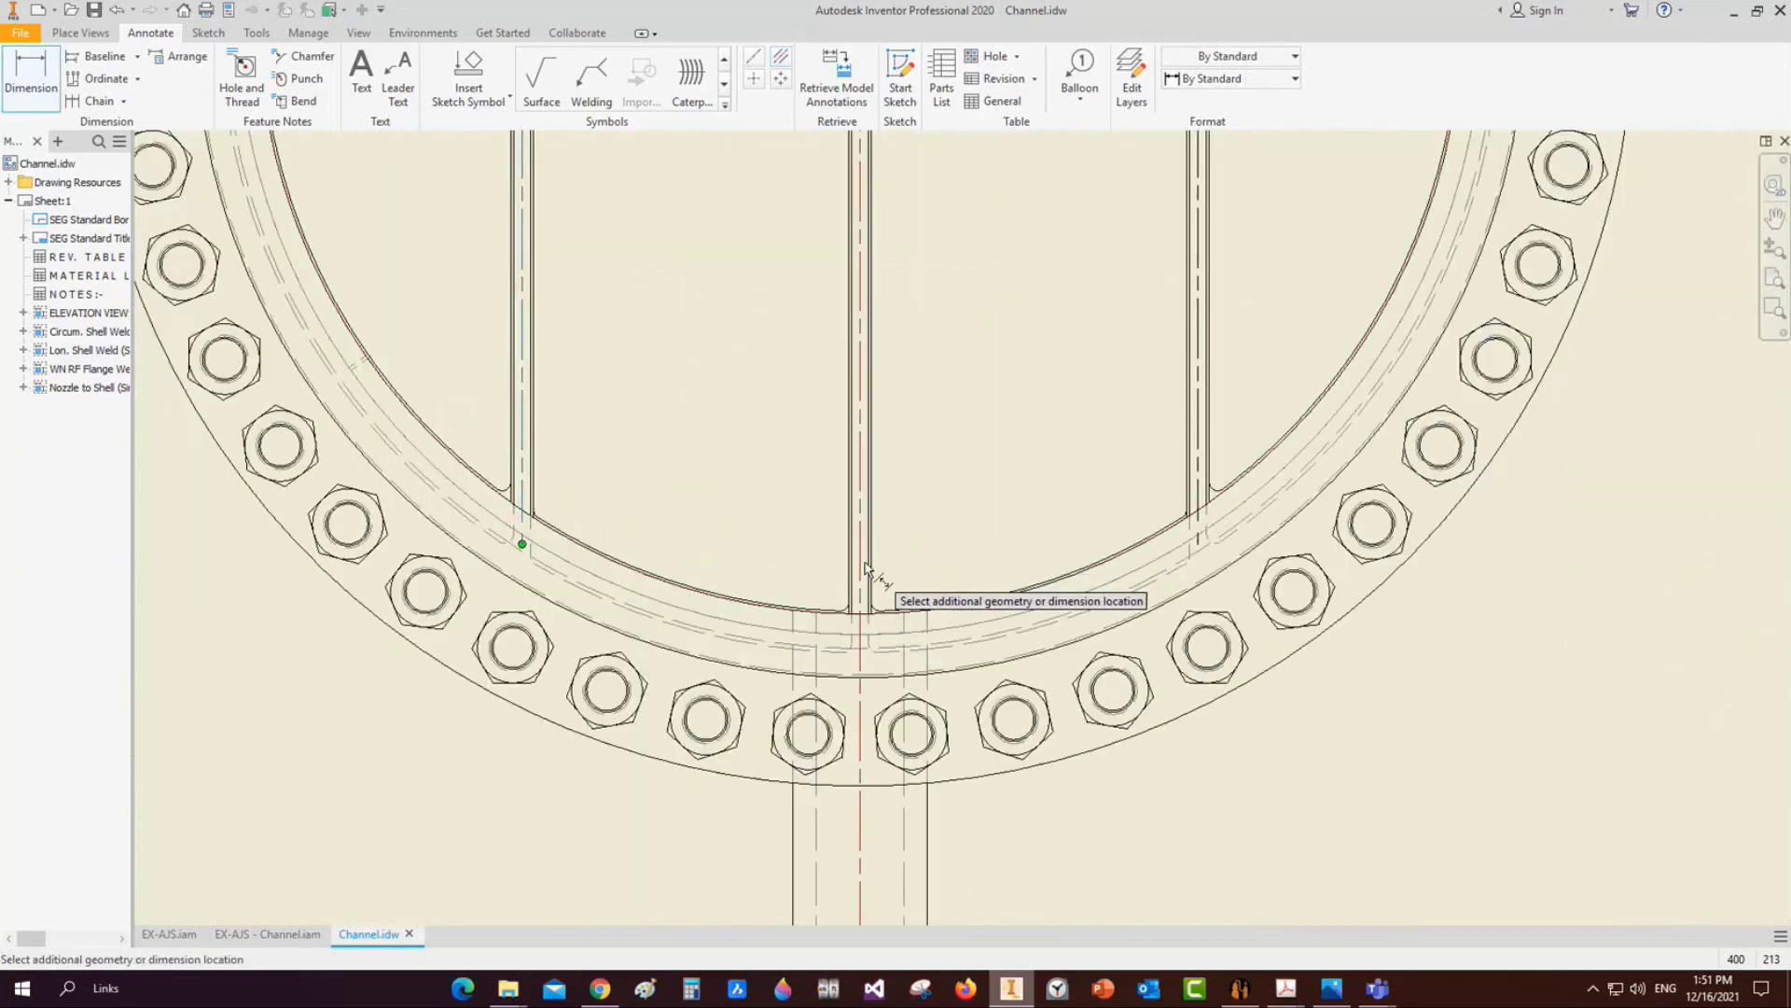
click(864, 566)
scroll(860, 569, down, 4)
click(853, 718)
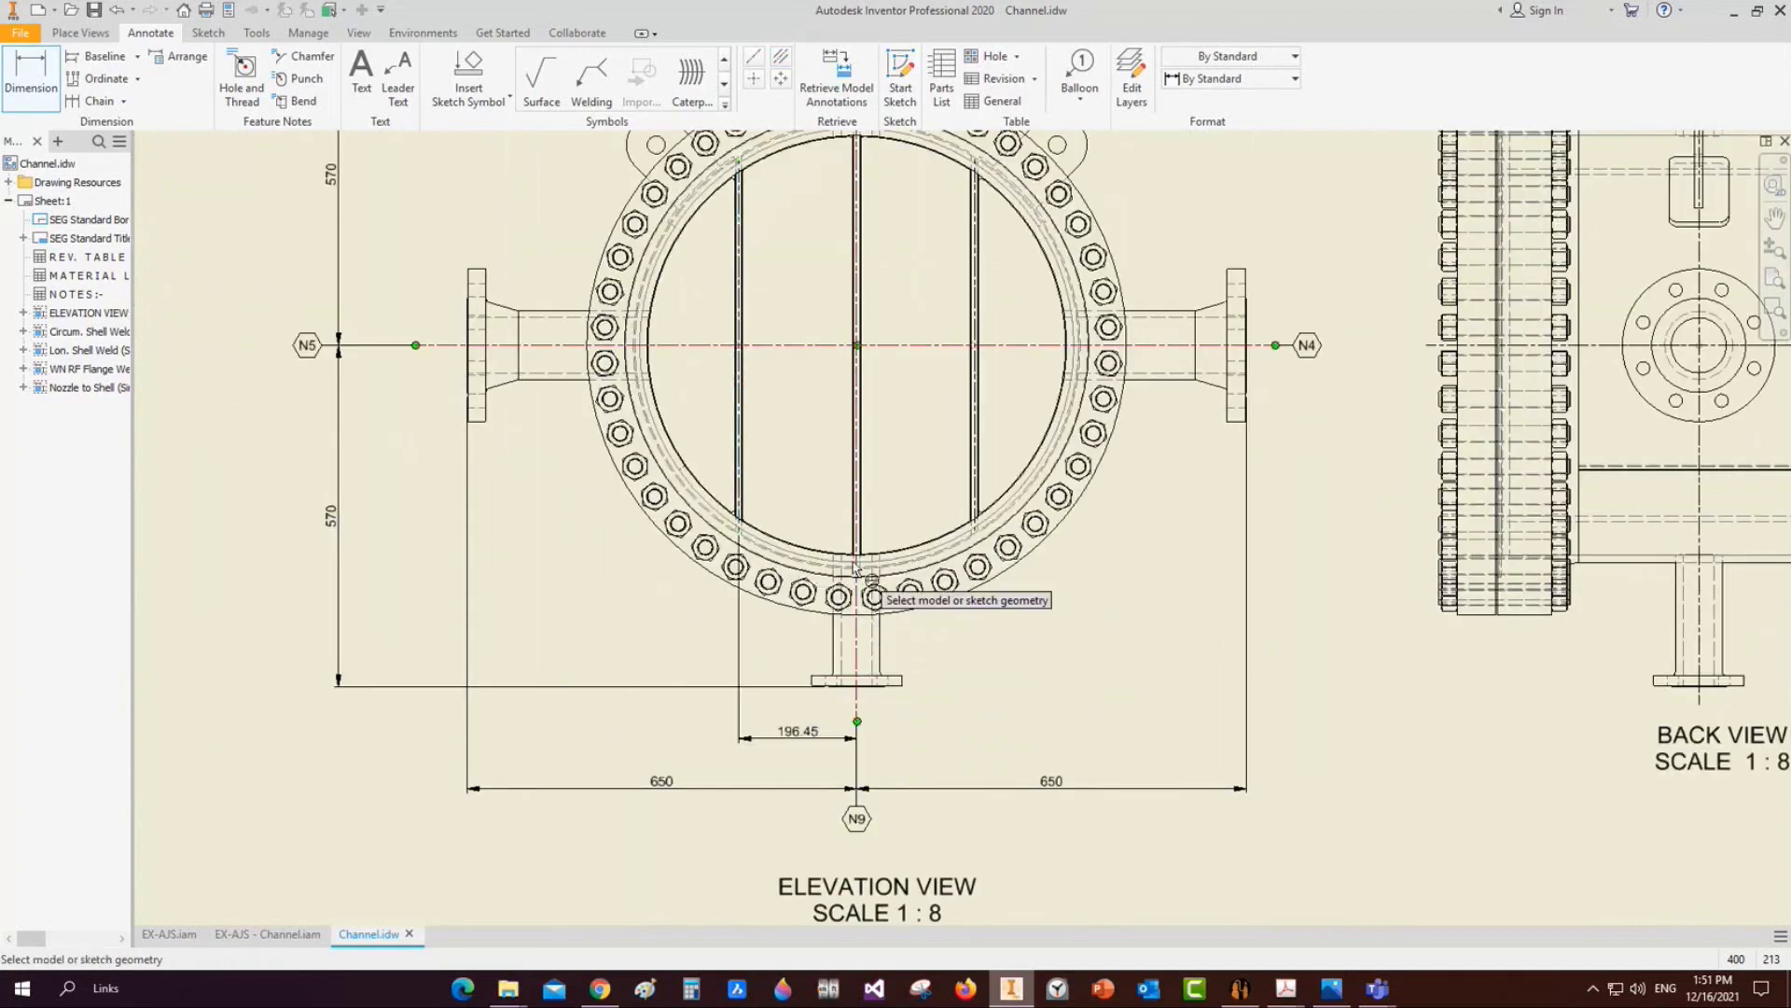
Dimension the horizontal distance from the right partition's centerline to the vertical centerline, in line with the left partition's dimension
scroll(851, 564, up, 1)
click(1140, 511)
scroll(1101, 499, up, 3)
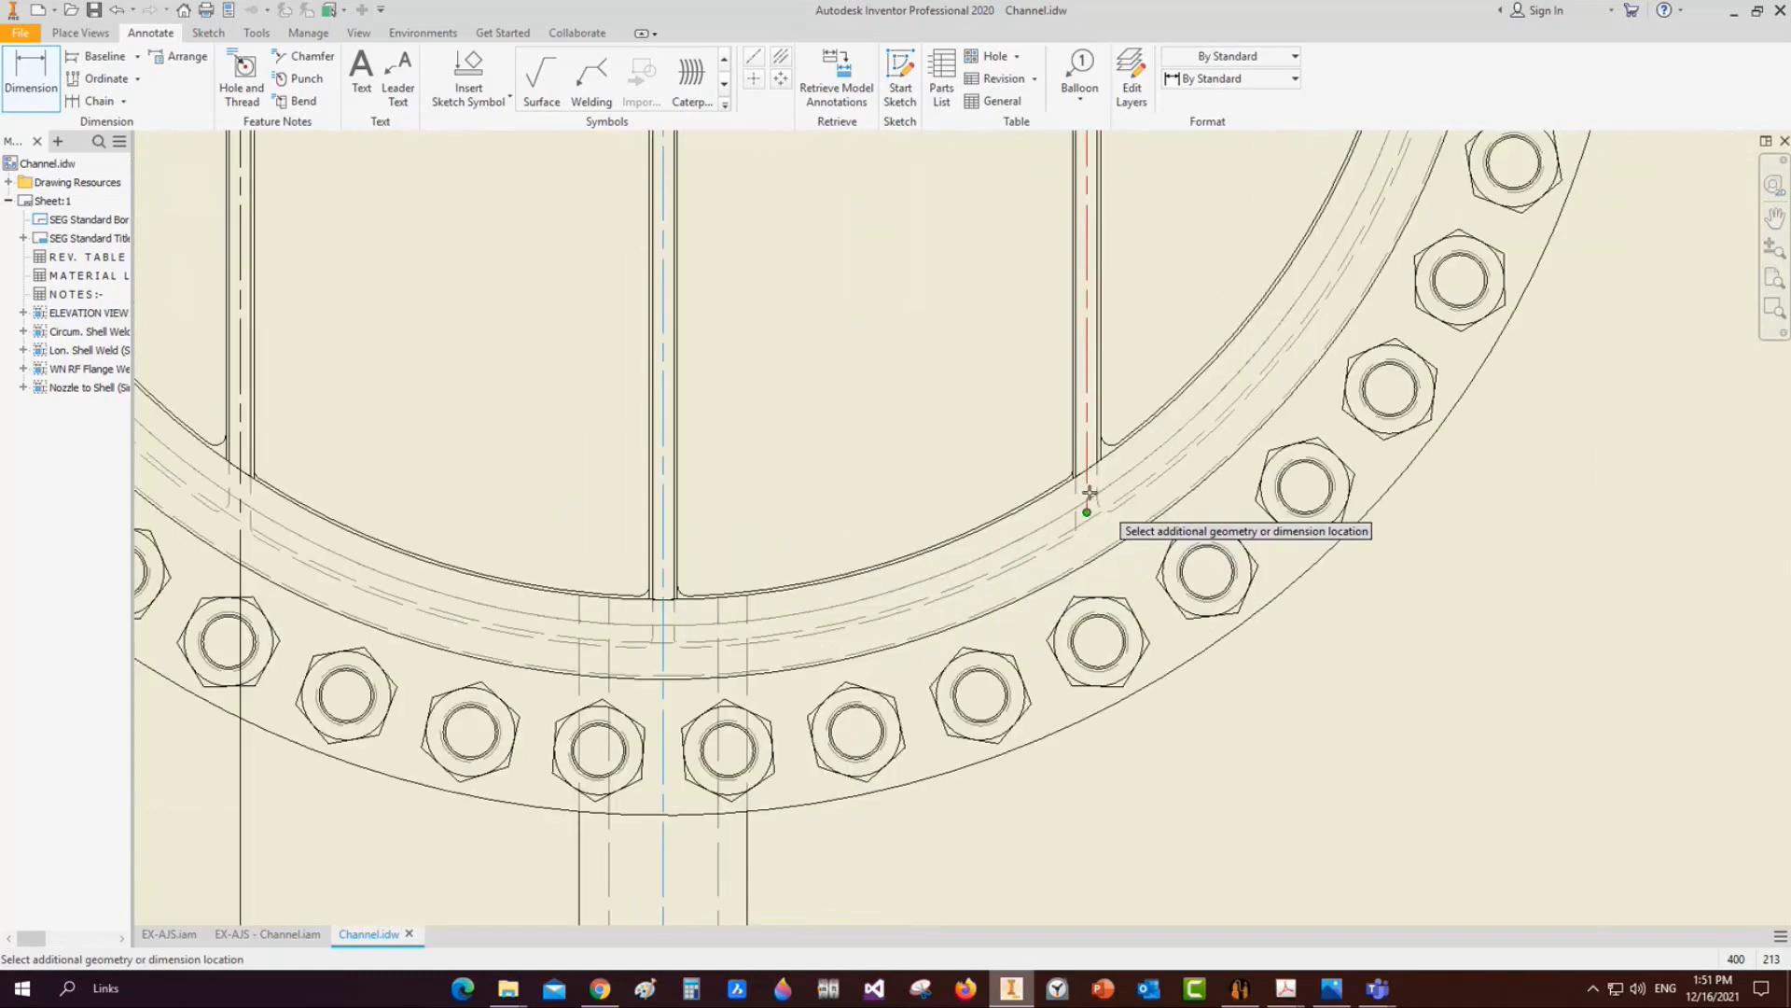
scroll(1085, 515, down, 3)
scroll(1036, 606, up, 3)
click(1026, 634)
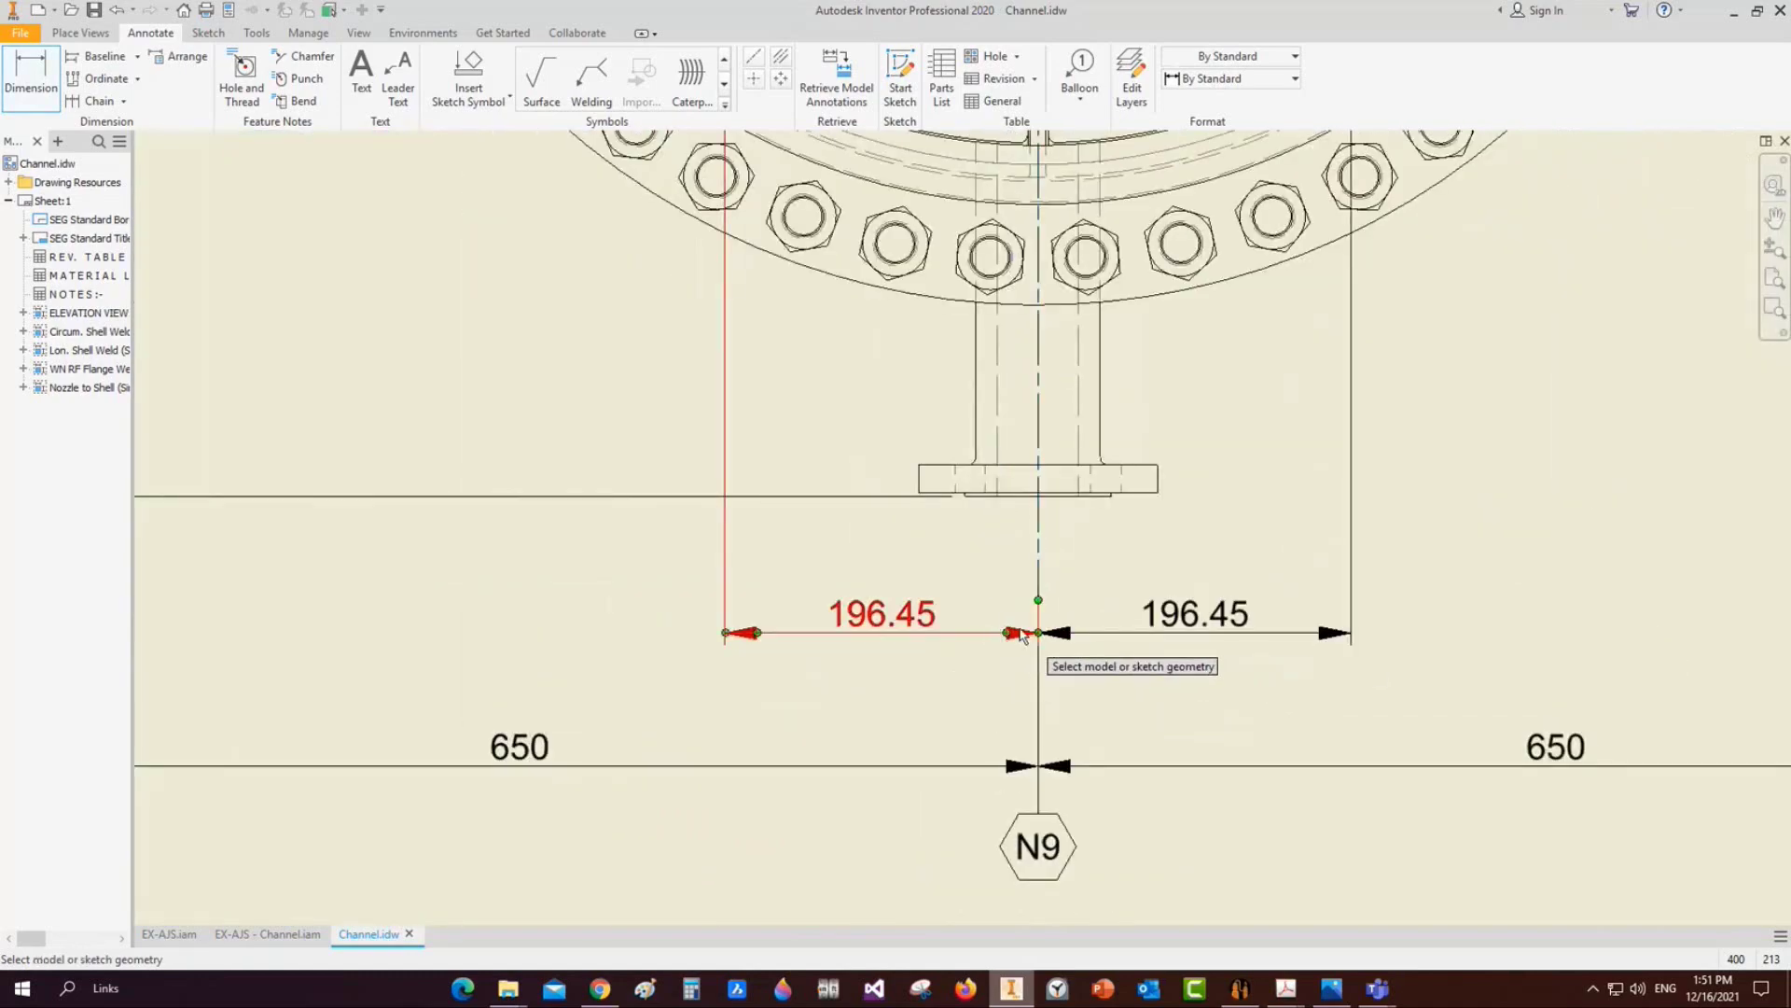
Place center marks on the holes of the right and left lifting lugs in the elevation view
scroll(1022, 634, down, 3)
middle_drag(988, 639, 928, 726)
middle_drag(1001, 491, 993, 692)
click(754, 78)
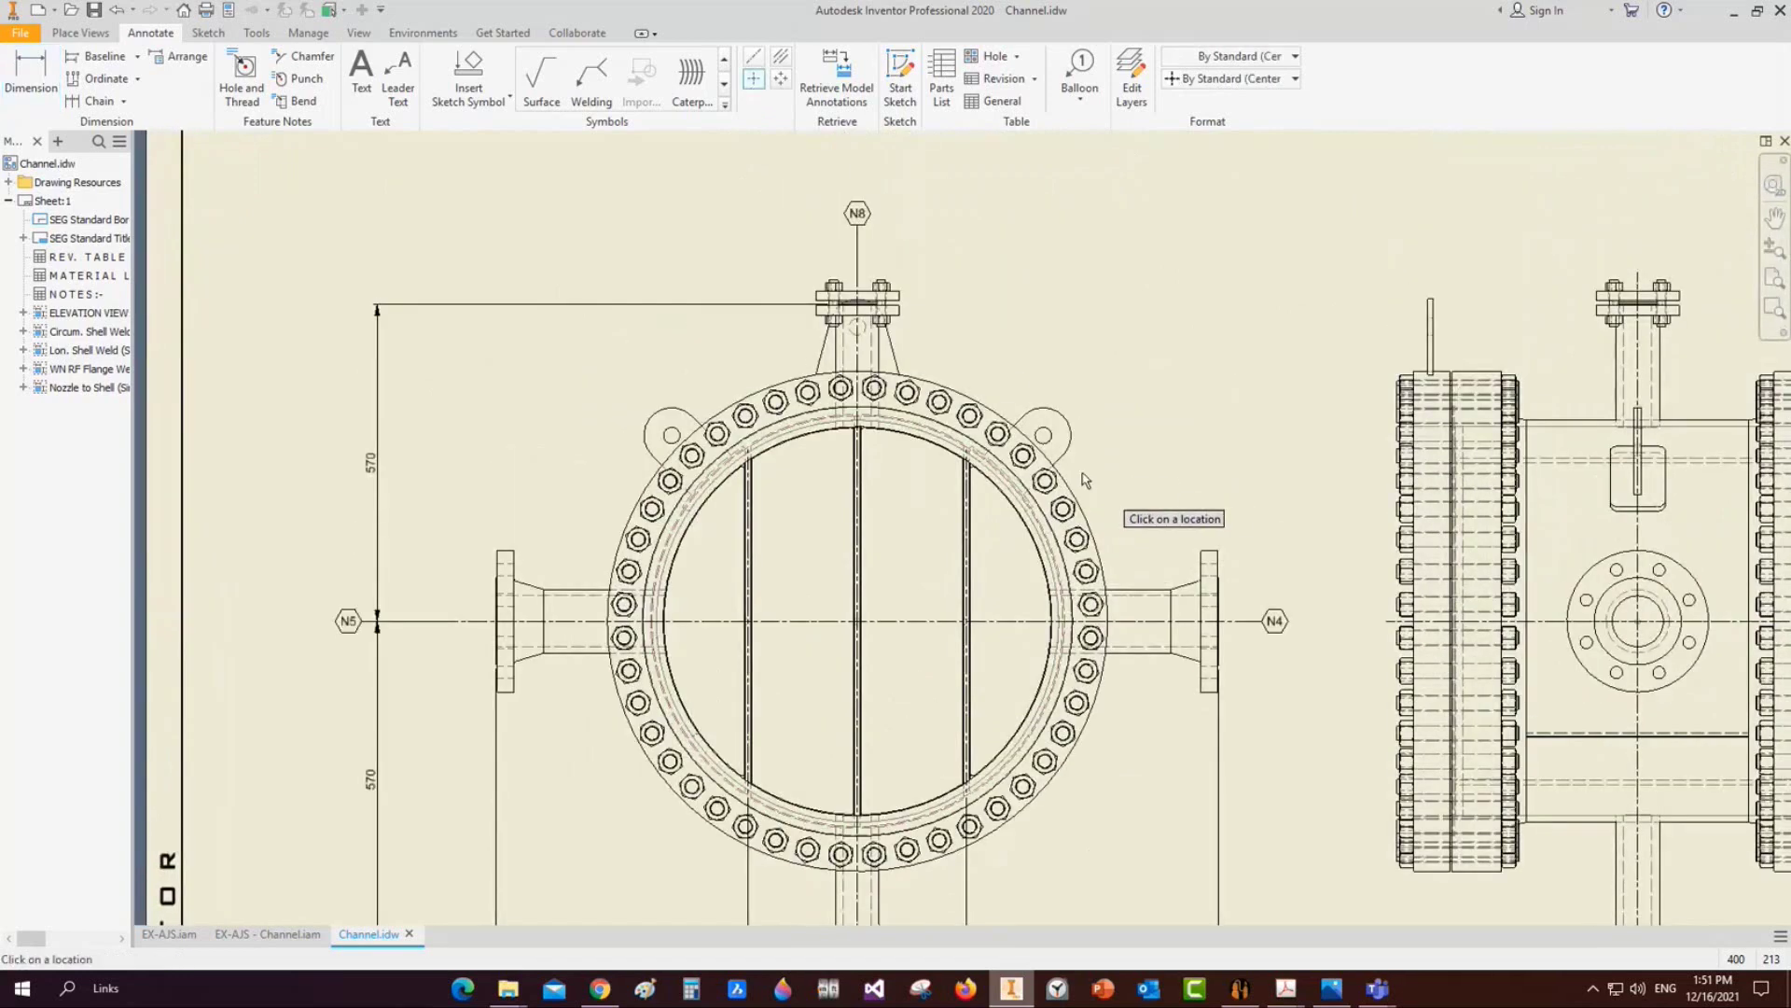
click(1043, 434)
click(671, 435)
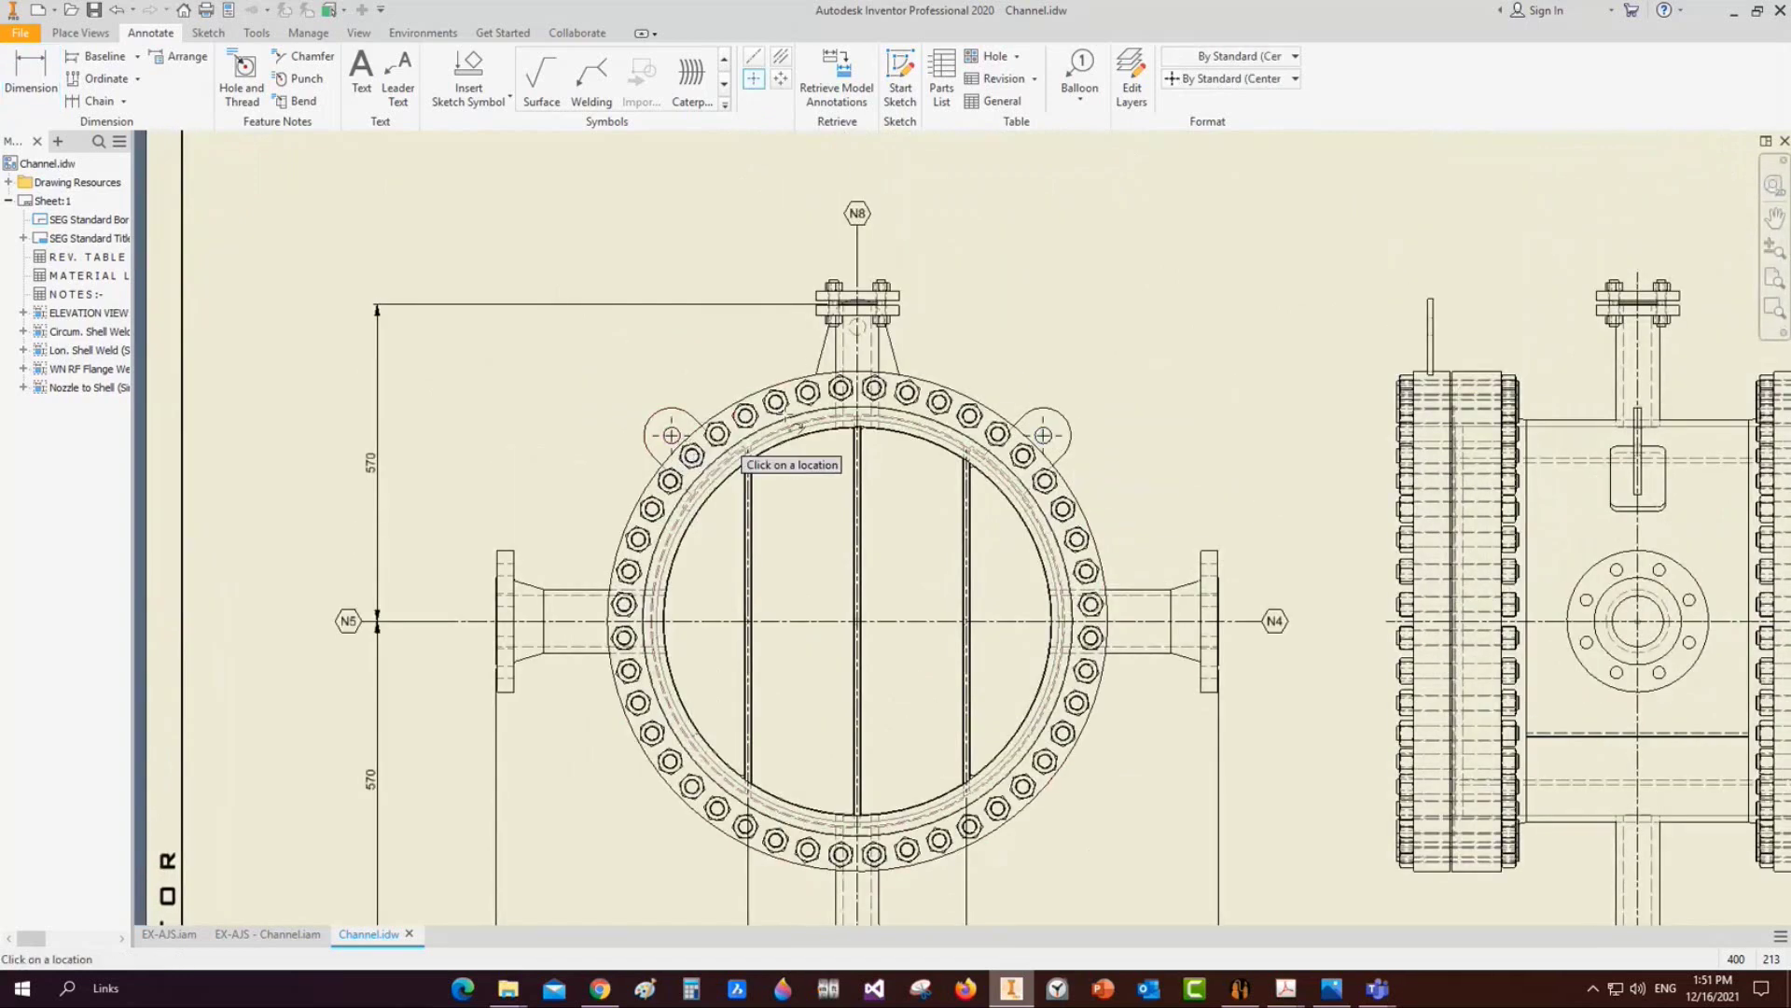
key(Escape)
Rotate the right lifting lug's center mark to the lug's angle with Align to Edge
scroll(1028, 454, up, 3)
right_click(1061, 427)
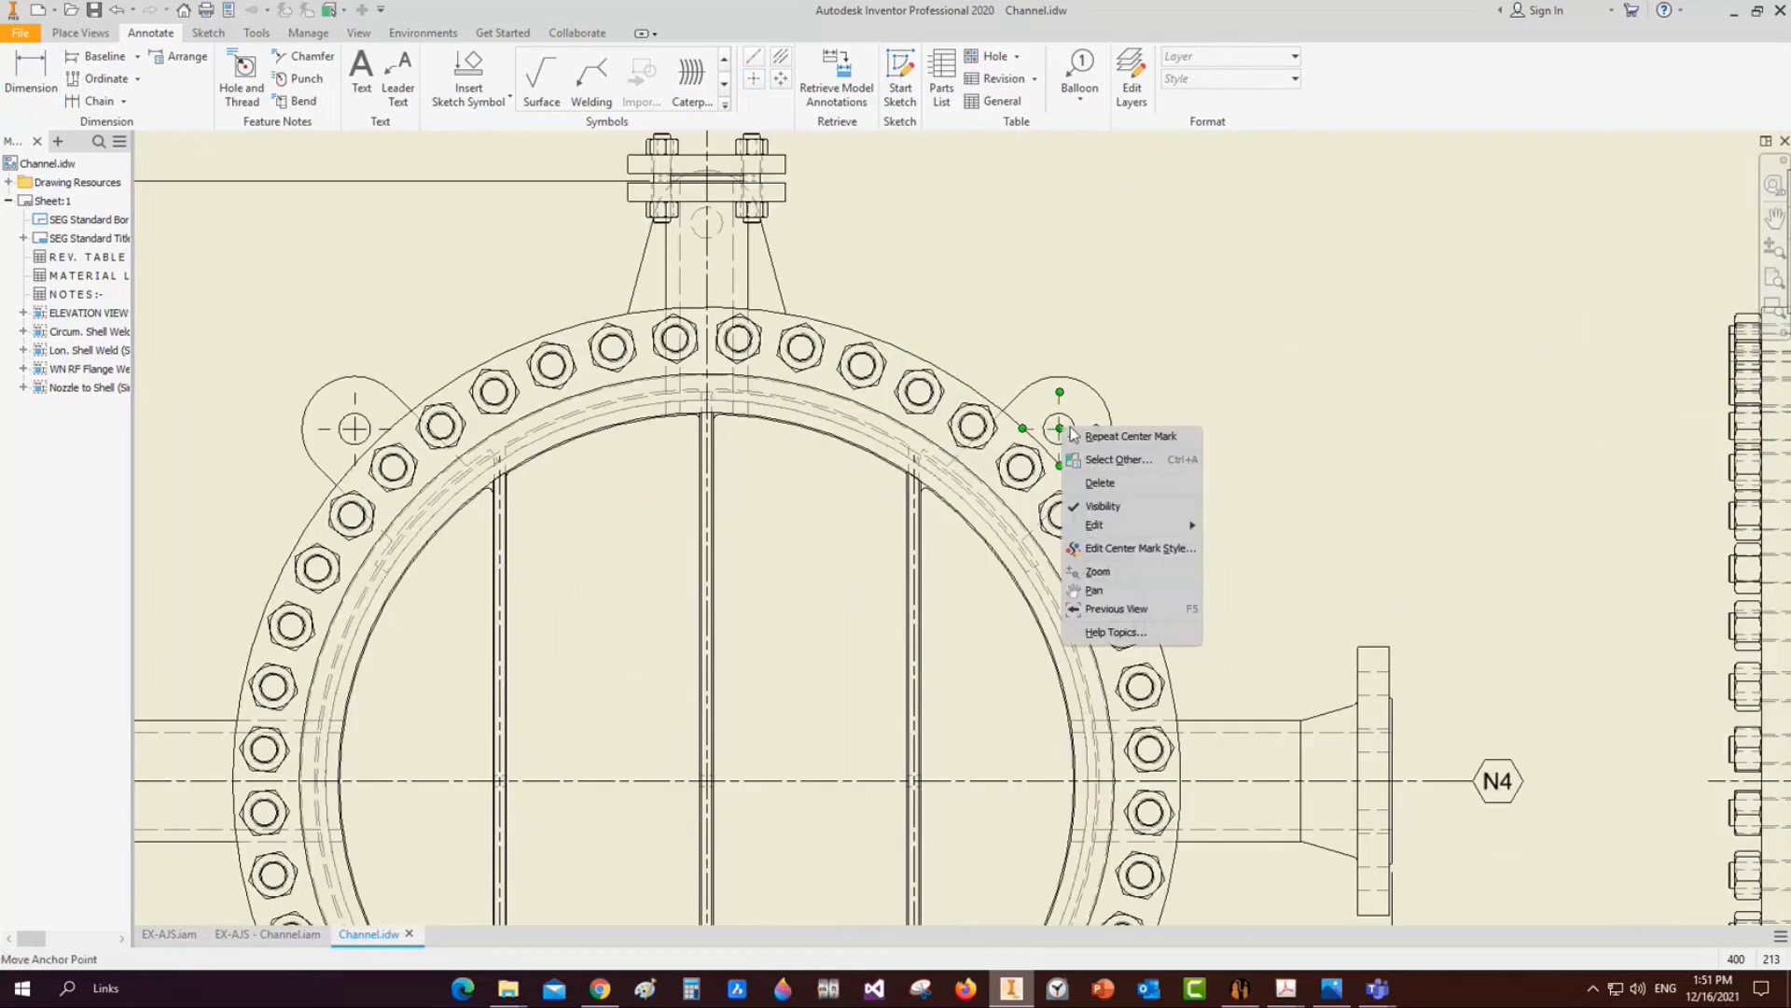
mouse_move(1128, 525)
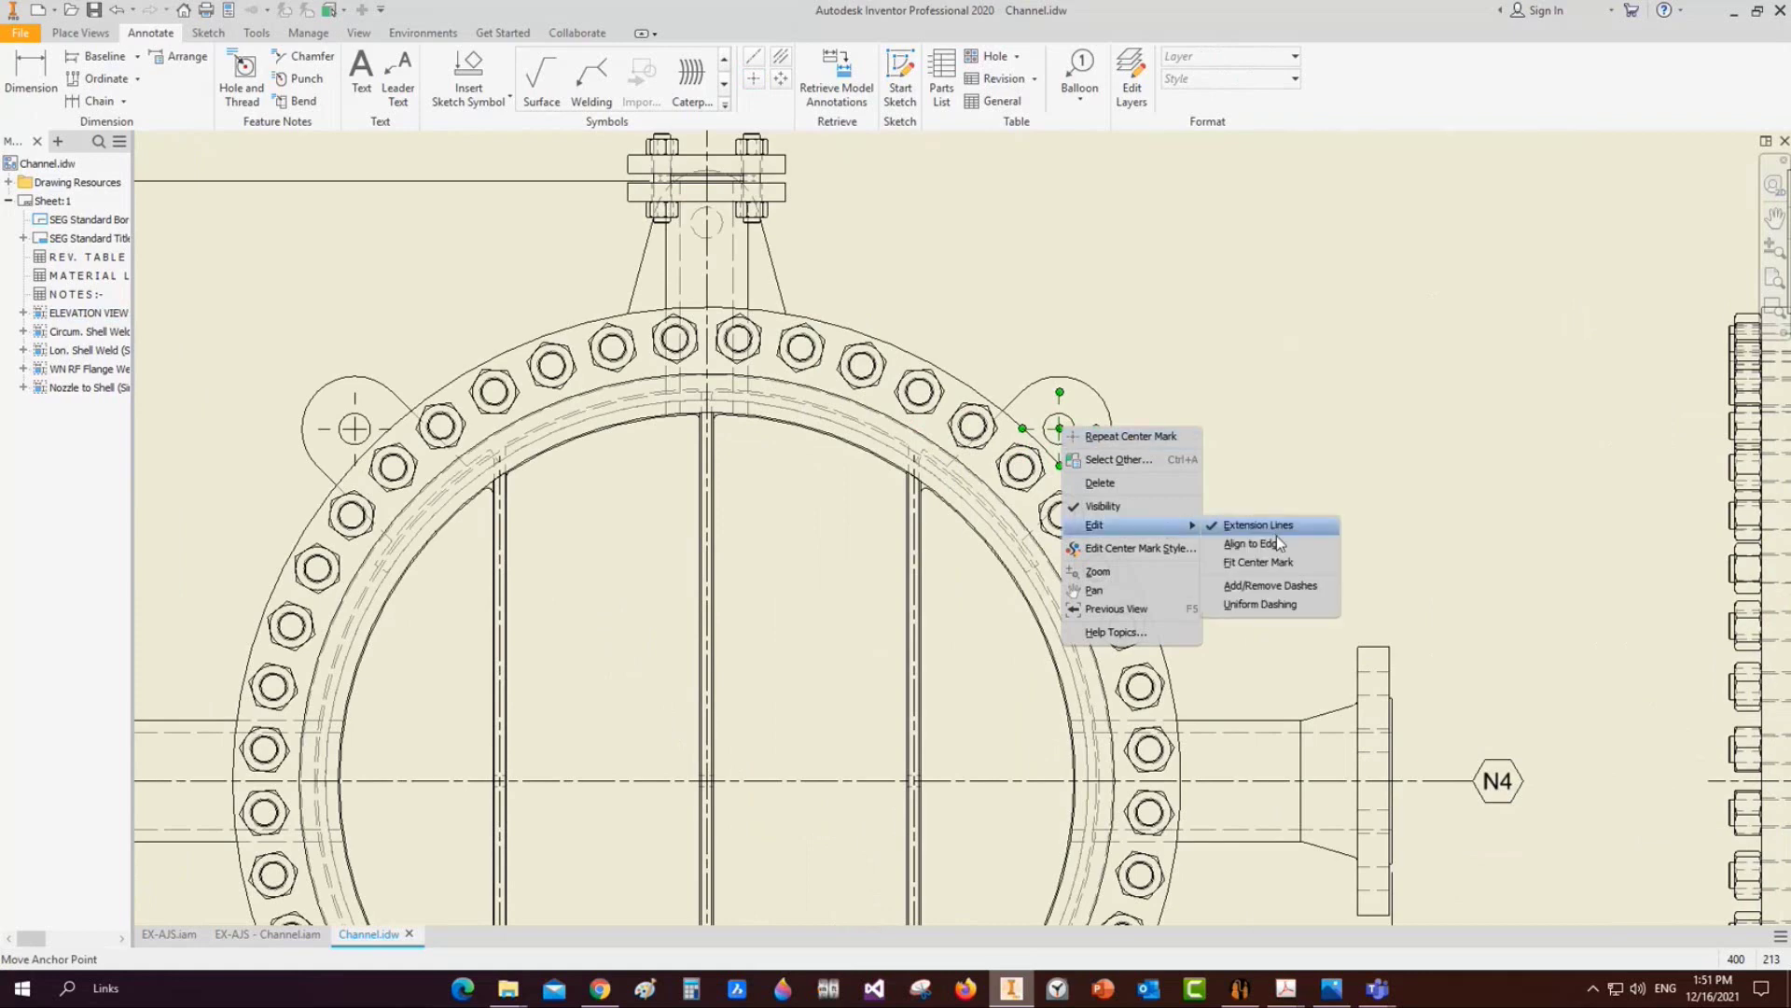
click(1276, 538)
click(1080, 538)
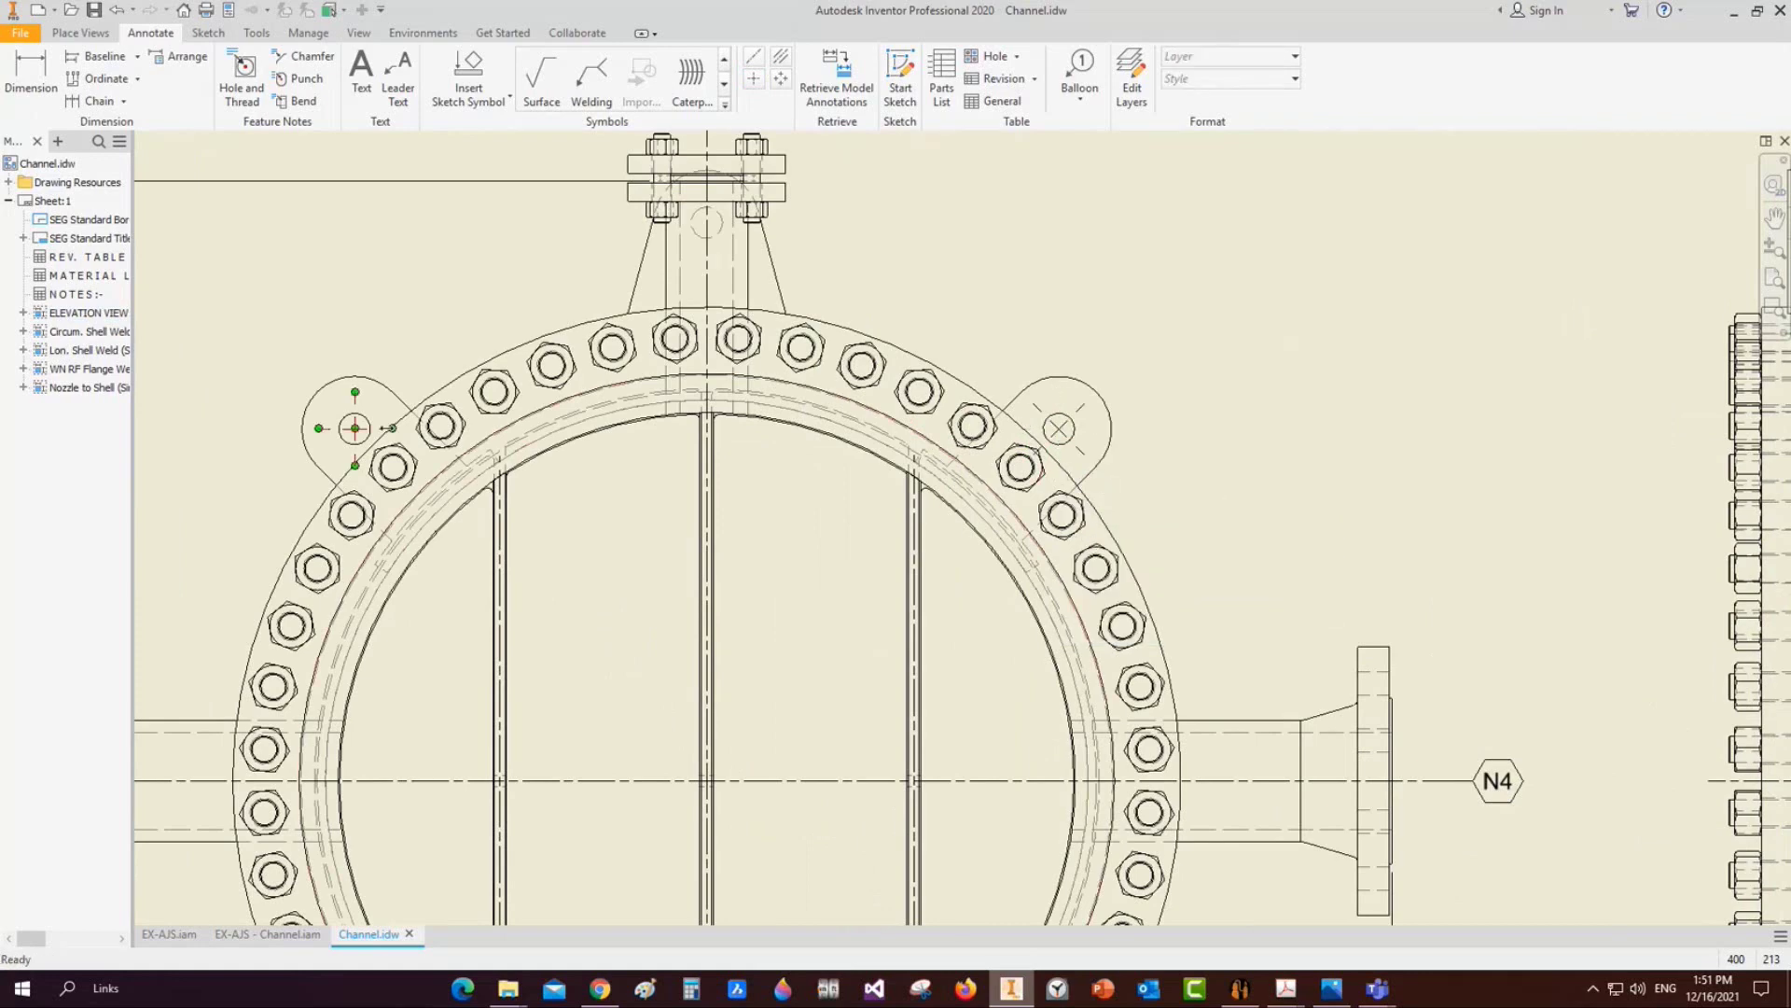
right_click(380, 432)
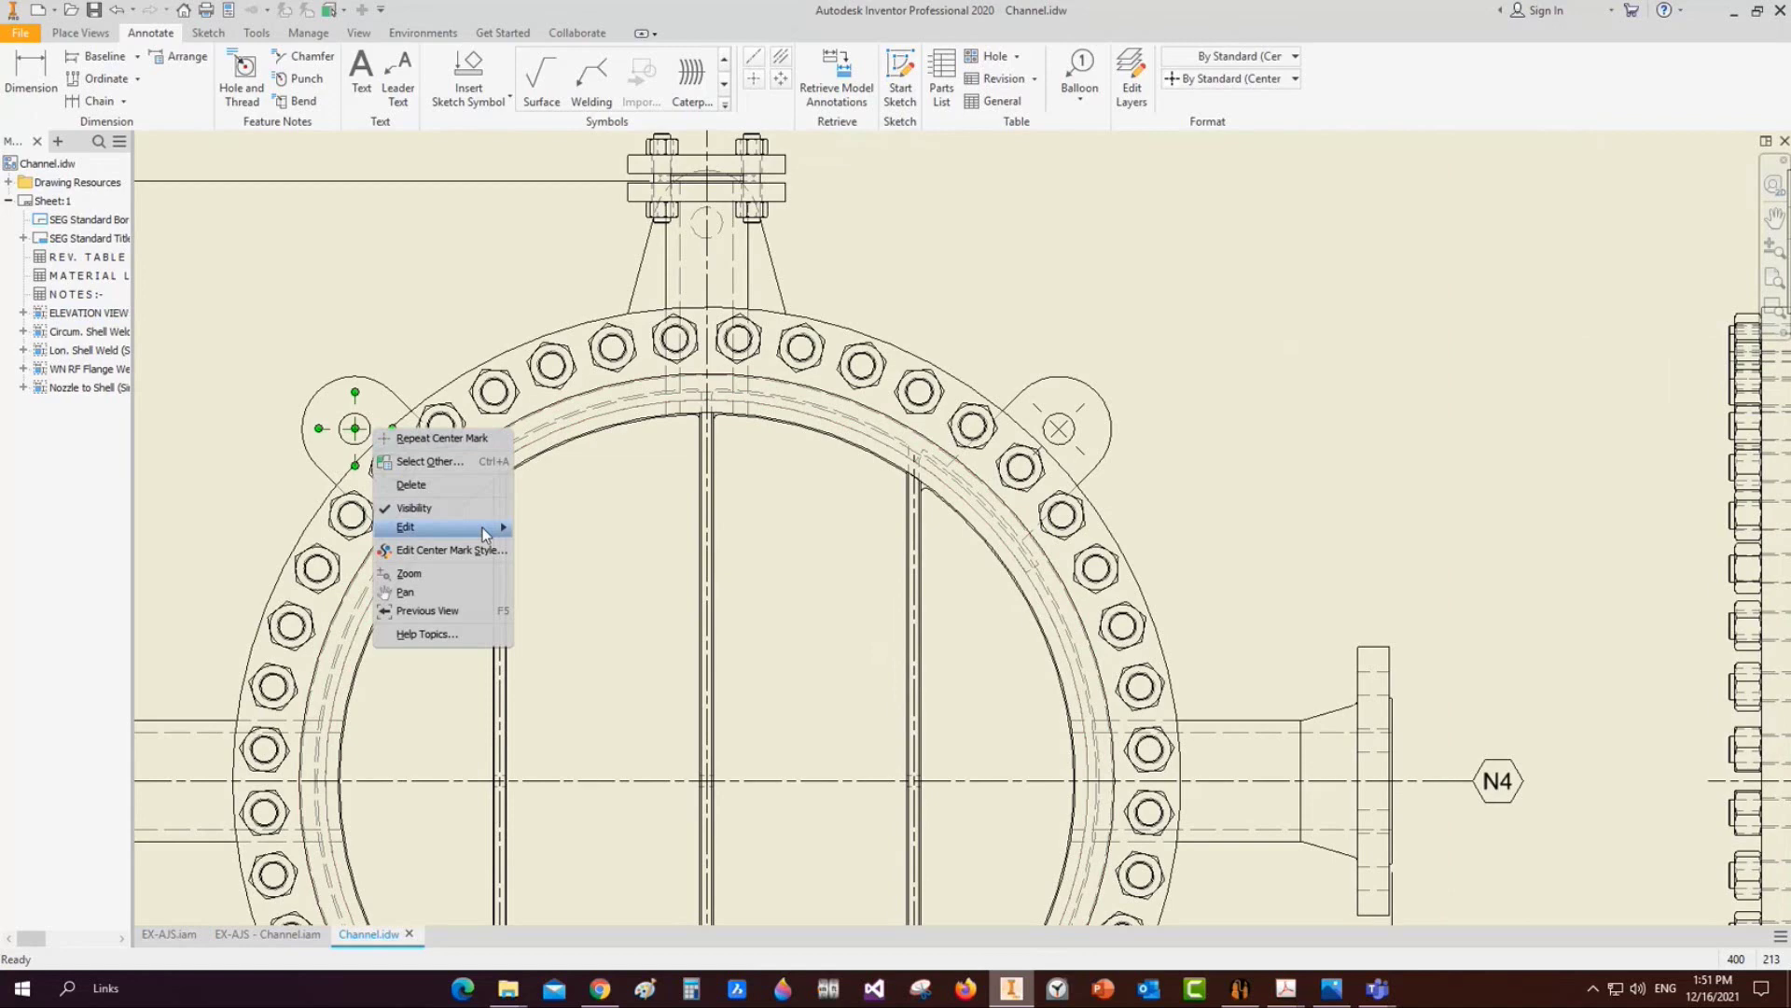
mouse_move(485, 530)
click(561, 549)
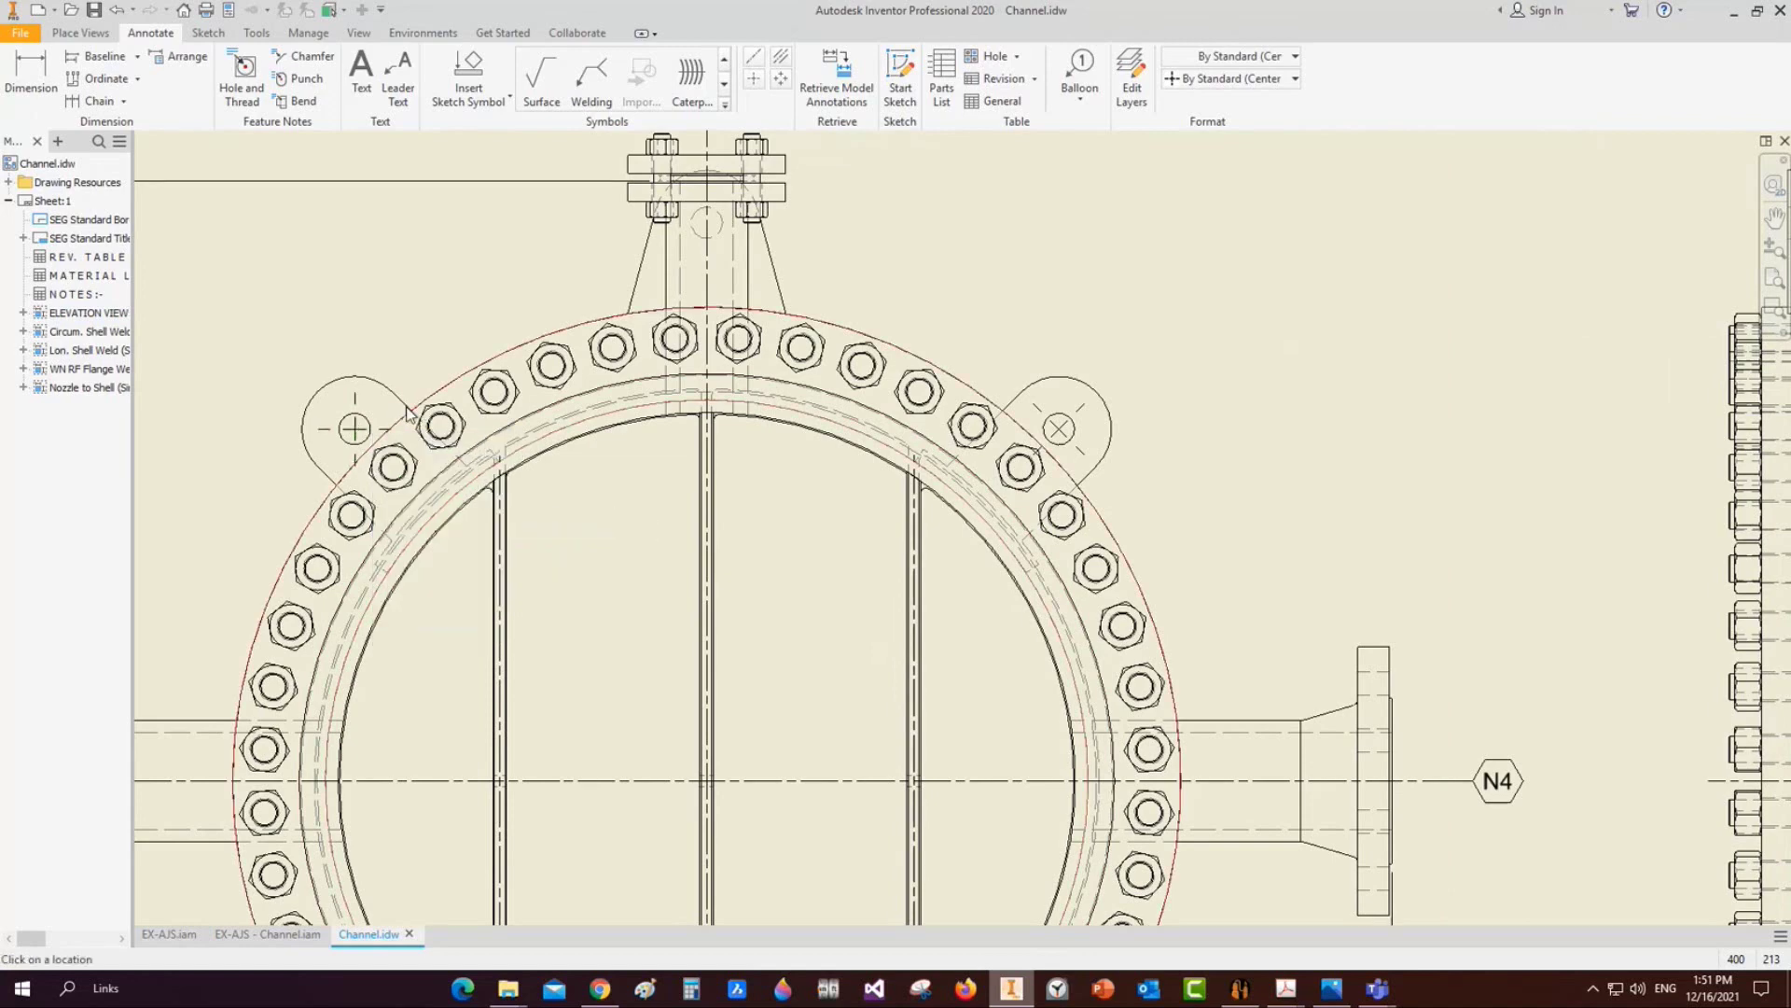
scroll(538, 458, up, 3)
scroll(445, 458, down, 3)
Rotate the left lifting lug's center mark to the lug's angle with Align to Edge
right_click(446, 456)
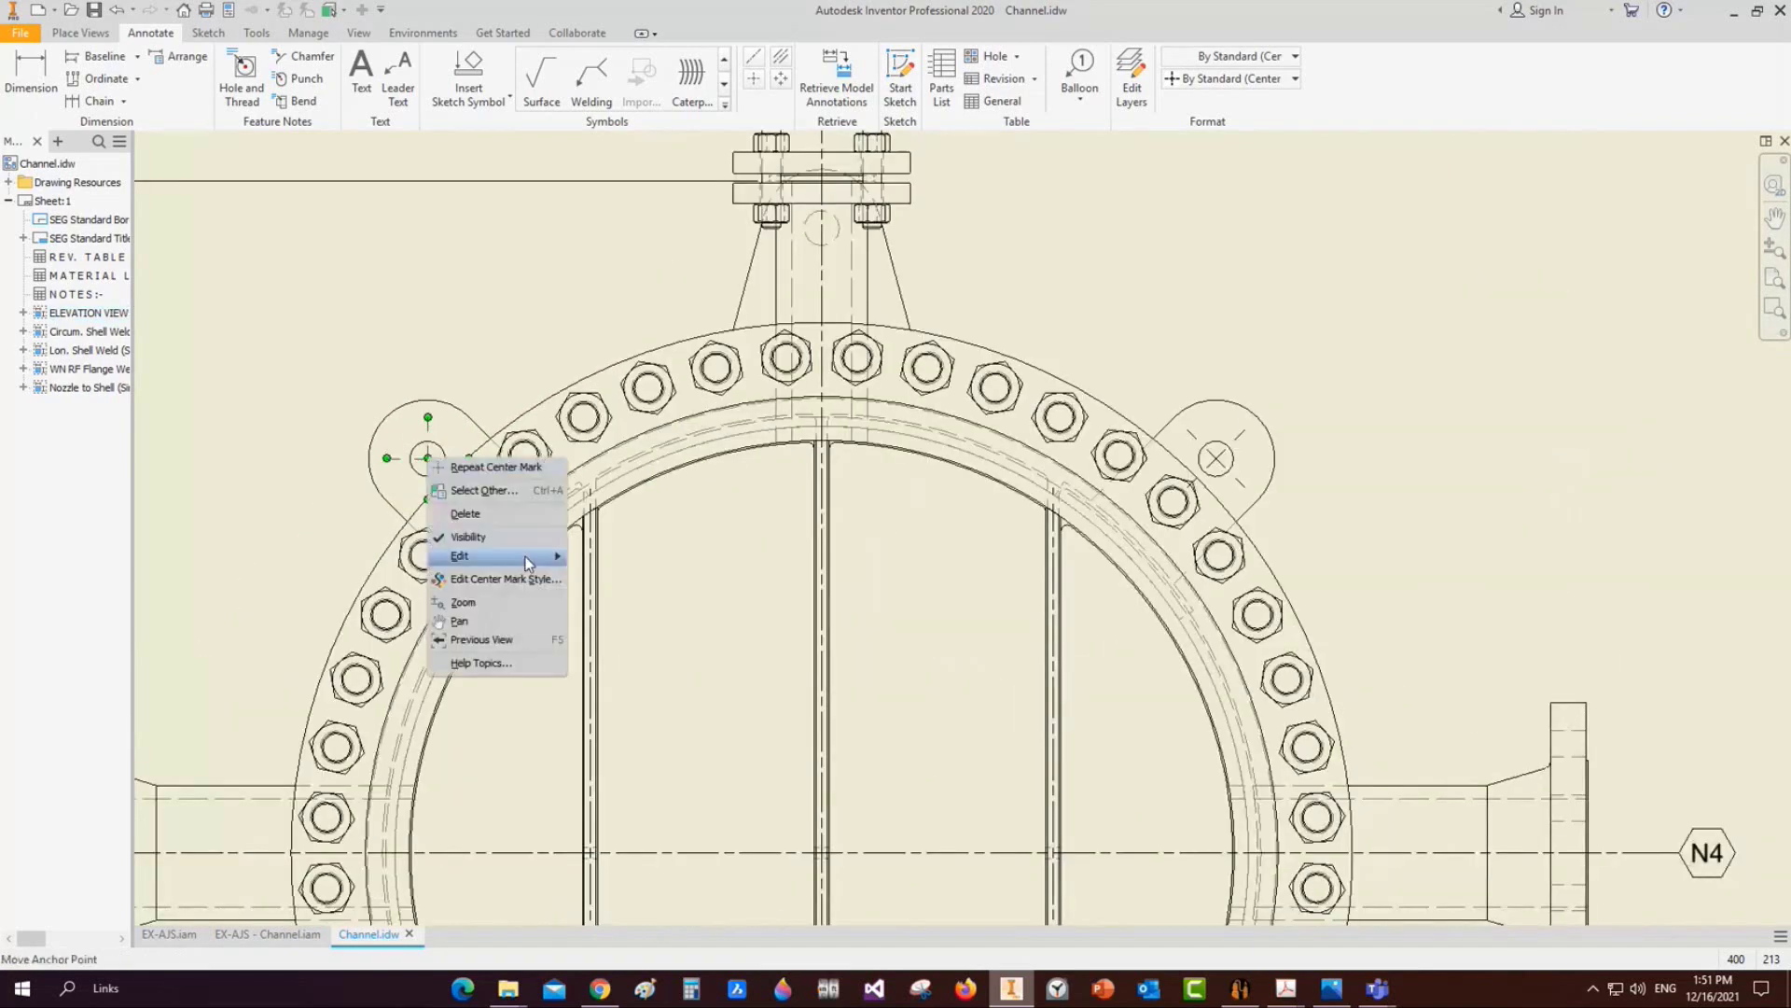
mouse_move(536, 558)
click(635, 577)
click(483, 432)
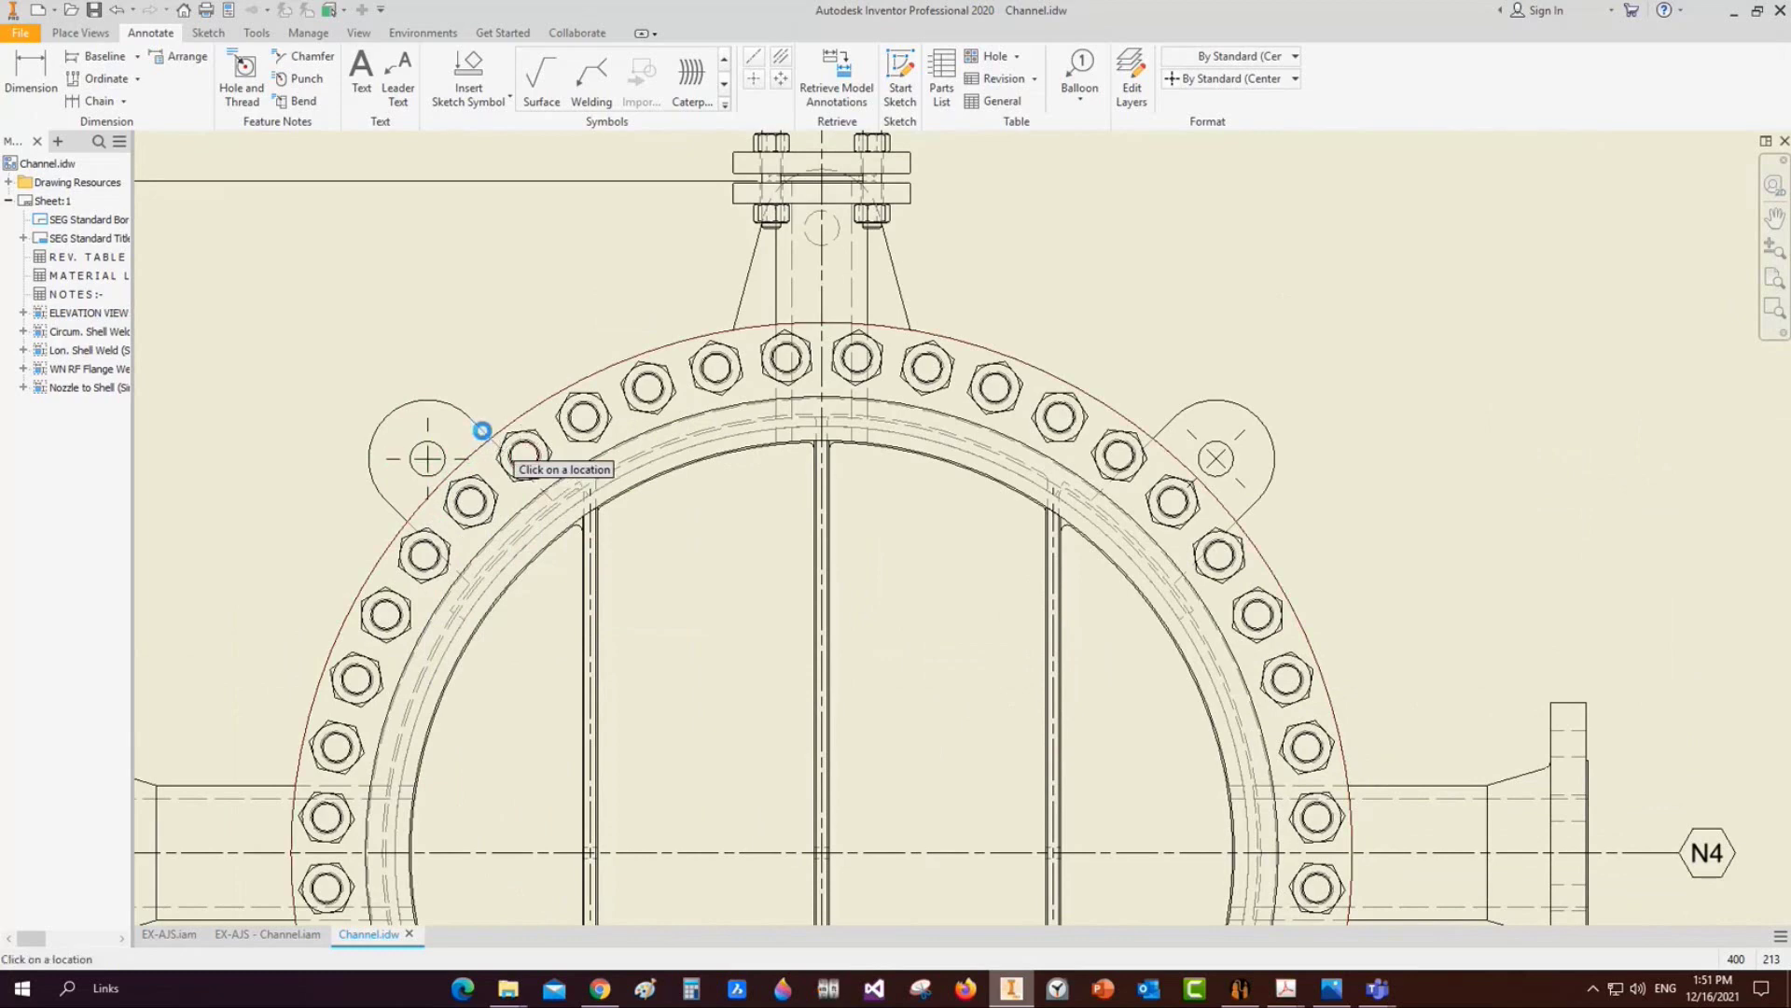
Dimension the angle between the left lifting lug's center mark and the vertical centerline, placed inside the flange
middle_drag(613, 439, 718, 433)
key(d)
click(512, 431)
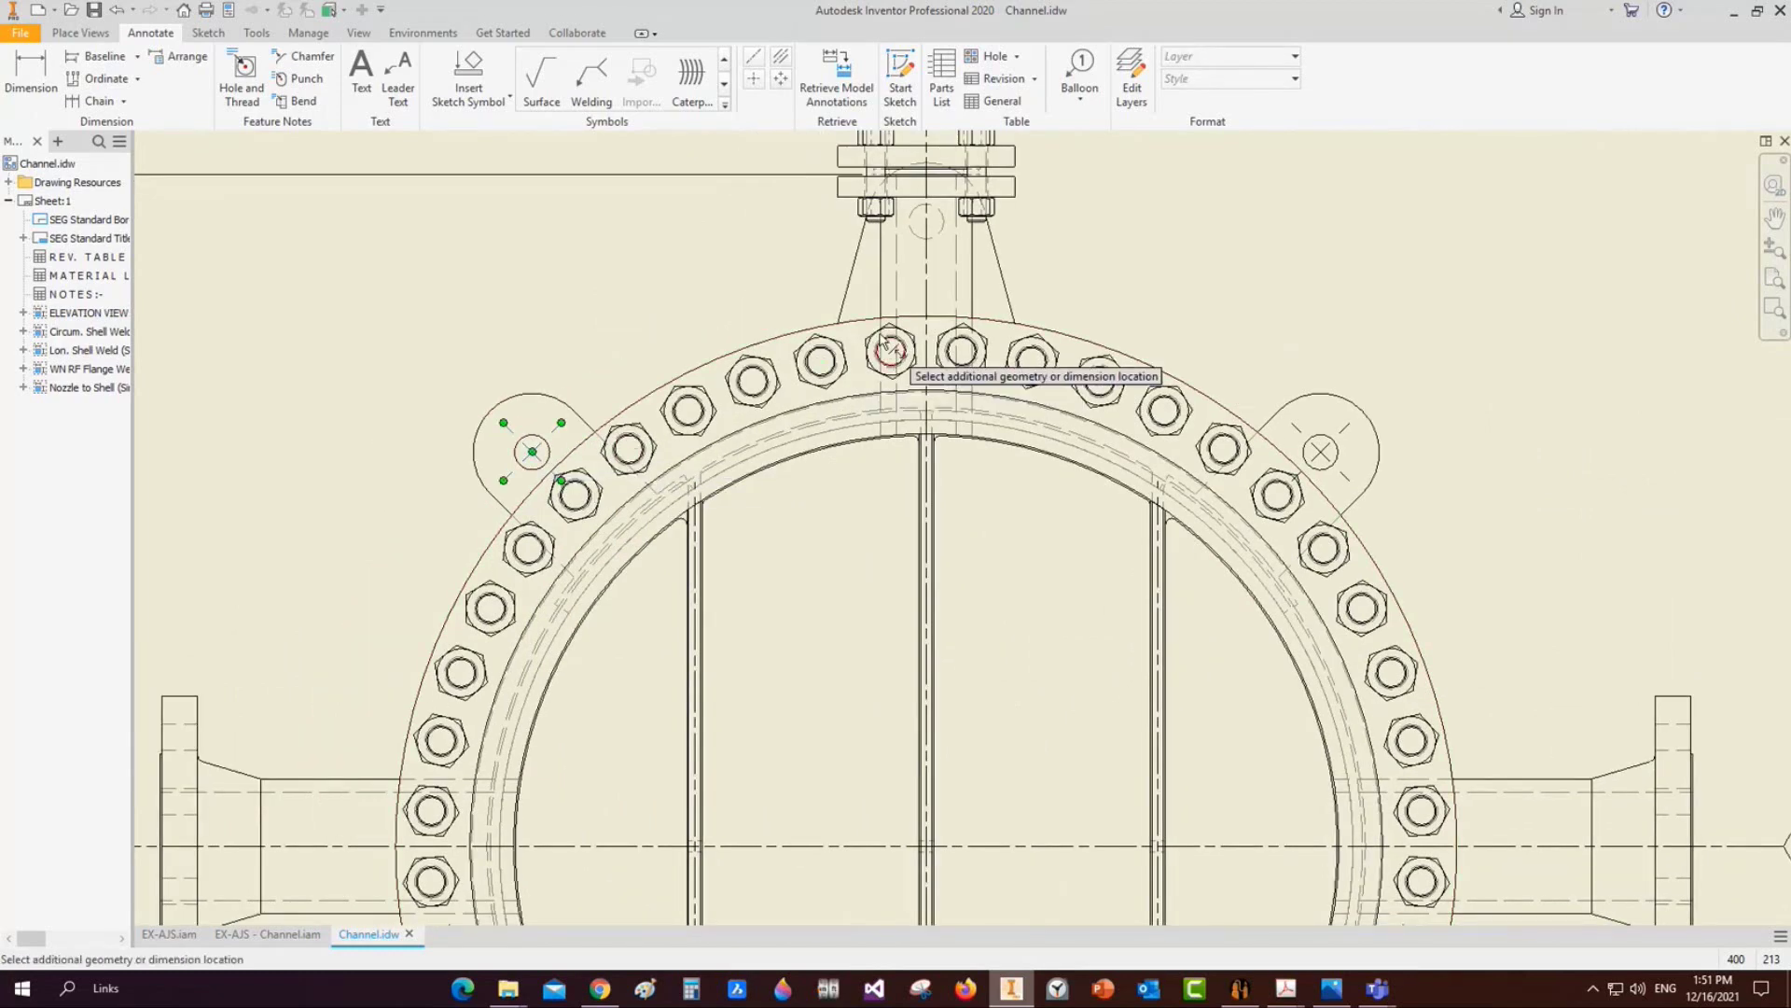
click(926, 296)
click(859, 524)
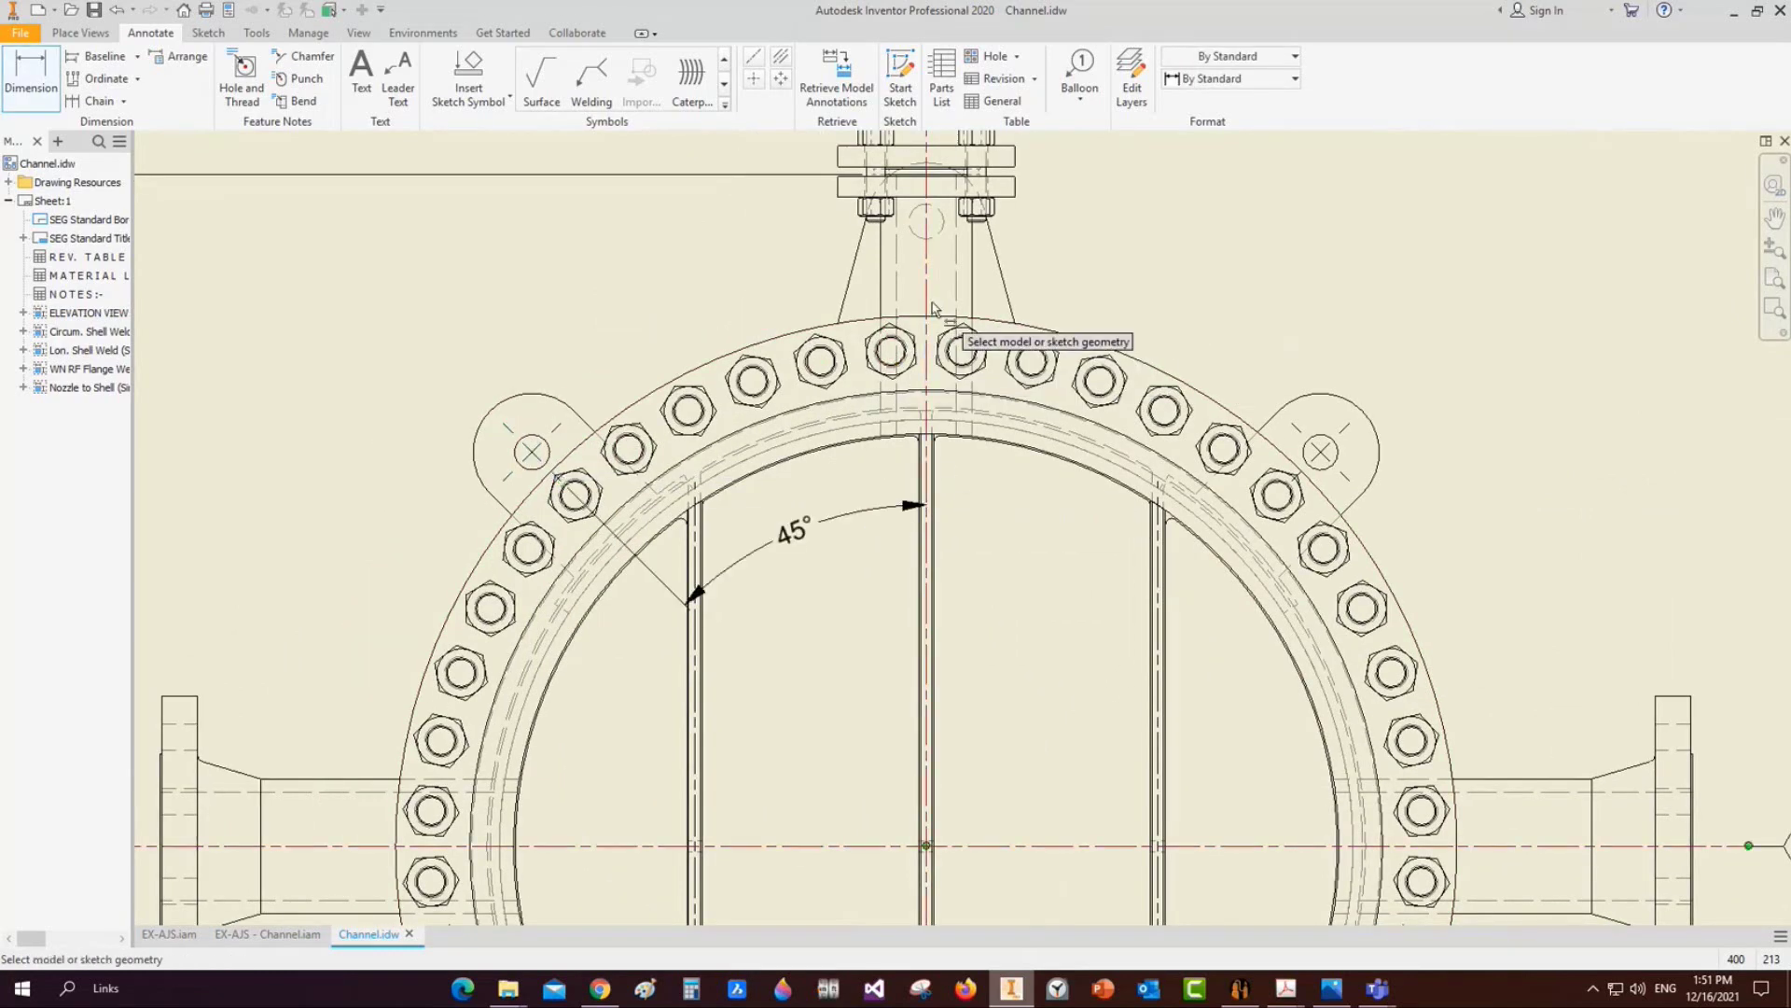
Dimension the angle between the right lifting lug and the vertical centerline outside the flange, and move the left lug's angle dimension out to match it
click(1346, 437)
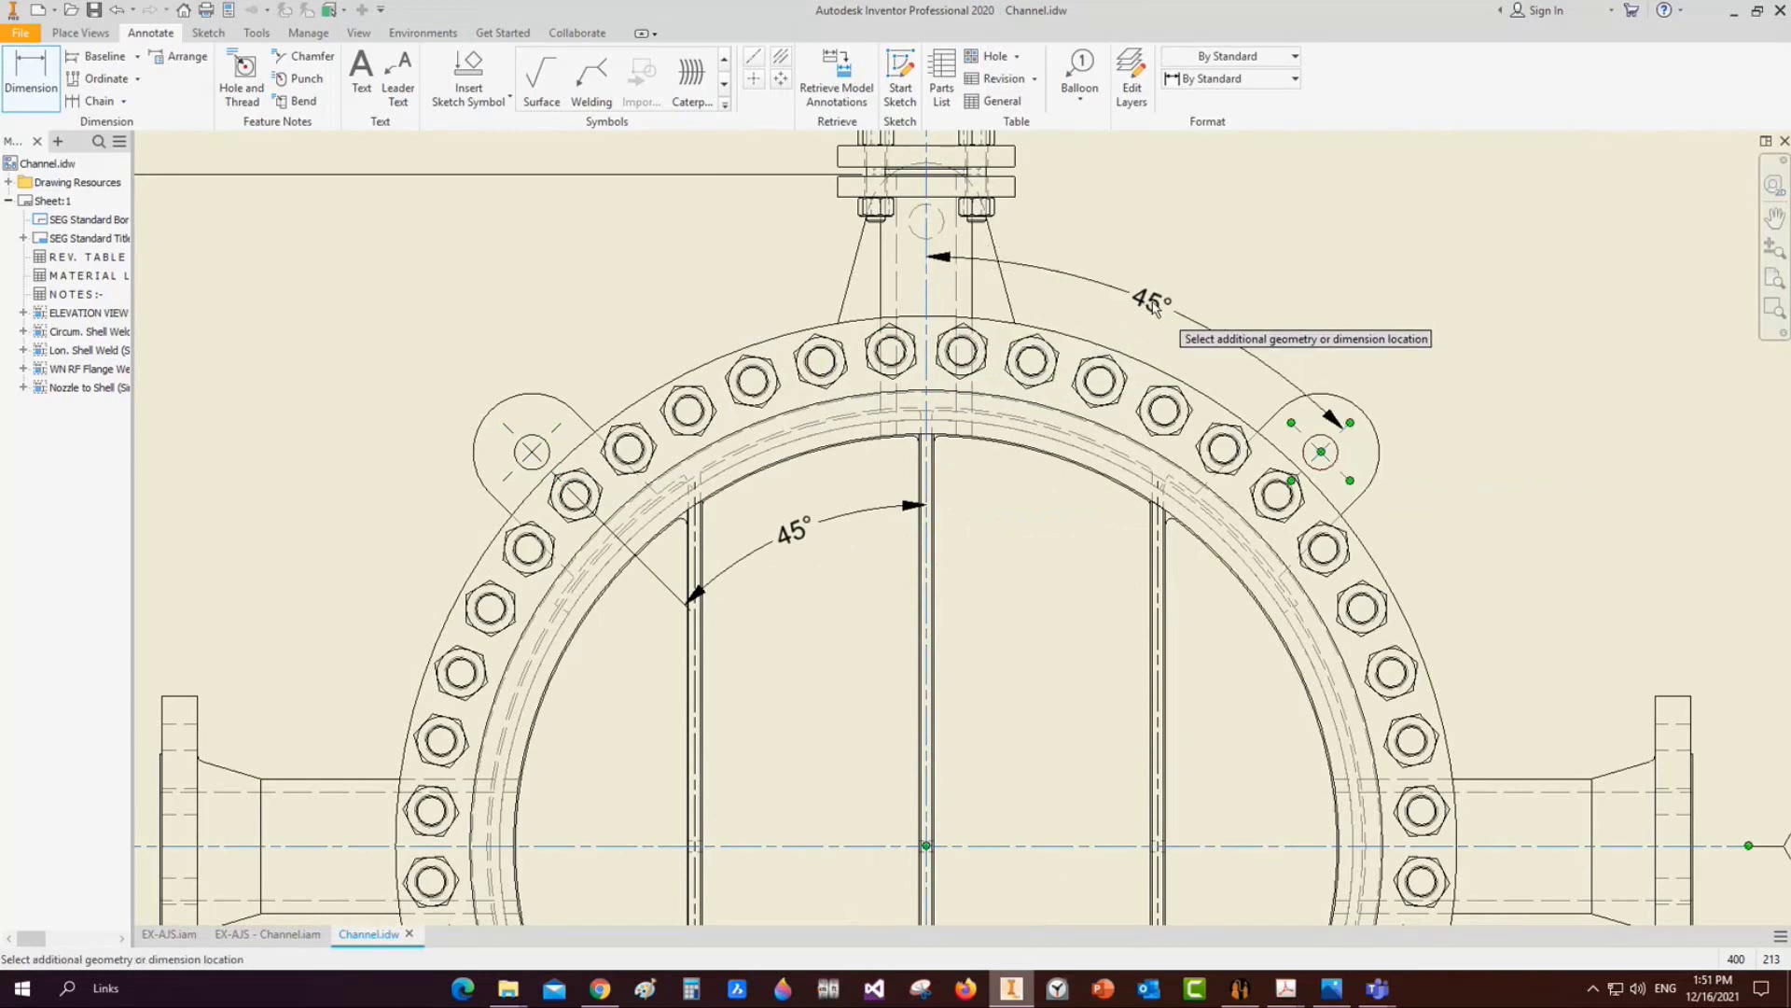
click(1239, 270)
key(Escape)
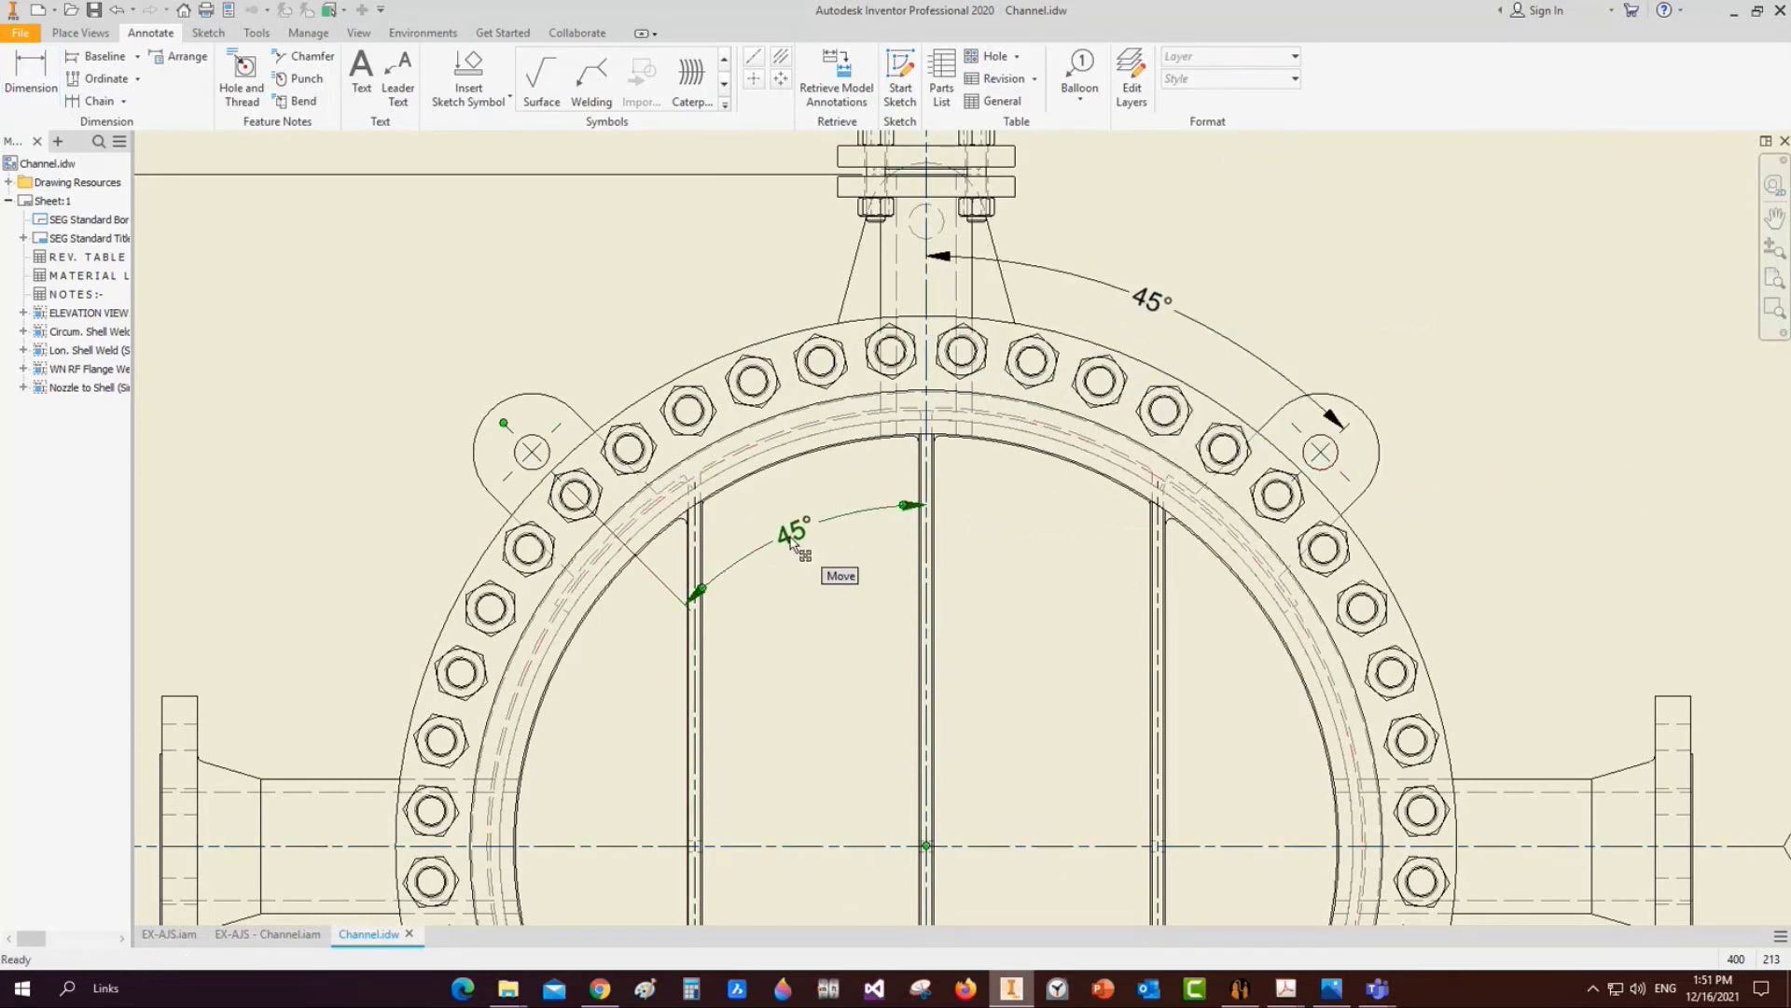
drag(797, 545, 700, 309)
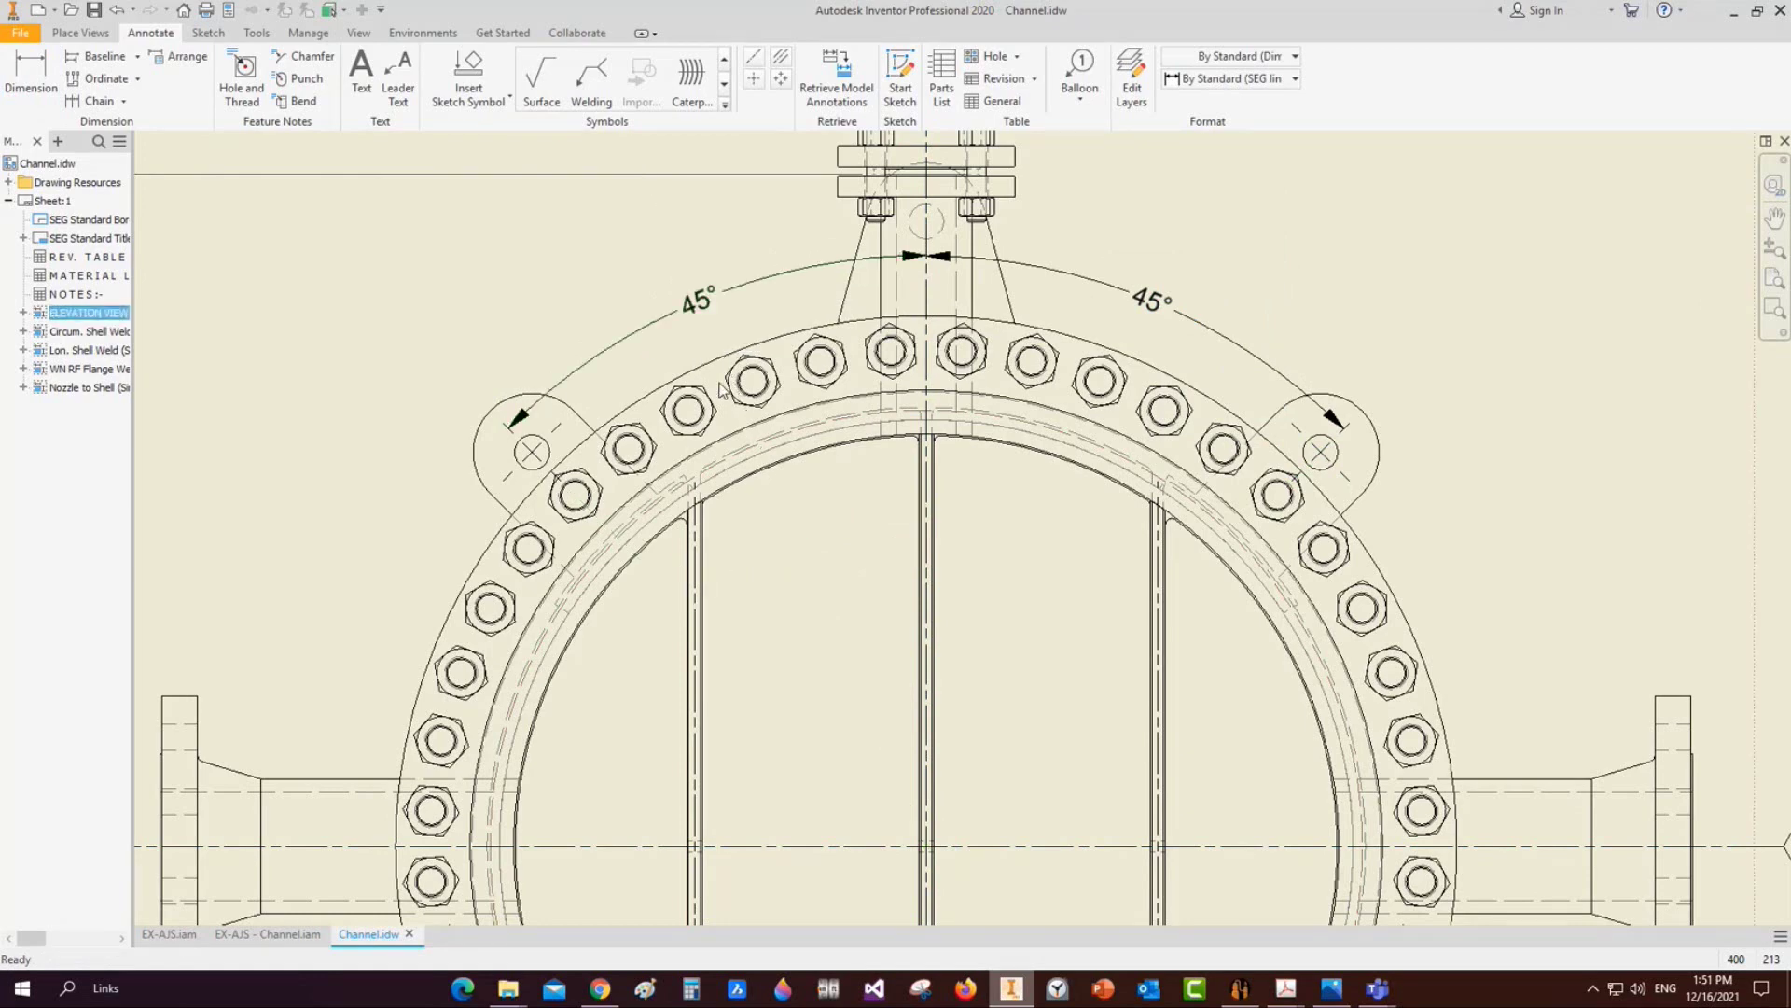
scroll(725, 390, down, 5)
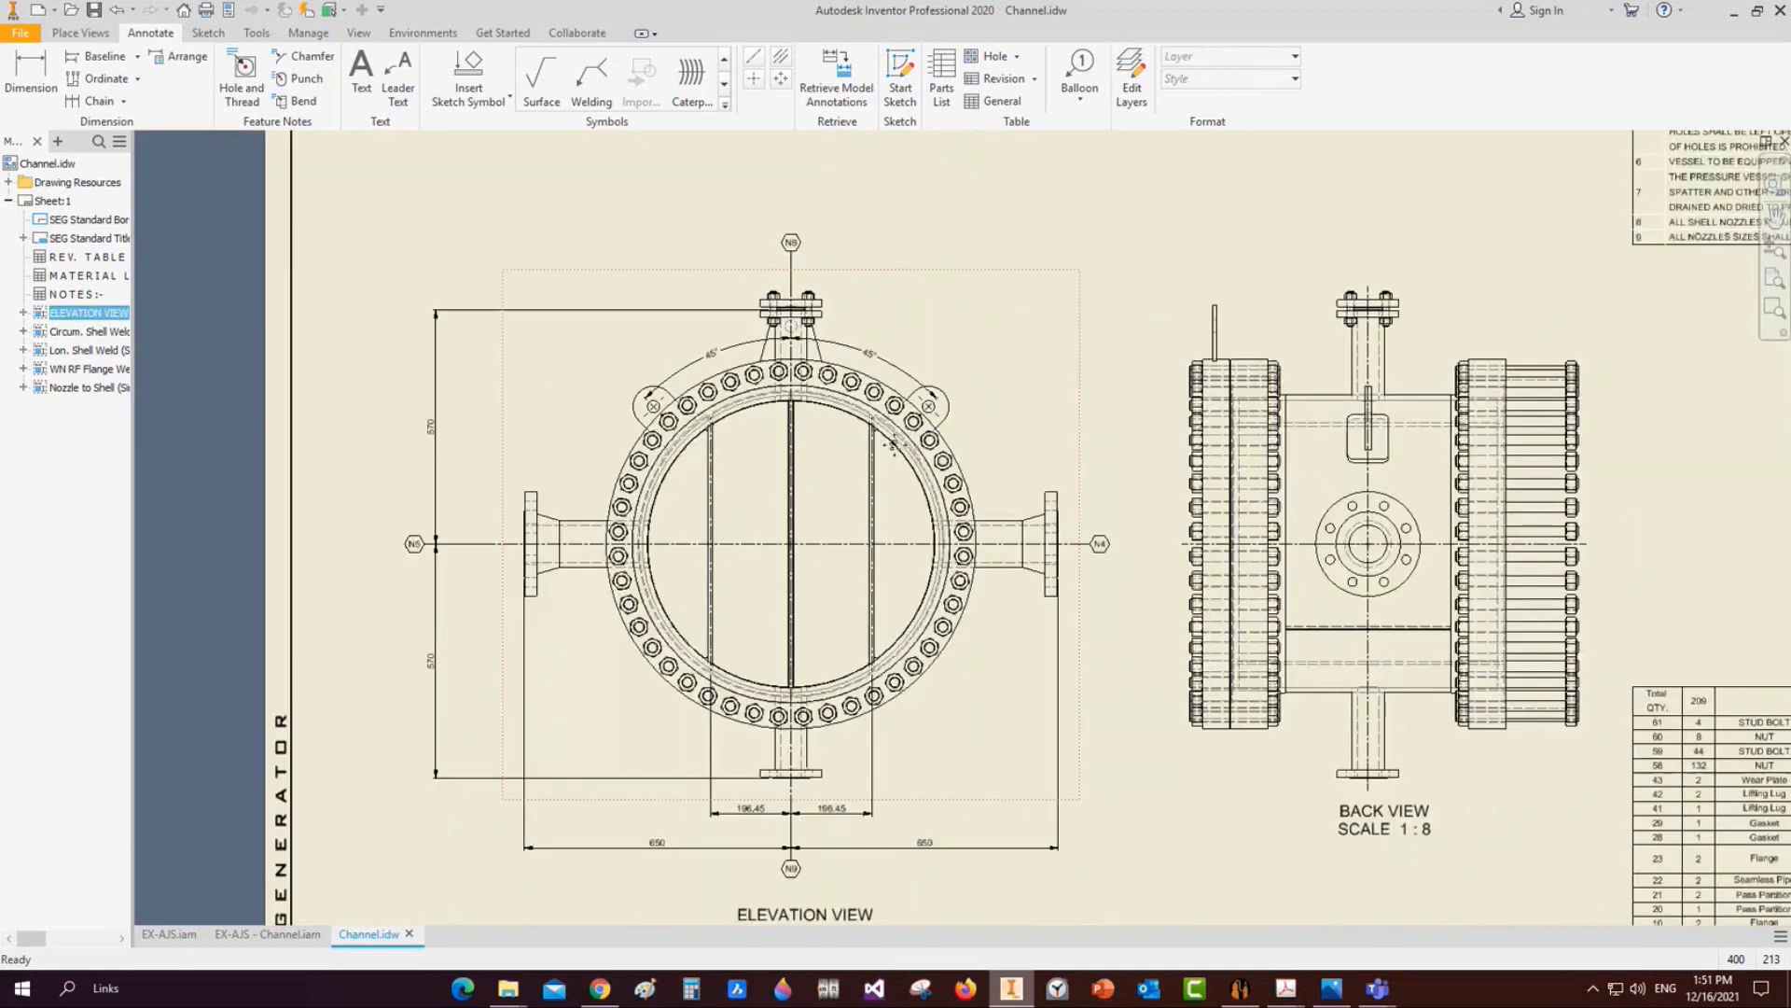
scroll(998, 429, down, 4)
scroll(999, 429, up, 1)
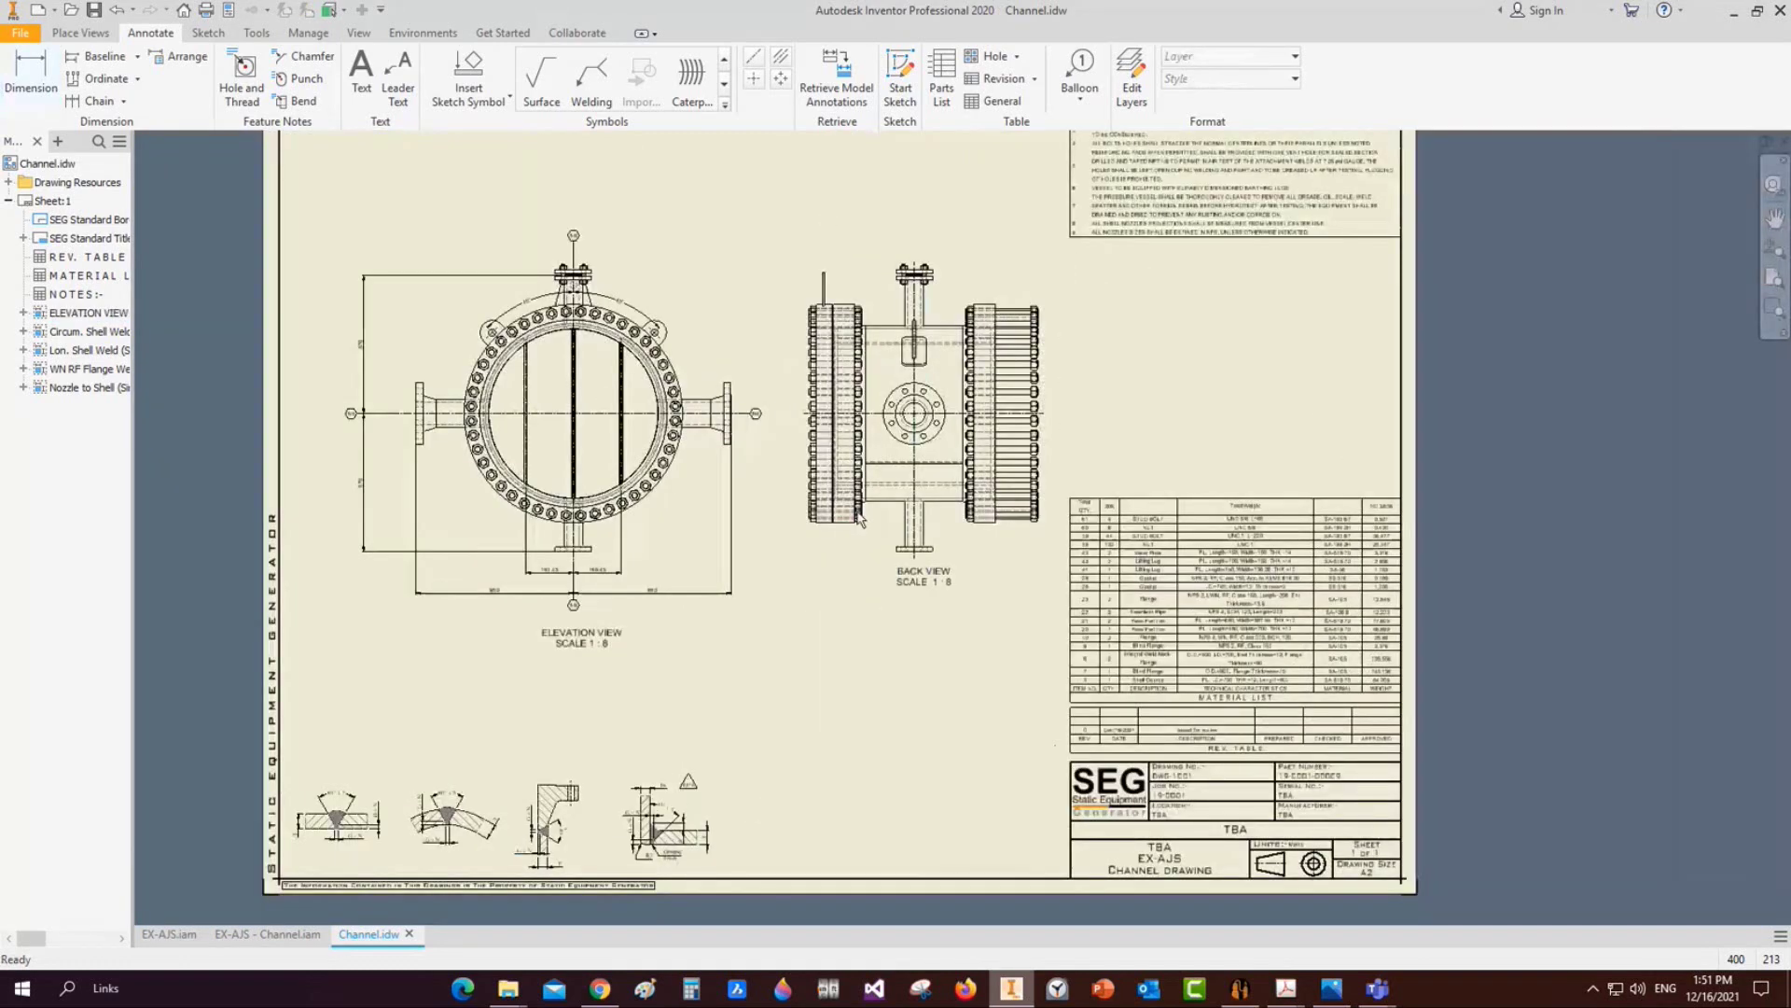
scroll(797, 319, up, 5)
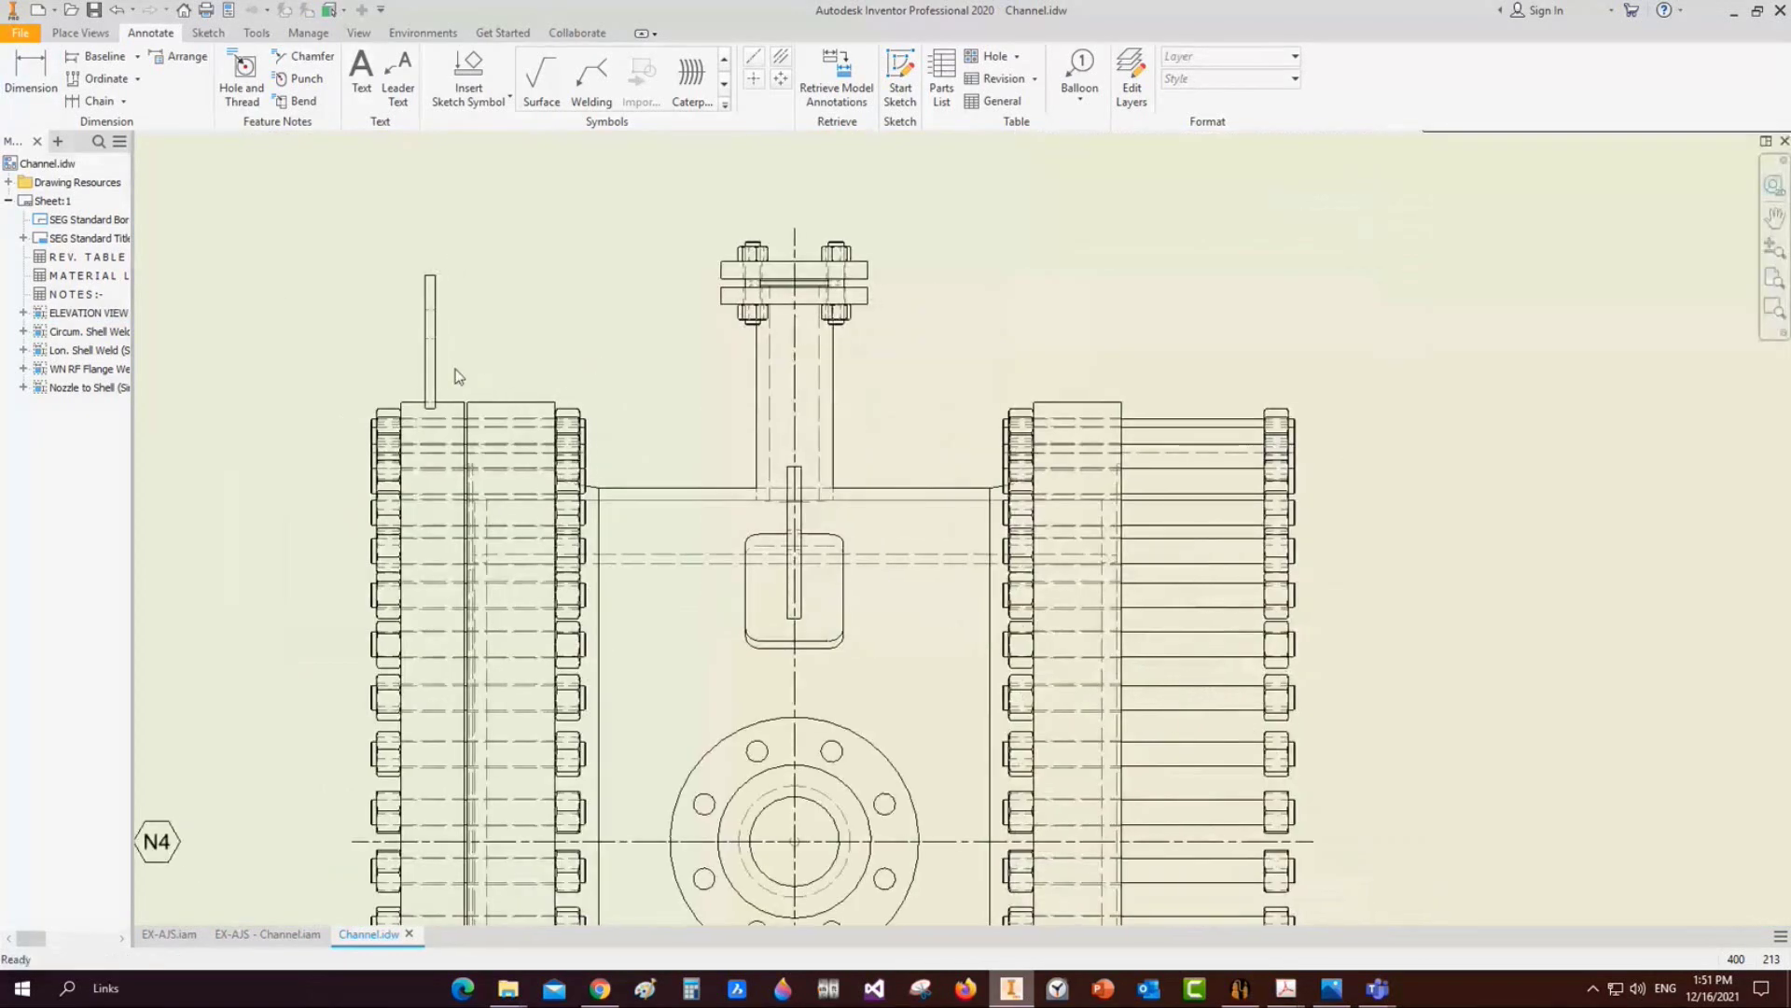
key(d)
scroll(438, 396, up, 3)
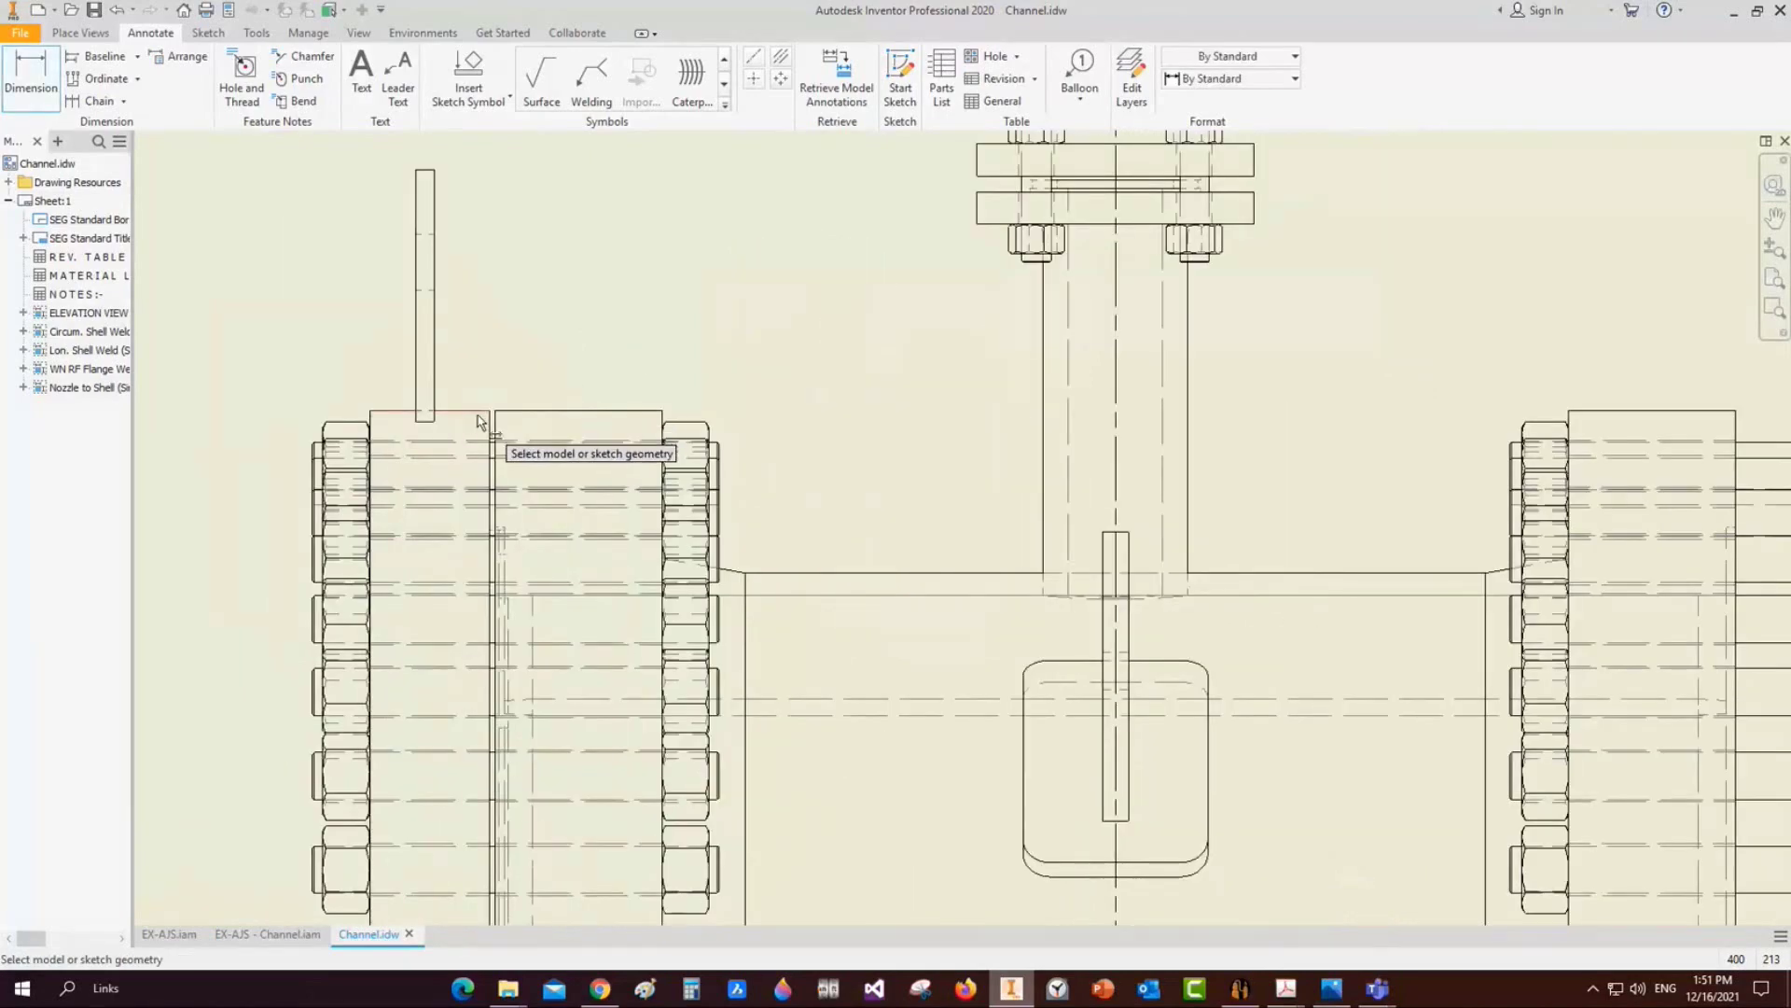
scroll(487, 401, down, 6)
middle_drag(532, 434, 795, 471)
scroll(807, 487, down, 2)
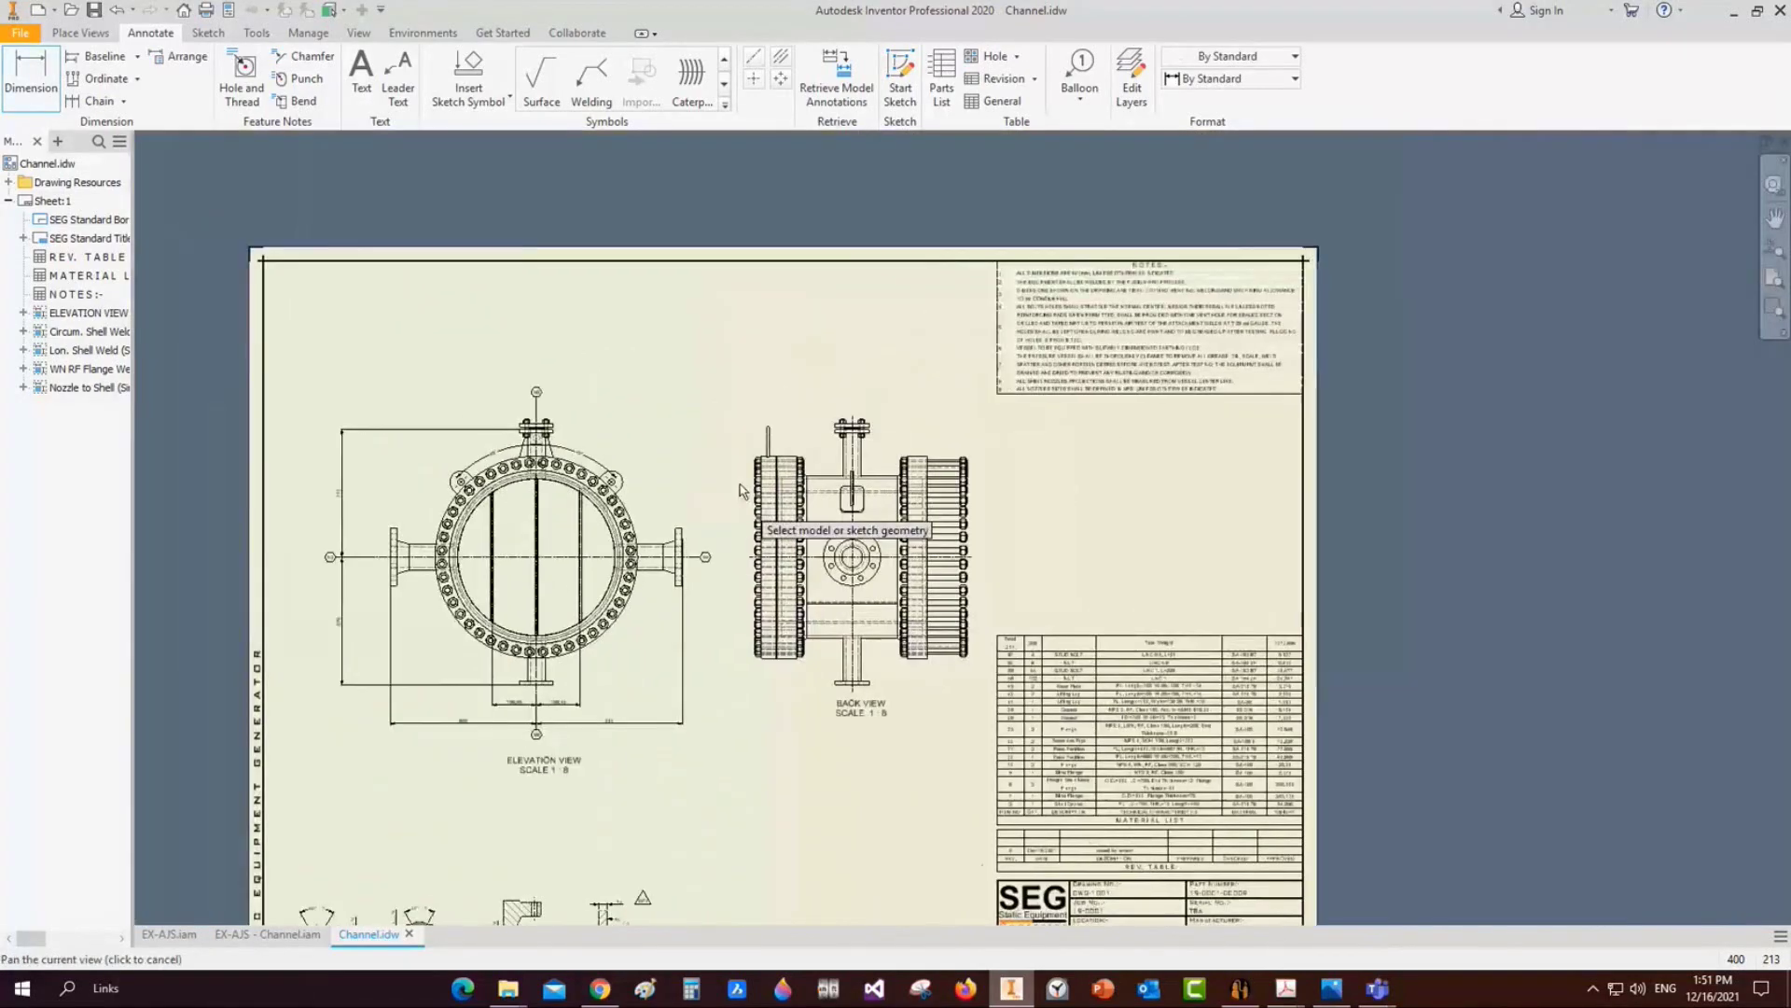
scroll(793, 462, up, 3)
scroll(793, 458, up, 3)
click(778, 432)
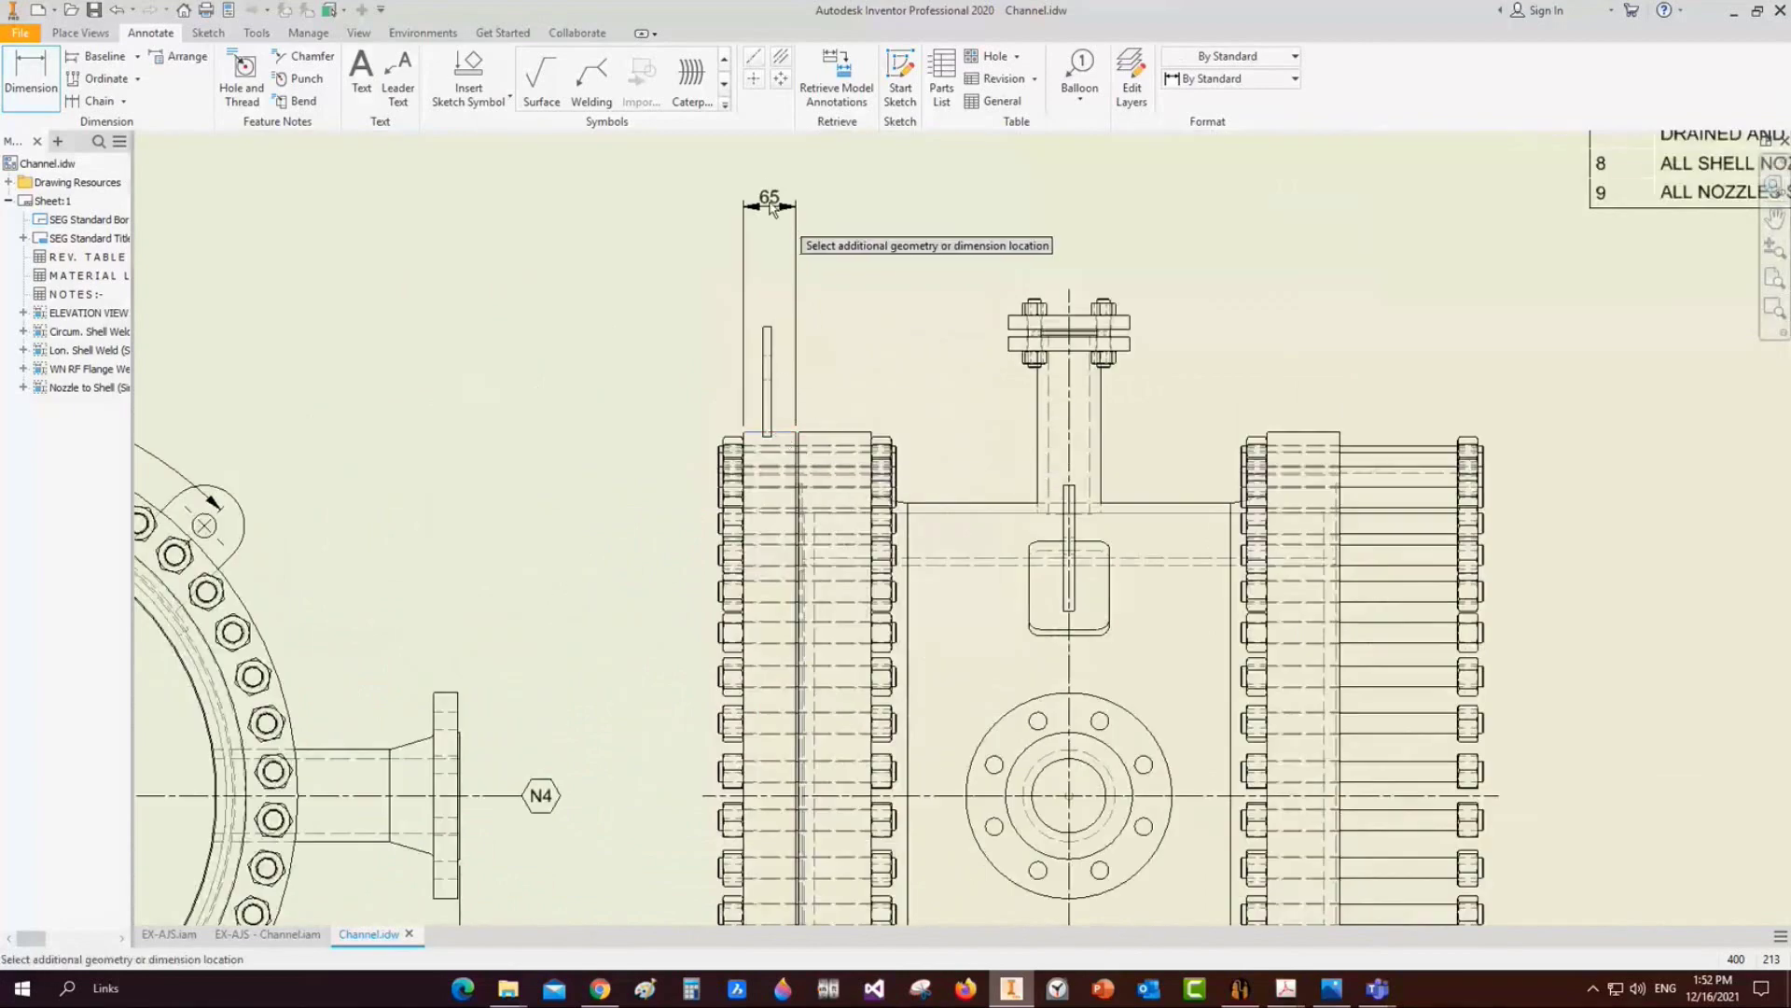
scroll(767, 203, down, 5)
scroll(758, 224, up, 6)
right_click(787, 230)
click(840, 231)
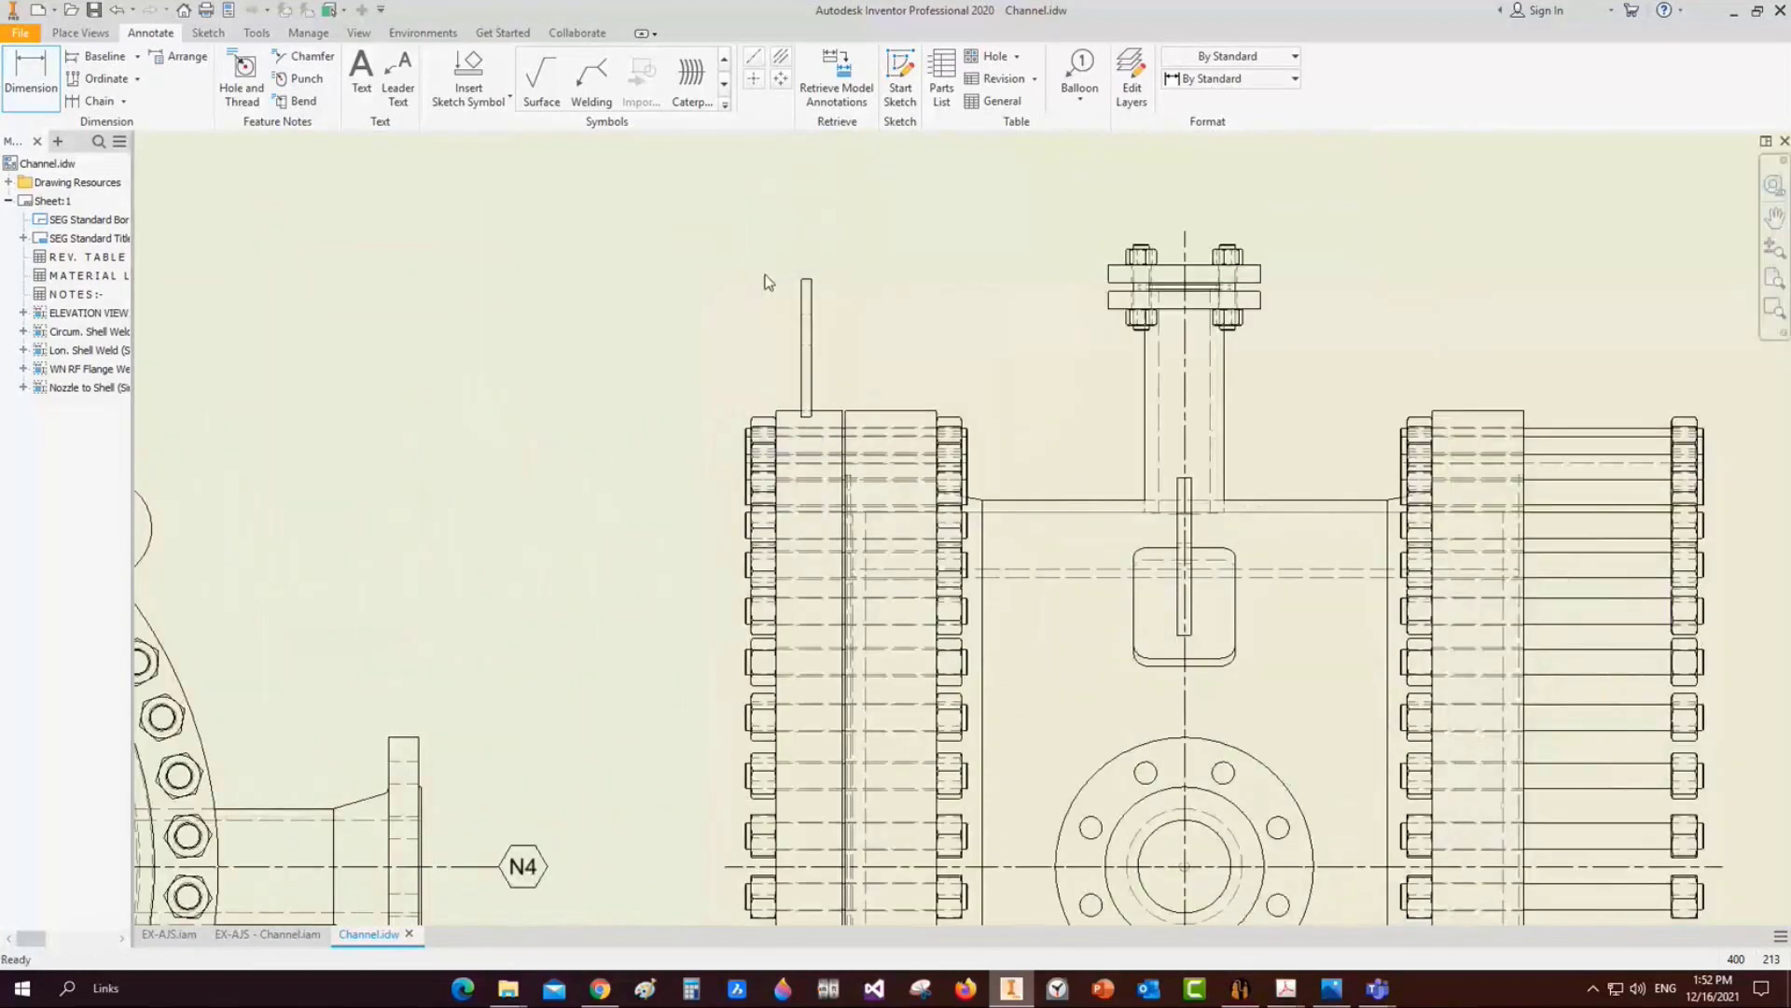
Switch to Static Equipment Generator, set the Channel drawing's elevation location Y to 30 cm and create the drawing again
scroll(767, 282, down, 5)
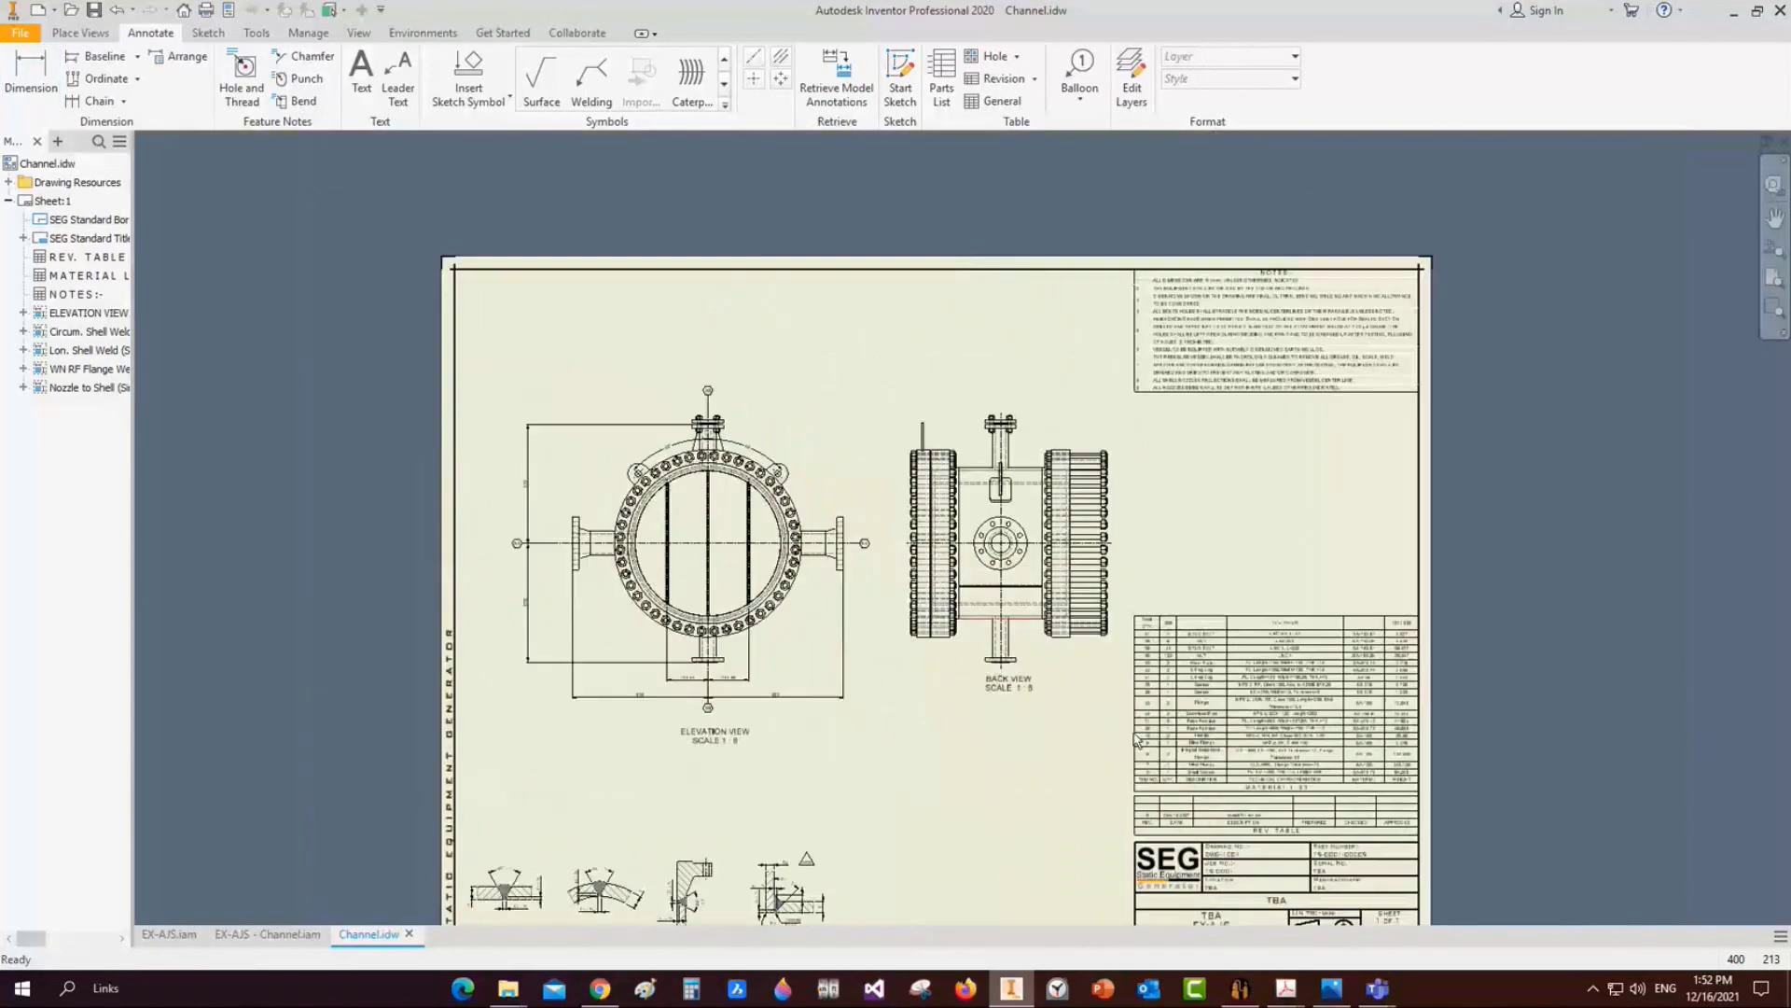
click(1240, 988)
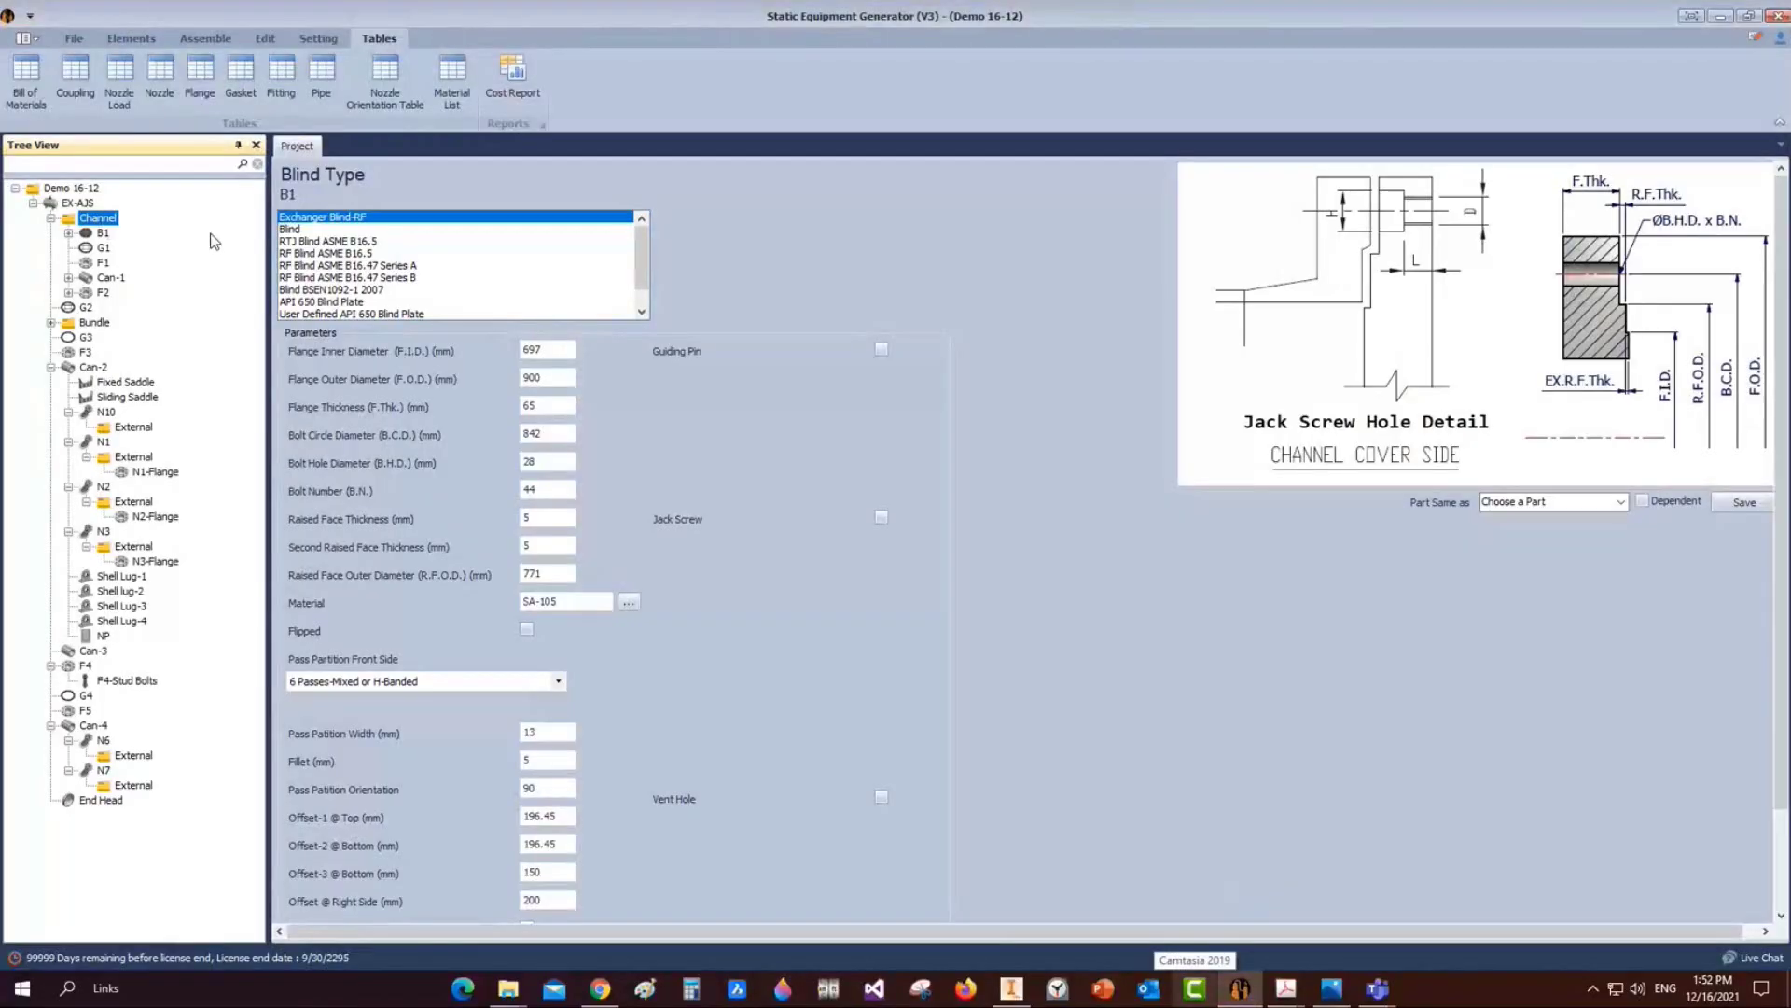
right_click(101, 224)
mouse_move(201, 274)
click(425, 279)
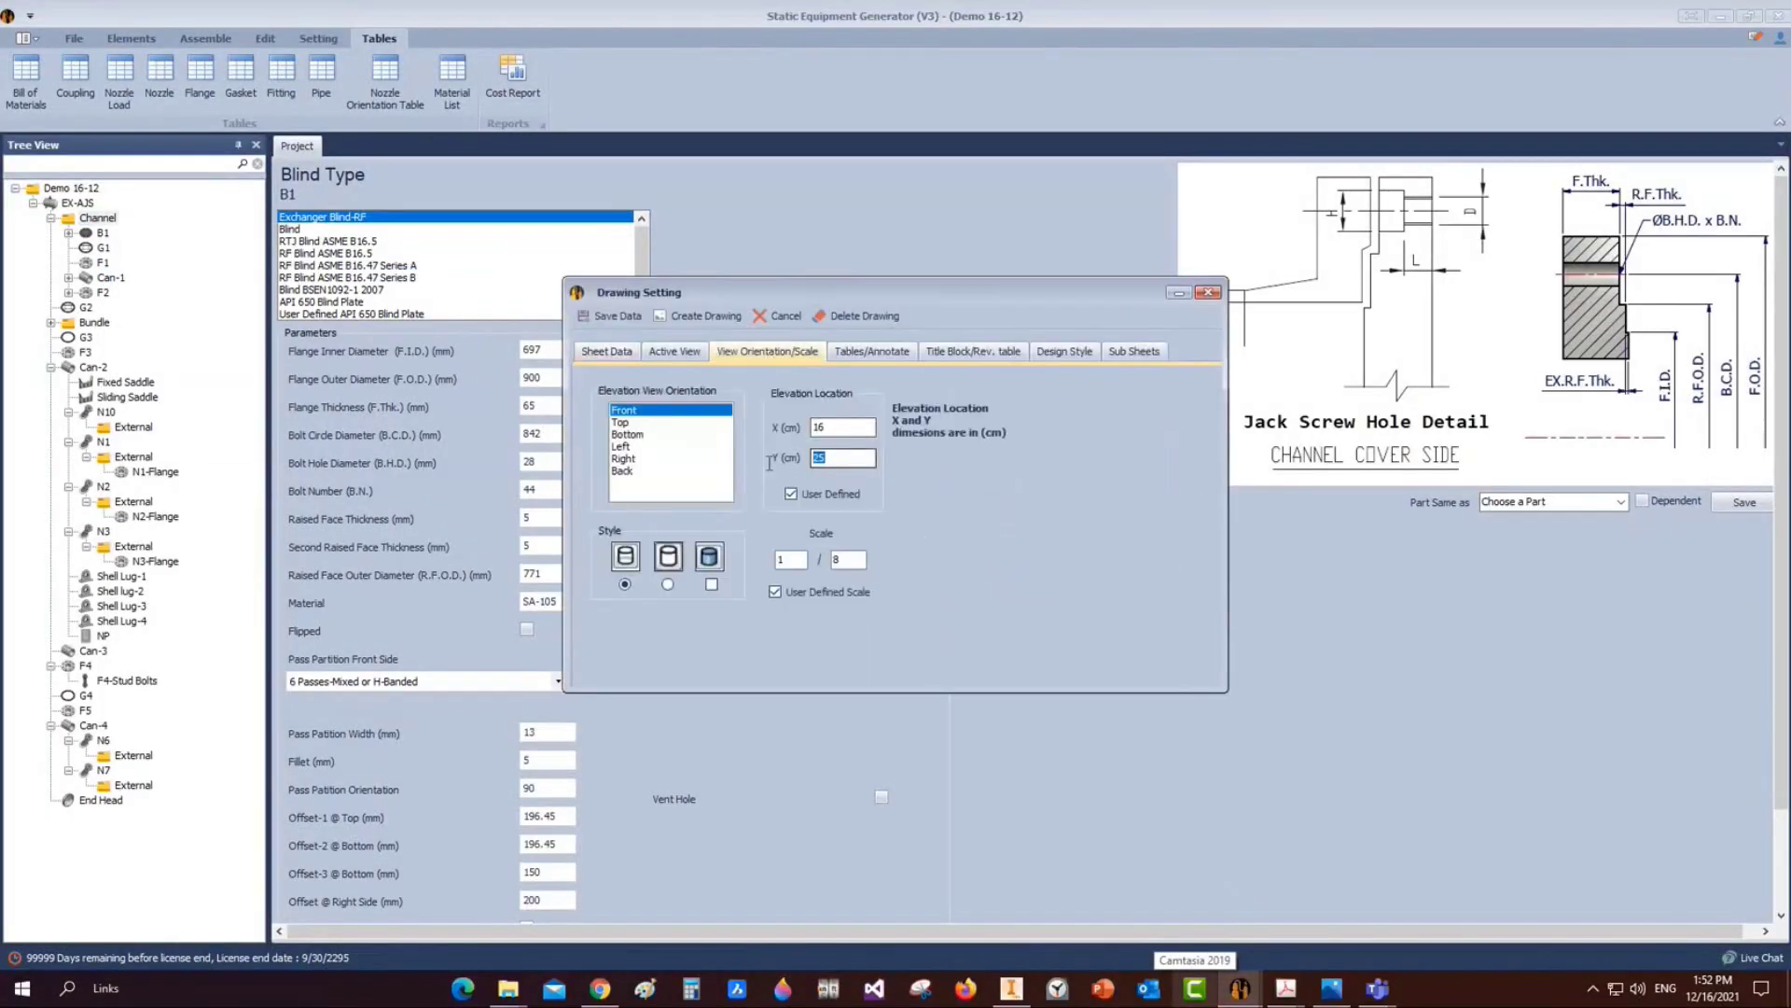
text(30)
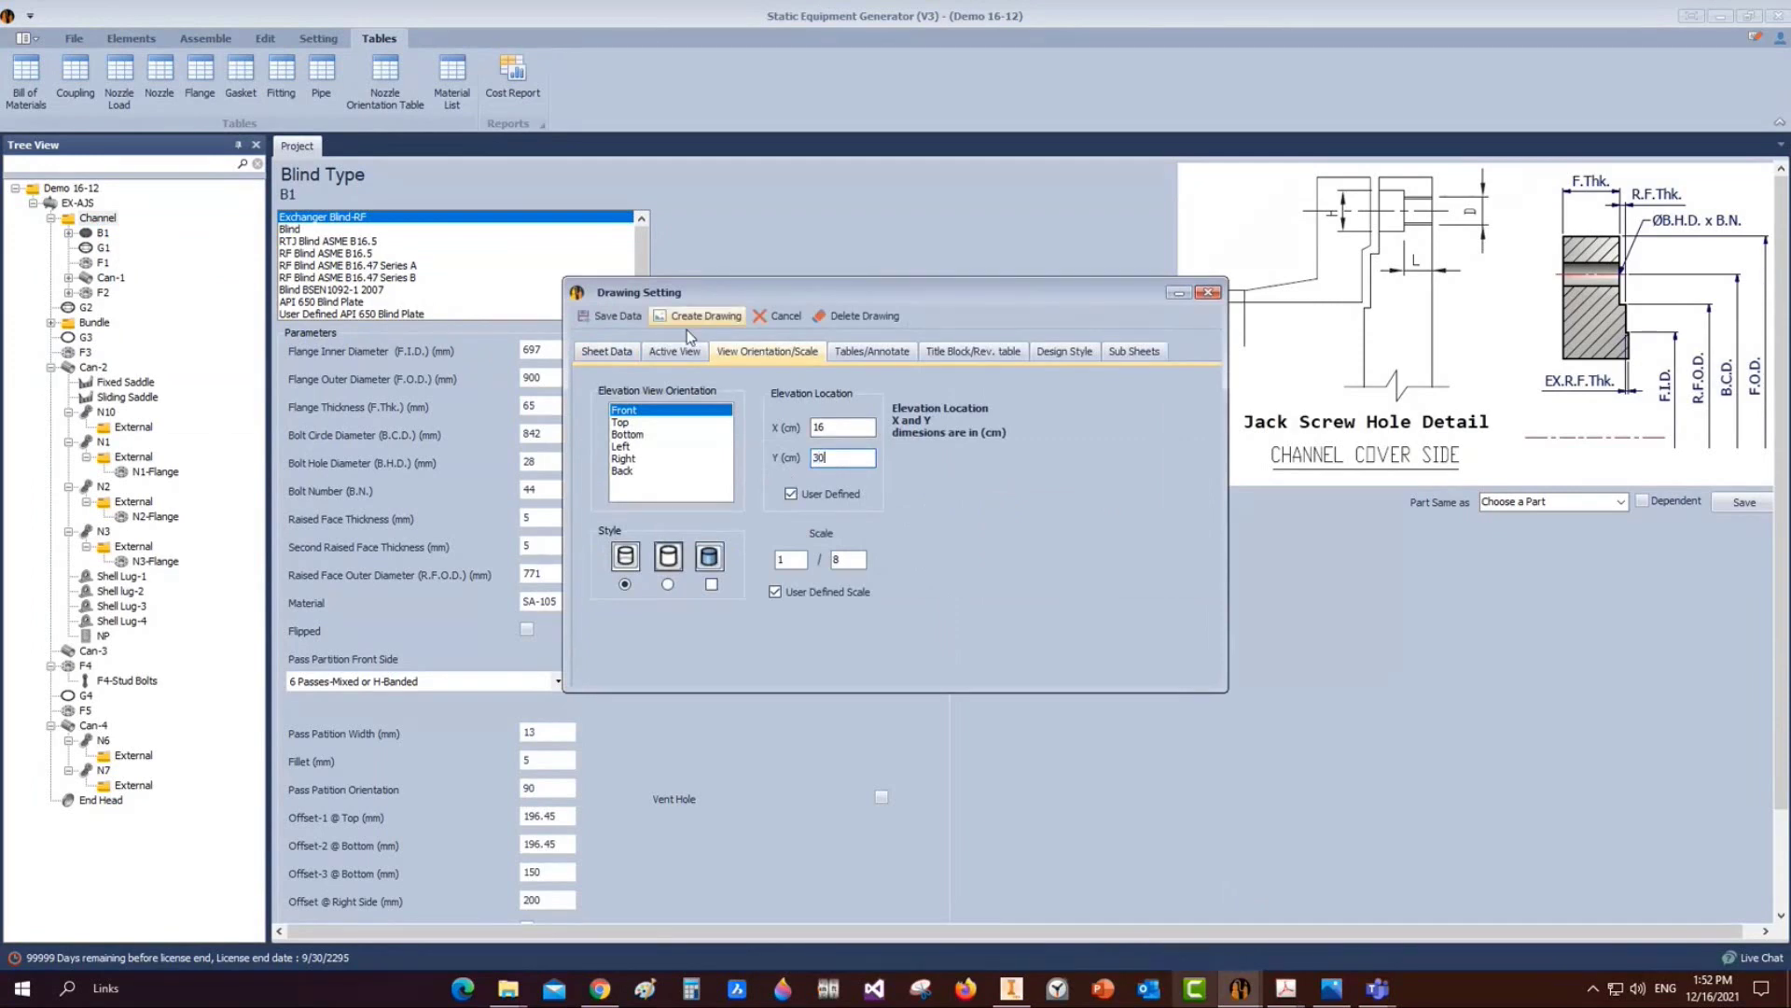
click(690, 317)
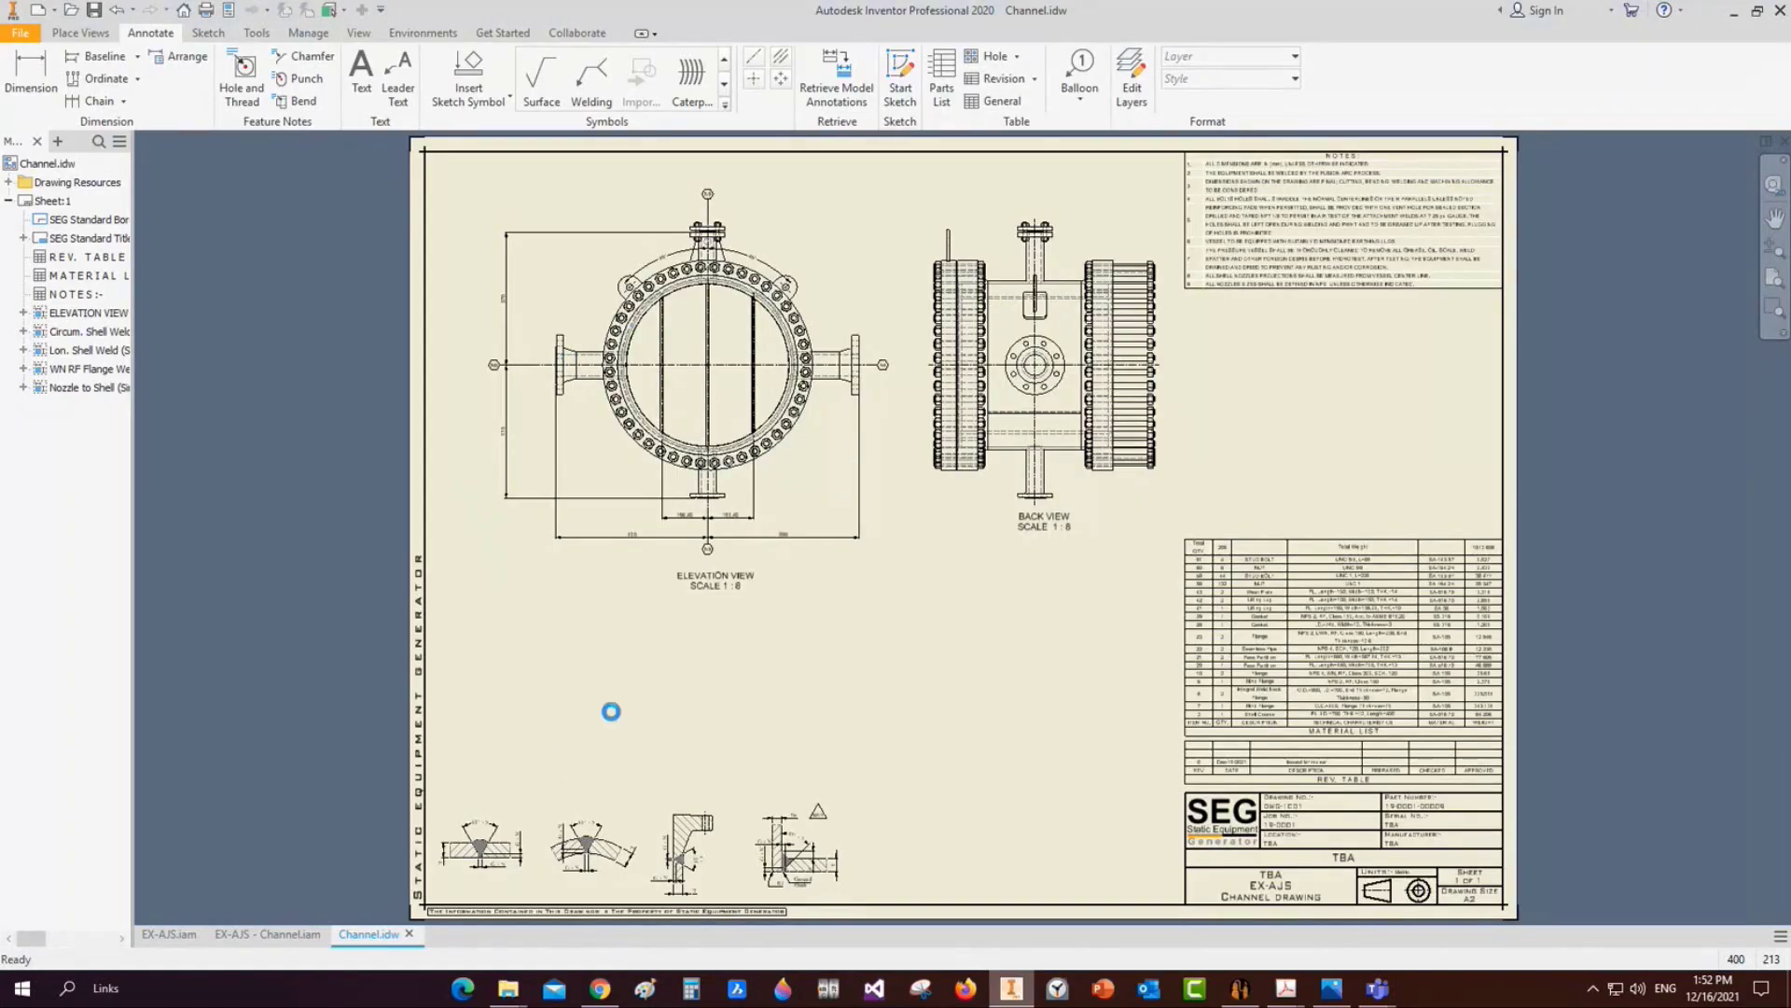
Open the channel assembly from the elevation view, orbit it and open the blind flange part B1
right_click(780, 464)
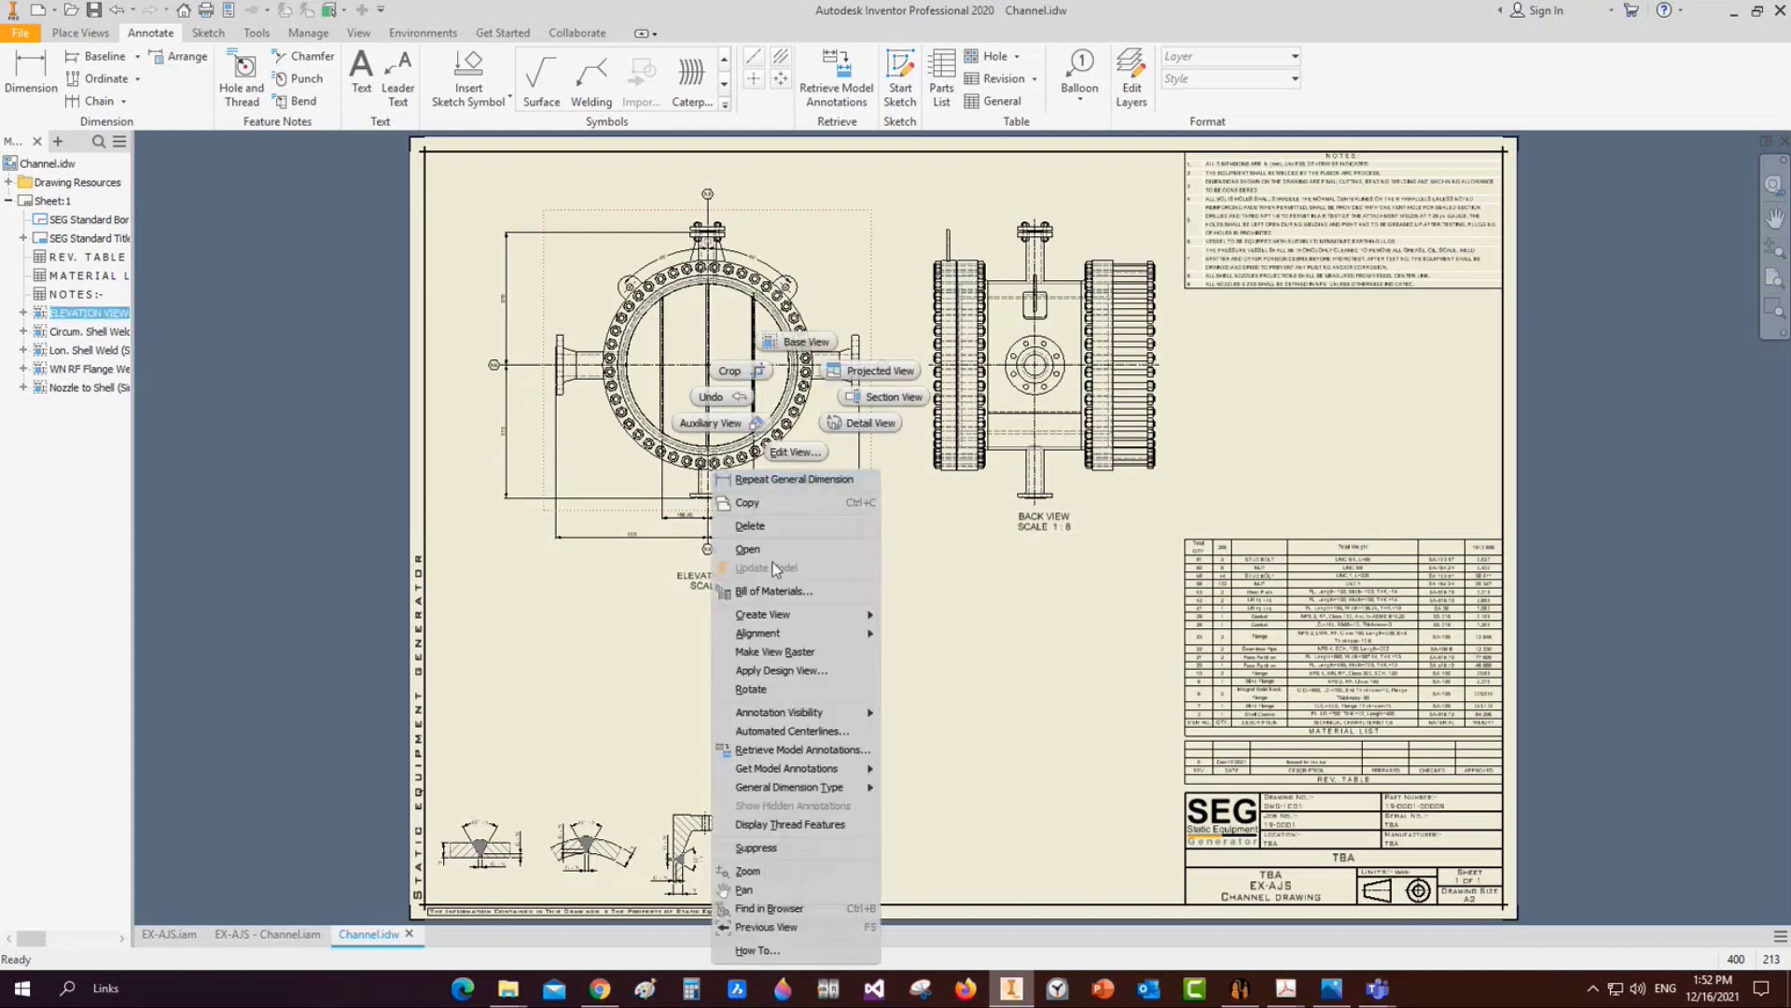
click(749, 550)
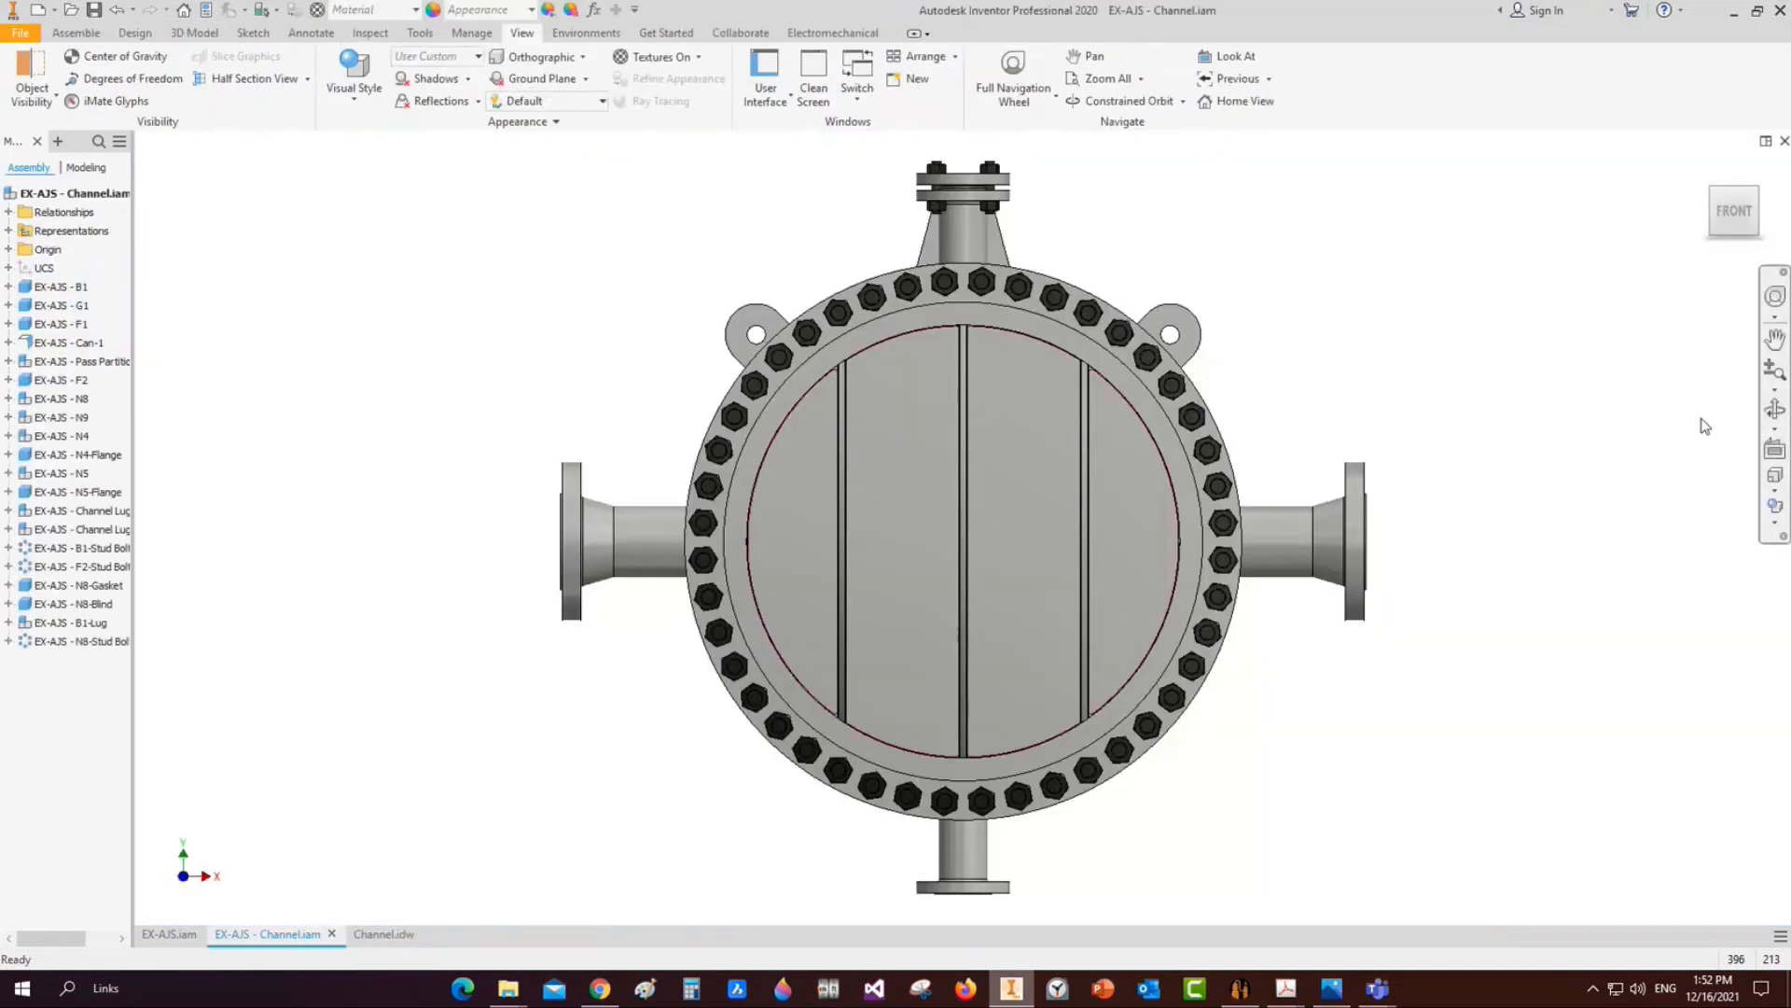
click(1774, 410)
drag(970, 523, 1055, 563)
shift+middle_drag(1055, 564, 1073, 579)
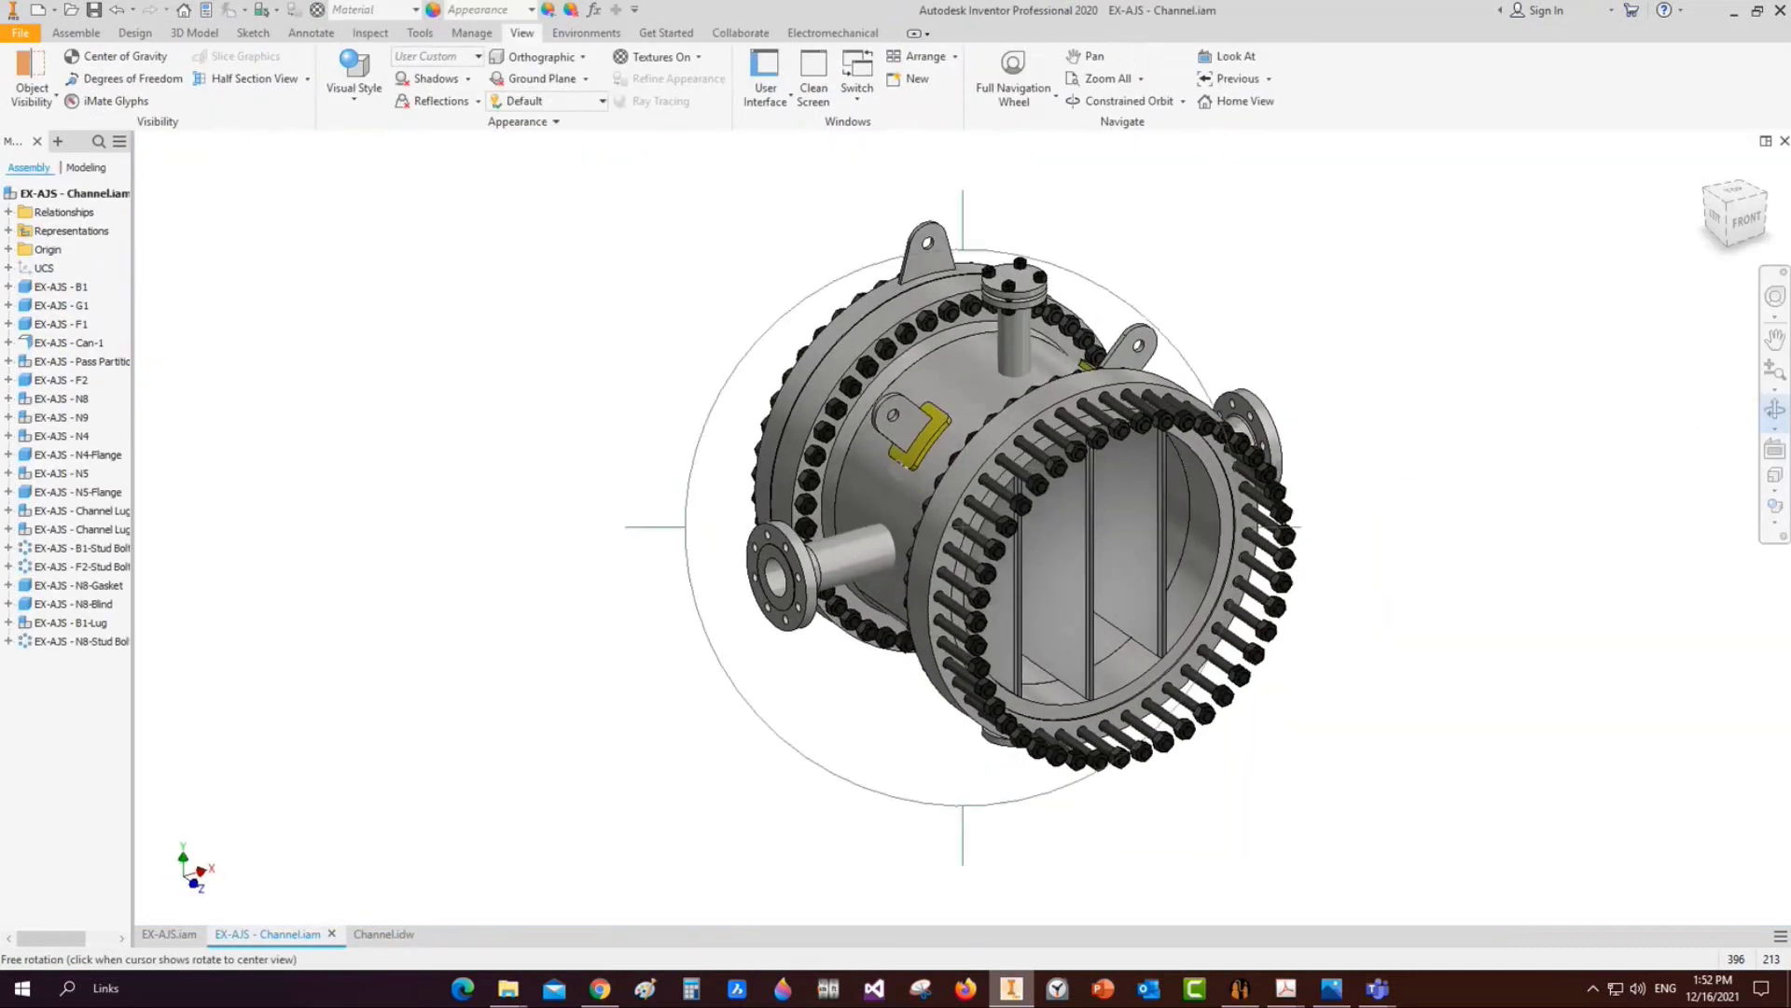
right_click(813, 355)
click(819, 299)
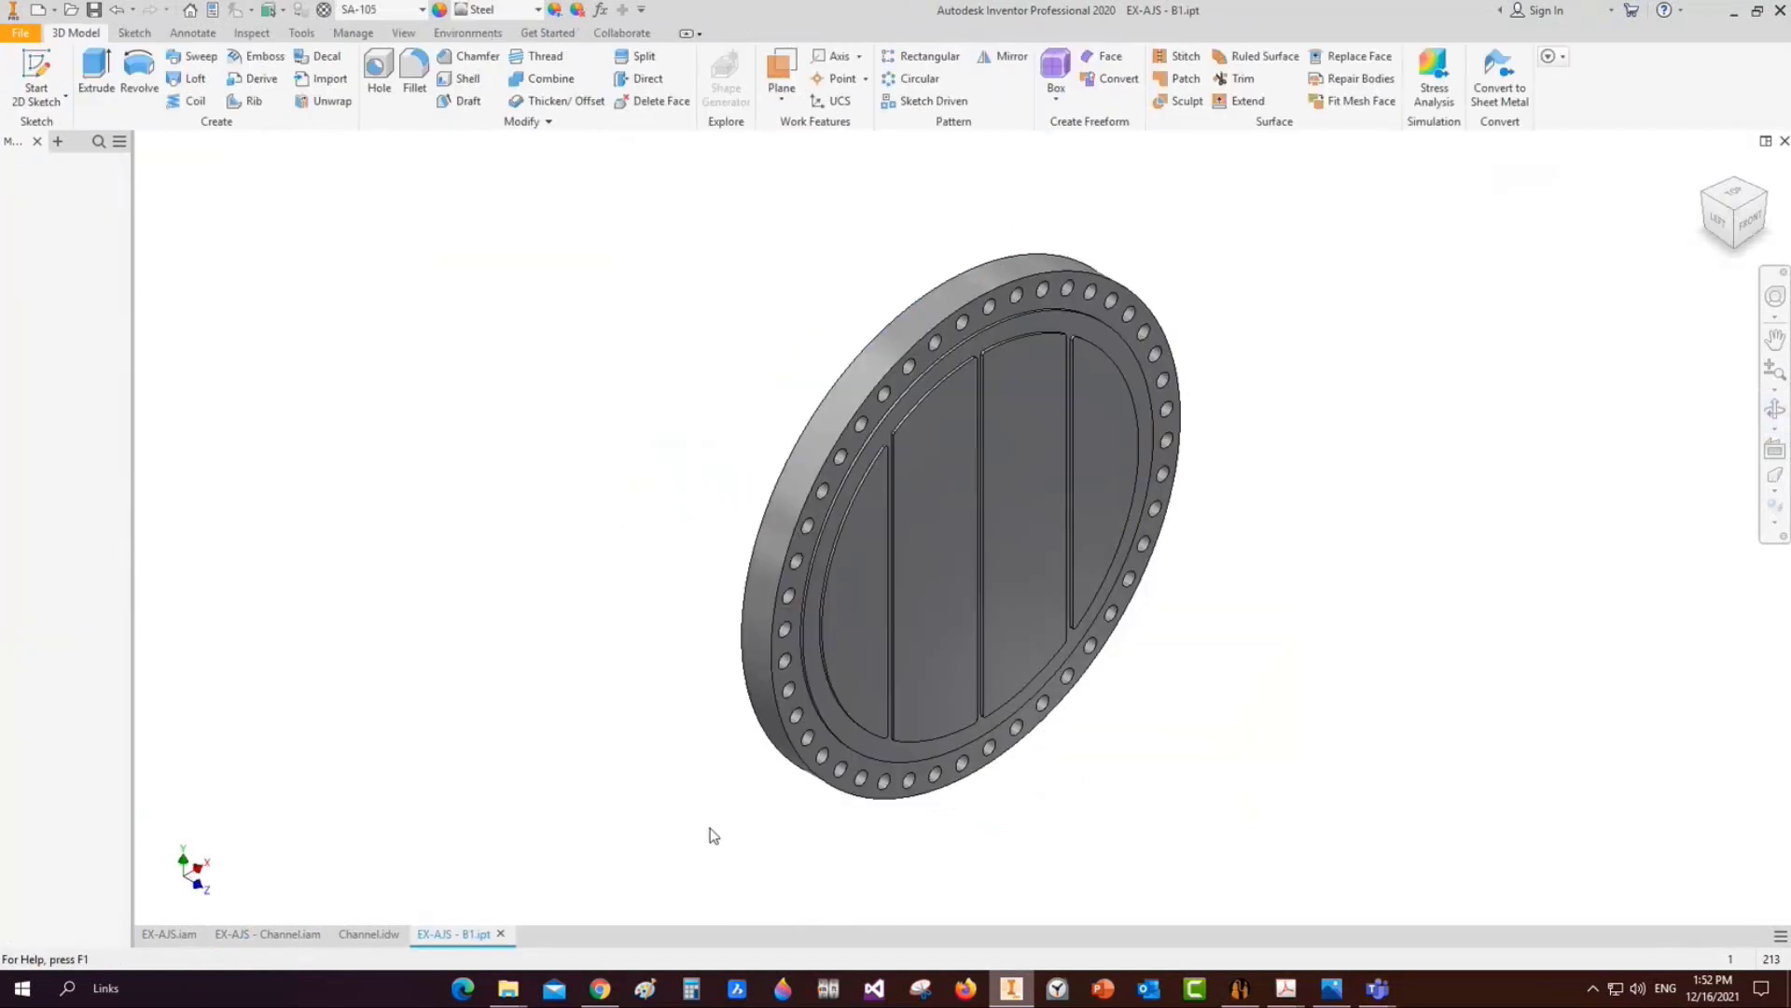
Place a front base view of blind flange B1 on the Channel drawing, below the back view, at scale 1/10
click(371, 933)
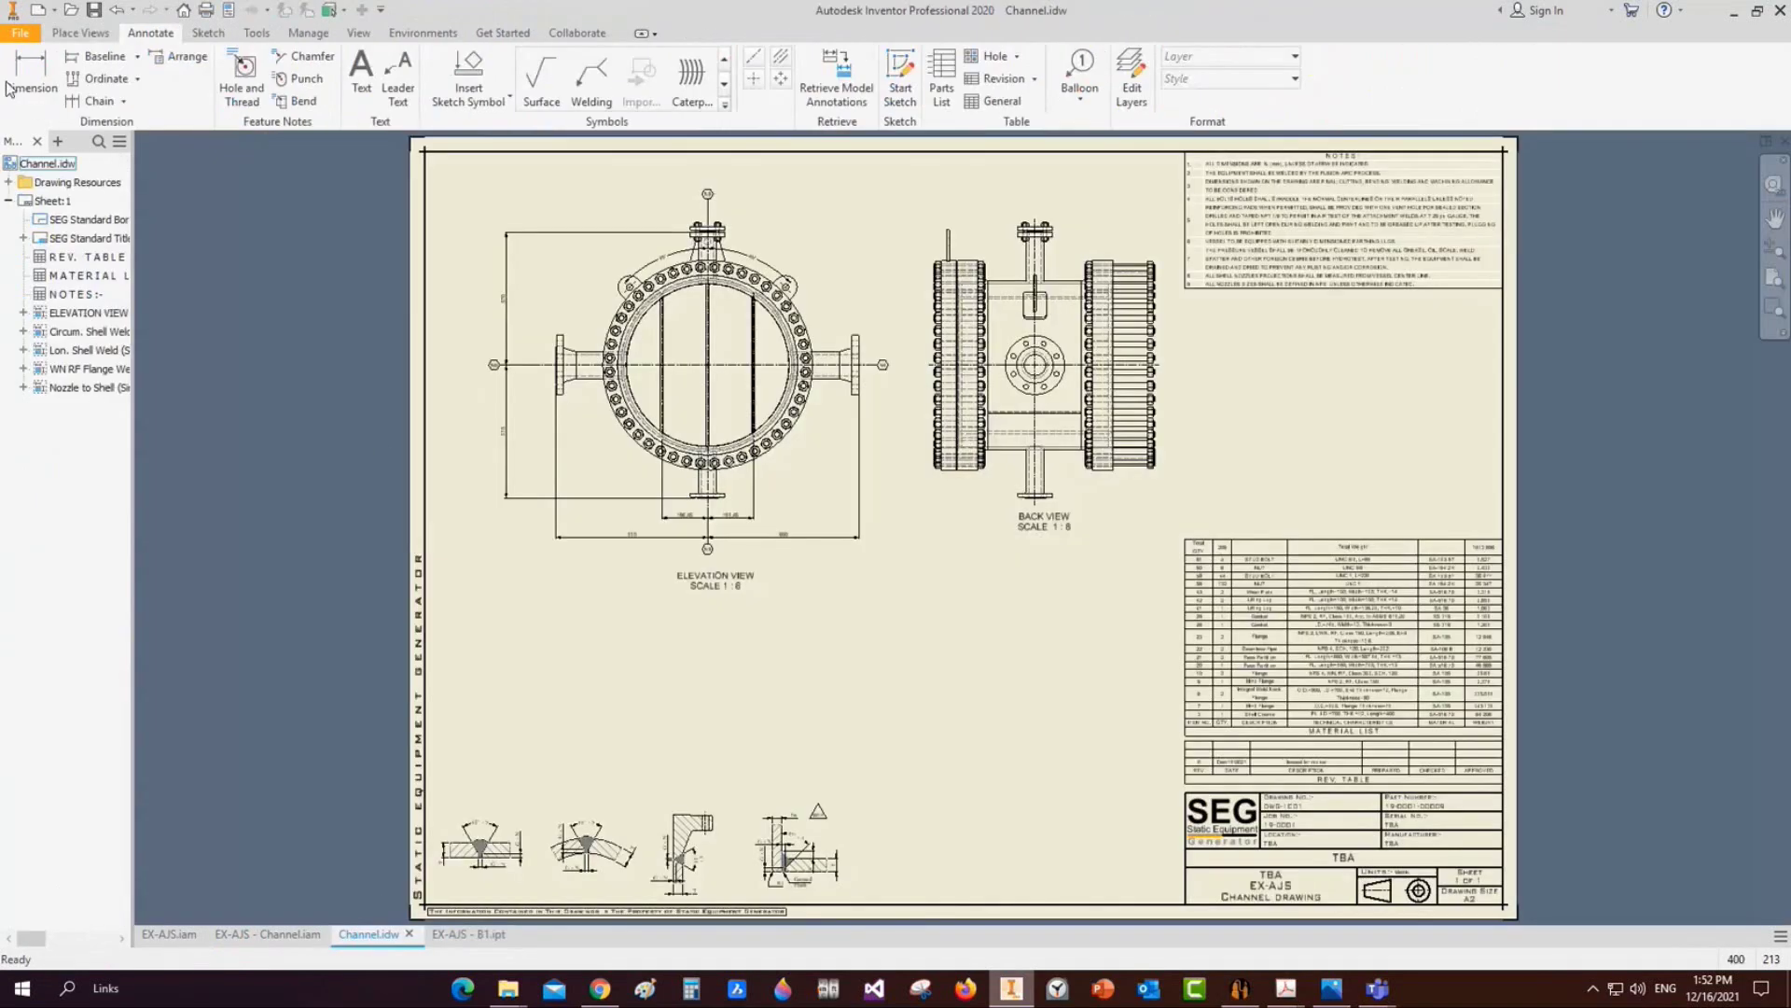
click(80, 33)
click(19, 70)
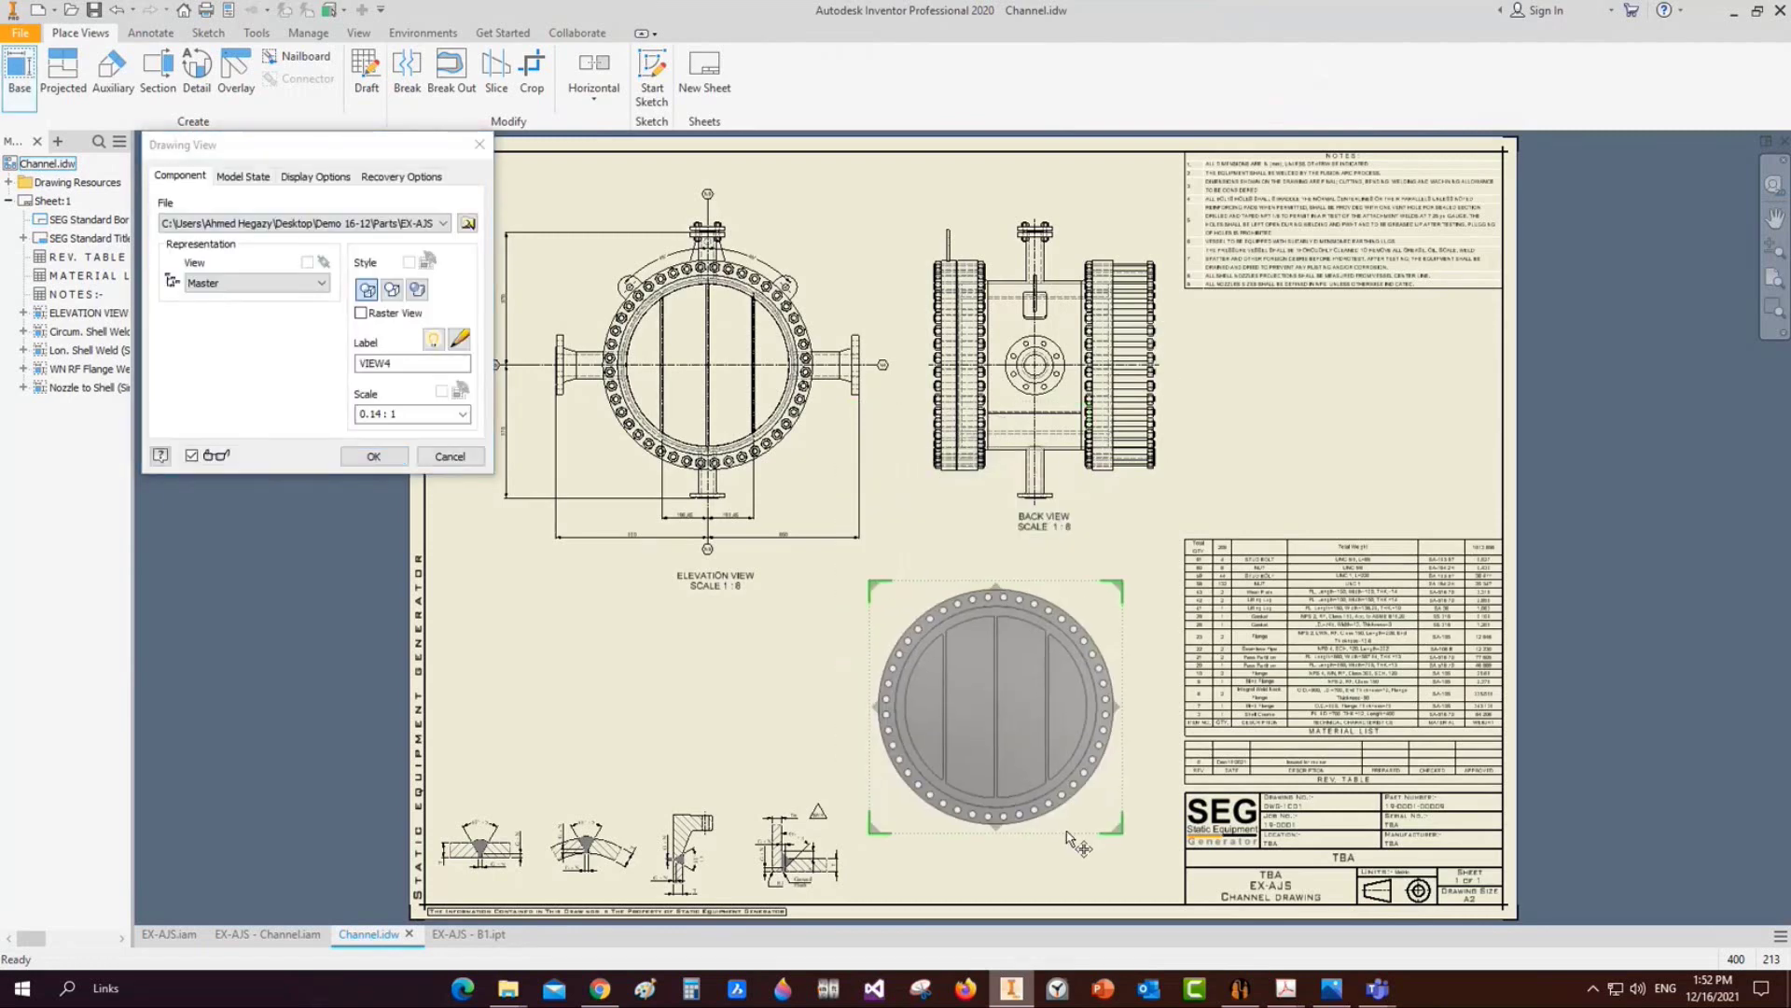
drag(1067, 832, 1068, 833)
click(409, 414)
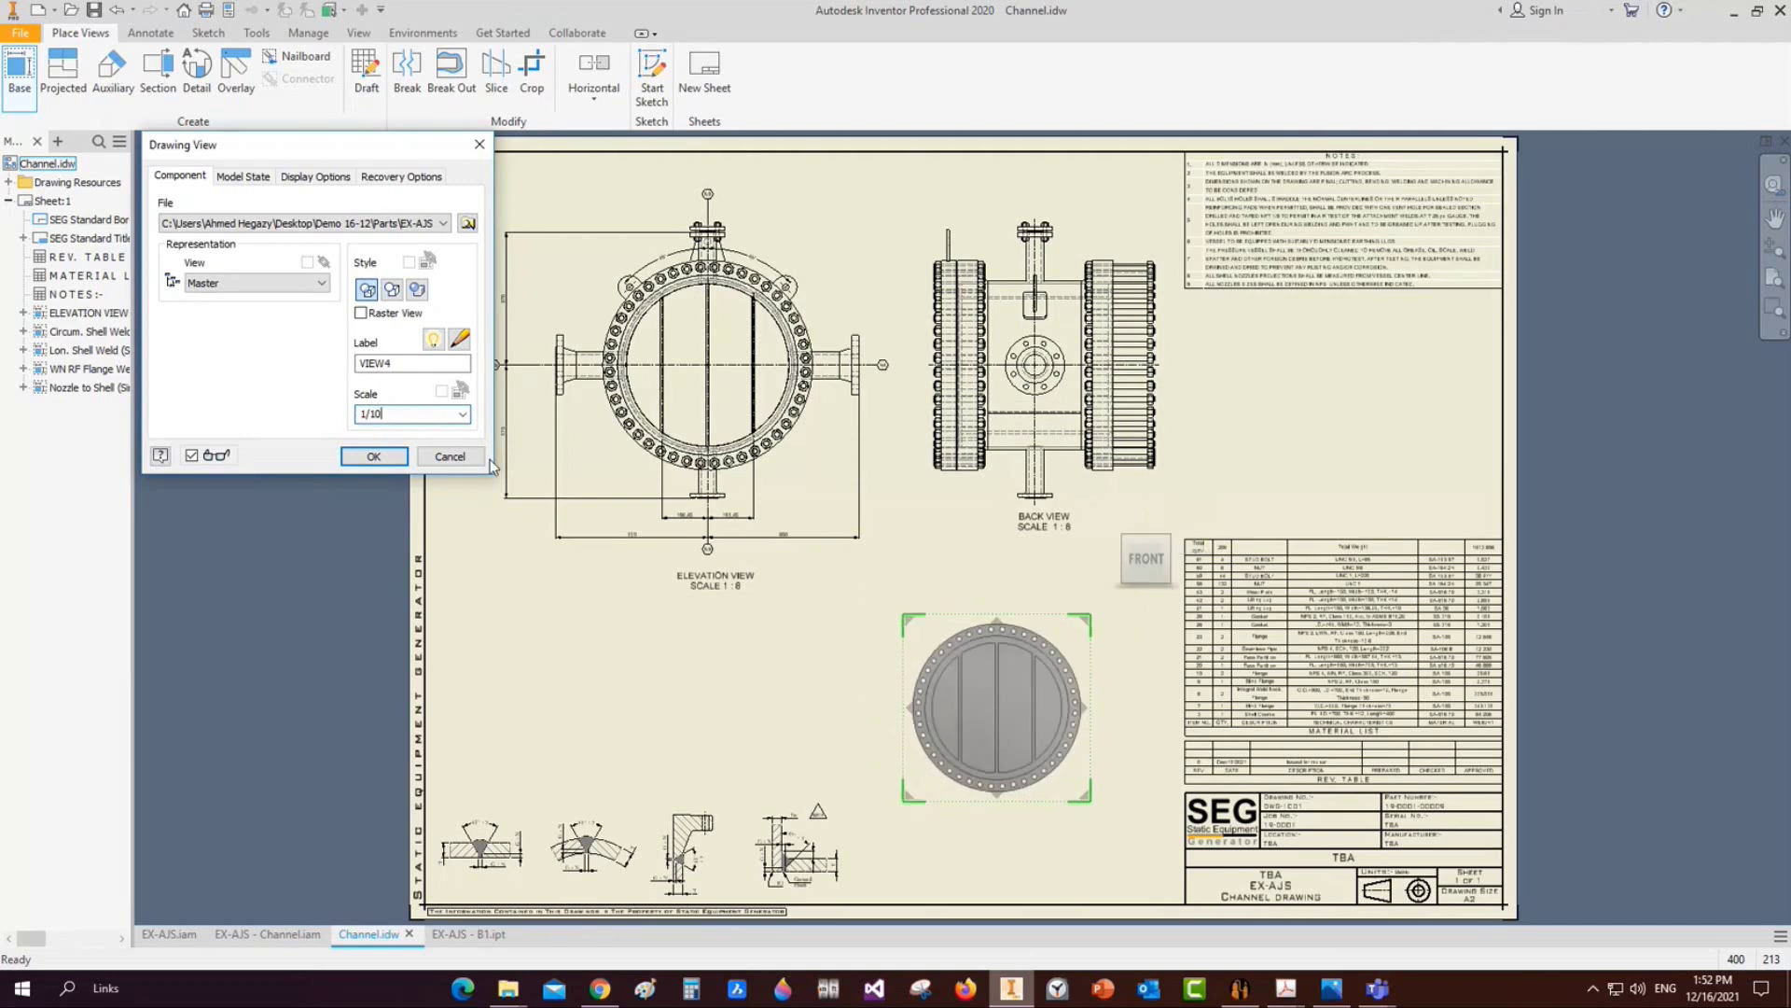
click(395, 455)
click(150, 32)
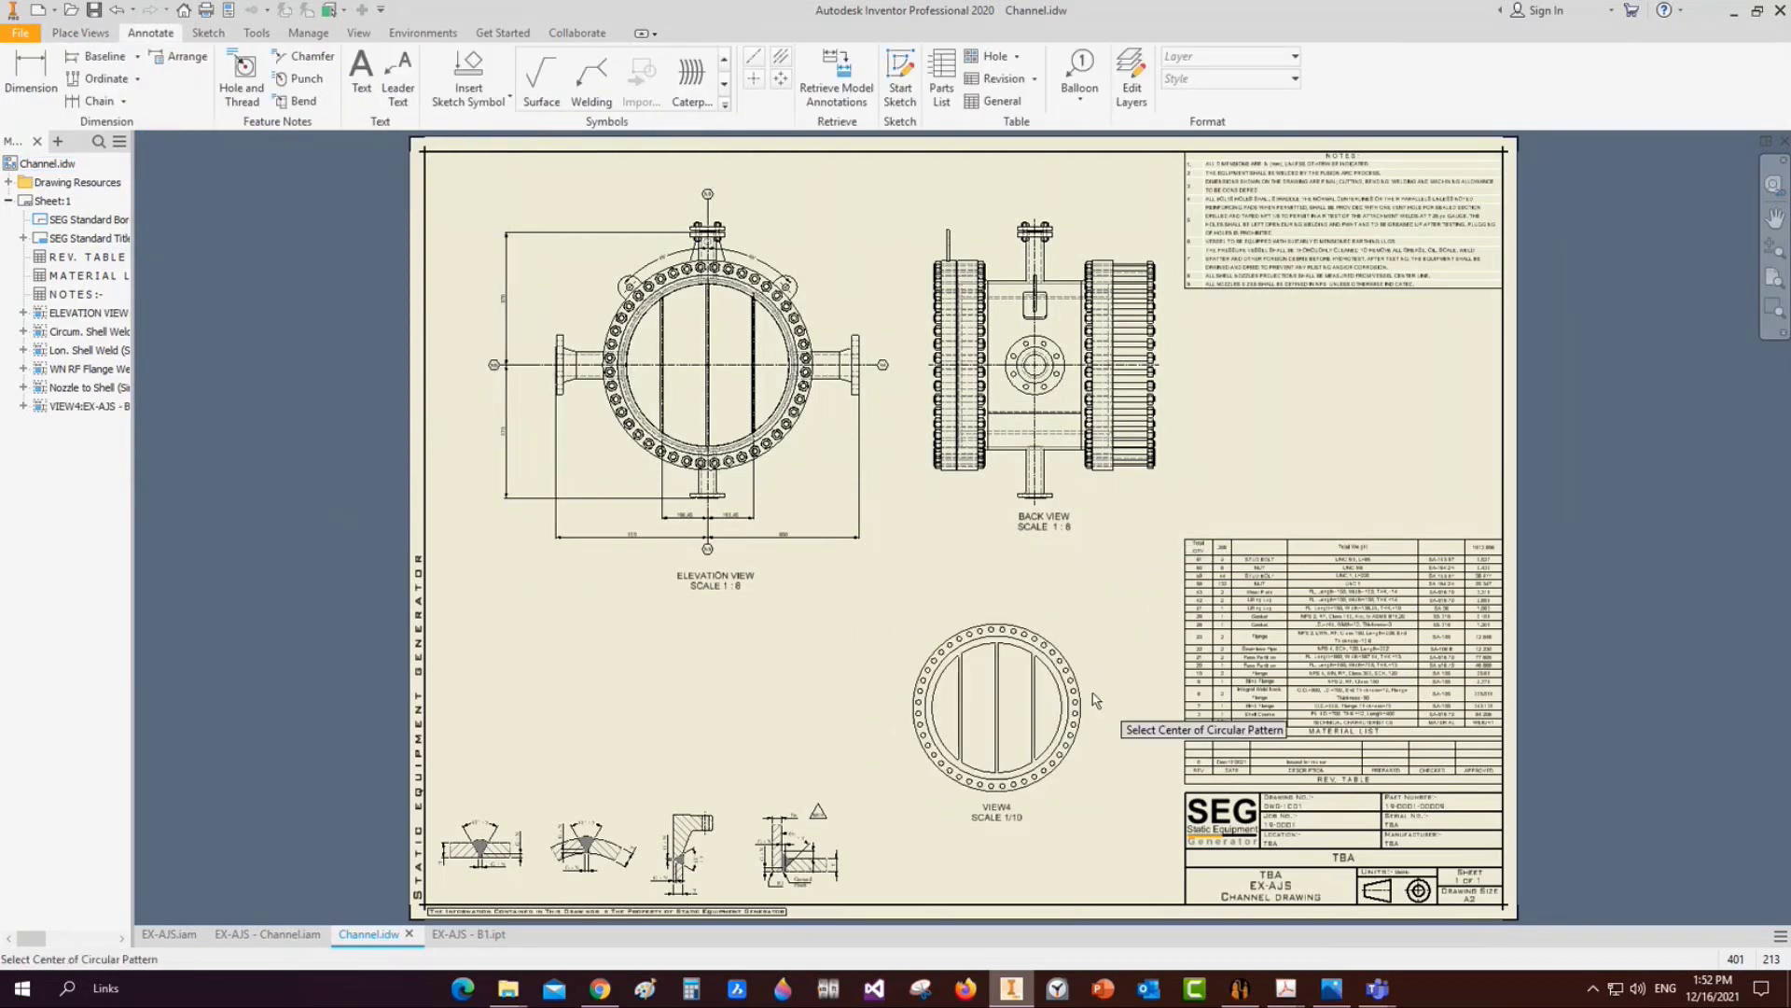
scroll(1094, 692, up, 3)
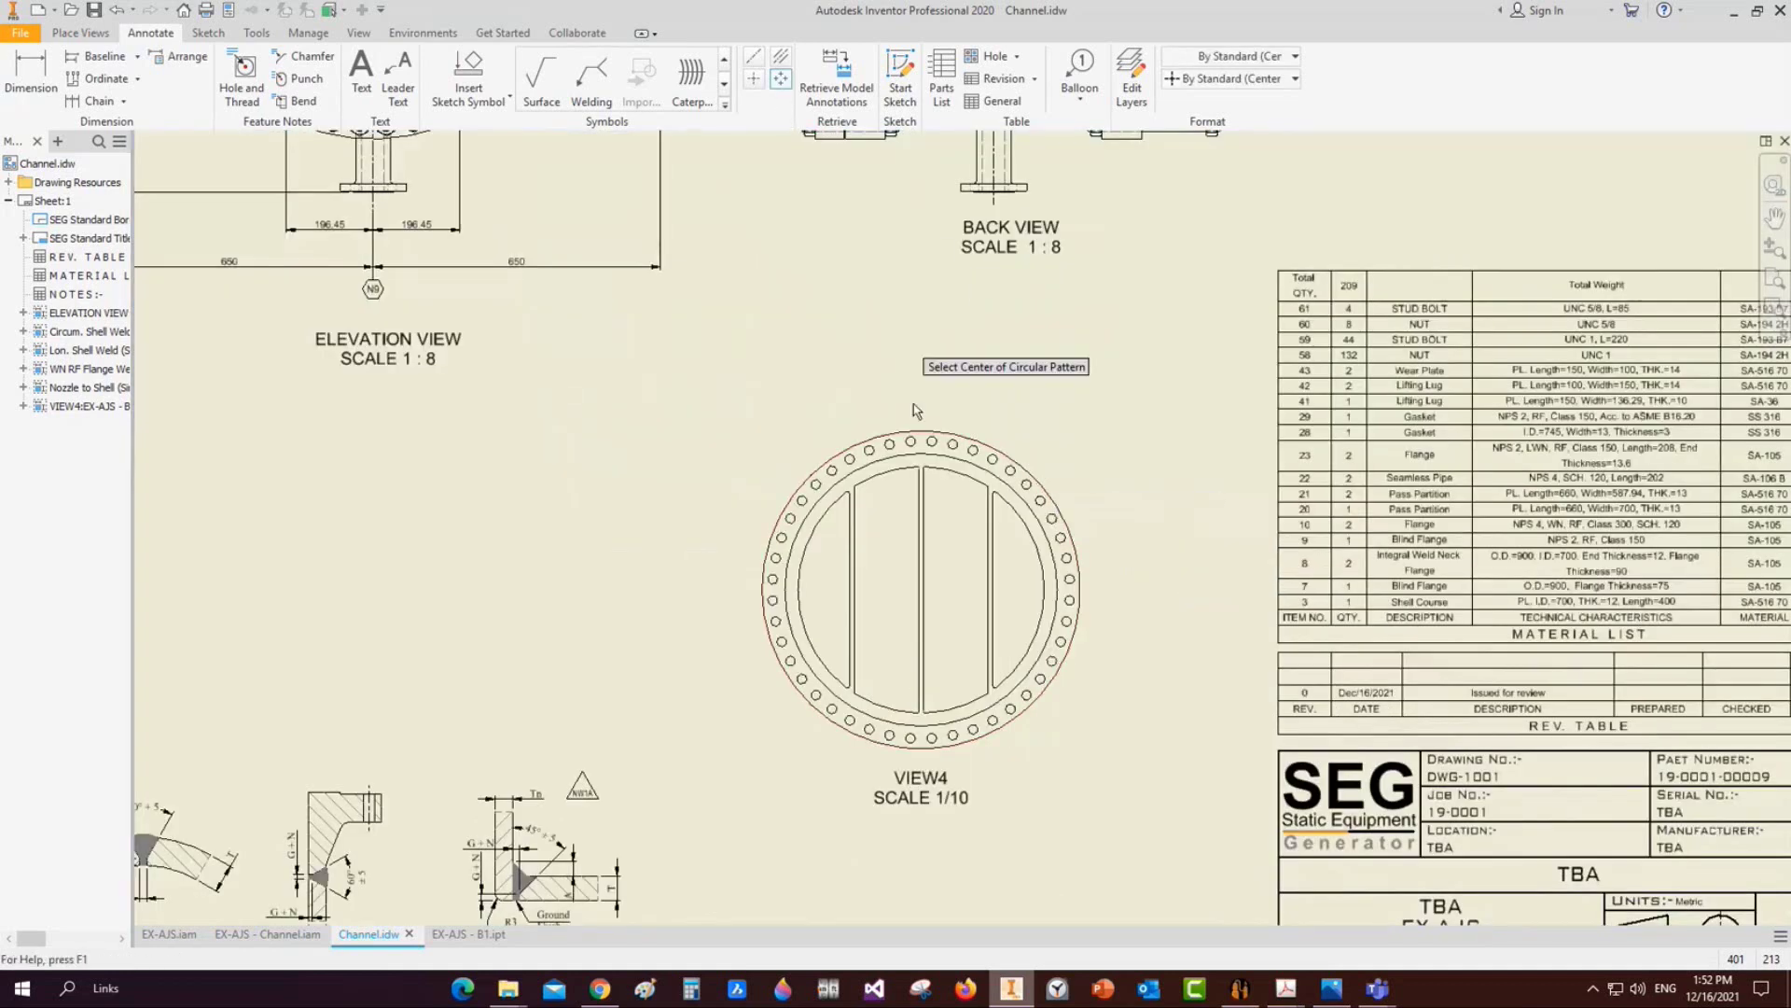
click(971, 439)
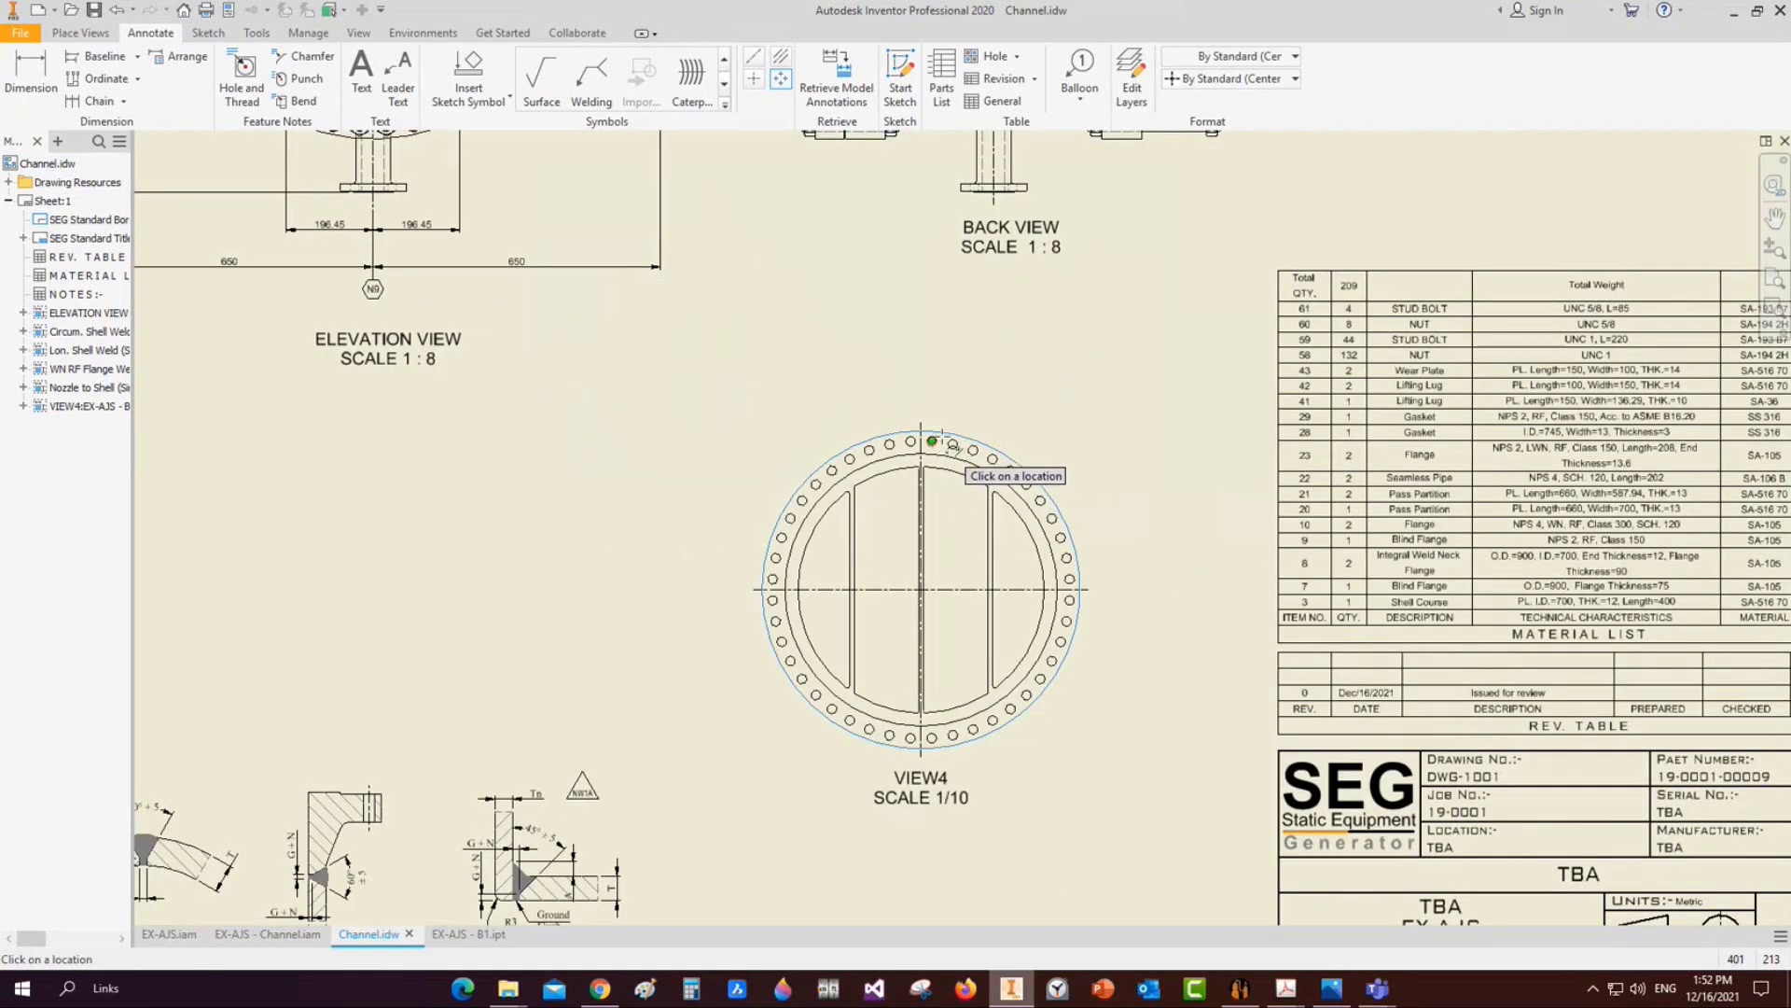
key(Escape)
Add automated centerlines to the blind flange view, including the circular pattern of bolt holes
right_click(1016, 438)
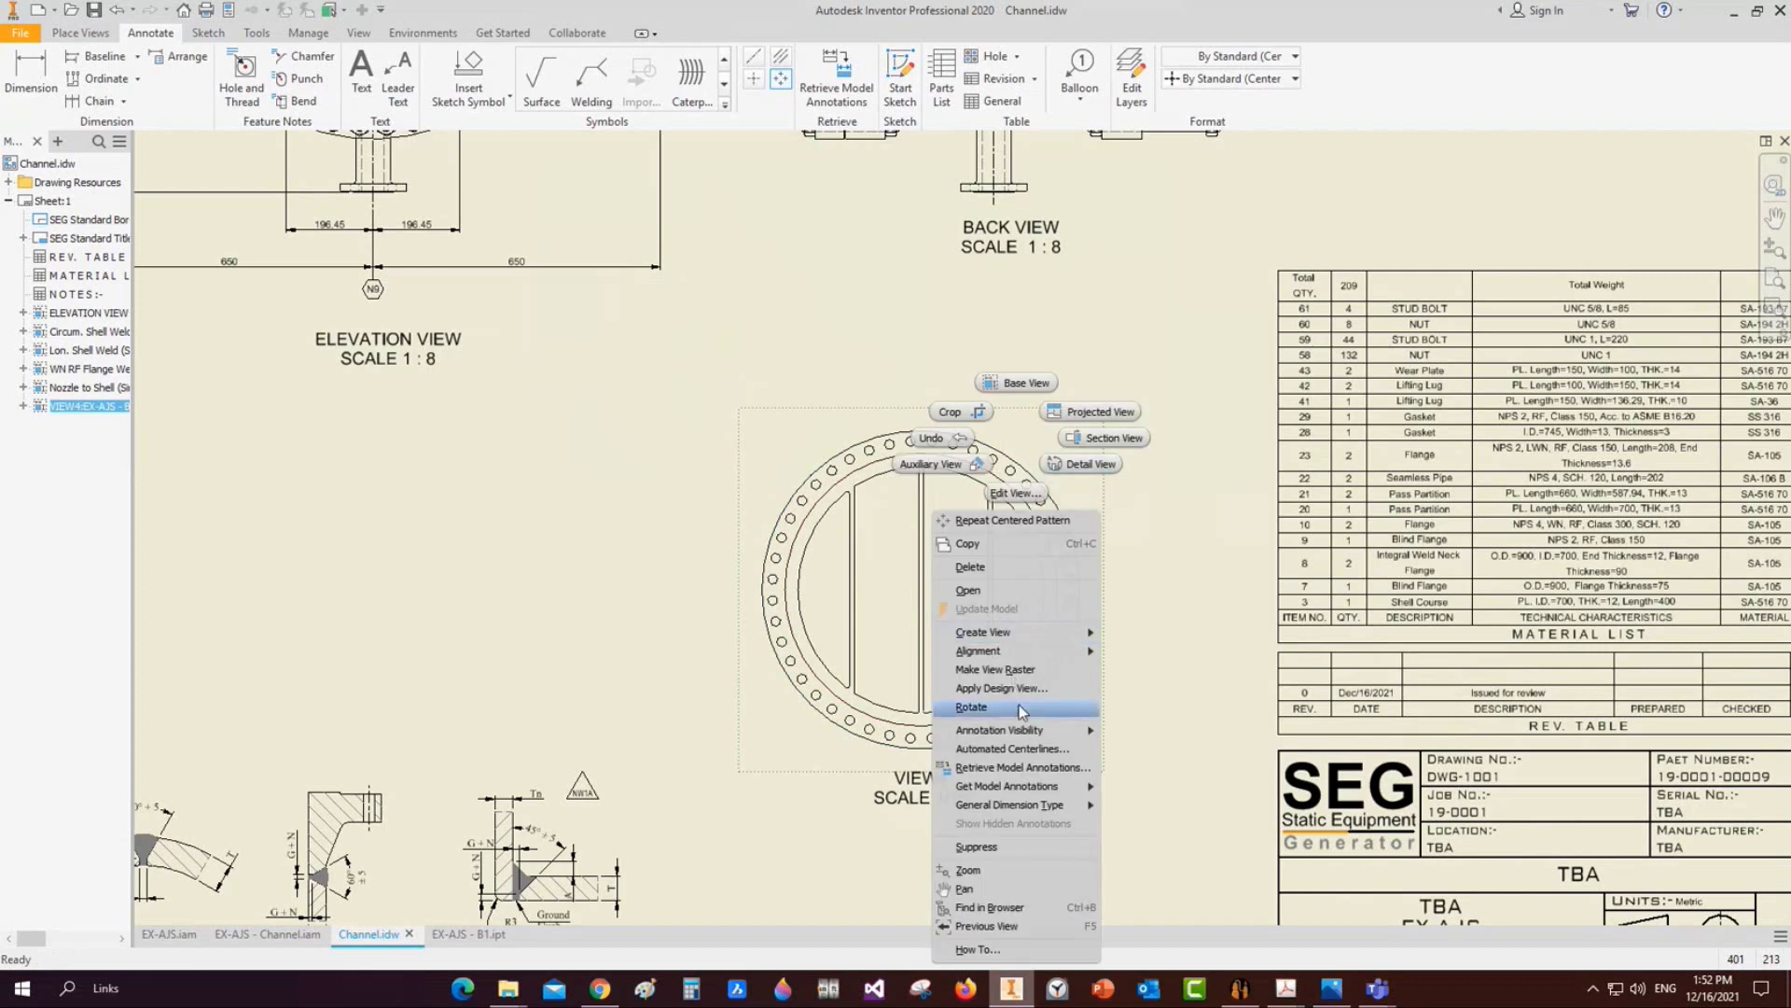
click(1012, 748)
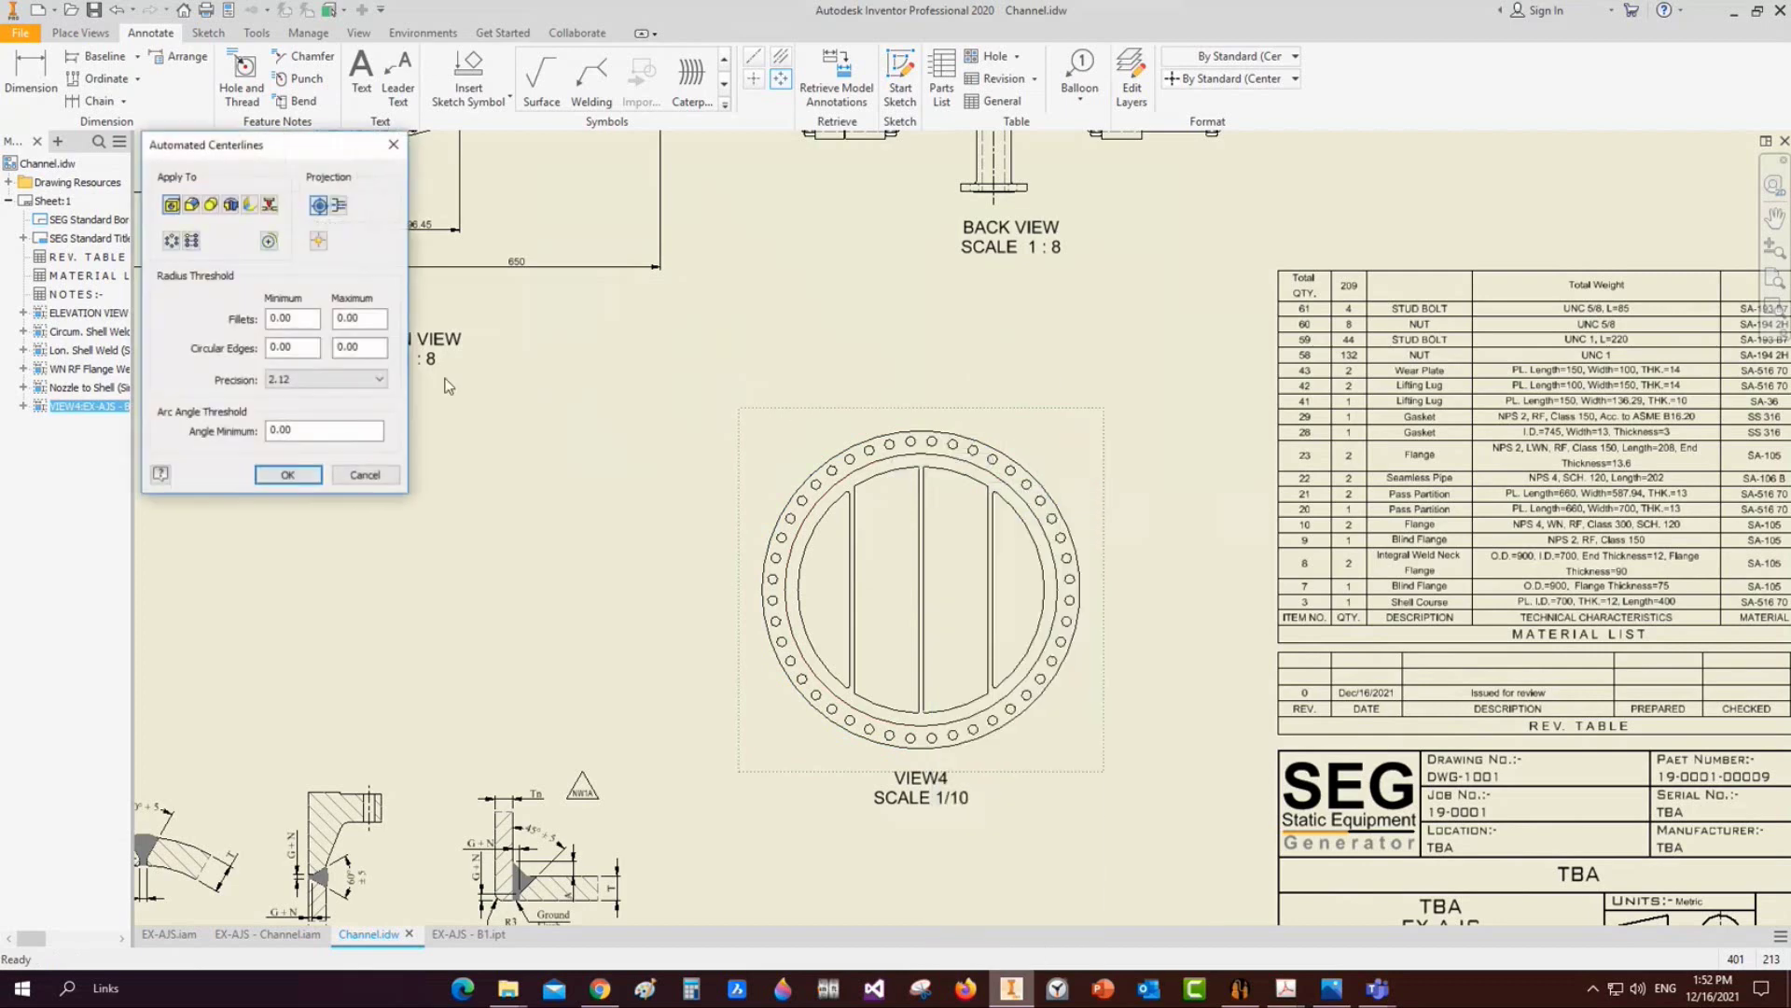
click(177, 235)
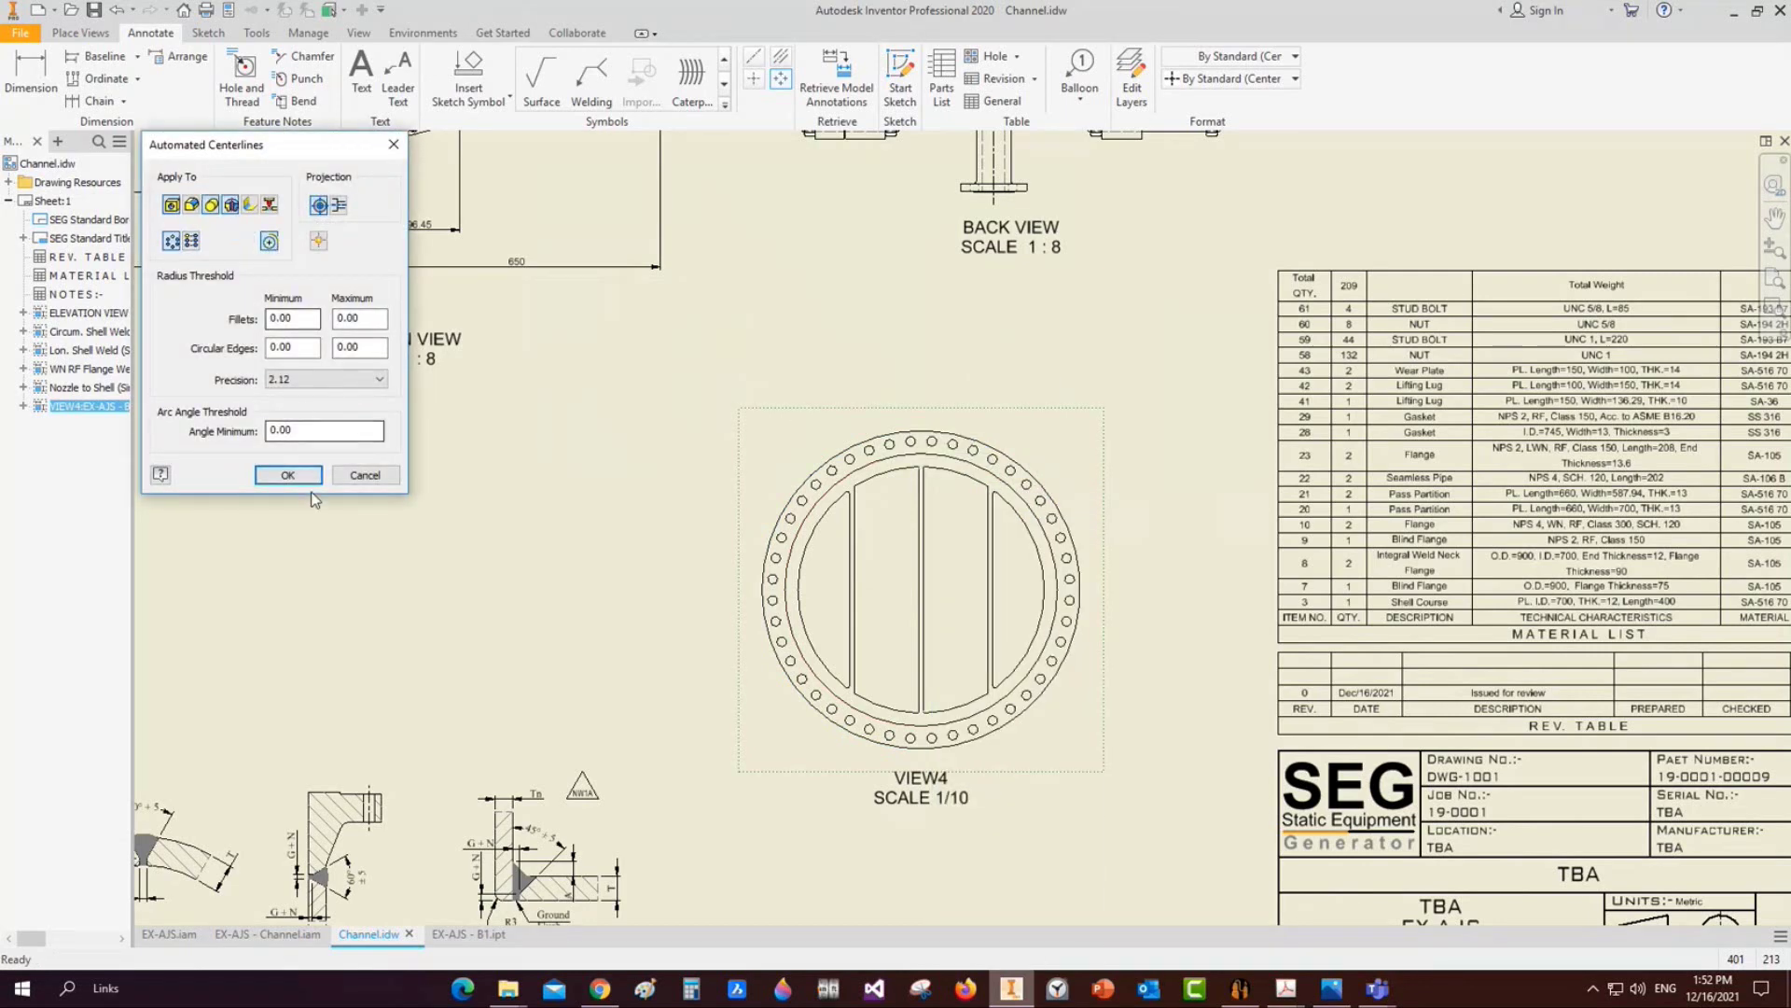
click(290, 475)
Add a hole note to the bolt hole just right of the vertical centerline, placed above the blind flange
scroll(965, 585, up, 3)
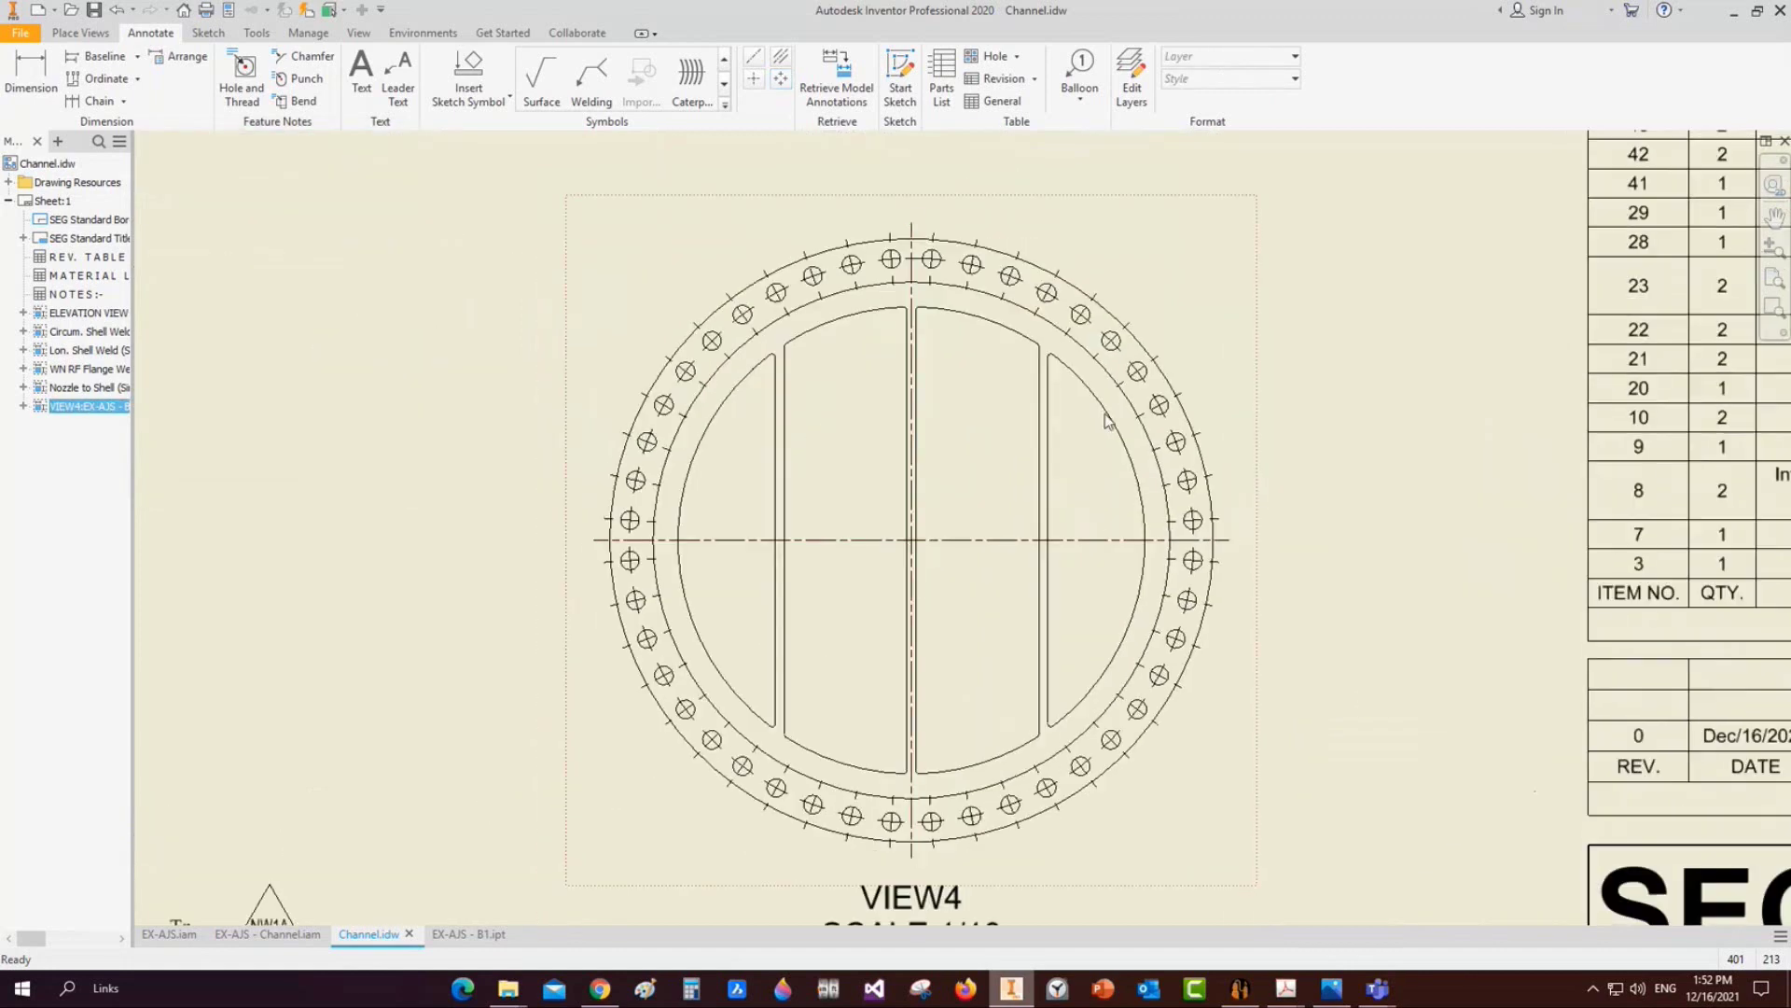
key(d)
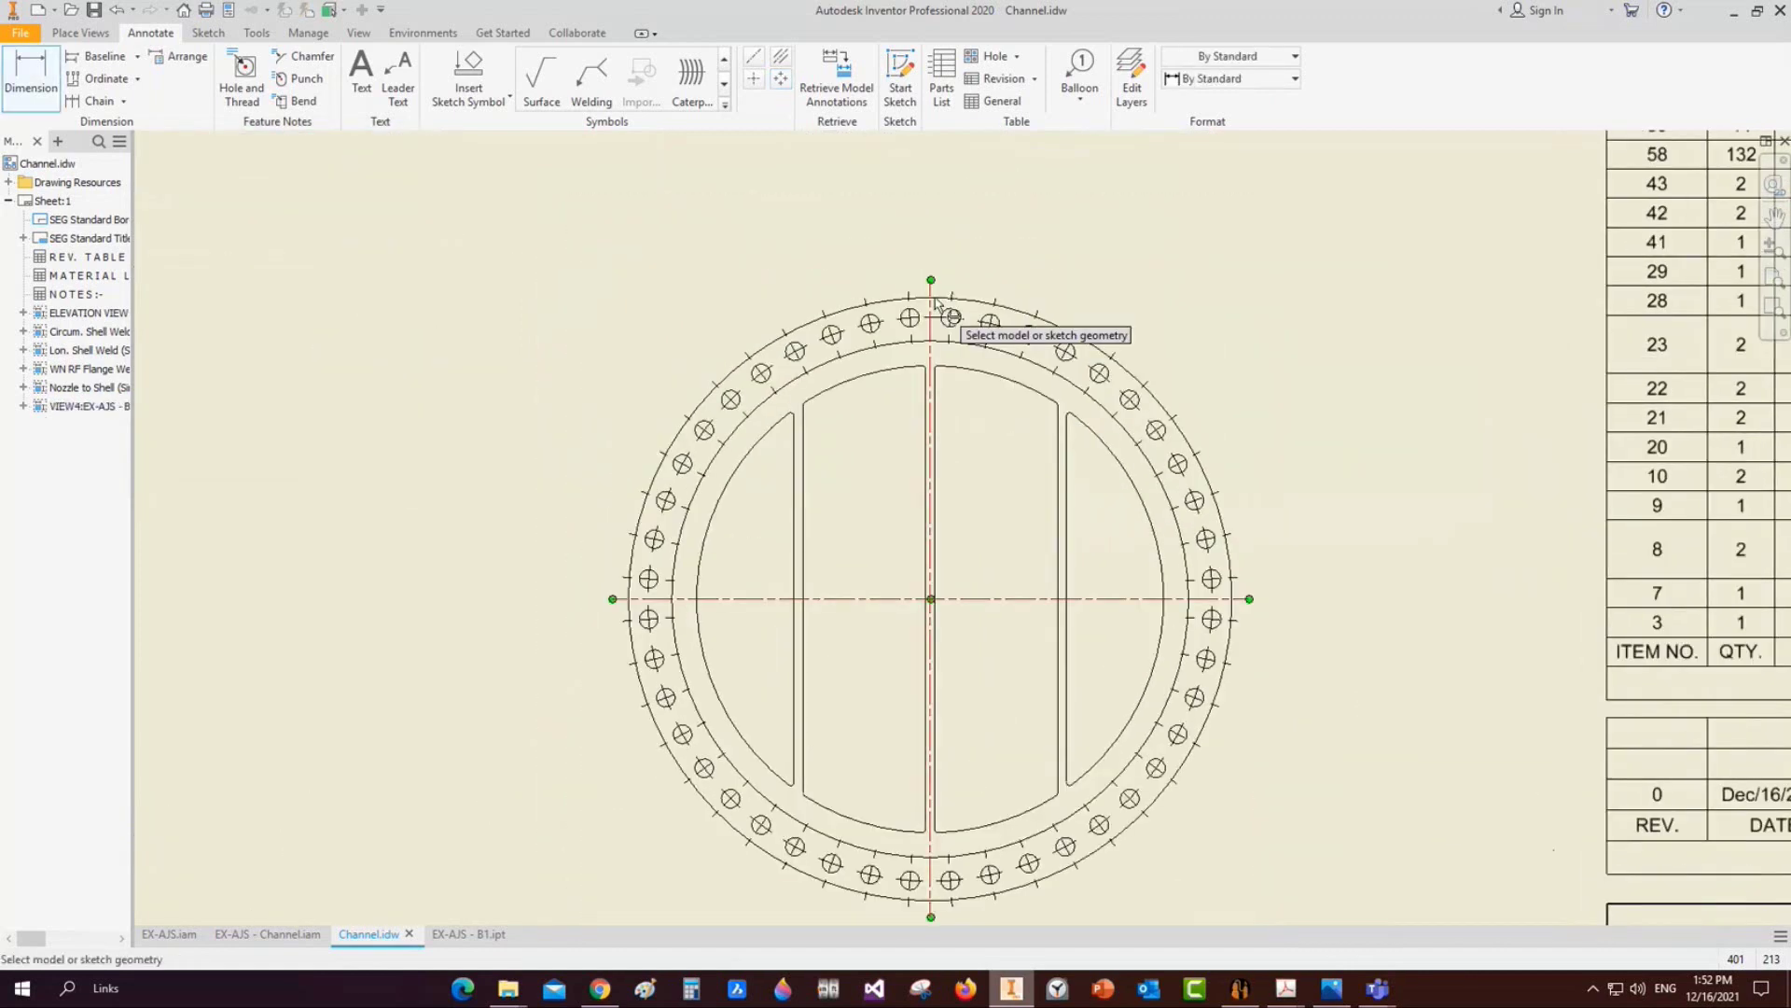
scroll(965, 320, up, 3)
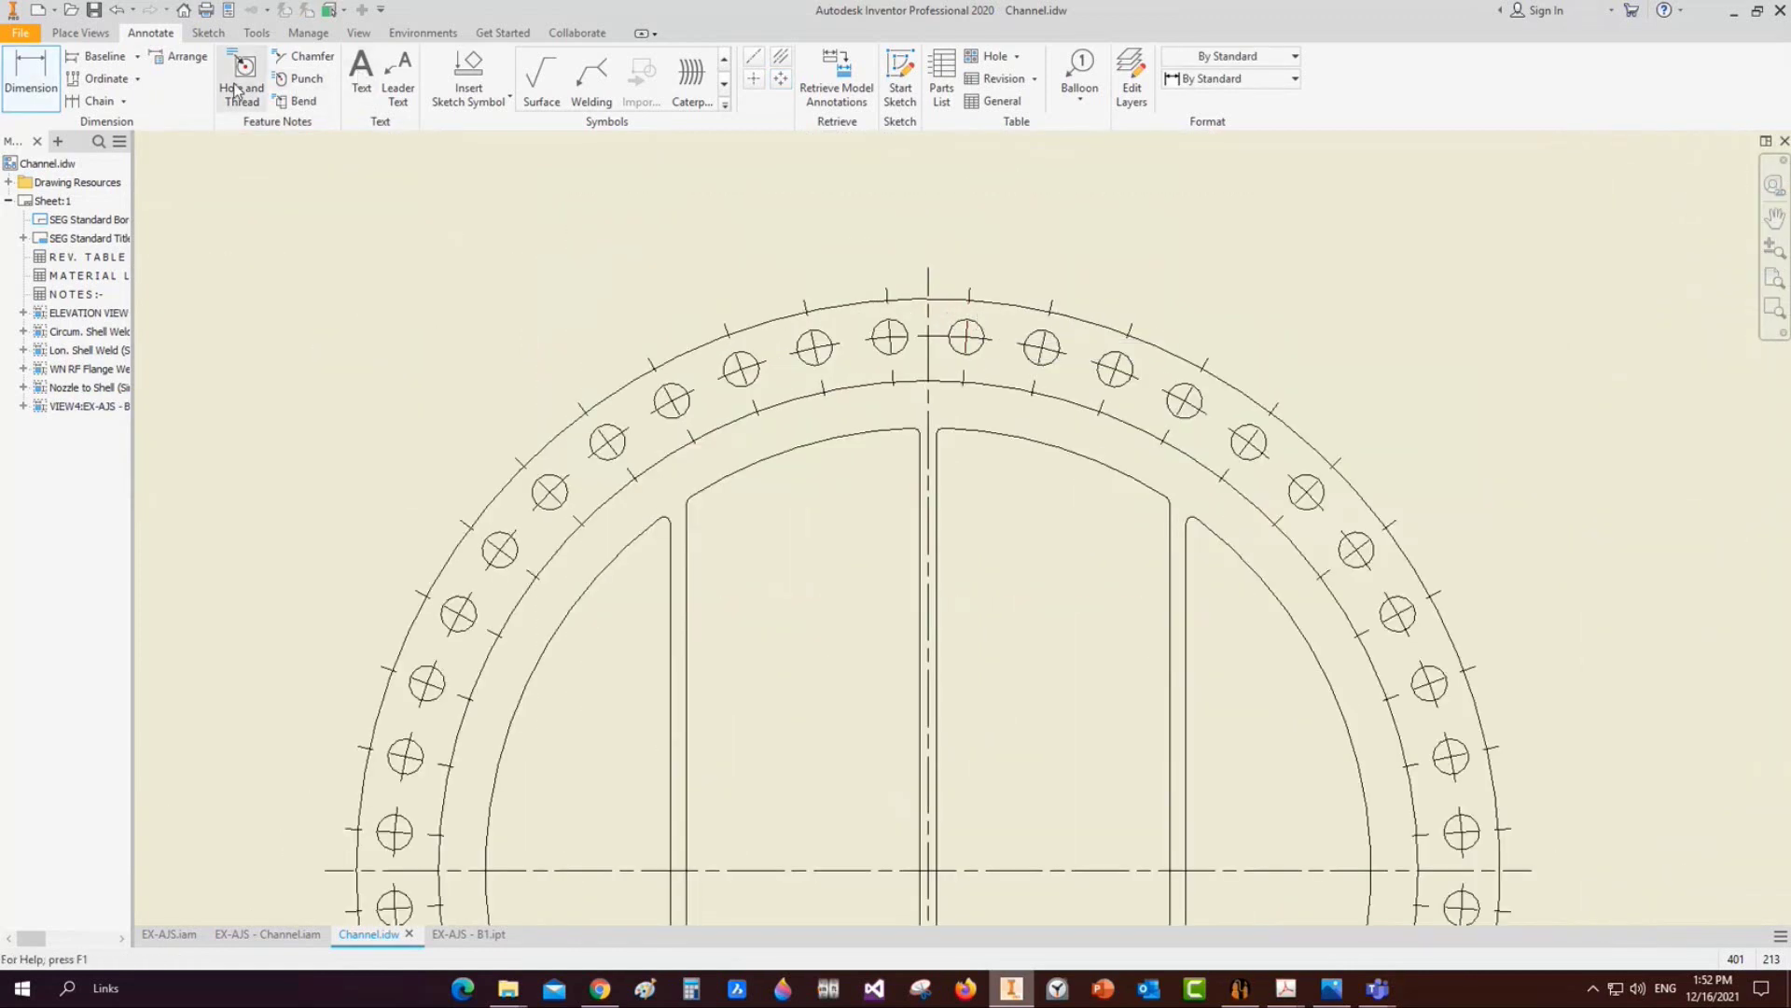
click(247, 72)
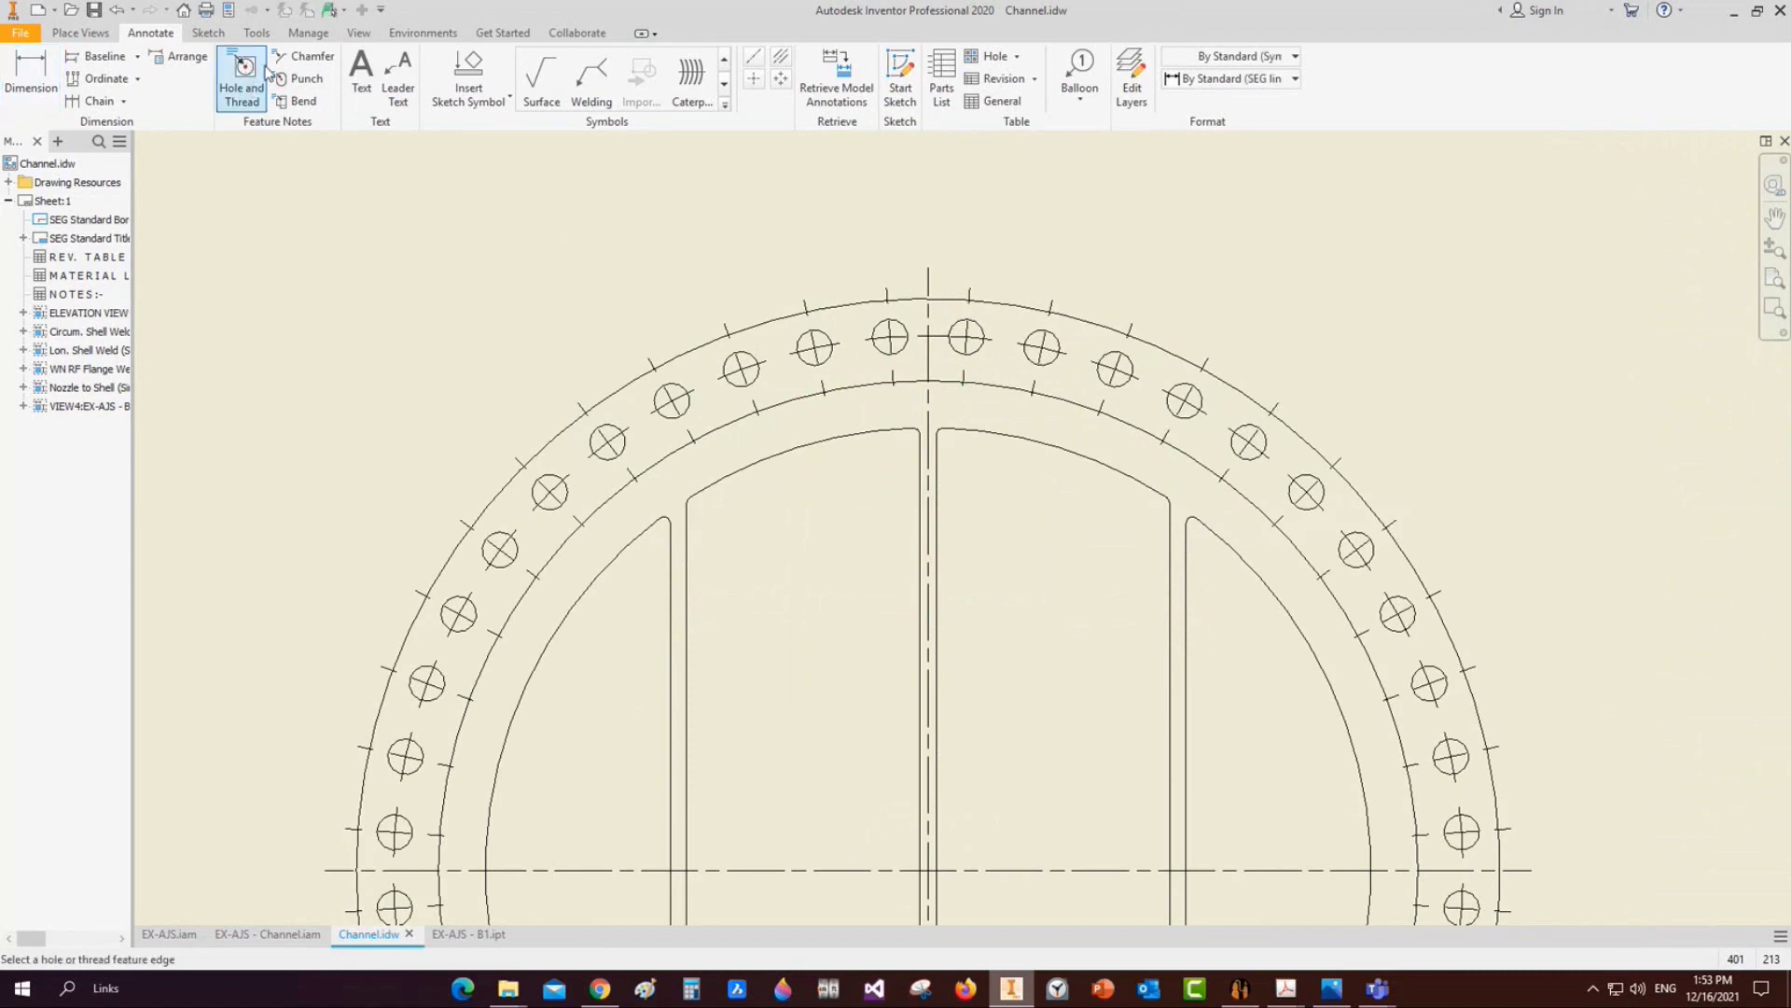
click(979, 324)
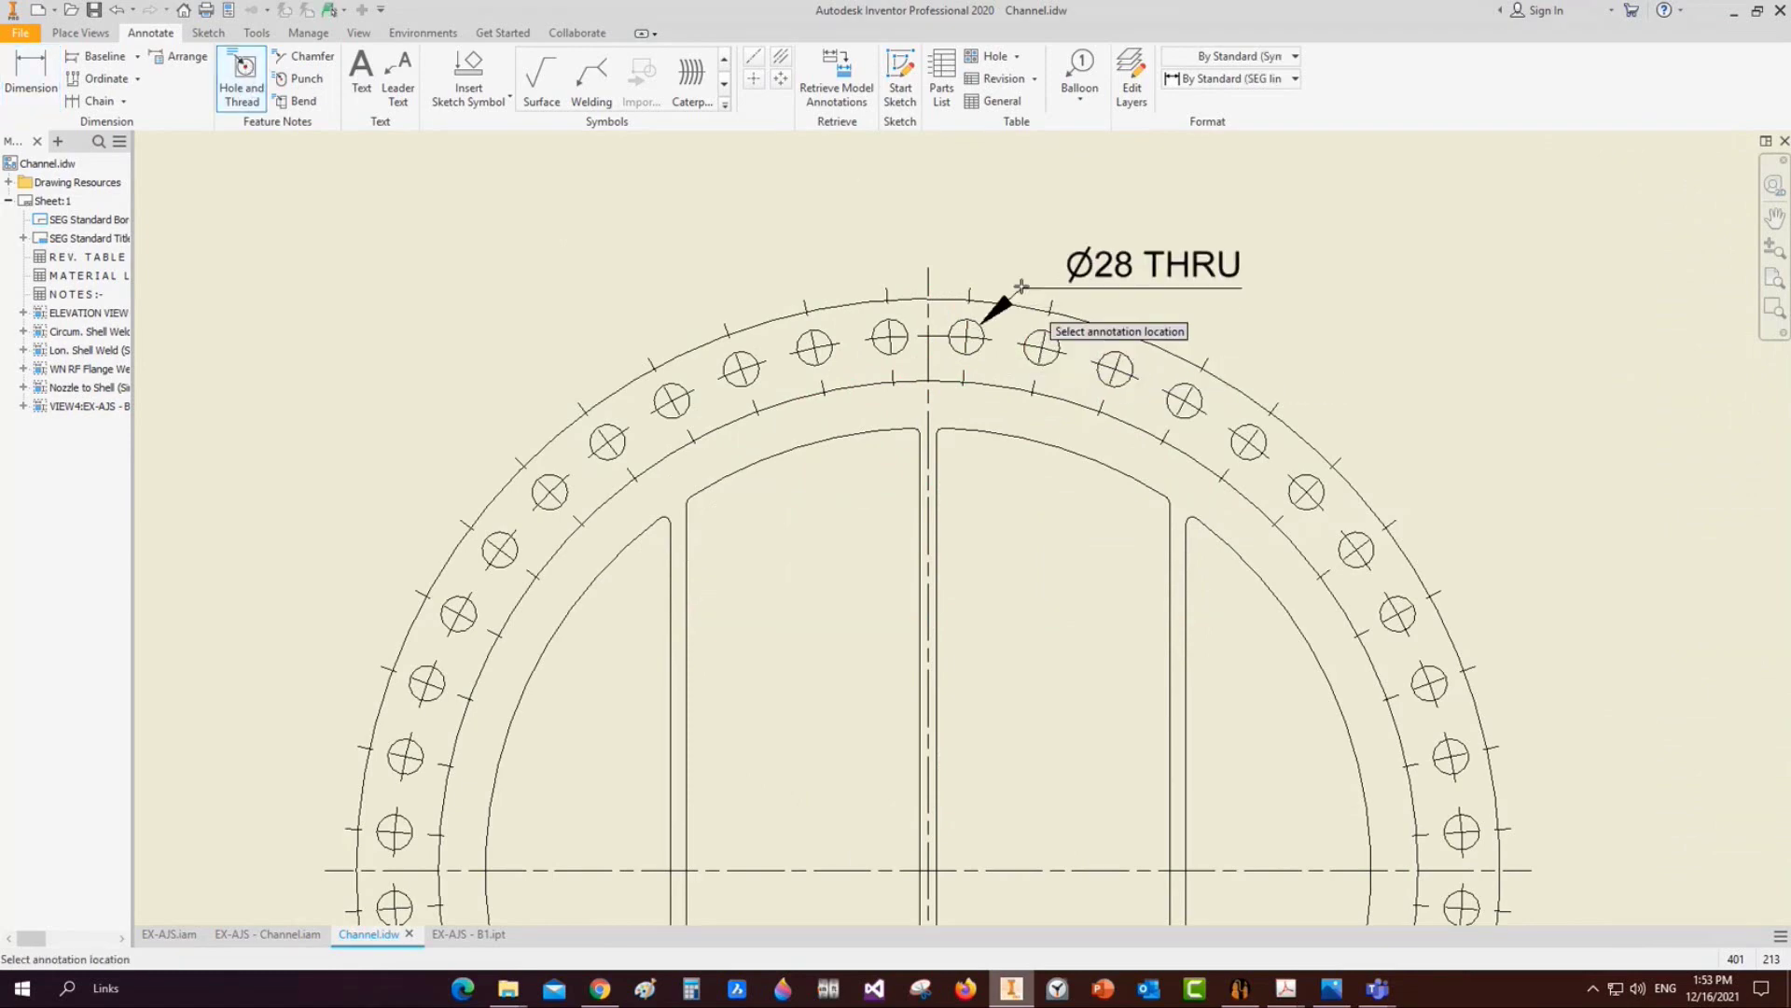
scroll(1021, 270, down, 2)
scroll(979, 349, up, 3)
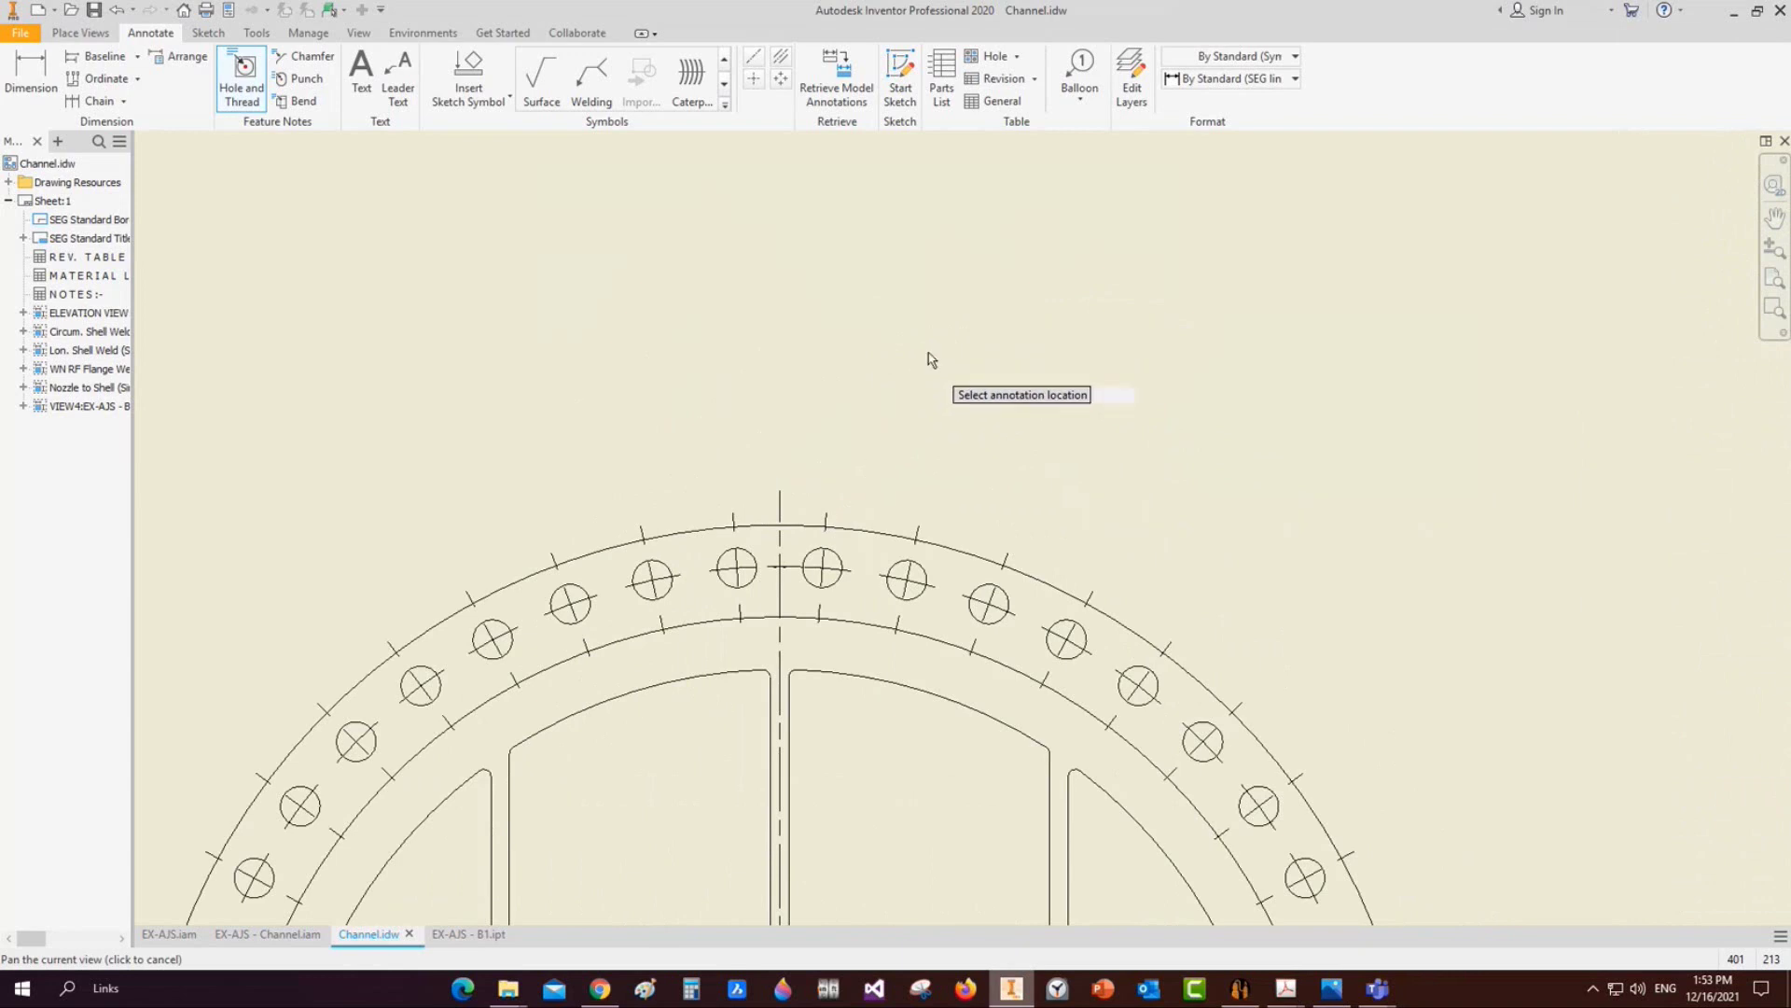
right_click(928, 353)
click(987, 349)
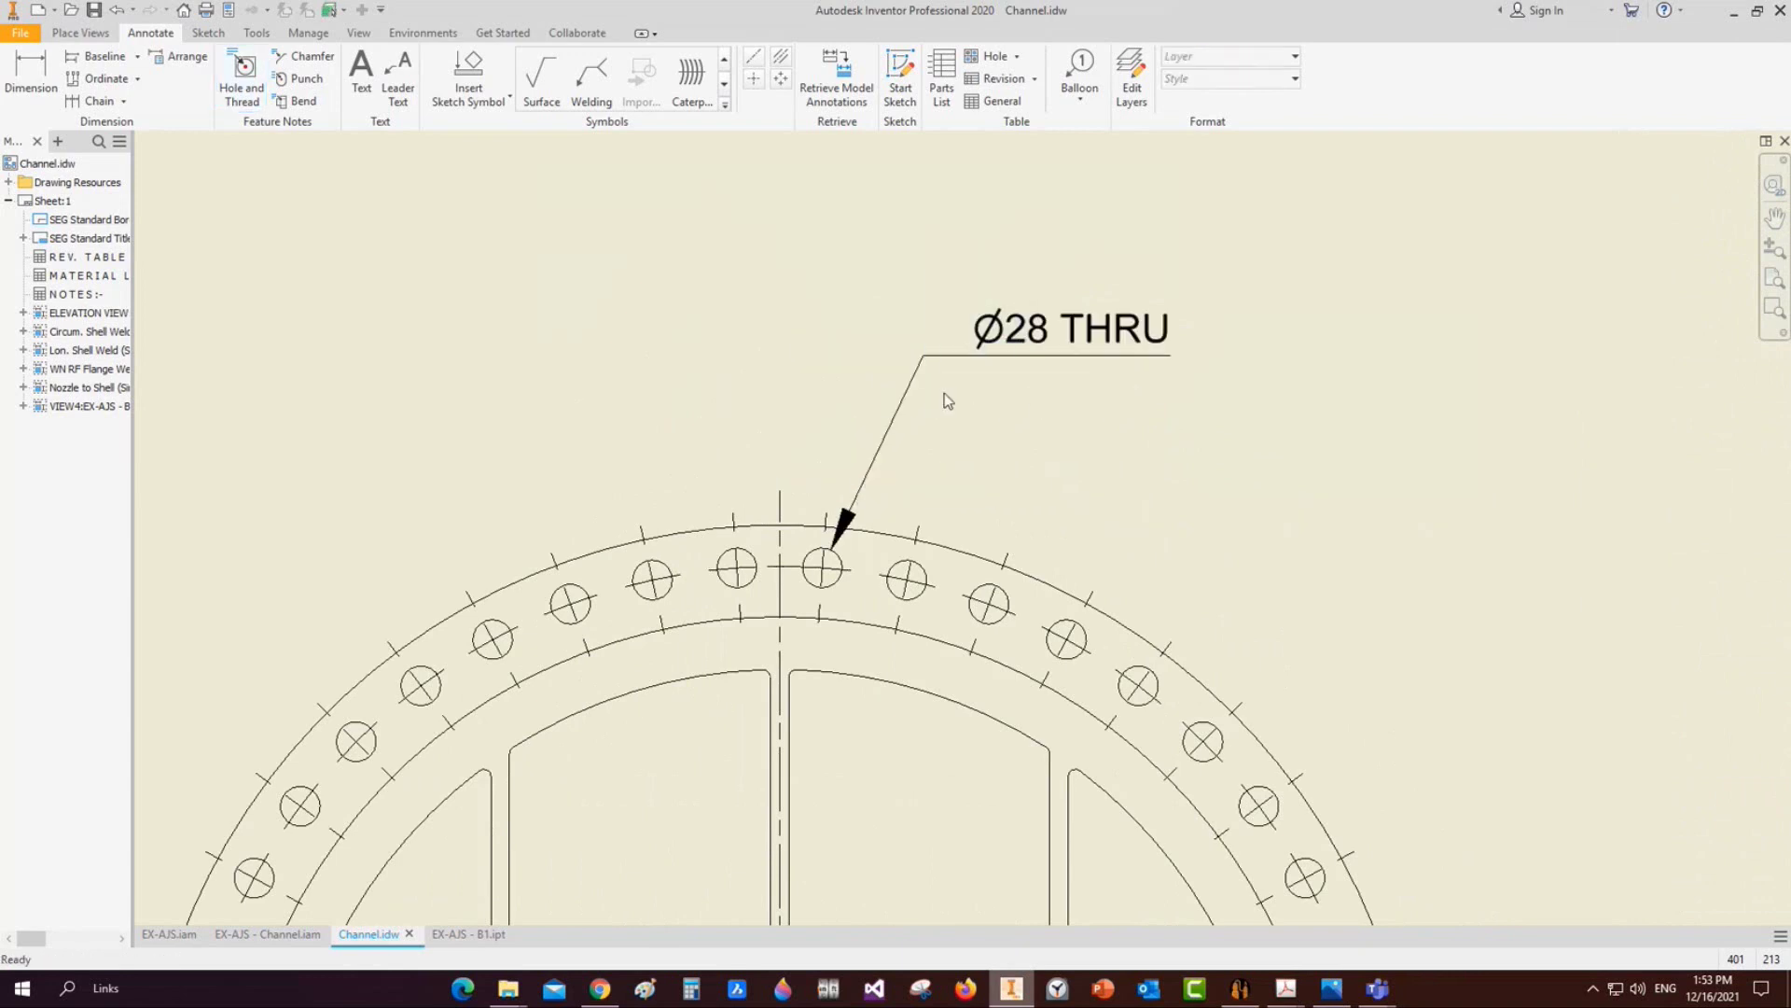
Edit the bolt hole note, replacing THRU with "x" and the quantity of holes in the pattern
right_click(989, 336)
click(1039, 408)
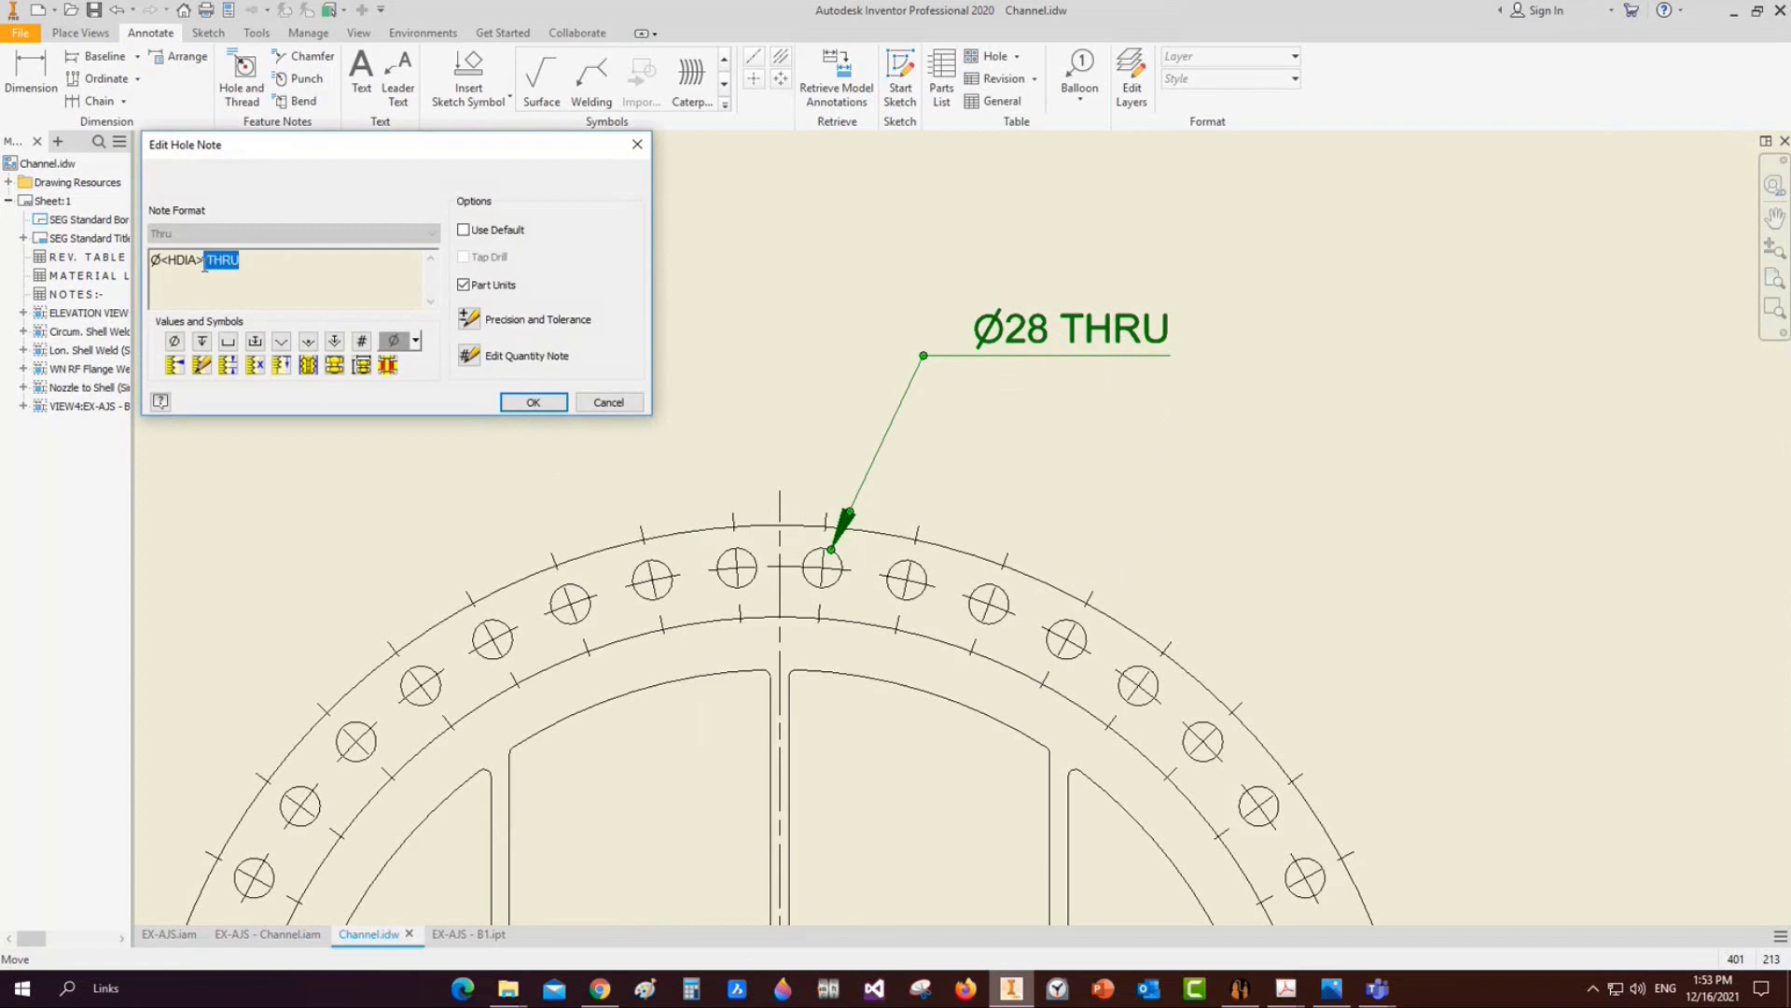
click(468, 356)
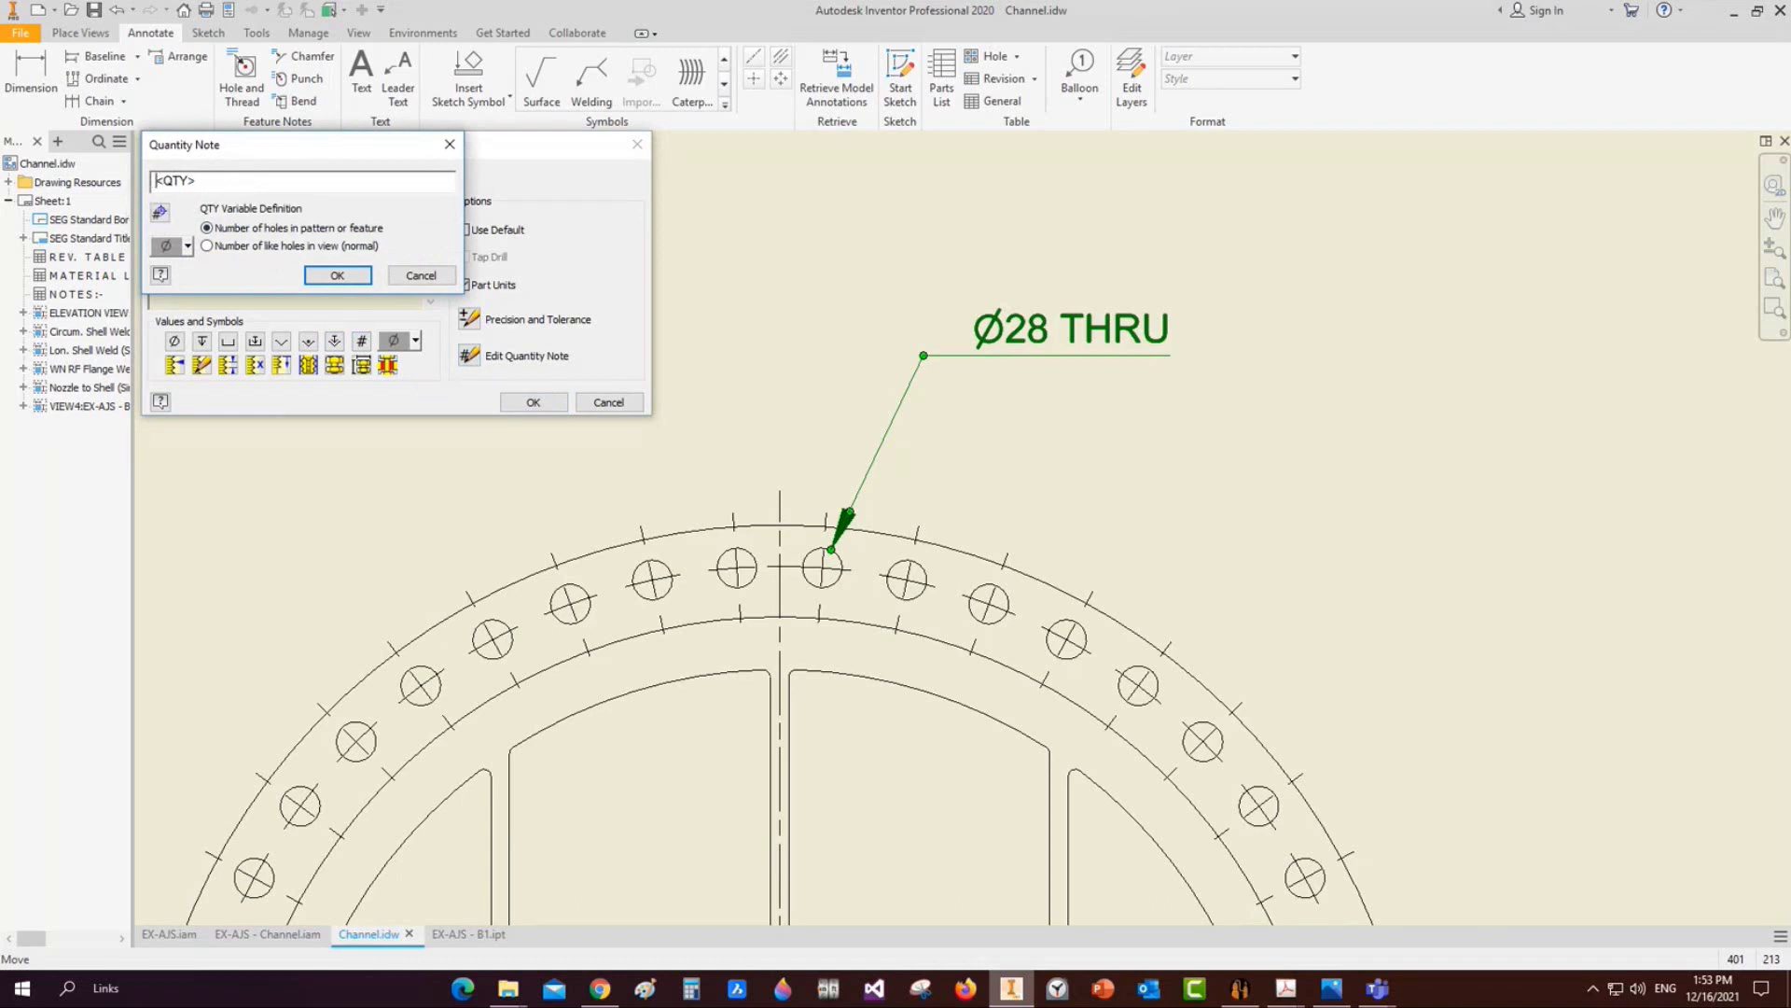
click(323, 276)
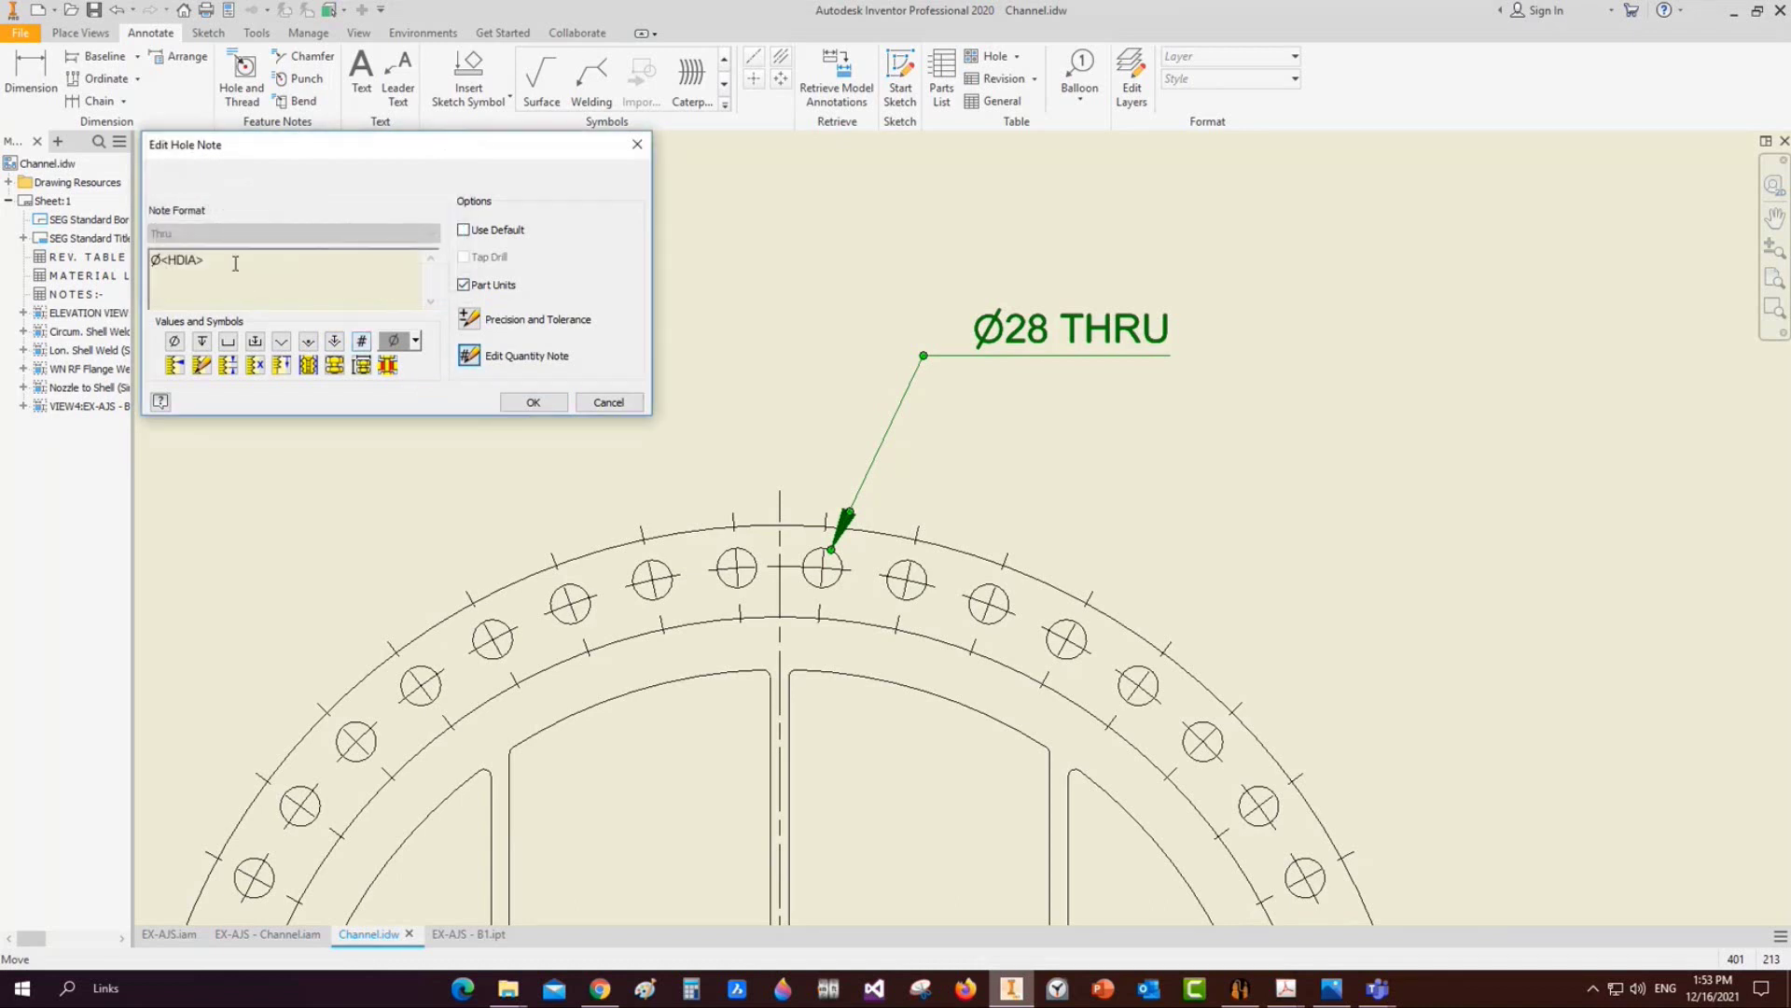
click(384, 368)
click(533, 403)
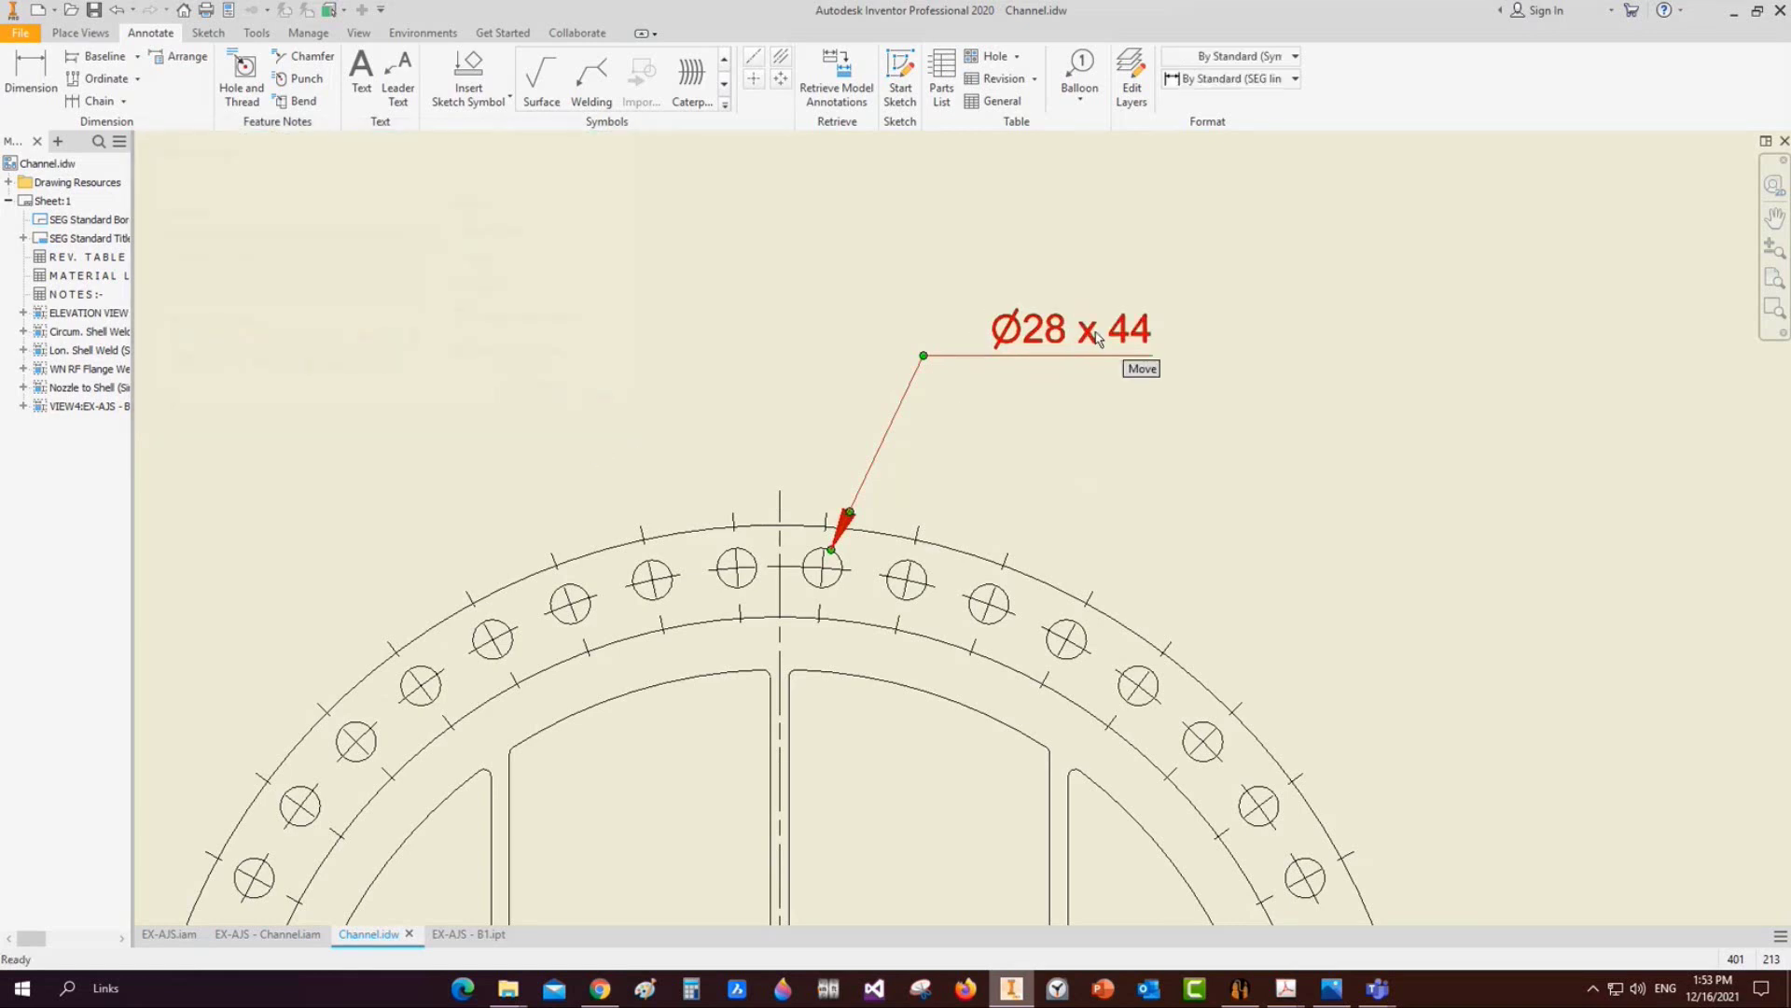
Create a full section view at scale 1/10 along the blind flange's vertical centerline, placed to the right of the flange view
scroll(1152, 352, up, 2)
scroll(1096, 375, down, 2)
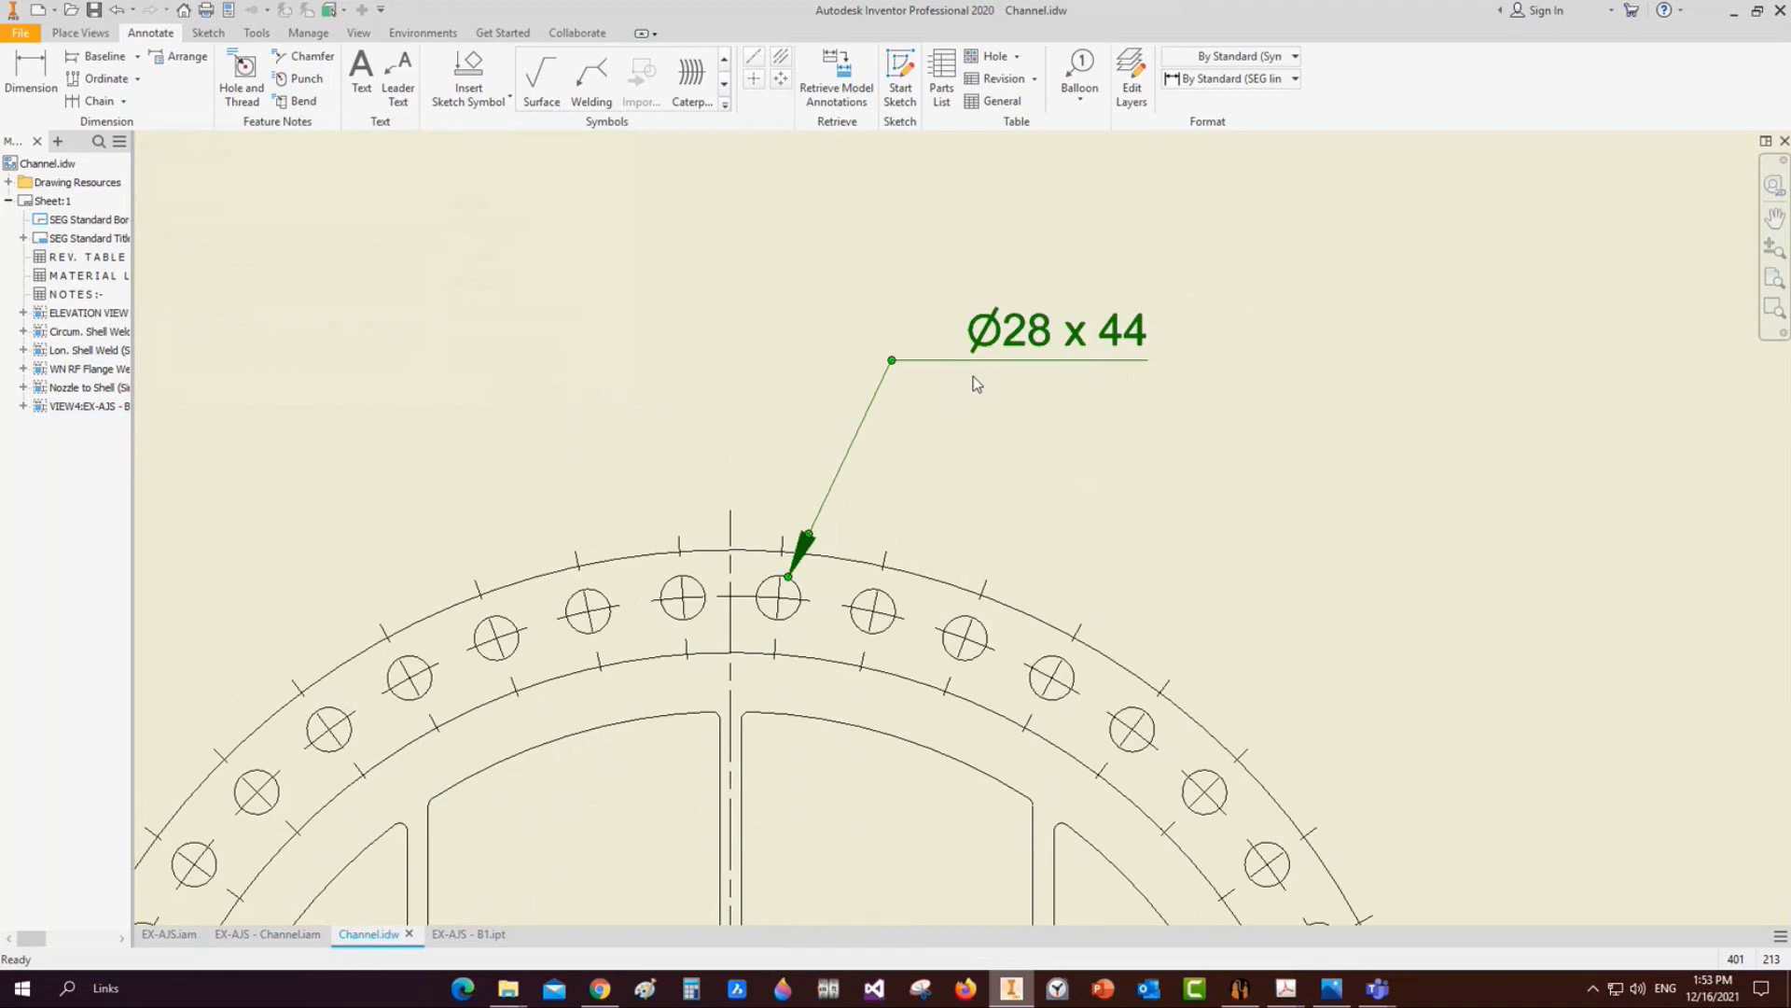
scroll(973, 380, down, 2)
scroll(975, 394, down, 5)
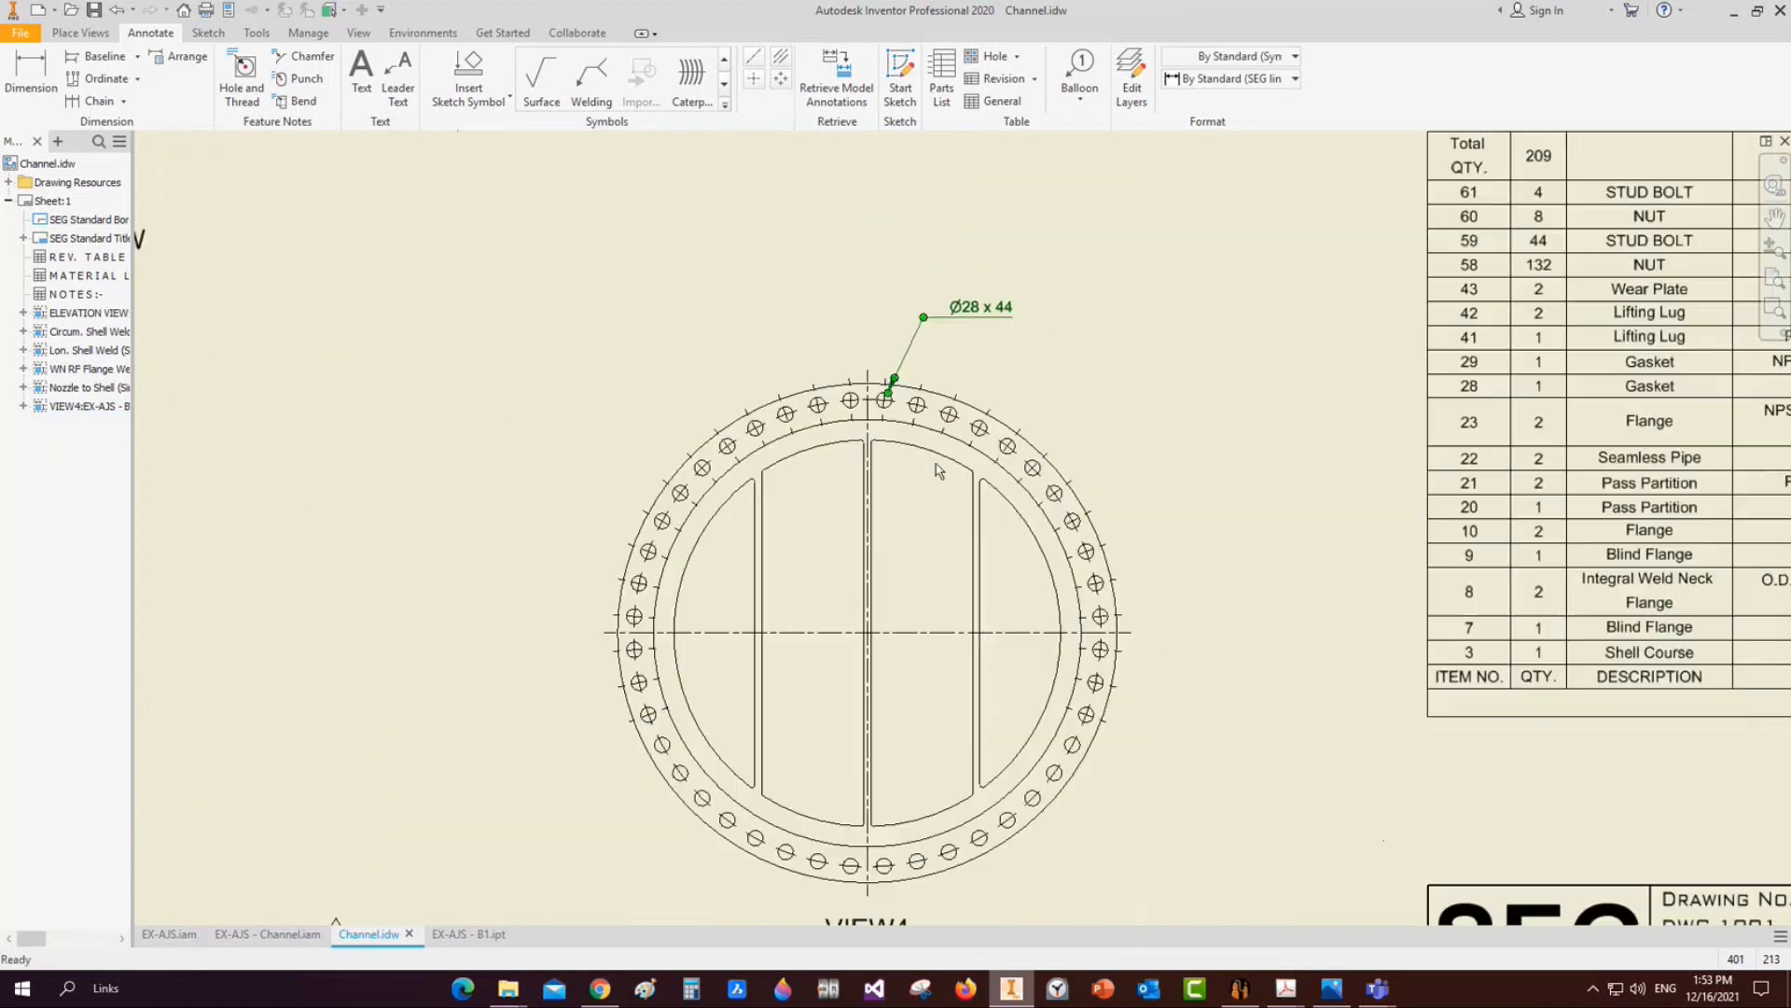
scroll(875, 420, up, 2)
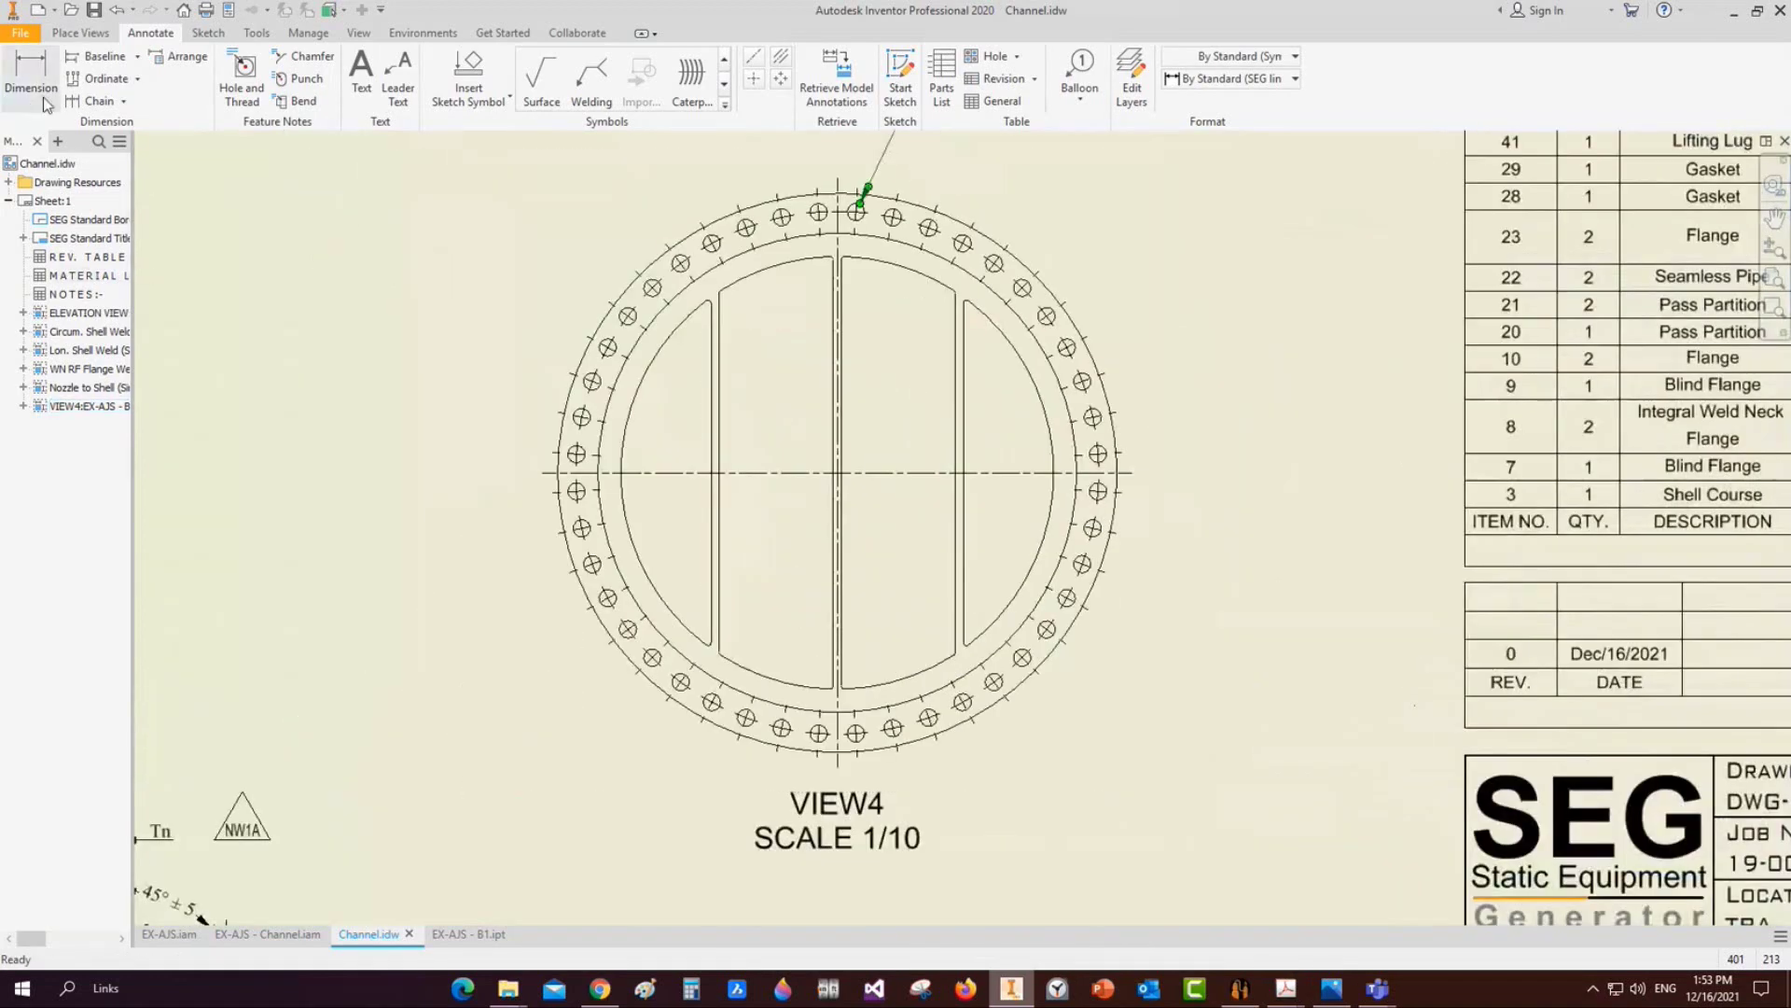
click(80, 33)
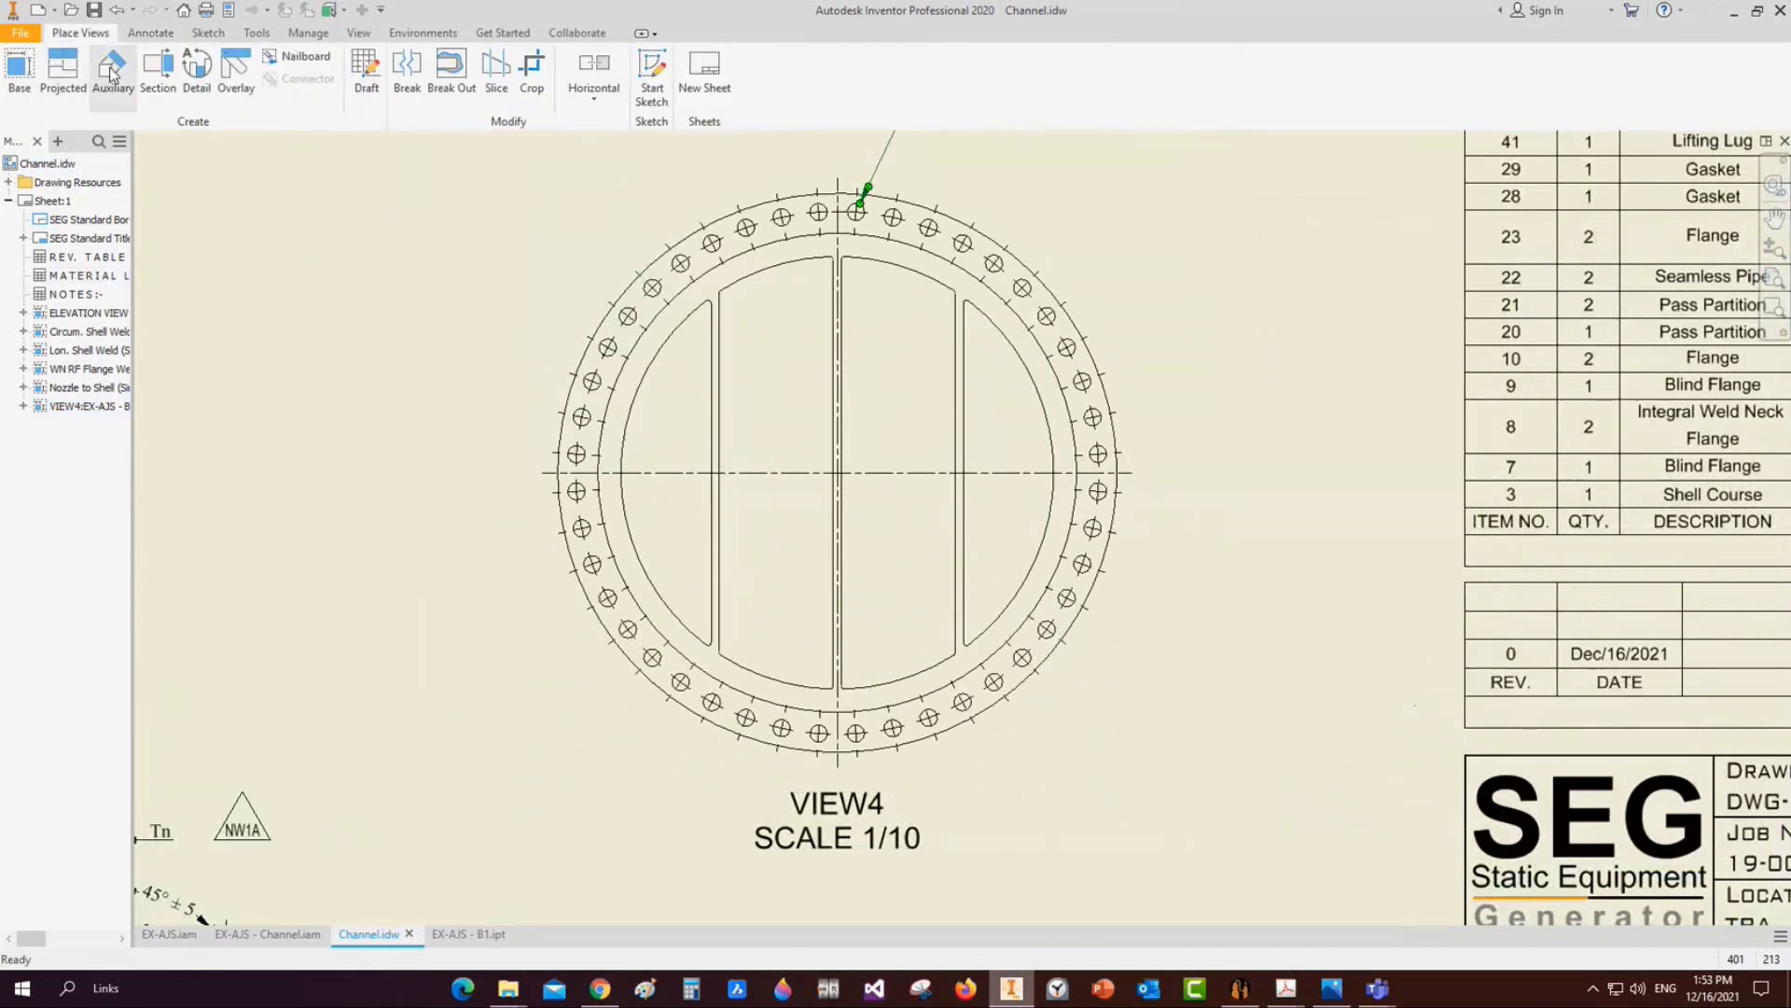
click(157, 70)
scroll(858, 196, up, 2)
scroll(857, 201, down, 1)
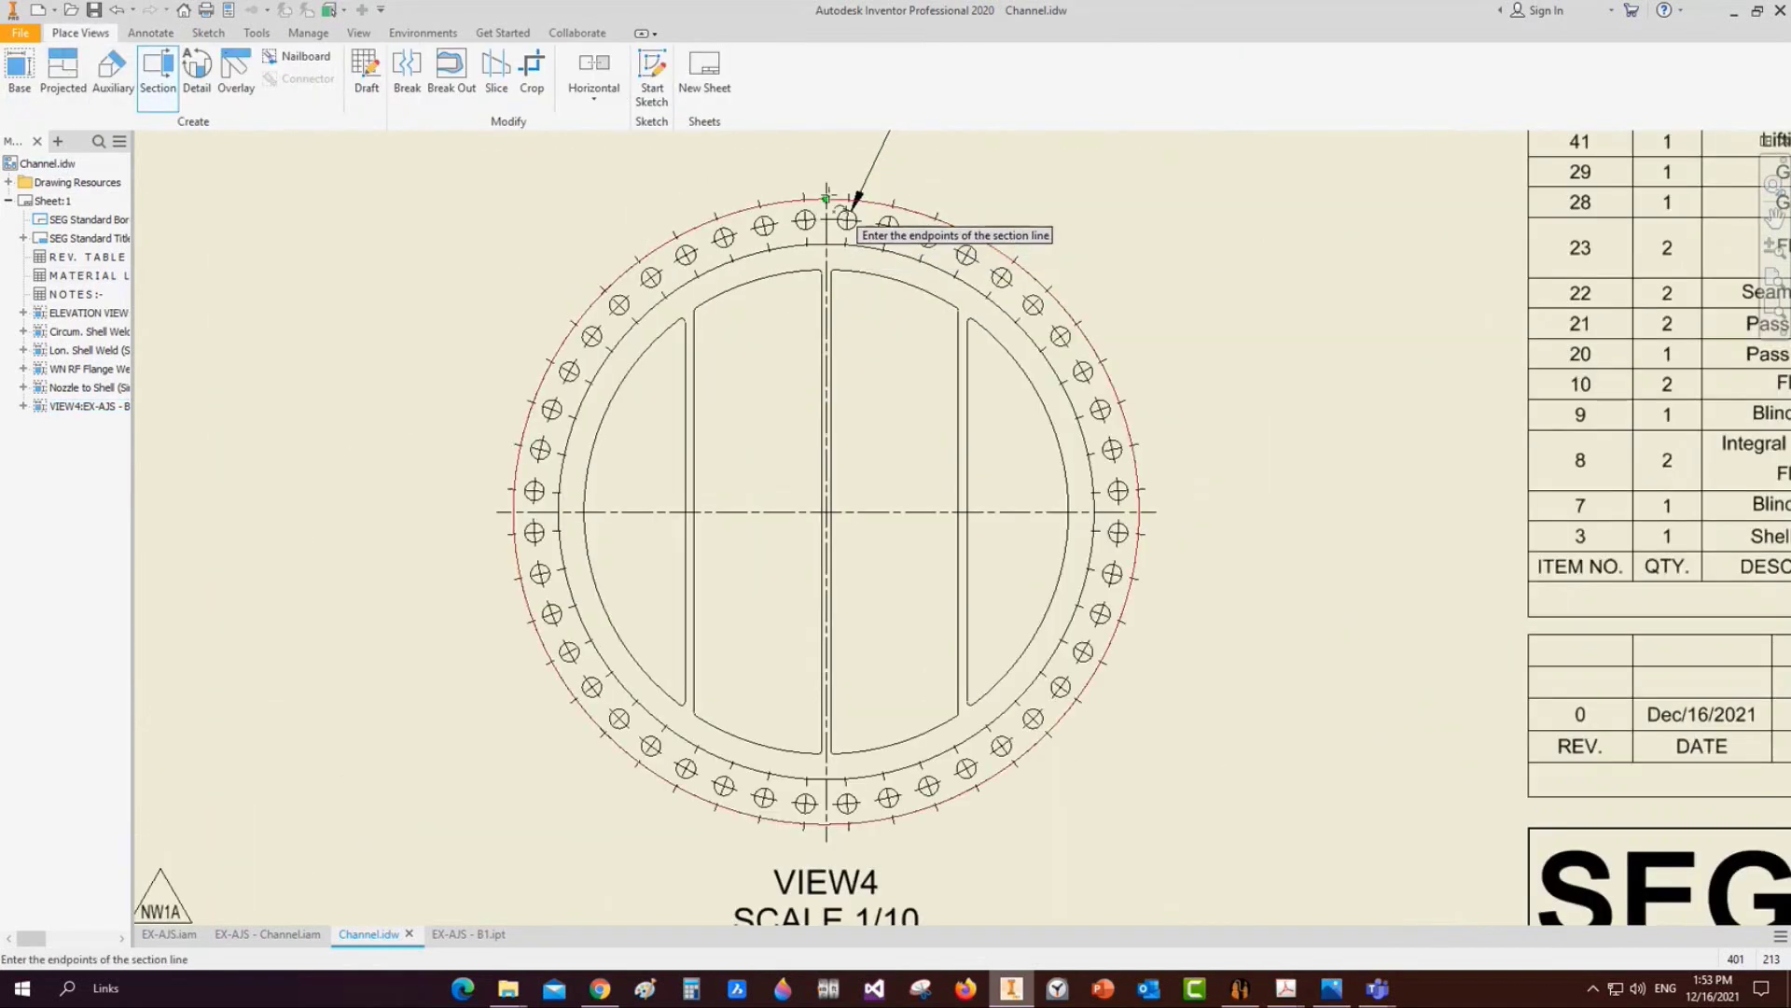
click(826, 169)
click(826, 849)
right_click(828, 847)
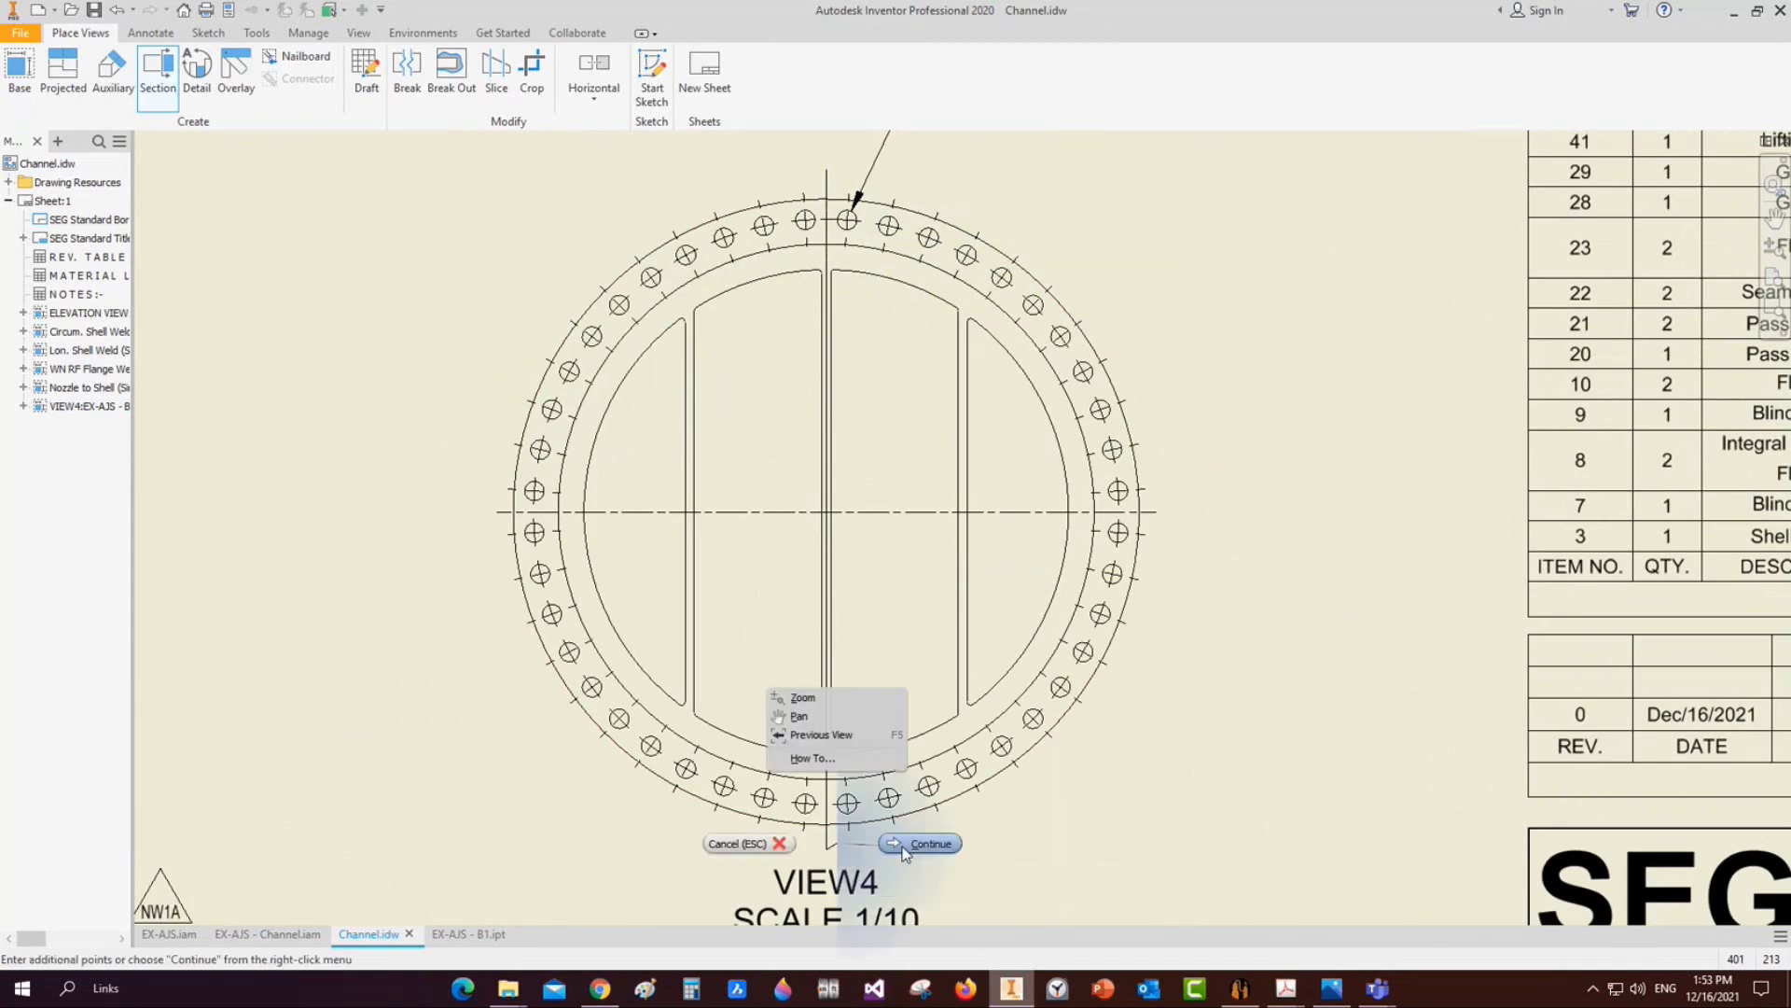
click(928, 843)
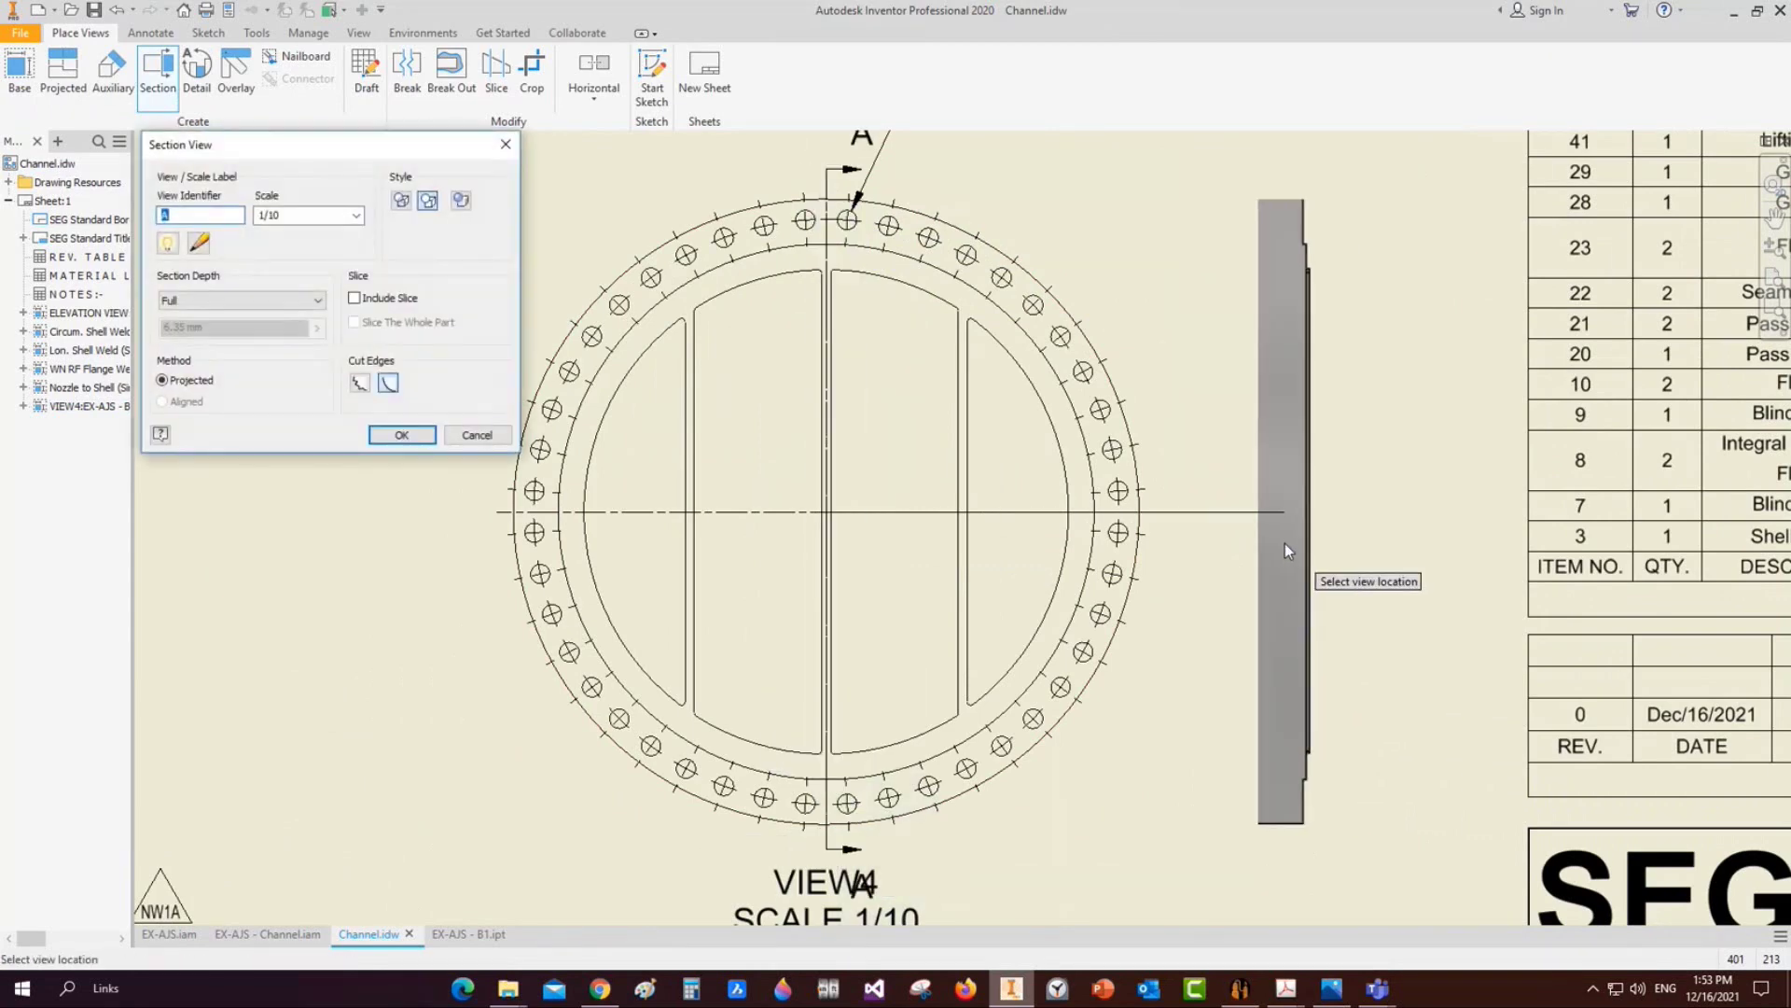
click(1278, 480)
Set up a detail view at scale 1:5 with a rectangular fence, smooth cutout, full detail boundary and connection line
scroll(1400, 186, up, 3)
middle_drag(765, 140, 673, 328)
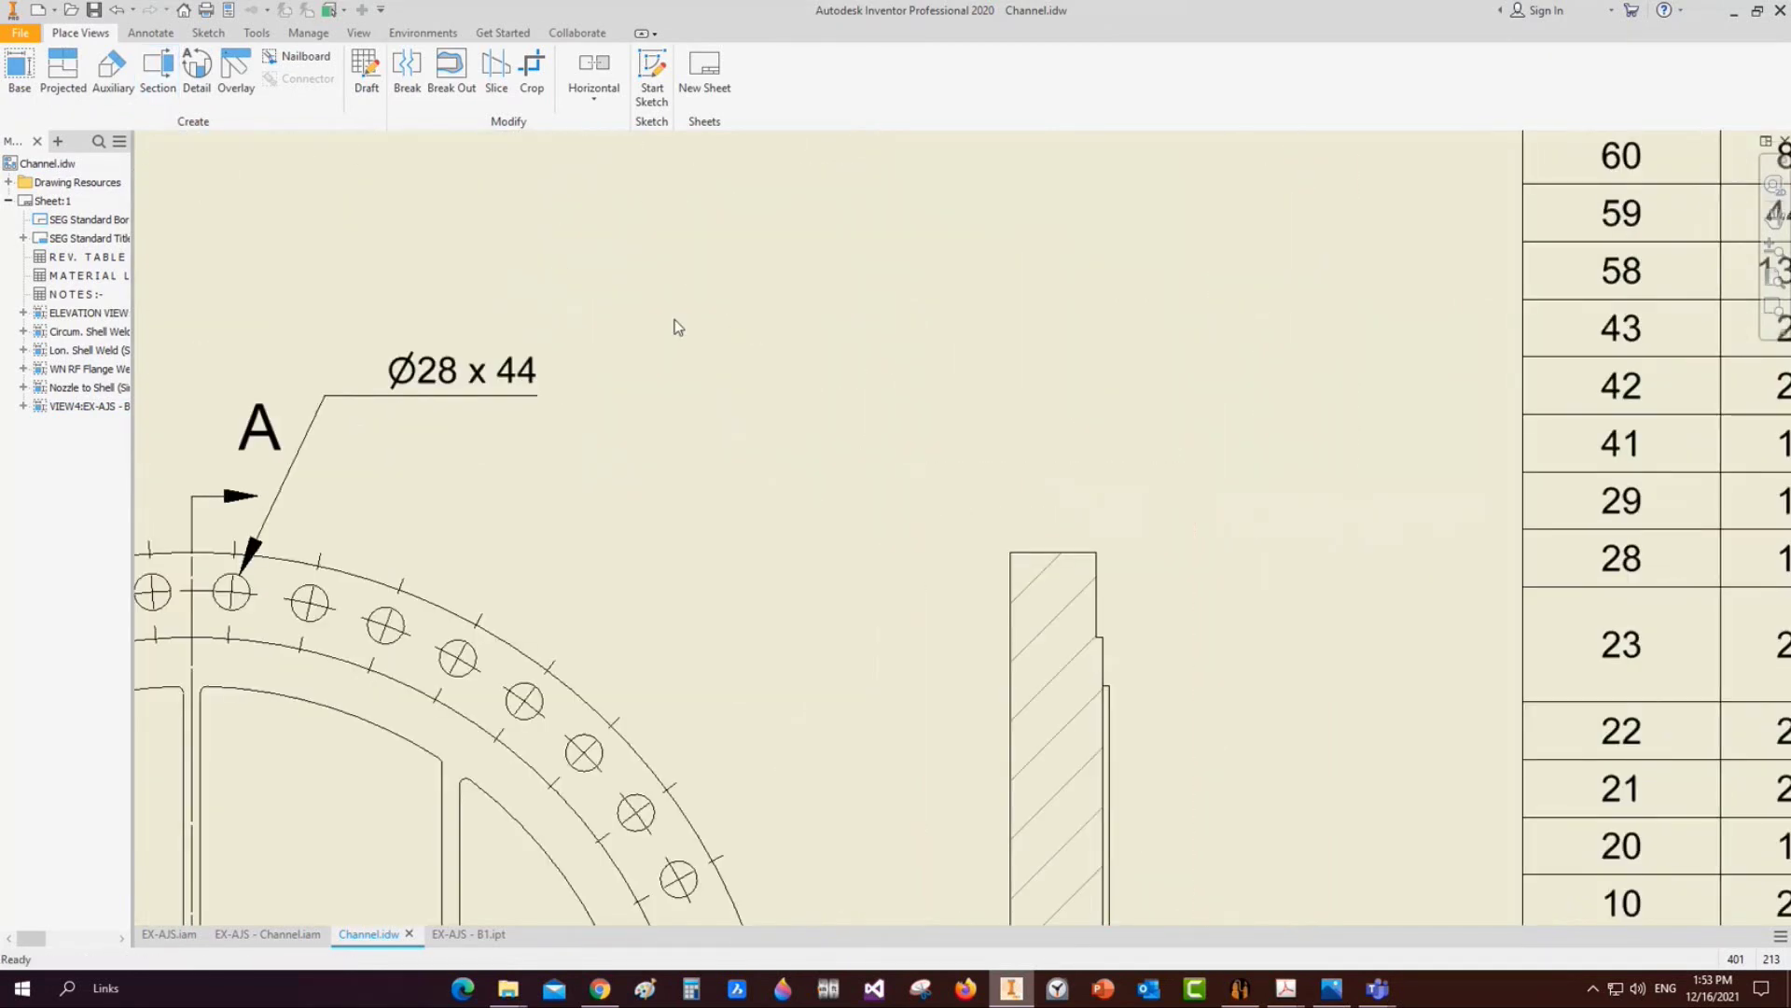
click(196, 70)
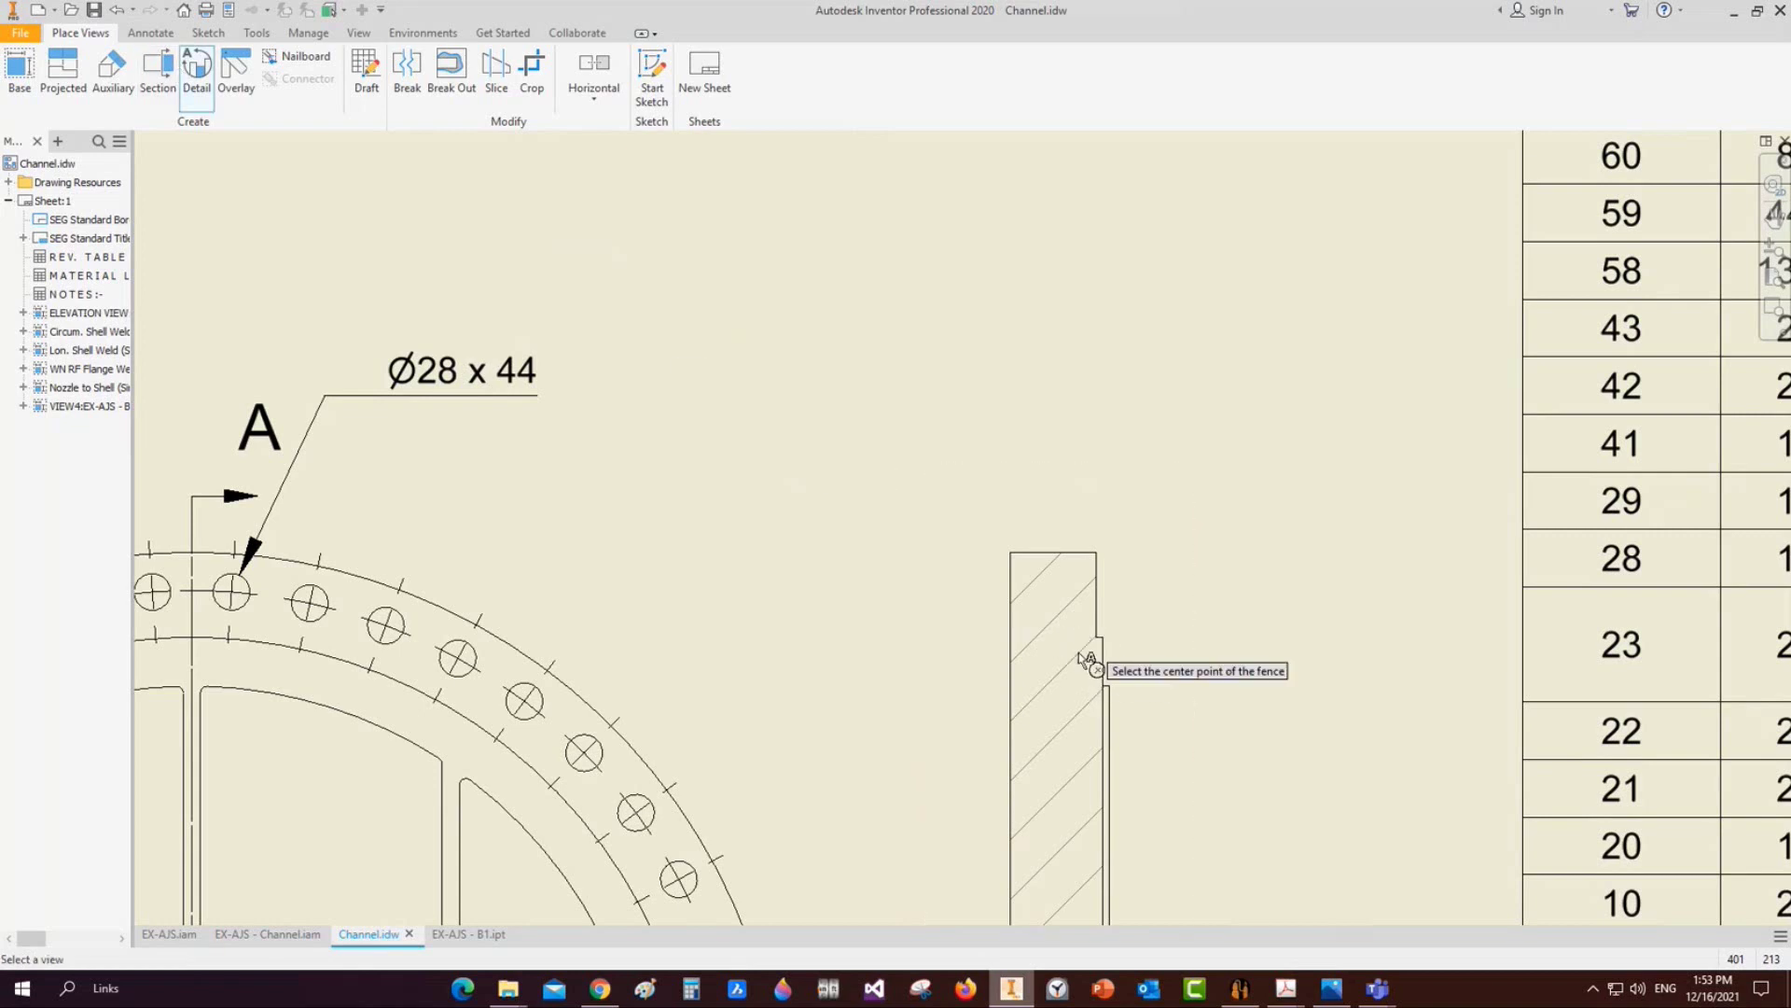
click(193, 302)
click(192, 351)
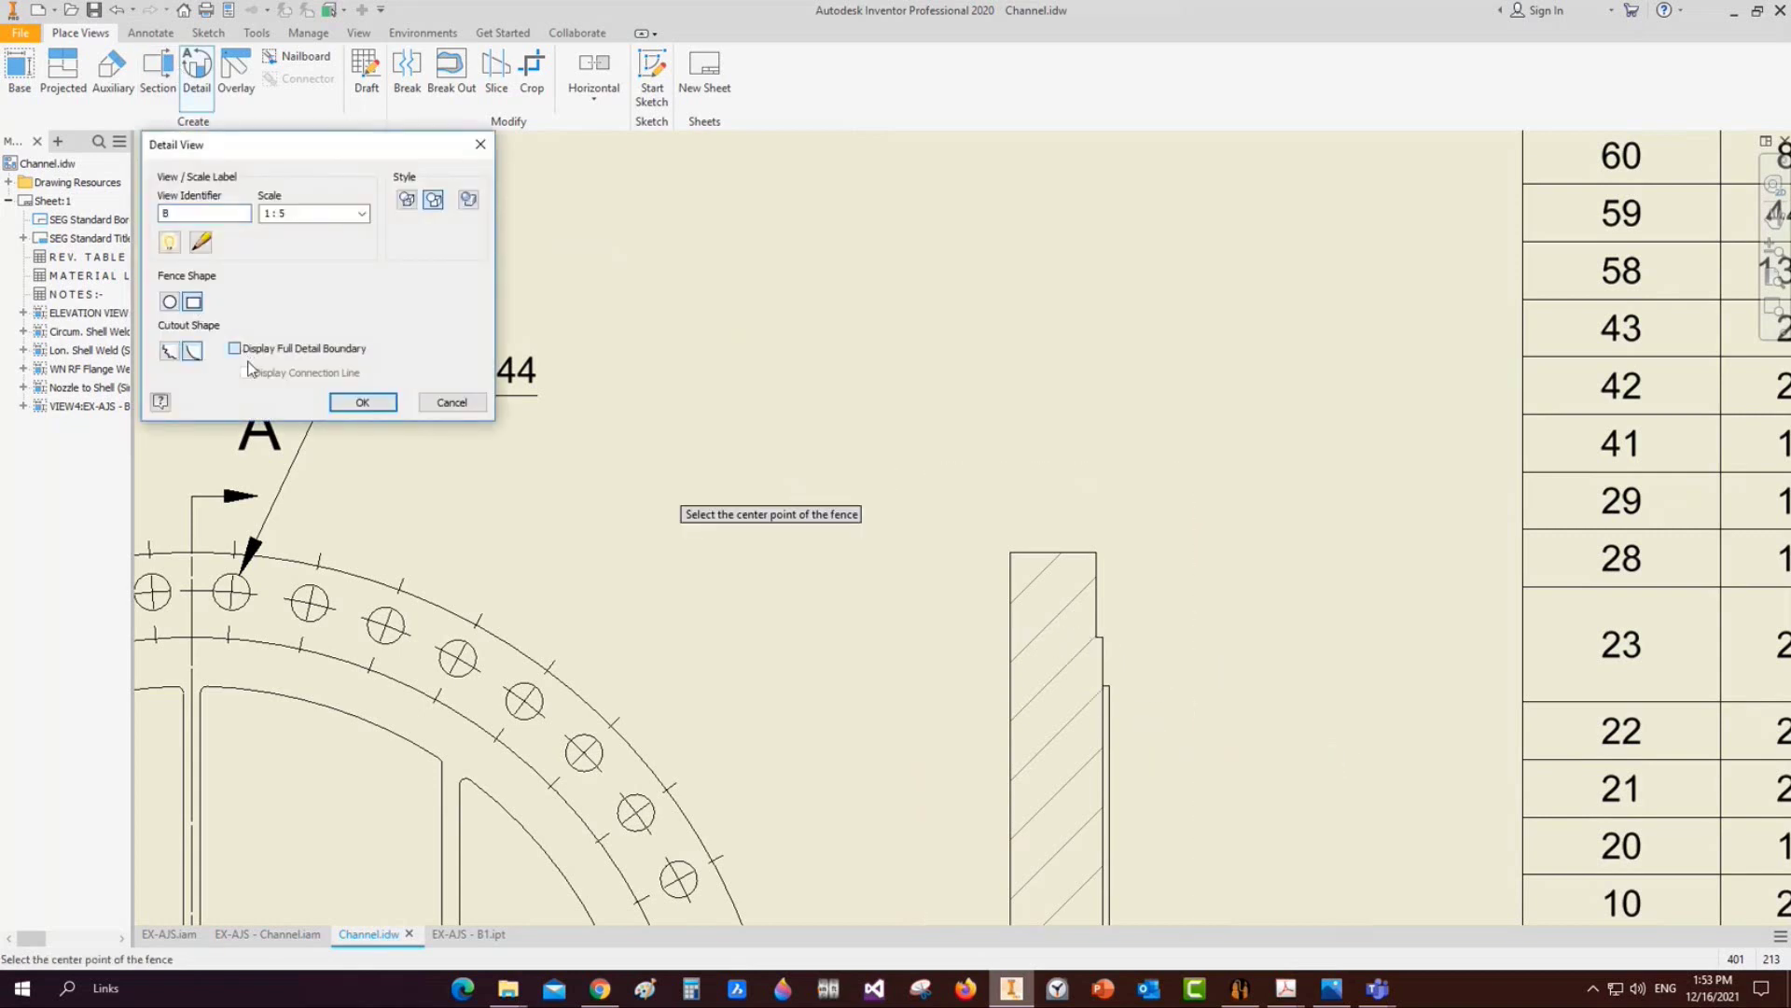
click(234, 348)
click(245, 372)
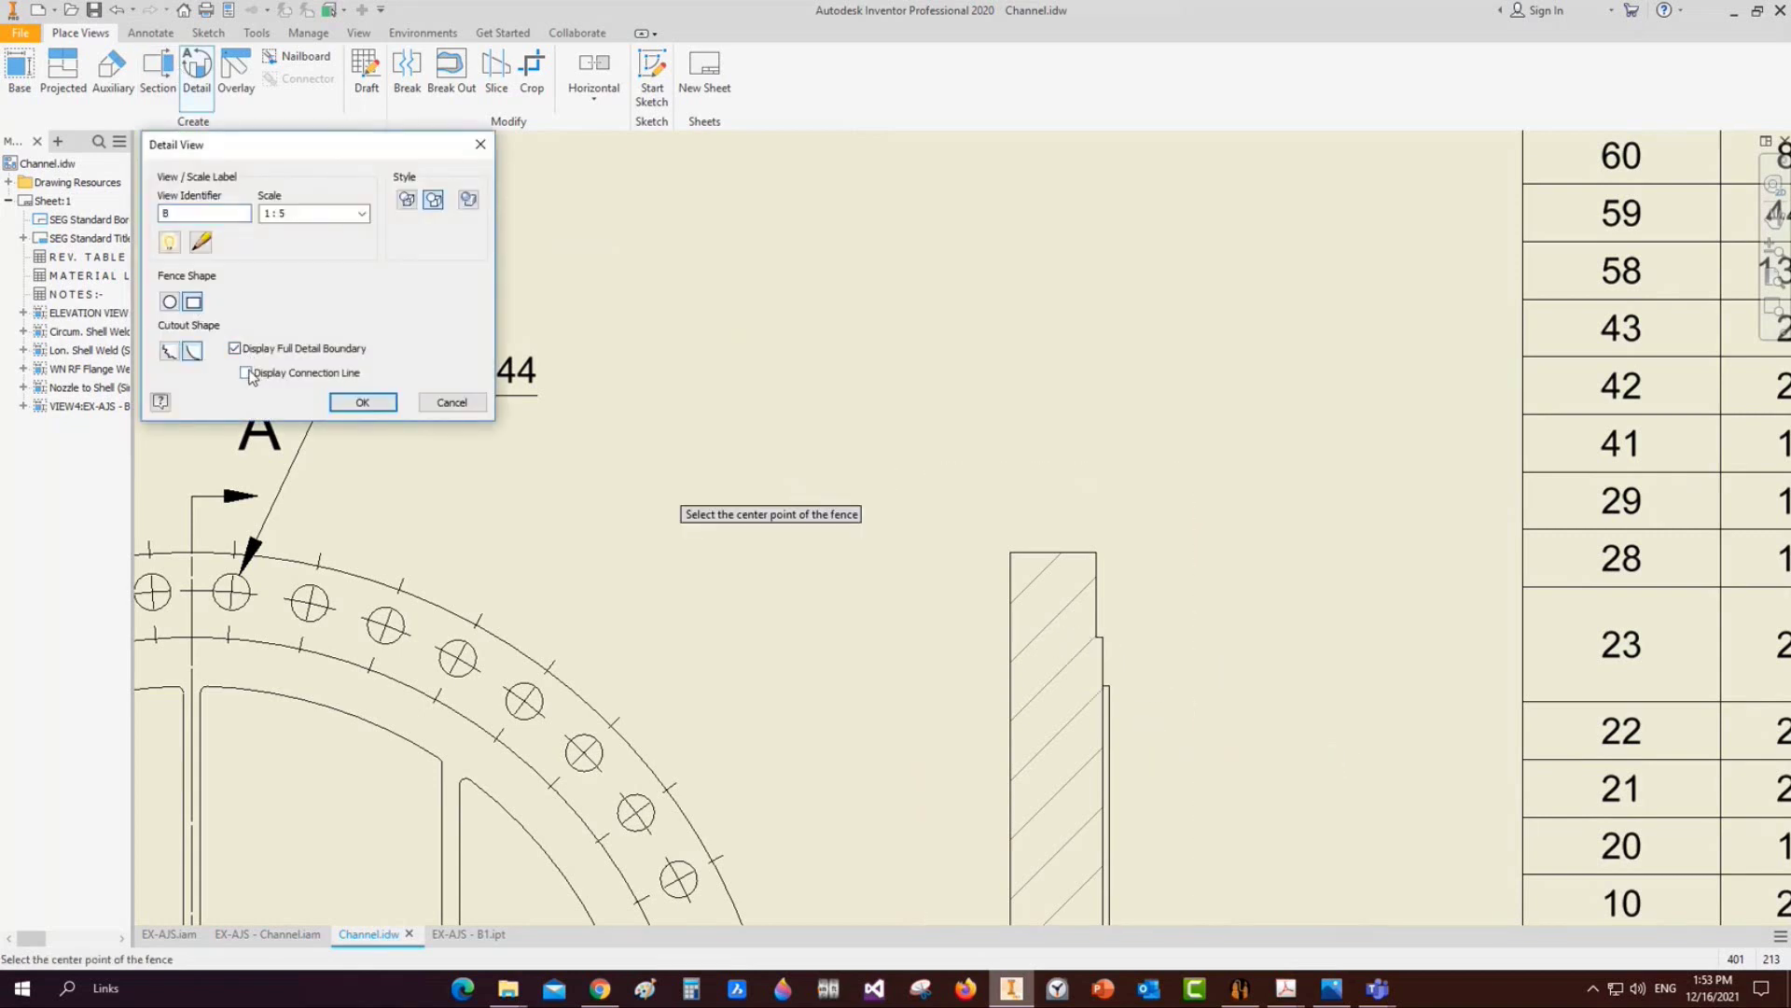
Fence the upper end of the blind flange section and place its detail view above the section, beside the back view
click(1051, 640)
click(1160, 799)
scroll(1122, 454, down, 3)
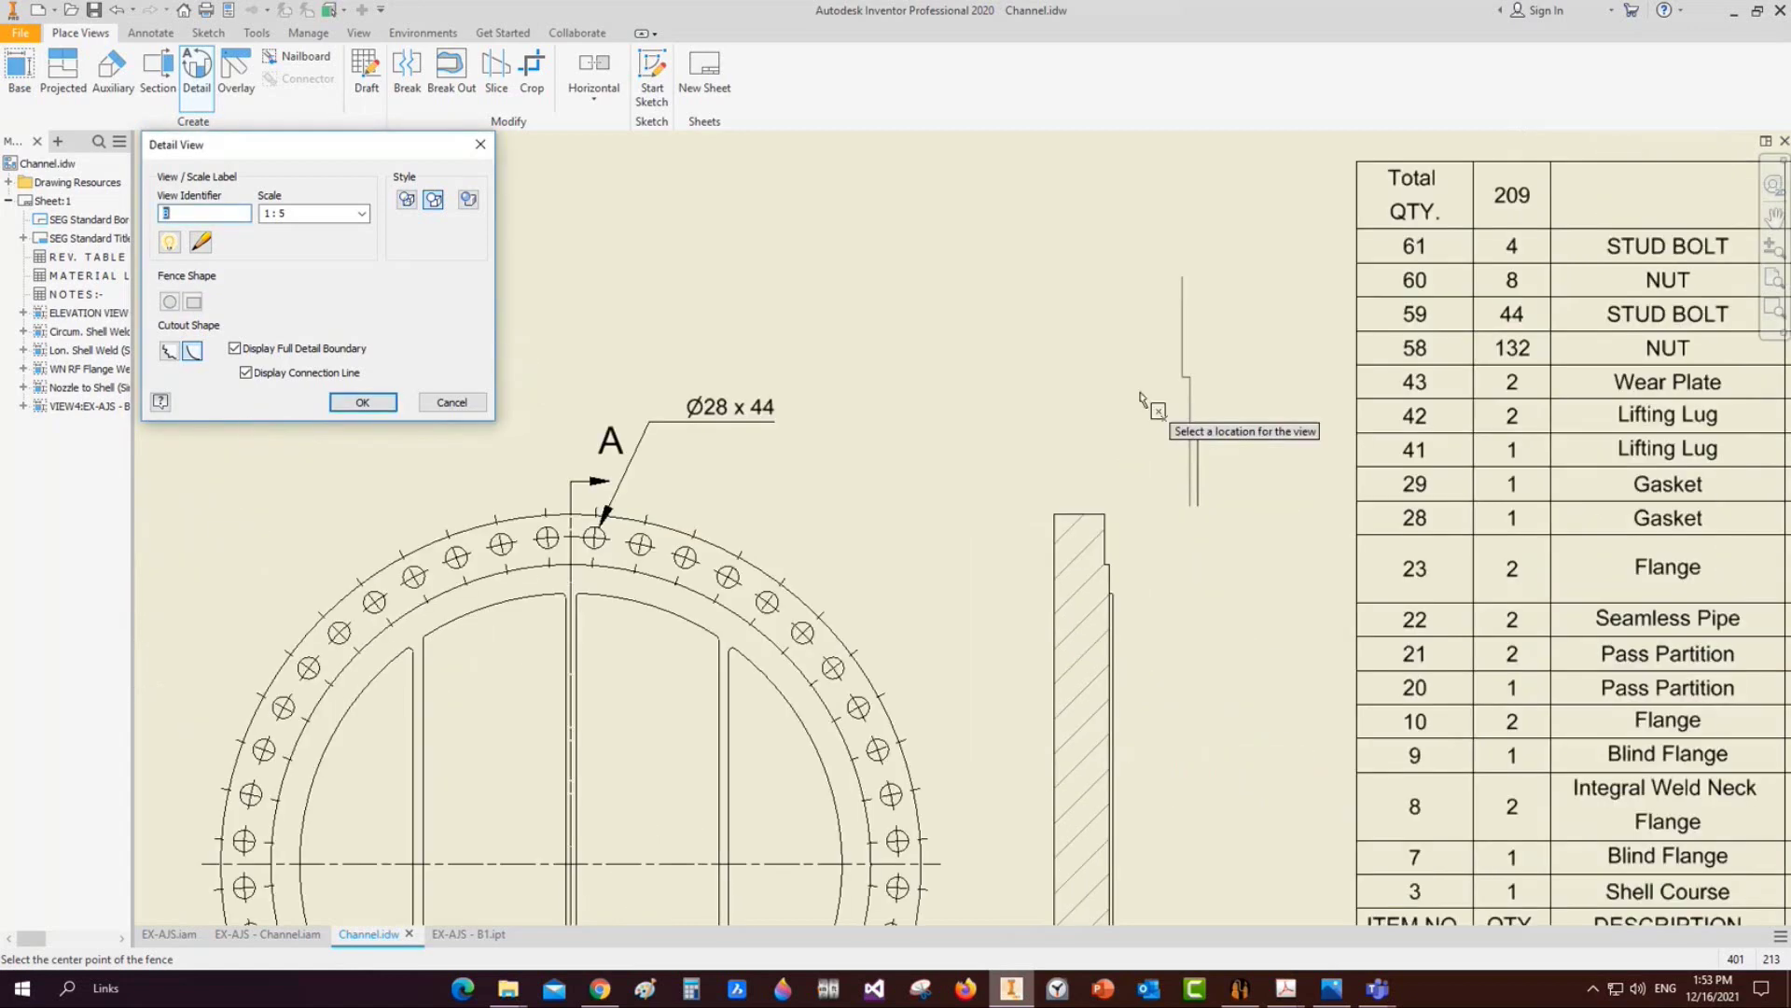
middle_drag(1159, 254, 1045, 471)
click(1045, 473)
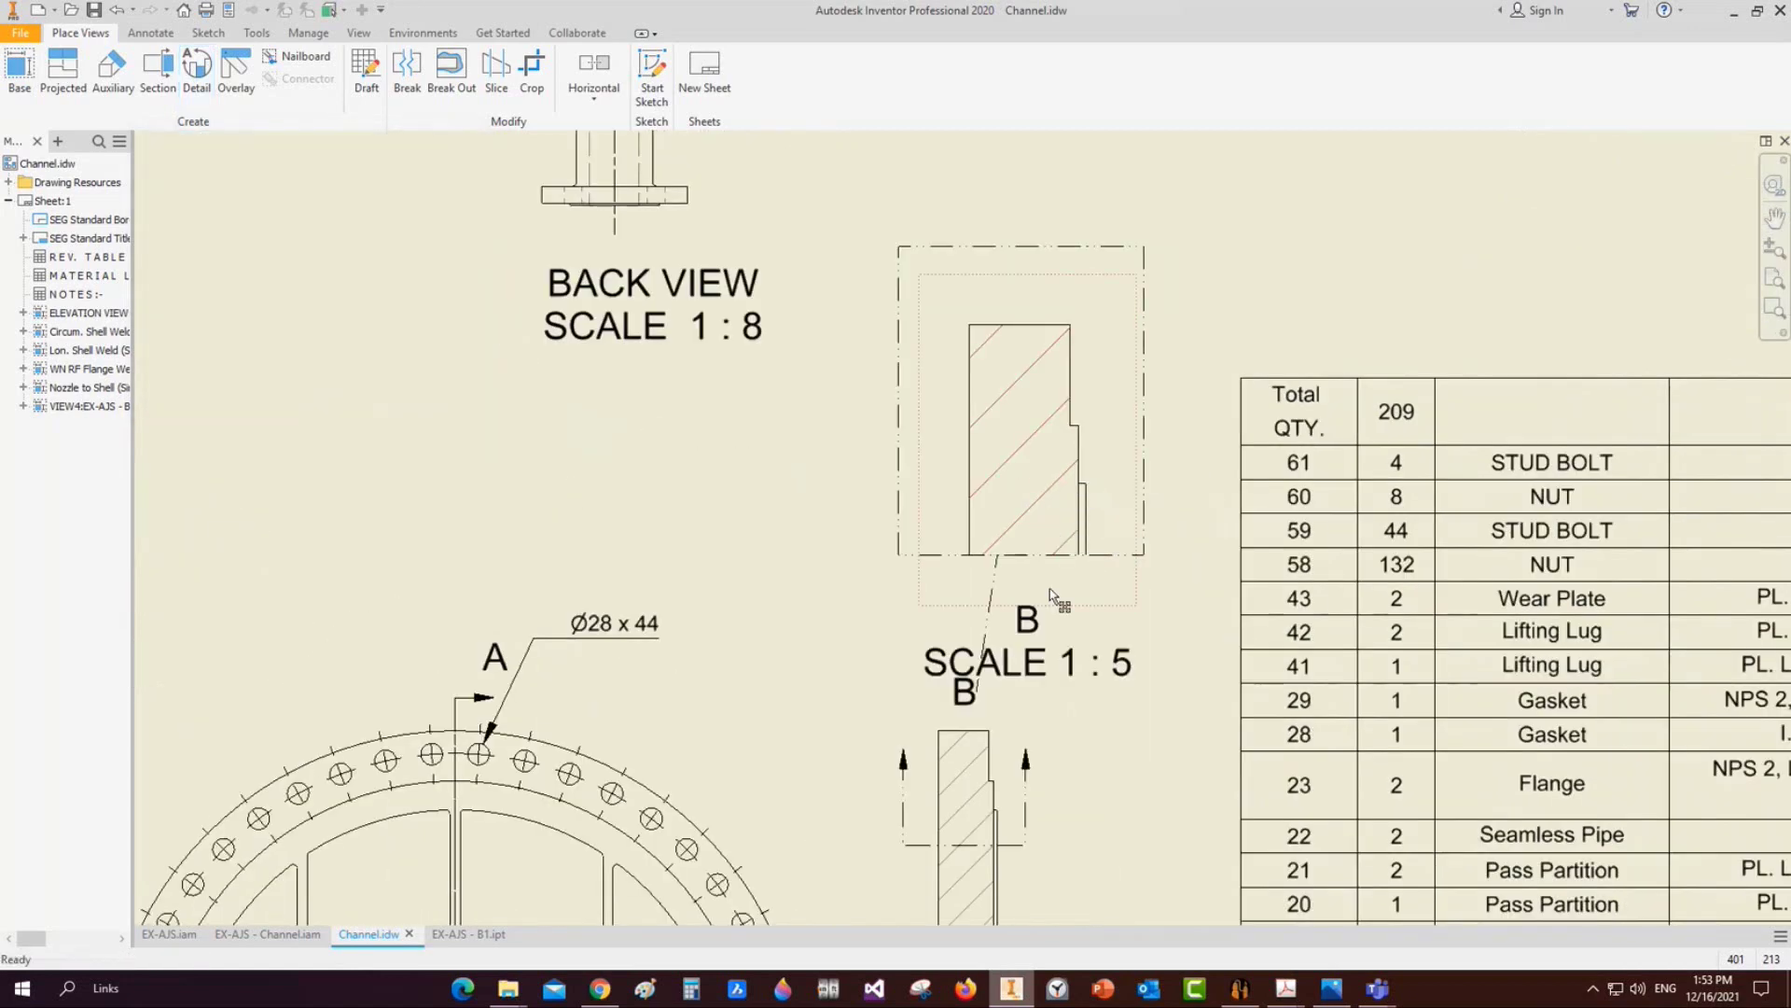
scroll(1051, 528, down, 3)
drag(1012, 501, 1049, 450)
middle_drag(991, 618, 991, 637)
Dimension the blind flange's thickness and the widths of the two face steps in the detail view
scroll(991, 636, up, 4)
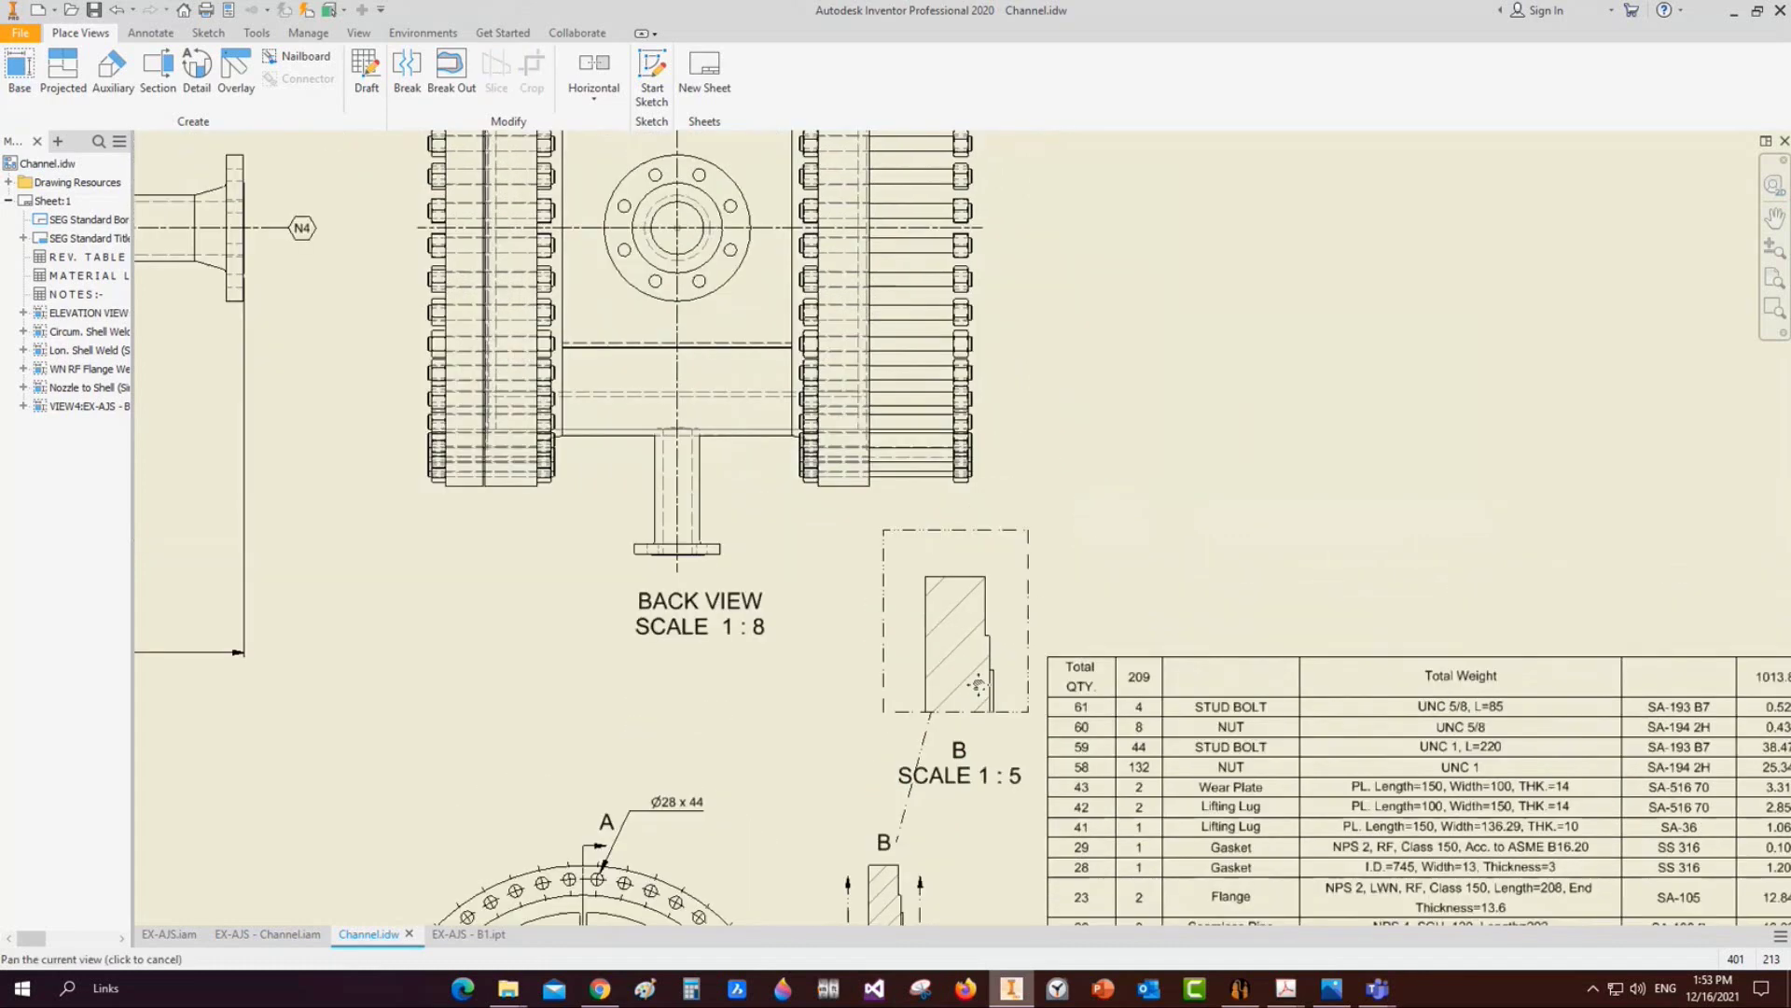
key(d)
click(951, 590)
scroll(989, 715, up, 3)
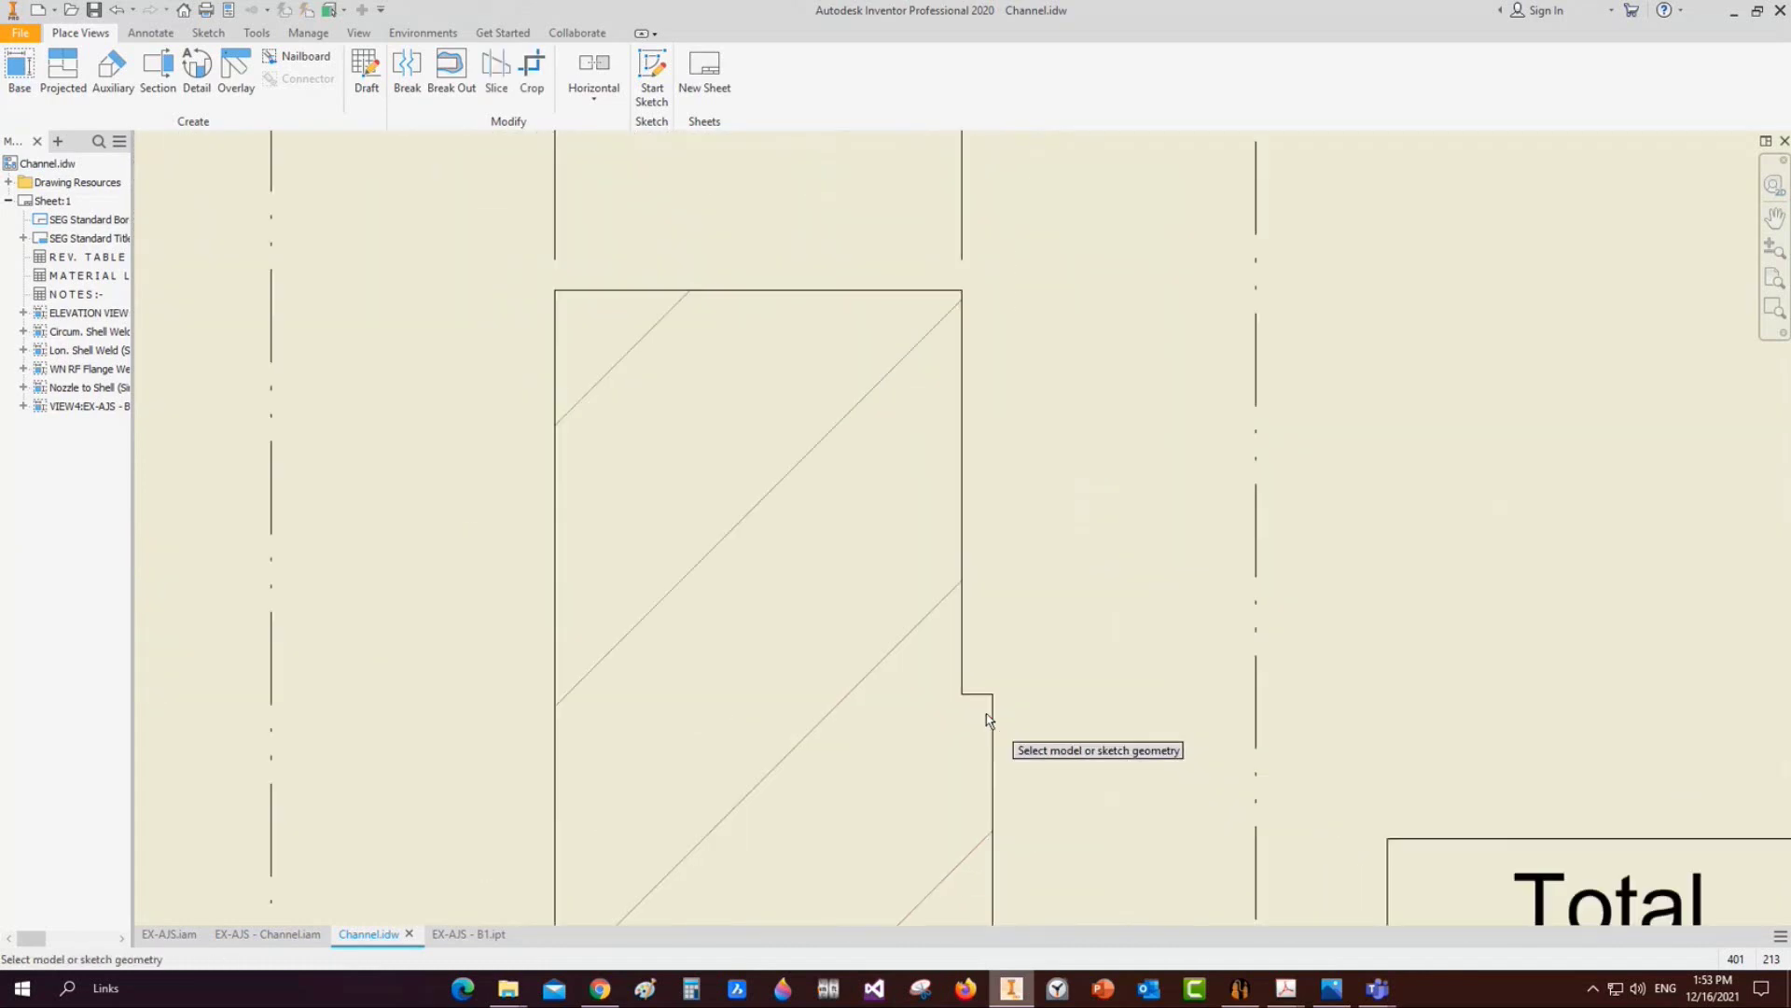
click(960, 624)
scroll(1030, 459, down, 2)
click(1030, 460)
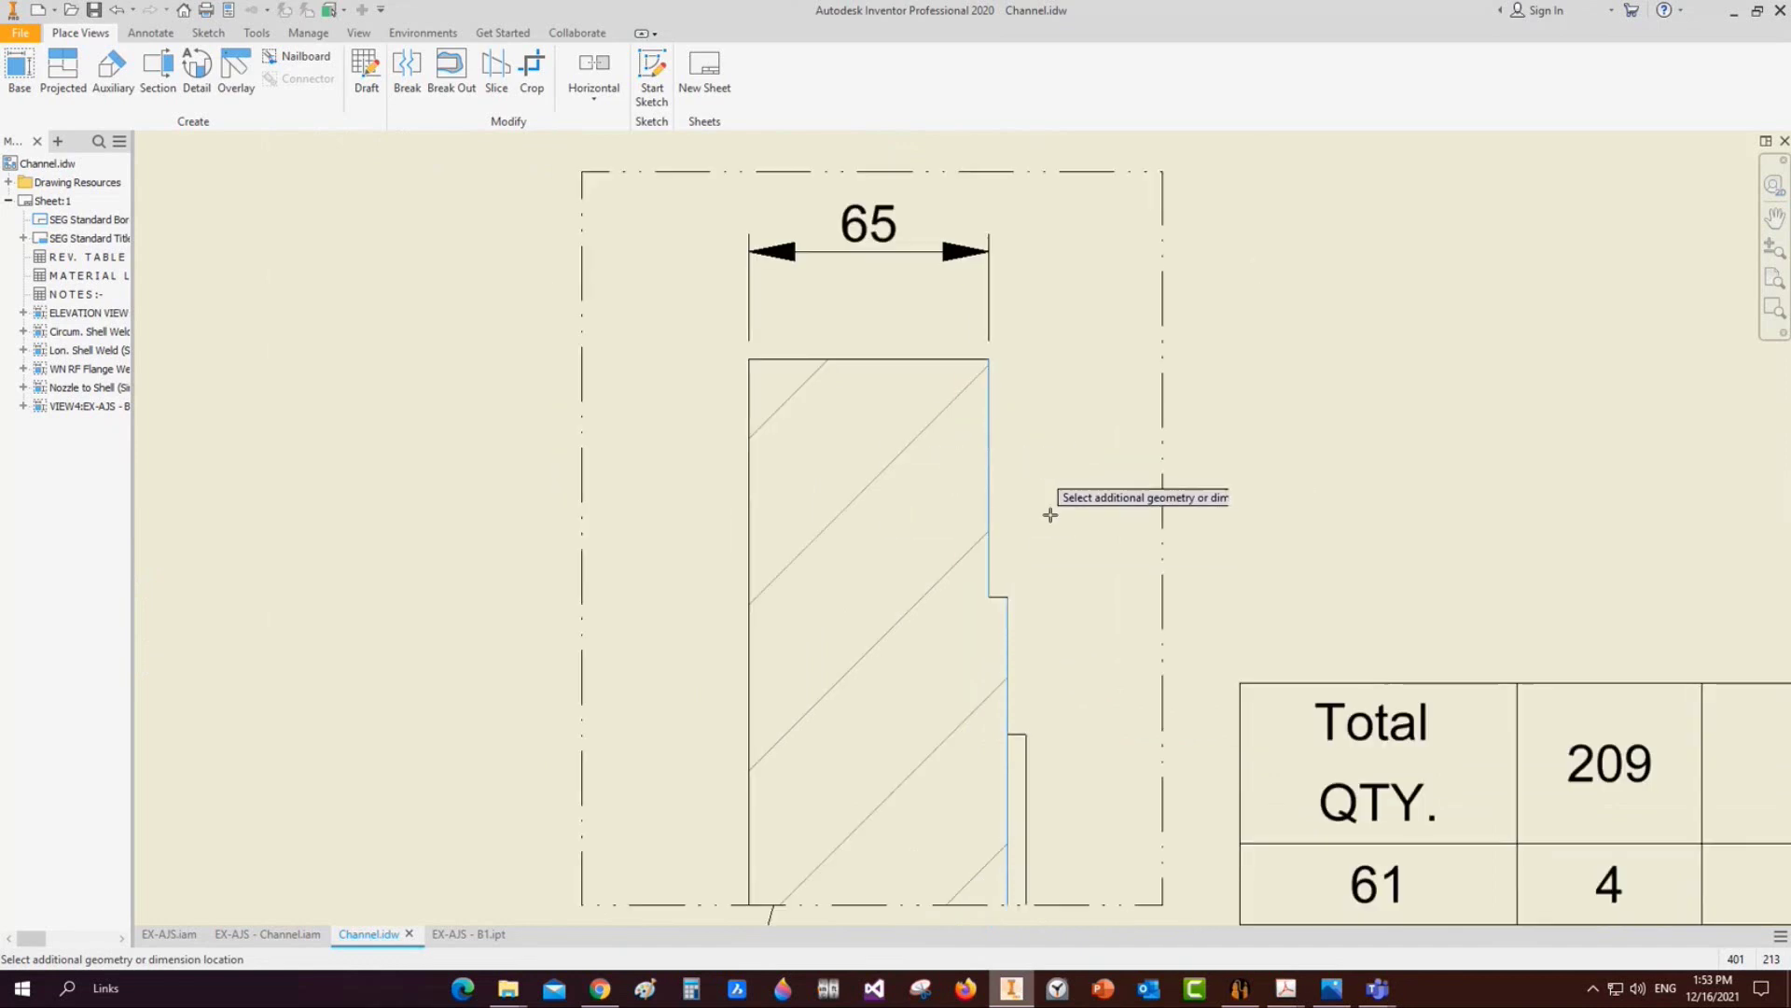
click(1026, 763)
click(1007, 758)
click(1082, 704)
right_click(1084, 616)
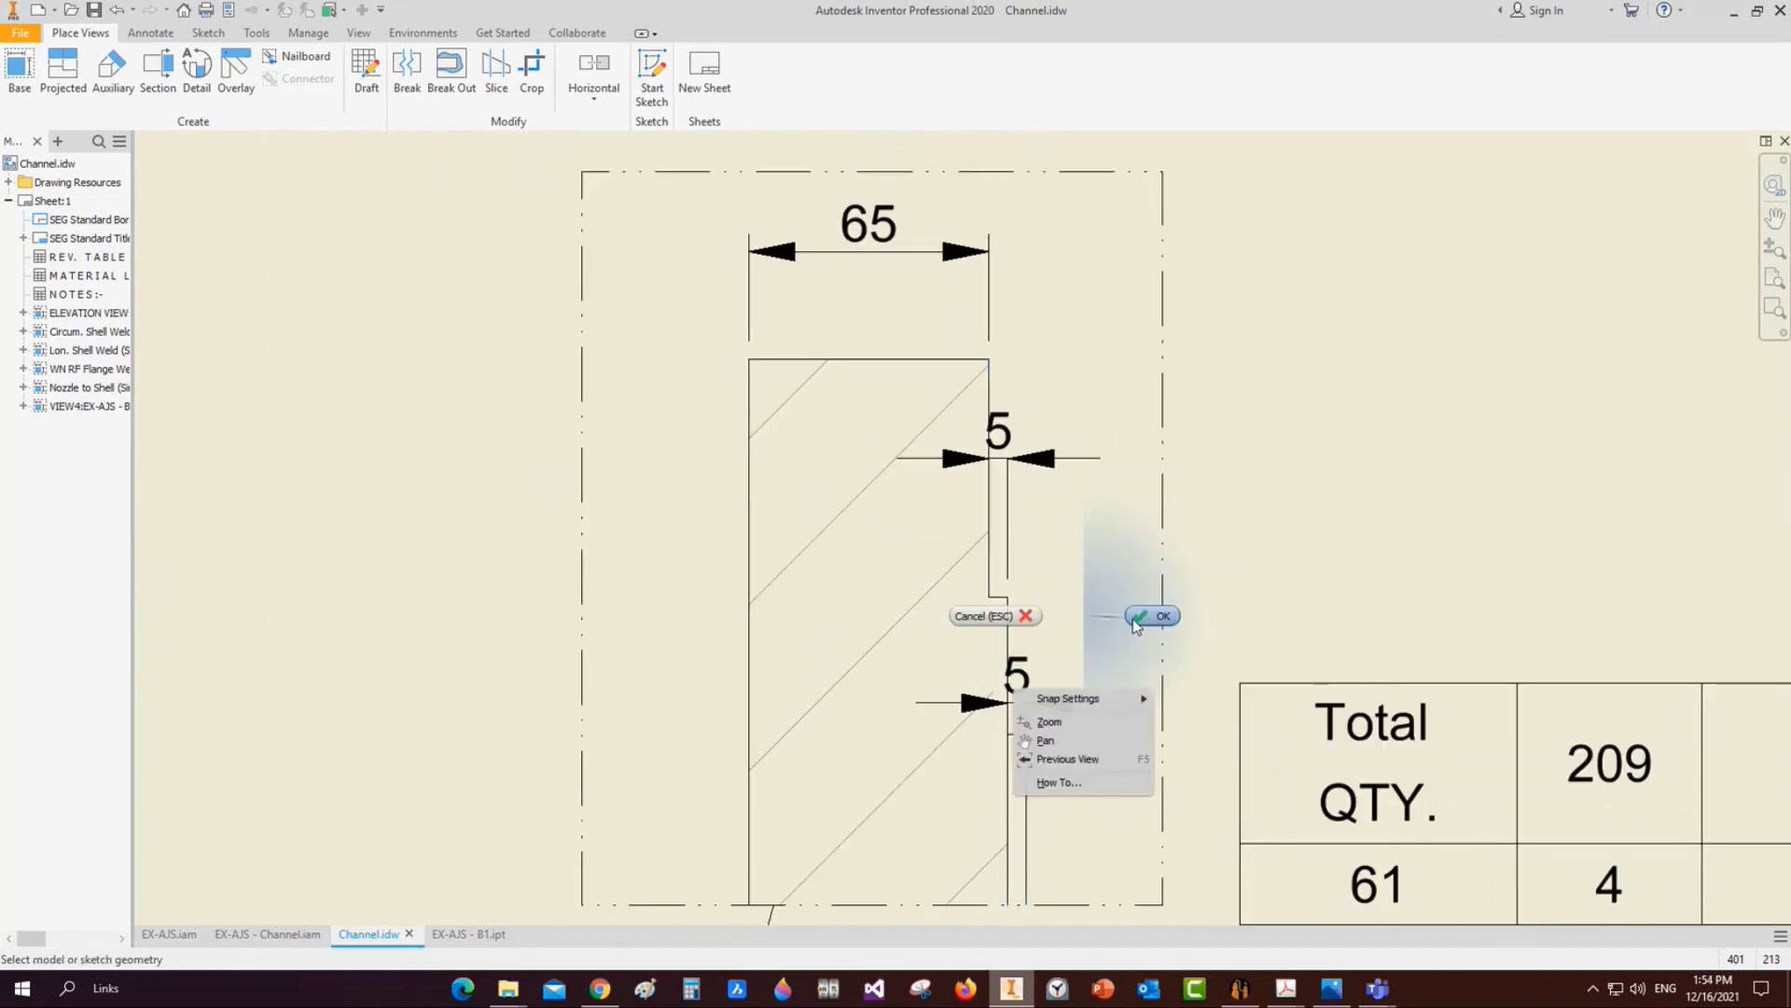
click(1135, 616)
Reposition the thickness dimension just above the flange's top edge in the detail view
middle_drag(933, 551, 936, 728)
drag(903, 413, 875, 468)
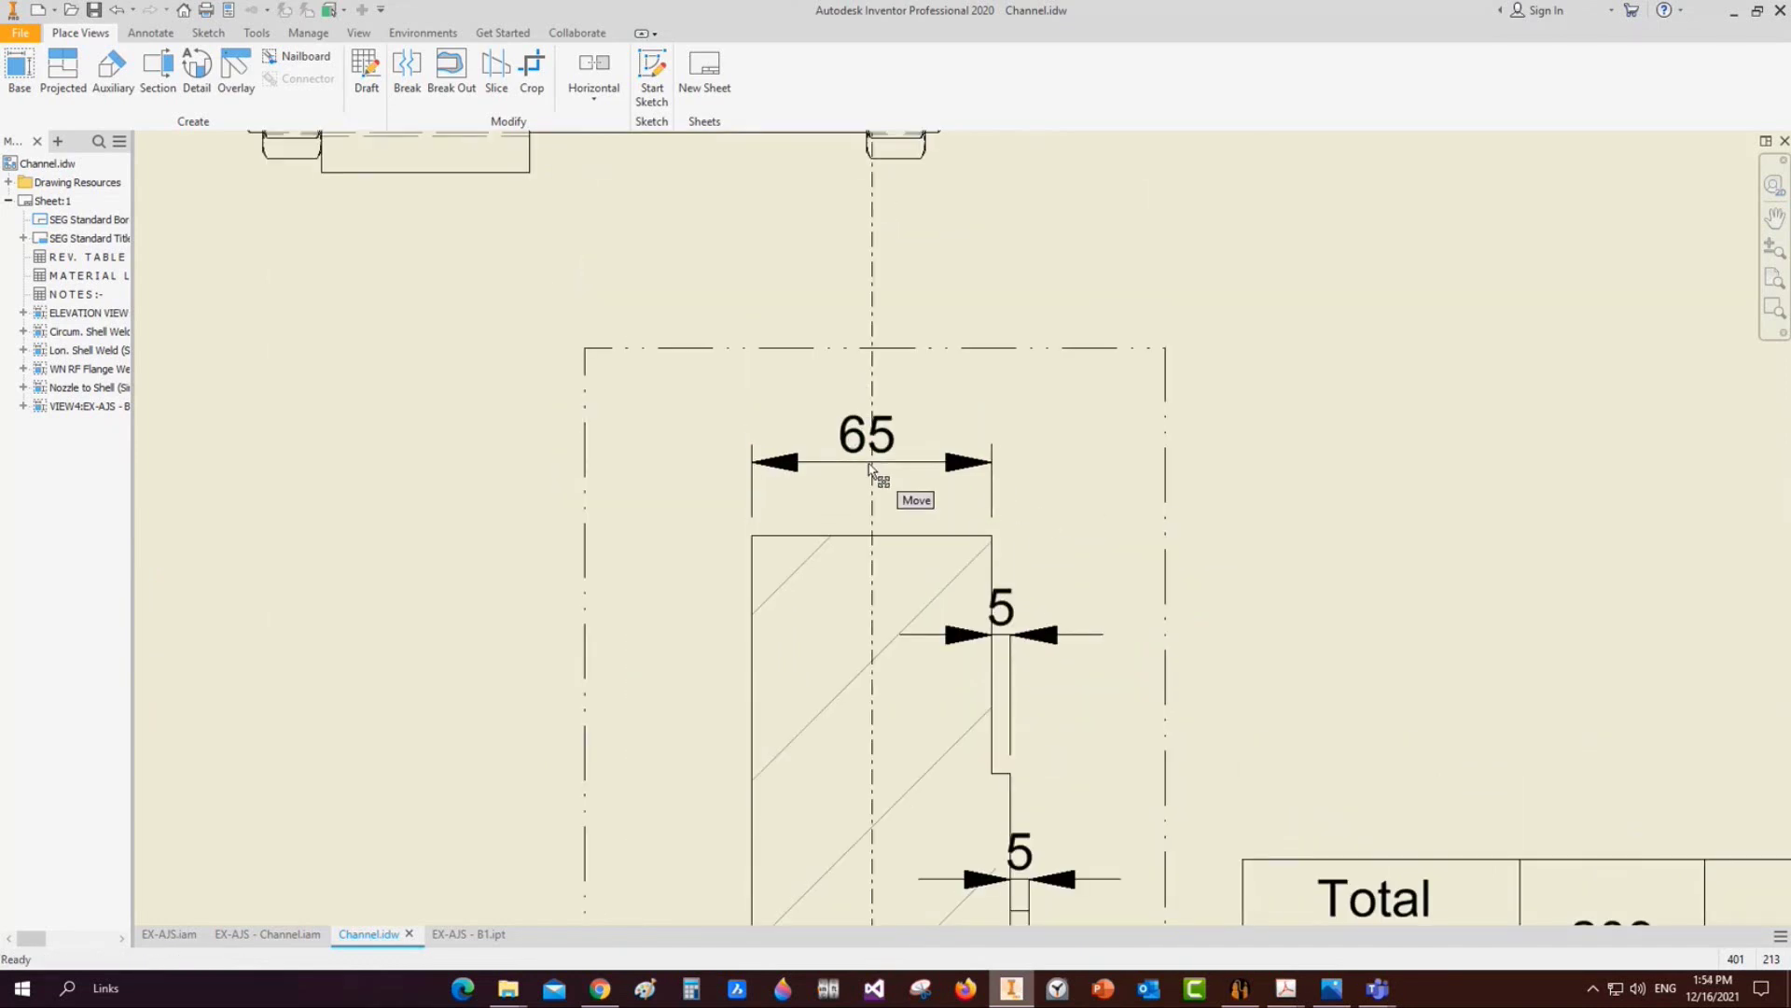
right_click(882, 438)
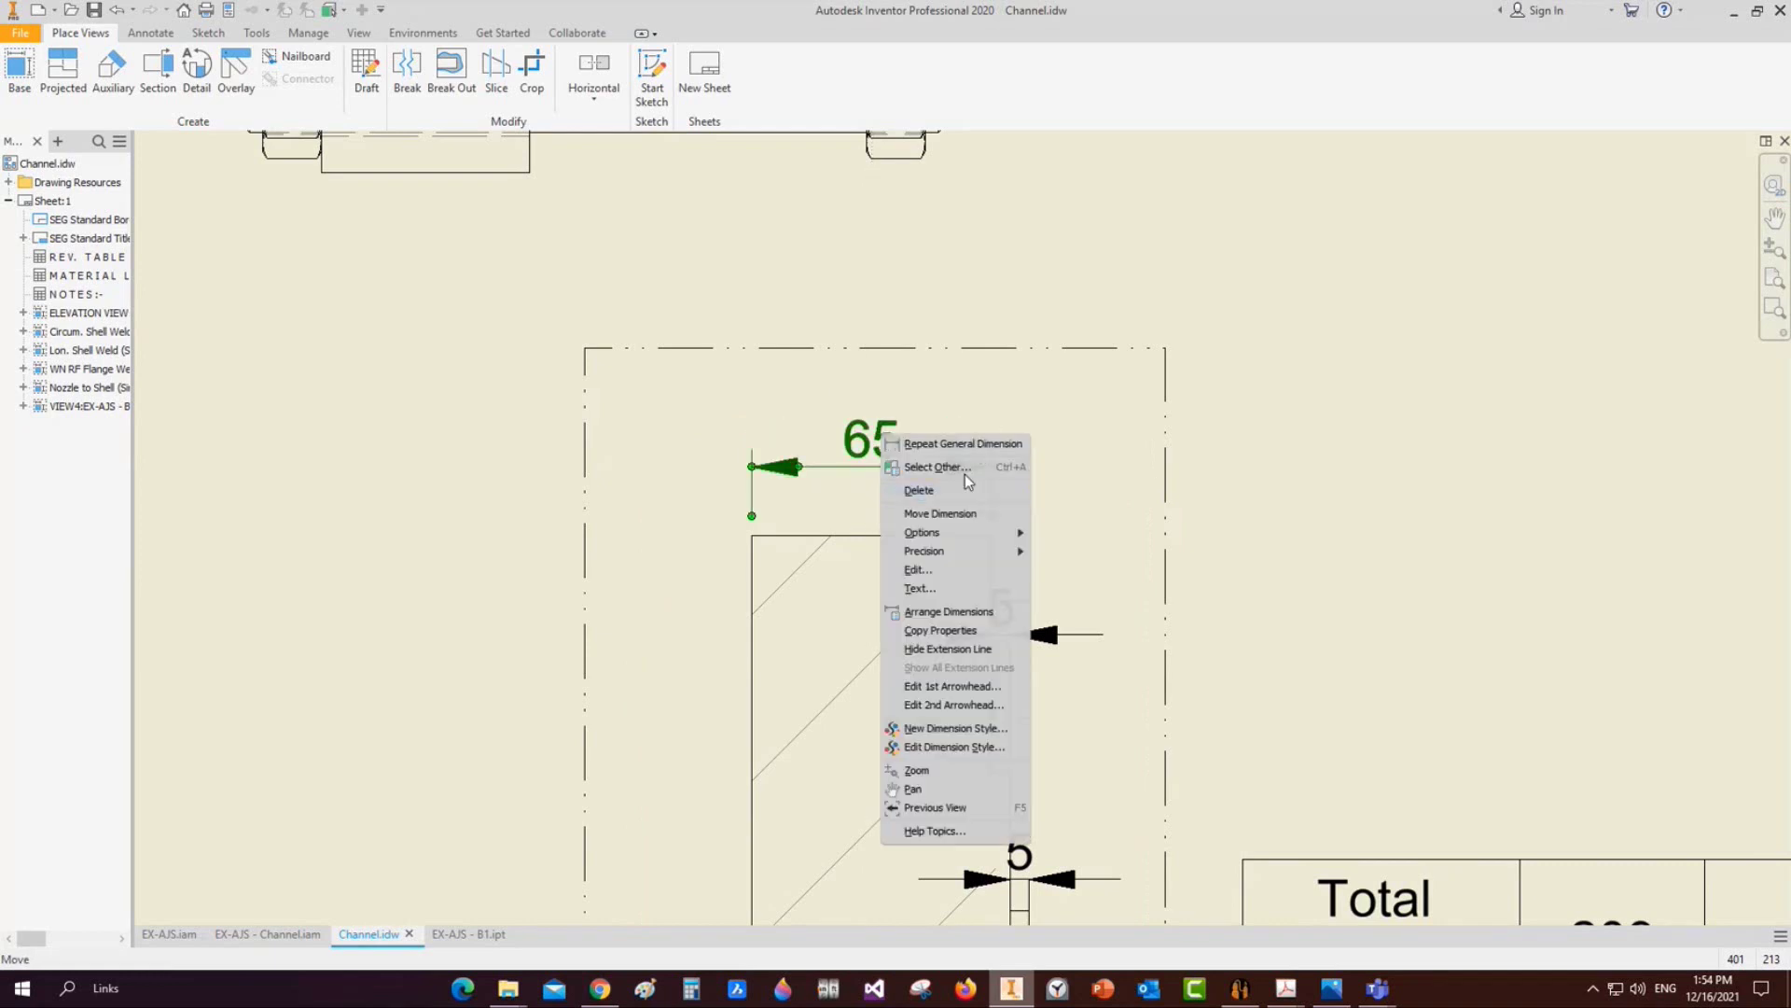
mouse_move(969, 550)
click(837, 441)
click(880, 470)
Give the thickness dimension a Deviation tolerance with an upper value of 0.80
double_click(883, 479)
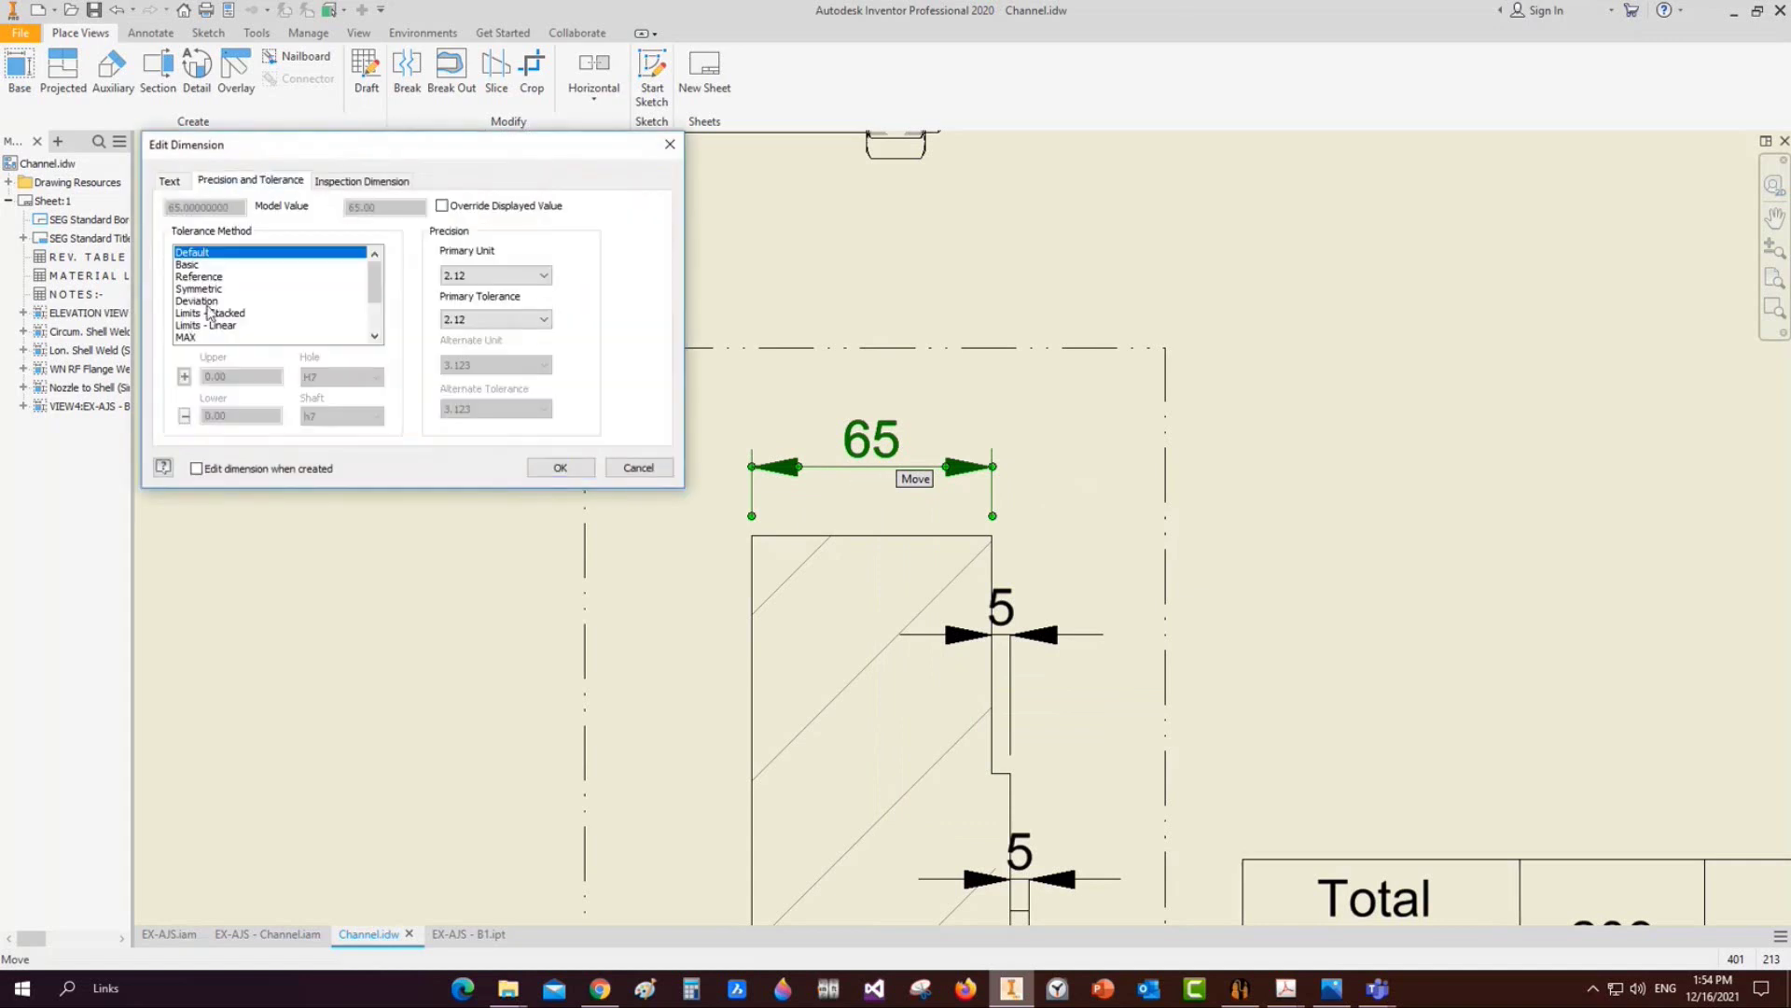
click(200, 300)
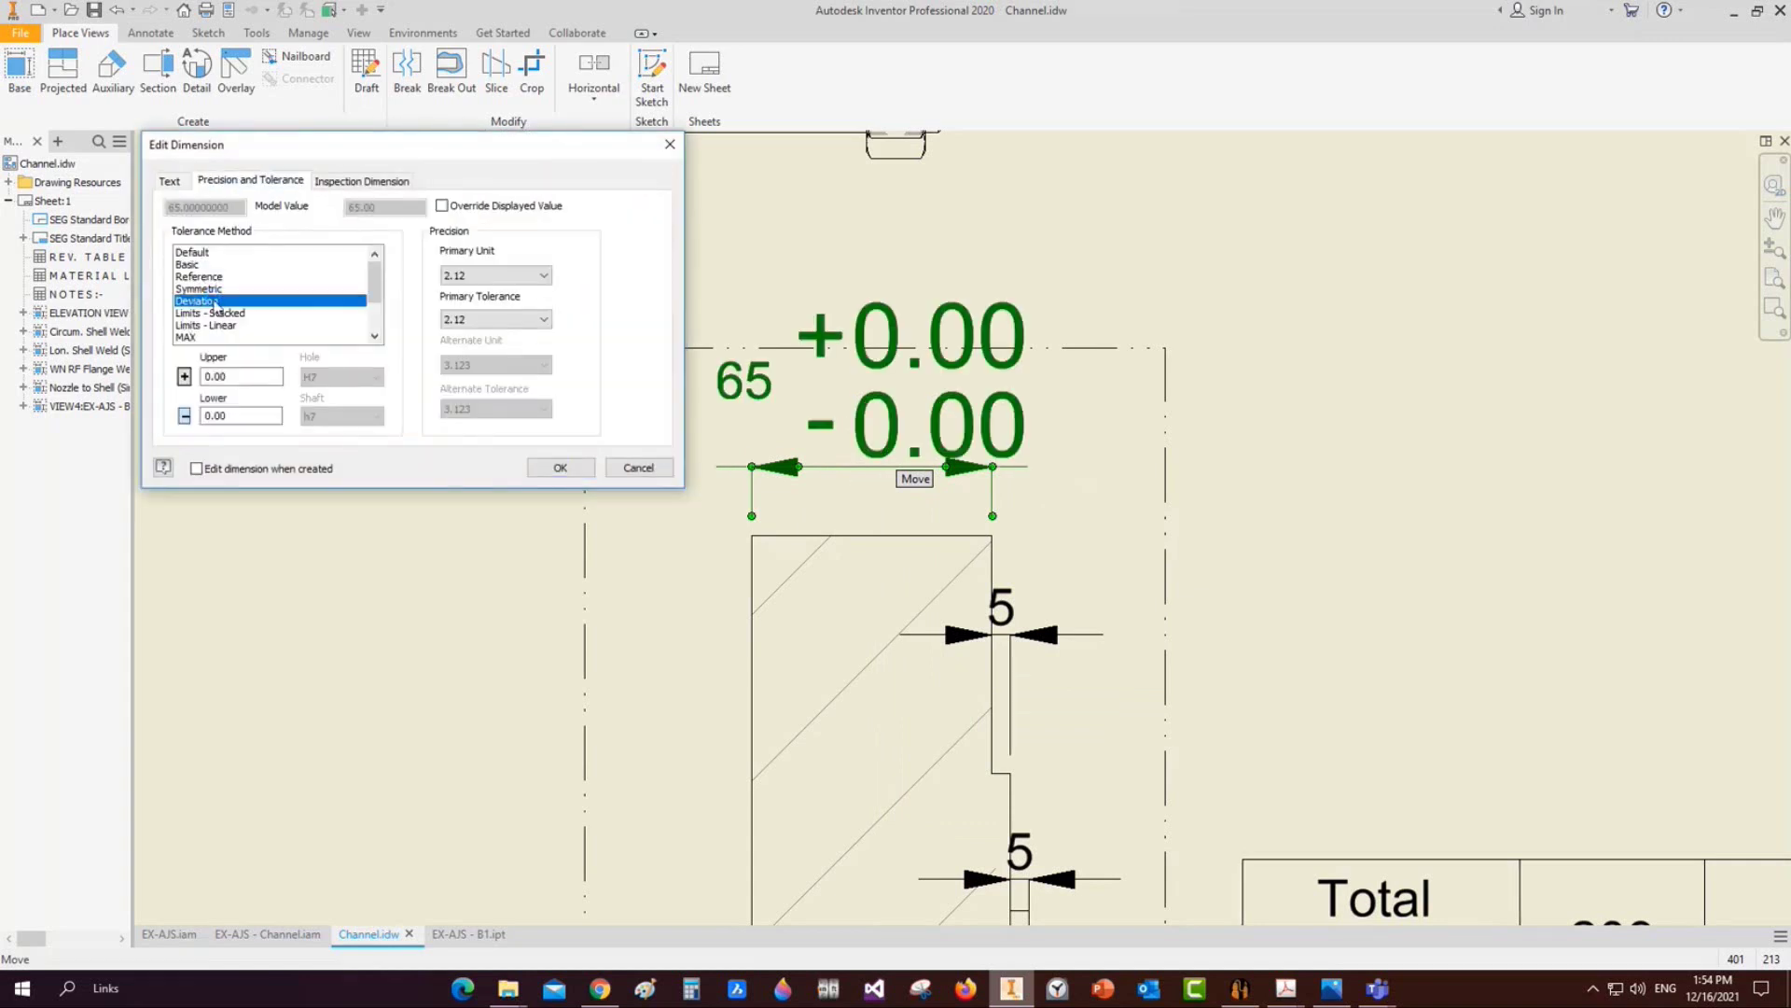
double_click(220, 376)
text(0.05)
text(8)
click(518, 277)
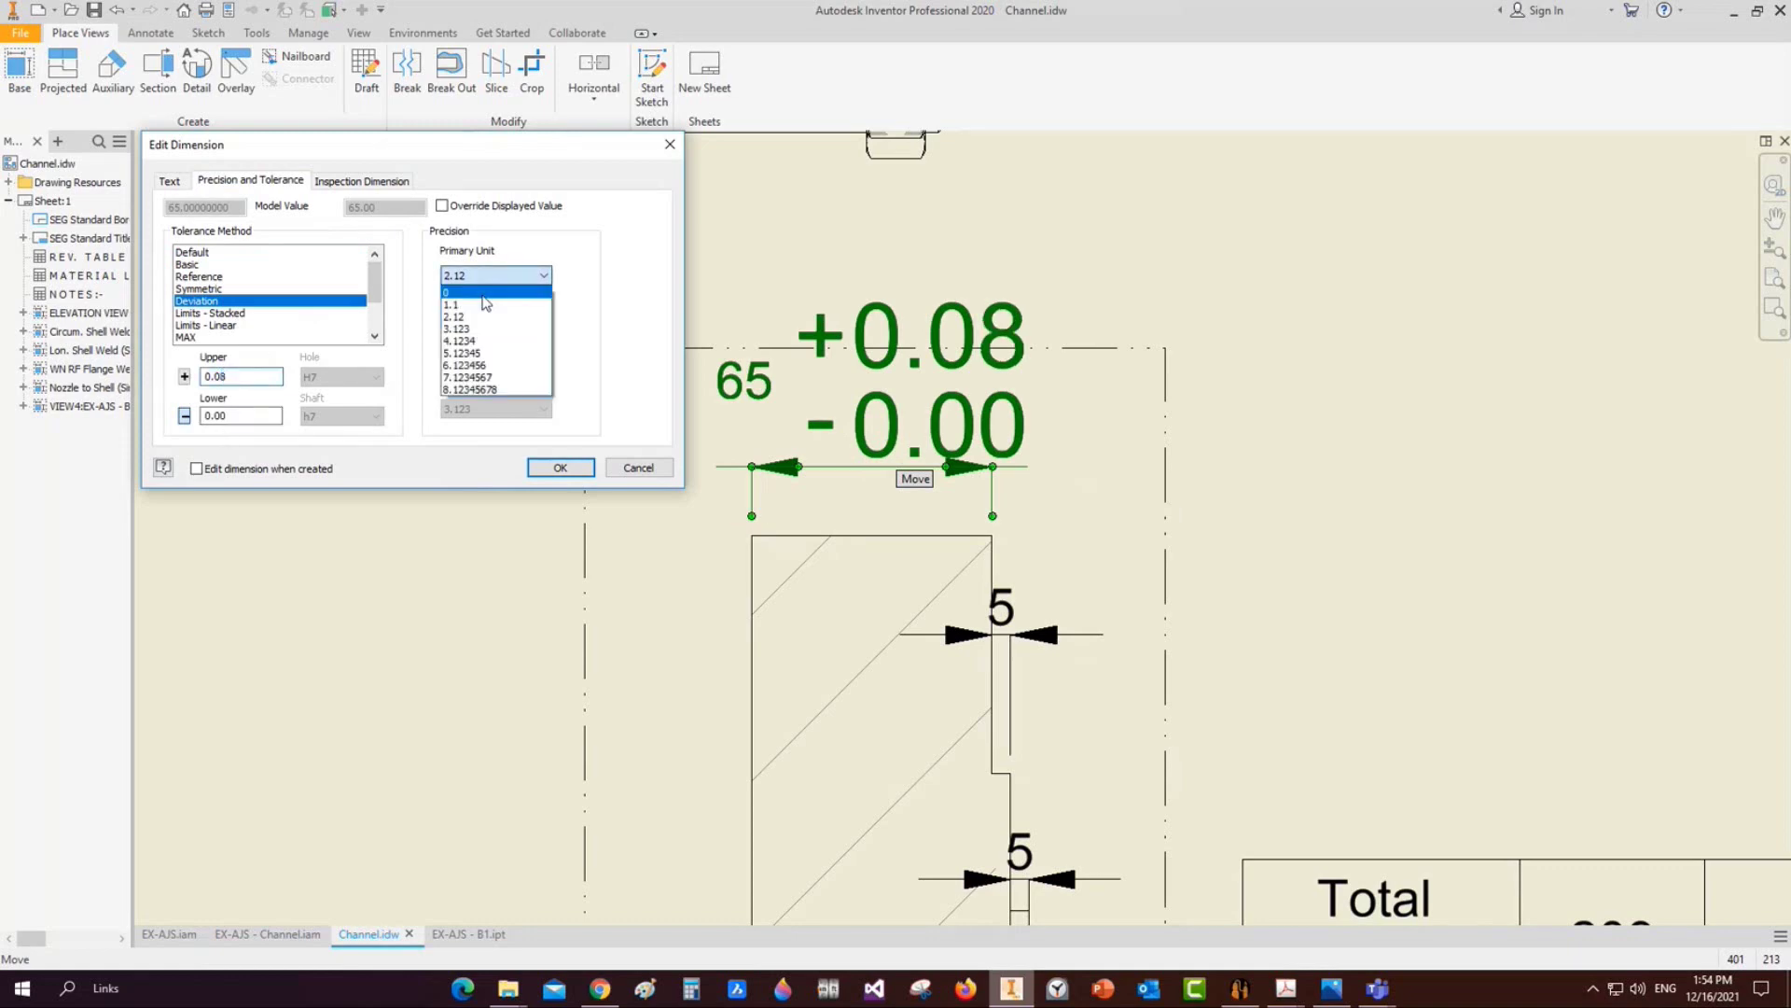
click(249, 373)
key(BackSpace)
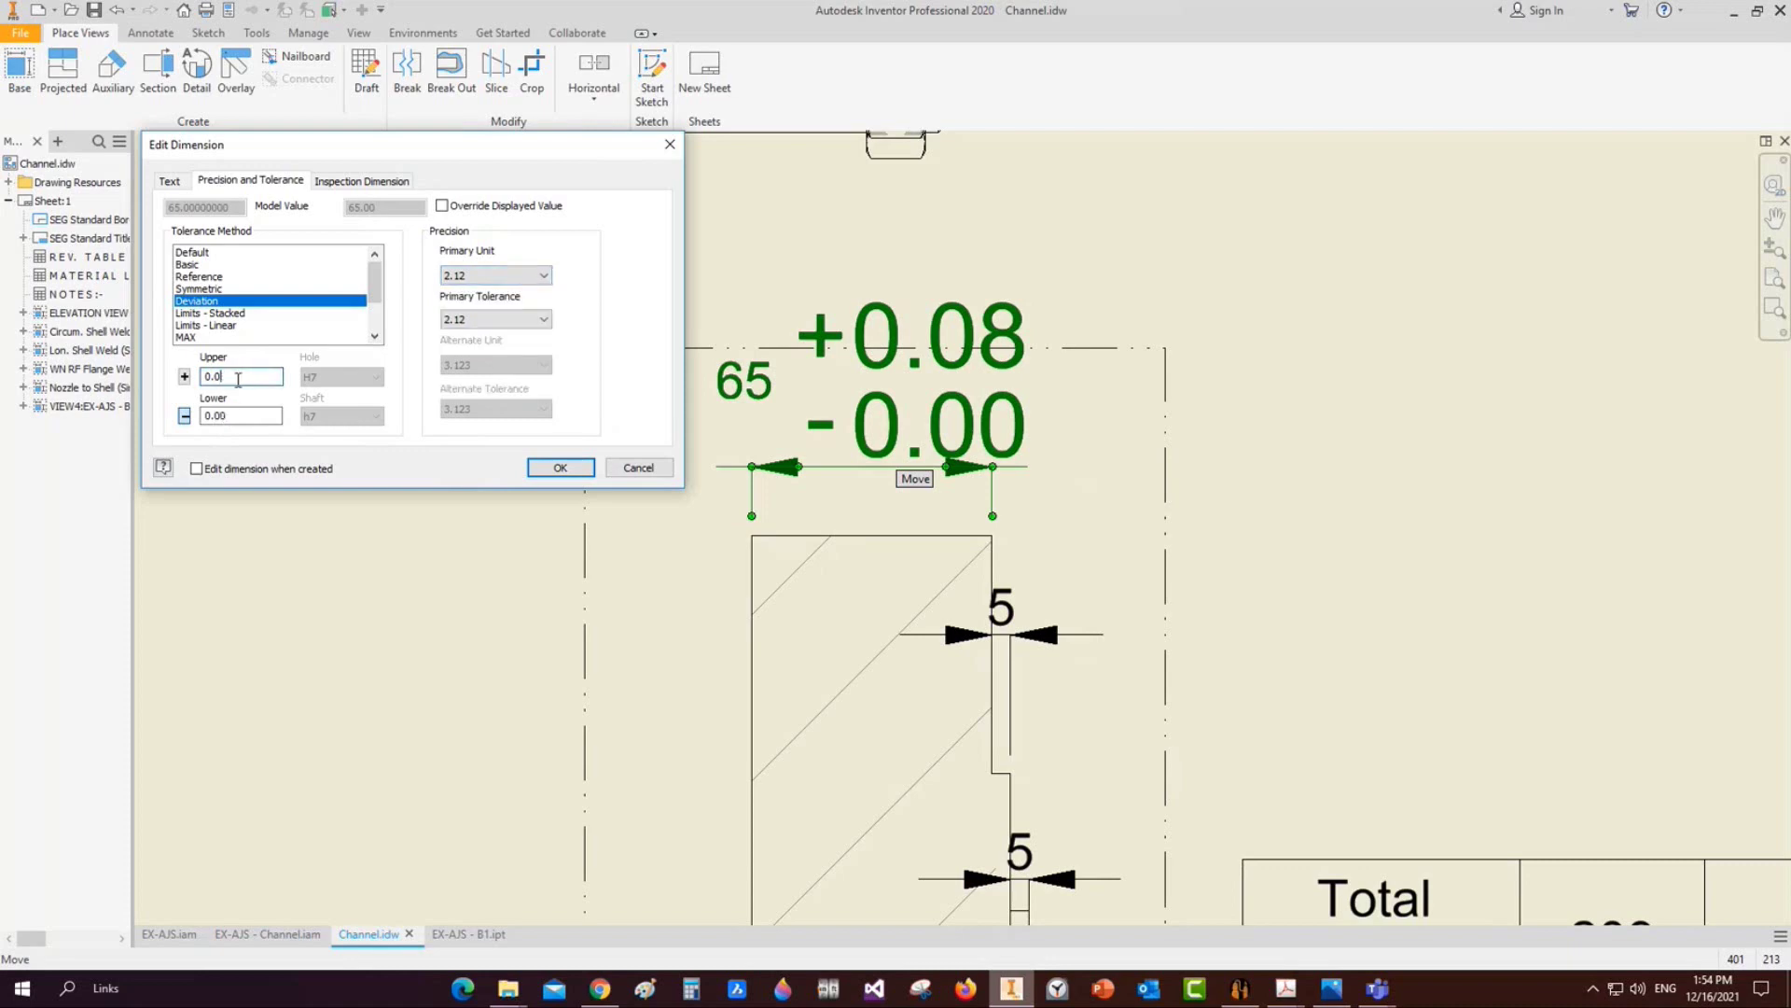
text(80)
Set the thickness dimension's primary unit and primary tolerance precision to 1.1 and apply the edit
click(471, 277)
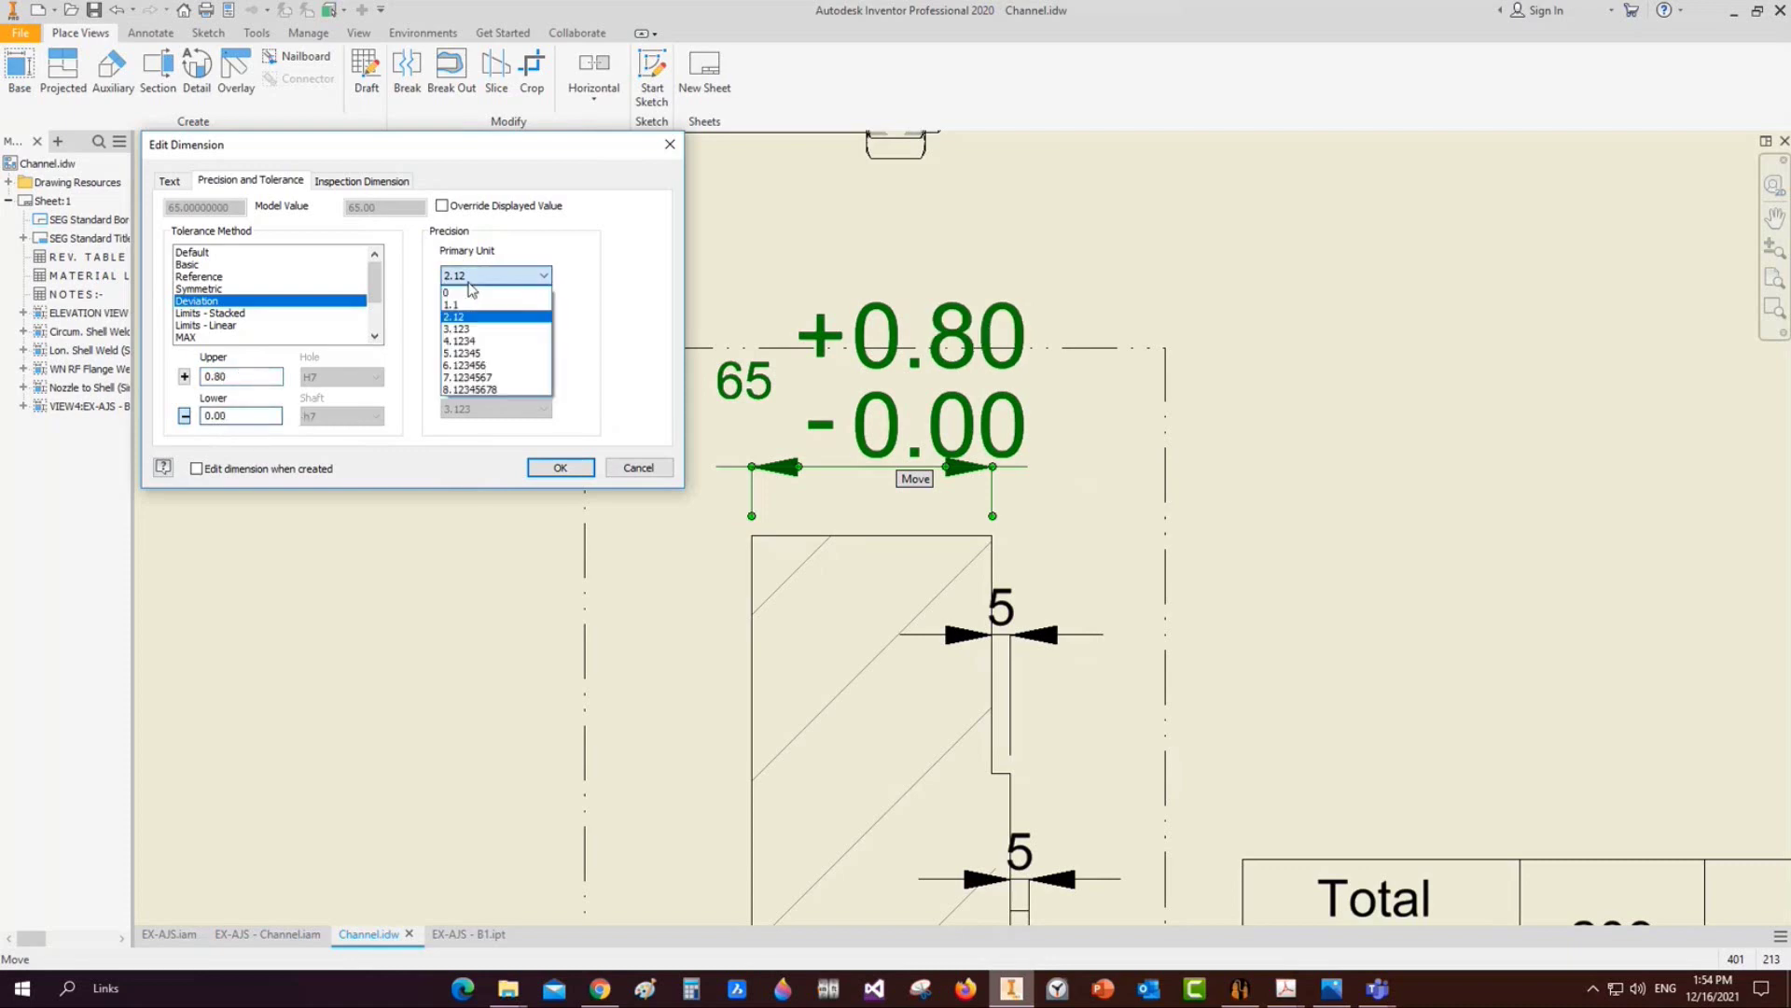
click(450, 304)
click(494, 319)
click(457, 348)
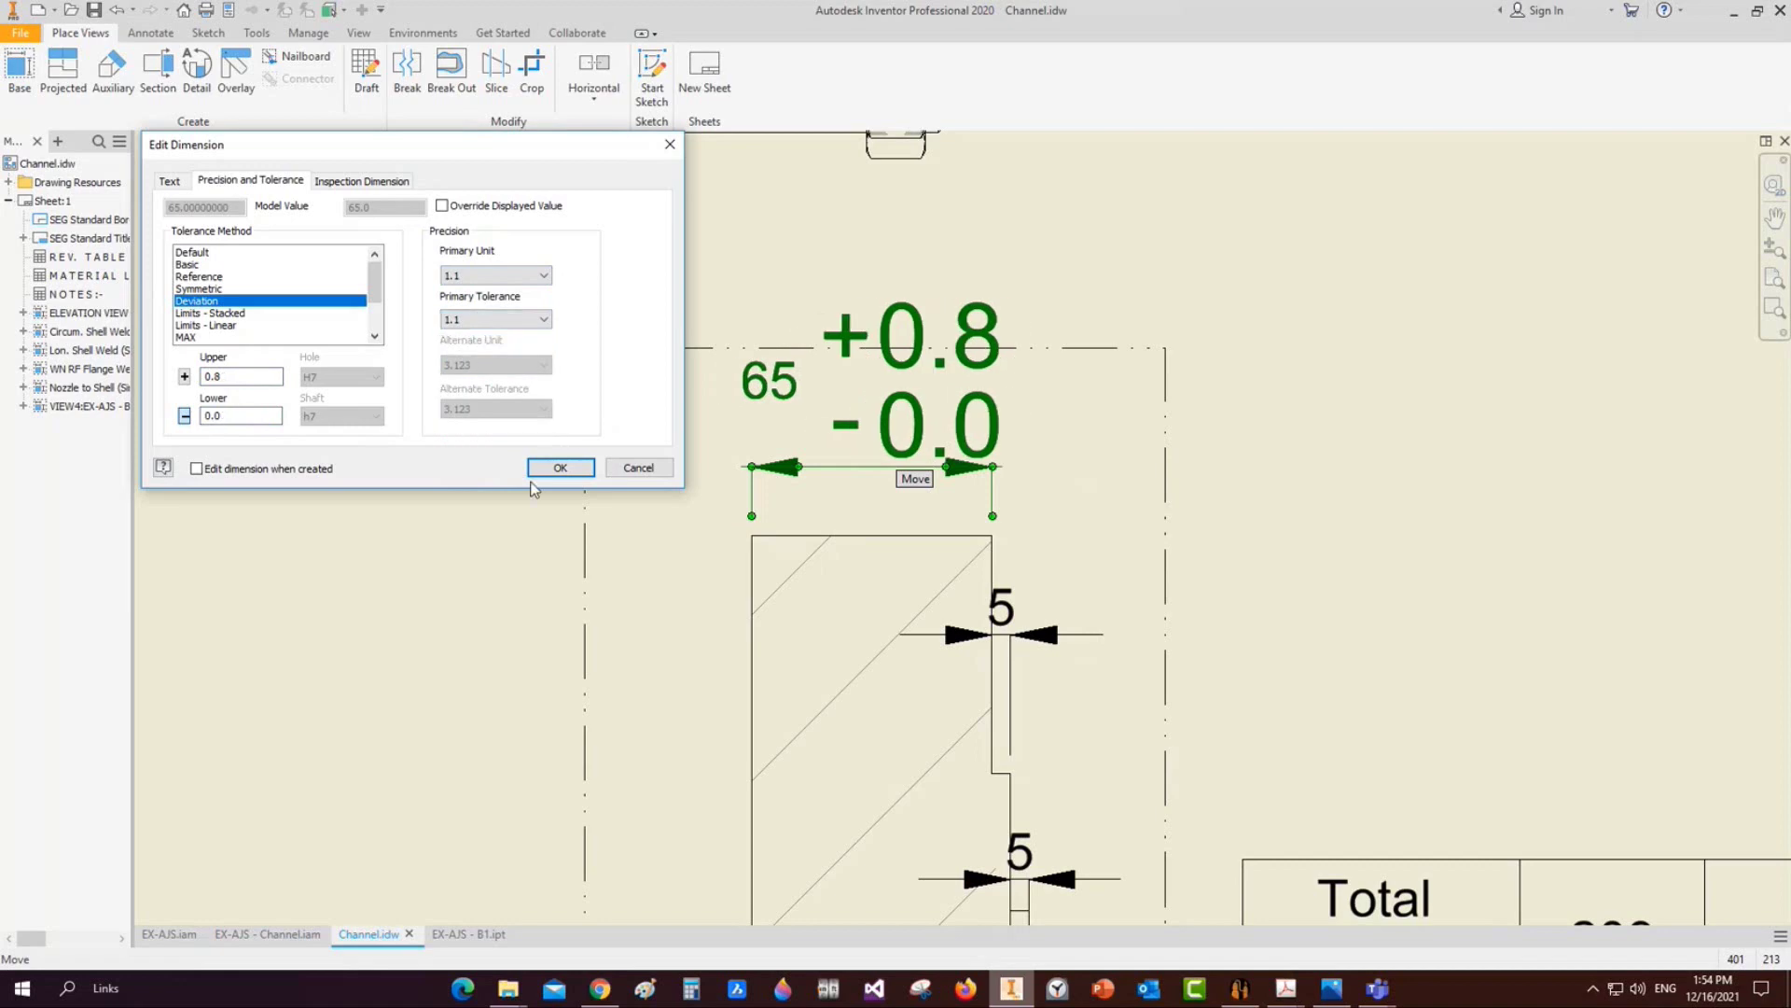
click(560, 468)
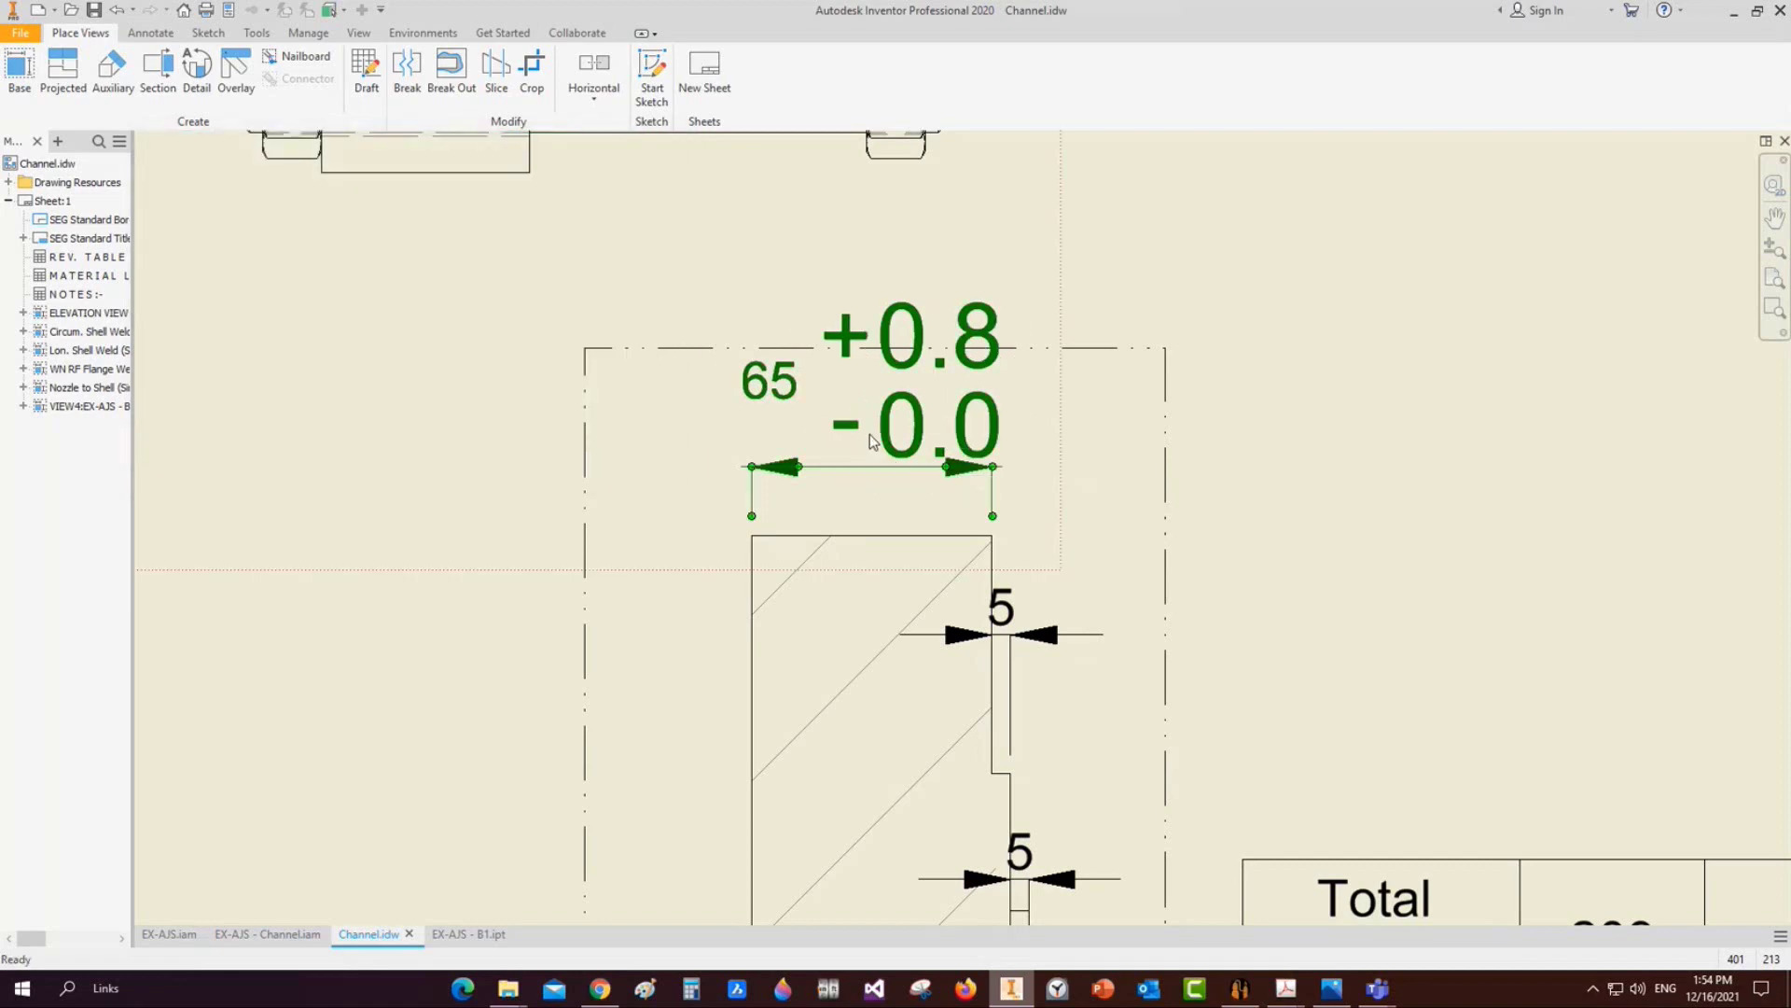
Examine the SEG linear dimension style's units, tolerance and text settings and its tolerance text height, leaving the styles unchanged
scroll(910, 490, down, 2)
middle_drag(909, 488, 849, 494)
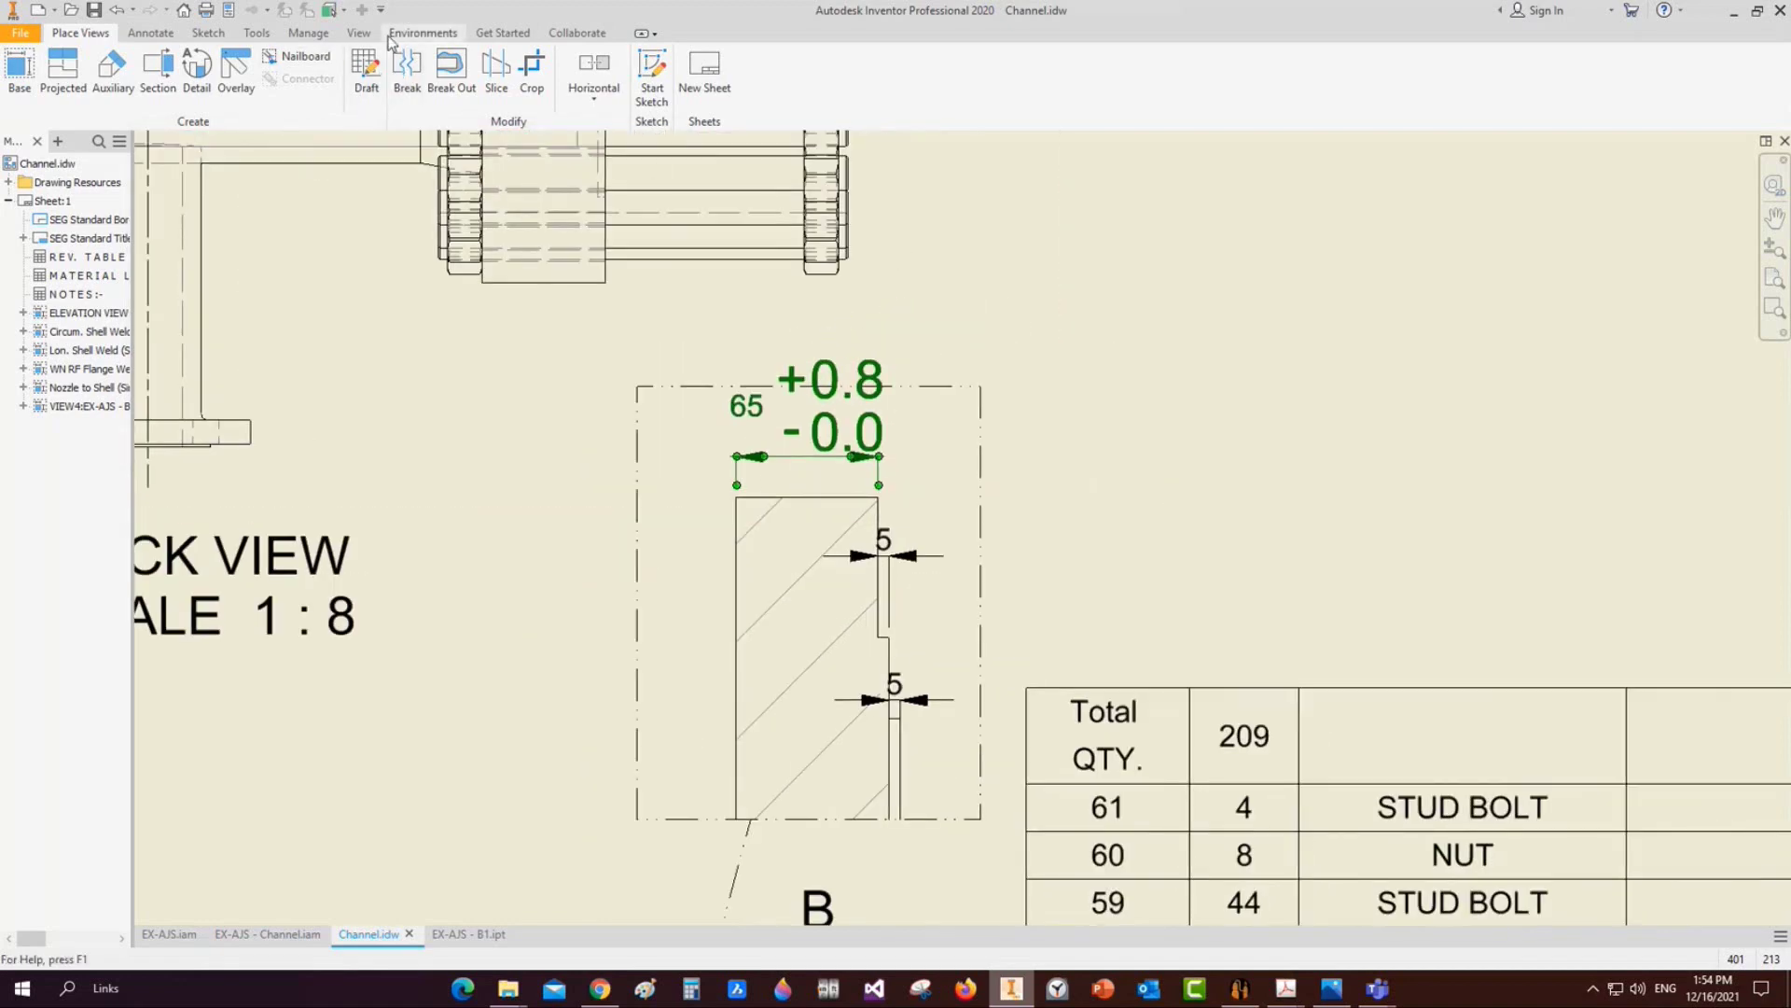
click(308, 32)
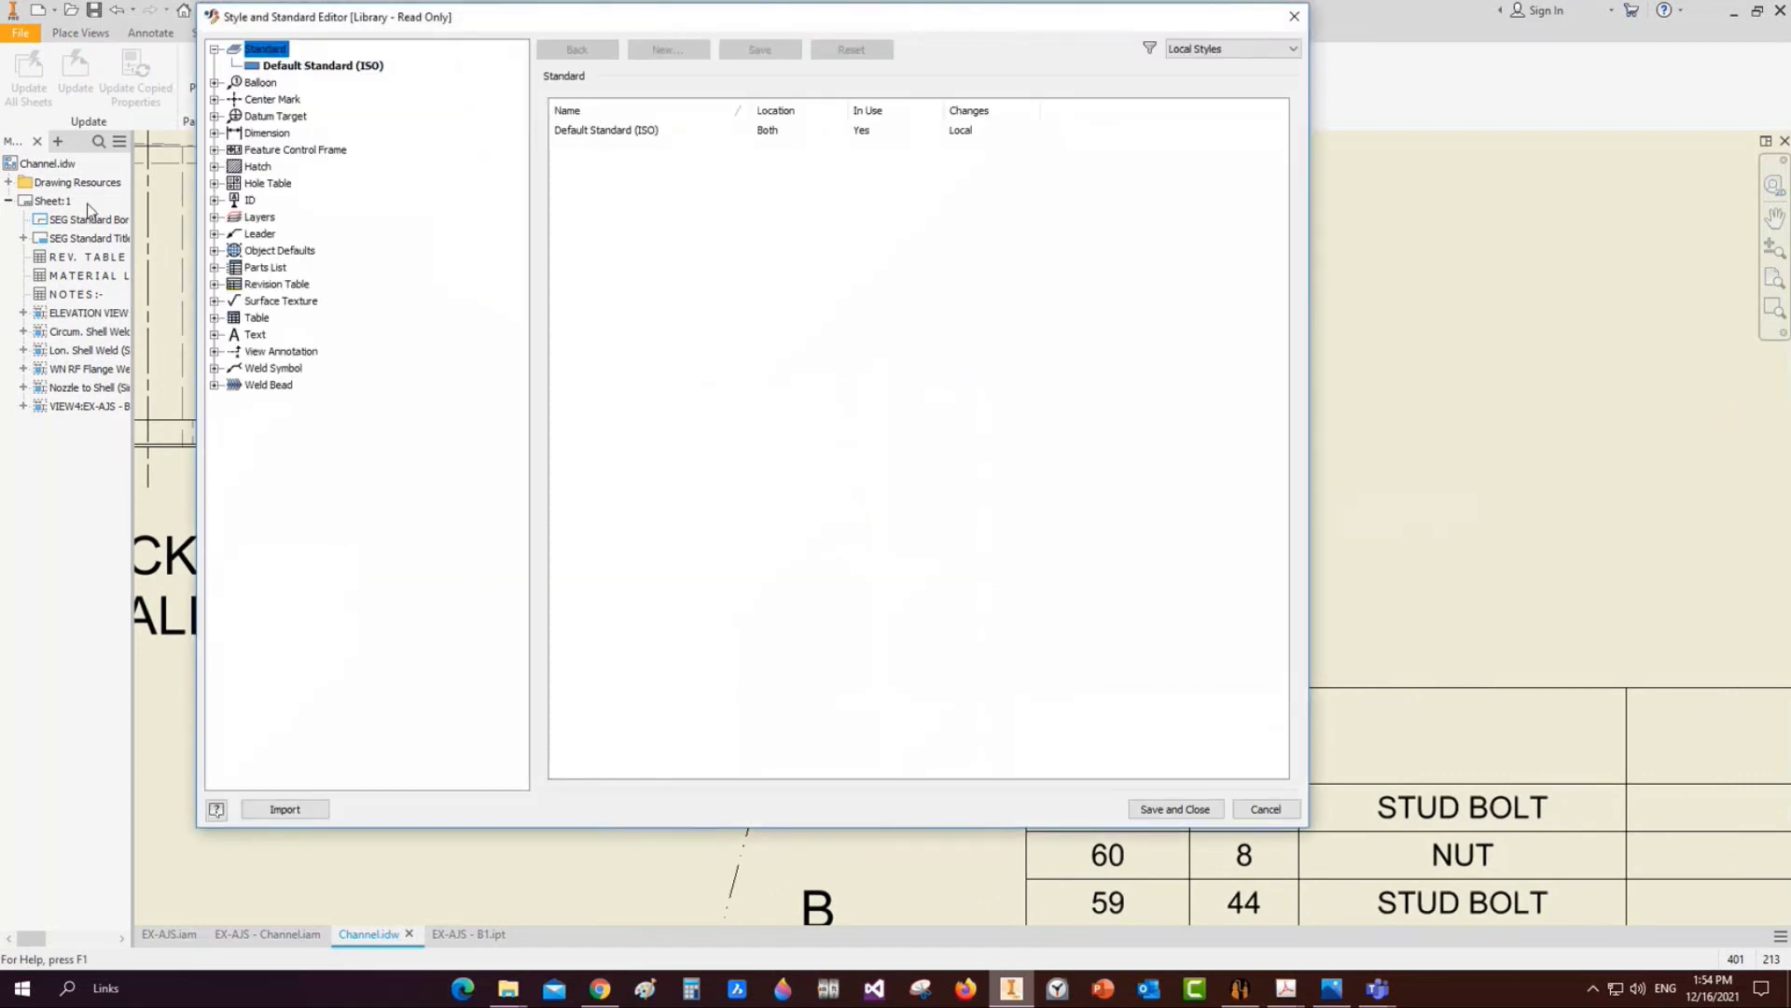
click(215, 133)
click(284, 267)
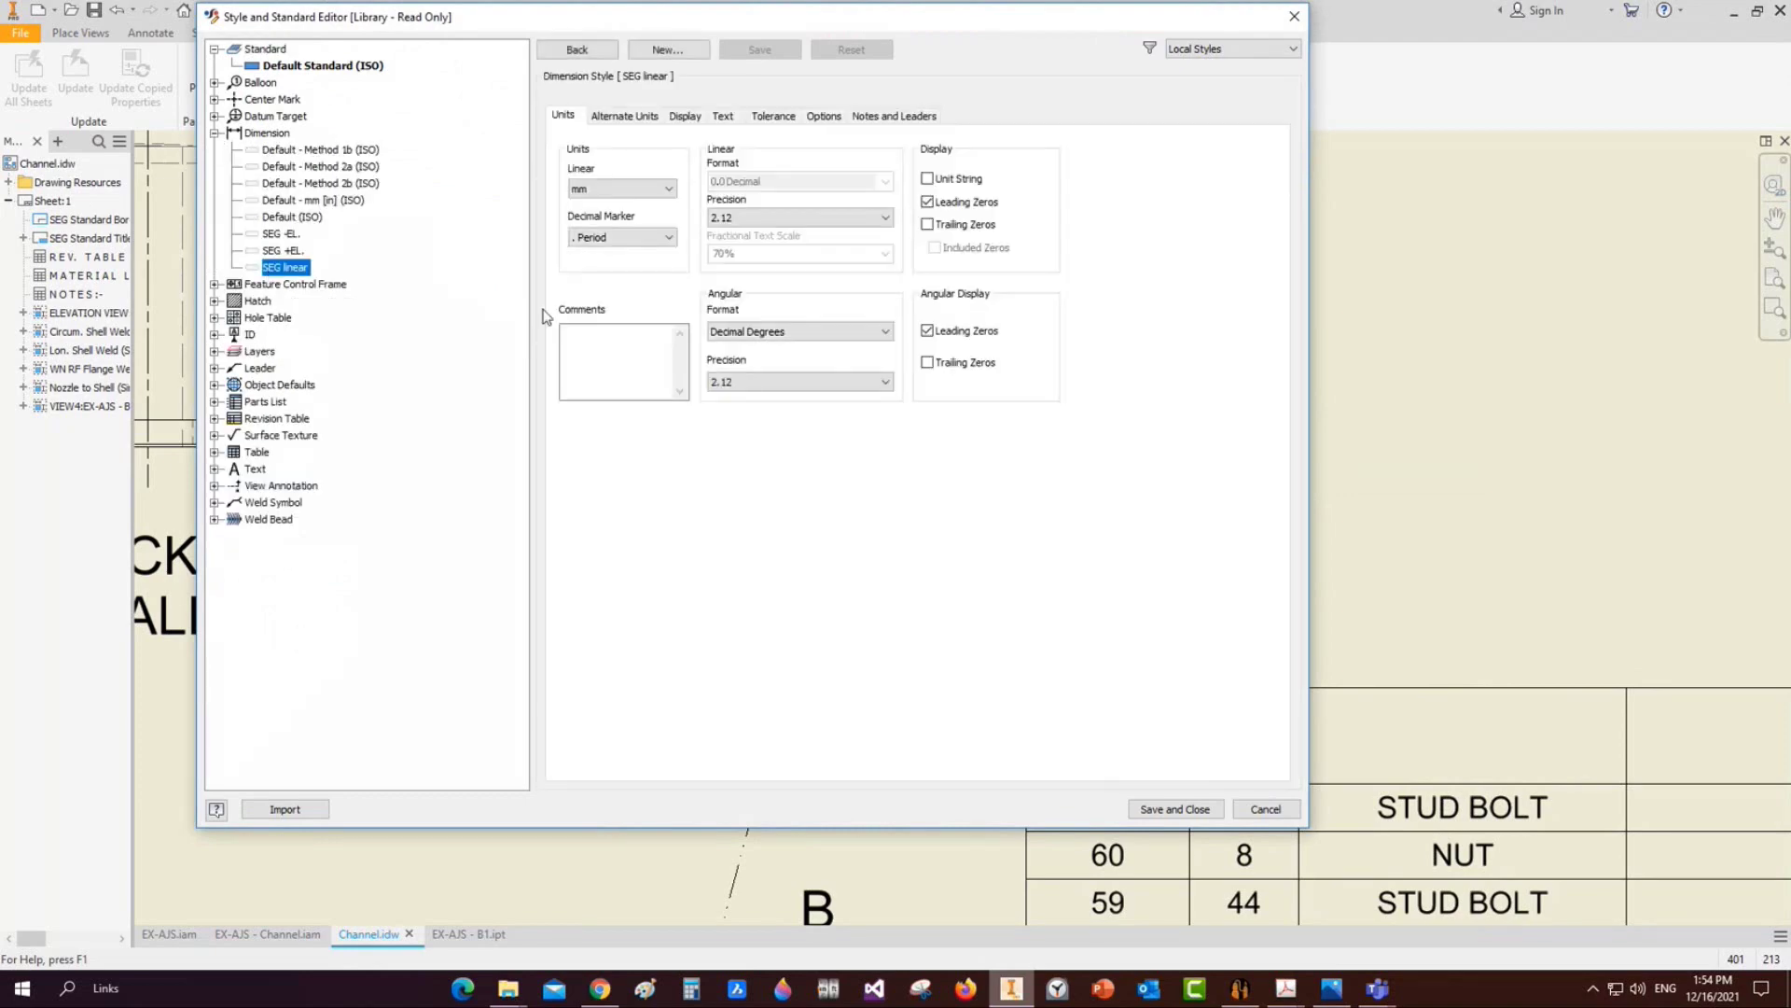
click(763, 118)
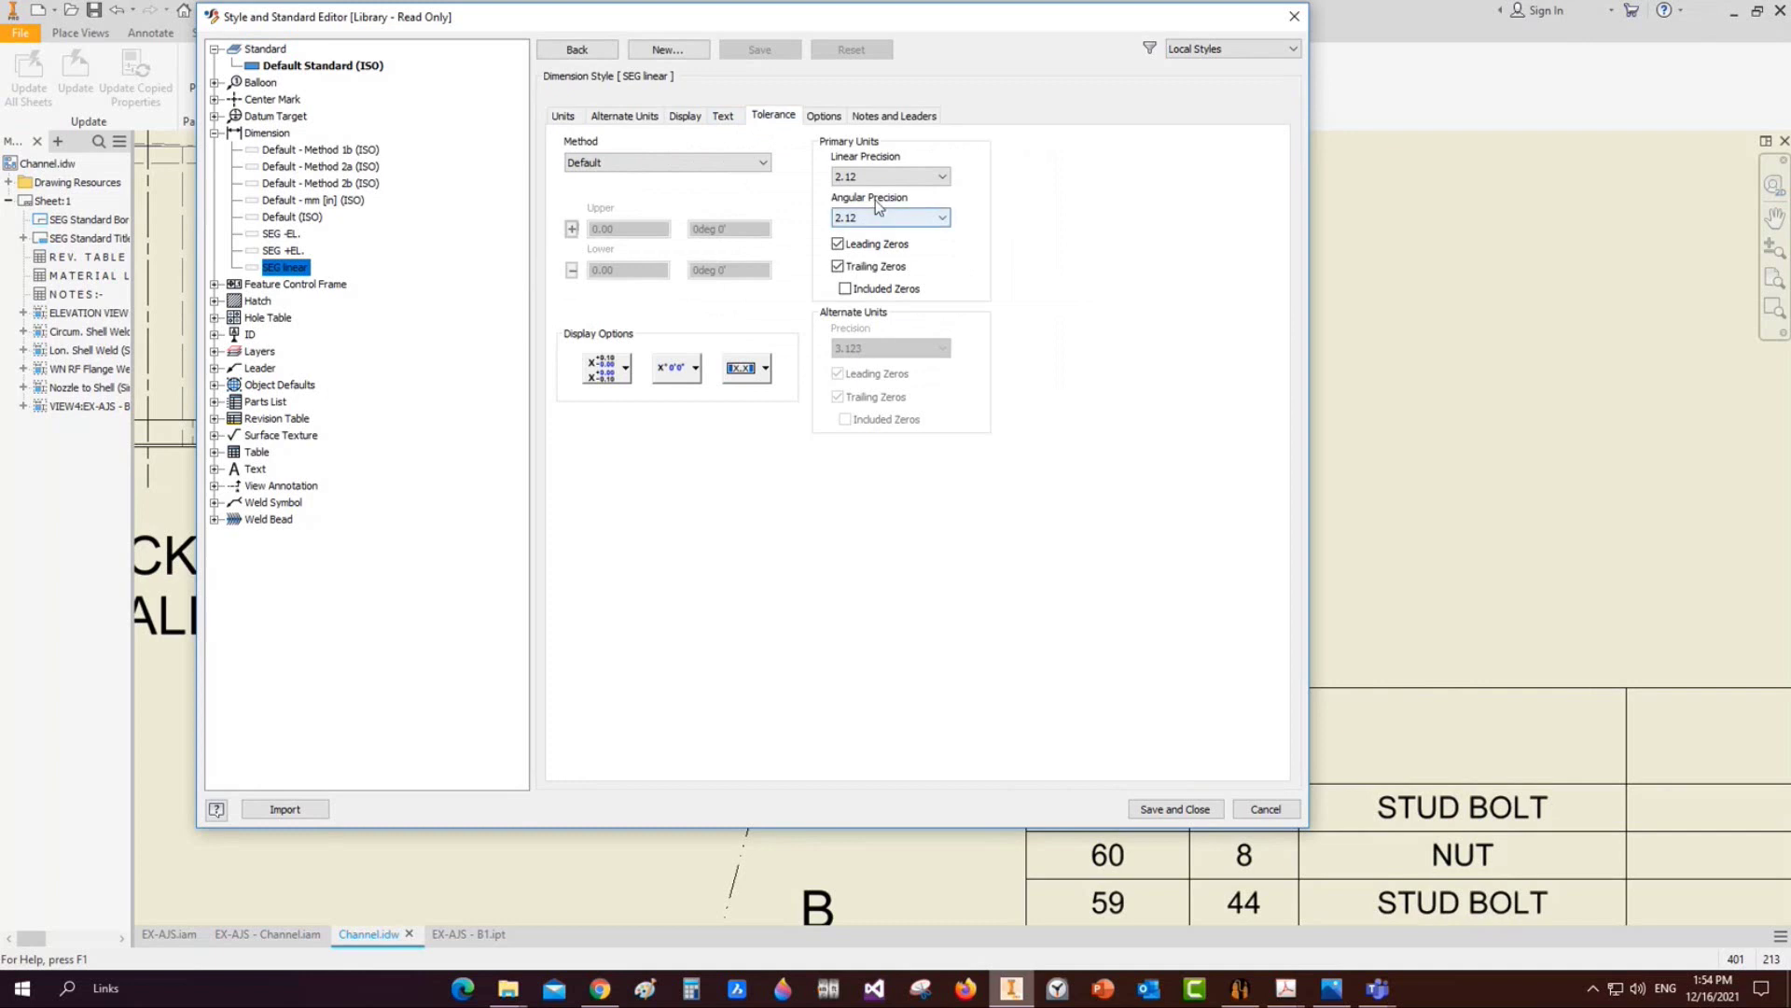
click(723, 116)
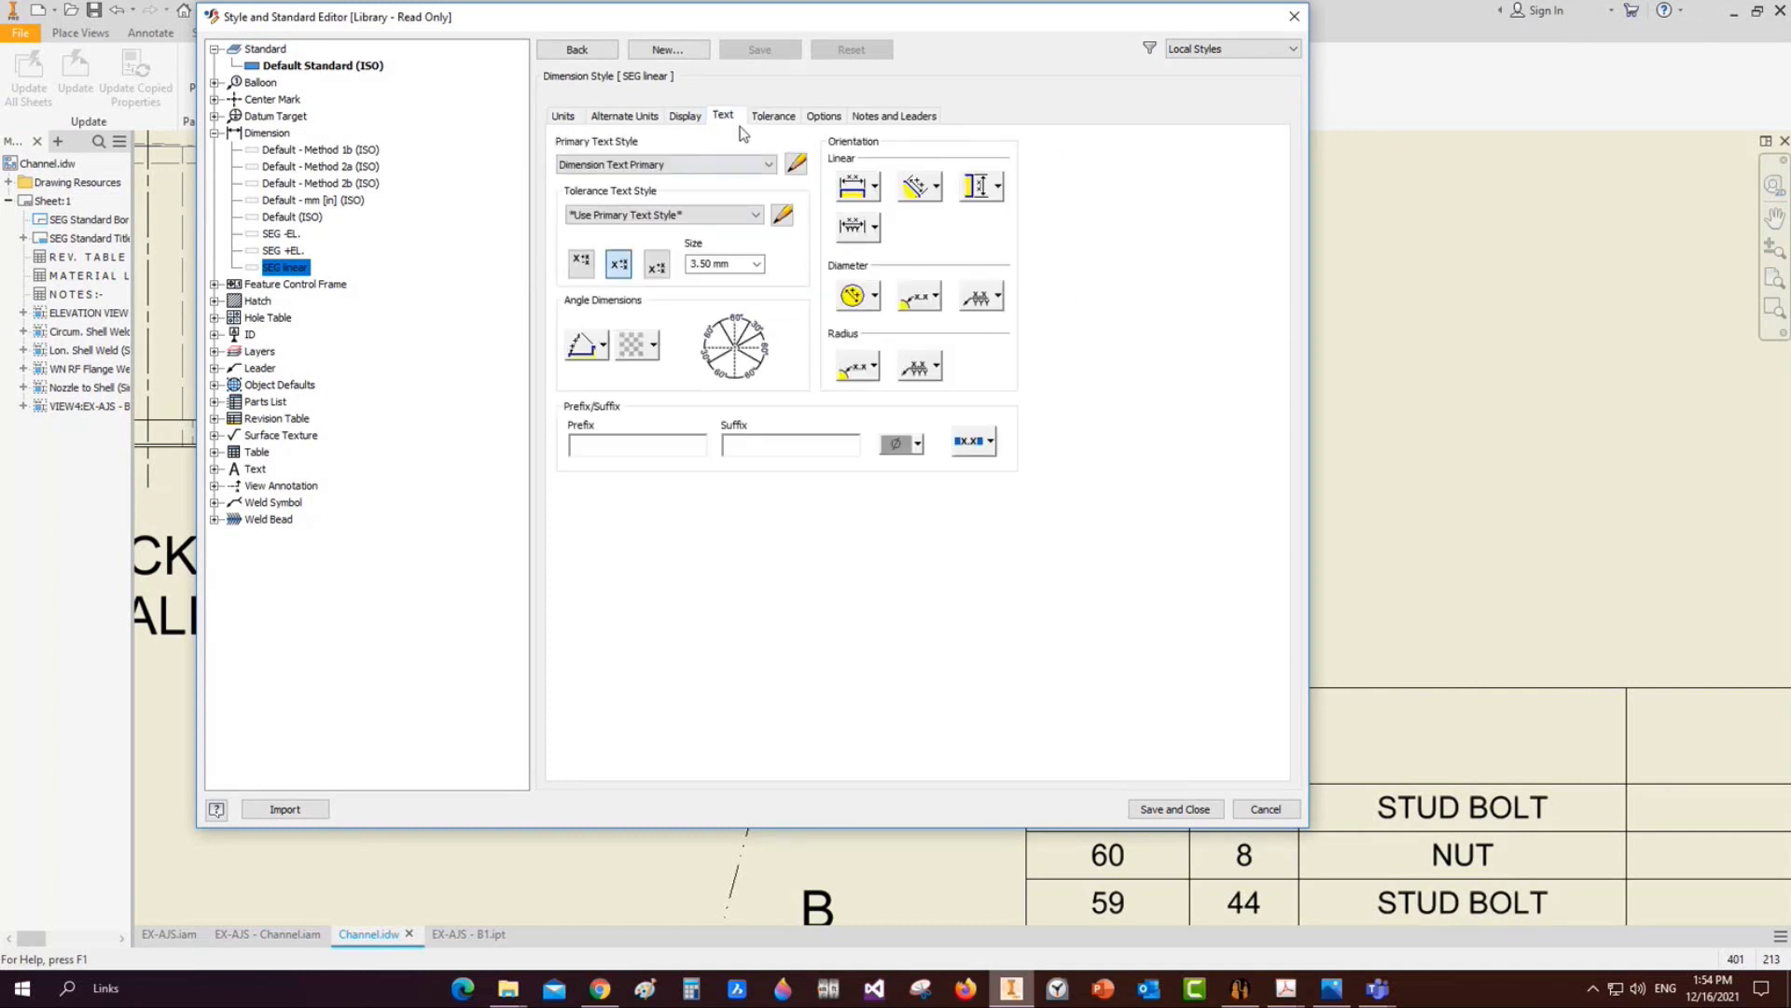
click(782, 214)
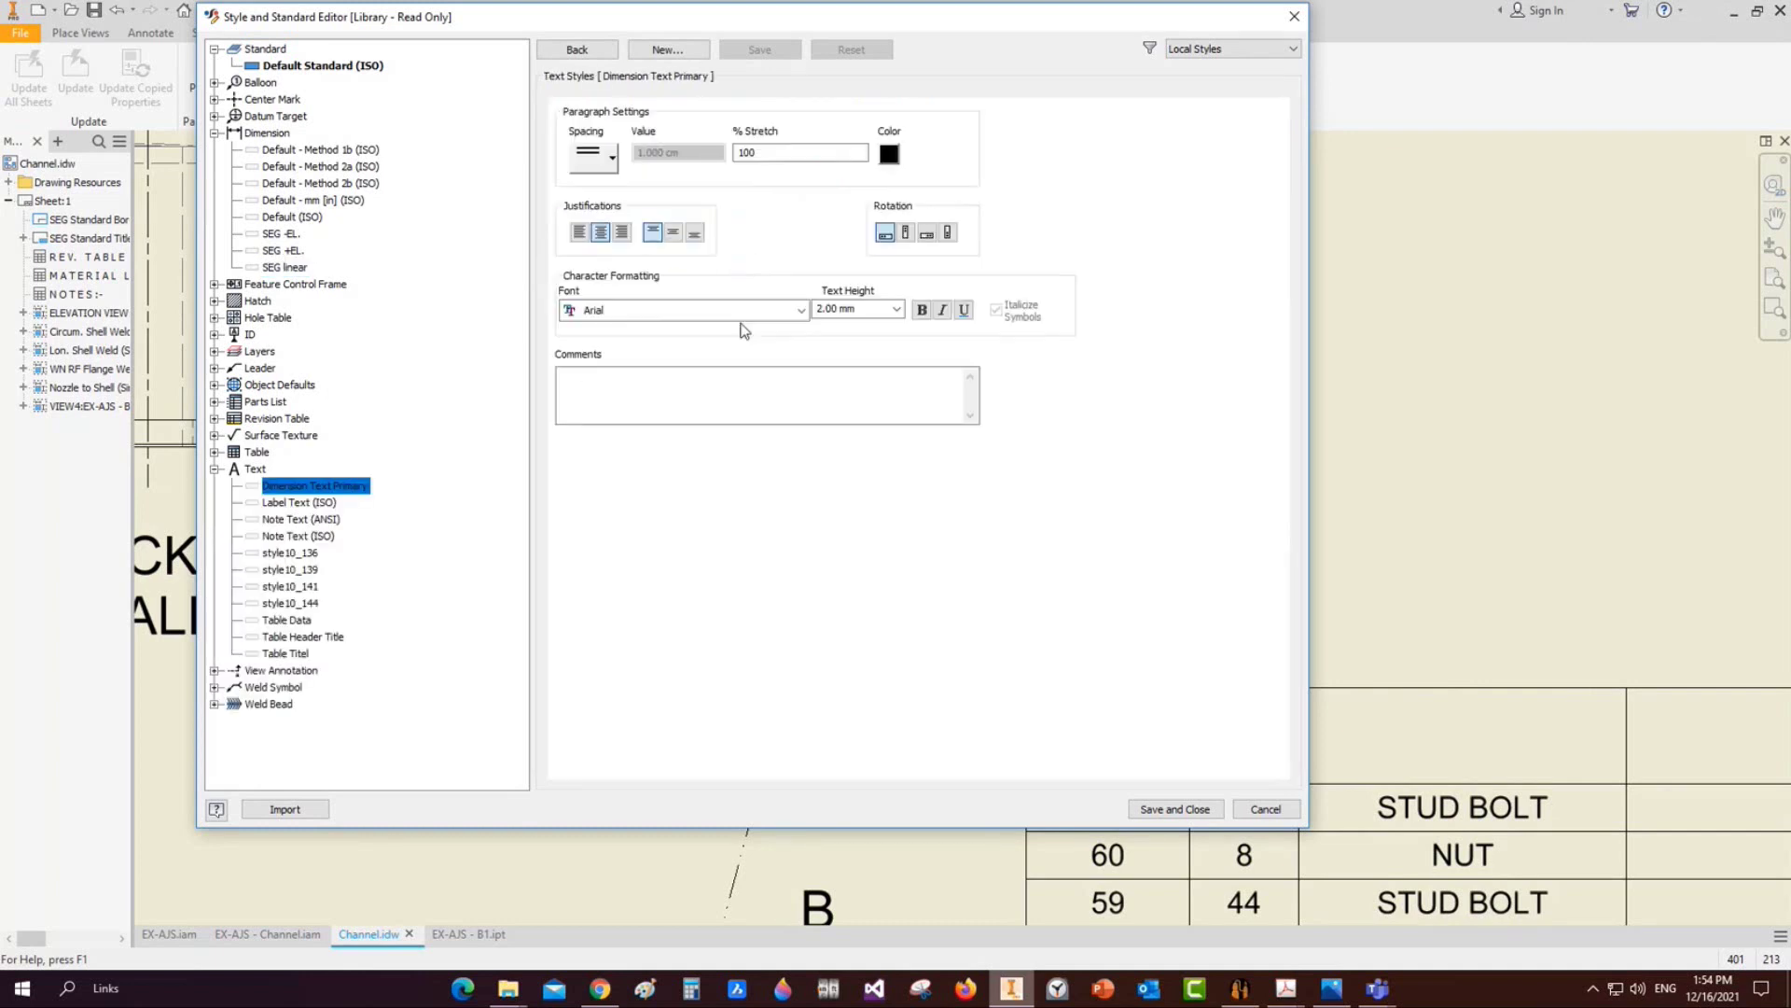
click(854, 309)
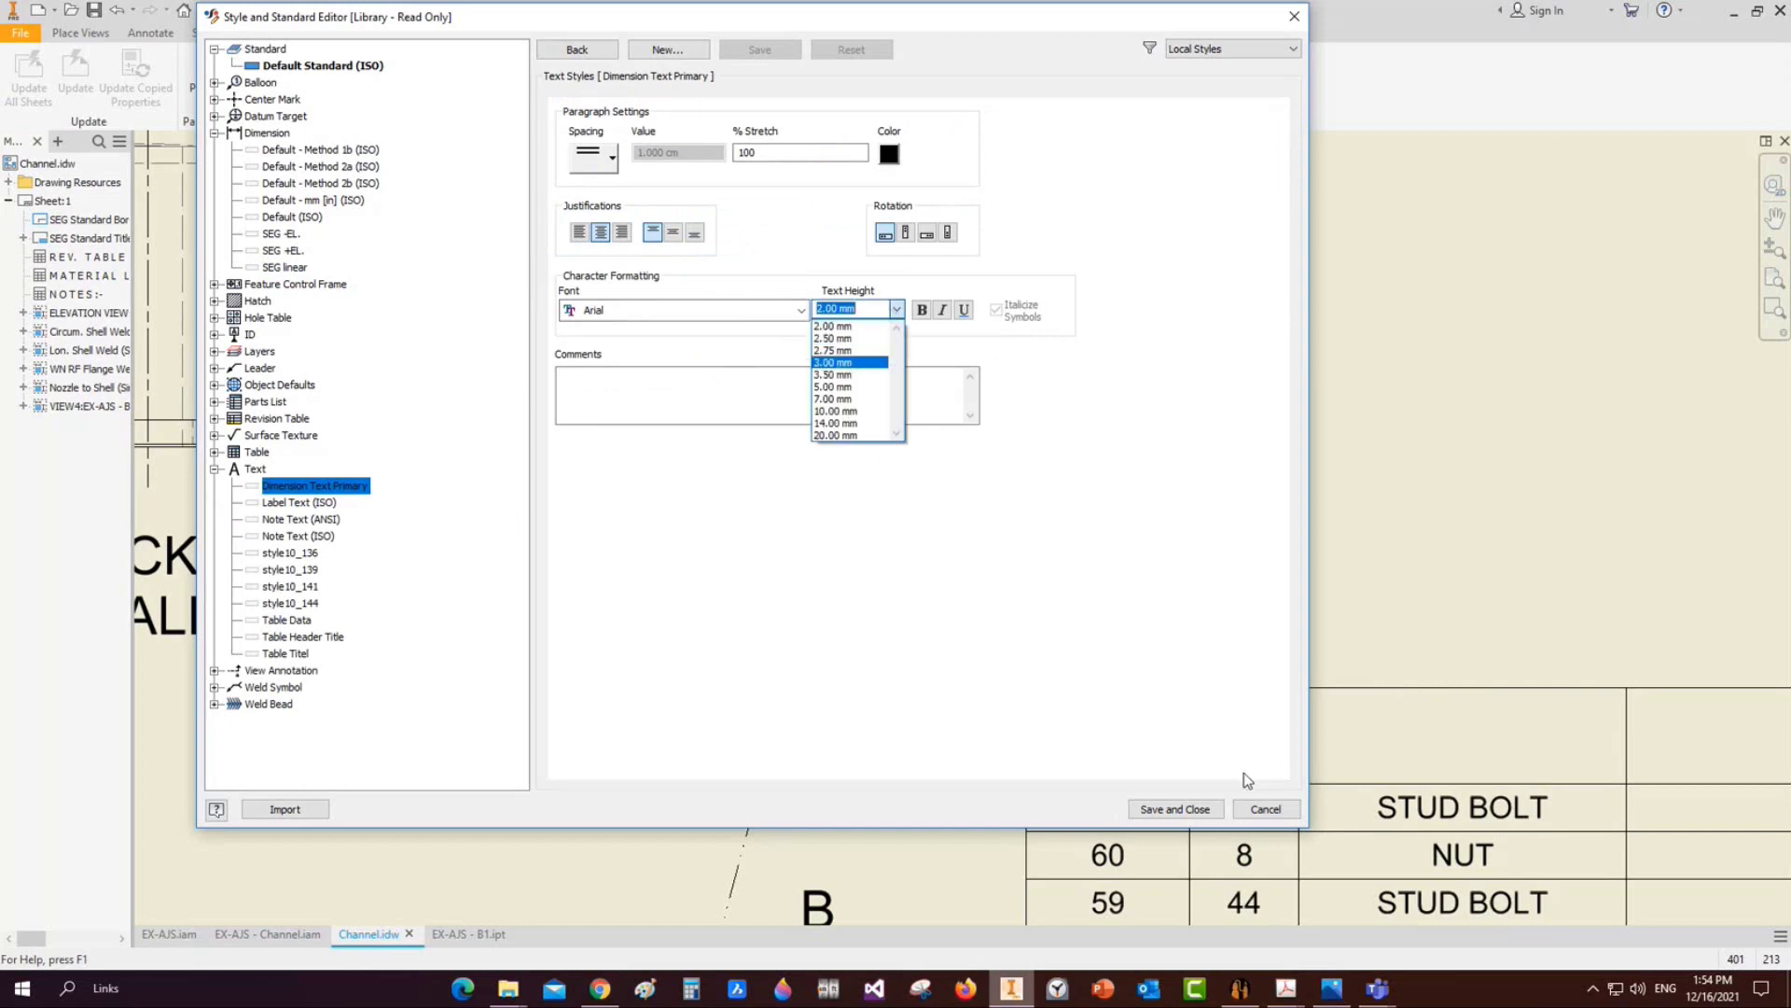
click(1265, 809)
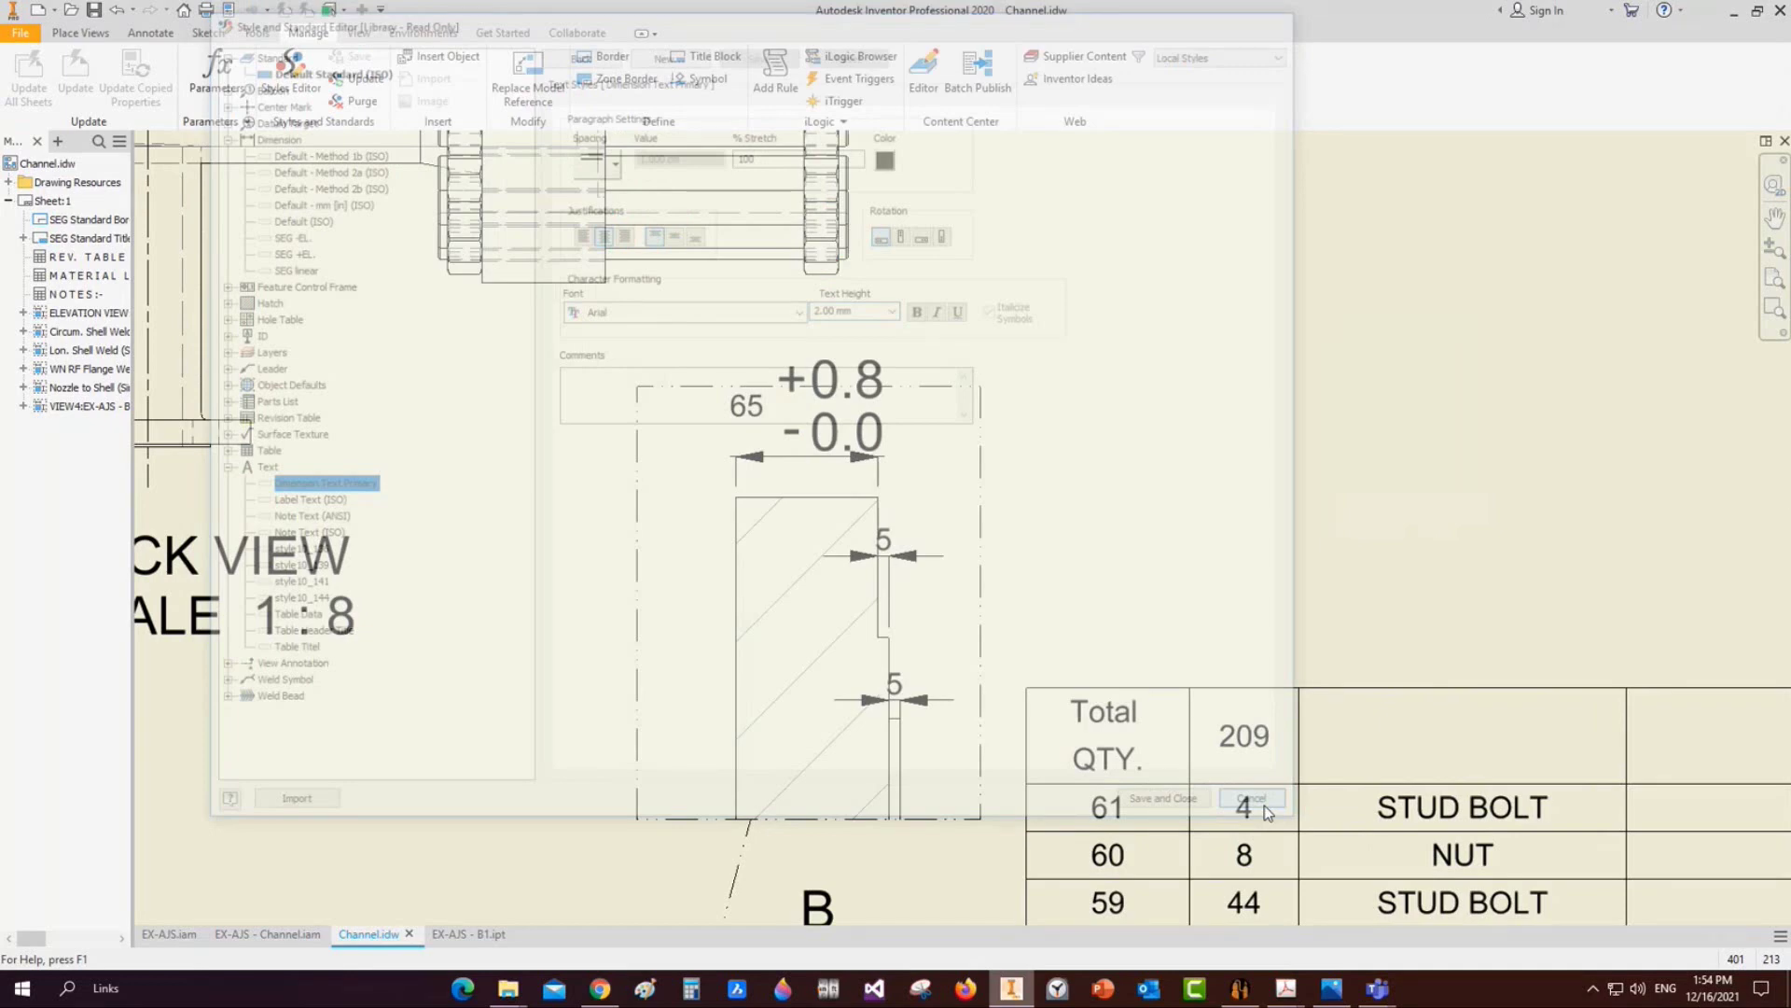
Replace the toleranced thickness dimension in detail view B with a plain one just above the flange's top edge
scroll(843, 459, down, 2)
key(d)
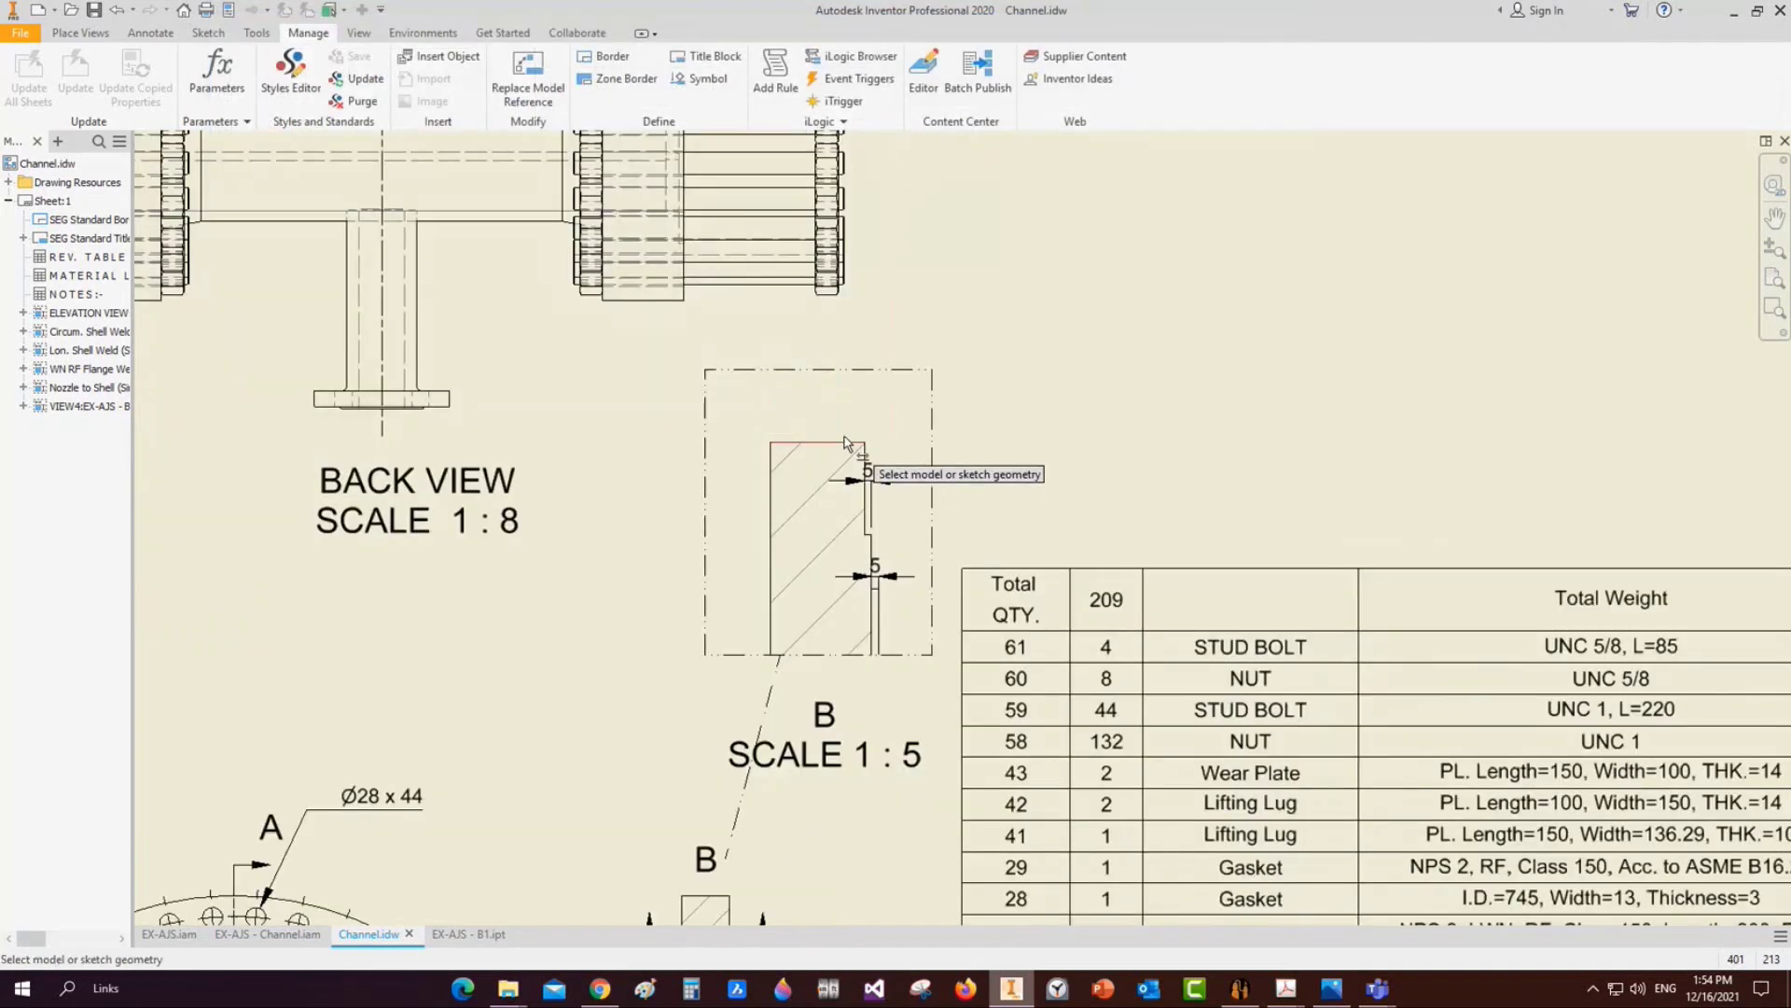
click(851, 443)
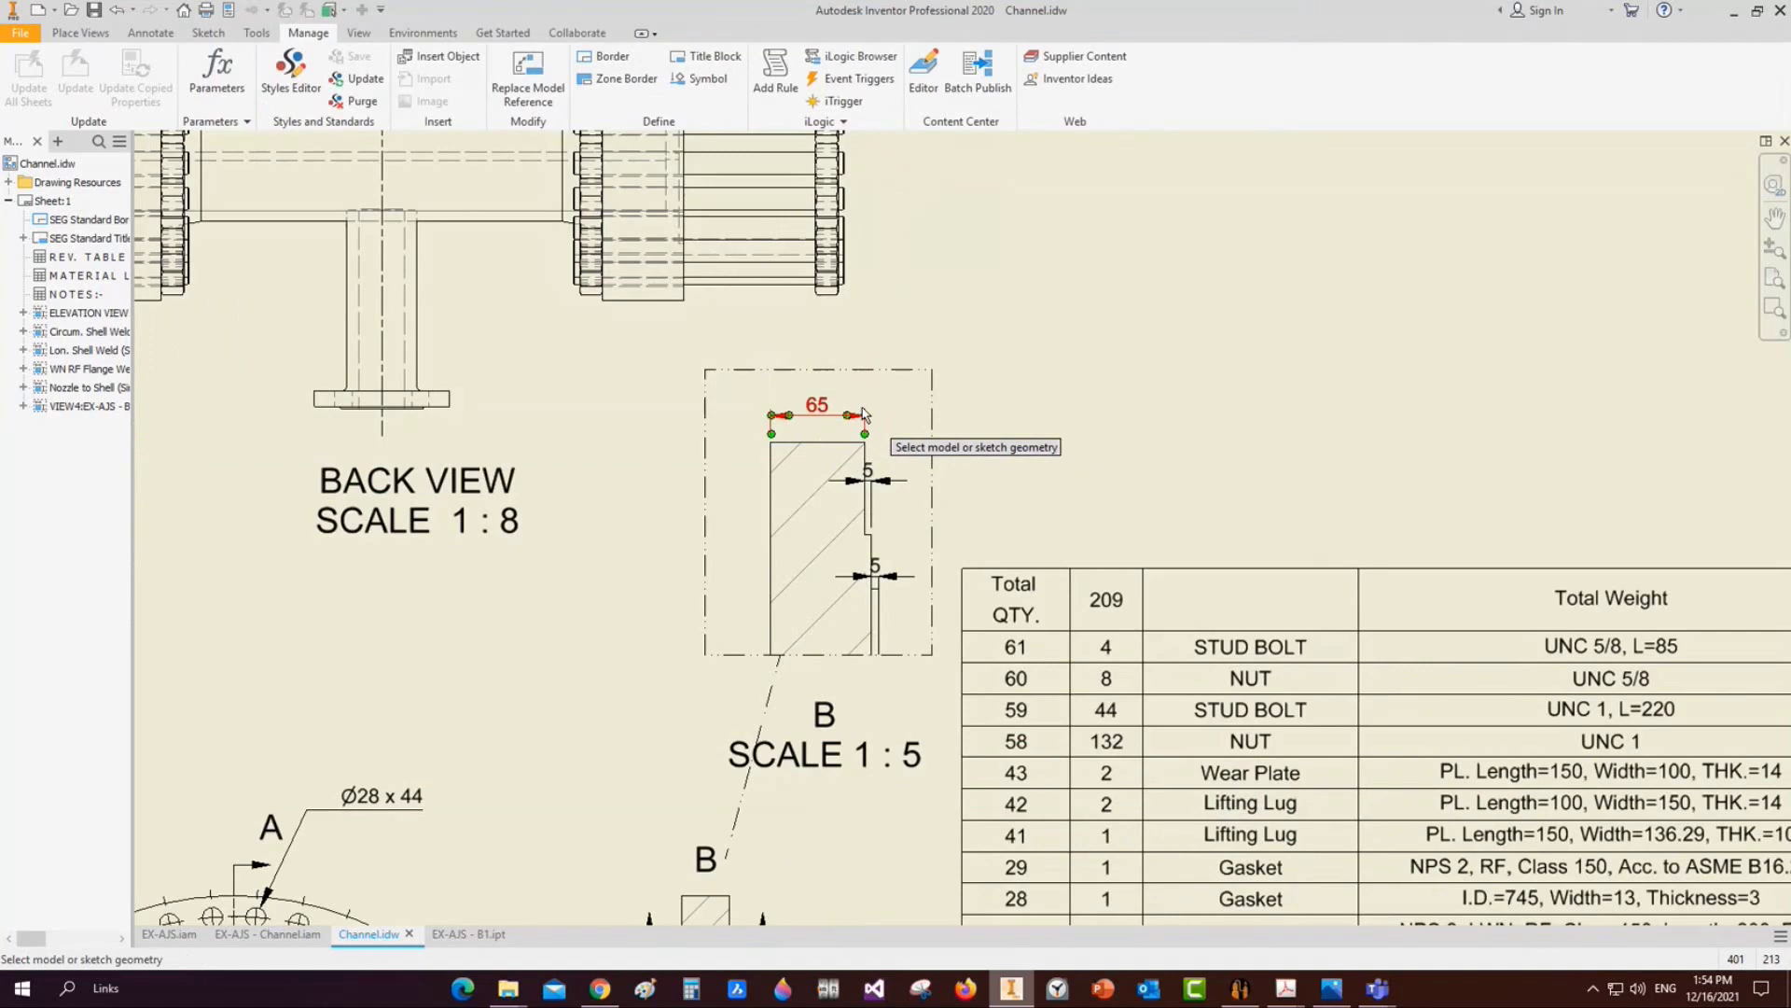
scroll(864, 413, down, 2)
key(Escape)
Dimension the horizontal distance from the left flange joint face to the nozzle centreline above the back view
scroll(847, 303, down, 2)
mouse_move(819, 348)
middle_down()
mouse_move(863, 483)
mouse_move(875, 666)
middle_up()
key(d)
scroll(763, 304, up, 5)
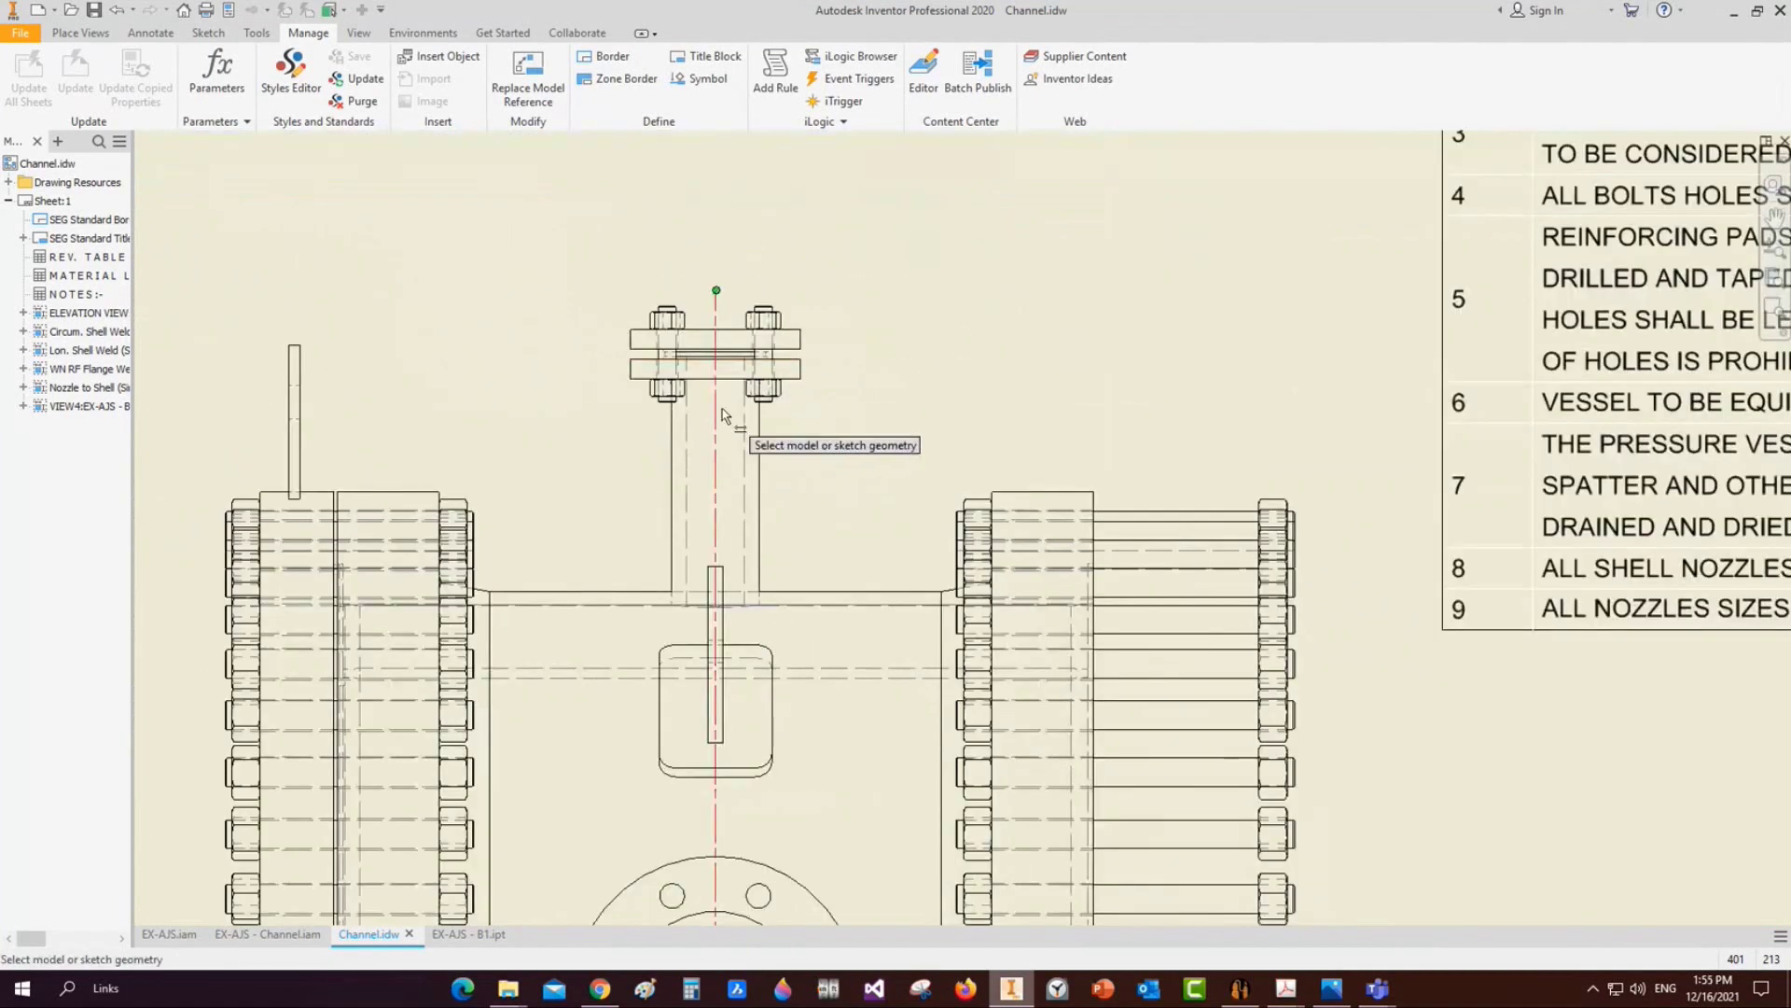
click(724, 414)
scroll(305, 499, up, 5)
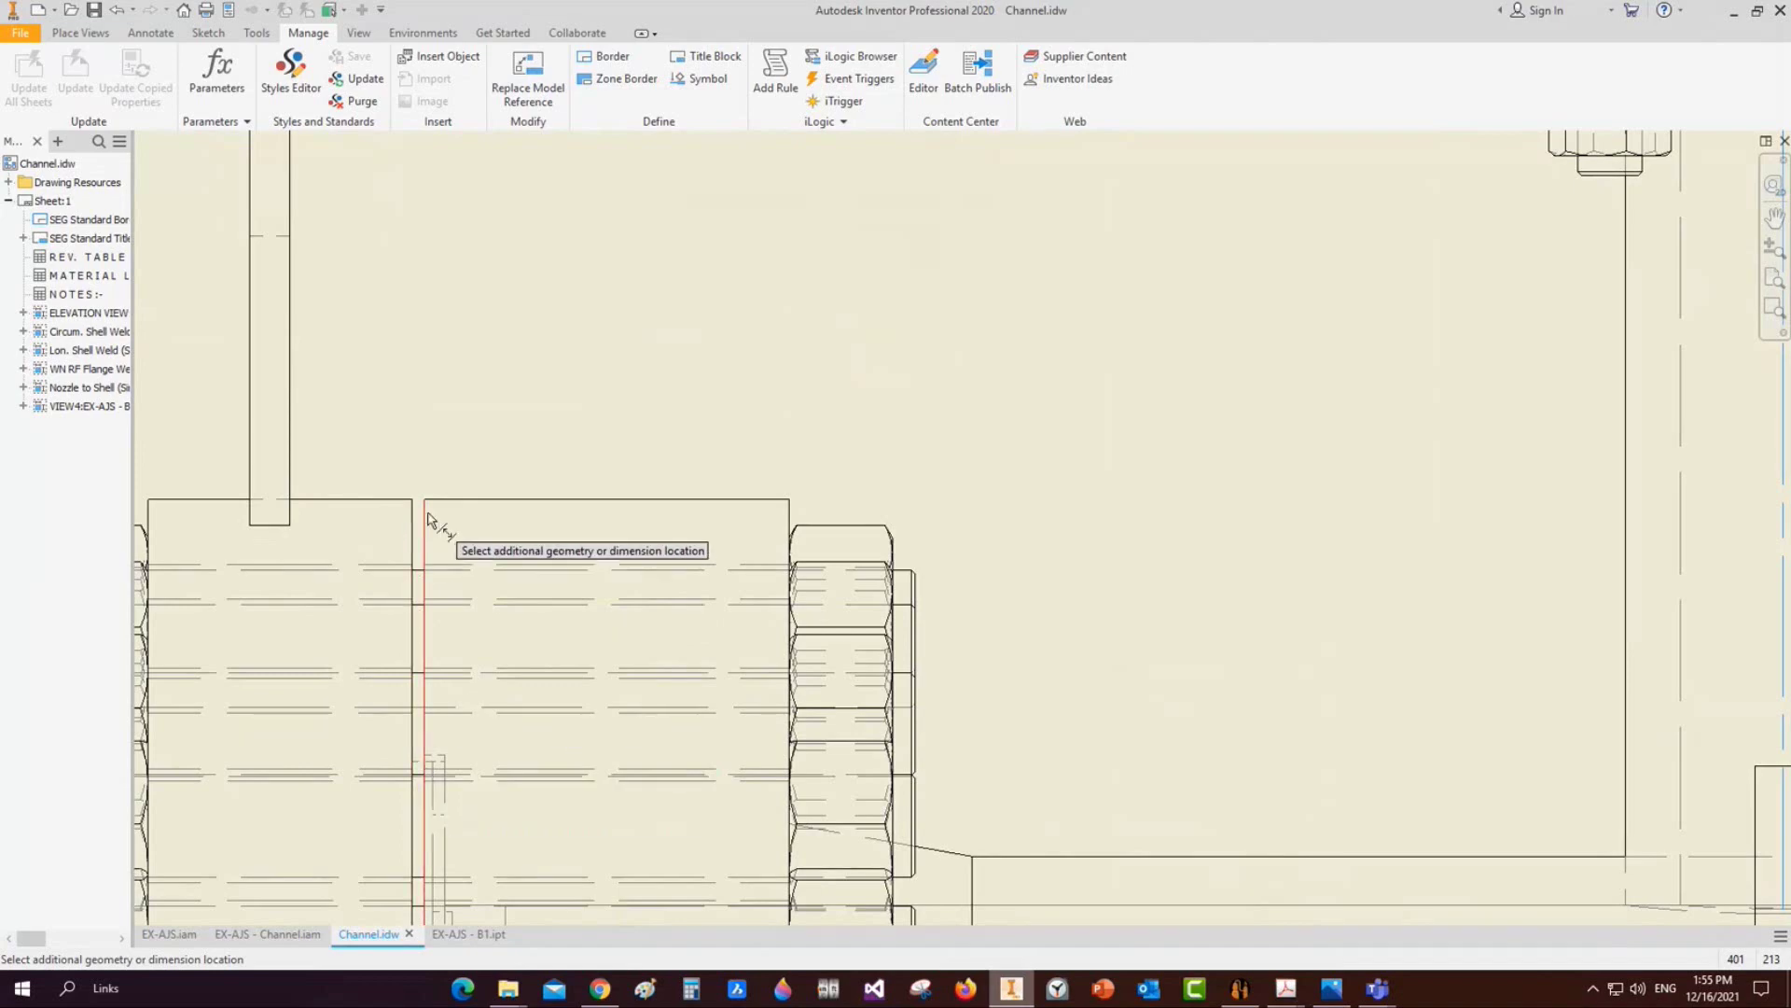
click(427, 513)
scroll(541, 396, down, 5)
middle_drag(616, 354, 635, 580)
click(695, 286)
Dimension the nozzle centreline to the outer face of the right flange, in line with the neighbouring dimension above the back view
click(975, 639)
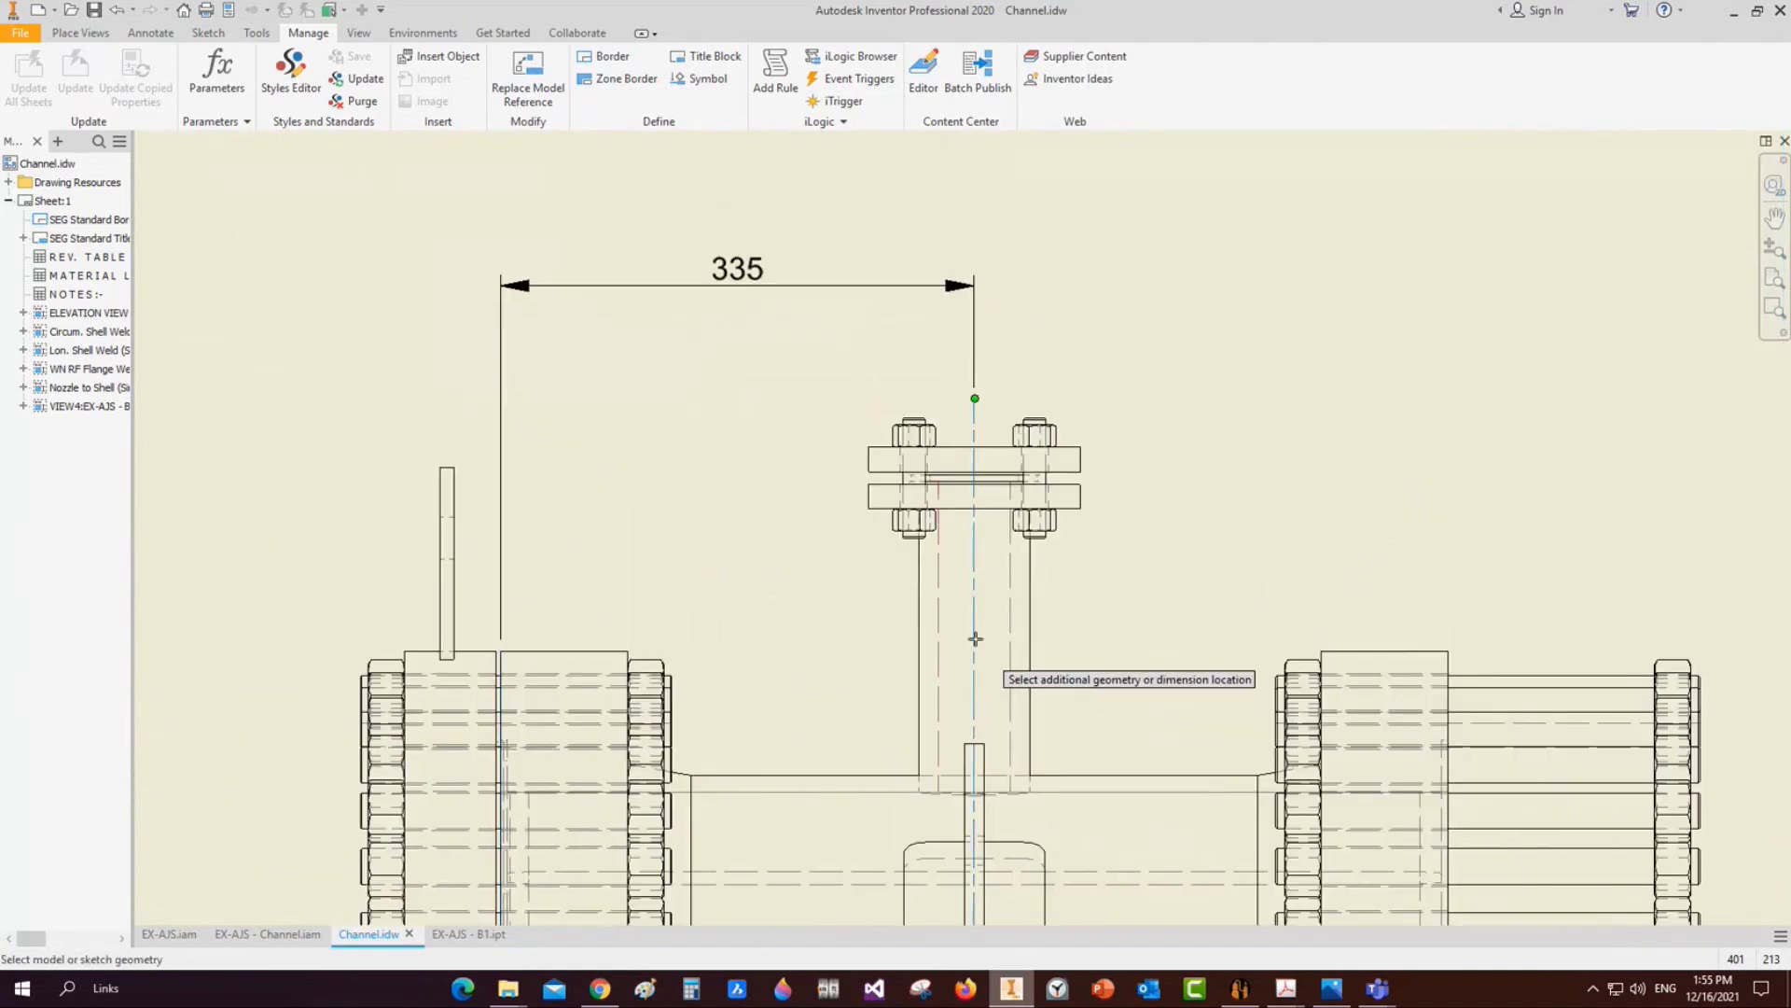
scroll(1427, 699, up, 5)
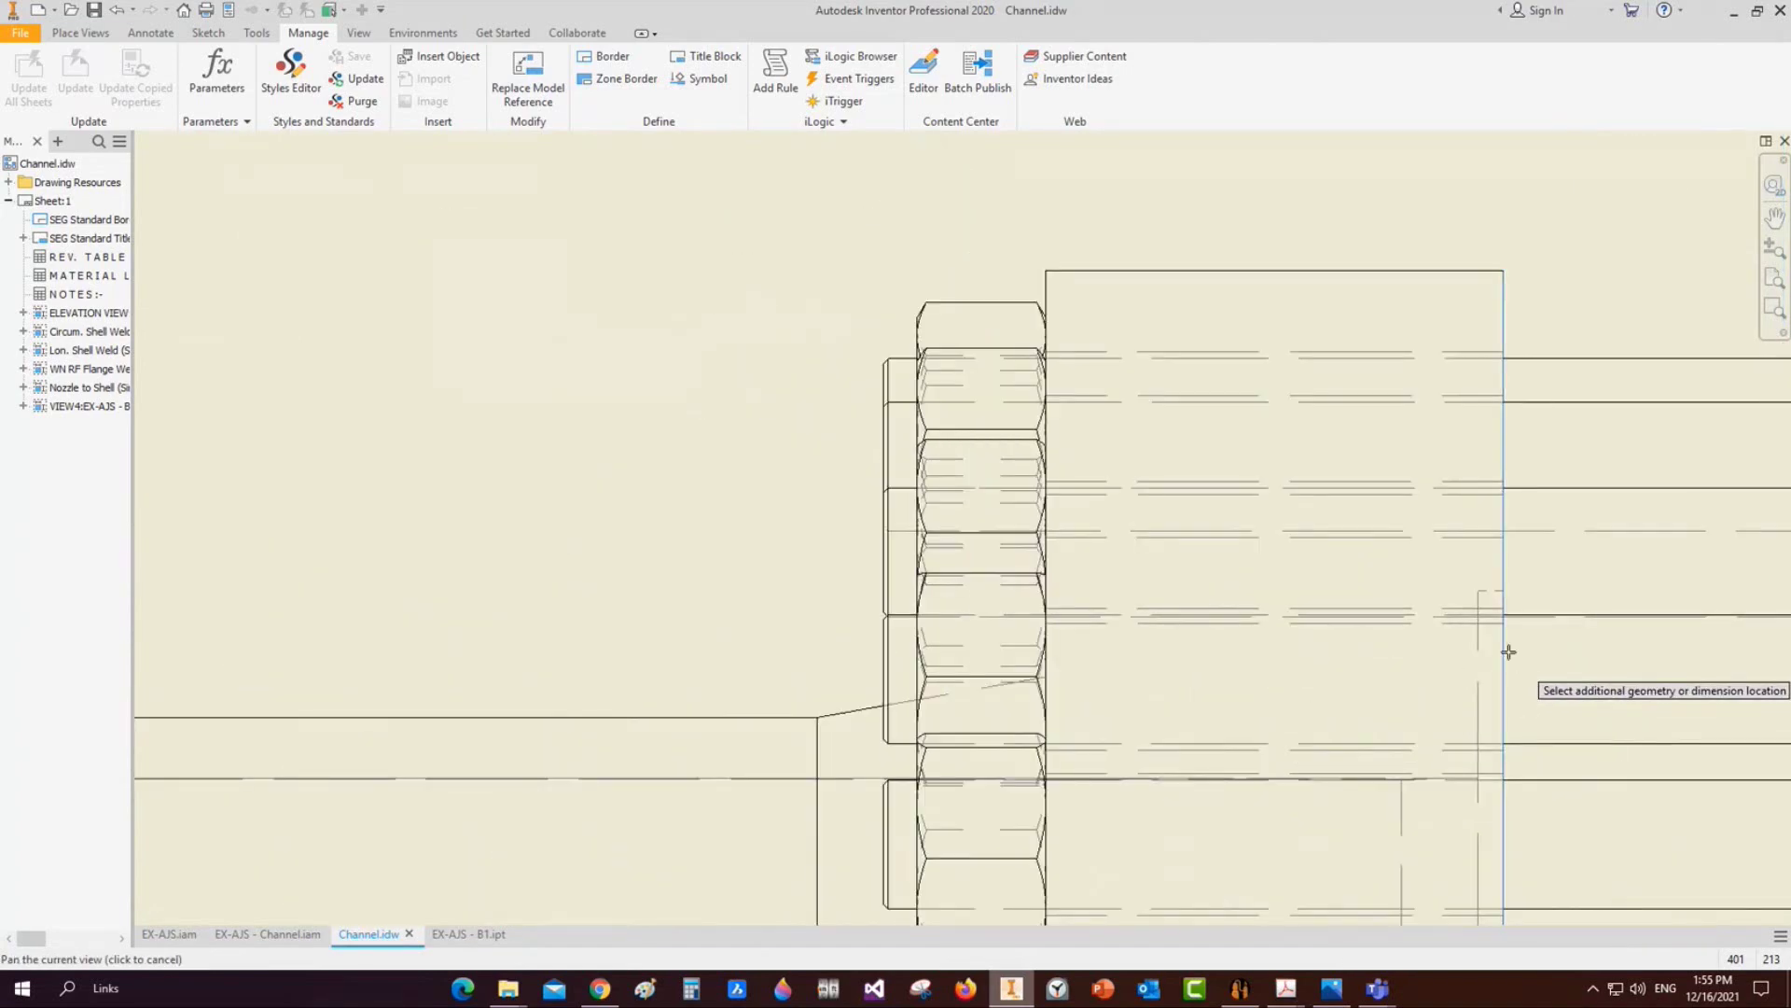
click(1505, 651)
scroll(1204, 259, down, 5)
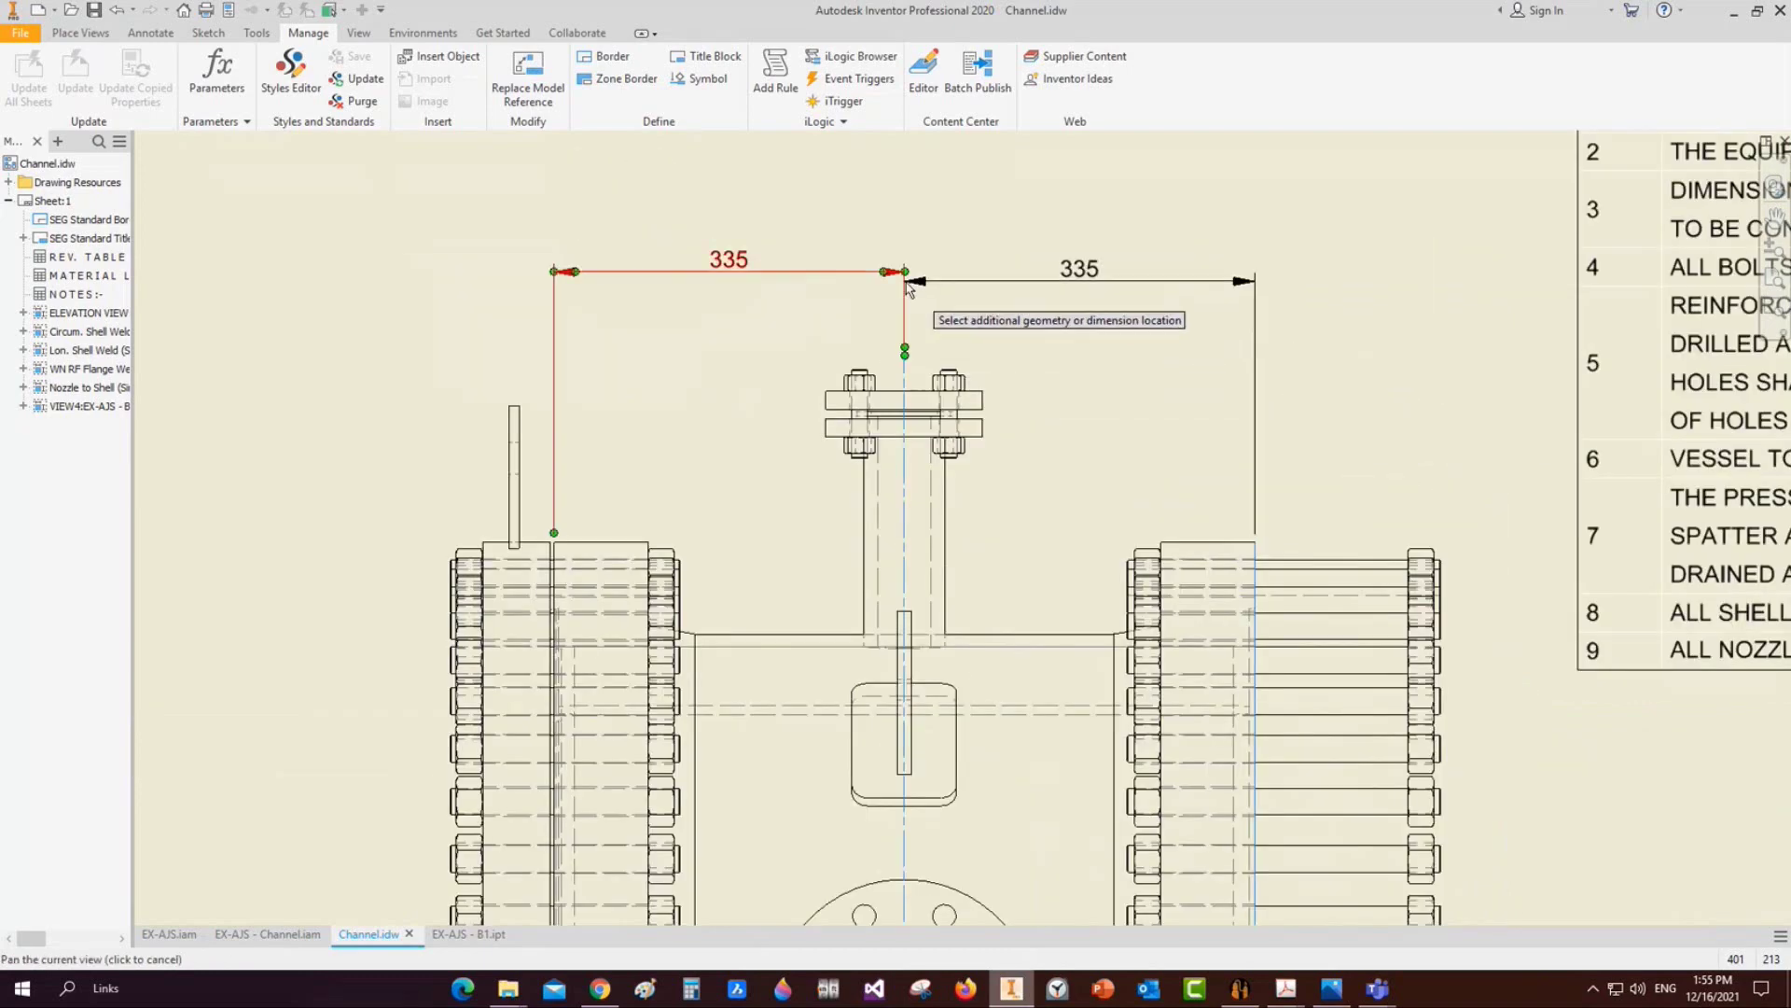
click(928, 272)
scroll(901, 297, down, 5)
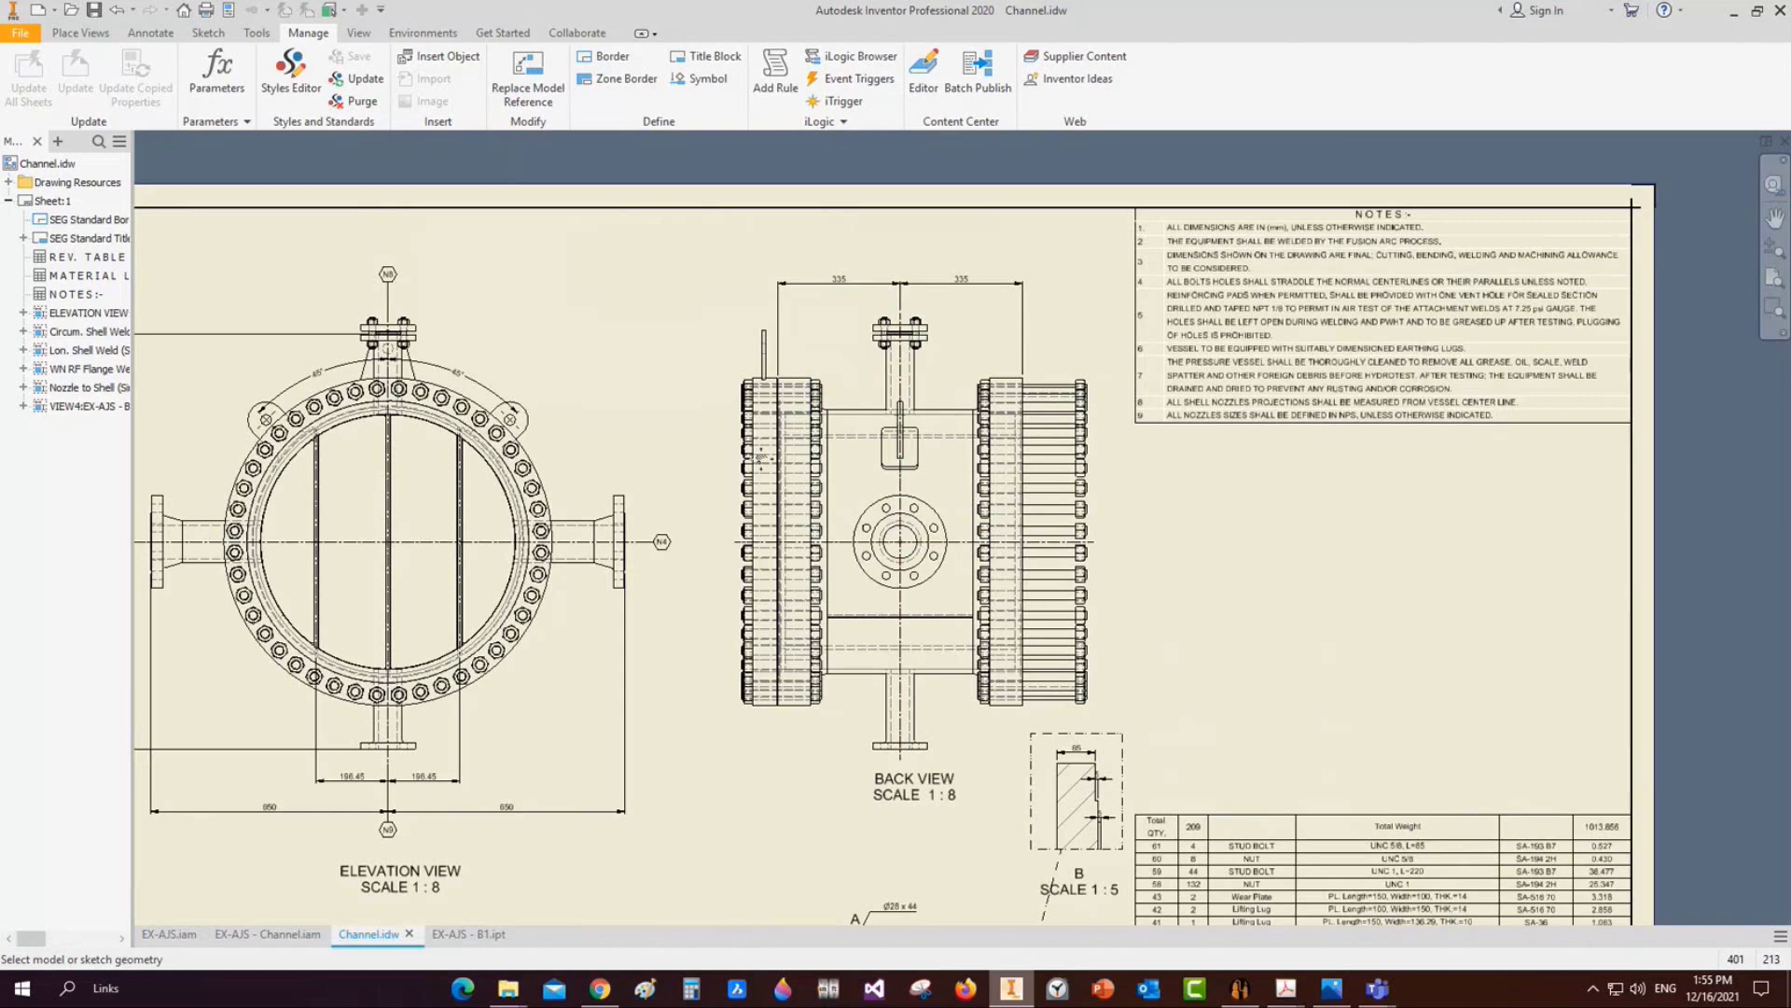
Open the channel lug assembly from the channel model and place its base view below the elevation view as Channel Lifting Lug, scale 1/4
key(ctrl+Tab)
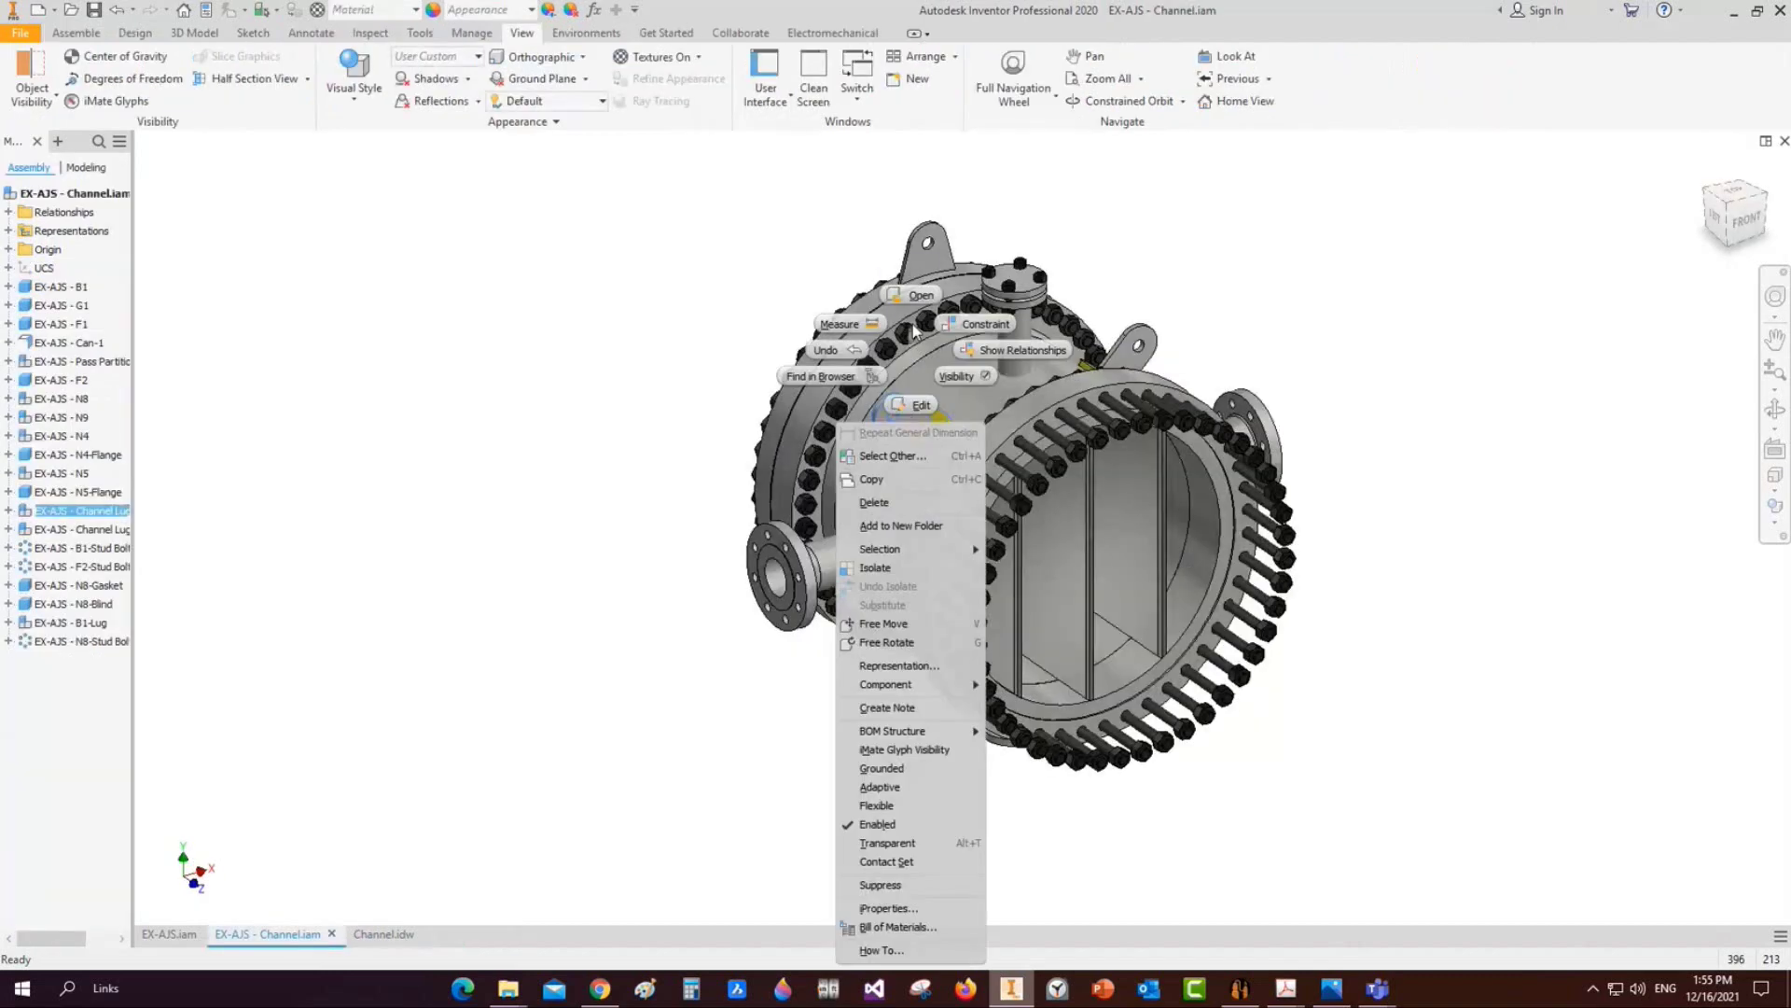
click(914, 401)
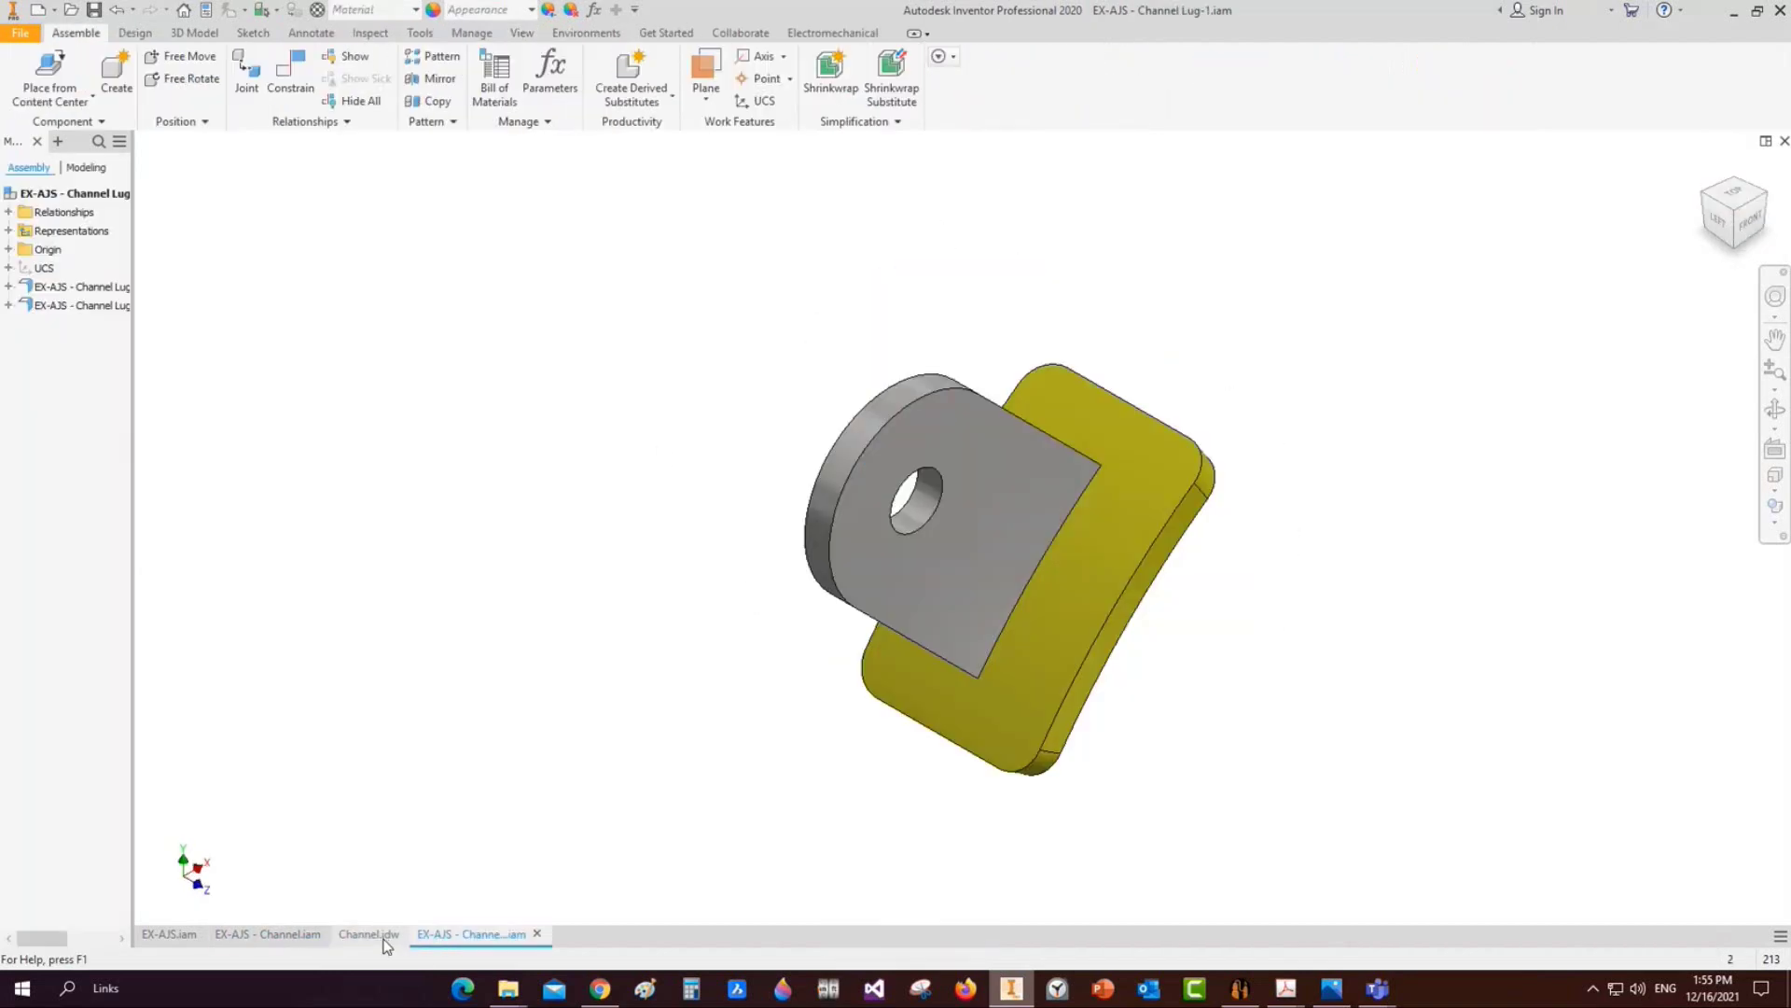
click(370, 934)
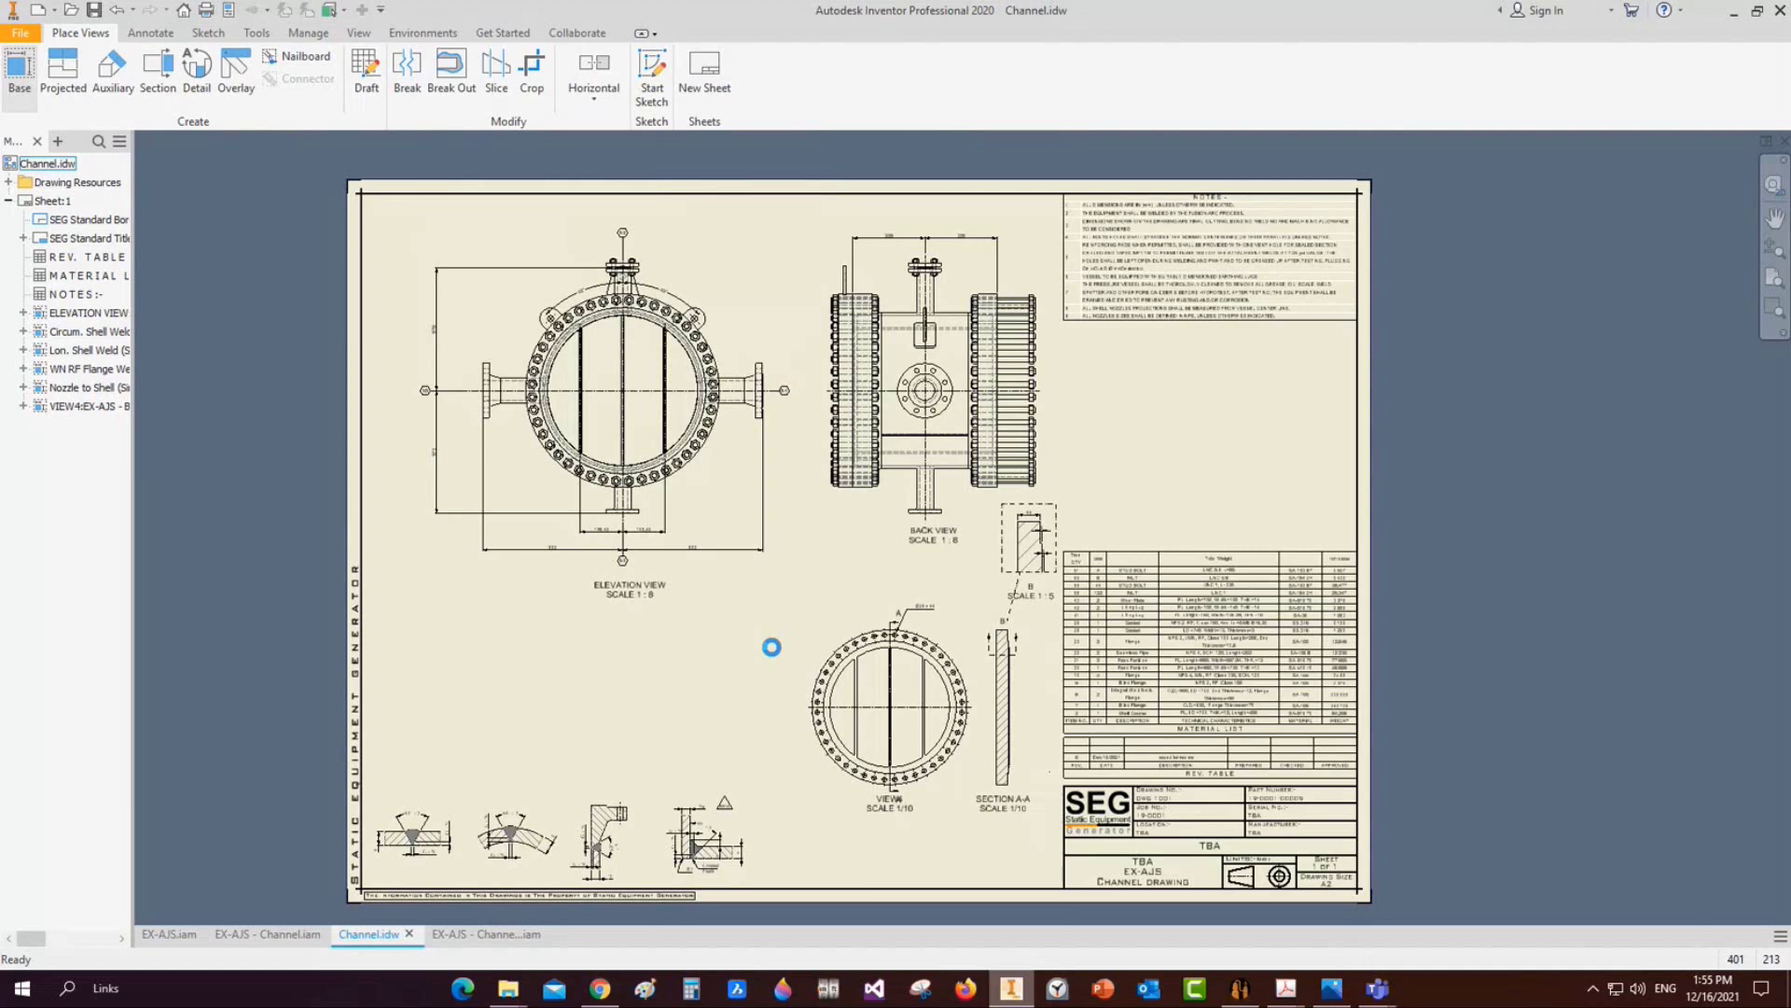
scroll(573, 703, down, 3)
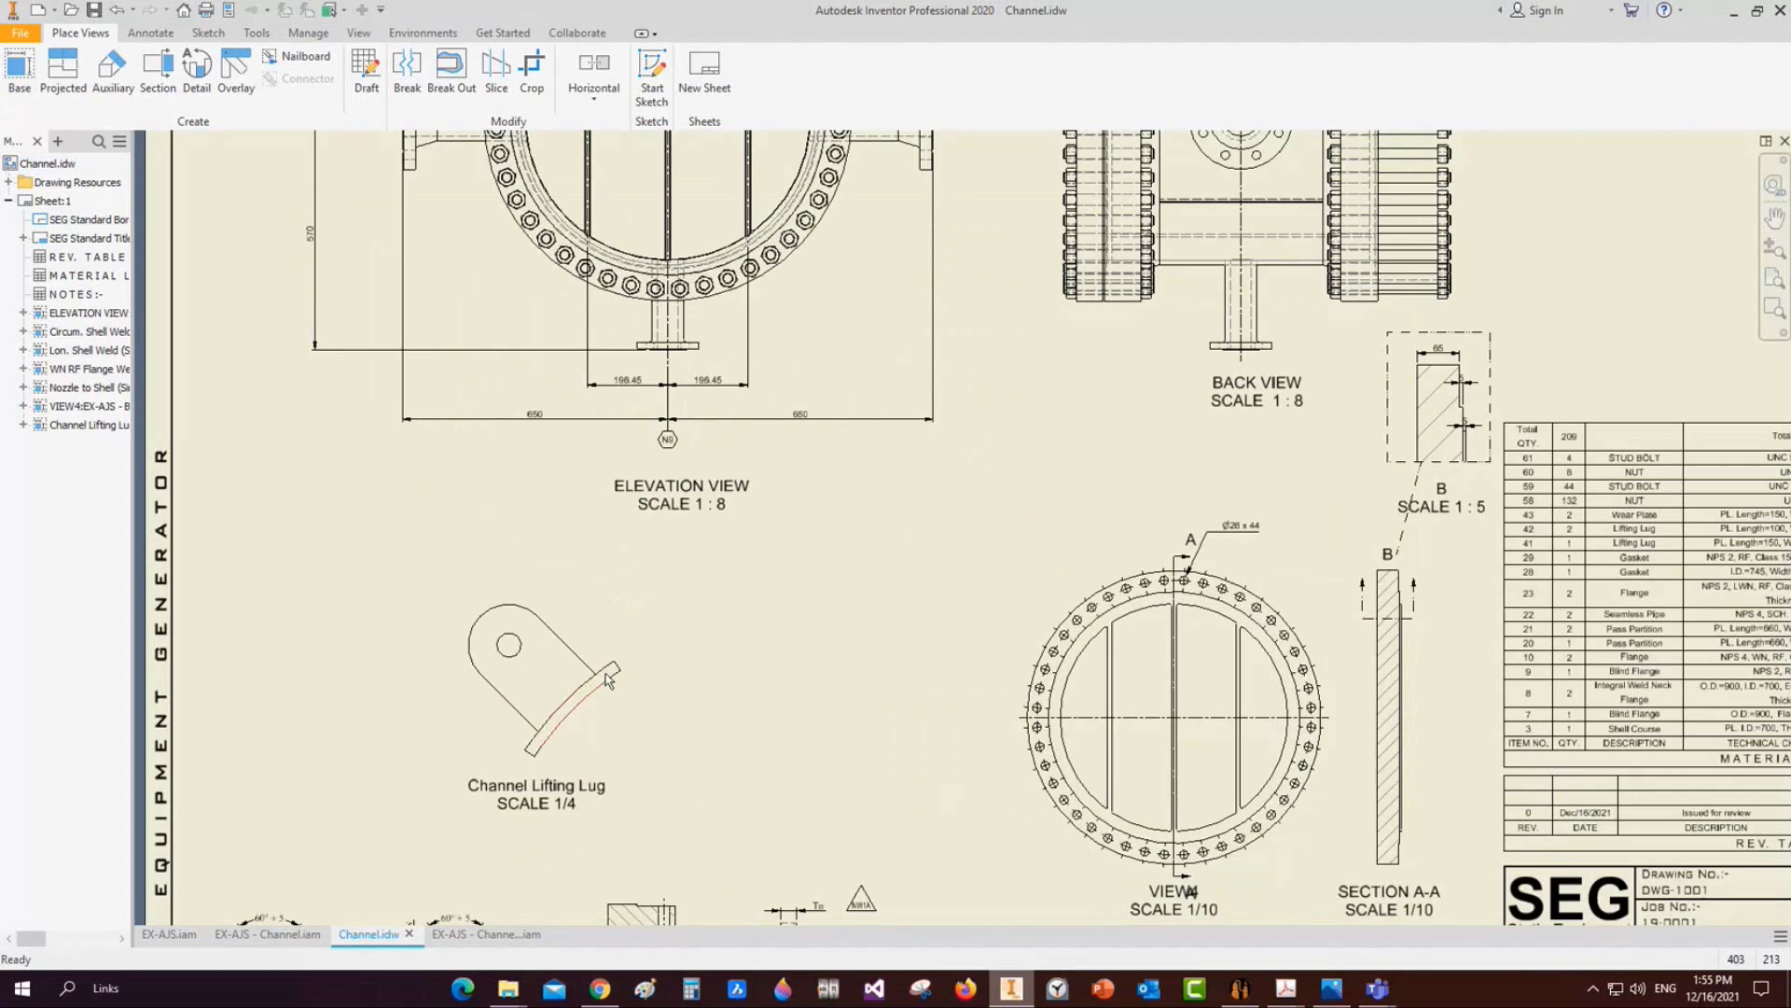
Rotate the lifting lug view upright by aligning the pad's end edge, and shift the view slightly on the sheet
click(606, 679)
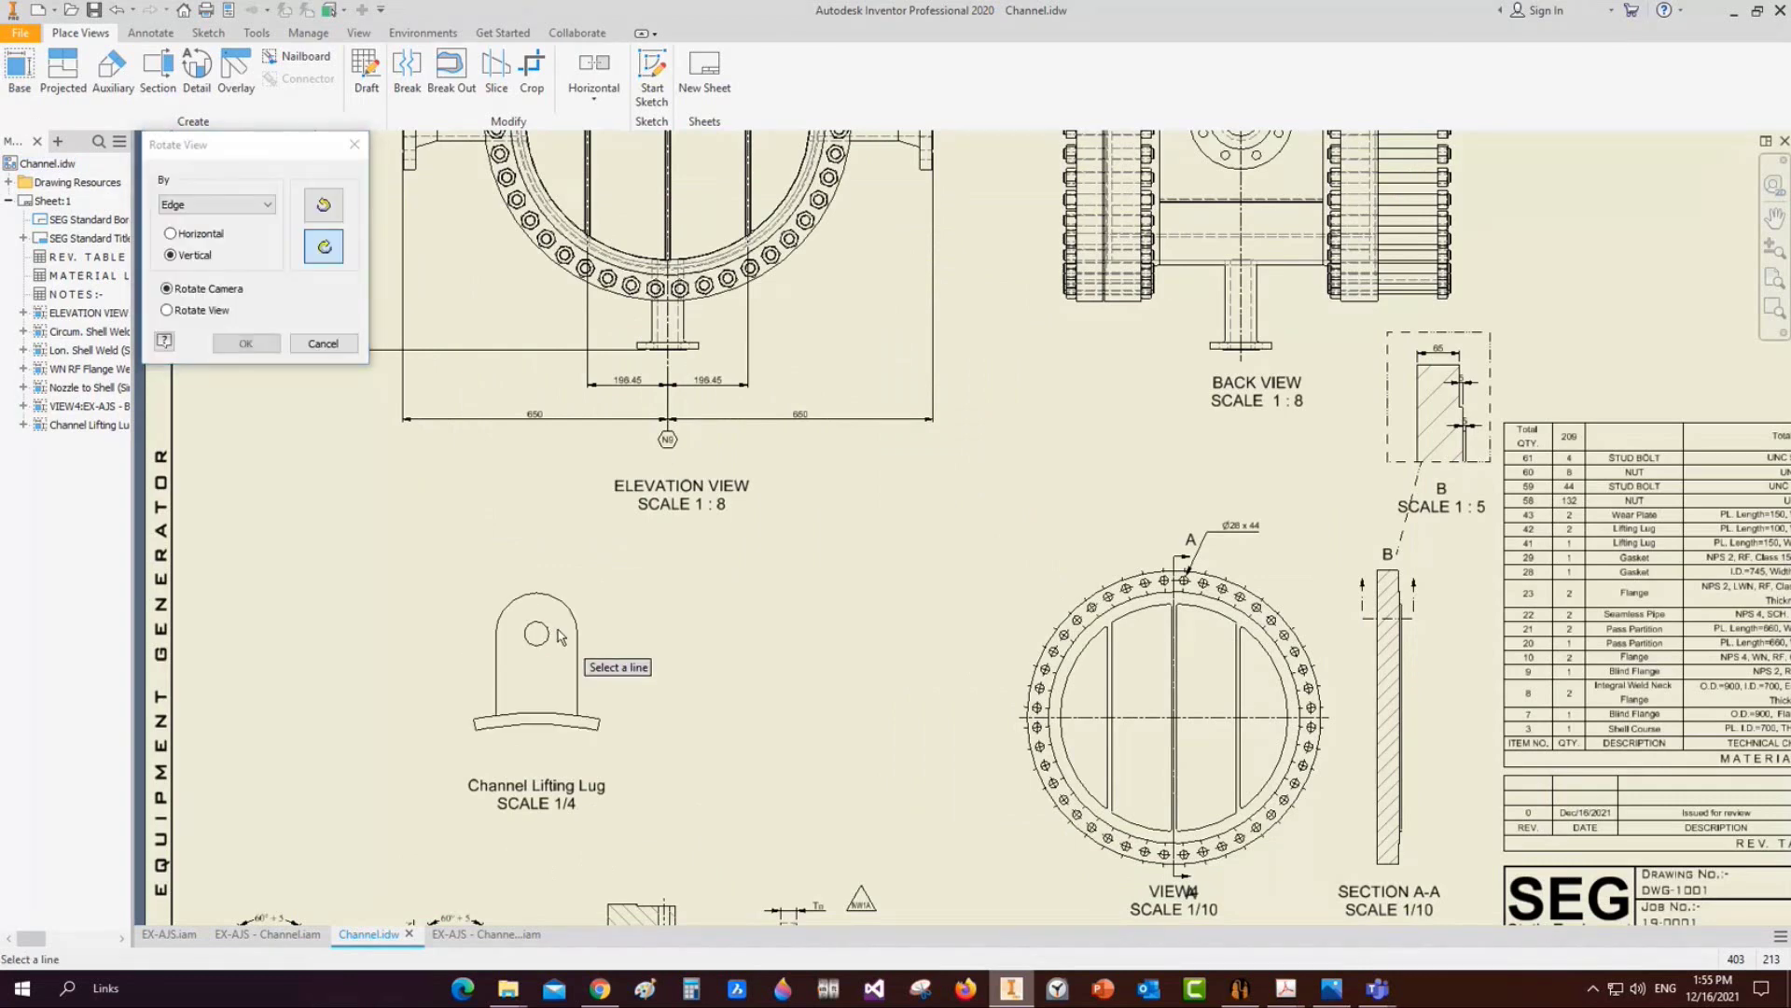
click(241, 345)
drag(586, 801, 582, 780)
scroll(556, 666, down, 3)
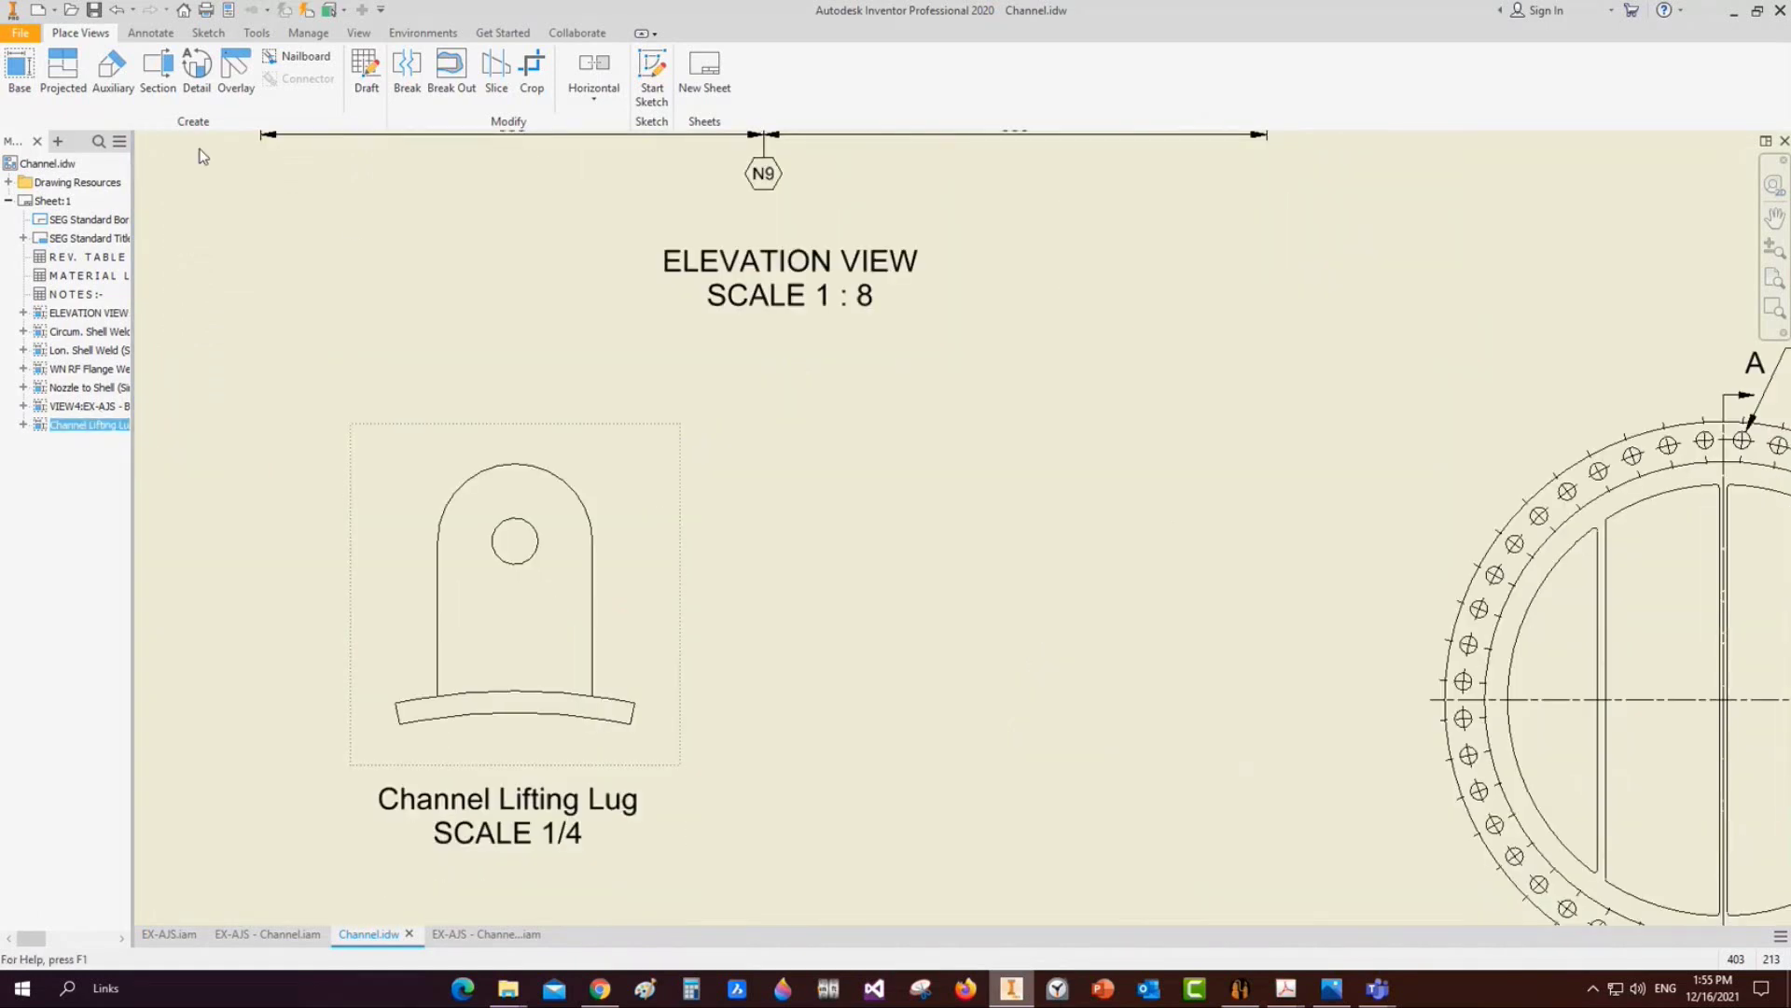
Add a centre mark to the lifting lug's hole
click(150, 33)
click(753, 79)
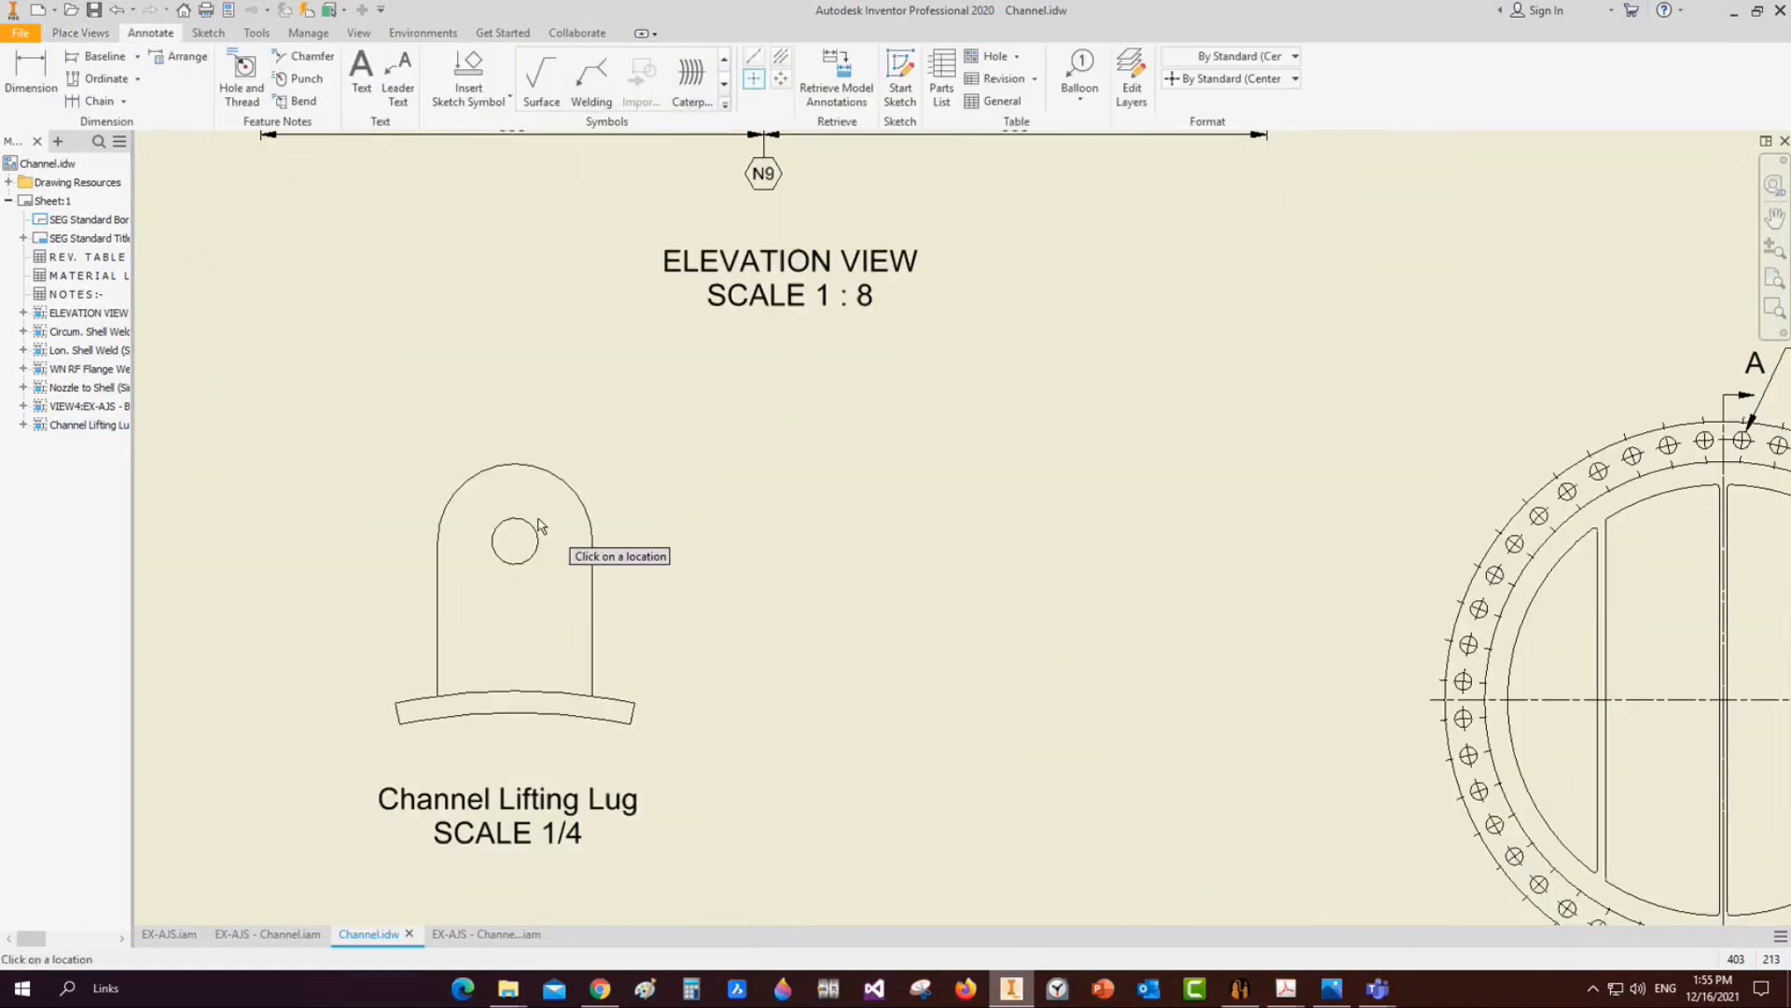
click(531, 524)
middle_drag(499, 707, 548, 687)
key(d)
click(553, 674)
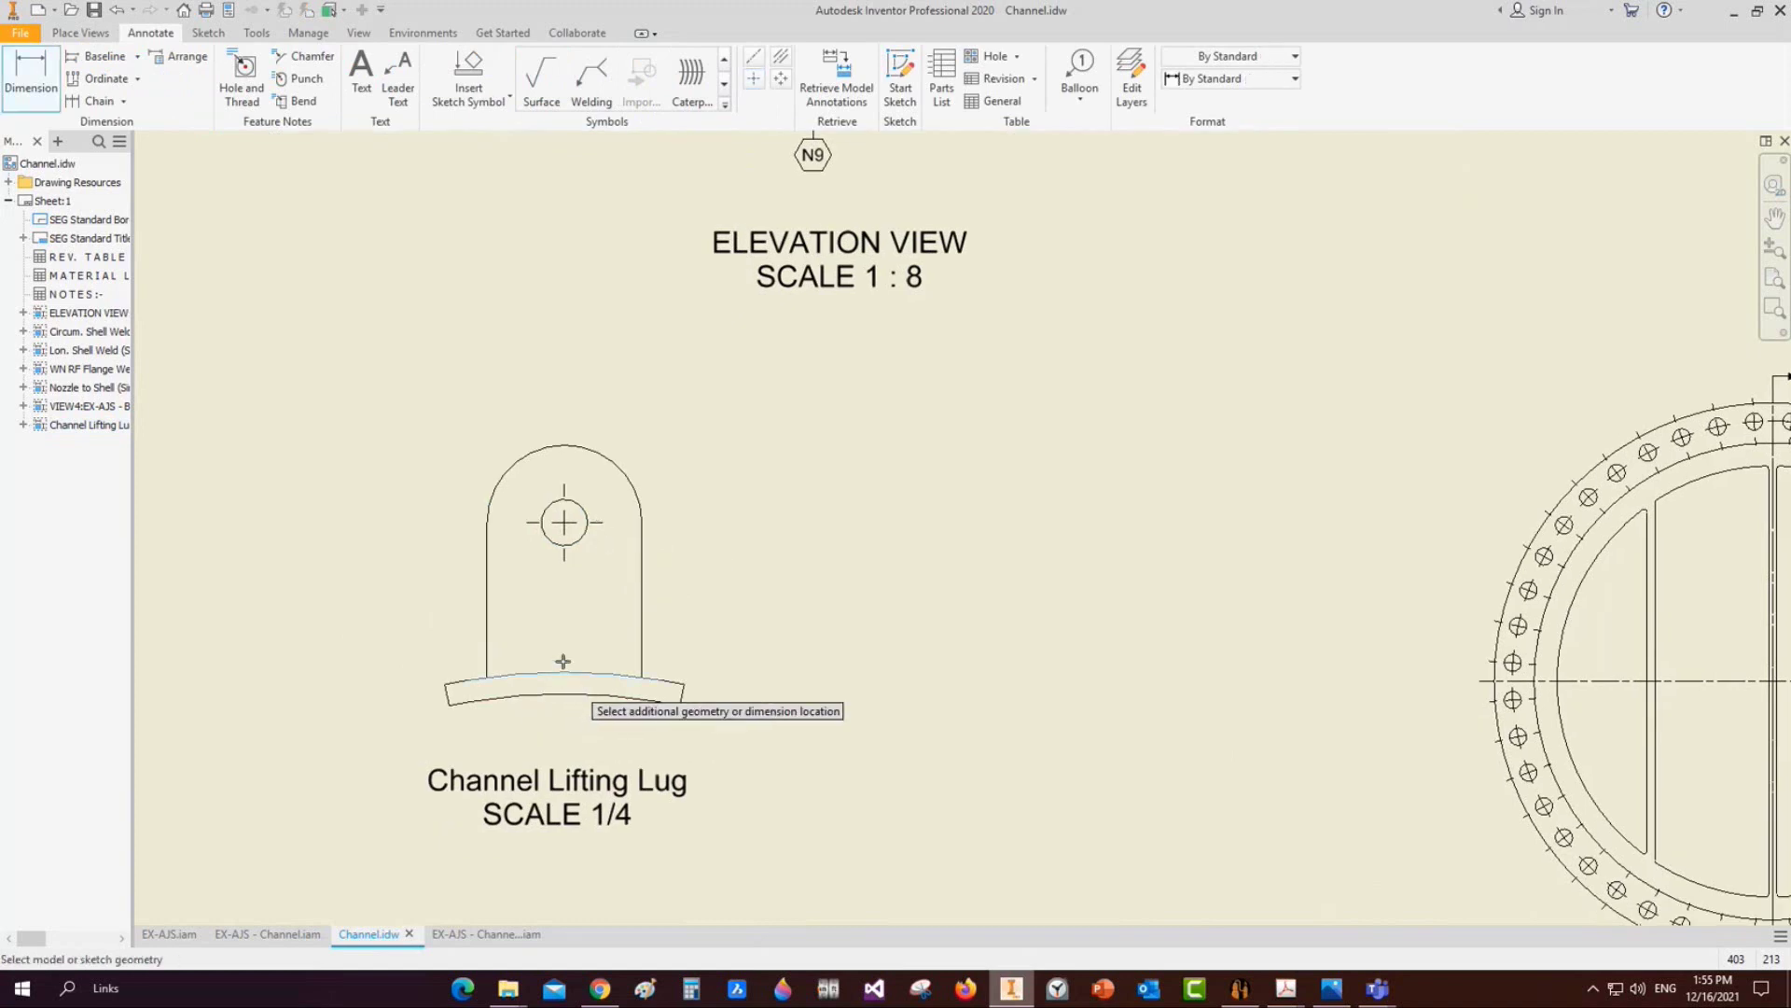
click(564, 522)
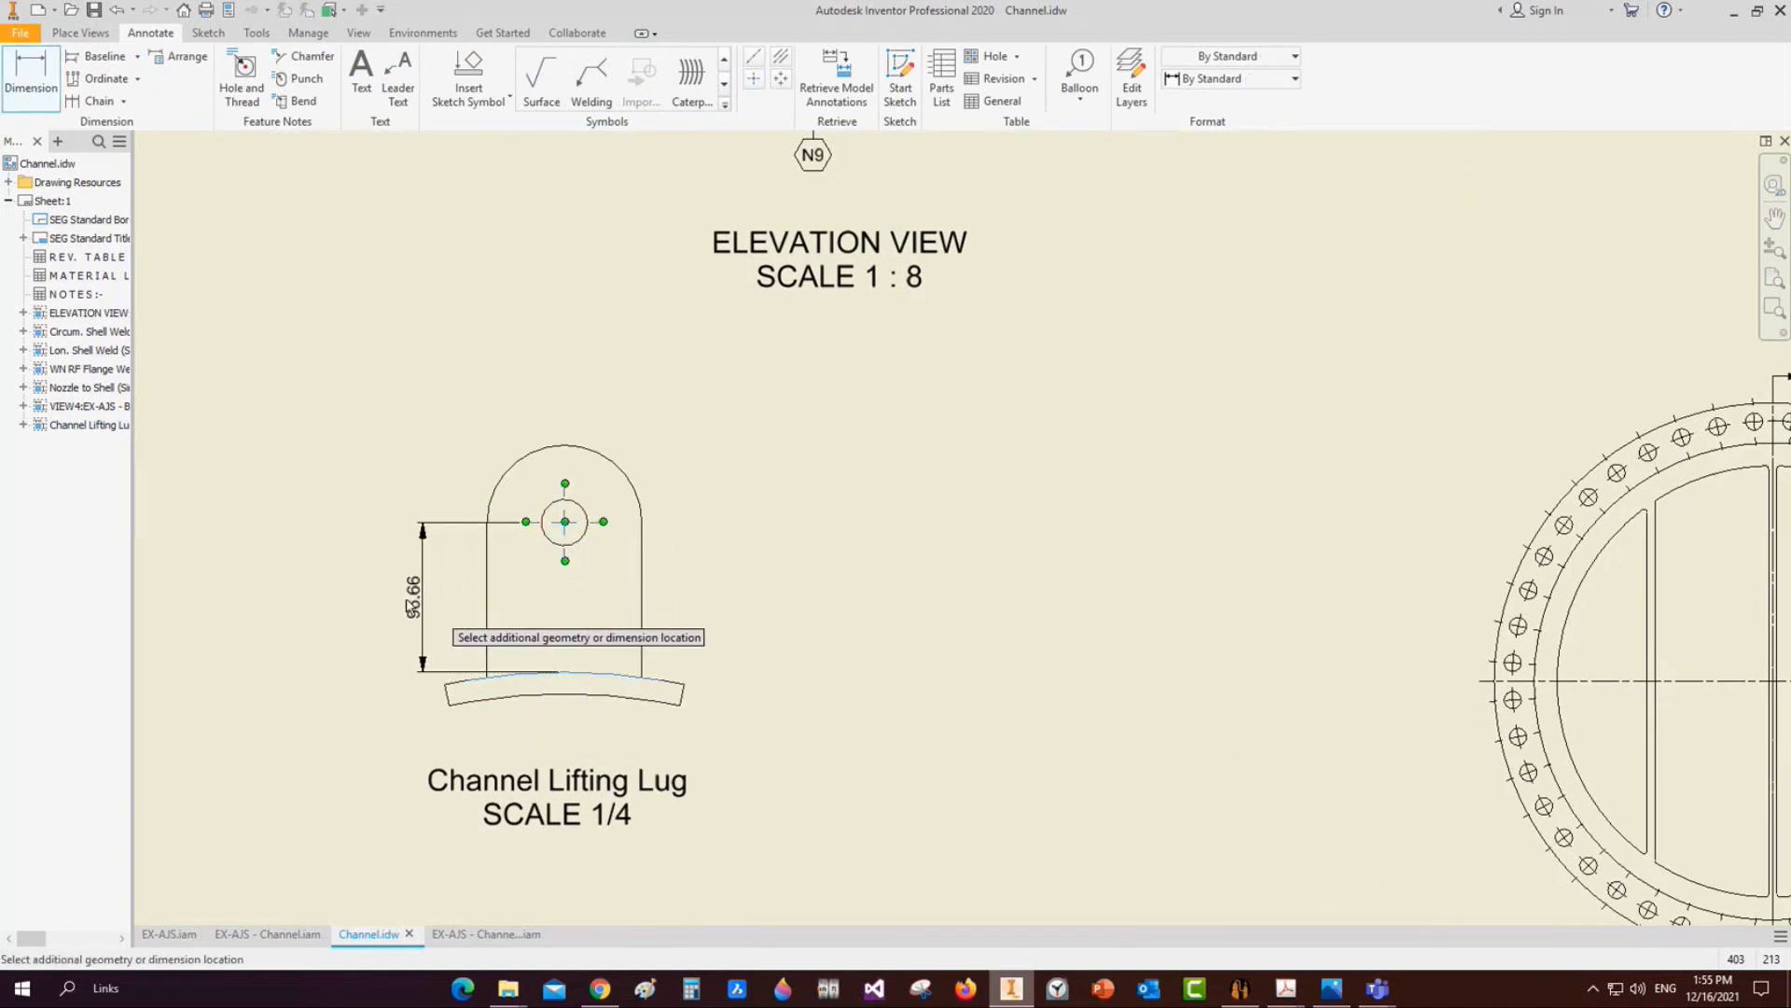
key(Escape)
Dimension the height from the lug plate's lower corner to the hole centre, and the radius of its rounded top
click(491, 678)
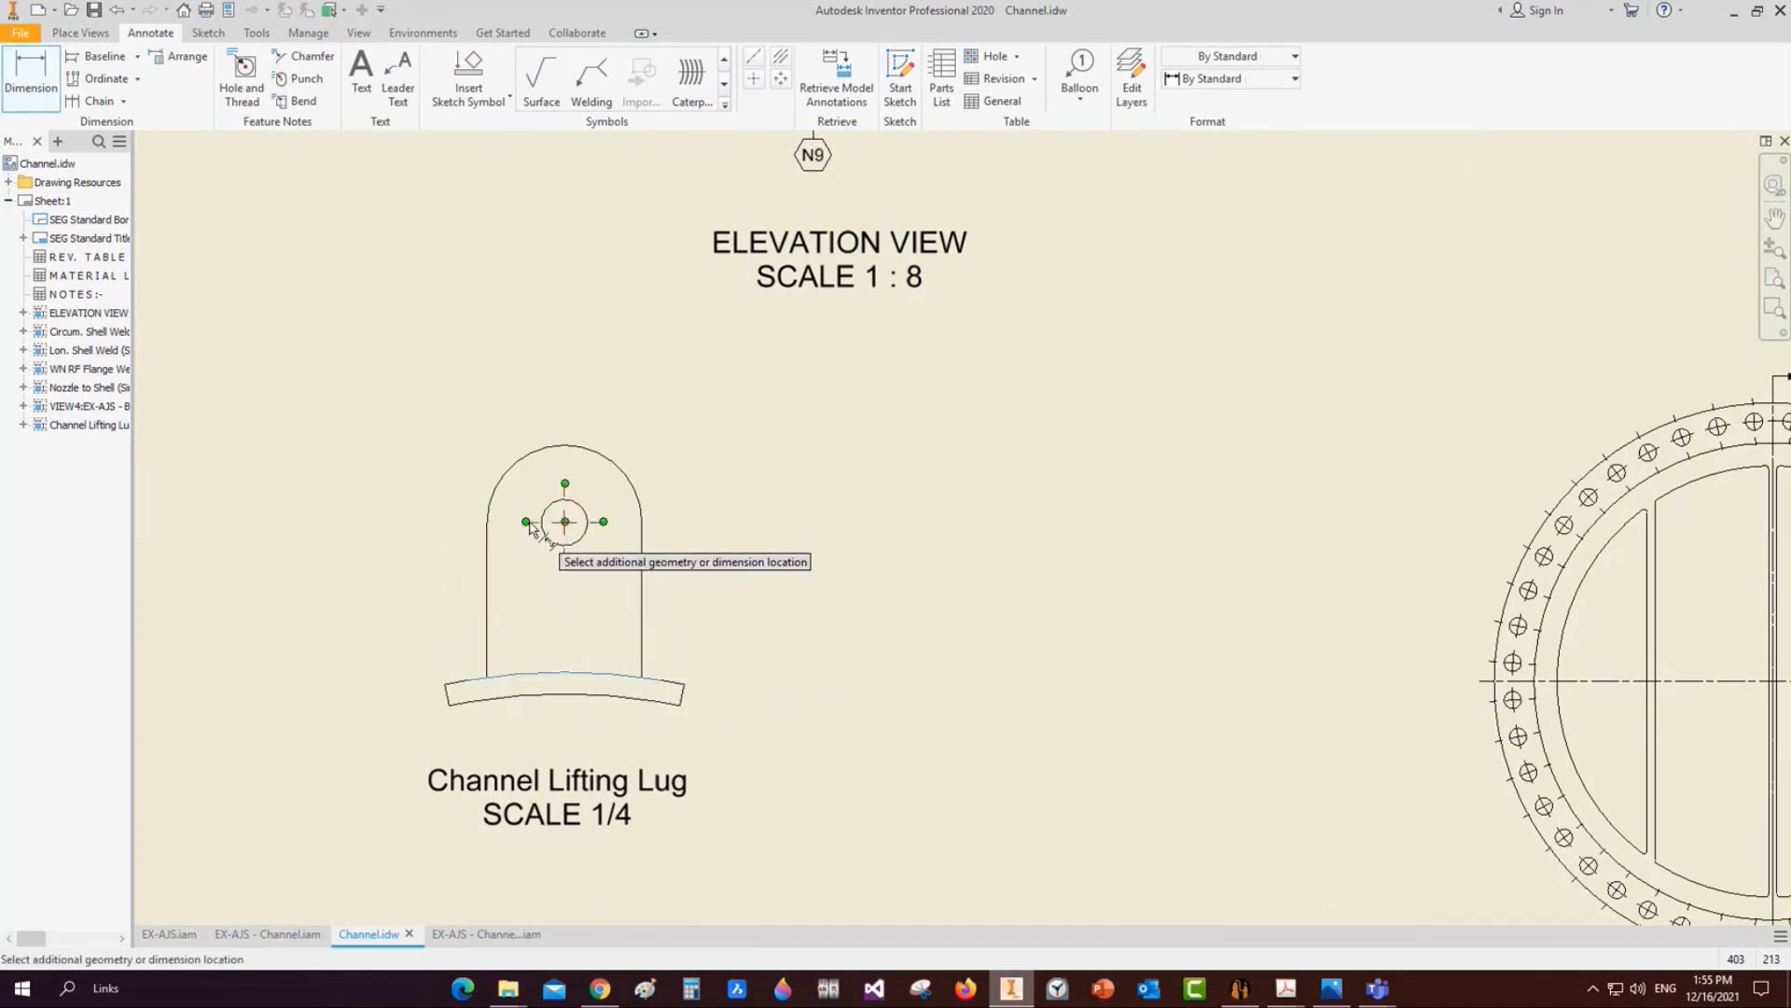
click(538, 514)
click(327, 597)
click(501, 478)
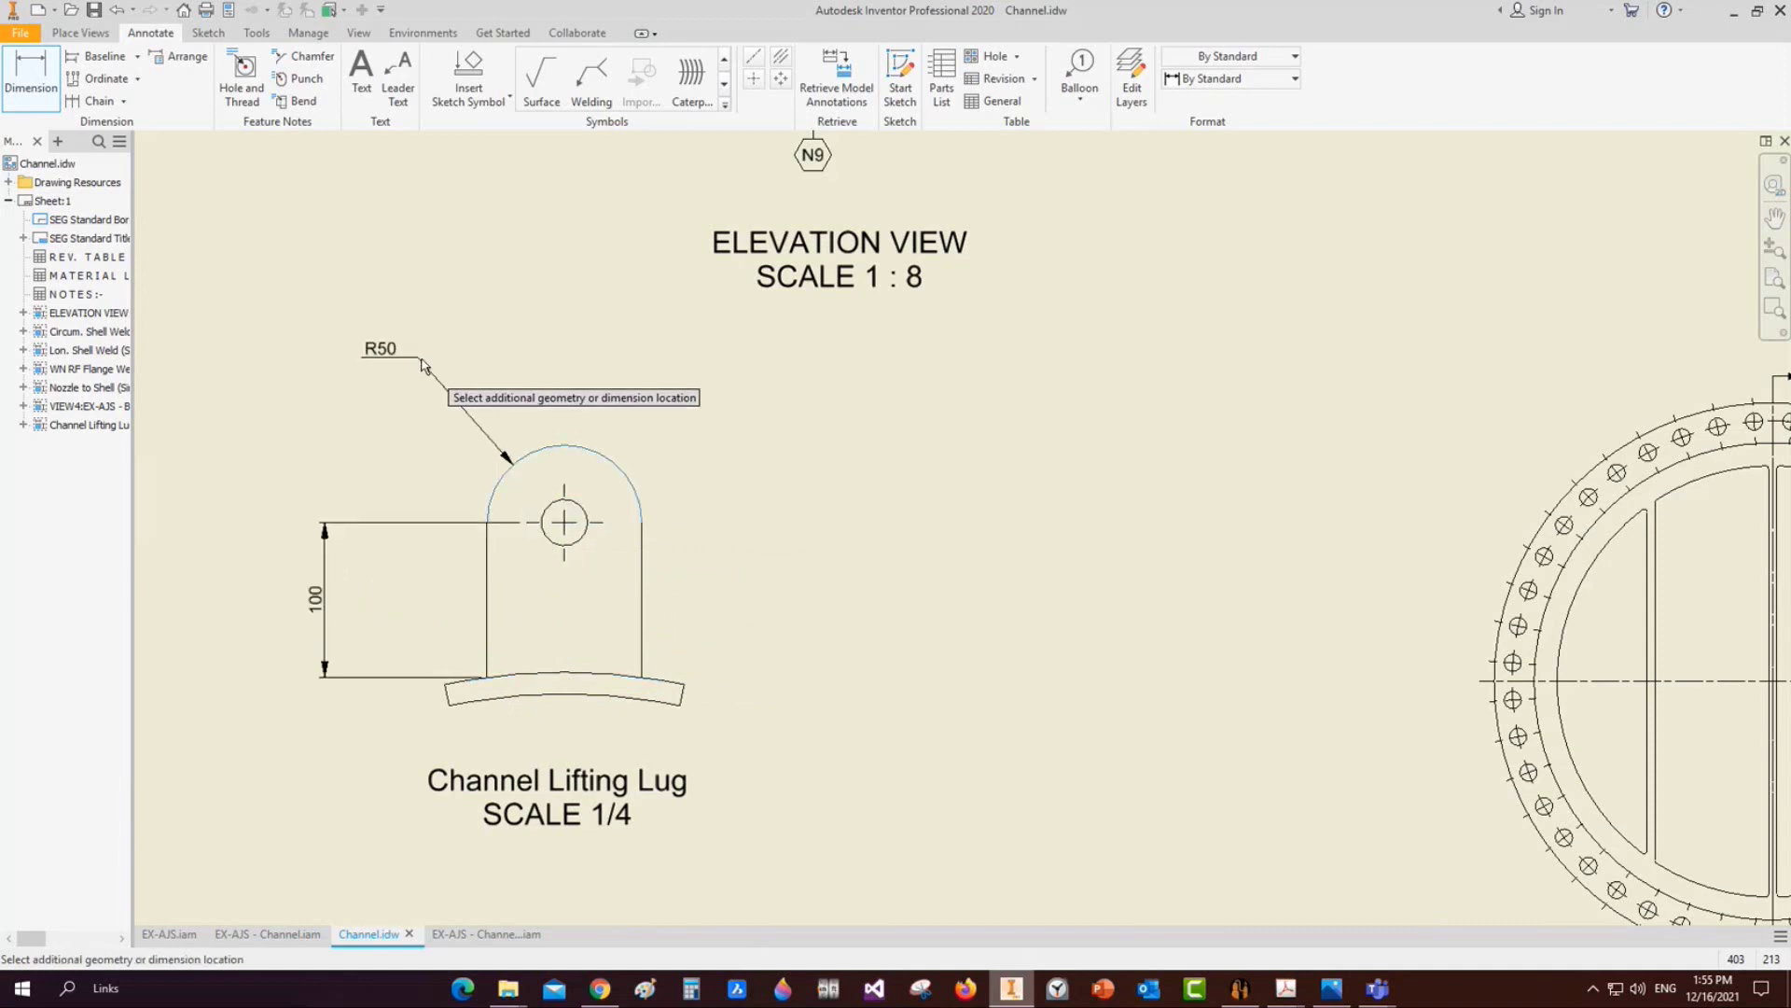
click(443, 392)
Dimension the lug's hole diameter and the lug plate's width between its two vertical edges, placing the width below the pad
click(587, 524)
click(668, 427)
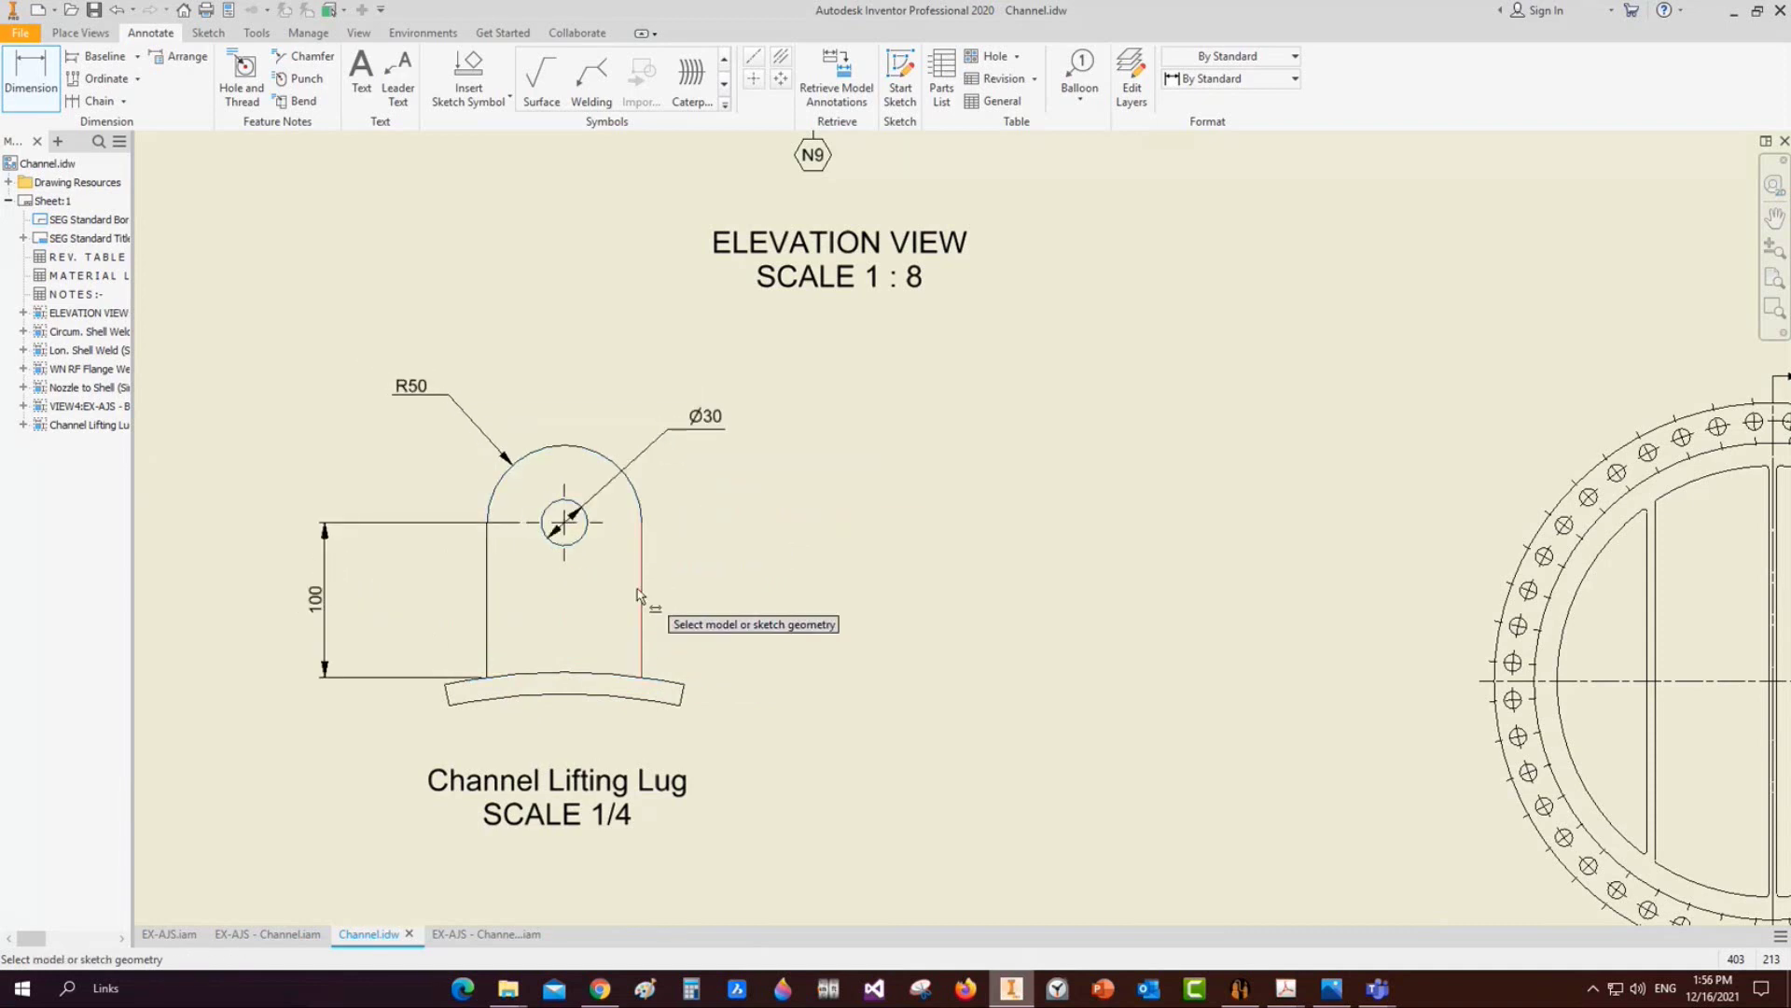
click(487, 635)
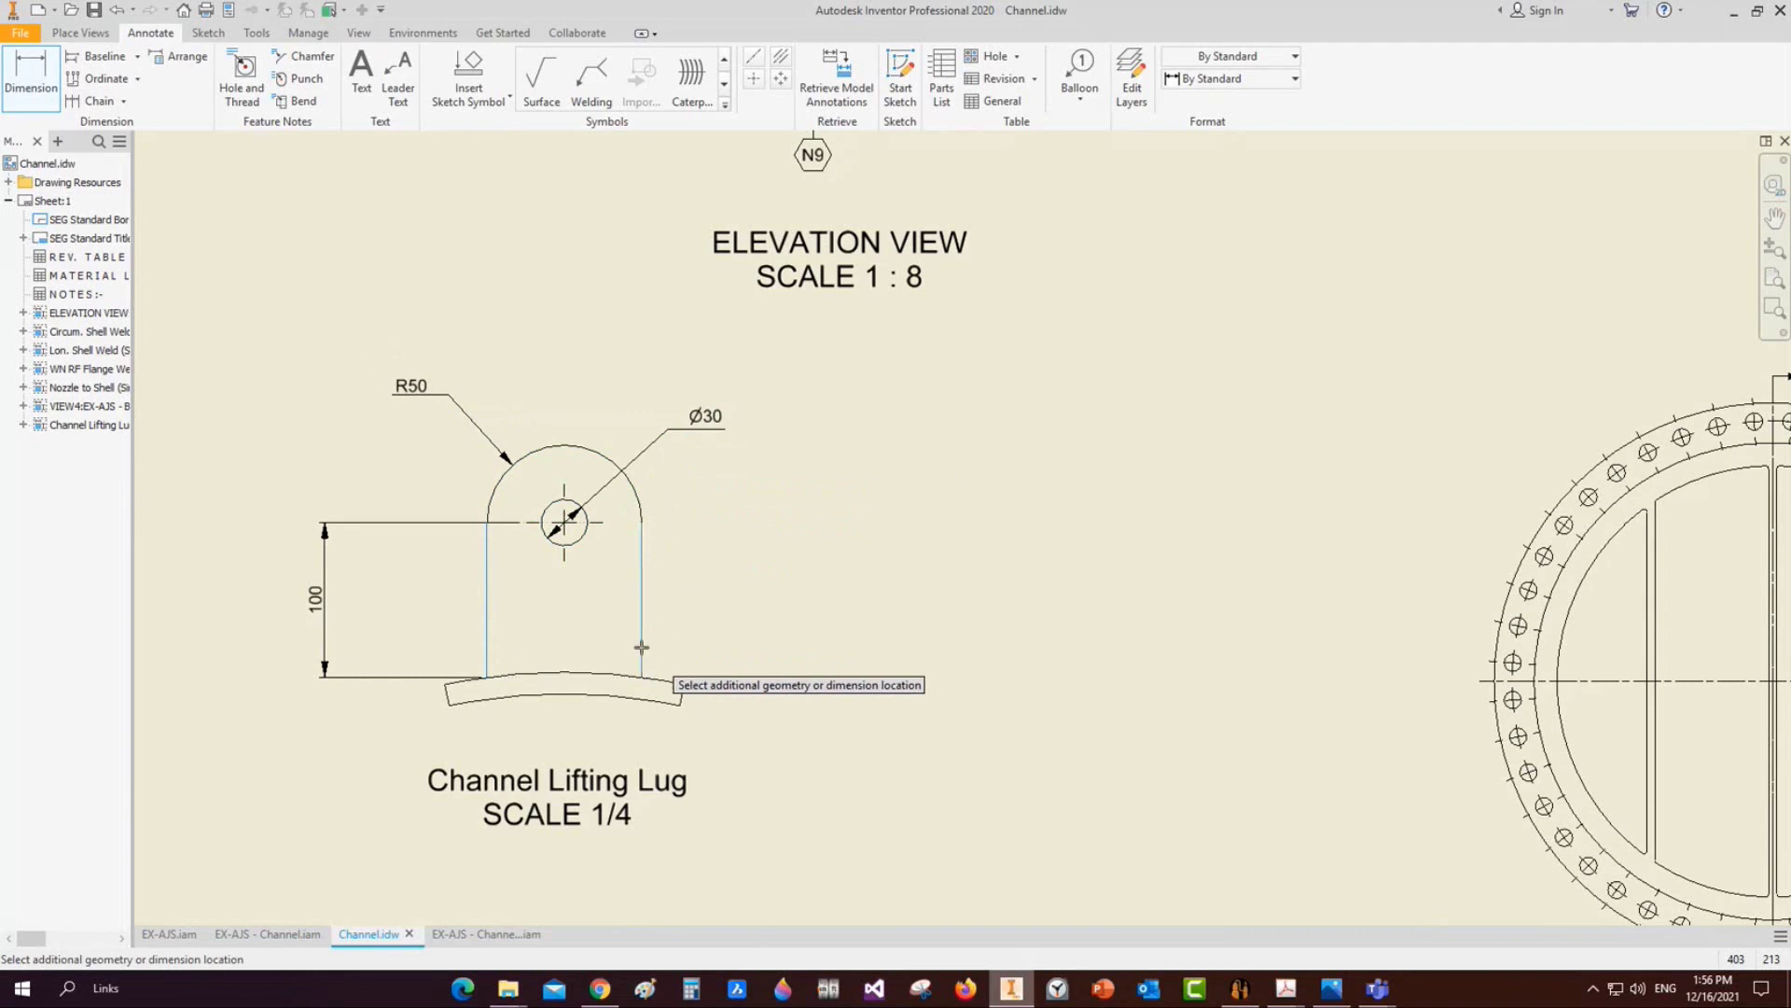
click(642, 644)
click(558, 720)
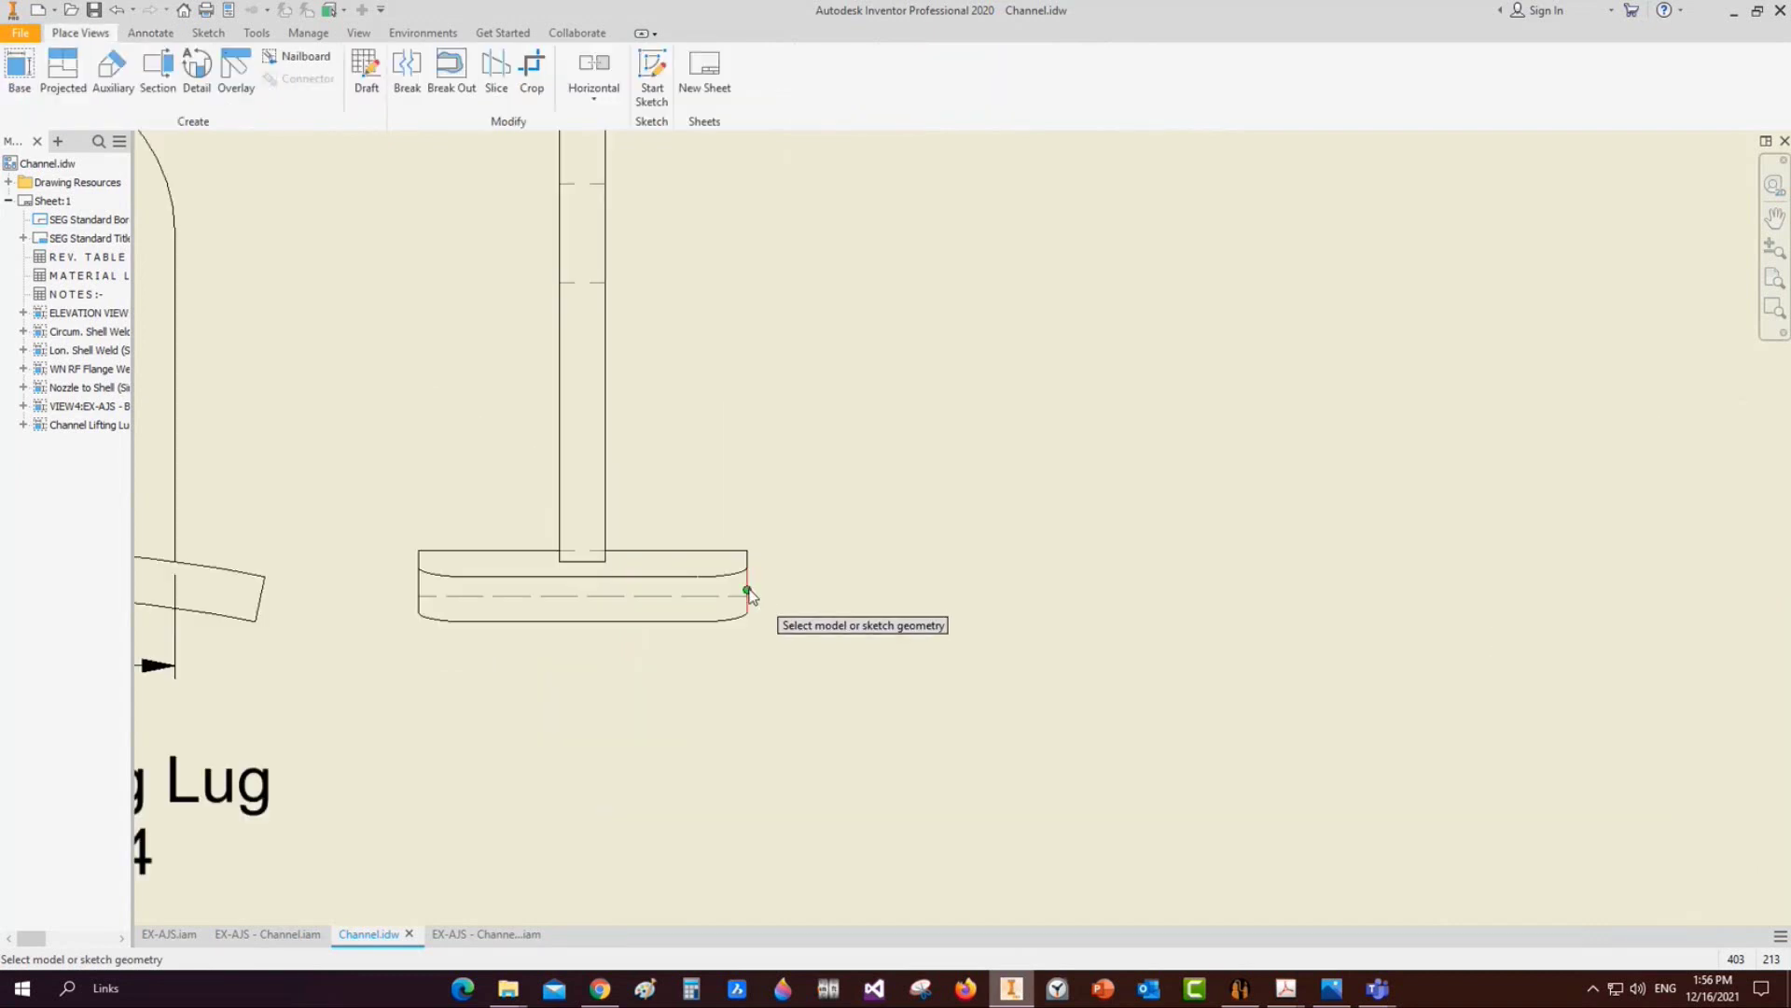
Project a side view of the lifting lug beside the front view and dimension the wear pad's width below it
click(747, 591)
click(419, 595)
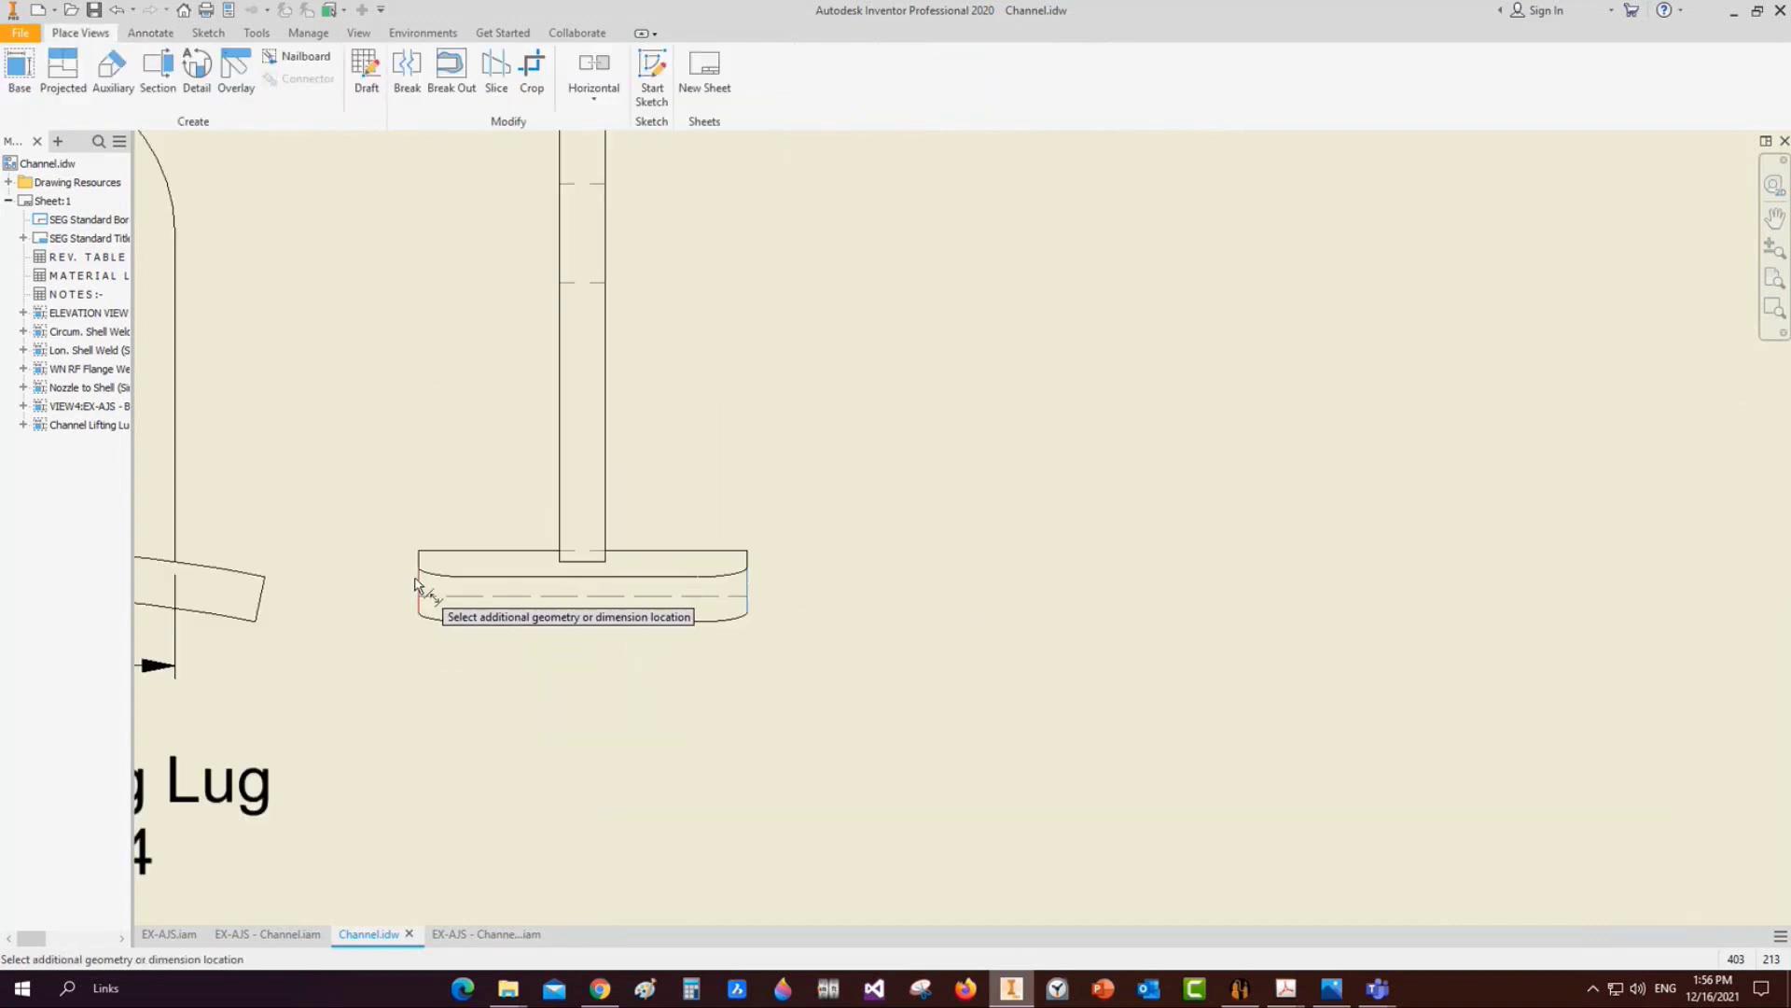
click(578, 735)
scroll(616, 695, down, 3)
middle_drag(615, 692, 623, 839)
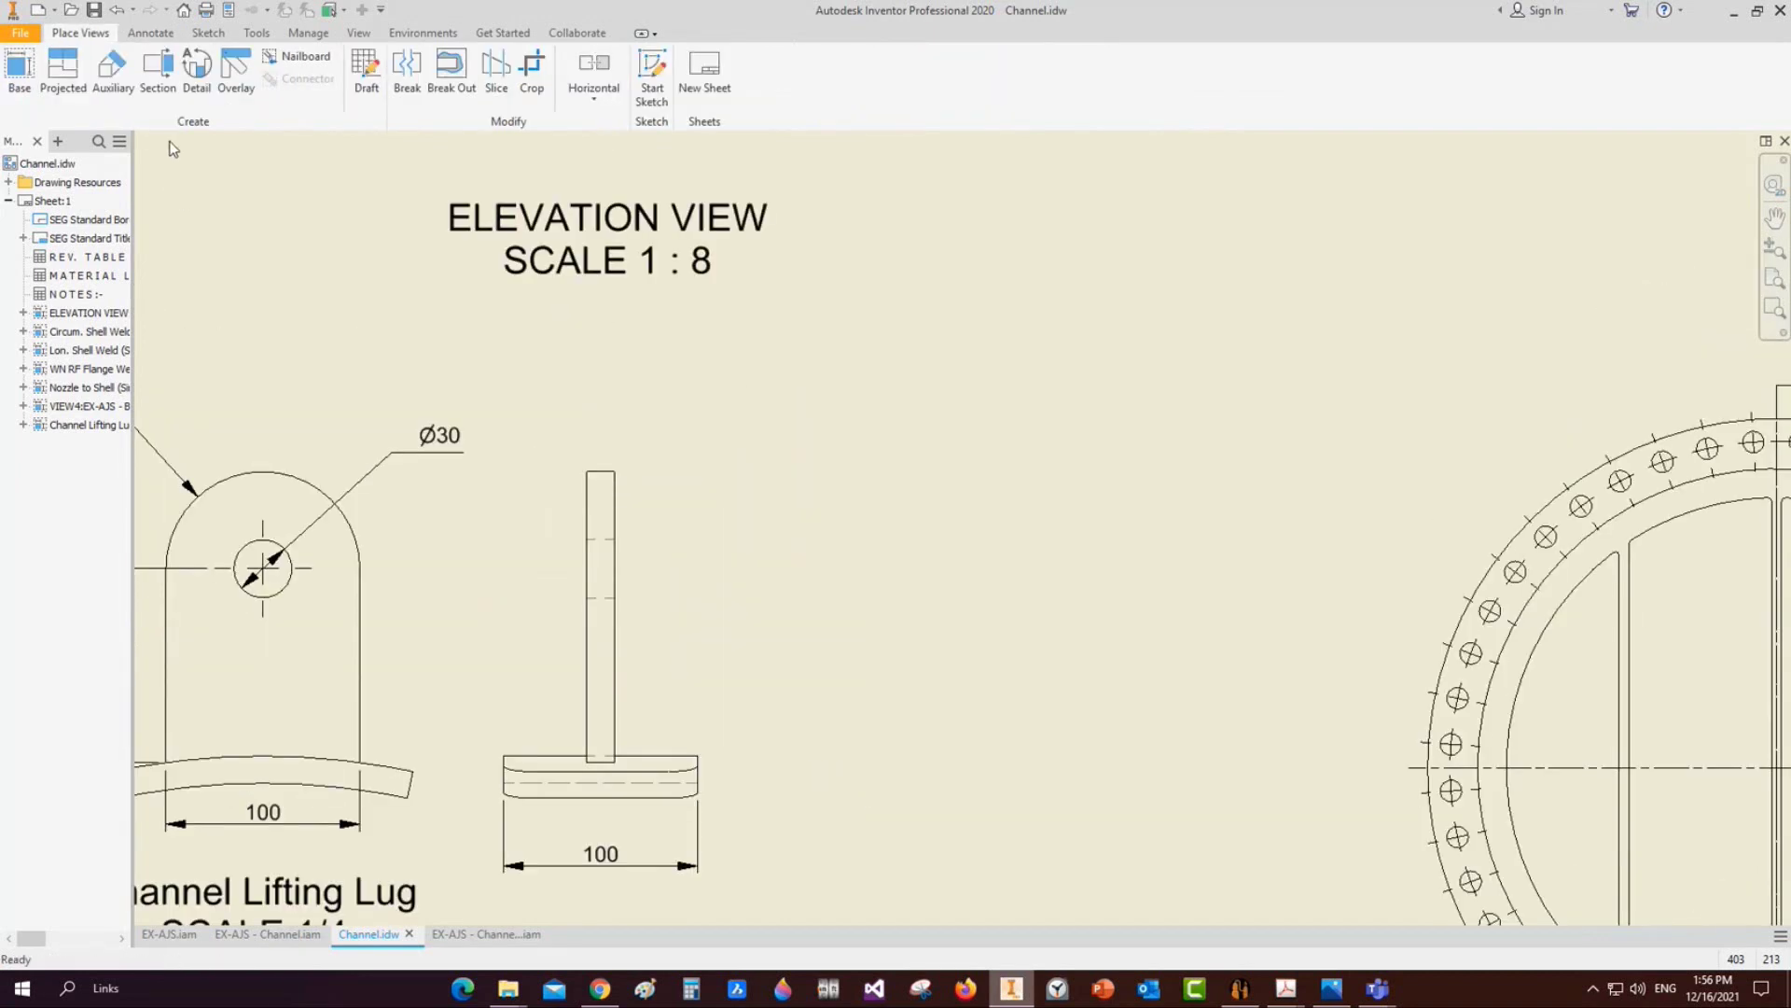
Add End Fill fillet welds with 6 x 6 legs on both sides of the lug plate where it meets the pad
click(150, 33)
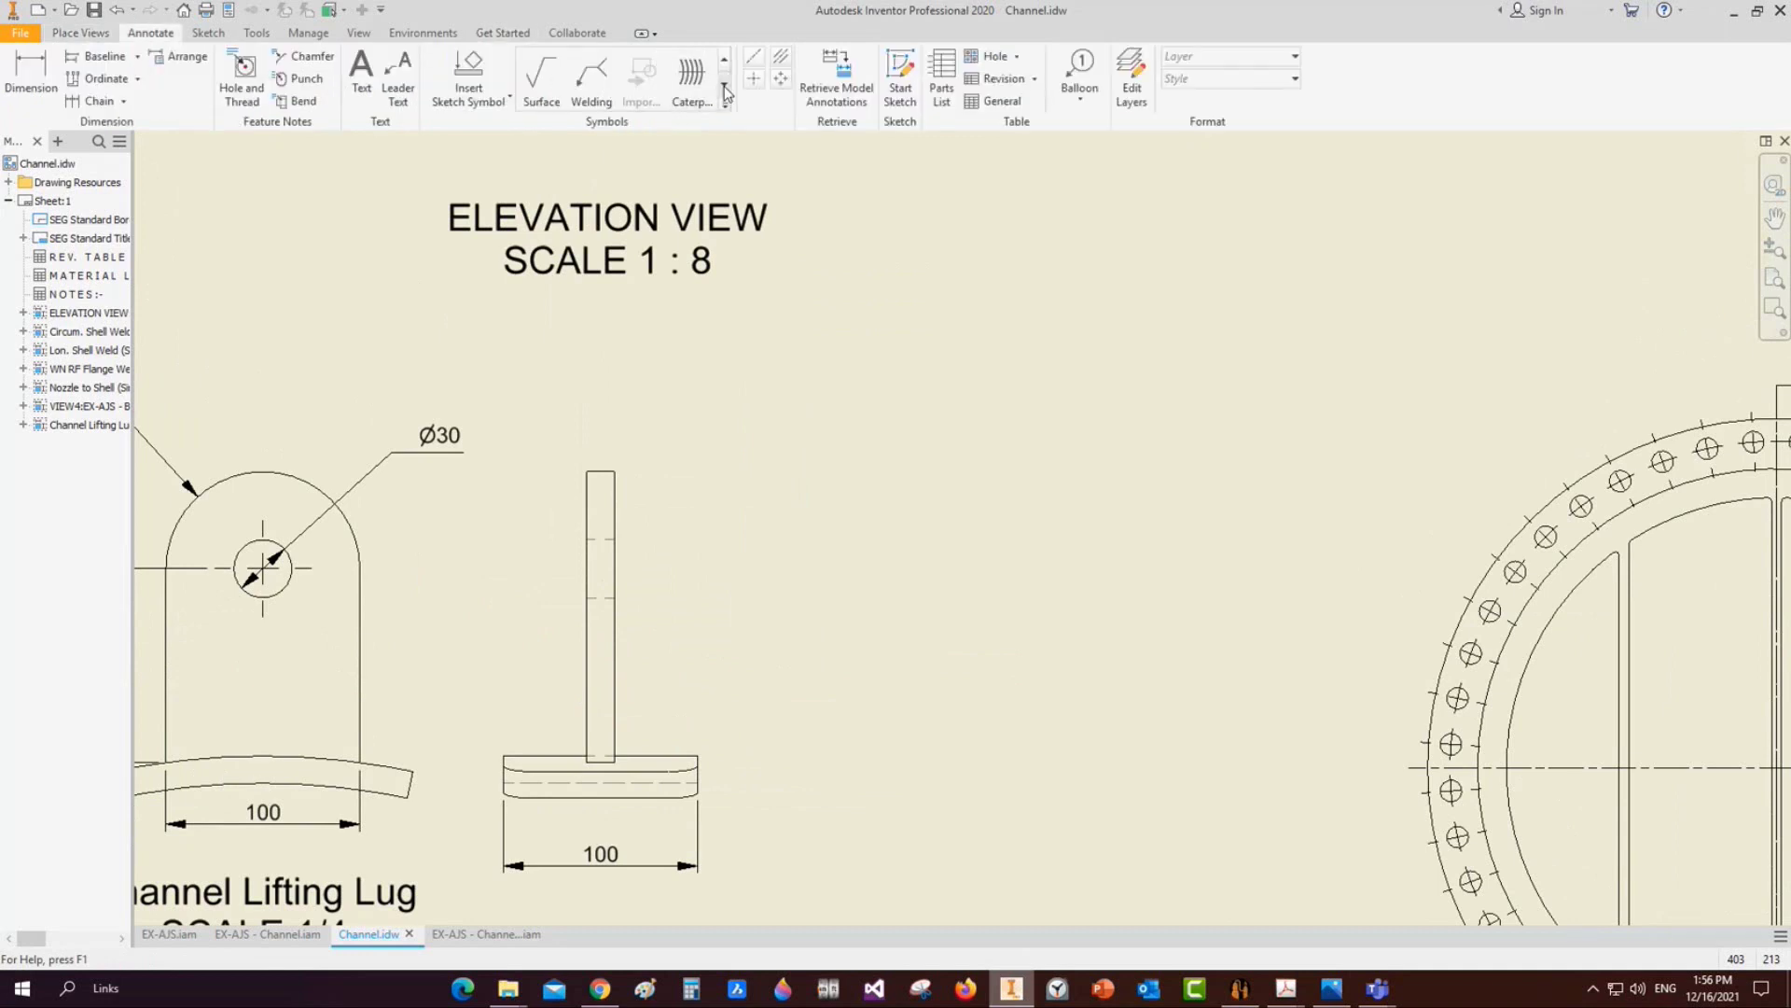
click(541, 93)
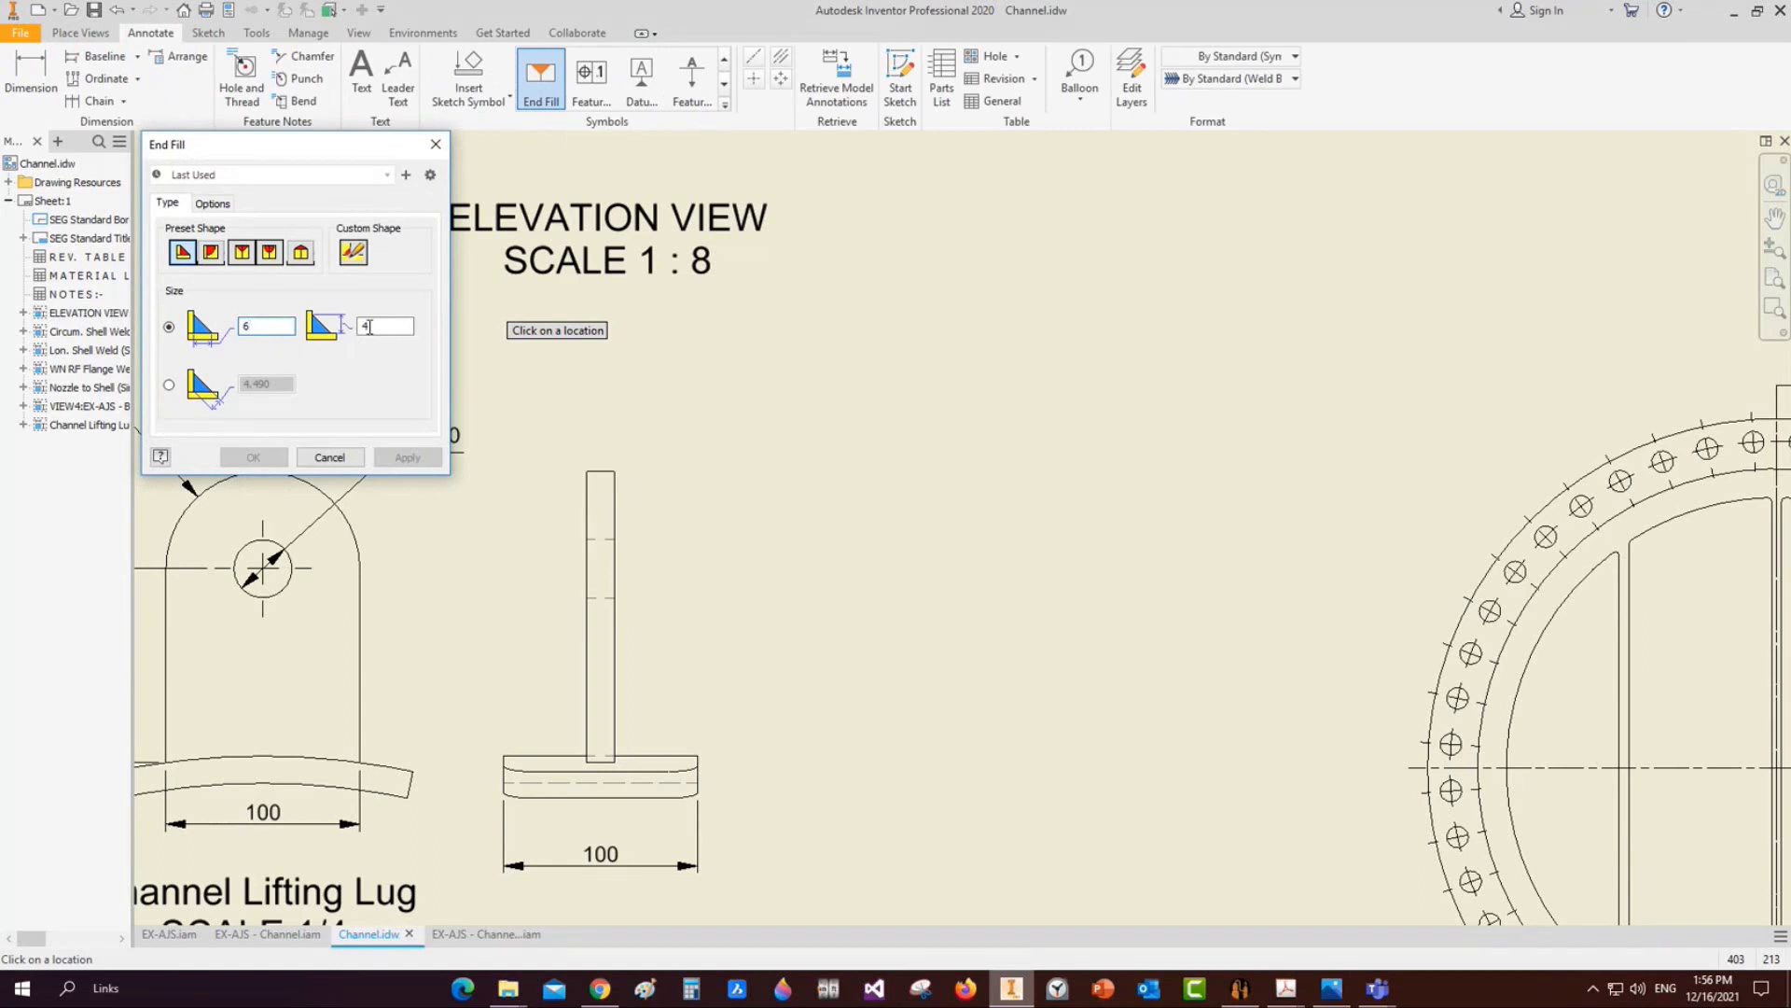
scroll(562, 808, up, 5)
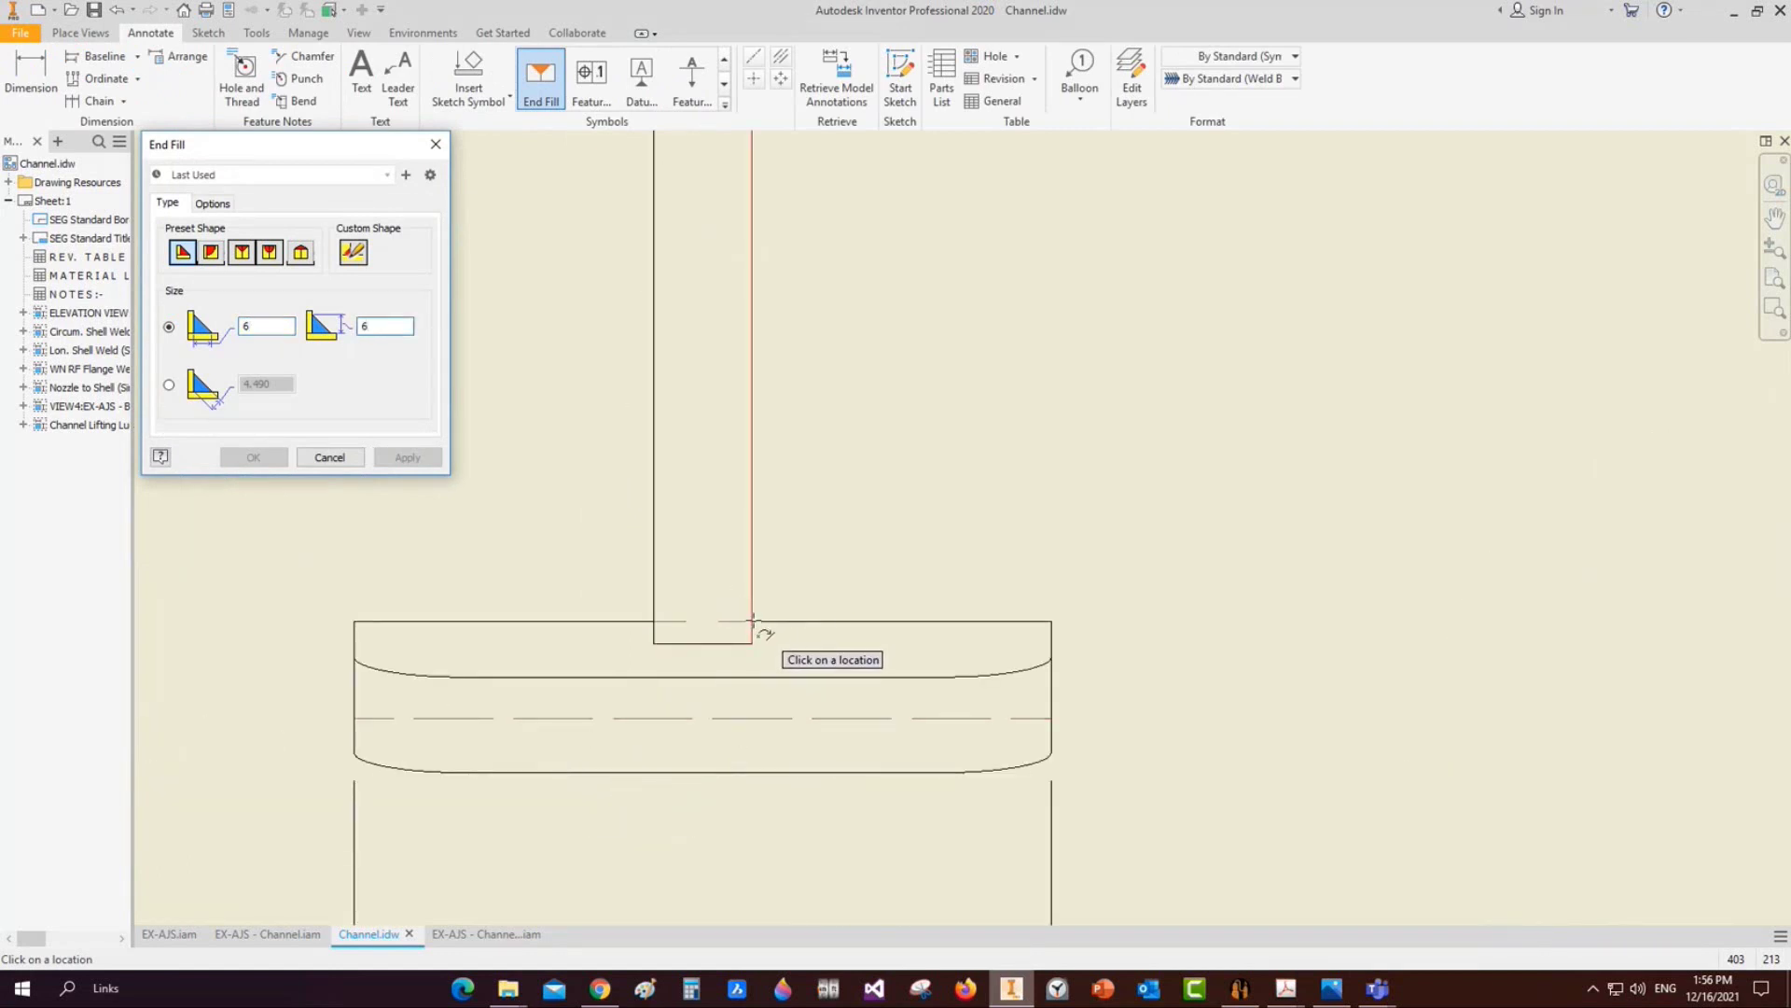
click(753, 619)
right_click(755, 612)
click(811, 482)
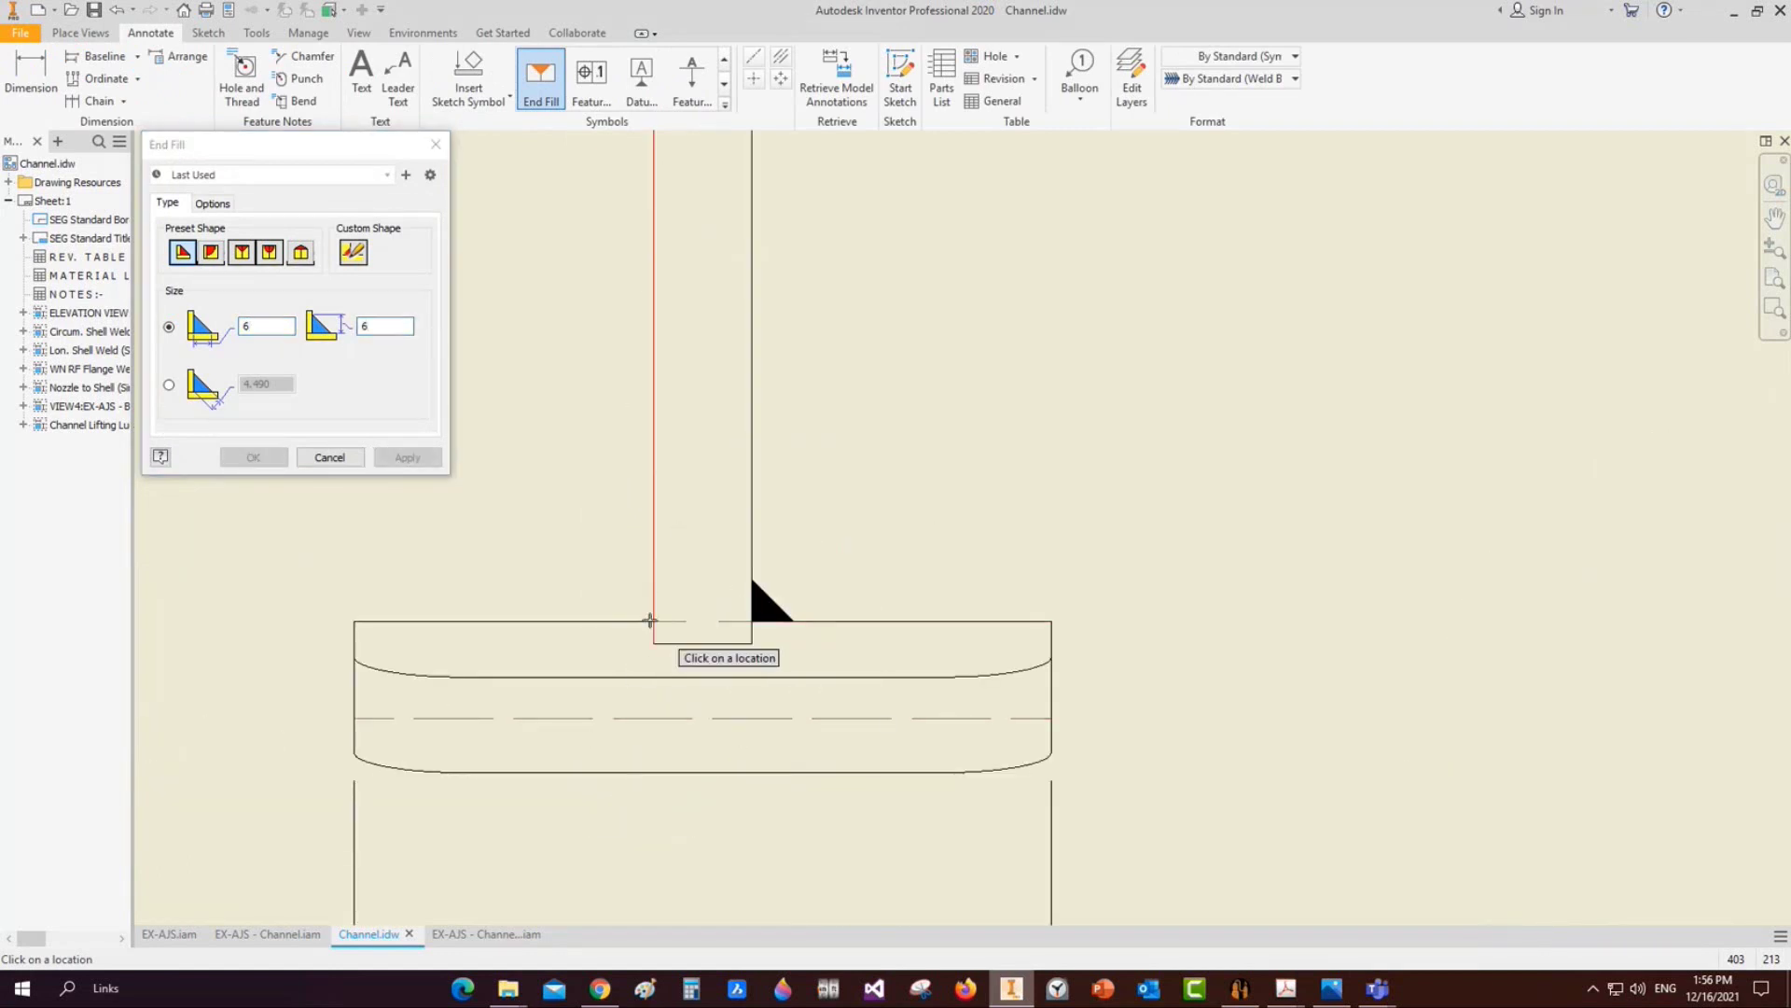
click(651, 621)
right_click(623, 564)
click(628, 512)
click(329, 457)
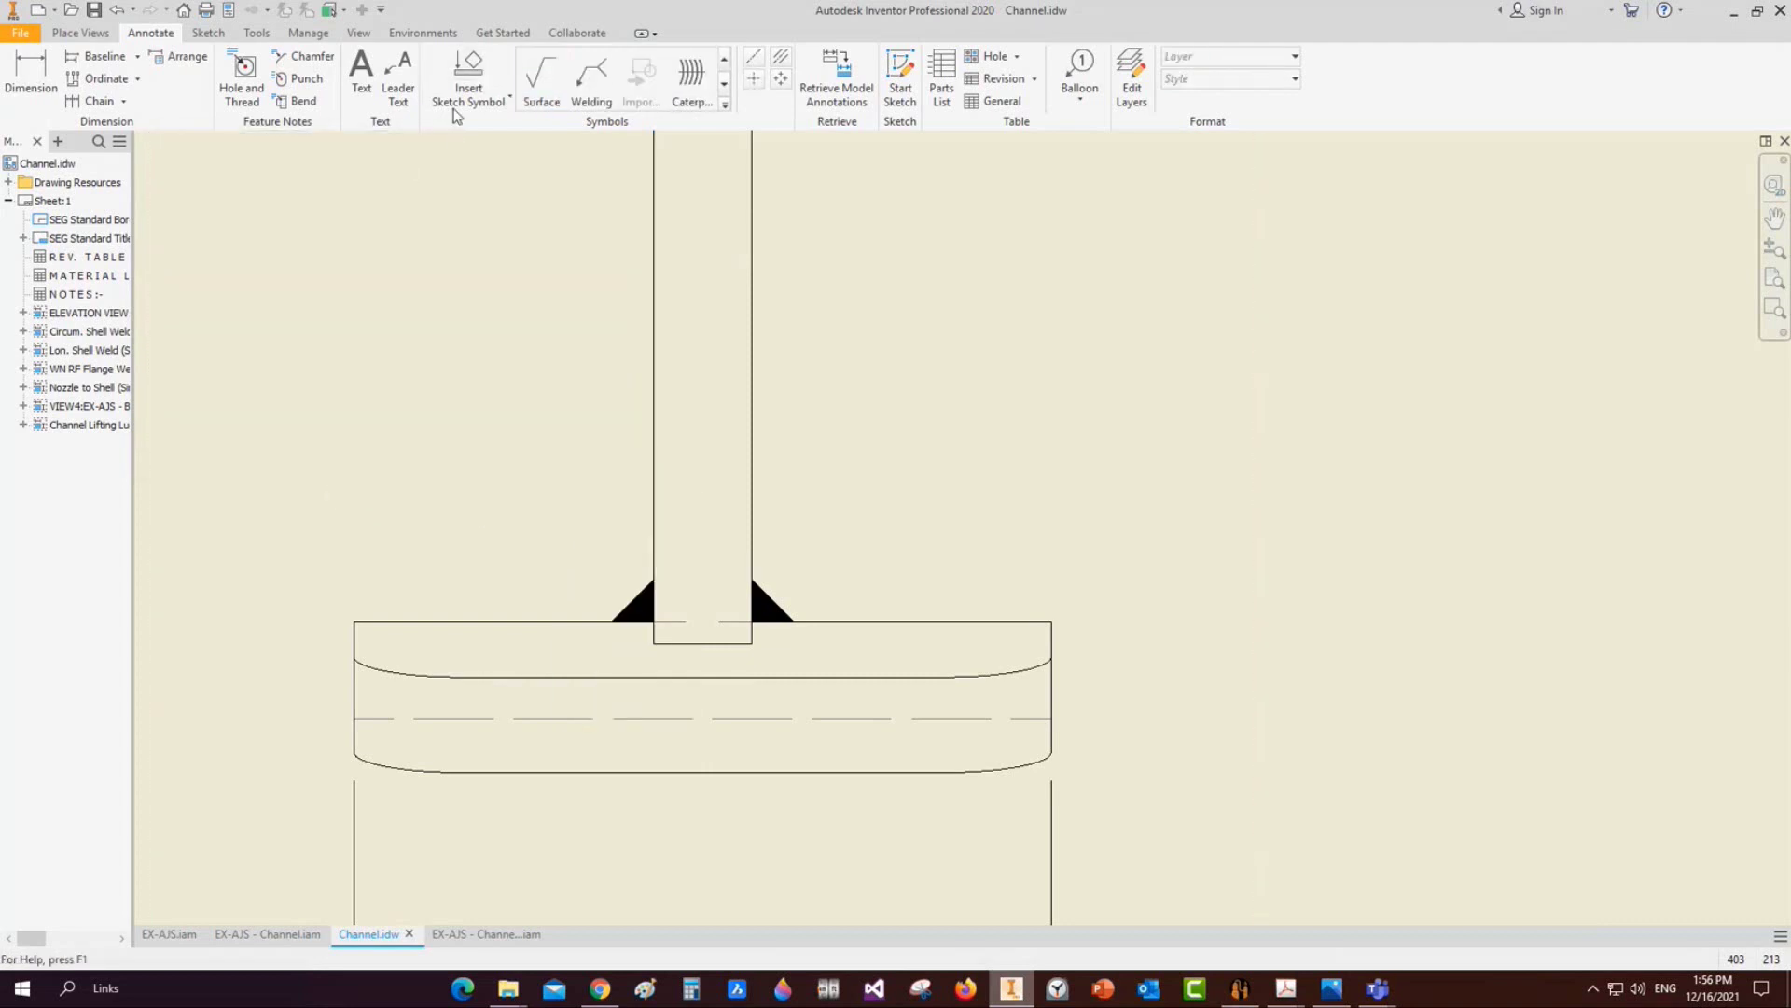
Attach an all-around fillet welding symbol of size 6 with the tail note TYP. to the lug's right-hand weld in the side view
click(591, 79)
scroll(844, 376, up, 4)
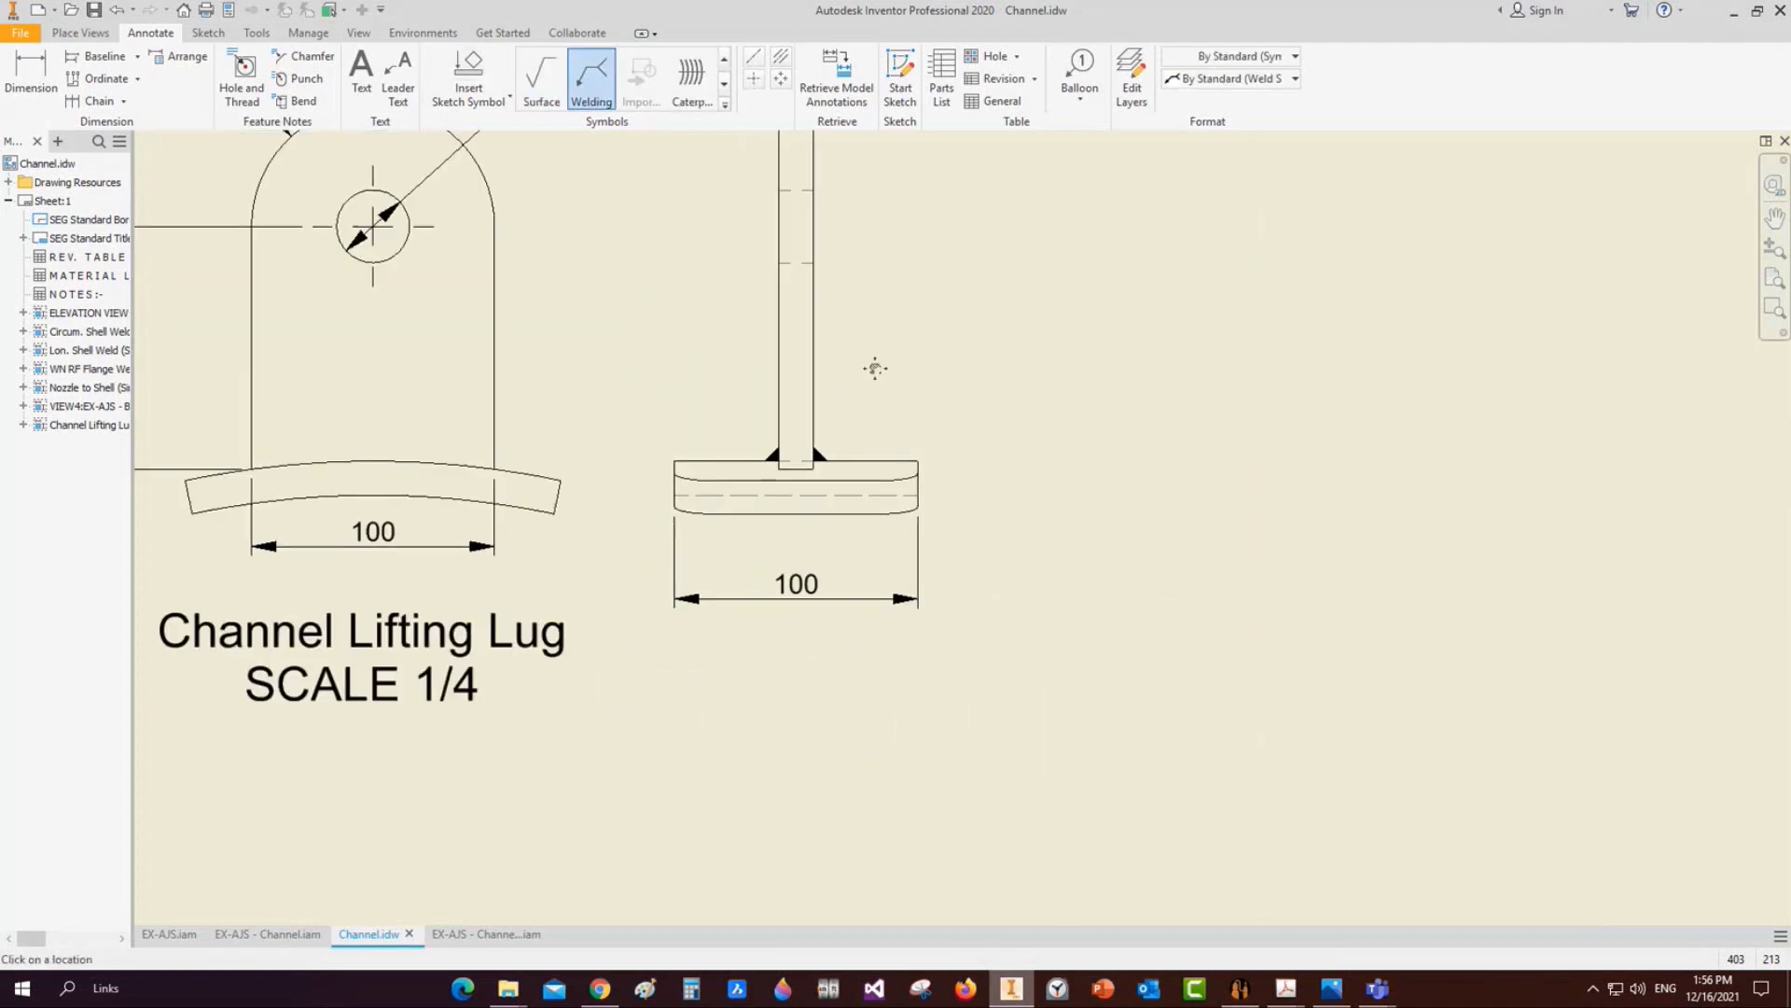
middle_drag(875, 368, 791, 486)
click(746, 560)
double_click(860, 402)
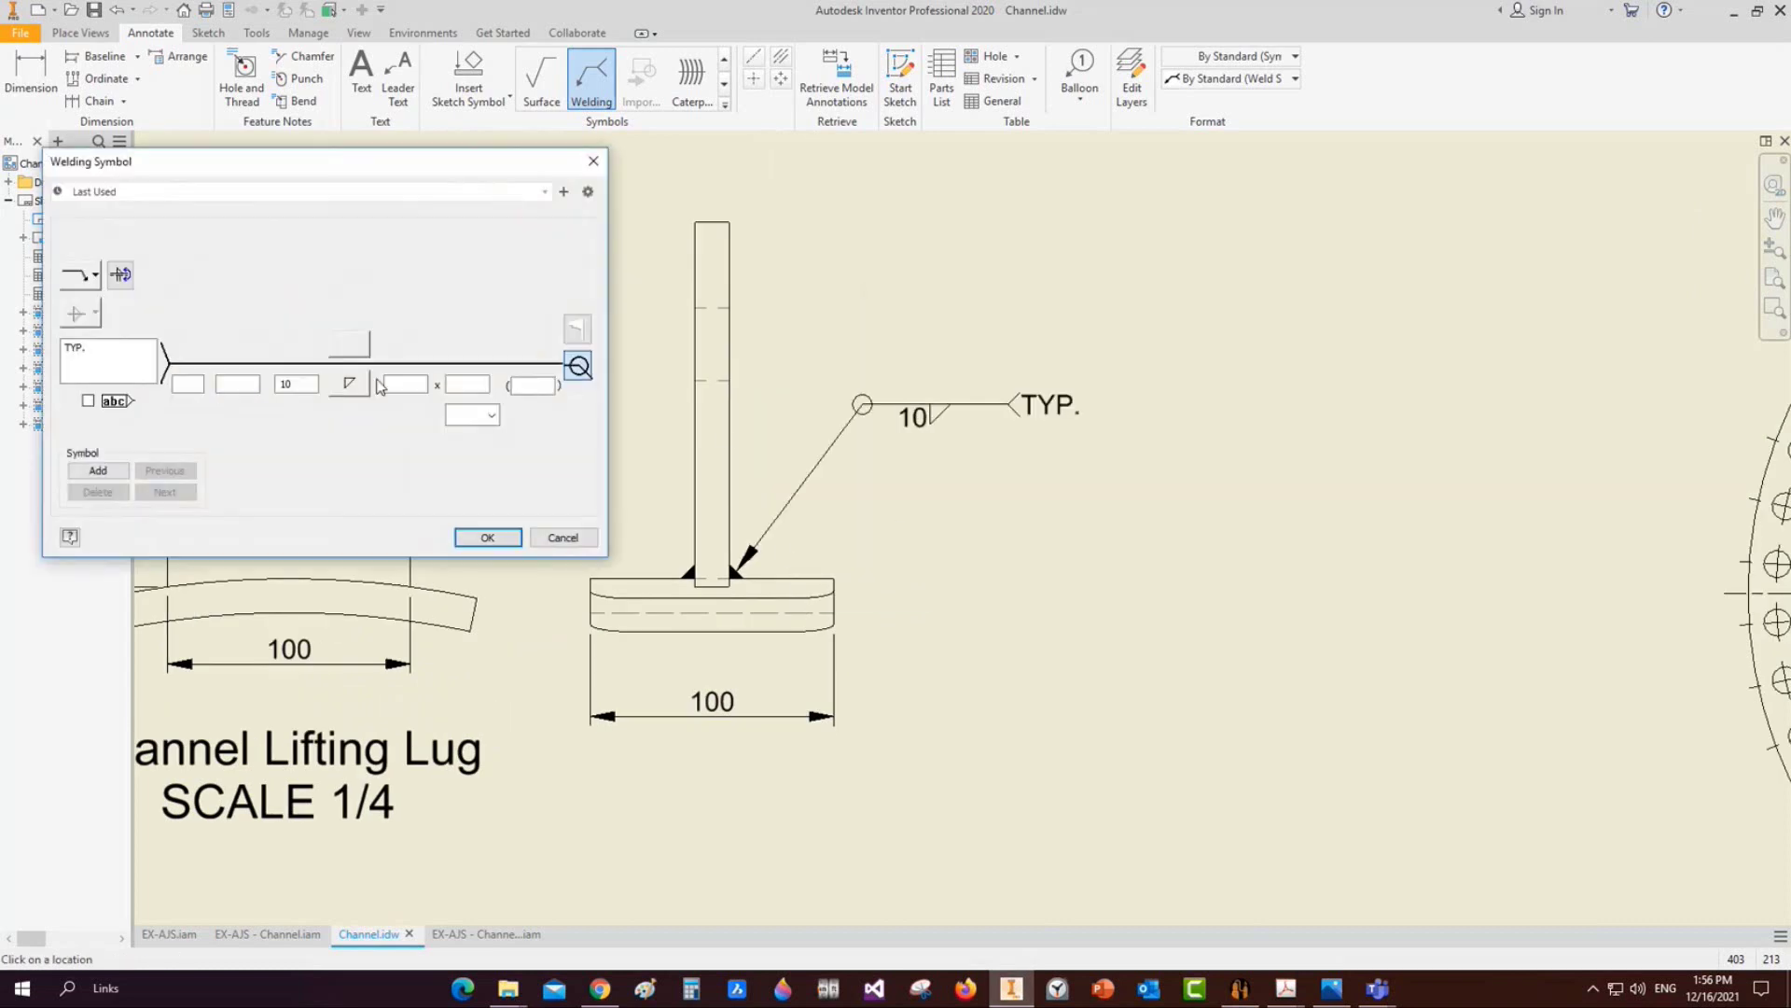
double_click(296, 383)
text(6)
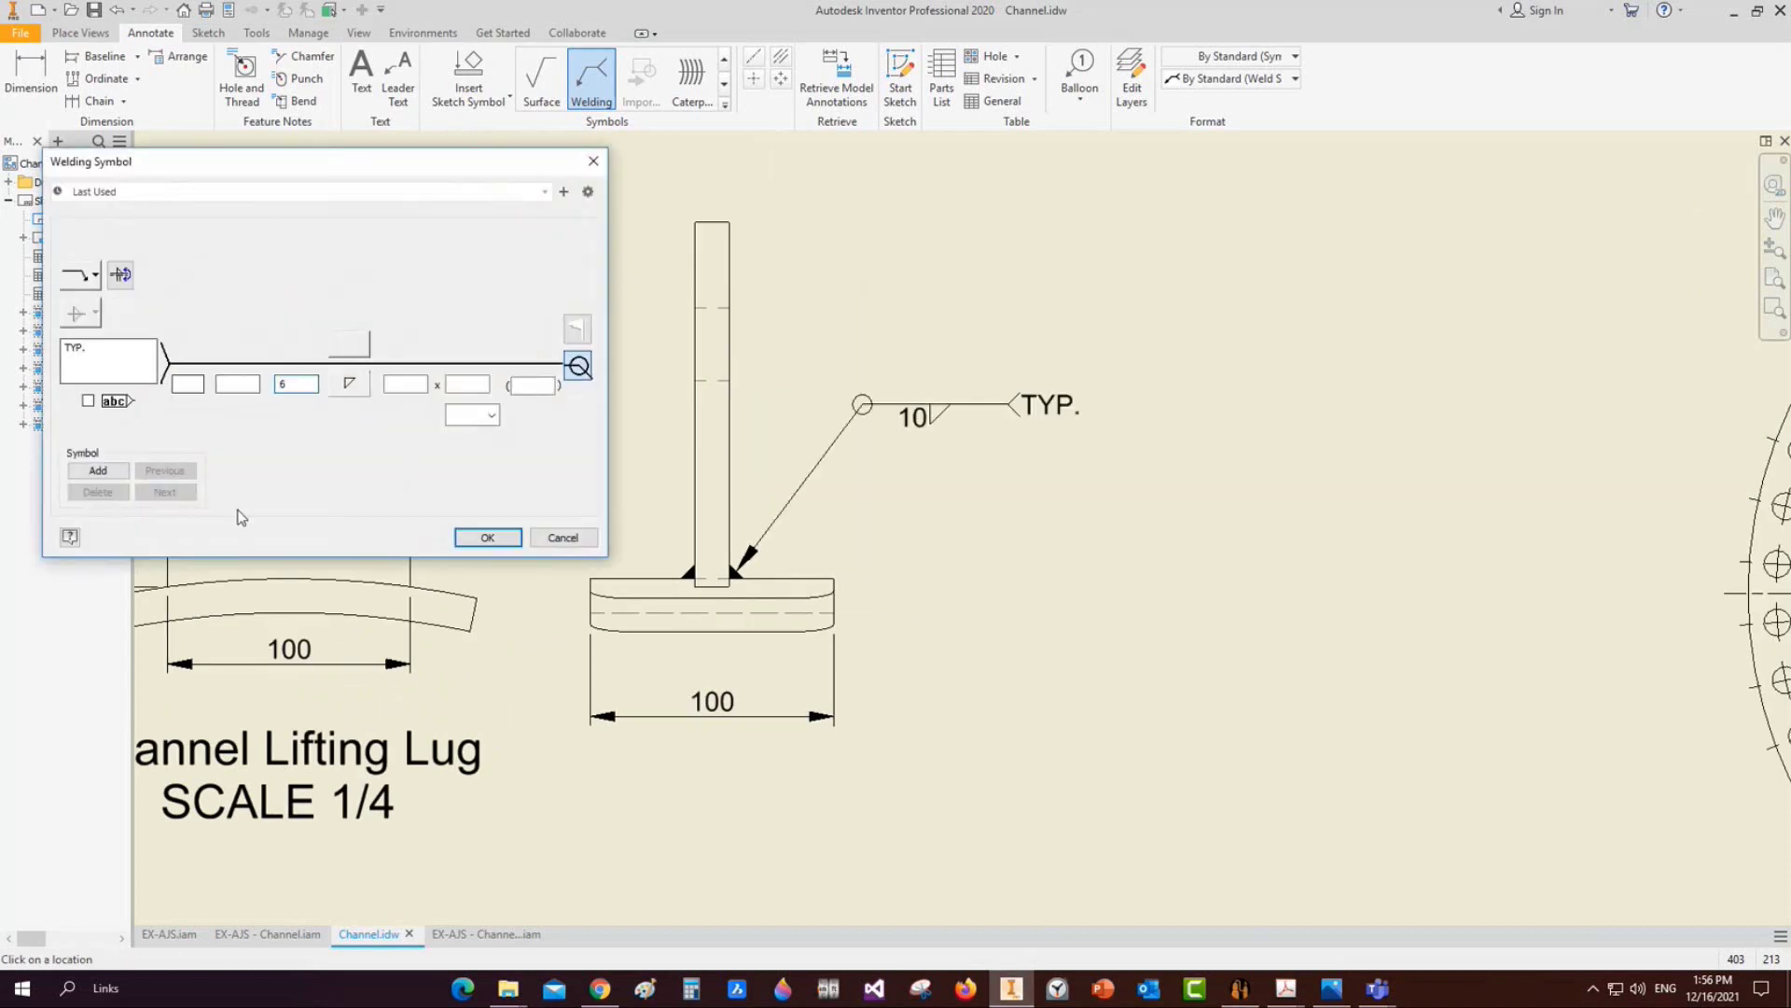
click(484, 539)
scroll(770, 446, down, 4)
middle_drag(871, 447, 738, 492)
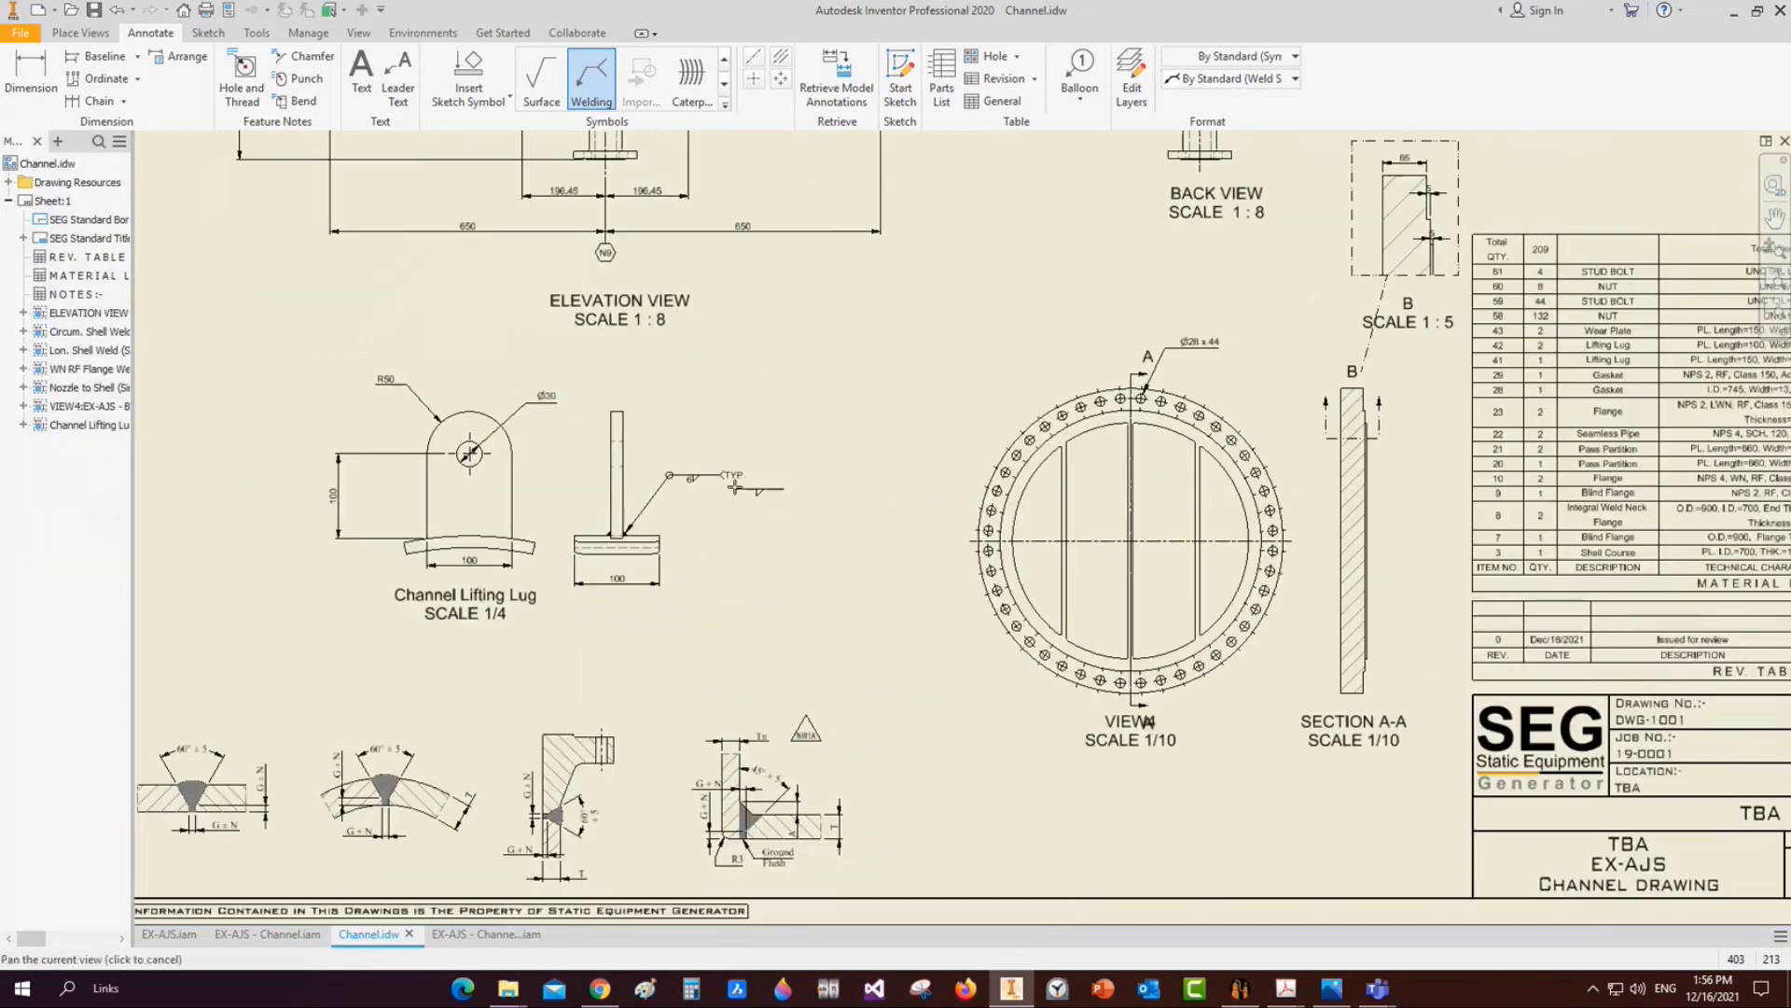
key(Escape)
middle_drag(595, 456, 603, 503)
scroll(620, 399, up, 5)
key(d)
click(662, 621)
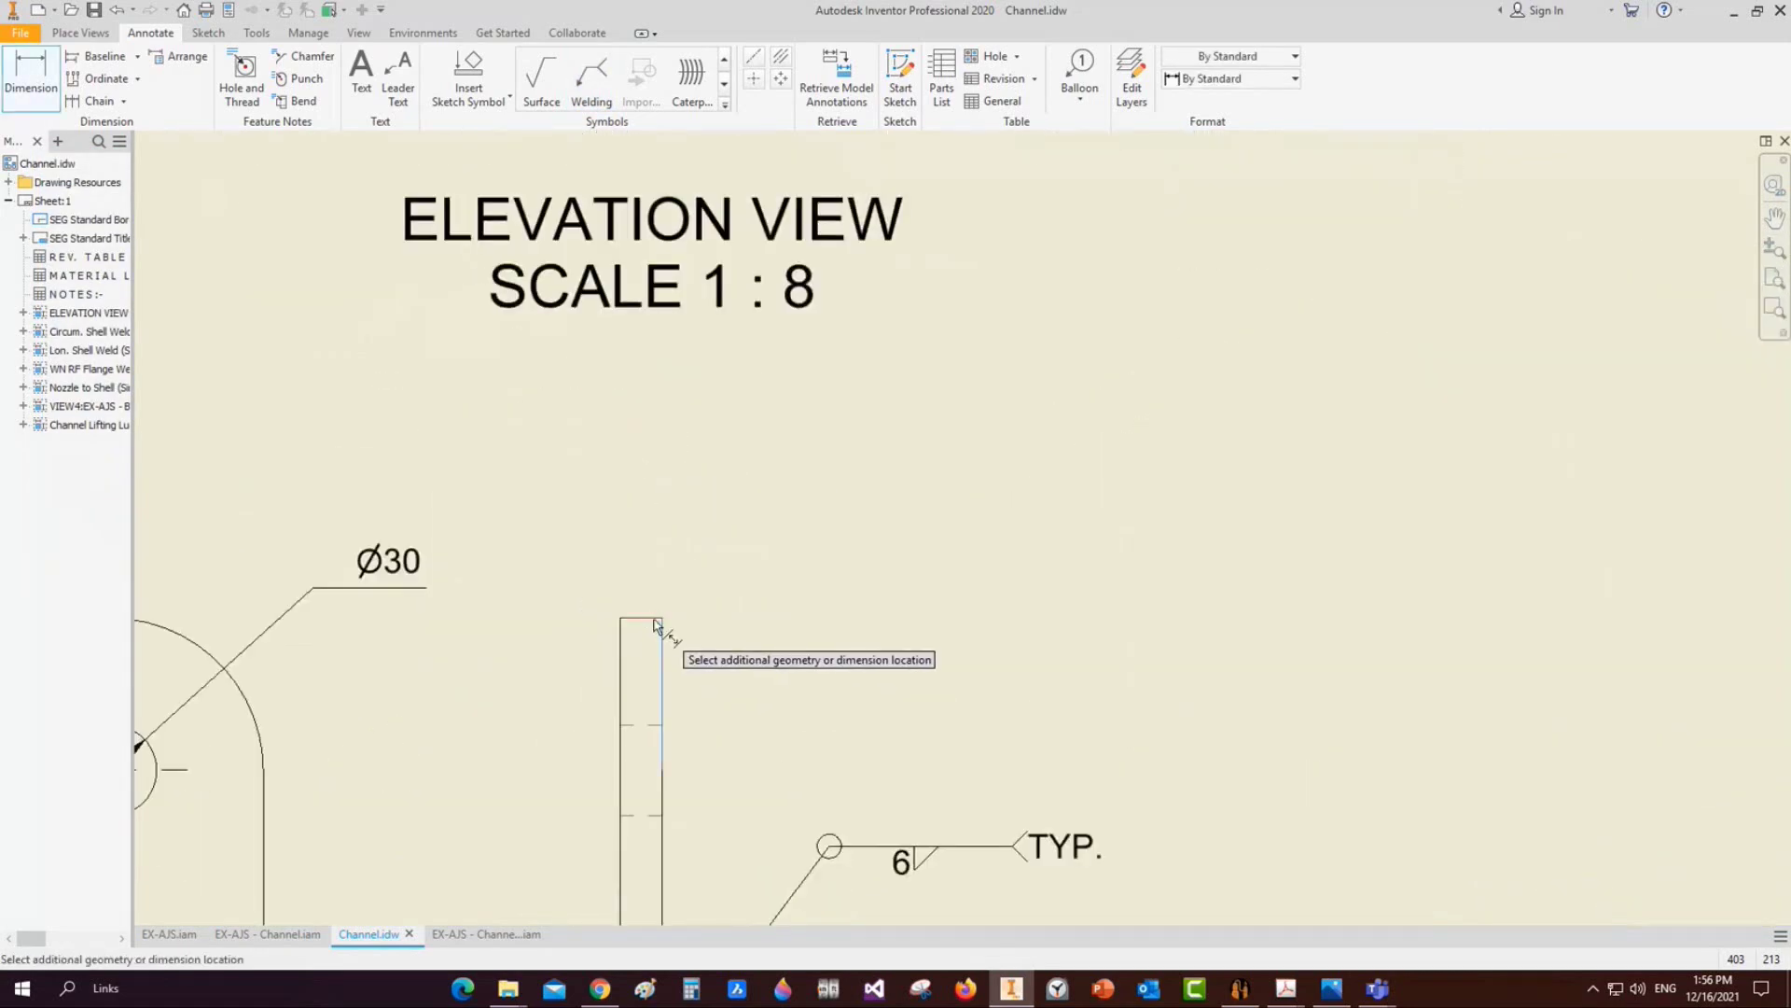
key(Escape)
Dimension the lug plate's thickness along its top edge in the side view, placing it above the plate
key(d)
click(652, 616)
click(642, 541)
scroll(644, 522, down, 5)
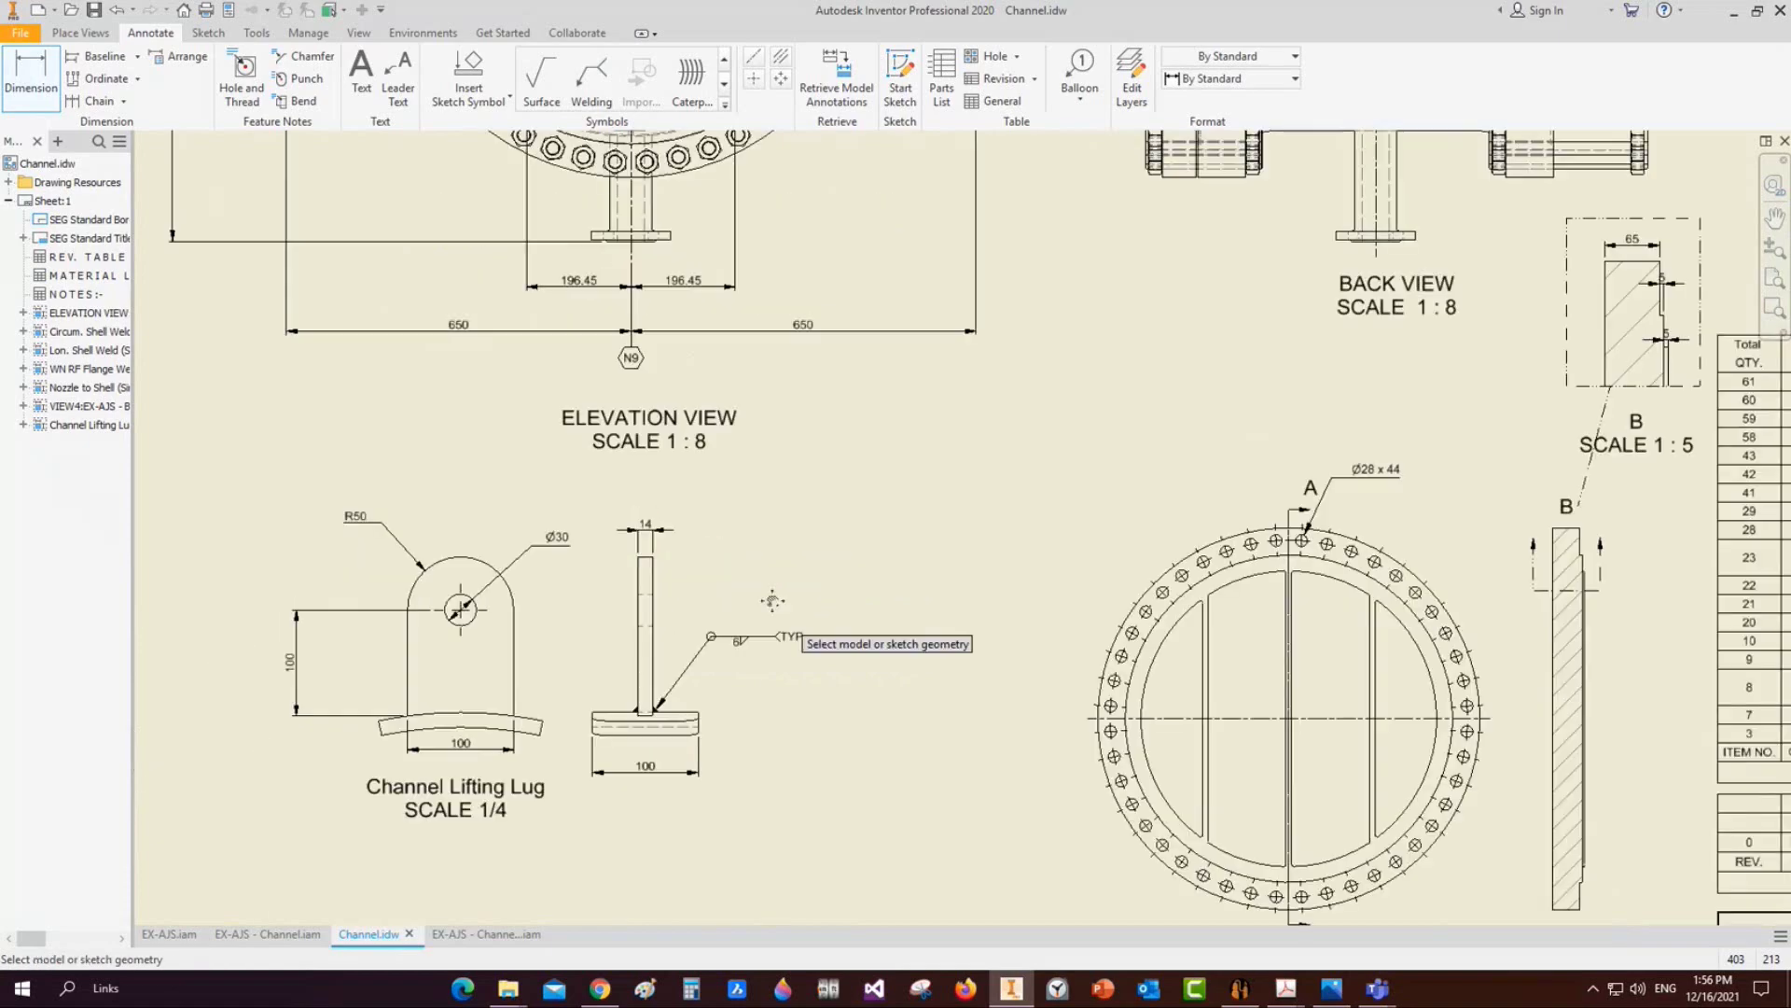
Add an aligned thickness dimension to the end edge of the curved wear pad in the lifting lug's front view
middle_drag(772, 600, 724, 514)
scroll(256, 660, up, 5)
click(541, 585)
right_click(500, 581)
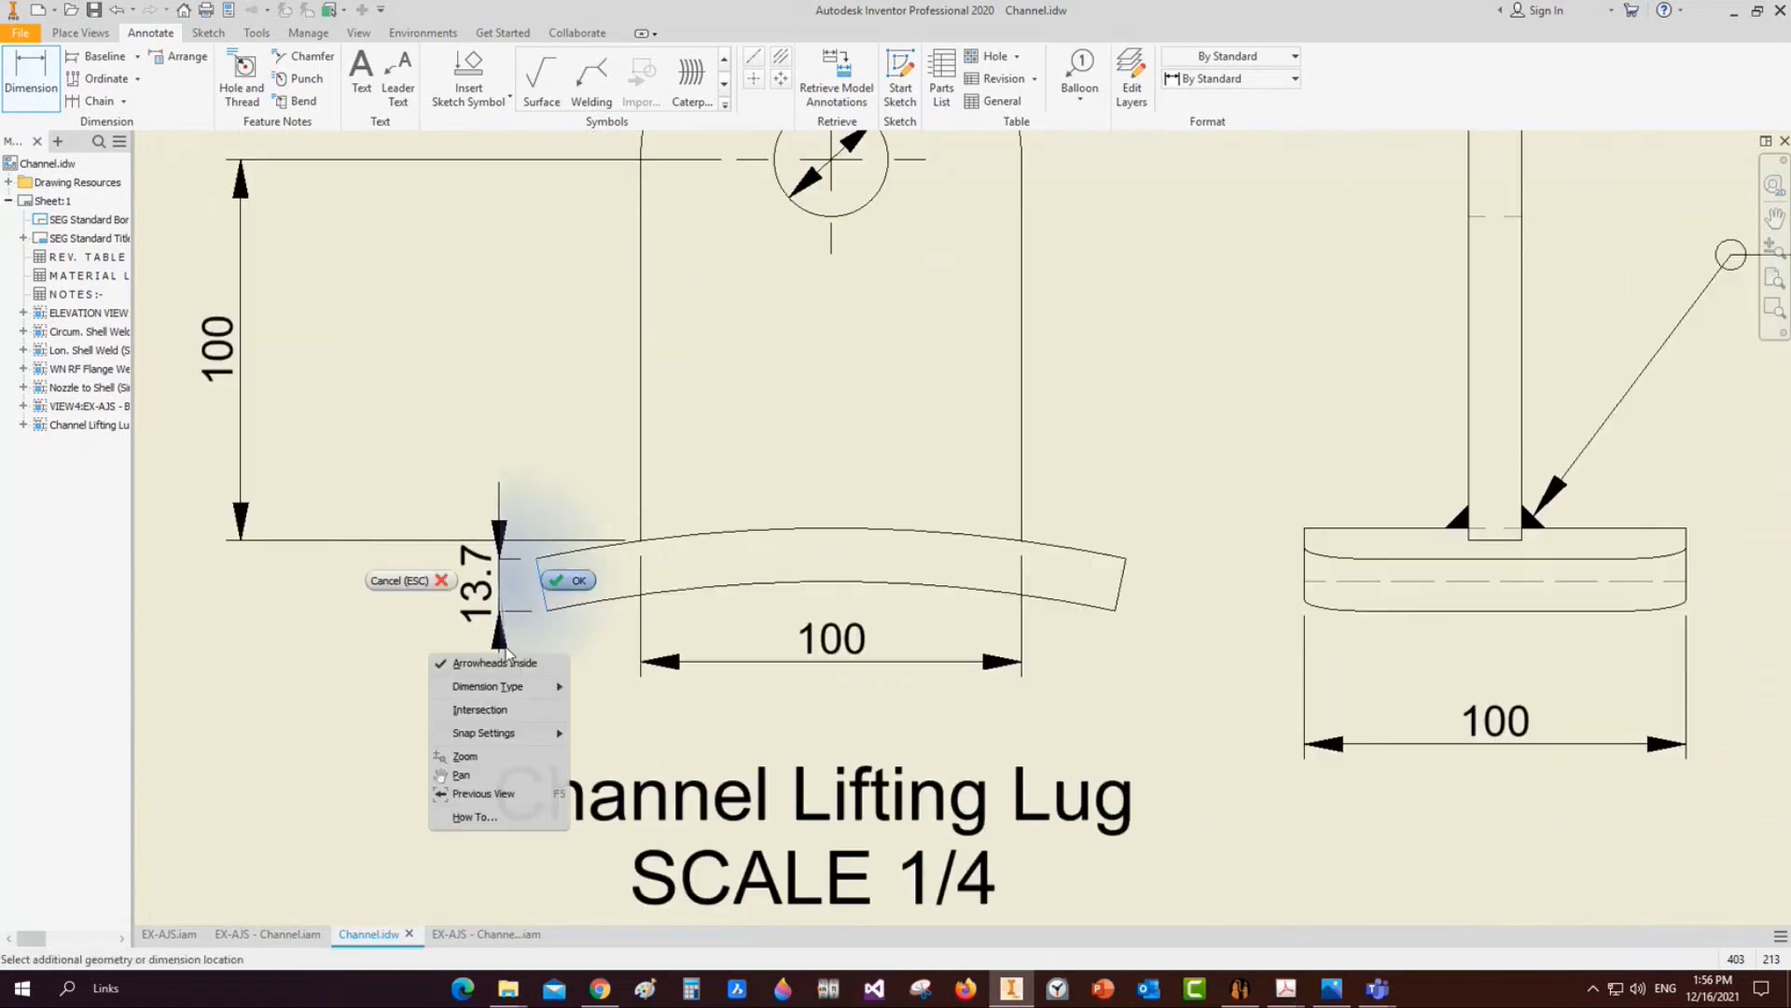
mouse_move(506, 687)
click(607, 724)
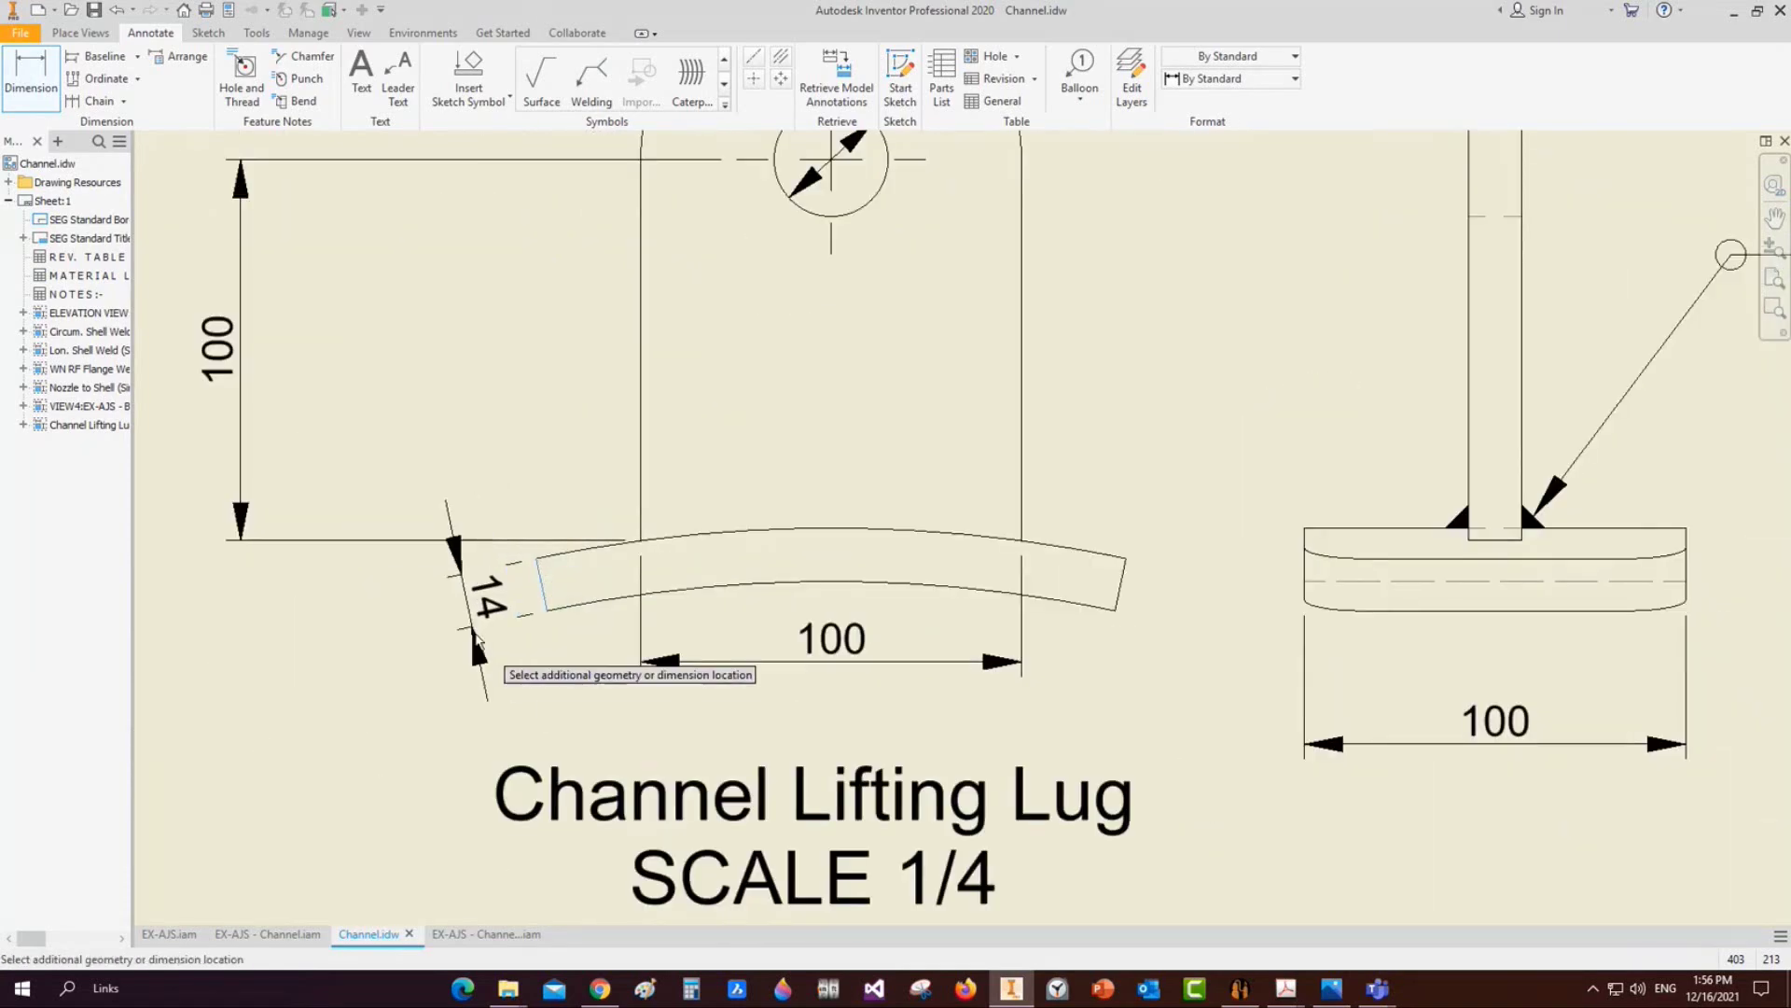
click(452, 642)
key(Escape)
Project an isometric view from the lifting lug's front view
scroll(730, 516, down, 5)
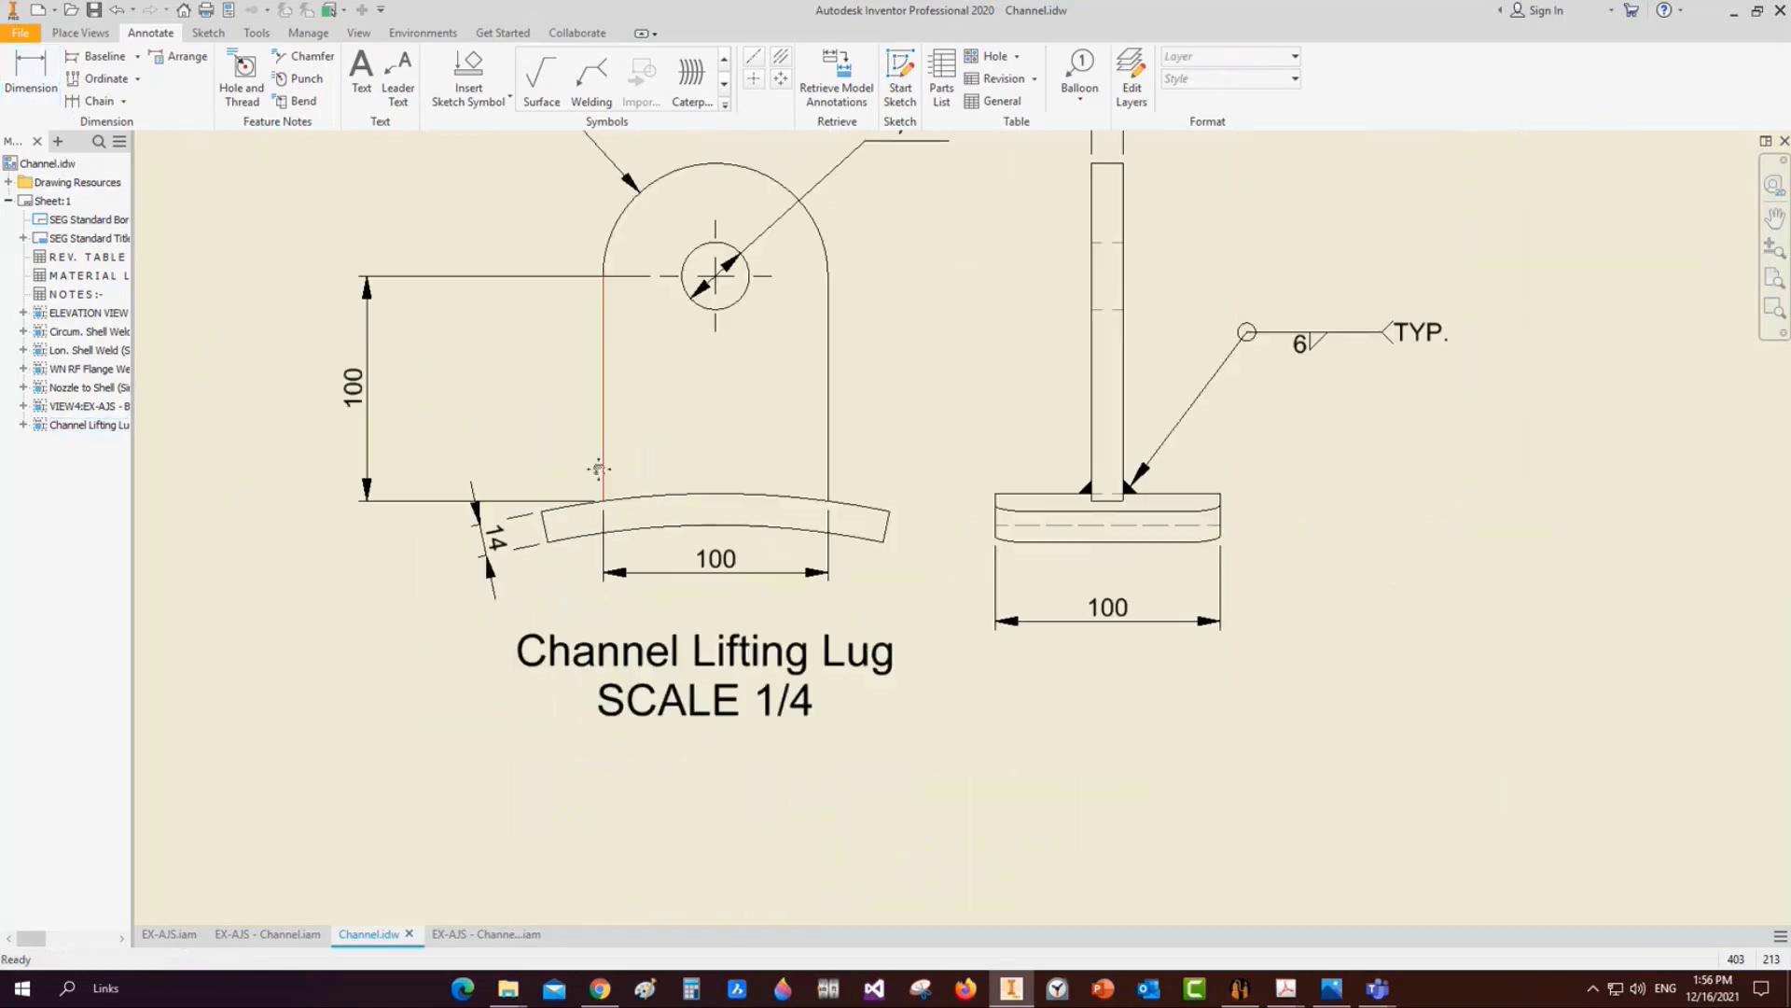
scroll(730, 515, down, 3)
middle_drag(730, 516, 694, 397)
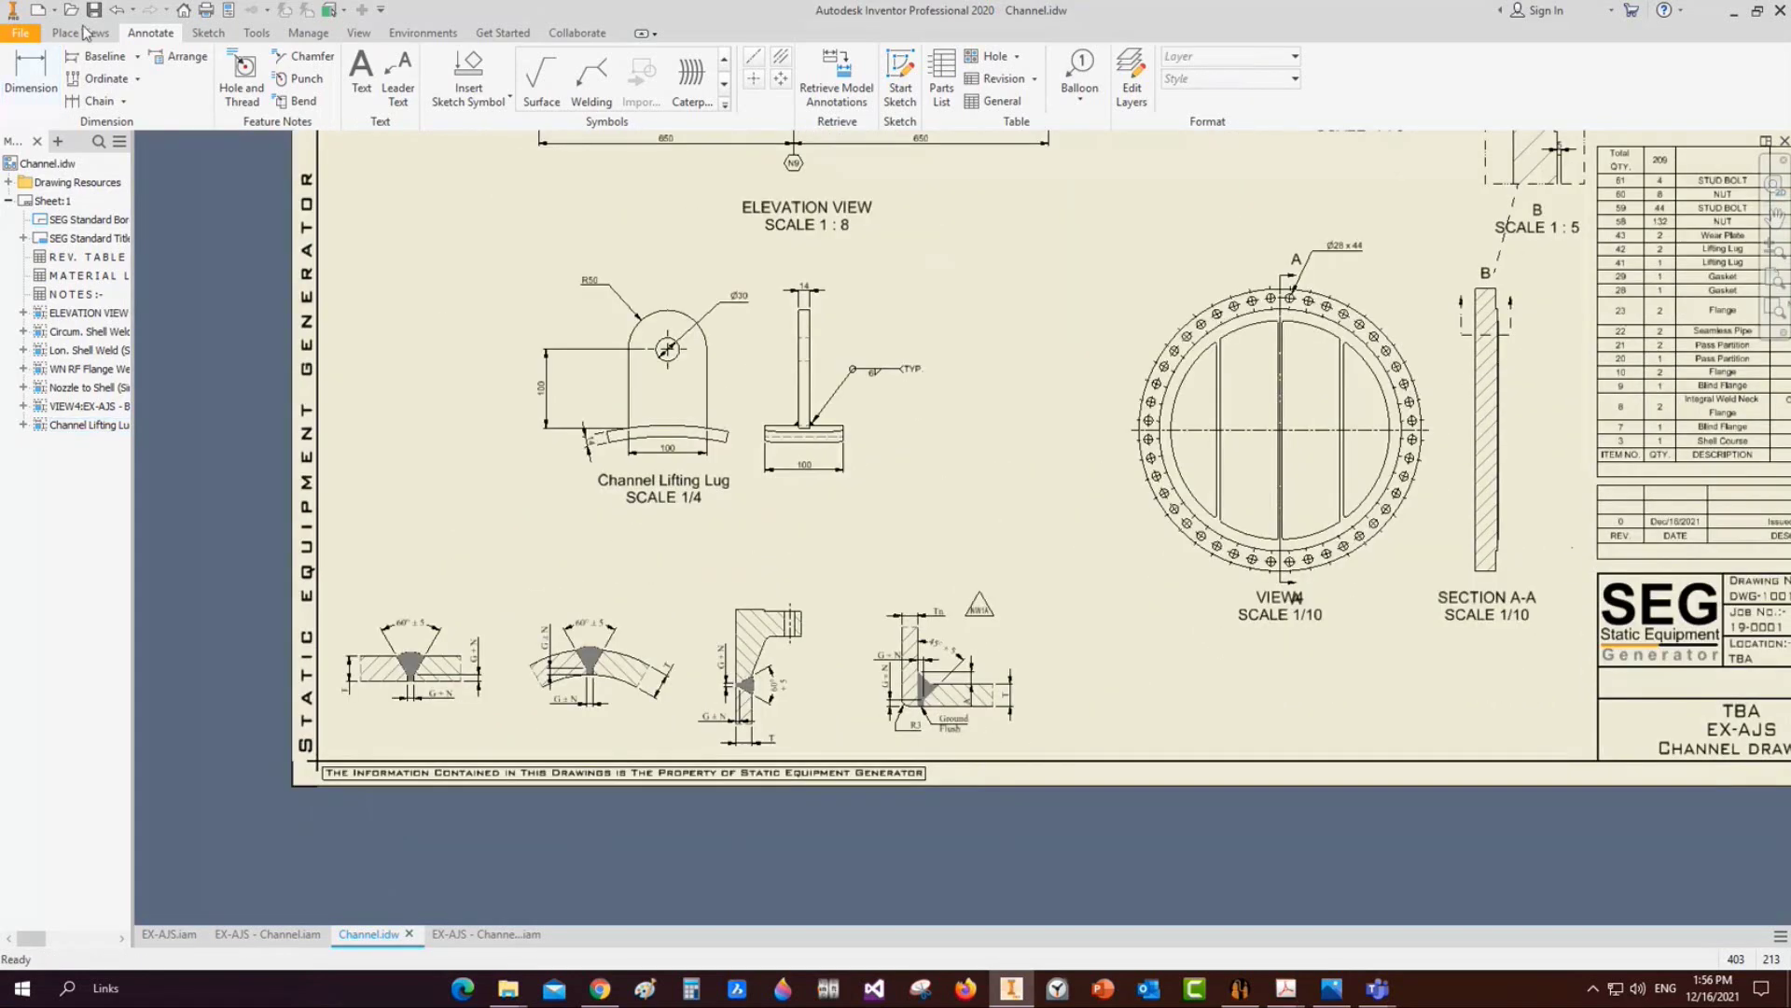
click(80, 32)
click(719, 419)
click(62, 70)
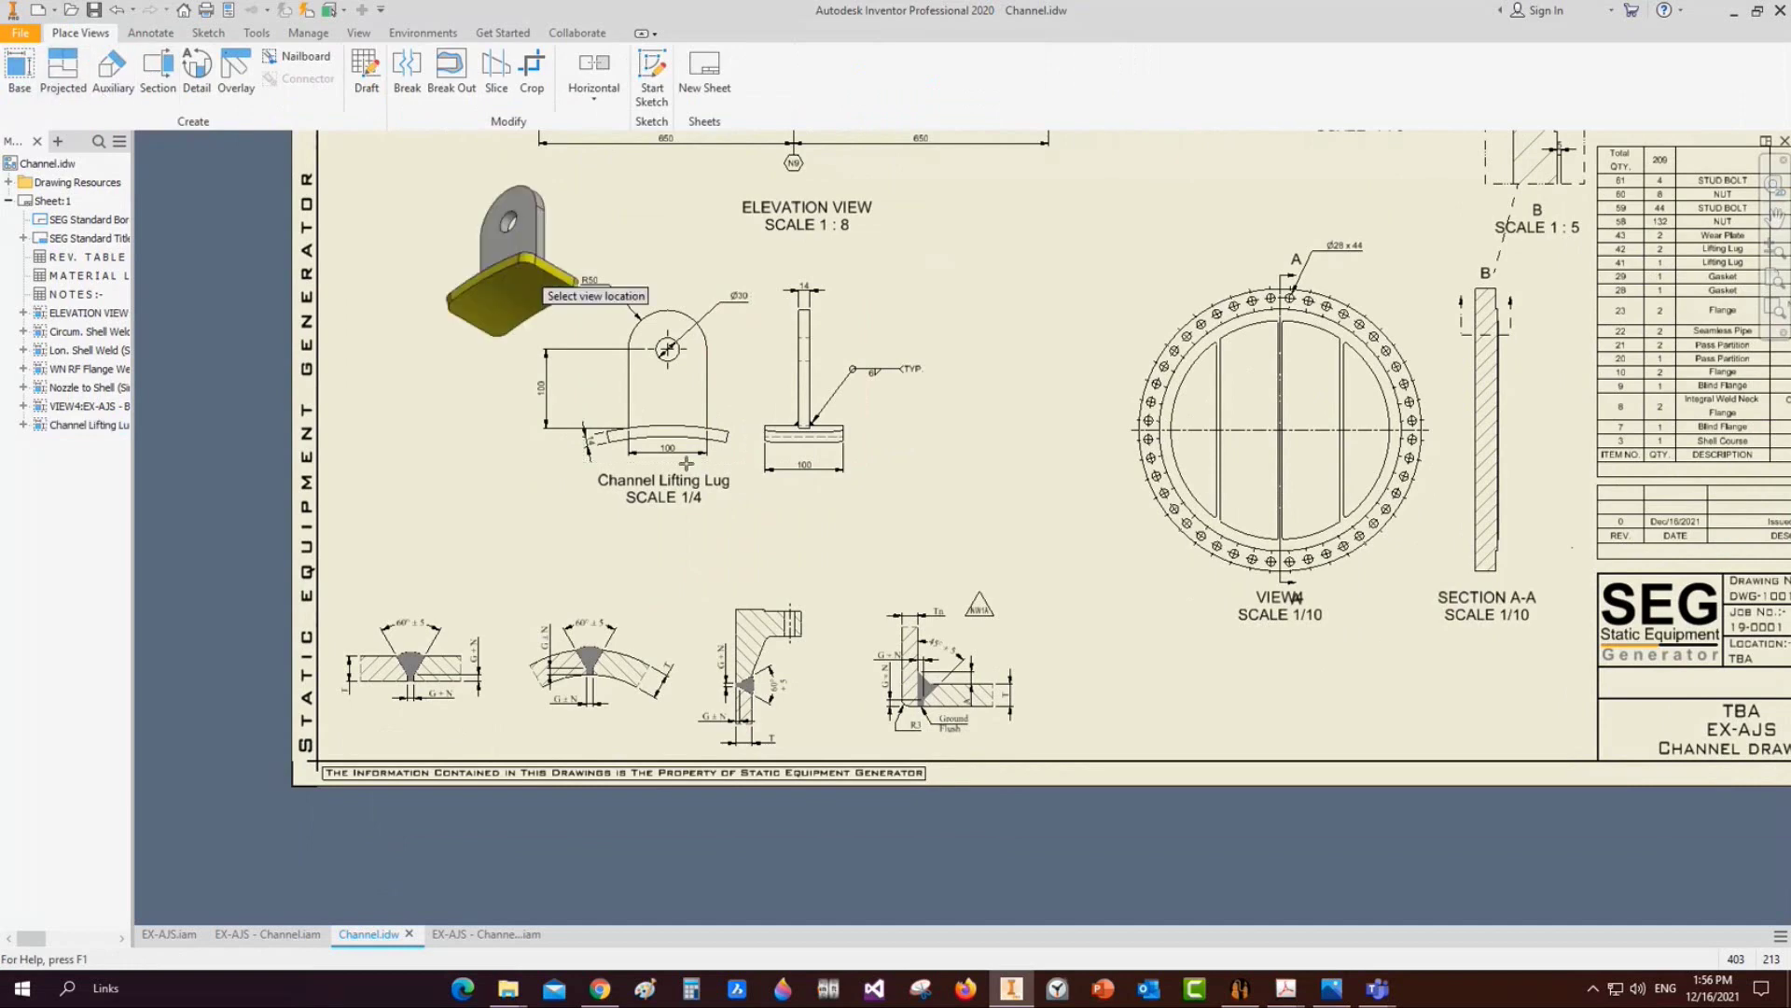
click(820, 533)
right_click(820, 533)
click(733, 532)
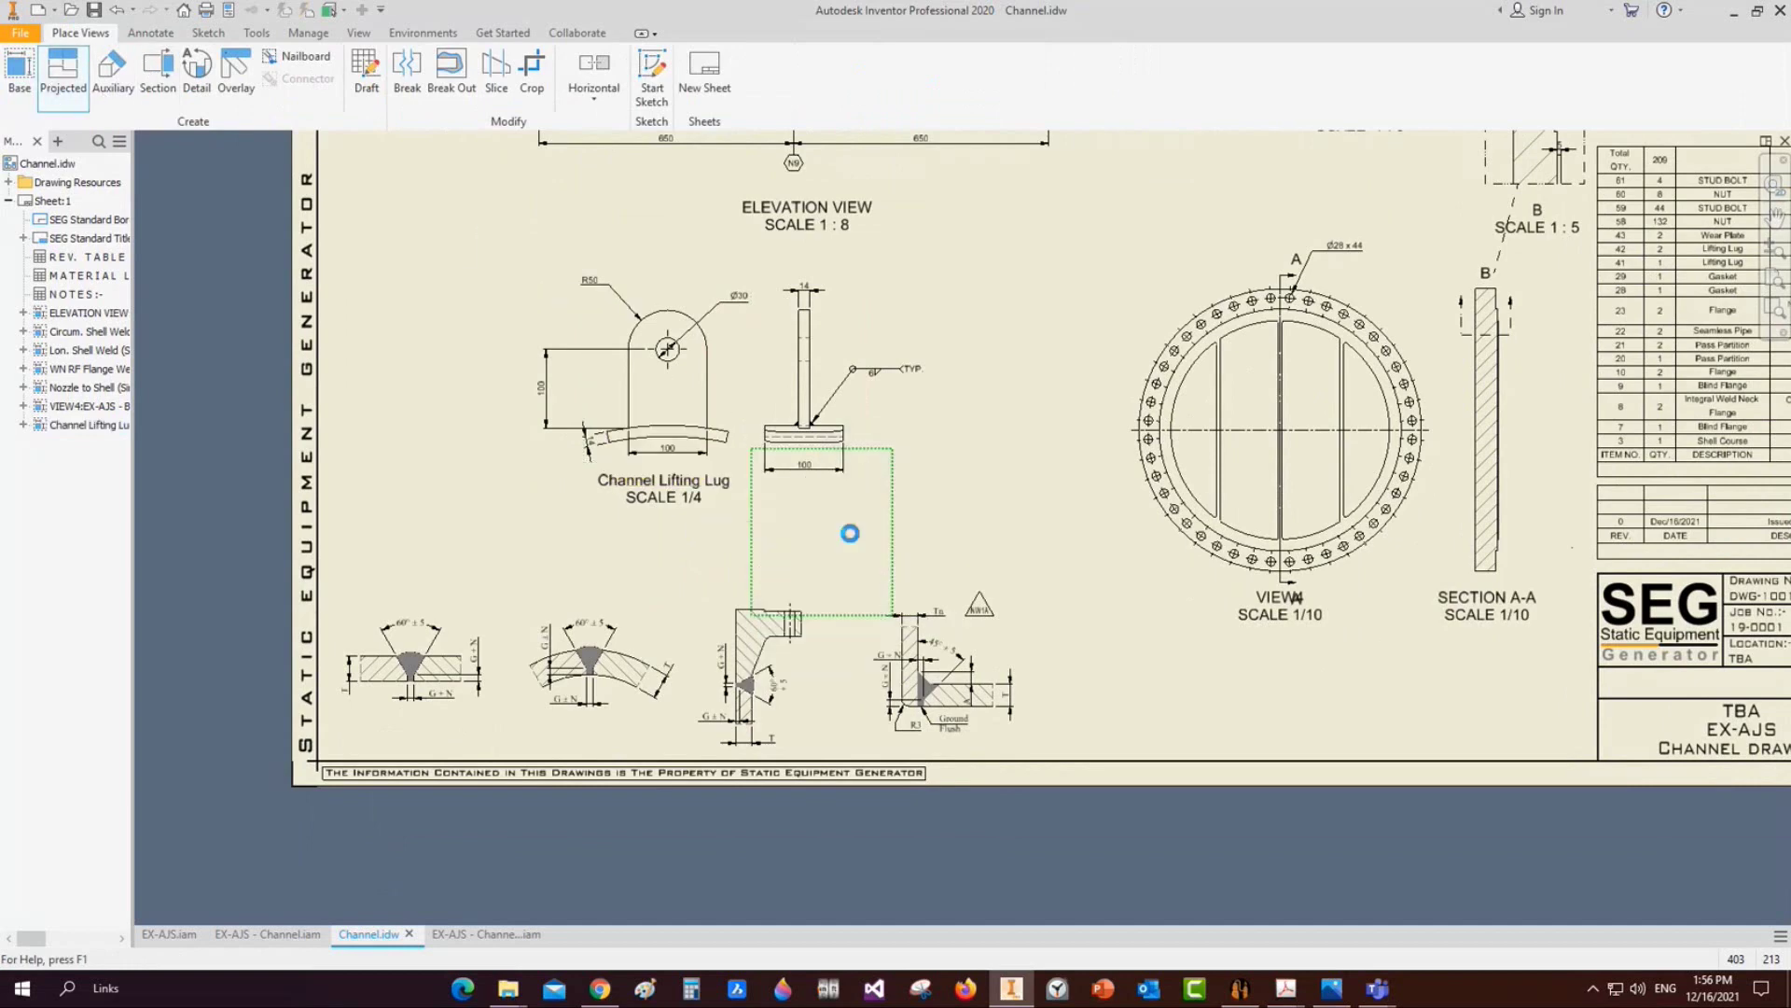
Set the display style of the isometric lifting lug view to shaded
double_click(1082, 373)
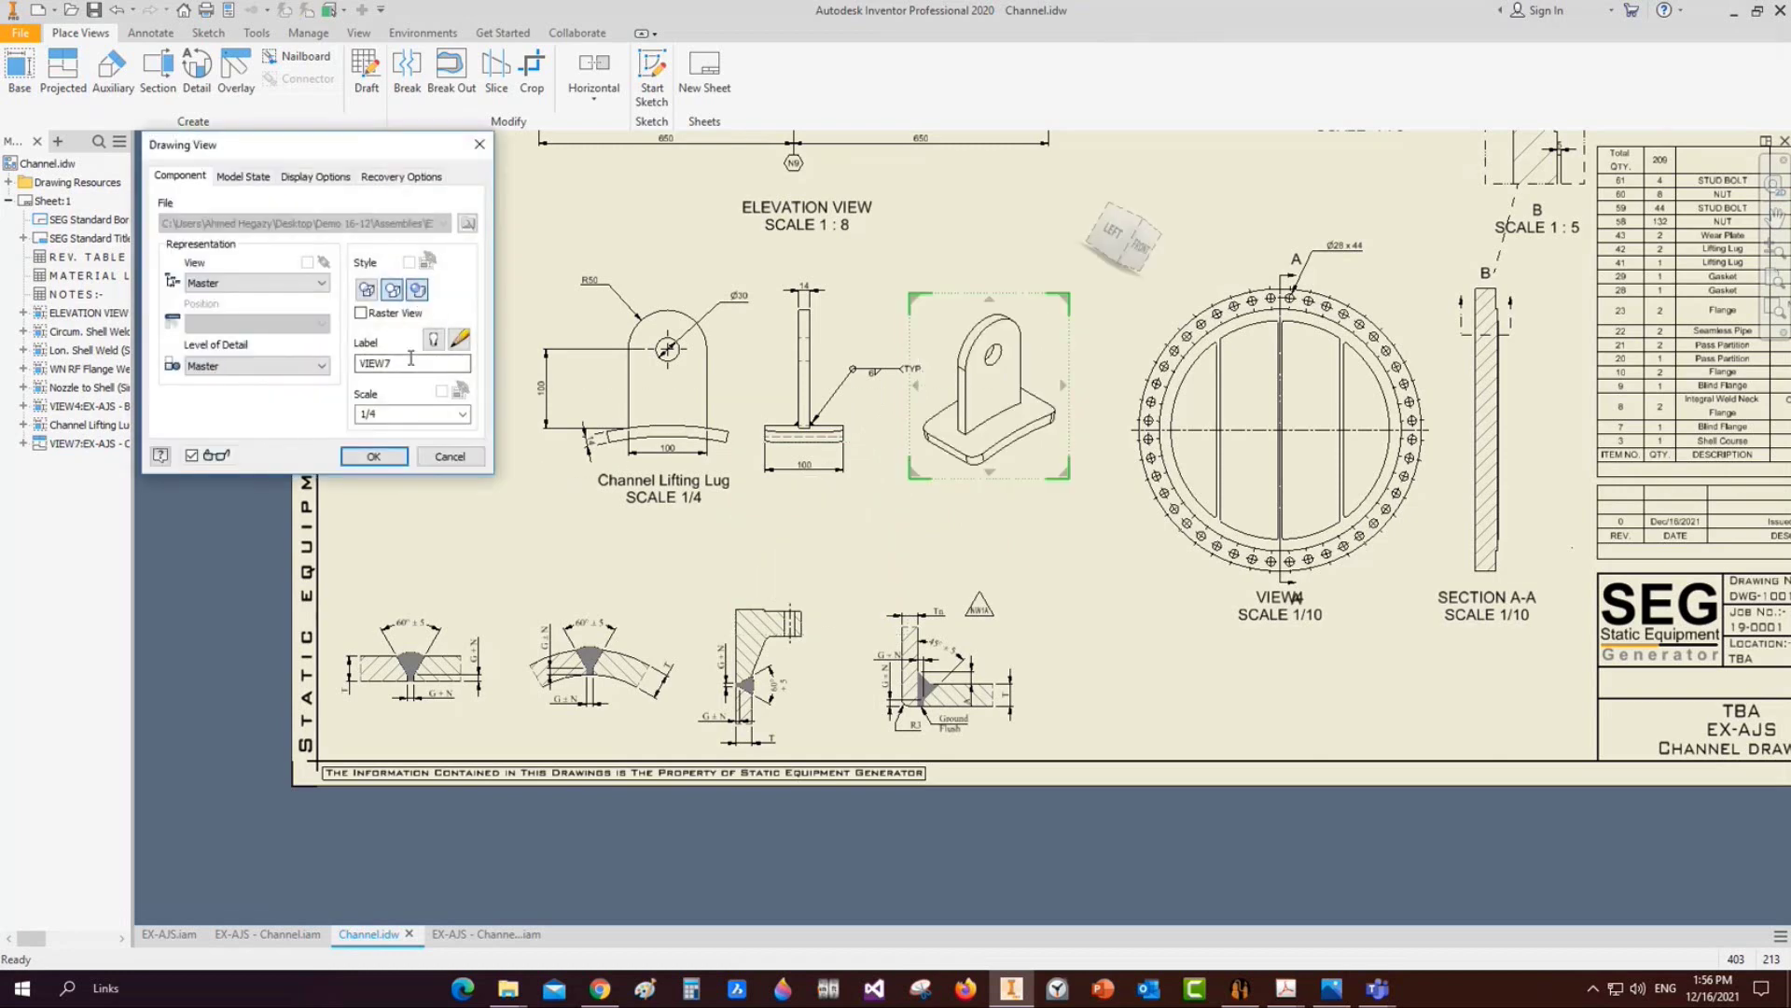
click(373, 455)
scroll(1036, 430, up, 3)
scroll(1022, 506, down, 3)
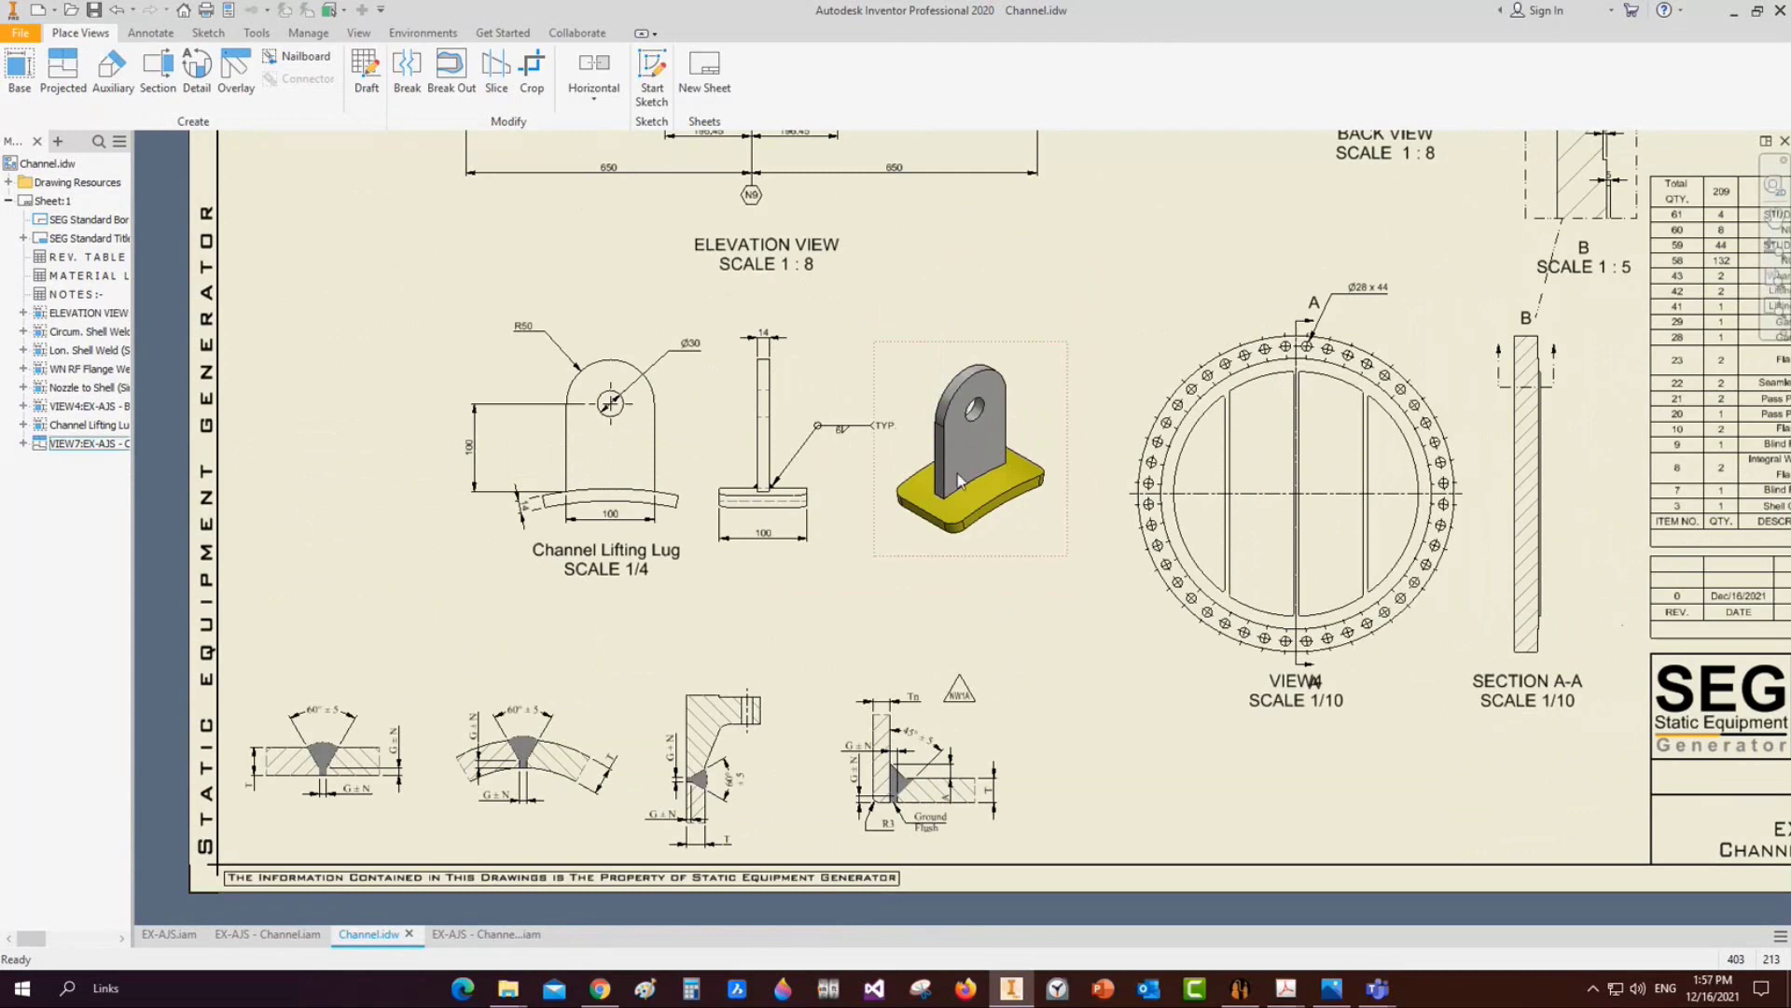
Save the channel drawing and close the channel lug assembly file
scroll(957, 473, down, 5)
scroll(849, 507, up, 1)
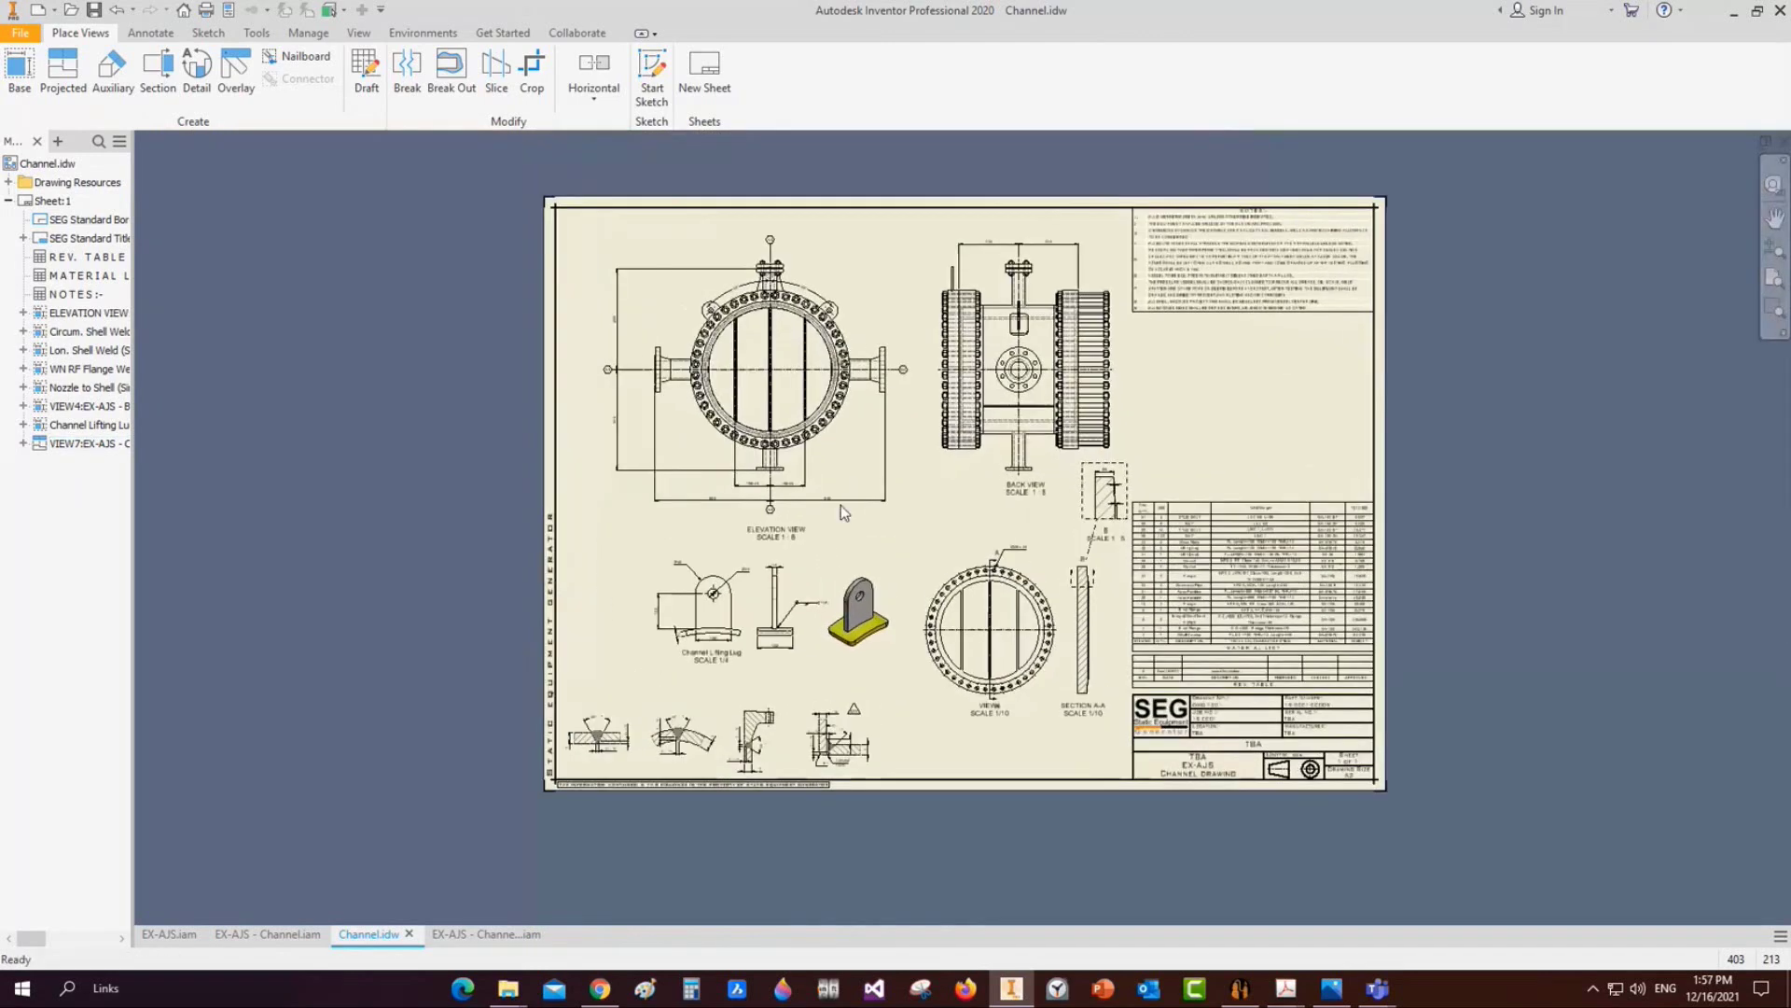
scroll(841, 505, up, 1)
key(ctrl+s)
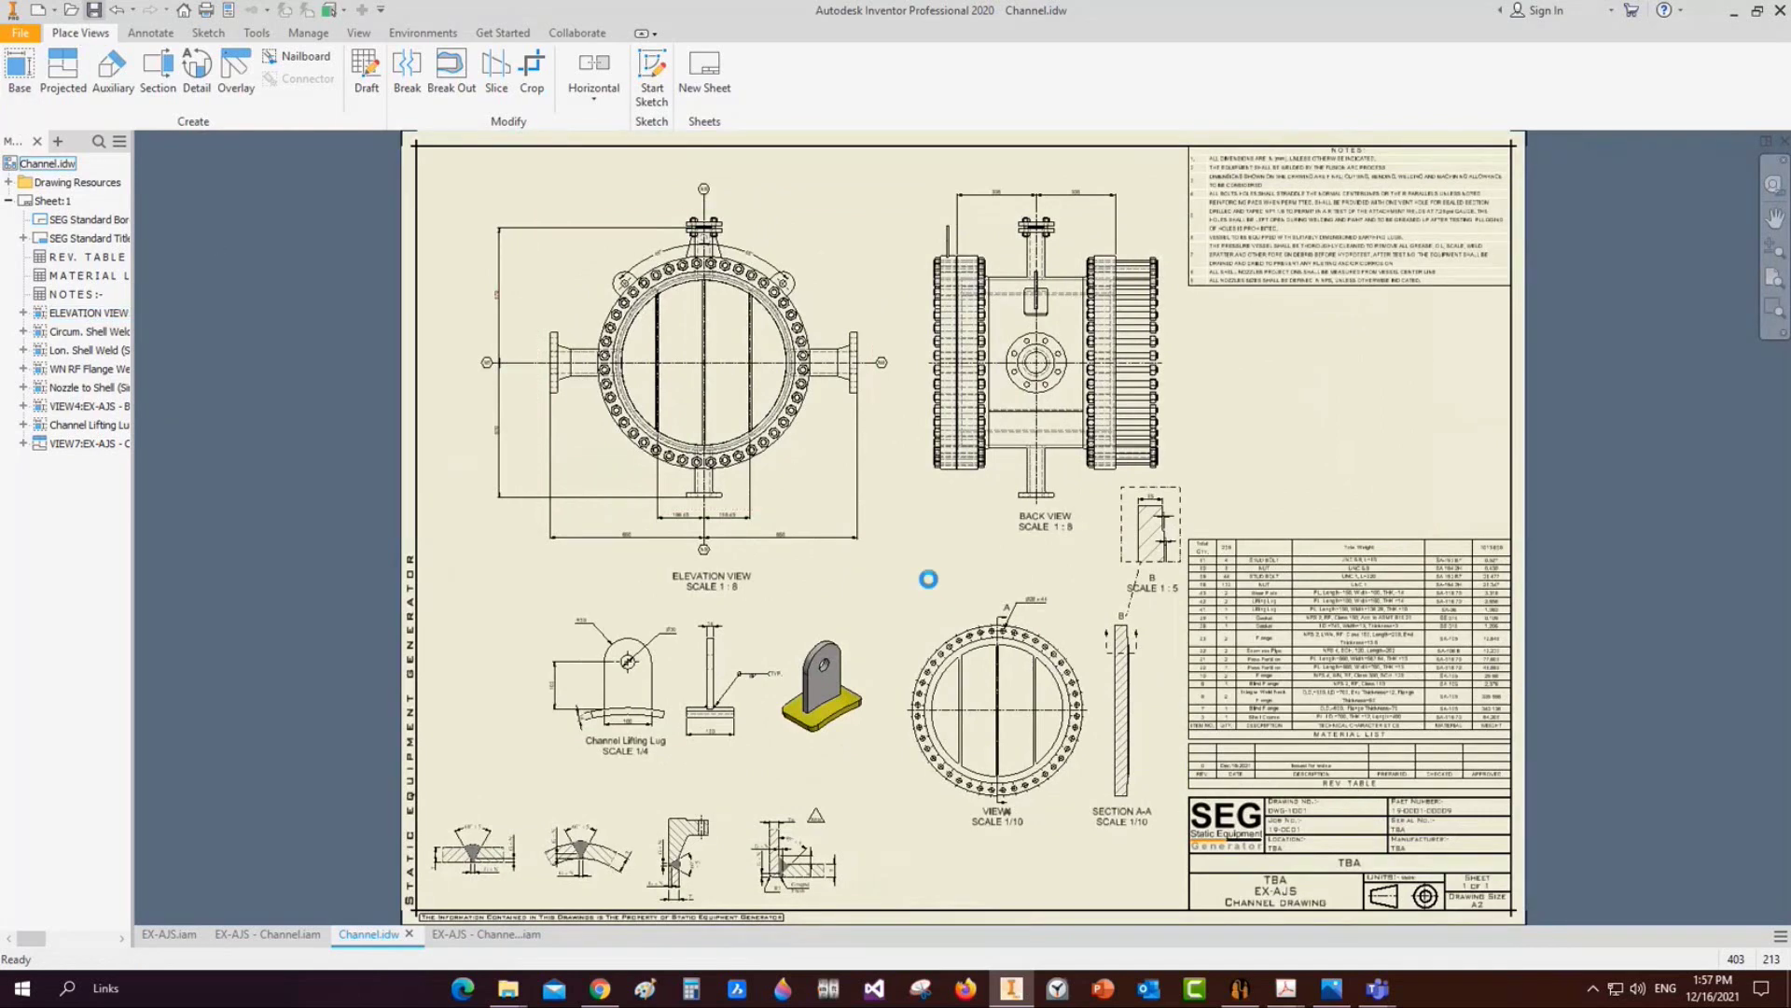
click(519, 934)
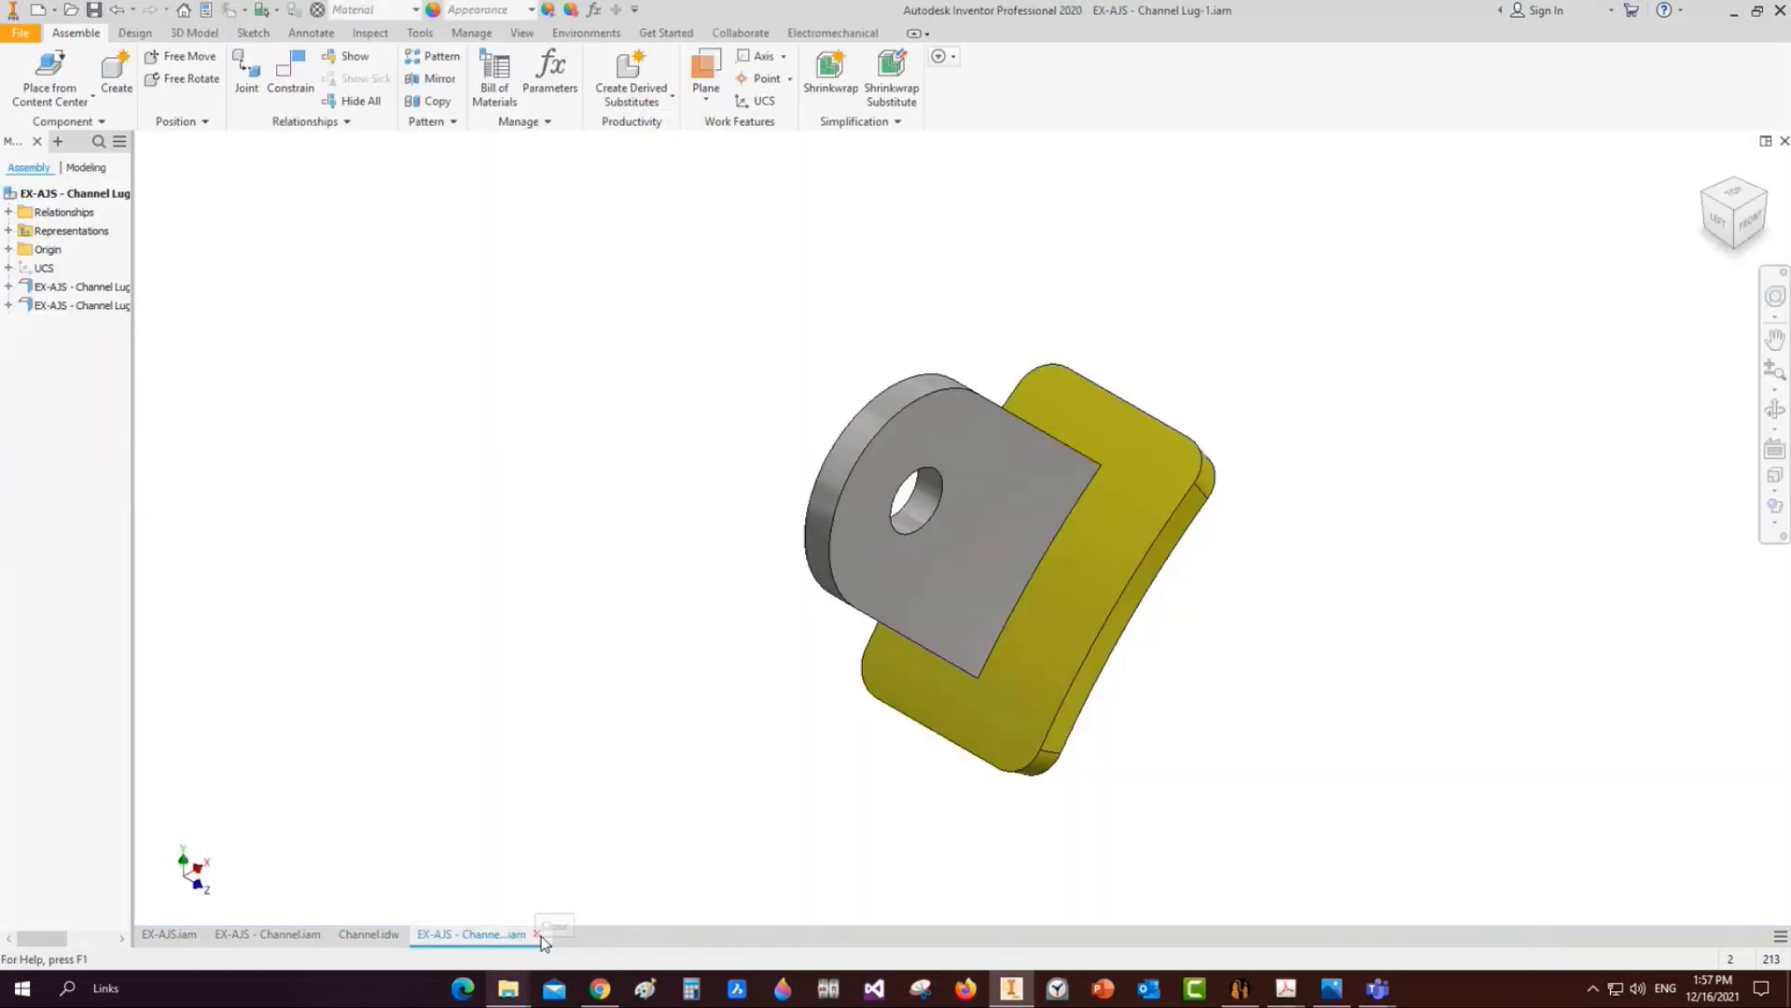
click(534, 931)
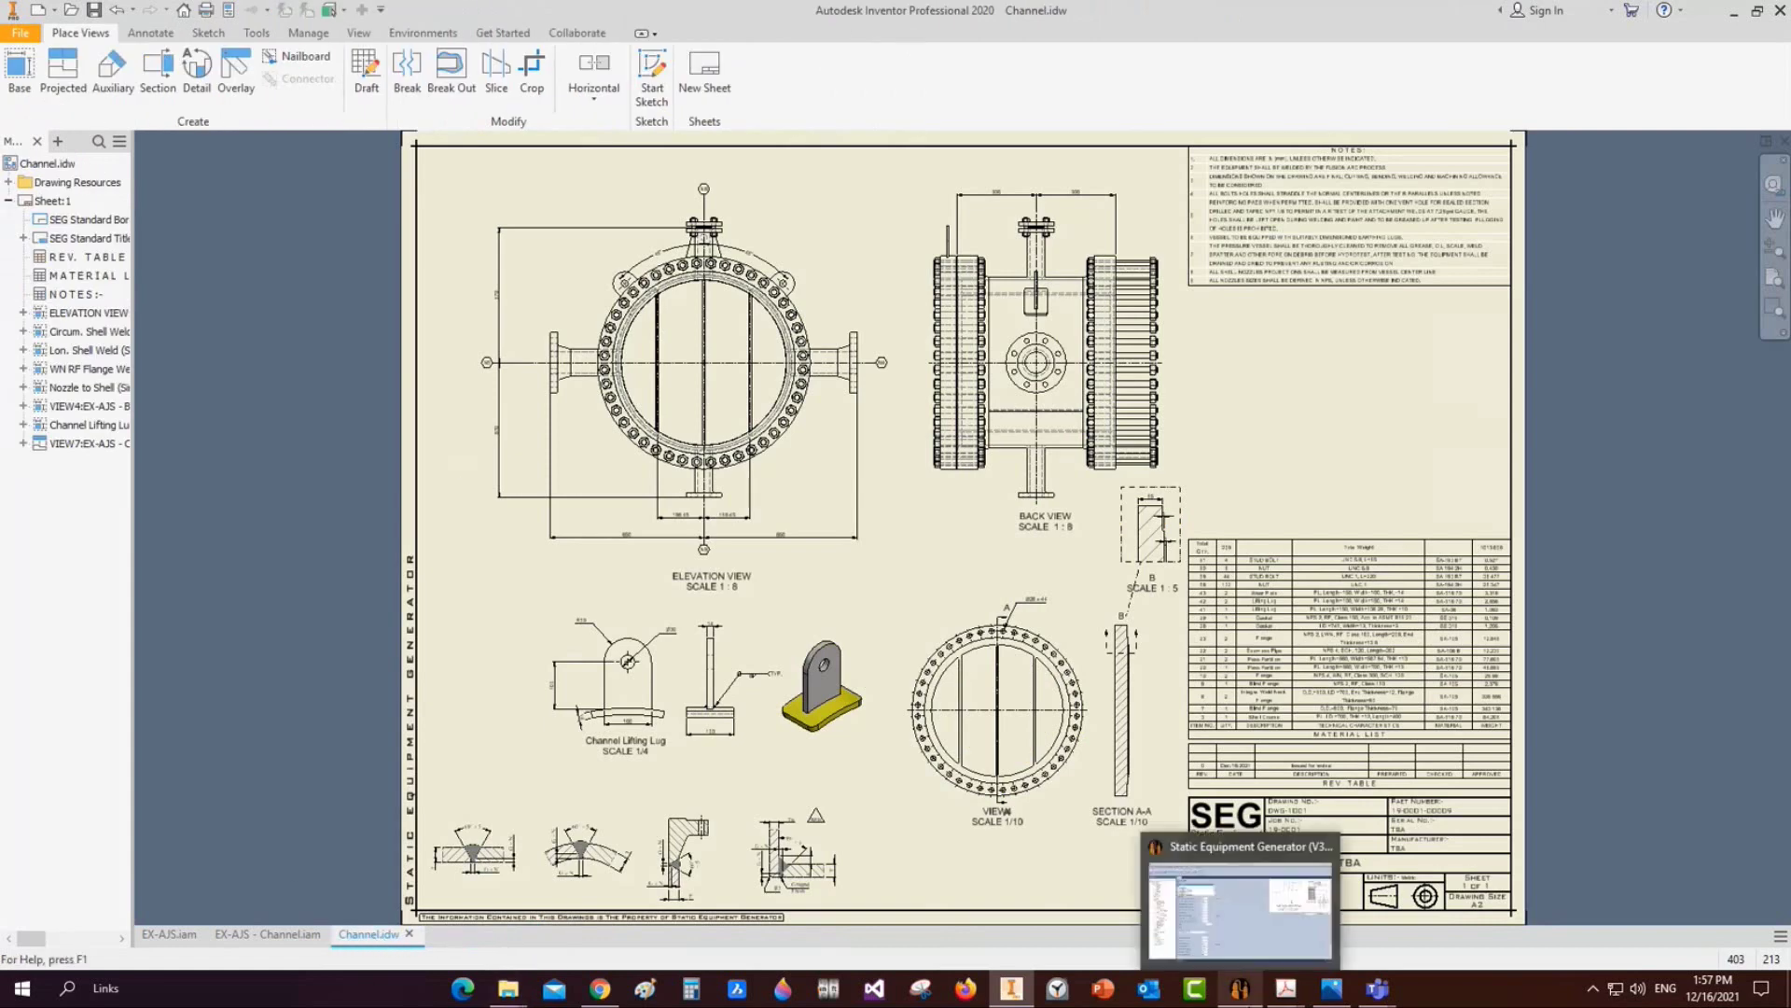
Switch to Static Equipment Generator, open the drawing settings for the EX-AJS vessel, and set the sheet size to A1
mouse_move(1253, 996)
click(1253, 996)
right_click(73, 206)
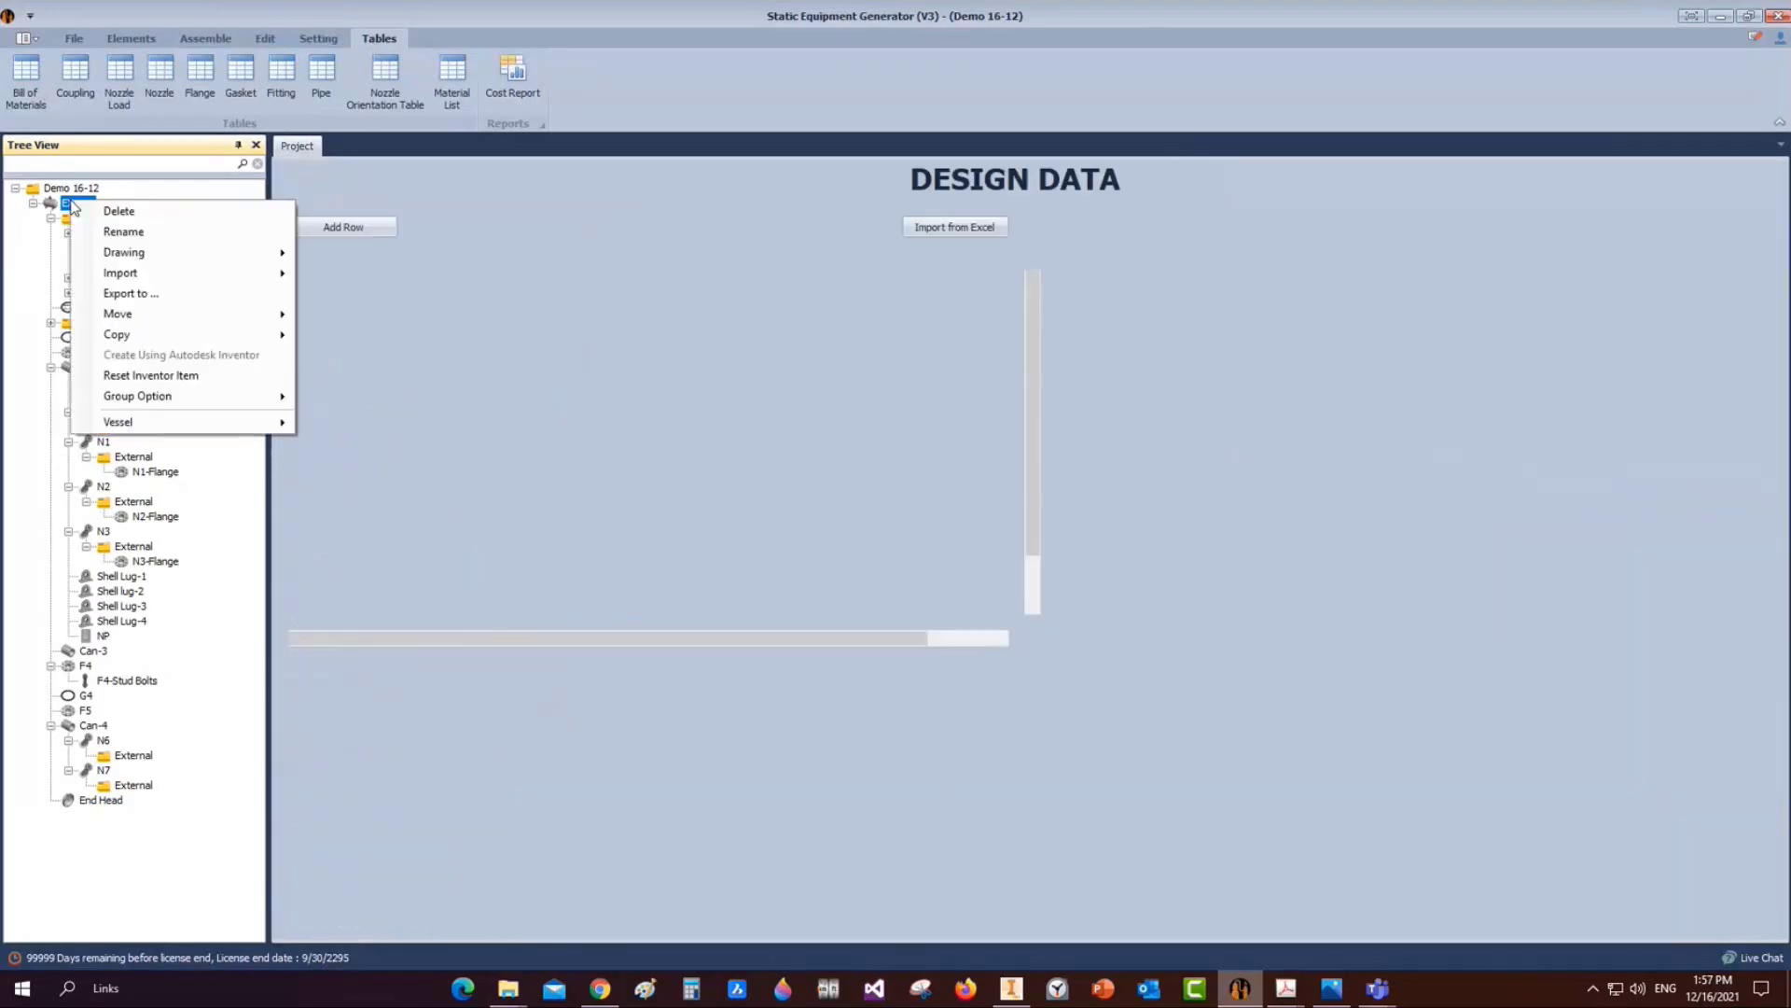
click(124, 252)
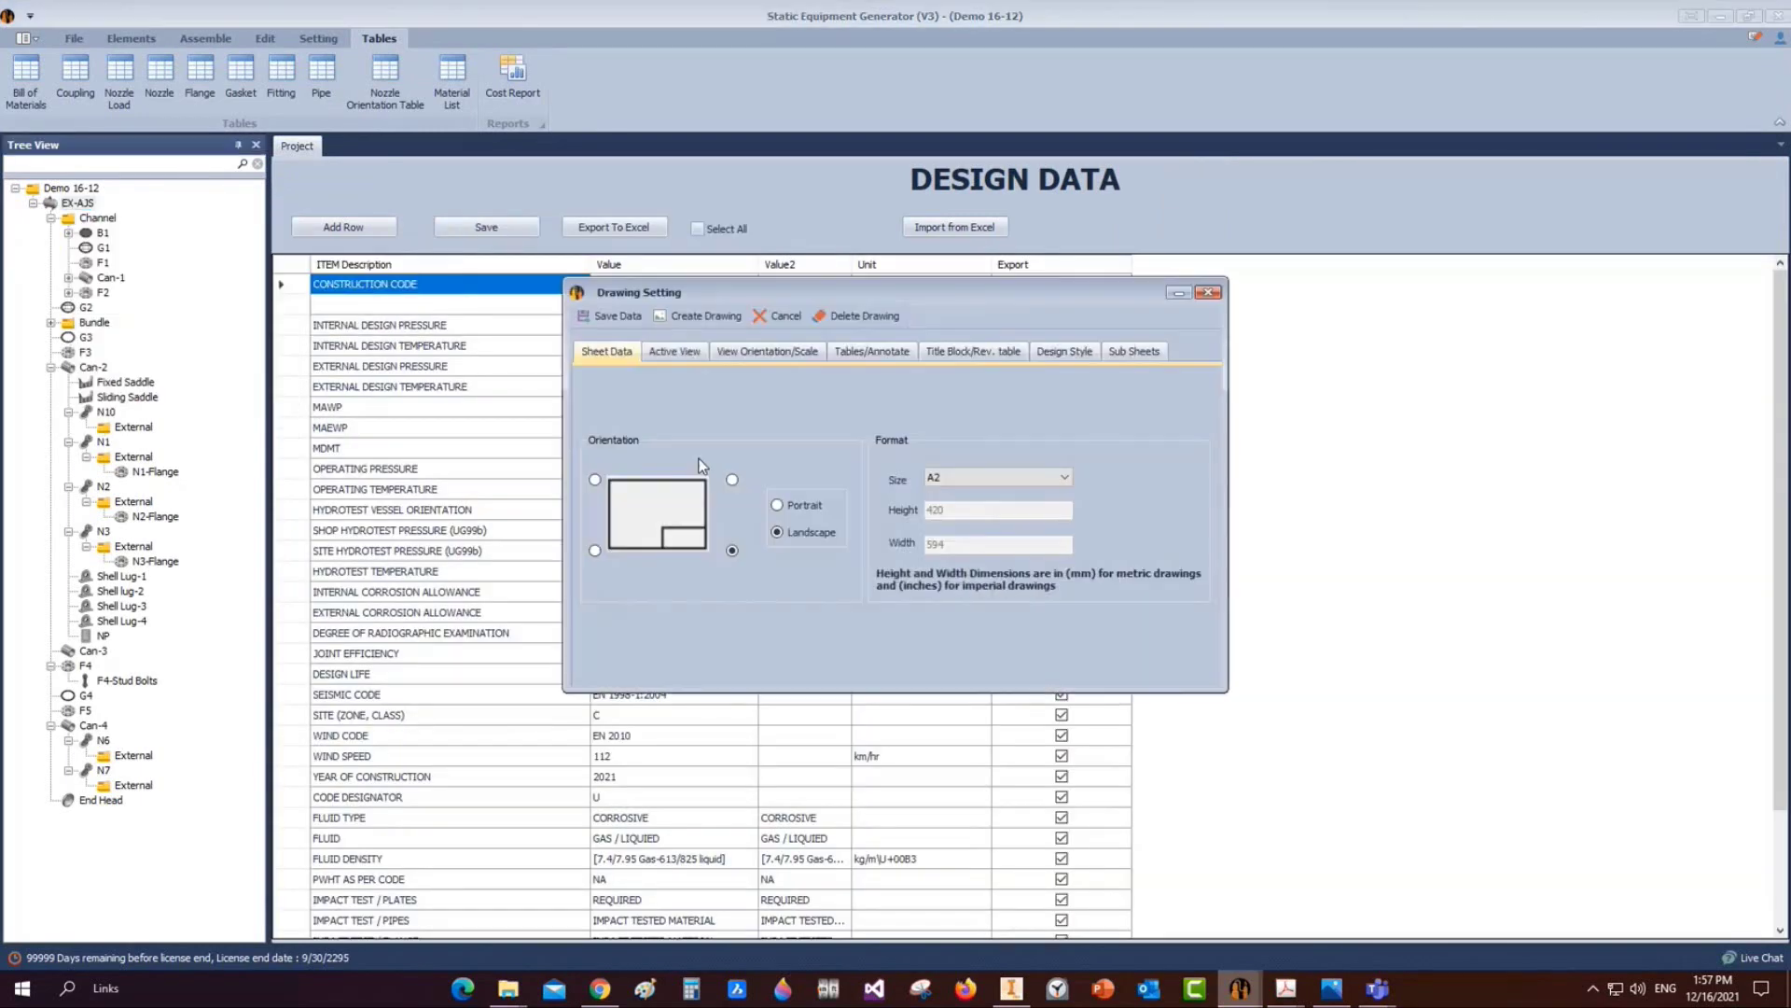
click(949, 476)
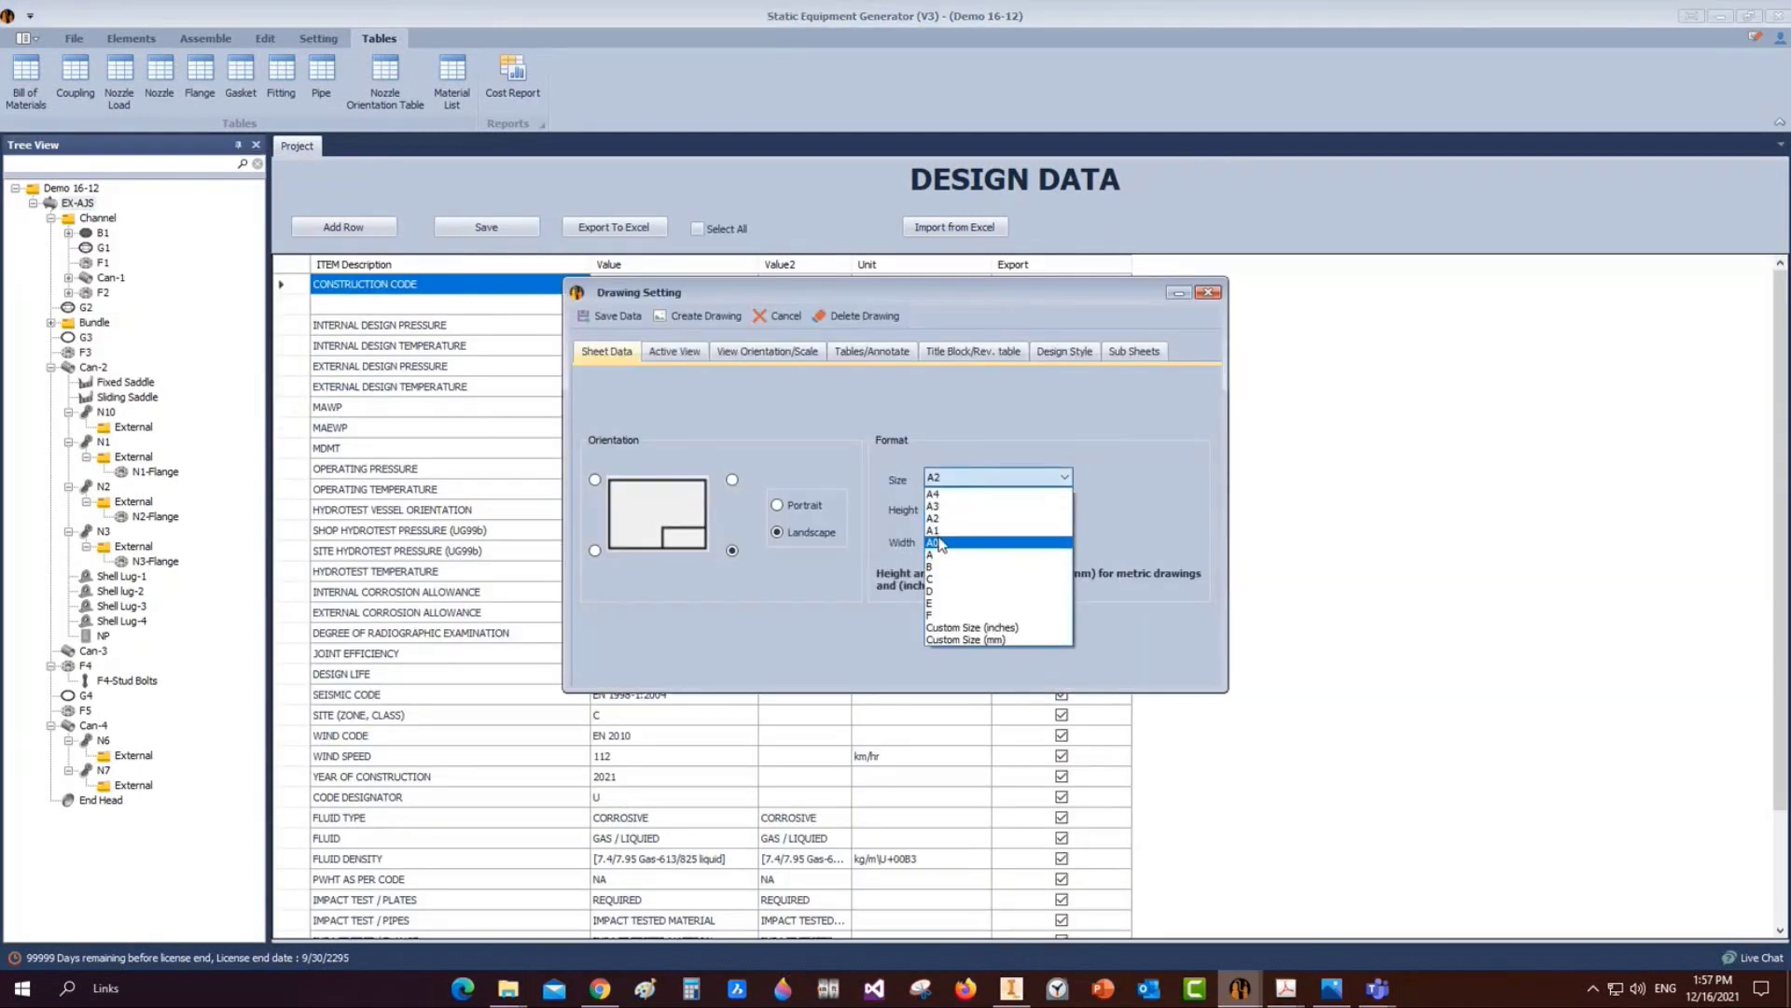
click(955, 501)
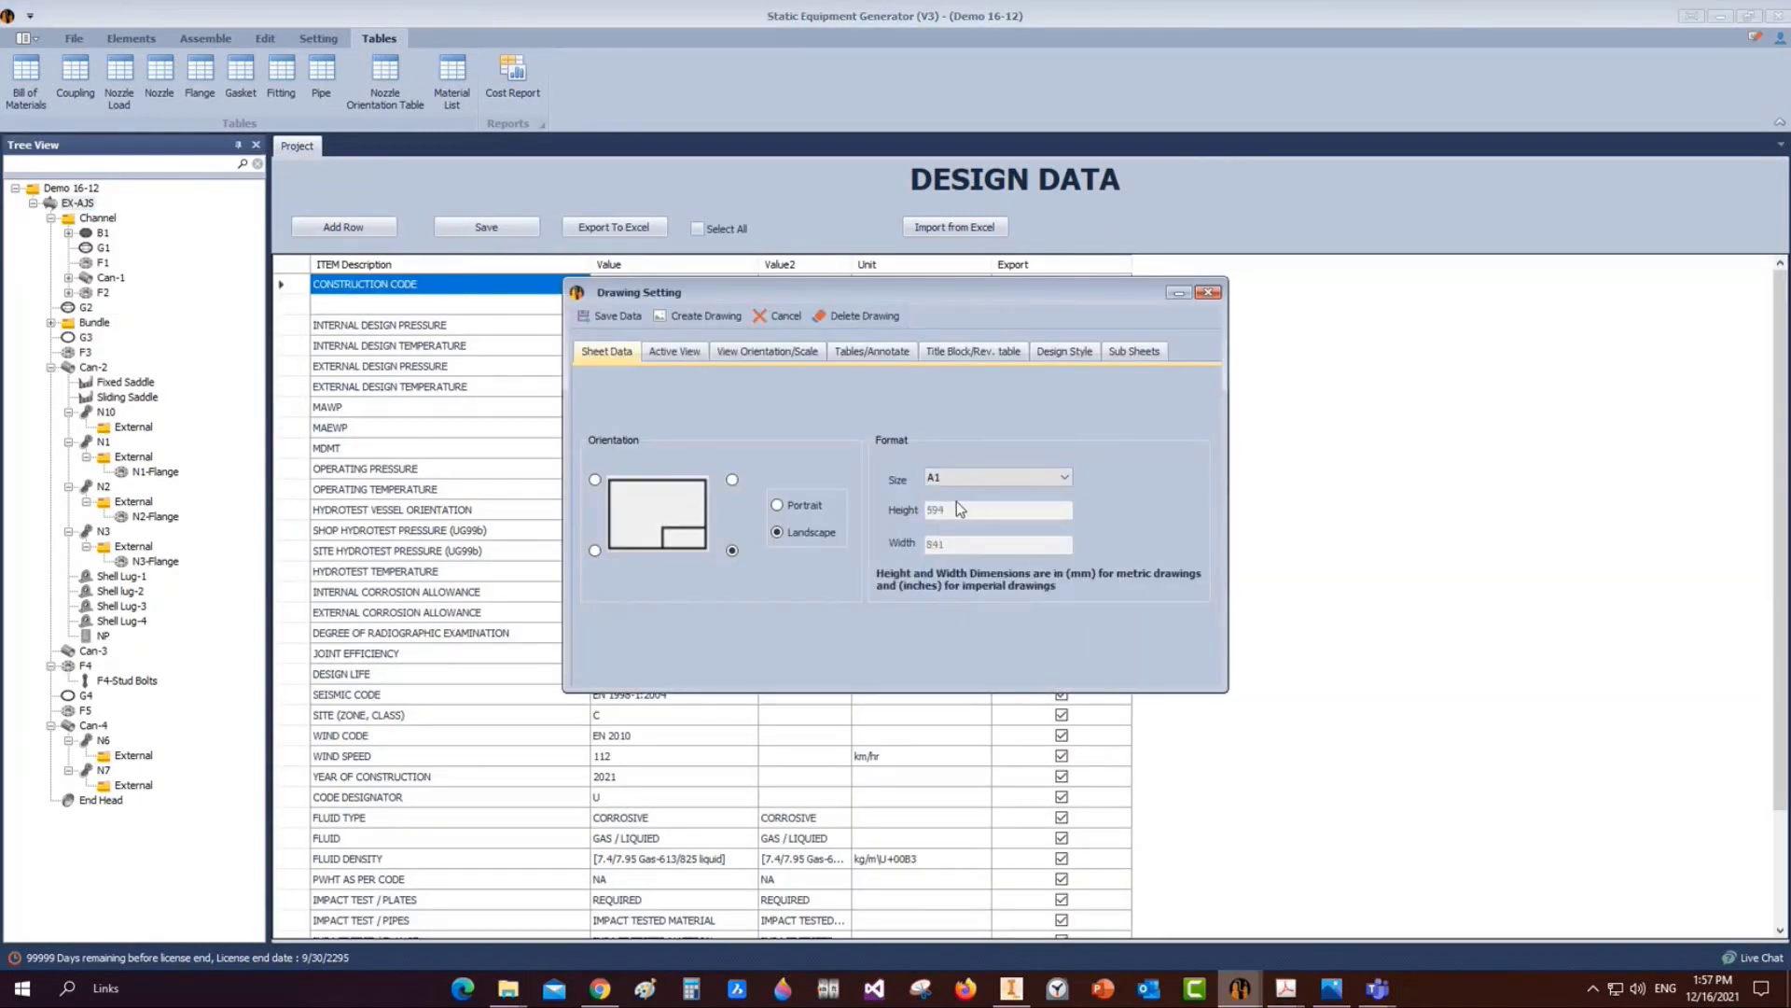
Activate the Right Side and Left Side views alongside the elevation, each with a spacing of 3 cm
click(675, 352)
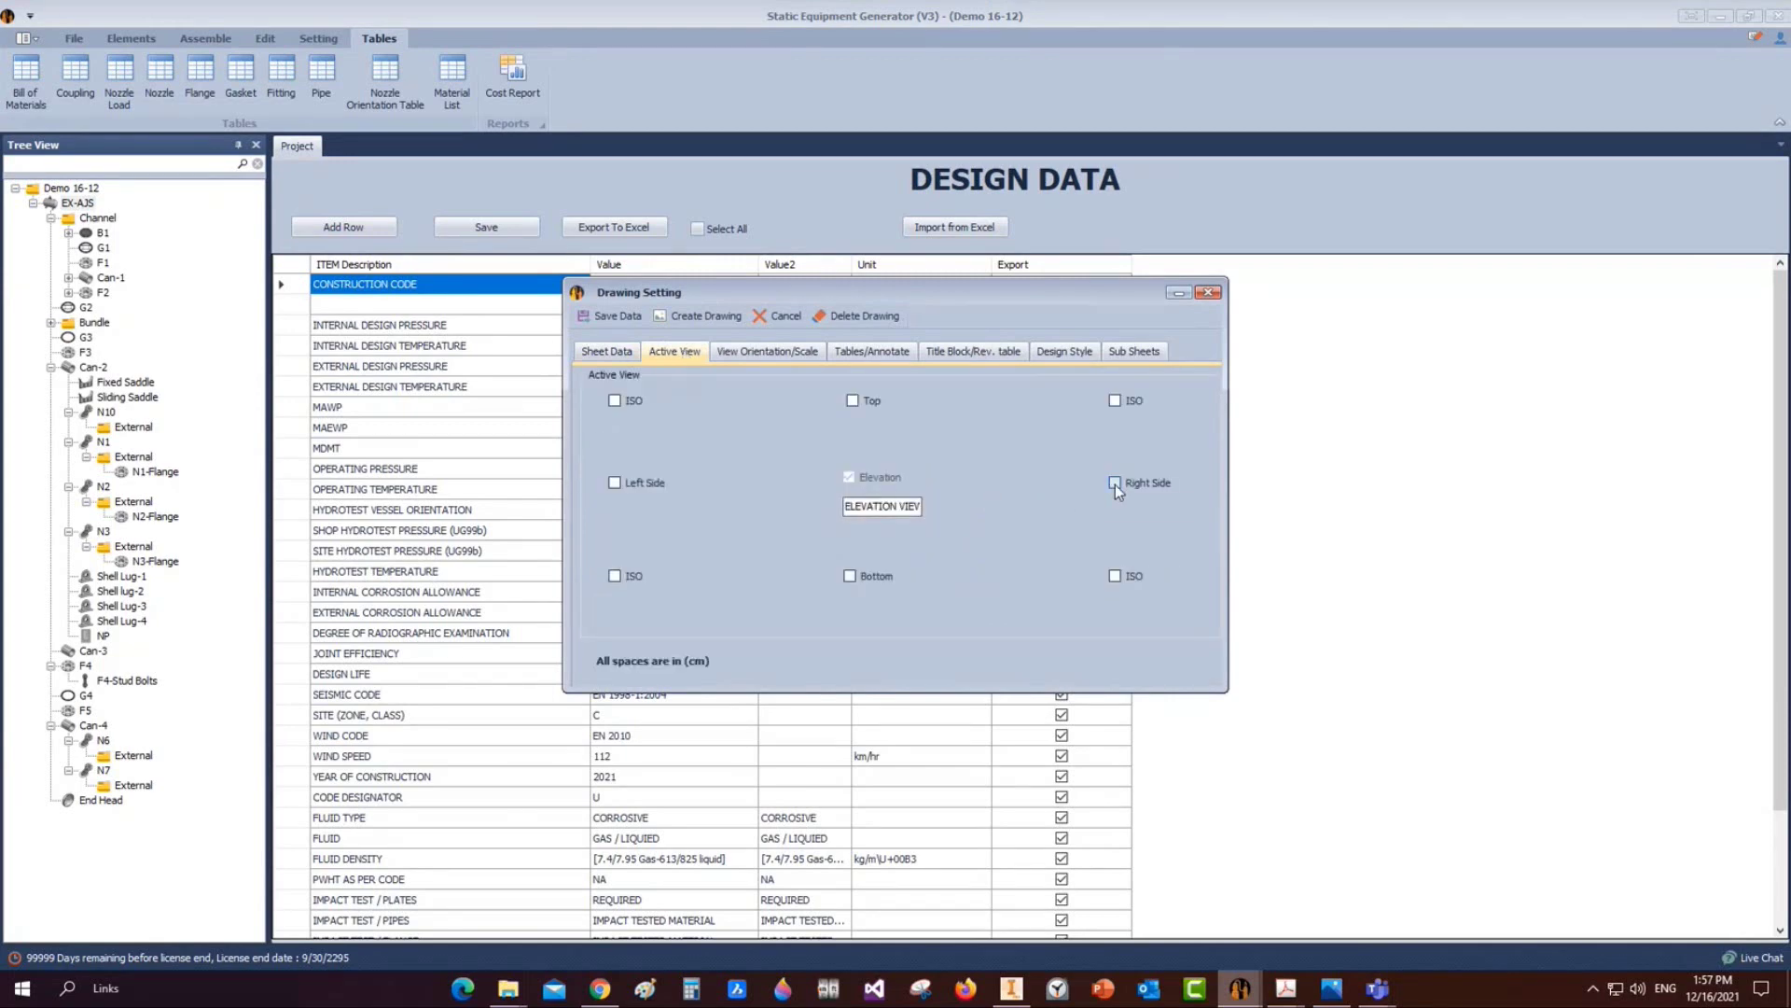
click(1115, 484)
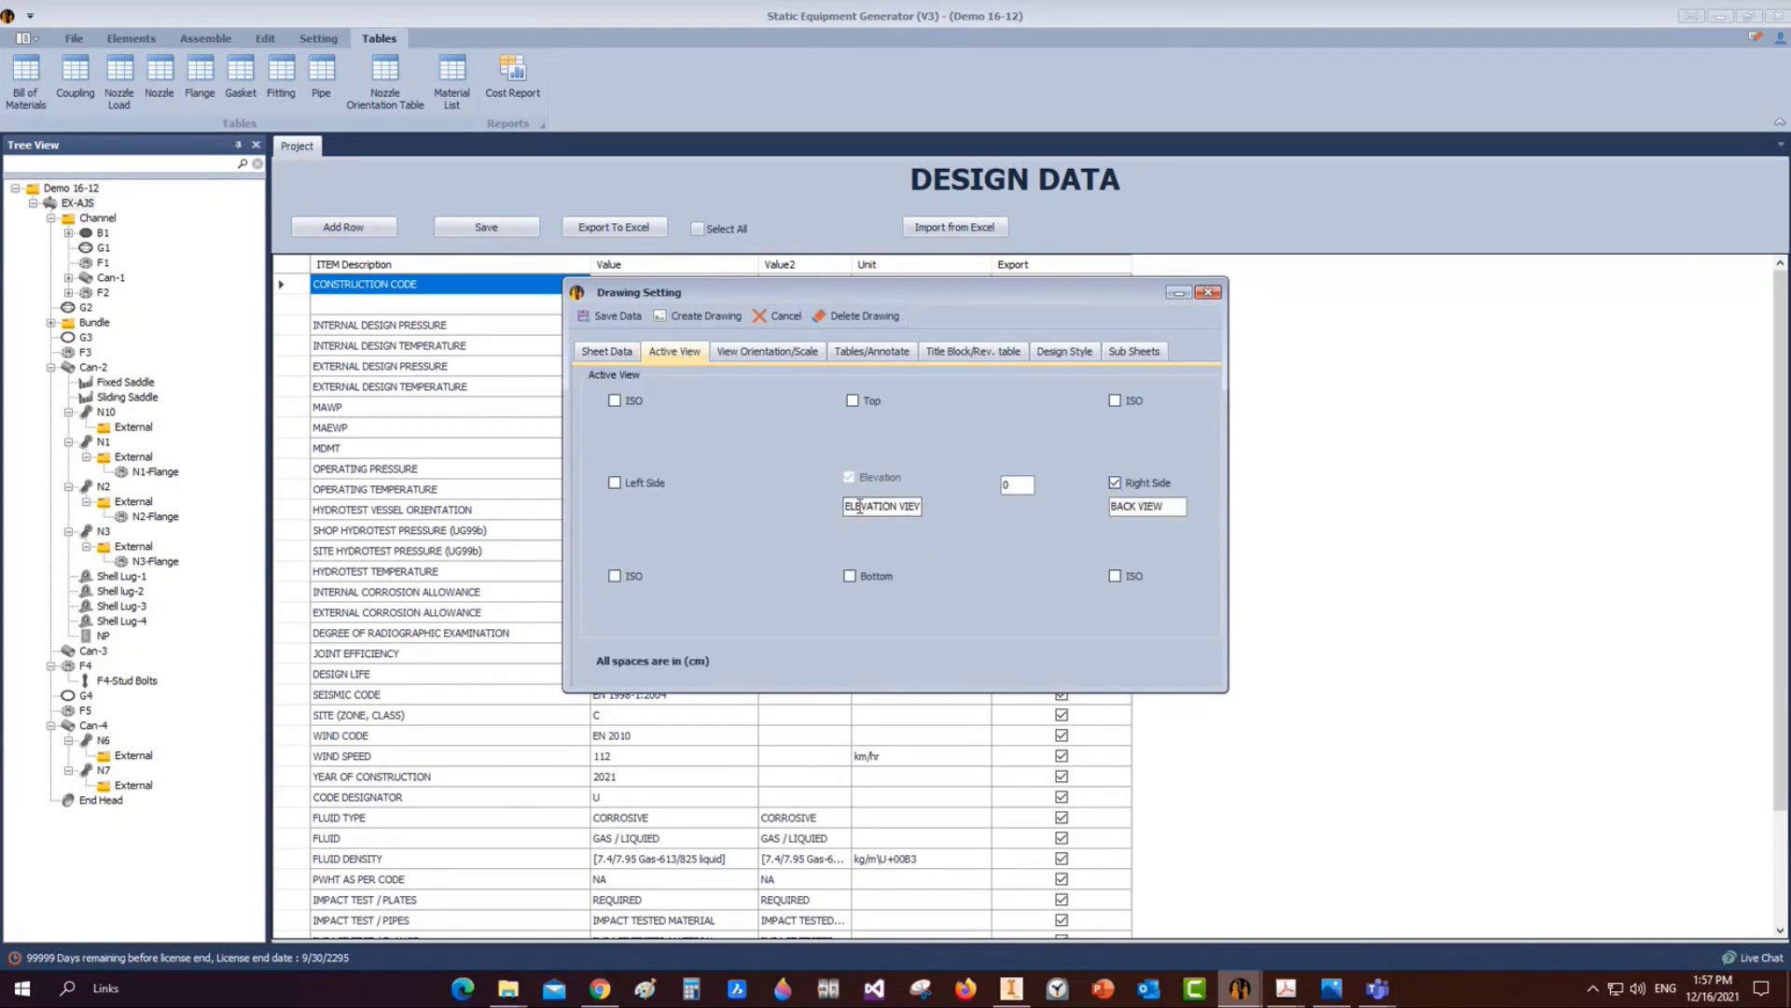
click(1115, 482)
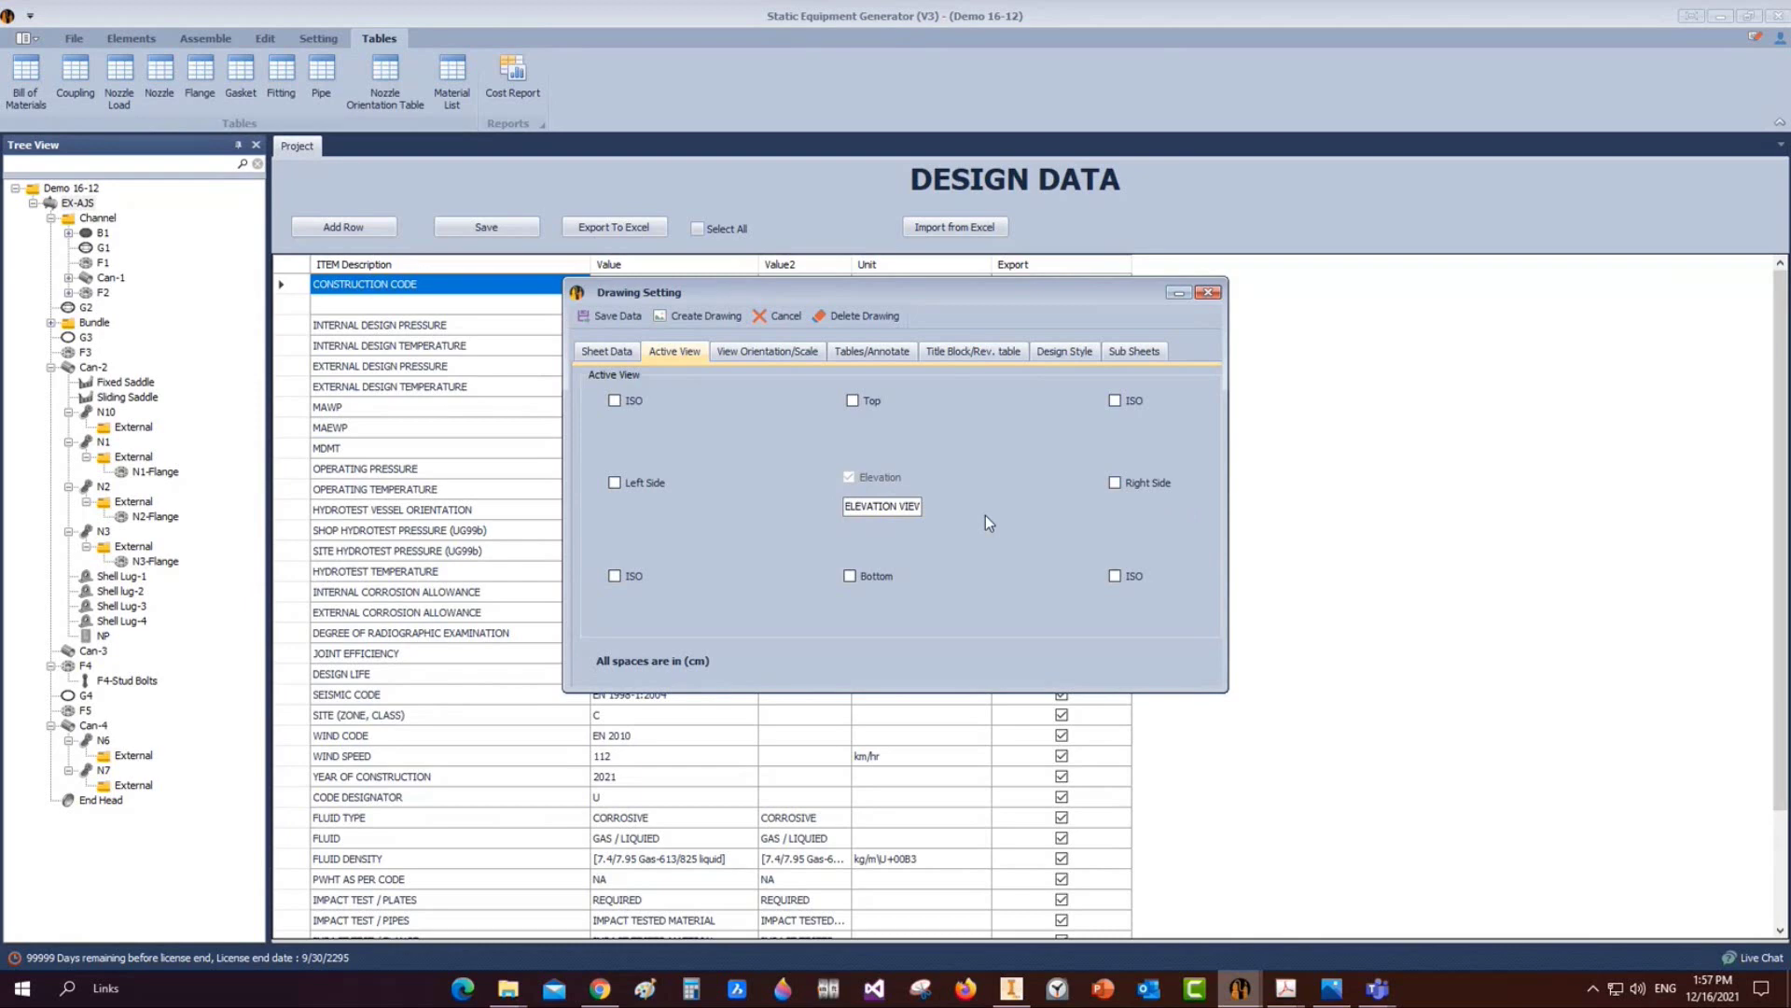
click(1116, 482)
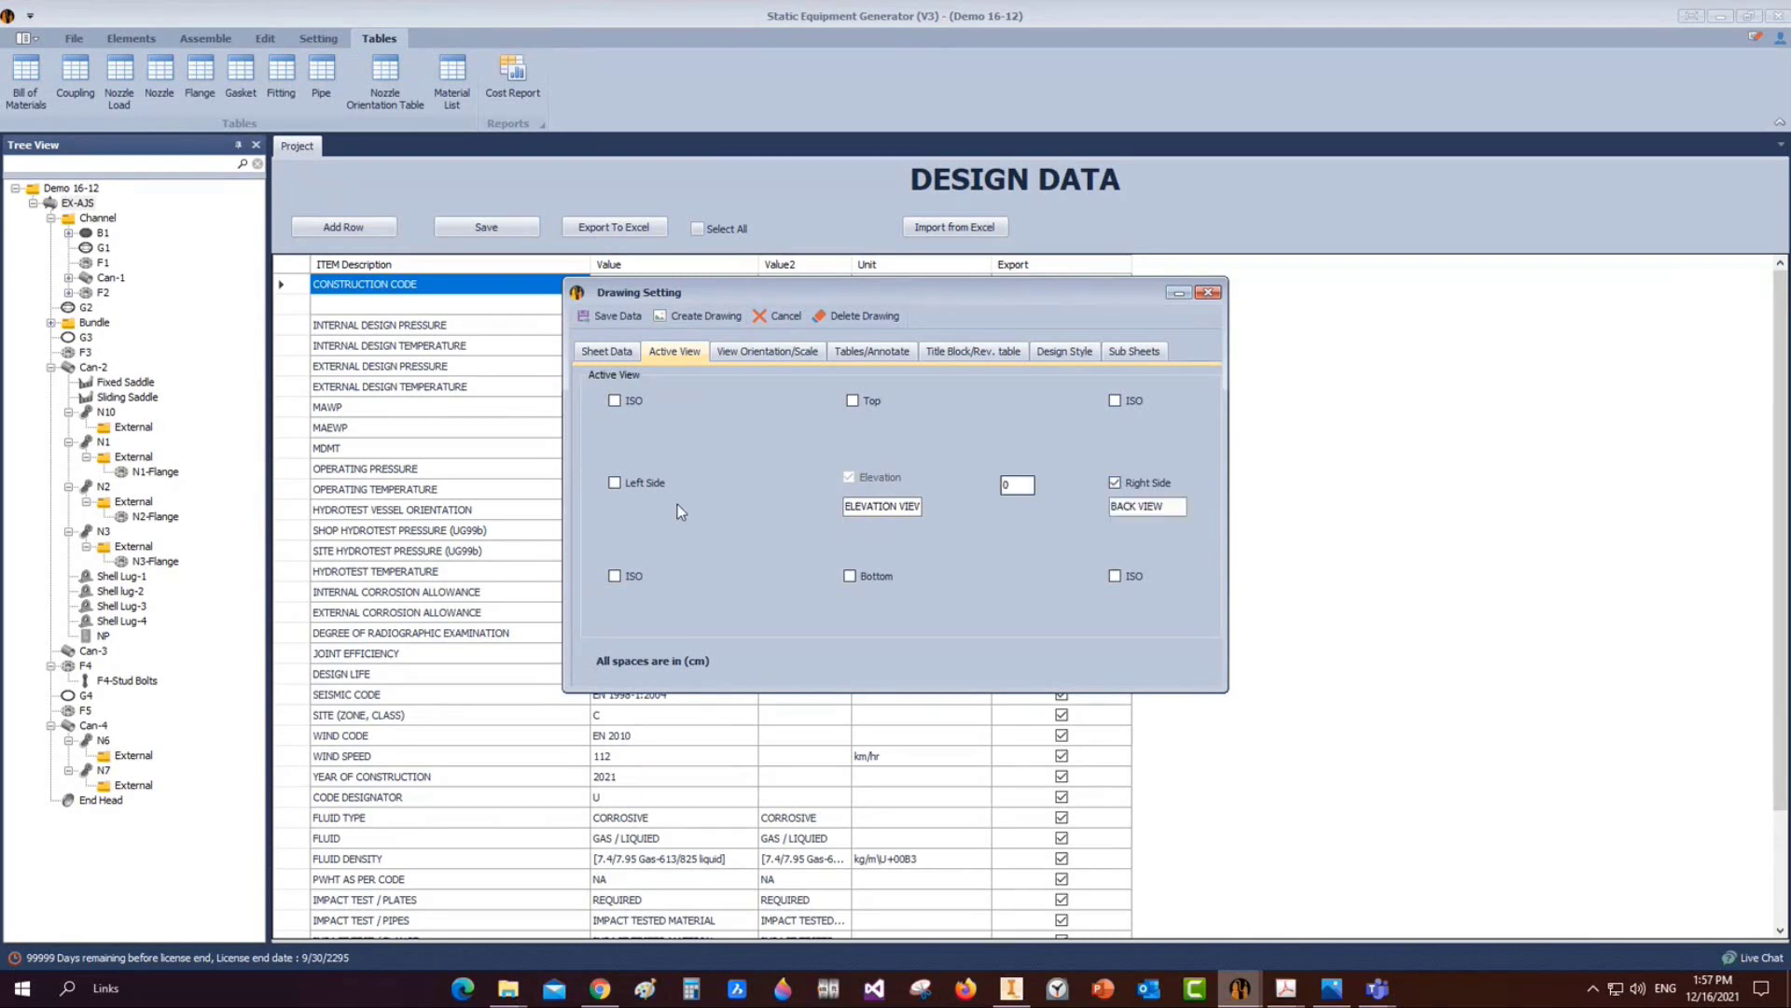
click(616, 483)
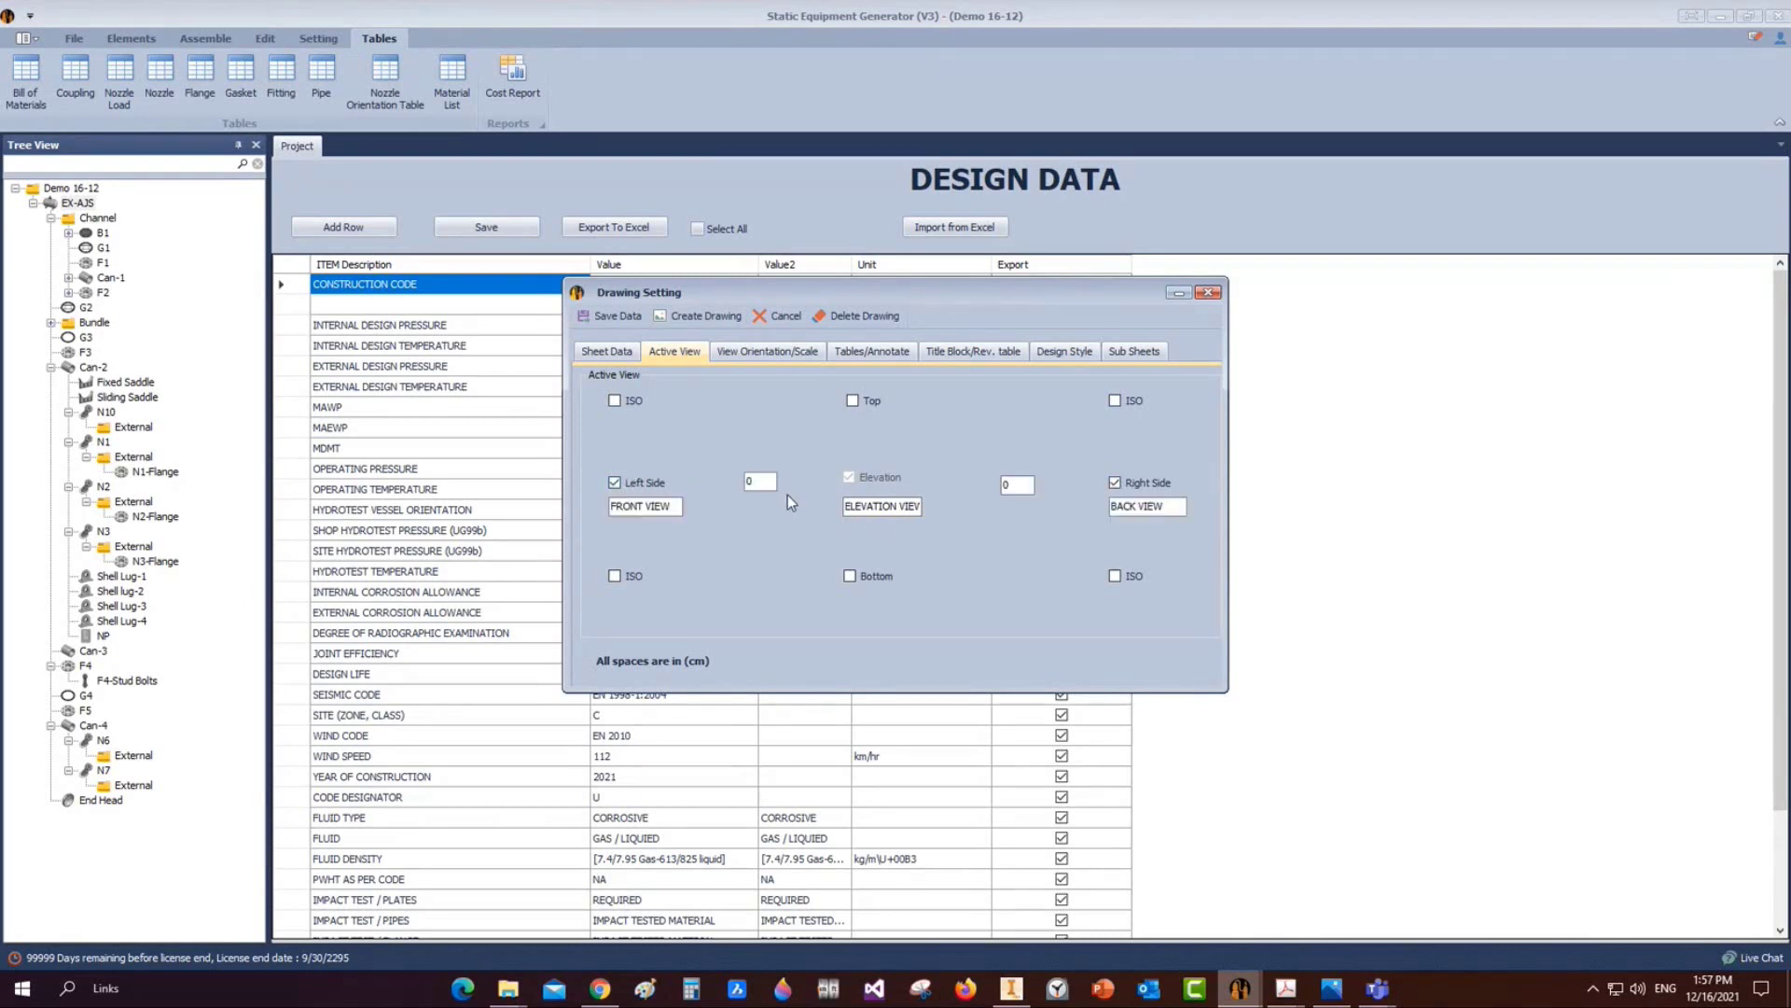
text(3)
click(1029, 482)
key(BackSpace)
text(3)
Check the vessel's orientation in Inventor and set the elevation view to Left, with a user-defined Y location of 25 cm and scale 1/20
click(767, 351)
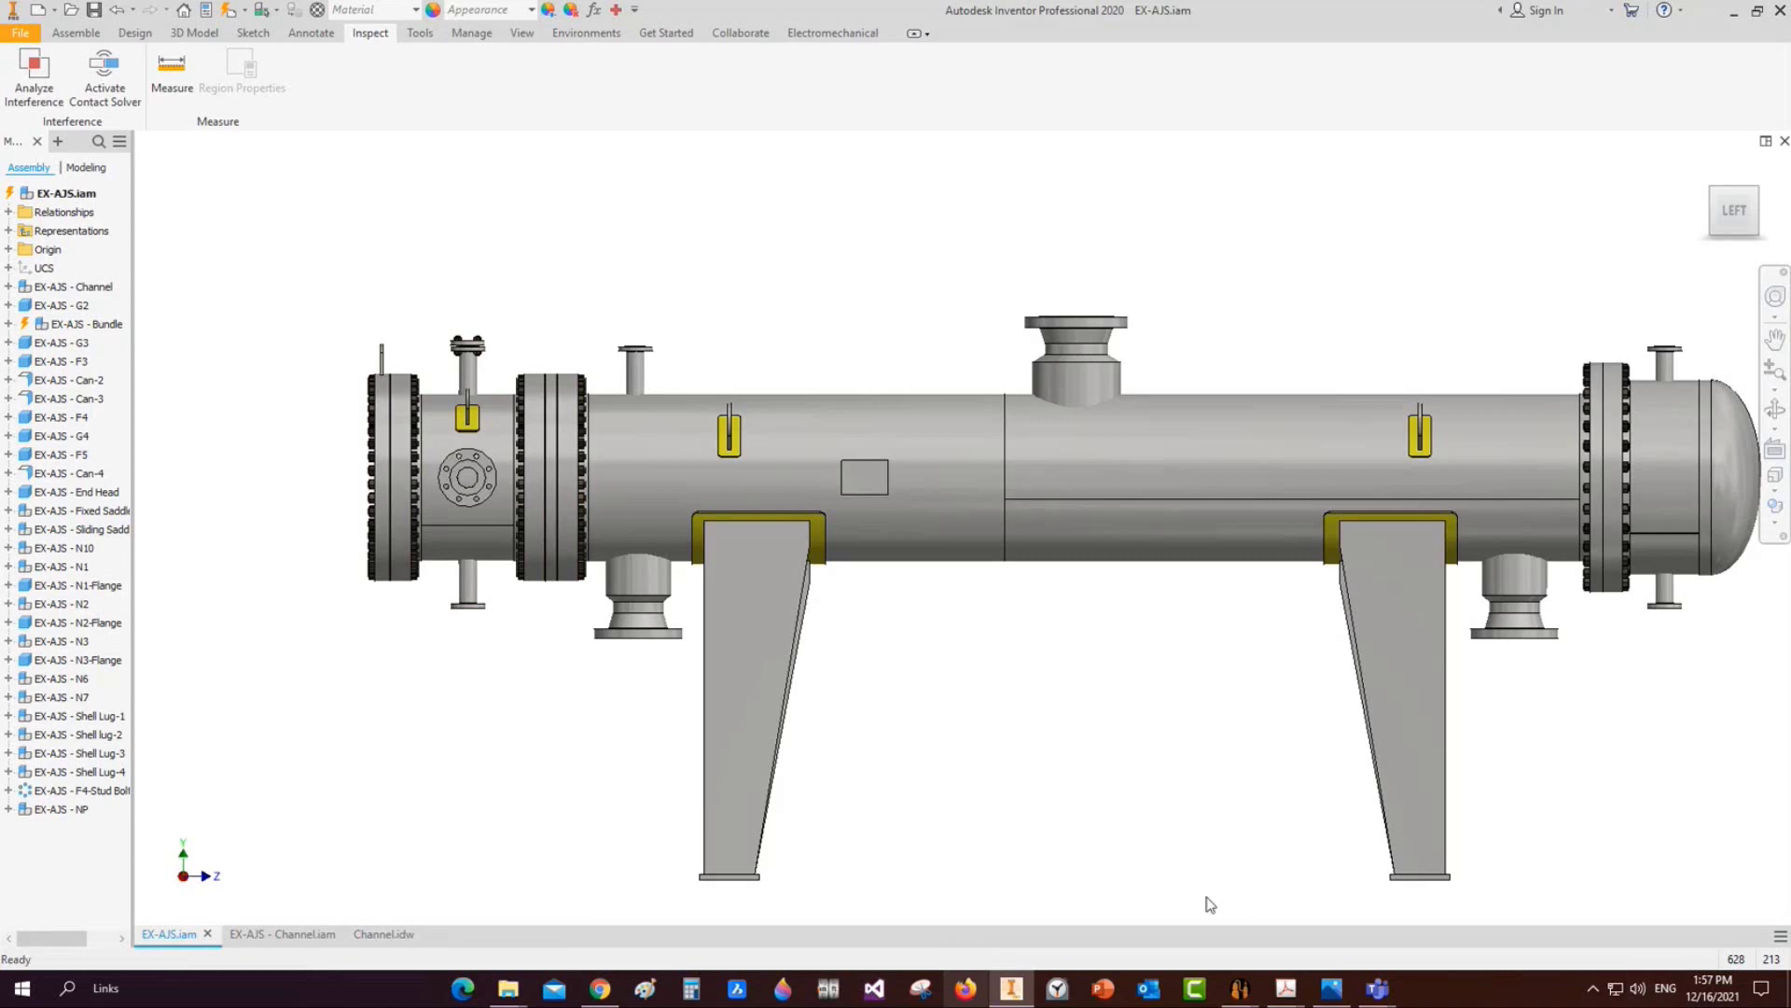
mouse_move(1247, 987)
click(1339, 900)
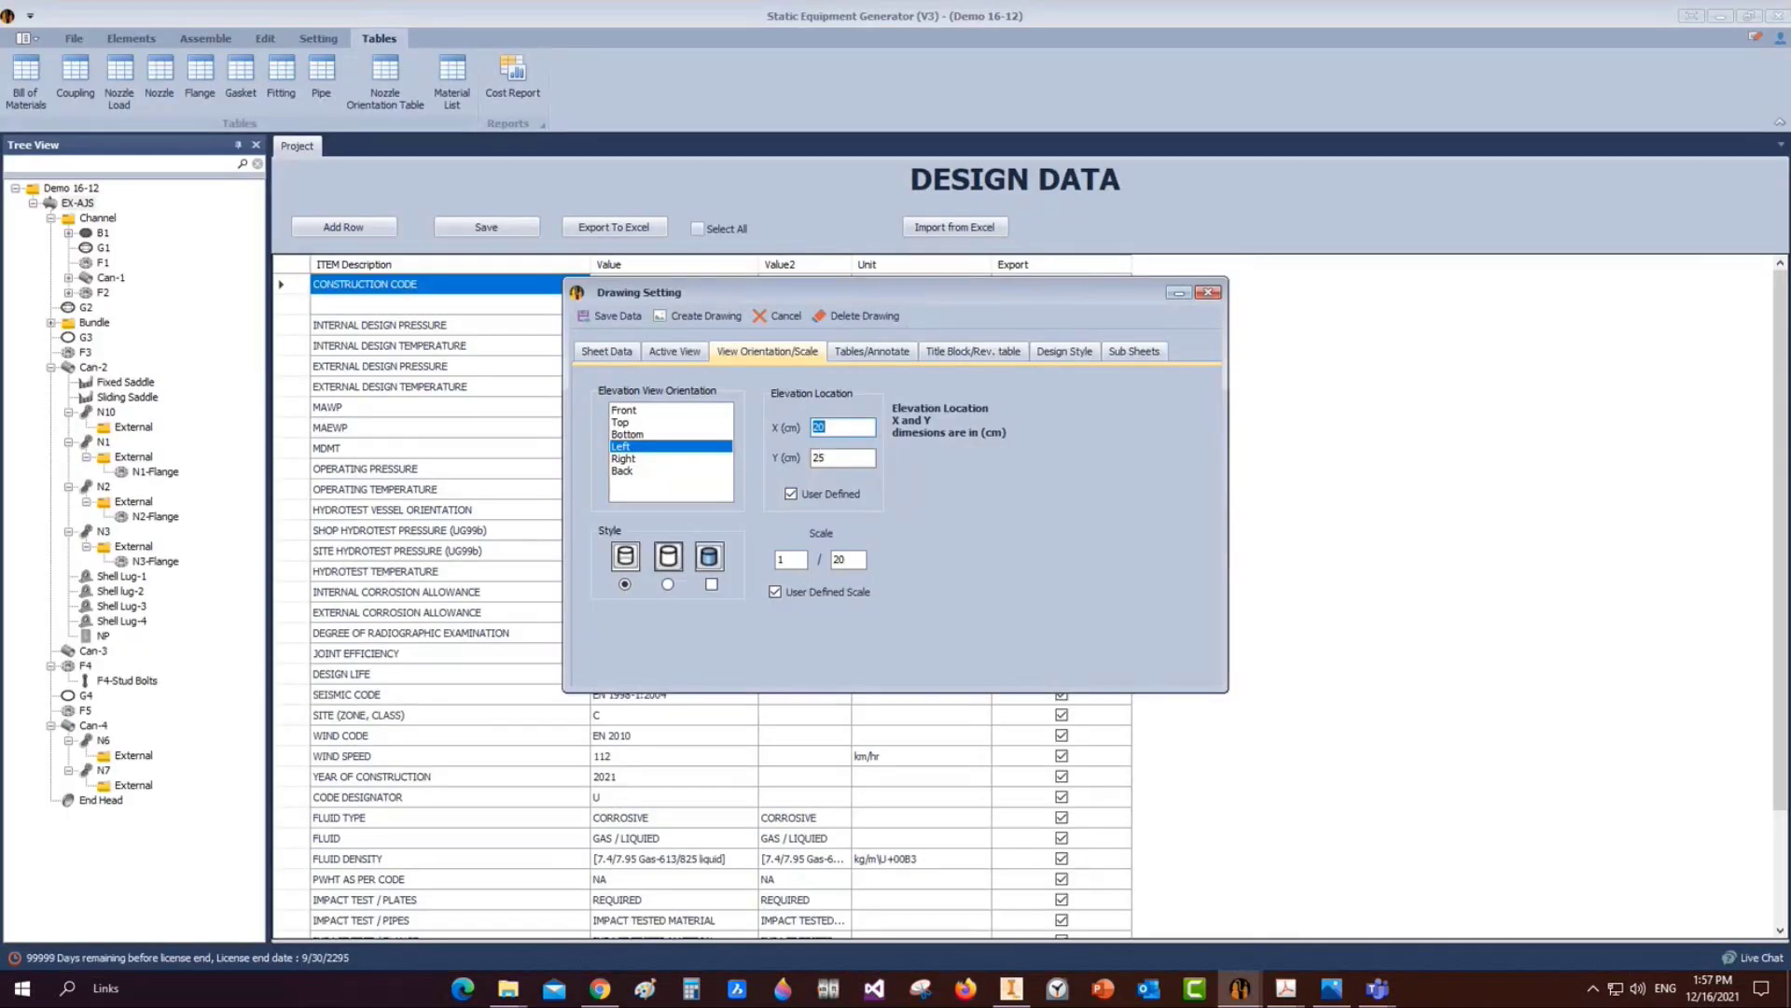
click(849, 559)
Include the Design Data and Nozzle tables in the vessel drawing
click(831, 354)
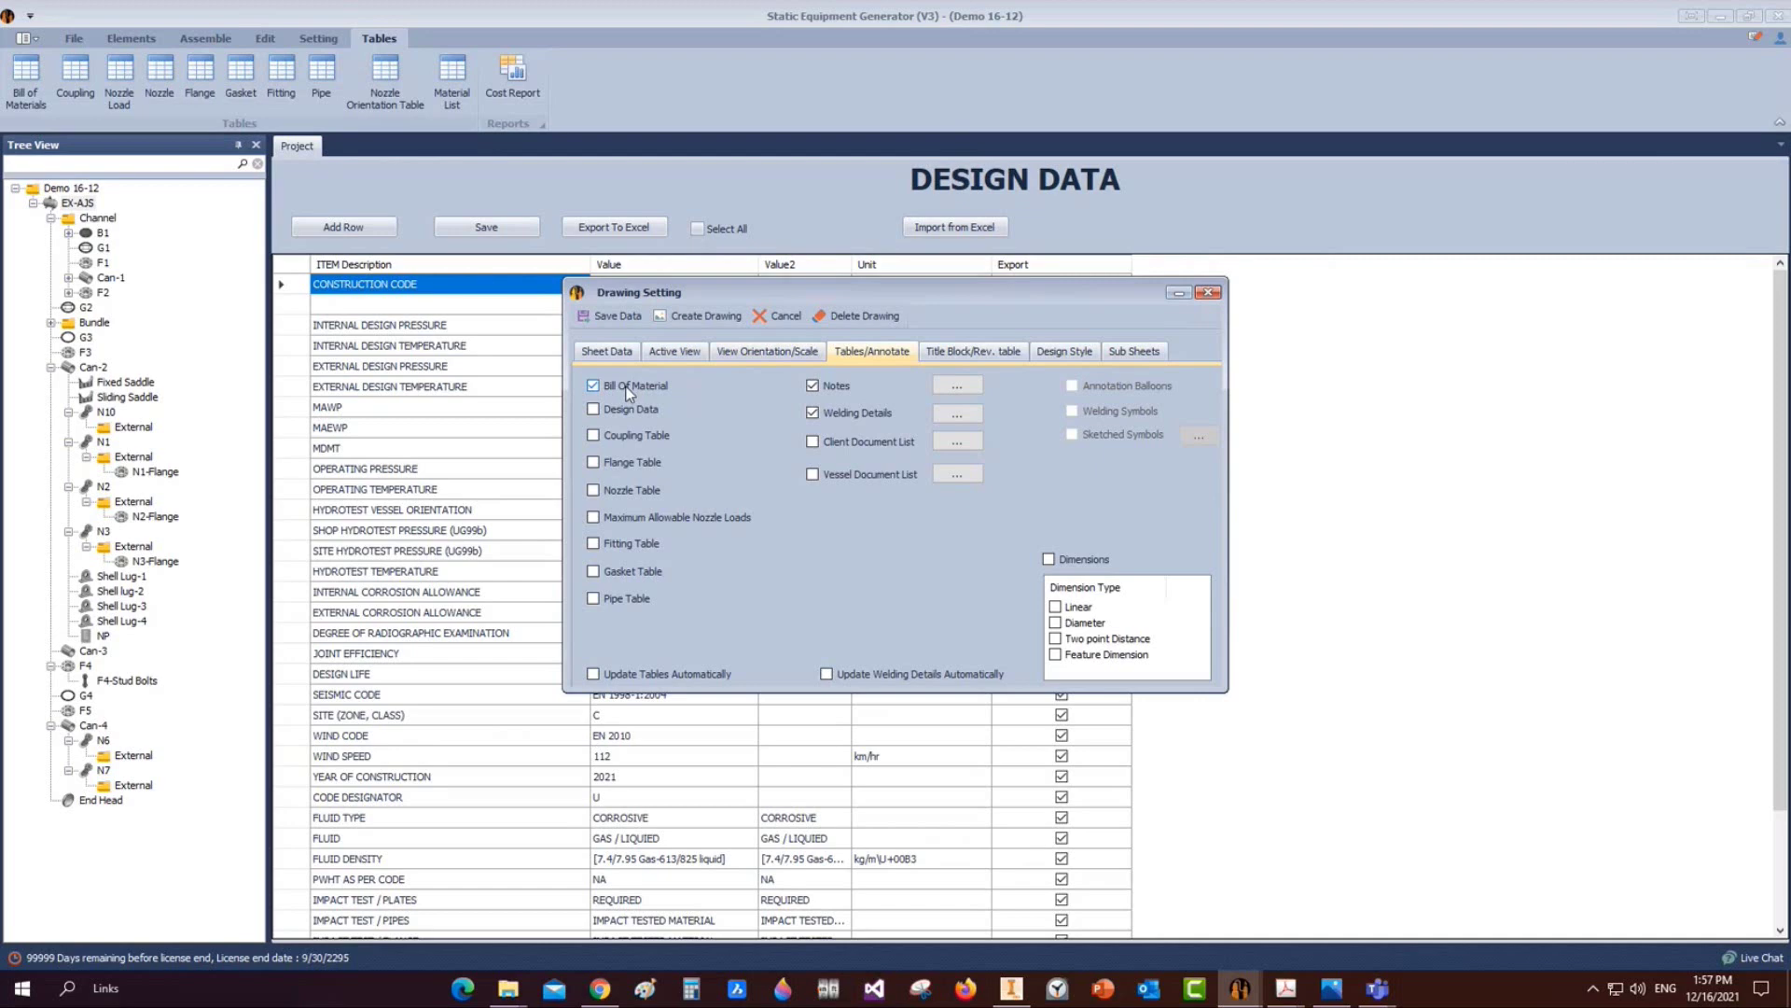
click(594, 410)
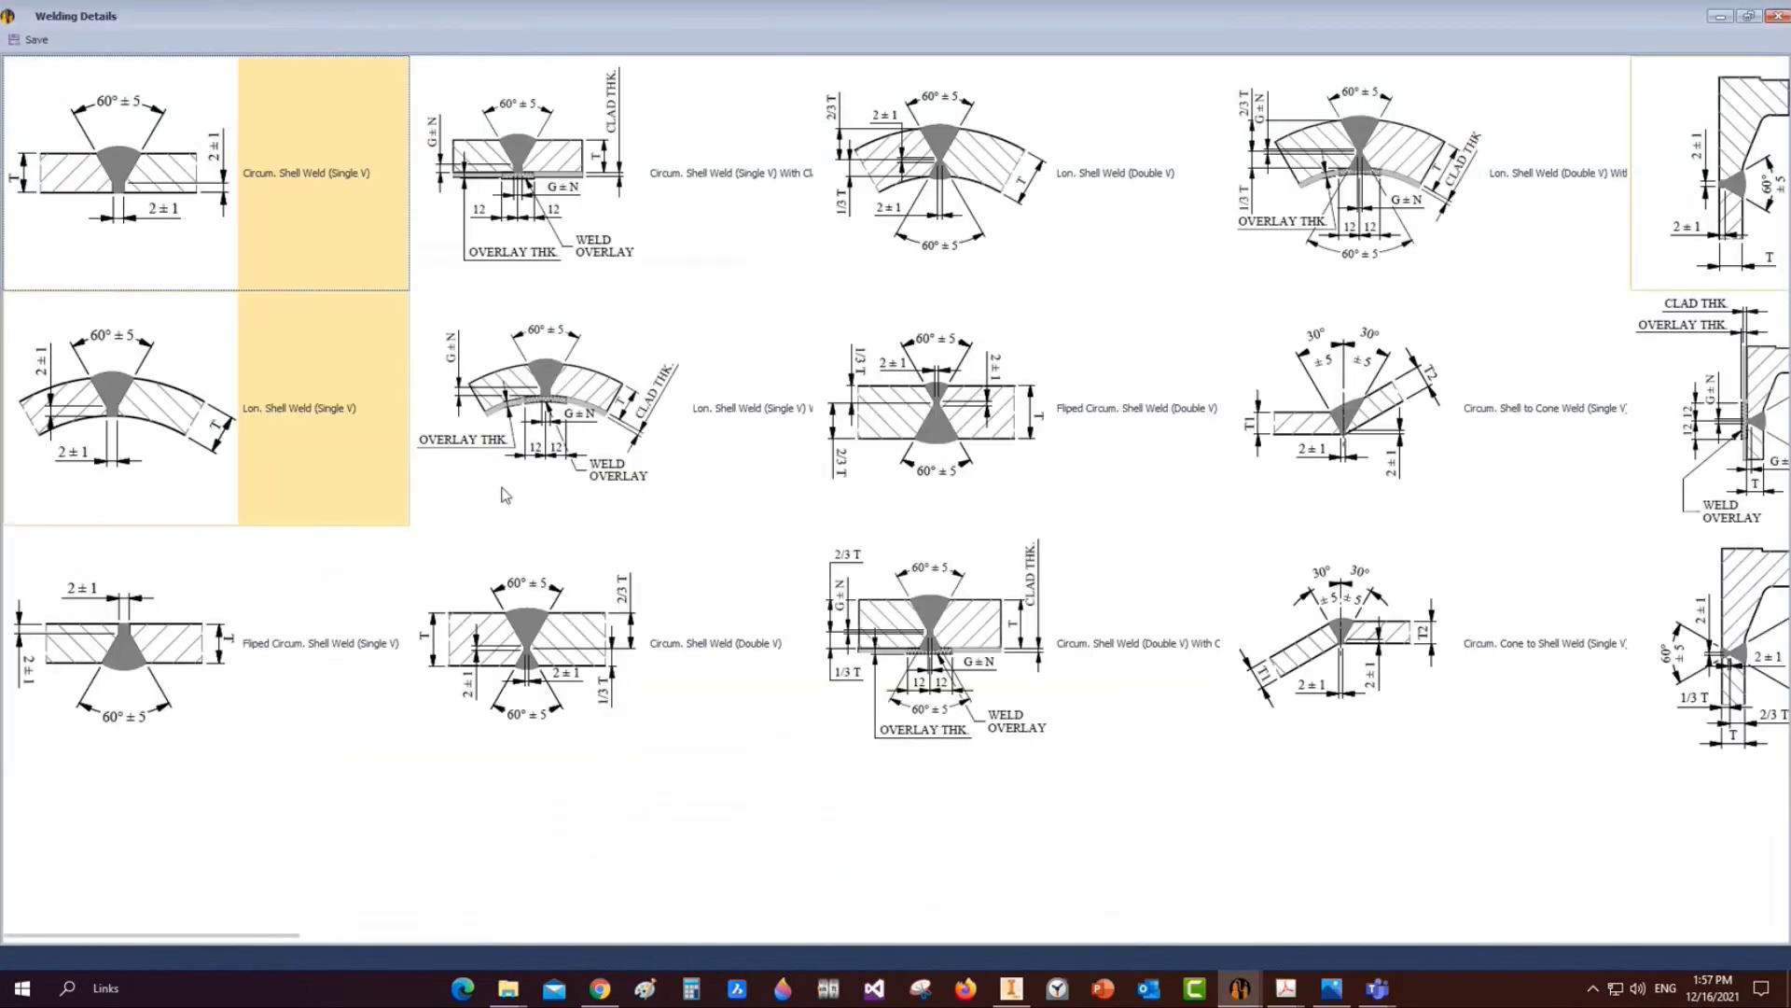
Add the Re-Pad to Shell (Fillet Weld) and Reb to Bad (Fillet Weld) welding details and save the selection
scroll(518, 476, down, 3)
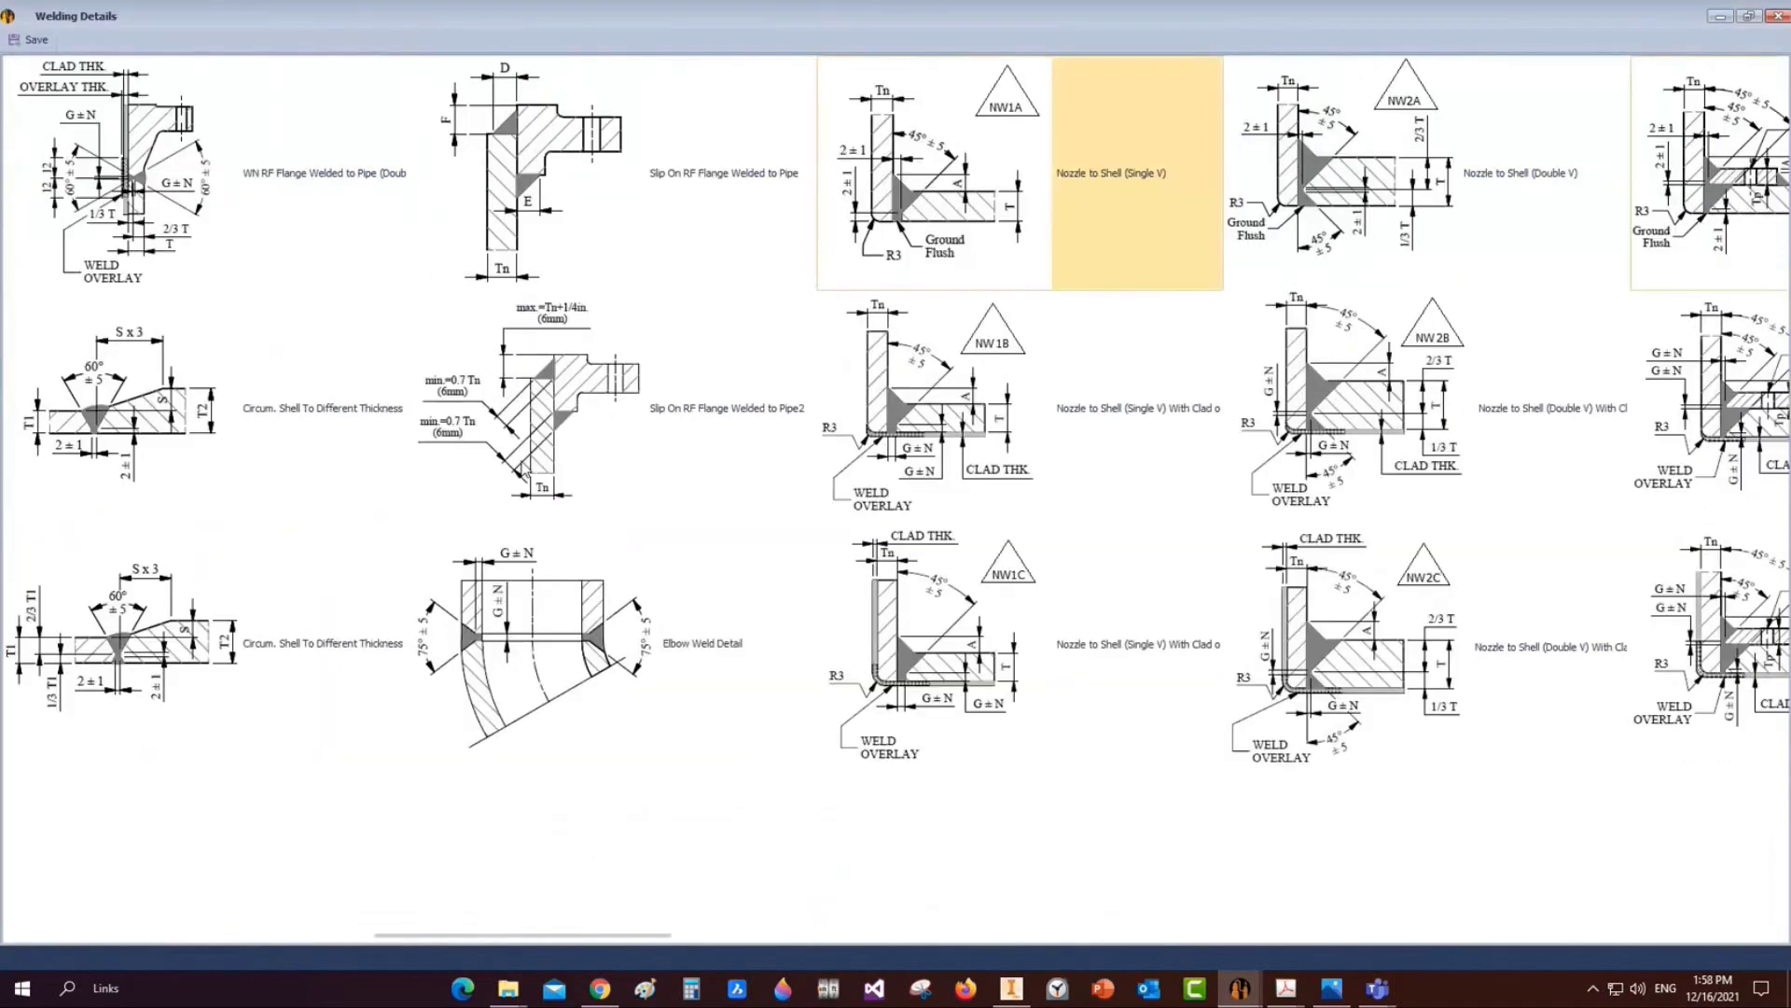
scroll(904, 257, down, 8)
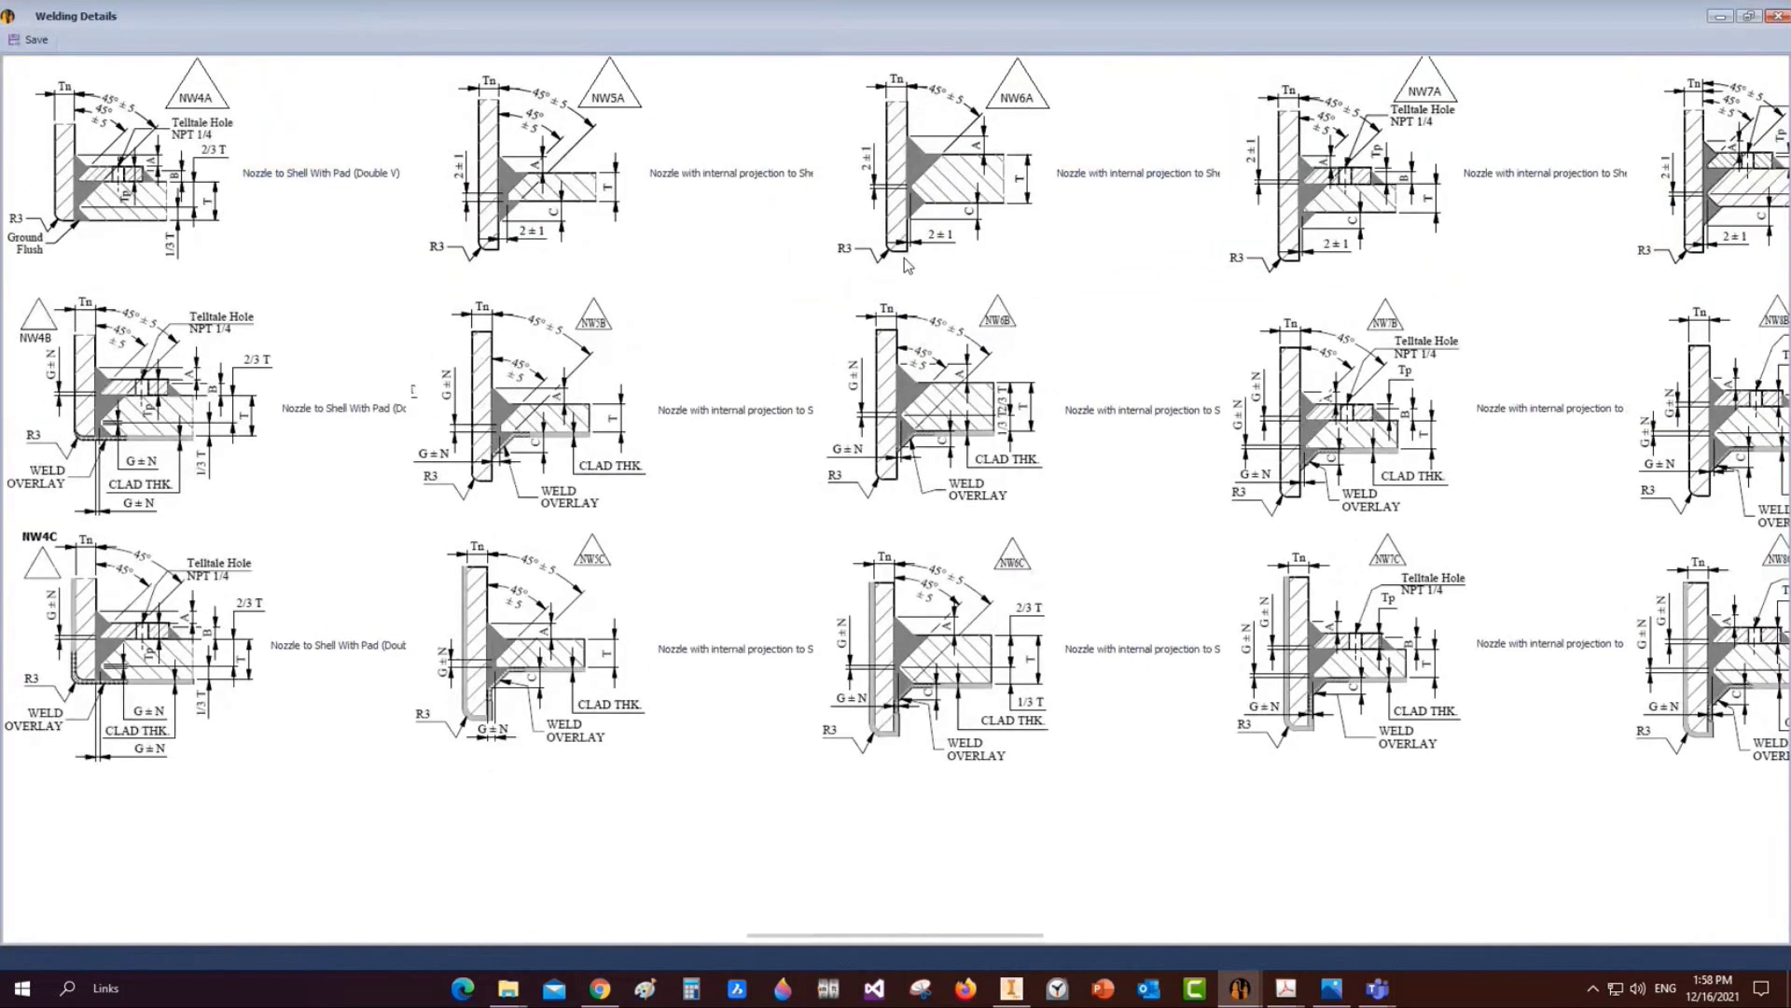
click(978, 571)
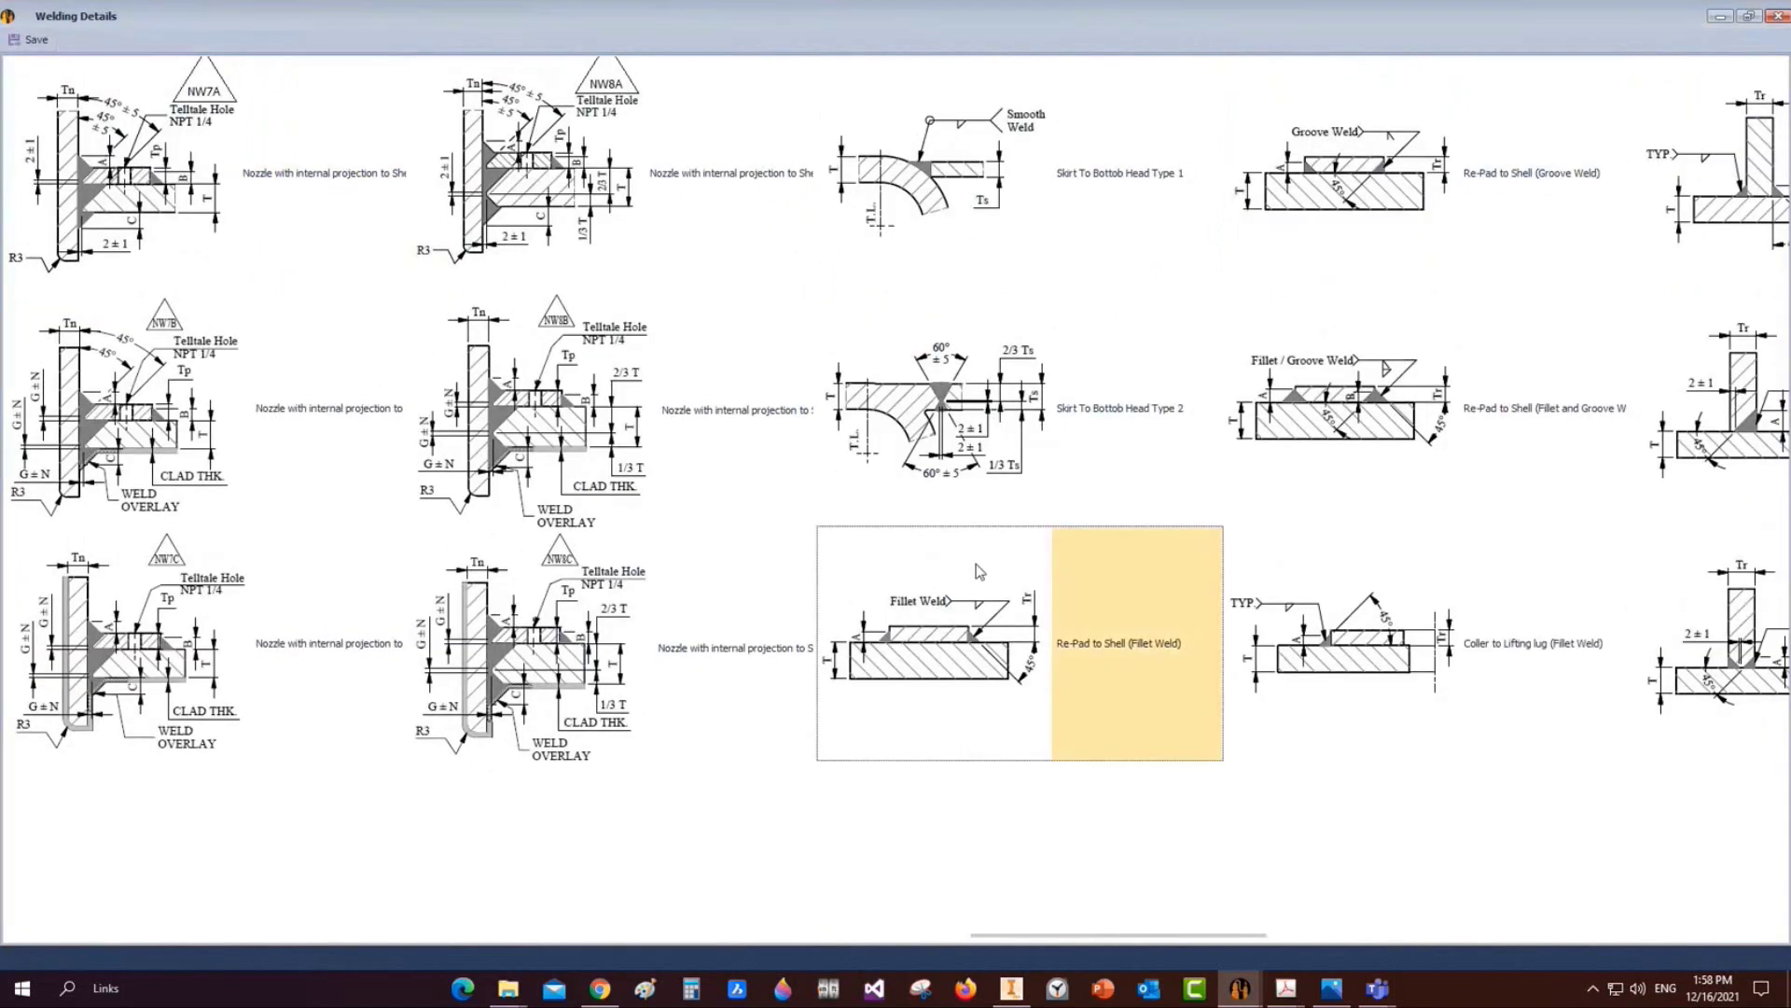
scroll(978, 571, down, 1)
click(1309, 193)
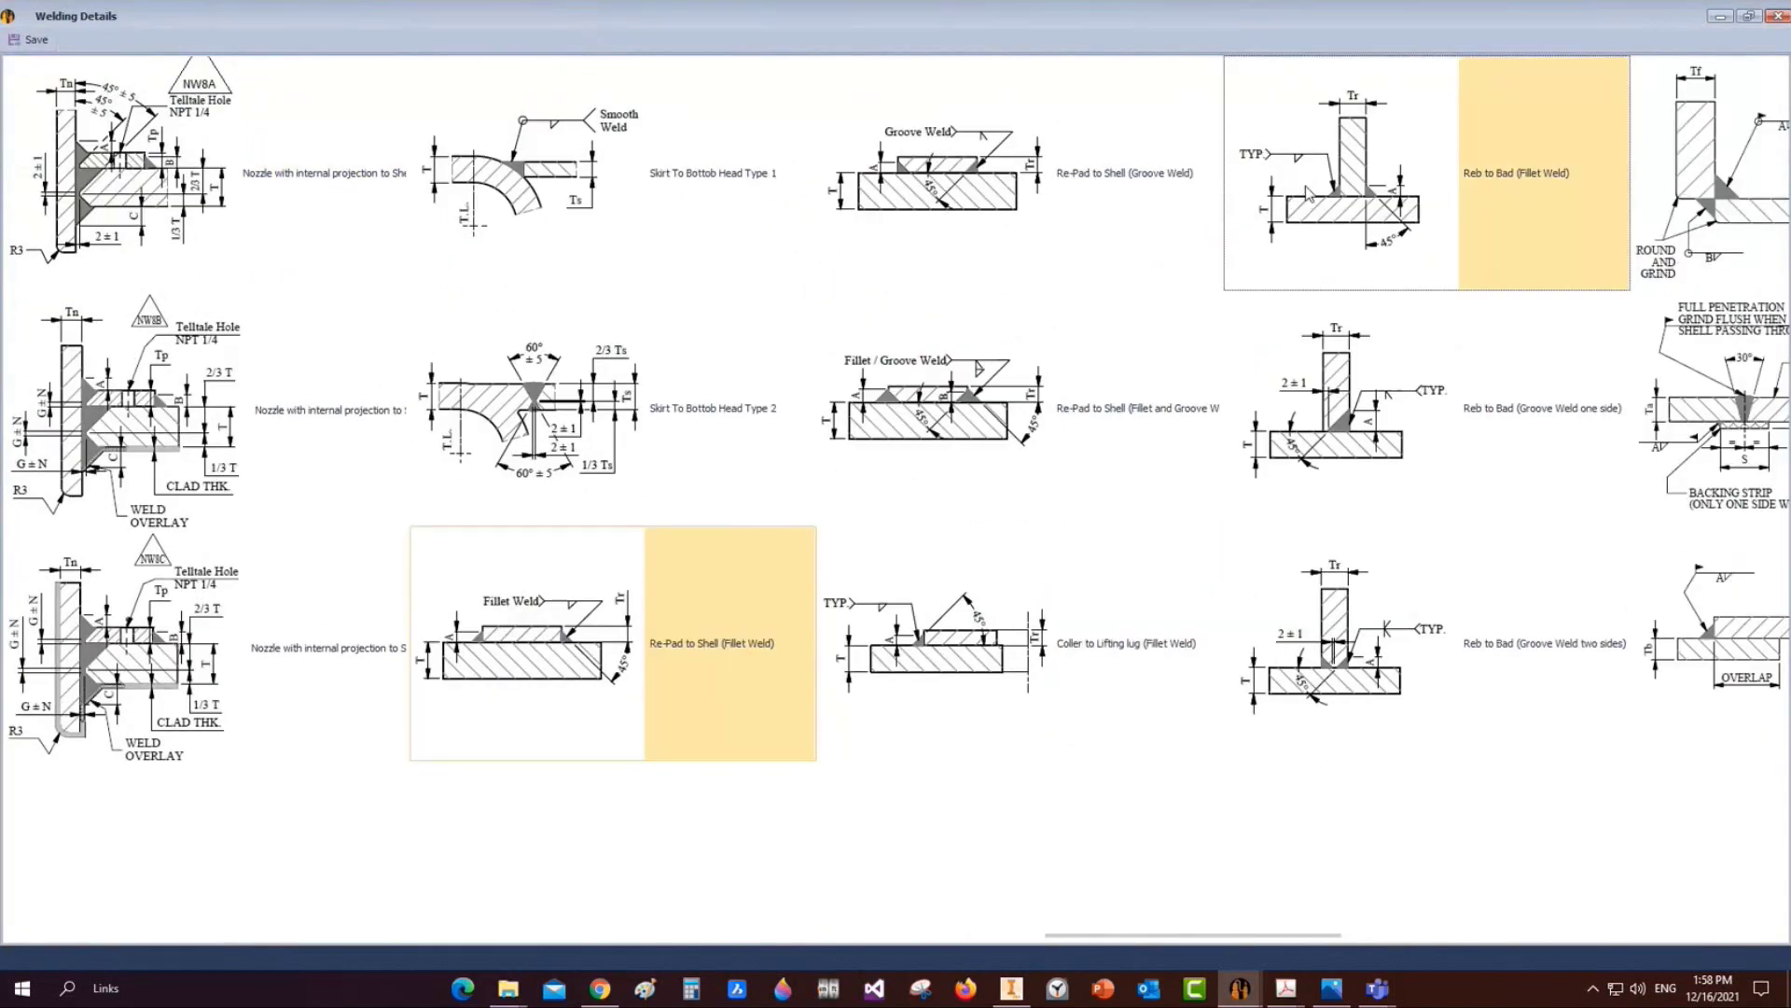
scroll(1308, 193, down, 5)
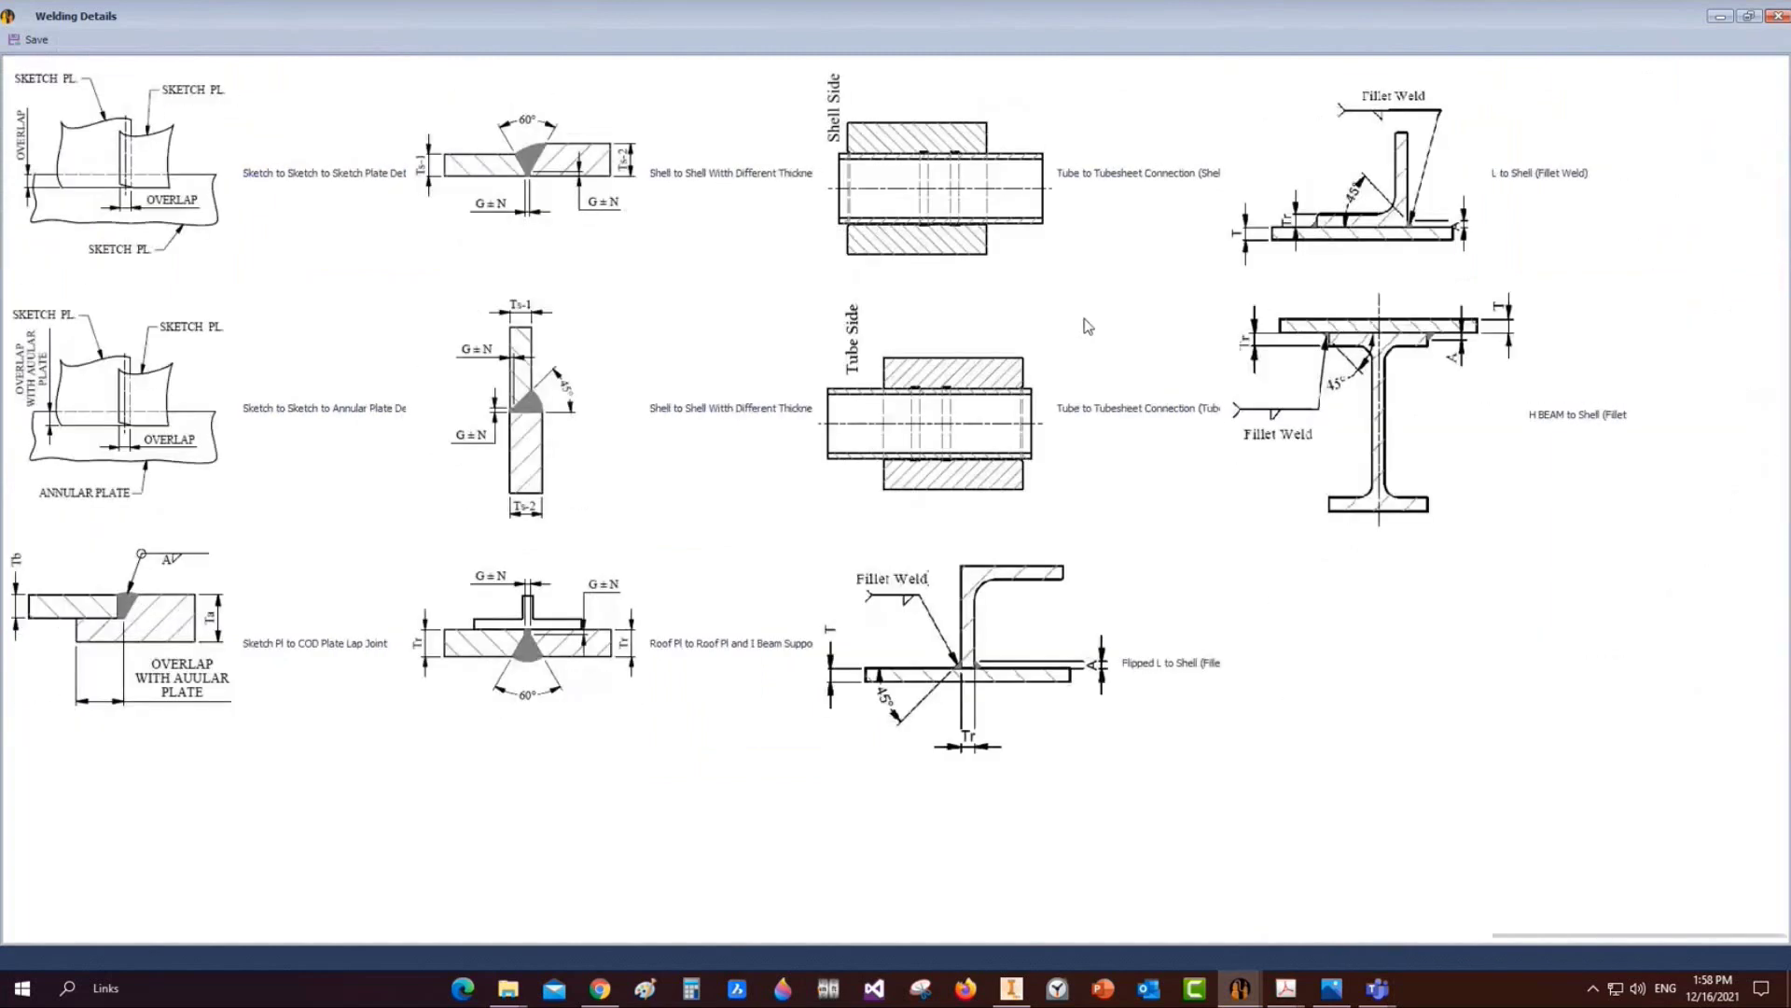
click(33, 40)
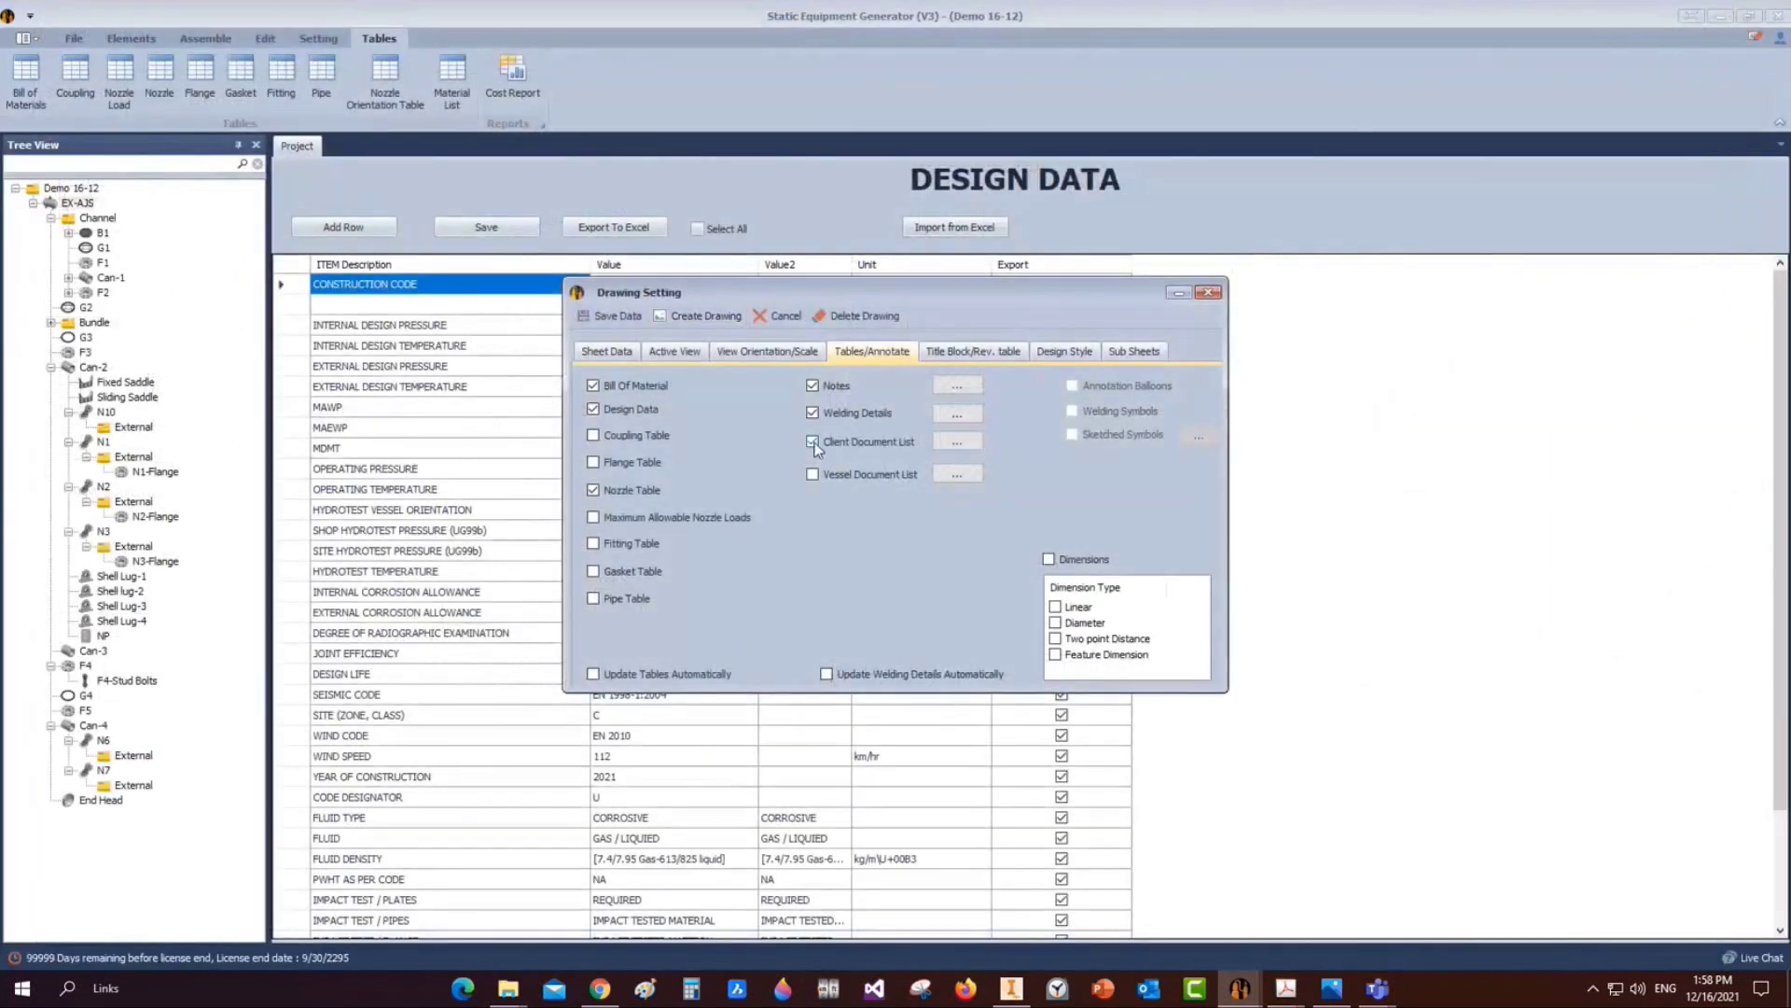
Include the Client Document List and Vessel Document List in the drawing, reviewing the entries of both lists
click(956, 442)
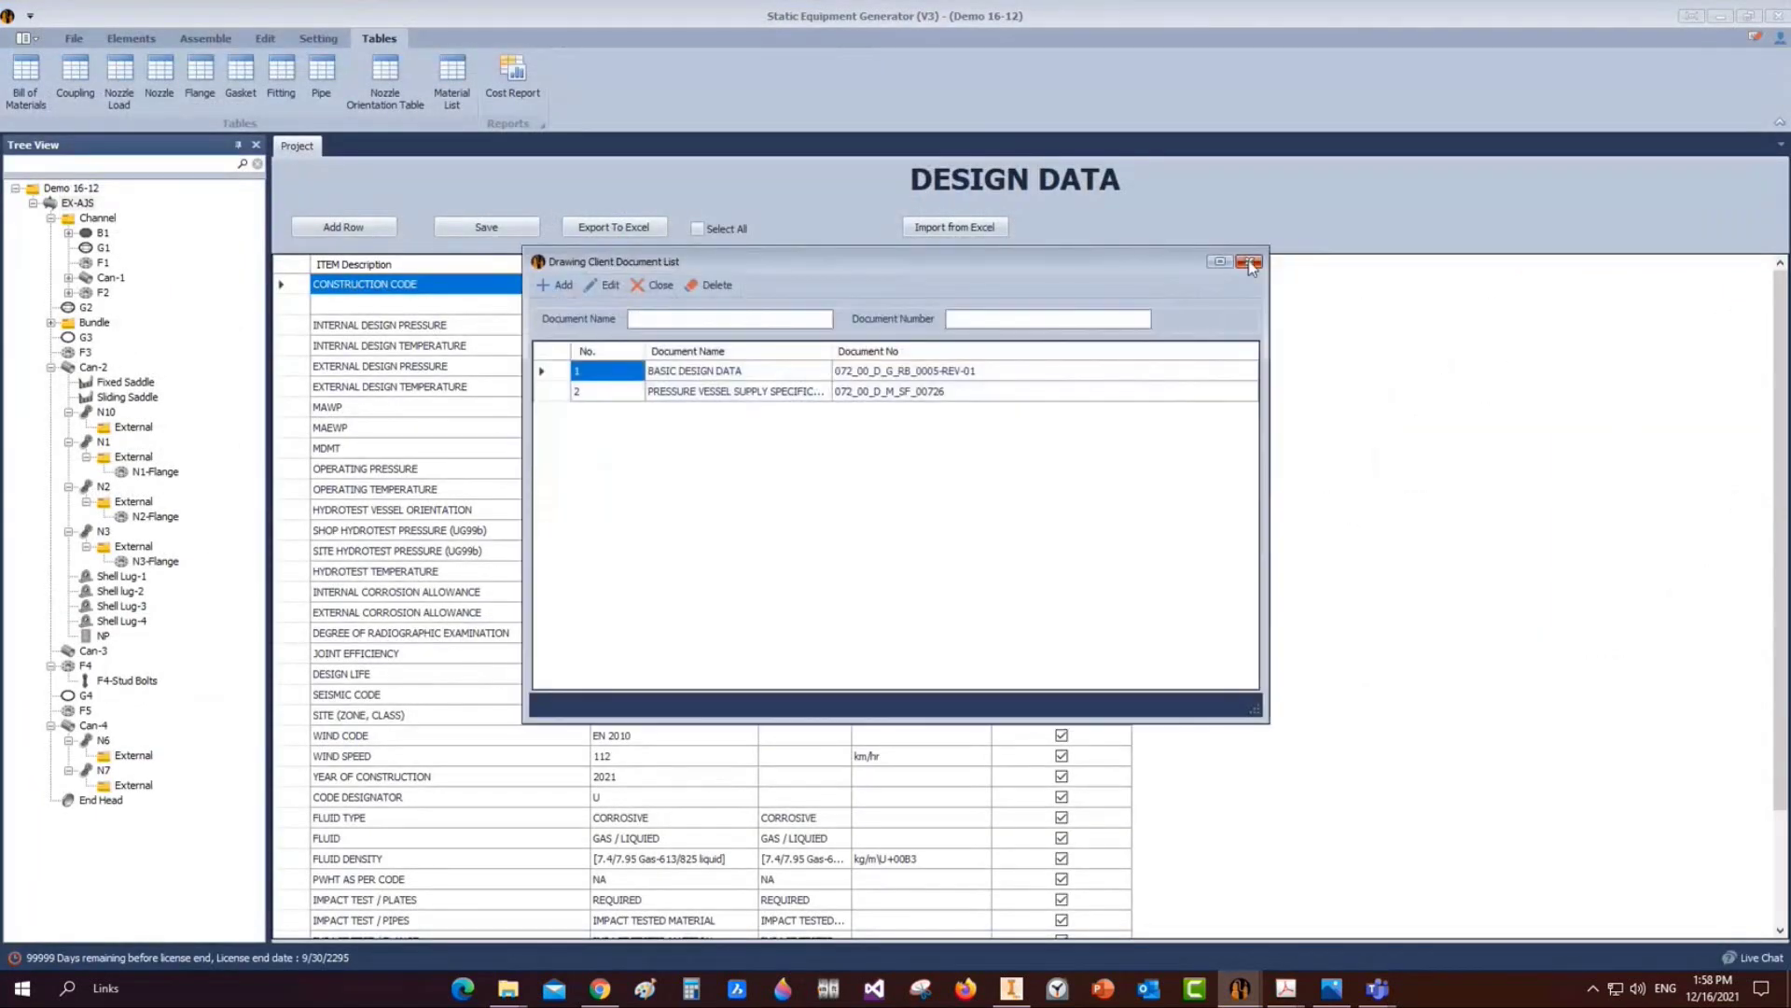
click(957, 474)
click(1238, 227)
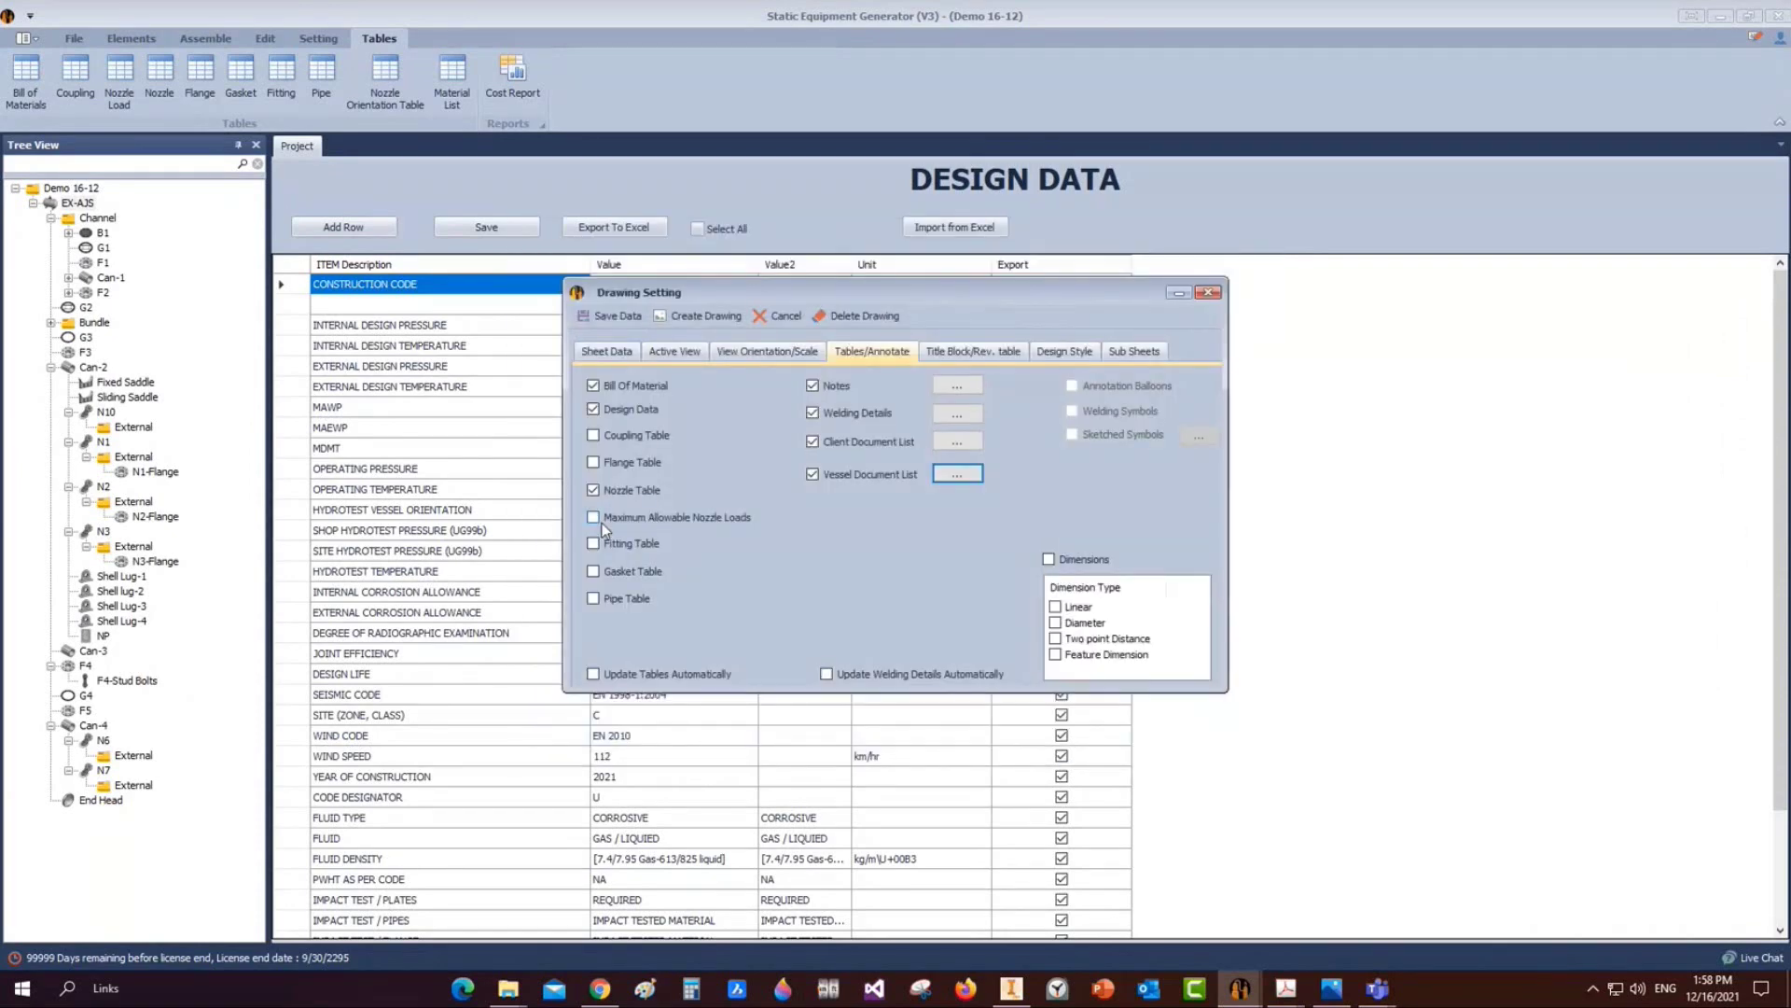
Set the drawing name in the title block data to General Arrangement
click(961, 351)
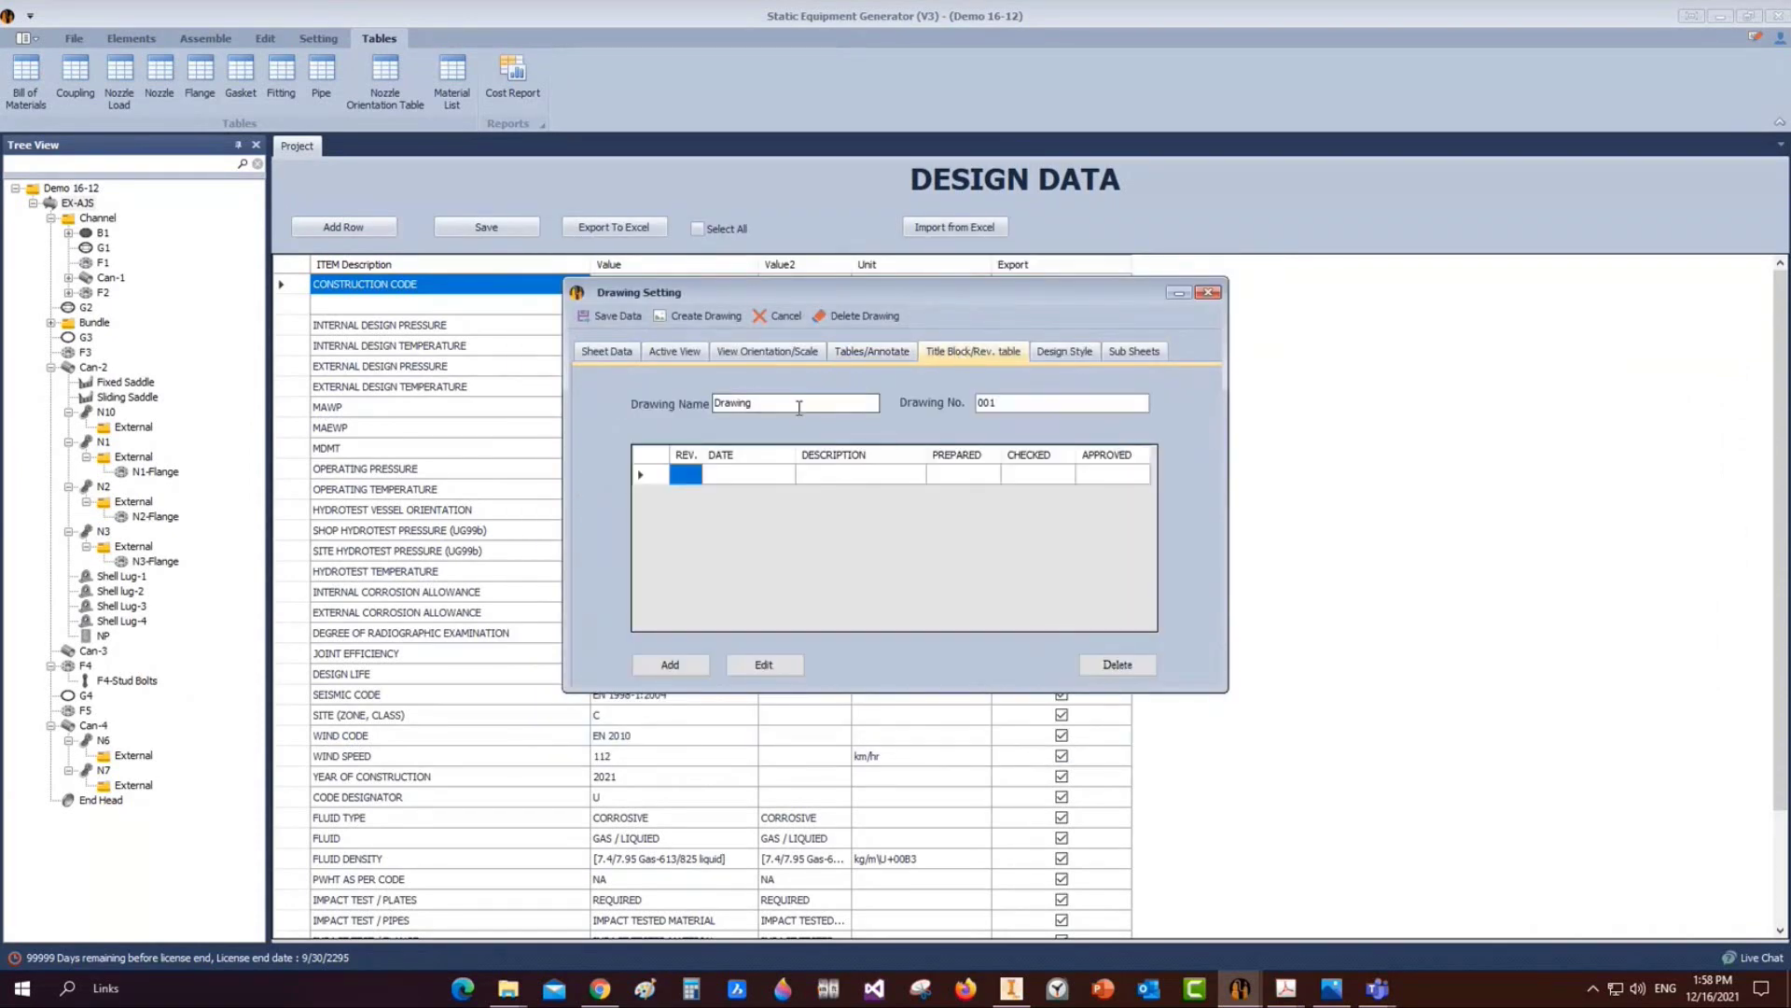
drag(799, 408, 657, 399)
text(General Arrangement)
key(Tab)
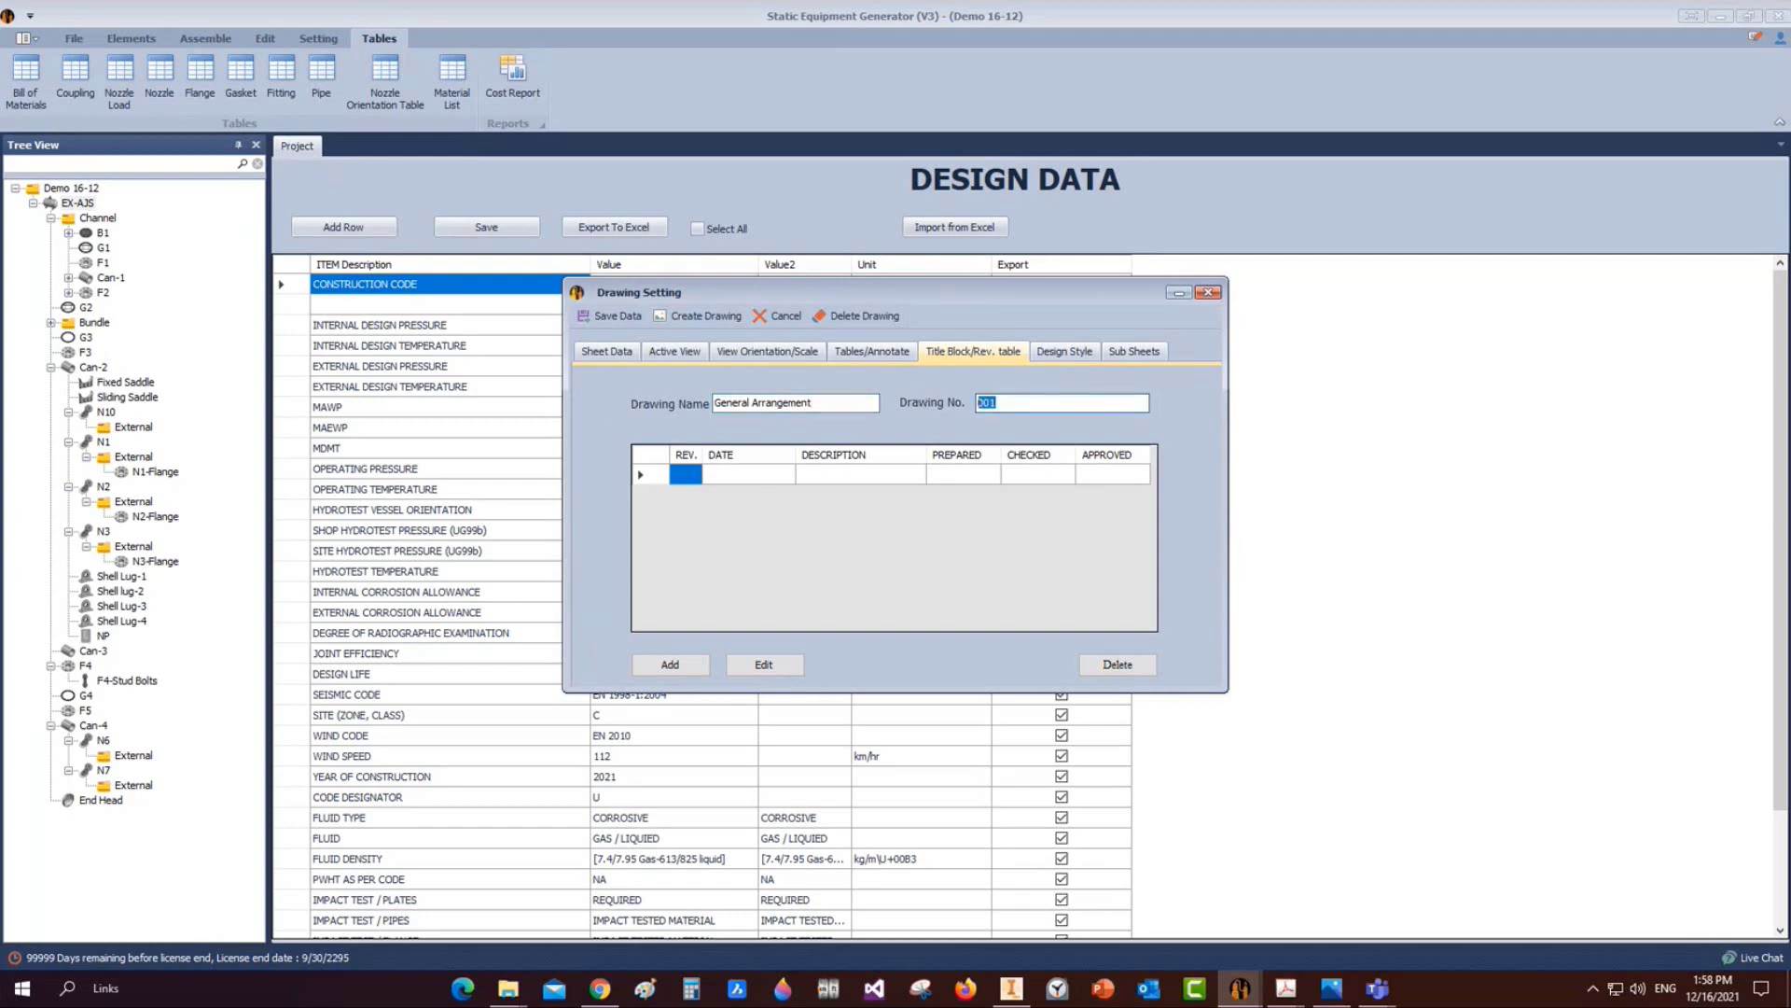
Set the drawing number to DWG-1002 and add revision 0 dated 12/16/2021 with the description "Issued for review"
text(DWG-1002)
click(695, 478)
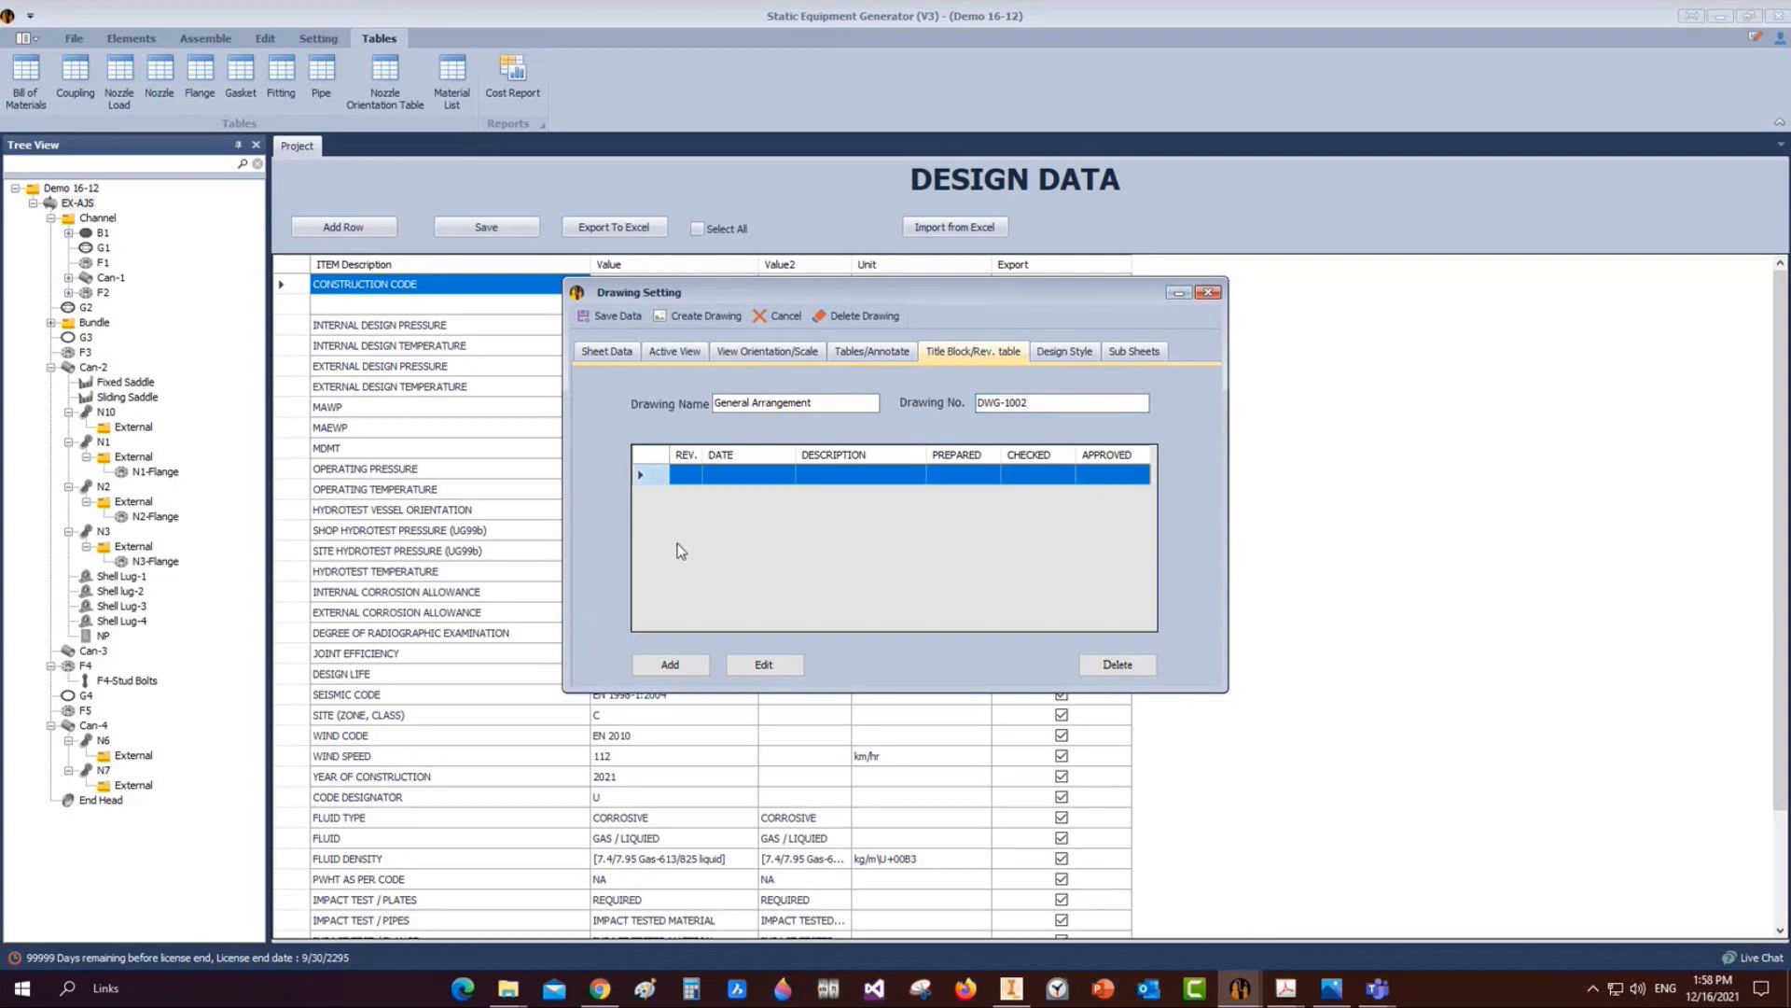
click(679, 666)
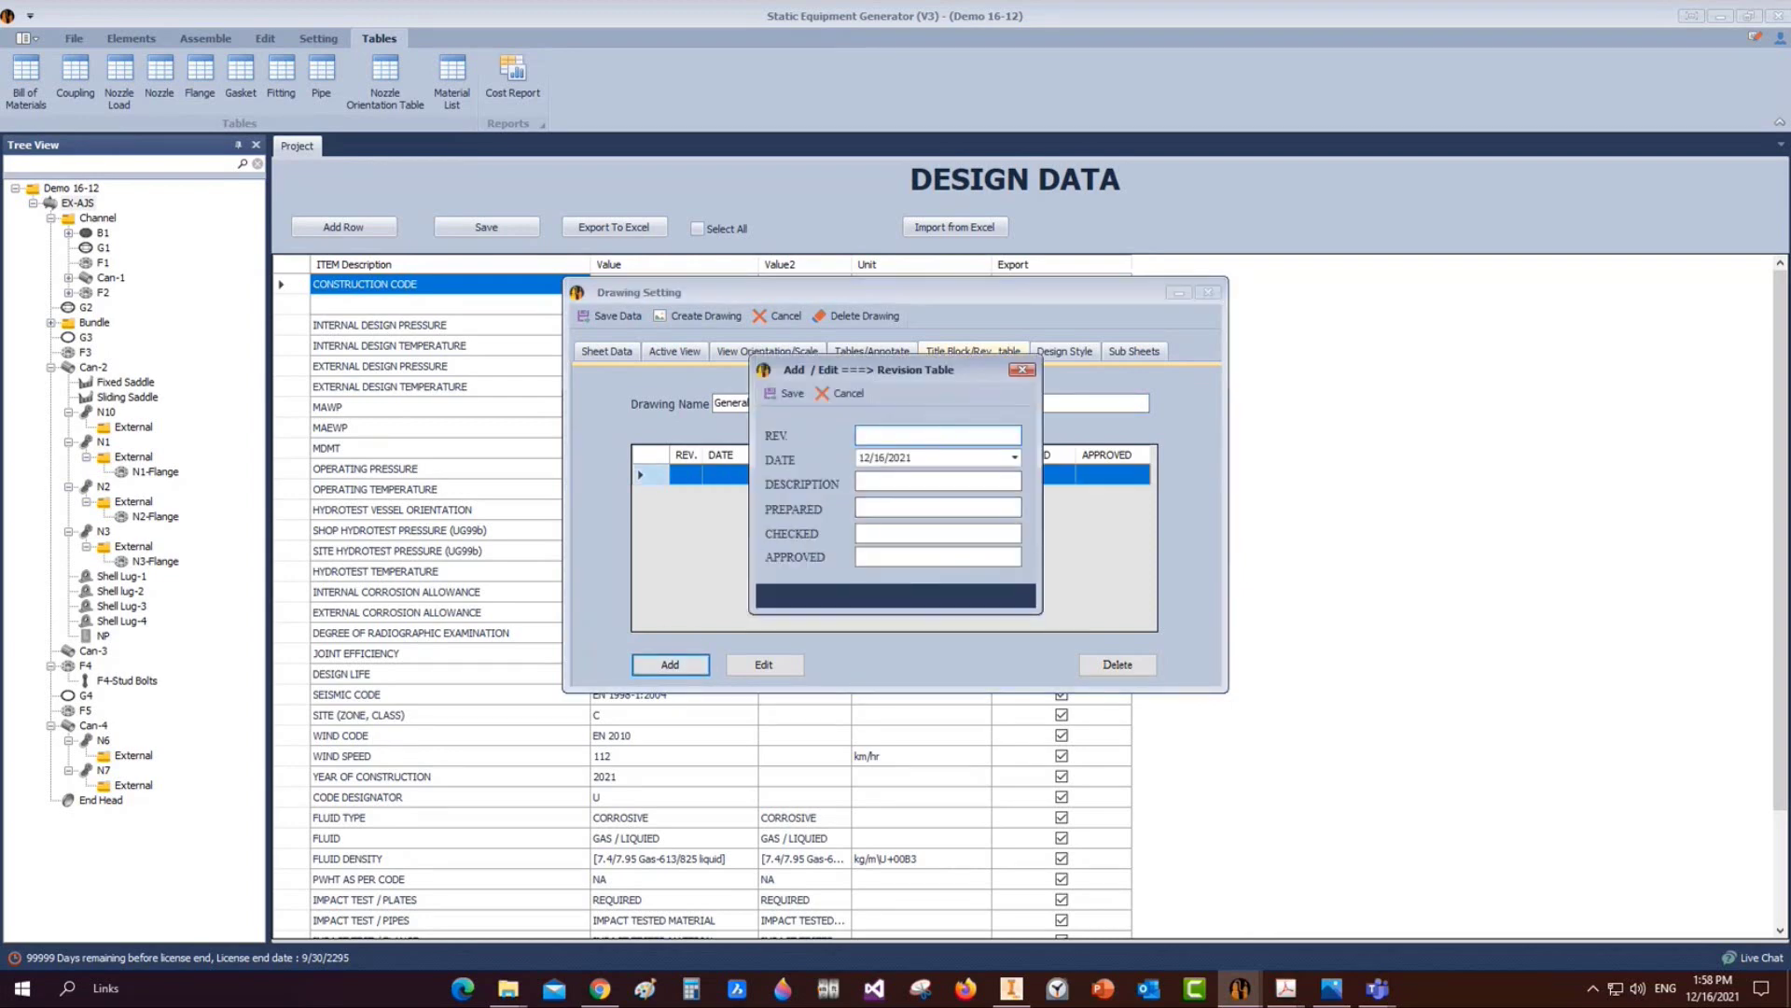
click(927, 479)
text(Issued for review)
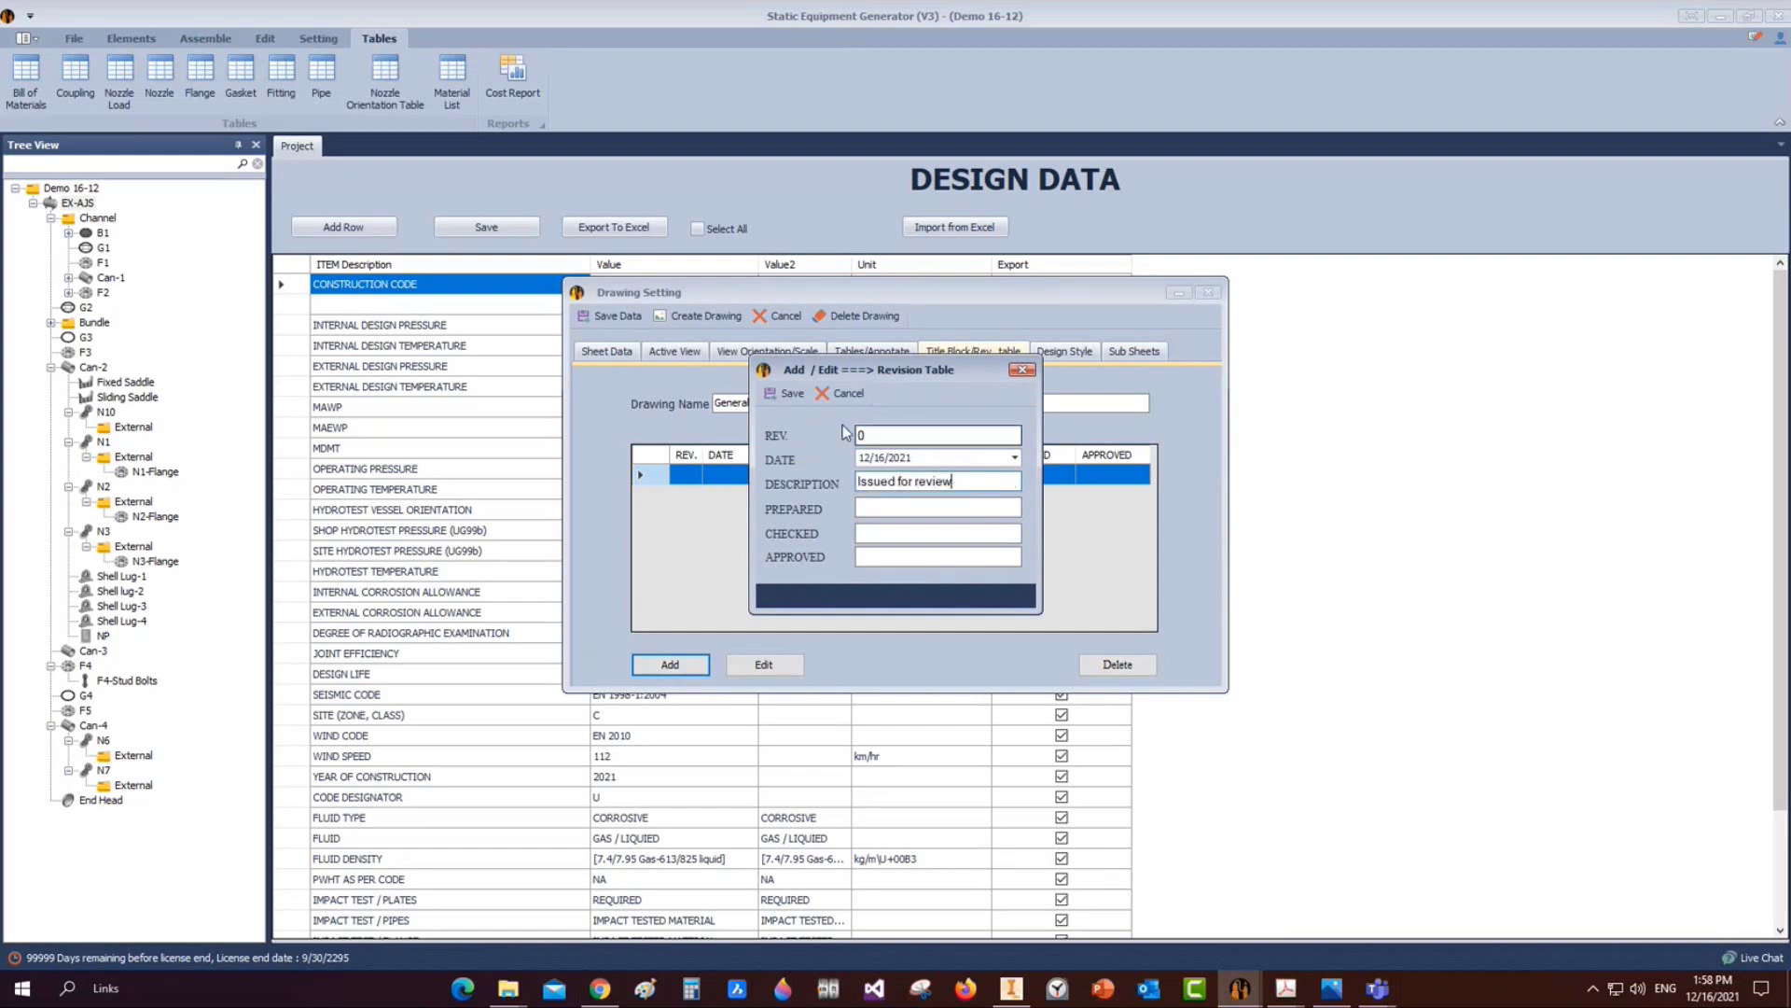
click(786, 393)
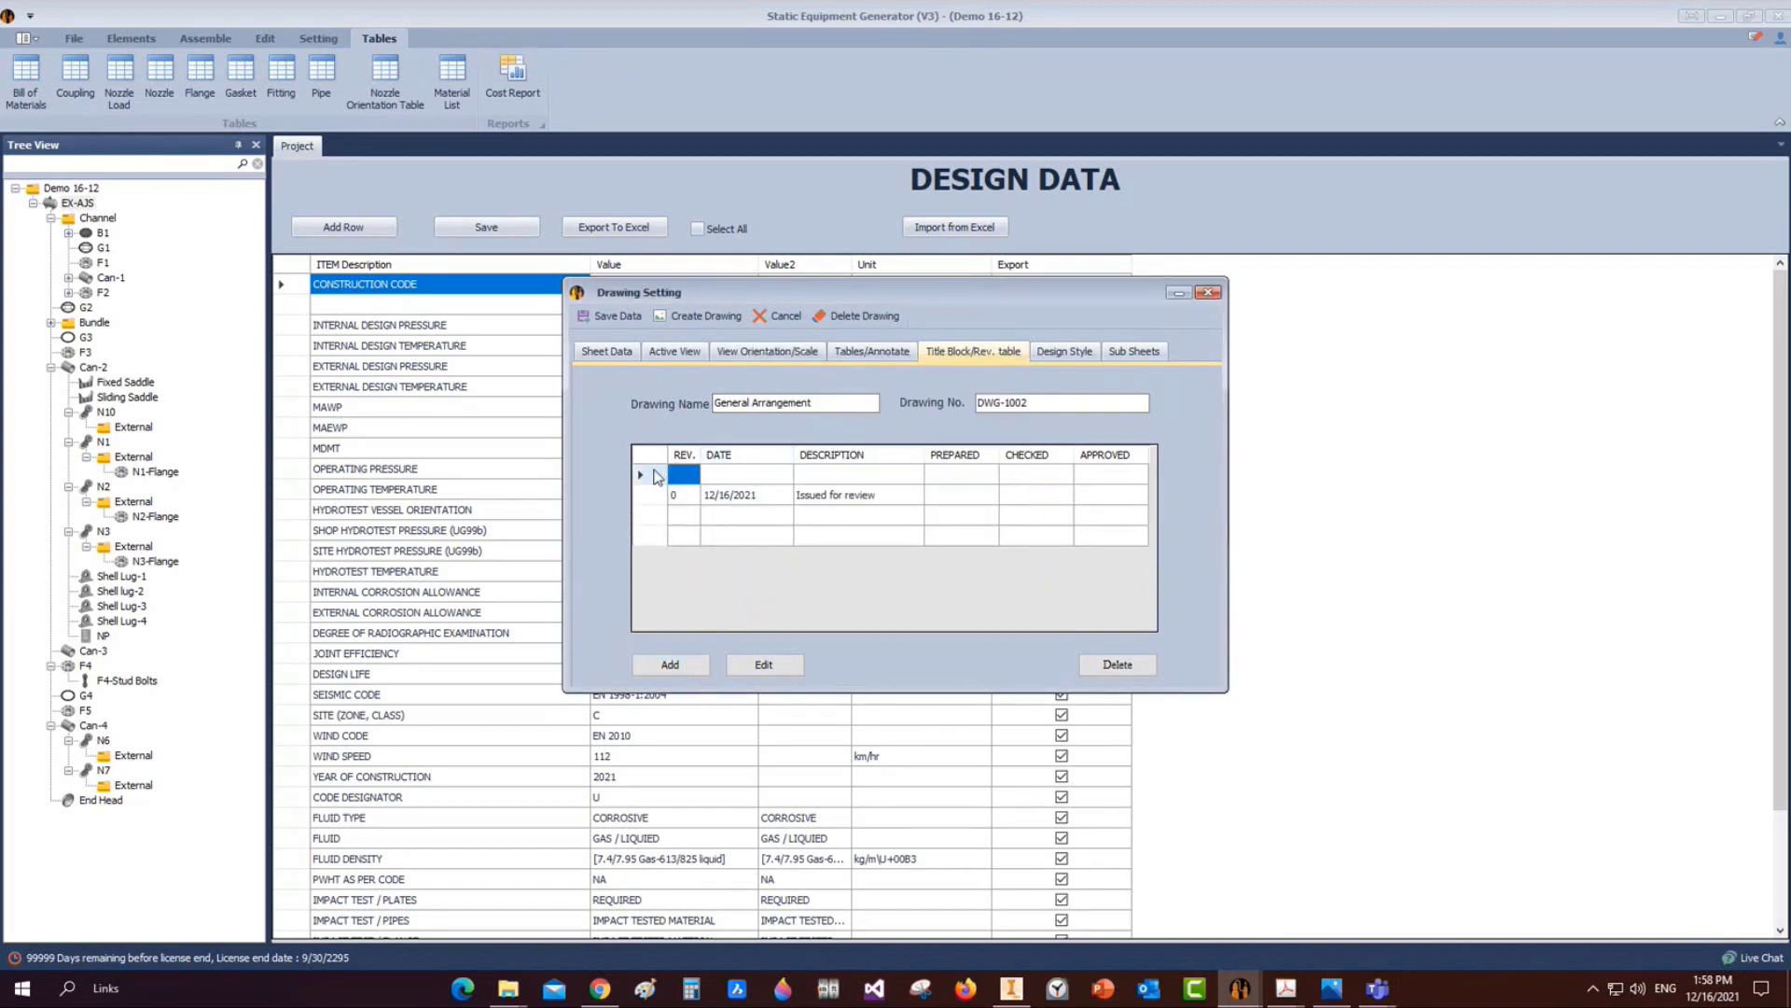
Delete the blank row from the revision table and create the General Arrangement drawing with the Design1 style
click(1081, 672)
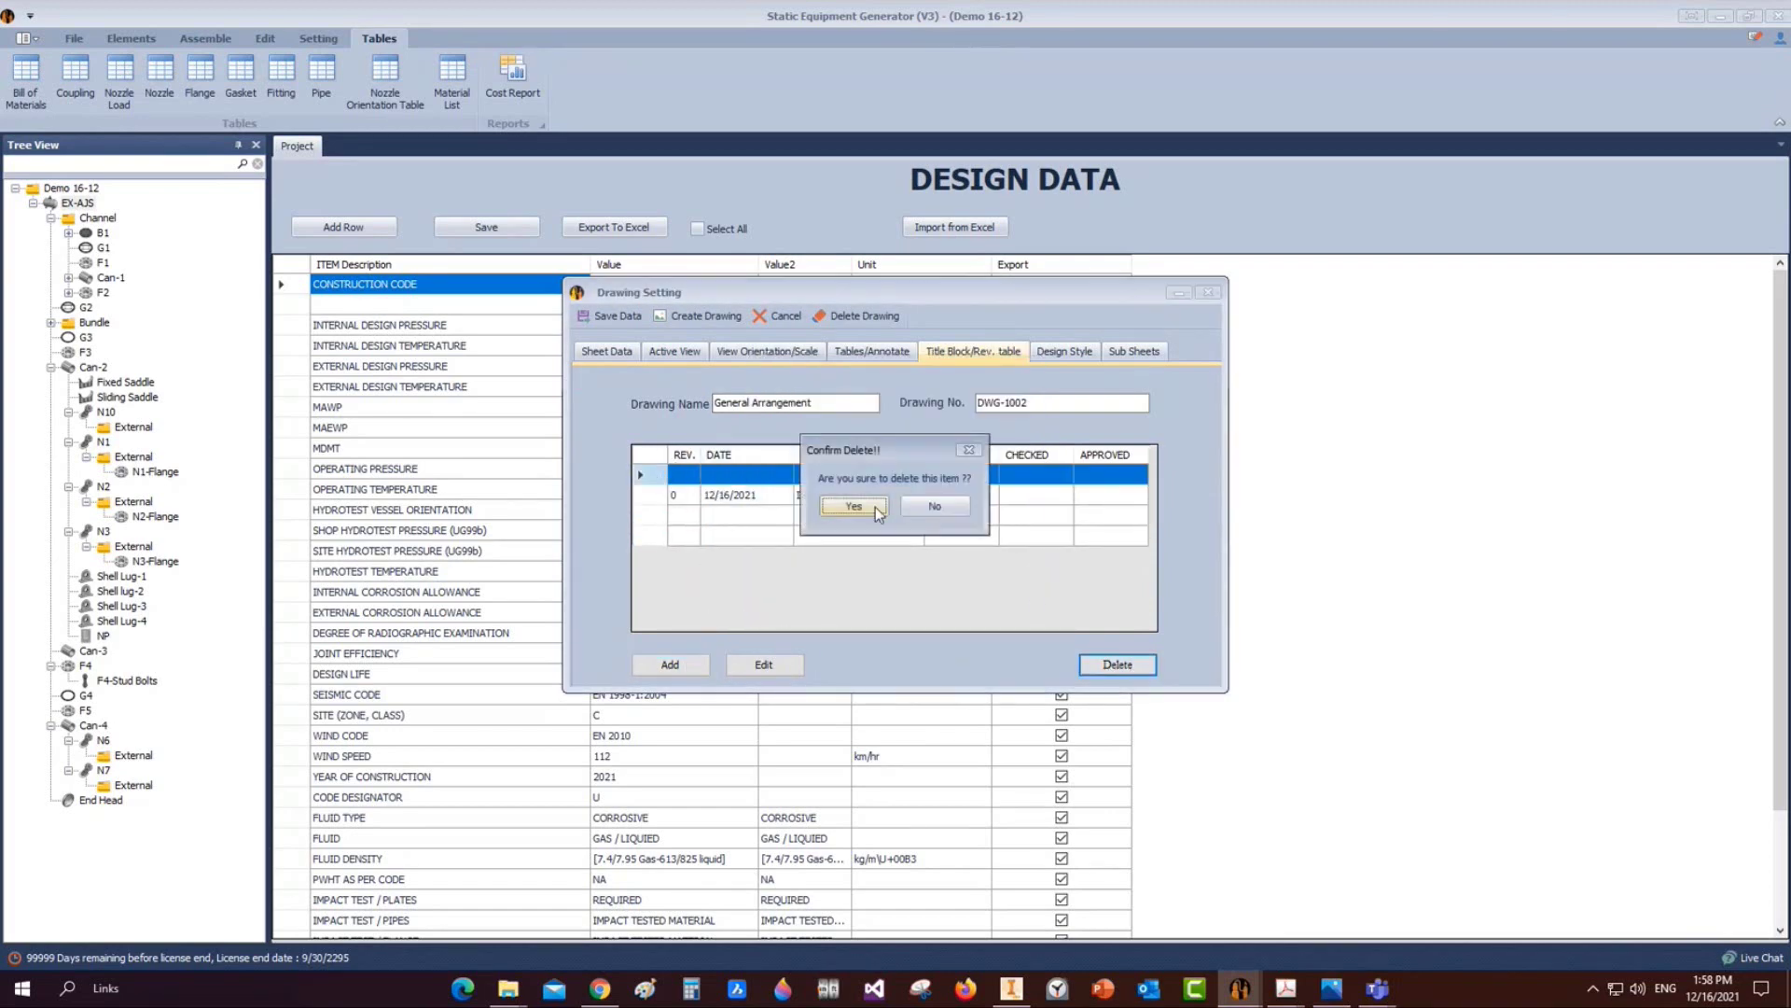
click(950, 512)
click(1073, 352)
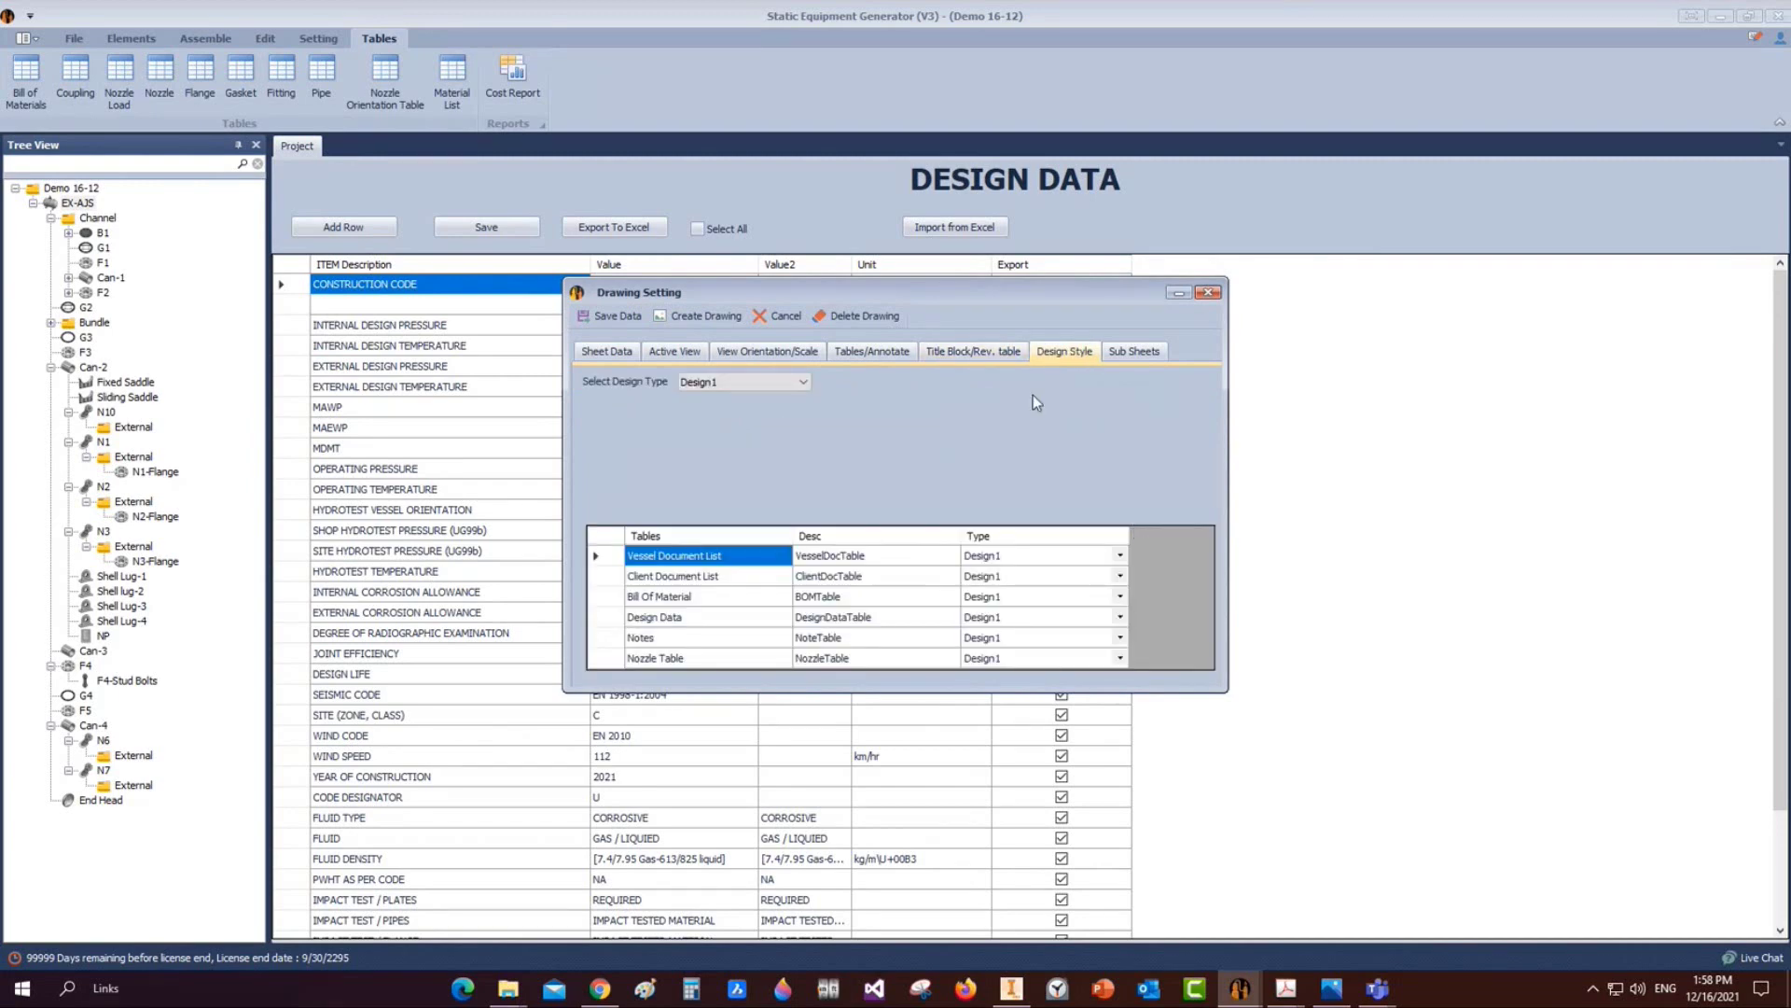
click(696, 319)
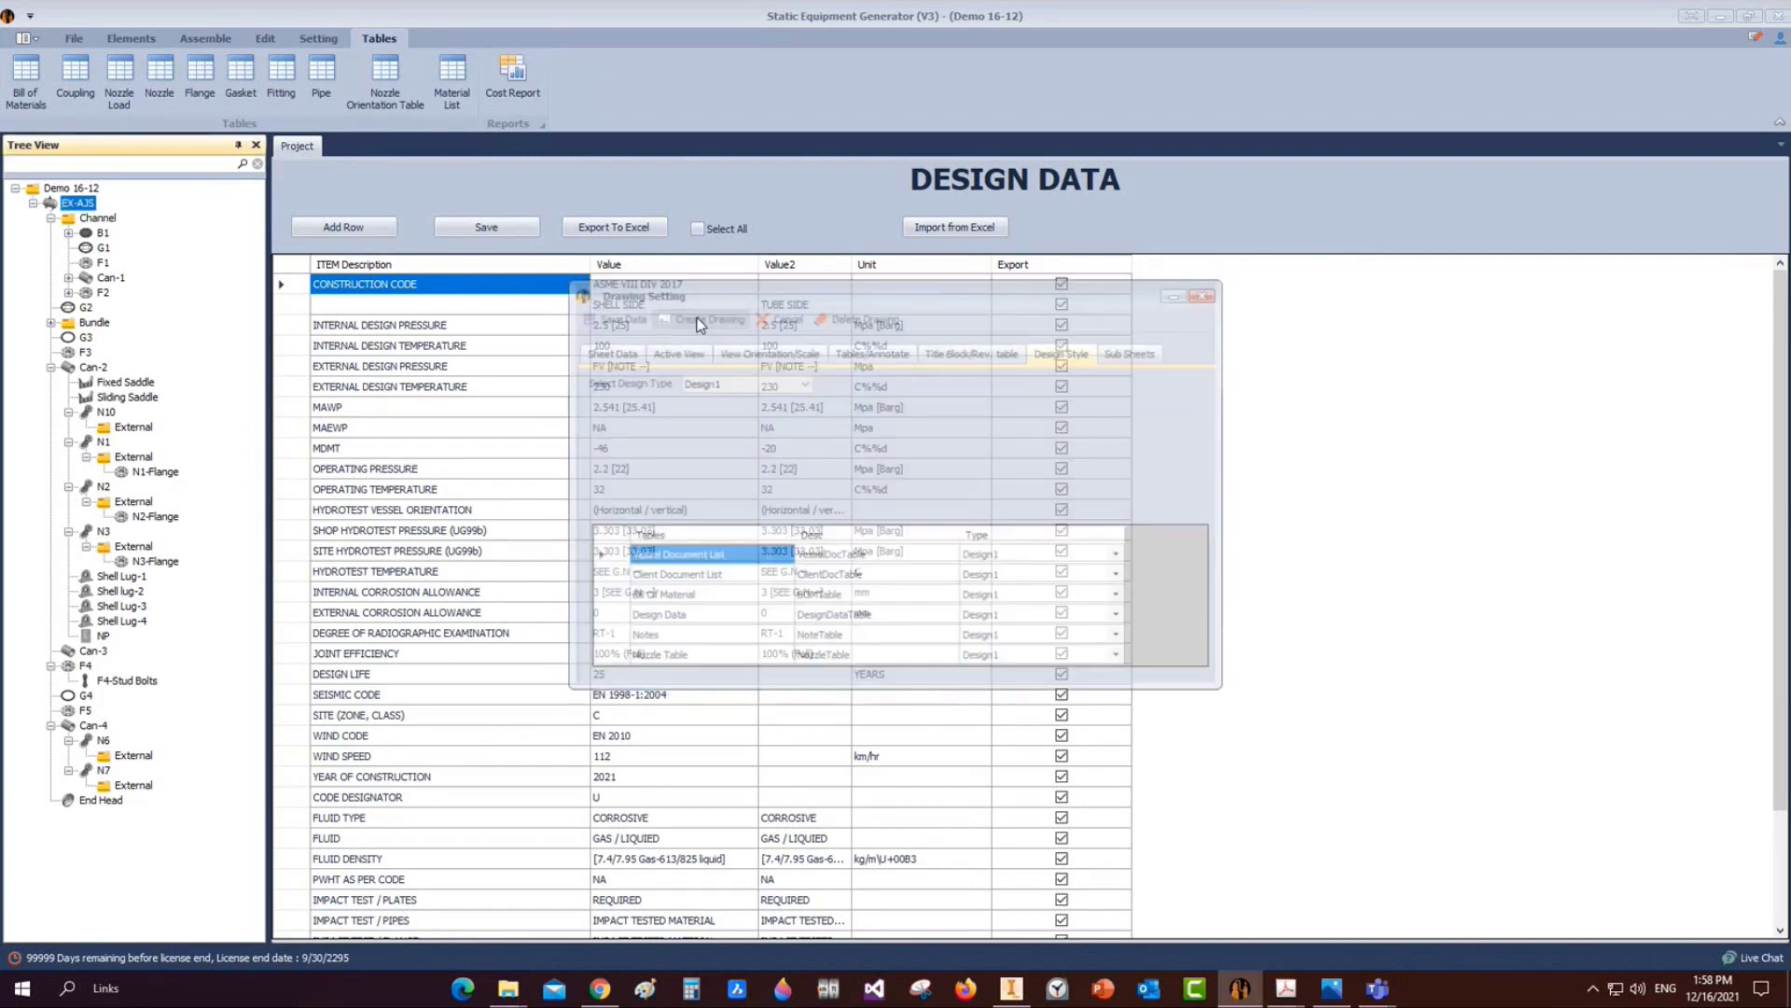
Switch to Inventor and examine how the views, material list and design data table are placed on the generated EX-AJS sheet
mouse_move(1011, 987)
click(1017, 914)
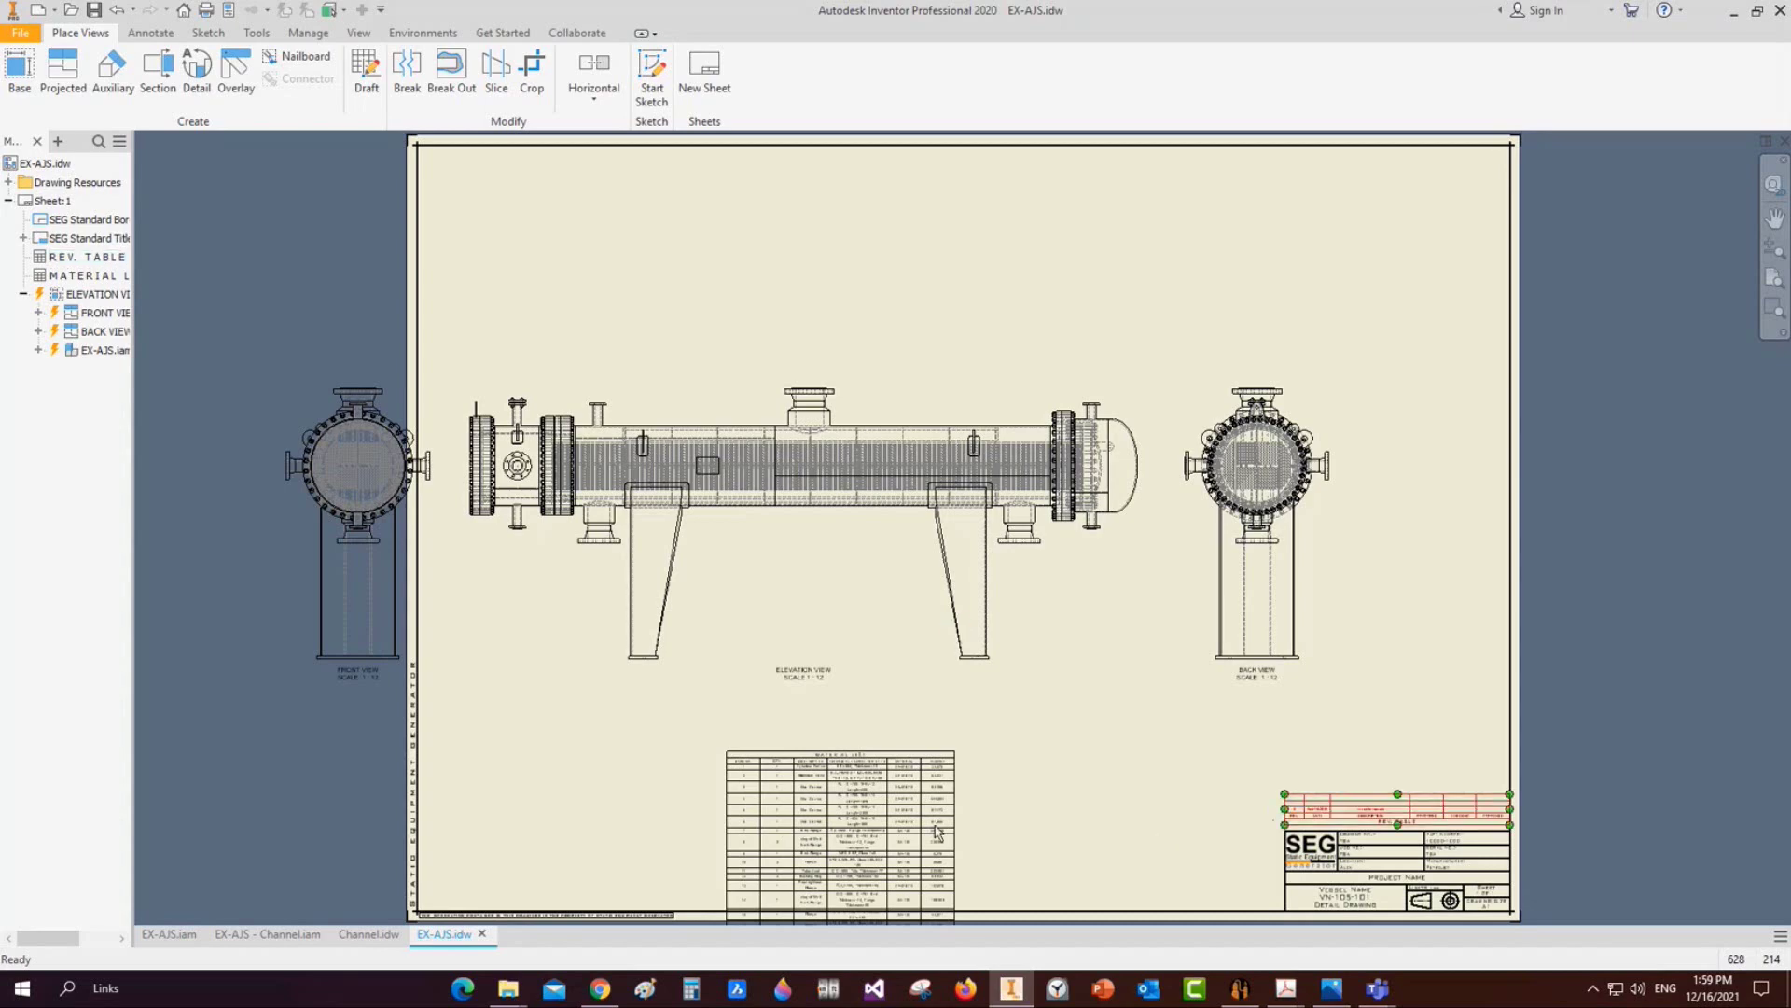
click(831, 818)
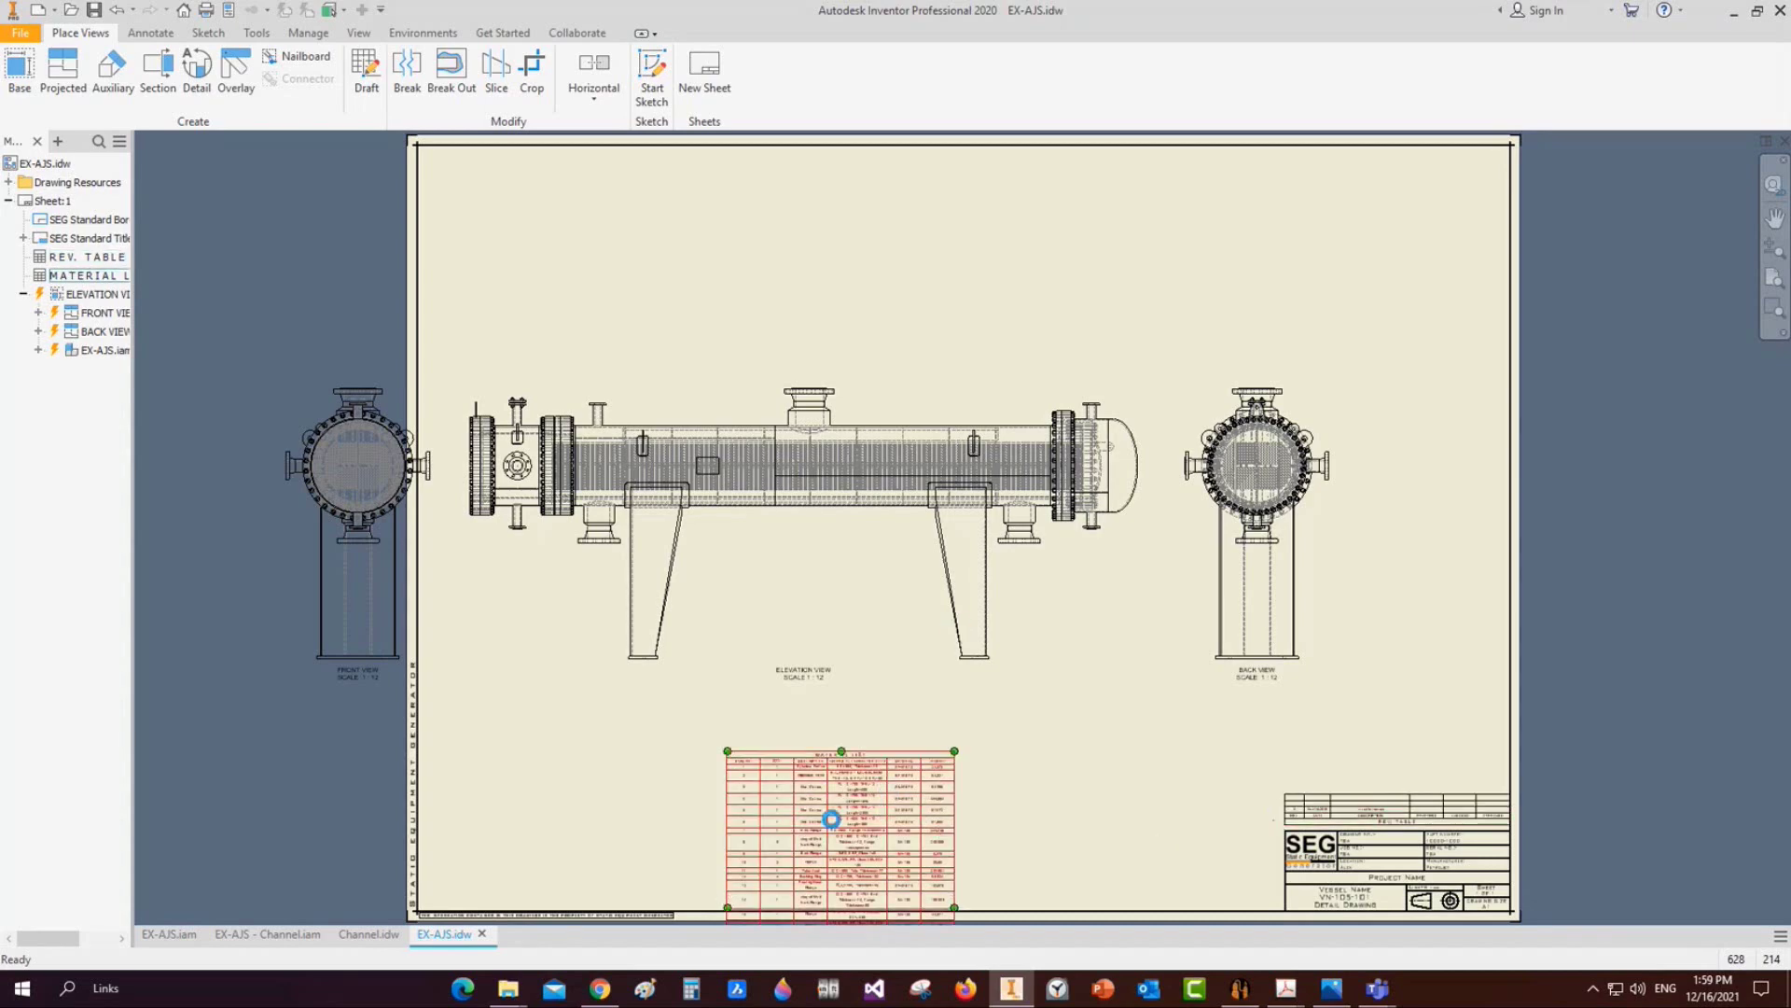
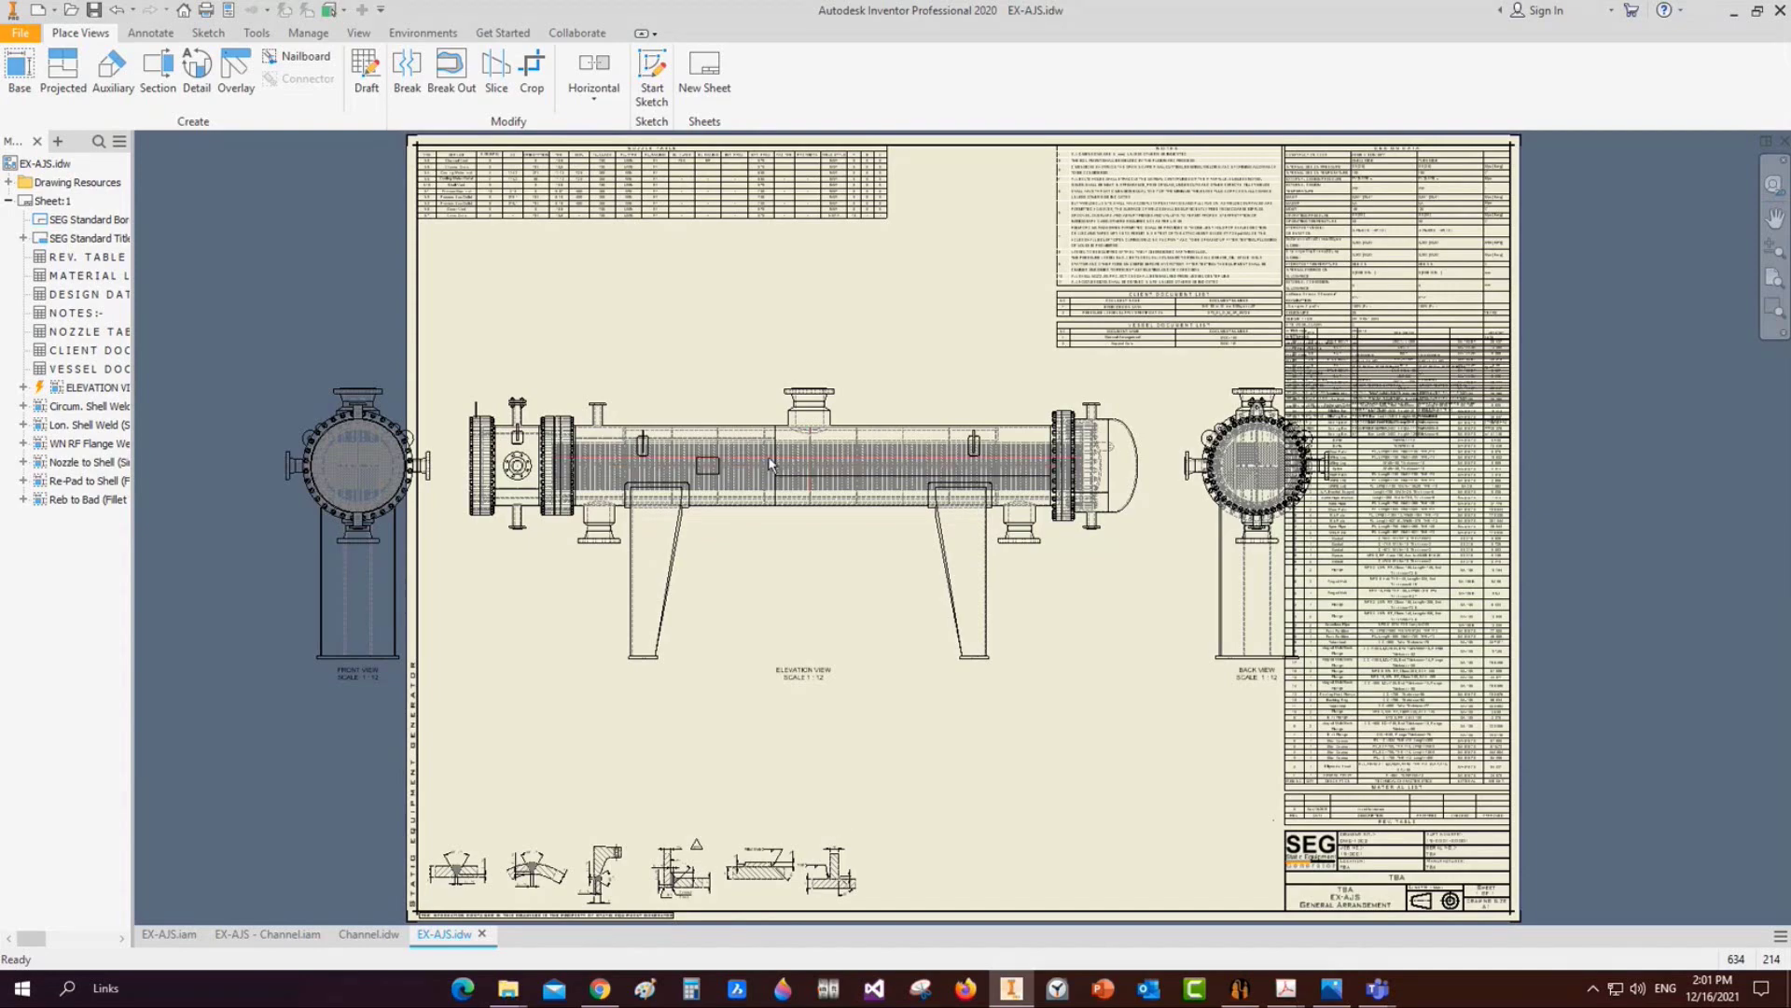
scroll(770, 464, up, 3)
scroll(673, 470, down, 5)
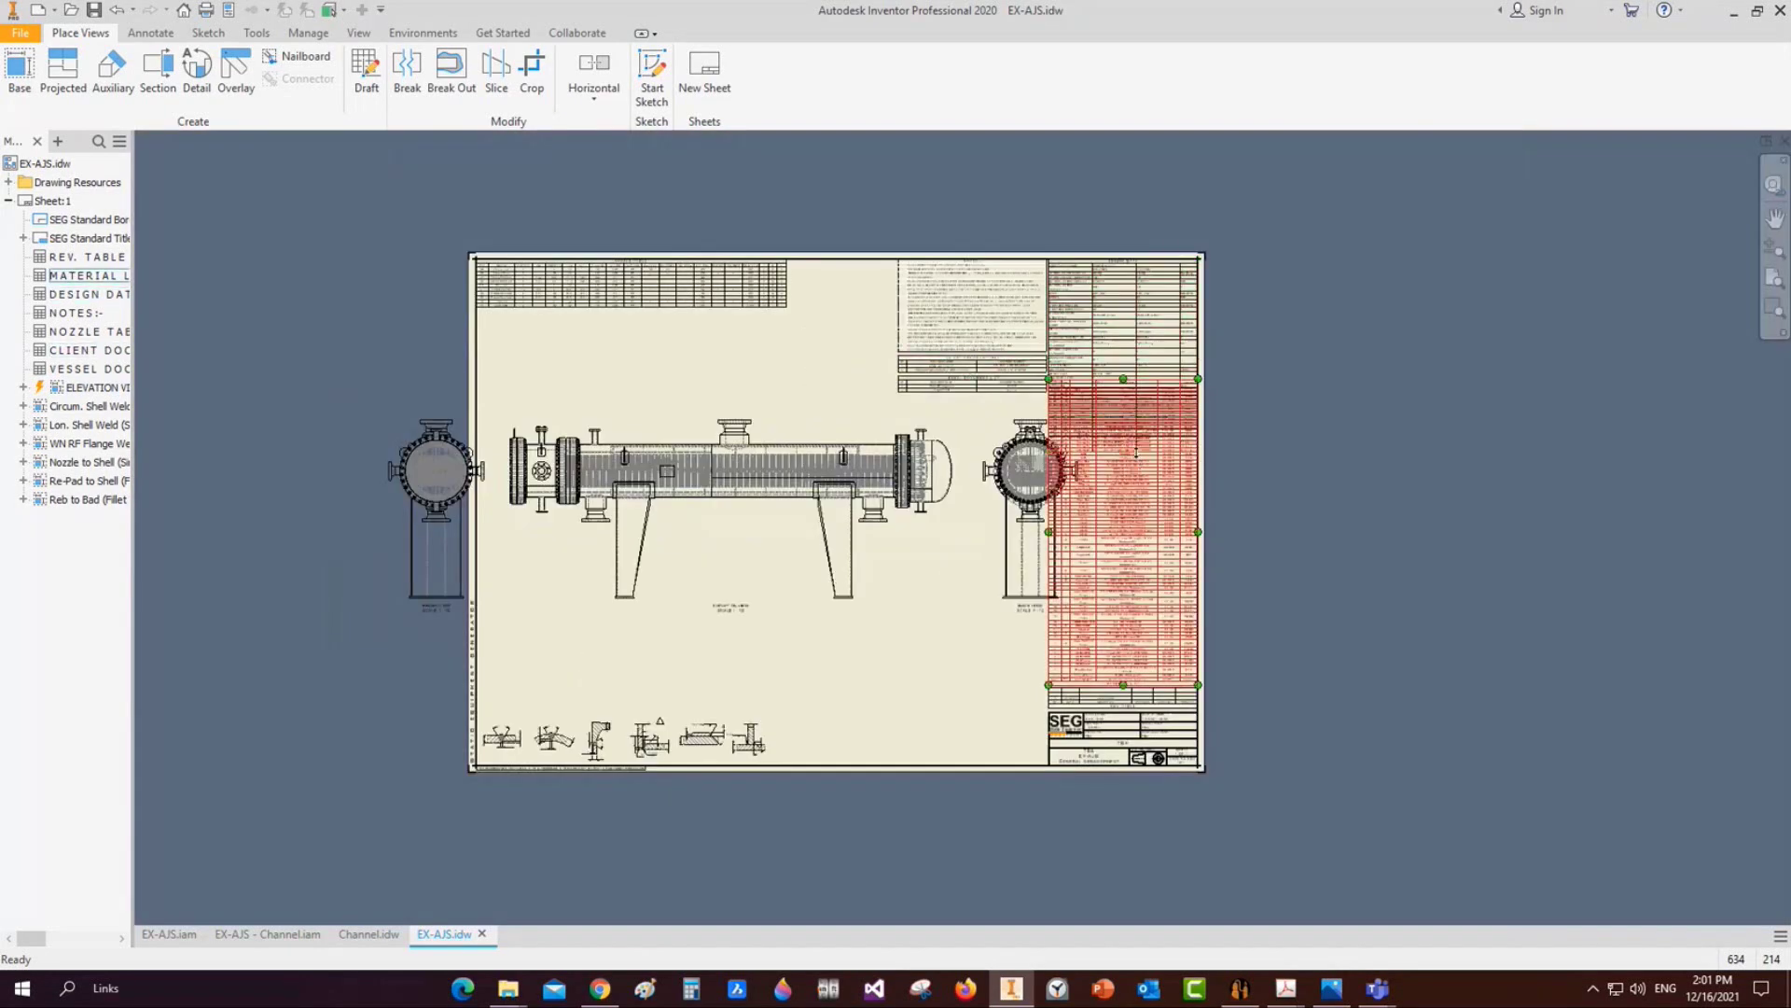
scroll(1136, 454, up, 2)
click(1079, 378)
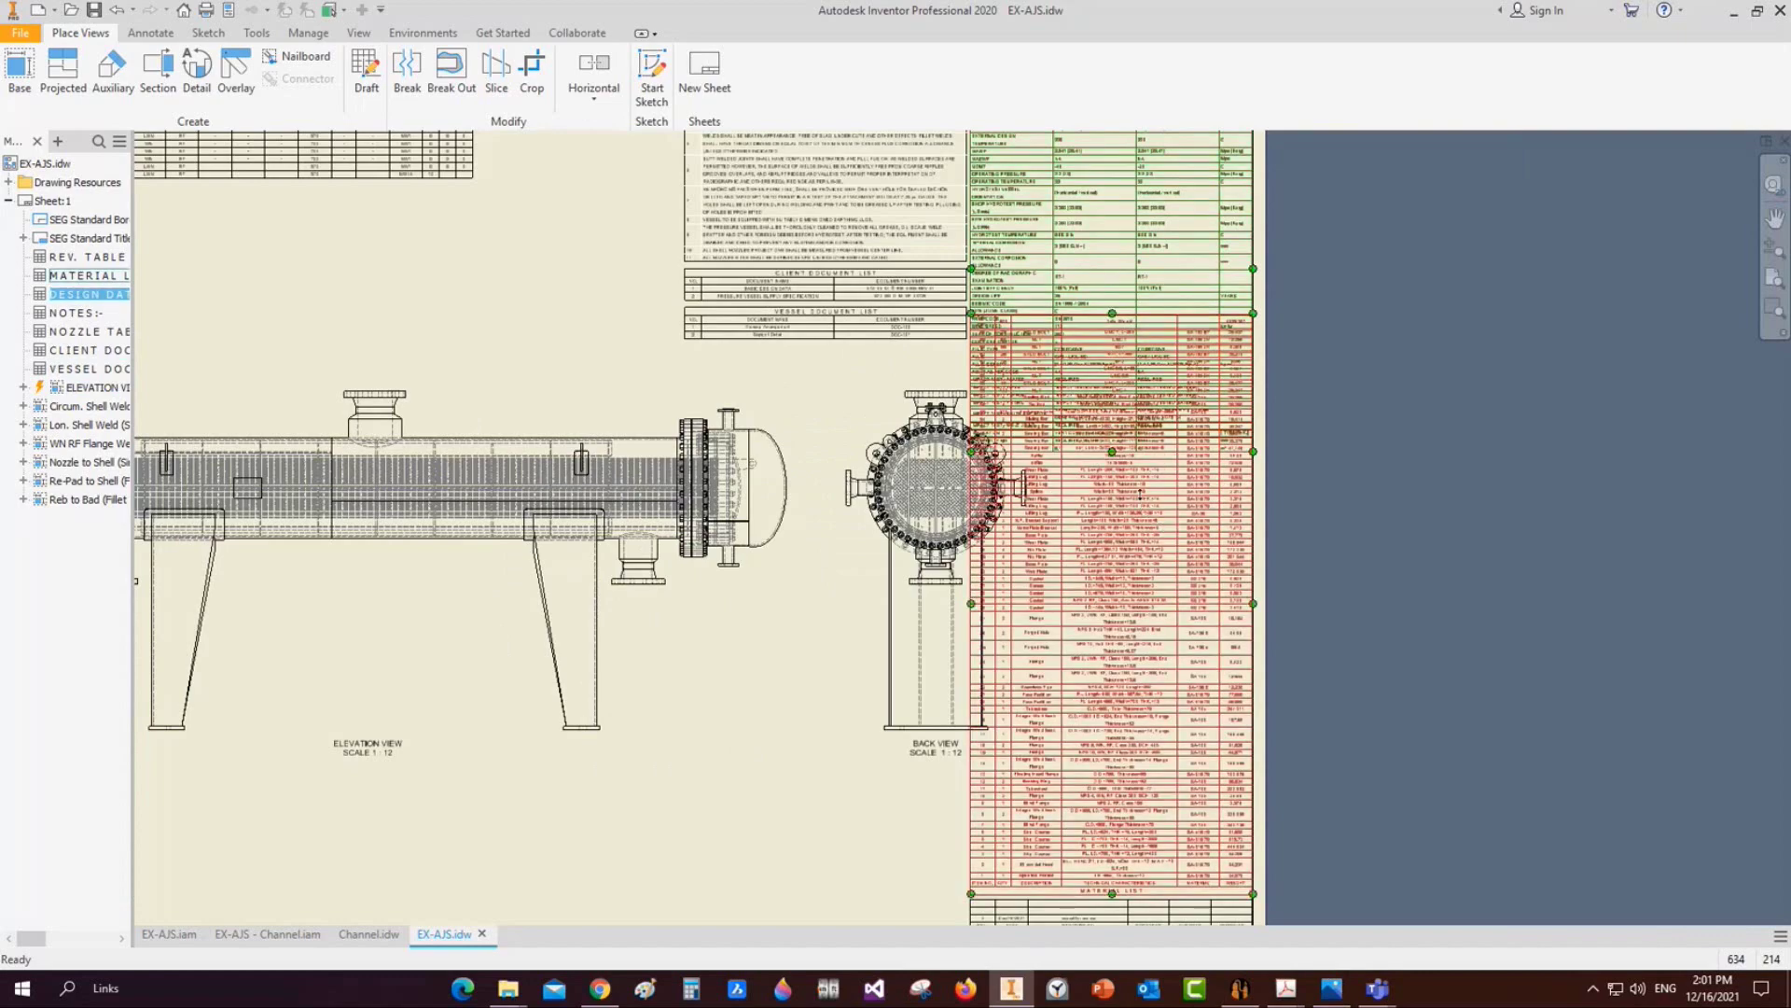
middle_drag(987, 385, 1096, 478)
scroll(1096, 477, down, 2)
middle_drag(866, 706, 920, 702)
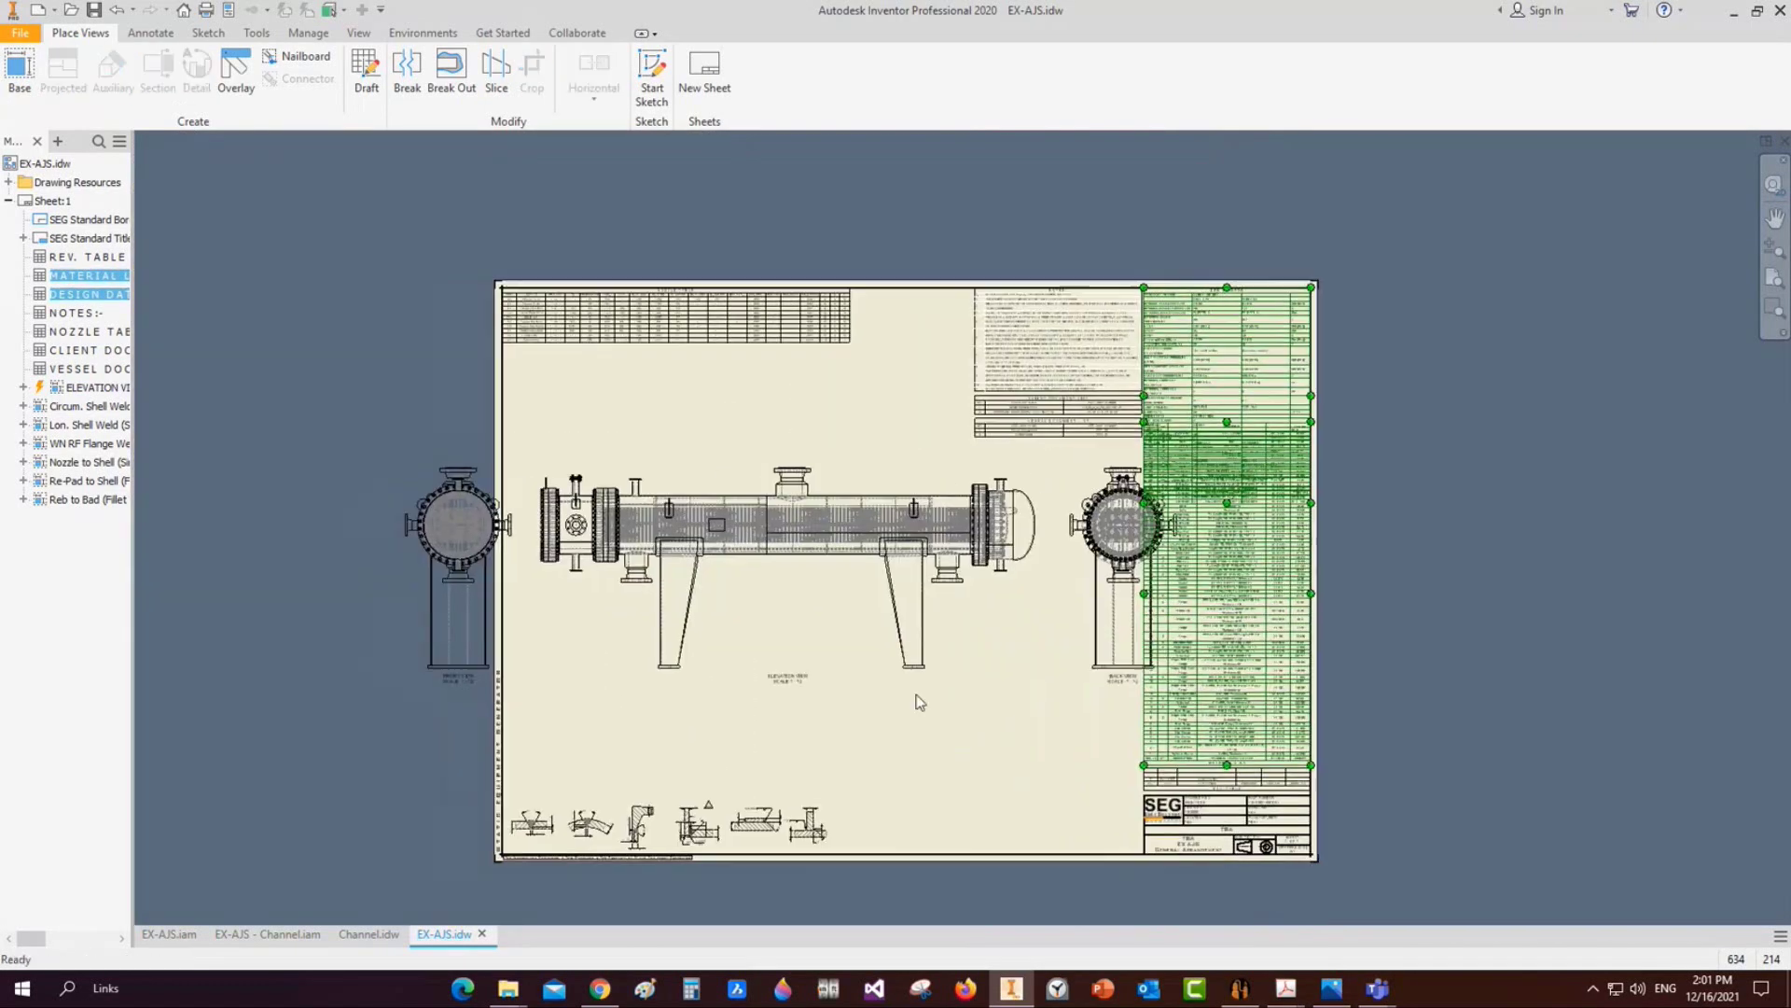
Switch to Static Equipment Generator, reopen the drawing settings of EX-AJS and delete its existing drawing
click(1247, 984)
right_click(89, 205)
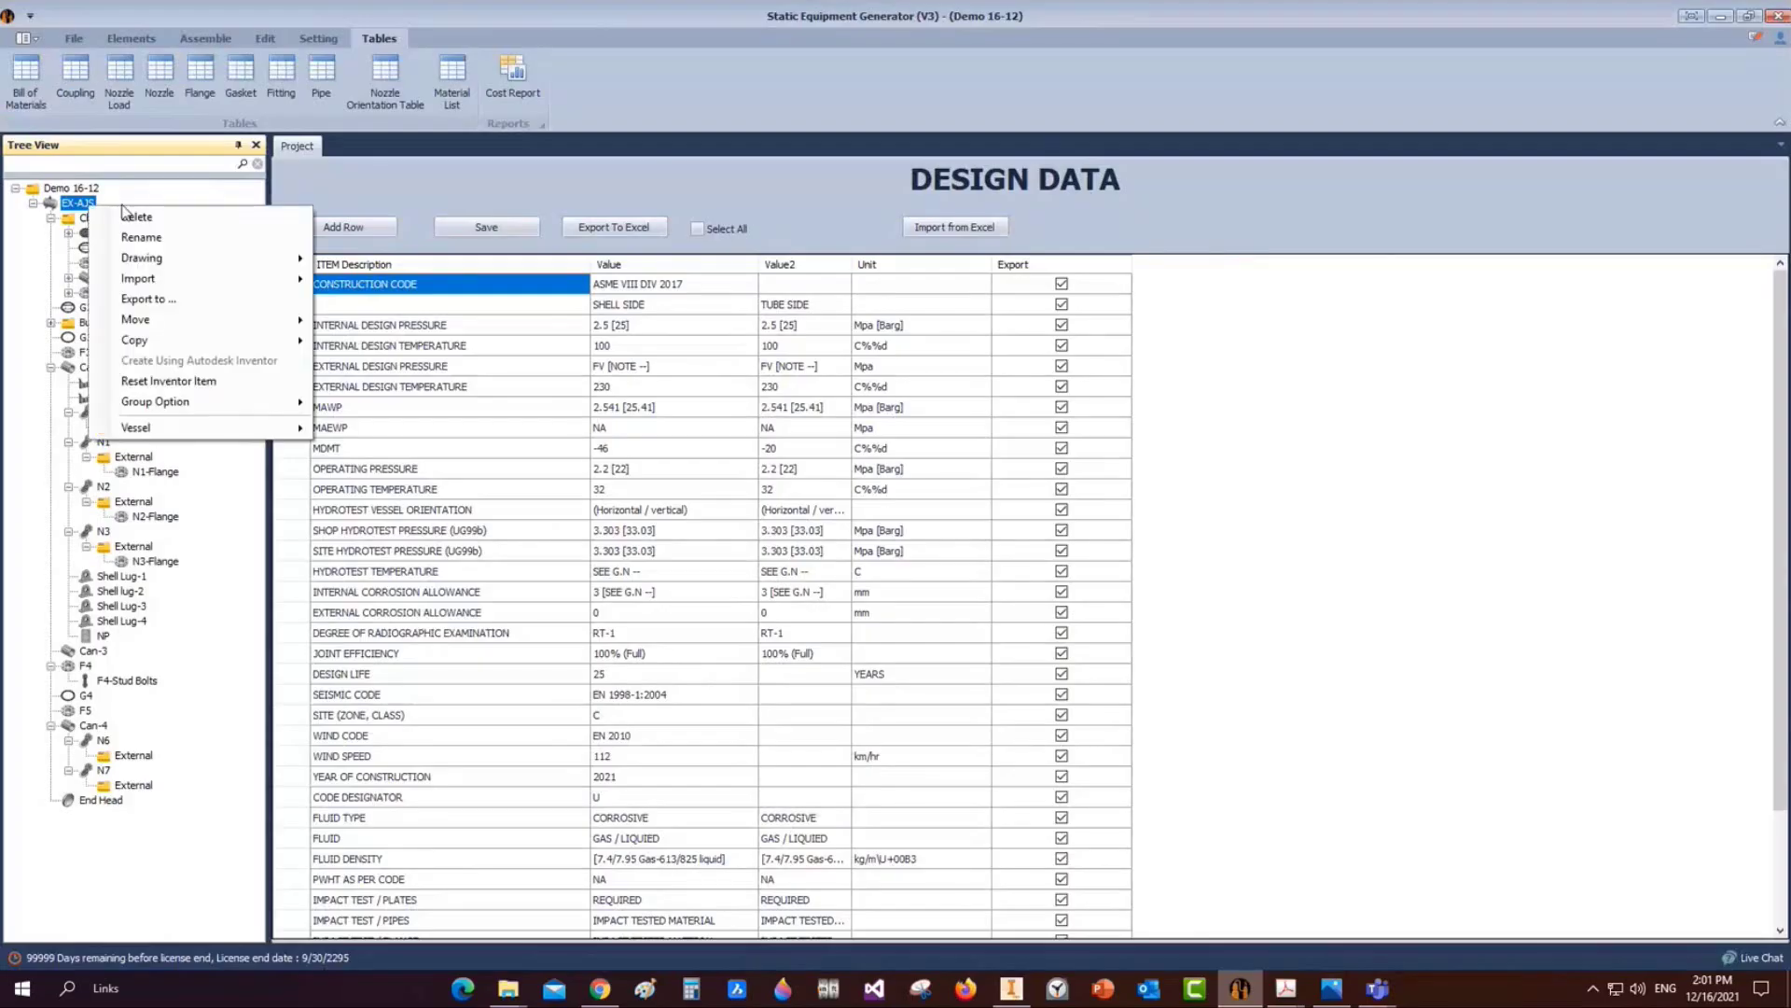
click(130, 215)
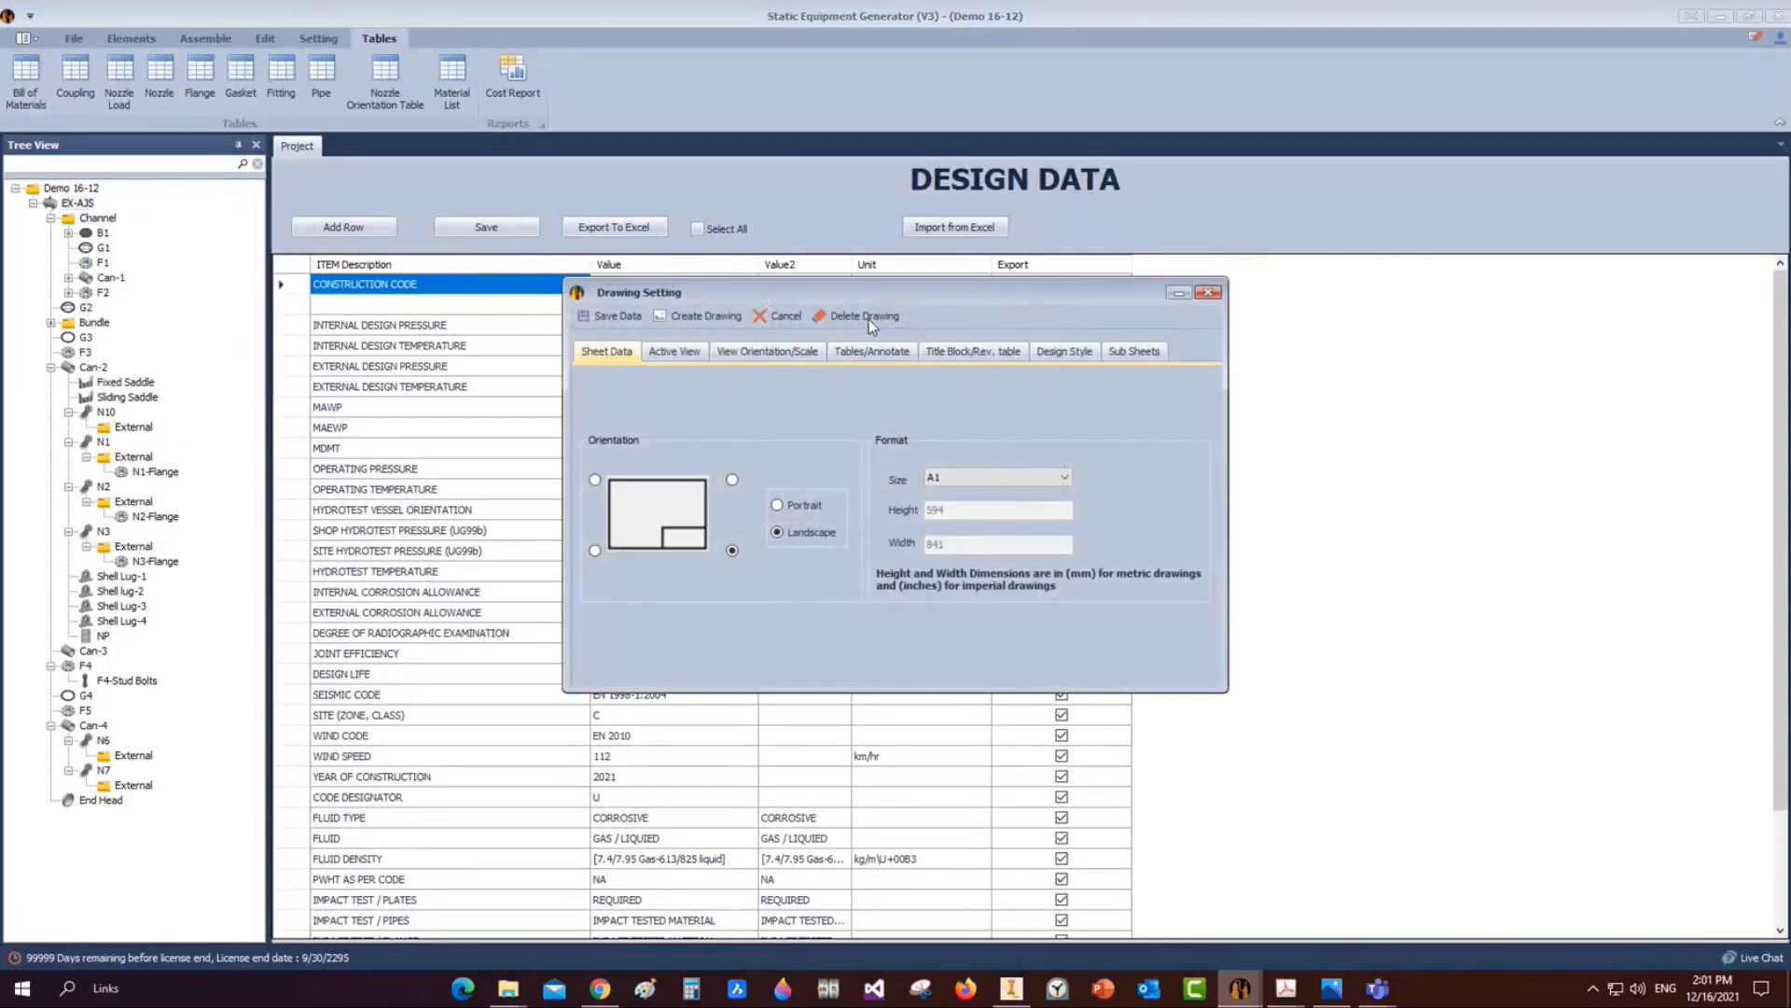
click(853, 505)
Set the elevation view's X location to 37 cm and its user-defined scale to 1/18
click(789, 355)
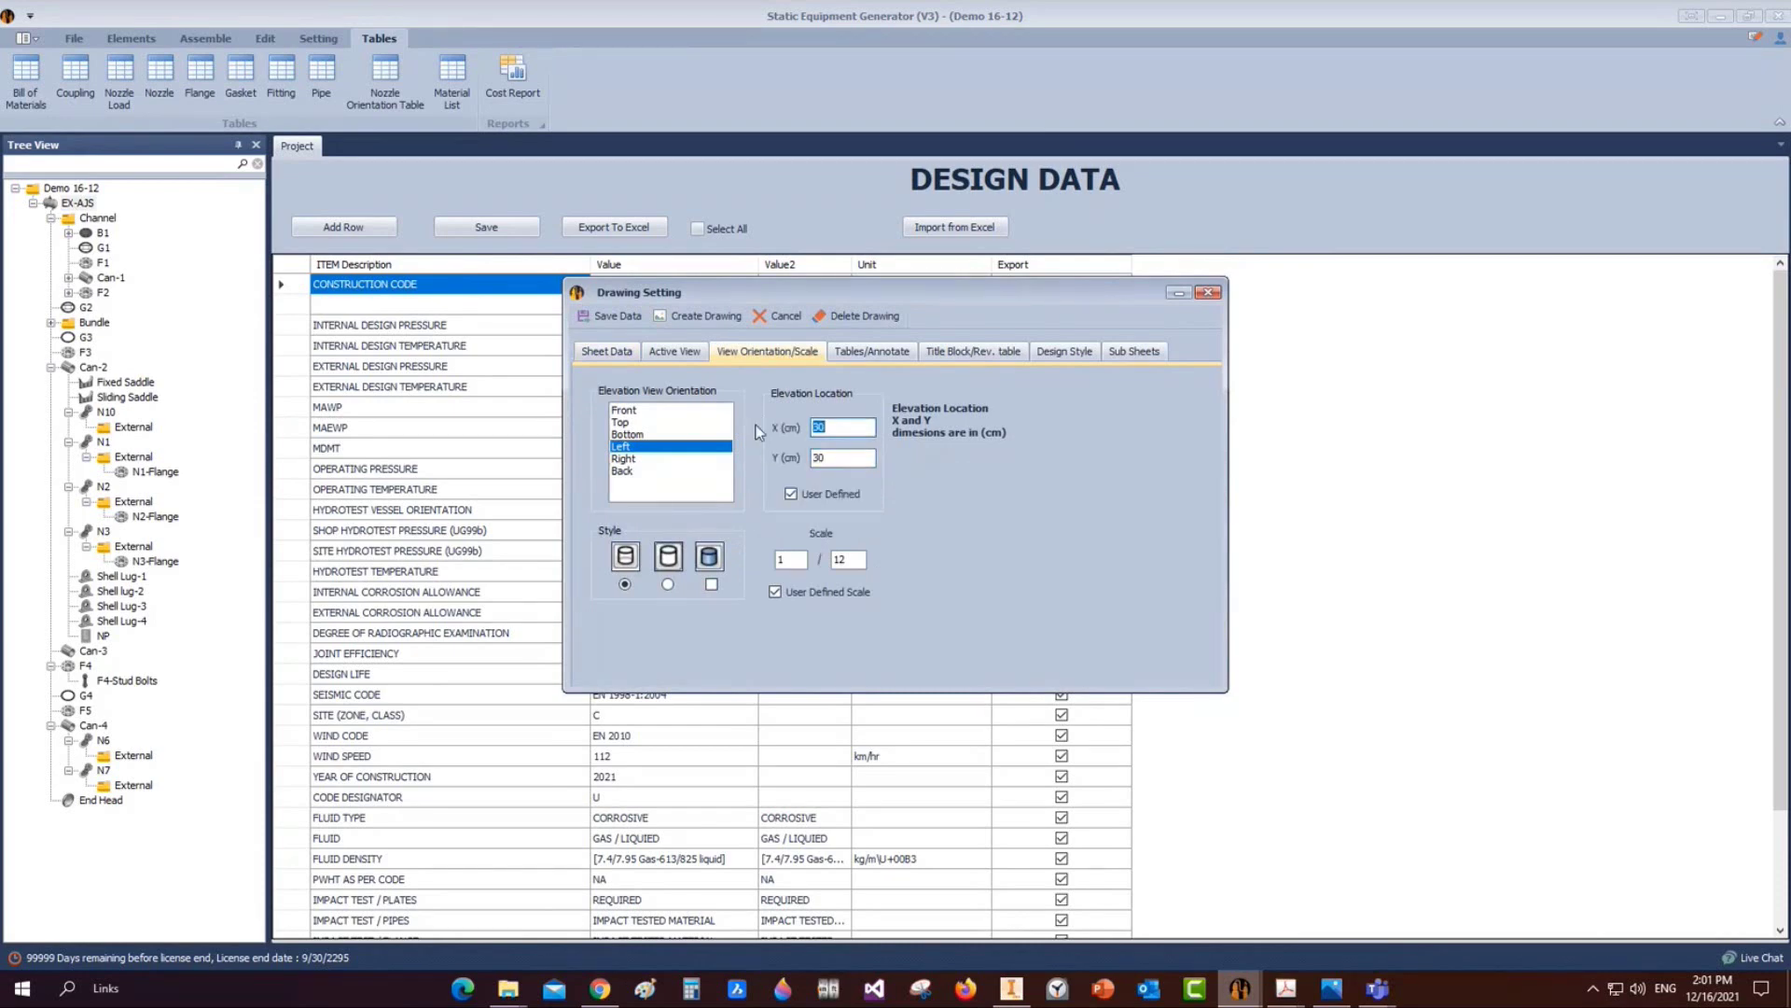
text(35)
key(BackSpace)
text(7)
double_click(857, 558)
text(18)
Change the drawing's design type to Design2, assign Design2 to the Bill Of Material table and save the table styles
click(966, 353)
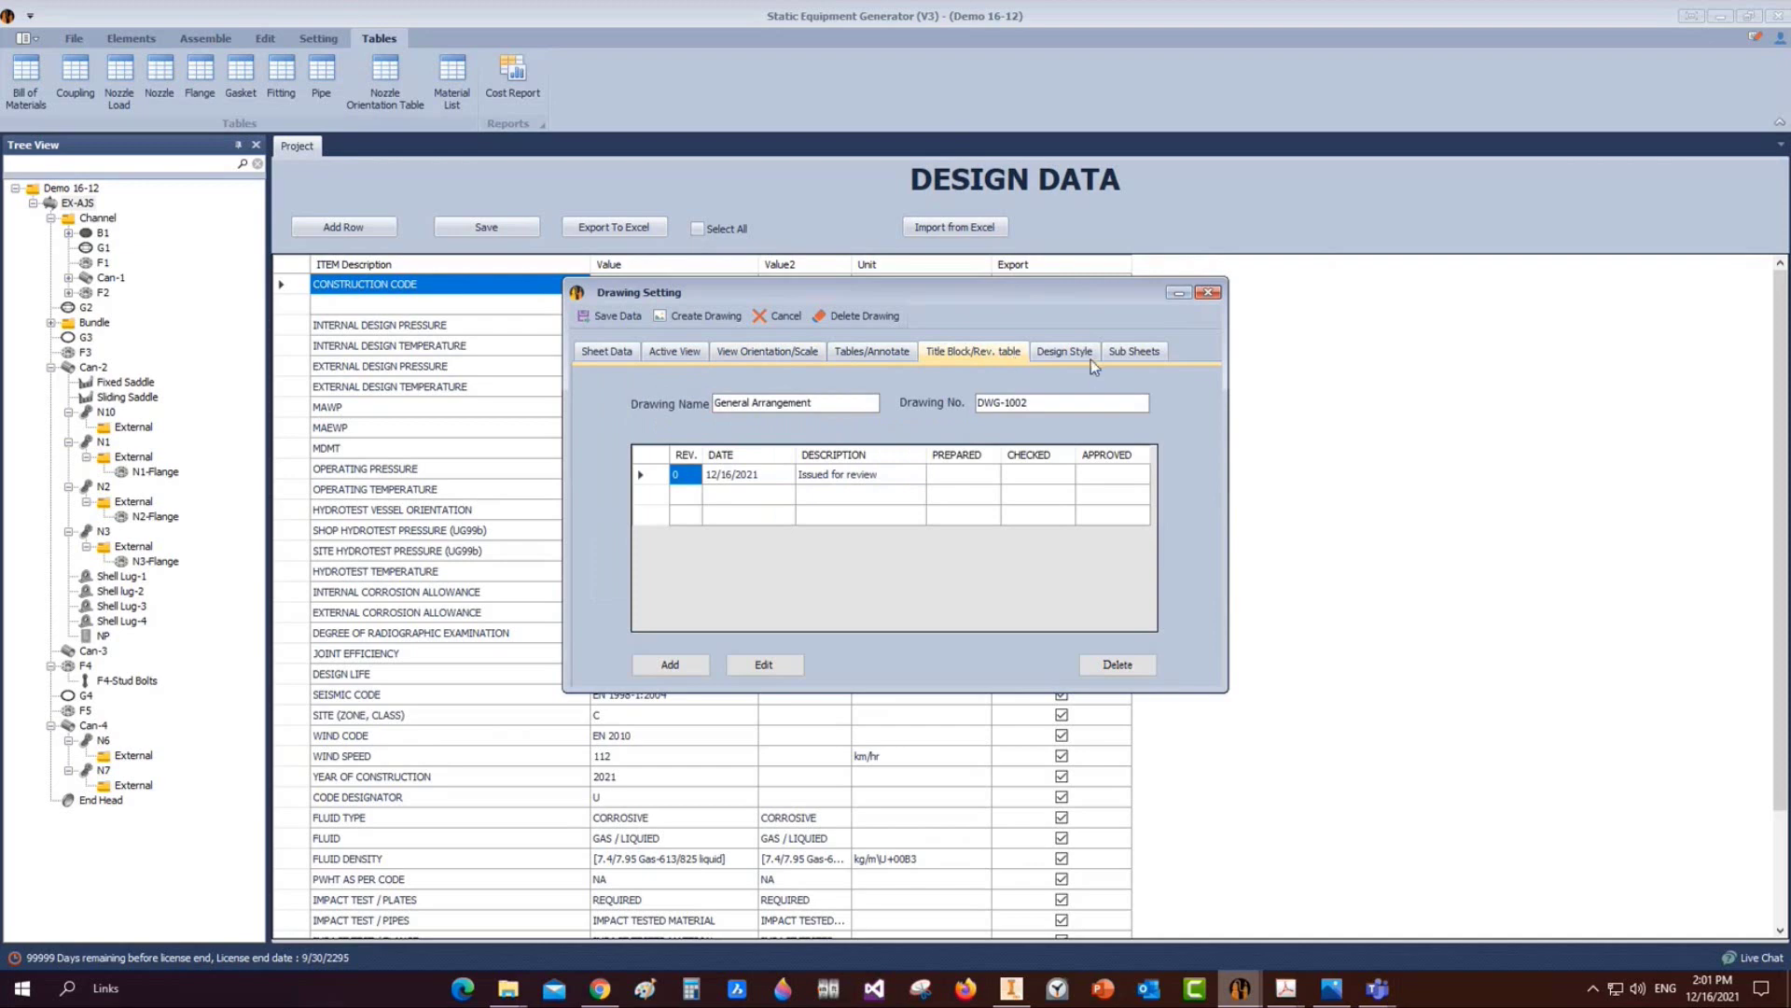
click(1066, 357)
click(737, 382)
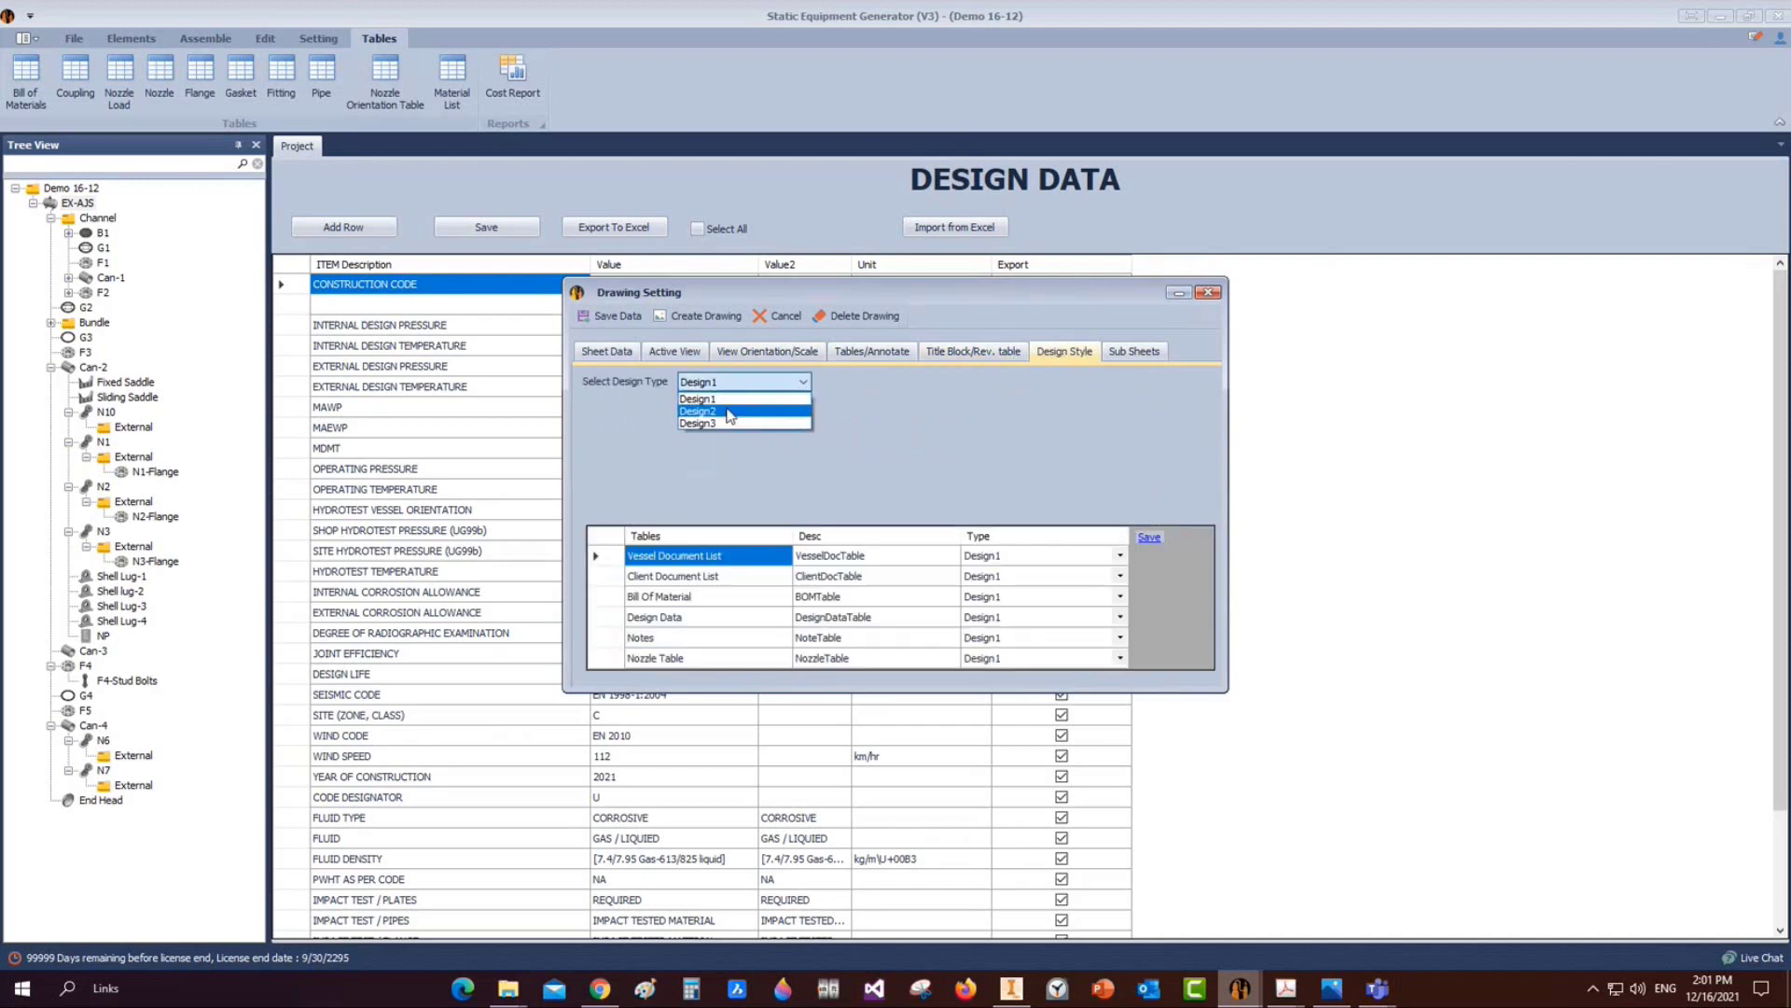
click(704, 403)
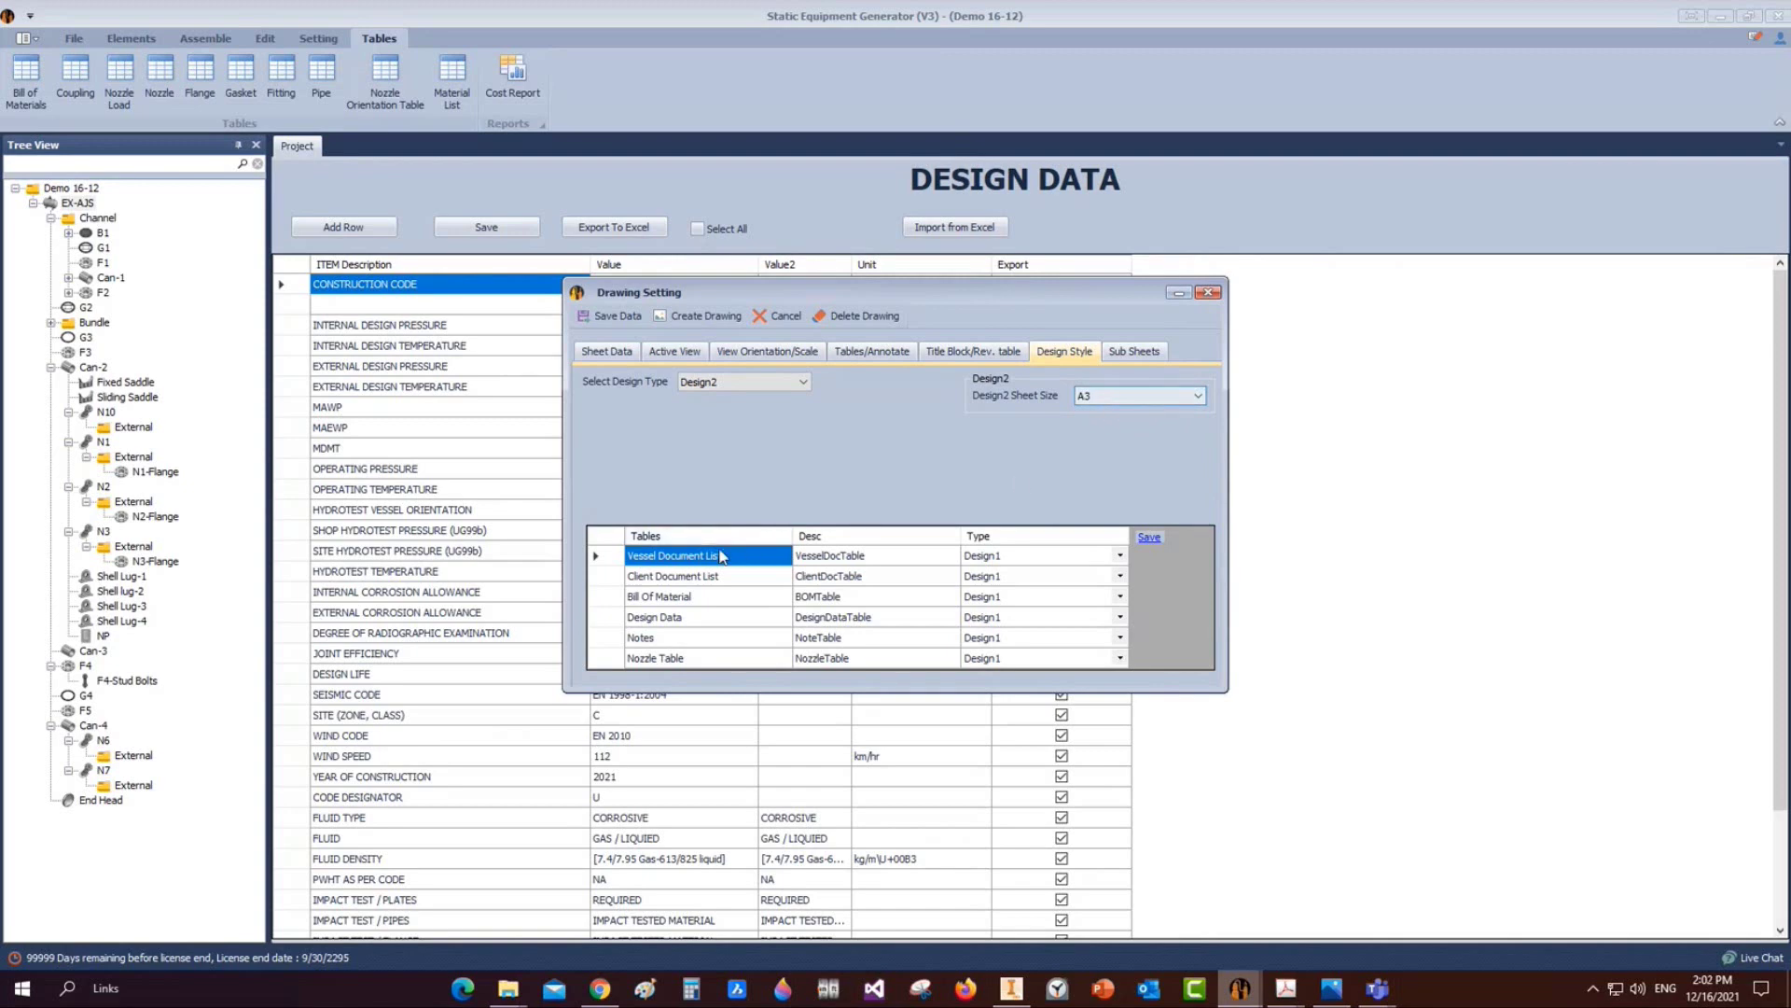
click(659, 597)
click(1117, 596)
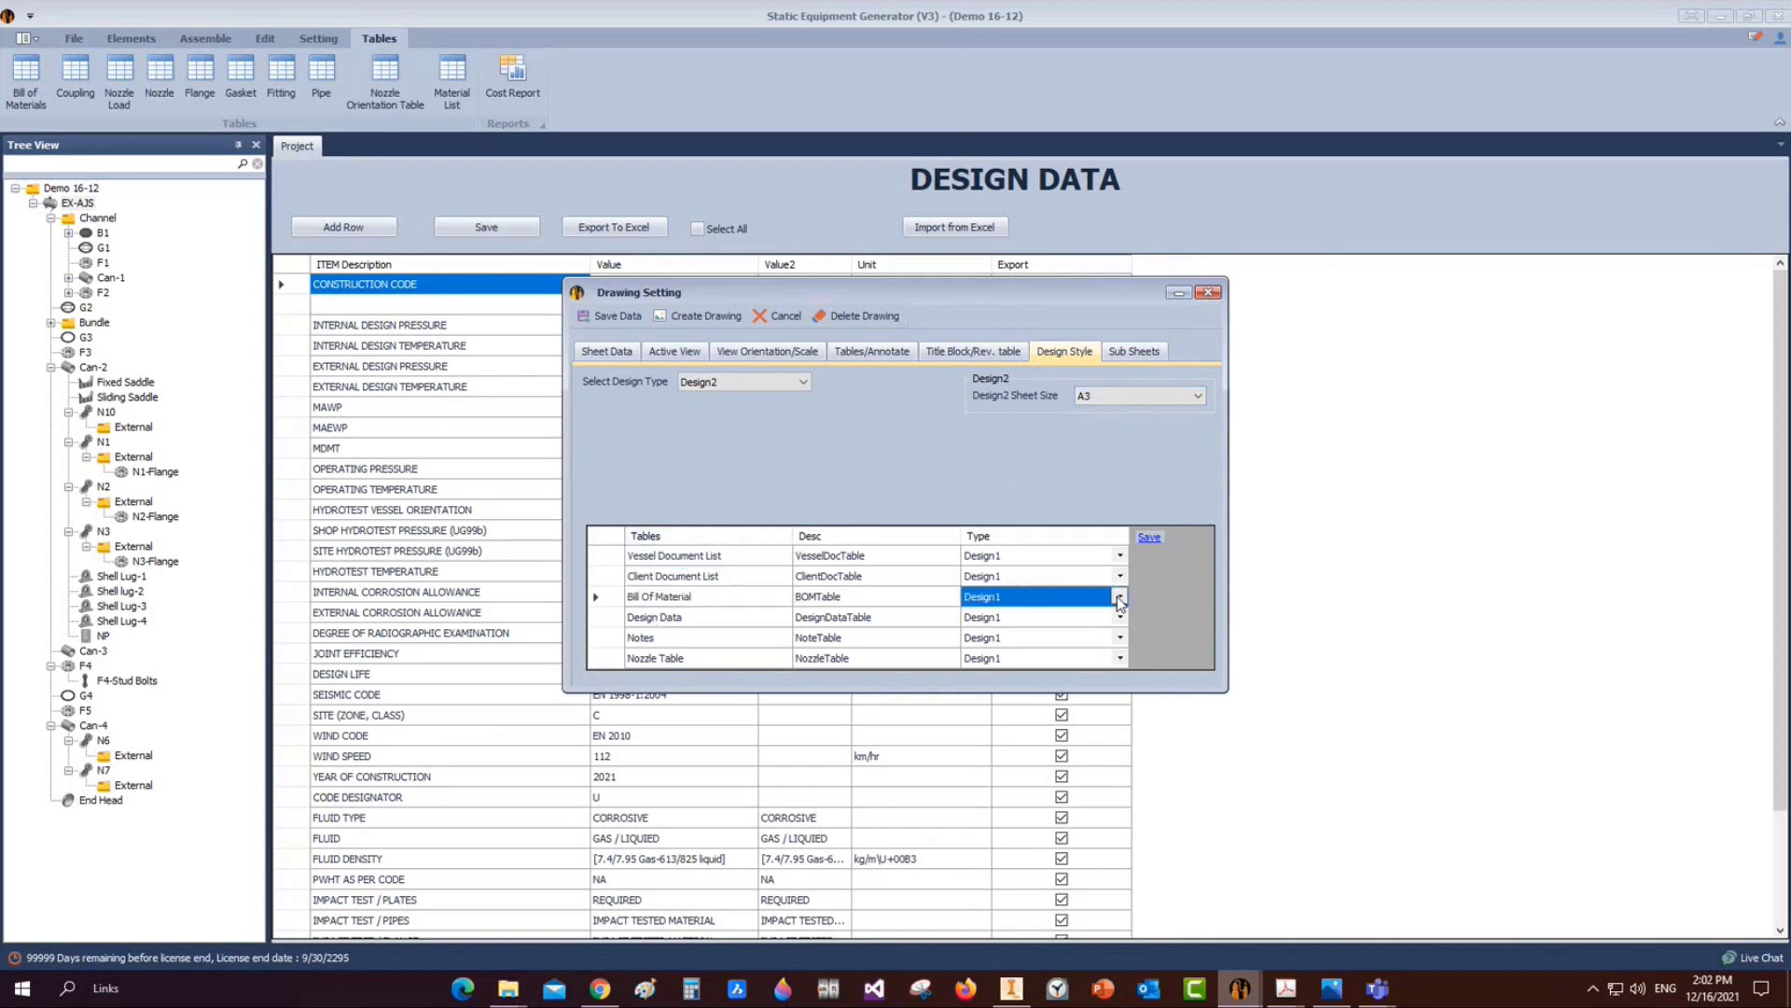
click(1120, 597)
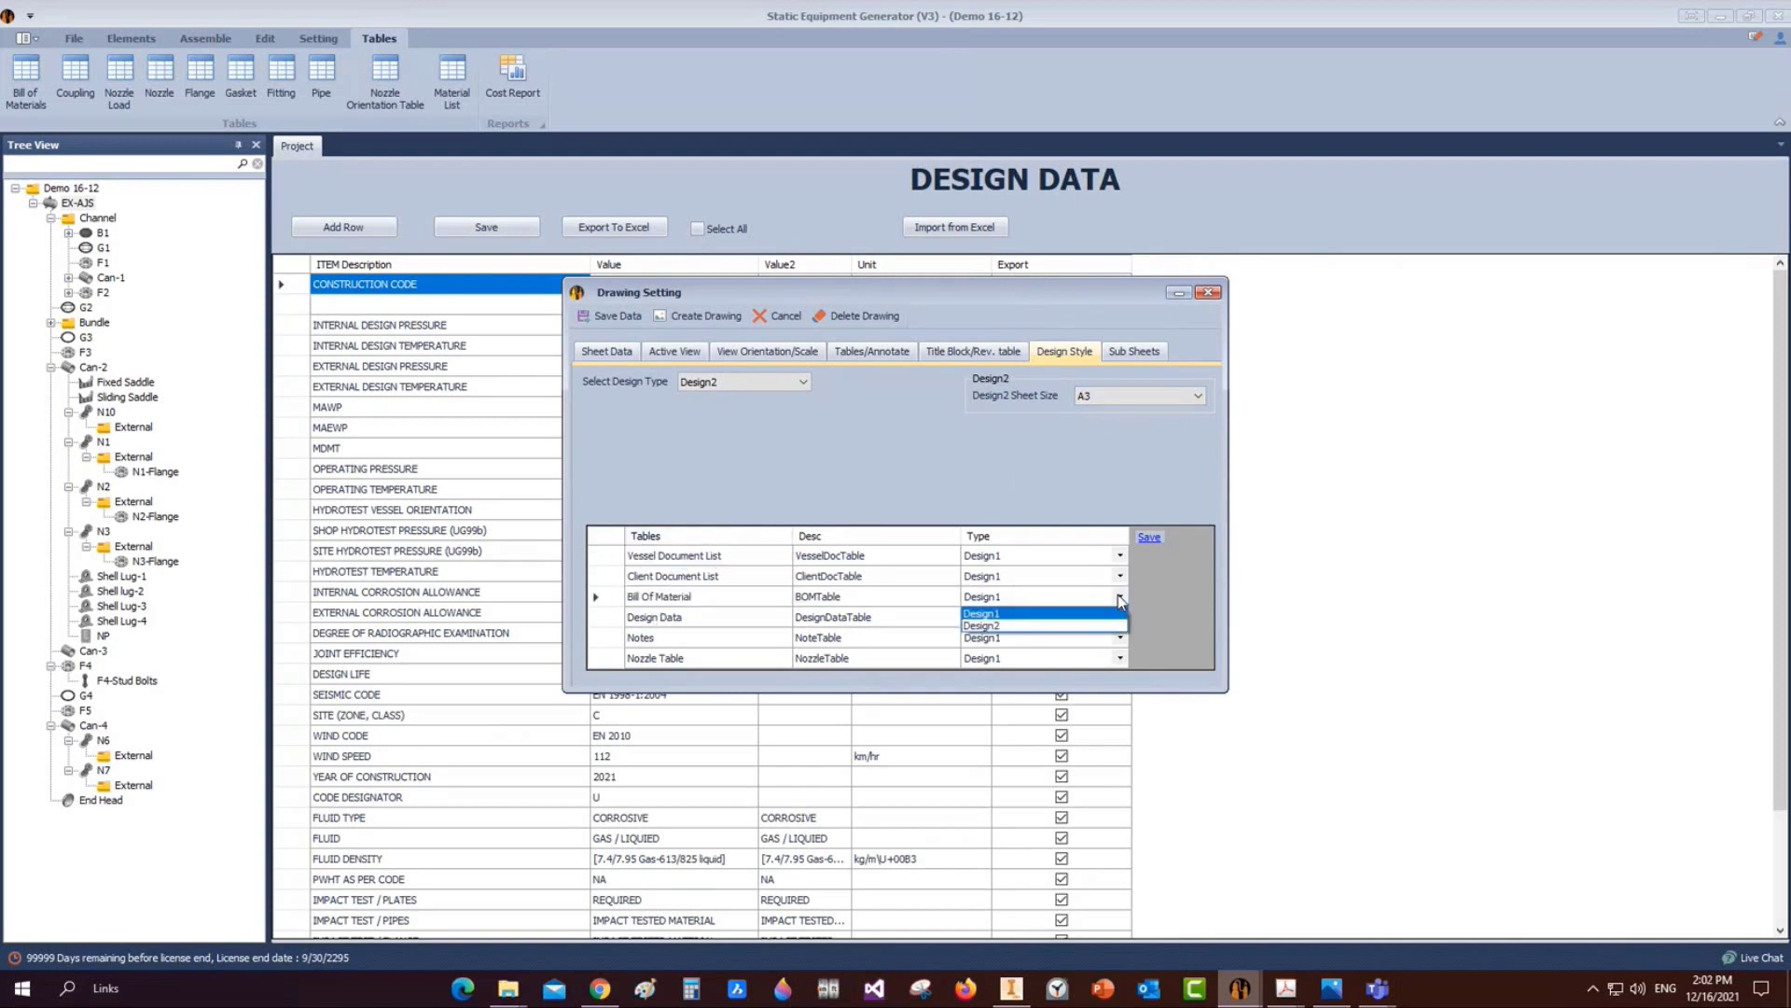
click(993, 625)
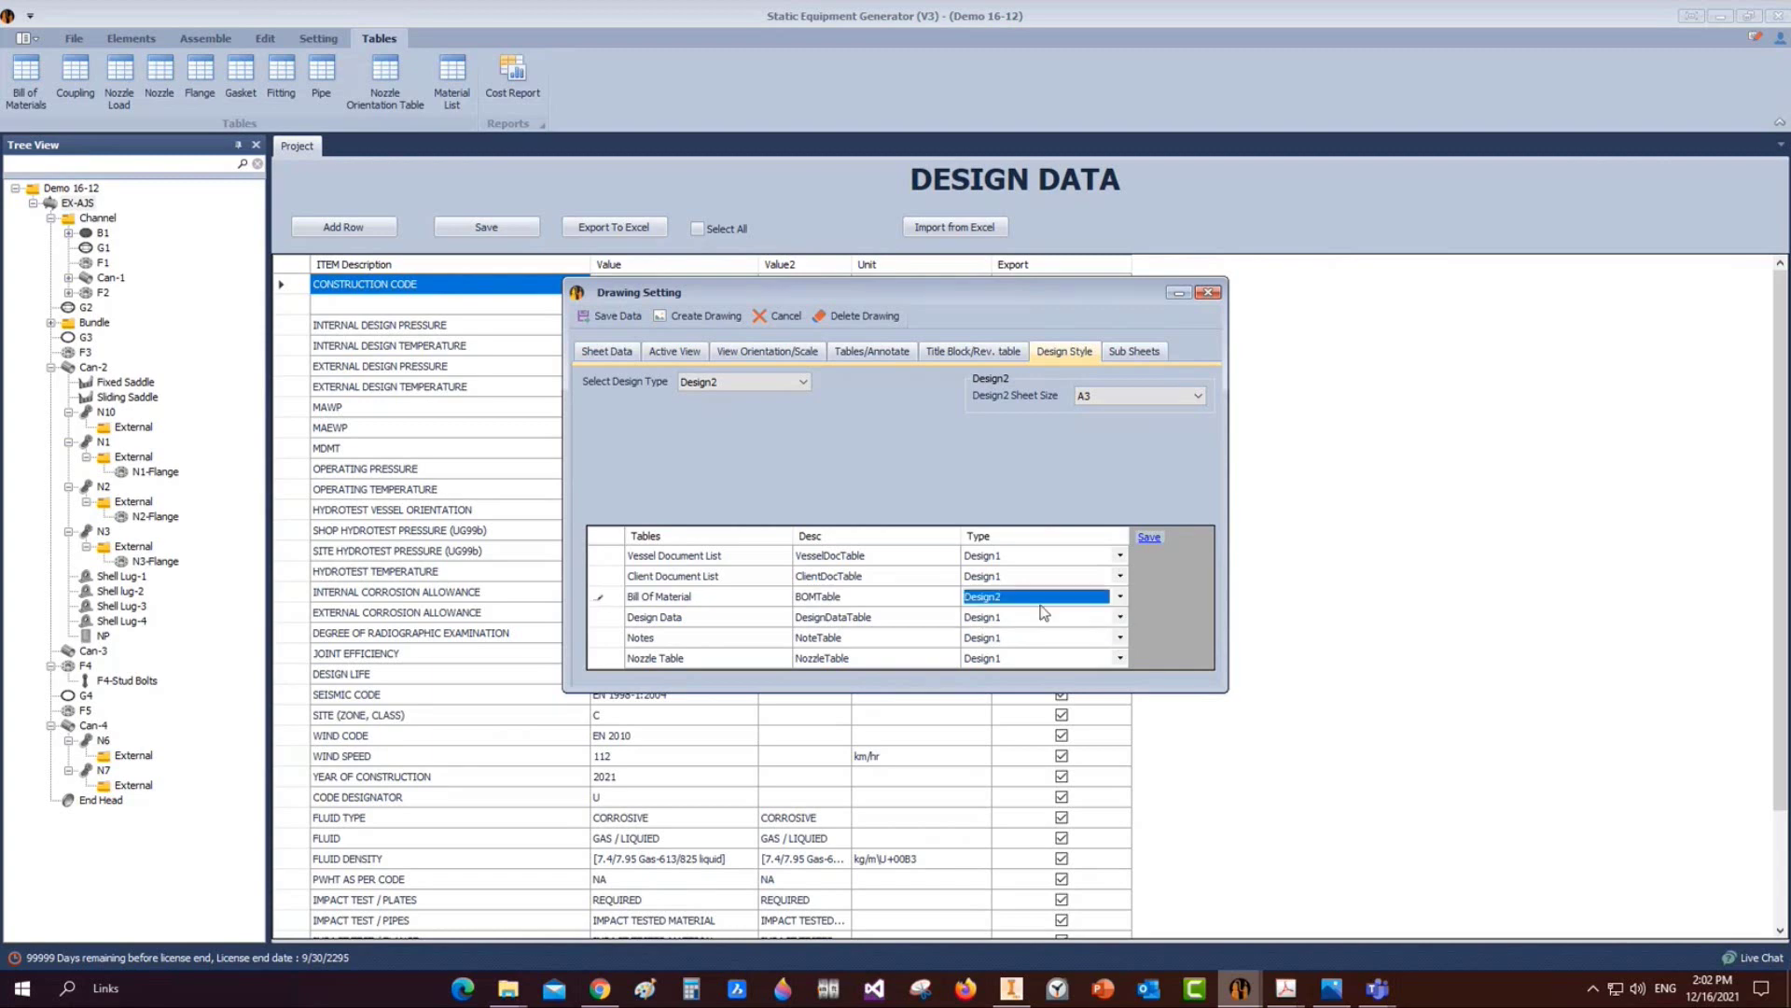
click(1150, 538)
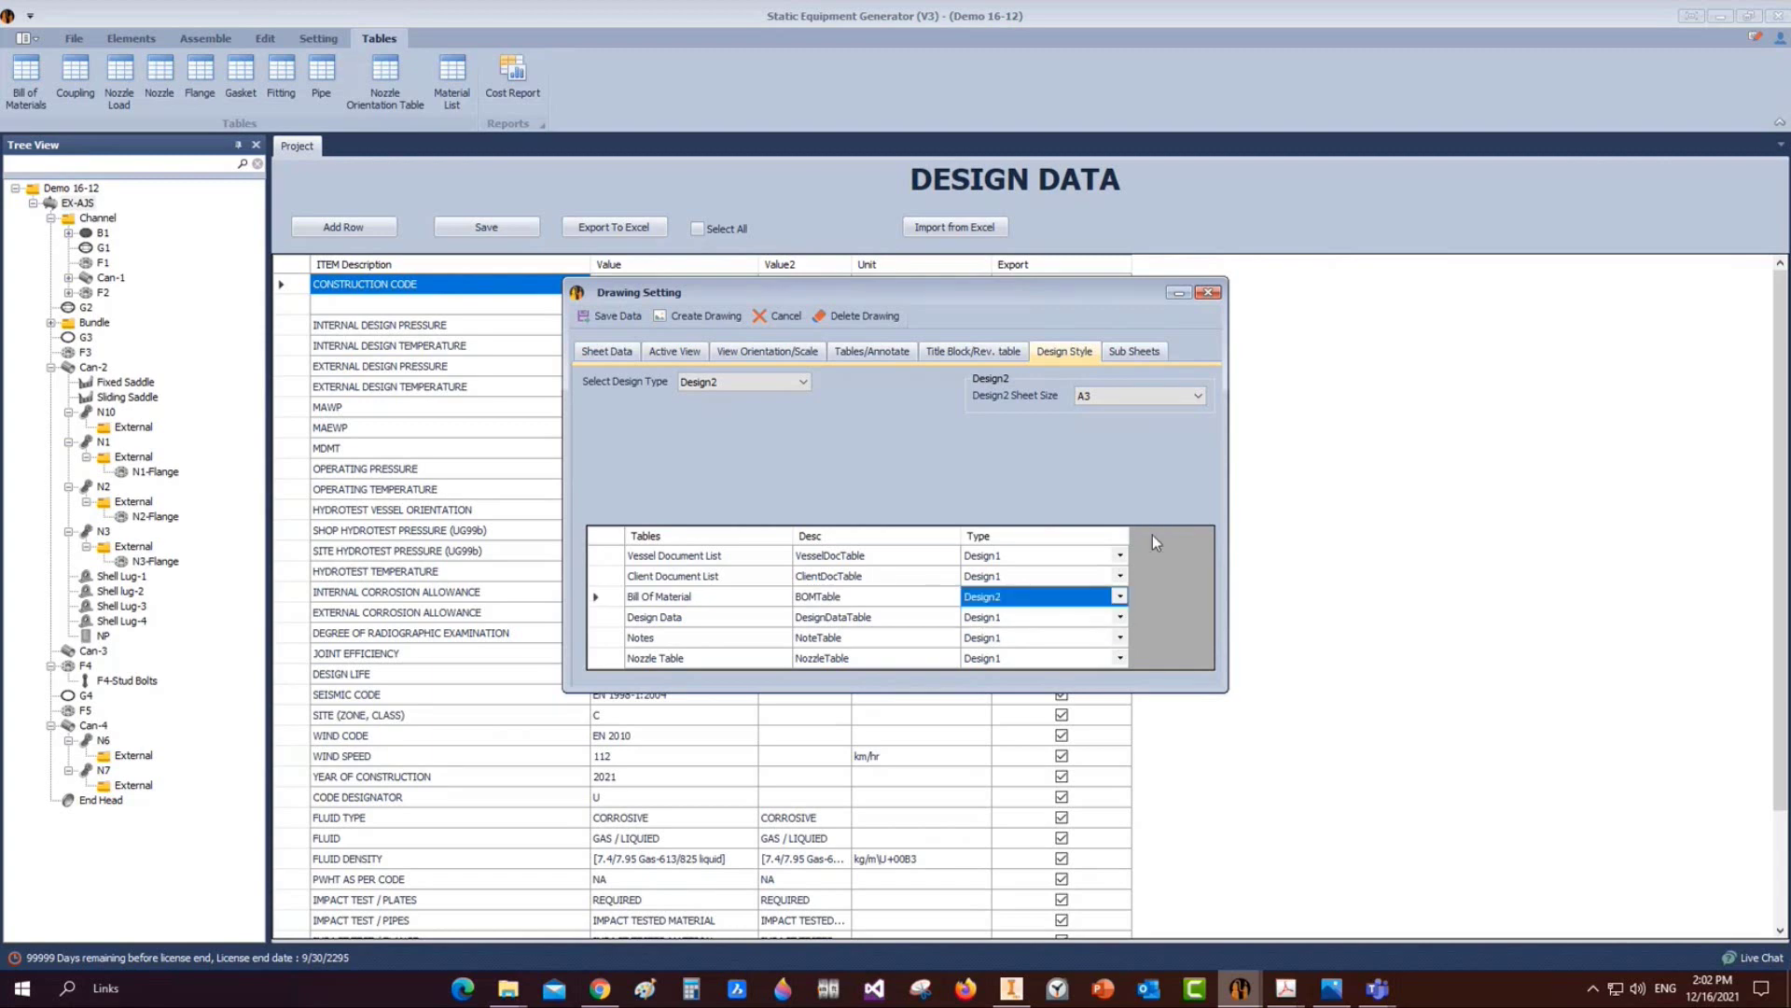
Create the EX-AJS drawing with these settings and check its elevation, front and back views in Inventor
click(686, 317)
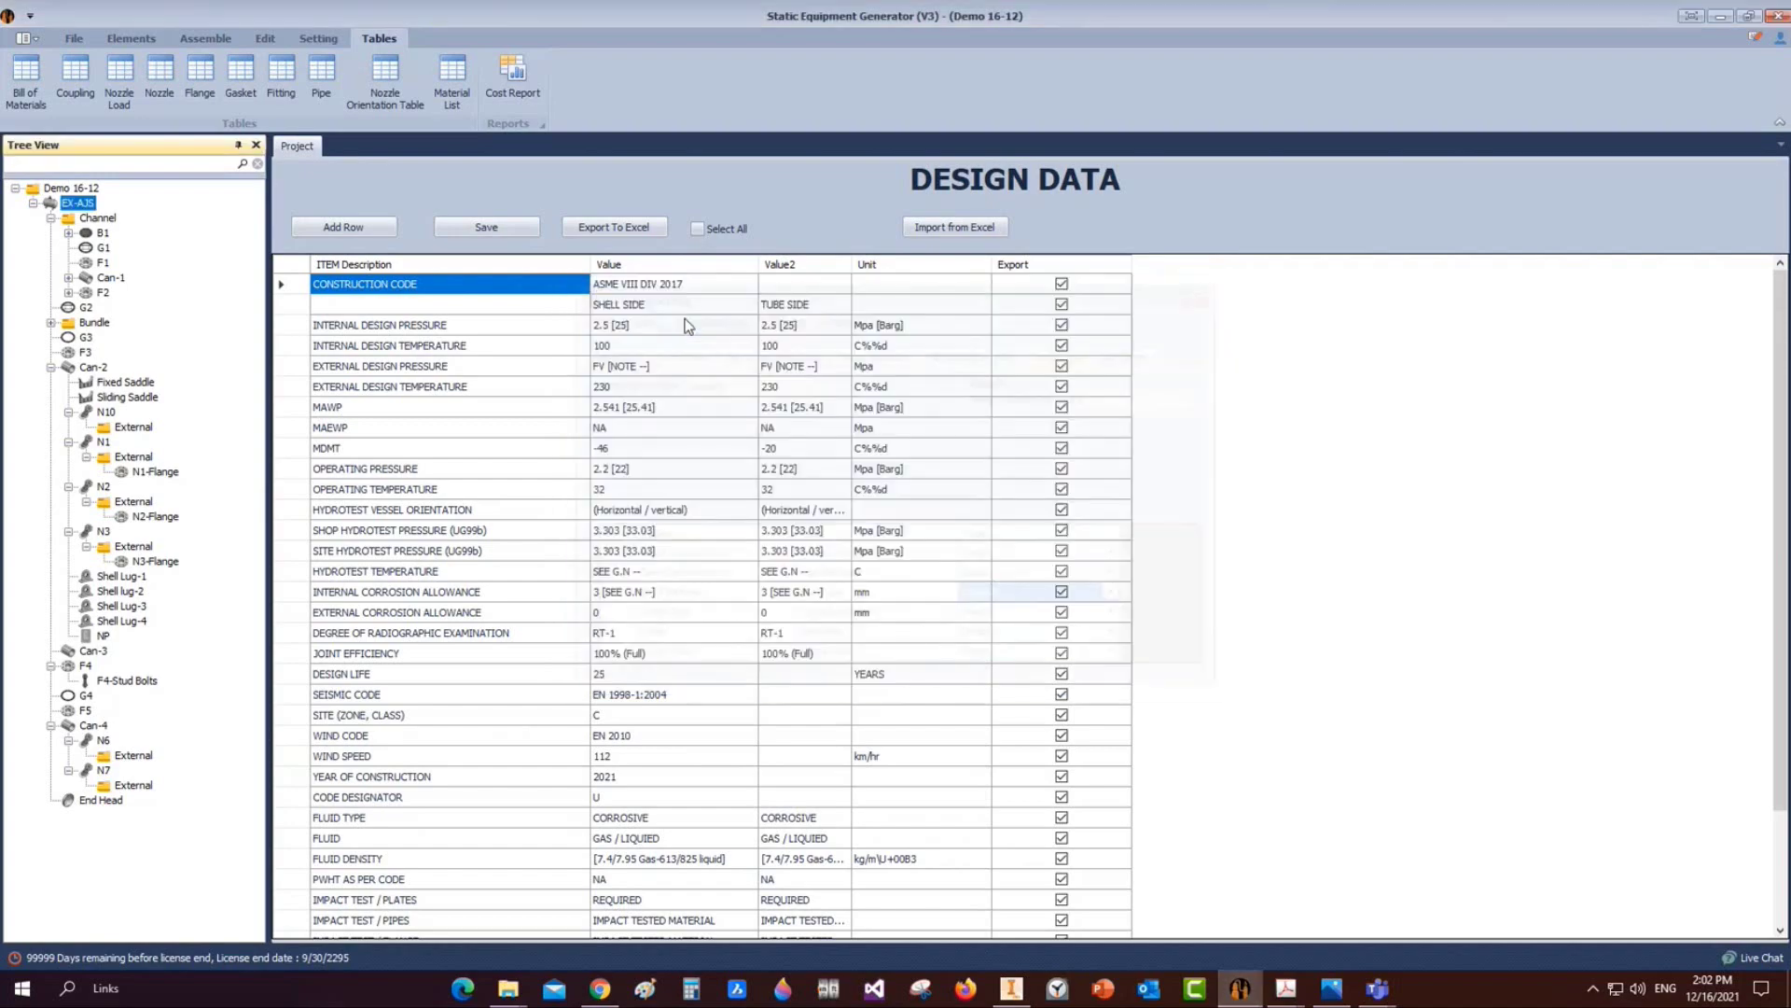
mouse_move(1250, 991)
mouse_move(1012, 988)
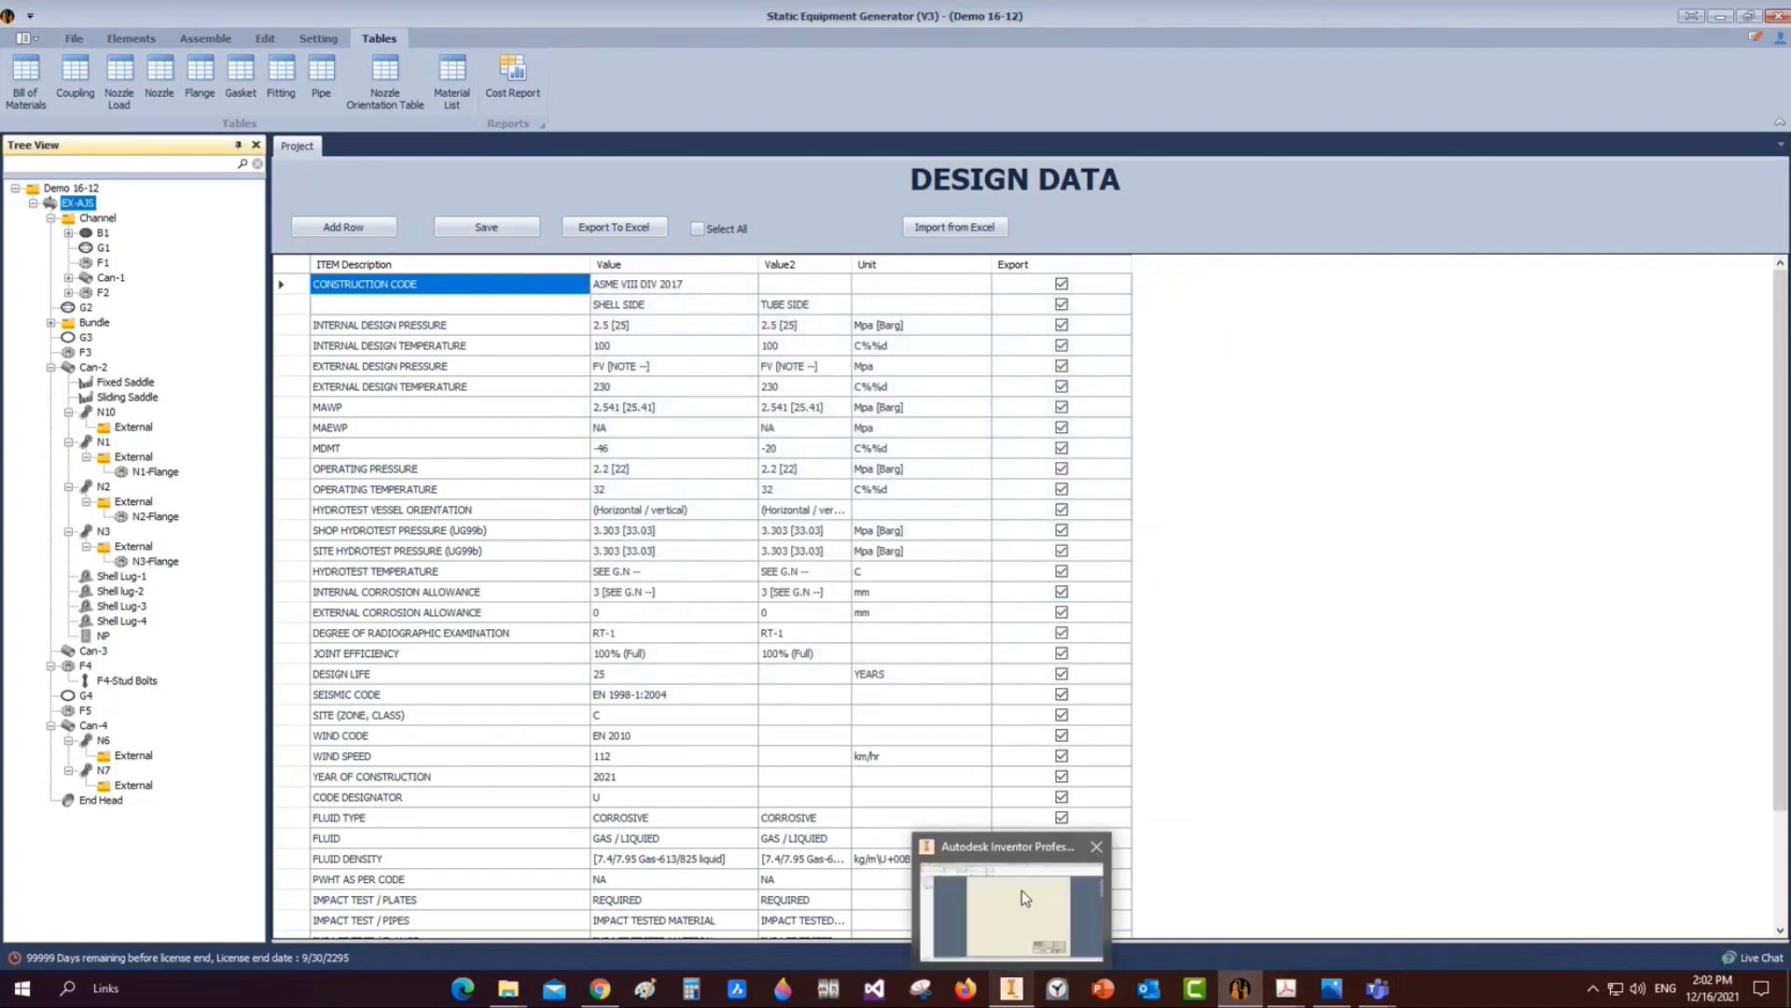
click(1021, 890)
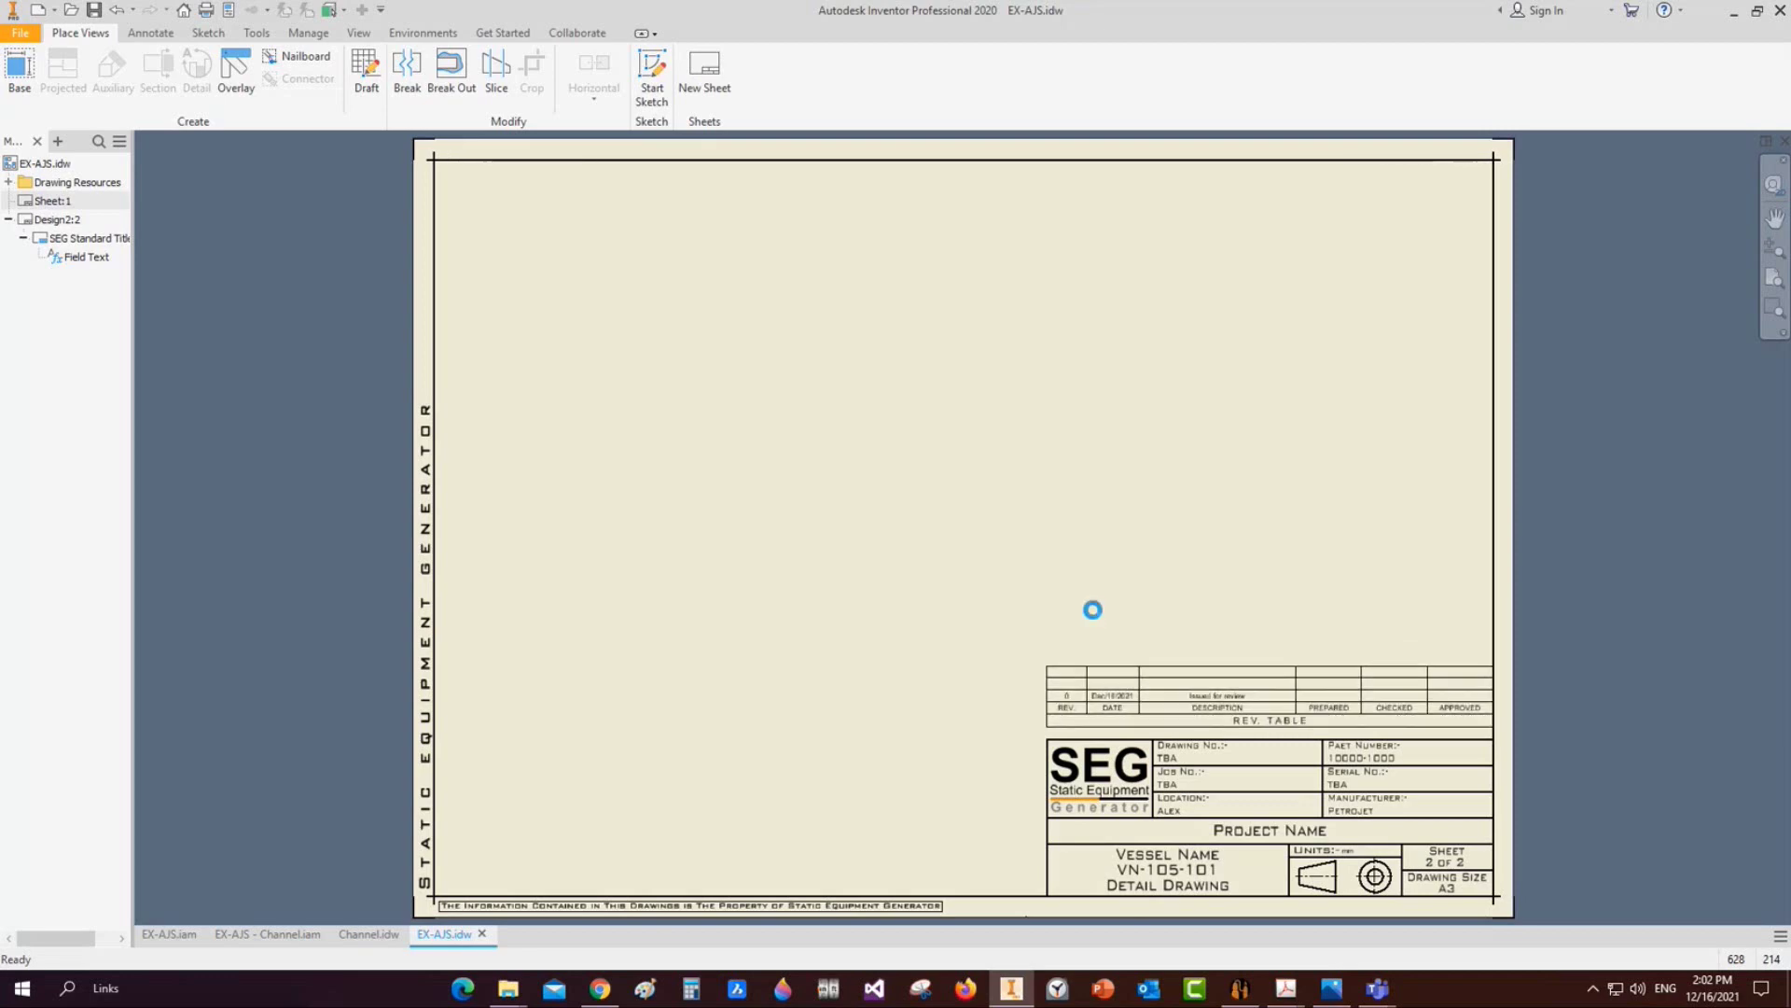
key(ctrl+v)
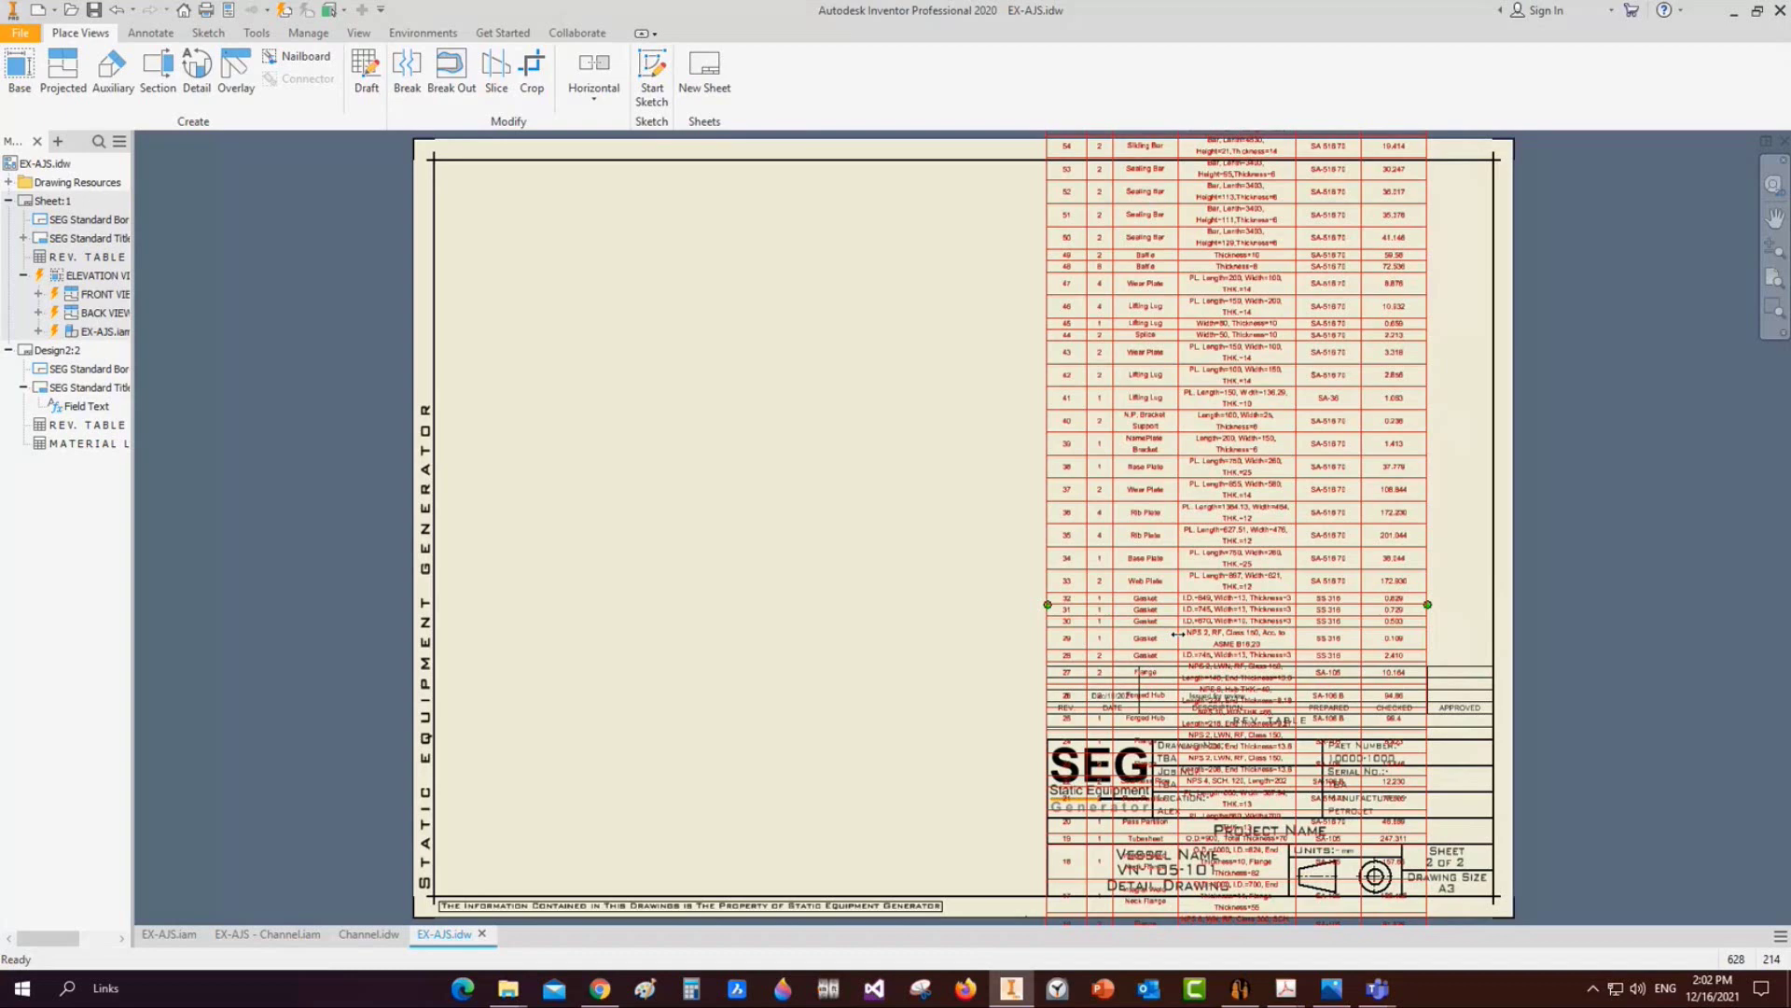
drag(1178, 633, 1178, 201)
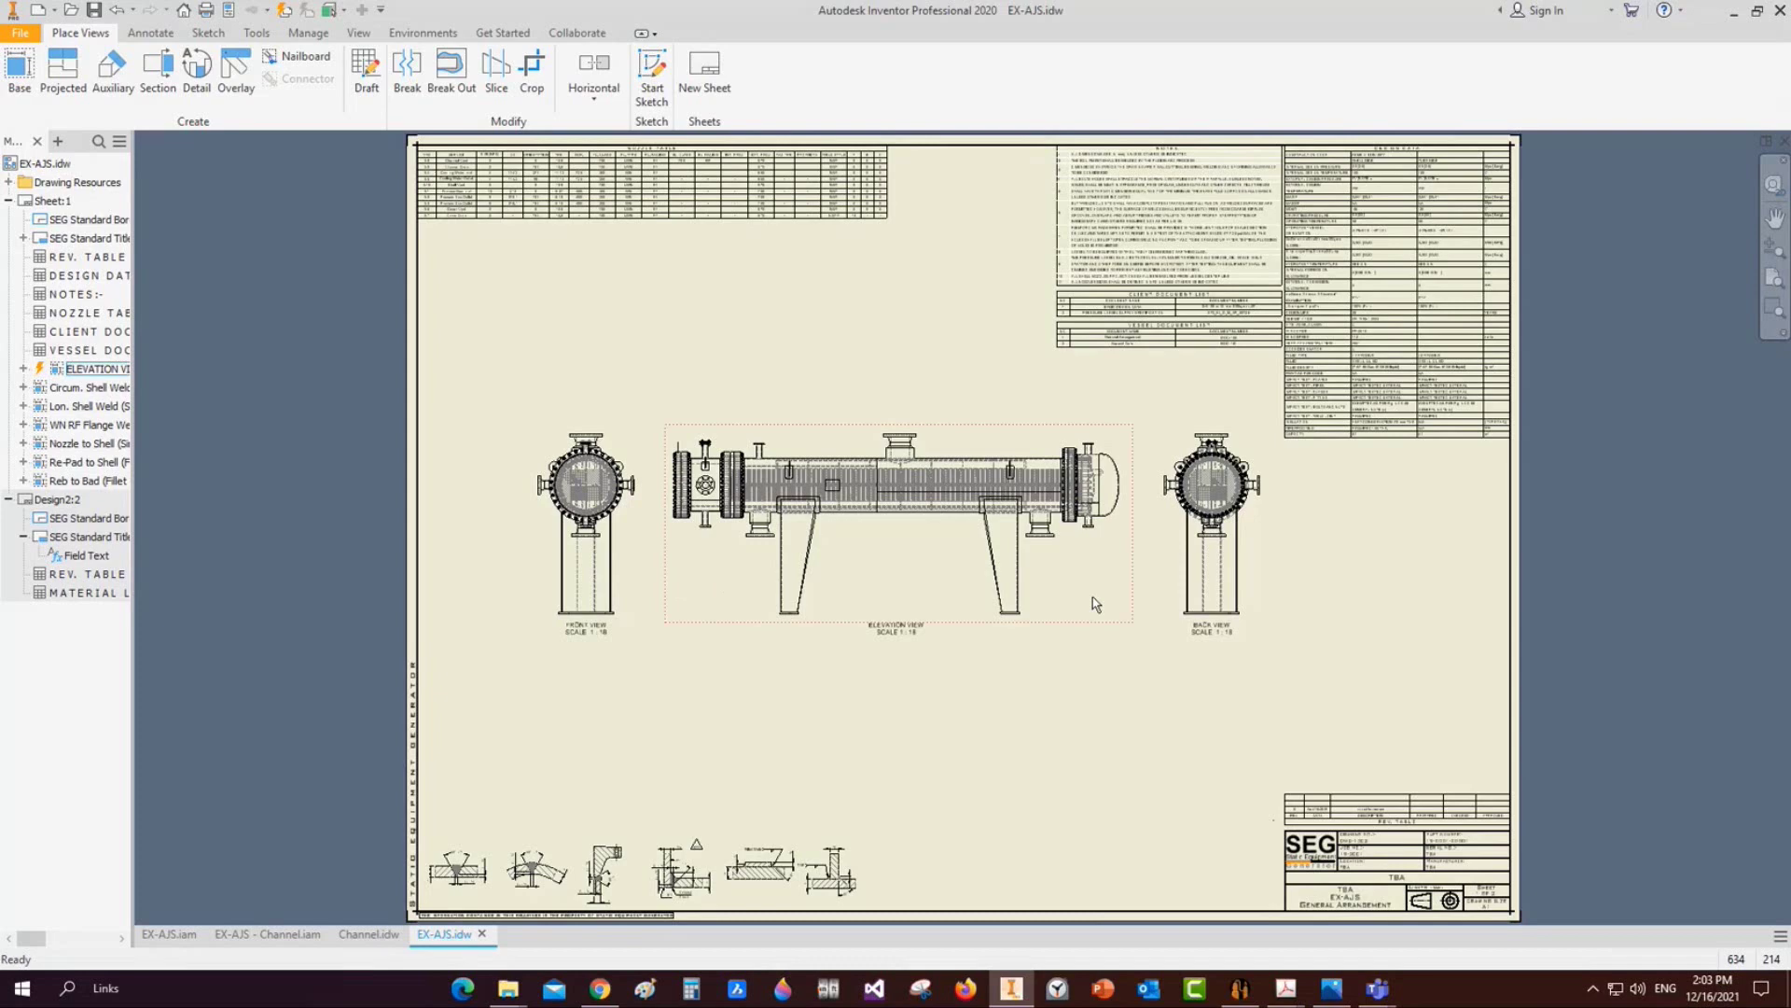
middle_drag(824, 503, 955, 608)
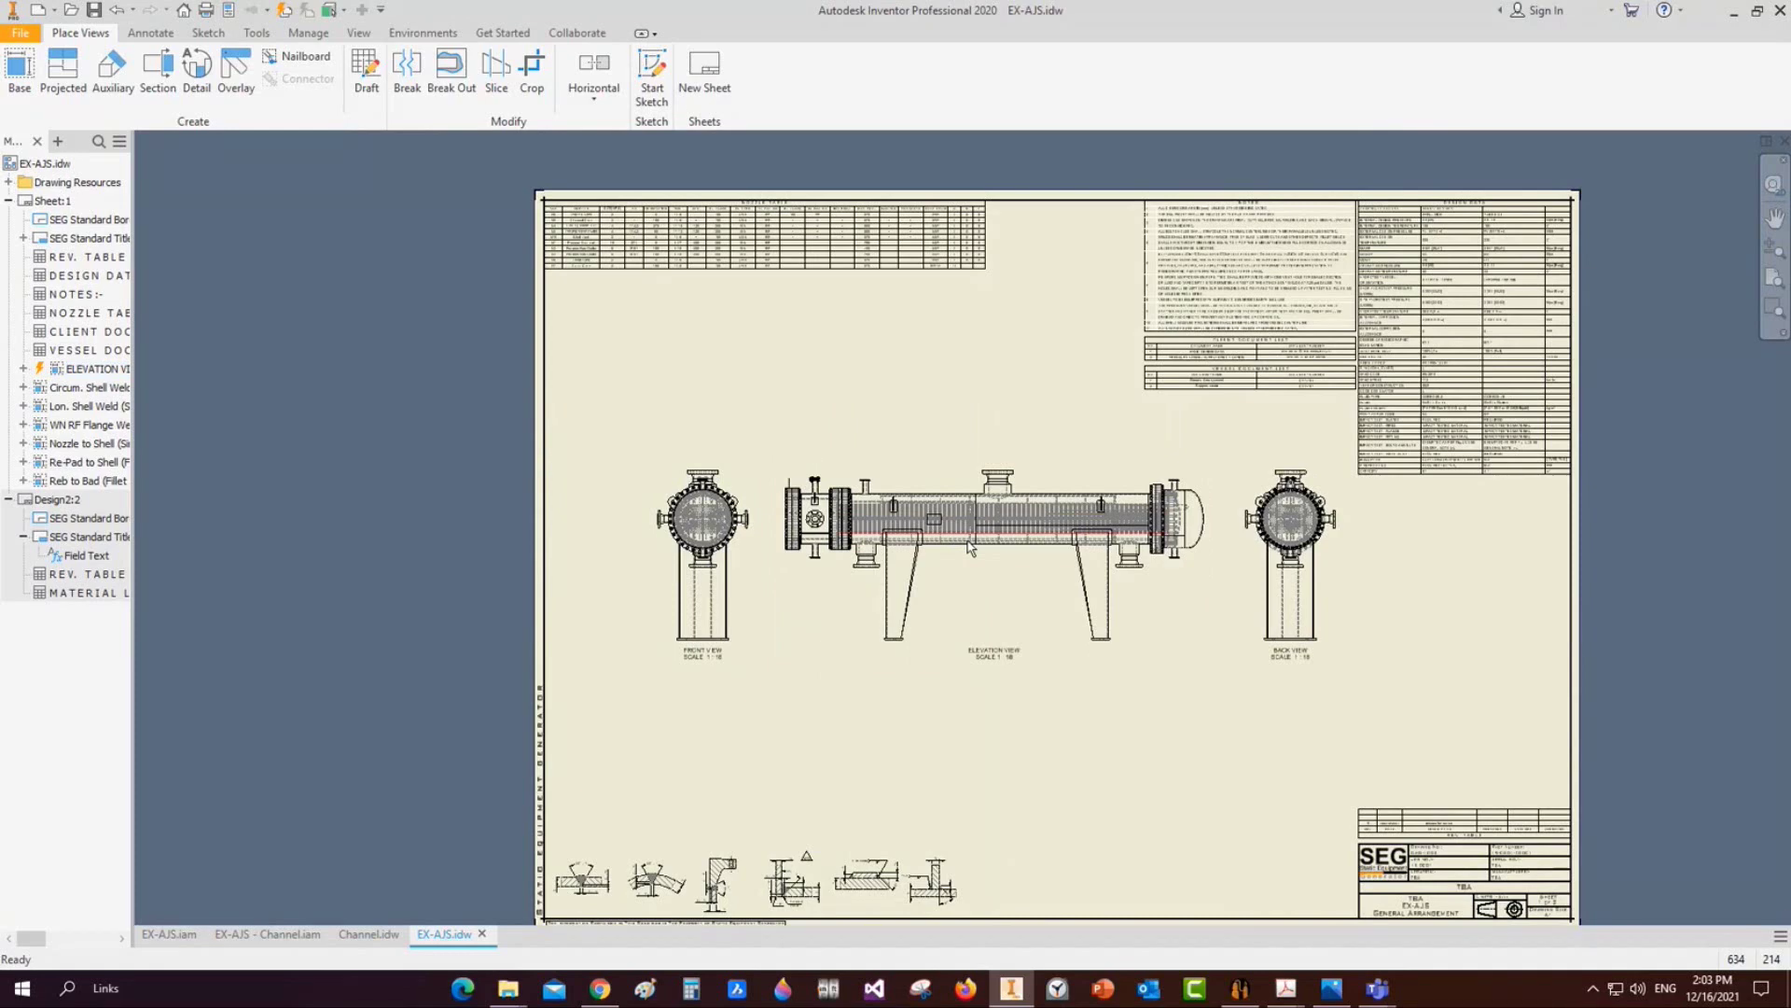
scroll(970, 548, up, 5)
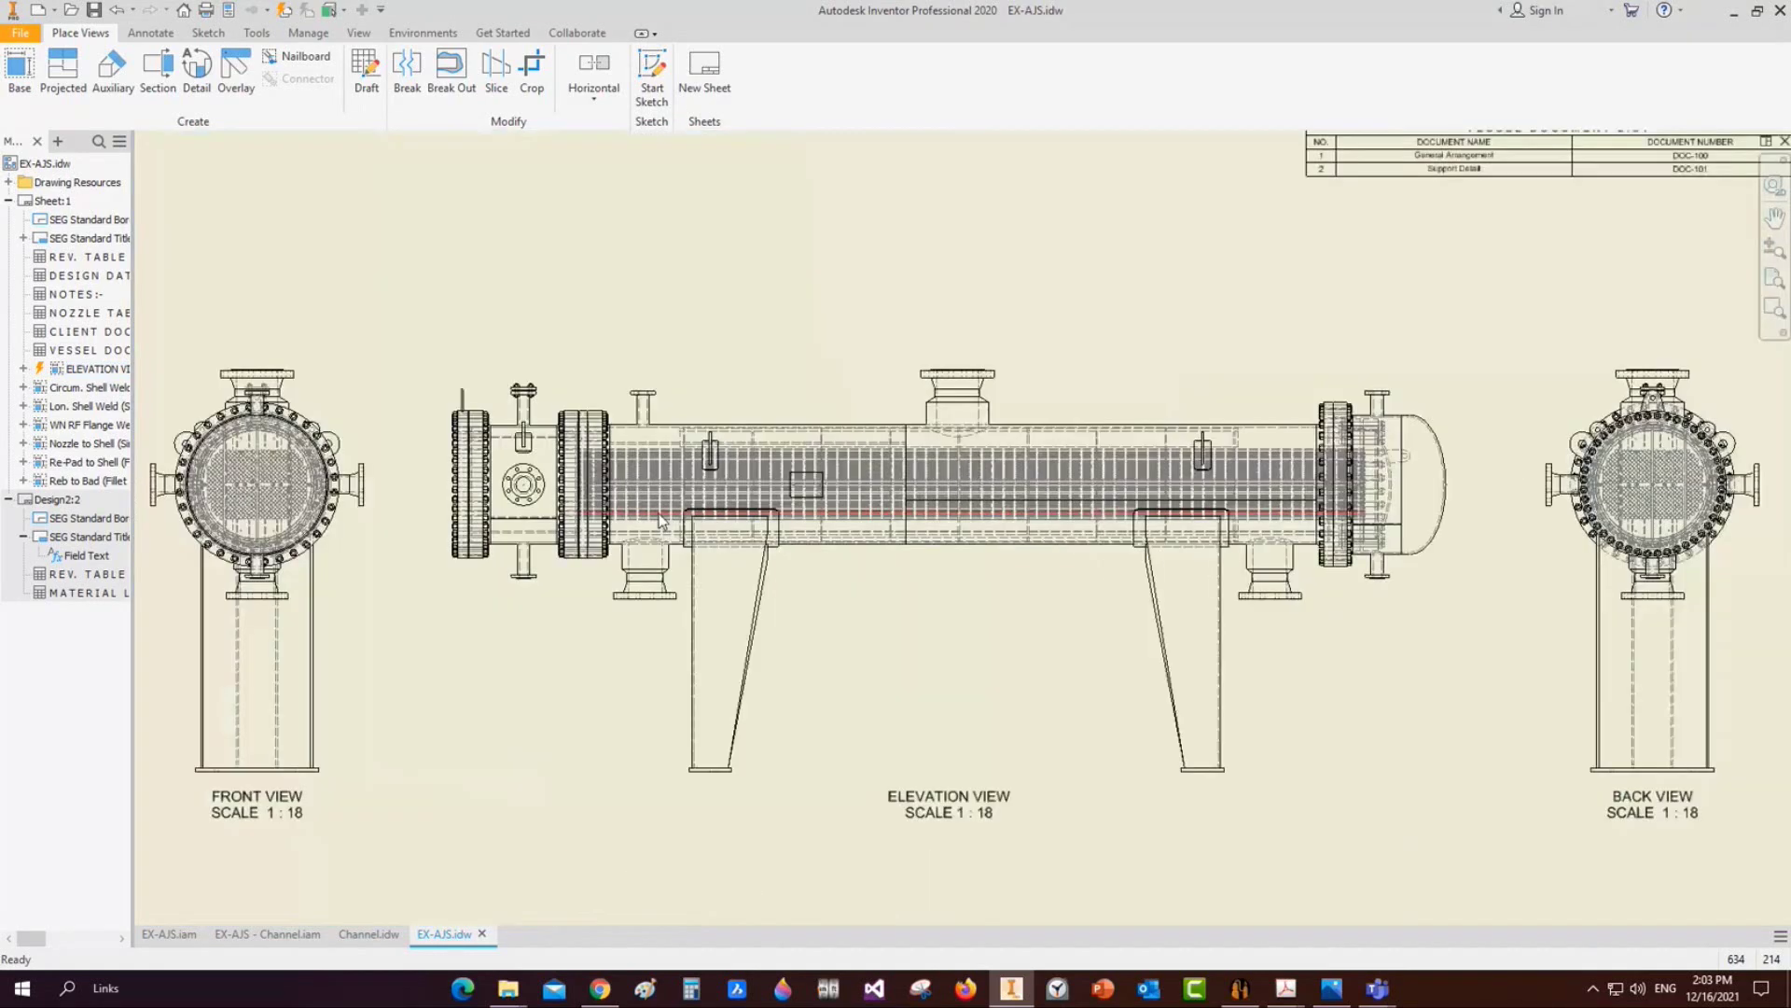
Back in Static Equipment Generator's drawing settings for EX-AJS, set the view style to Hidden Line Removed and the scale to 1/16
click(1240, 989)
right_click(80, 203)
mouse_move(187, 253)
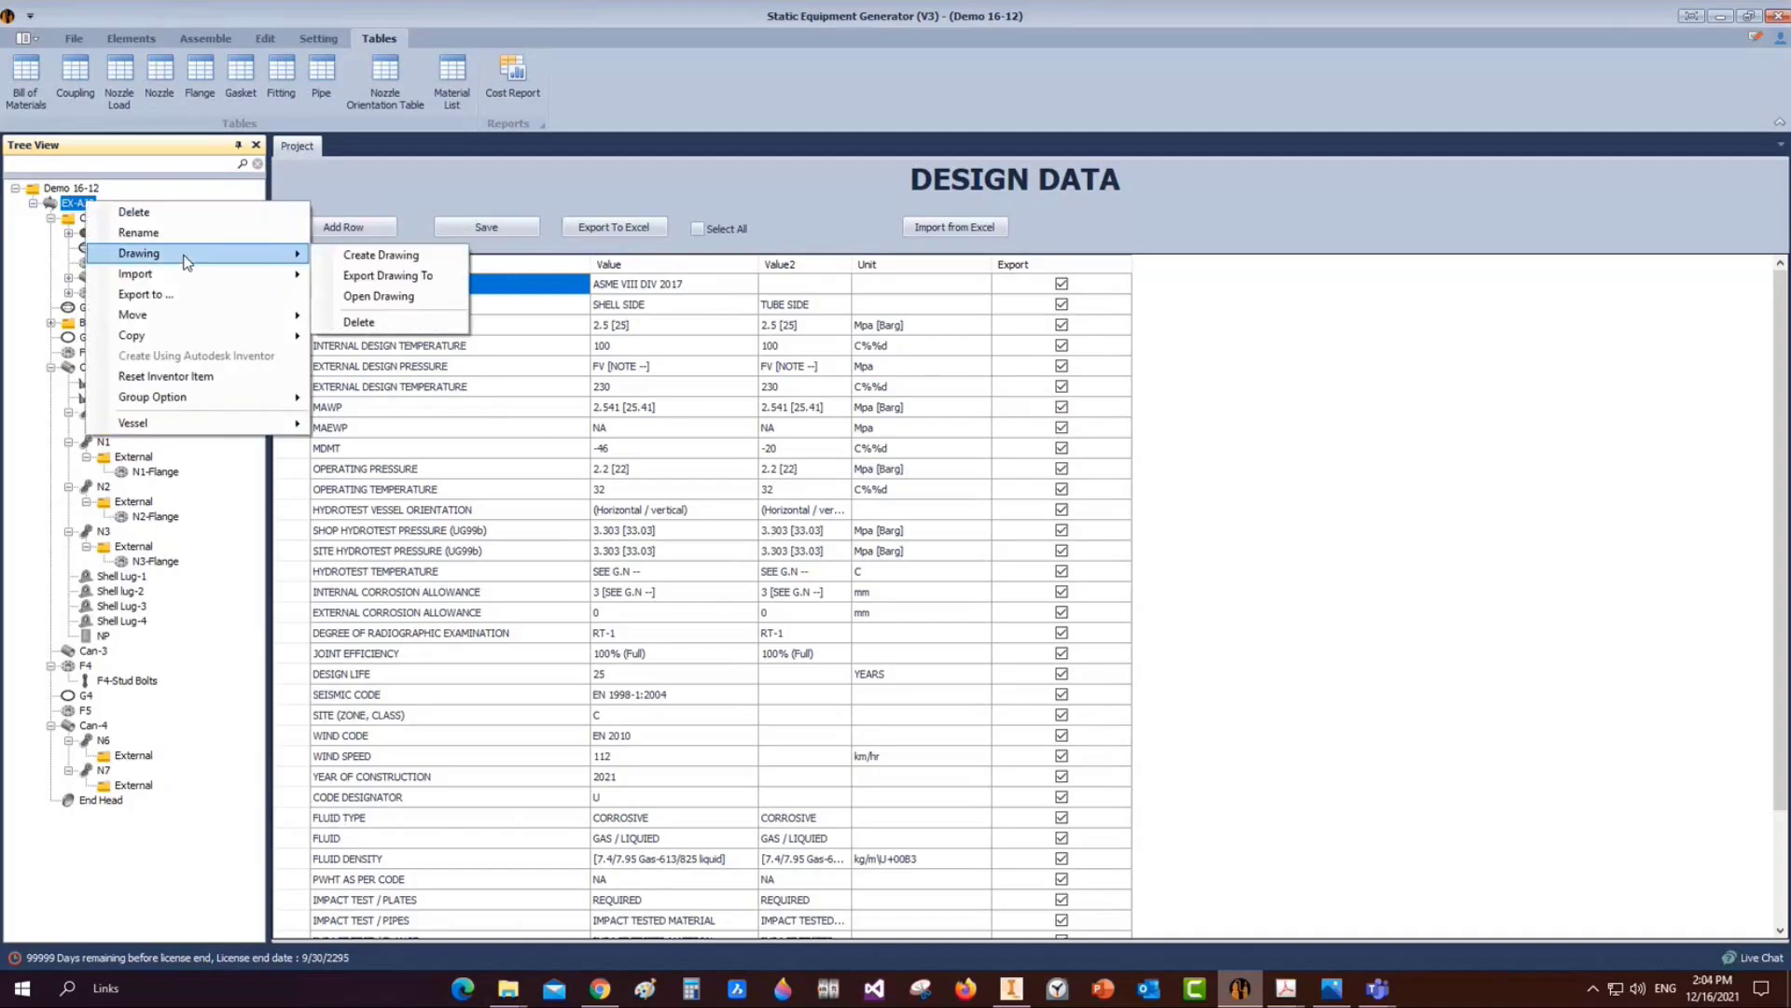
click(392, 256)
click(770, 355)
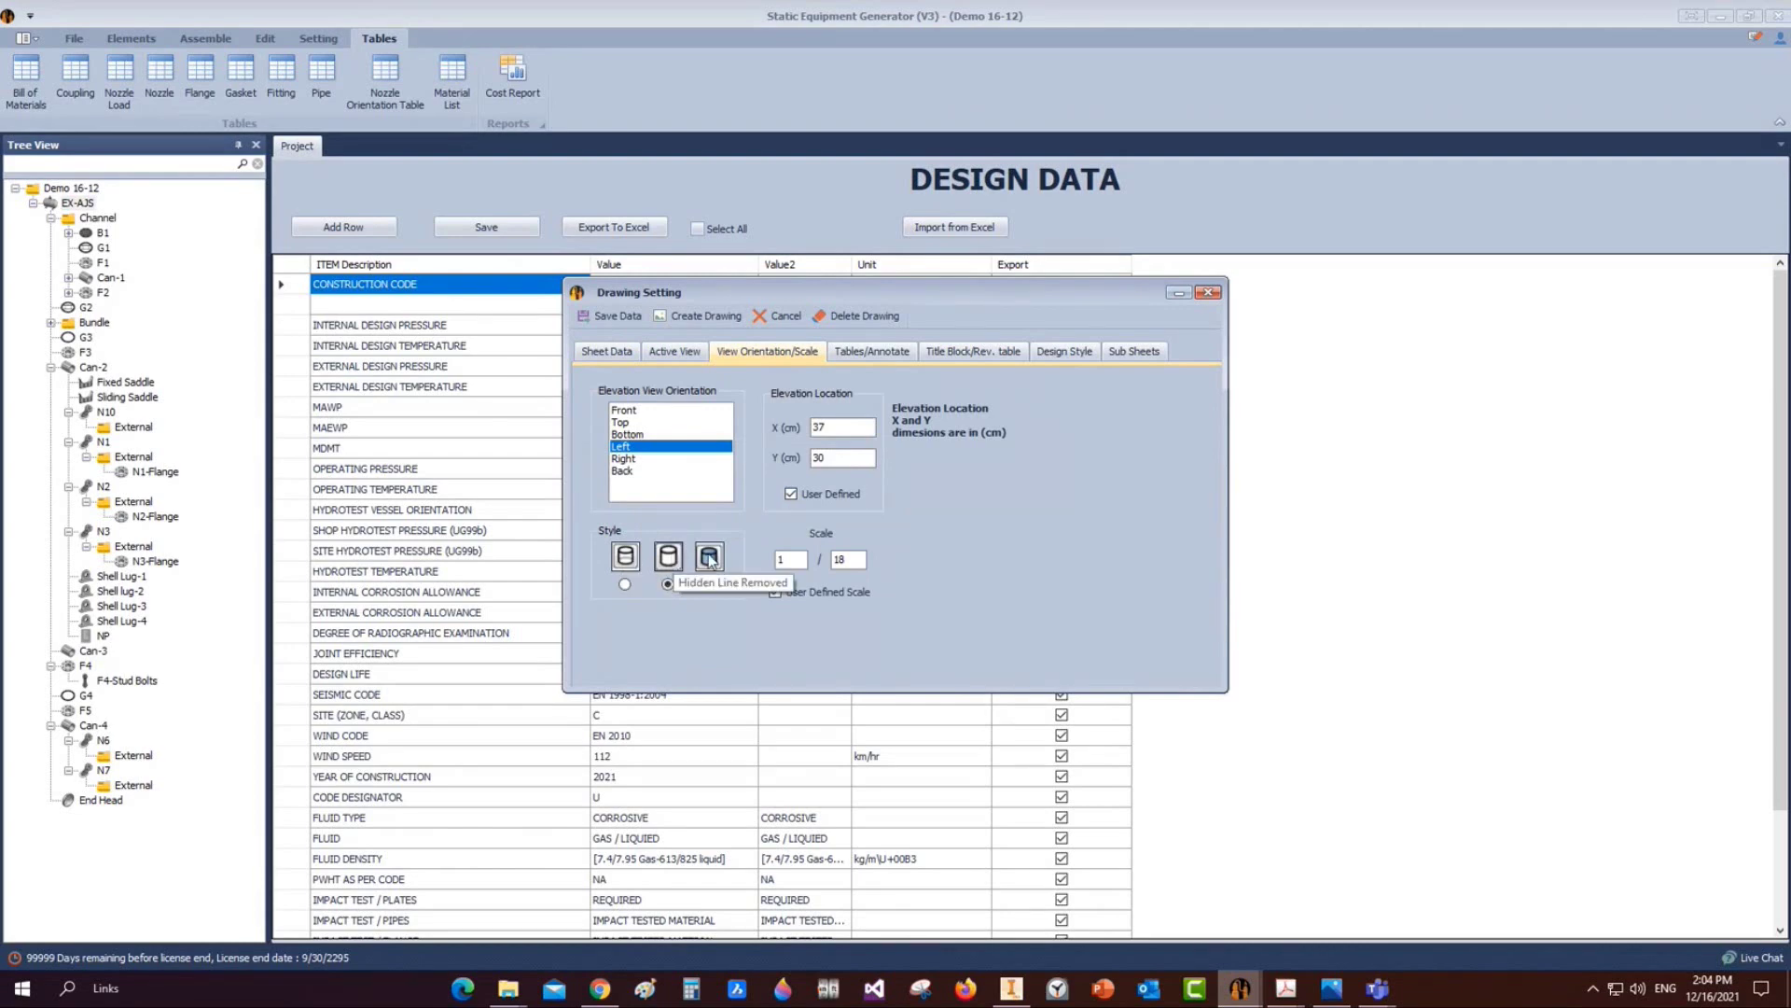
drag(835, 559, 870, 560)
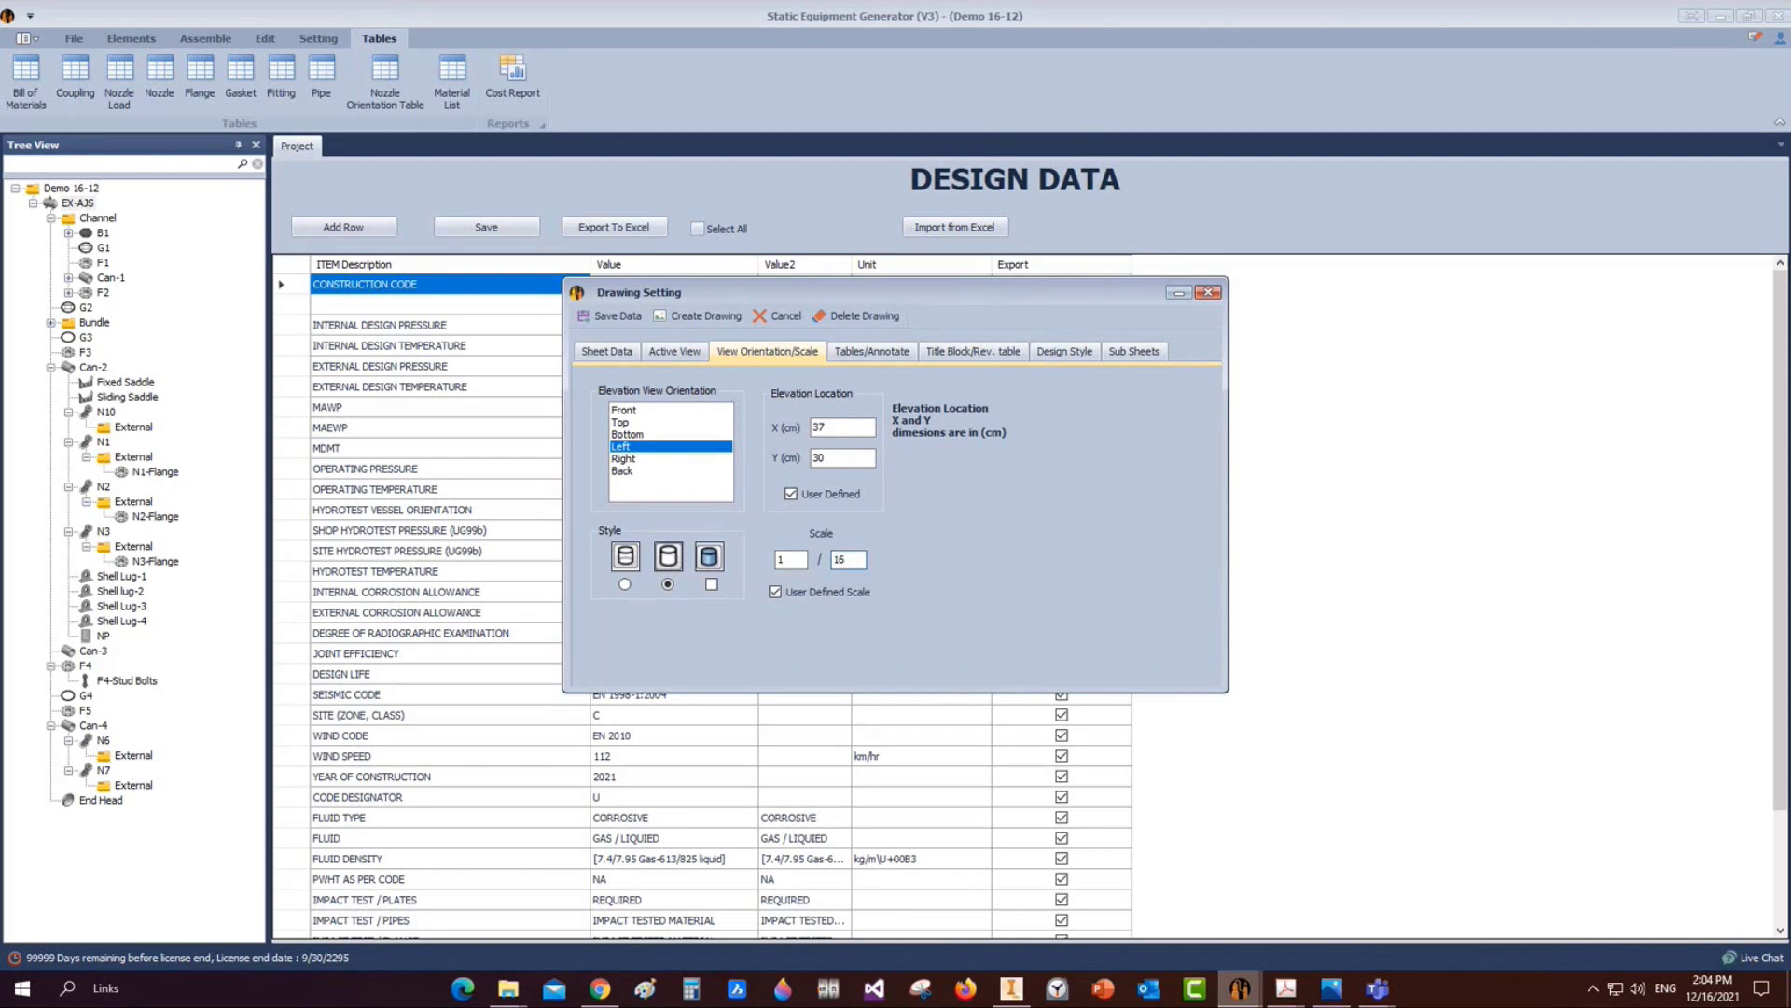
Regenerate the EX-AJS drawing with the revised view style and scale, and bring it up in Inventor
click(706, 316)
mouse_move(1011, 987)
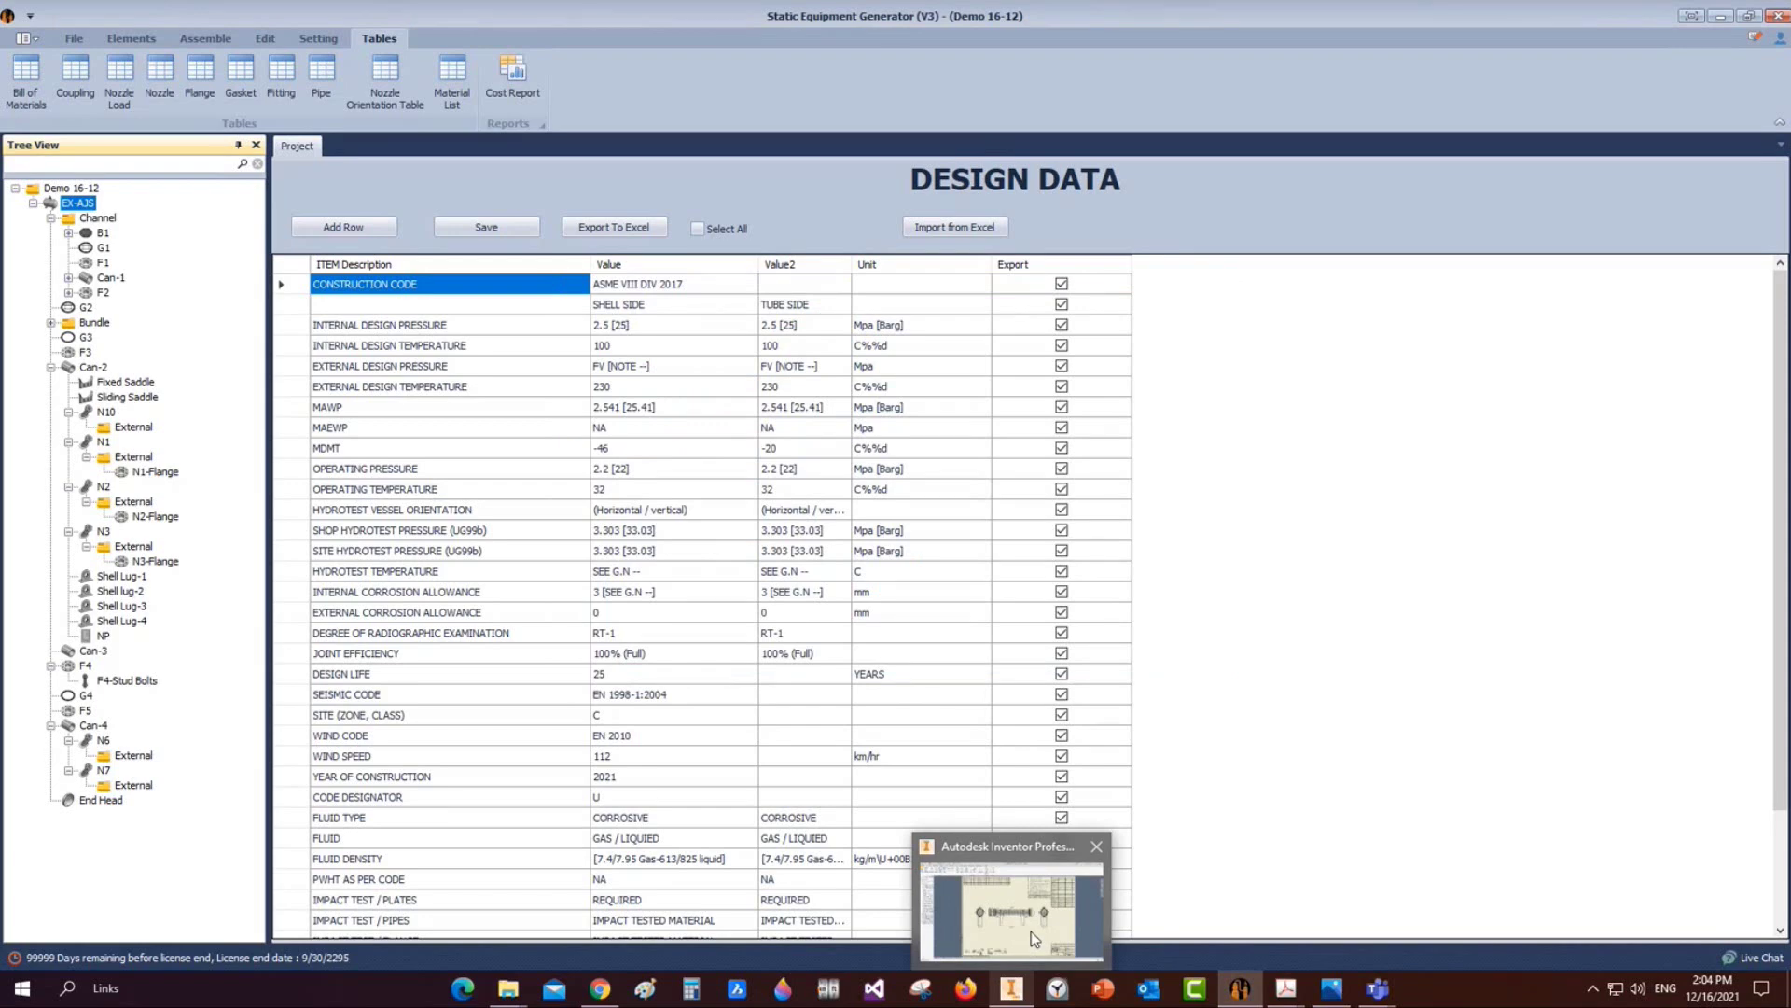
click(1032, 932)
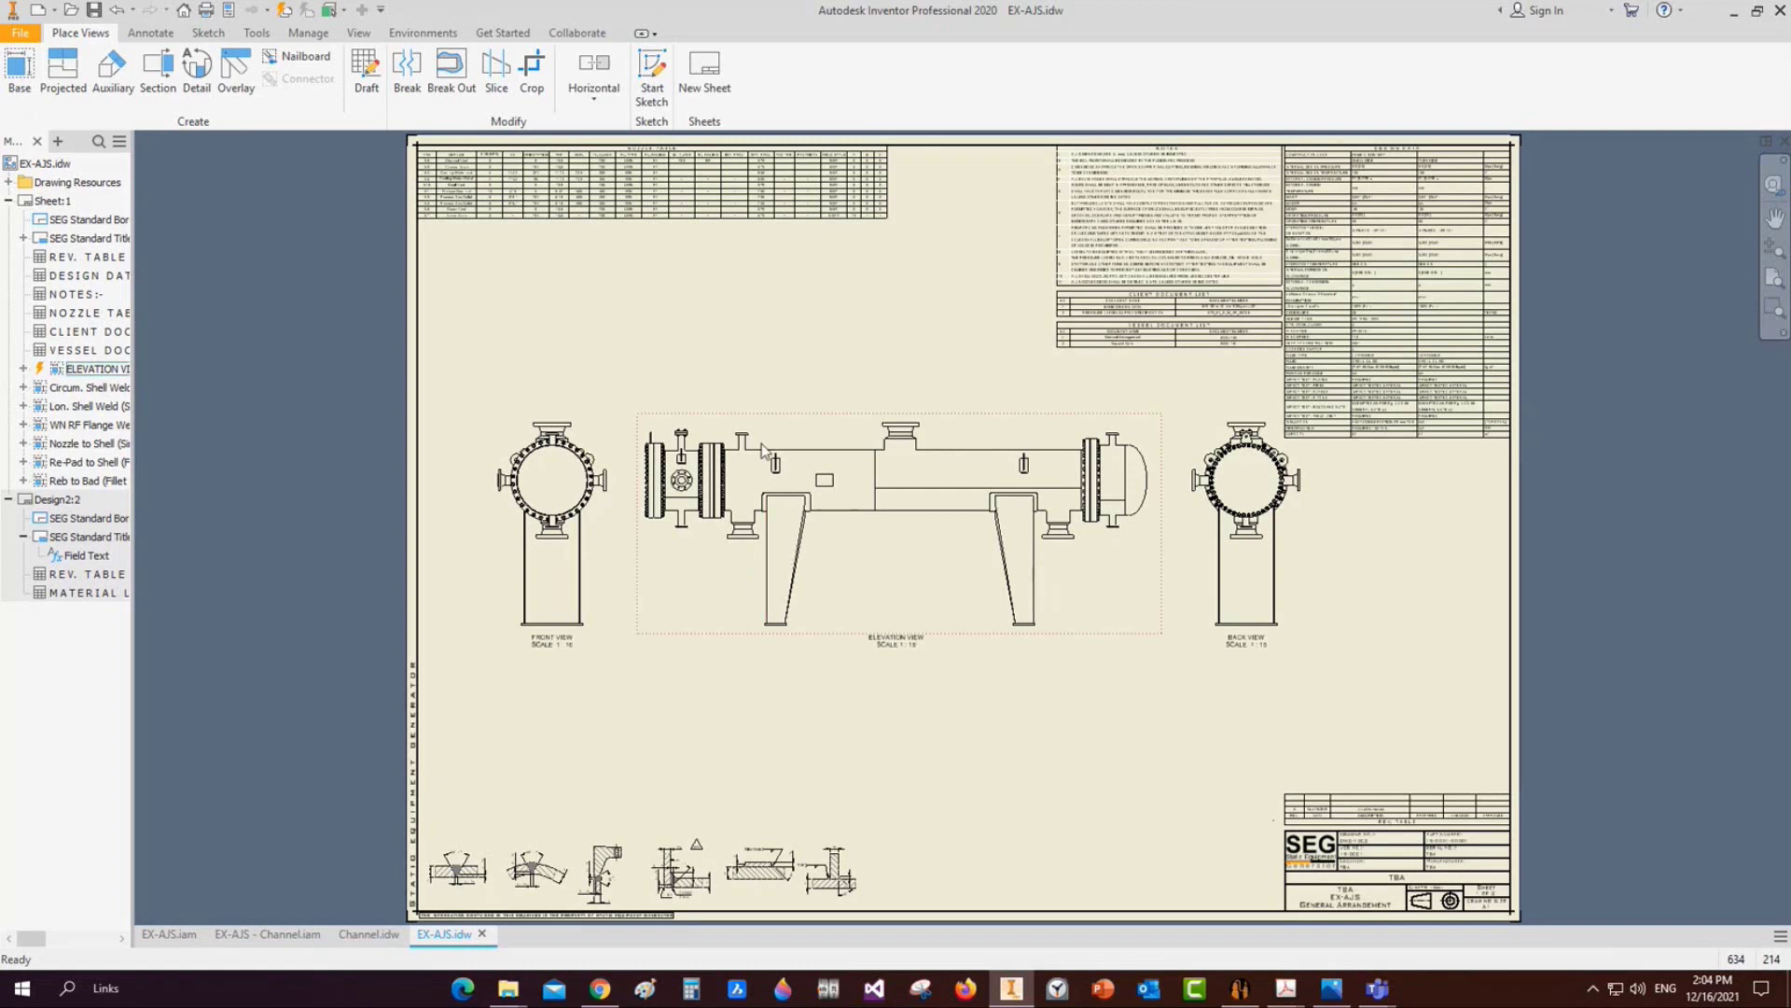
Review the elevation view's thread feature and tangent edge display options, and accept them
double_click(795, 427)
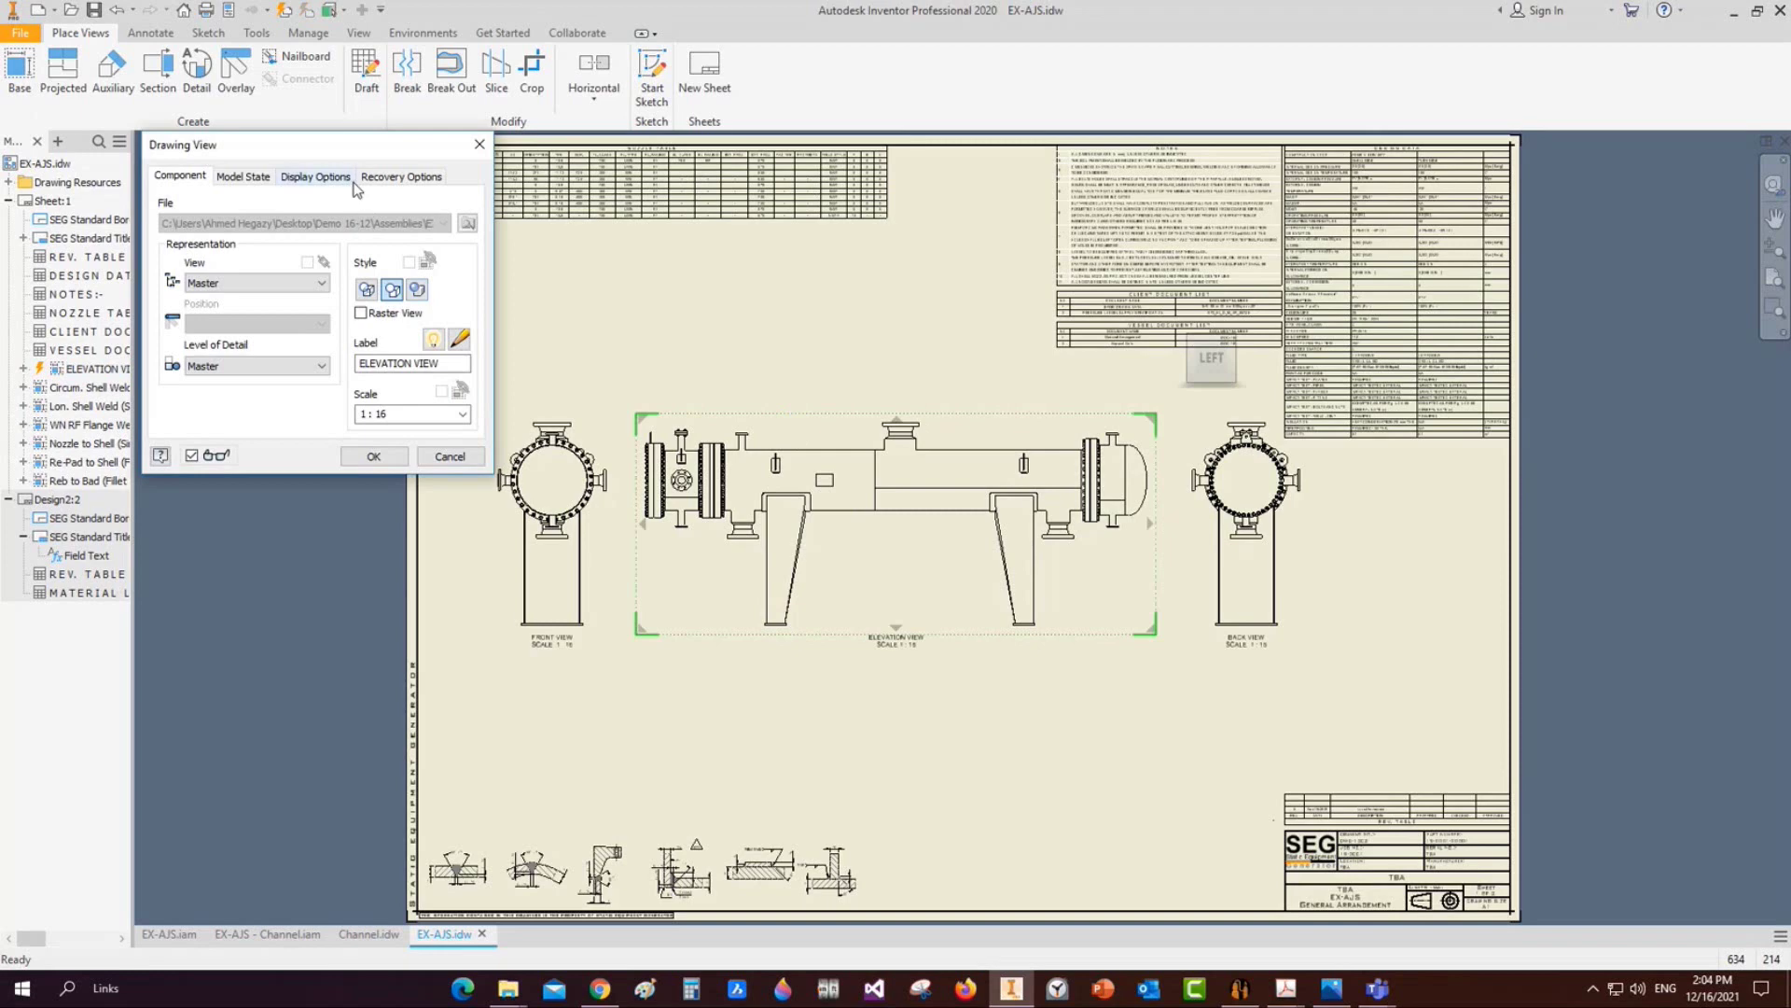
click(353, 179)
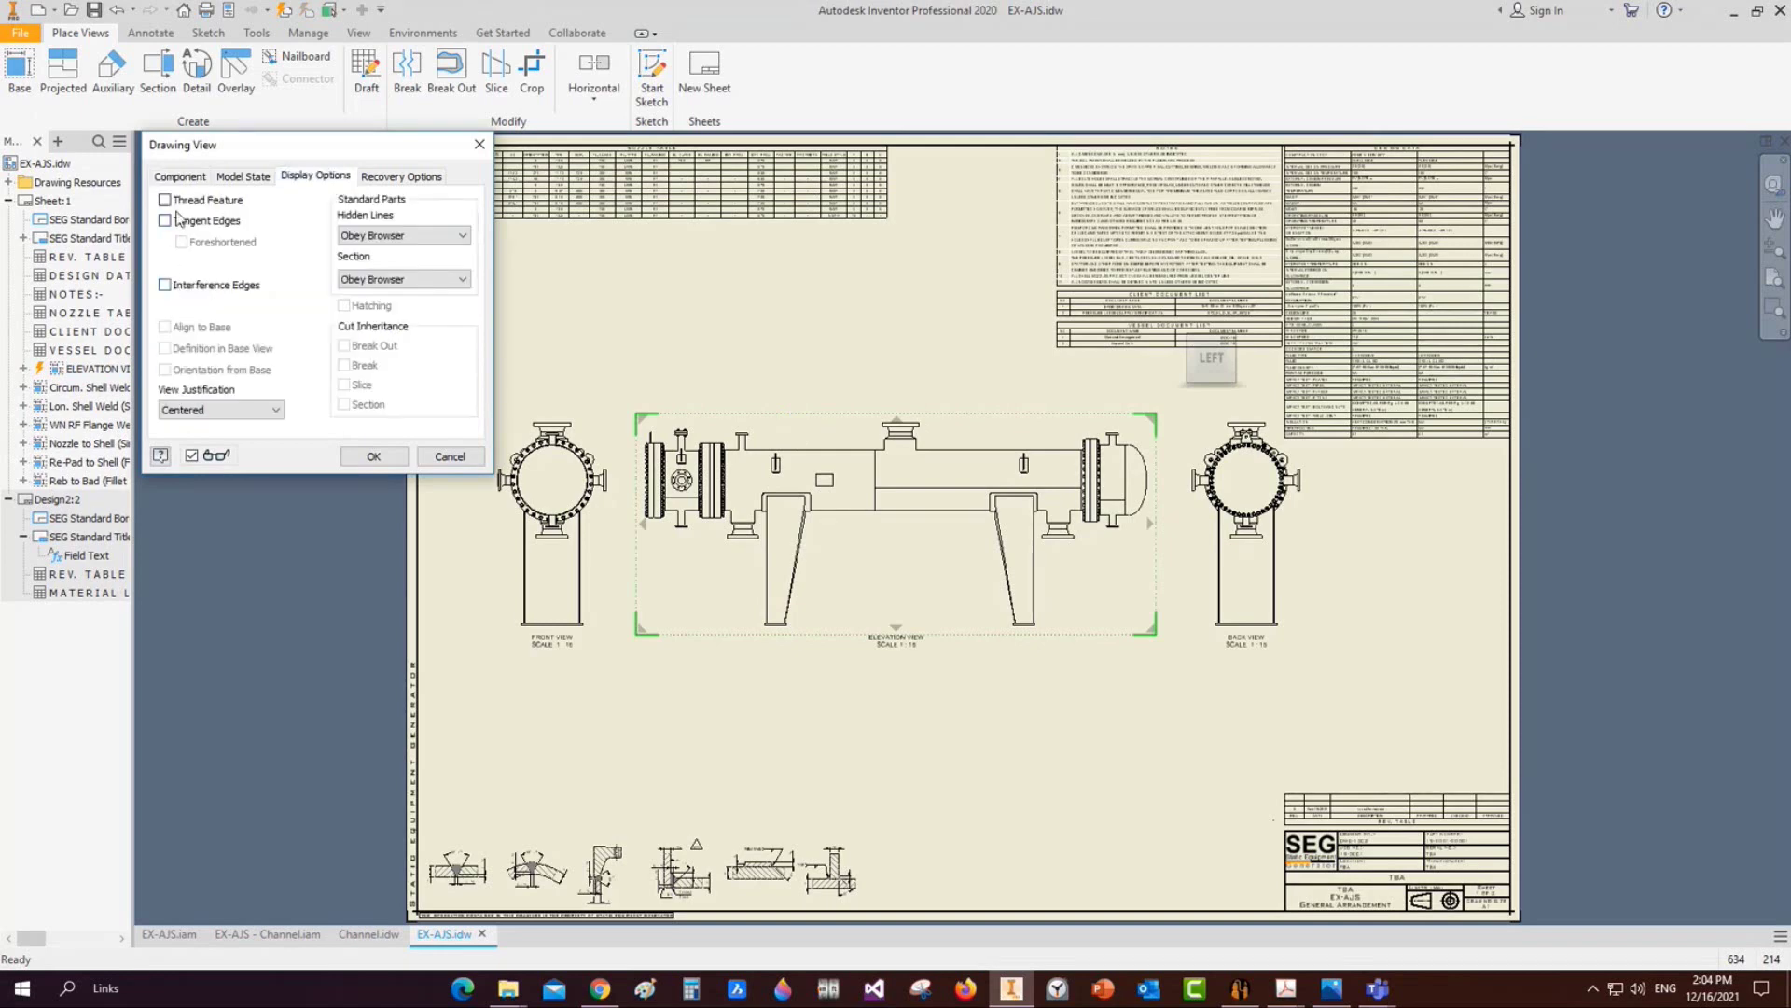
click(374, 456)
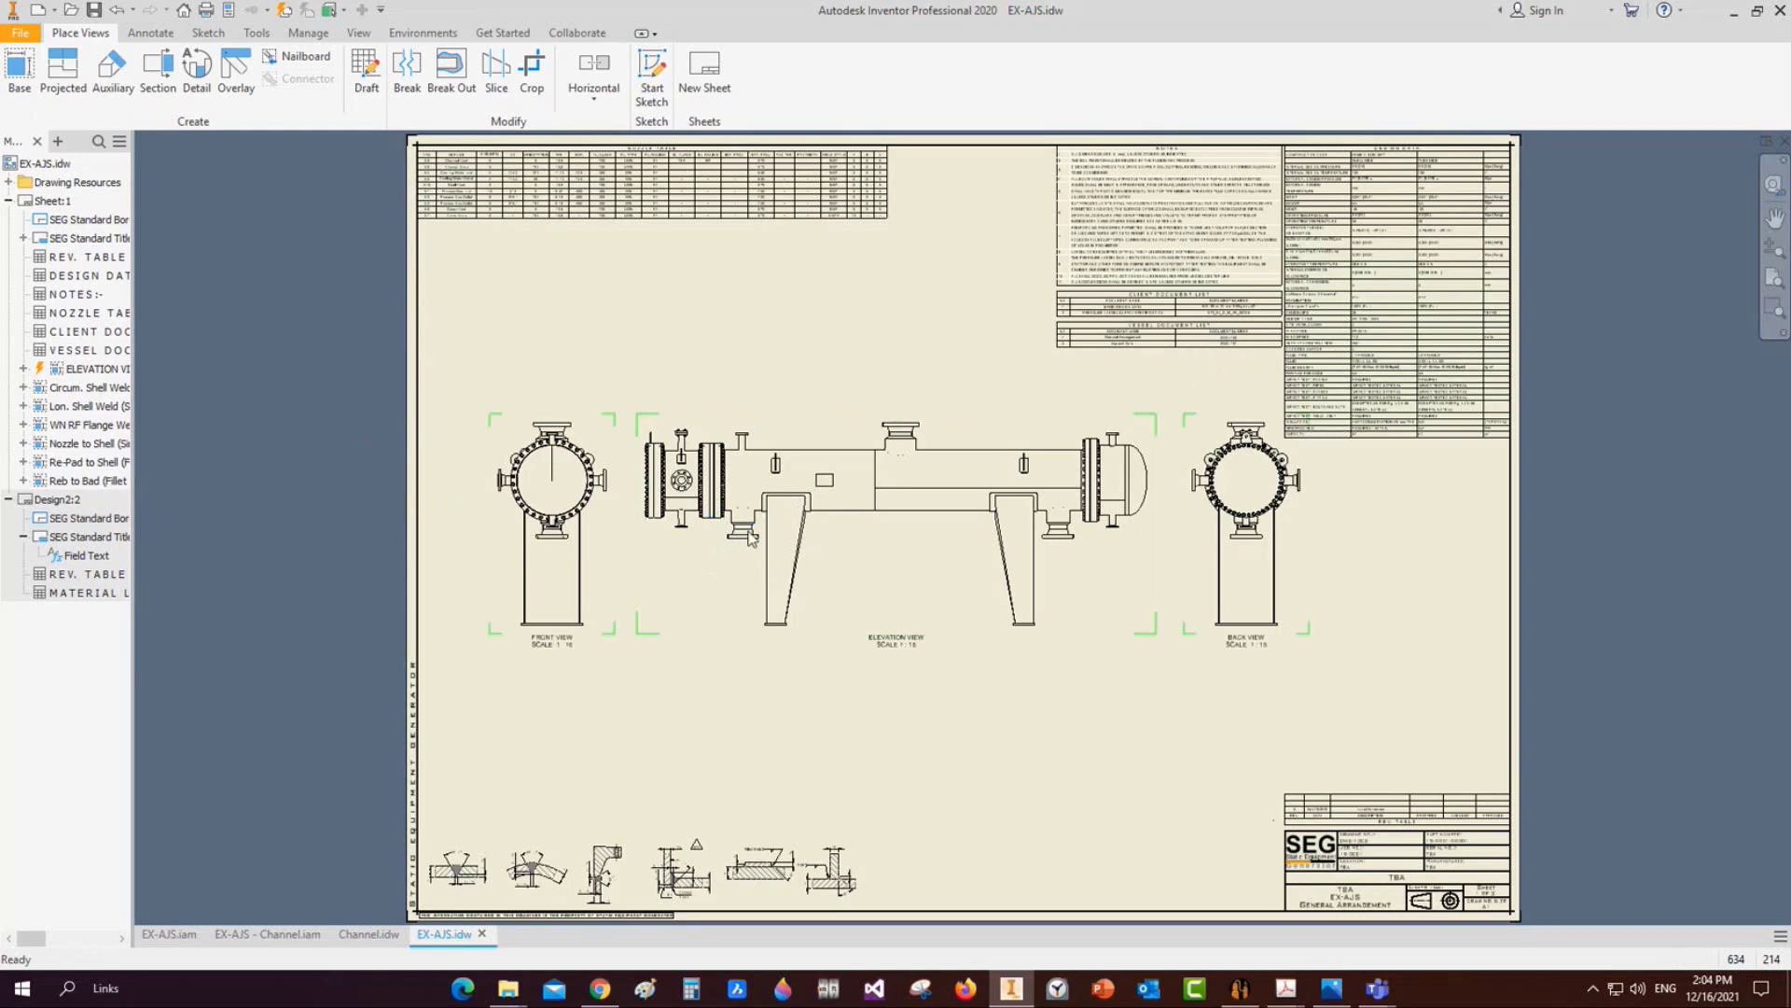
scroll(751, 535, up, 4)
scroll(724, 530, down, 3)
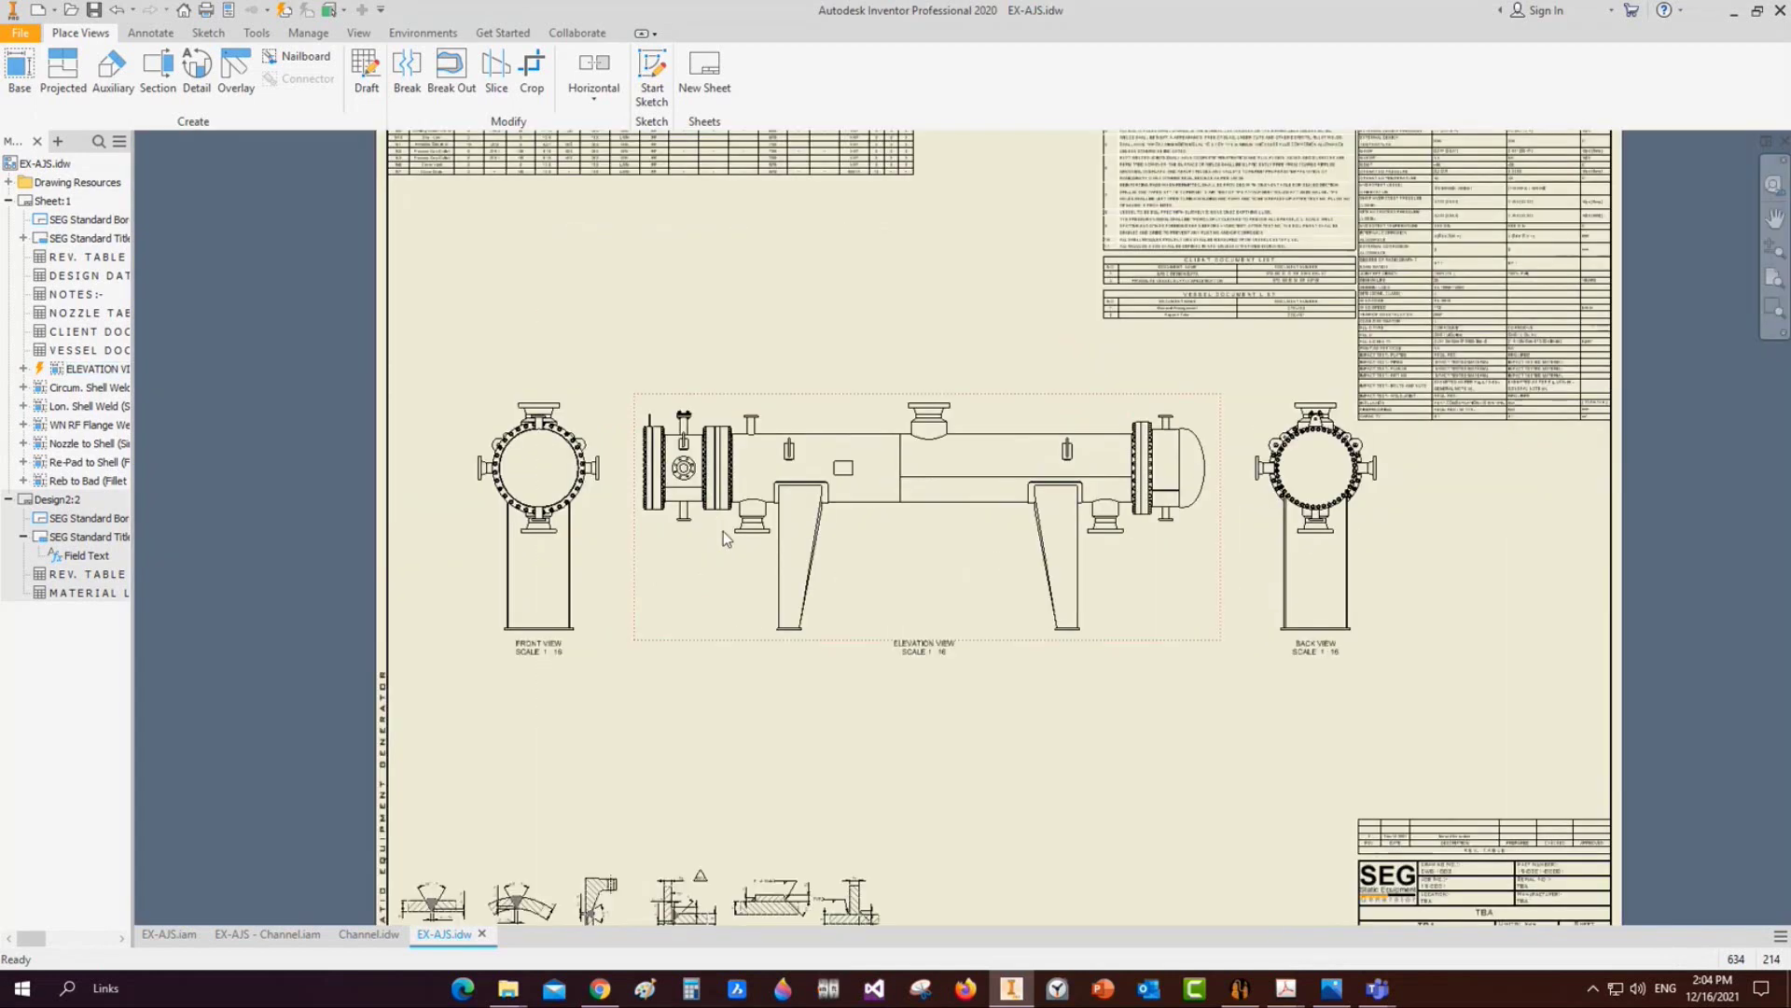
click(794, 601)
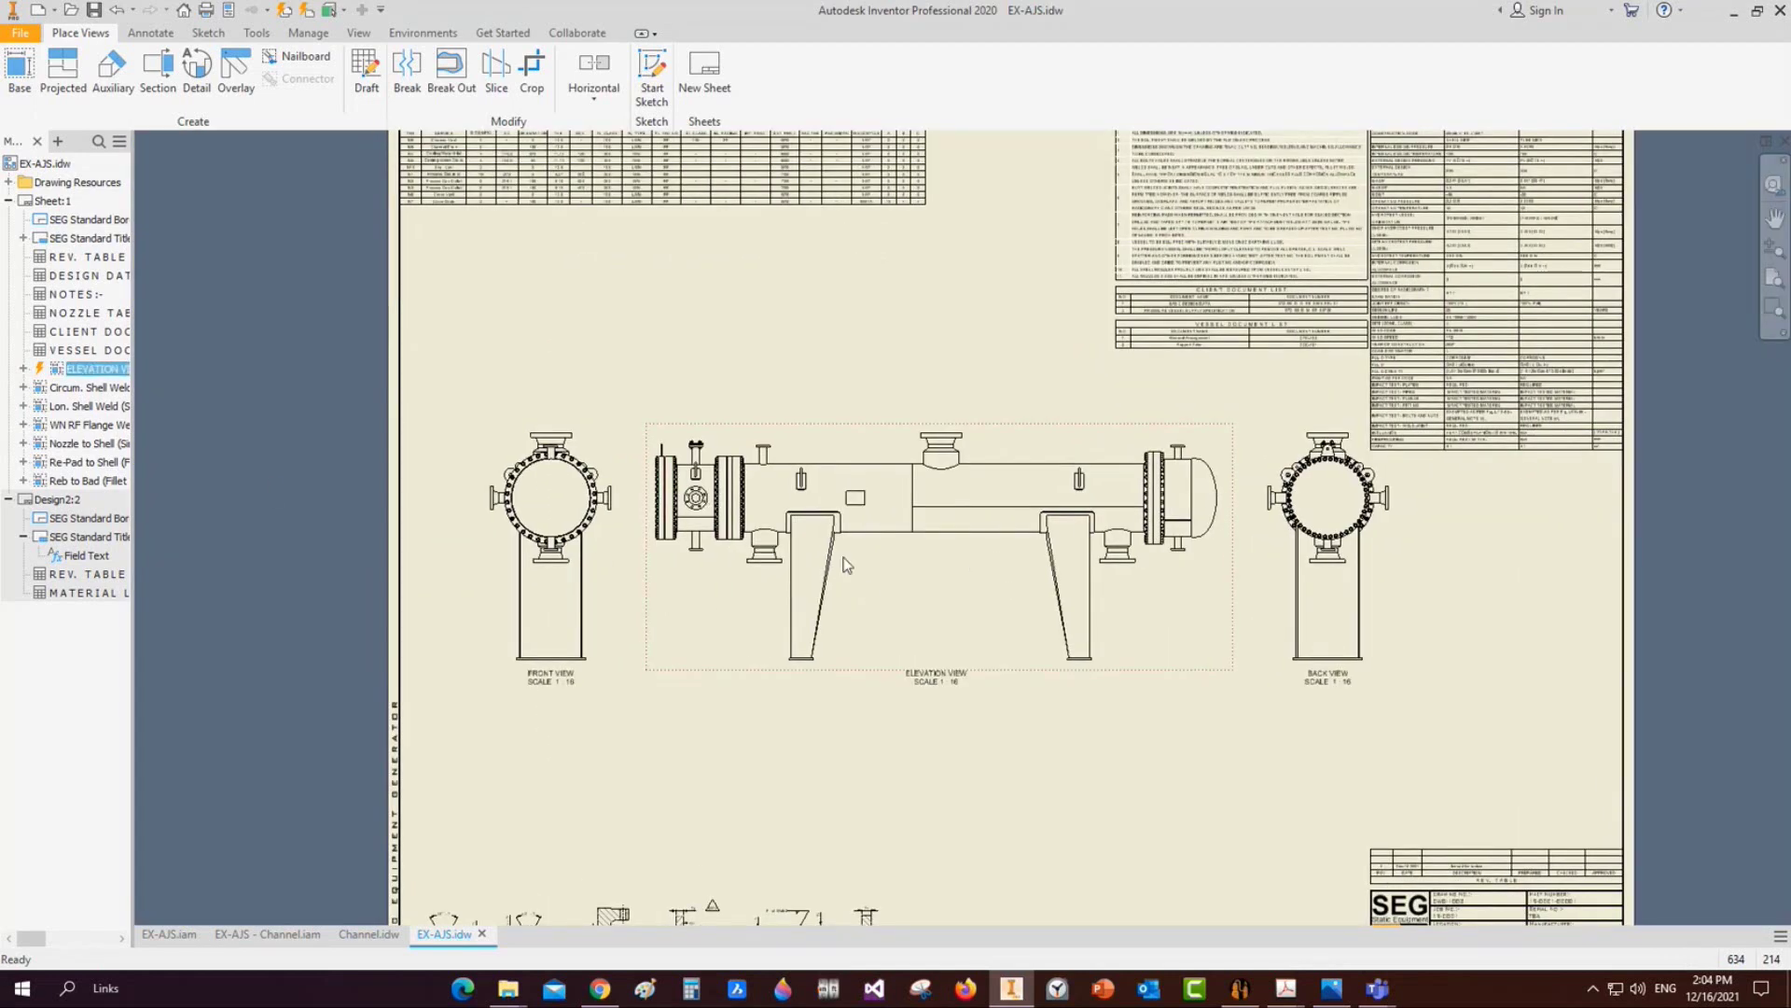
Expand the elevation view's EX-AJS.iam model down to the components of the EX-AJS - Bundle subassembly, widening the browser if needed
click(24, 368)
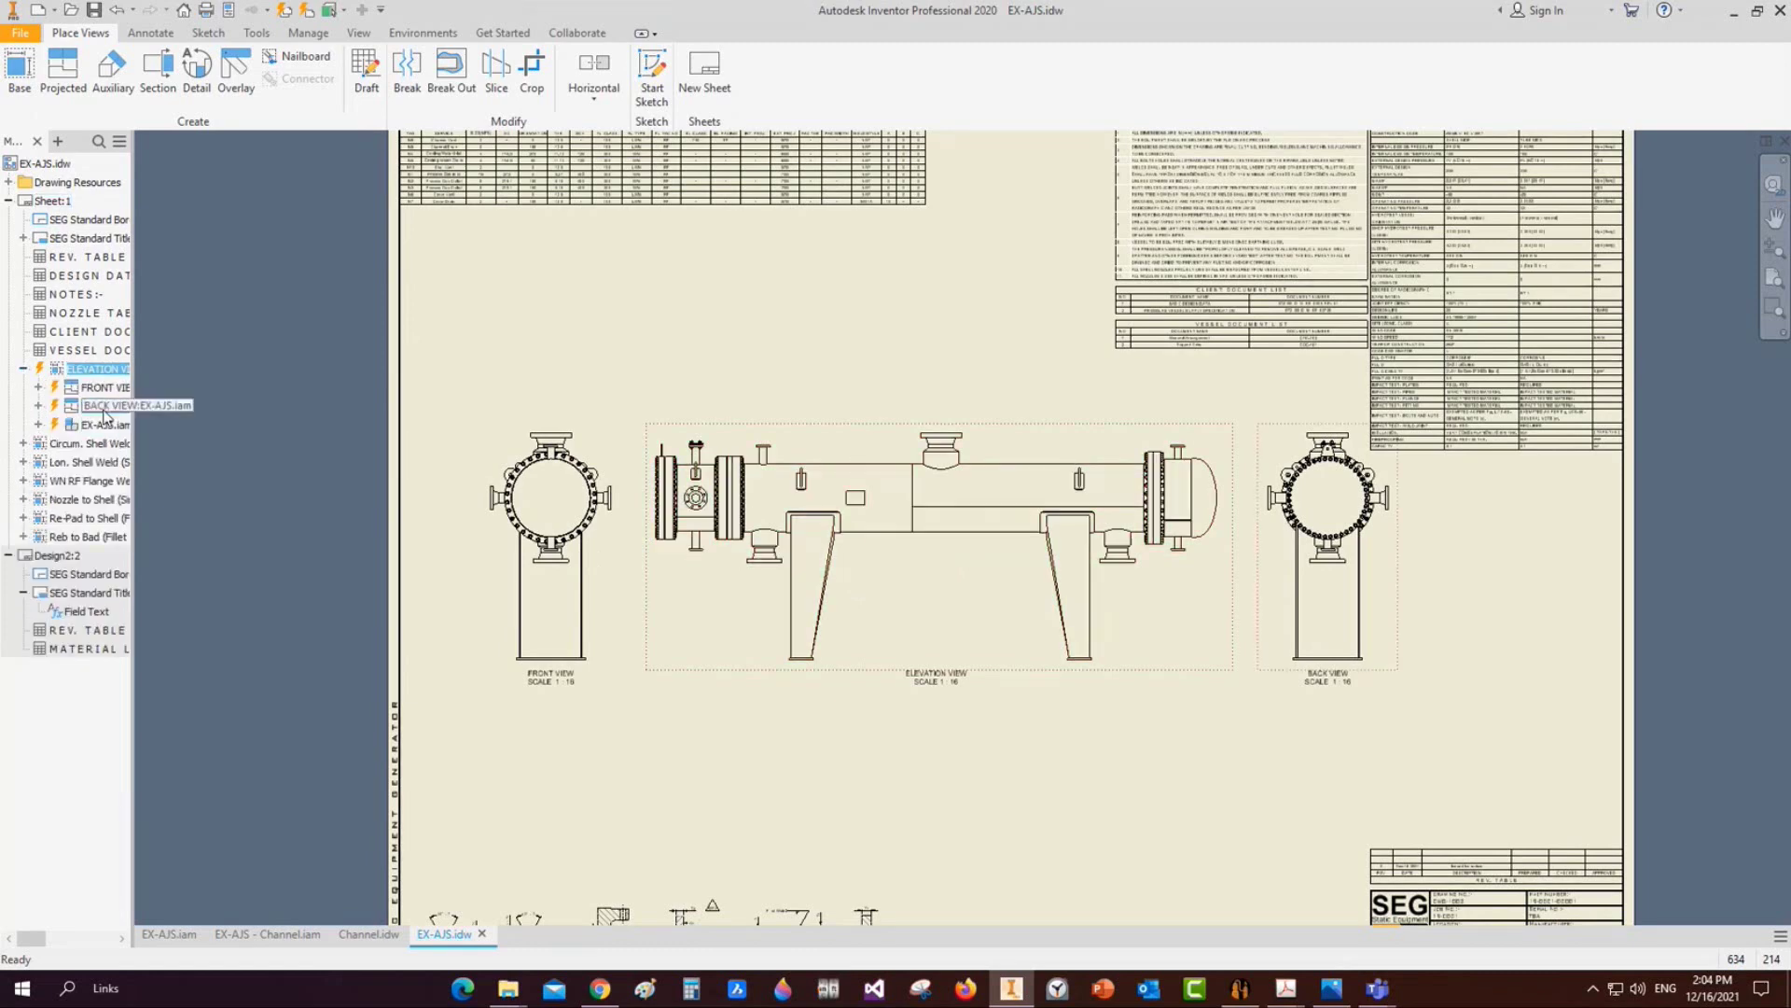
drag(134, 405, 198, 405)
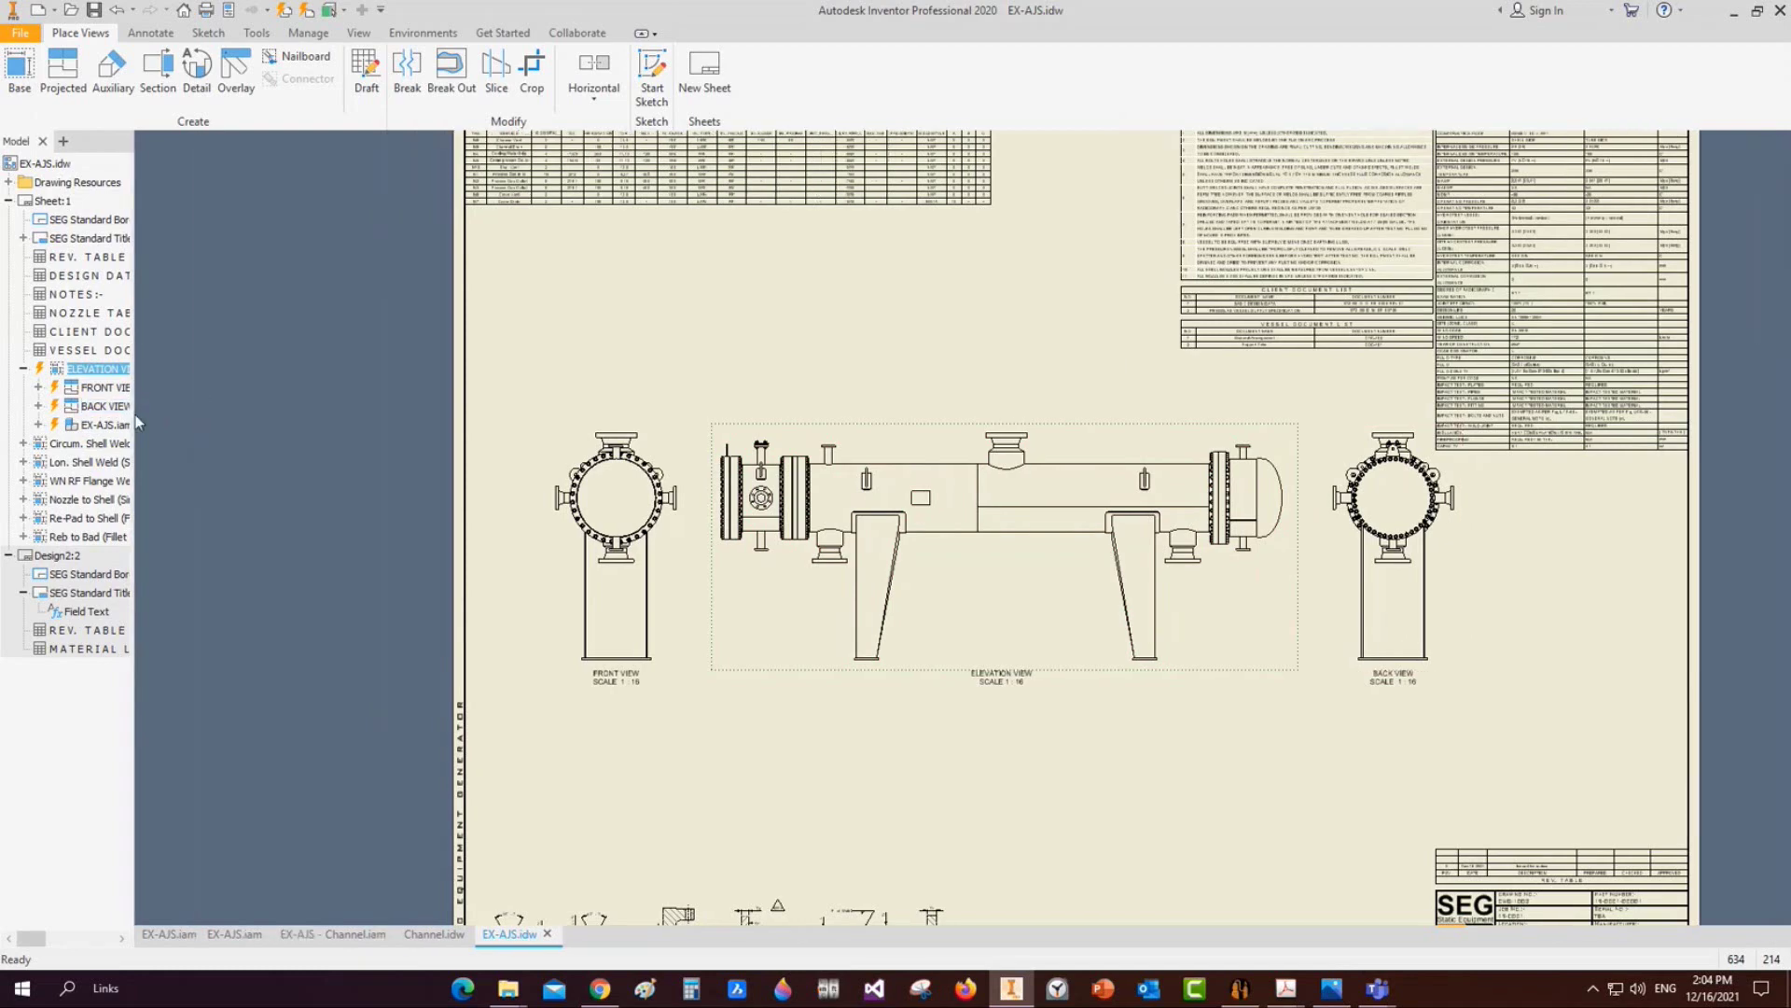
click(107, 427)
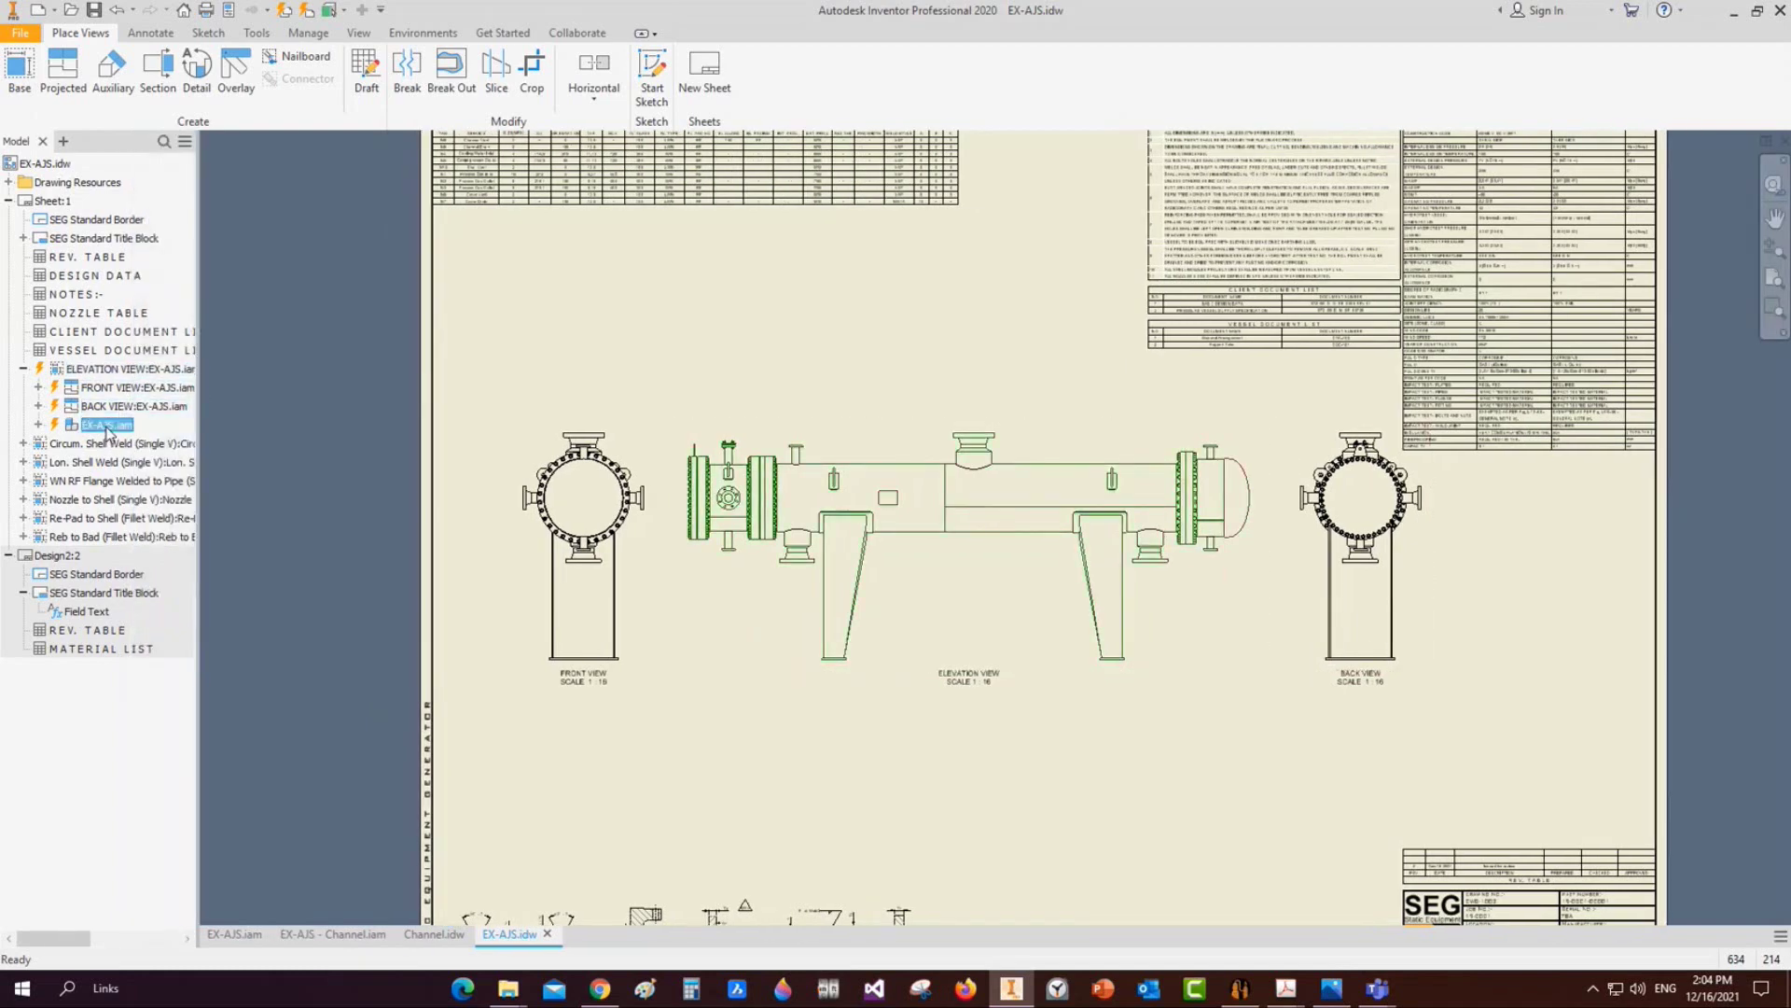
click(38, 425)
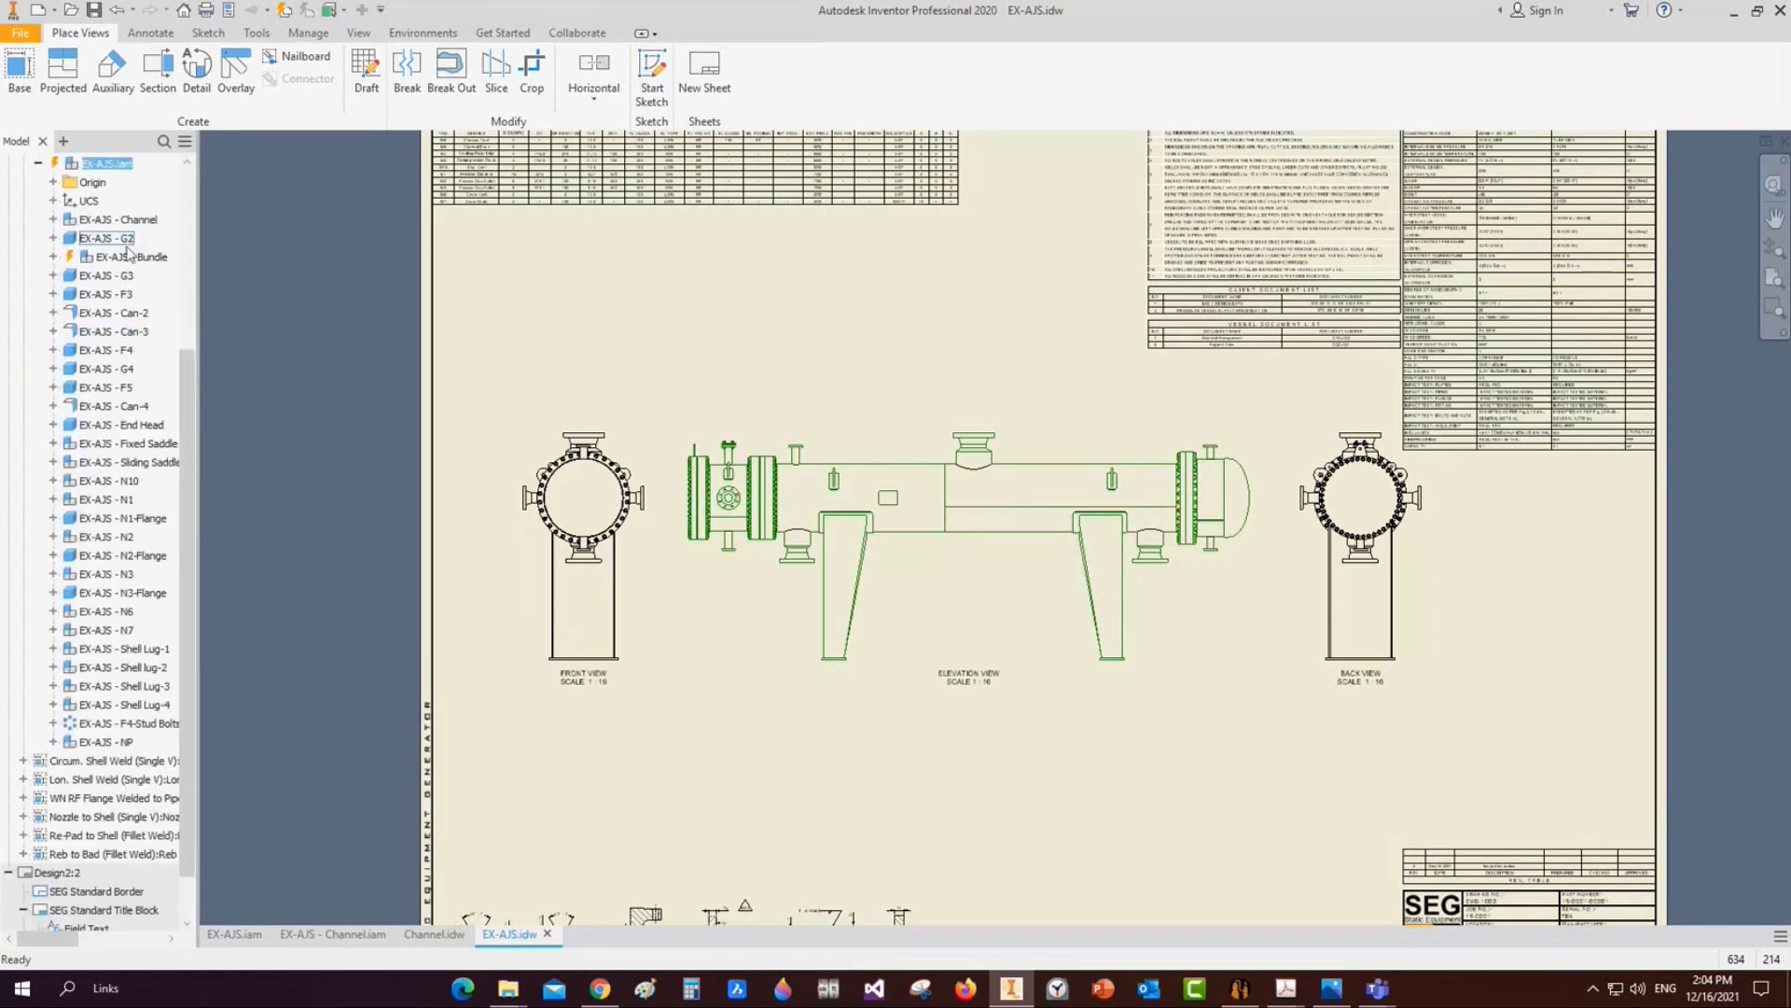
click(131, 257)
click(53, 257)
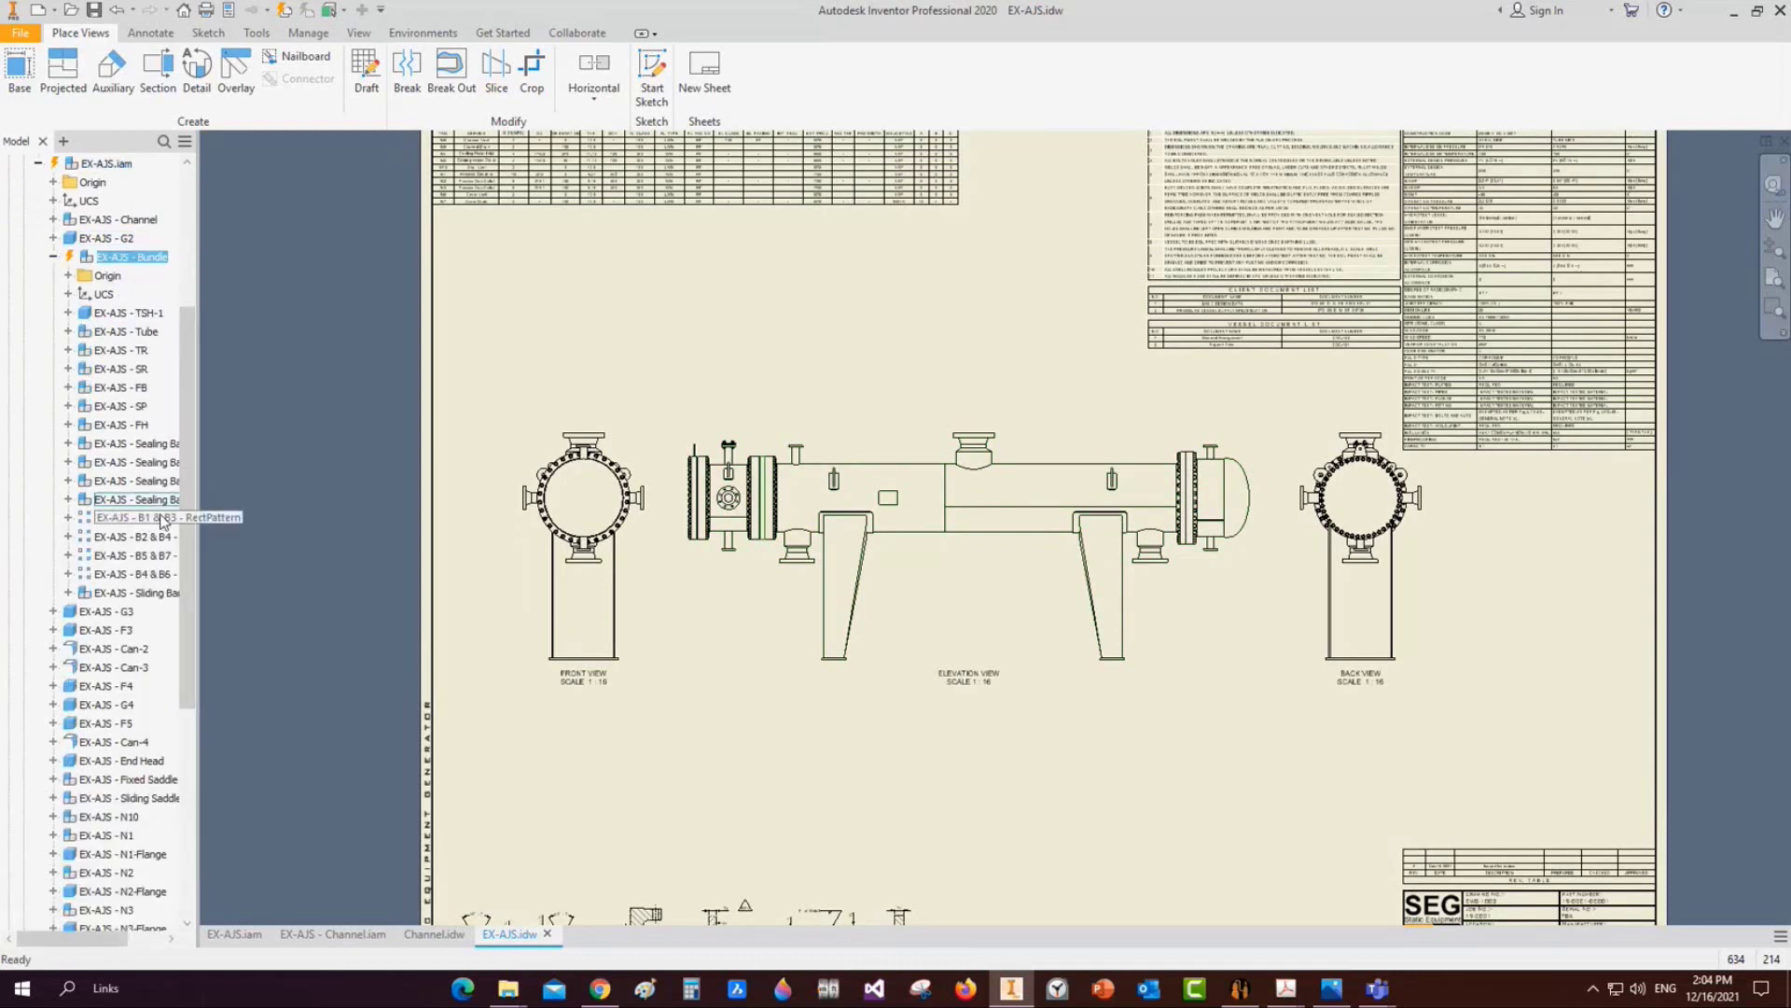
Expand the bundle's B1 & B3 and B2 & B4 baffle patterns down to the individual baffles in each element
click(68, 518)
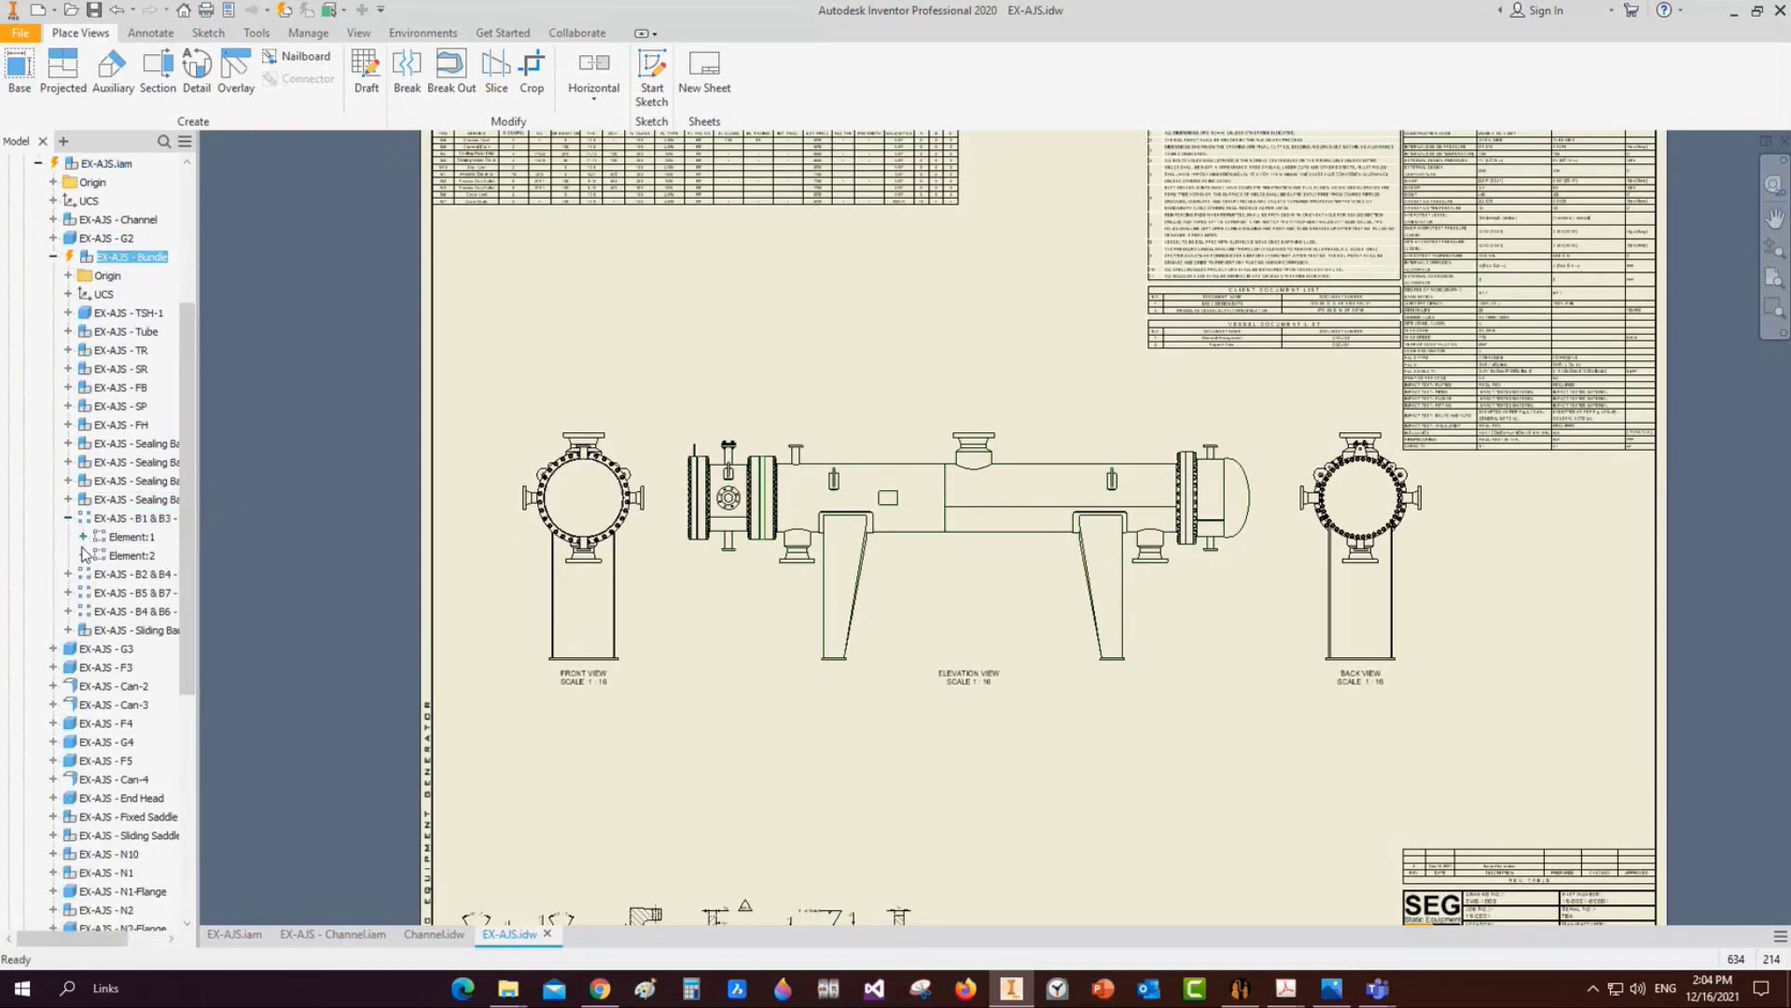
click(83, 536)
click(83, 574)
click(151, 555)
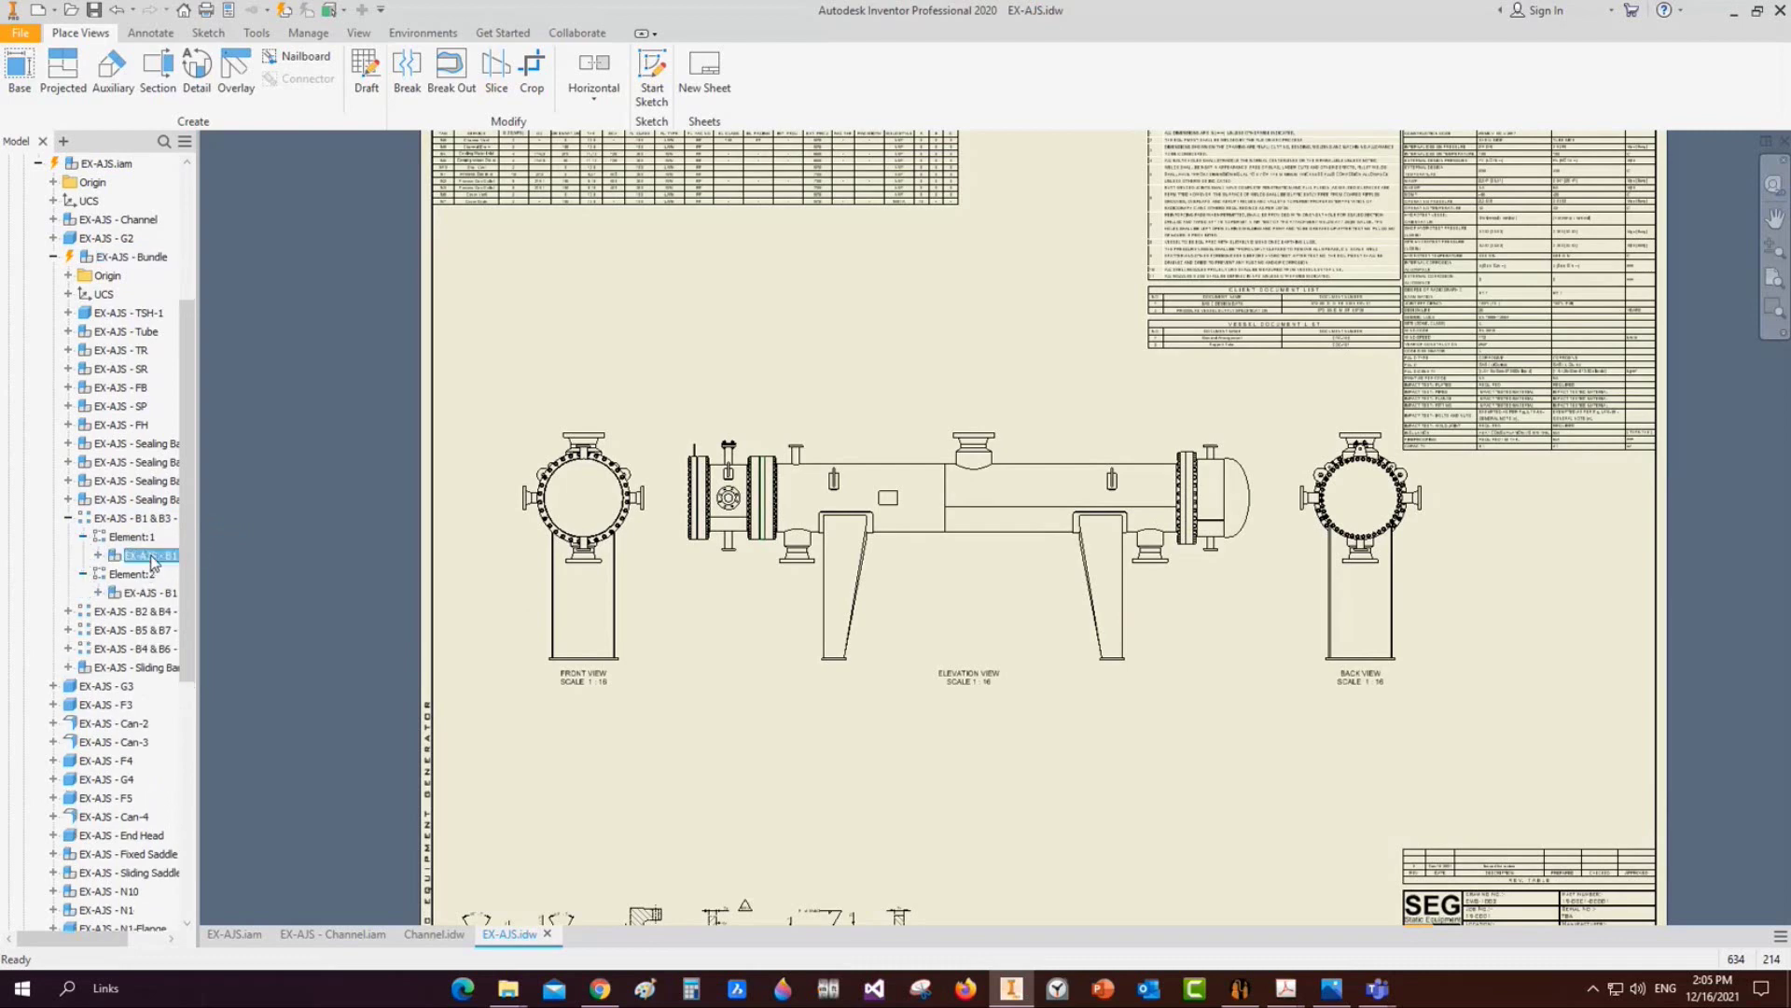
click(68, 611)
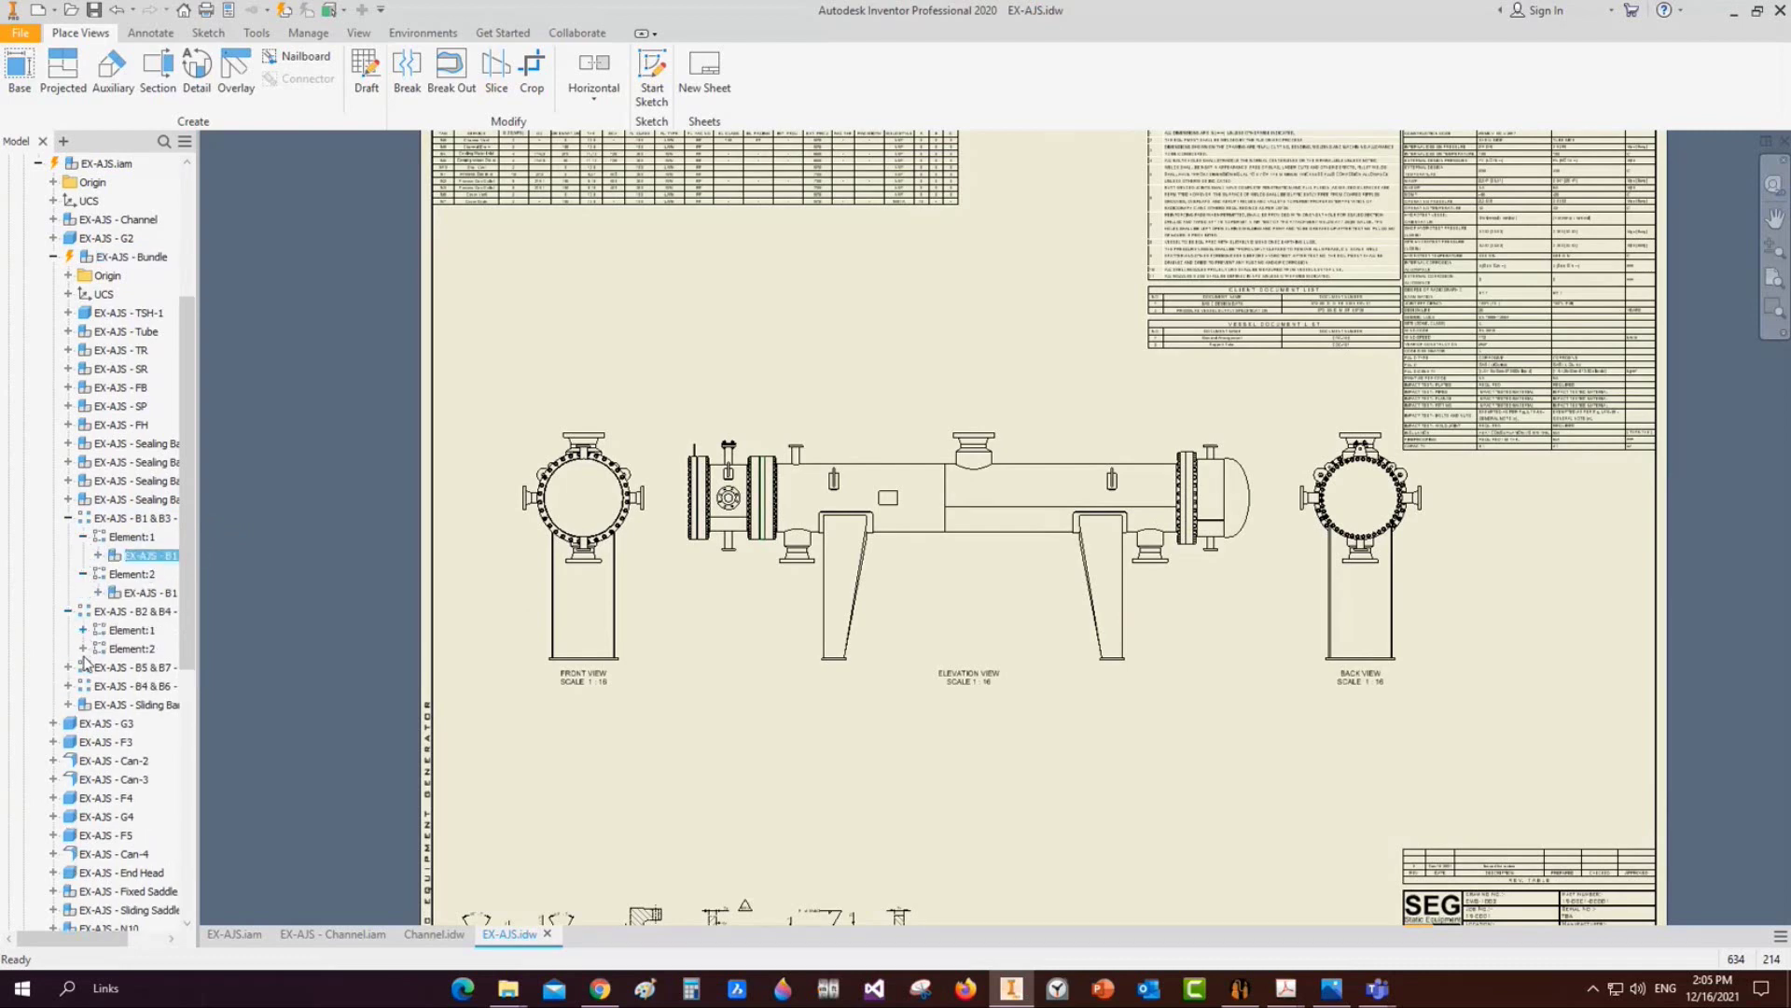
click(83, 630)
click(83, 667)
scroll(85, 690, down, 2)
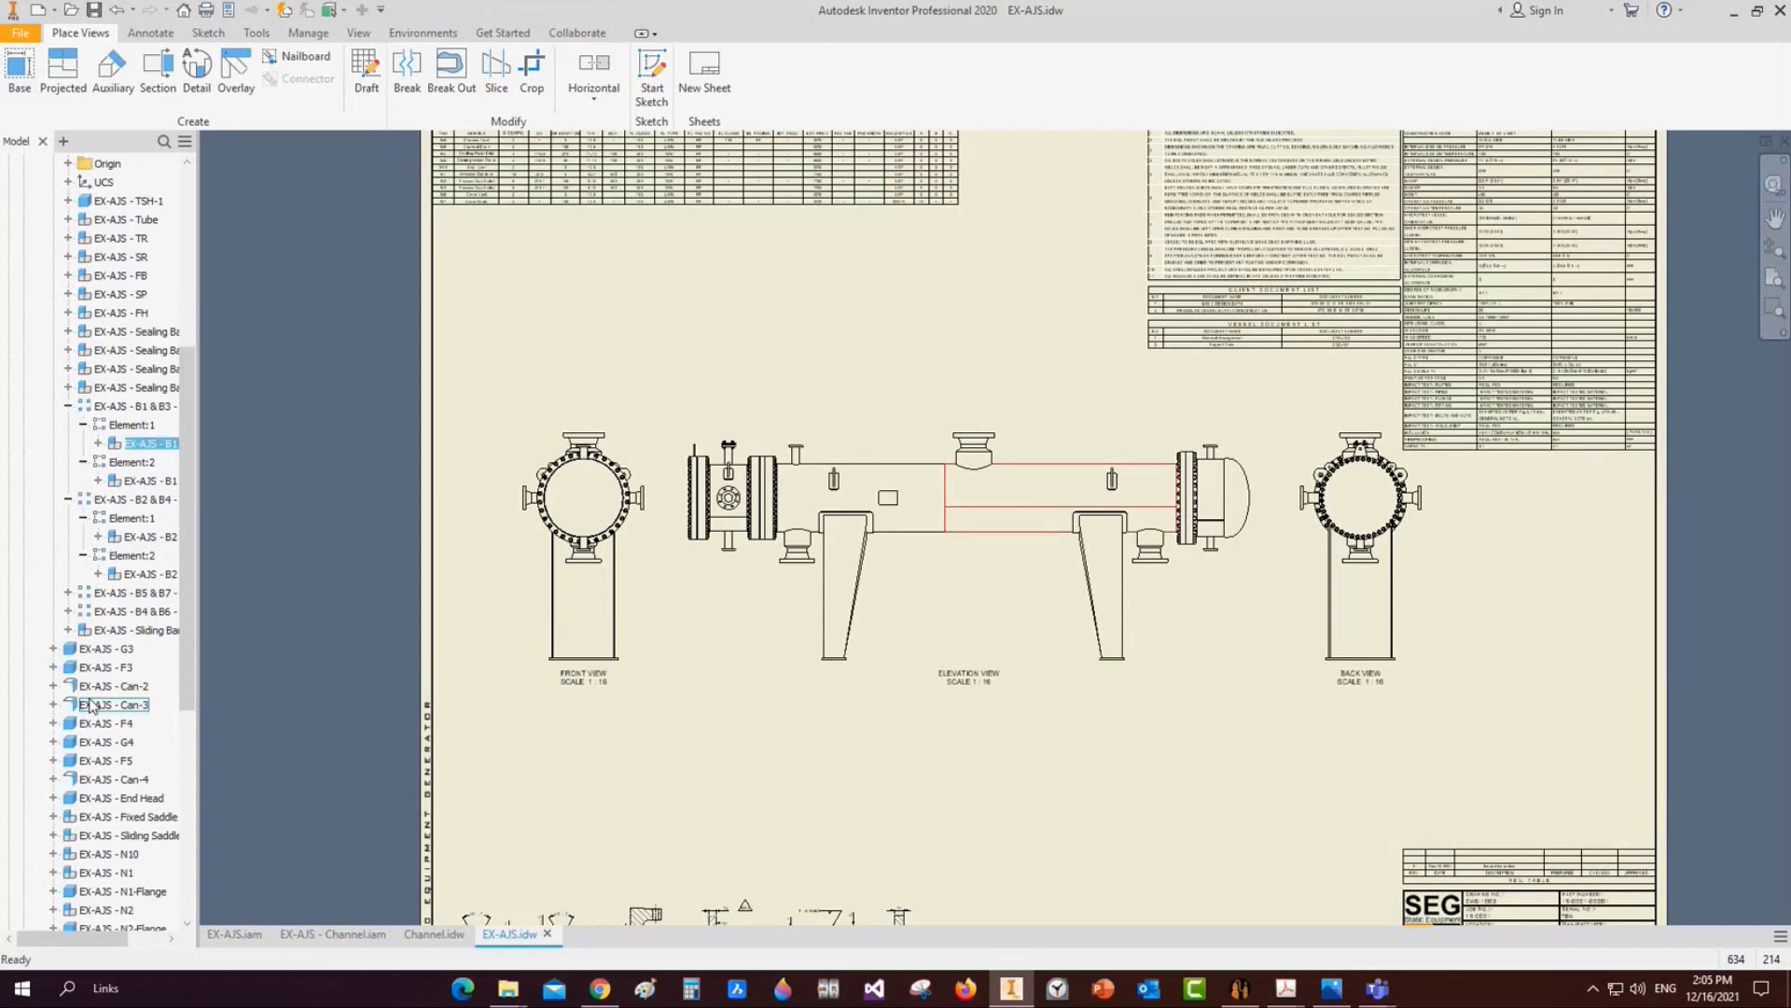
Expand the B5 & B7 and B4 & B6 baffle patterns down to their baffles, and expand the Sliding Bar component
click(68, 593)
click(69, 648)
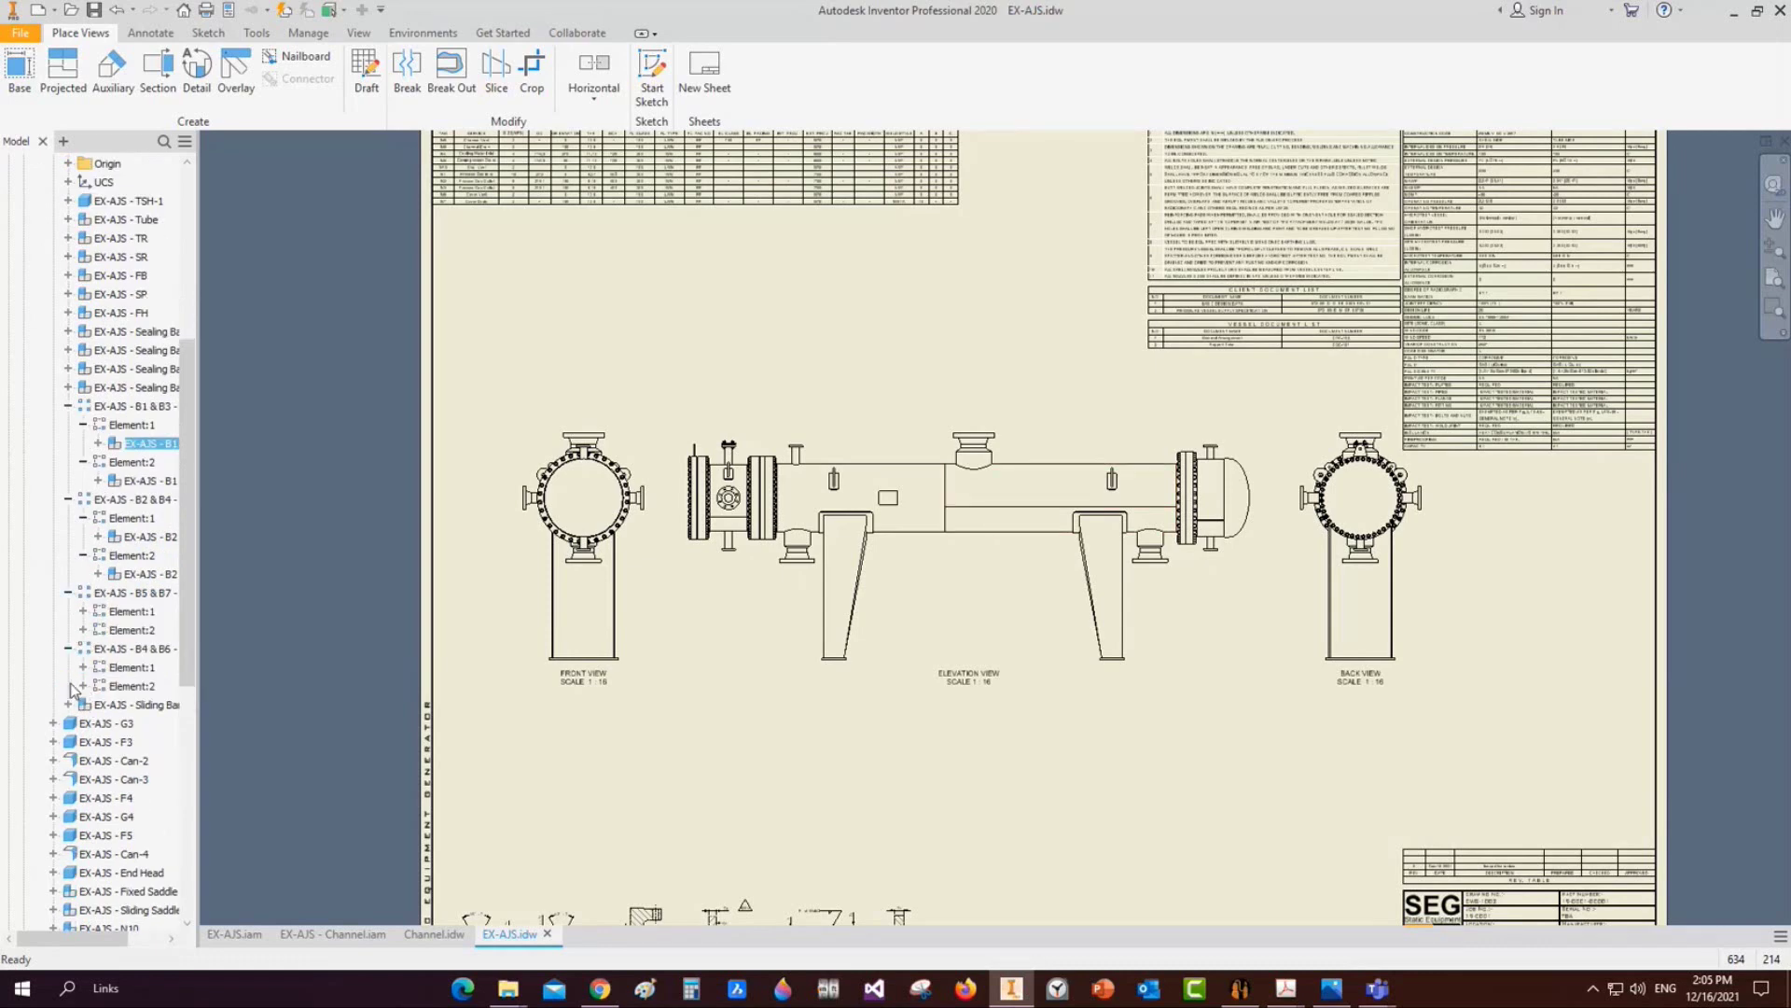
click(68, 703)
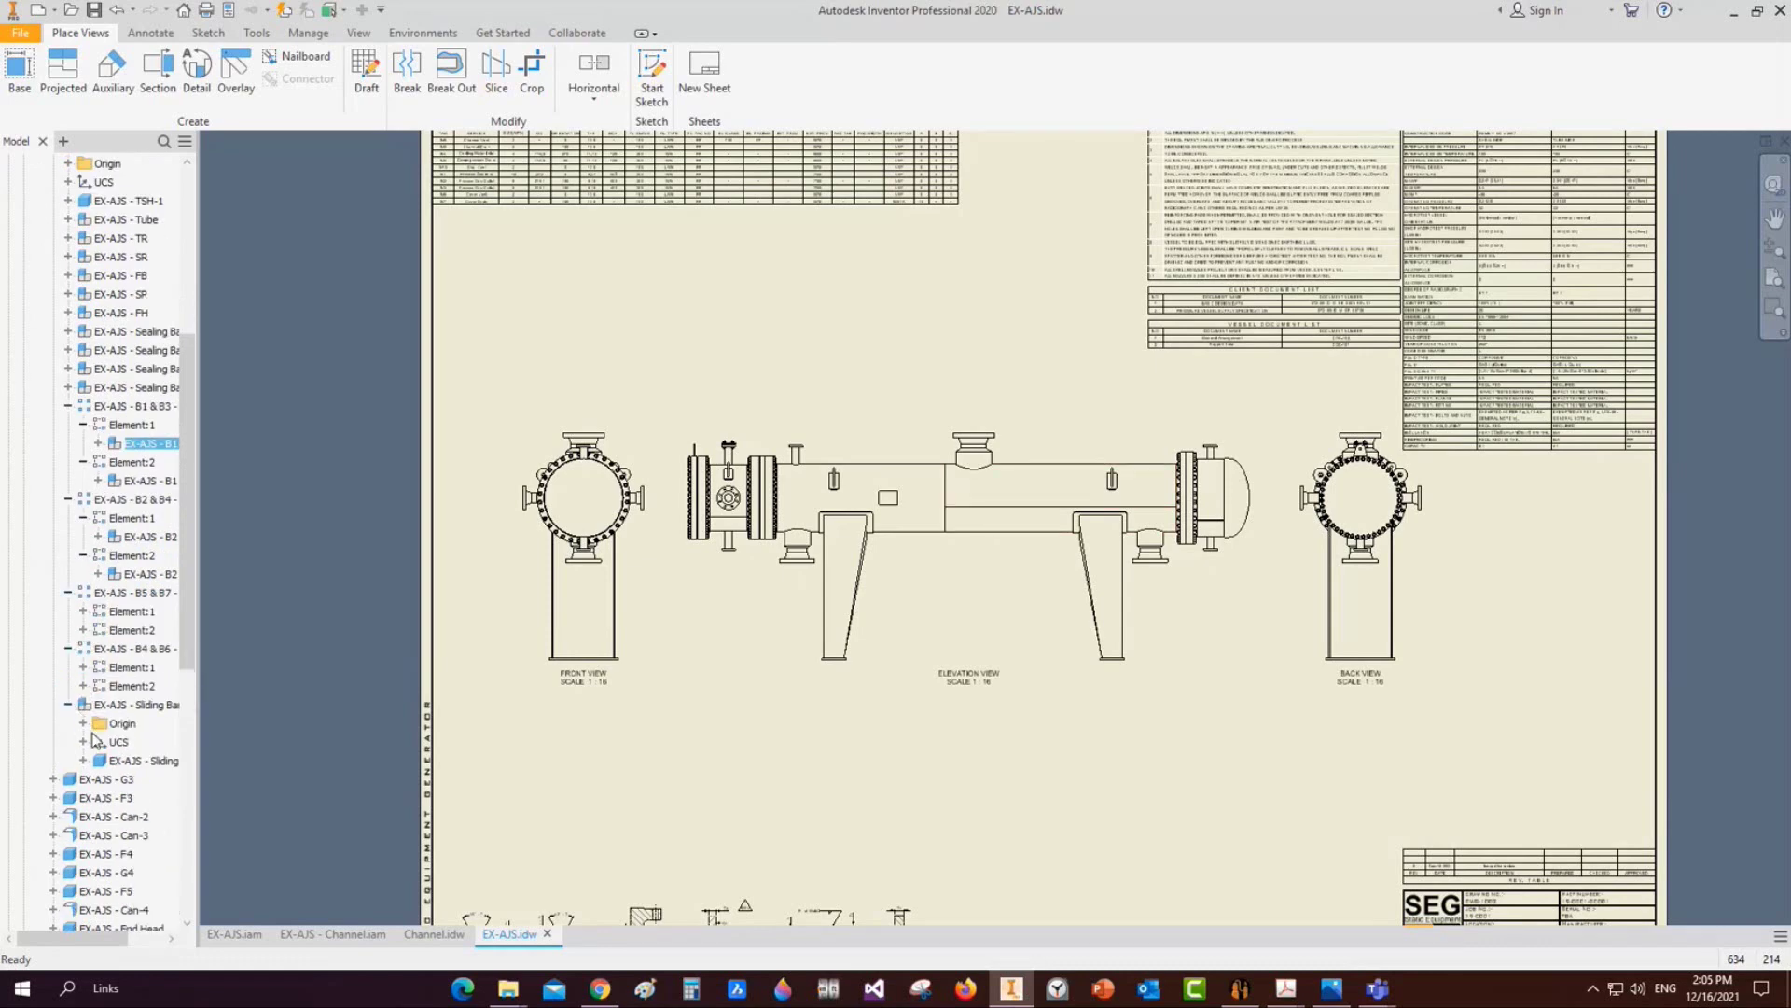
click(83, 686)
click(83, 667)
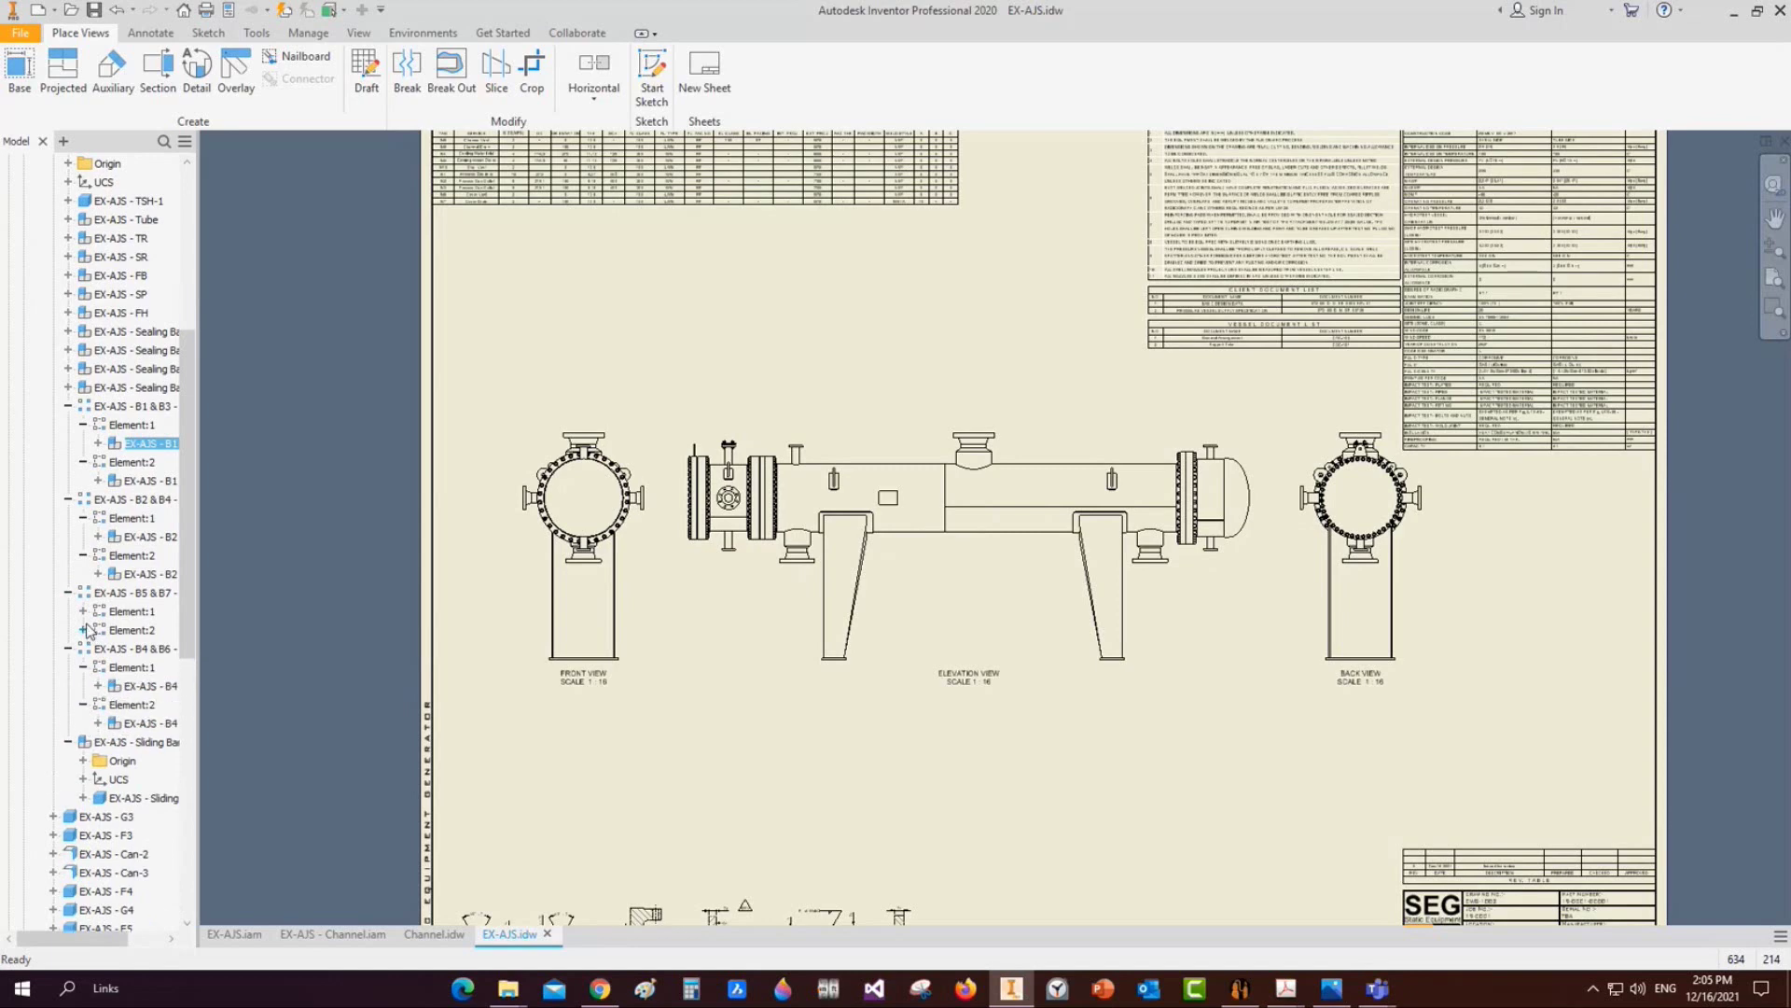
click(83, 630)
click(83, 611)
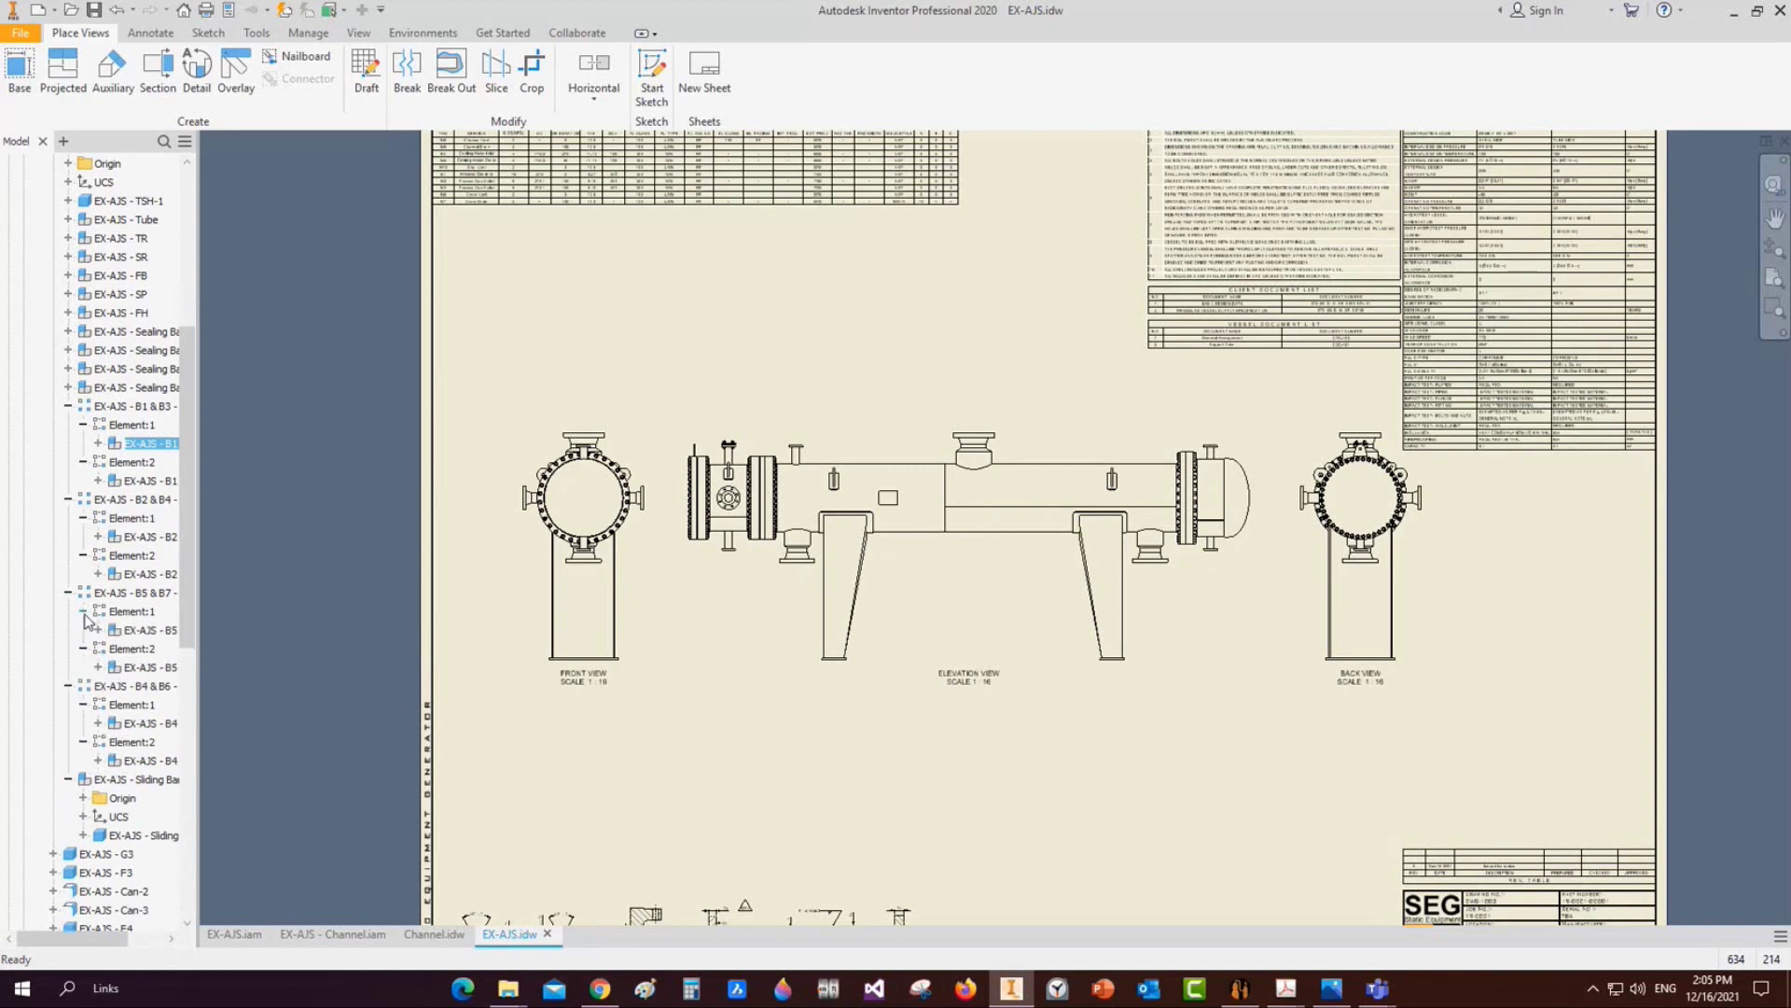
Turn on hidden lines for all the baffles in the four bundle patterns of the elevation view
shift+click(152, 770)
right_click(152, 769)
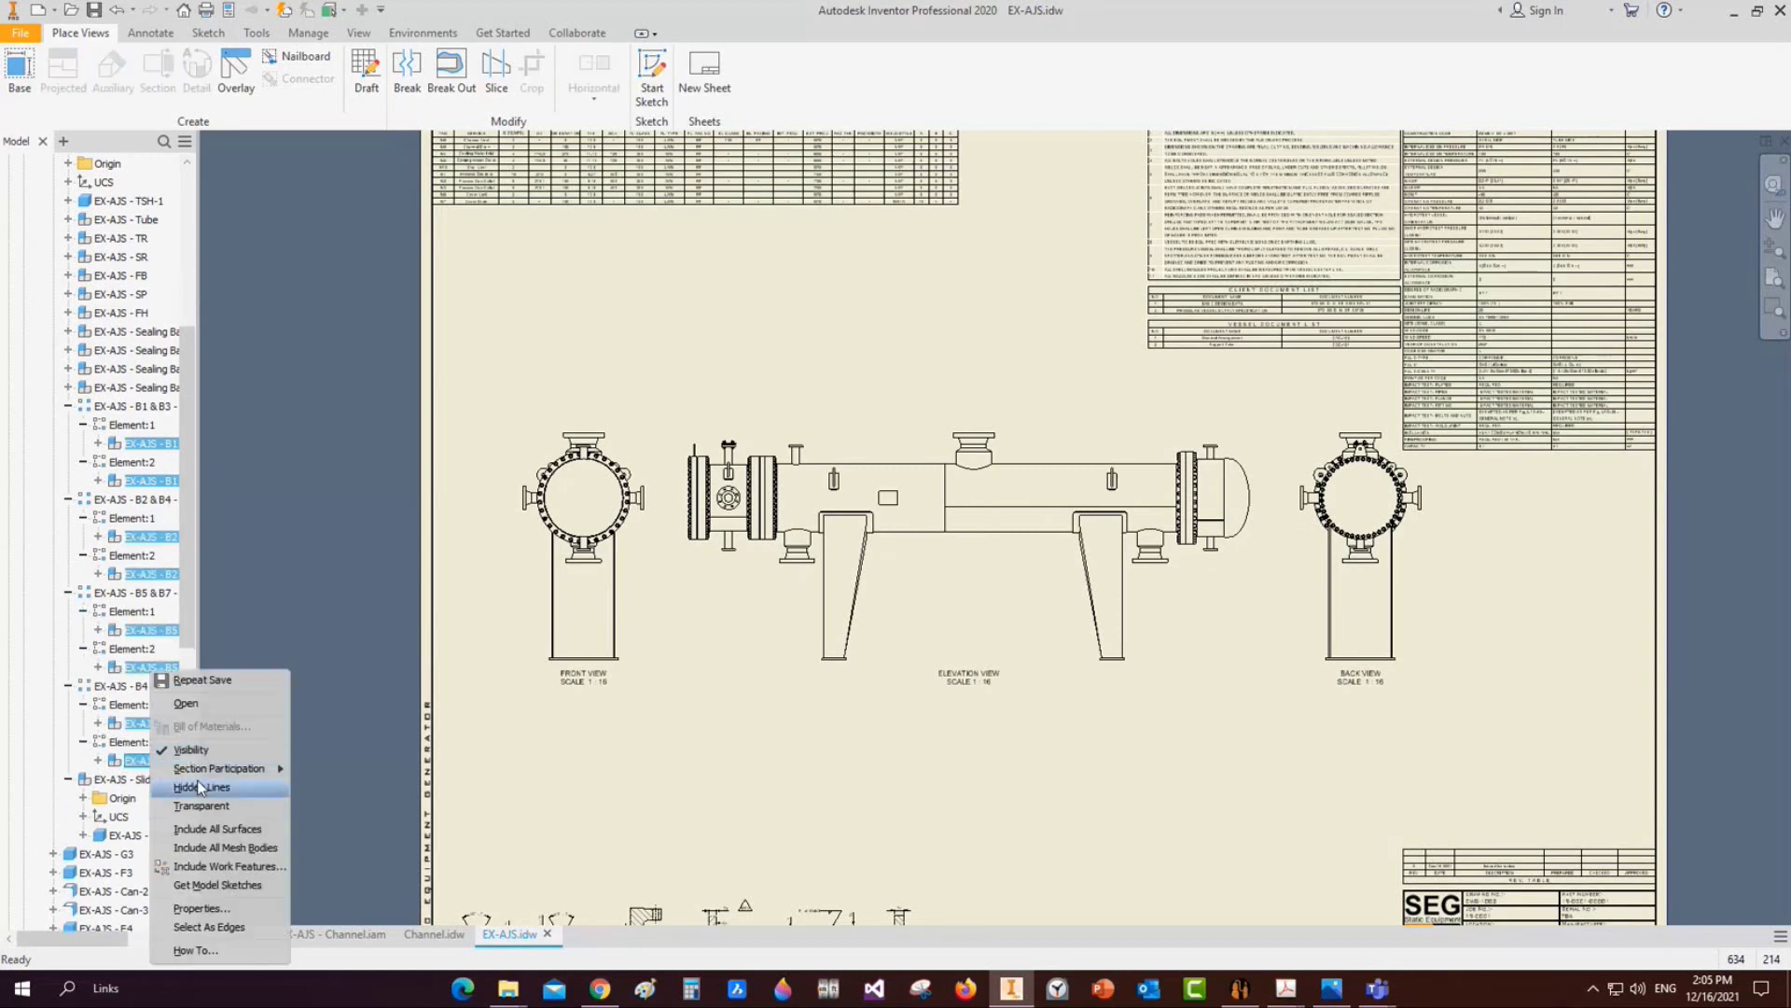
click(199, 787)
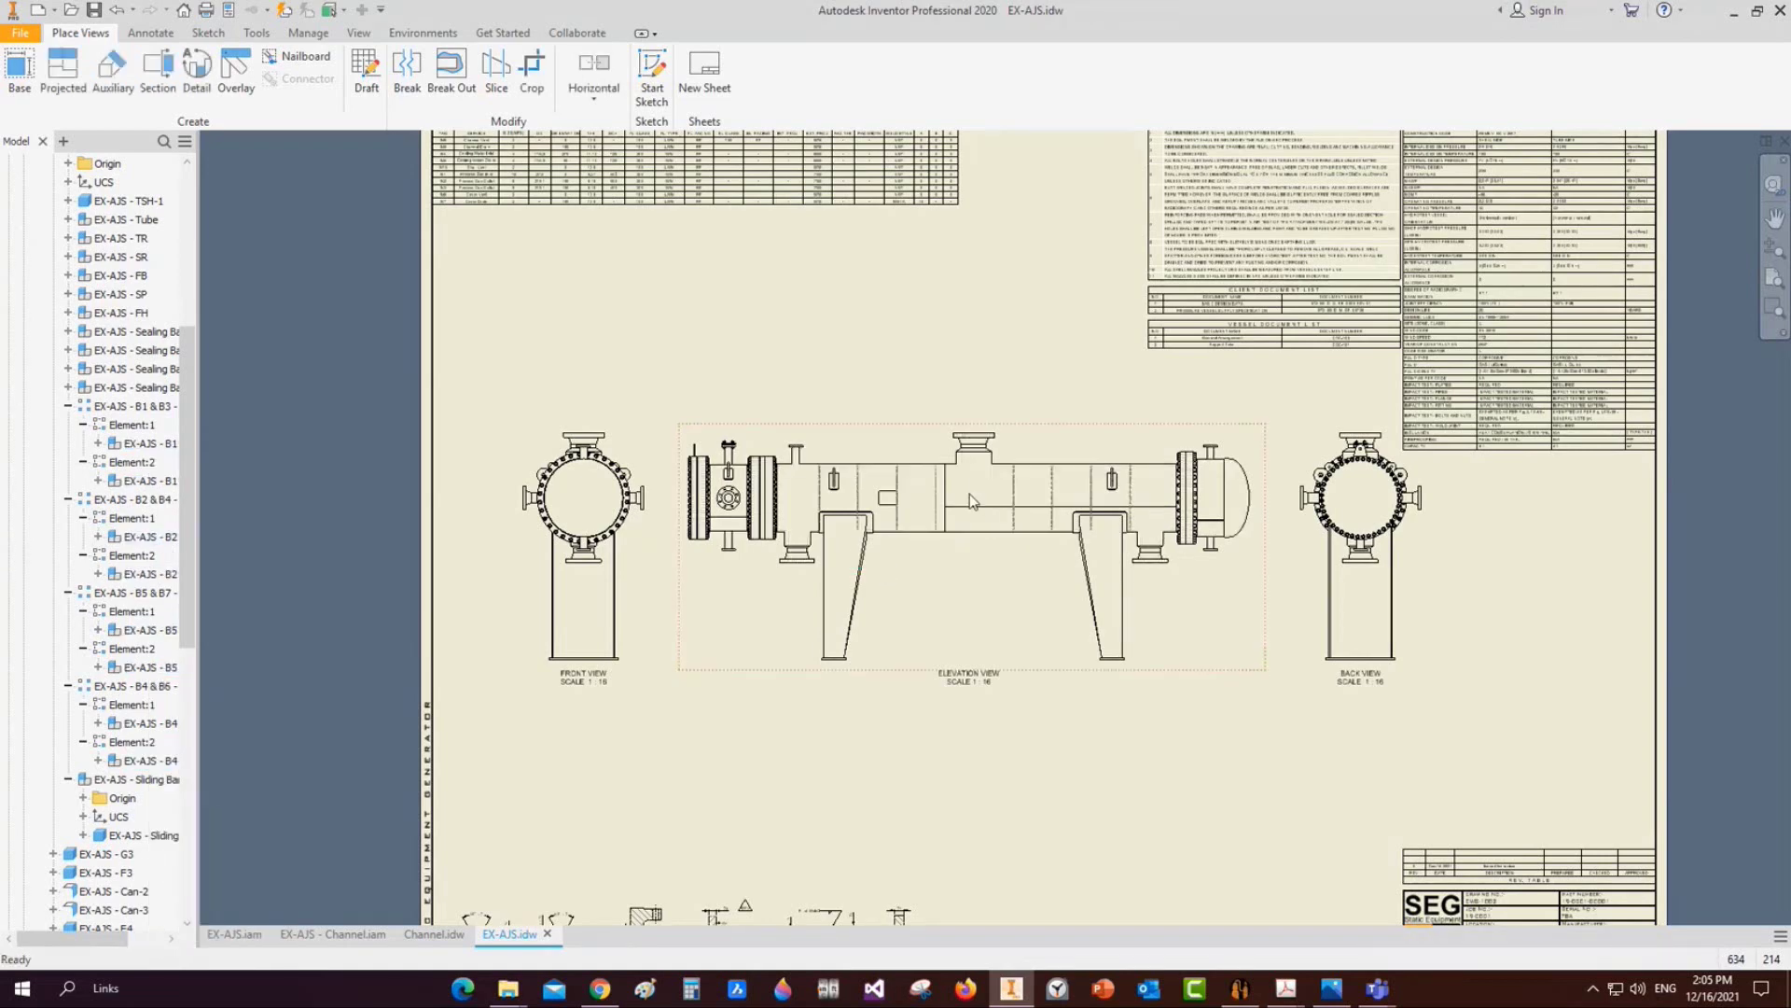
Try showing hidden lines for the bundle's Sliding Bar part in the elevation view, and turn them off again
scroll(970, 495, down, 3)
right_click(140, 834)
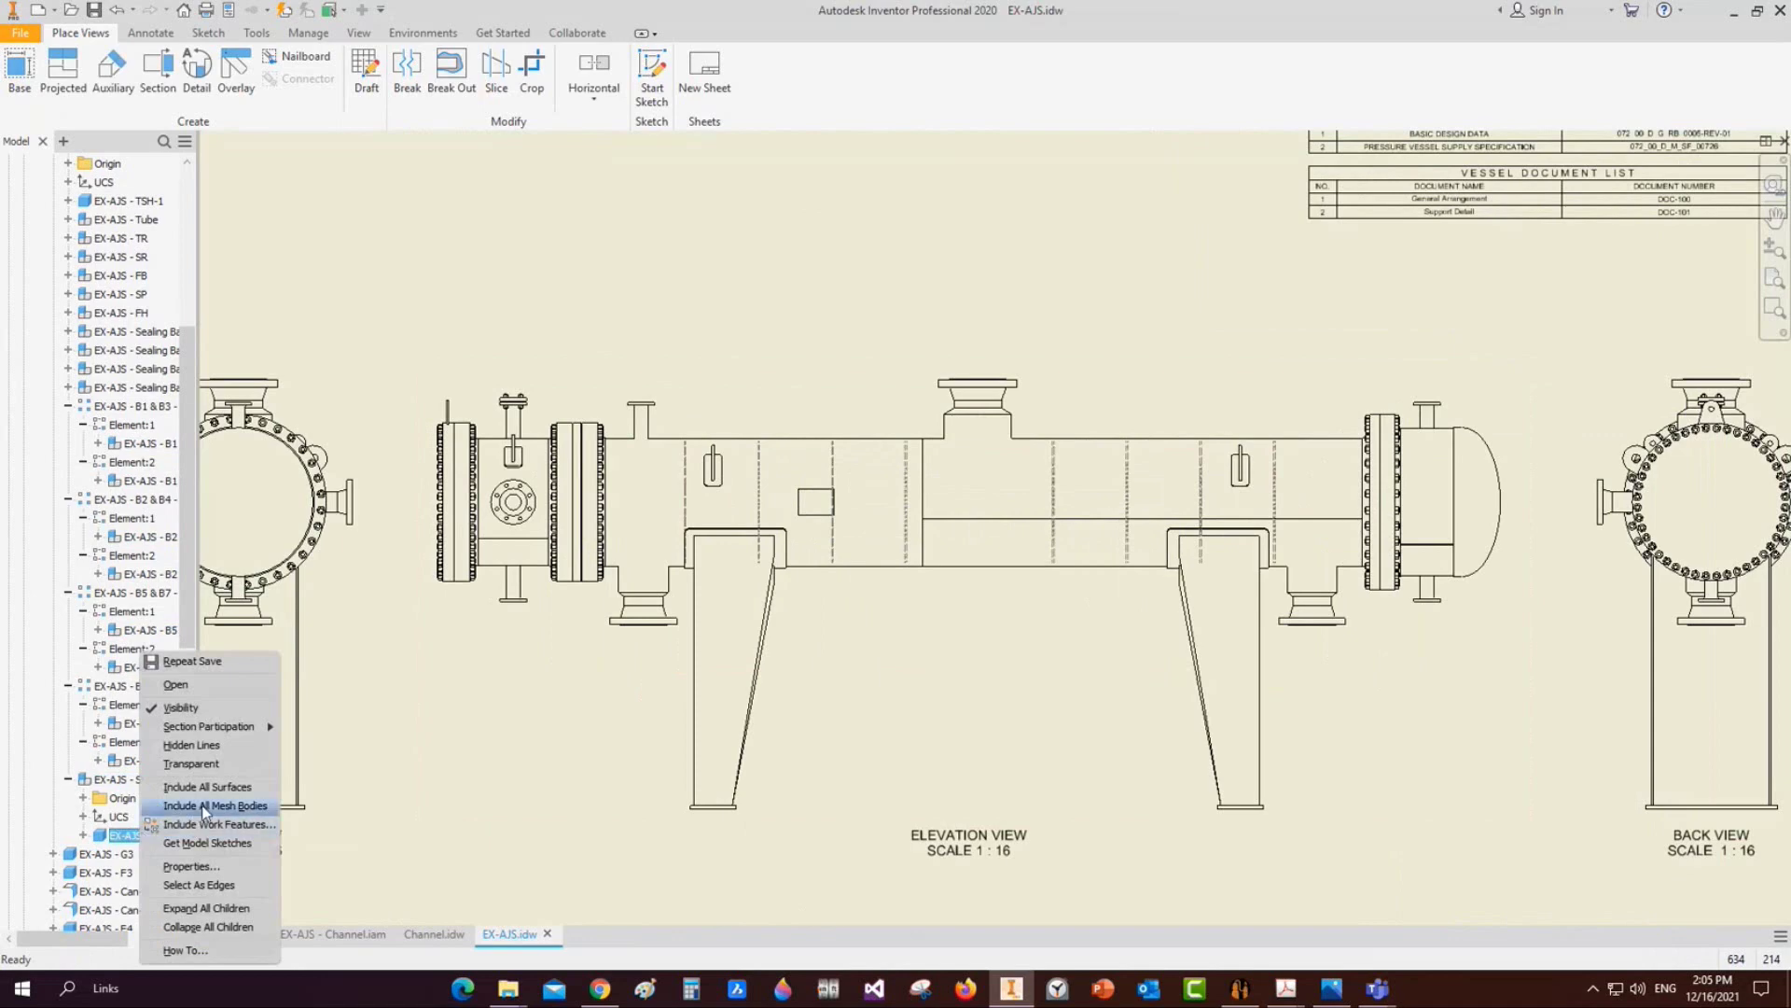
click(216, 744)
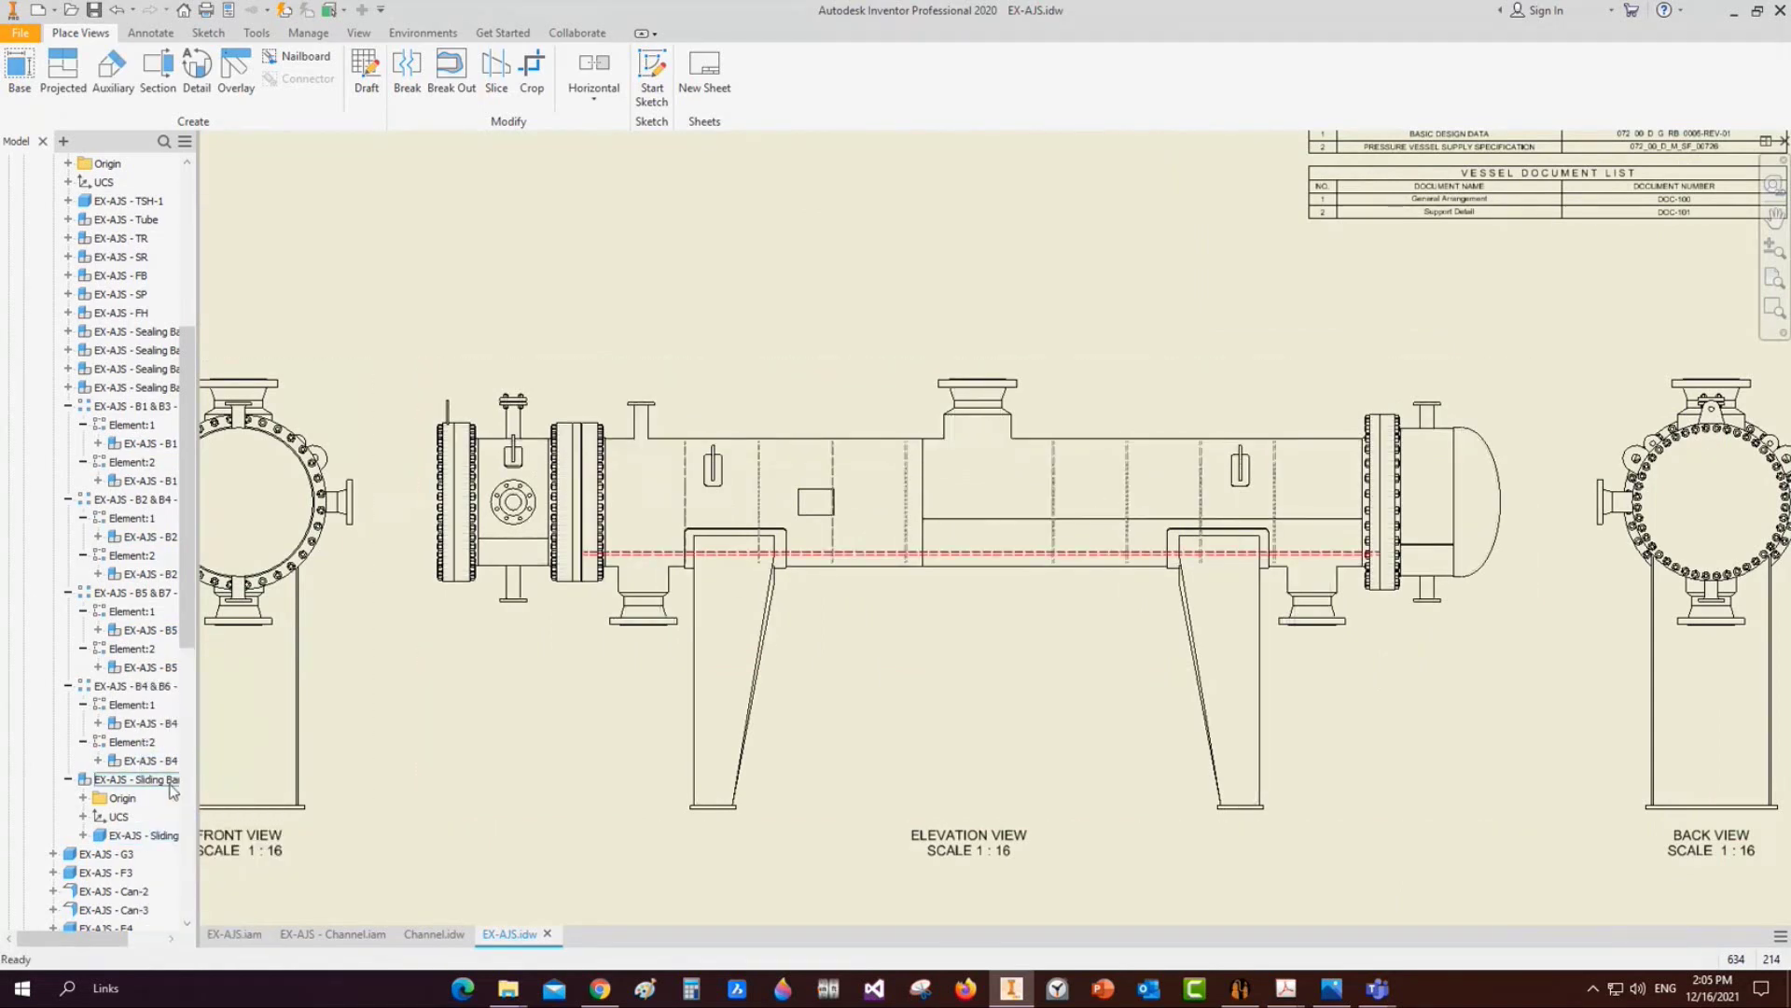
right_click(152, 838)
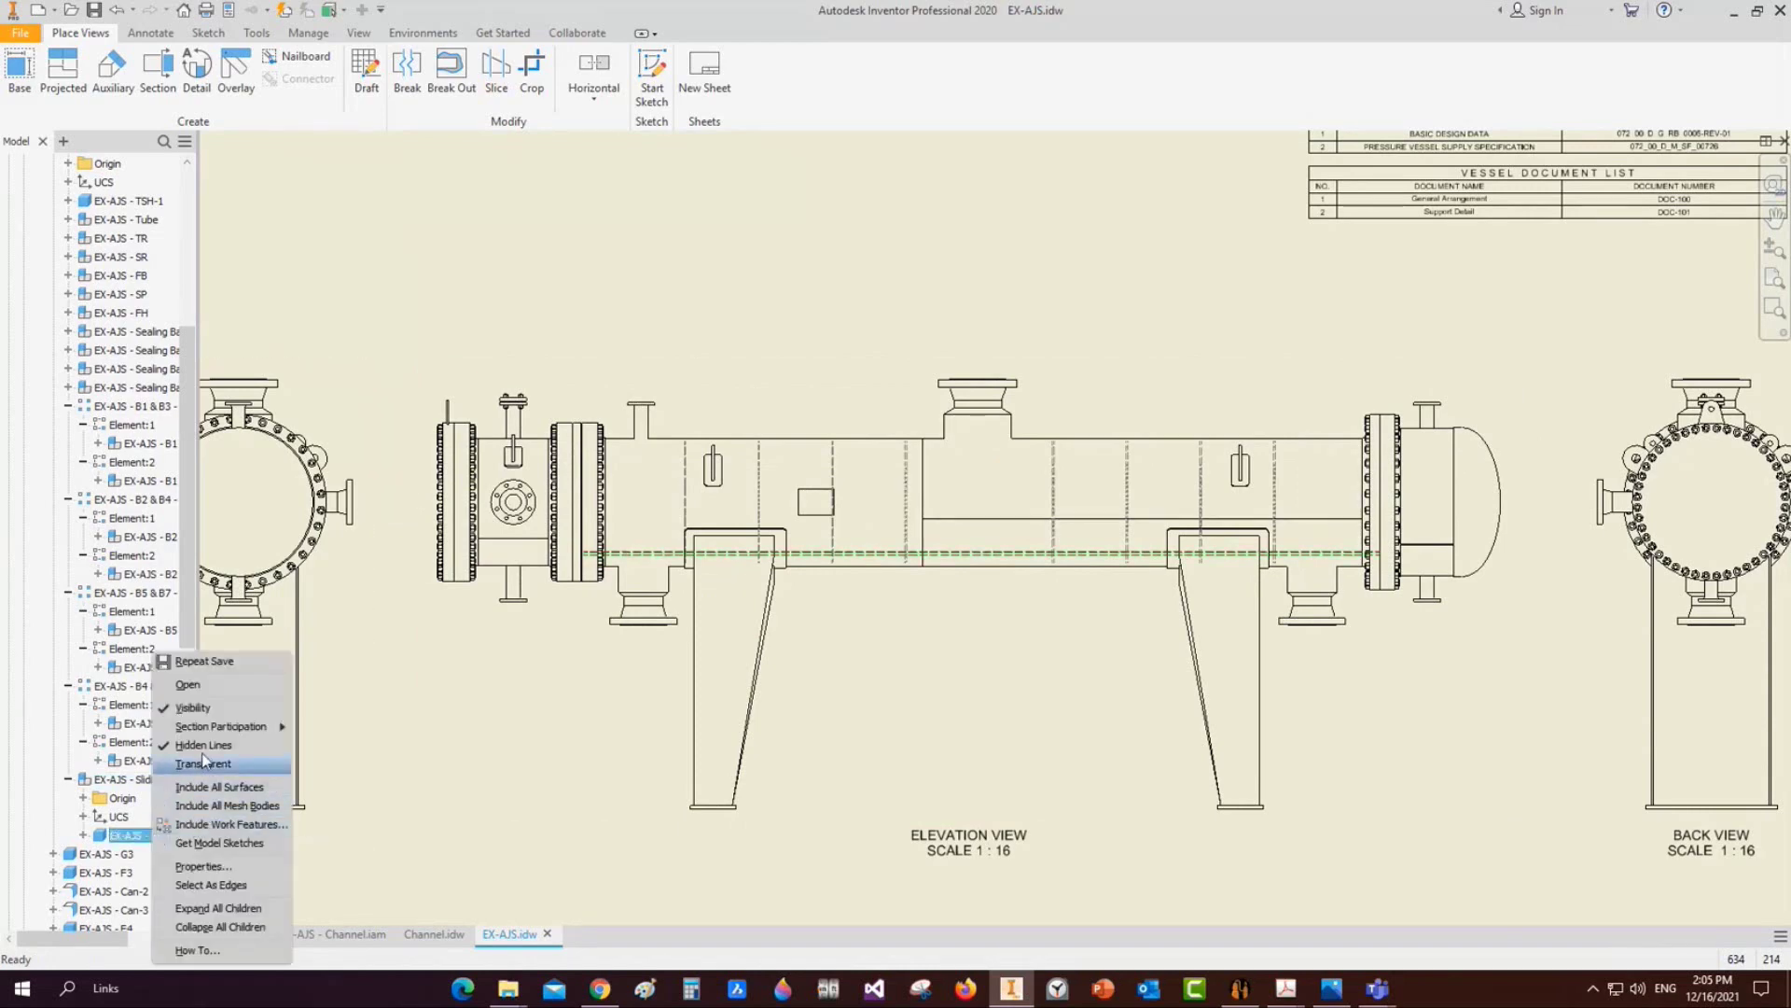
click(204, 746)
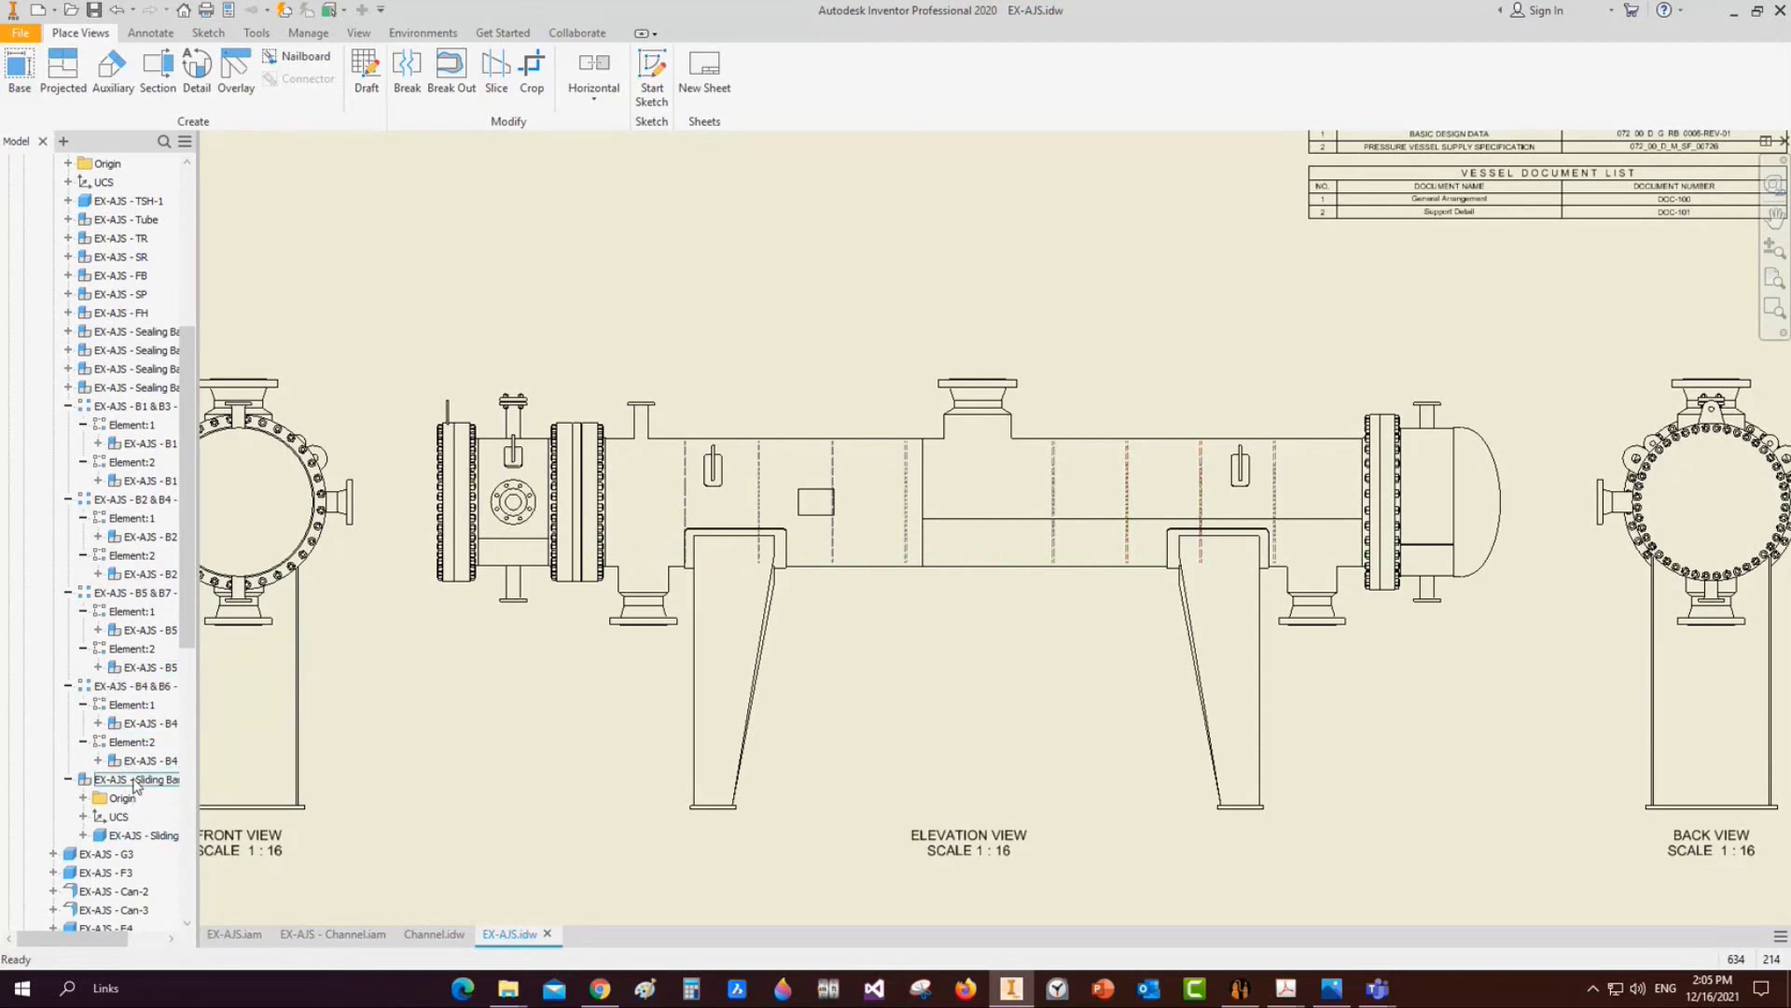
scroll(150, 776, down, 2)
scroll(156, 756, up, 2)
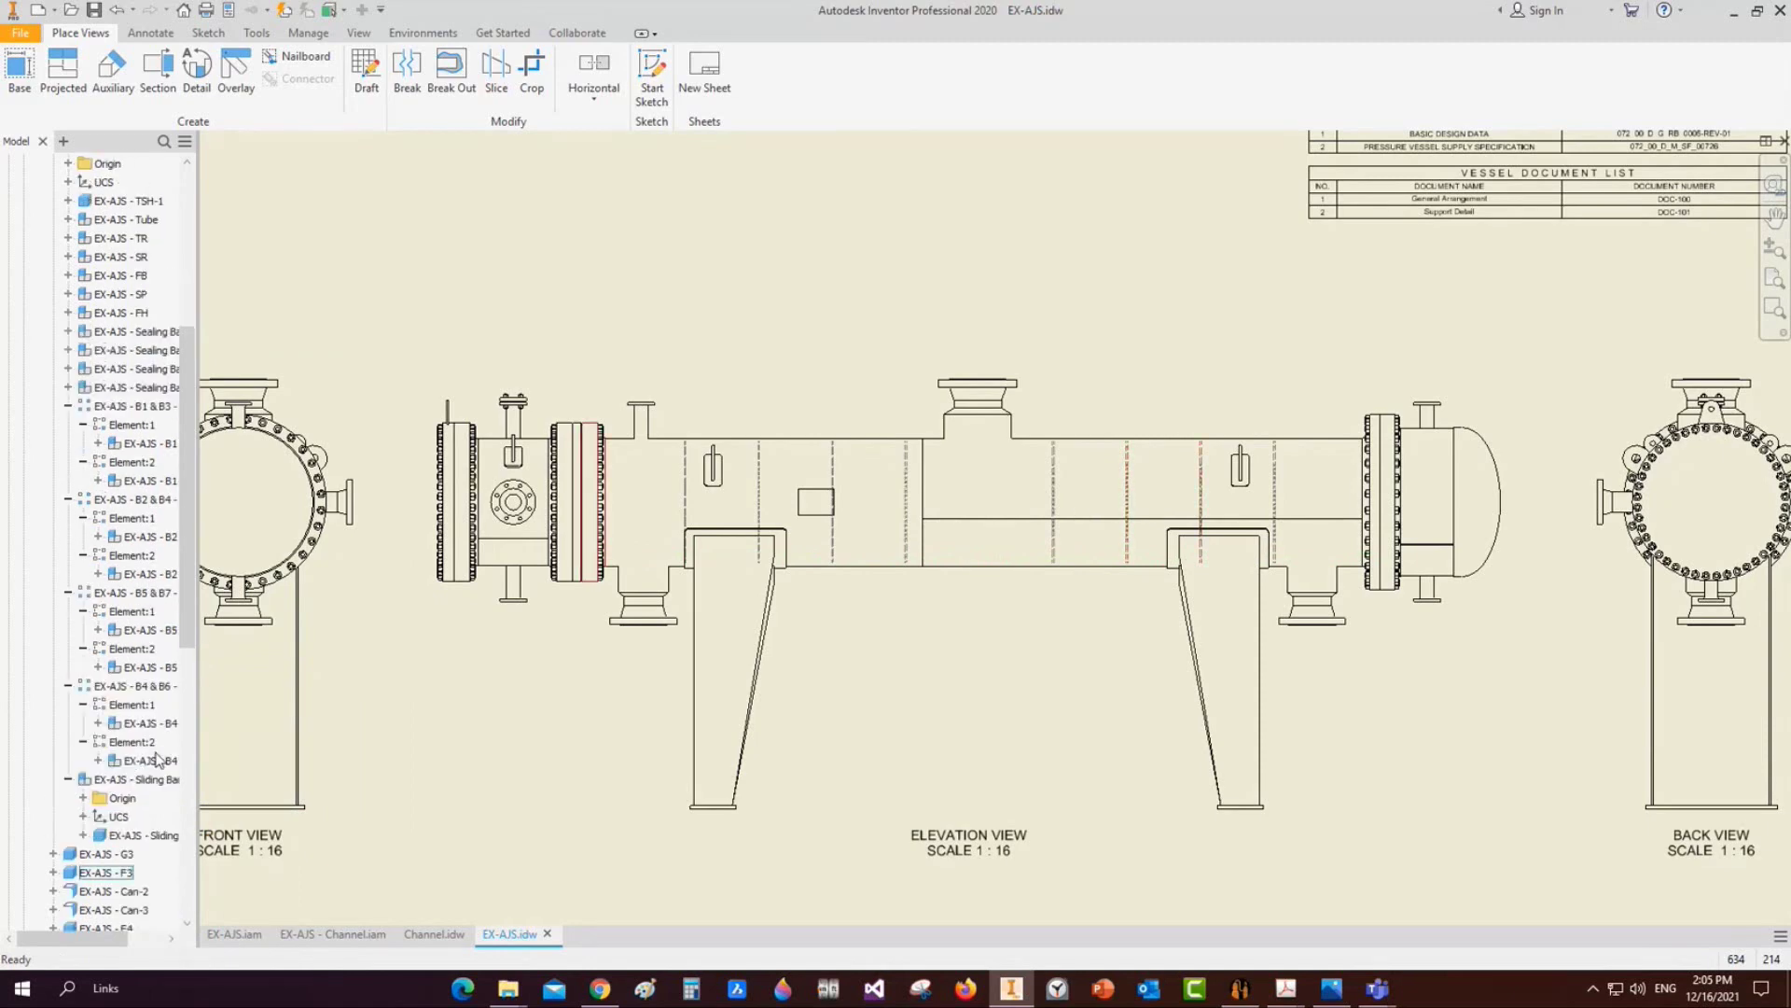
right_click(123, 779)
key(Escape)
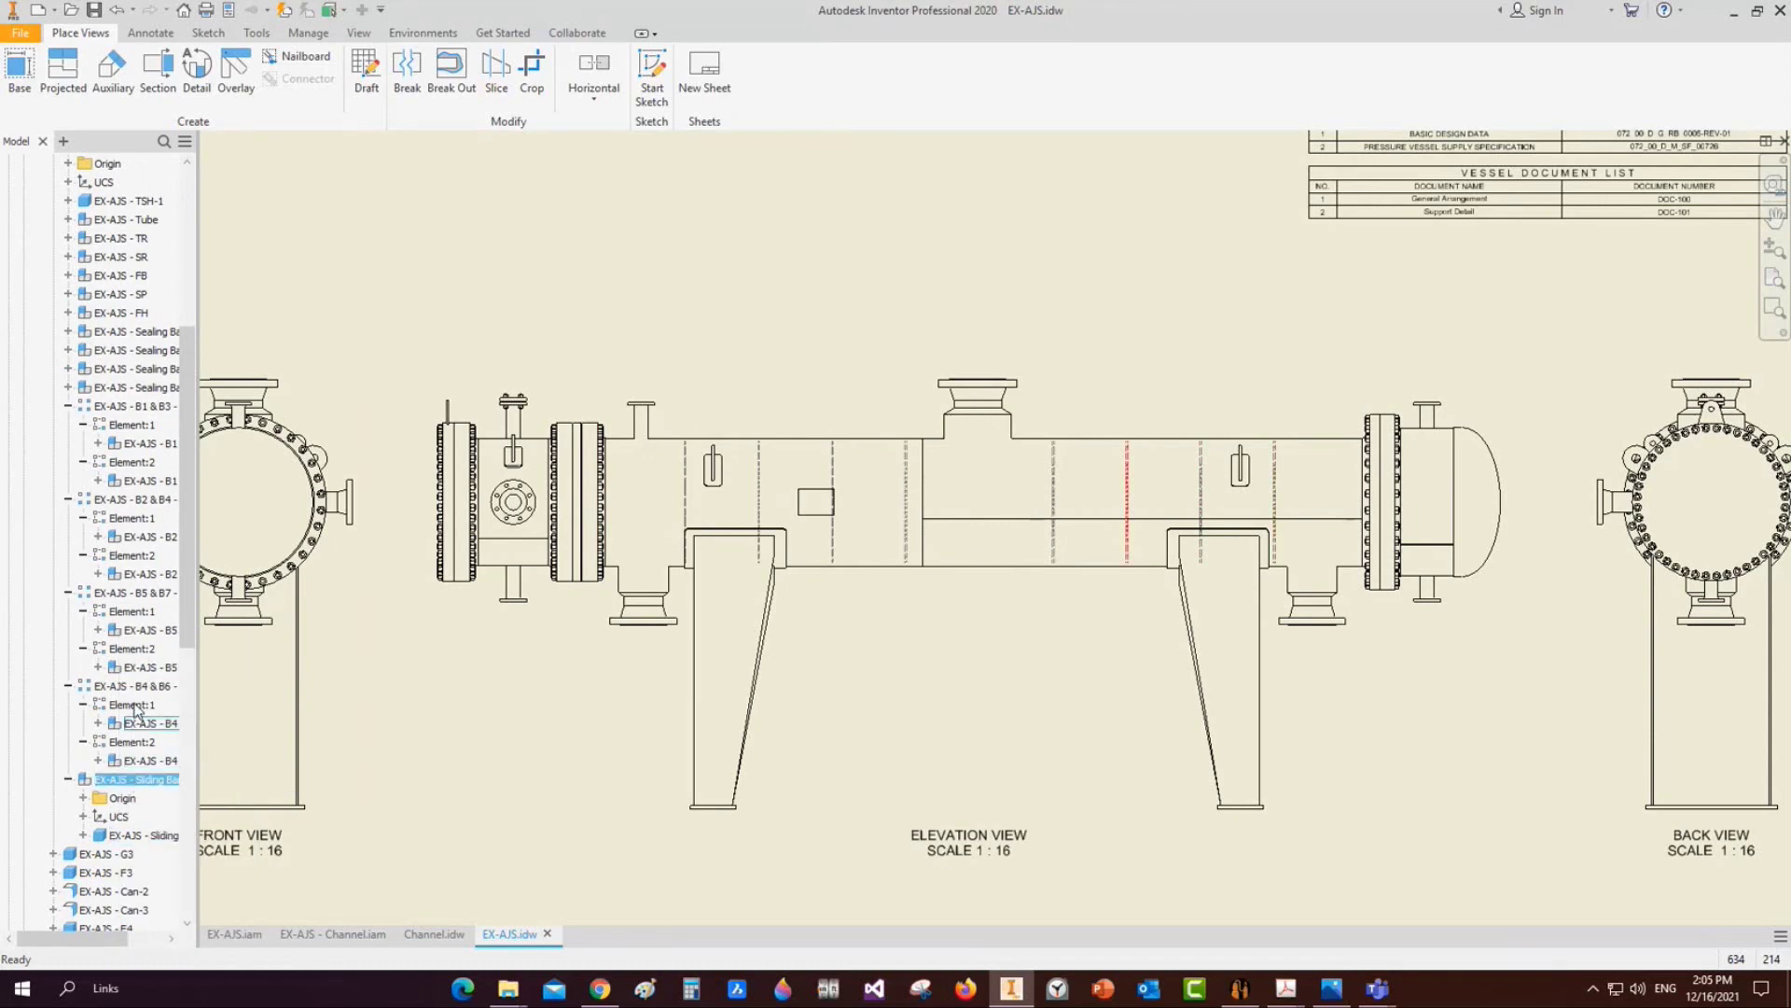
Turn on hidden lines for the bundle's SP and FH components in the elevation view, and collapse the B1 & B3 and B2 & B4 patterns
scroll(115, 684, up, 3)
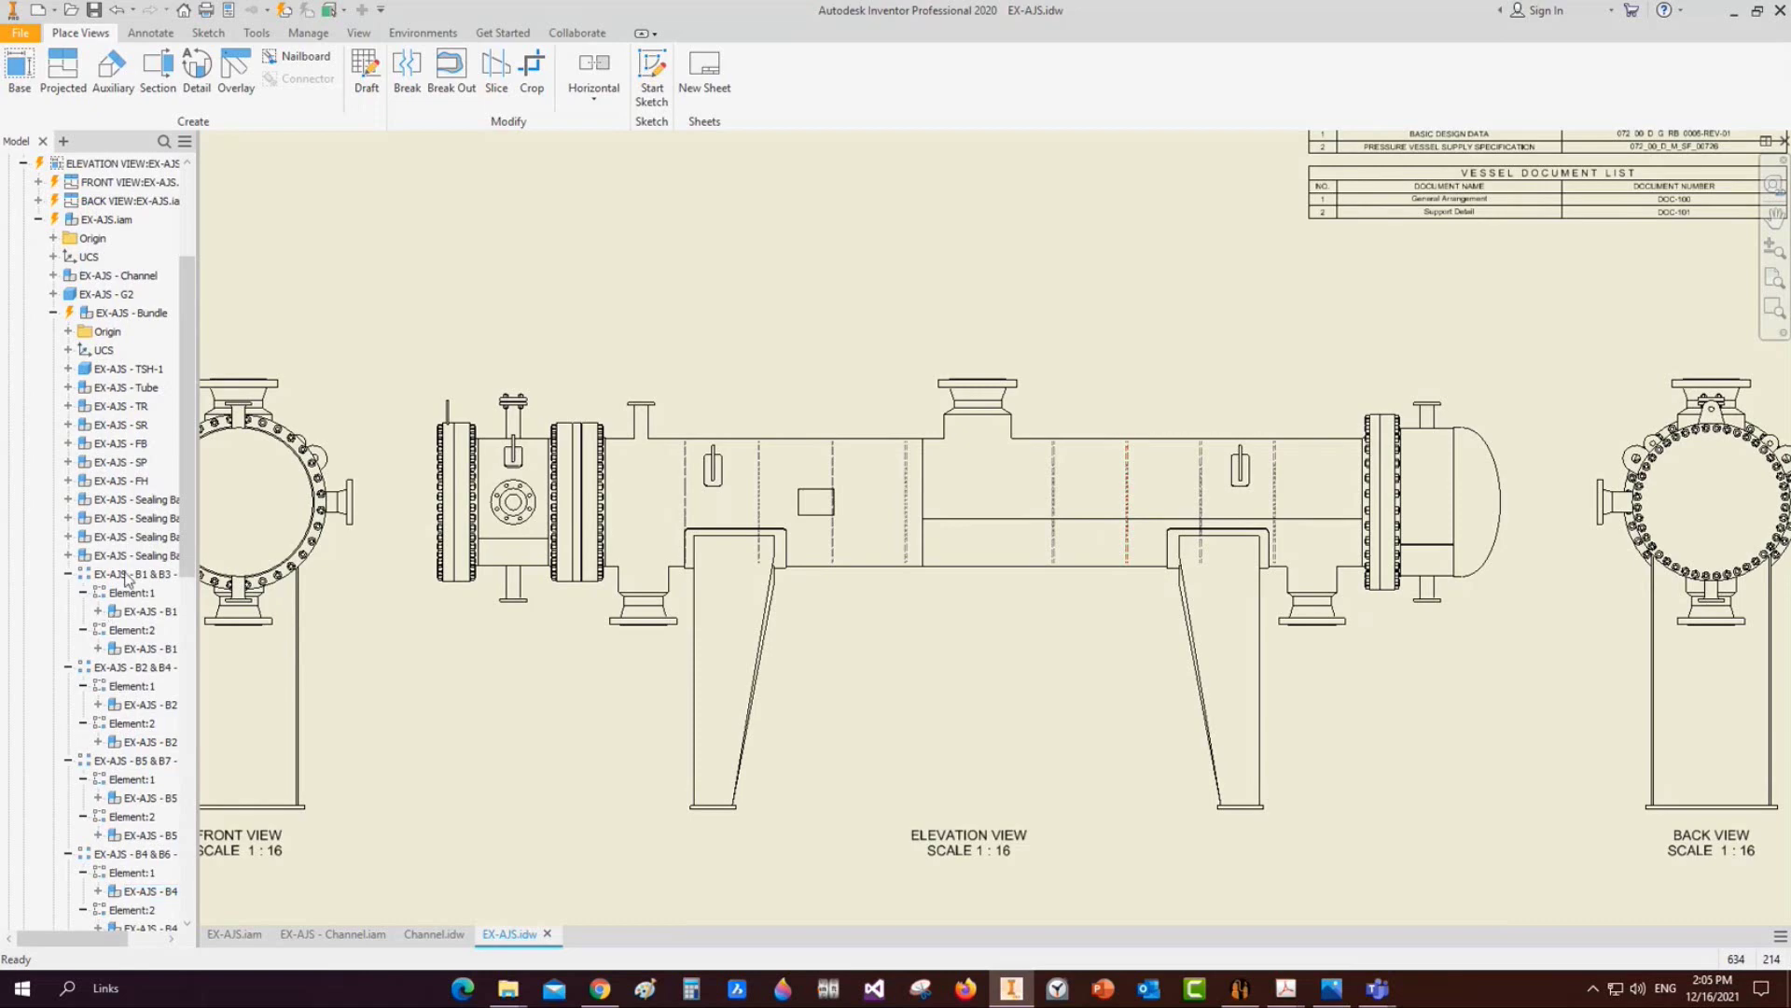
drag(199, 502, 239, 503)
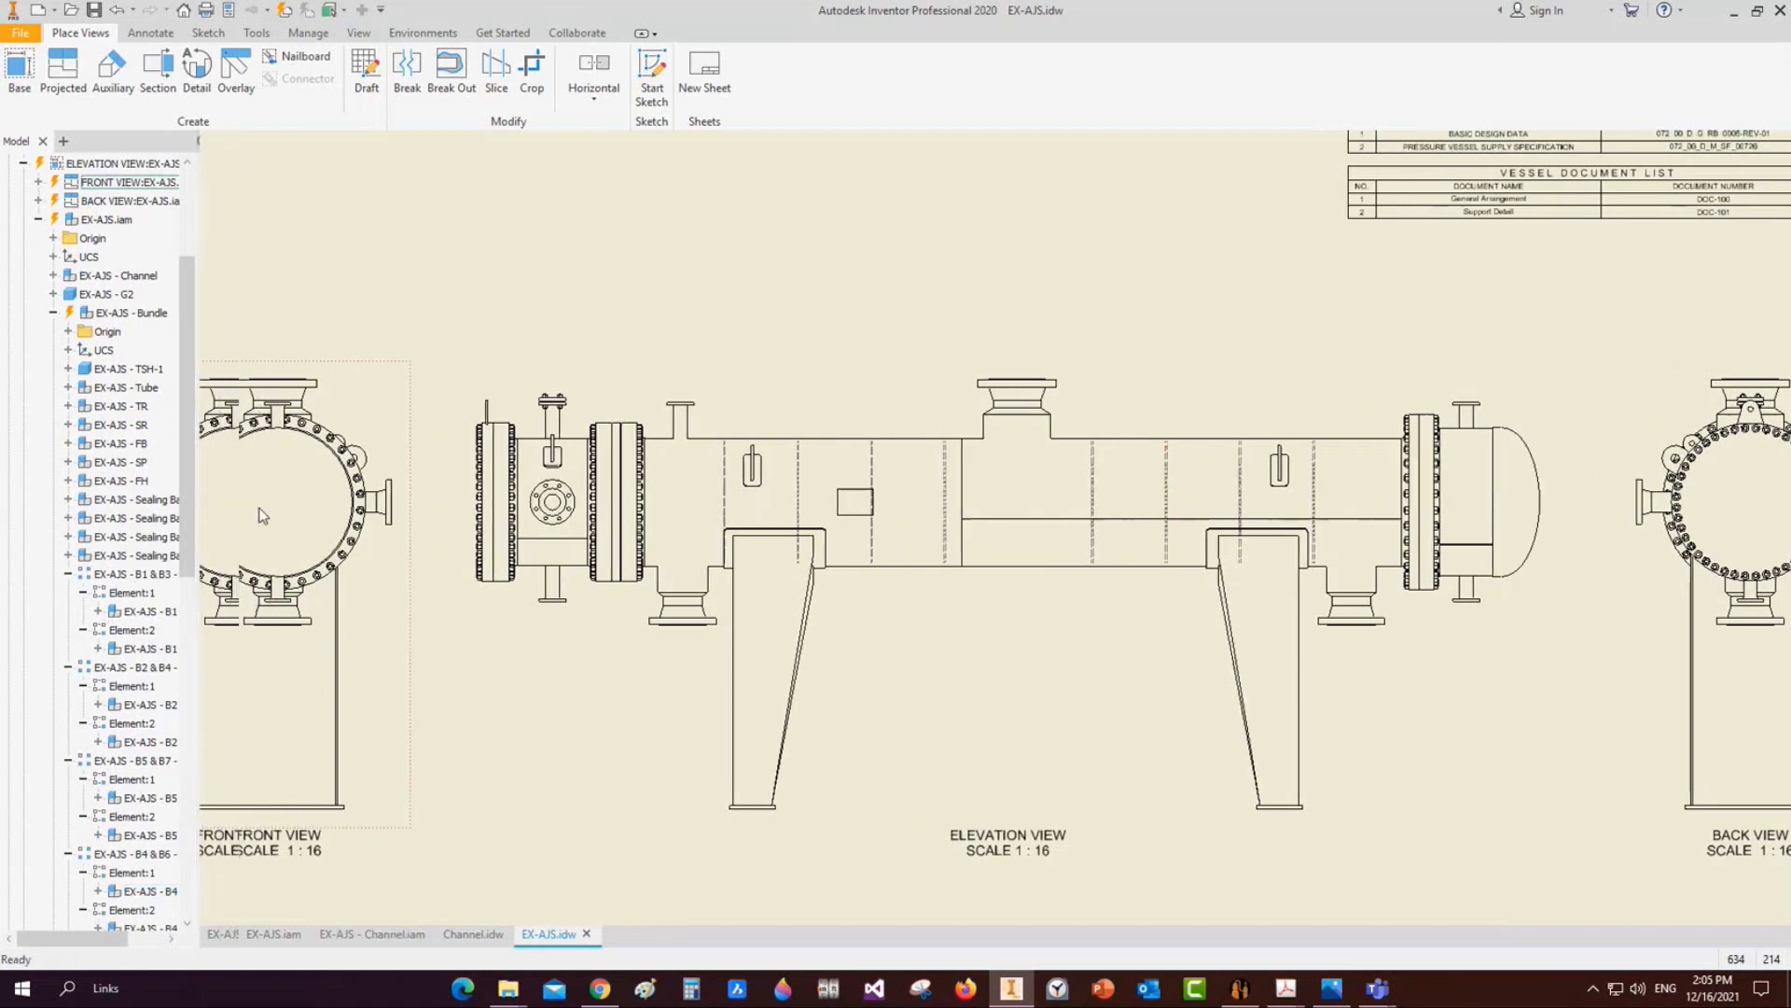
click(138, 463)
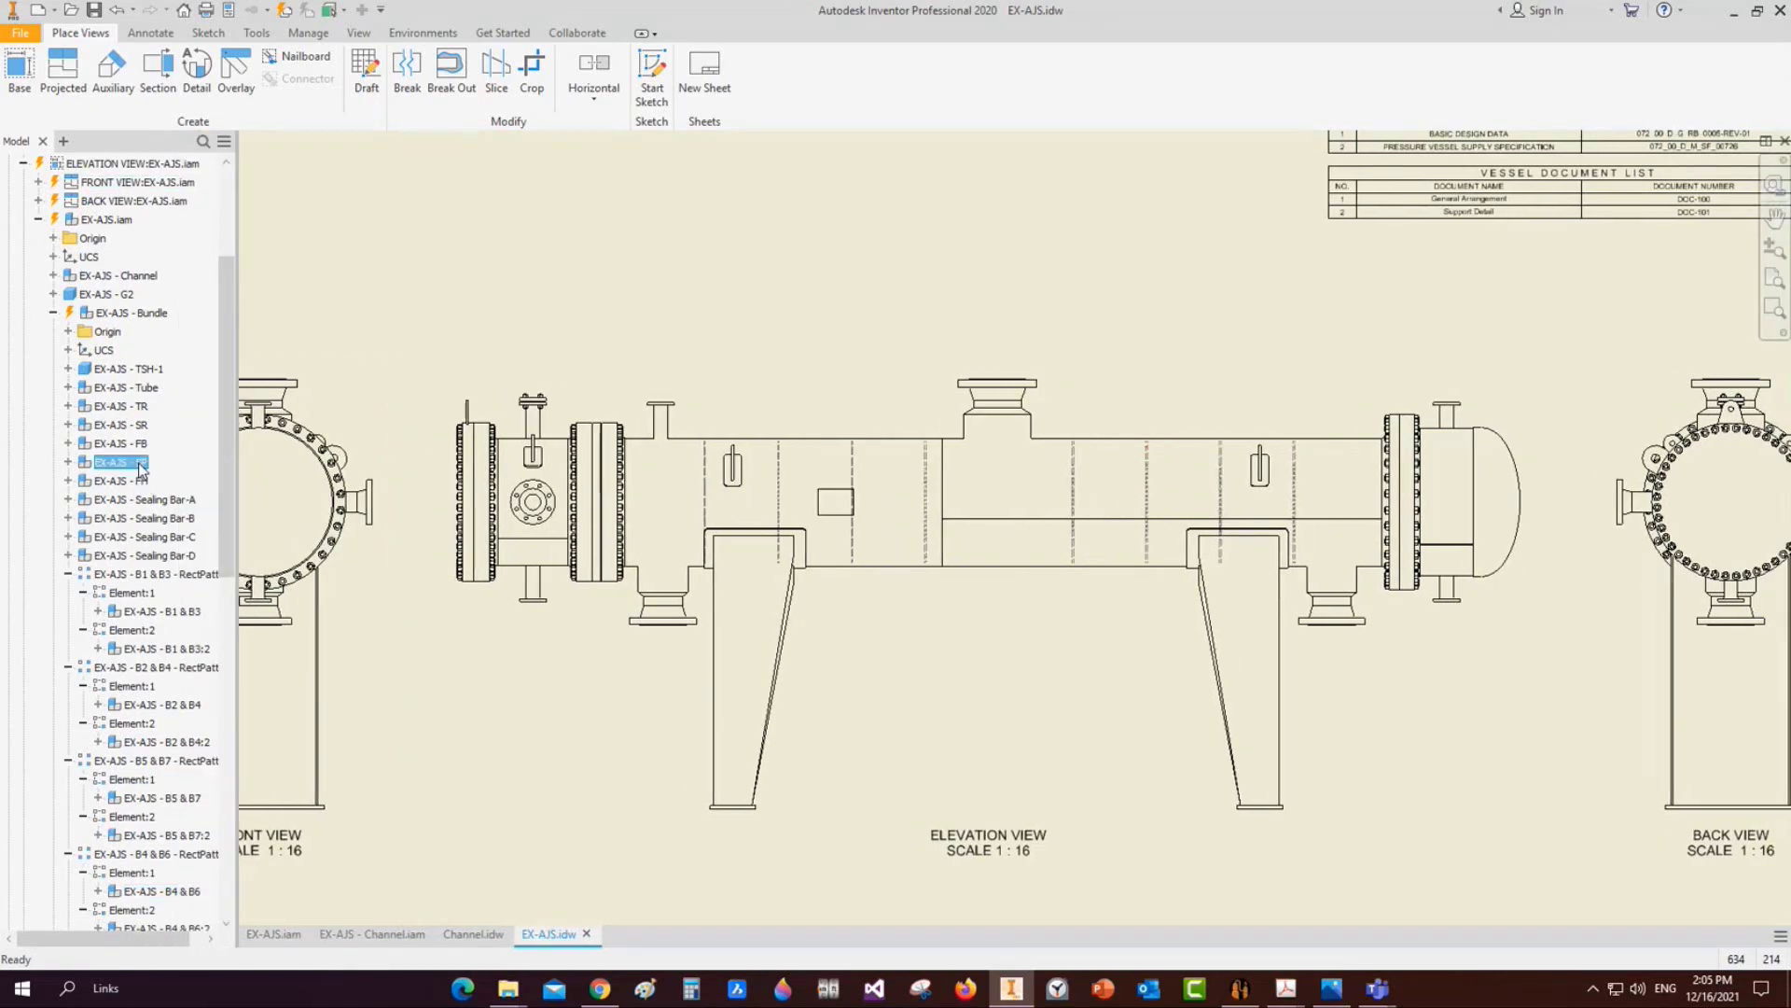
ctrl+click(141, 481)
right_click(142, 482)
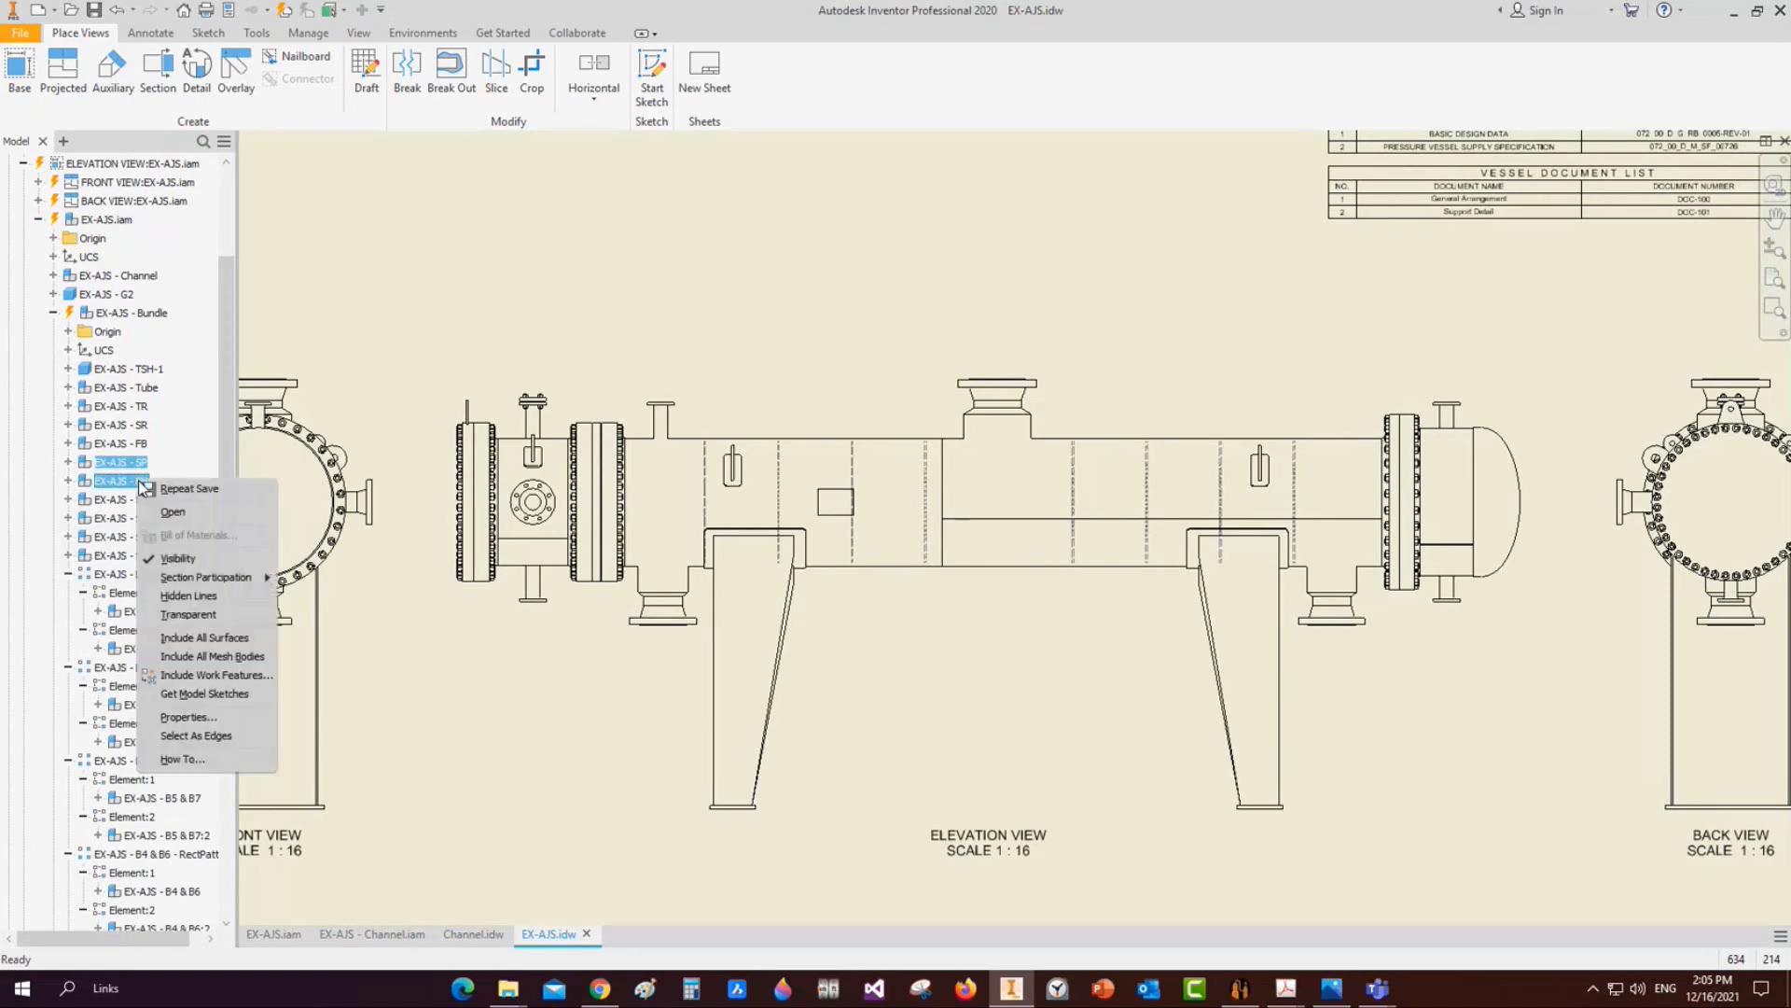
click(219, 616)
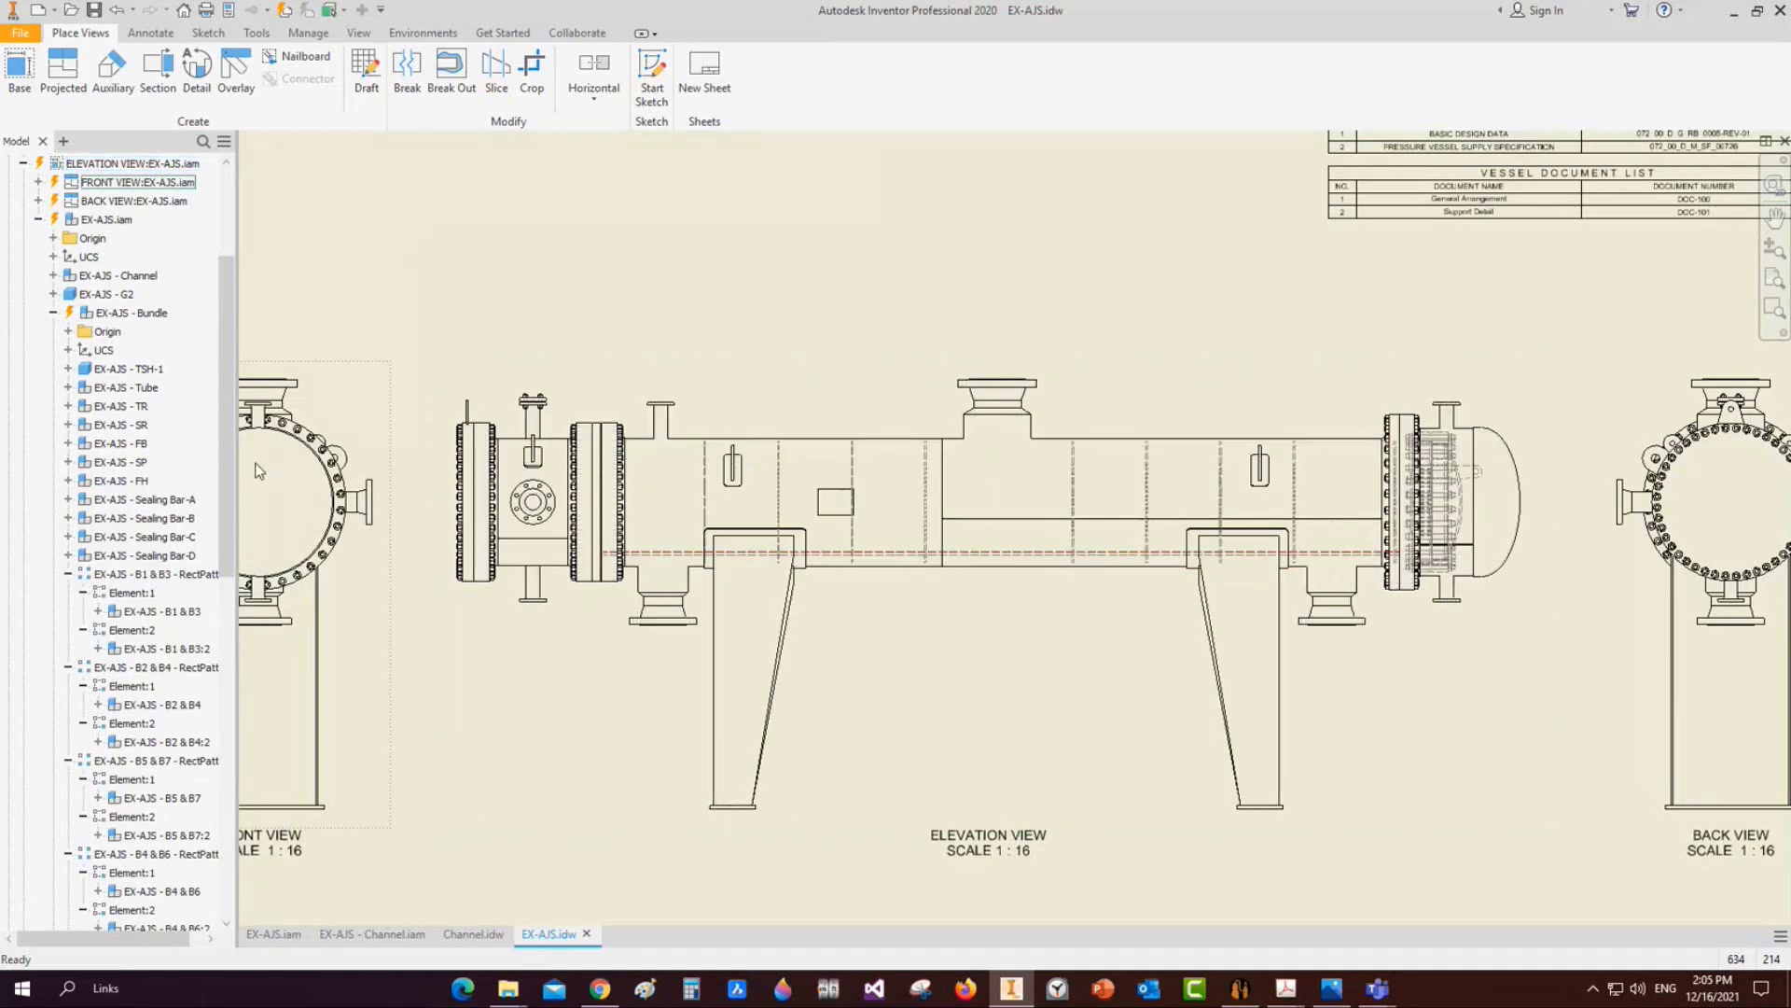
click(68, 574)
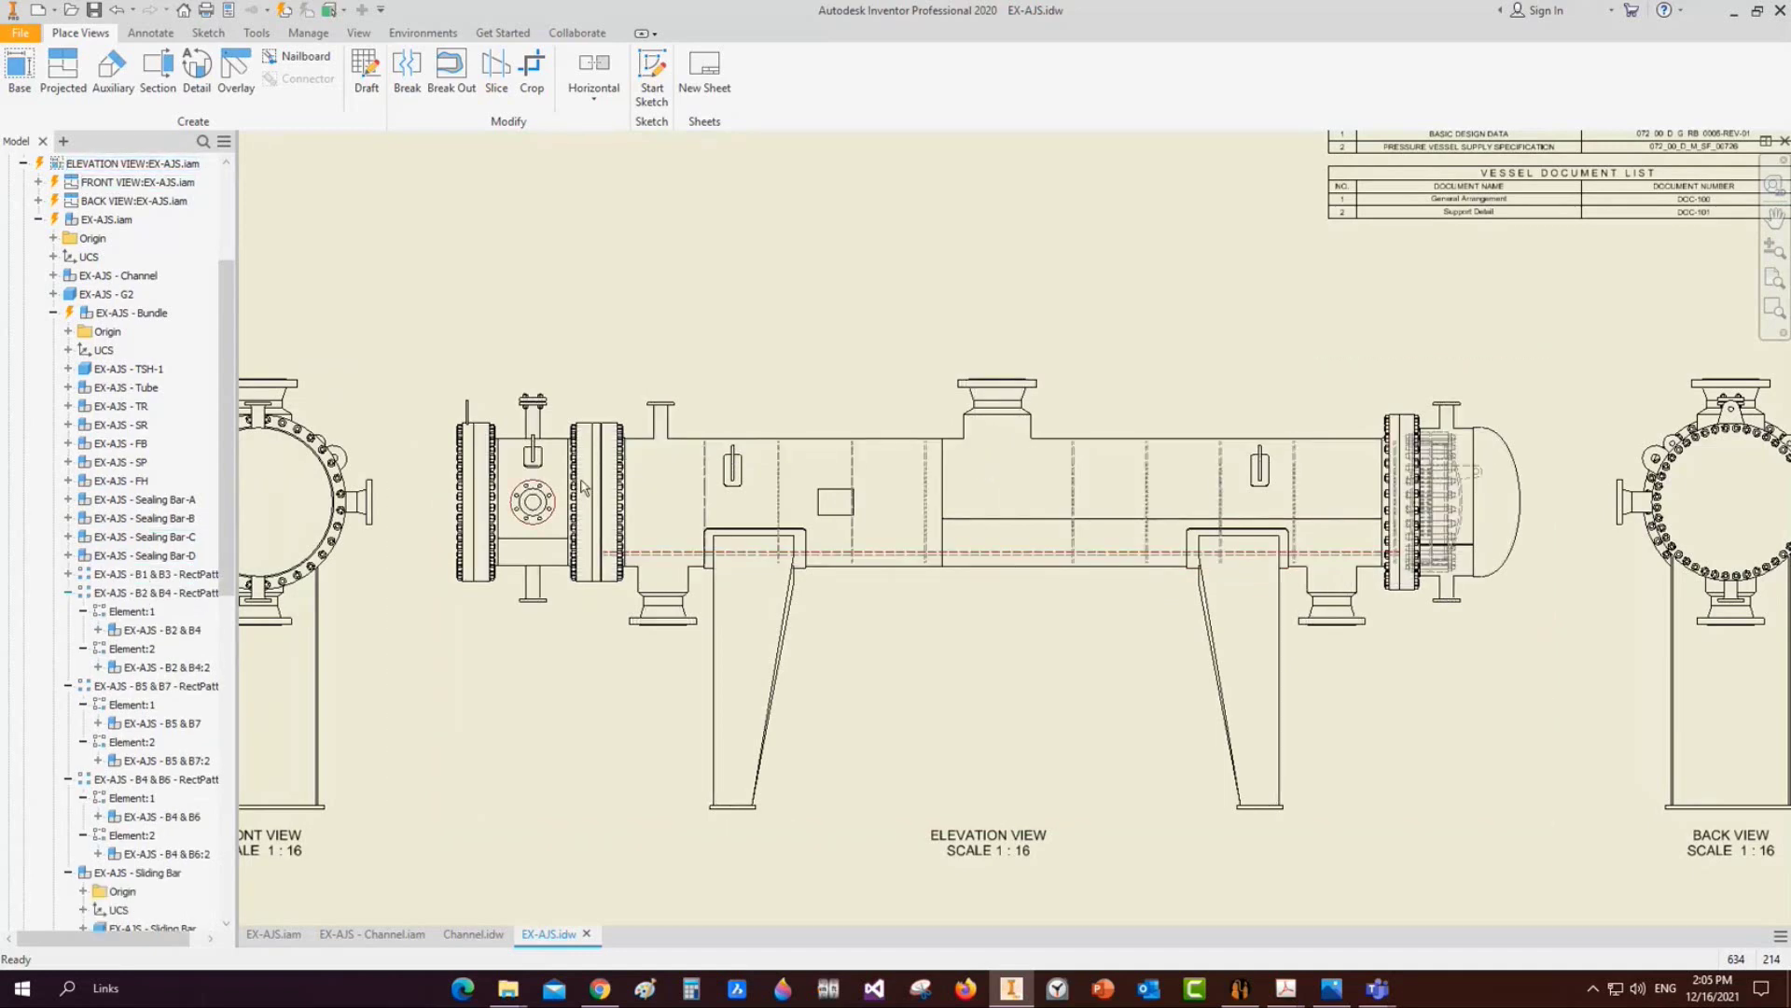
click(68, 592)
Add a center mark to the large flange circle in the front view
scroll(668, 457, down, 3)
middle_drag(668, 457, 760, 527)
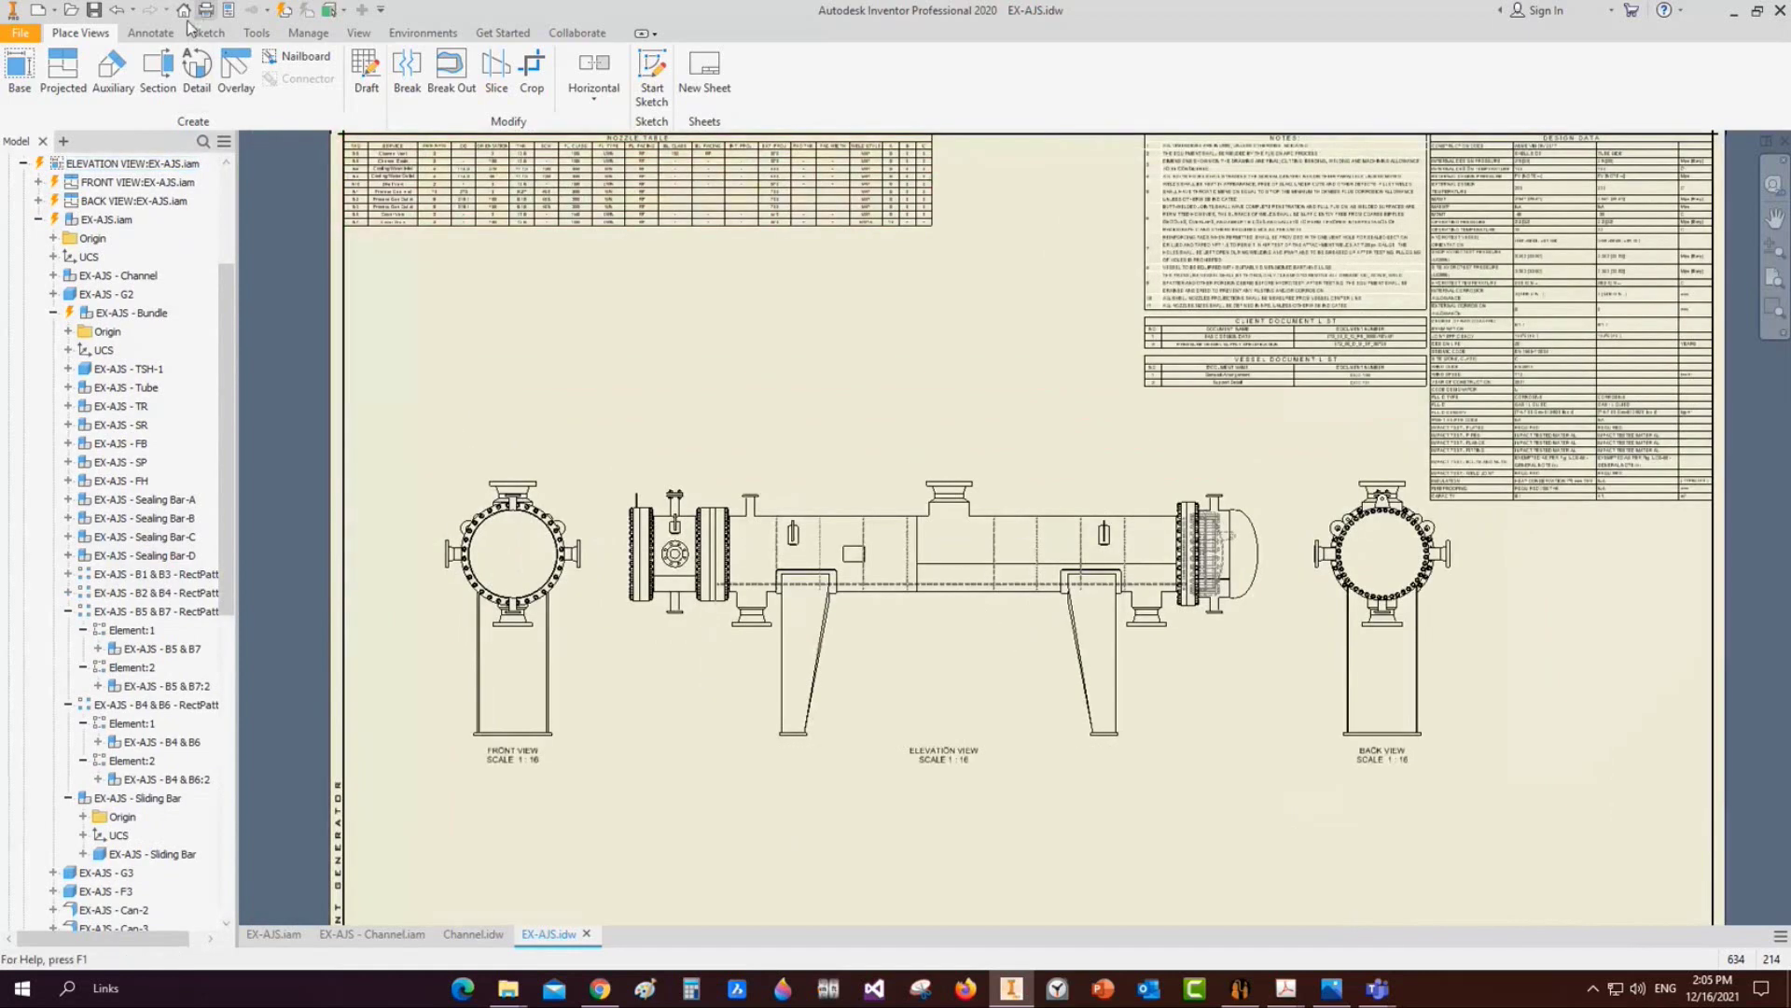
click(150, 33)
click(753, 79)
scroll(494, 536, up, 5)
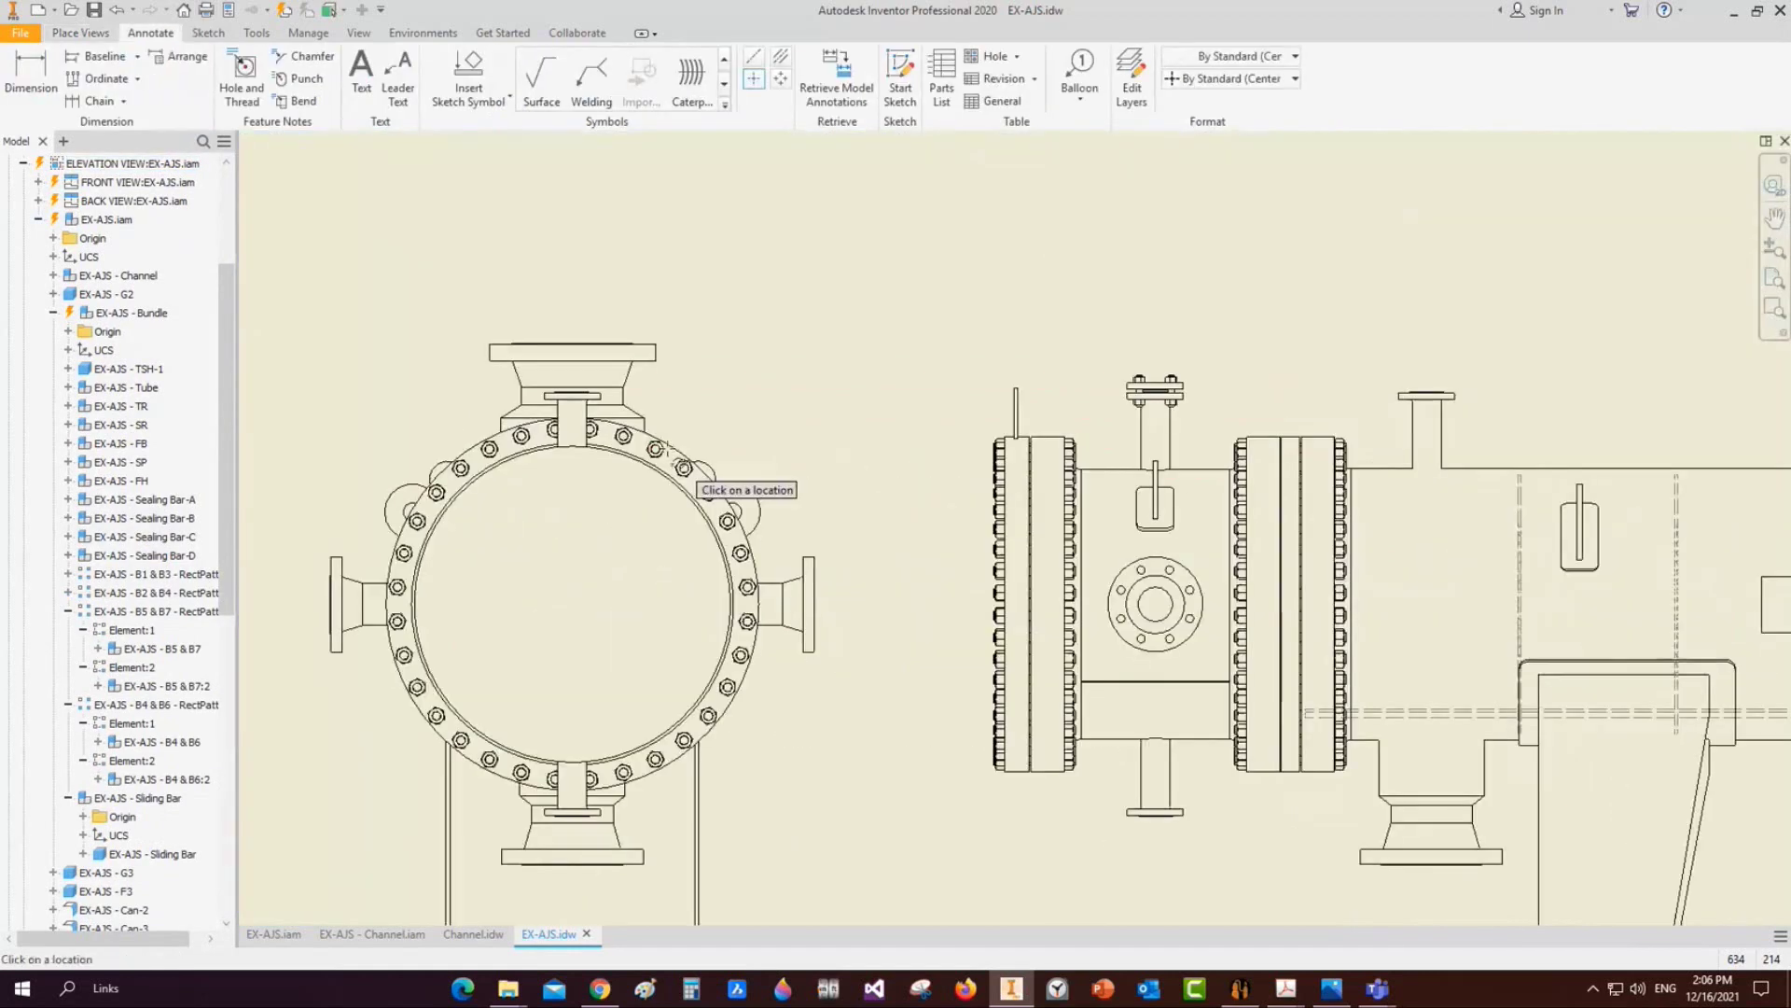
click(670, 438)
scroll(653, 420, down, 5)
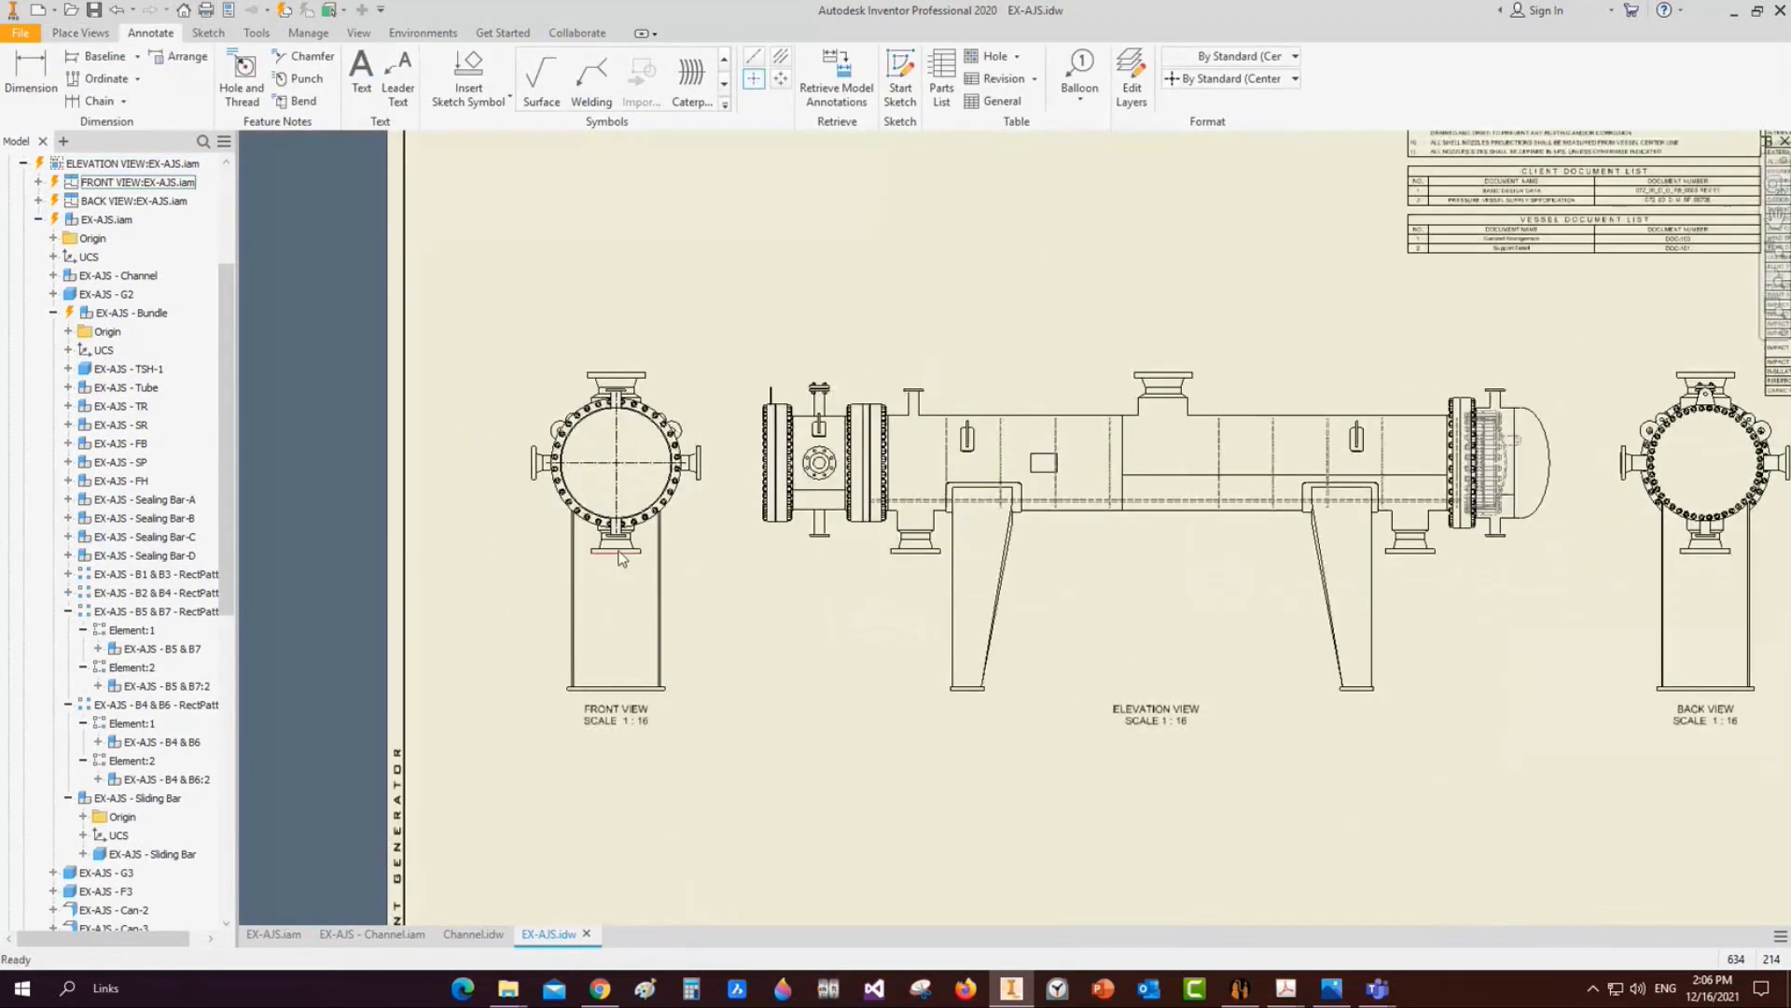
Extend the front view's vertical center mark line down to the base plate and up above the top nozzle flange
key(Escape)
drag(616, 583, 617, 679)
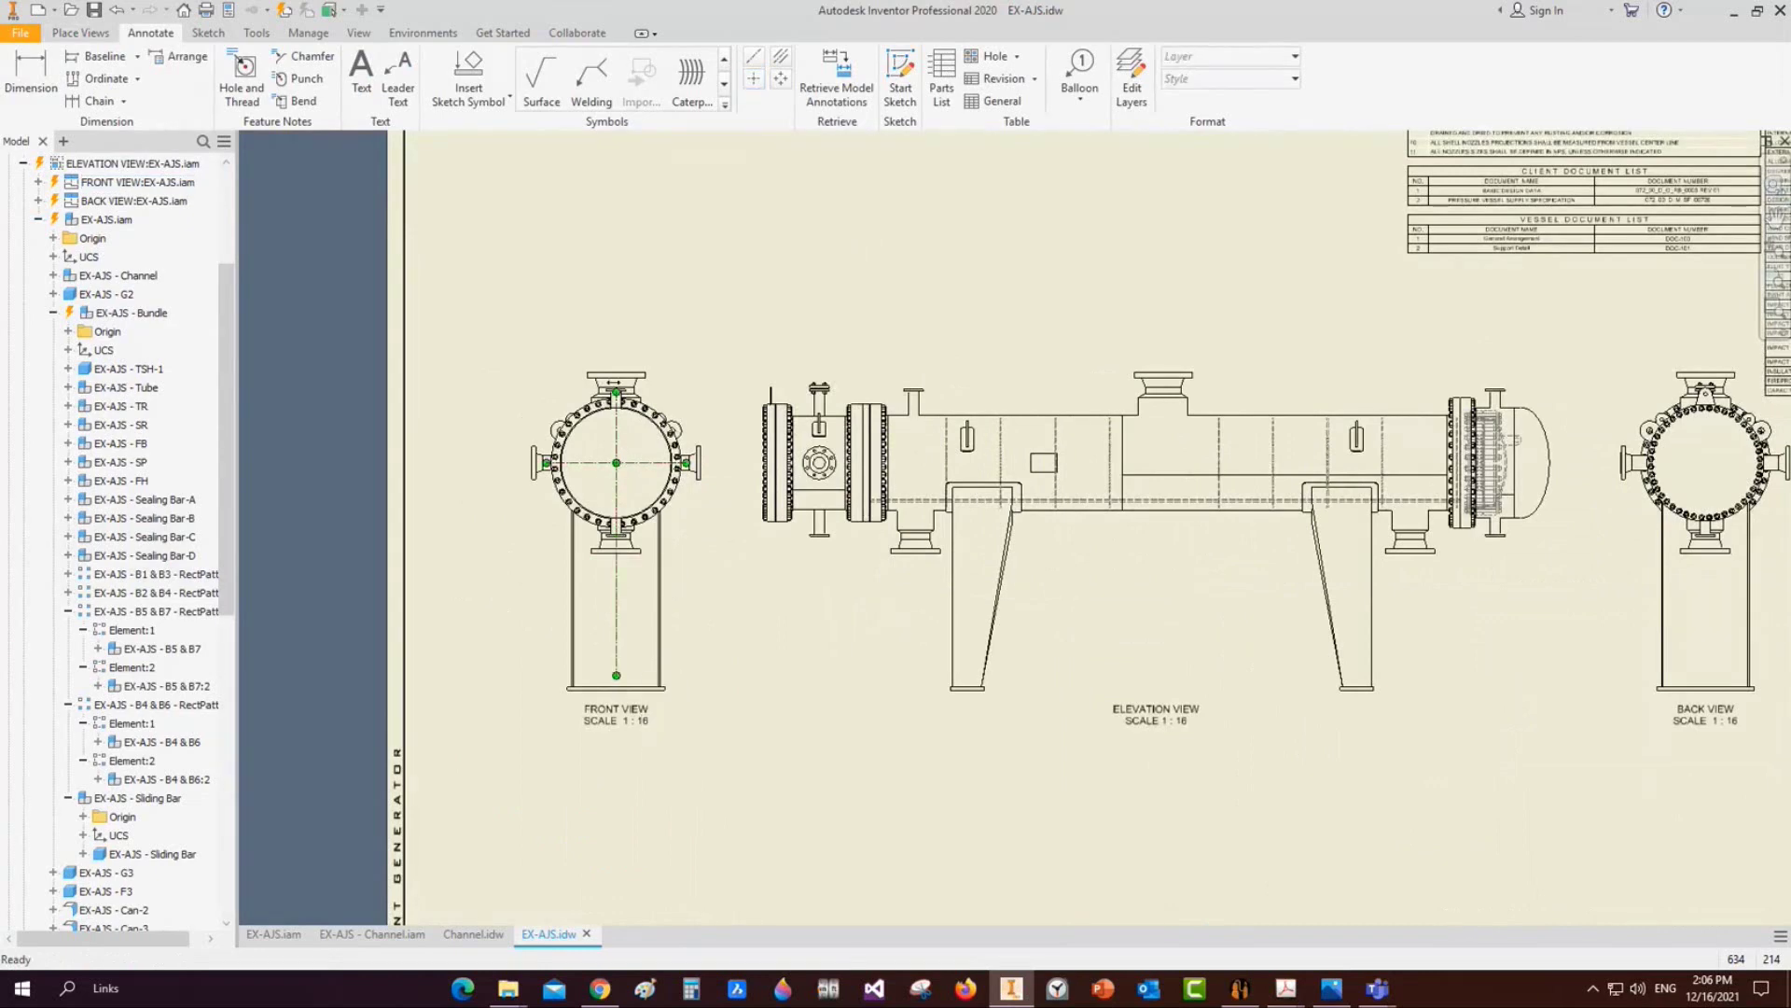
drag(616, 389, 615, 361)
Dimension the vertical distance from the front view's horizontal centerline to the underside of the base plate, placed beside the support
scroll(577, 520, up, 4)
middle_drag(601, 416, 640, 391)
key(d)
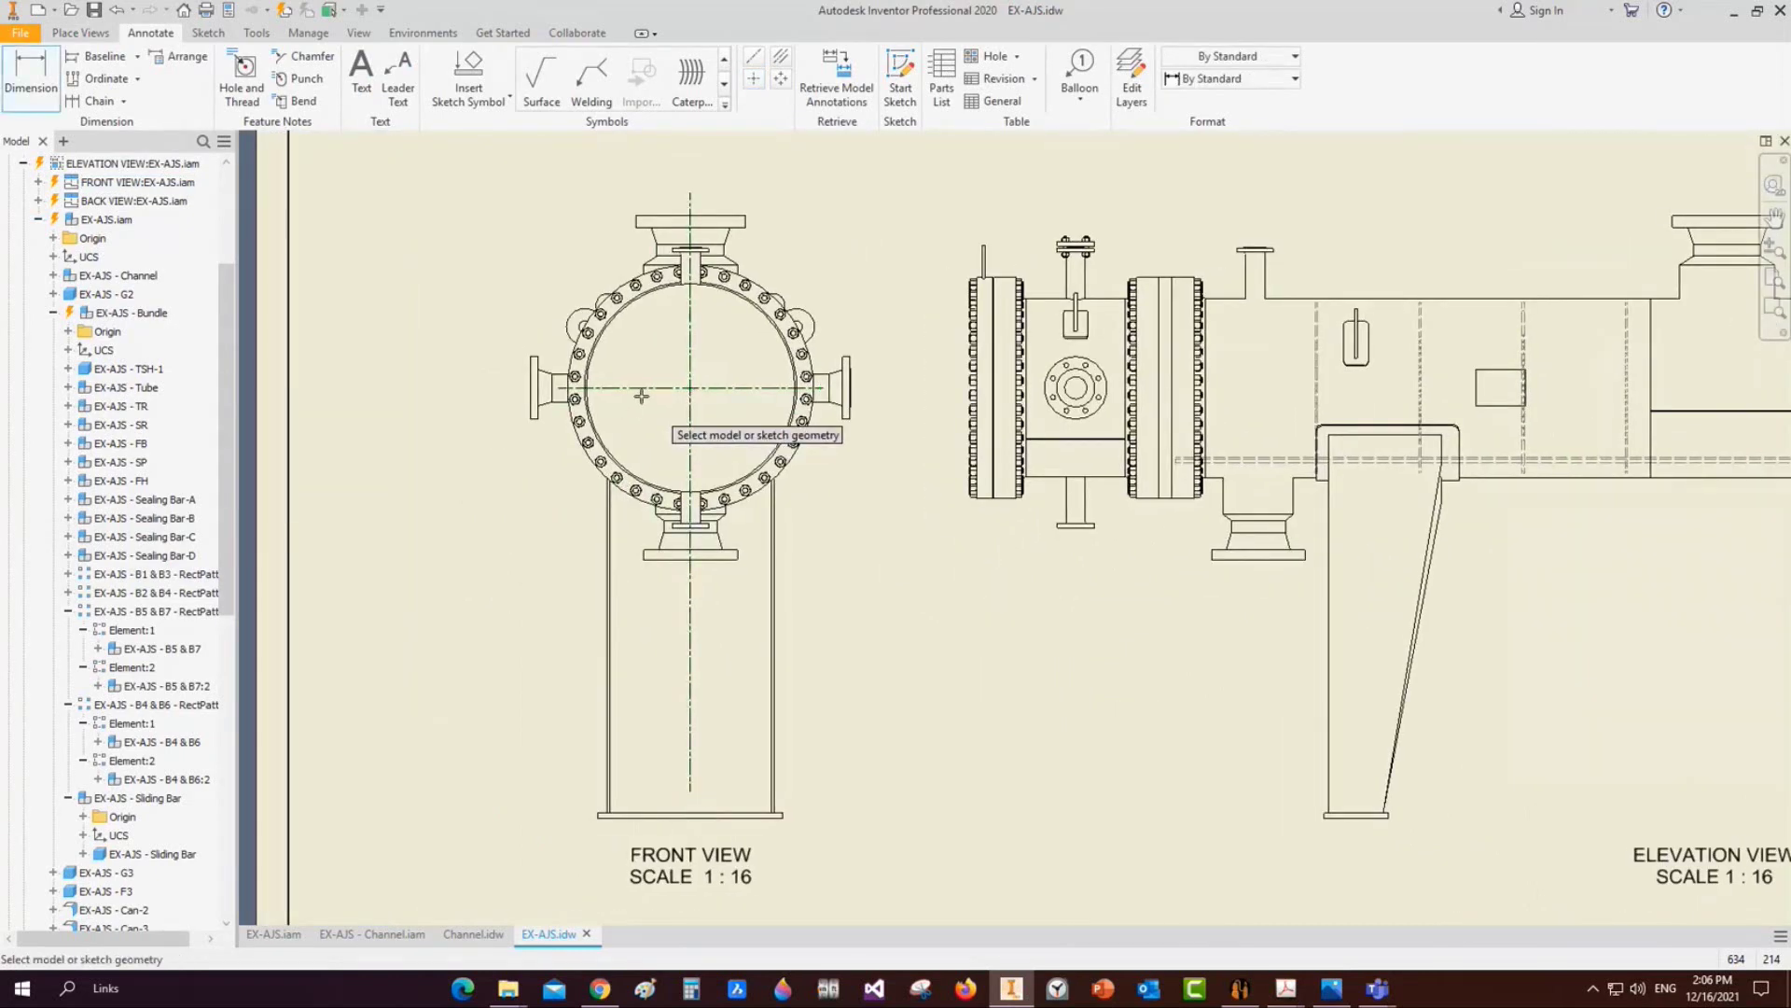
click(640, 389)
click(428, 588)
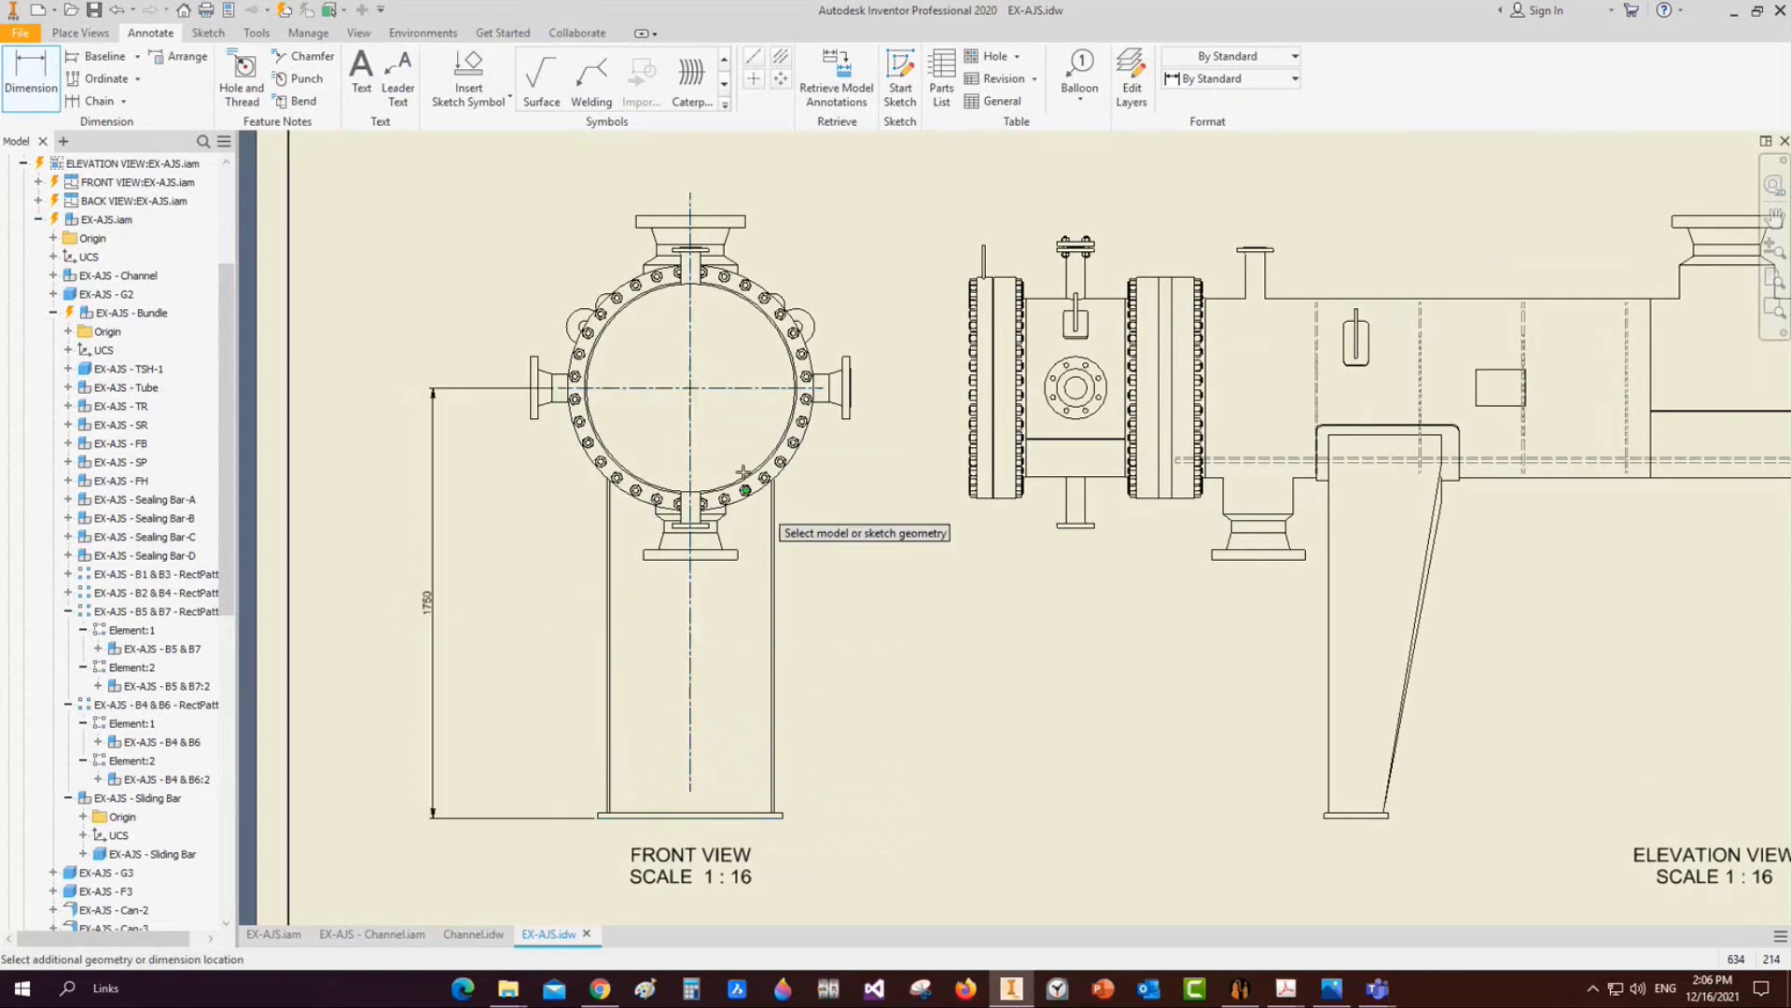
Dimension the height from the front view's horizontal centerline to the face of the large top nozzle flange
scroll(706, 454, up, 3)
click(706, 453)
scroll(821, 392, up, 5)
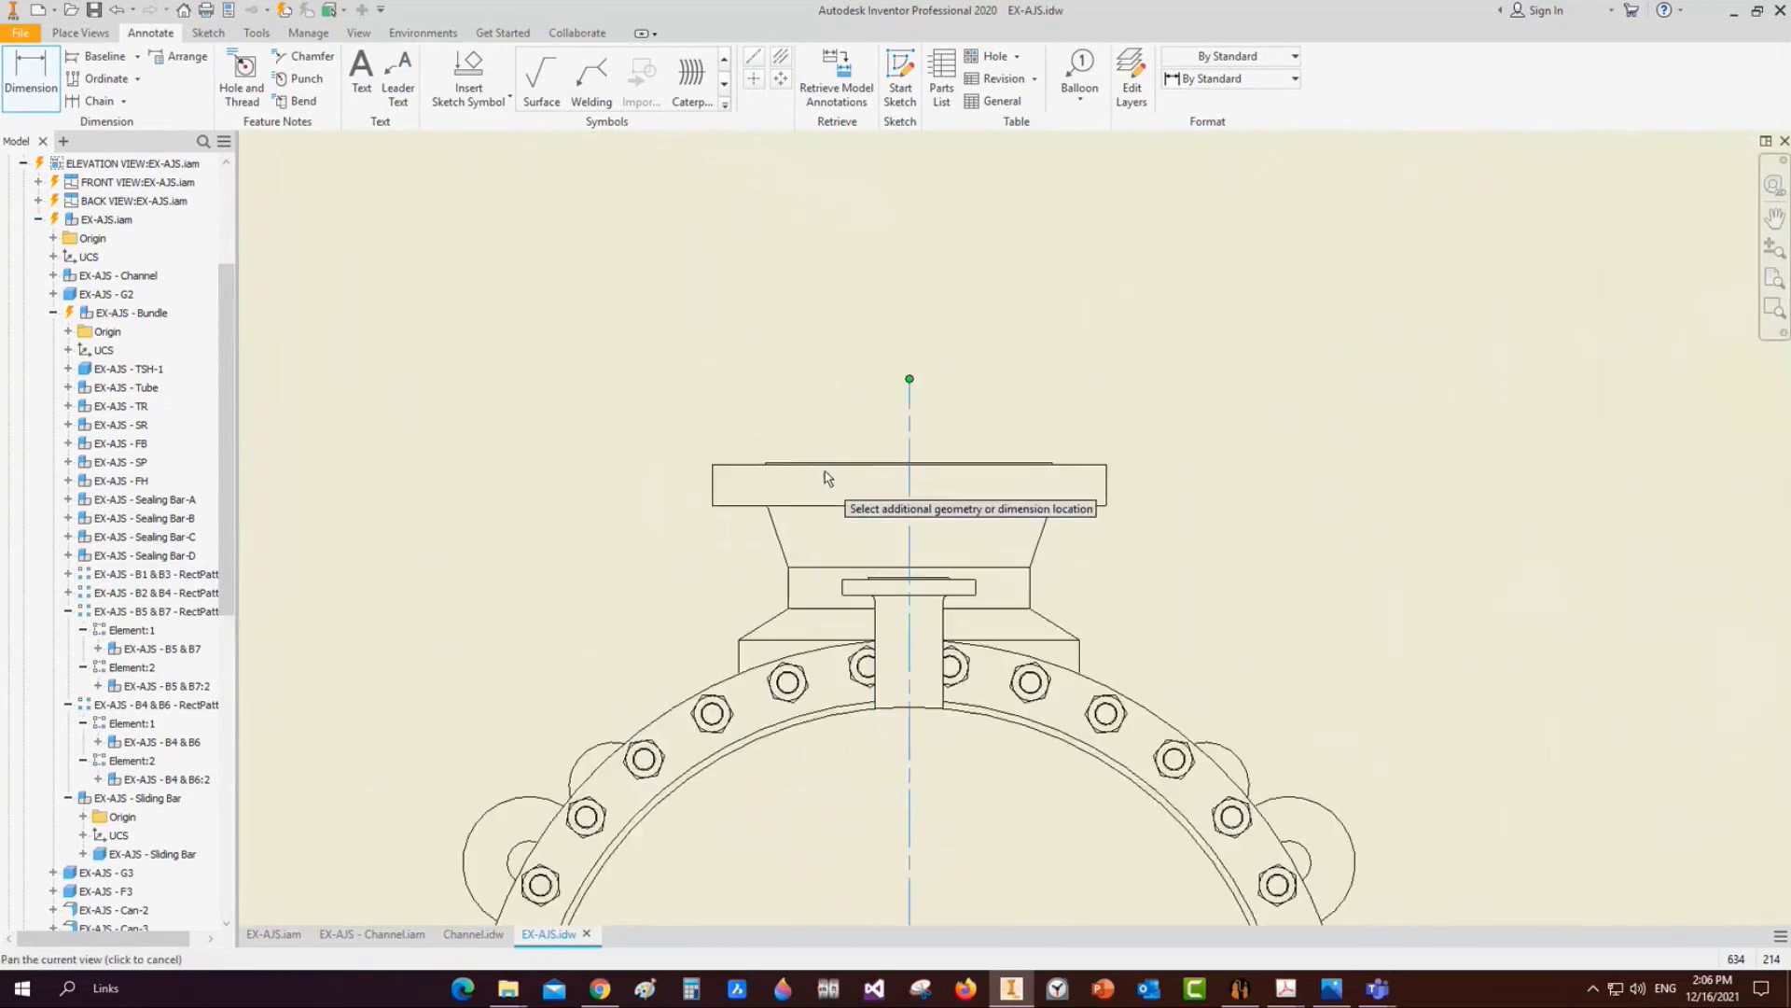
click(851, 450)
scroll(851, 450, down, 5)
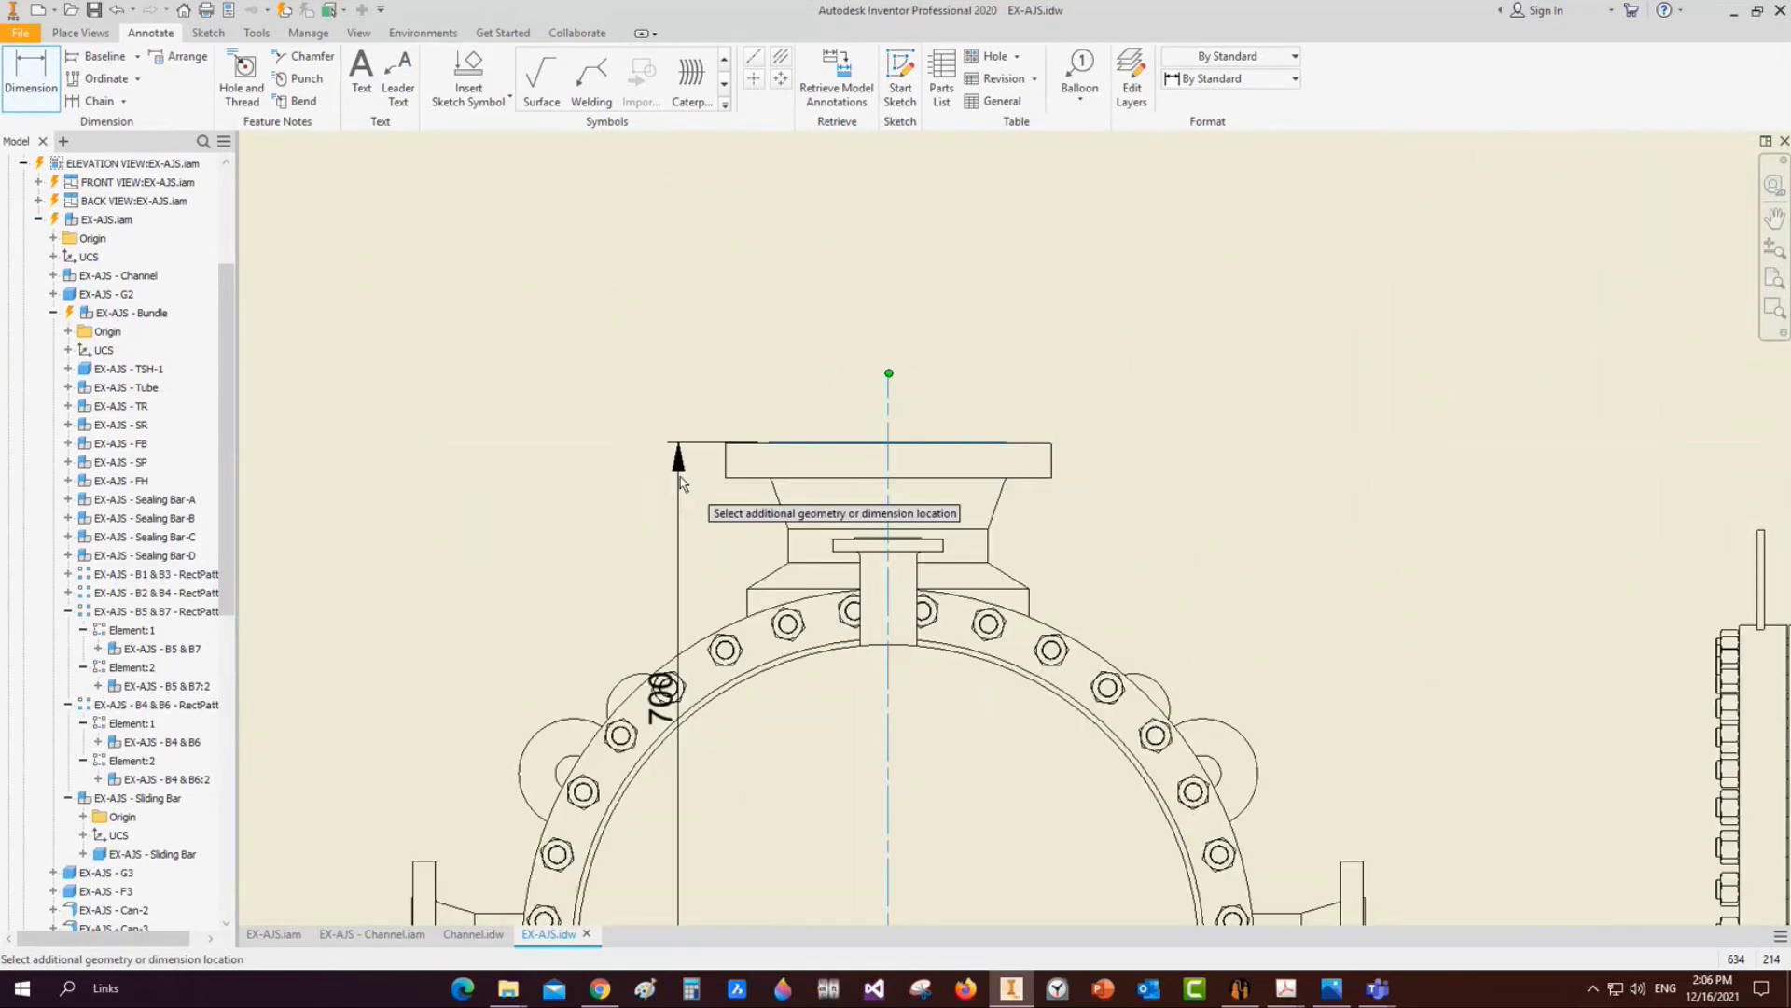
scroll(680, 478, down, 4)
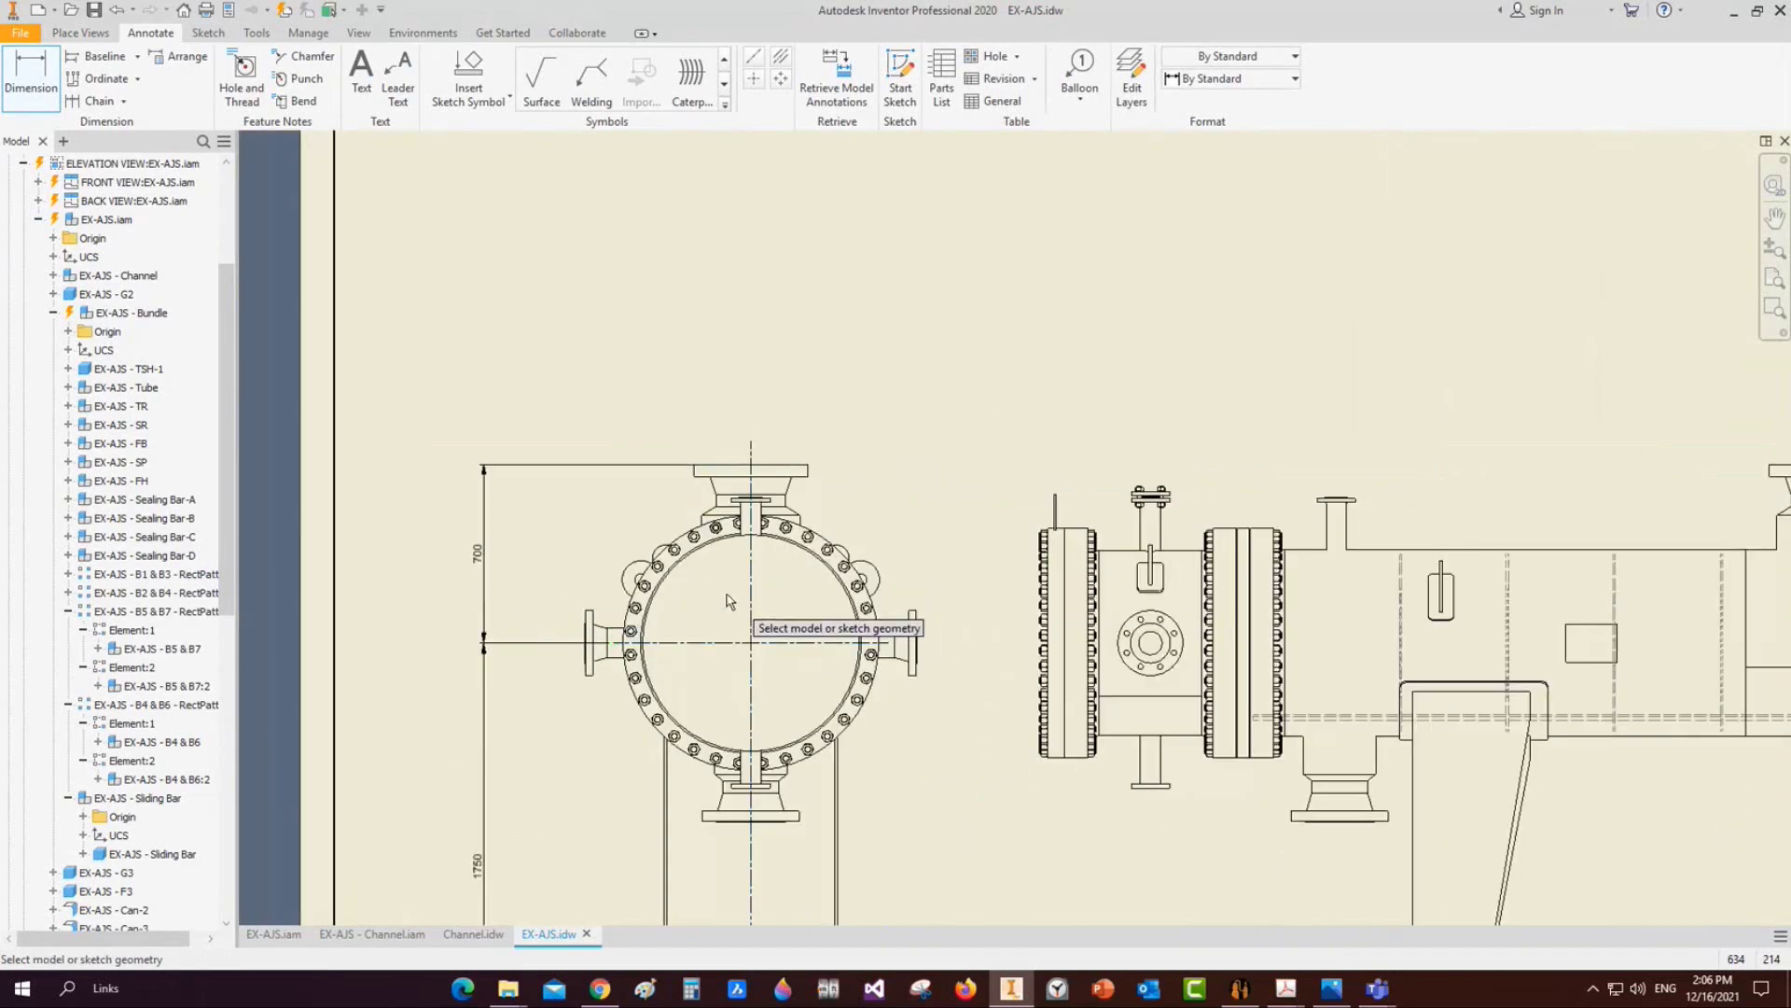
Dimension the height from the front view's horizontal centerline to the face of the smaller top nozzle flange
scroll(723, 587, up, 7)
scroll(723, 515, down, 5)
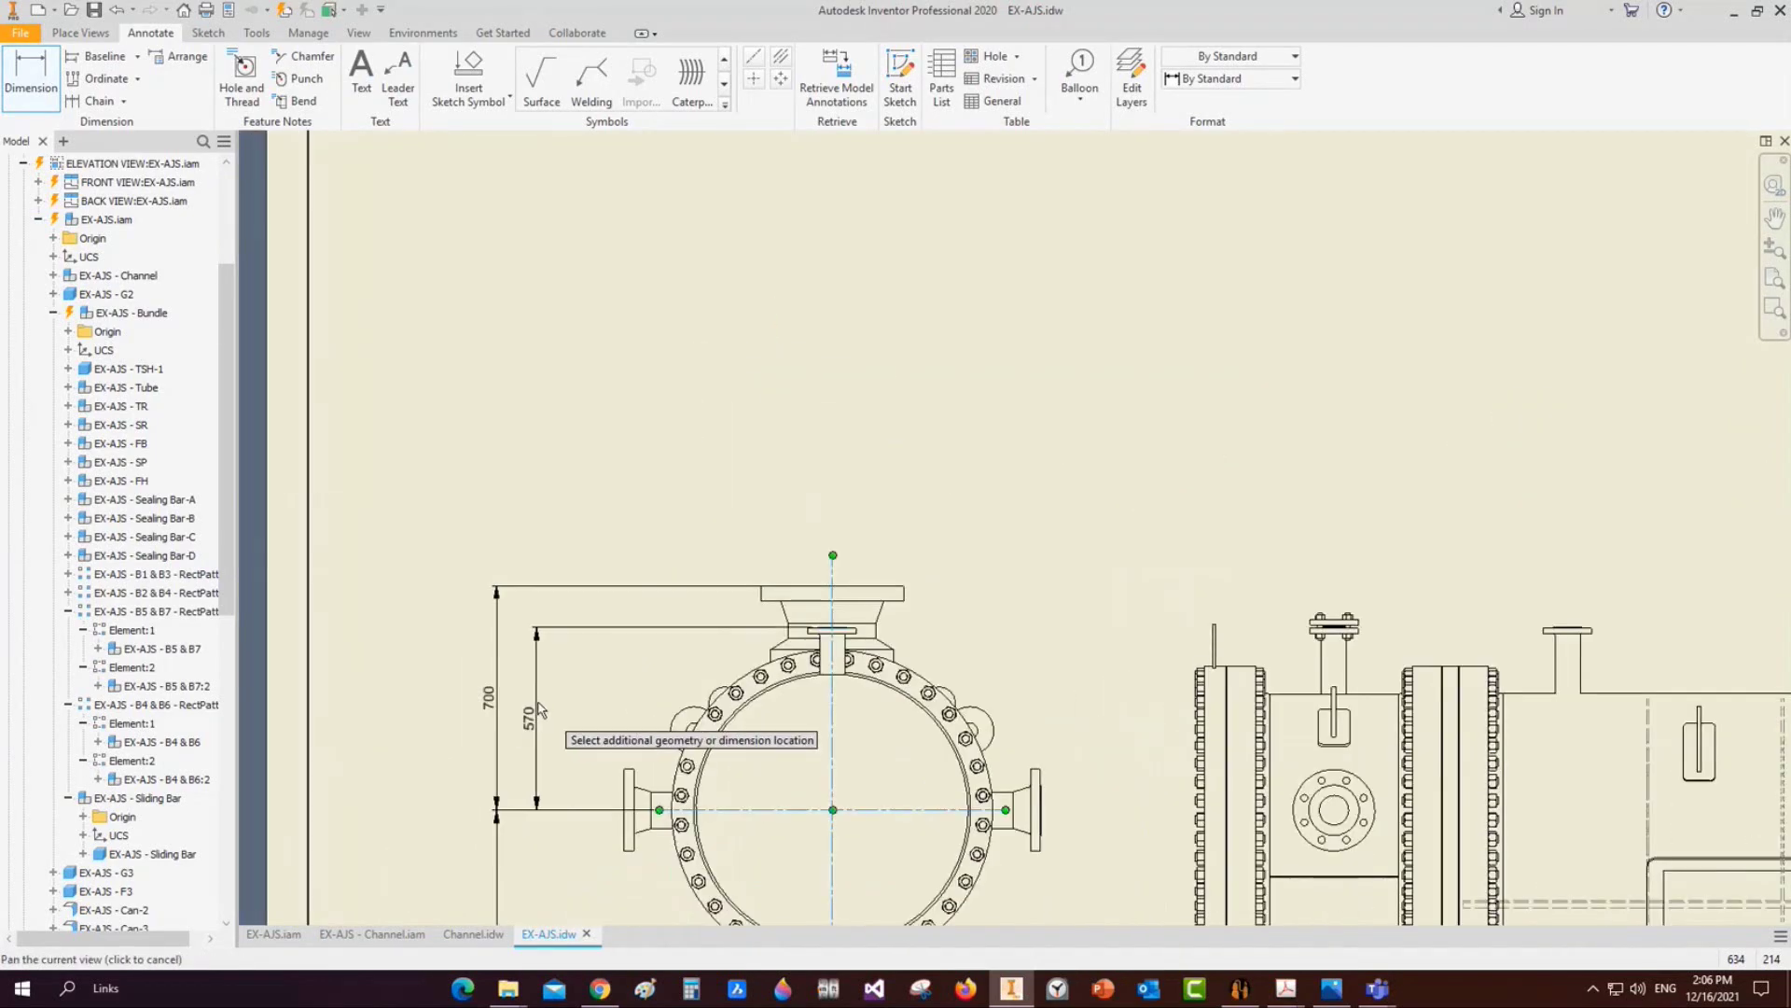
click(550, 695)
scroll(597, 634, down, 3)
scroll(706, 653, down, 2)
key(Escape)
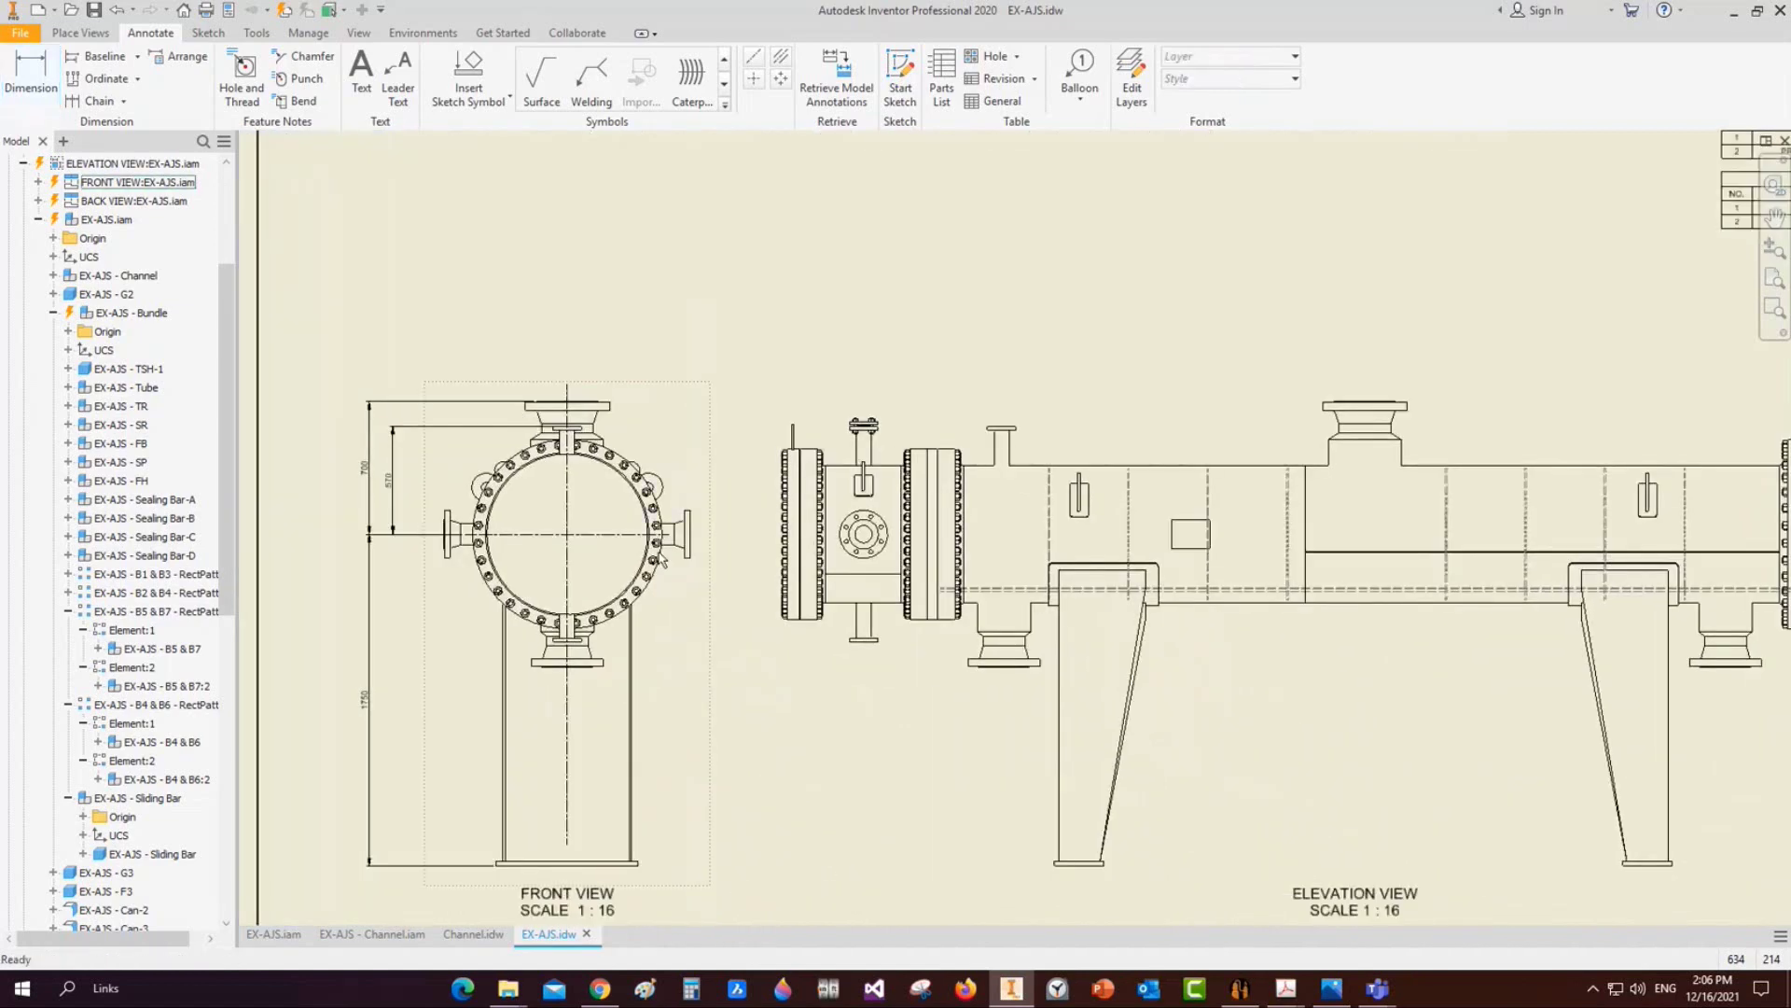
Look over the Channel.idw drawing as a reference and return to the EX-AJS.idw drawing
scroll(782, 777, down, 4)
click(471, 938)
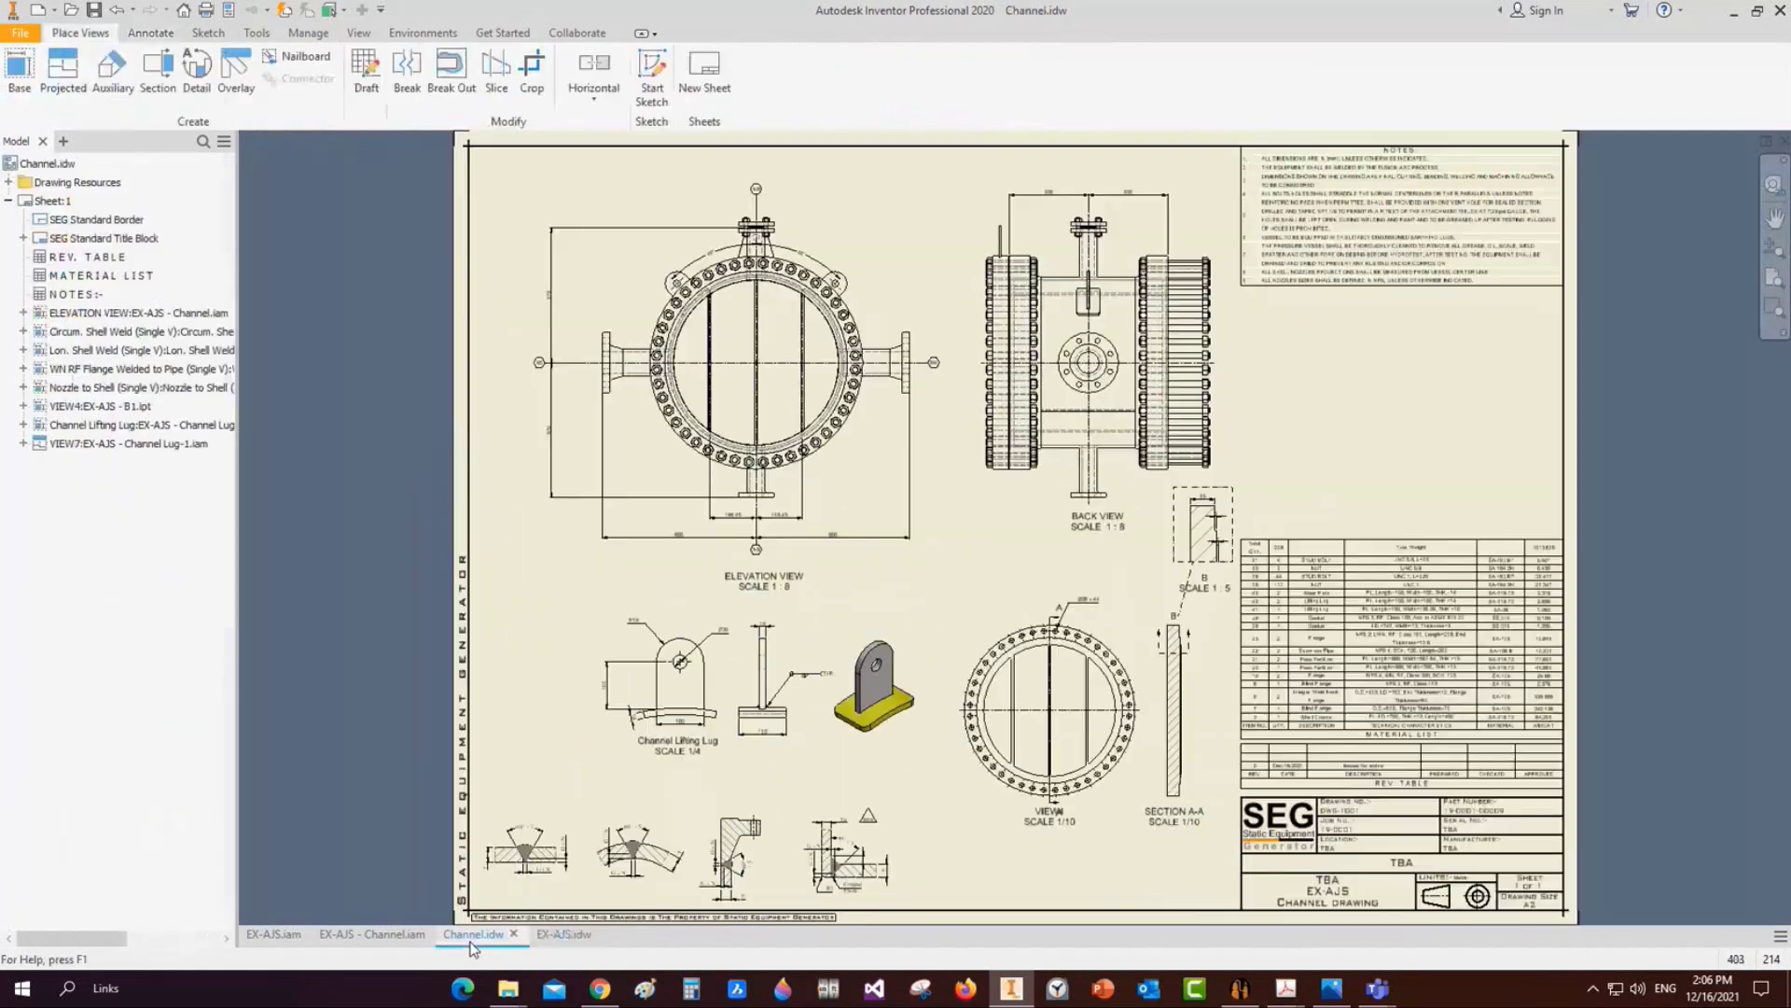
click(560, 934)
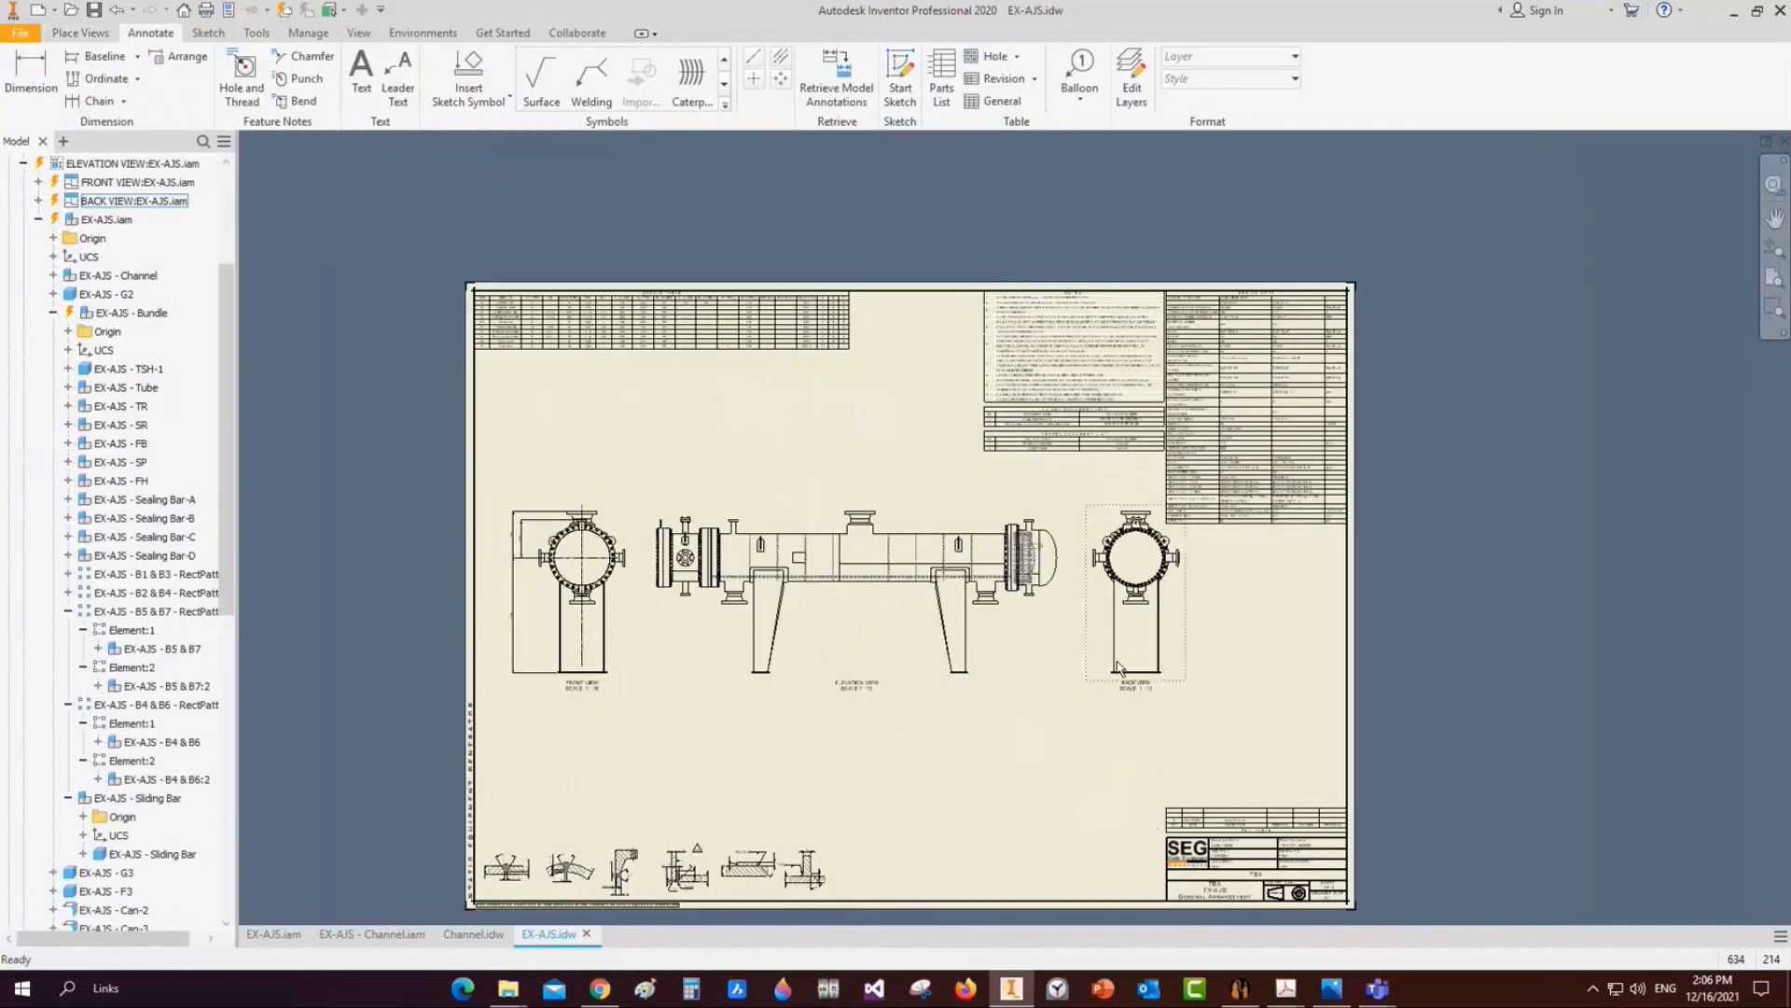
Switch to Static Equipment Generator, bring up the Create Drawing option for Can-2's Fixed Saddle, and return to Inventor
click(1248, 993)
click(126, 384)
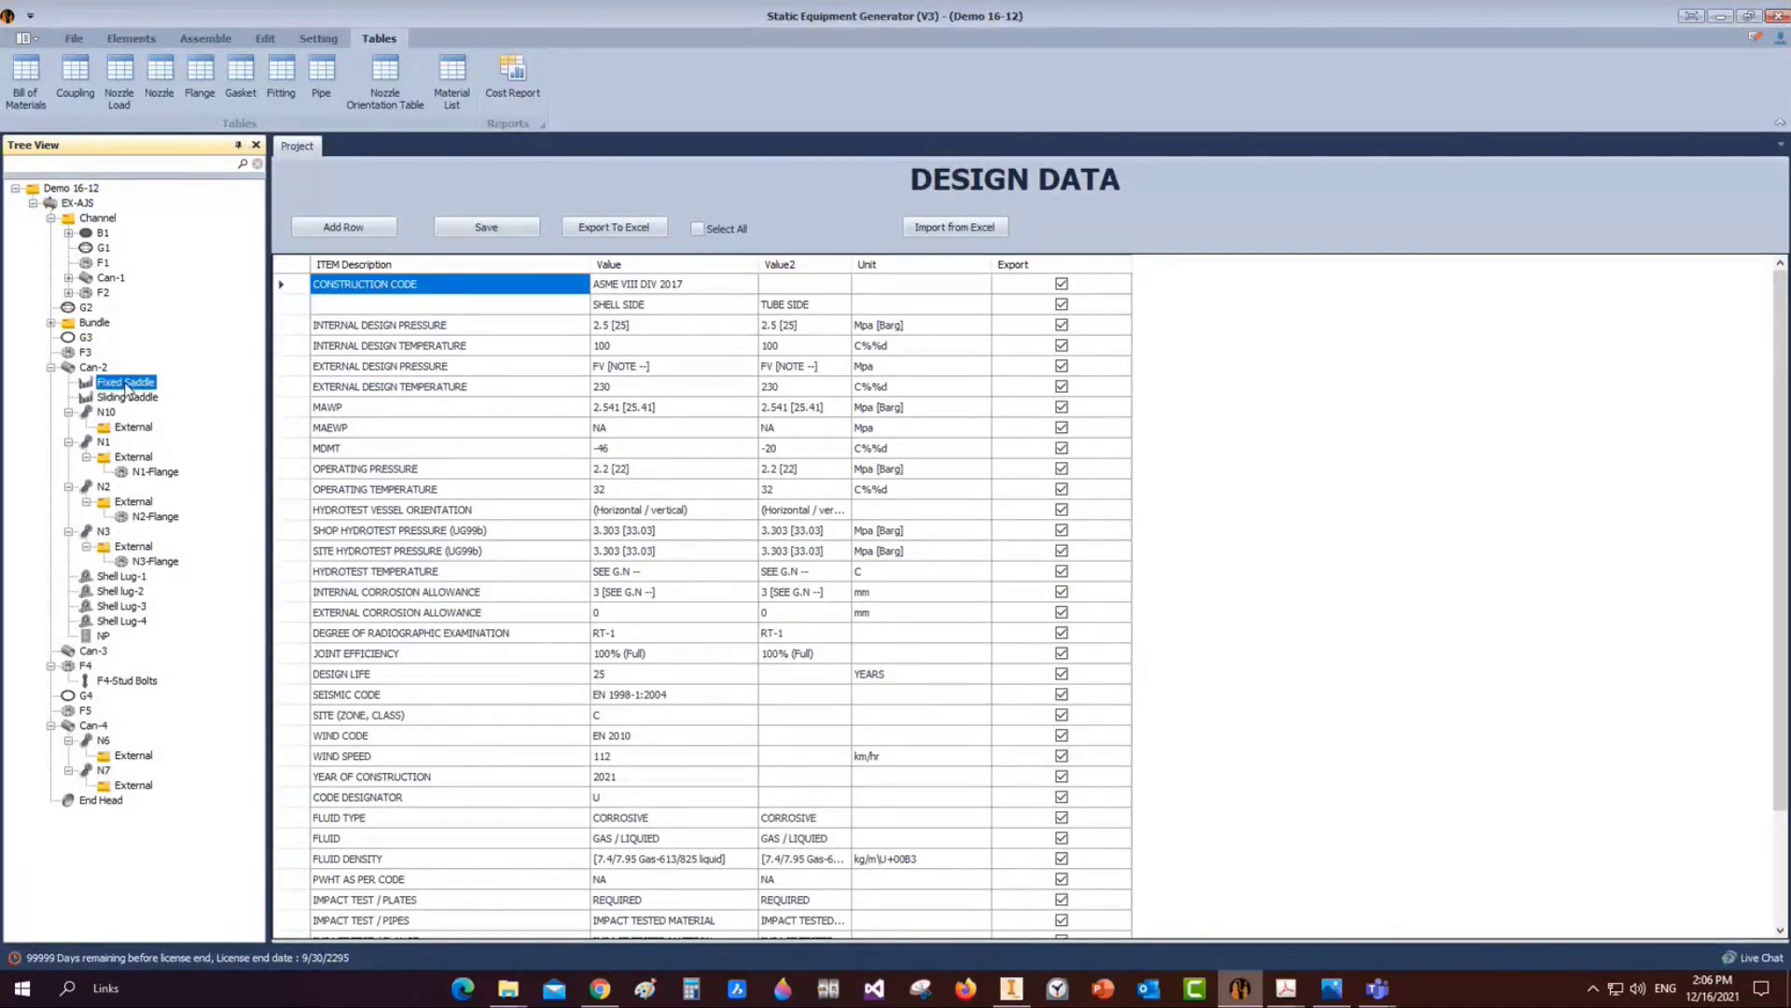
right_click(126, 383)
mouse_move(232, 444)
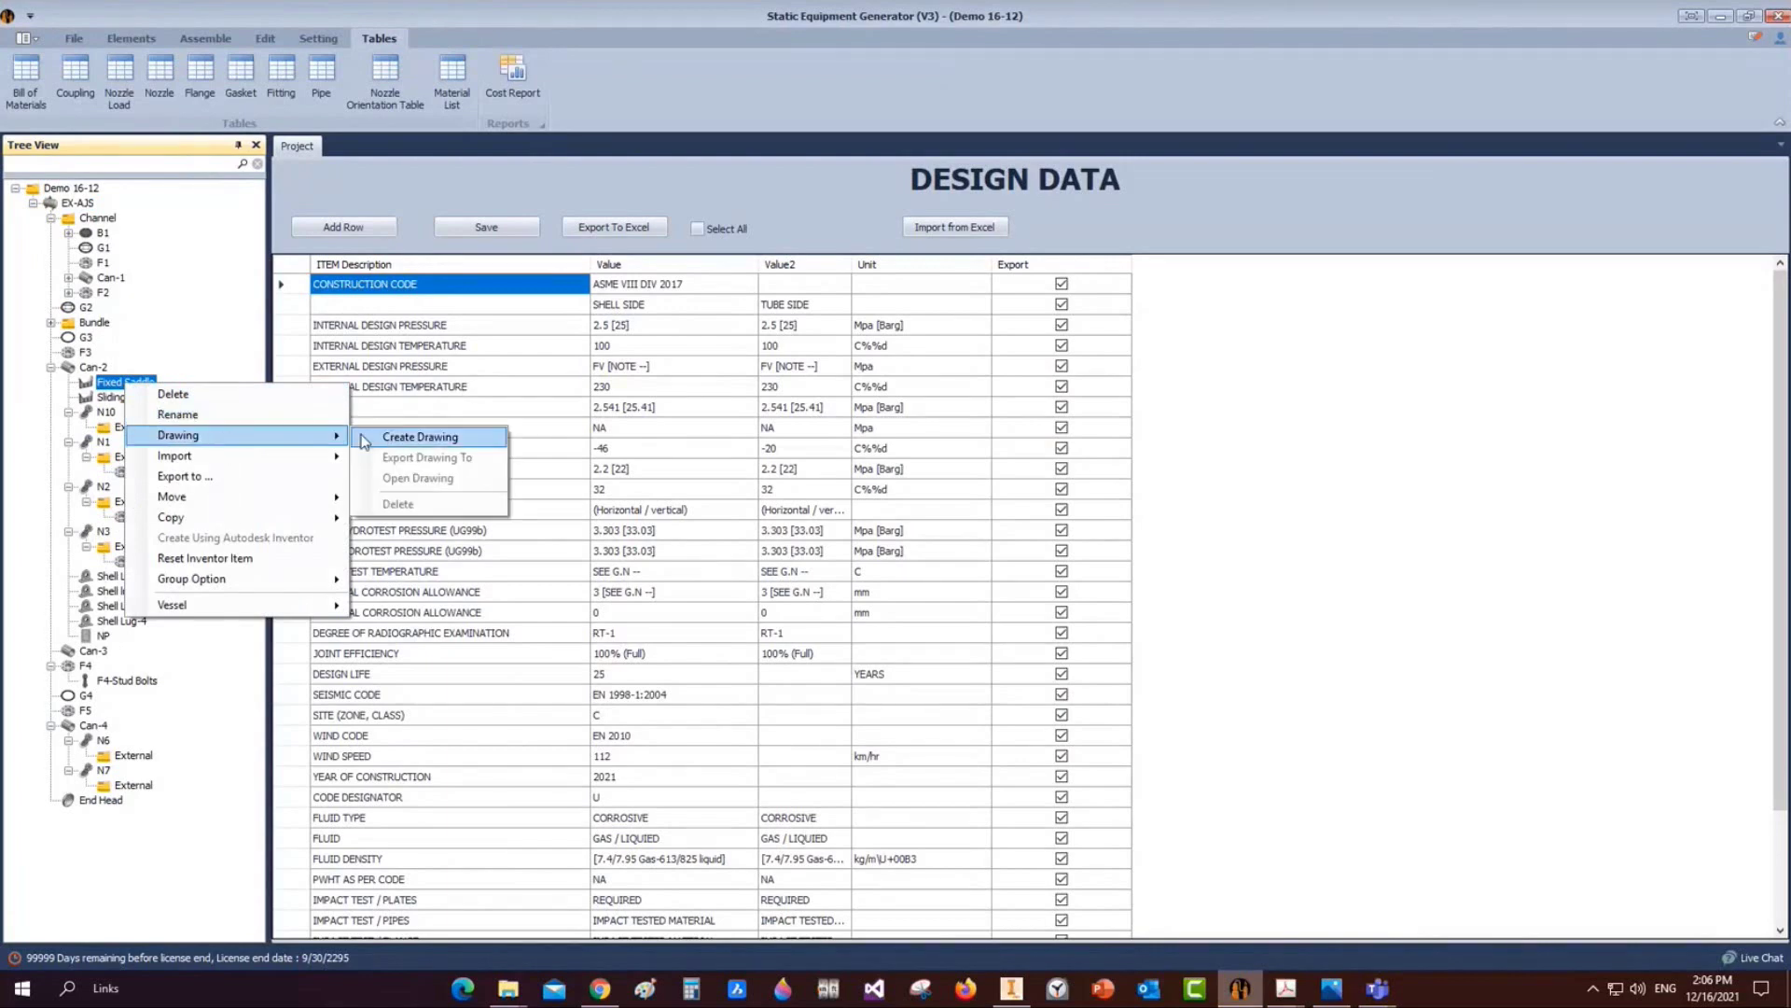
click(442, 439)
mouse_move(1285, 988)
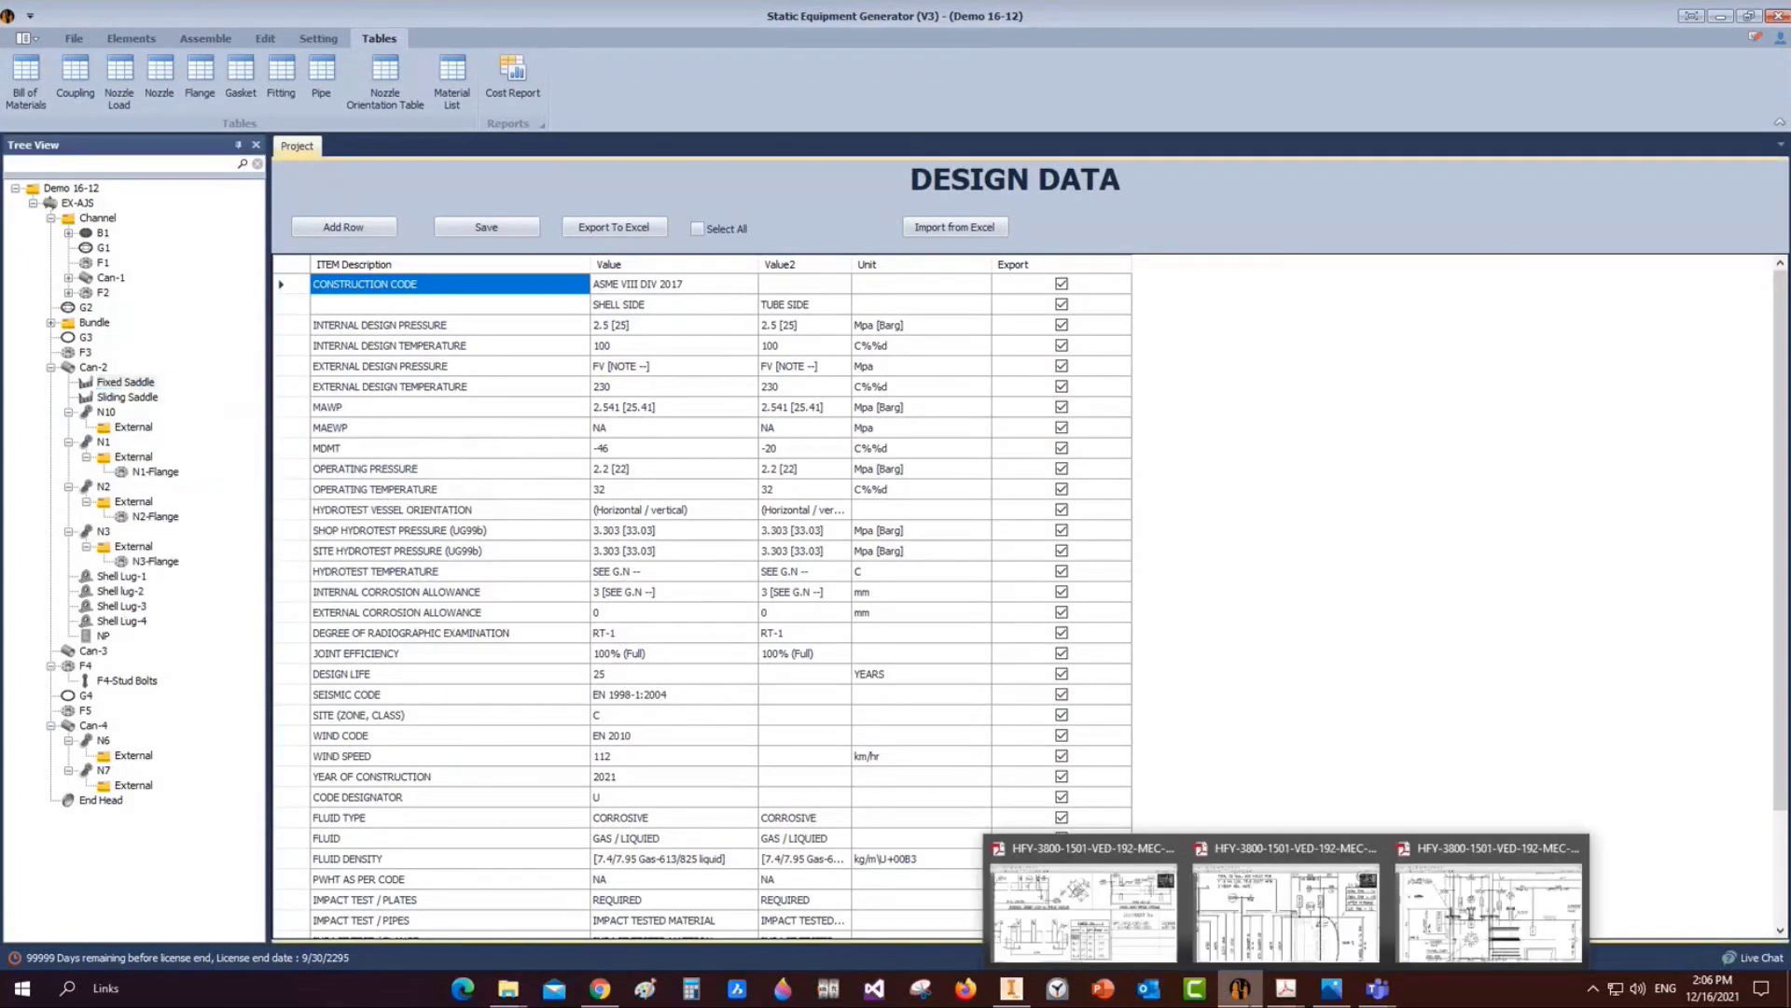
click(1011, 988)
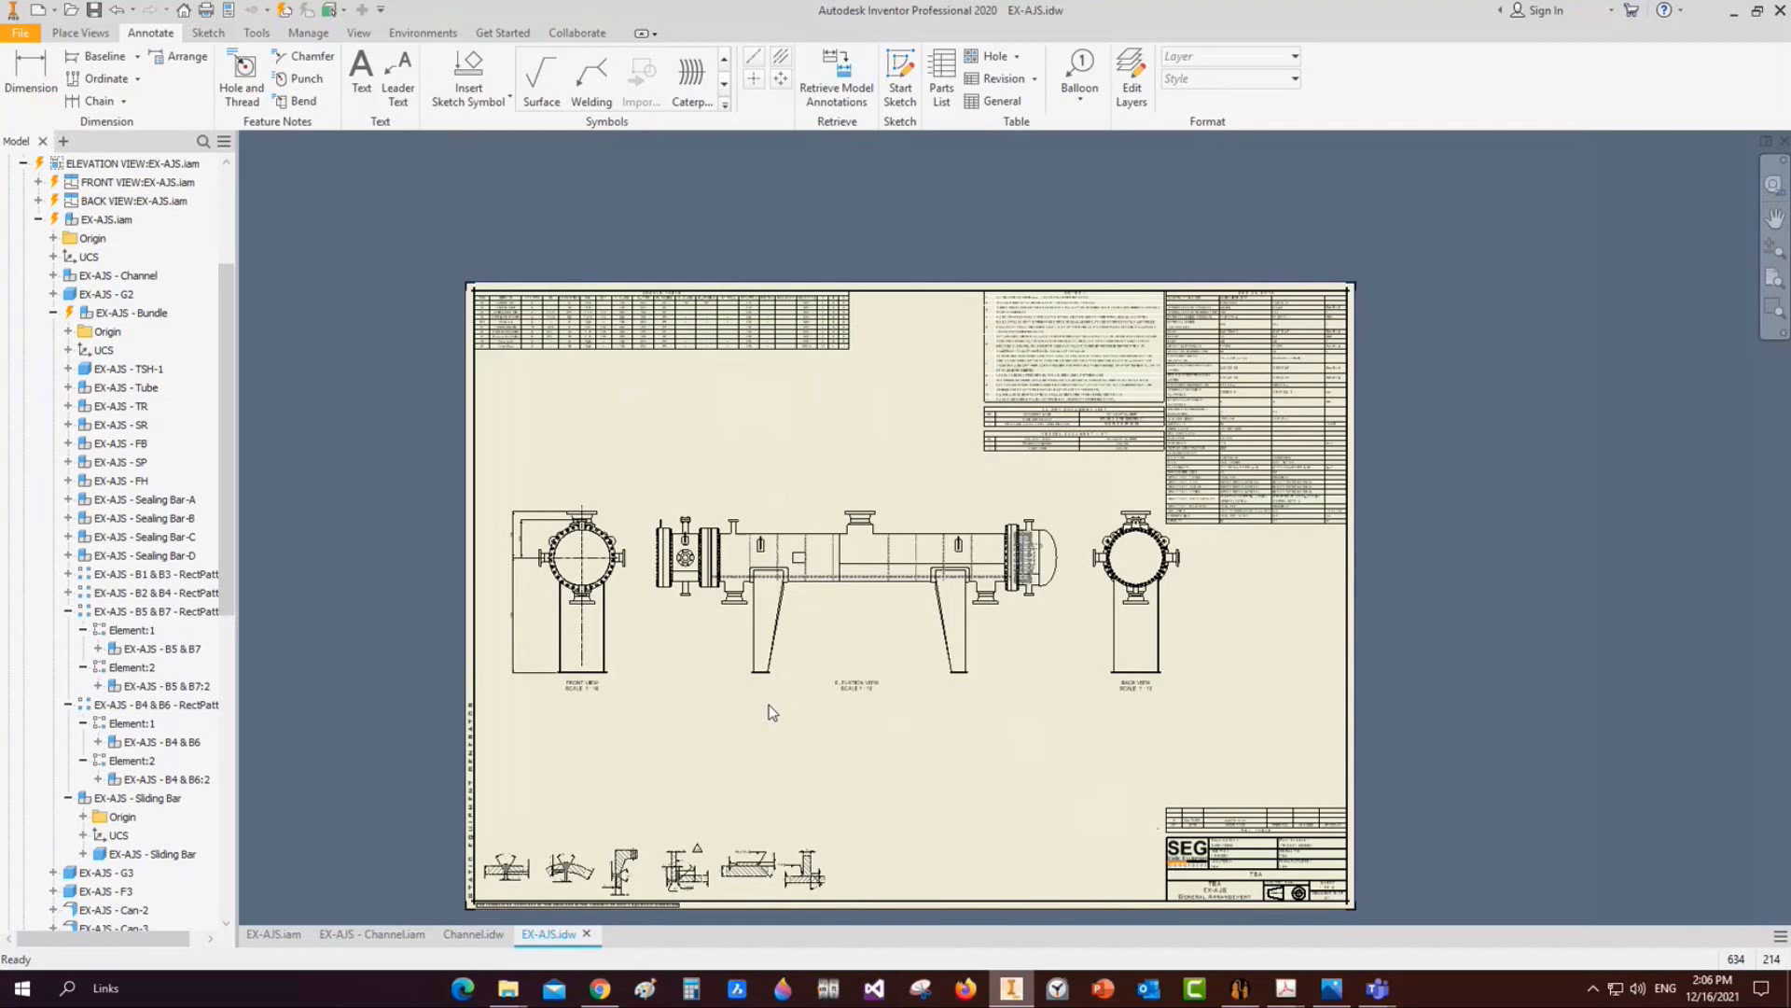
Bring up the EX-AJS - Channel.iam assembly and close it
click(473, 934)
click(396, 935)
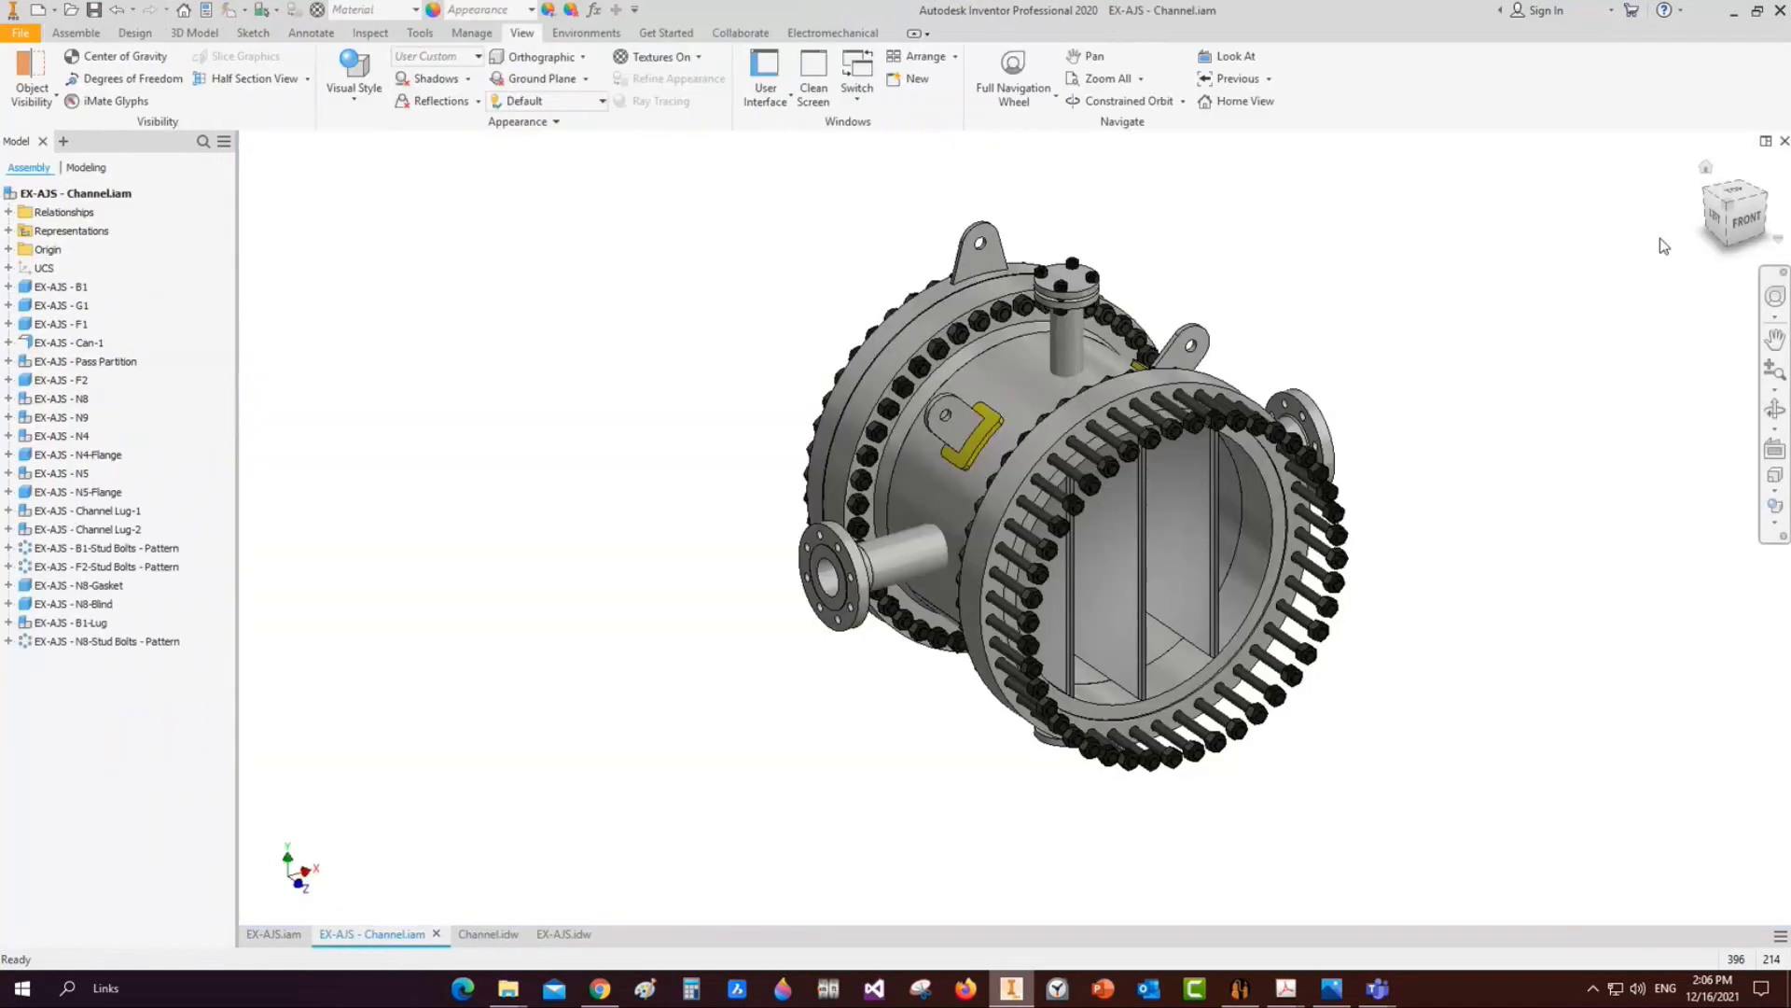
click(1784, 141)
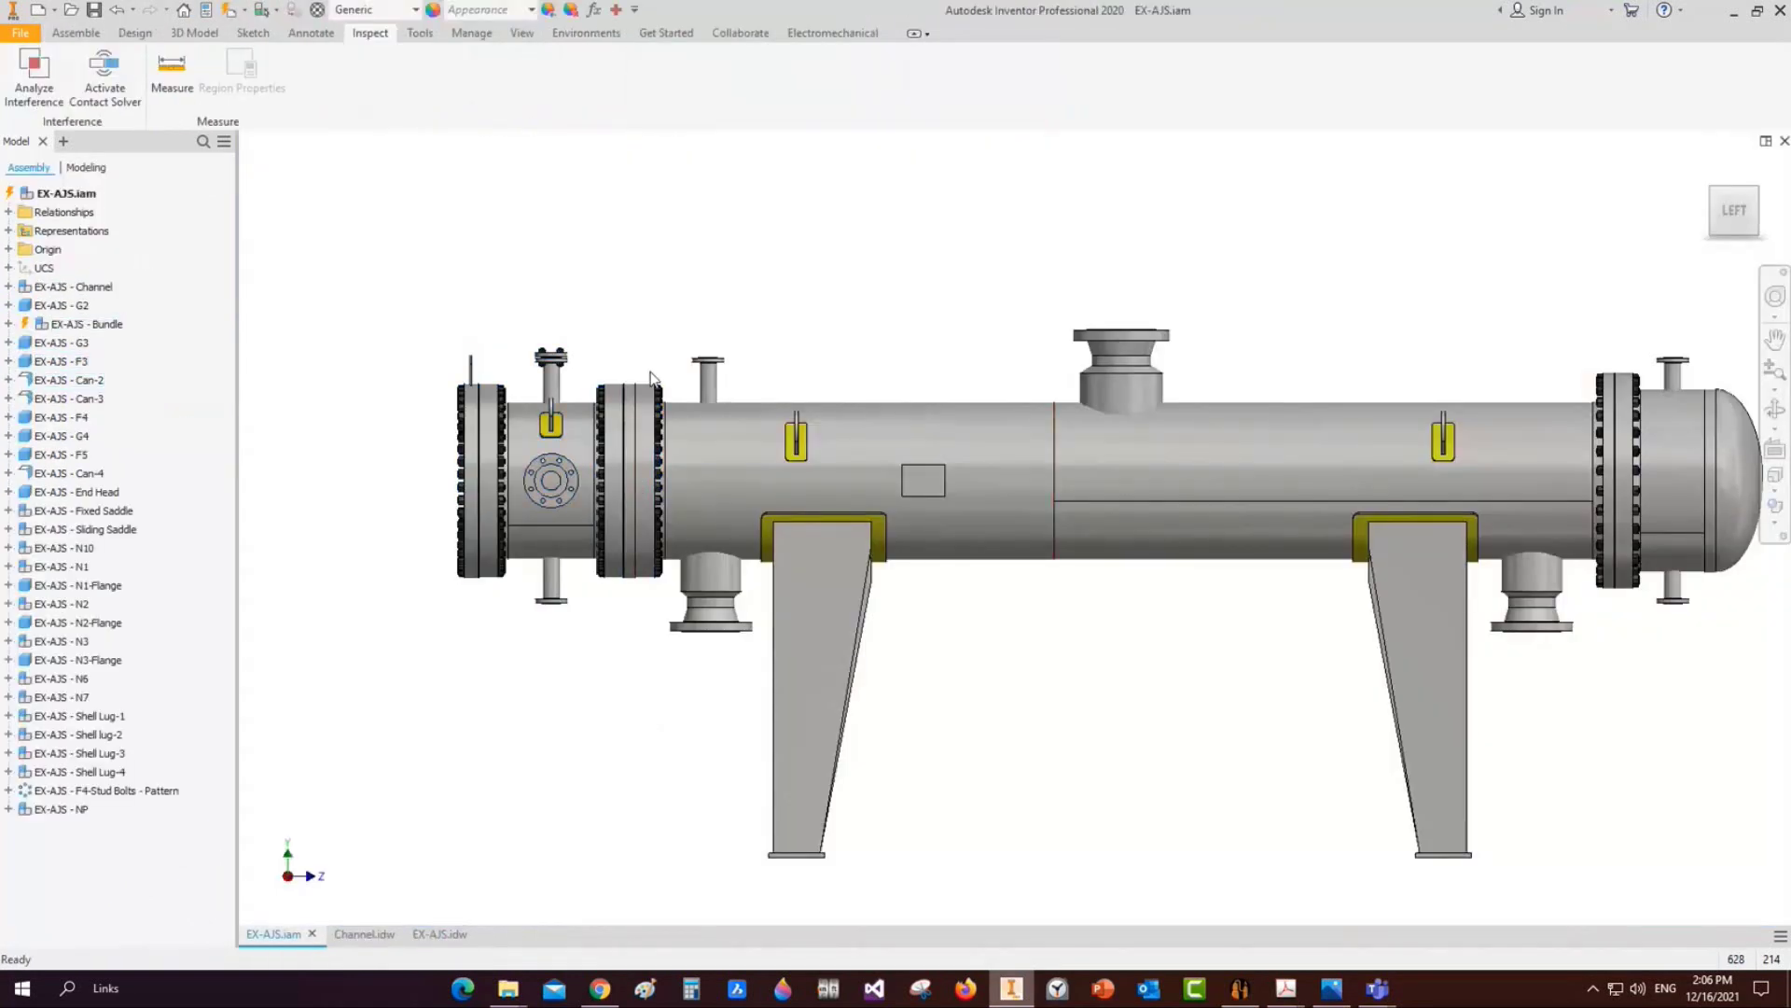
Open the EX-AJS - Bundle assembly in its own document from the main EX-AJS assembly
scroll(651, 377, down, 3)
right_click(607, 424)
key(Escape)
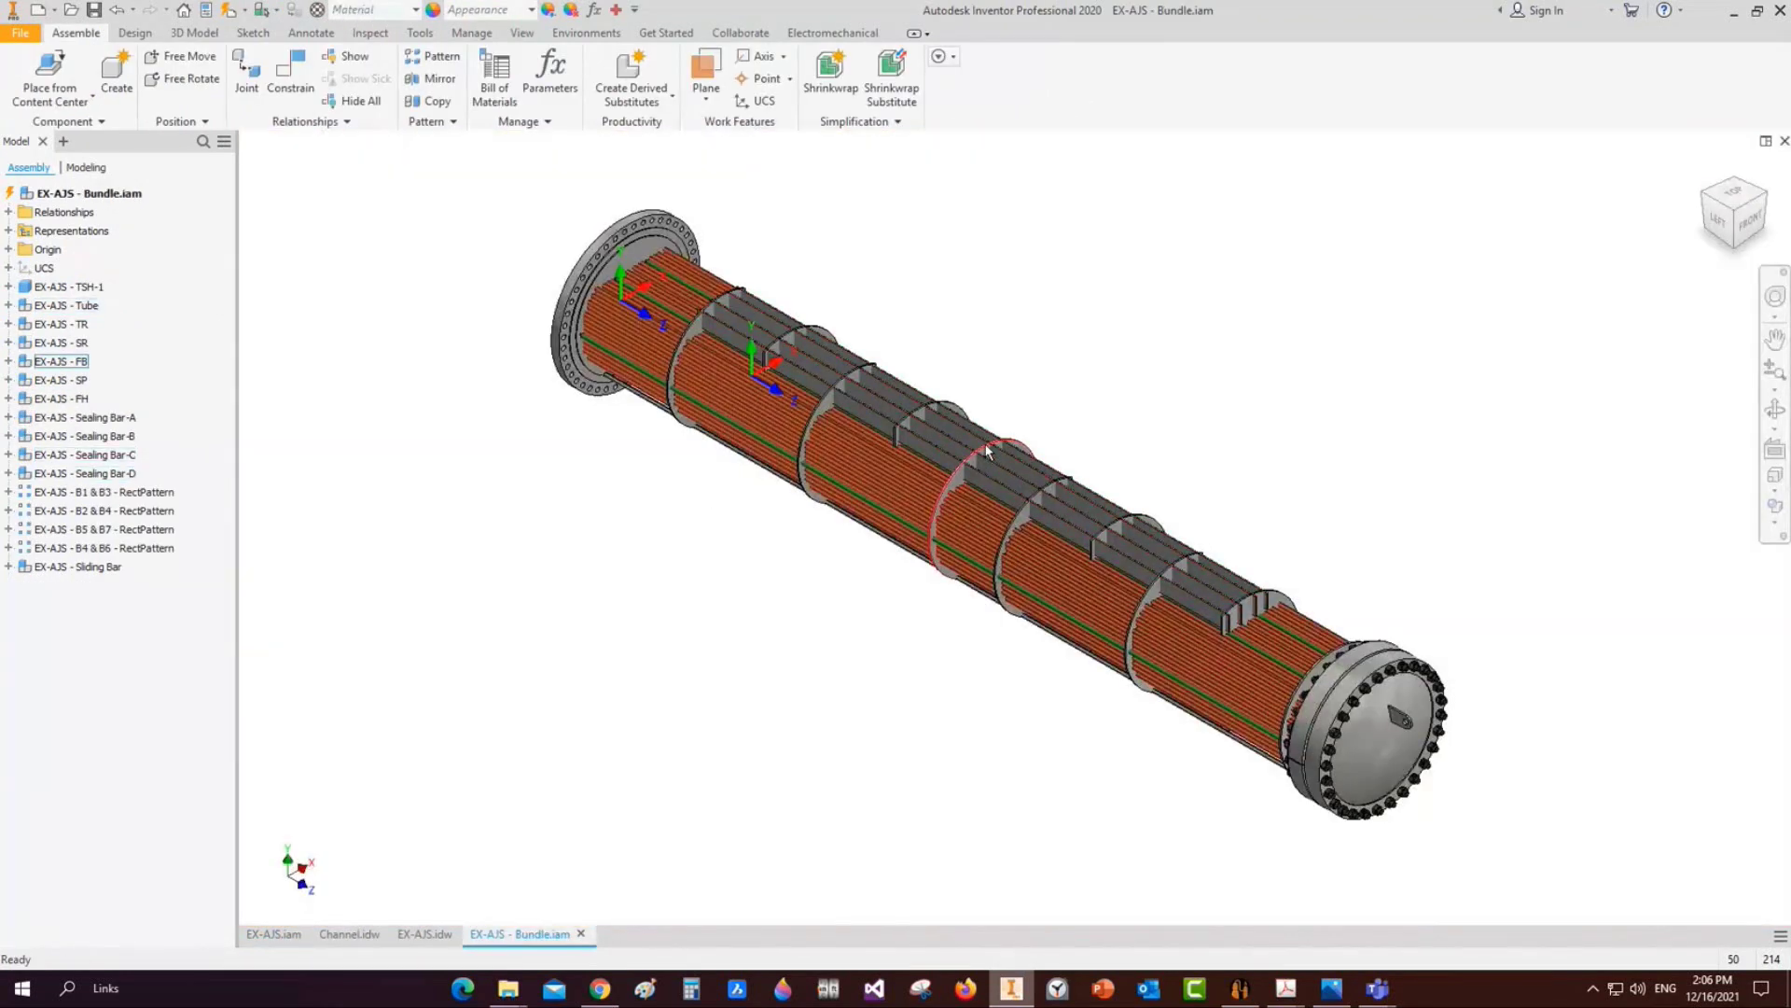
Open the bundle's EX-AJS - FB baffle in its own document, examine its shape and tube holes, and close it
right_click(983, 444)
click(984, 444)
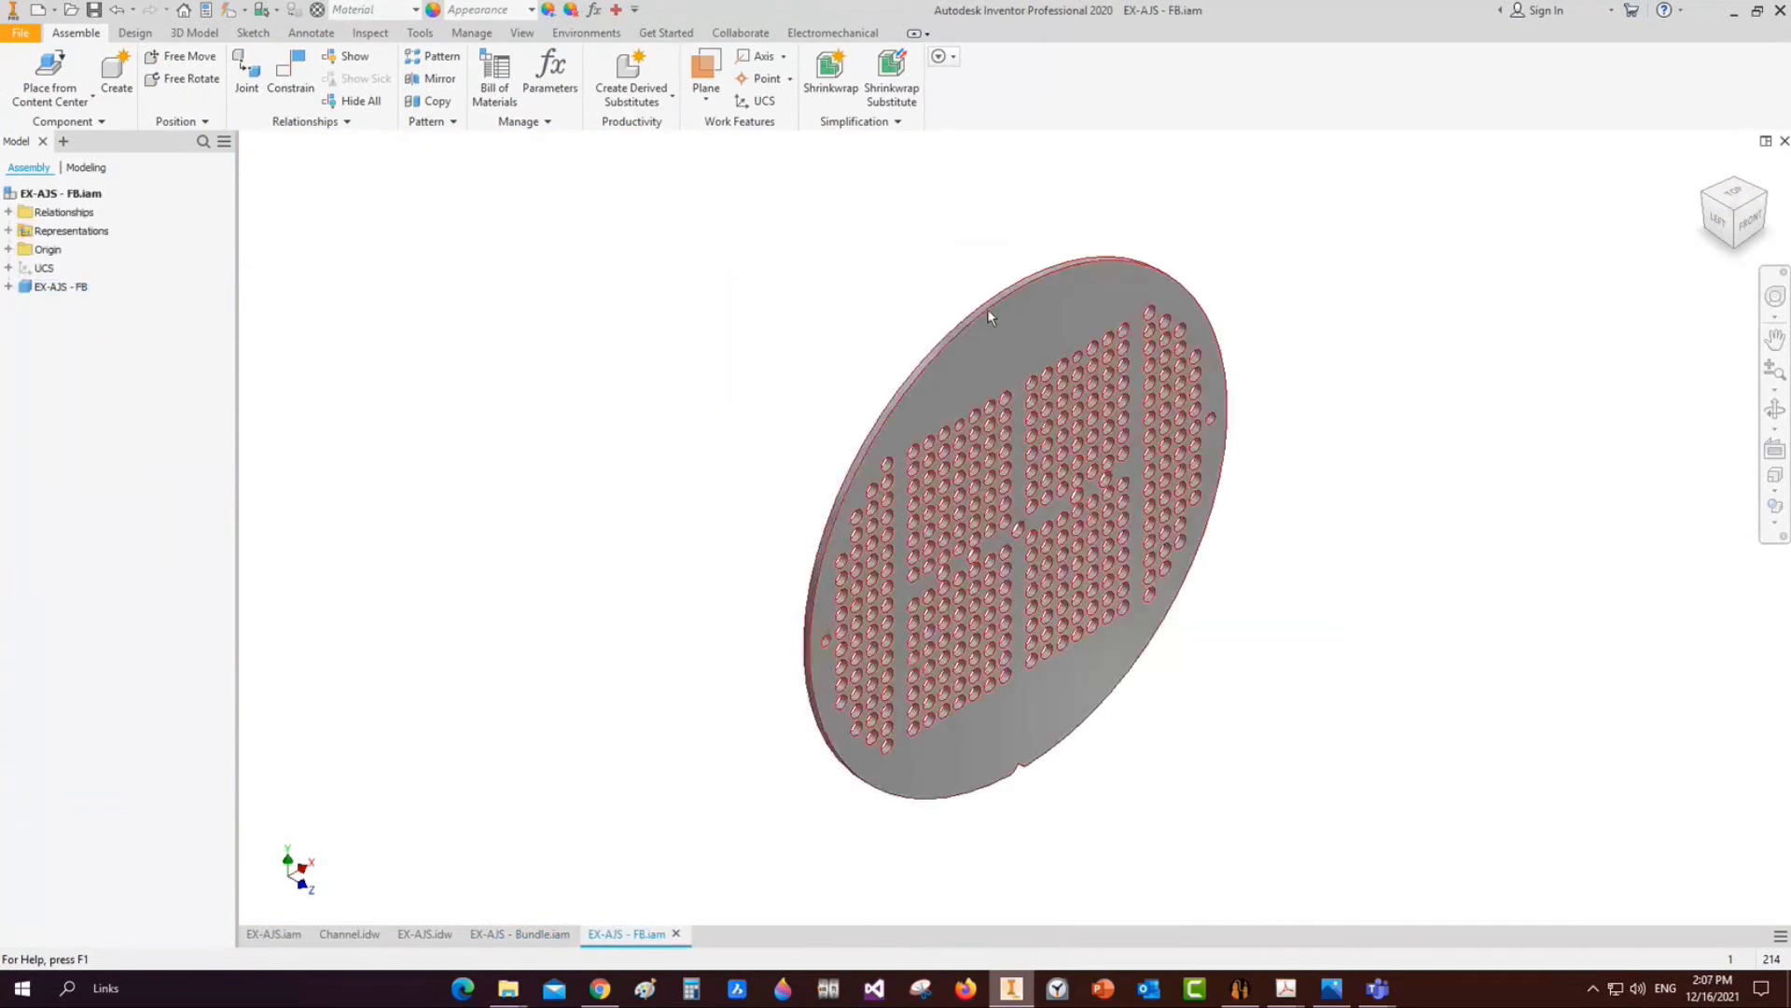
scroll(1170, 255, up, 3)
scroll(1055, 332, down, 3)
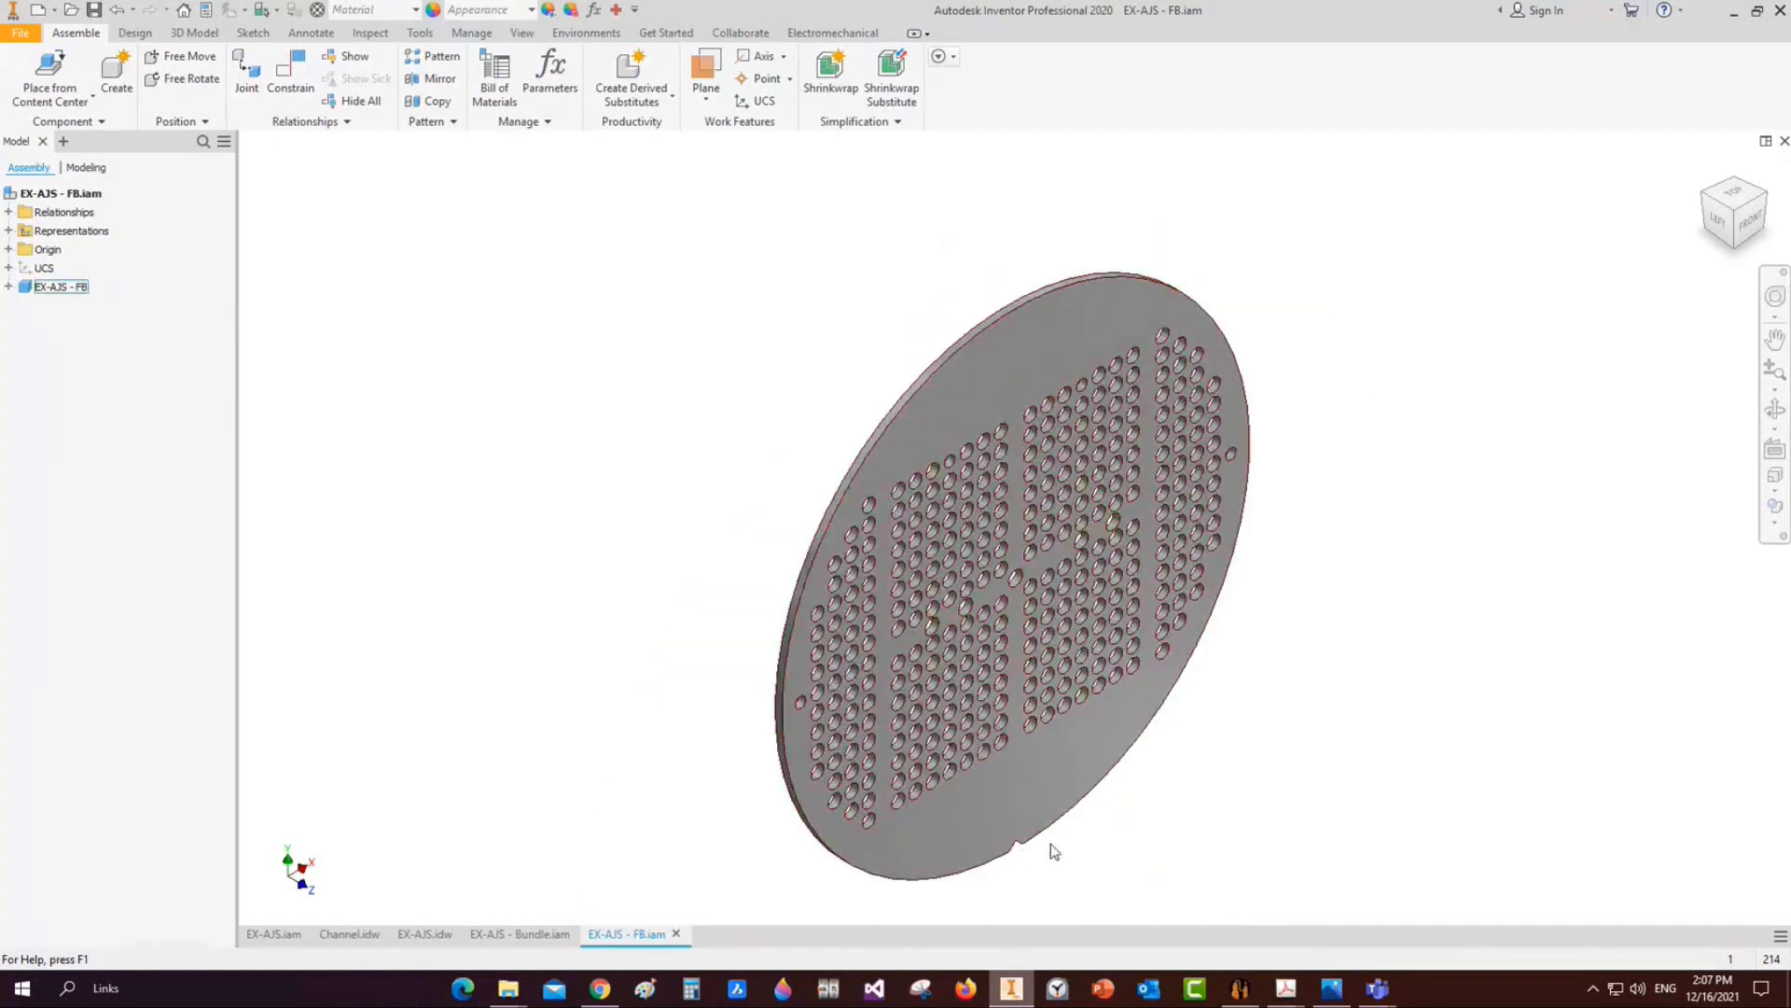
click(675, 934)
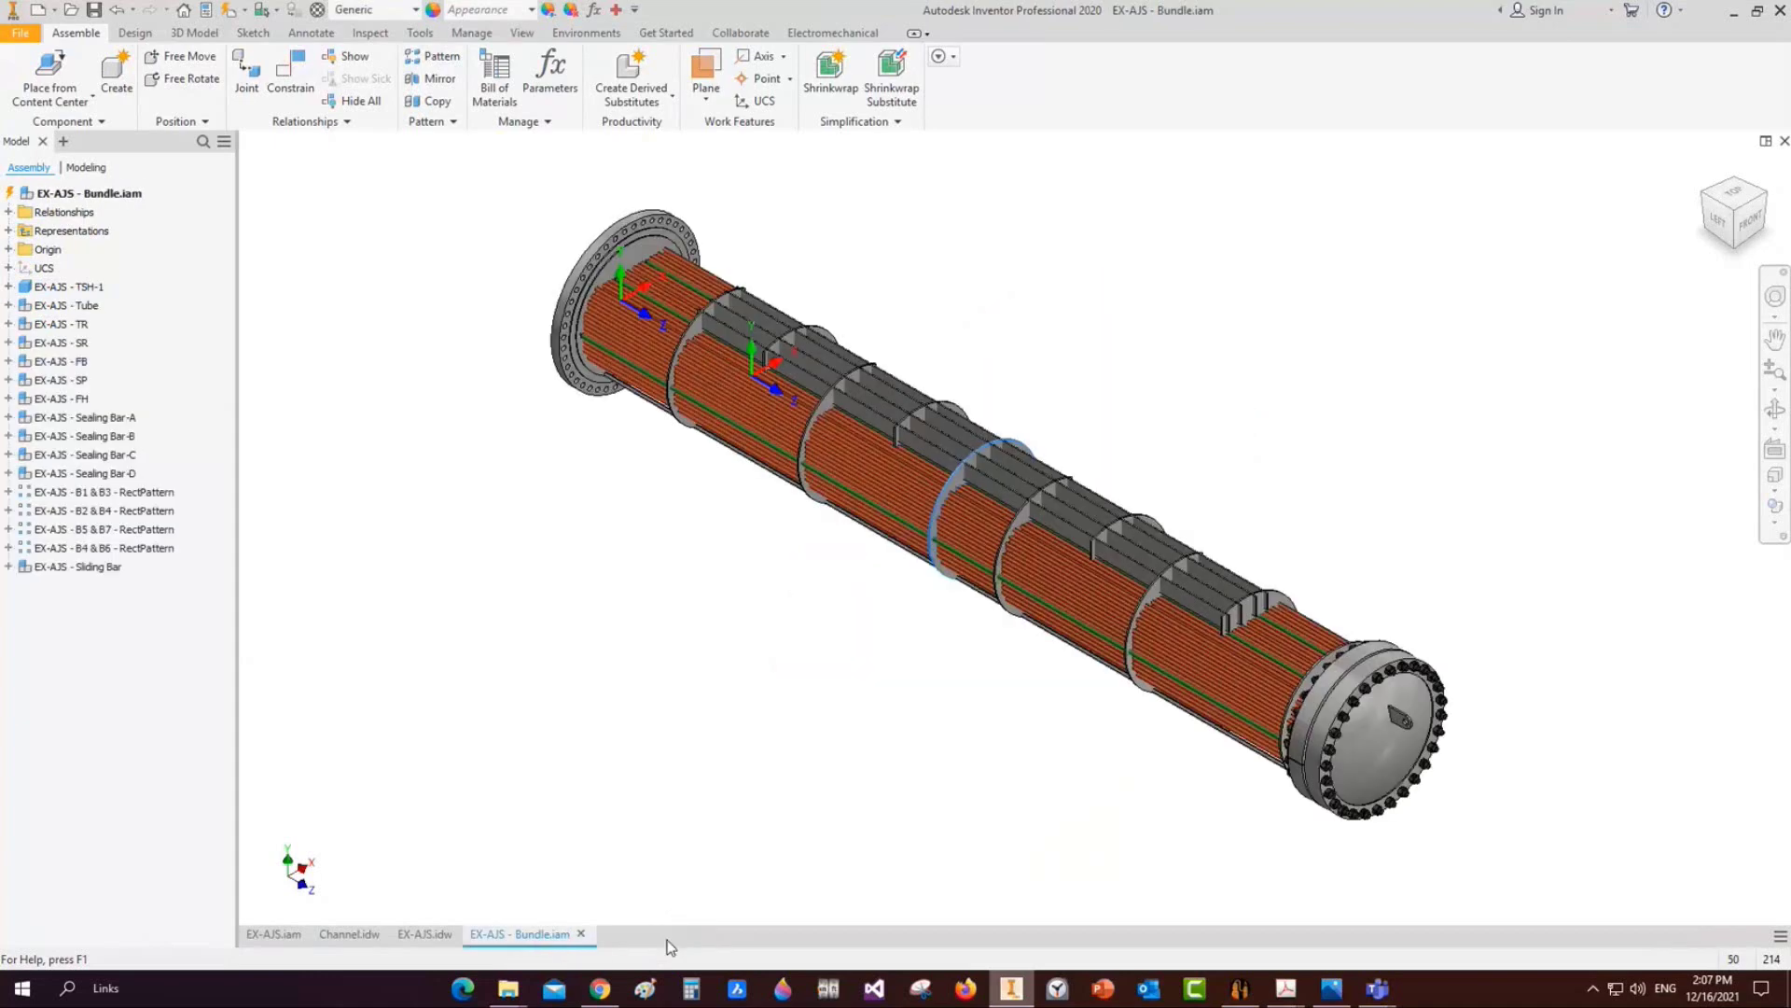
Activate the EX-AJS - FB baffle for in-place editing within the bundle assembly
scroll(914, 417, up, 3)
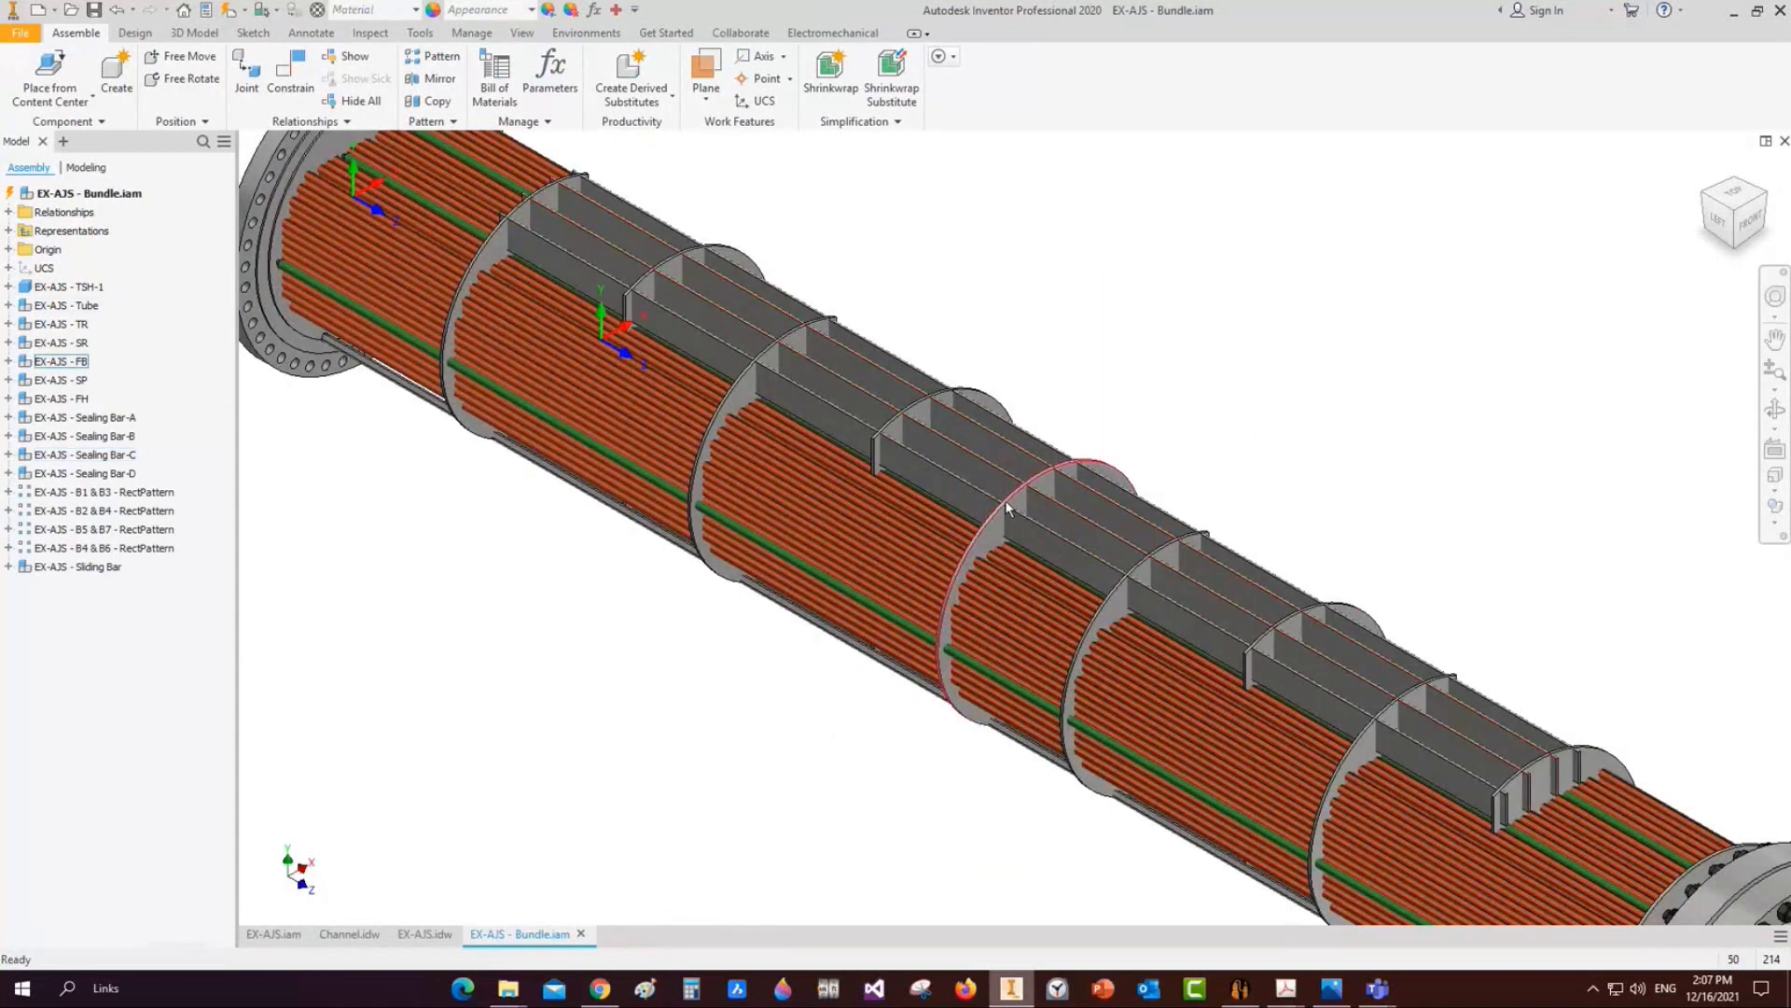
double_click(1081, 509)
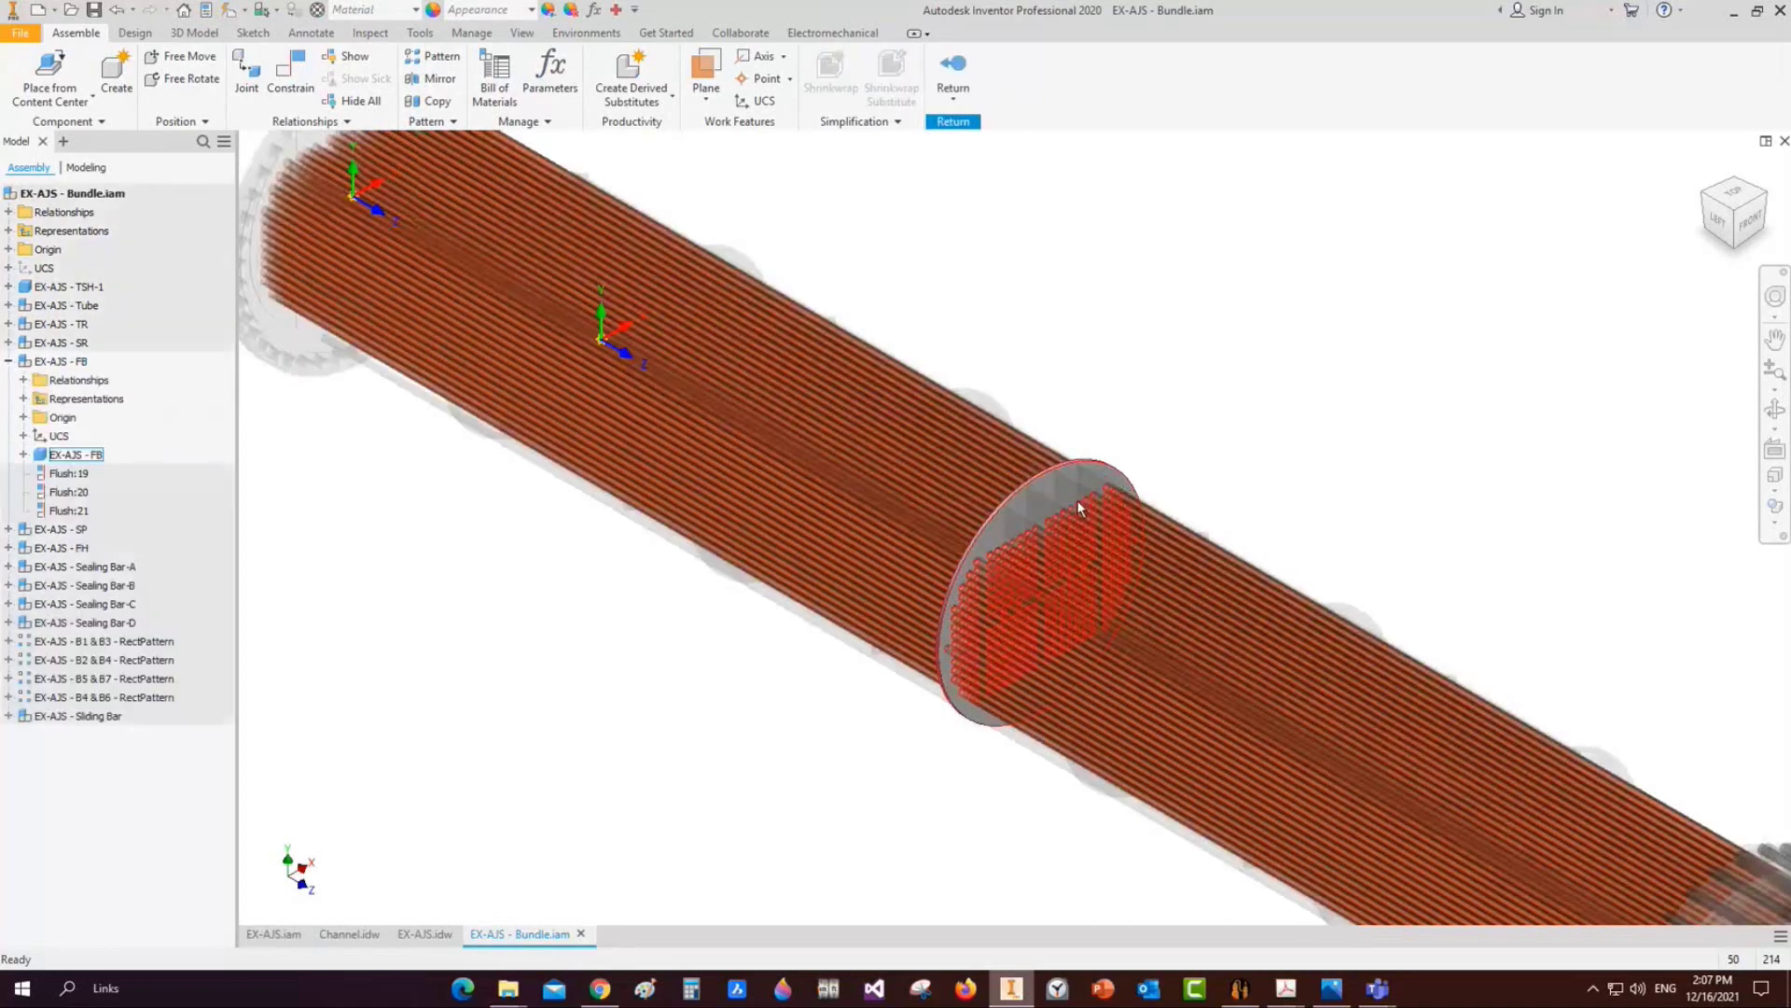
scroll(1168, 452, down, 3)
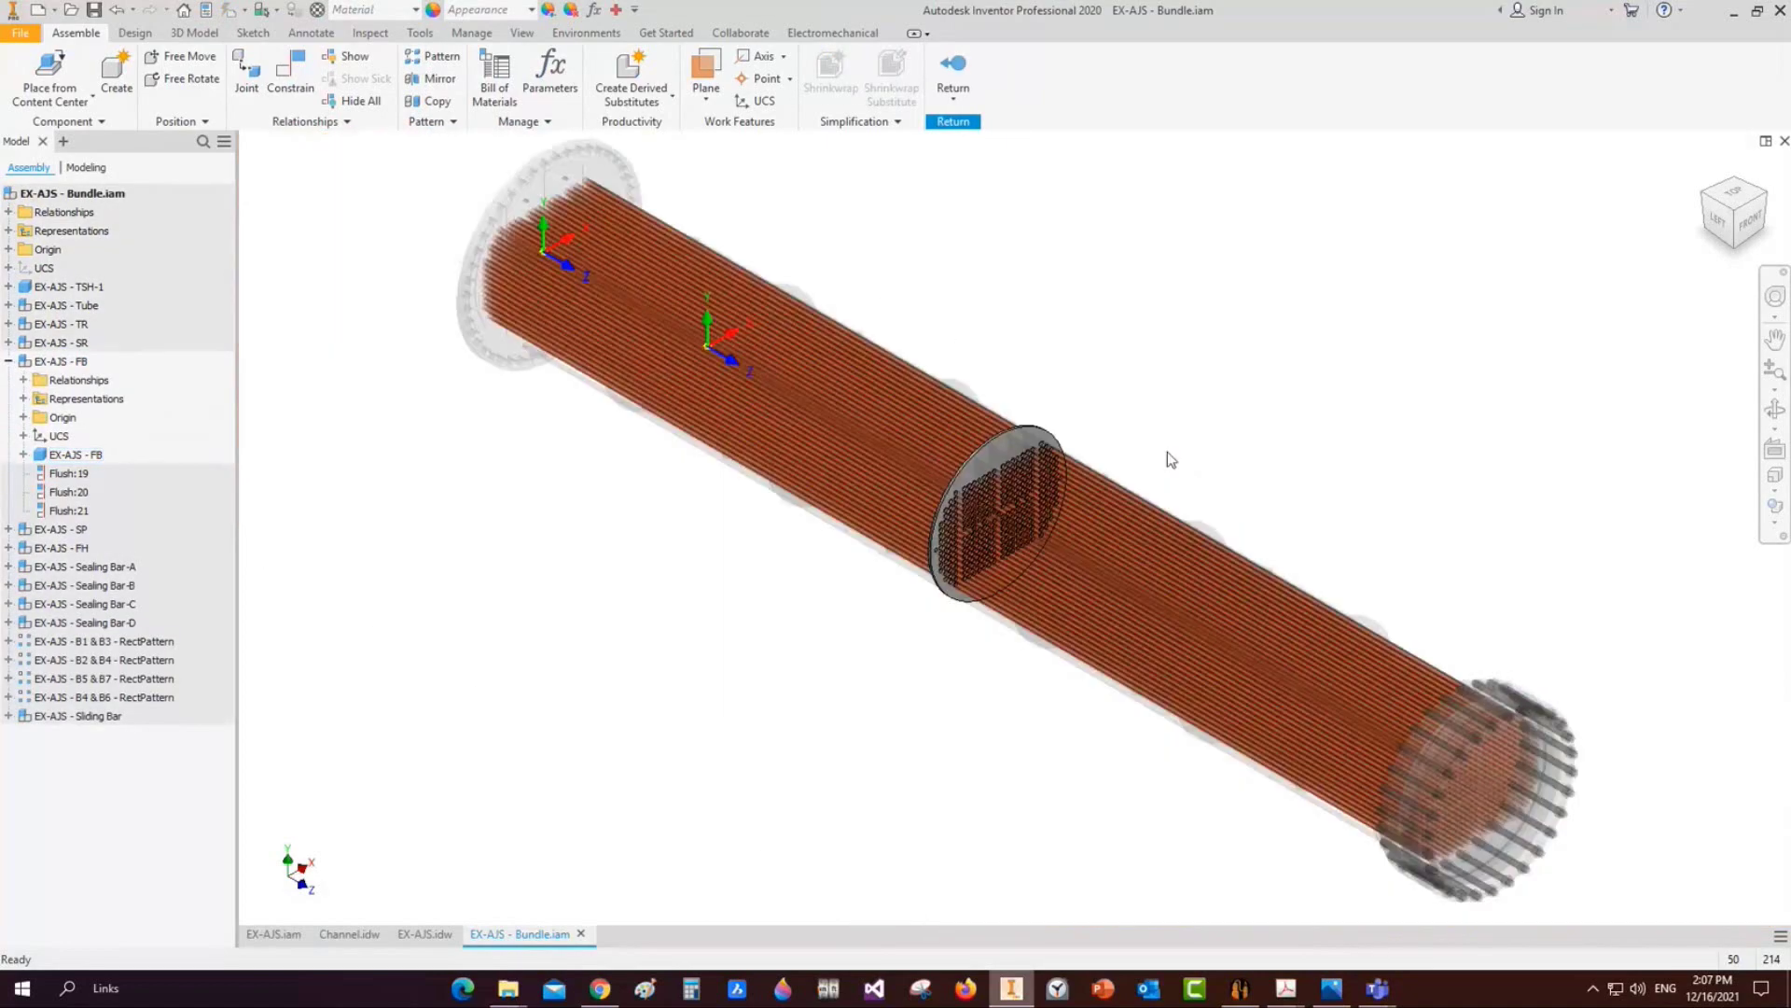
Start a 2D sketch on the flat face of the FB baffle, keeping an angled view of the bundle
click(1775, 410)
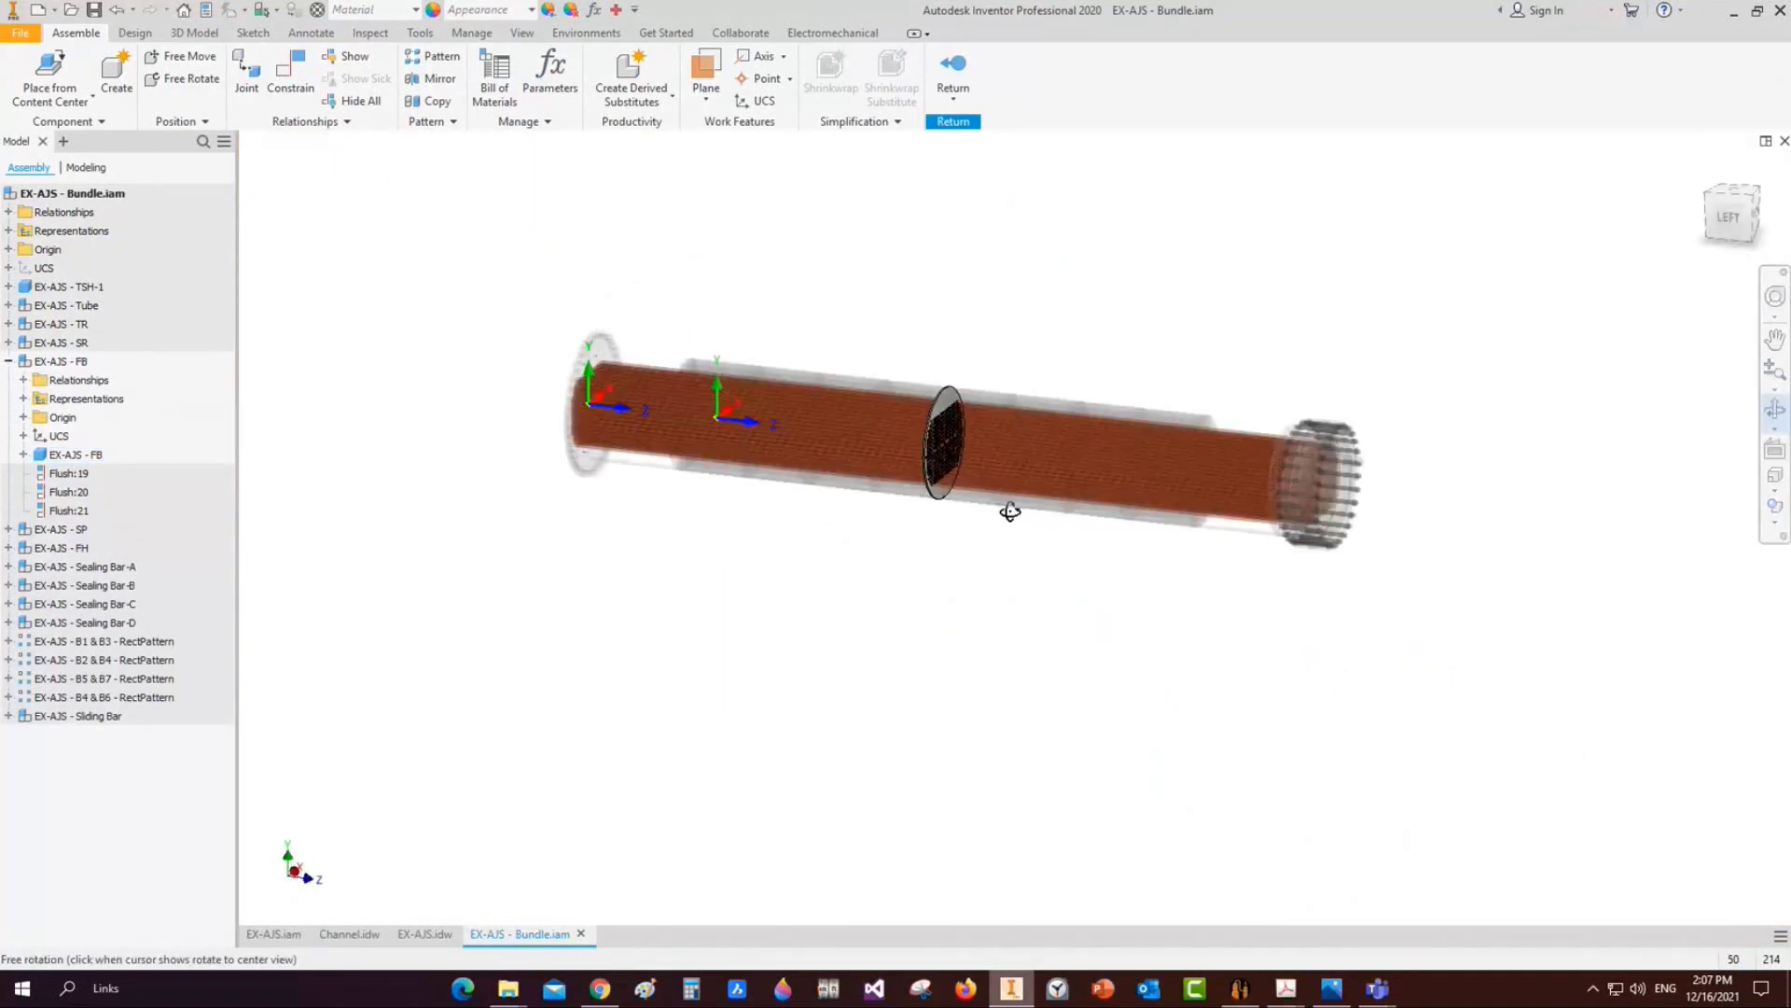
scroll(926, 358, up, 8)
drag(921, 372, 936, 296)
key(Escape)
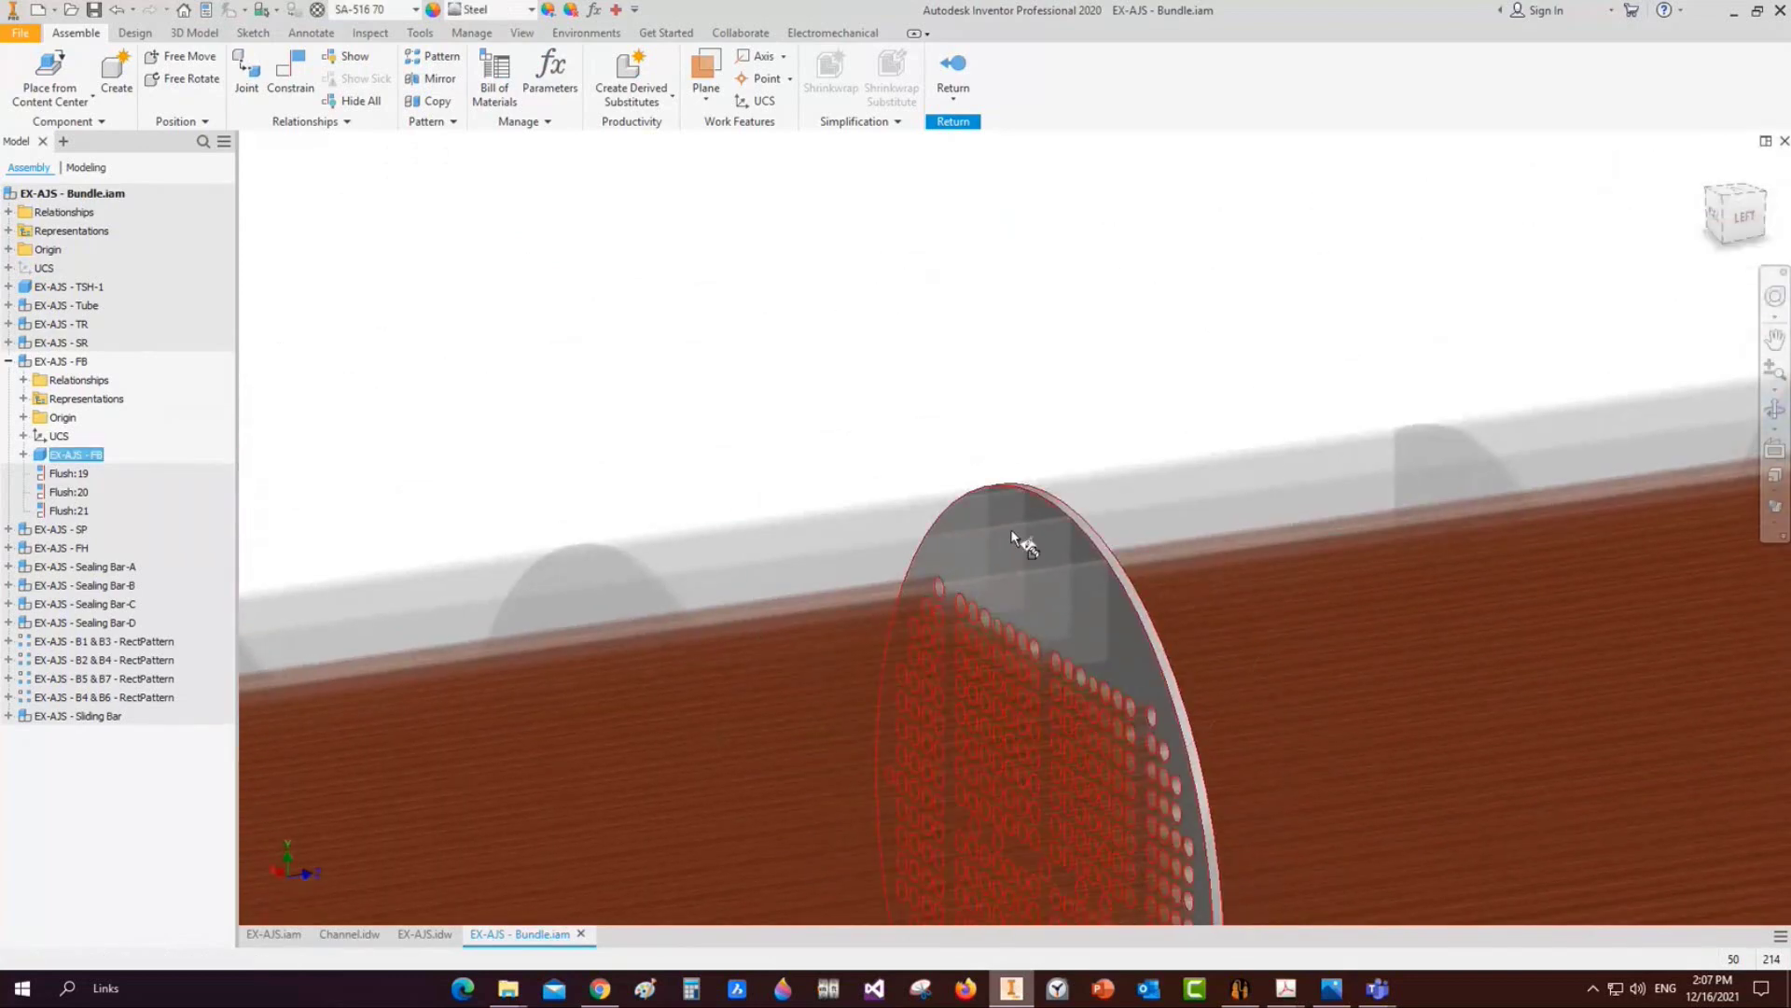
click(1012, 532)
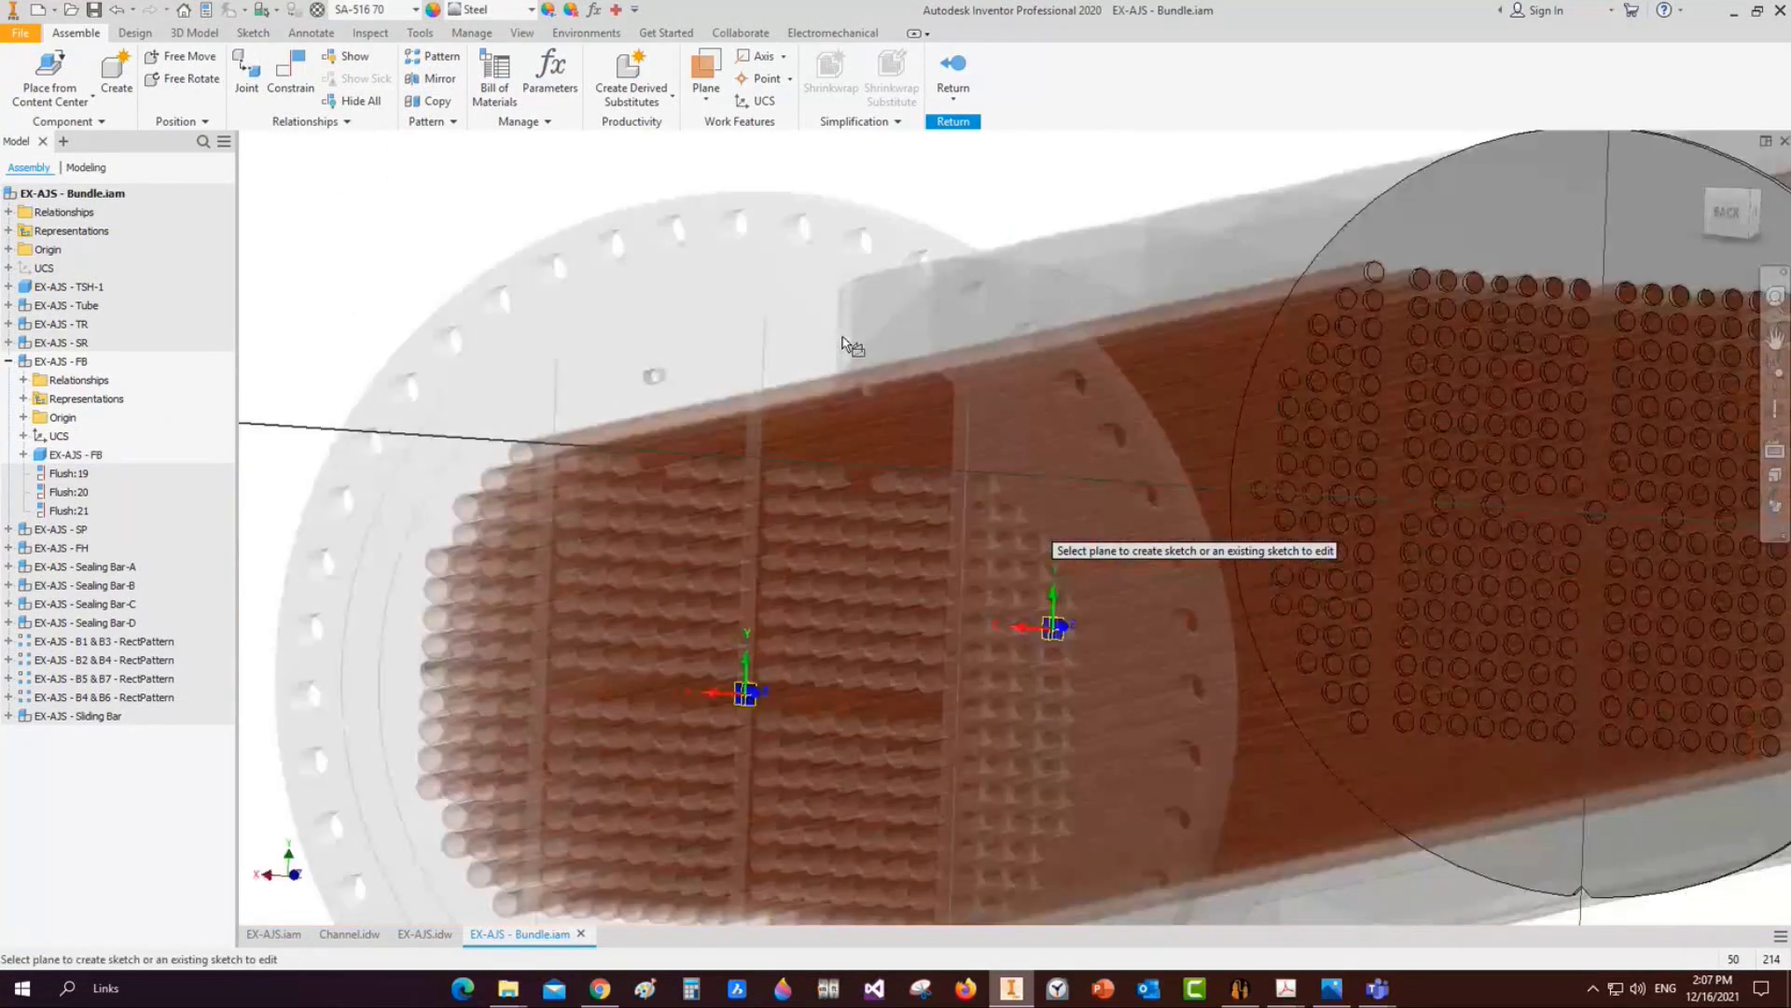
key(F5)
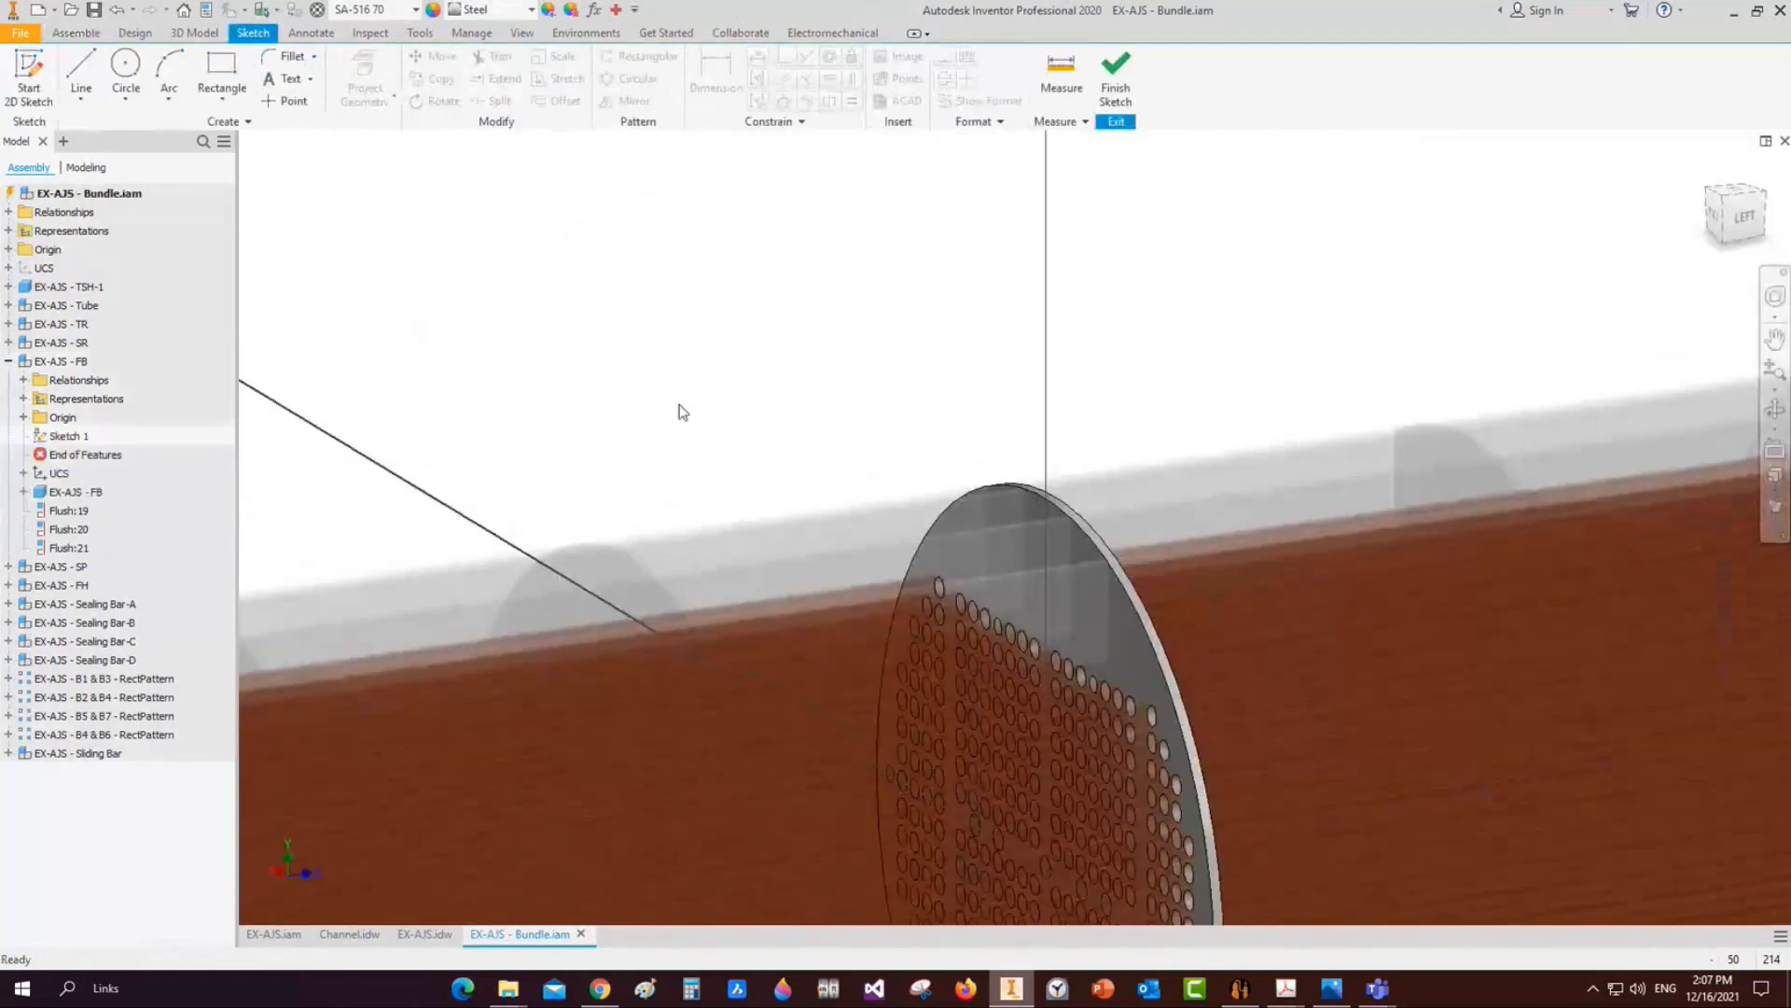
Project the rounded end profile of the outermost sealing bar into the FB baffle sketch
scroll(680, 408, down, 4)
middle_drag(653, 420, 1136, 318)
scroll(896, 378, up, 5)
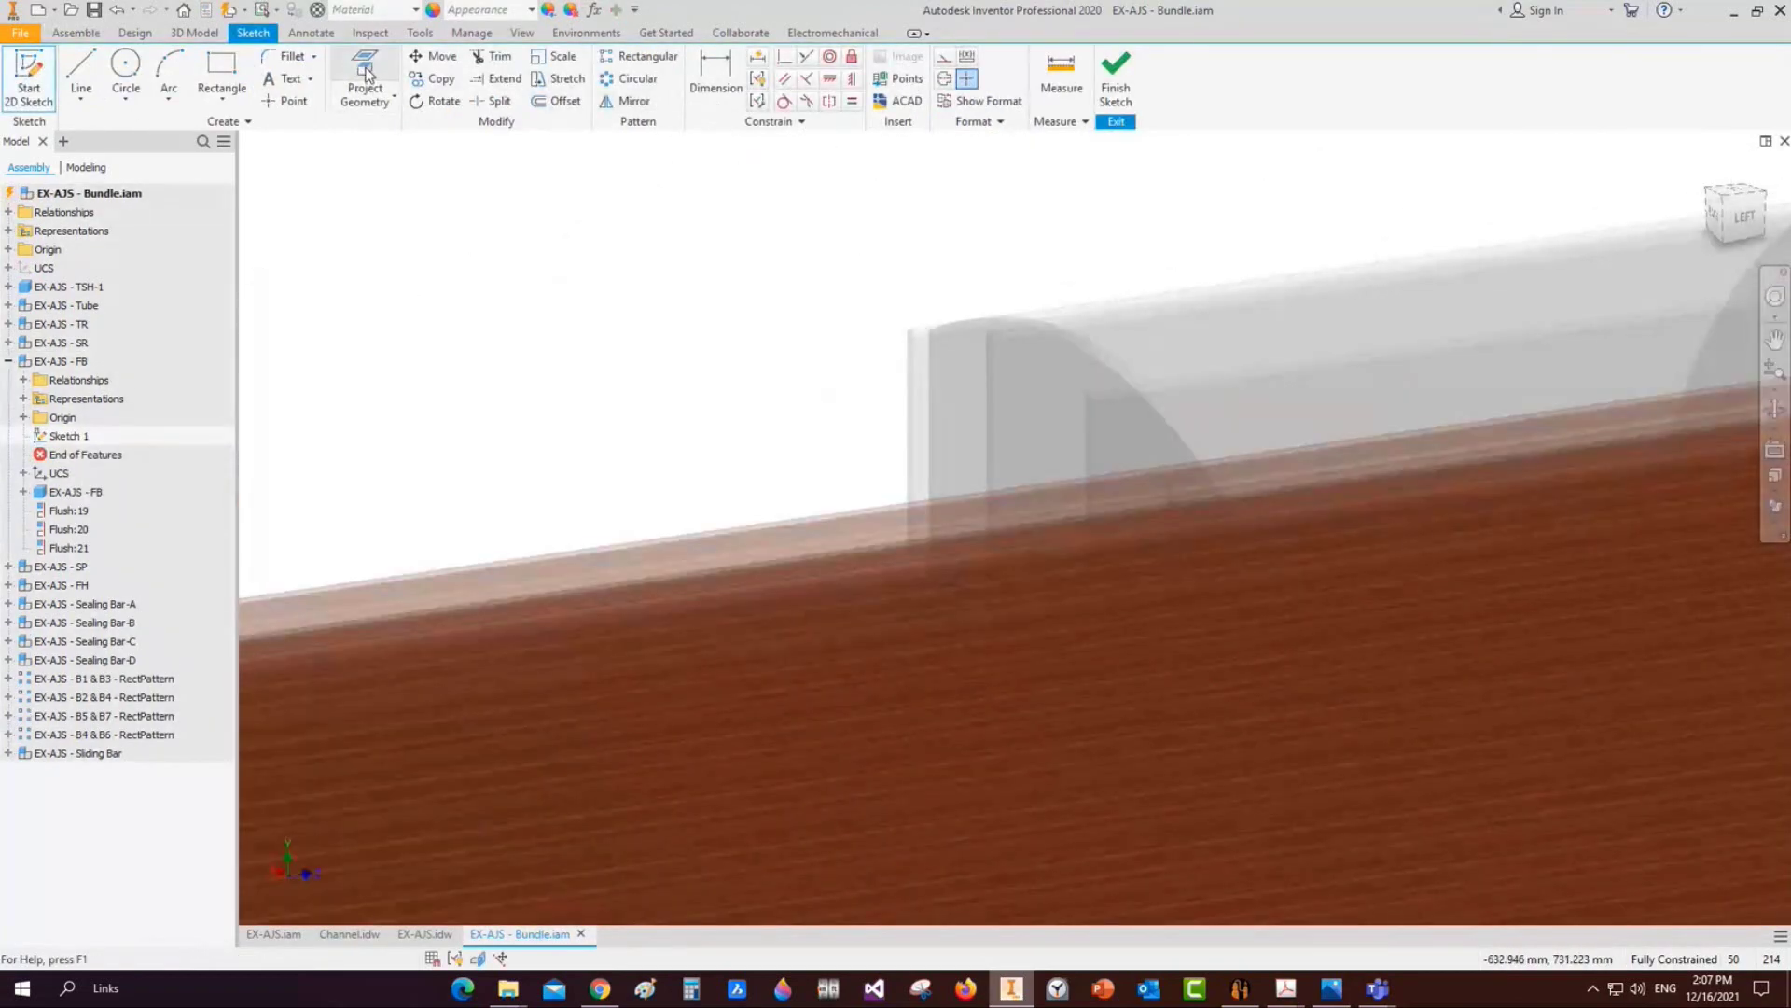
key(p)
scroll(864, 270, up, 3)
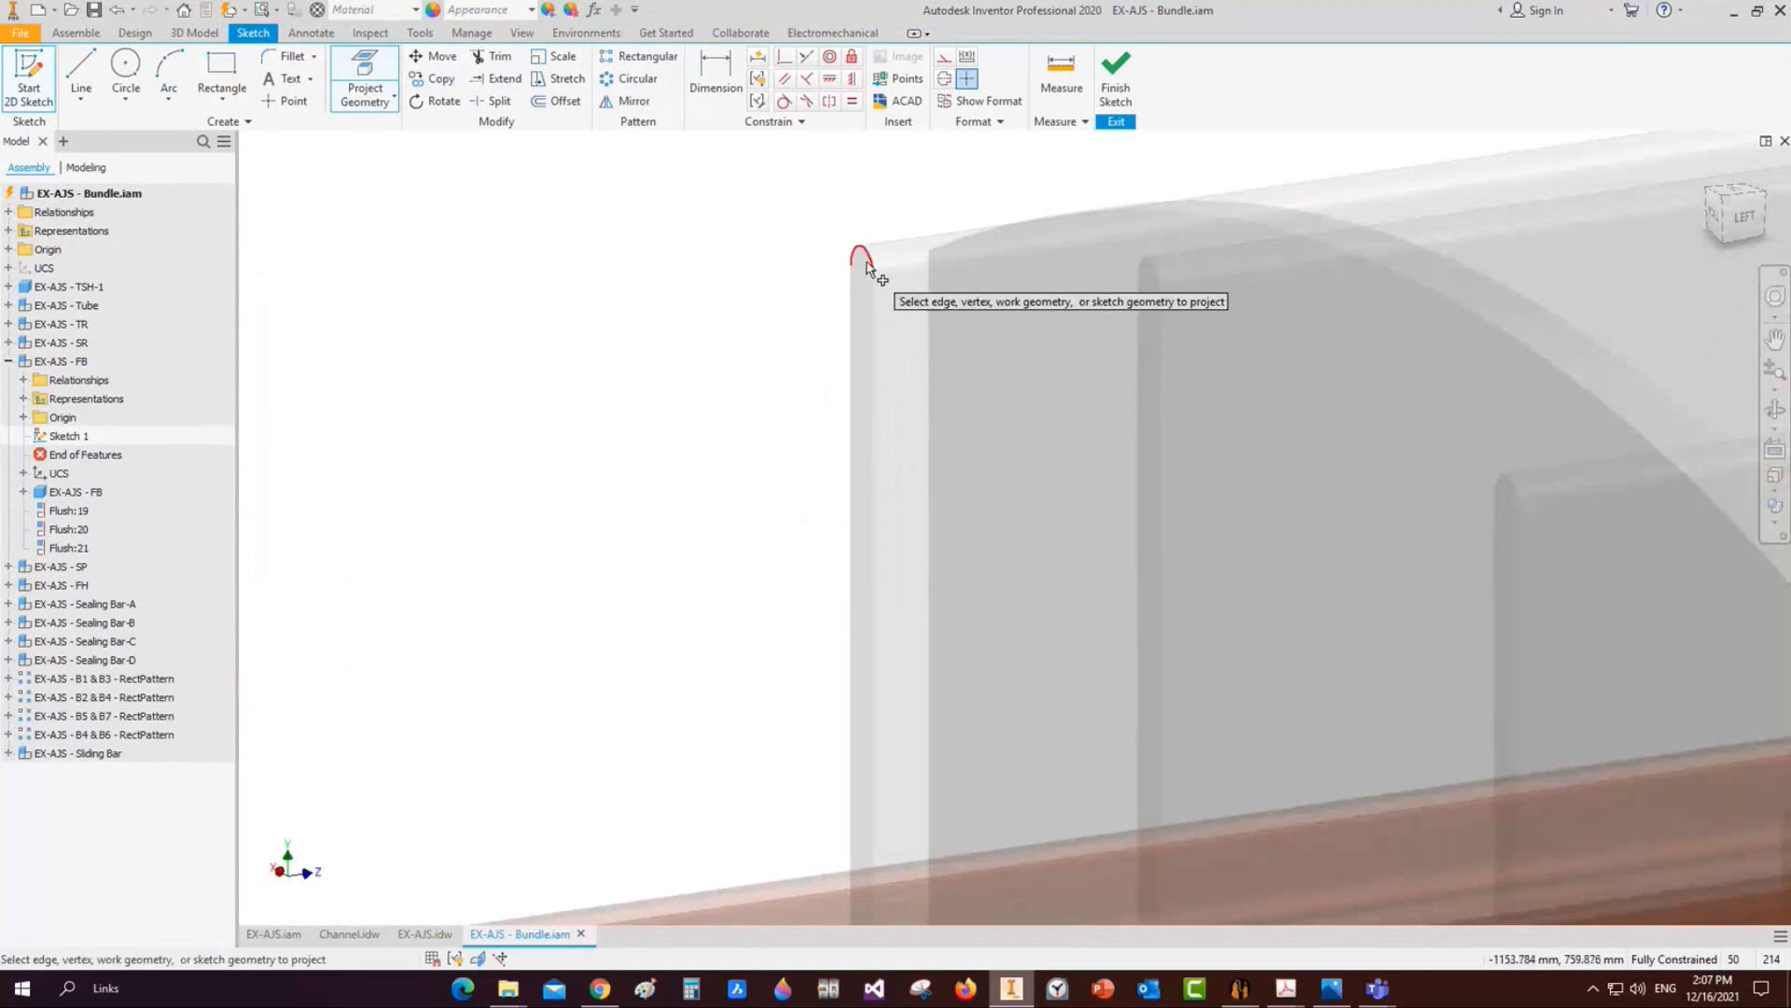
click(859, 270)
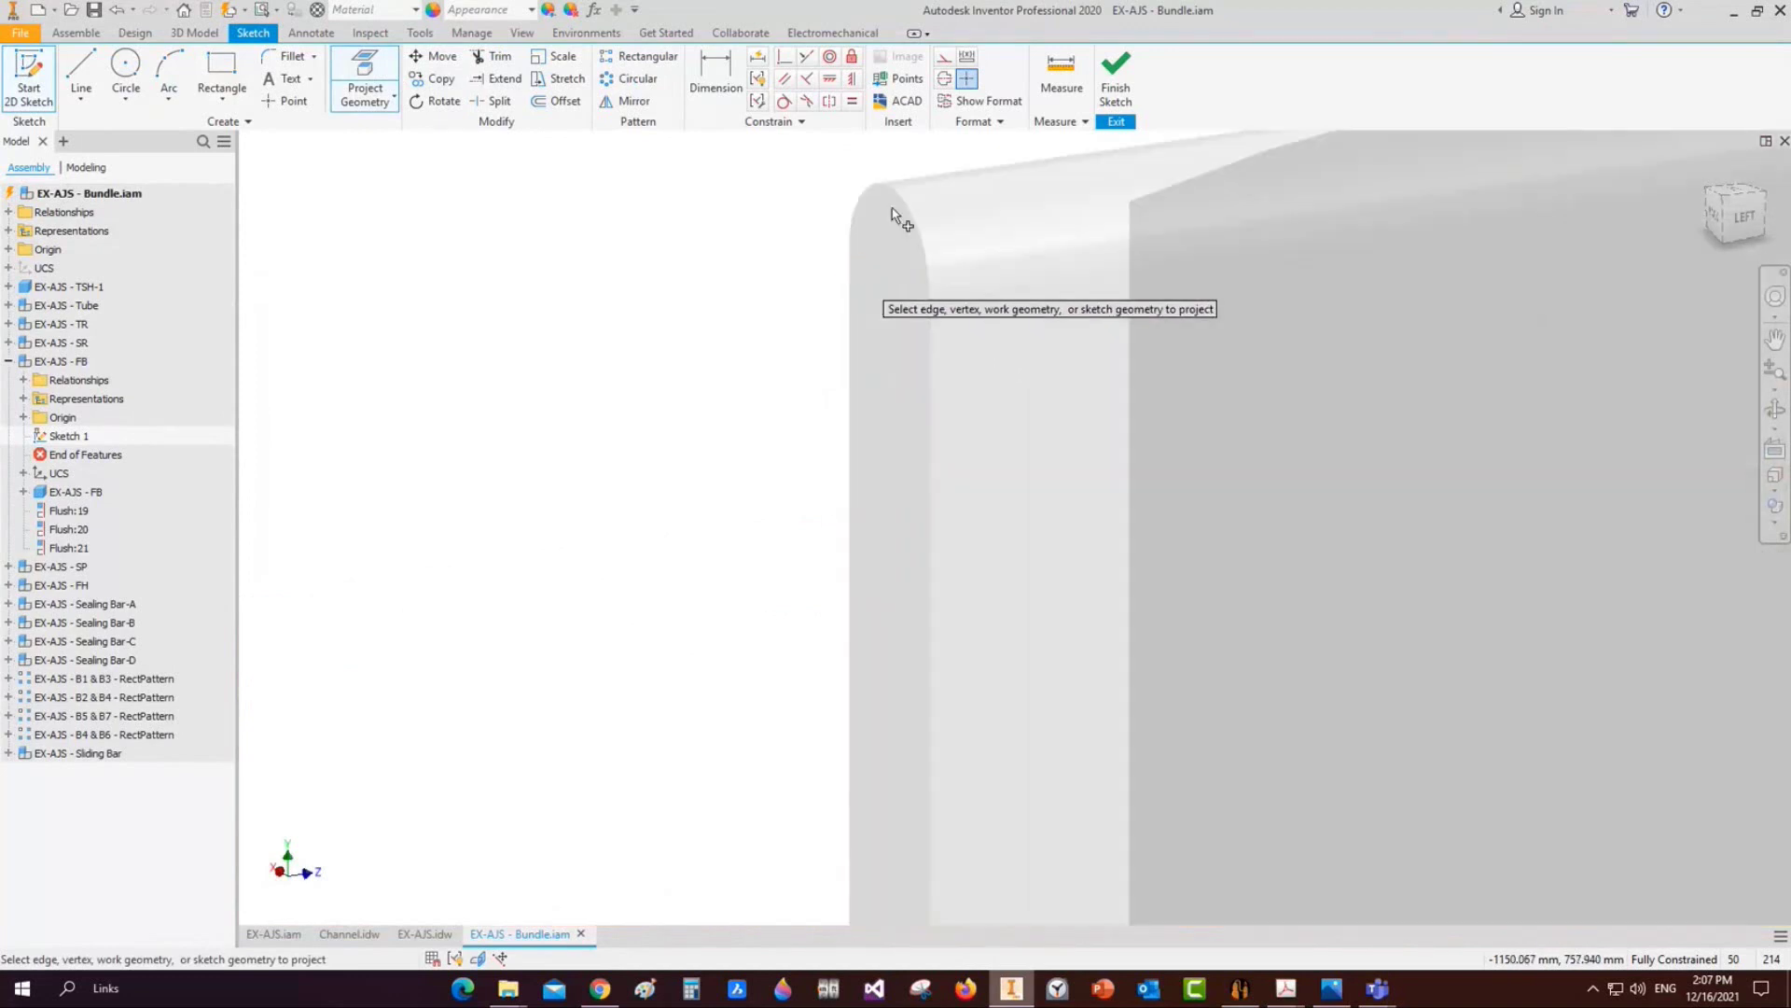
Examine the sealing bar ends and the projected bar profile on the FB baffle face
scroll(893, 216, down, 2)
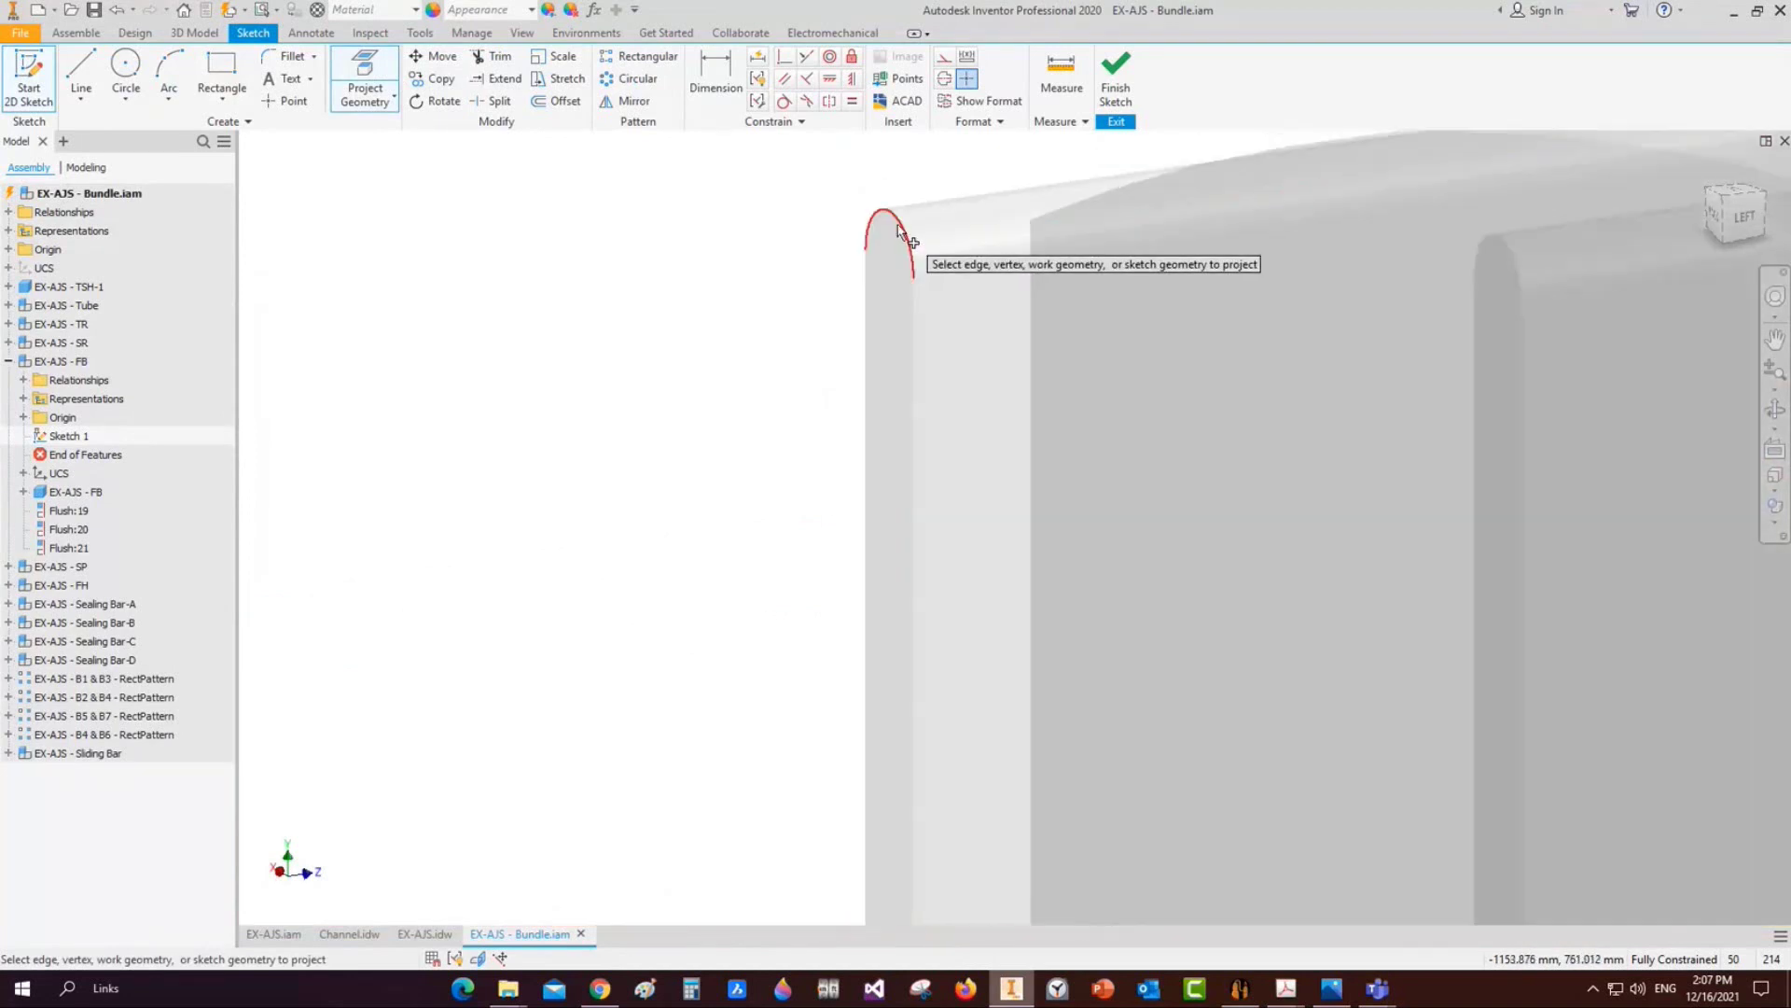
scroll(855, 295, down, 4)
scroll(919, 326, up, 1)
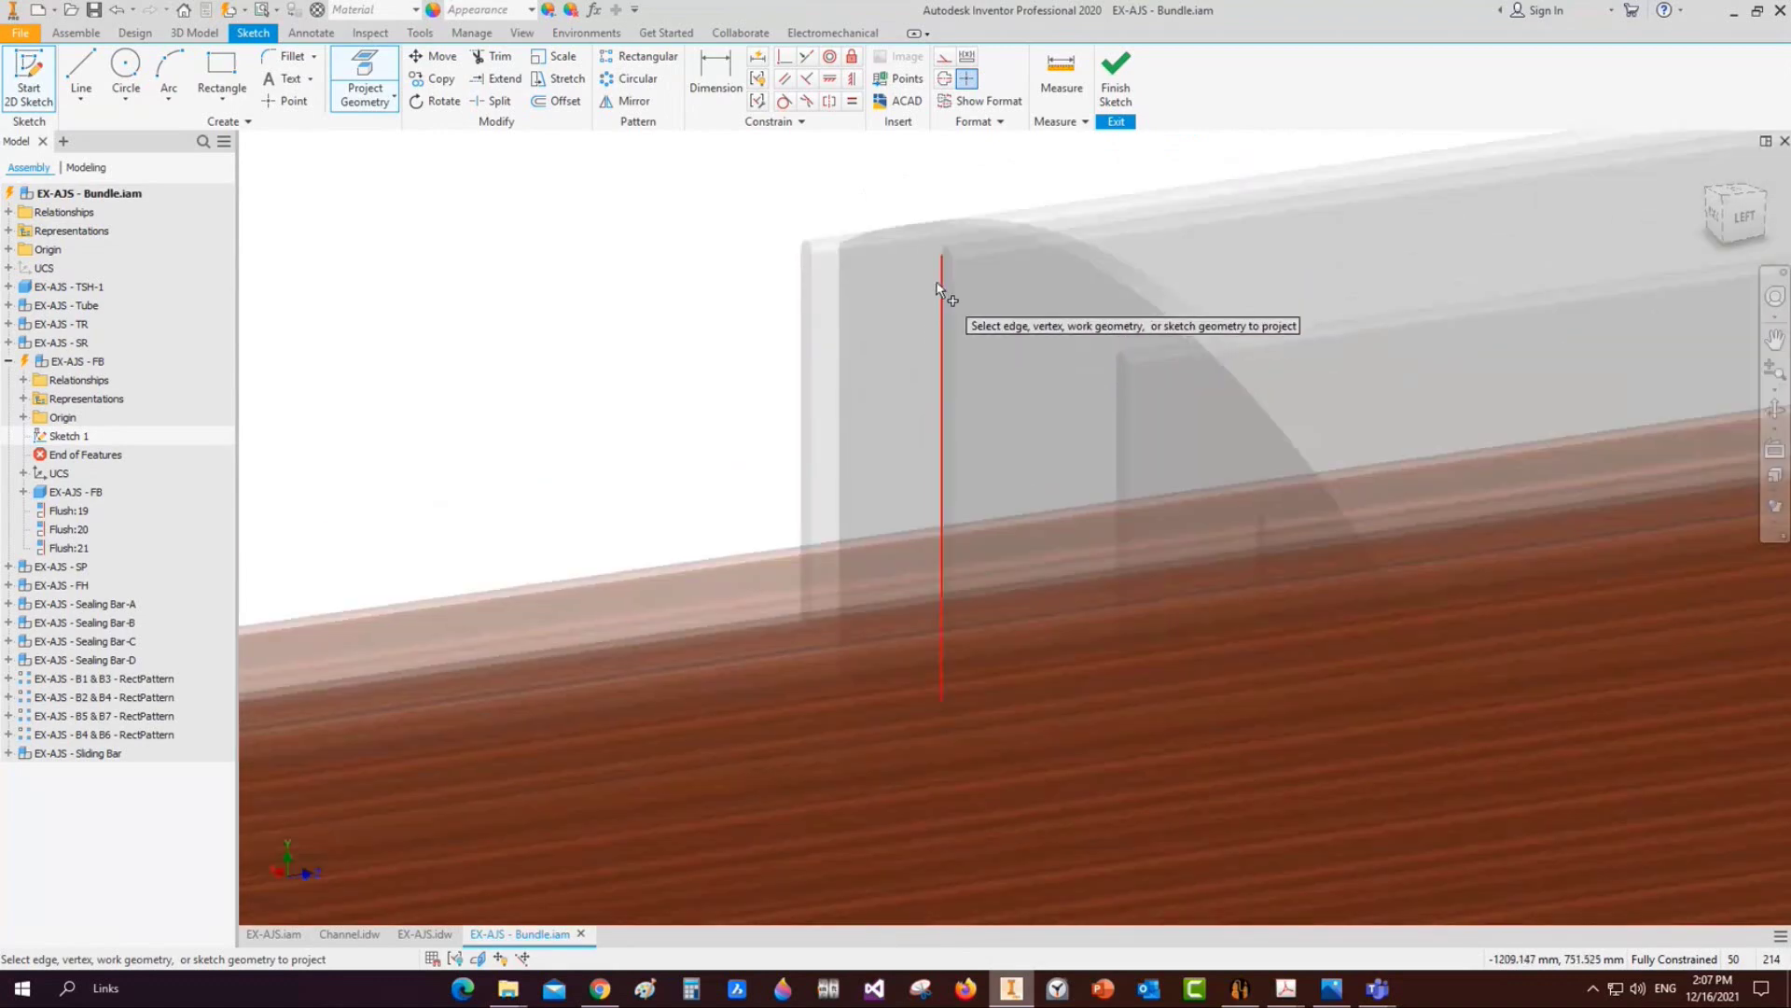
scroll(945, 256, up, 2)
scroll(948, 288, down, 1)
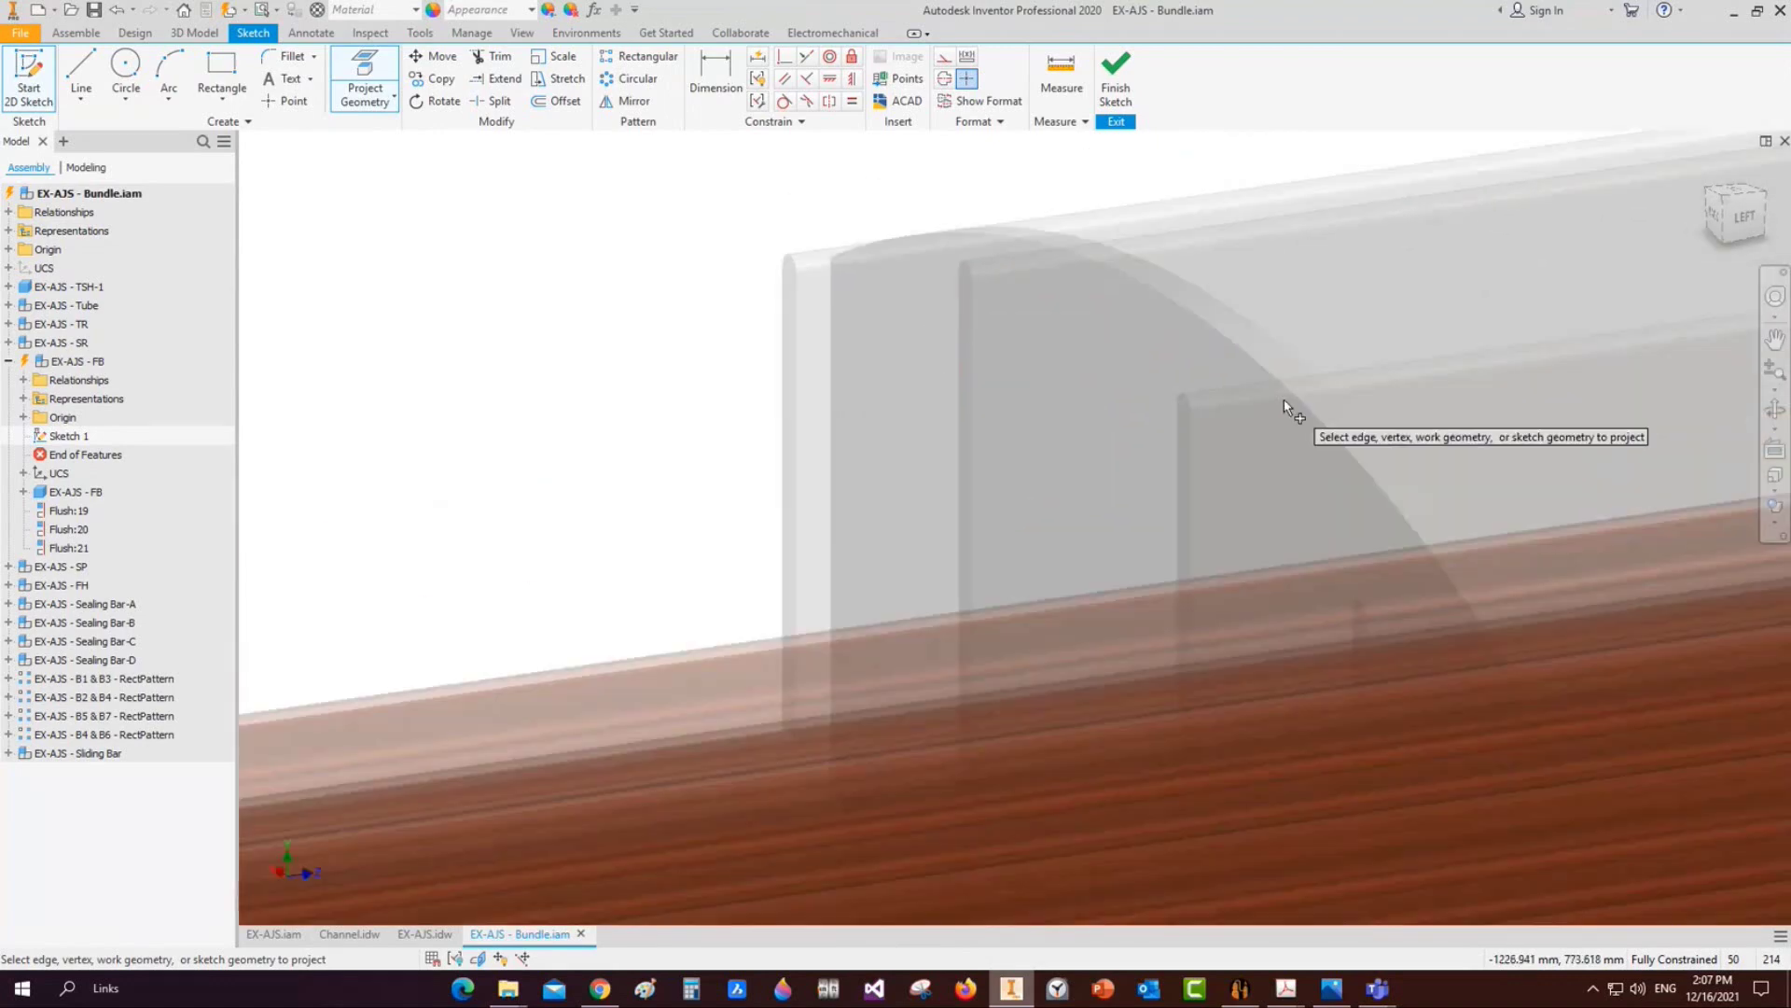
scroll(787, 744, up, 3)
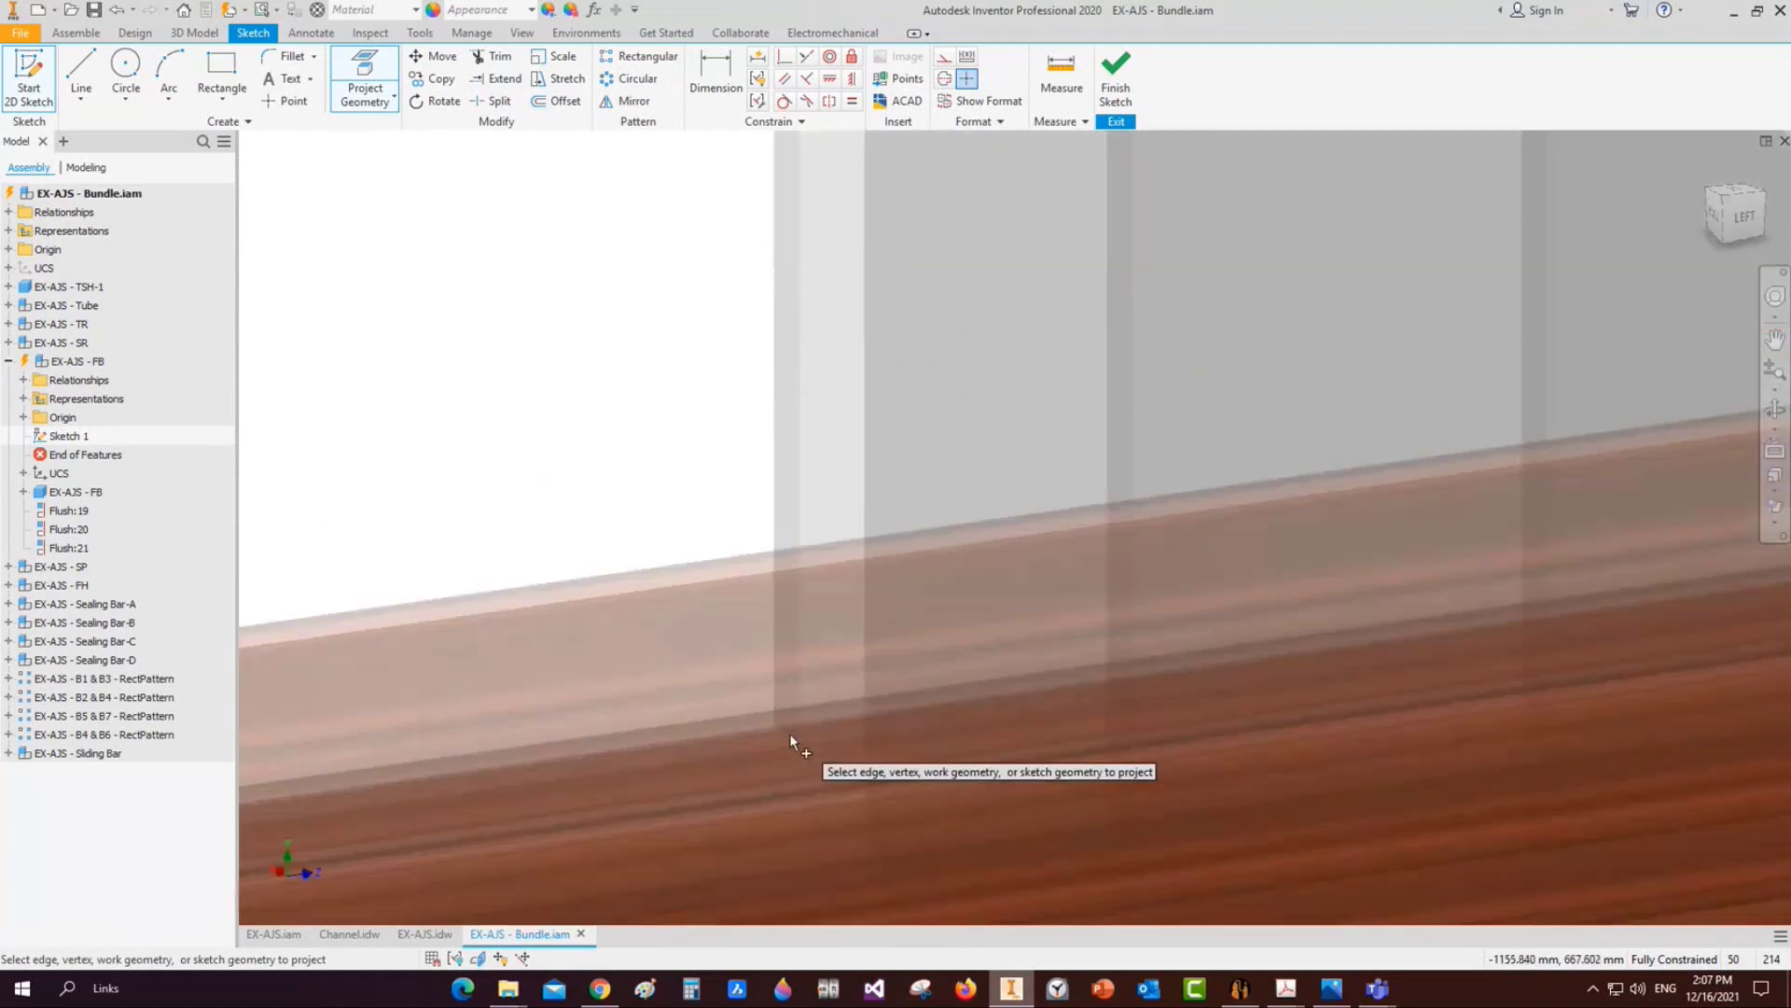
scroll(747, 486, down, 4)
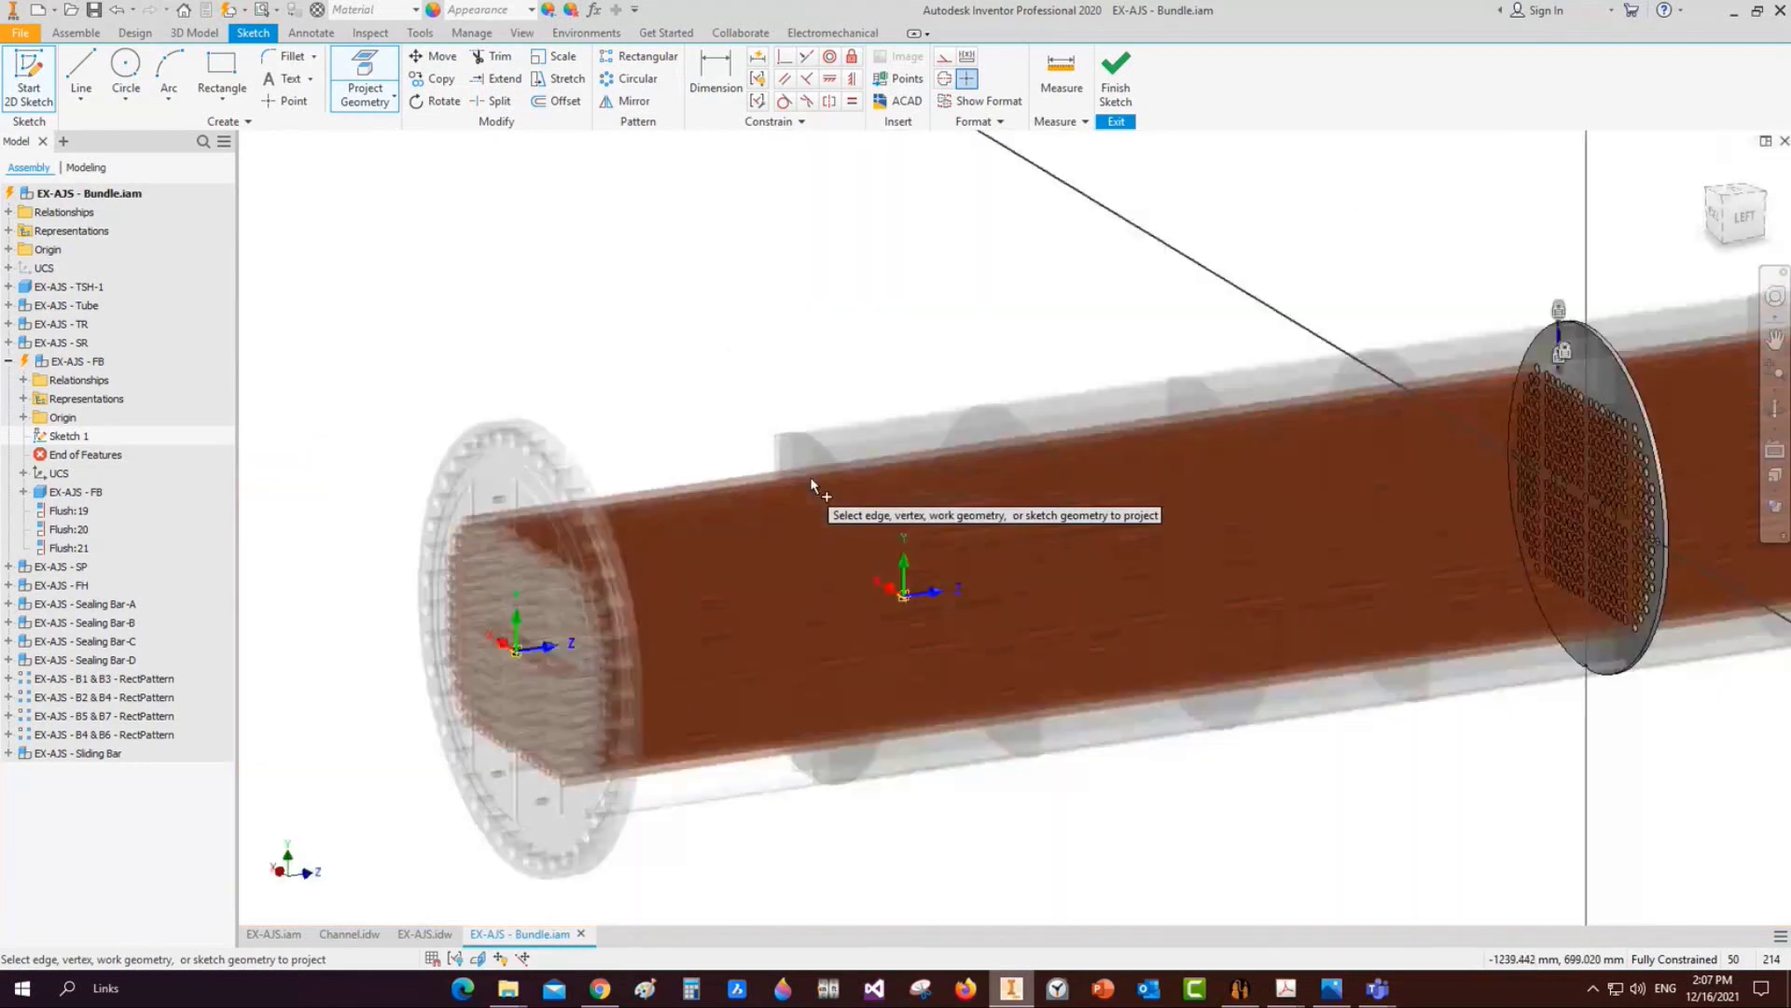
scroll(1212, 364, up, 6)
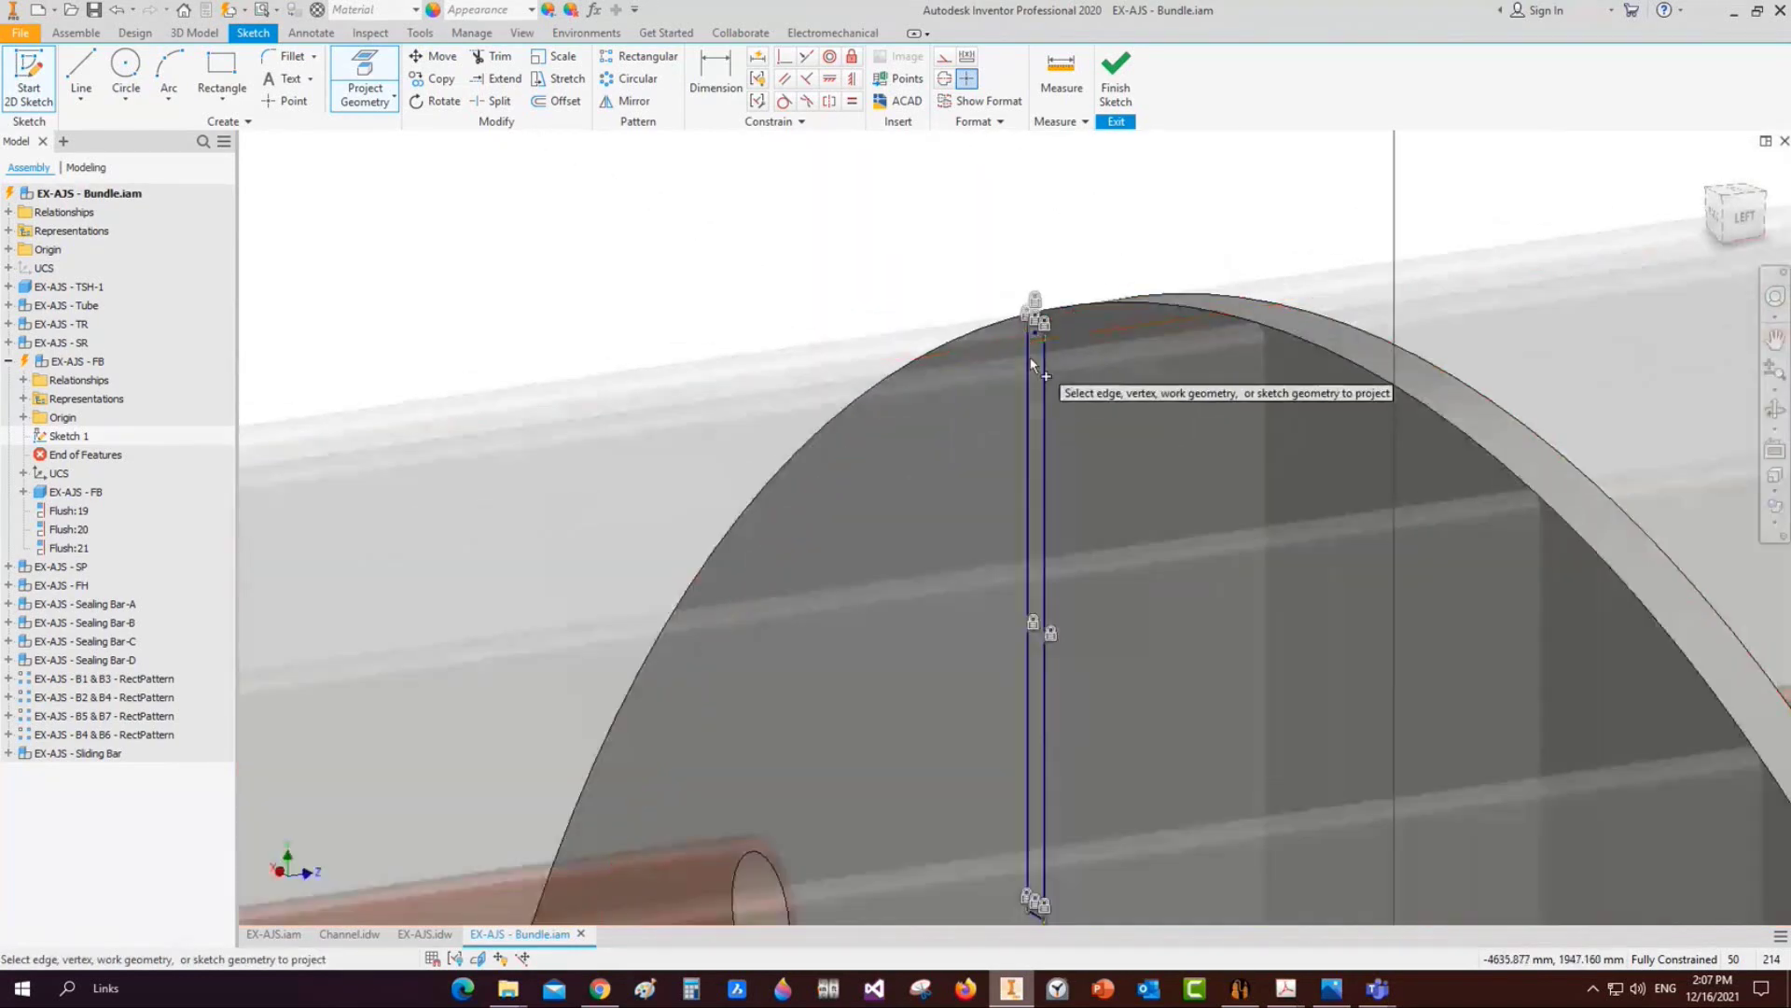
middle_drag(1030, 364, 925, 283)
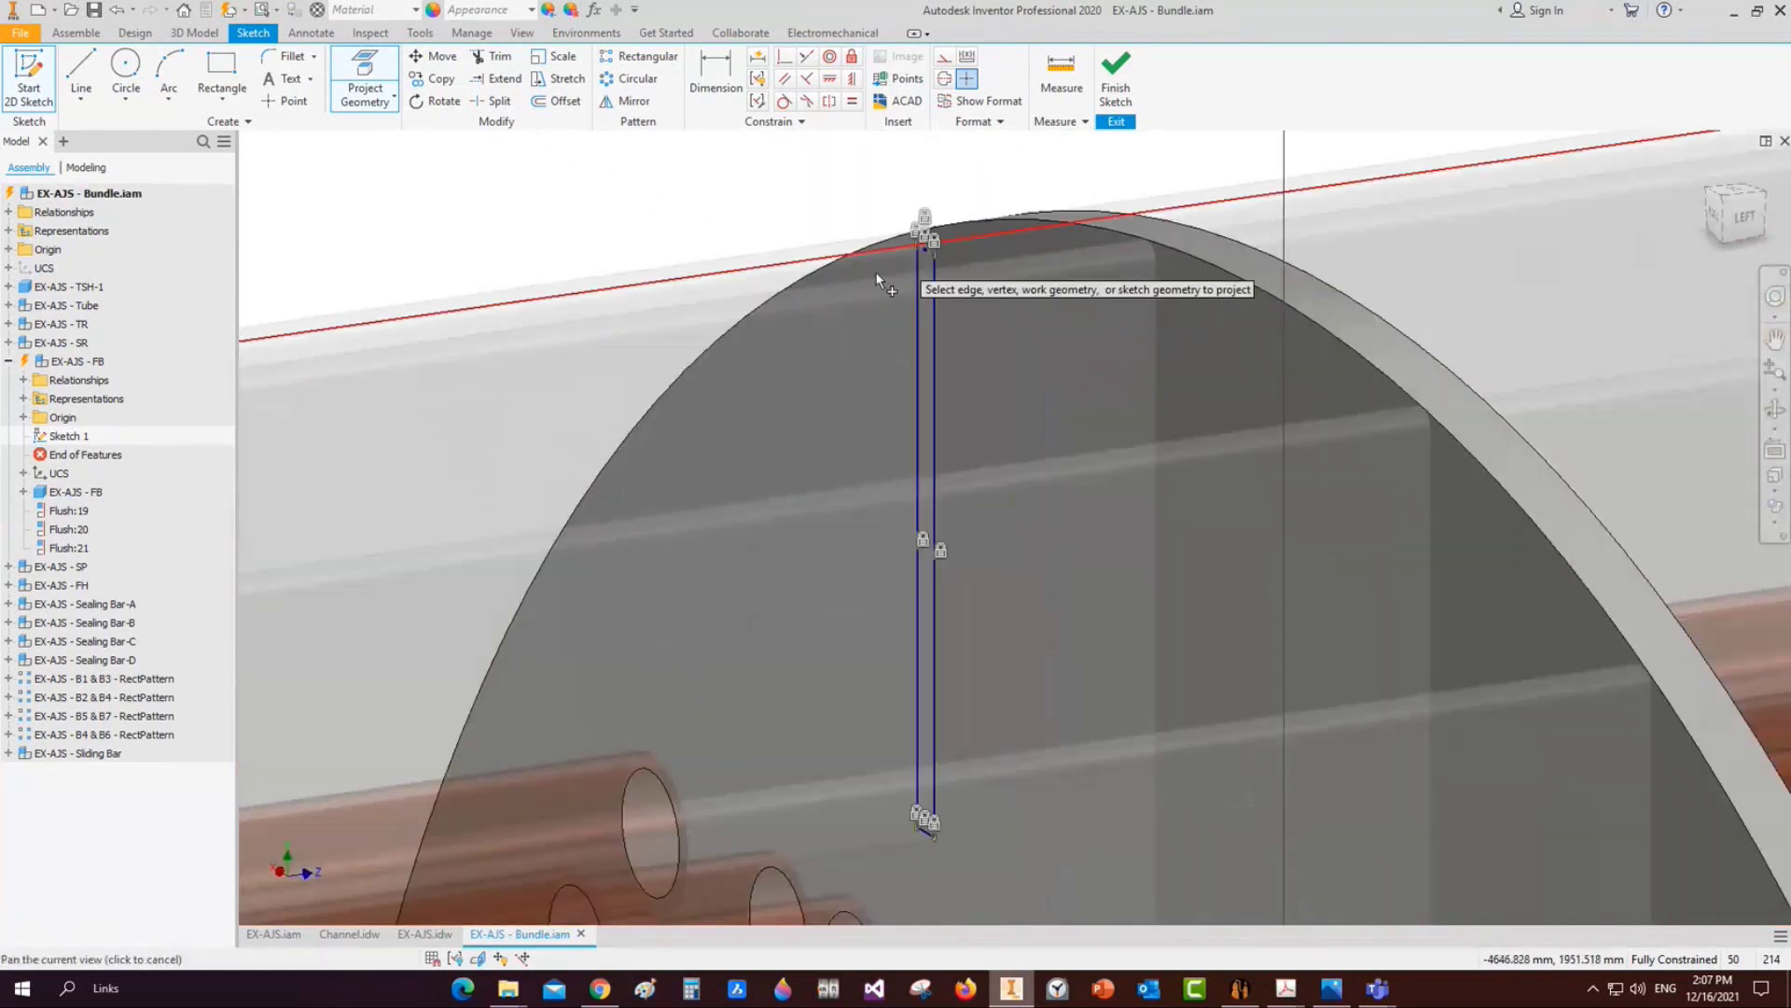
key(Escape)
middle_drag(1041, 331, 512, 380)
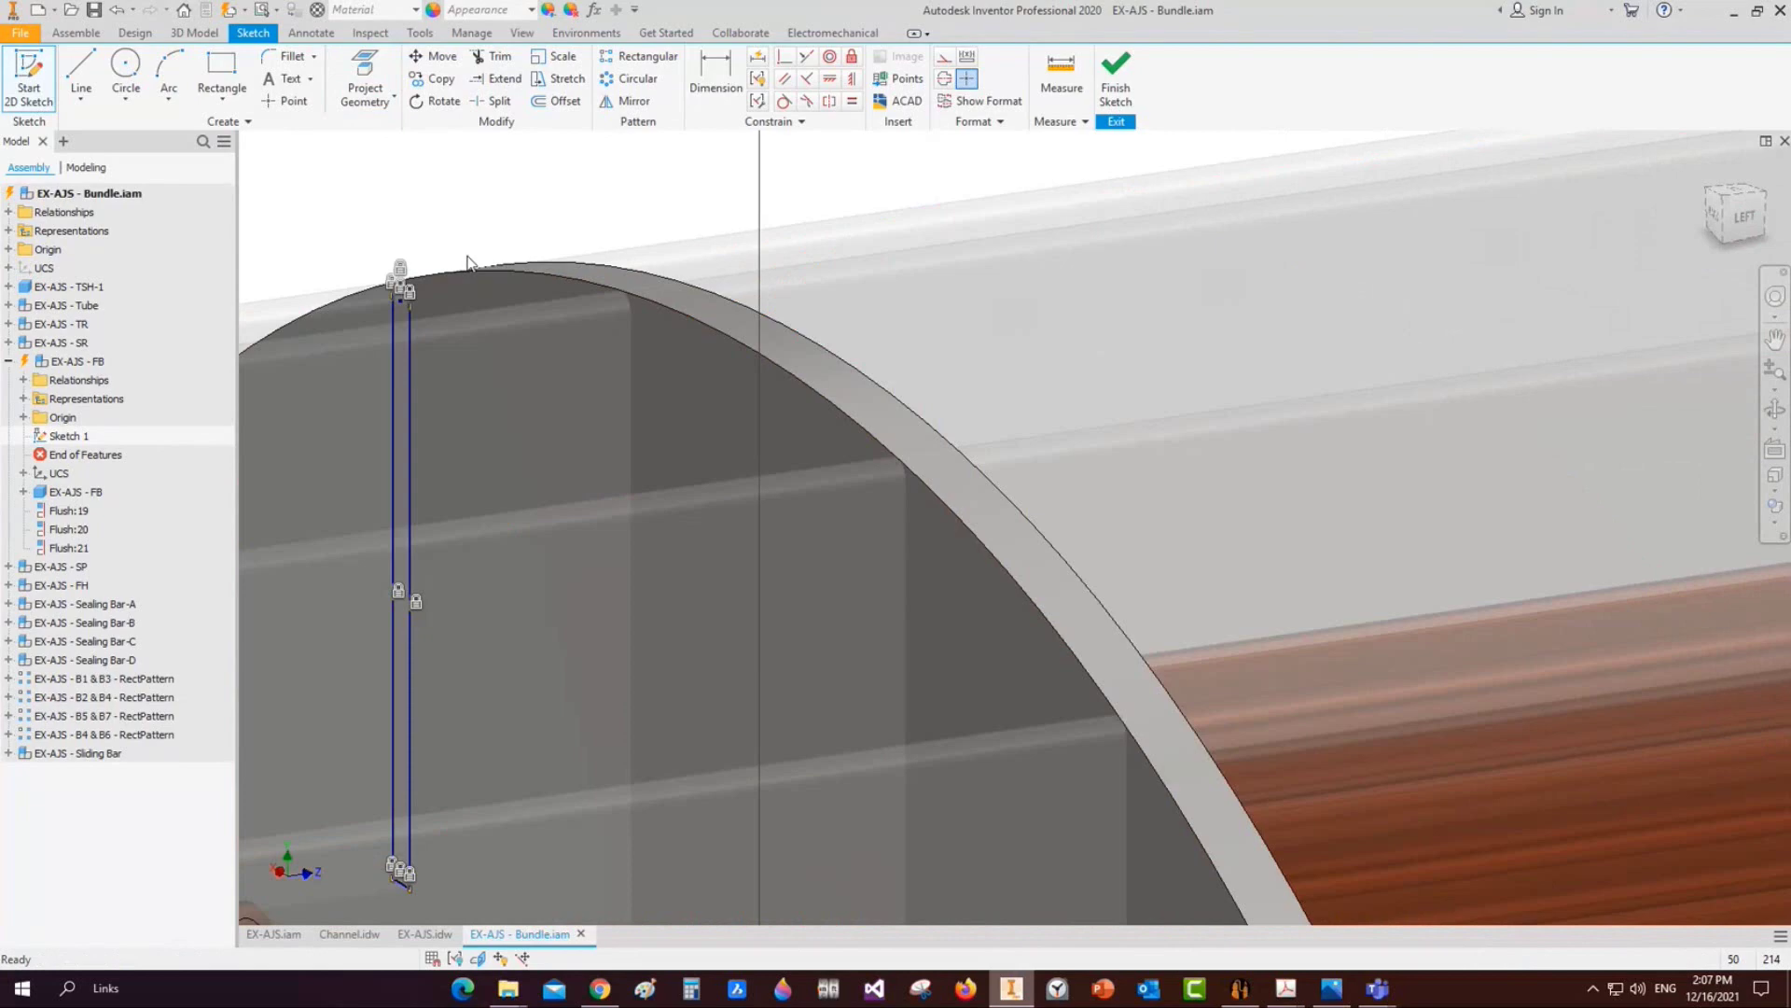
Sketch a rectangle from the lower corner of the projected bar profile up past the baffle's outer rim
scroll(470, 263, down, 4)
middle_drag(523, 241, 655, 234)
key(r)
scroll(566, 474, up, 6)
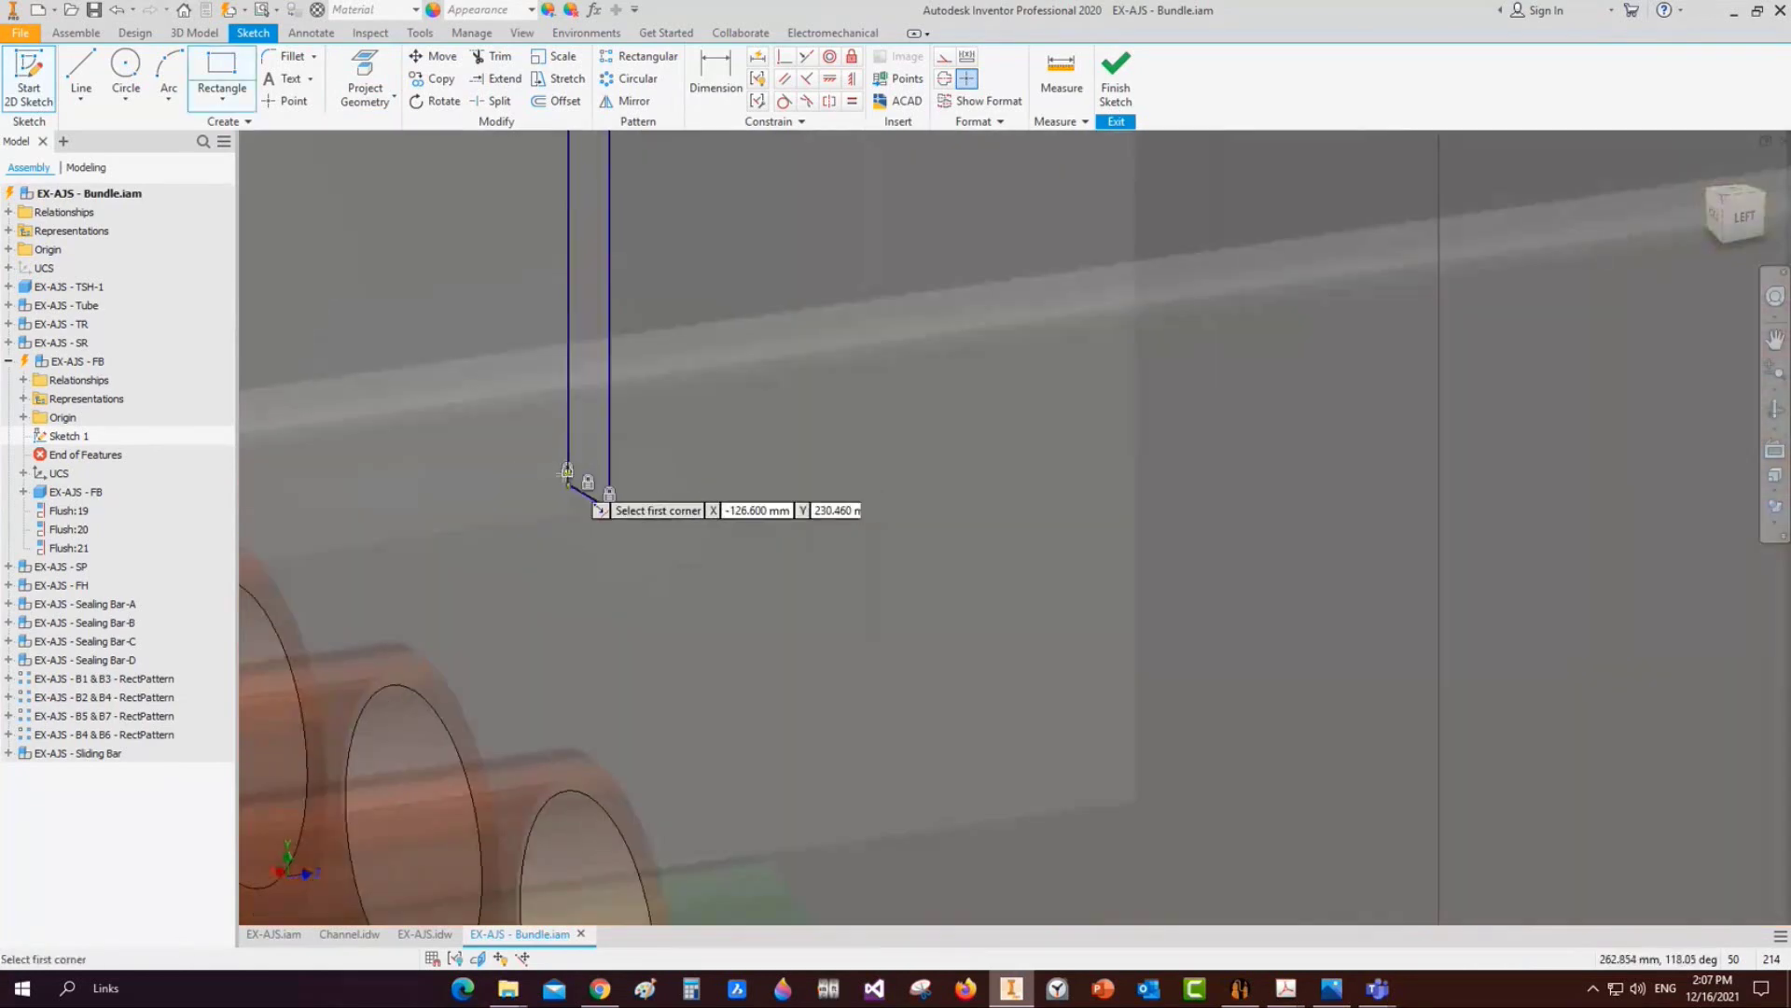
click(568, 483)
scroll(595, 341, down, 3)
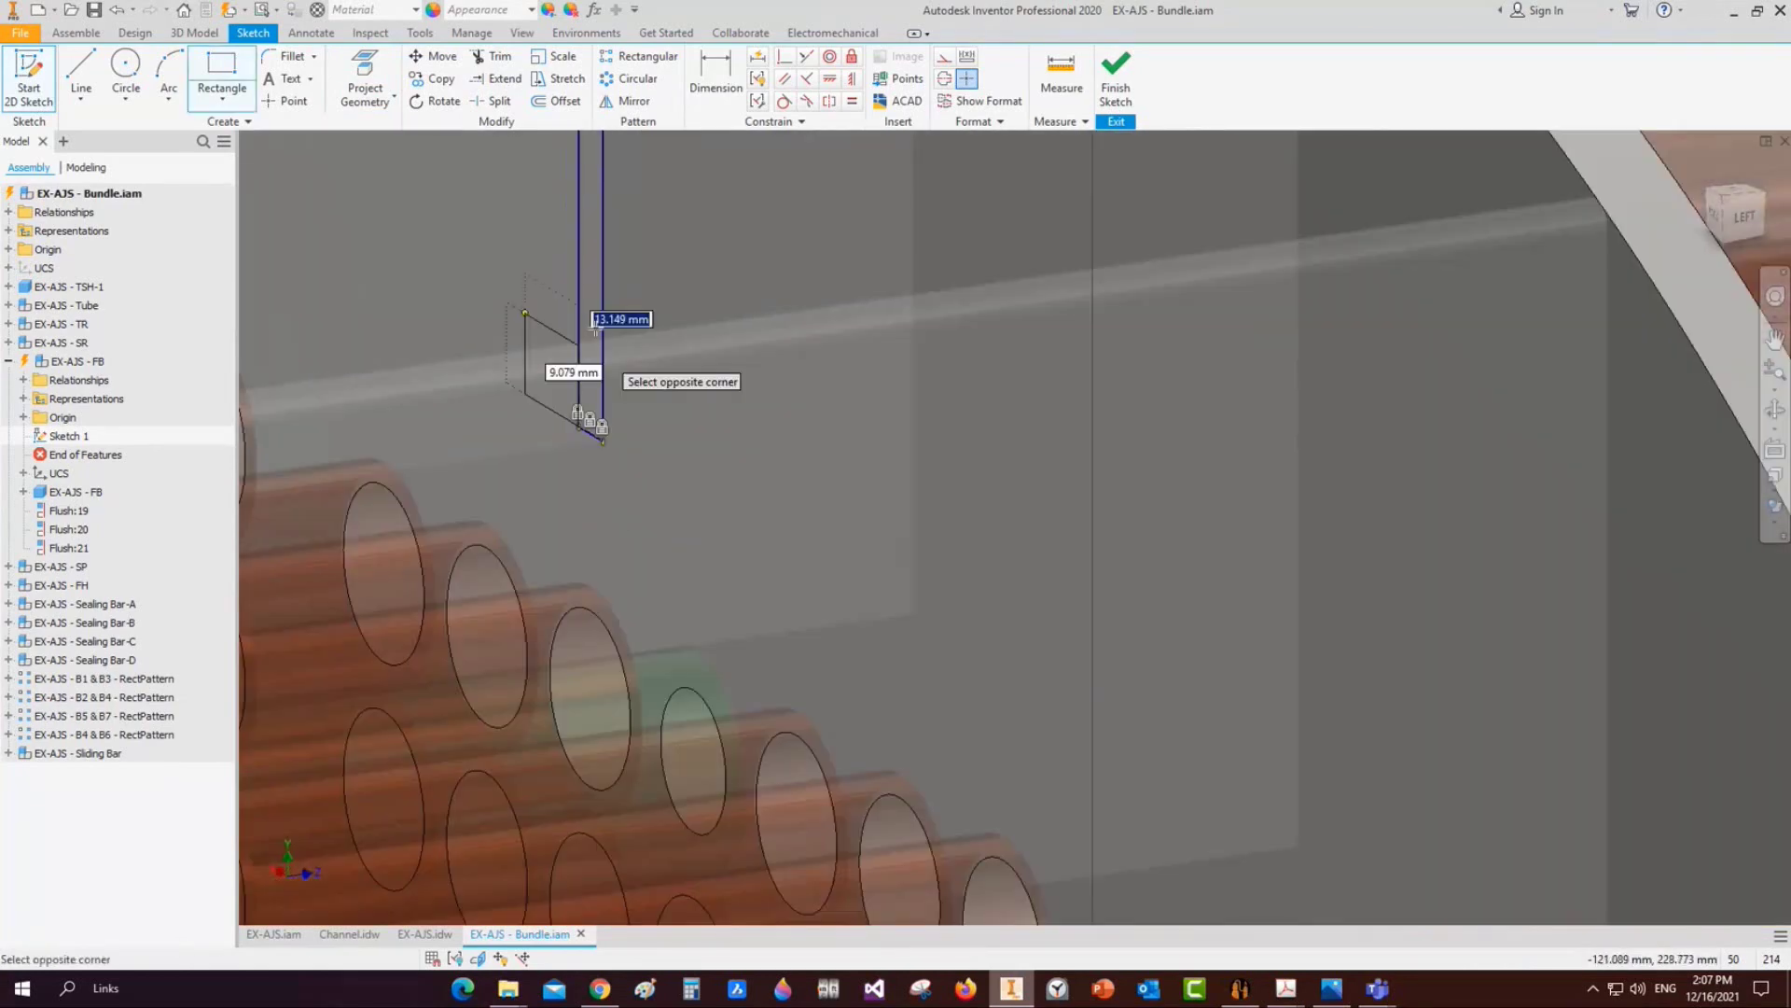
scroll(595, 322, down, 2)
scroll(603, 319, down, 3)
middle_drag(603, 319, 600, 545)
click(602, 230)
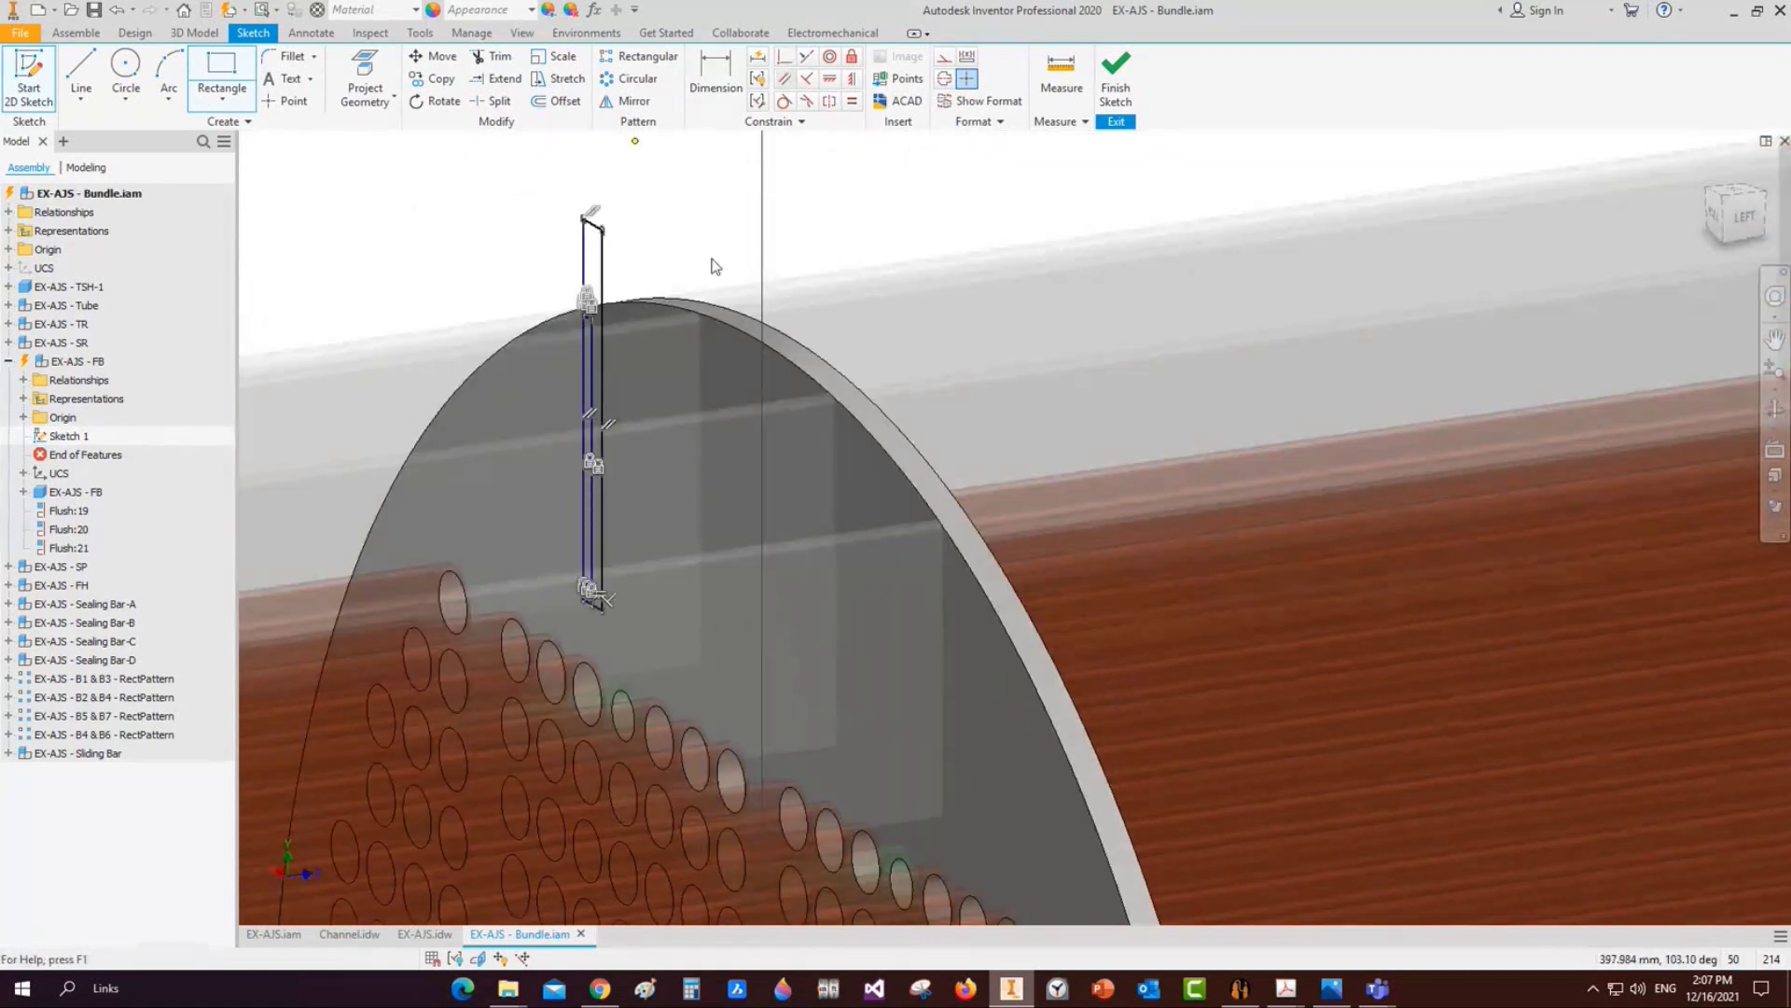
Make the rectangle's lower corner coincident with the lower corner of the projected bar profile
click(784, 57)
scroll(556, 582, up, 3)
click(639, 625)
click(640, 624)
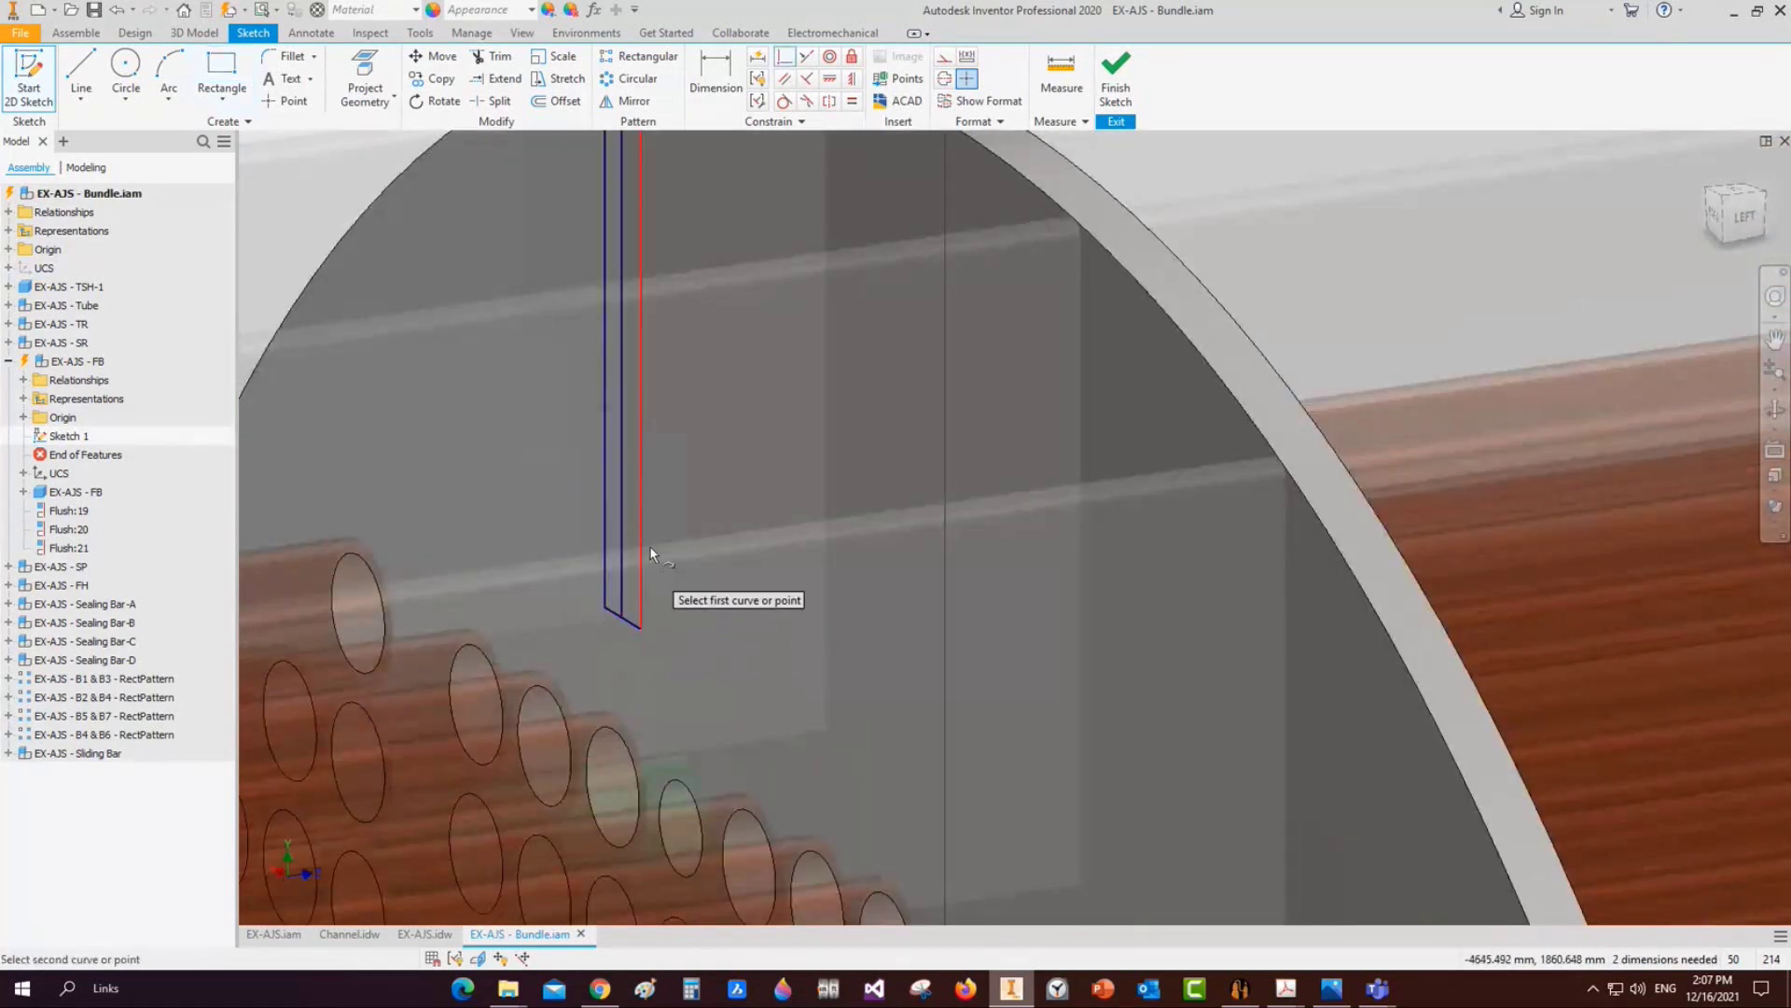
middle_drag(639, 624, 691, 775)
click(692, 778)
click(671, 769)
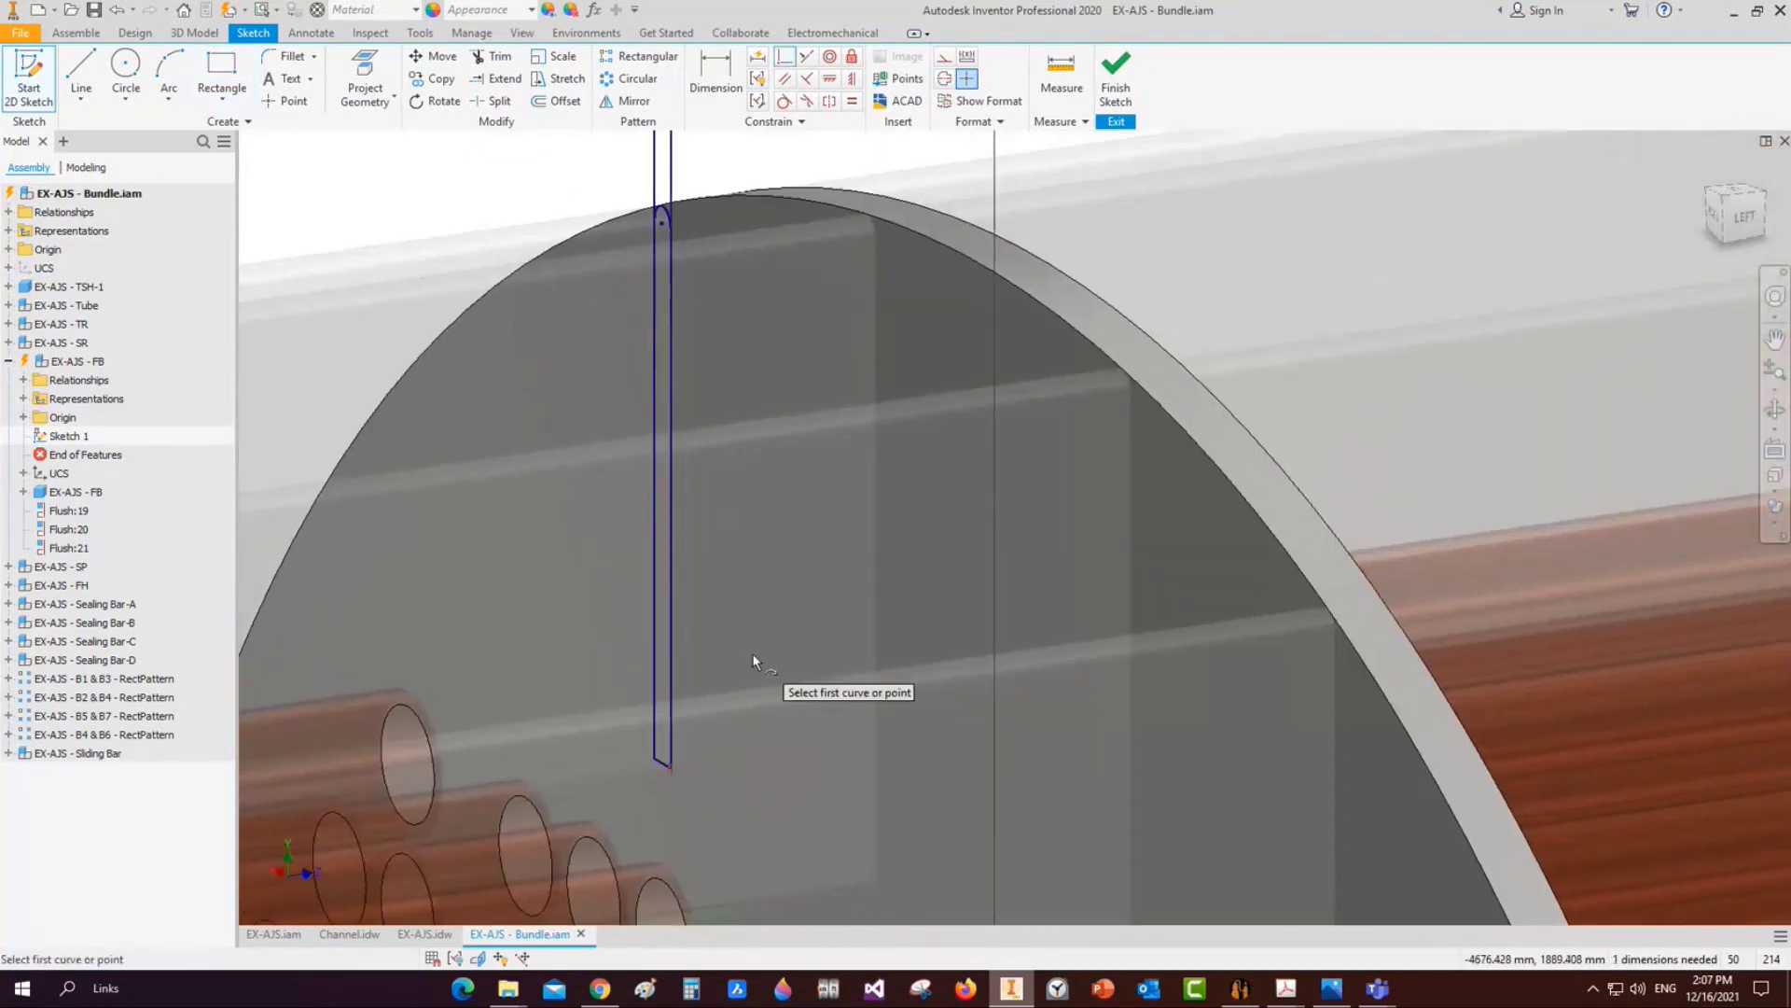
scroll(705, 453, down, 1)
middle_drag(705, 453, 712, 687)
key(Escape)
Convert the projected arc at the rounded end of the bar profile to construction geometry
scroll(686, 505, up, 5)
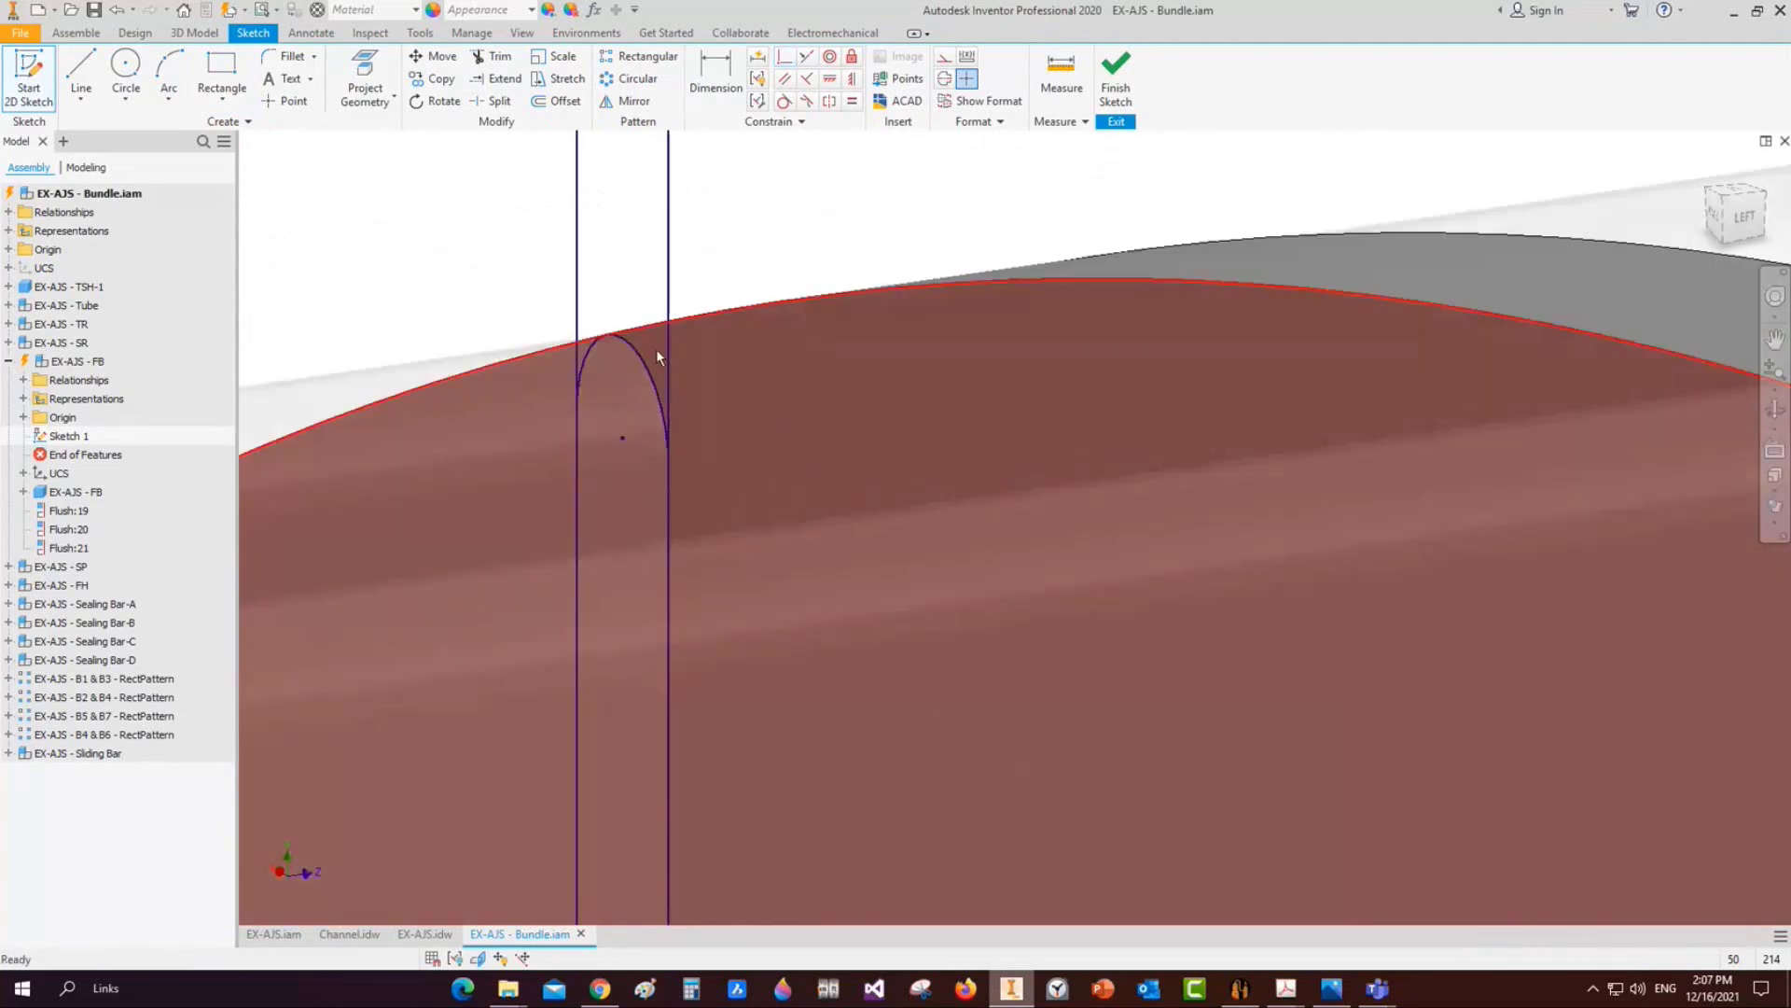
click(650, 366)
click(944, 58)
click(910, 99)
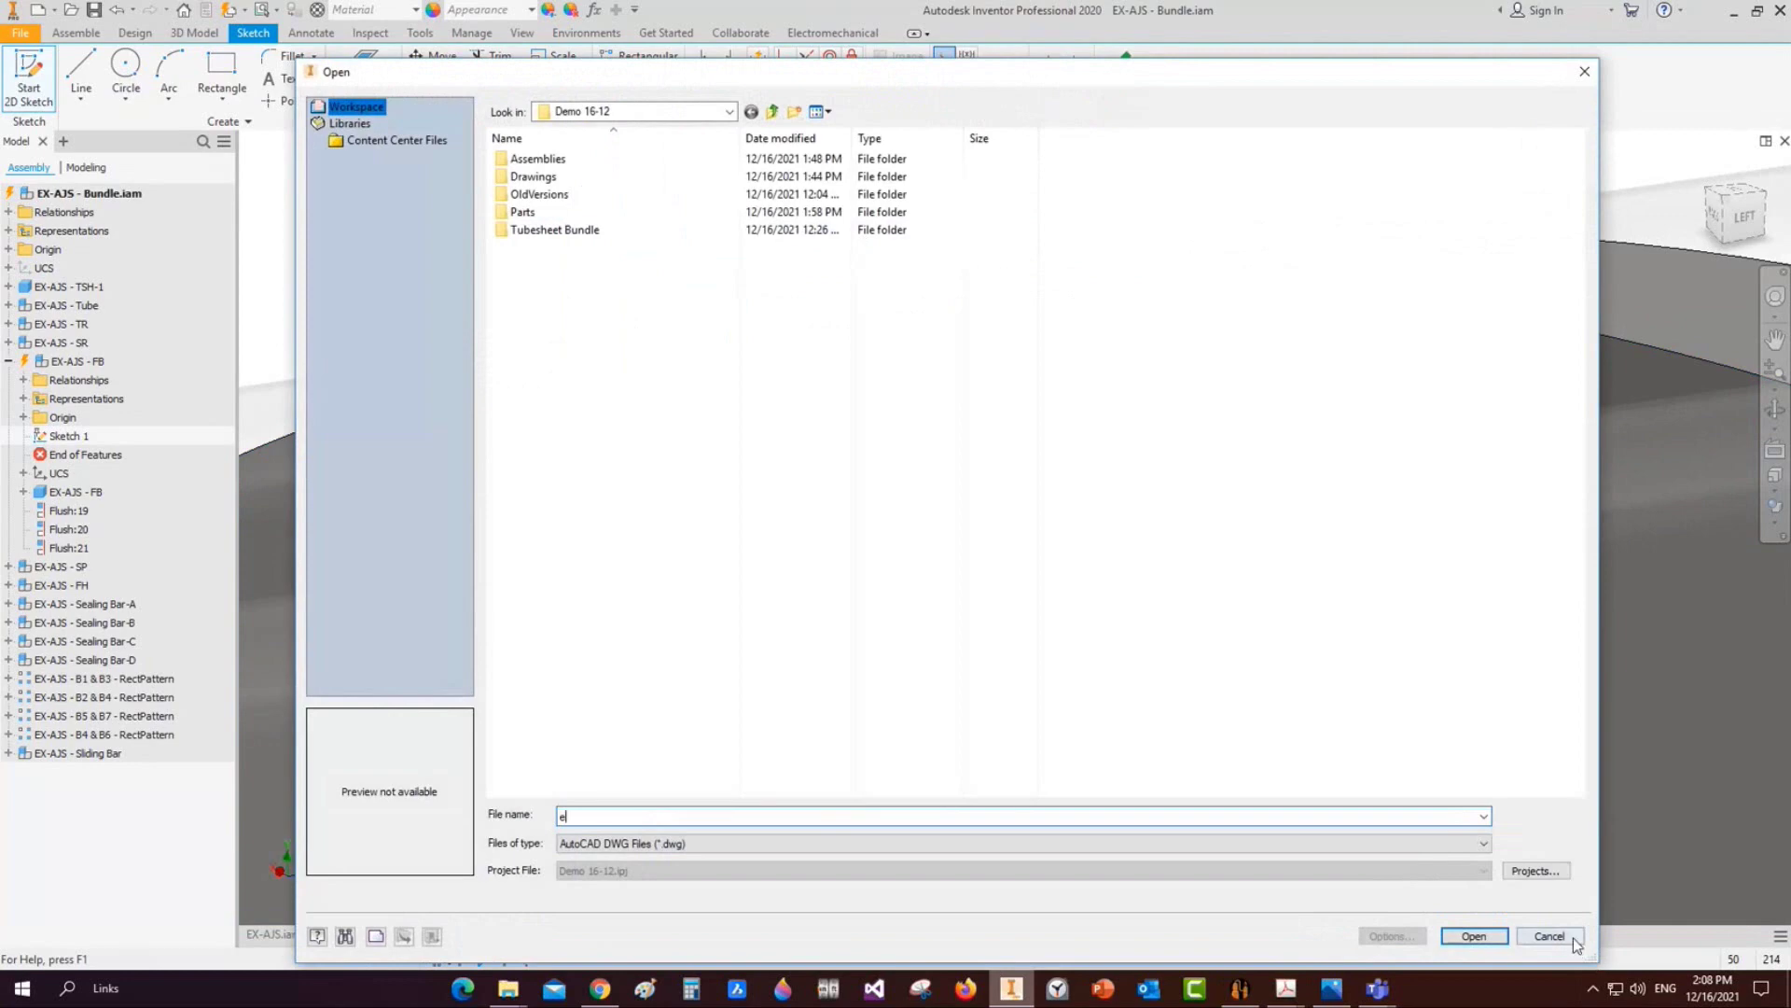
click(1573, 940)
Extrude the rectangular profile as a through-all cut to make the sealing bar slot in the FB baffle
scroll(814, 648, down, 2)
middle_drag(699, 235, 820, 512)
key(h)
key(e)
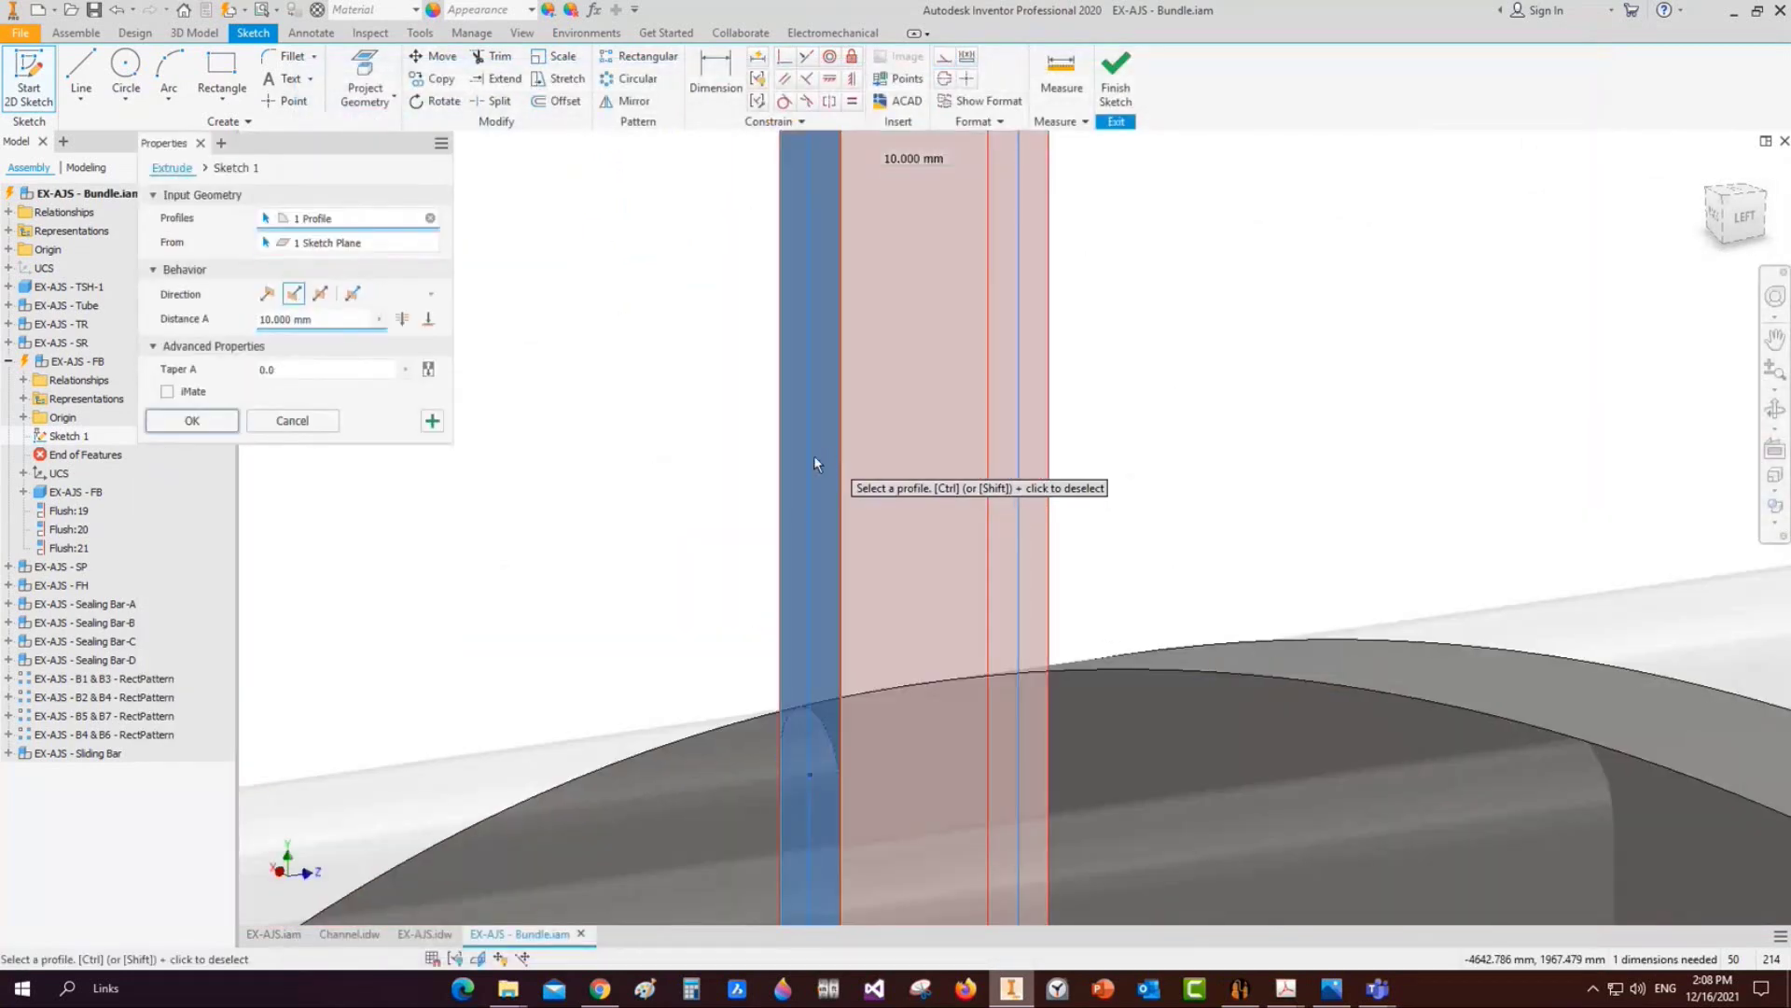
scroll(872, 495, down, 5)
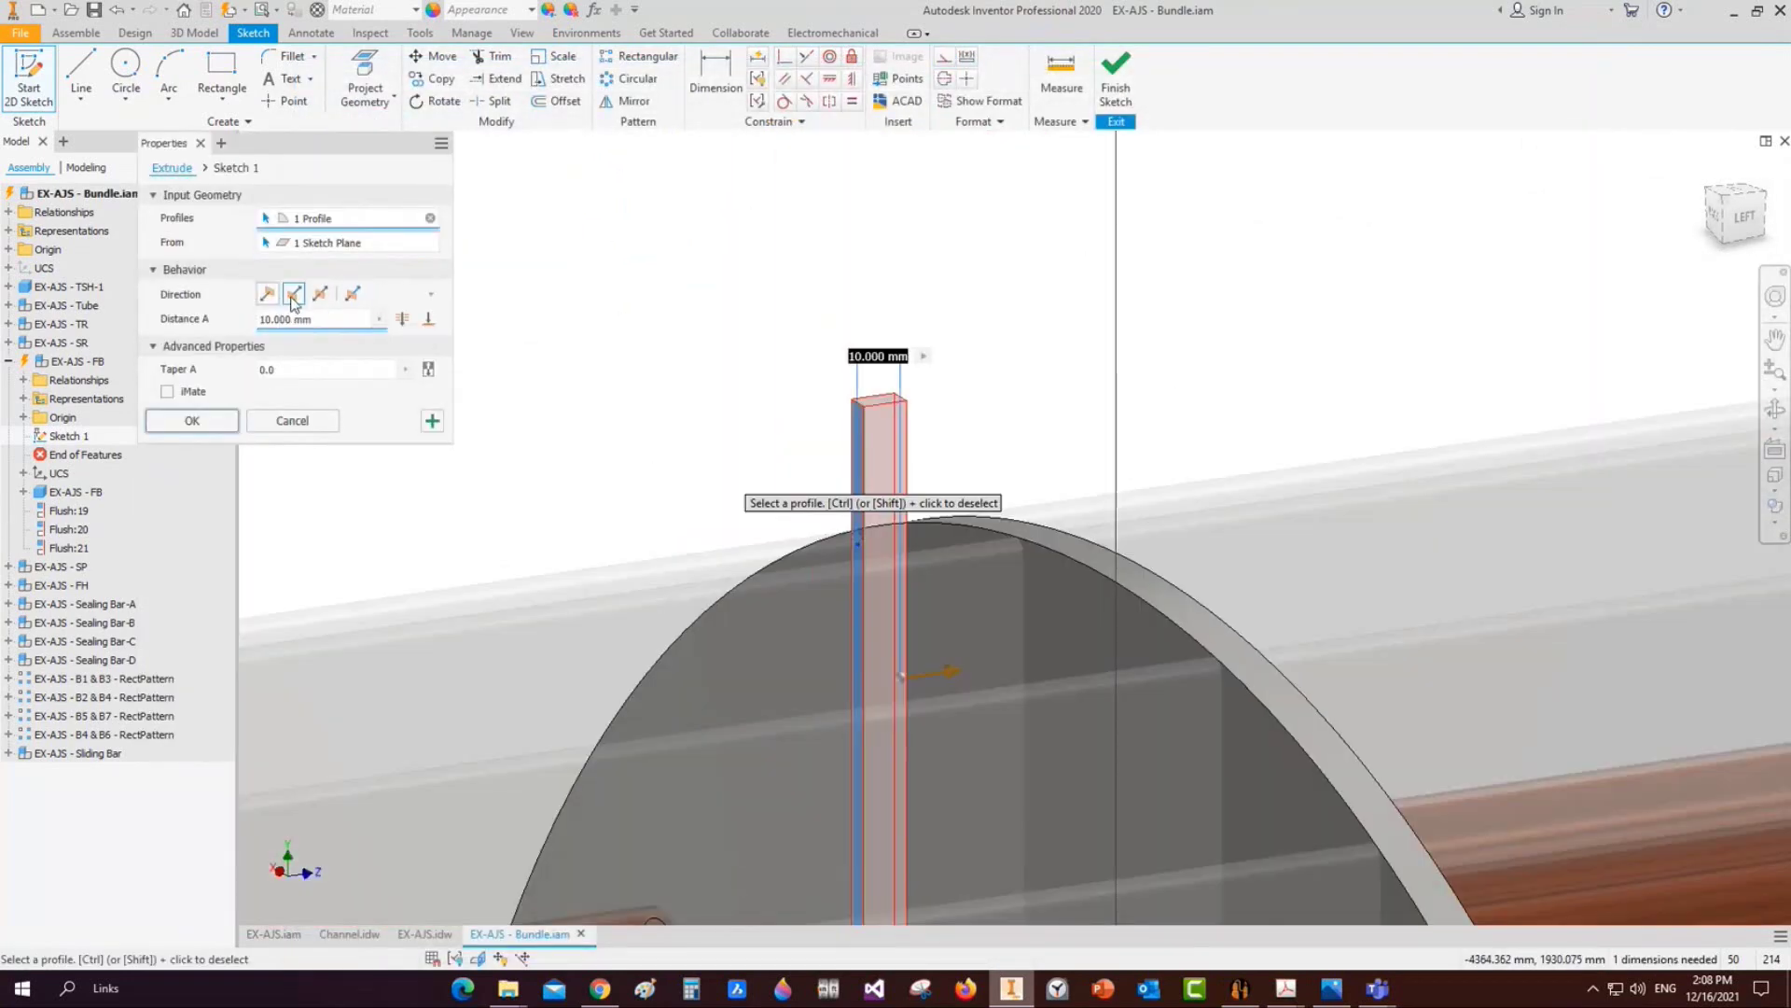
click(400, 320)
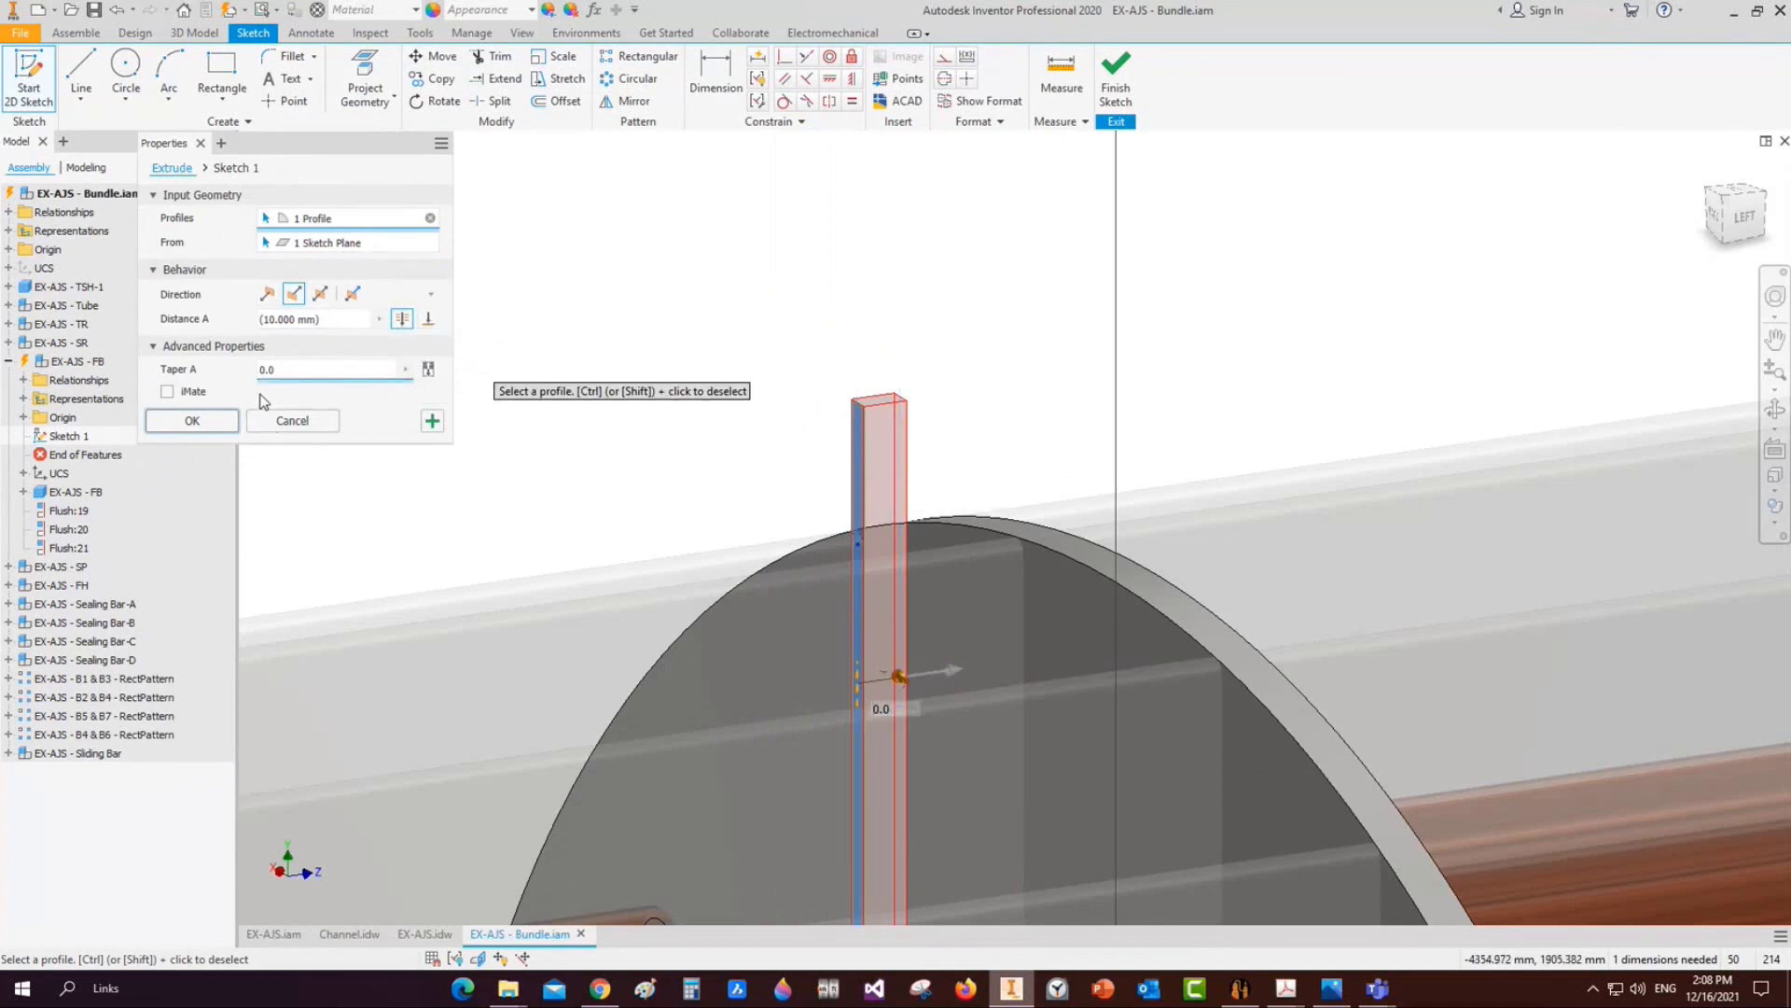
click(193, 420)
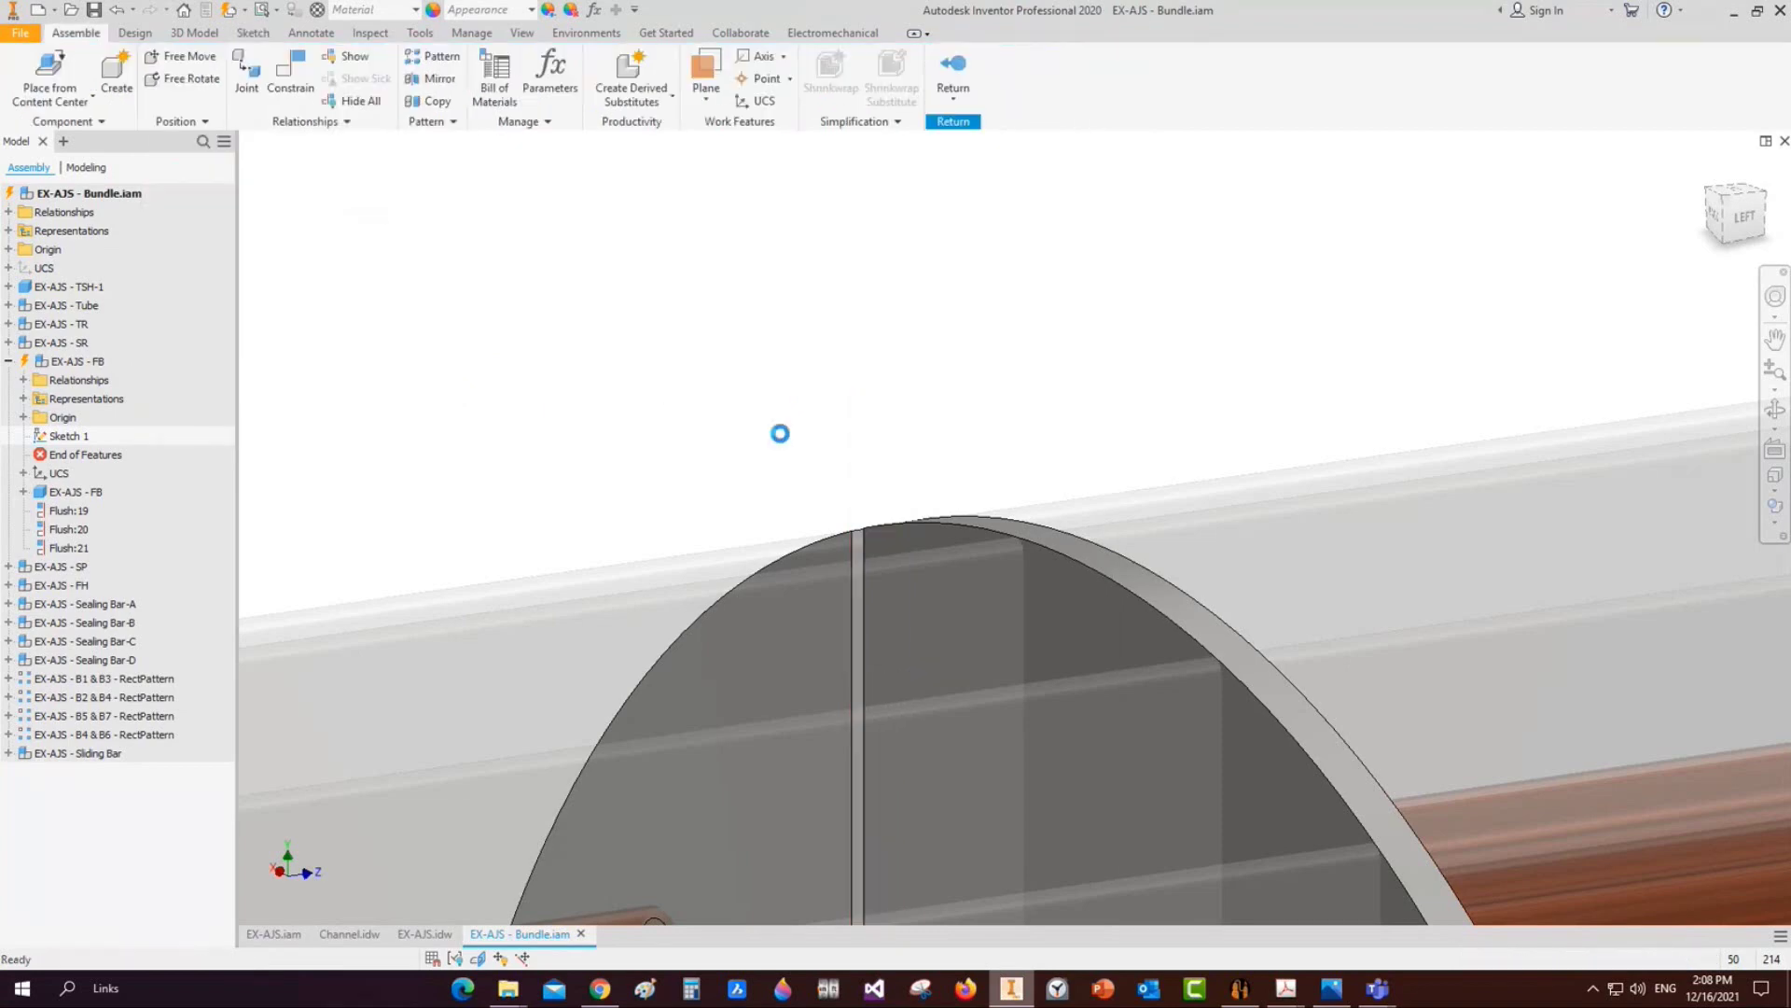
Chamfer the two edges at the slot's mouth on the FB baffle's outer rim
middle_drag(926, 550, 770, 244)
scroll(802, 289, down, 3)
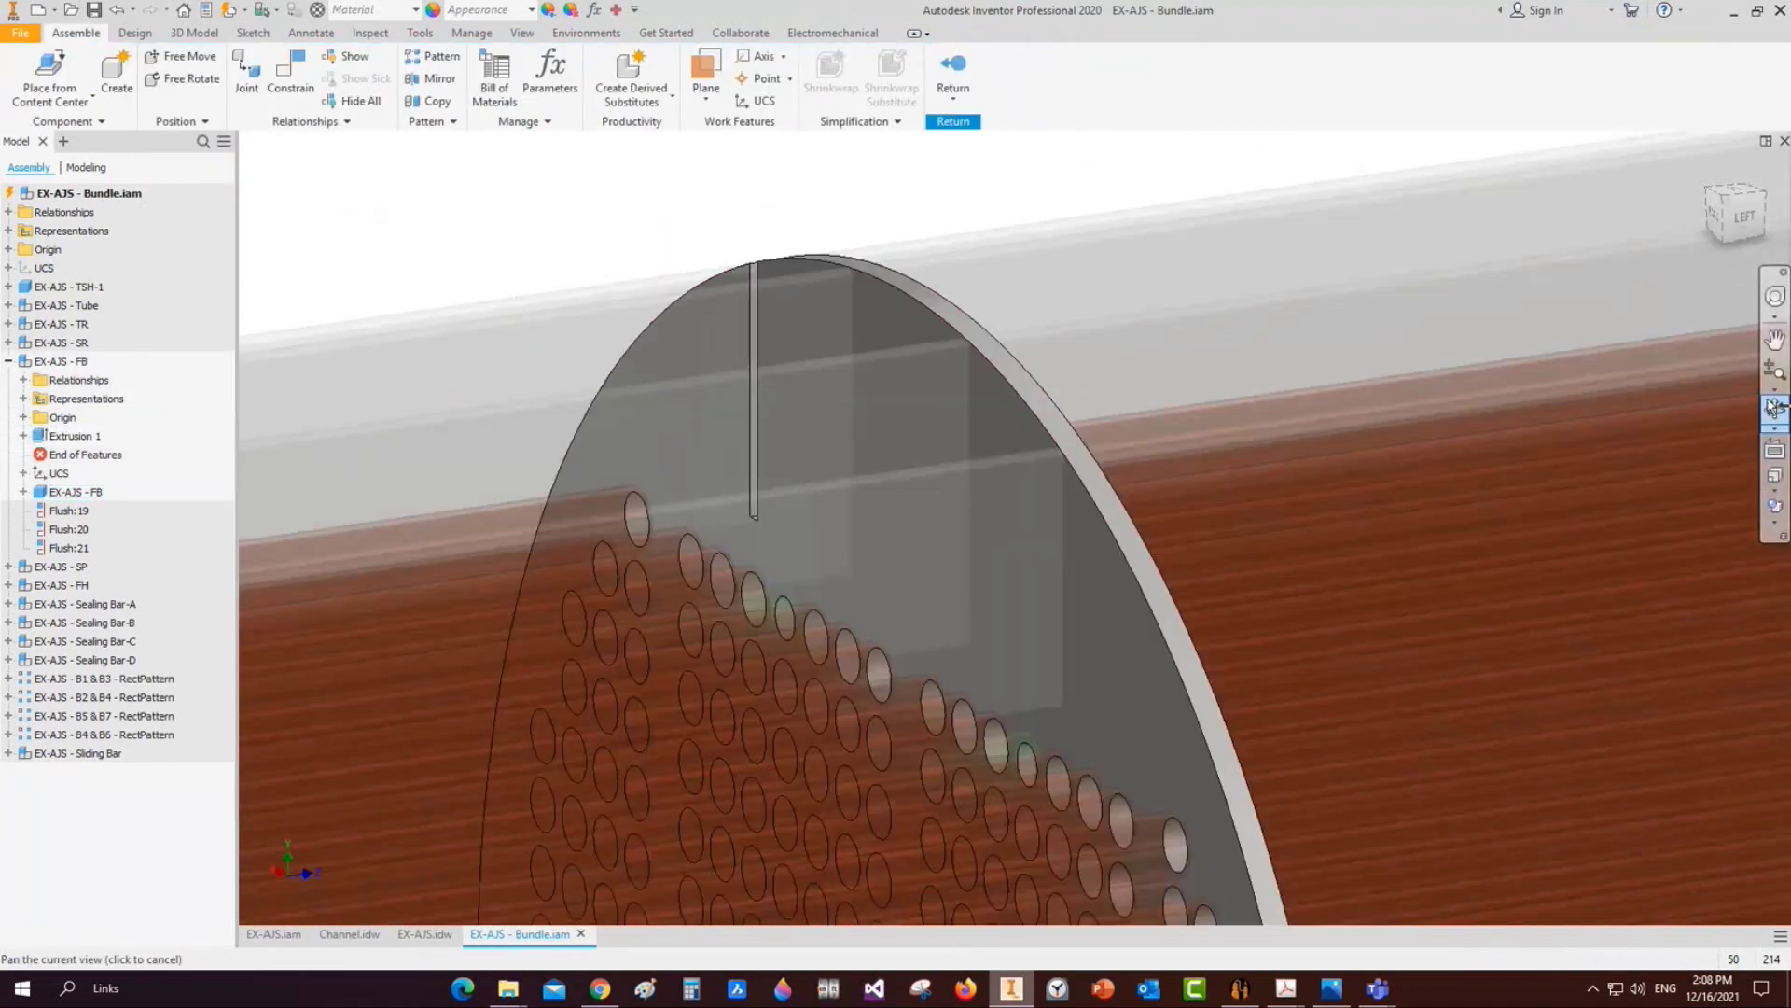
click(1774, 409)
scroll(1447, 484, down, 5)
drag(1101, 565, 1275, 576)
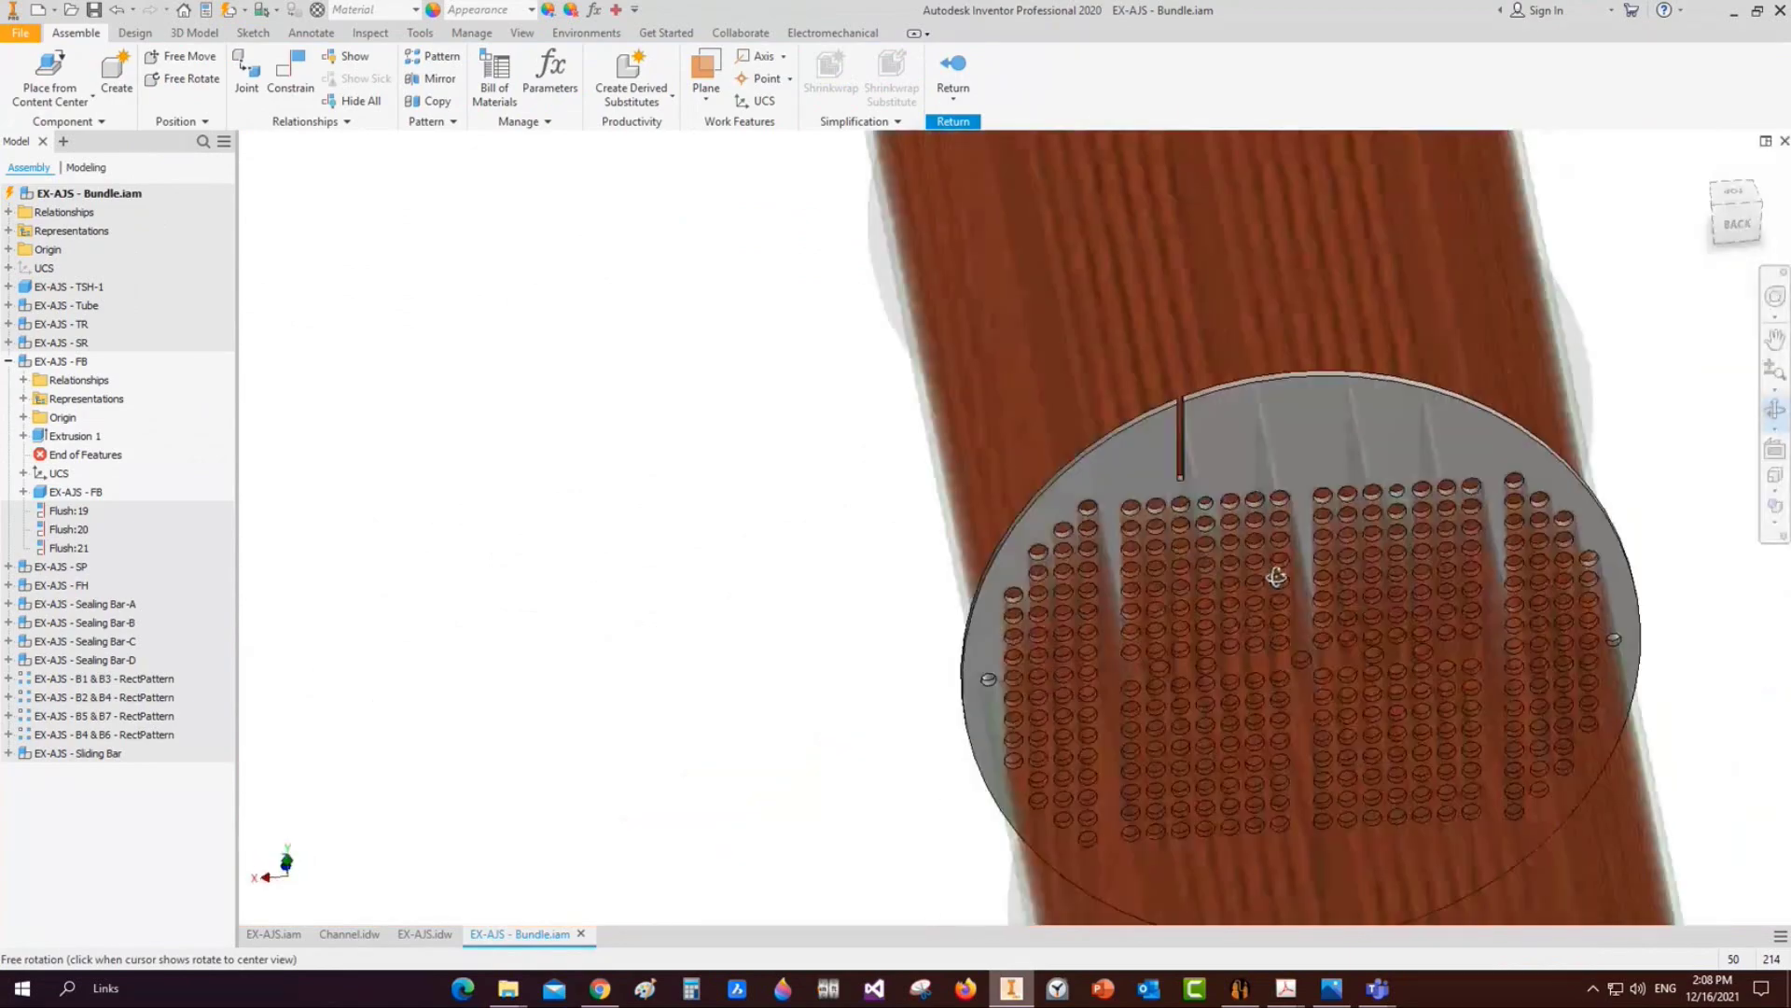
scroll(1144, 420, up, 5)
drag(1130, 443, 1149, 475)
right_click(1148, 476)
click(1213, 478)
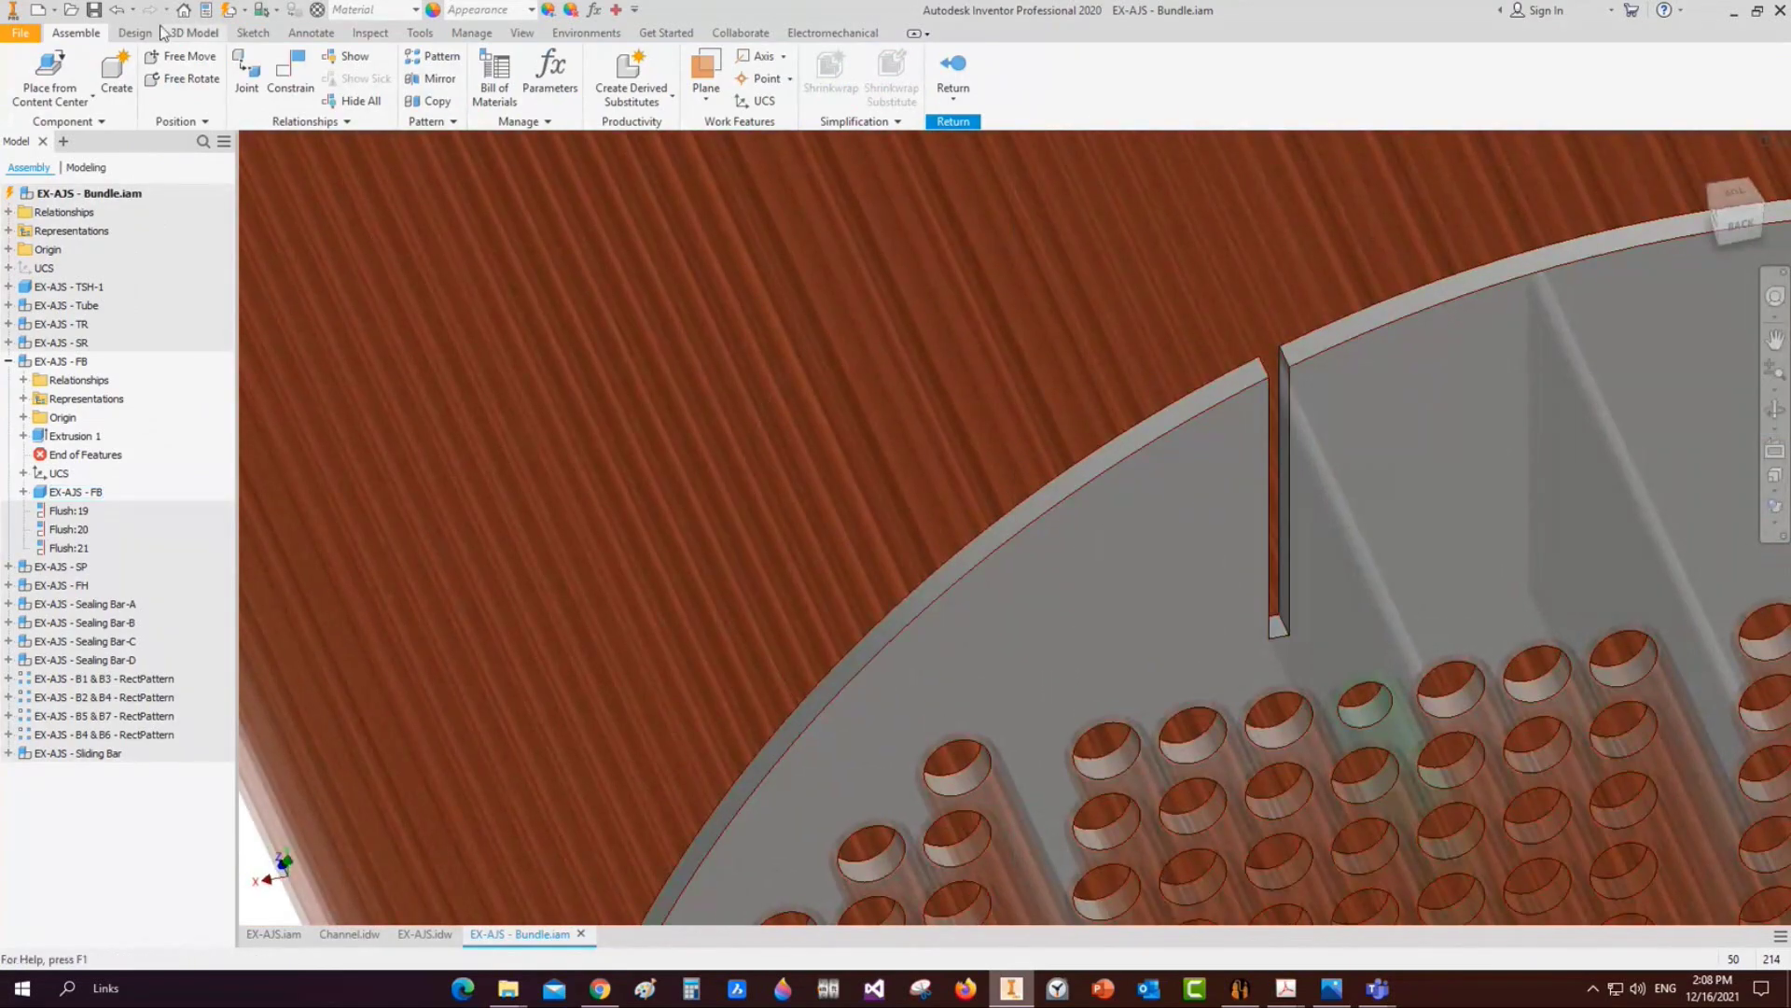
click(194, 32)
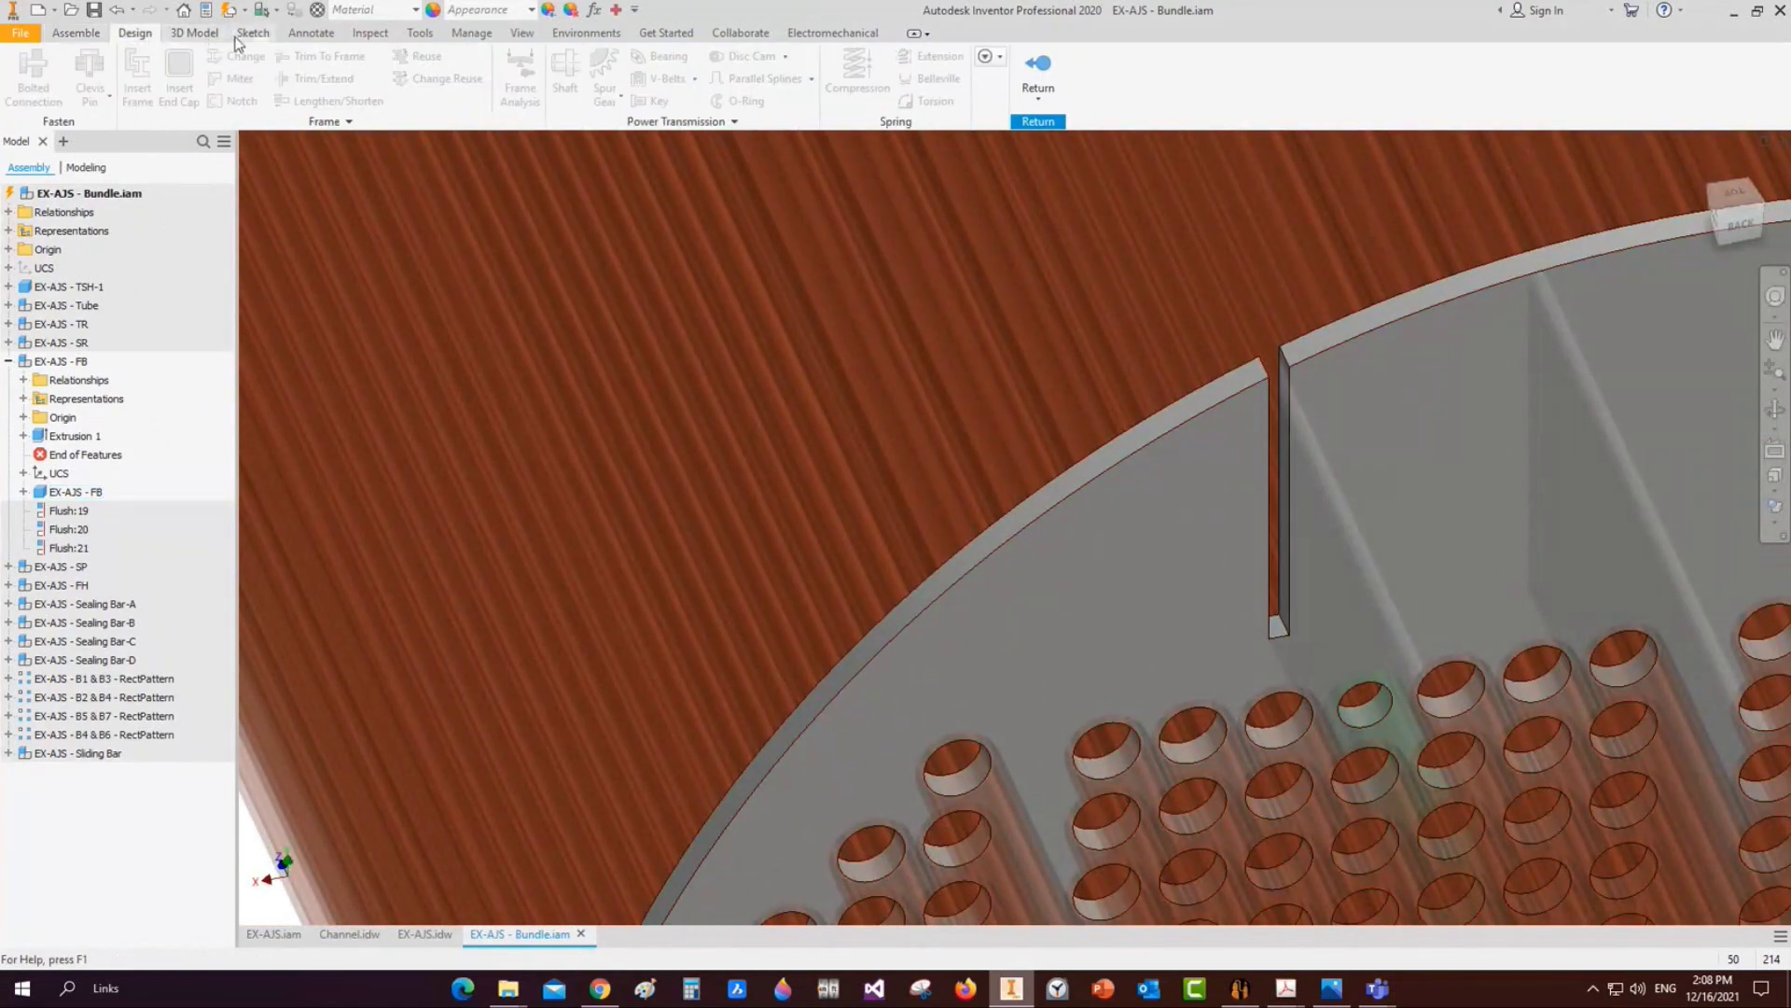
click(254, 58)
scroll(1340, 373, up, 3)
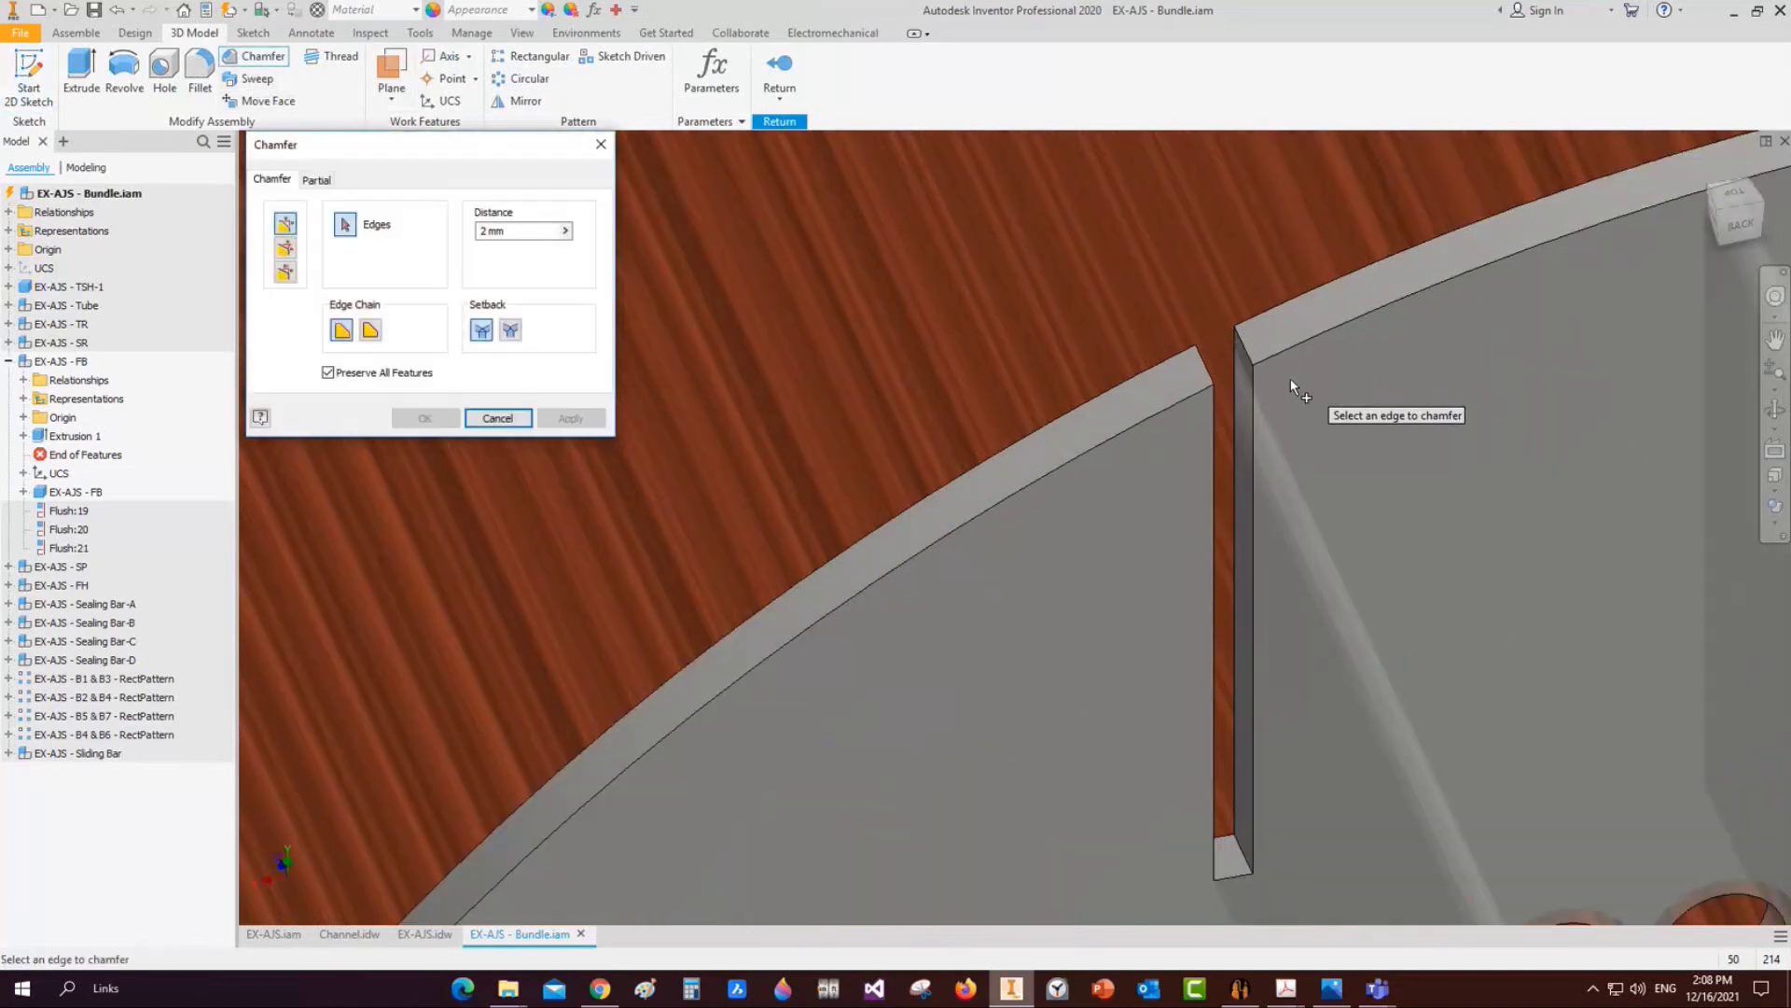
click(1245, 348)
click(1210, 372)
click(522, 230)
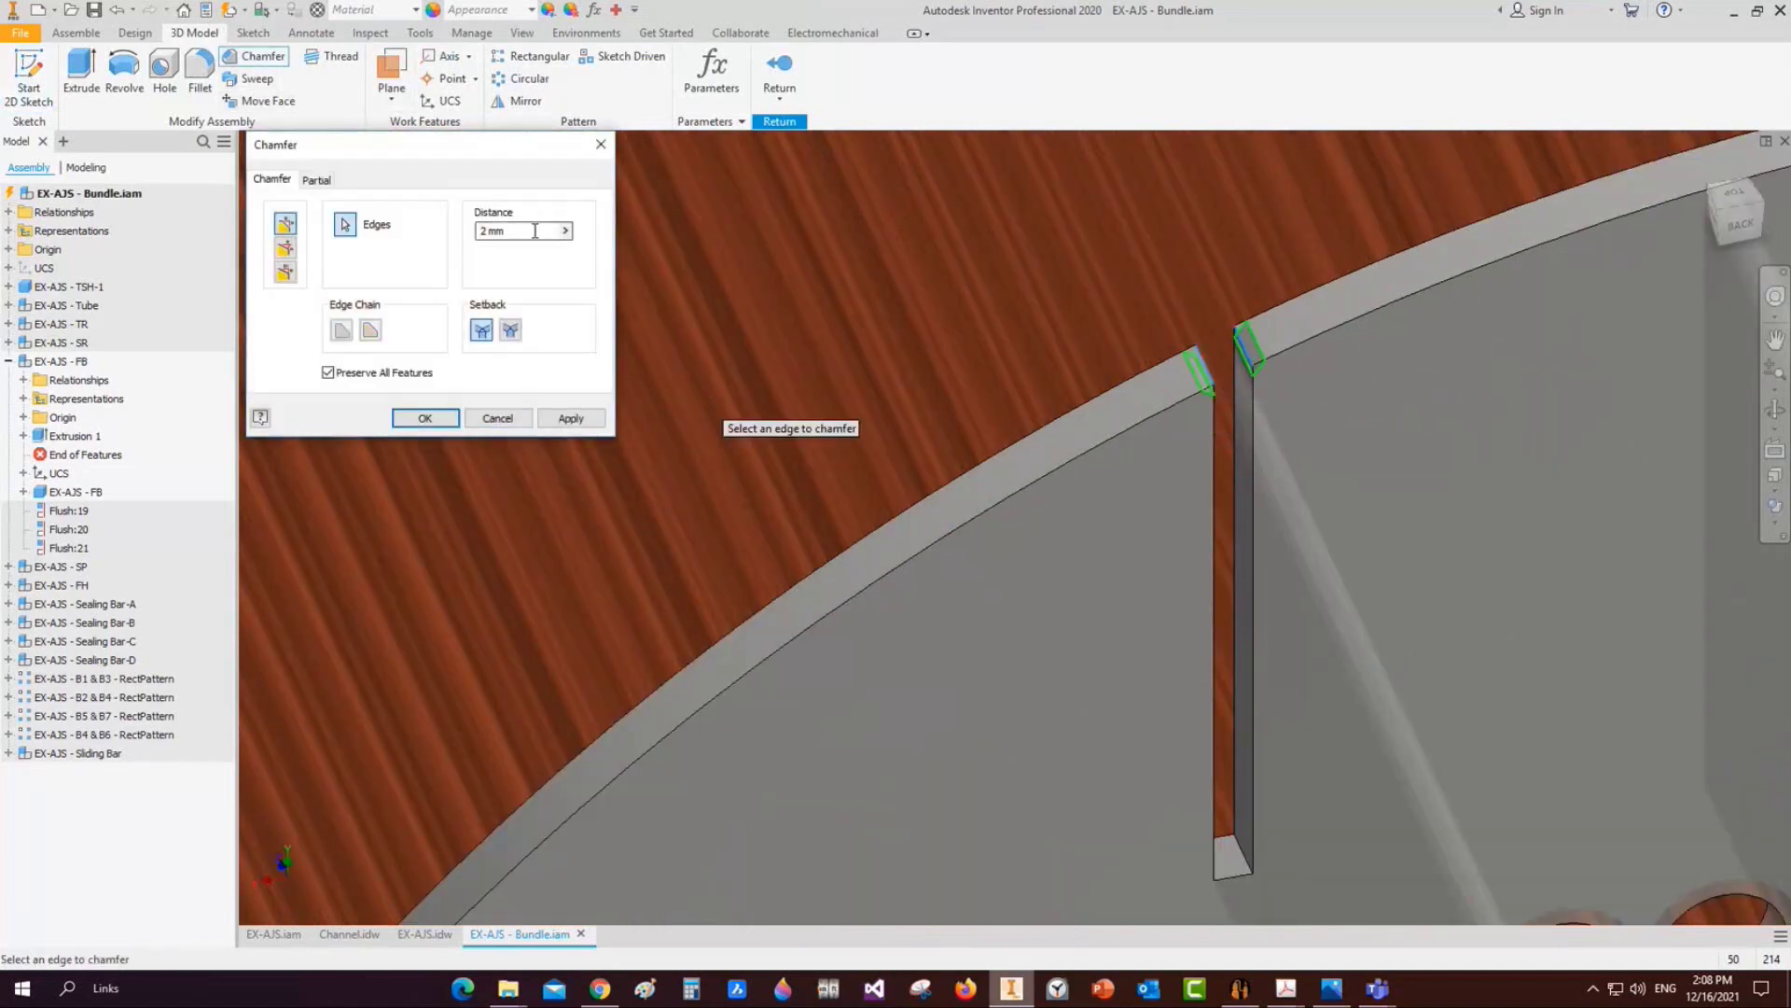
key(Return)
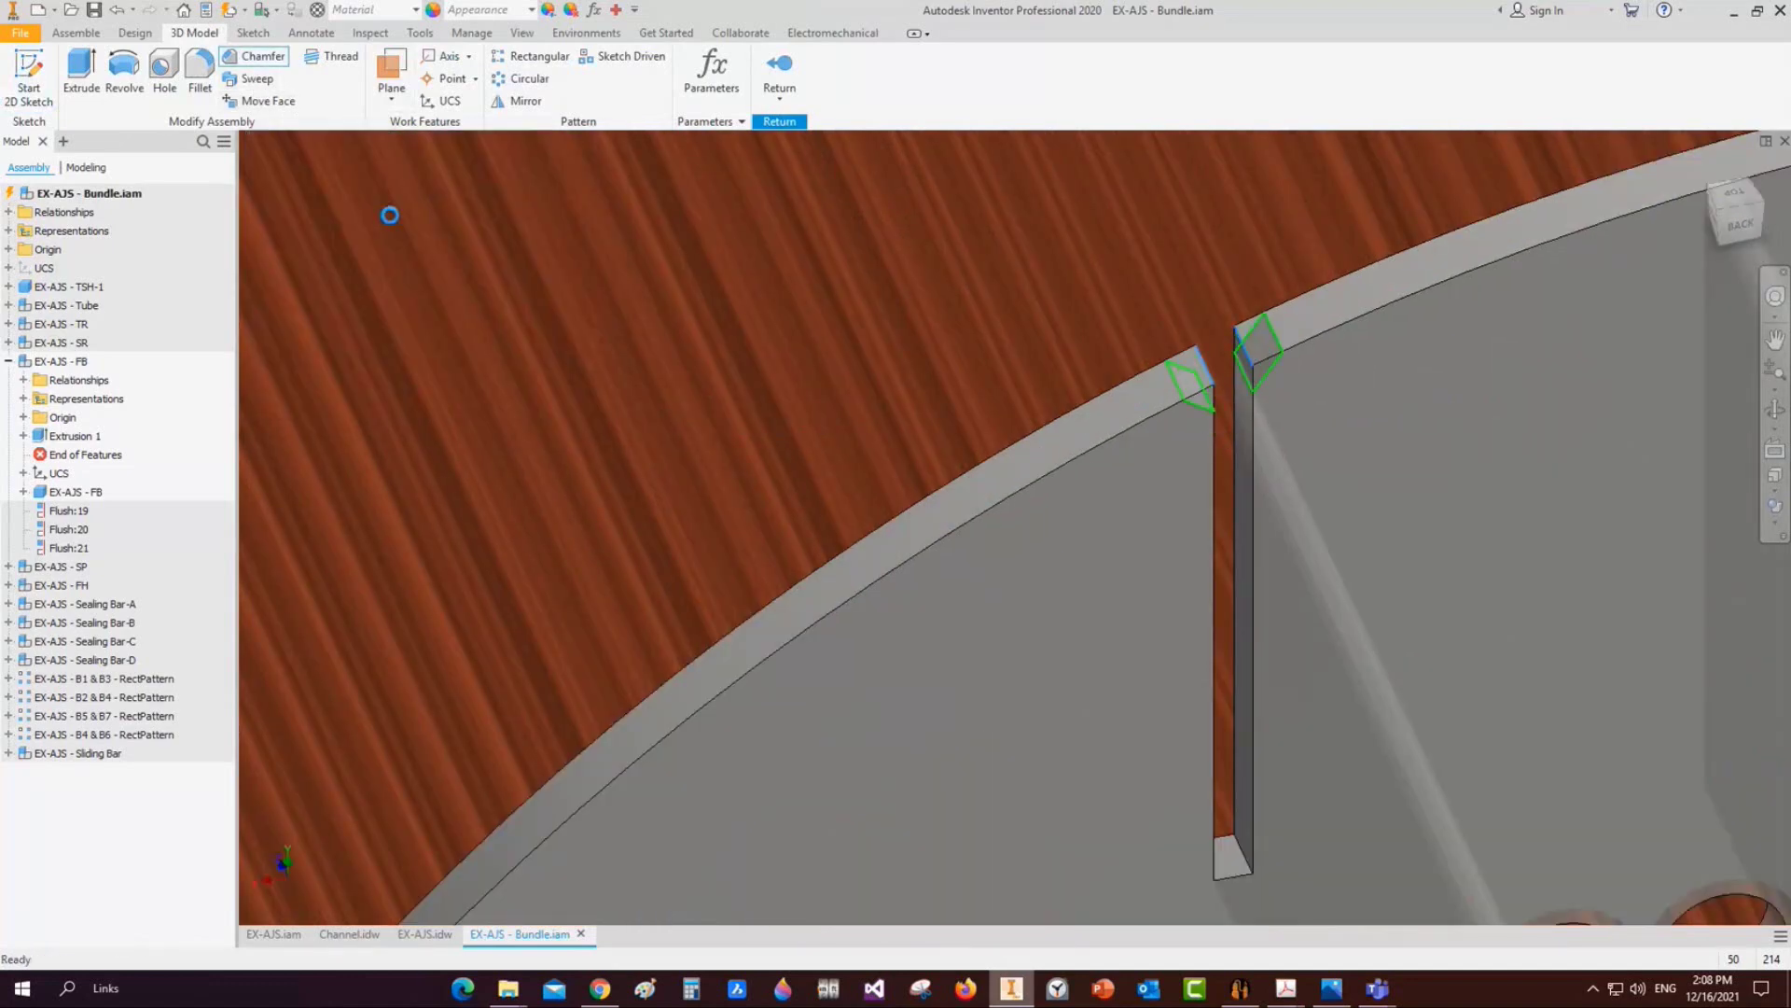
Return to the bundle assembly and inspect how the sealing bar fits in the chamfered baffle slot
scroll(924, 379, down, 3)
scroll(921, 377, down, 3)
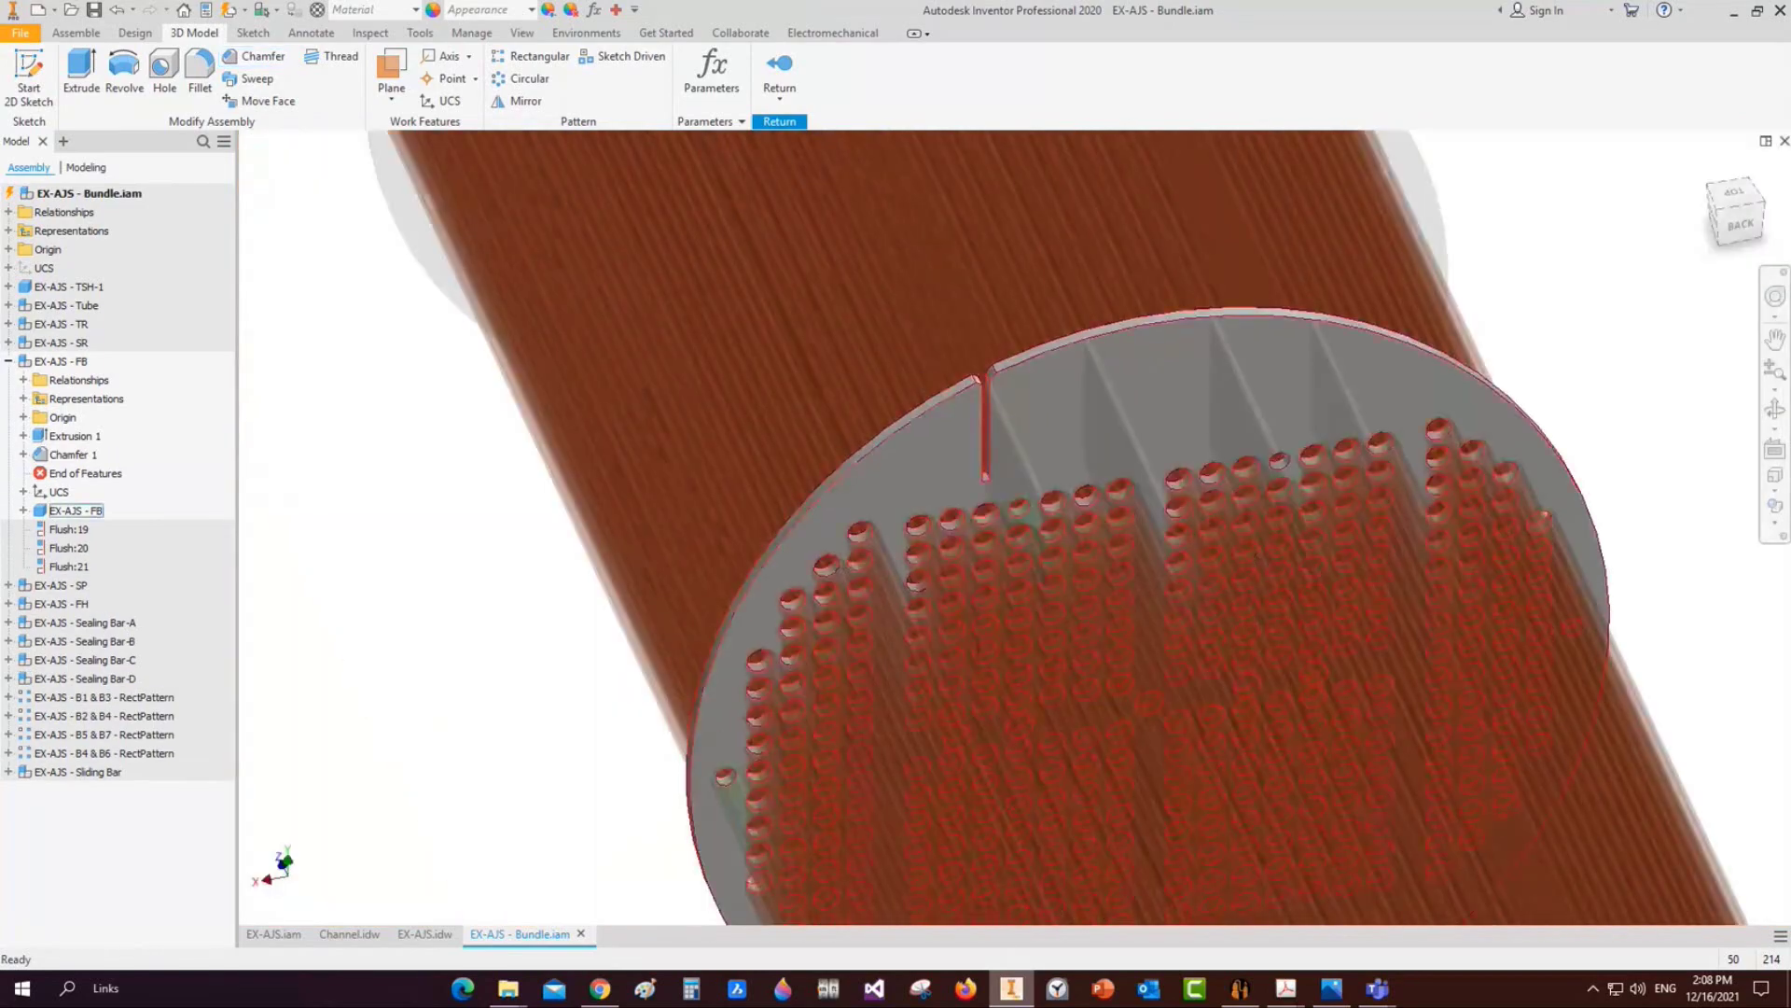
middle_drag(1119, 392, 944, 401)
double_click(1429, 306)
scroll(821, 412, up, 3)
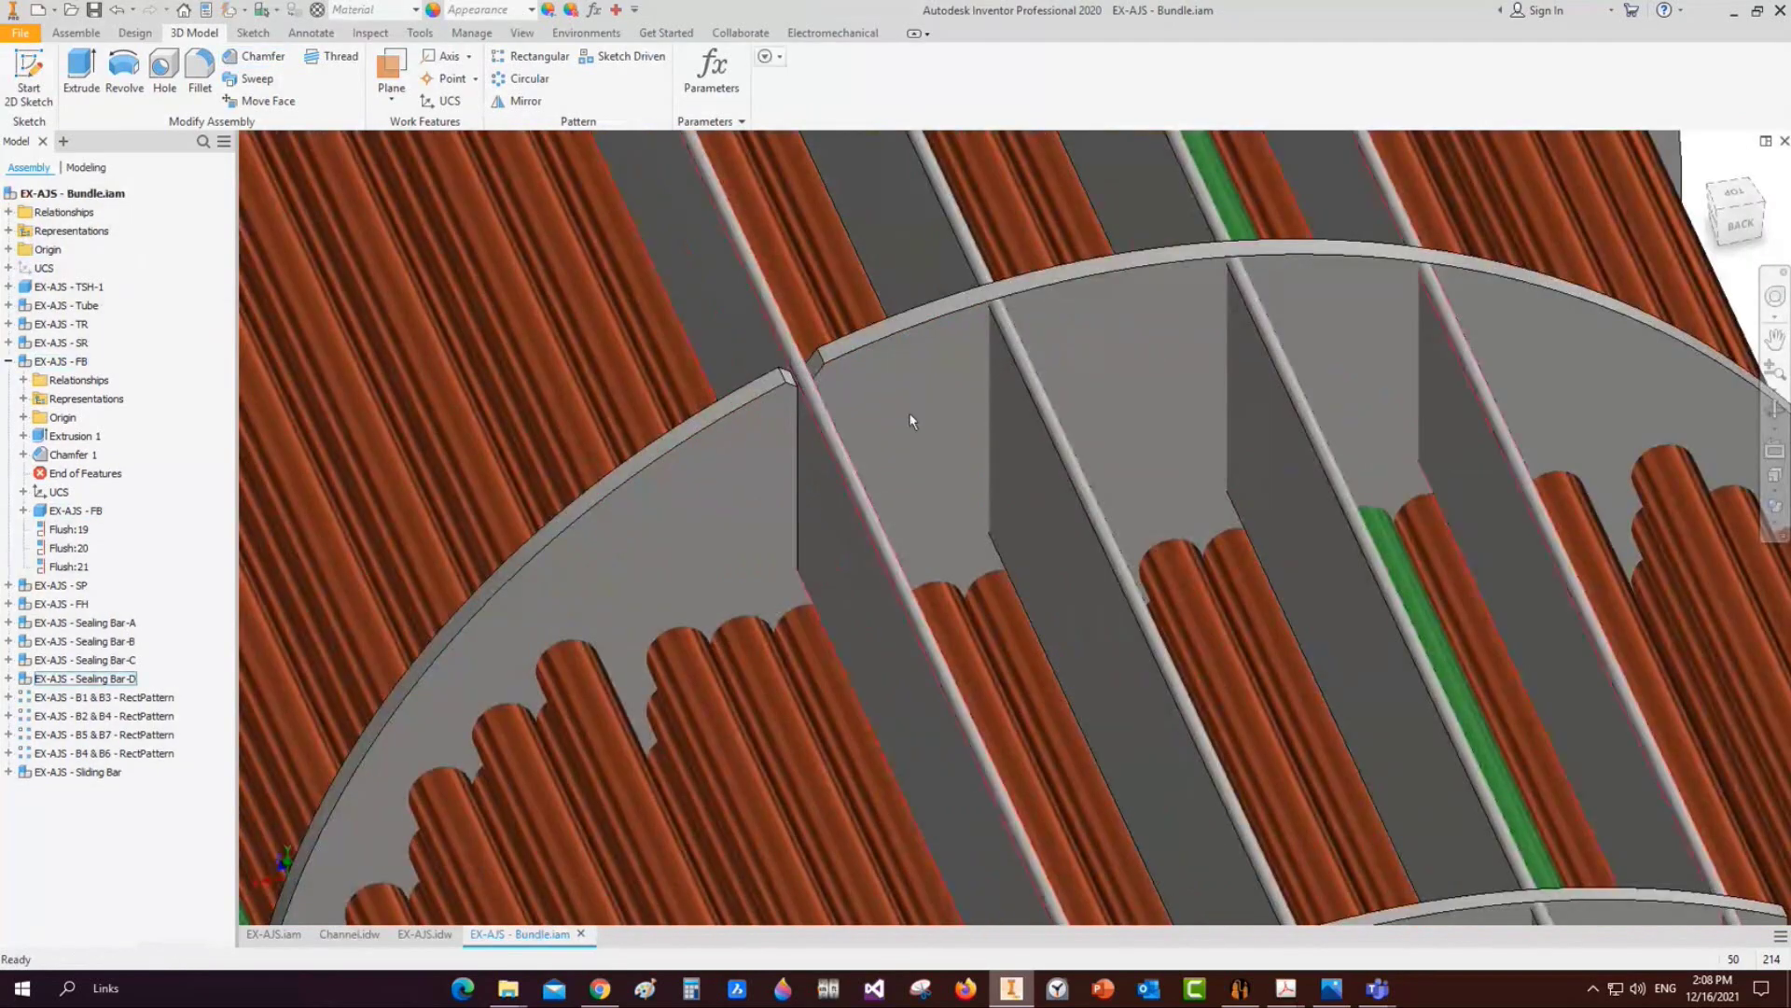
click(1774, 409)
scroll(896, 487, down, 3)
drag(896, 487, 879, 452)
scroll(870, 455, down, 2)
key(Escape)
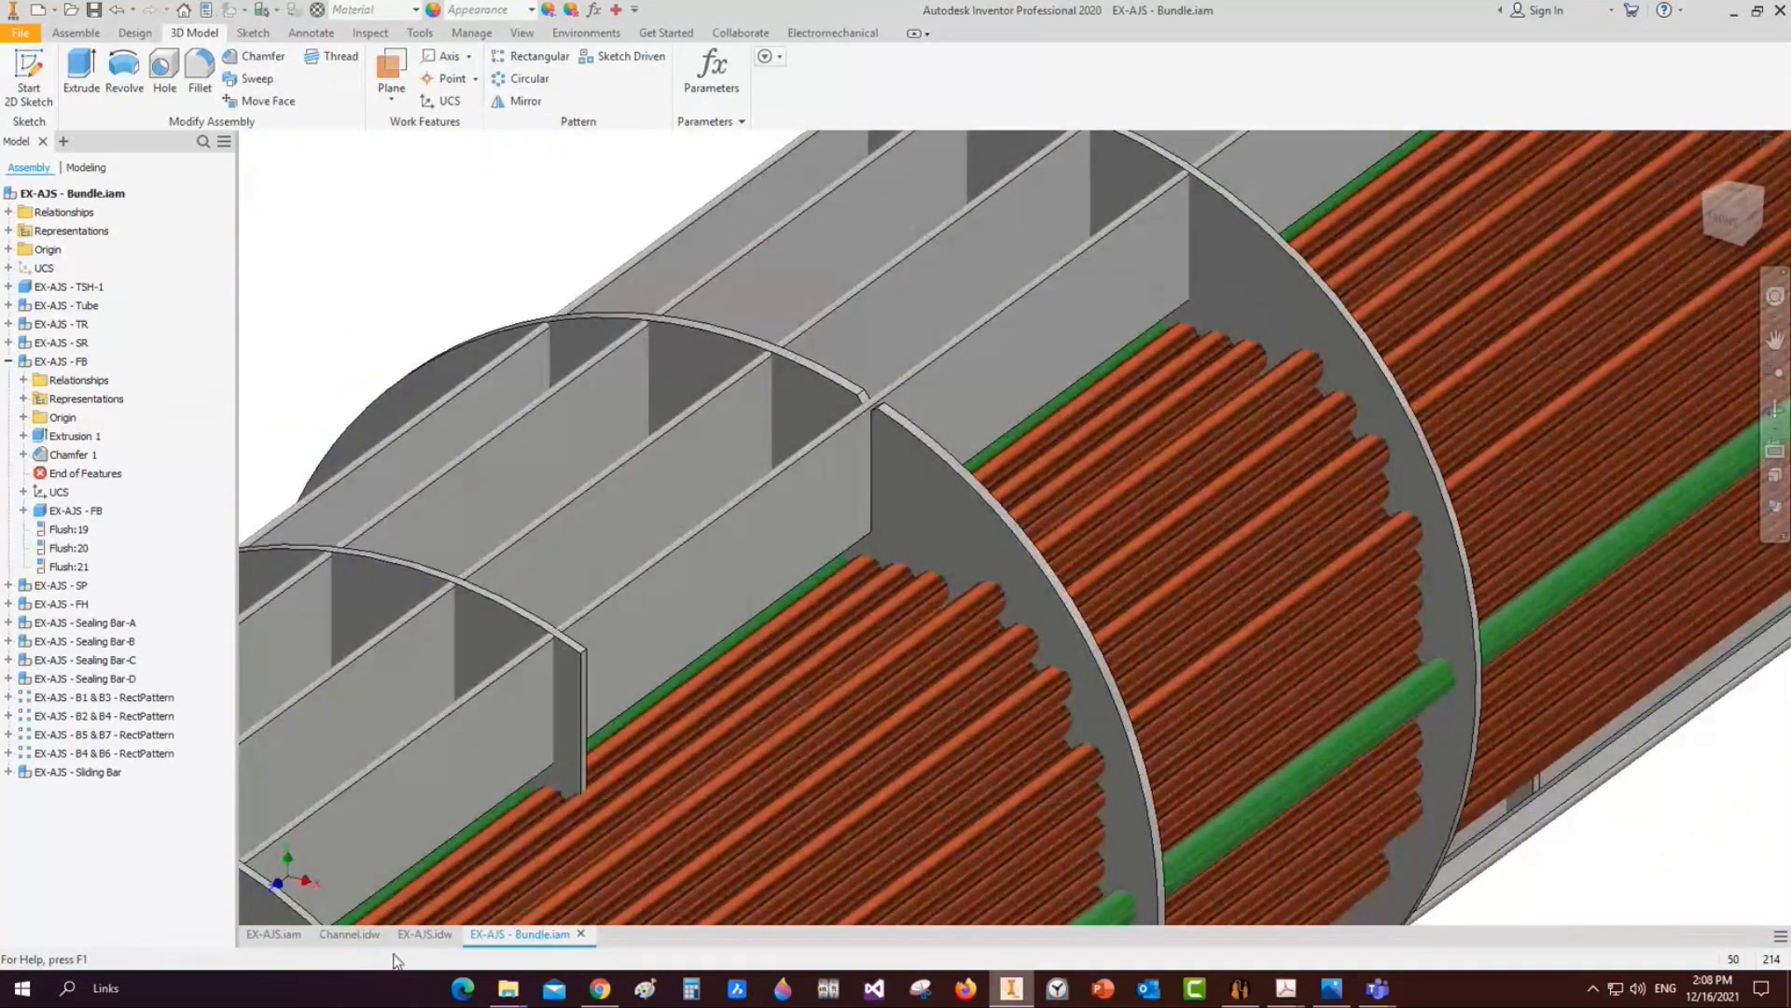
Open the slotted EX-AJS - FB baffle in its own document and compare it with the bundle assembly
scroll(780, 390, down, 3)
right_click(793, 389)
key(Escape)
scroll(555, 814, up, 2)
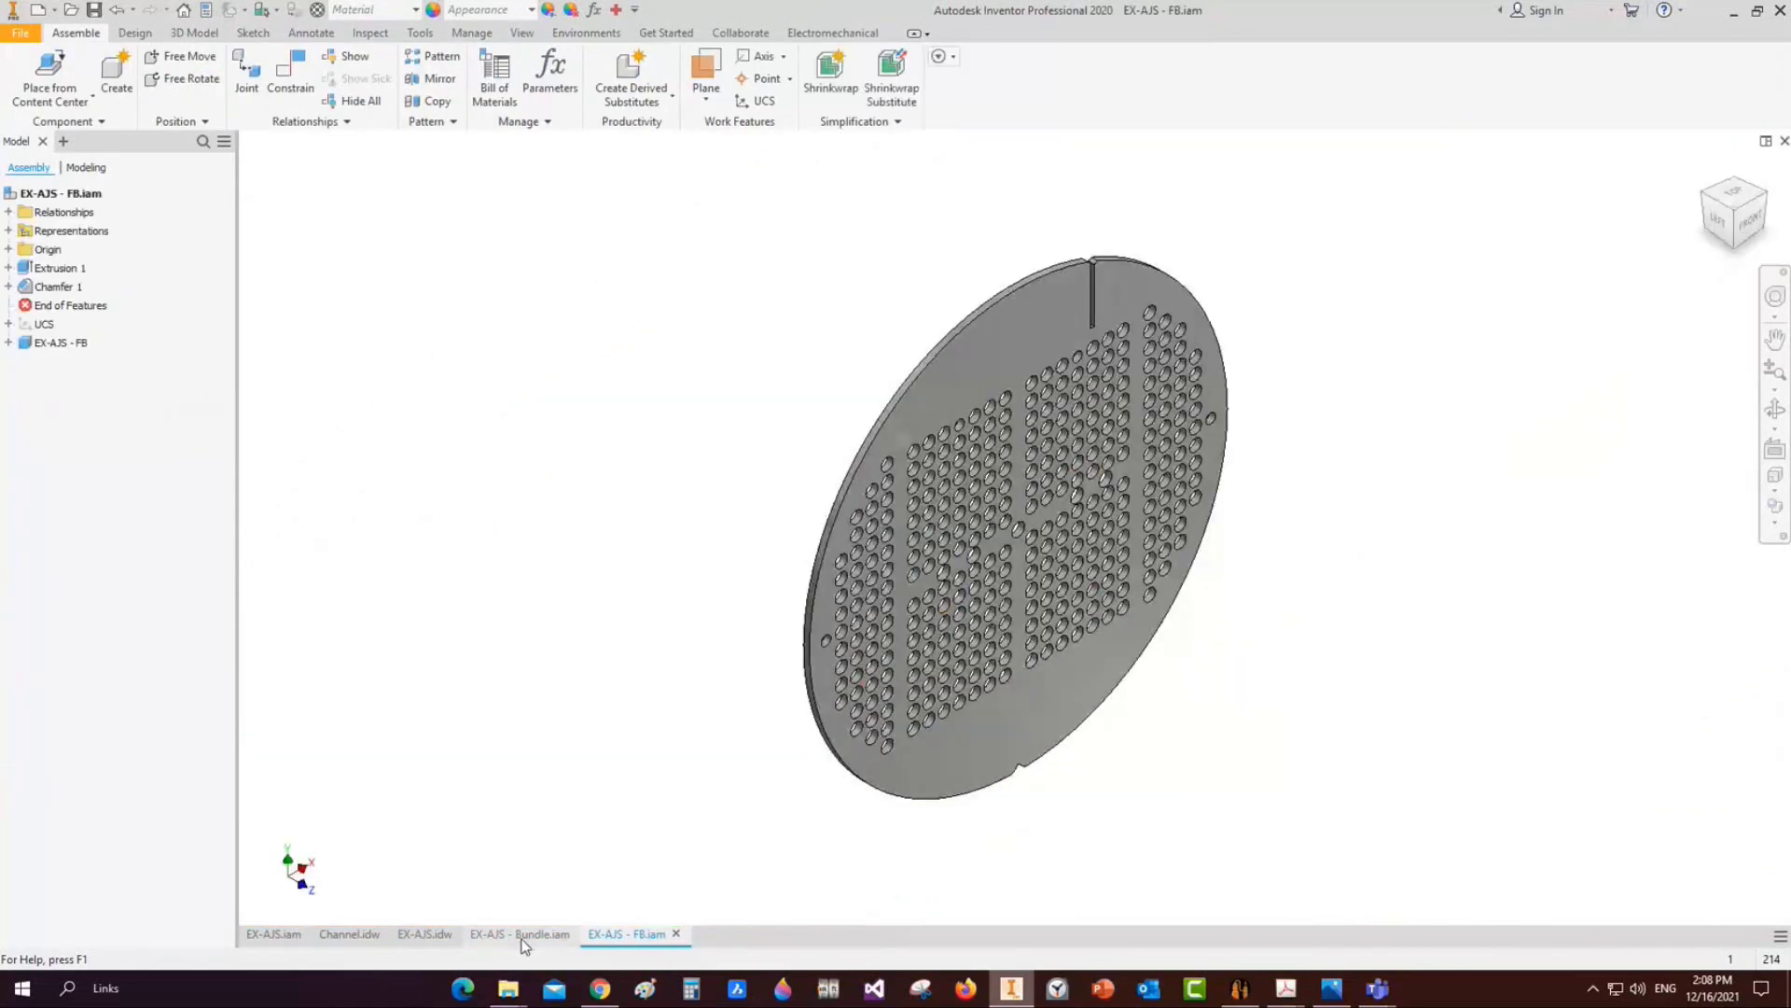
click(515, 934)
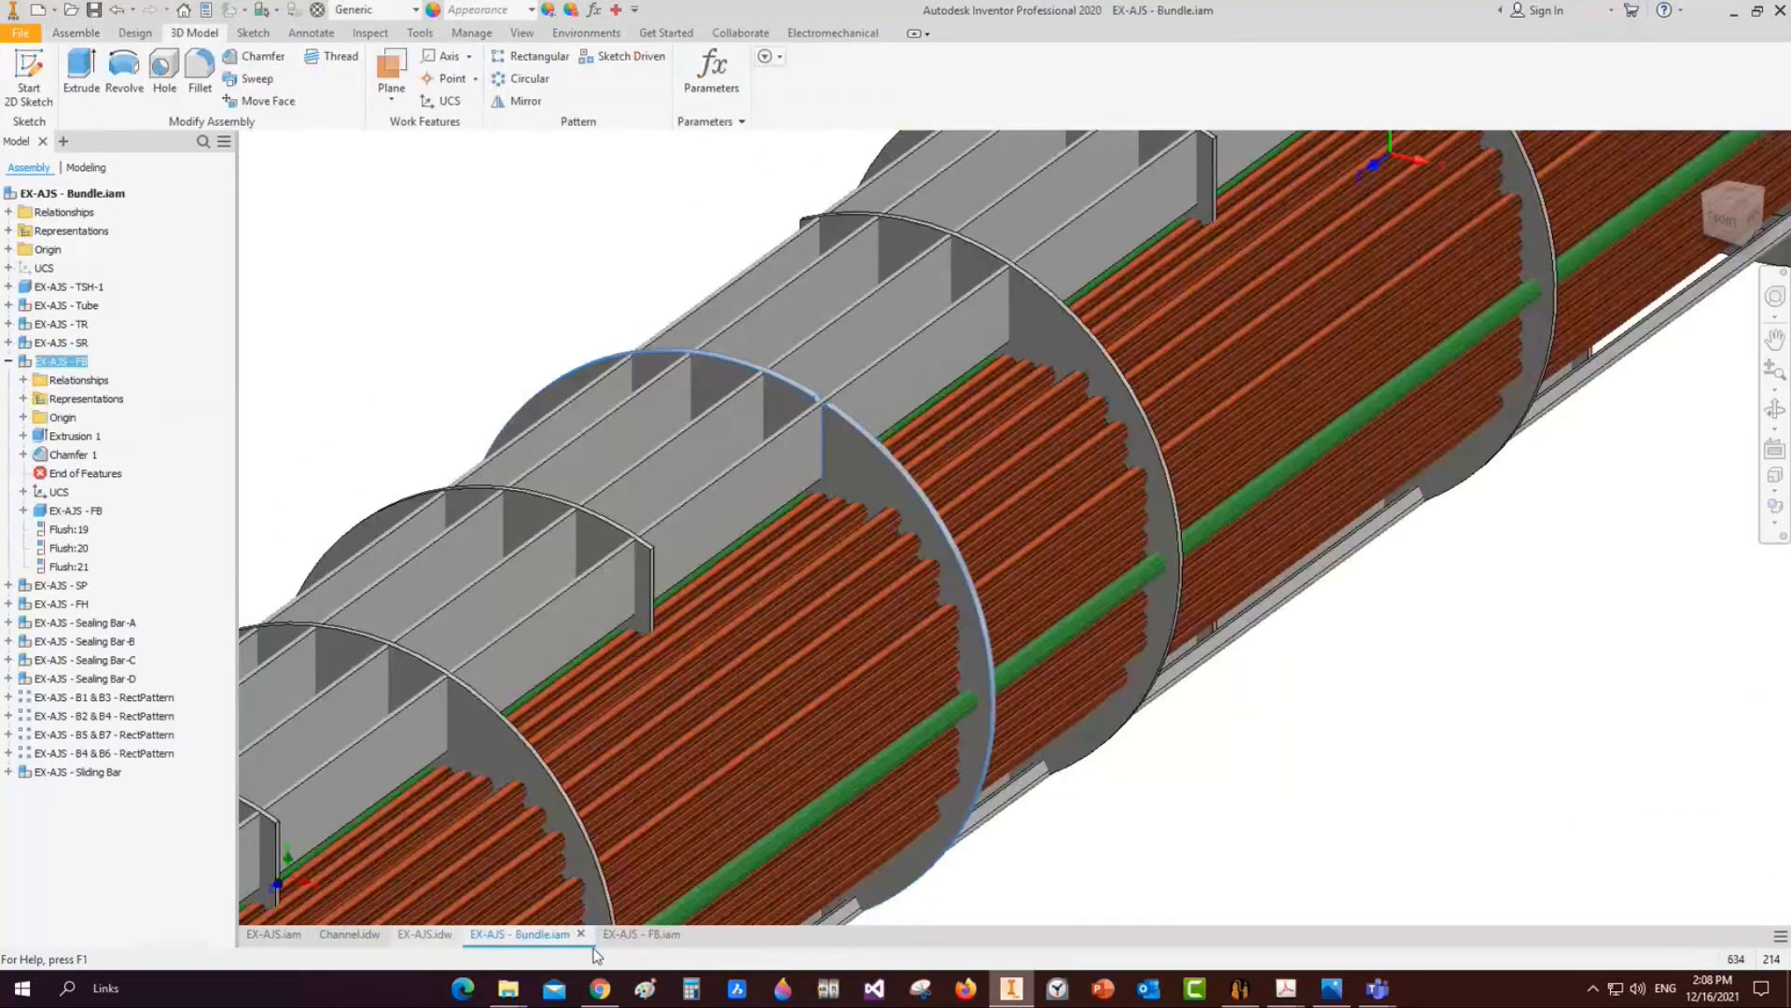
click(635, 933)
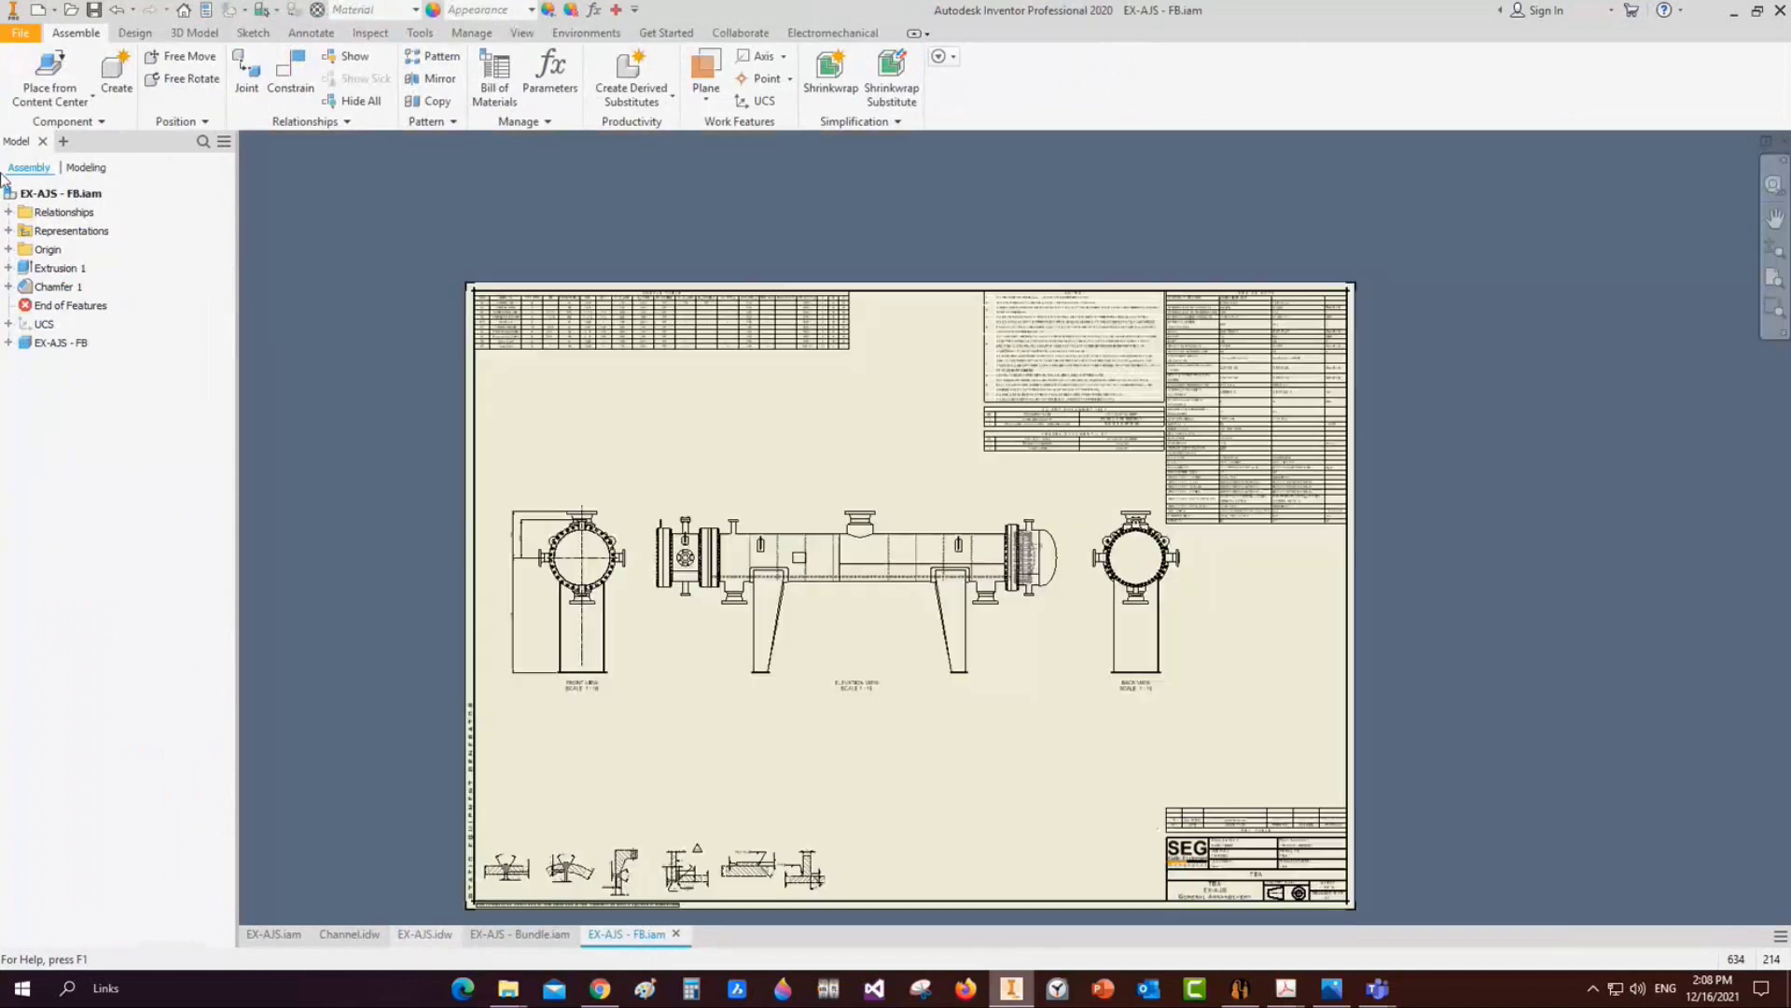
Place a base view of EX-AJS - FB labelled FB Baffle on the EX-AJS drawing, below the elevation view
click(80, 33)
click(26, 63)
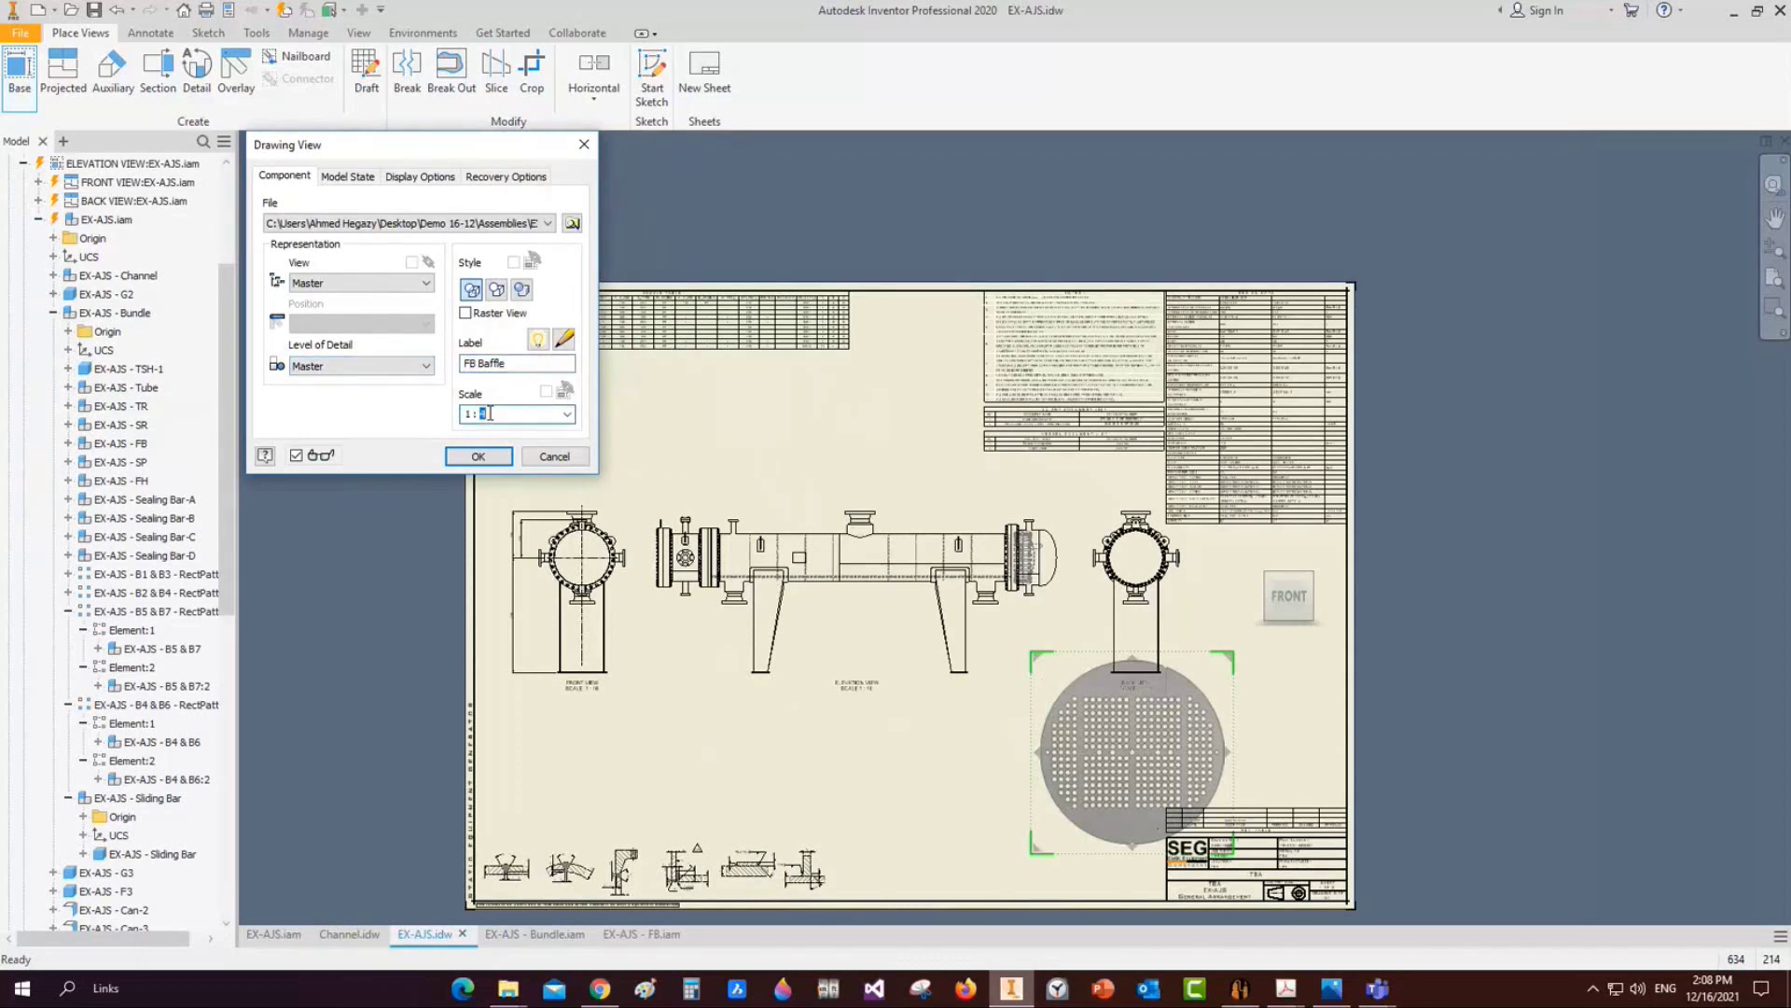
click(471, 461)
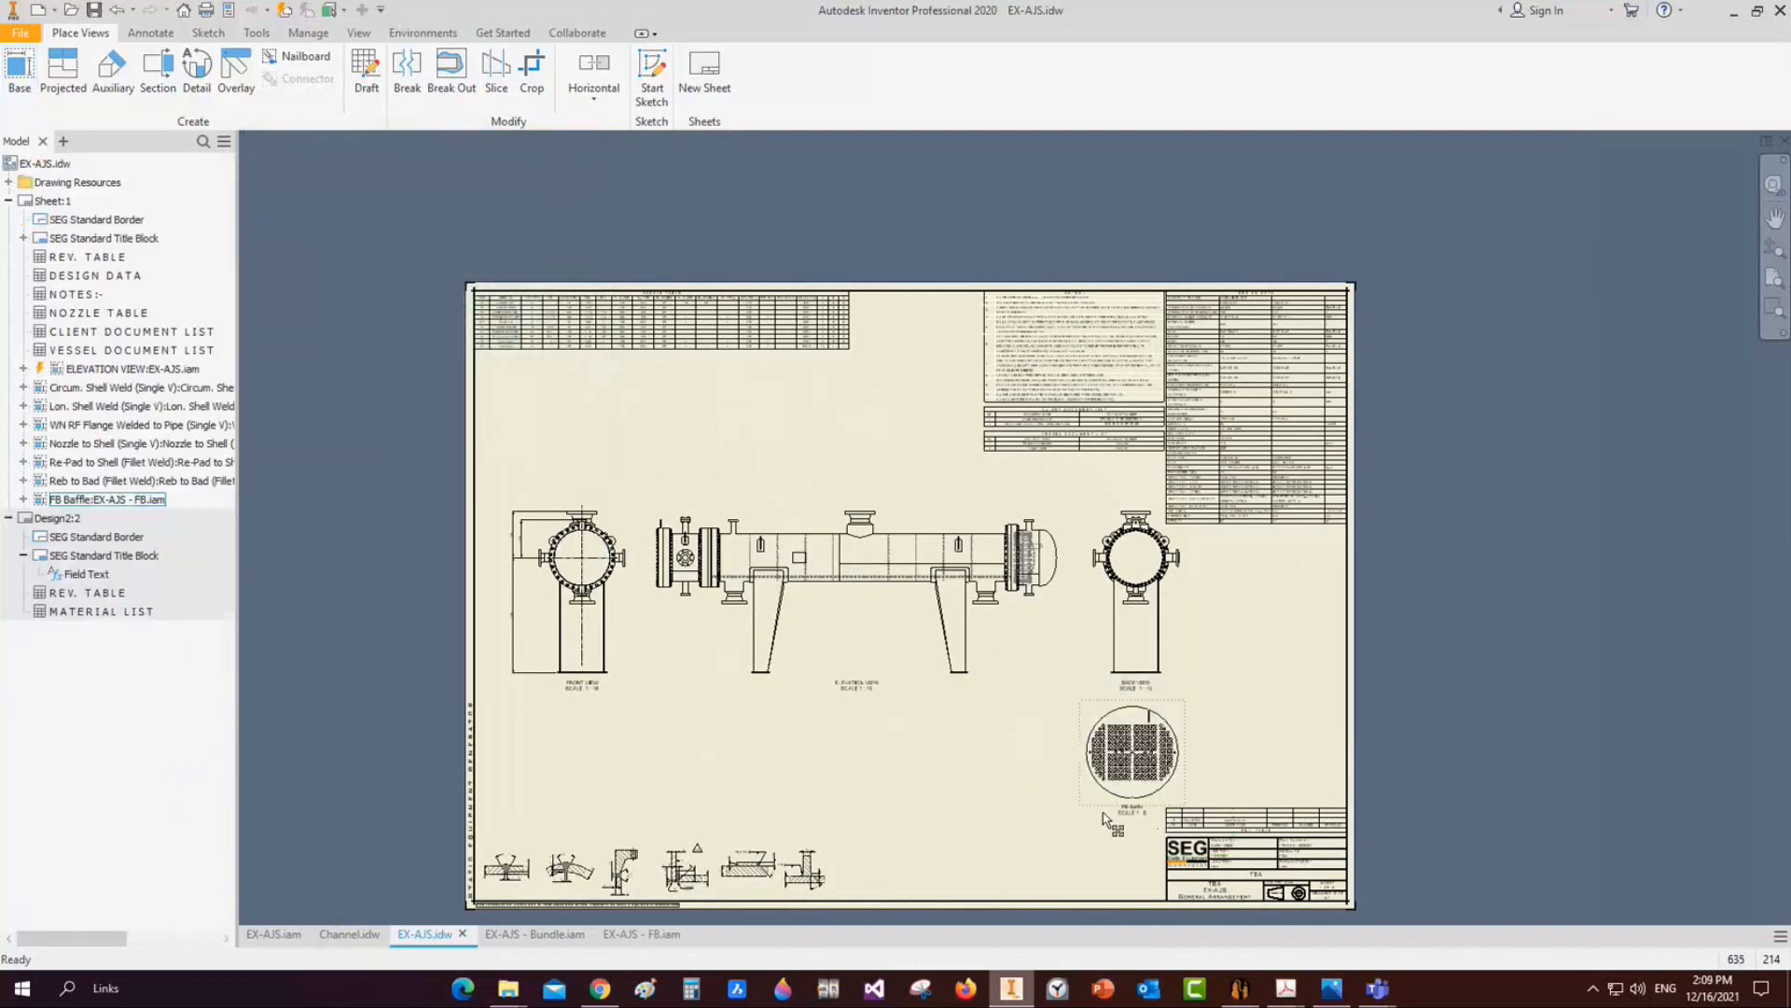
drag(1102, 808, 958, 837)
Add automated centerlines to the FB Baffle view
scroll(1007, 797, up, 5)
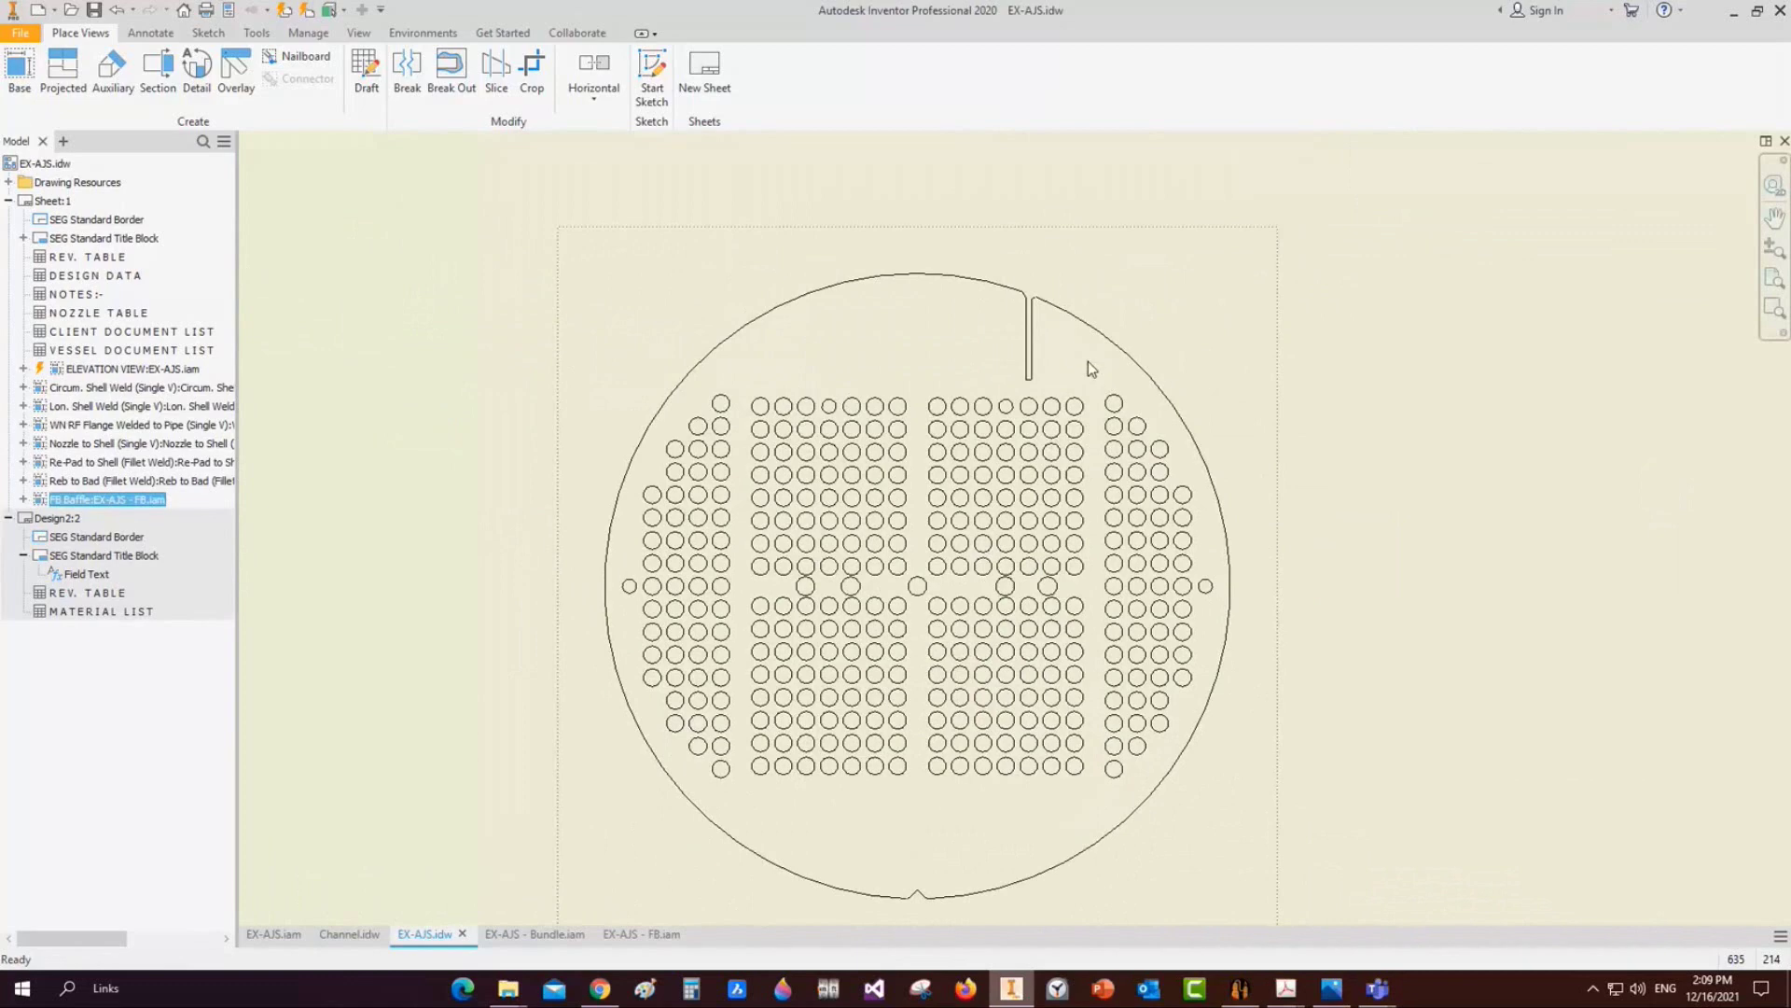
right_click(1088, 366)
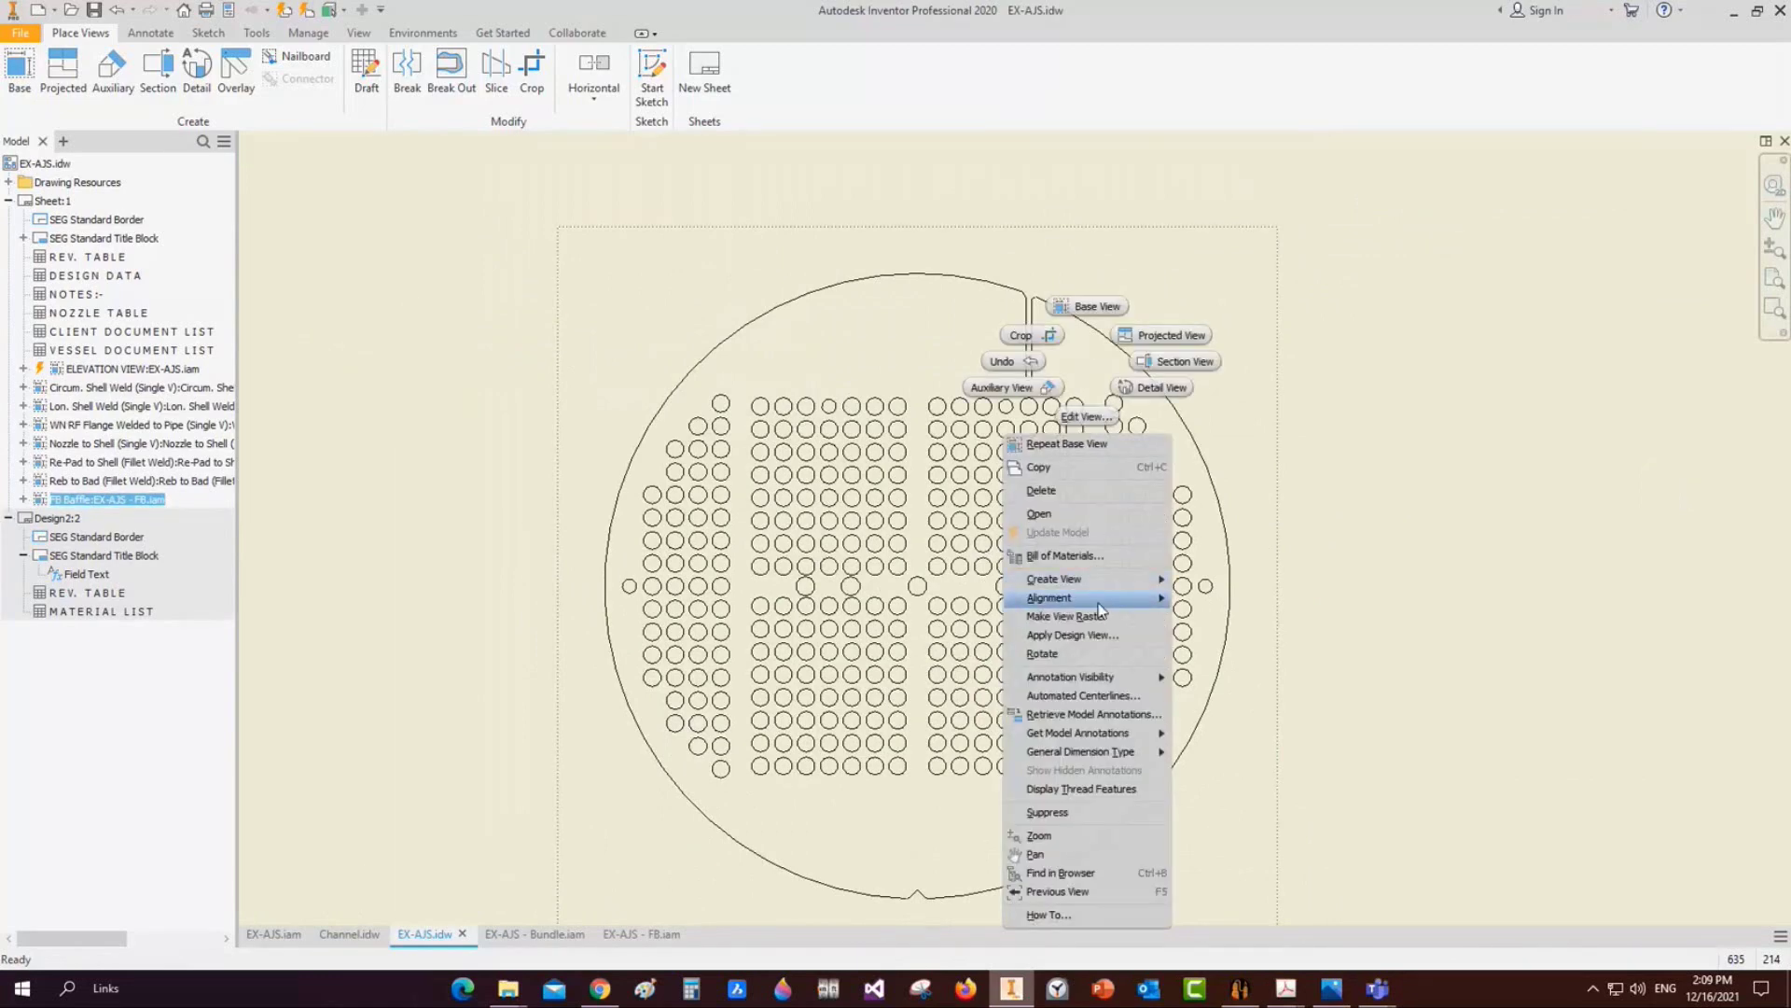
click(1082, 695)
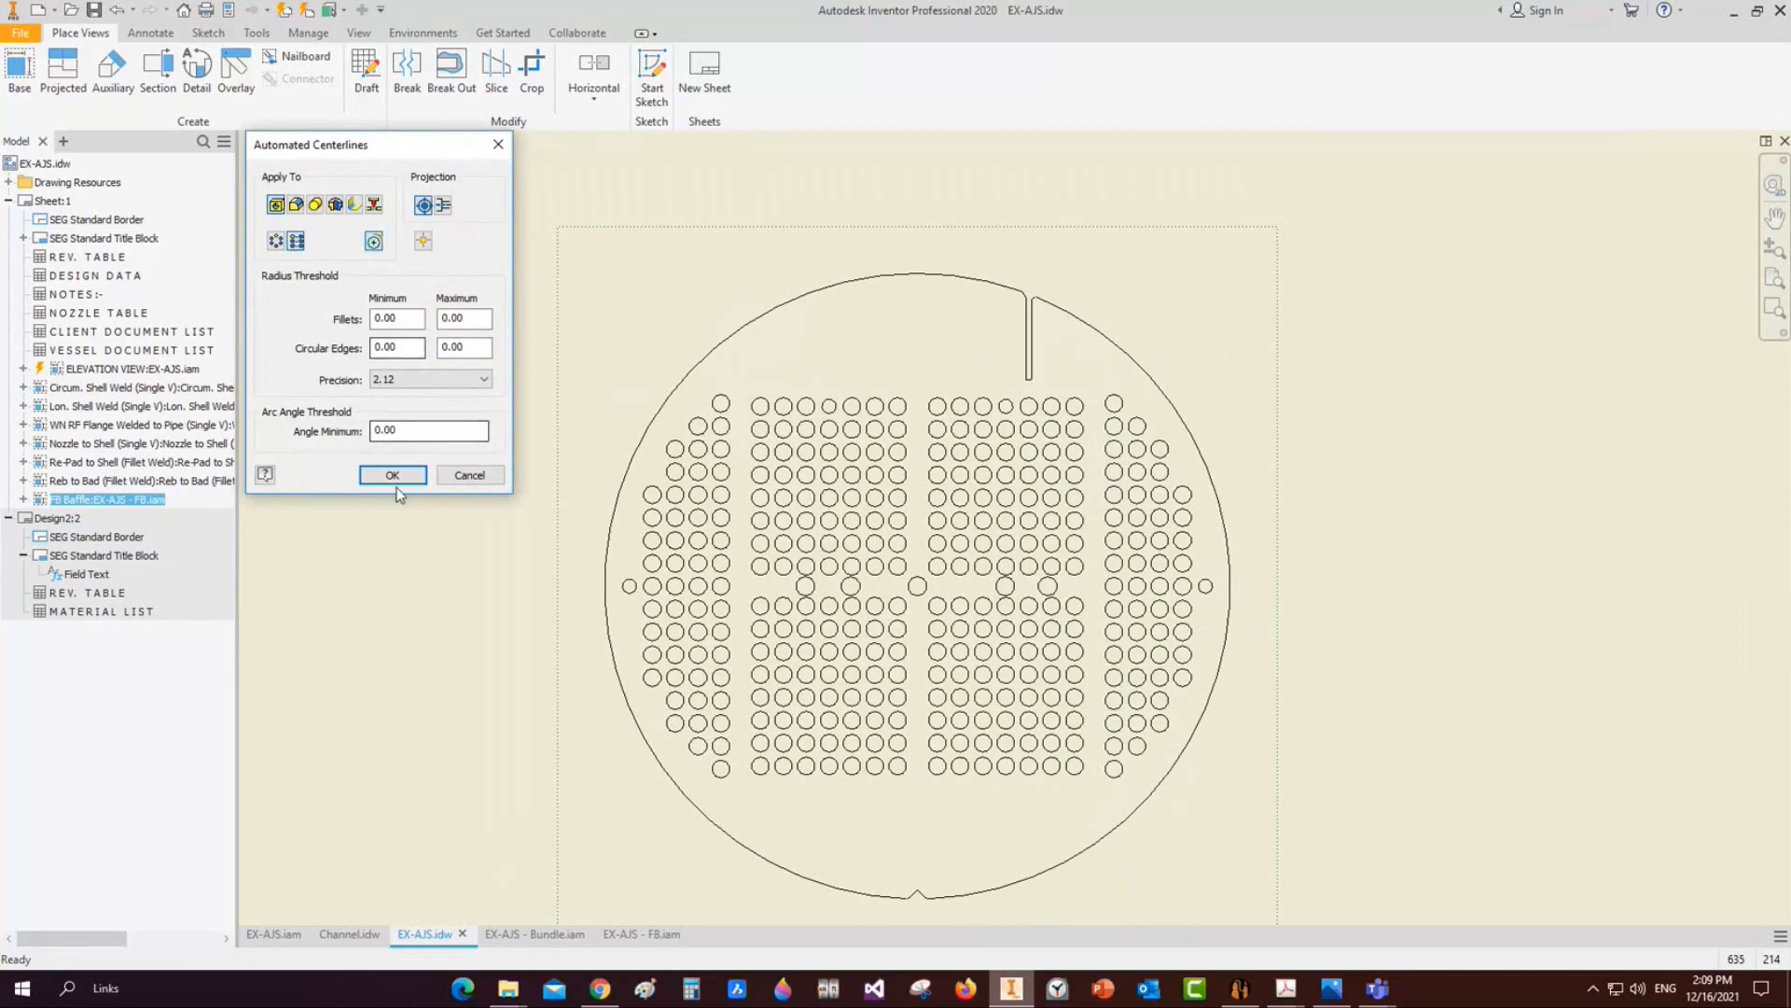
Apply automated centre marks and centrelines to the tube holes in the FB Baffle view
click(393, 475)
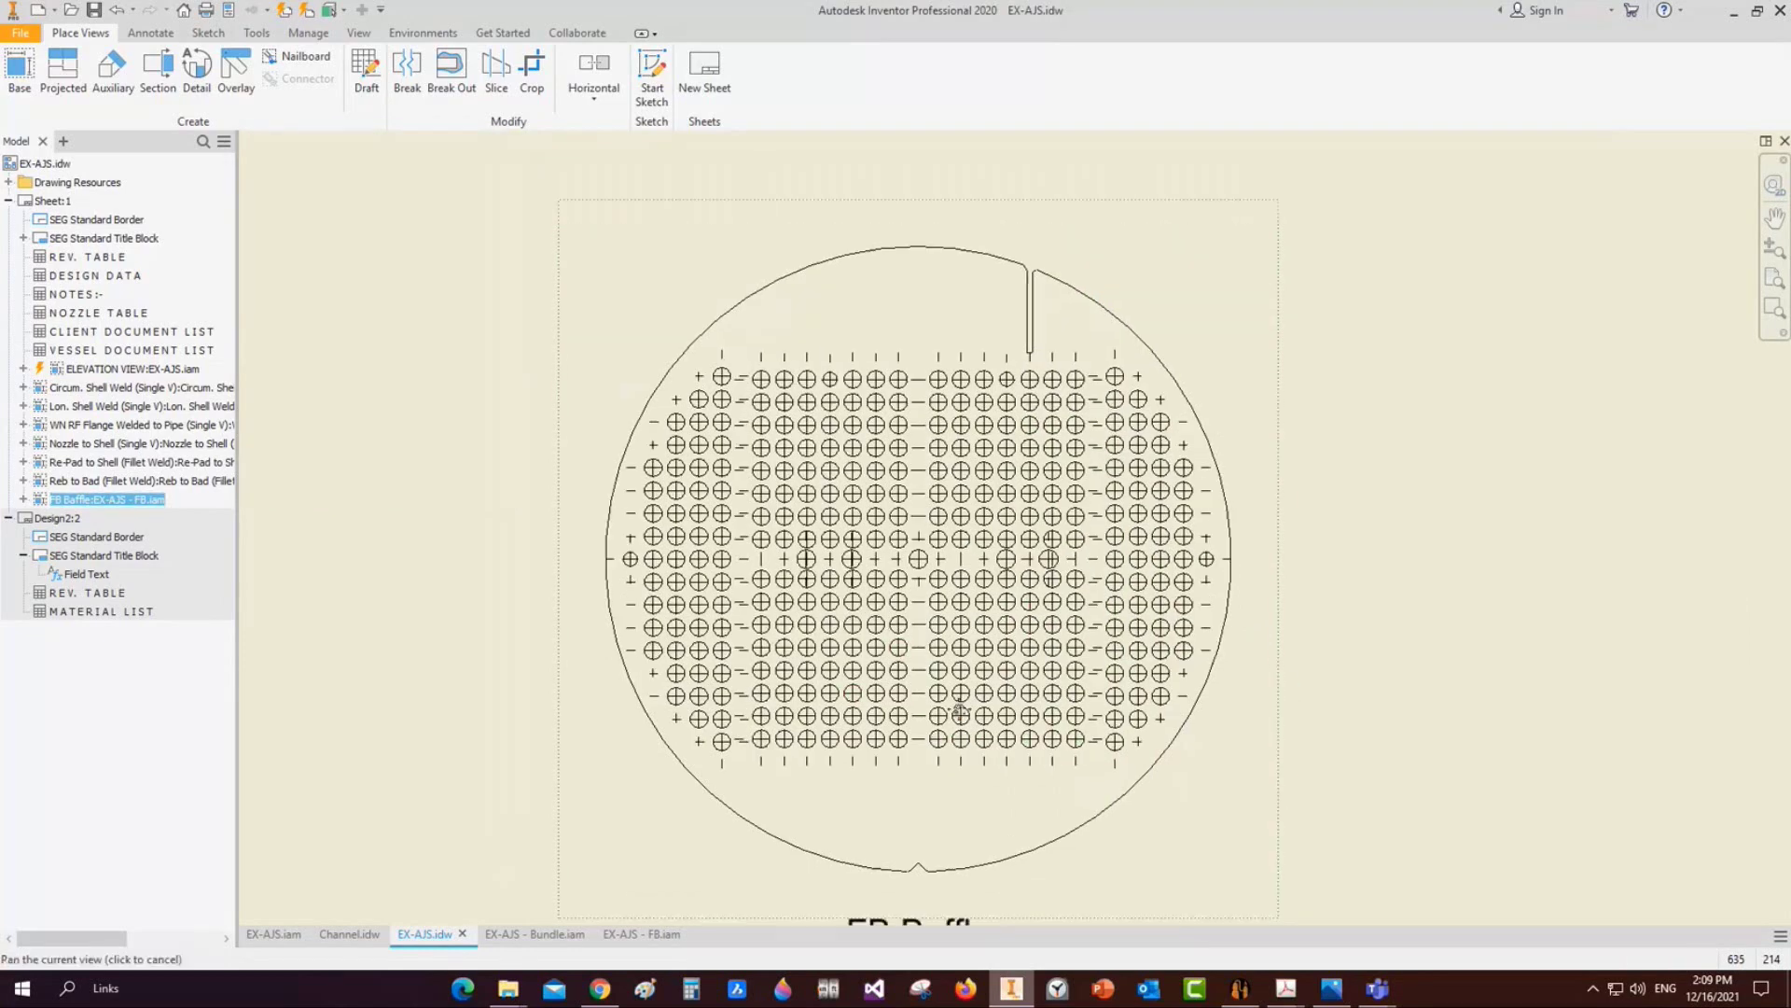
click(150, 32)
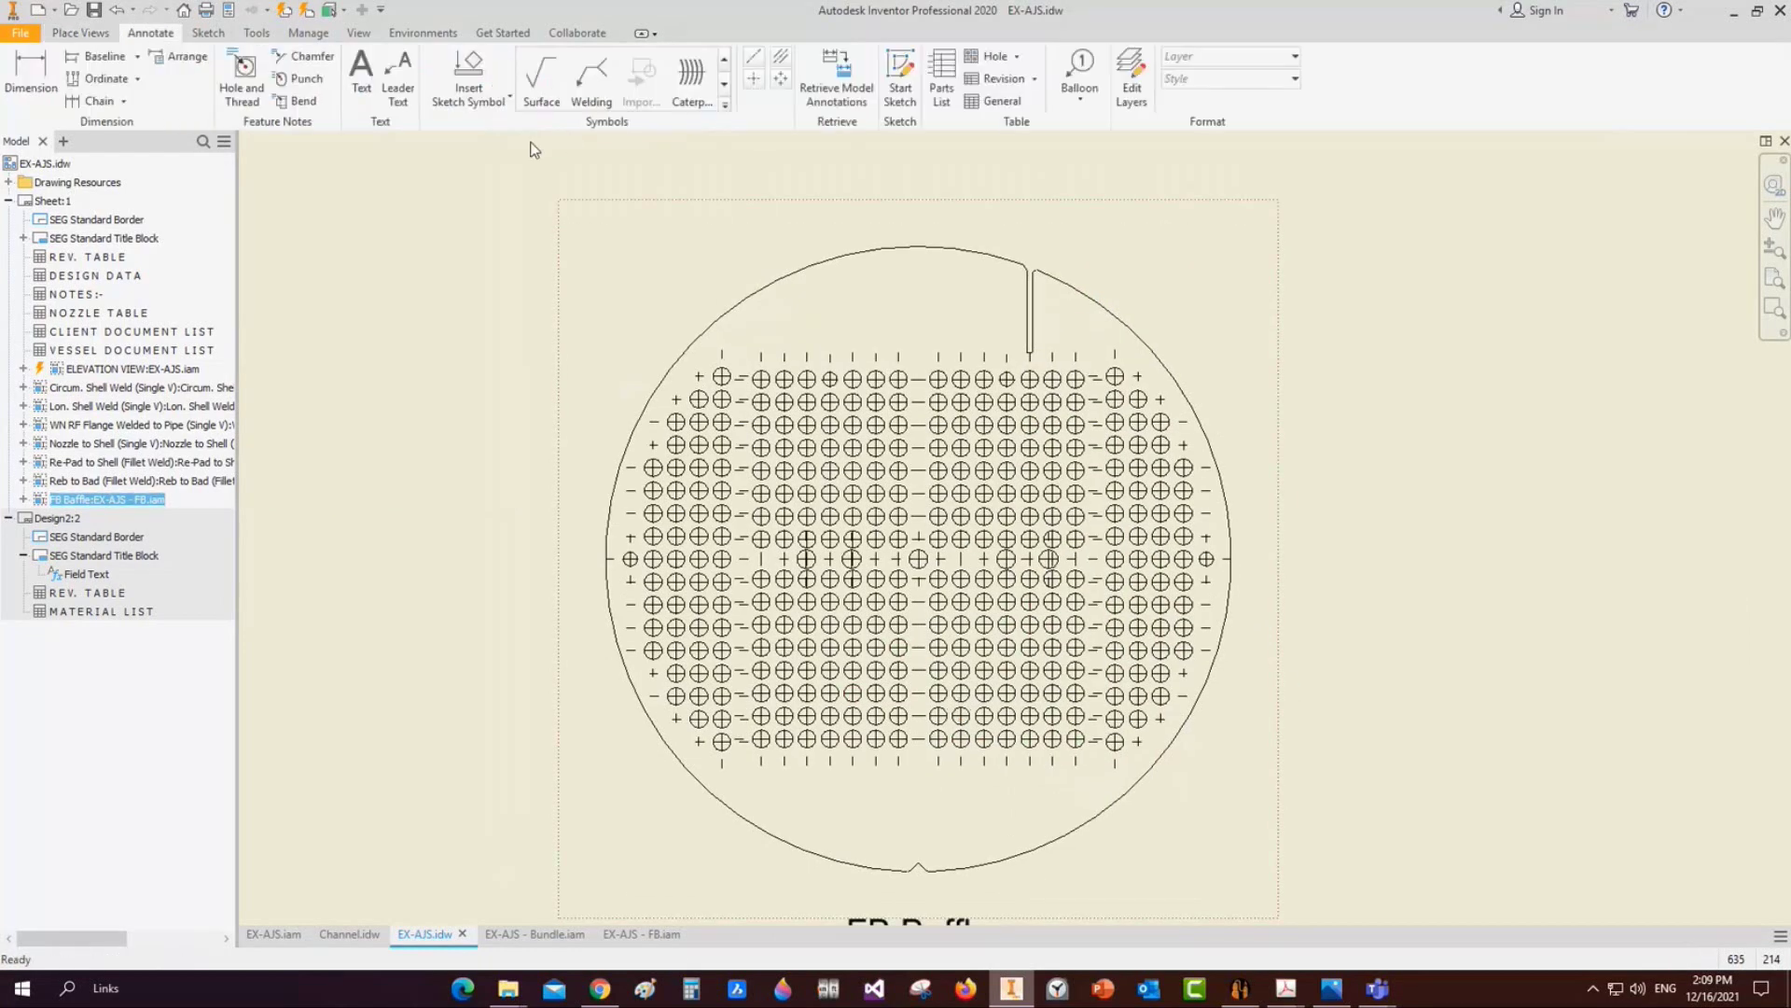
click(80, 33)
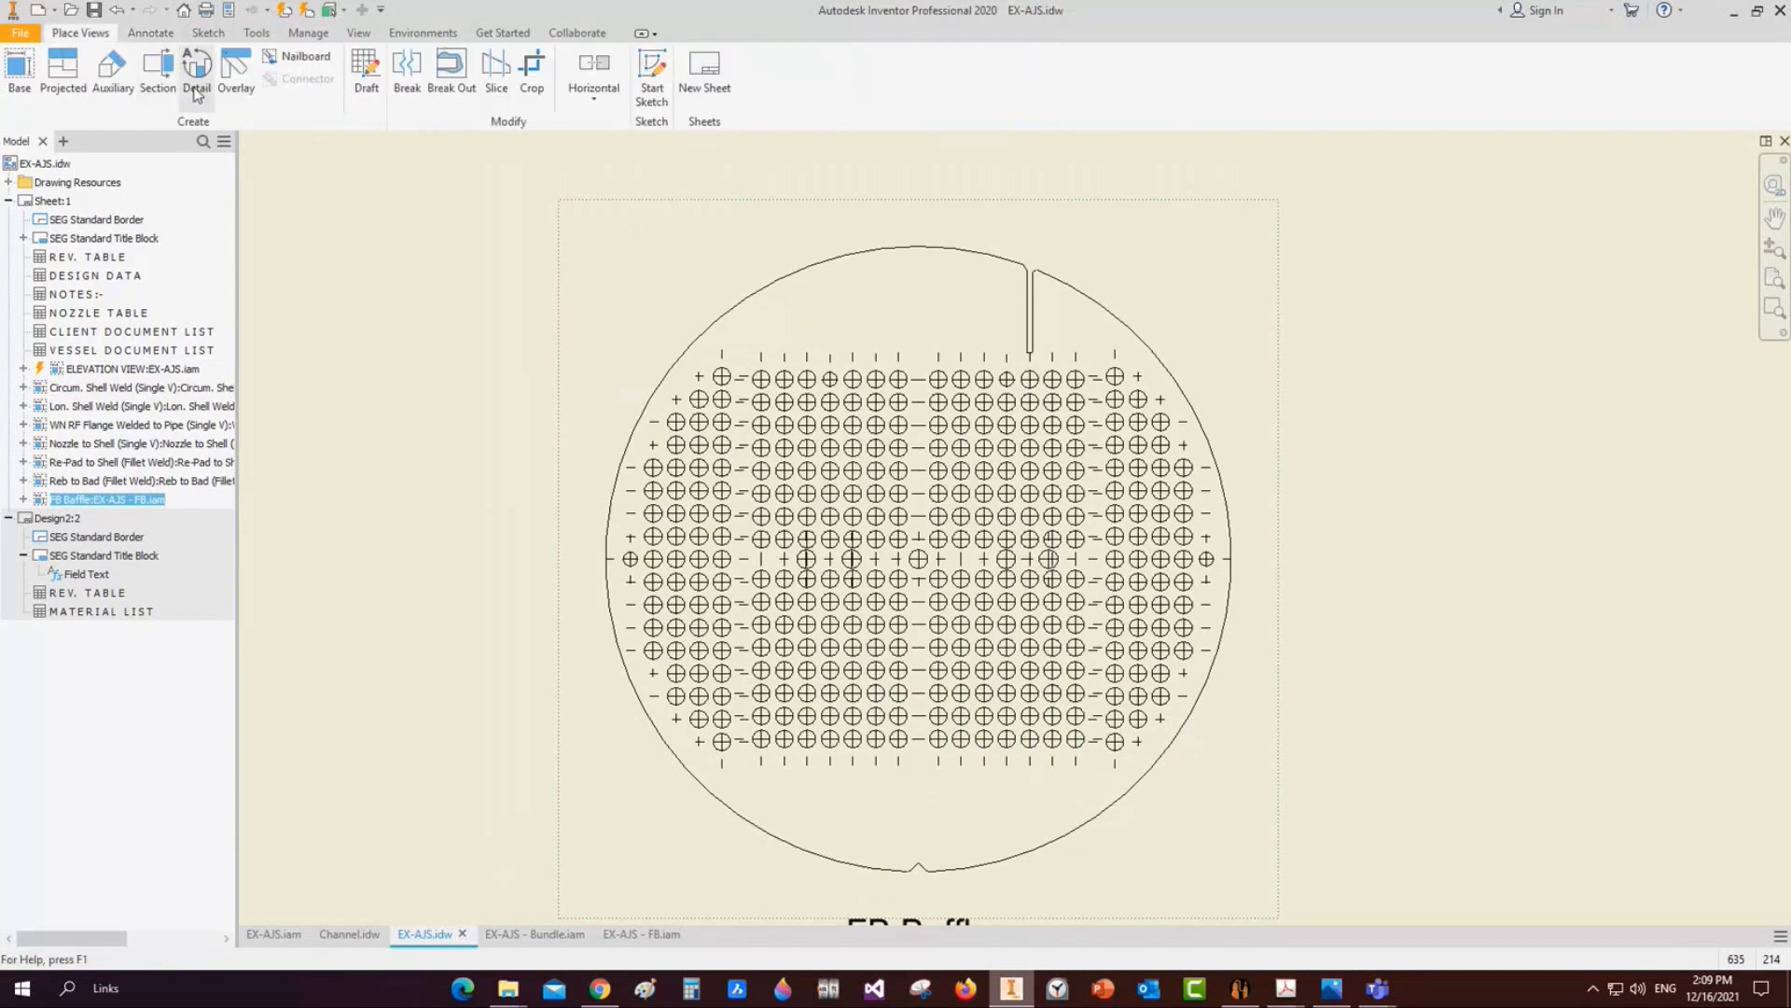
Create detail view A of four baffle holes at 1:2 with a rectangular fence and smooth cutout, and re-centre the fence on the holes
click(196, 94)
scroll(719, 572, up, 3)
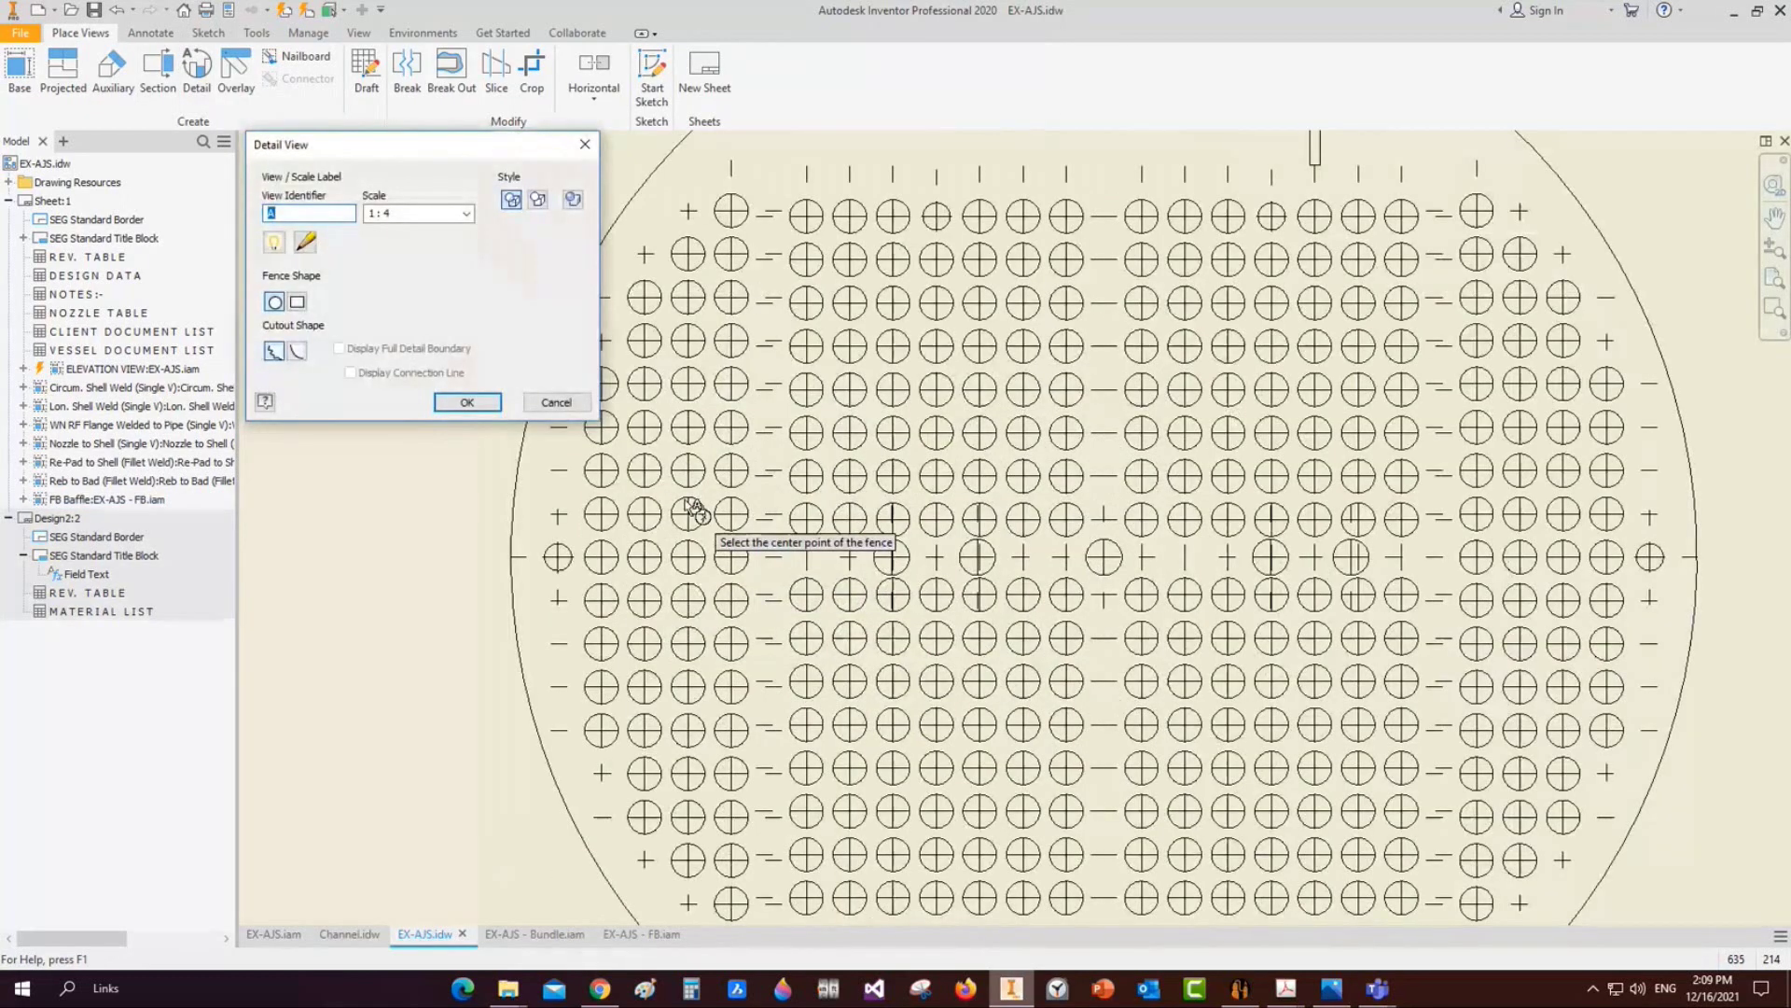
middle_drag(687, 500, 794, 614)
click(298, 301)
click(297, 351)
click(816, 426)
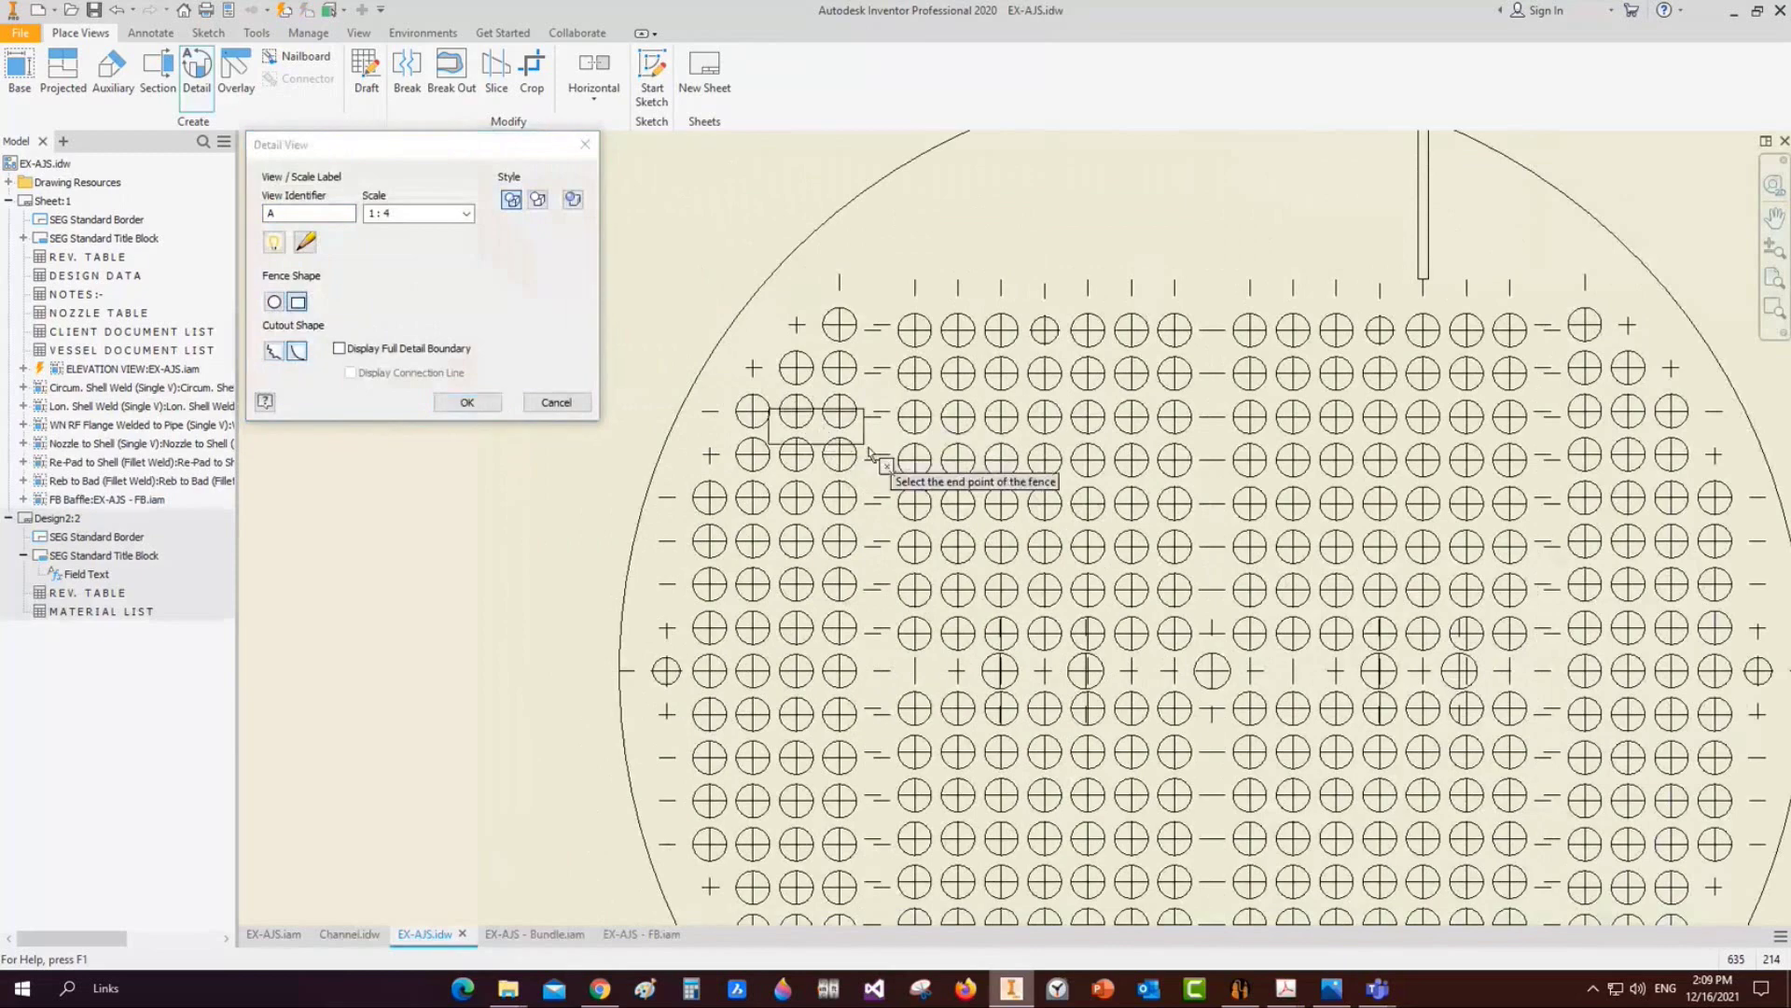
click(864, 478)
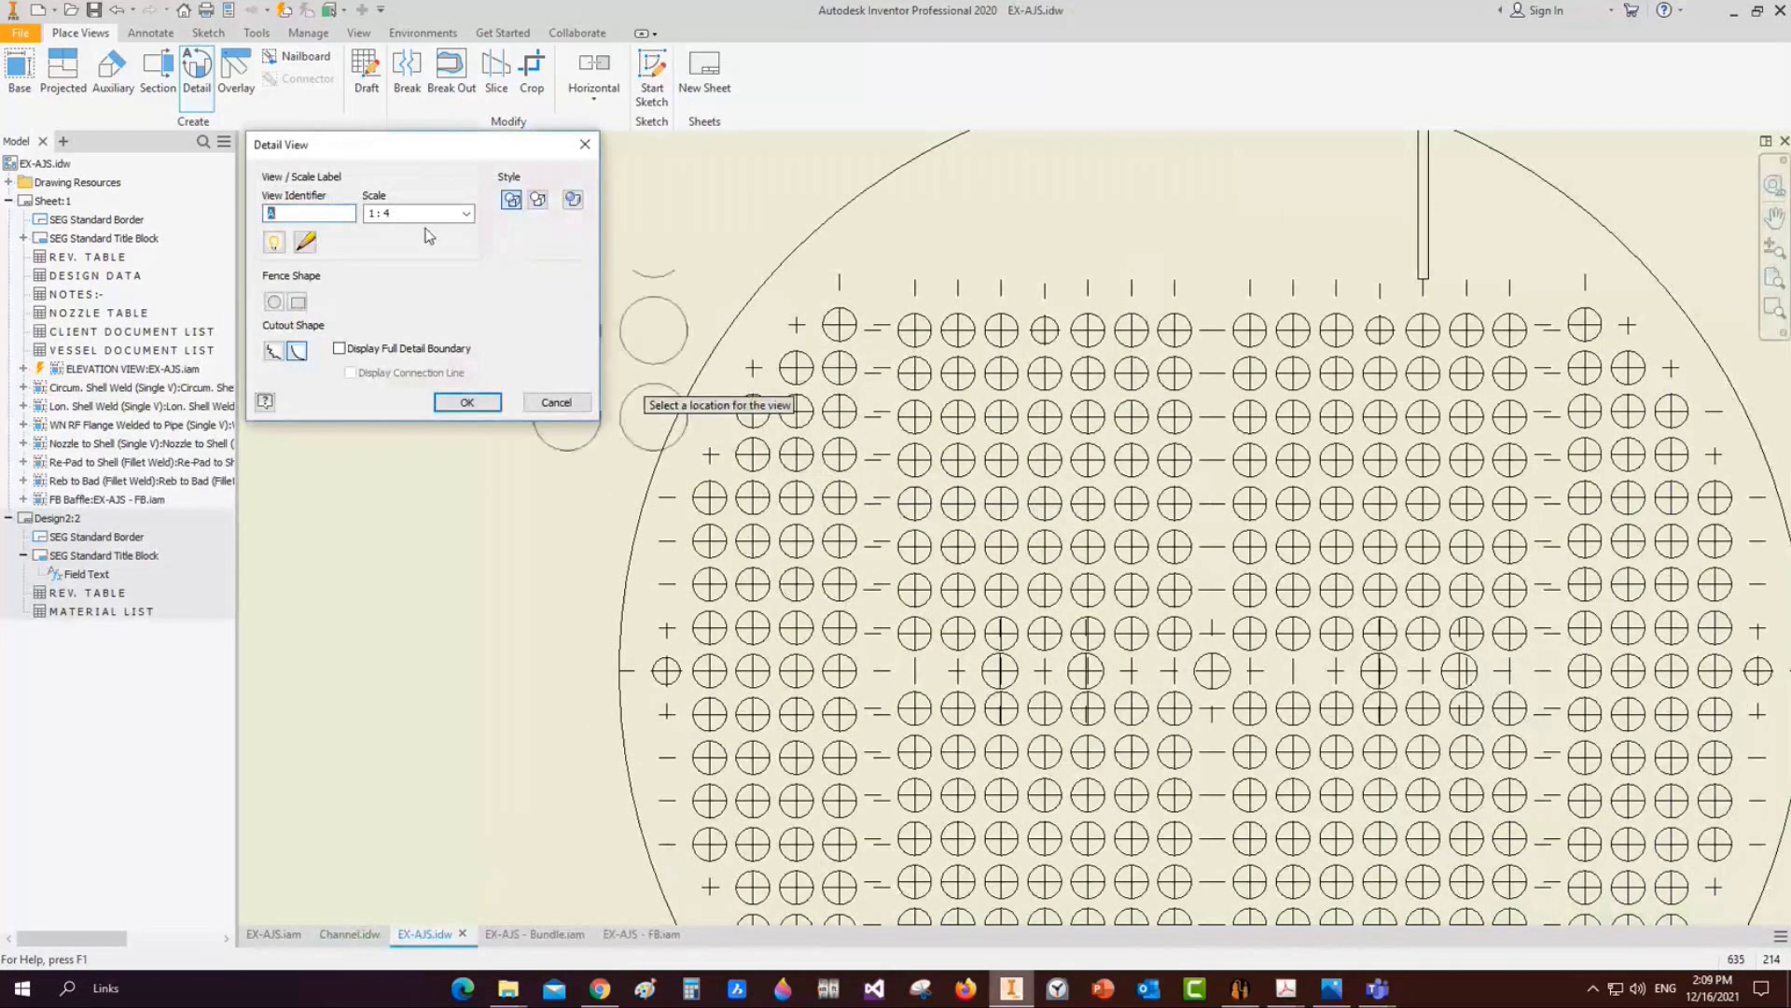
text(2)
scroll(906, 585, down, 5)
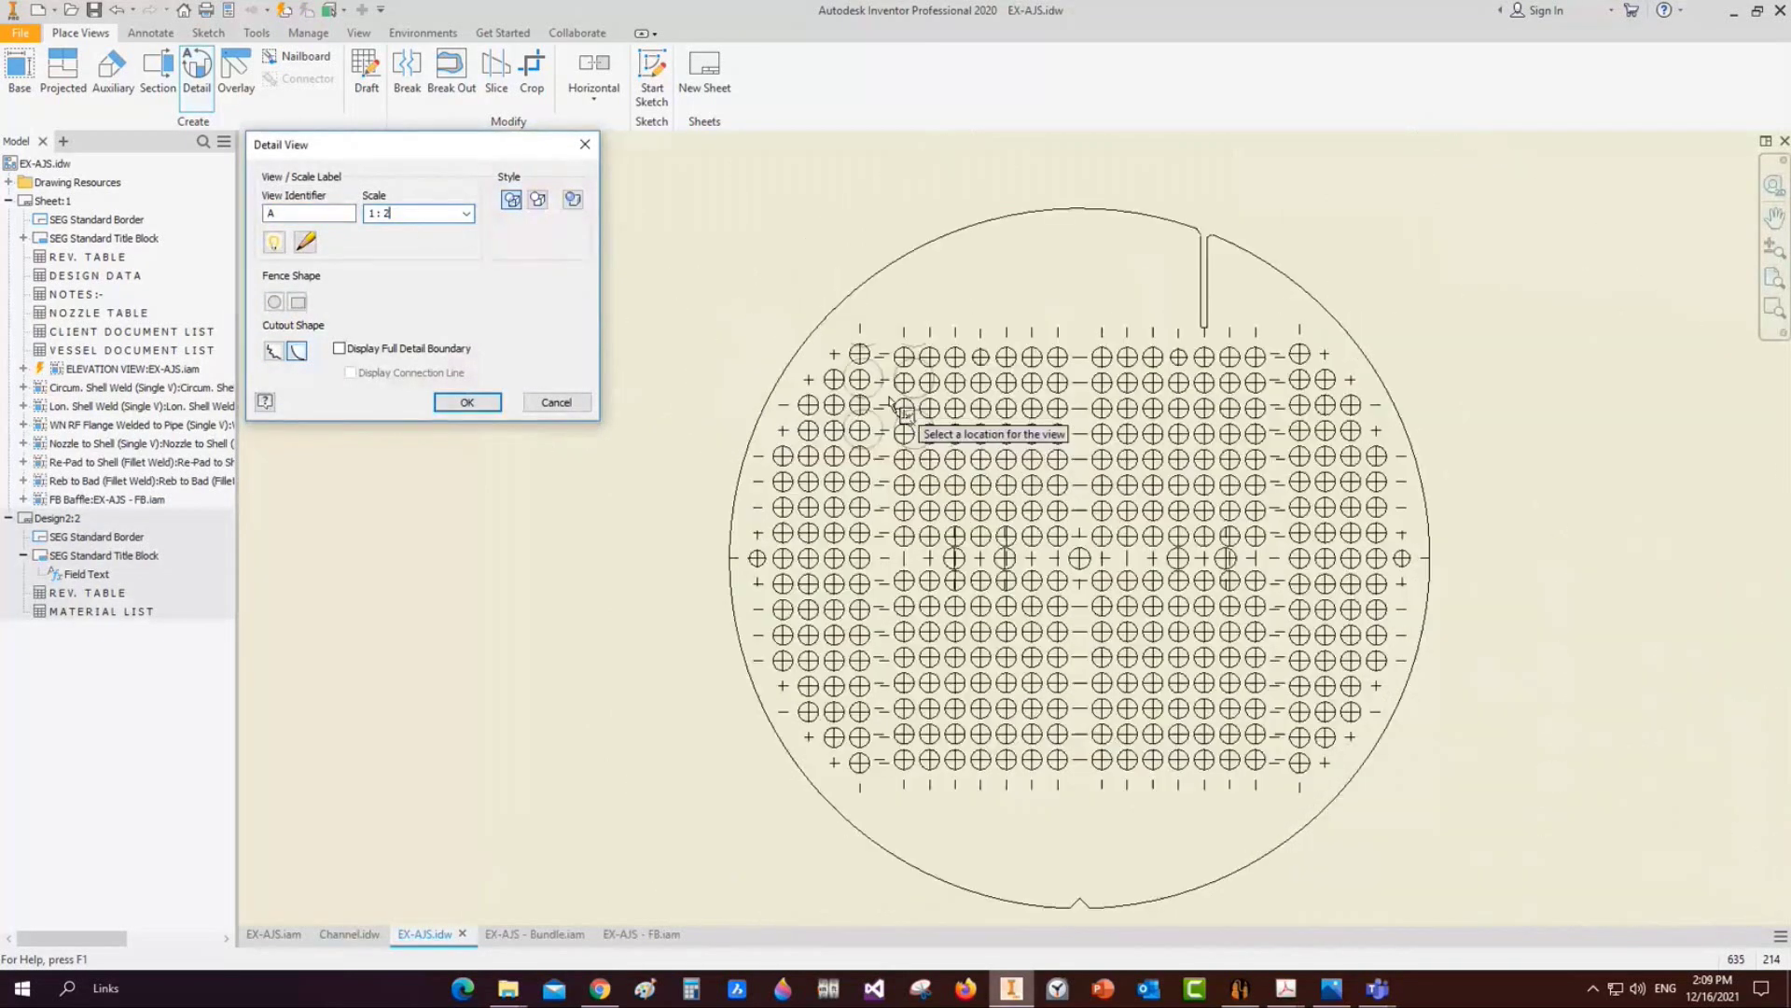
click(907, 585)
scroll(1086, 521, up, 6)
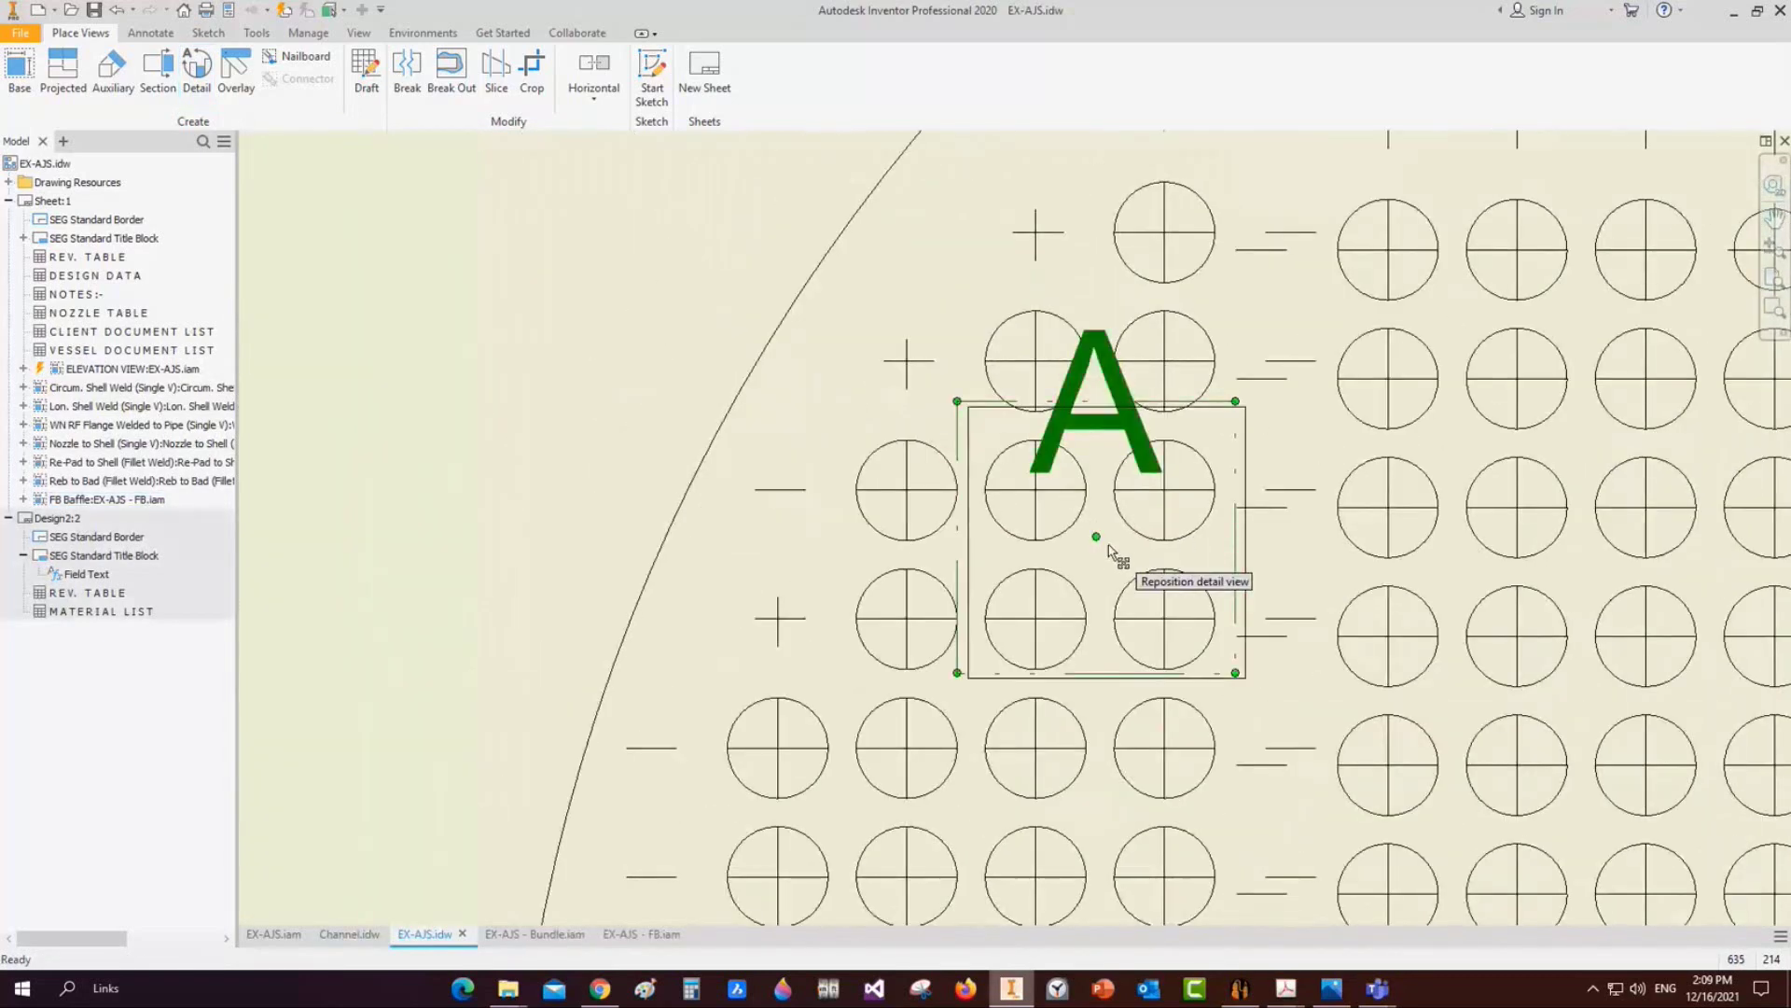
drag(1110, 499, 1124, 511)
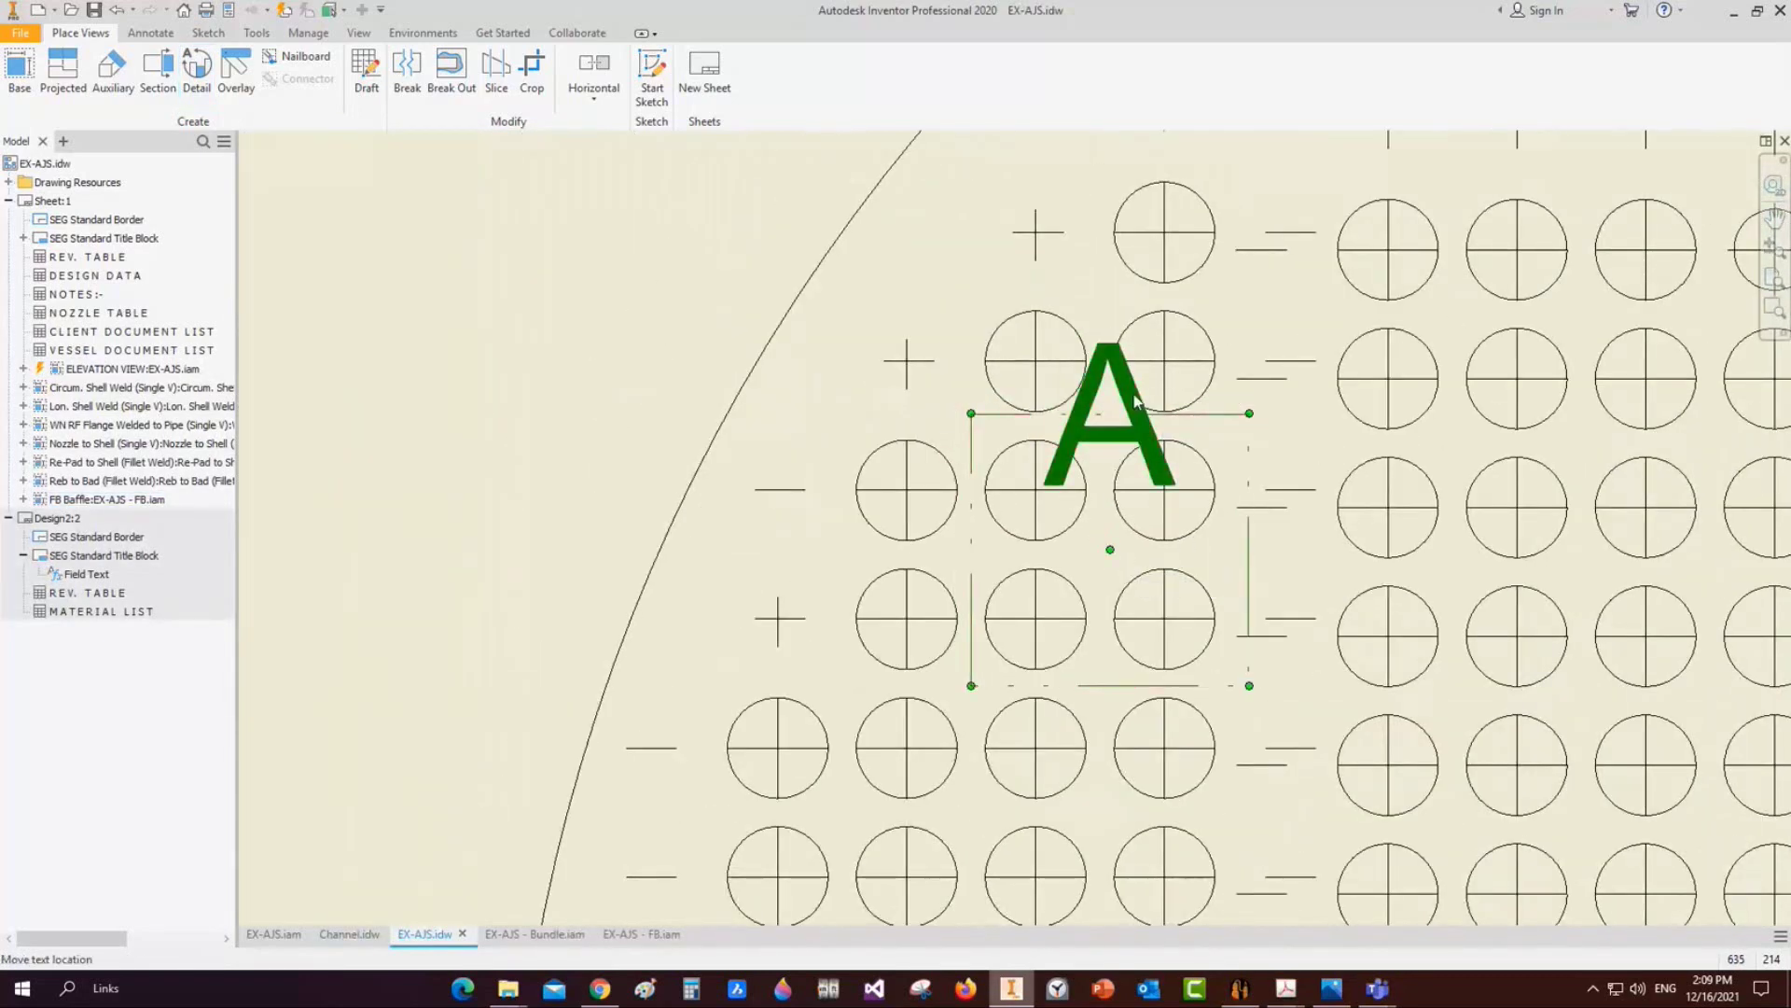
right_click(1132, 392)
mouse_move(1217, 495)
click(1075, 412)
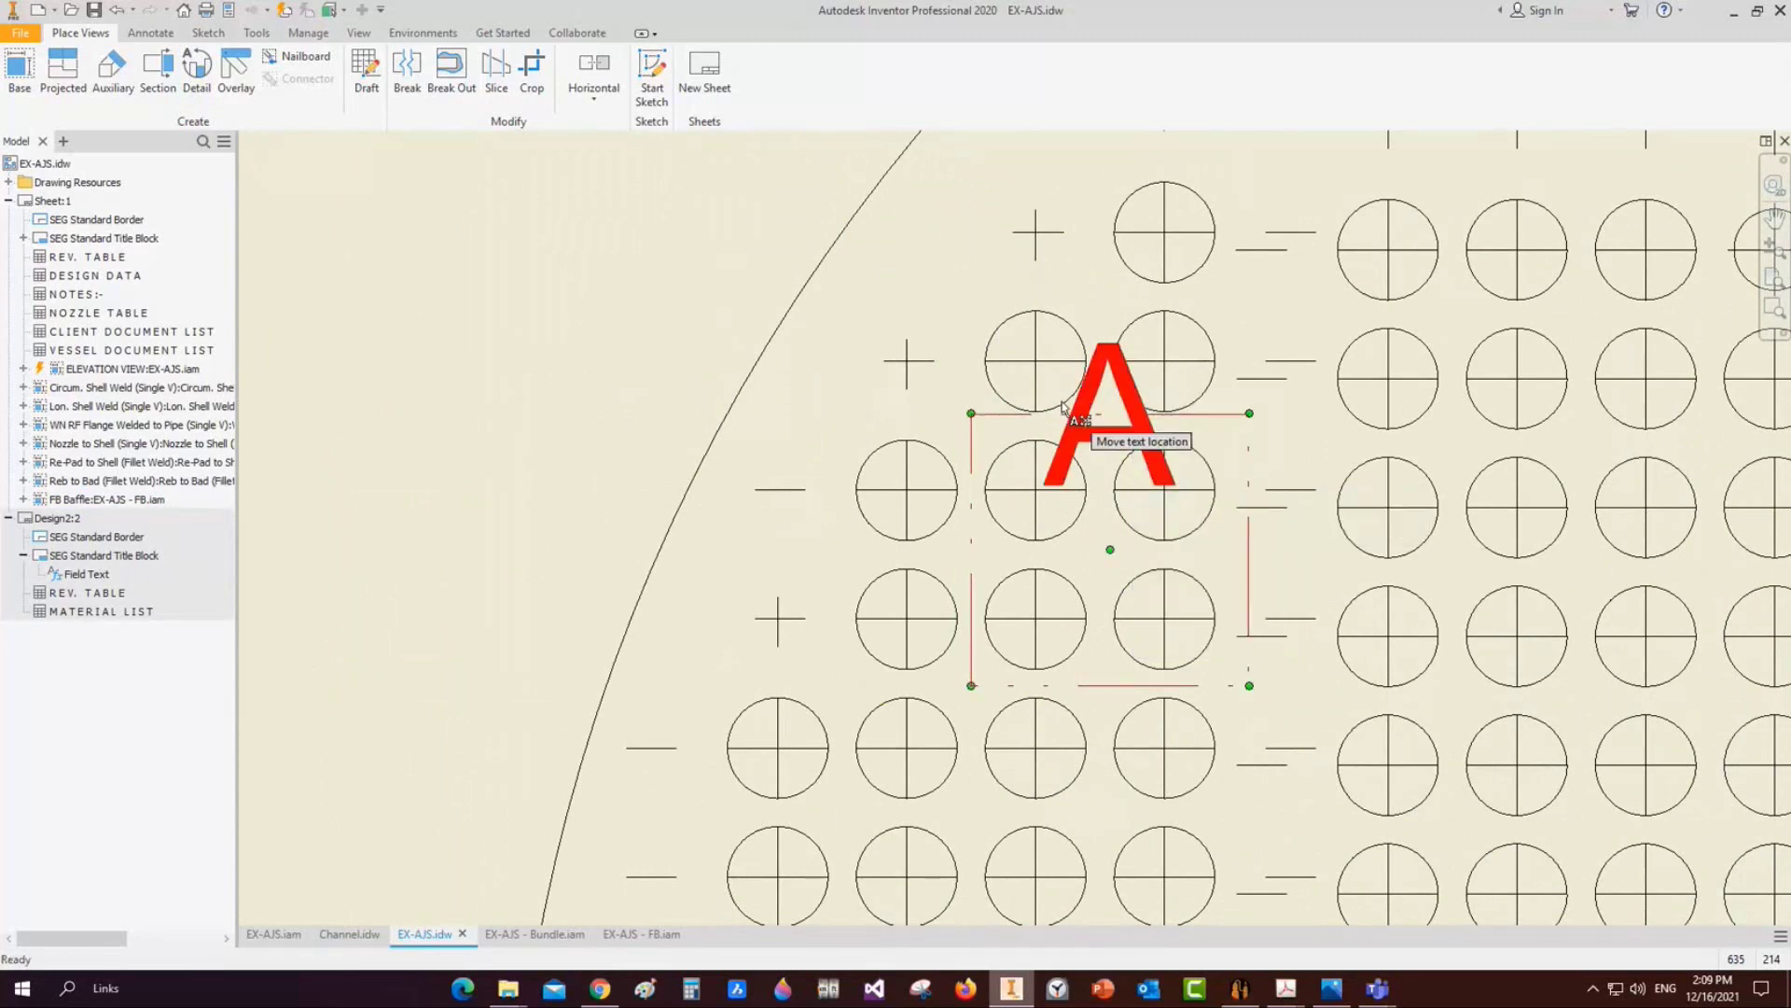
drag(1086, 413, 989, 334)
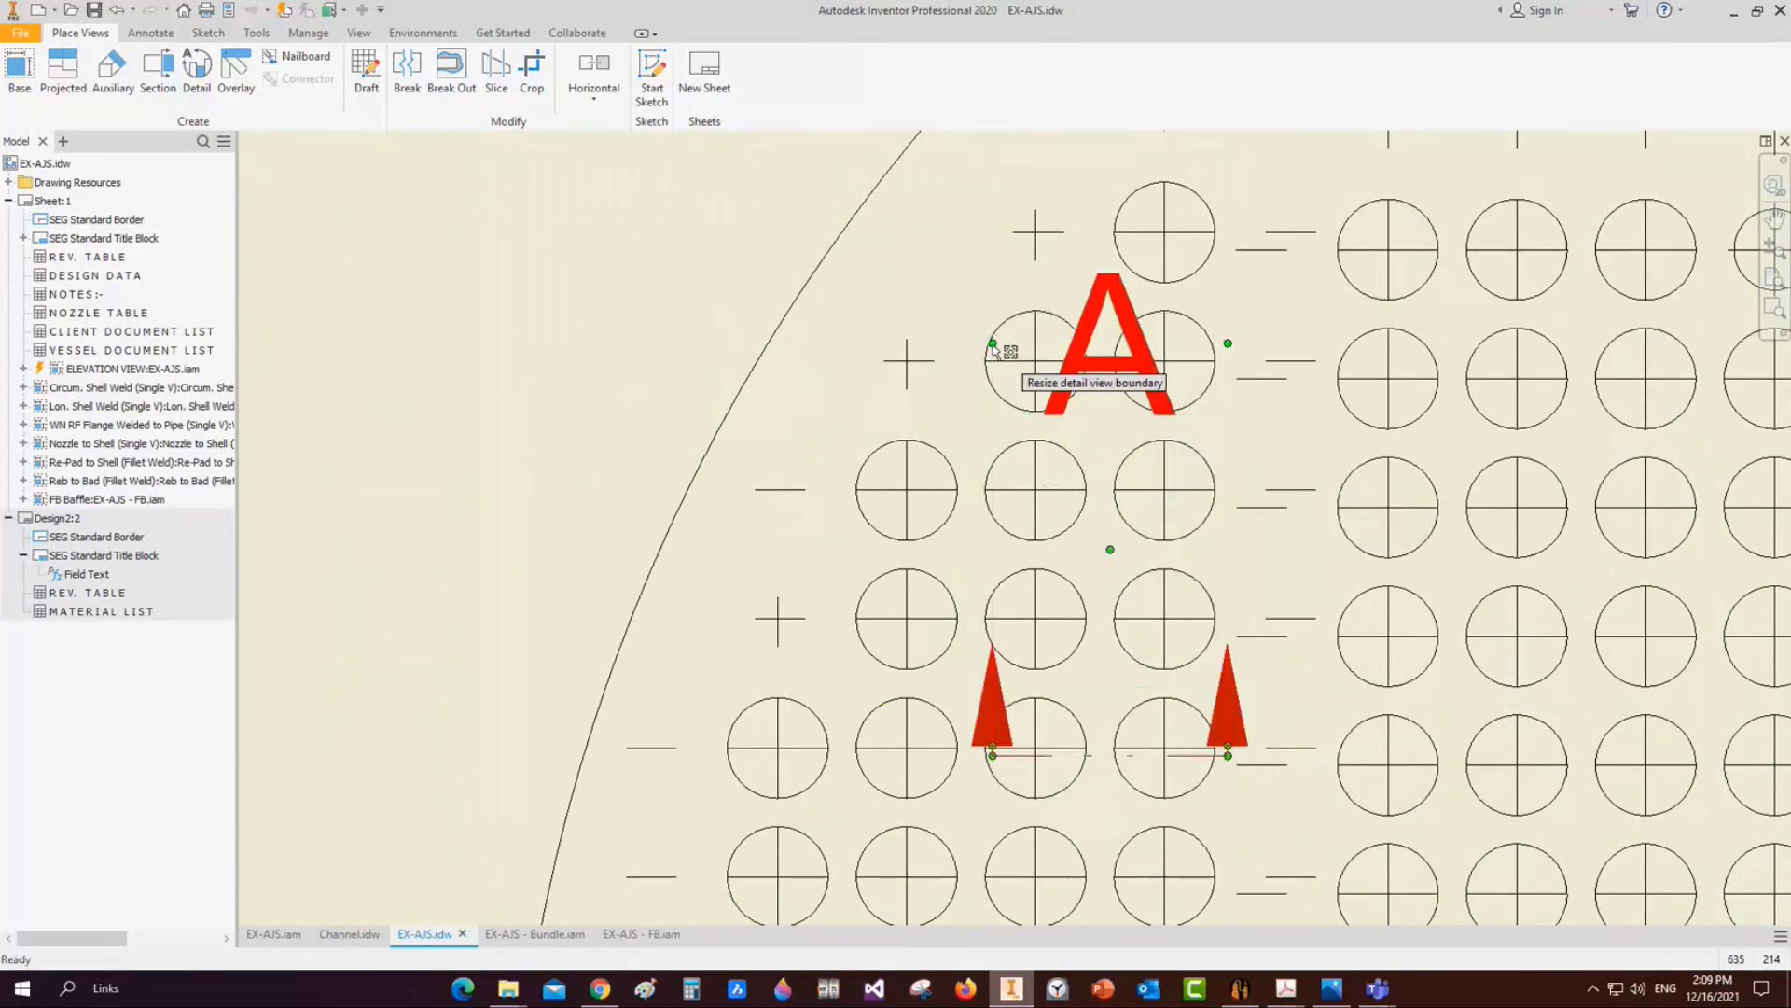
Move the detail label A outside the baffle outline and connect it to the fence with a leader
right_click(1103, 378)
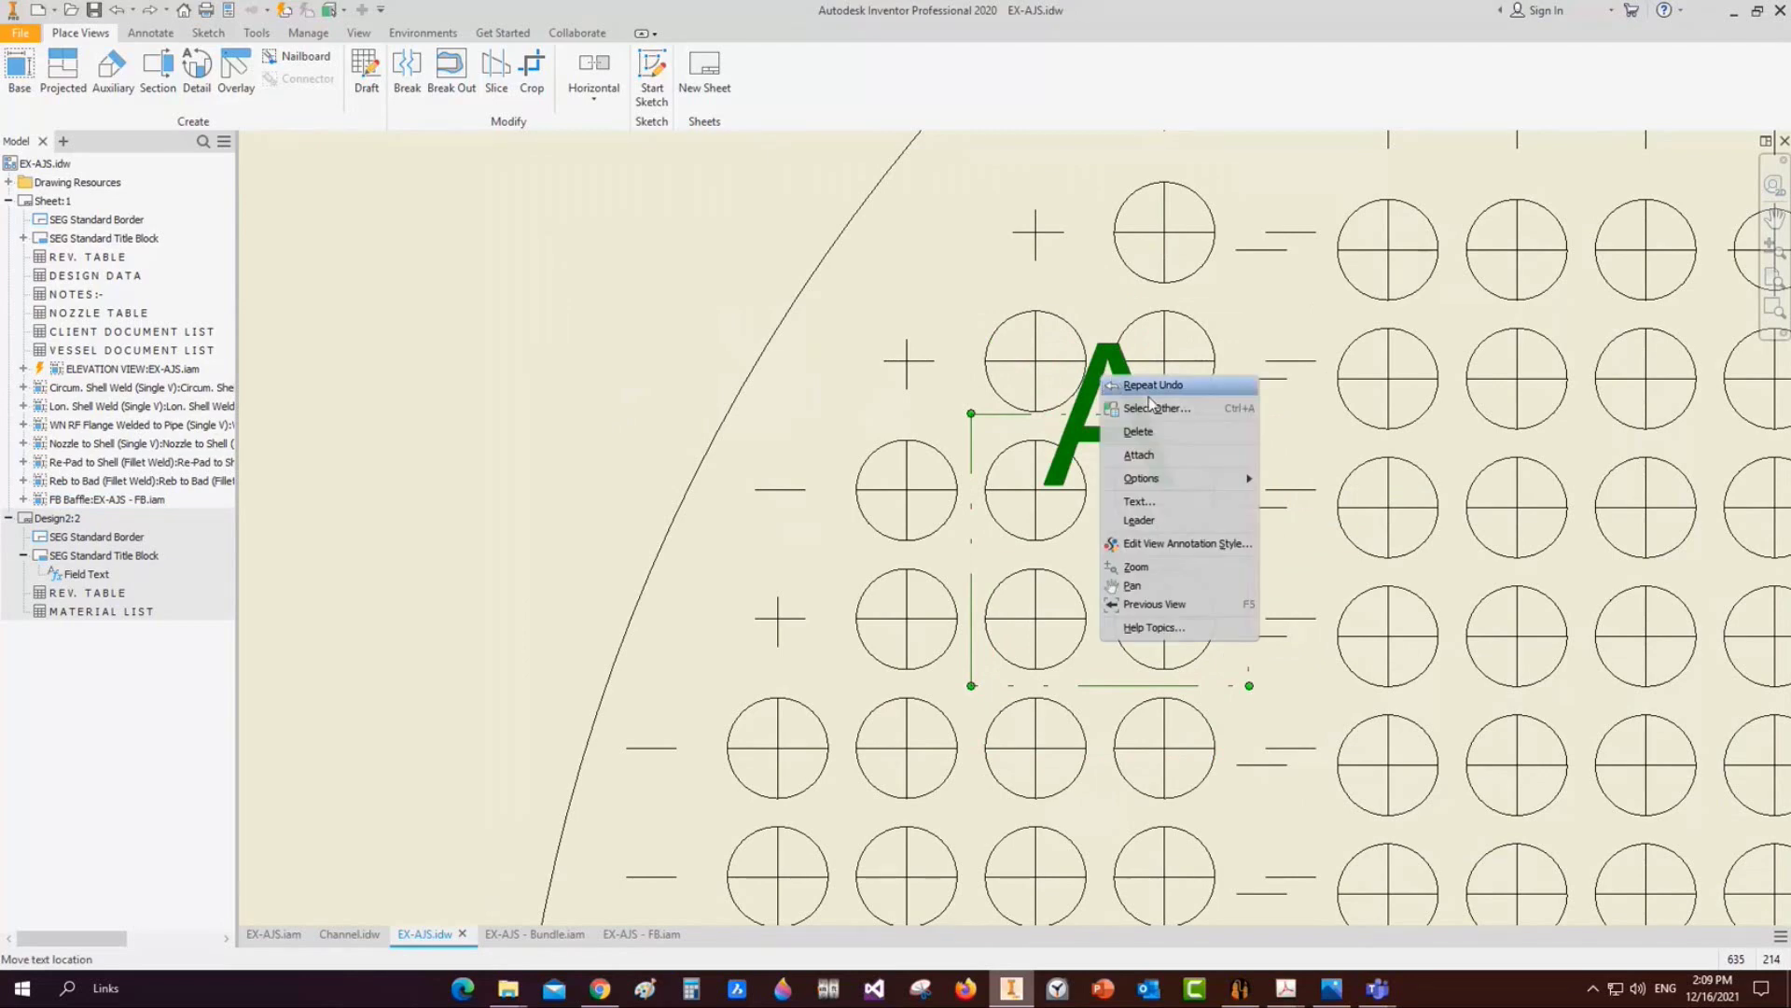
click(1085, 408)
mouse_move(1084, 408)
mouse_down()
mouse_move(951, 408)
mouse_move(975, 578)
mouse_move(520, 264)
mouse_move(528, 222)
mouse_up()
click(937, 554)
right_click(937, 556)
click(997, 685)
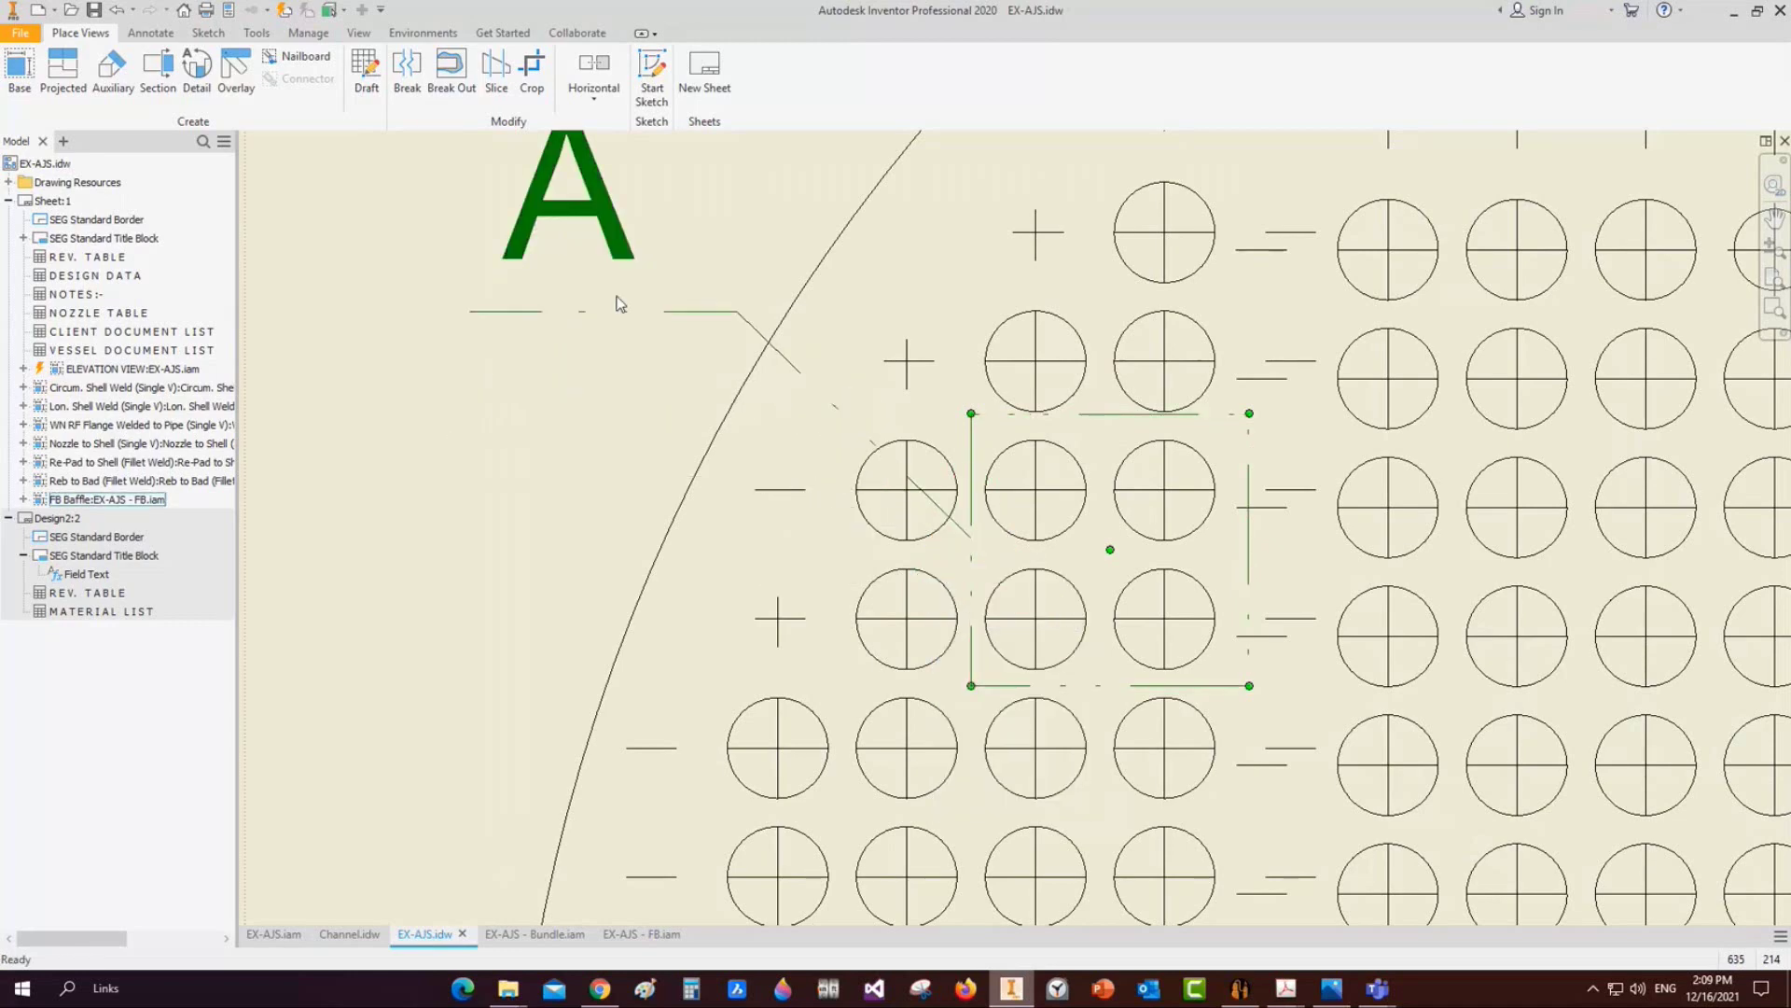
Add centre marks to all four holes in detail view A
scroll(629, 304, up, 2)
scroll(629, 304, up, 3)
mouse_move(629, 304)
middle_down()
mouse_move(914, 371)
mouse_move(1415, 536)
middle_up()
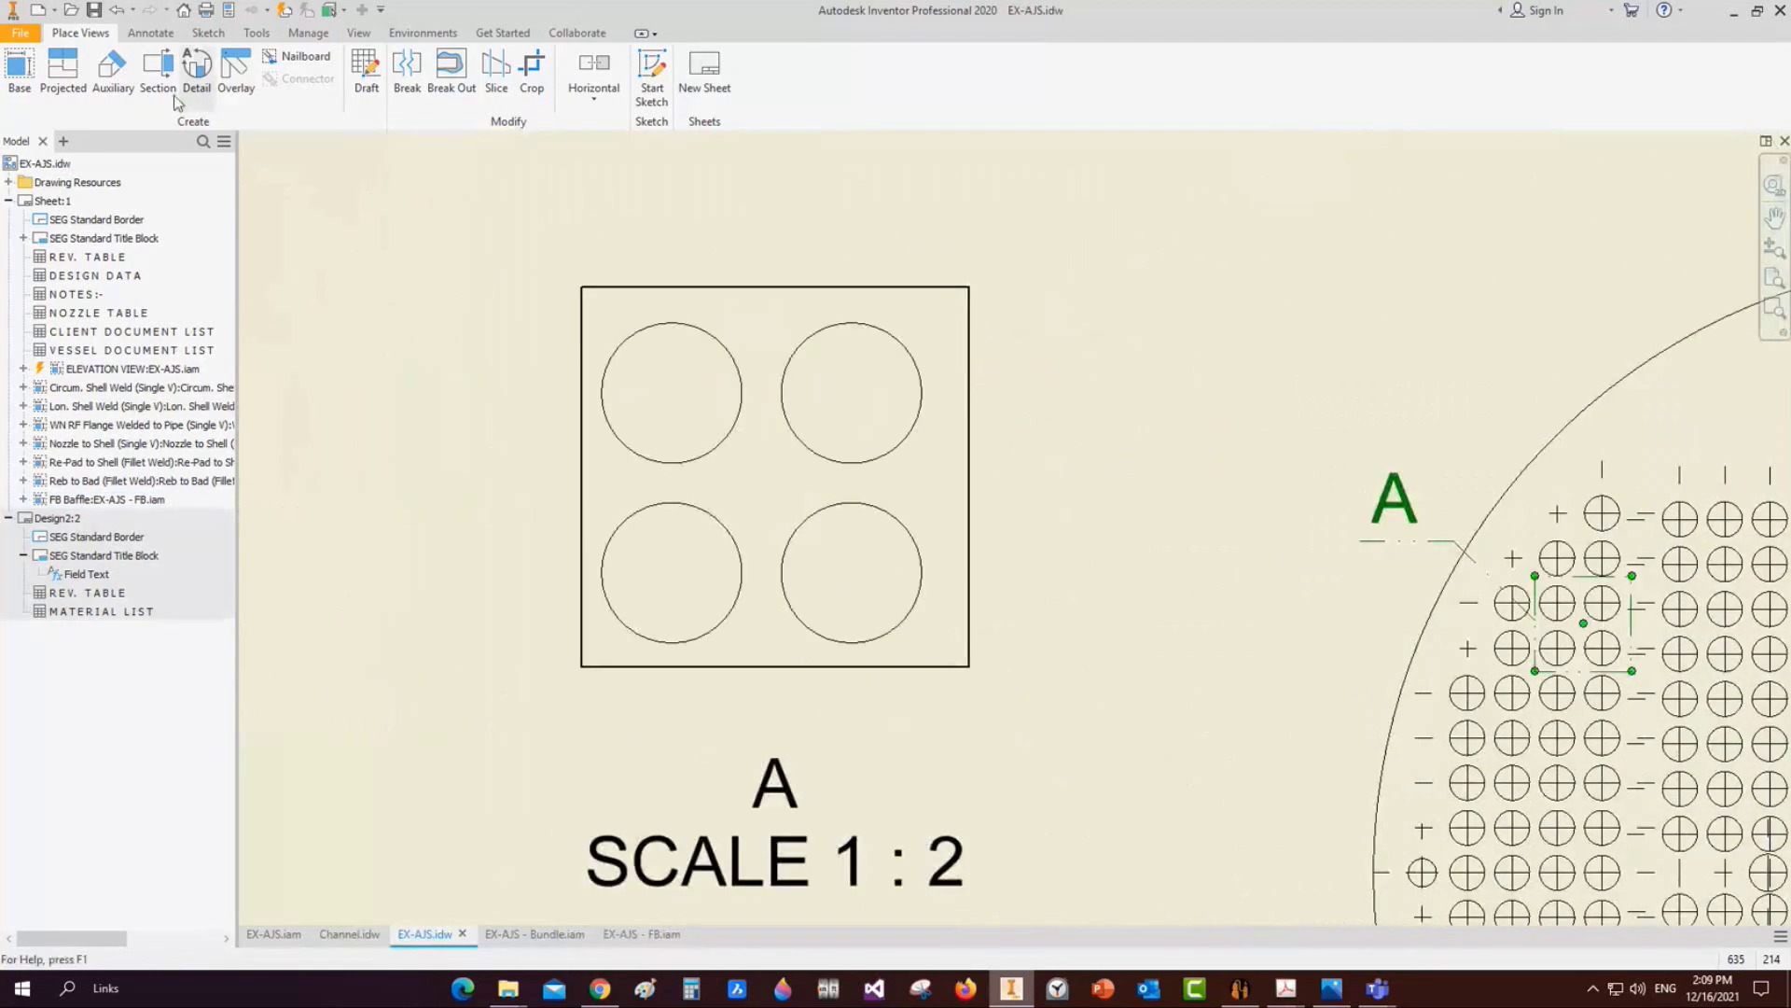
click(150, 33)
click(753, 77)
click(877, 323)
click(724, 343)
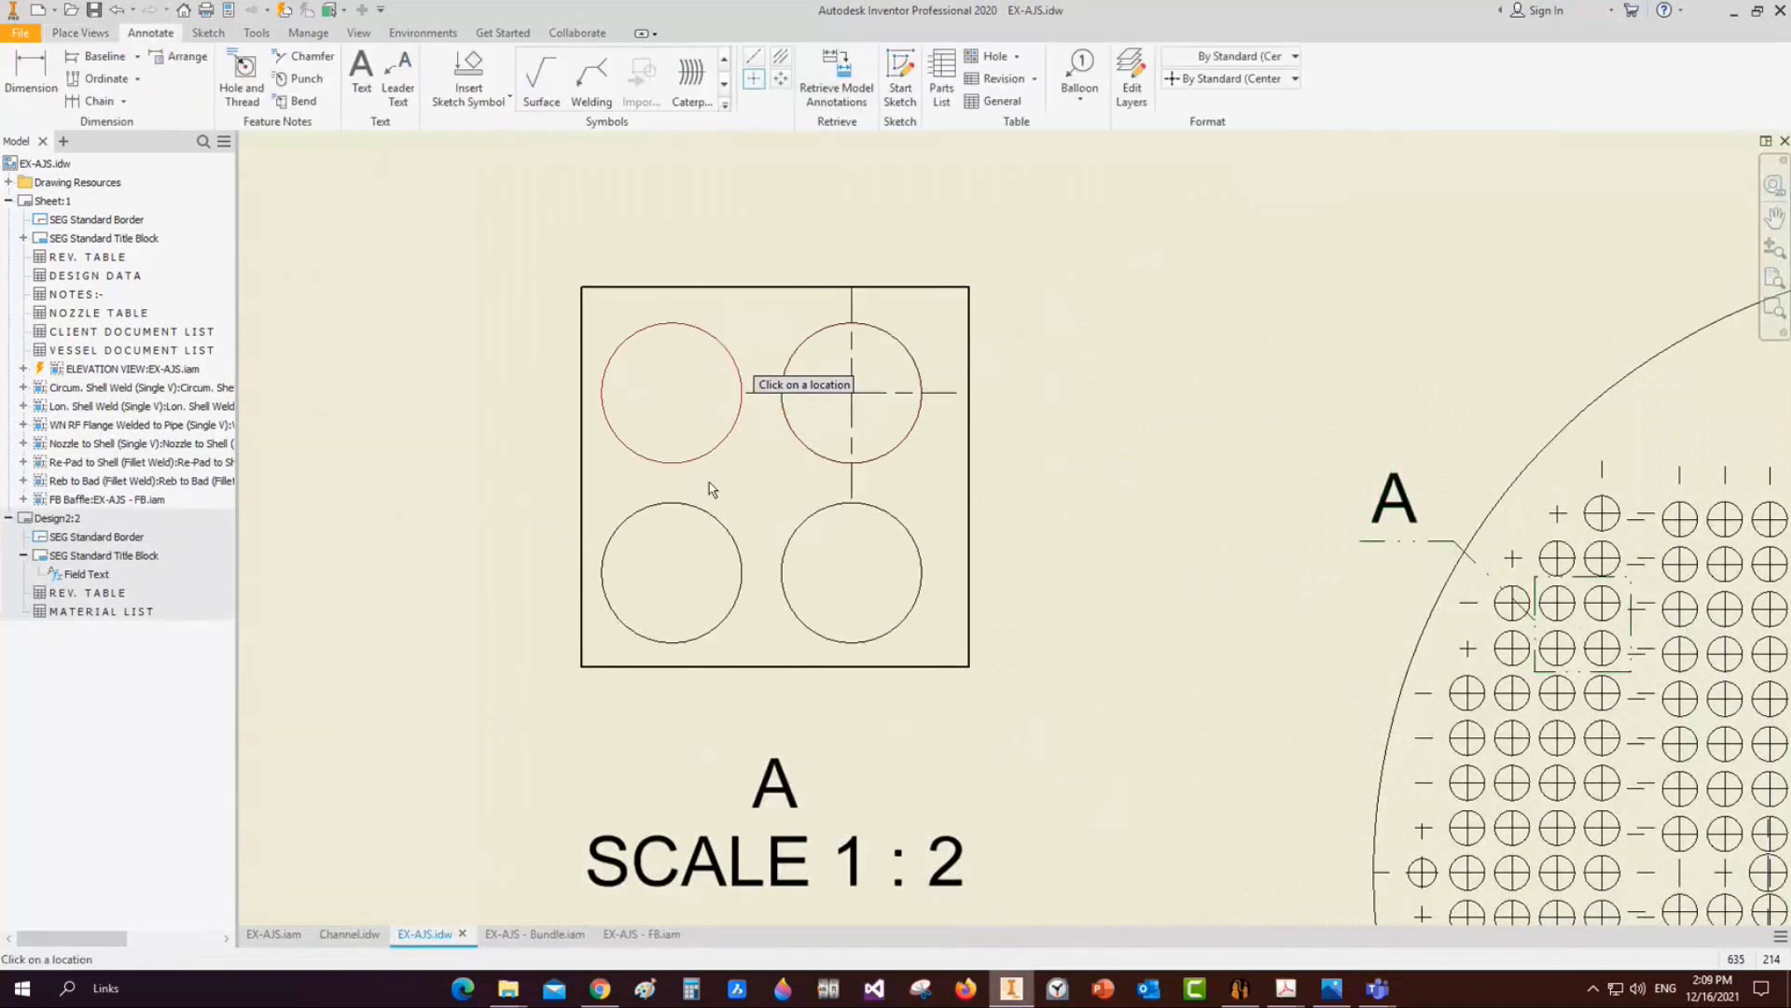
click(706, 512)
click(808, 529)
Dimension the diameter of the upper-left hole in detail view A
scroll(814, 536, up, 2)
middle_drag(815, 535, 887, 587)
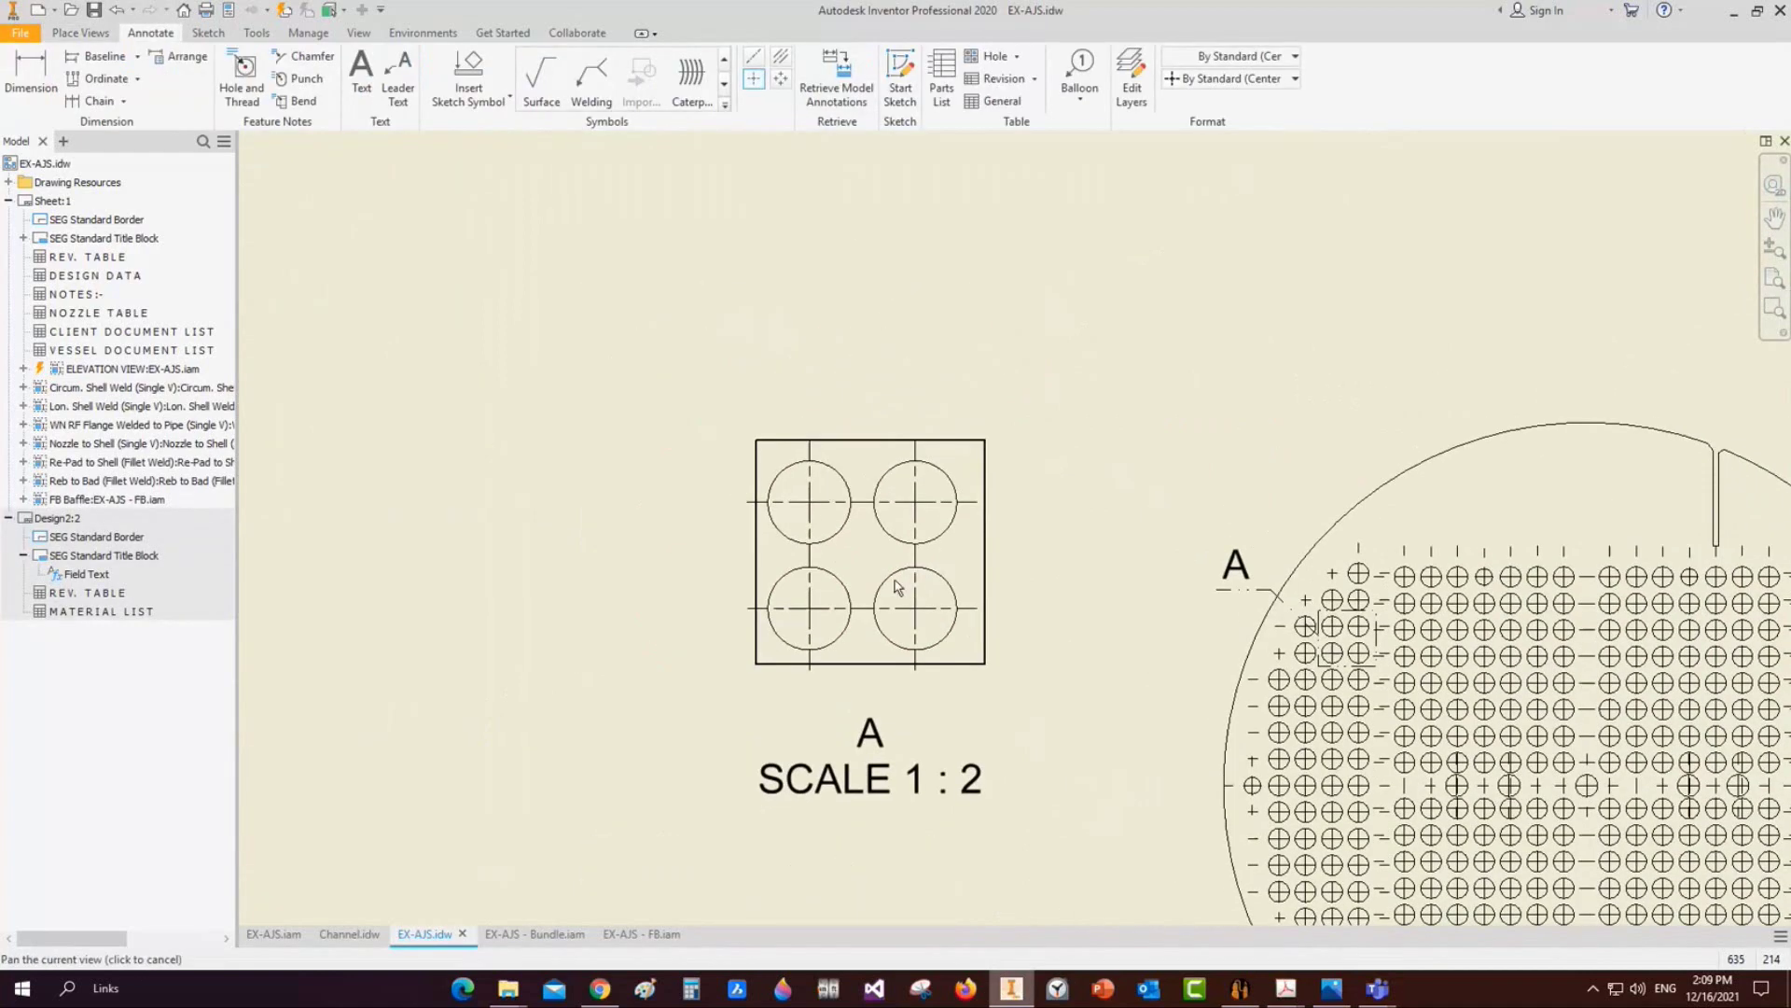
key(d)
click(783, 476)
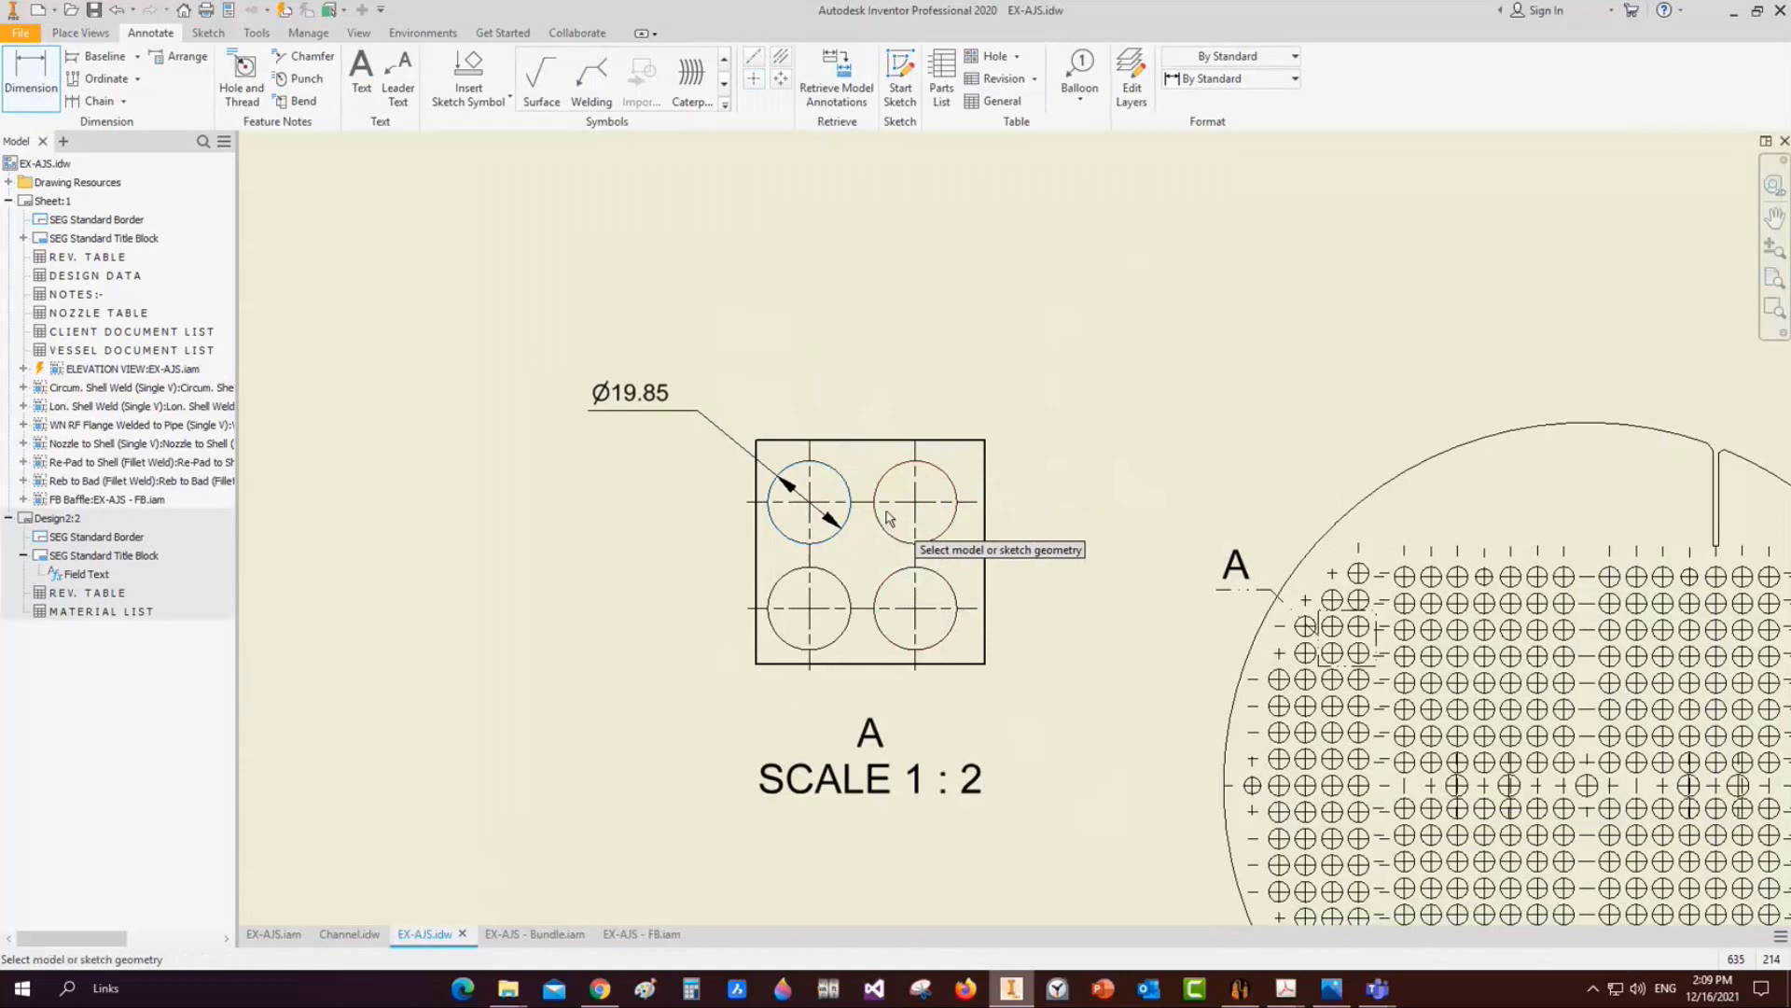
Dimension the horizontal and vertical hole pitches in detail view A
click(808, 446)
click(849, 373)
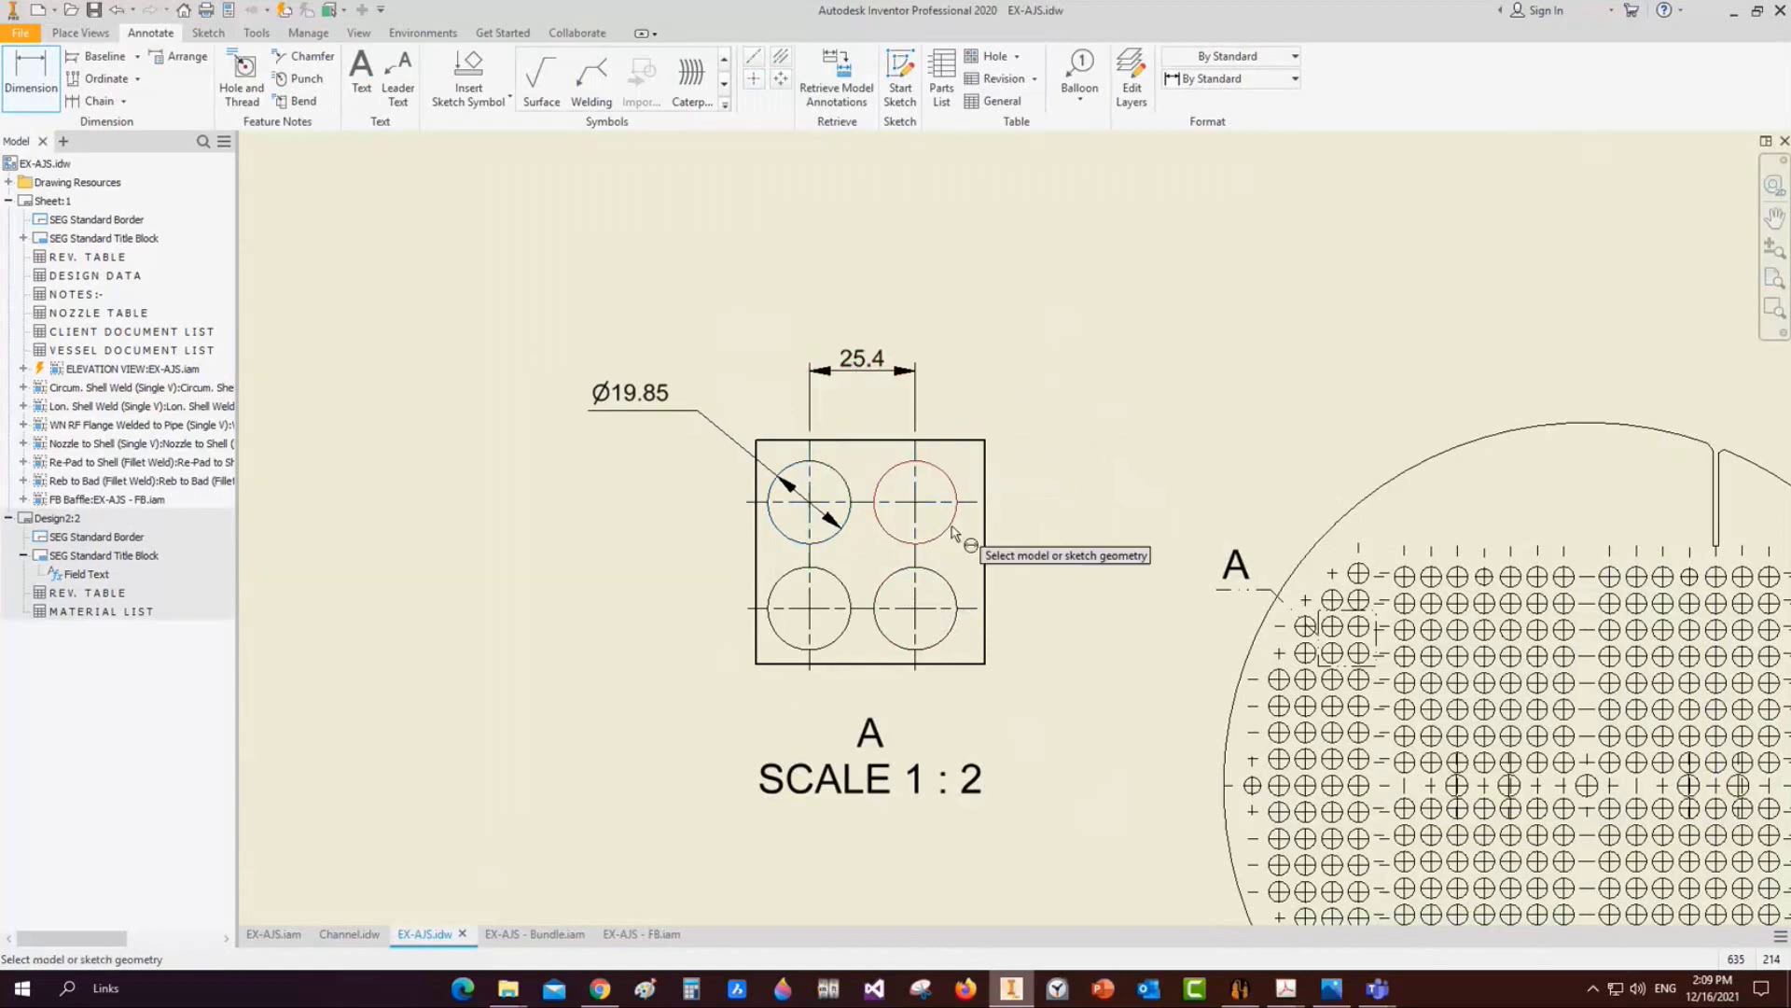
click(962, 502)
click(945, 608)
click(1078, 549)
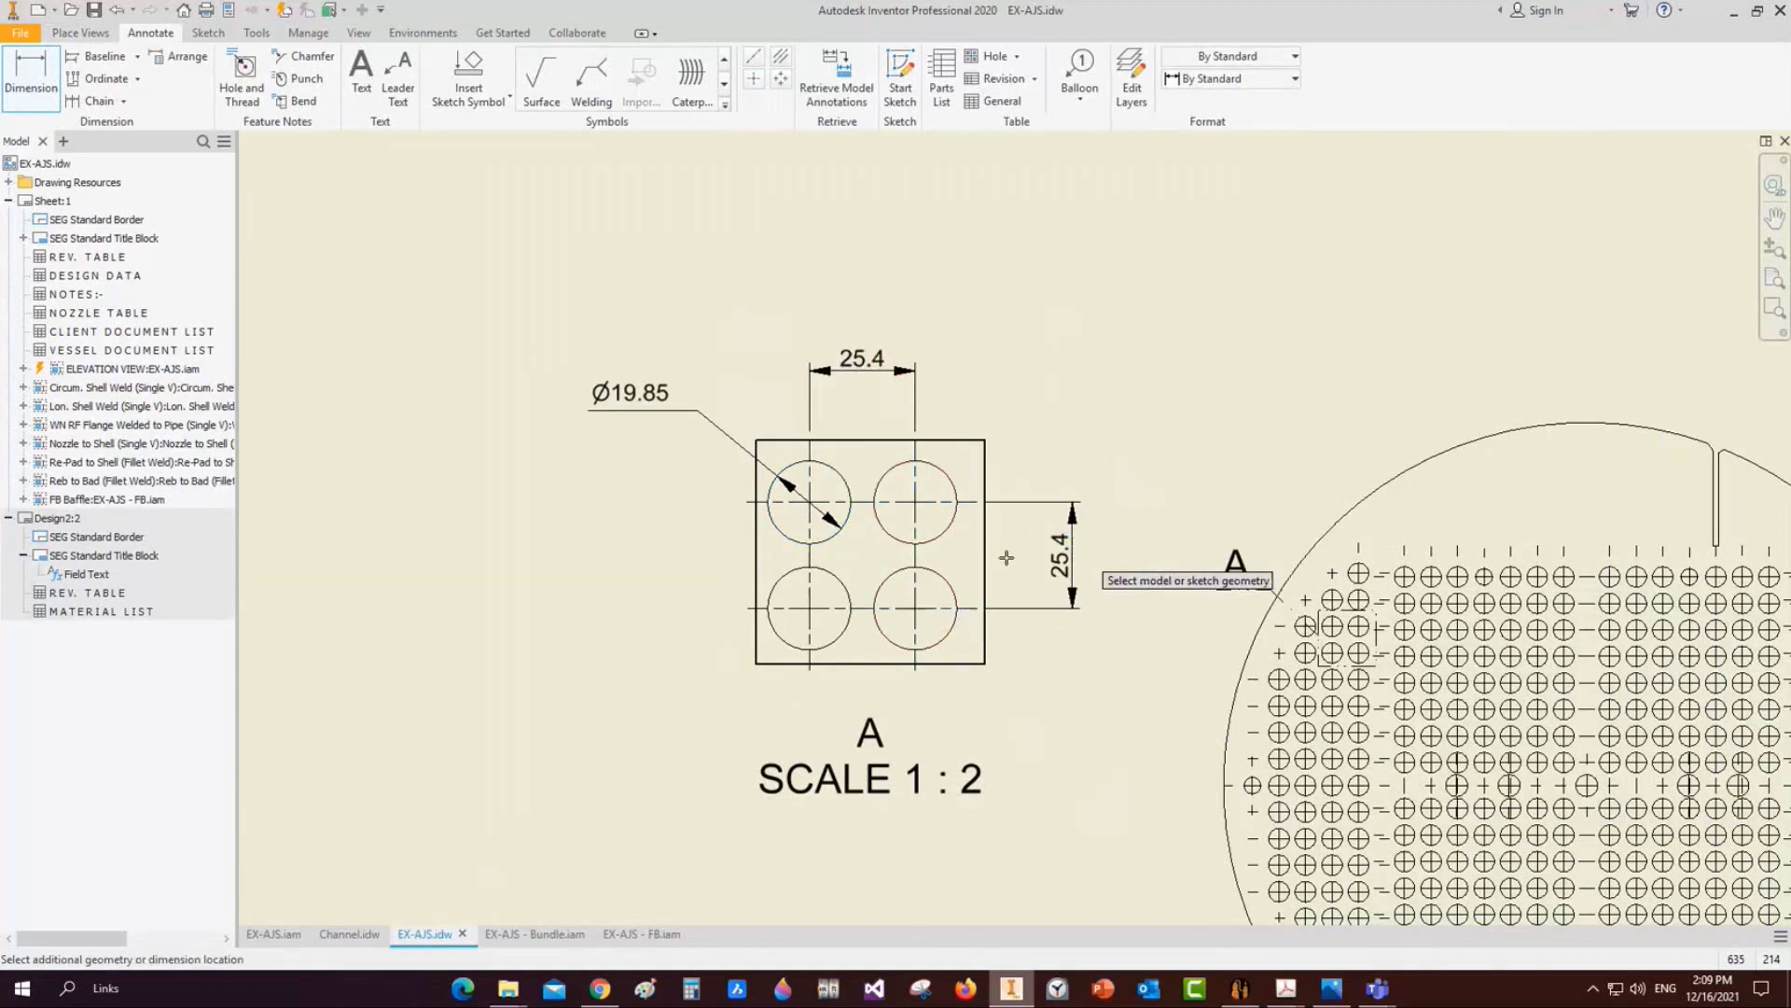
scroll(1073, 550, up, 5)
key(Escape)
Review the whole drawing sheet, and switch to Adobe Acrobat to examine the condenser's general arrangement drawing
mouse_move(900, 522)
middle_down()
mouse_move(1028, 500)
mouse_move(758, 522)
middle_up()
scroll(963, 588, down, 6)
scroll(963, 607, up, 8)
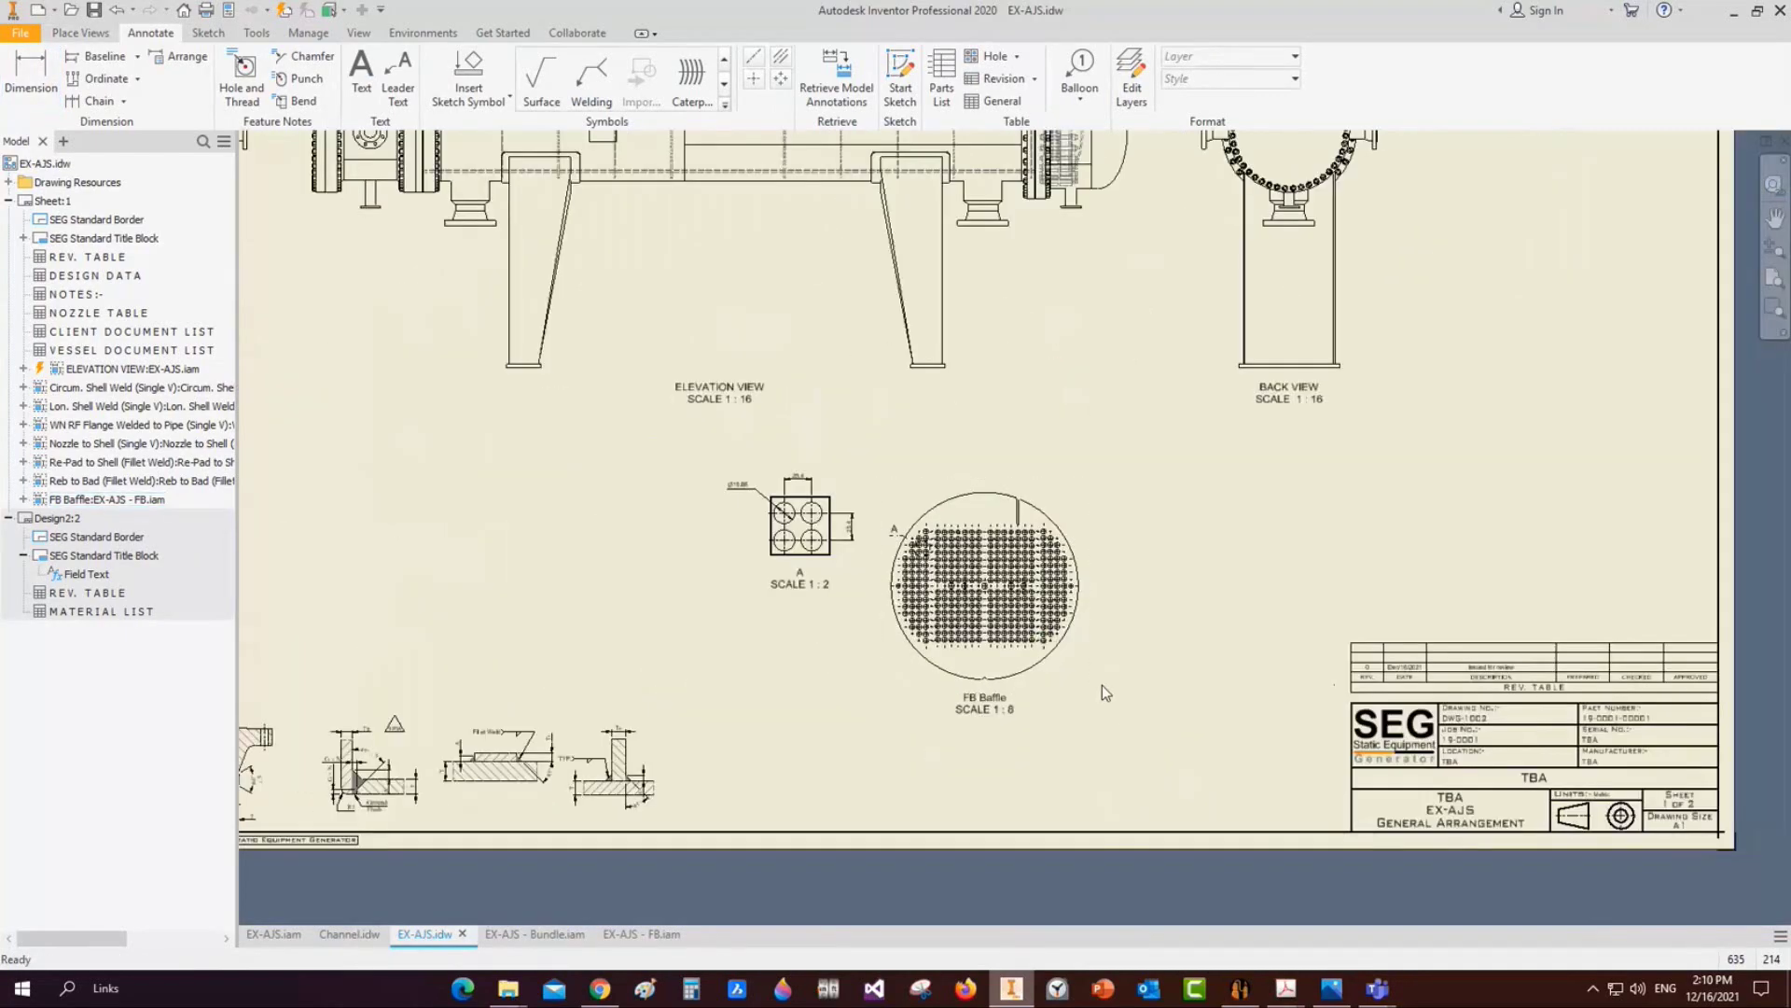
middle_click(1111, 637)
middle_click(1111, 636)
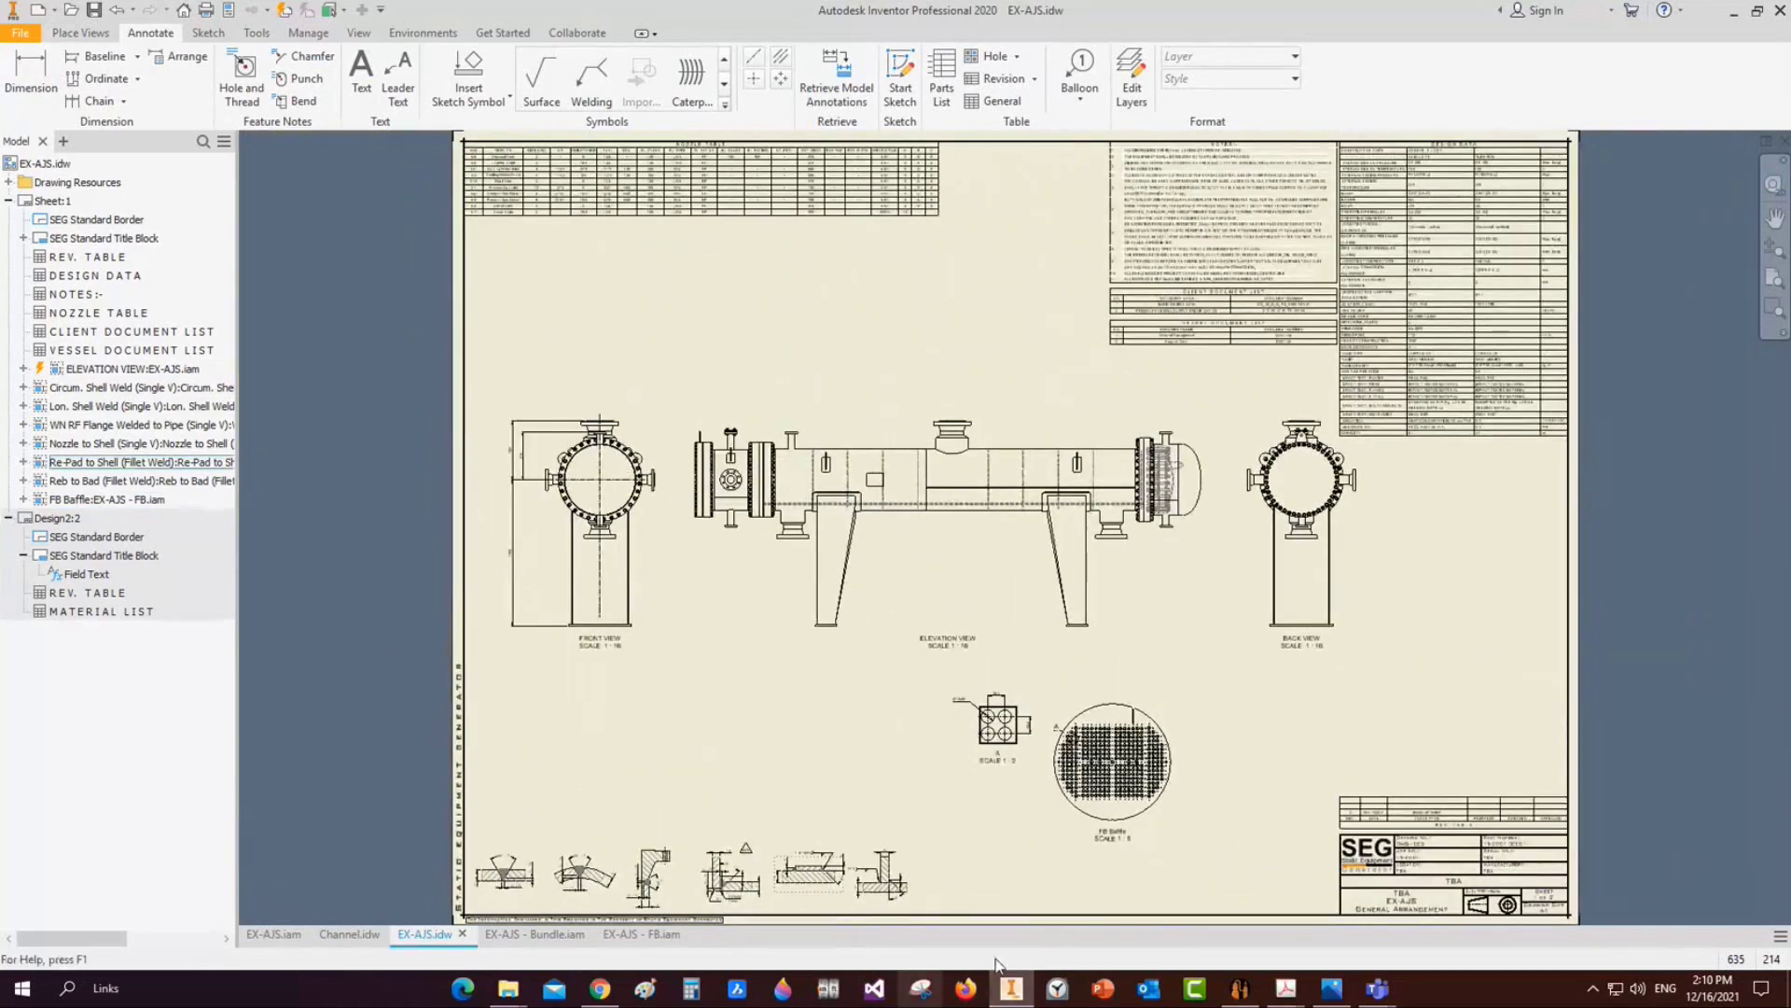
mouse_move(1242, 990)
click(1219, 951)
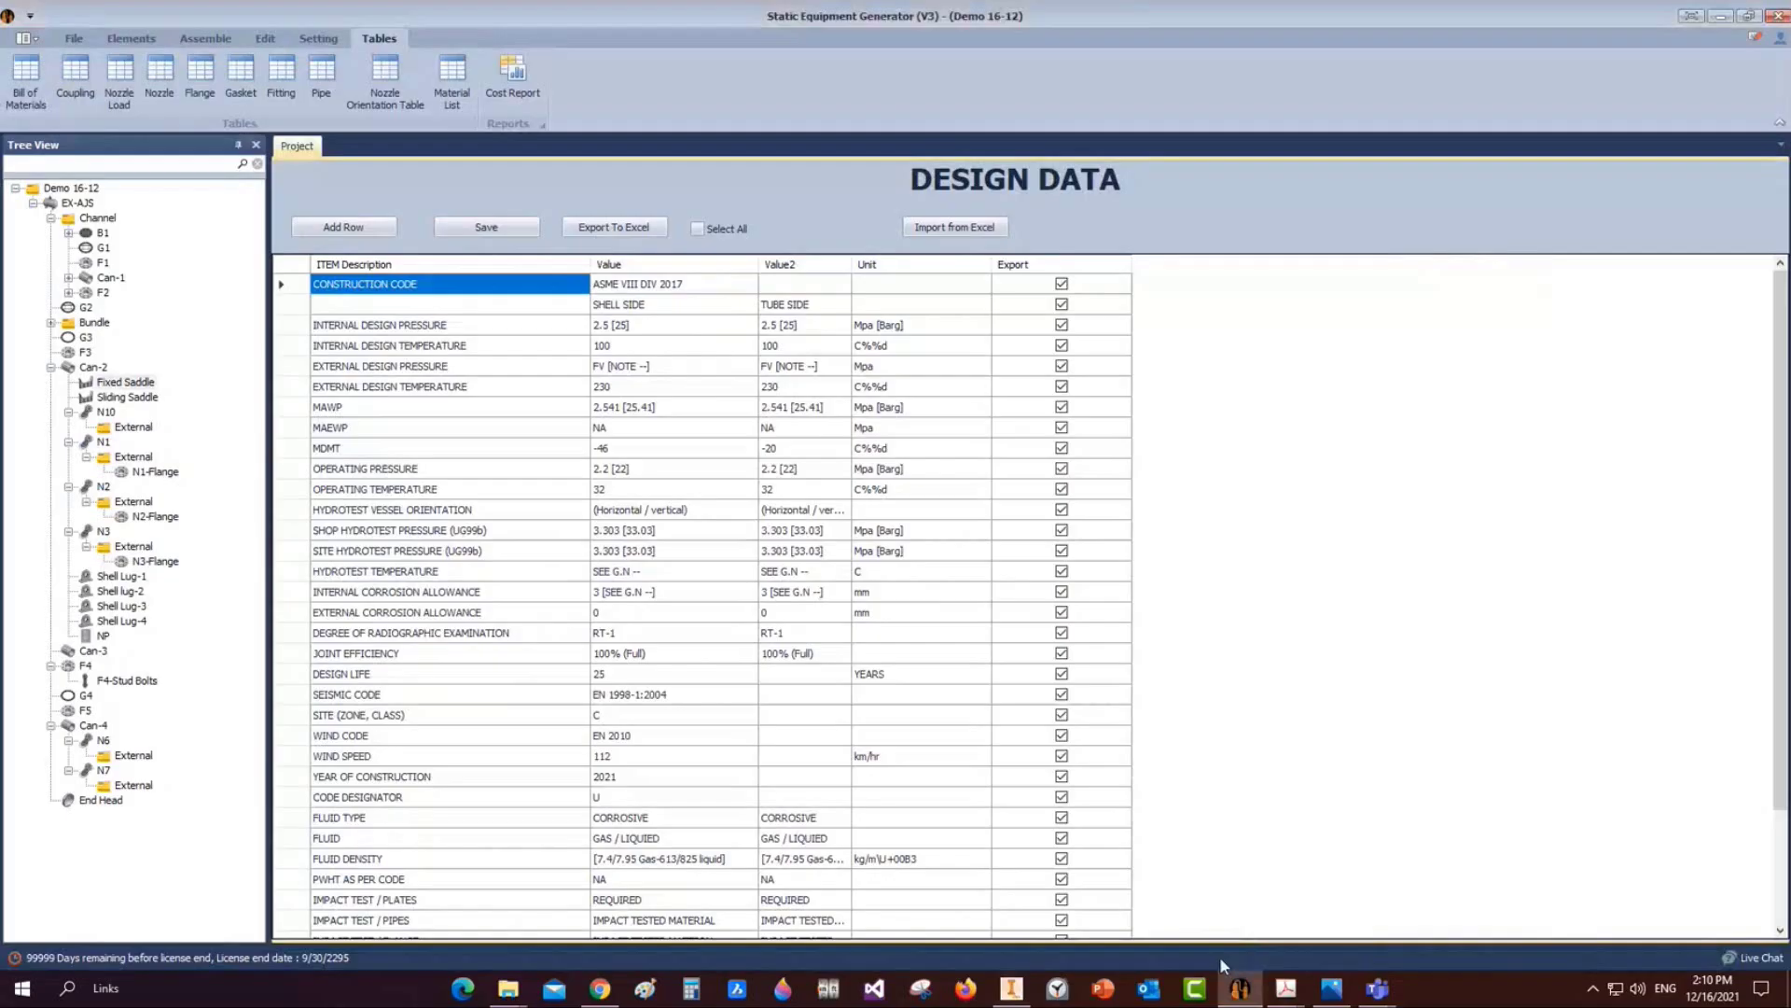
click(1452, 905)
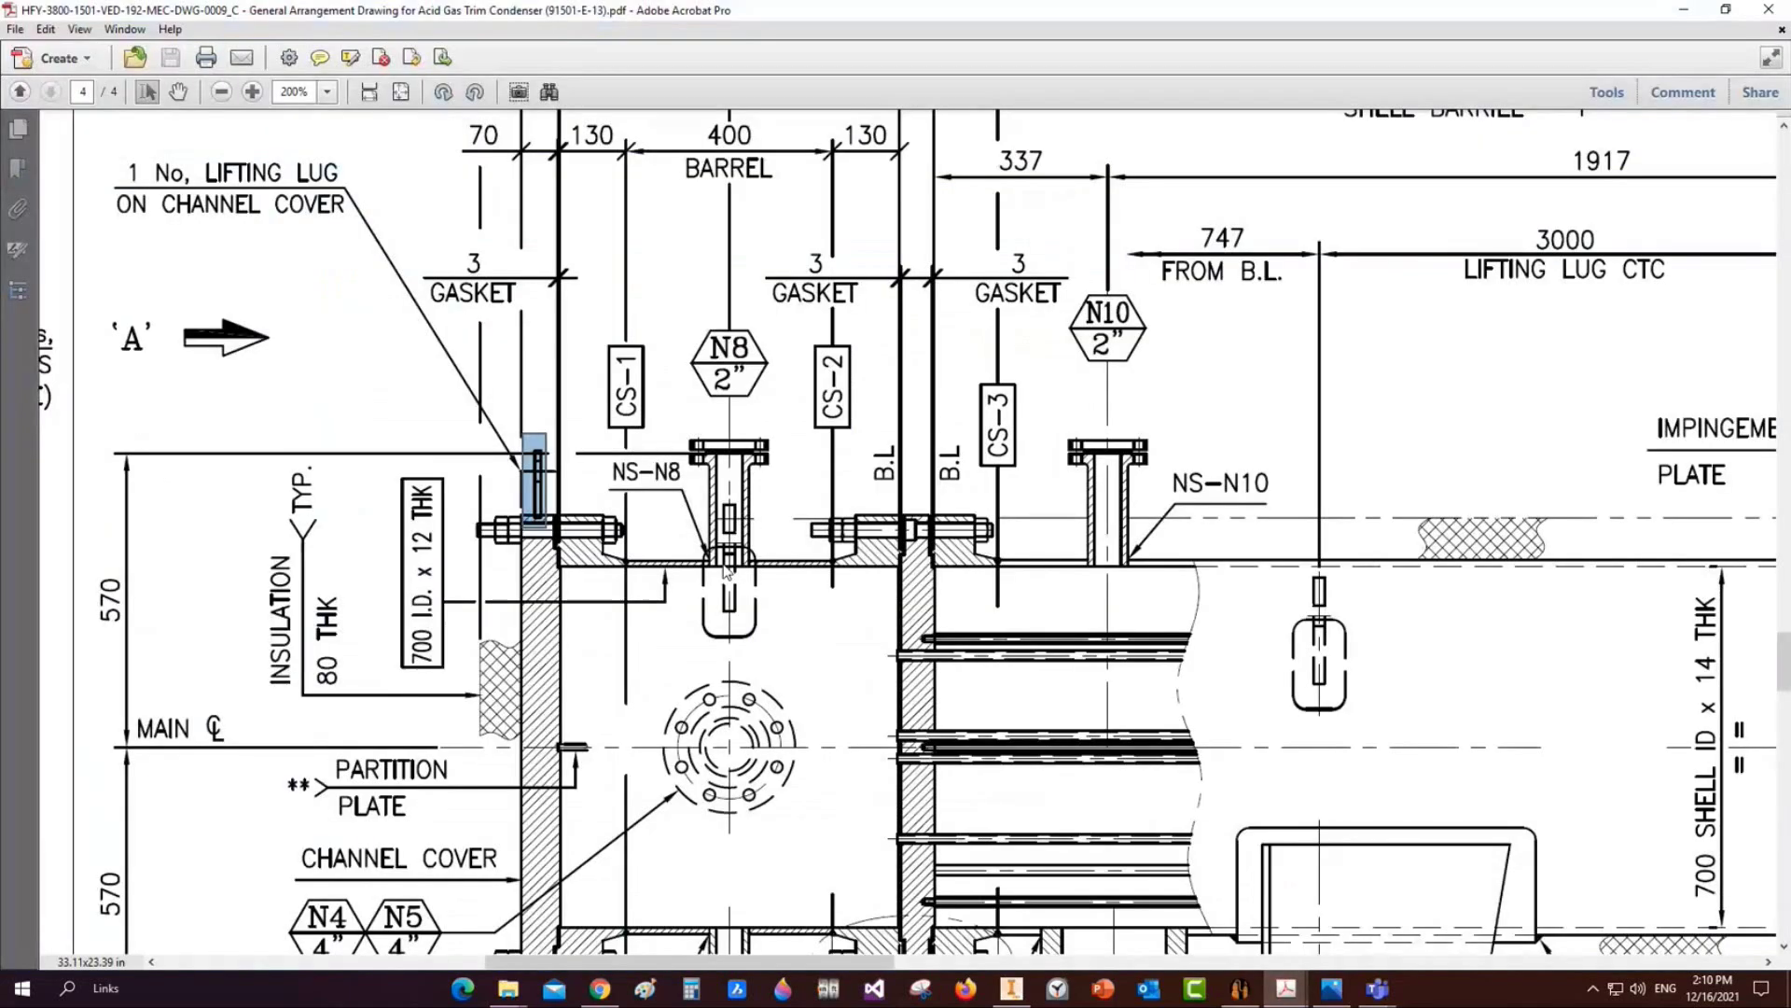
ctrl+scroll(759, 551, down, 4)
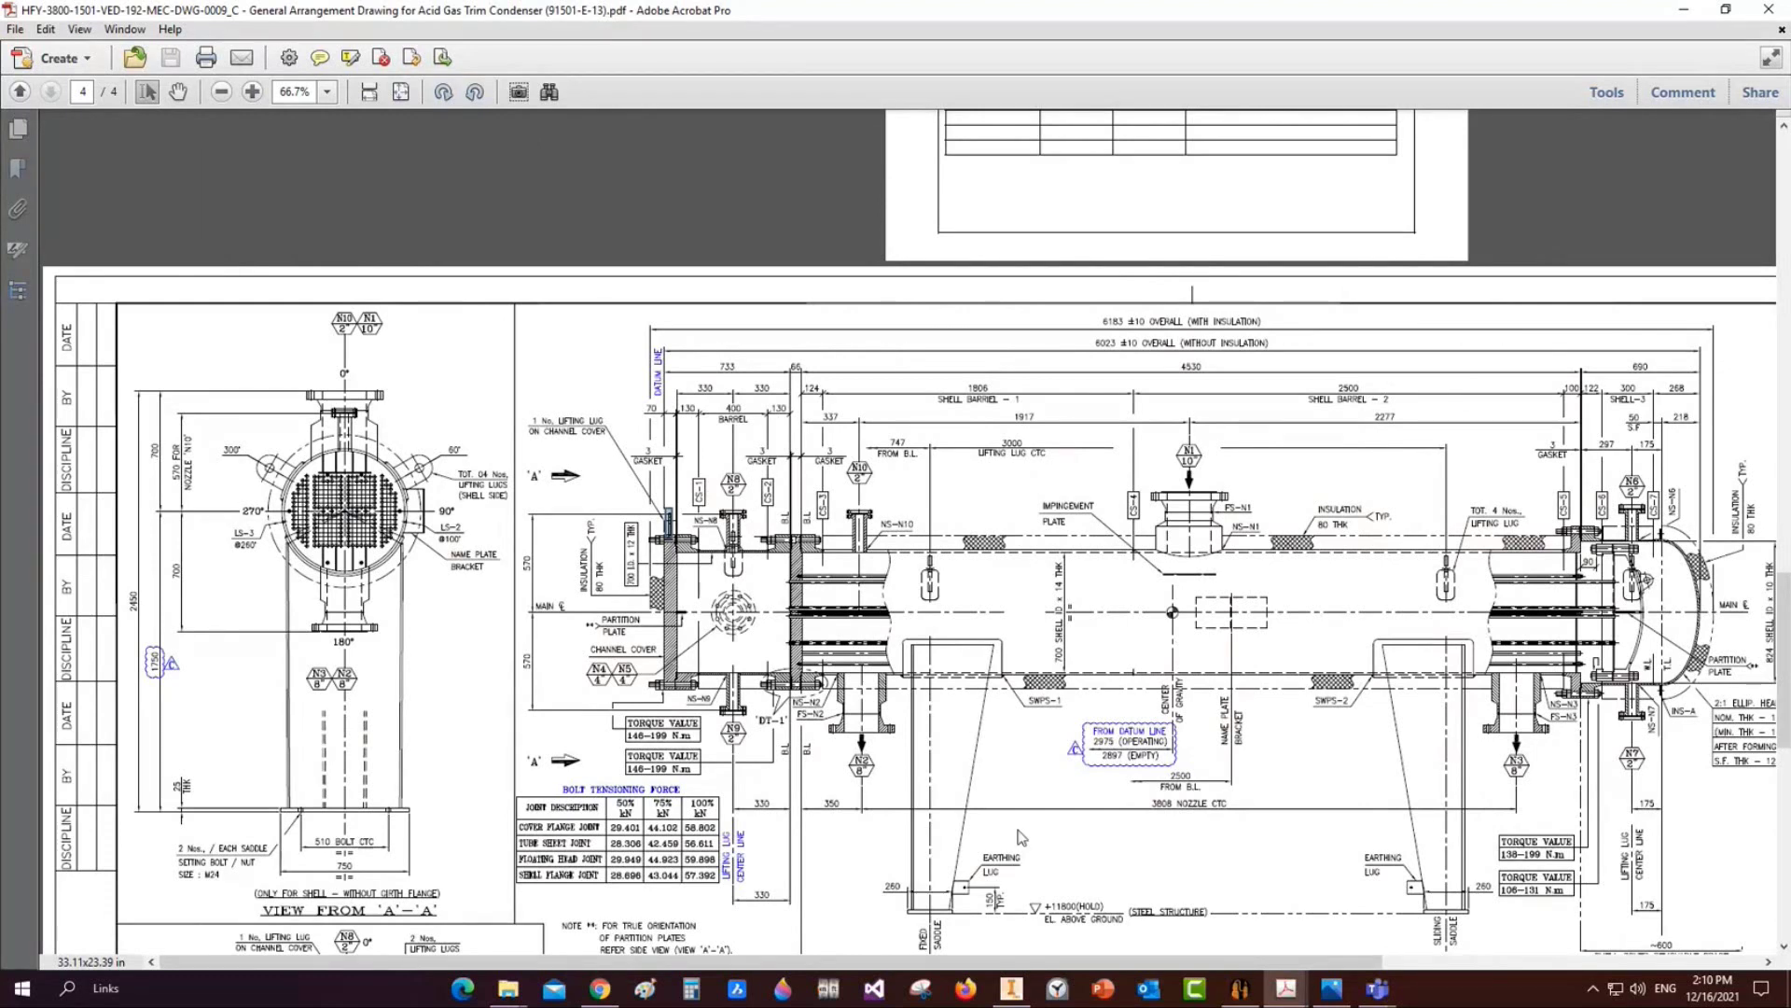
Switch to the EX-AJS.iam assembly in Autodesk Inventor and examine the whole exchanger from an angled view
click(1011, 896)
click(273, 934)
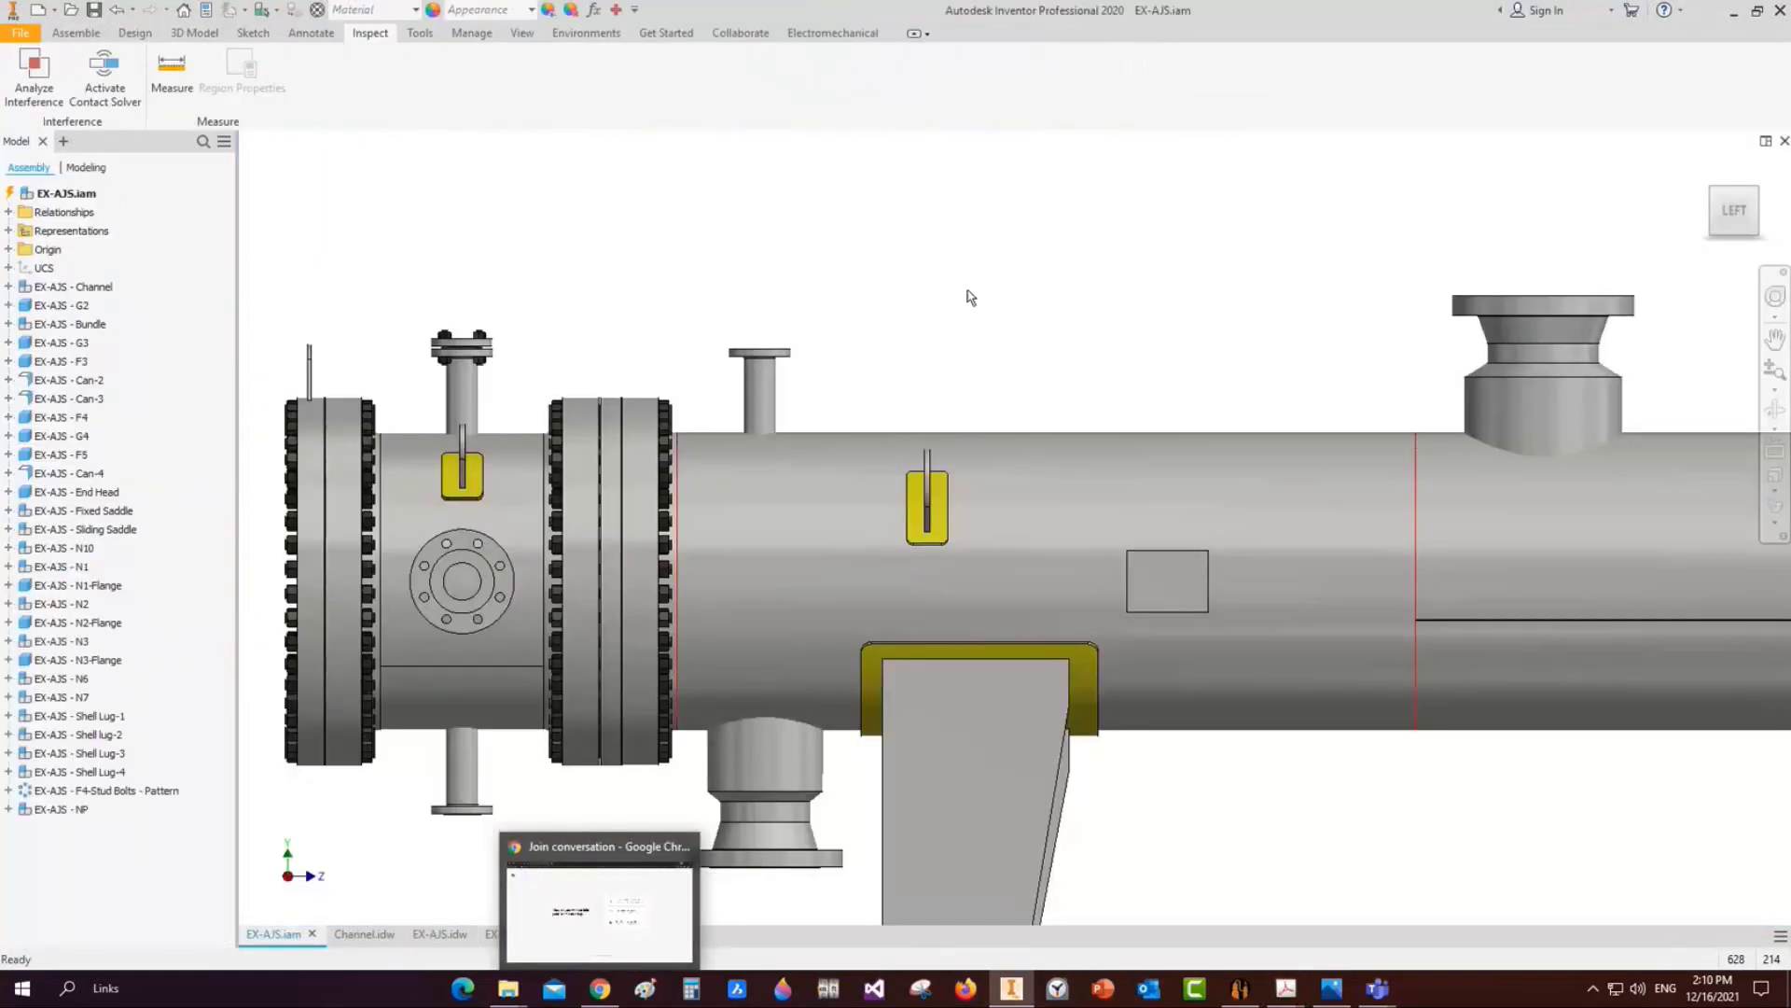
scroll(967, 296, down, 3)
middle_drag(761, 304, 408, 303)
click(1775, 411)
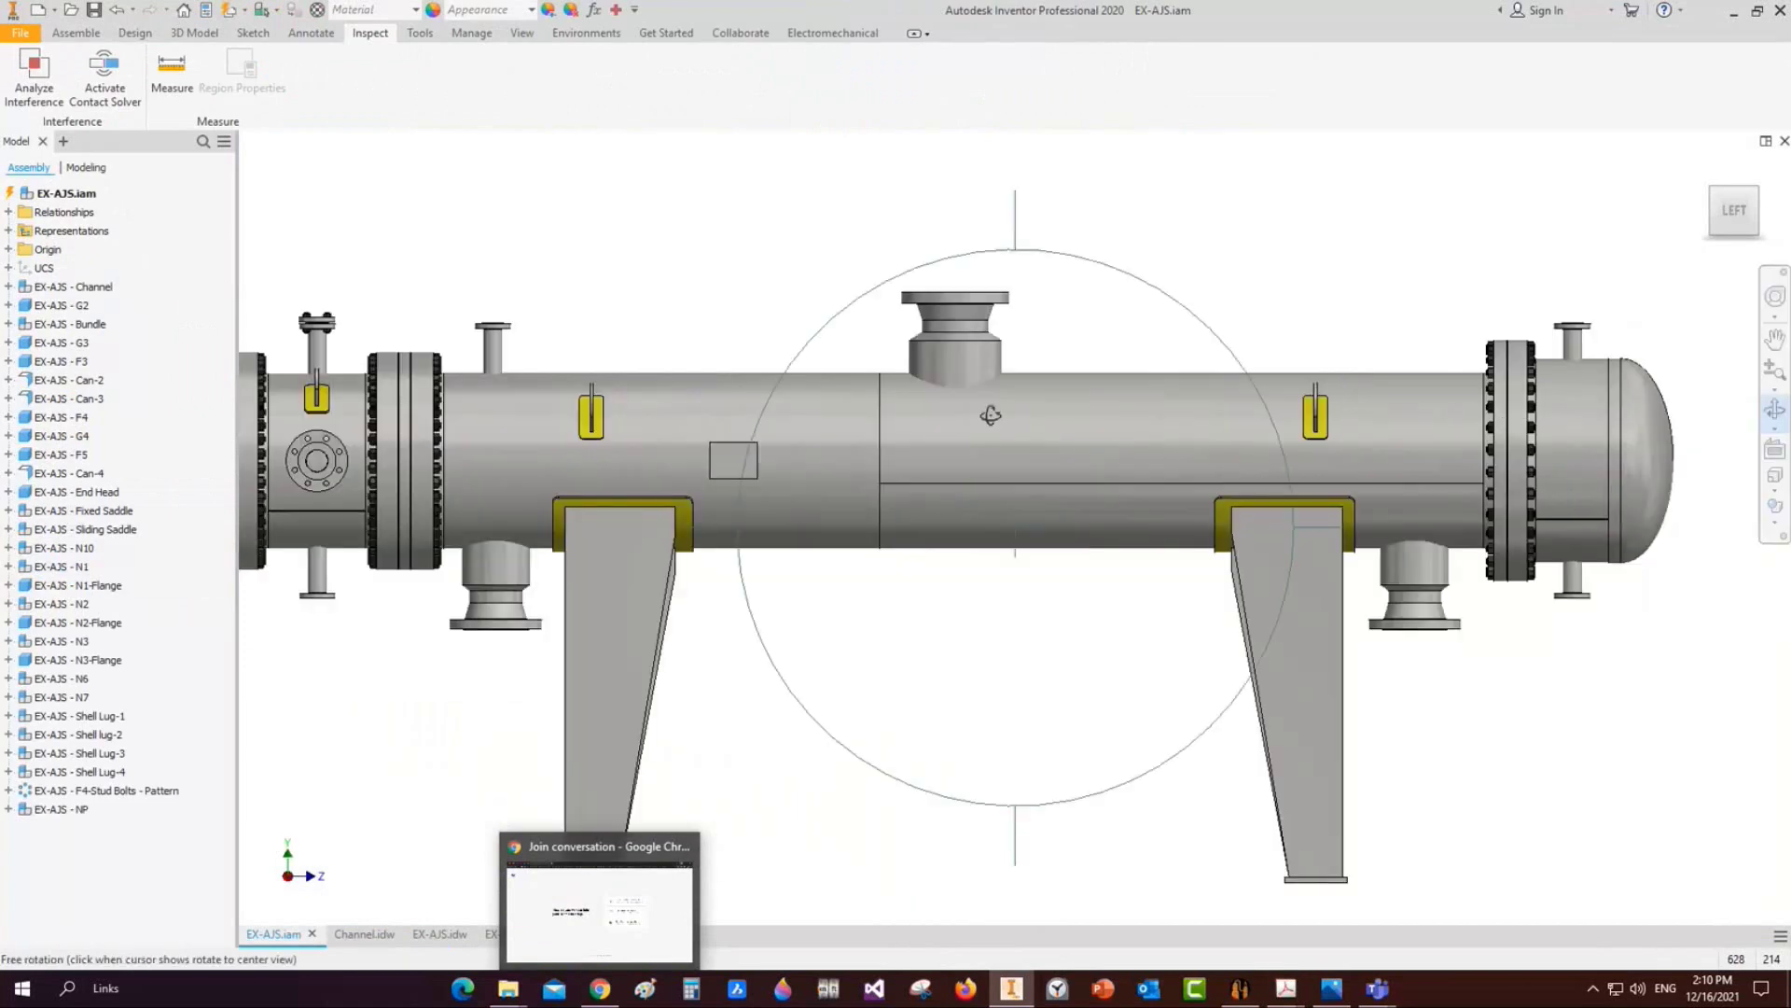
scroll(992, 416, down, 4)
drag(947, 453, 1020, 540)
scroll(976, 508, up, 2)
right_click(851, 336)
click(909, 337)
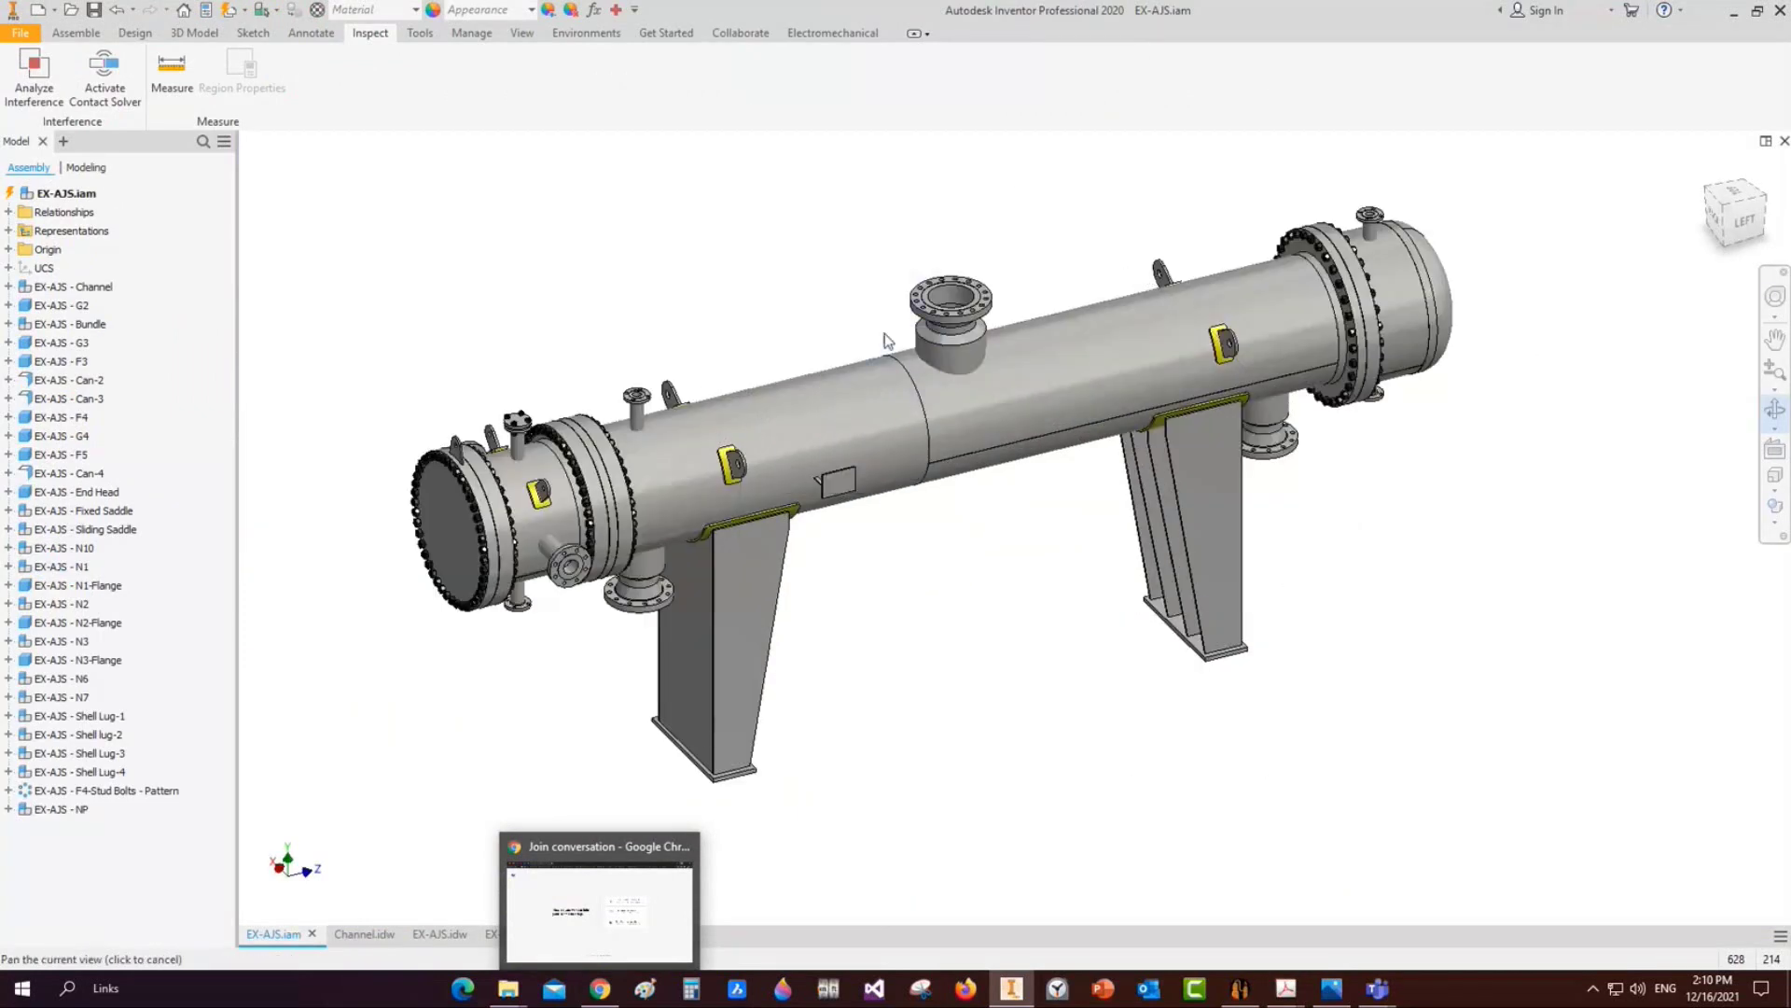
Half section the assembly parallel to the channel cover face at an offset of about -178.5 mm
click(471, 33)
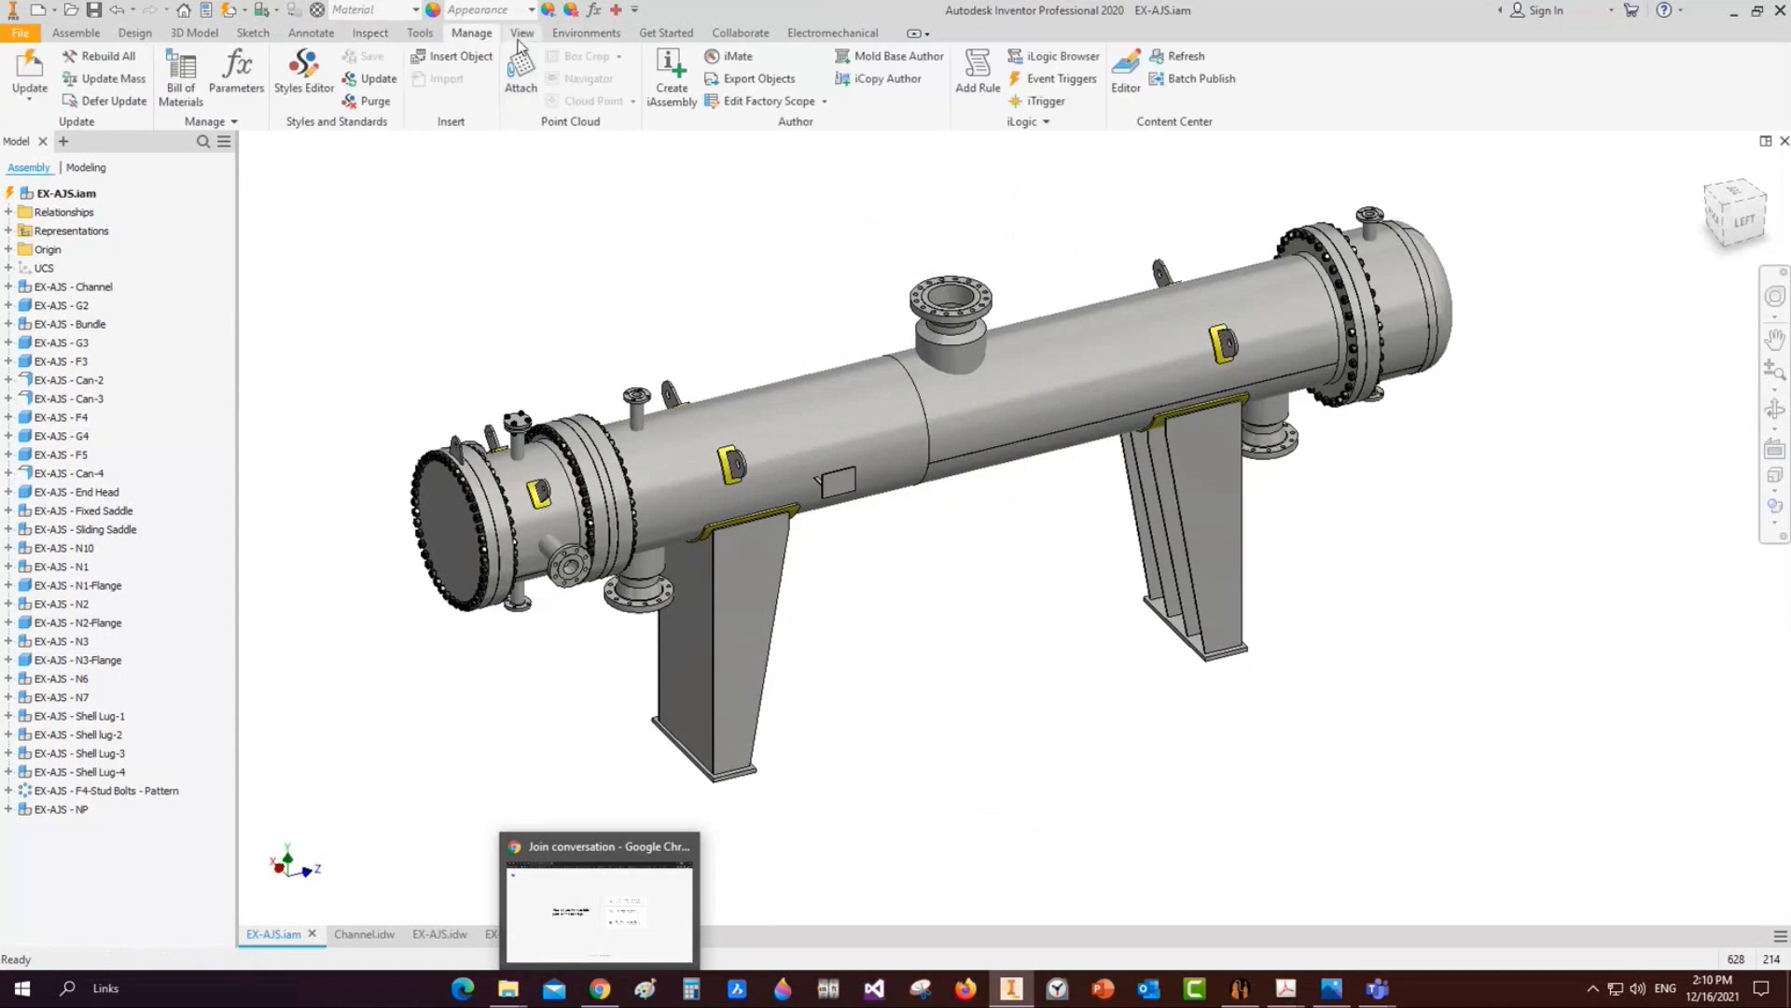
click(522, 32)
click(247, 78)
click(456, 532)
drag(456, 531, 474, 534)
scroll(474, 534, up, 6)
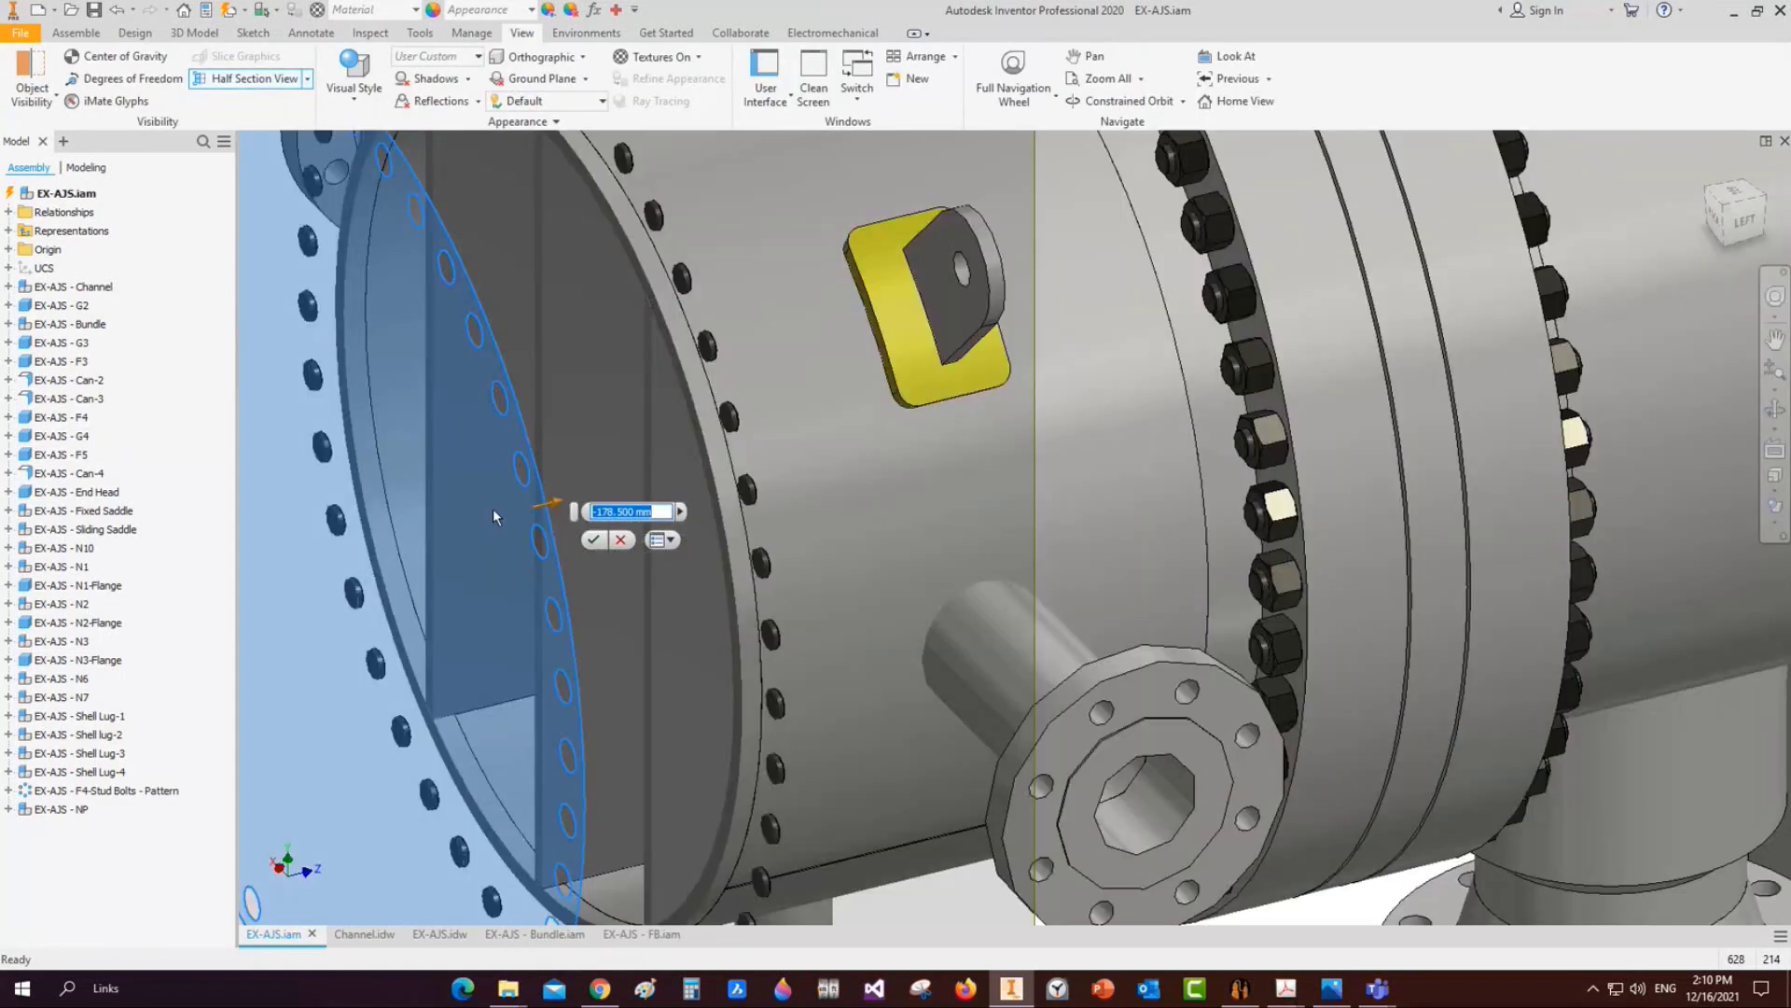
scroll(493, 507, down, 2)
click(593, 539)
Half section the assembly from the channel cover face at an offset of about -420.75 mm, exposing the channel partition plates and nozzles
scroll(591, 541, down, 2)
click(1774, 409)
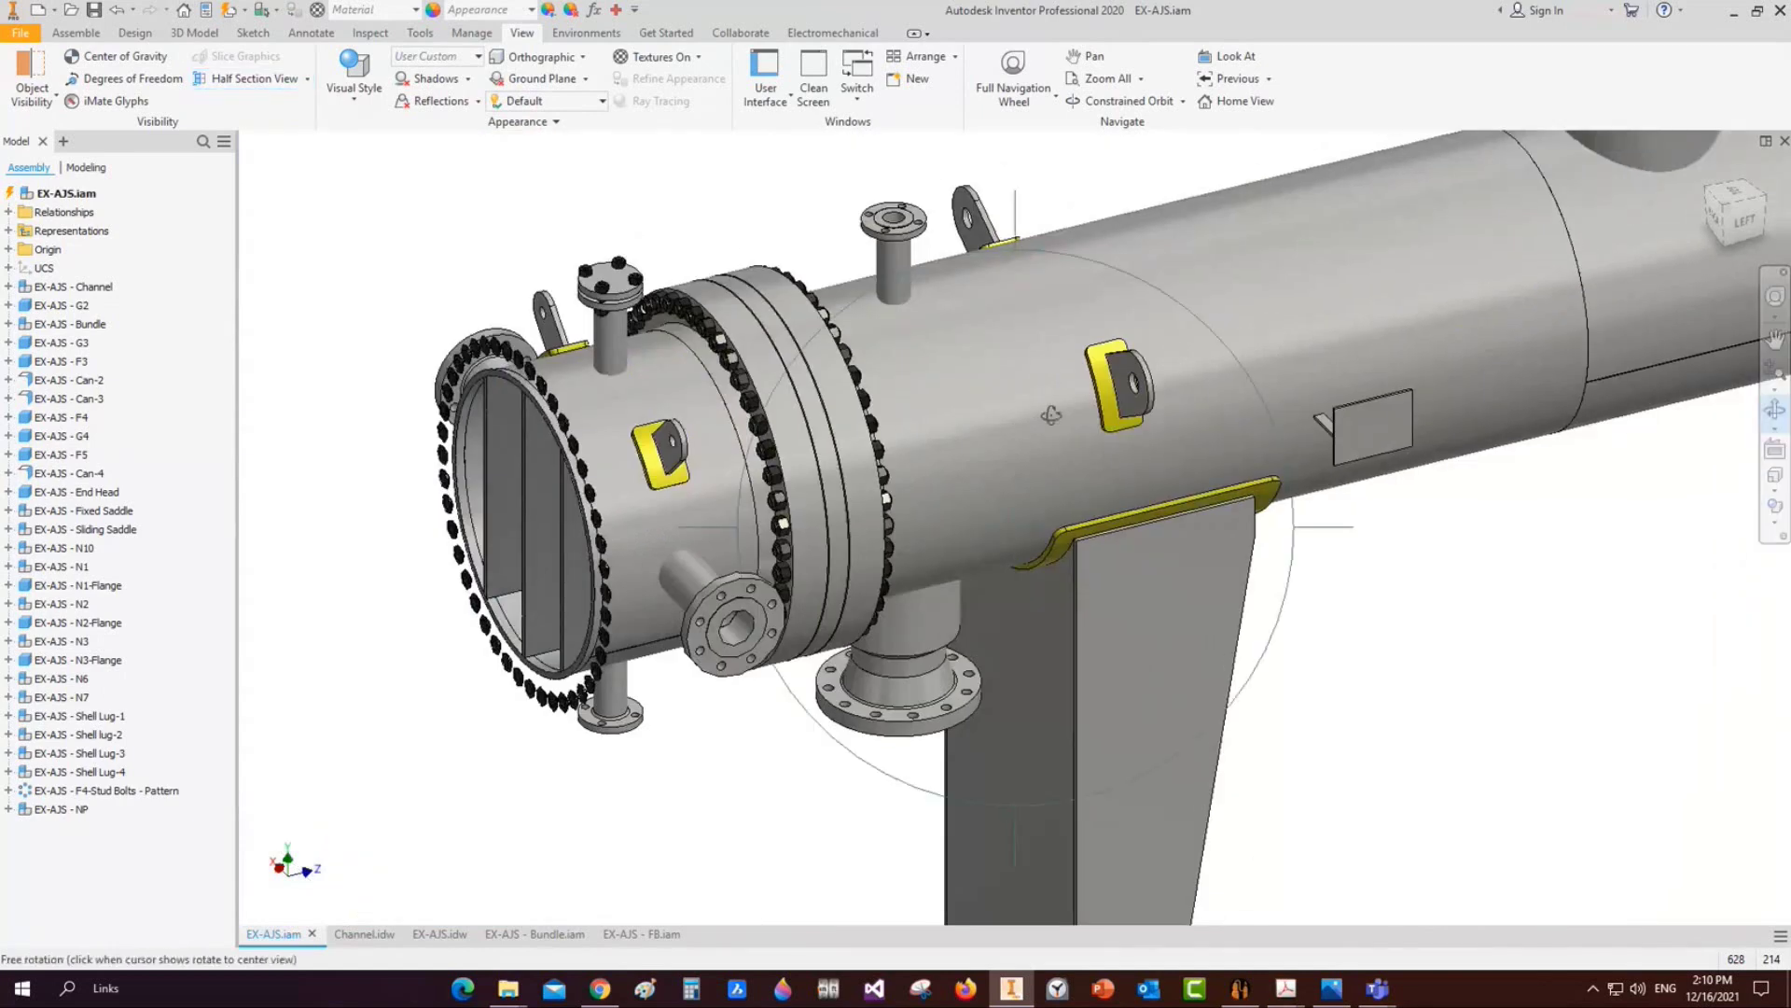
scroll(1050, 425, down, 4)
drag(821, 480, 942, 476)
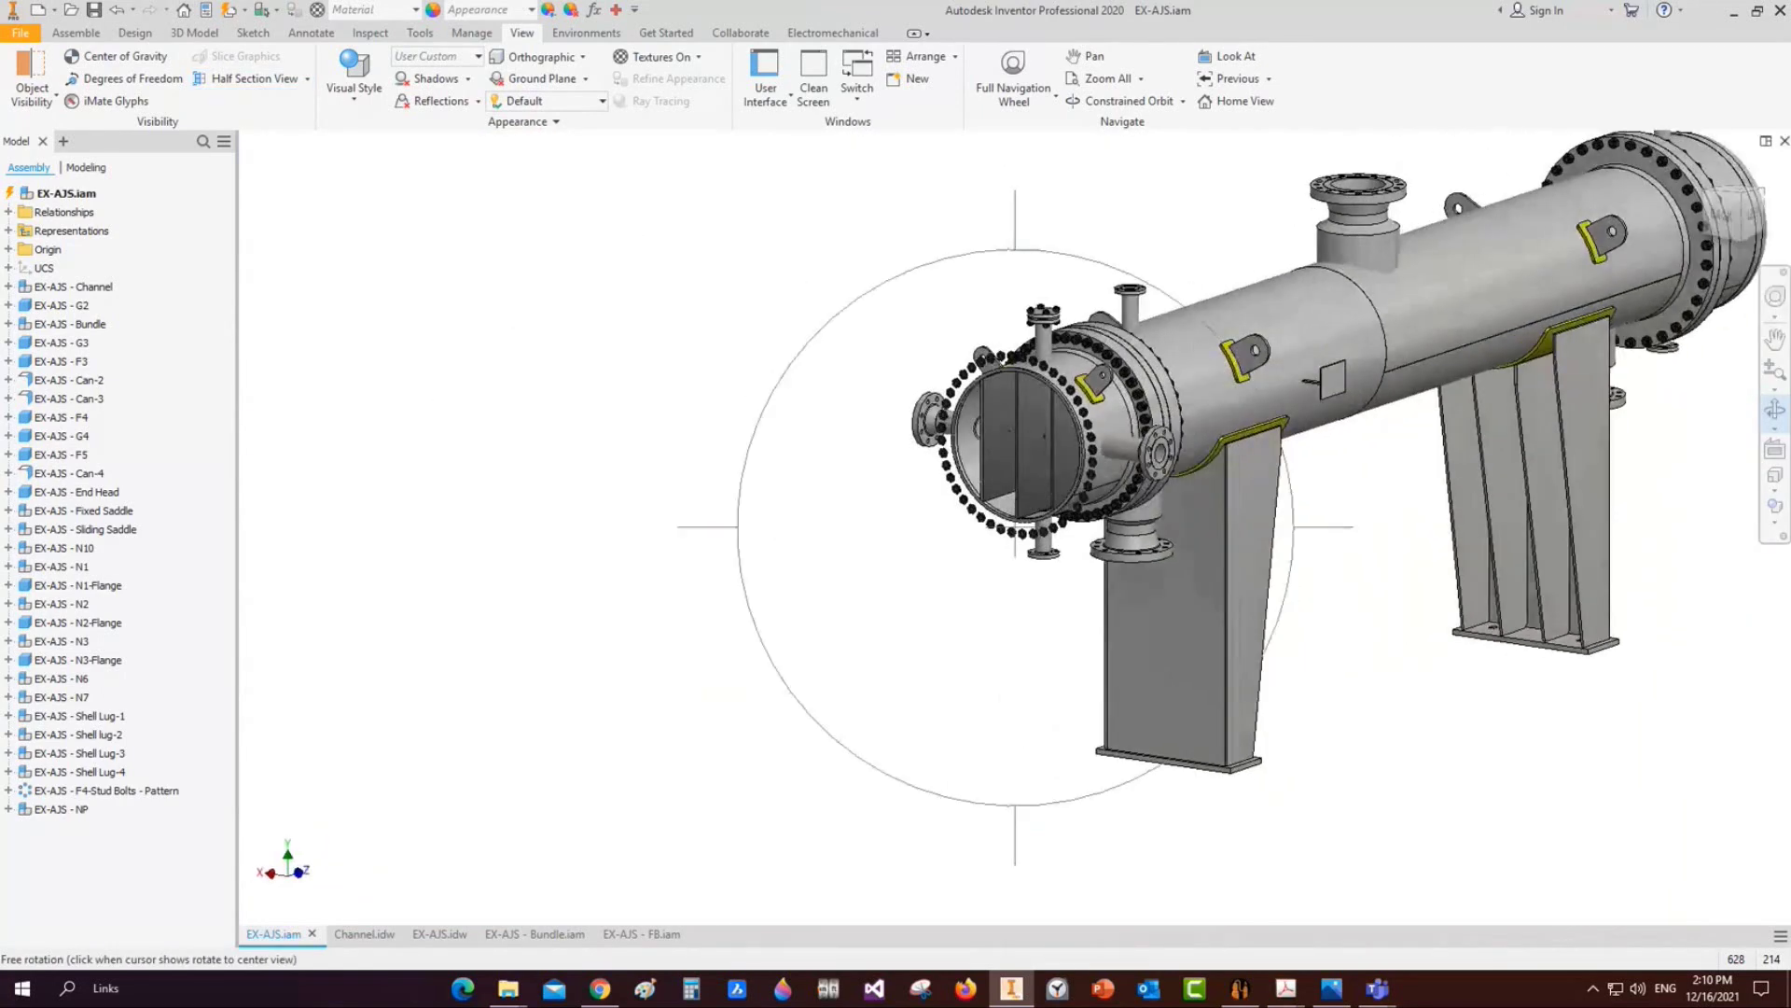
scroll(839, 374, up, 3)
right_click(835, 360)
click(905, 360)
click(253, 79)
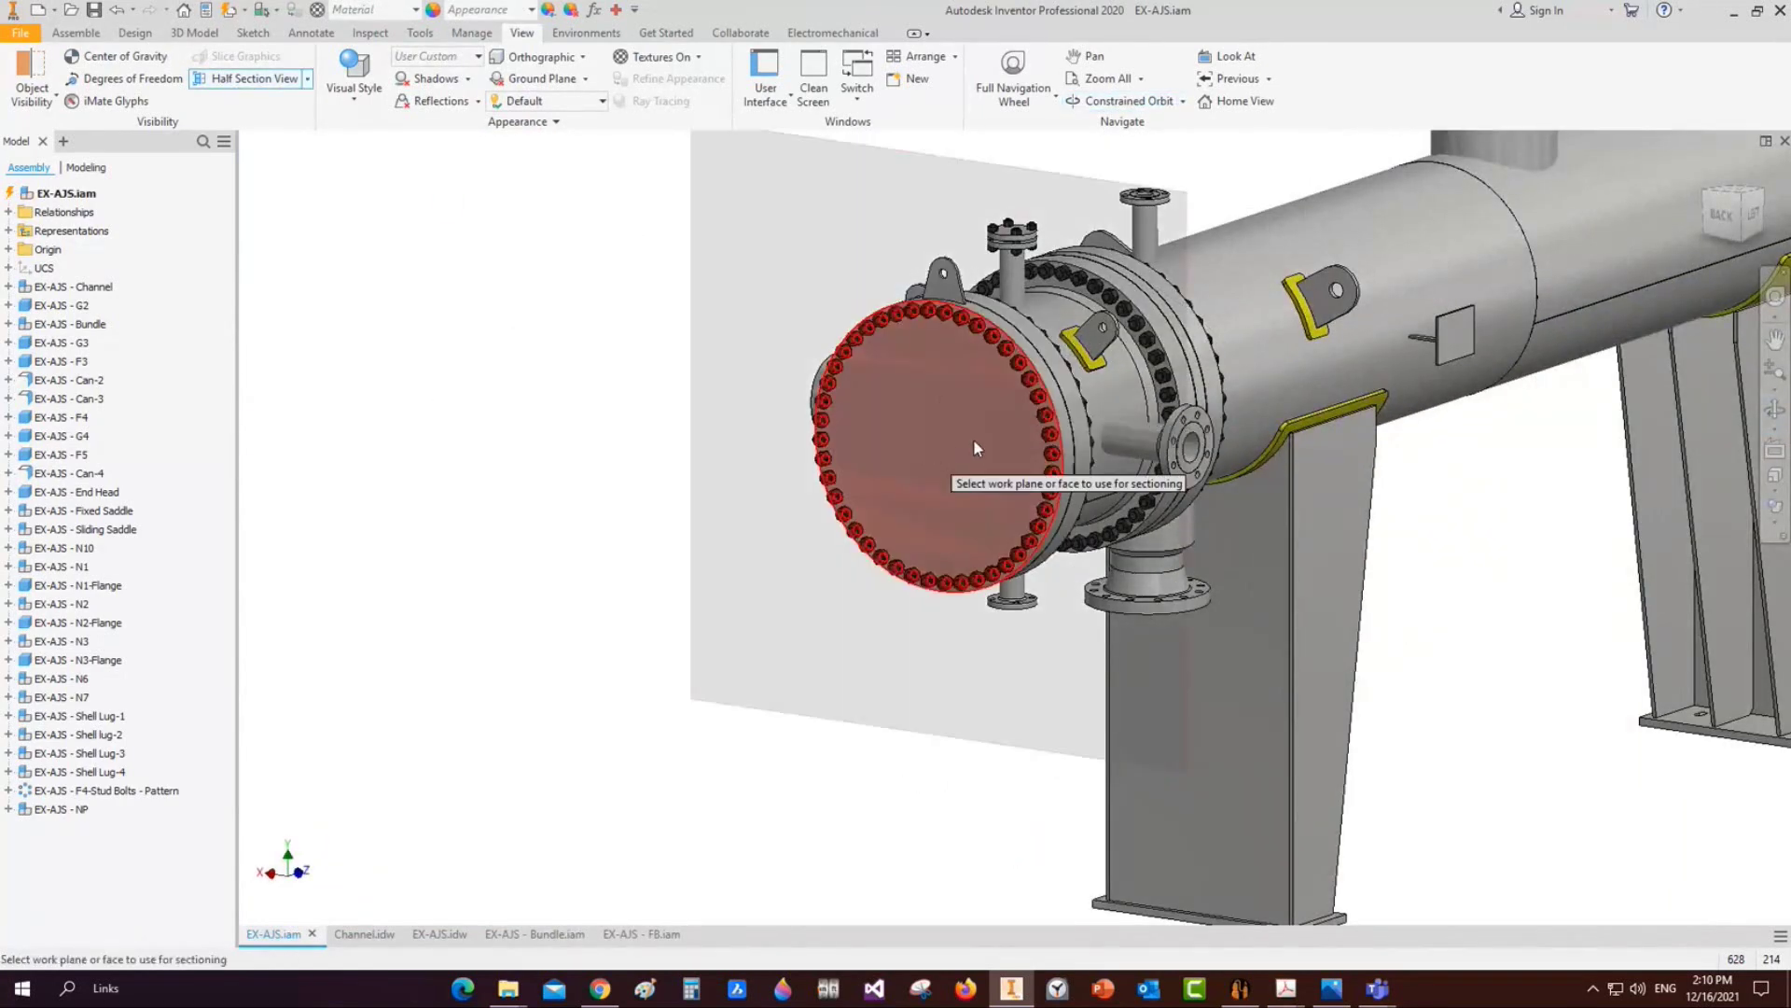
click(976, 439)
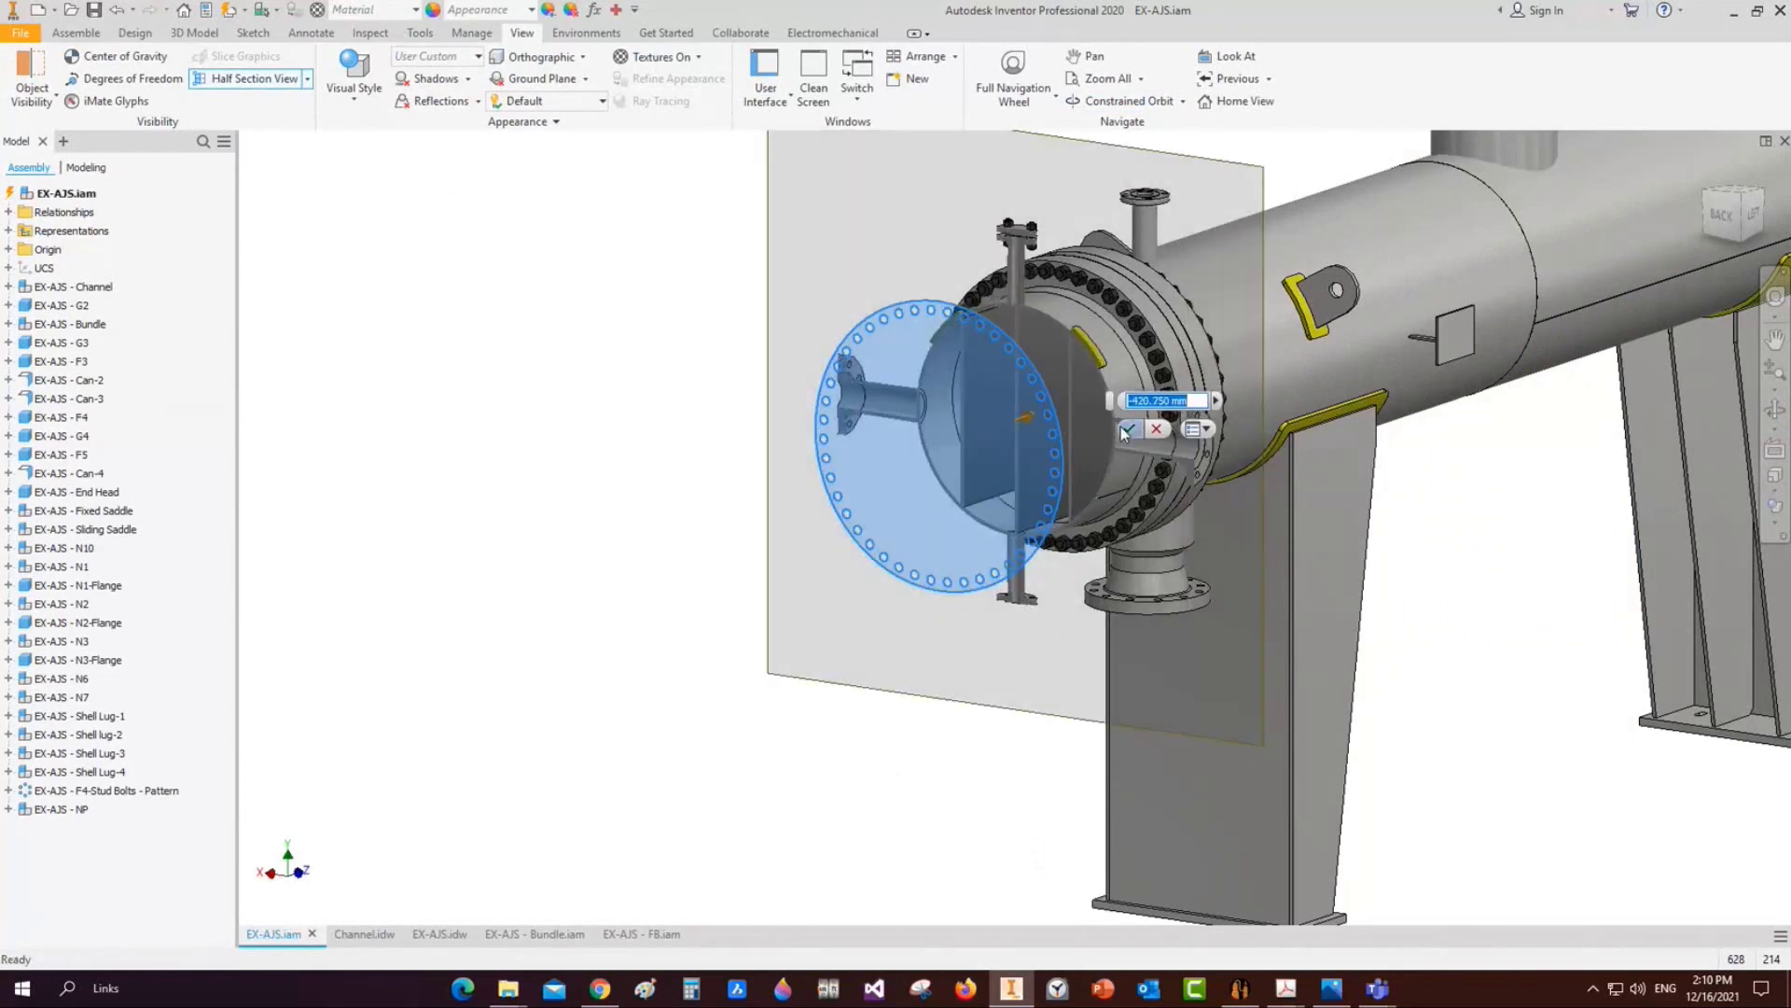
click(1128, 428)
scroll(1079, 445, up, 3)
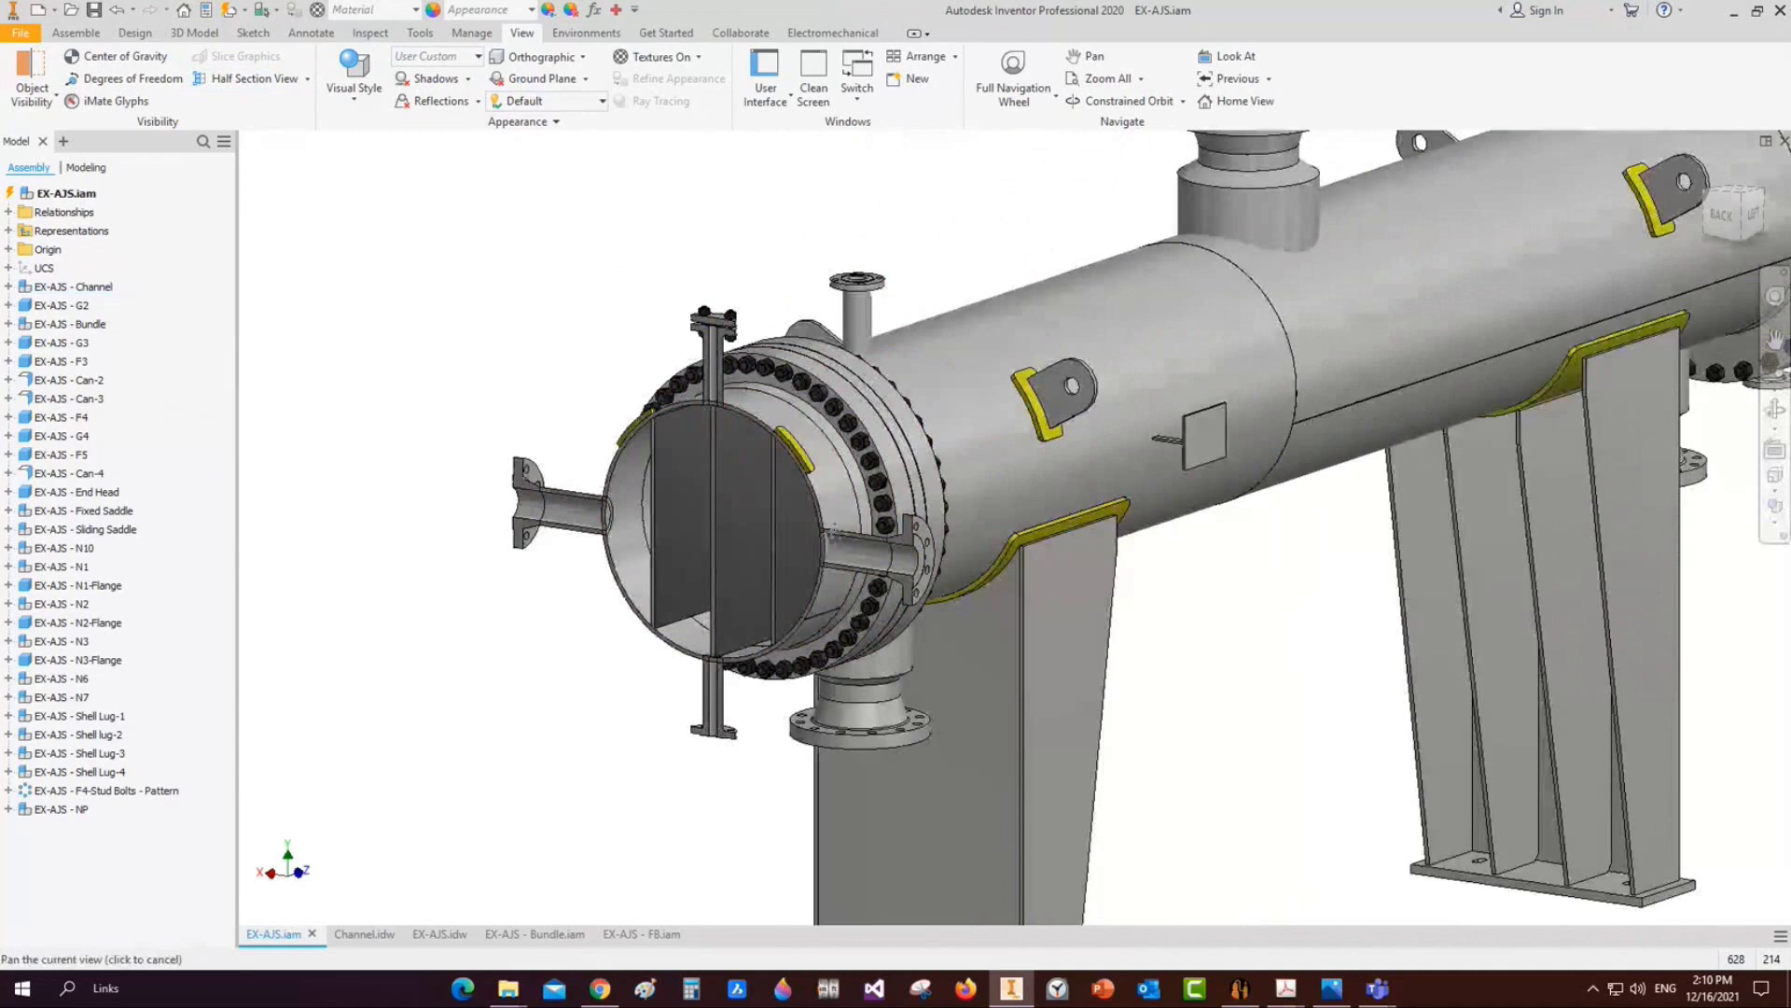
middle_drag(833, 534, 803, 534)
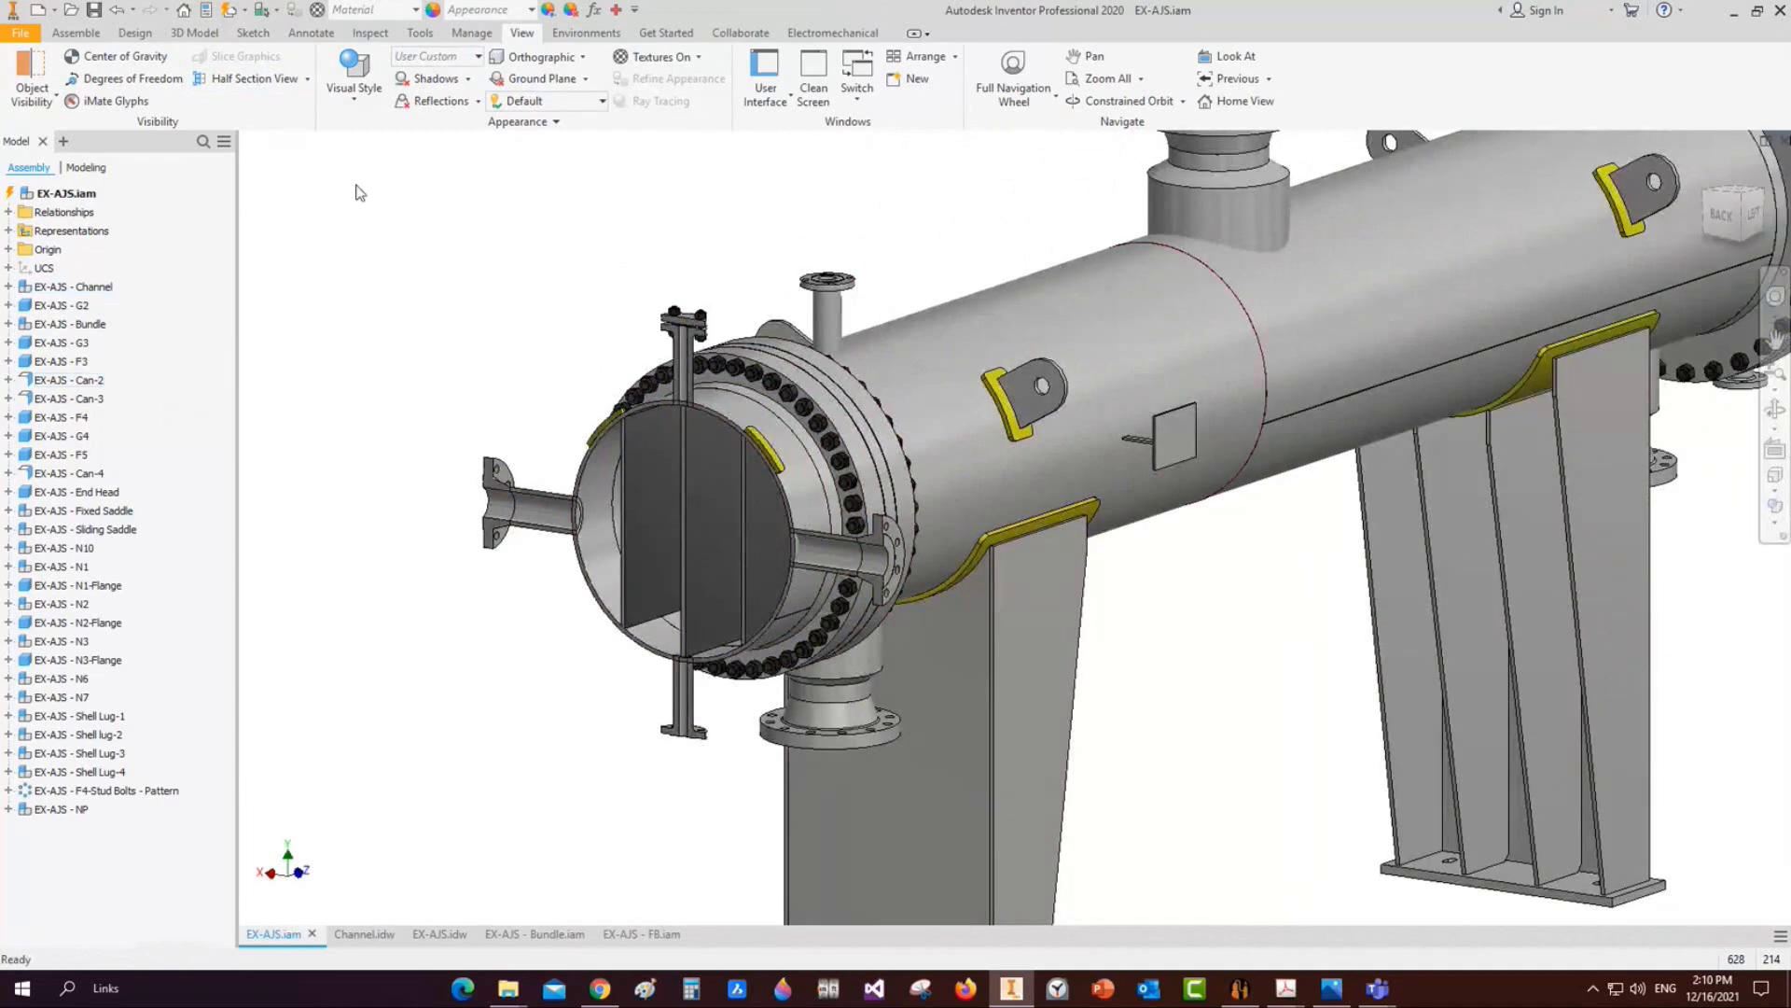
End the section view and show the complete exchanger assembly from its left side
click(308, 79)
click(269, 220)
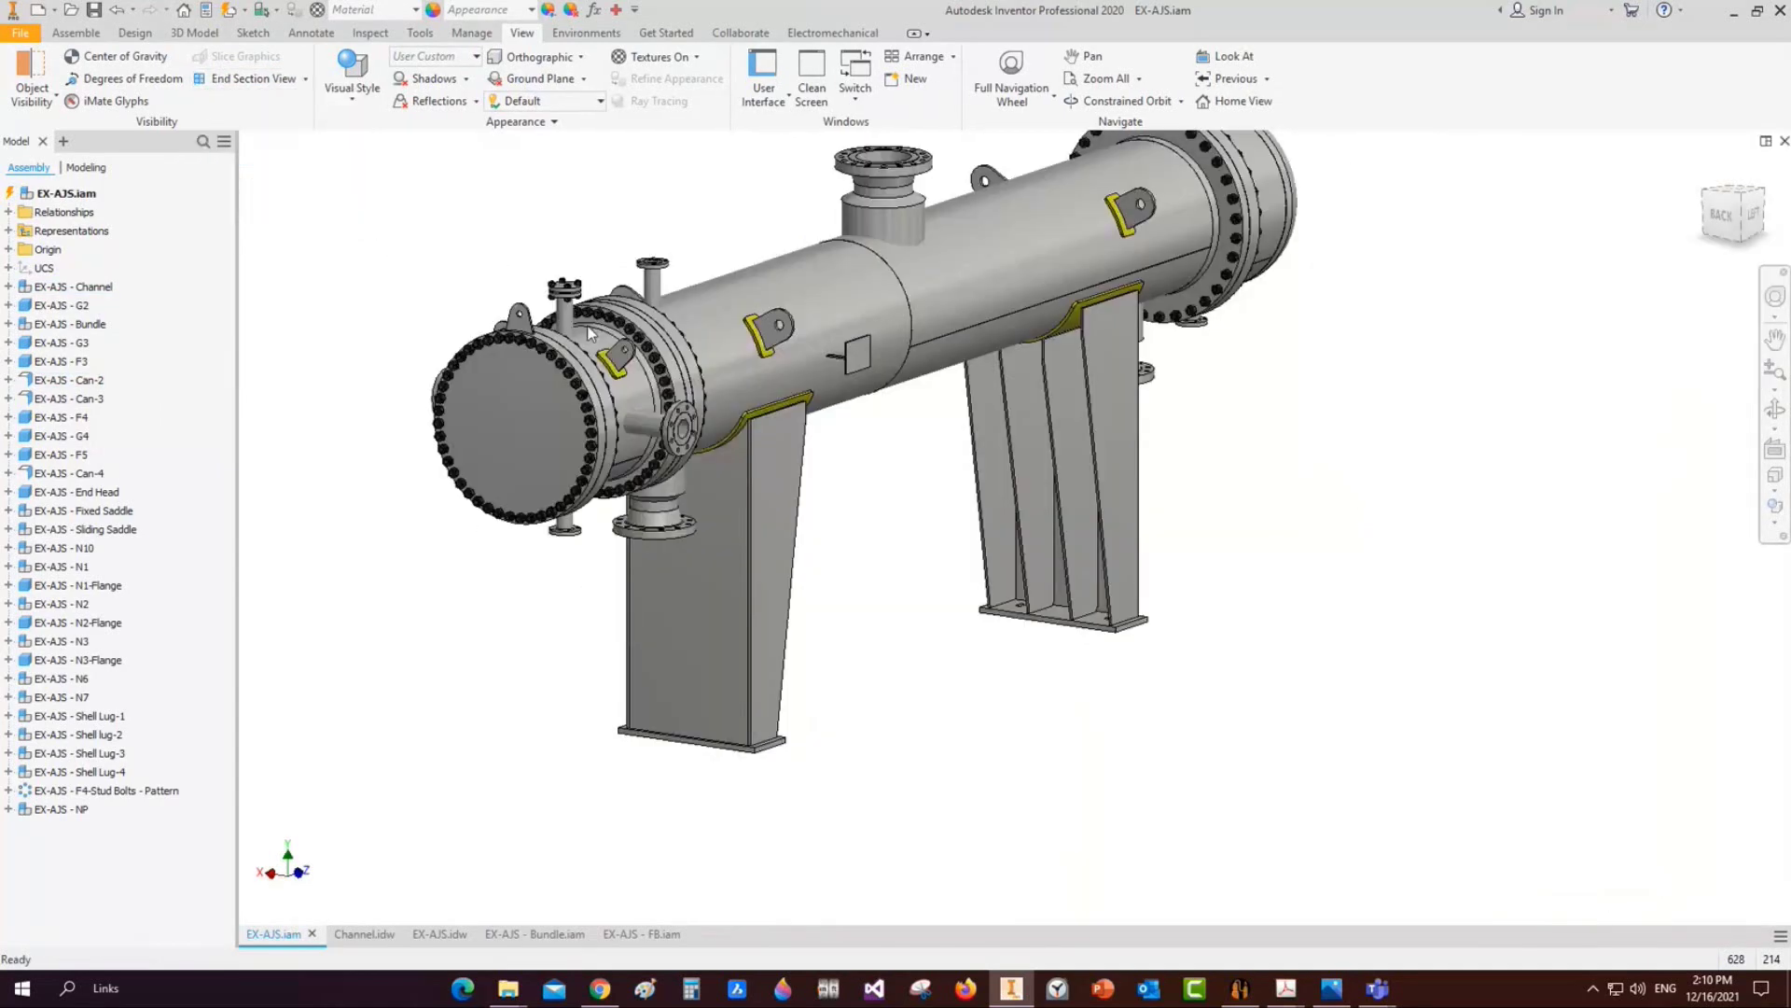
shift+middle_drag(560, 392, 970, 531)
scroll(1017, 611, down, 3)
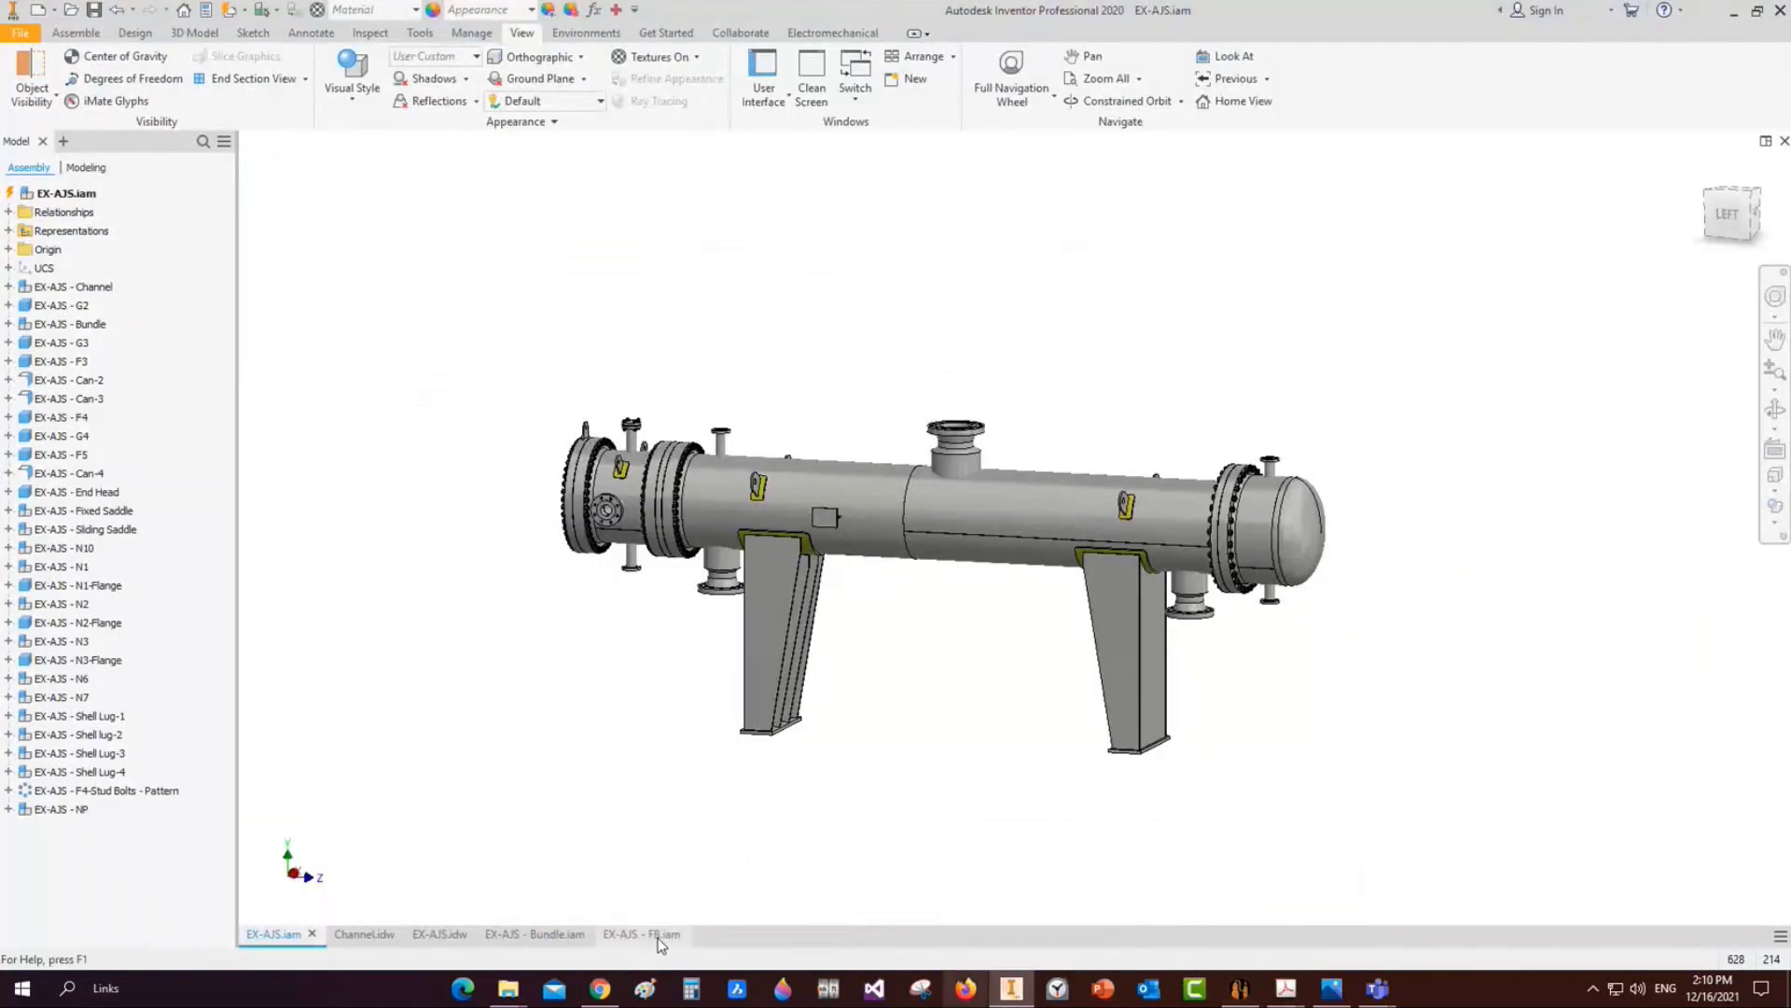
Open sheet 2 of EX-AJS.idw and set the material list's table layout to add new rows at the bottom
click(446, 934)
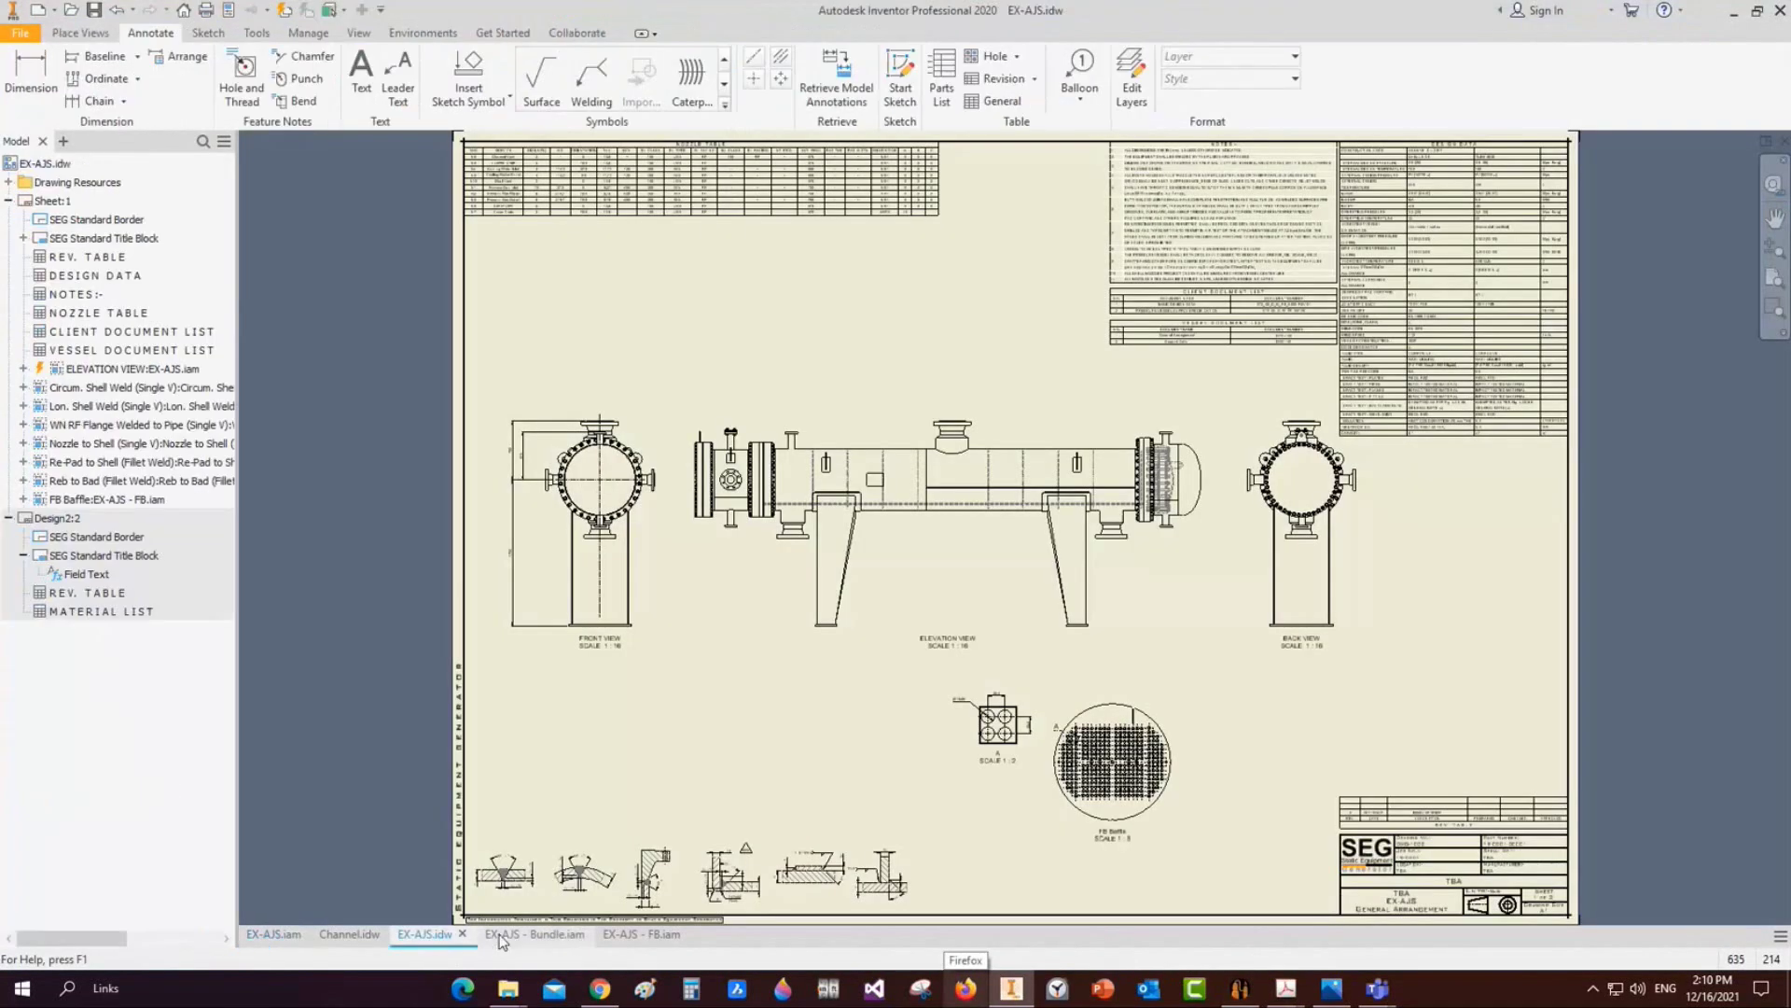
double_click(57, 518)
click(1143, 479)
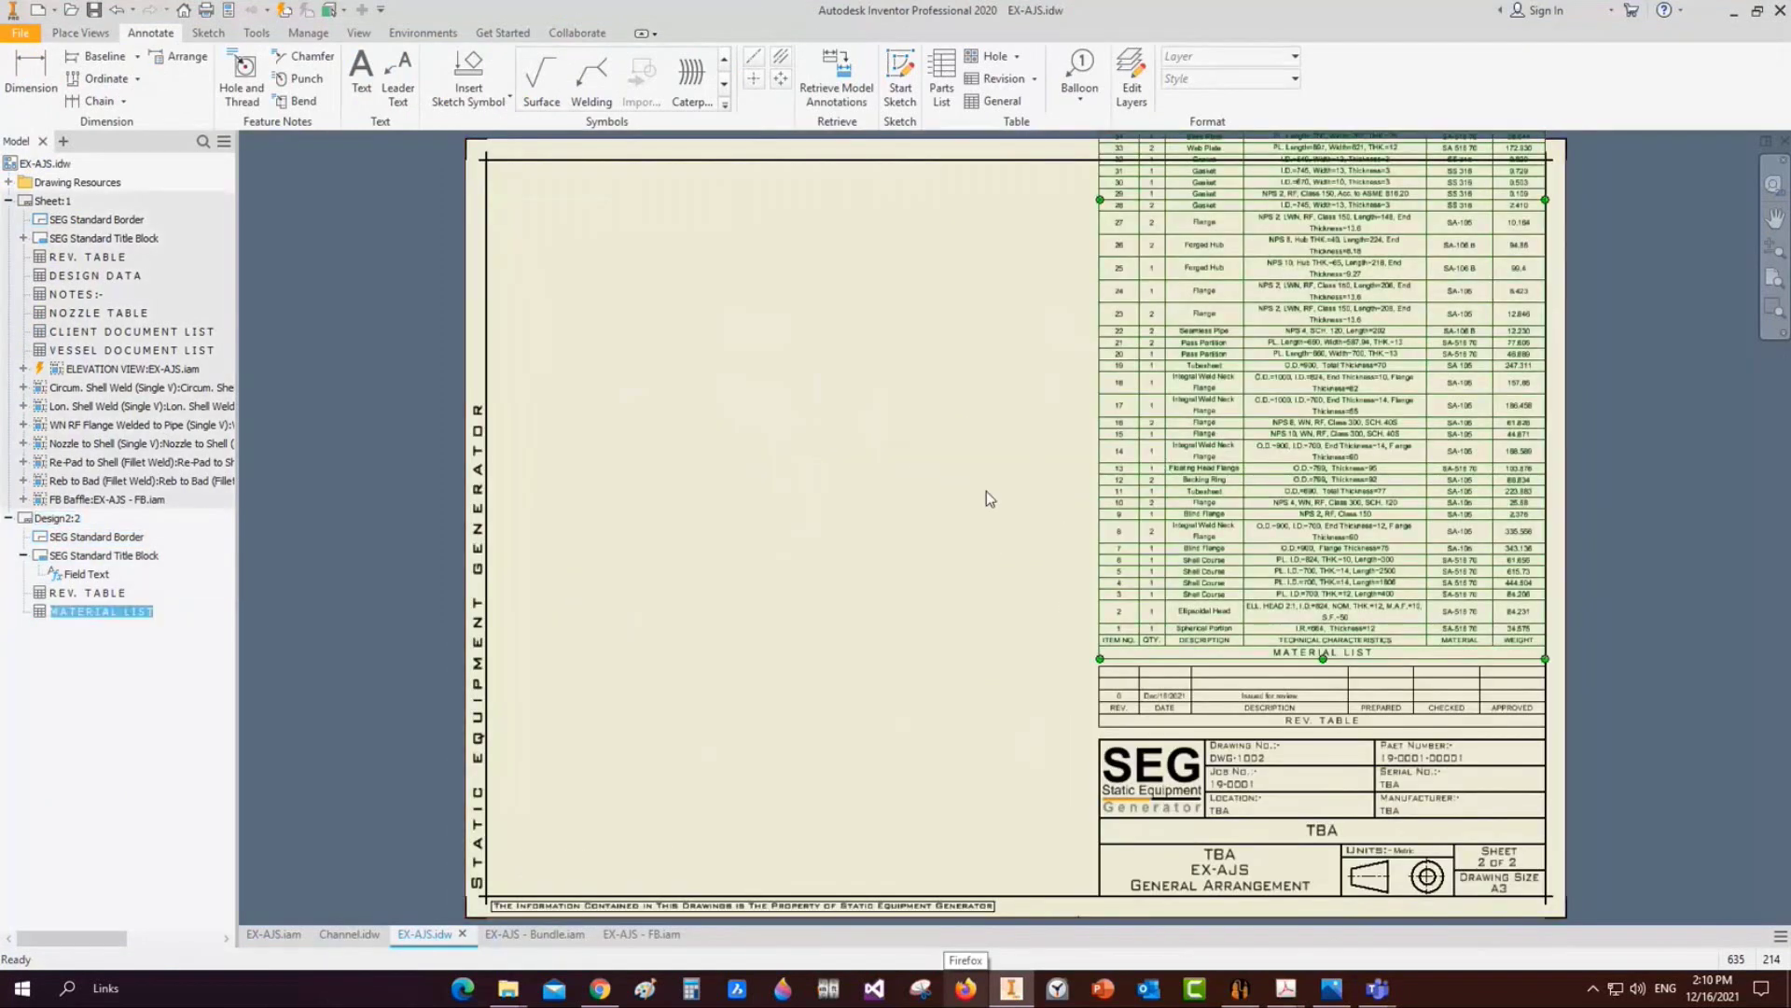
click(679, 269)
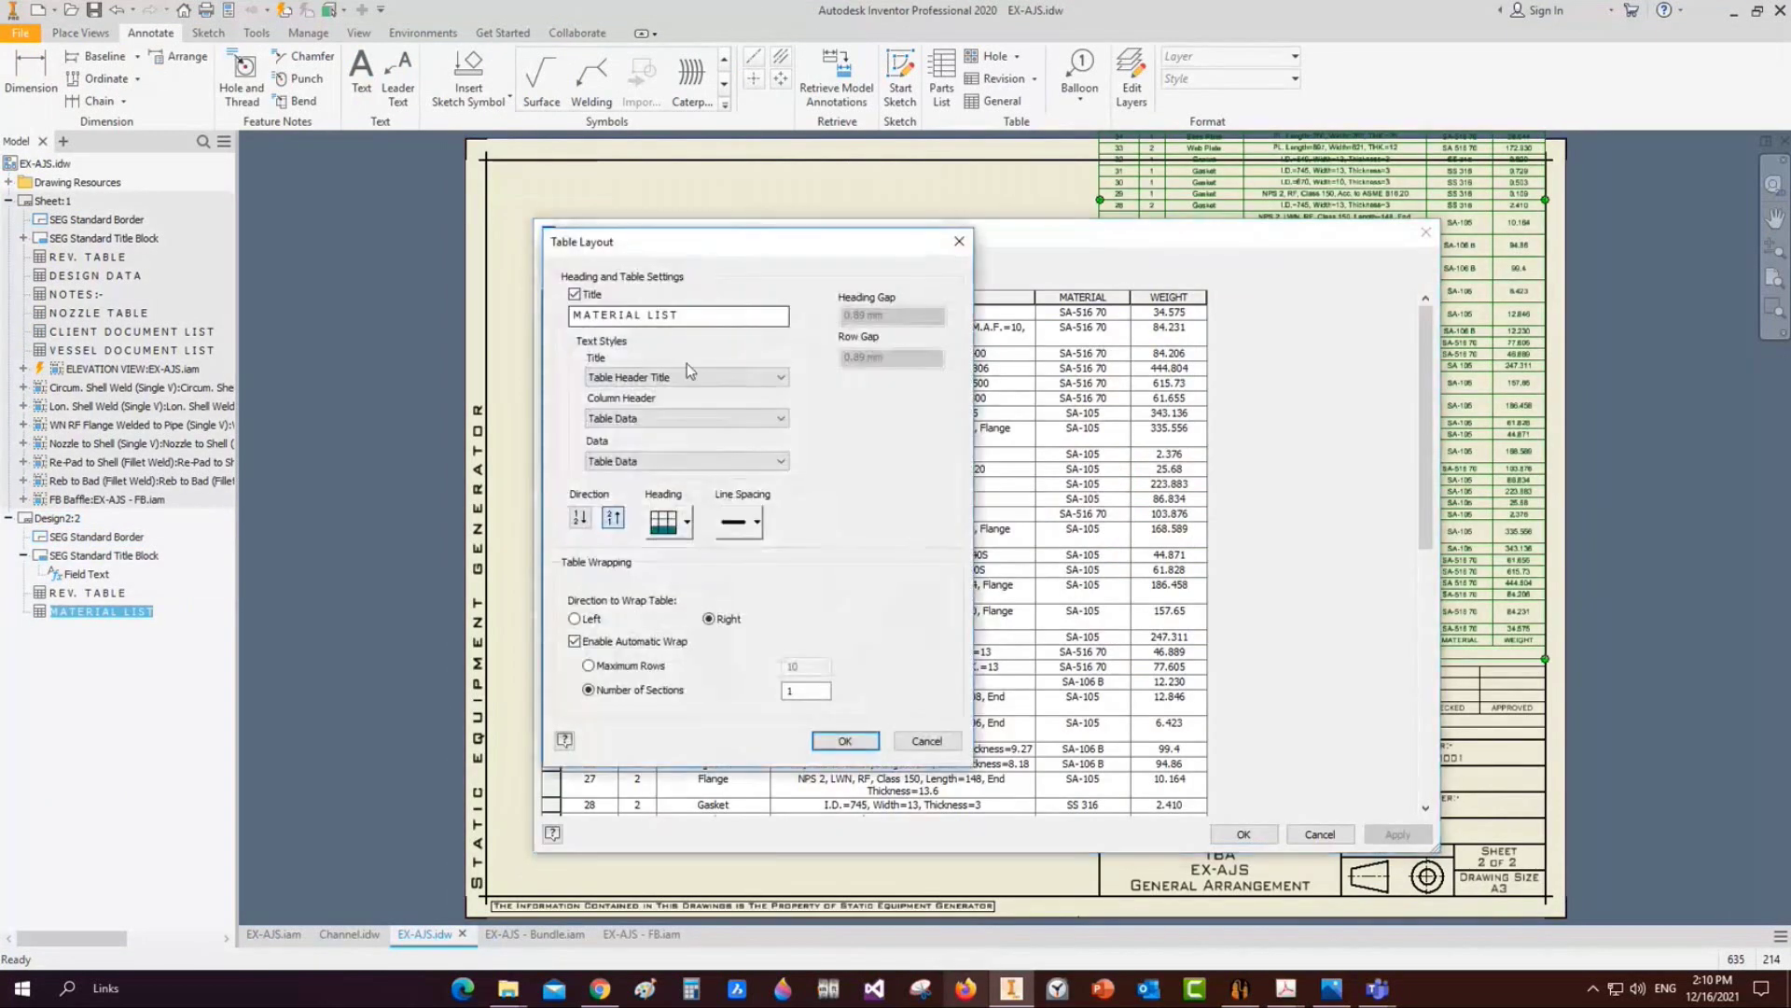
click(580, 518)
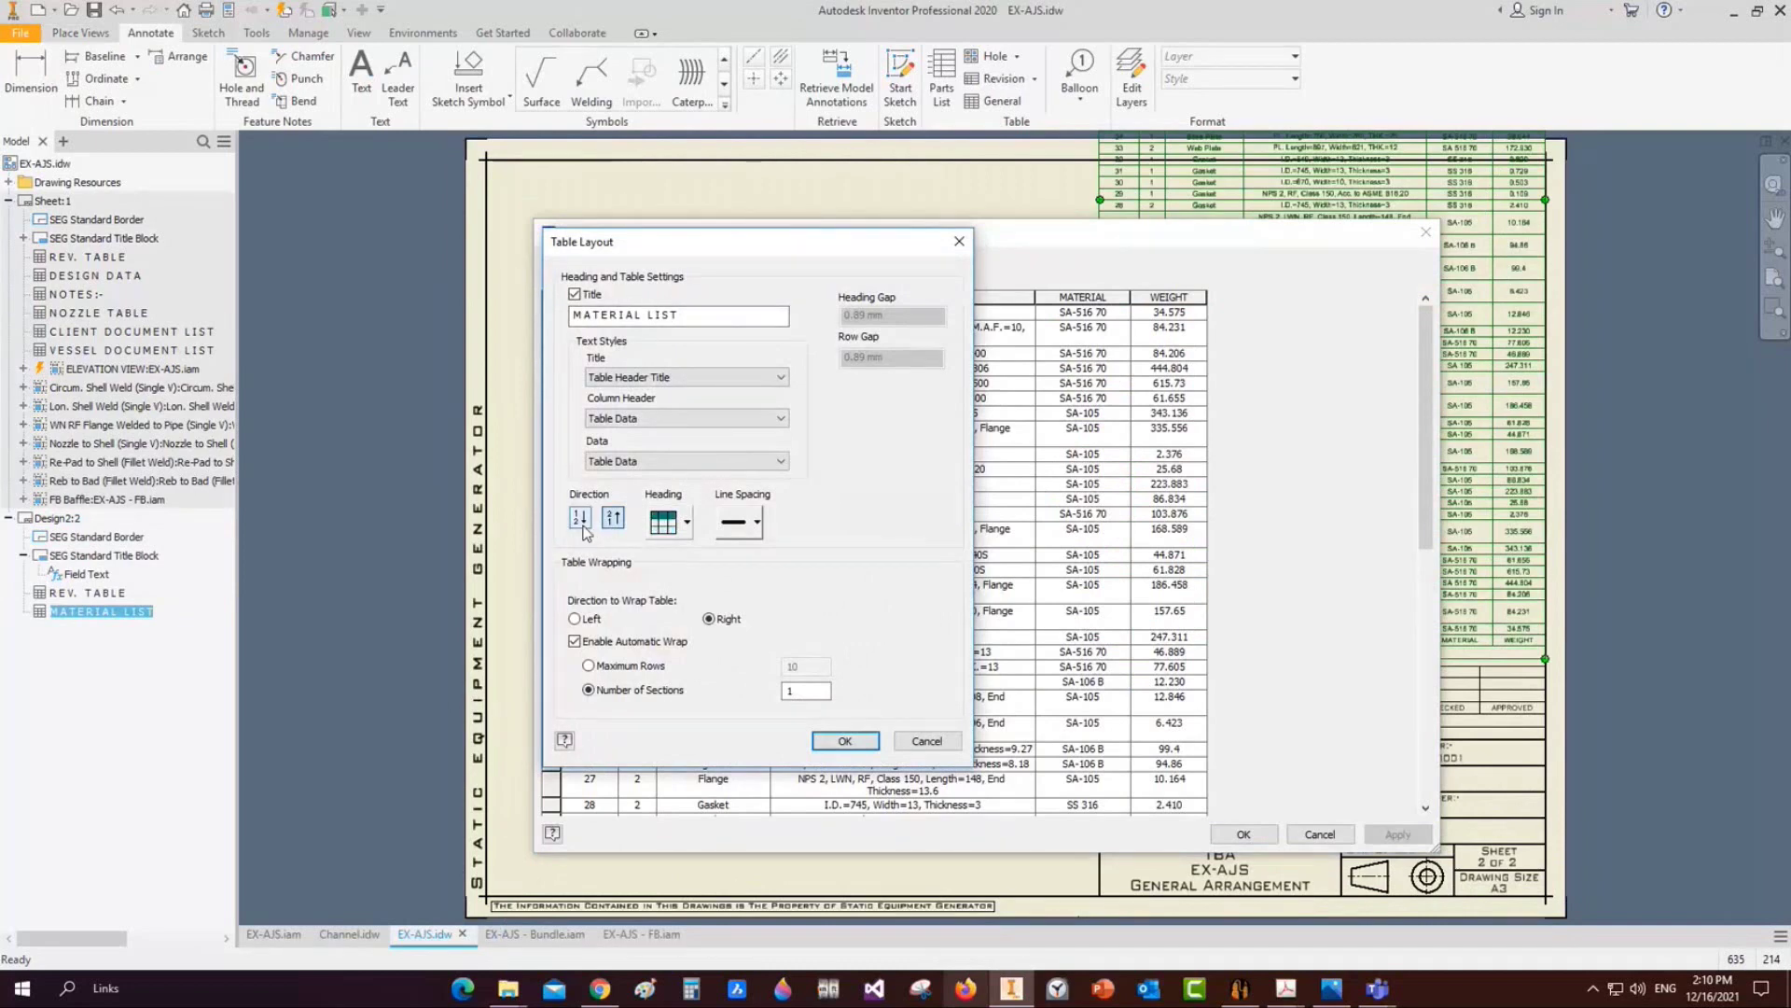
click(844, 739)
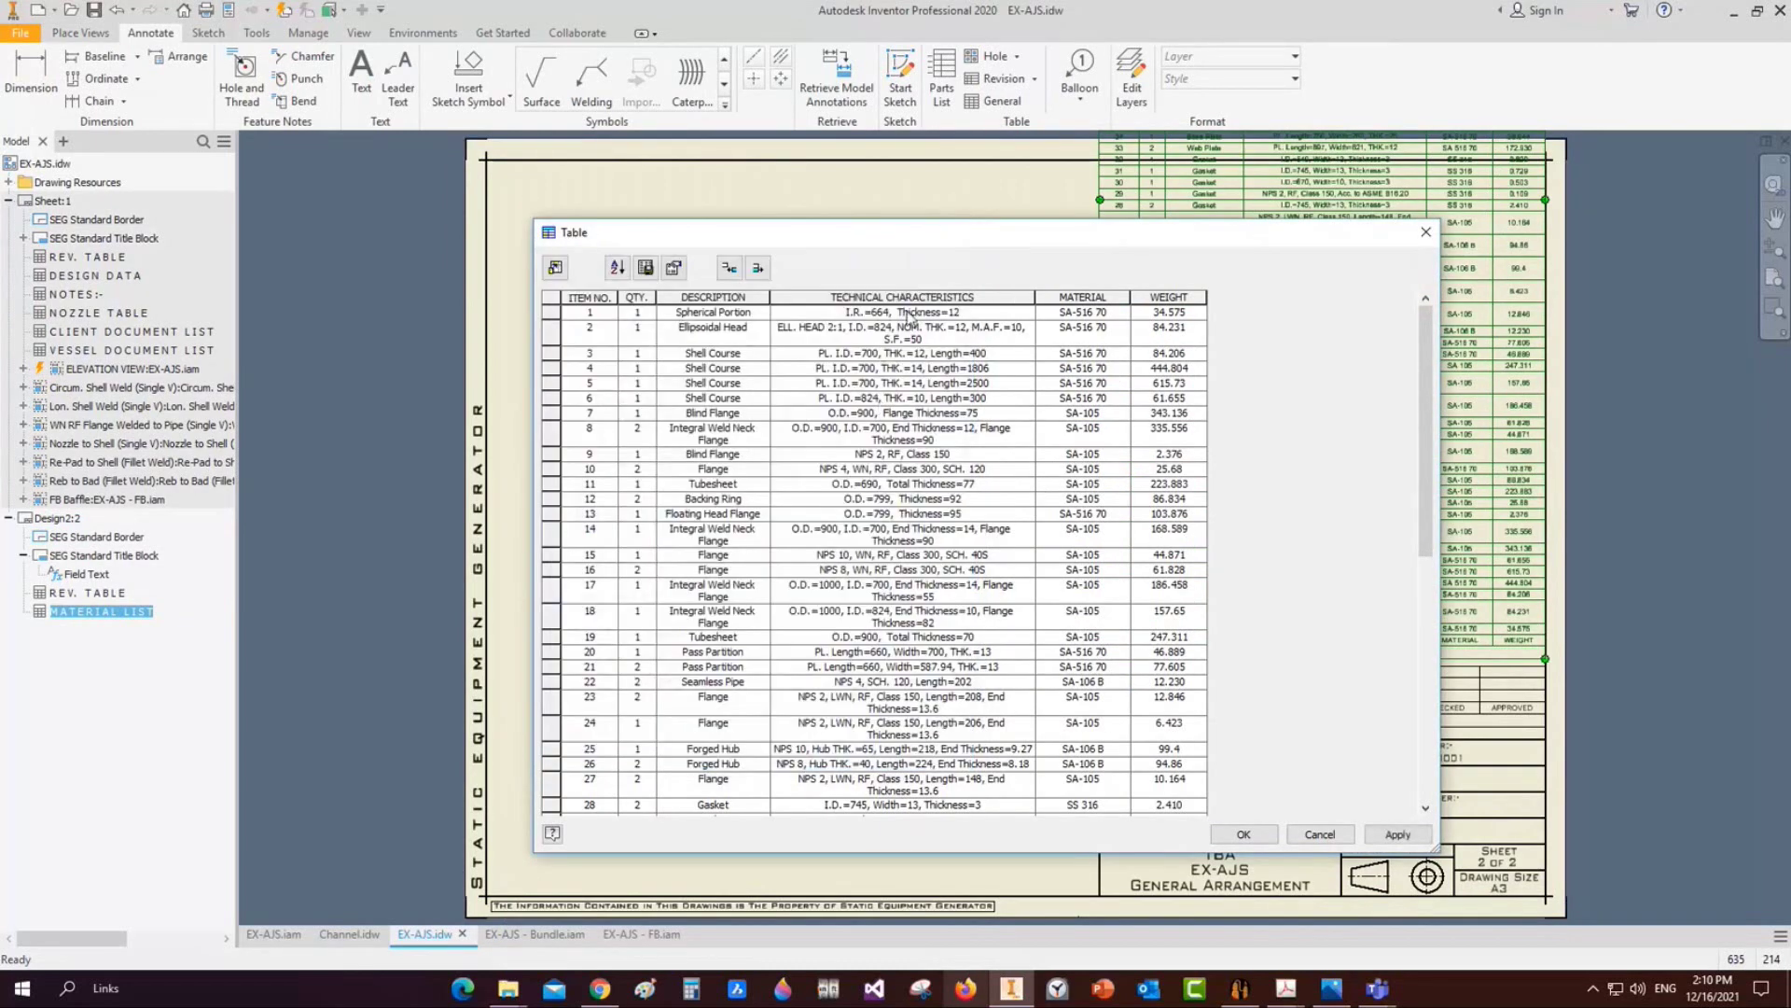
Set the material list's TECHNICAL CHARACTERISTICS column width to 85 and apply the table changes
click(903, 297)
right_click(908, 301)
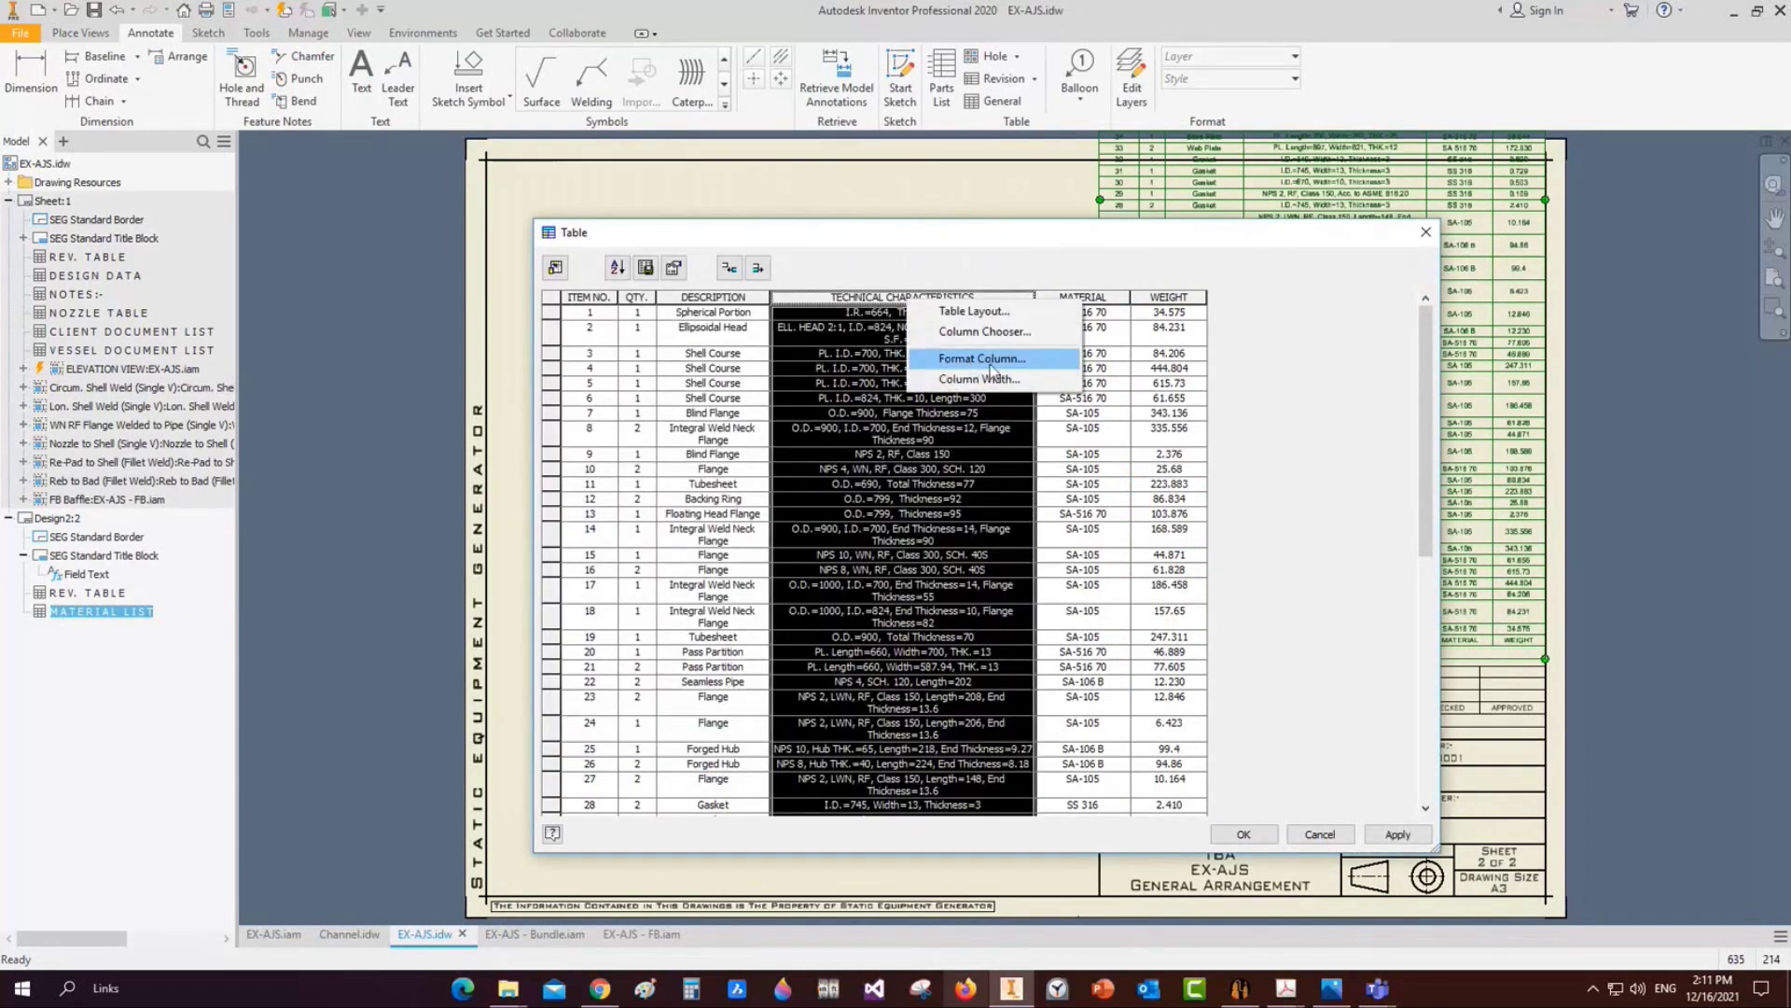
click(978, 379)
text(85)
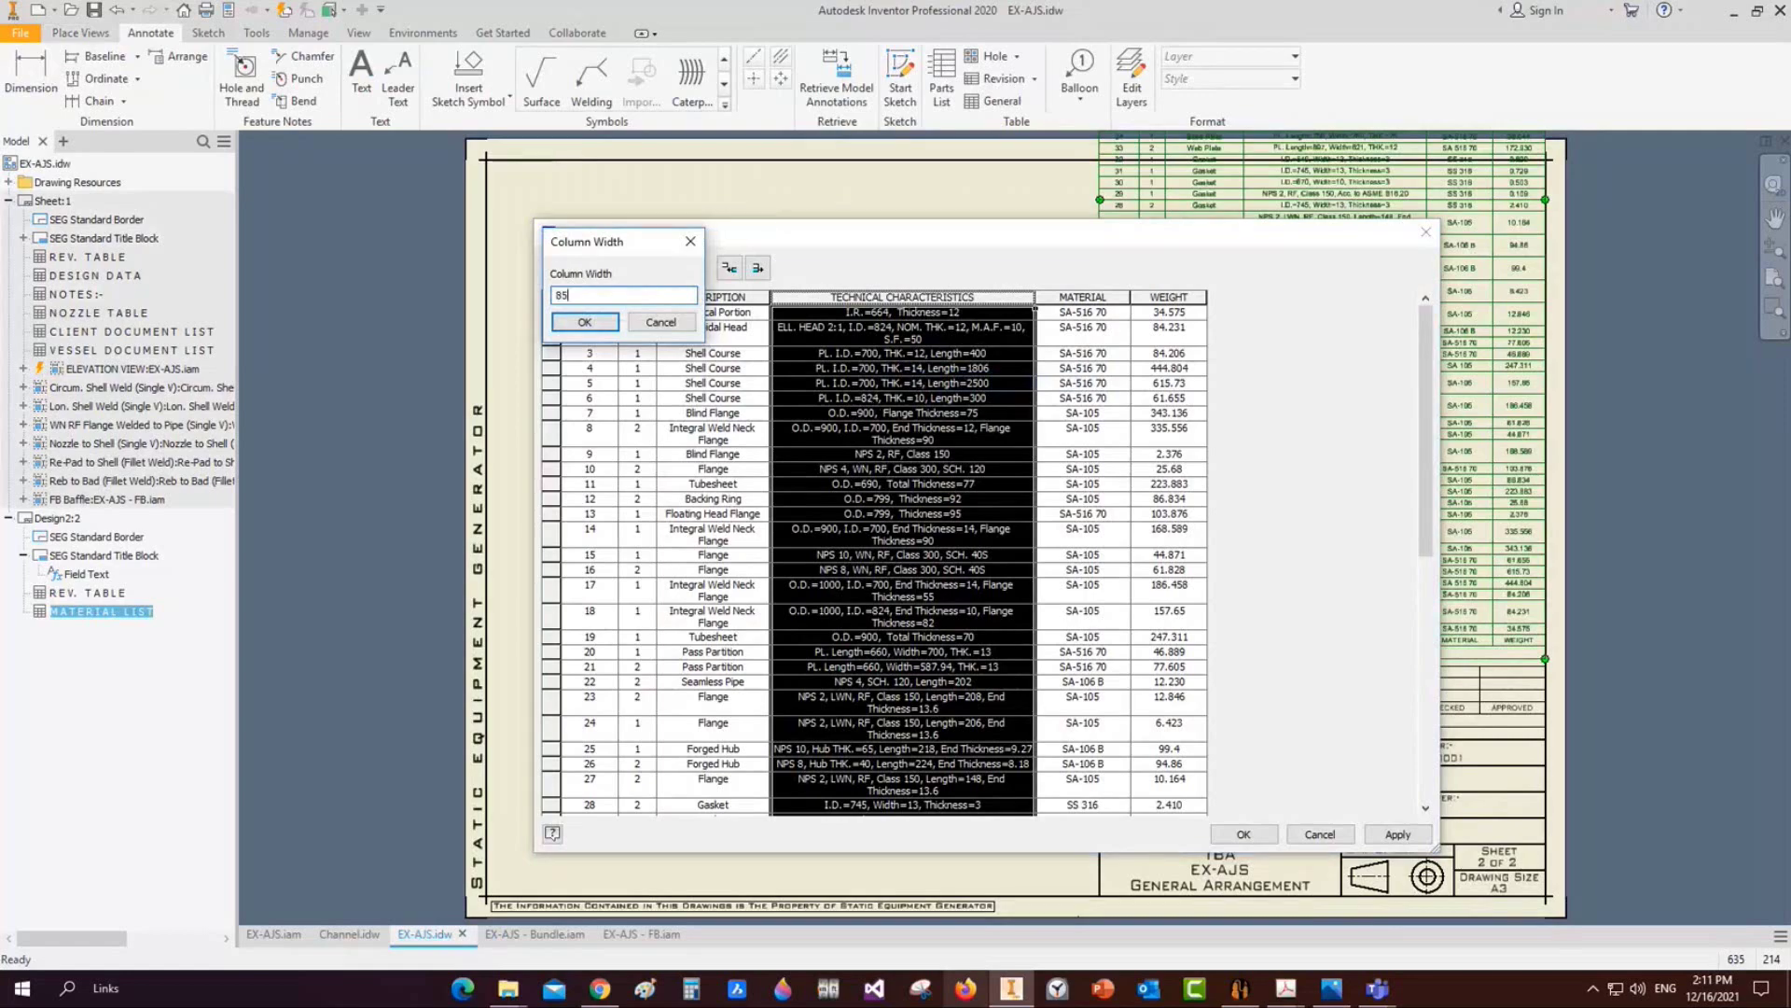
key(Return)
click(1246, 833)
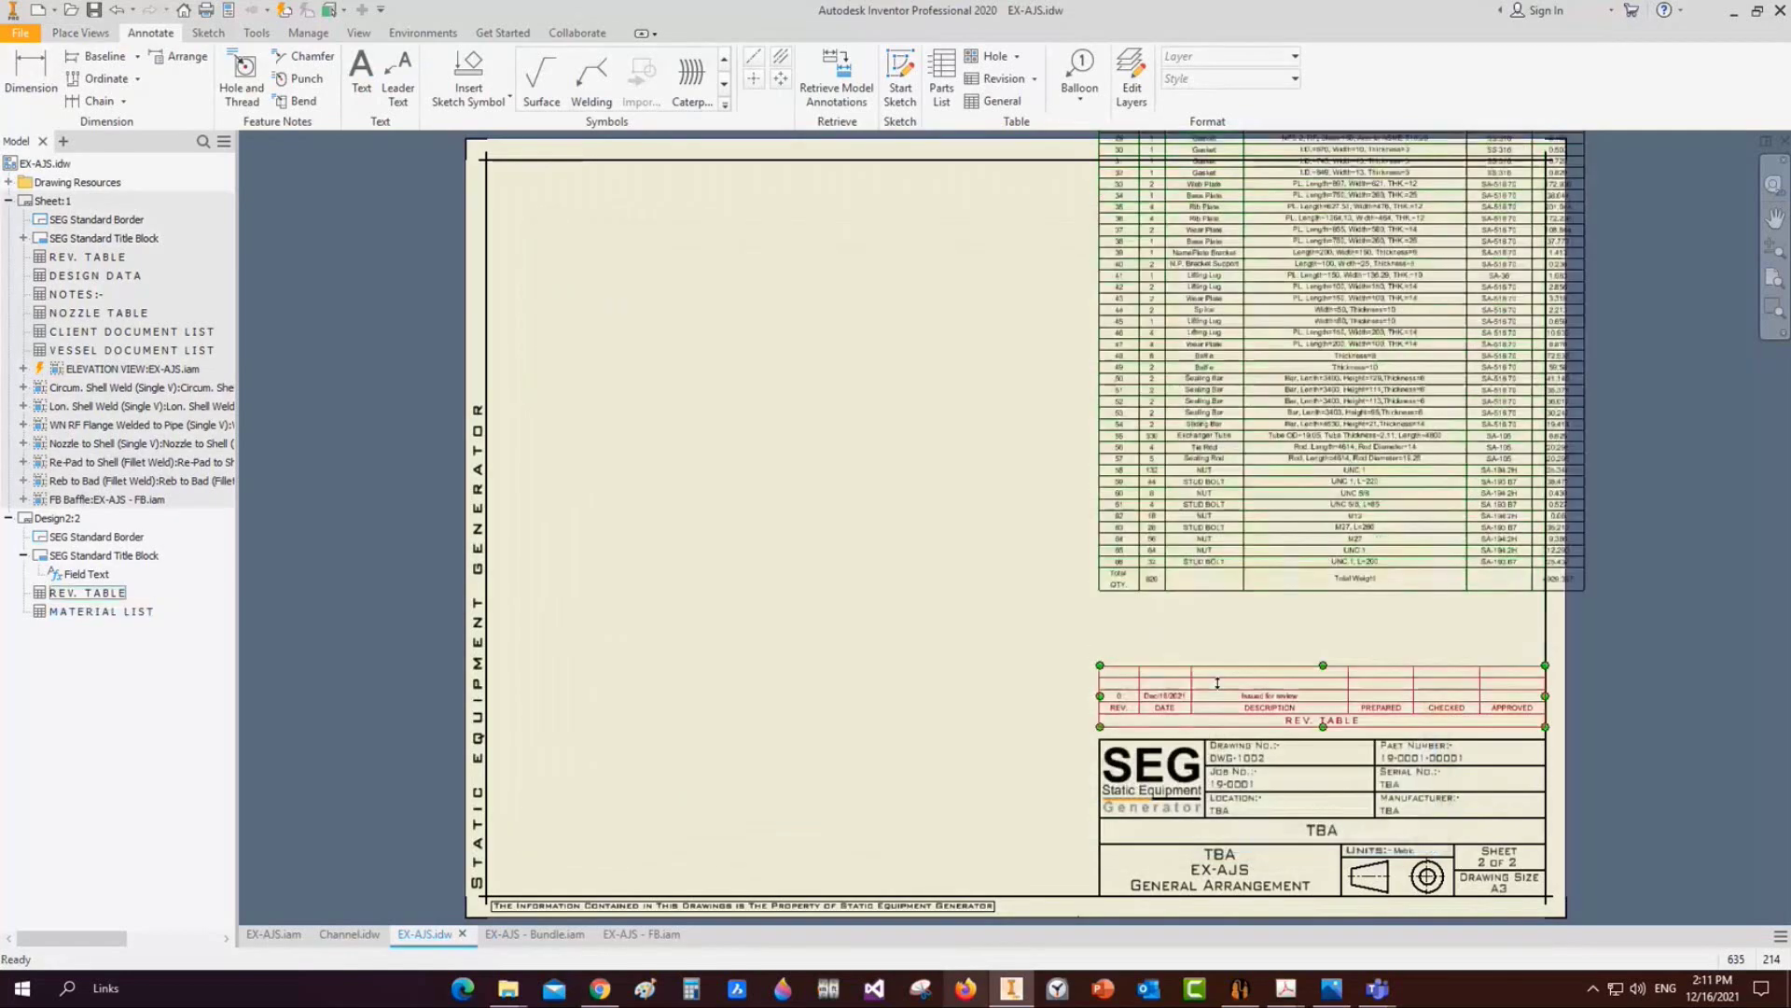
Move the material list to the upper-left corner inside sheet 2's border
scroll(1213, 434, down, 3)
scroll(1196, 362, up, 3)
scroll(1370, 466, up, 2)
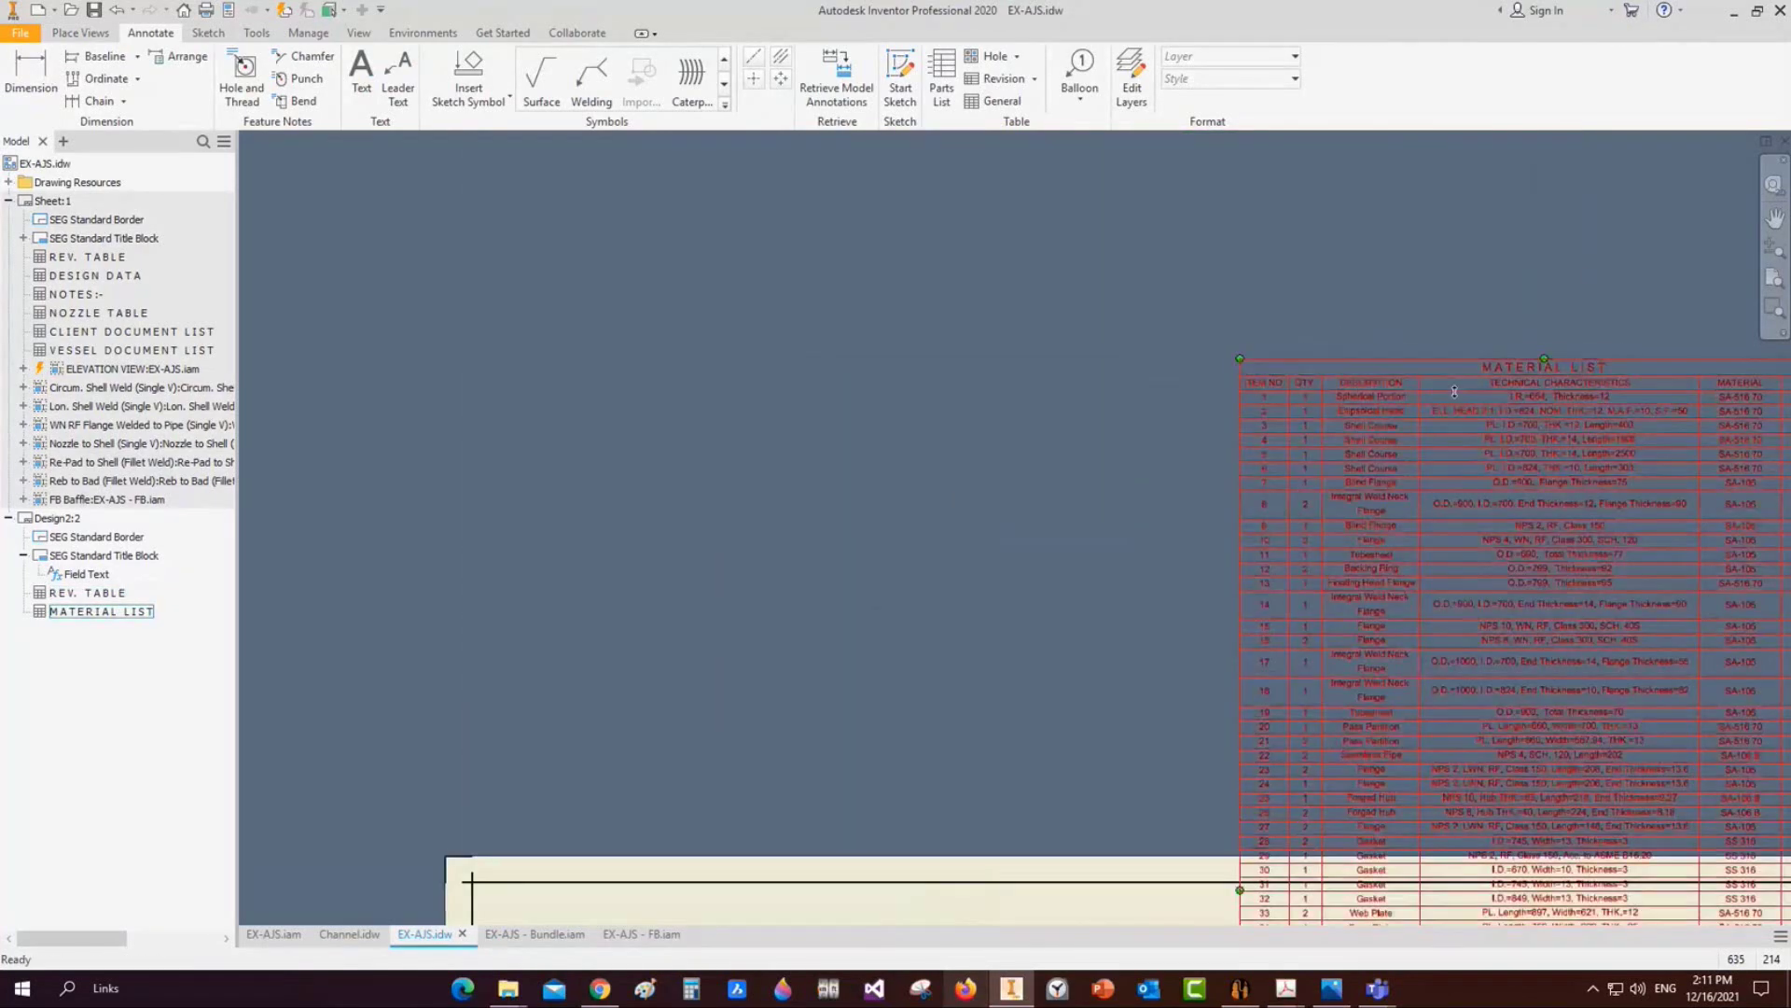
click(1448, 353)
drag(625, 805, 744, 769)
click(786, 647)
scroll(806, 664, down, 3)
middle_drag(814, 694, 765, 316)
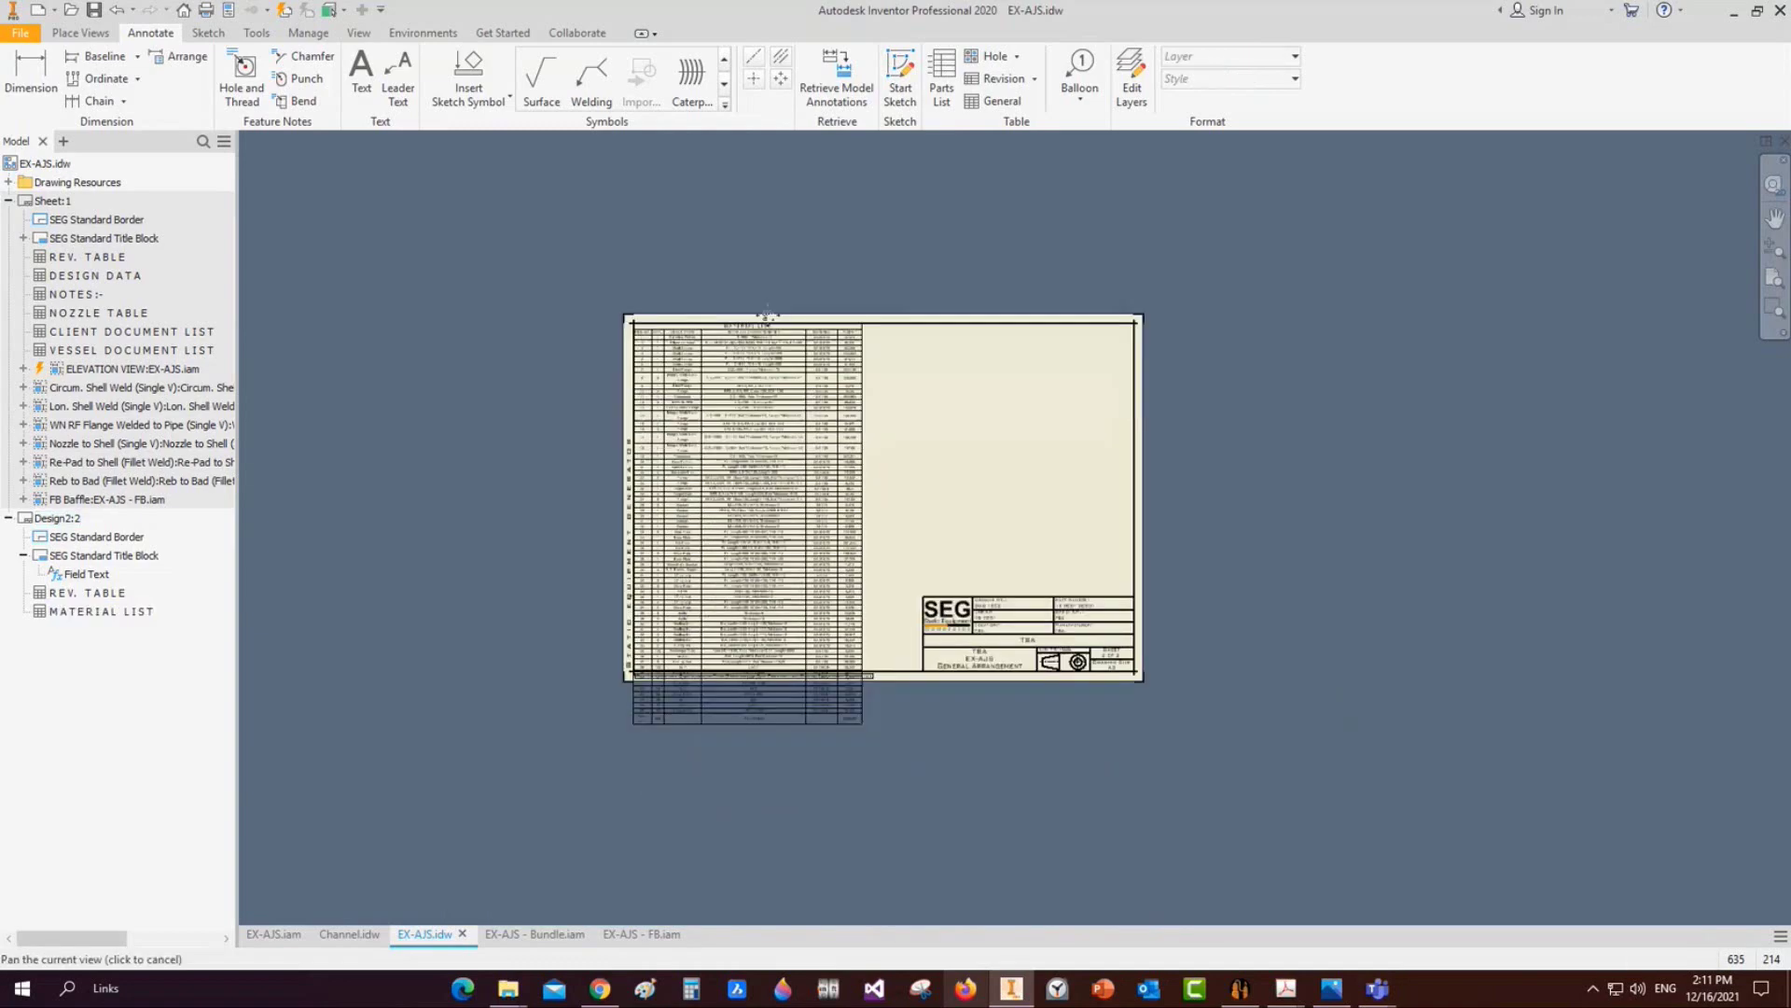
Wrap the material list at item 55, the Exchanger Tube row, to continue it in a second section
scroll(718, 673, up, 6)
double_click(558, 640)
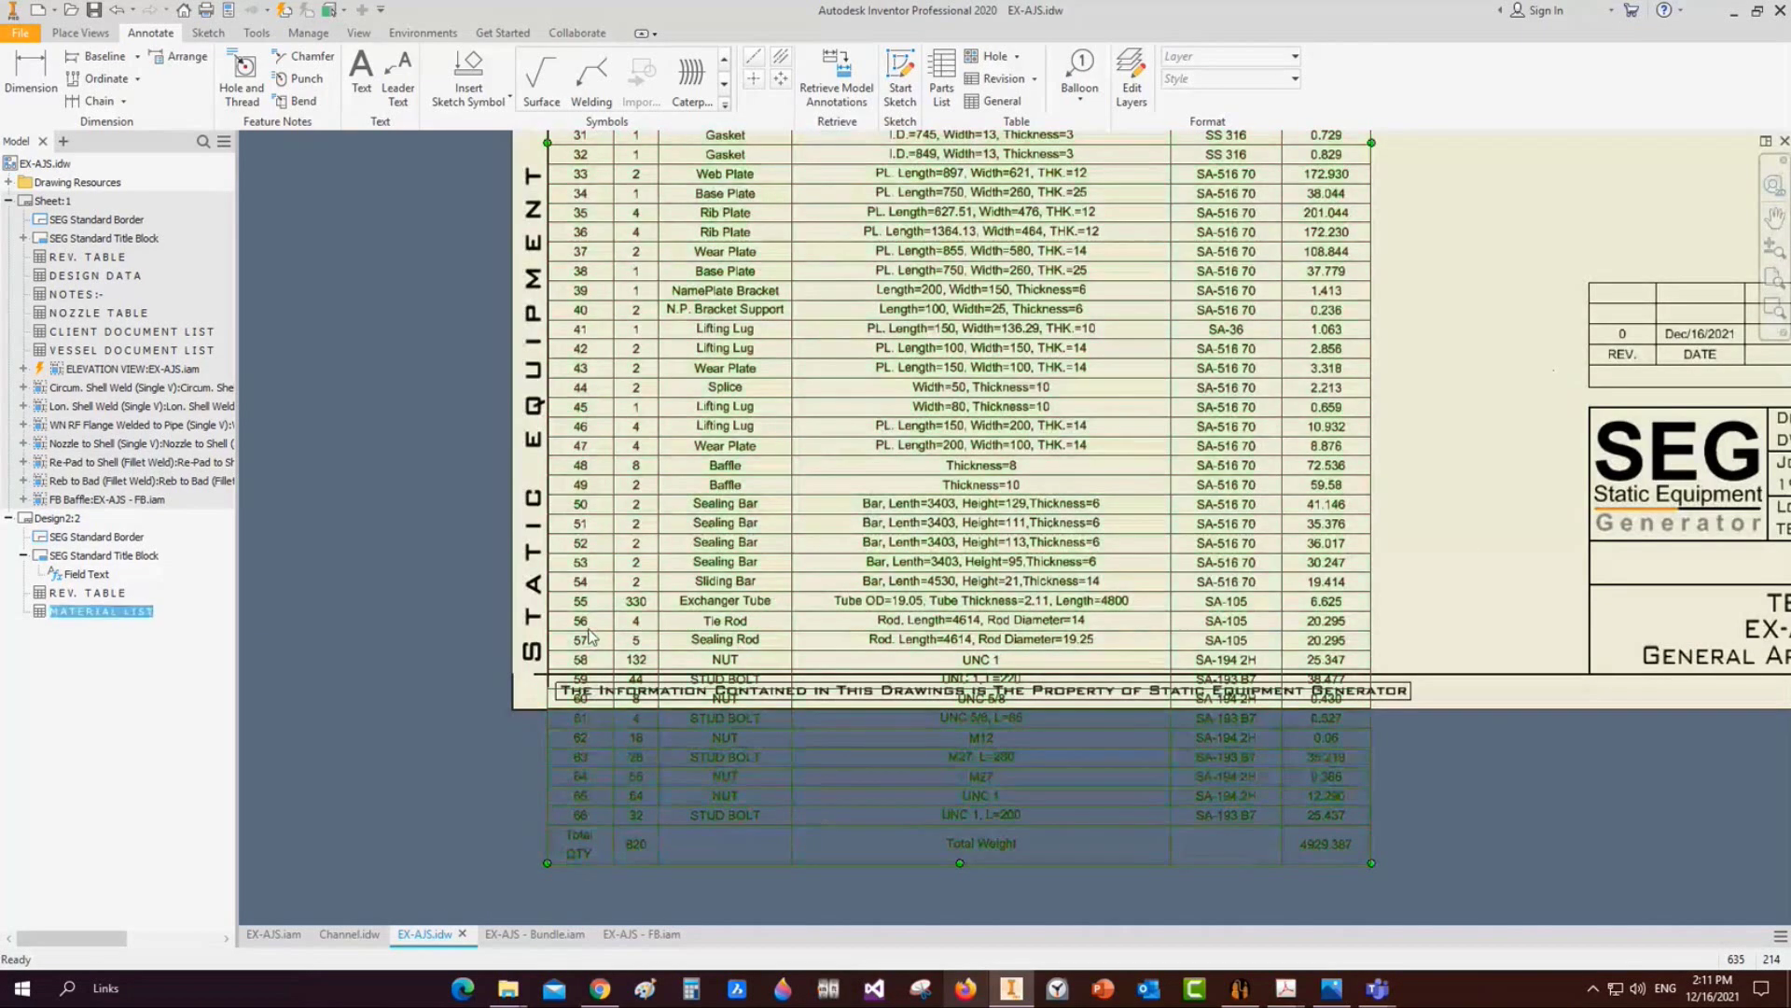
scroll(664, 568, down, 2)
scroll(663, 568, down, 4)
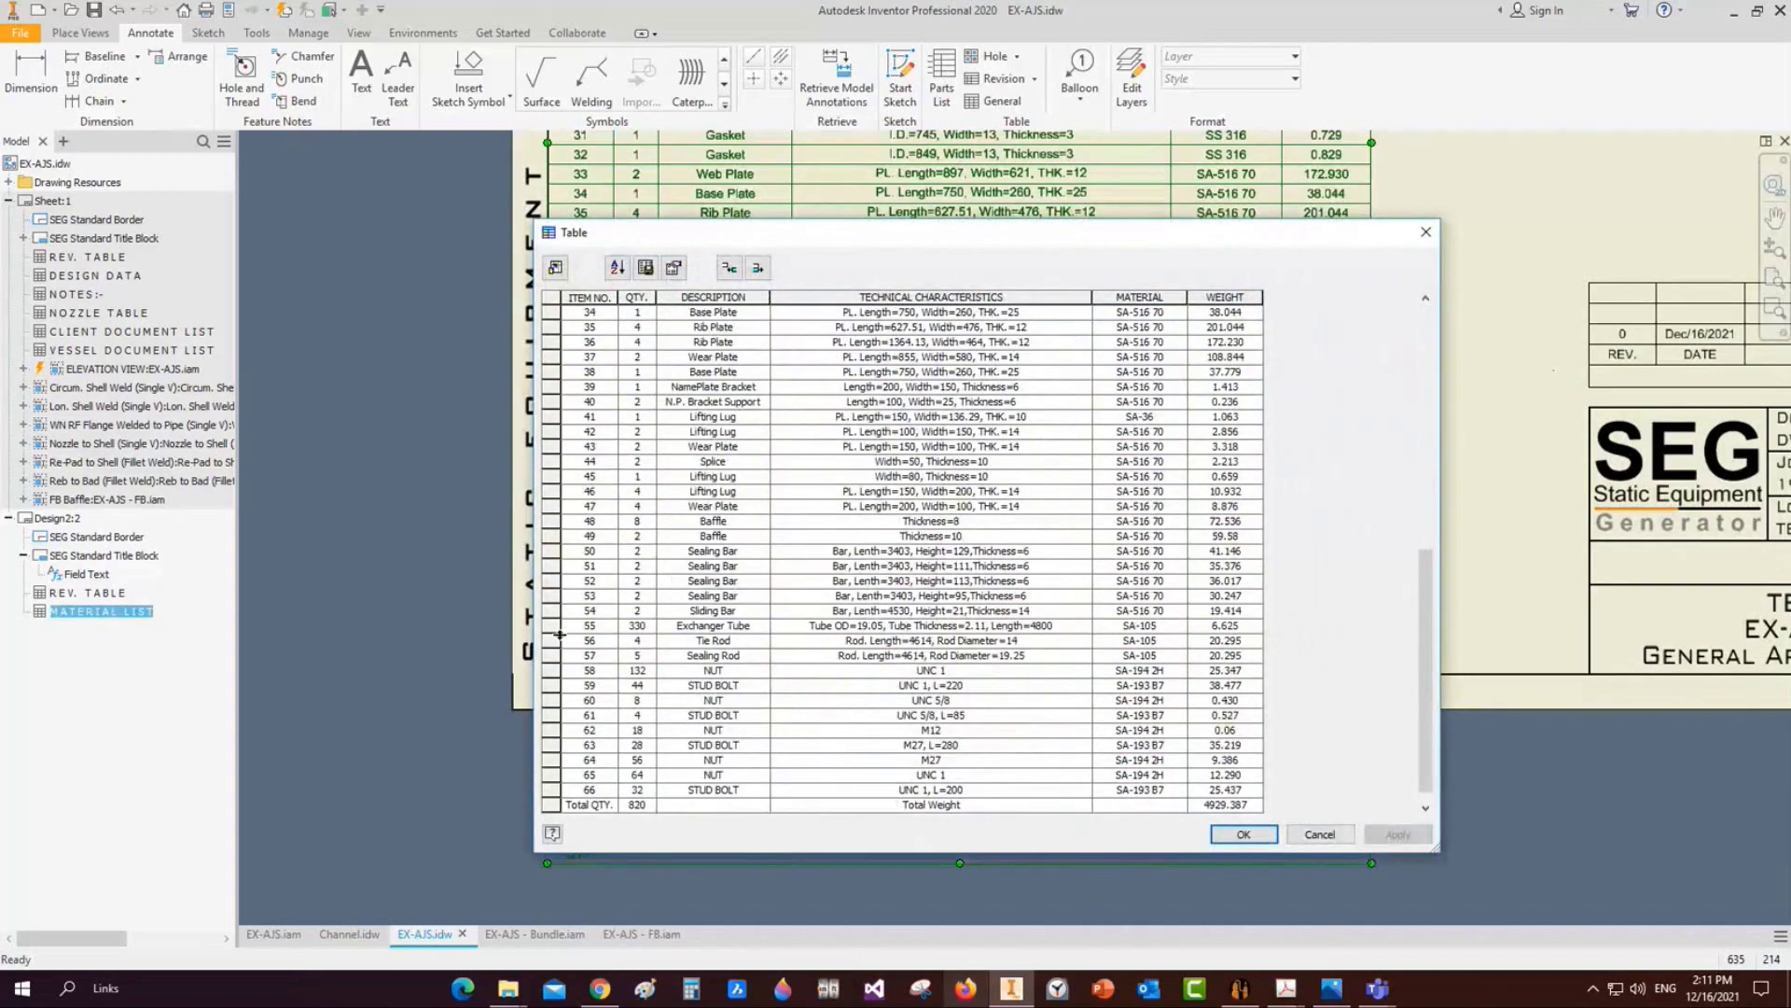
click(552, 625)
right_click(552, 625)
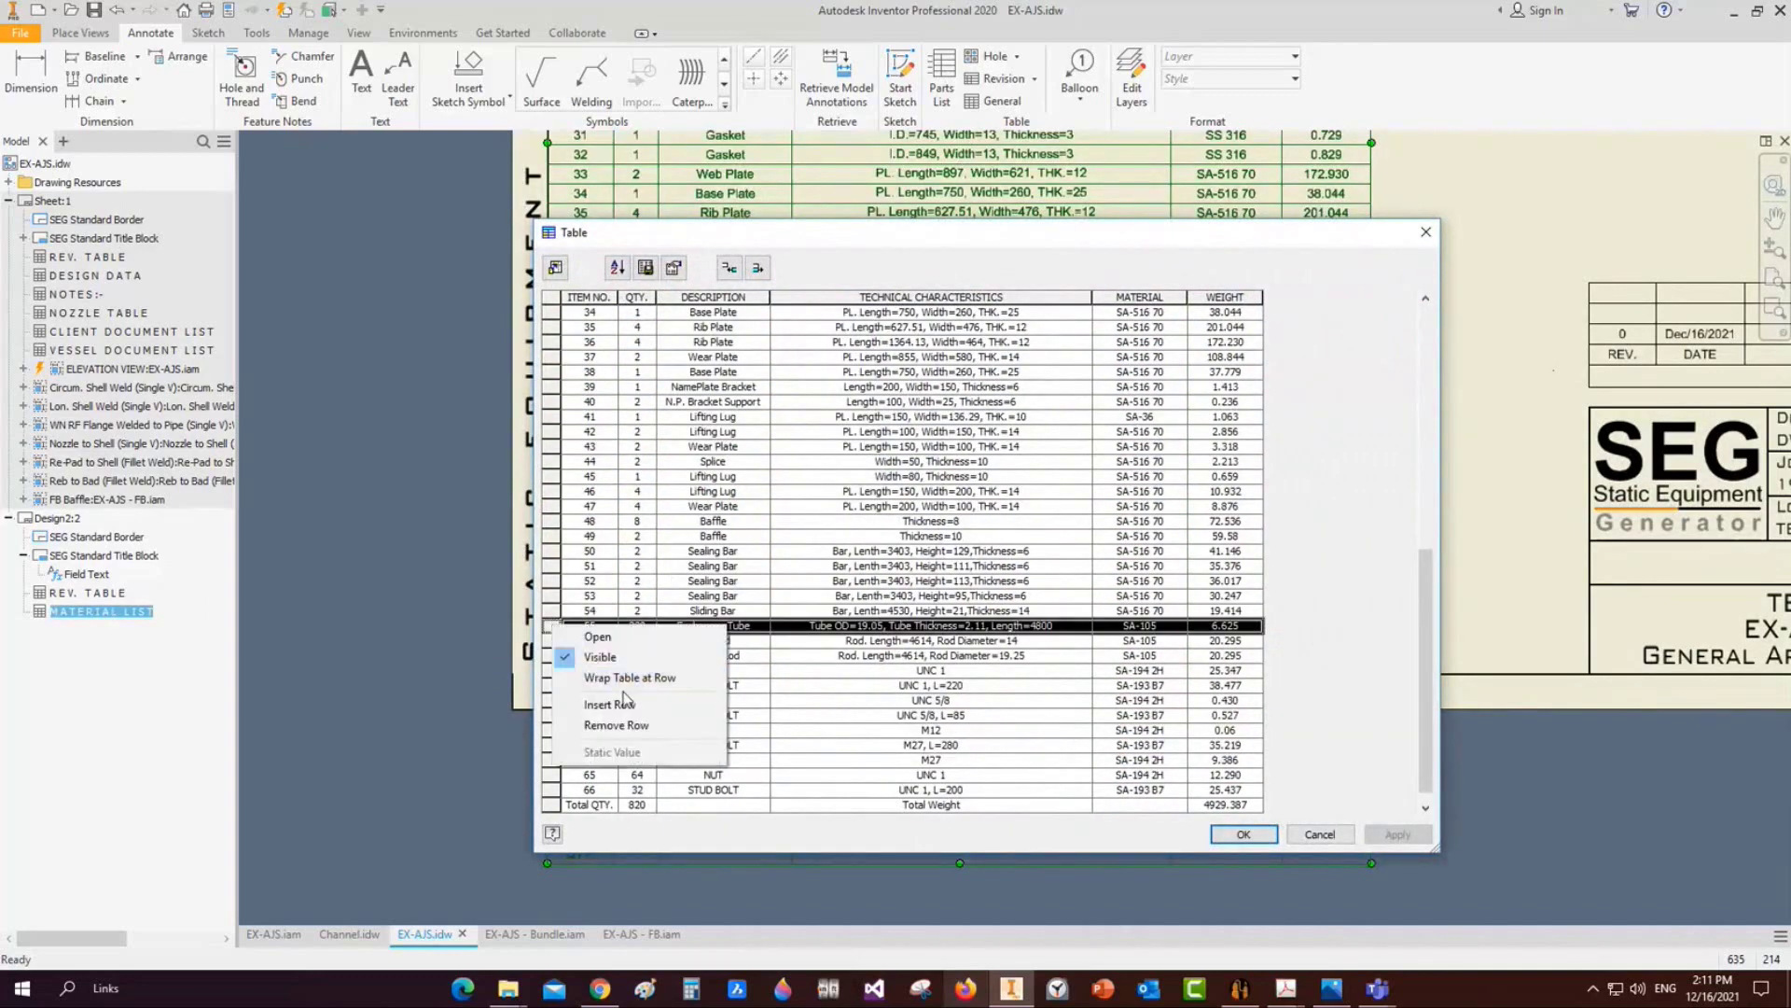
click(626, 676)
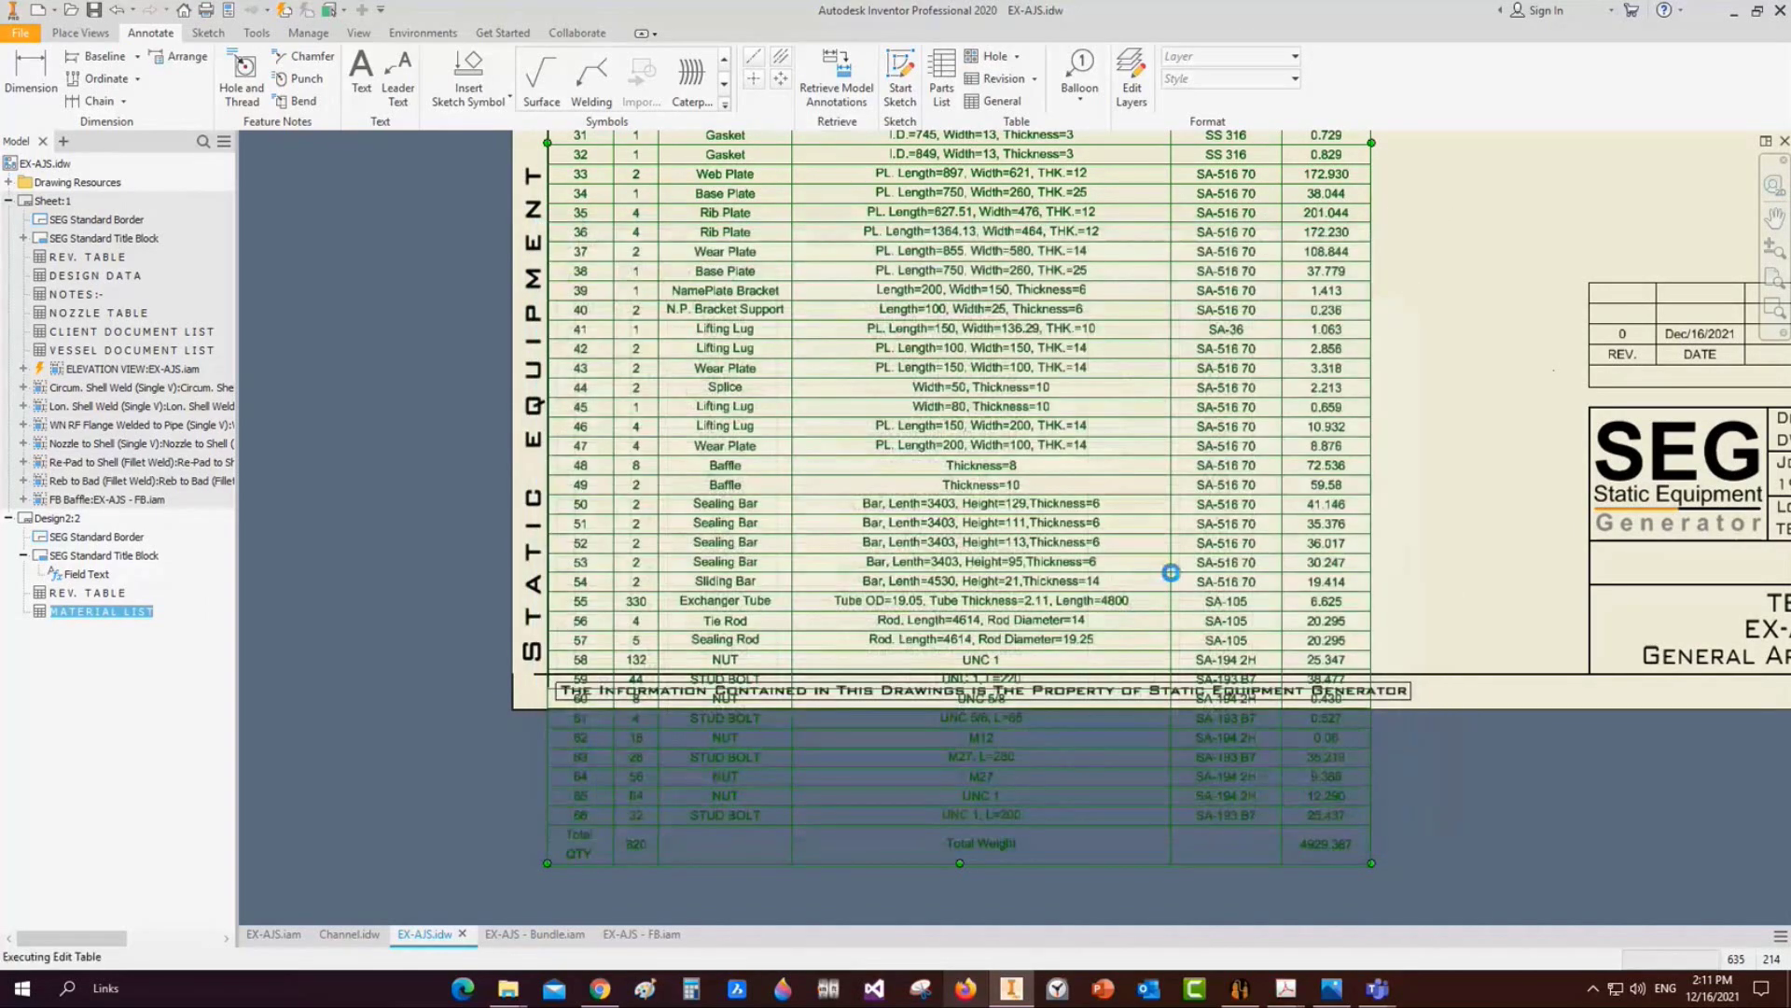
Check the wrapped material list's placement on sheet 2 and save the drawing
scroll(1152, 581, up, 5)
middle_drag(1138, 590, 931, 760)
scroll(1102, 387, down, 3)
middle_drag(1105, 366, 1135, 417)
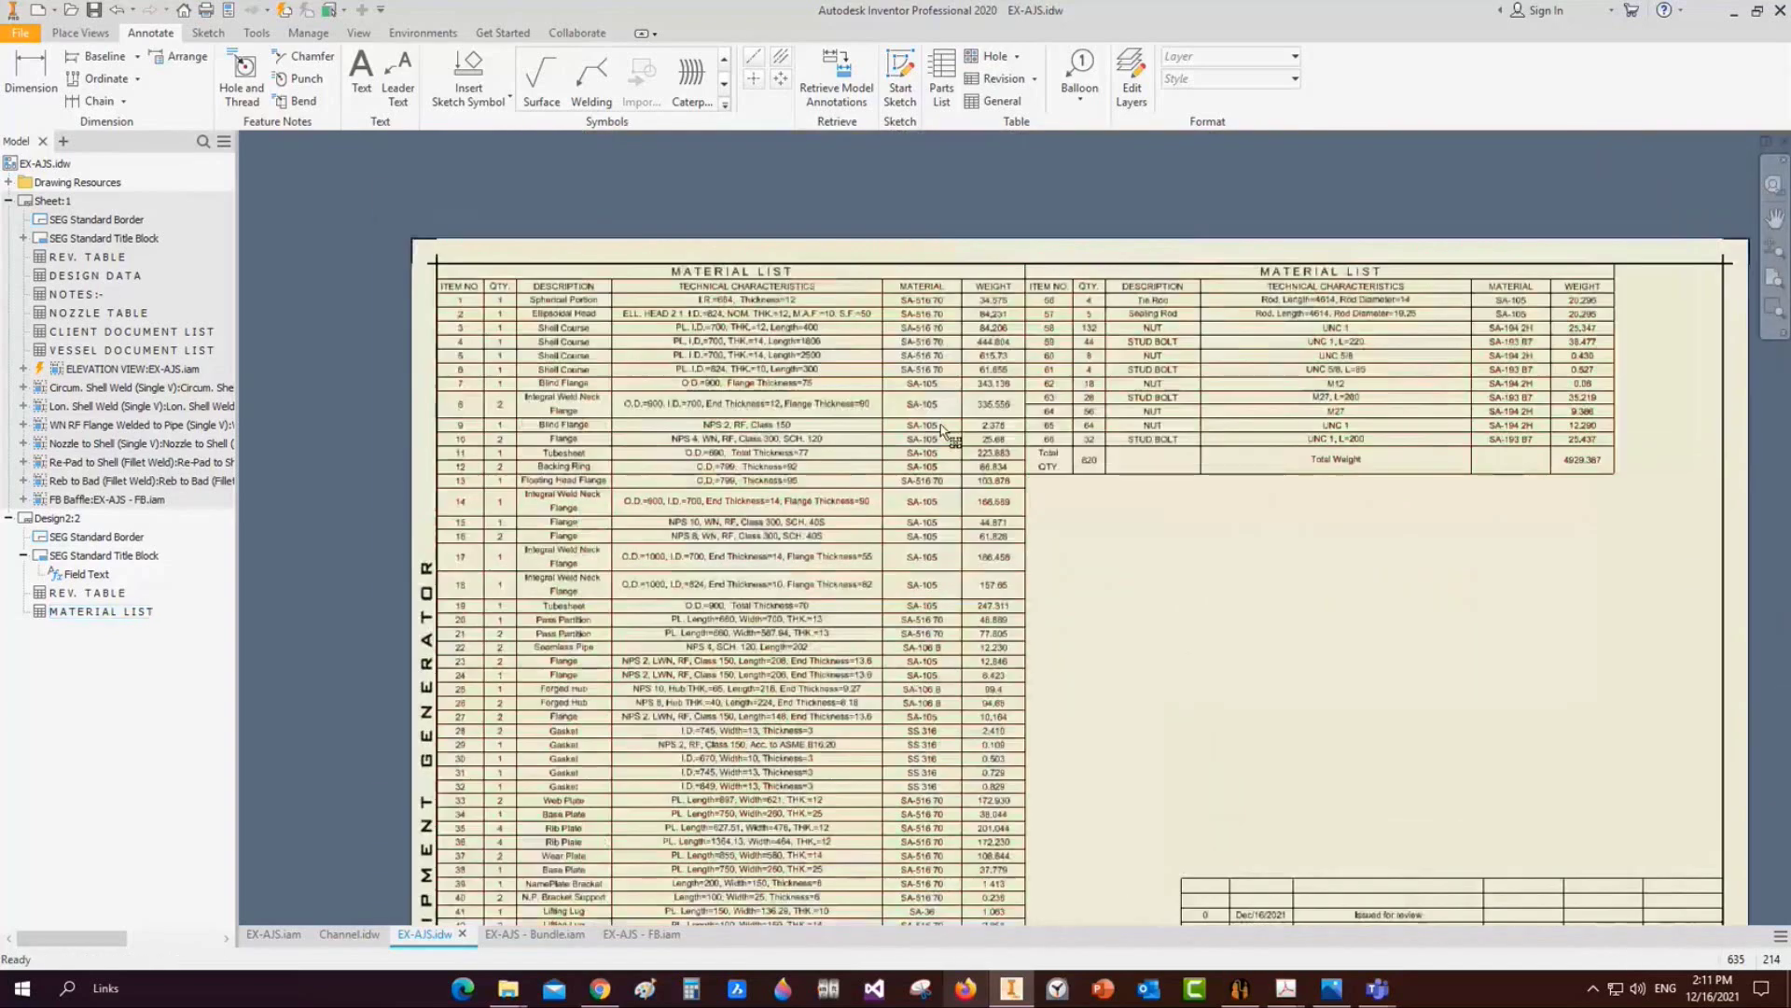
middle_drag(1192, 557, 955, 438)
scroll(954, 438, up, 1)
key(Home)
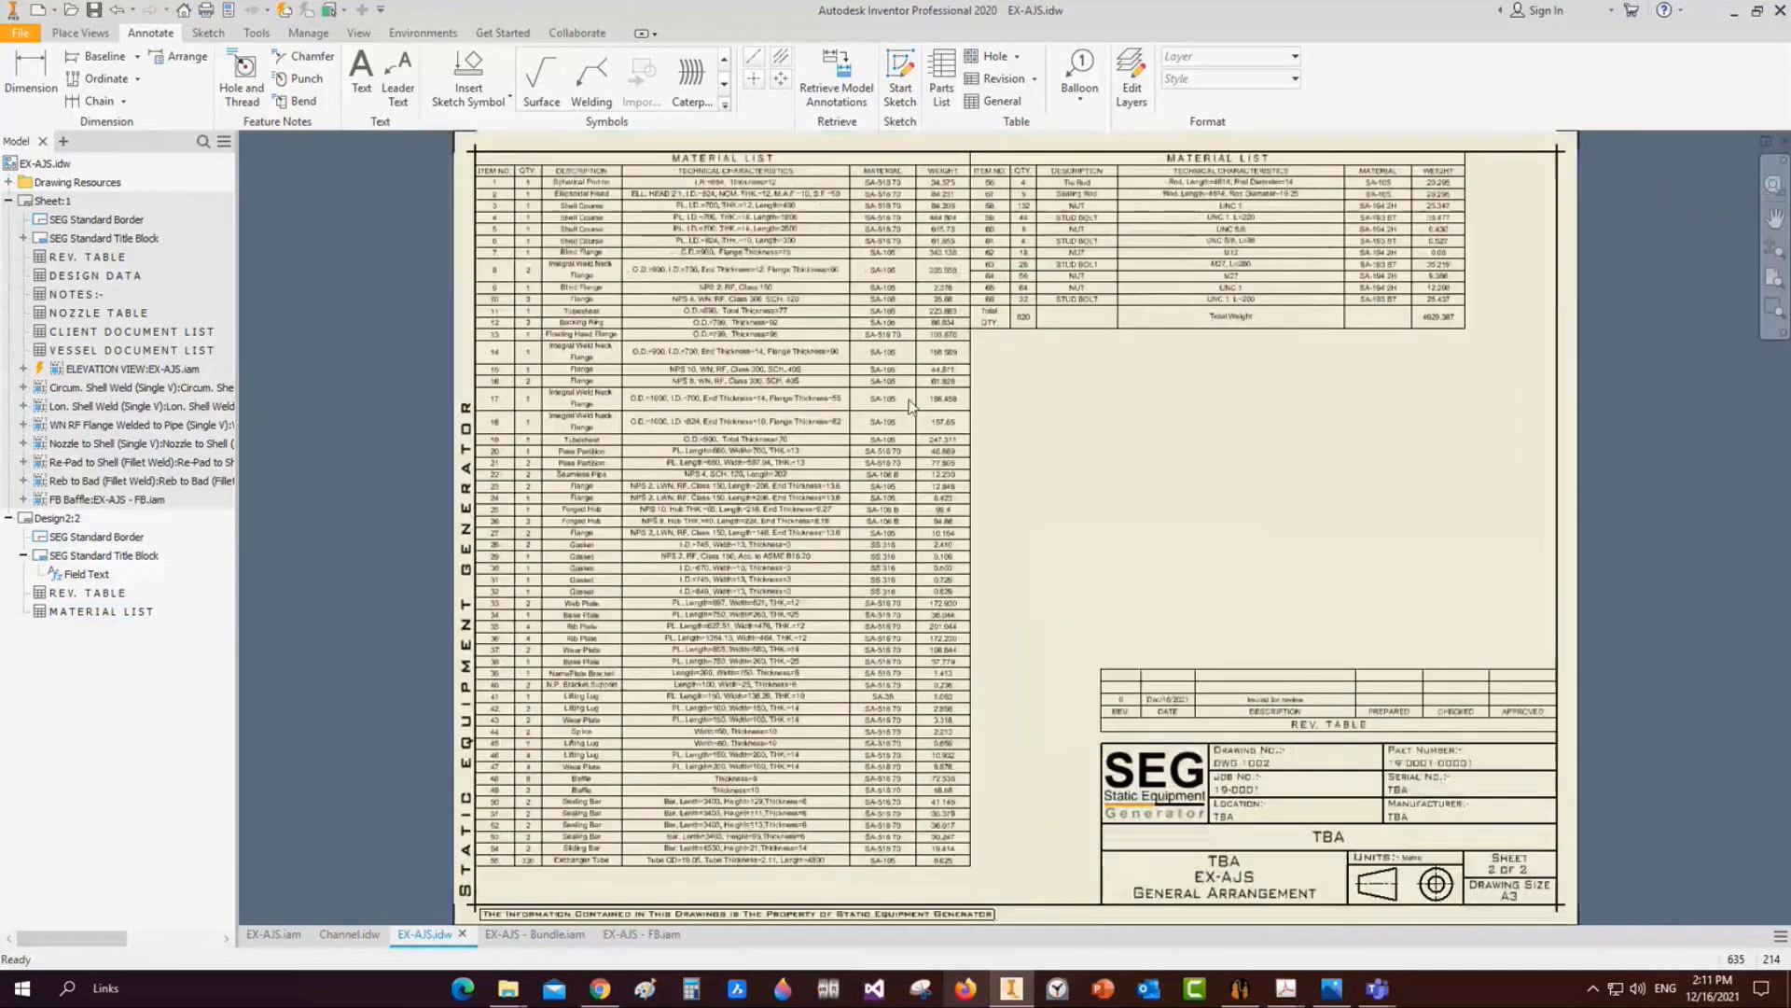
key(ctrl+s)
Return to the drawing's first sheet, and switch to the EX-AJS.iam assembly for a closer side view
double_click(53, 201)
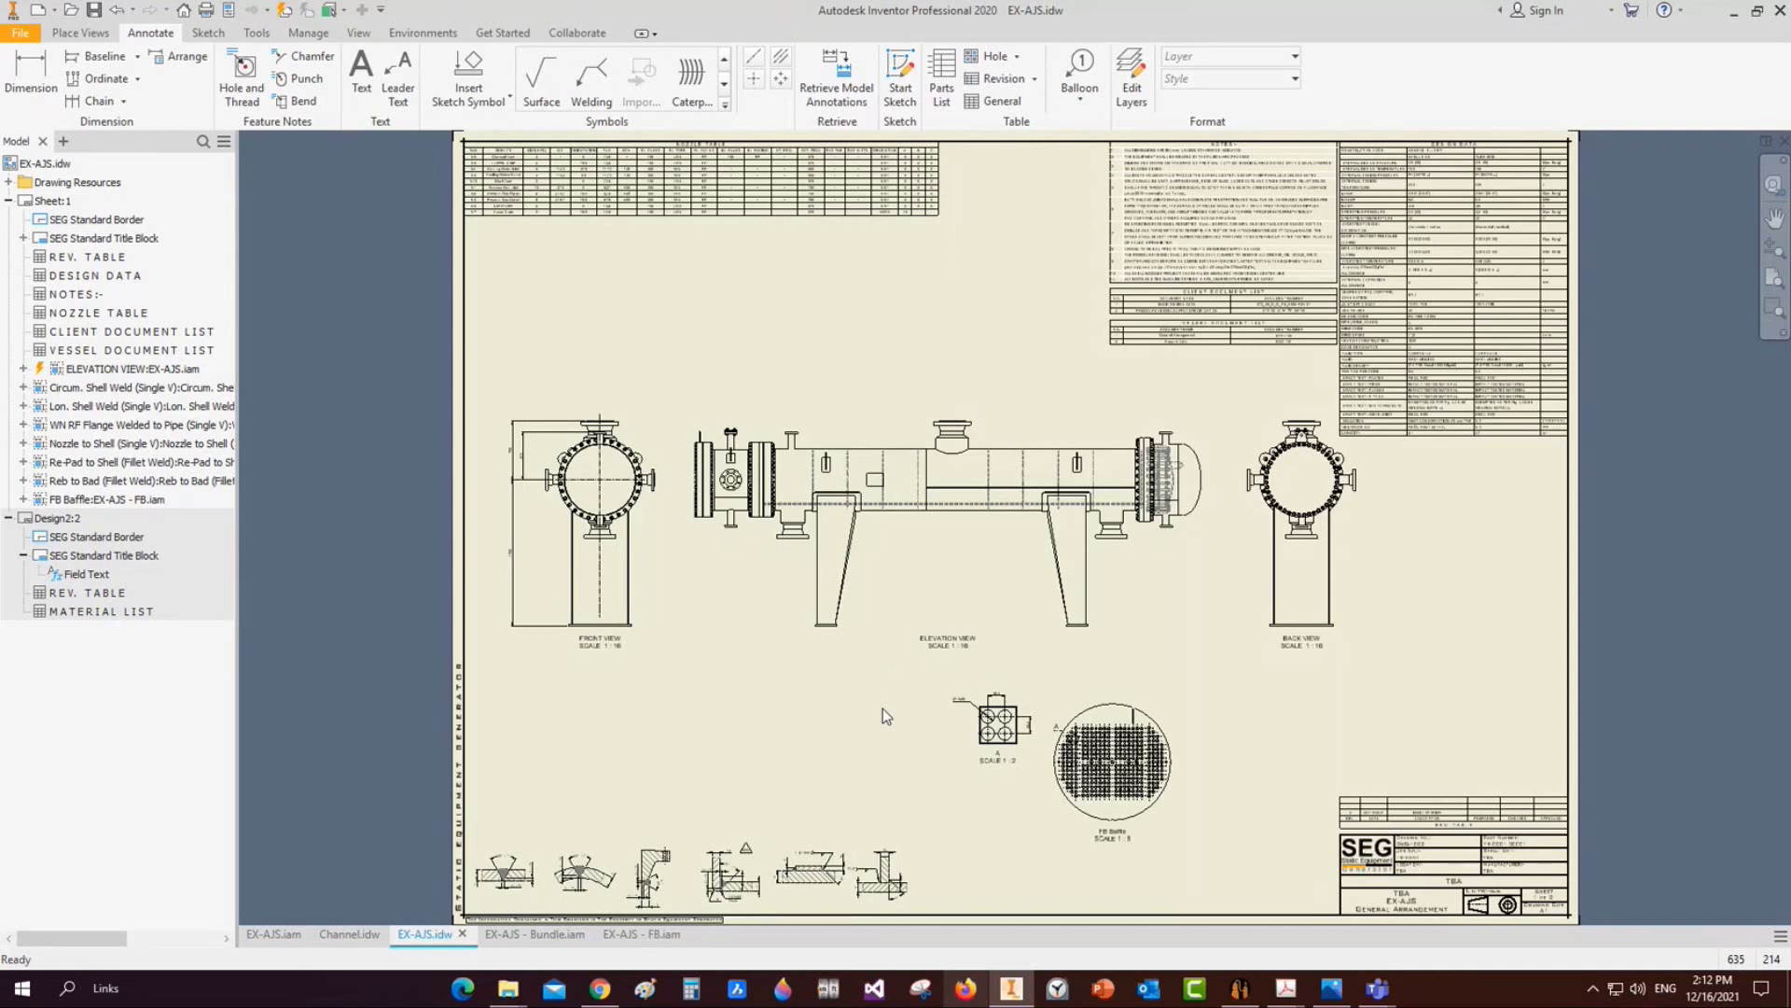
click(259, 943)
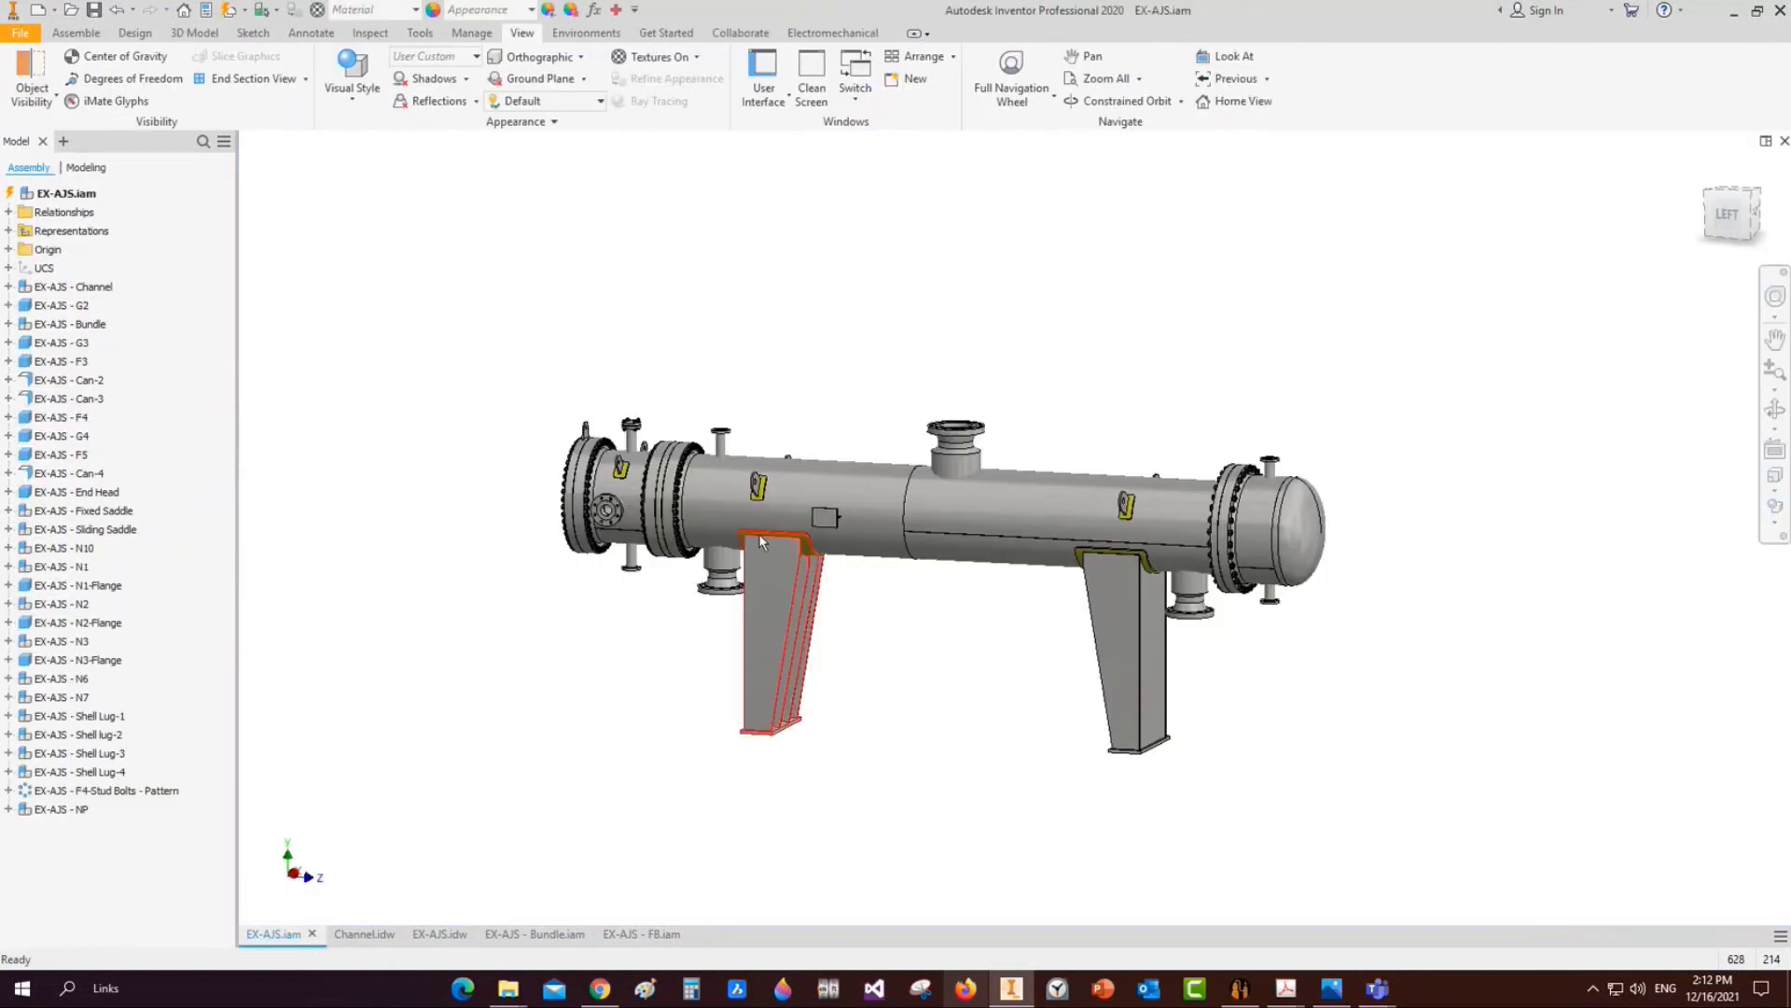
scroll(756, 518, down, 3)
middle_drag(963, 382, 838, 378)
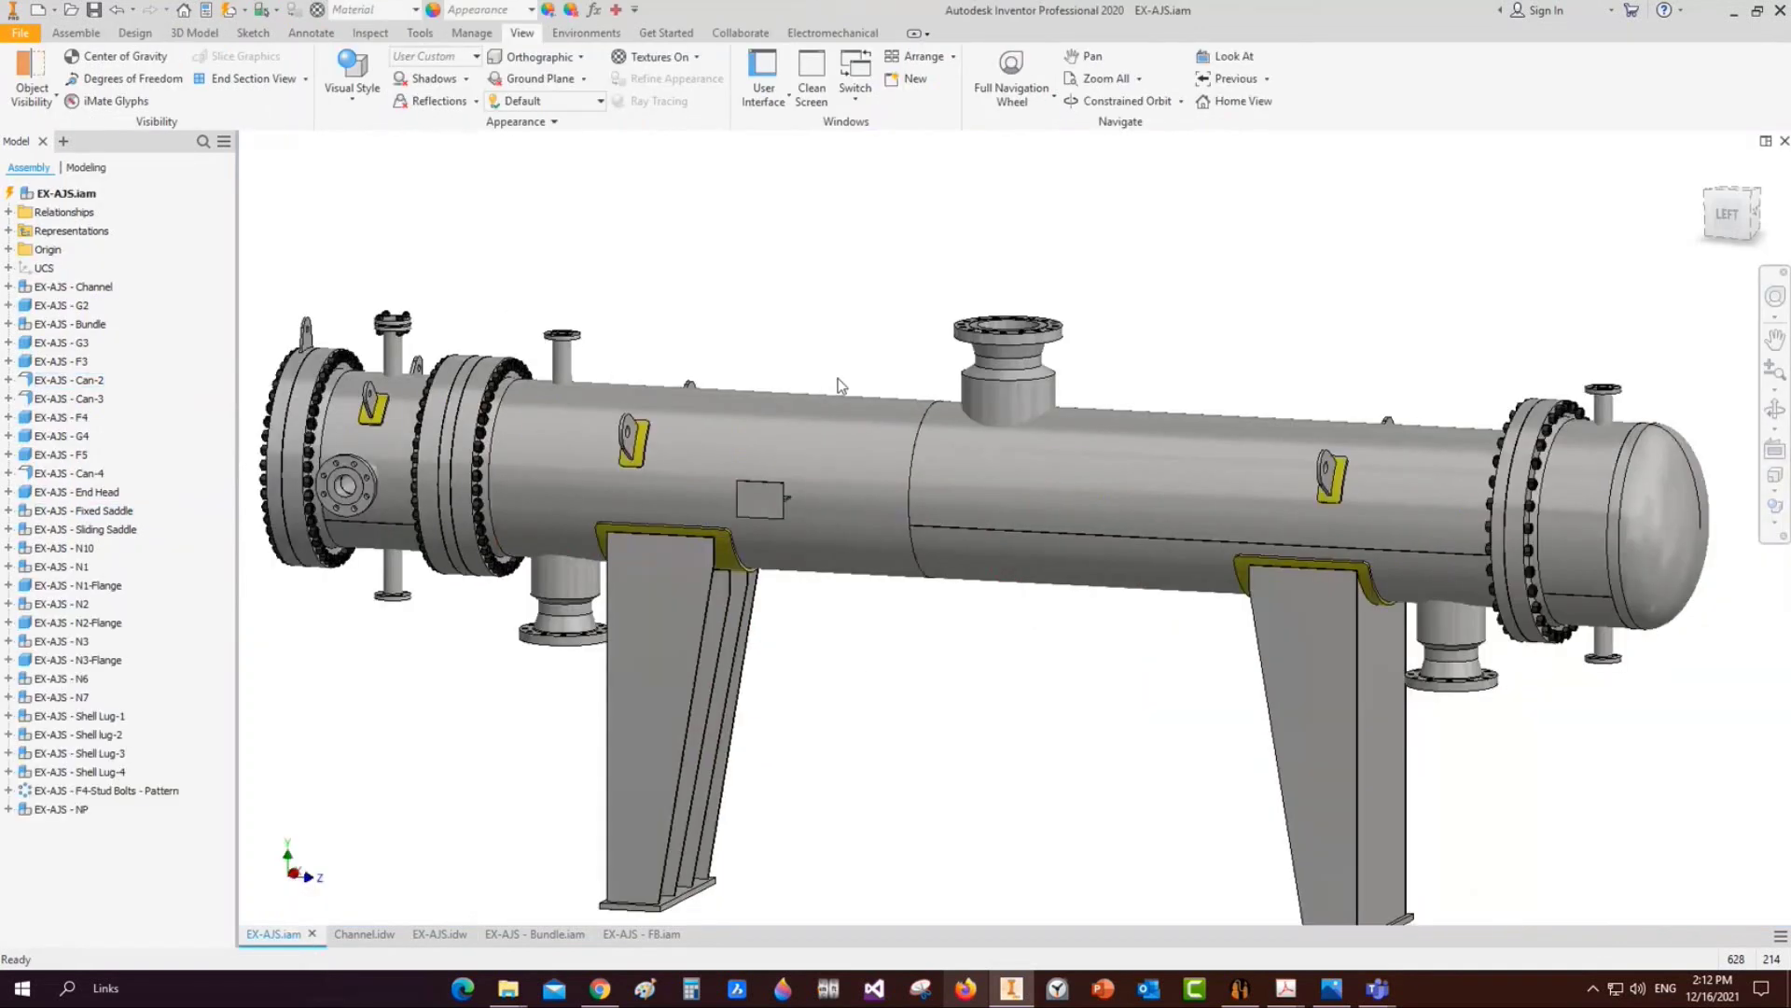
Review the Channel.idw and EX-AJS.idw drawings, and return to the EX-AJS.iam assembly
click(364, 935)
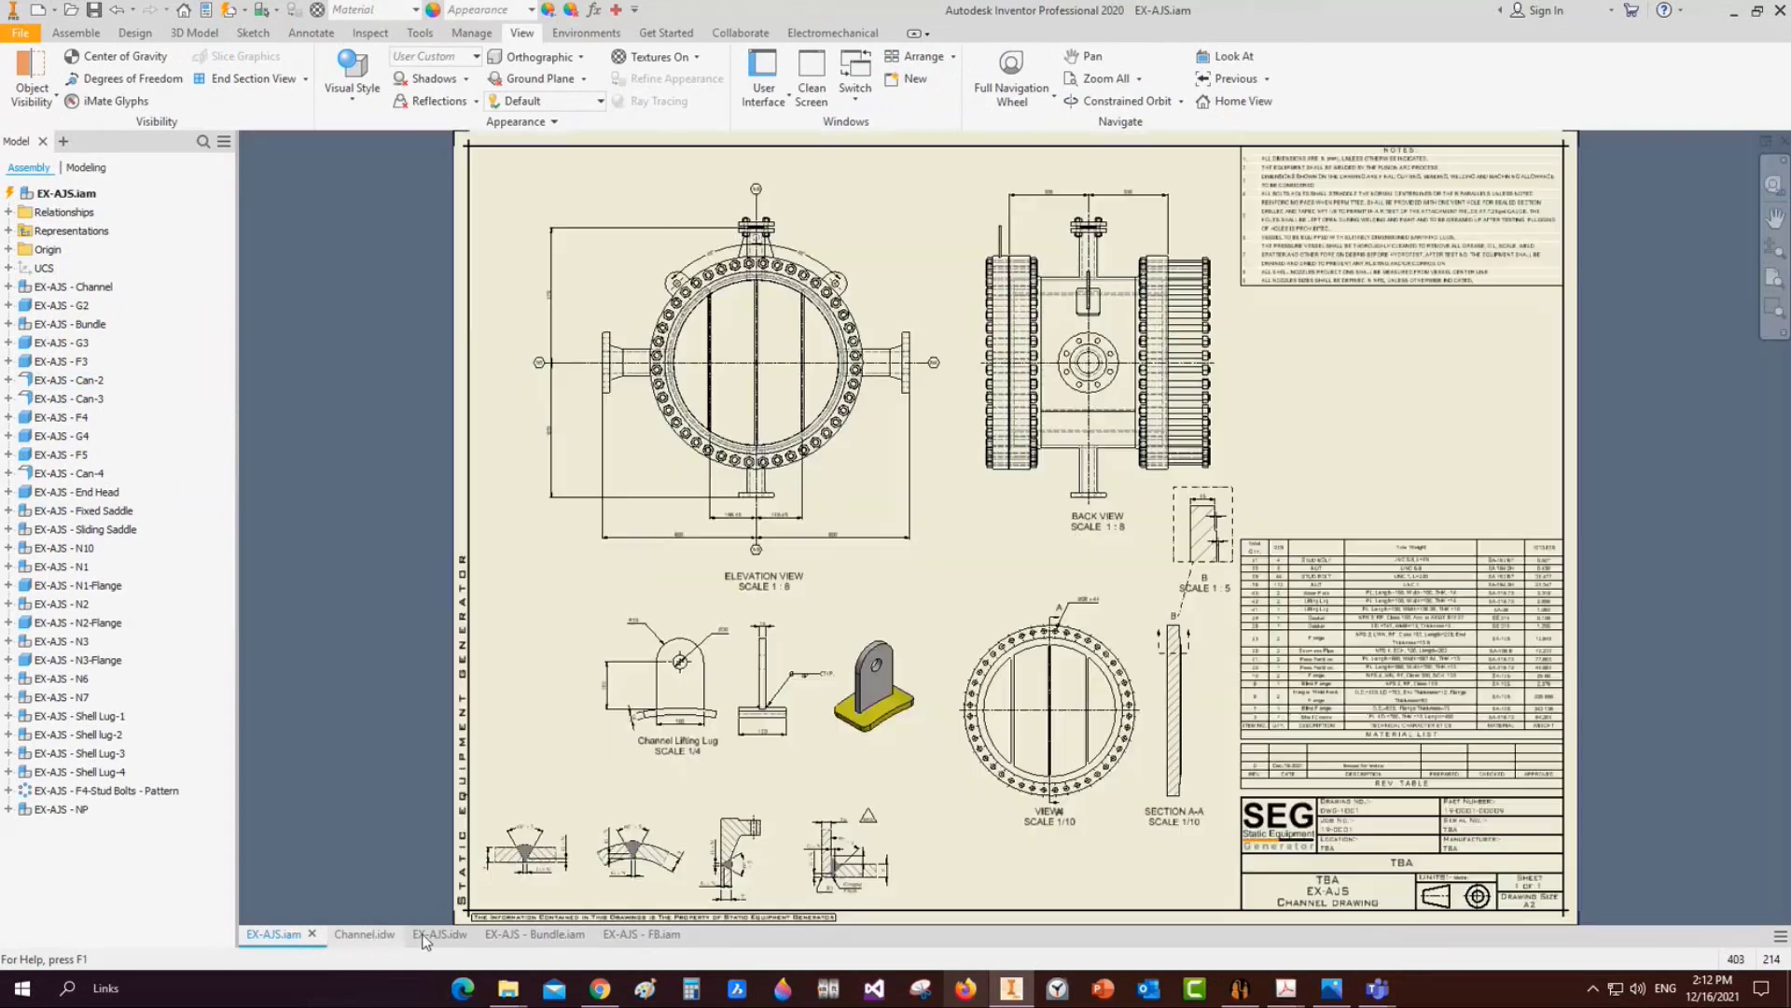
click(440, 934)
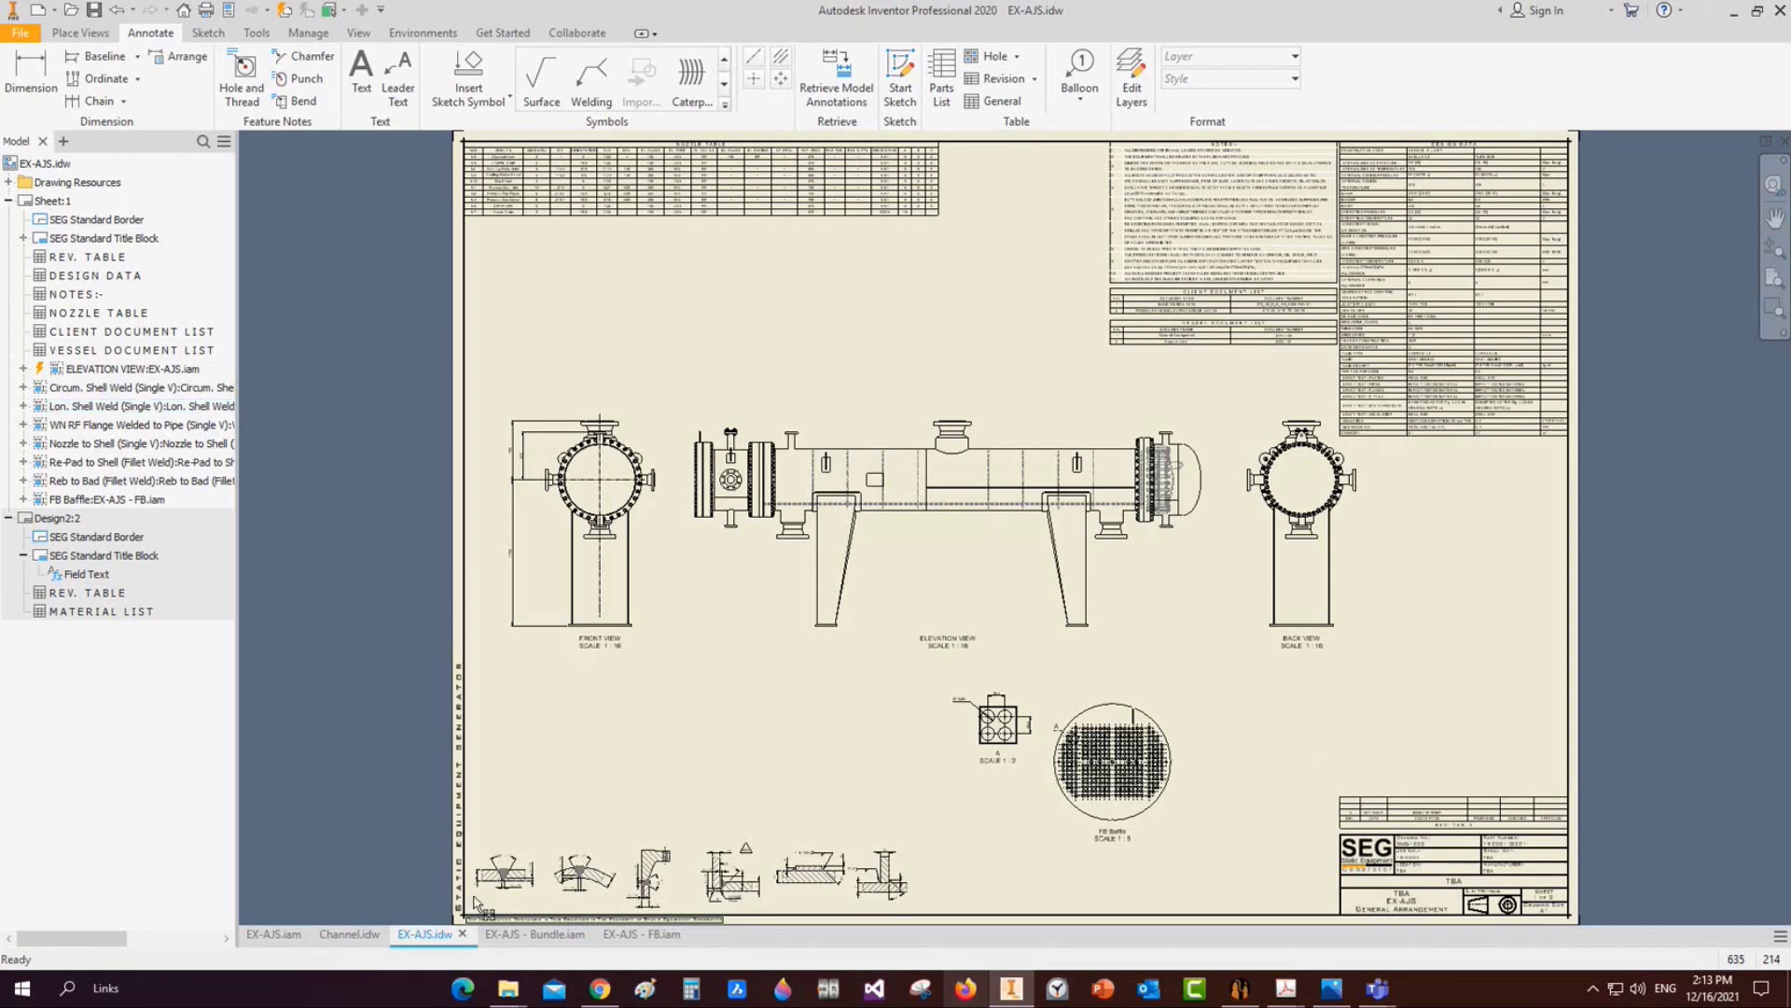
click(273, 935)
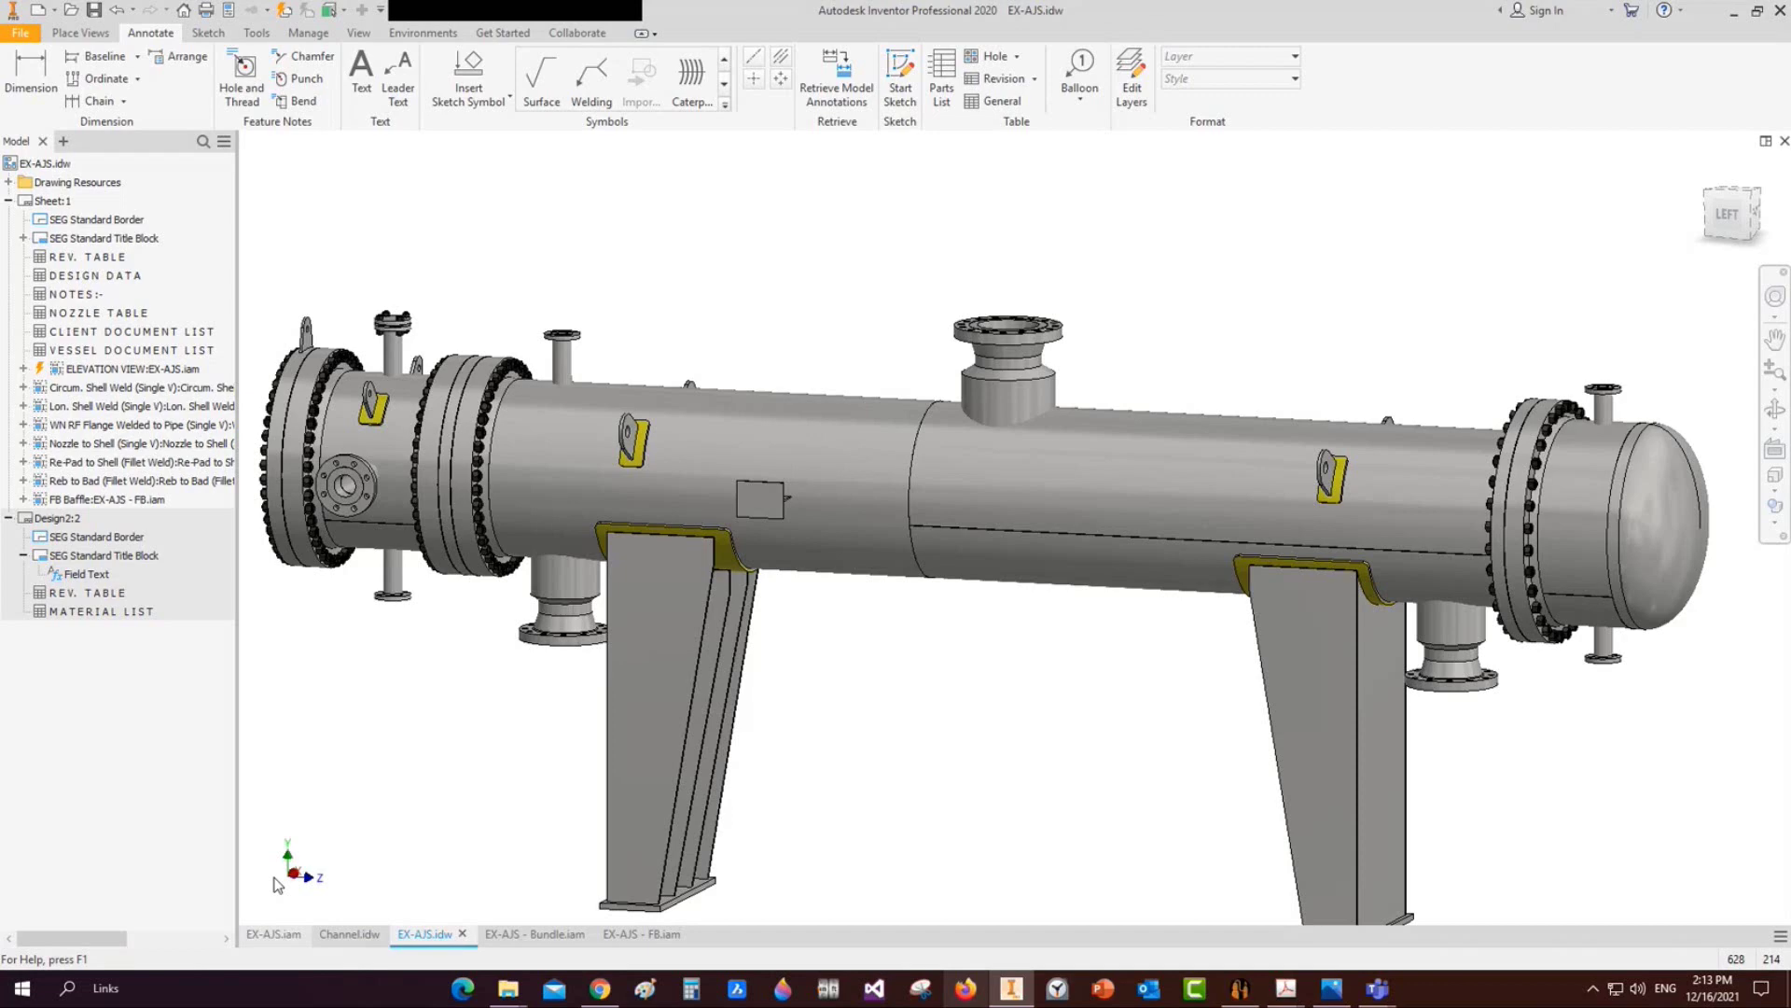
click(273, 934)
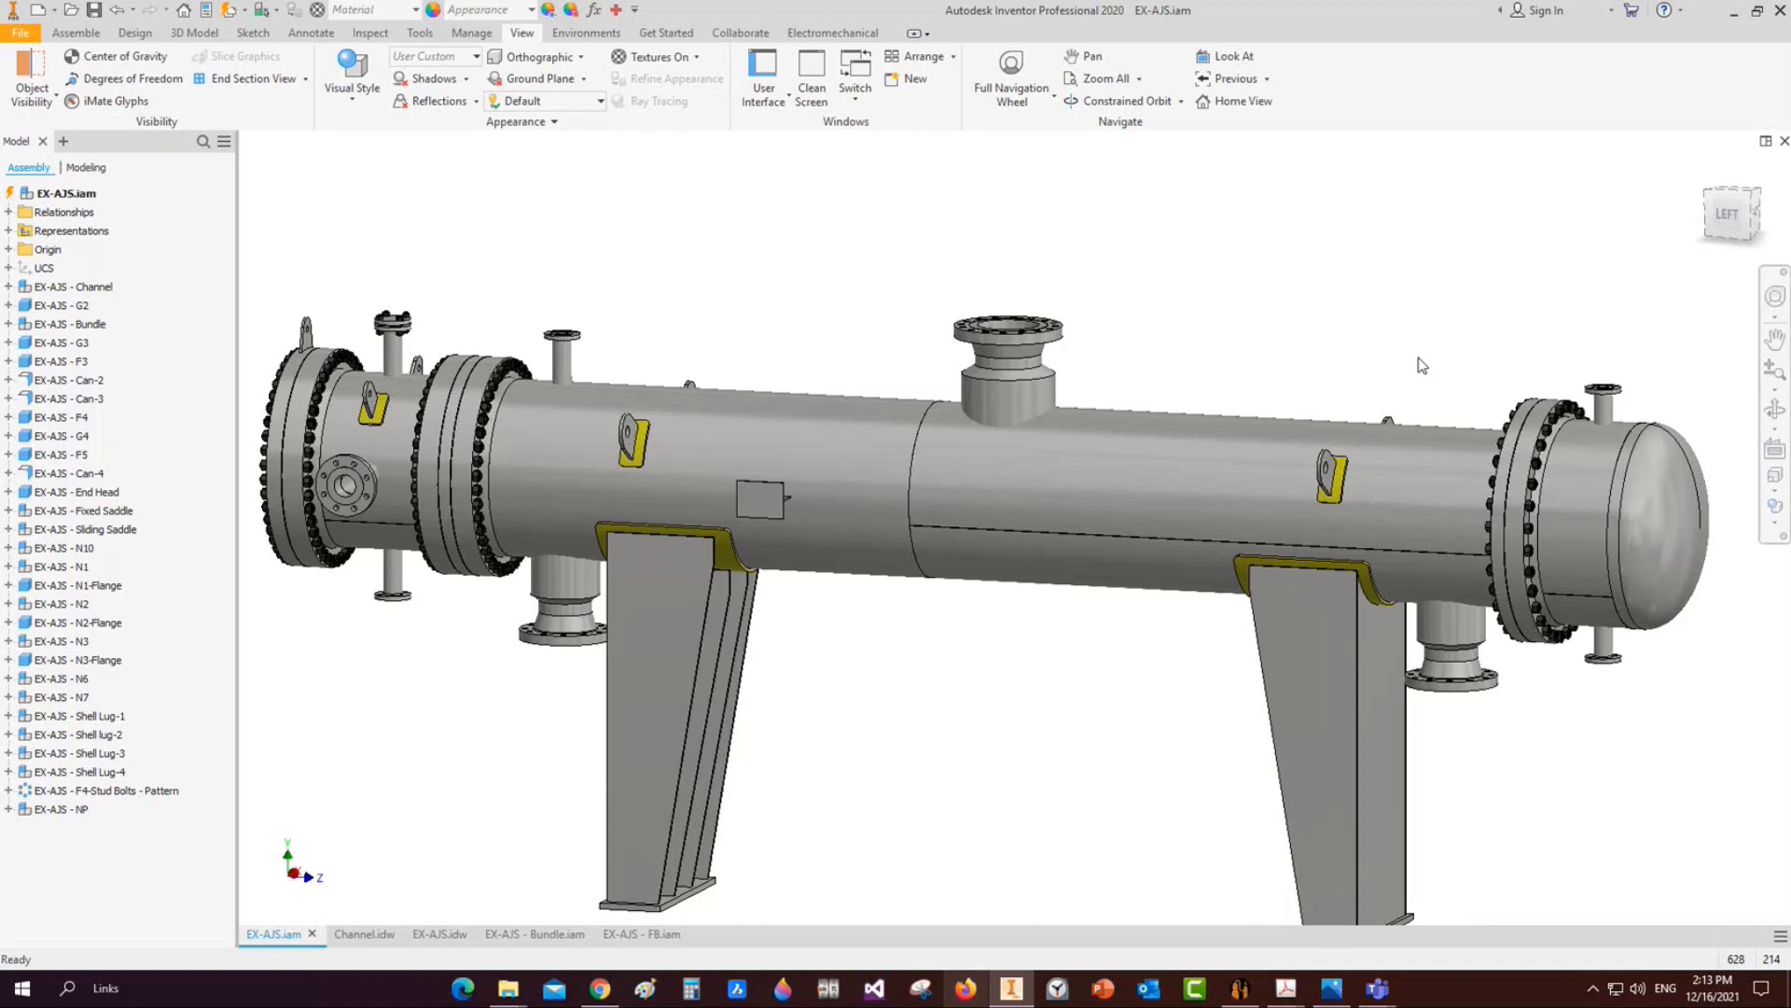
Go to the desktop, open the Samples folder in File Explorer and look into its H-V-Slug Catcher project folder
click(1735, 16)
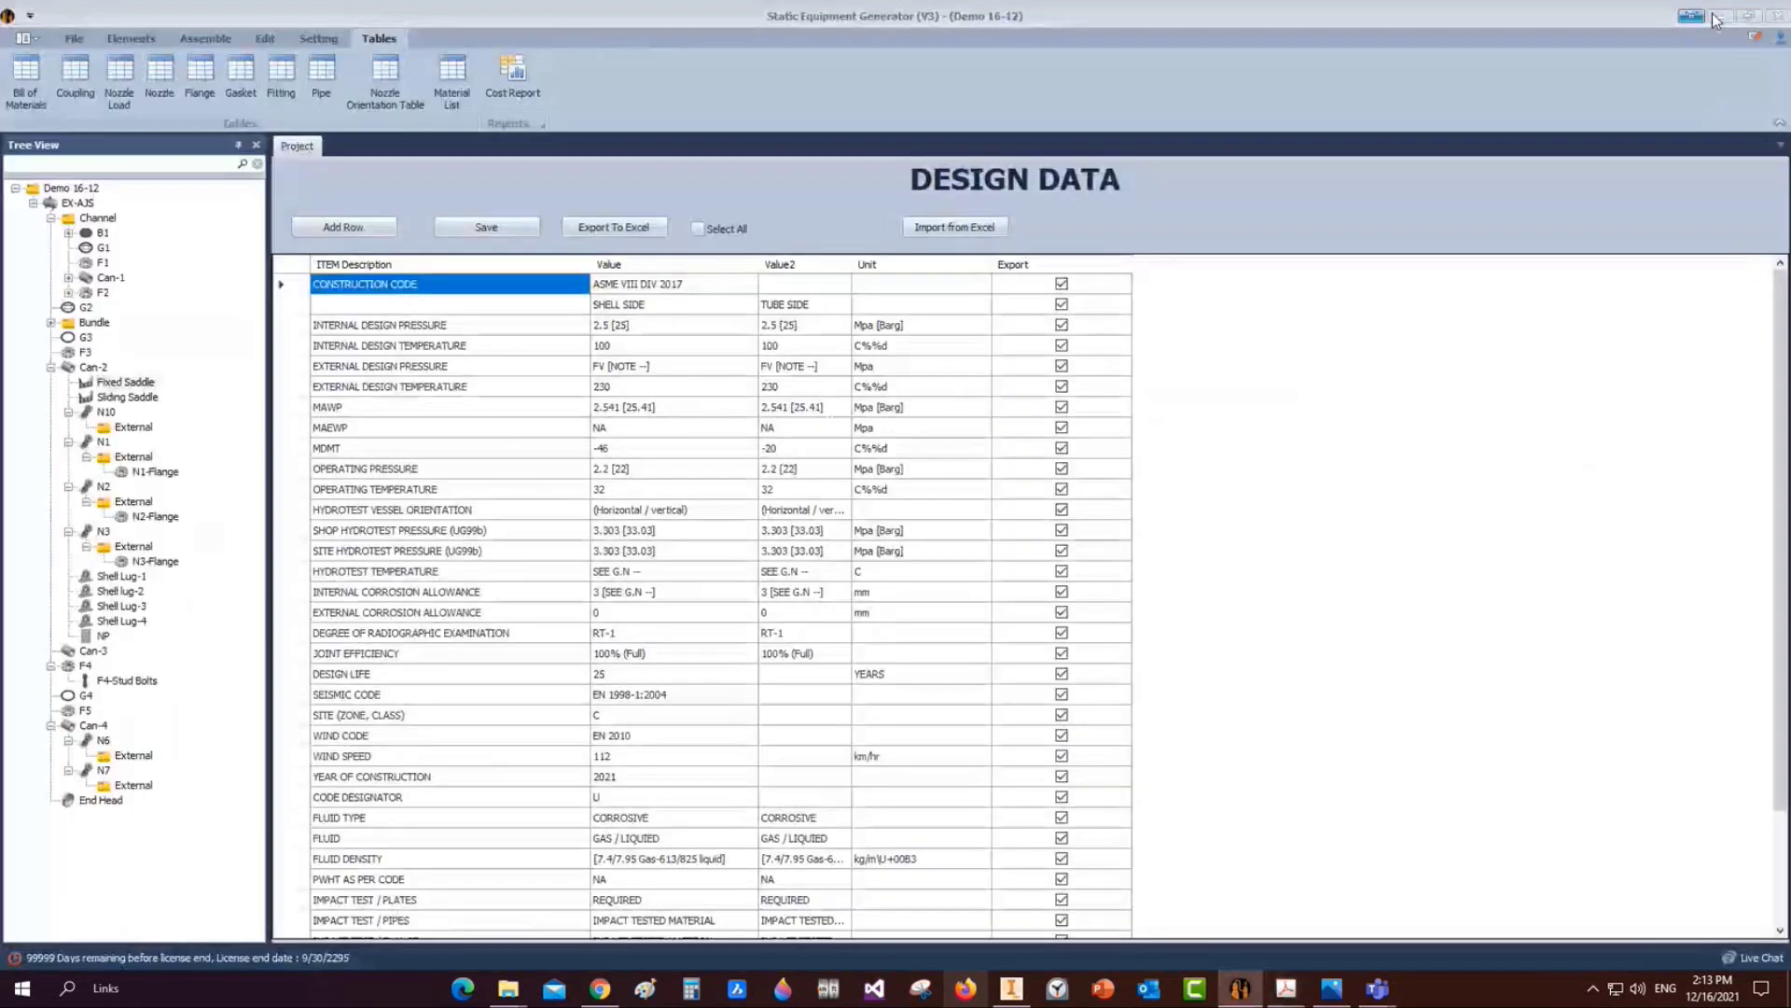
click(1733, 16)
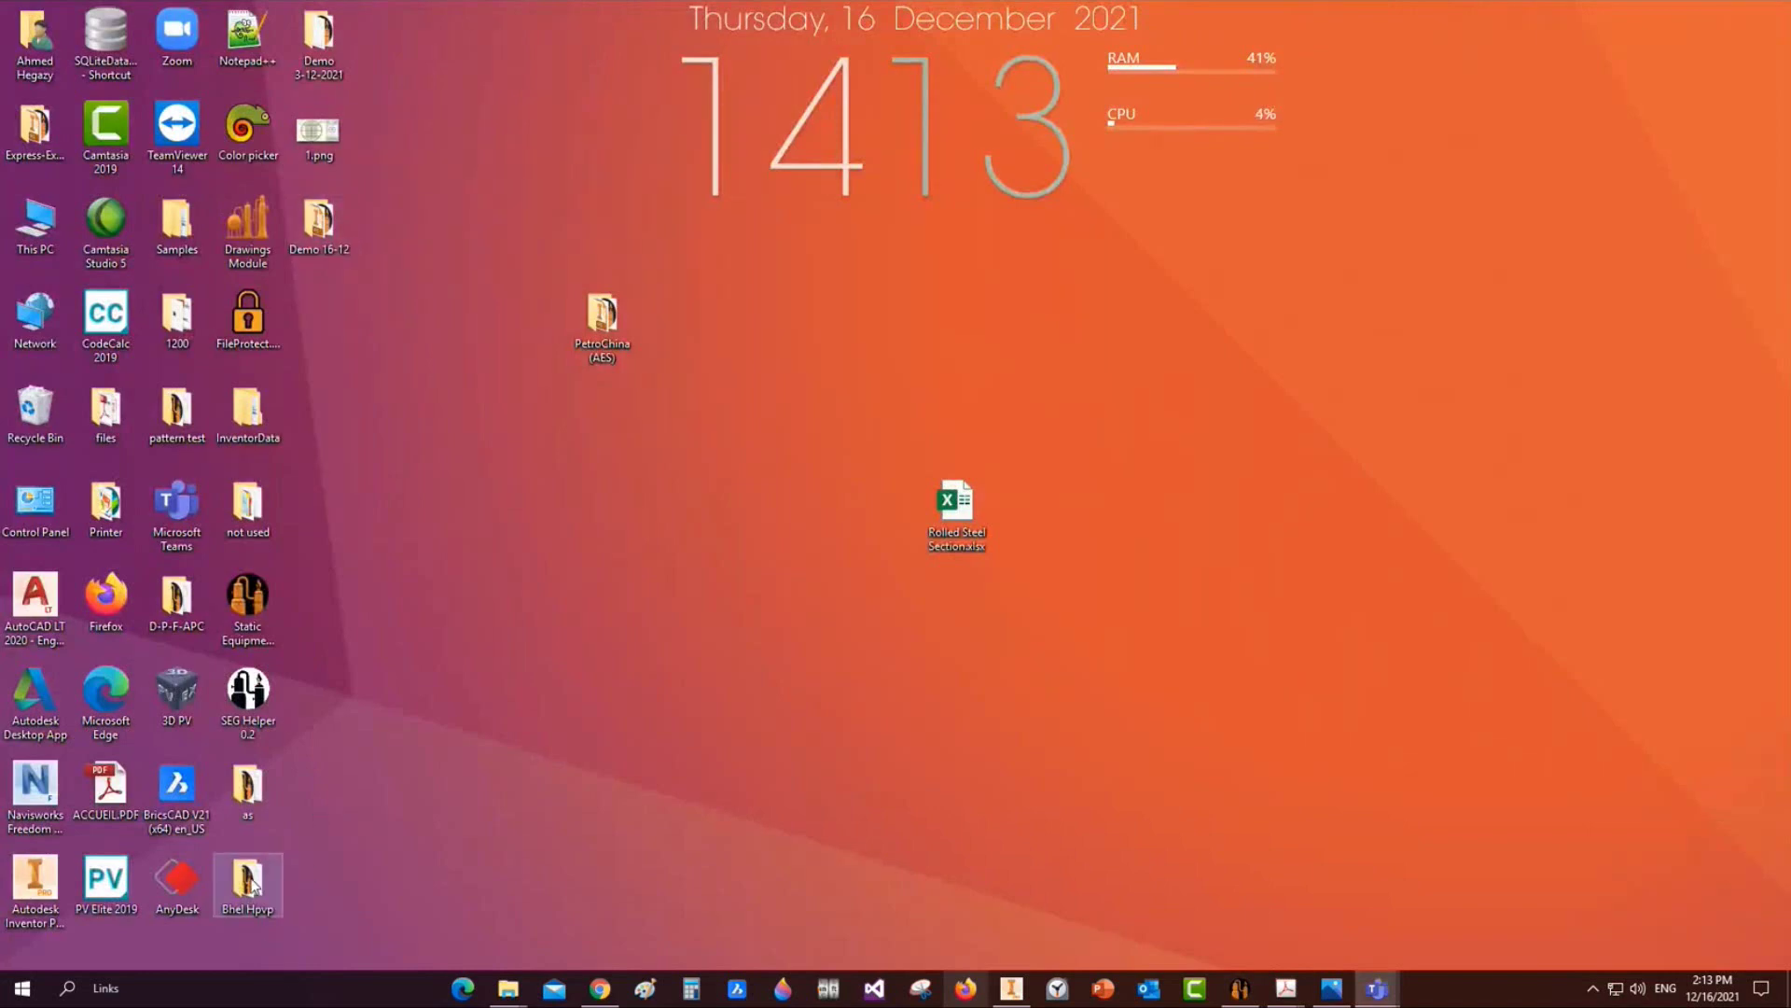
double_click(177, 222)
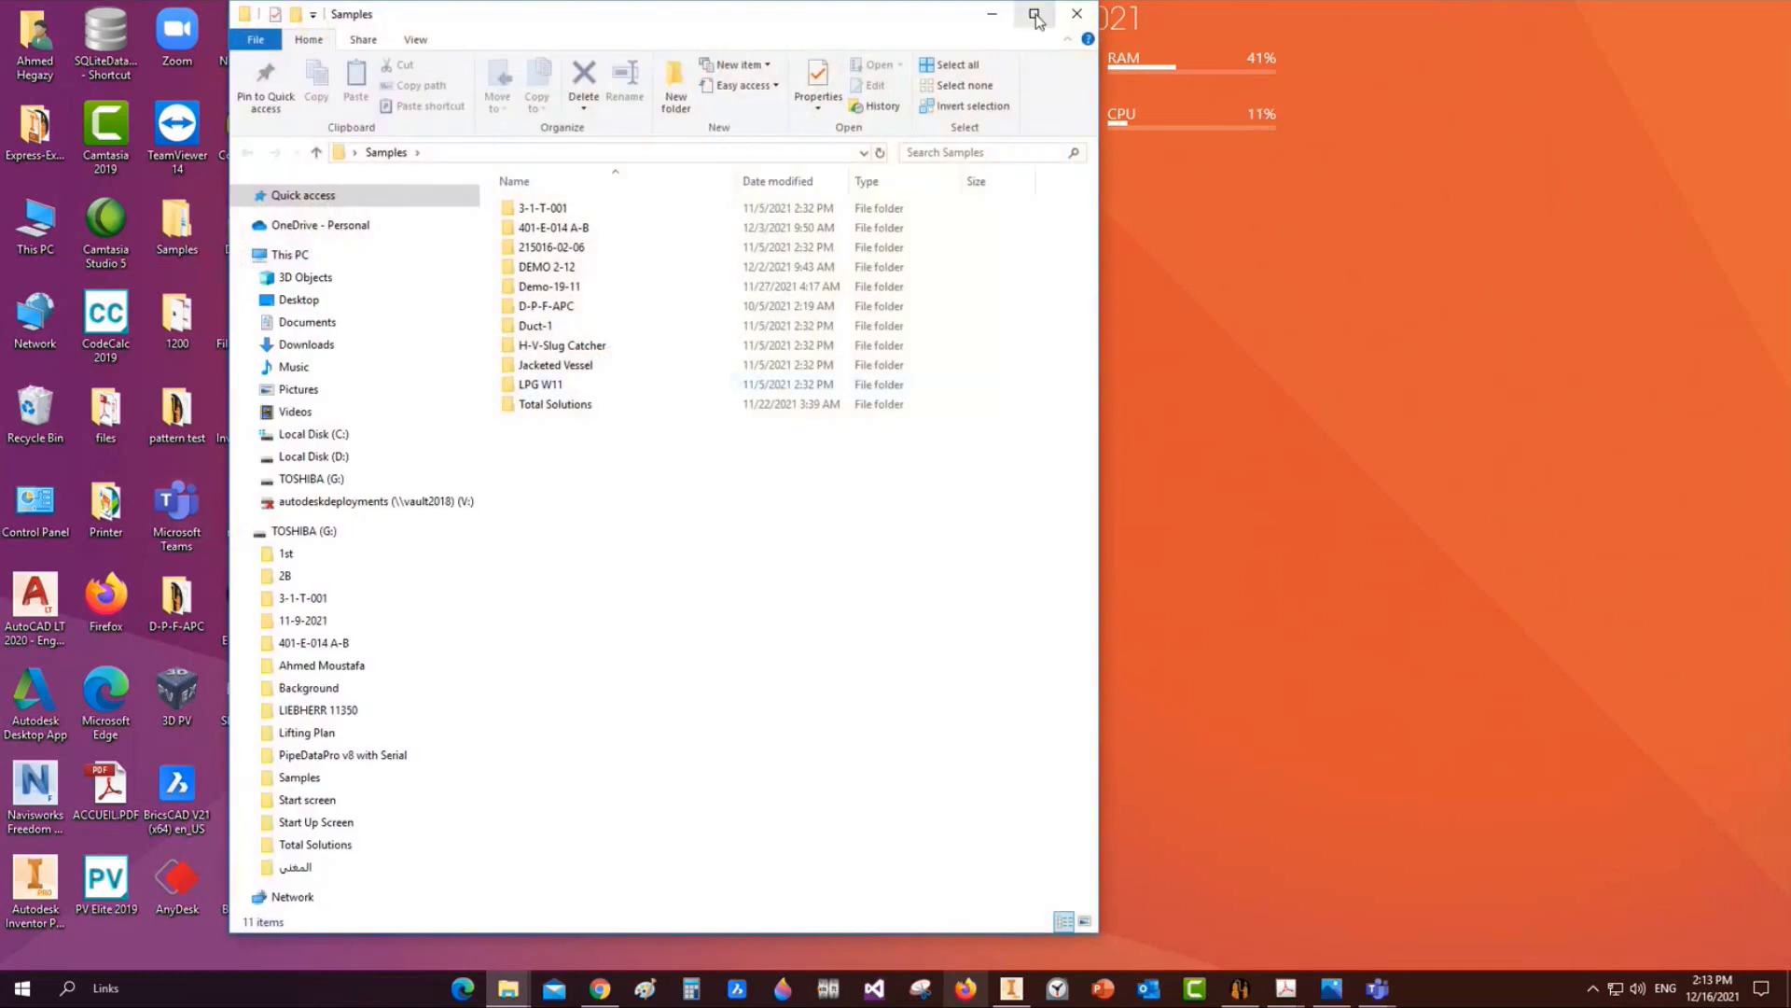
click(1034, 15)
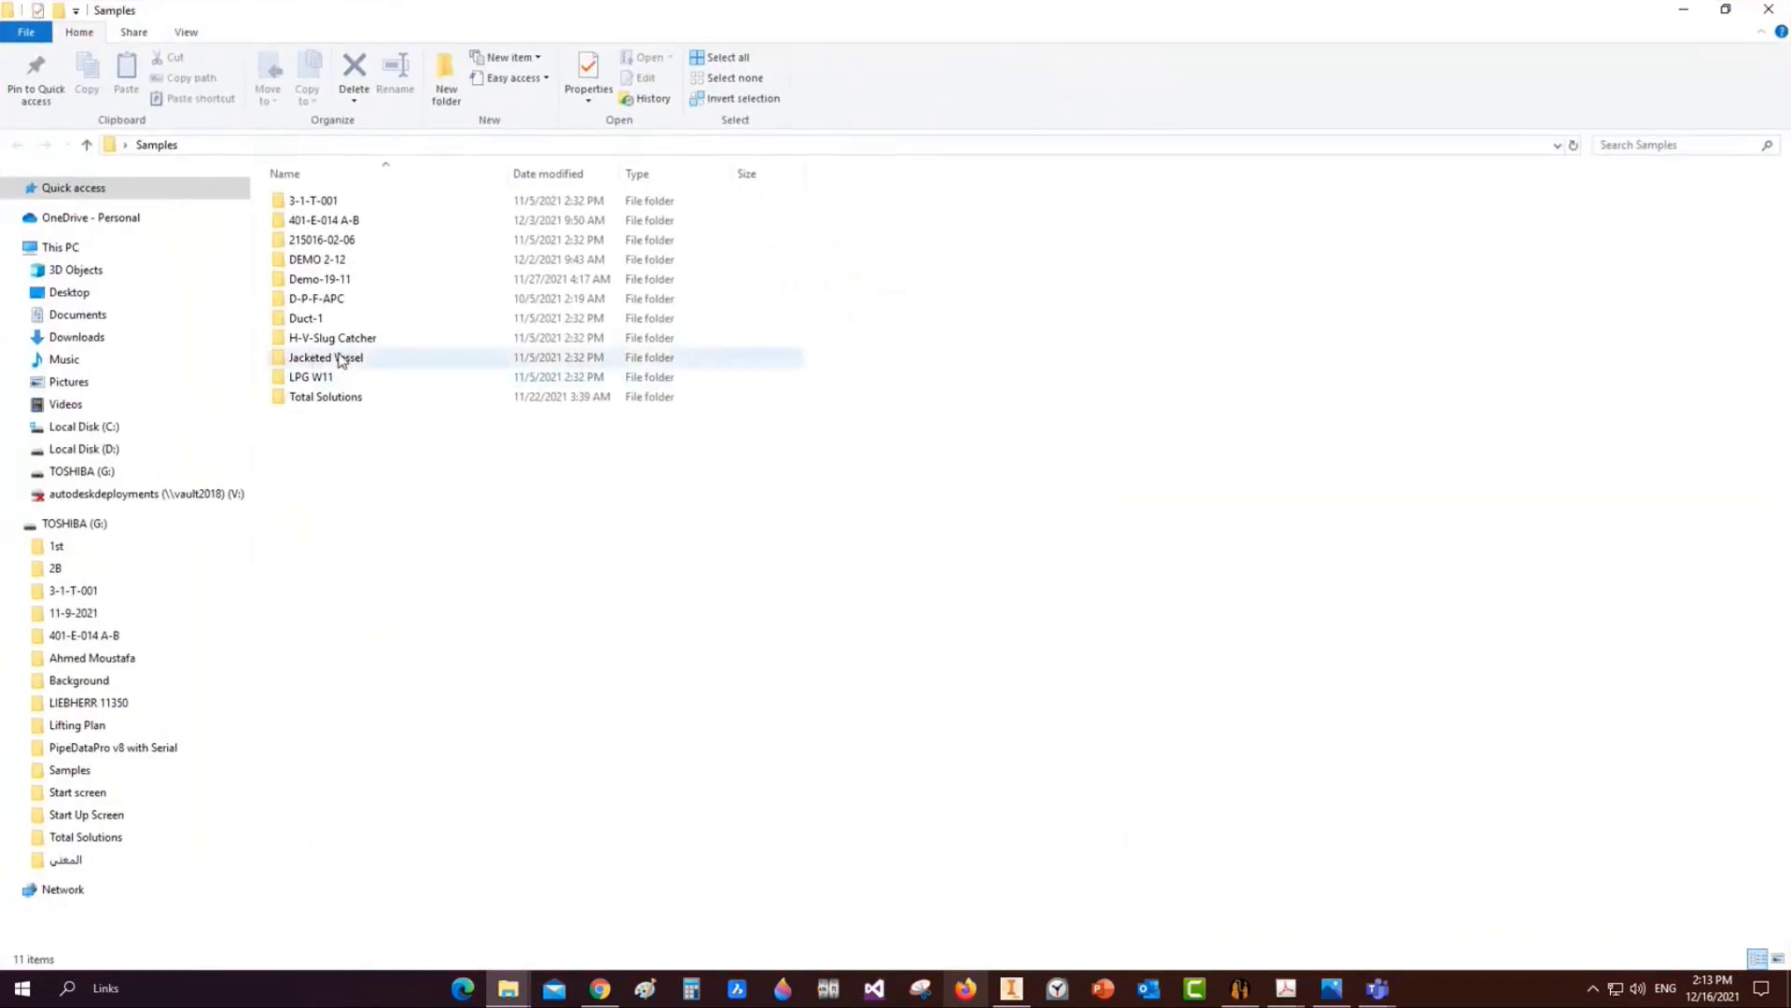
double_click(334, 339)
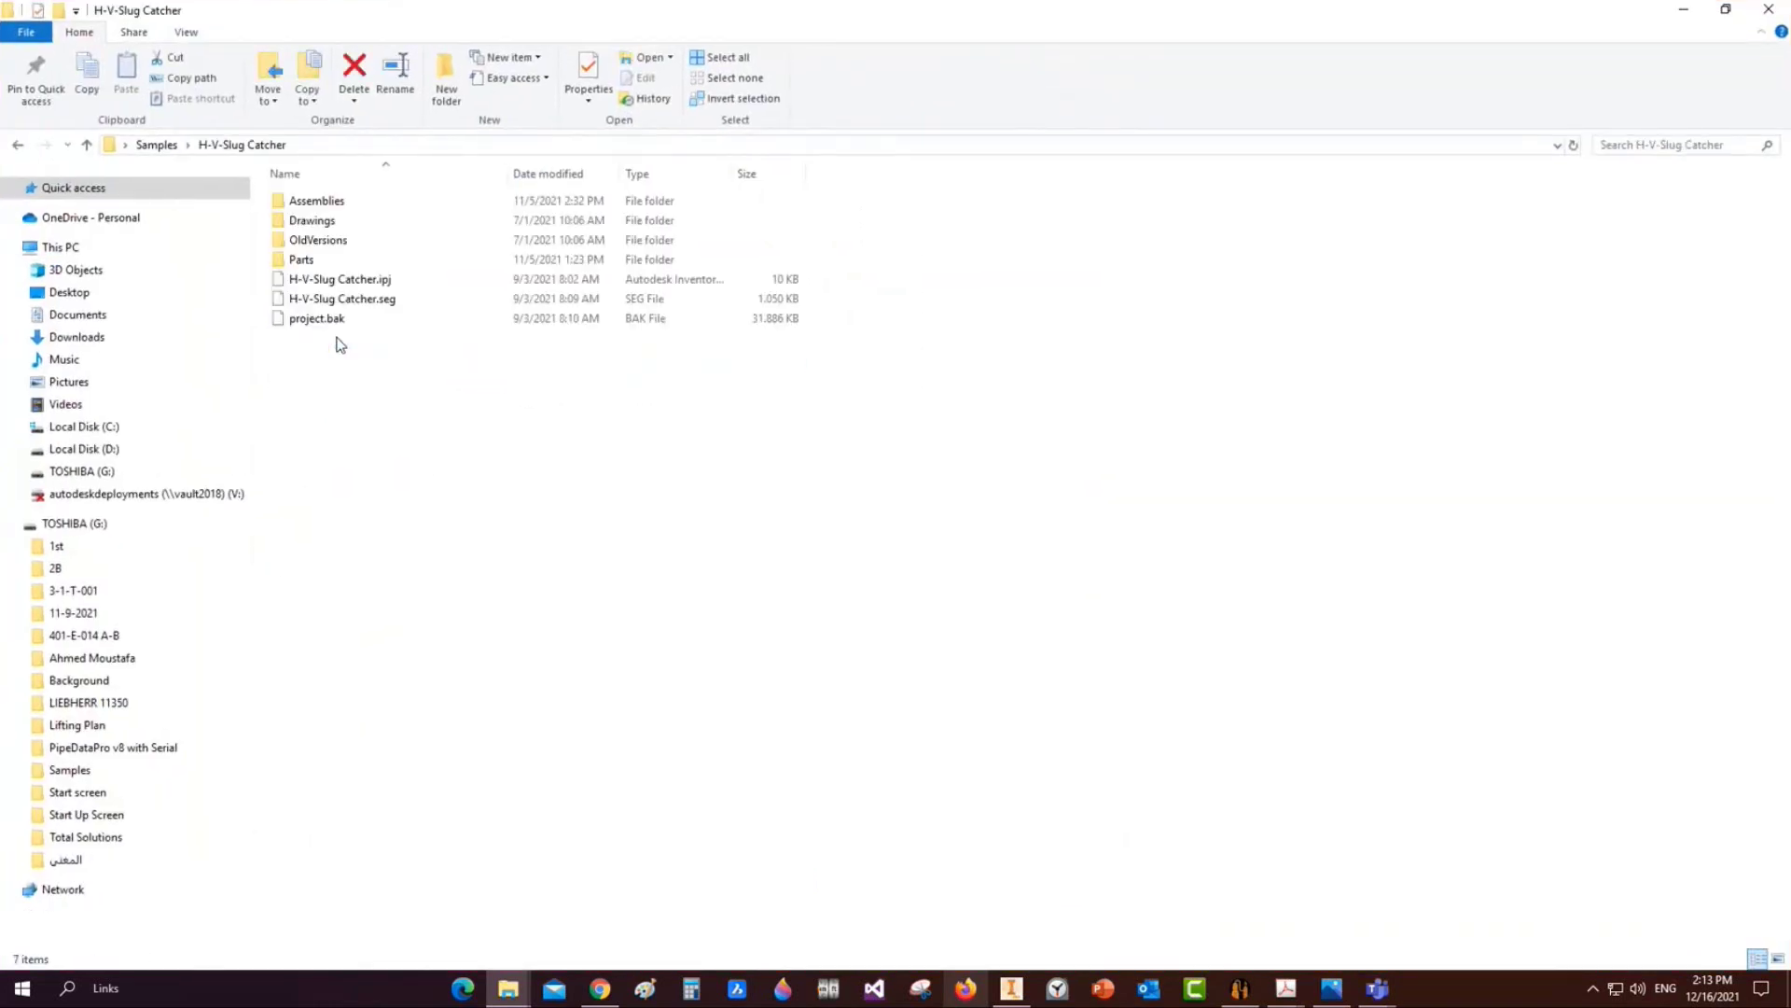
click(21, 145)
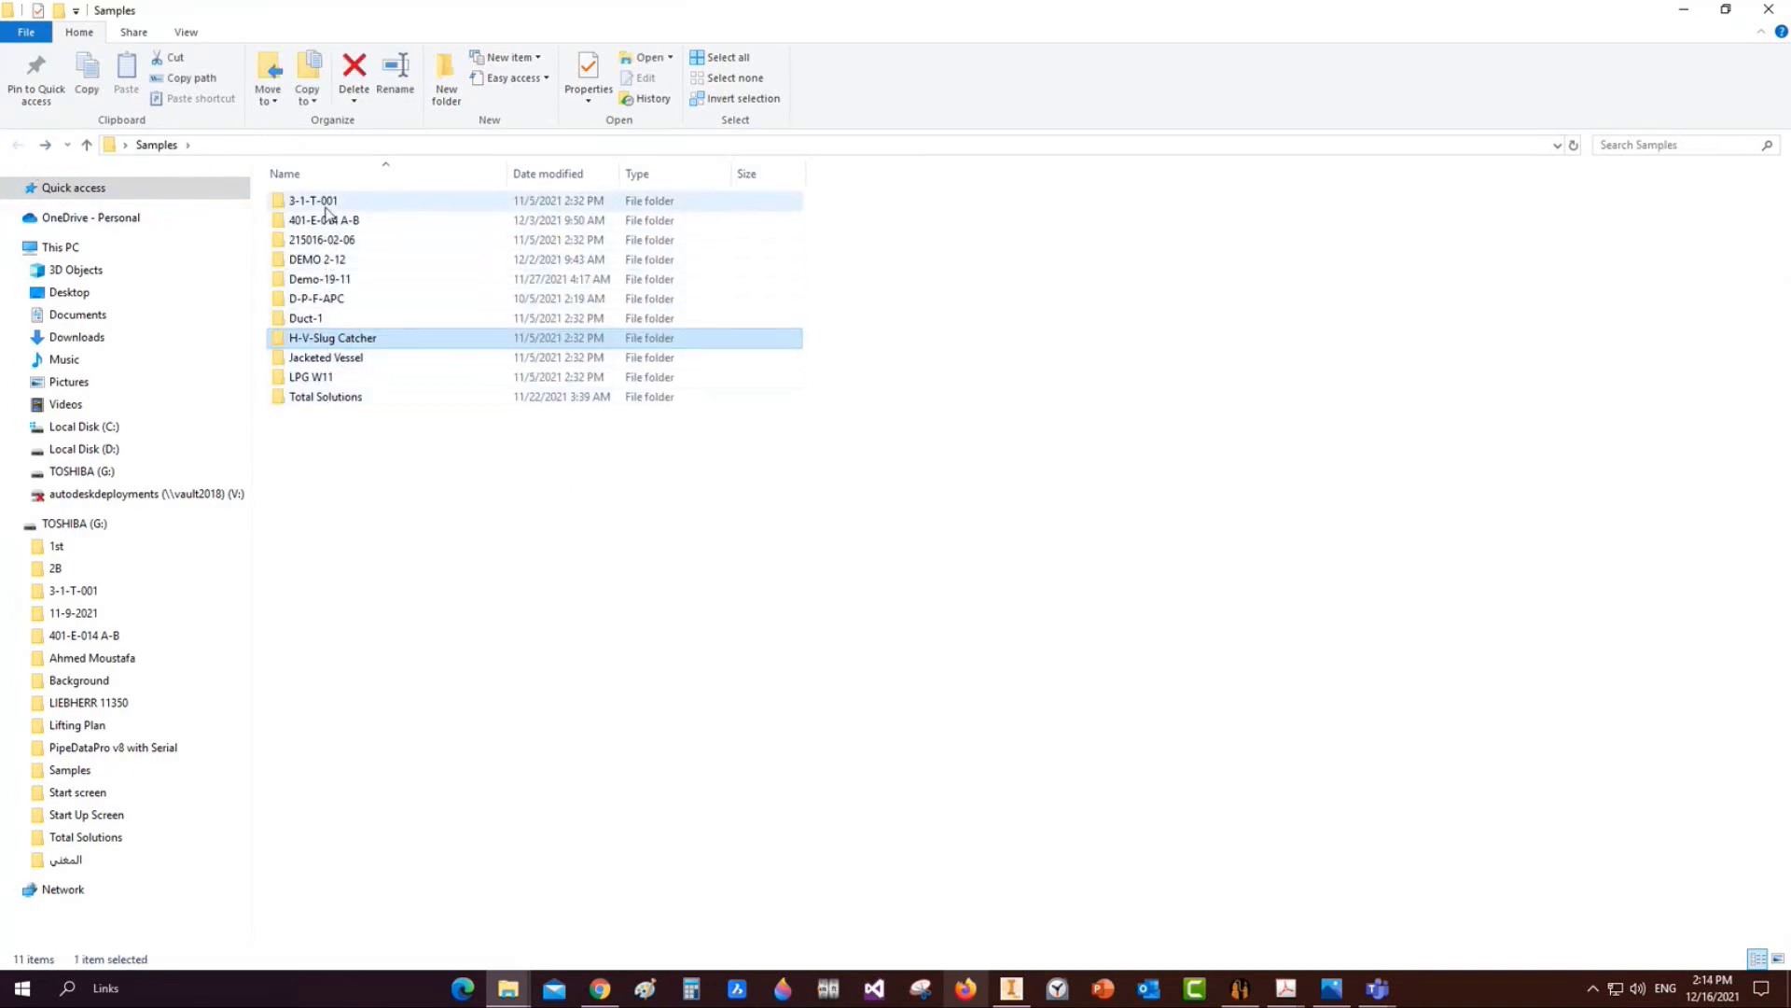
click(337, 457)
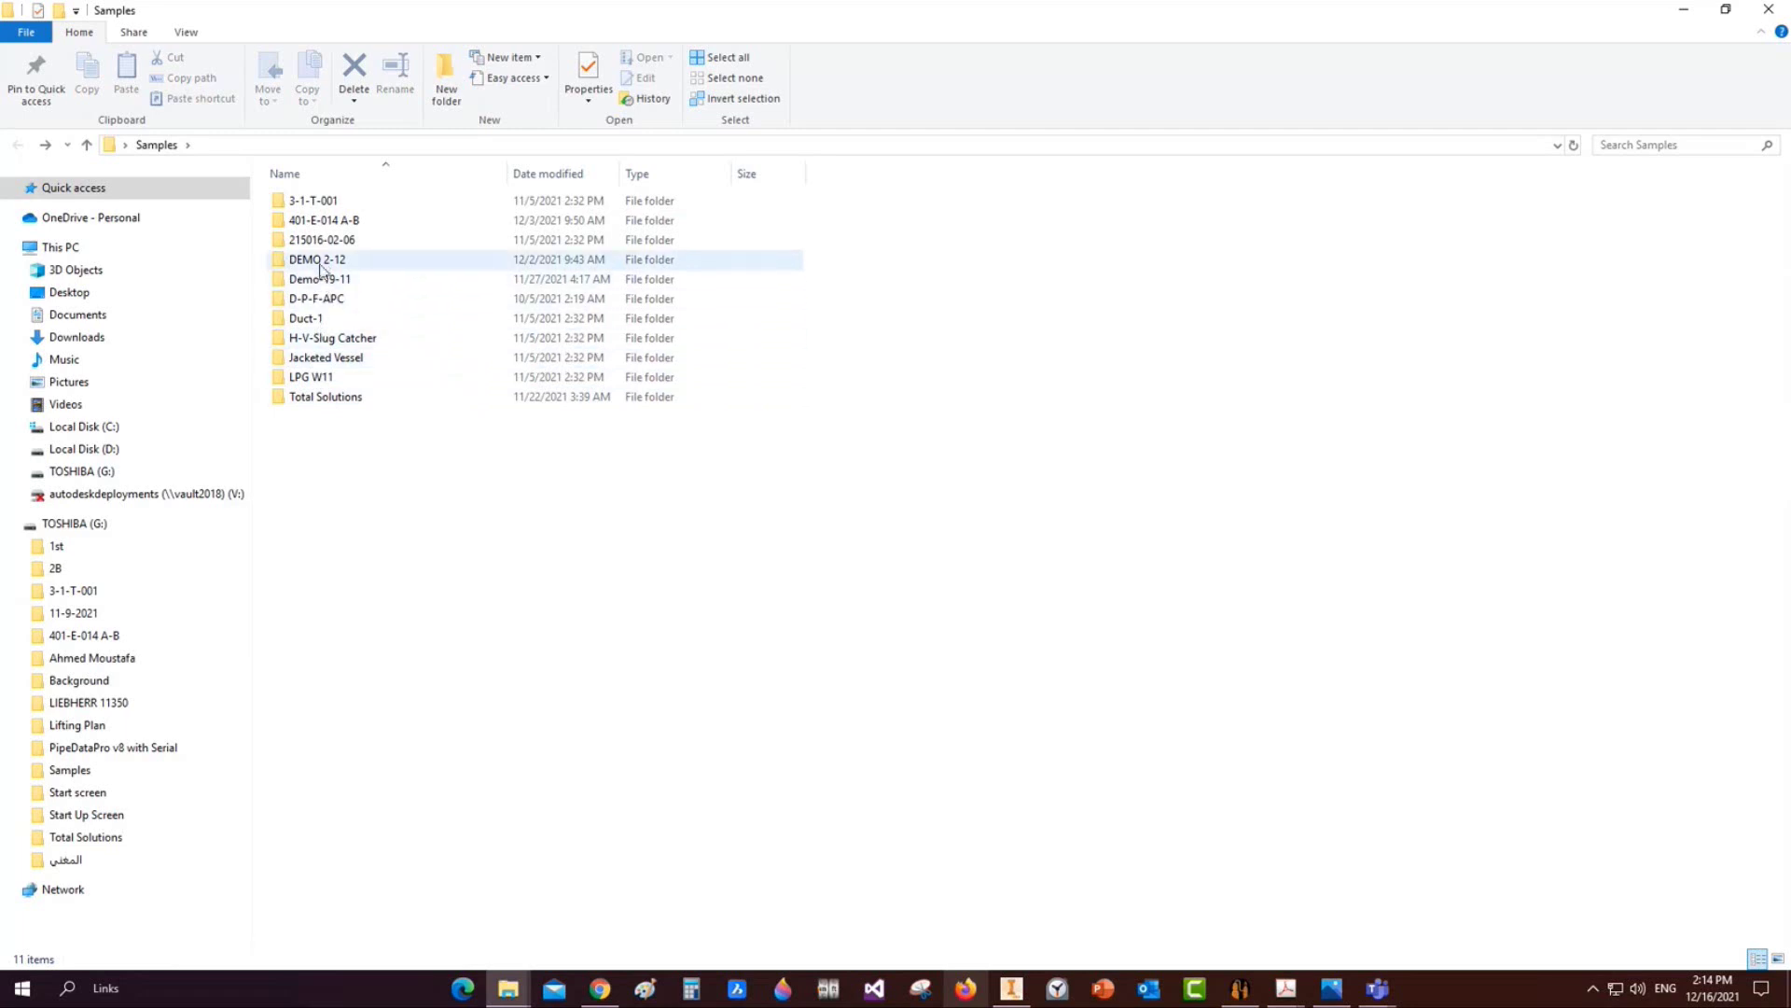
Browse Local Disk (D:) through External Work to the DESALTER PACKAGE FOR APC folder
click(82, 449)
double_click(1111, 257)
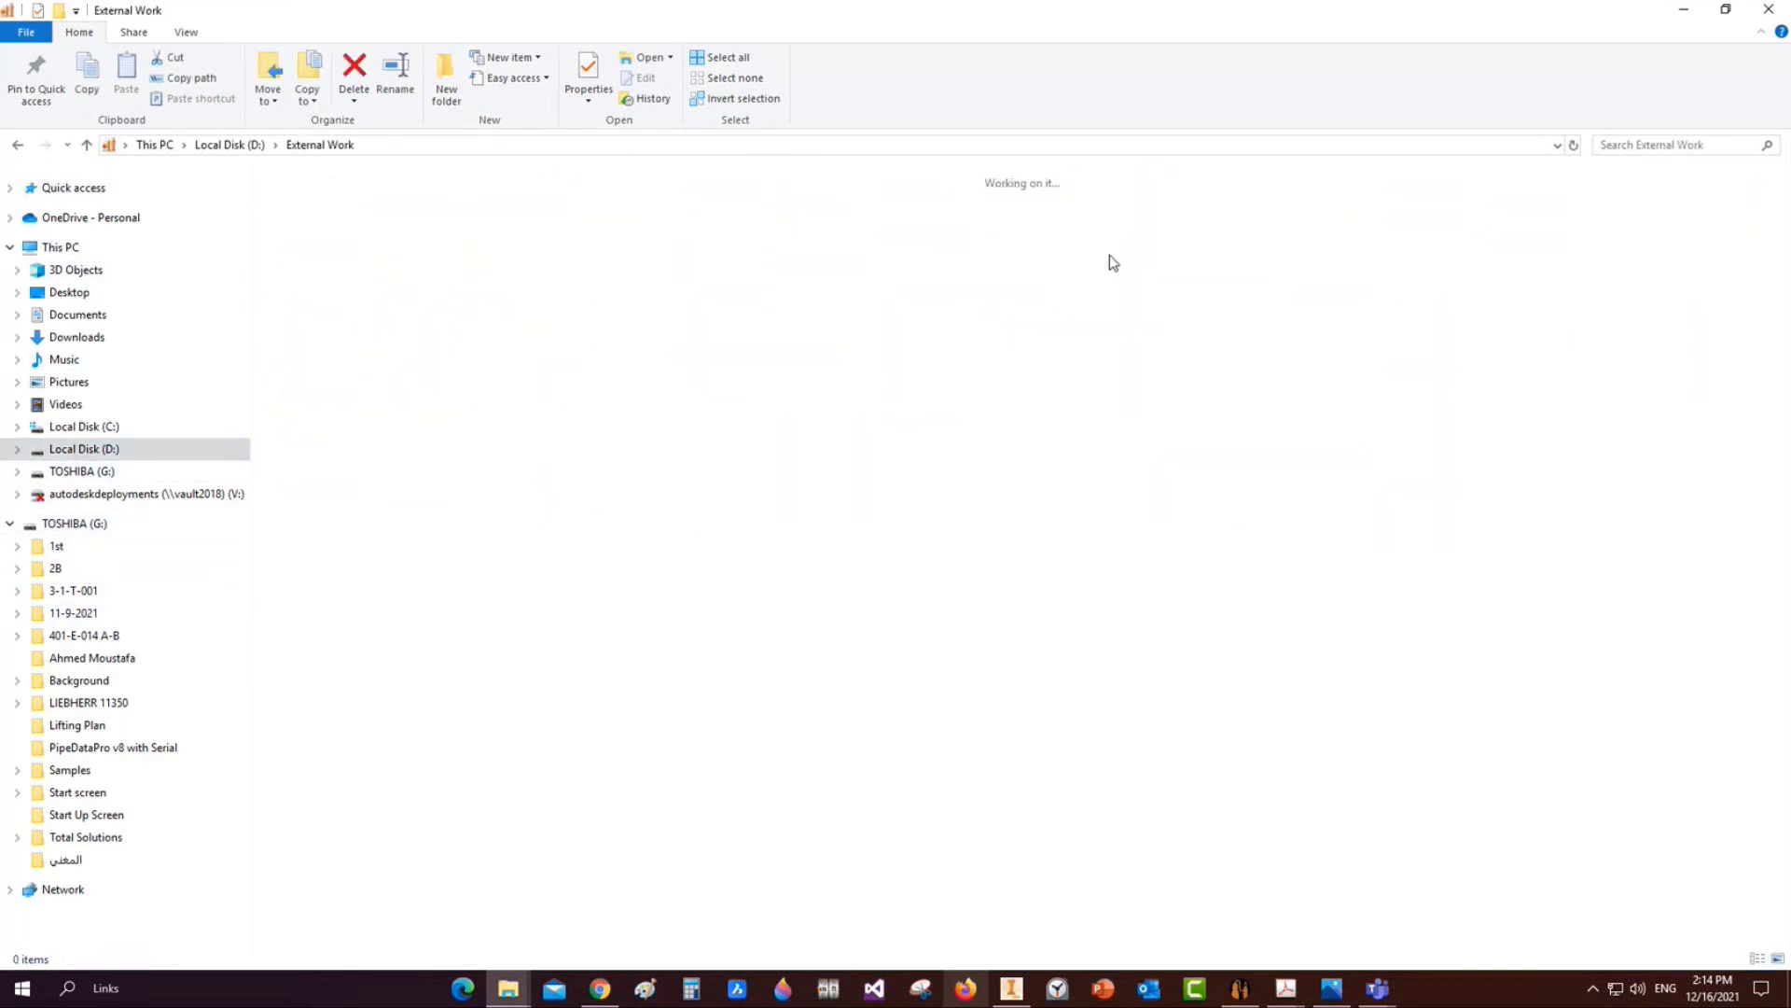
double_click(1110, 255)
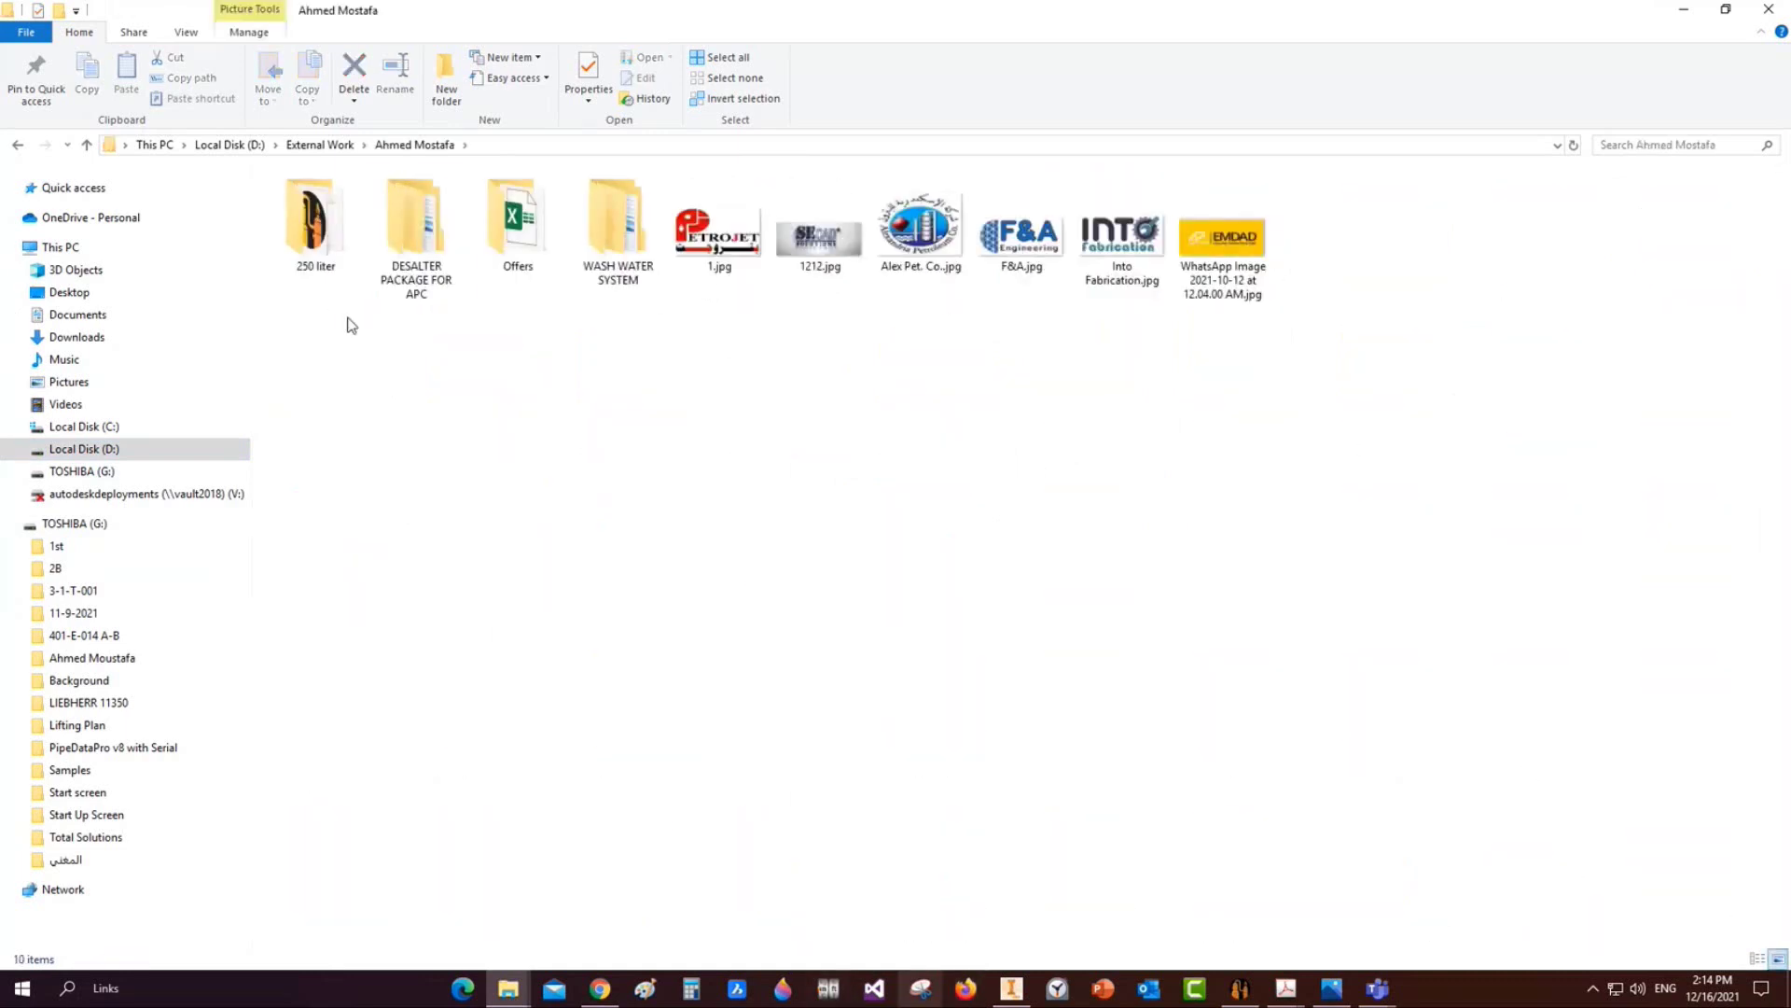
click(423, 256)
double_click(422, 257)
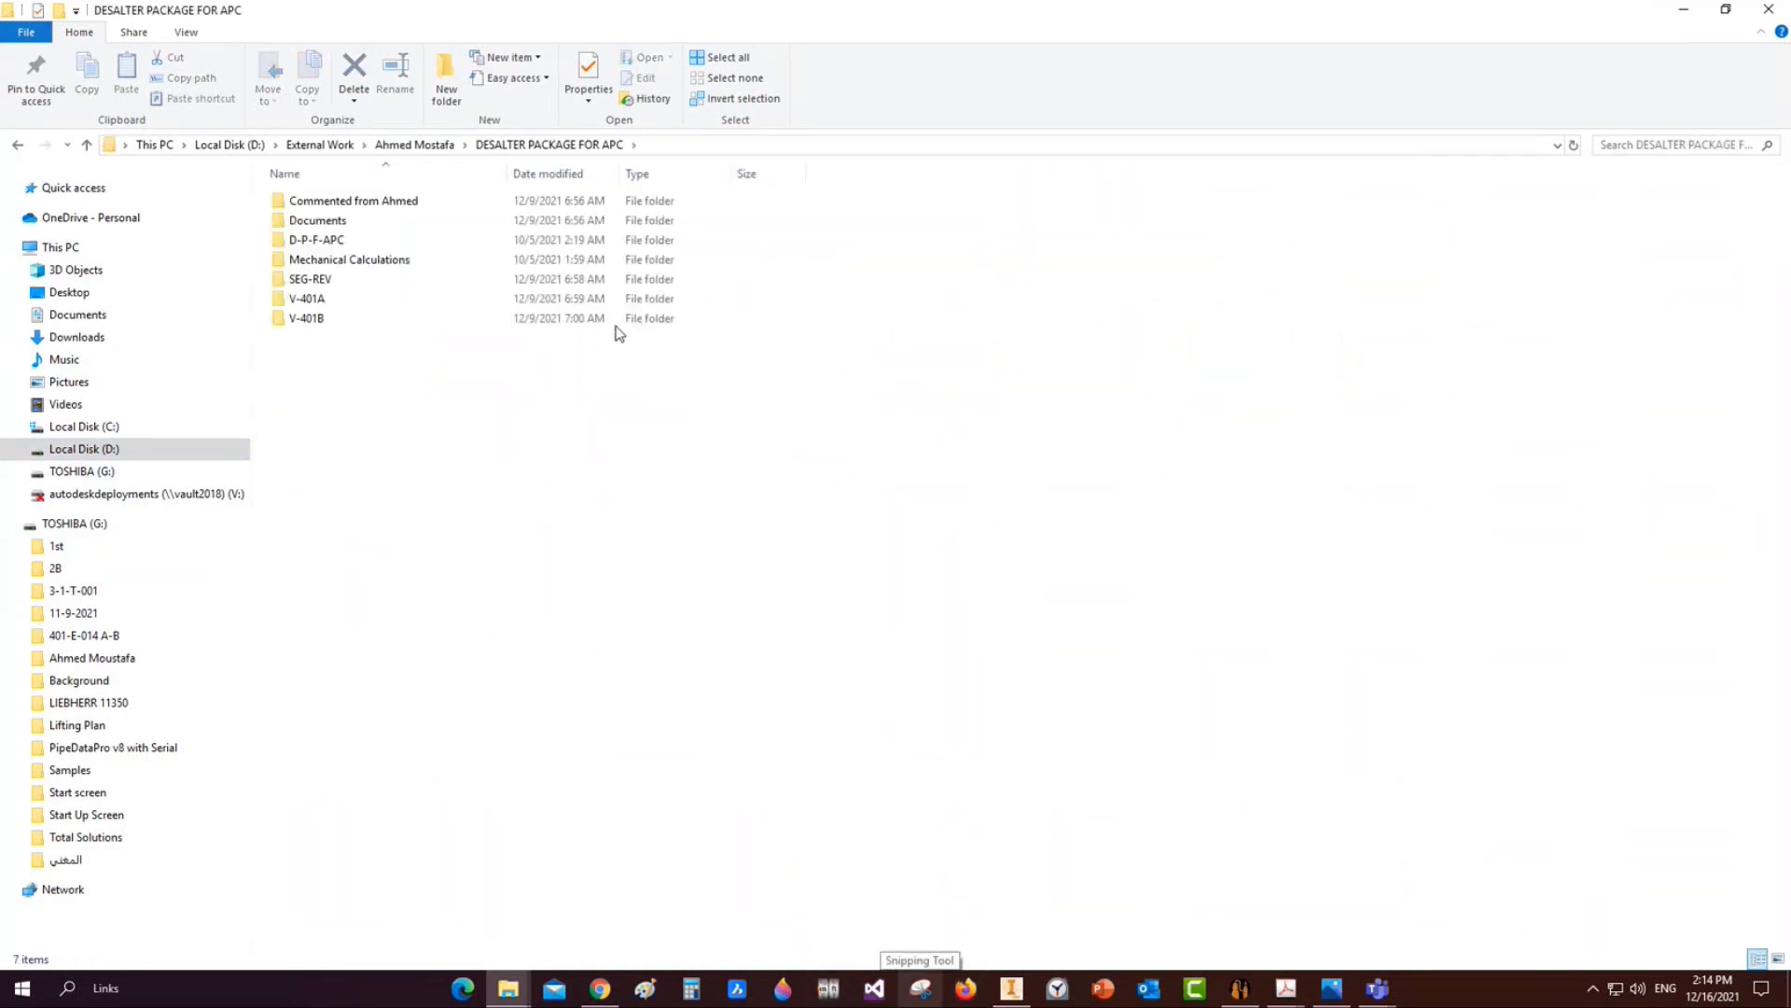
Browse through V-401A, D-P-F-APC and Drawings, look into Rev3 (30-11-2021), and open GA SHEET 1-4.pdf from Rev2 (25-10-2021)
double_click(338, 308)
double_click(333, 202)
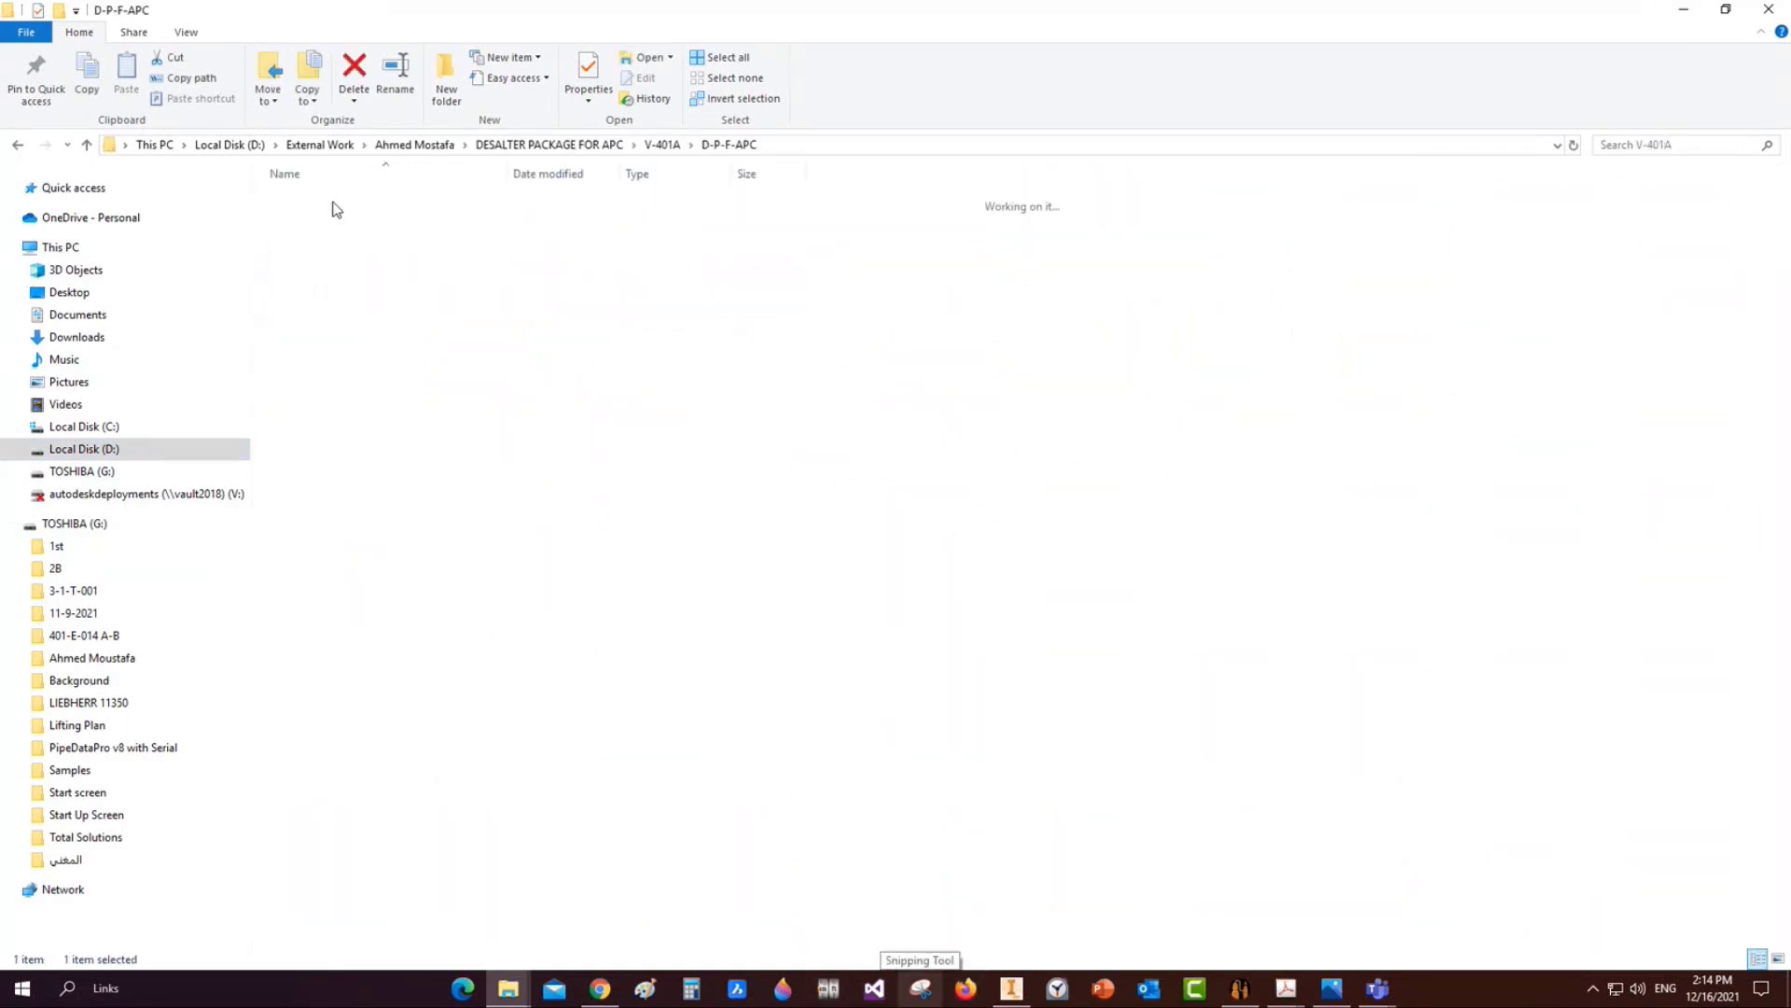
double_click(337, 220)
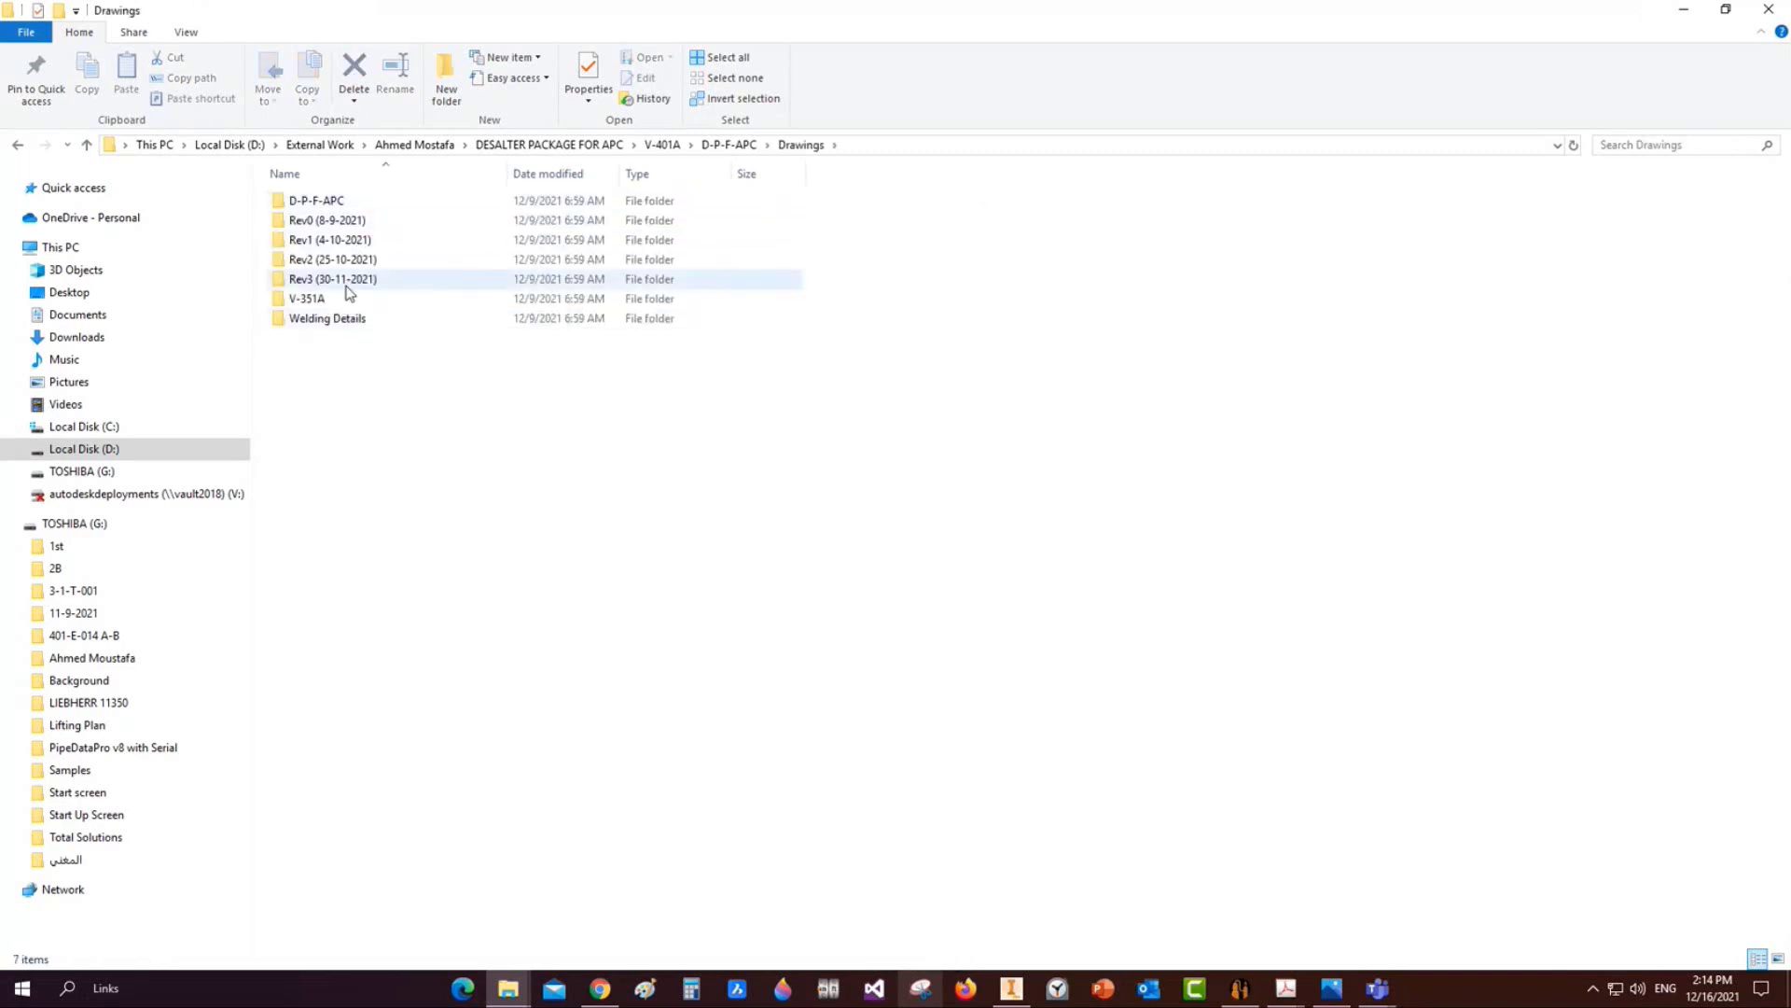
double_click(346, 285)
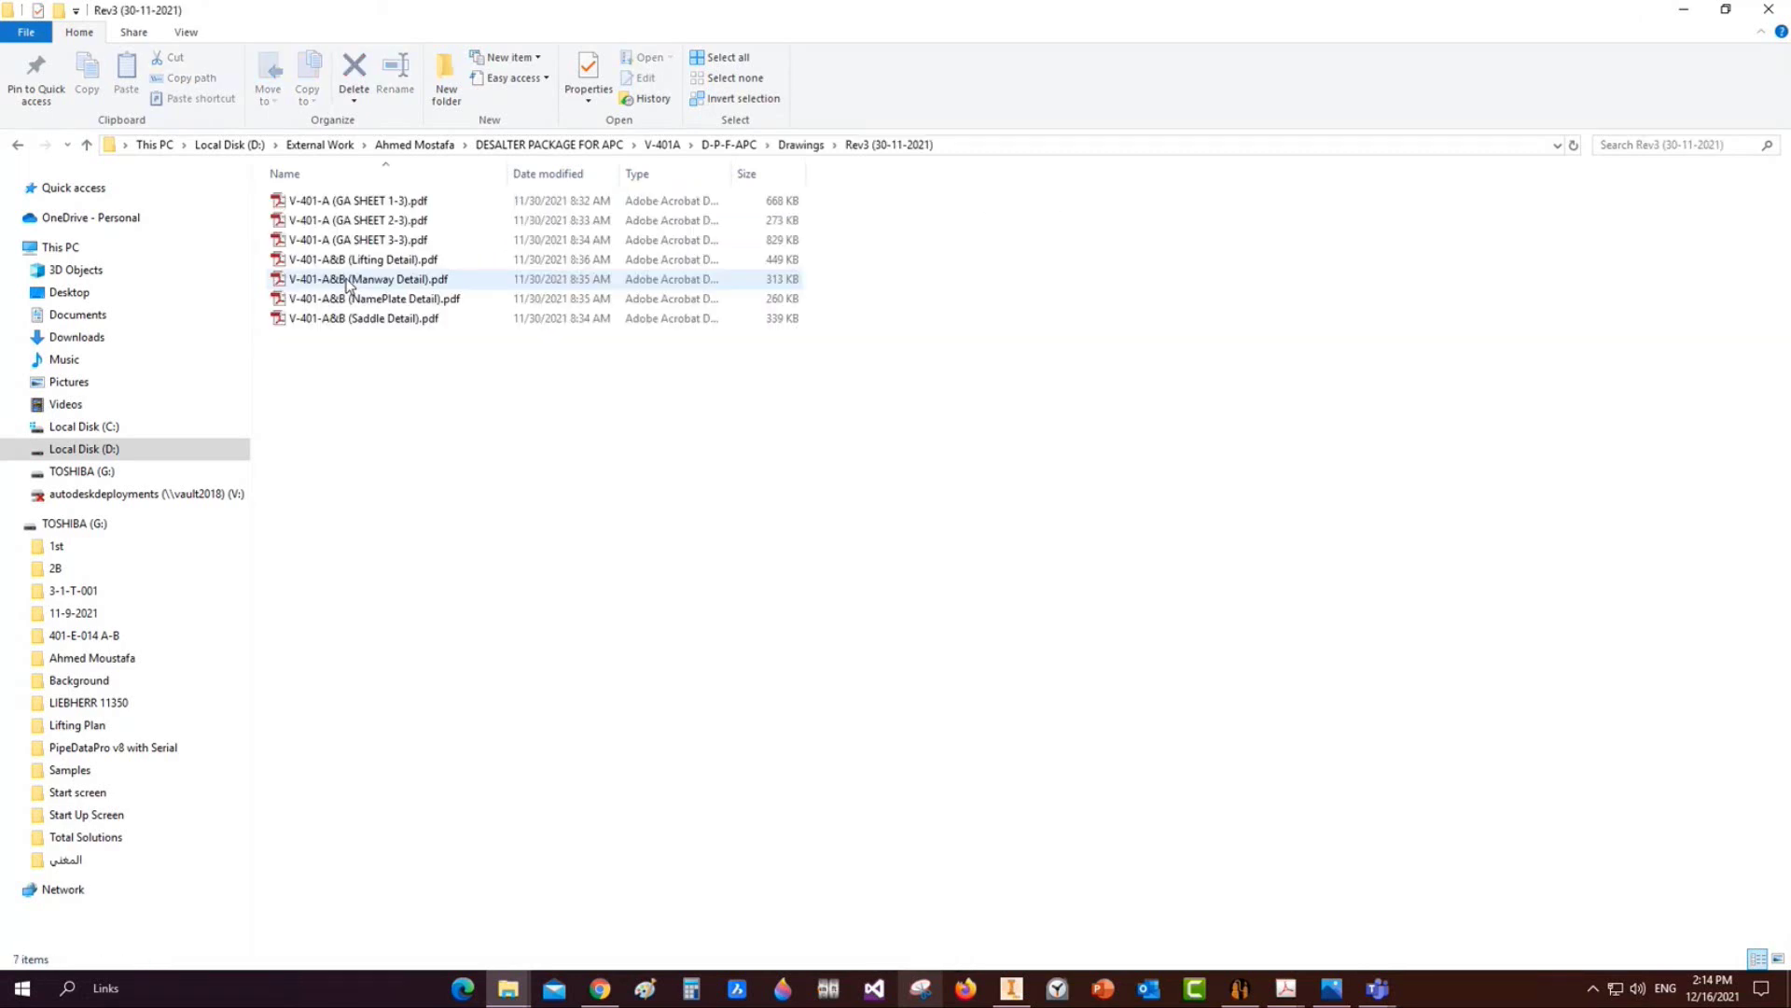
key(BackSpace)
double_click(352, 262)
double_click(343, 201)
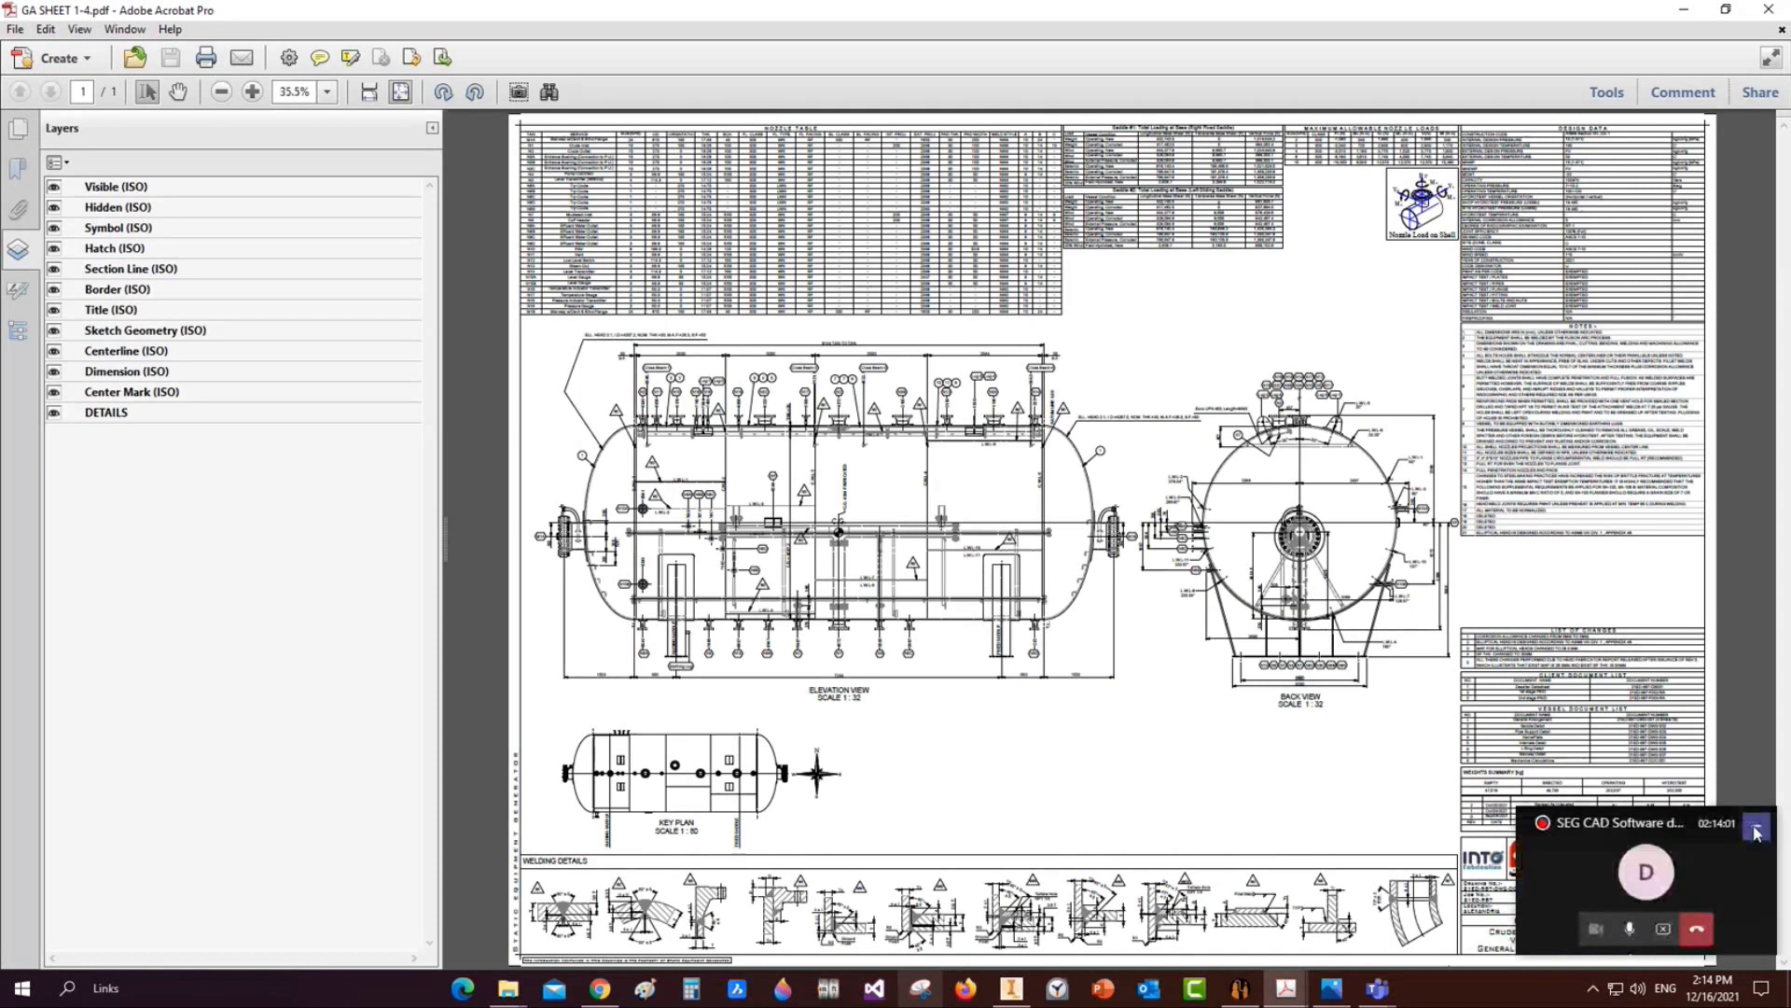
Examine the elevation view and nozzle table on GA SHEET 1-4.pdf, and close the file
click(1756, 829)
ctrl+scroll(1123, 479, up, 3)
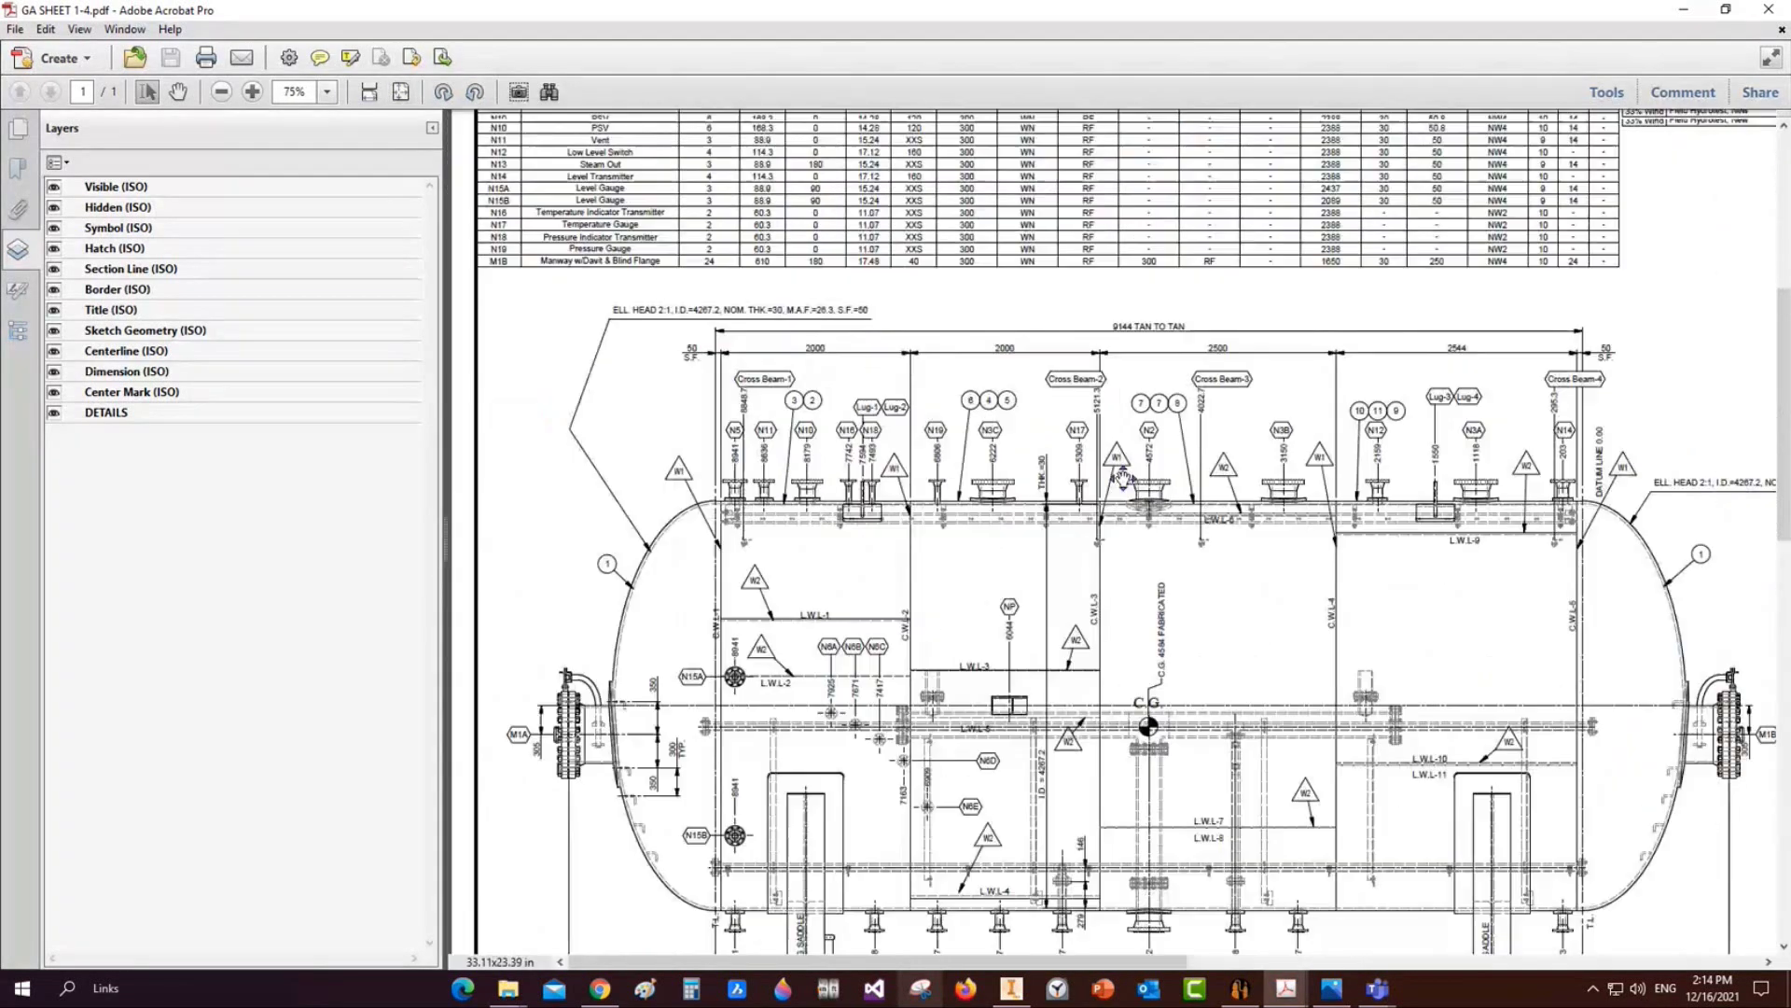
scroll(1123, 479, down, 1)
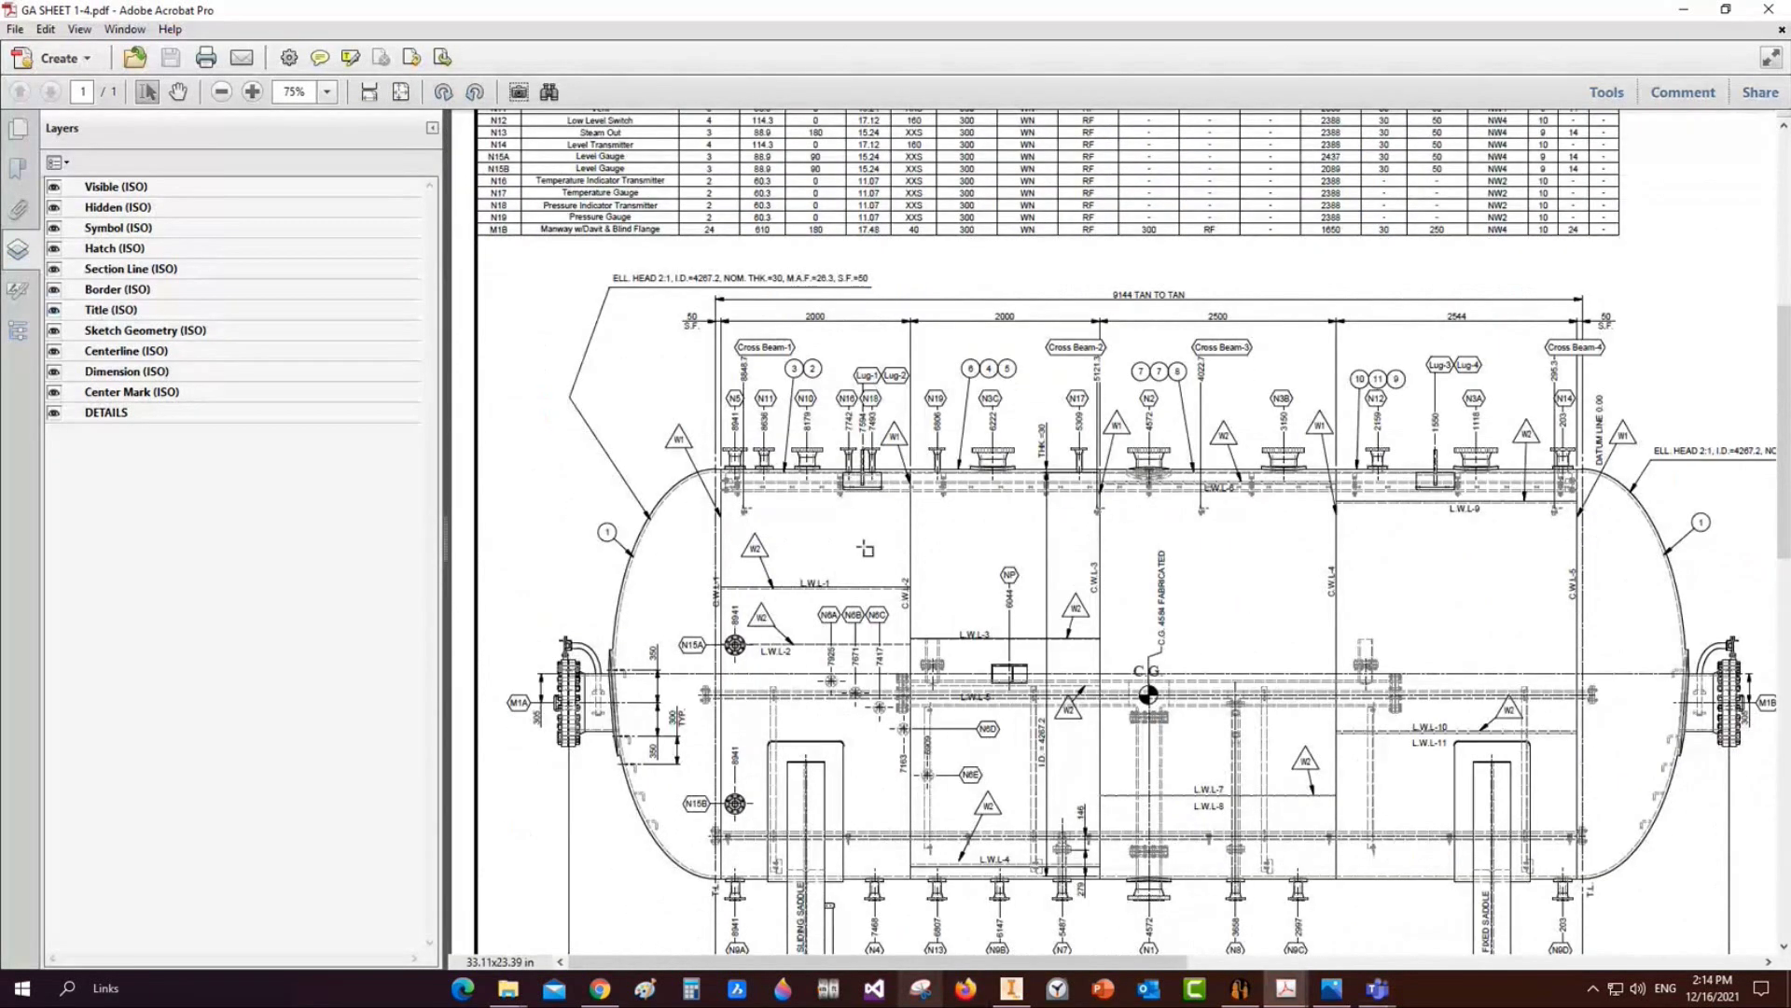
ctrl+scroll(851, 483, down, 2)
ctrl+scroll(590, 224, up, 4)
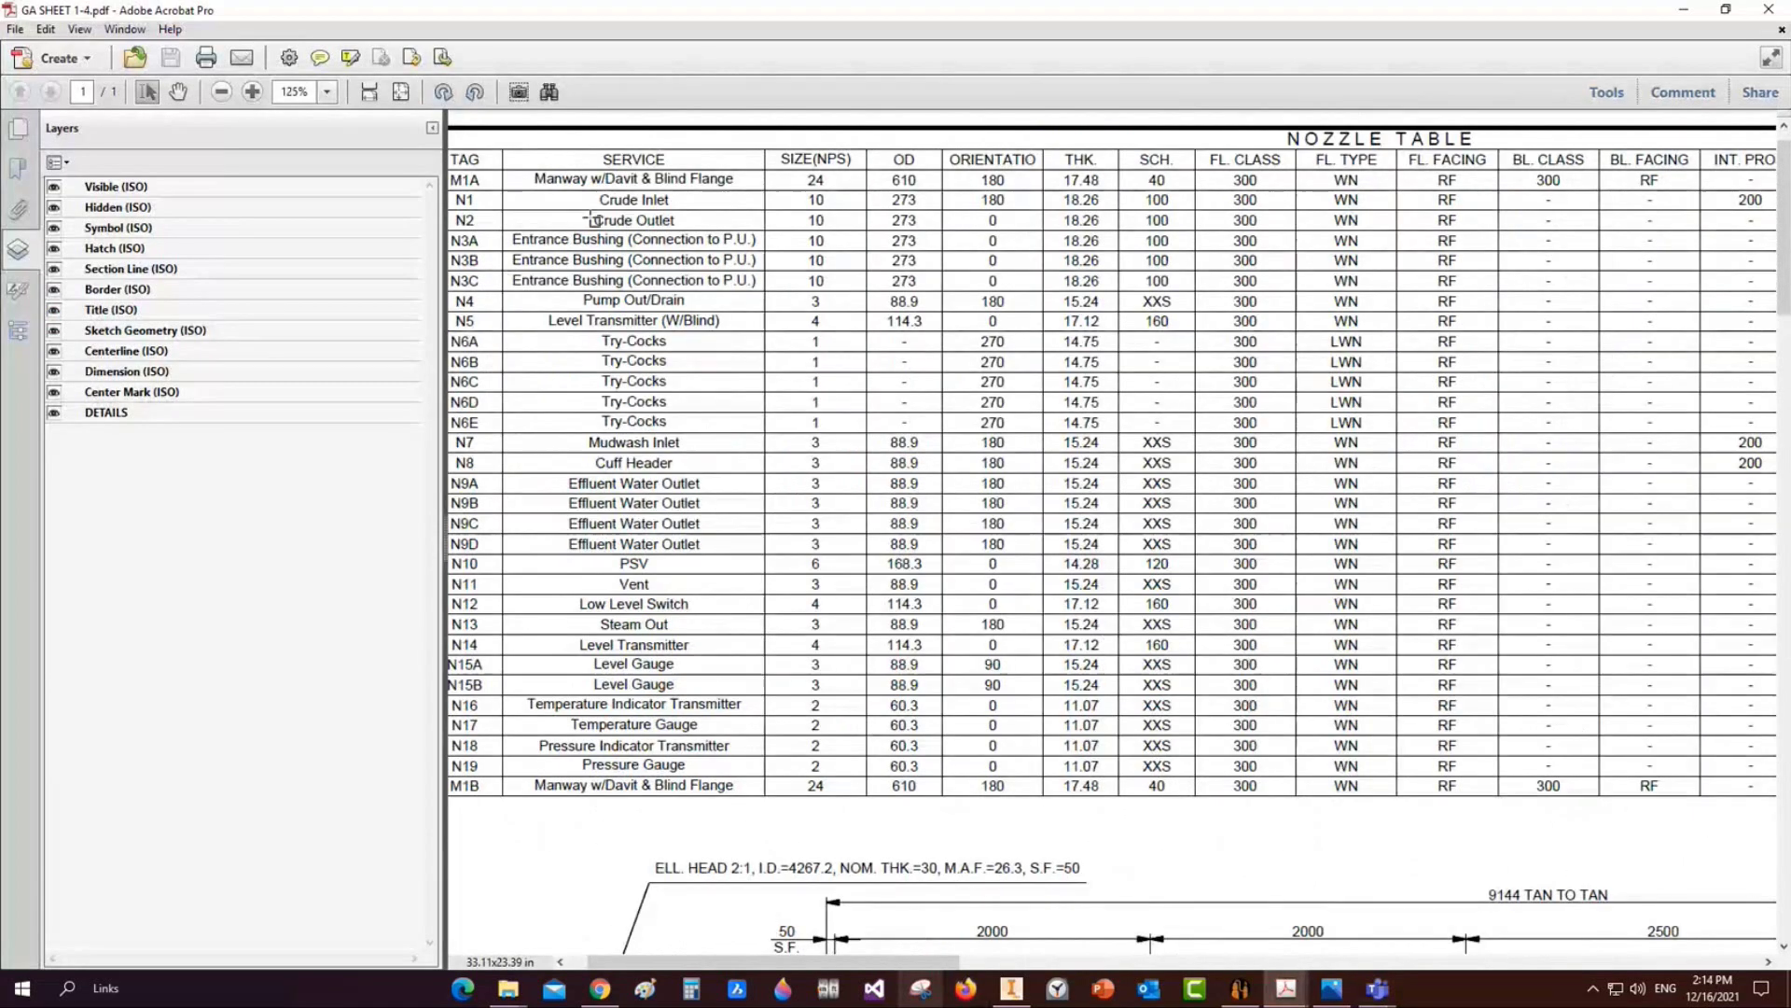
ctrl+scroll(592, 221, down, 2)
middle_drag(954, 327, 972, 688)
middle_drag(1140, 496, 578, 694)
click(1770, 9)
Review the material list in GA SHEET 2-4.pdf and the vessel's internal piping in GA SHEET 3-4.pdf, closing each file
double_click(351, 229)
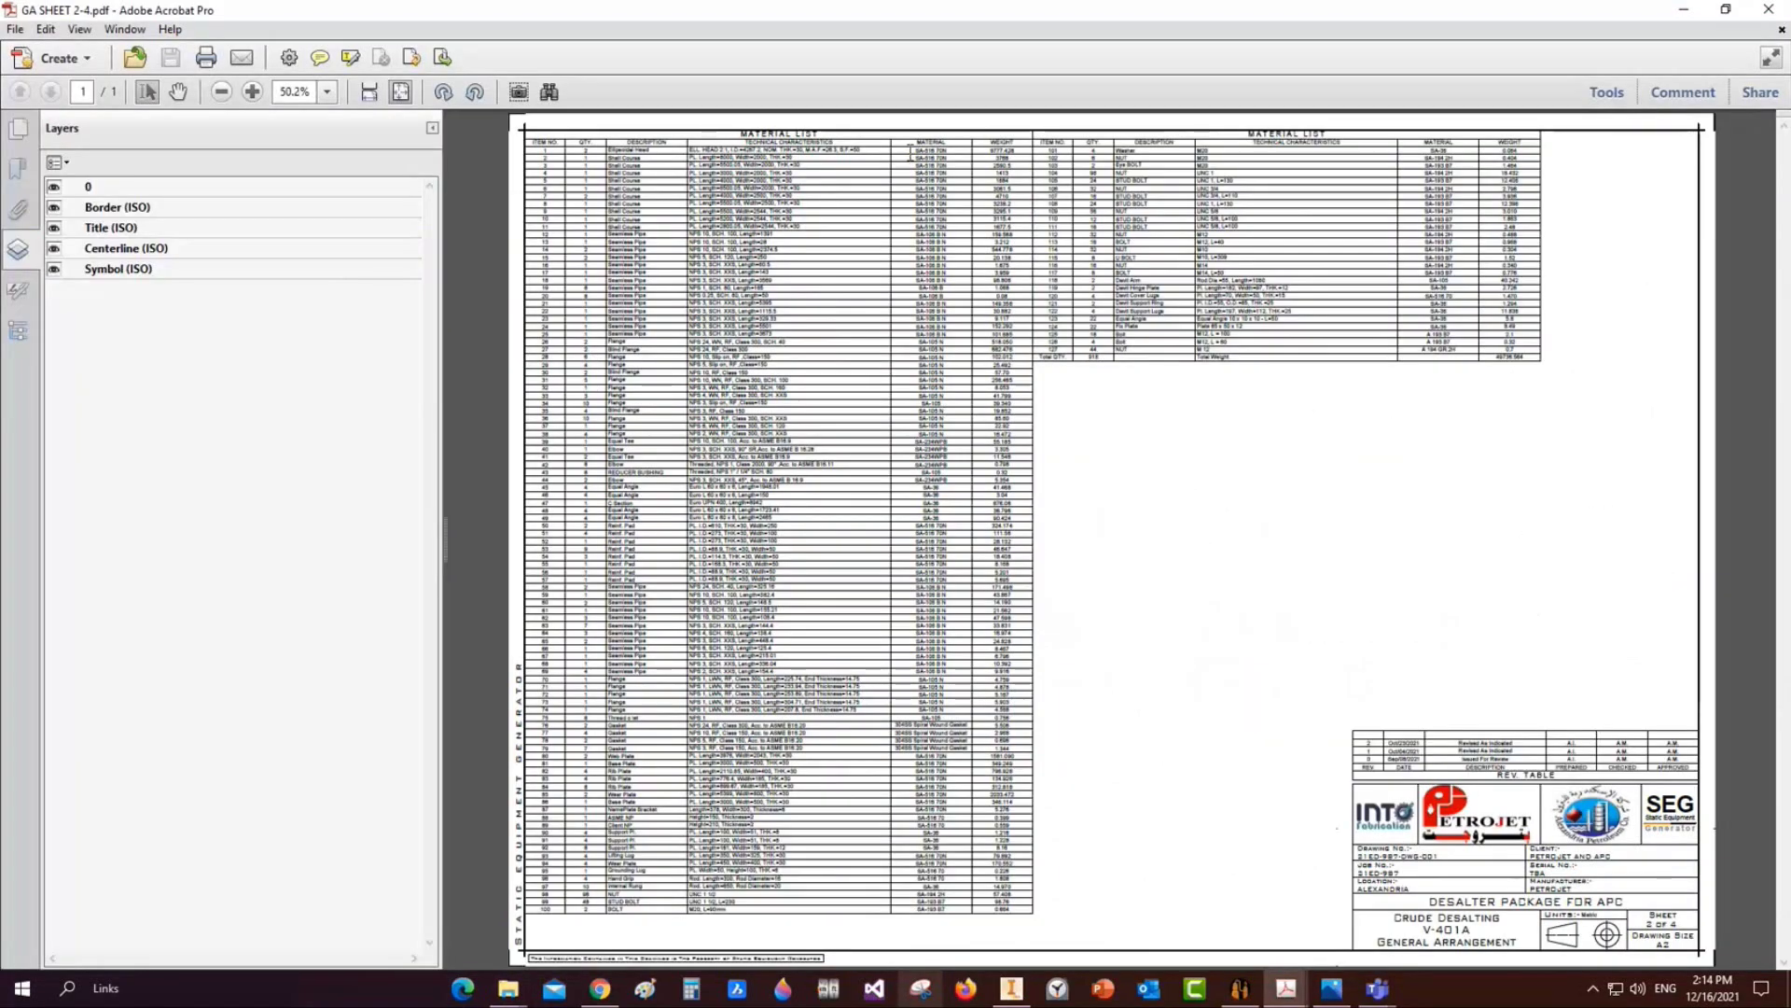
click(1770, 9)
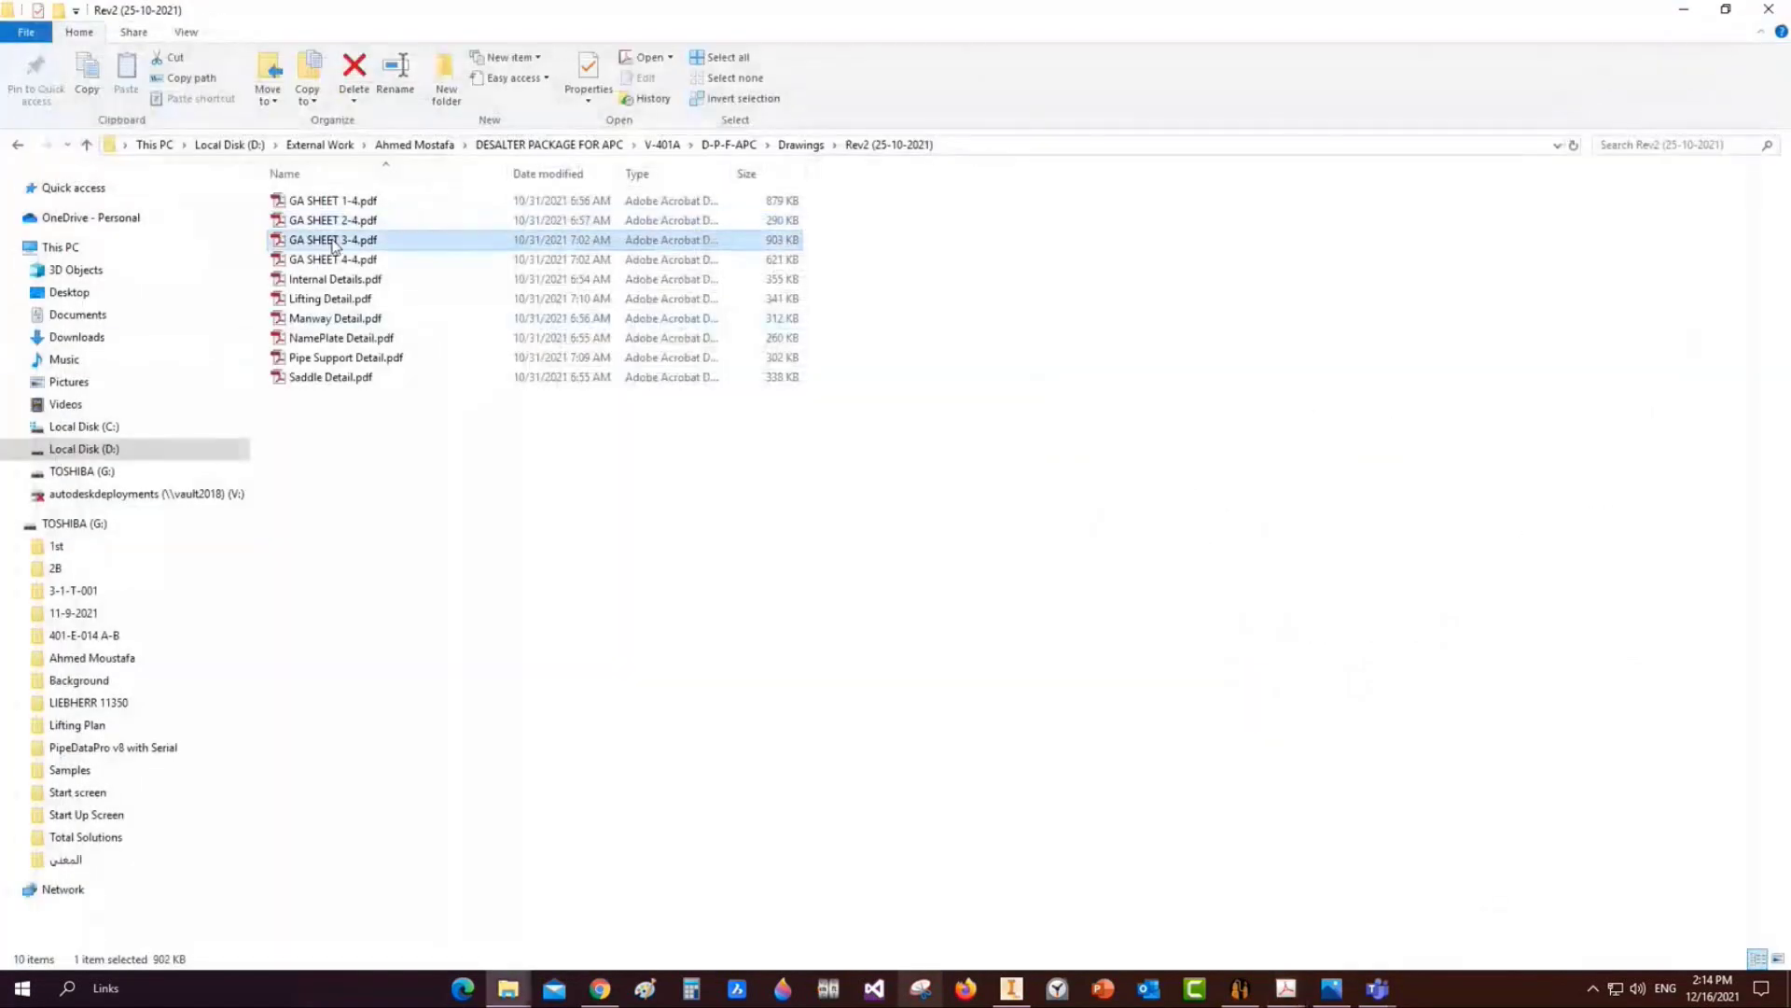
double_click(351, 249)
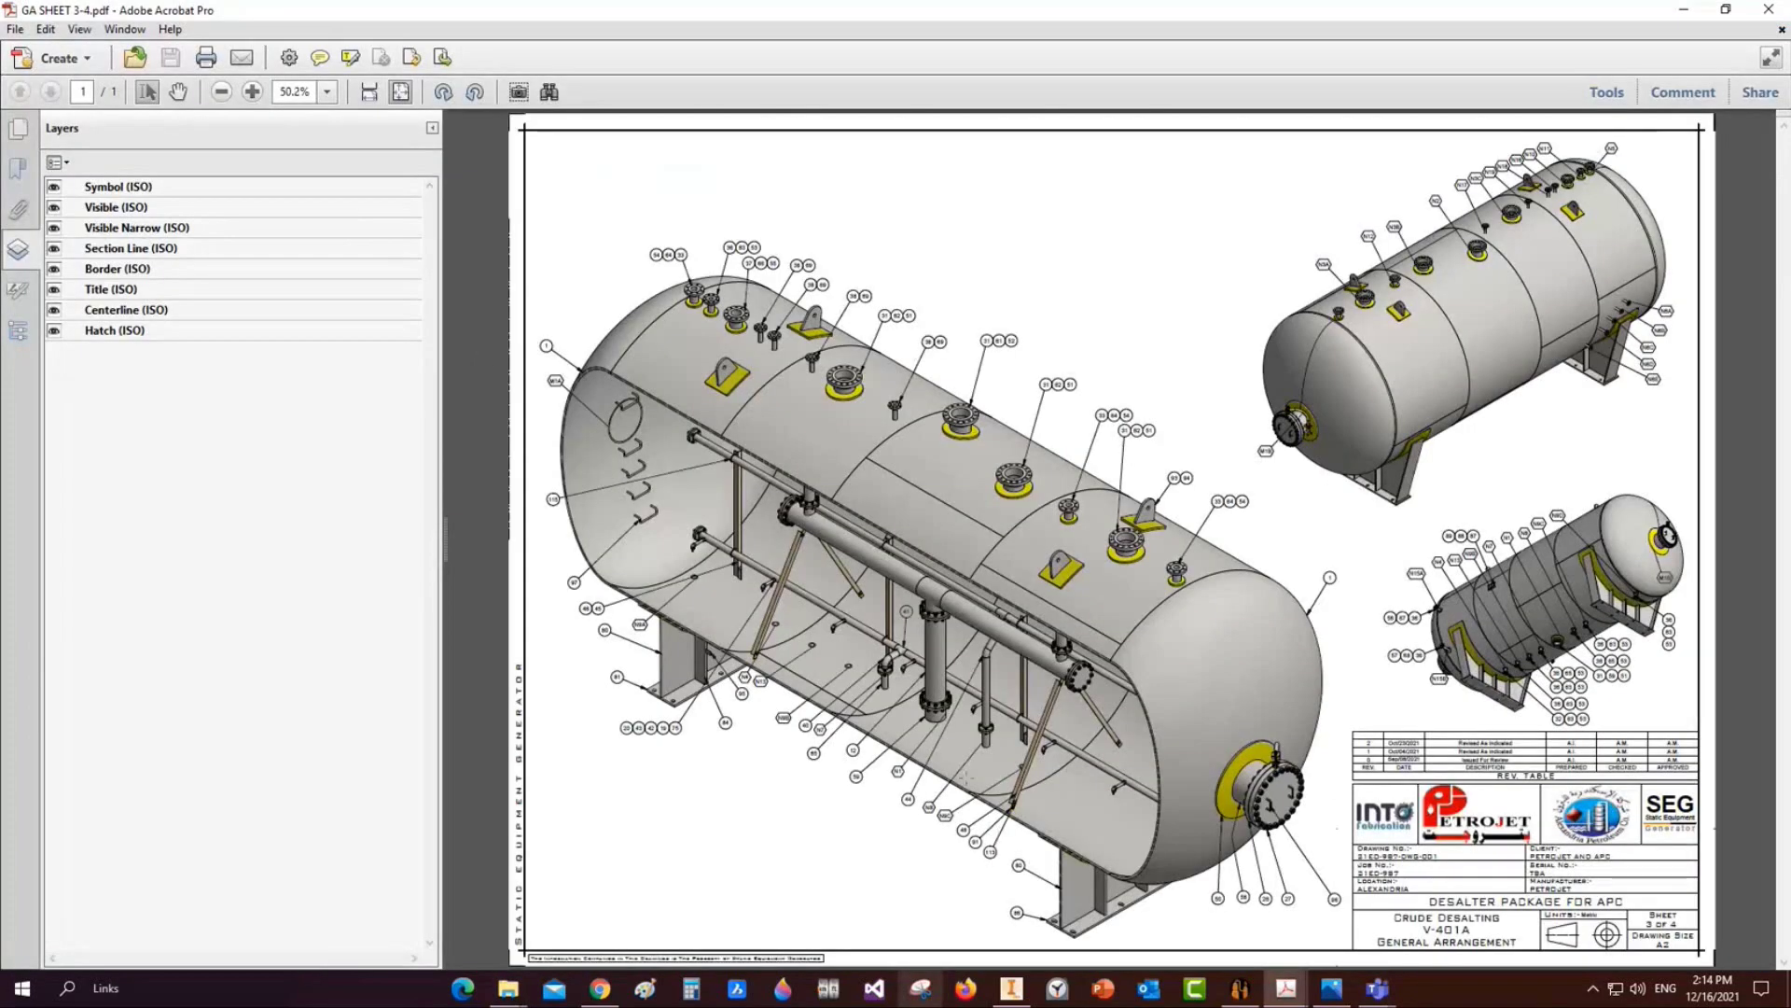
ctrl+scroll(914, 694, up, 1)
ctrl+scroll(885, 664, up, 4)
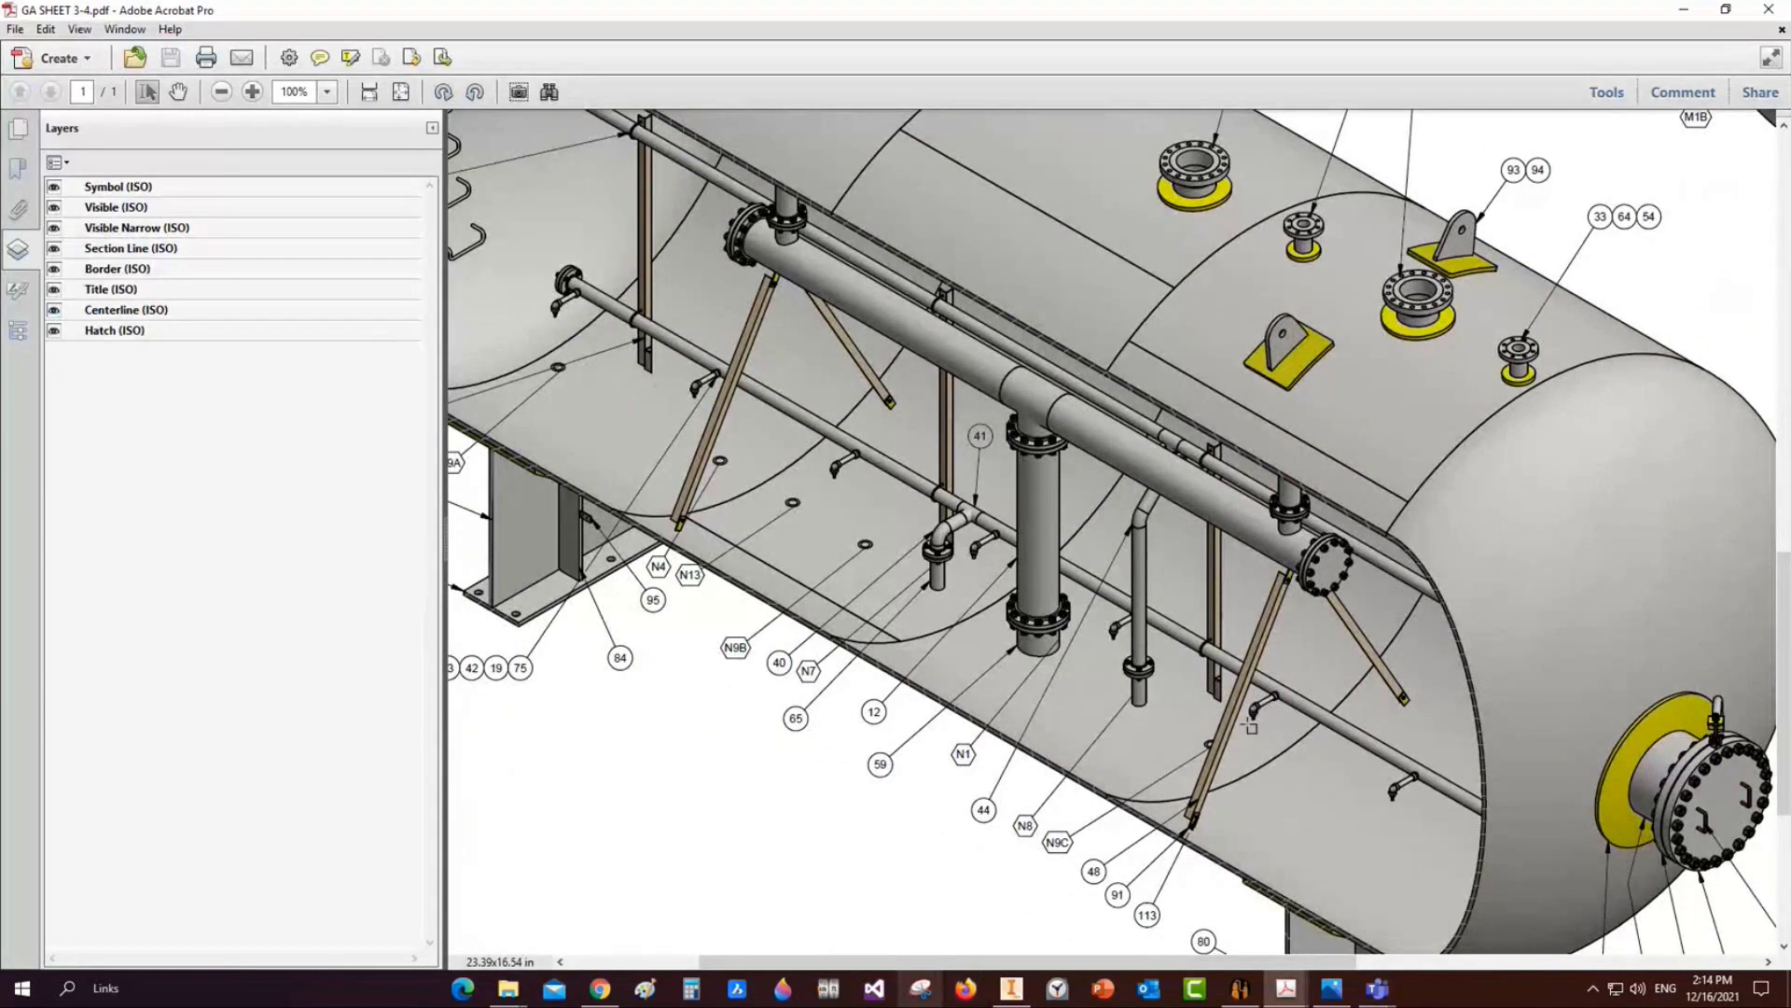
ctrl+scroll(1251, 725, up, 3)
ctrl+scroll(1112, 676, down, 5)
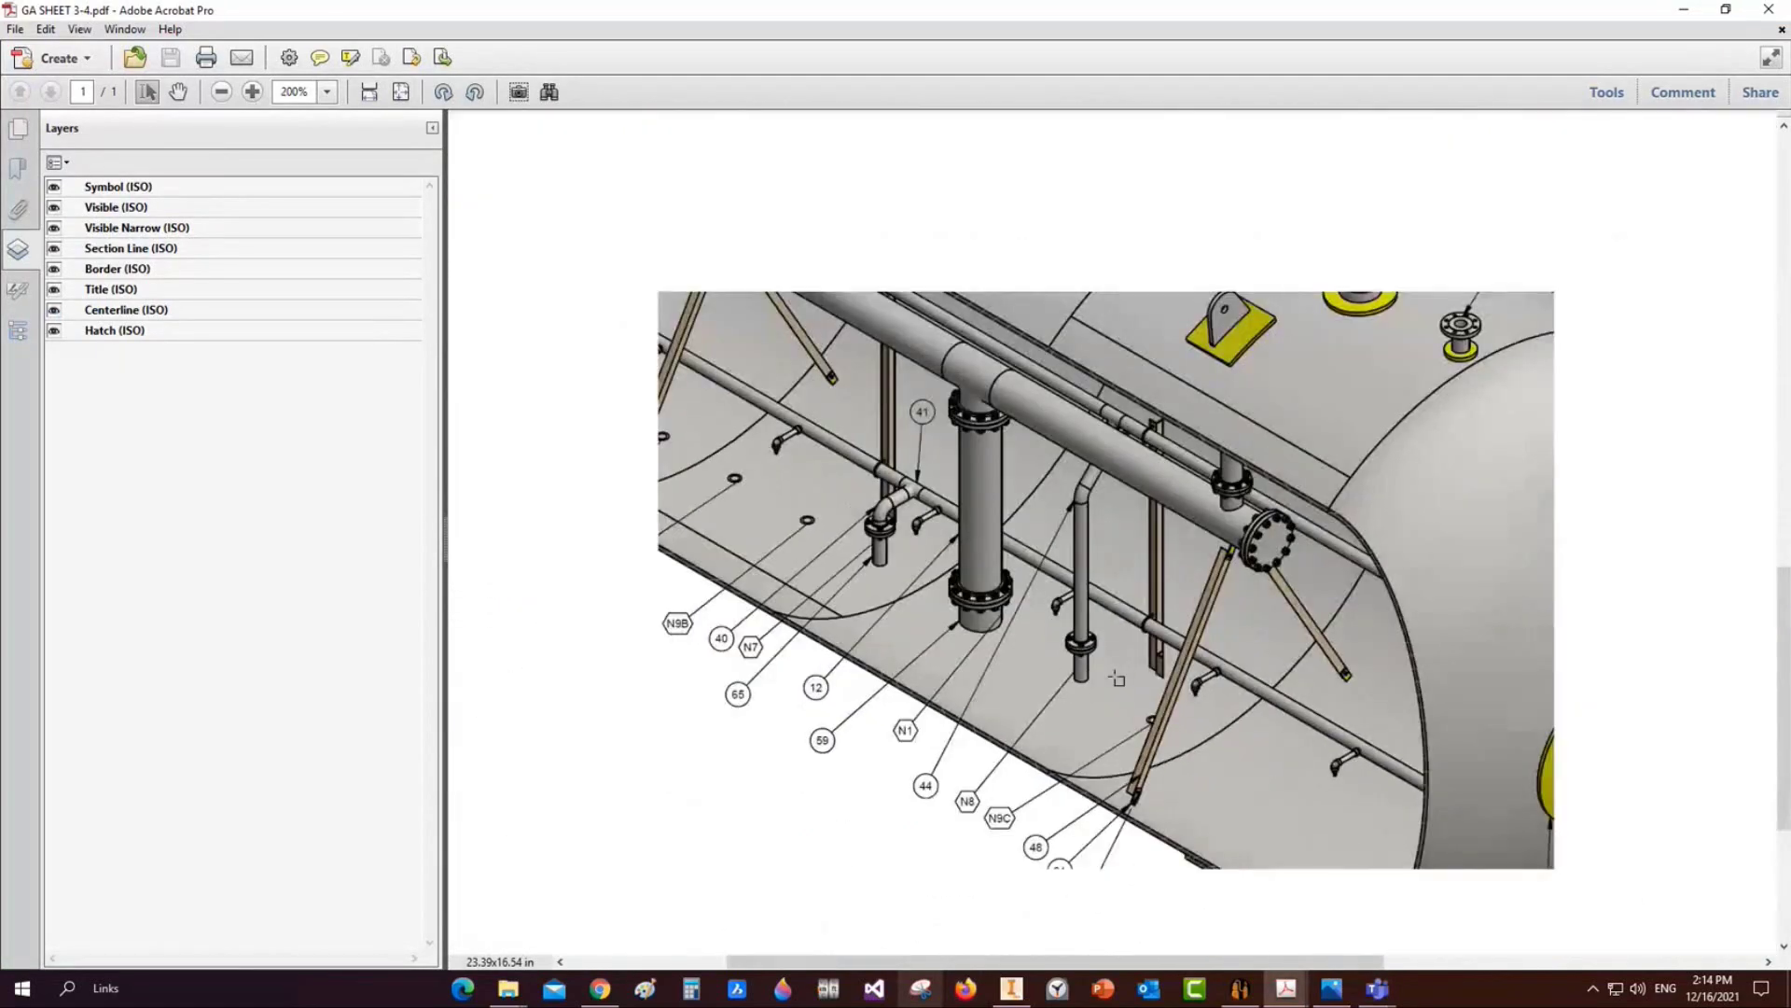
middle_drag(1095, 318, 1096, 593)
click(1768, 10)
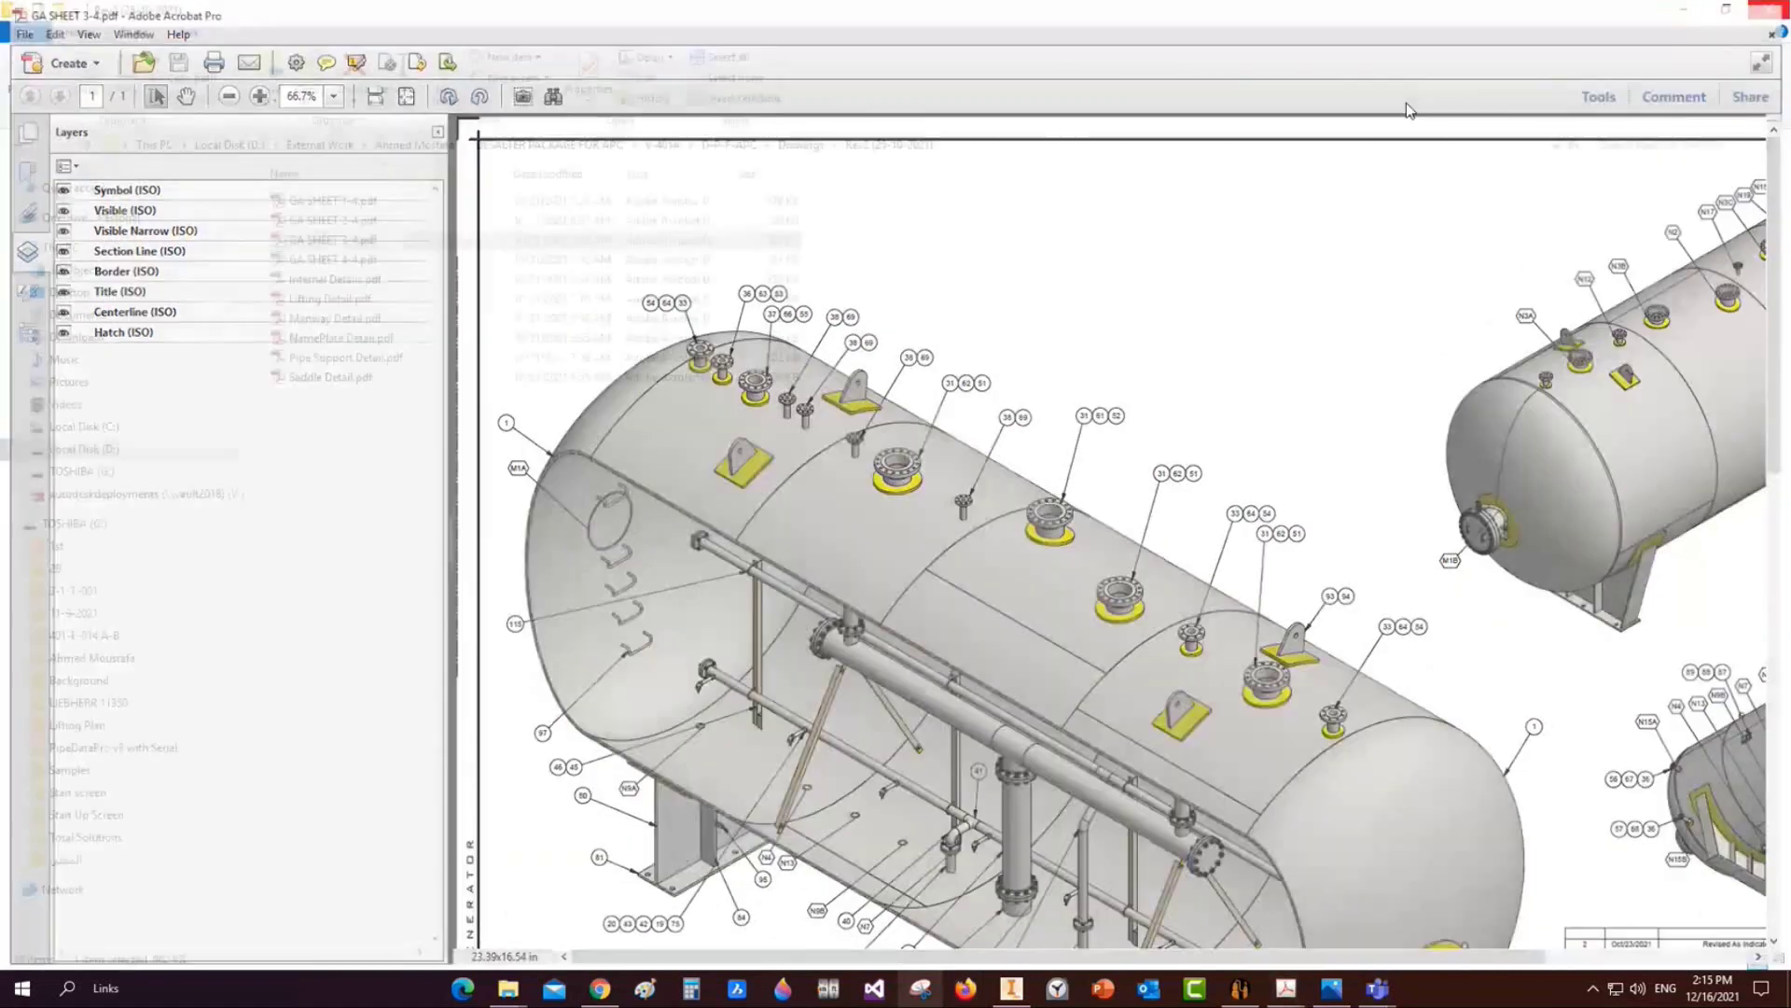
Review GA SHEET 4-4.pdf and Internal Details.pdf, closing each drawing after viewing it
key(Return)
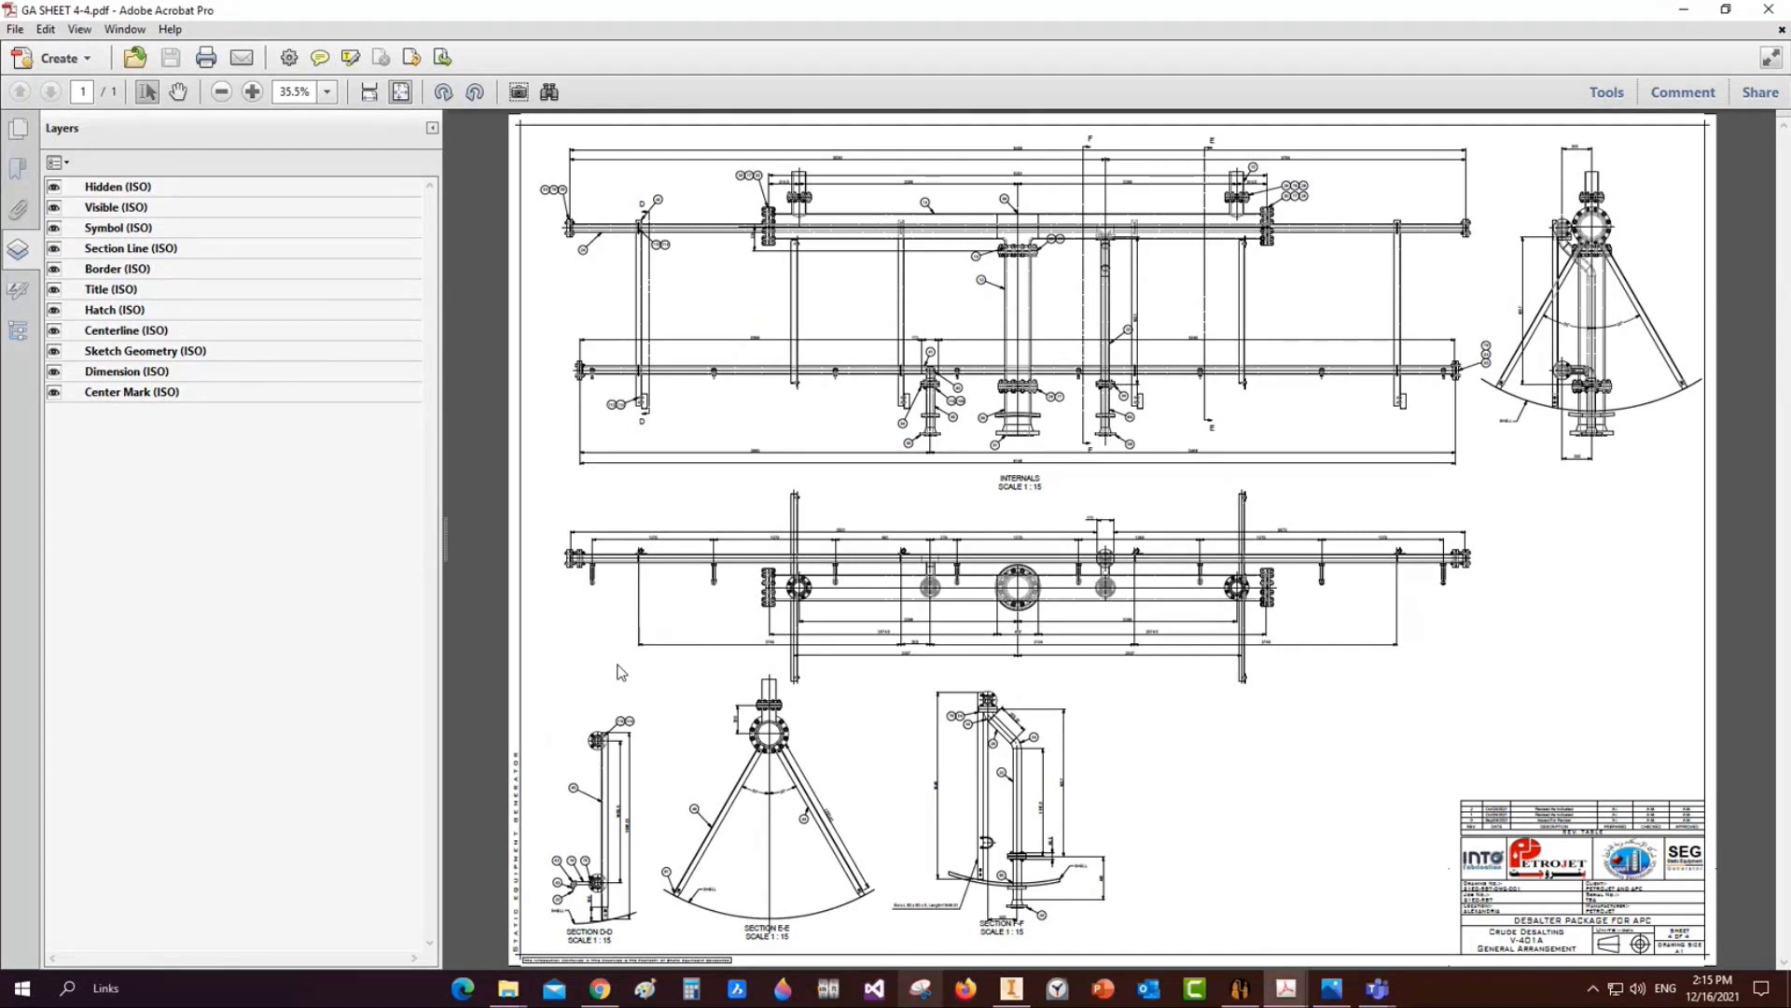
click(1768, 10)
click(315, 280)
double_click(314, 283)
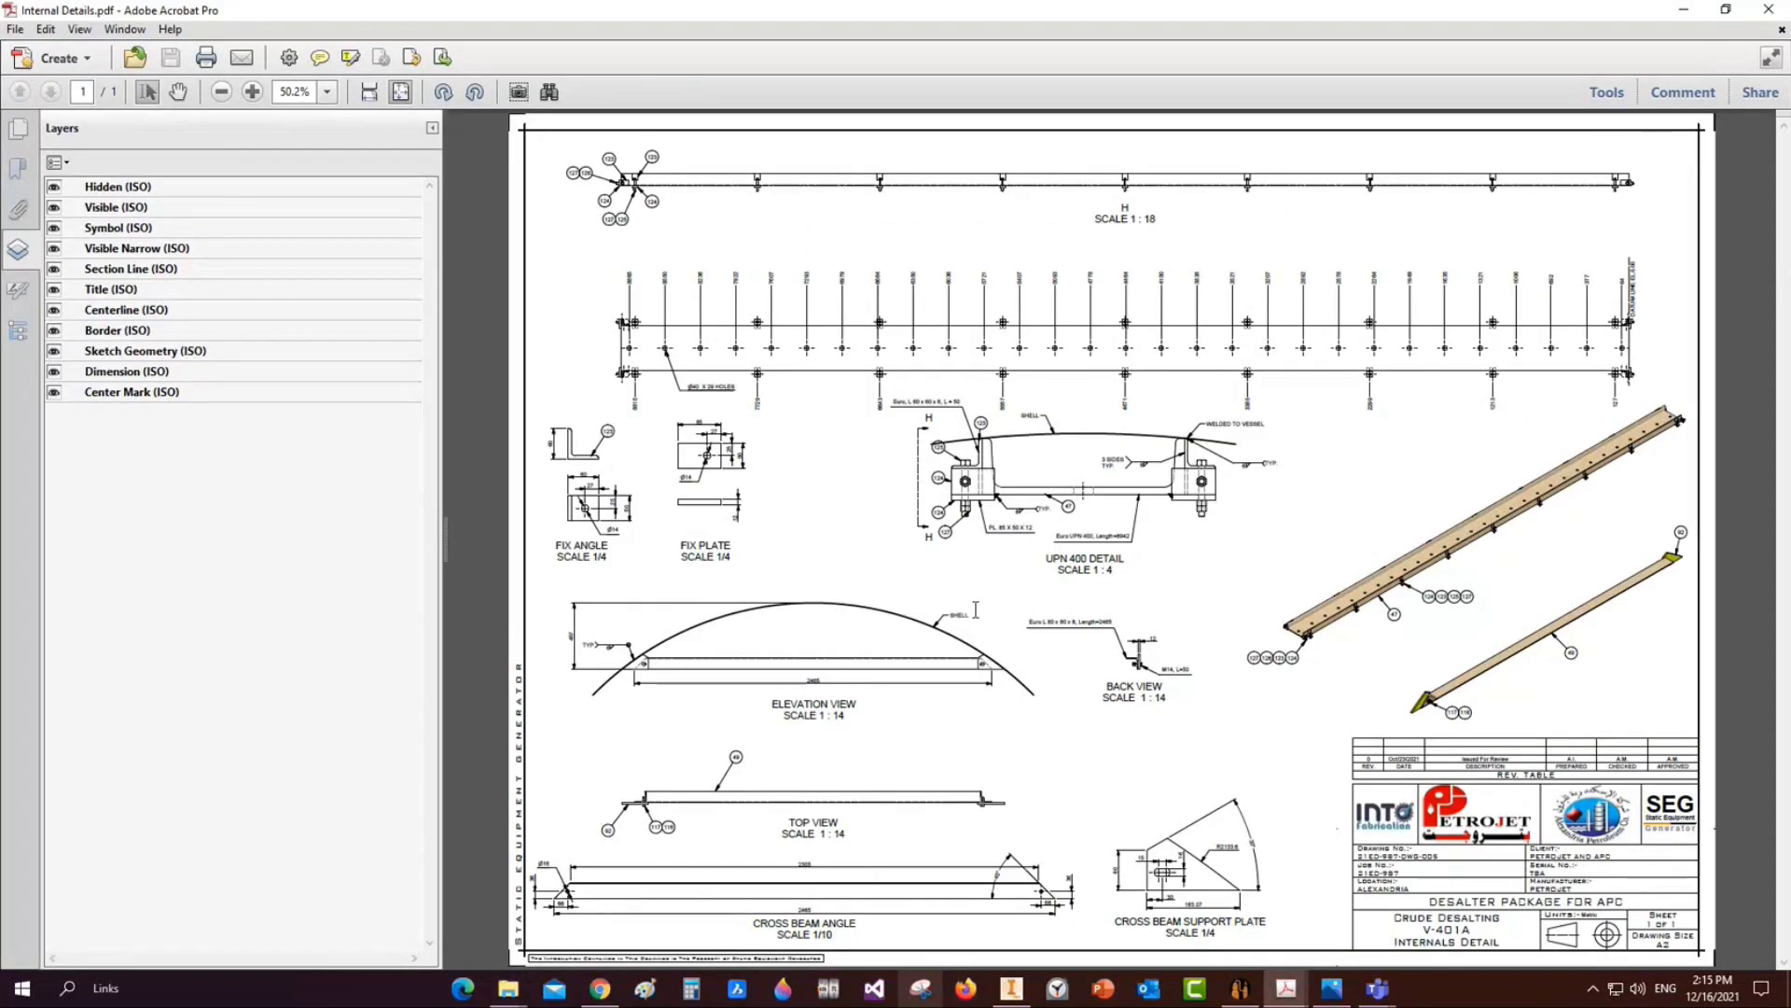
click(1768, 9)
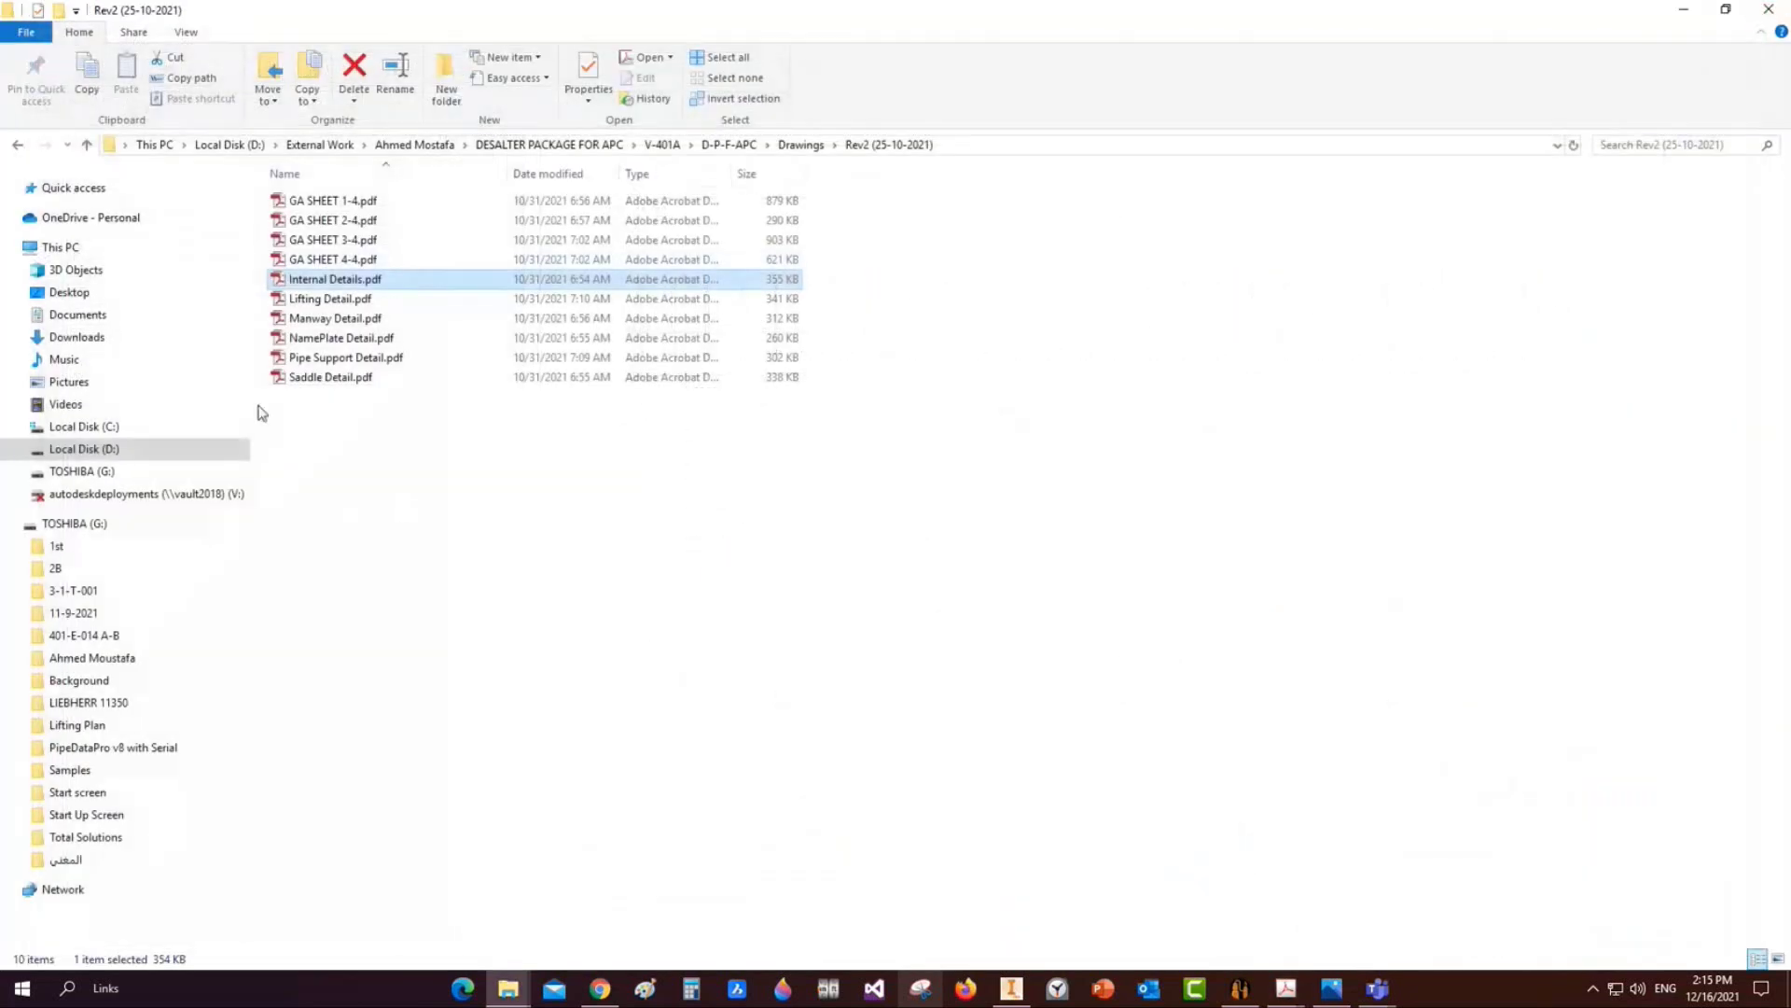
View Lifting Detail.pdf, Manway Detail.pdf and NamePlate Detail.pdf one after another, closing each file
double_click(317, 301)
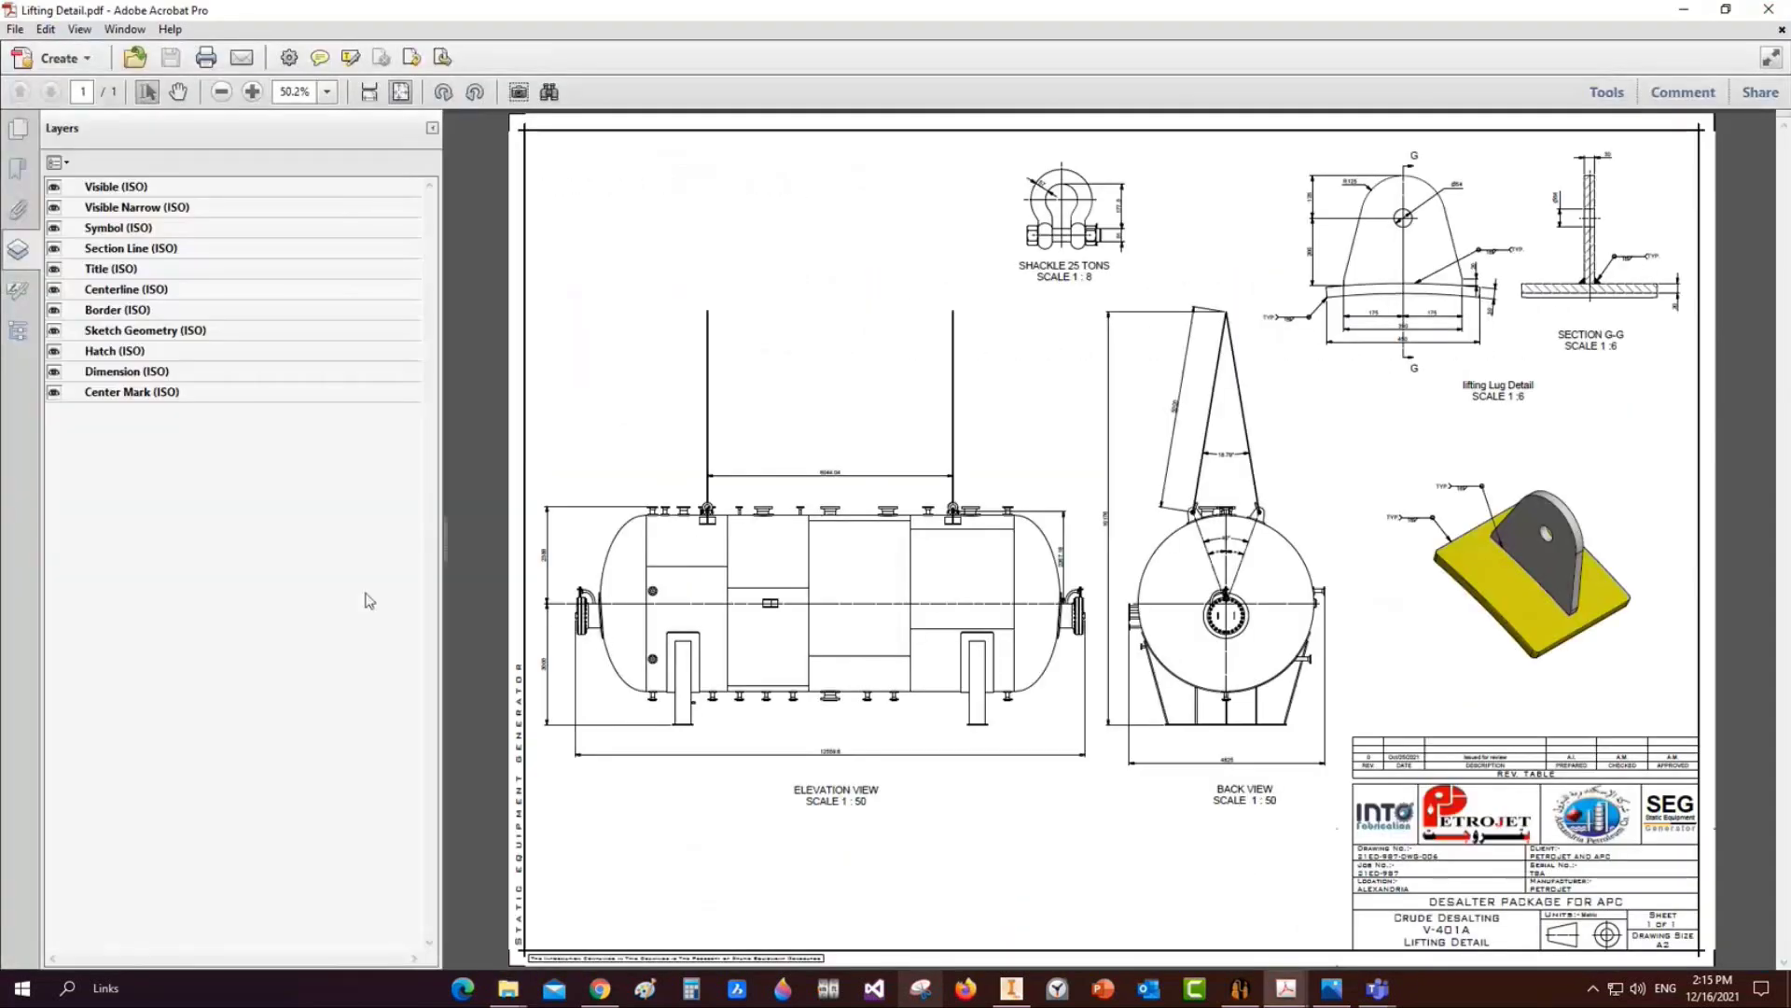
click(1768, 11)
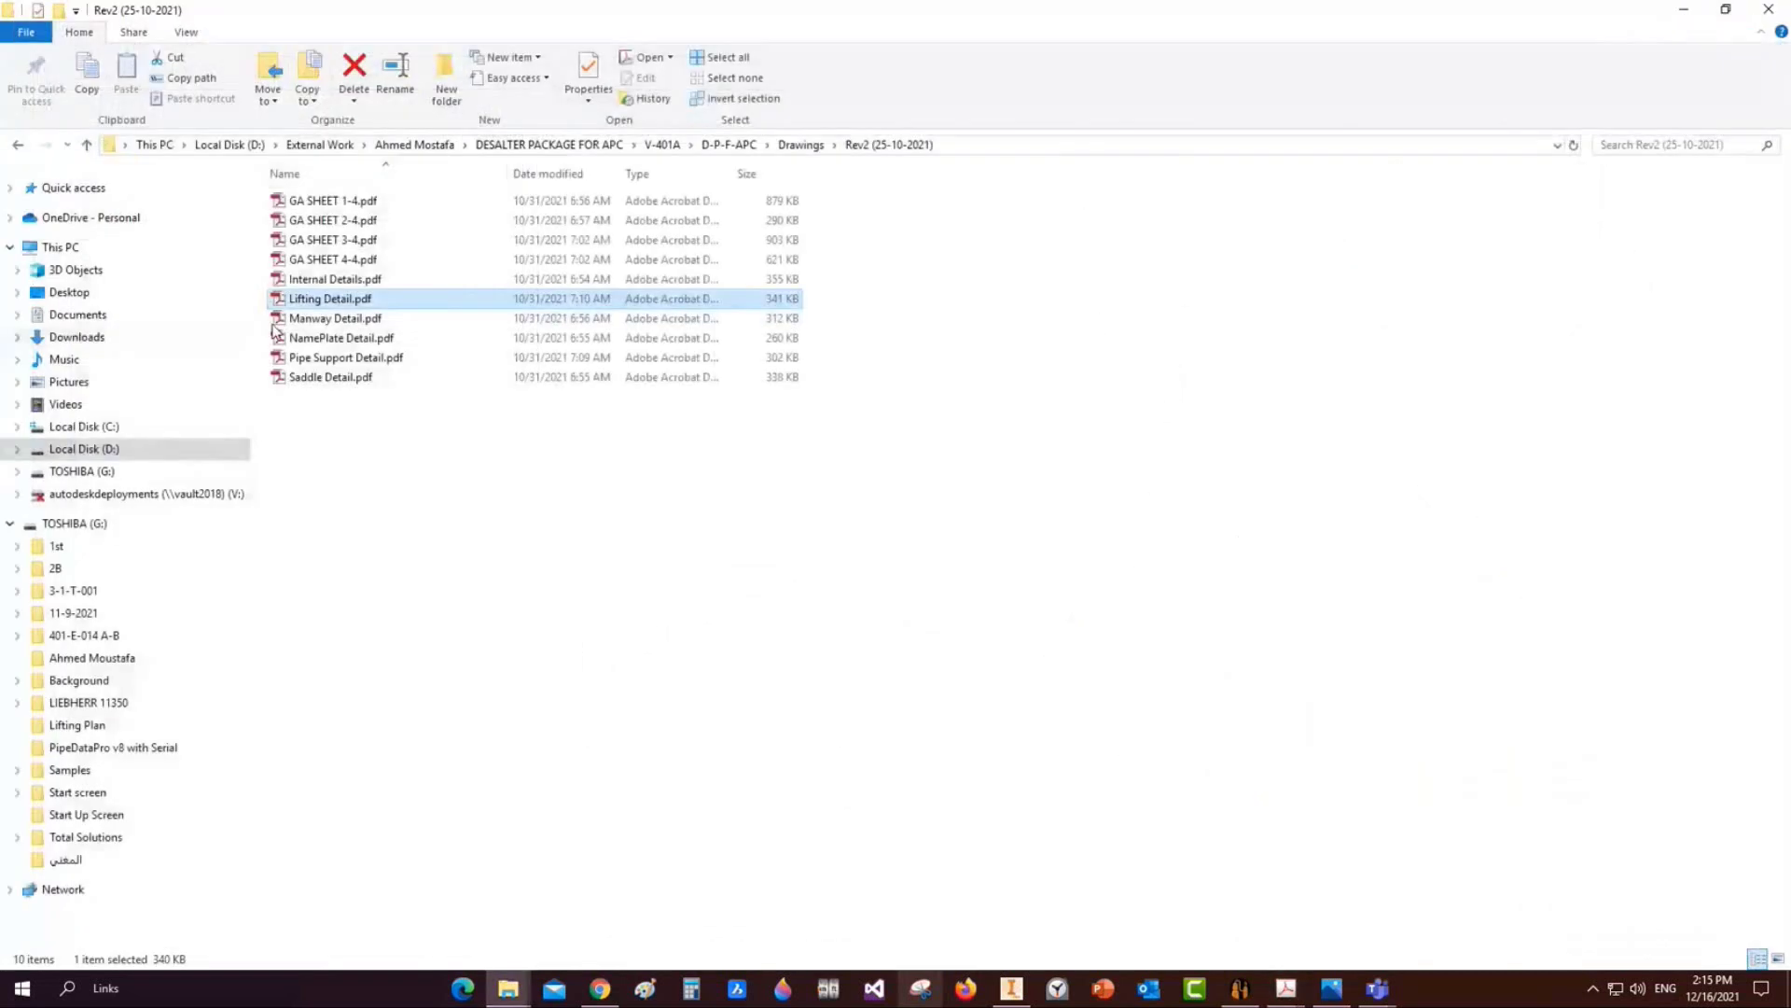
double_click(290, 318)
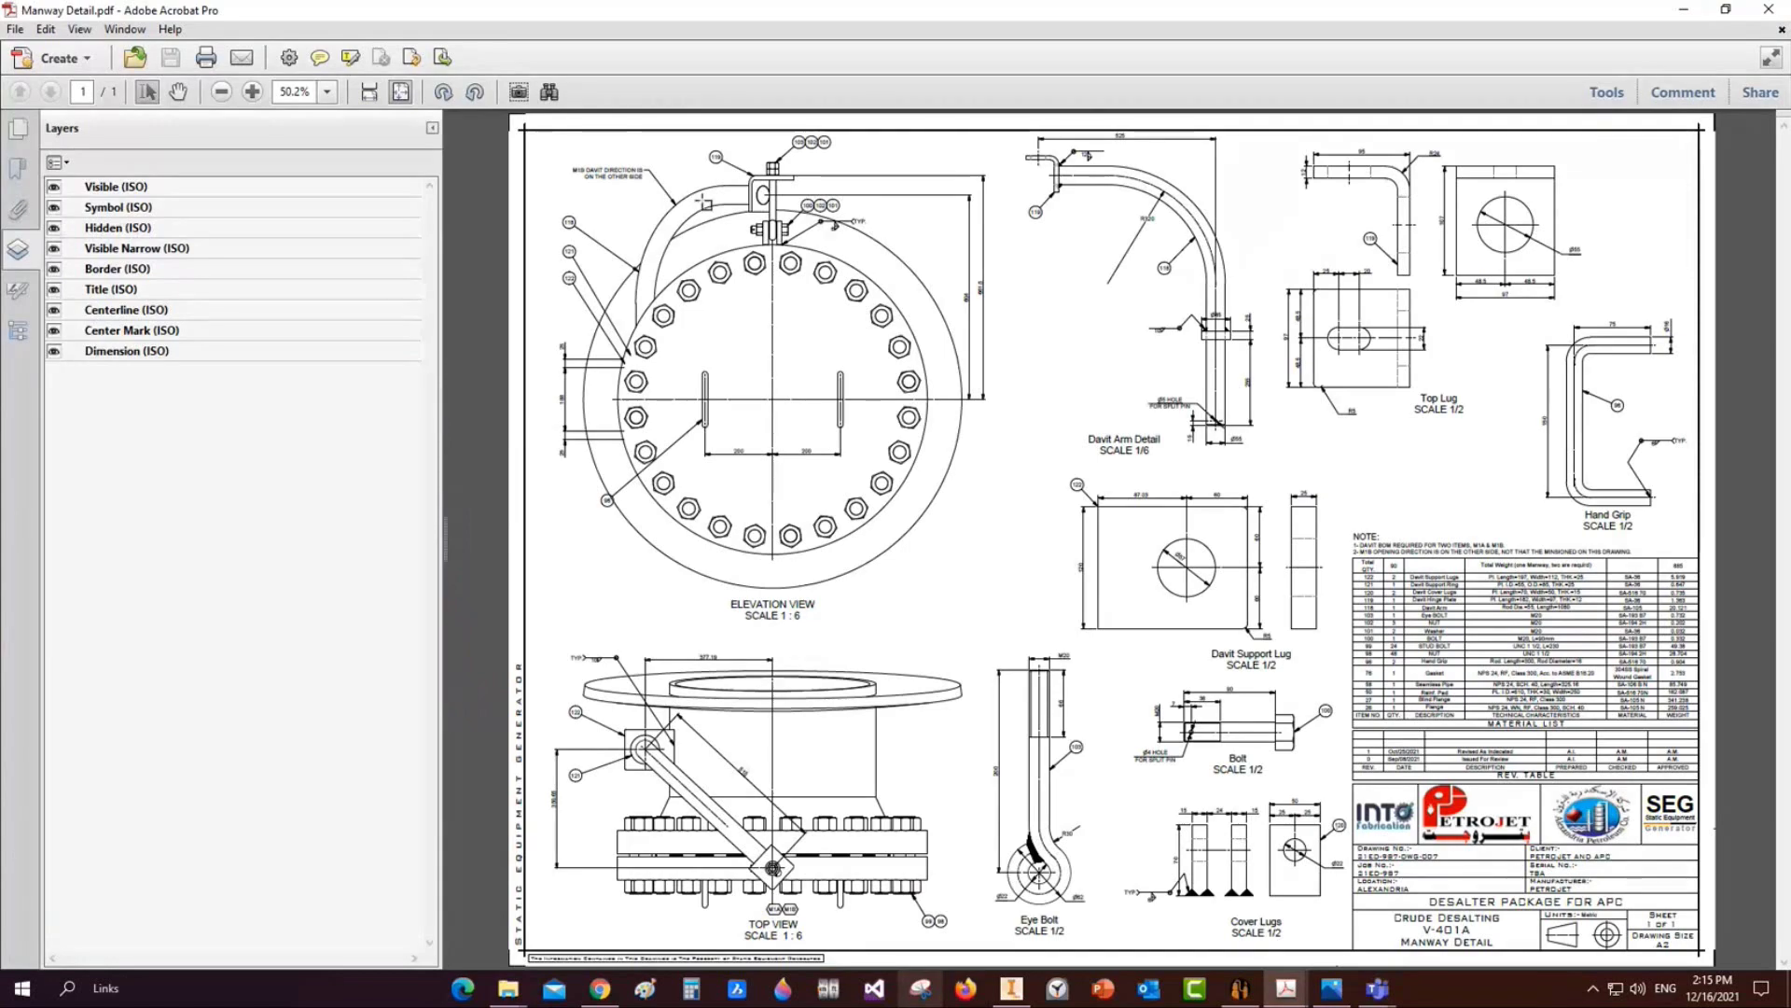
click(1768, 10)
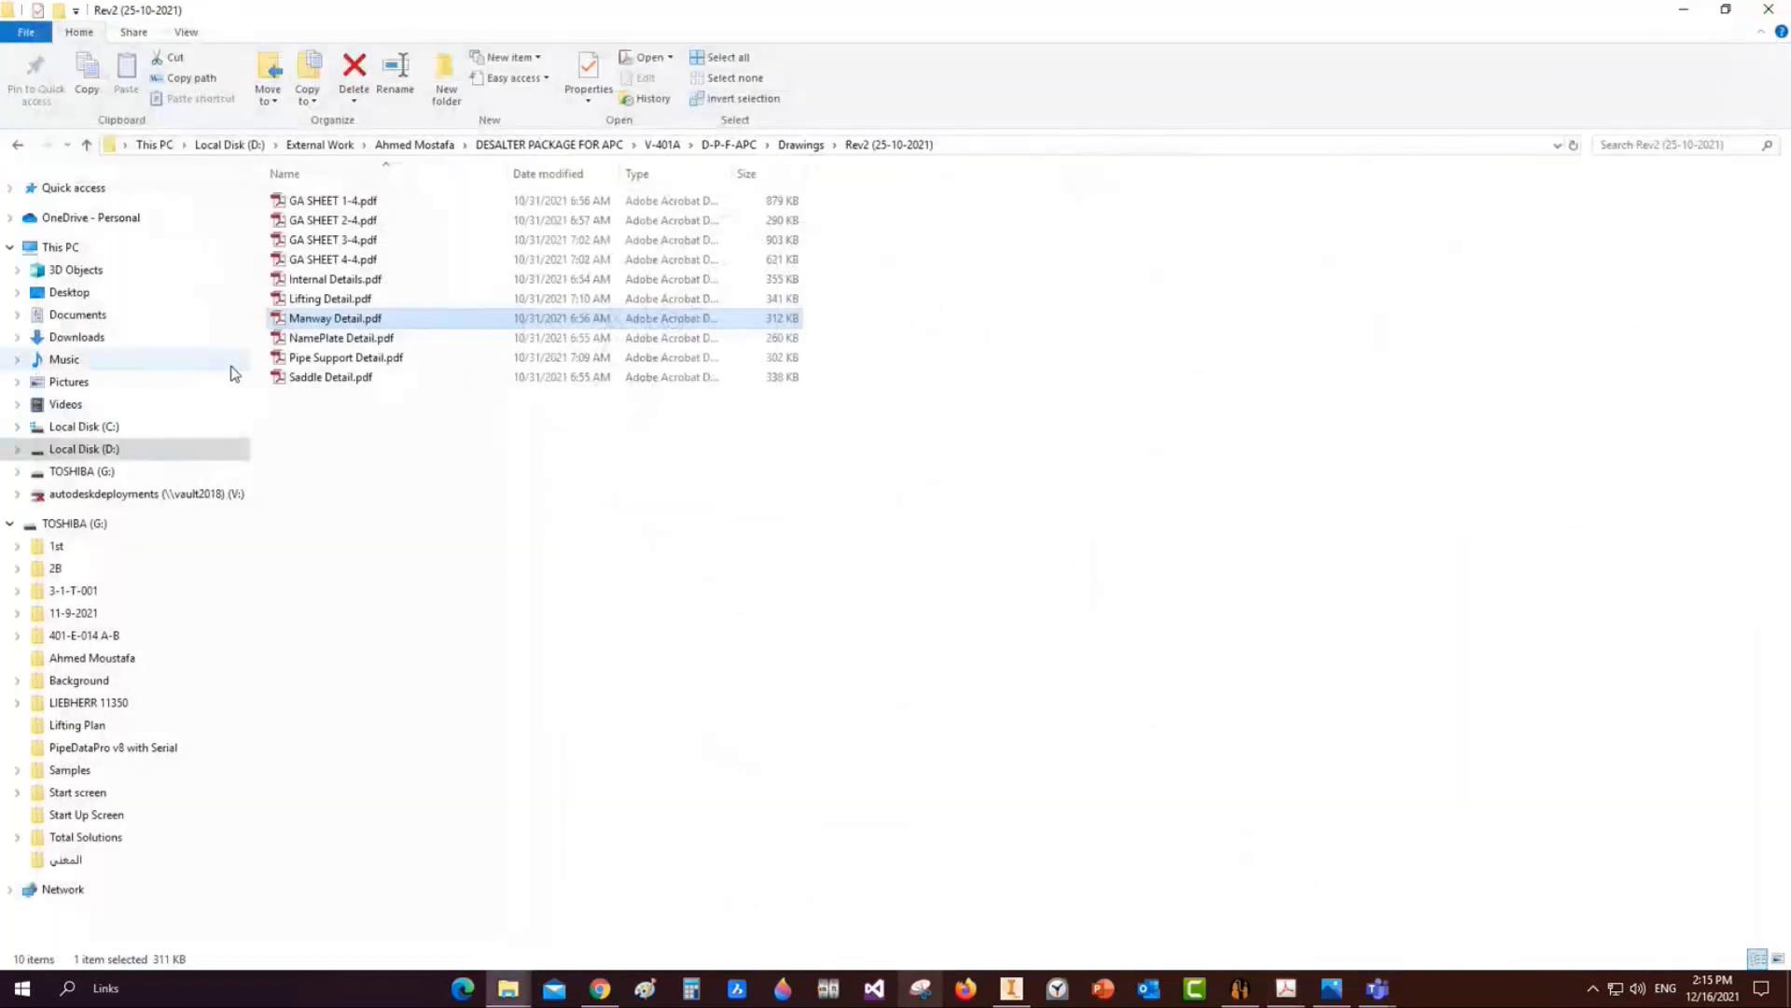
double_click(335, 339)
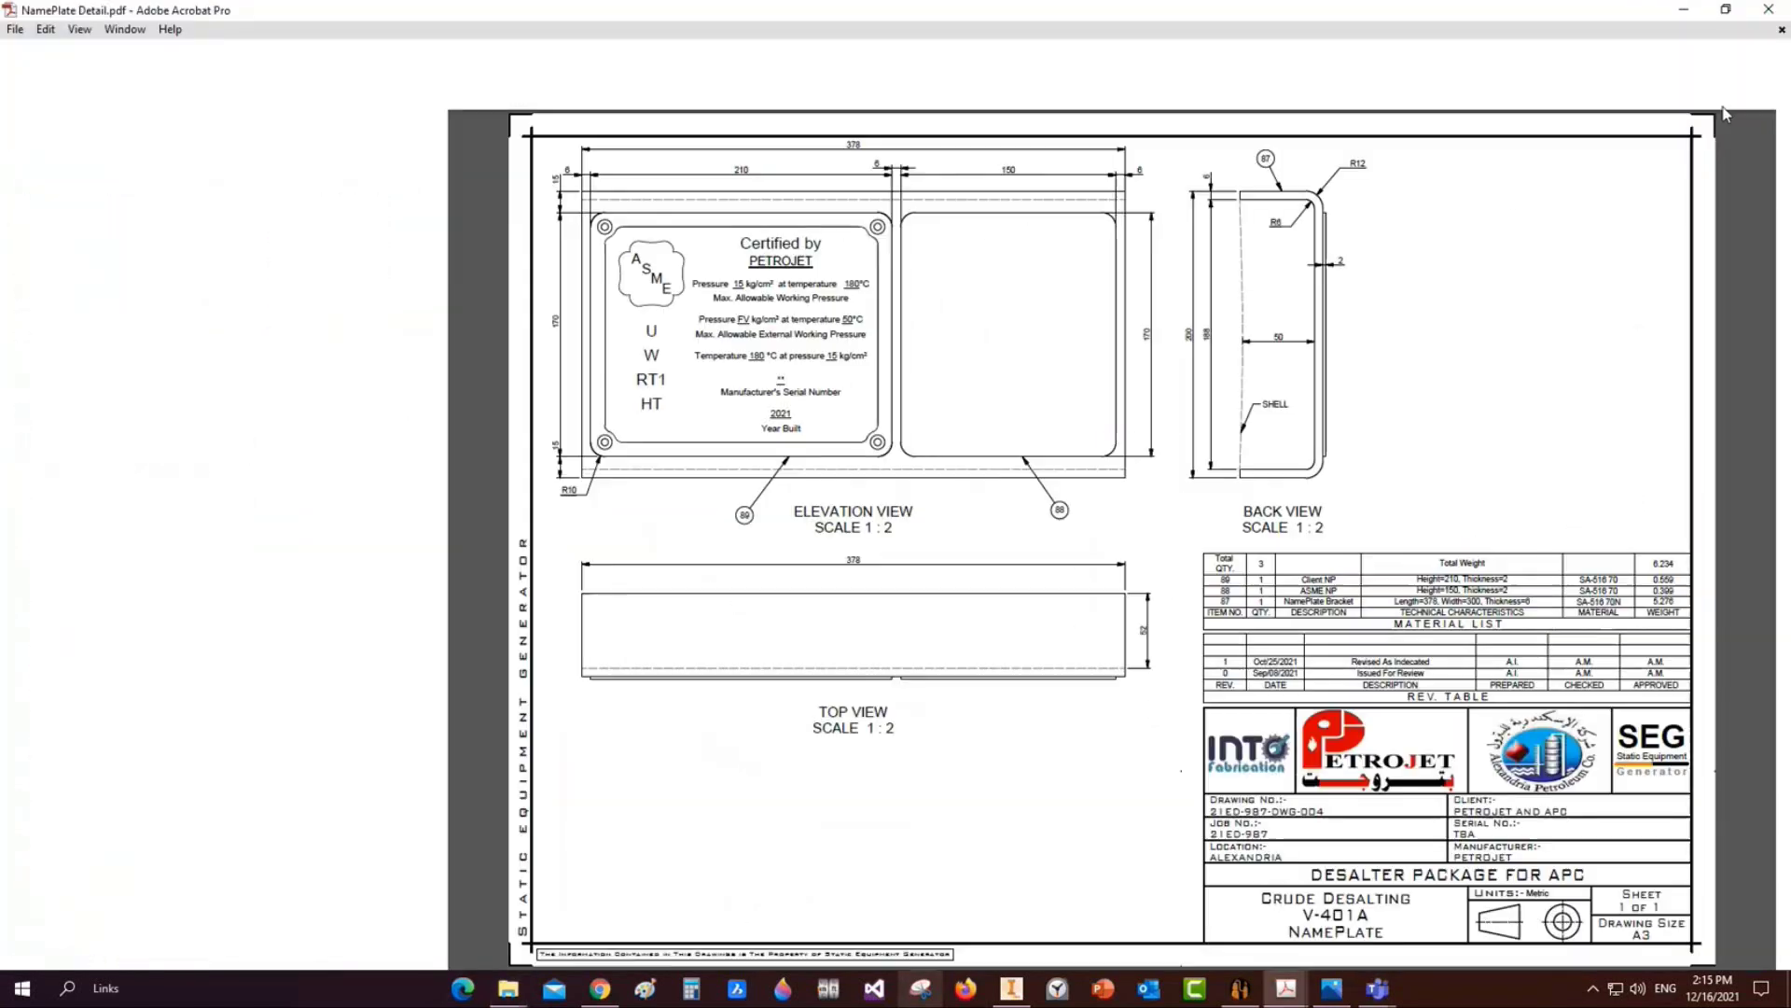
click(1768, 10)
View Saddle Detail.pdf and Pipe Support Detail.pdf, and close both drawings
double_click(350, 376)
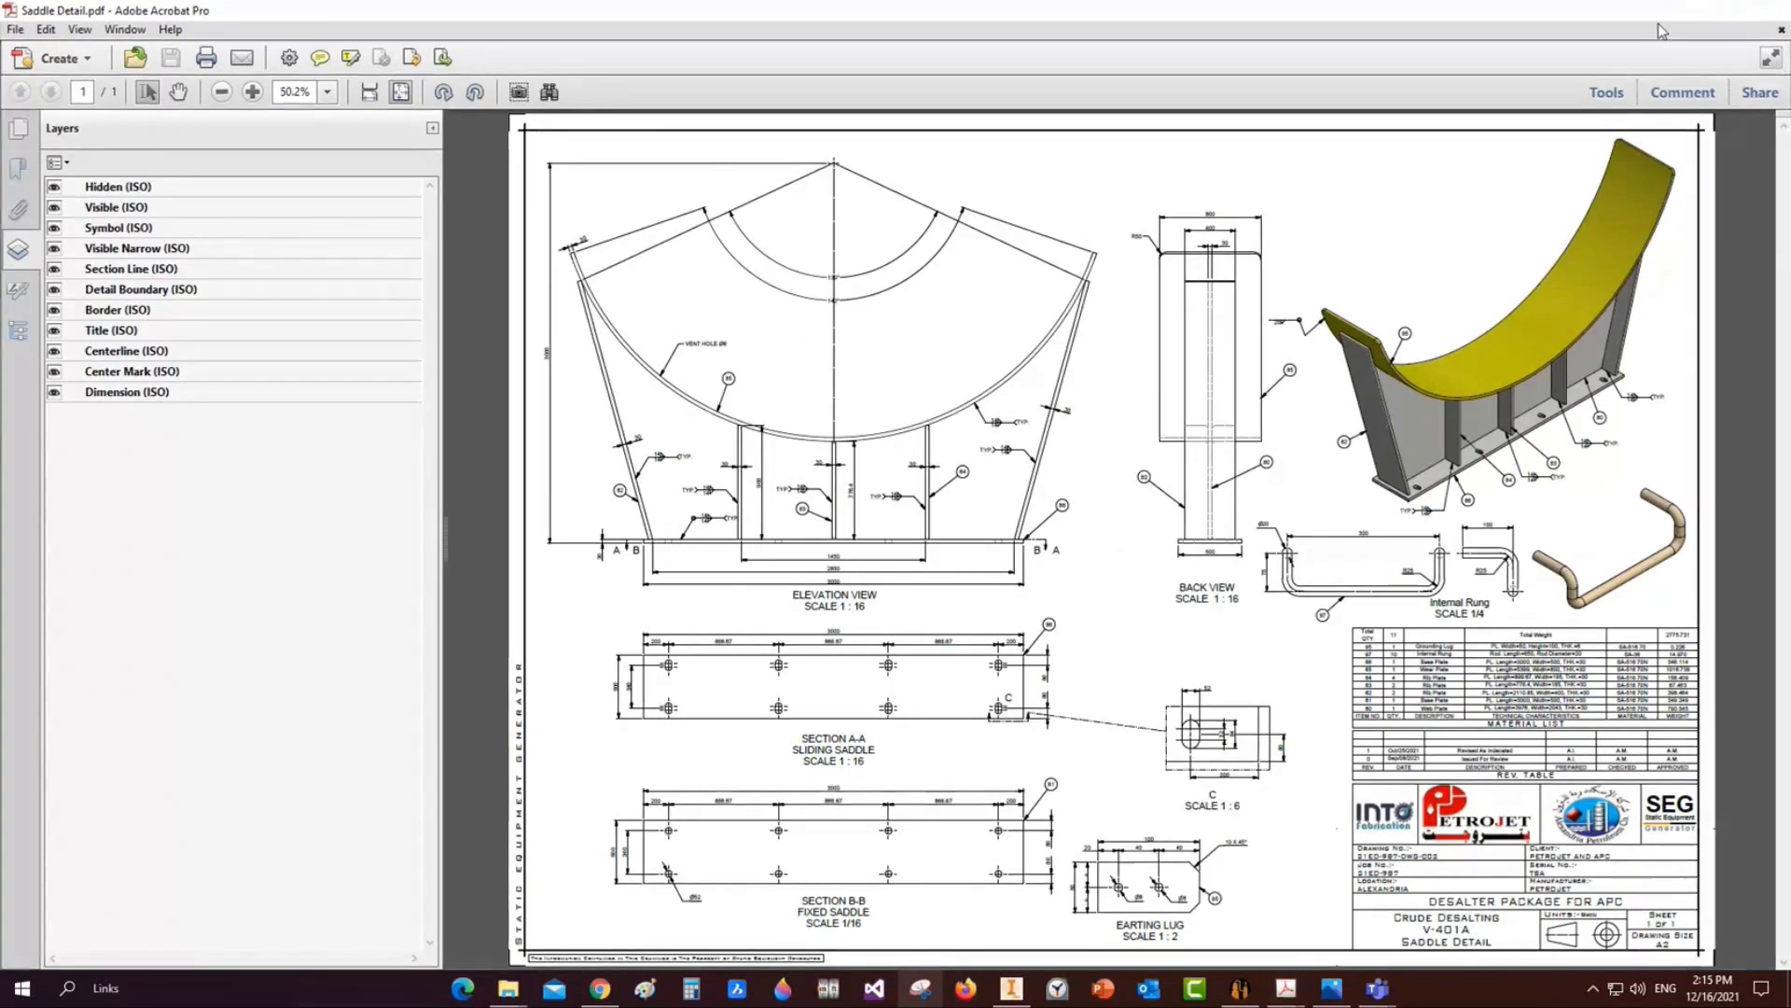
click(1768, 11)
double_click(438, 357)
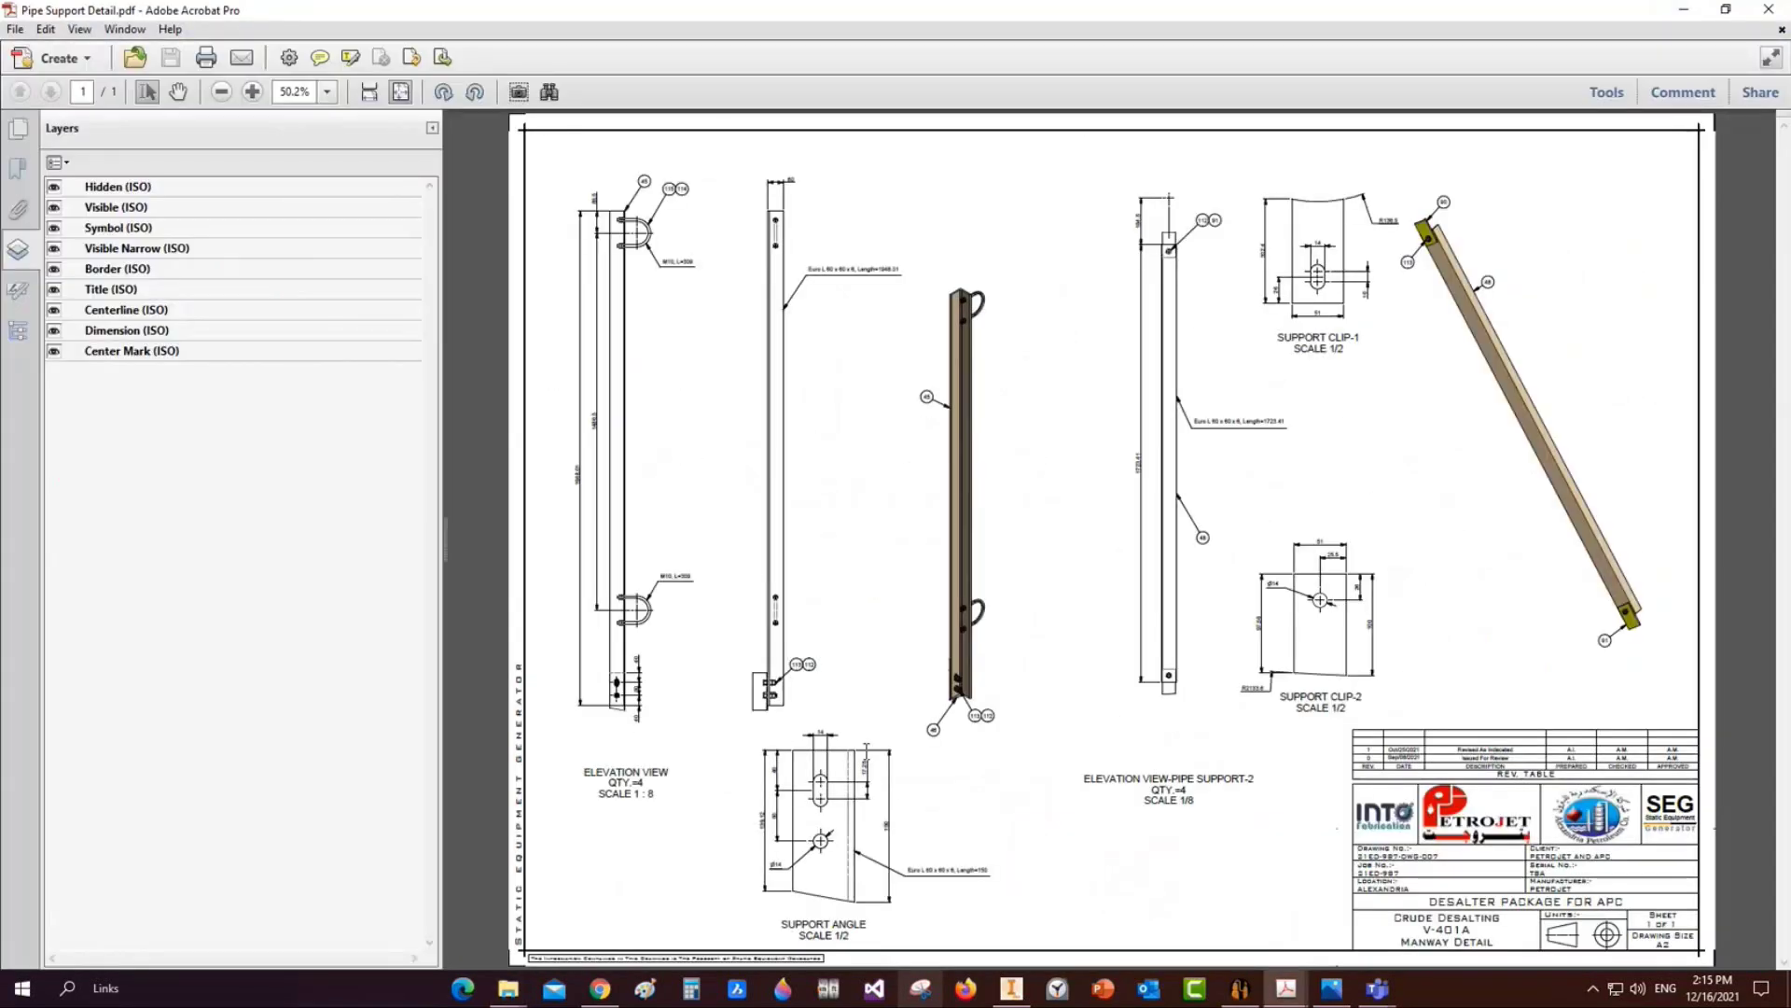
click(1769, 11)
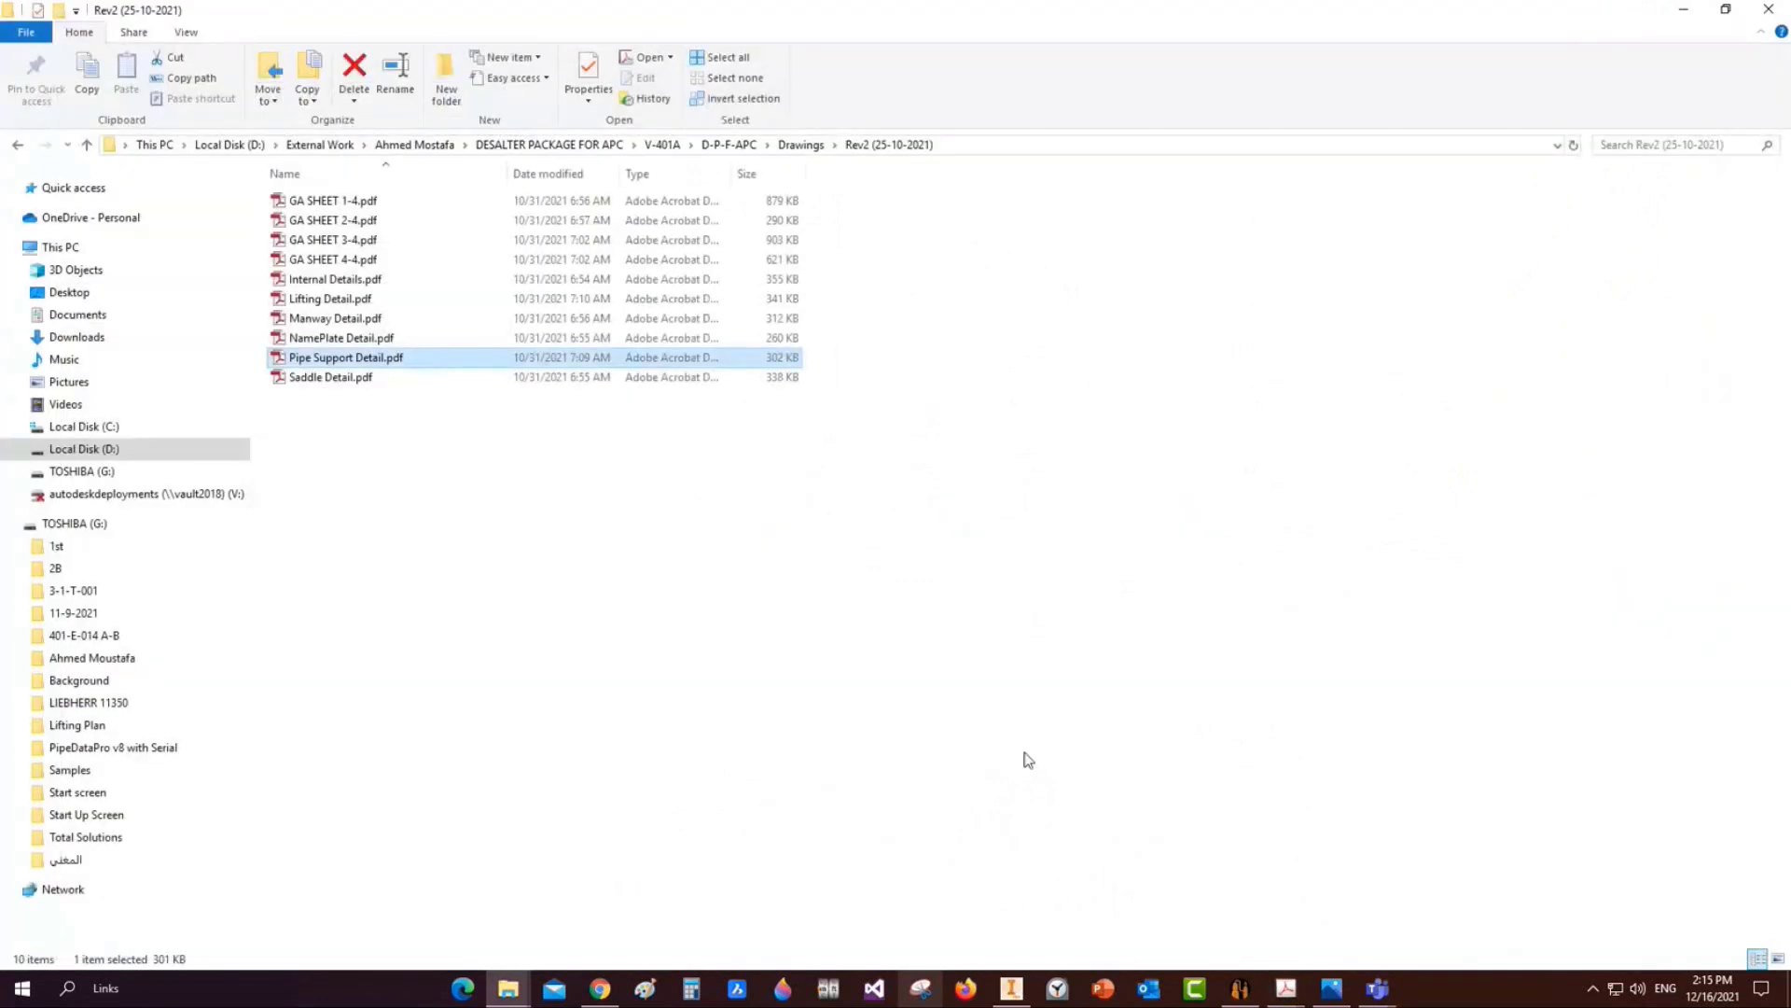
Browse Local Disk (D:) through SEG 3D and Logo to the Start Up Screen folder, and open 43.jpg
click(84, 449)
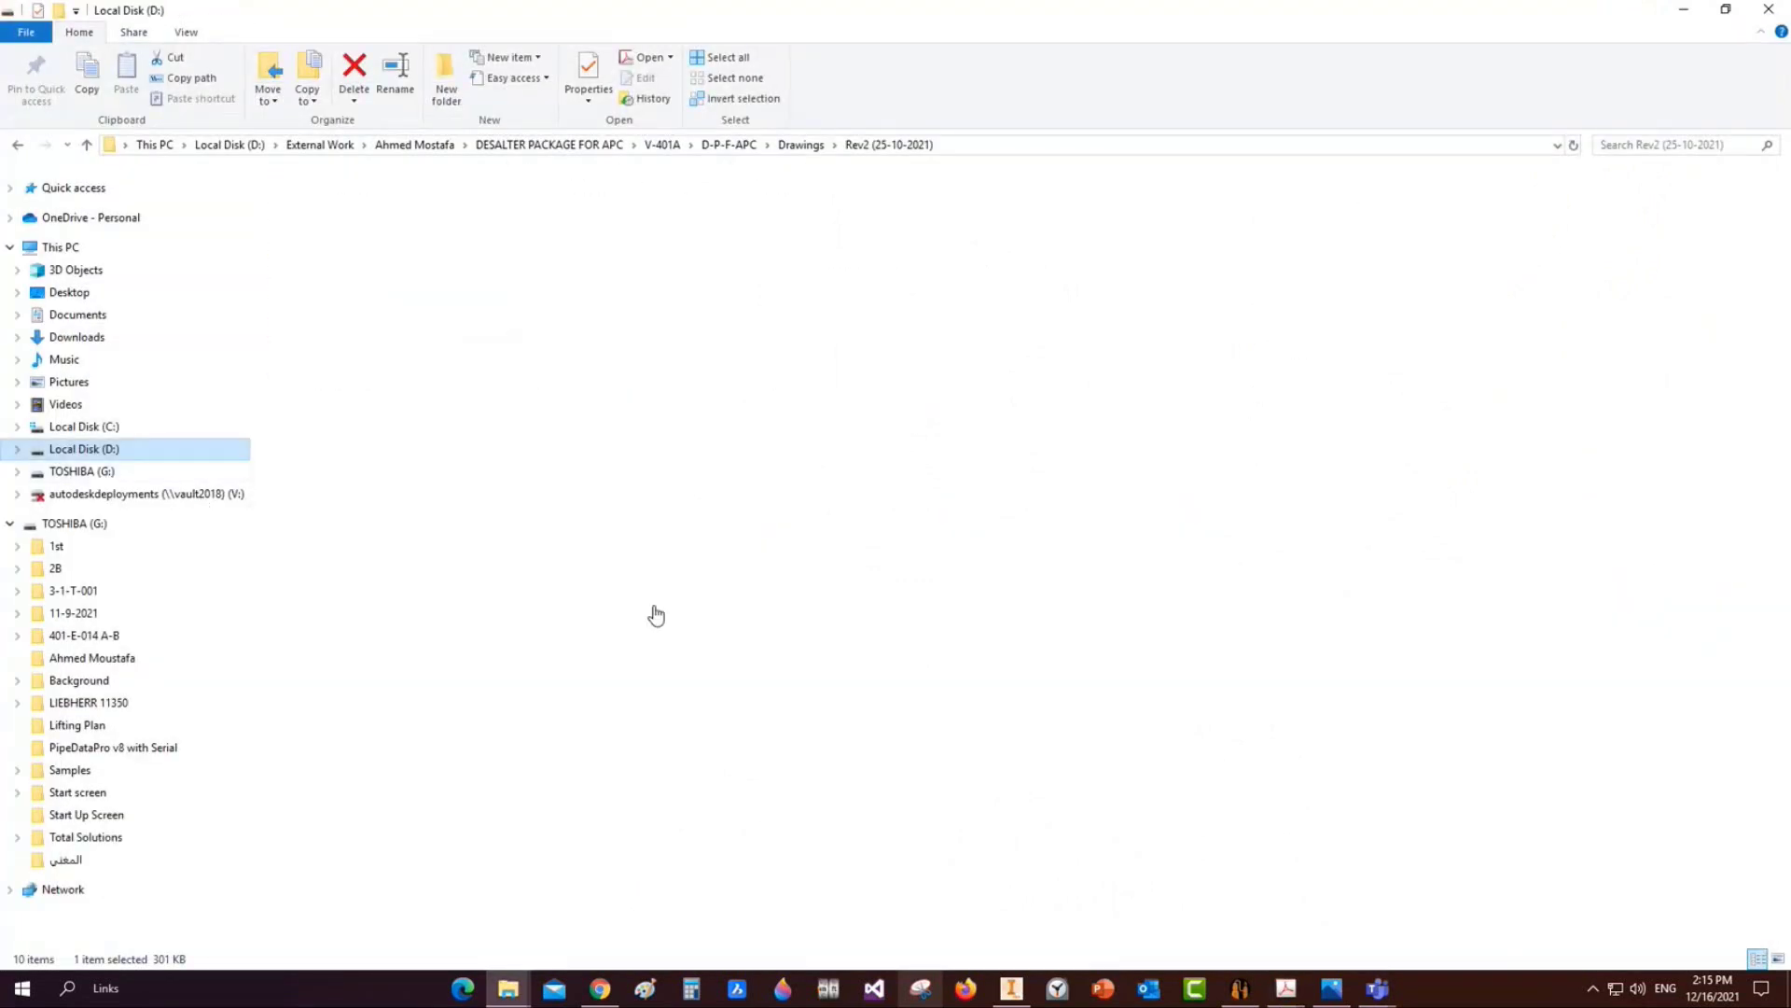
double_click(732, 353)
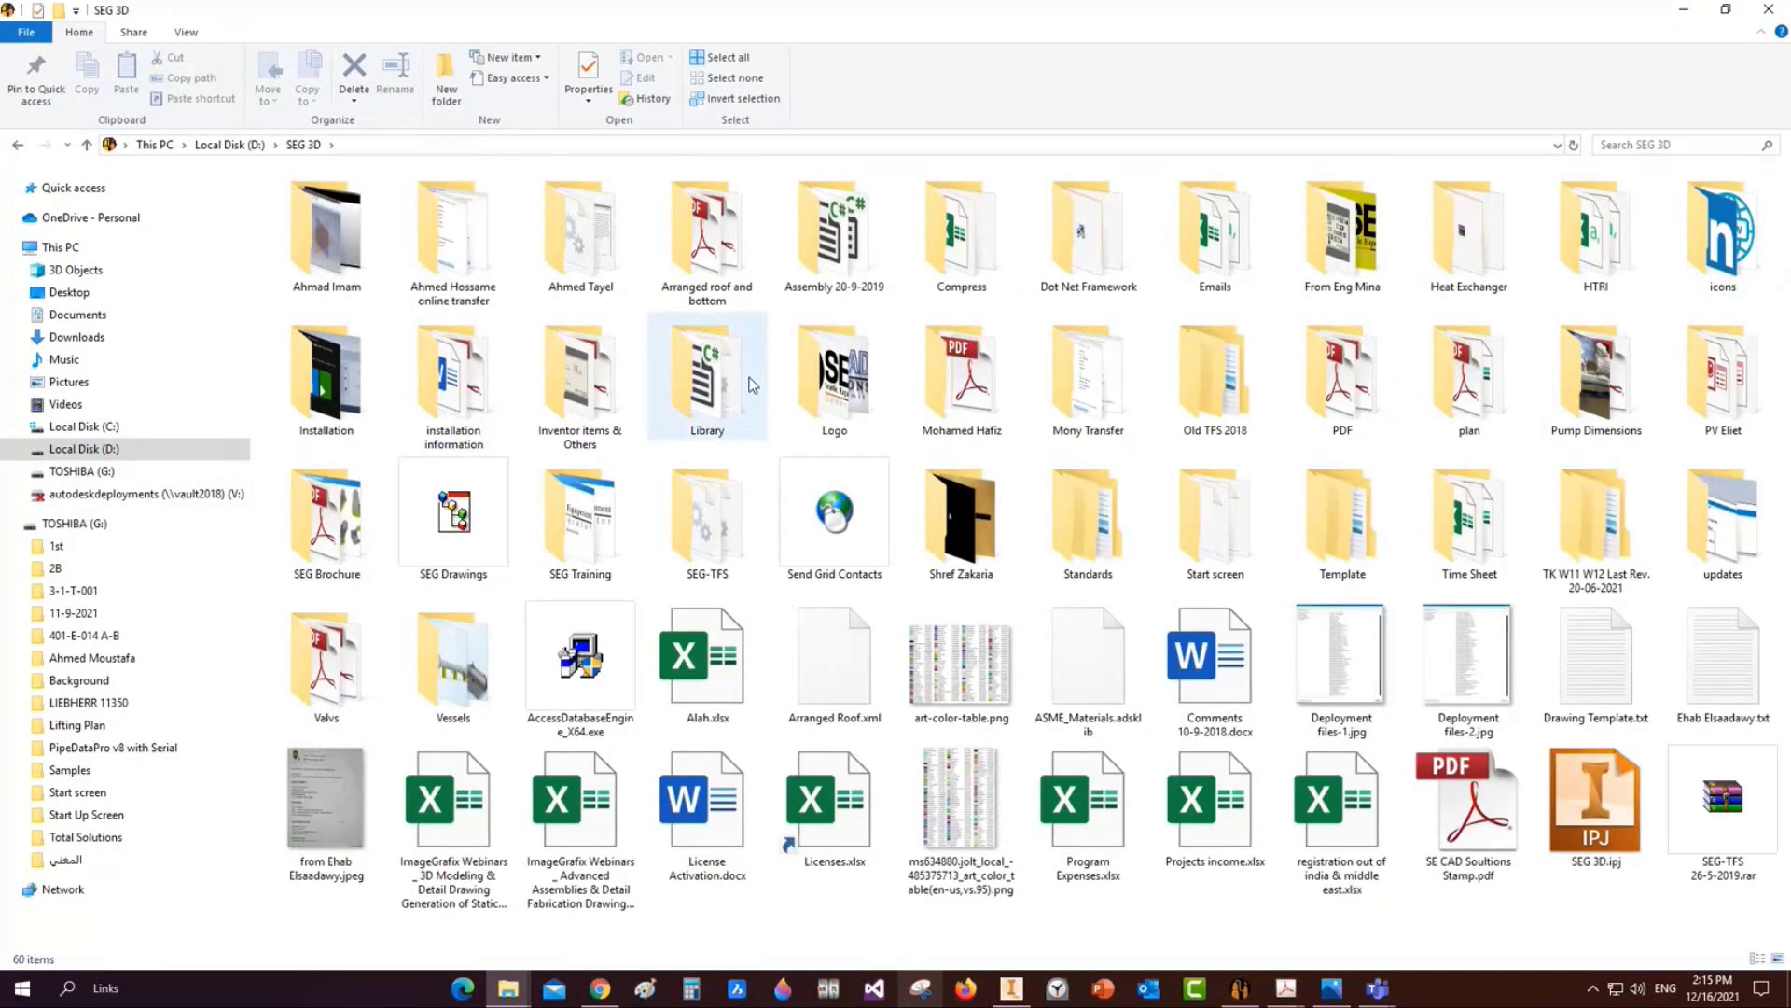
double_click(819, 388)
double_click(452, 459)
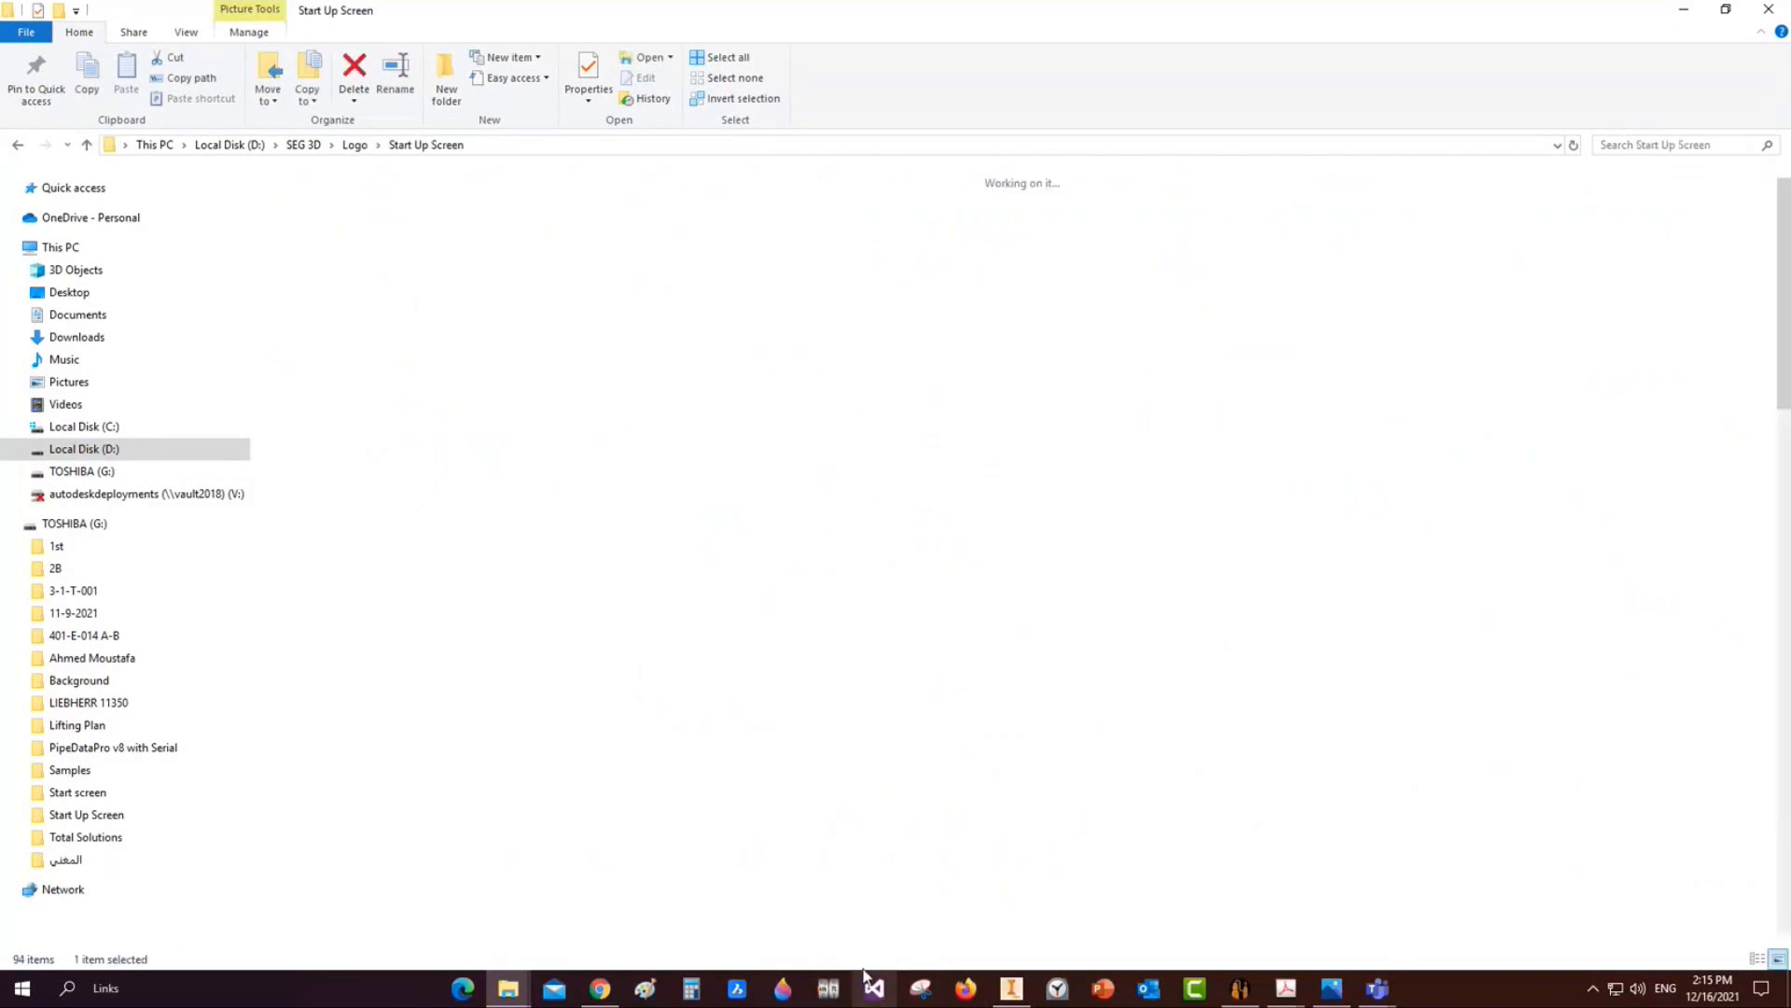
double_click(1017, 597)
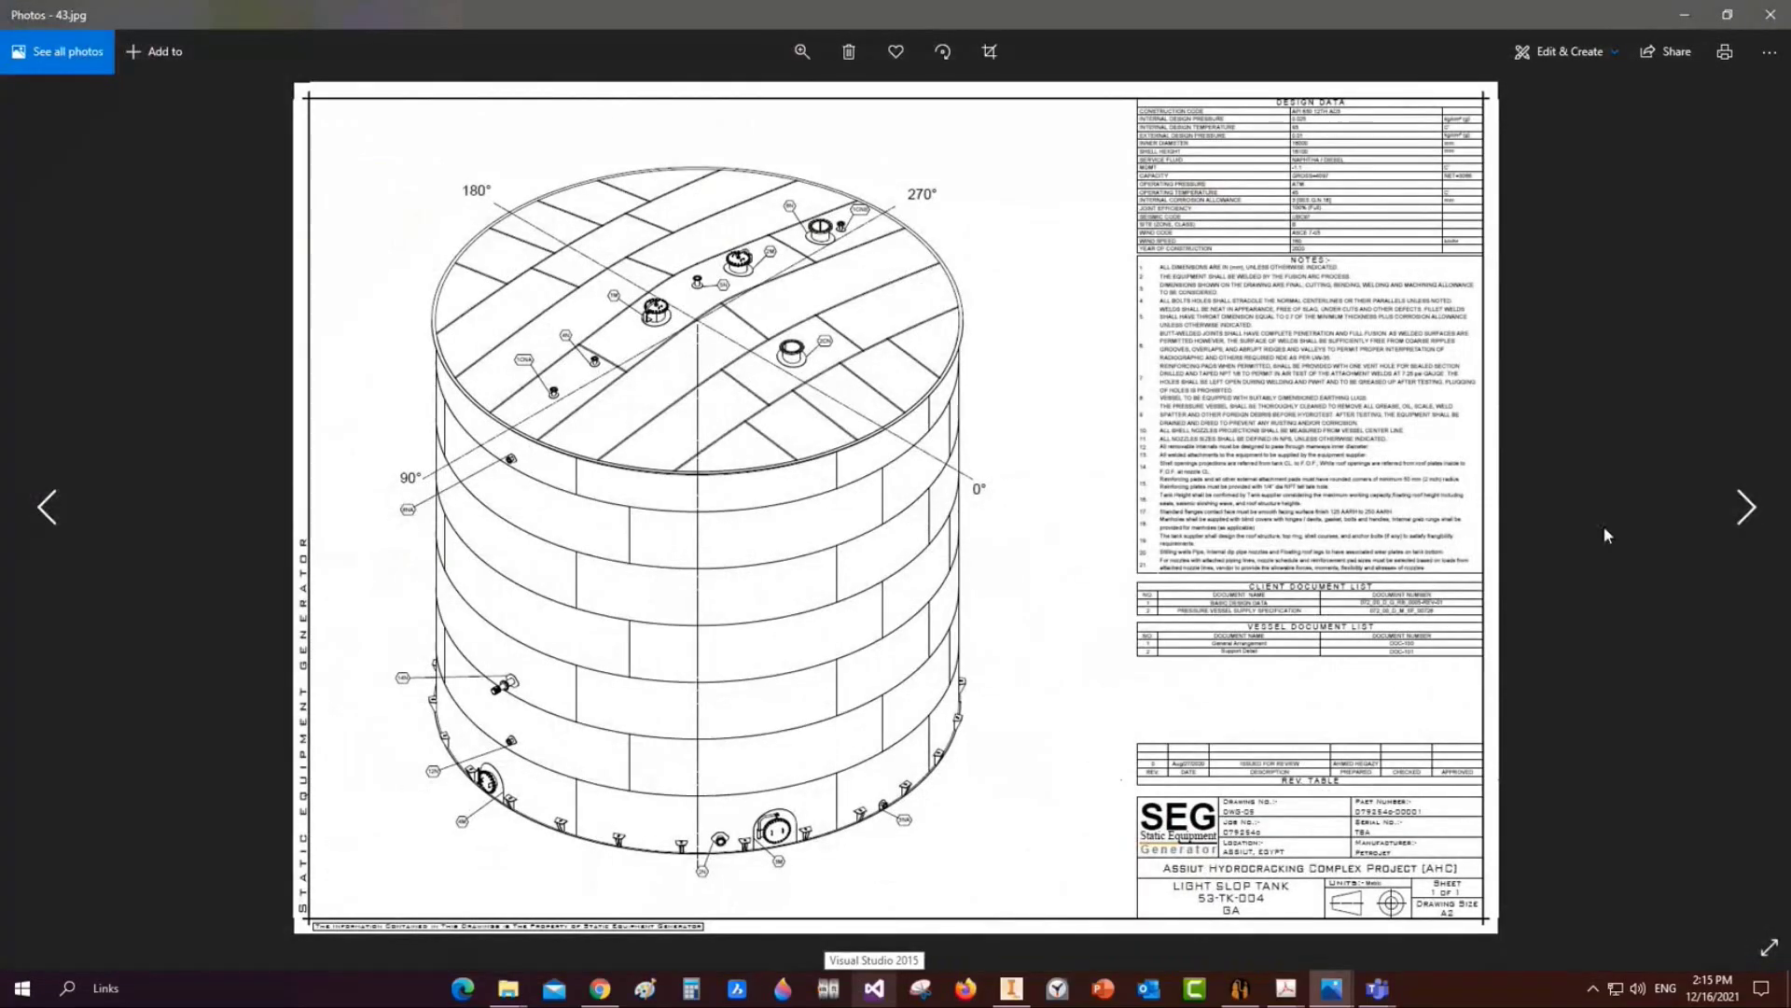
Page through the light slop tank drawings from 43.jpg to 48.jpg, and close the image viewer
click(1748, 512)
click(1749, 511)
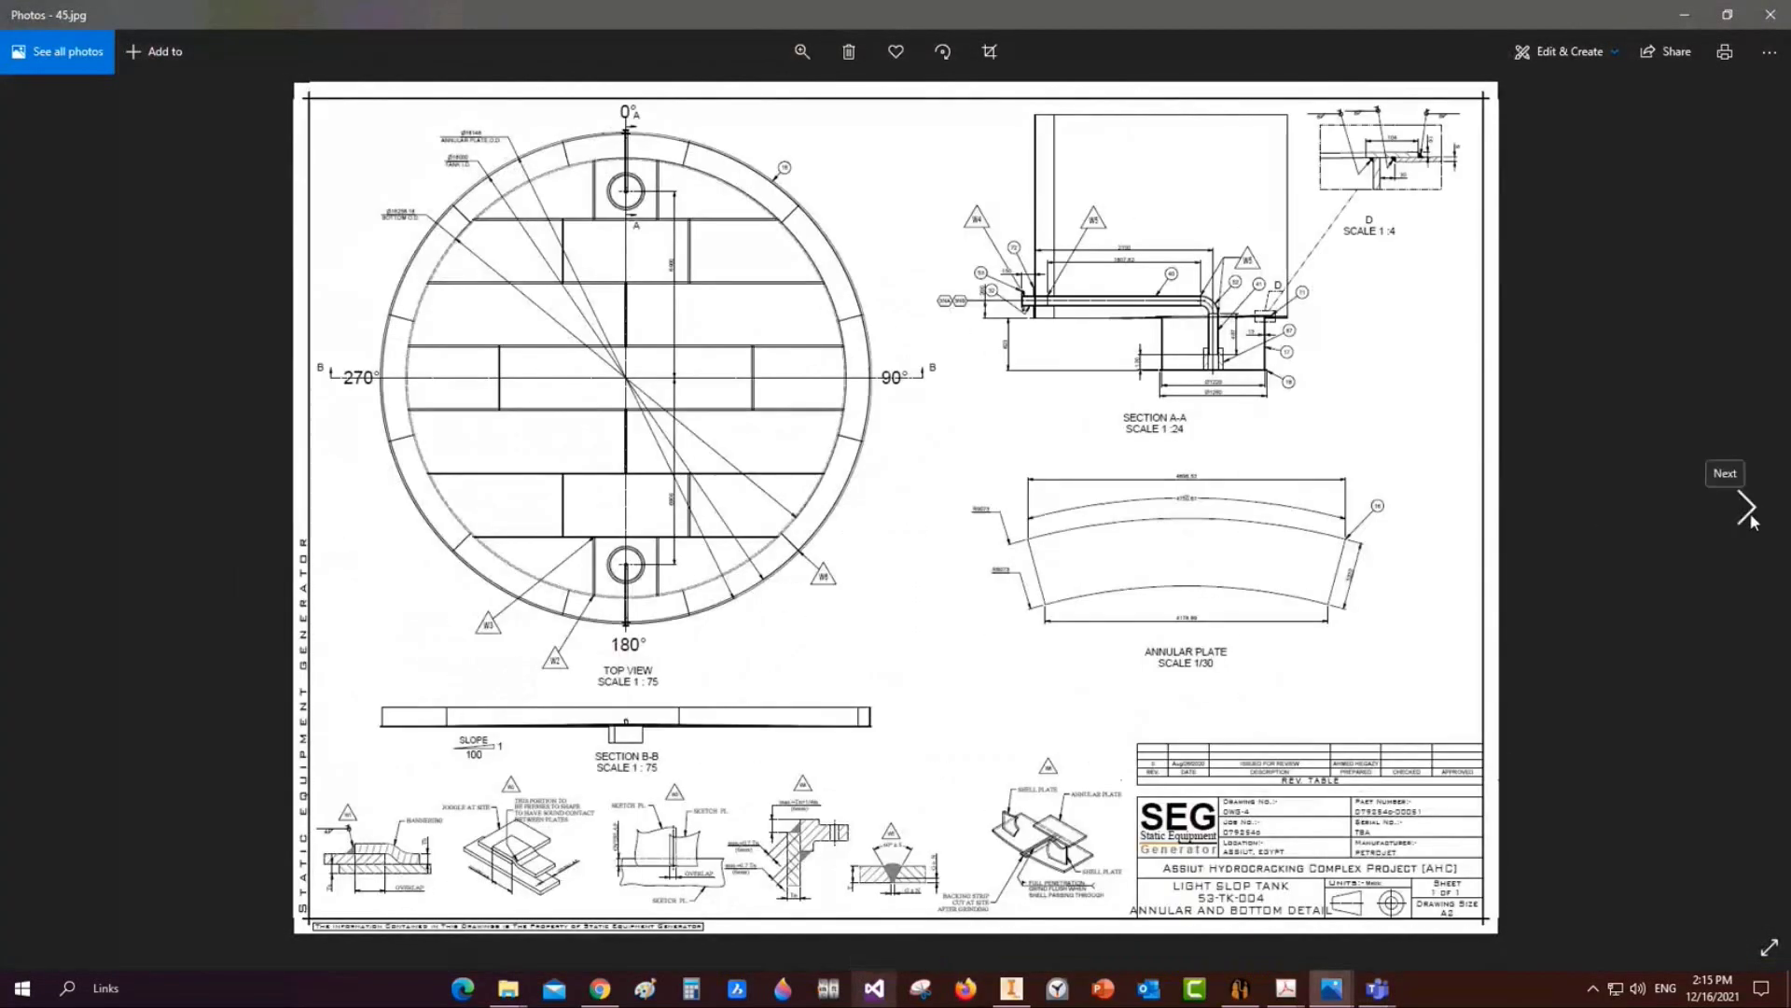
click(1749, 511)
click(1748, 511)
click(1748, 512)
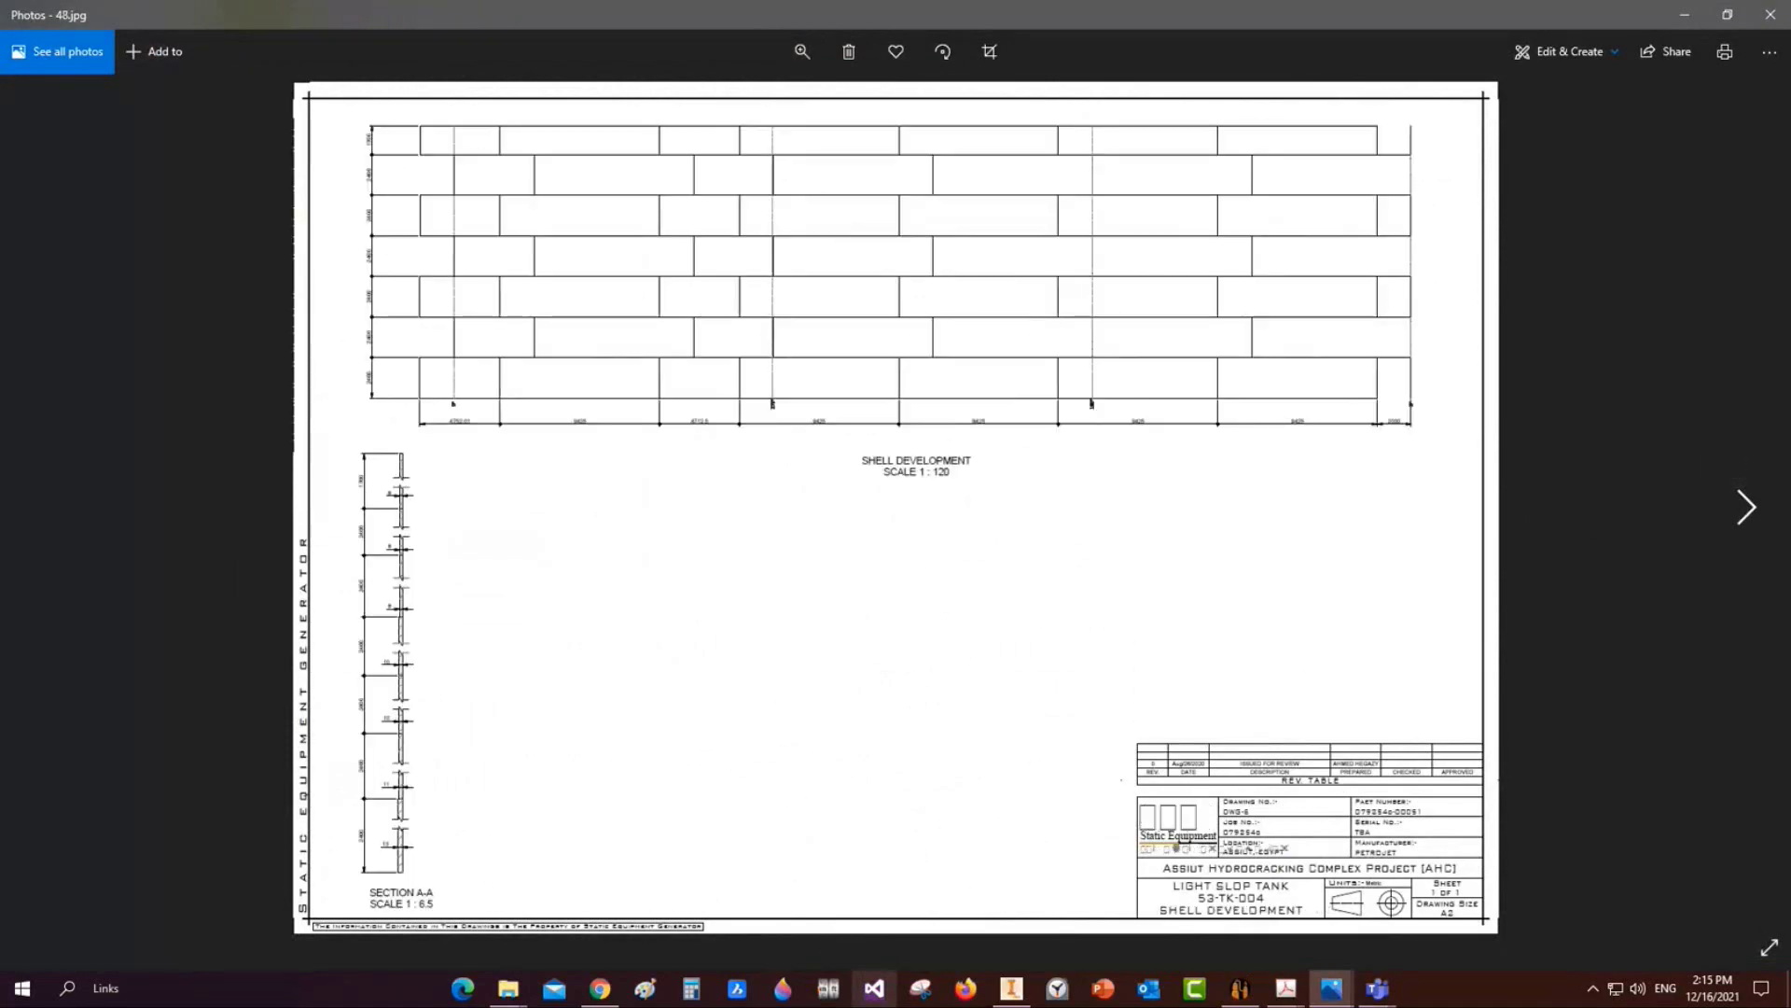
click(1768, 16)
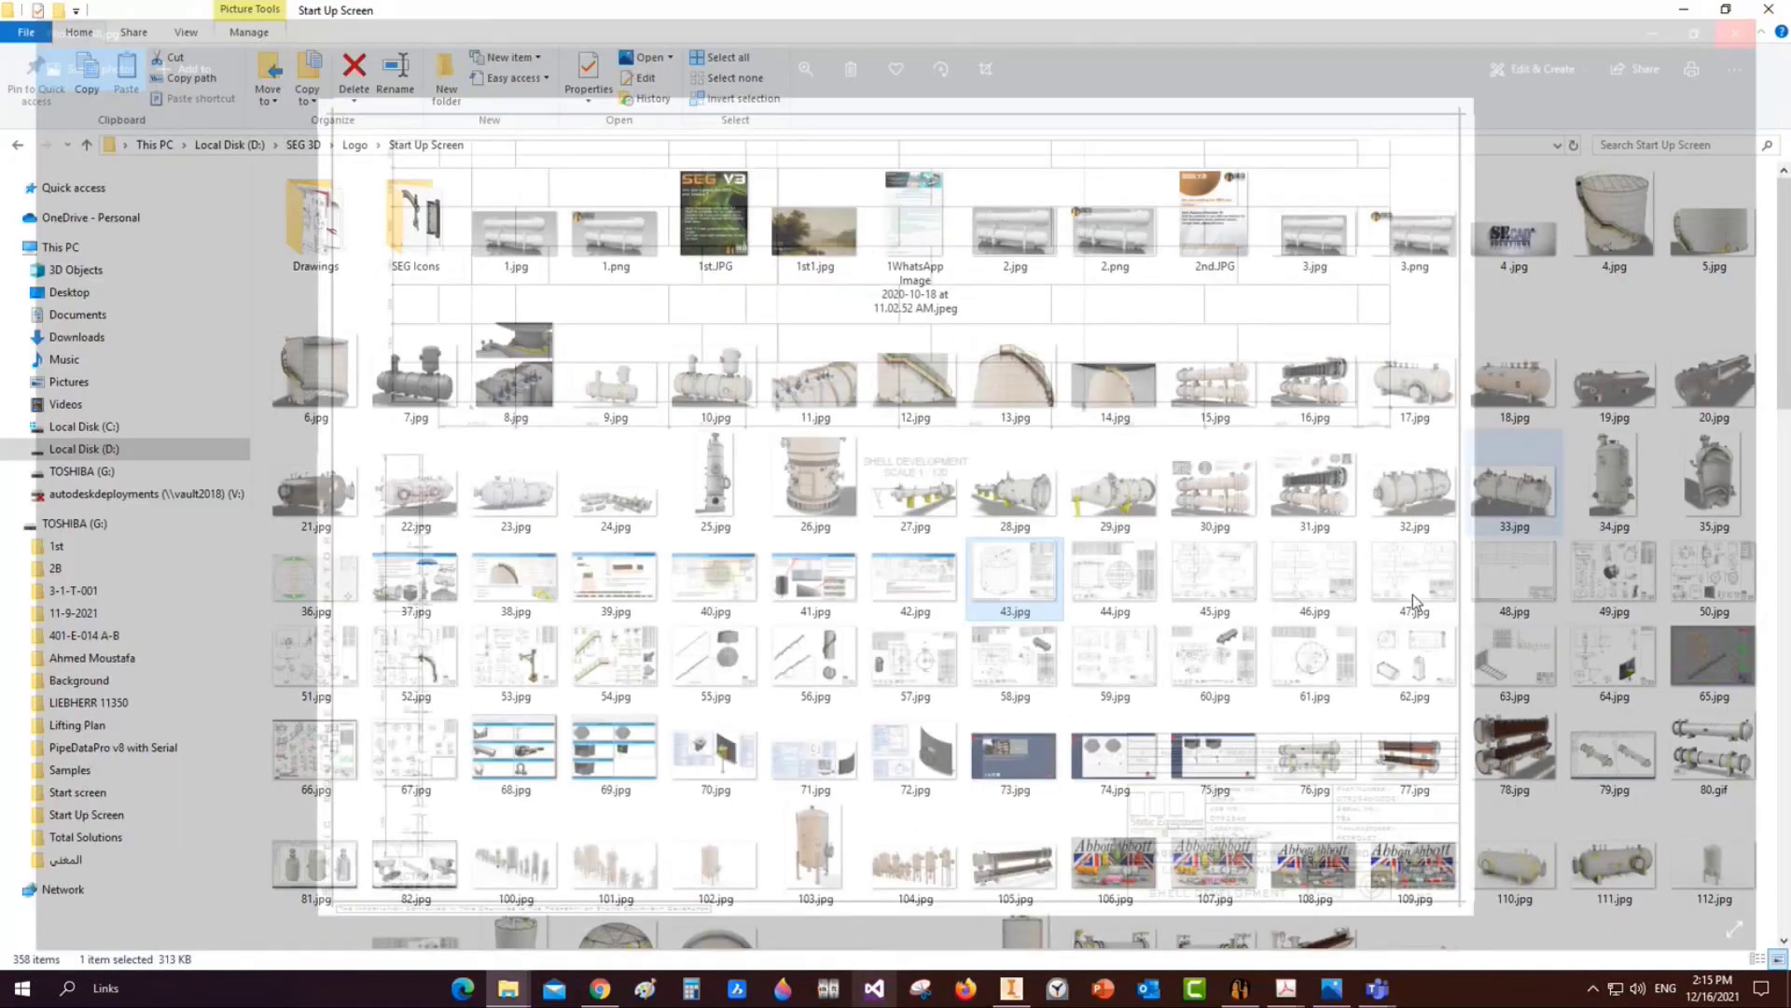
Find 191.jpg in the Start Up Screen folder and view the sample images from it through 193.jpg
scroll(966, 807, down, 8)
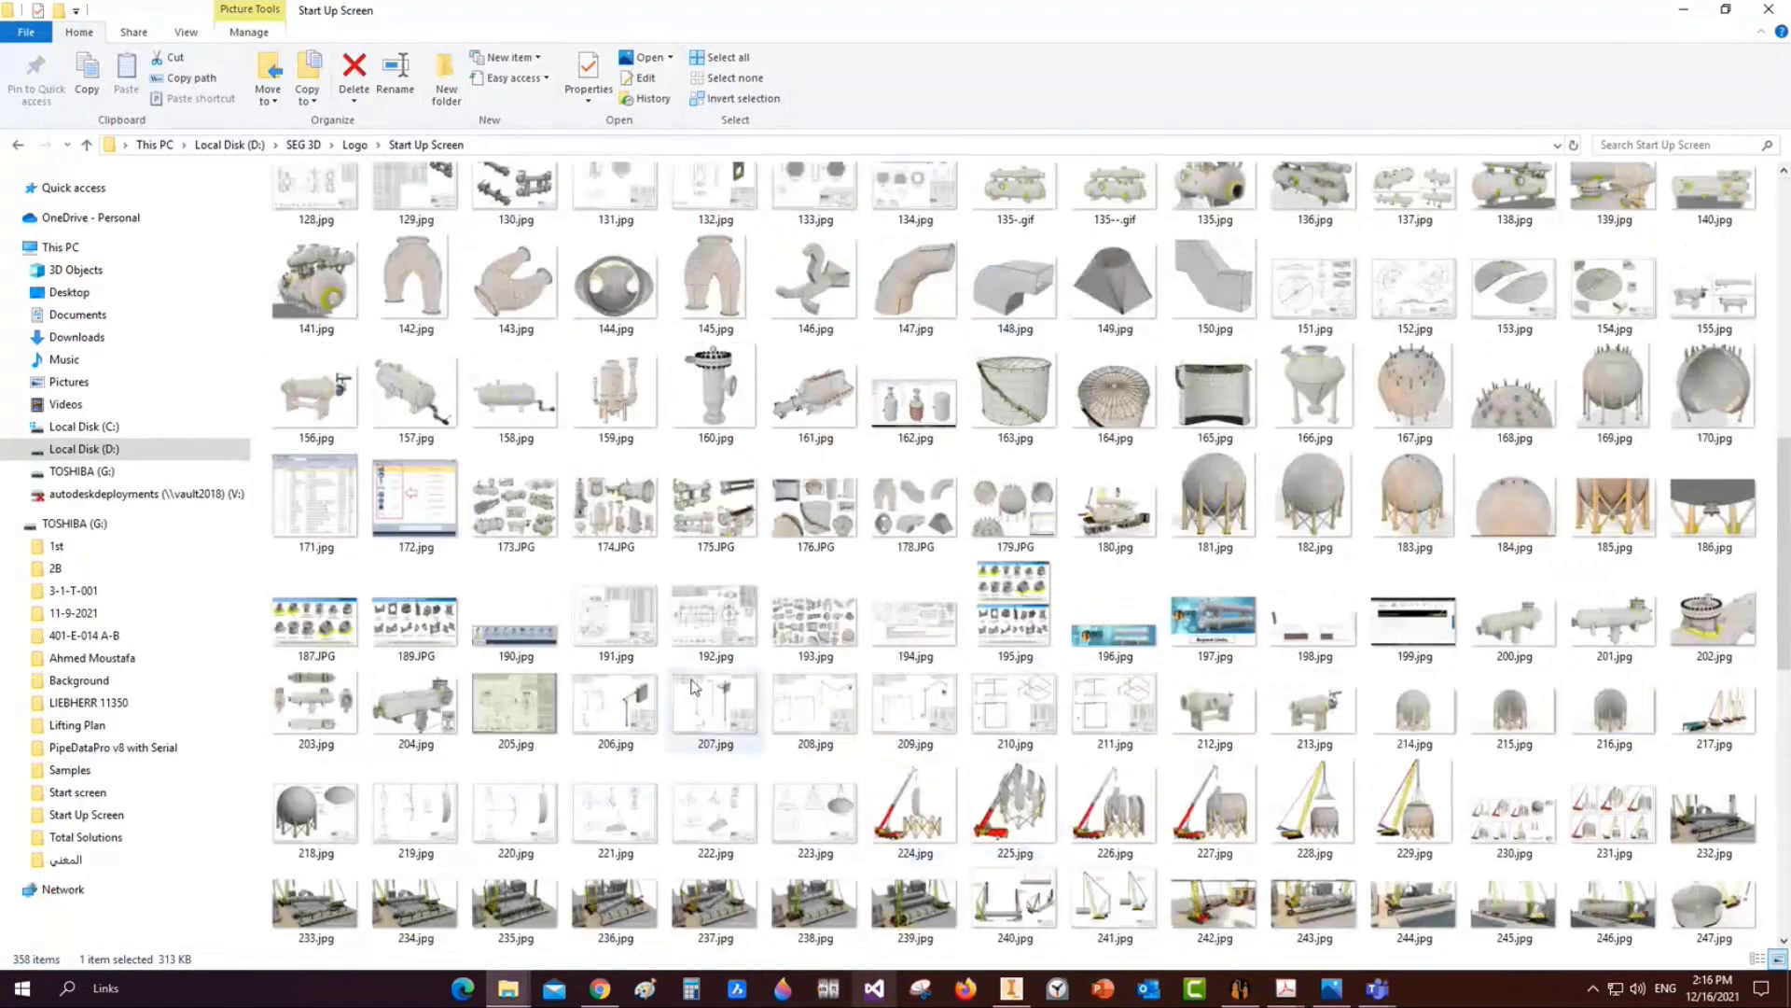
scroll(621, 860, up, 3)
double_click(620, 860)
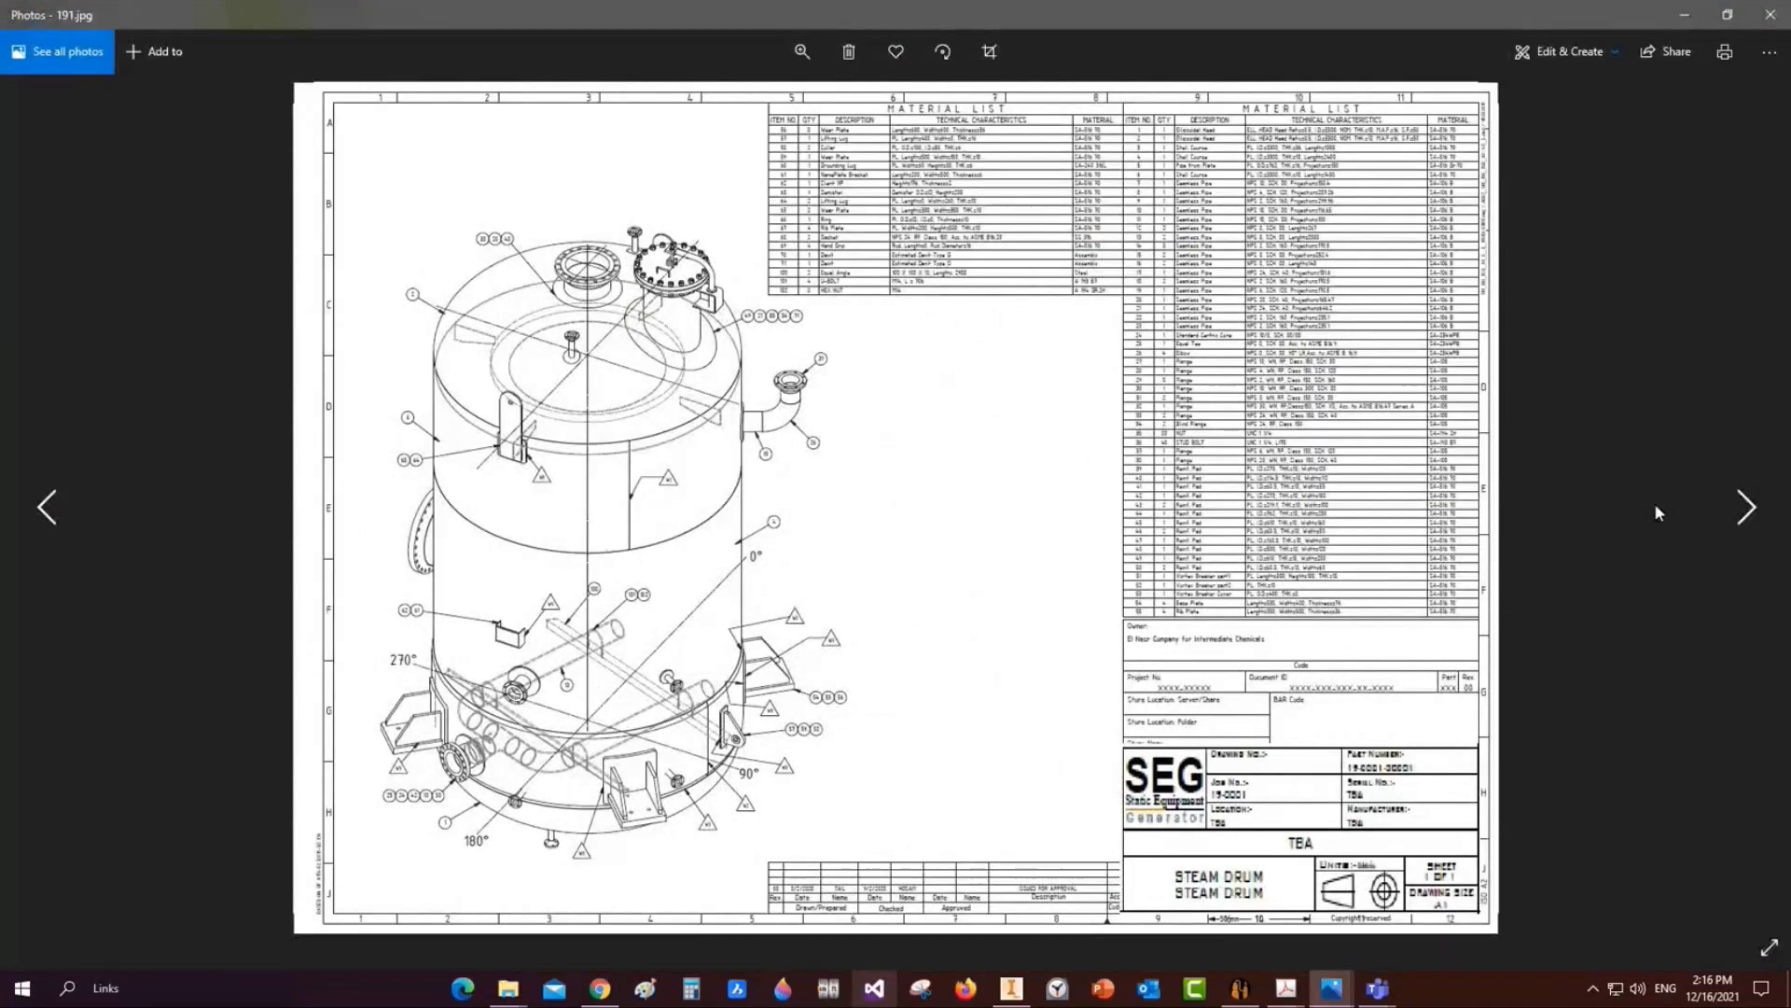
click(1740, 506)
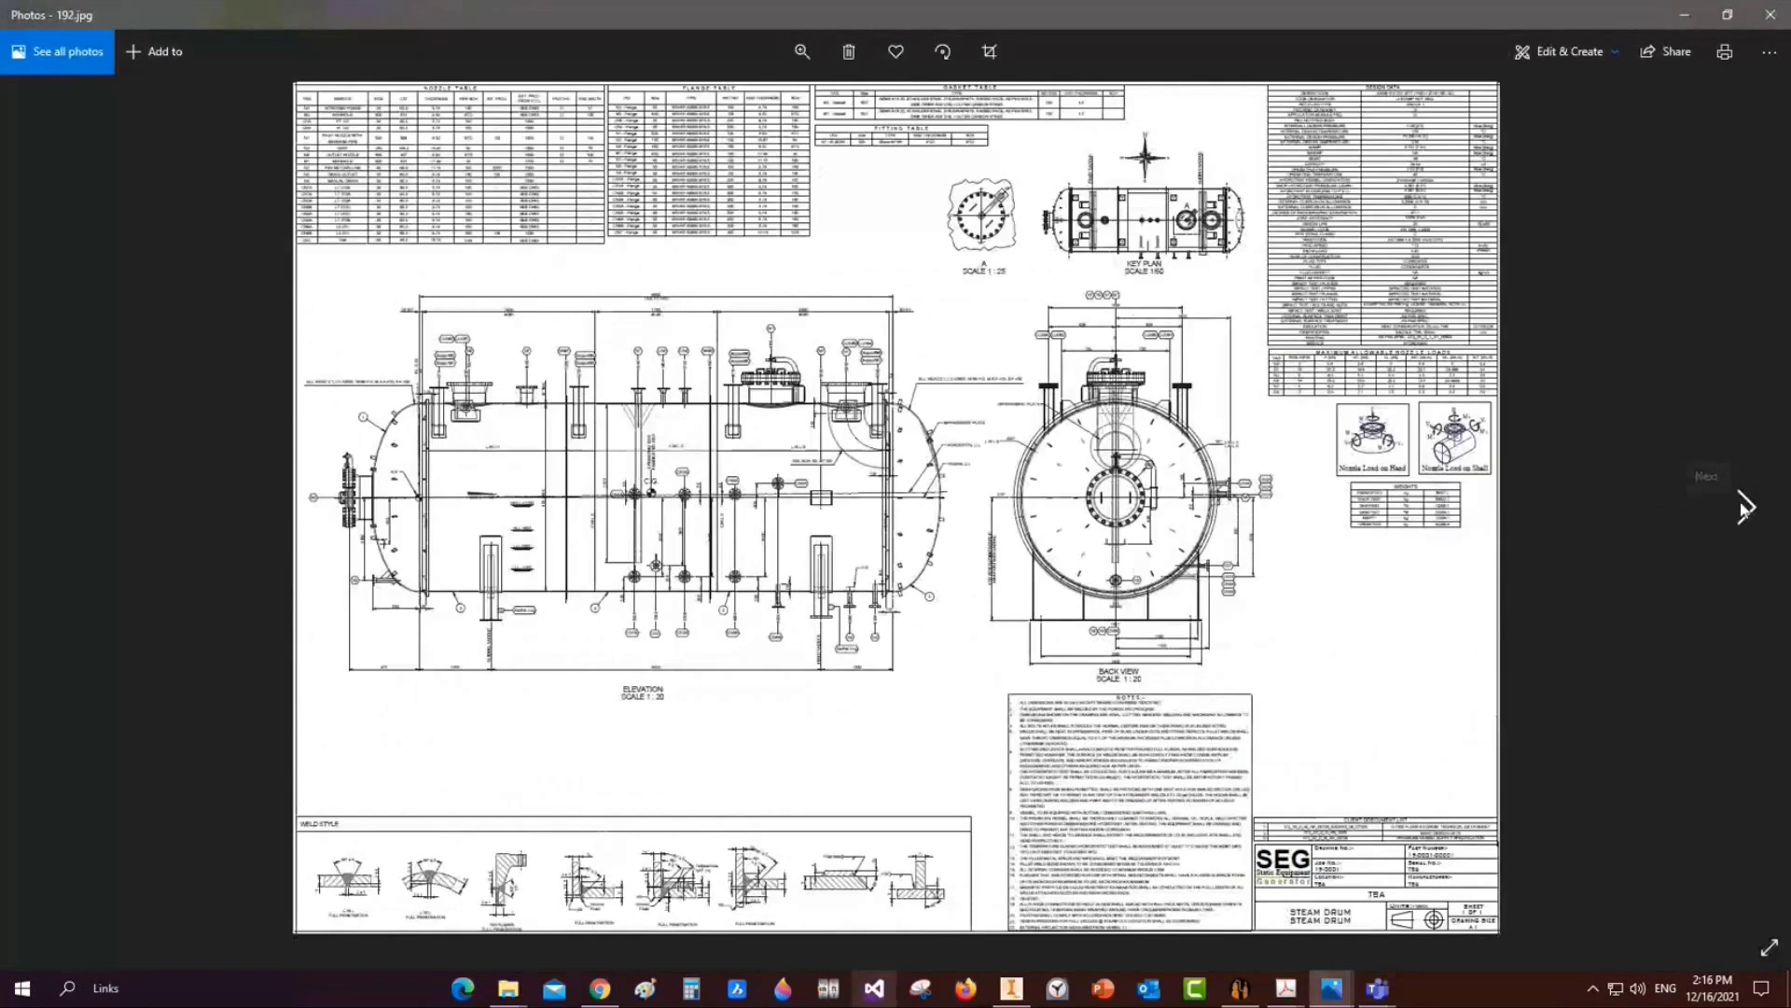
click(1743, 507)
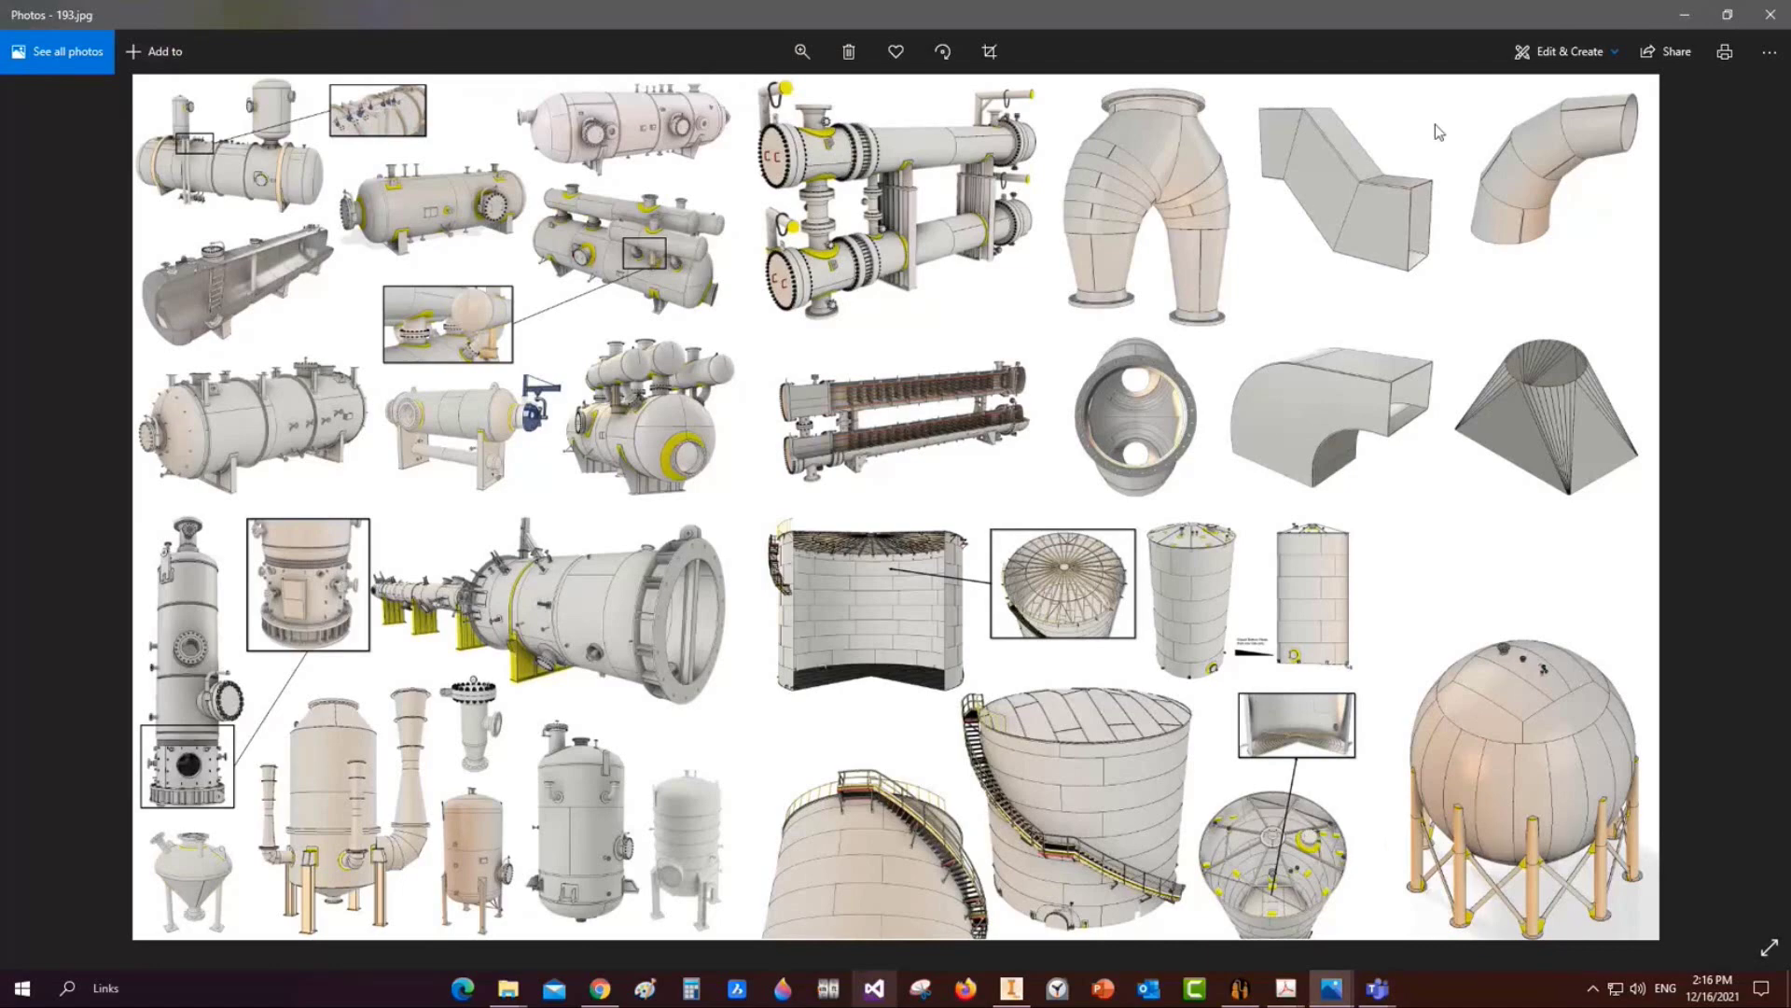
Close 193.jpg, page through the stacked heat exchanger images from 121.jpg to 126.jpg, and close the image viewer
click(1769, 14)
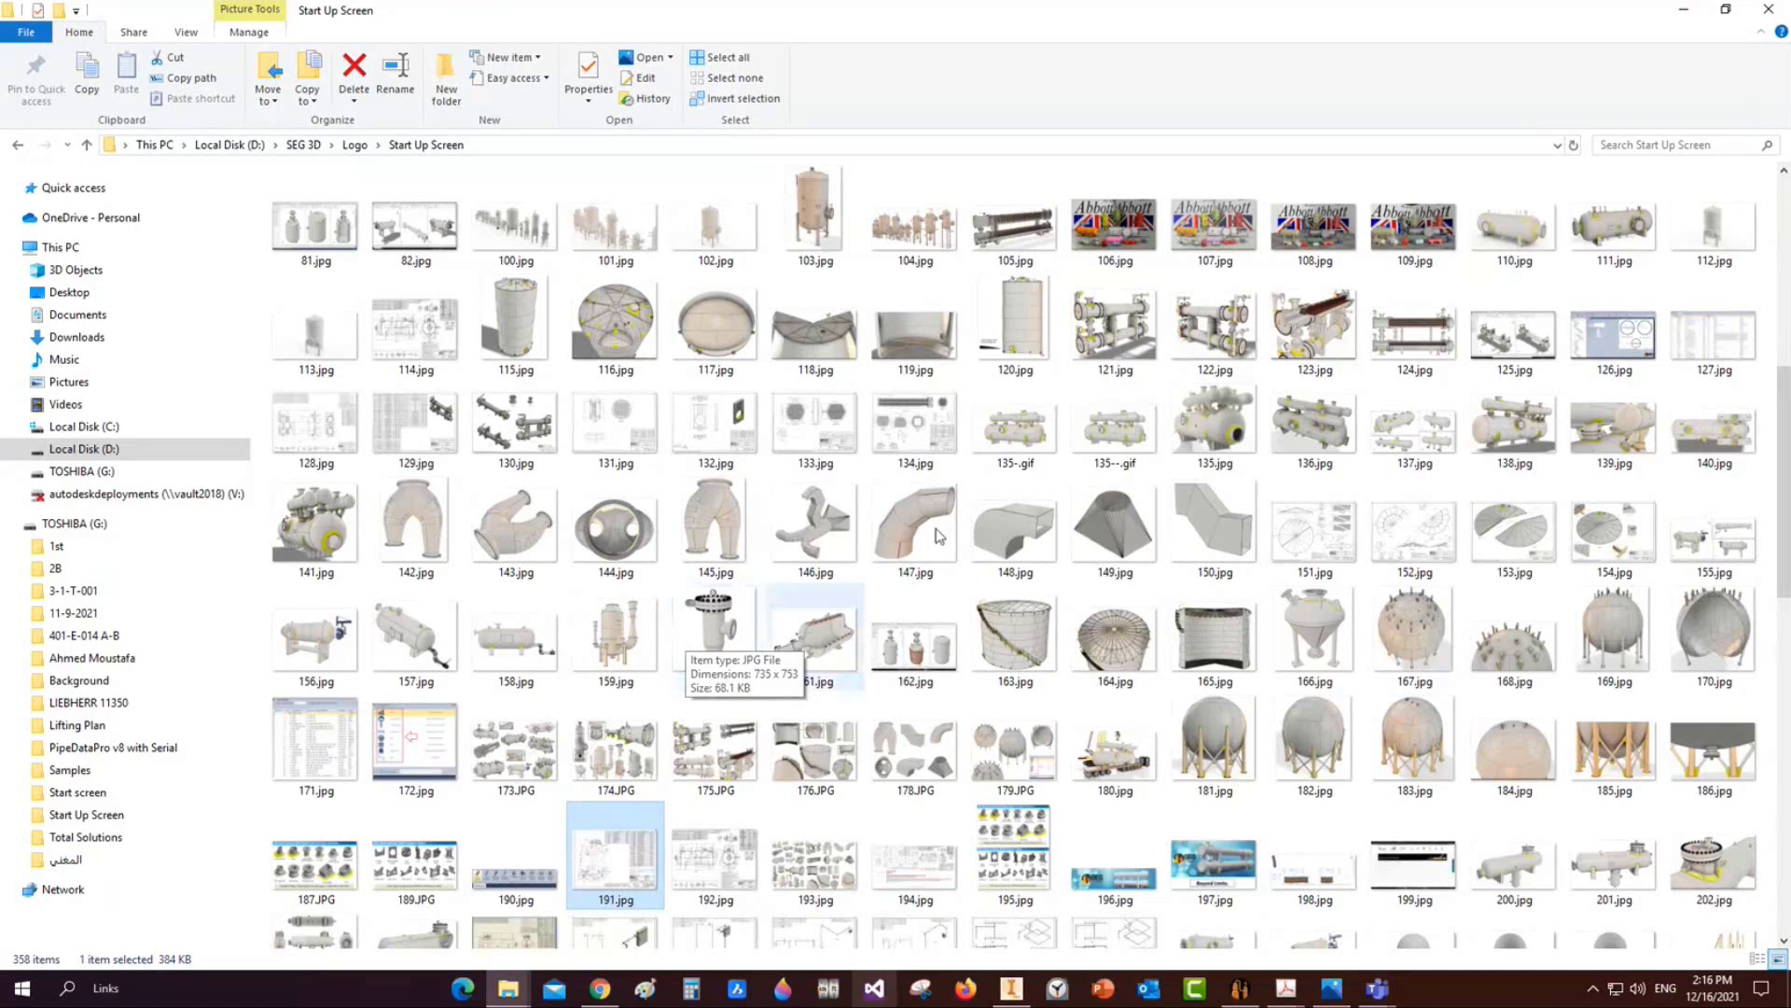
double_click(1115, 331)
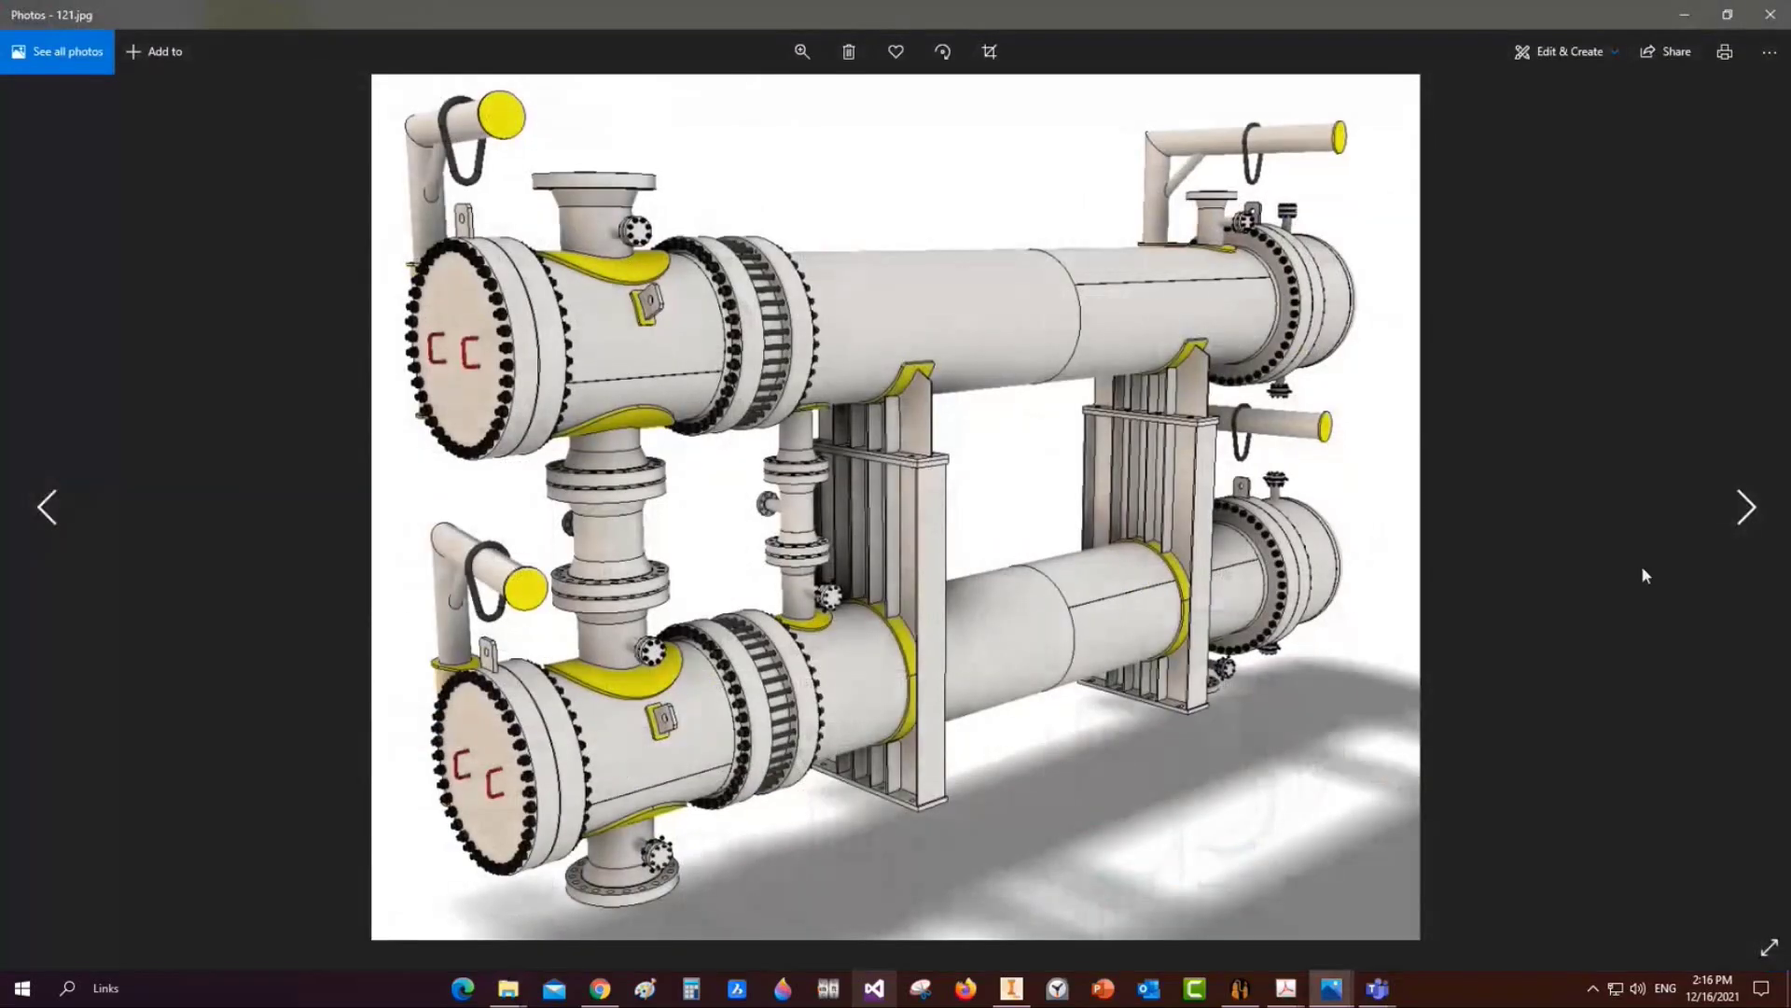
click(1741, 524)
click(1741, 525)
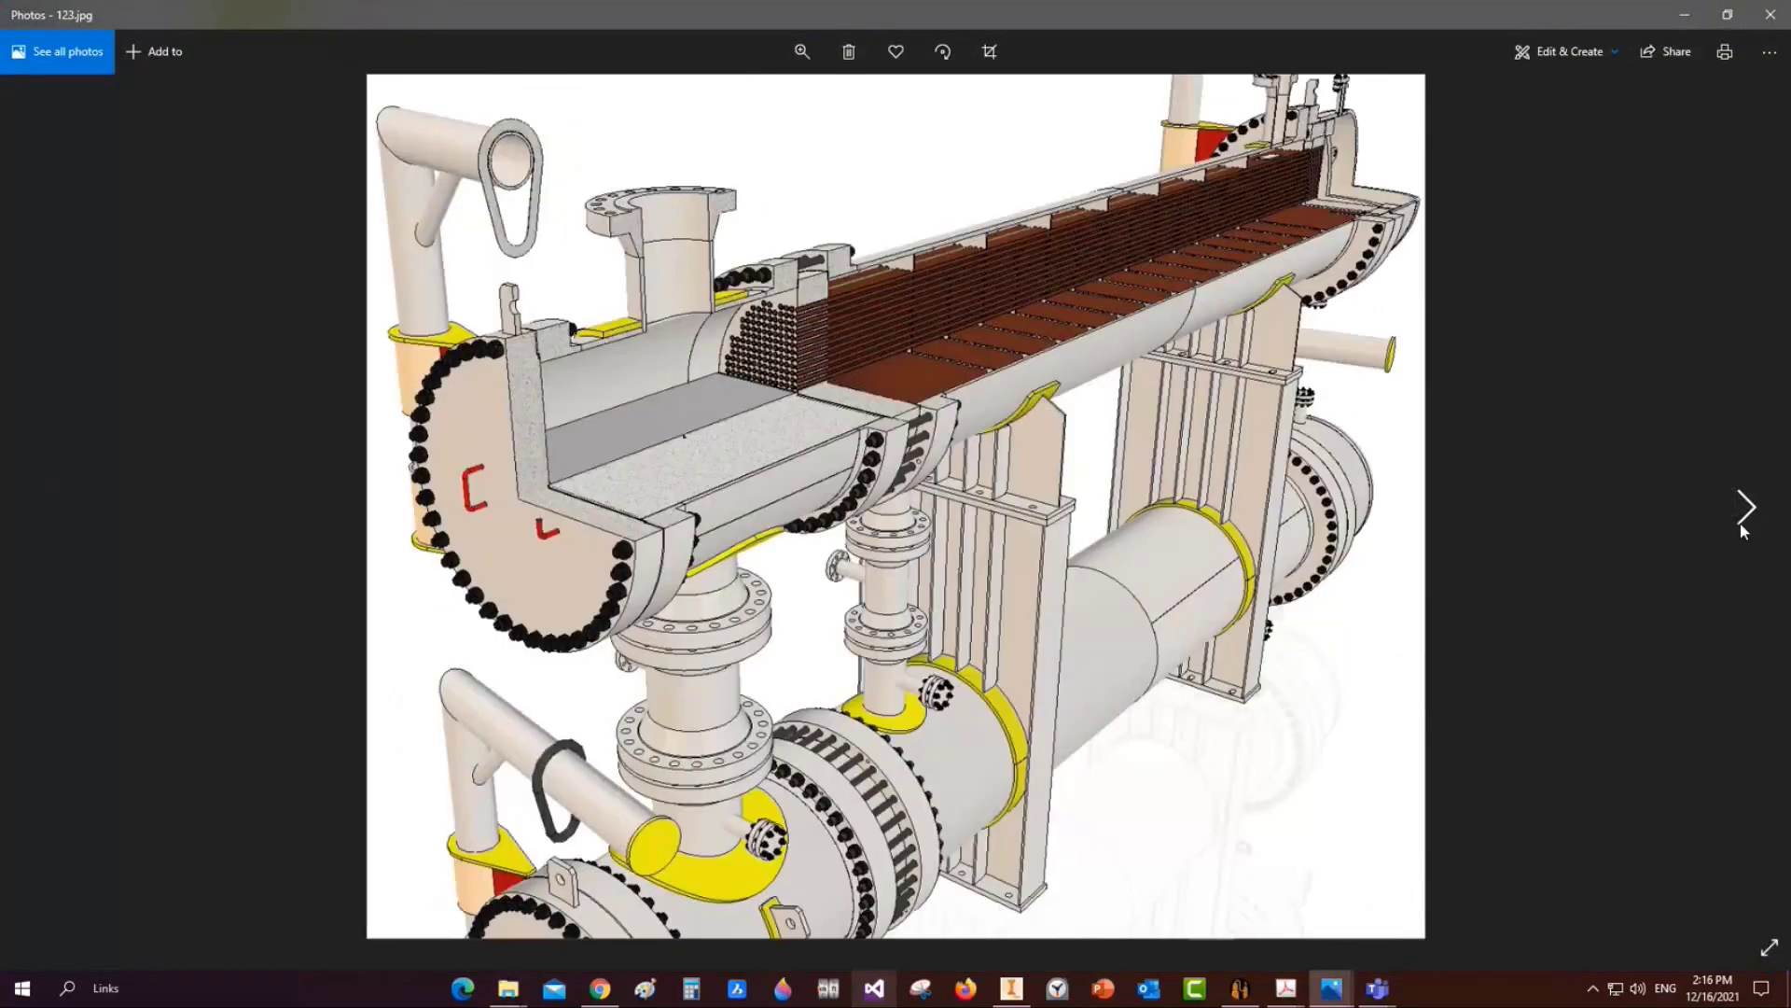
click(1741, 528)
click(1741, 530)
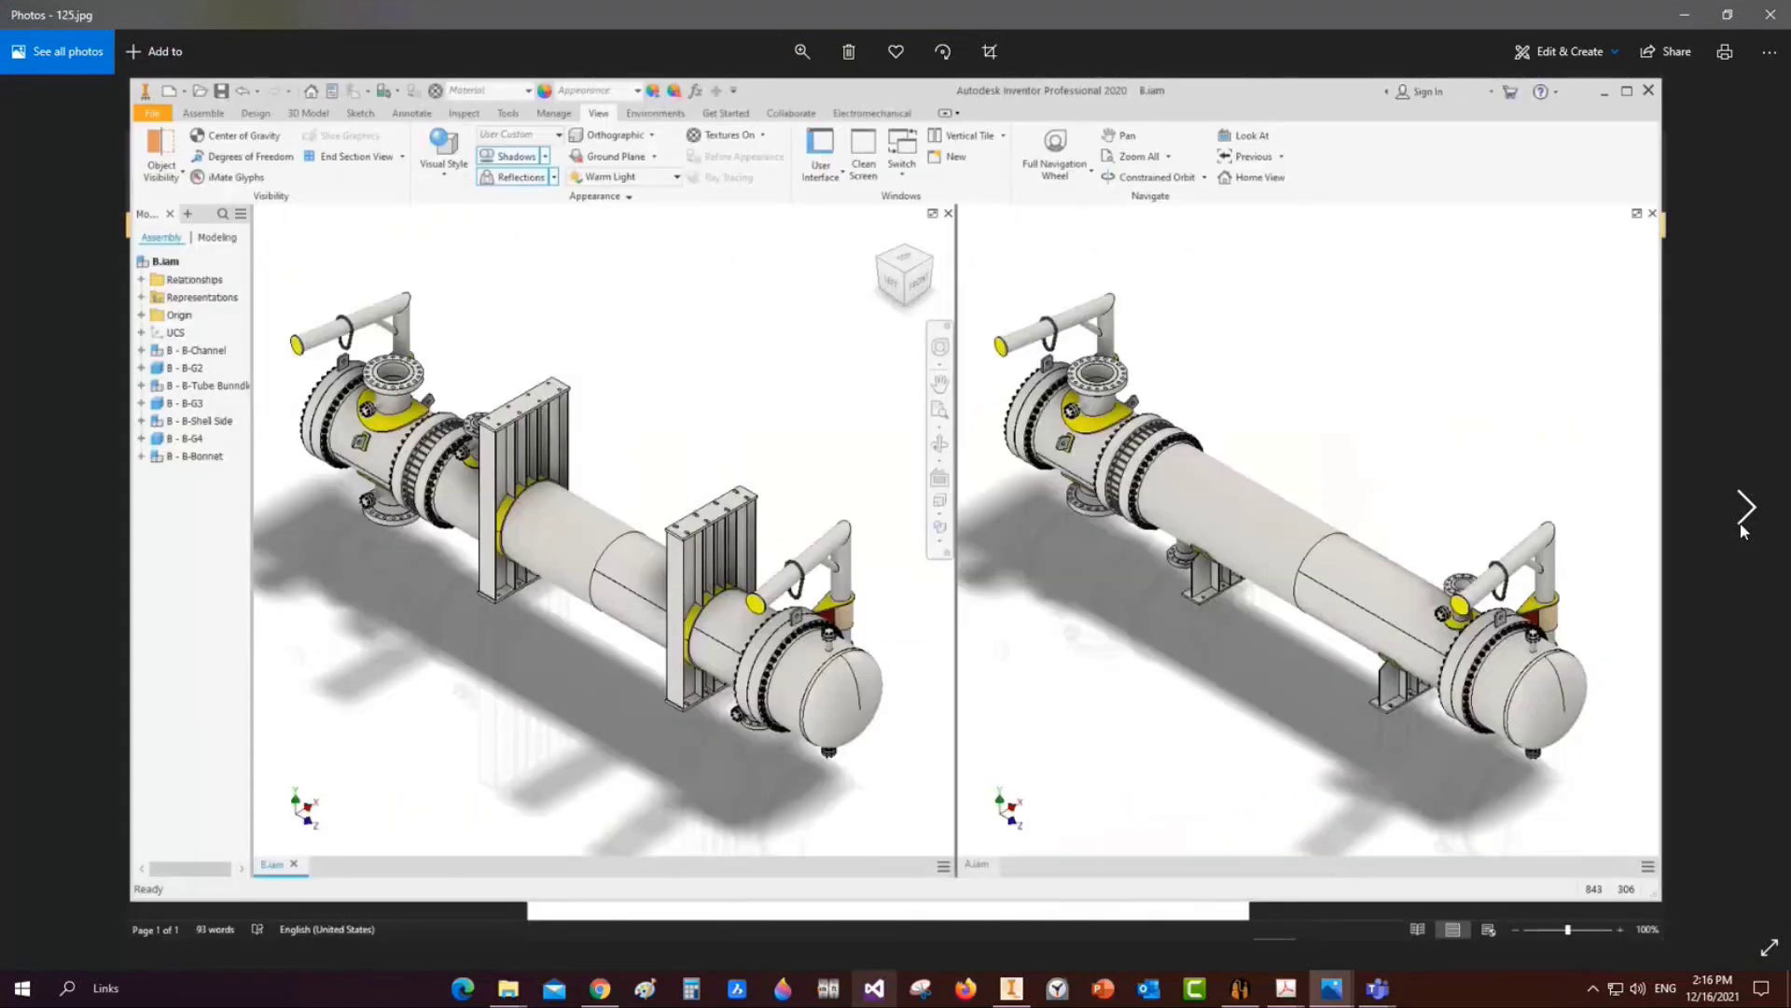
click(1741, 530)
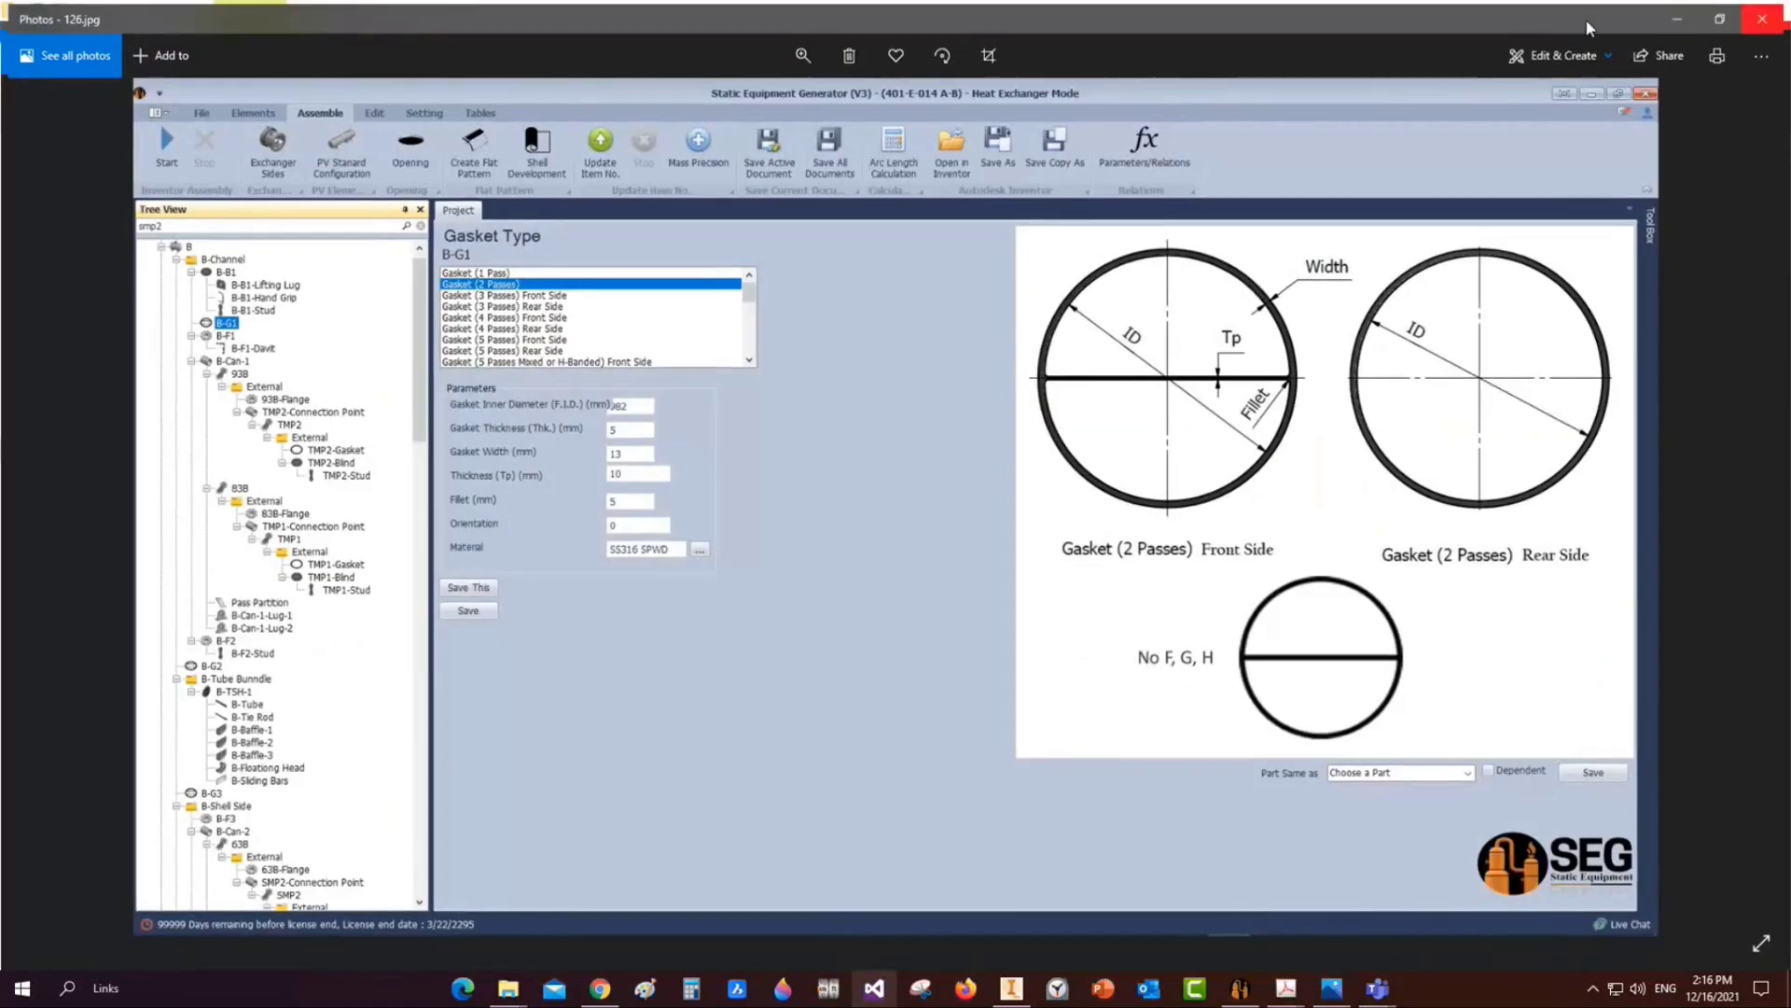
click(1761, 18)
Open 143.jpg, page back through the equipment images to 139.jpg, and close the image viewer
double_click(357, 580)
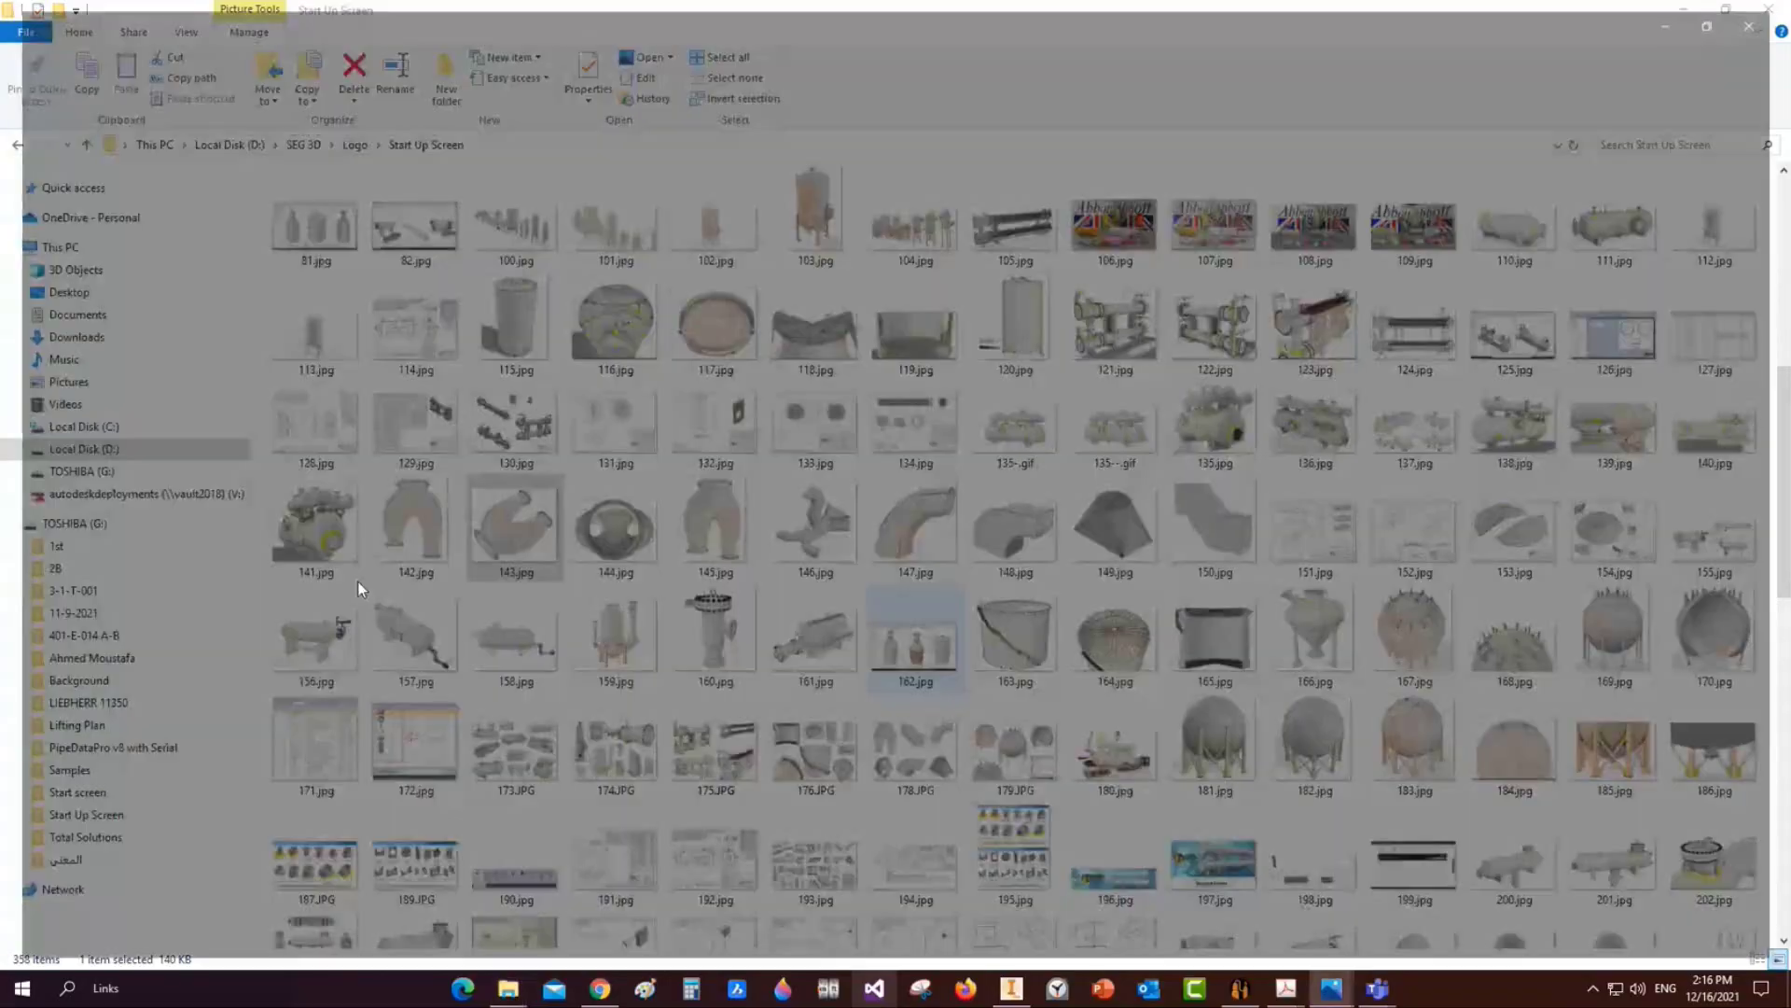
click(49, 521)
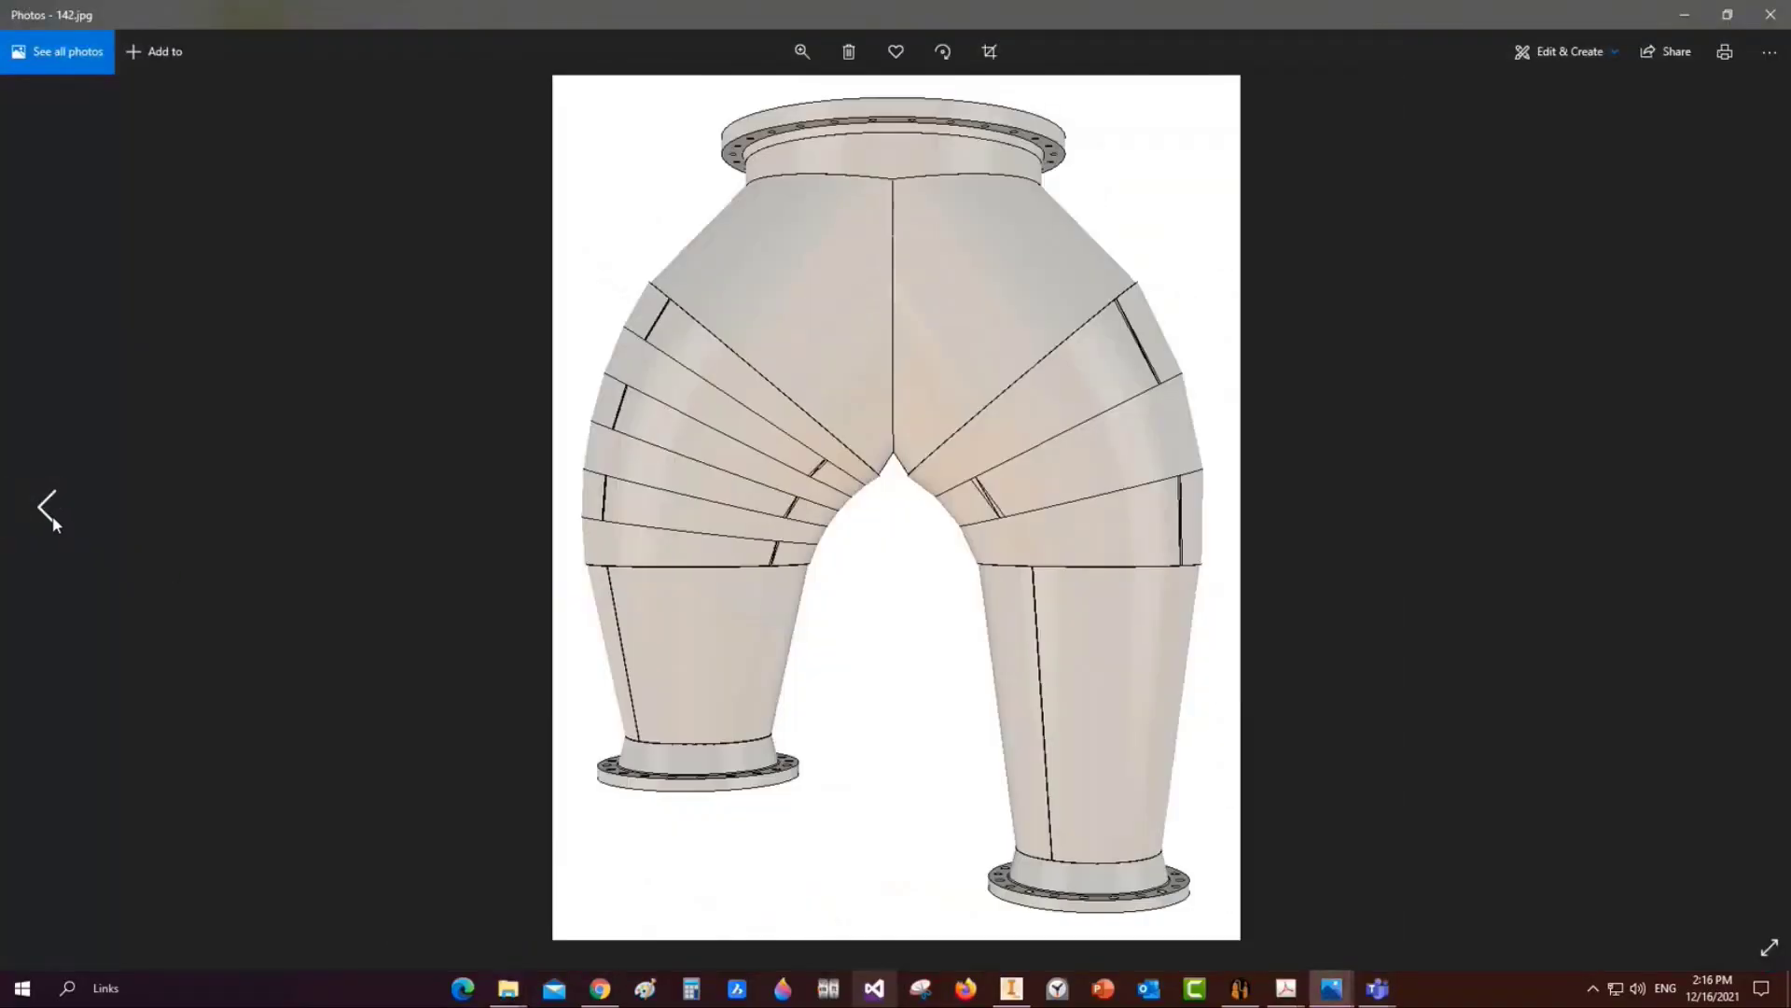
click(50, 519)
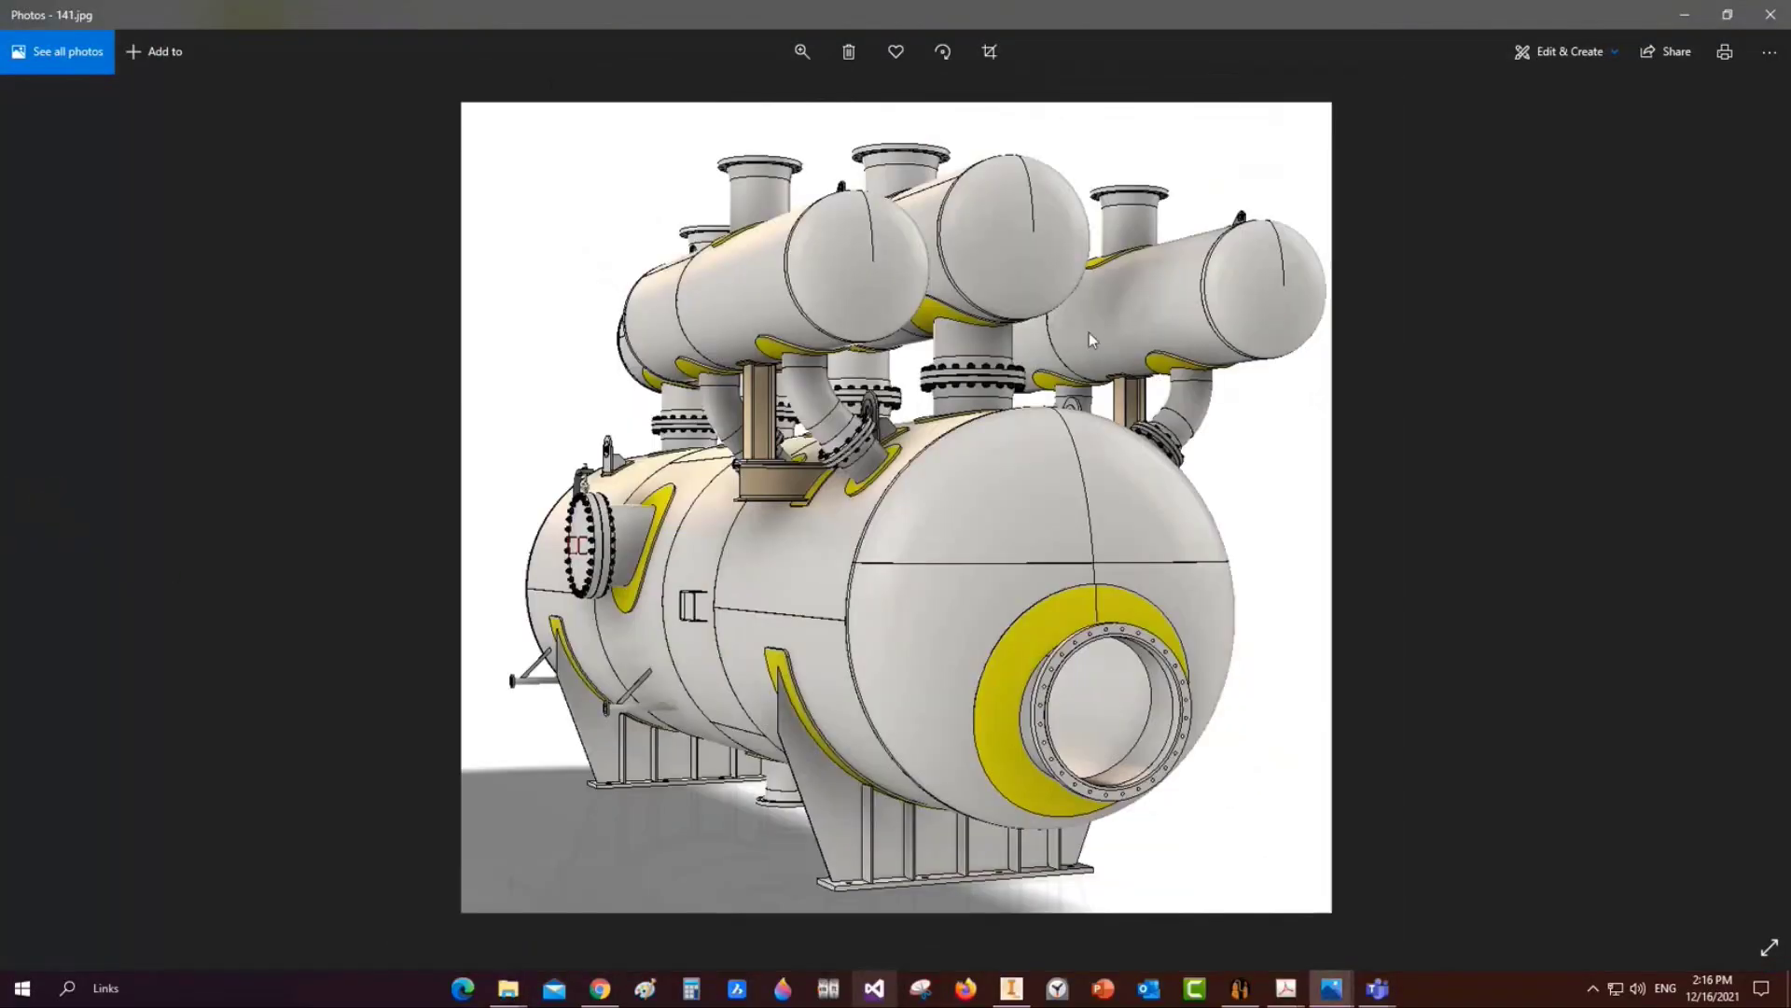
click(45, 508)
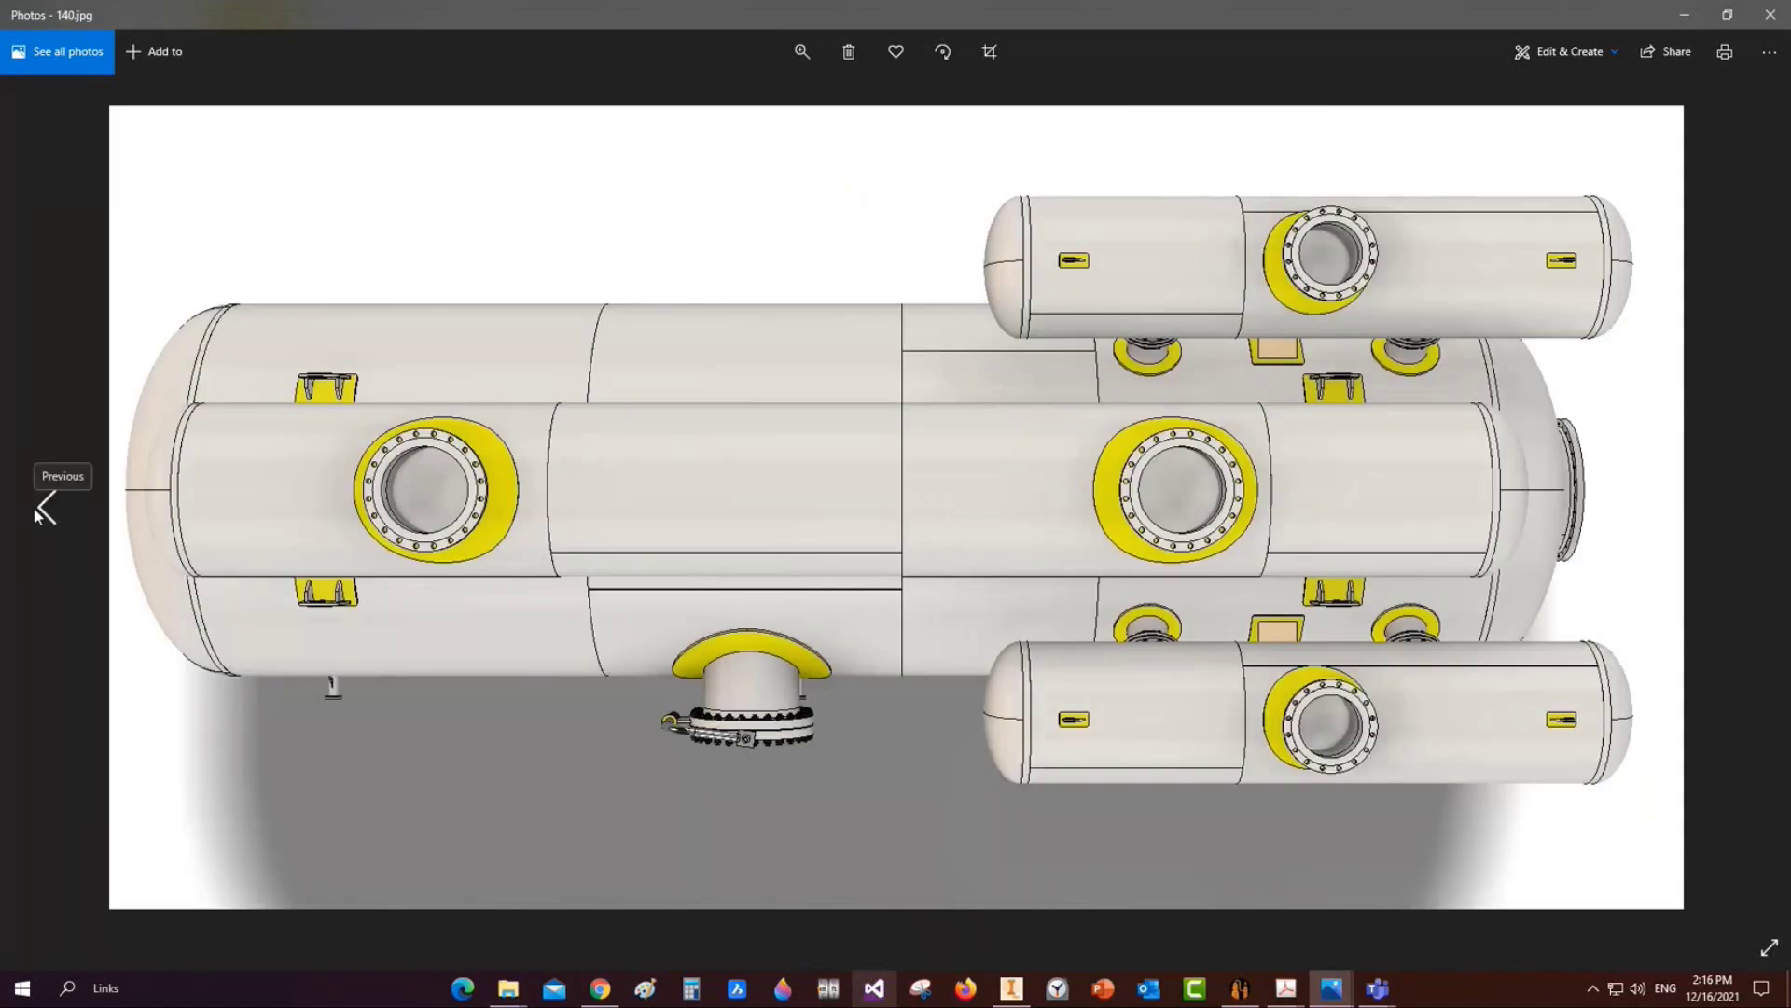
click(44, 507)
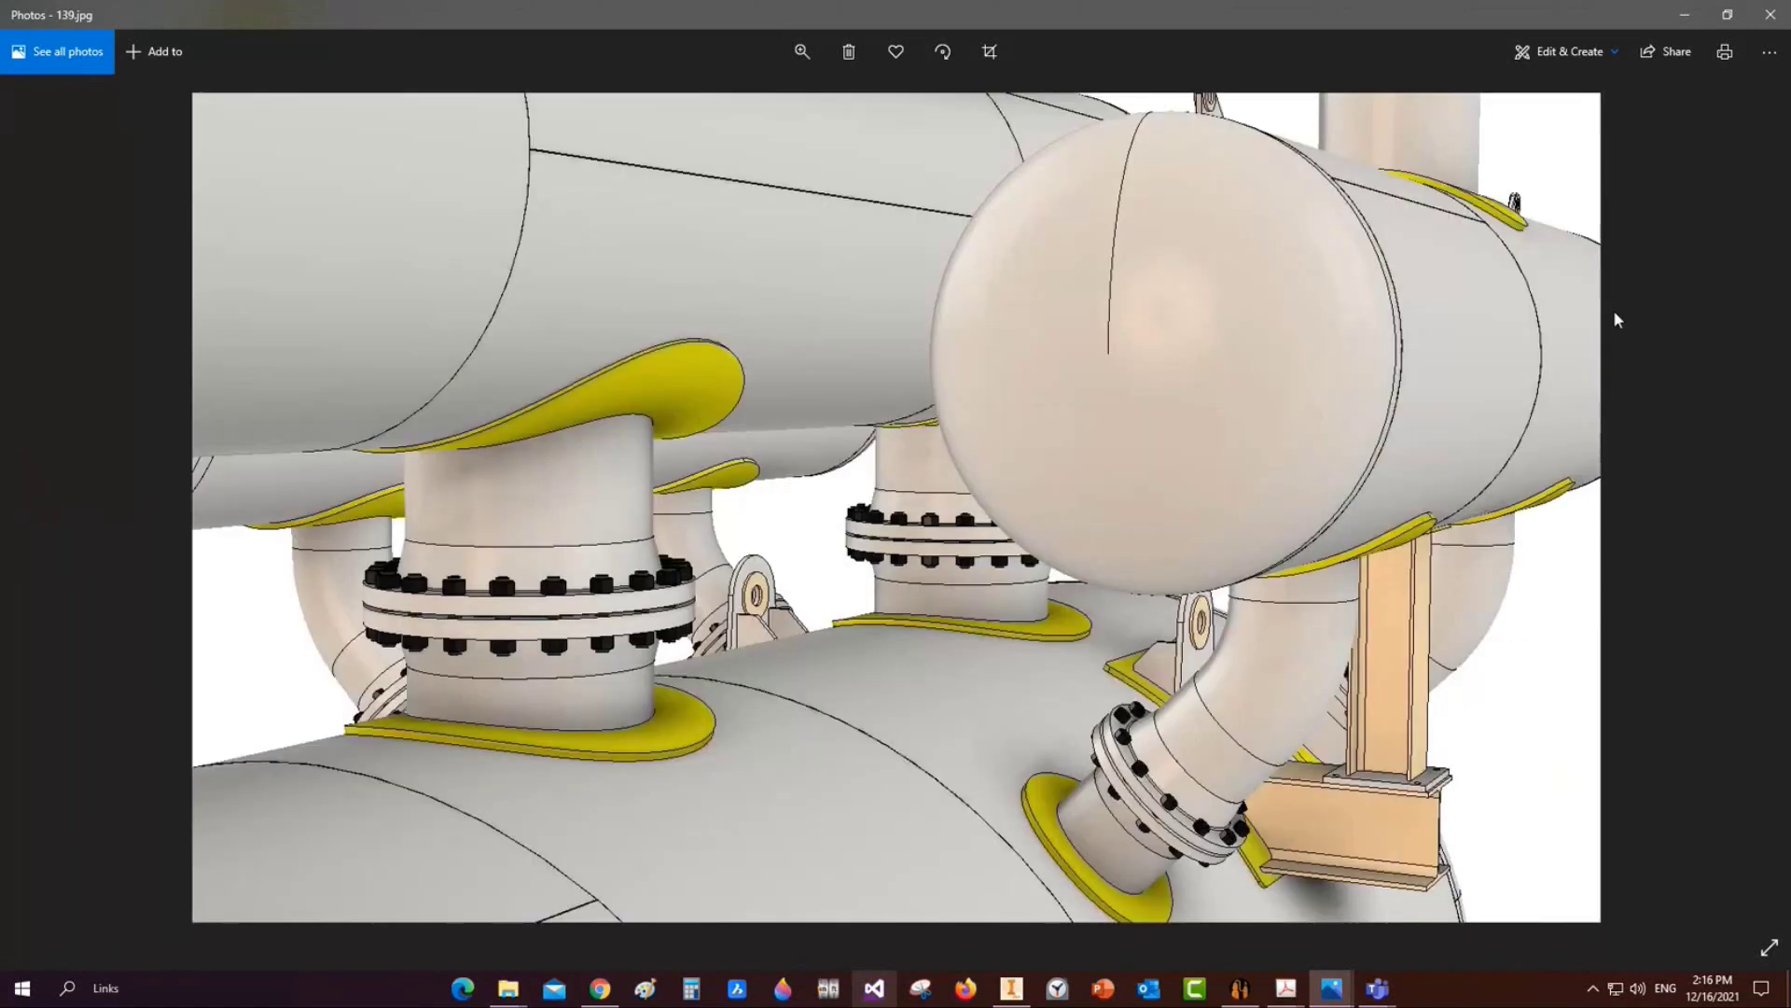
click(1778, 12)
Find 1635364304931.jpg near the end of the Start Up Screen folder, view the slug catcher image and the following one, and close them
scroll(948, 892, down, 10)
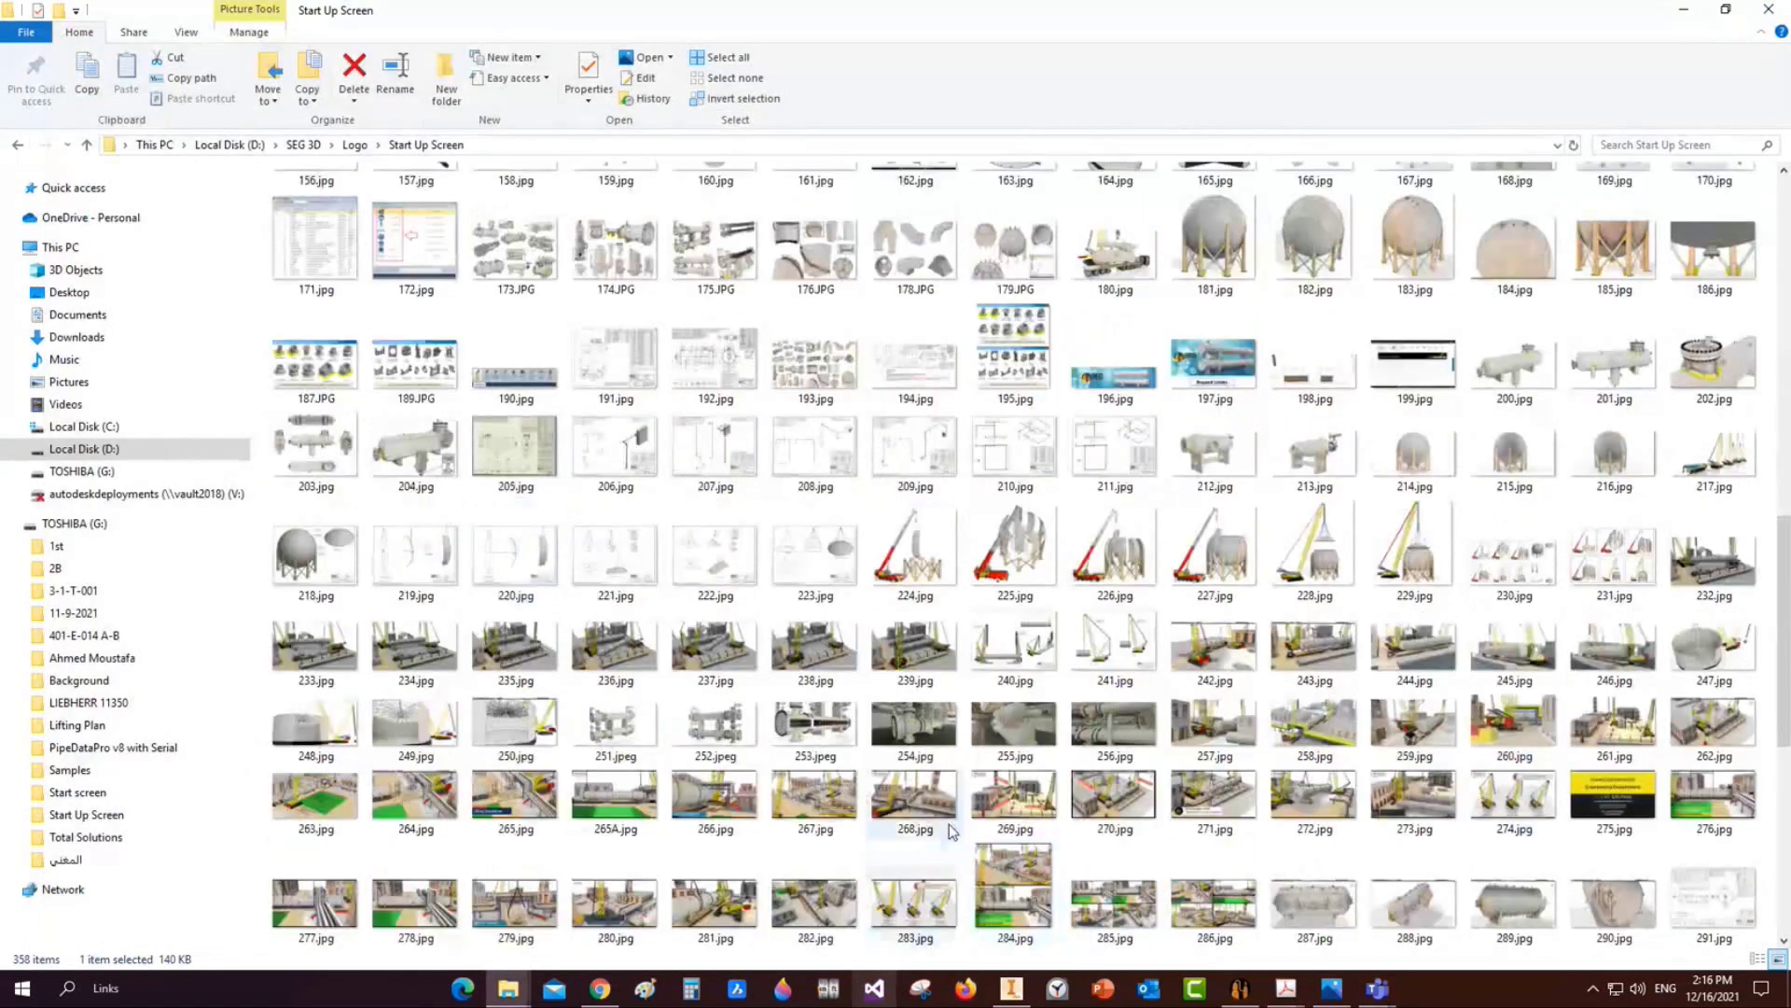
scroll(976, 795, down, 5)
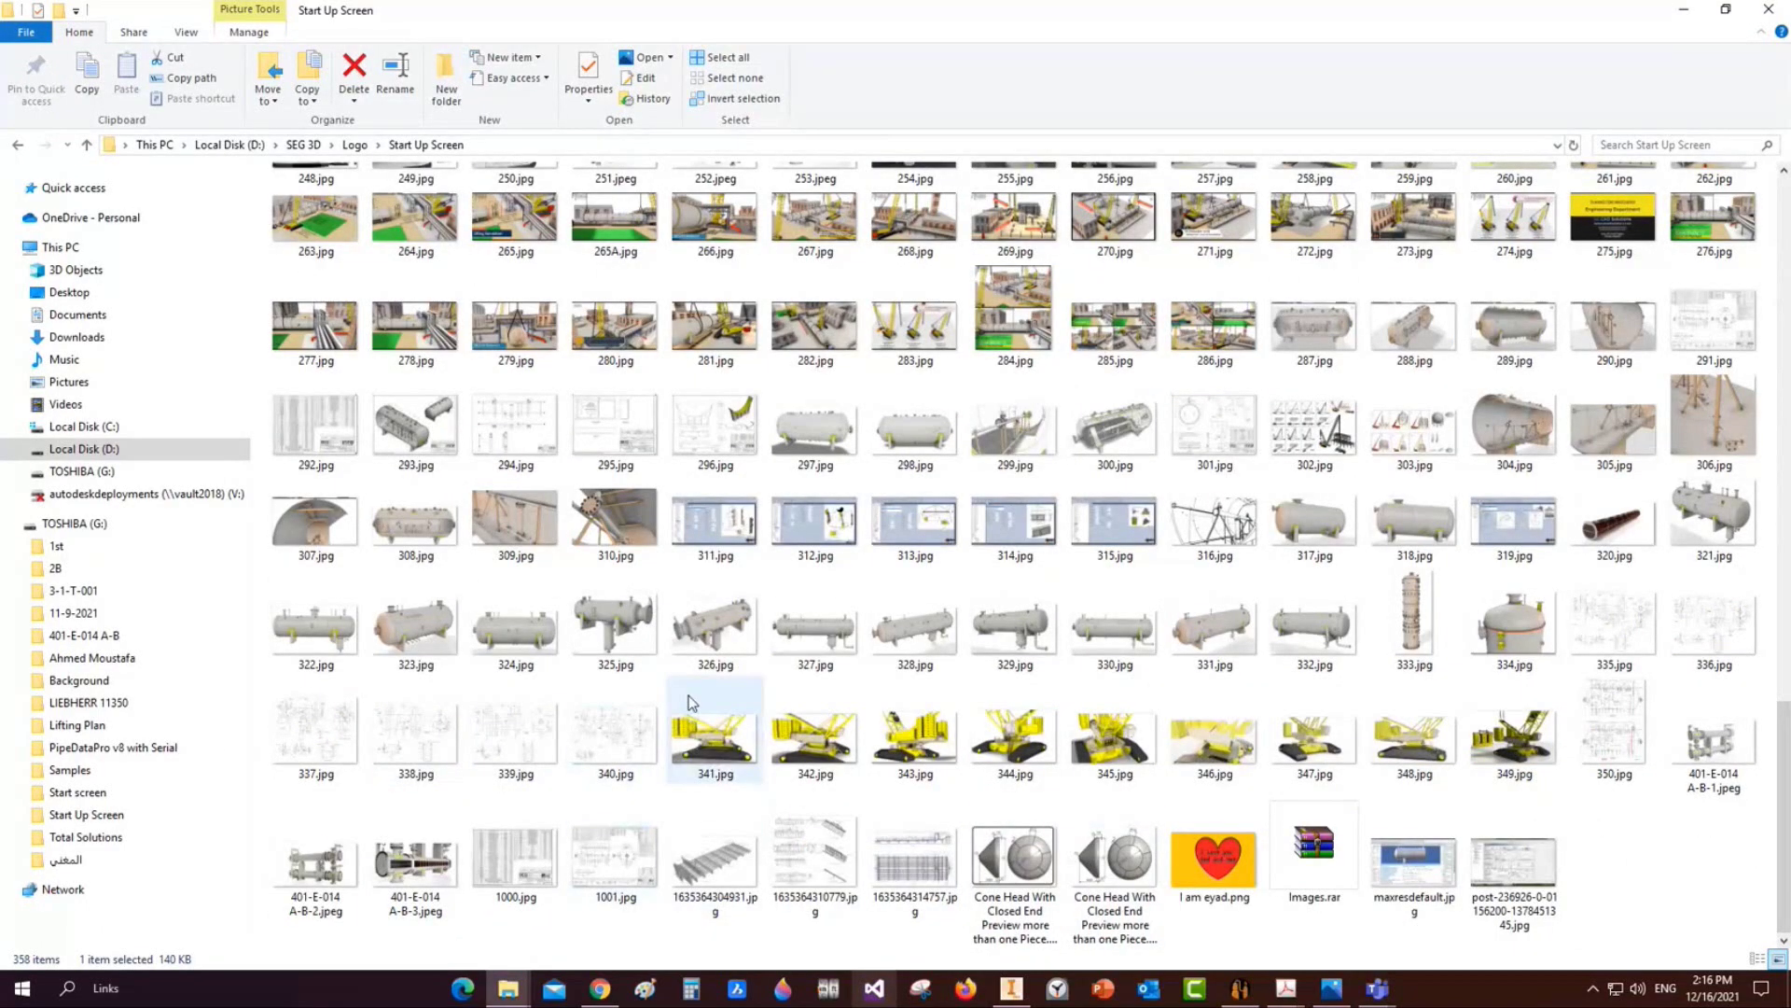
click(718, 865)
double_click(718, 865)
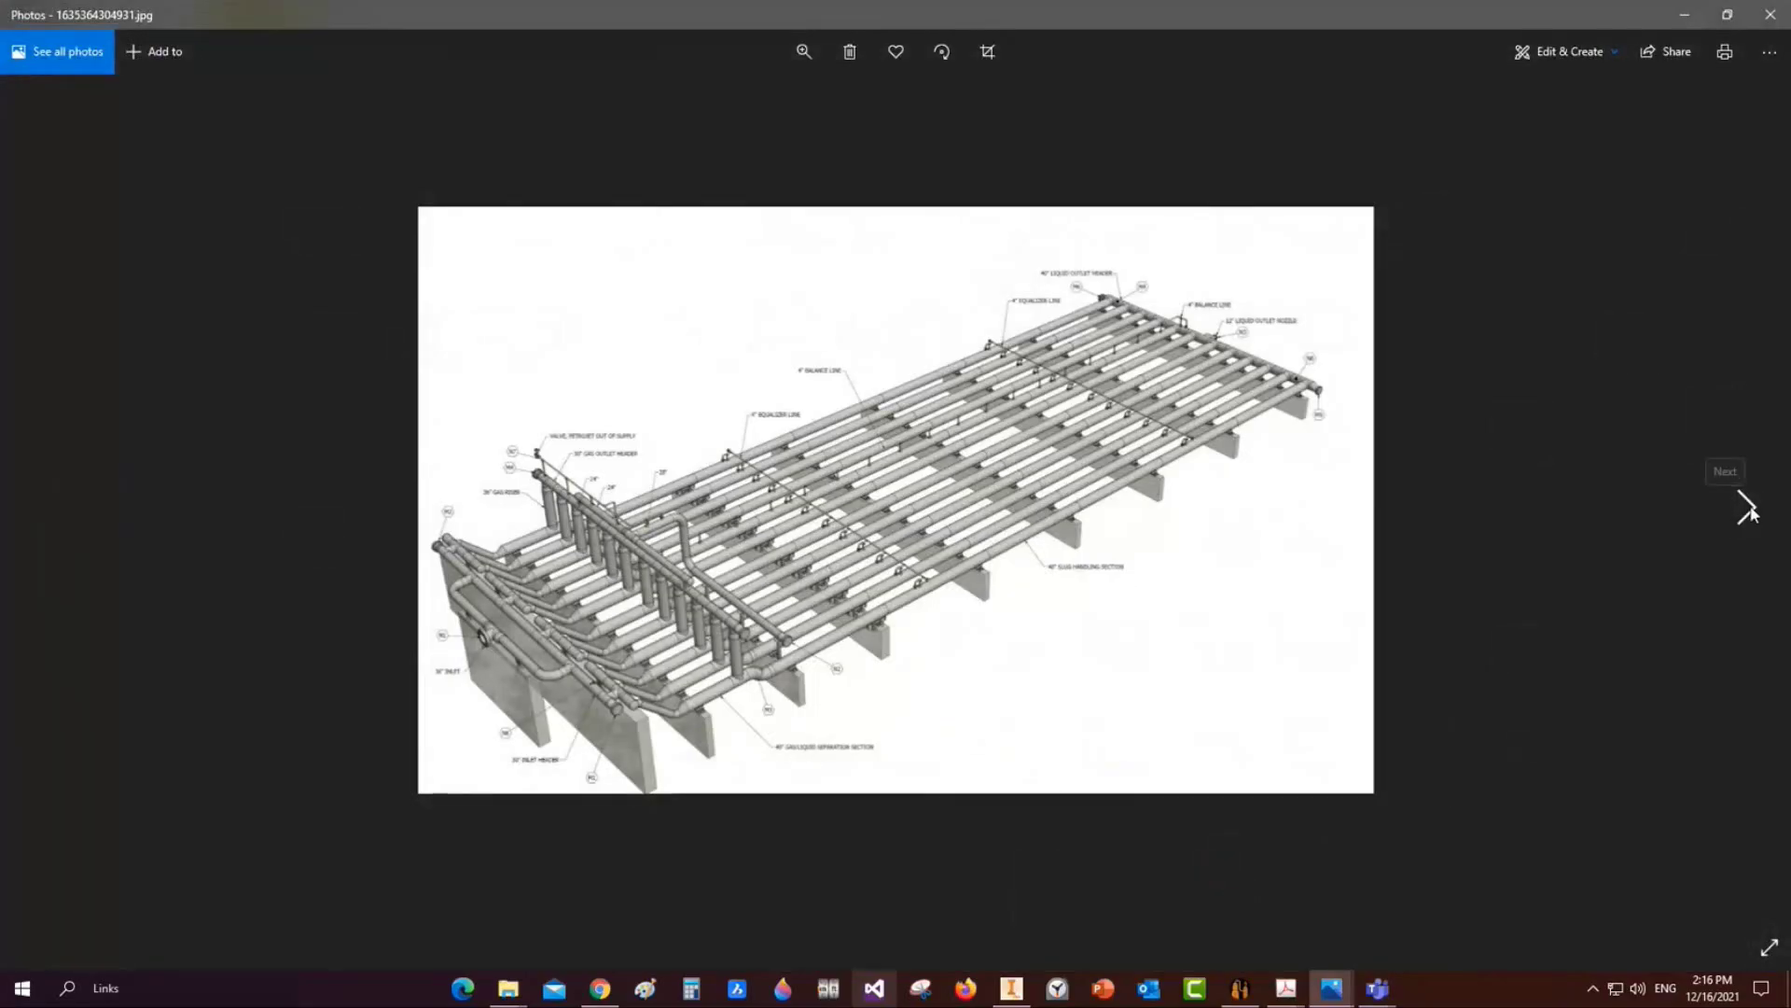
click(1747, 508)
click(1770, 14)
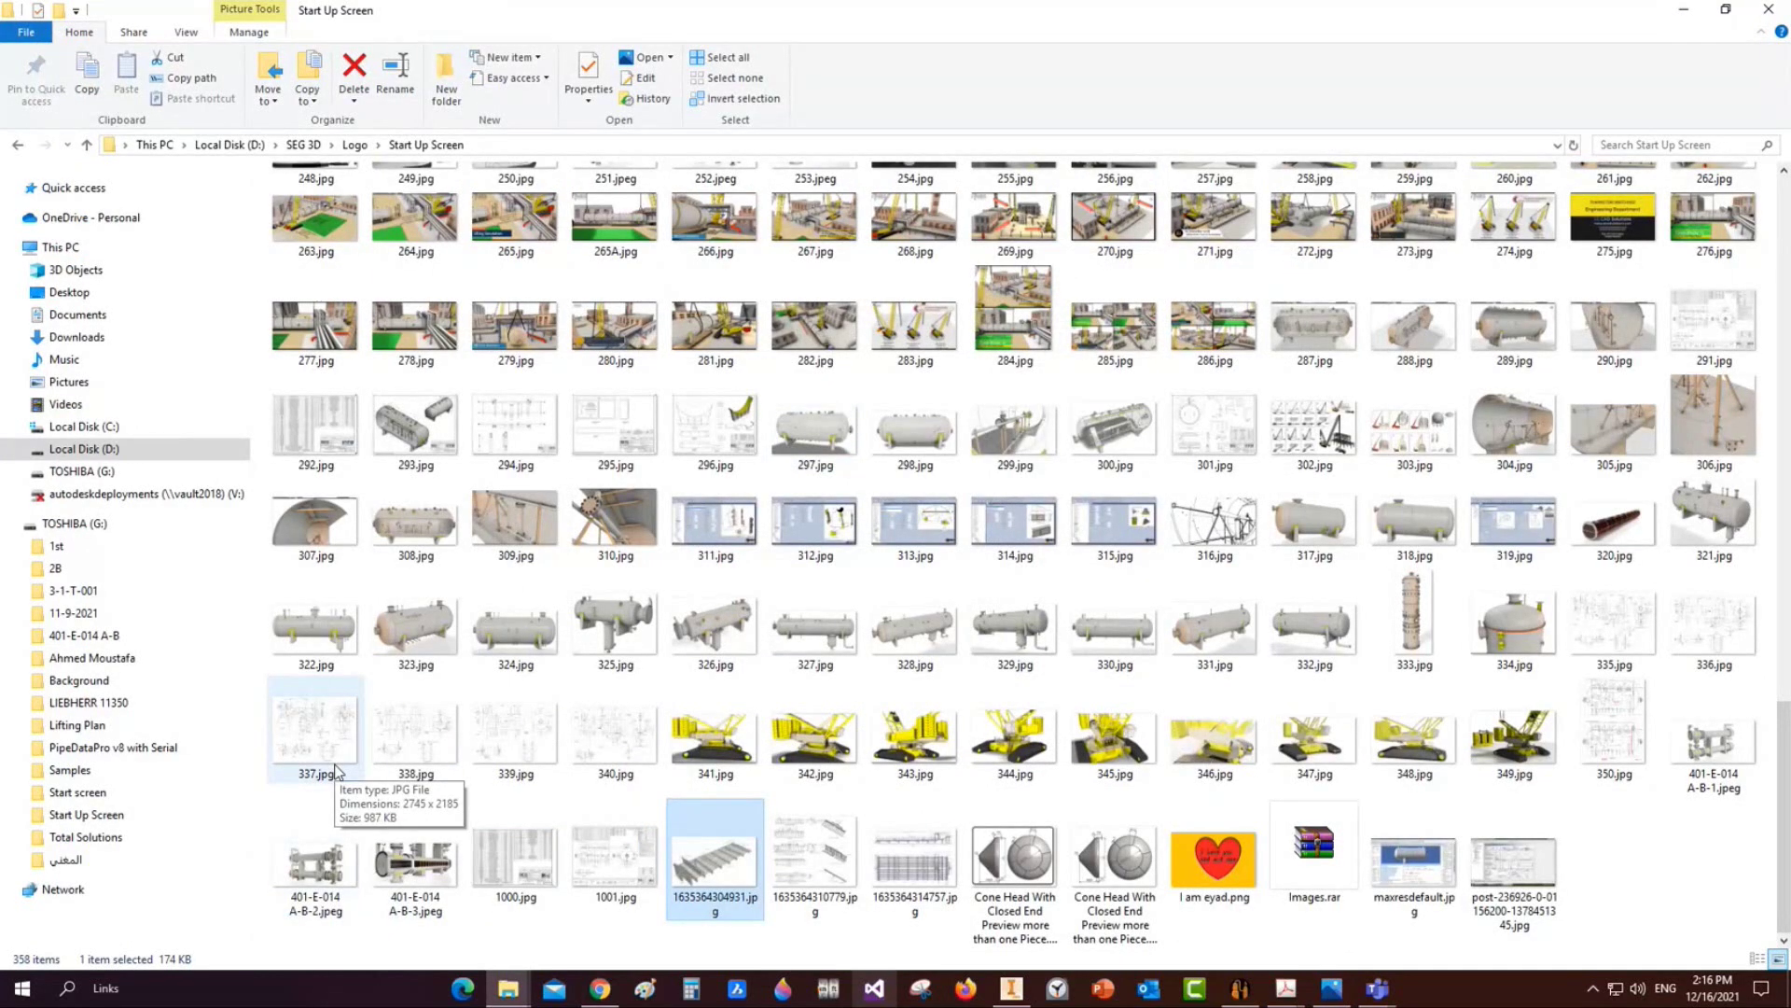
View the required cranes image 274.jpg, close it, and select 276.jpg
double_click(1504, 230)
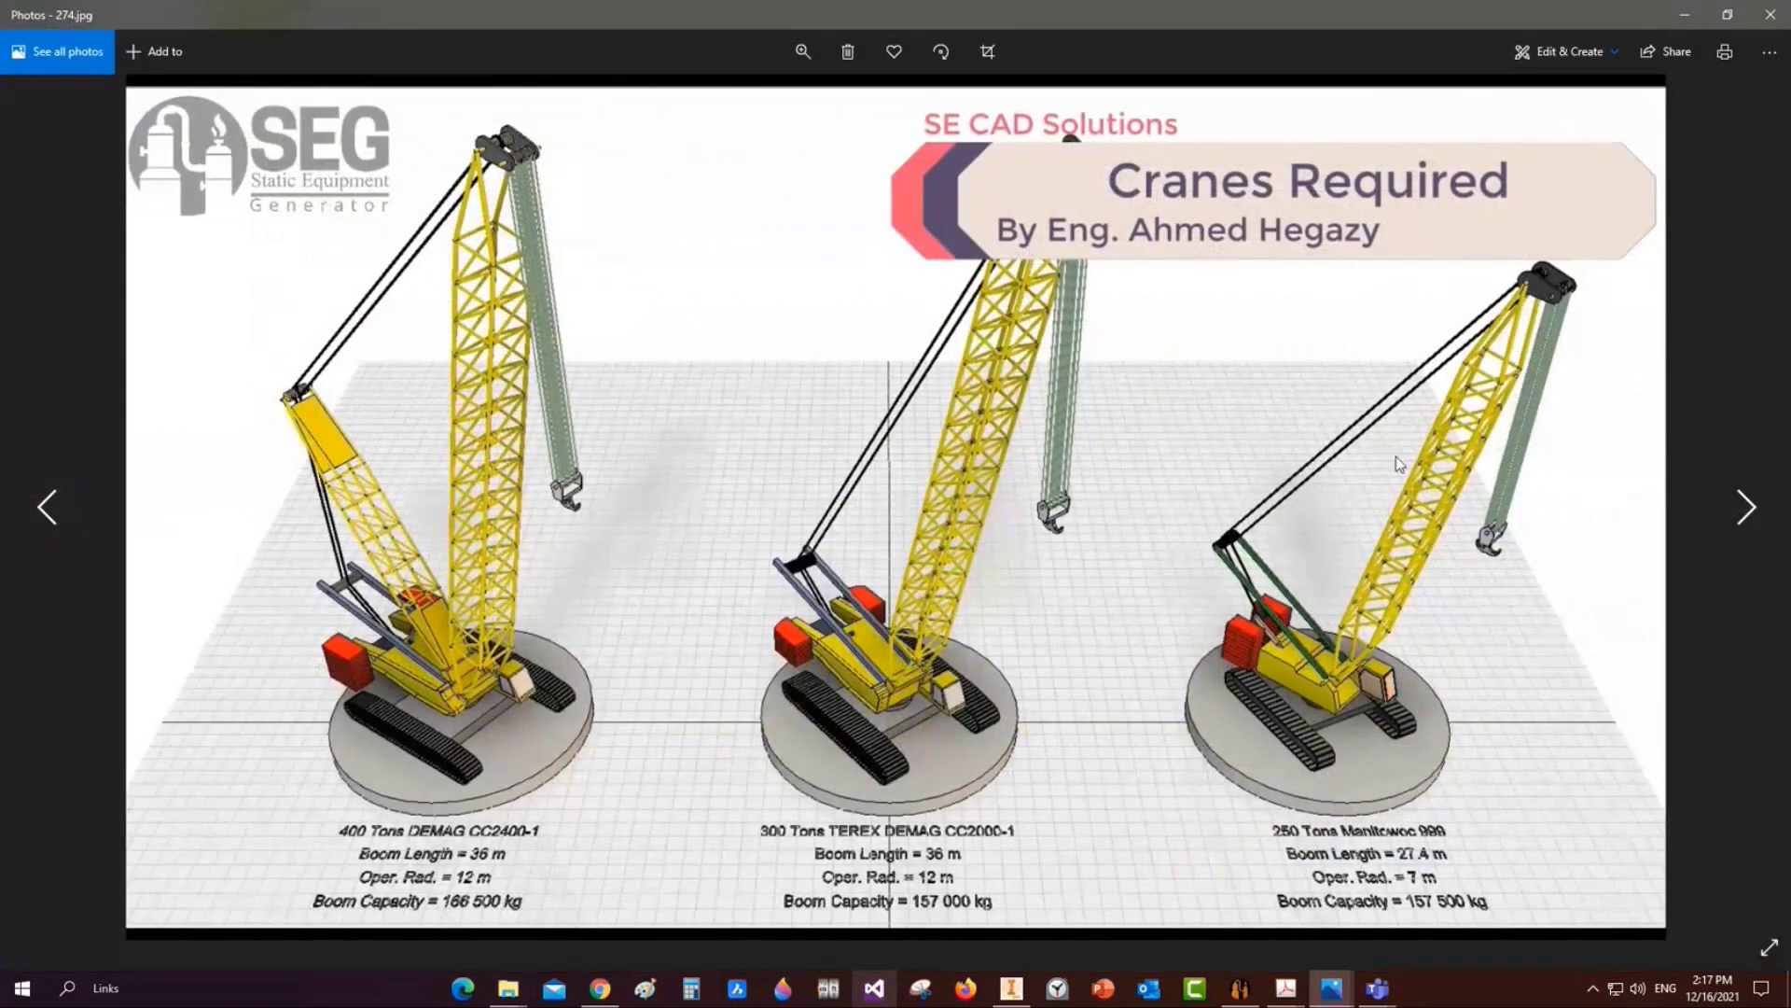
click(1726, 16)
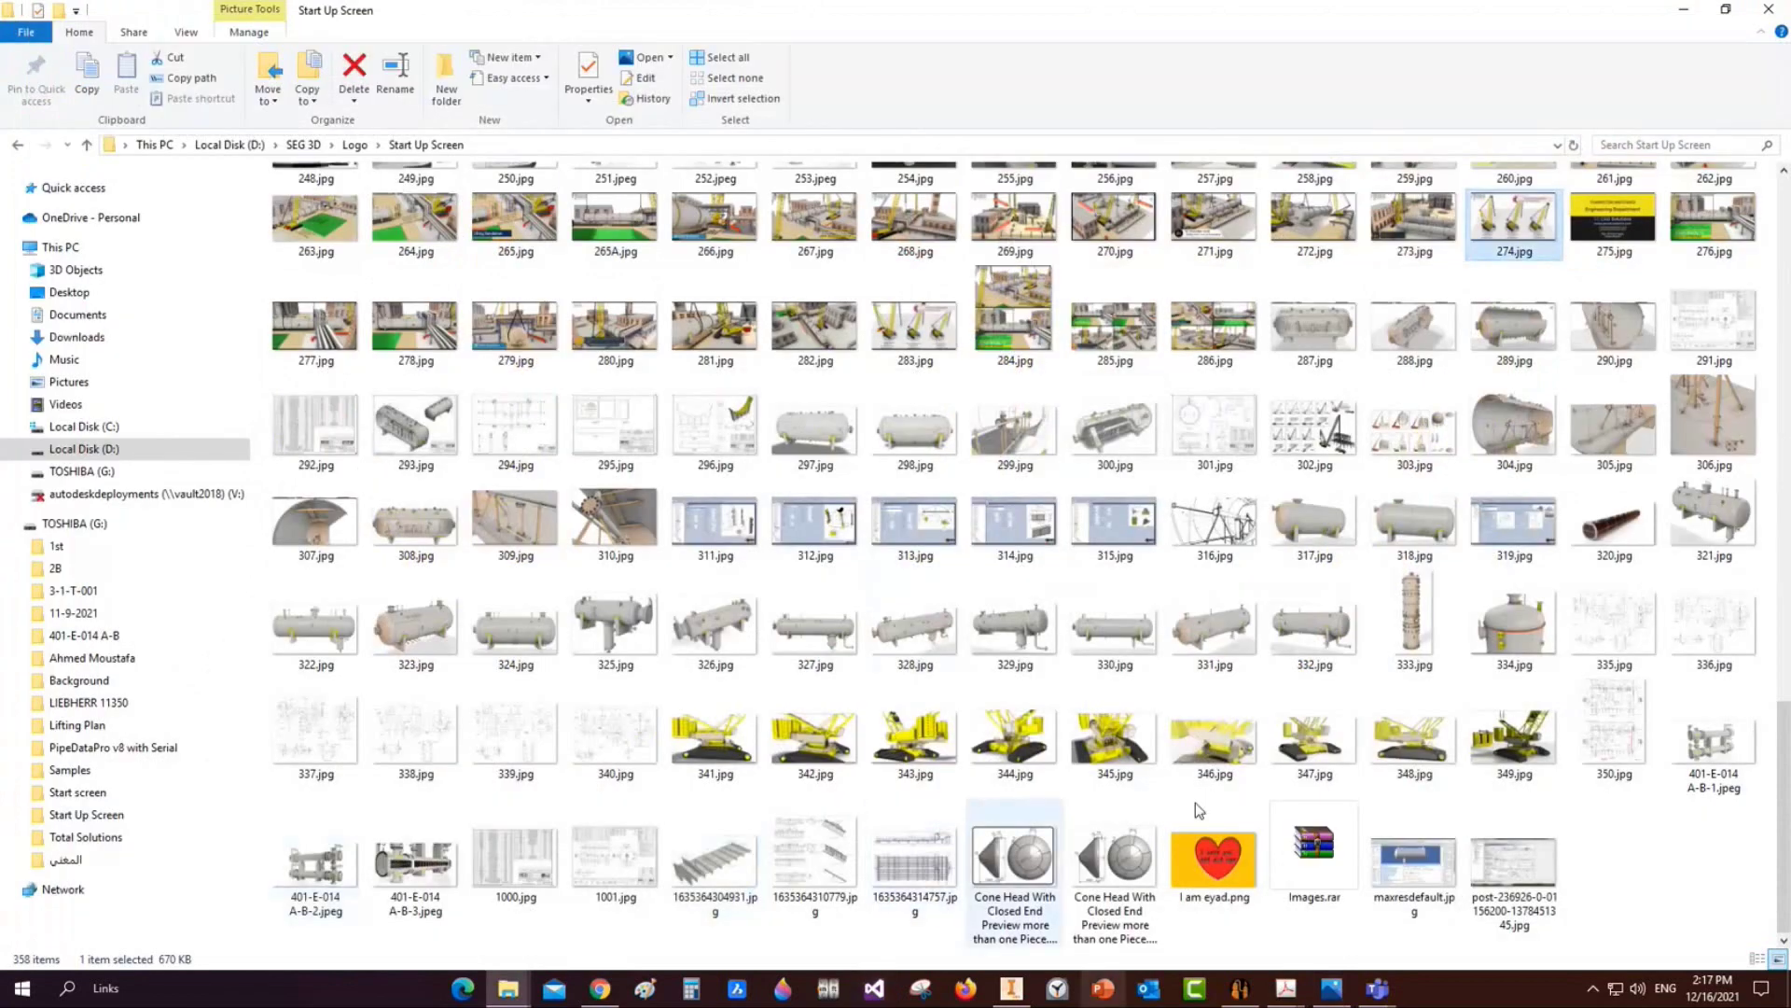
click(1714, 222)
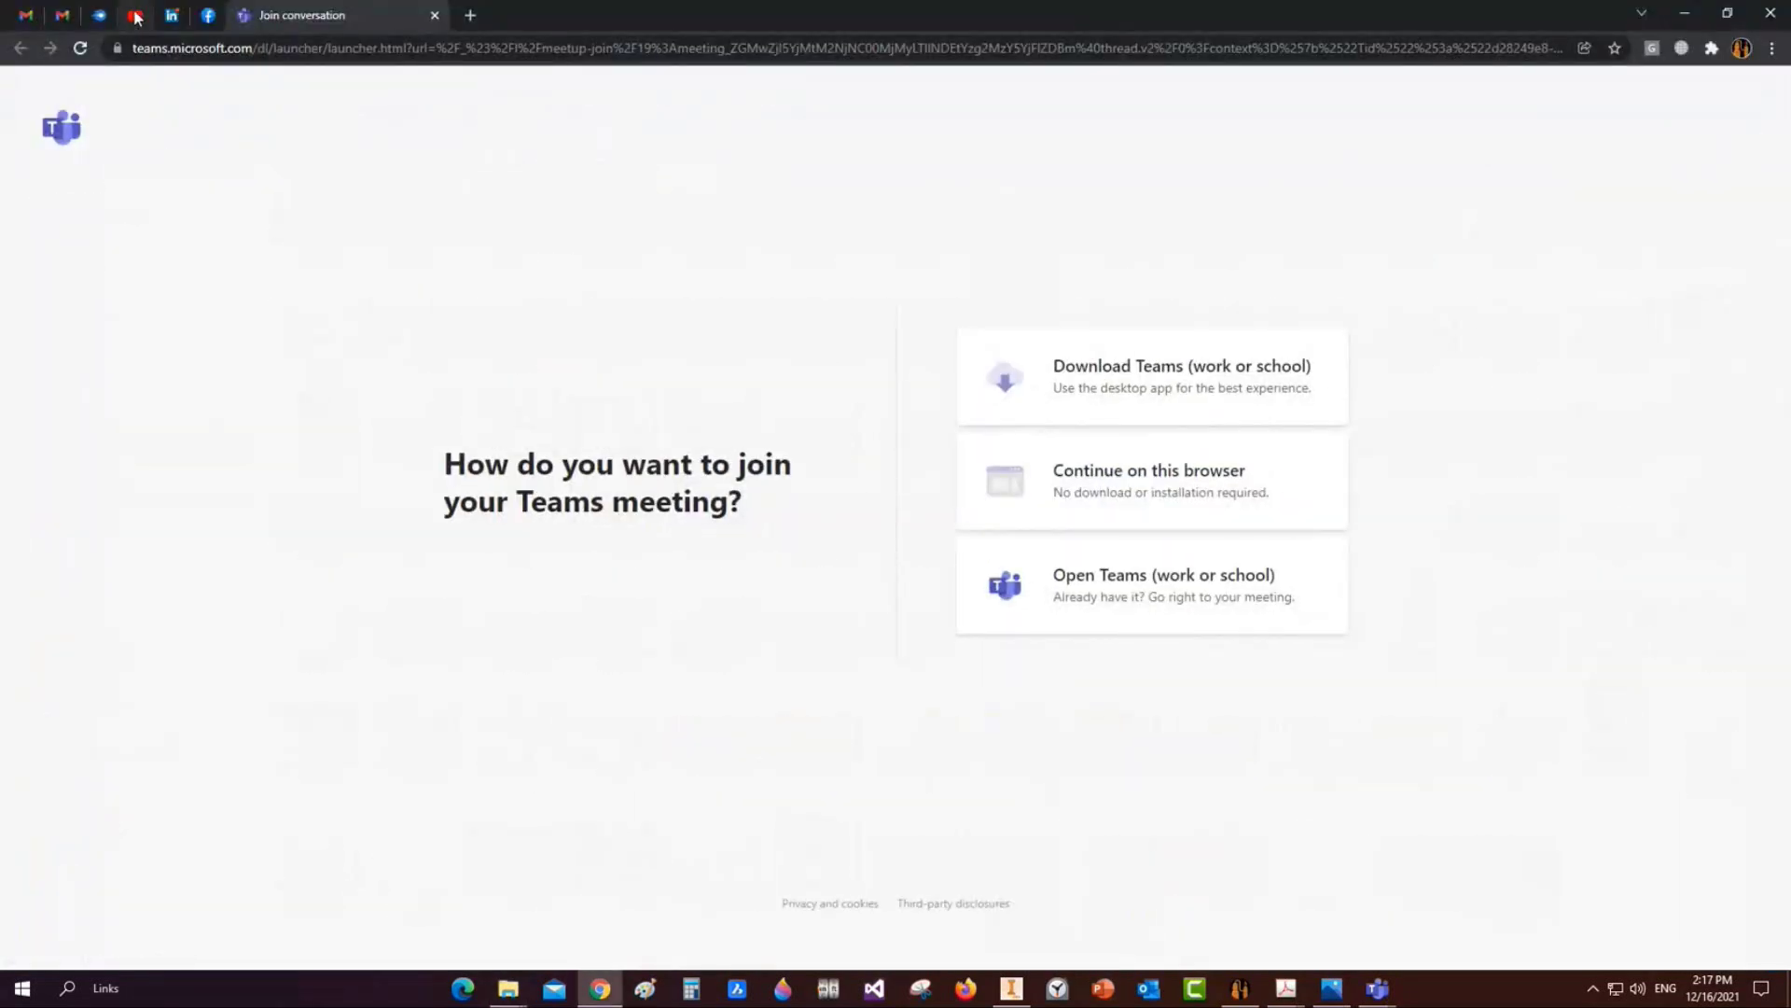
Switch to the SE CAD Solutions YouTube channel in Chrome and look through its uploaded videos
click(135, 15)
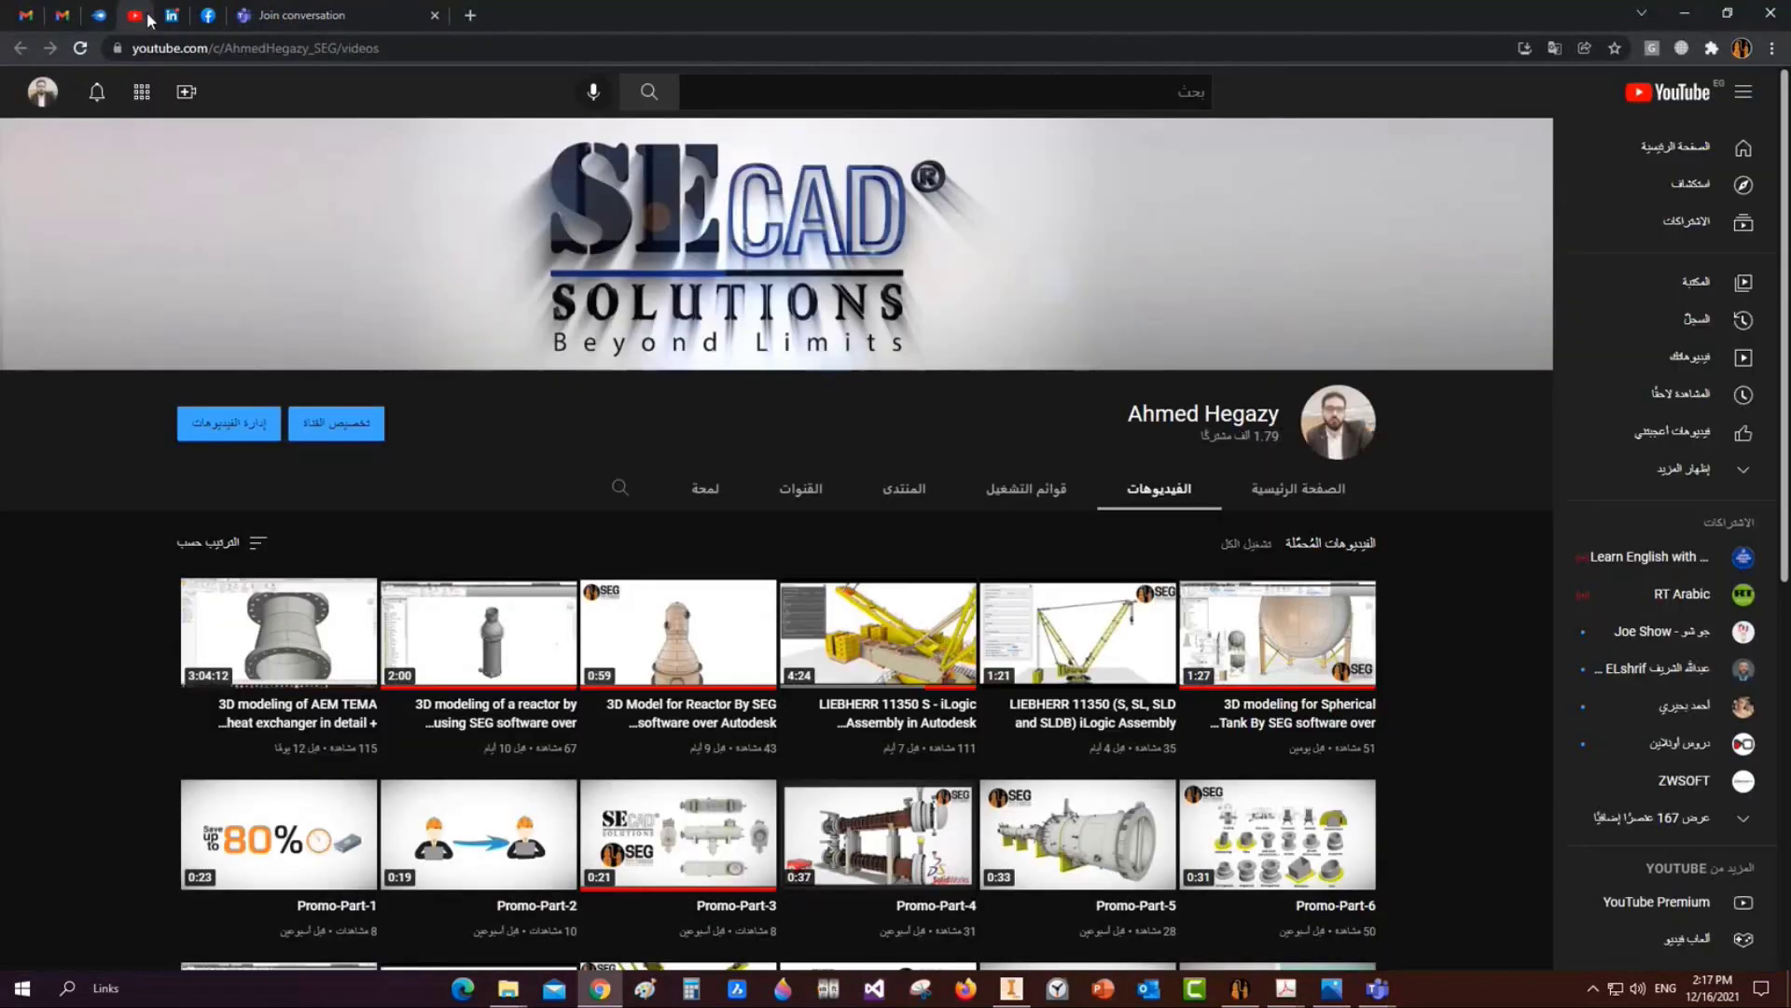
scroll(1089, 518, down, 3)
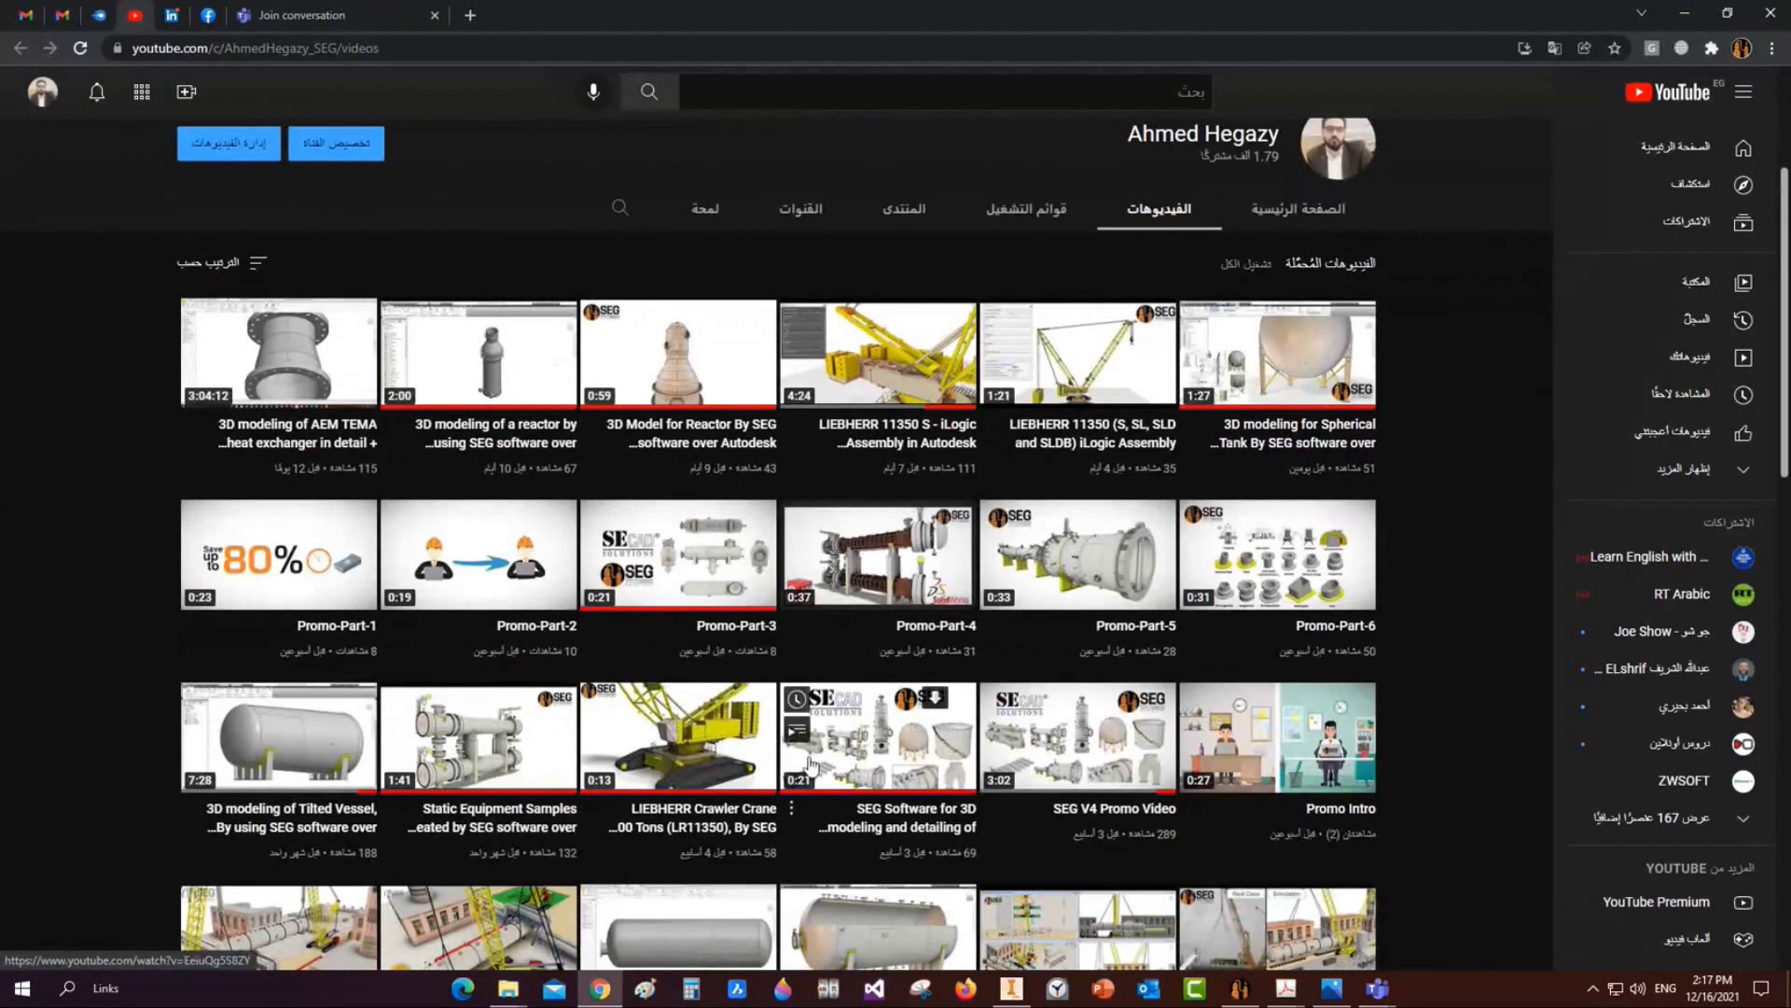
scroll(438, 698, down, 1)
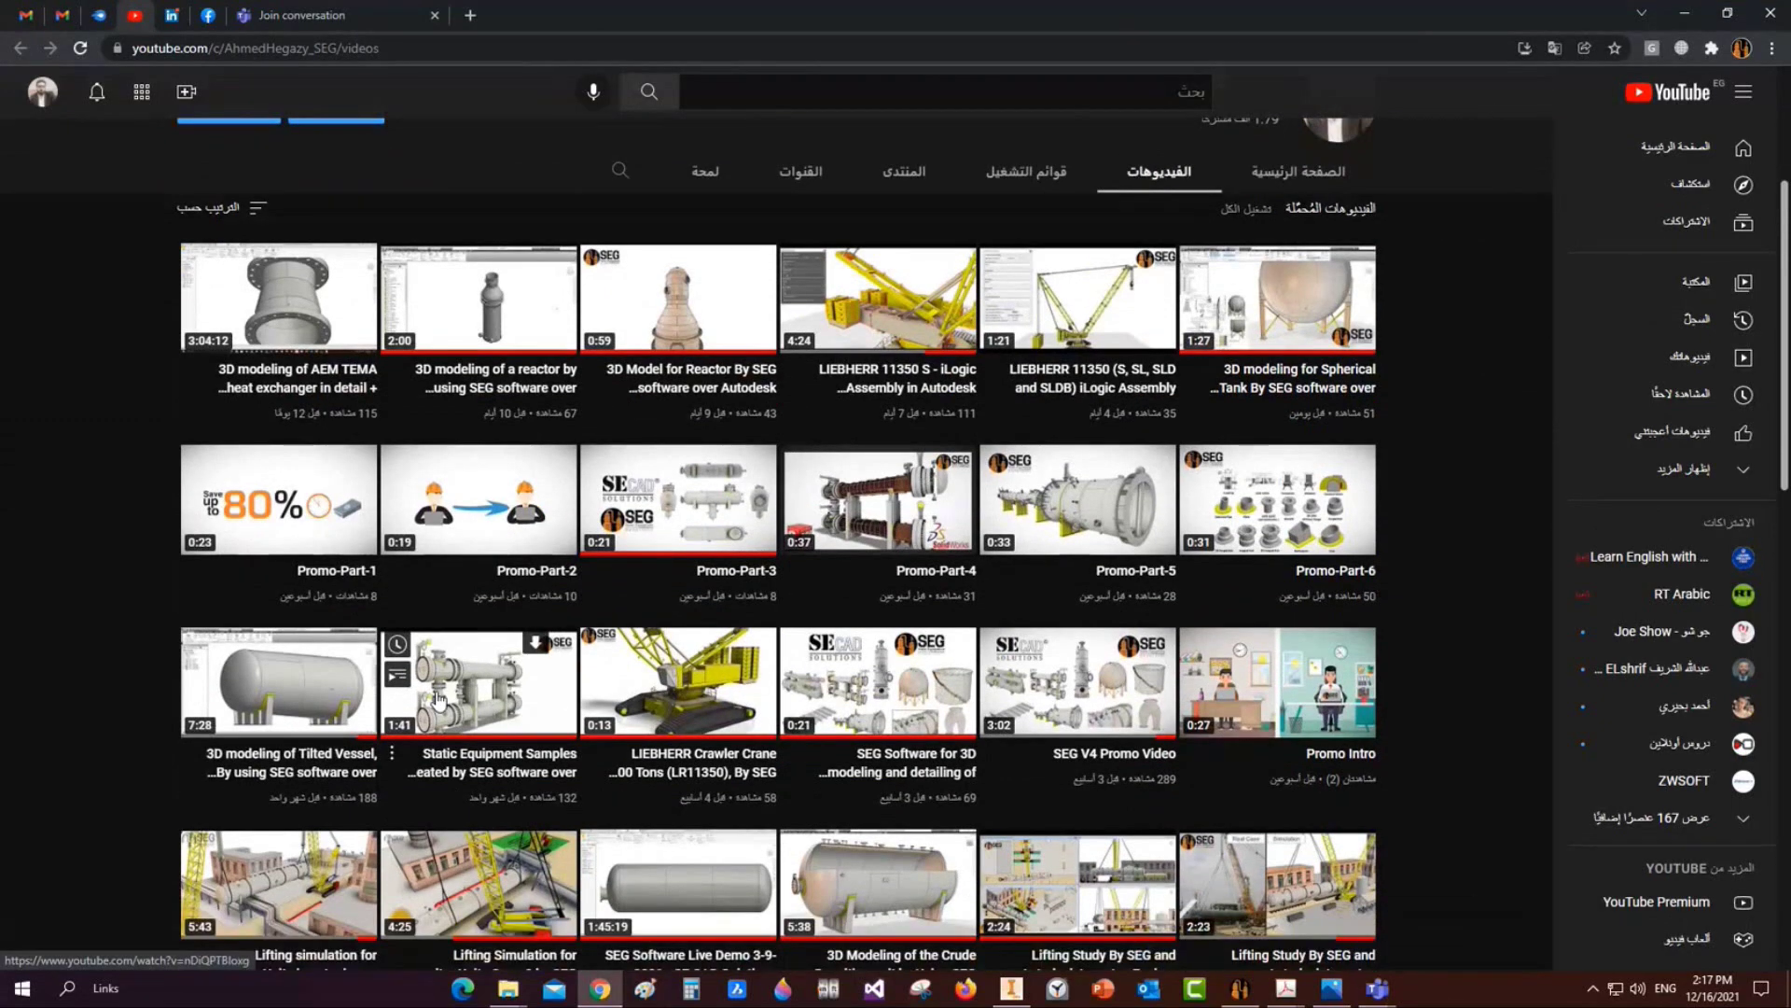
scroll(437, 698, down, 2)
Watch the Lifting Study video comparing the simulation with the real case in a new tab, and minimize the browser and the file window
right_click(1306, 756)
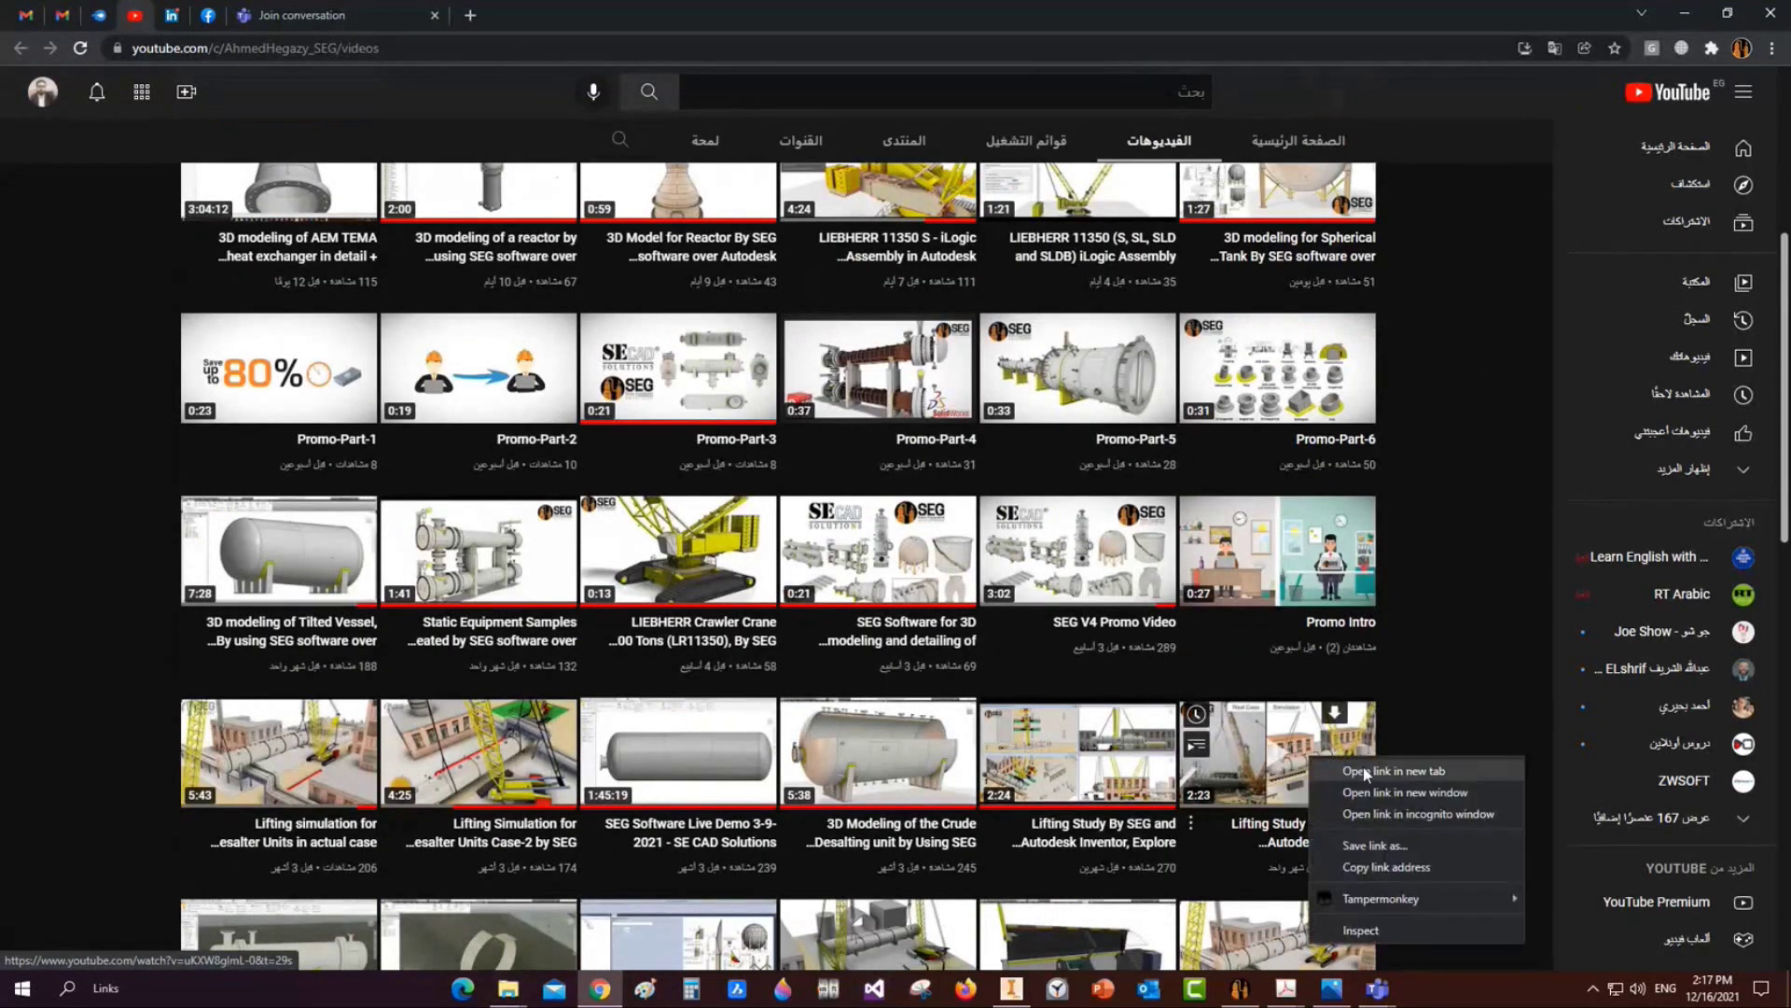
click(1363, 767)
click(336, 15)
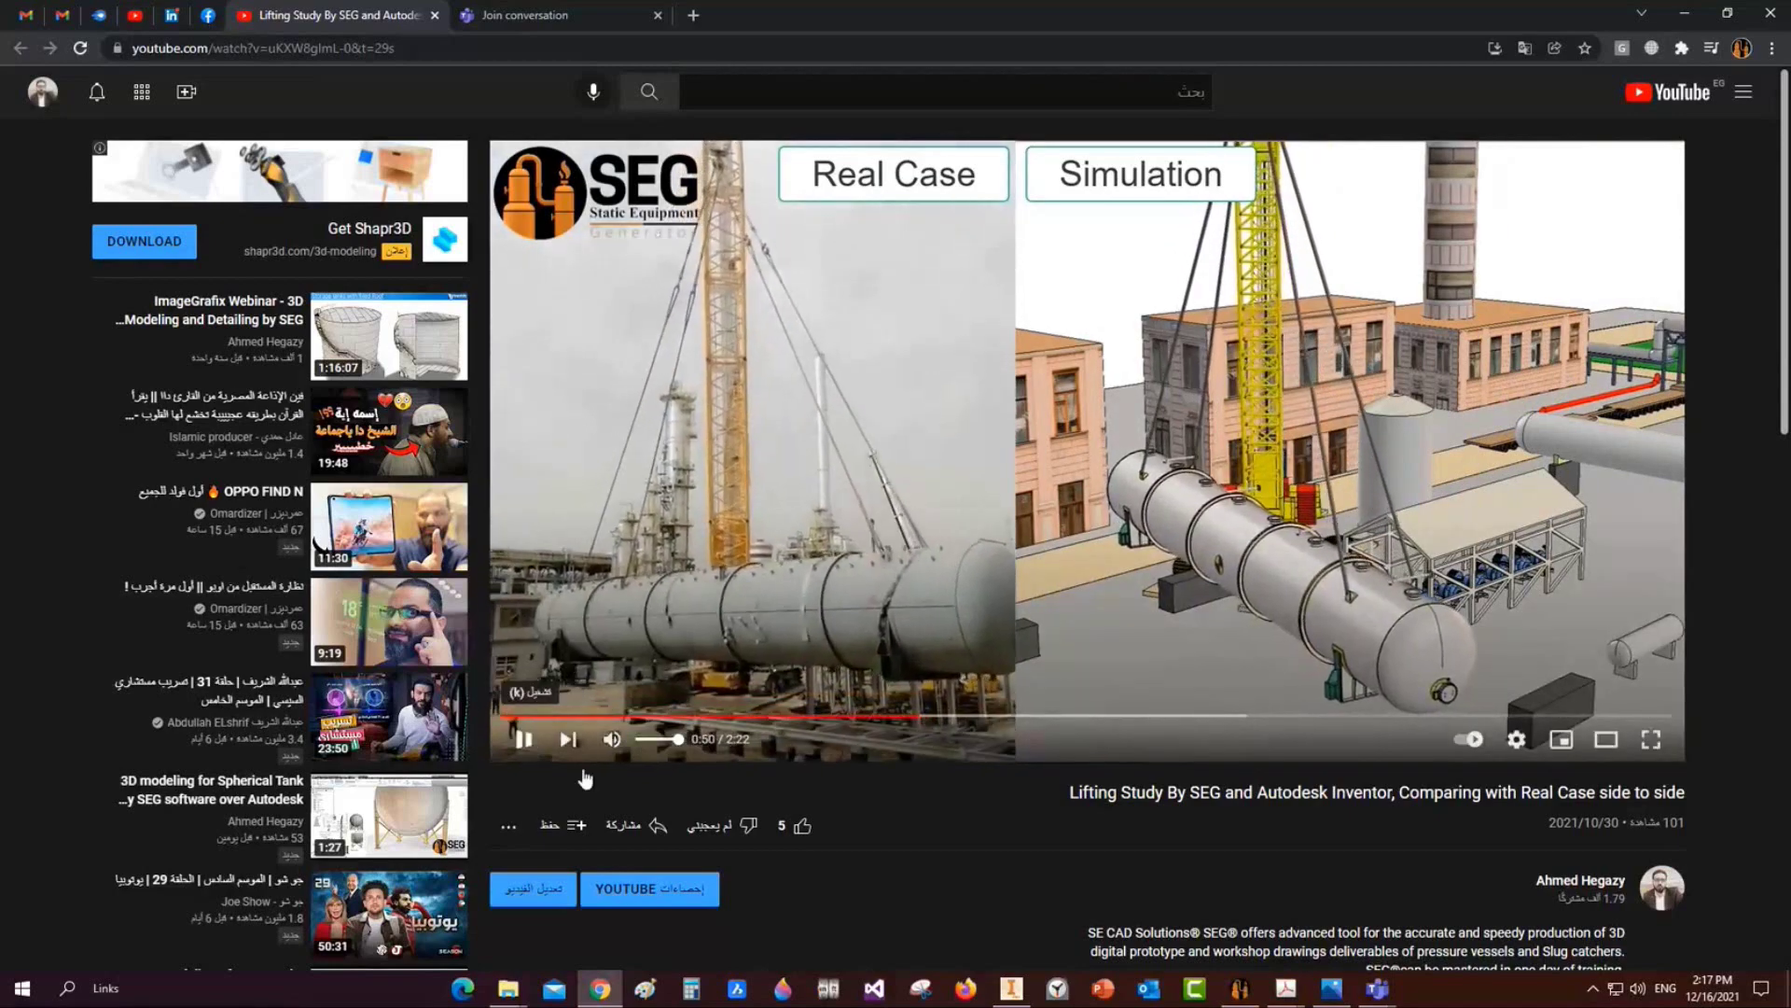
click(587, 997)
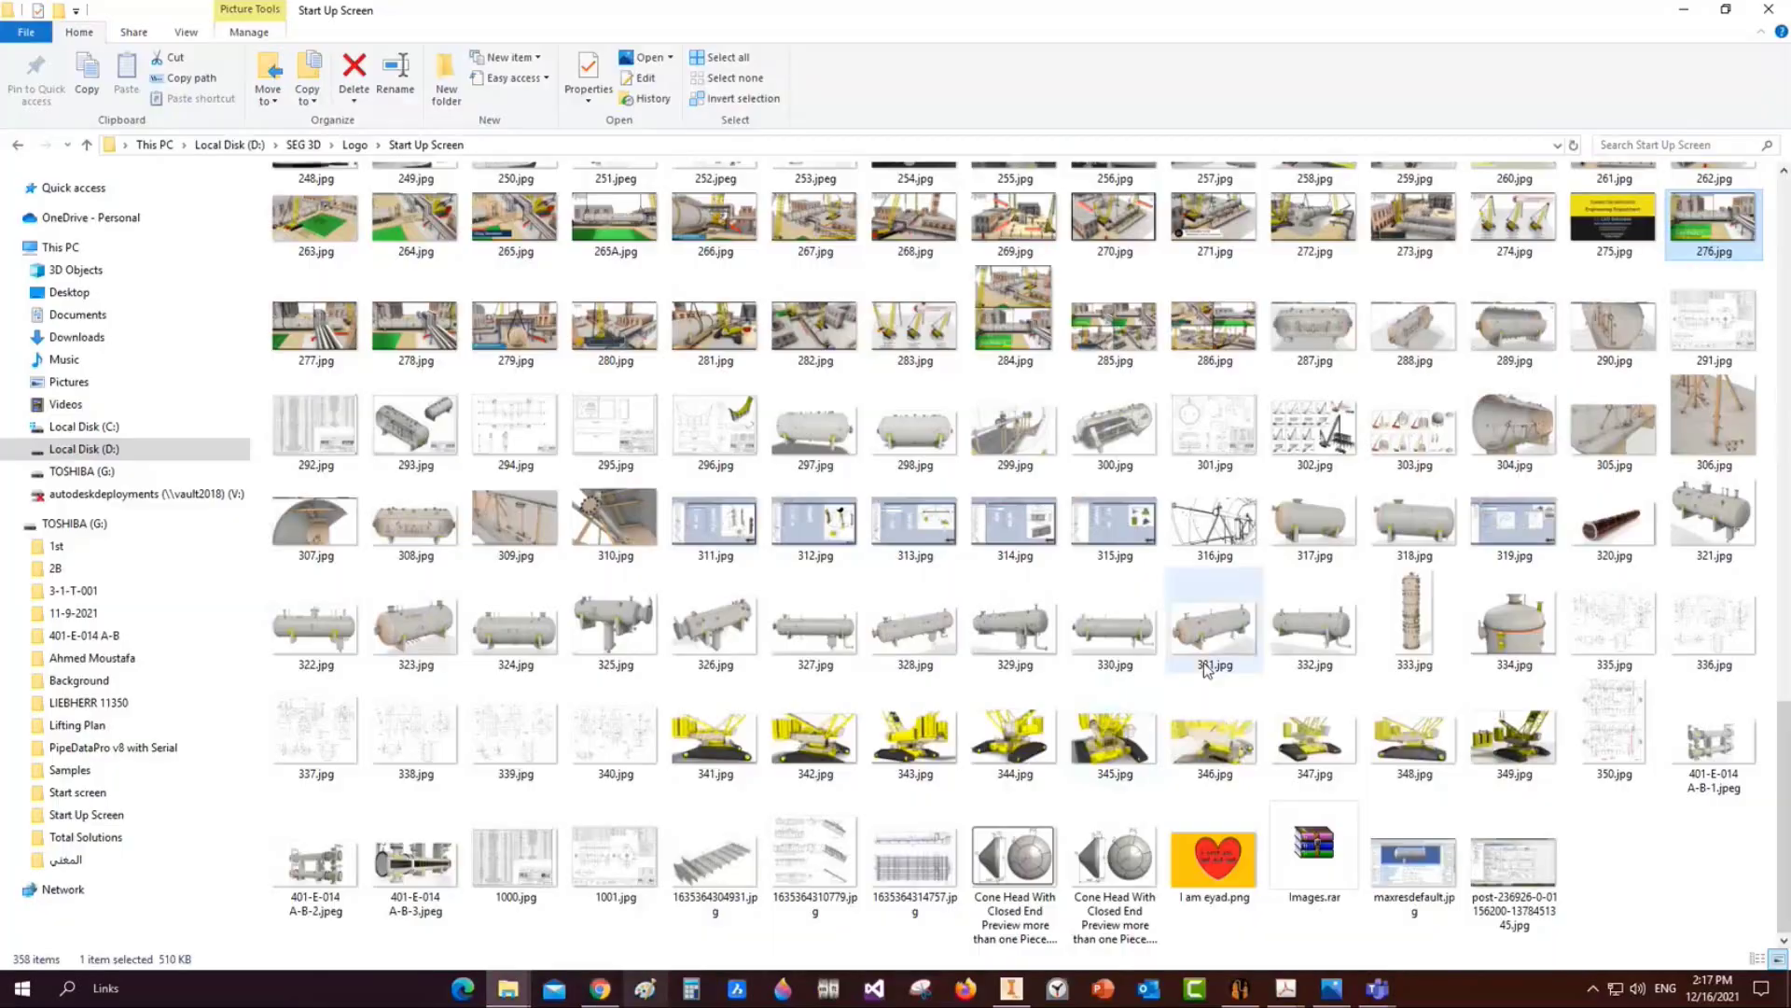
click(1681, 10)
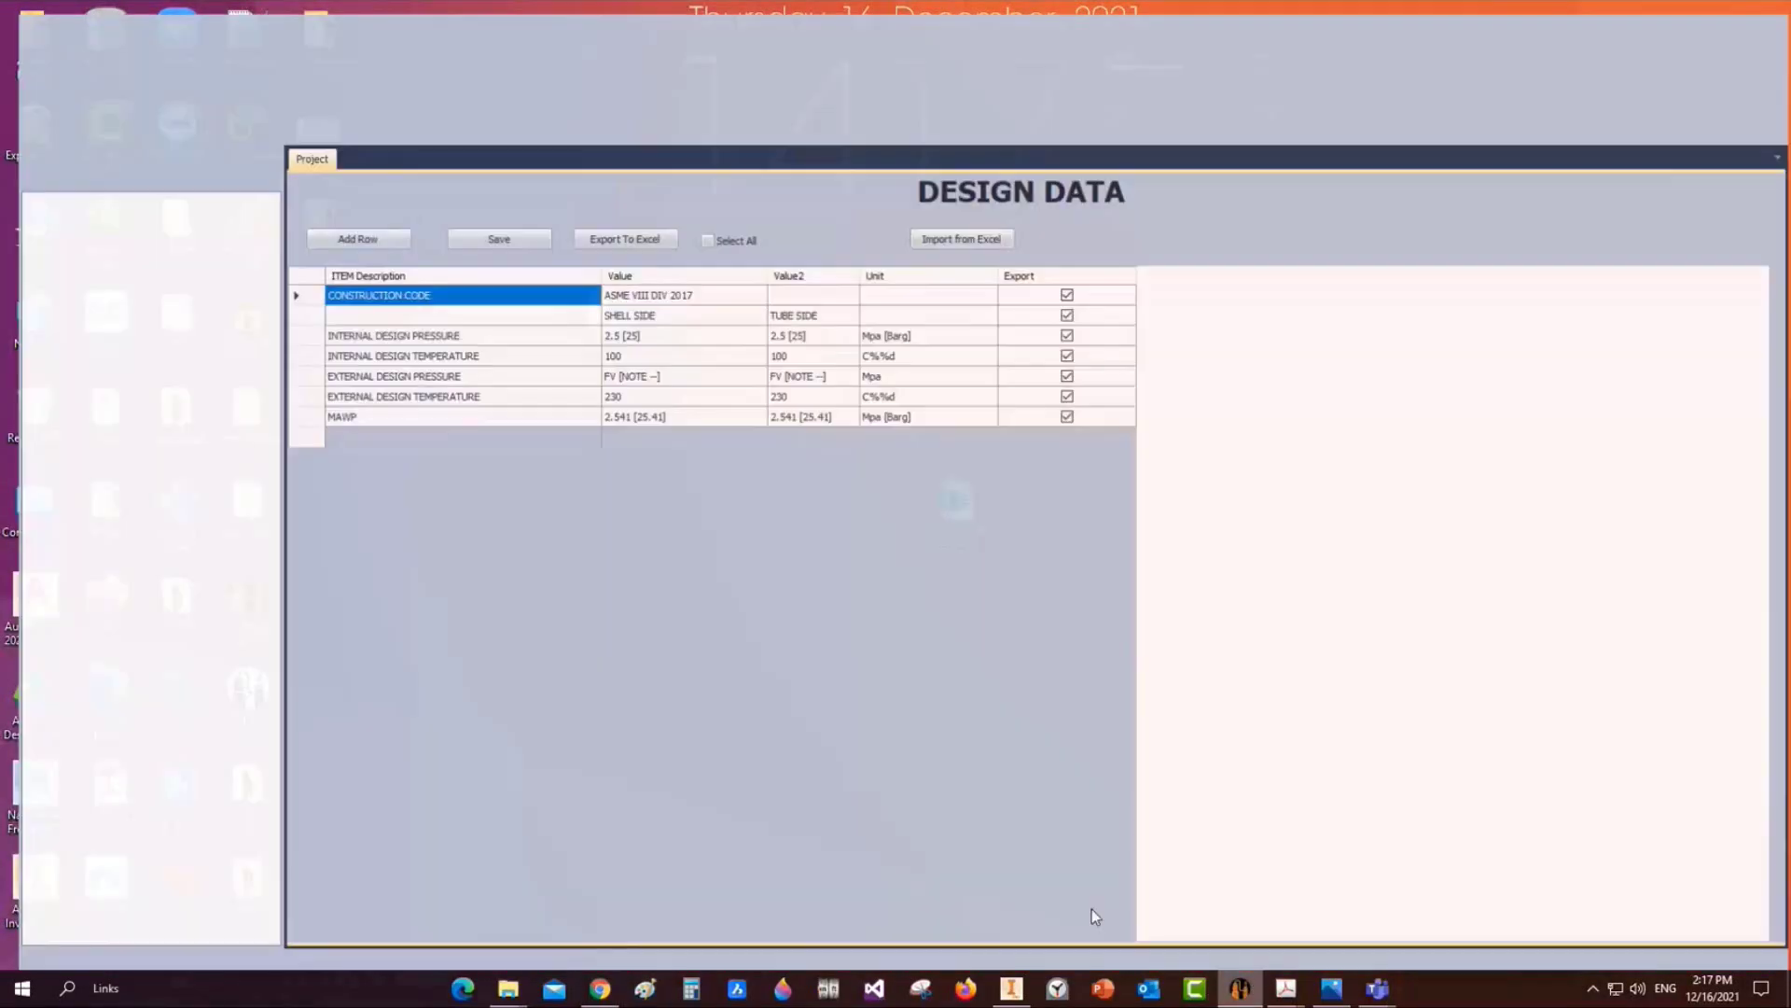
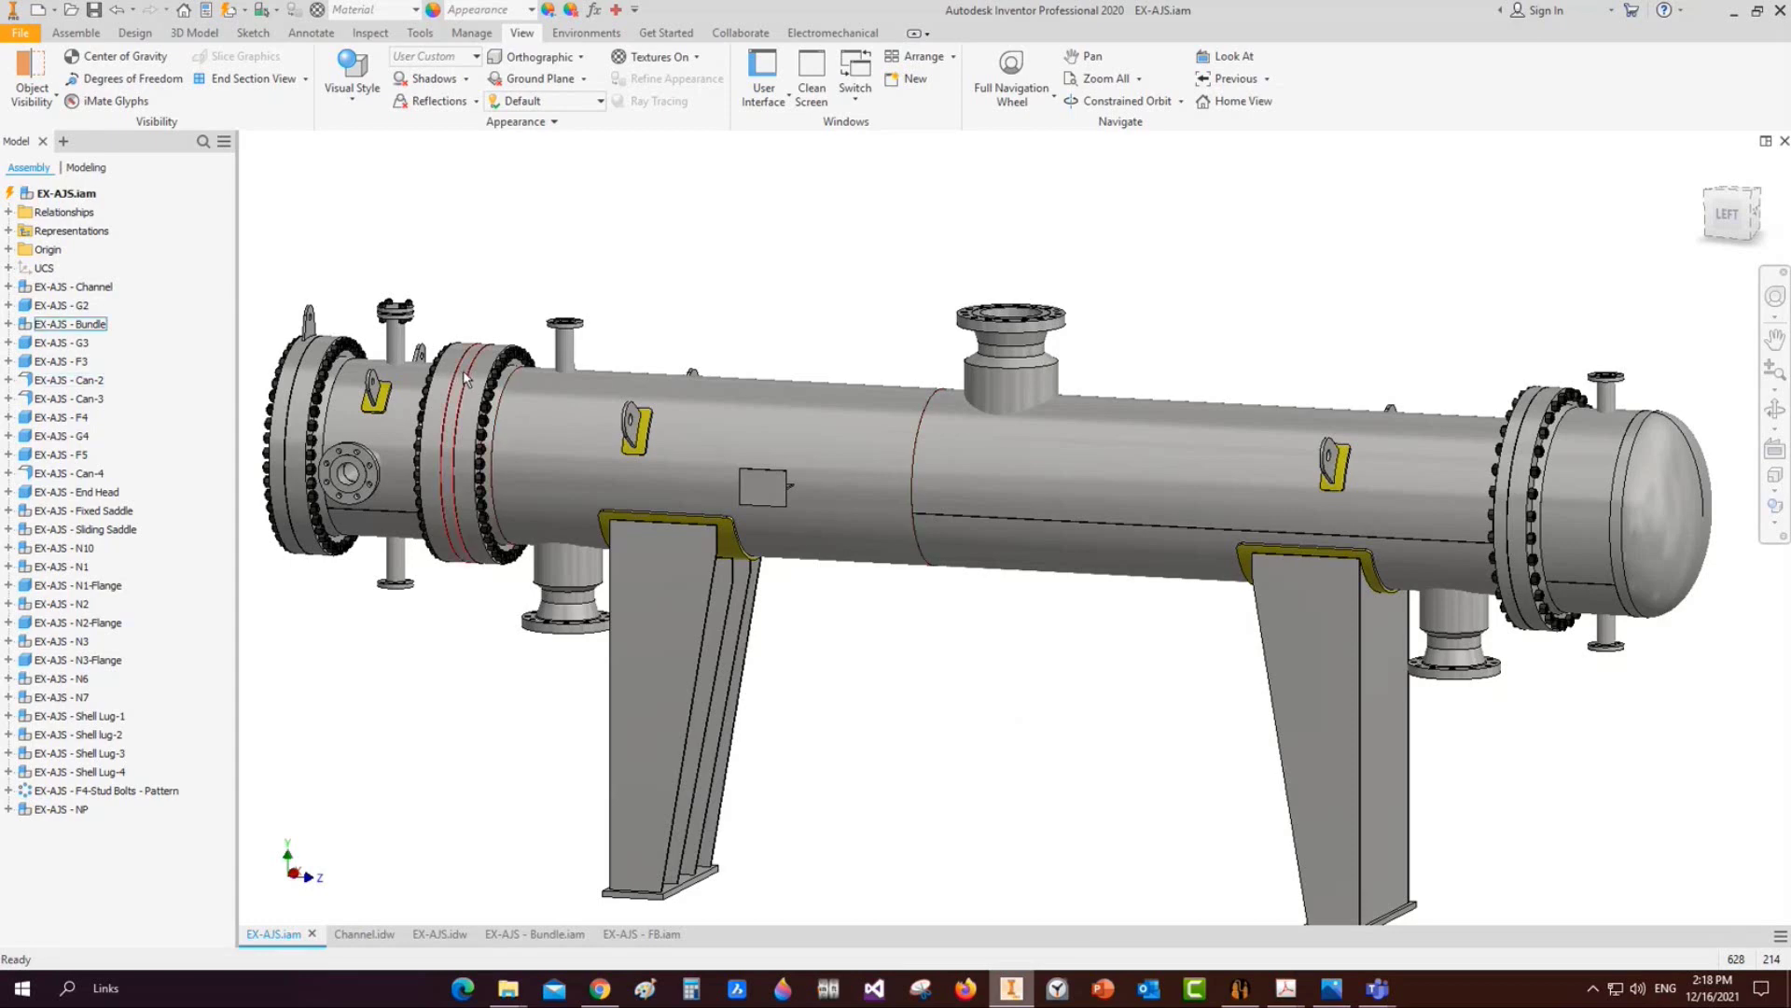
Examine the EX-AJS.iam exchanger in Inventor, including the body flange bolting, the rear end and the top nozzle's flange
mouse_move(495, 408)
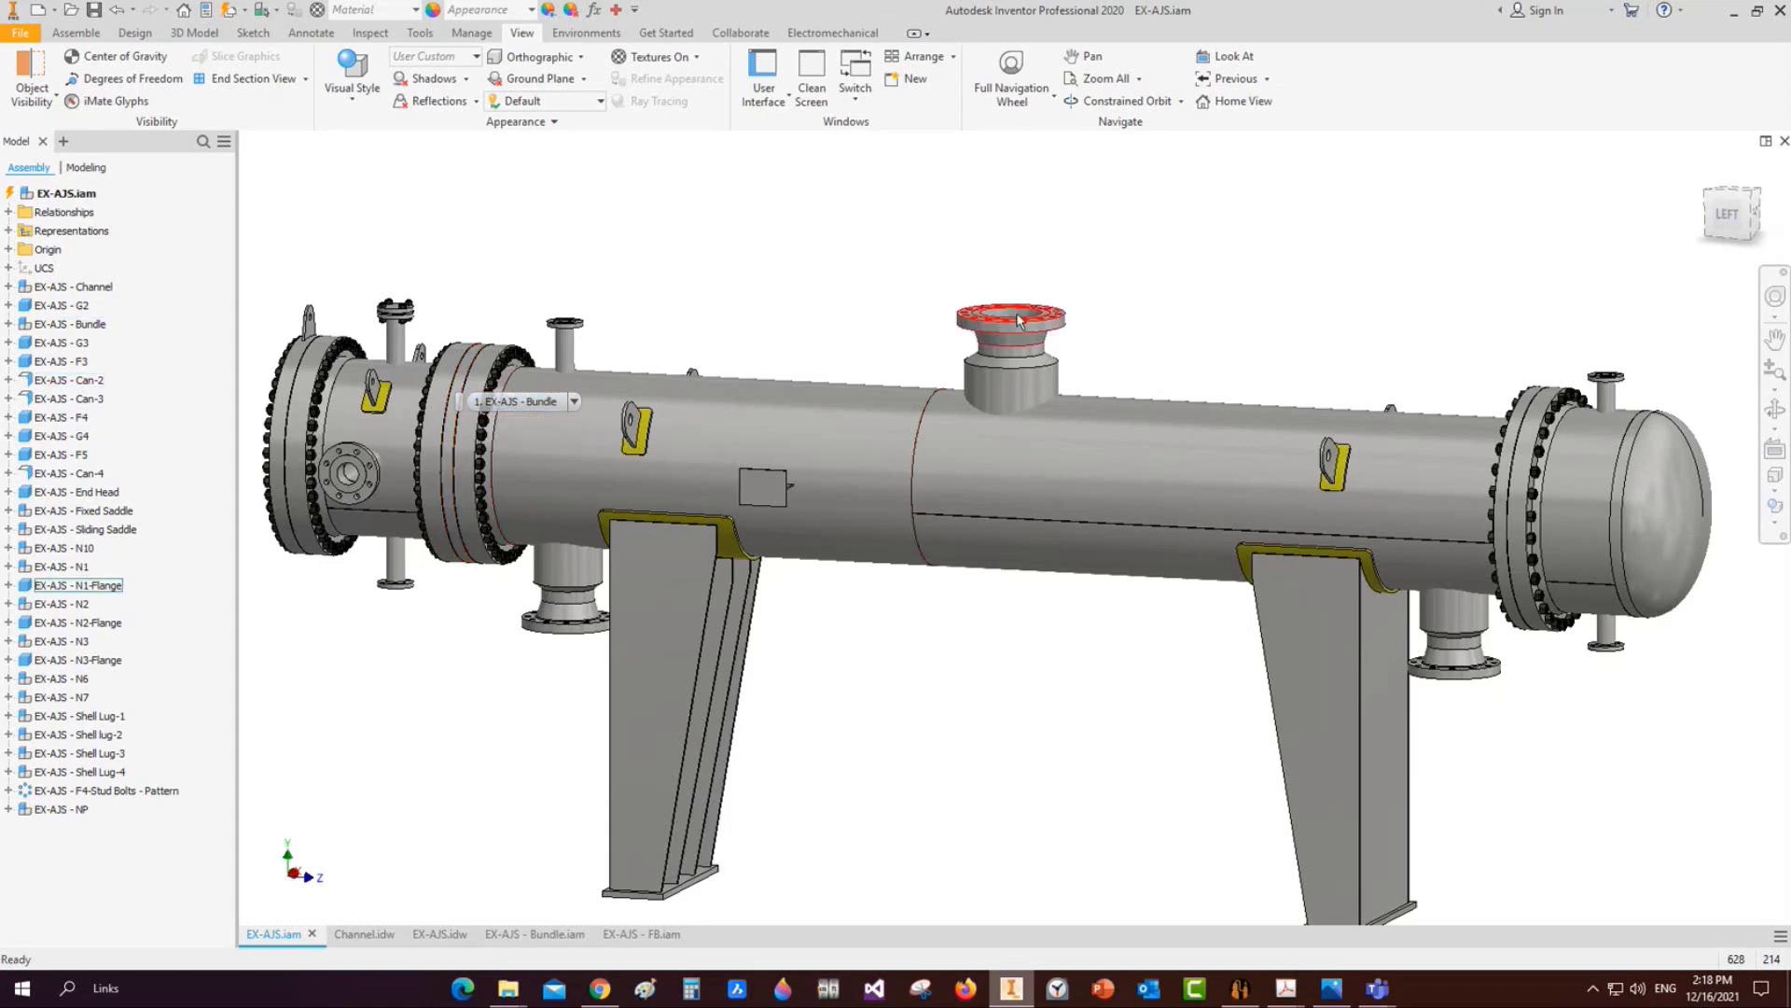
scroll(1018, 306, up, 5)
scroll(1268, 410, down, 4)
middle_drag(1044, 402, 543, 365)
scroll(1341, 479, up, 3)
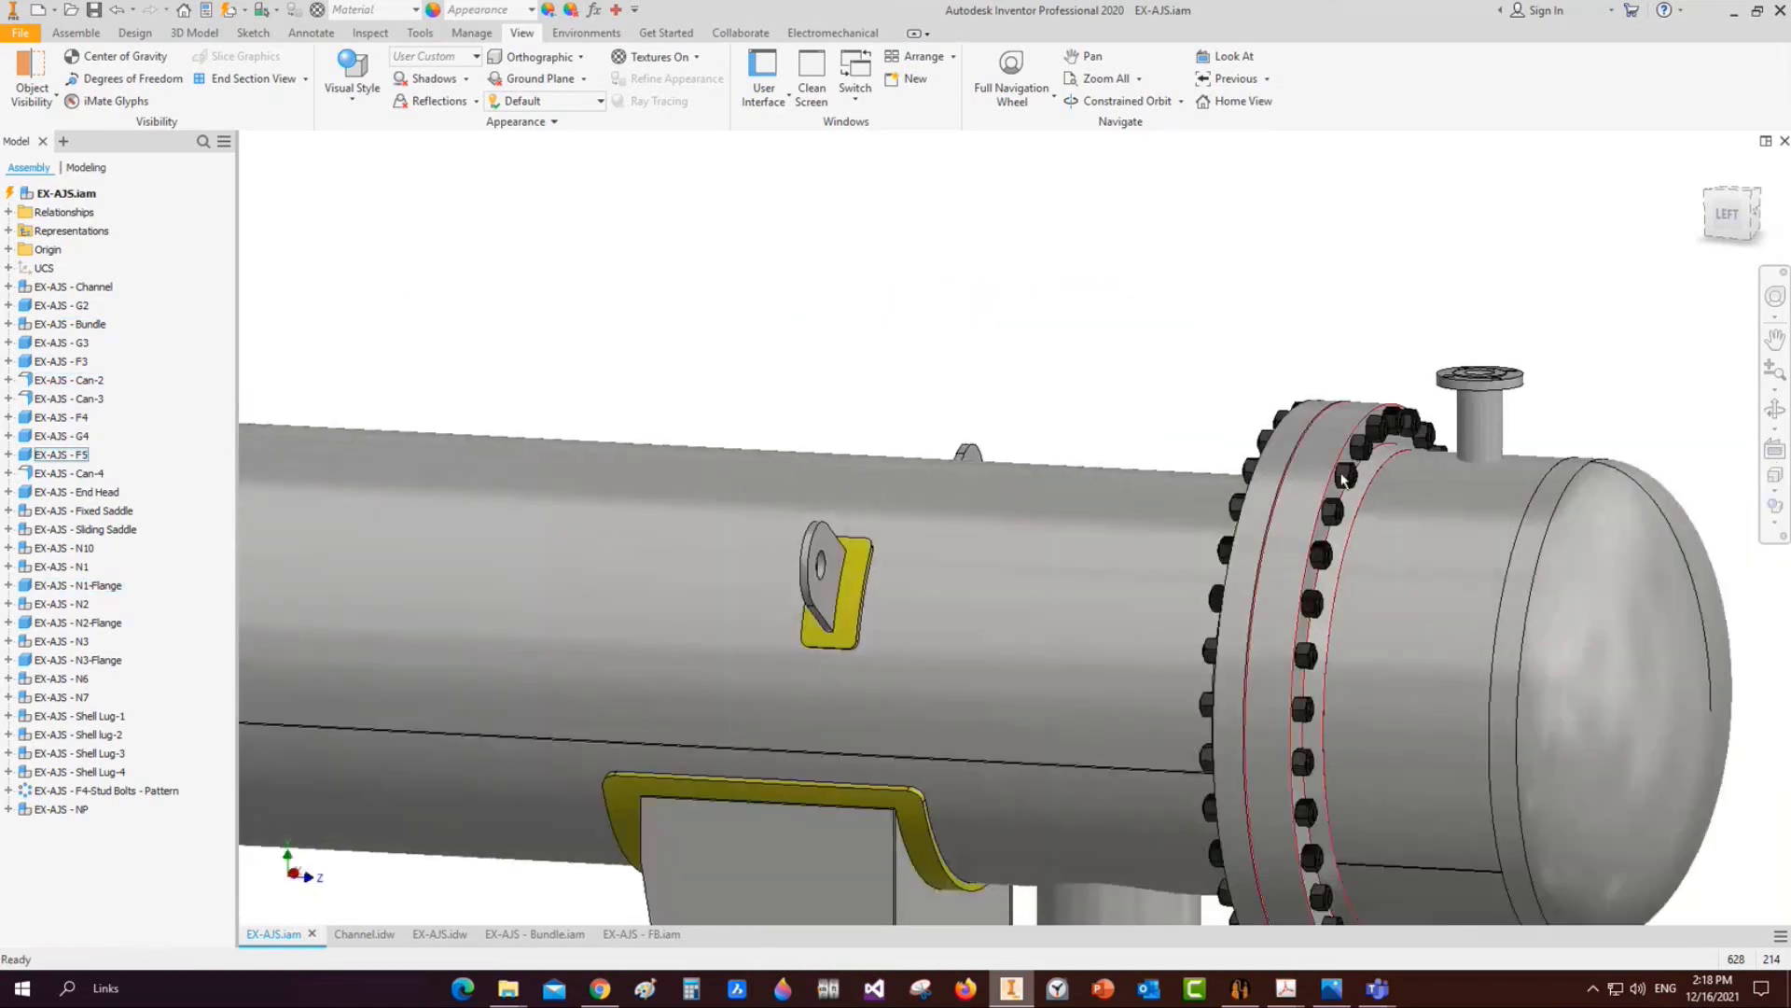
scroll(1342, 479, down, 3)
middle_drag(651, 401, 1476, 400)
scroll(767, 341, up, 5)
scroll(836, 312, down, 4)
middle_drag(1543, 334, 970, 443)
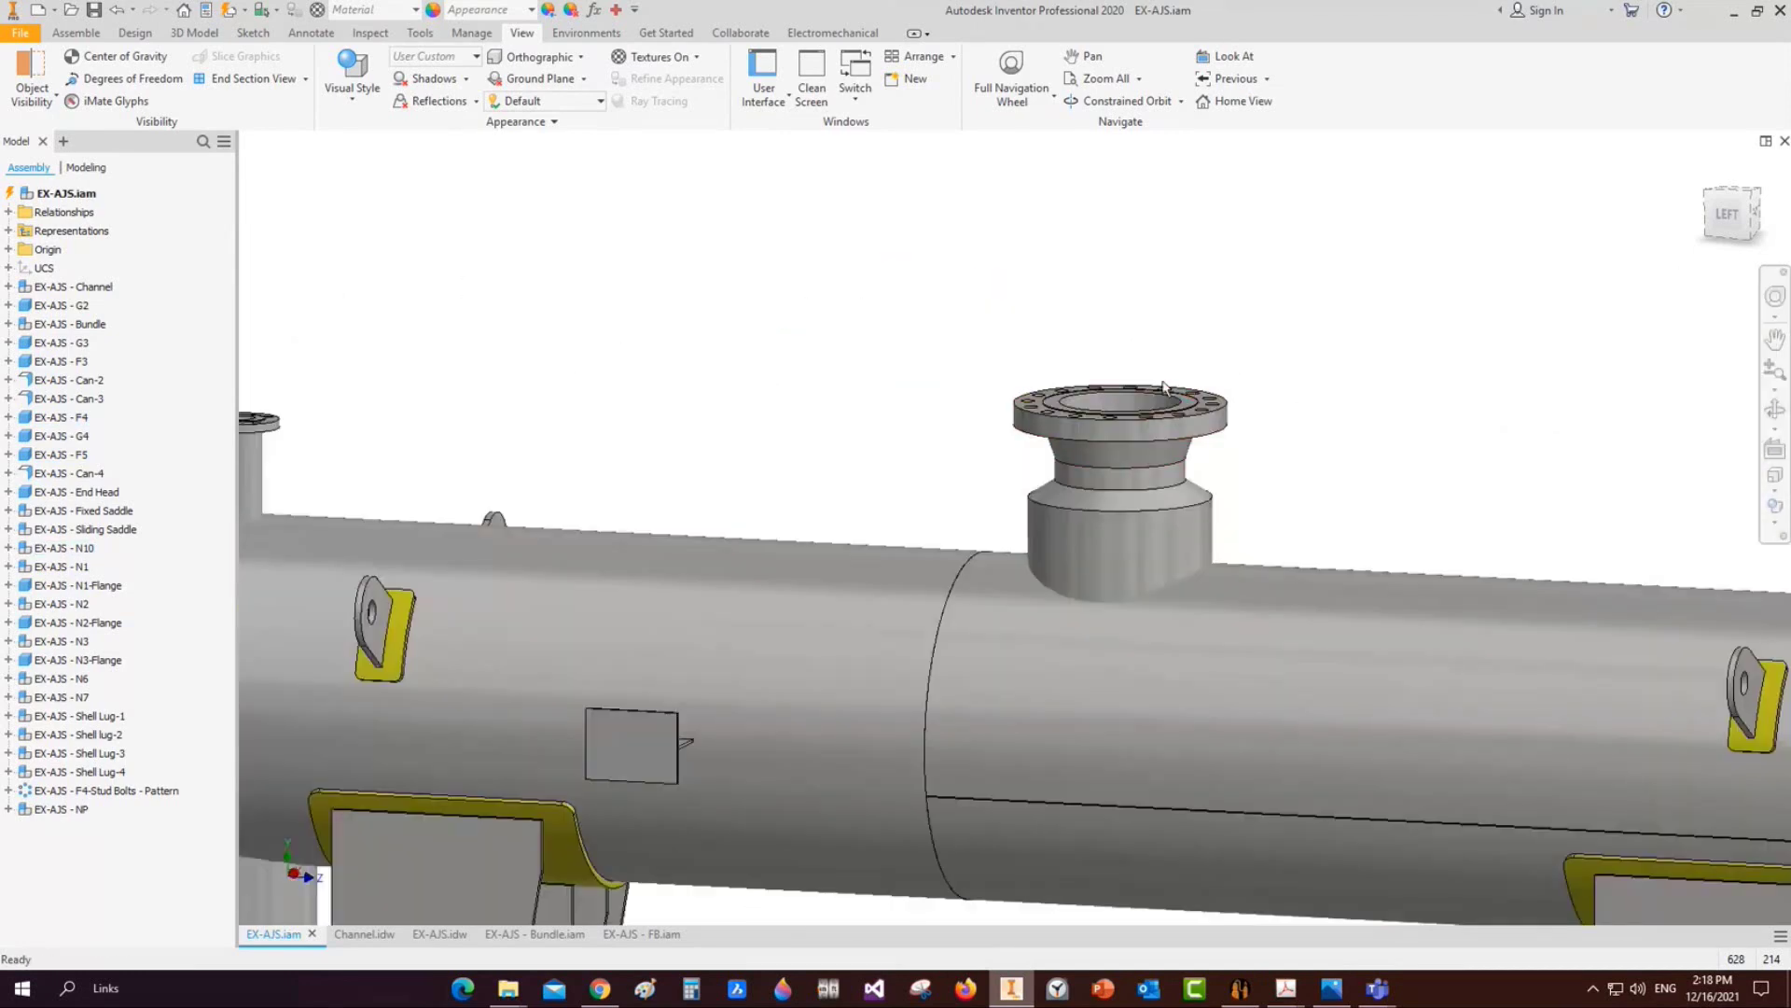
scroll(1175, 387, up, 3)
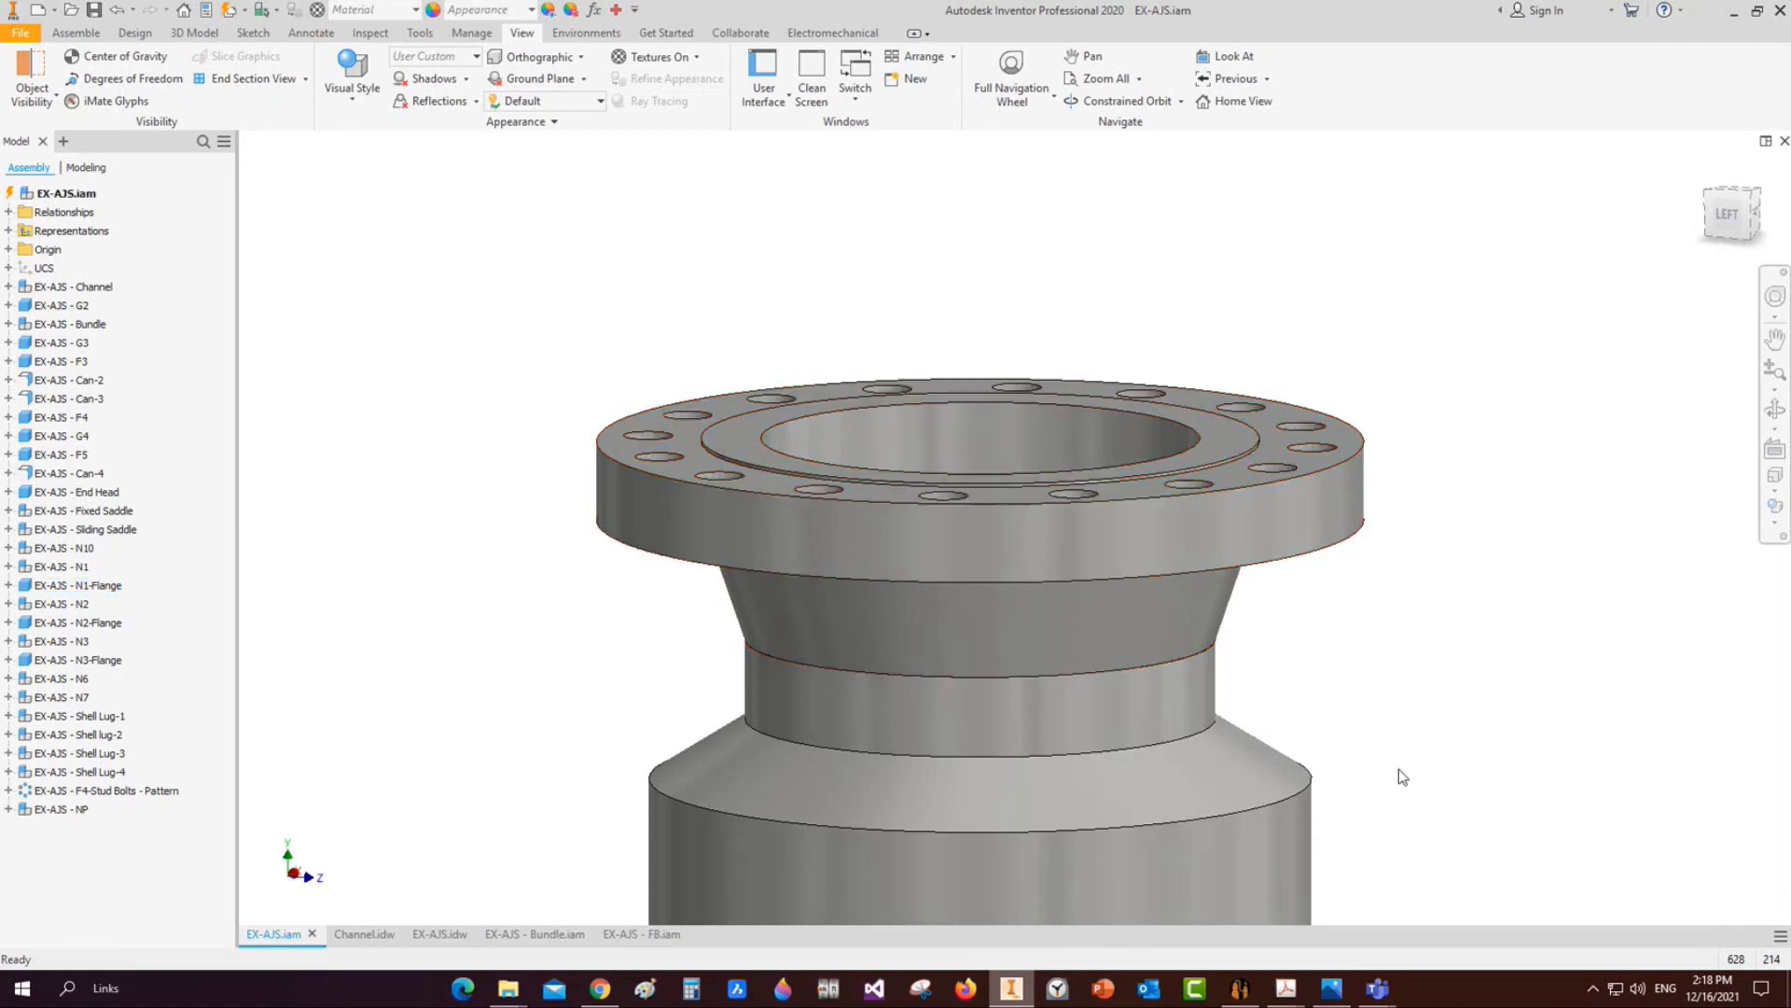
Minimize Inventor, launch SEG Helper 0.2 from the desktop, and refresh the desktop
click(1733, 13)
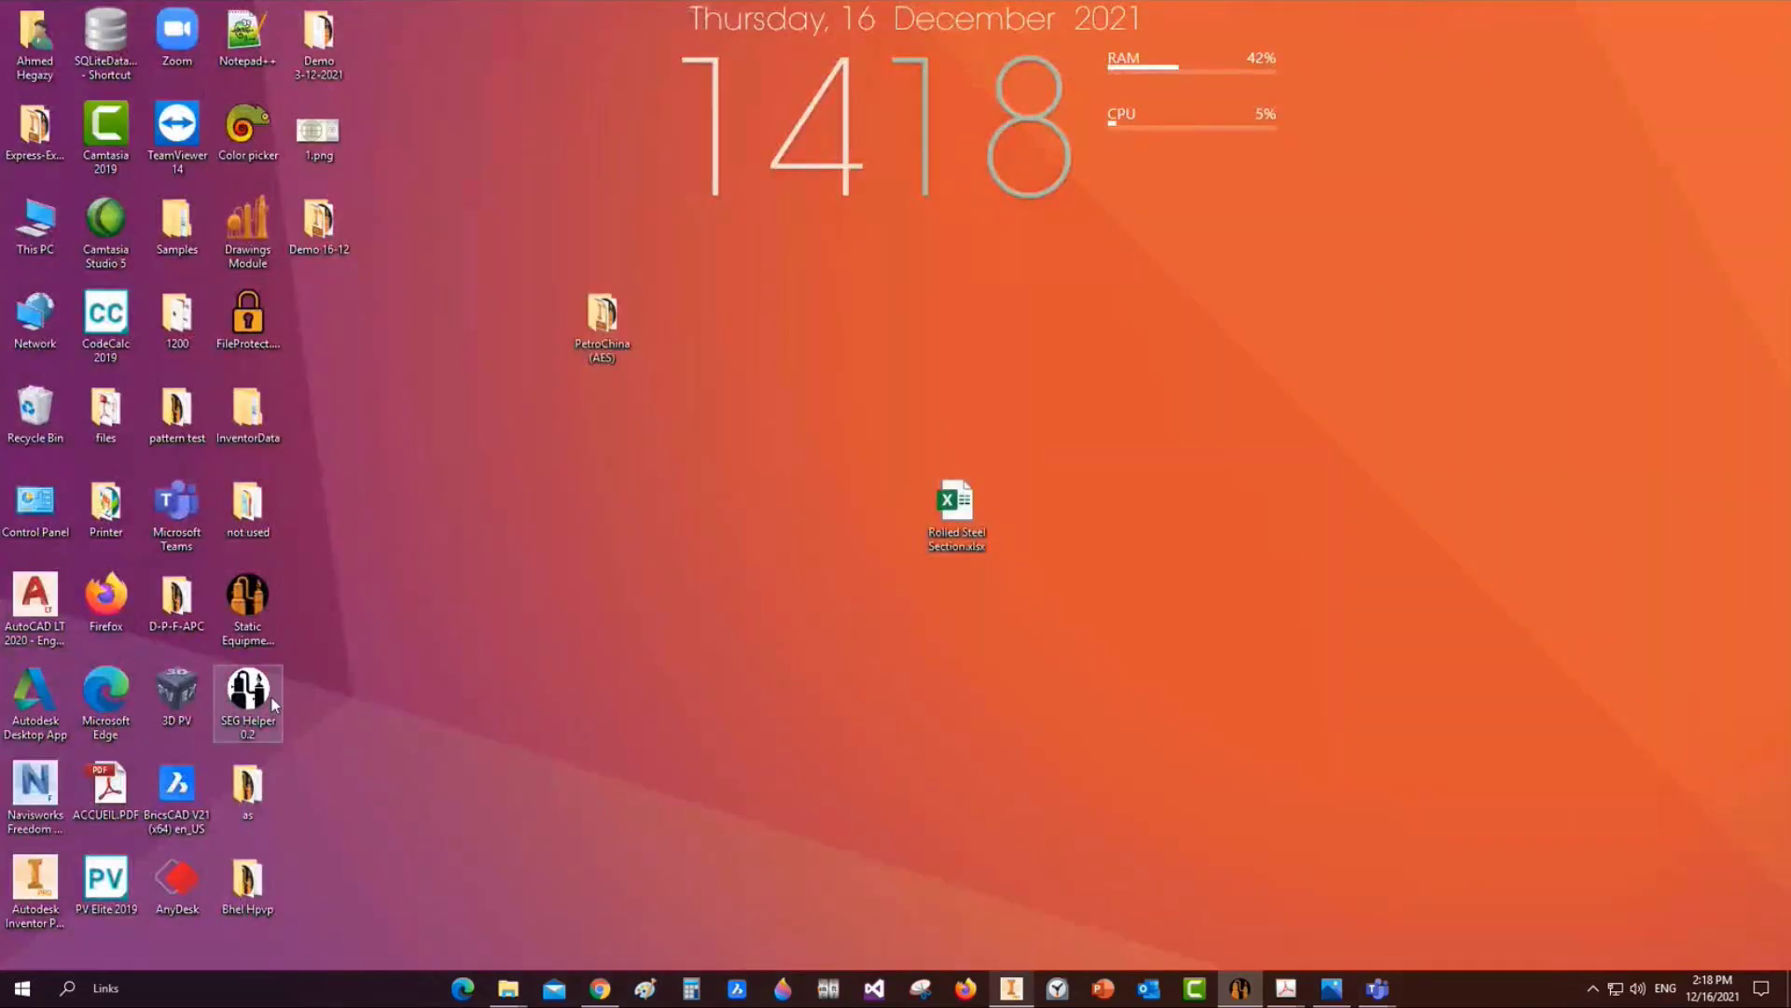
right_click(519, 106)
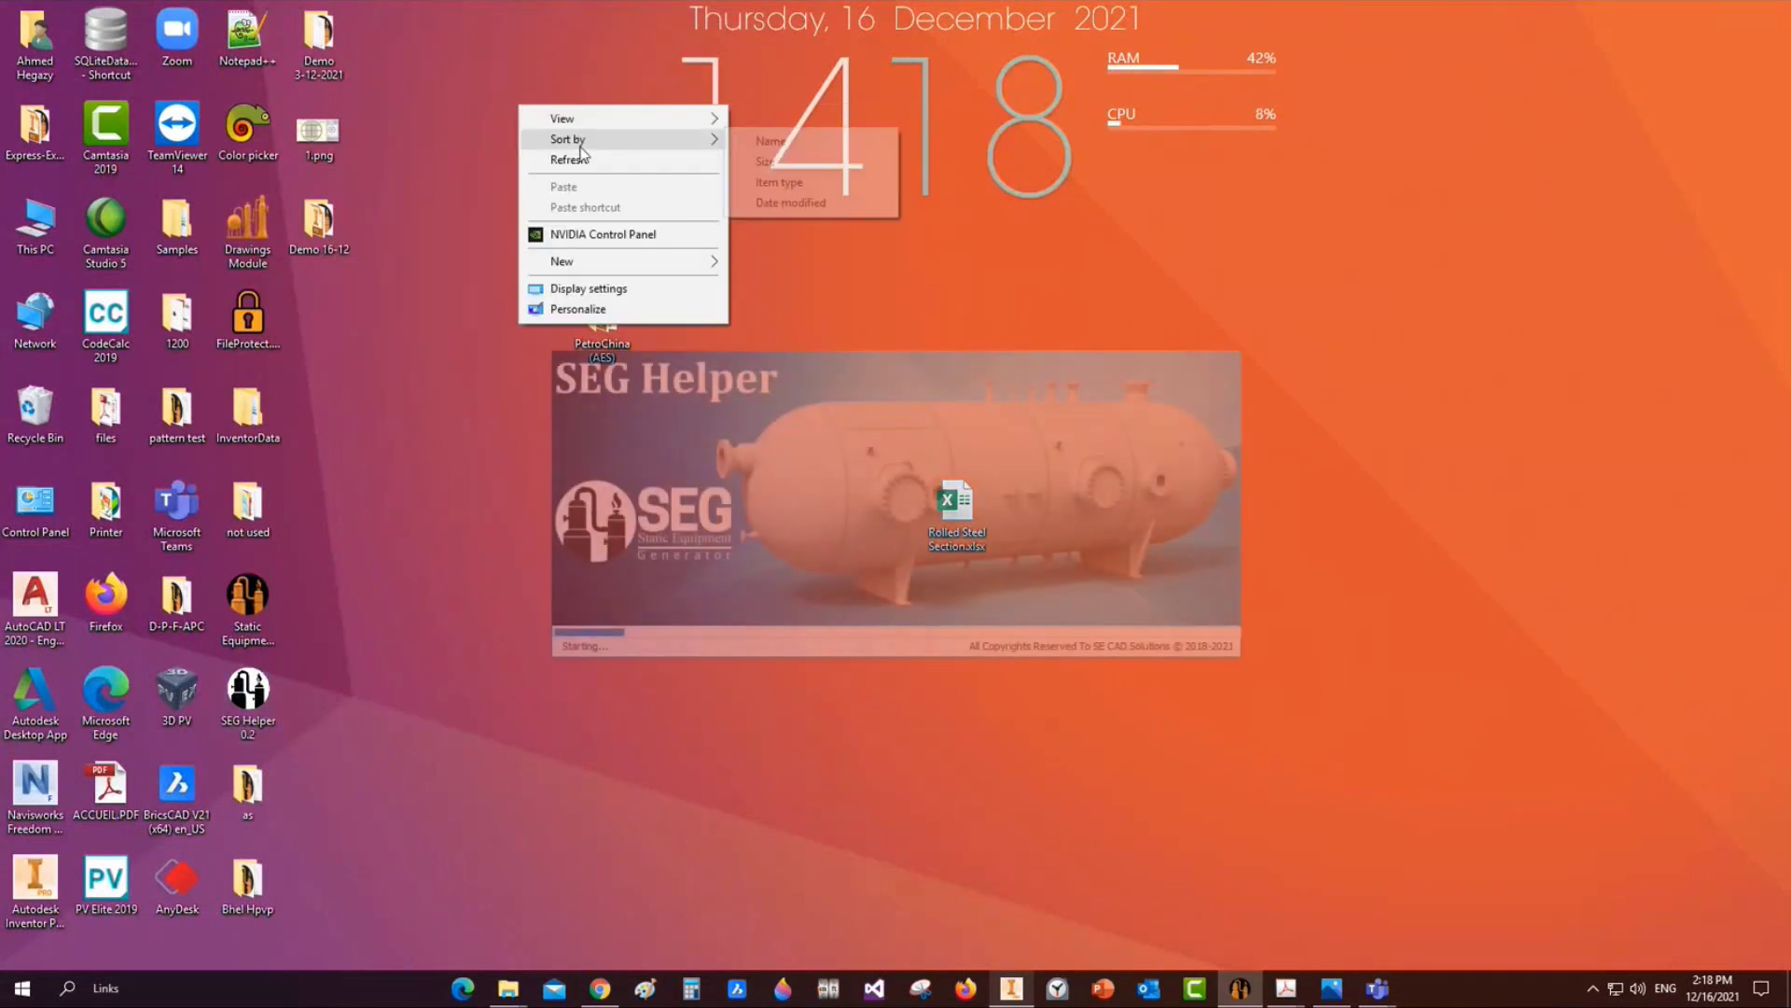
click(578, 160)
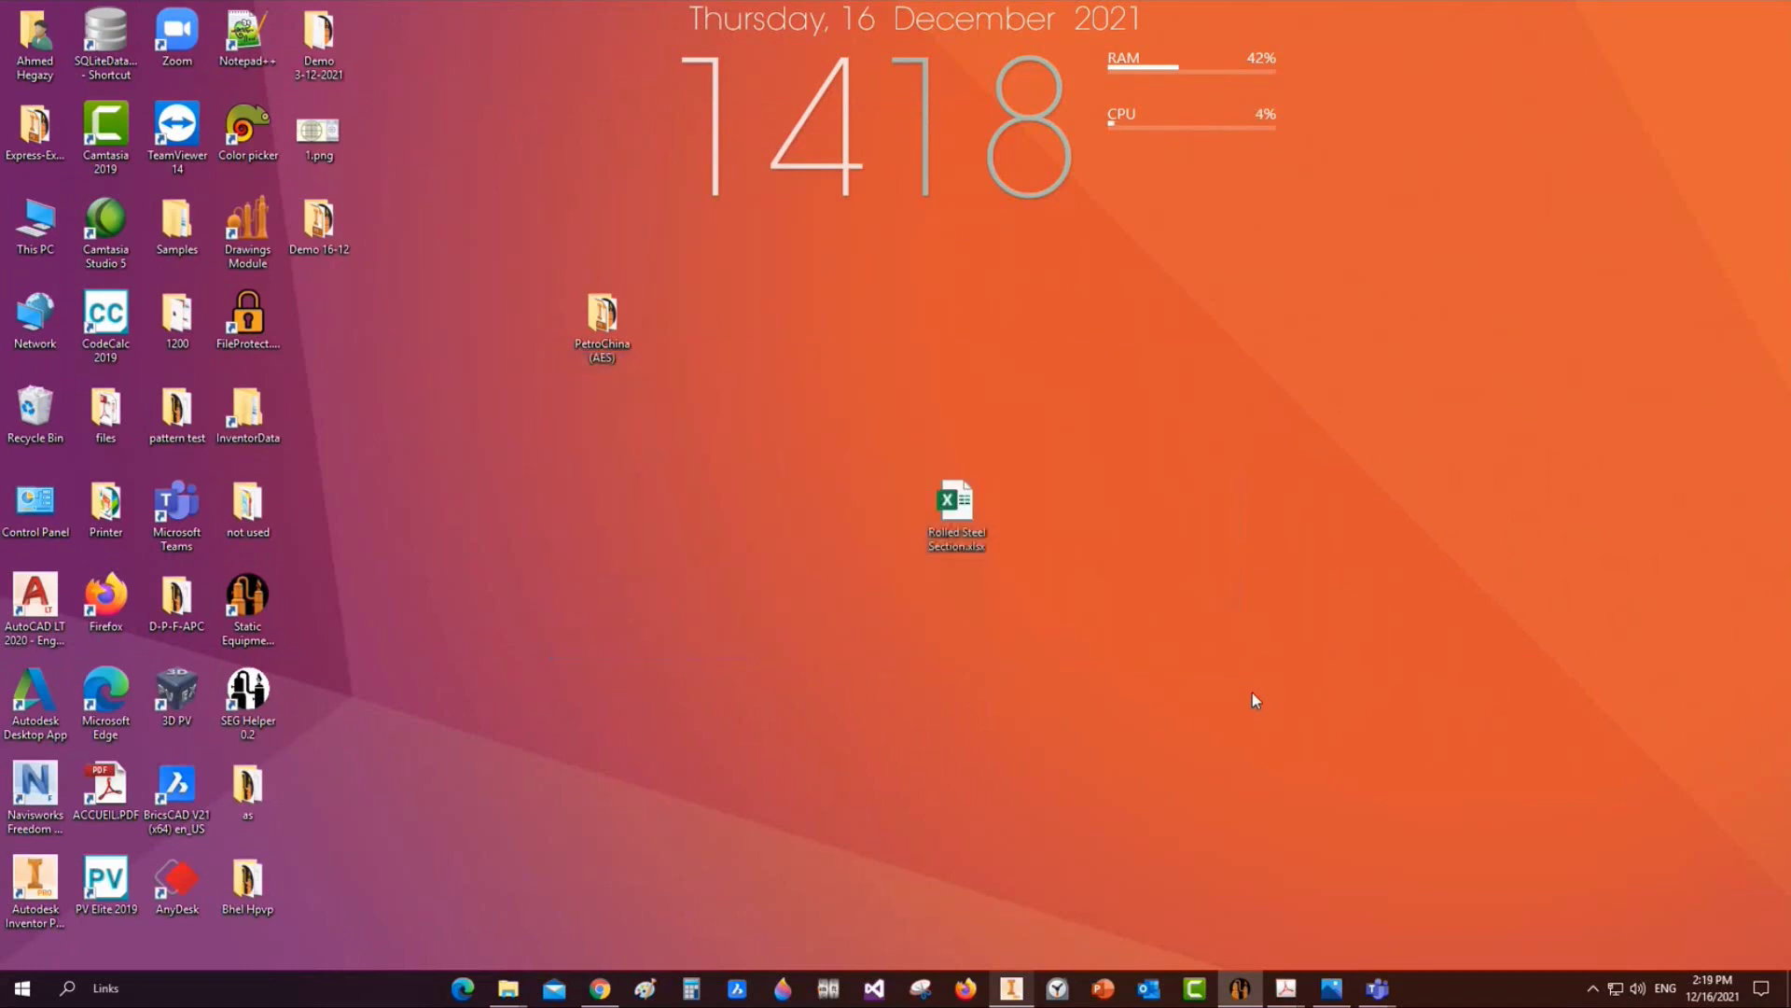
Return to Inventor and create a new part document
click(1011, 988)
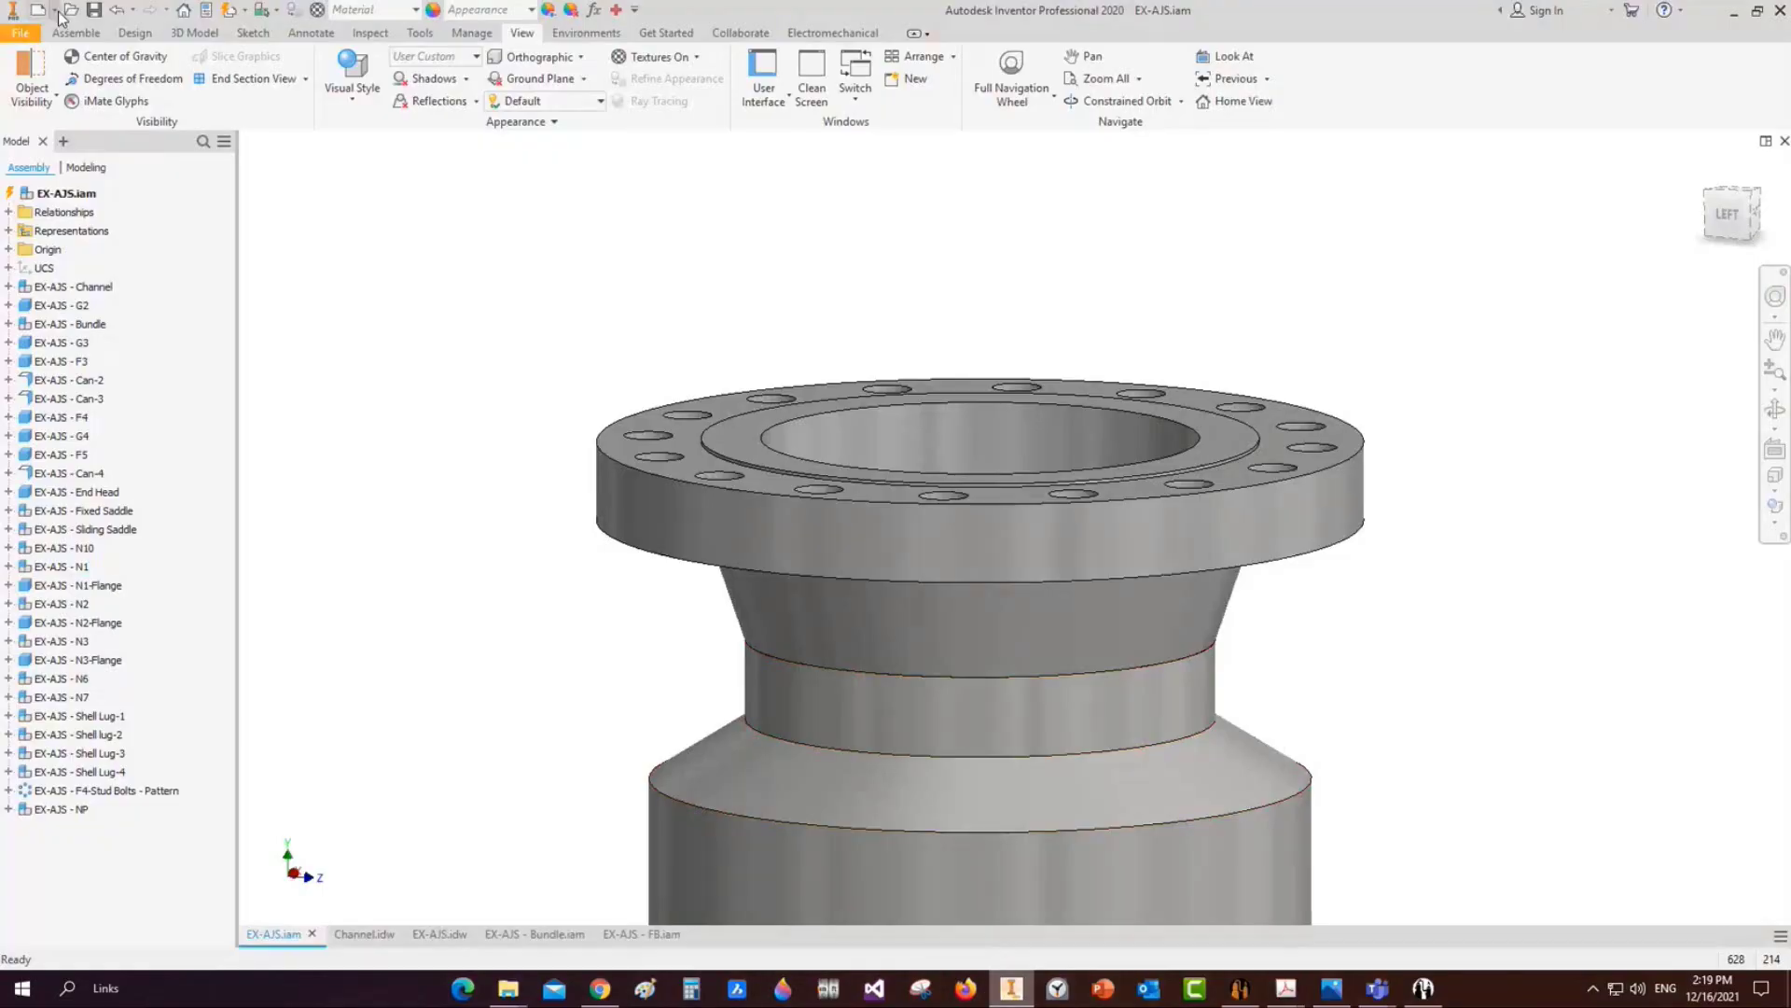
click(58, 12)
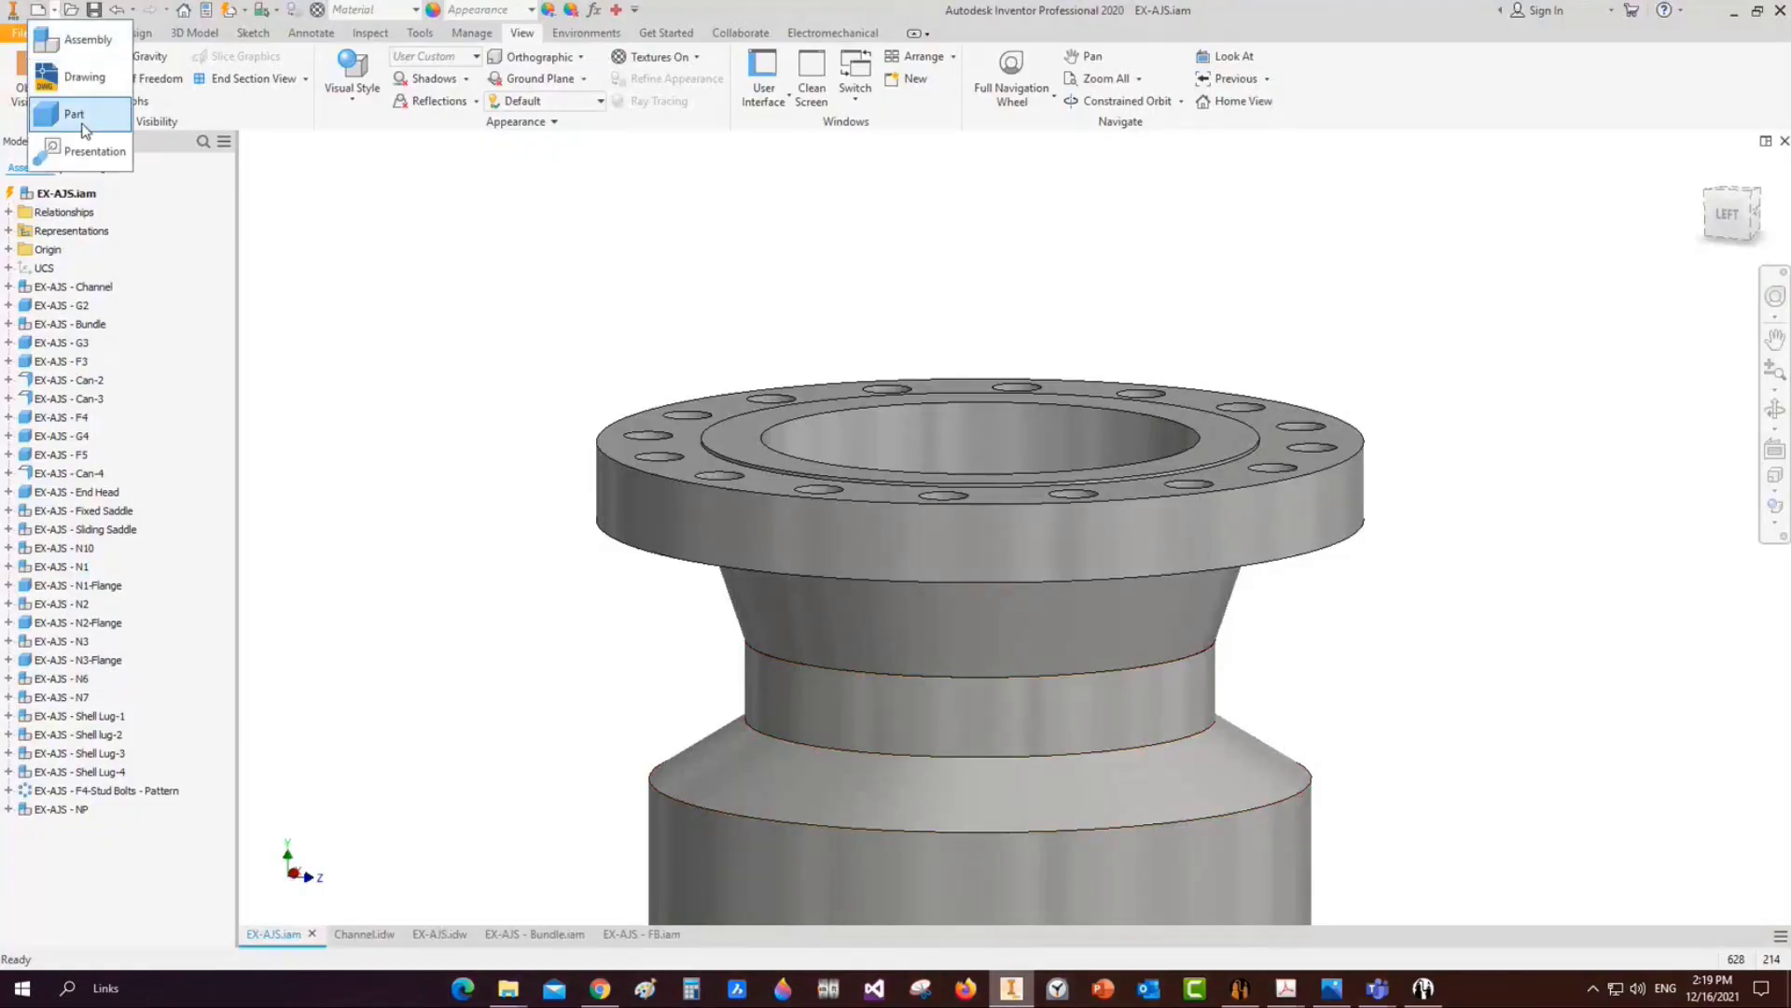
click(64, 122)
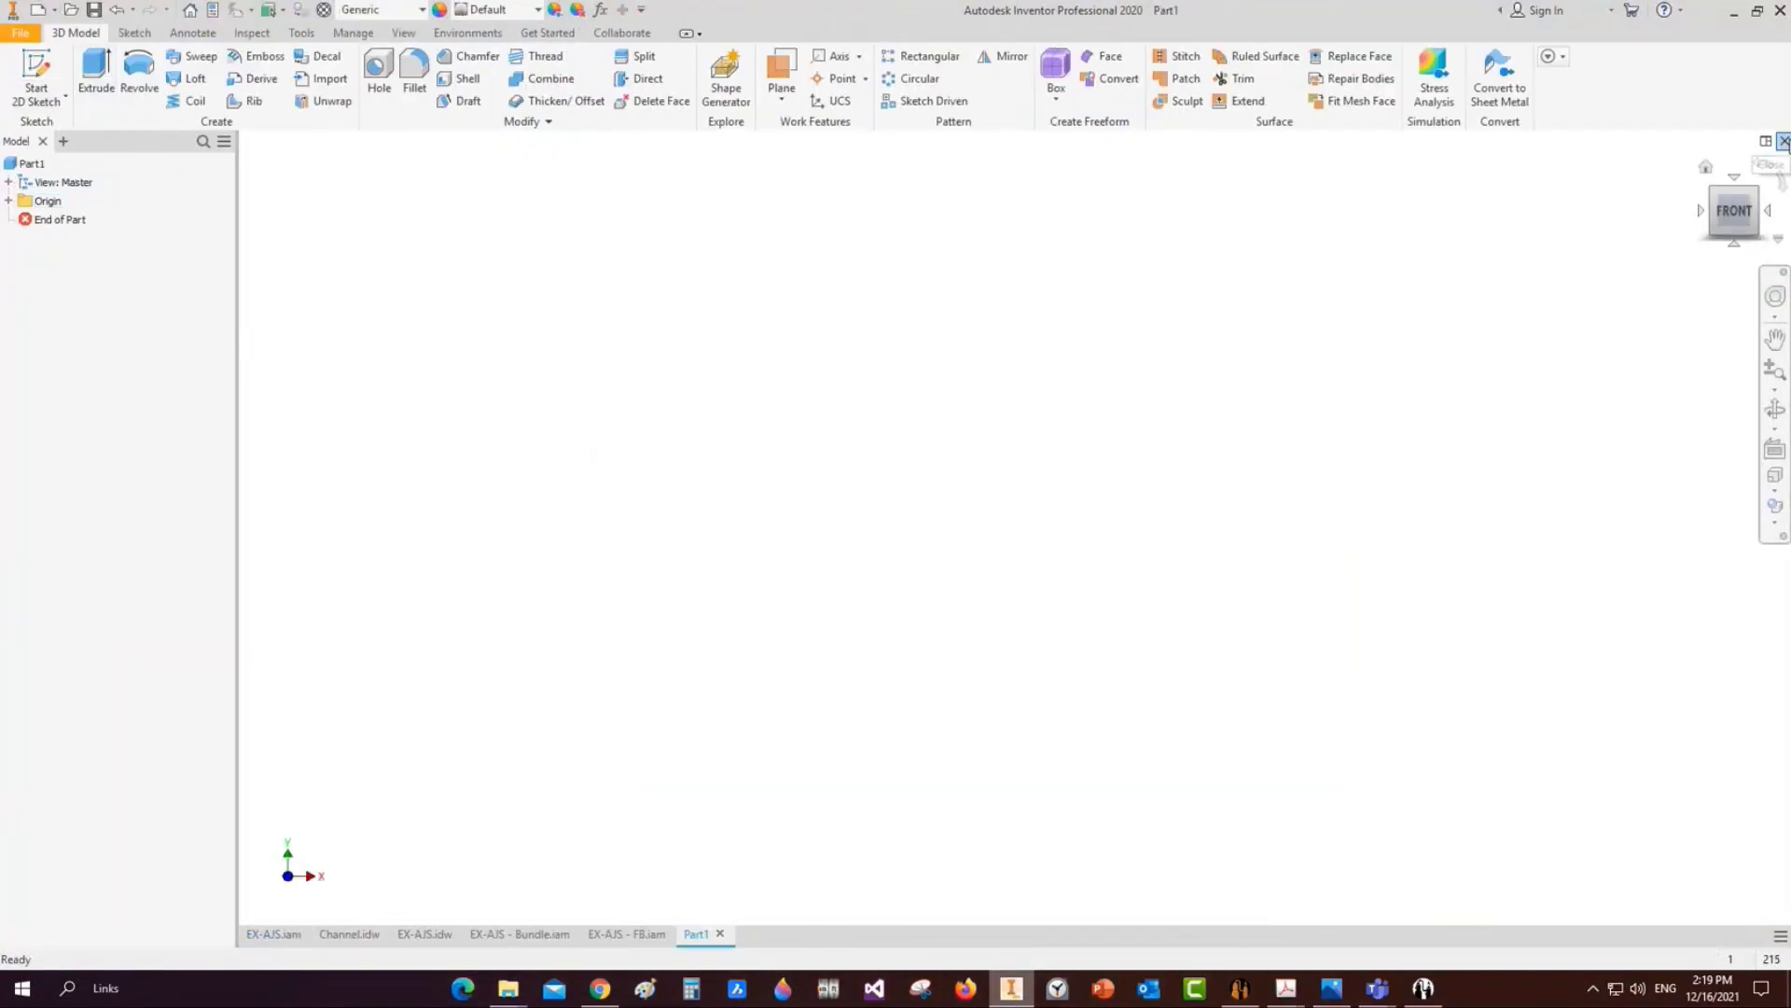
Close the empty part, start a new file and expand the SEG Items Templete folder
click(1784, 142)
click(39, 11)
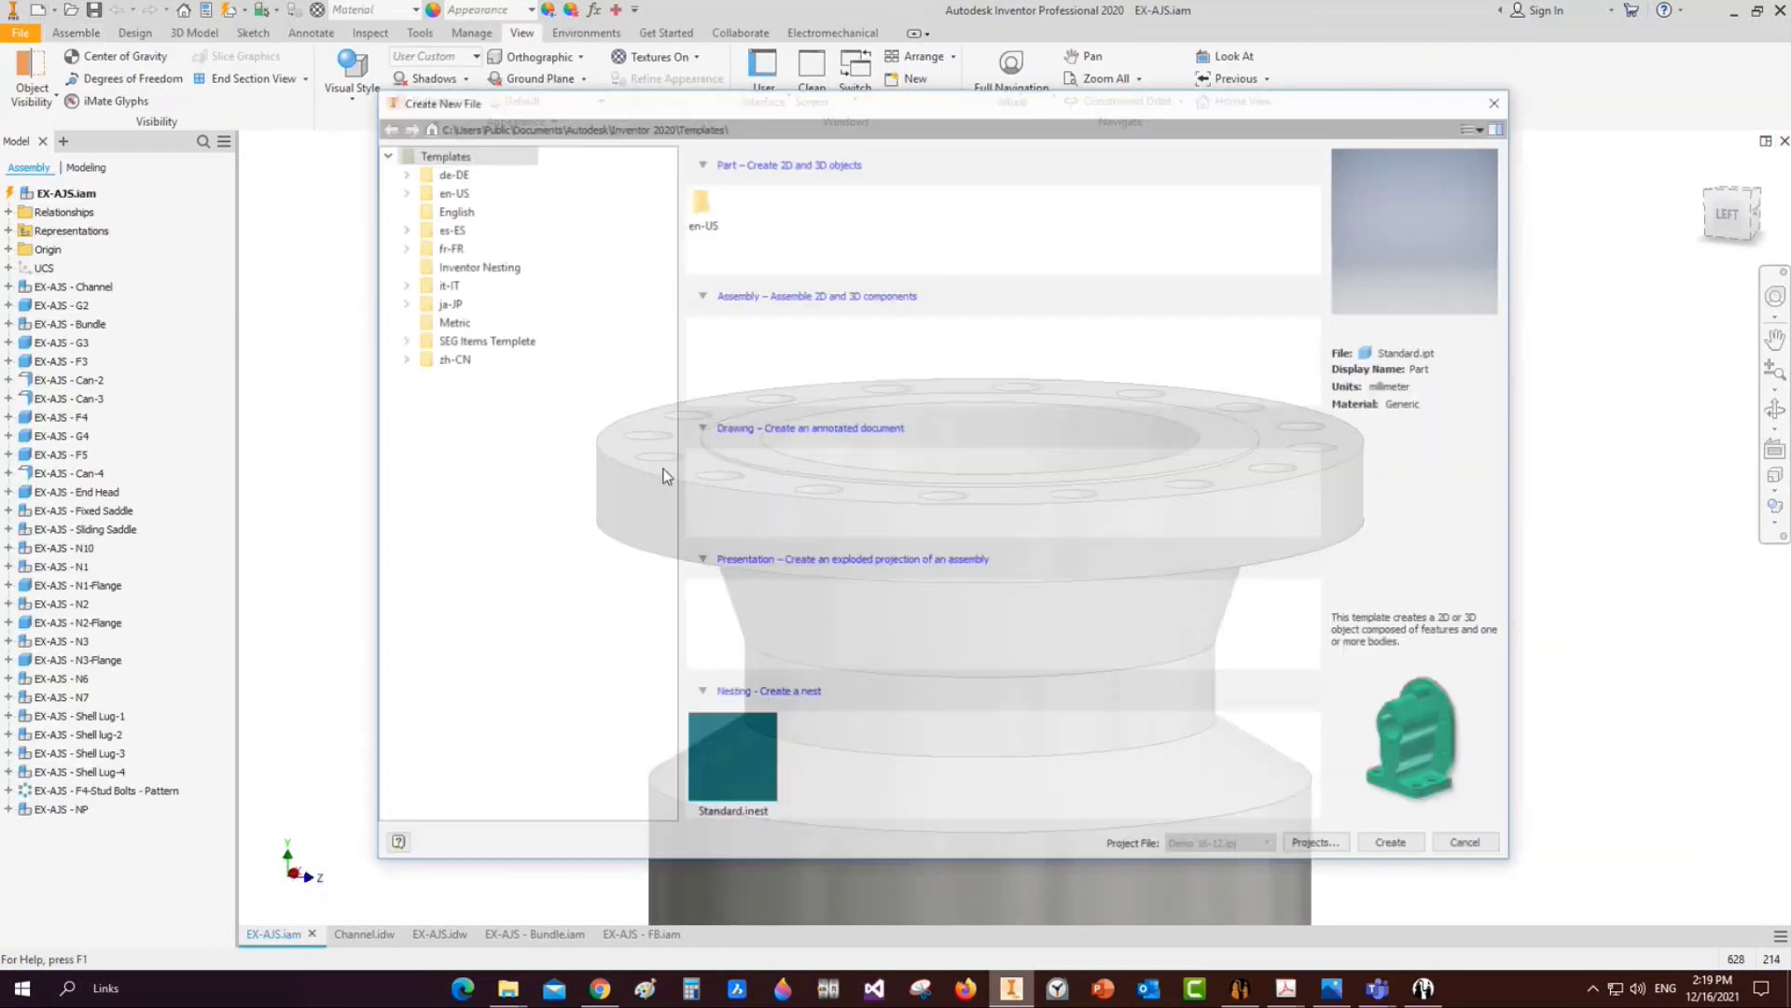
click(476, 342)
click(400, 341)
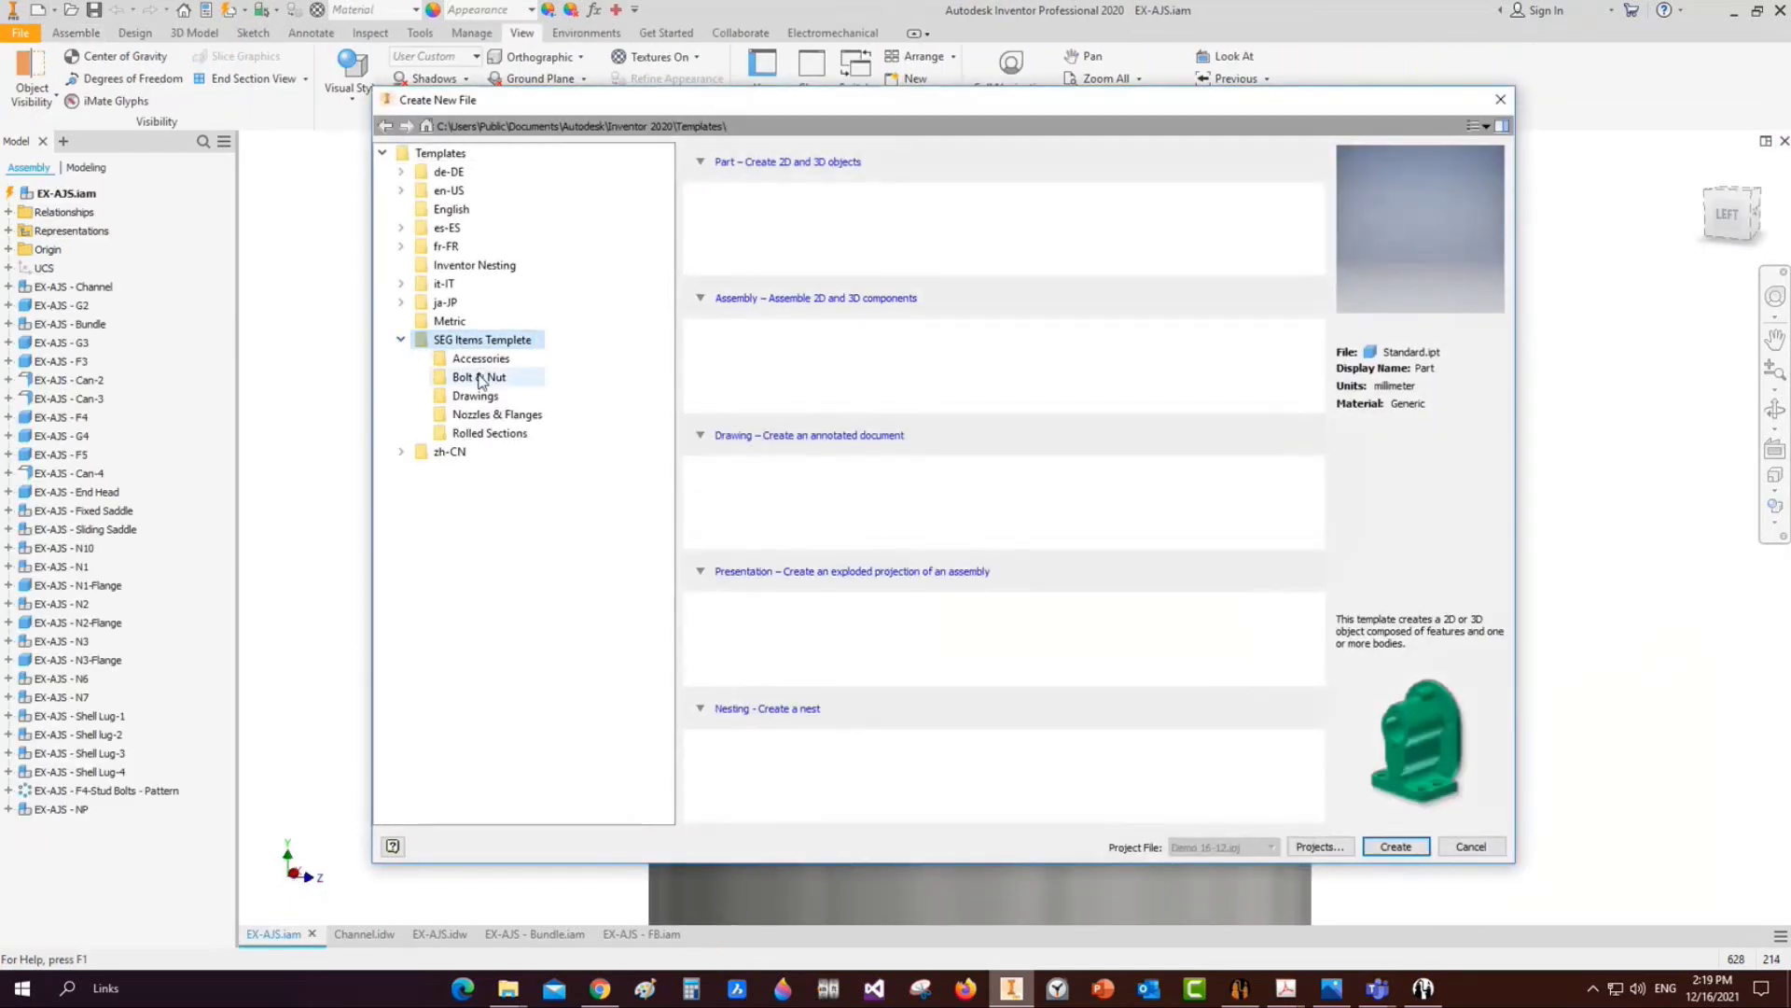
Preview the accessory part templates: eye bolt, guiding pin, pipe, washer, spacer tube and strait tube
click(475, 360)
click(1015, 229)
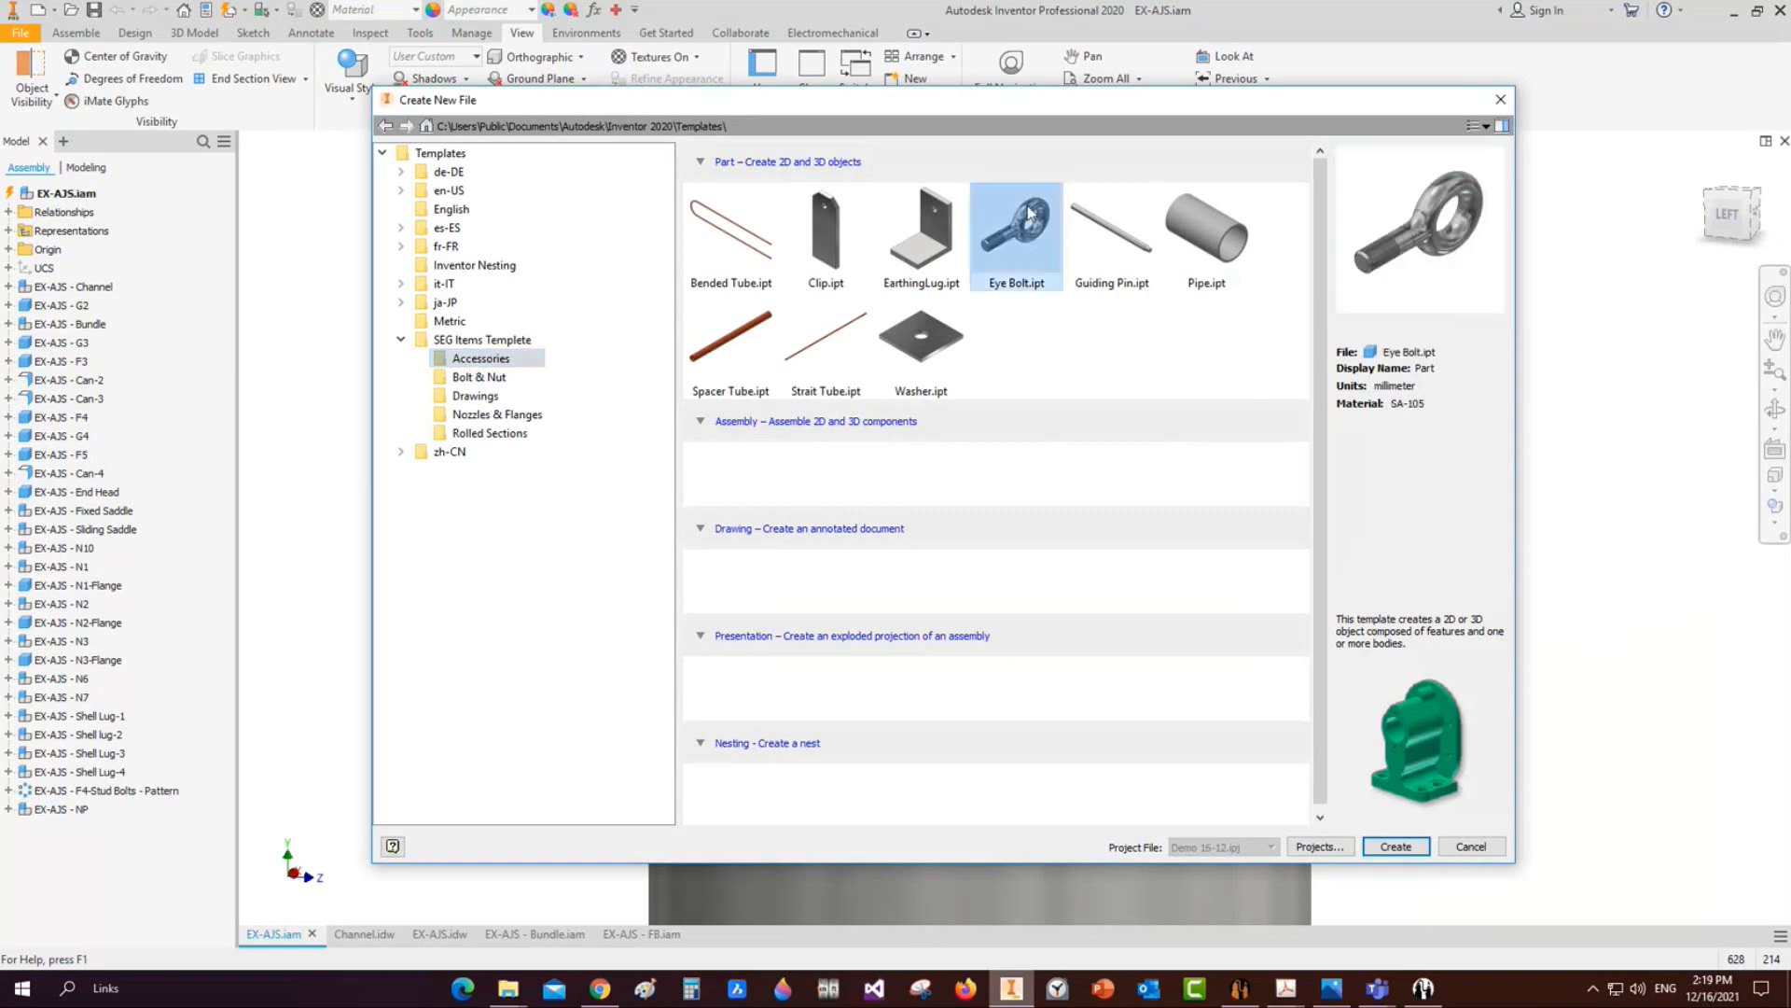
click(1110, 238)
click(1206, 231)
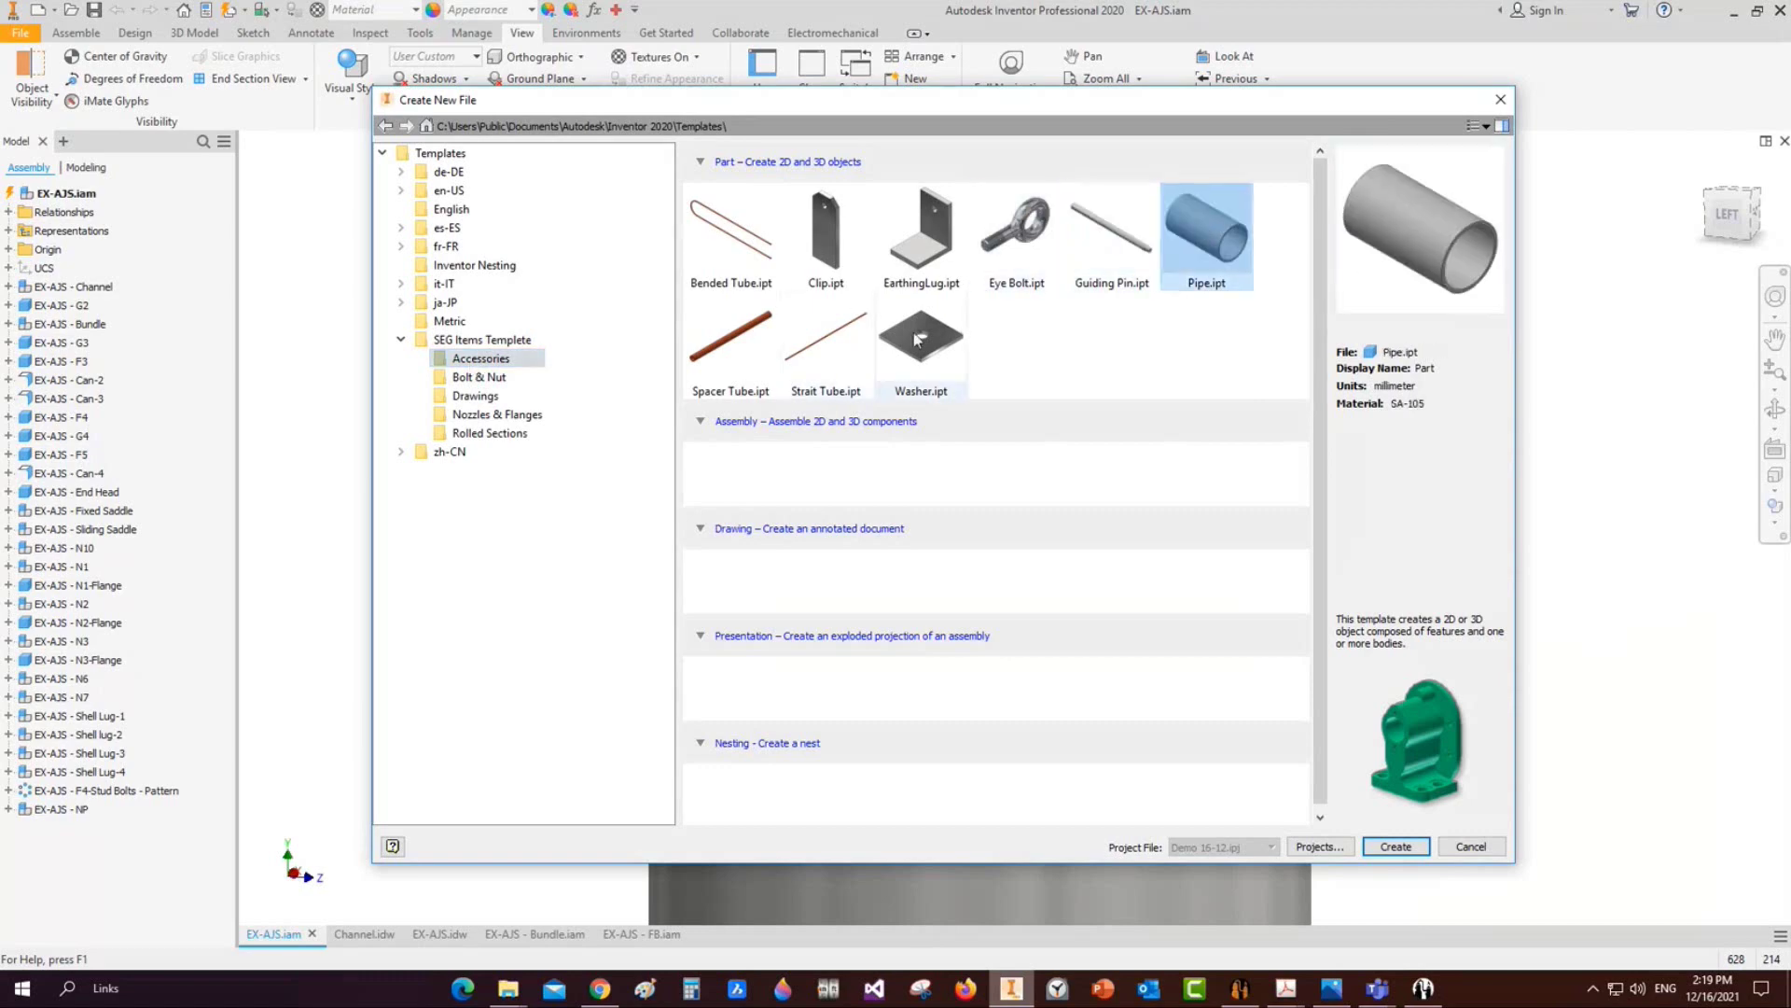
click(921, 338)
click(731, 336)
click(826, 338)
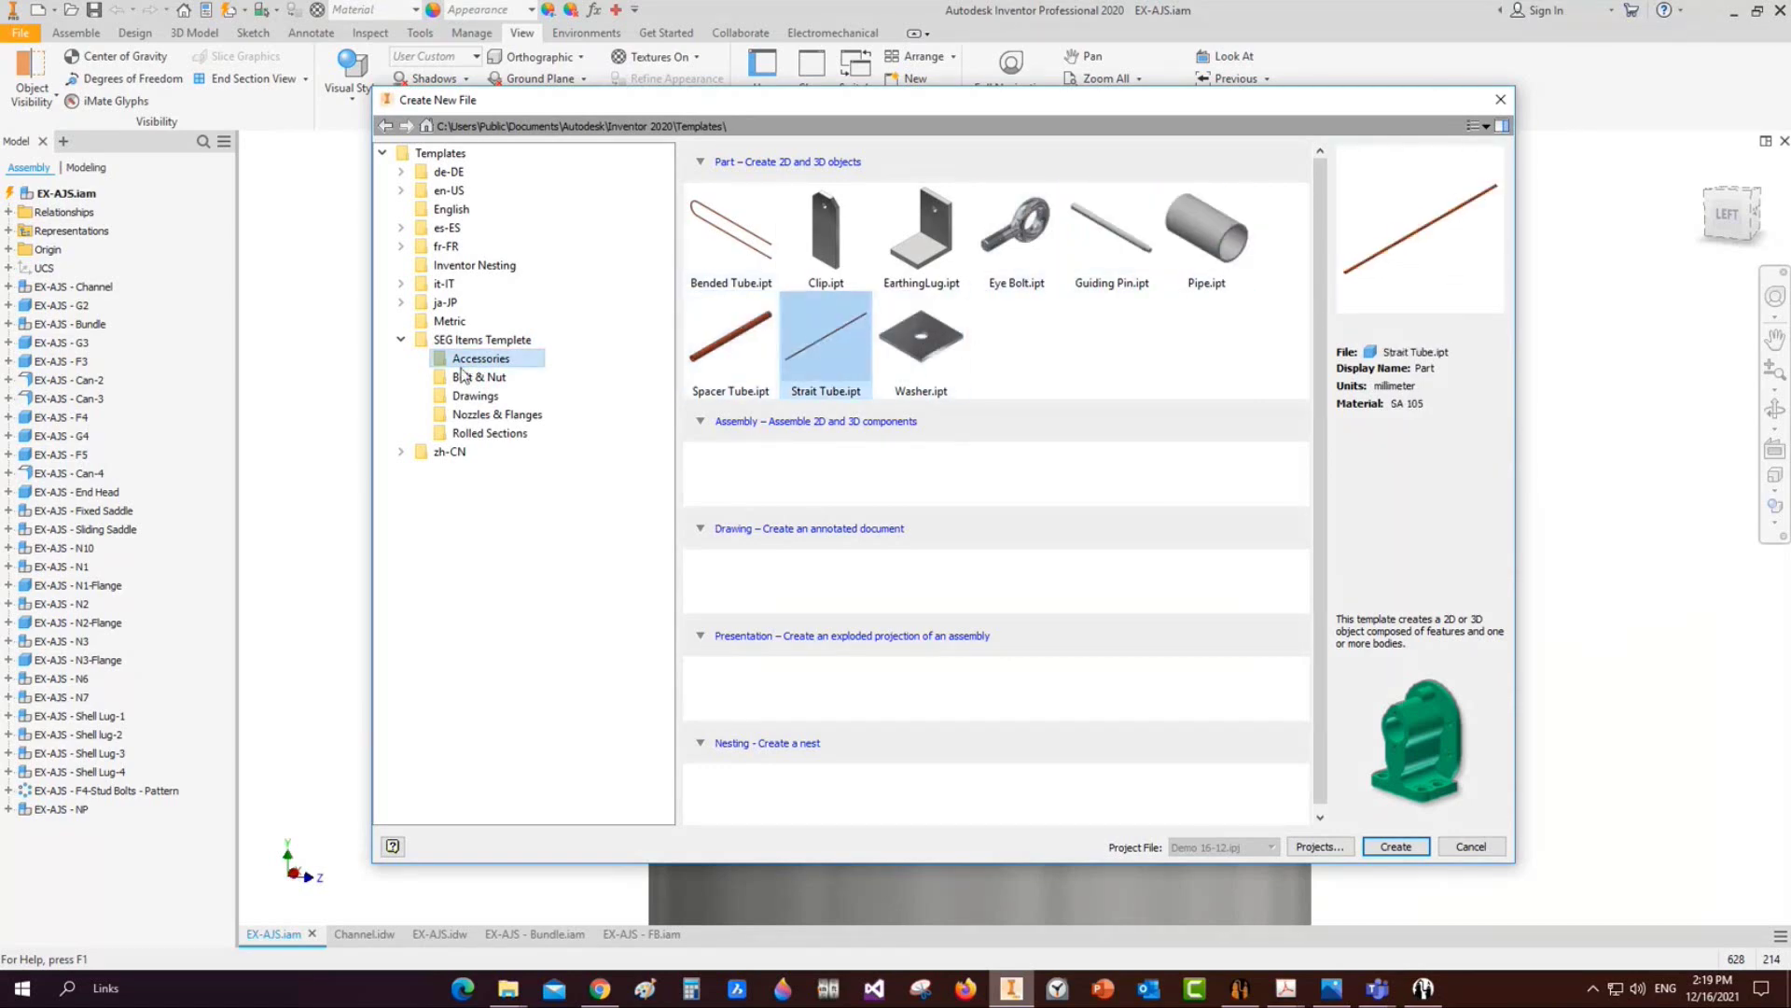
Create a part from the Bolt.ipt template in the Bolt & Nut folder and show it in isometric view
click(479, 377)
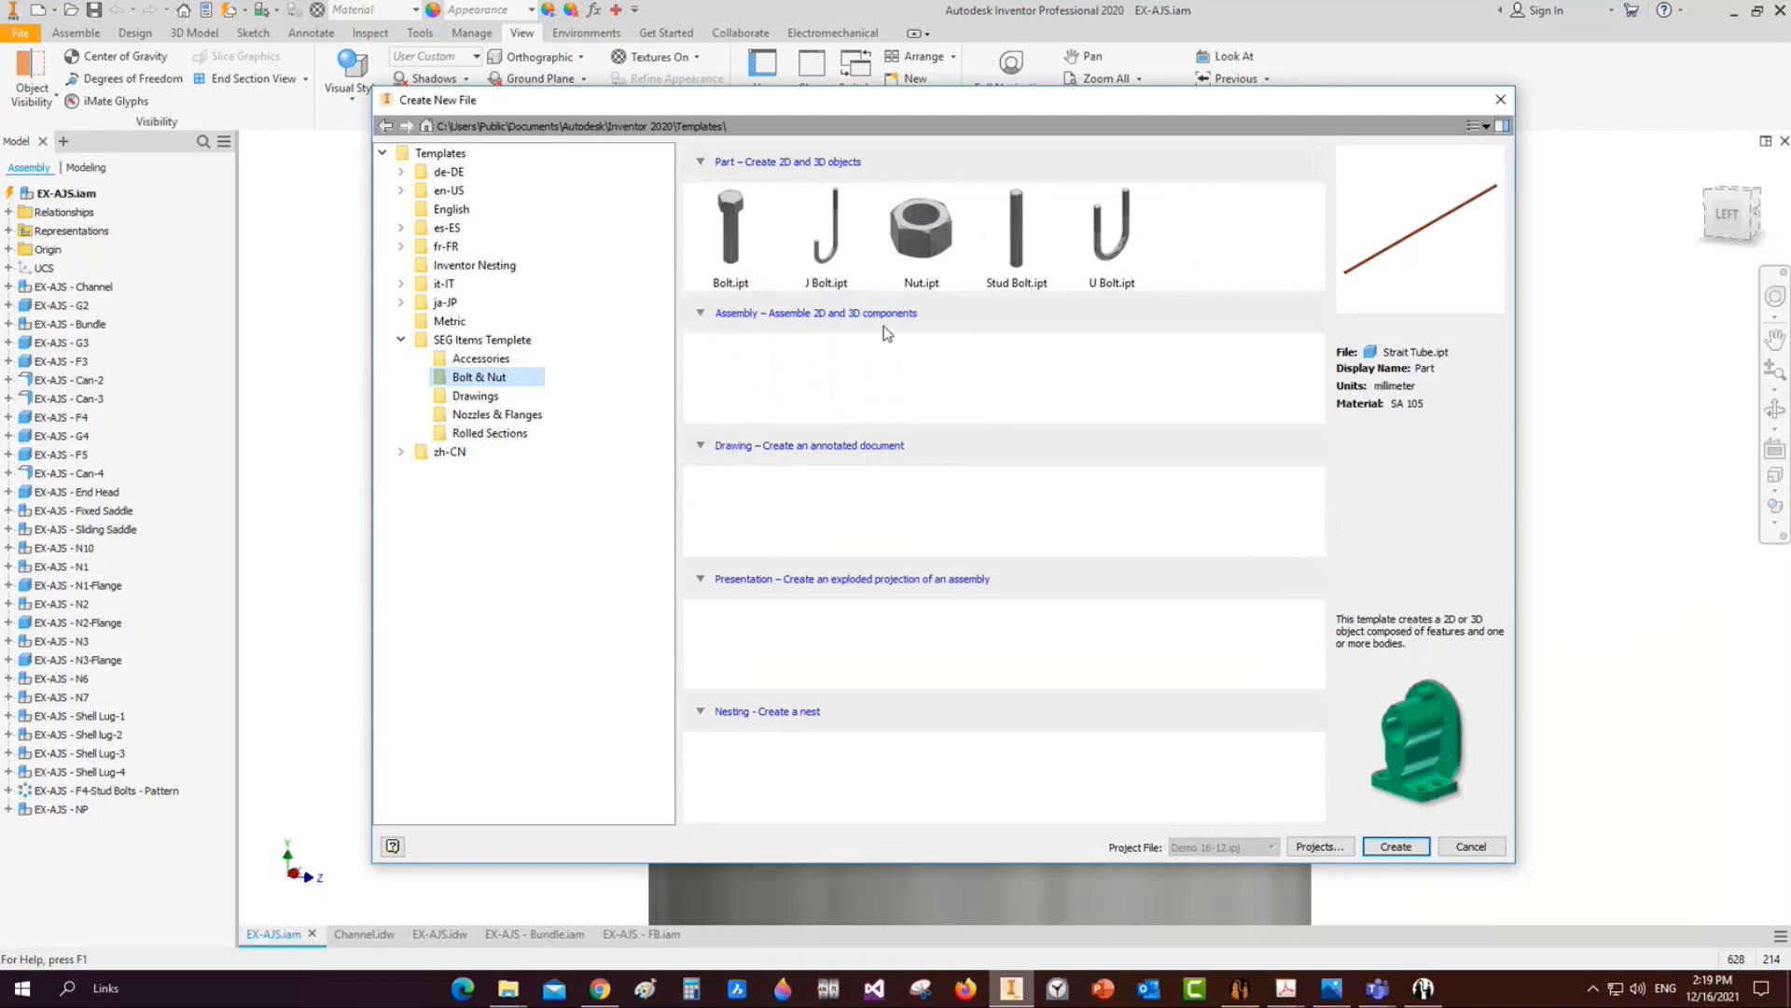
click(731, 229)
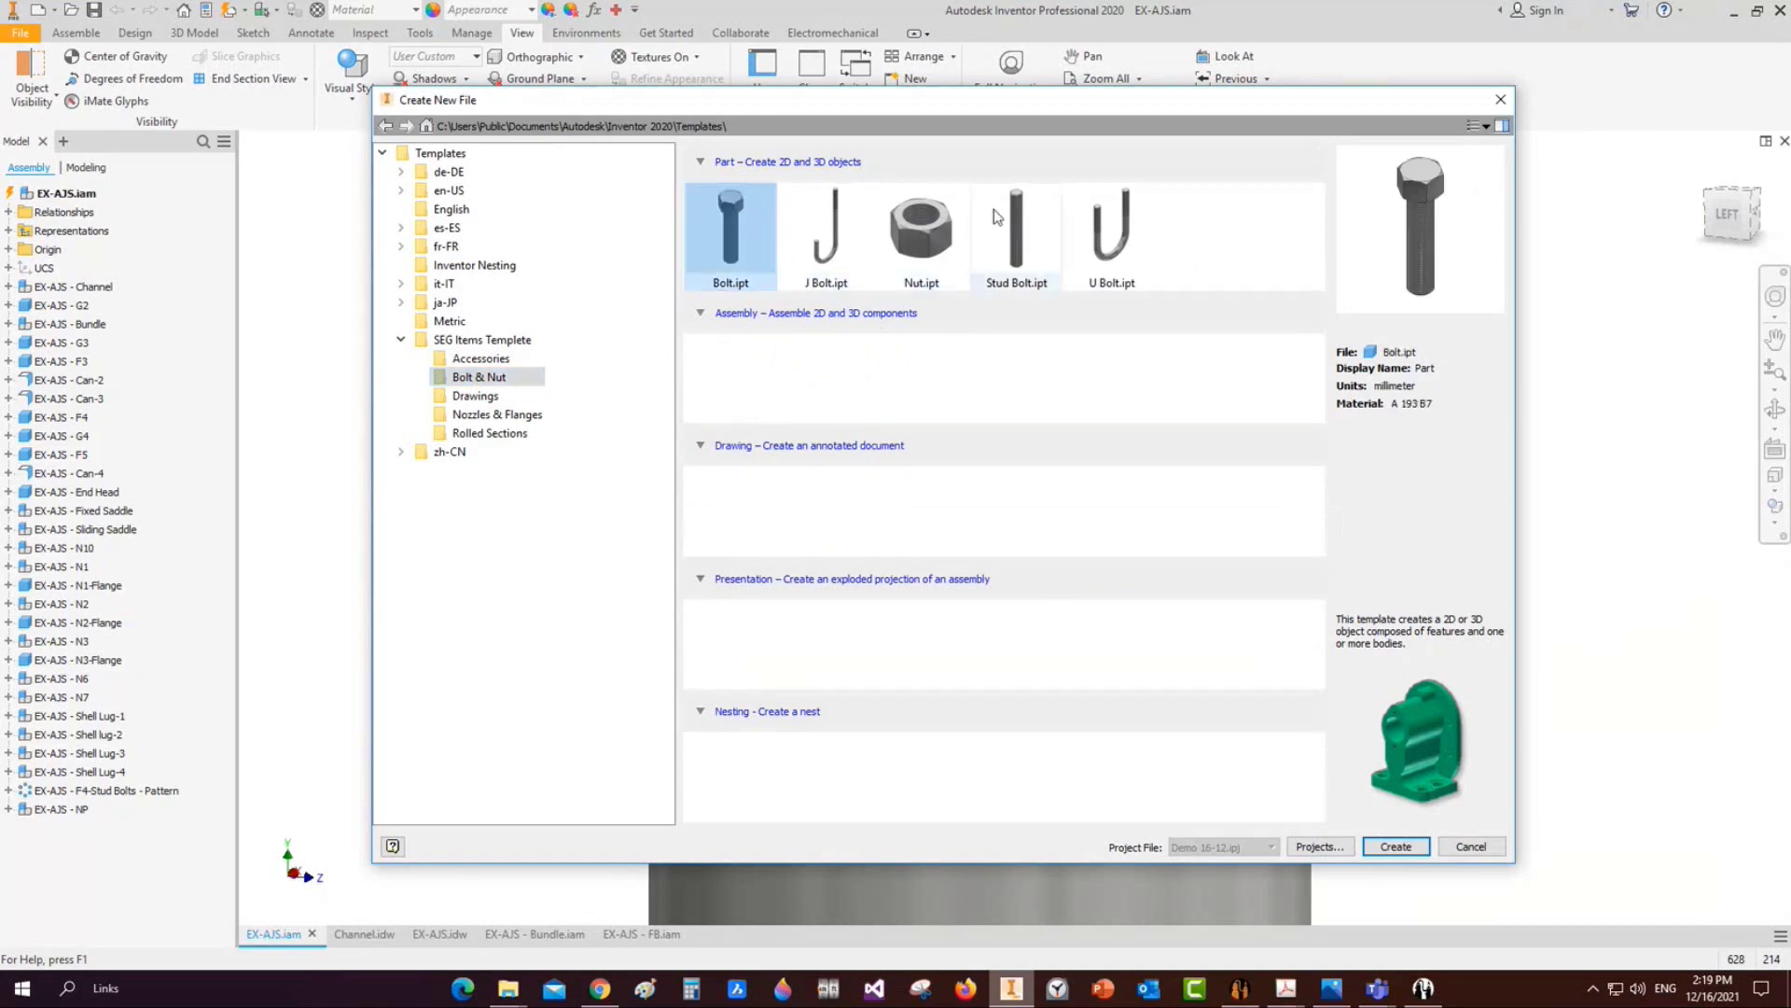
double_click(727, 229)
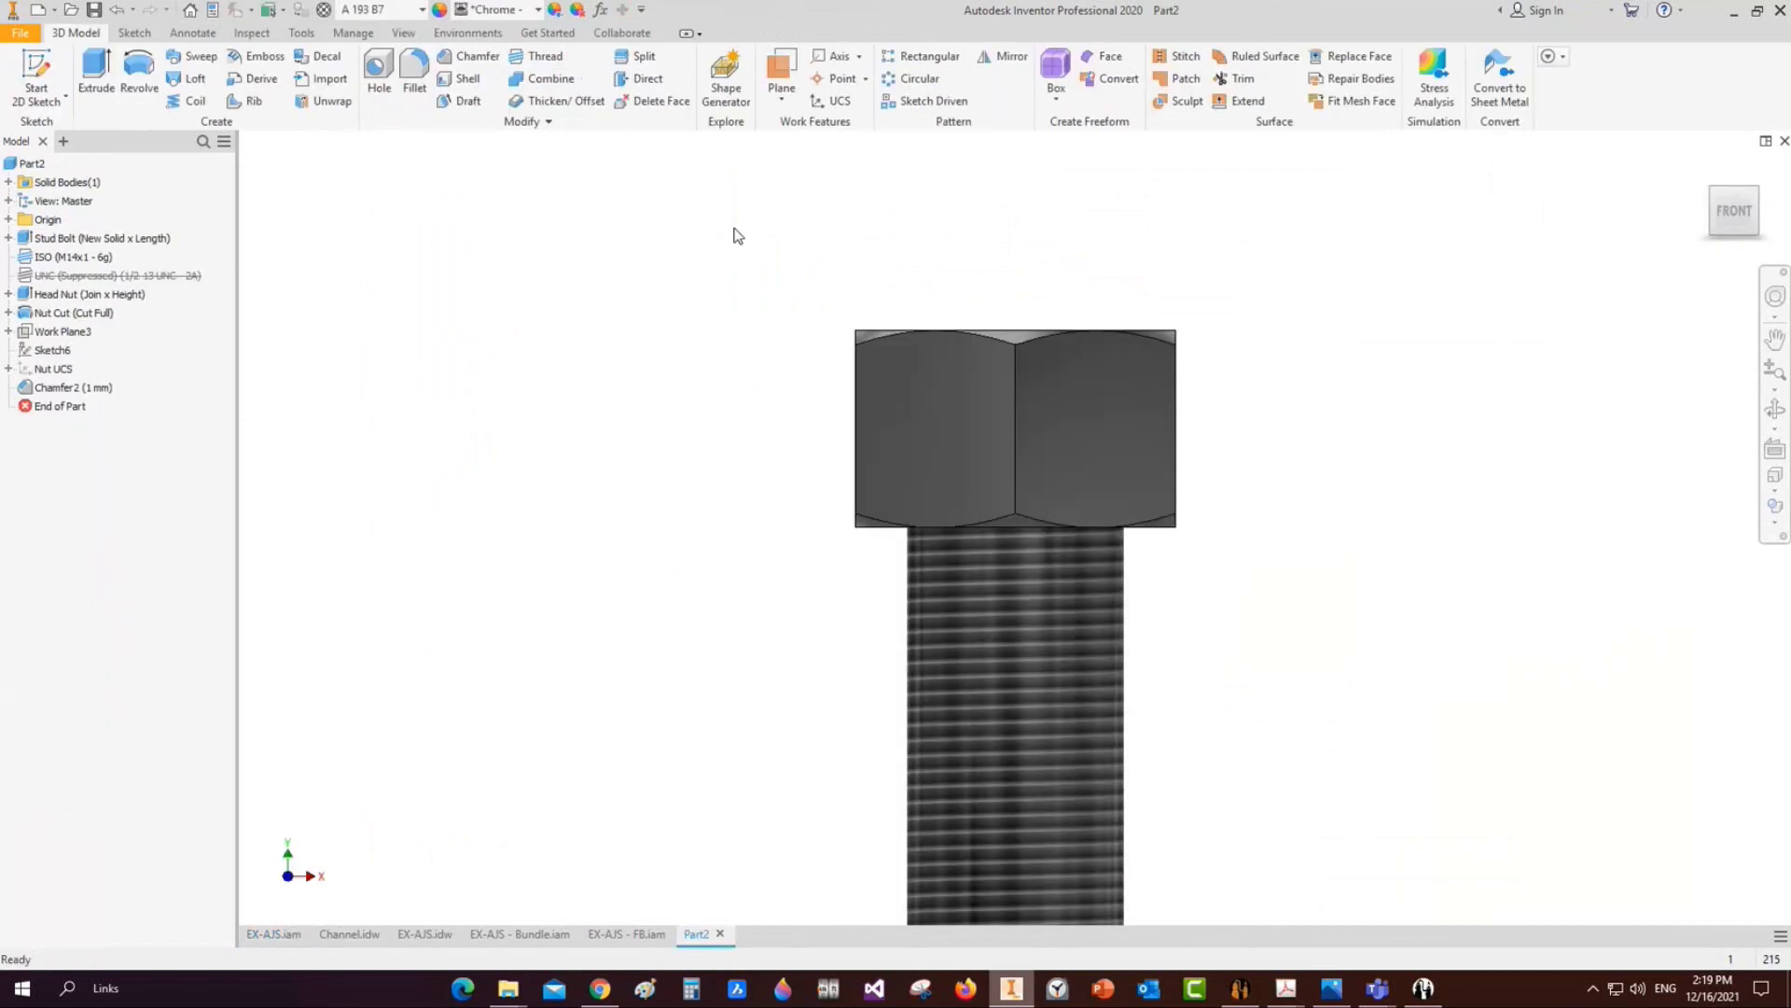
click(1757, 190)
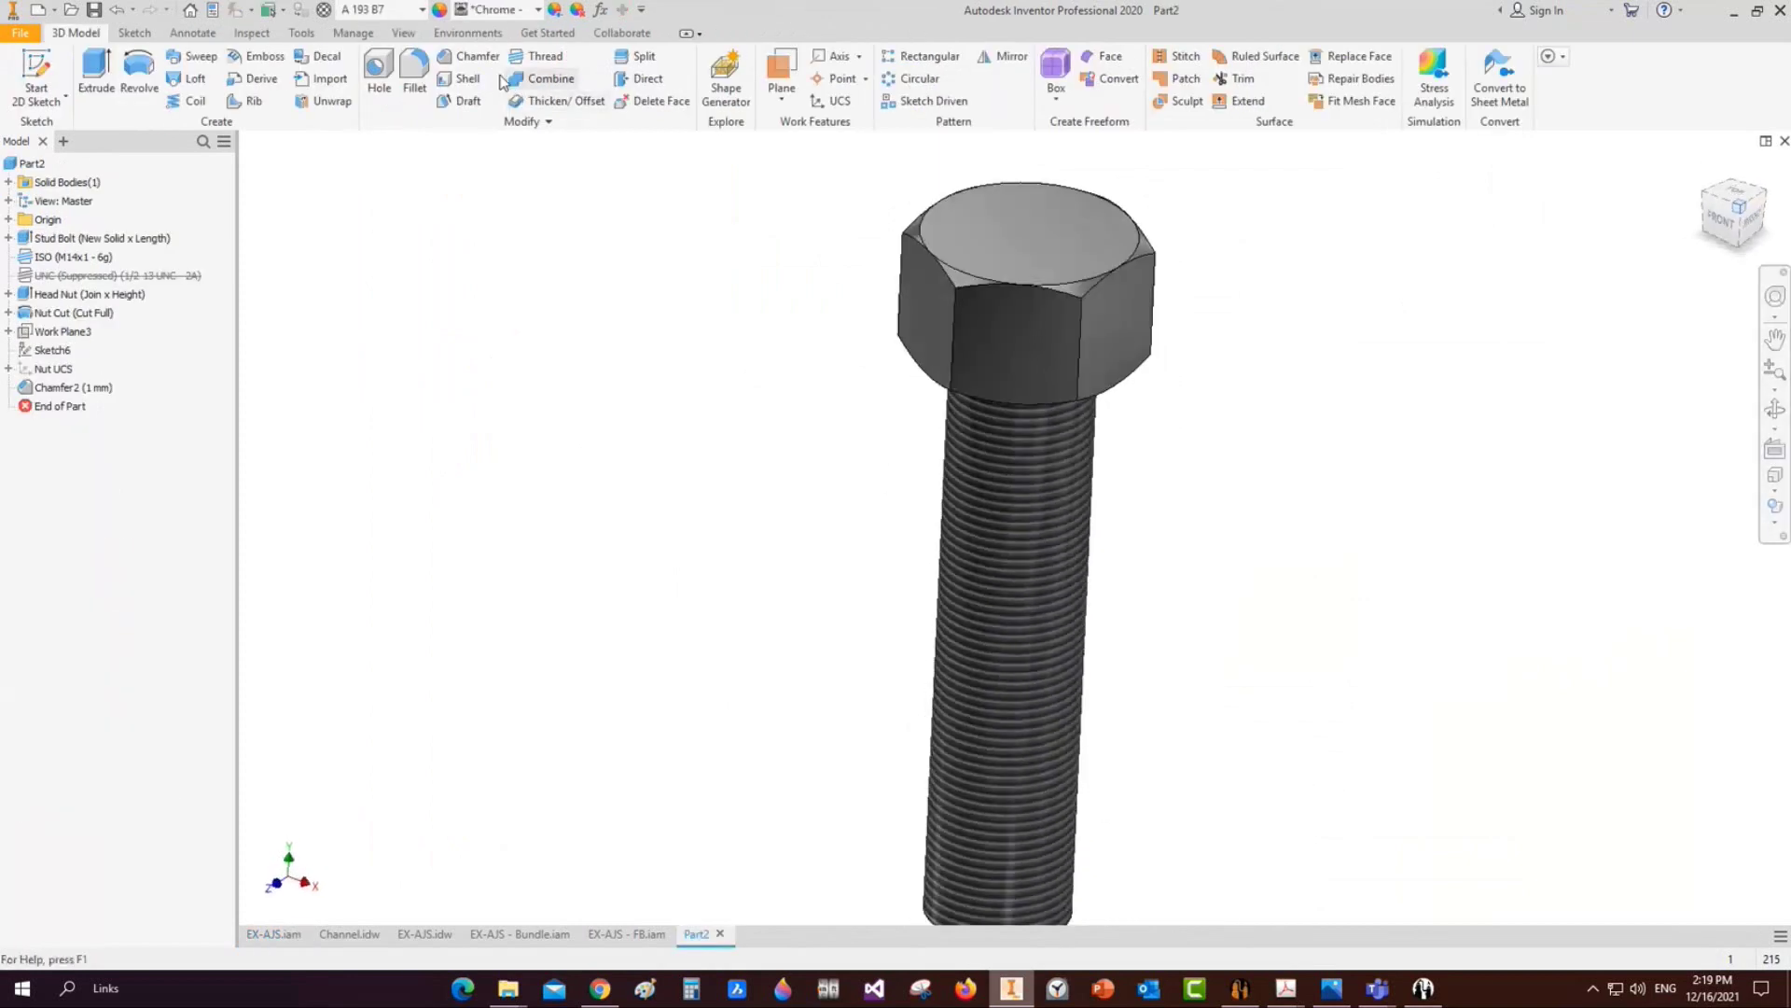
Display the iLogic browser and open the bolt's Stud Bolt Data form
click(403, 33)
click(749, 89)
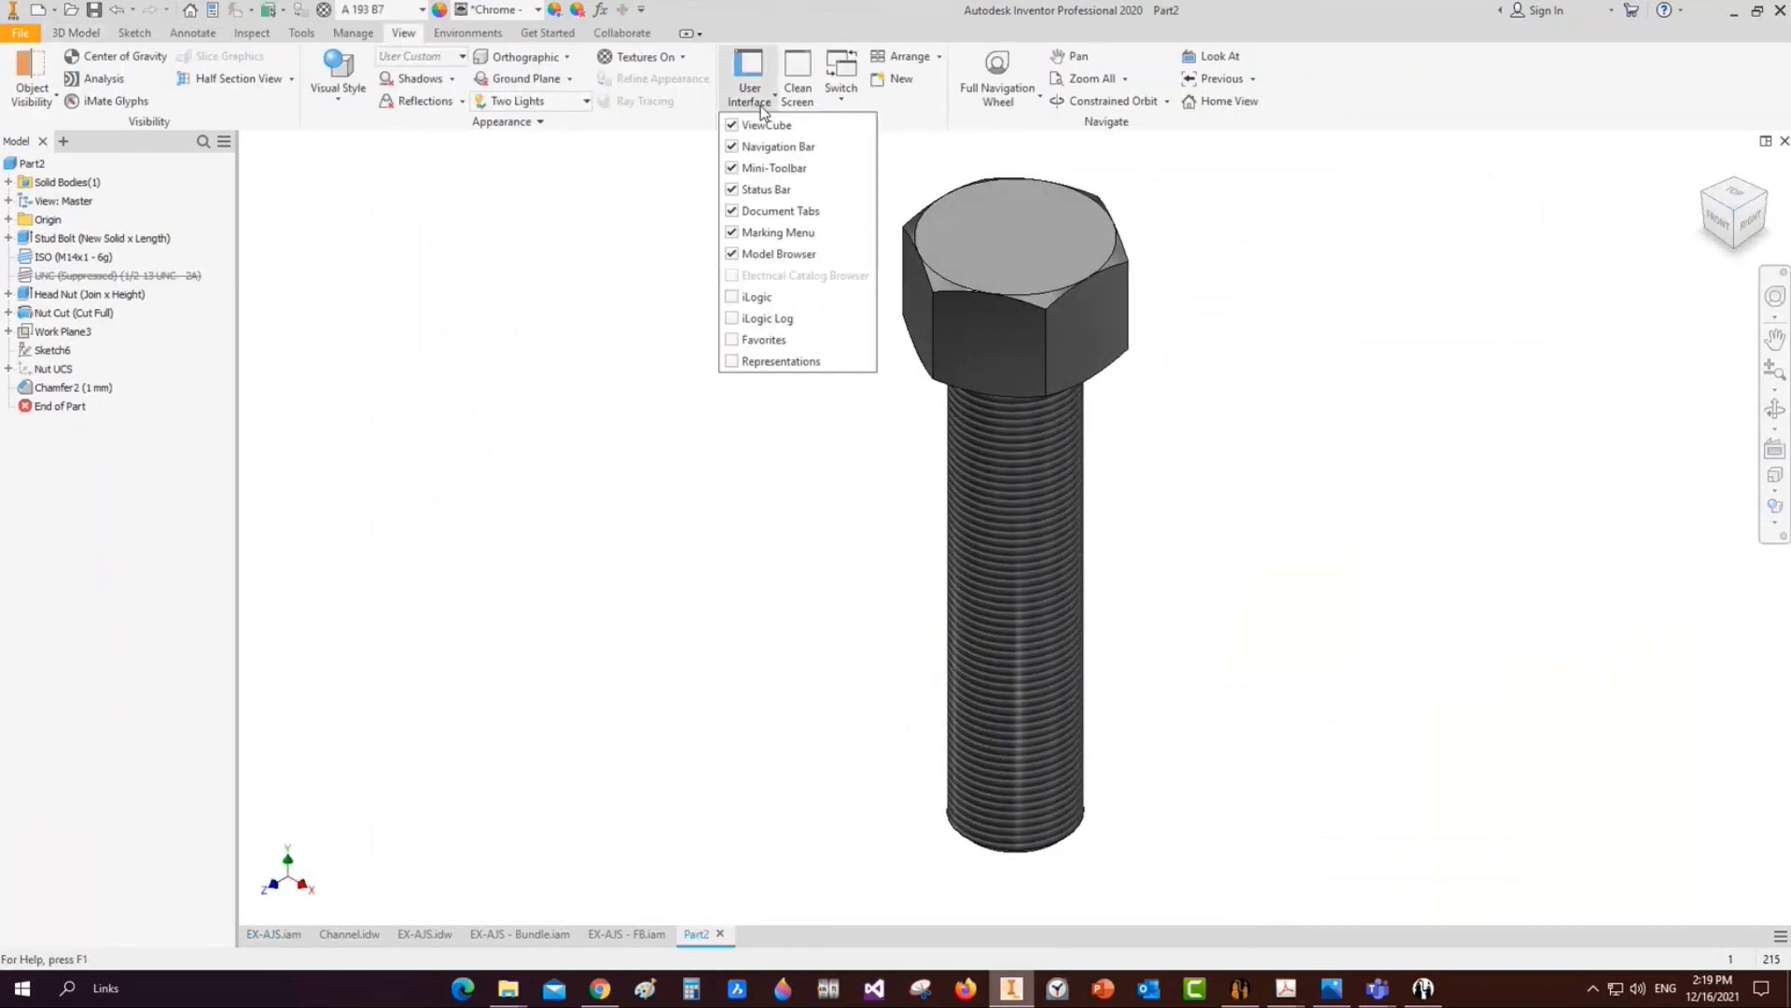
click(761, 299)
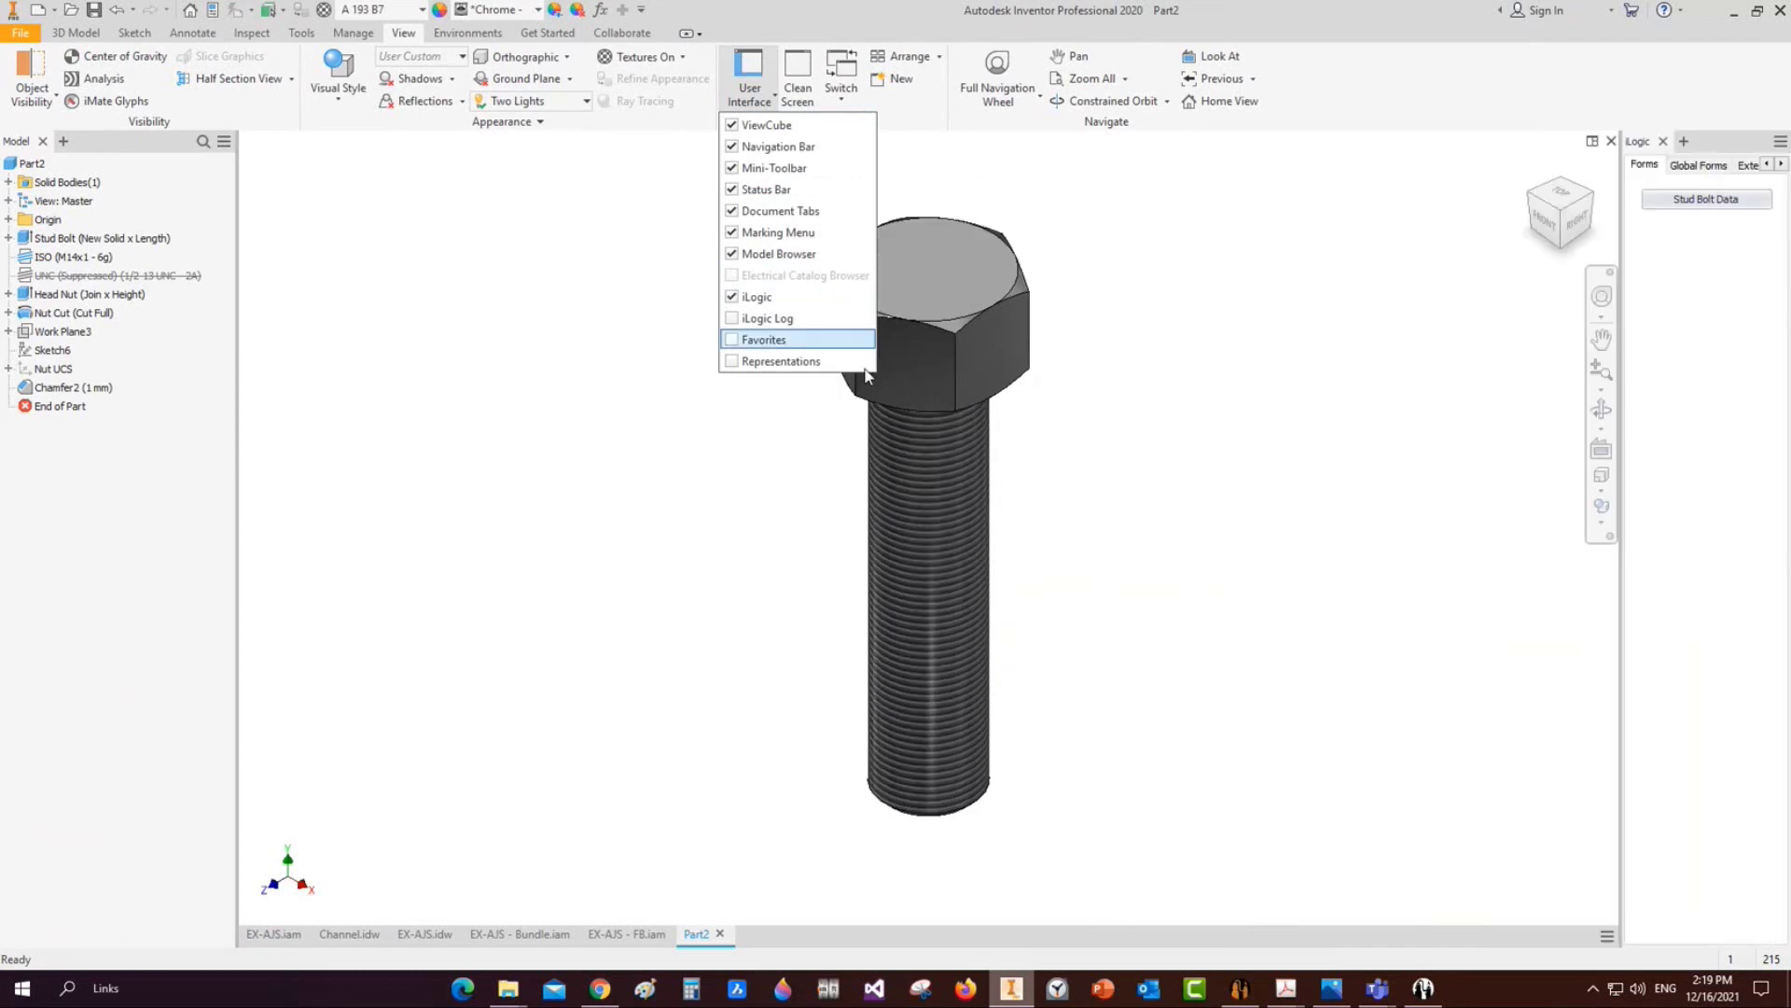
click(1710, 200)
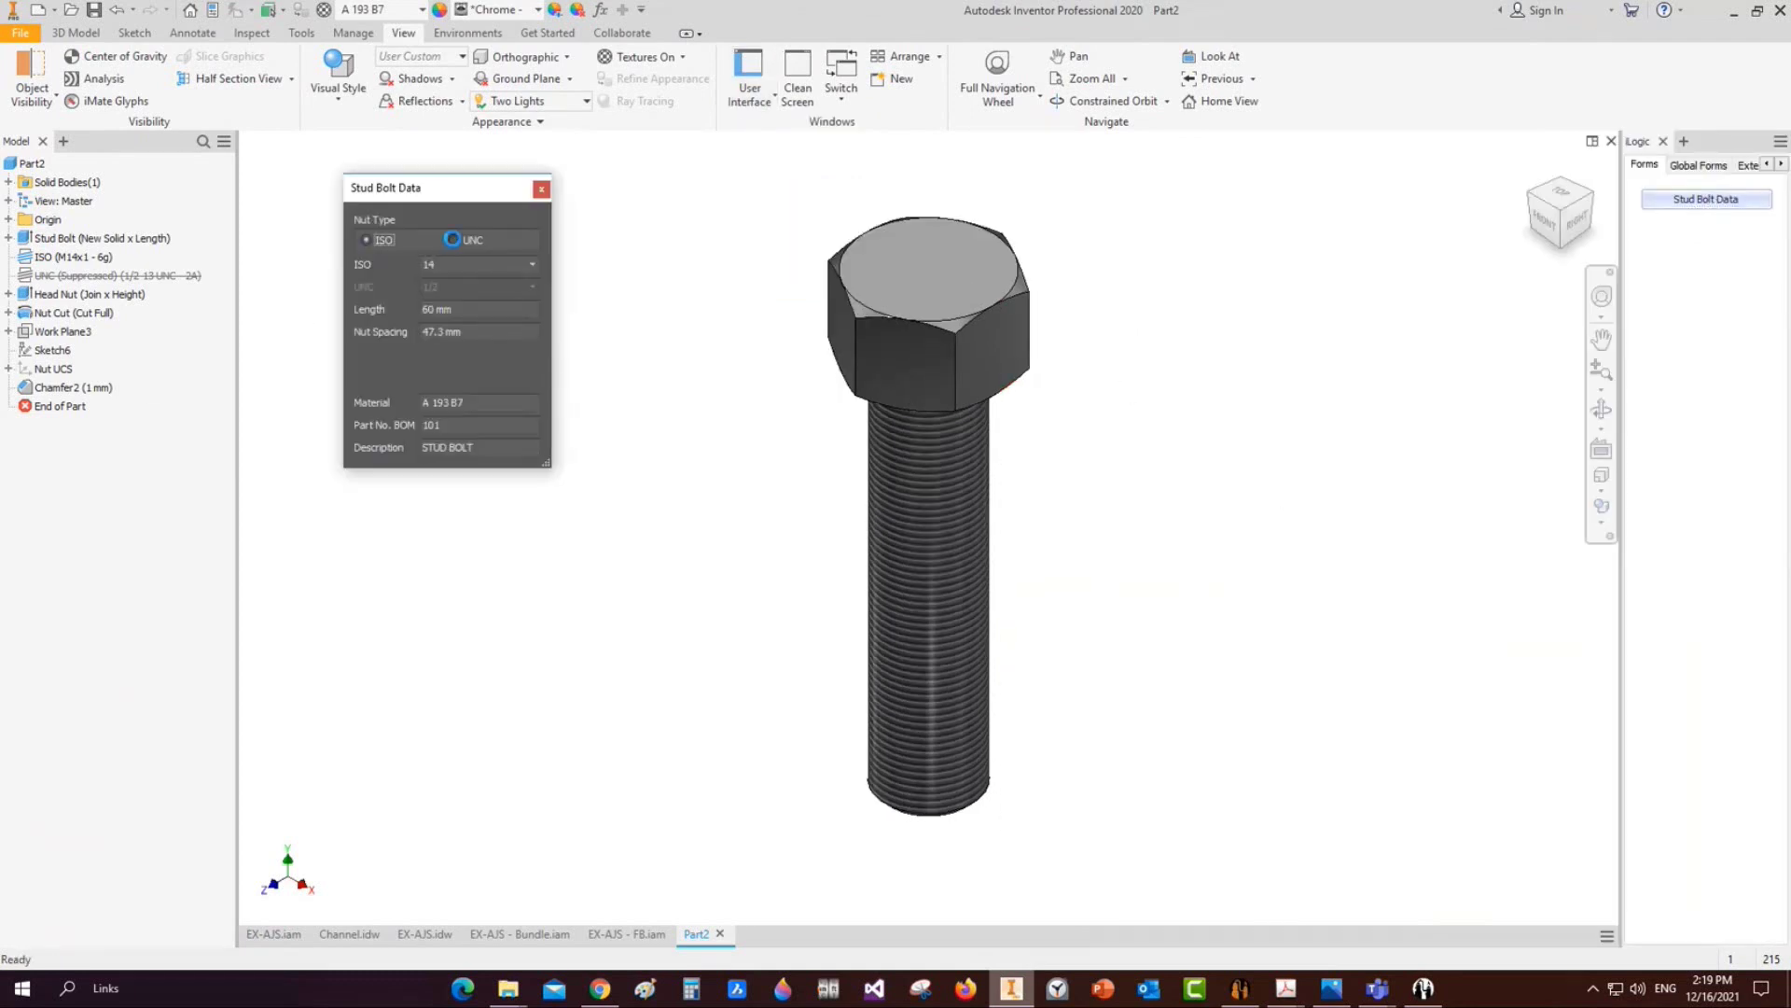
Change the bolt's nut type to UNC with size 1 and accept the automatic nut spacing correction
click(450, 240)
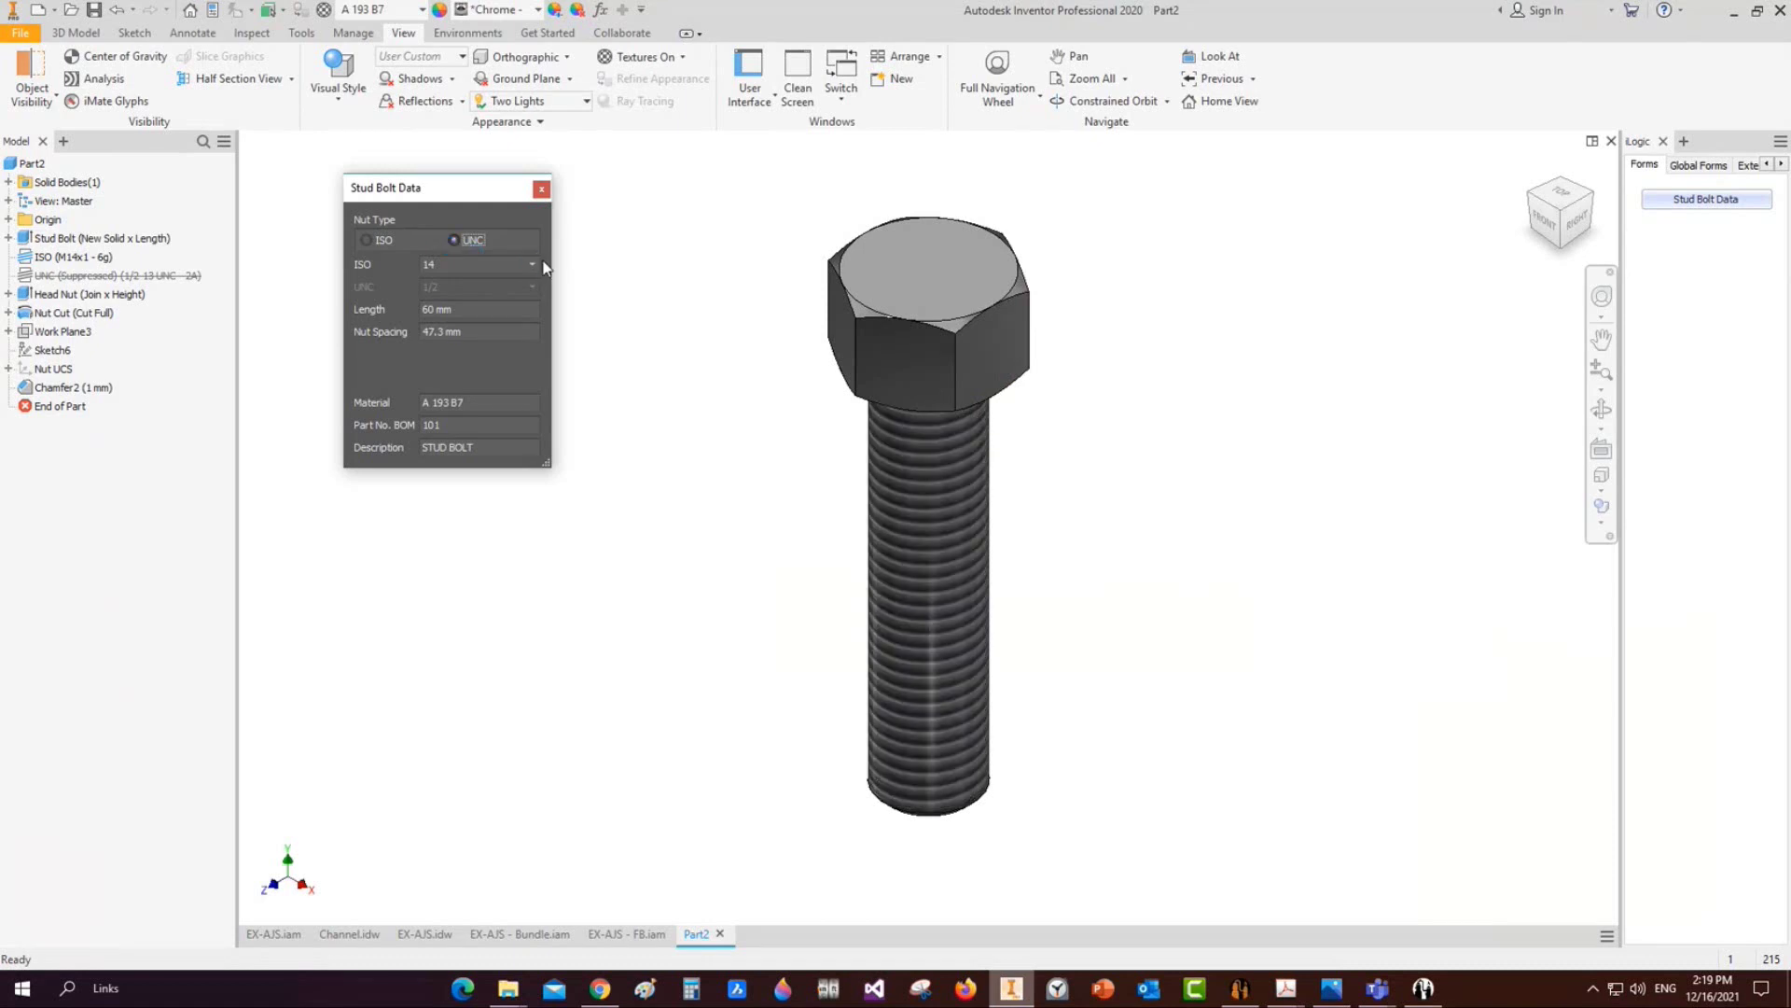
click(532, 288)
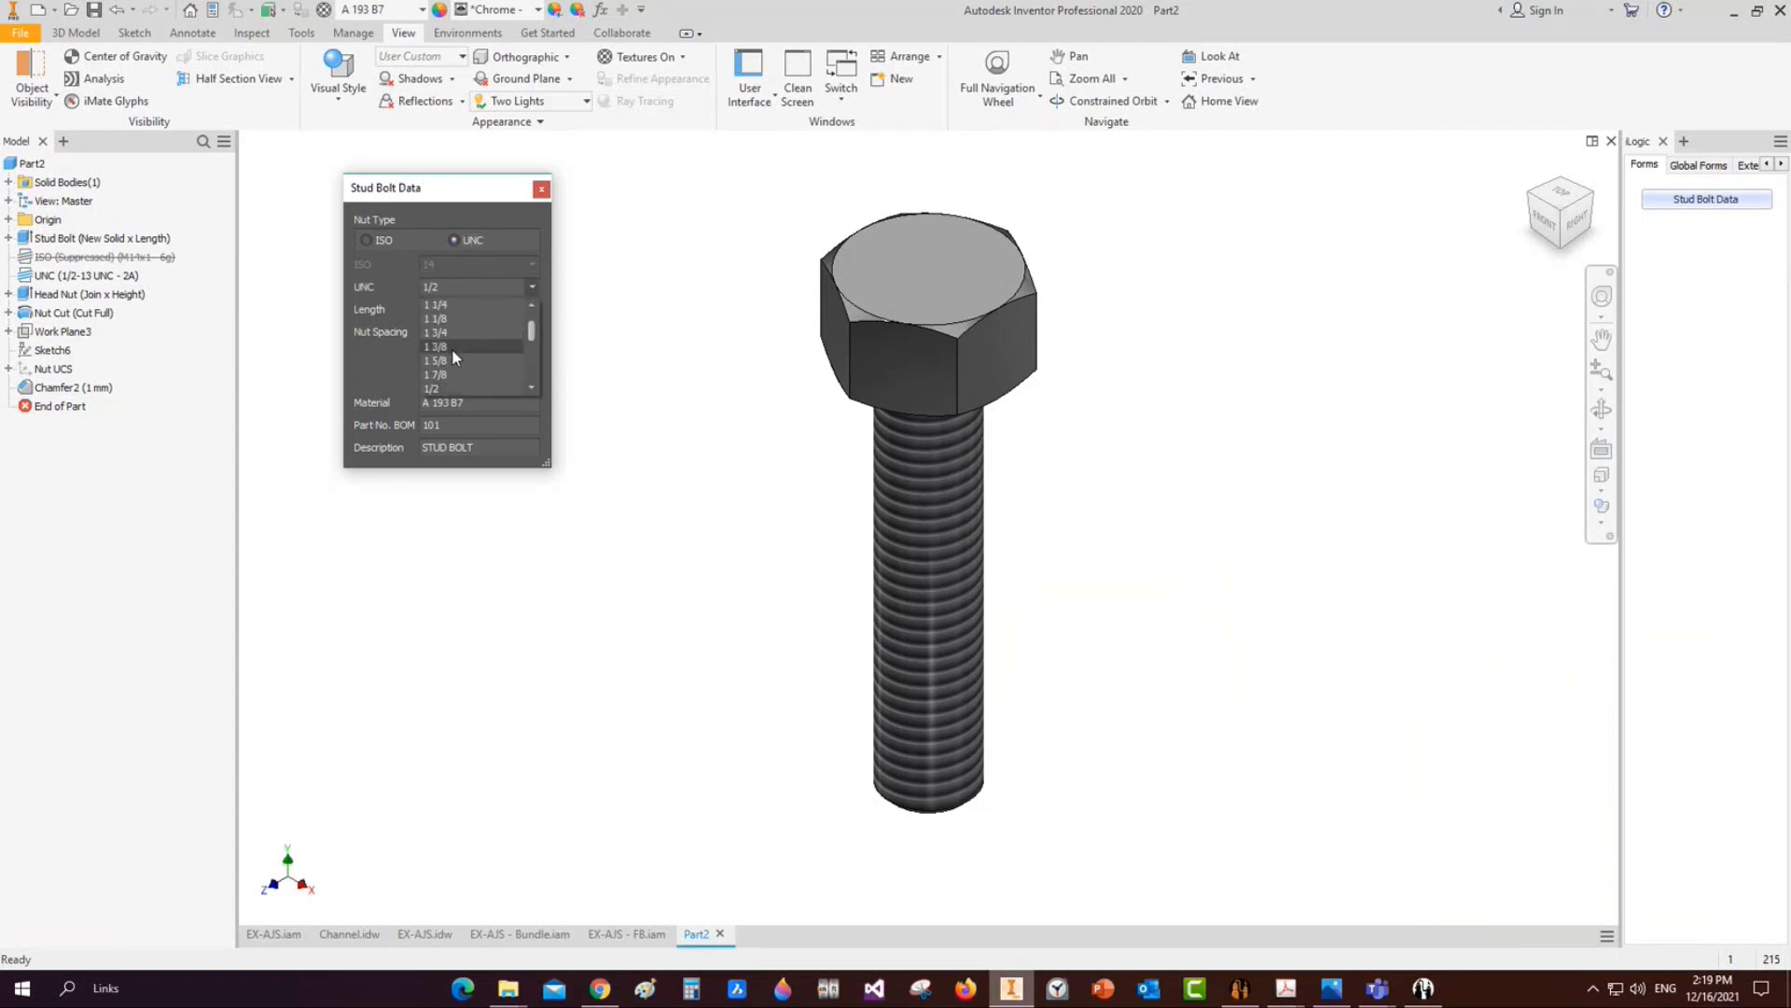
scroll(451, 347, up, 2)
click(435, 302)
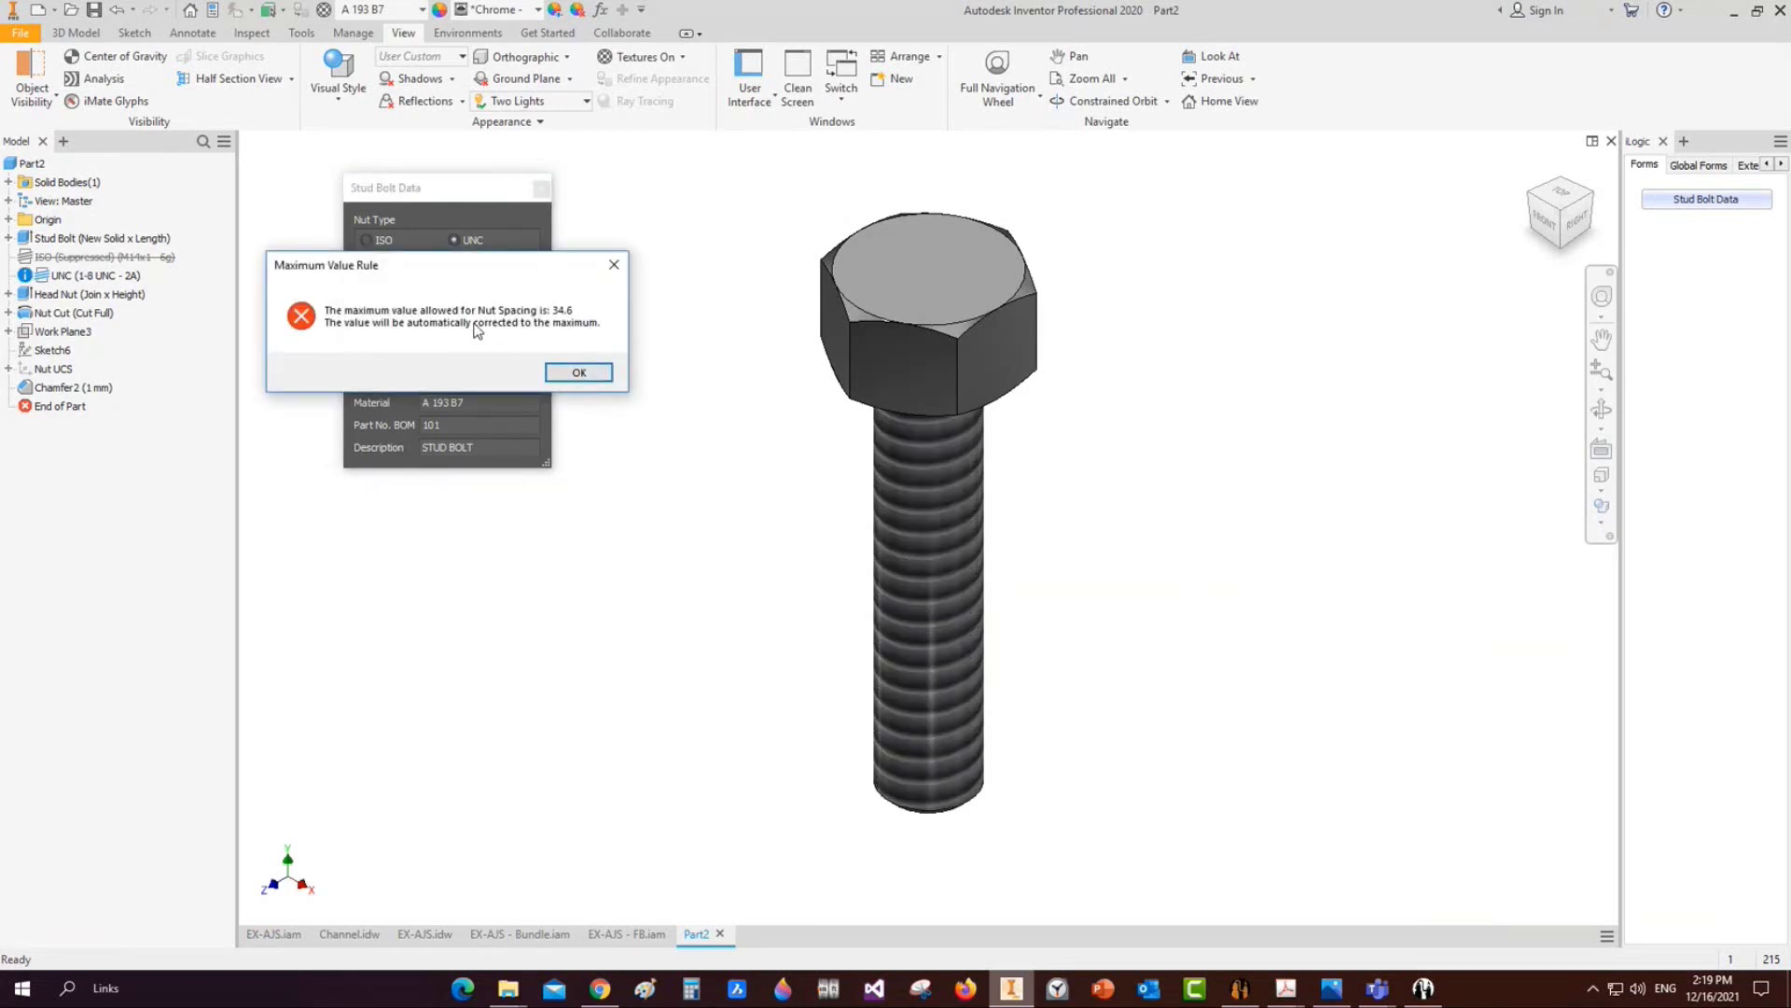
click(576, 372)
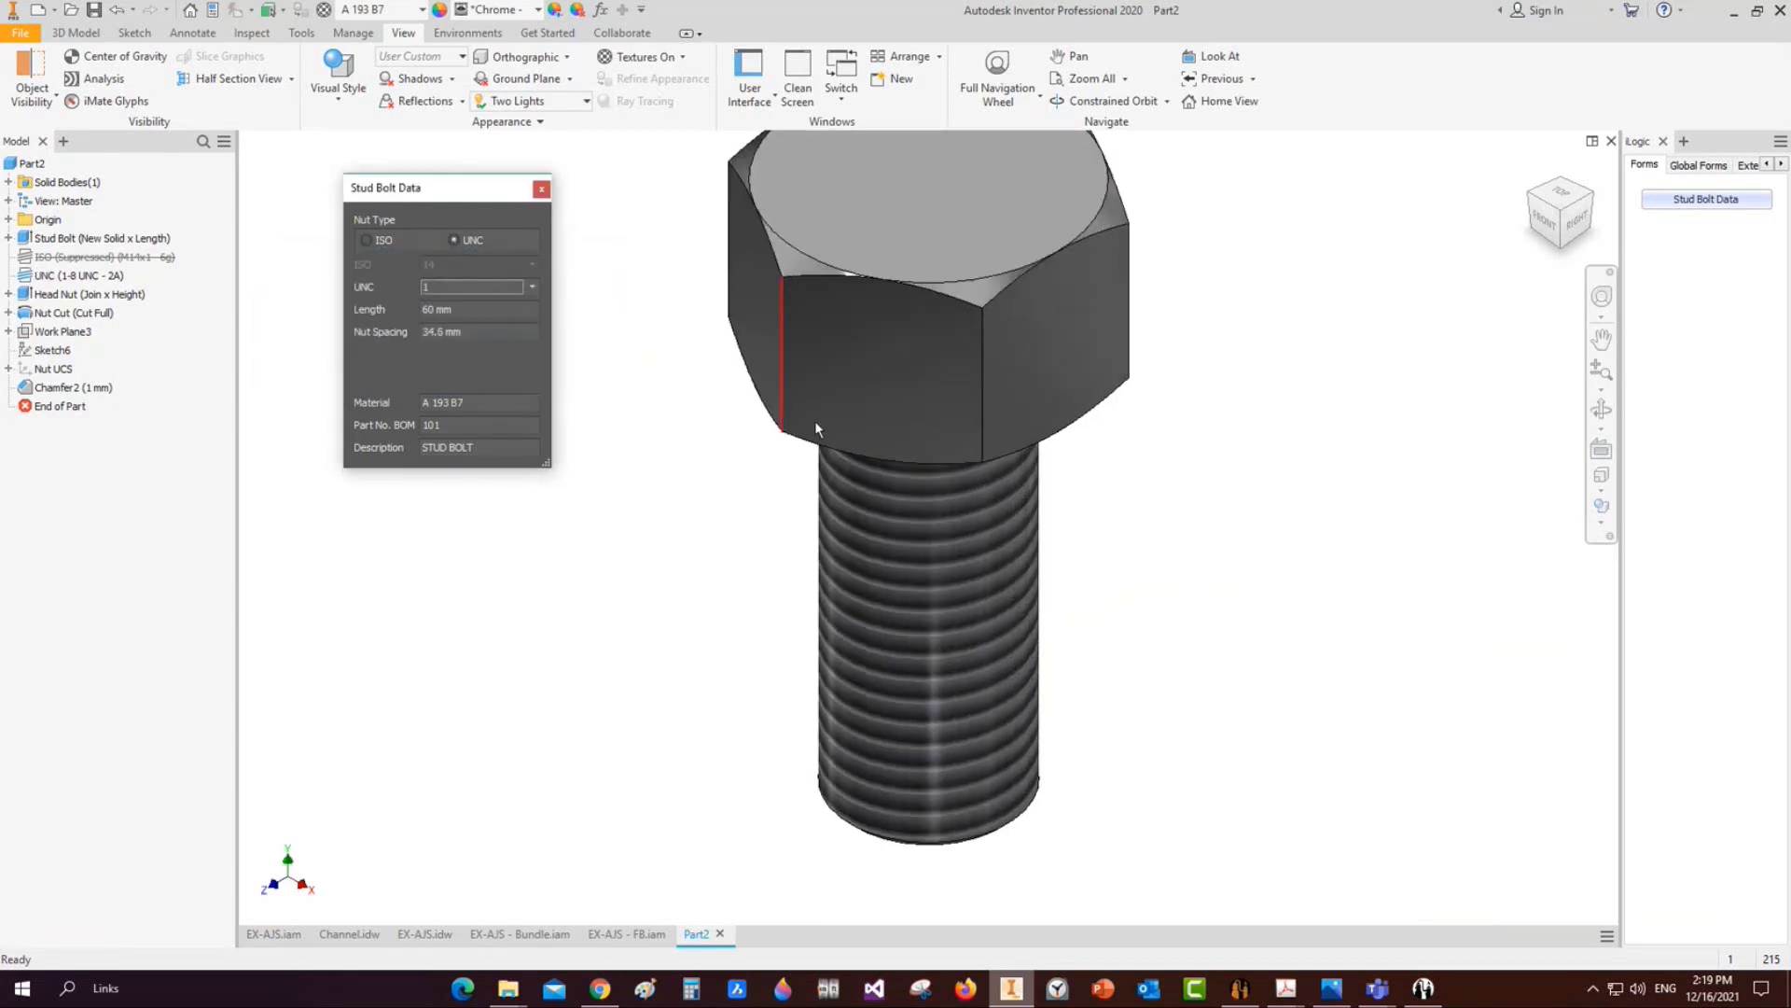
scroll(815, 421, up, 3)
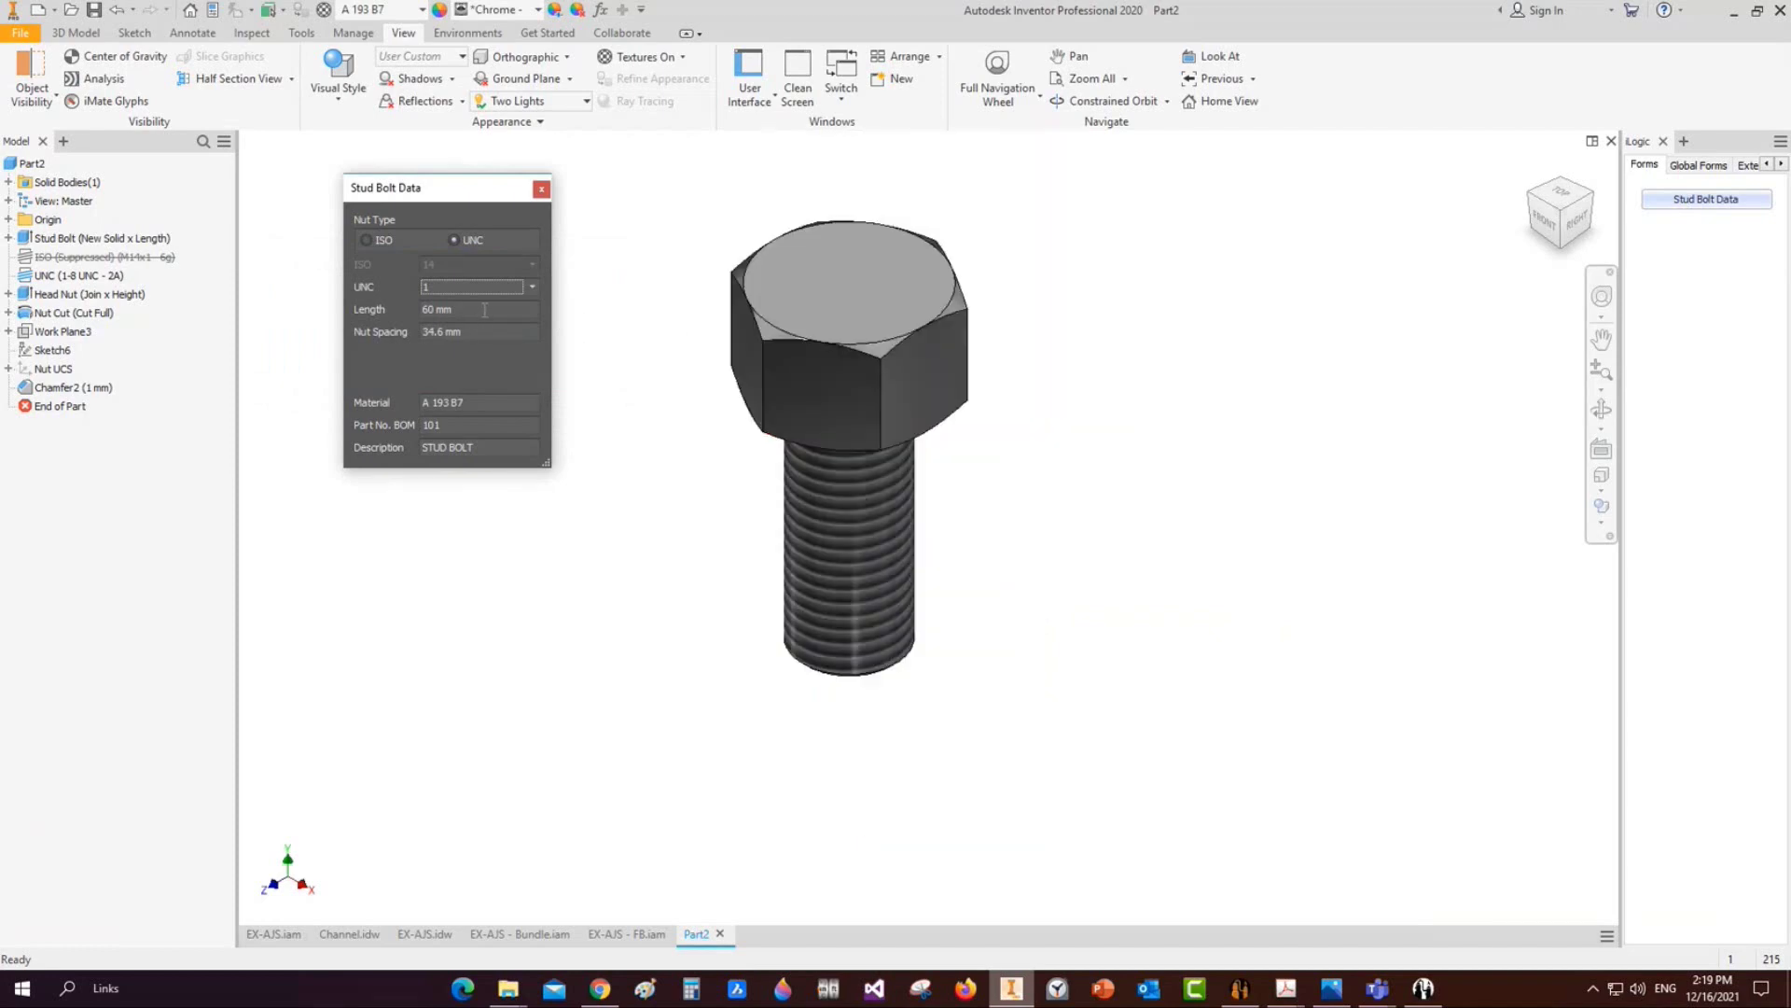
Set the bolt's length to 120 mm and its nut spacing to 50 mm, and close the data form
drag(484, 310, 364, 320)
text(120)
key(Return)
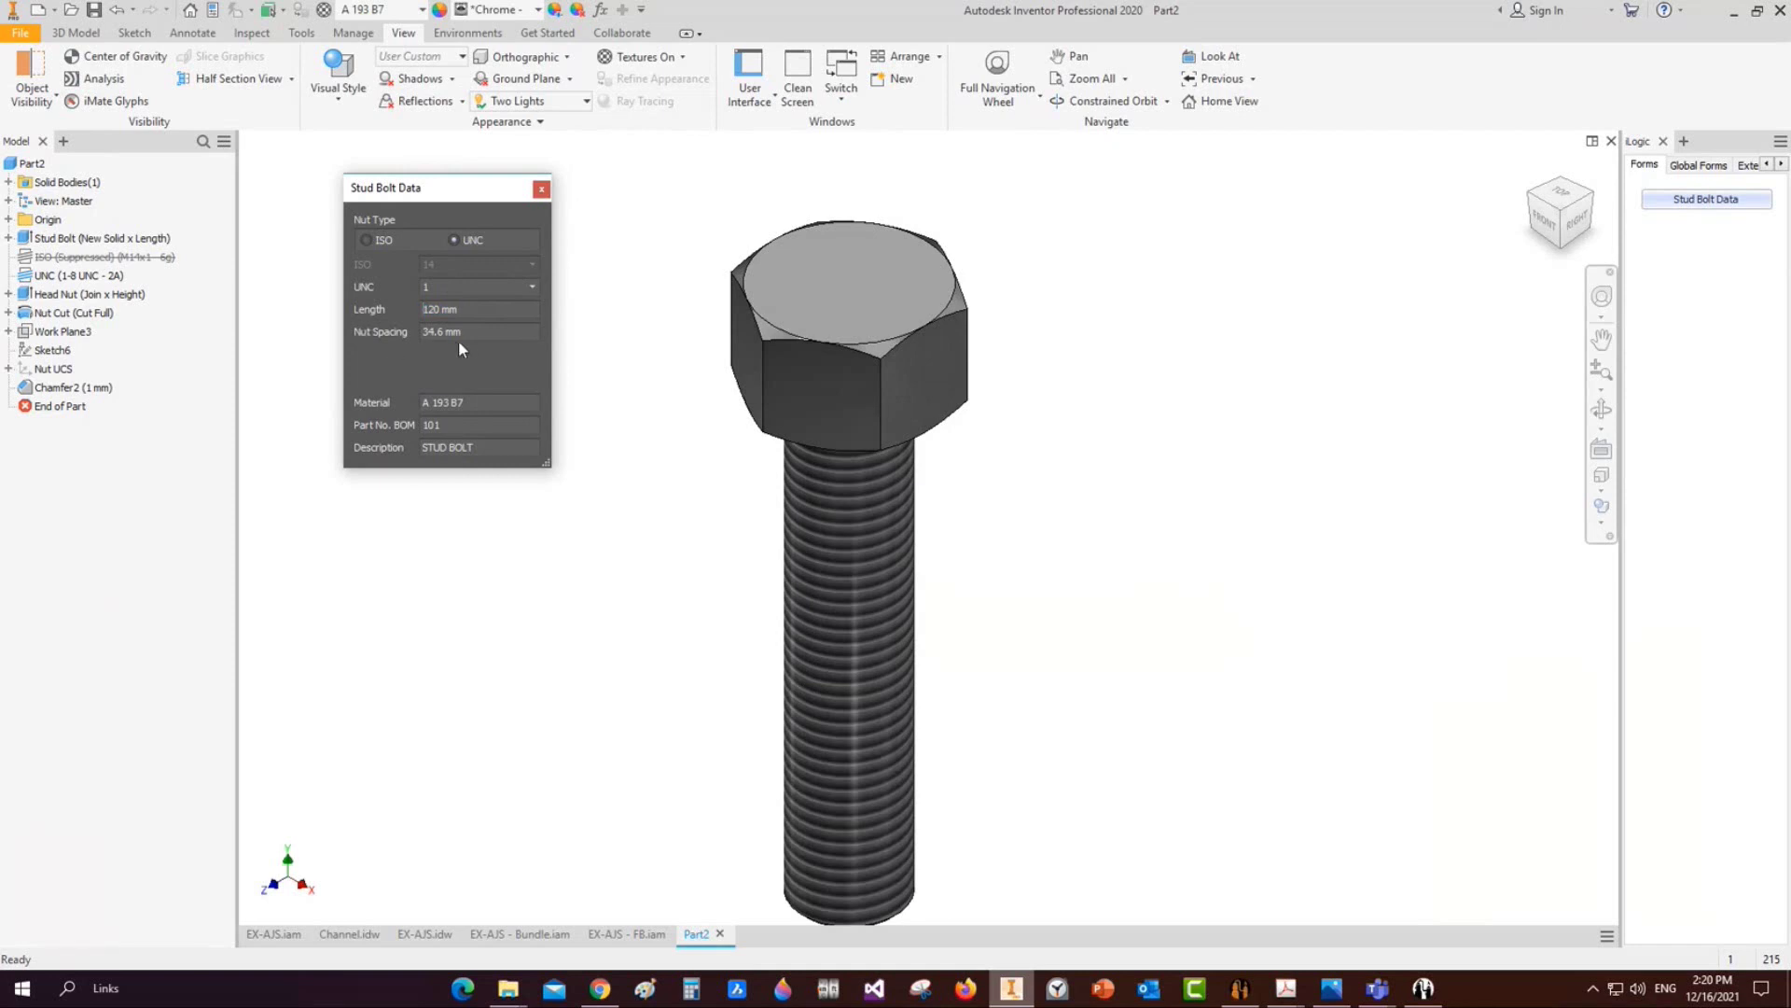
drag(484, 333, 332, 331)
text(500)
key(BackSpace)
click(486, 402)
click(541, 188)
Switch to Static Equipment Generator, return to Inventor and save the bolt part as "Nolt UNC 1" in the Demo 16-12 folder
mouse_move(1240, 988)
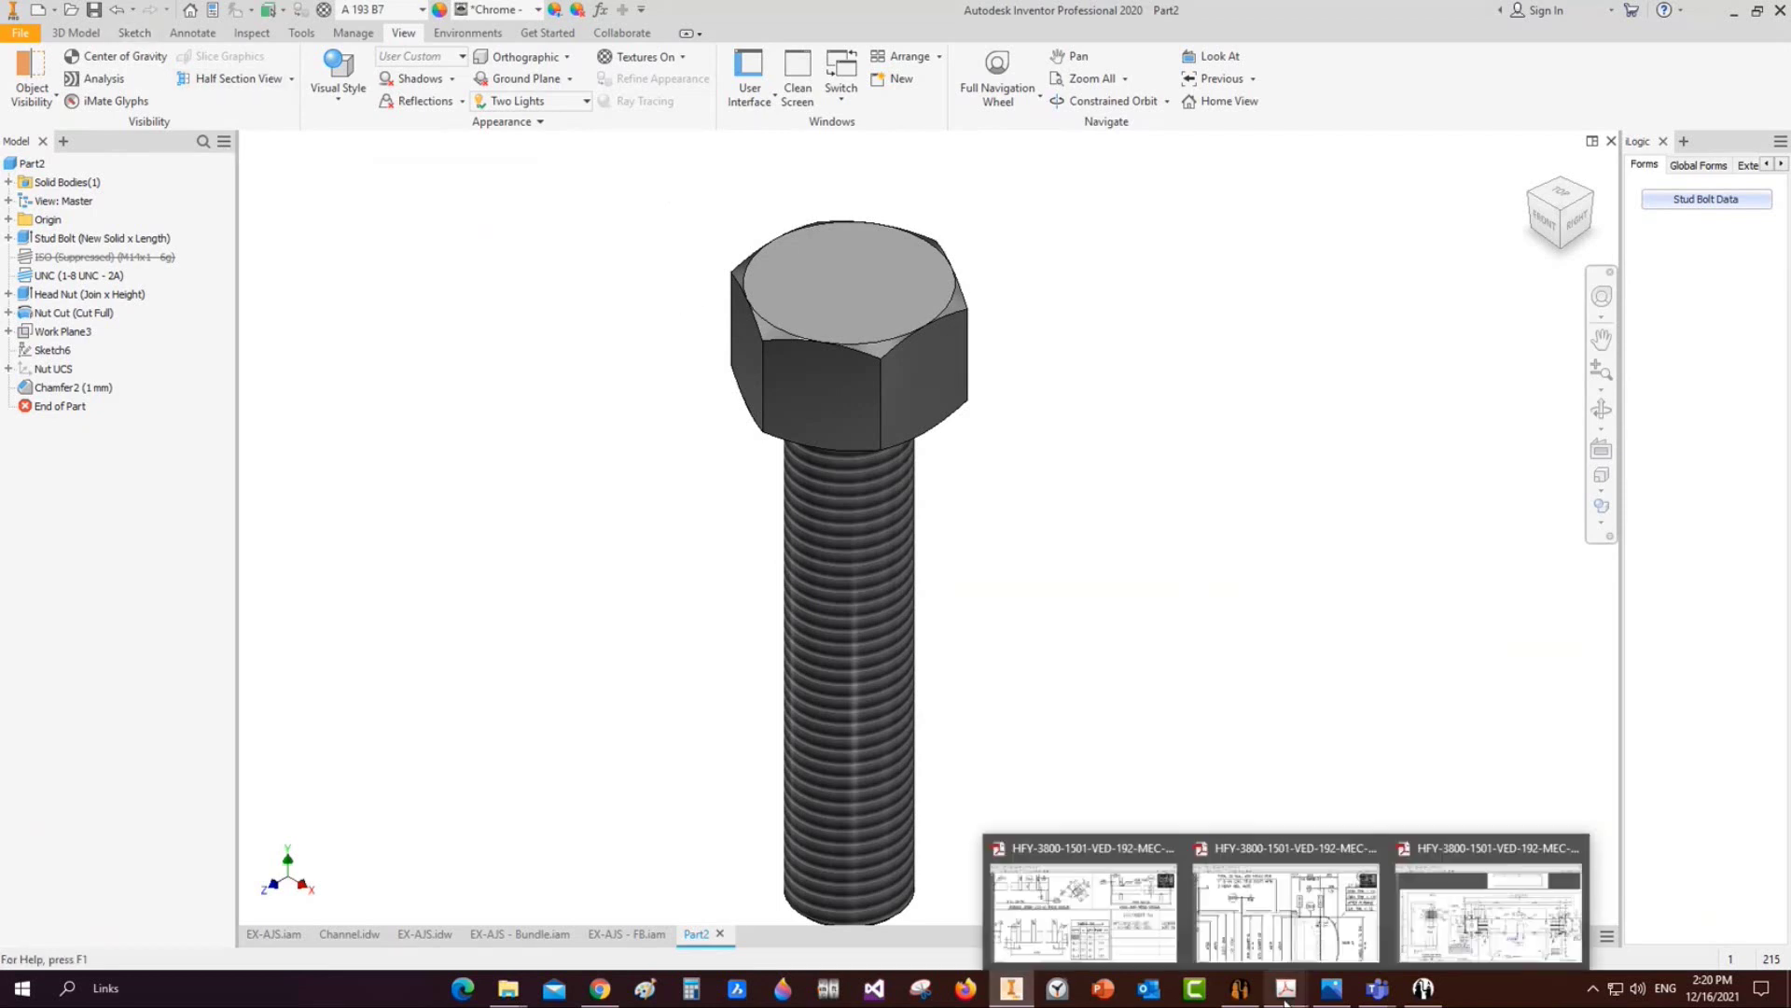
click(1246, 910)
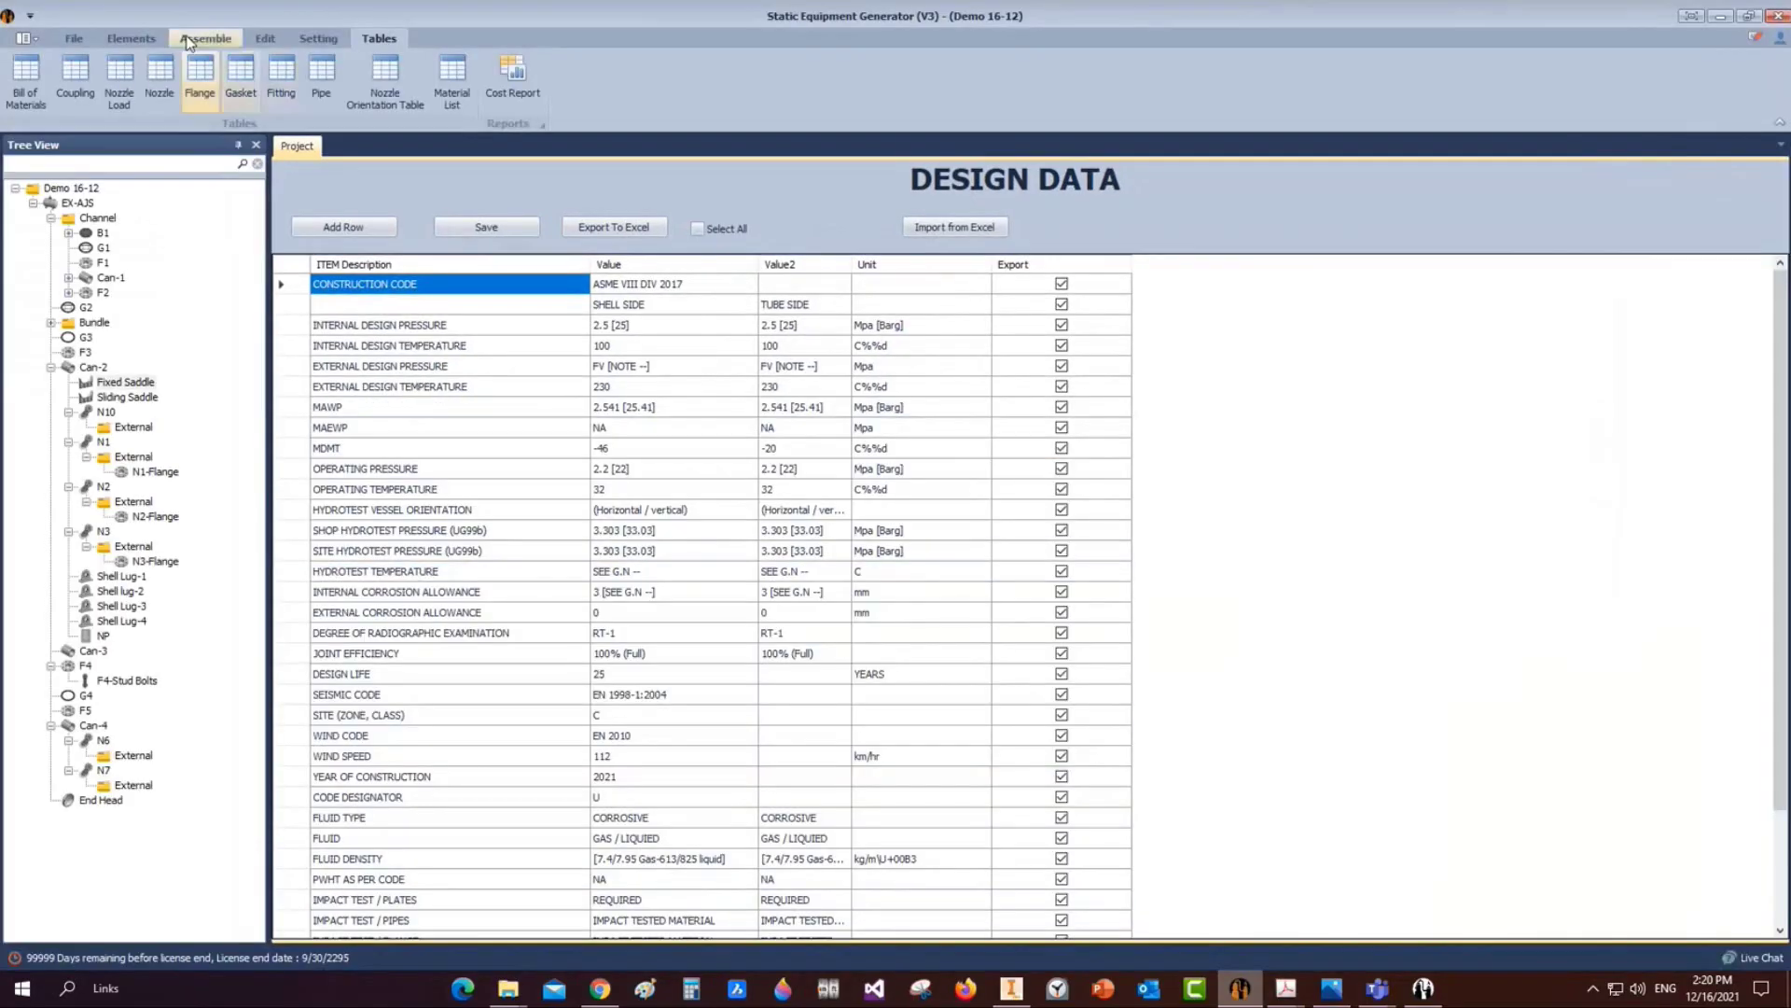
key(alt+Tab)
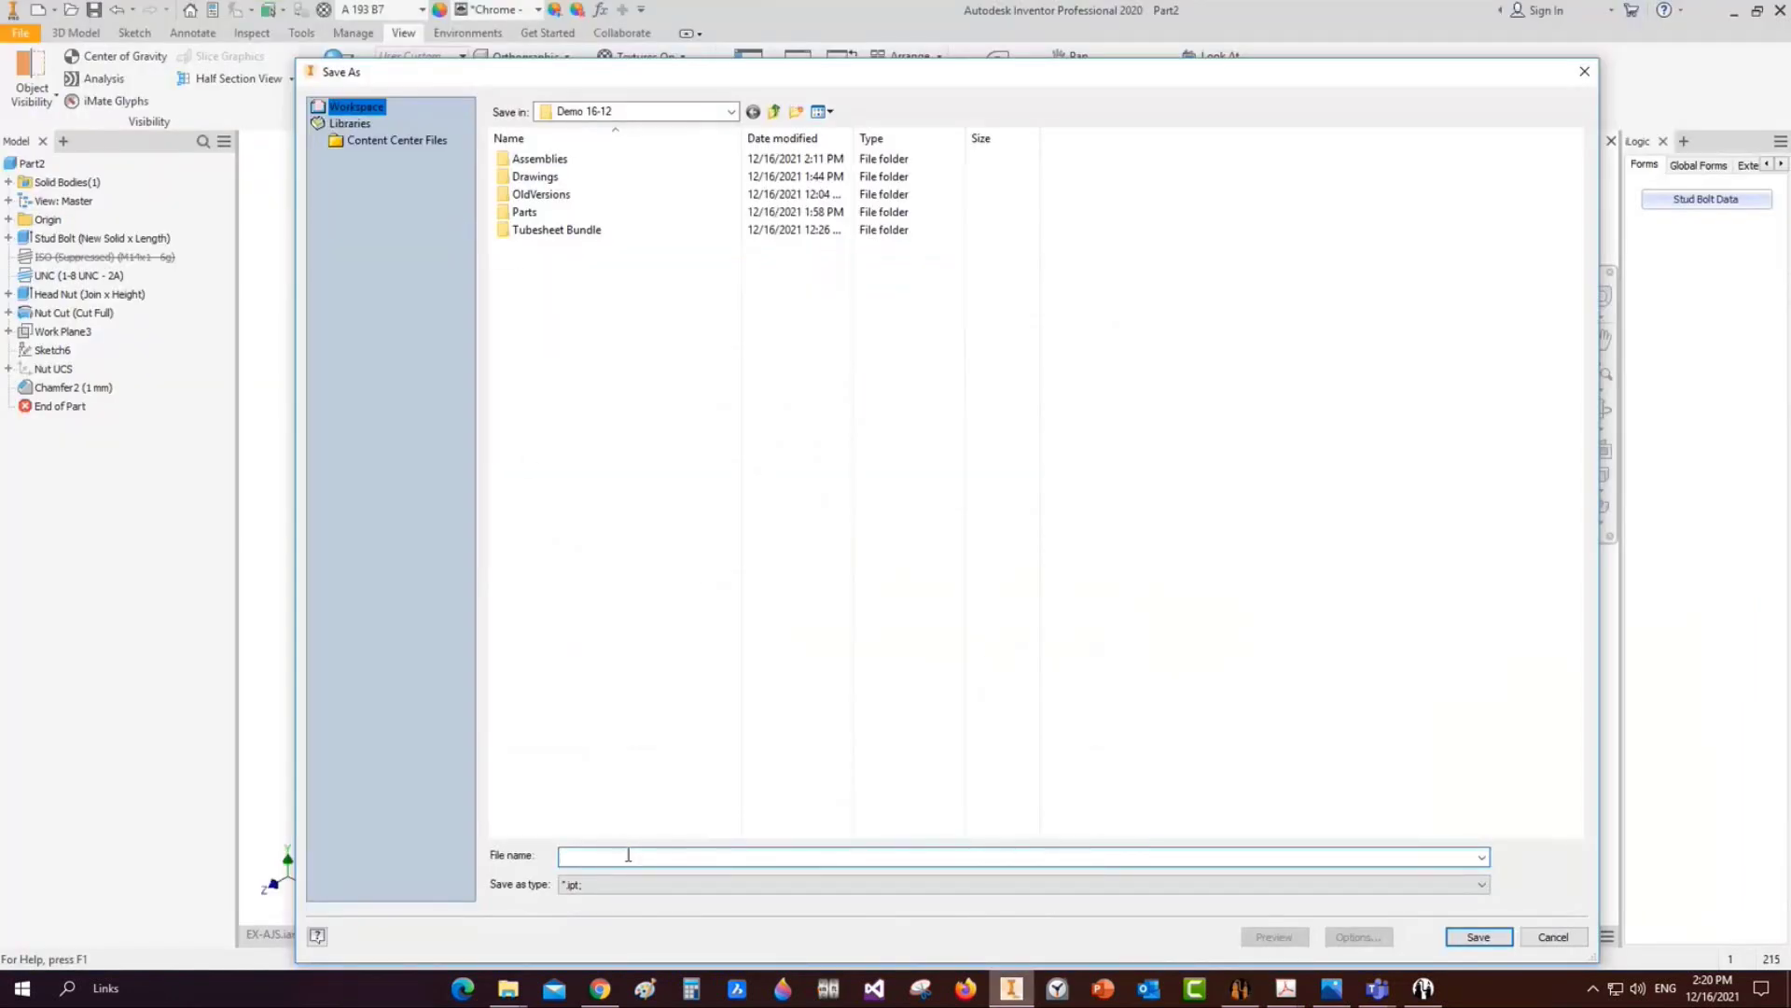
text(Nolt UNC 1)
key(Return)
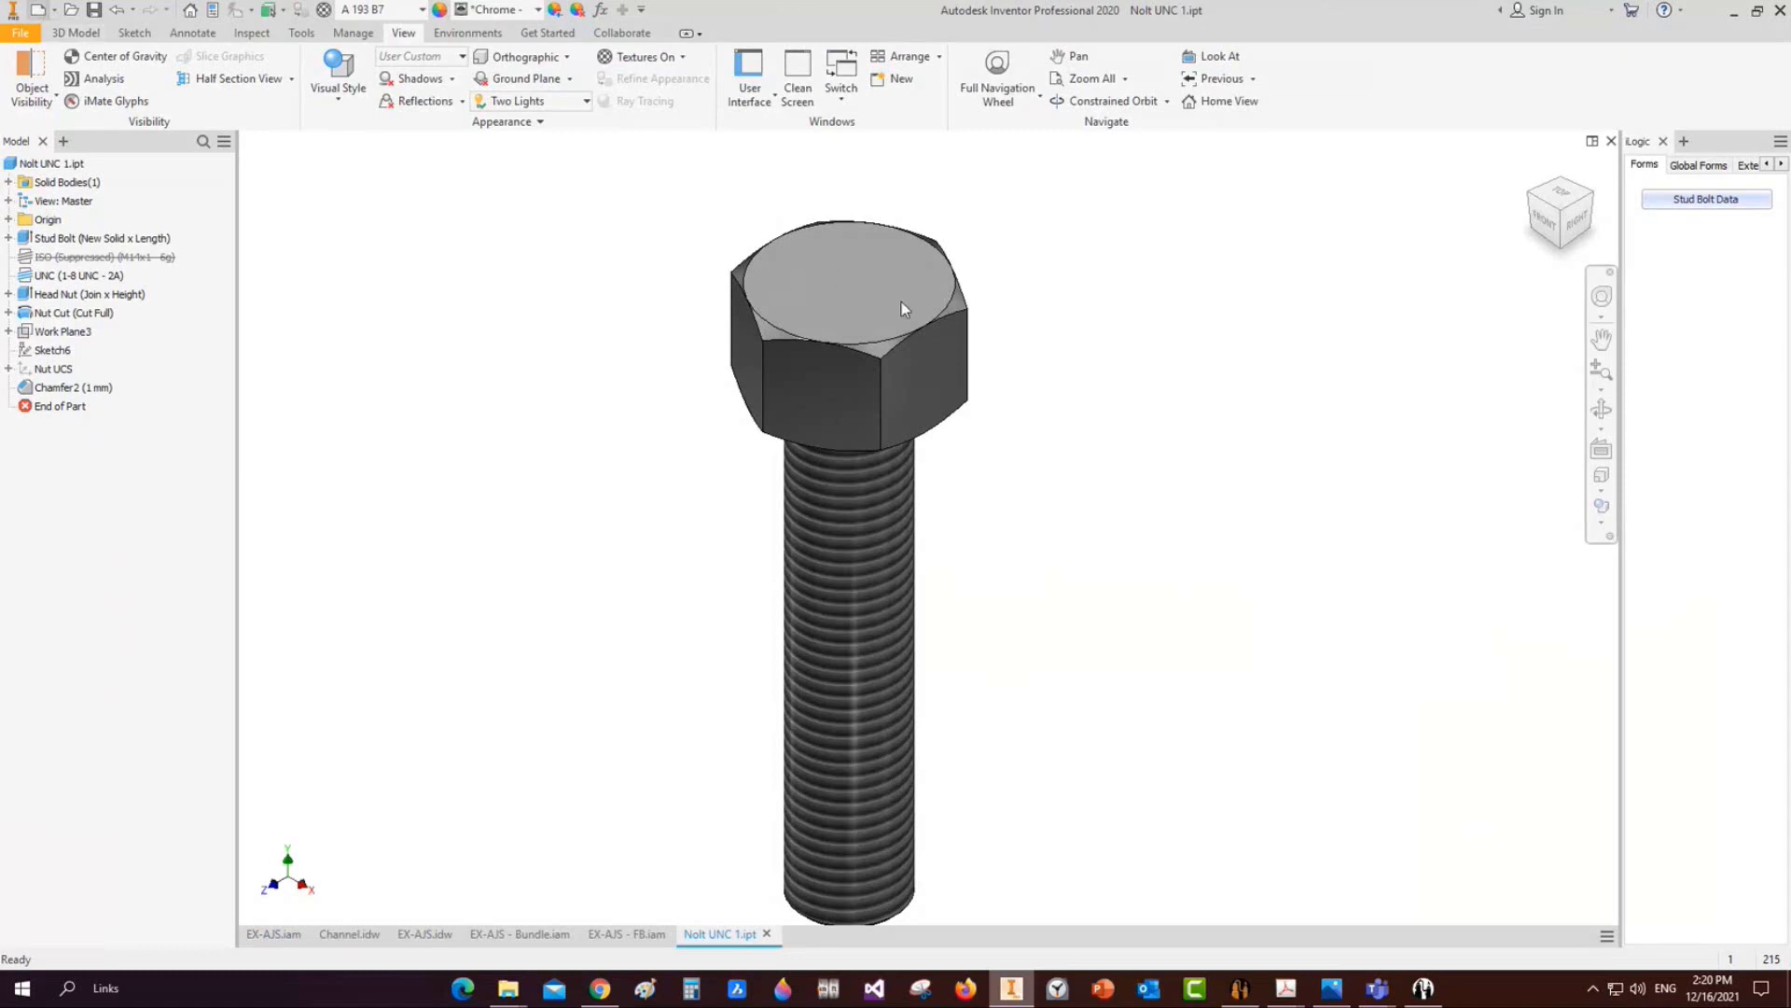
Create a nut part from the Nut template and set it to UNC type, size 1, through the Nut Data form
key(ctrl+n)
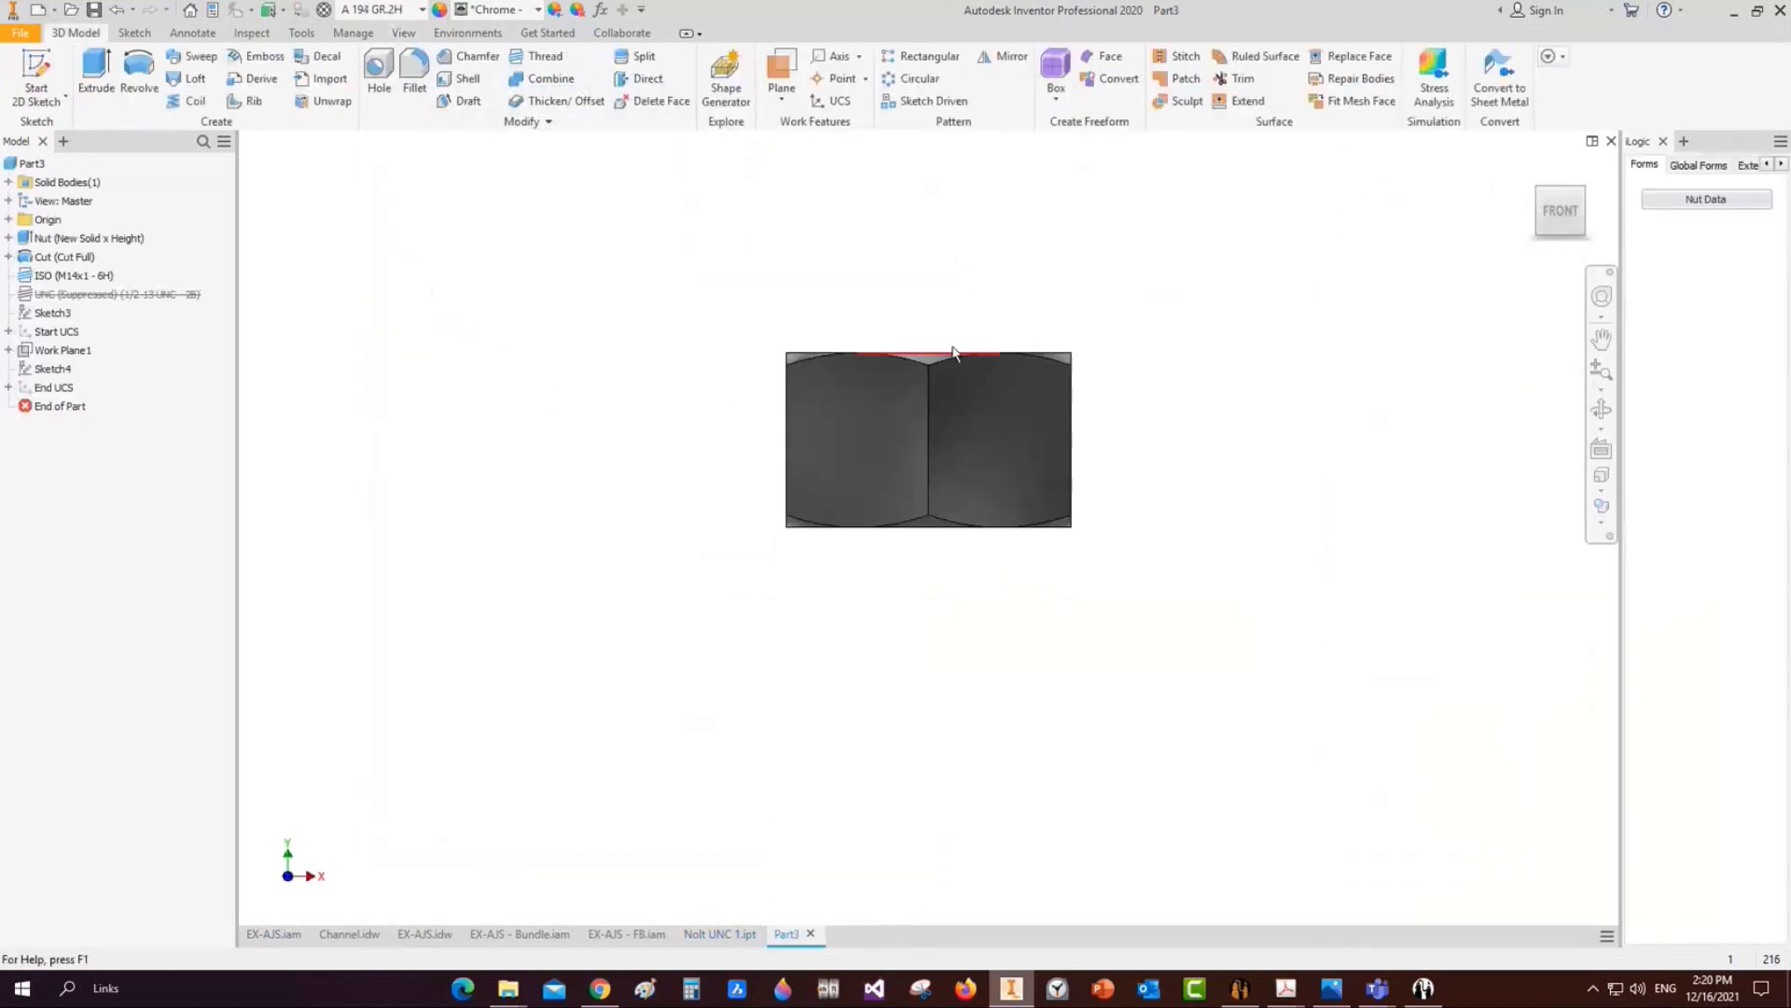
click(1656, 206)
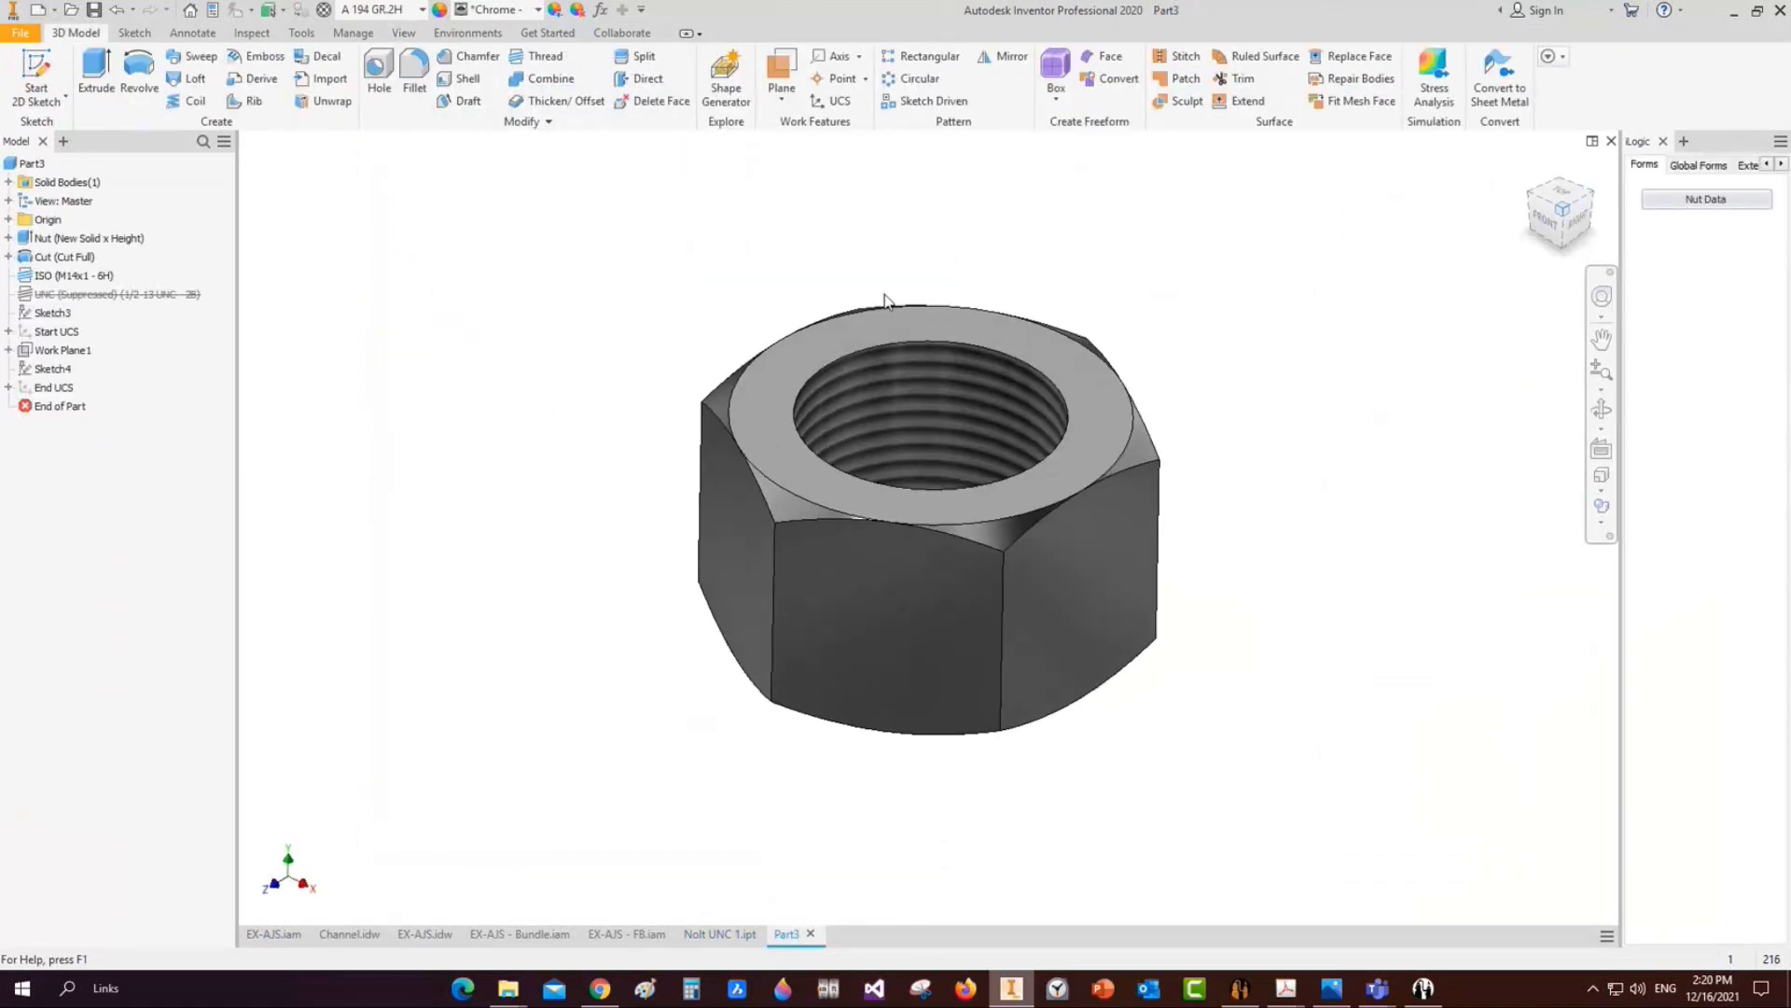
click(465, 255)
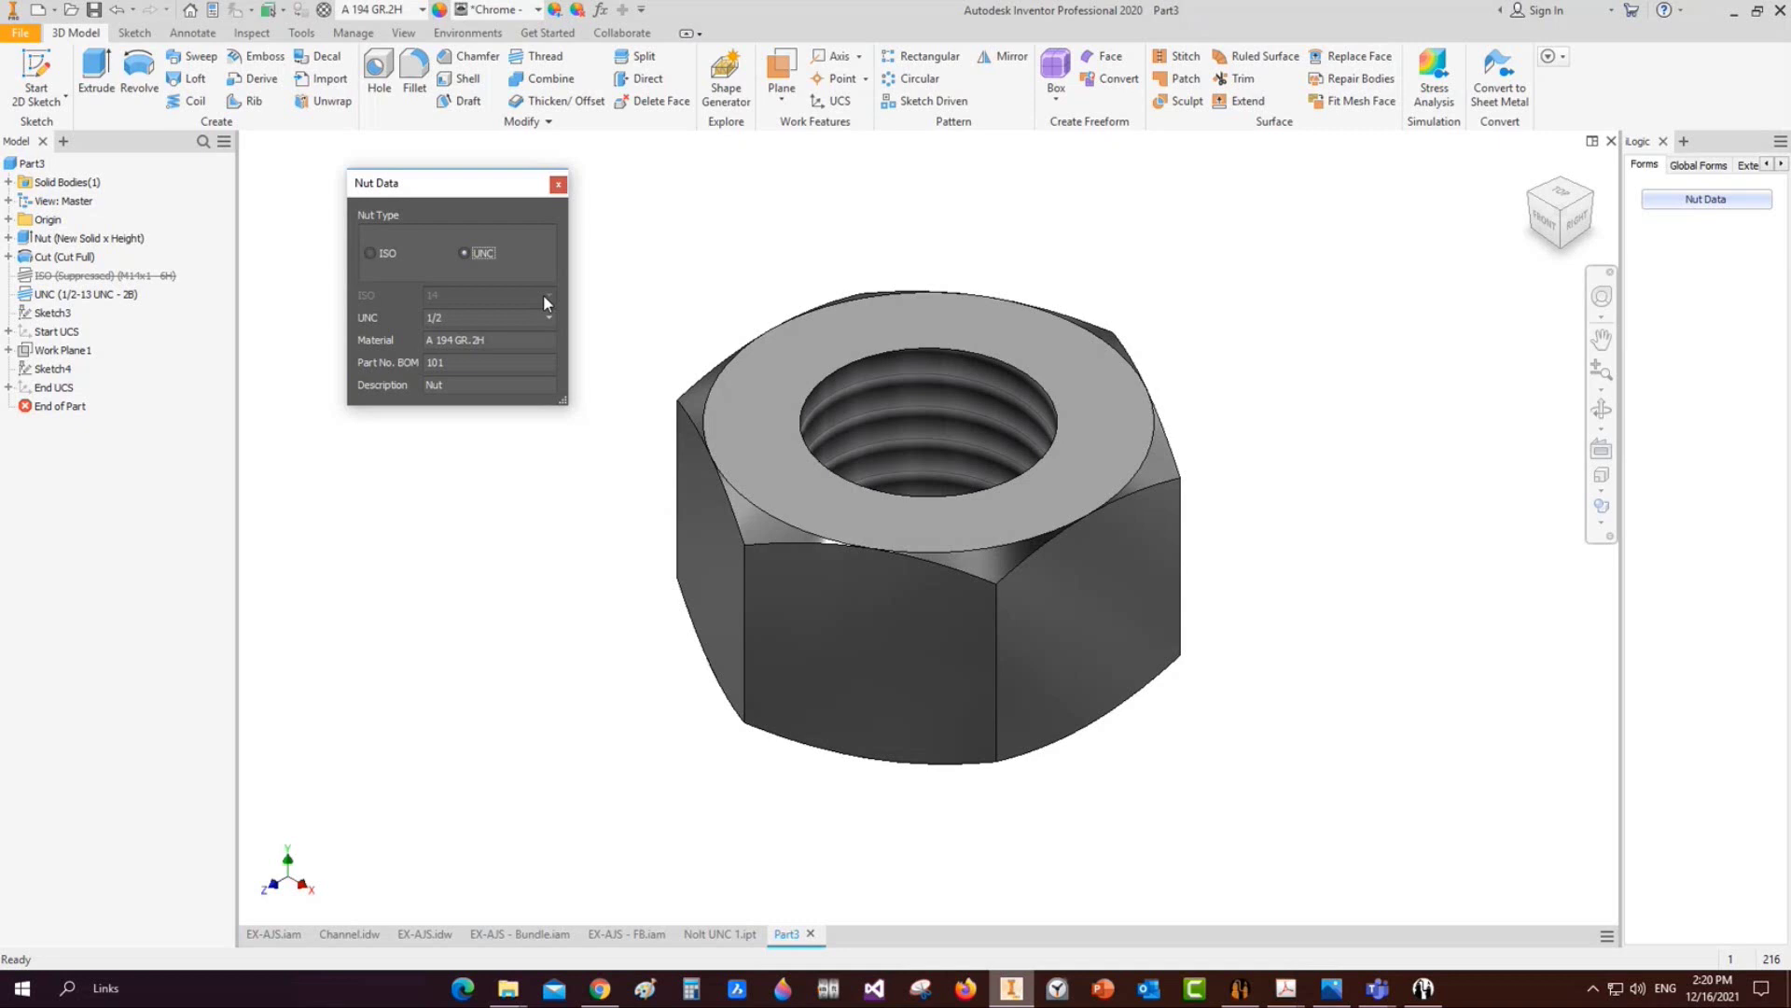
click(541, 316)
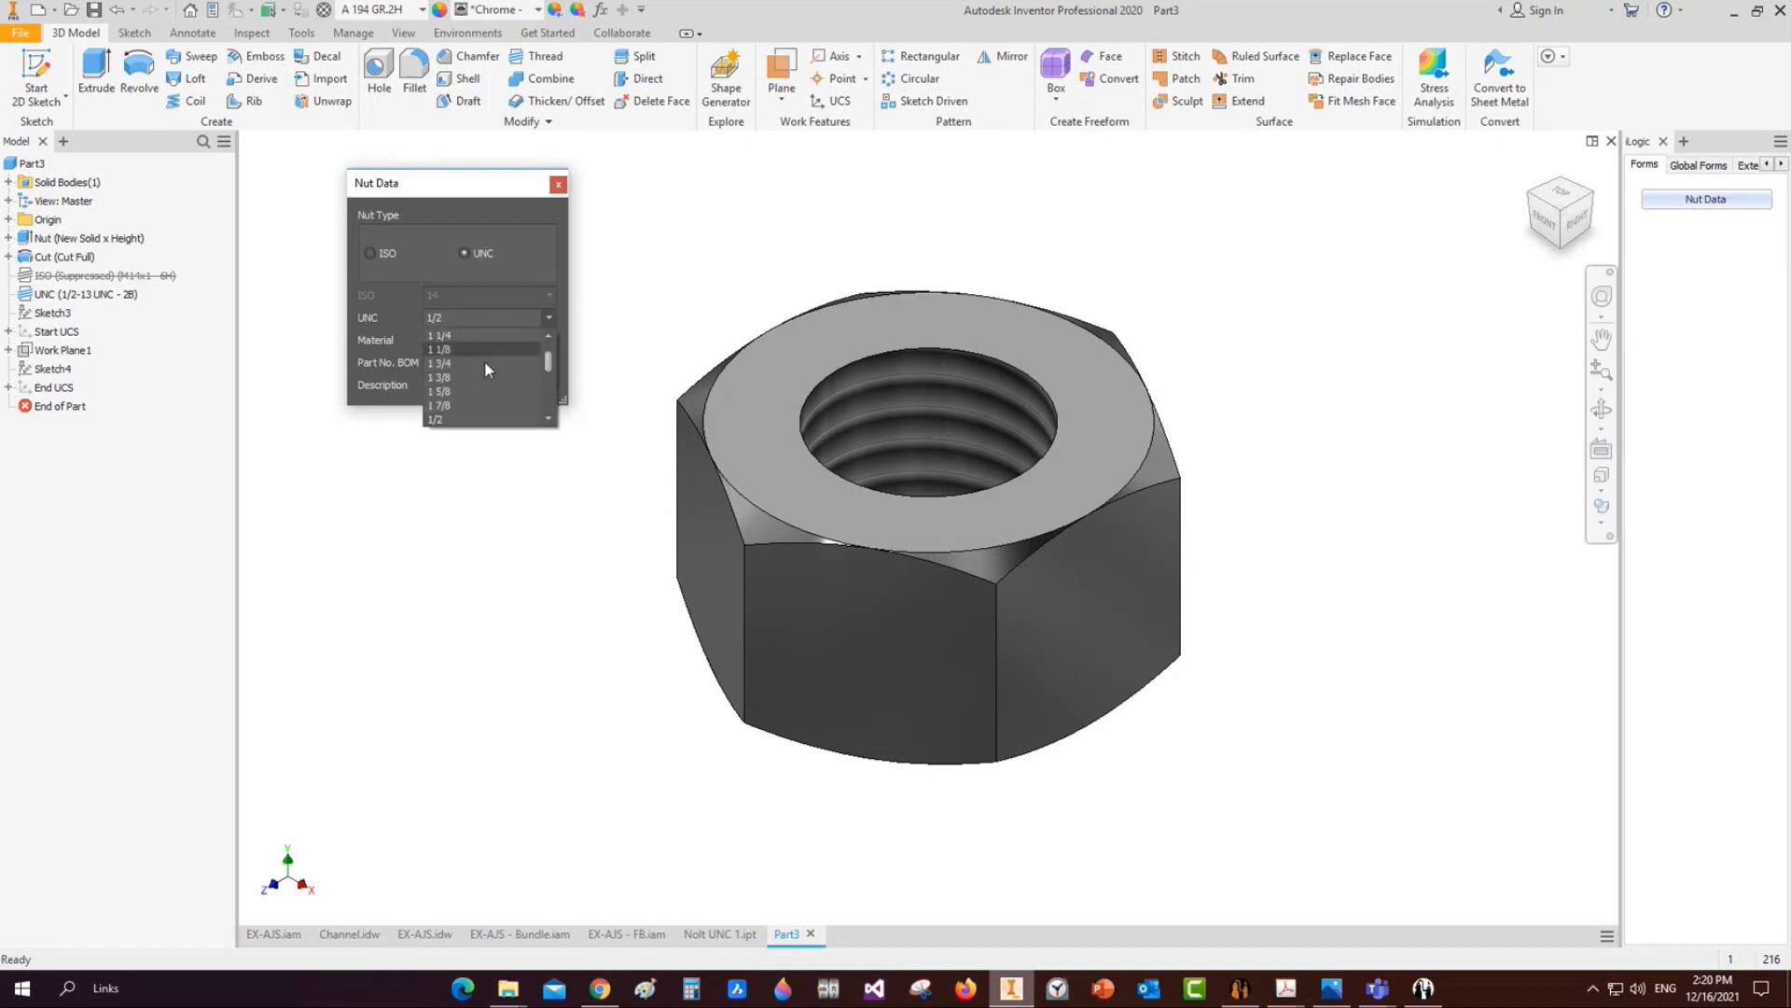
click(466, 335)
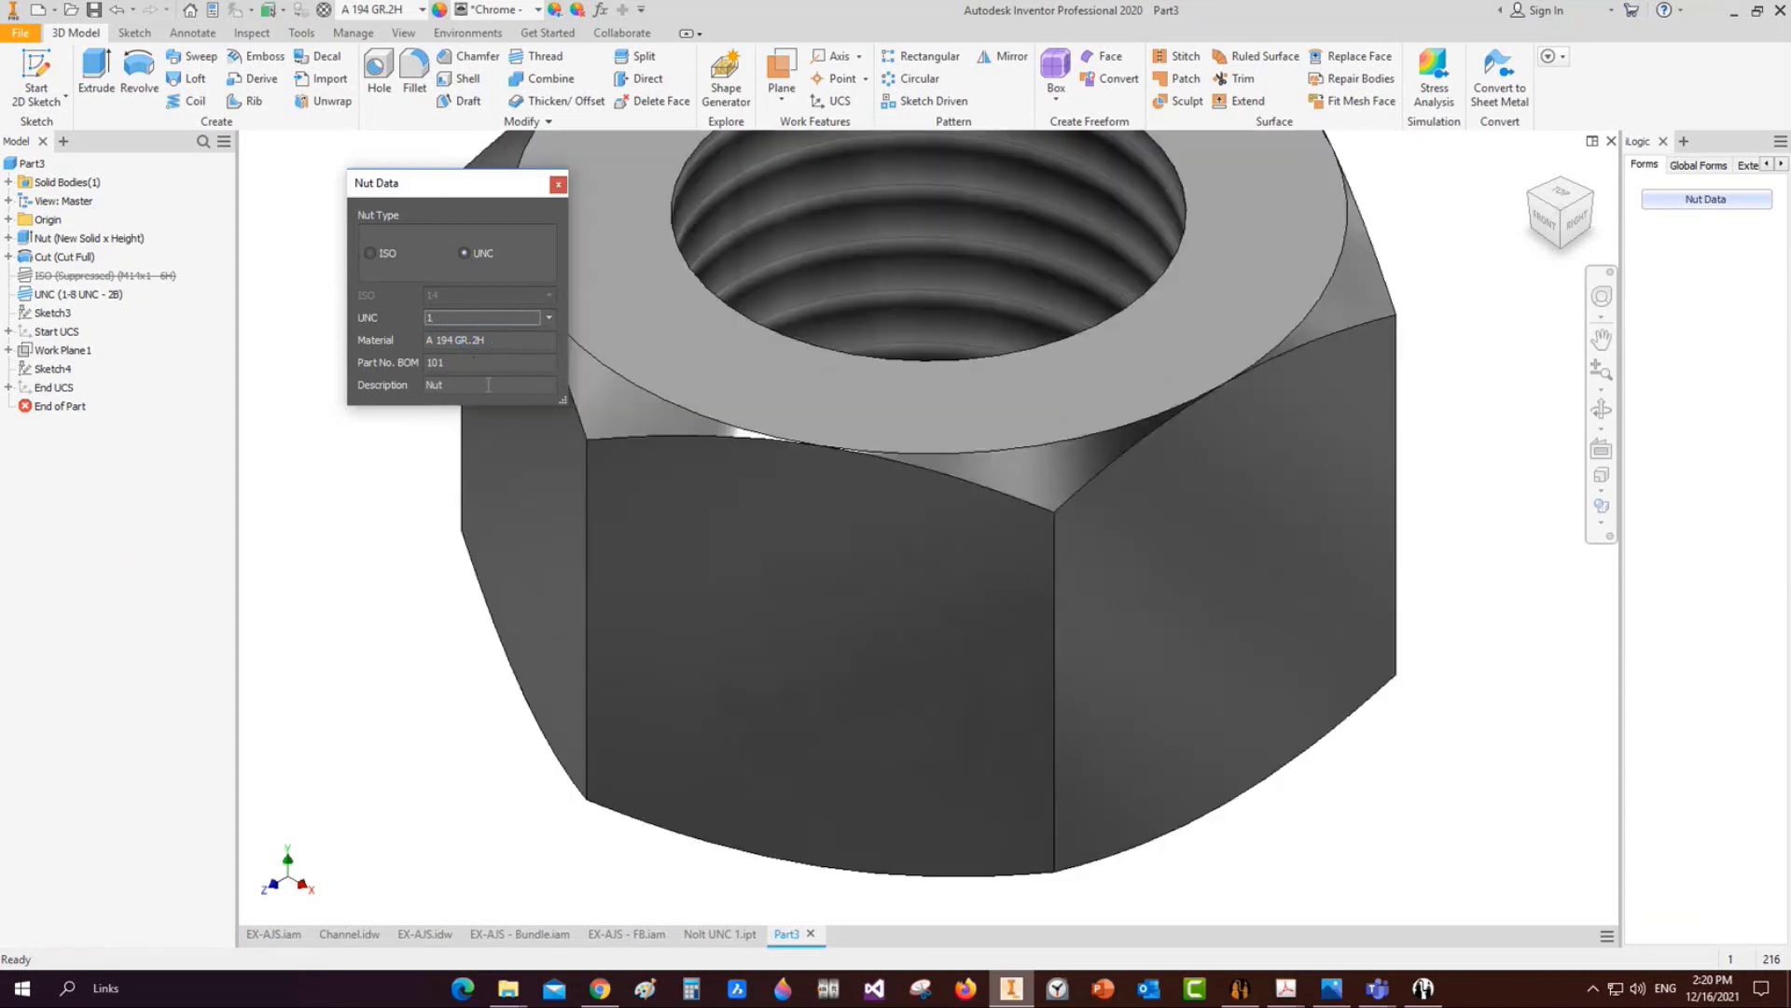
scroll(420, 467, down, 3)
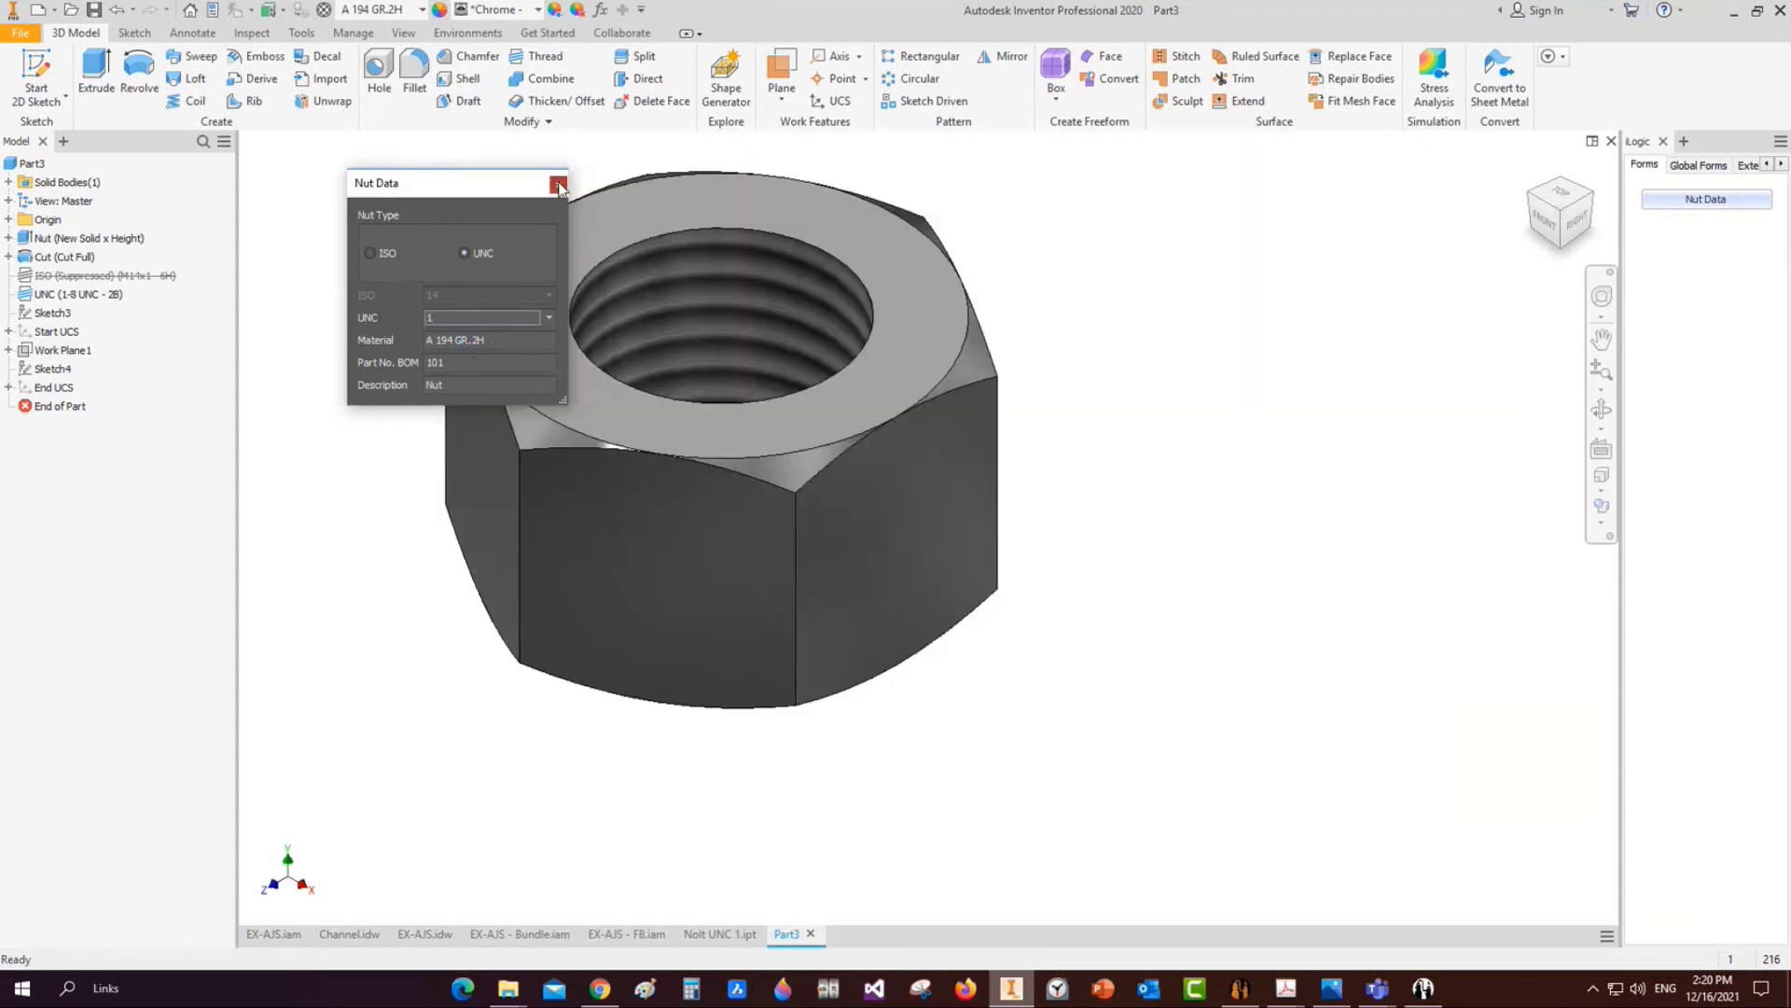
click(558, 184)
Switch to Static Equipment Generator, return to Inventor and save the nut part as "UNC1 Nut" in the Demo 16-12 folder
click(1240, 989)
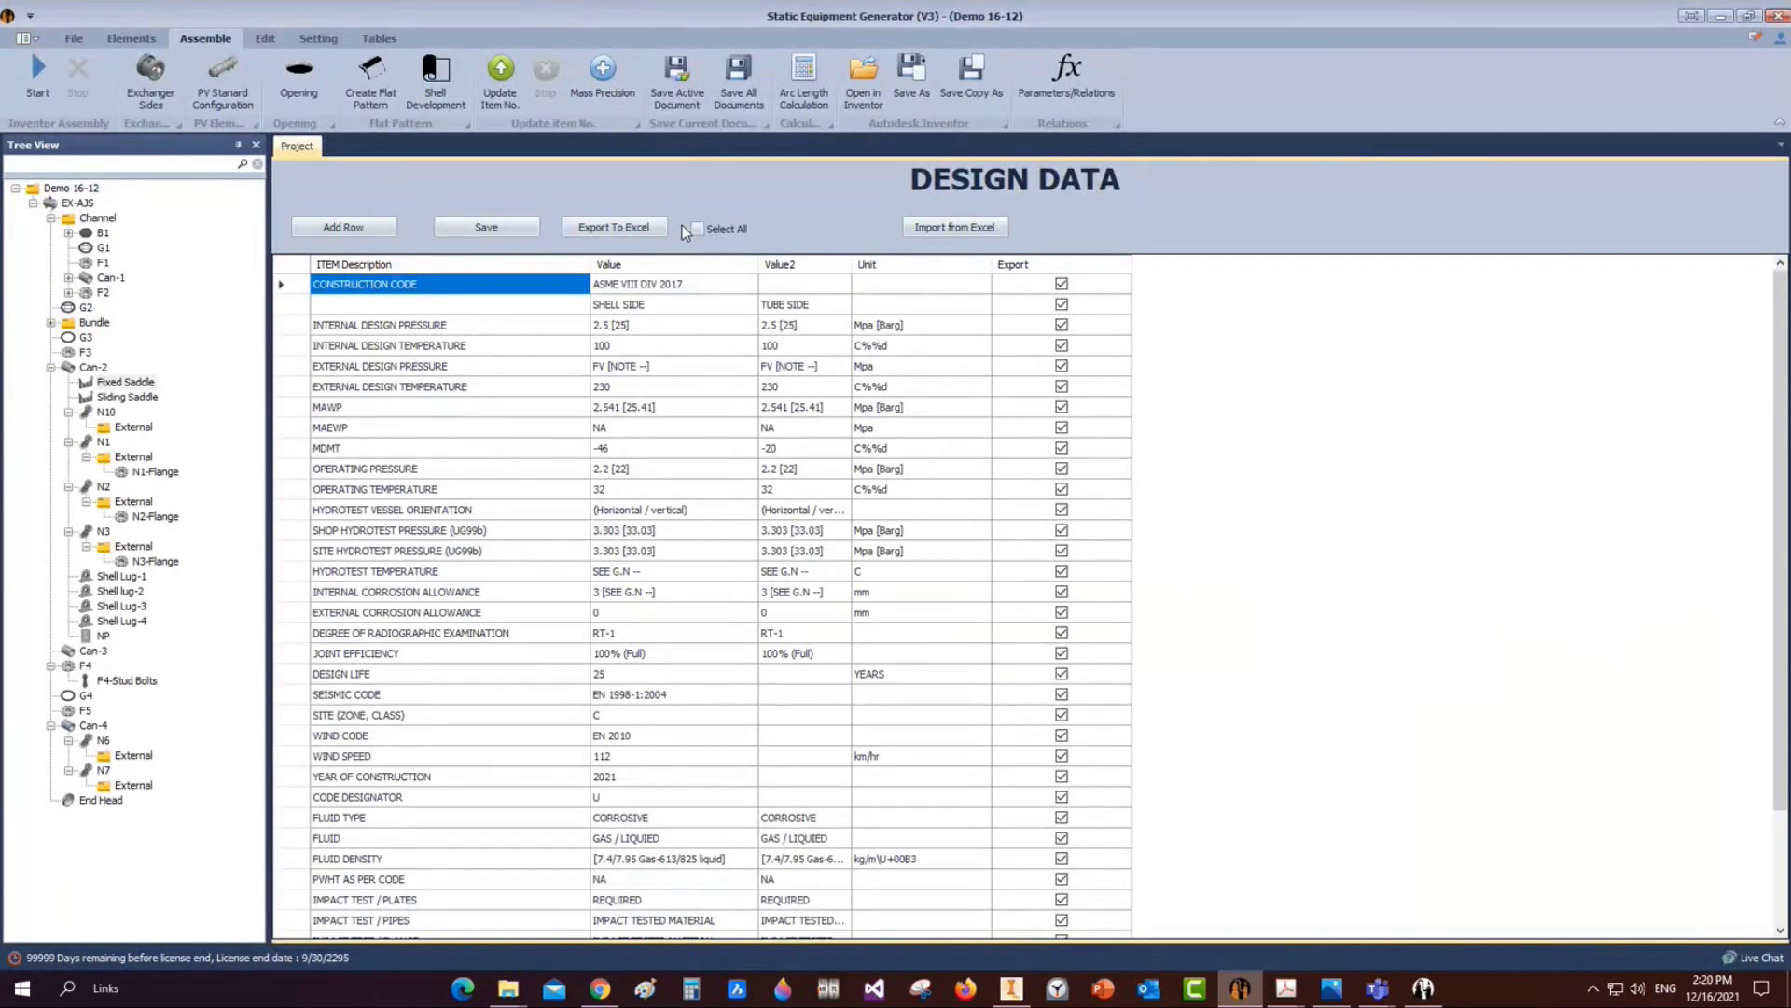
click(1011, 989)
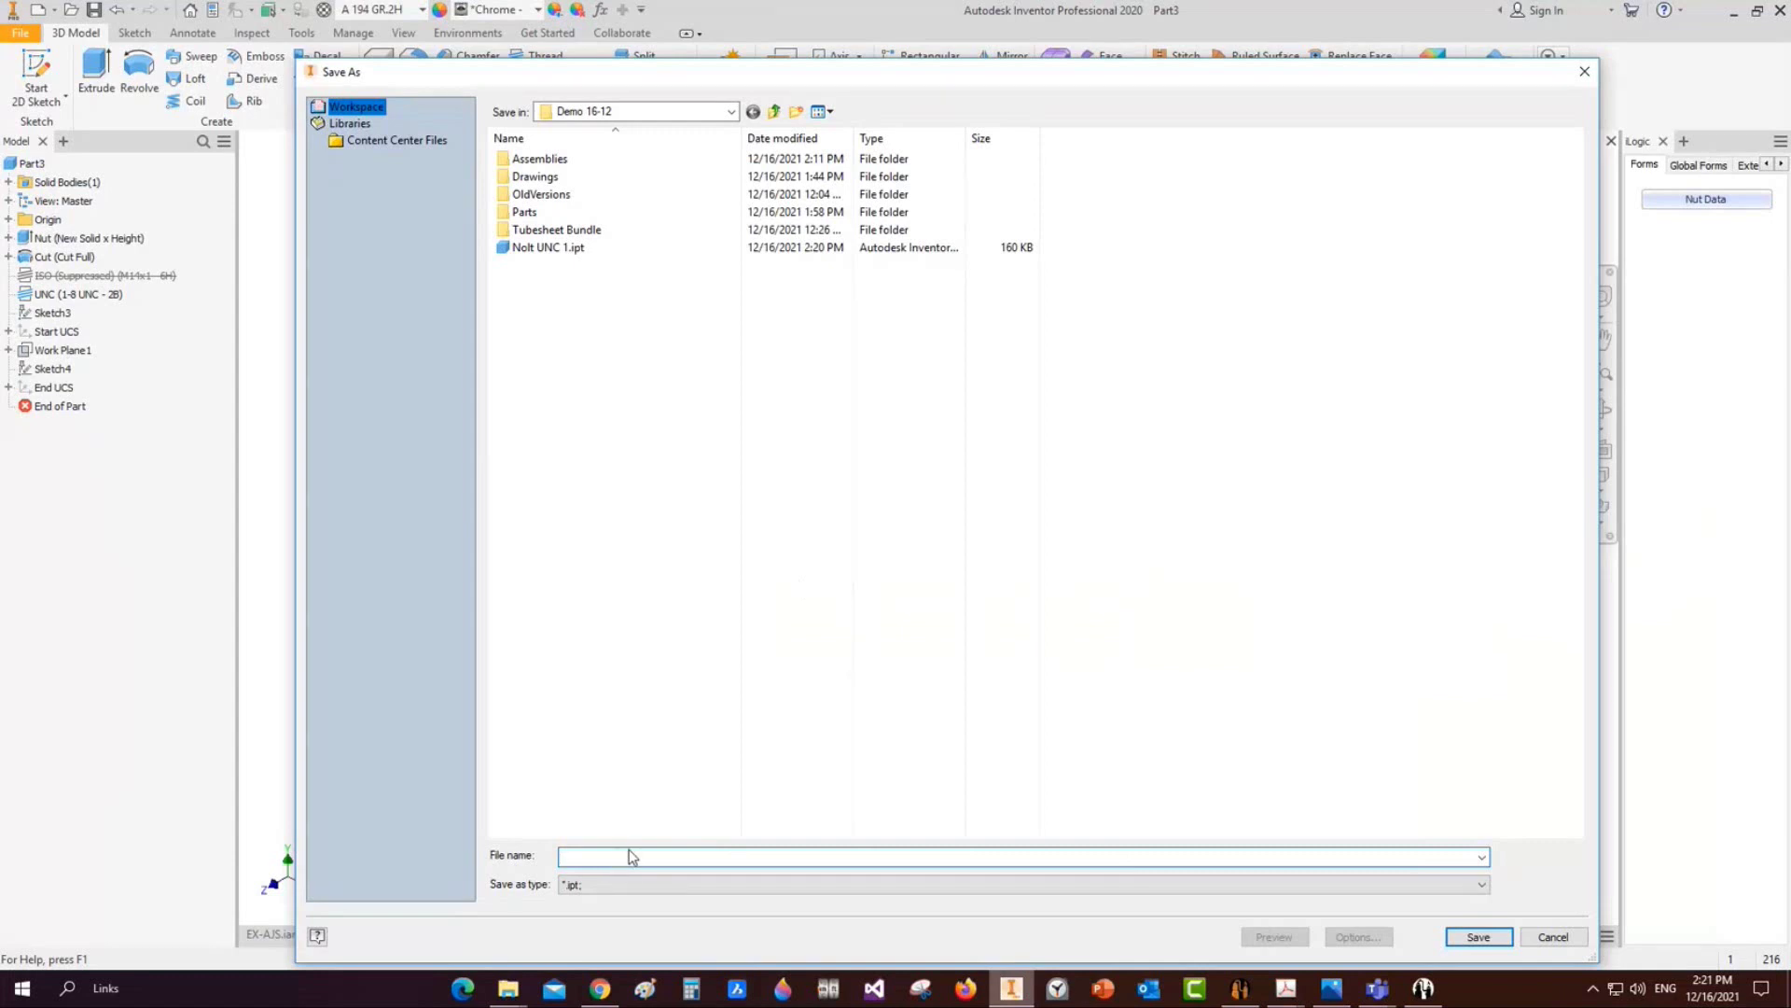
text(U)
text(NC Nu)
text(1)
key(Return)
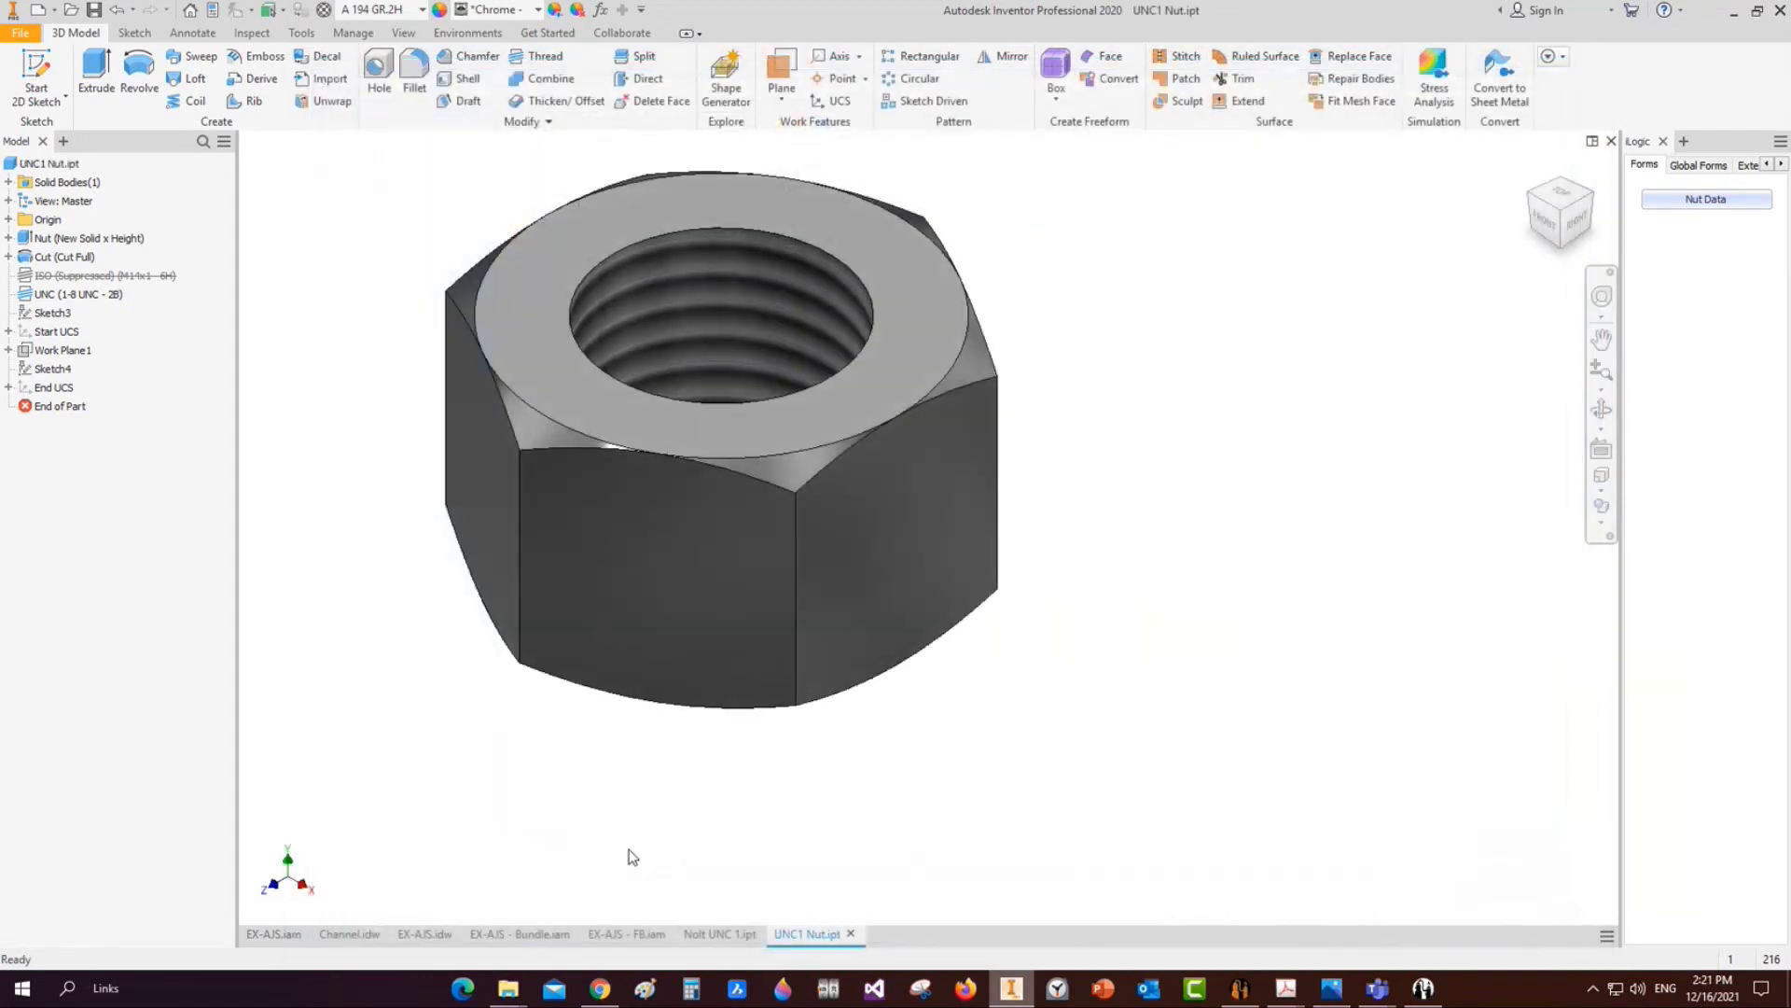
Create a new assembly and place the Nolt UNC 1.ipt bolt in it
click(55, 10)
click(86, 37)
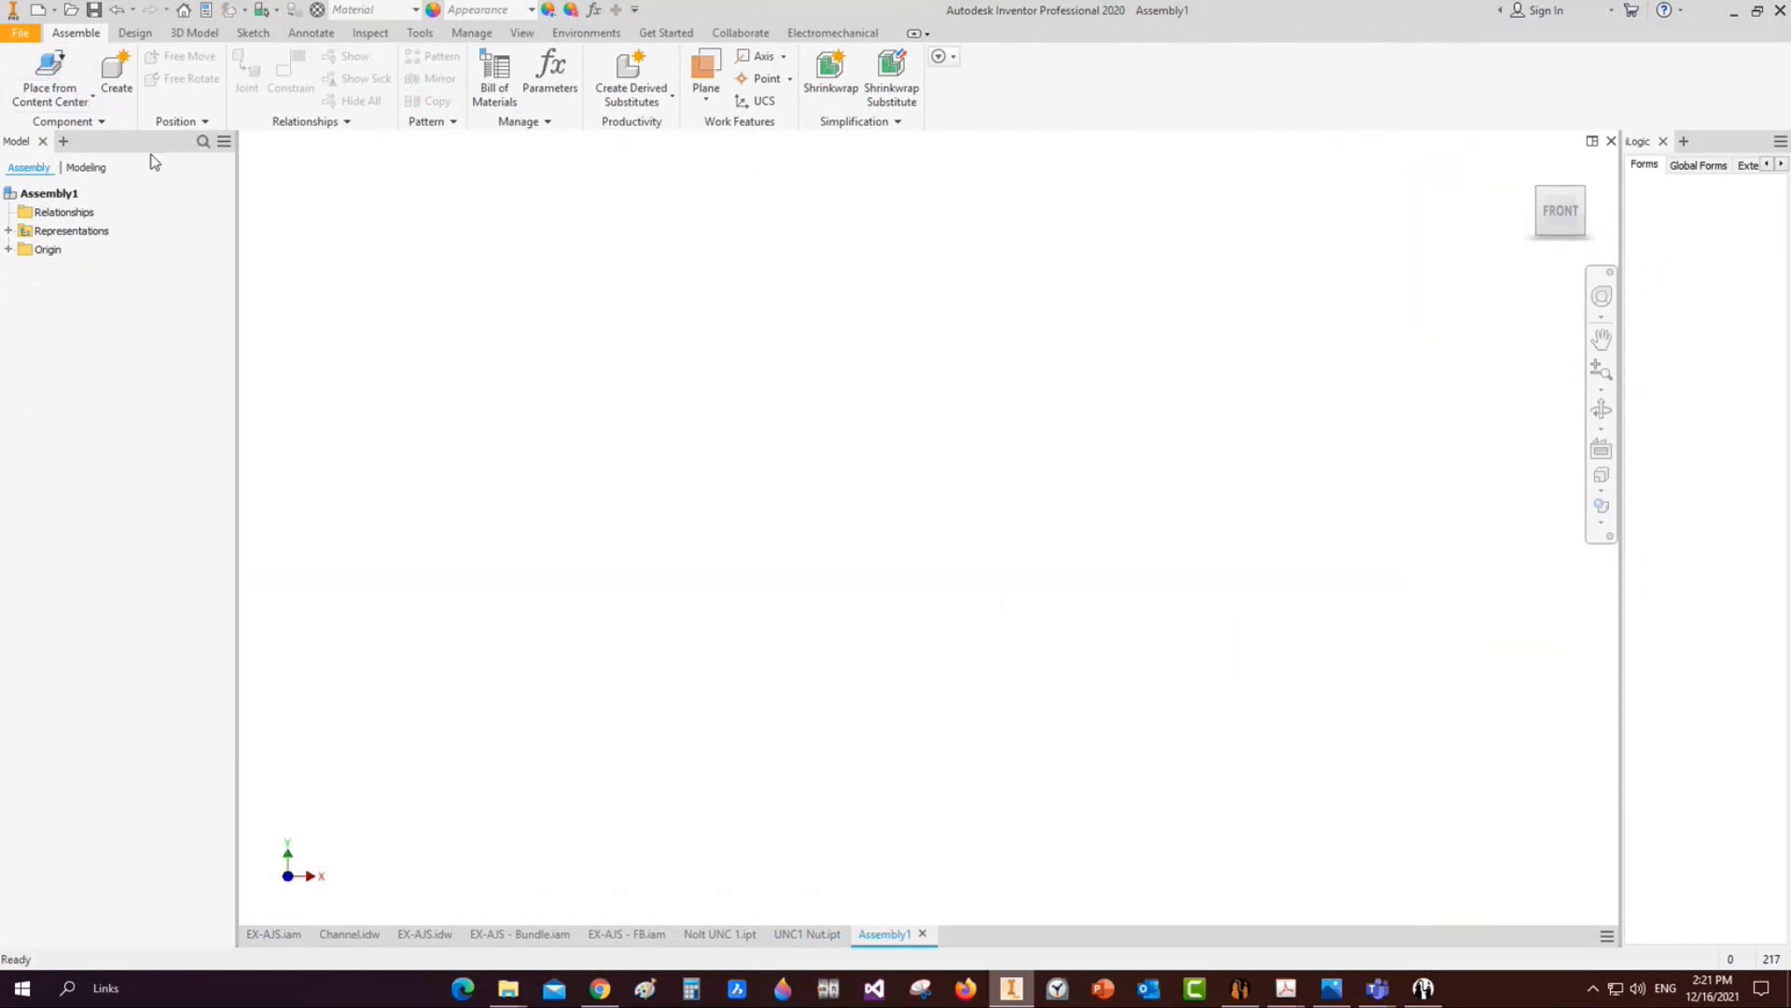
click(93, 97)
click(88, 136)
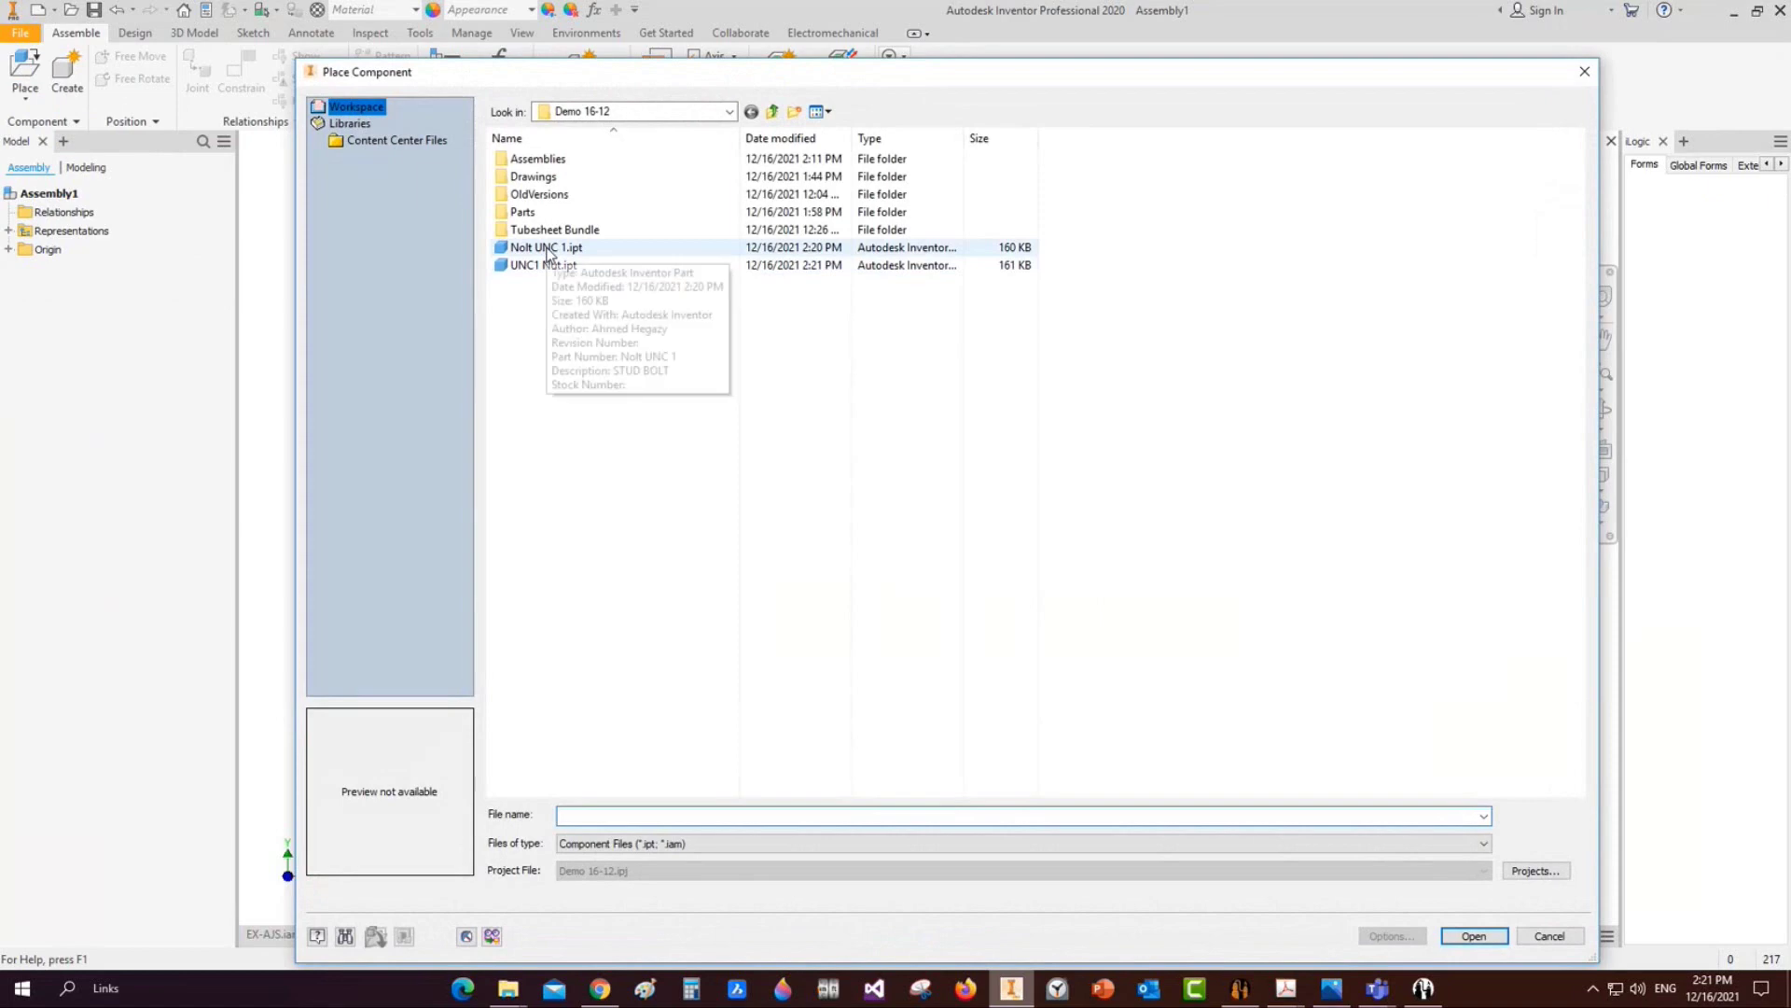
double_click(548, 253)
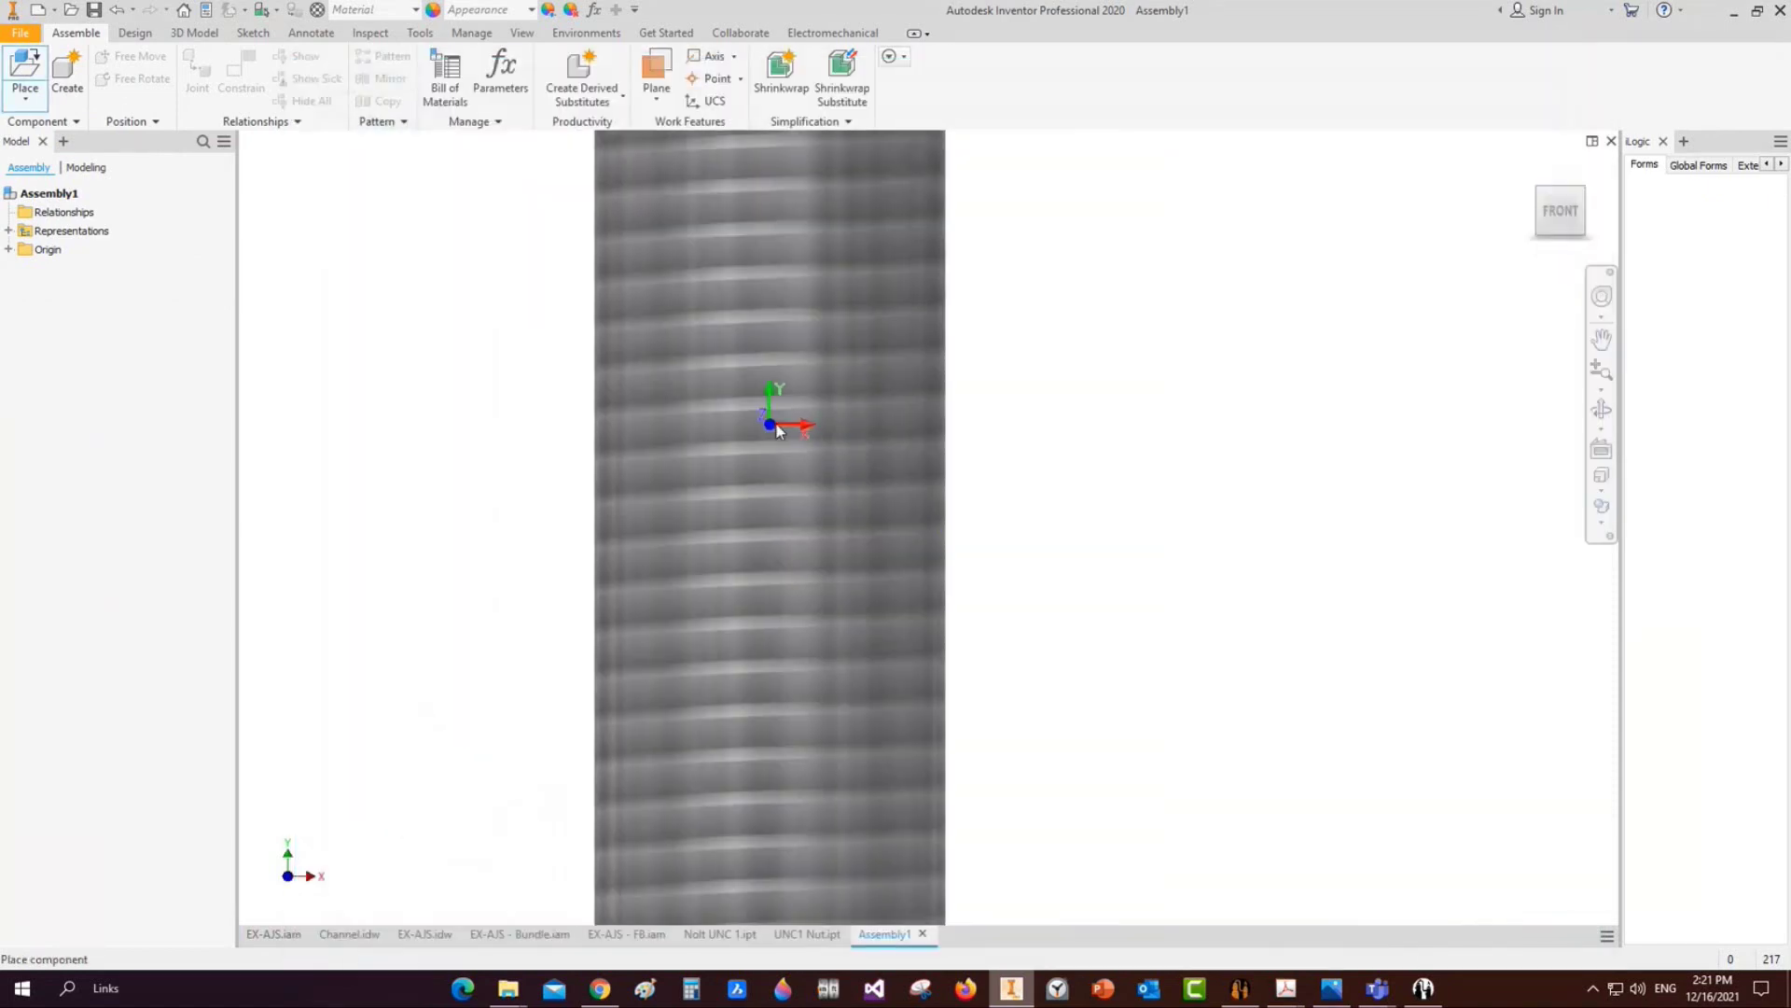
right_click(771, 424)
click(865, 452)
Place one UNC1 Nut.ipt component beside the bolt in the assembly
click(34, 74)
double_click(546, 272)
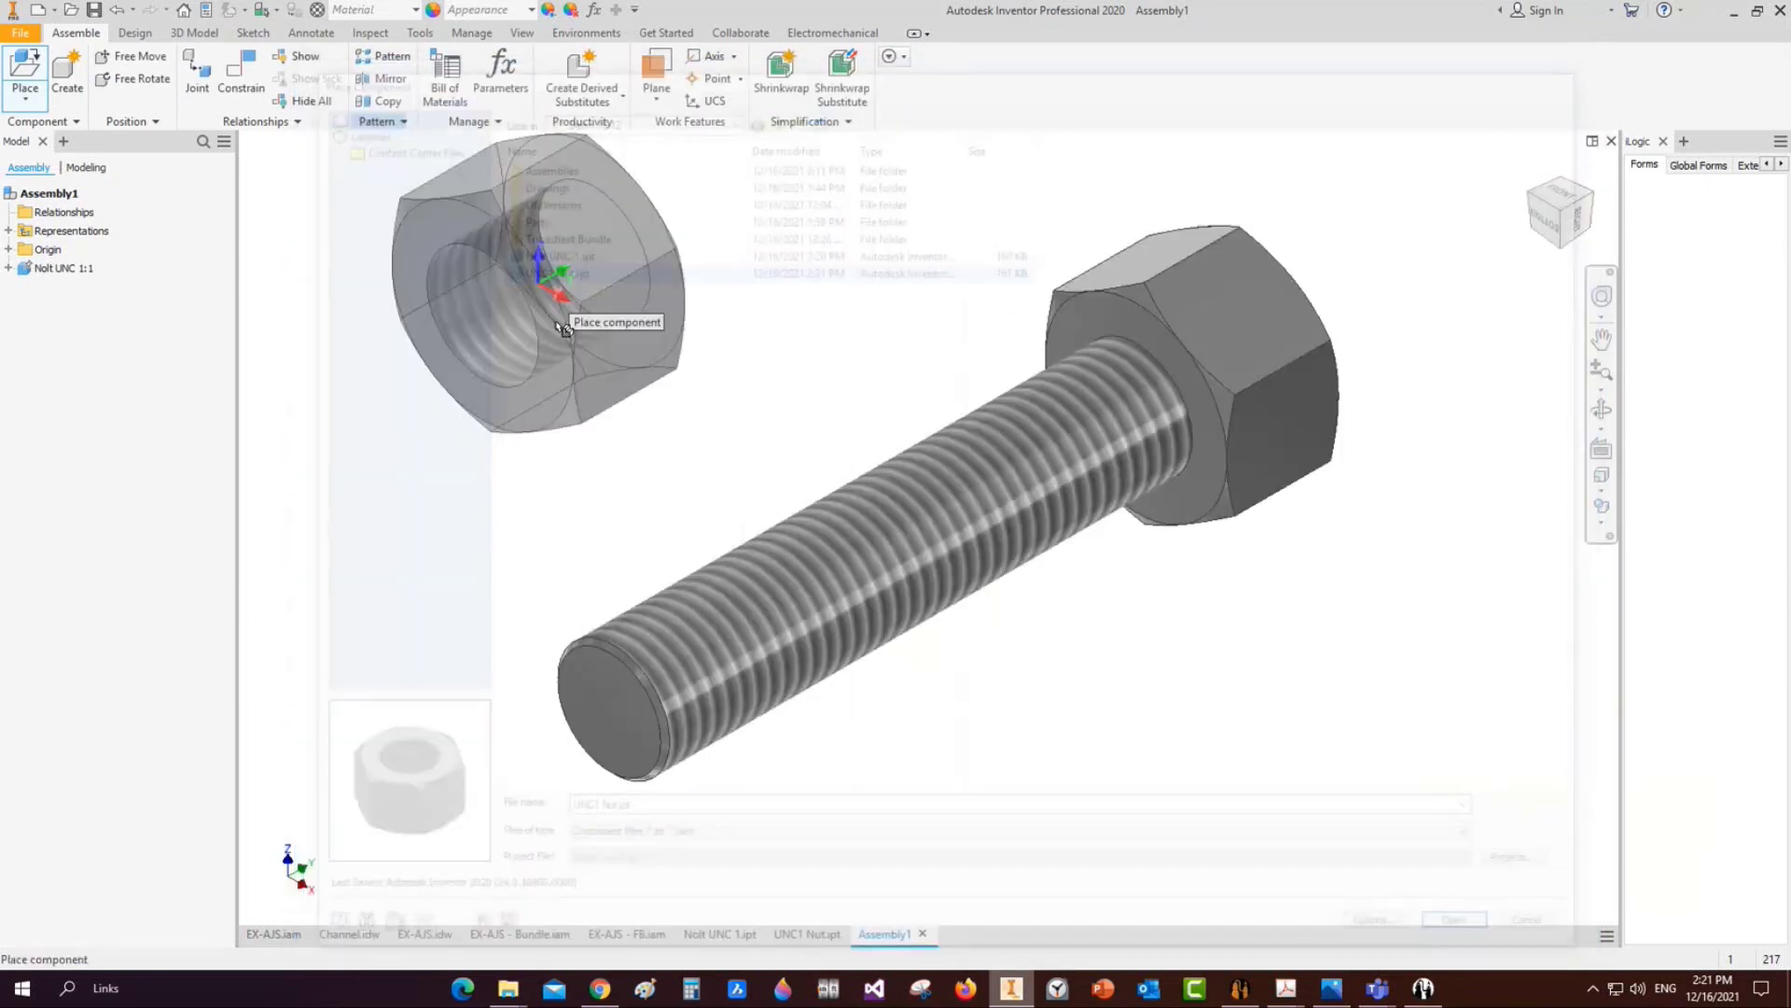
click(605, 416)
key(Escape)
Constrain the nut onto the bolt by matching its UCS to the bolt's Nut UCS with a UCS-to-UCS constraint set
click(9, 287)
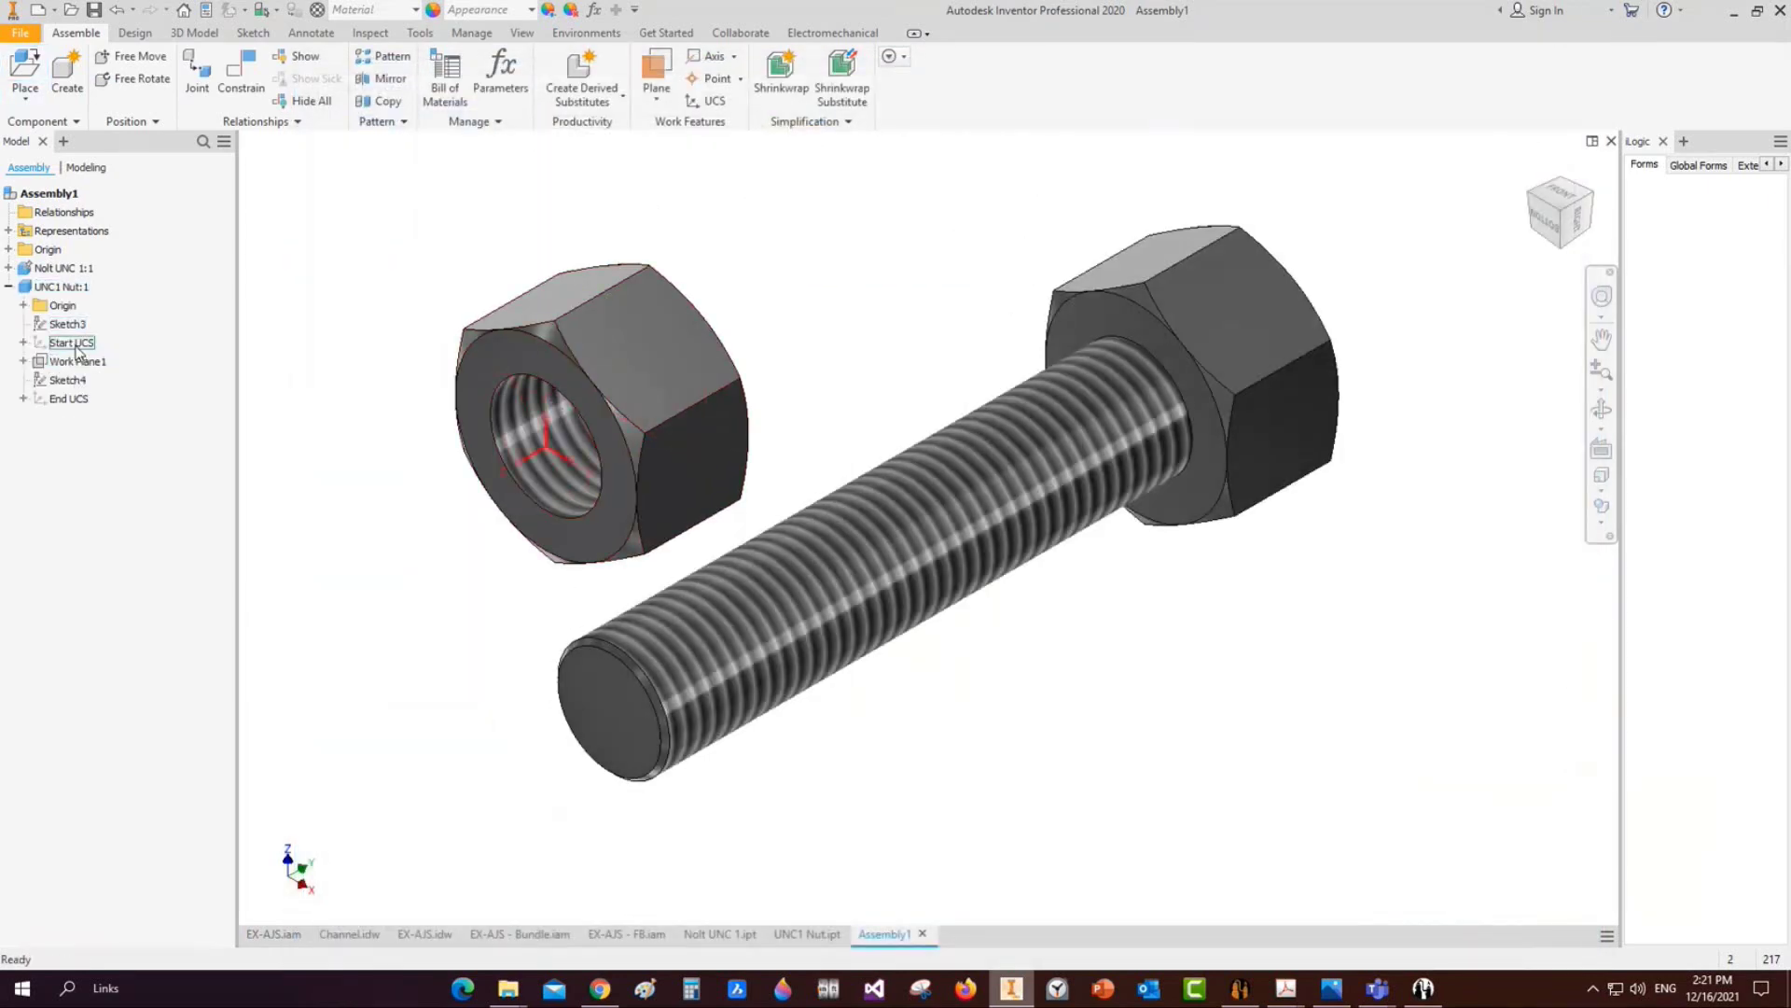
click(76, 346)
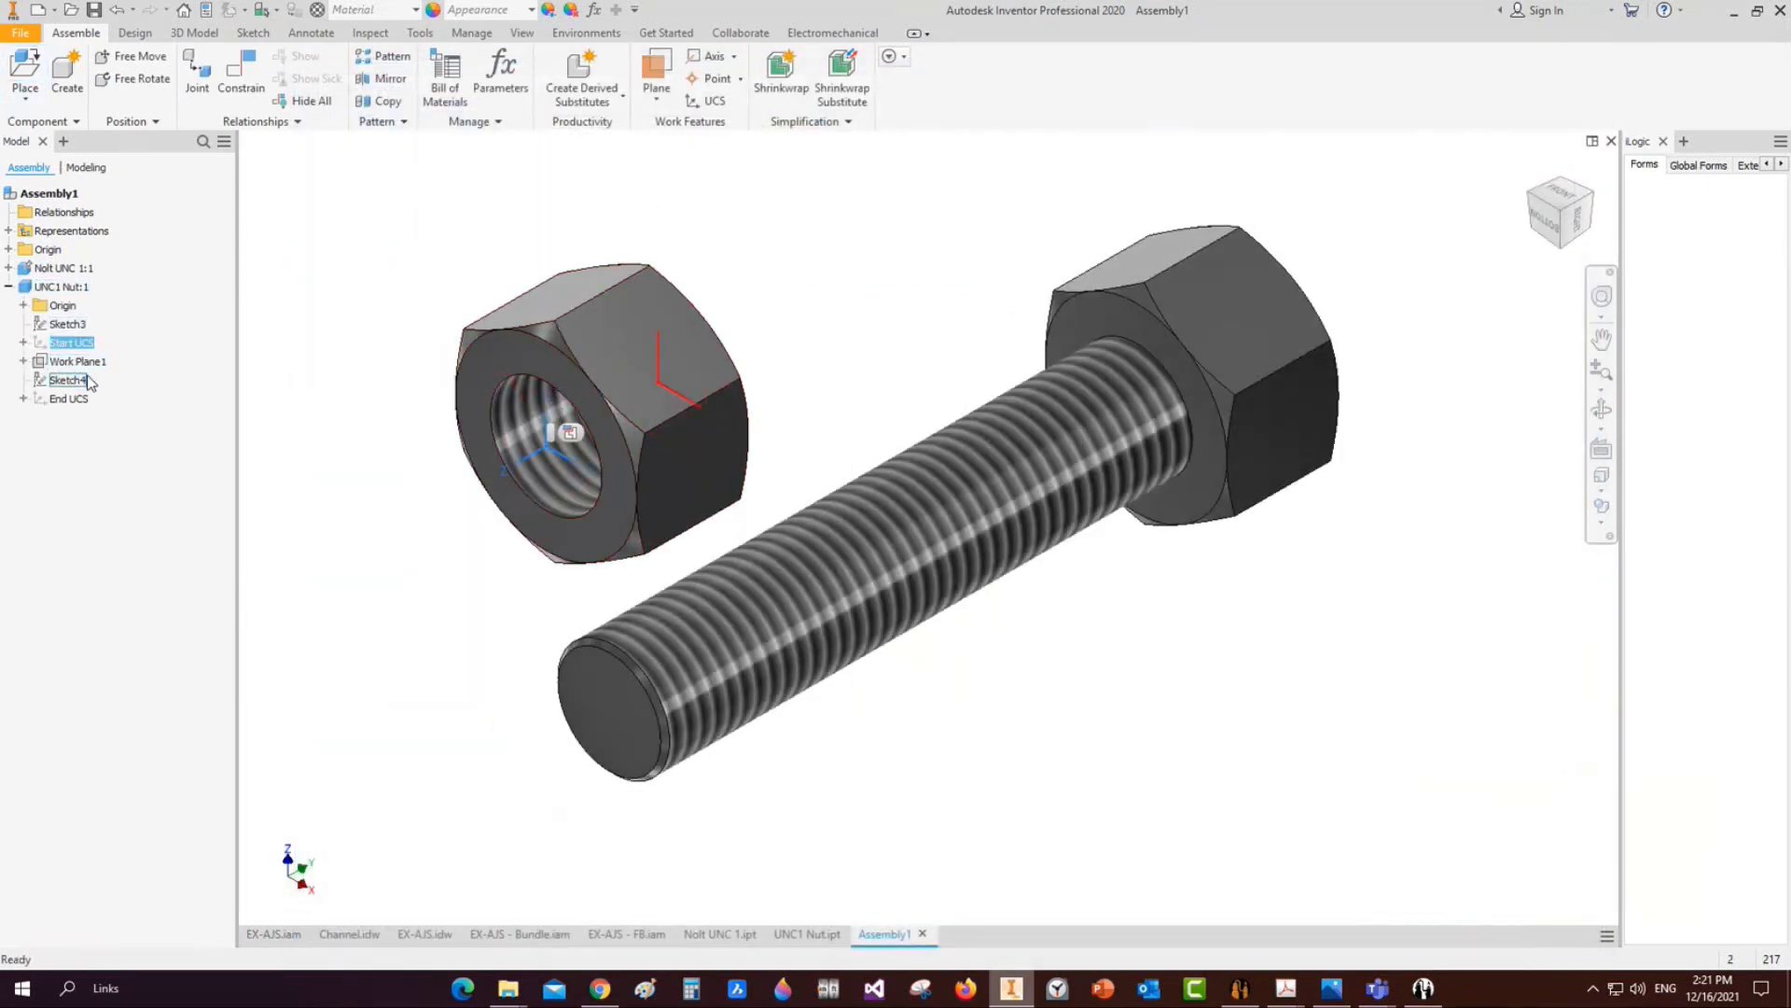
click(10, 269)
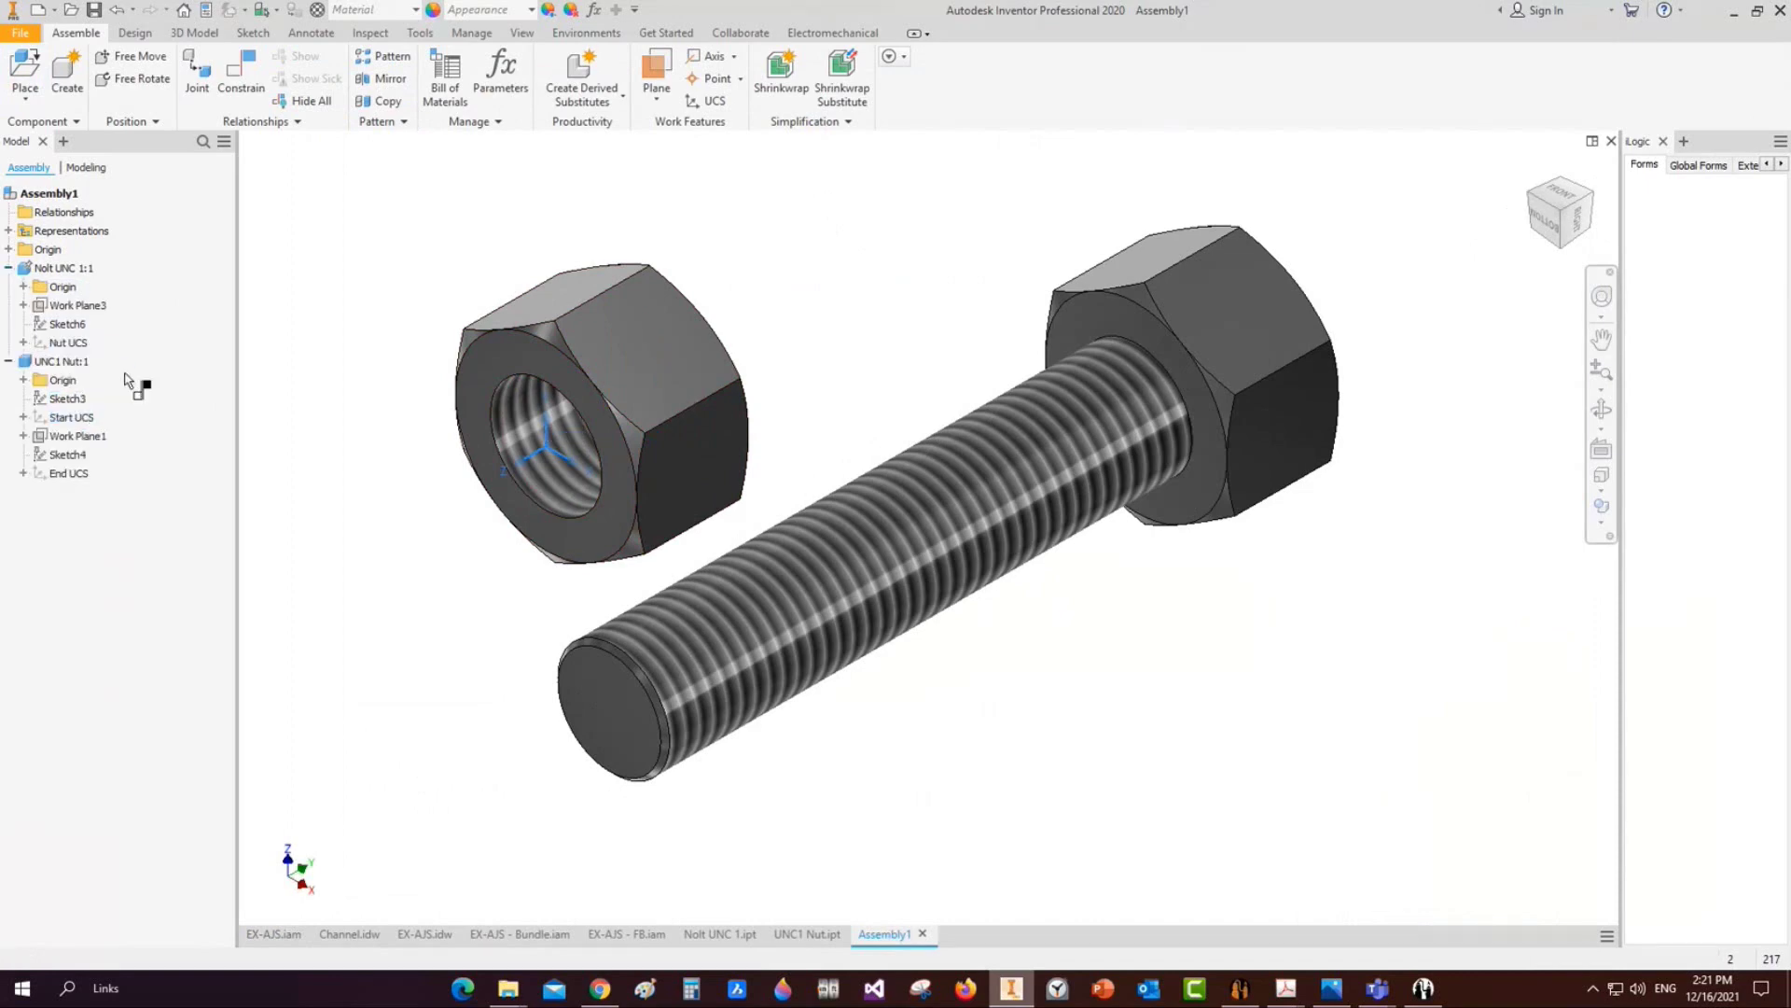
key(c)
click(442, 173)
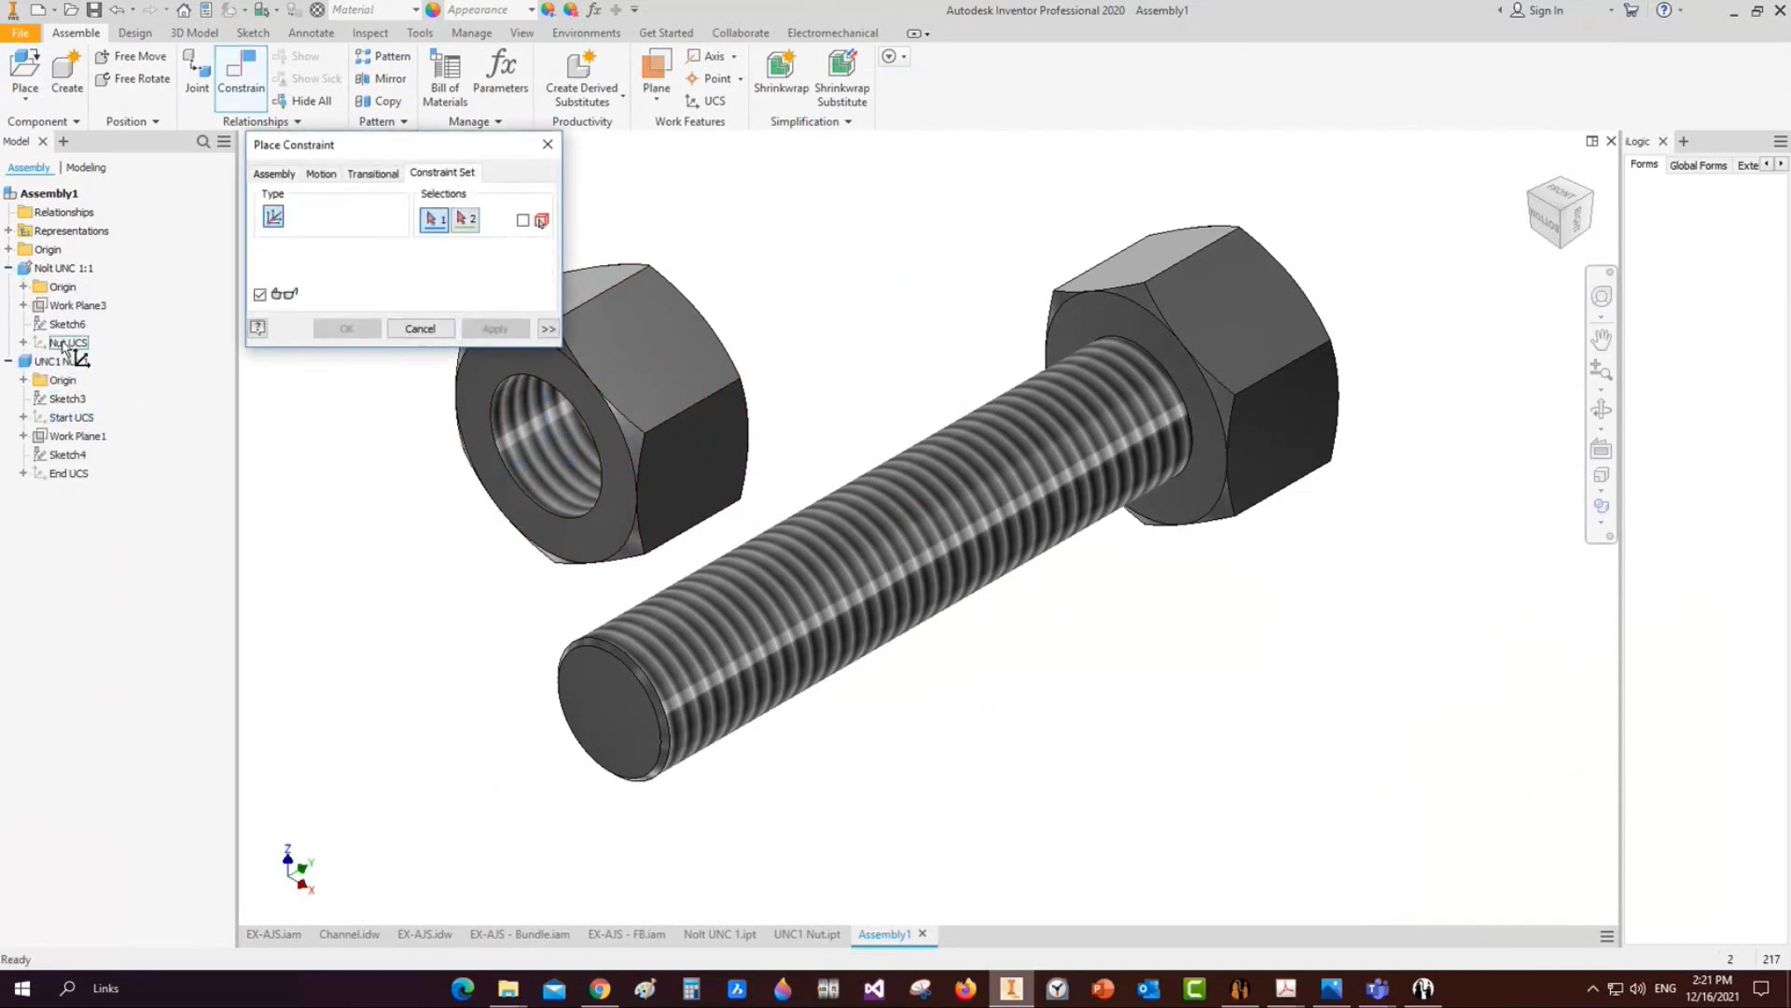
click(62, 345)
click(330, 332)
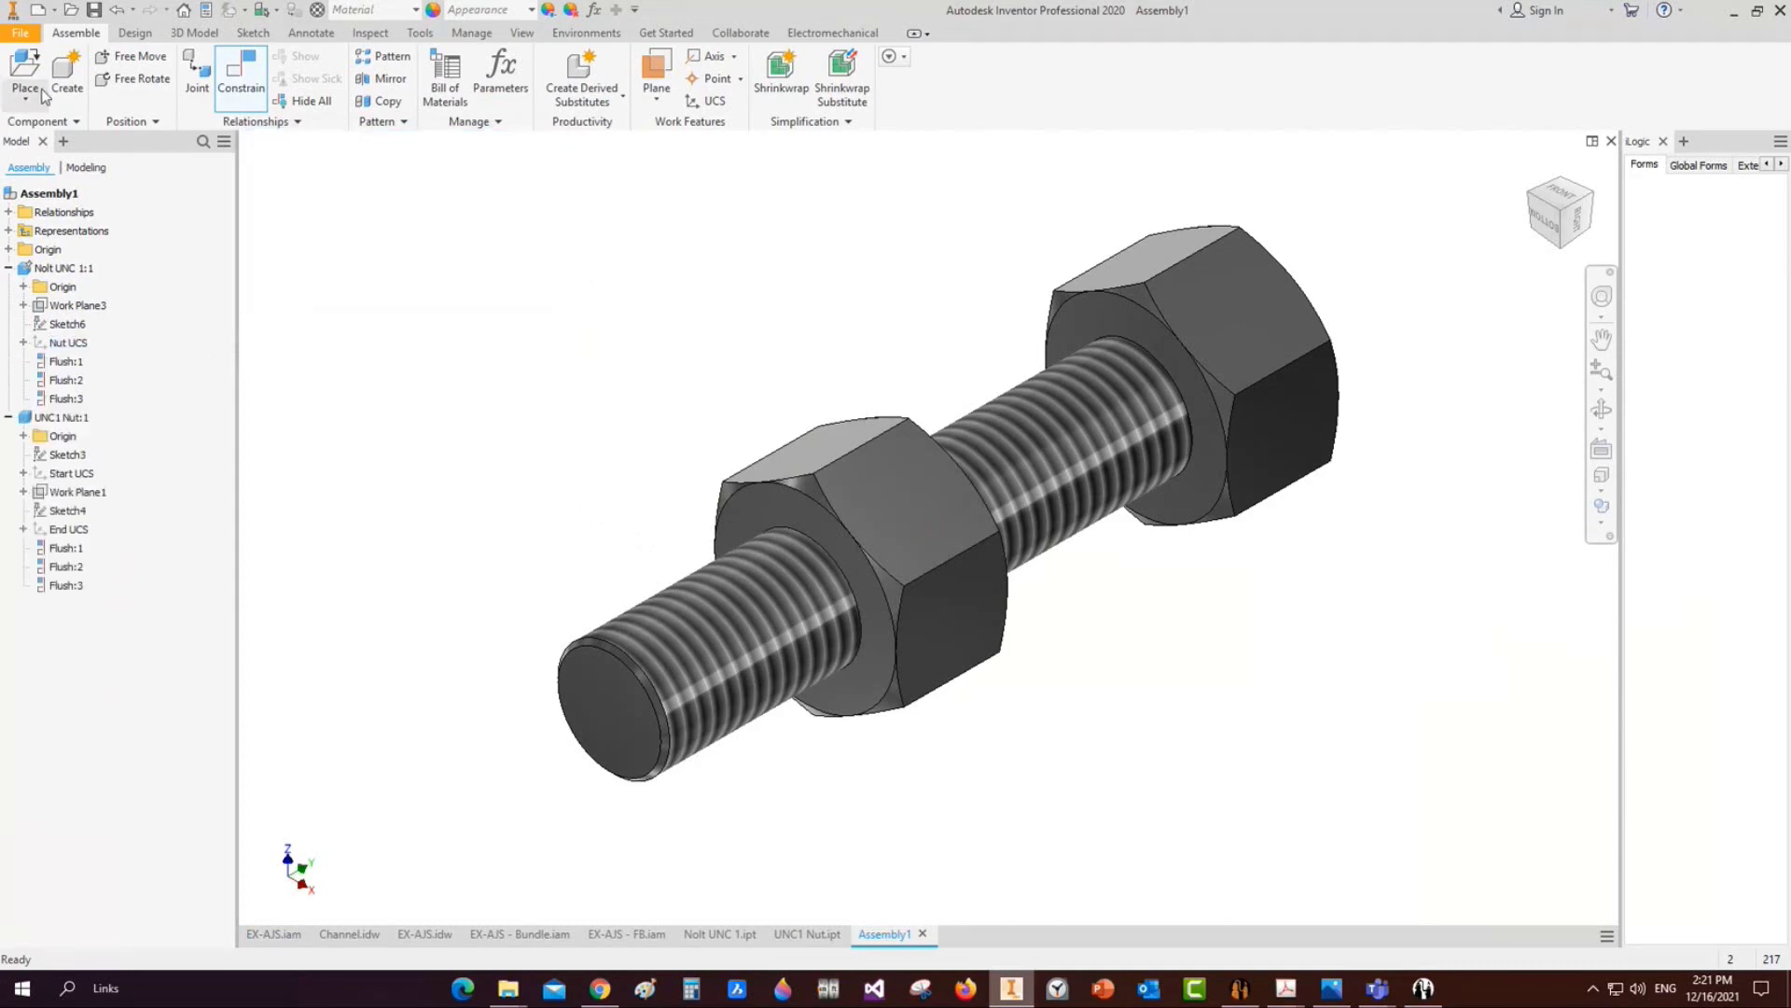
Place a second UNC1 Nut.ipt component in the assembly
click(28, 79)
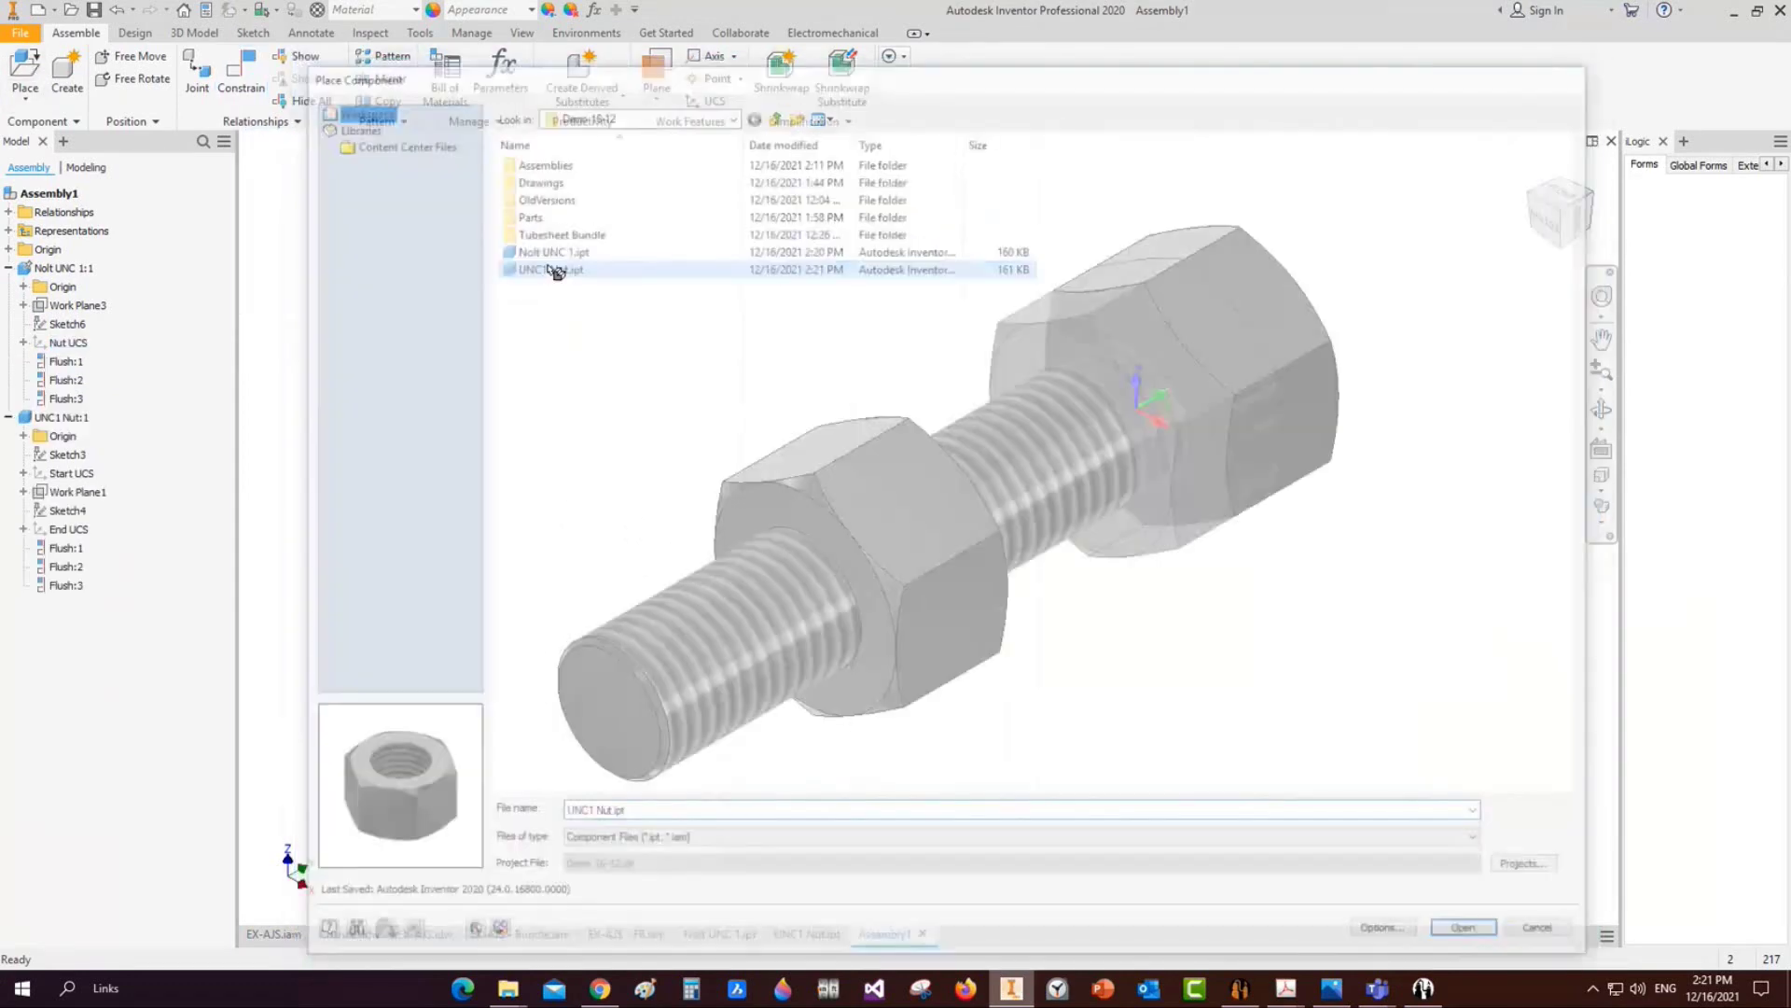
click(530, 381)
key(Escape)
Add an Insert constraint with 0 mm offset between the first nut's outer face edge and the second nut's hole edge
key(c)
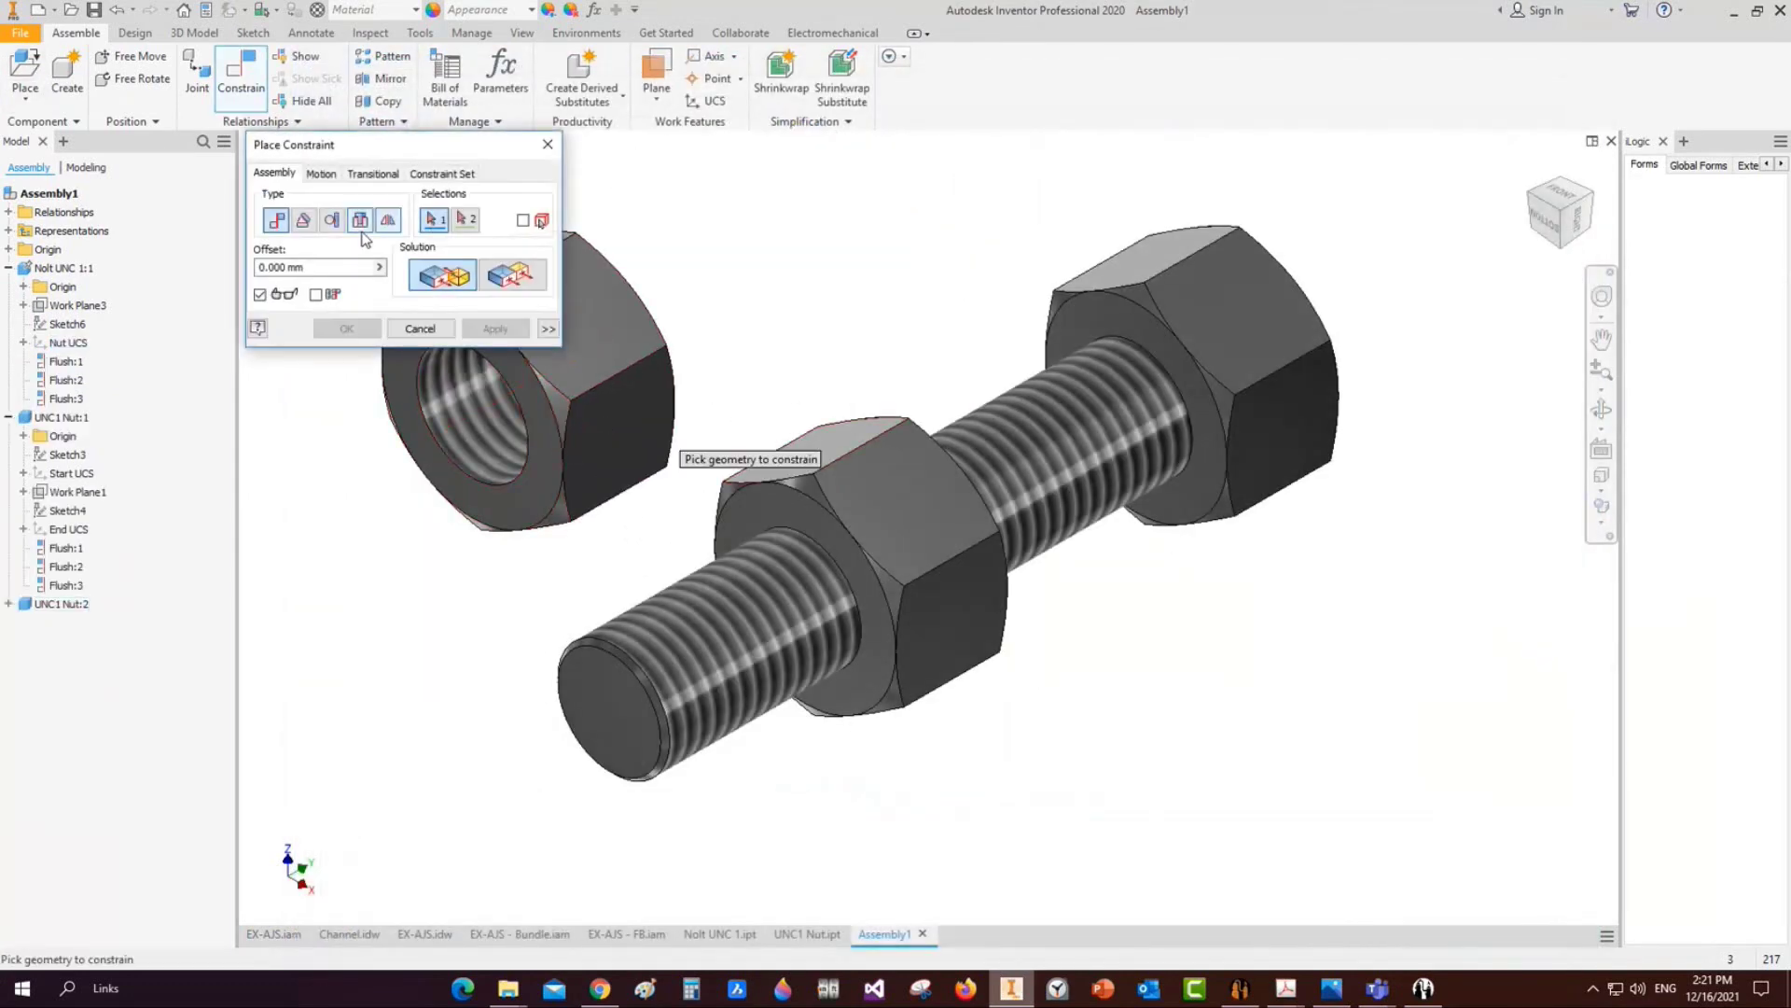
click(360, 219)
click(804, 501)
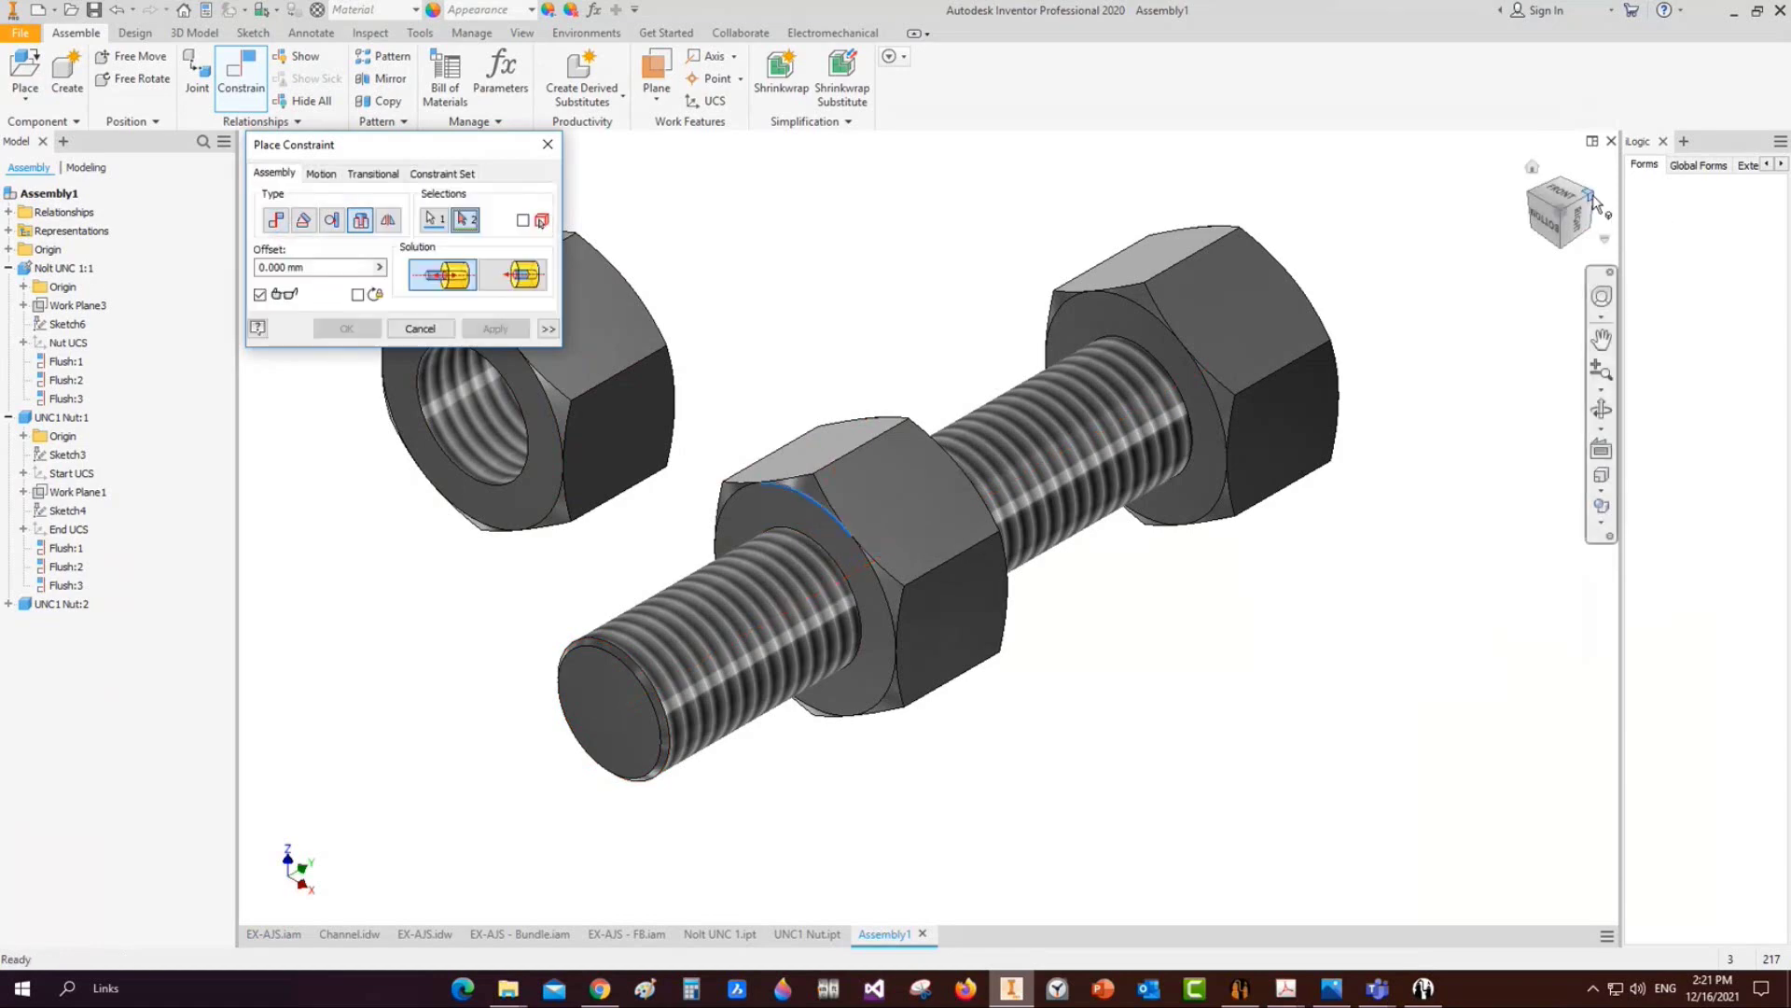
scroll(887, 403, up, 3)
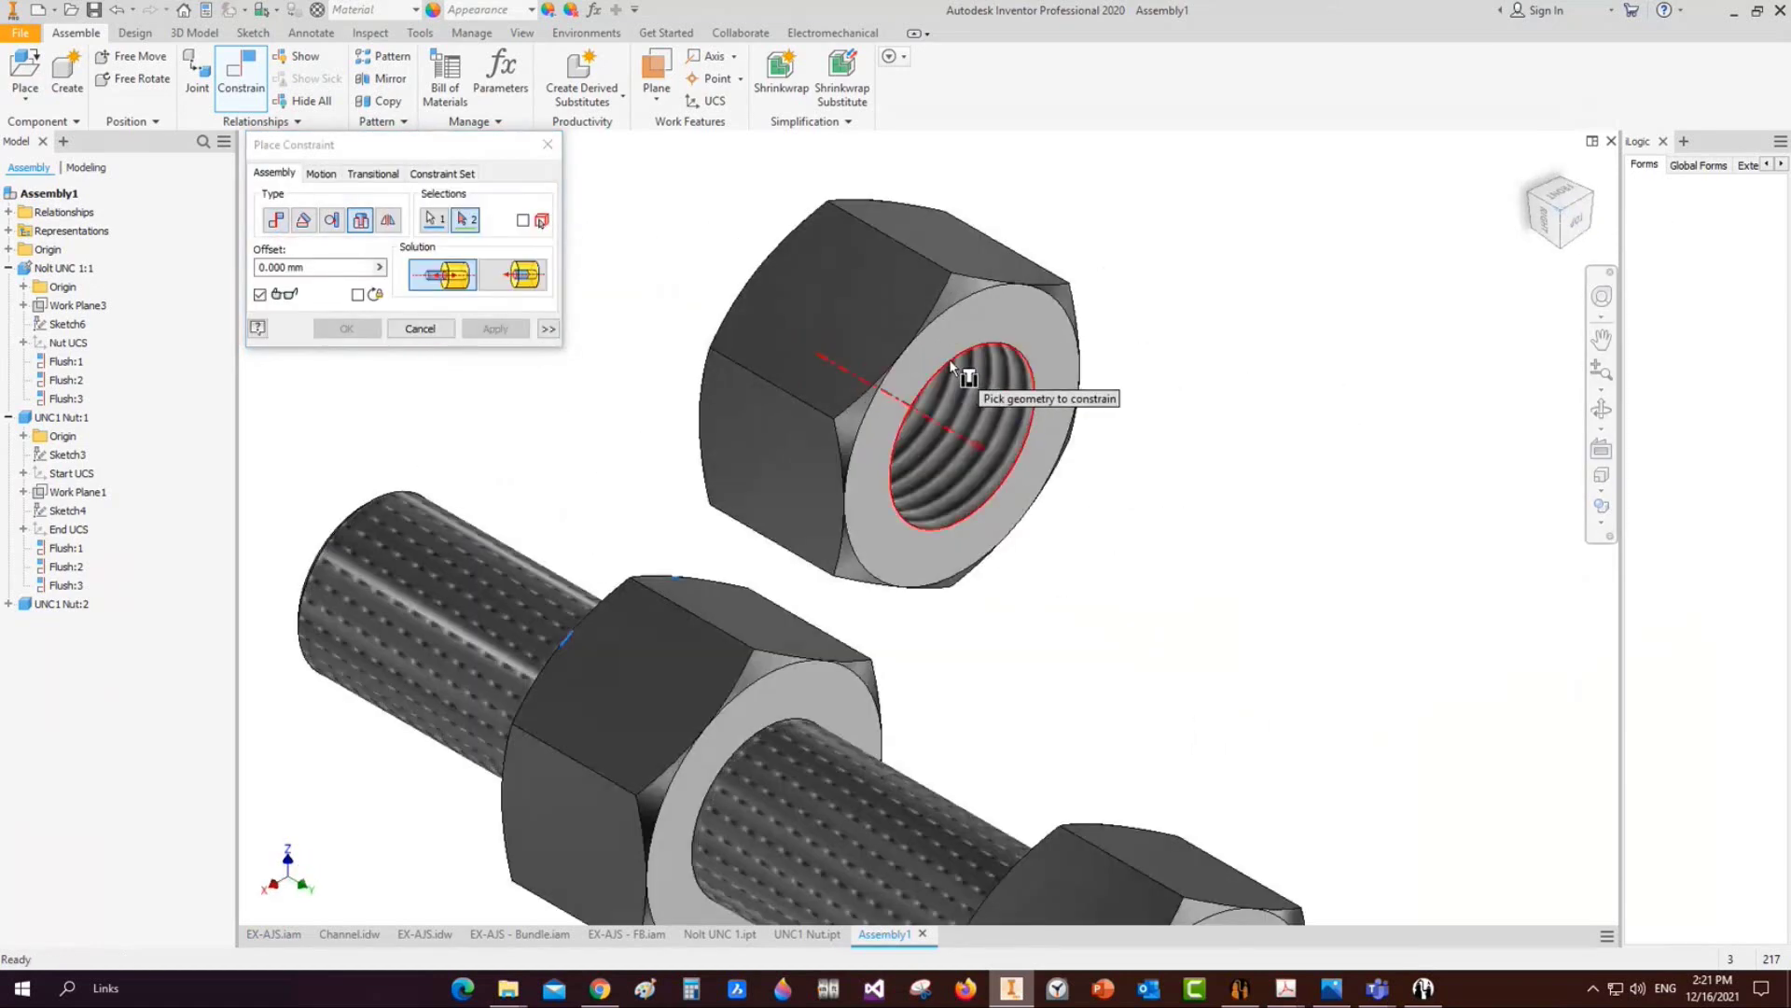
click(964, 370)
click(346, 329)
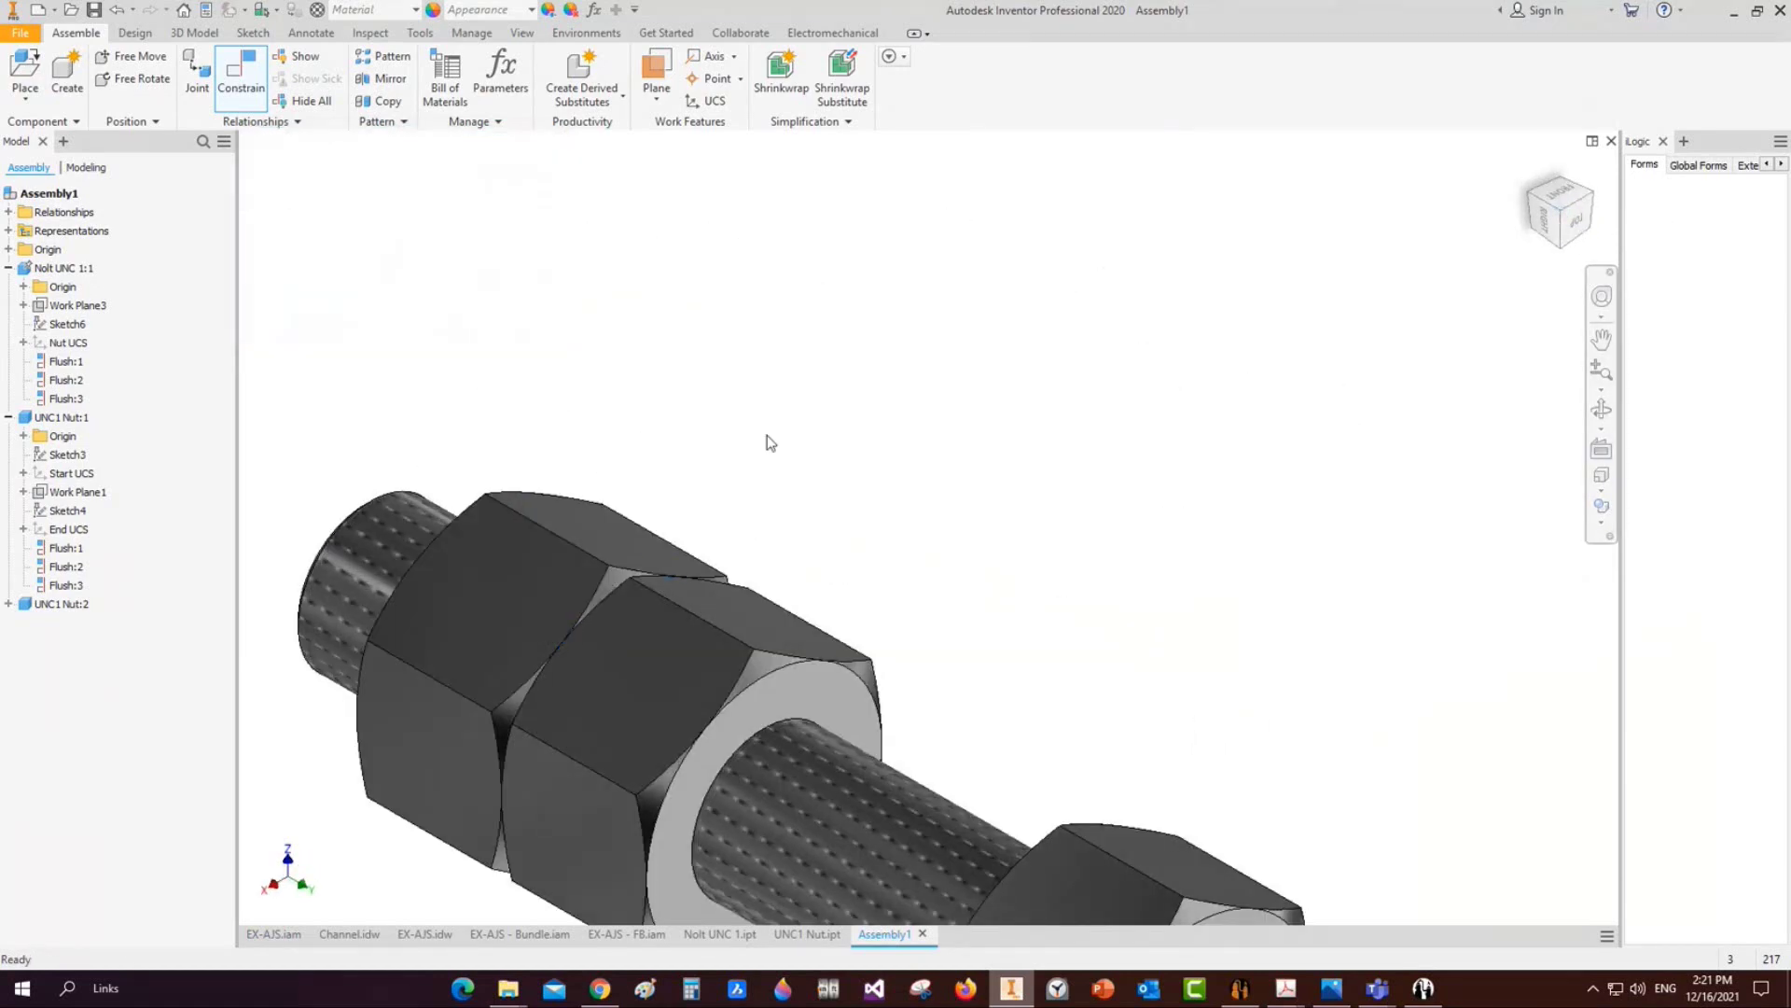
Examine the bolt assembly with its two nuts from the bolt's threaded end
scroll(892, 673, down, 3)
middle_drag(892, 670, 964, 591)
scroll(964, 494, down, 3)
scroll(932, 529, up, 3)
click(1602, 409)
drag(932, 592, 1127, 601)
right_click(1127, 602)
click(1132, 401)
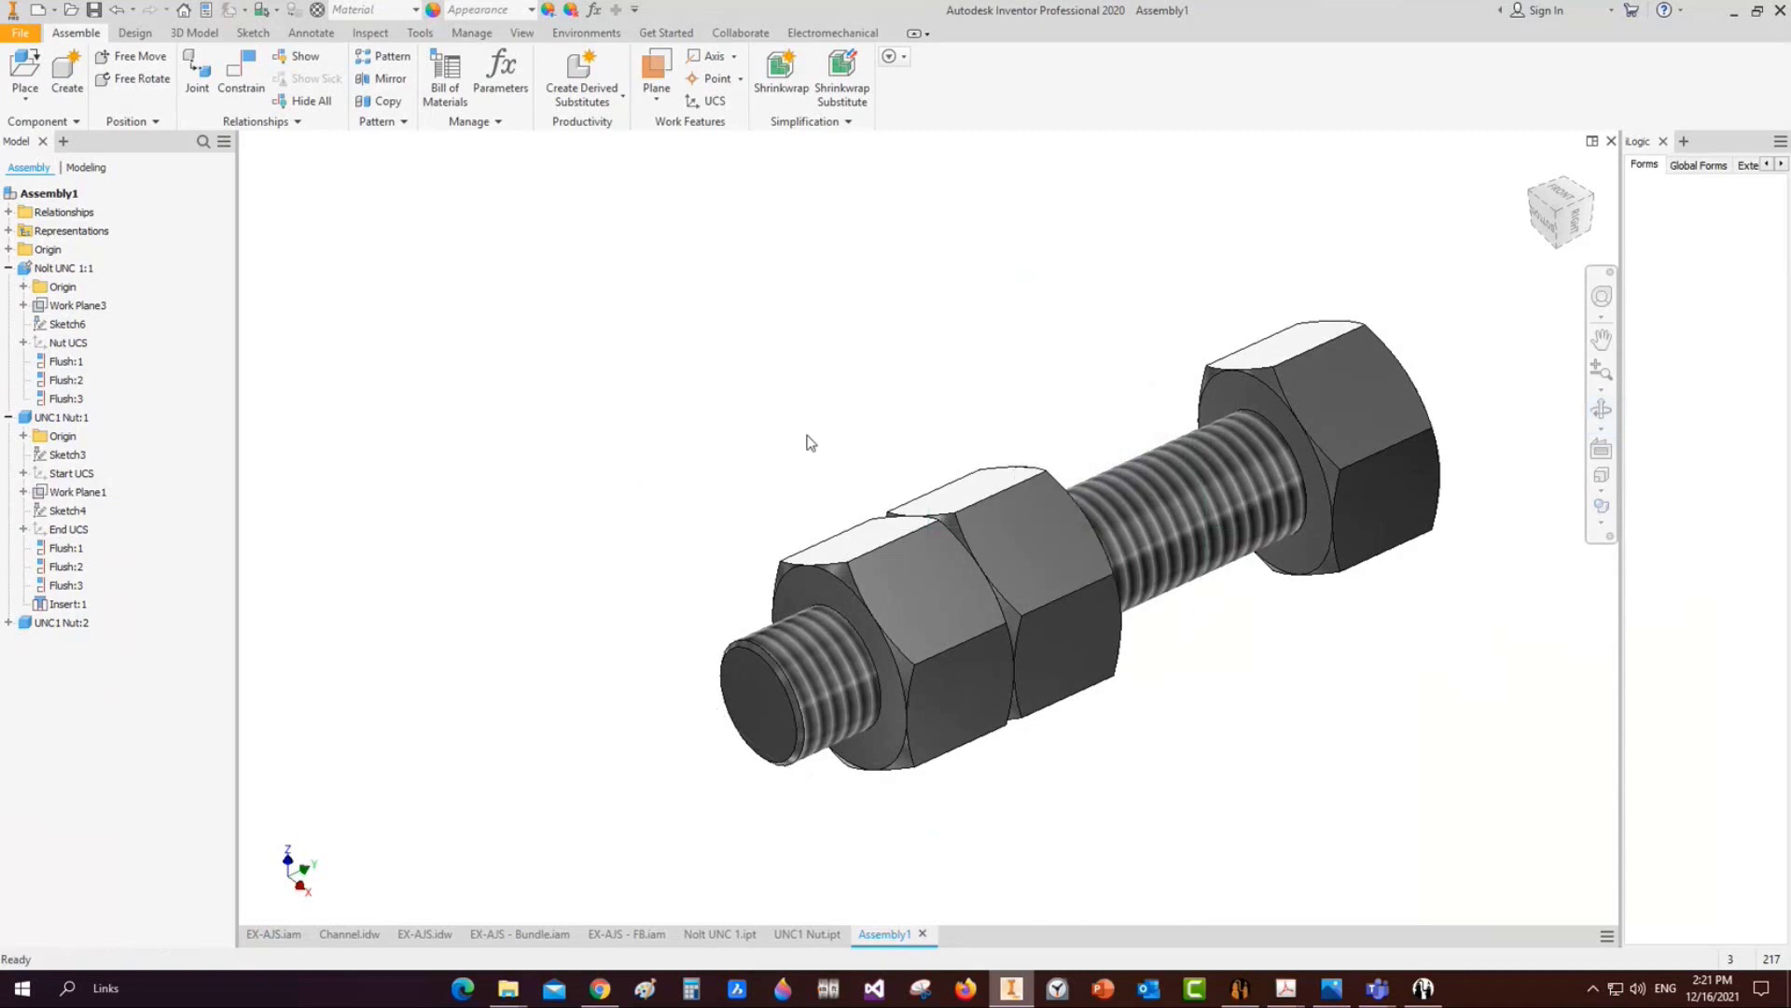
Switch to Static Equipment Generator and save the active assembly as "UNC 1 Bolt" in the Demo 16-12 folder
click(1240, 990)
click(73, 38)
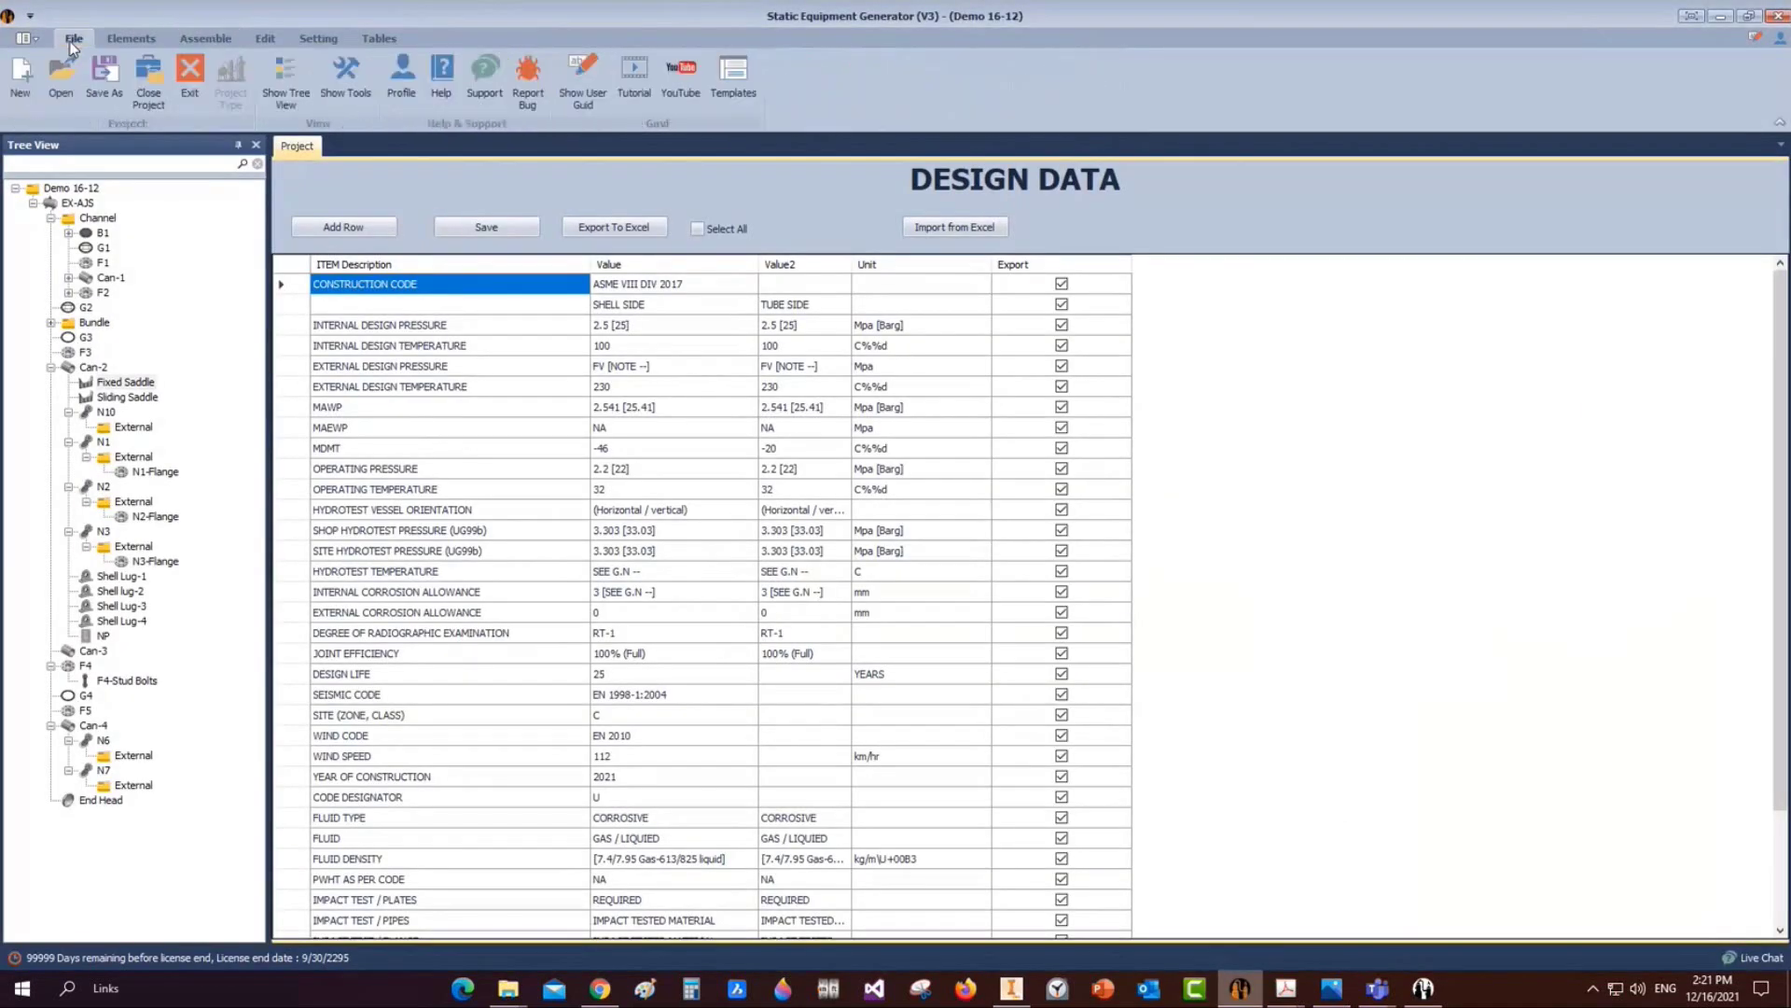
click(231, 42)
click(1056, 16)
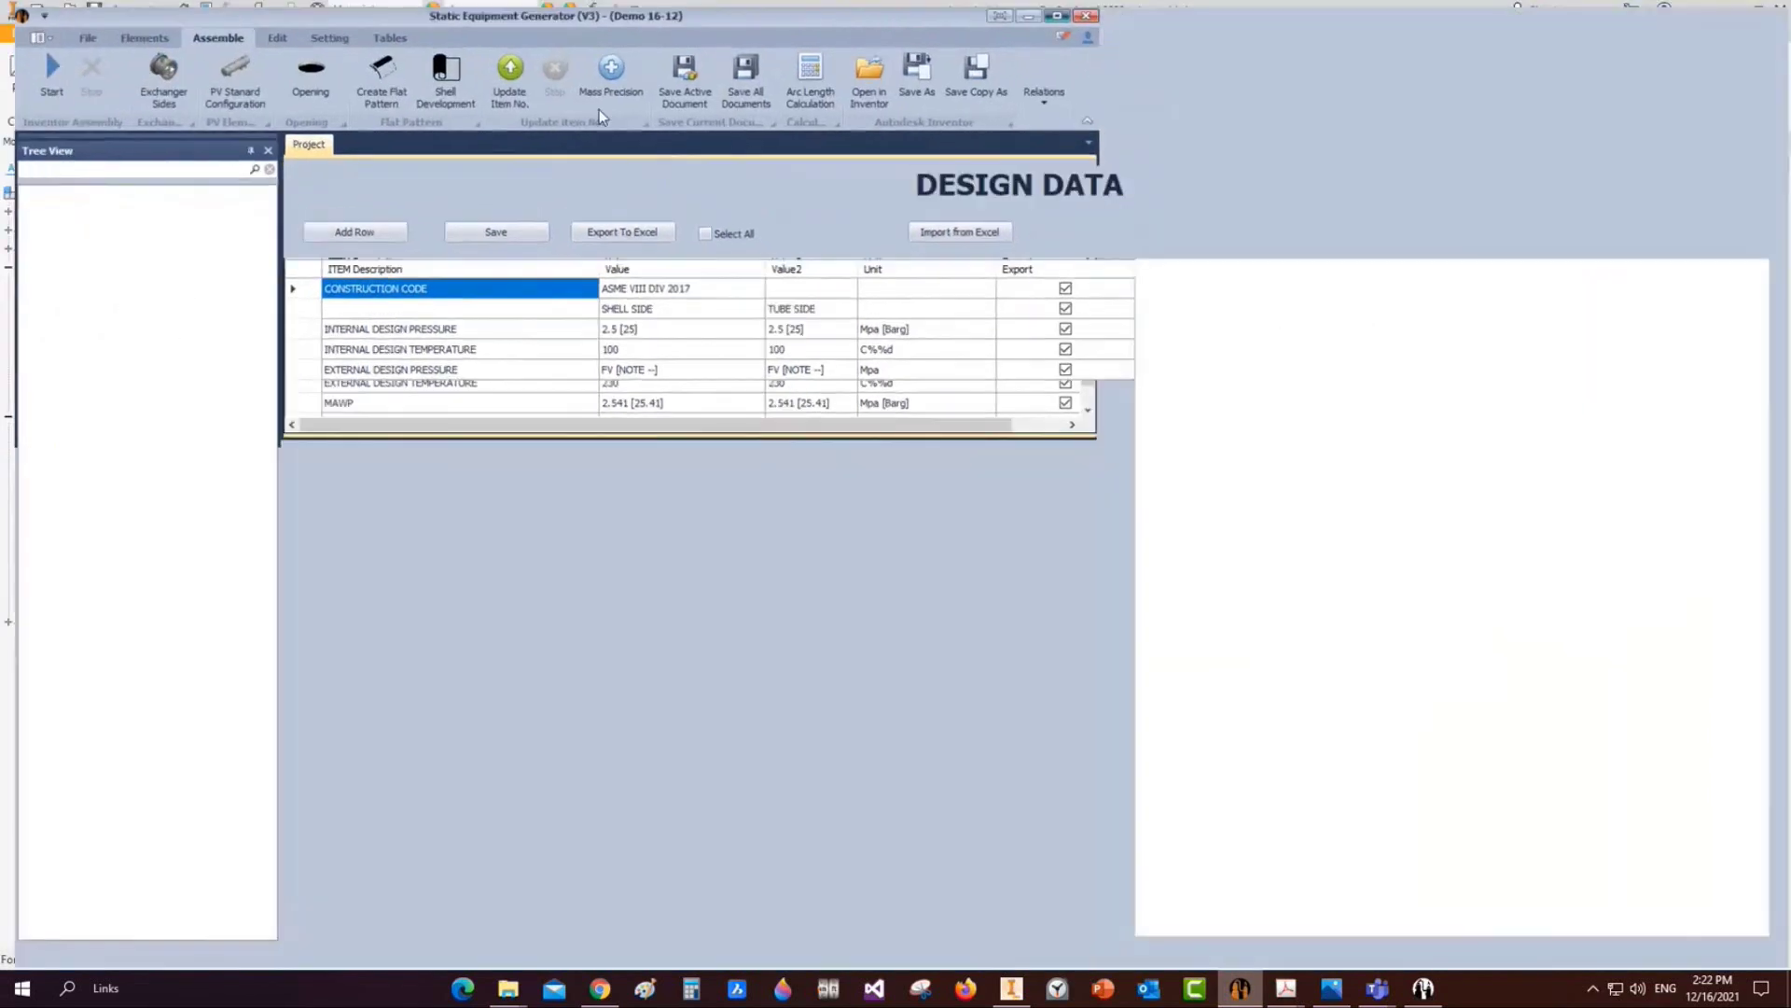
click(669, 79)
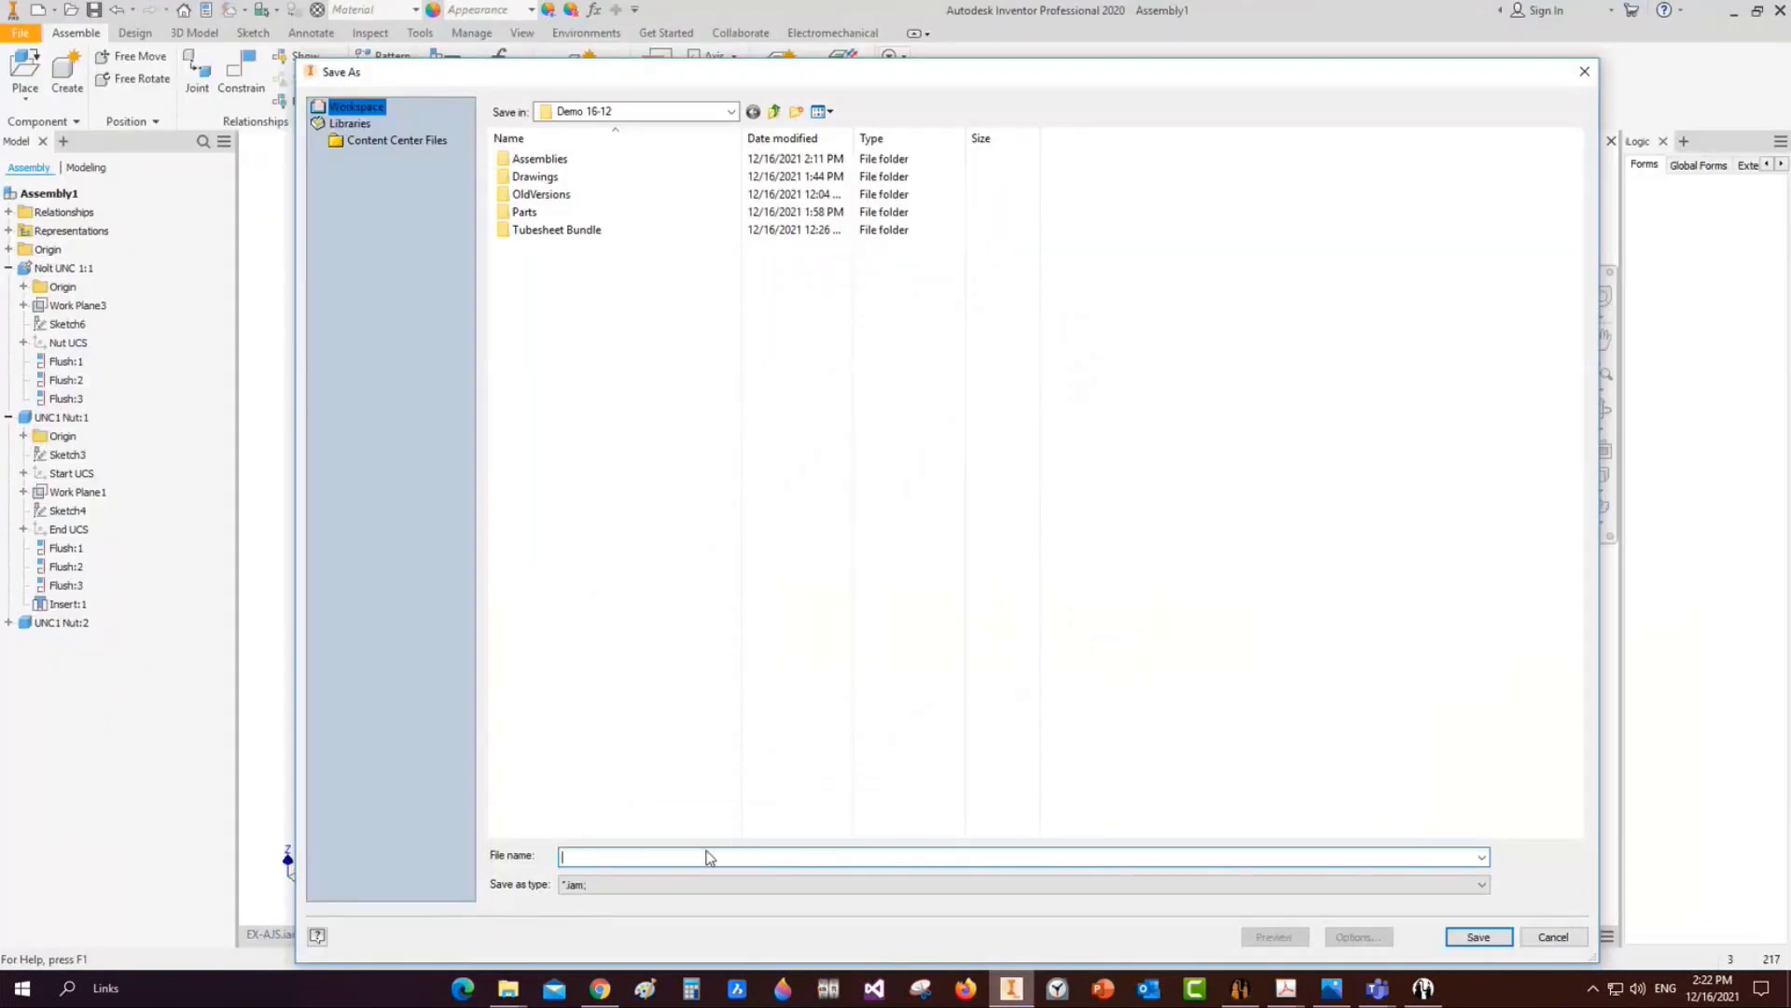
click(709, 856)
text(UNC 1 Bolt)
key(Return)
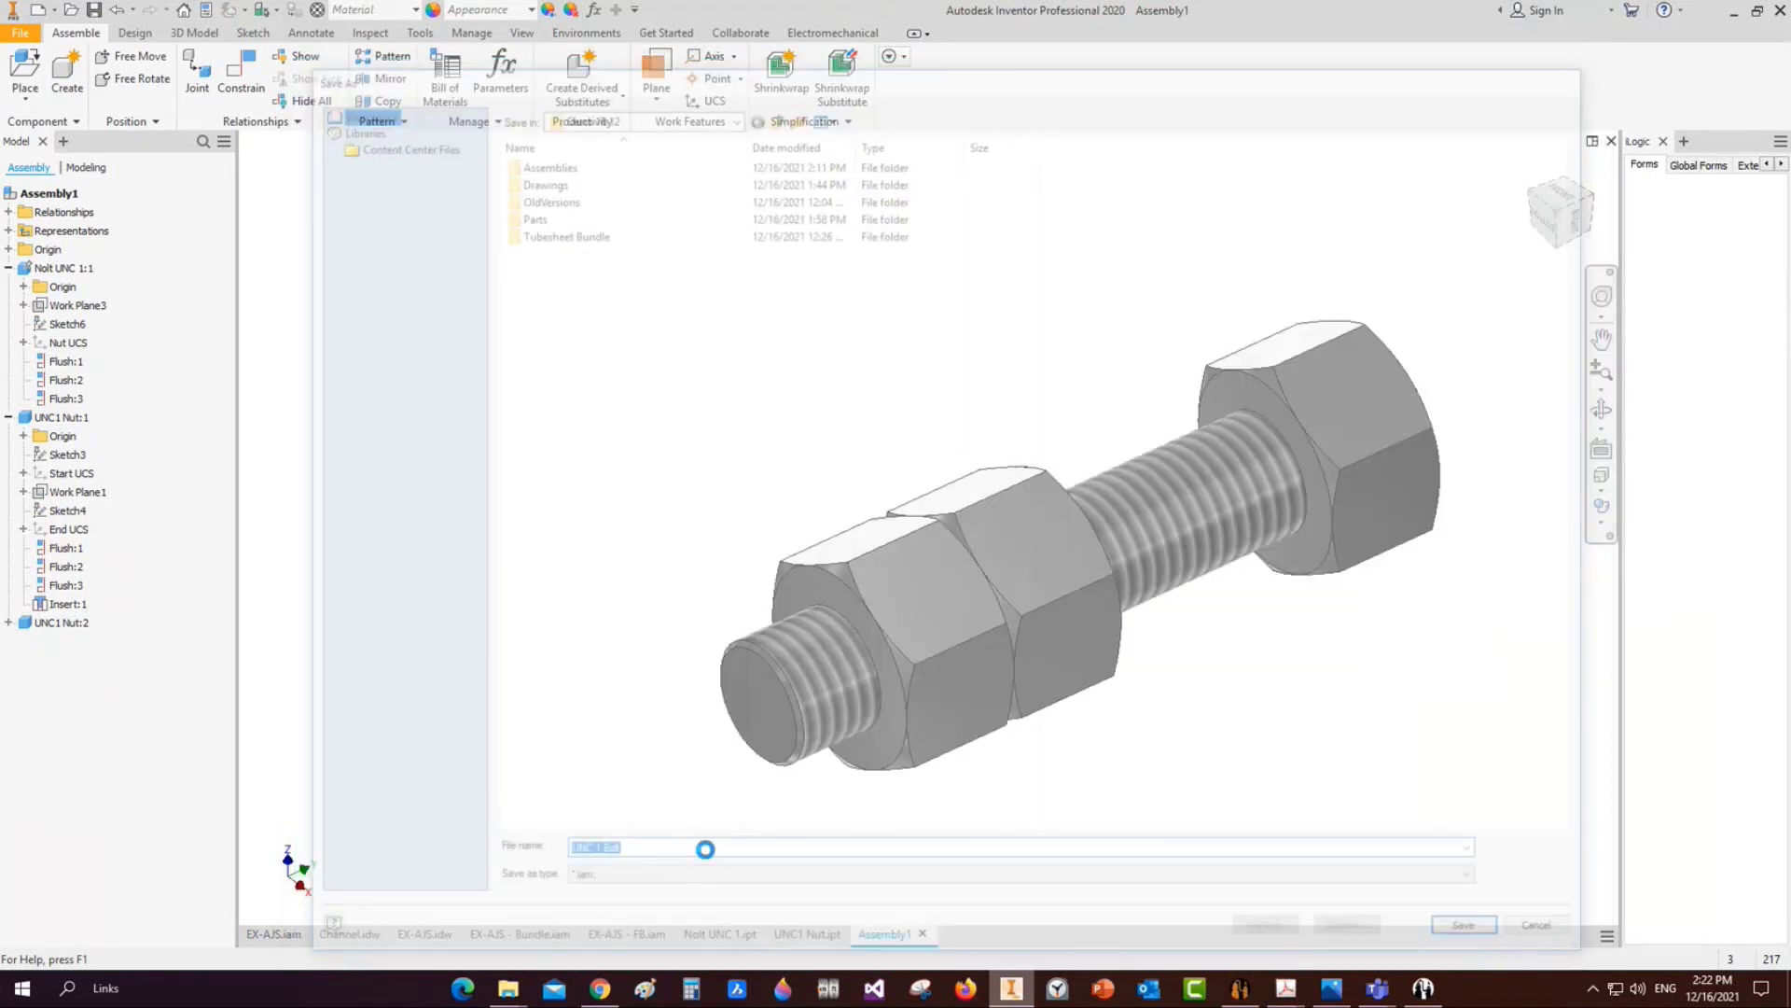
Place one UNC 1 Bolt.iam beside the nozzle flange in the EX-AJS.iam assembly
click(276, 936)
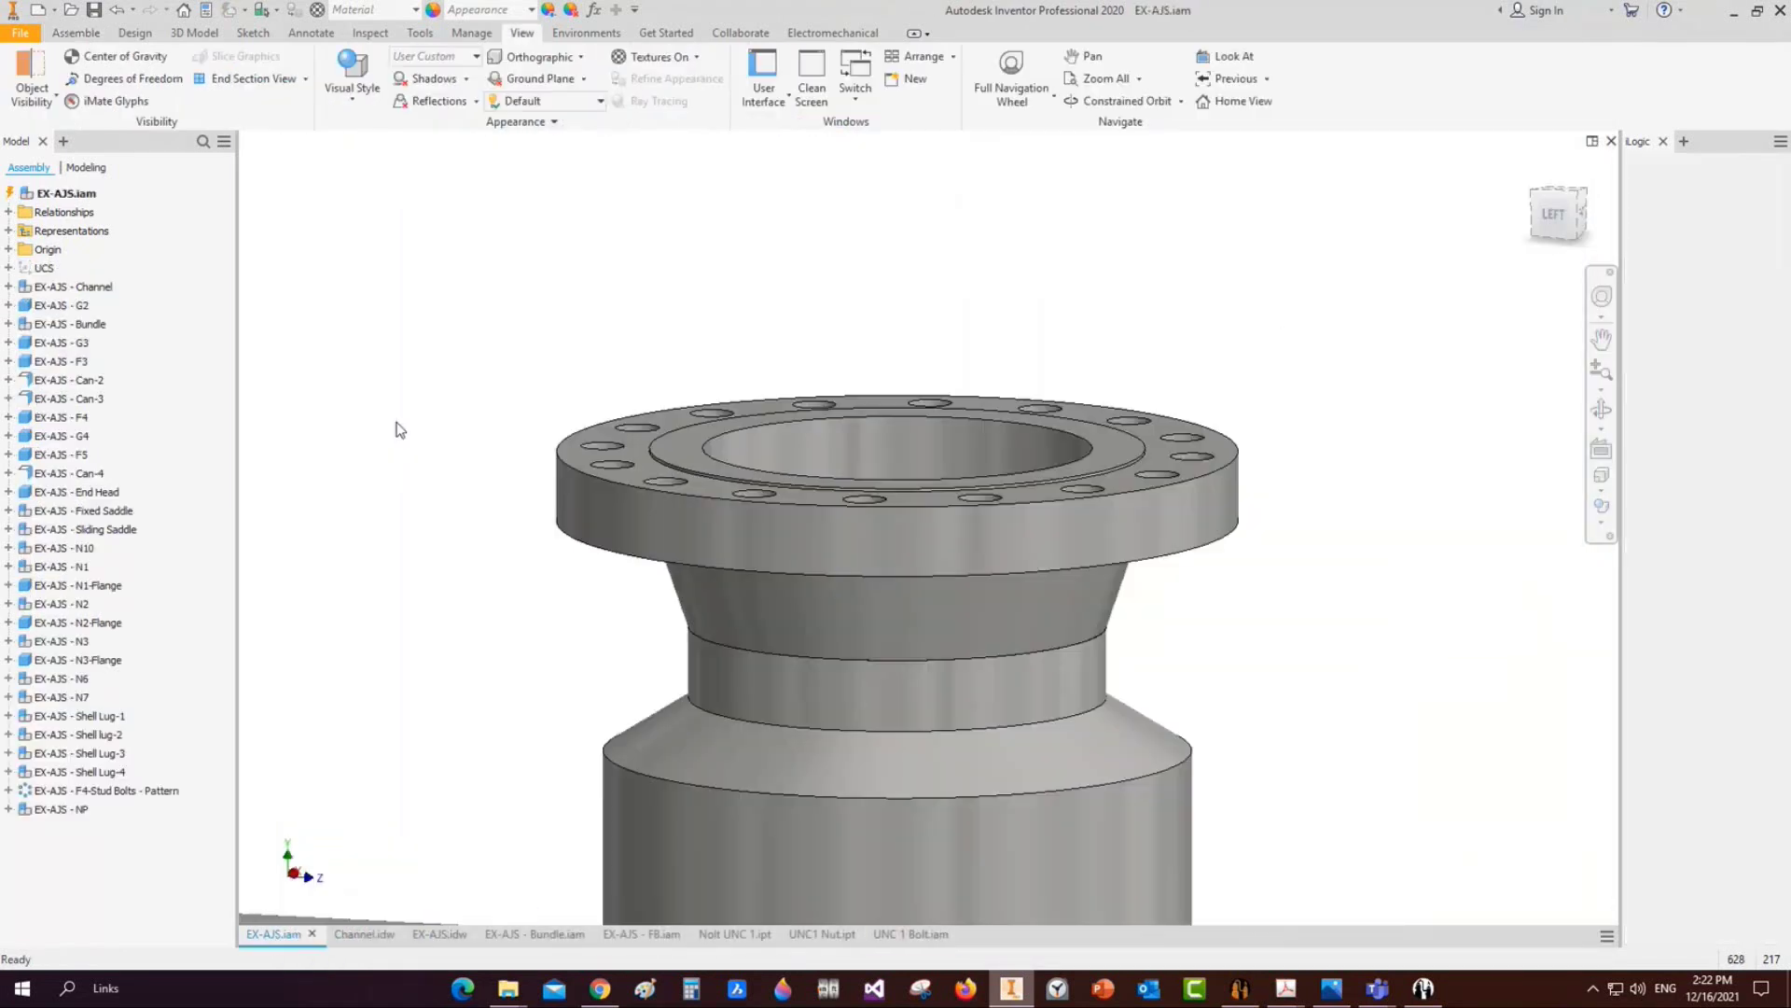
click(26, 73)
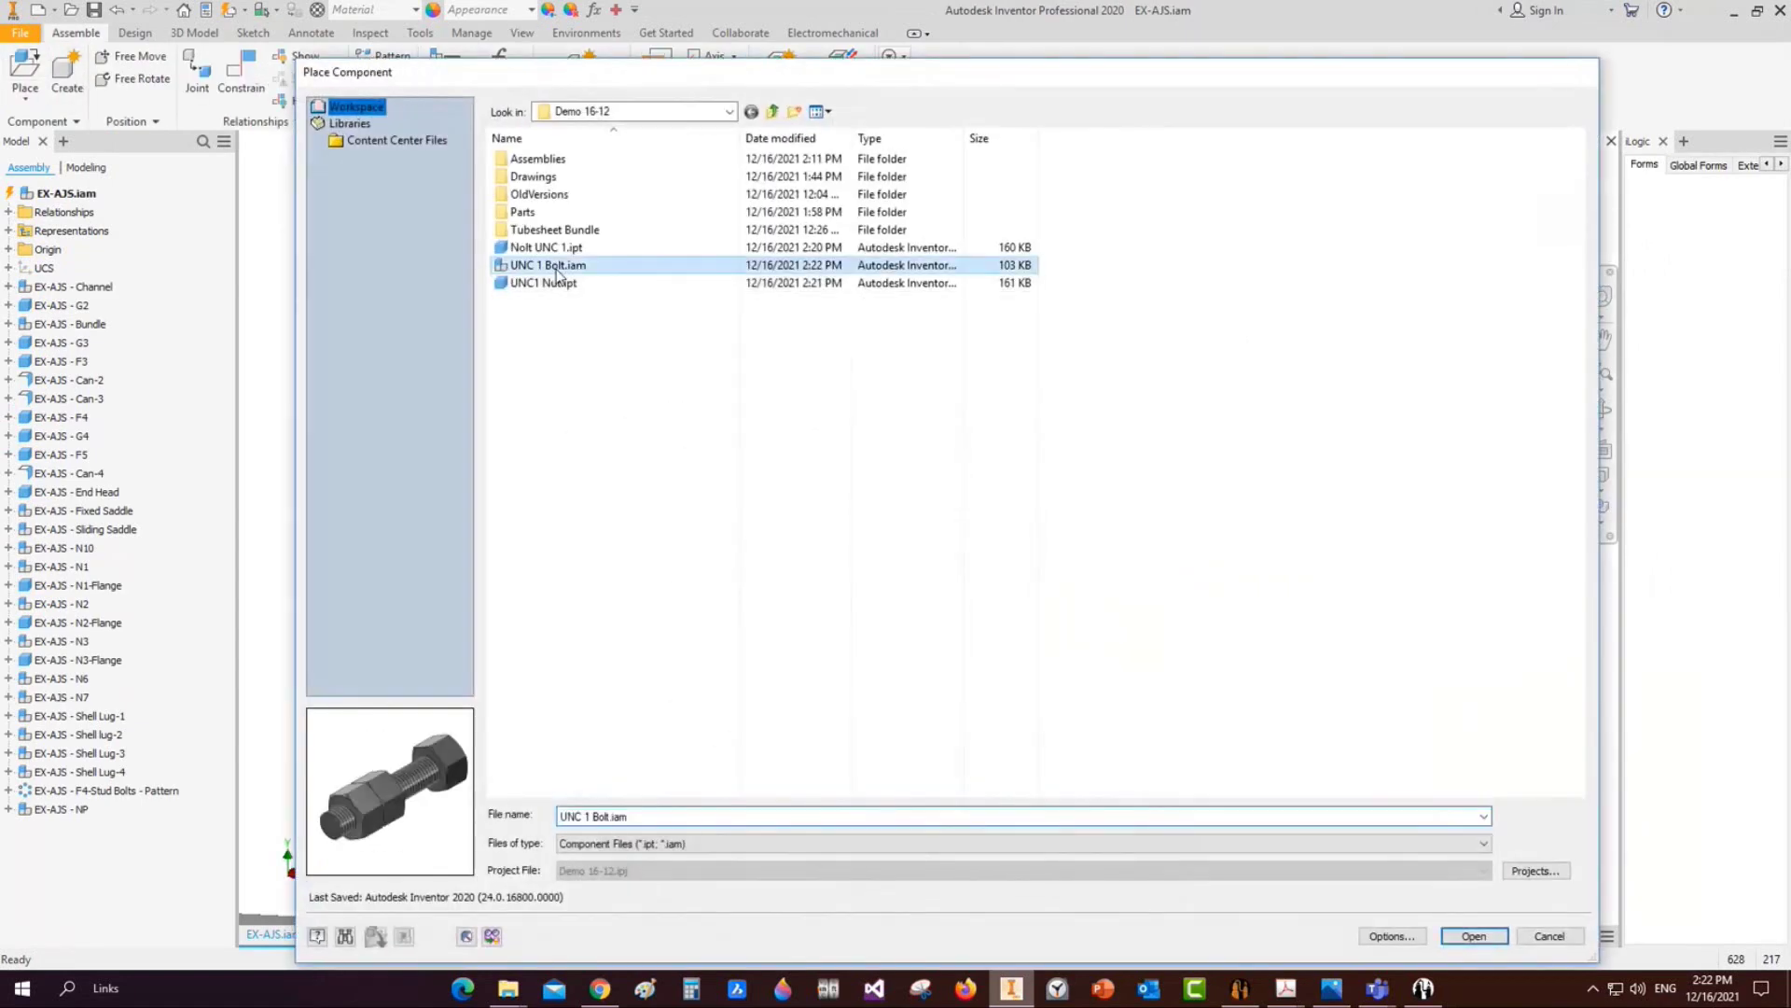
double_click(557, 270)
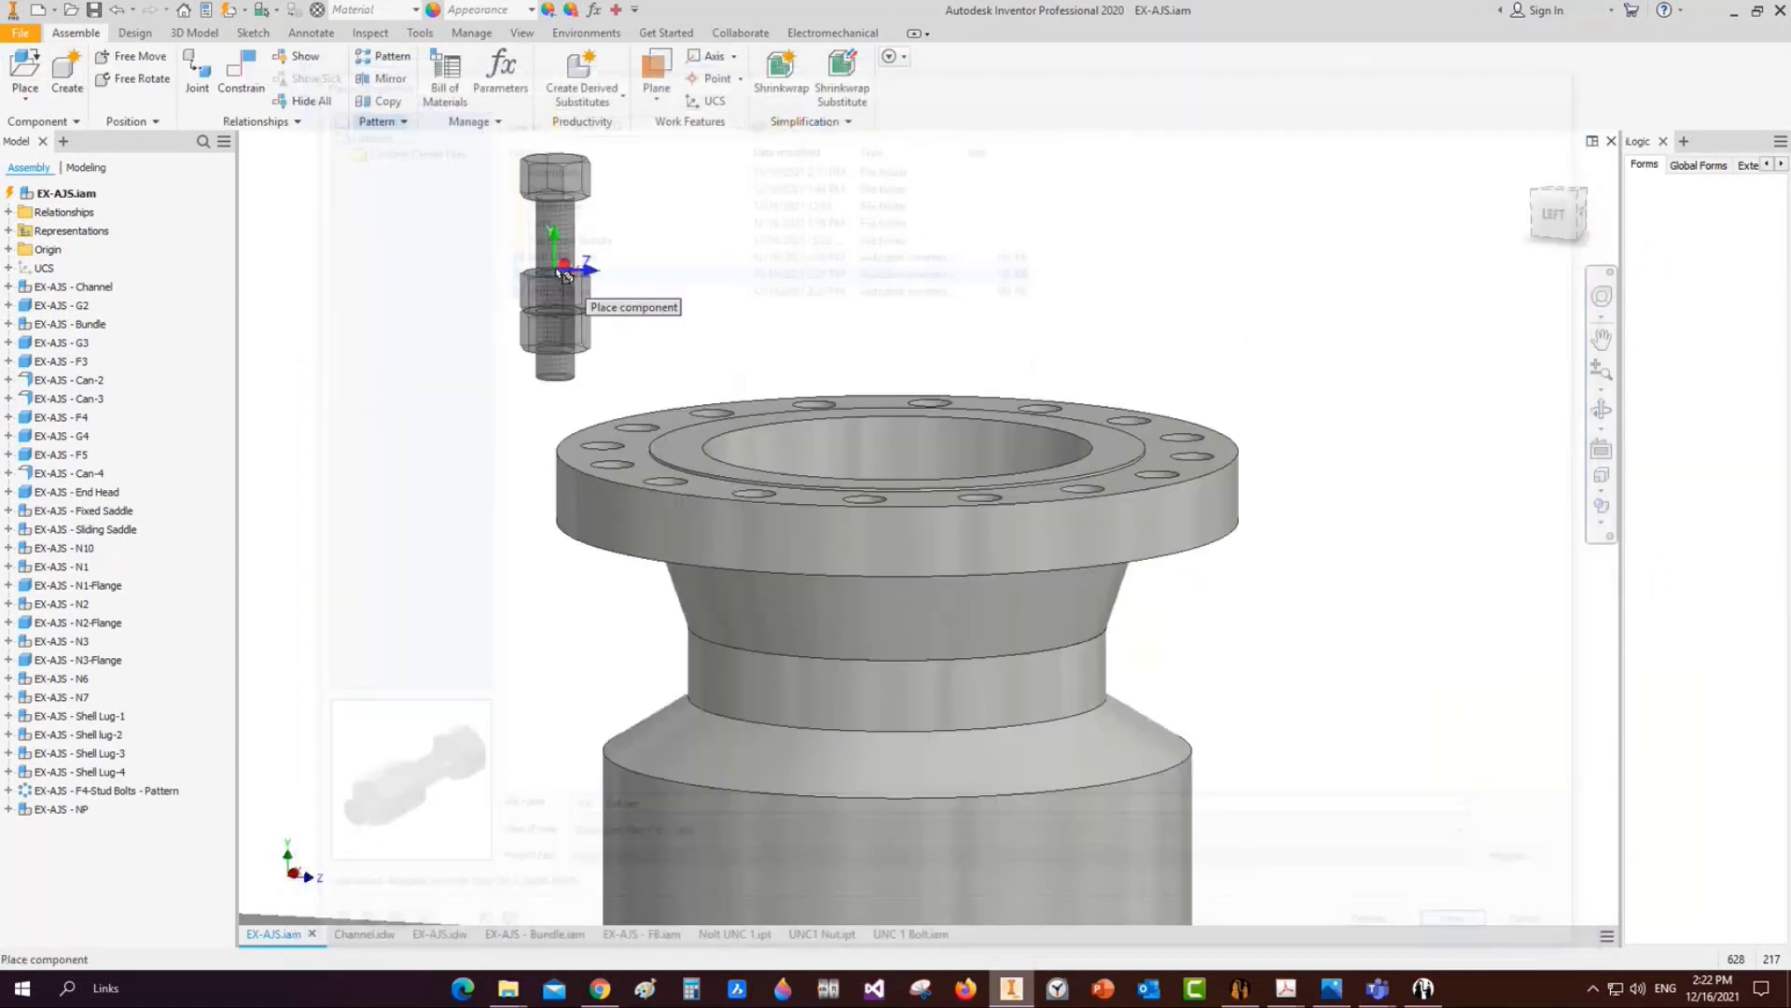
click(475, 550)
right_click(525, 365)
click(593, 364)
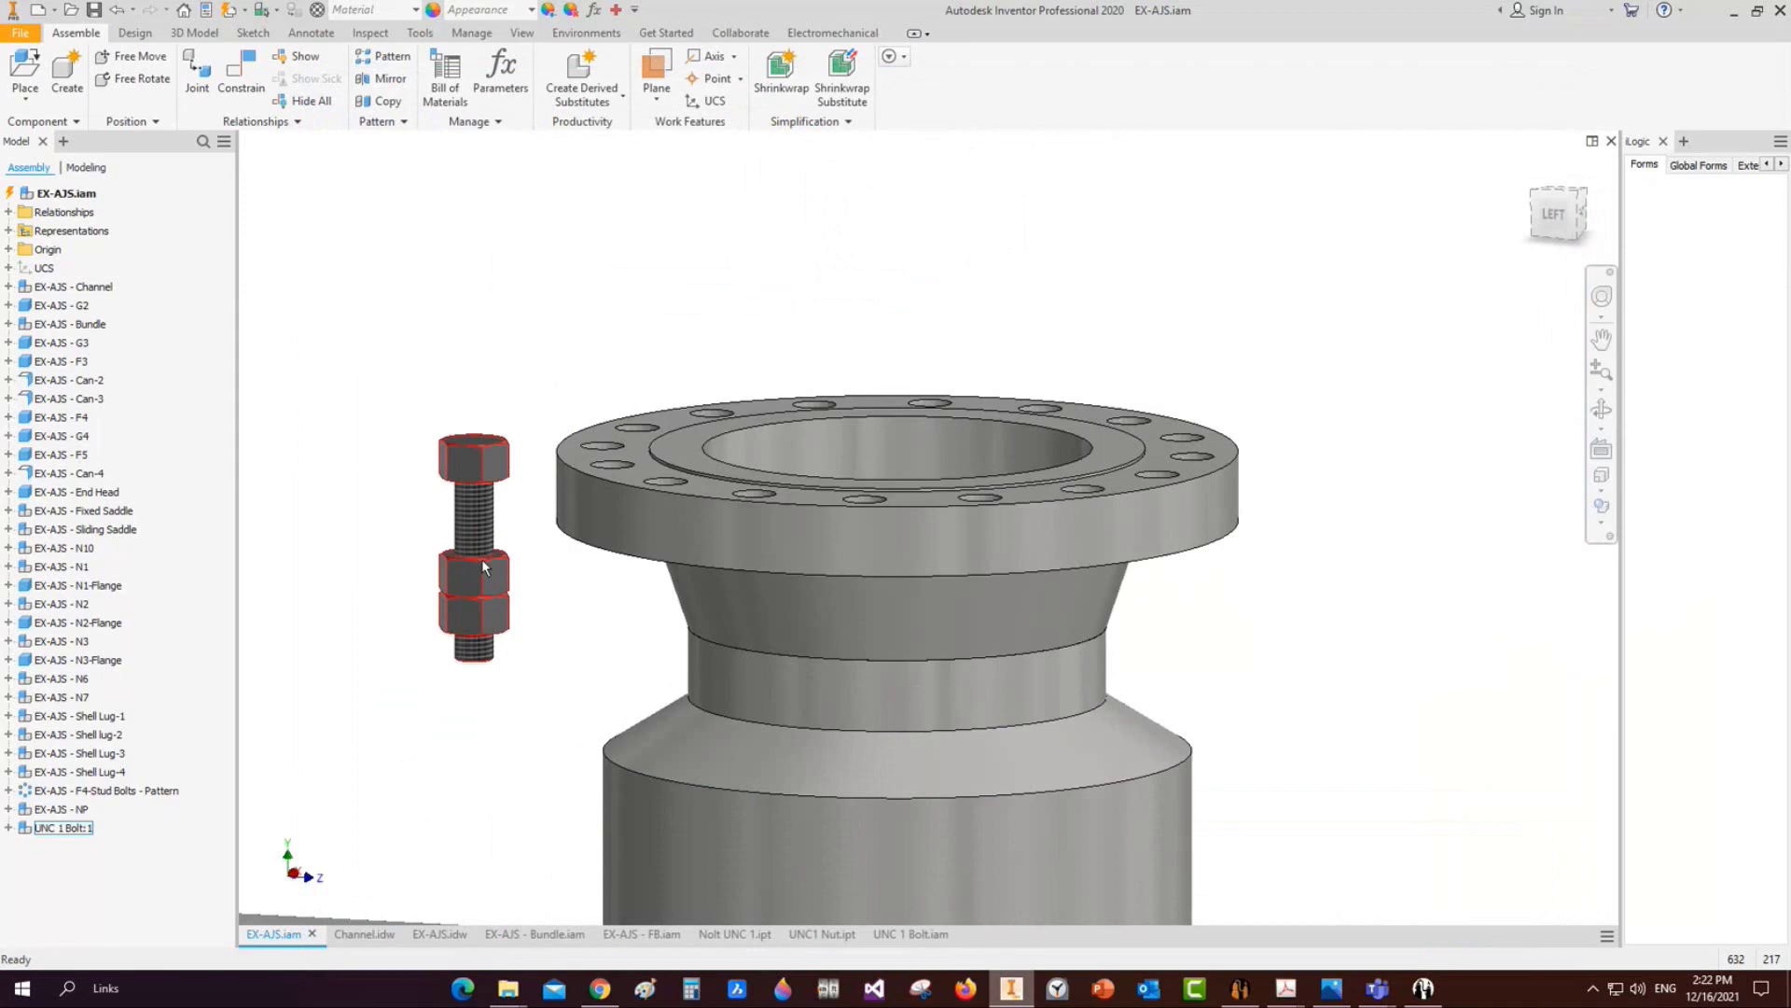
Switch to SEG Helper, look through its cranes, accessories, supports and lifting models, and return to Inventor
click(1426, 989)
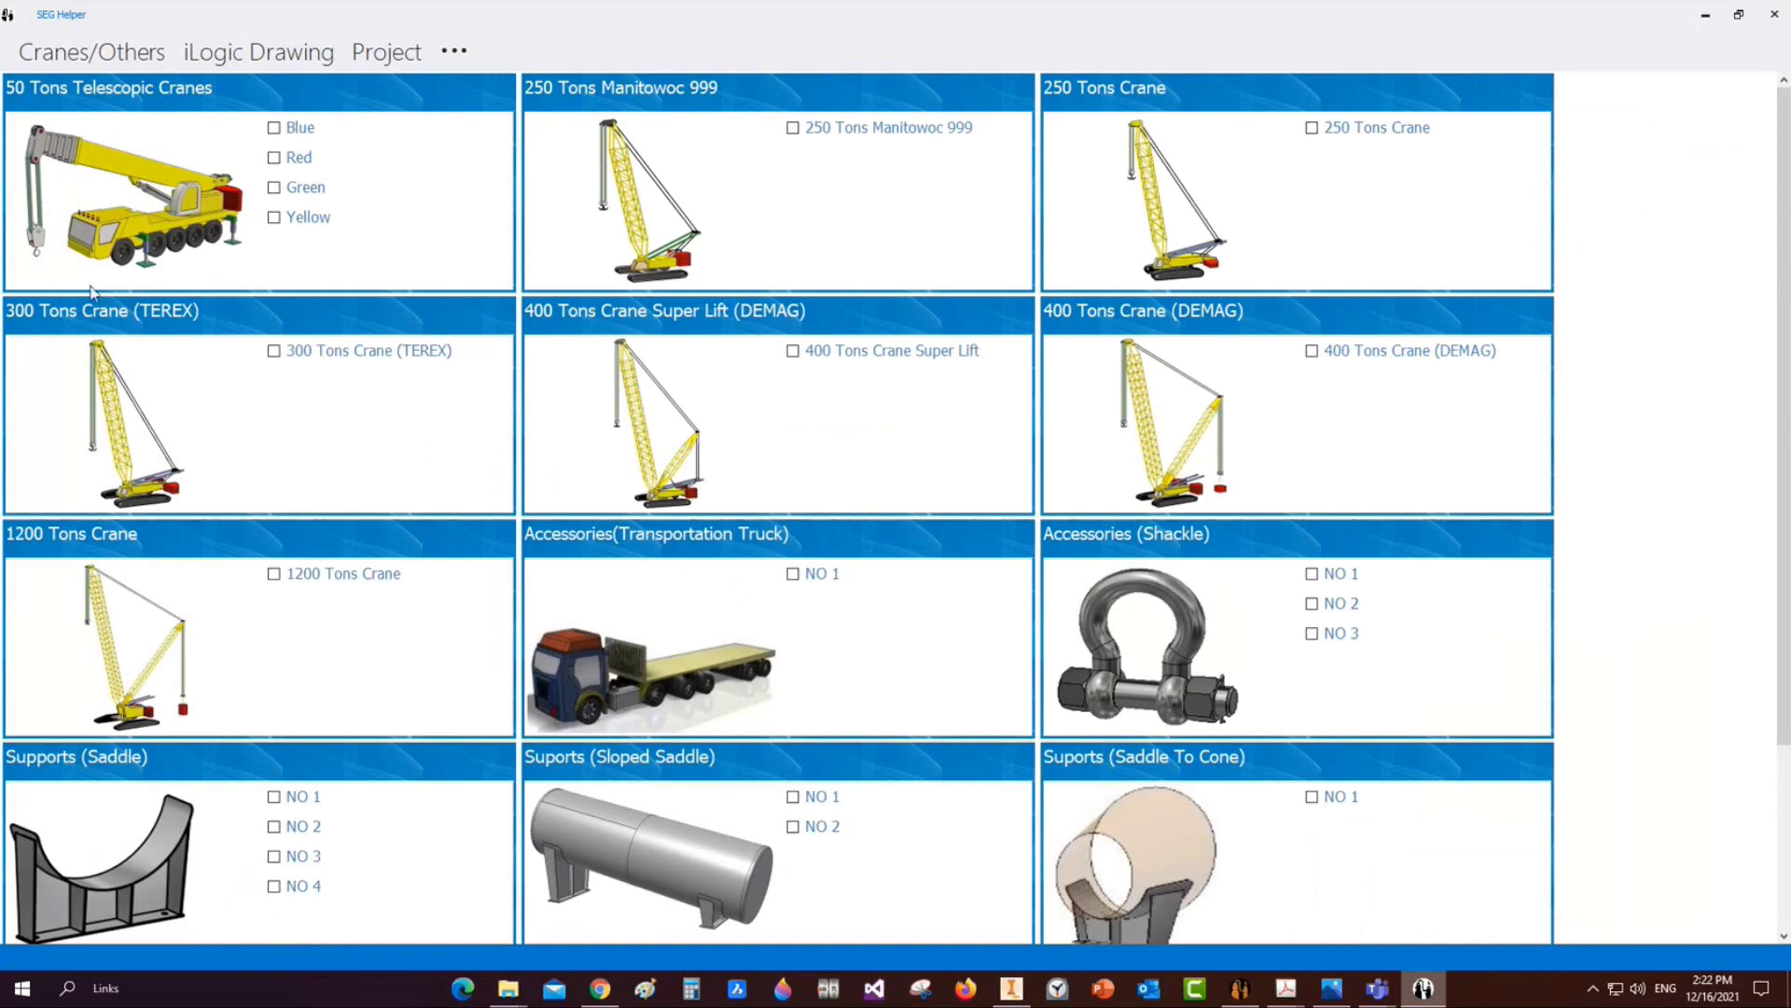
scroll(285, 494, down, 3)
scroll(173, 427, up, 3)
scroll(820, 364, down, 3)
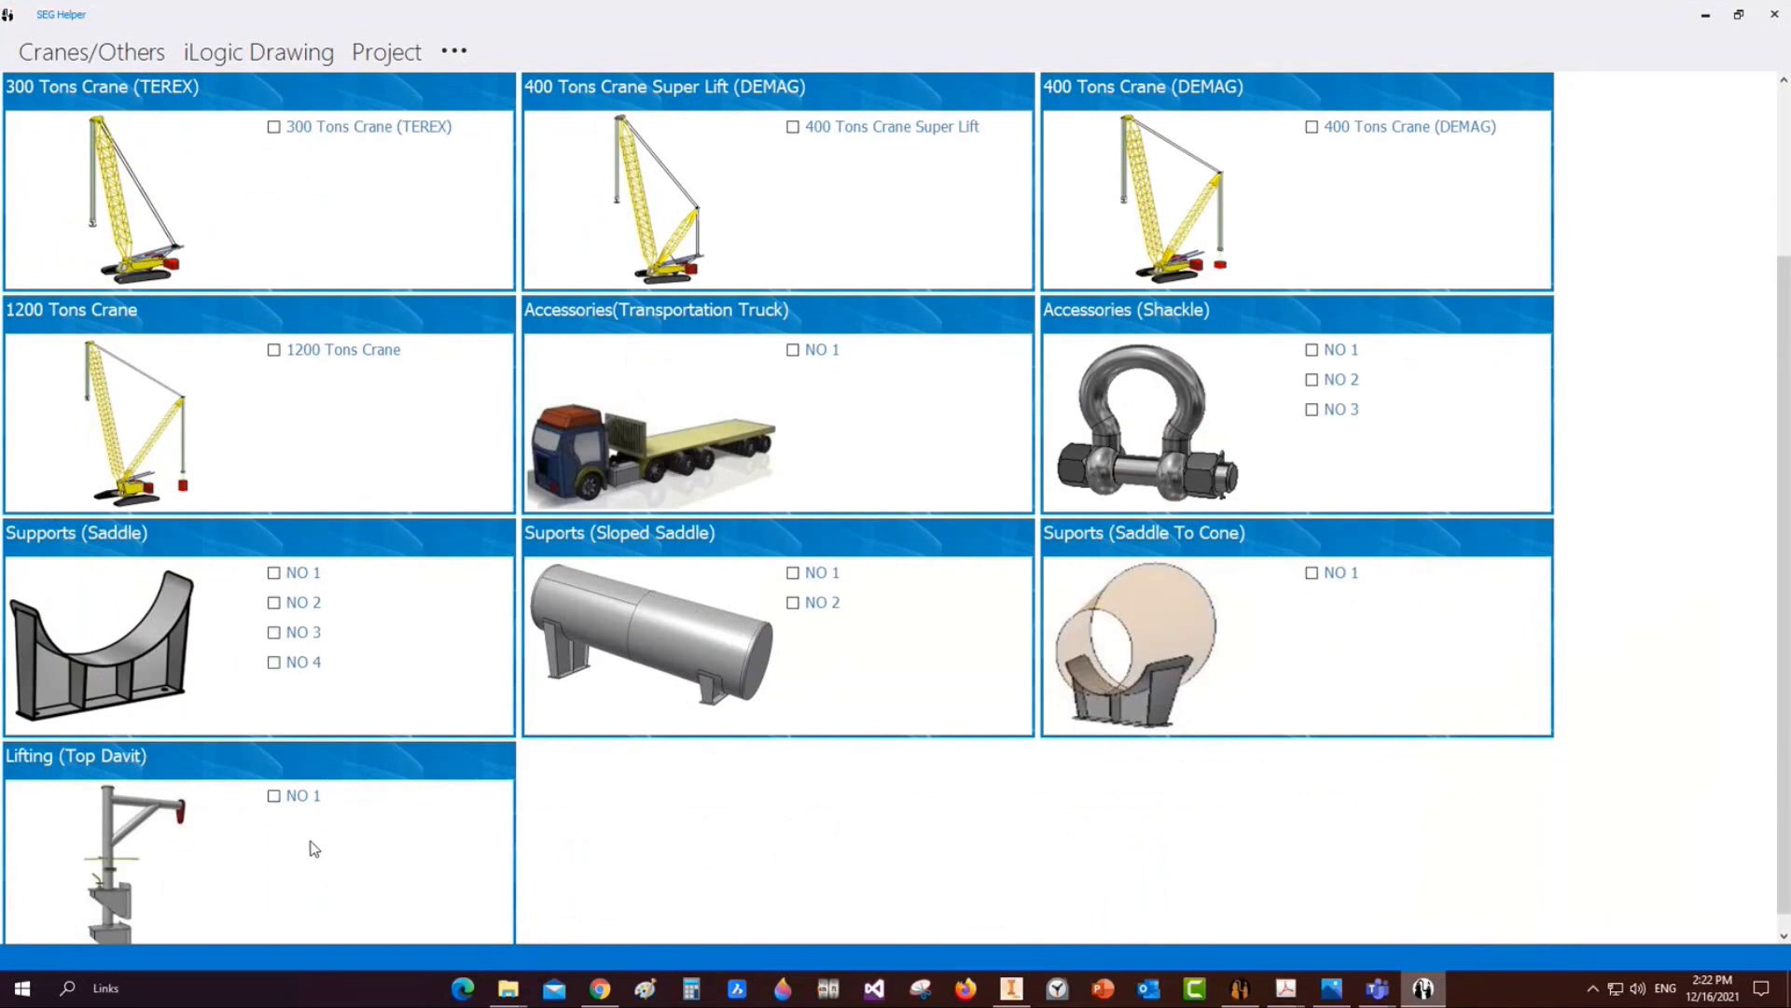
scroll(312, 844, down, 1)
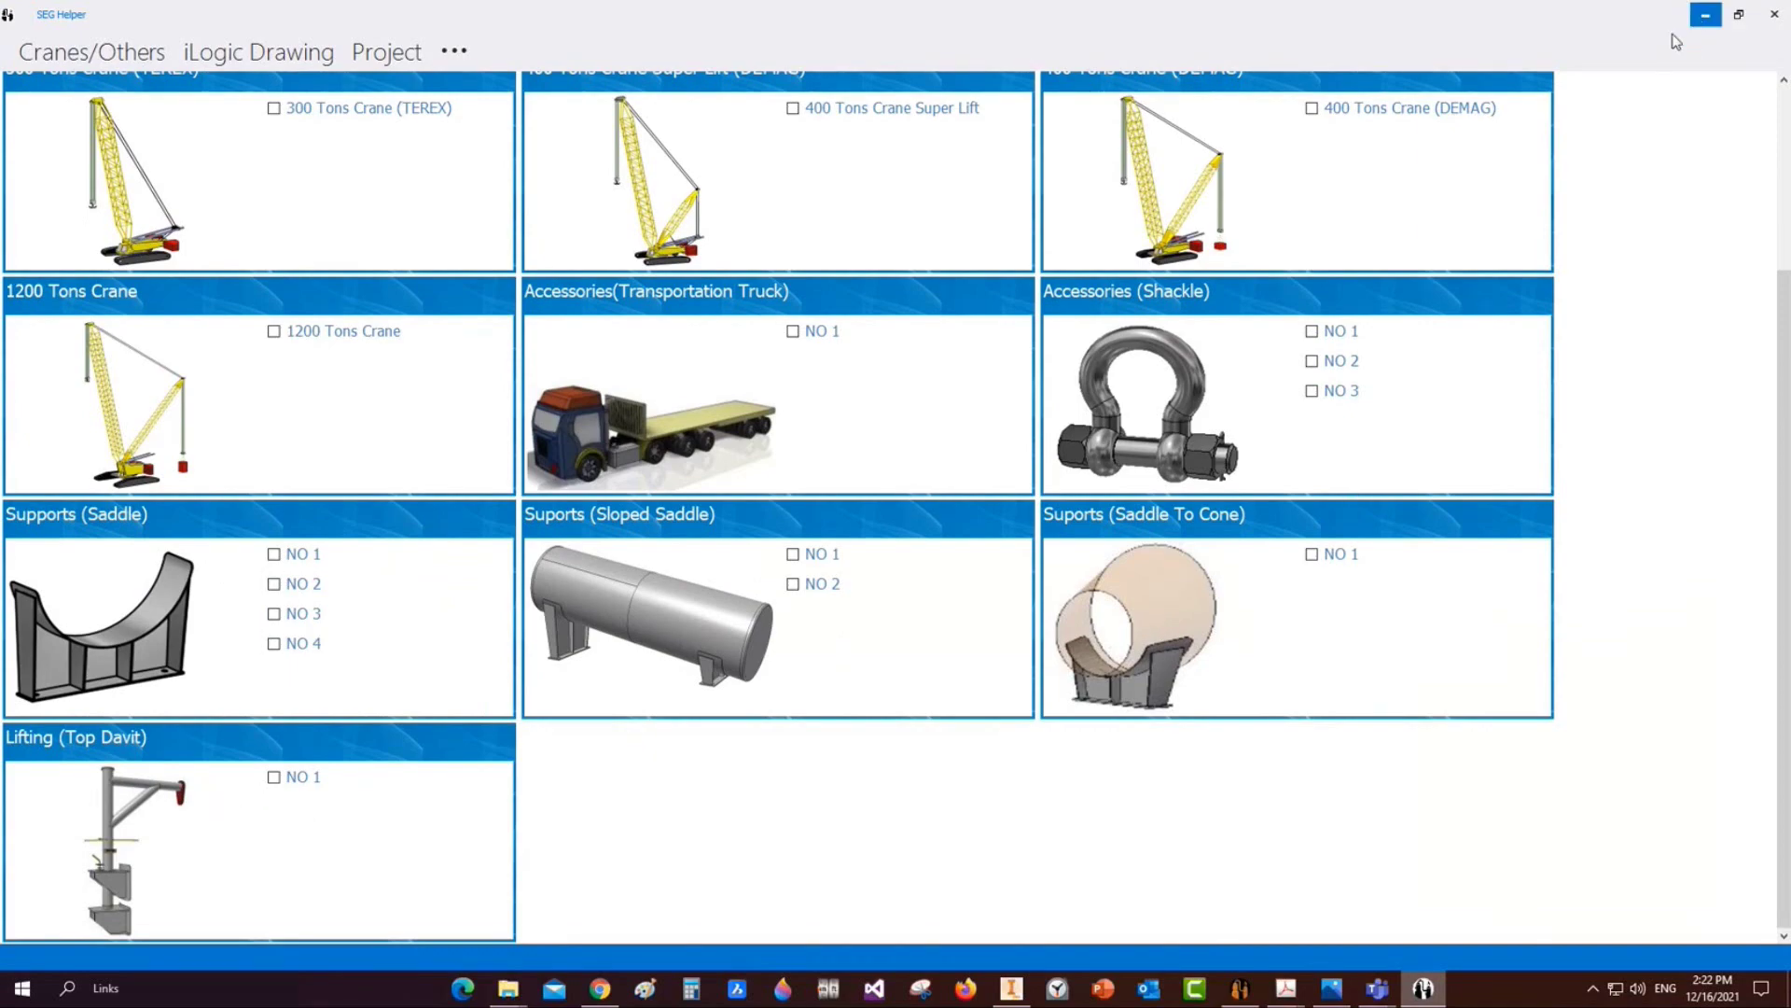
click(1705, 15)
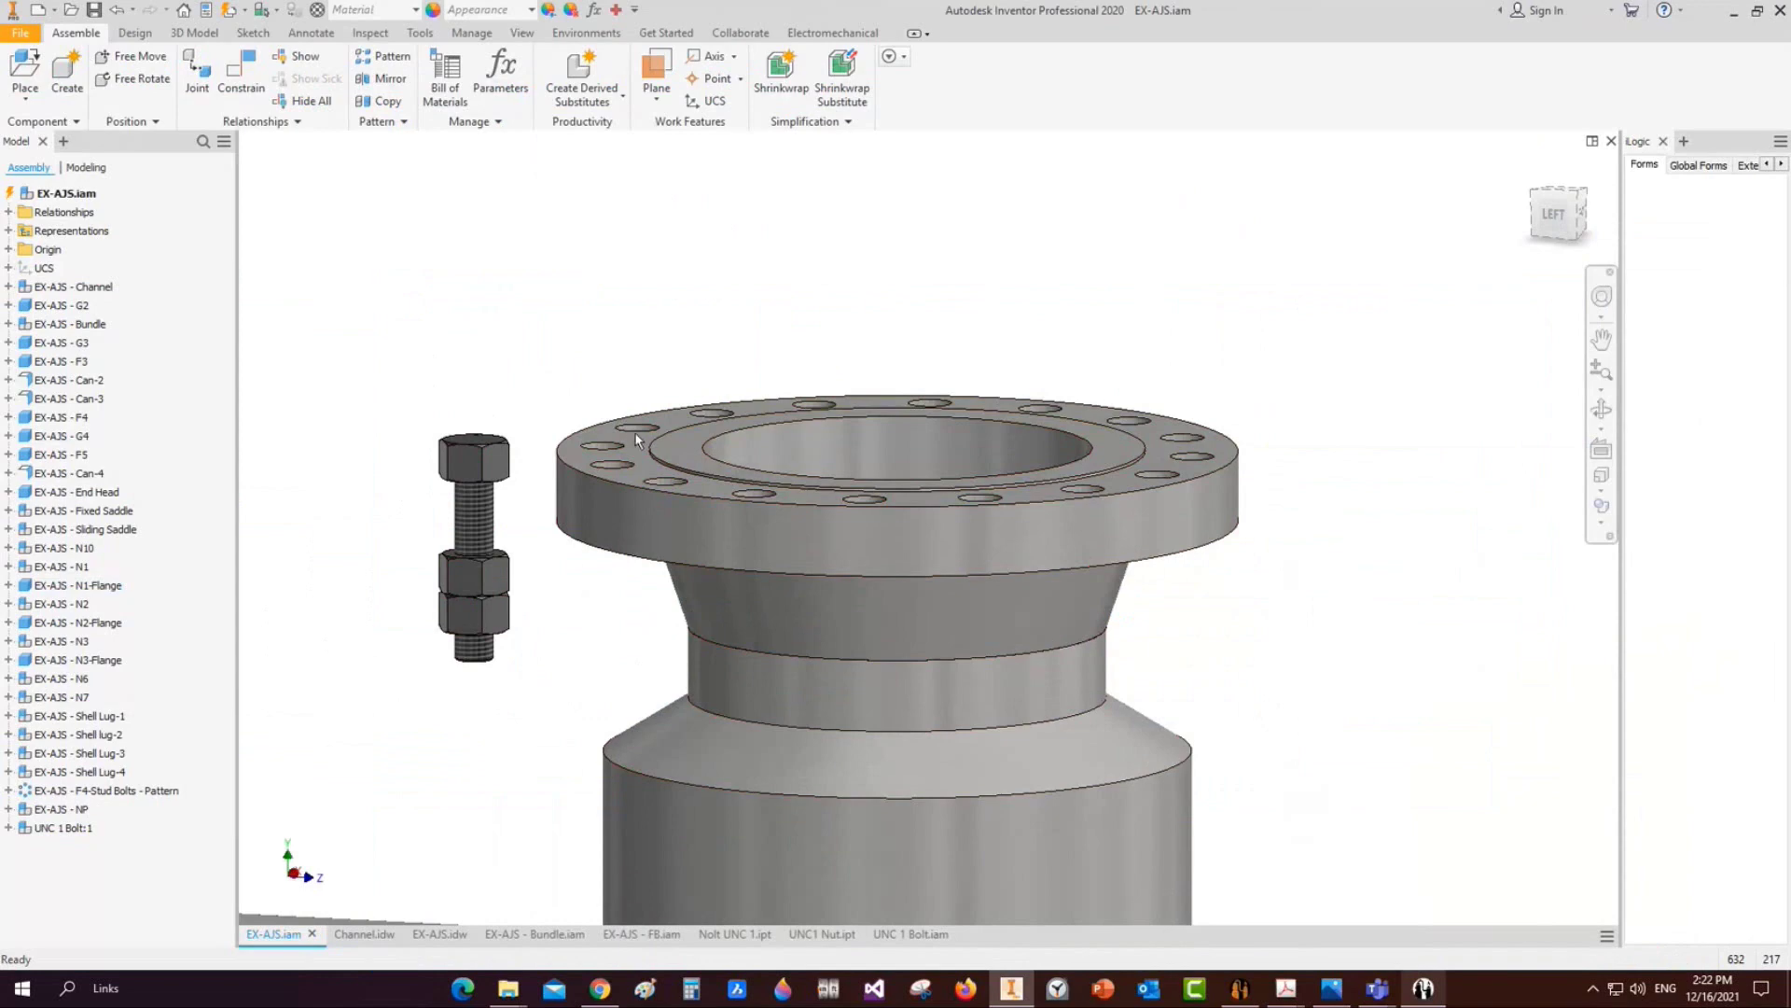
Insert the UNC 1 Bolt into a hole on the nozzle flange's underside with an Insert constraint at 0 mm offset
key(F2)
drag(613, 441, 583, 427)
shift+middle_drag(582, 427, 465, 455)
key(c)
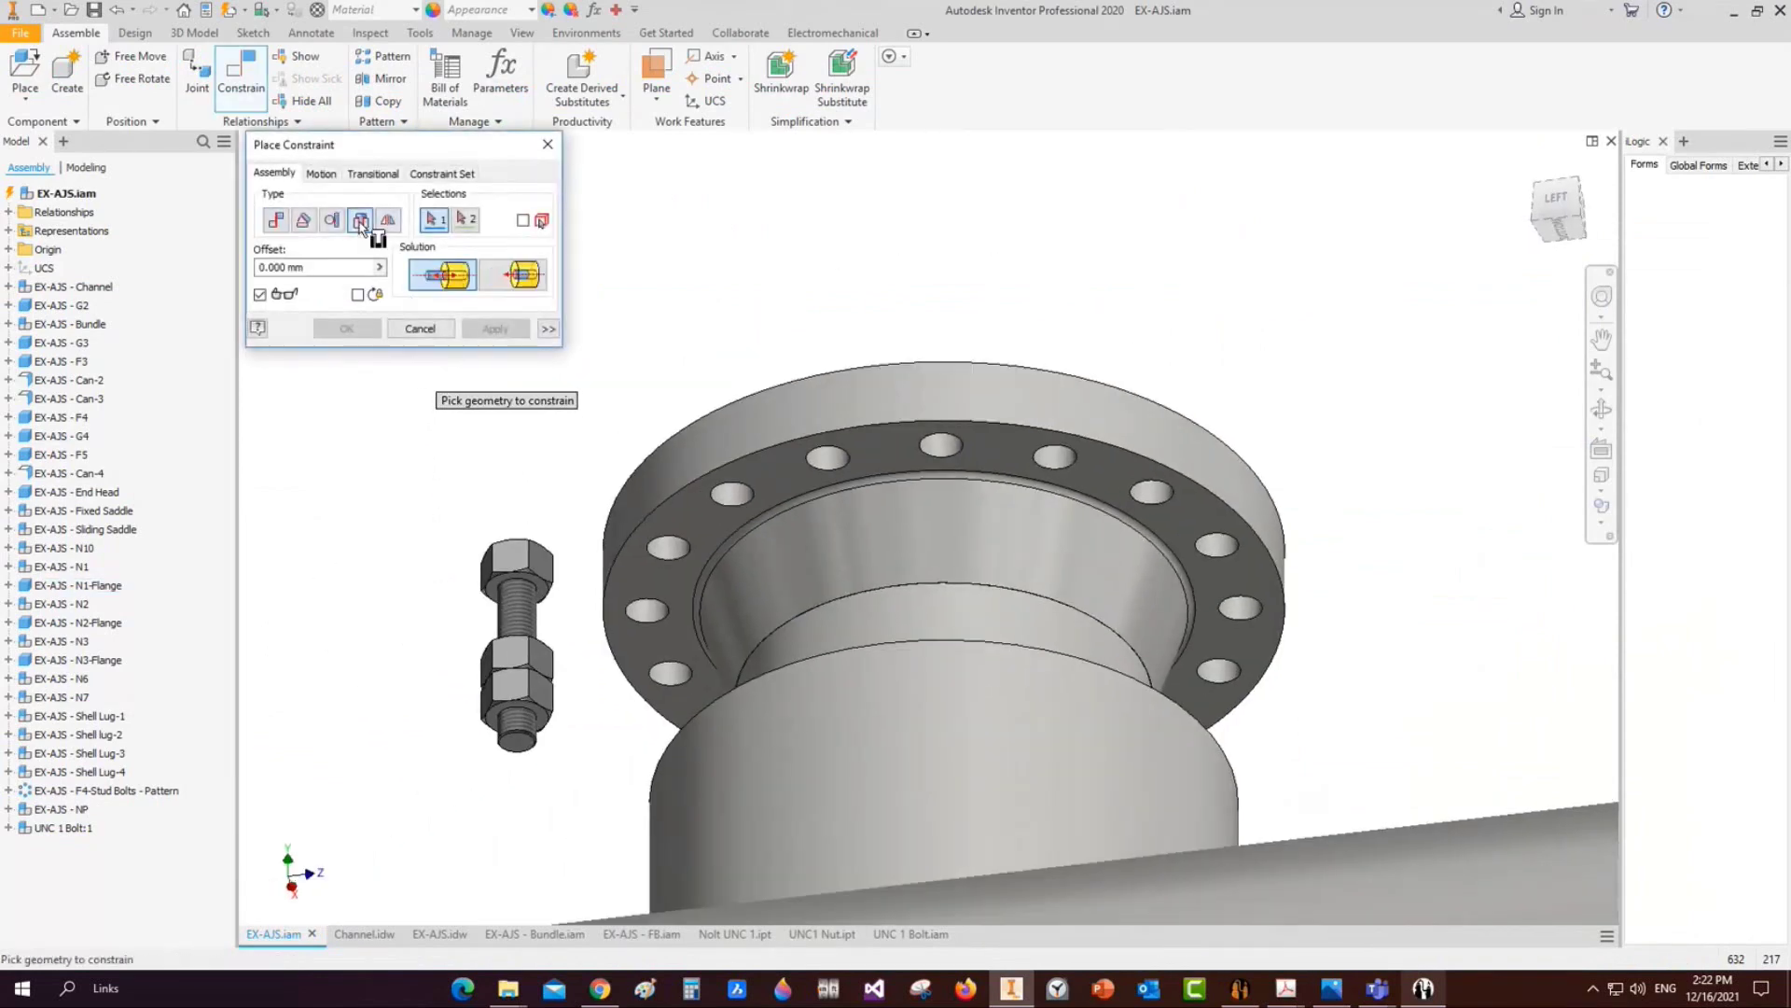
scroll(478, 583, up, 3)
click(562, 584)
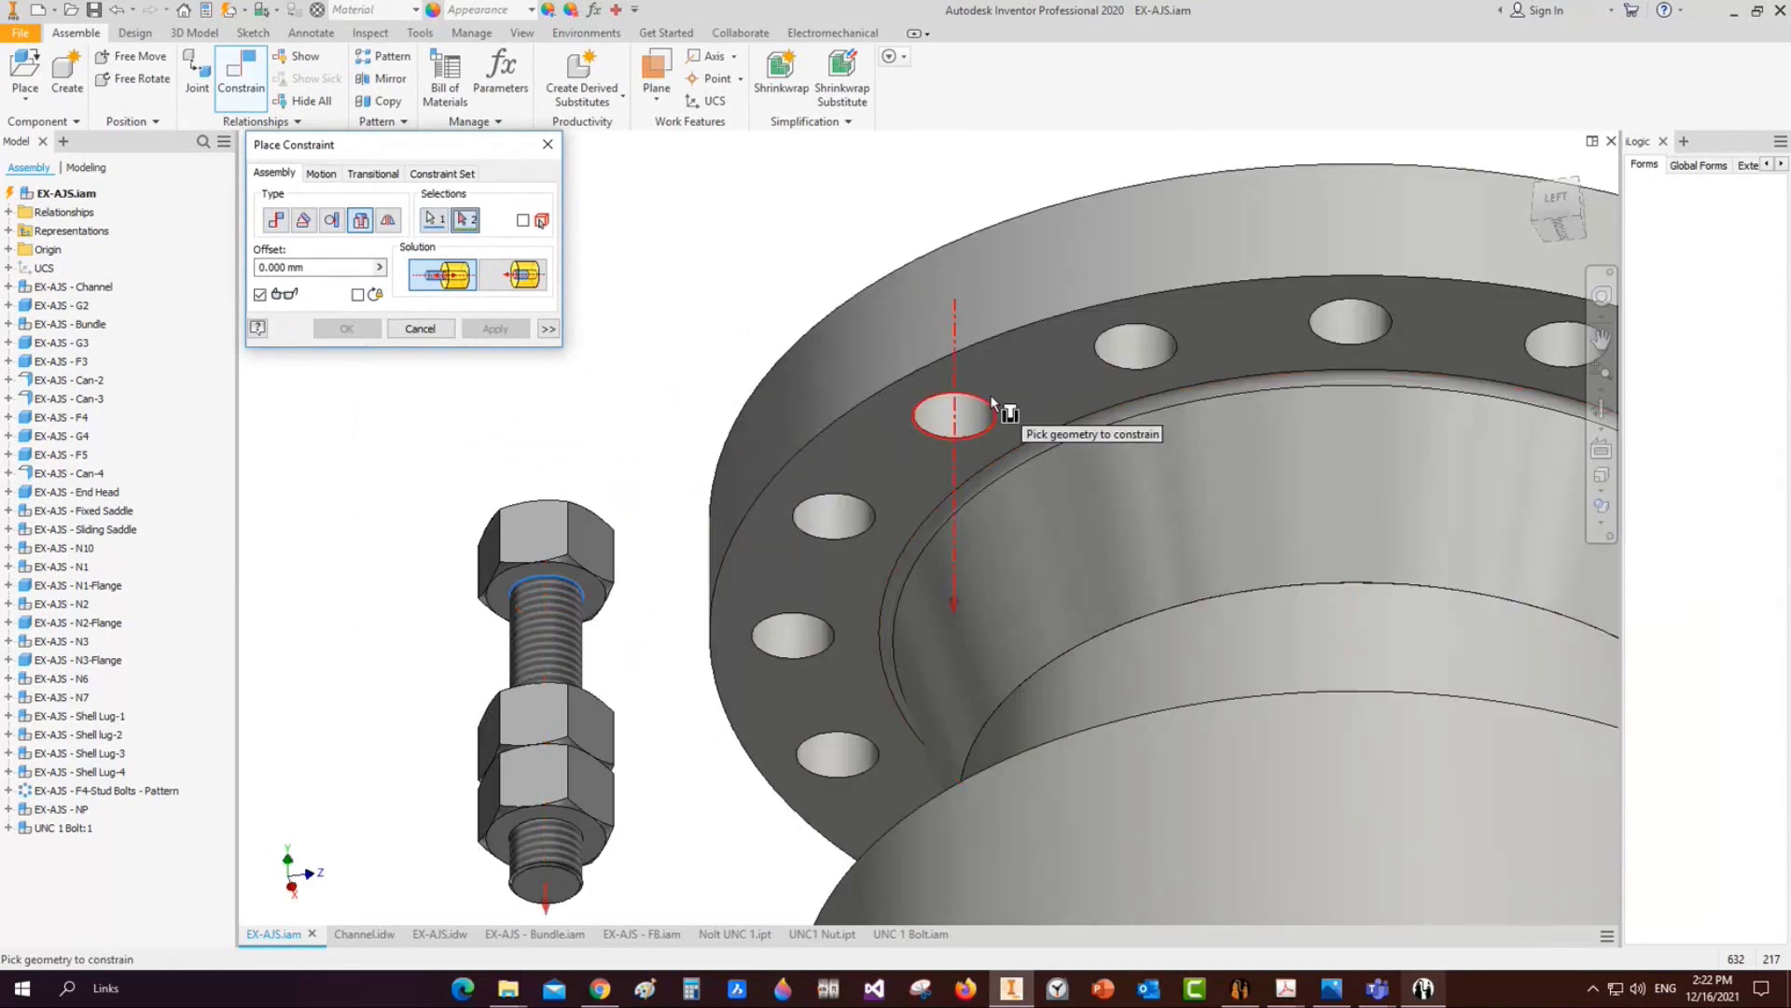
click(990, 395)
click(354, 331)
Examine the bolt in the nozzle flange from above and in the context of the whole exchanger
scroll(1257, 446, down, 4)
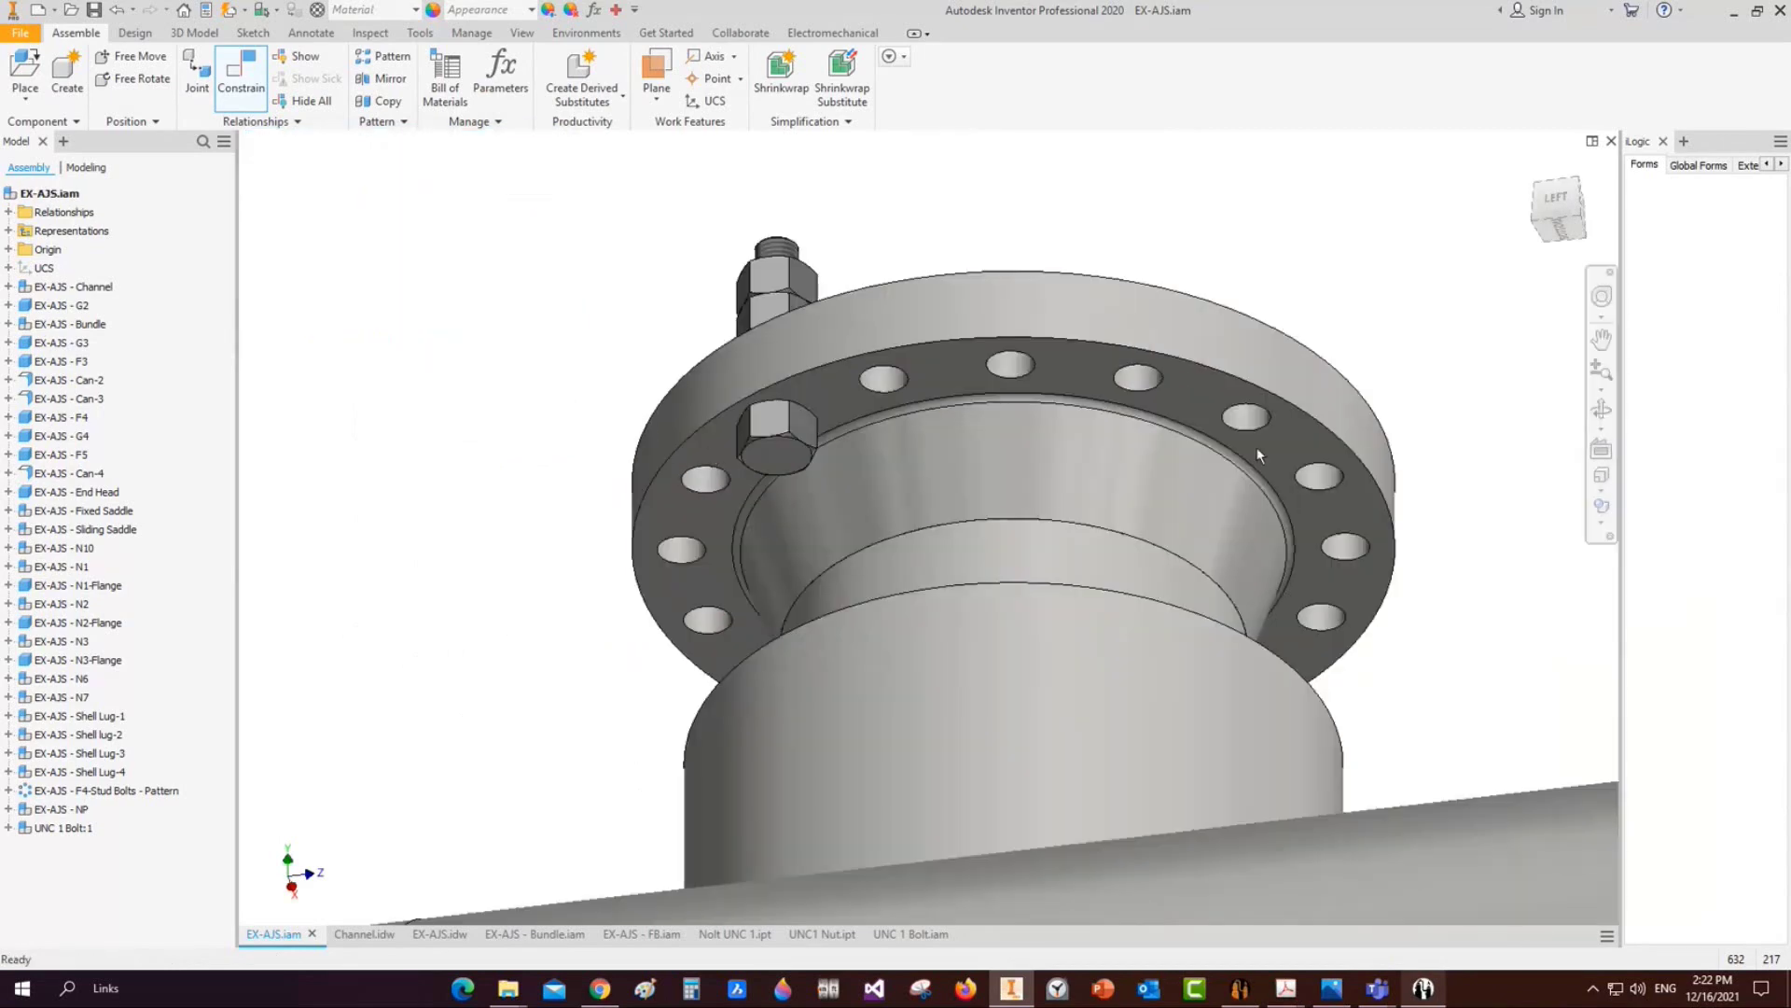
scroll(1432, 466, down, 3)
key(F4)
drag(951, 496, 948, 530)
scroll(799, 484, down, 1)
middle_drag(947, 530, 935, 431)
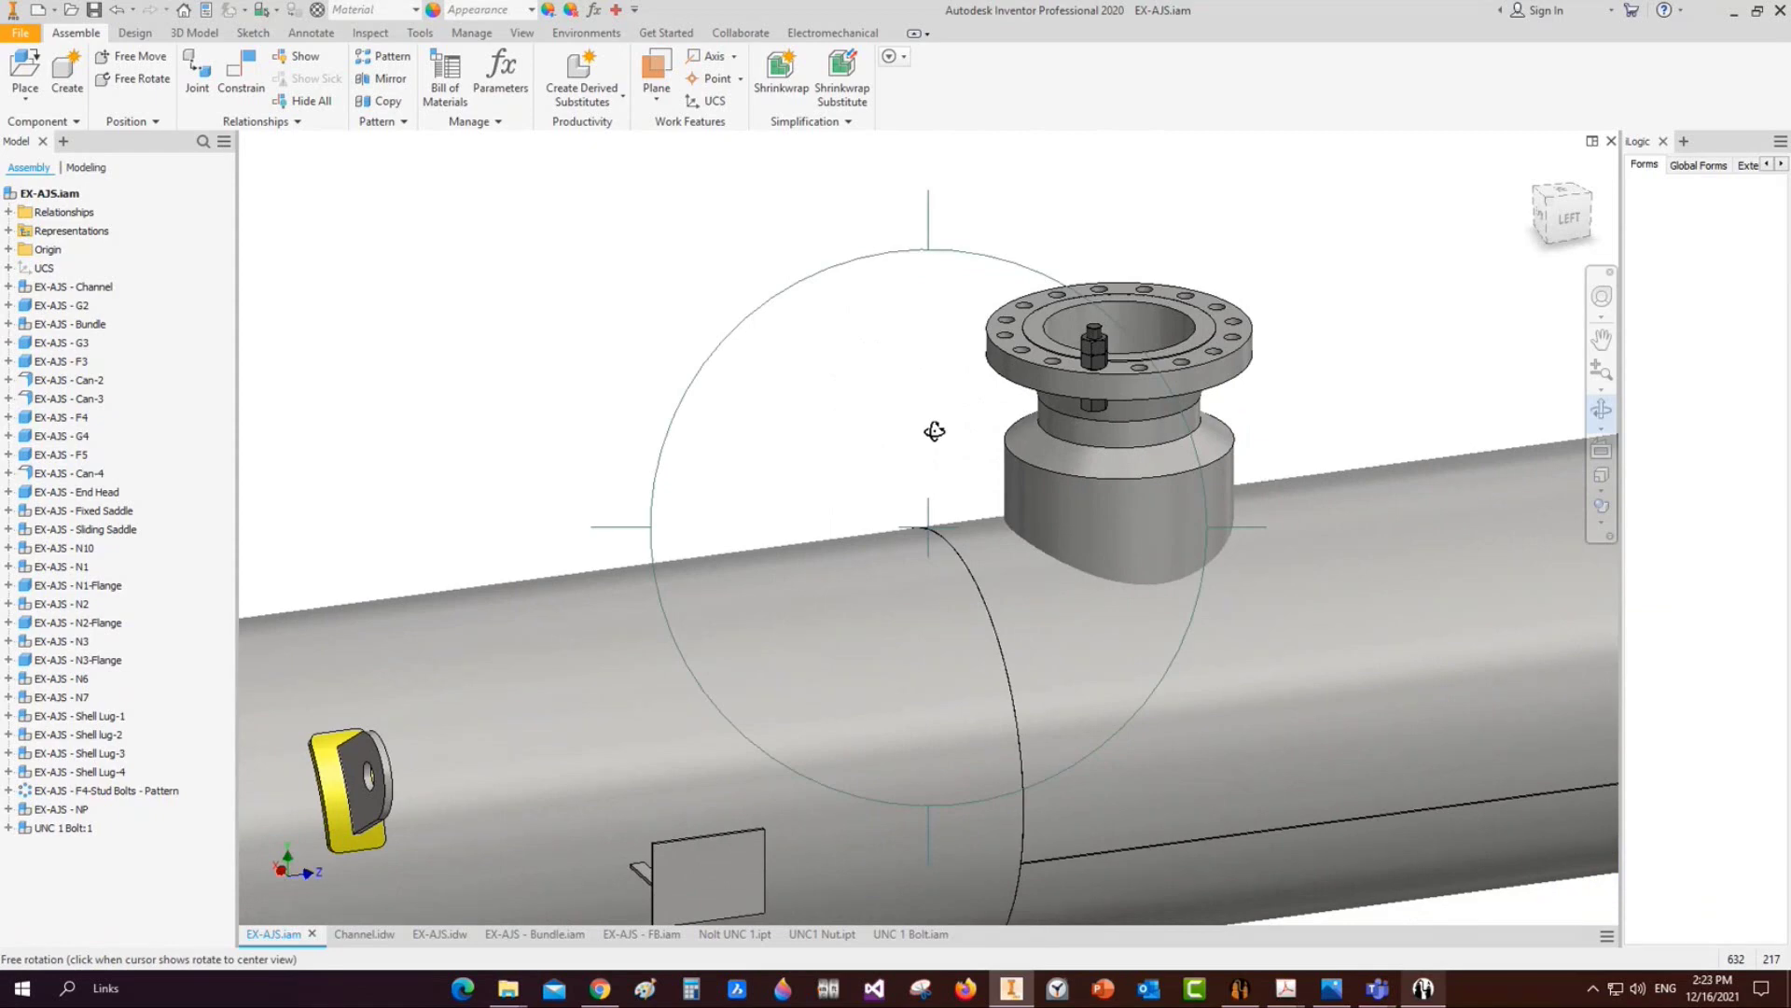
scroll(939, 424, down, 2)
middle_drag(939, 423, 987, 273)
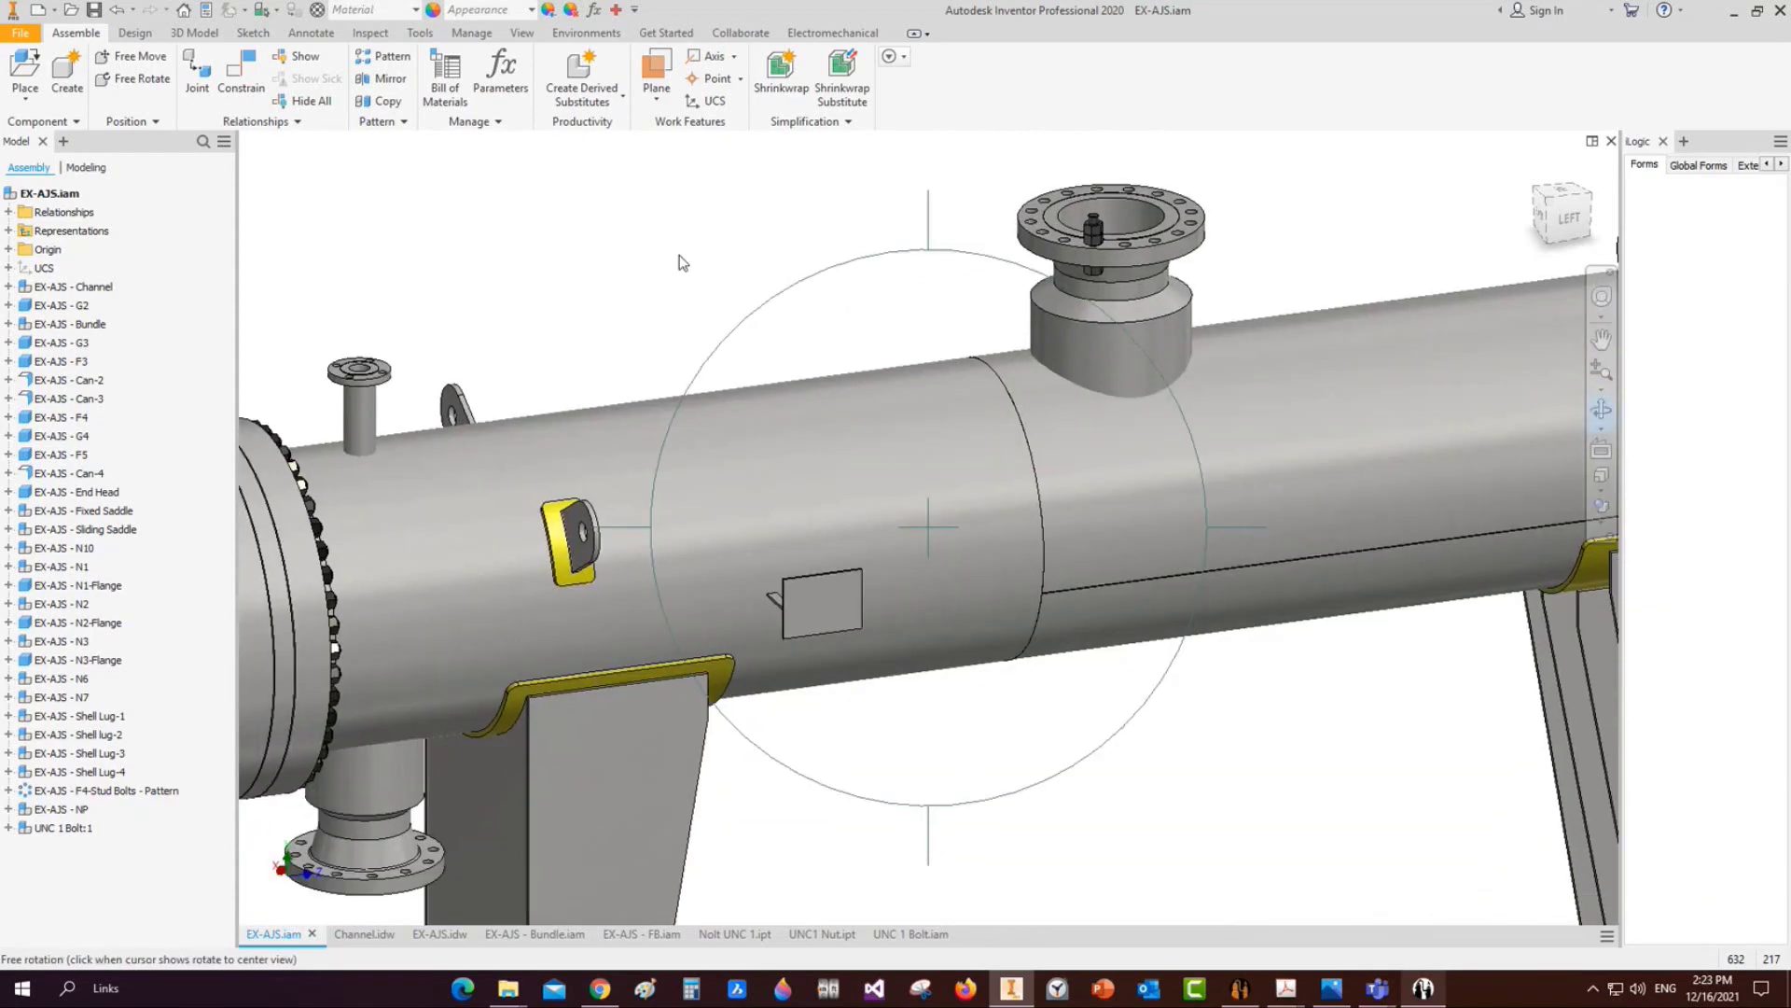
click(679, 254)
scroll(681, 321, down, 3)
middle_drag(686, 312, 715, 345)
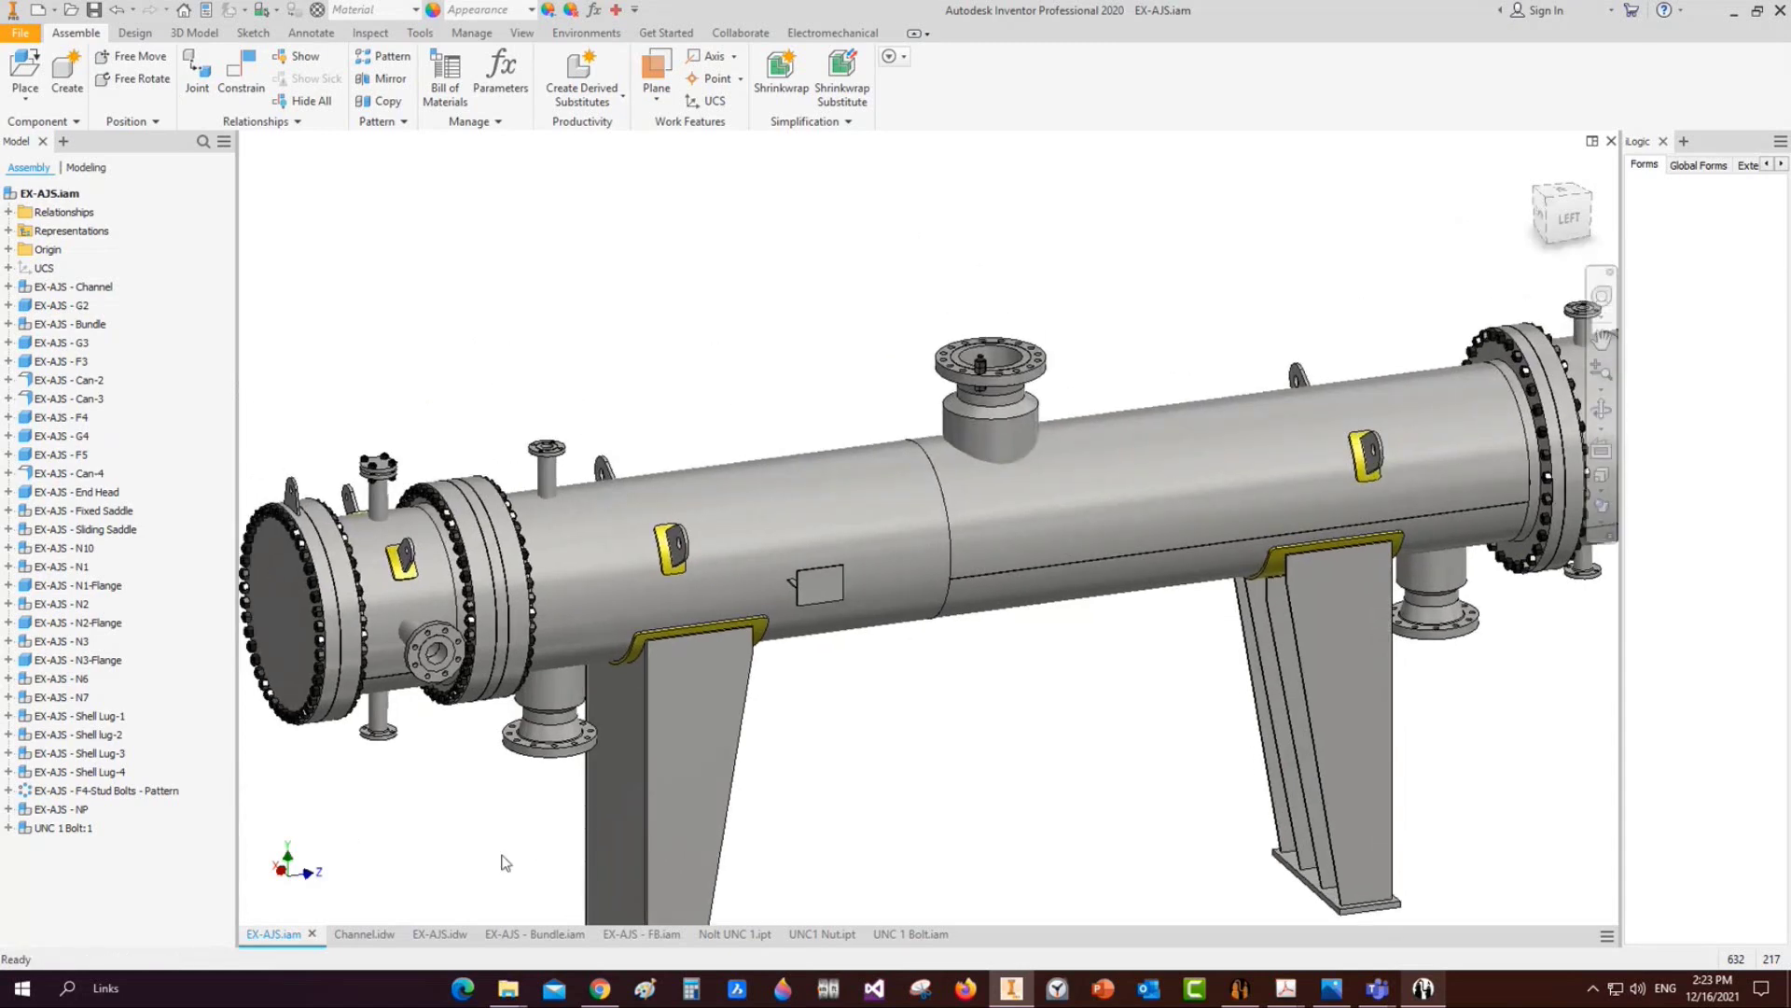
scroll(975, 383, up, 5)
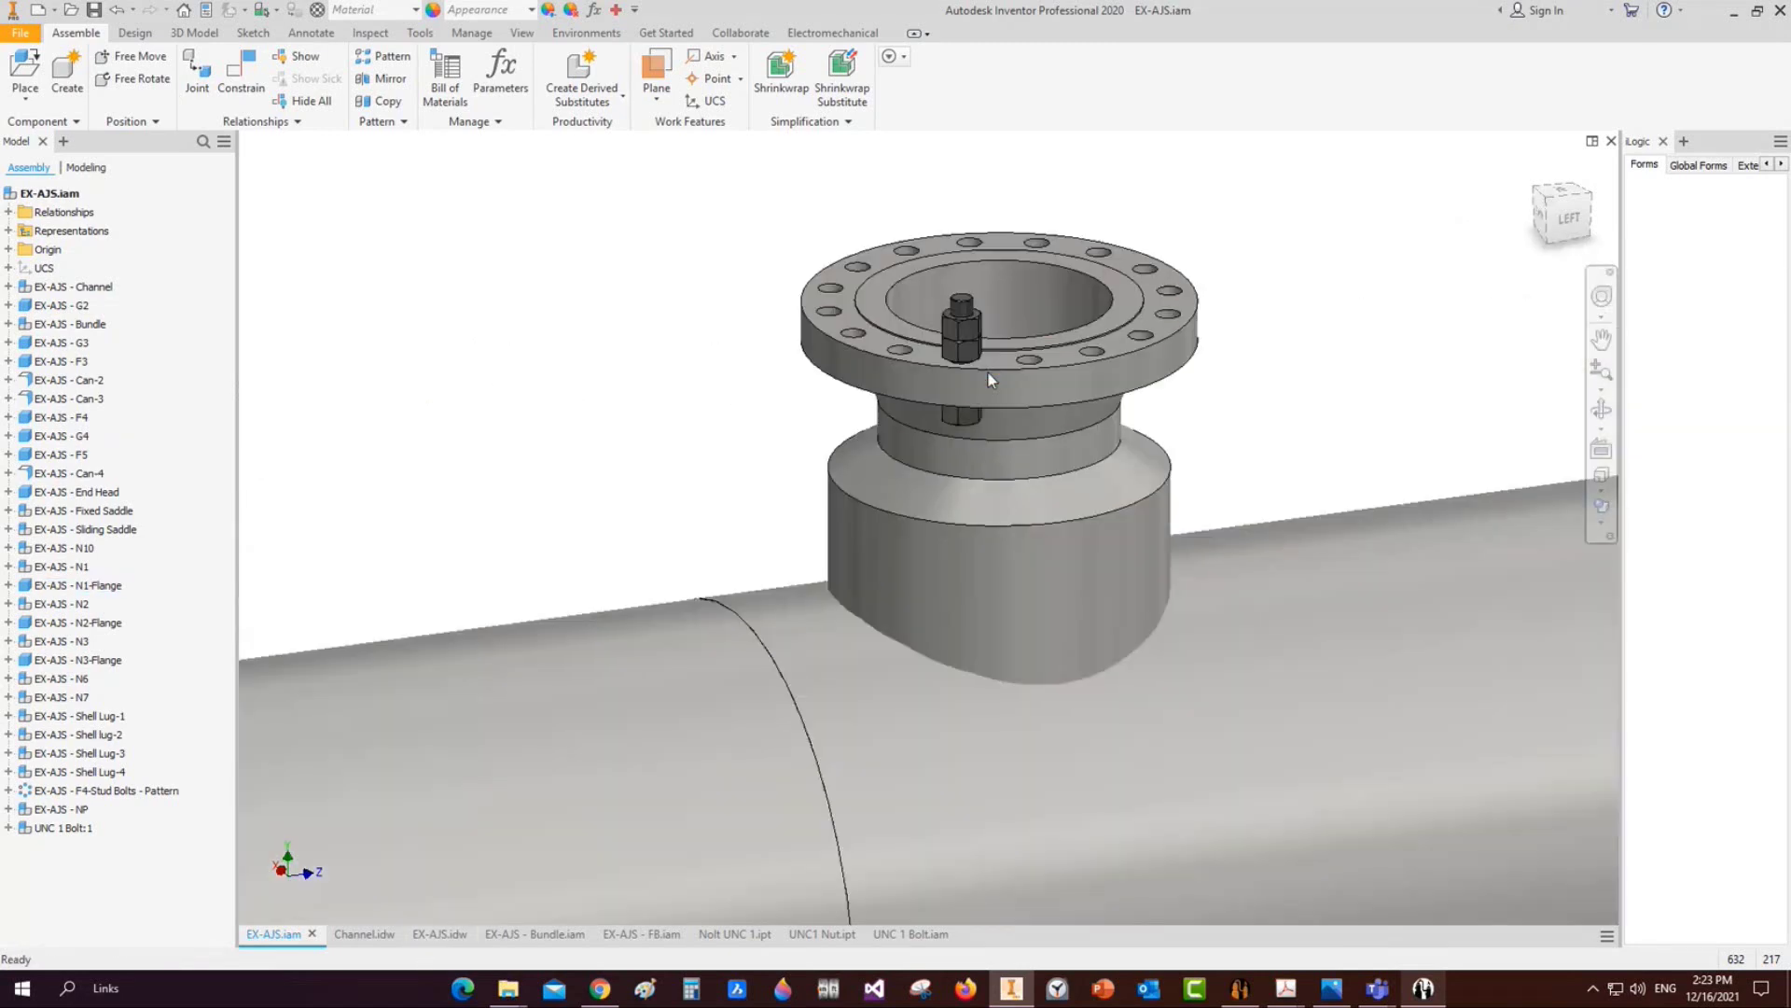
Open the EX-AJS.idw drawing and examine the bolted nozzle in the elevation view and the overall sheet
click(451, 934)
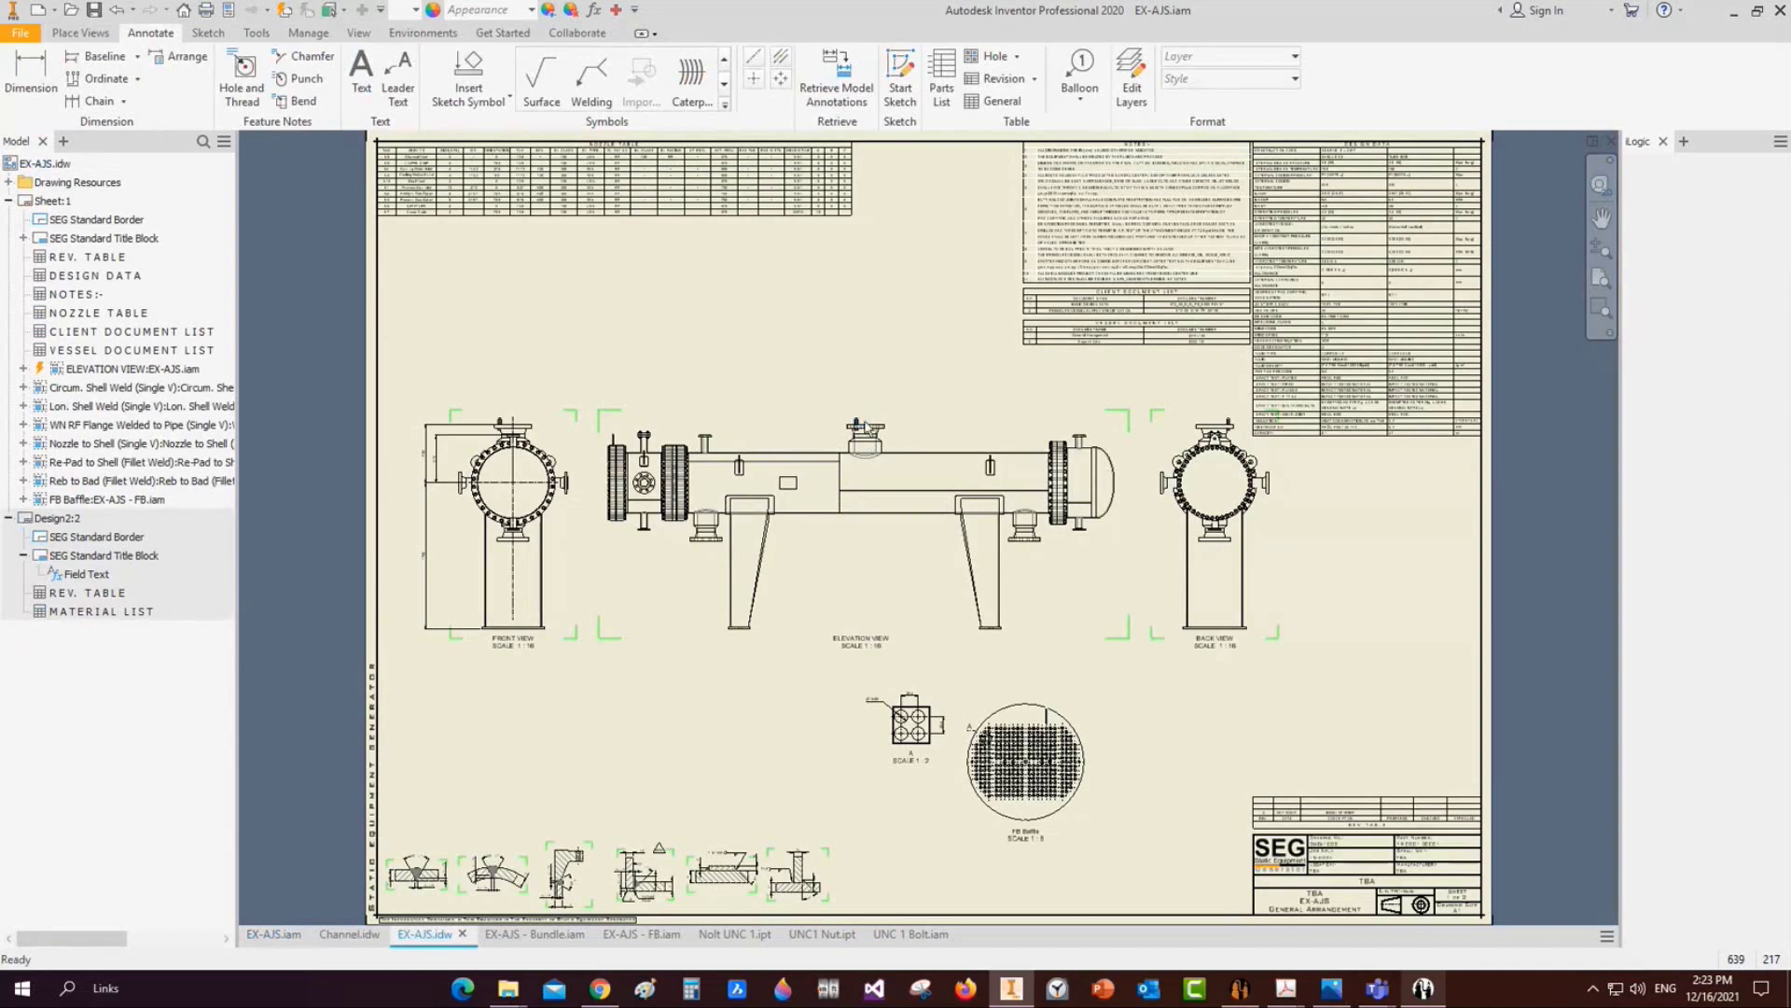
scroll(859, 418, up, 8)
scroll(752, 425, down, 5)
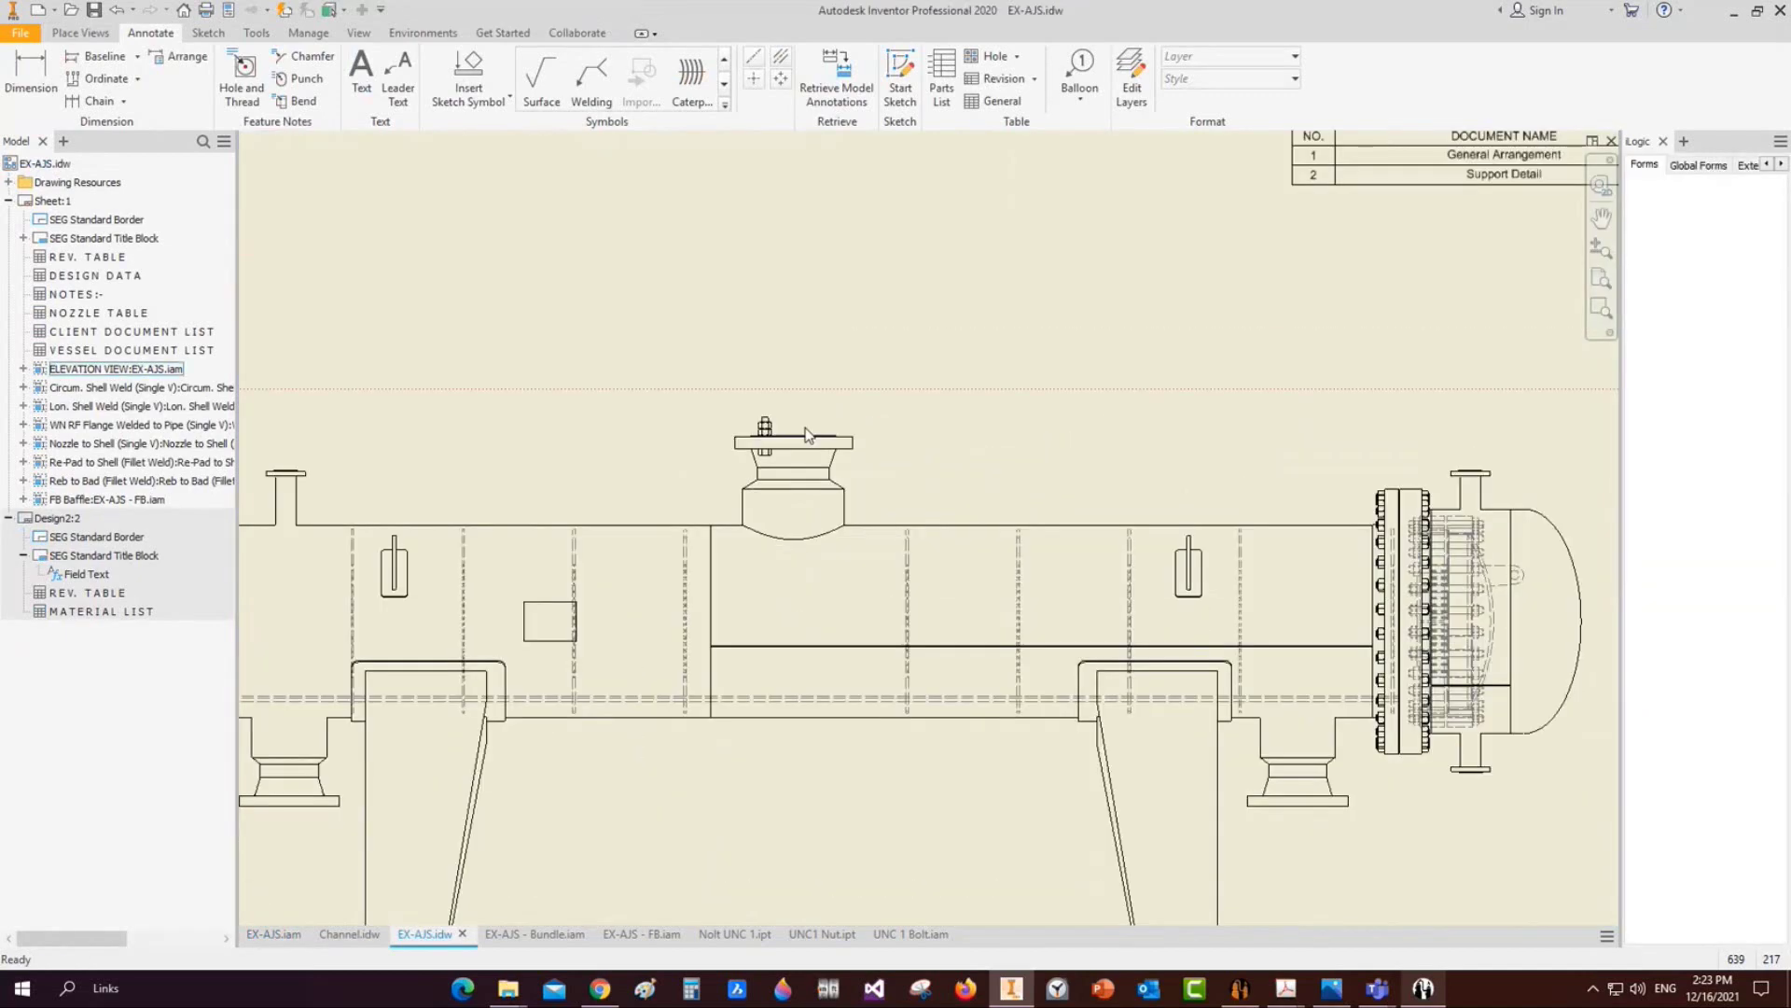
scroll(808, 435, down, 6)
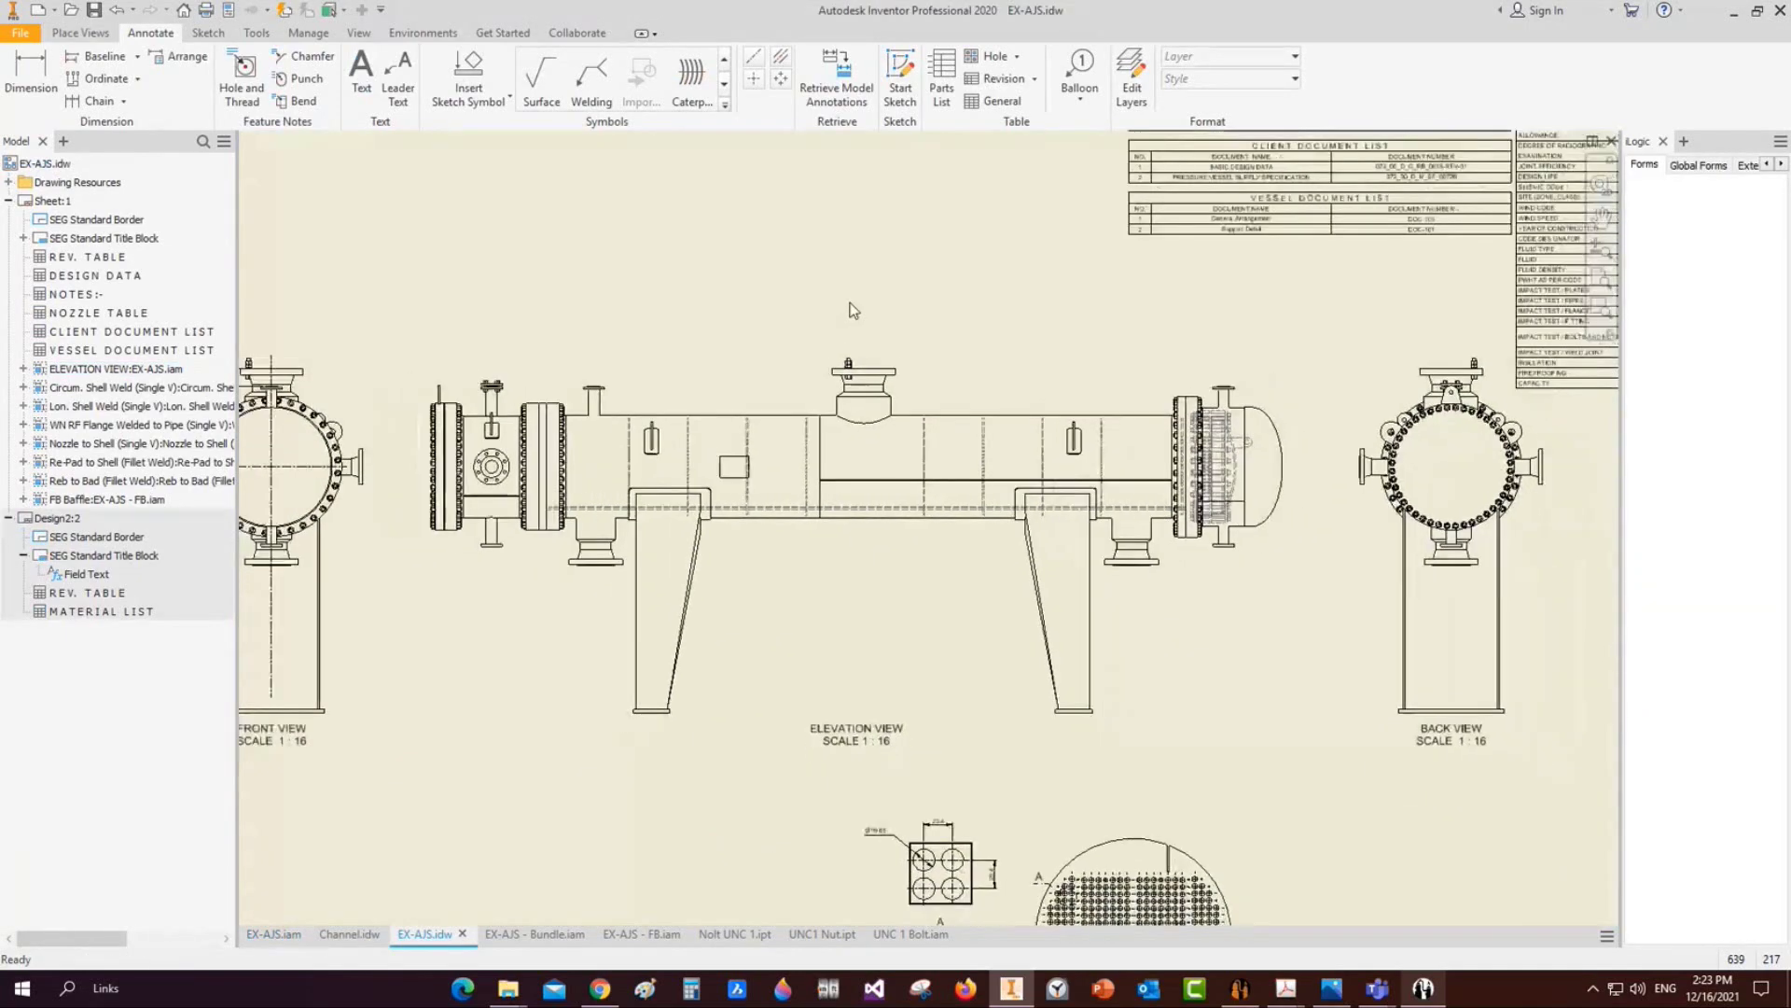
key(Home)
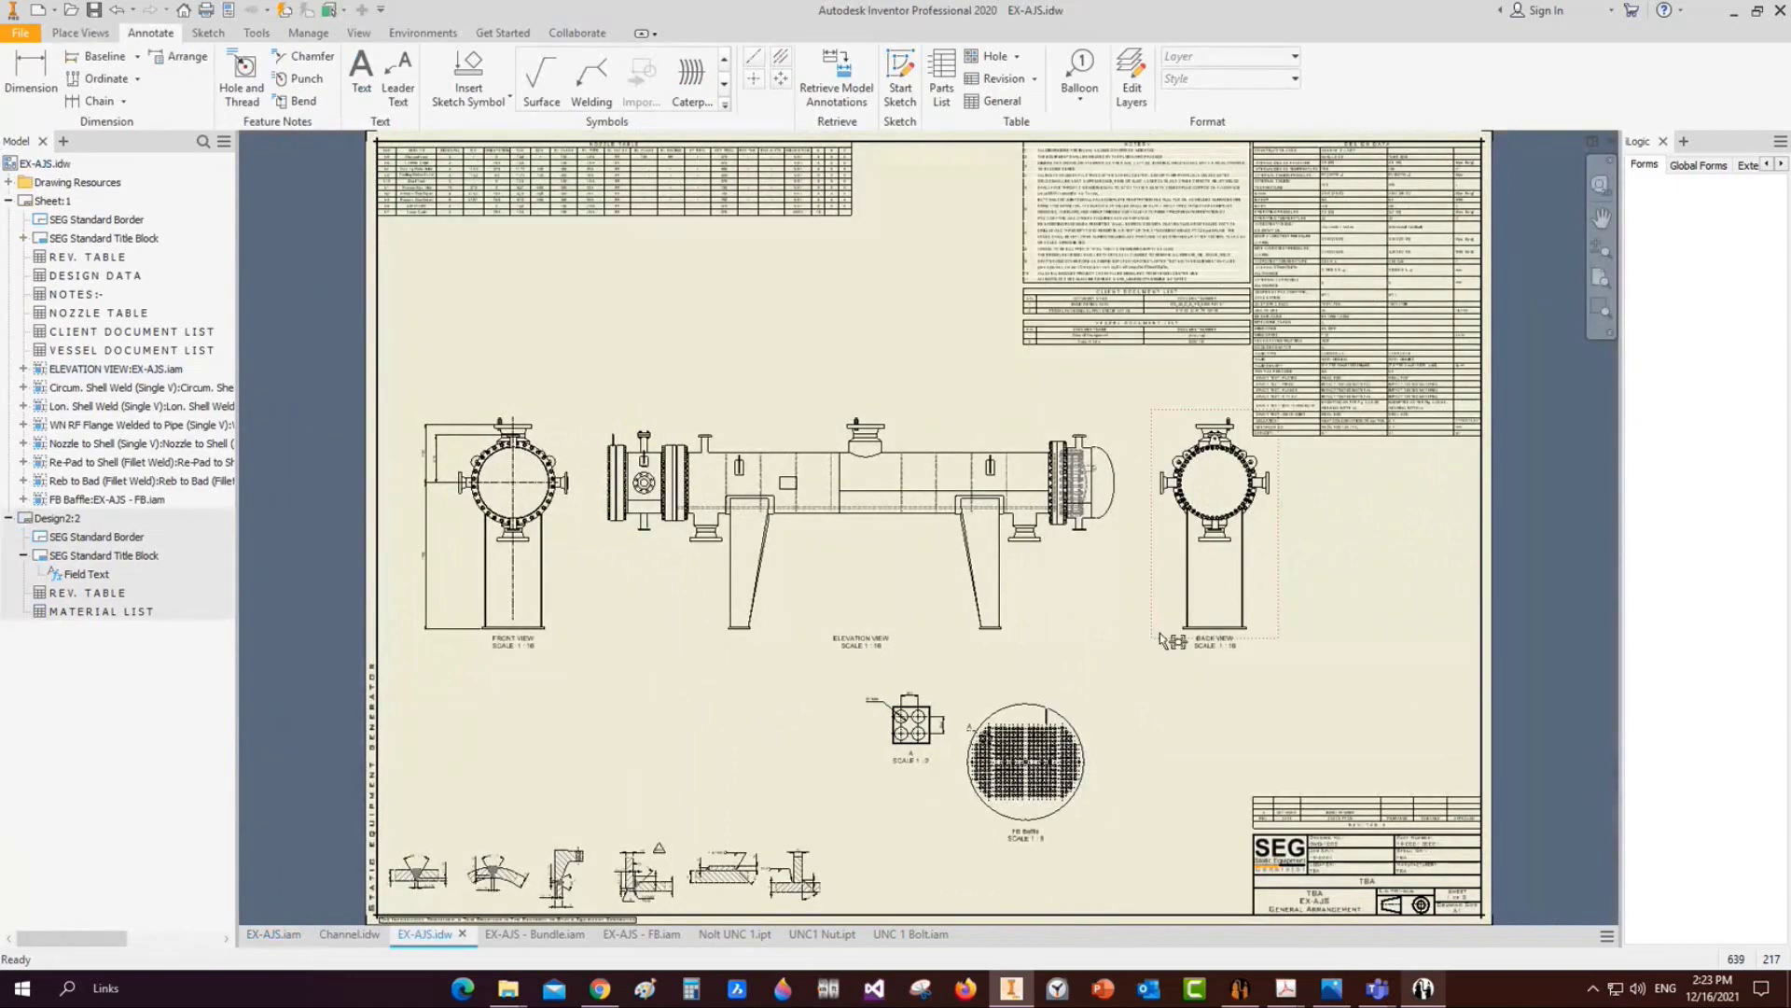
Return to the EX-AJS.iam assembly and show the whole exchanger
click(273, 934)
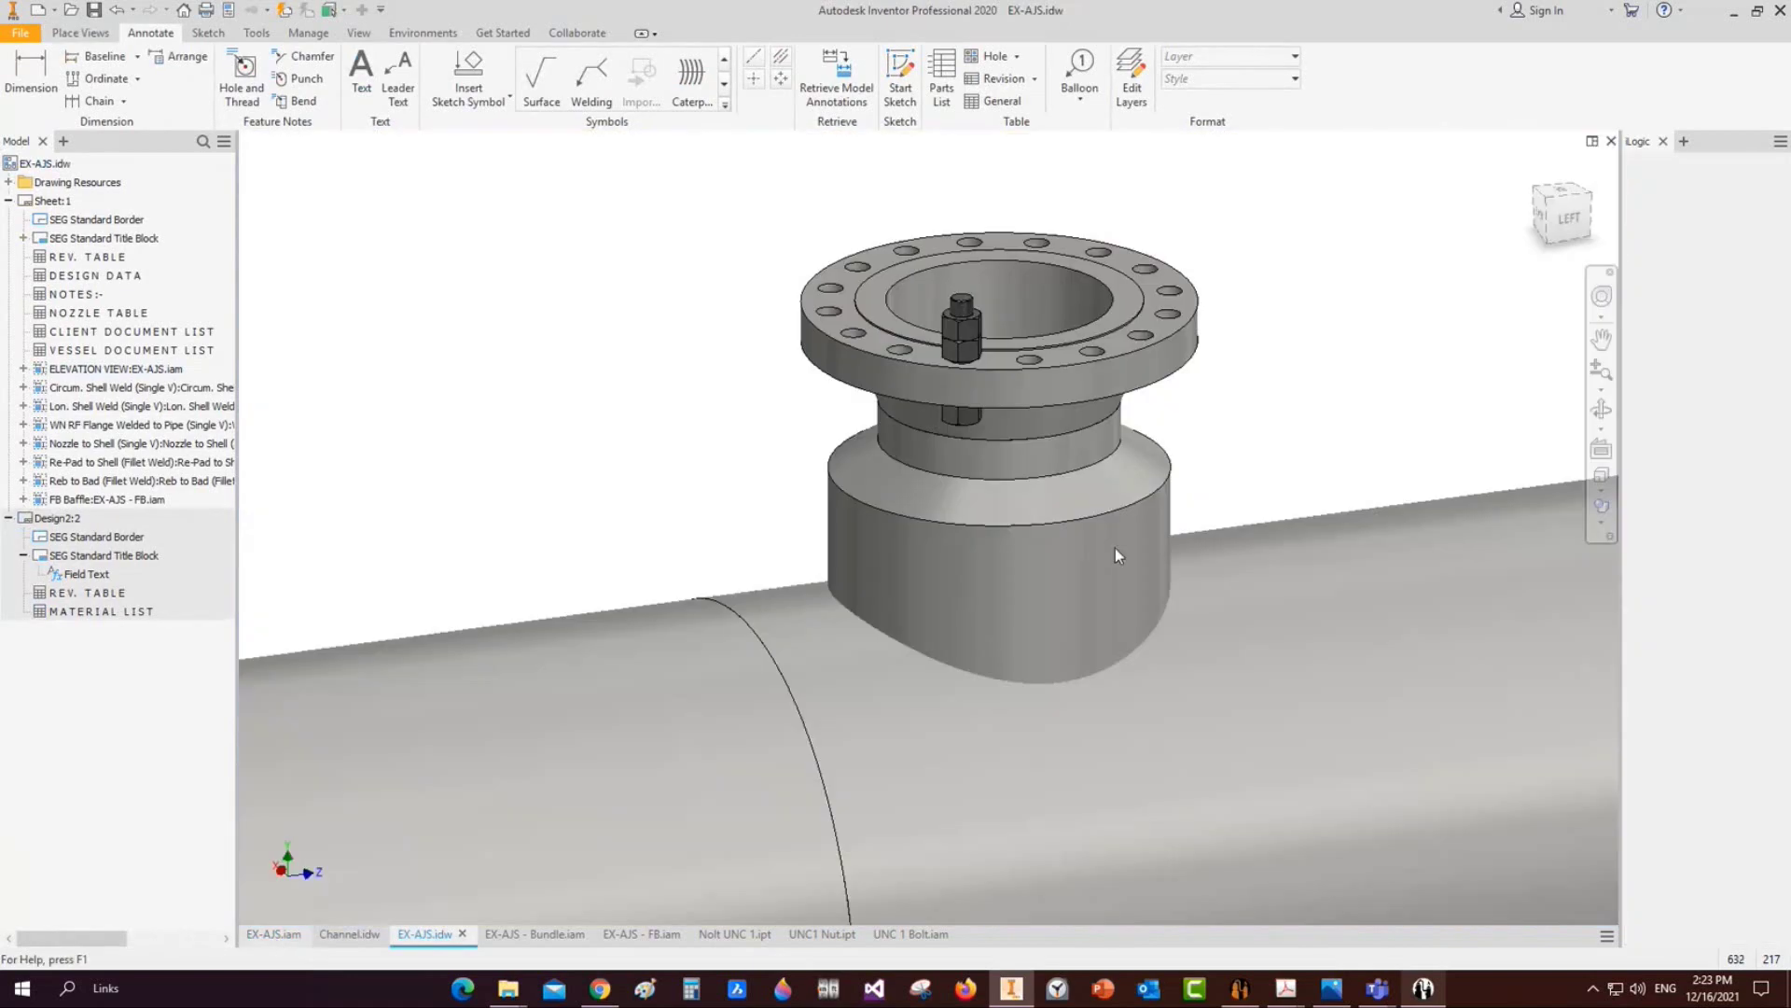
key(Home)
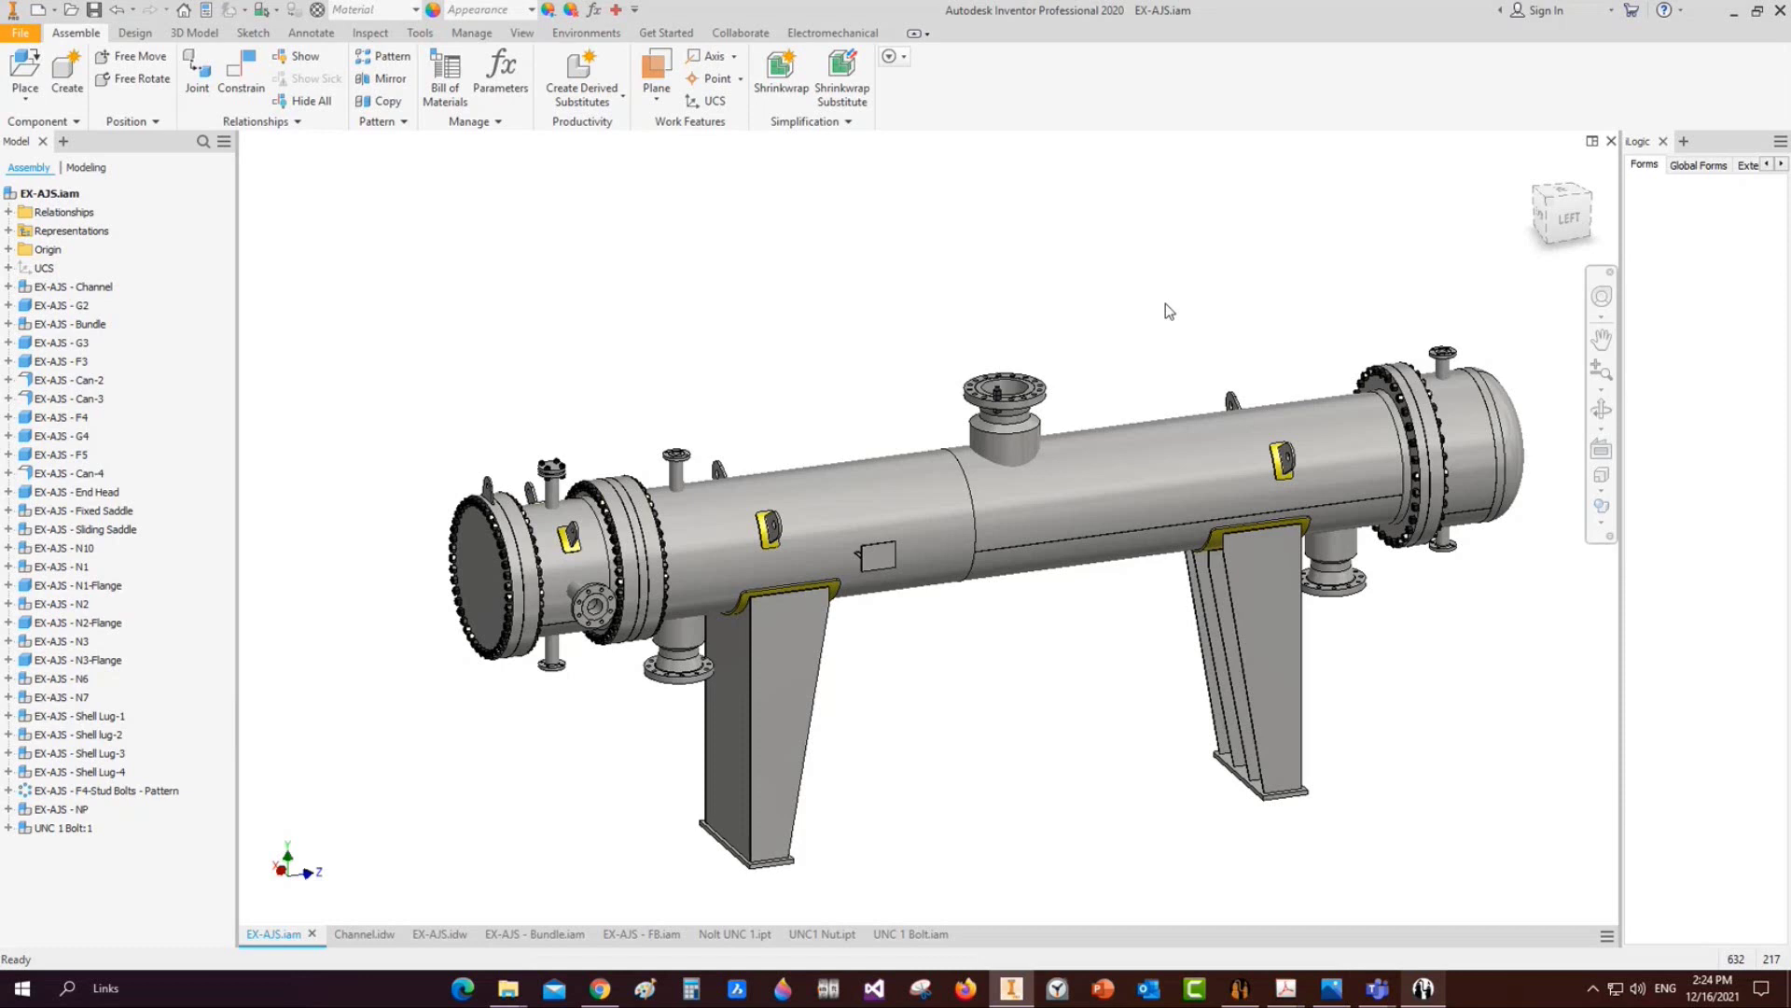
Switch to the condenser's fabrication detail PDF in Acrobat and examine the stepped bolt hole of the tube sheet in the weld seam details
mouse_move(1286, 988)
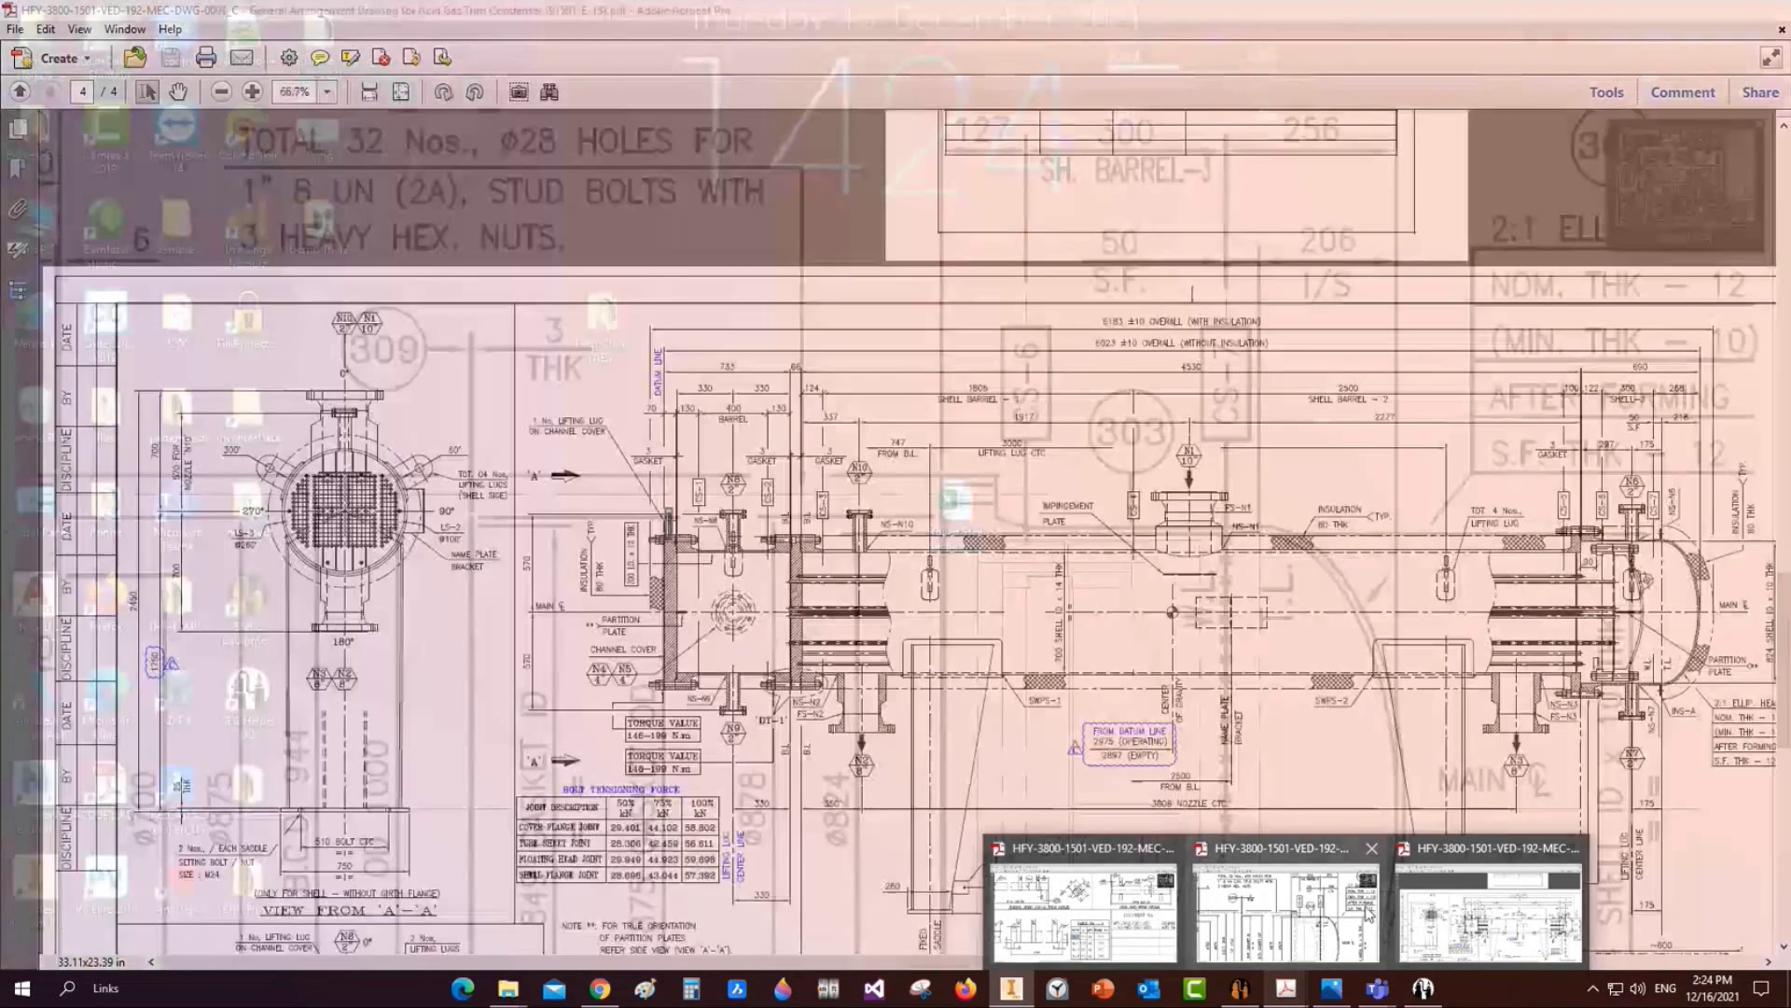
click(1366, 913)
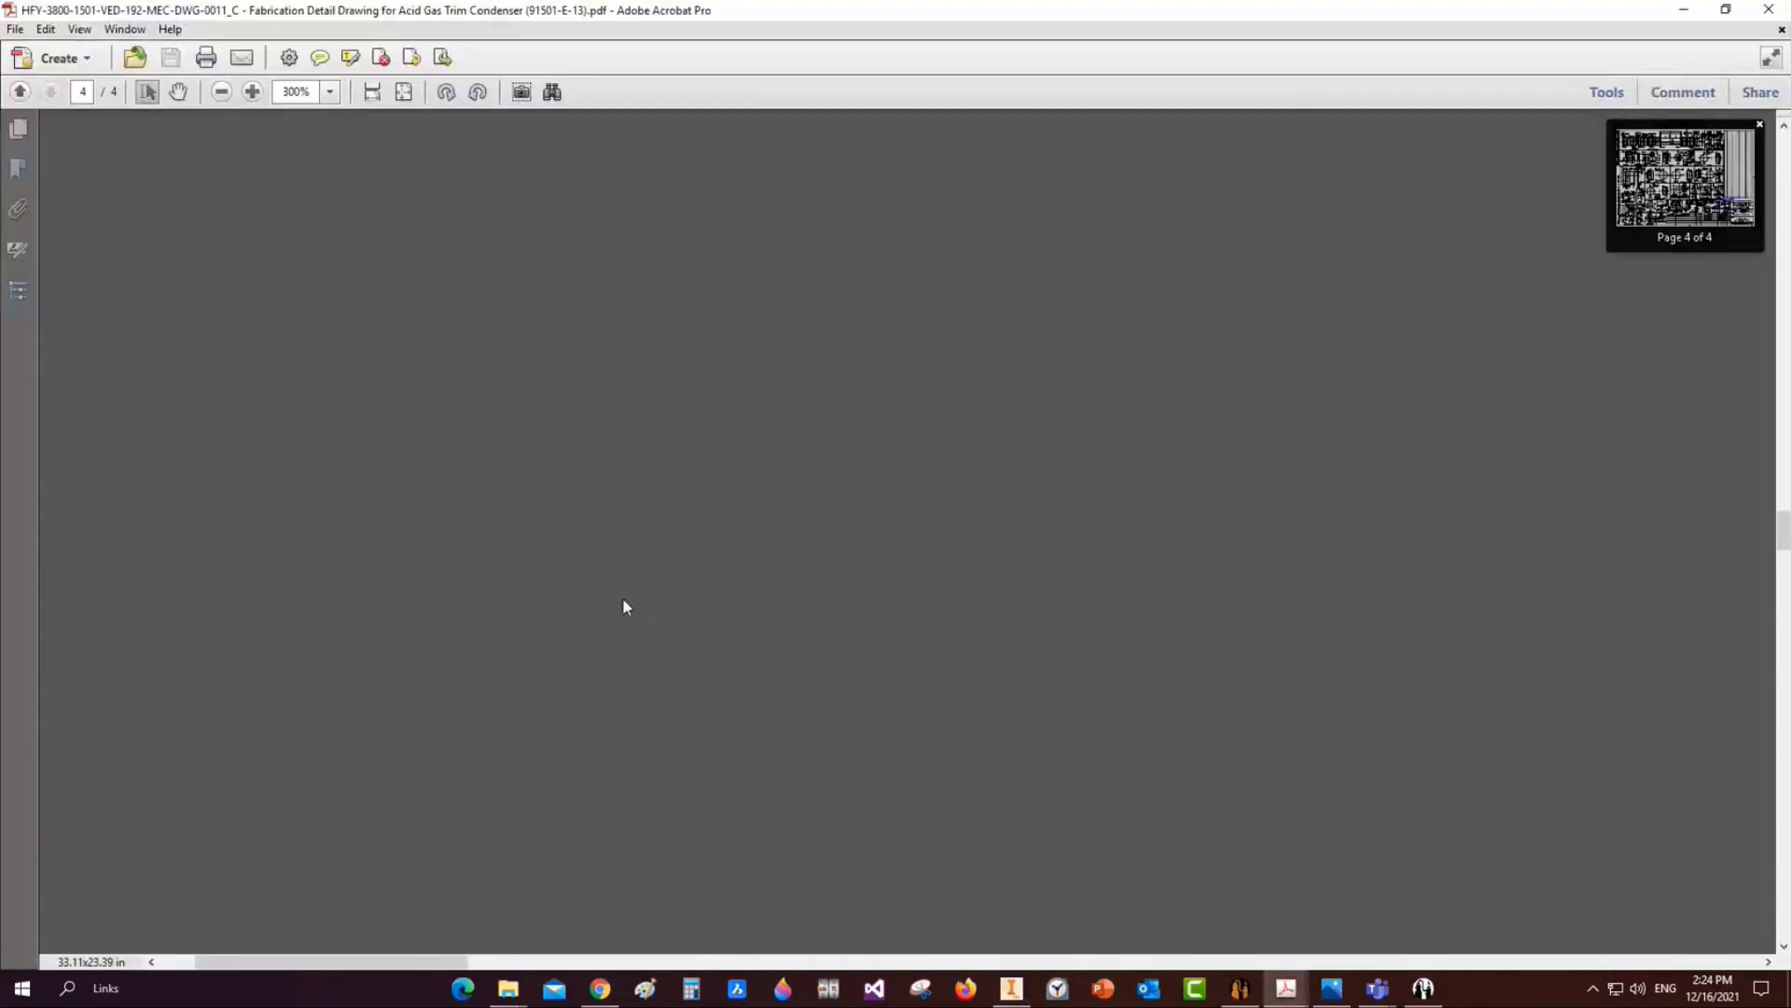
ctrl+scroll(623, 599, down, 2)
drag(1786, 536, 1786, 771)
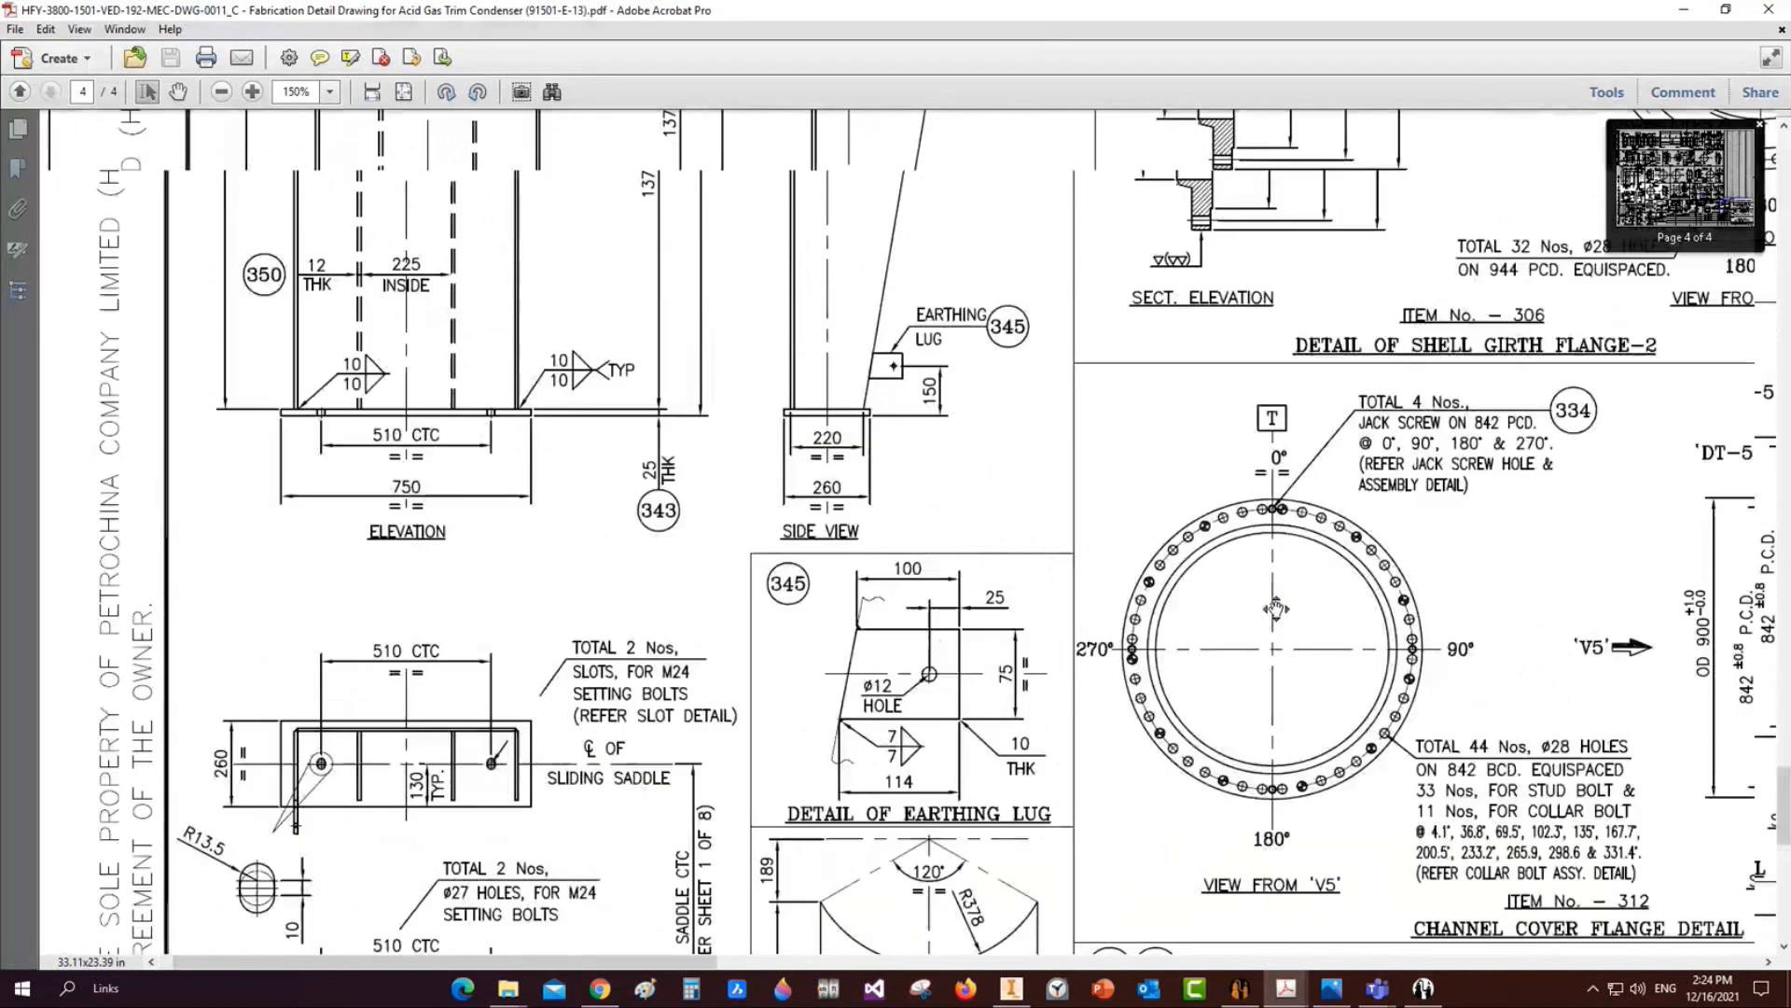
scroll(1196, 653, up, 6)
scroll(1196, 654, up, 3)
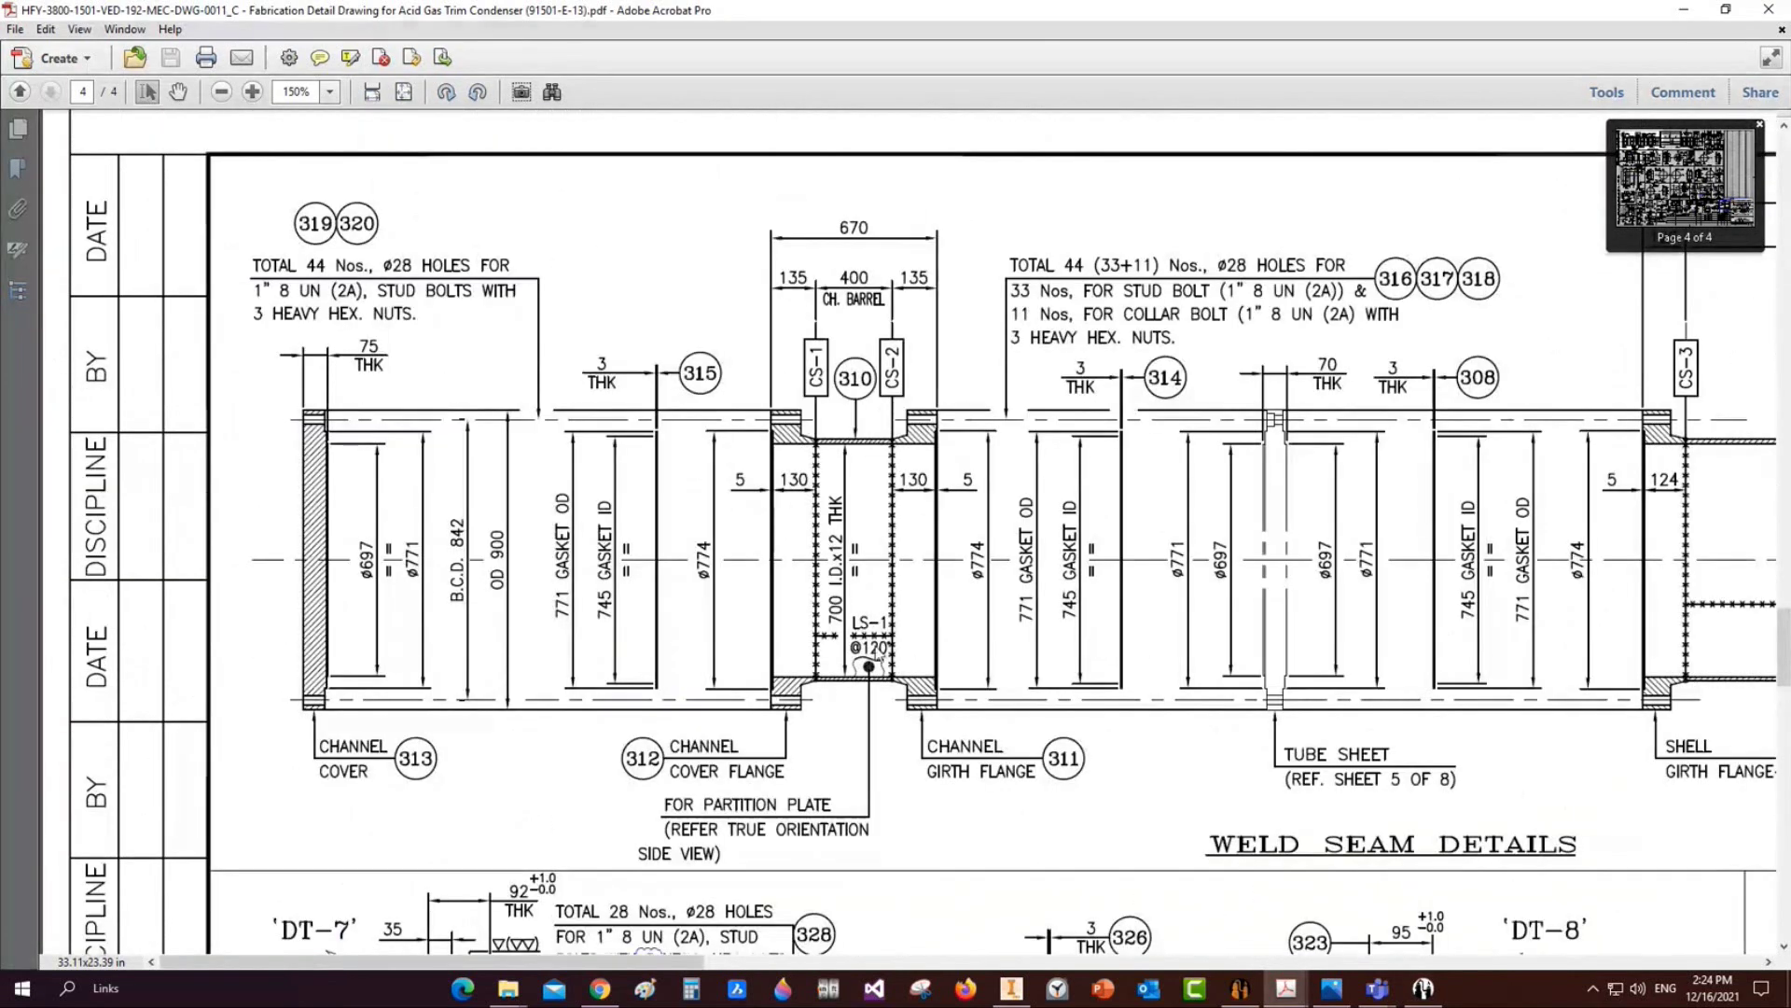
ctrl+scroll(1136, 390, up, 6)
drag(1138, 360, 1323, 495)
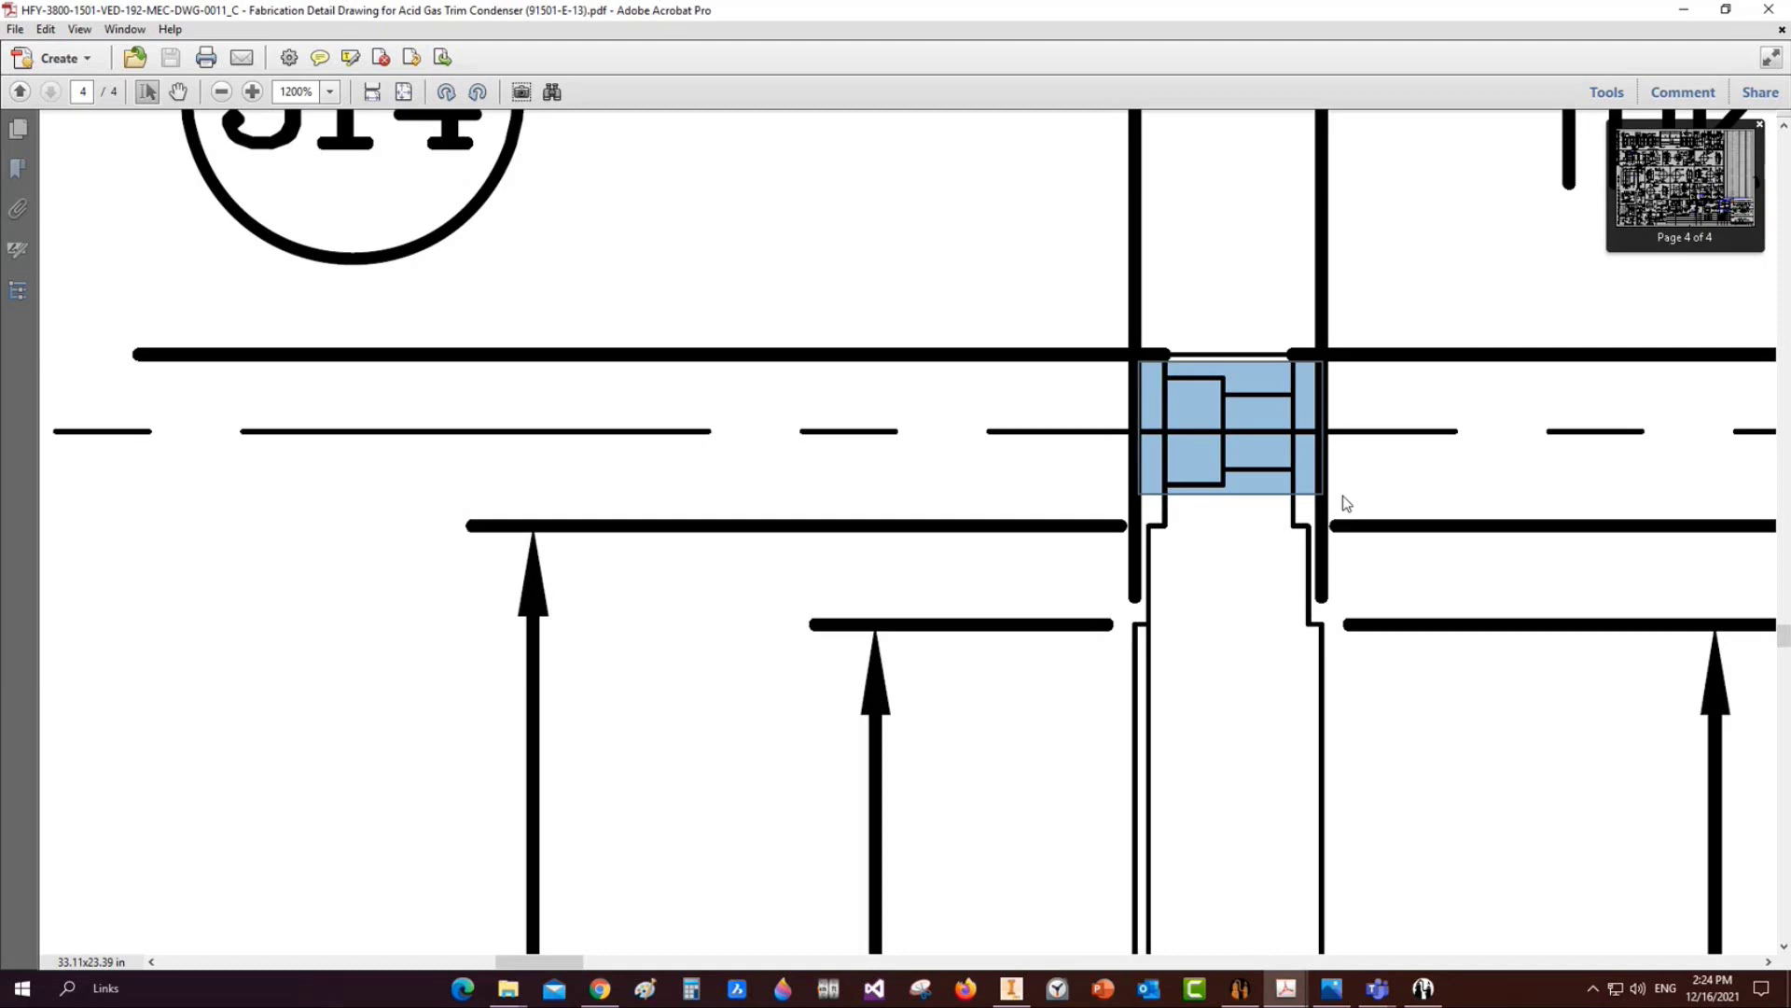
Switch back to Inventor, open the tube sheet part EX-AJS - TSH-1 from the exchanger and turn it to show its back face
click(1018, 1000)
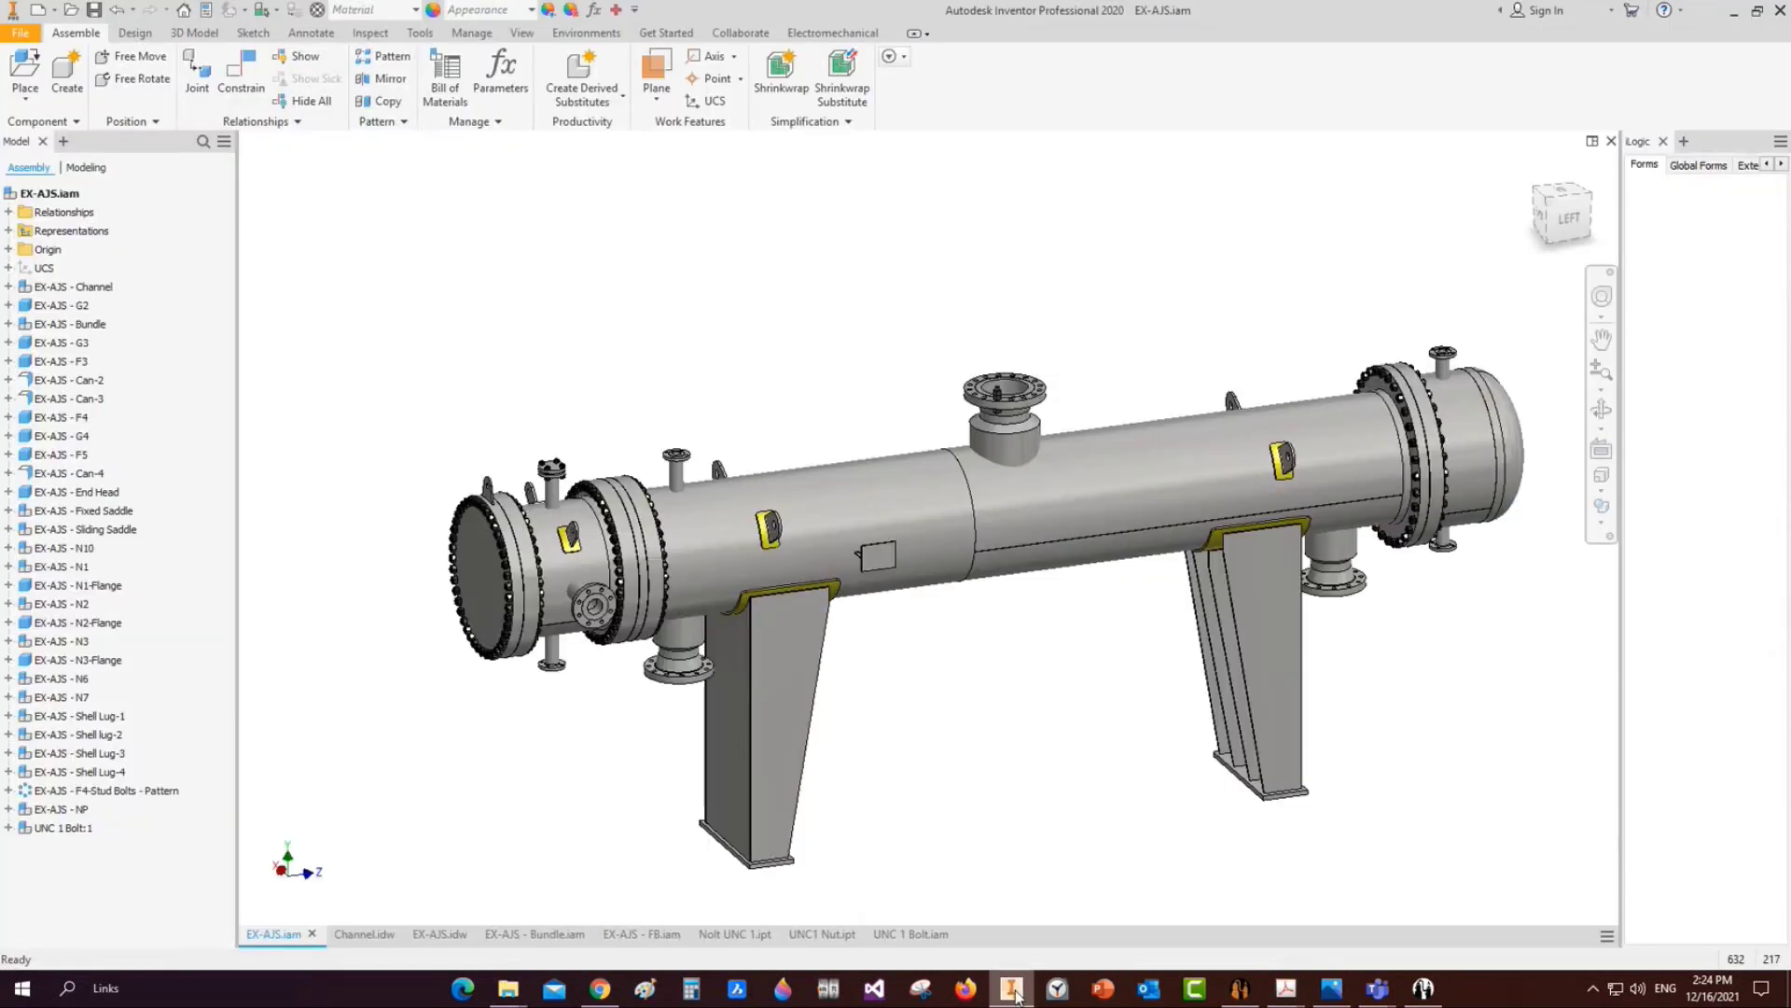
scroll(634, 484, up, 5)
right_click(634, 484)
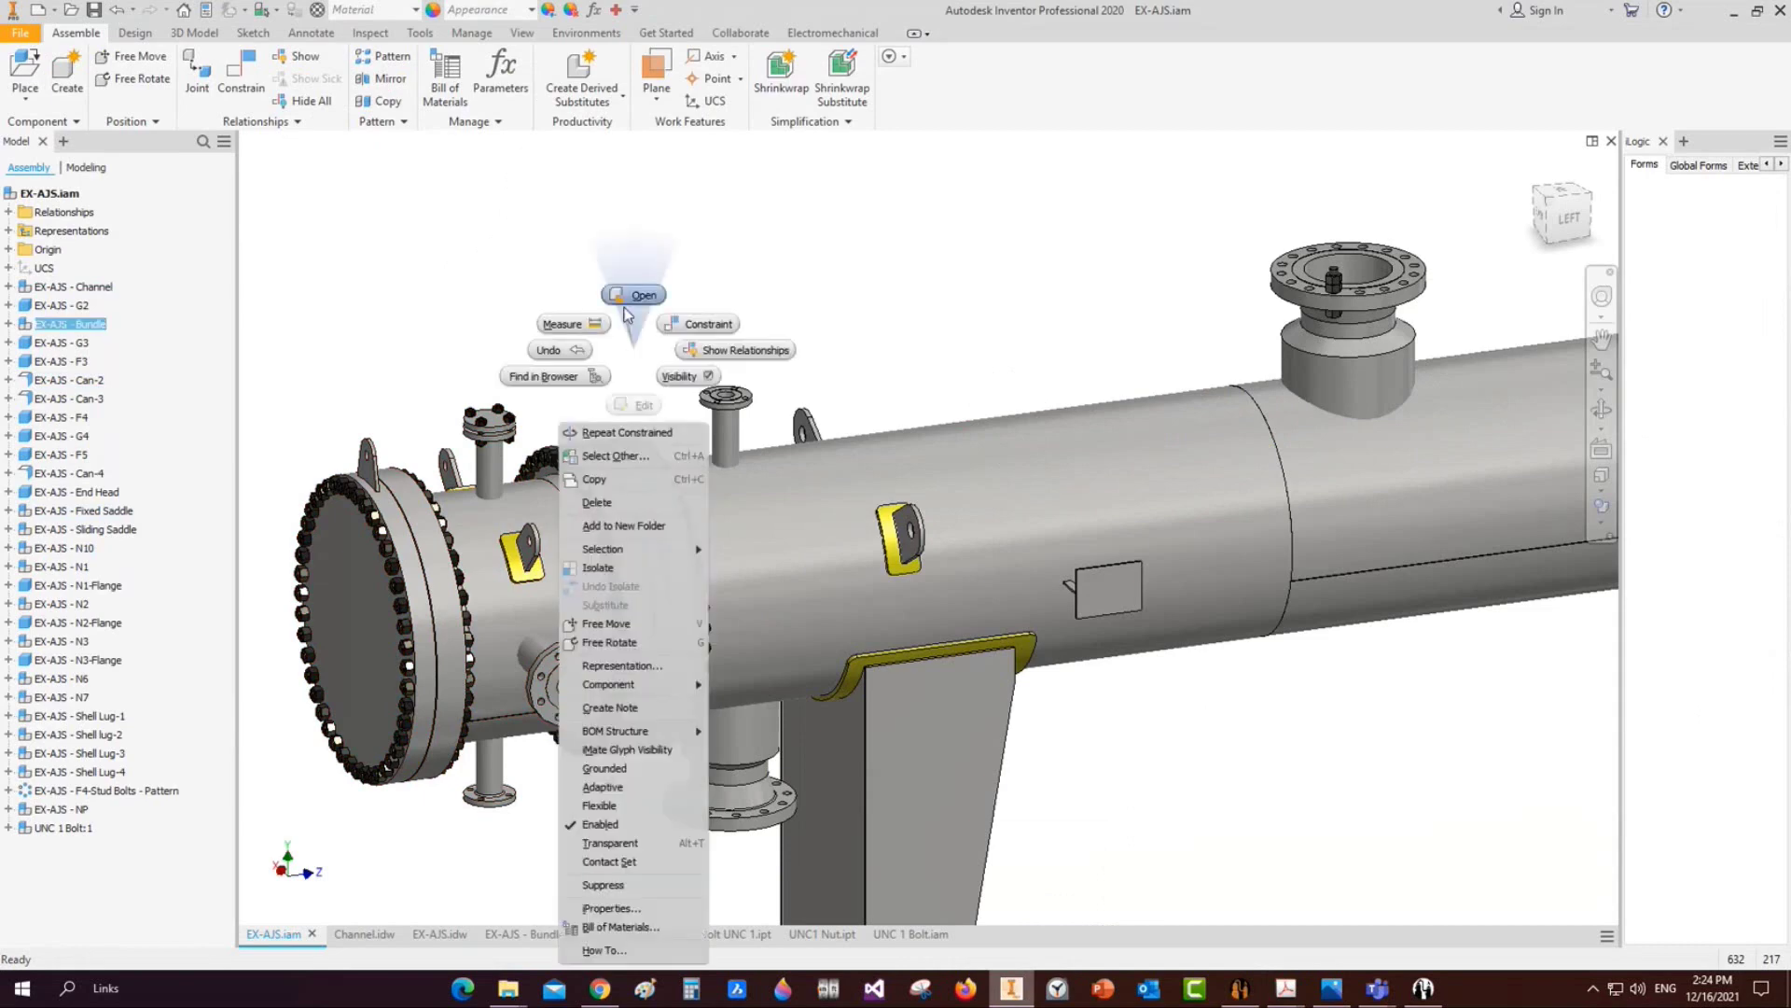
click(626, 300)
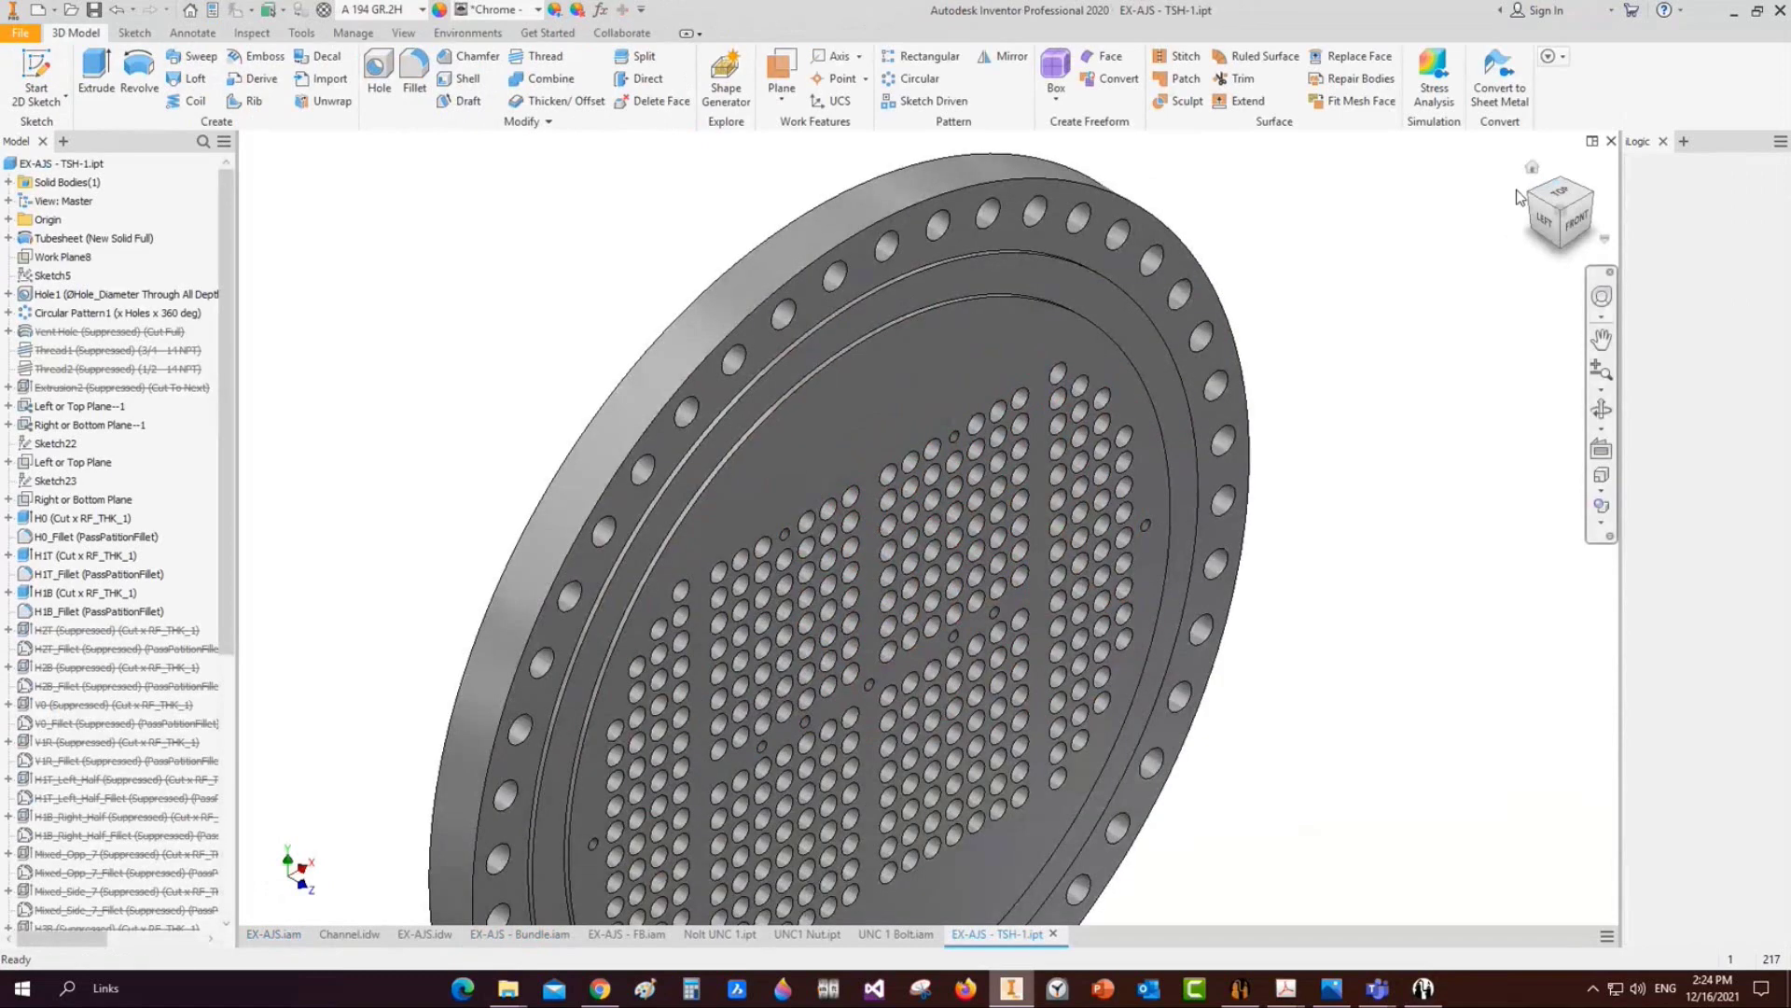
click(1528, 197)
scroll(947, 457, up, 8)
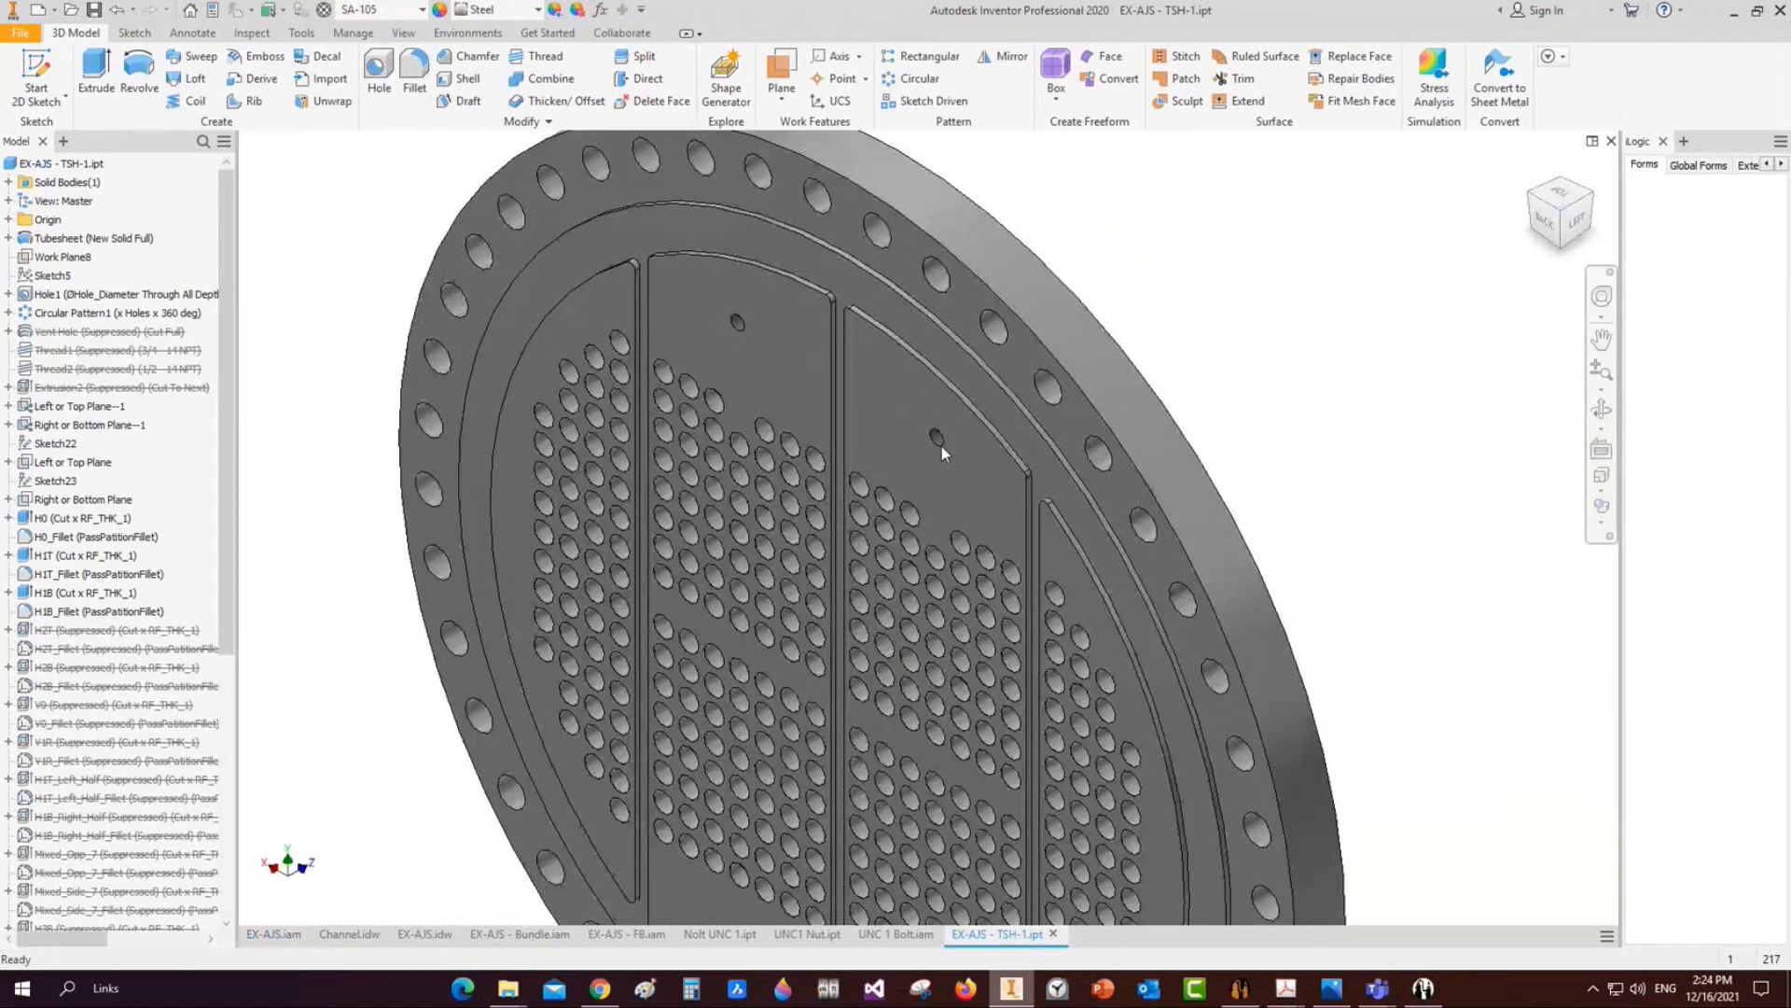
middle_drag(923, 410, 1035, 584)
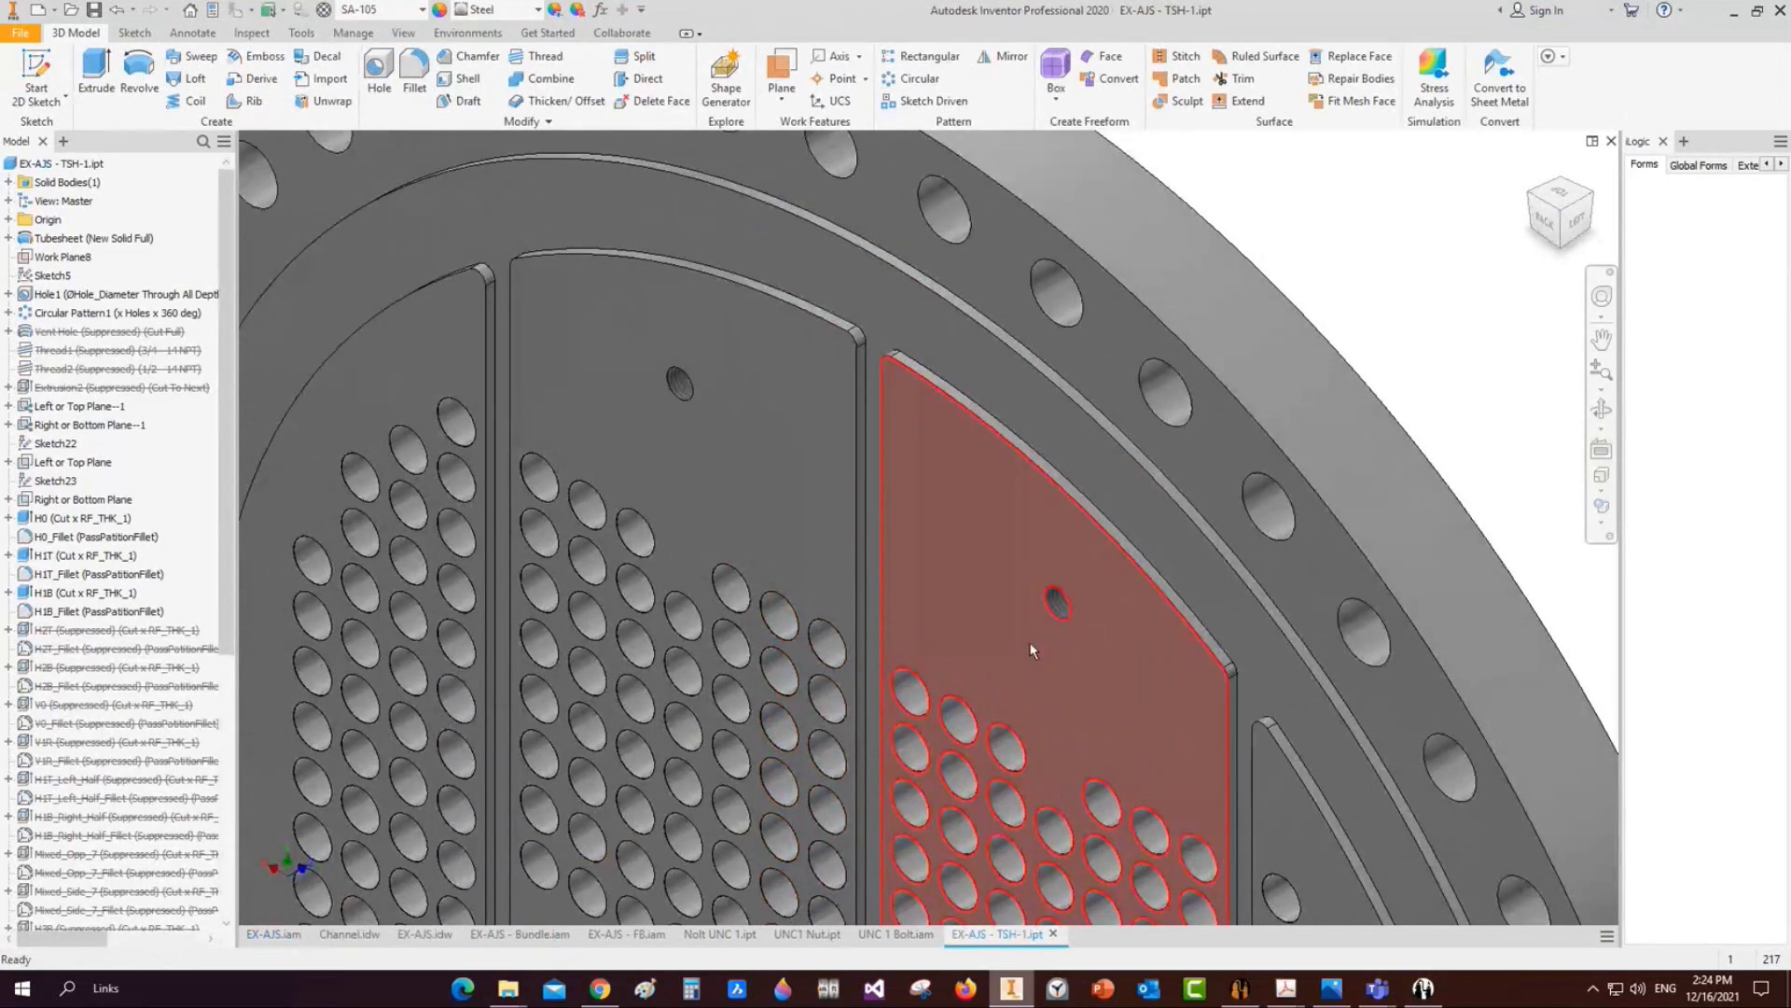
scroll(1035, 644, up, 5)
scroll(1055, 598, down, 5)
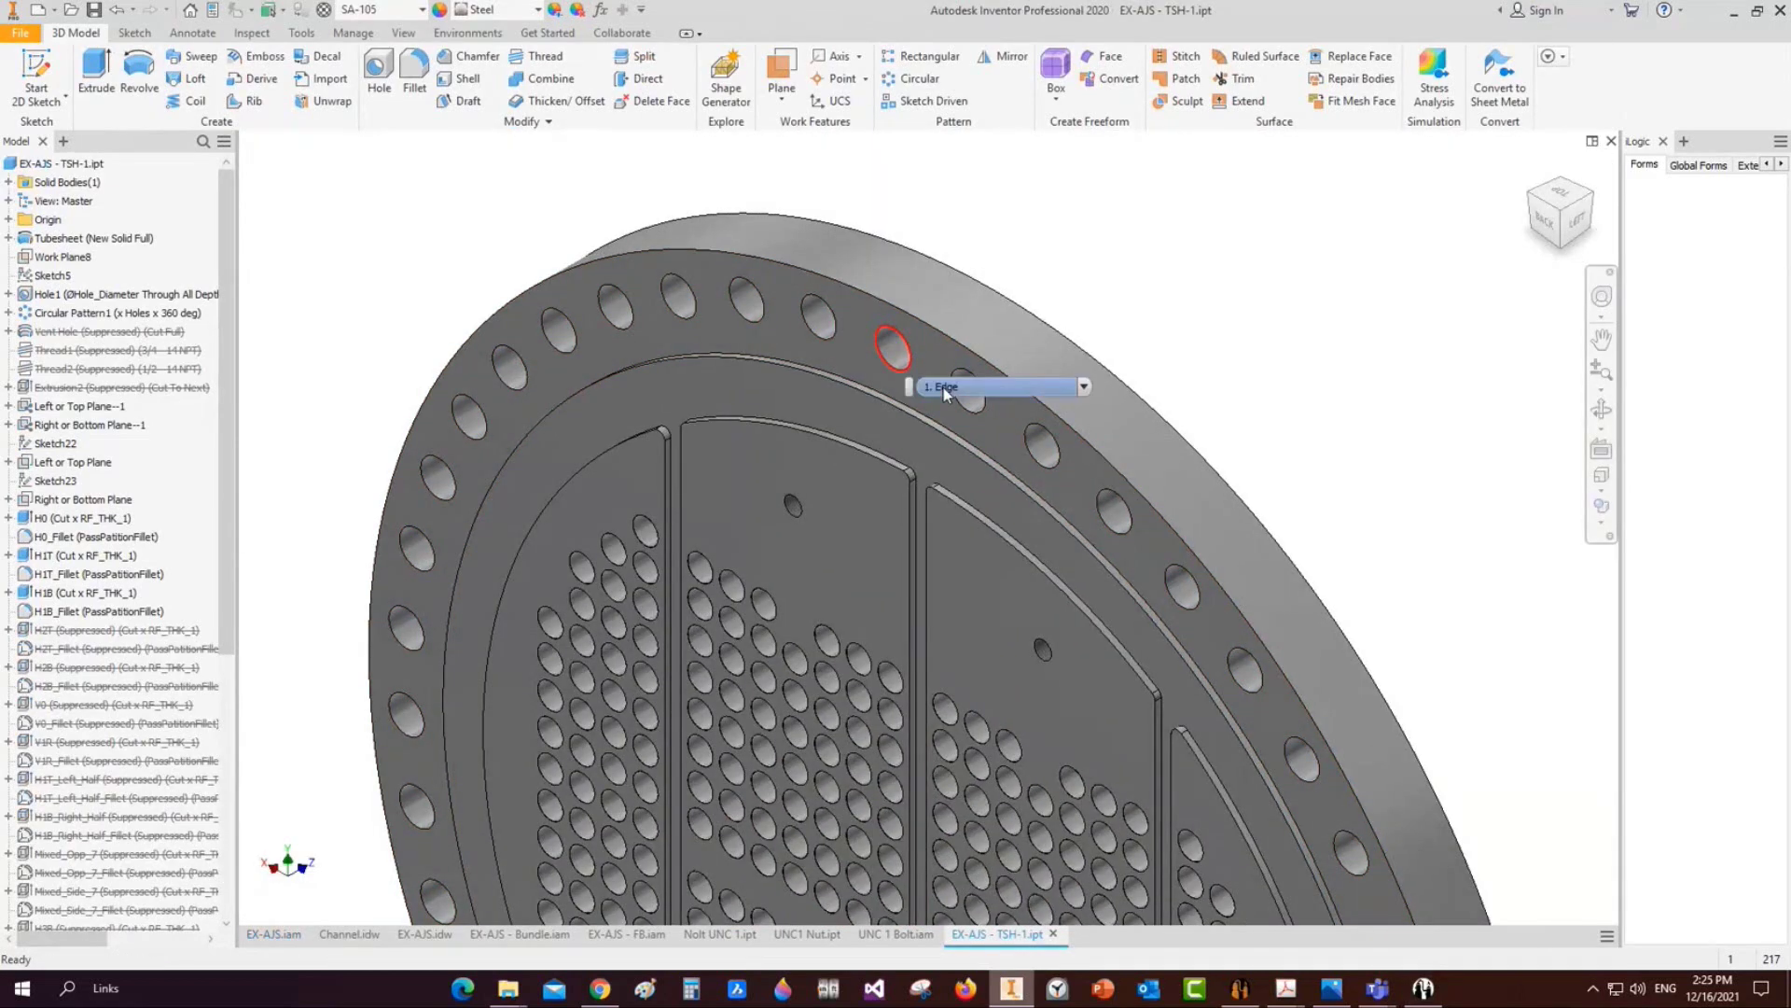
Start a sketch on the tube sheet's outer ring face that carries the bolt holes
click(943, 388)
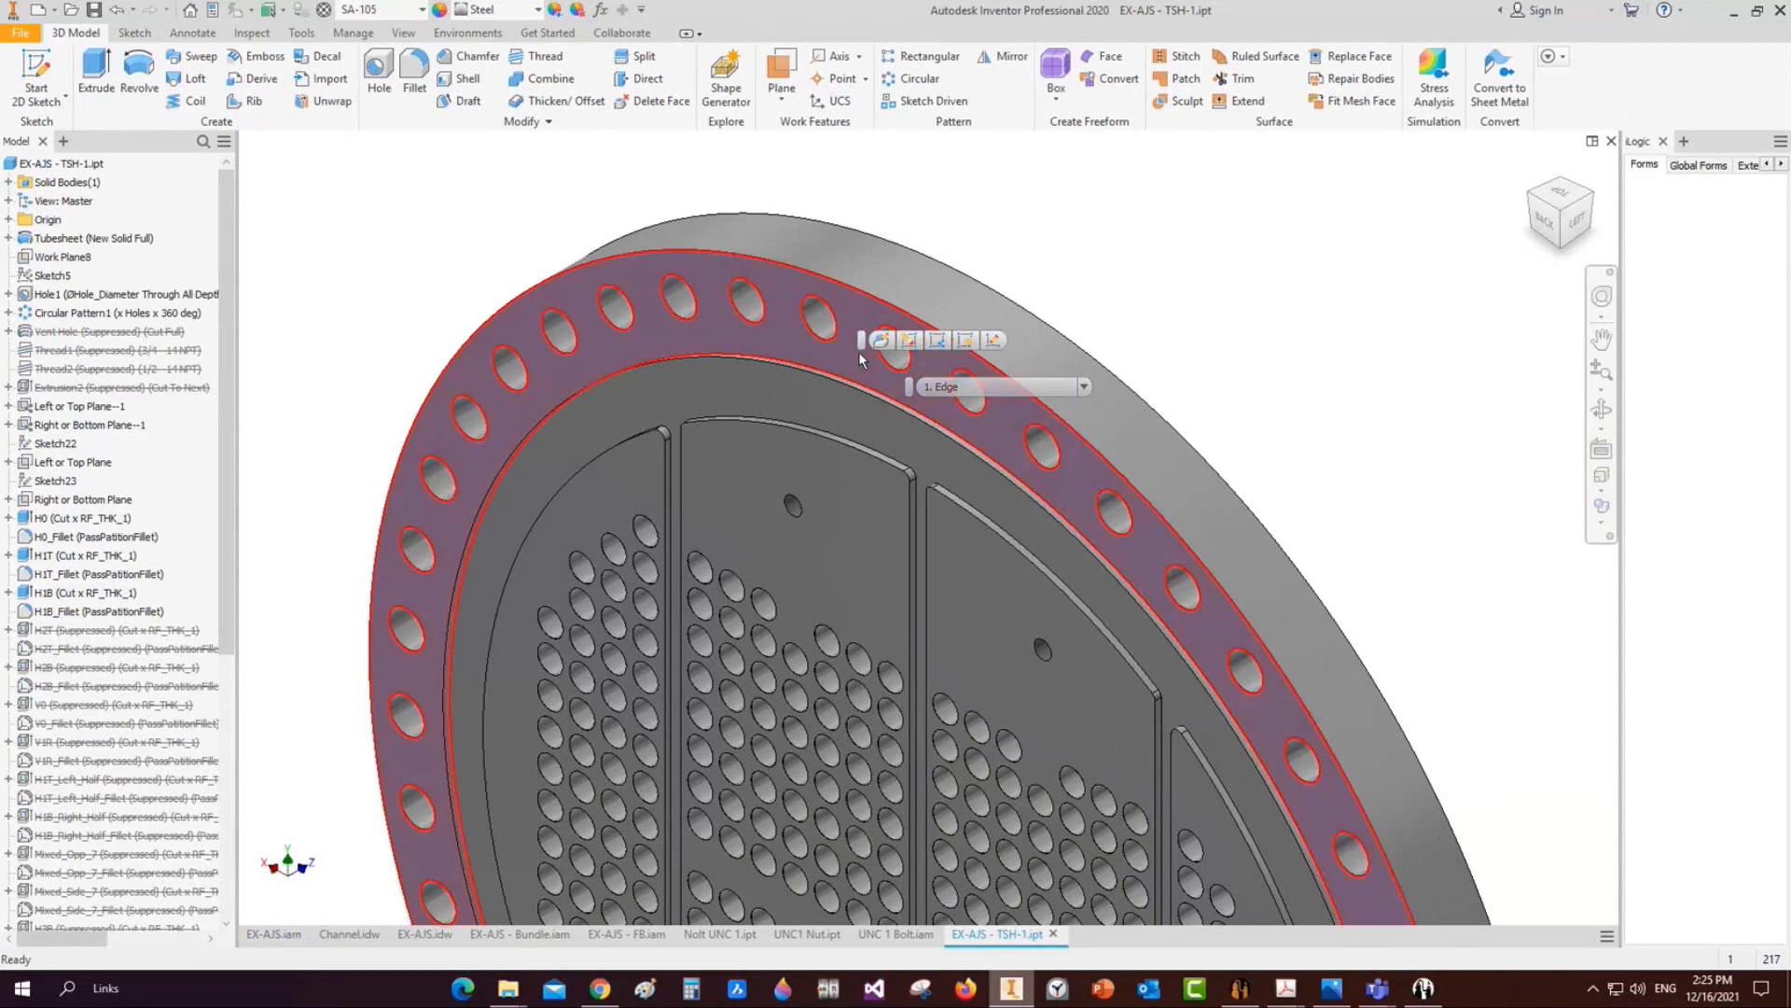
key(s)
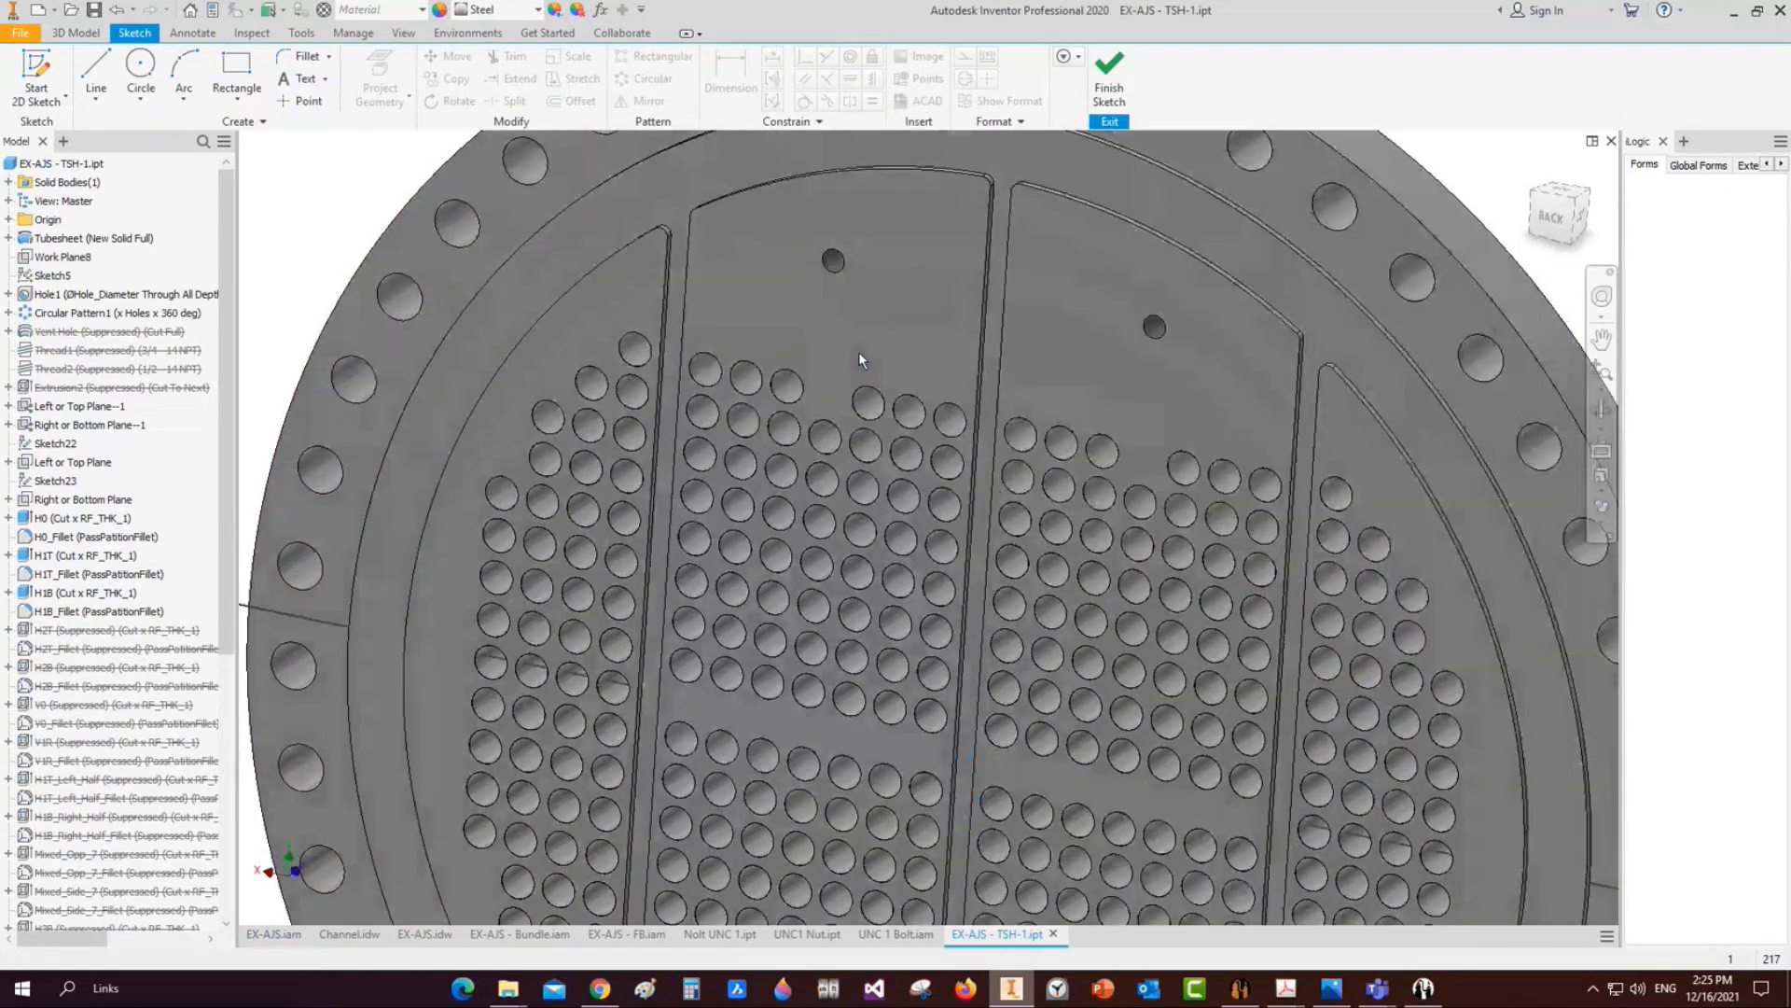
scroll(884, 355, up, 3)
scroll(843, 154, down, 3)
middle_drag(847, 155, 818, 297)
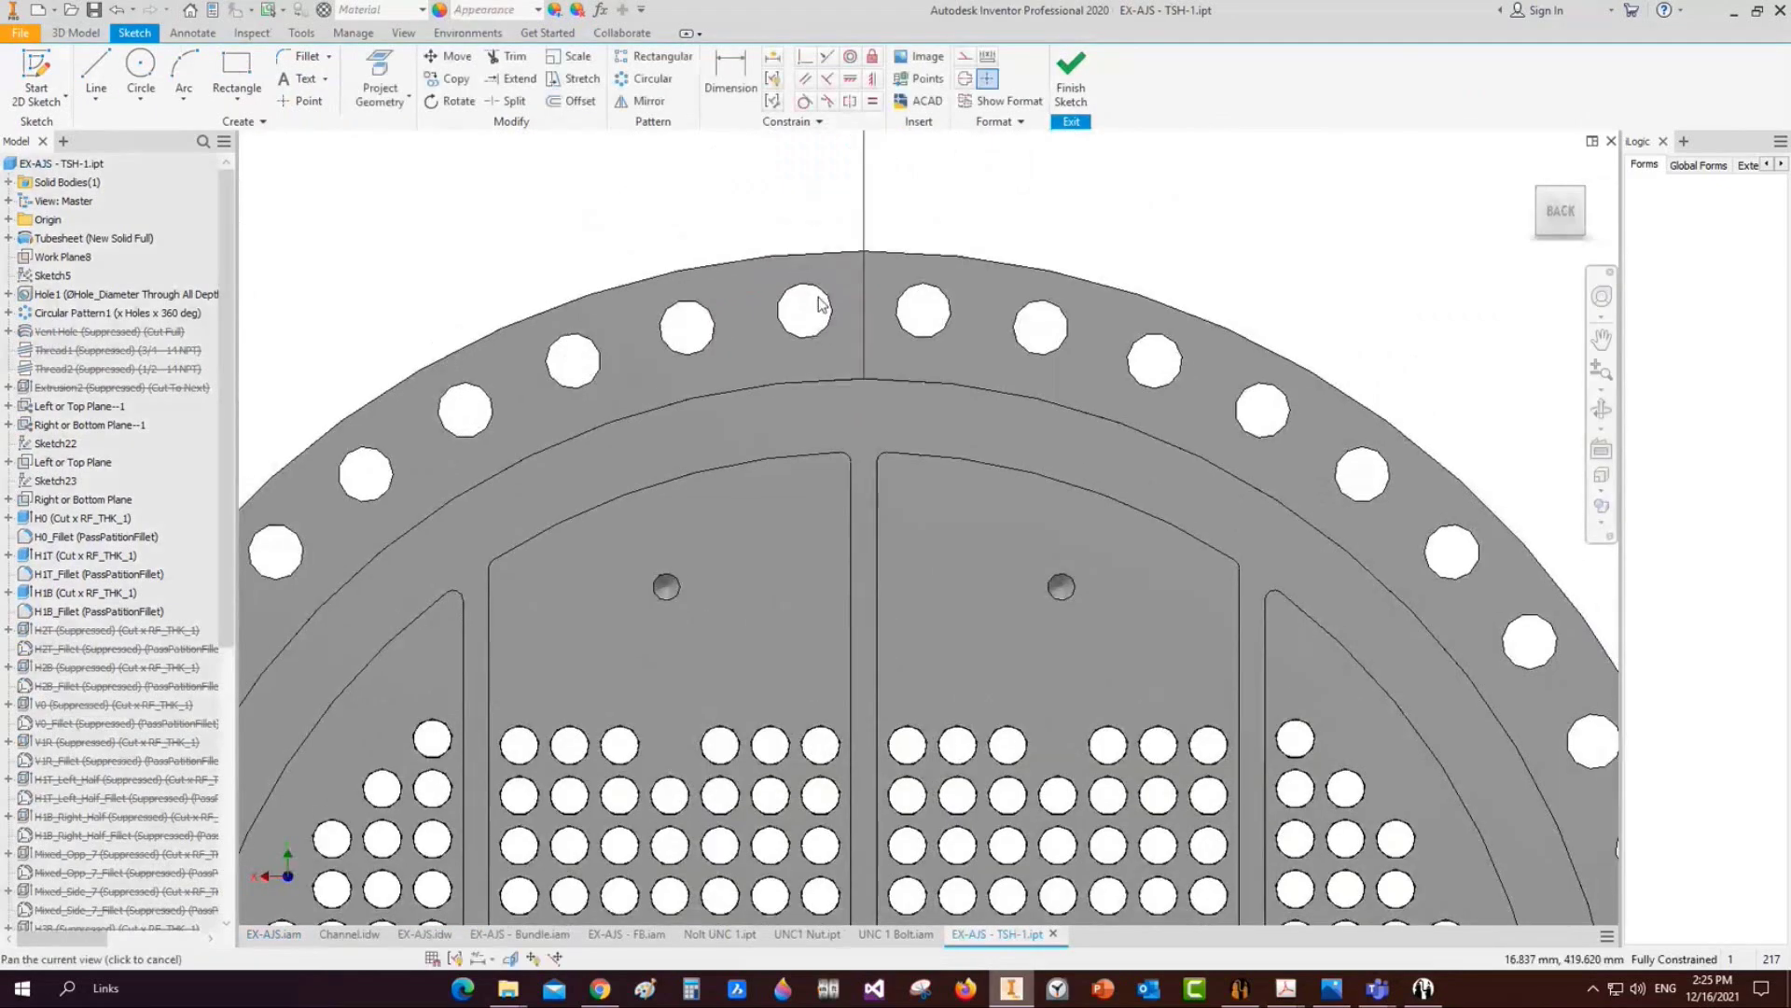
Project the edge of the bolt hole beside the upper vertical centreline and offset it outward to a circle about 46 mm in diameter
scroll(818, 304, up, 2)
key(p)
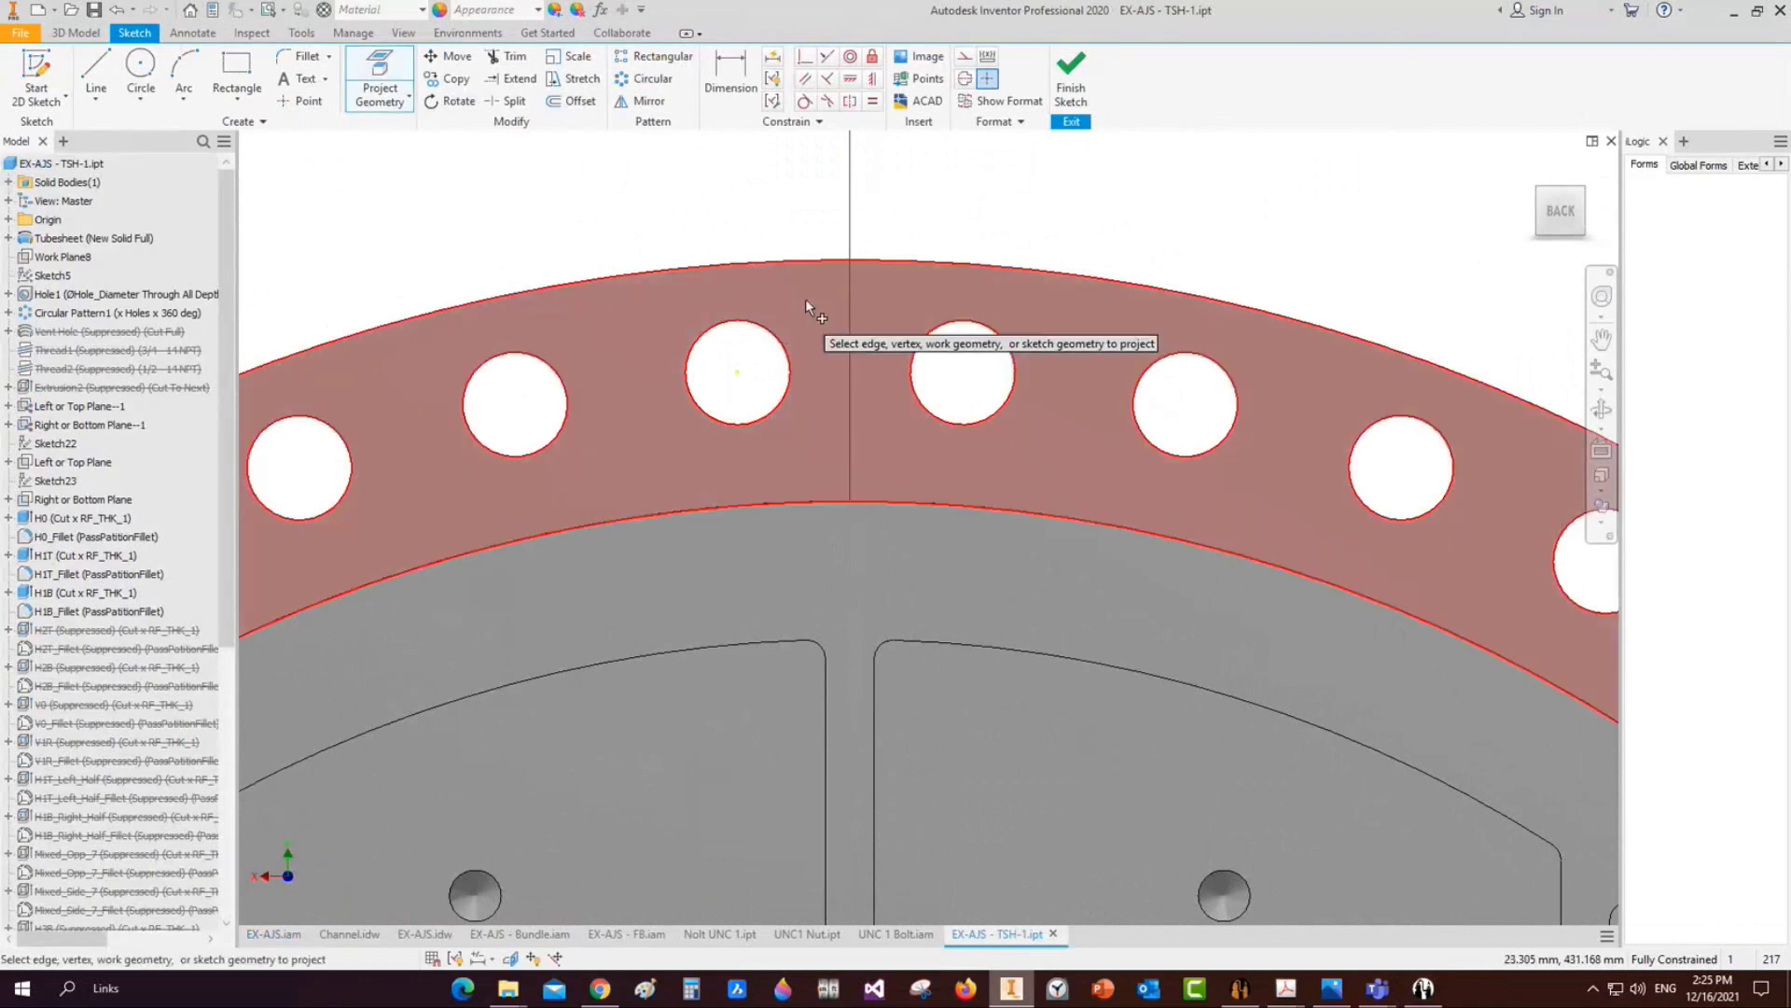
click(763, 329)
key(o)
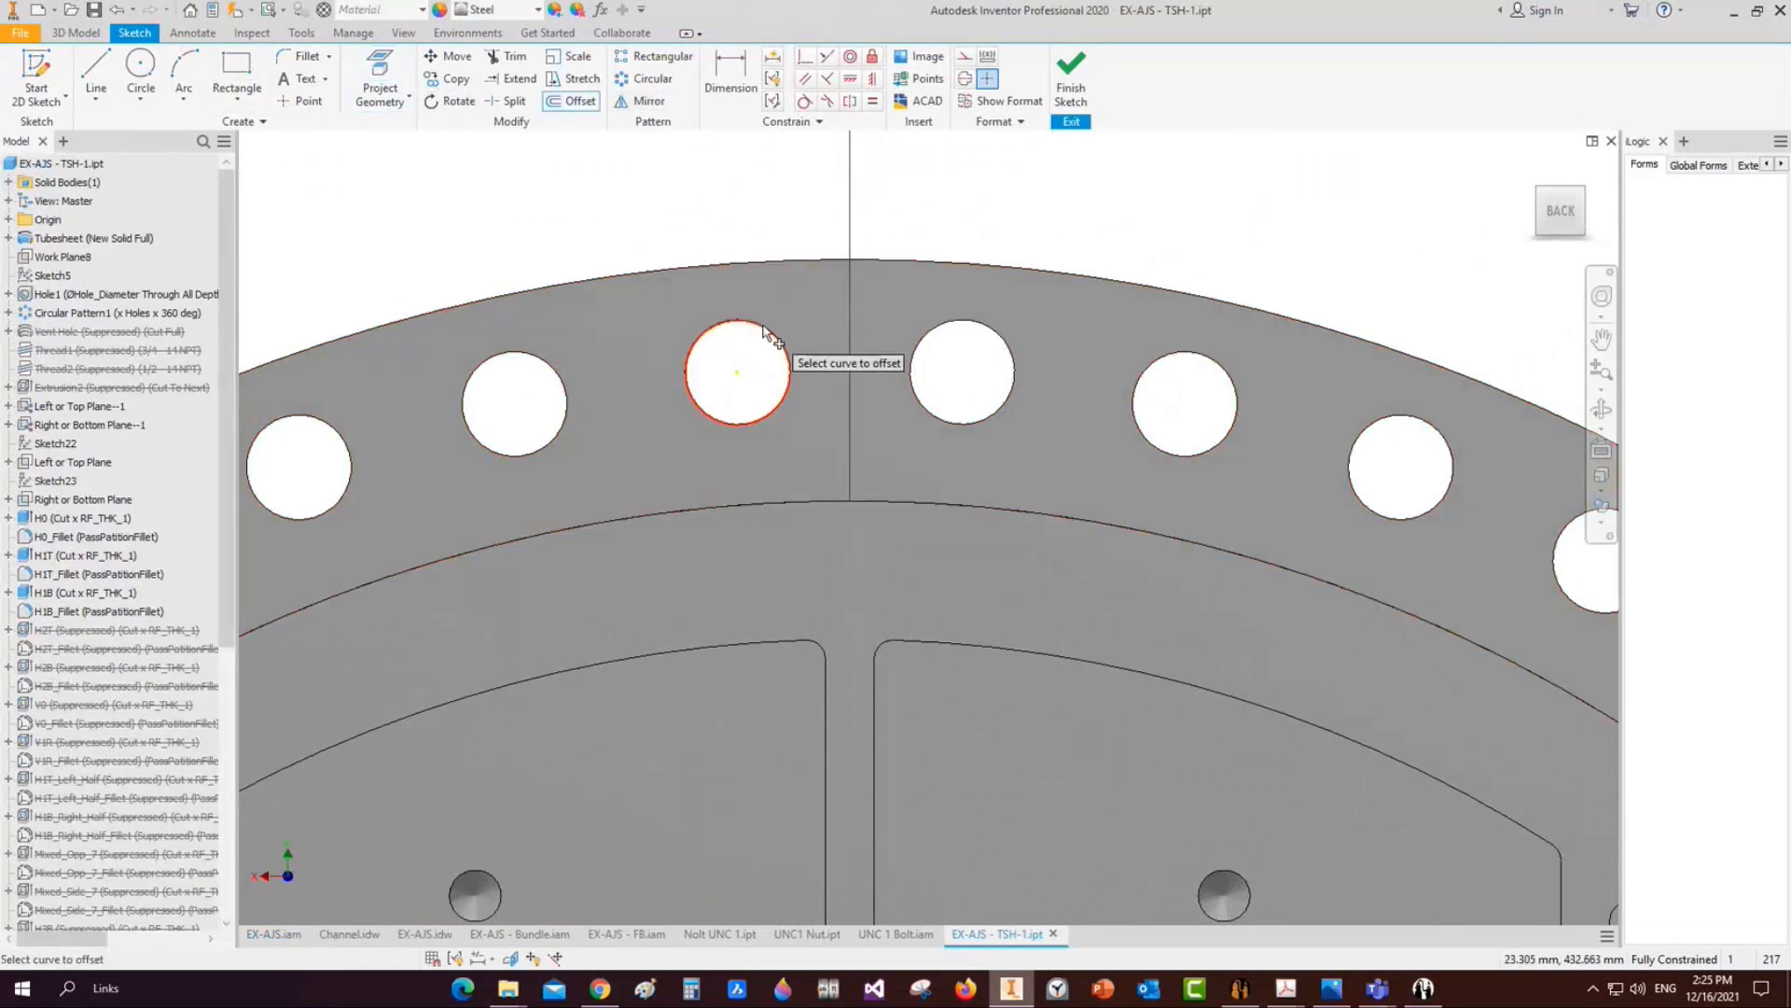
click(763, 329)
click(746, 286)
right_click(826, 166)
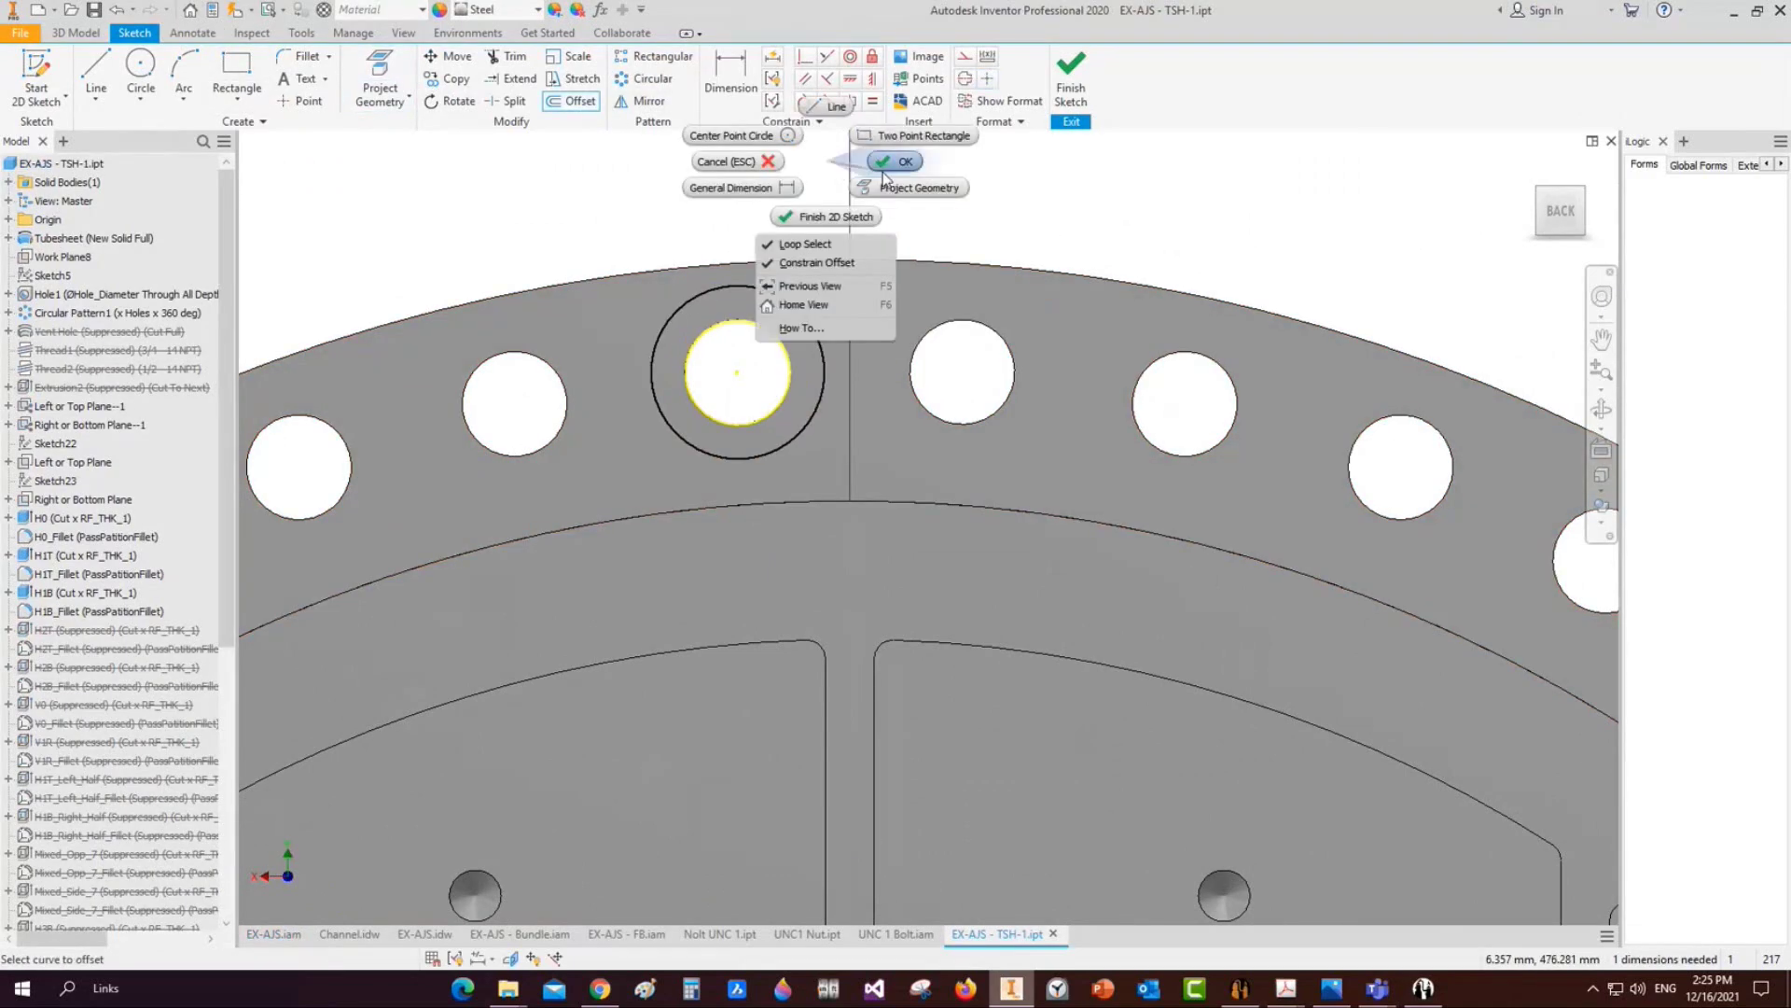
click(893, 162)
Dimension the offset circle around the bolt hole with a diameter of 50 mm
key(d)
click(799, 312)
click(837, 169)
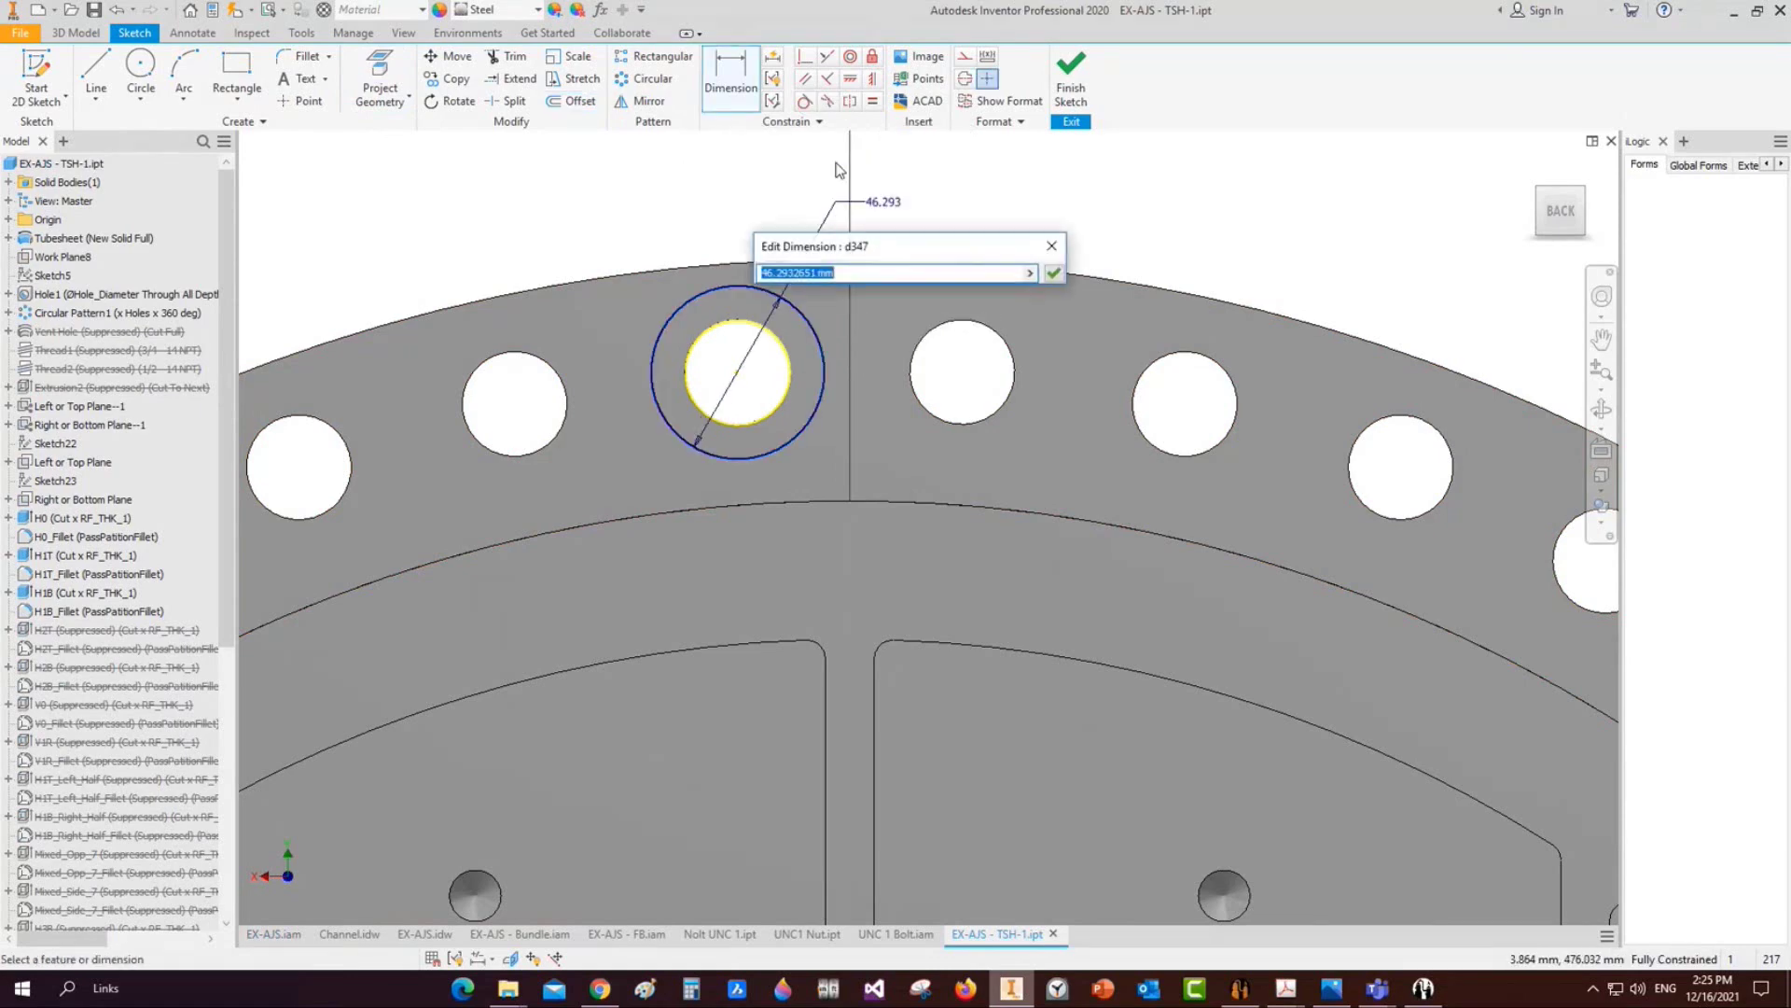
text(50)
key(Return)
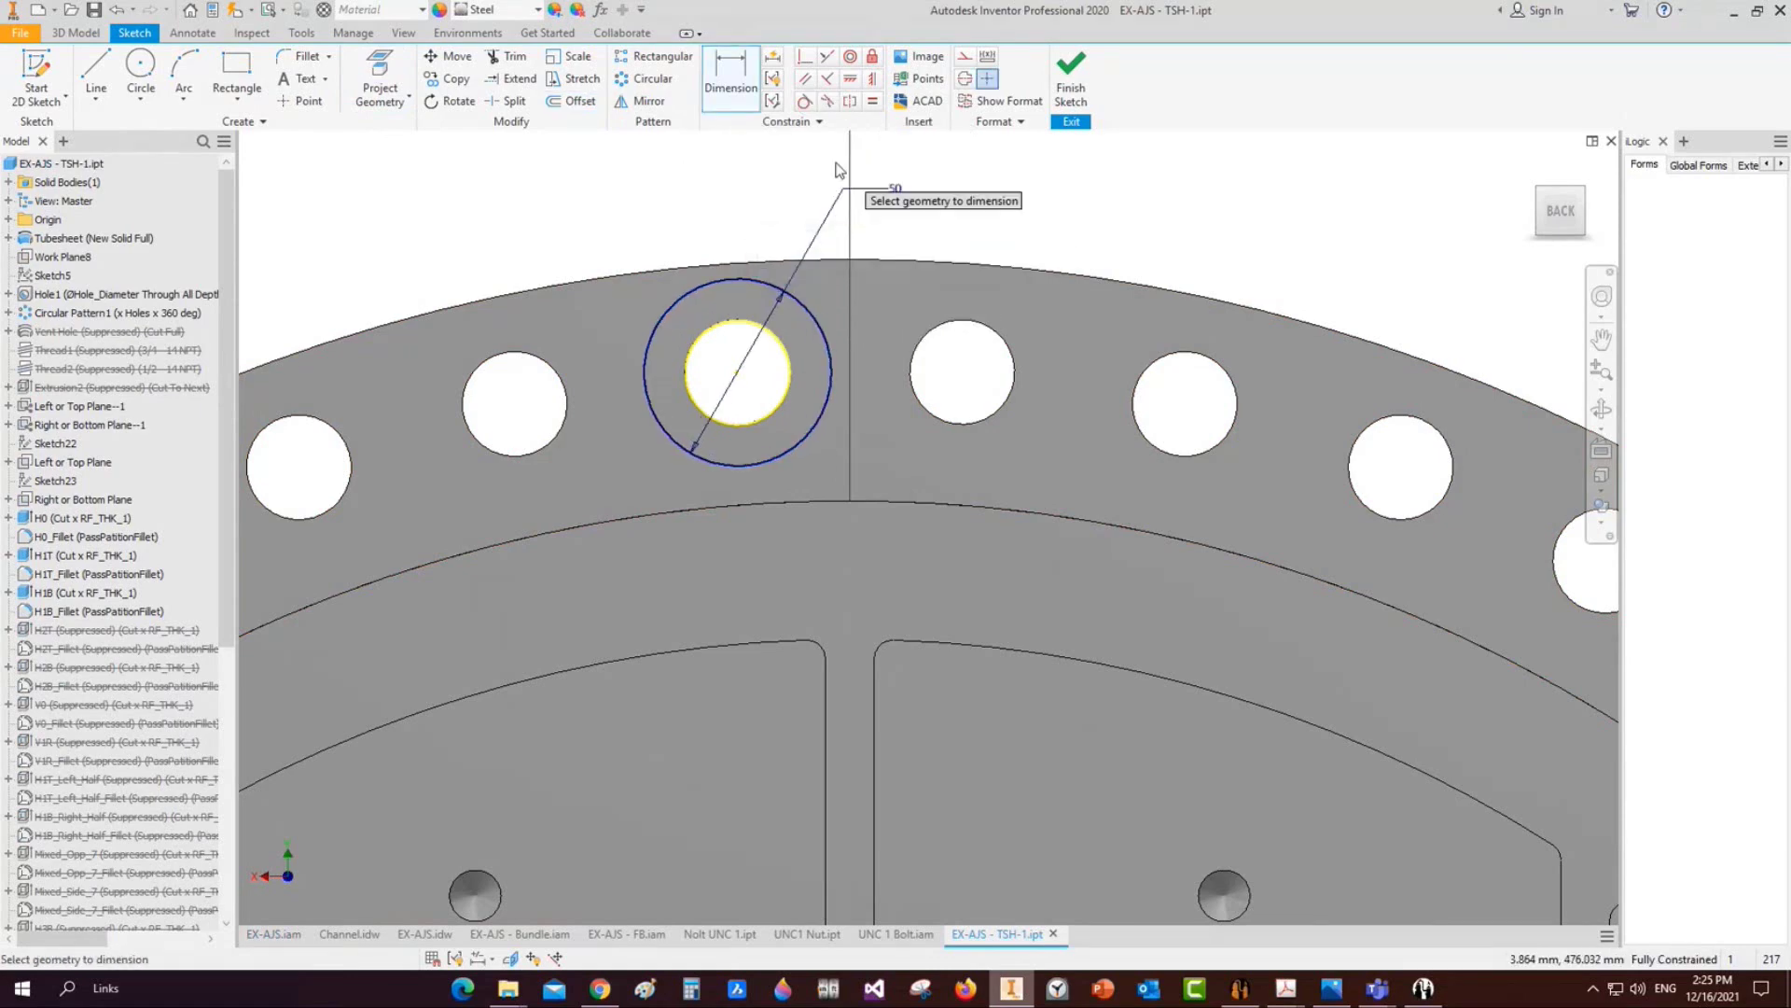
key(Escape)
Extrude the ring between the two circles as a 10 mm deep cut into the tube sheet to counterbore the bolt hole
scroll(659, 233, down, 1)
key(F6)
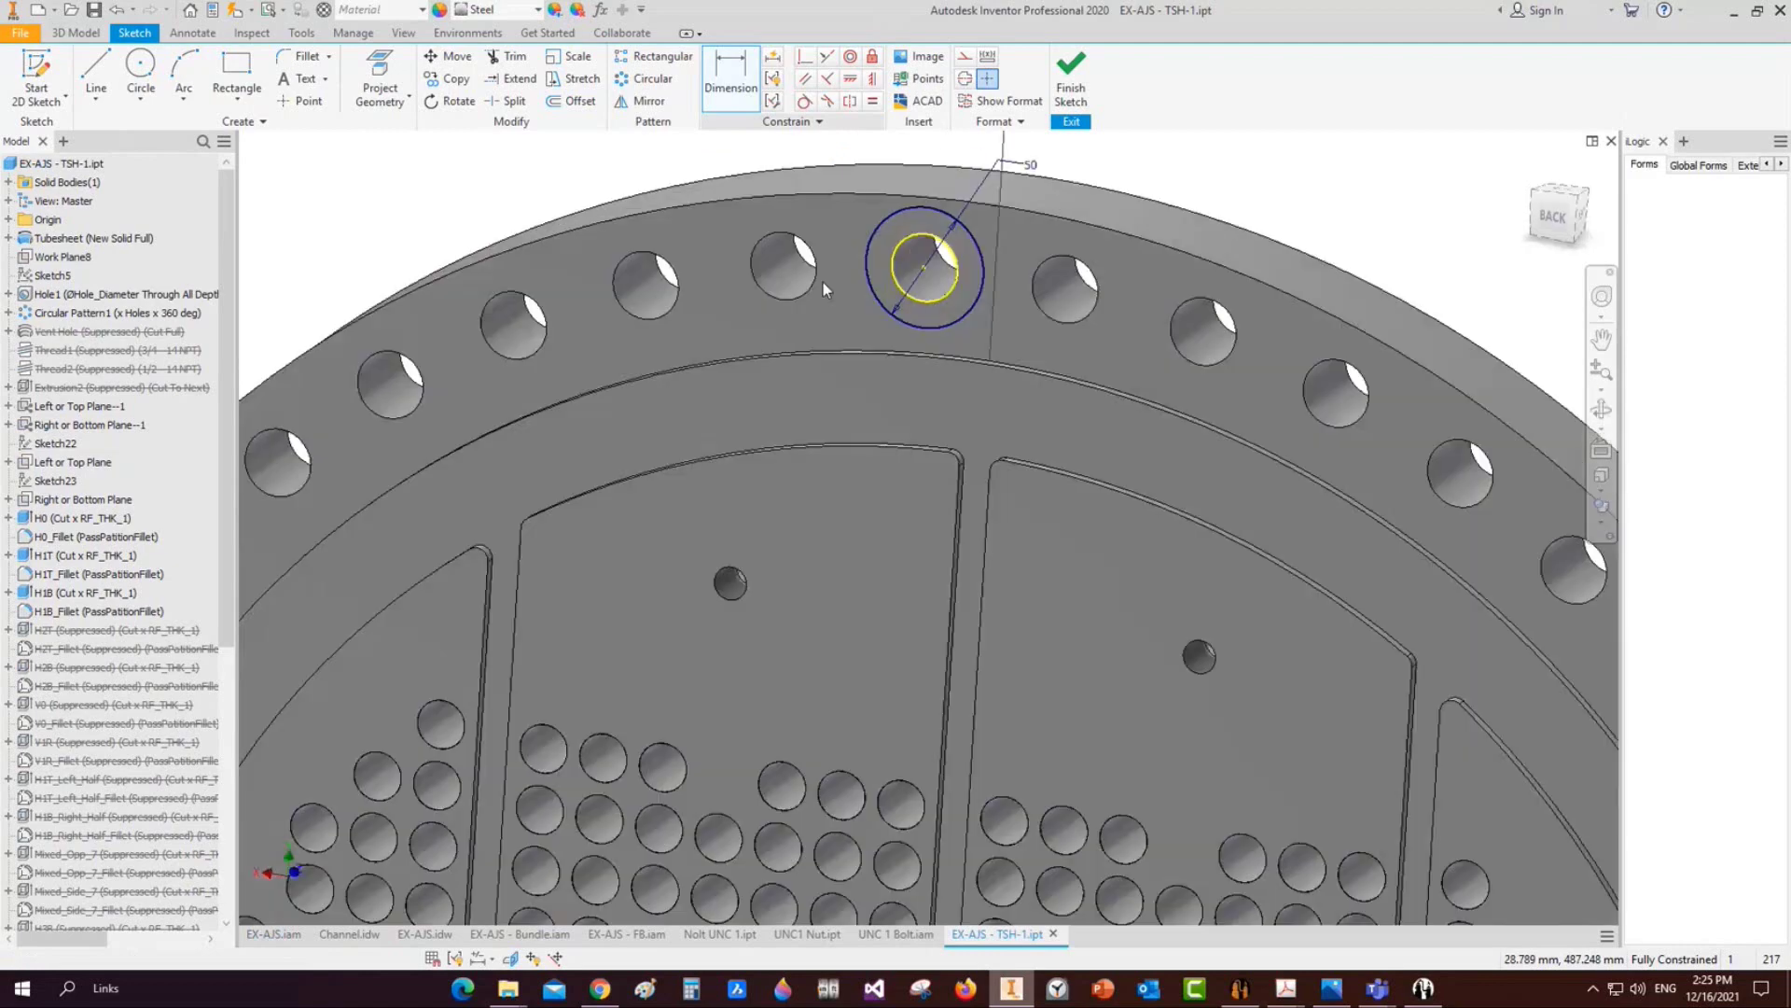
scroll(899, 329, up, 3)
key(e)
scroll(870, 321, up, 3)
click(870, 321)
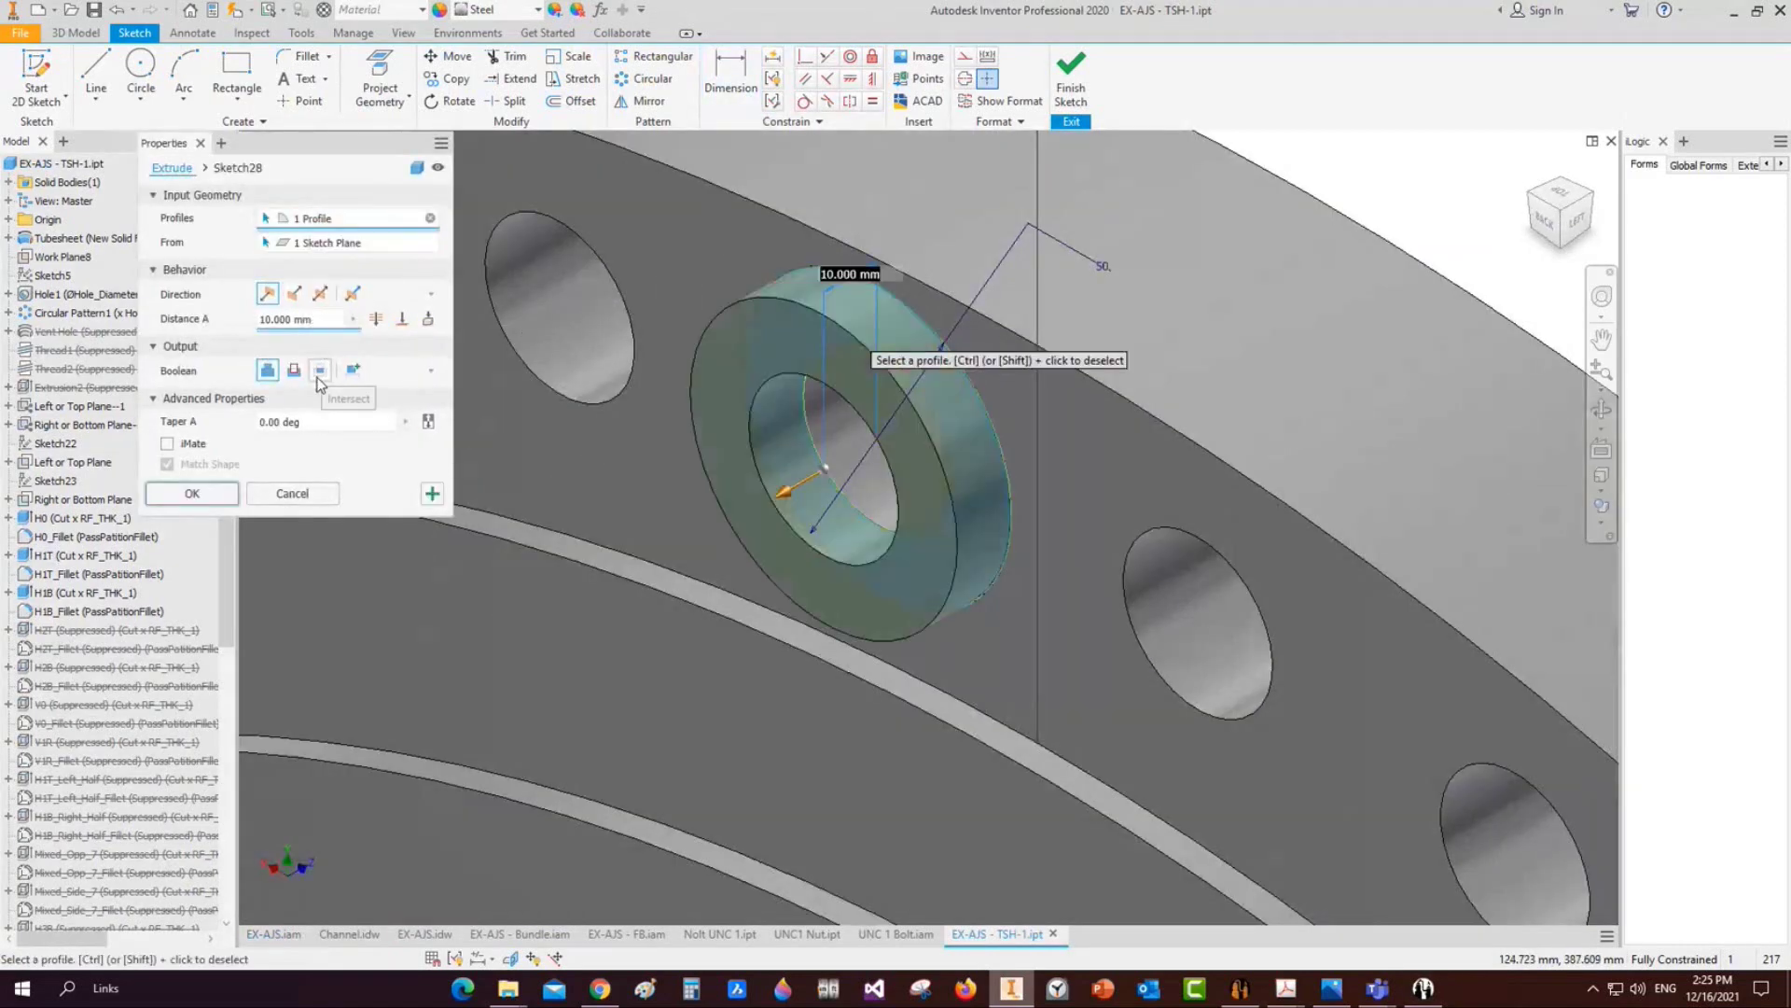
click(324, 420)
click(294, 294)
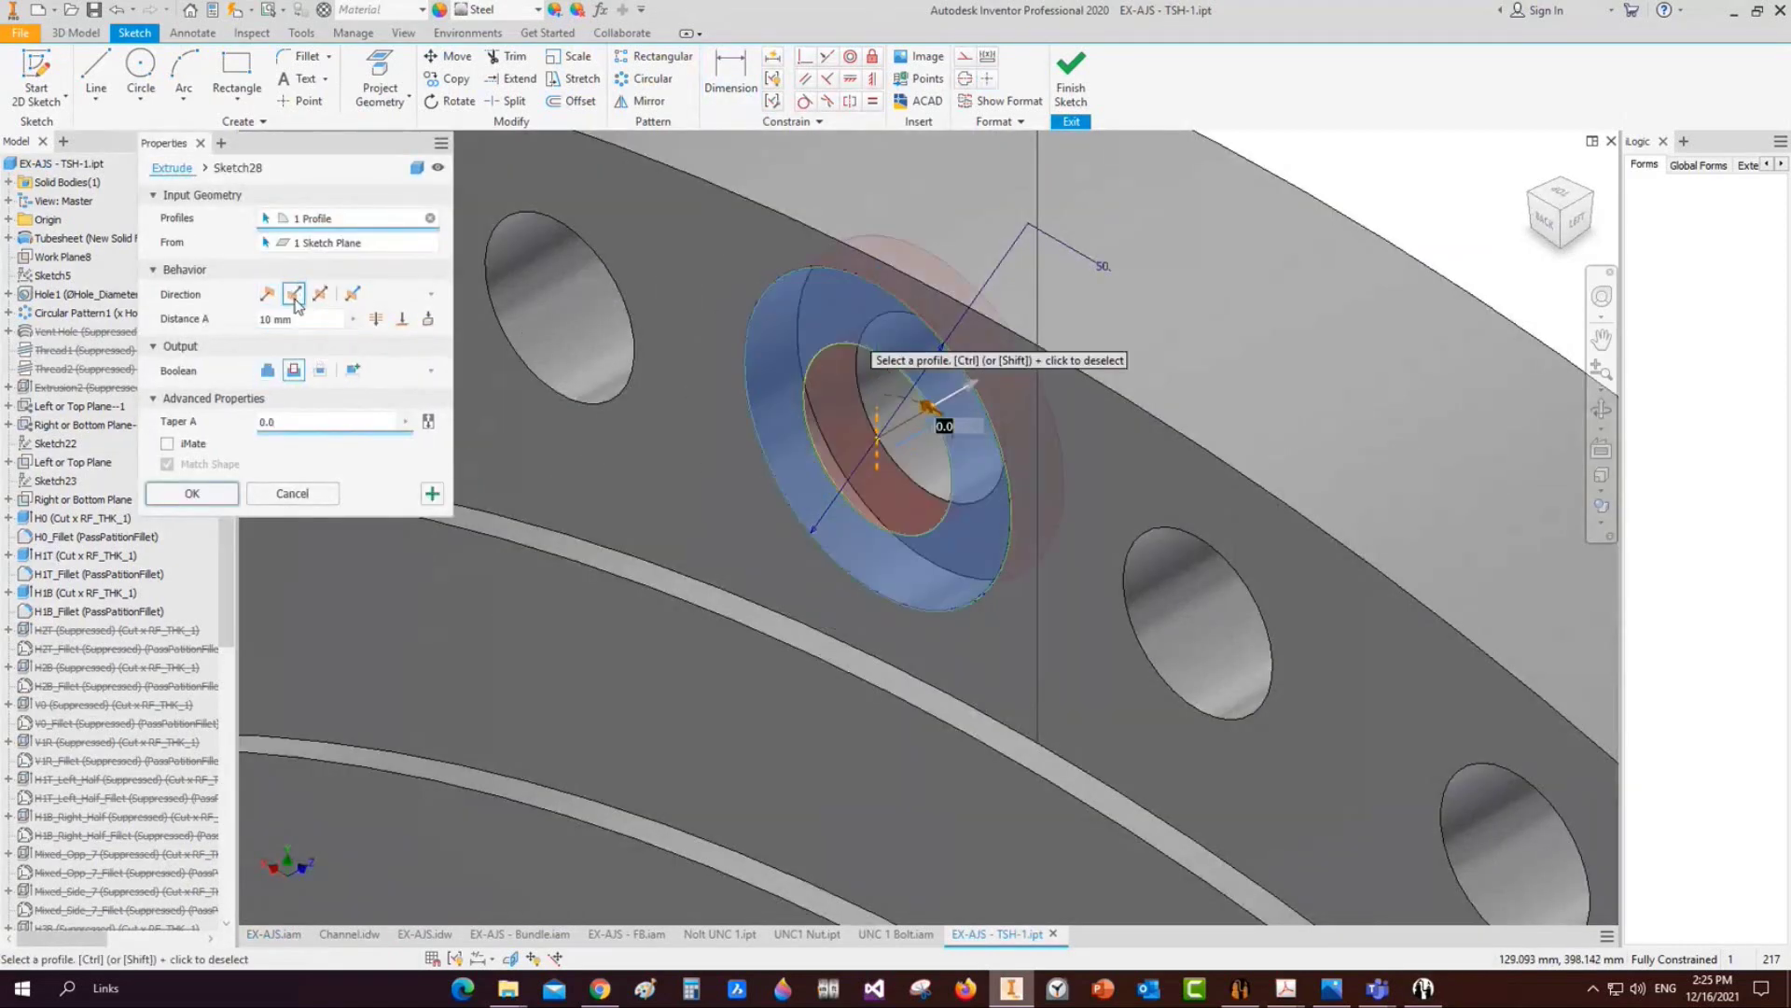
drag(300, 319, 161, 318)
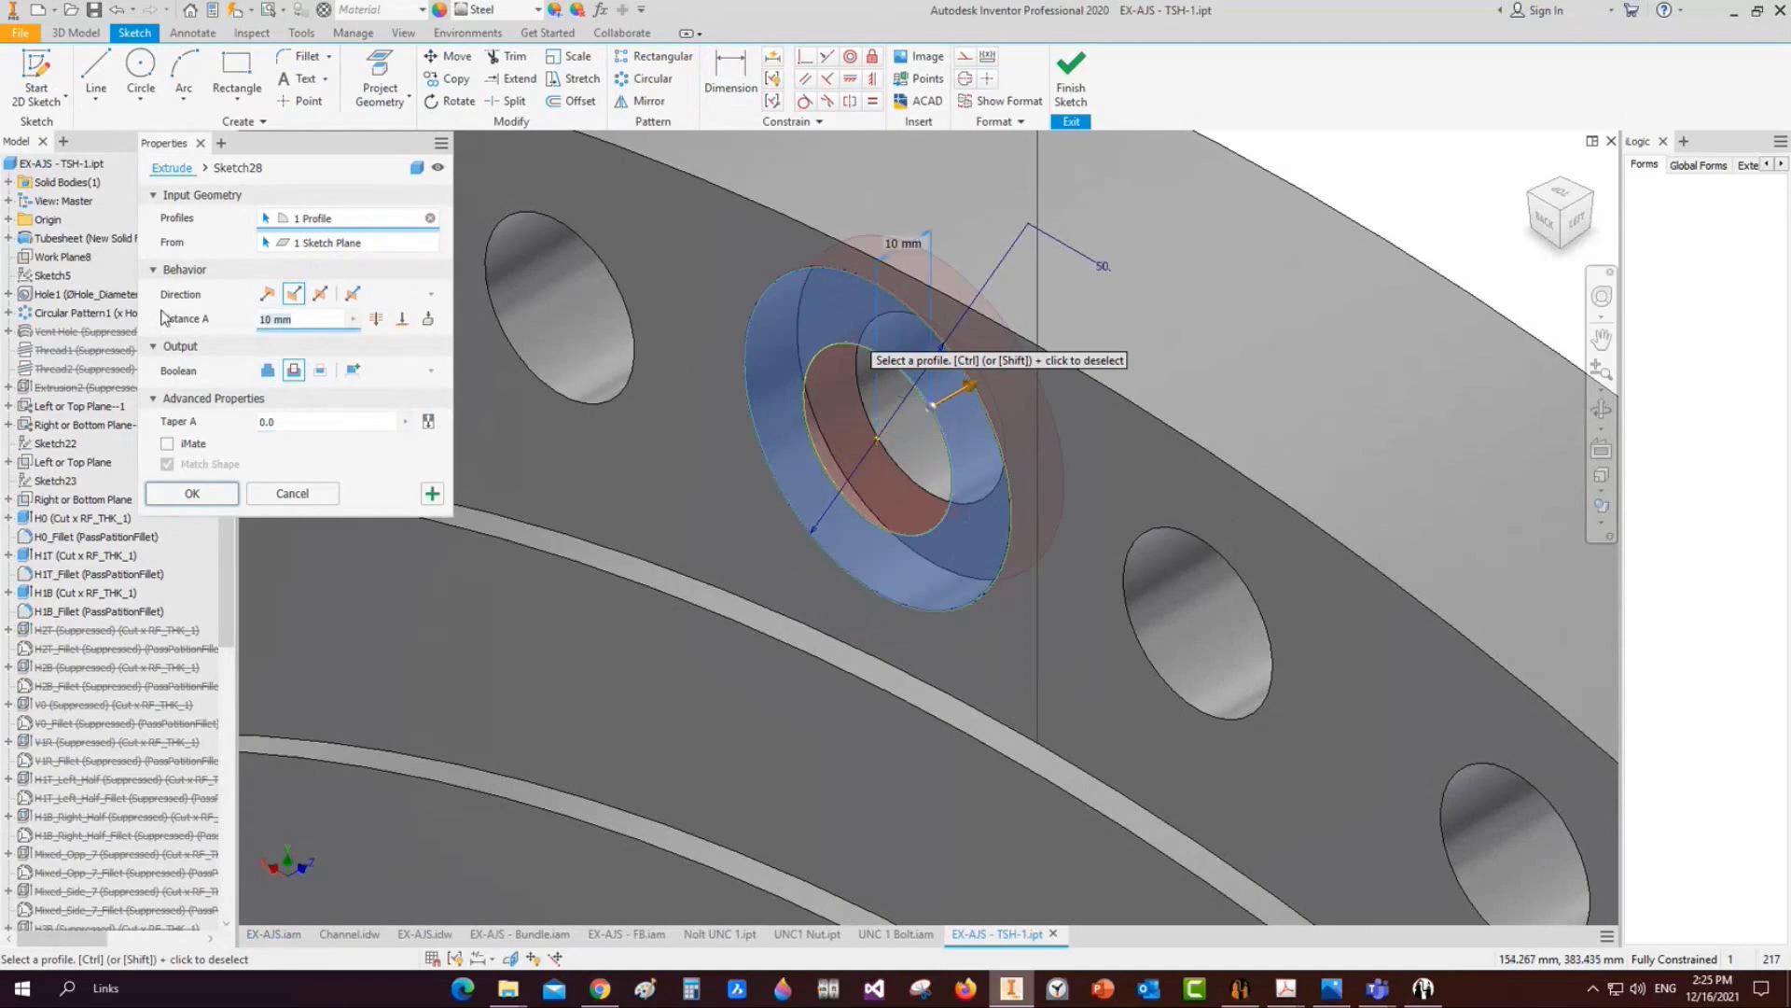
key(BackSpace)
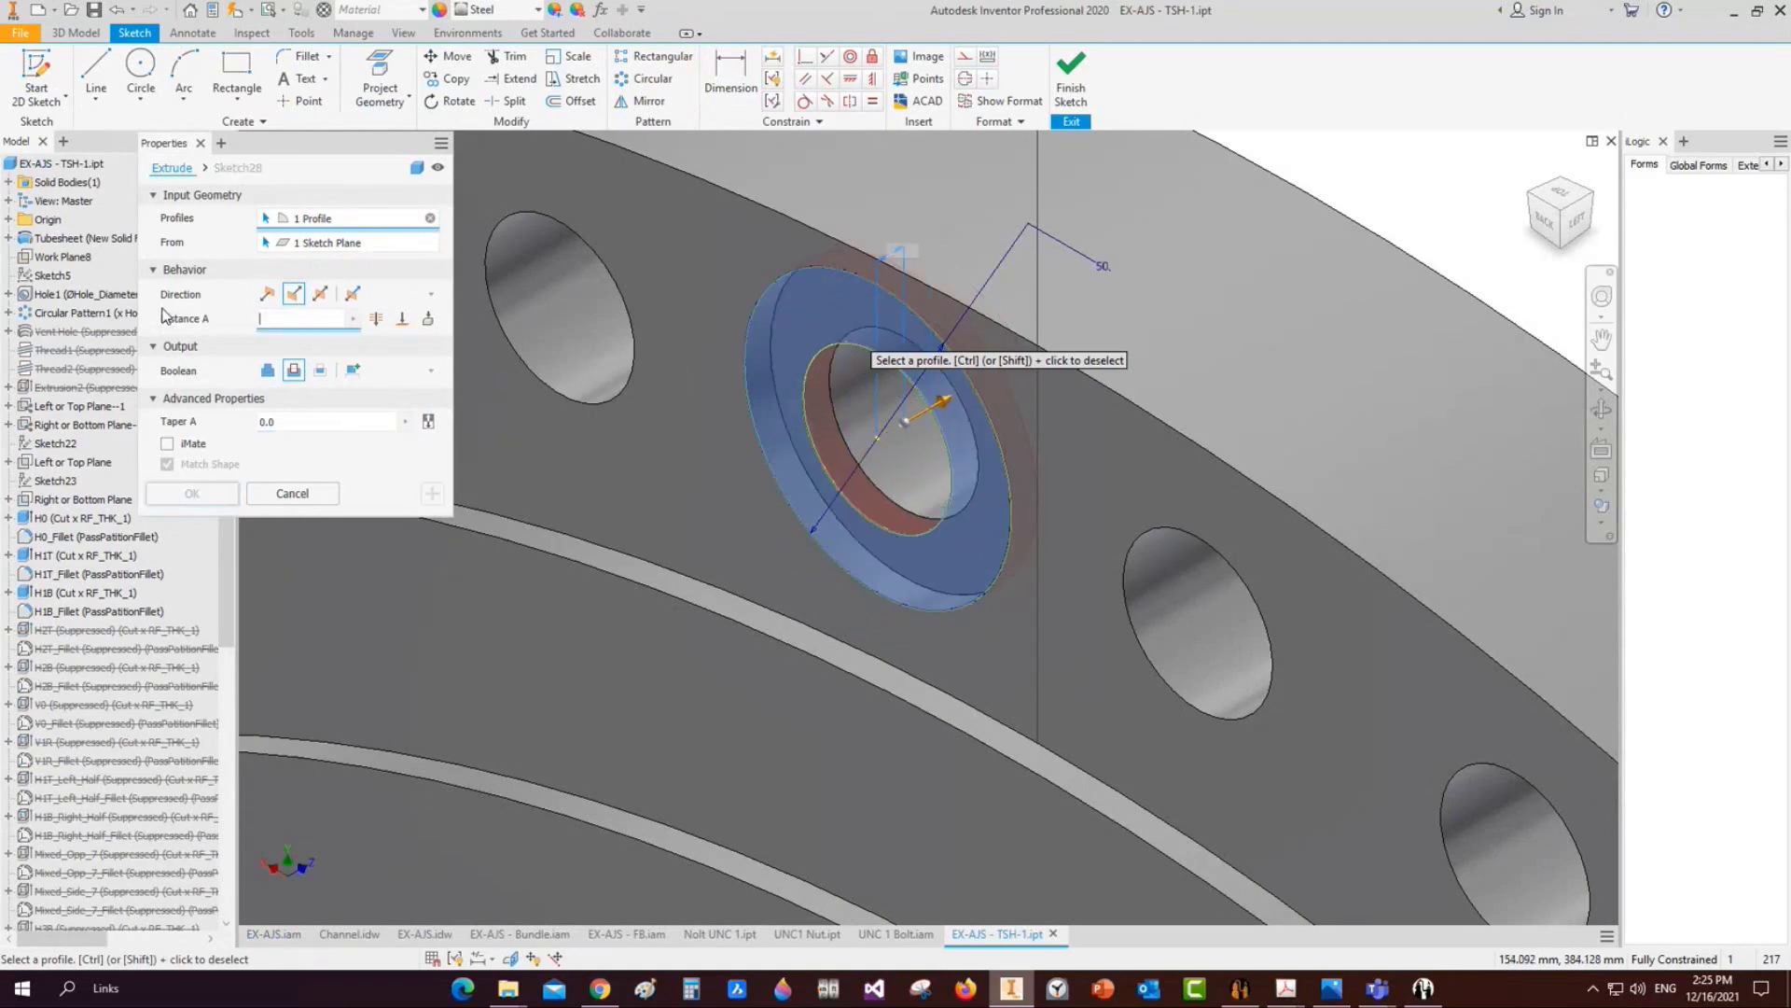
text(10)
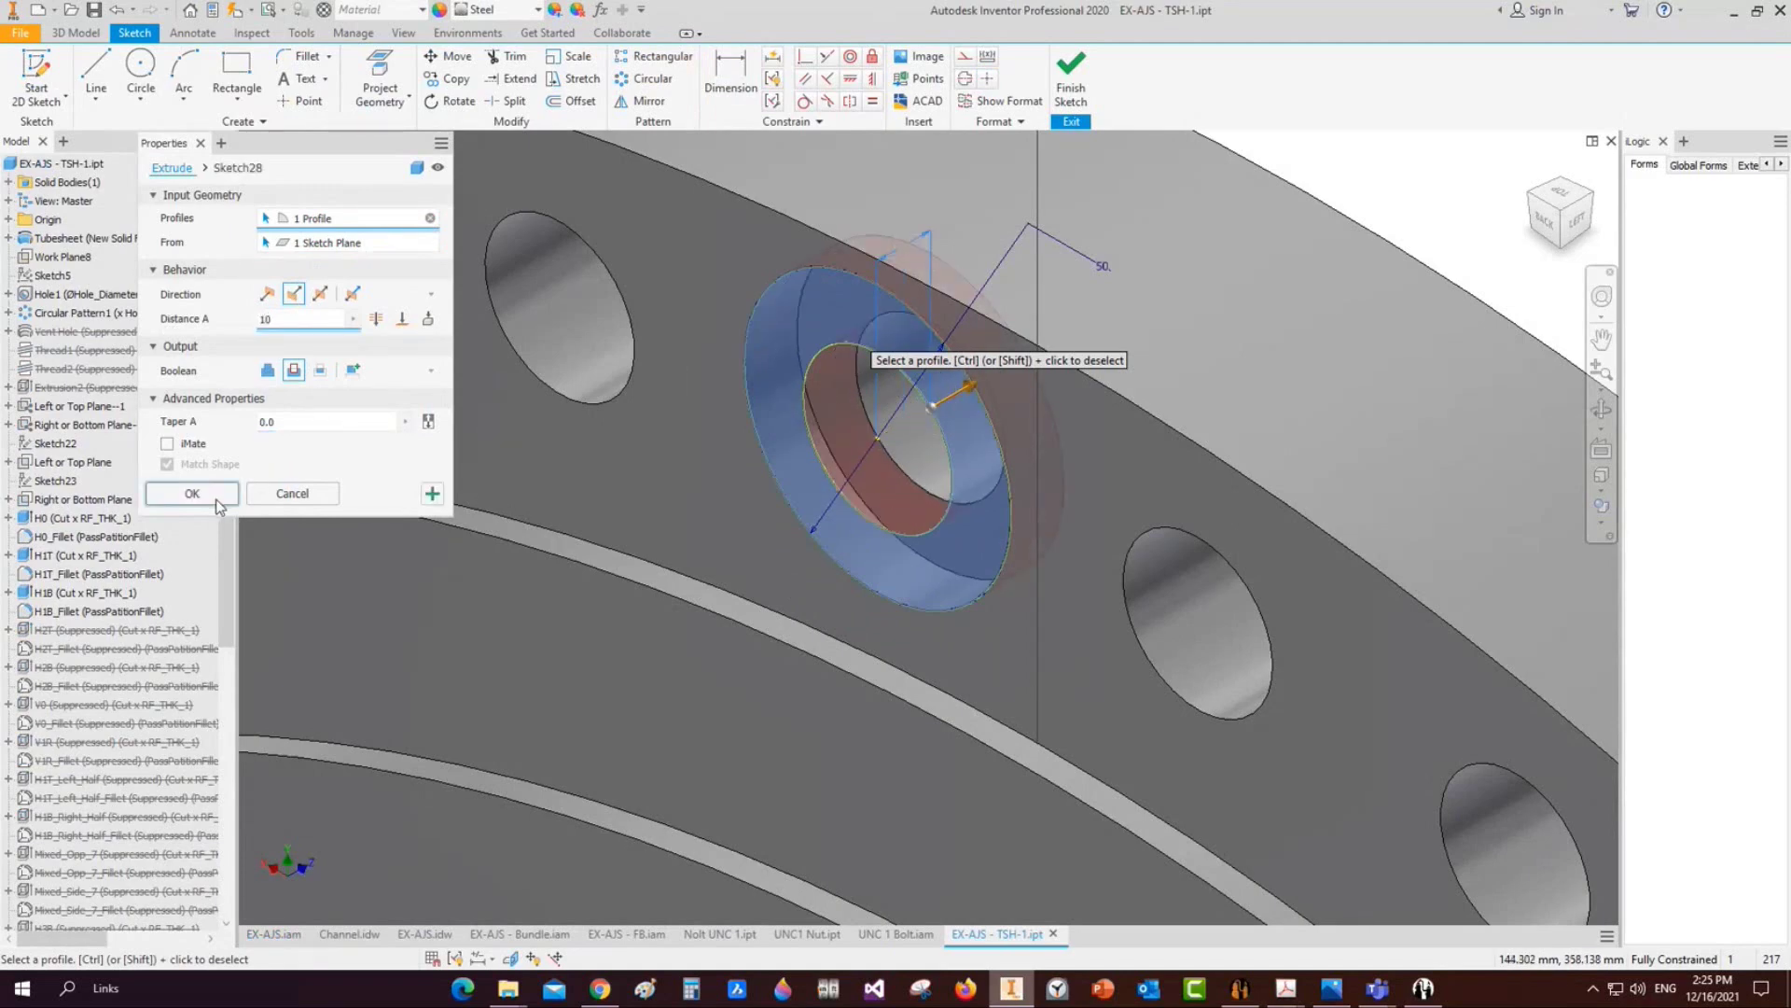
click(217, 501)
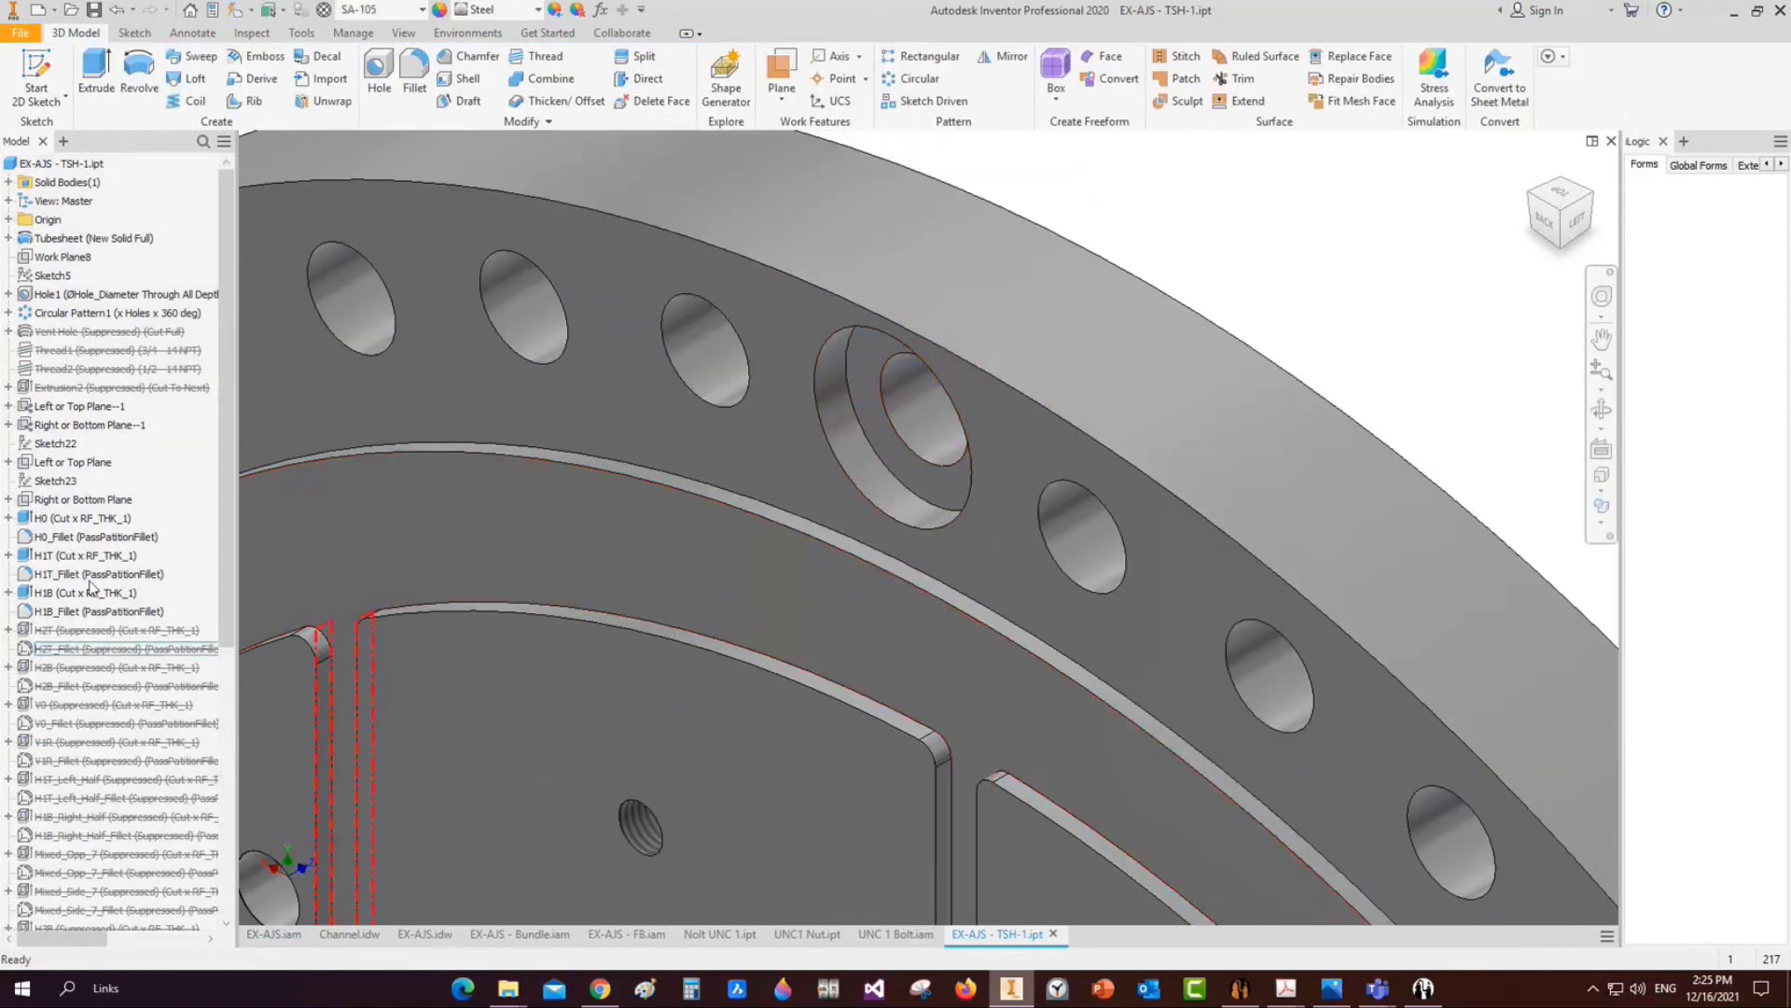
Open the sketch of the new 10 mm cut extrusion for editing
scroll(186, 662, down, 8)
scroll(256, 666, down, 3)
scroll(987, 337, up, 5)
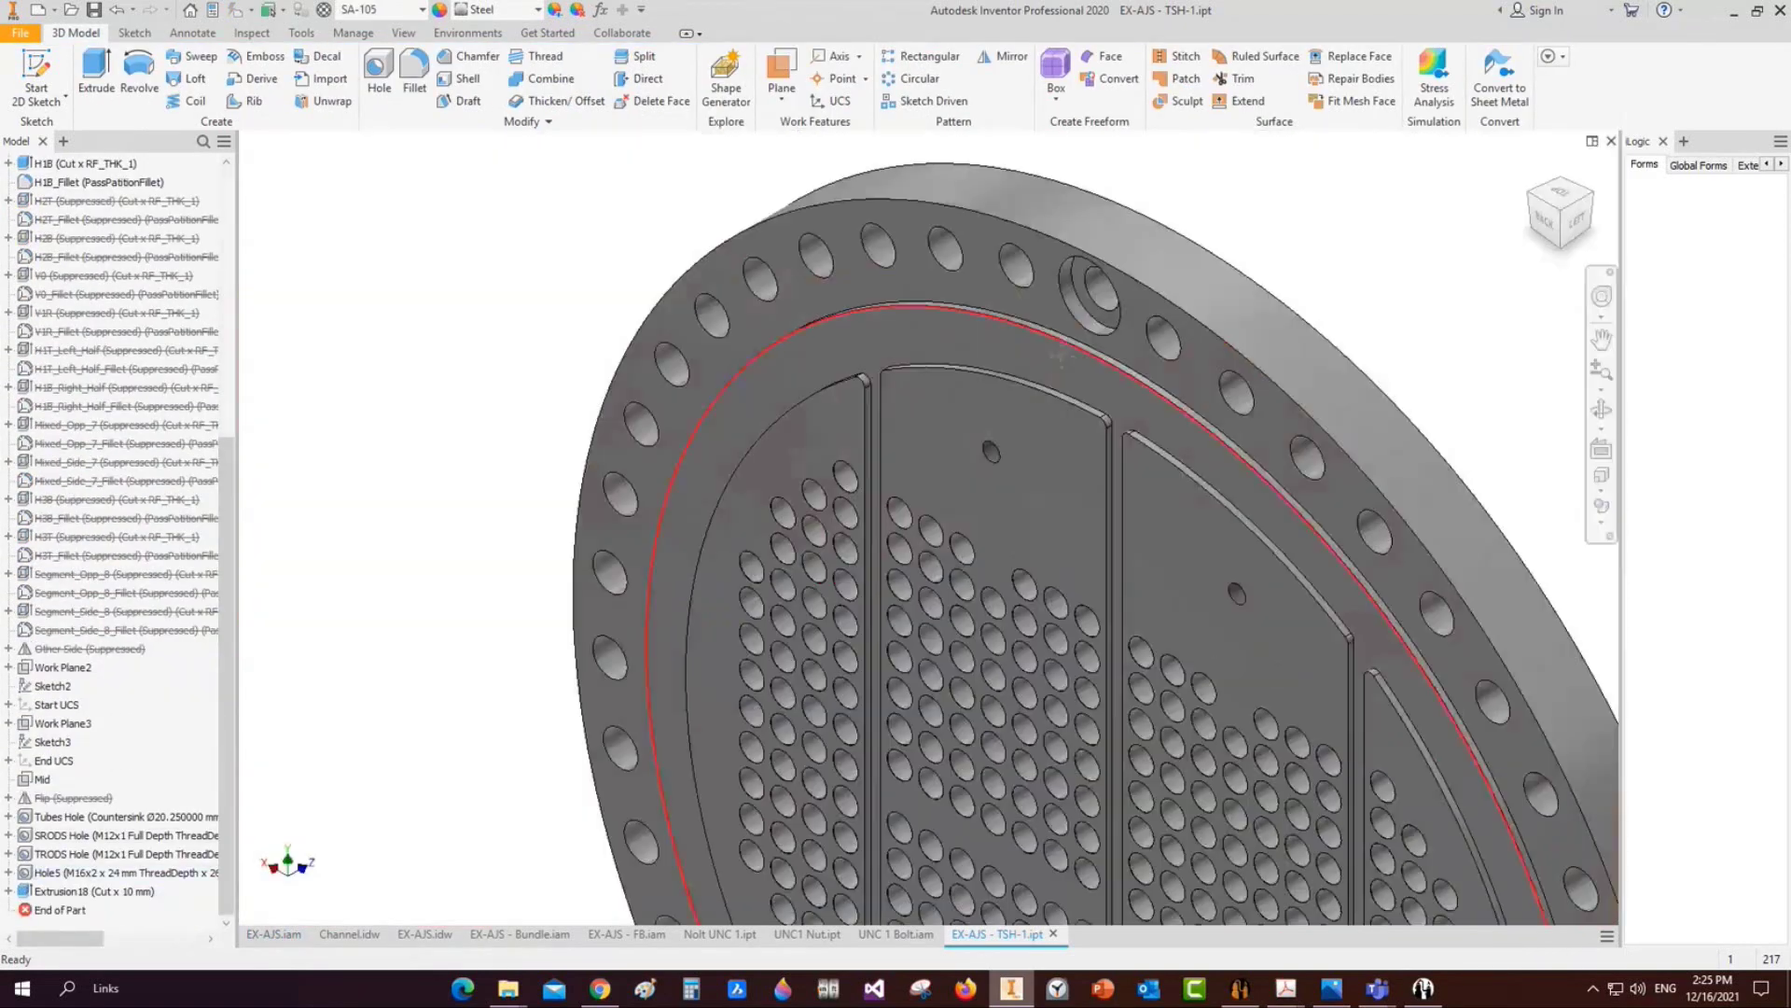
scroll(988, 338, down, 3)
click(8, 890)
click(49, 910)
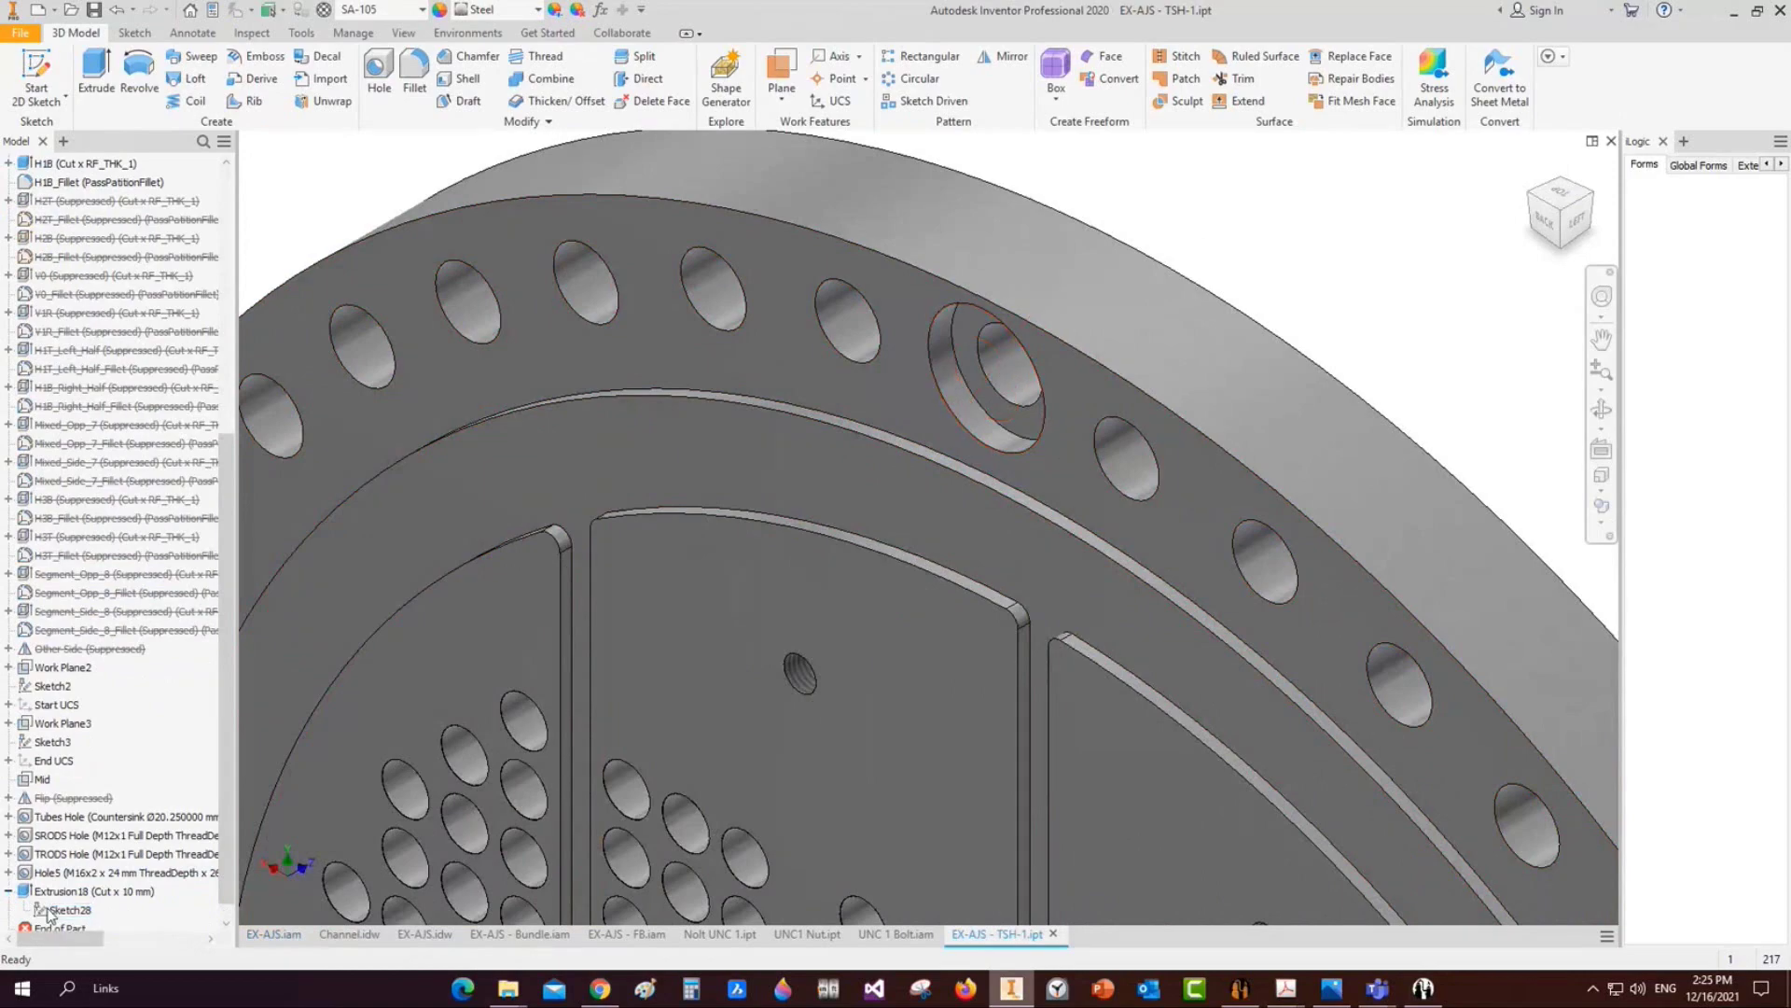
scroll(1036, 319, down, 2)
double_click(1037, 311)
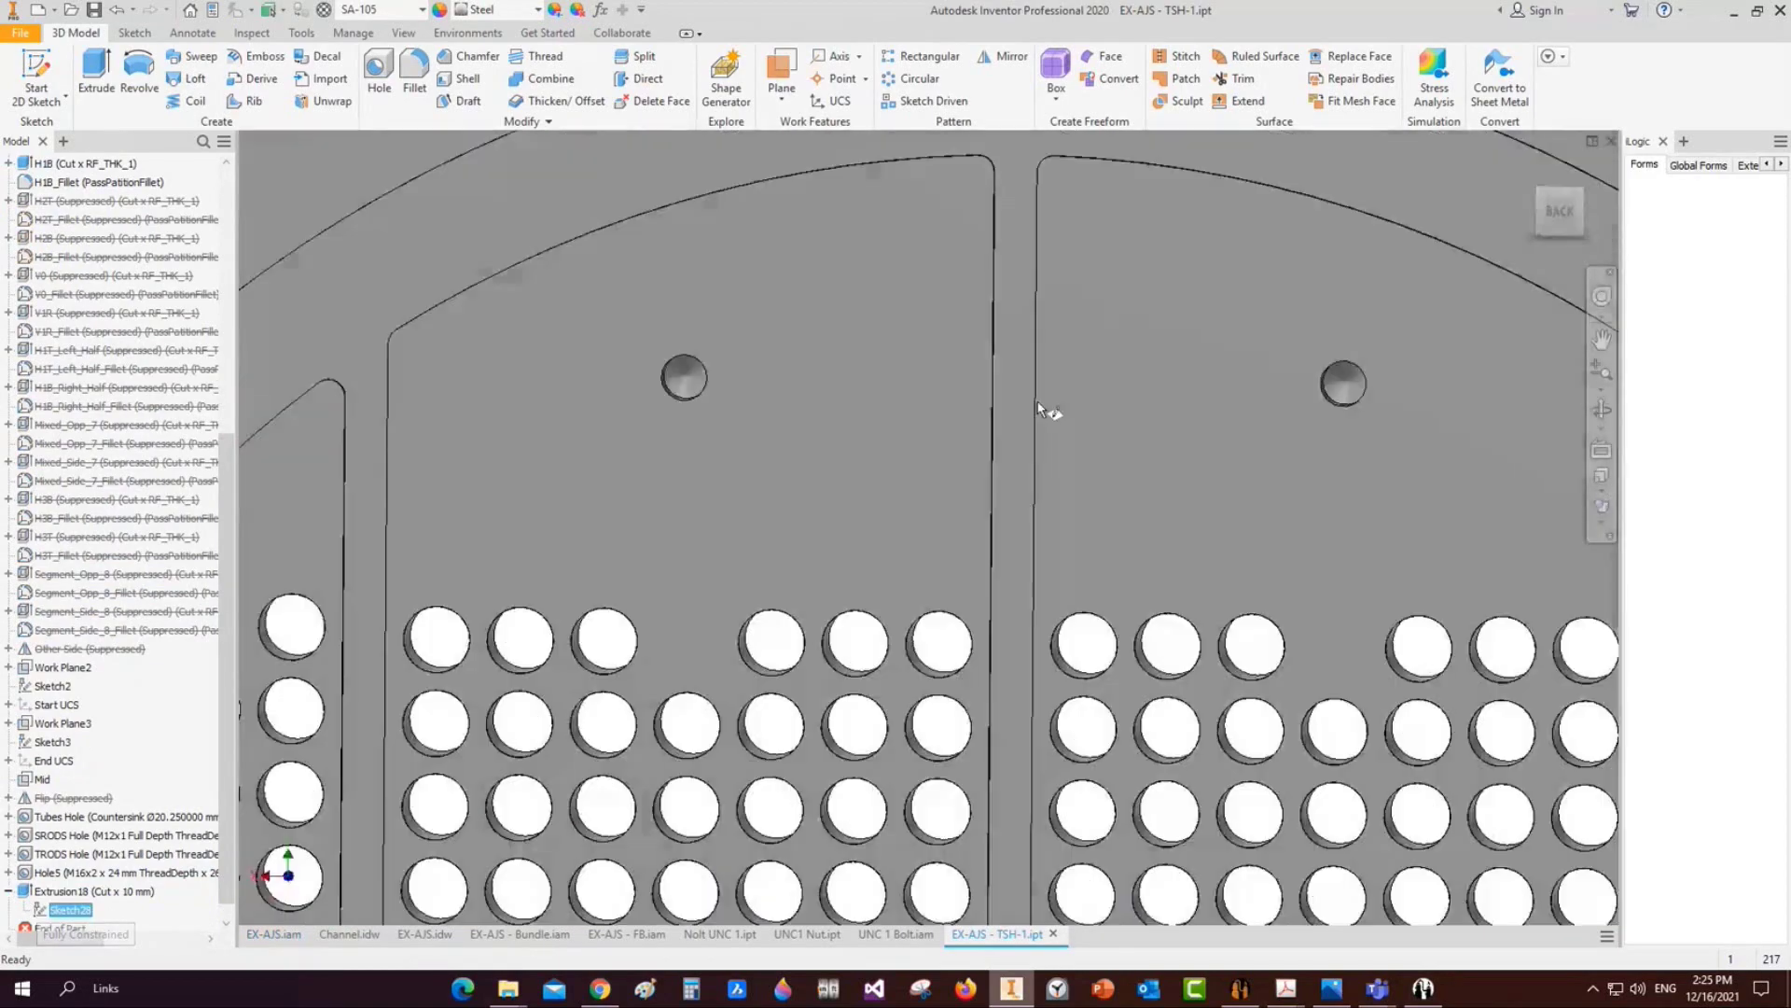
Set the counterbore circle's diameter to 30 mm
double_click(858, 340)
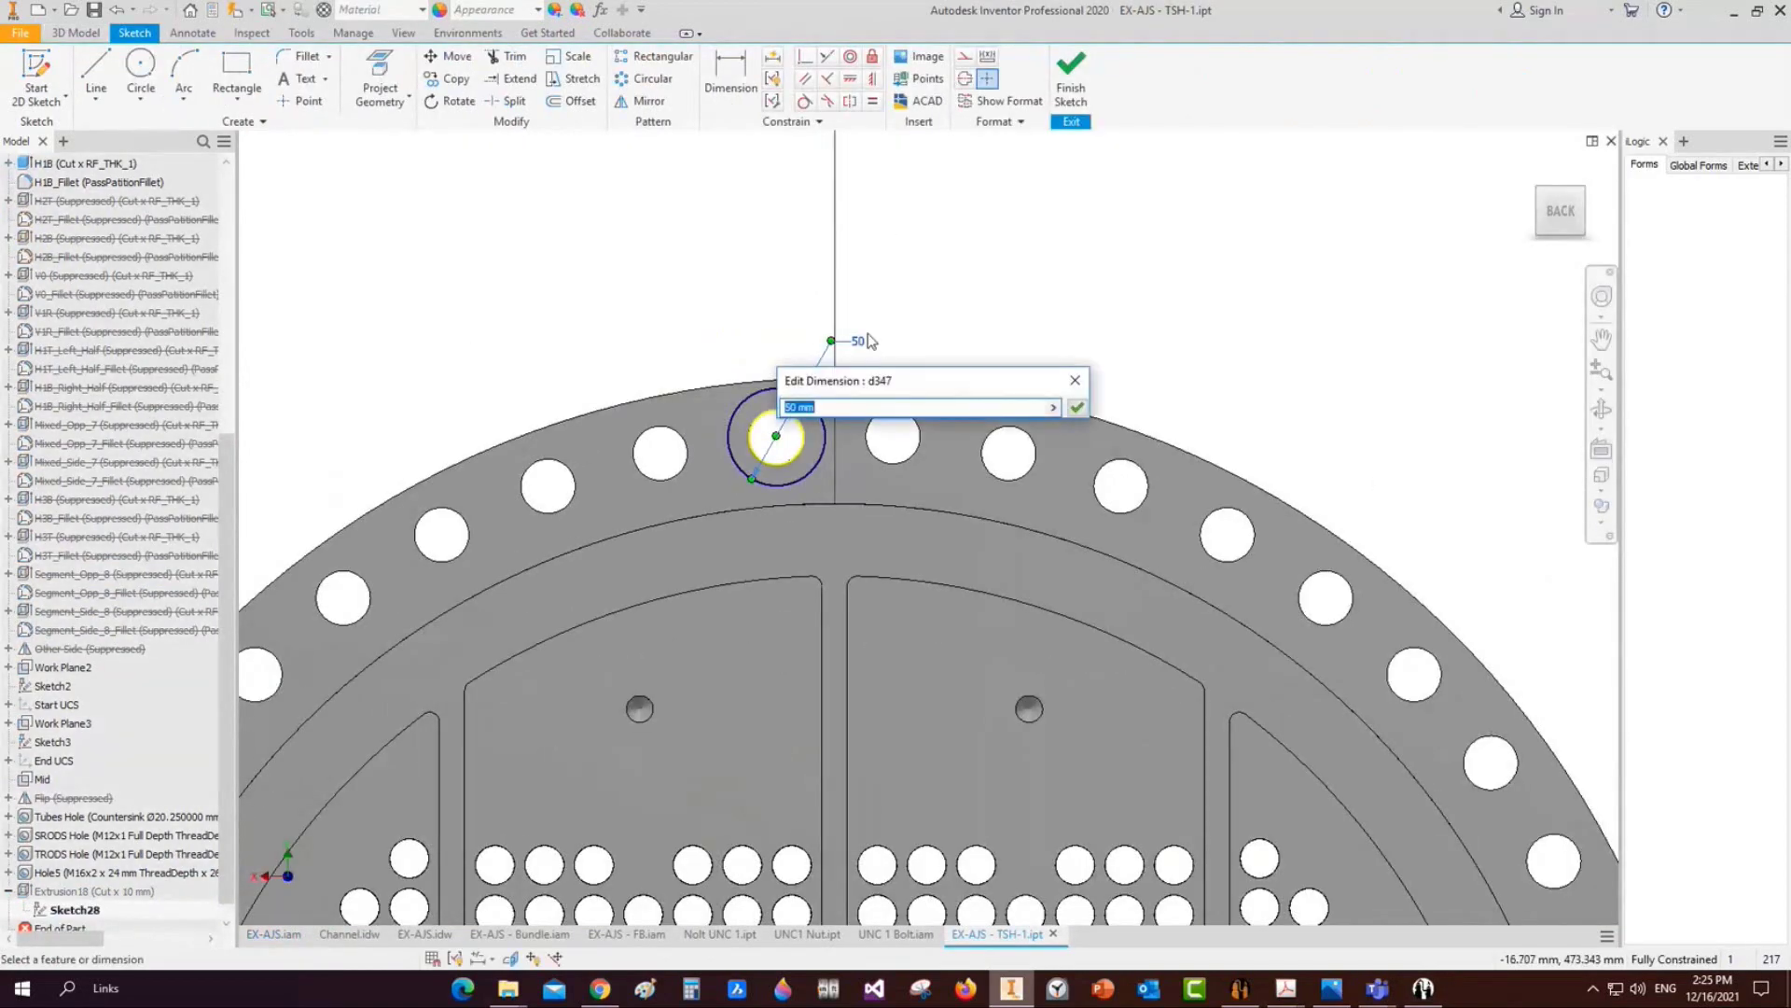
text(30)
key(Return)
Set the counterbore circle's diameter to 40 mm and finish the sketch
scroll(830, 401, down, 8)
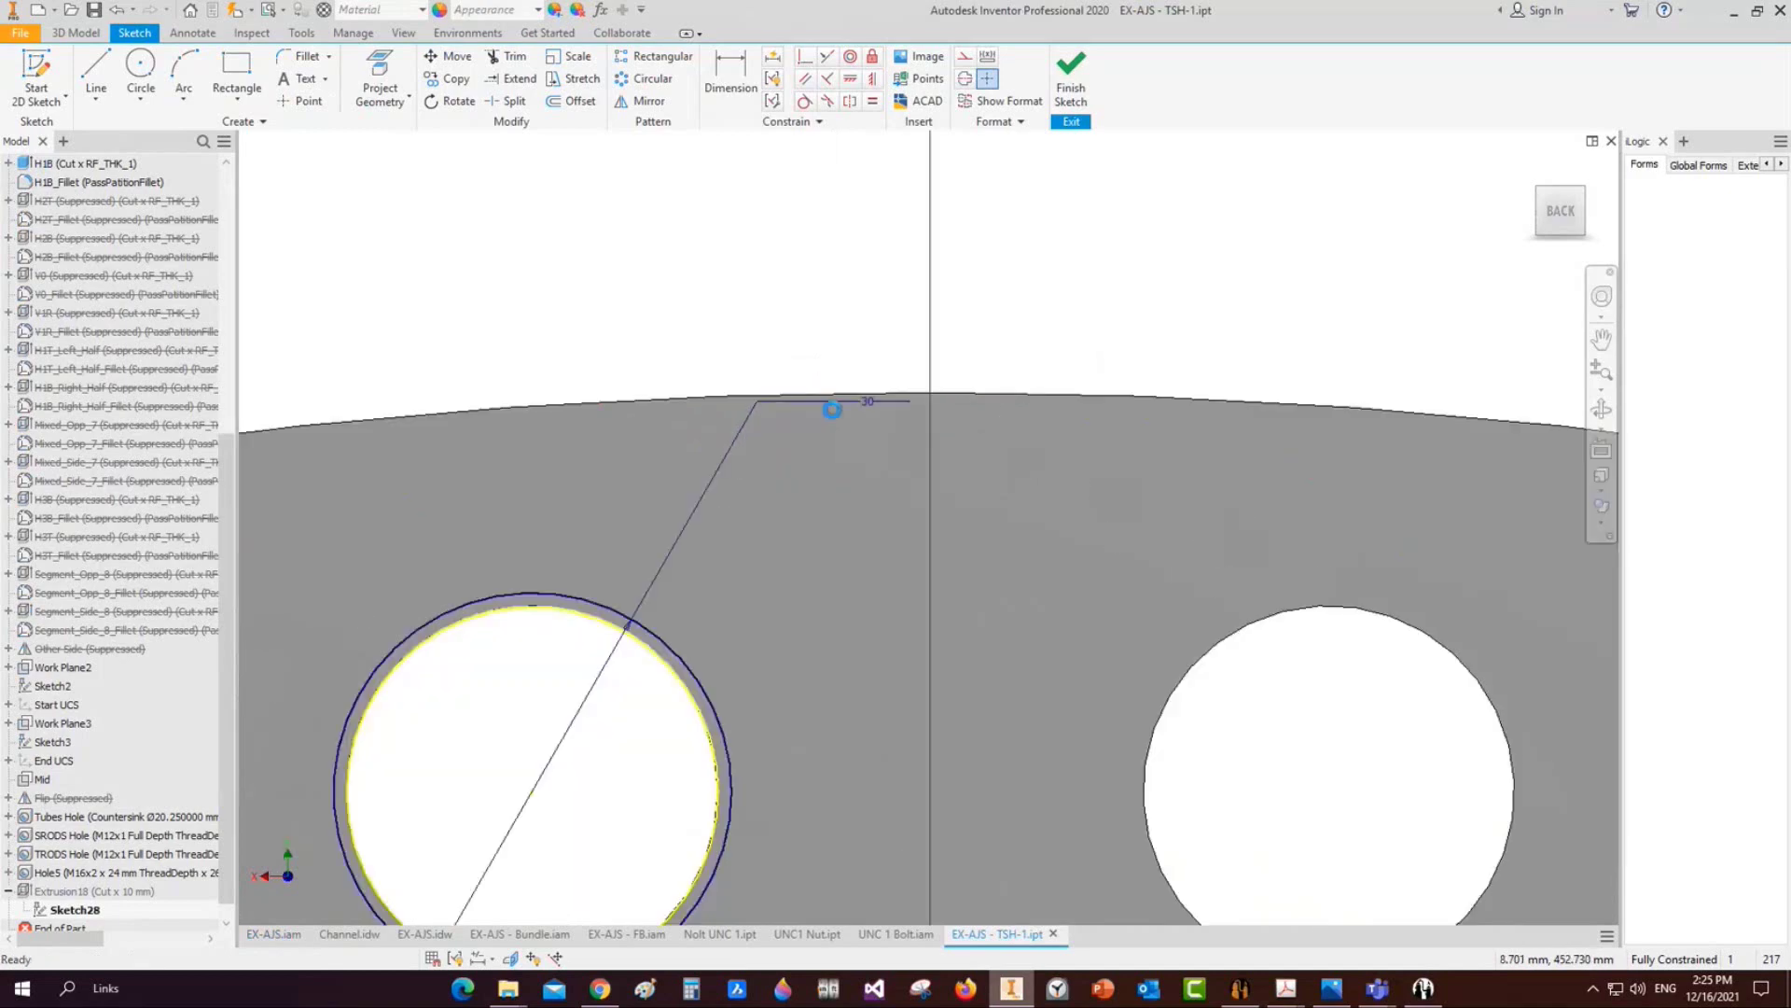
double_click(837, 401)
text(40)
key(Return)
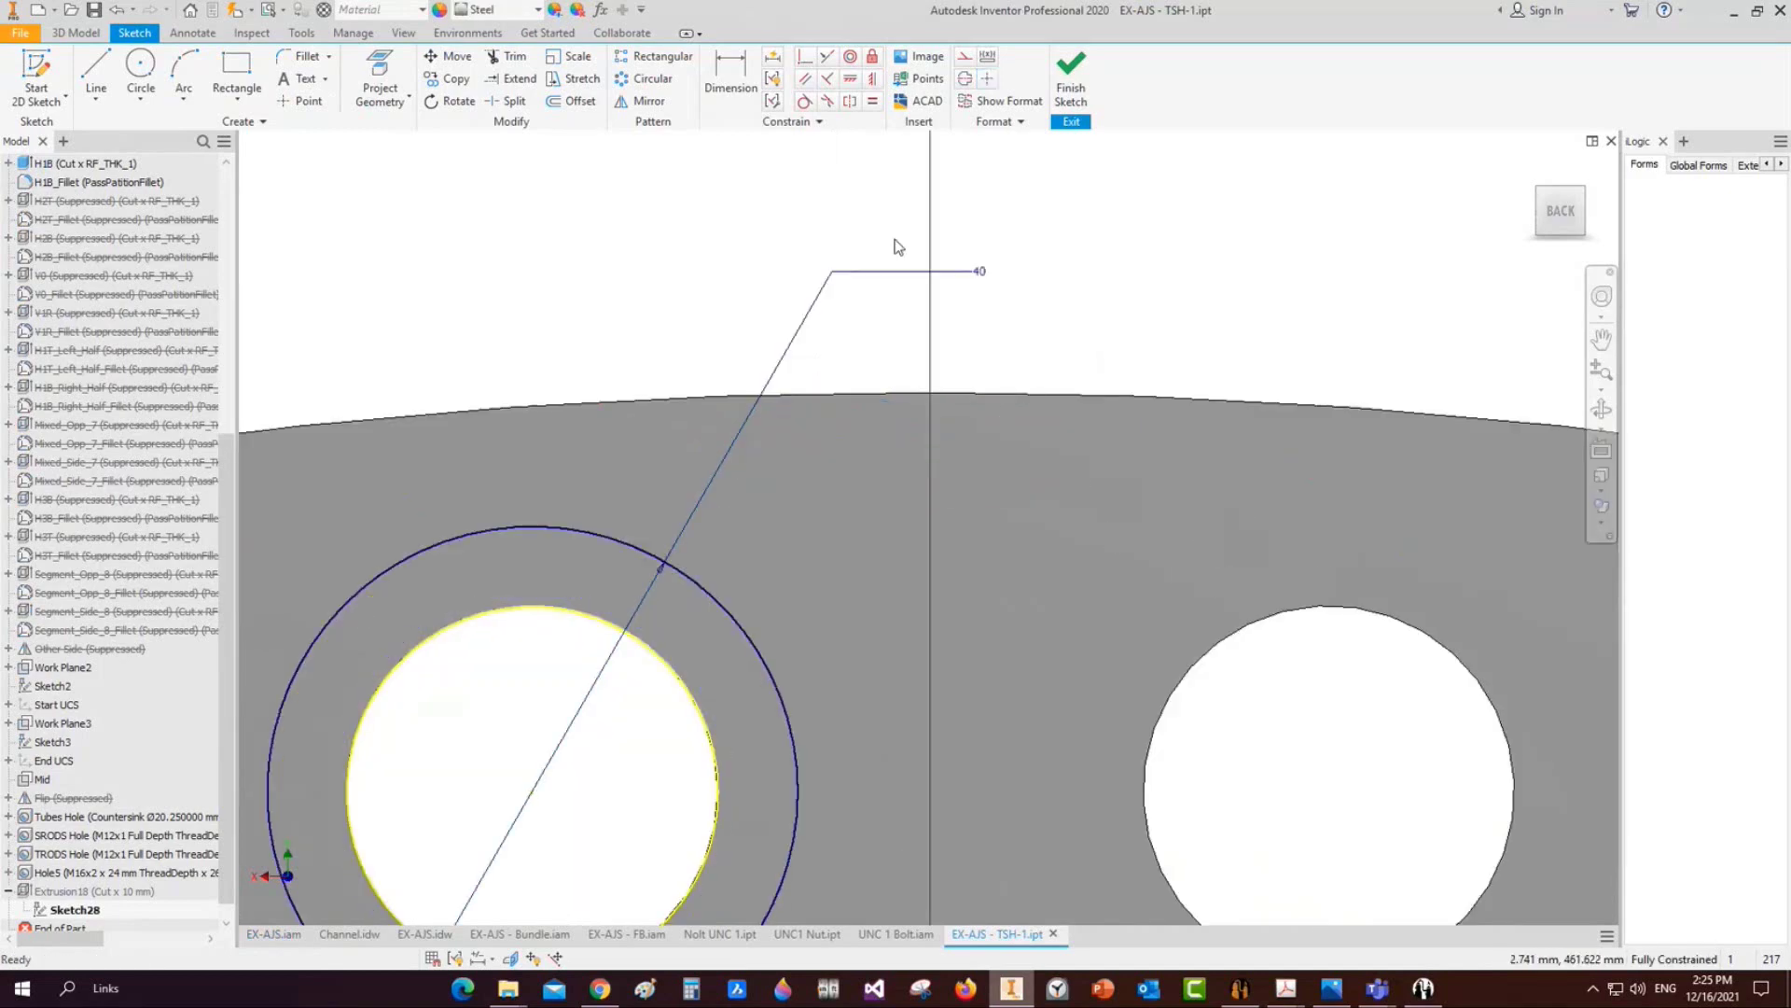
right_click(895, 246)
click(915, 287)
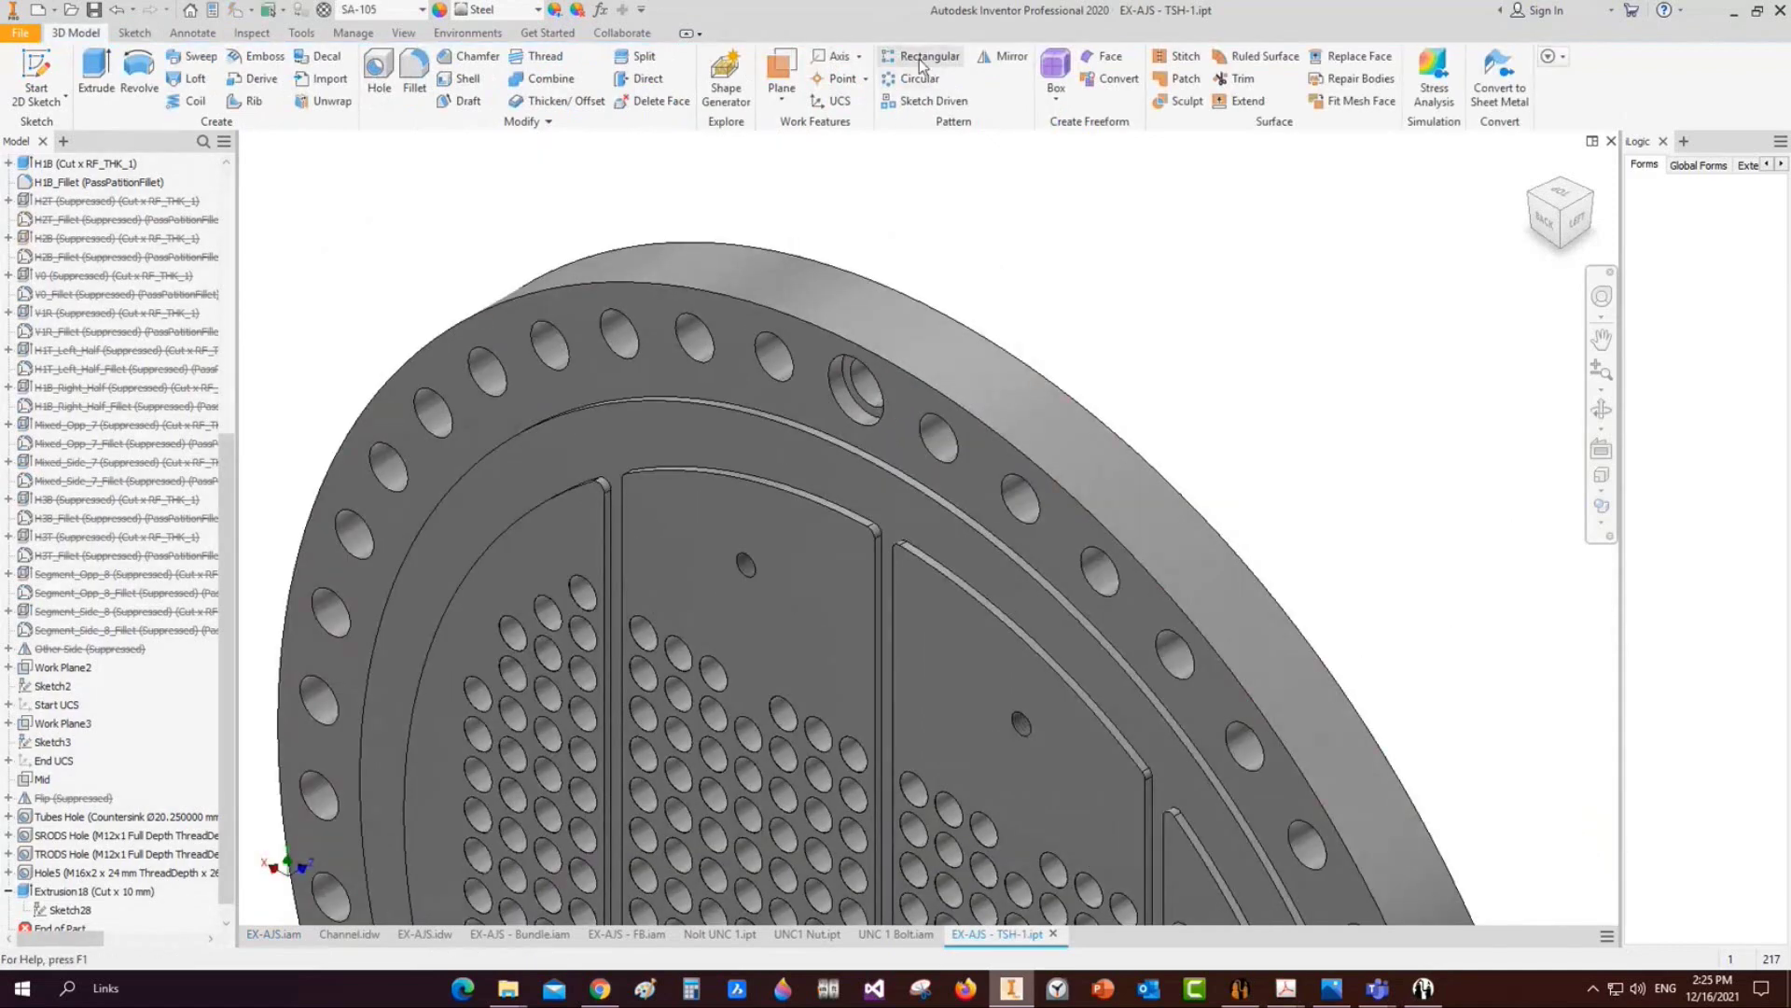
click(921, 61)
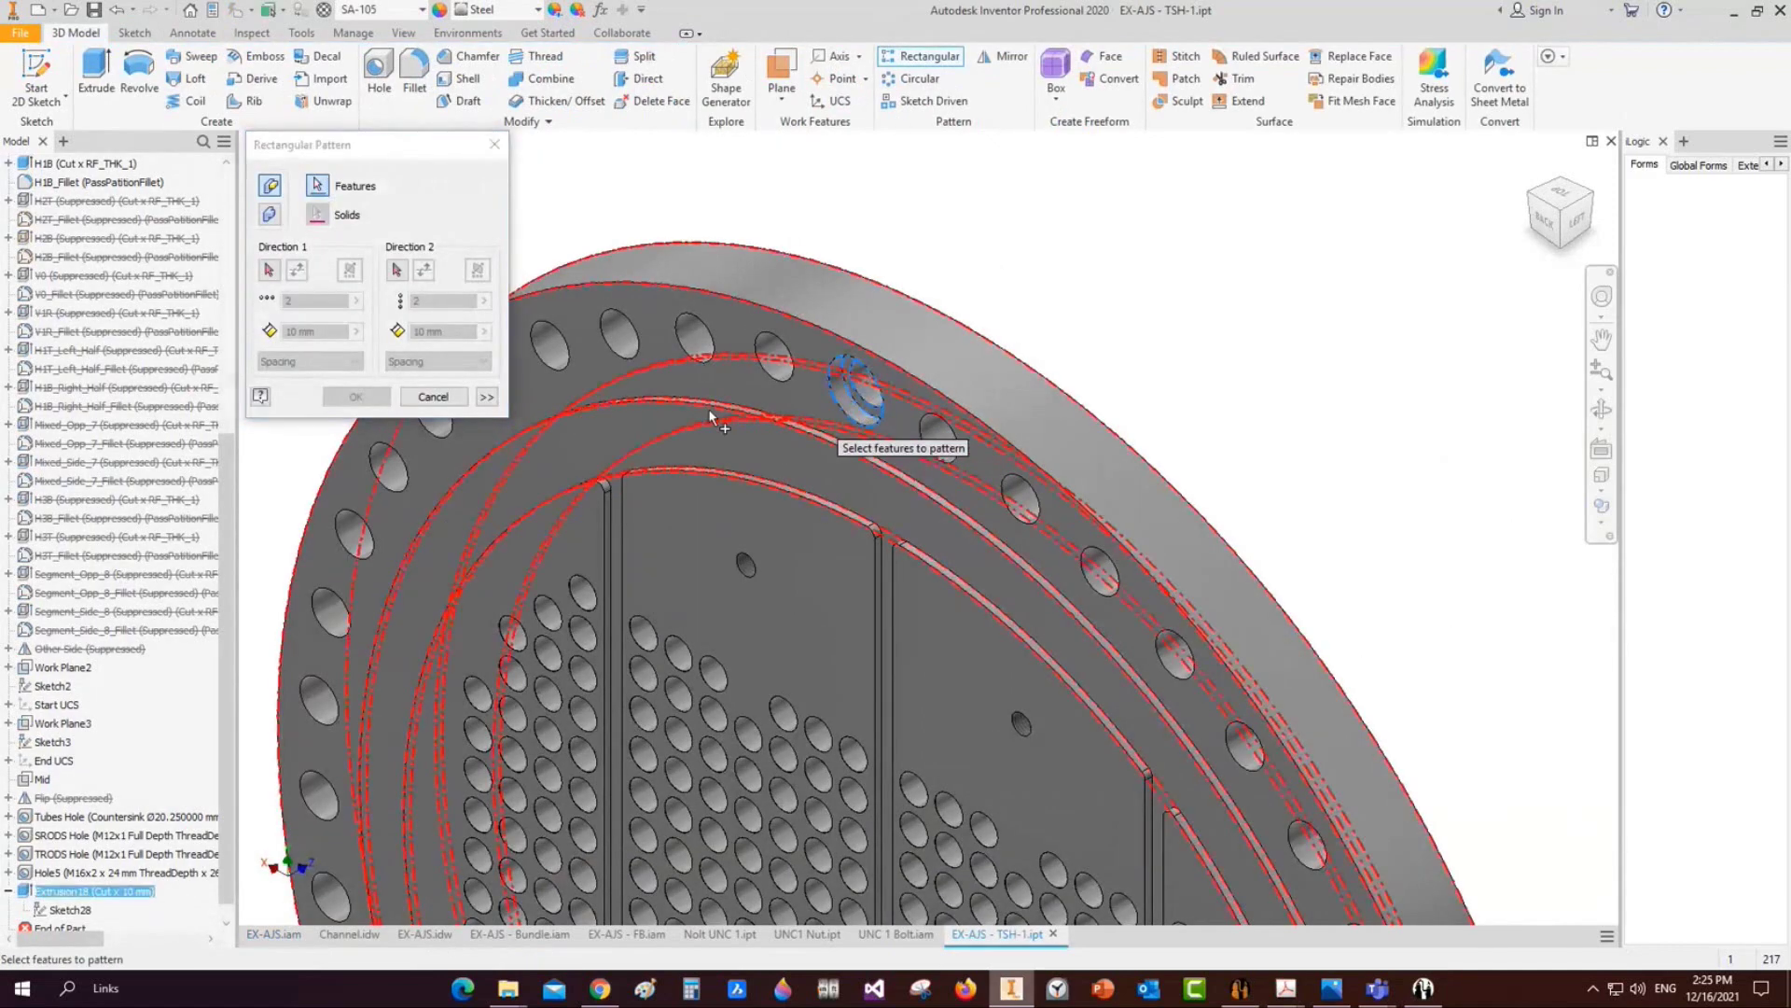
click(851, 385)
click(827, 311)
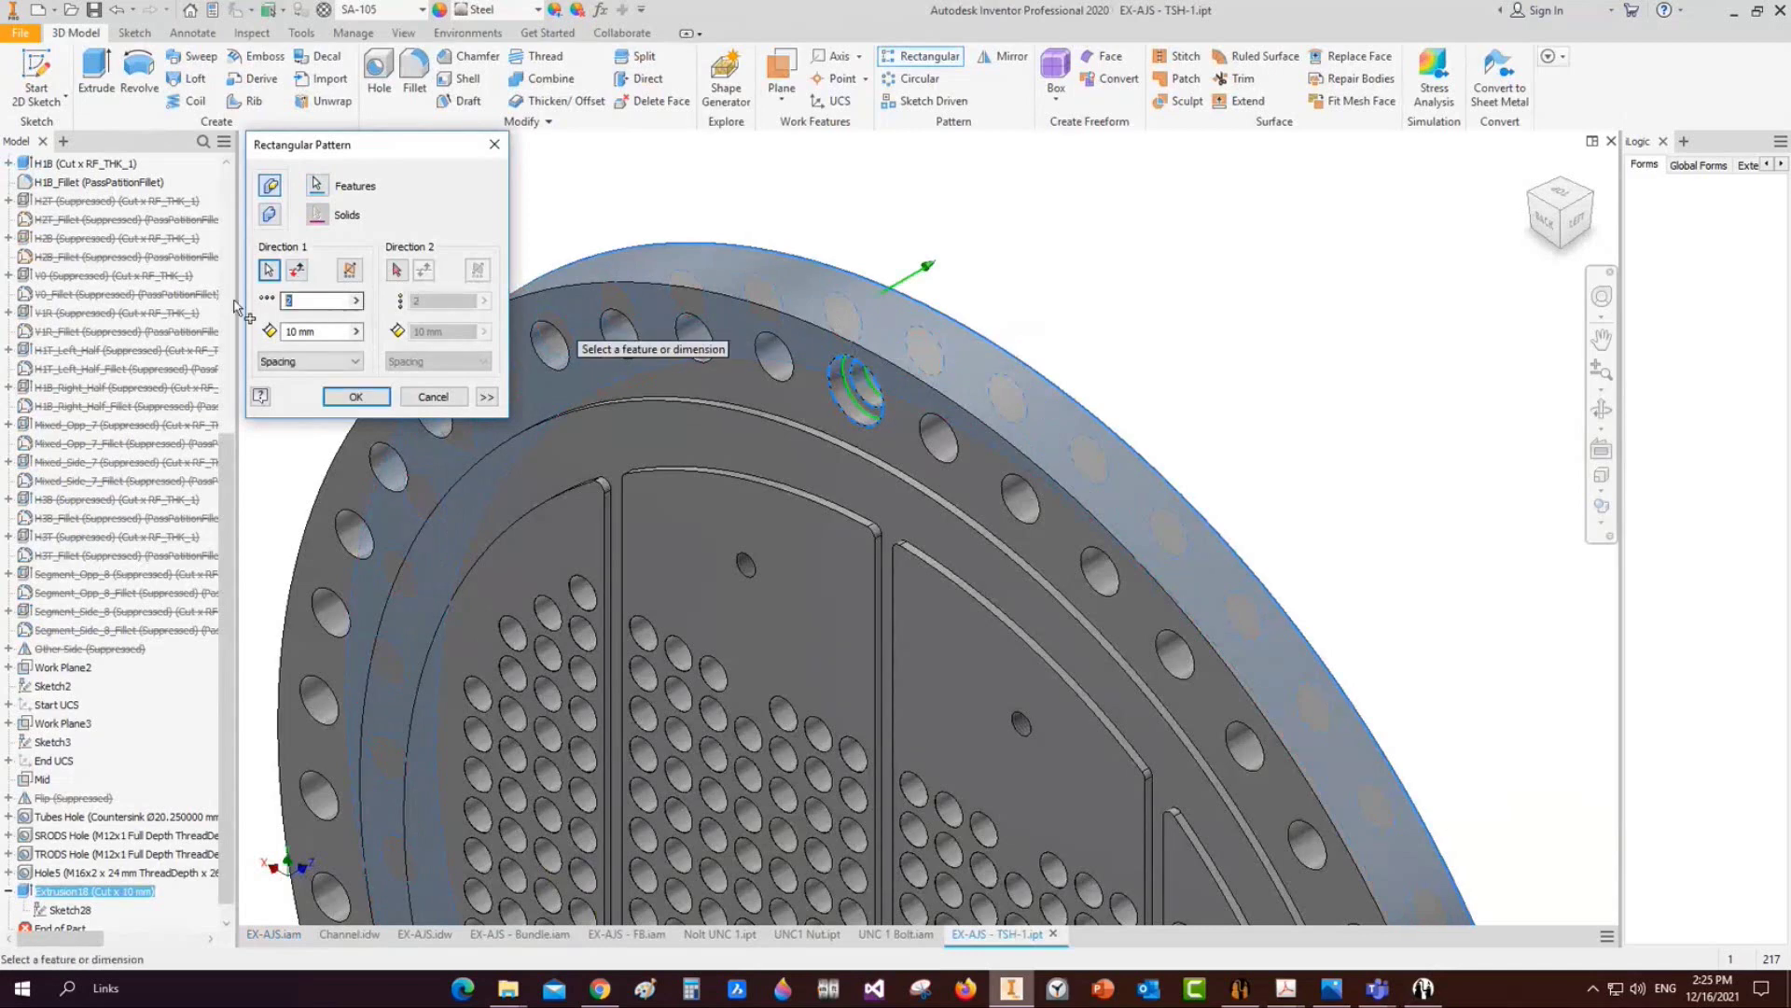
scroll(1334, 397, down, 5)
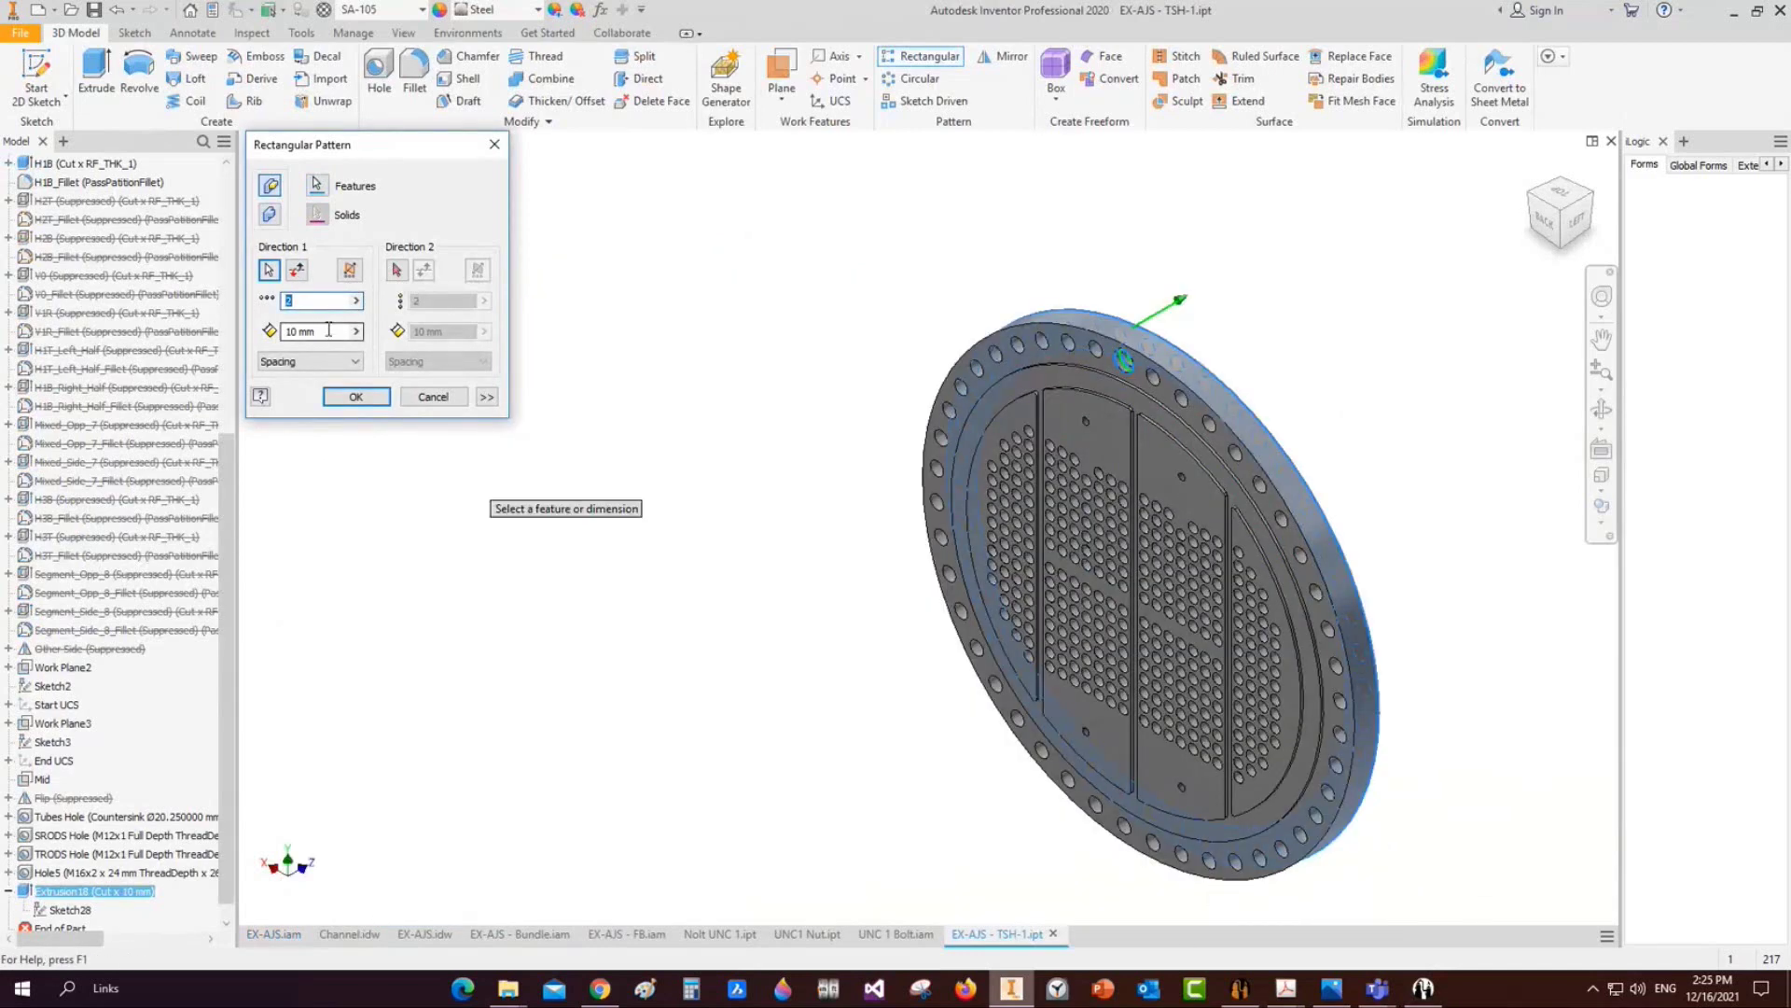
Pattern the counterbore cut circularly around the tube sheet's axis with 11 occurrences over 360 degrees
click(912, 78)
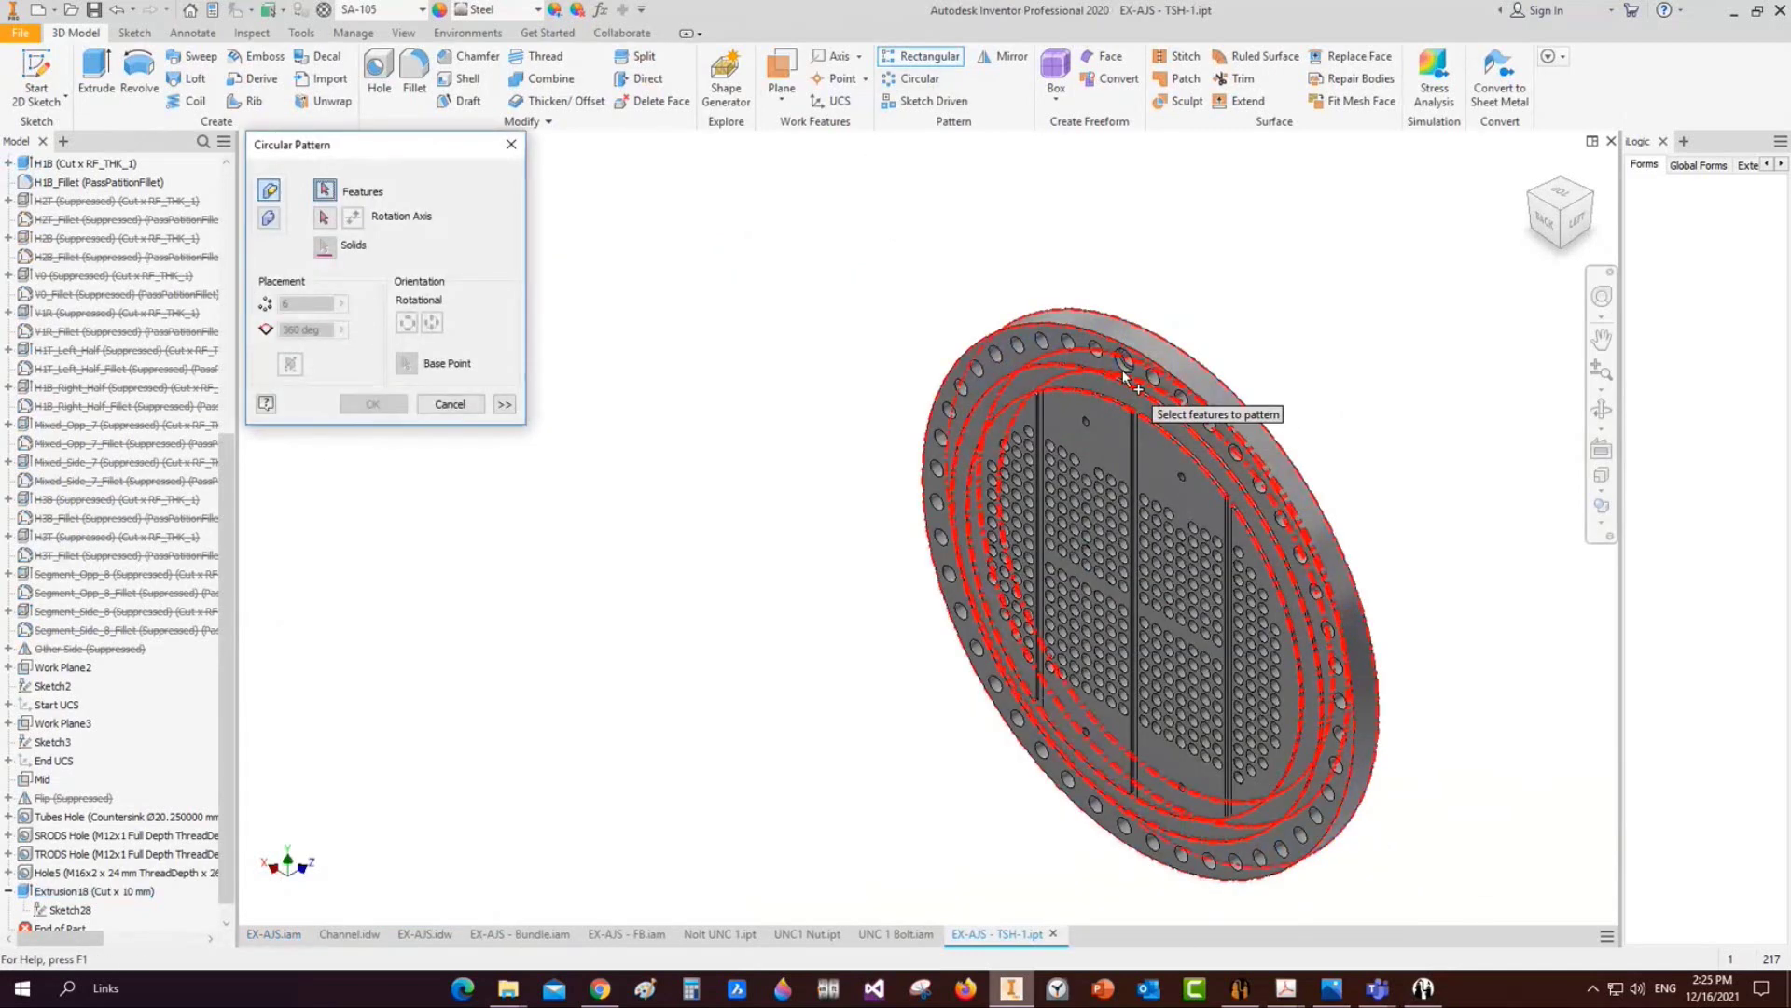
scroll(1119, 355, up, 5)
click(1122, 354)
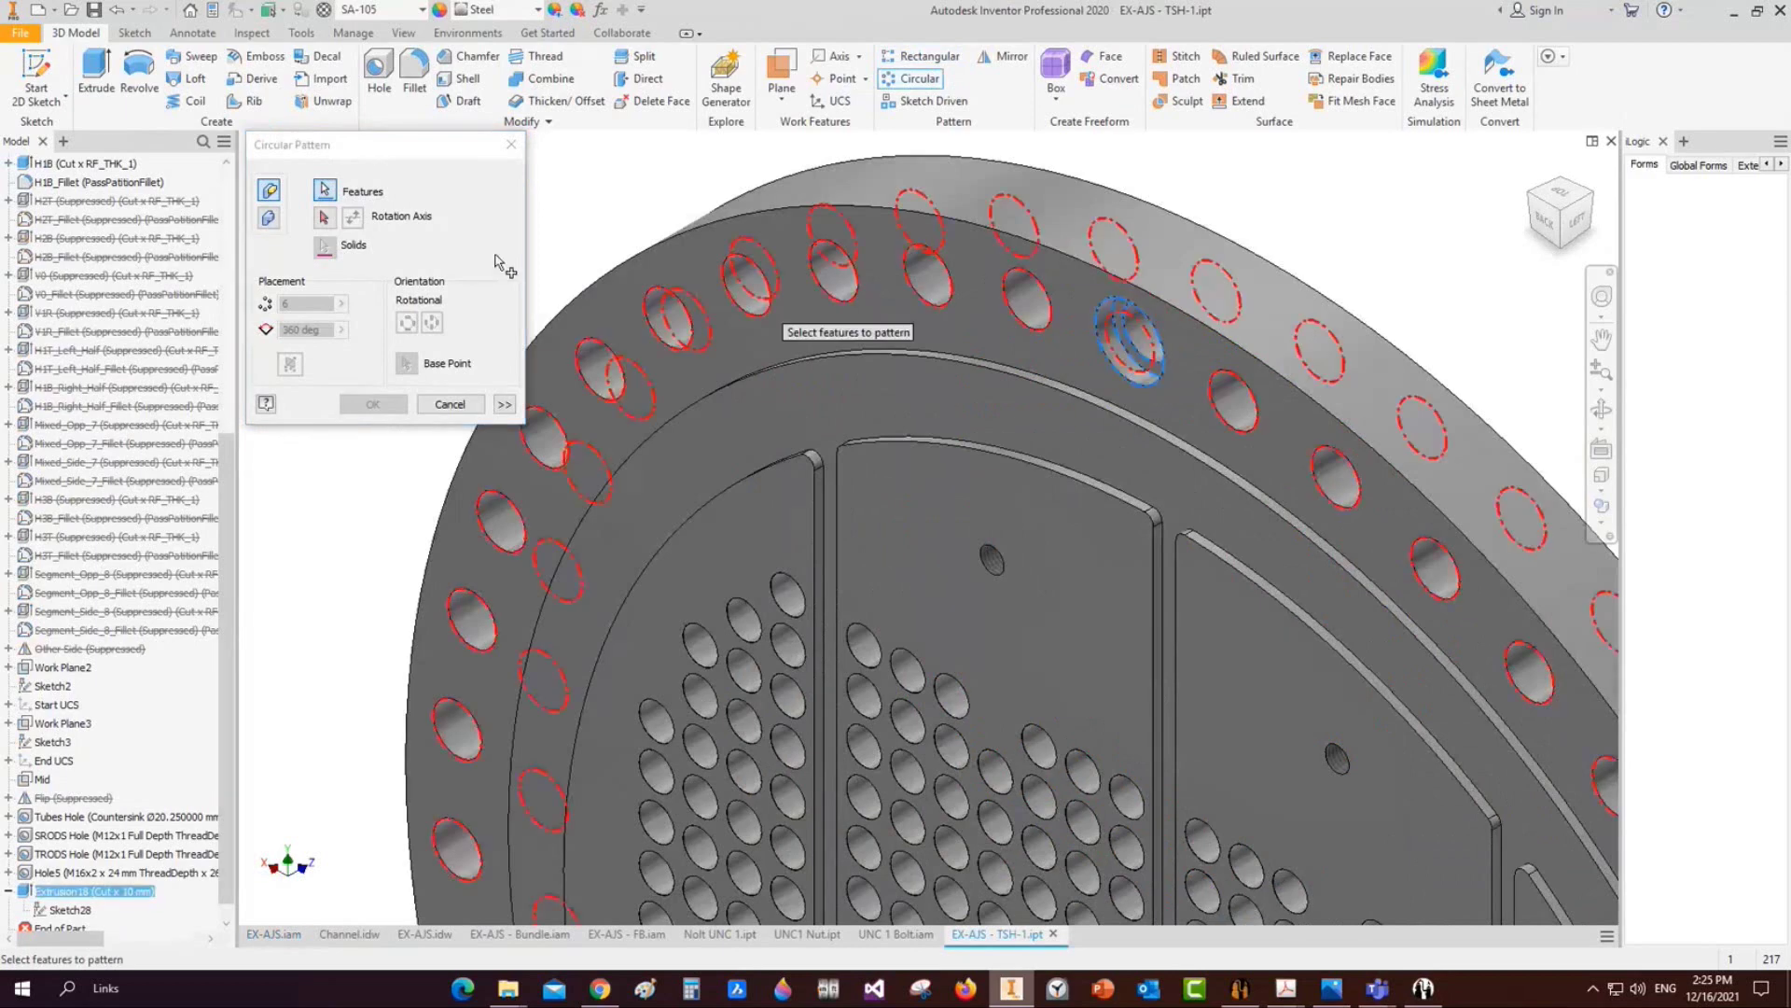
click(882, 165)
scroll(882, 166, down, 5)
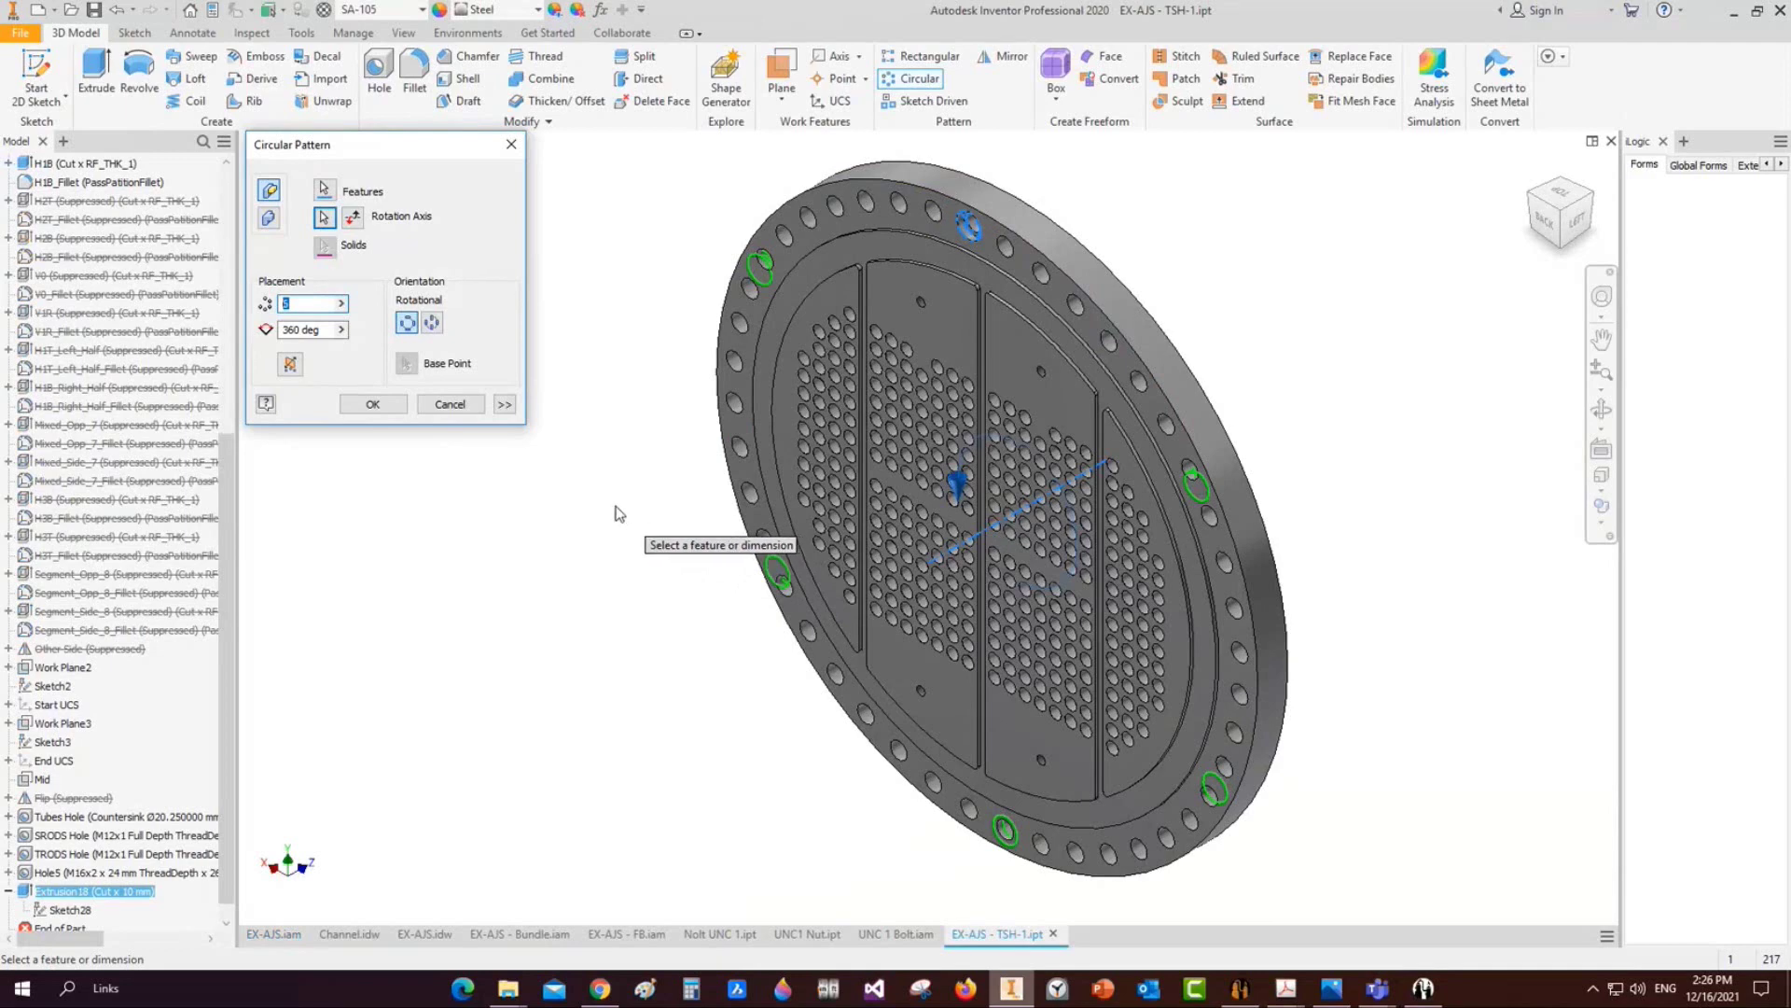
text(11)
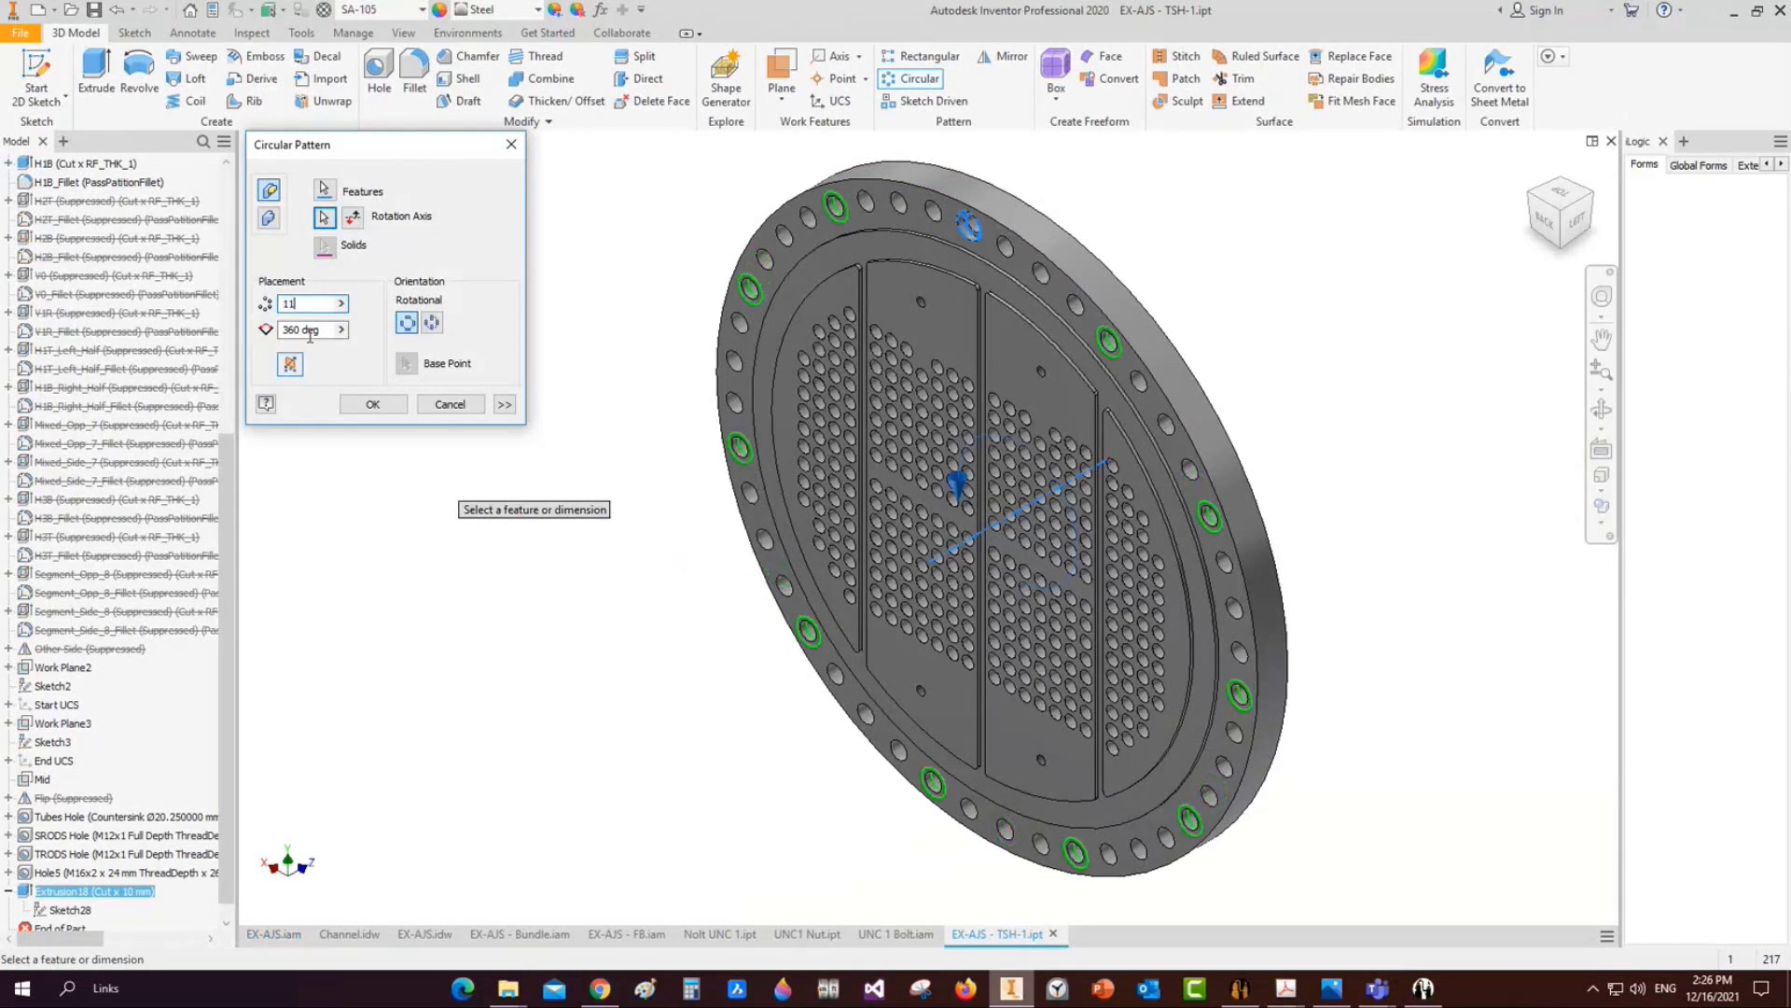
click(1547, 222)
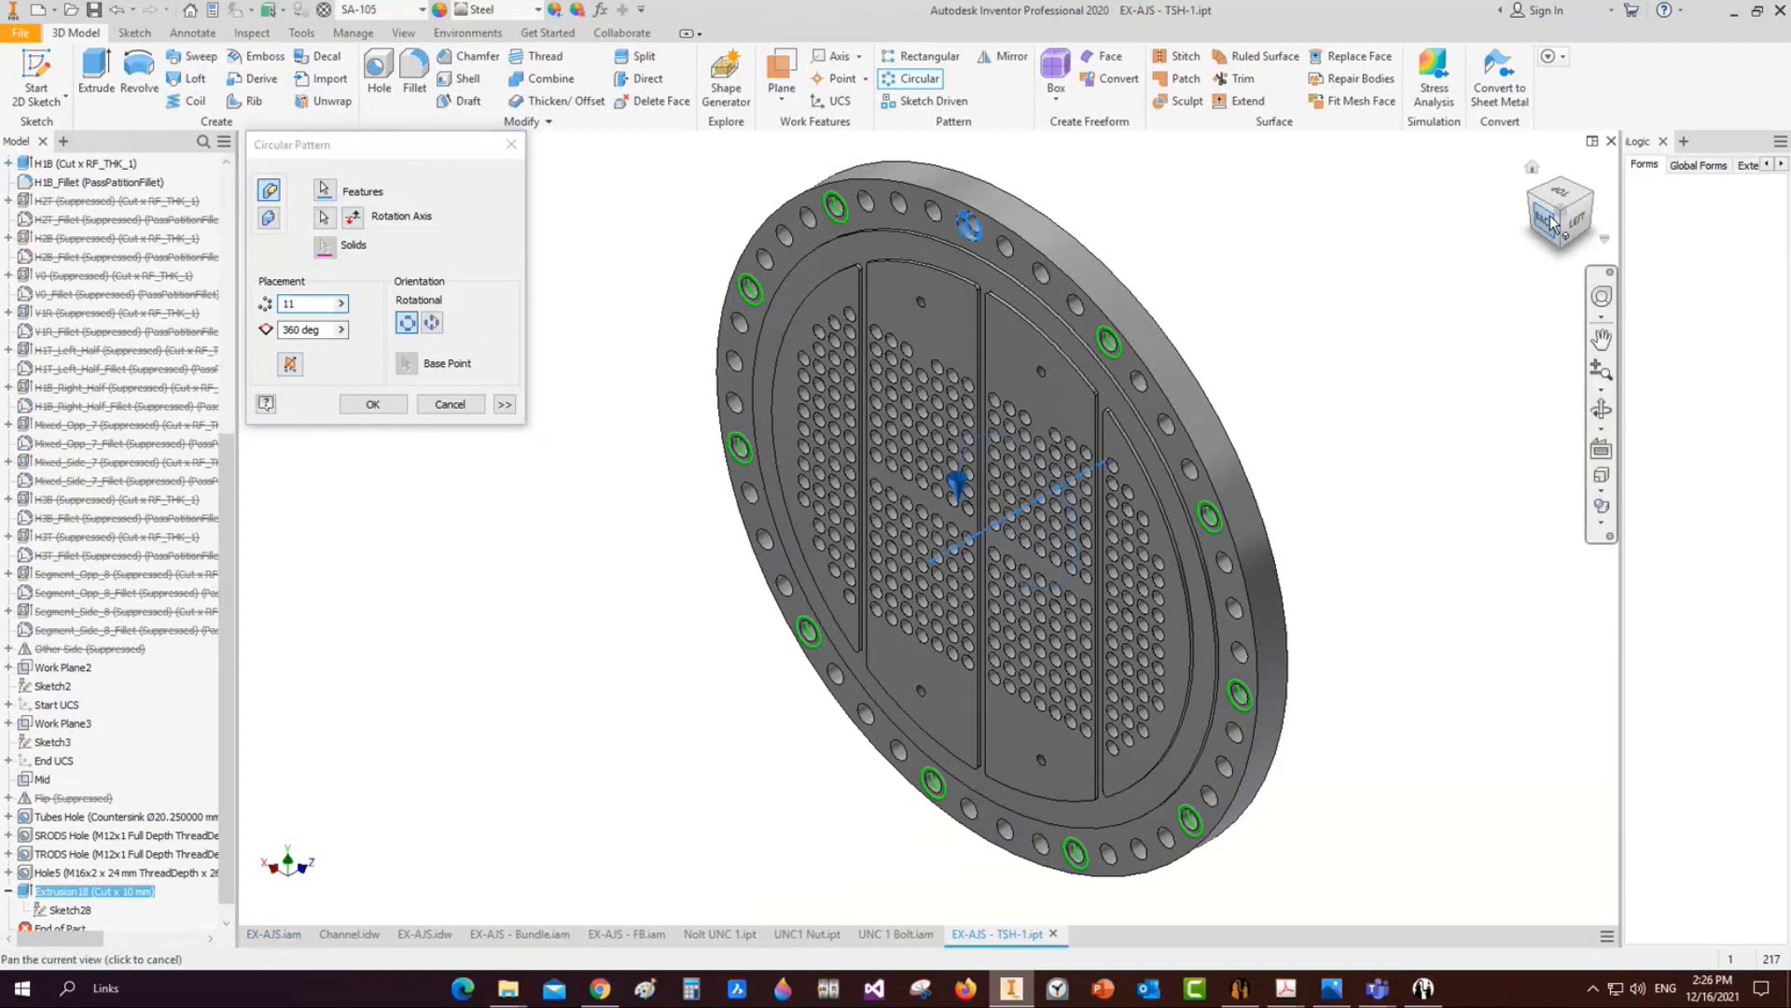
scroll(1124, 492, down, 10)
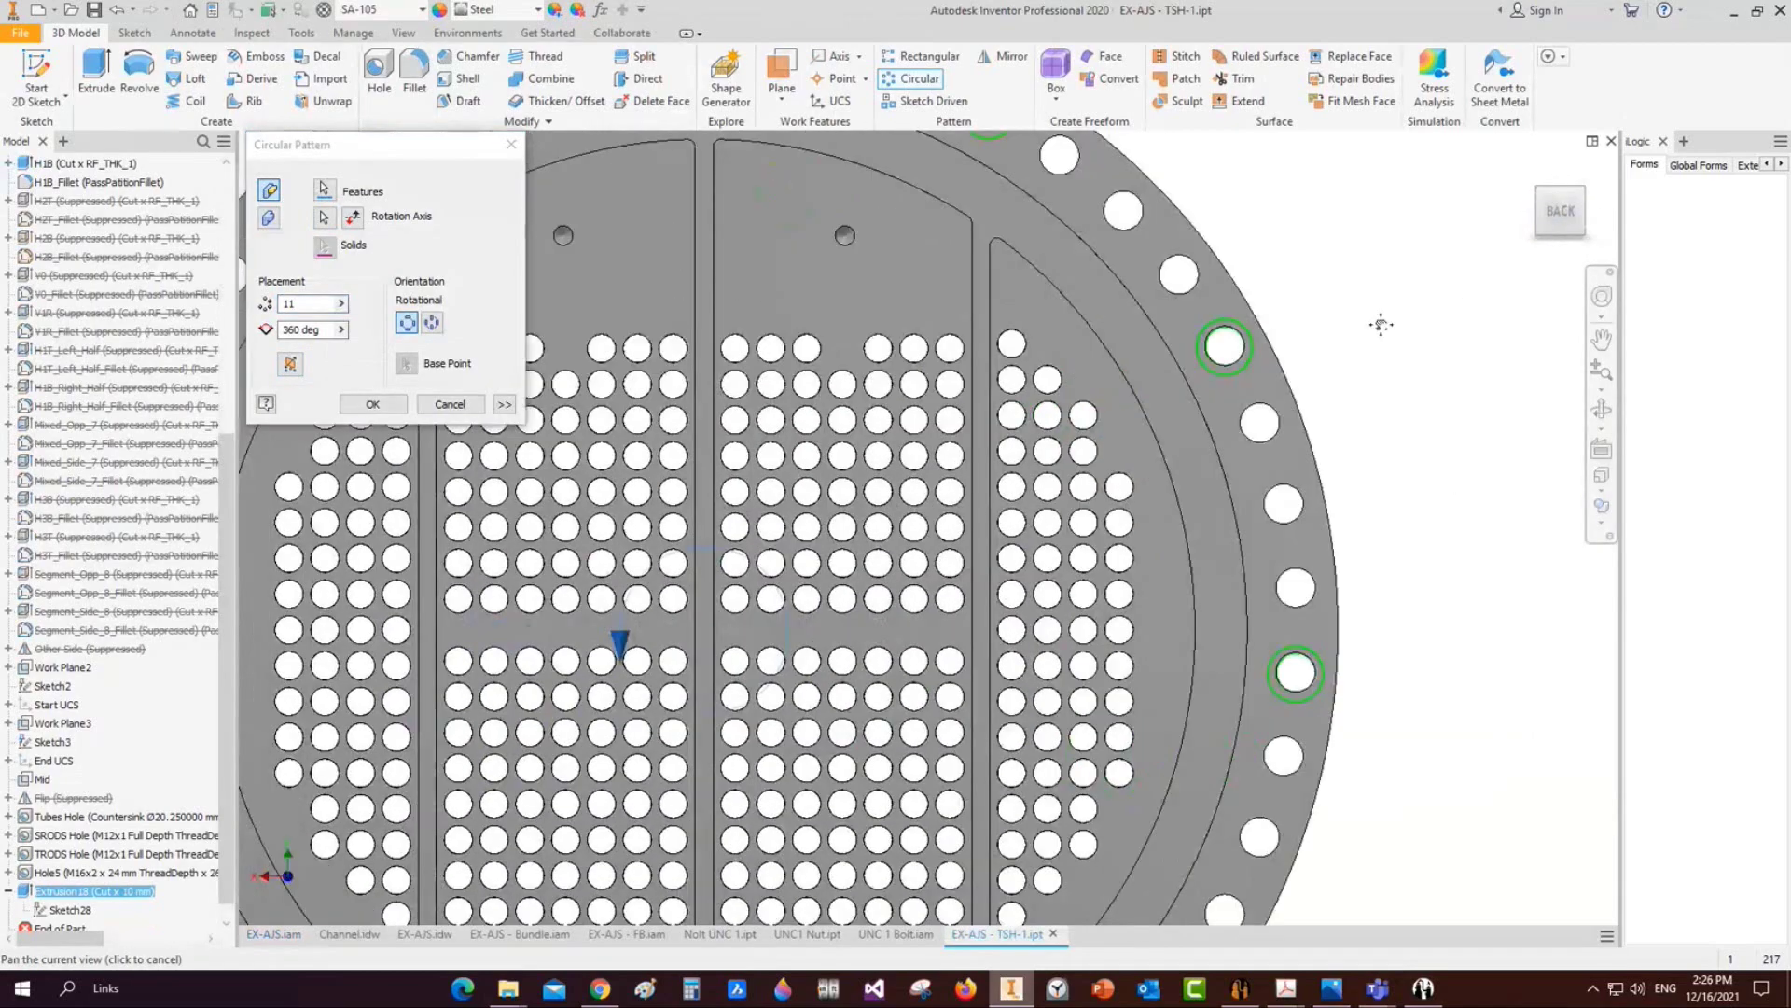
click(1601, 409)
scroll(946, 512, up, 5)
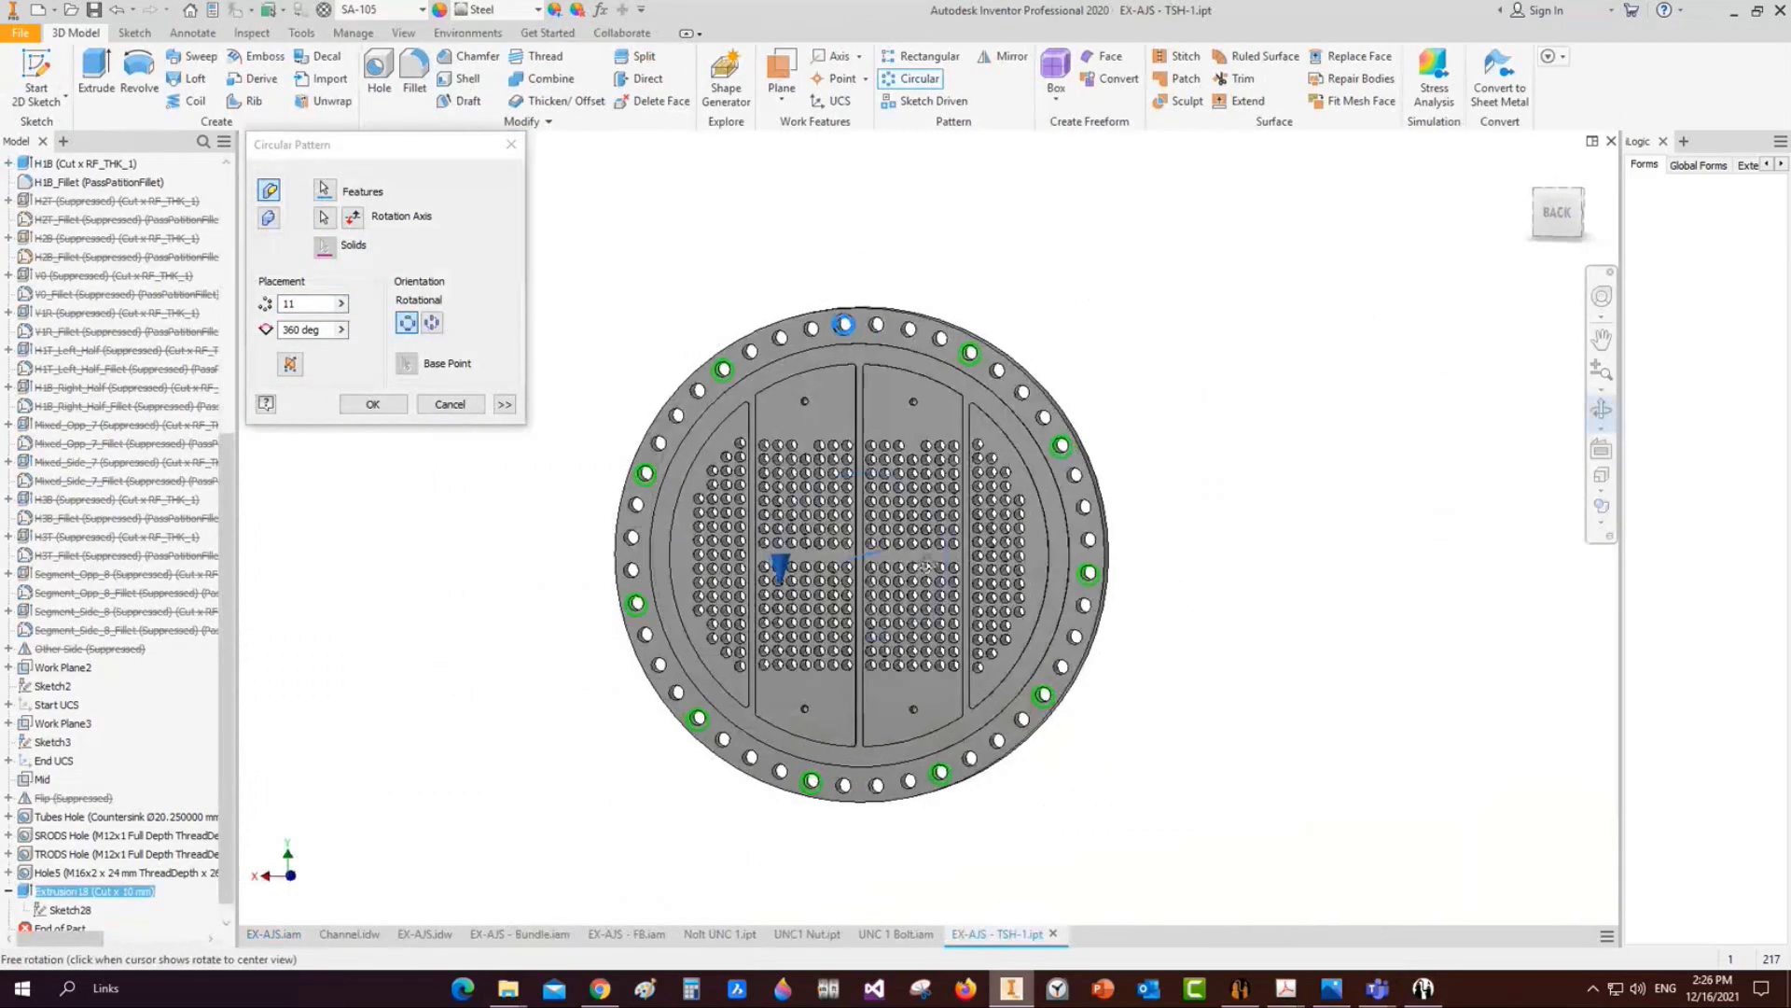
drag(946, 512, 882, 598)
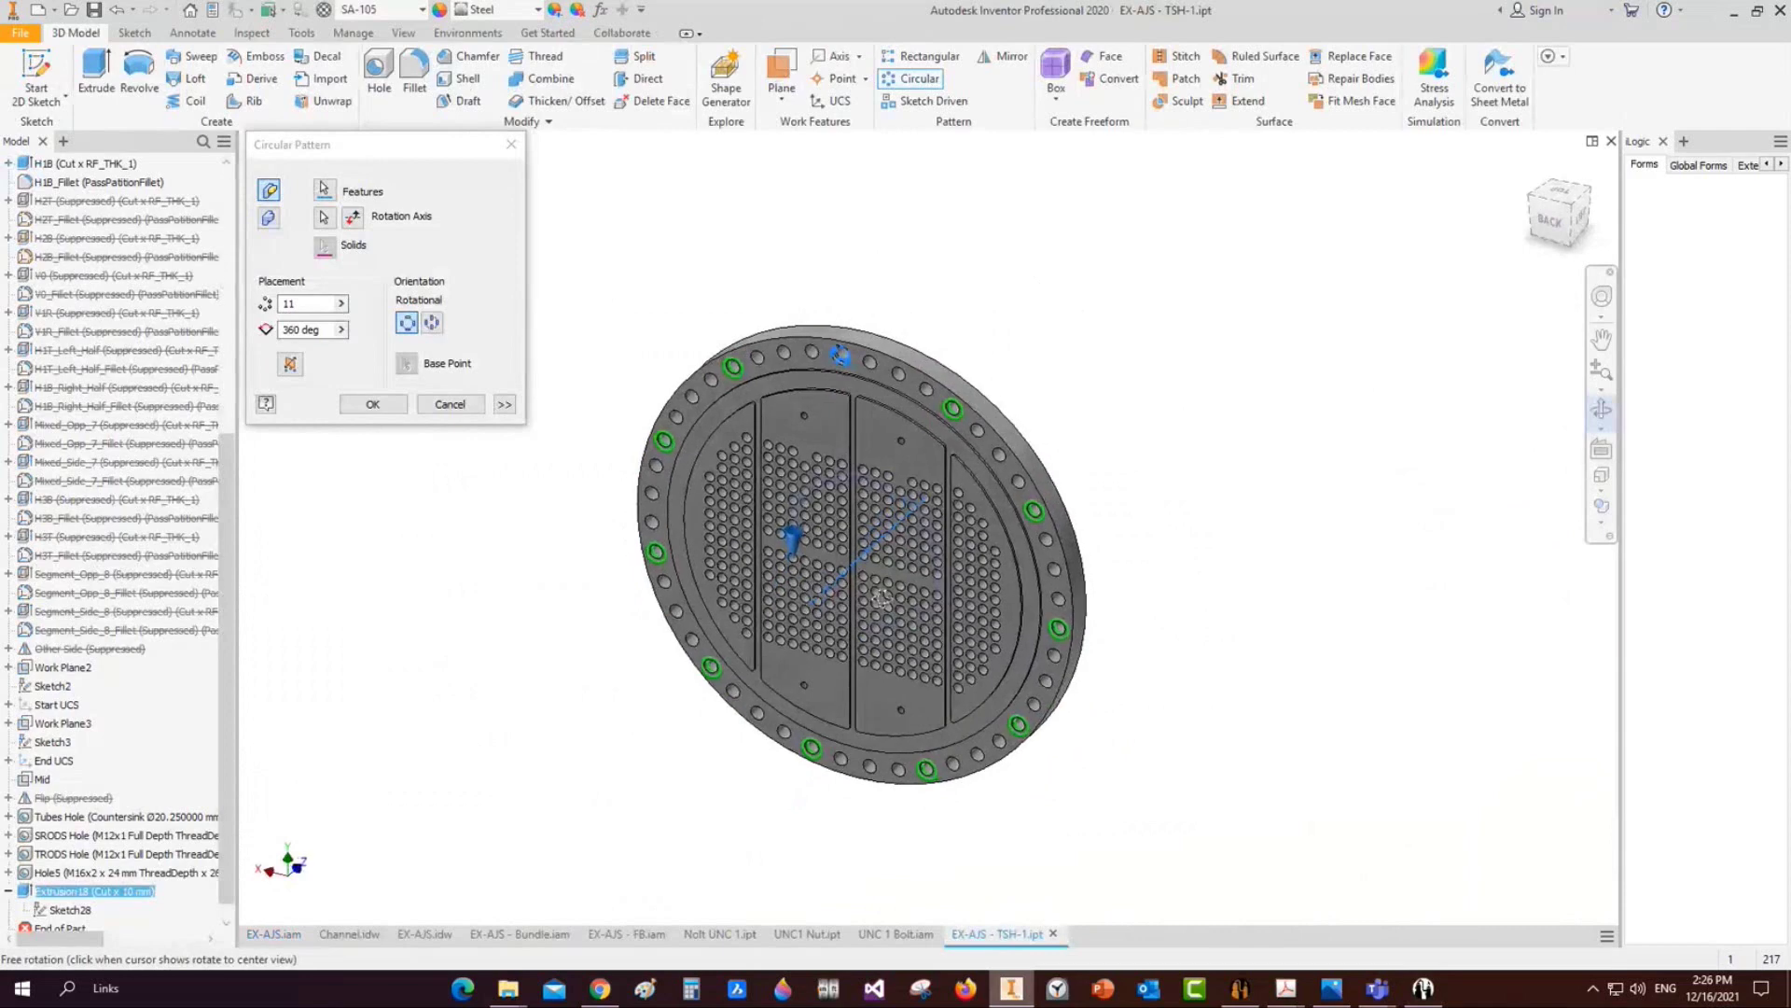
click(372, 404)
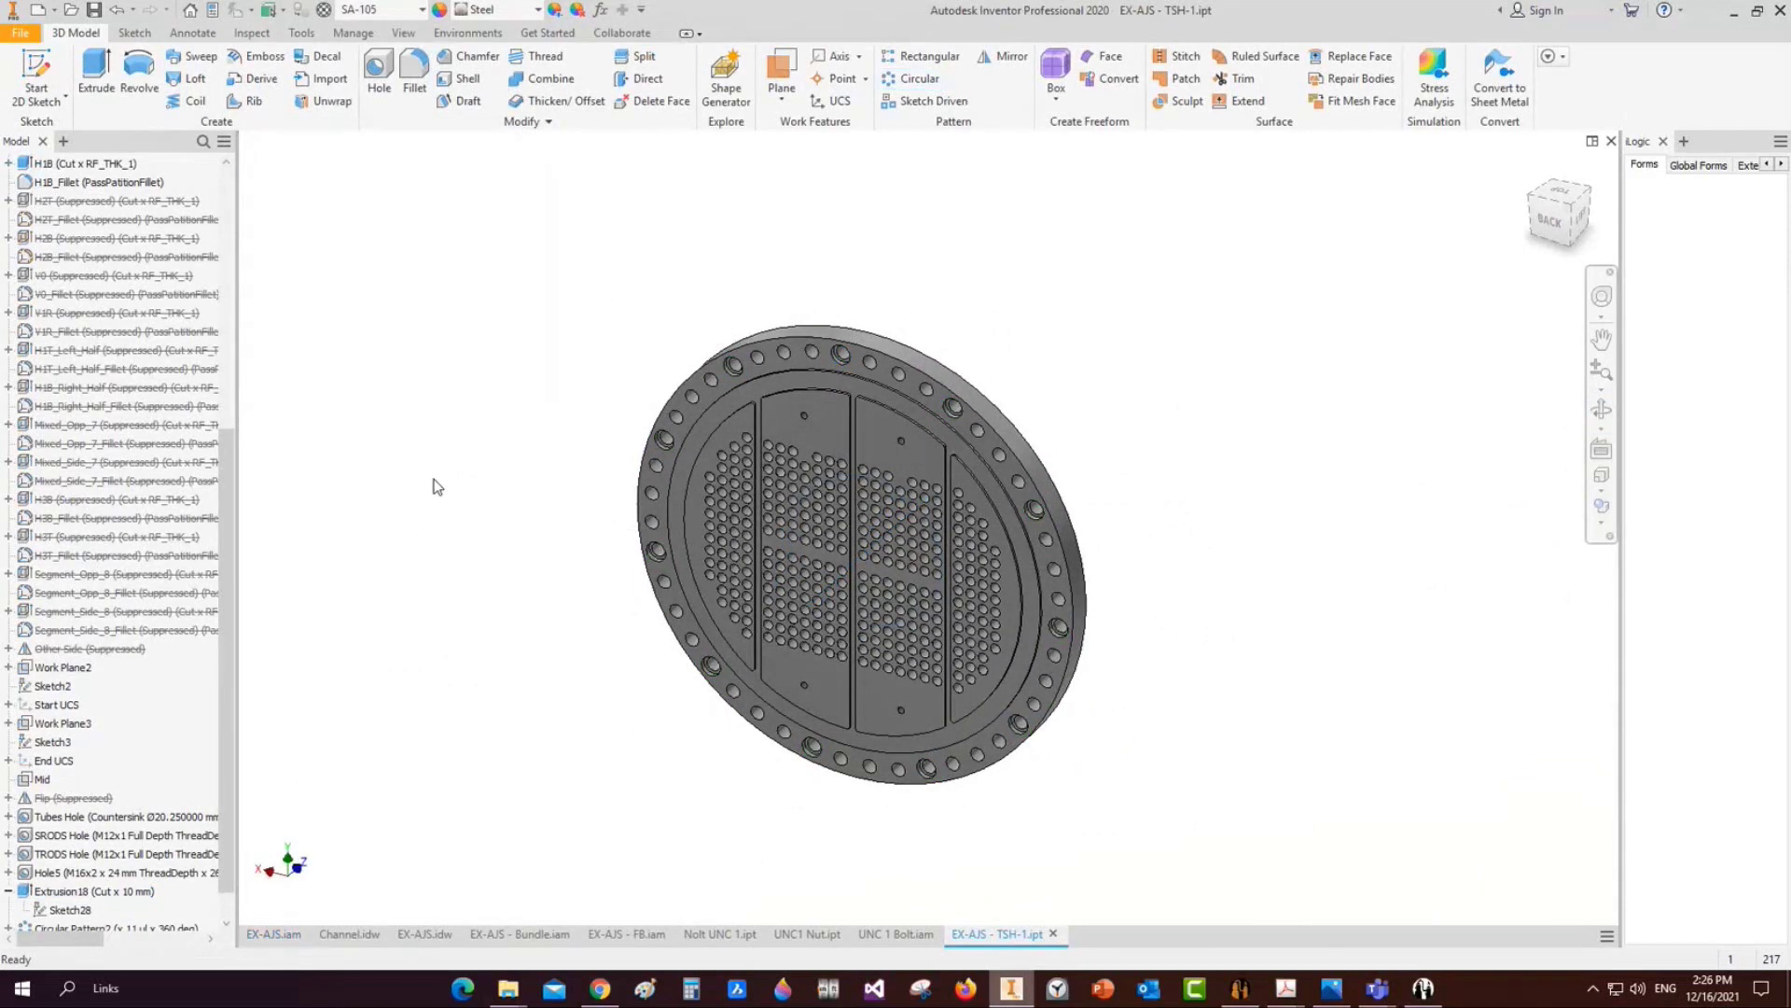
scroll(453, 480, down, 1)
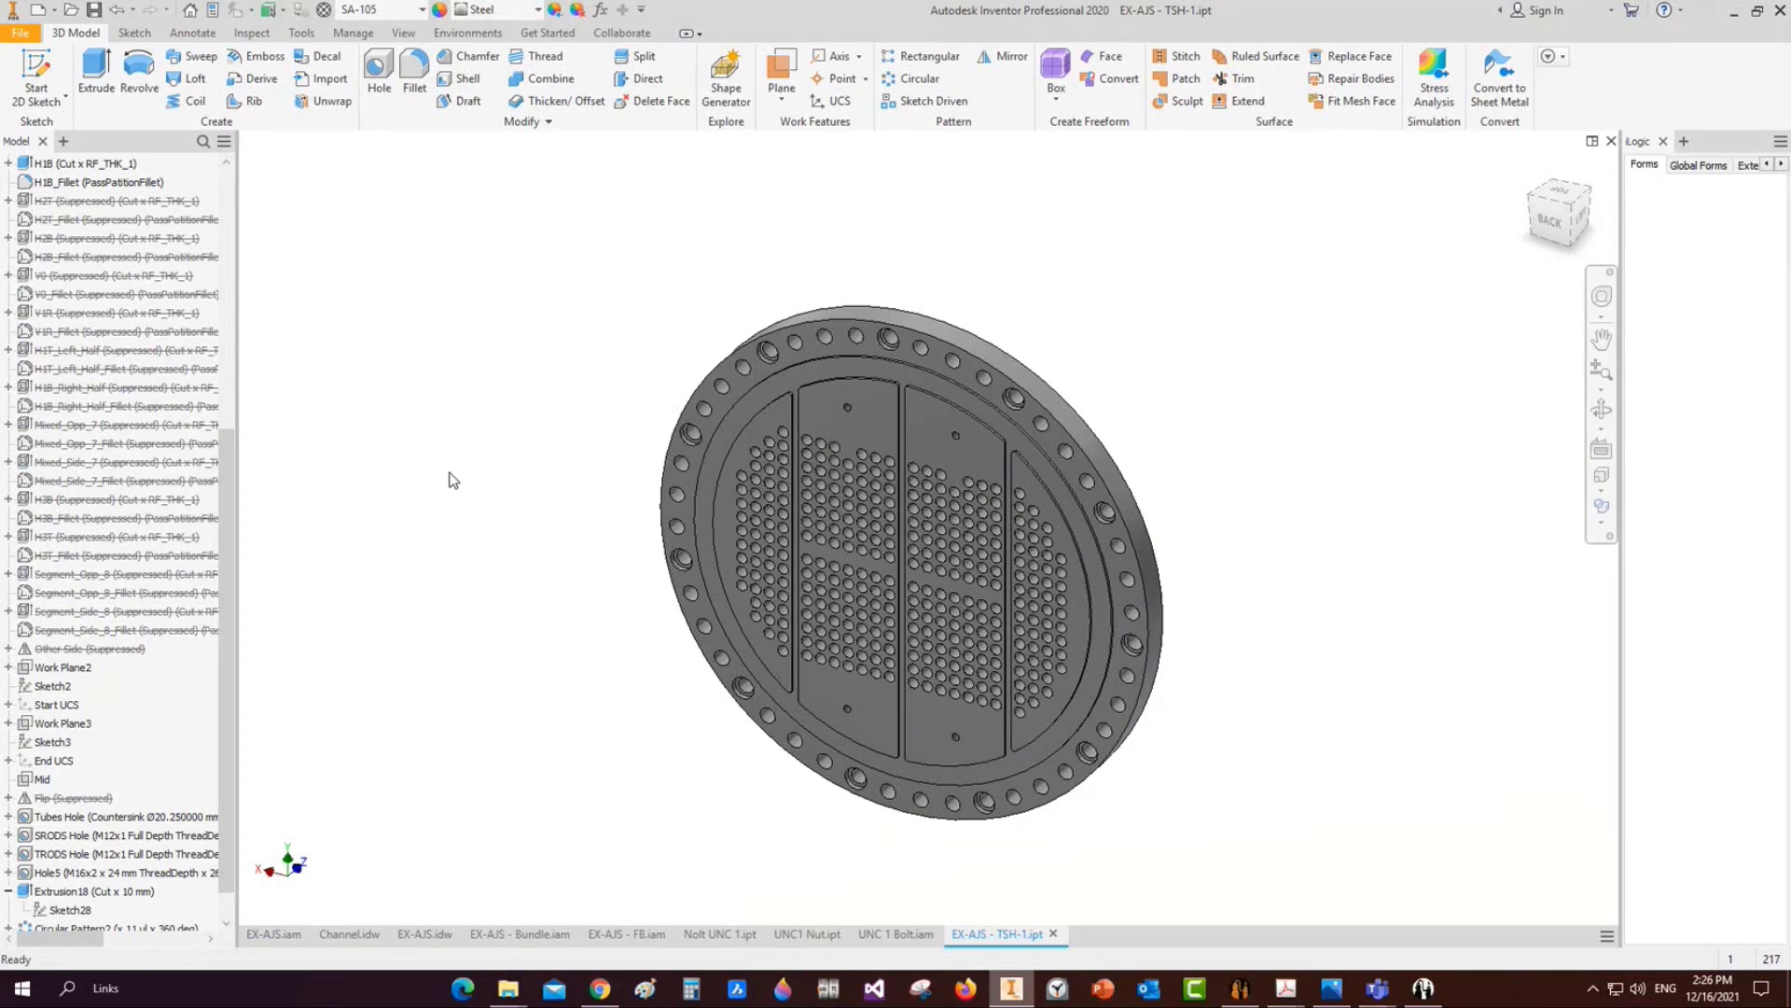
scroll(453, 480, up, 4)
Switch to the fabrication drawing in Acrobat and examine the tube sheet's bolt notes and the channel cover flange detail
mouse_move(1286, 988)
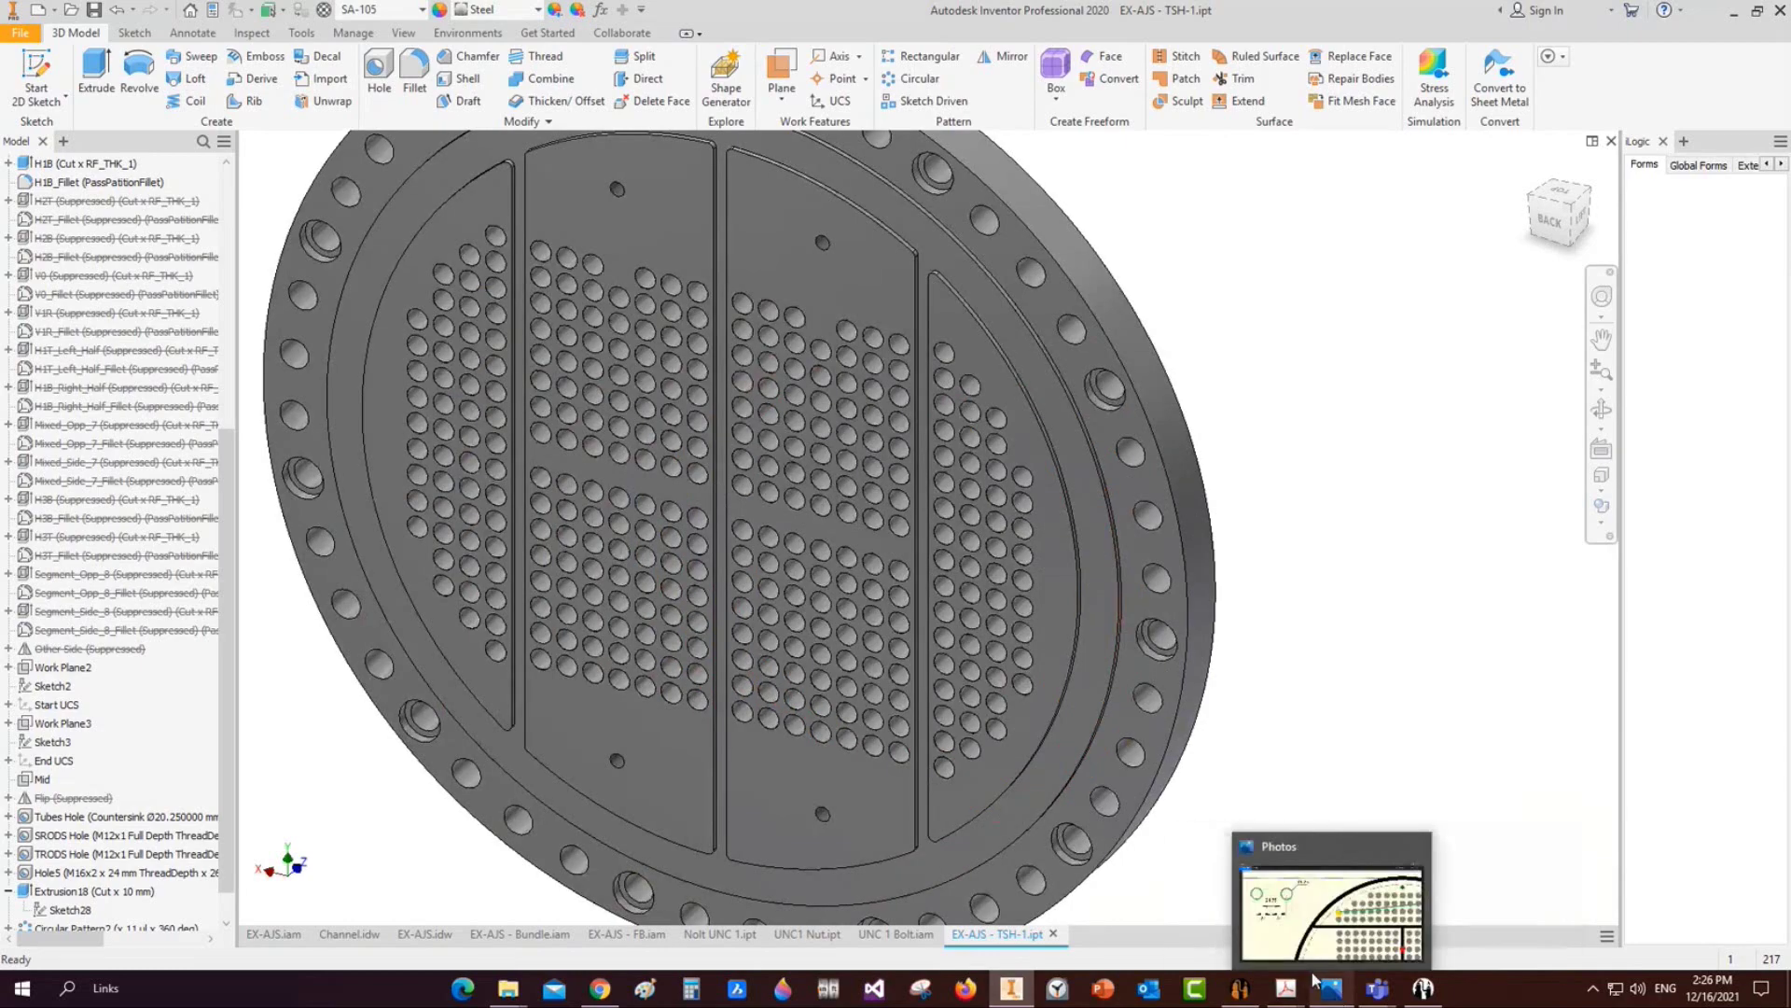
click(1288, 910)
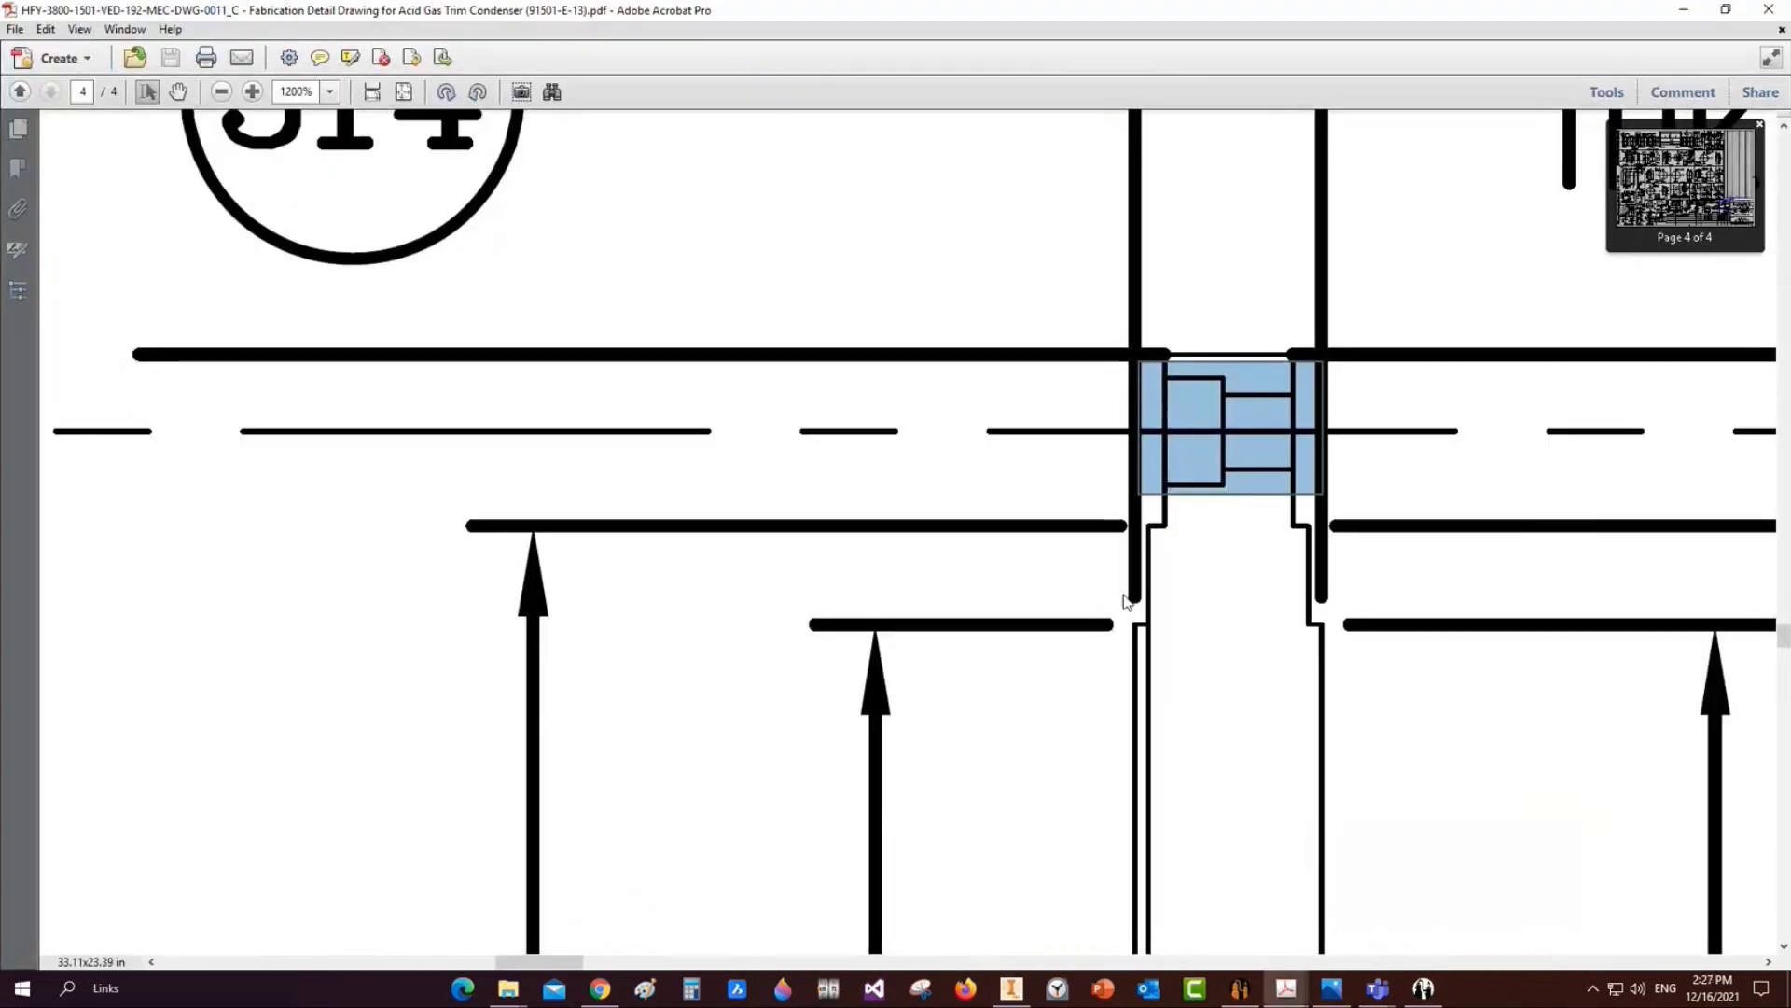
ctrl+scroll(1087, 576, down, 3)
ctrl+scroll(1087, 576, up, 1)
ctrl+scroll(1087, 577, down, 4)
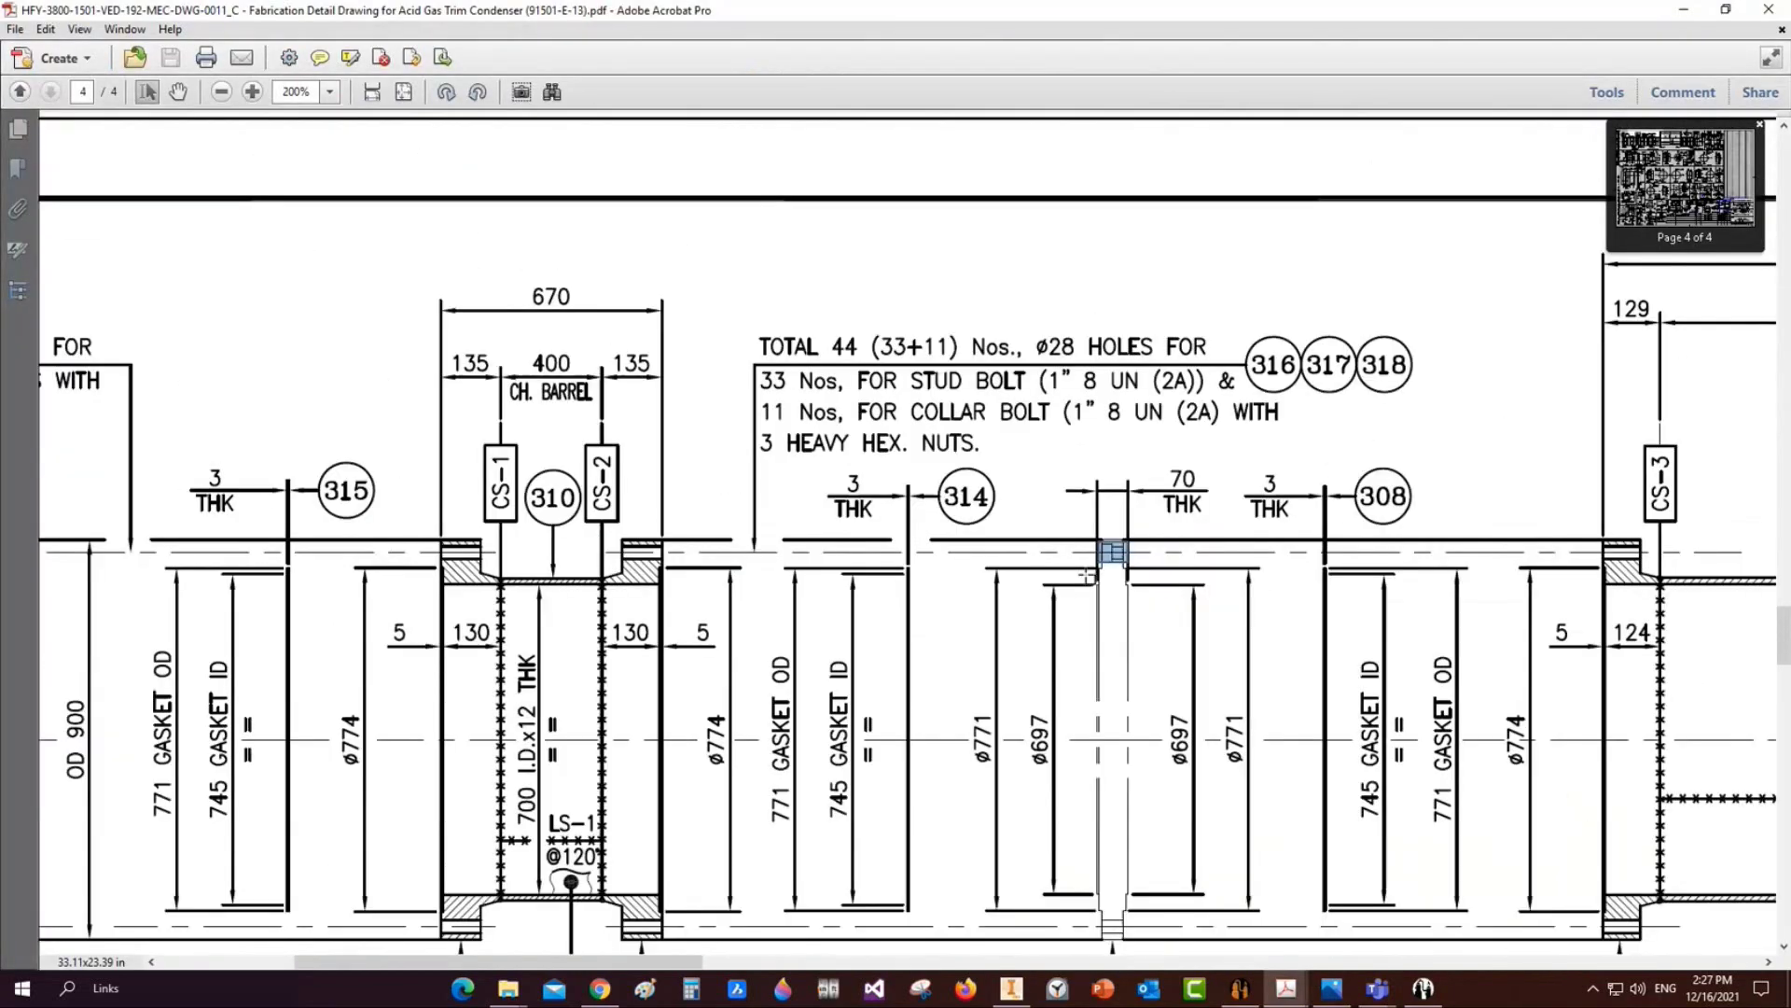
scroll(1146, 723, down, 3)
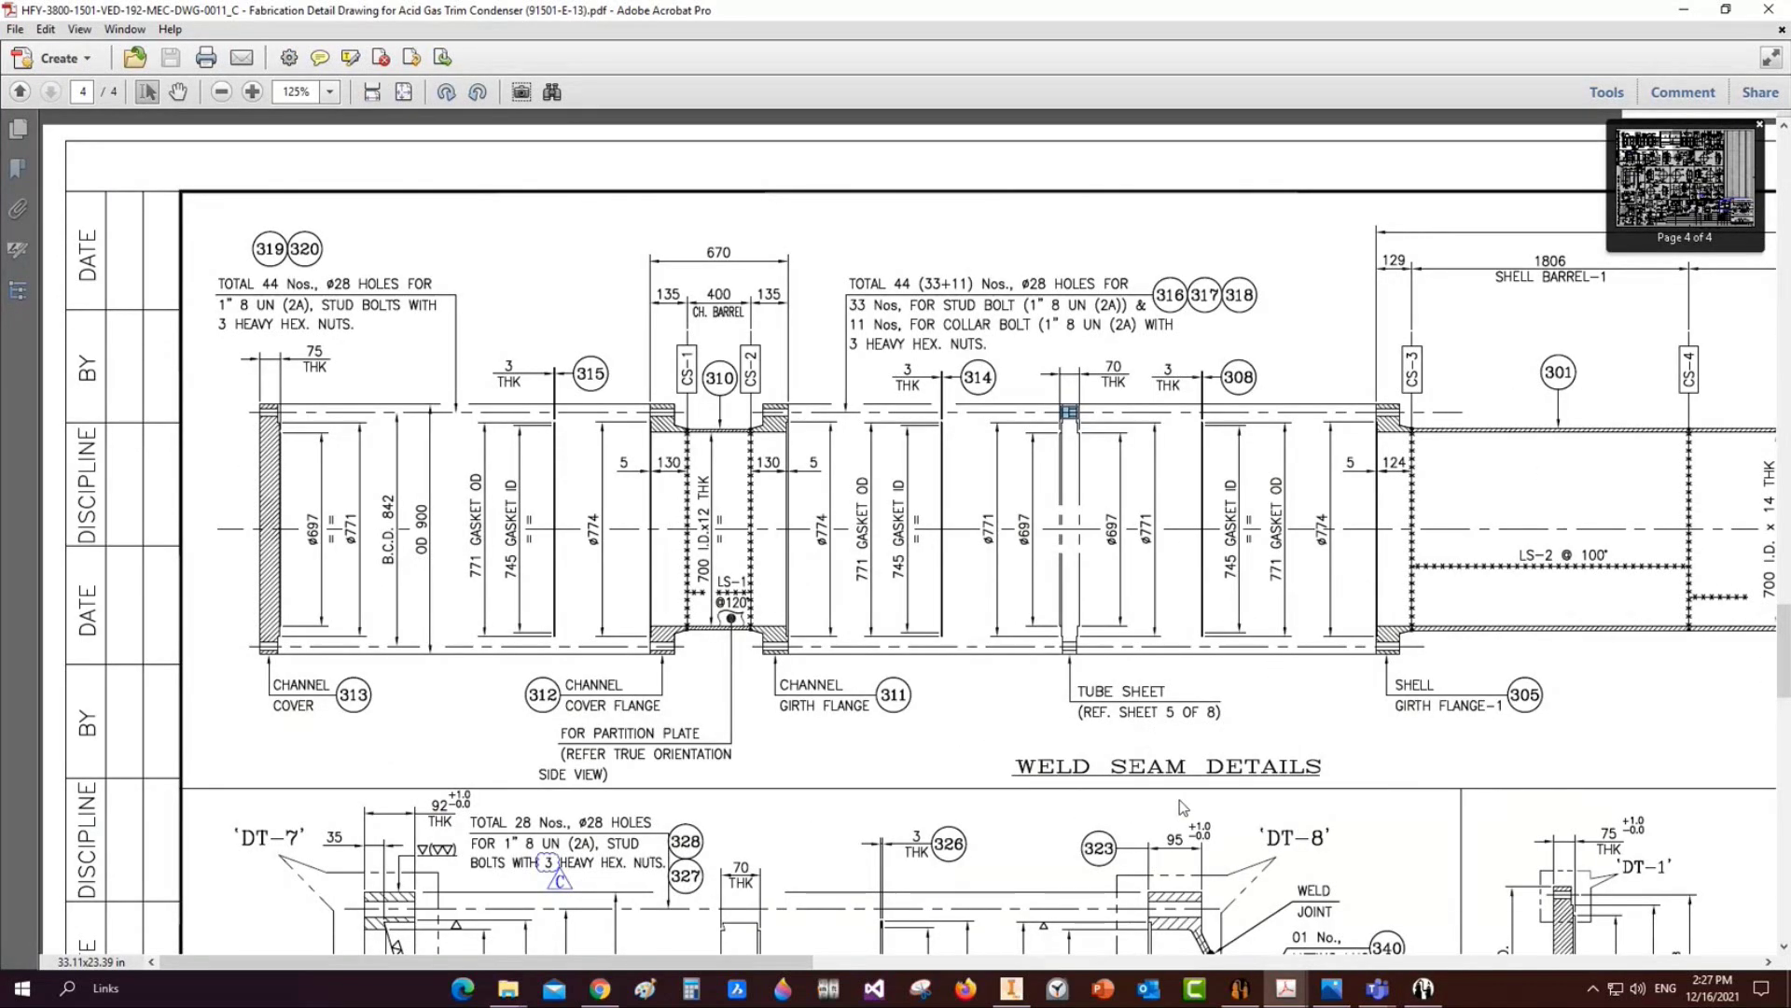
scroll(1179, 798, down, 3)
scroll(1223, 830, down, 10)
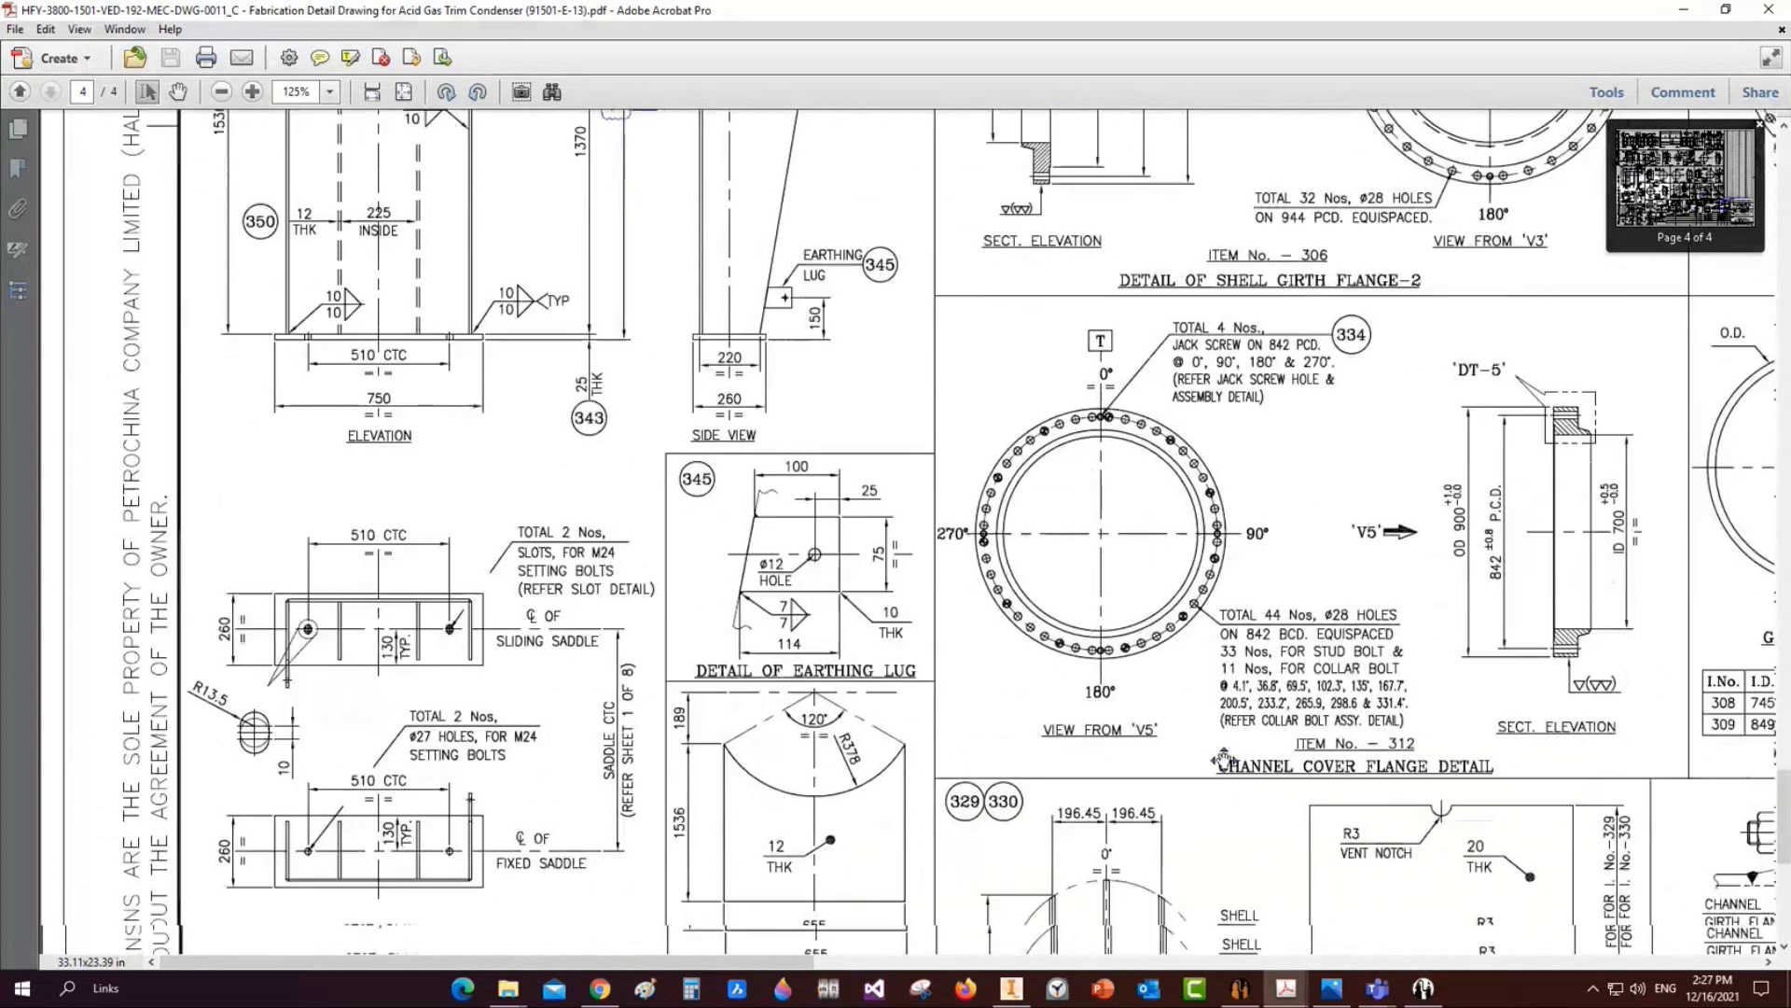
scroll(1230, 731, down, 3)
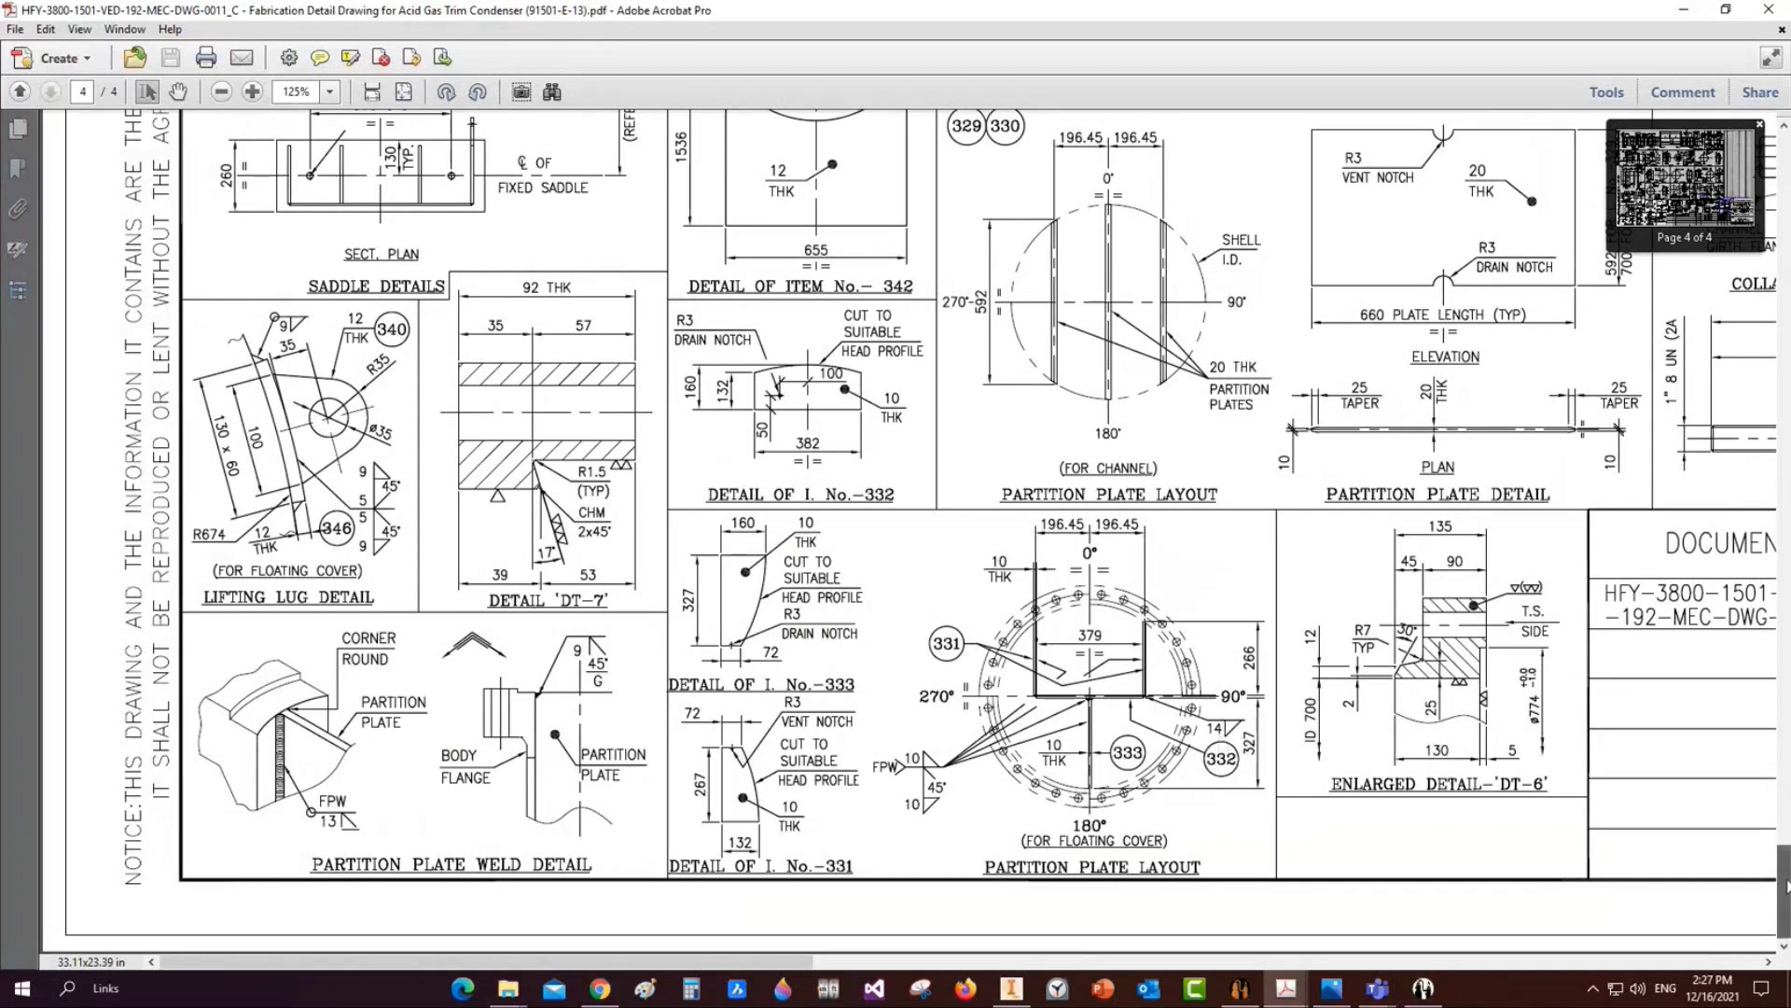
Locate the collar bolt assembly detail in the fabrication drawing and highlight the bolt with its nuts
scroll(1784, 865, up, 2)
mouse_move(1784, 865)
mouse_down()
mouse_move(1784, 809)
mouse_move(1784, 886)
mouse_up()
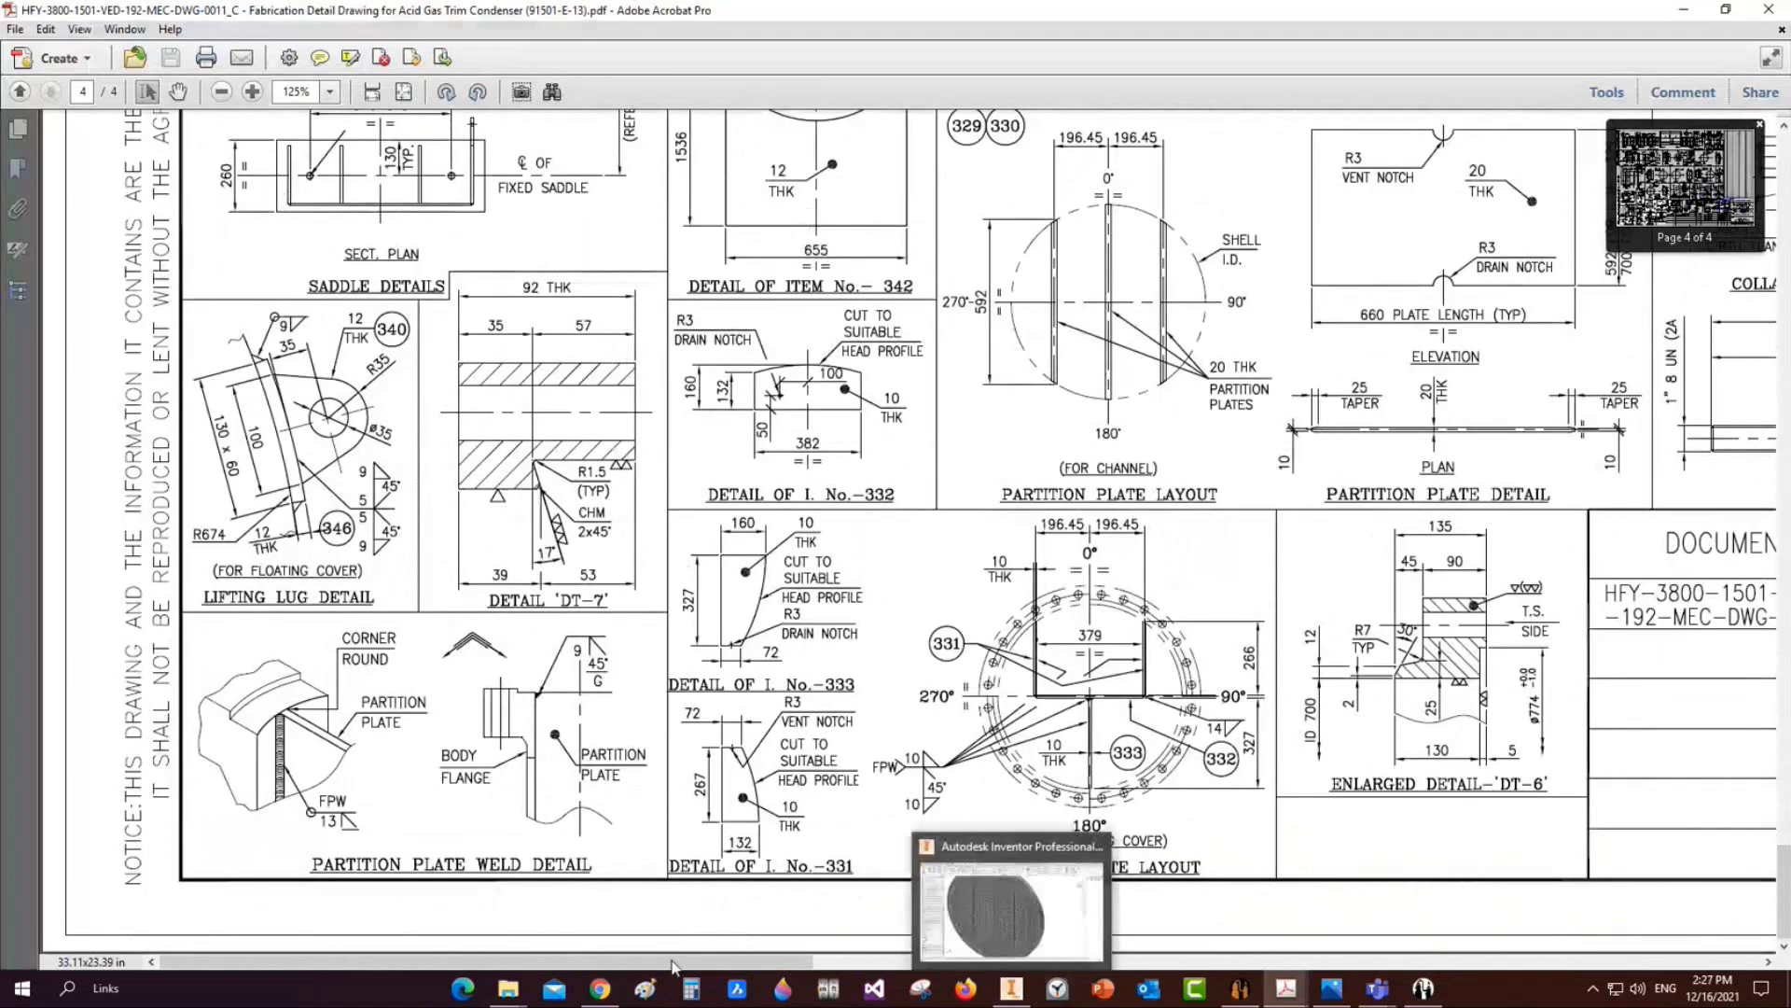
drag(732, 963, 1038, 973)
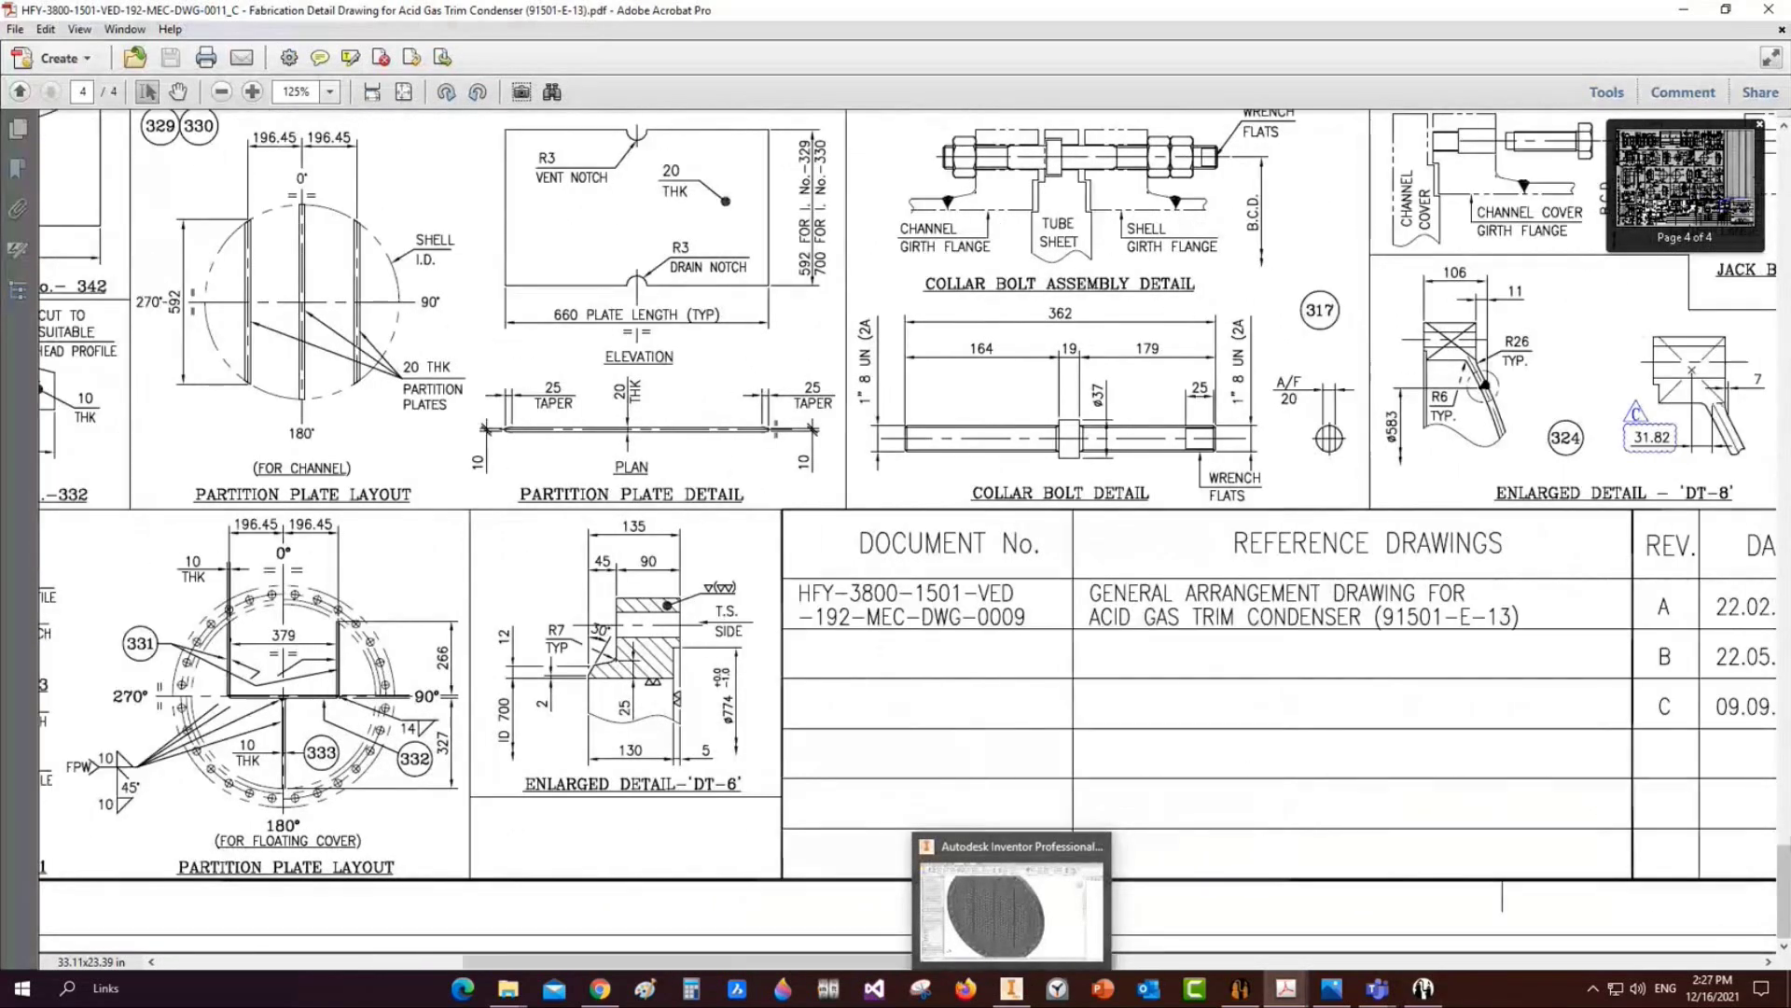
drag(1783, 888, 1784, 836)
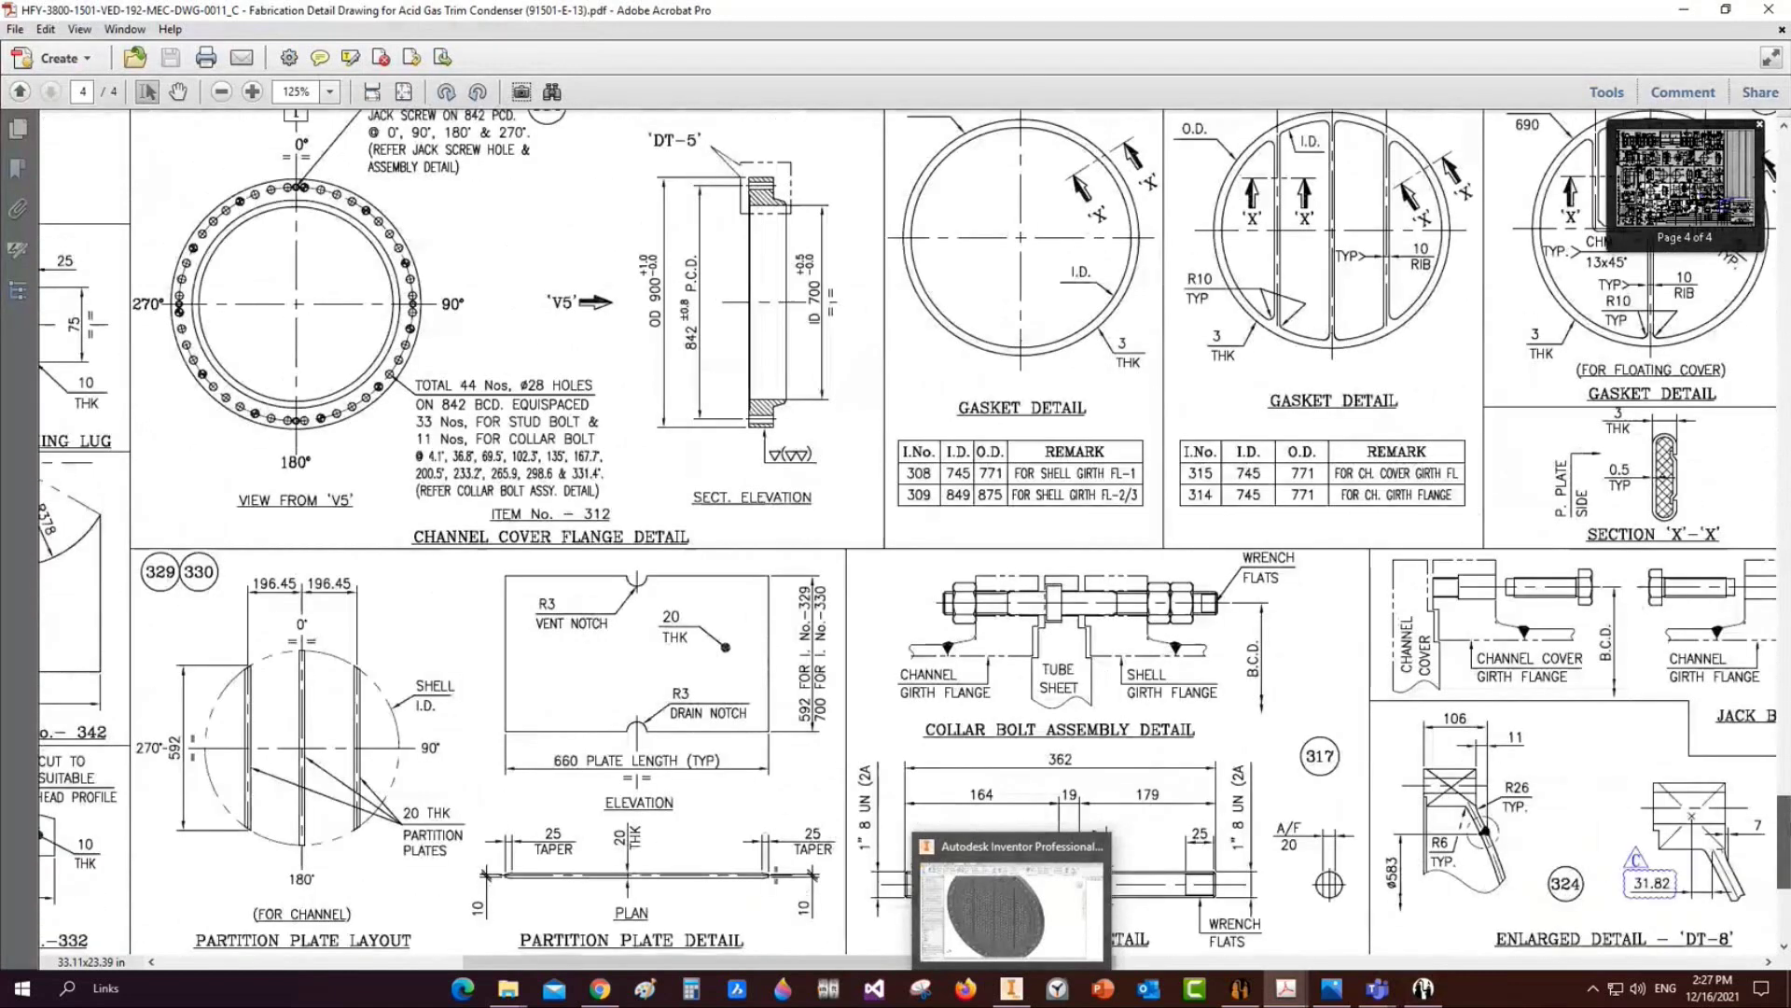
ctrl+scroll(1126, 742, up, 3)
scroll(1139, 631, down, 1)
ctrl+scroll(1140, 607, down, 1)
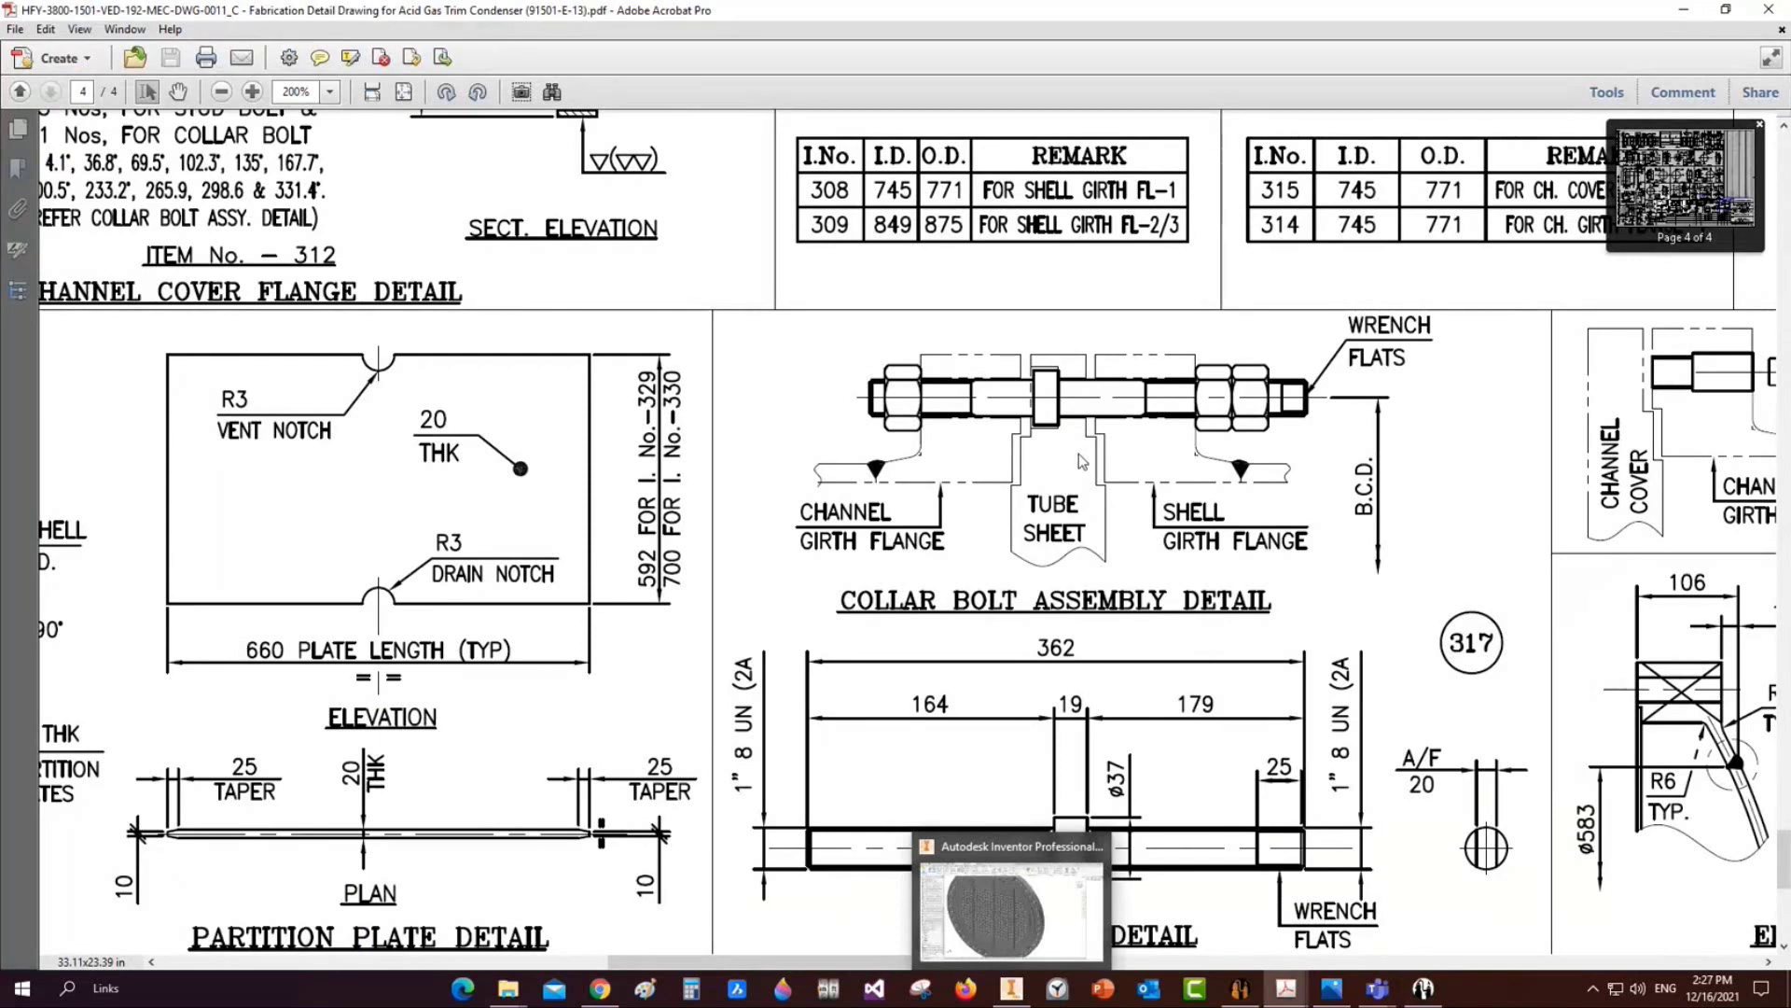
drag(819, 351, 1328, 446)
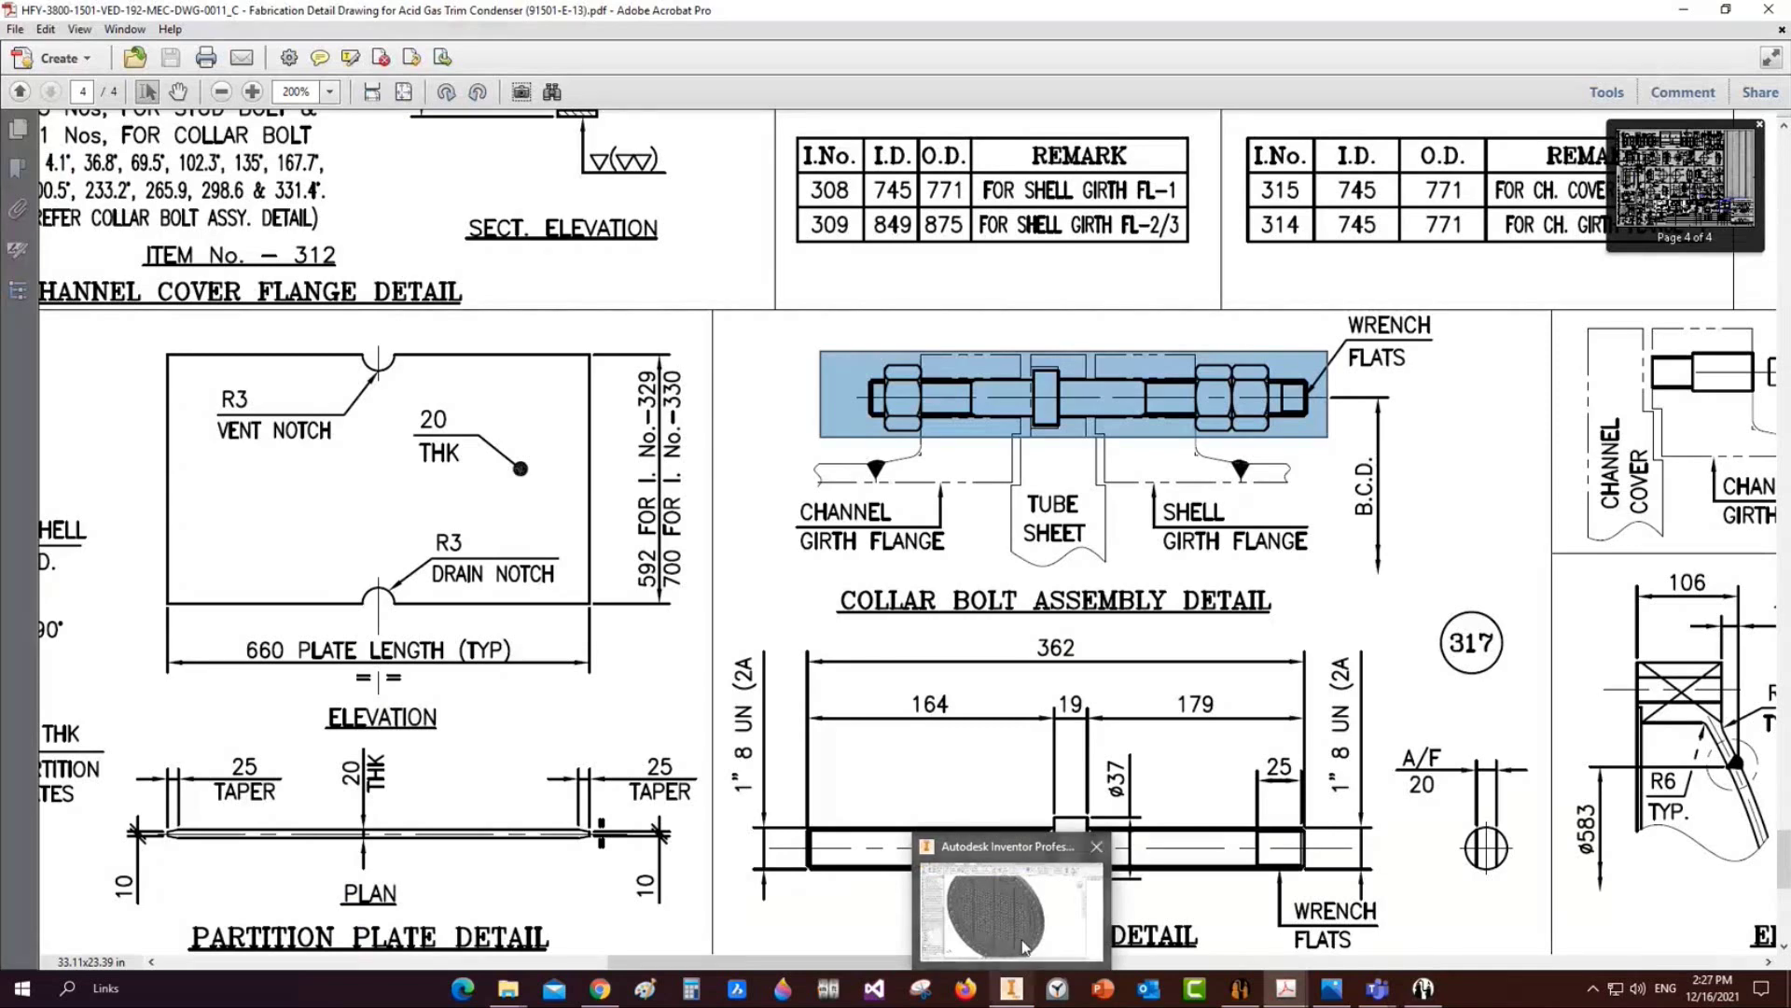
Switch back to Inventor, create a new part from the Stud Bolt.ipt template in Bolt & Nut, and show its home view
click(1011, 988)
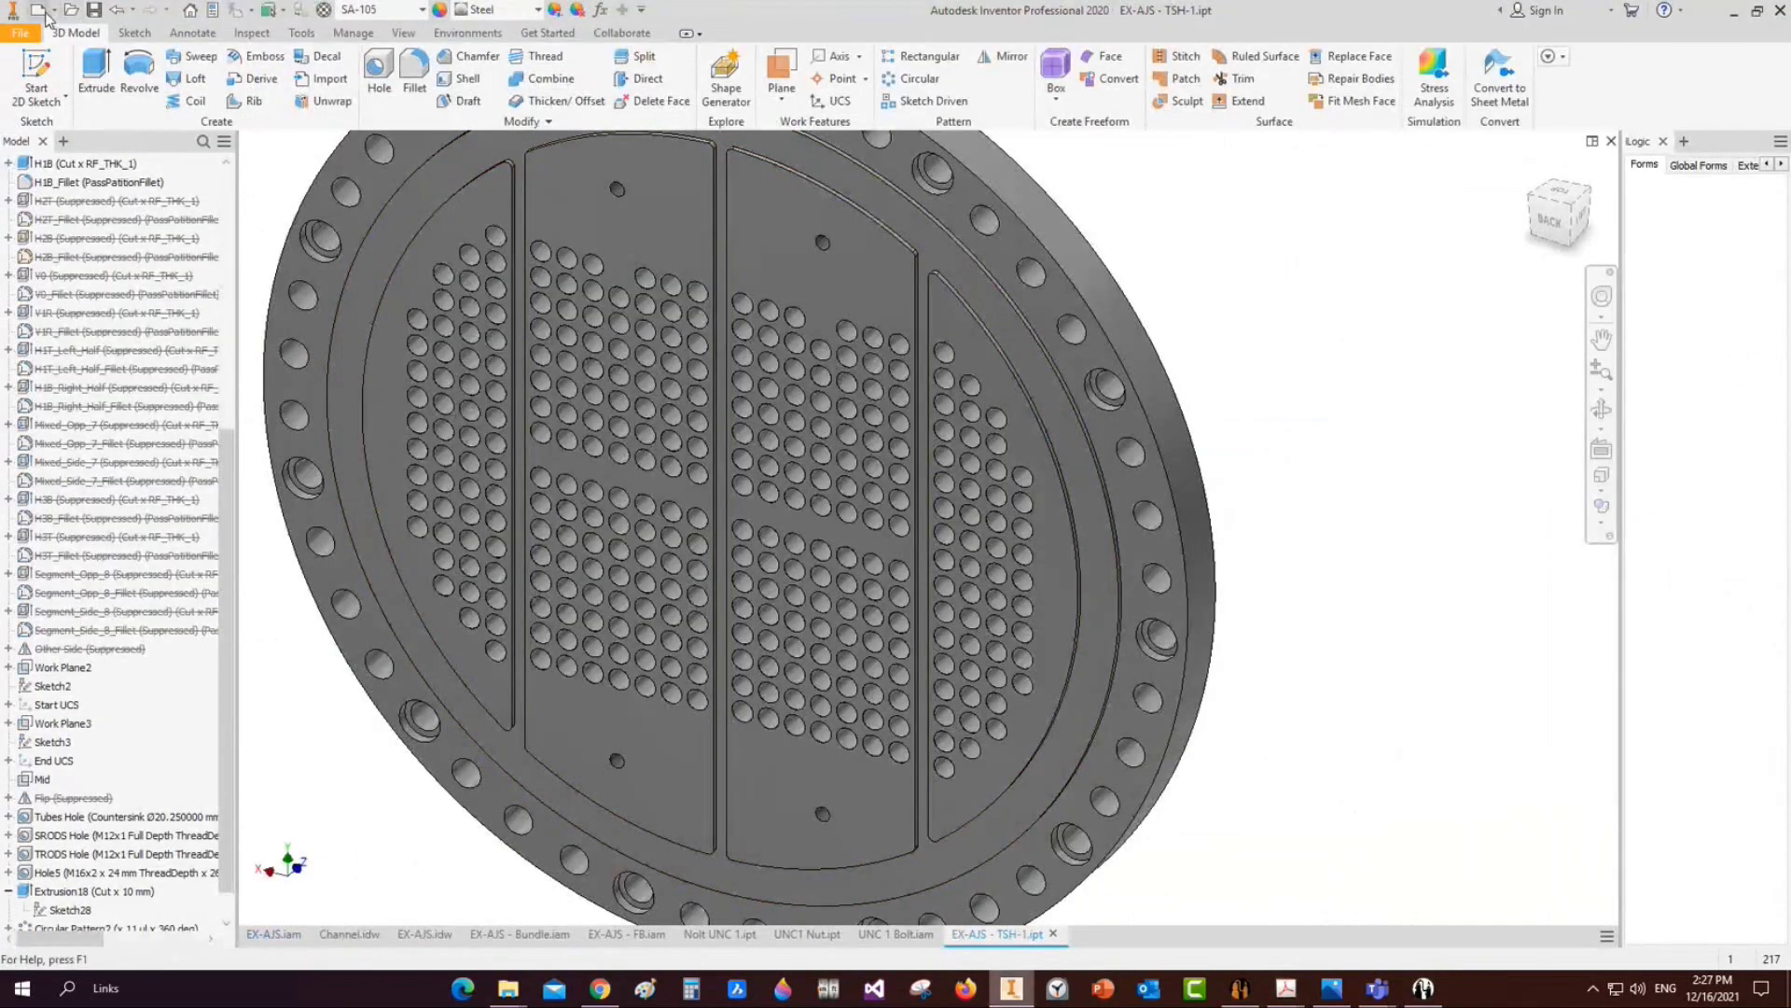
click(37, 9)
click(1026, 238)
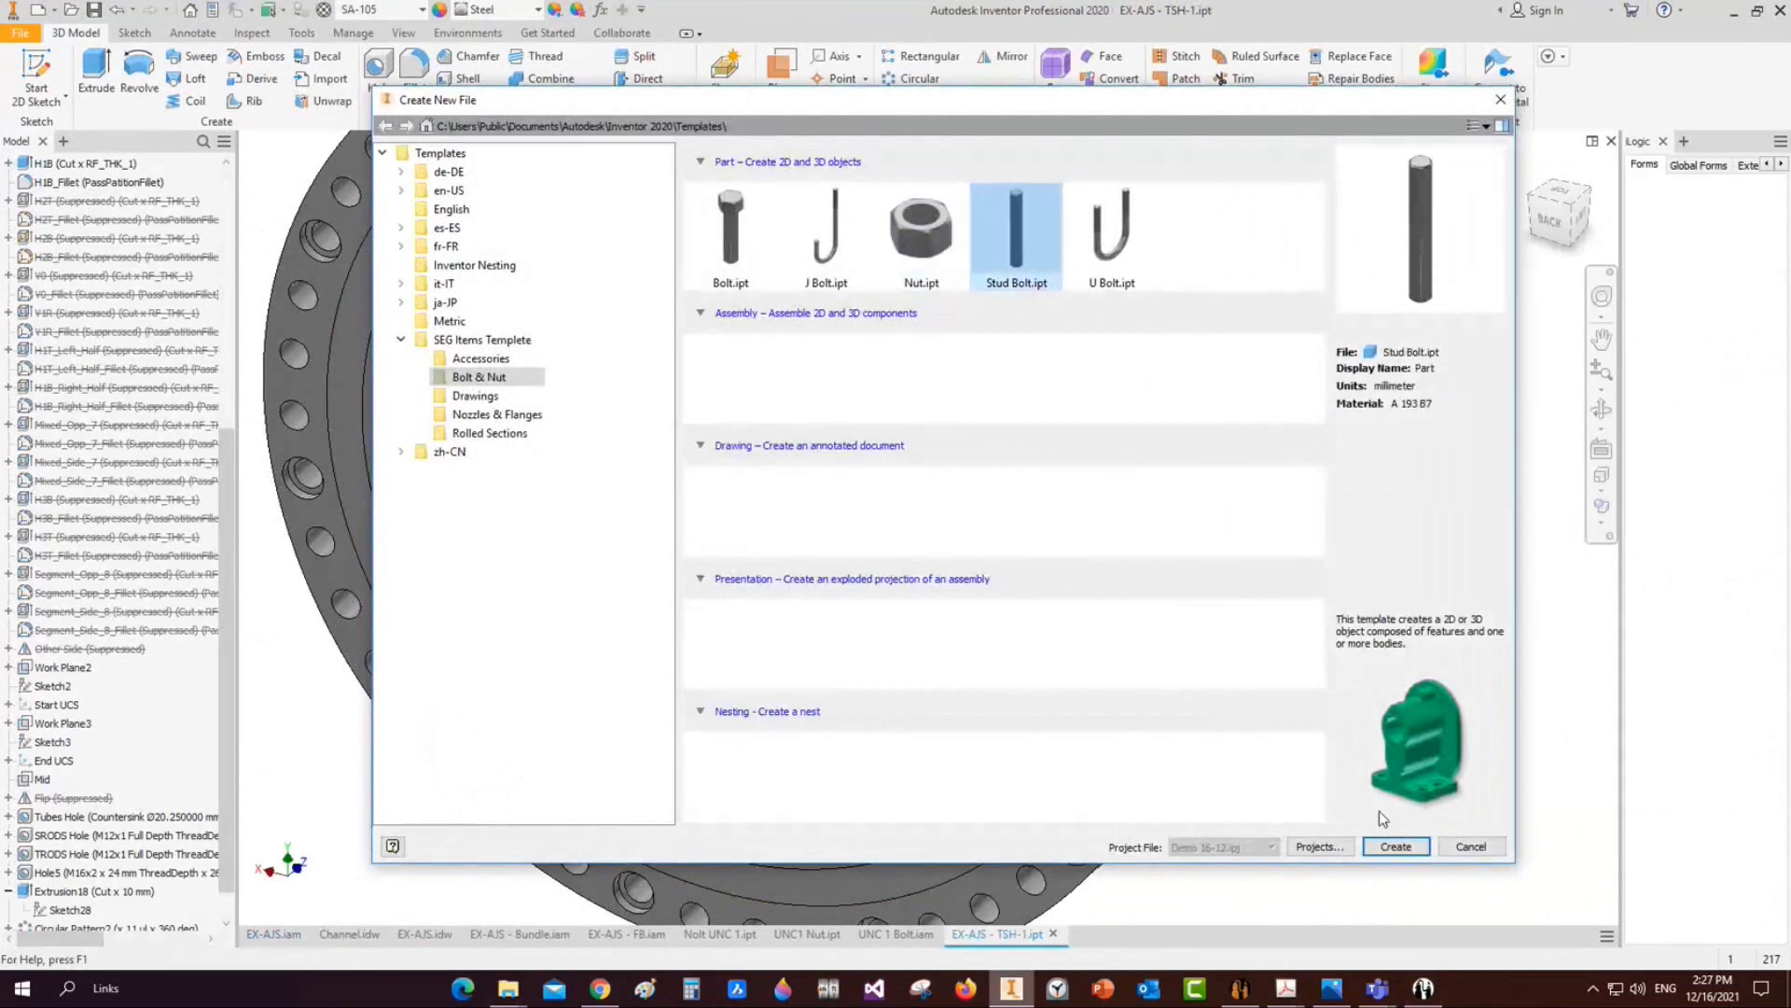
click(1396, 847)
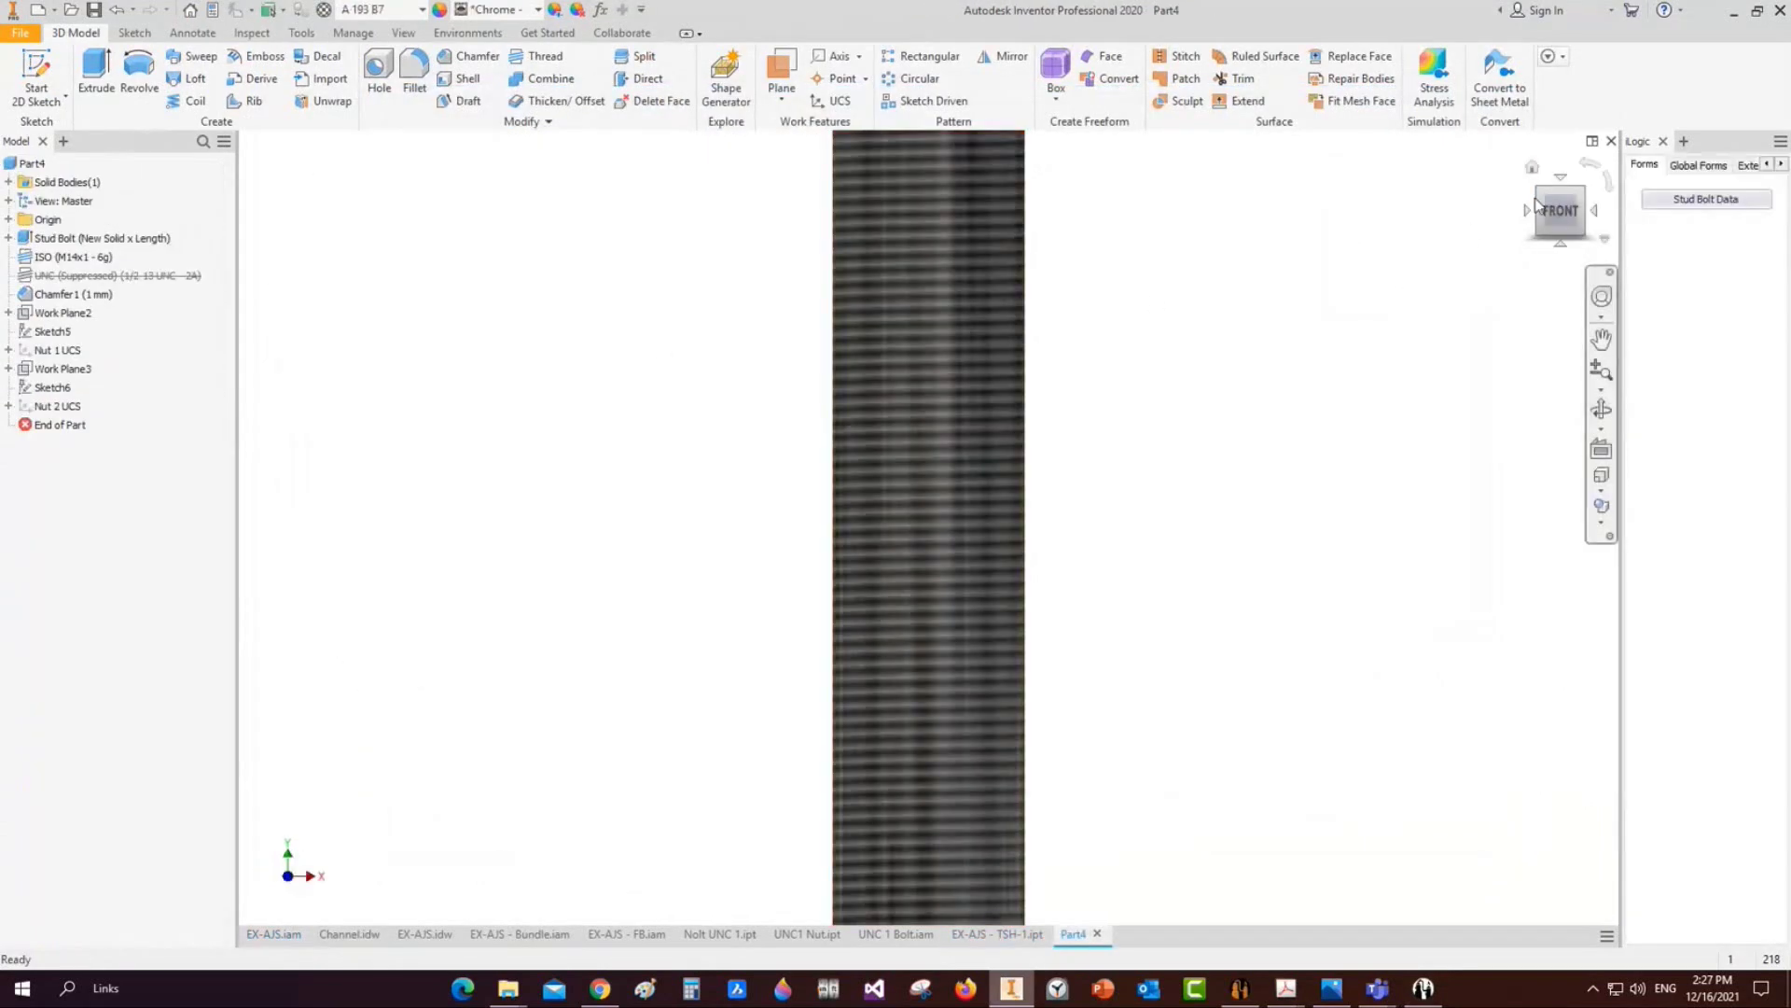
key(F6)
Set the stud bolt's length to 250 mm and its ISO size to 20 in the Stud Bolt Data form
click(1706, 199)
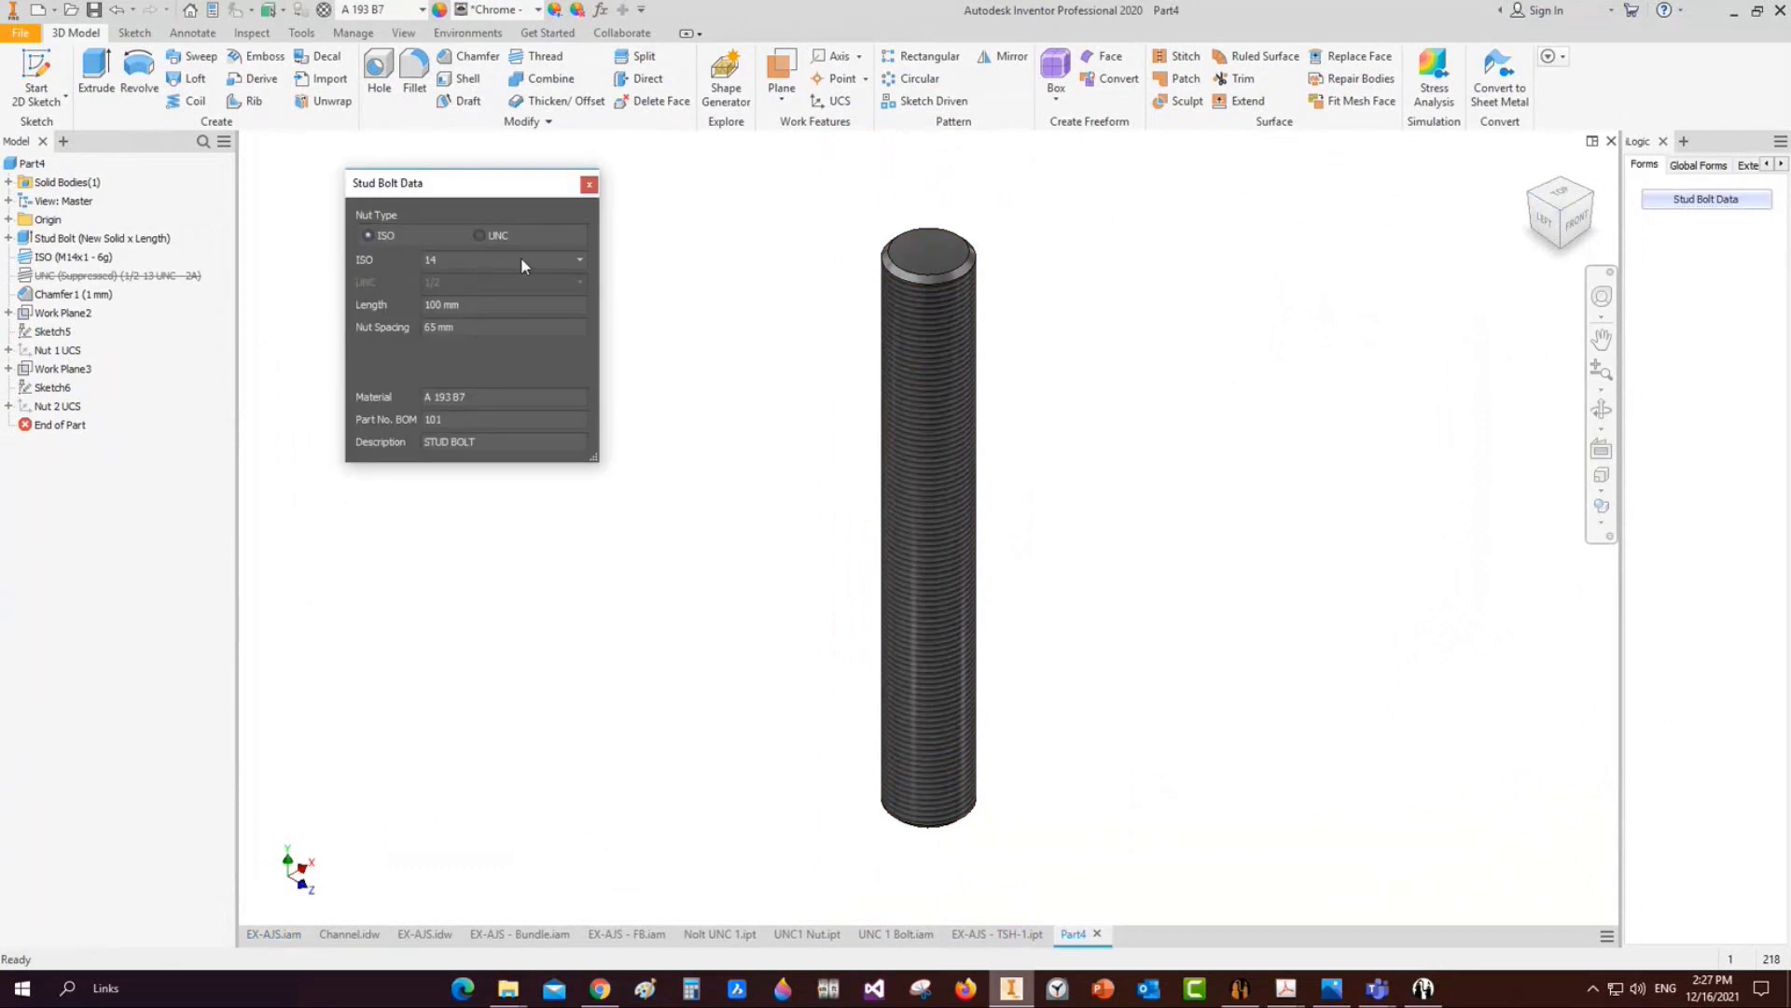
click(520, 256)
click(491, 256)
click(489, 310)
text(250)
click(458, 327)
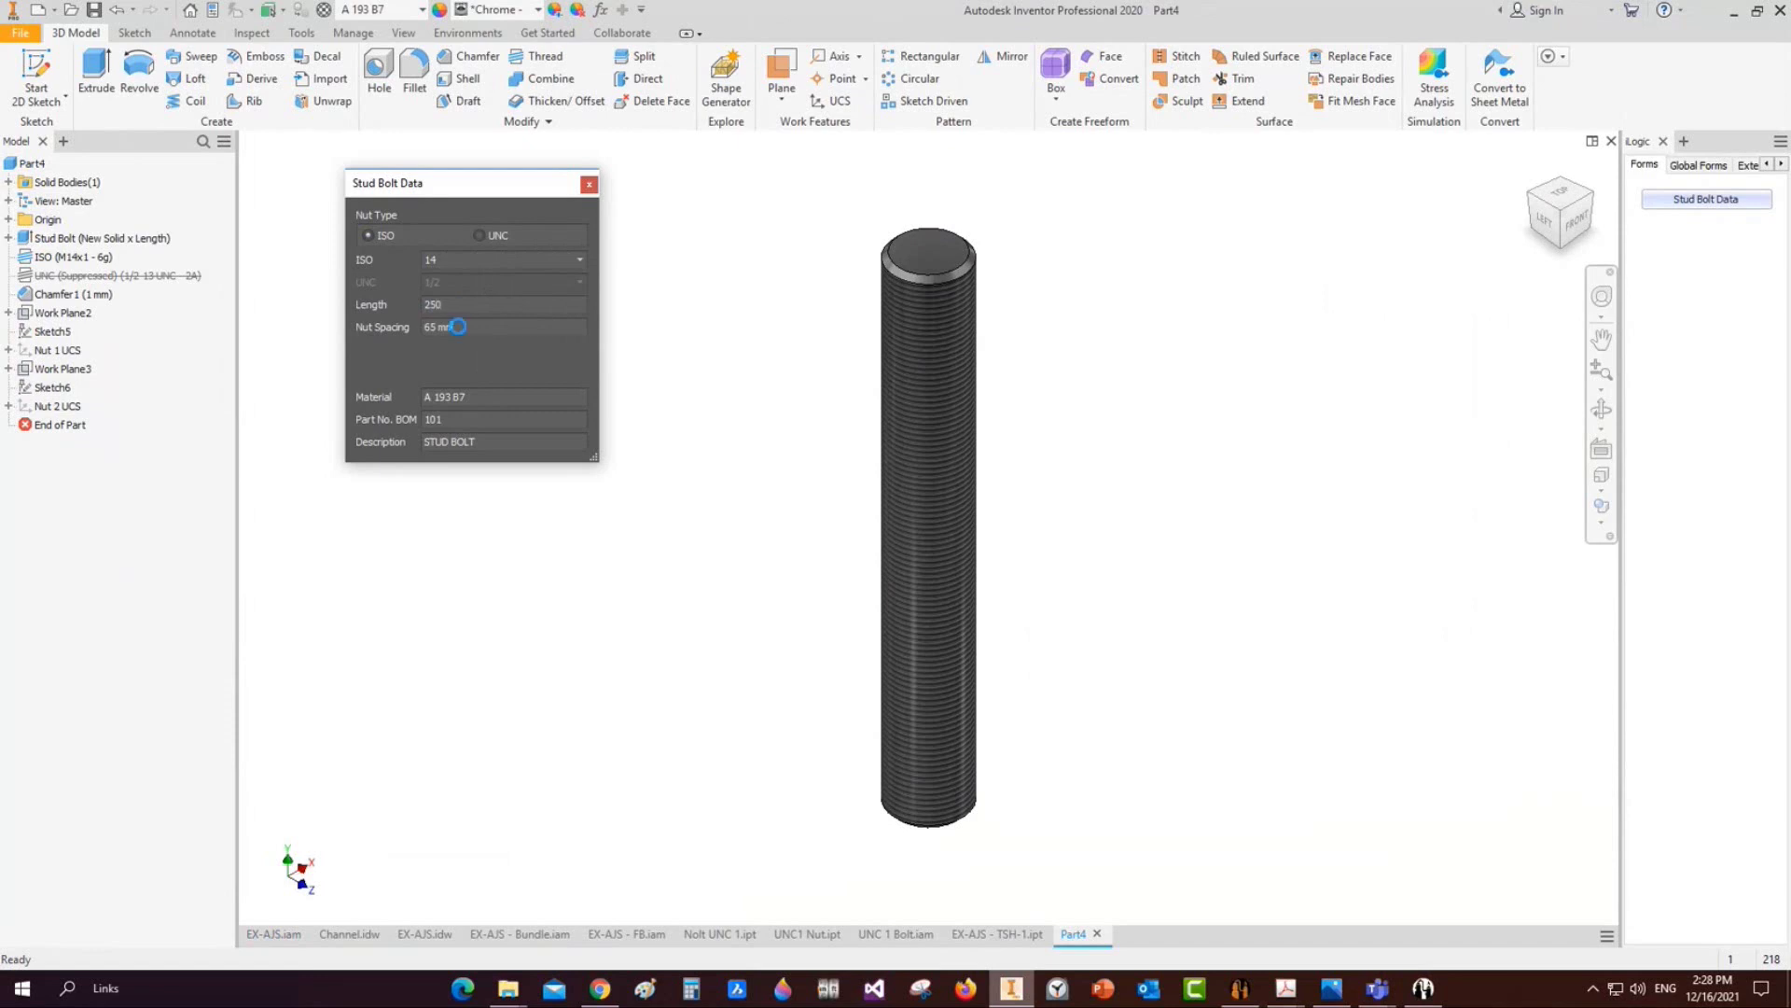
click(579, 262)
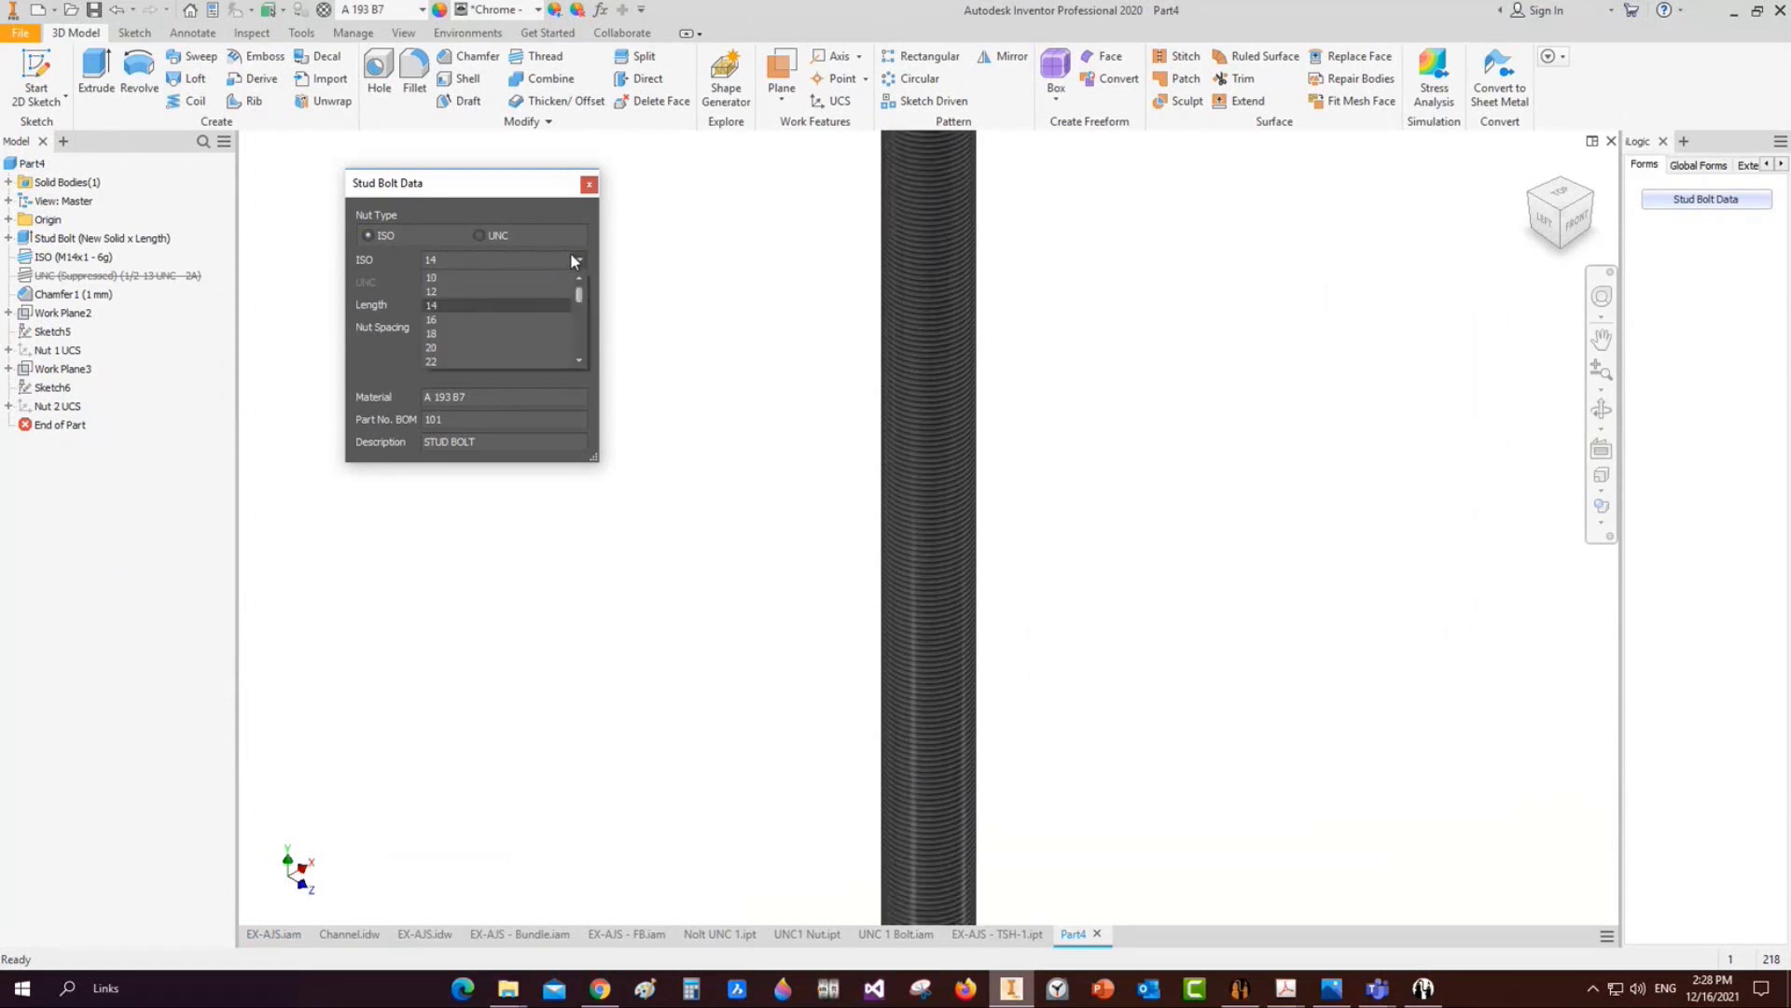
click(453, 348)
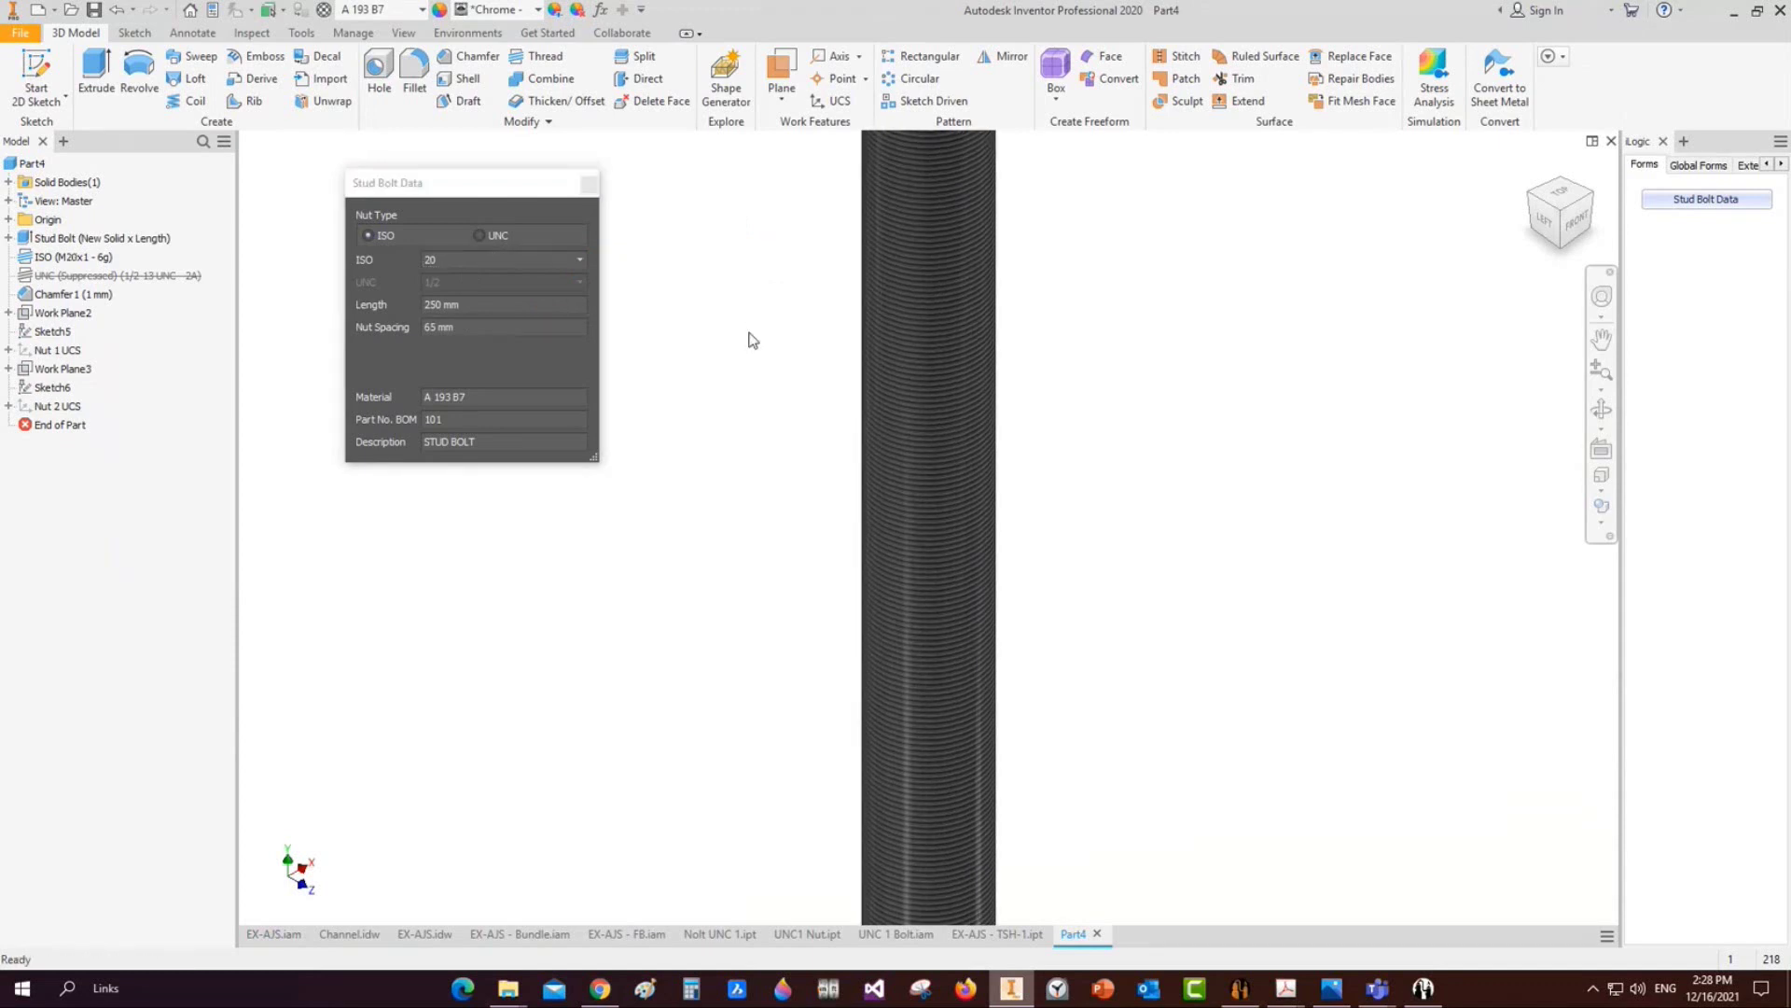
Set the stud bolt's nut spacing to 100 mm and close the Stud Bolt Data form
scroll(753, 340, down, 5)
middle_drag(809, 301, 862, 373)
scroll(741, 326, up, 4)
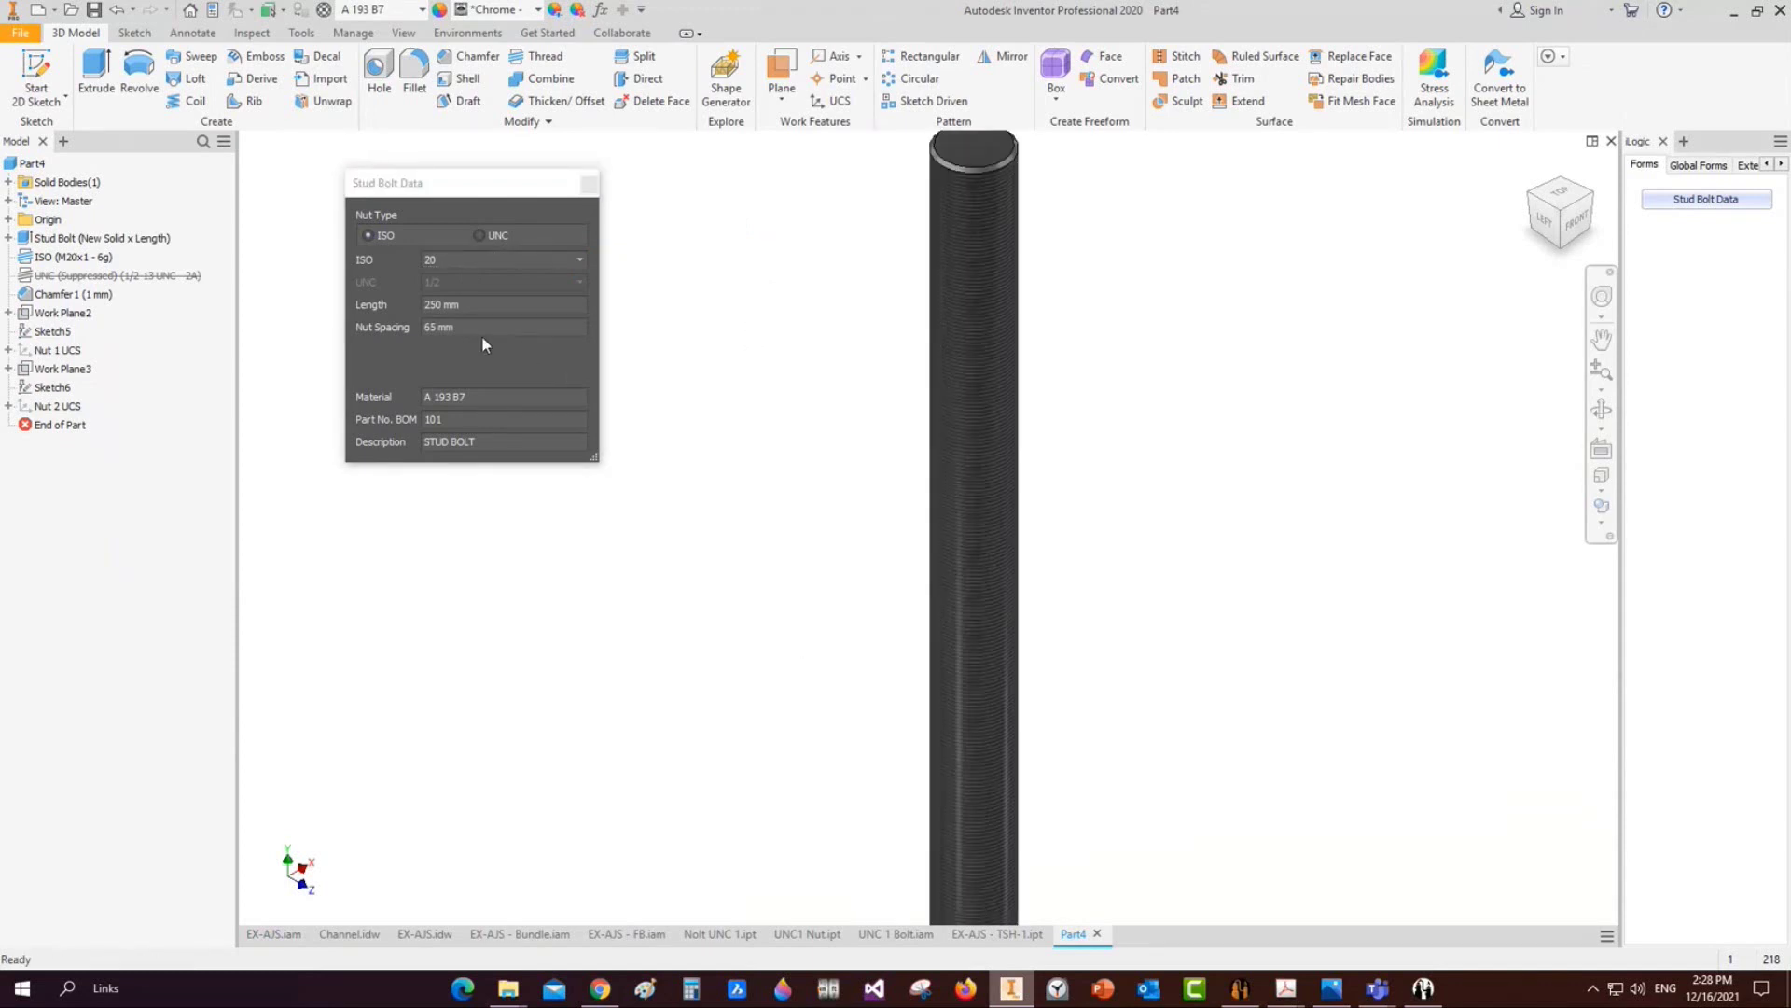
click(483, 328)
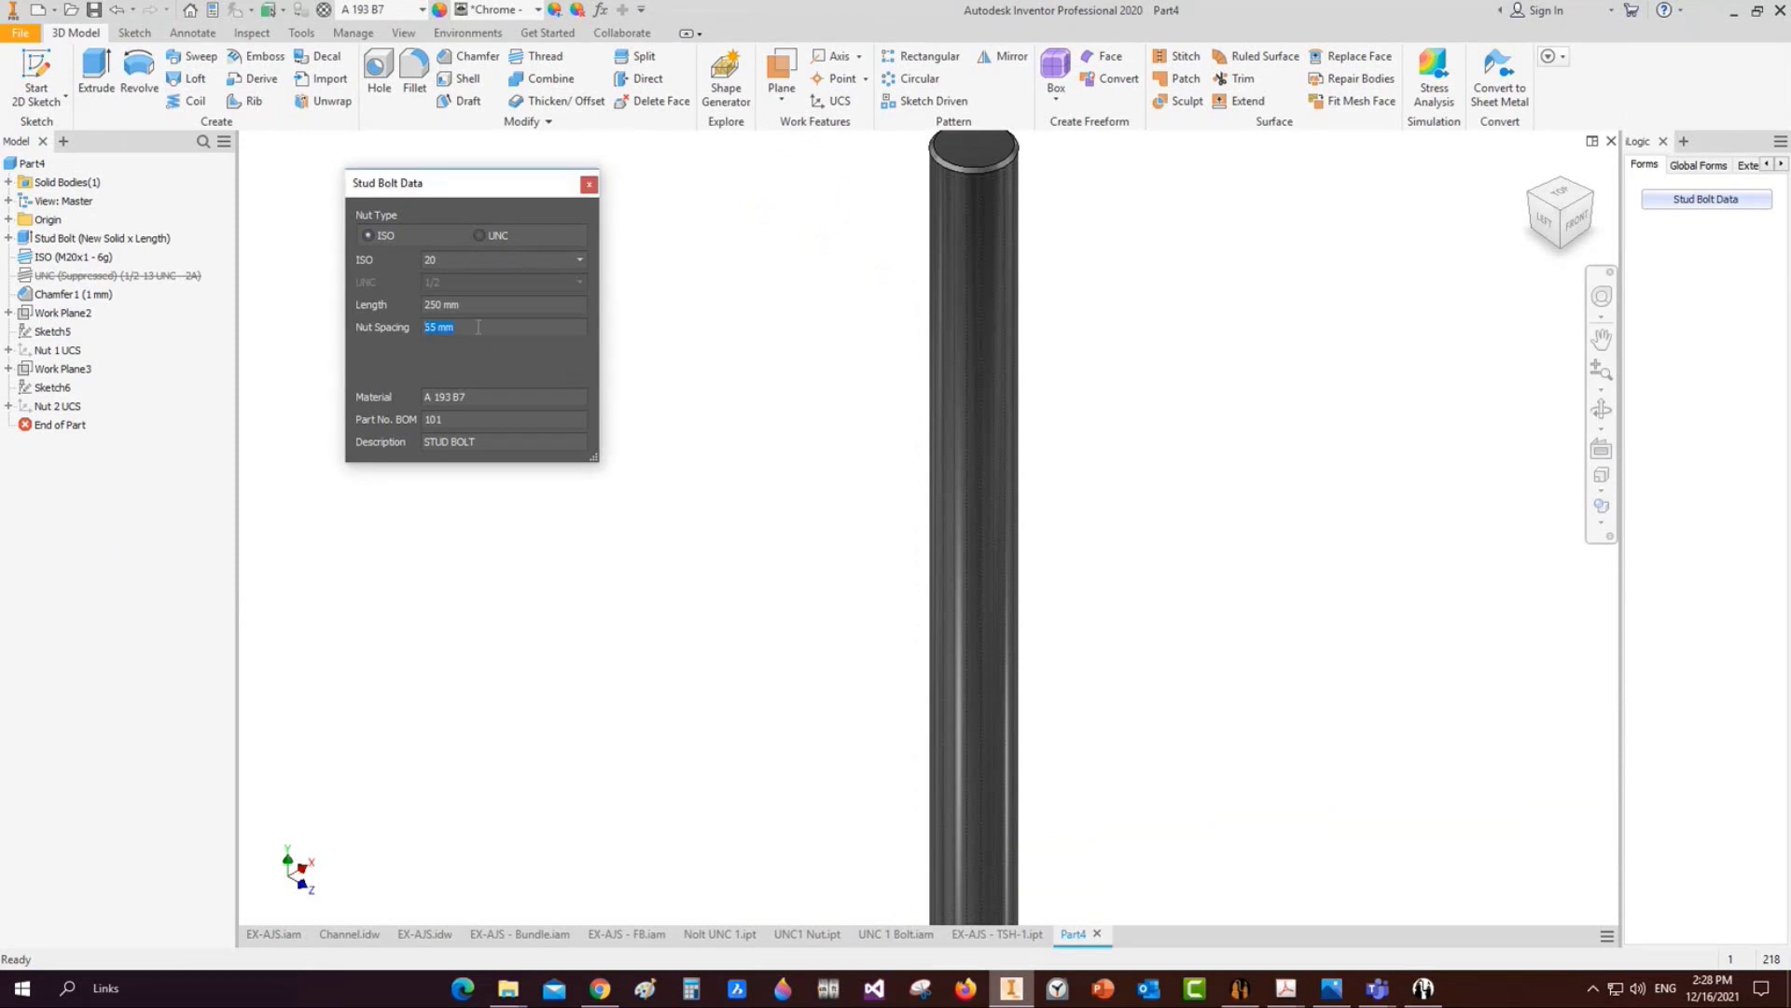
text(100)
key(Return)
click(588, 184)
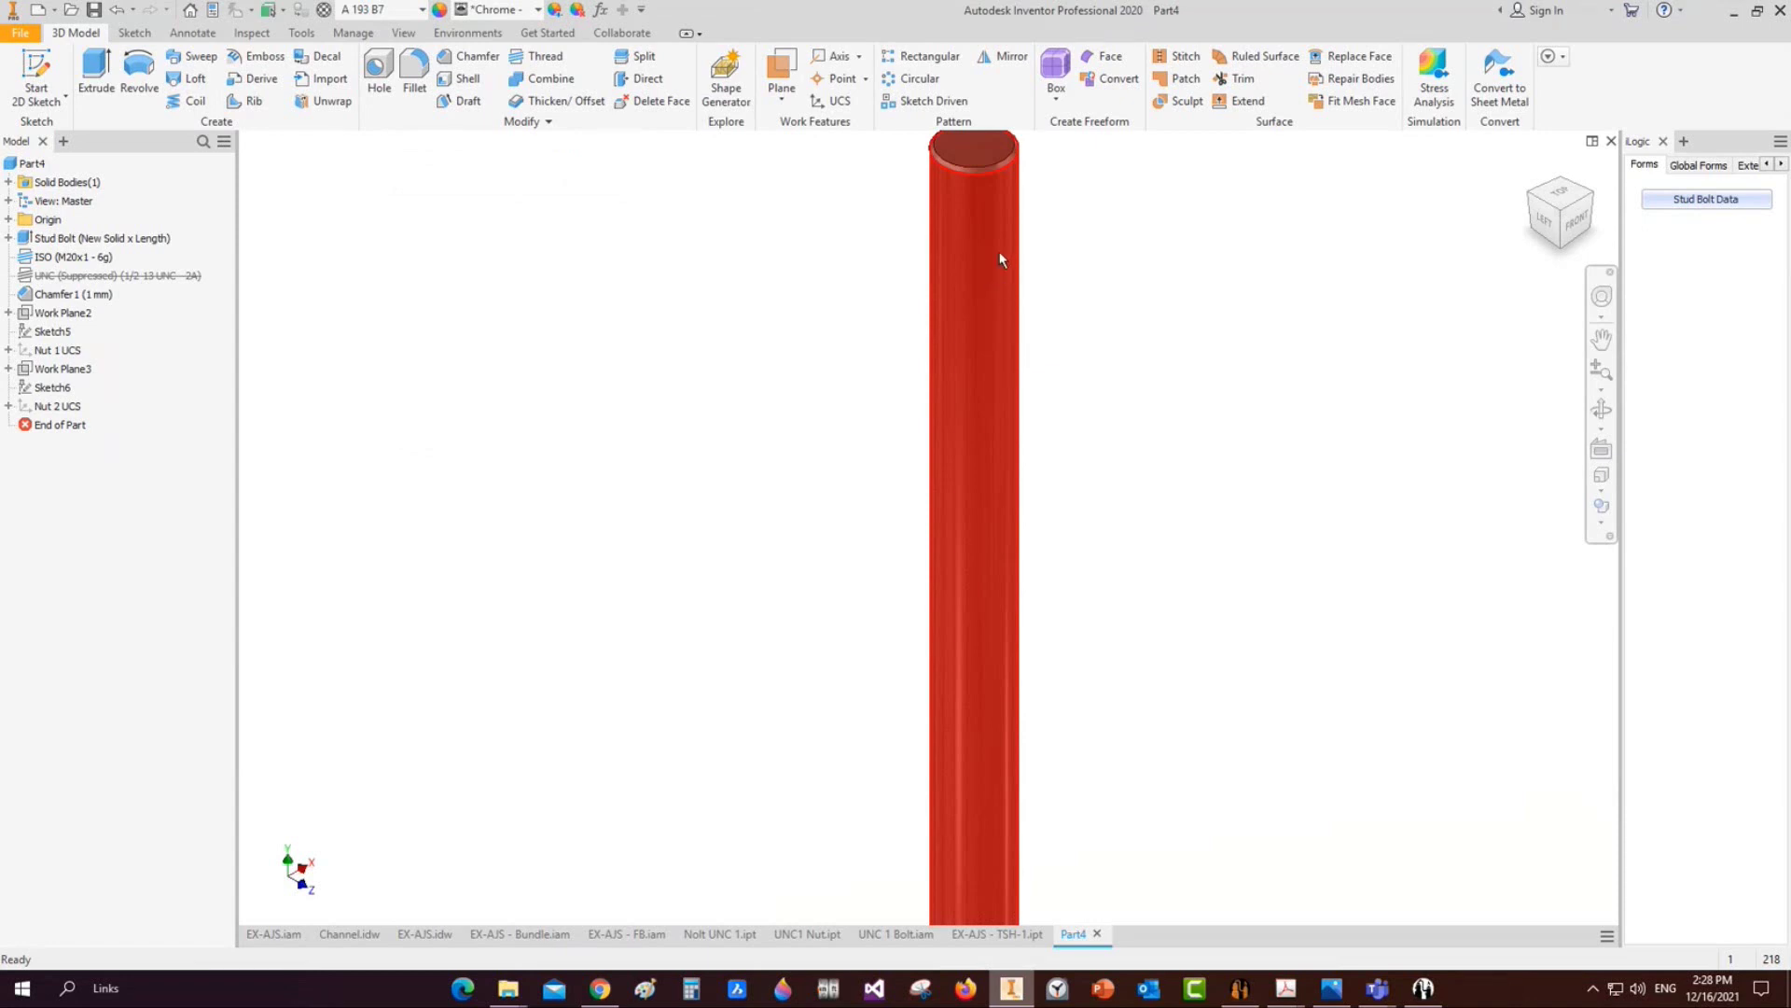
scroll(1004, 484, up, 3)
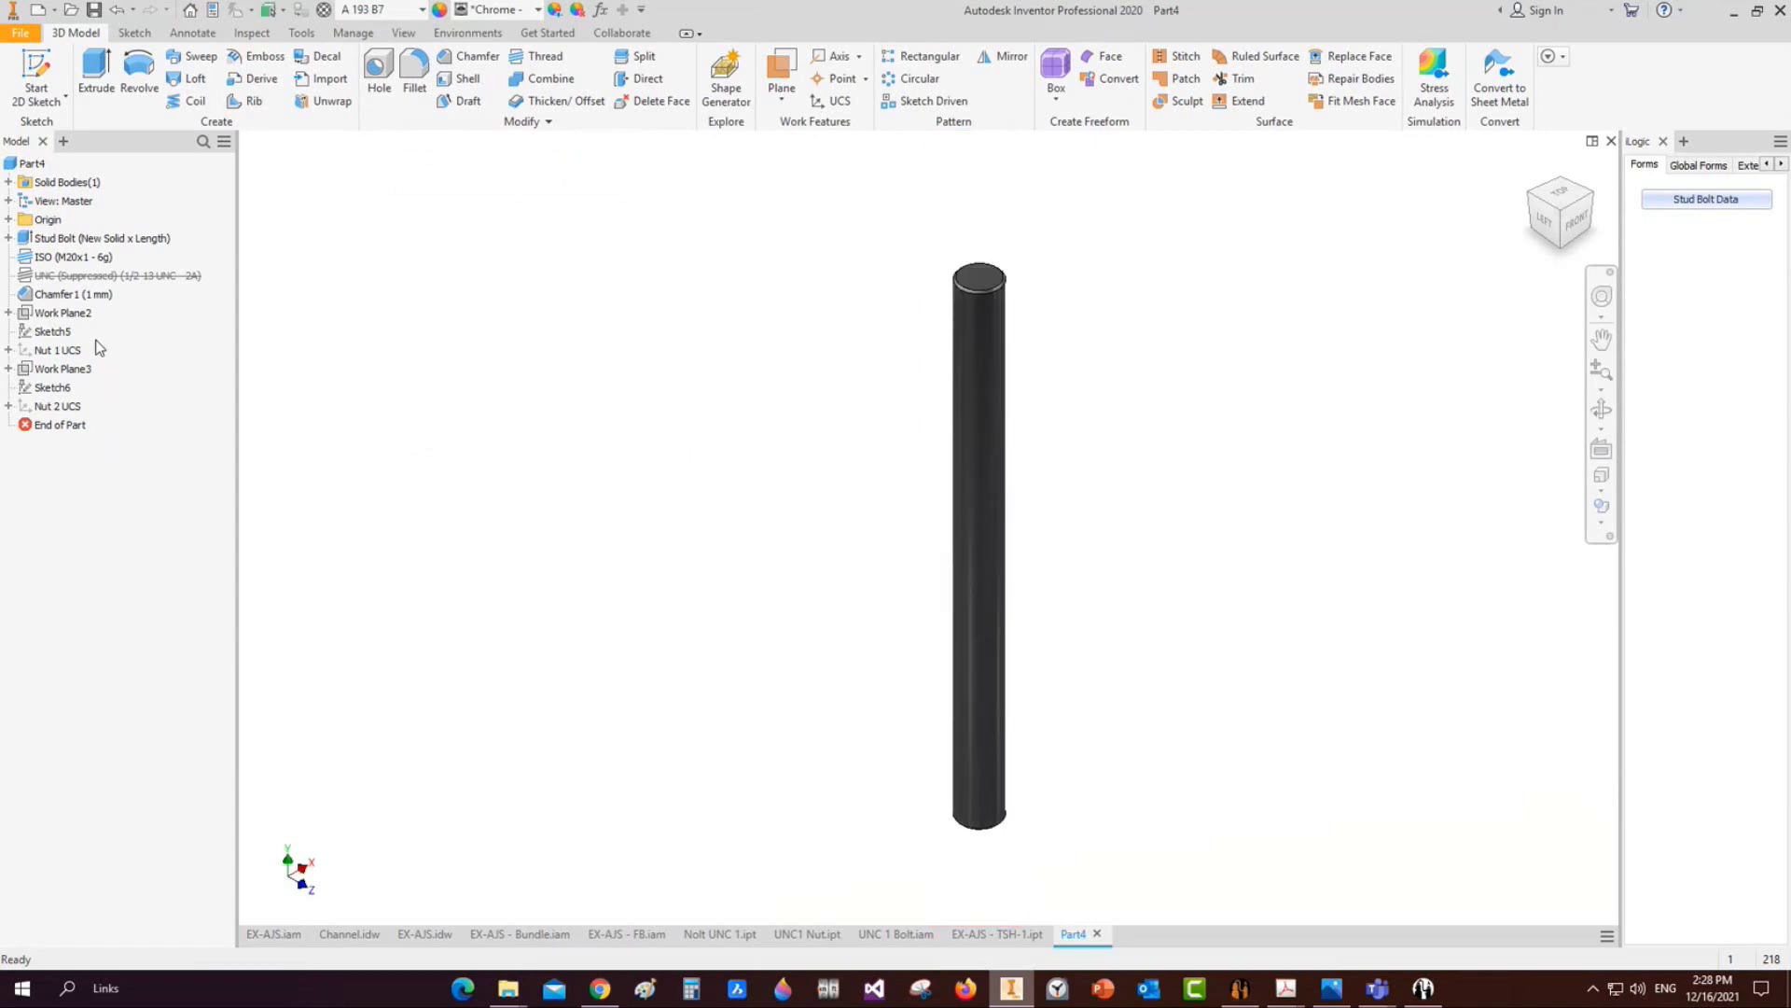
Start a sketch on the YZ plane and draw a rectangle about 35 mm wide with one corner at the origin
click(8, 220)
click(60, 241)
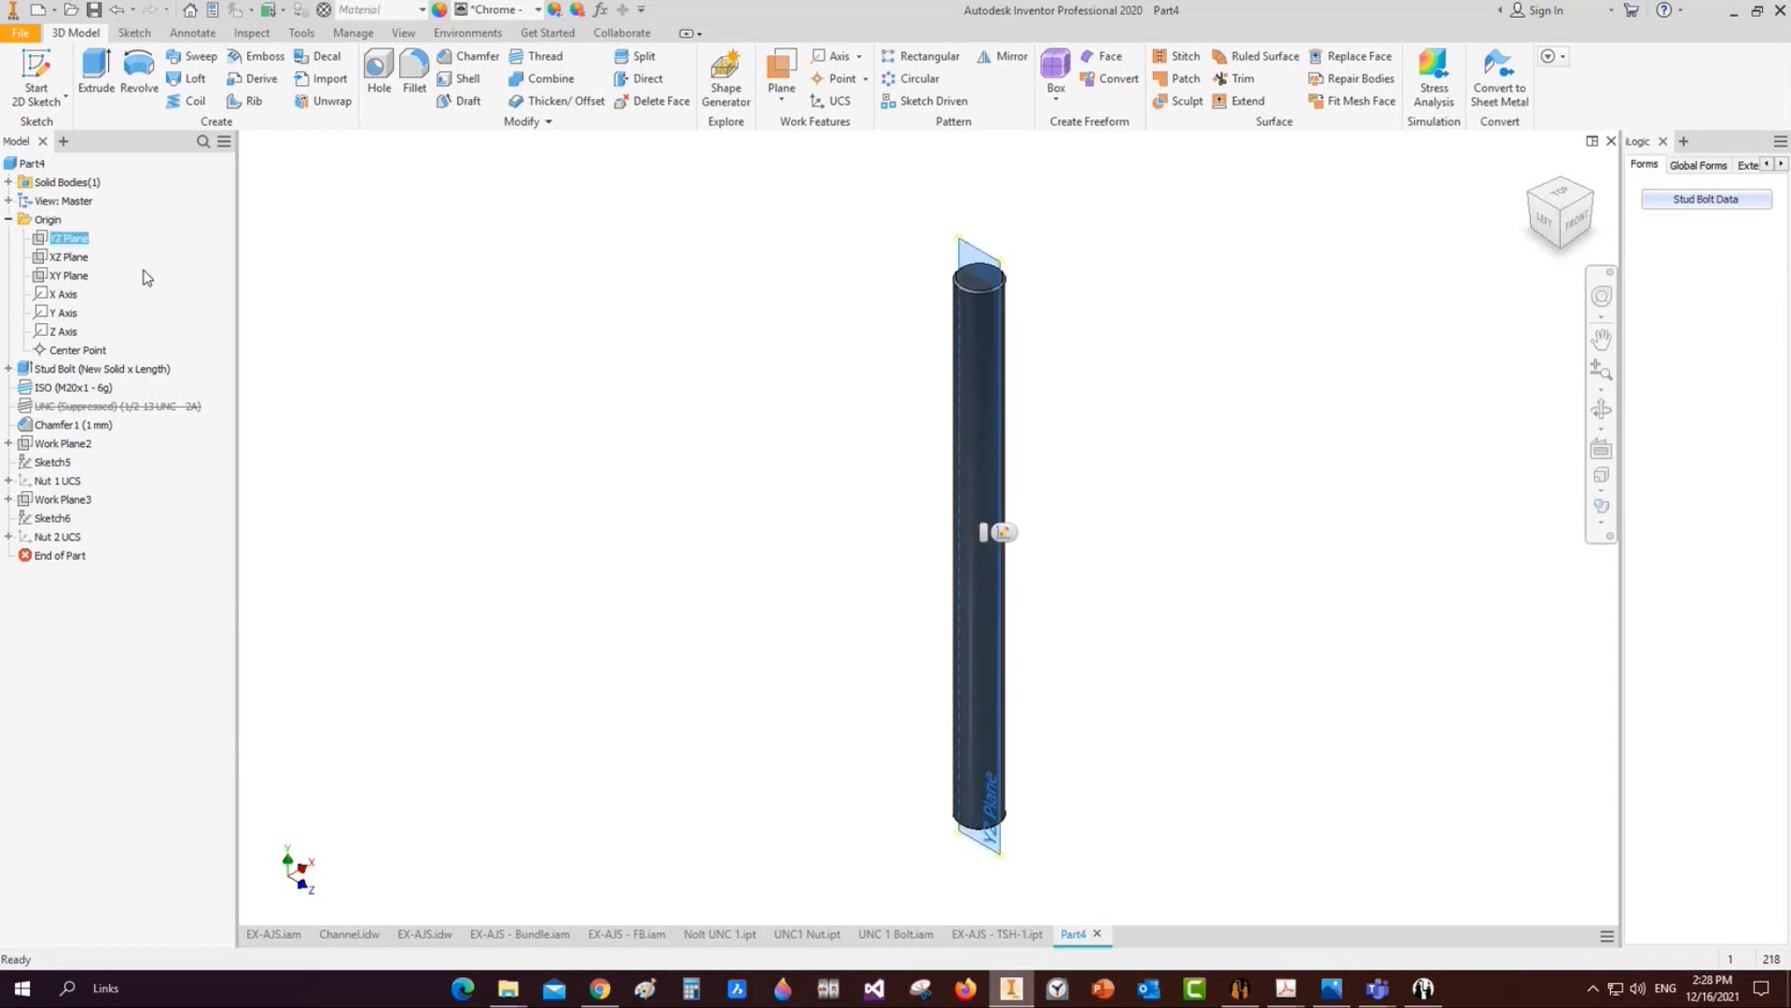
key(s)
click(236, 69)
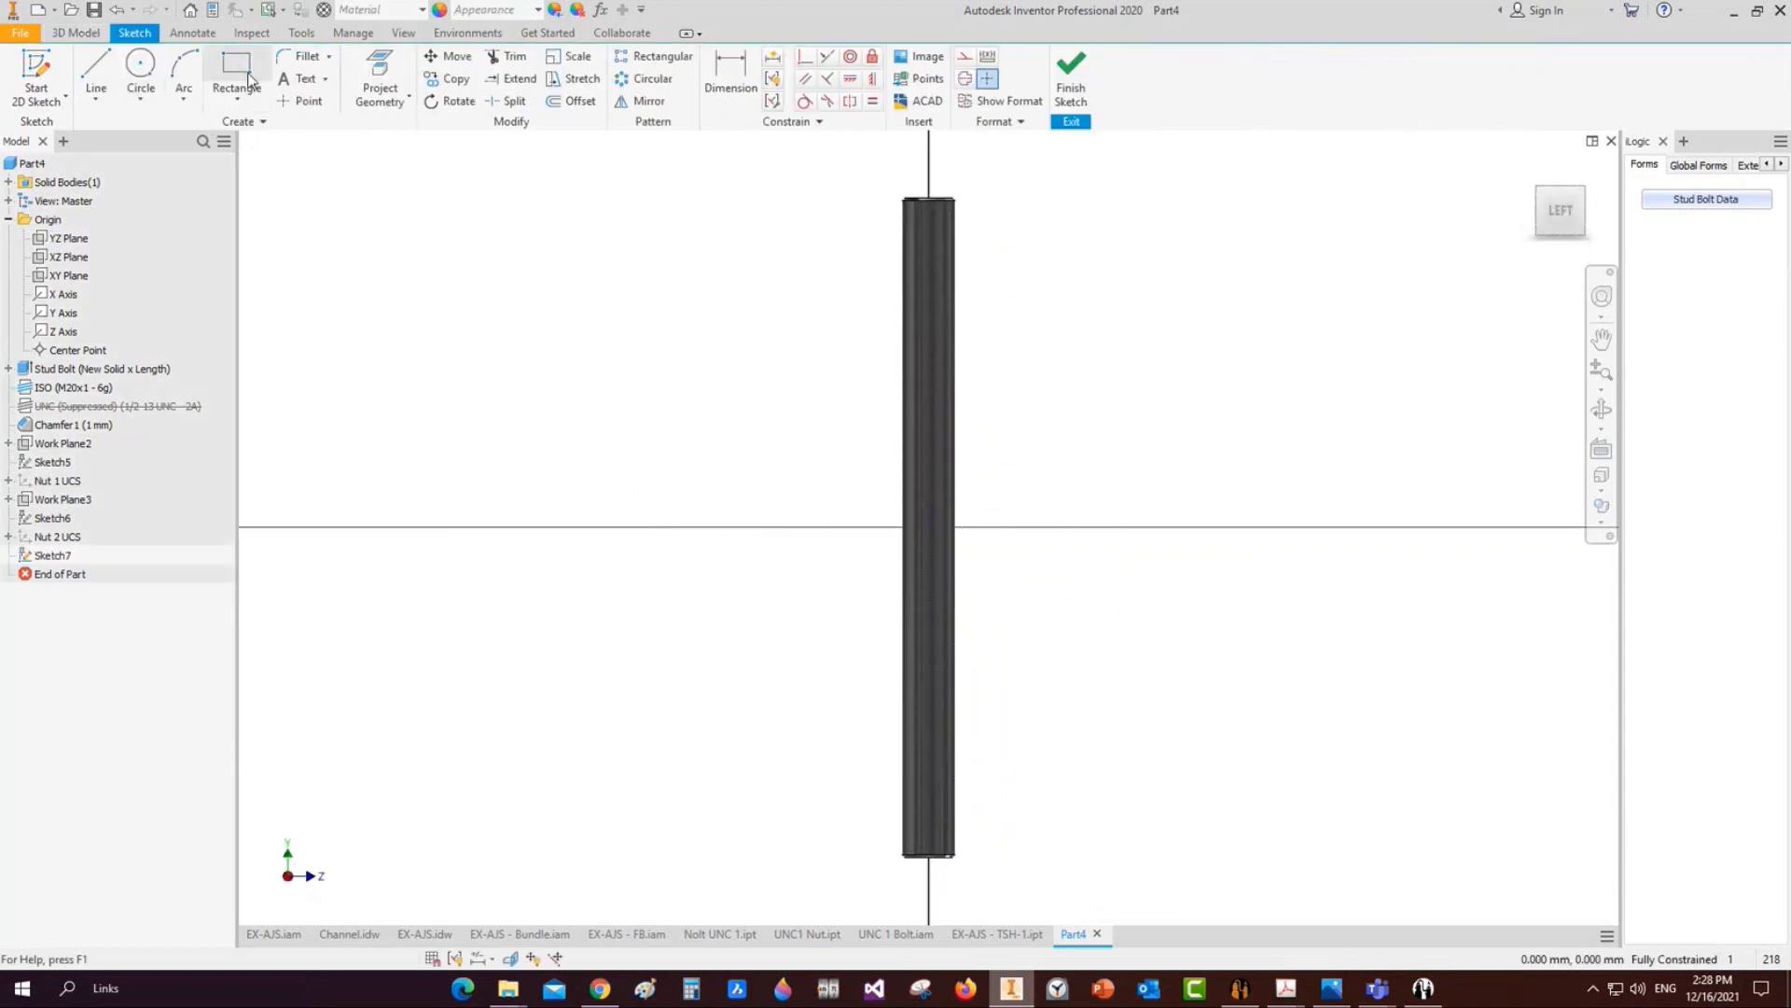
click(928, 527)
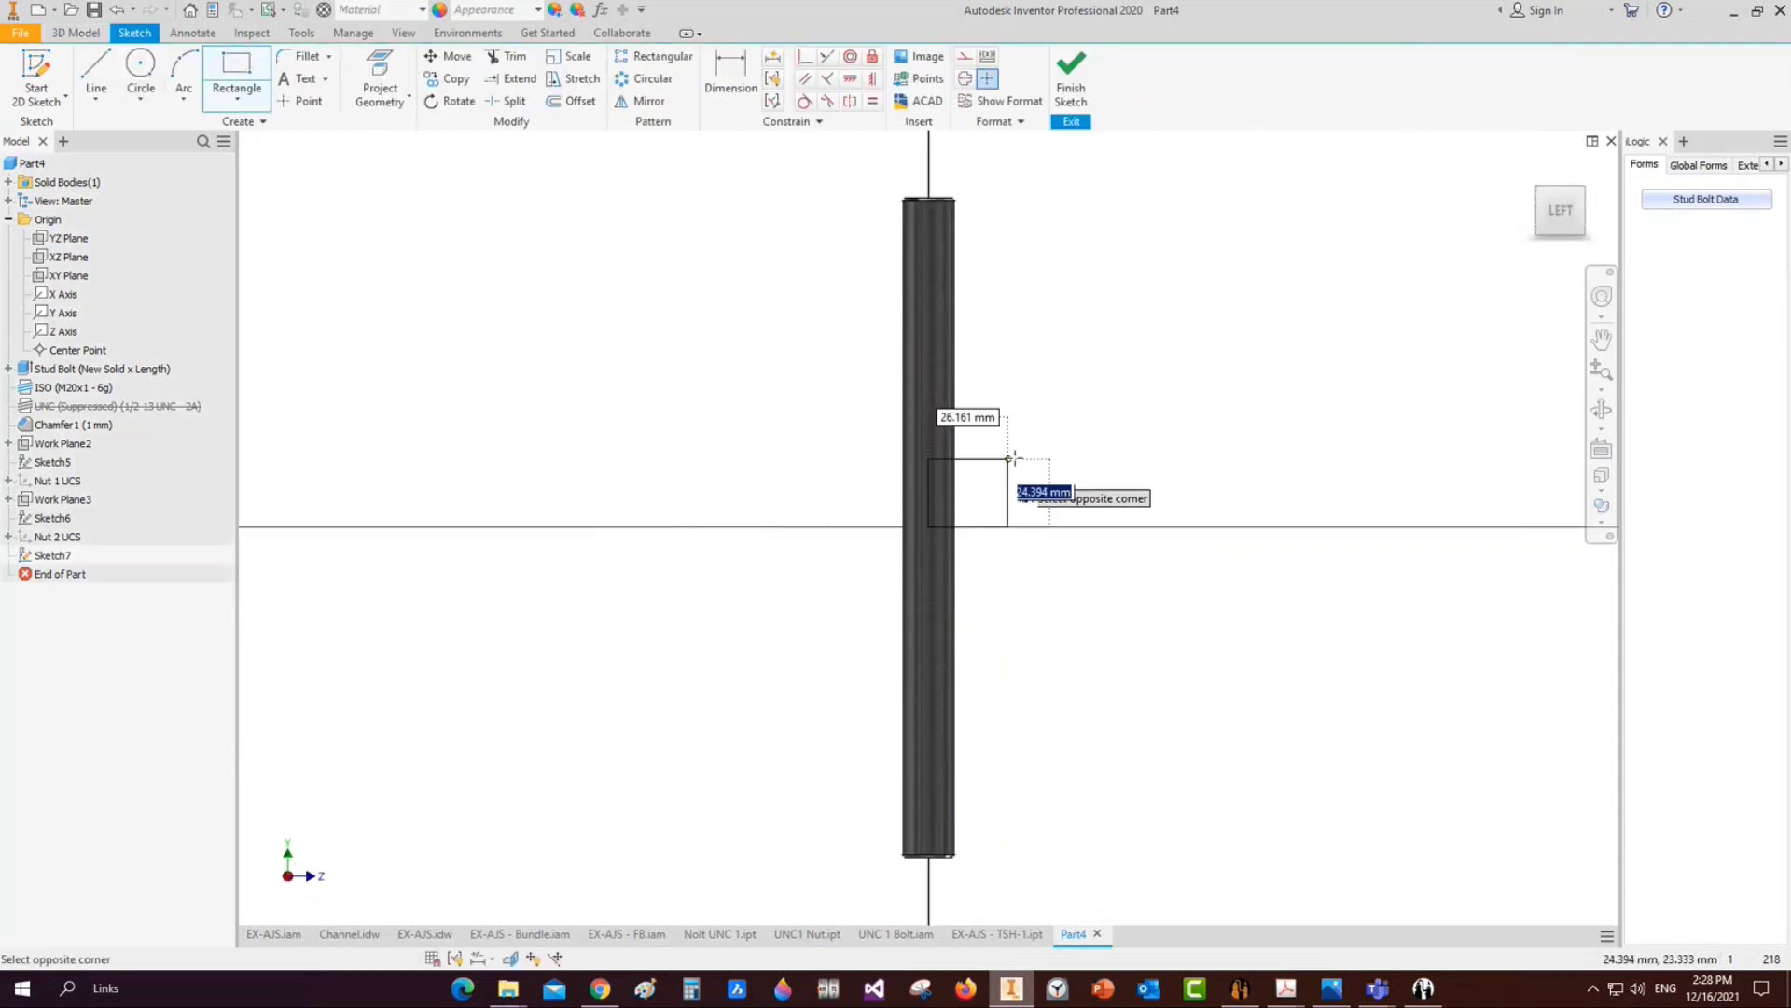
click(1019, 456)
key(Escape)
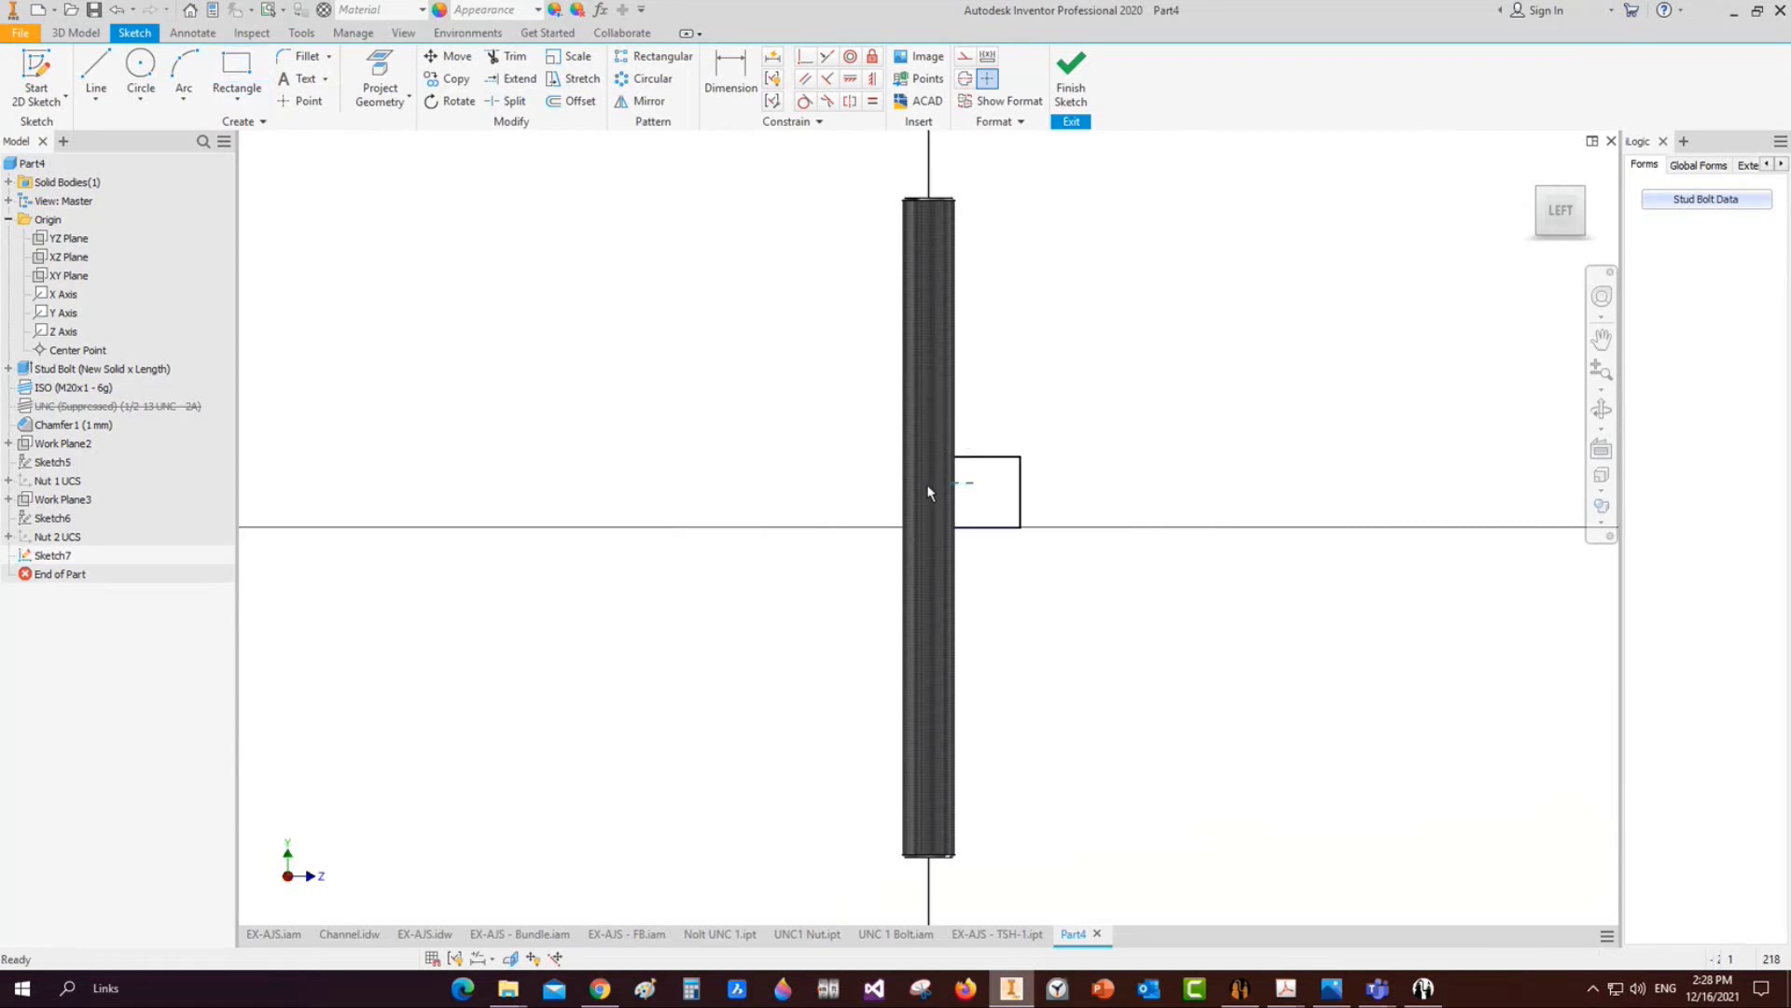
Dimension the rectangle to a 60 mm diameter about the bolt's centerline and a 20 mm height
key(d)
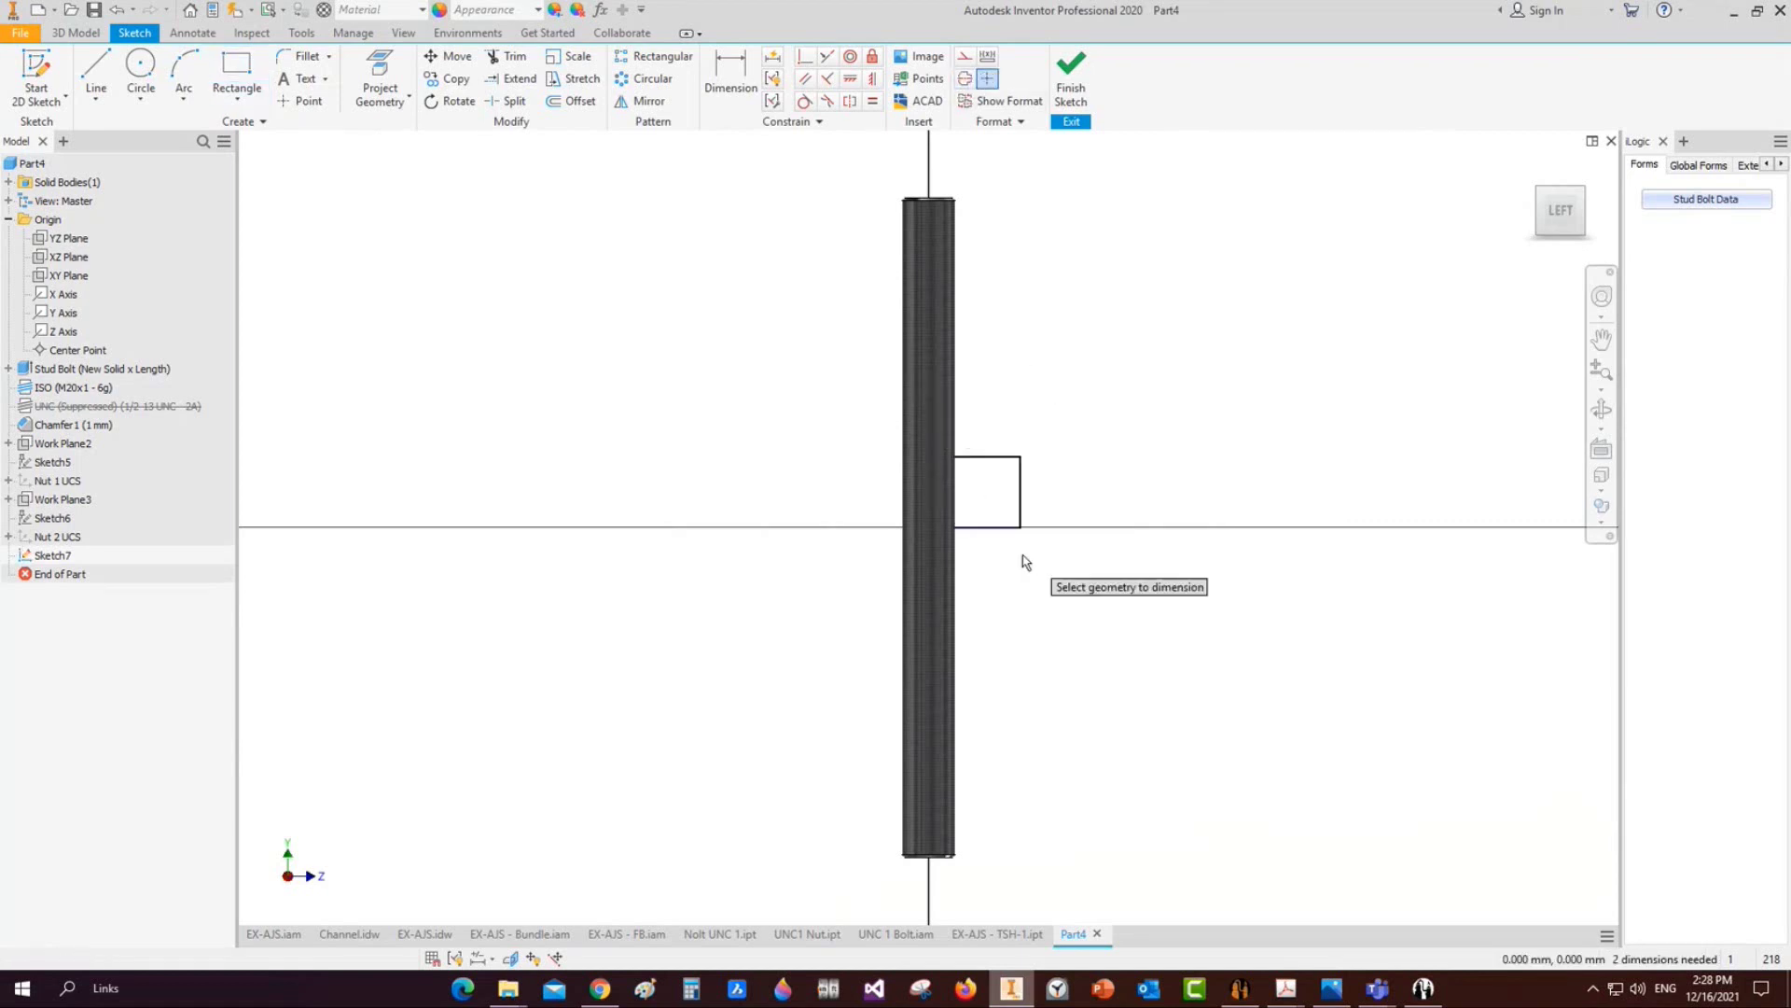
click(1019, 507)
click(915, 481)
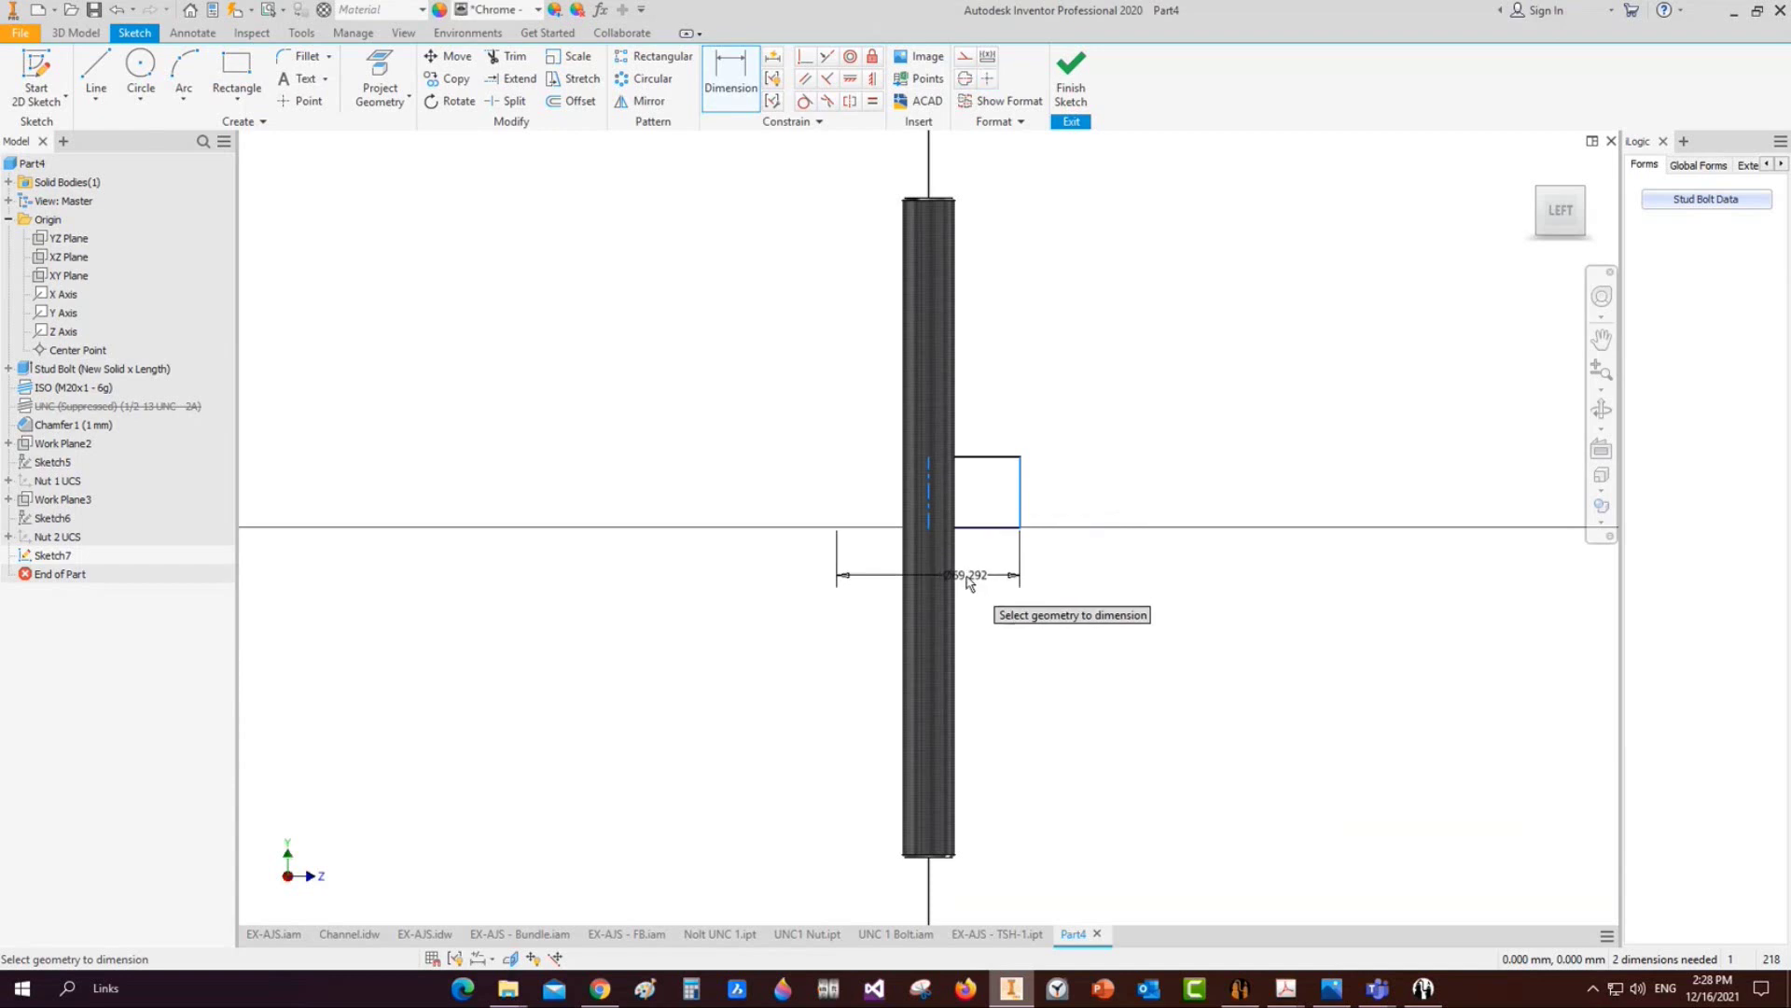
click(966, 576)
text(60)
key(Return)
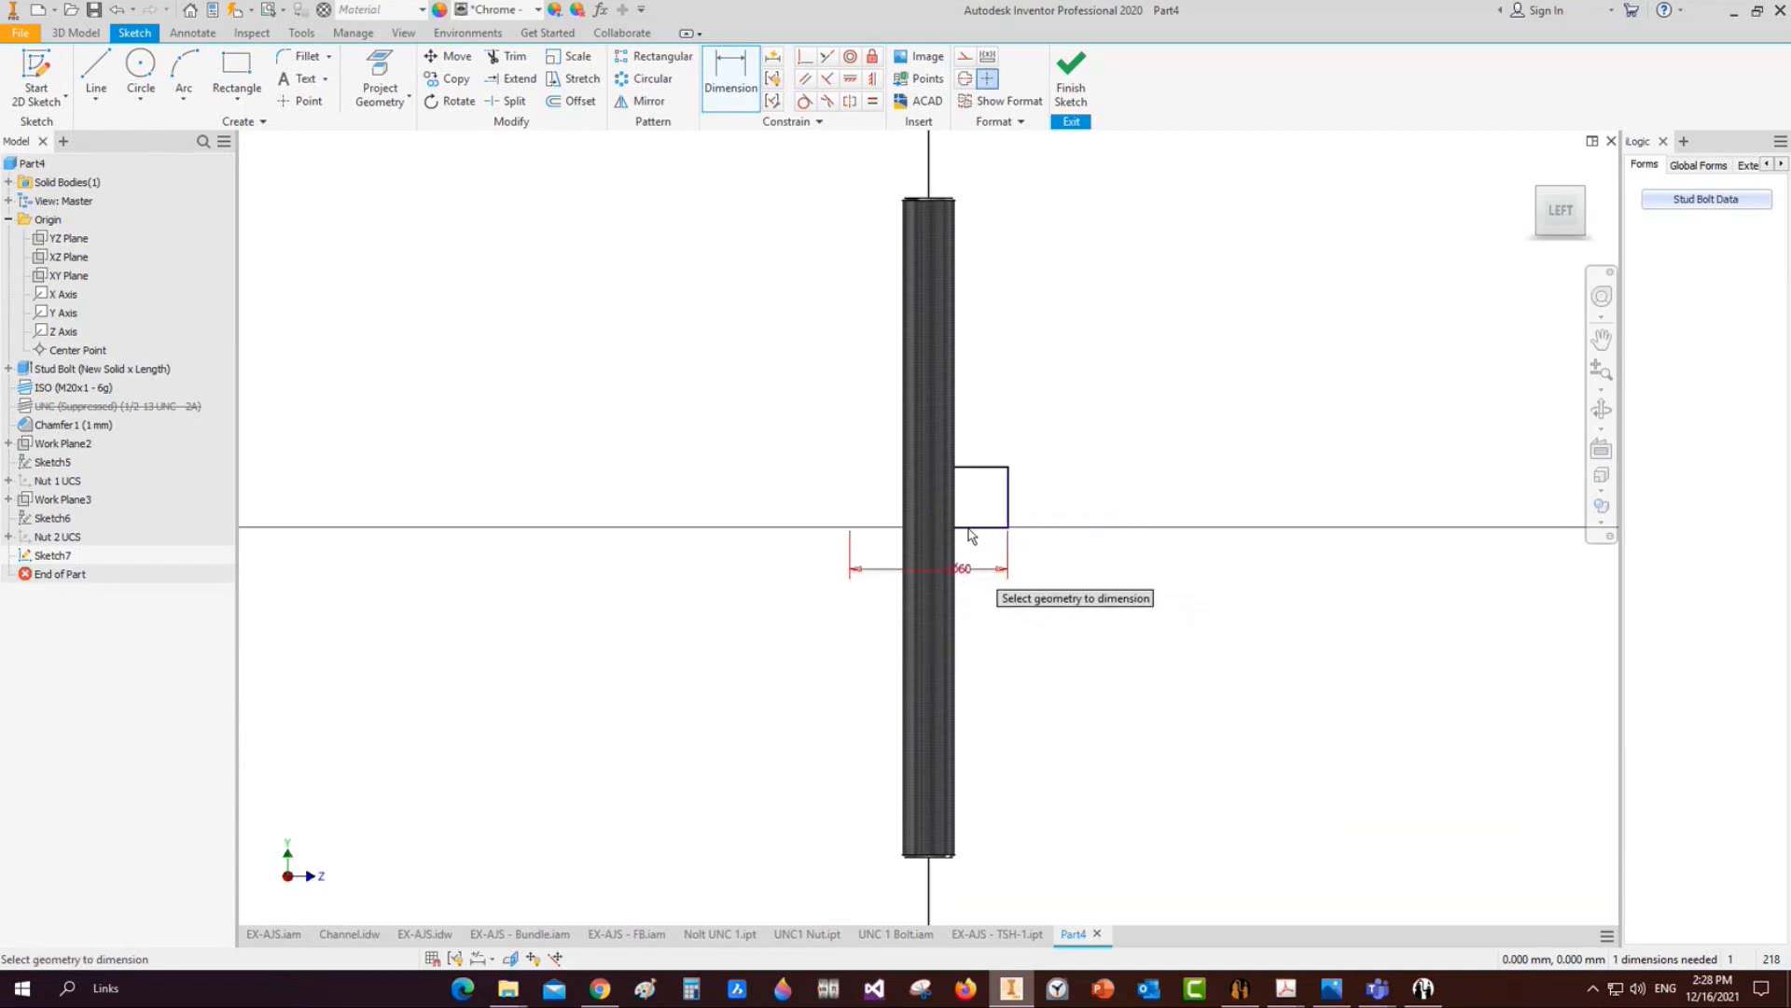
click(1008, 492)
click(1028, 492)
text(20)
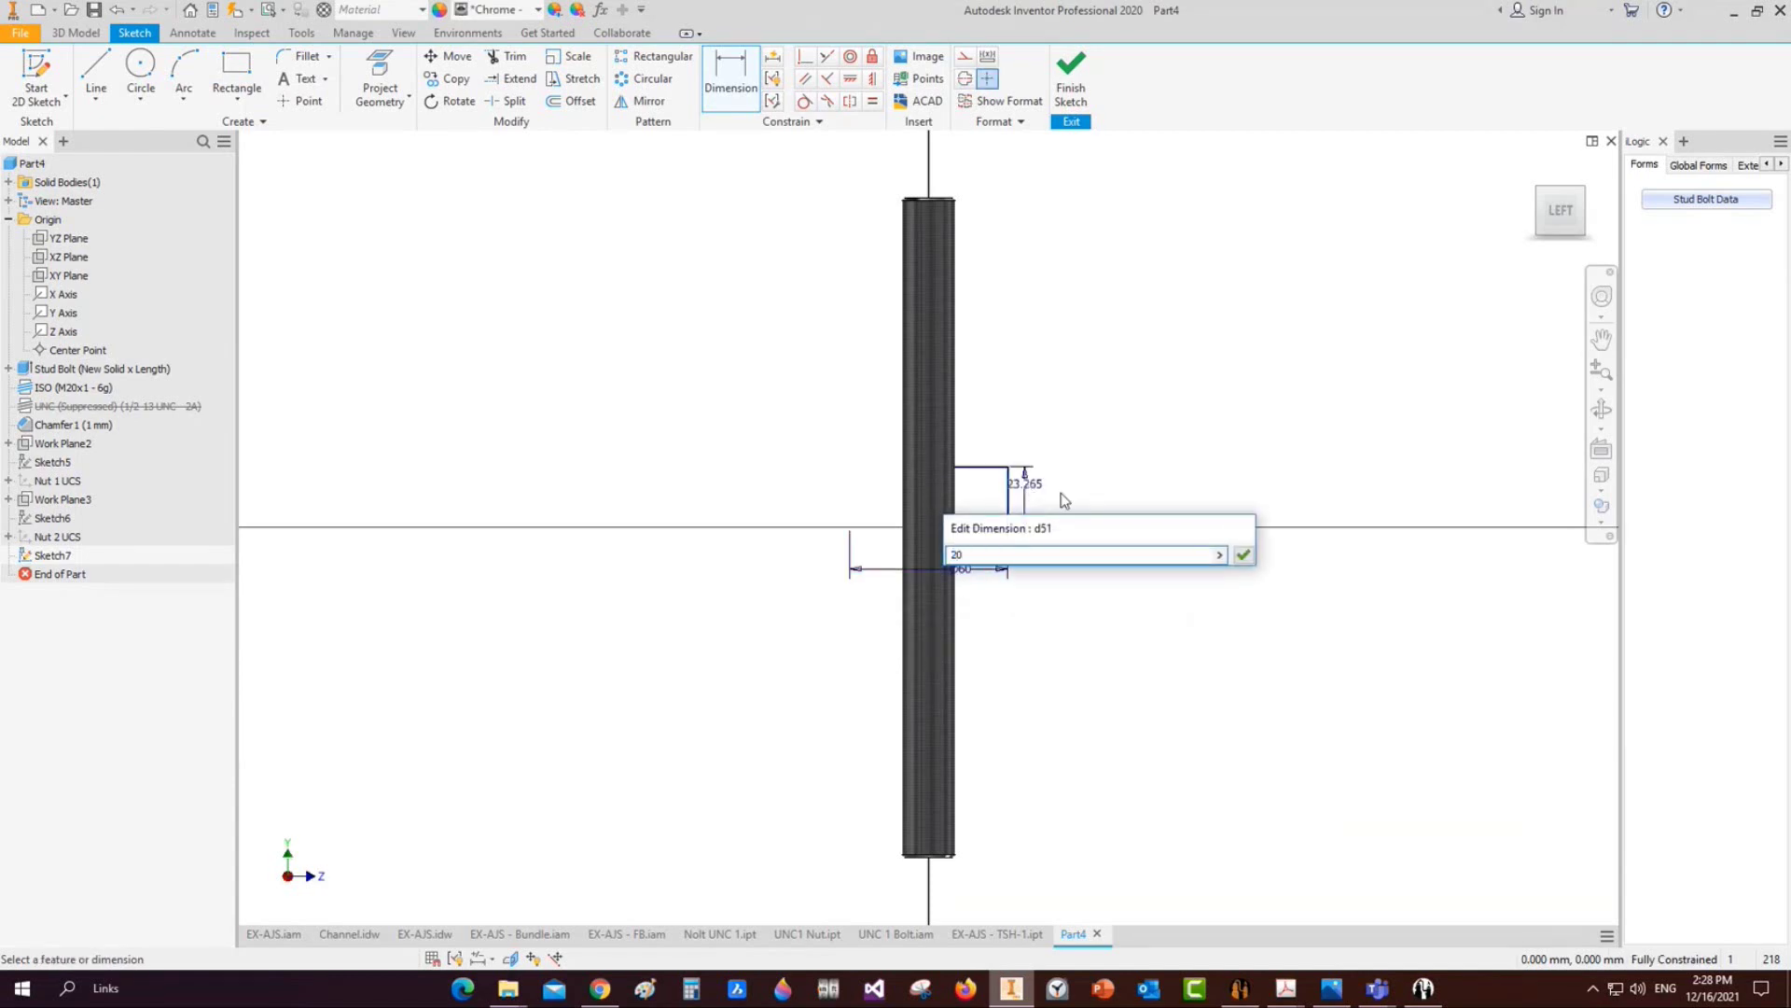
key(Return)
Revolve the rectangle 360 degrees around the bolt's centerline, joined to the stud as a collar
right_click(997, 377)
click(997, 432)
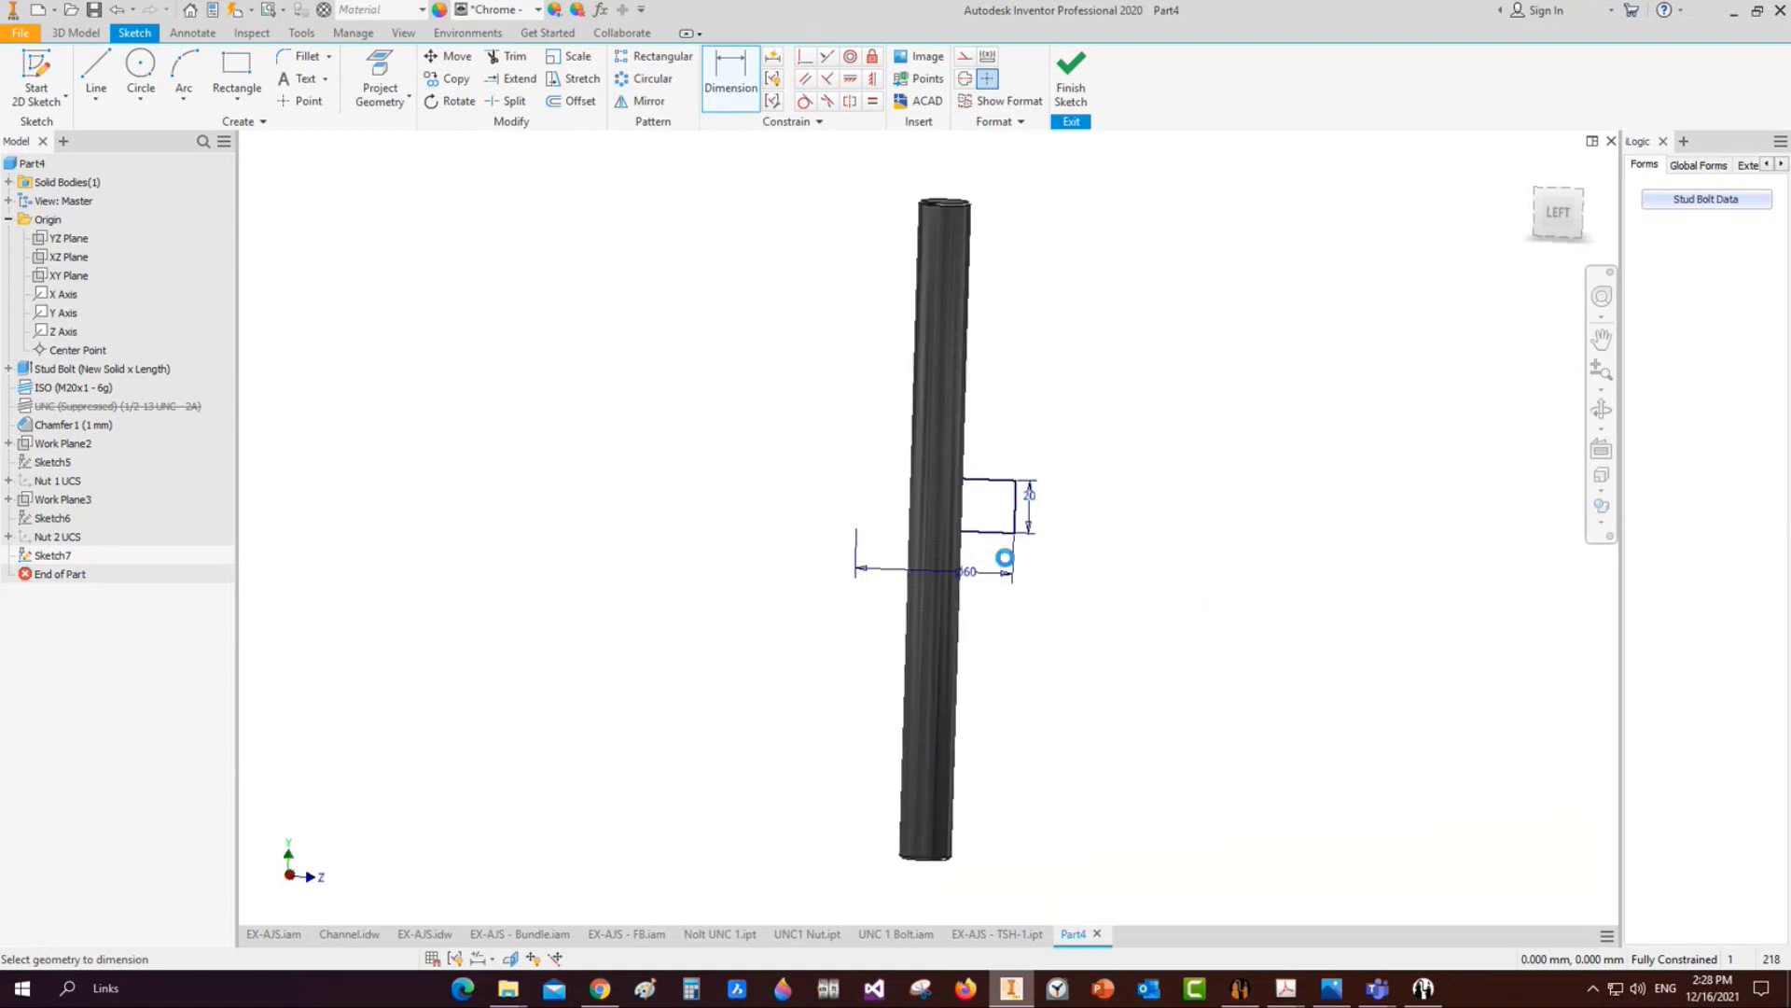
key(r)
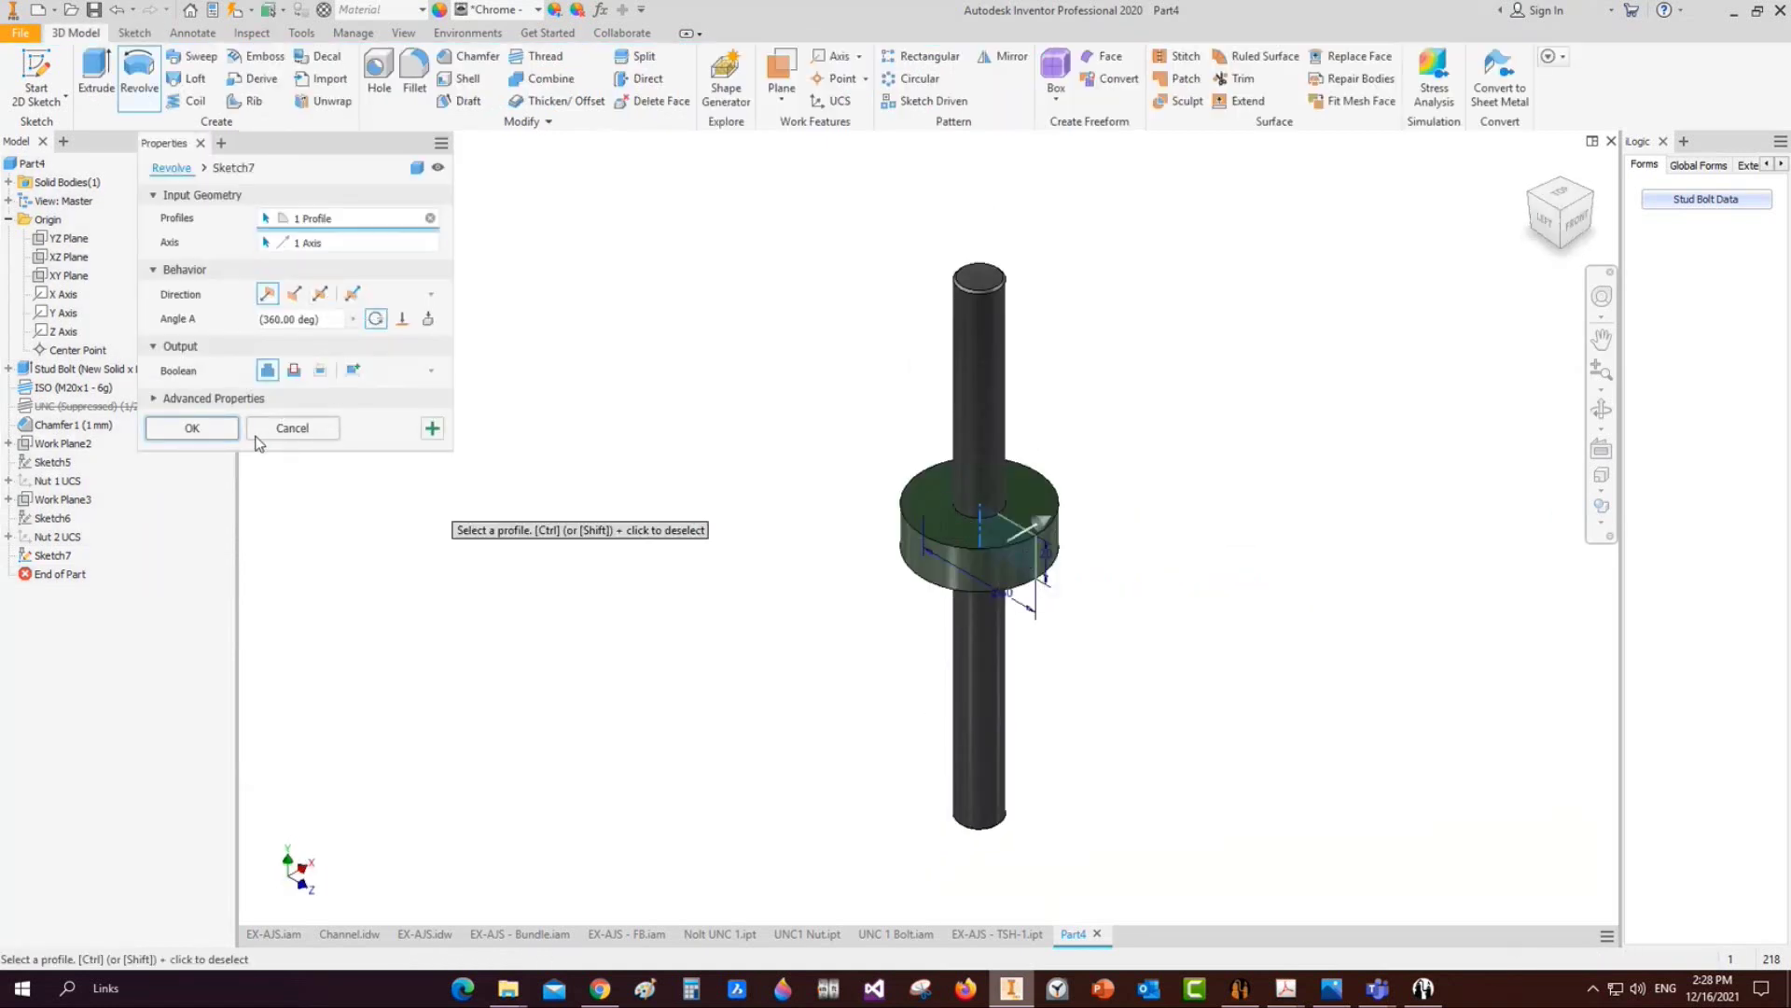
click(226, 430)
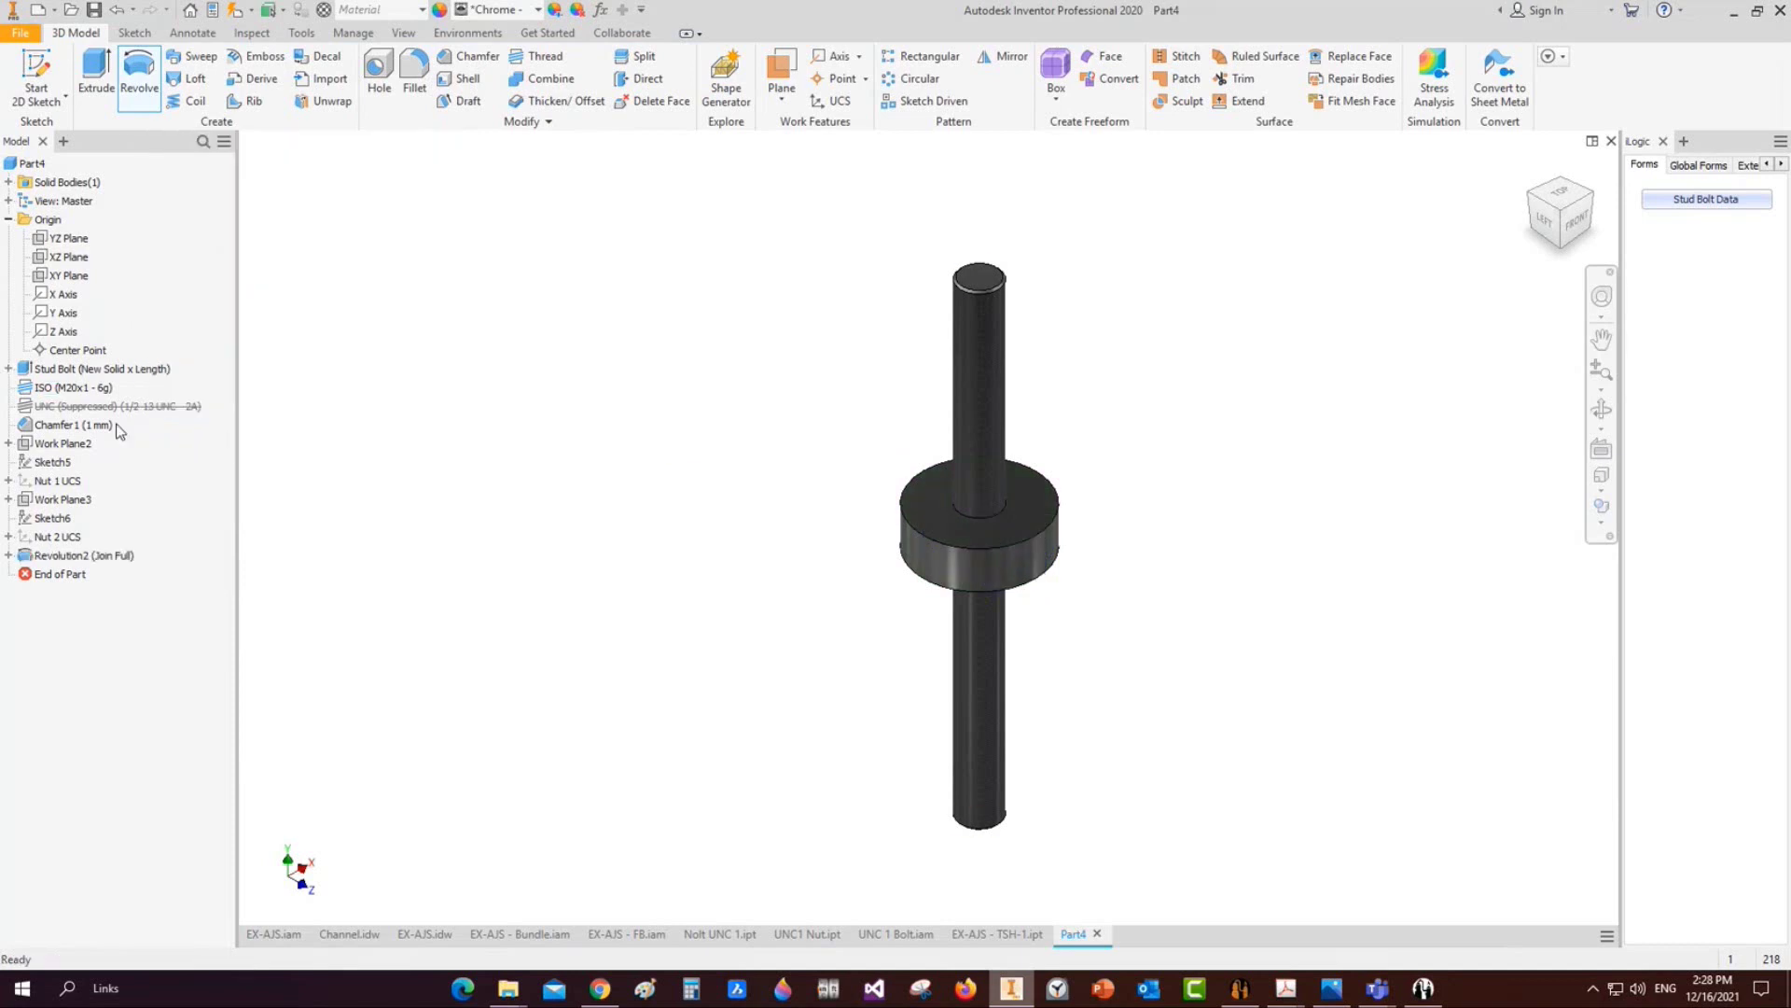
Suppress the full-length ISO thread feature of the stud bolt
click(56, 388)
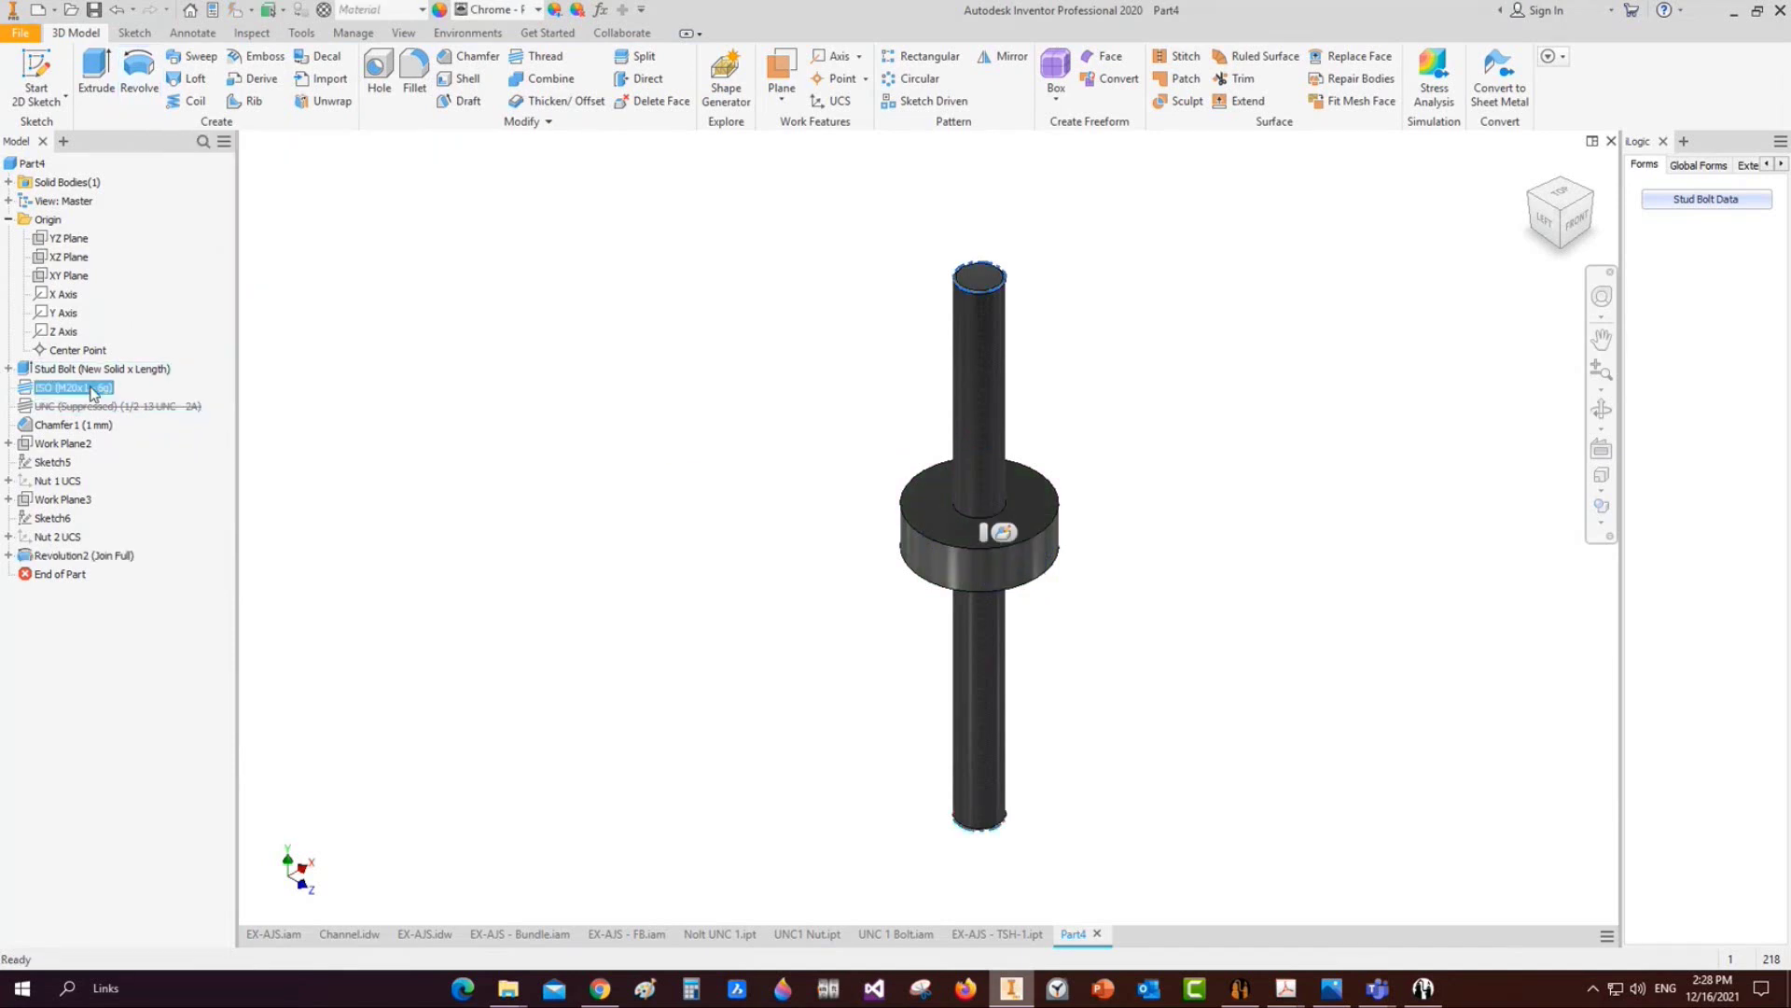
right_click(89, 386)
click(166, 562)
Begin a Thread feature on the cylindrical shank face above the collar
scroll(1009, 366, down, 5)
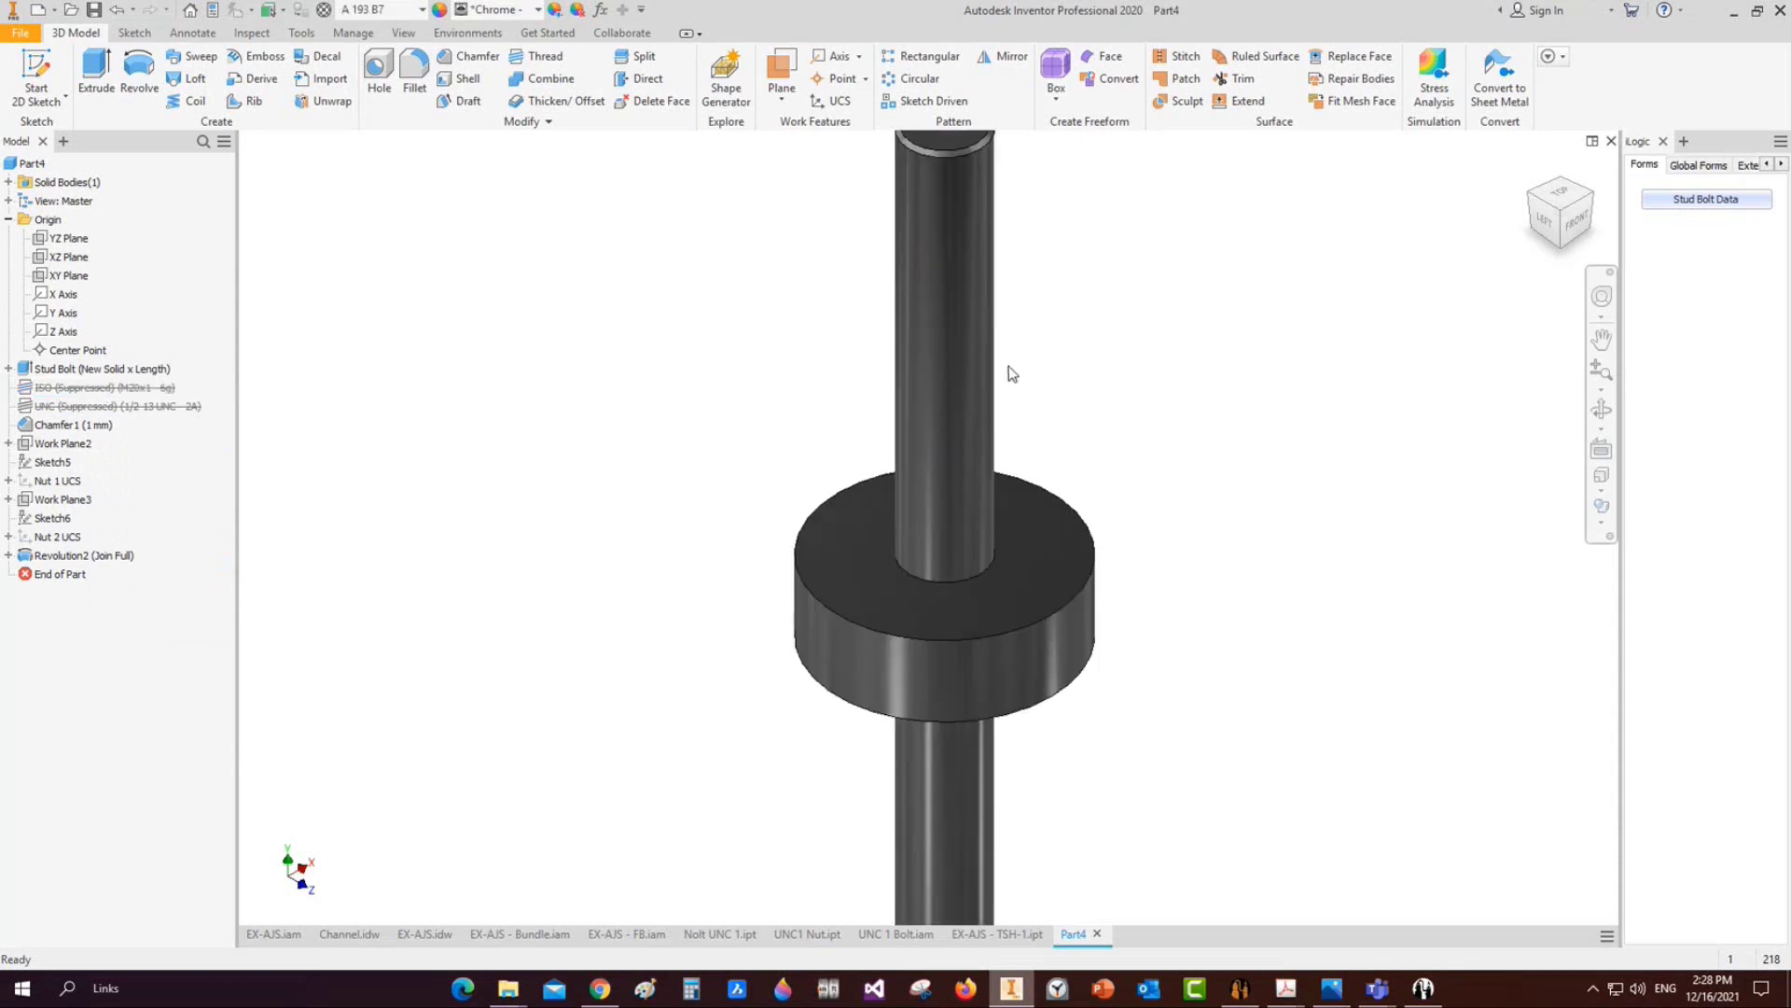
click(524, 60)
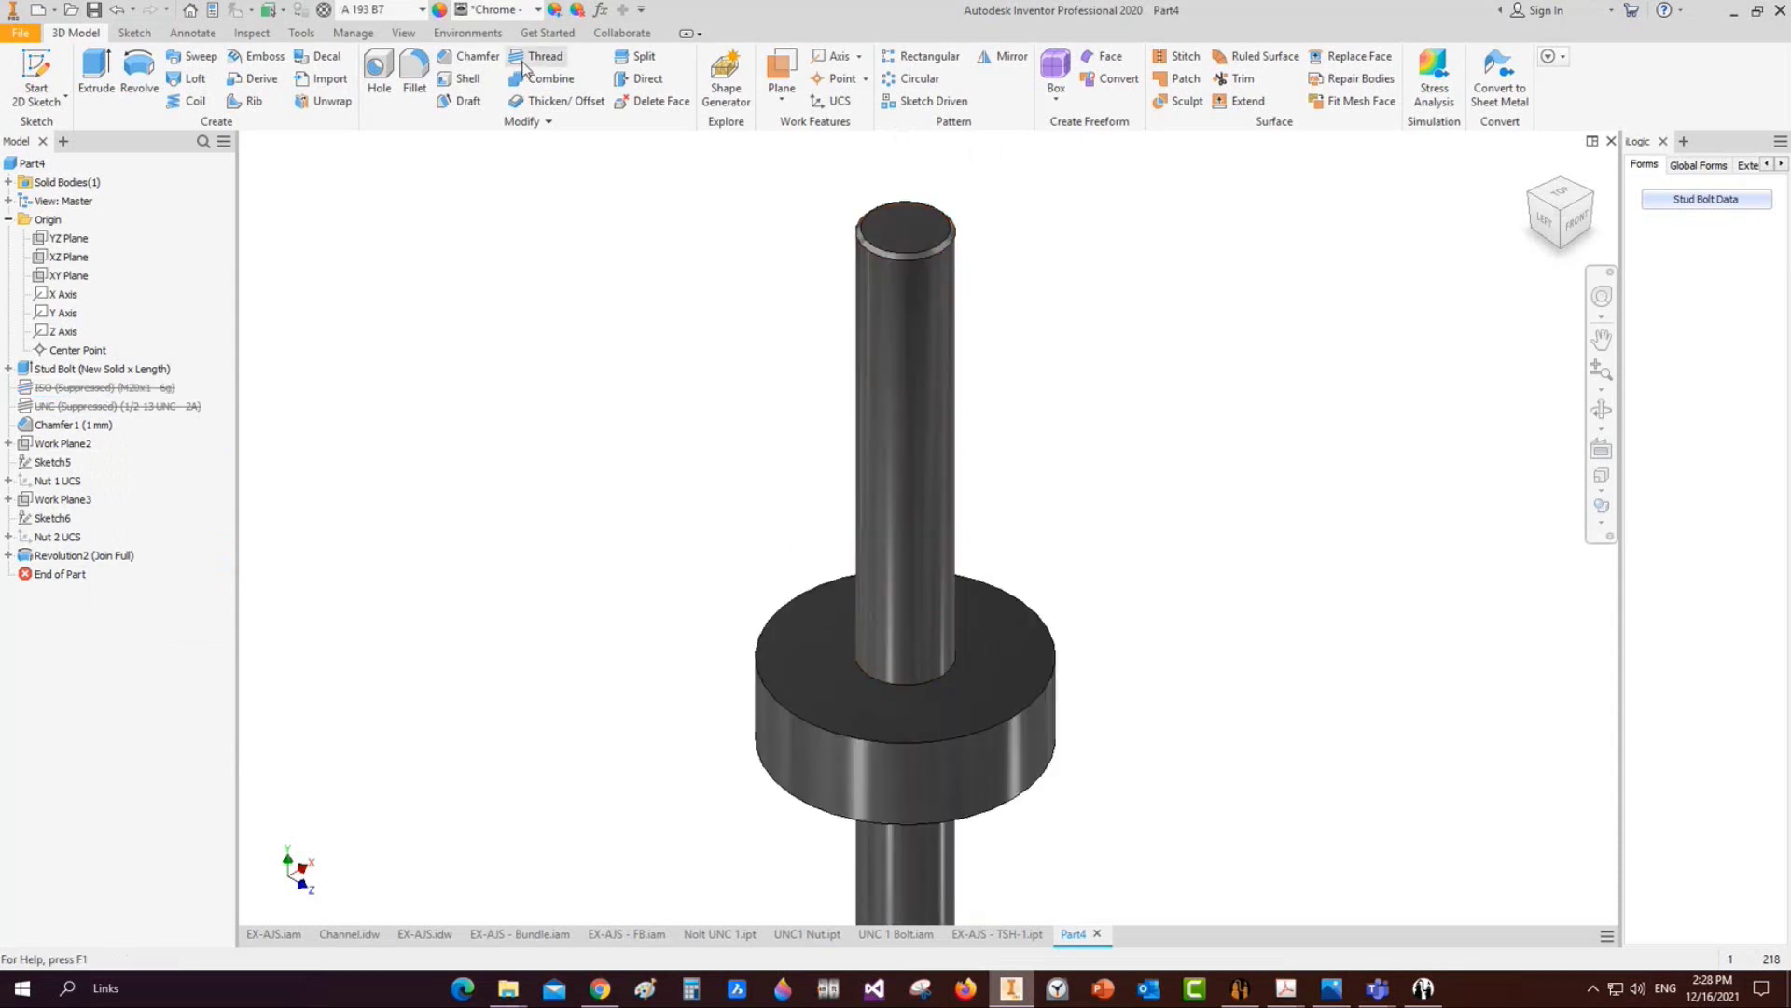
click(933, 263)
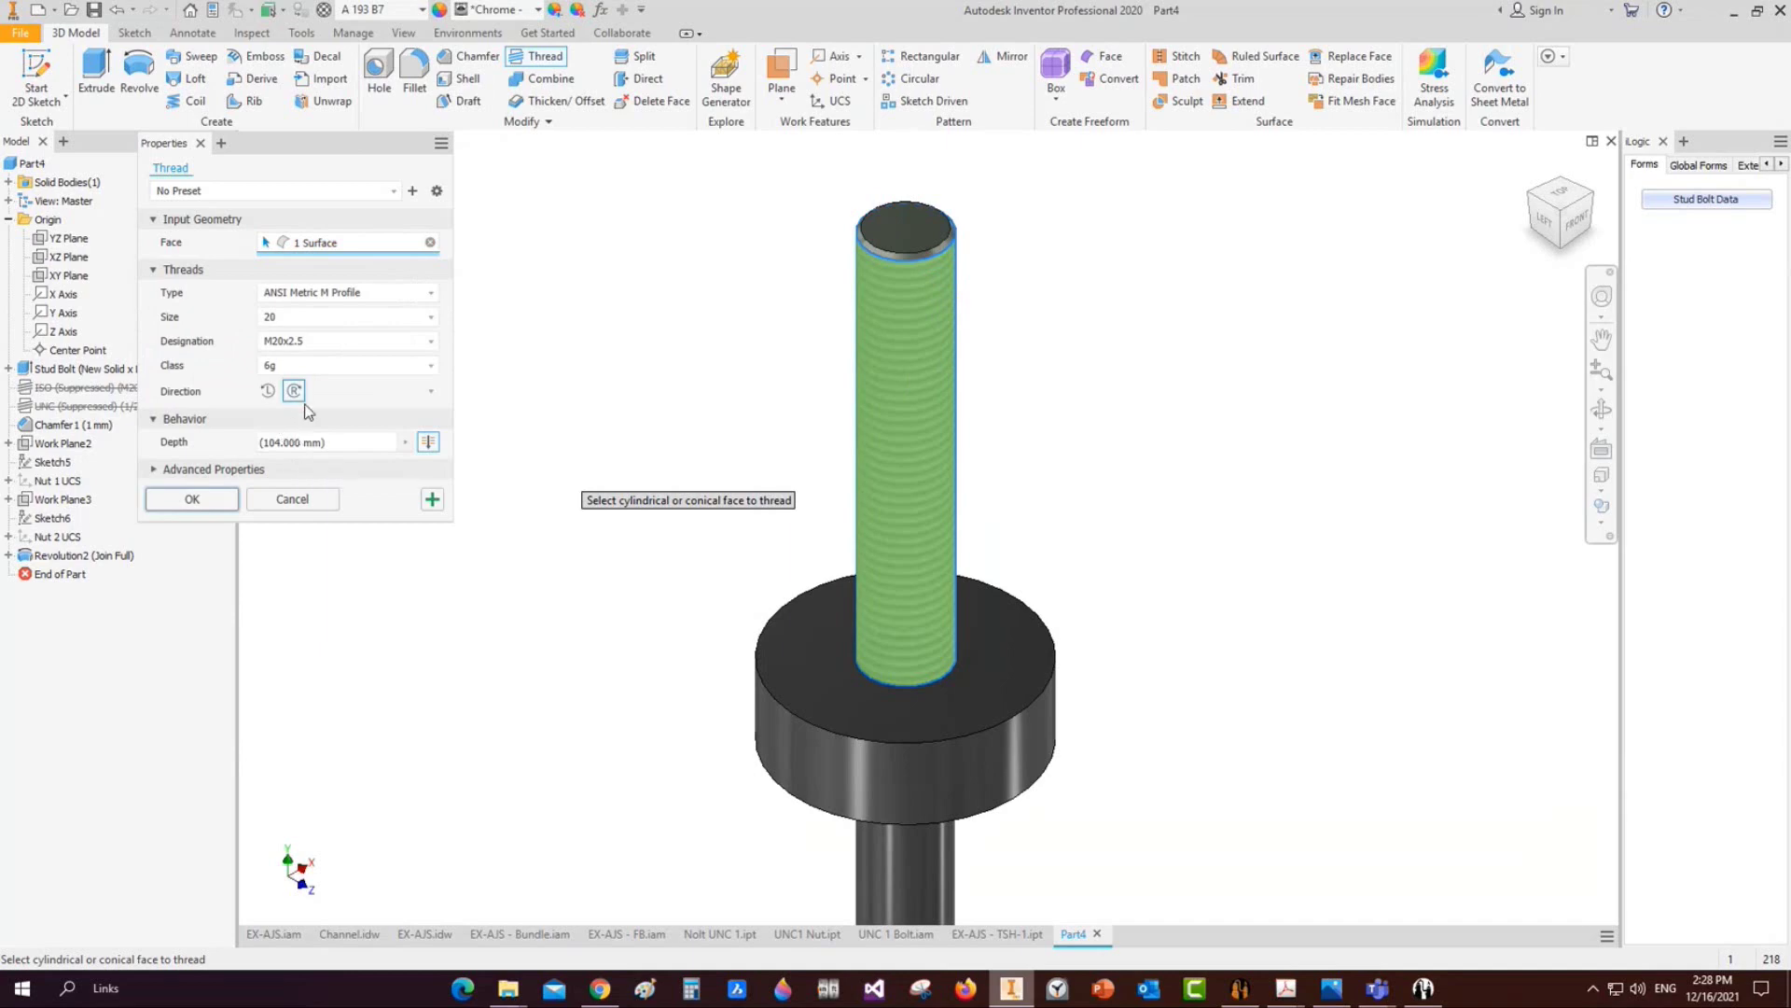
Try the Metric Forming Screw Threads type, checking its sizes and the other available thread types
click(410, 292)
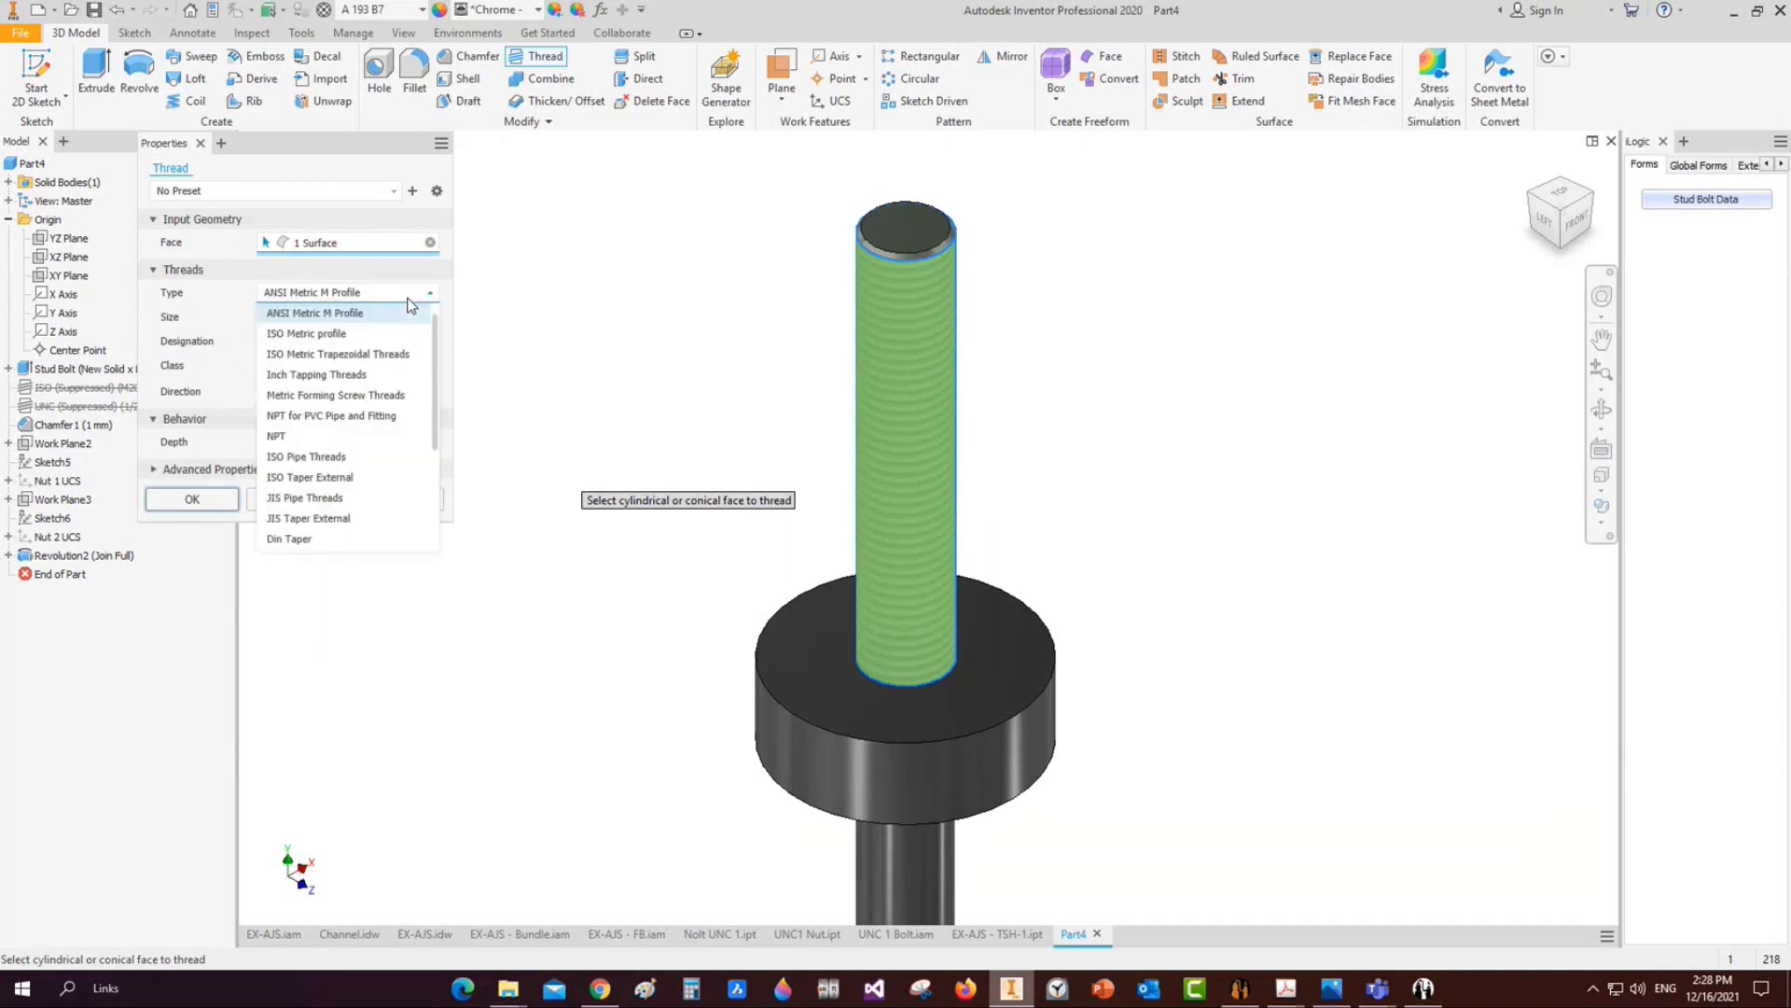
click(330, 396)
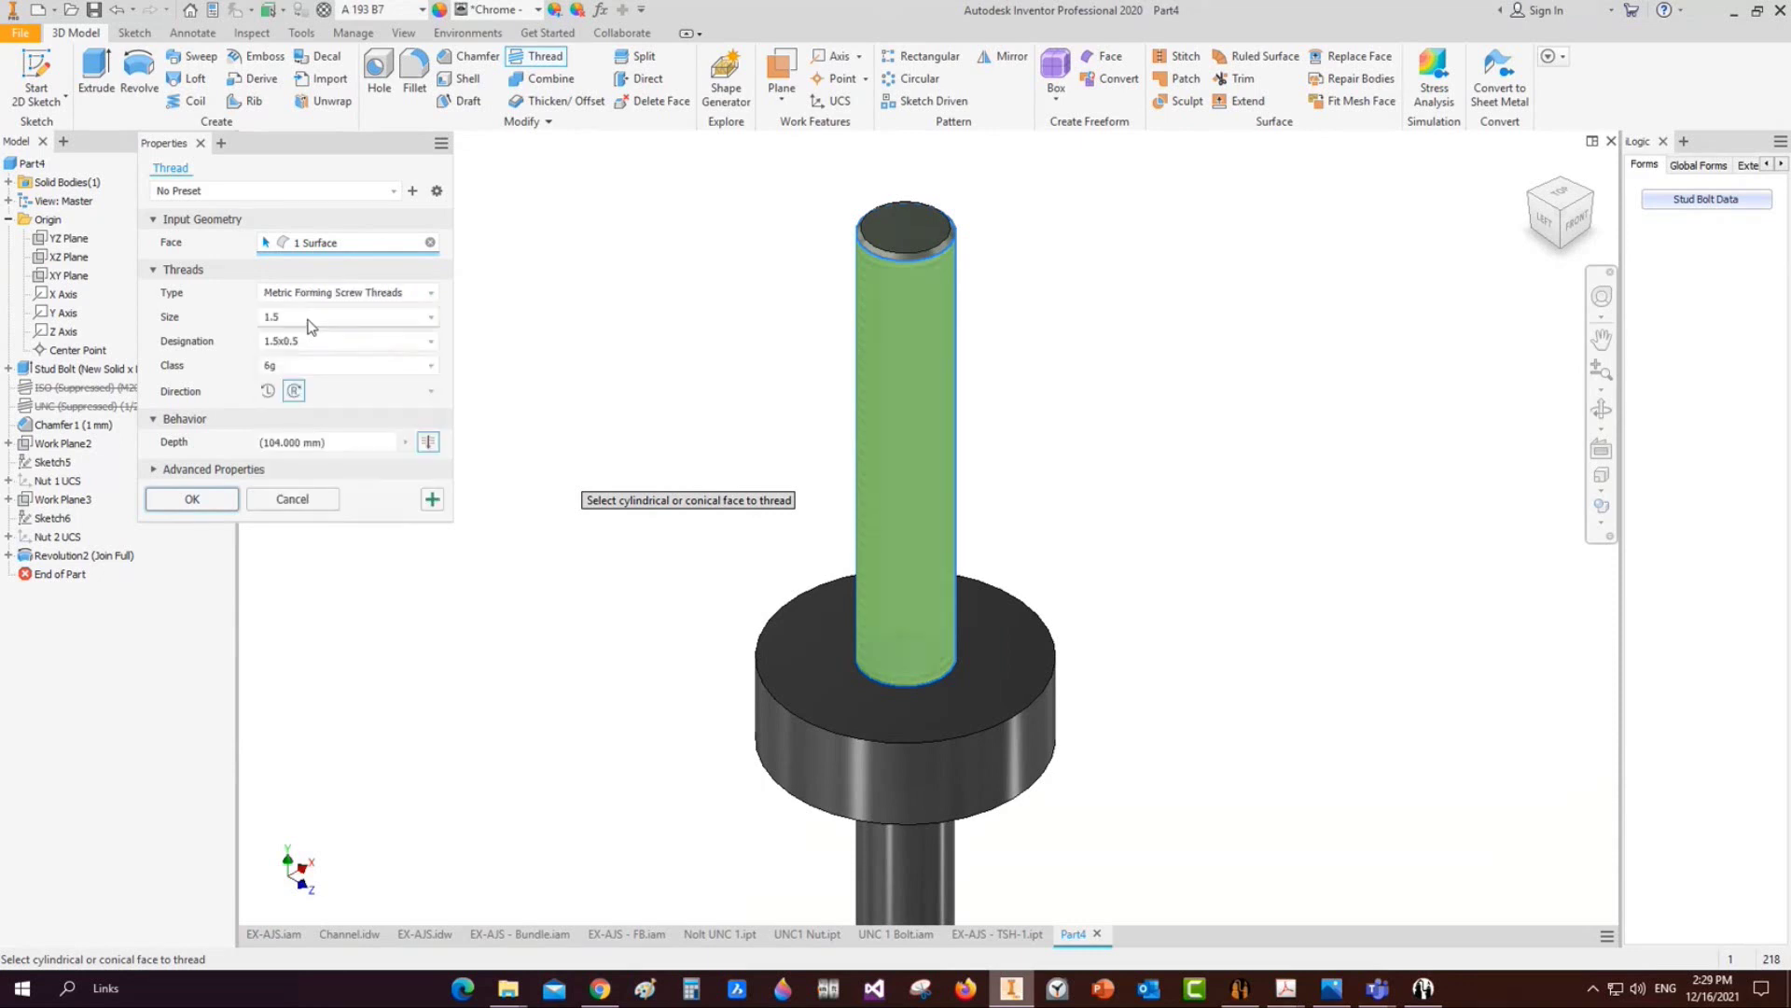
click(316, 319)
click(315, 322)
click(315, 322)
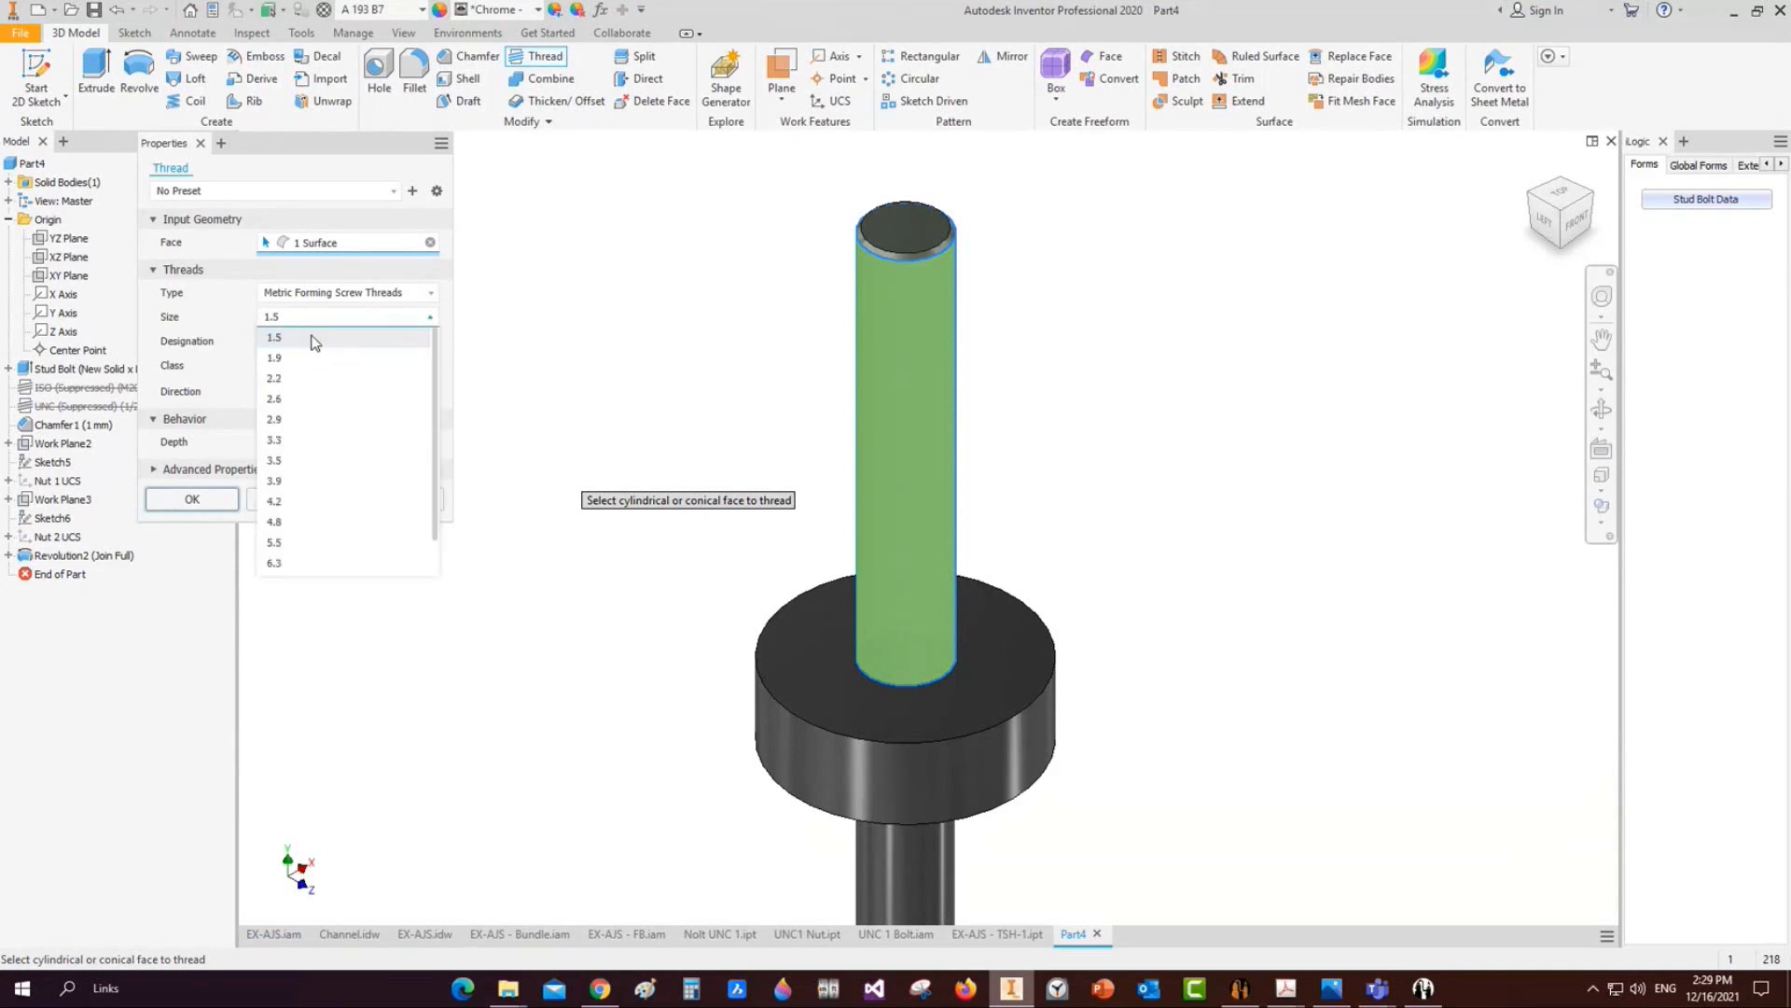
click(404, 297)
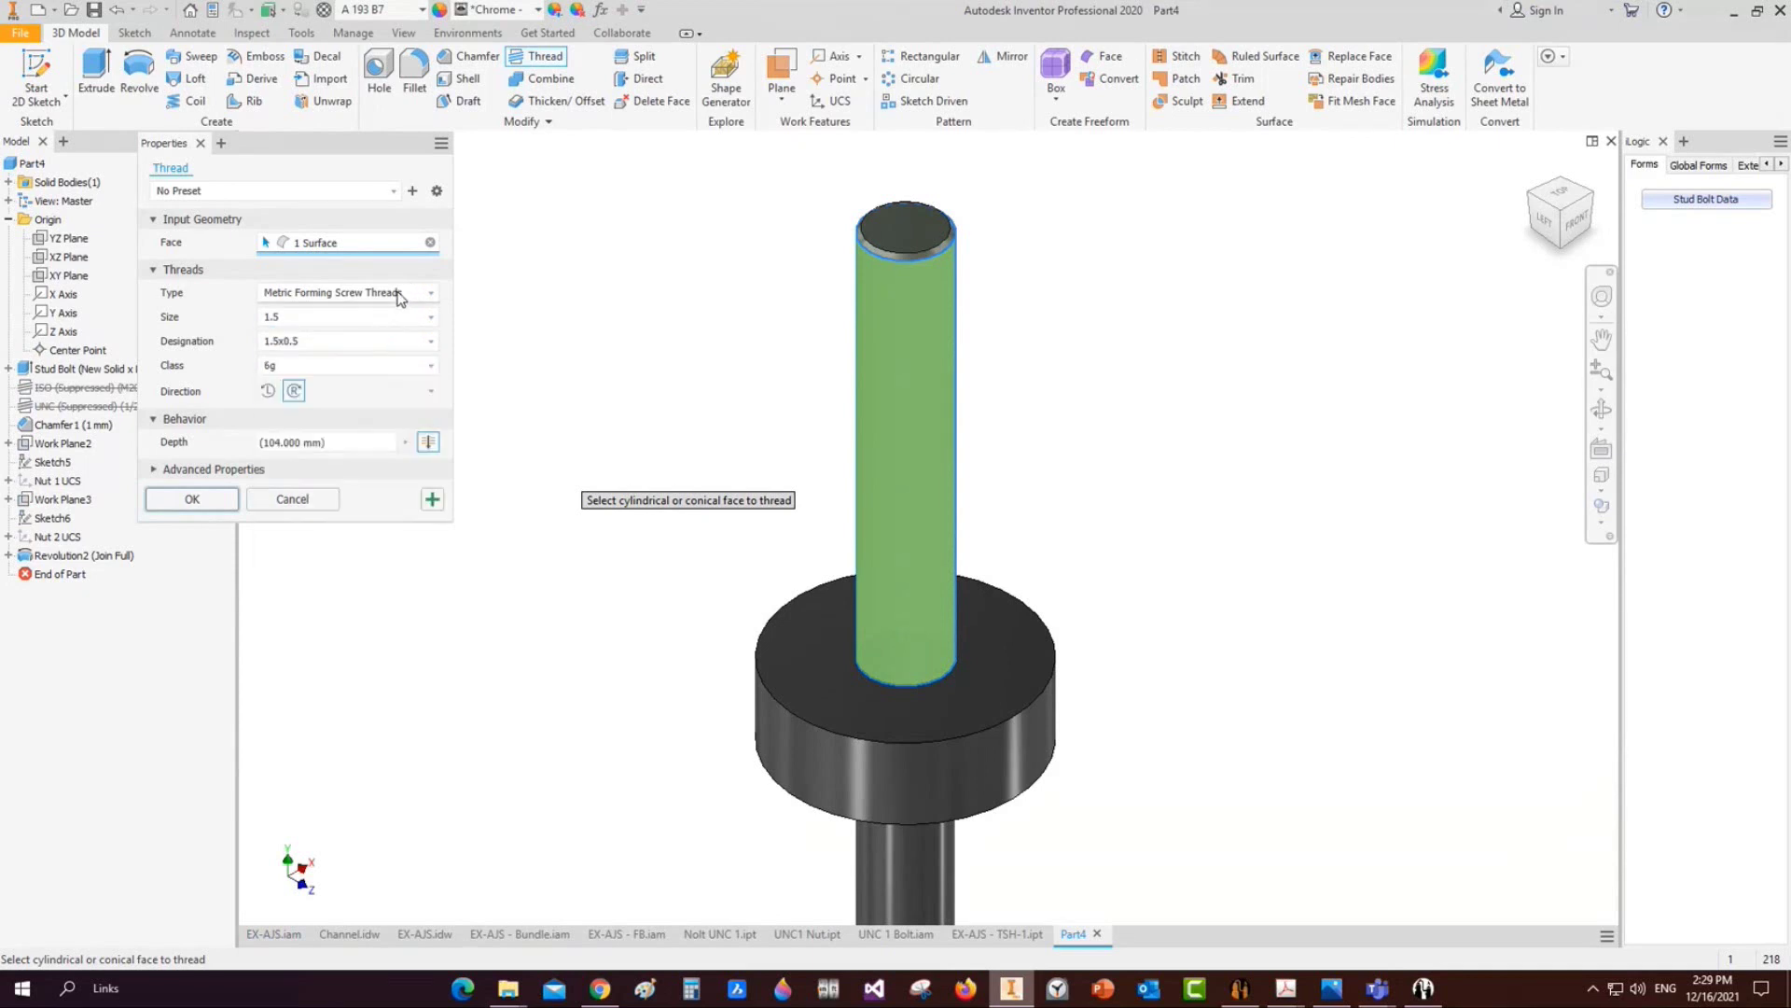
click(401, 296)
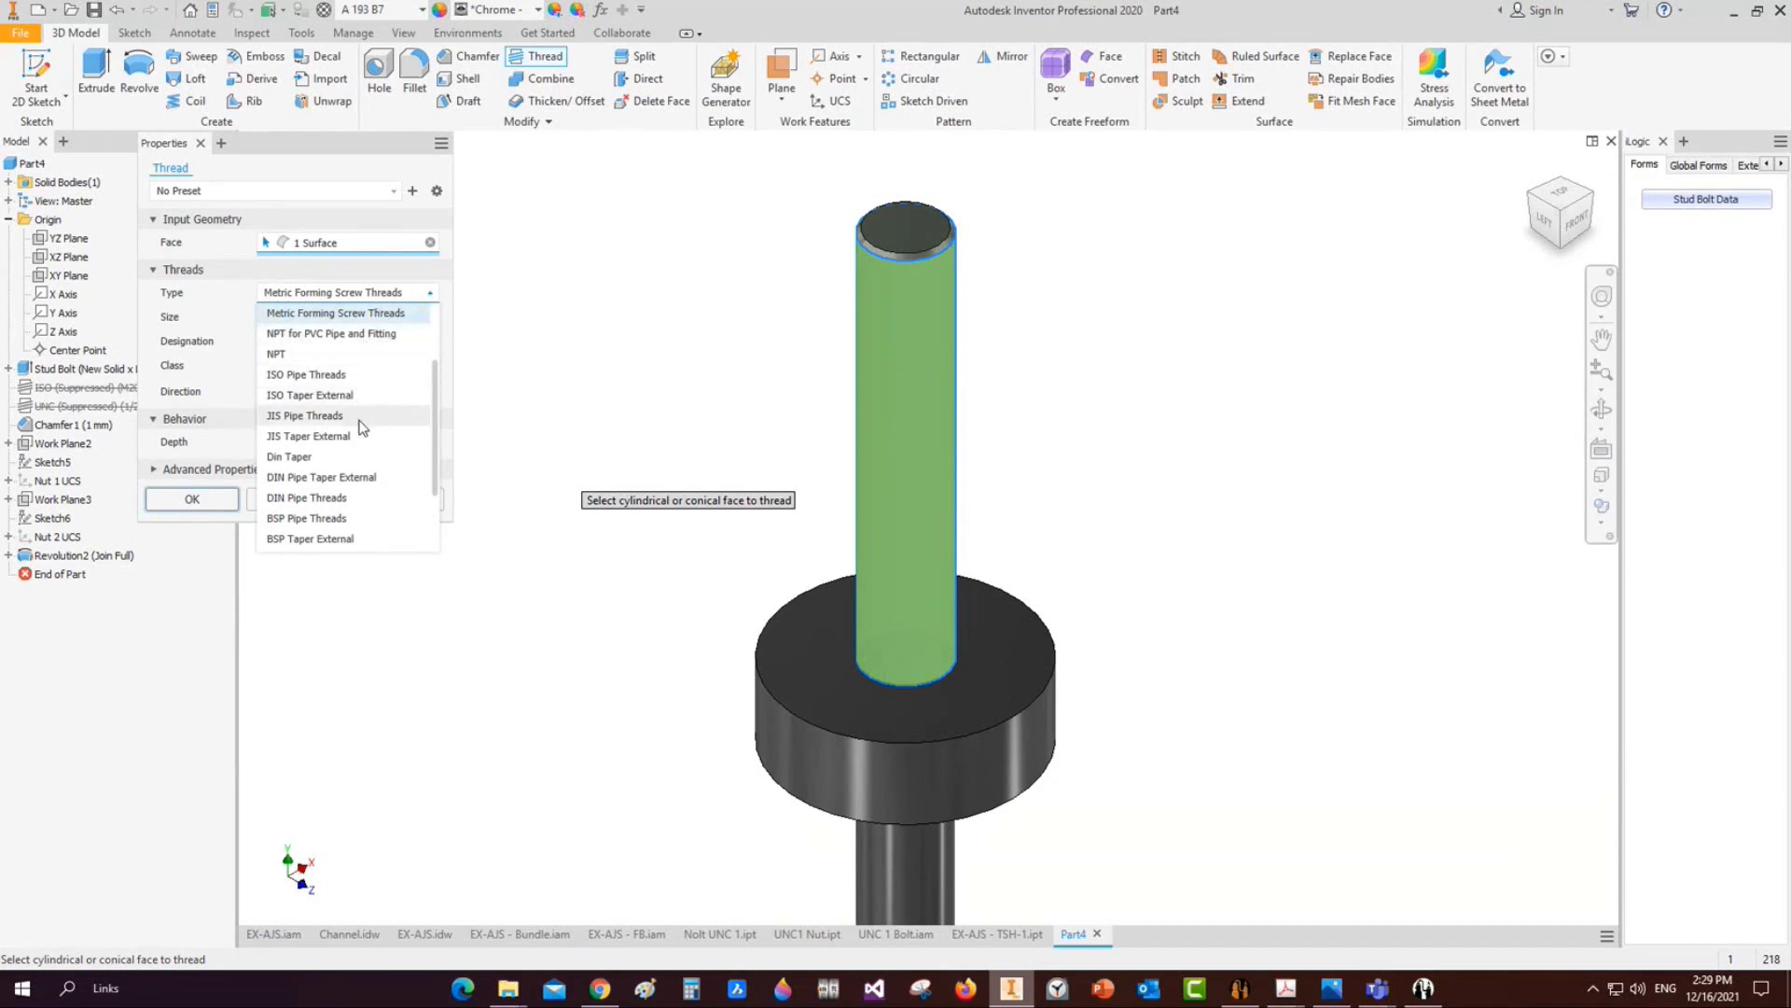
scroll(367, 440, down, 2)
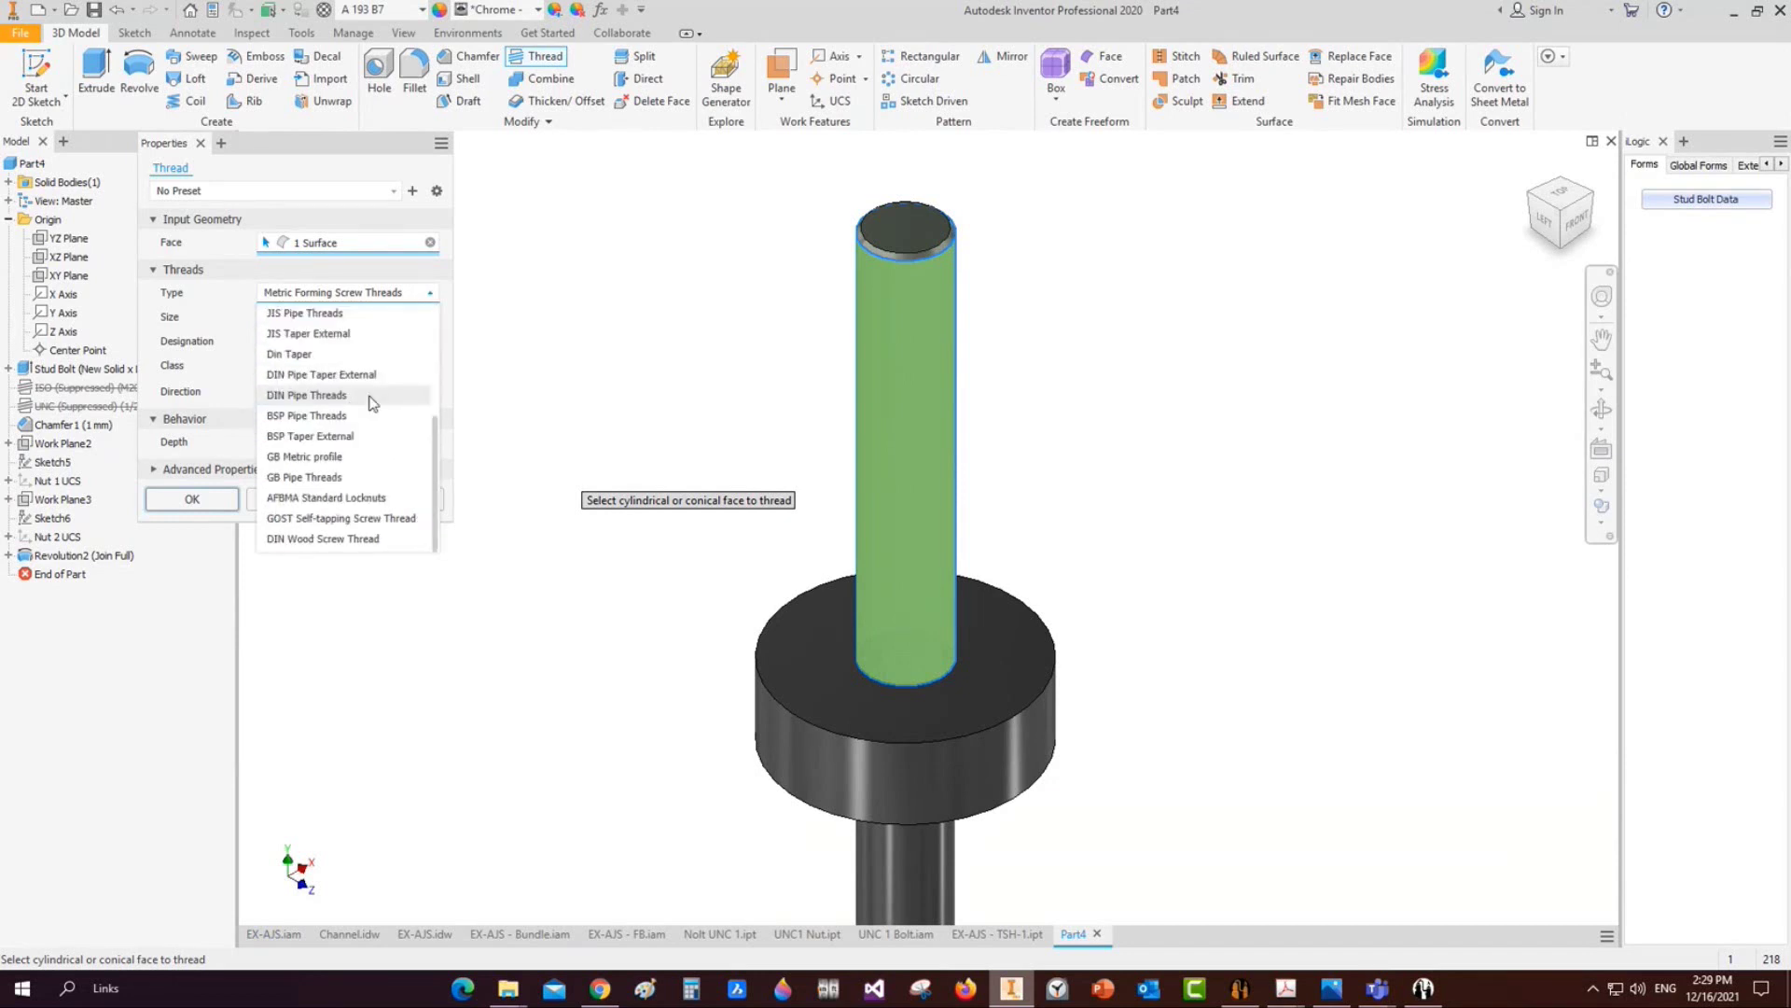
scroll(372, 402, up, 2)
scroll(372, 402, up, 2)
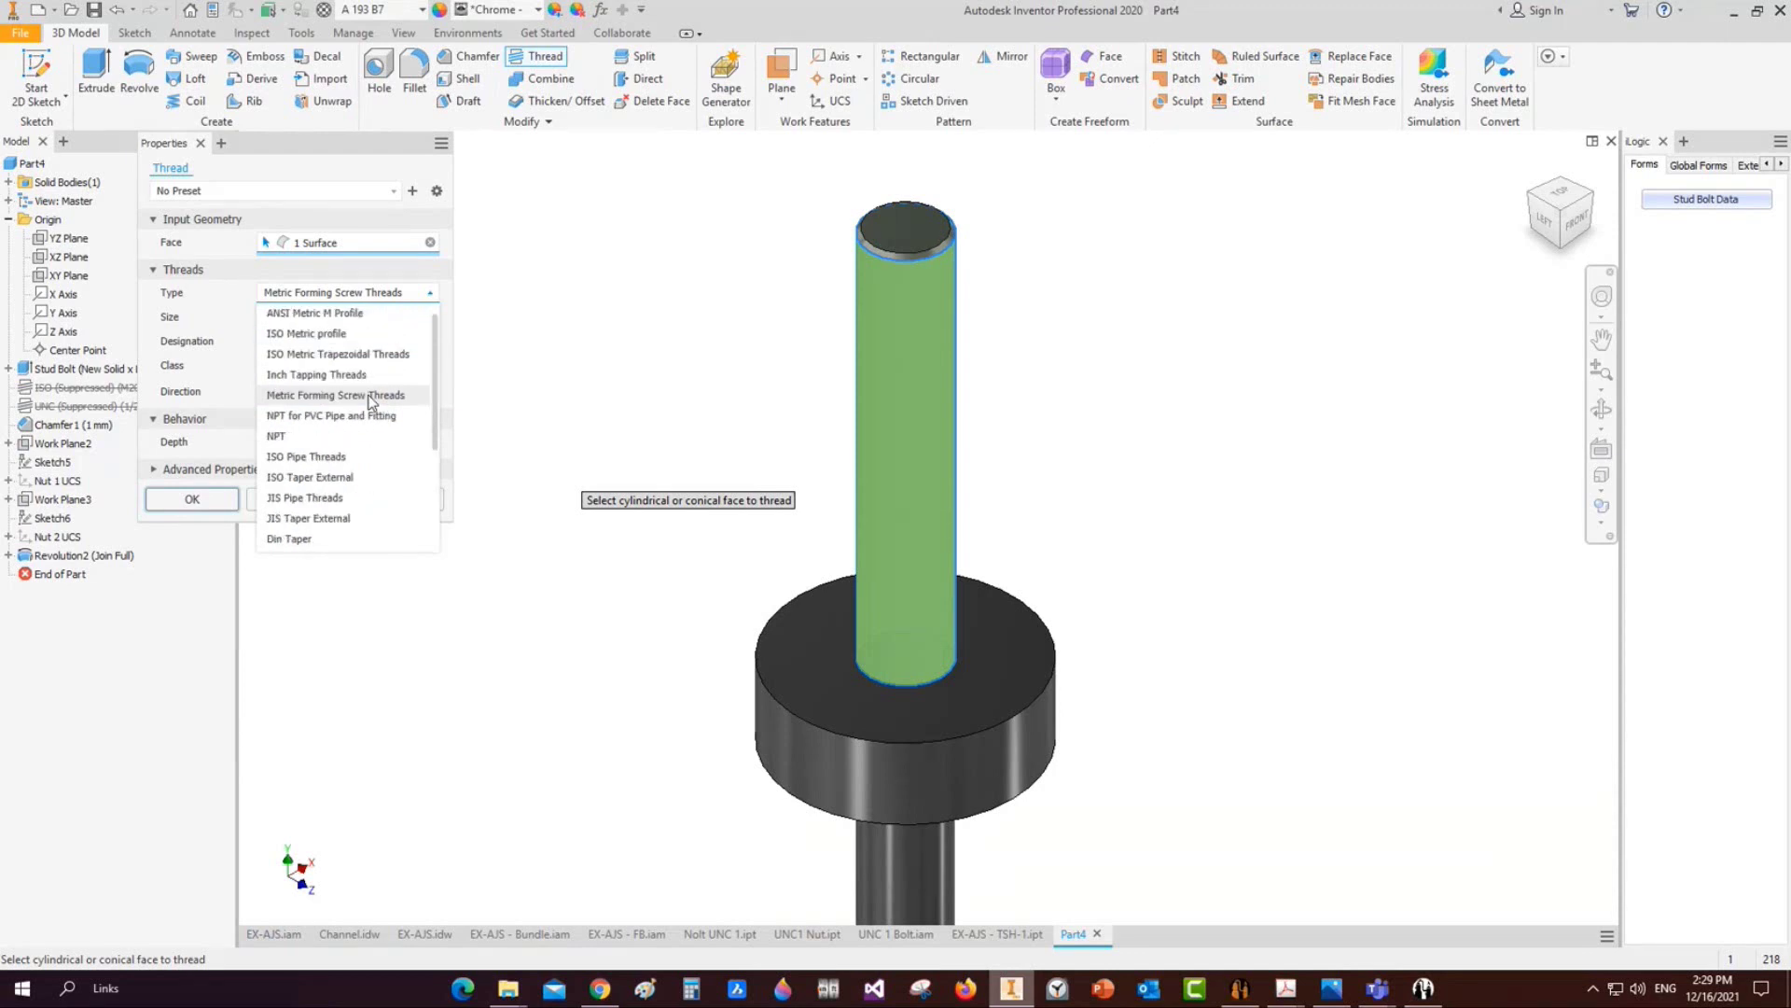
Set the thread type to ANSI Metric M Profile with size 20 and designation M20x2.5
click(375, 339)
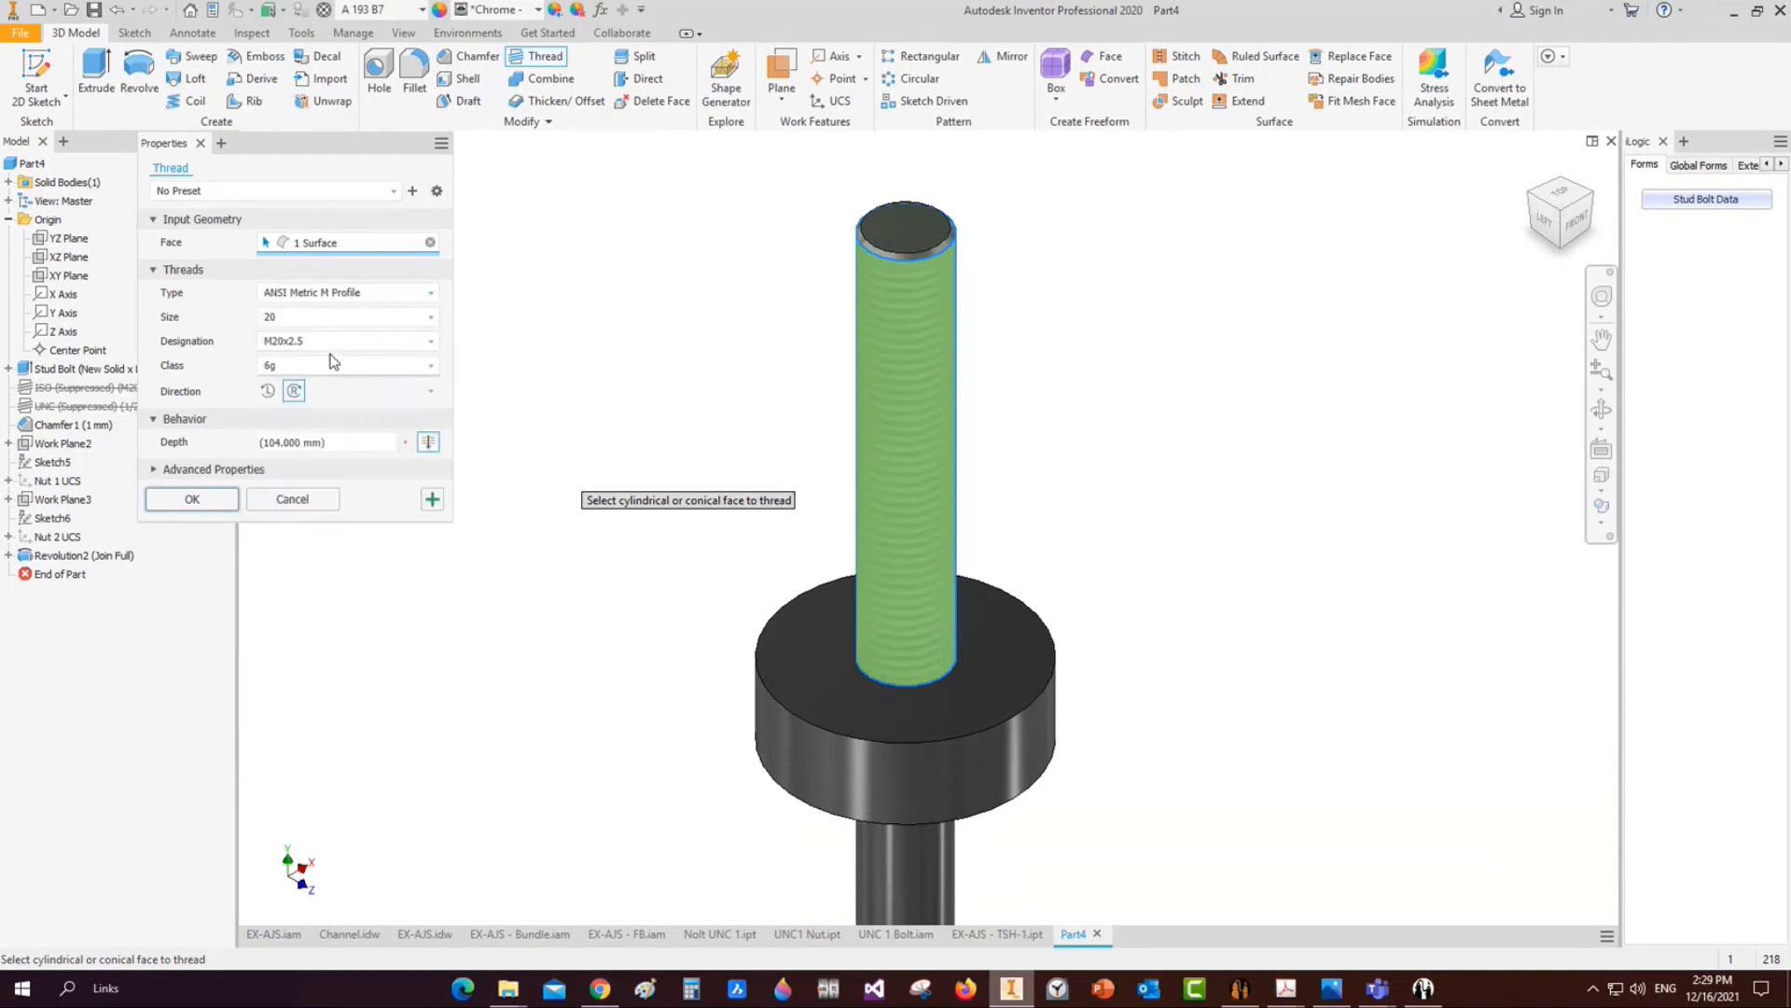
click(336, 319)
click(334, 357)
click(332, 341)
click(327, 362)
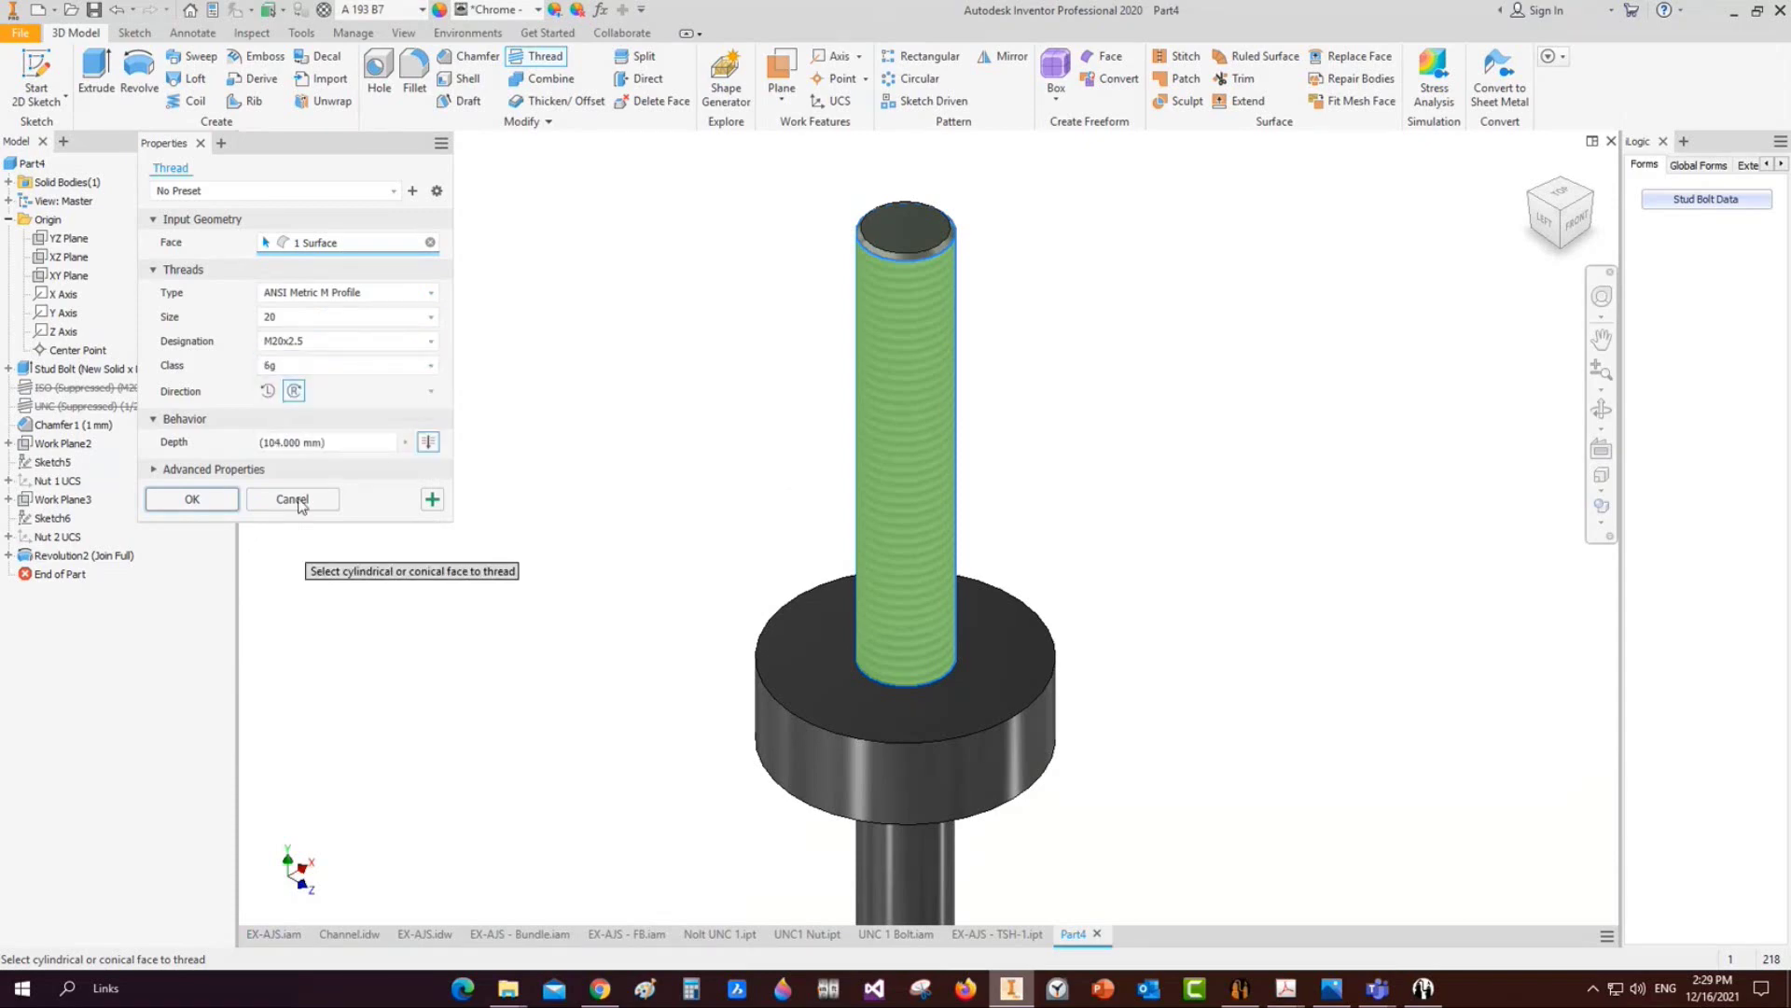
Turn off full-depth threading, keep a 104 mm depth with a 40 mm offset, and create the thread
click(331, 443)
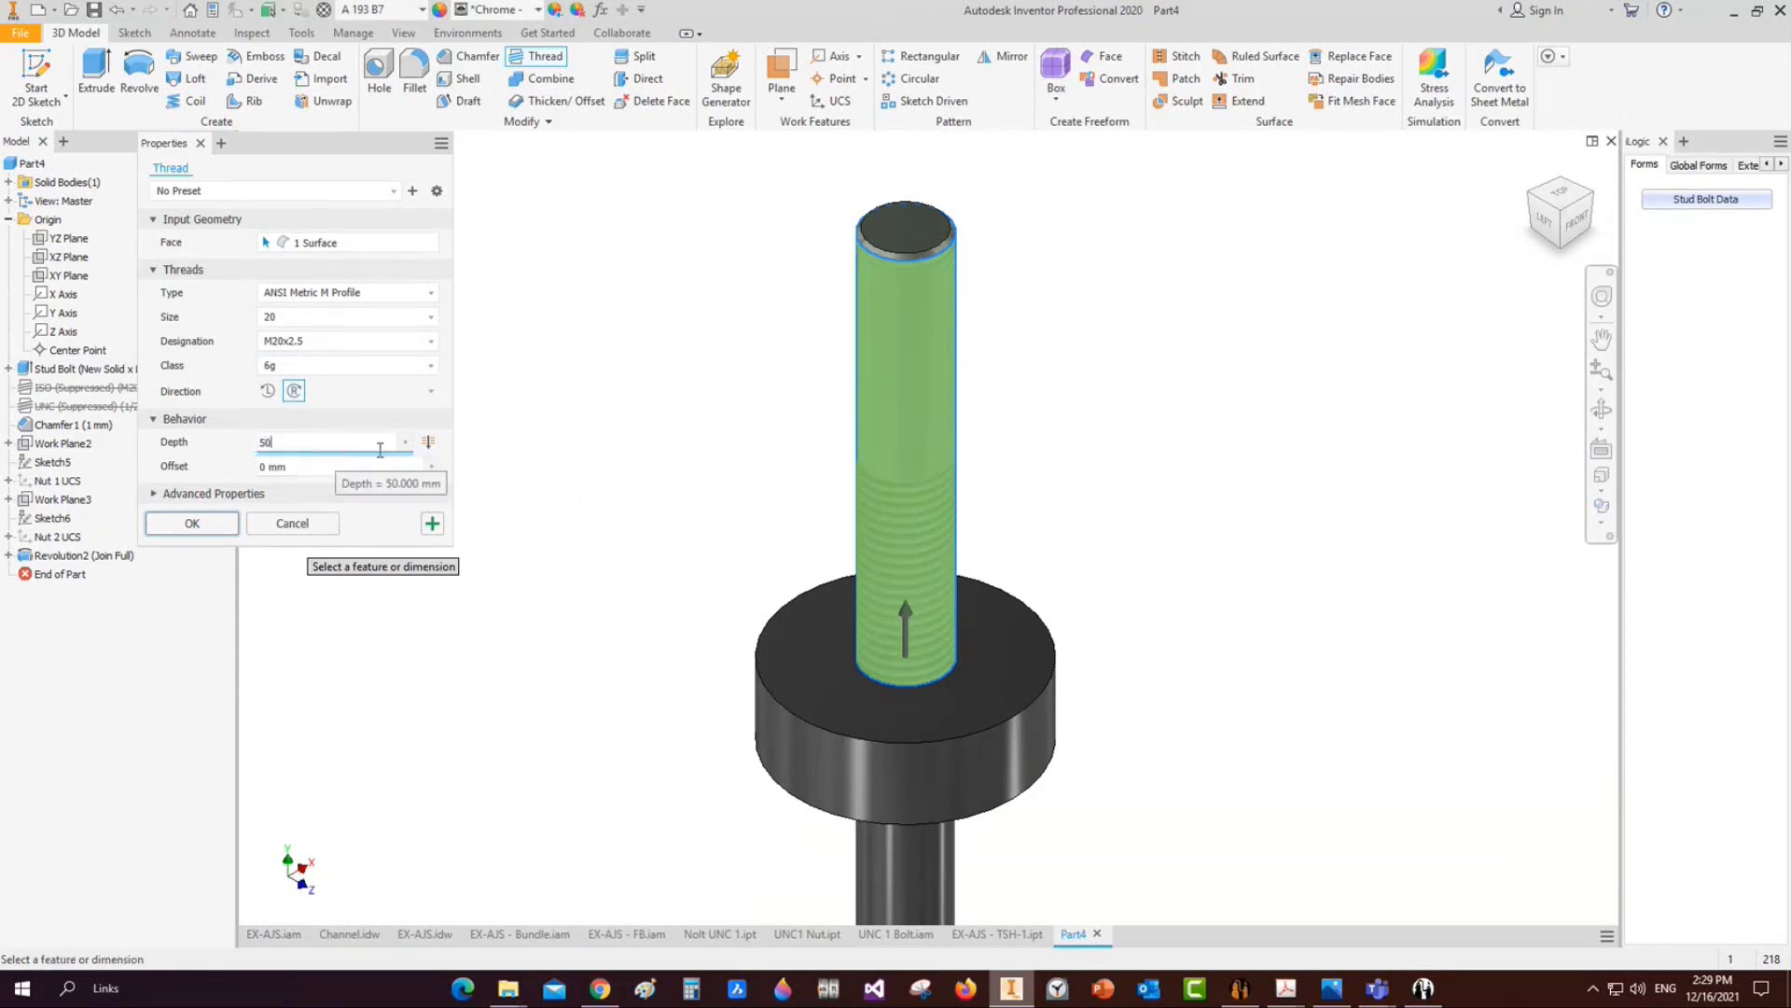
click(429, 442)
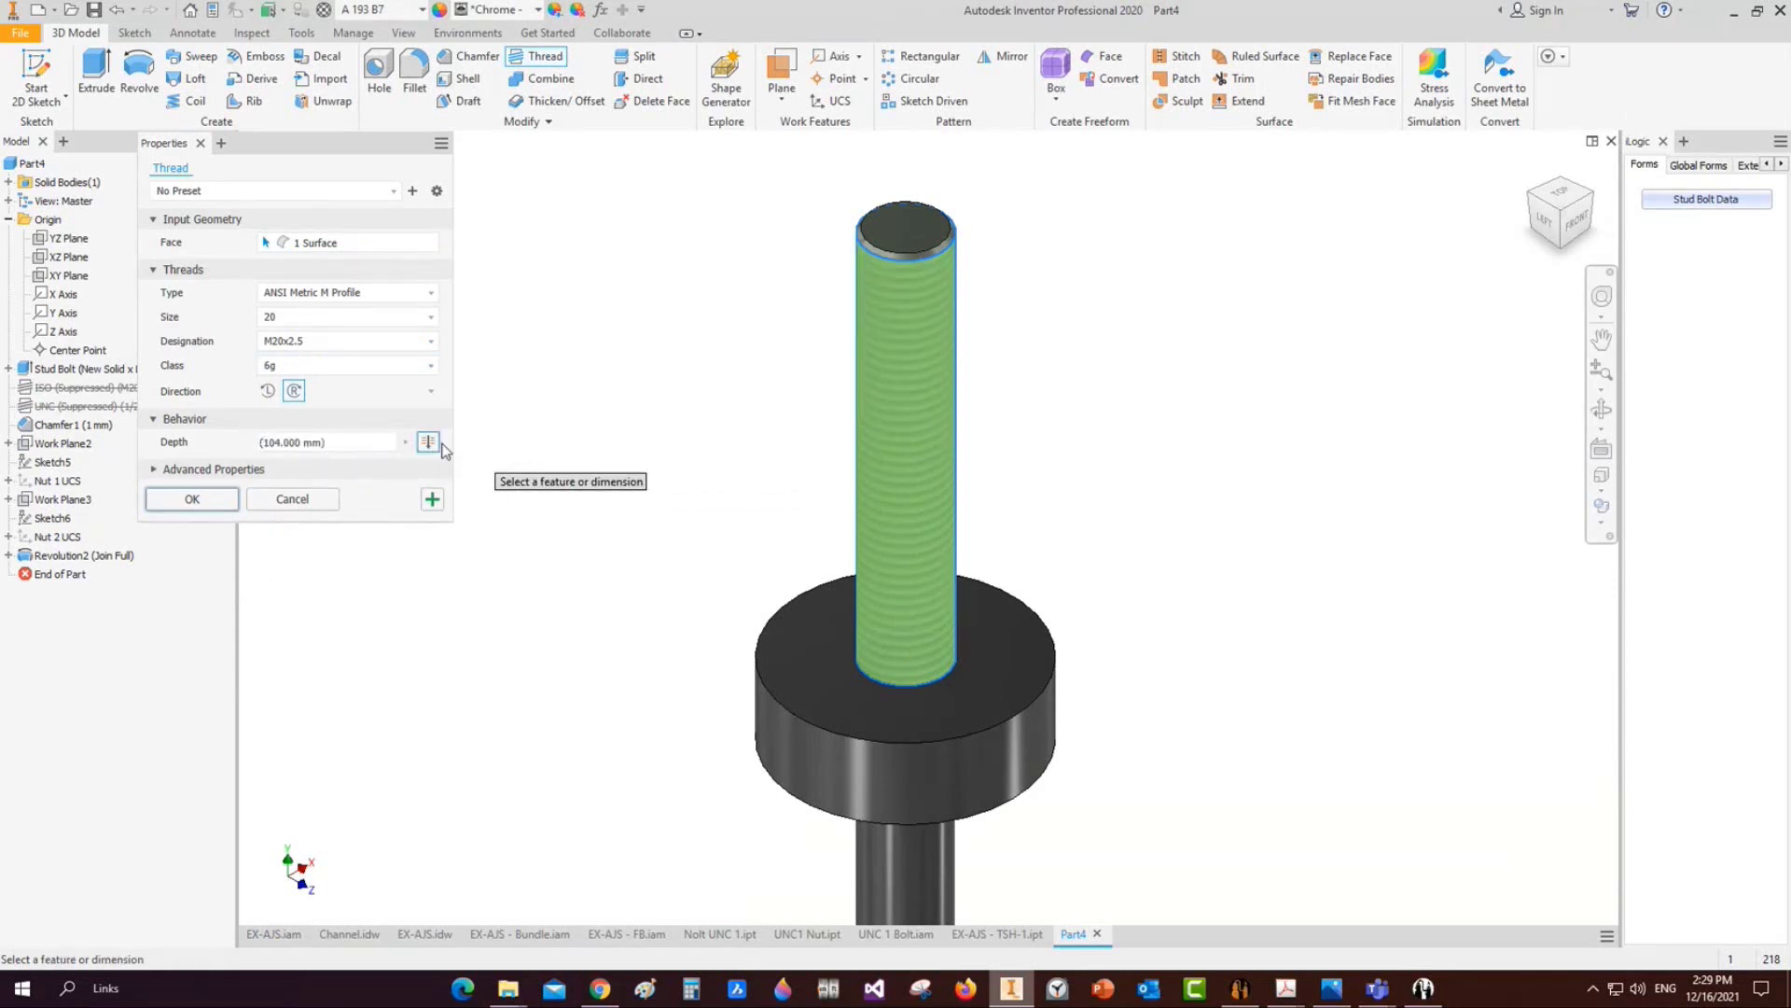
click(429, 443)
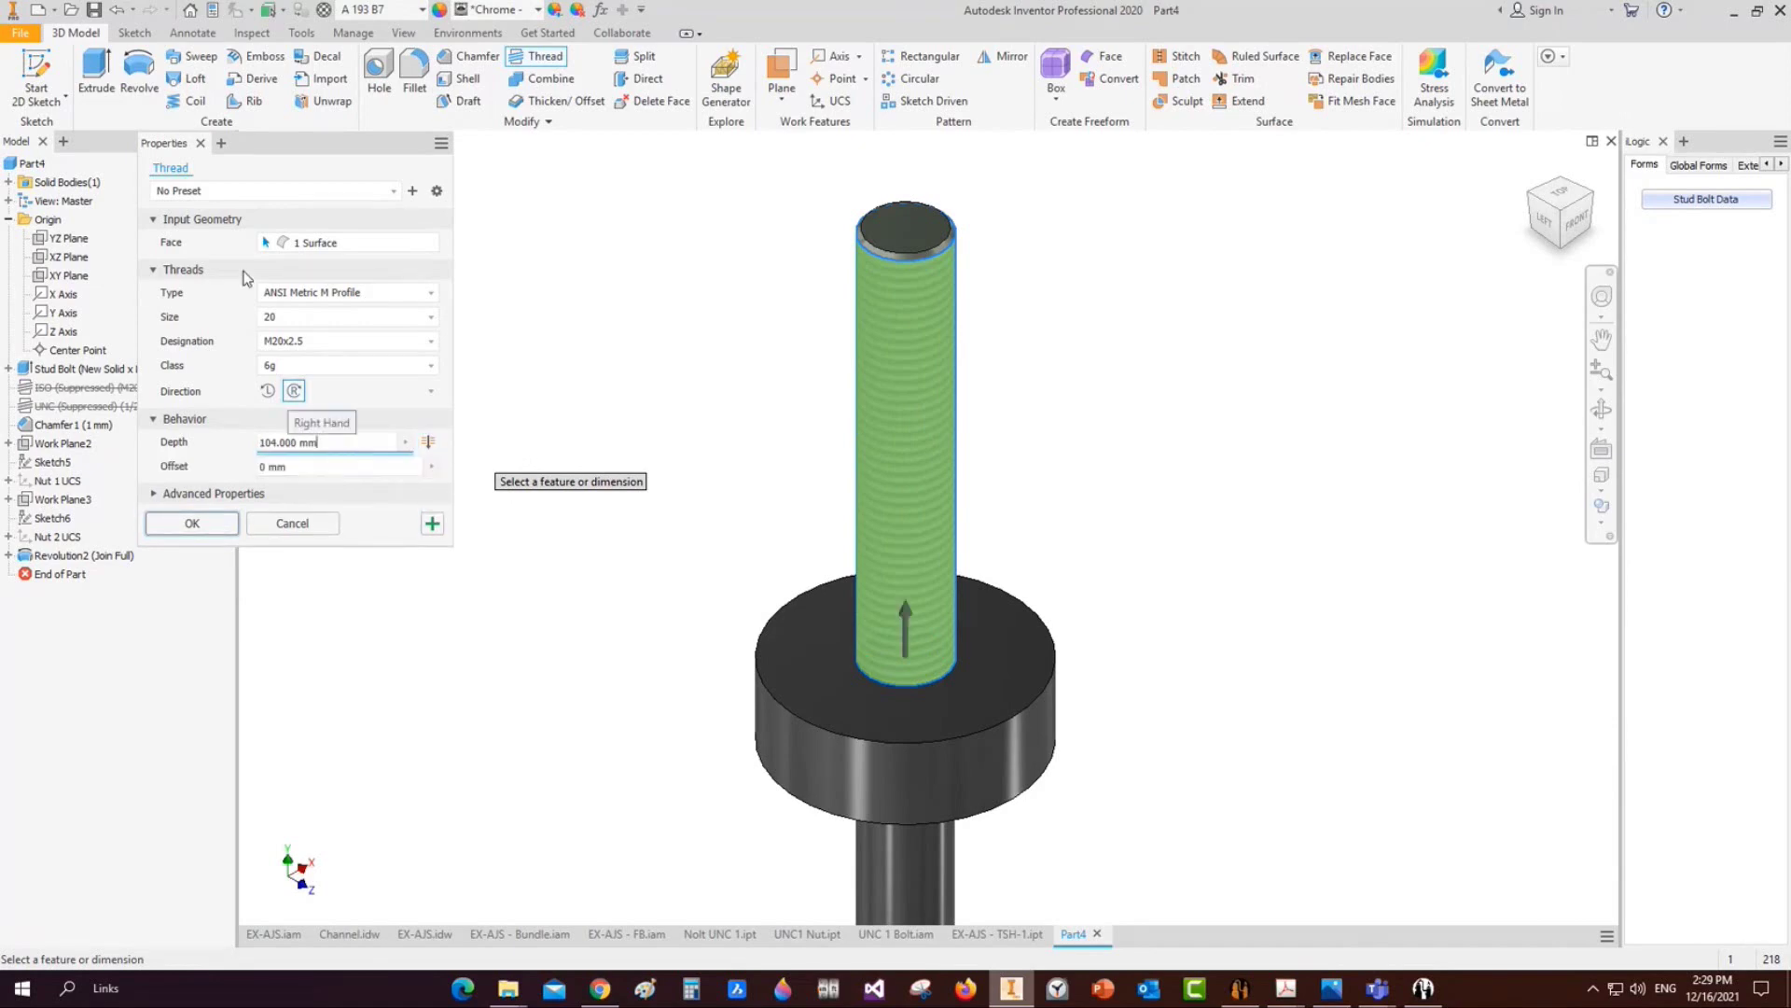
click(279, 244)
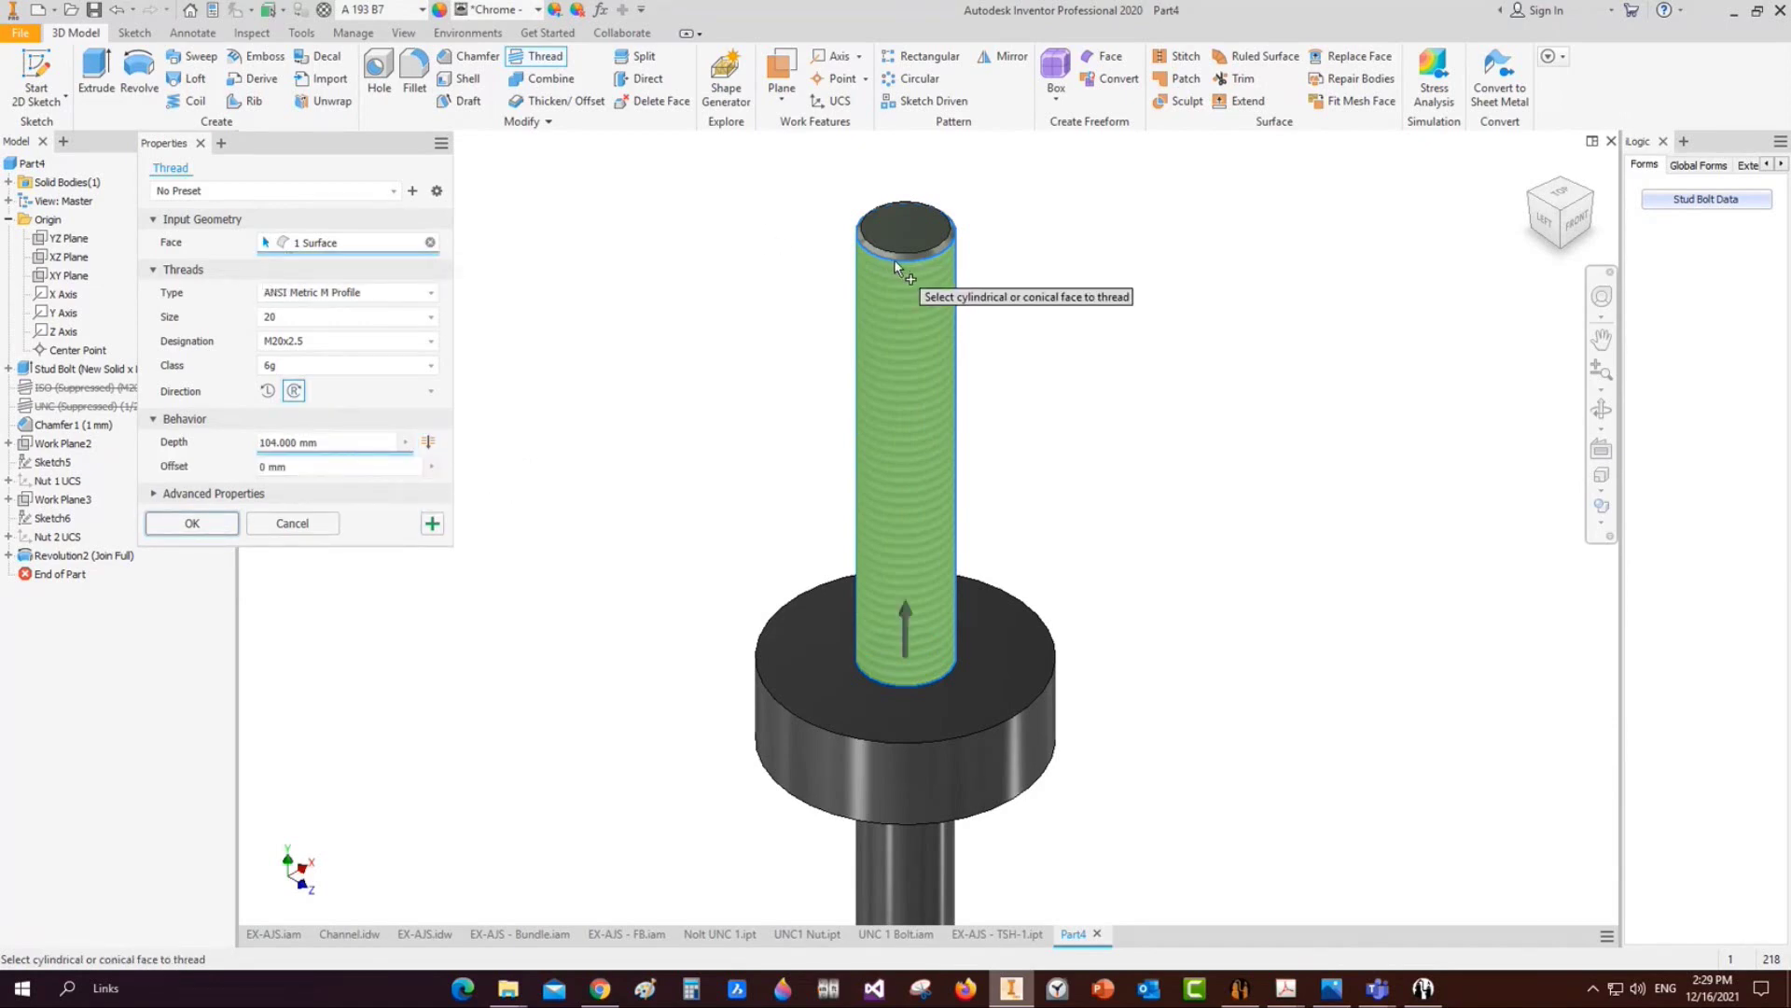
click(307, 467)
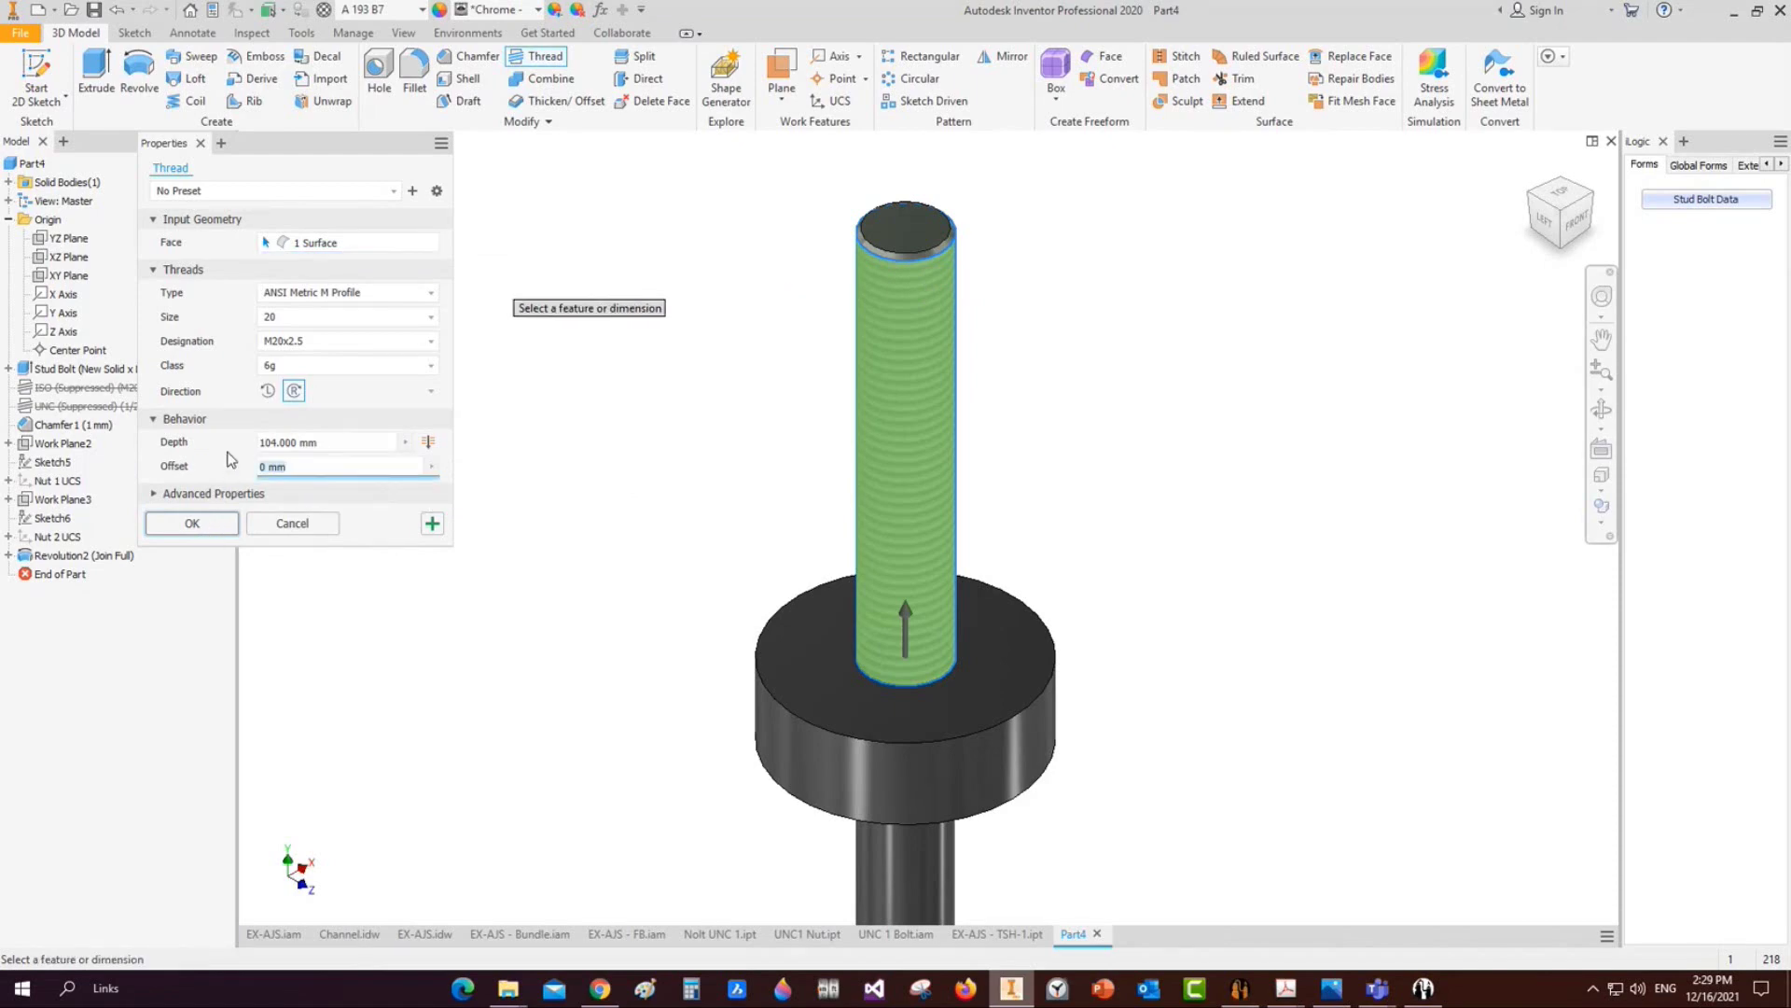
text(40)
click(213, 530)
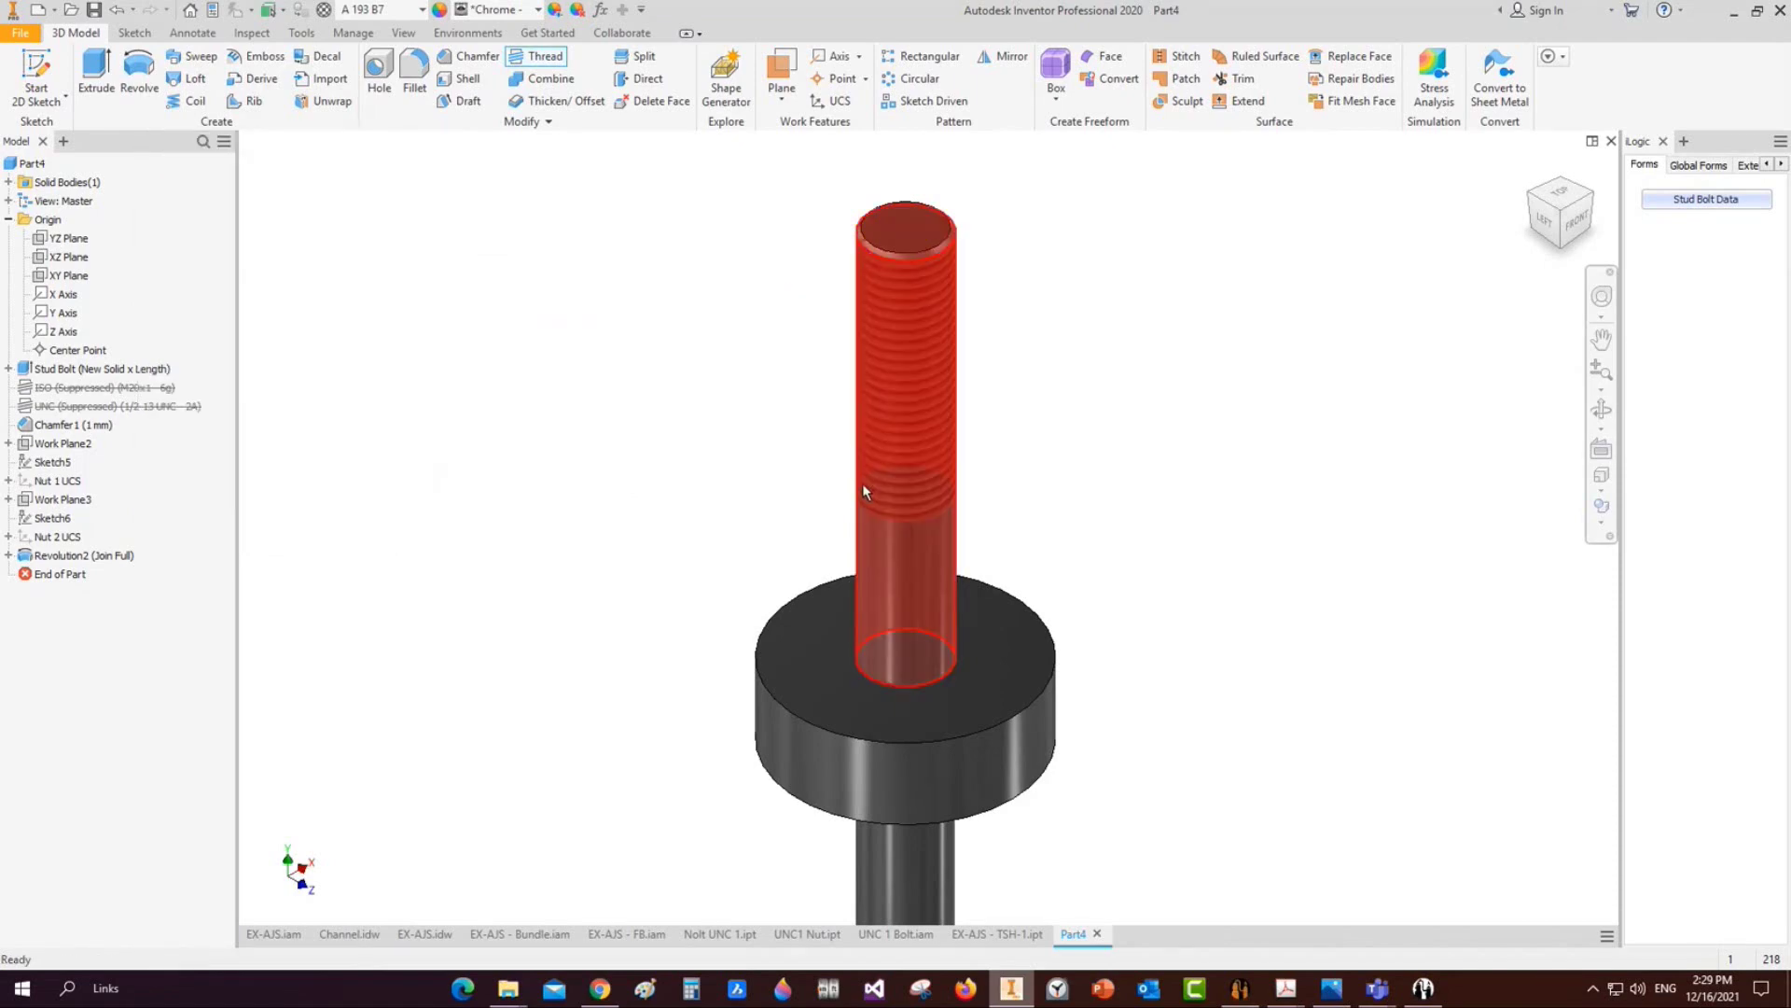
Orbit around the collar bolt to examine the threaded end and the plain shank beyond the collar
scroll(914, 315, down, 3)
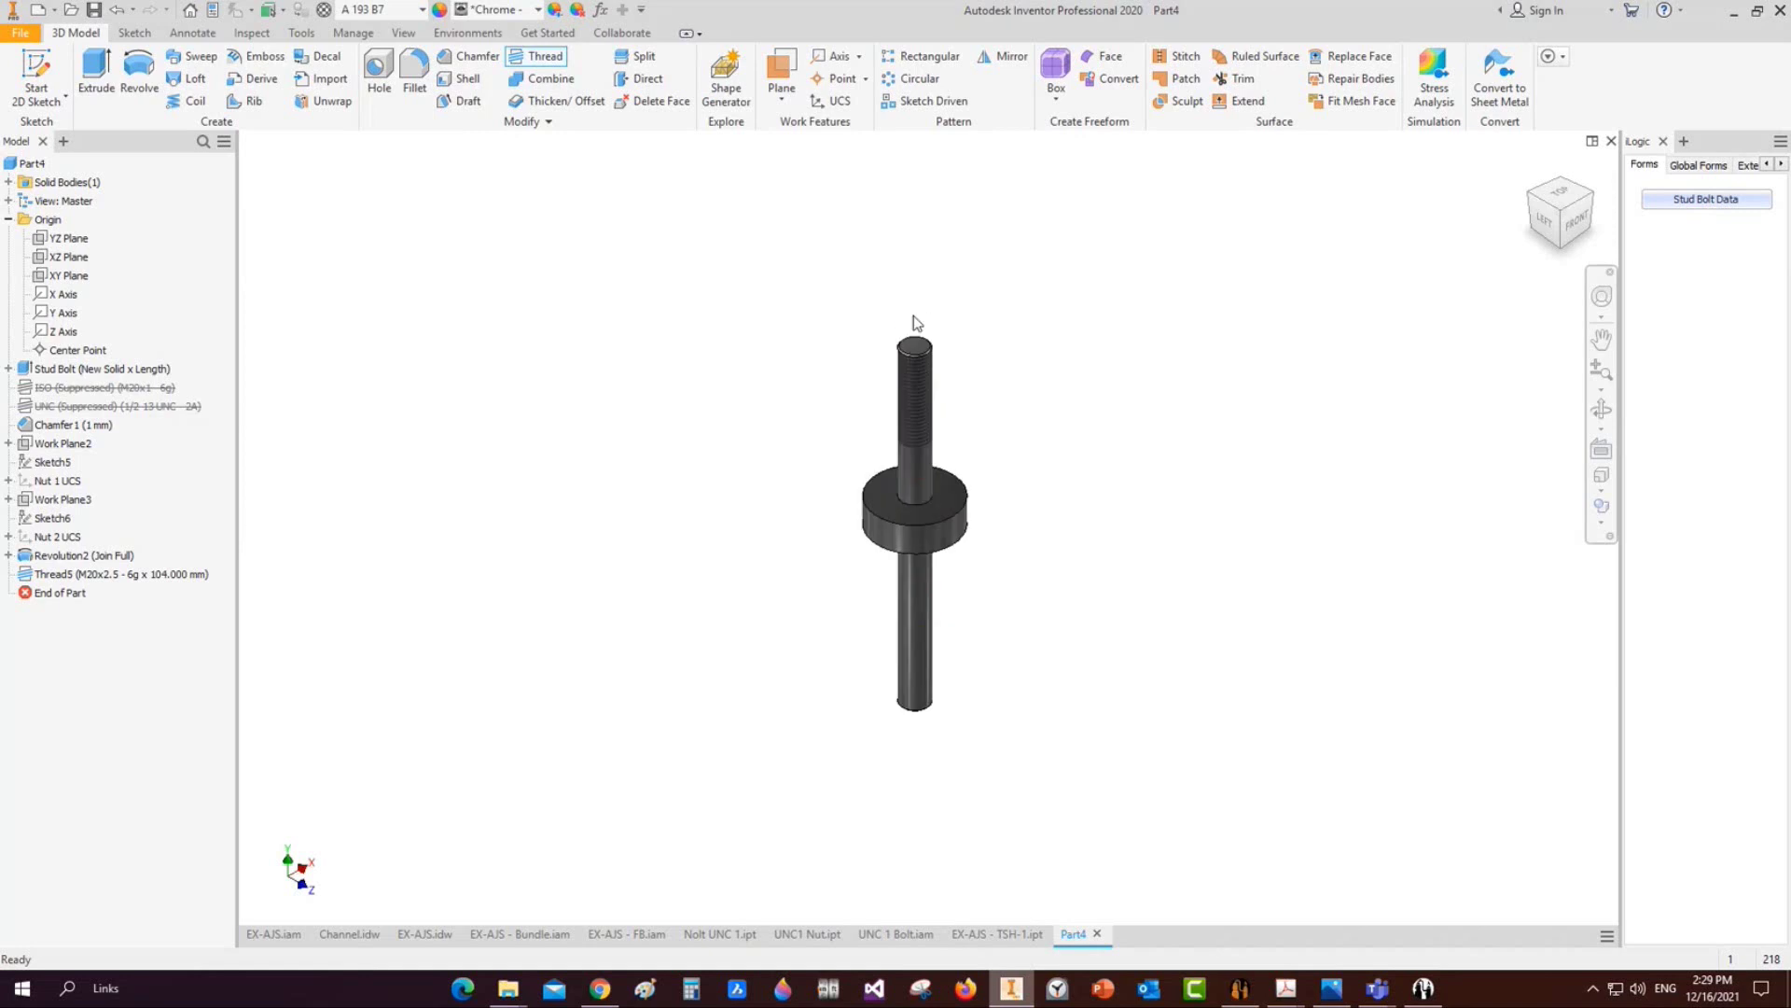
click(1603, 412)
drag(867, 615, 941, 666)
scroll(949, 549, up, 3)
right_click(985, 571)
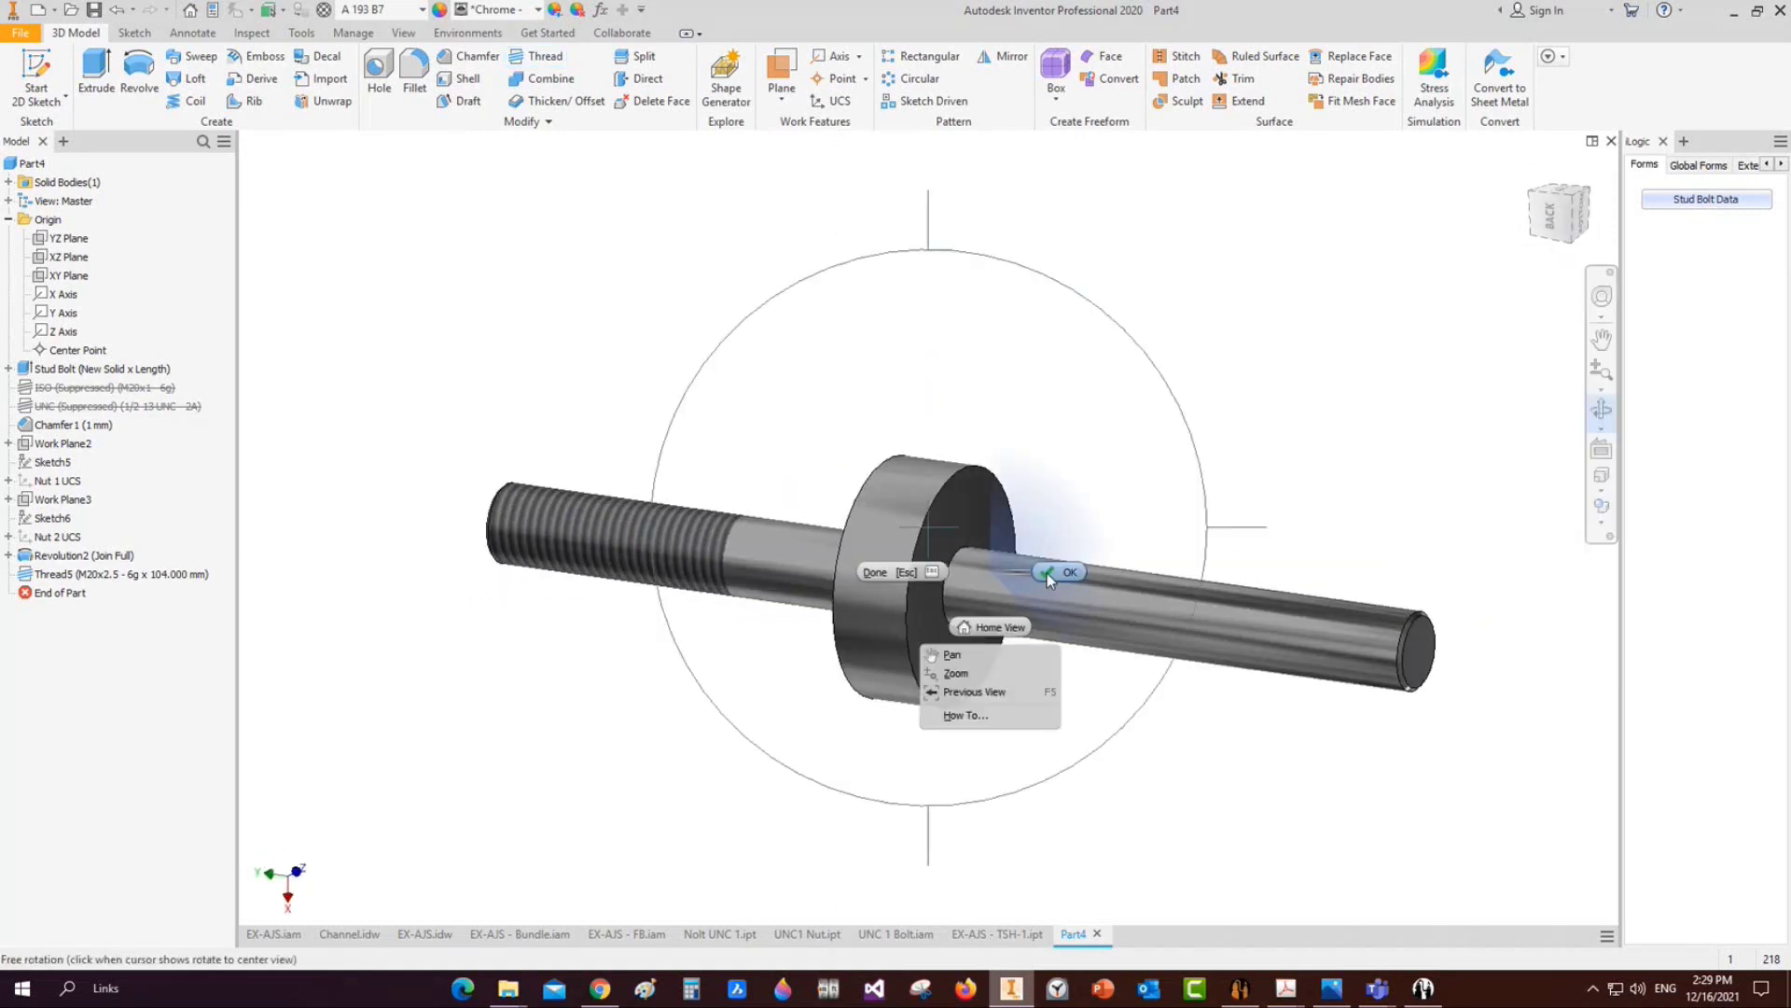
click(1047, 573)
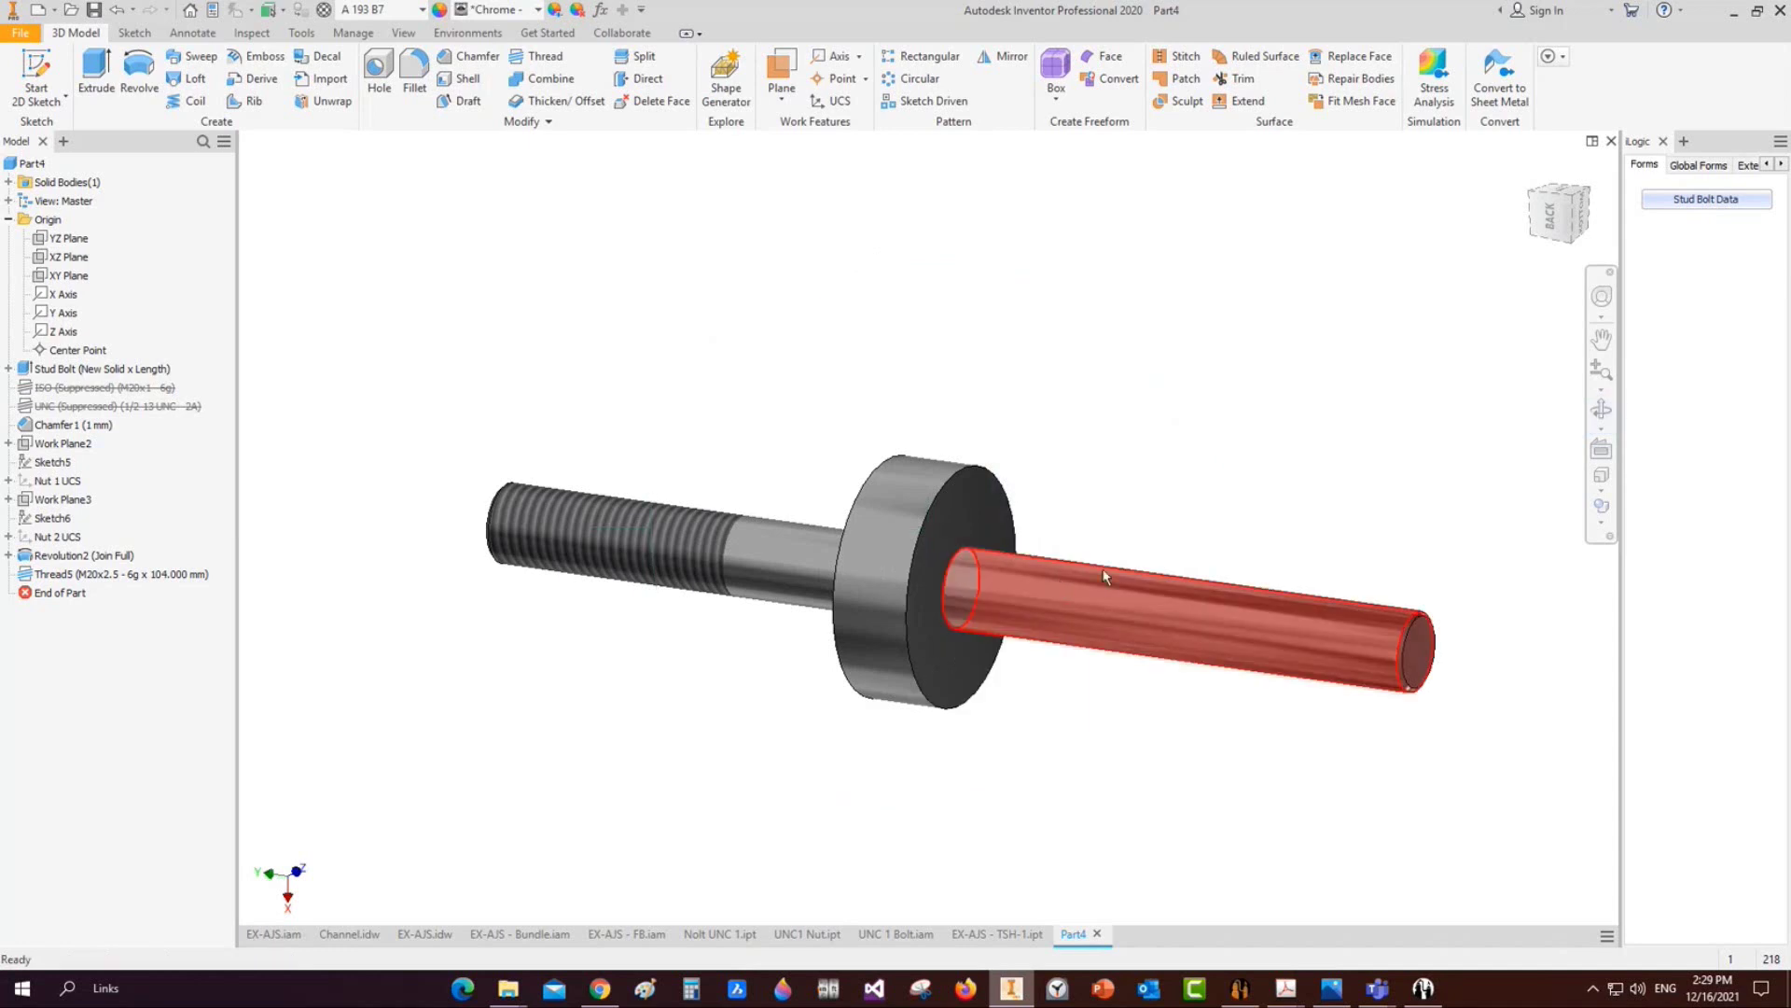
mouse_move(1133, 600)
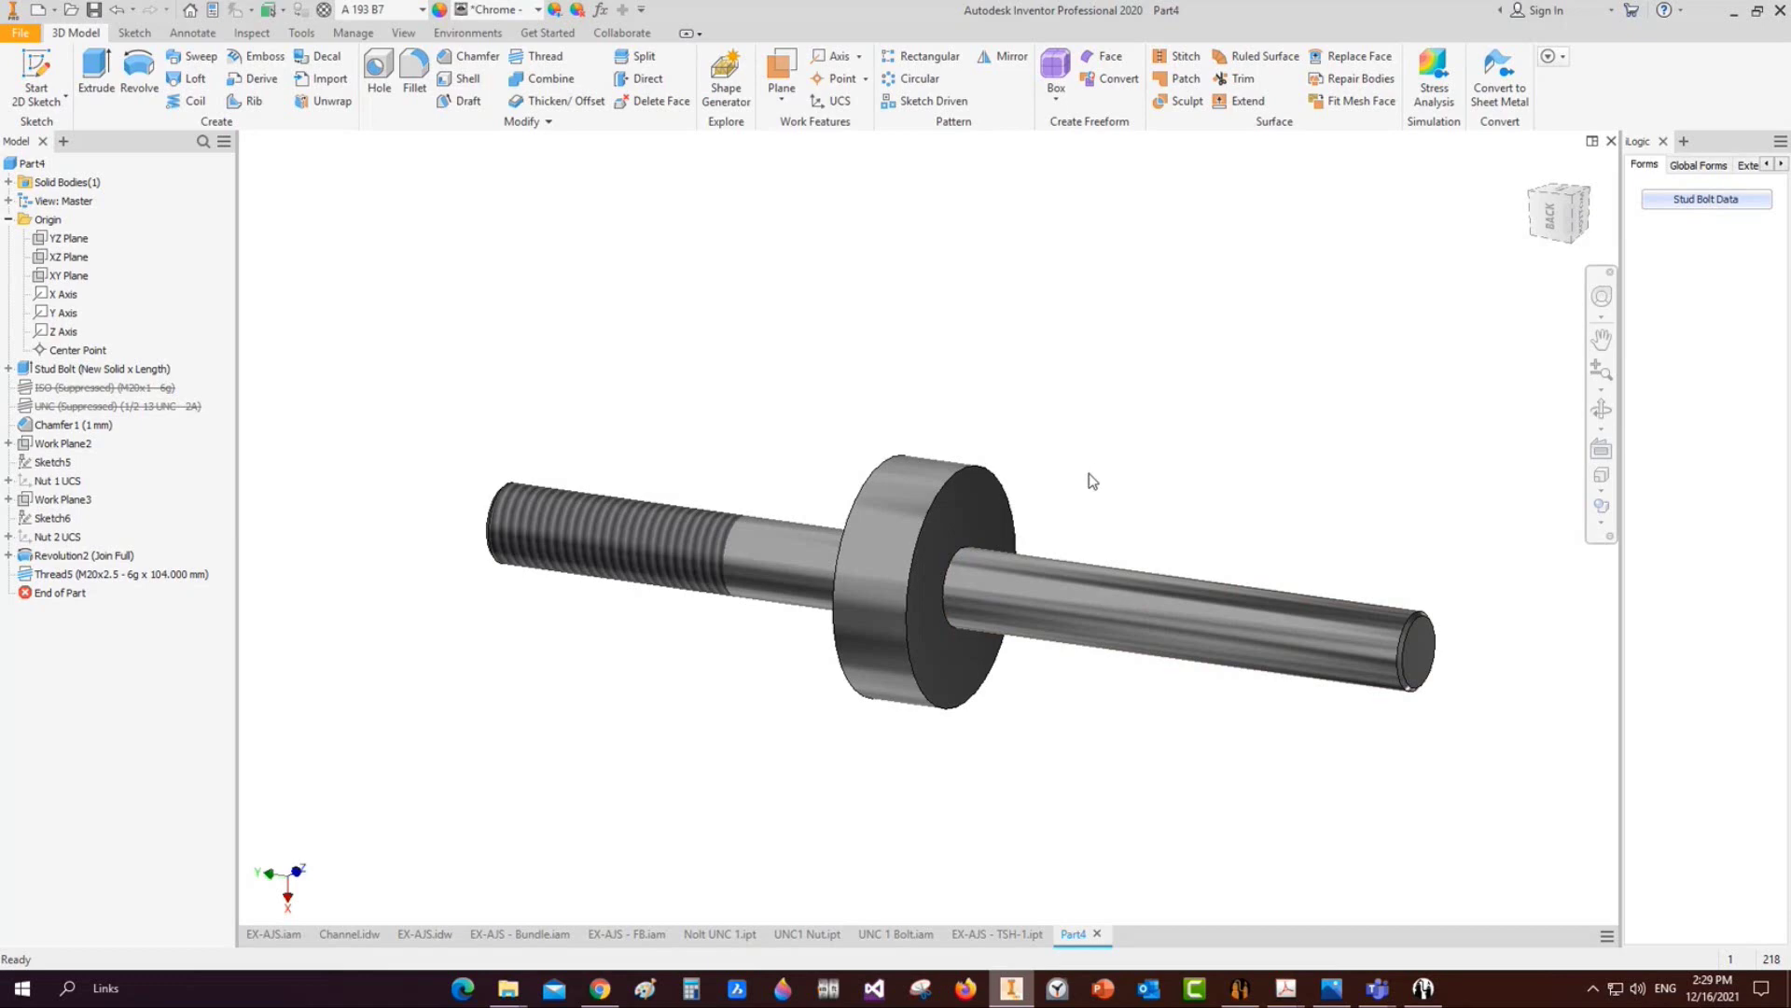
mouse_move(1285, 988)
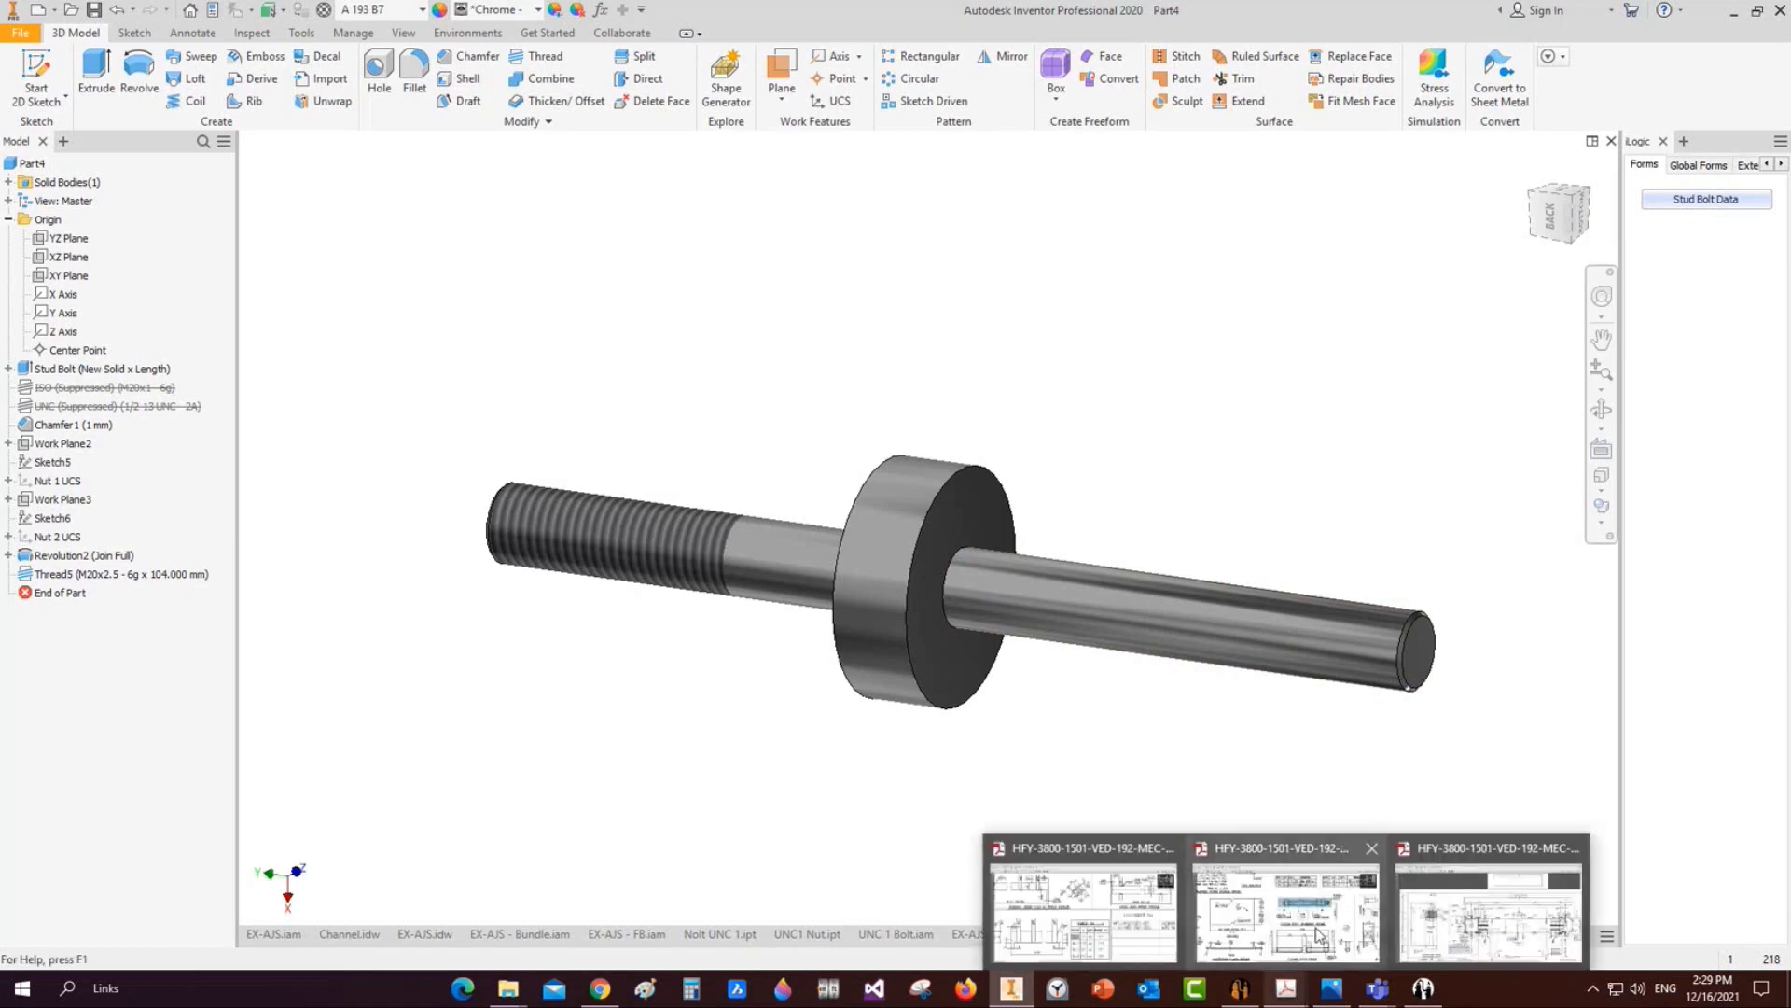
mouse_move(1318, 935)
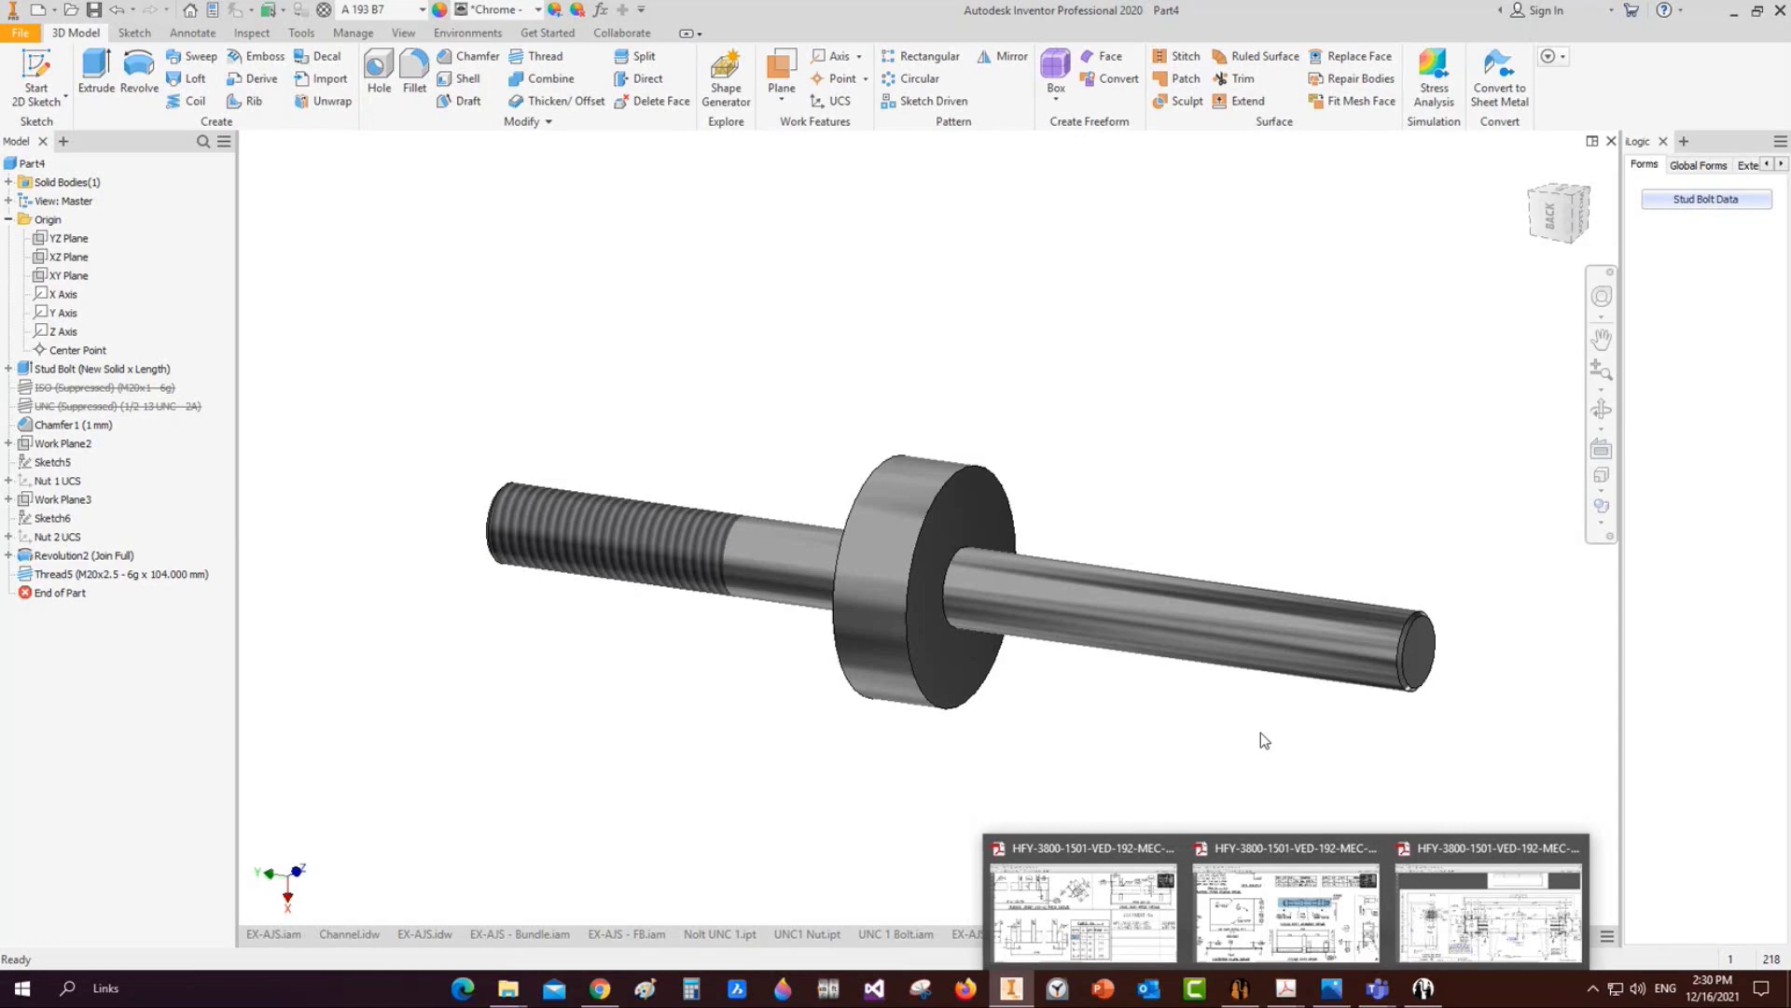
Switch to File Explorer and open SEG software (Heat Exchanger) Webinar.pptx from the Webinar folder inside SEG Brochure
click(509, 989)
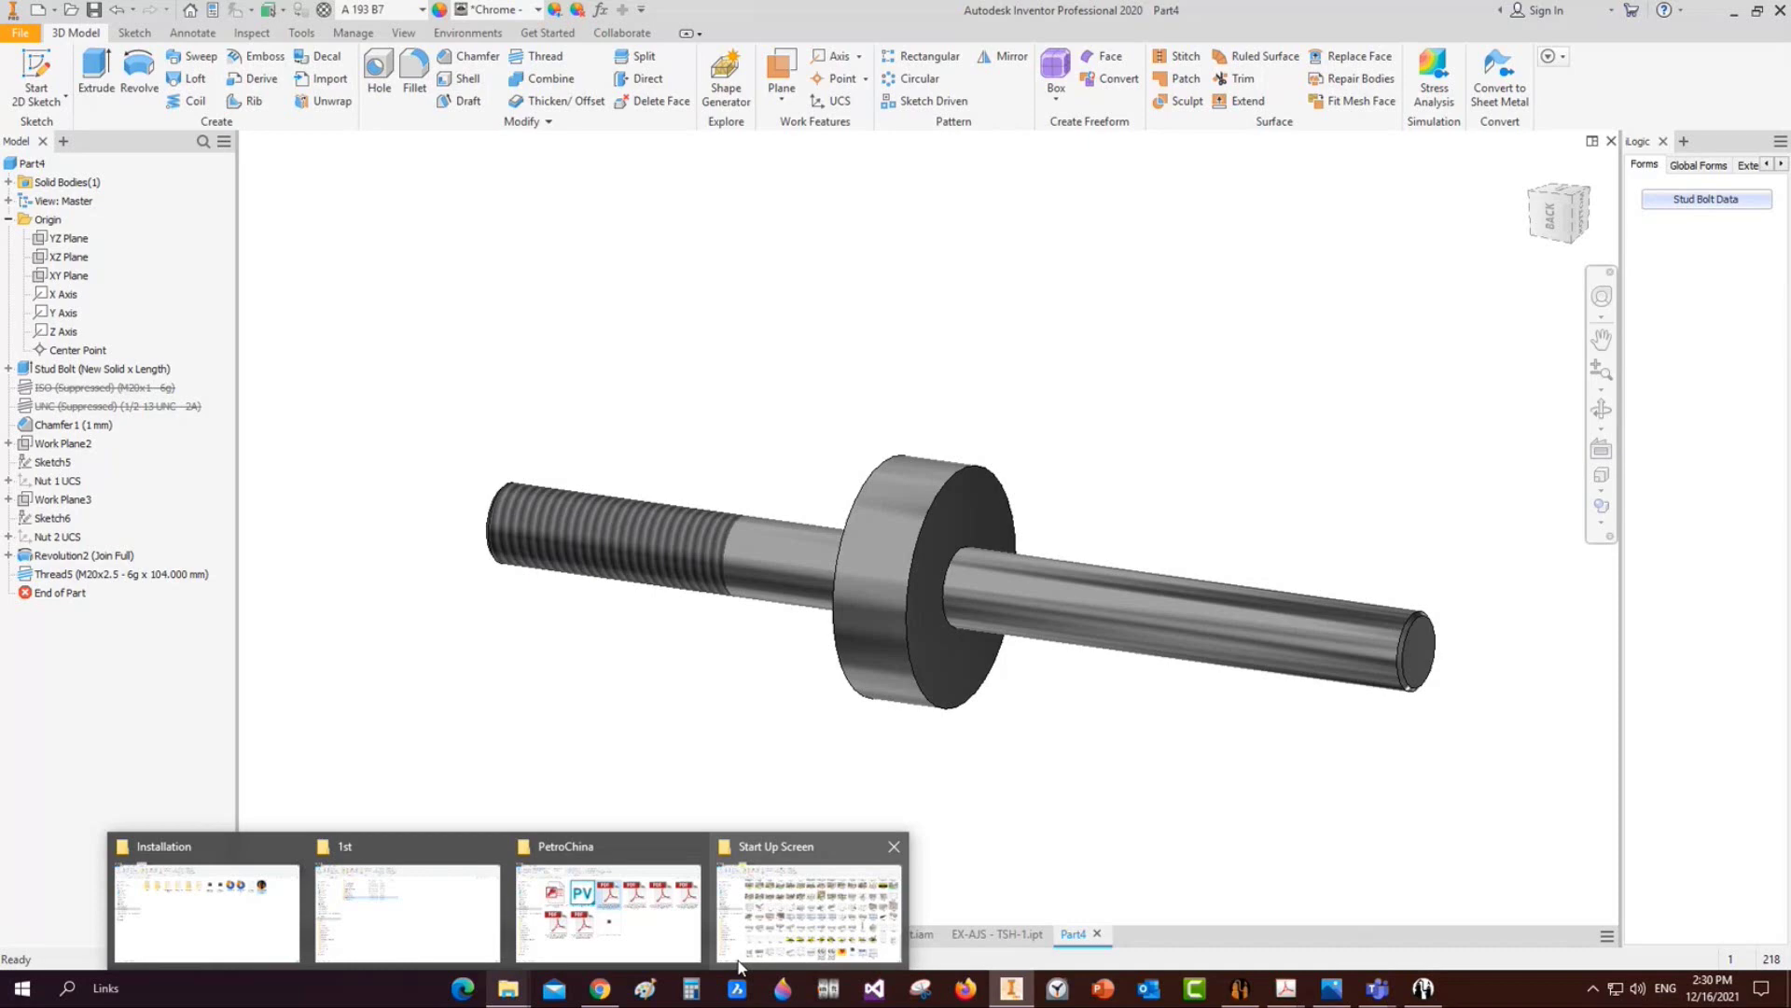
click(737, 960)
double_click(327, 508)
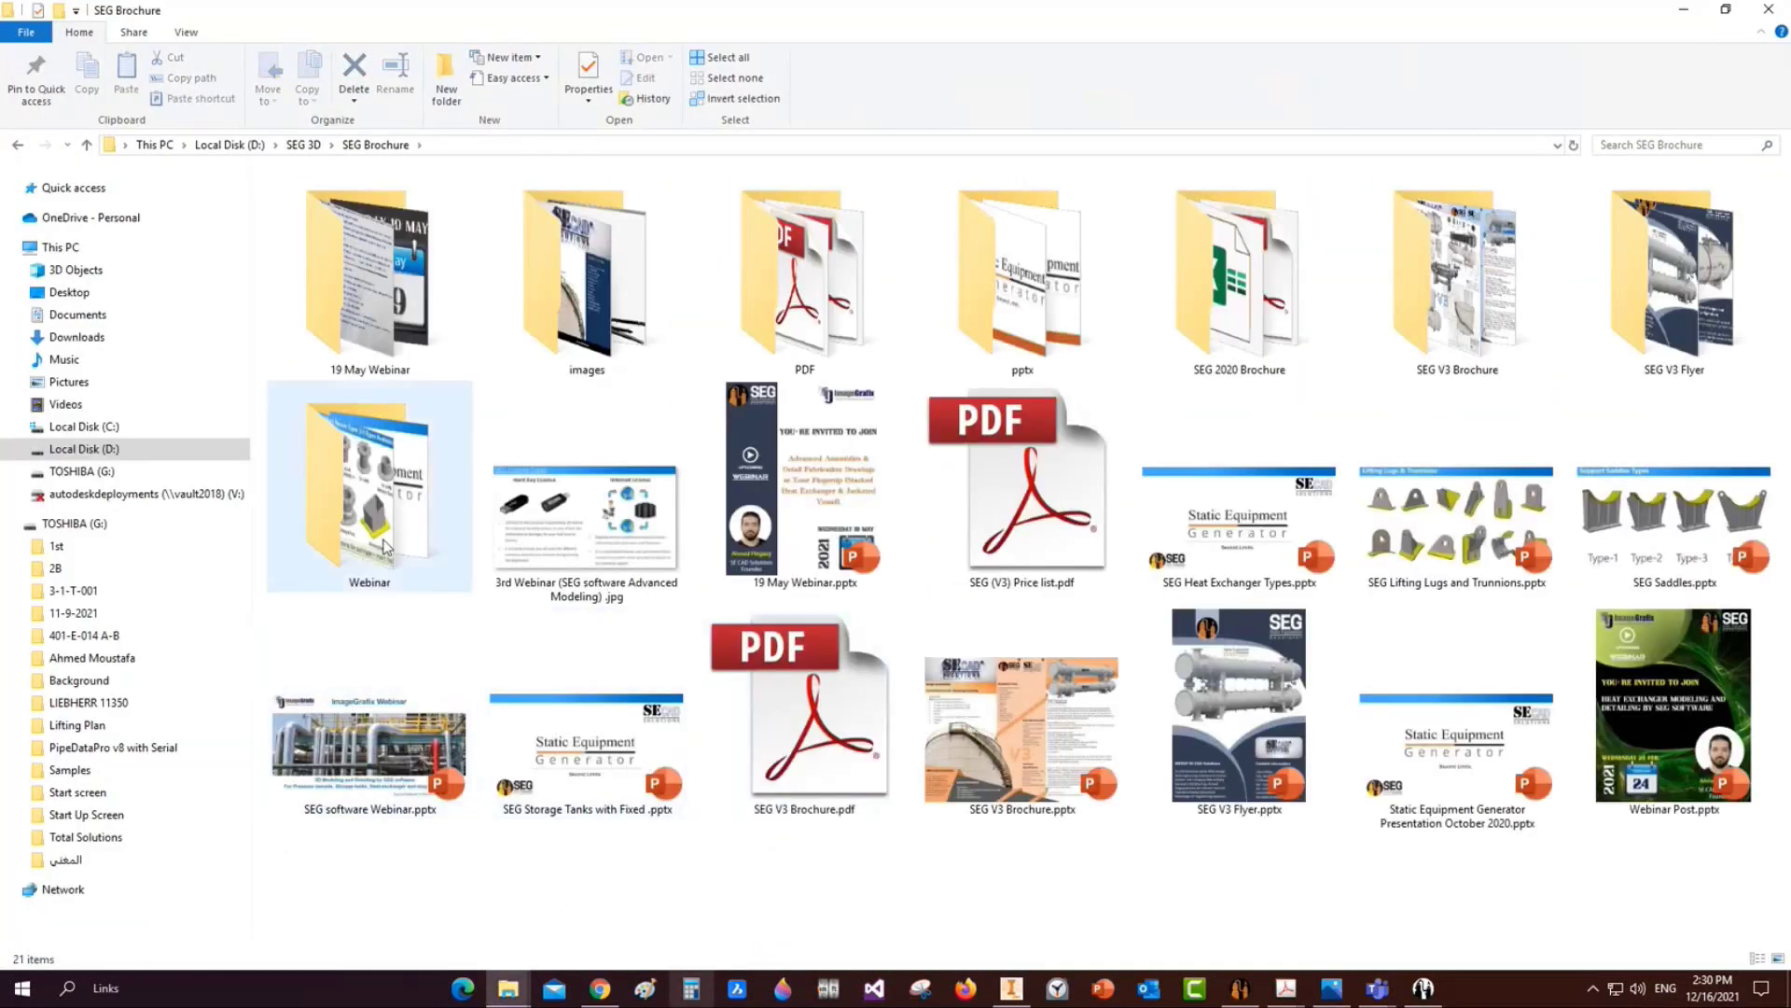
double_click(384, 546)
click(668, 454)
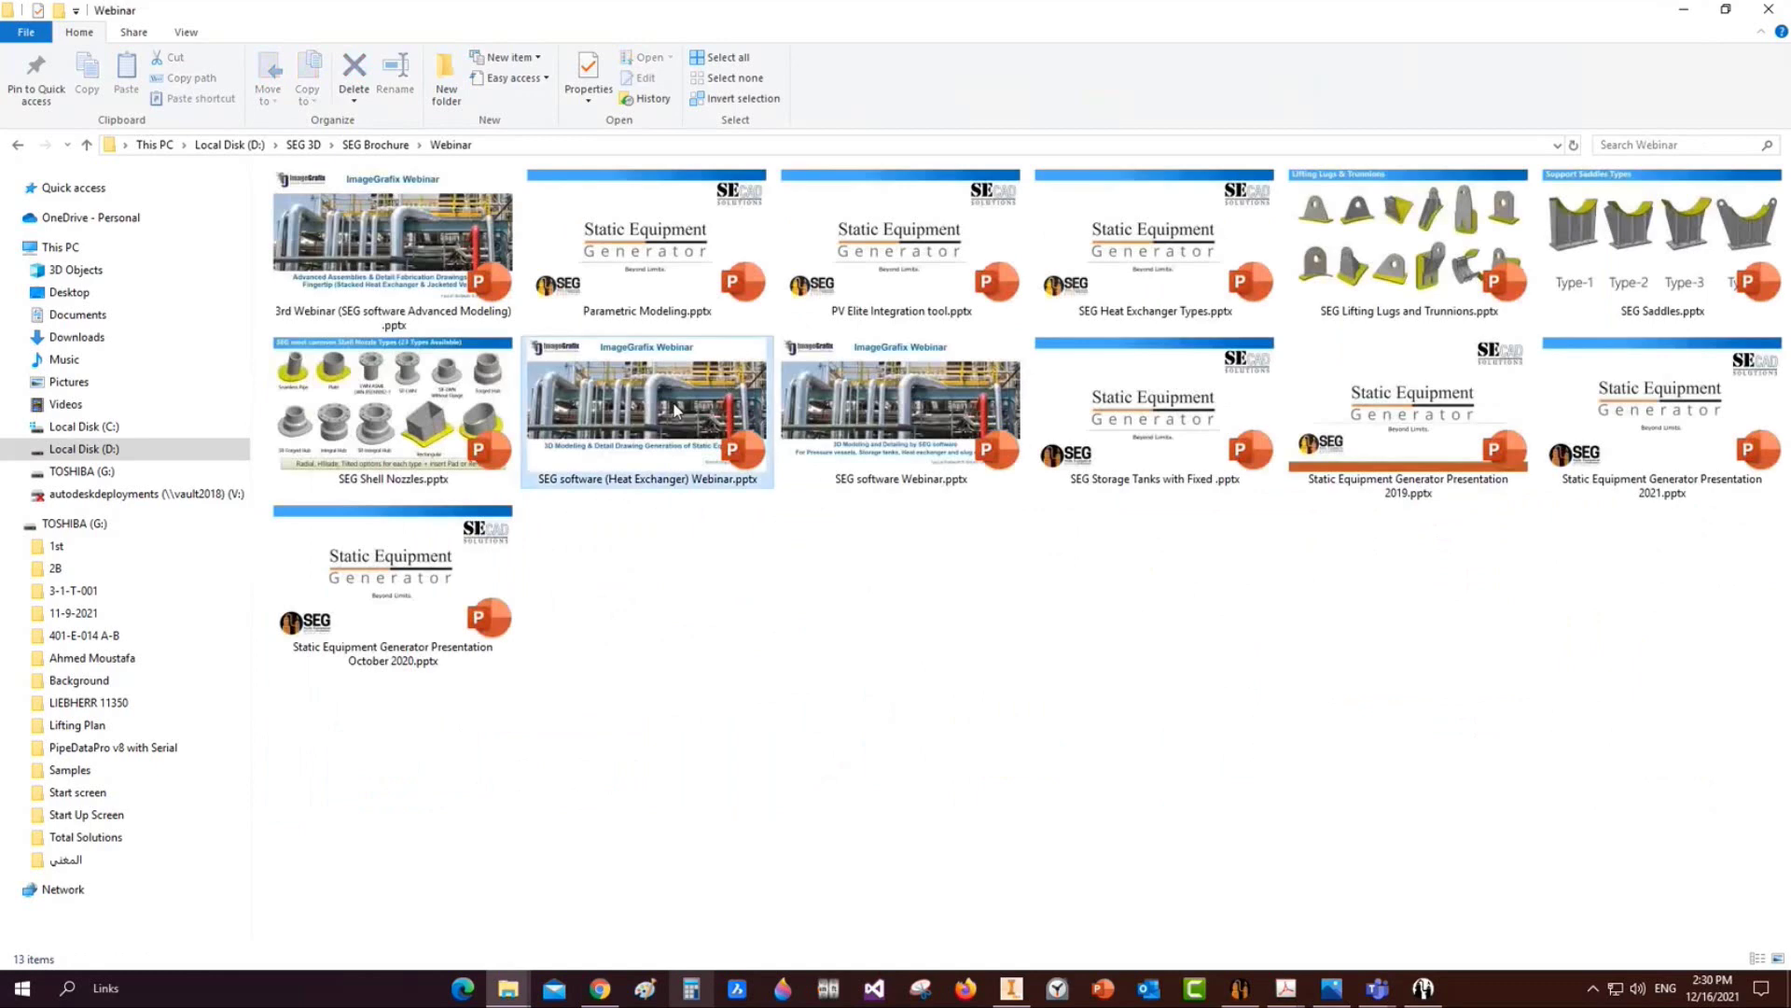
click(1684, 12)
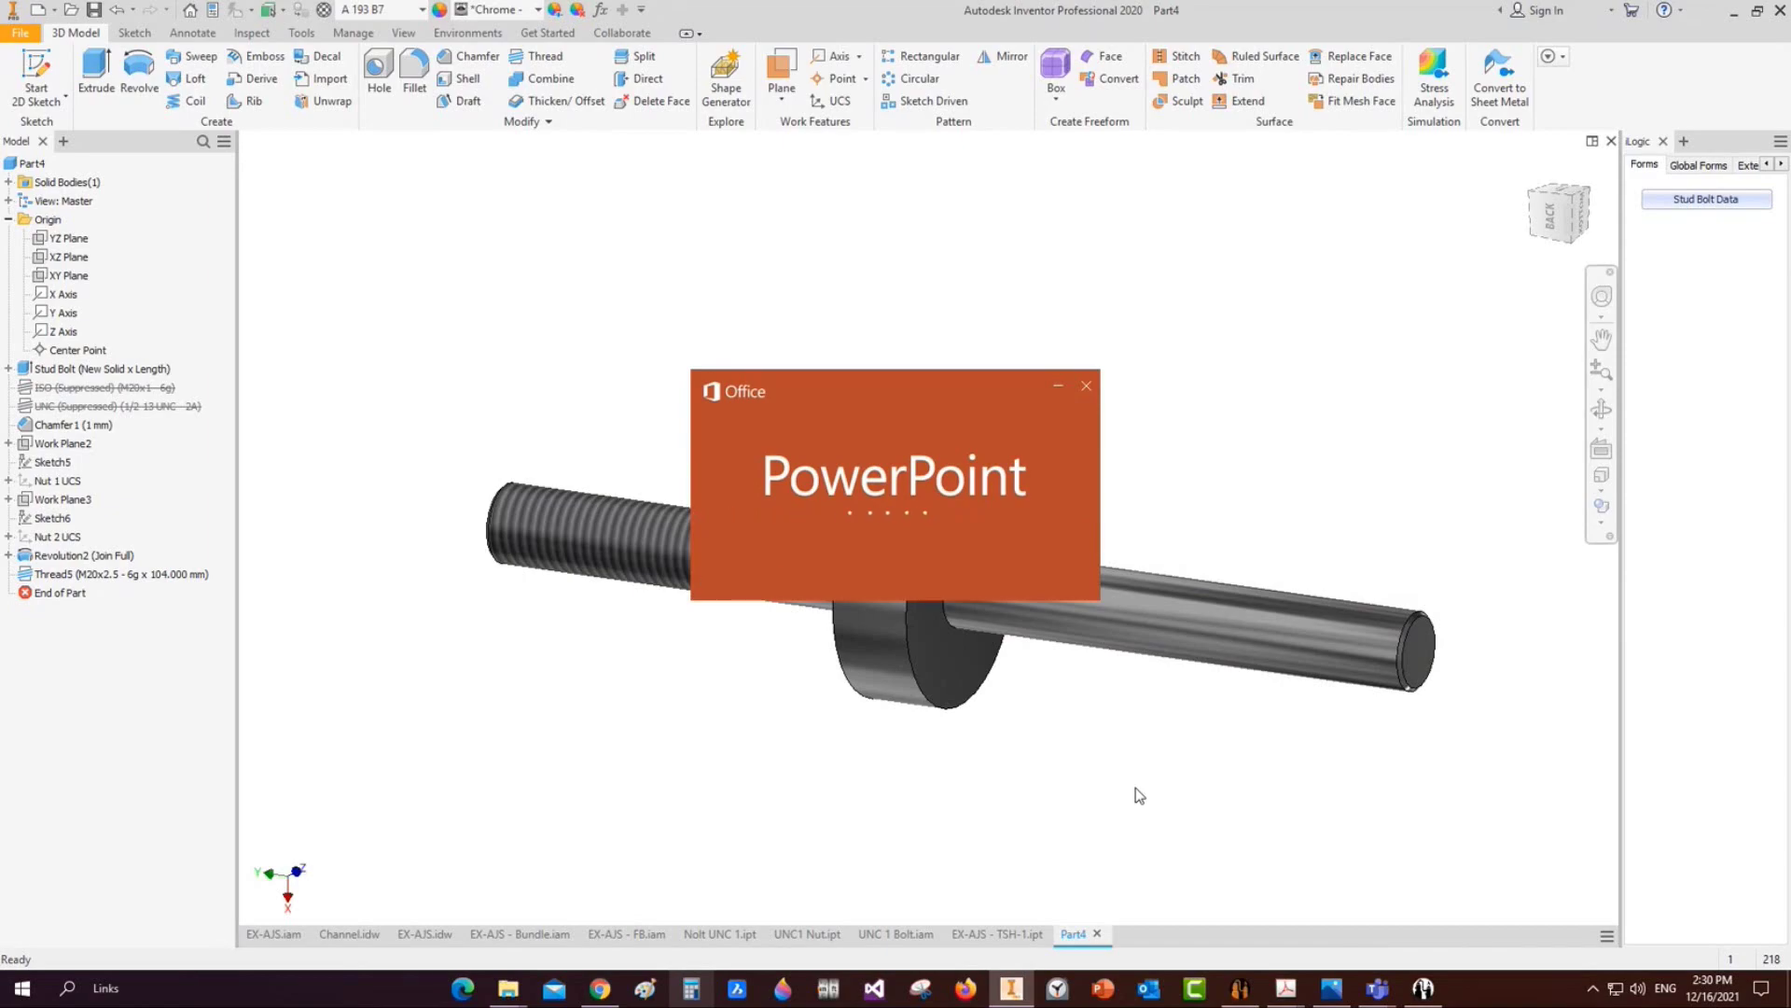
Show the Front End Stationary head Types slide and the TEMA Heat Exchanger & SEG Supported Types slide
scroll(161, 644, down, 10)
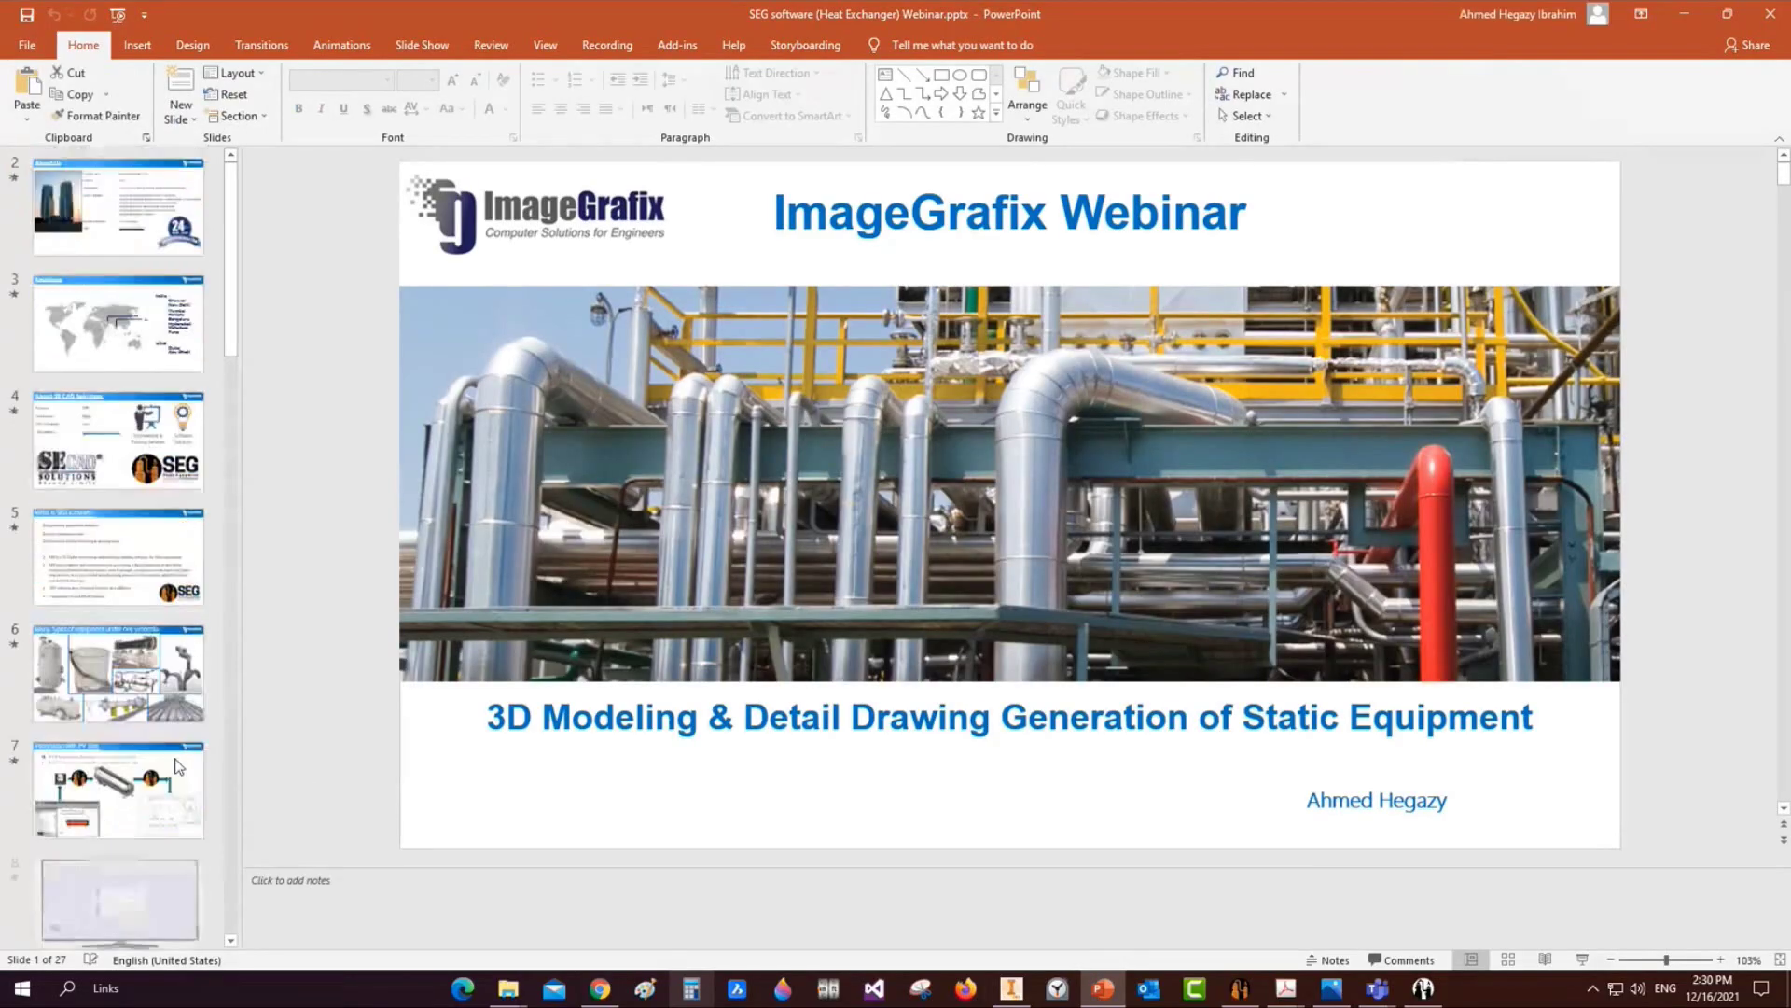
click(160, 642)
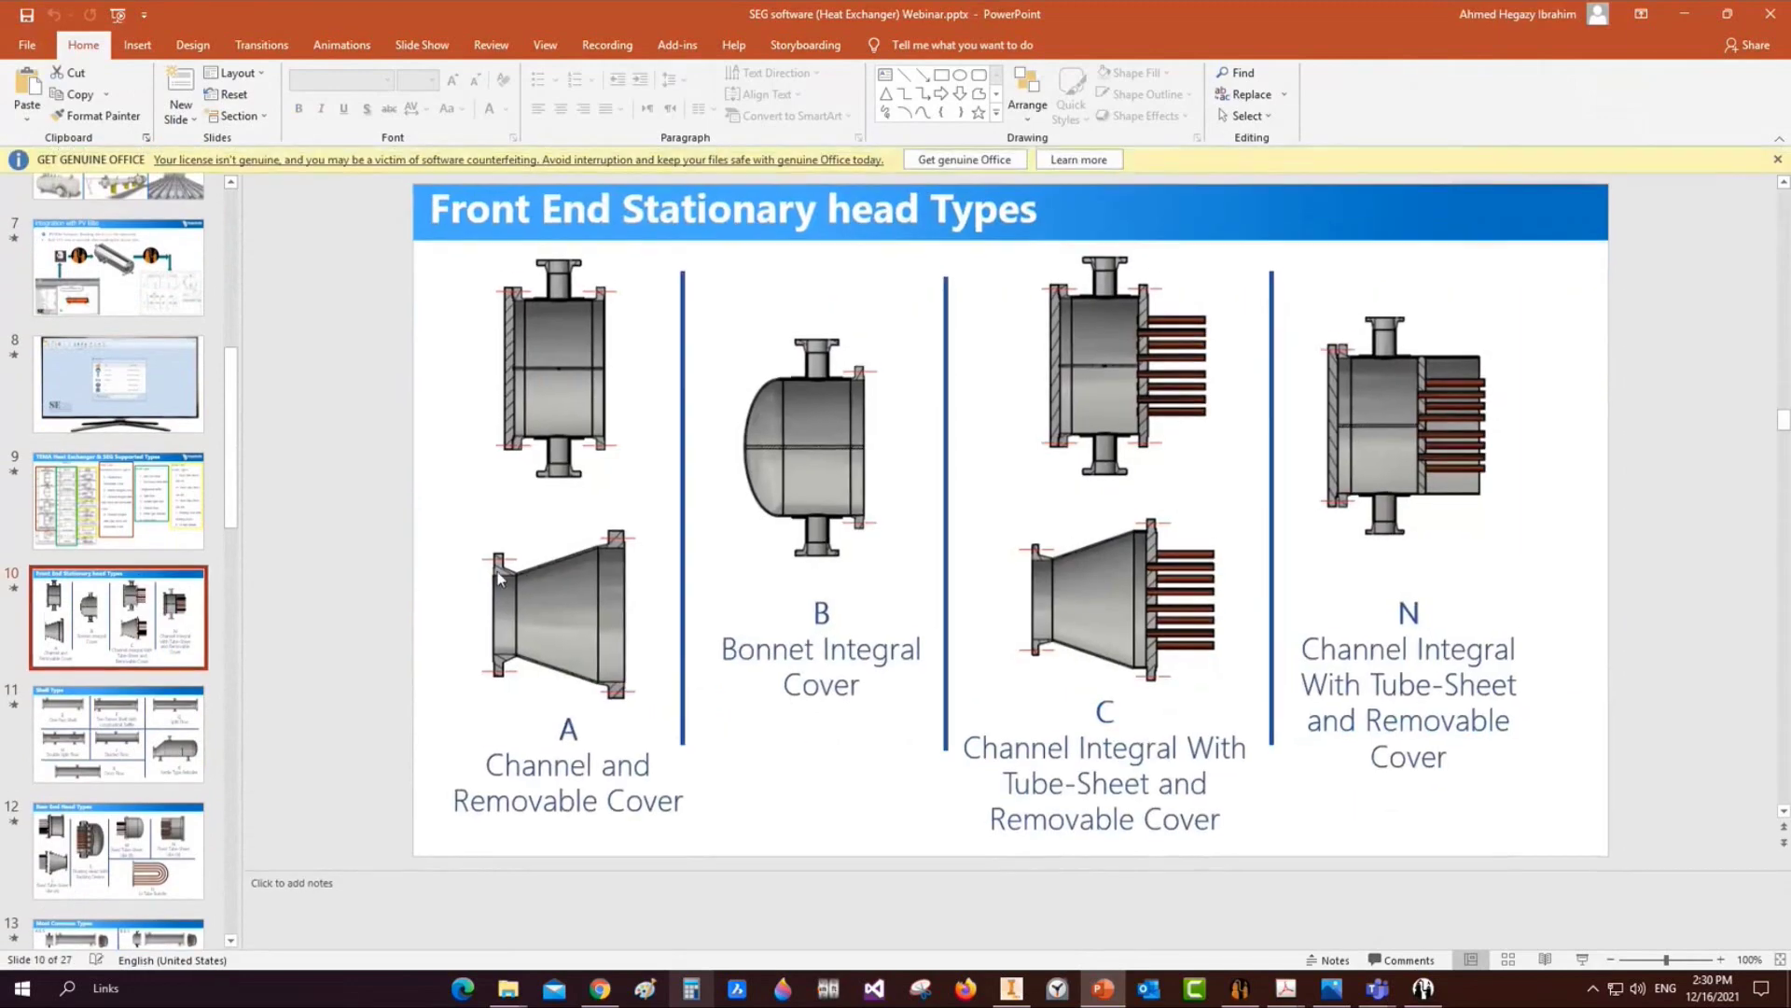
scroll(792, 574, up, 1)
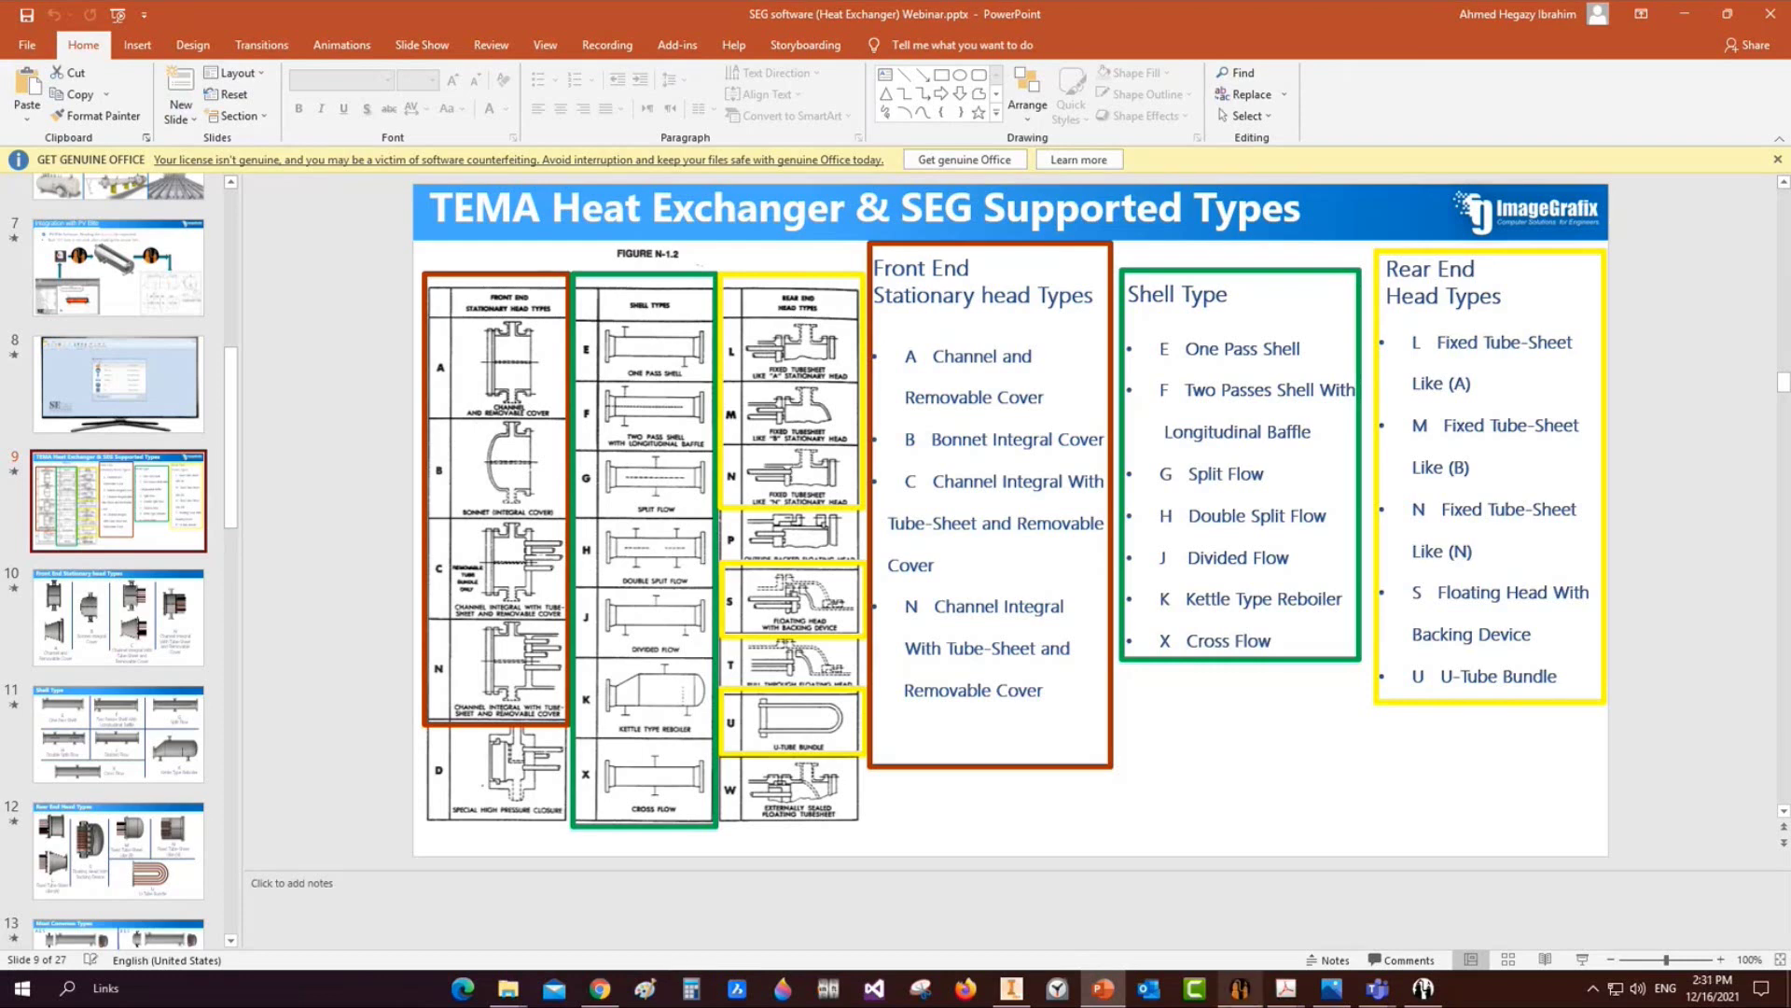
Switch to Static Equipment Generator and compare the ISO Nut and UNC Nut types for F2-Stud Bolts, returning to the saved settings
mouse_move(1247, 991)
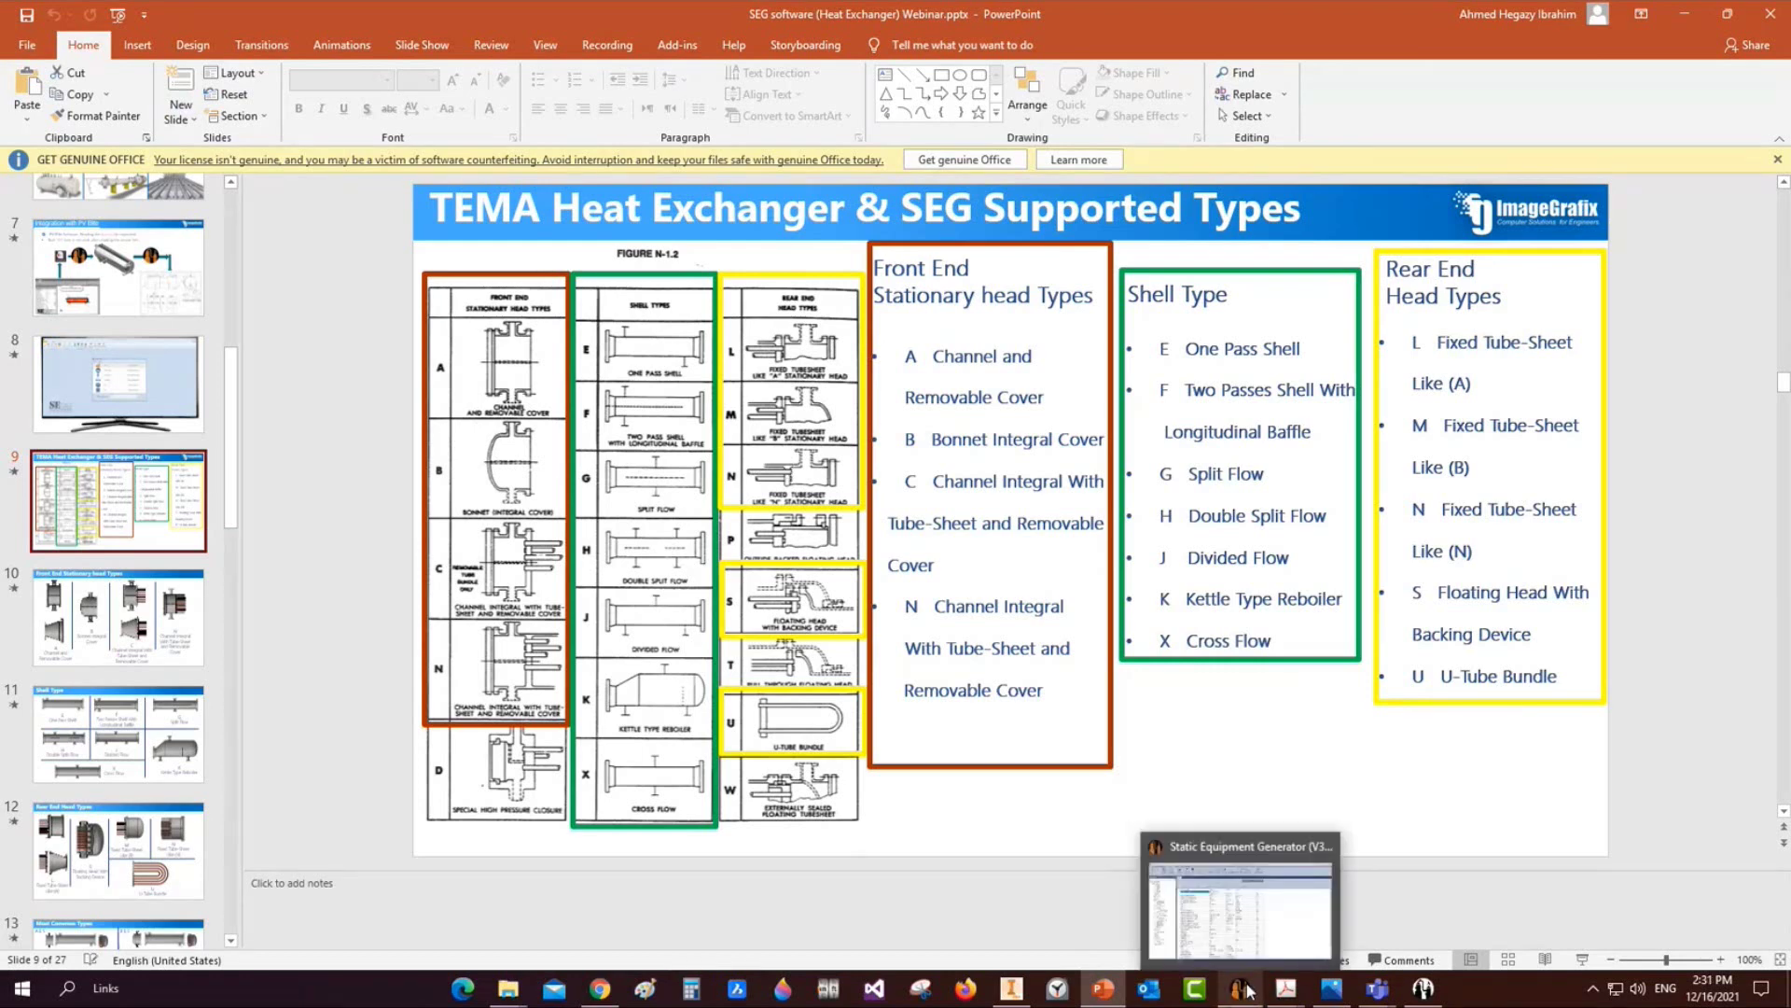
click(1246, 991)
click(122, 310)
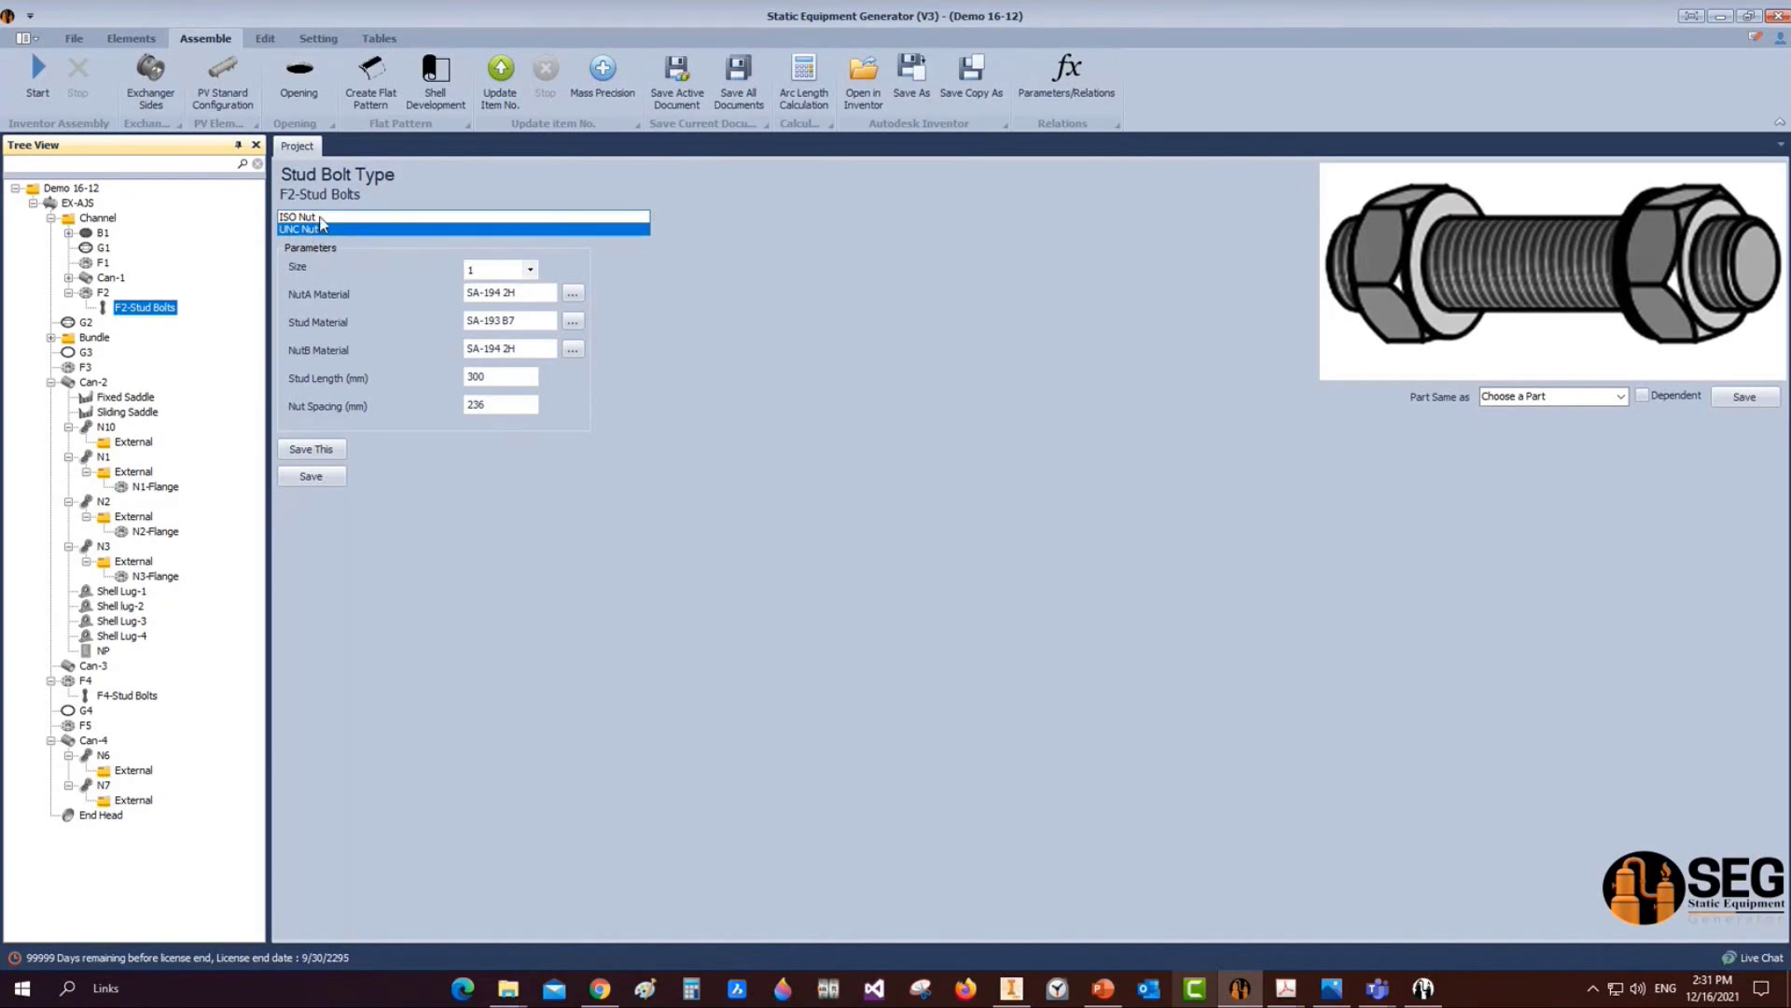
click(313, 216)
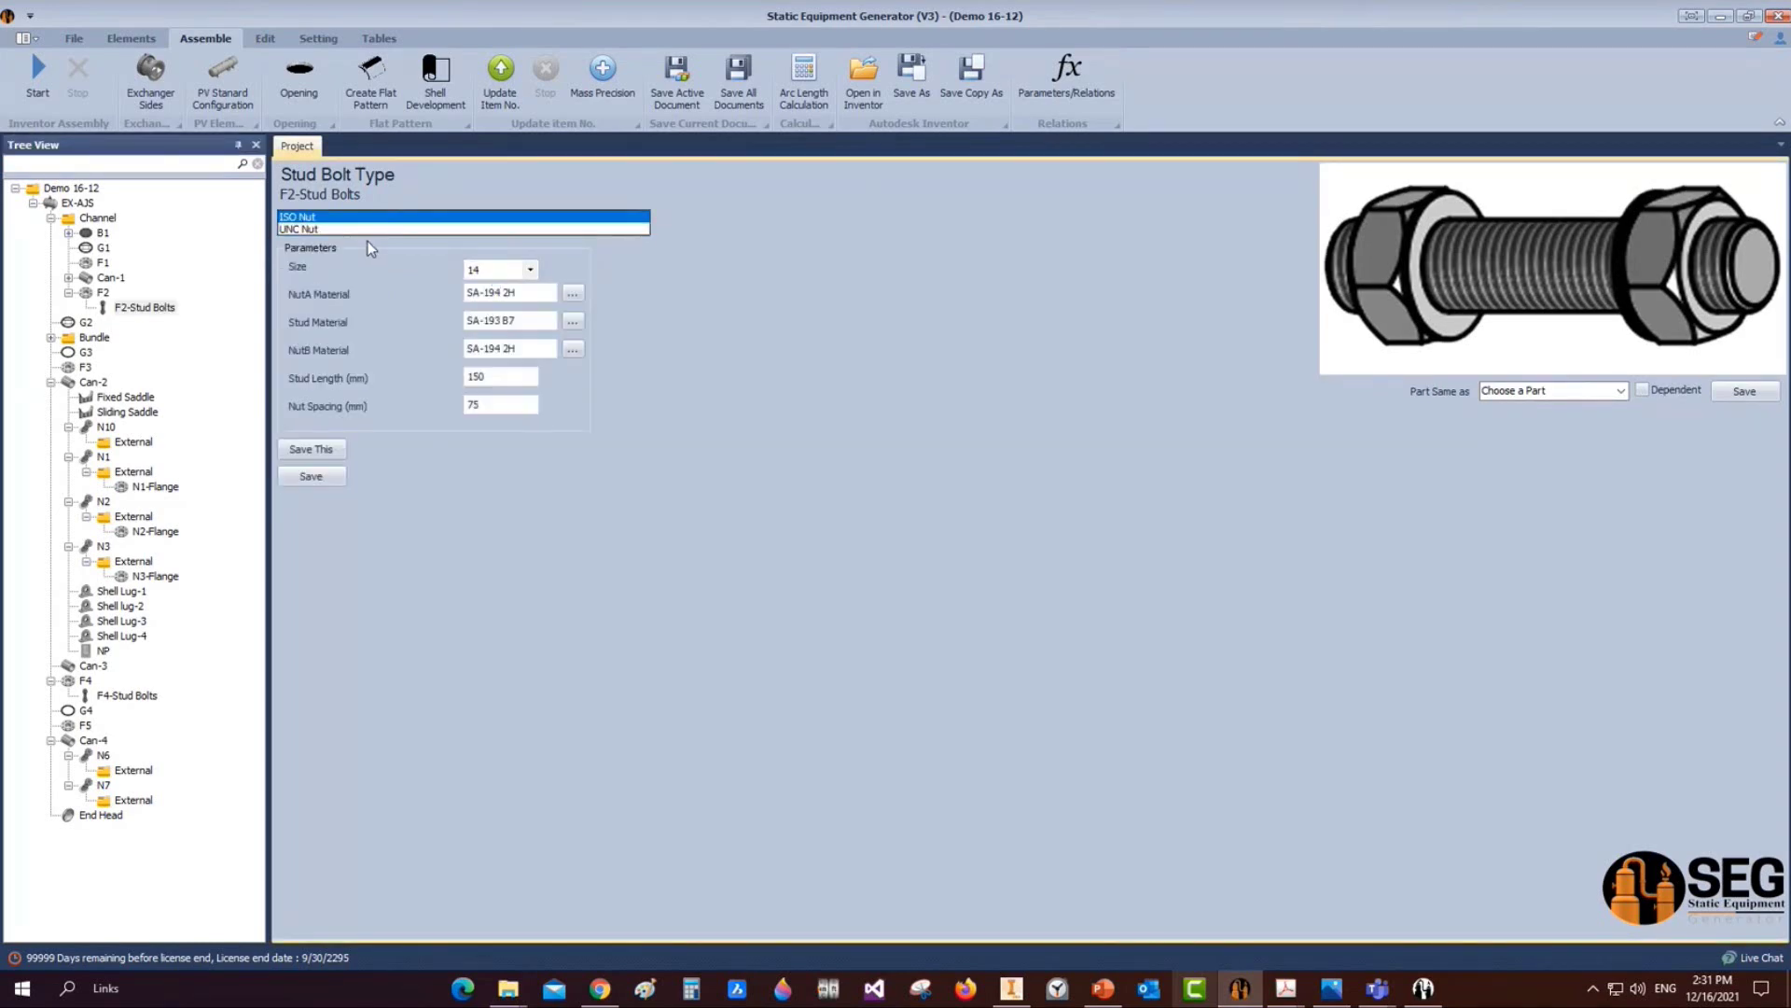
click(325, 229)
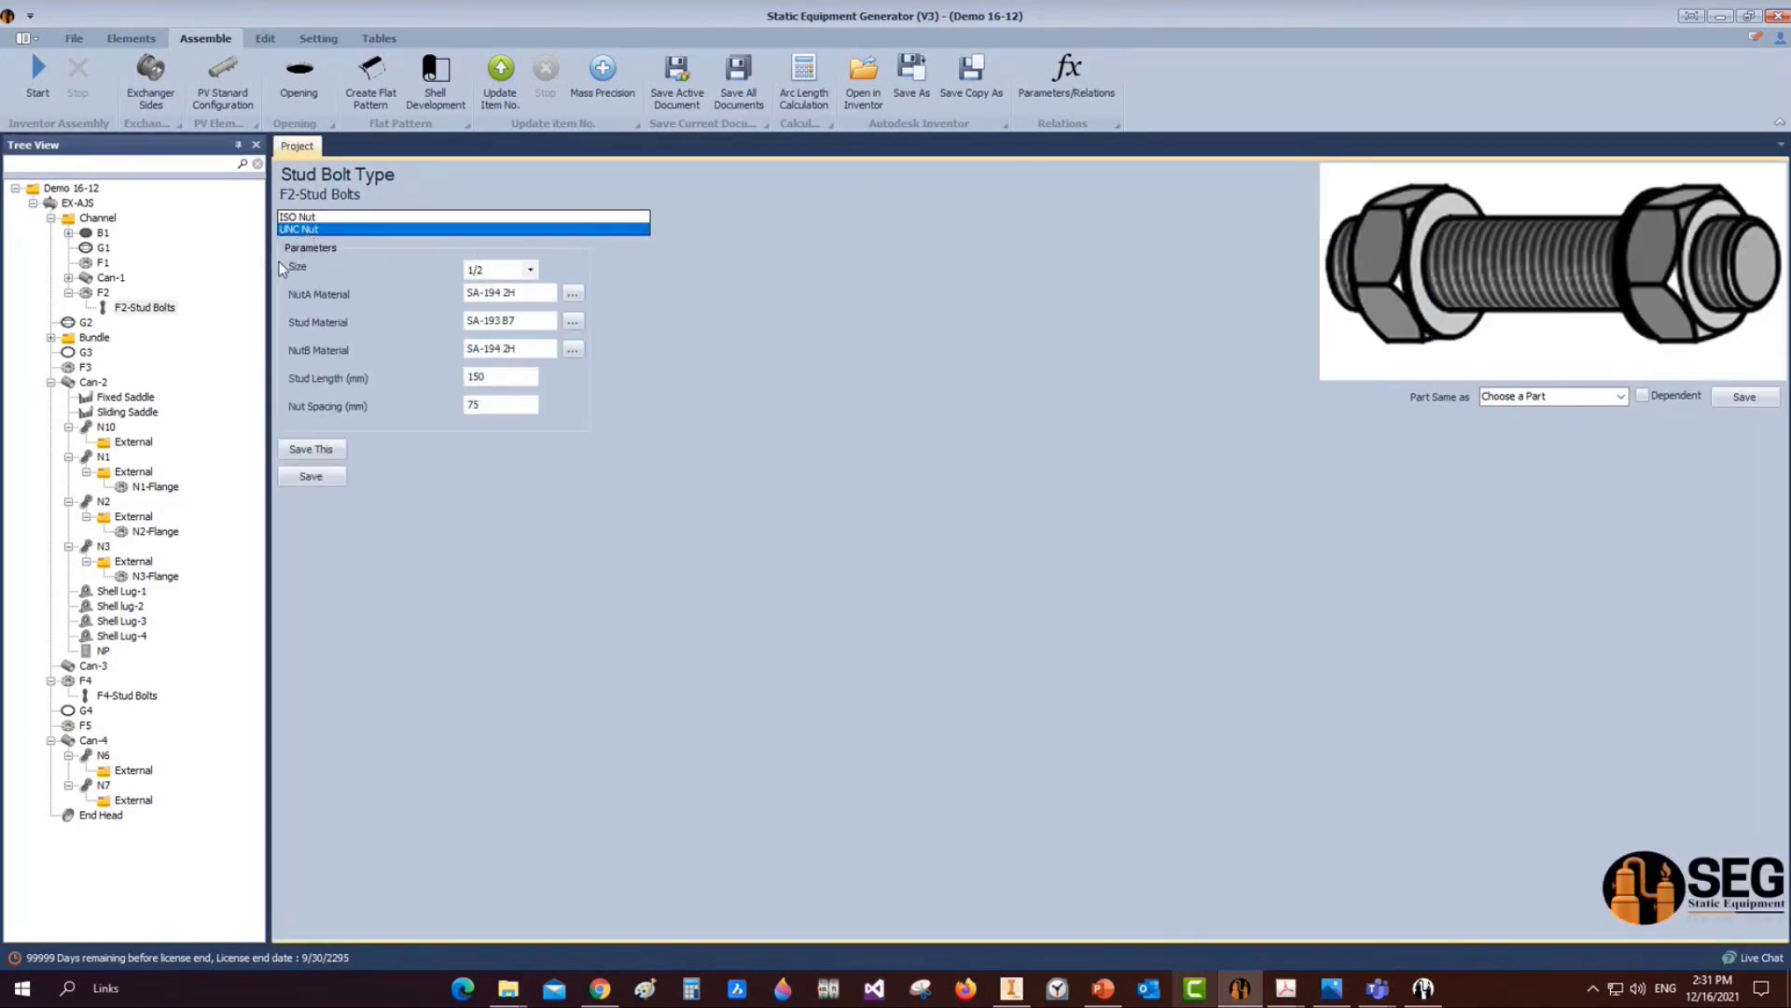
click(189, 308)
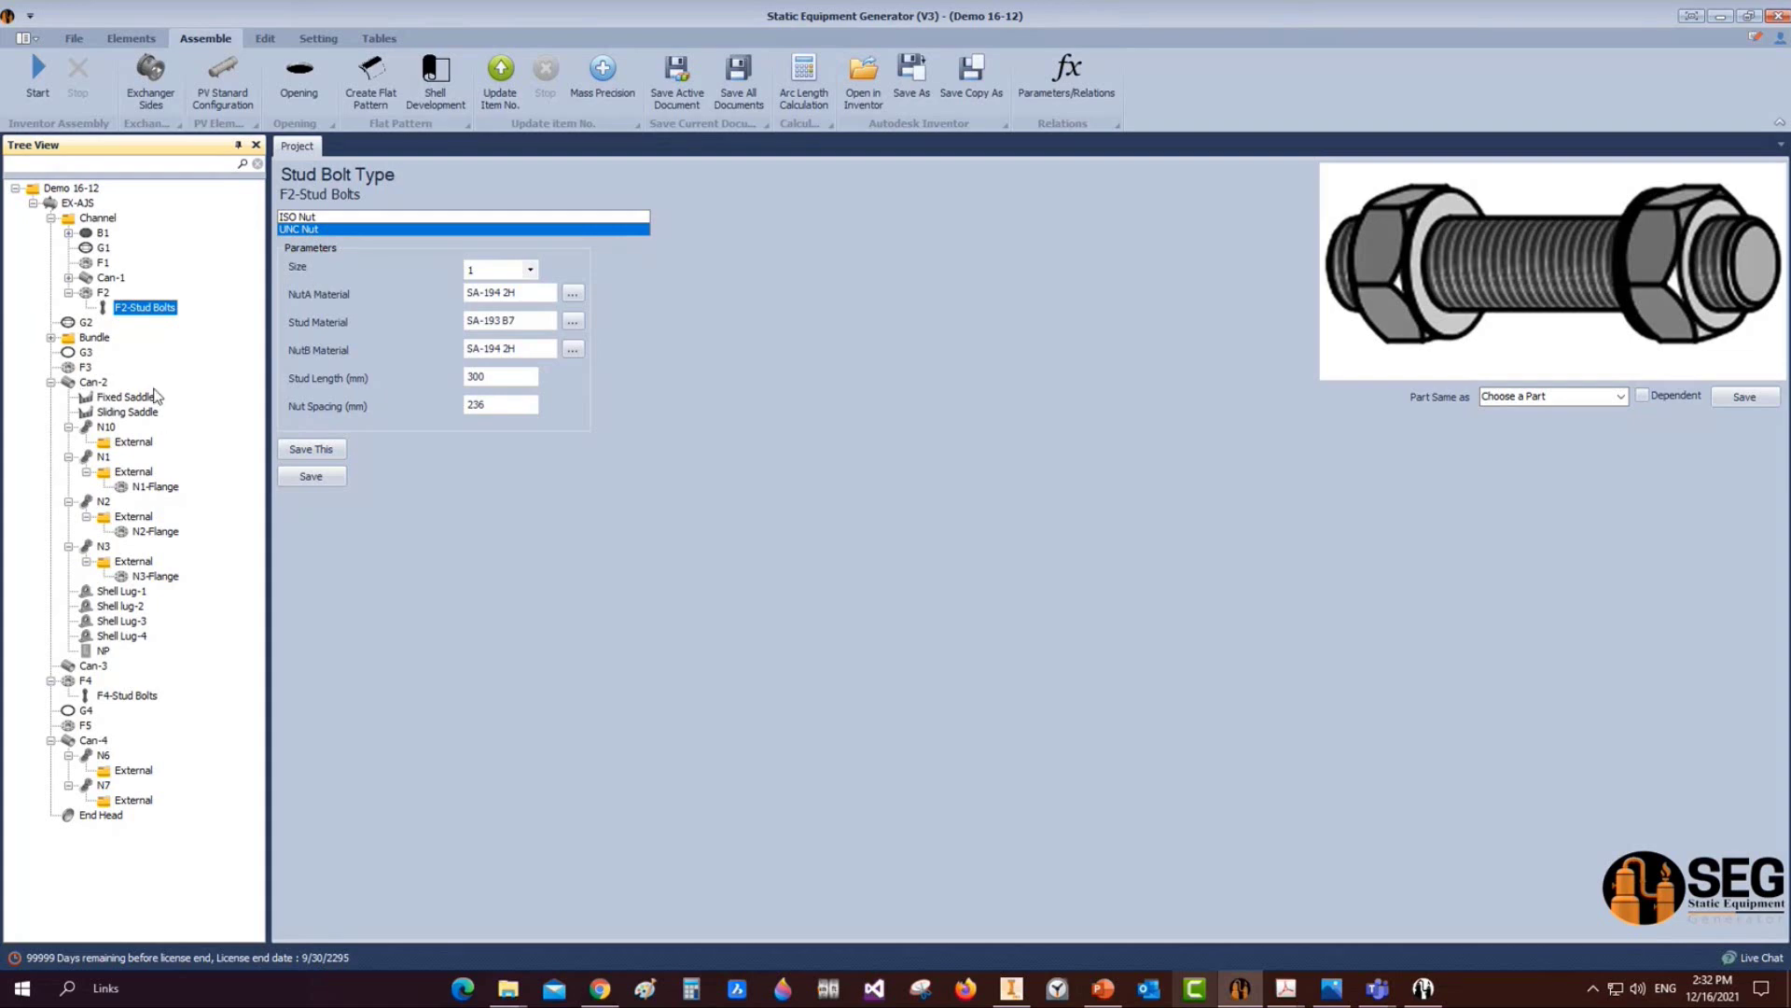
Expand the Bundle, open tubesheet TSH-1 and preview its alternative types, including one gasketed on one side and welded on the other
click(70, 338)
click(52, 338)
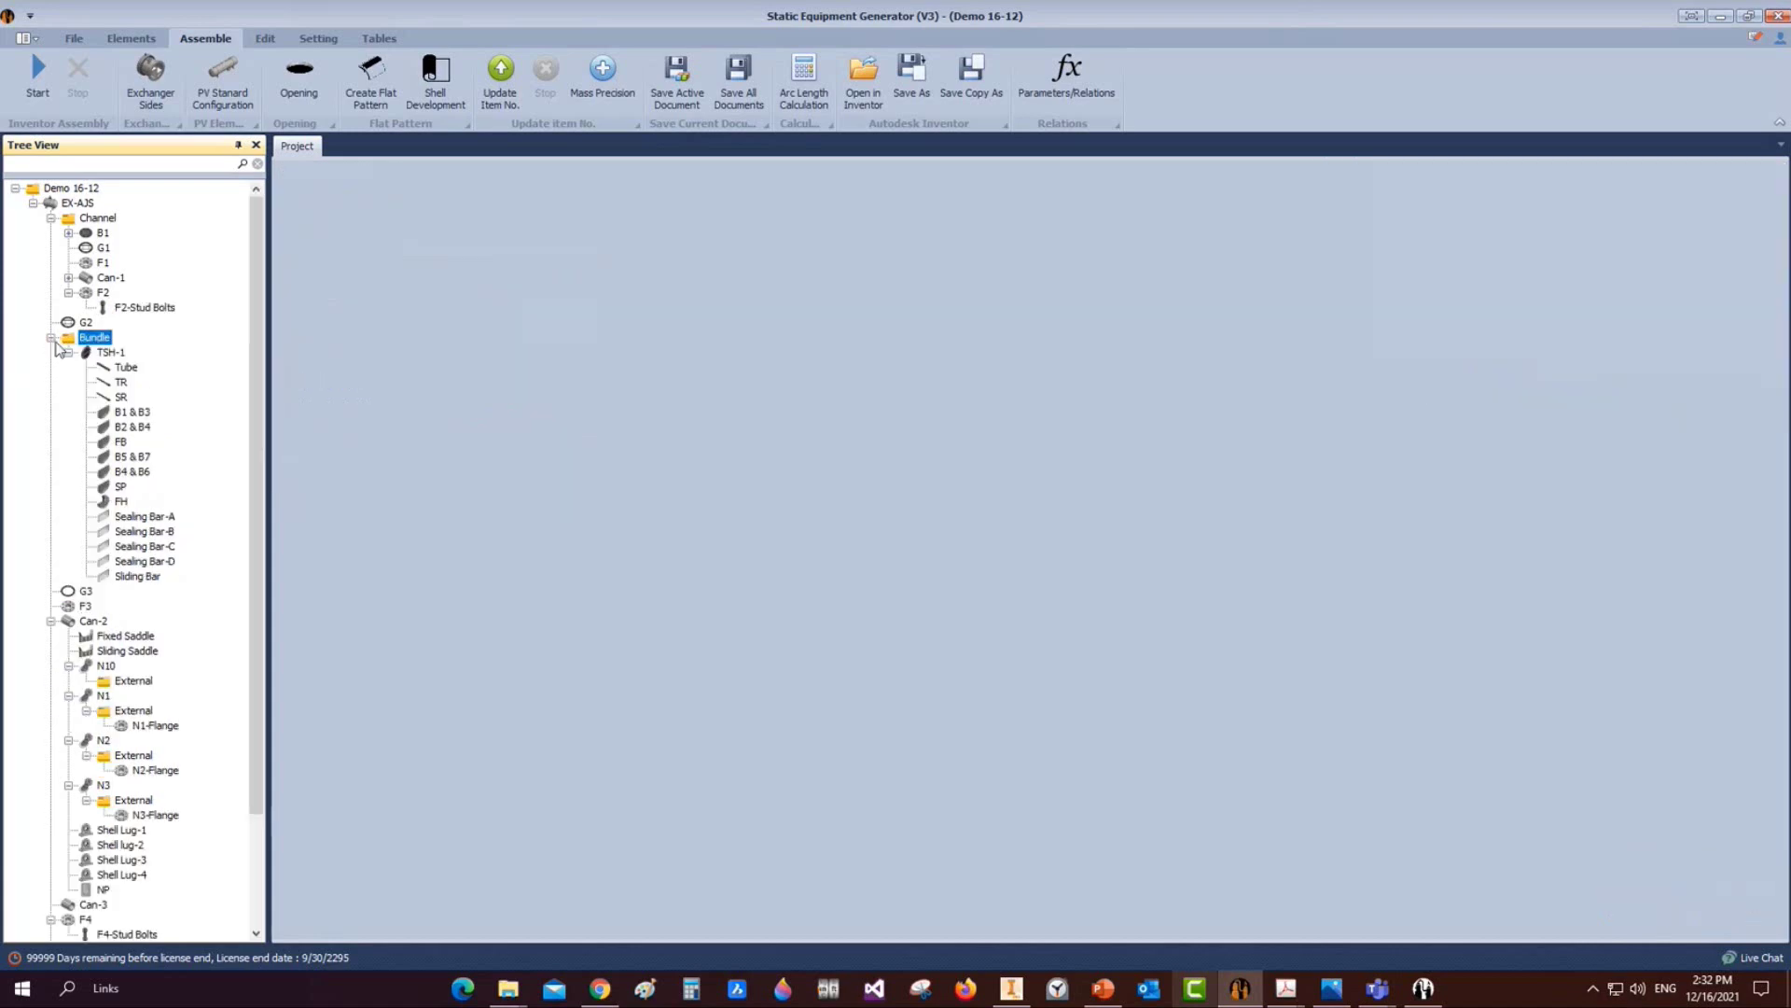
click(111, 352)
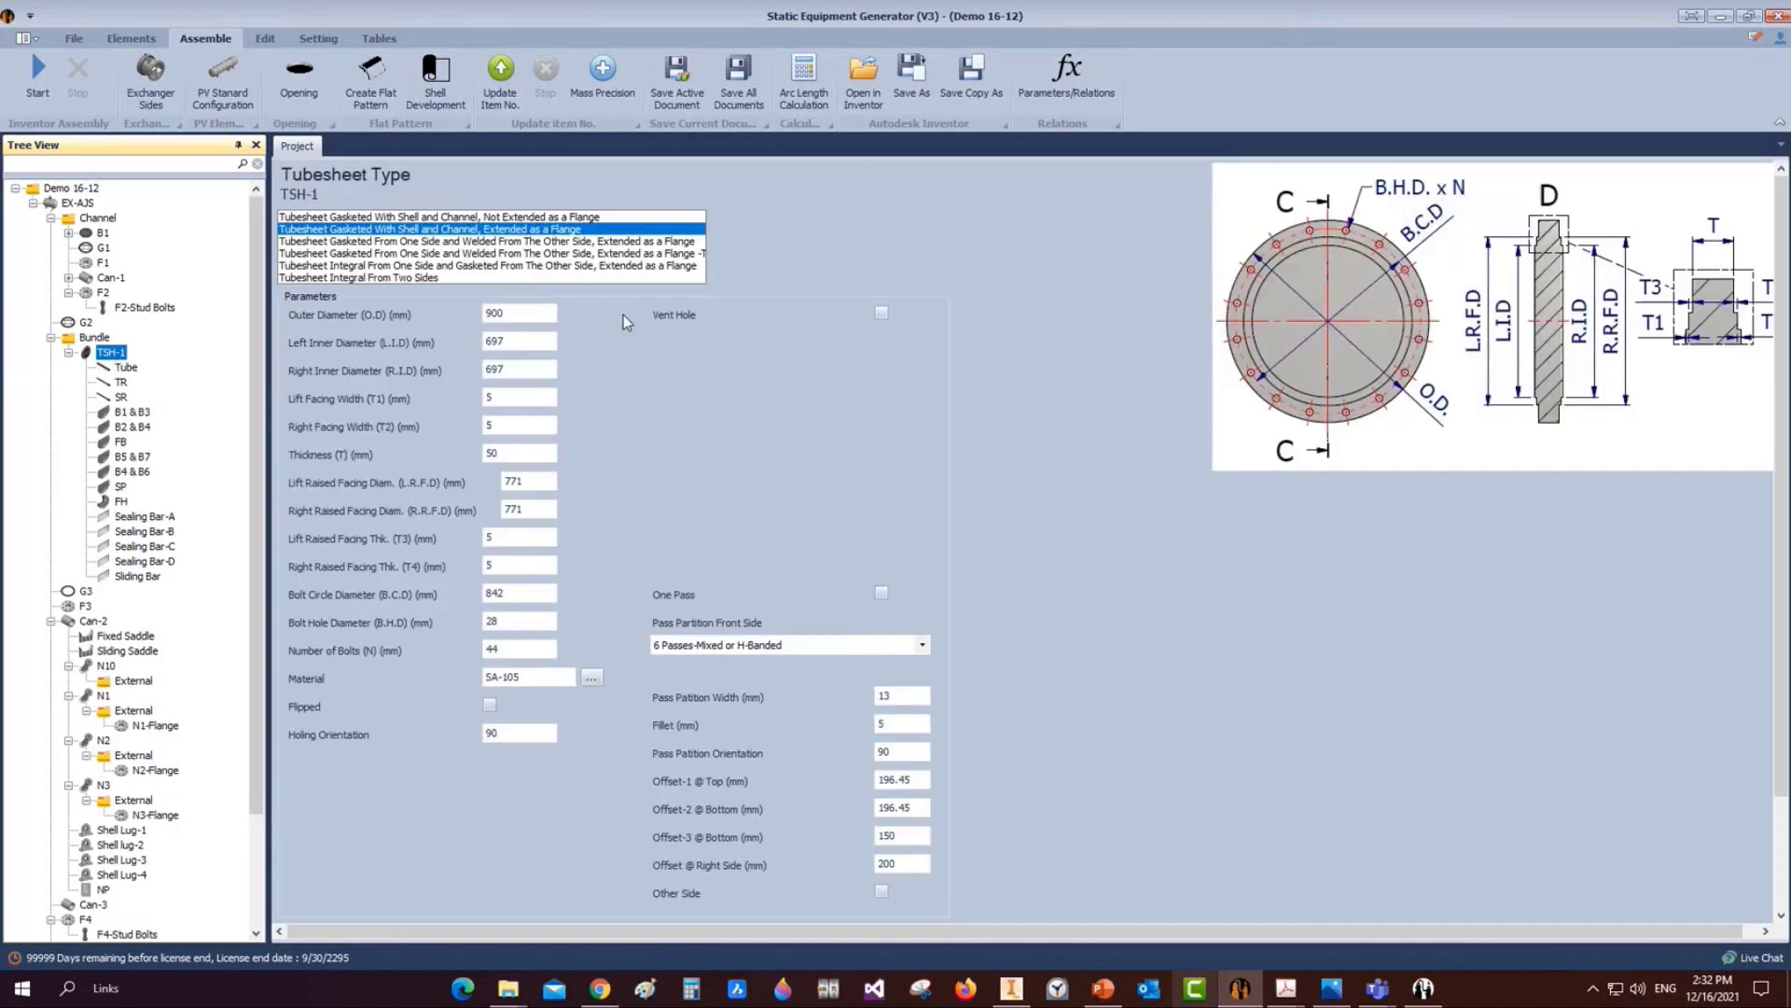
click(635, 267)
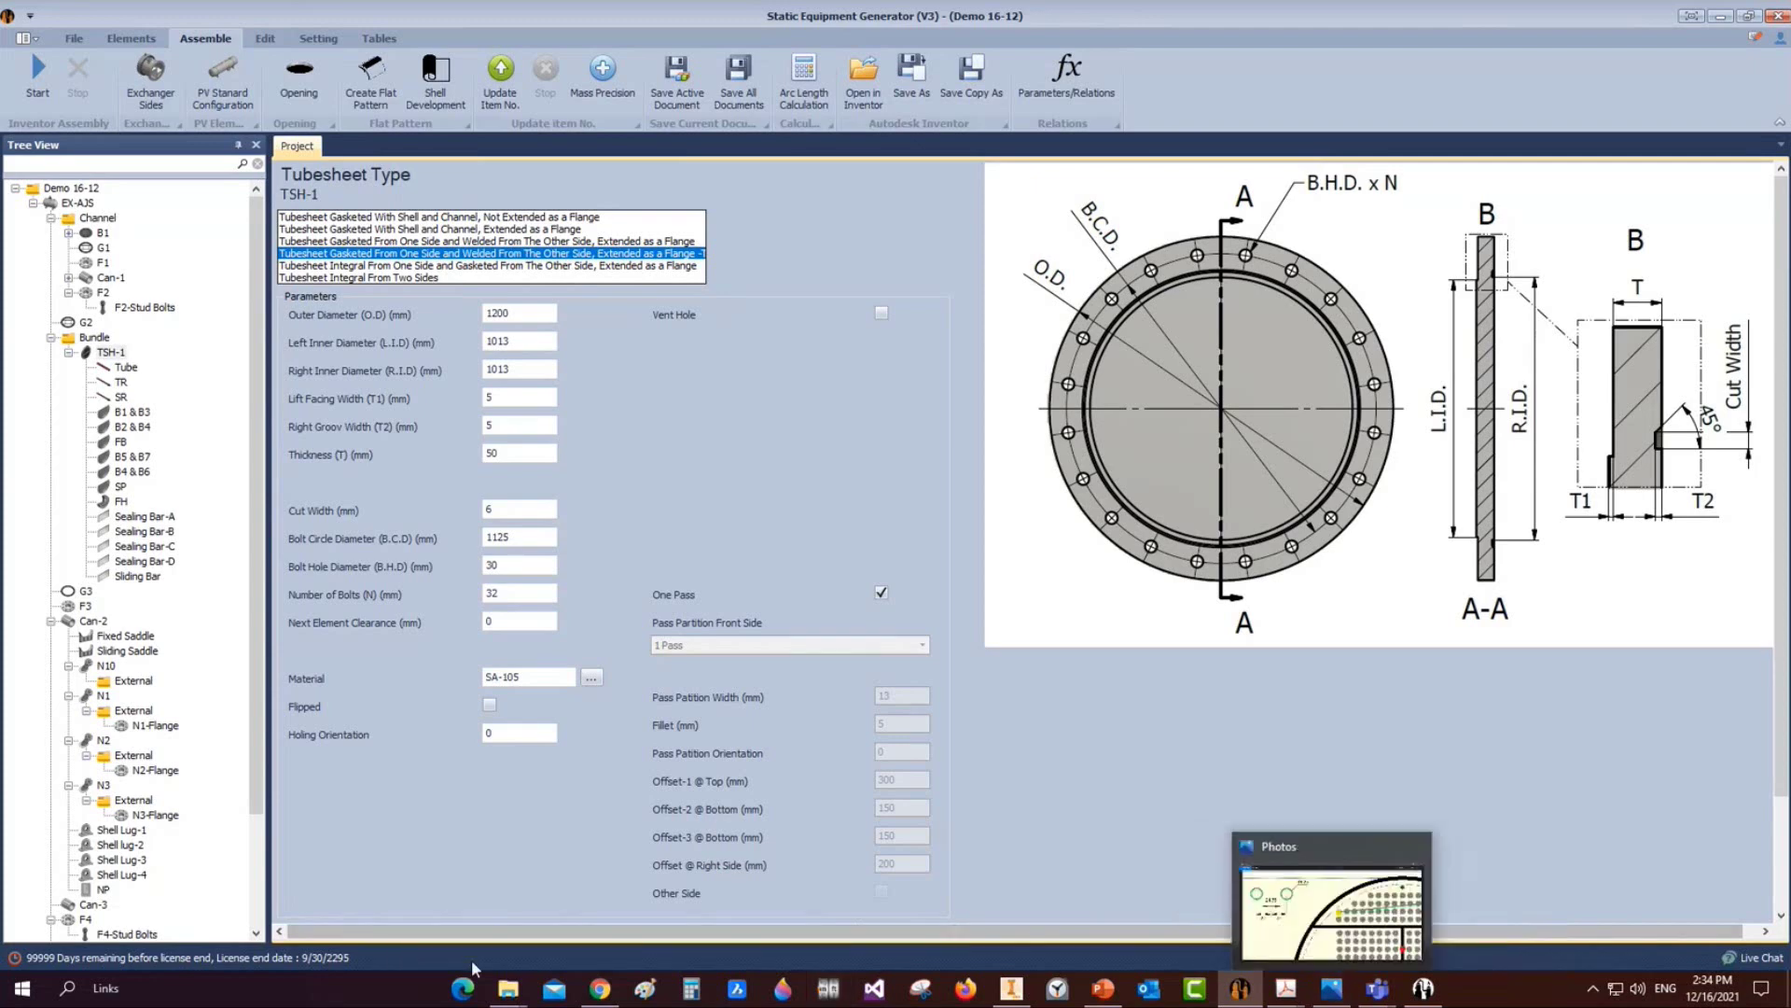
Open SEG software Webinar.pptx from the Webinar folder, browse its slides alongside the Heat Exchanger webinar, and close the webinar presentation
mouse_move(508, 988)
click(784, 937)
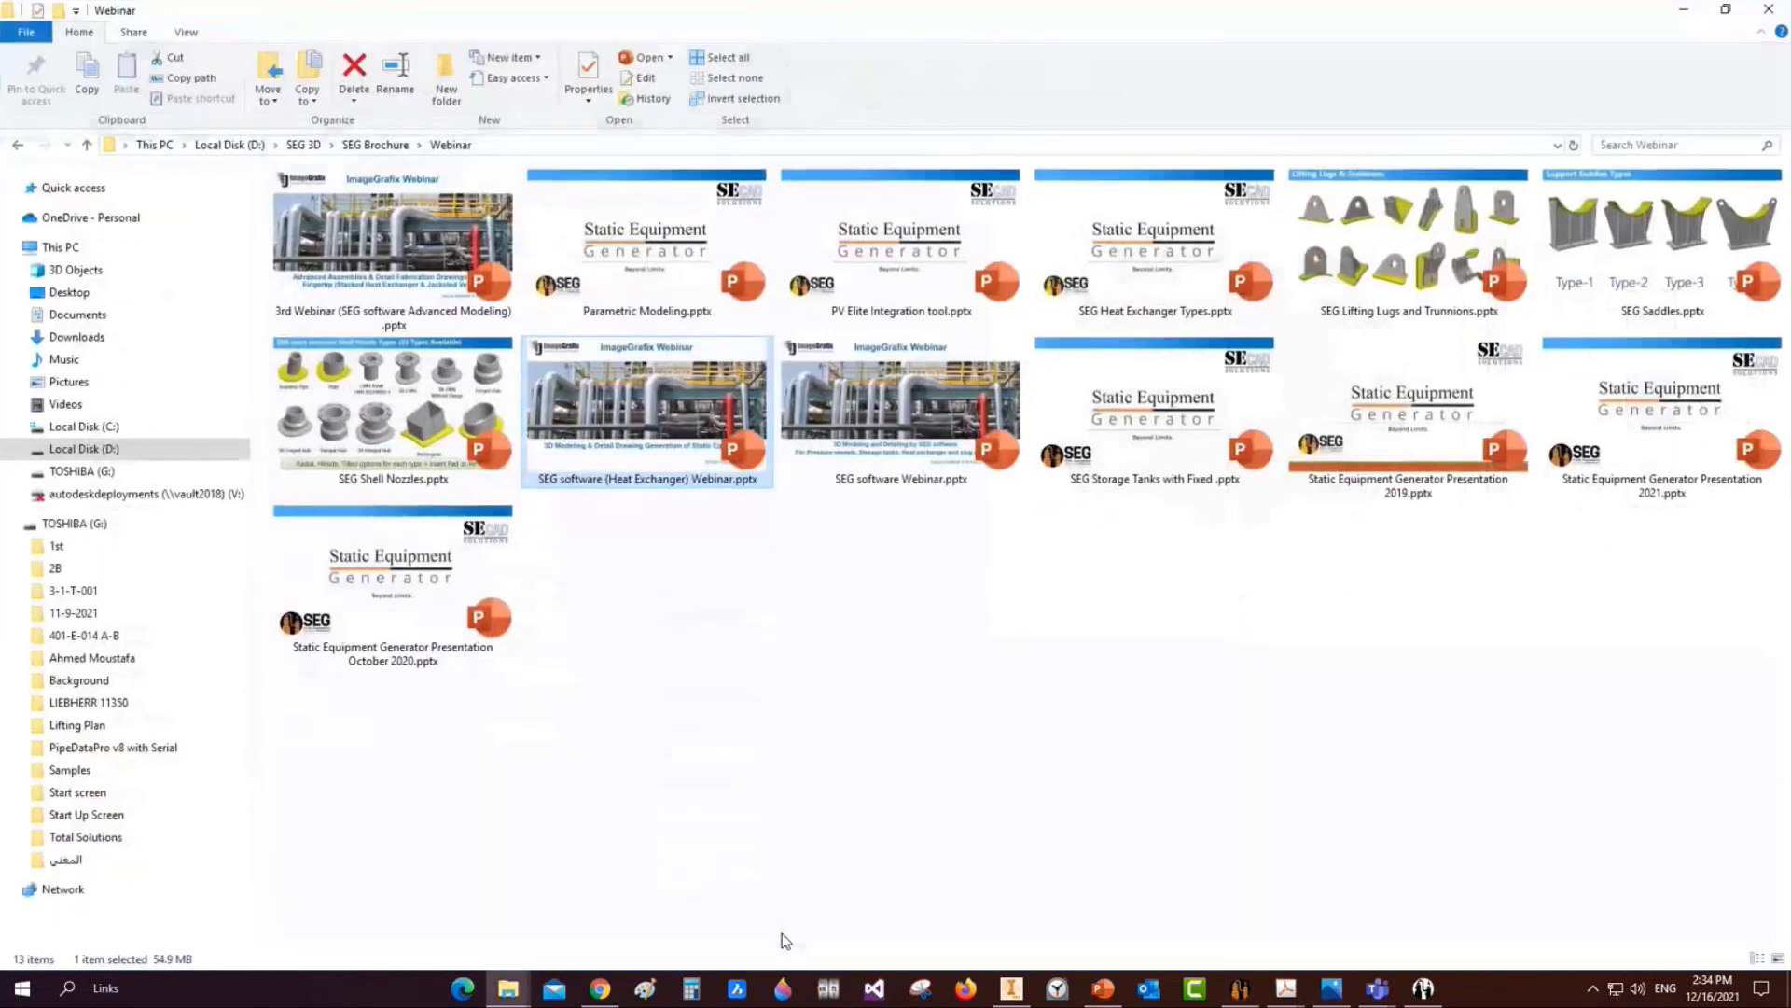
double_click(883, 388)
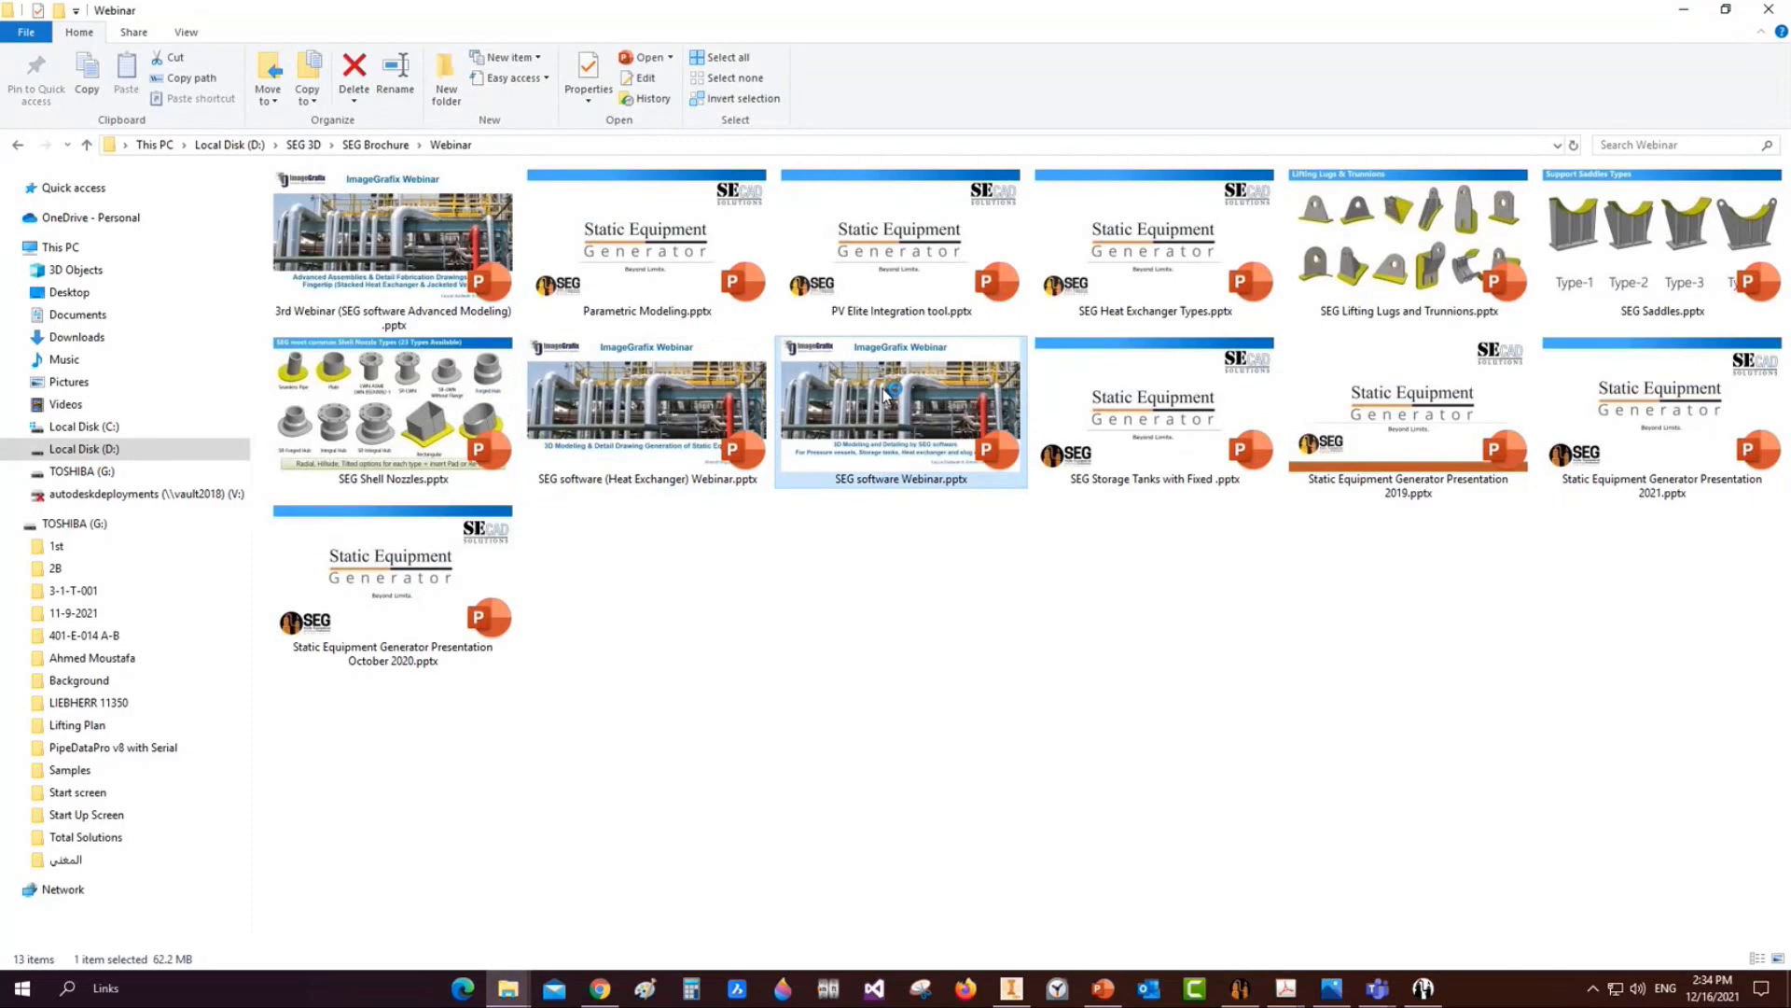
scroll(171, 626, down, 5)
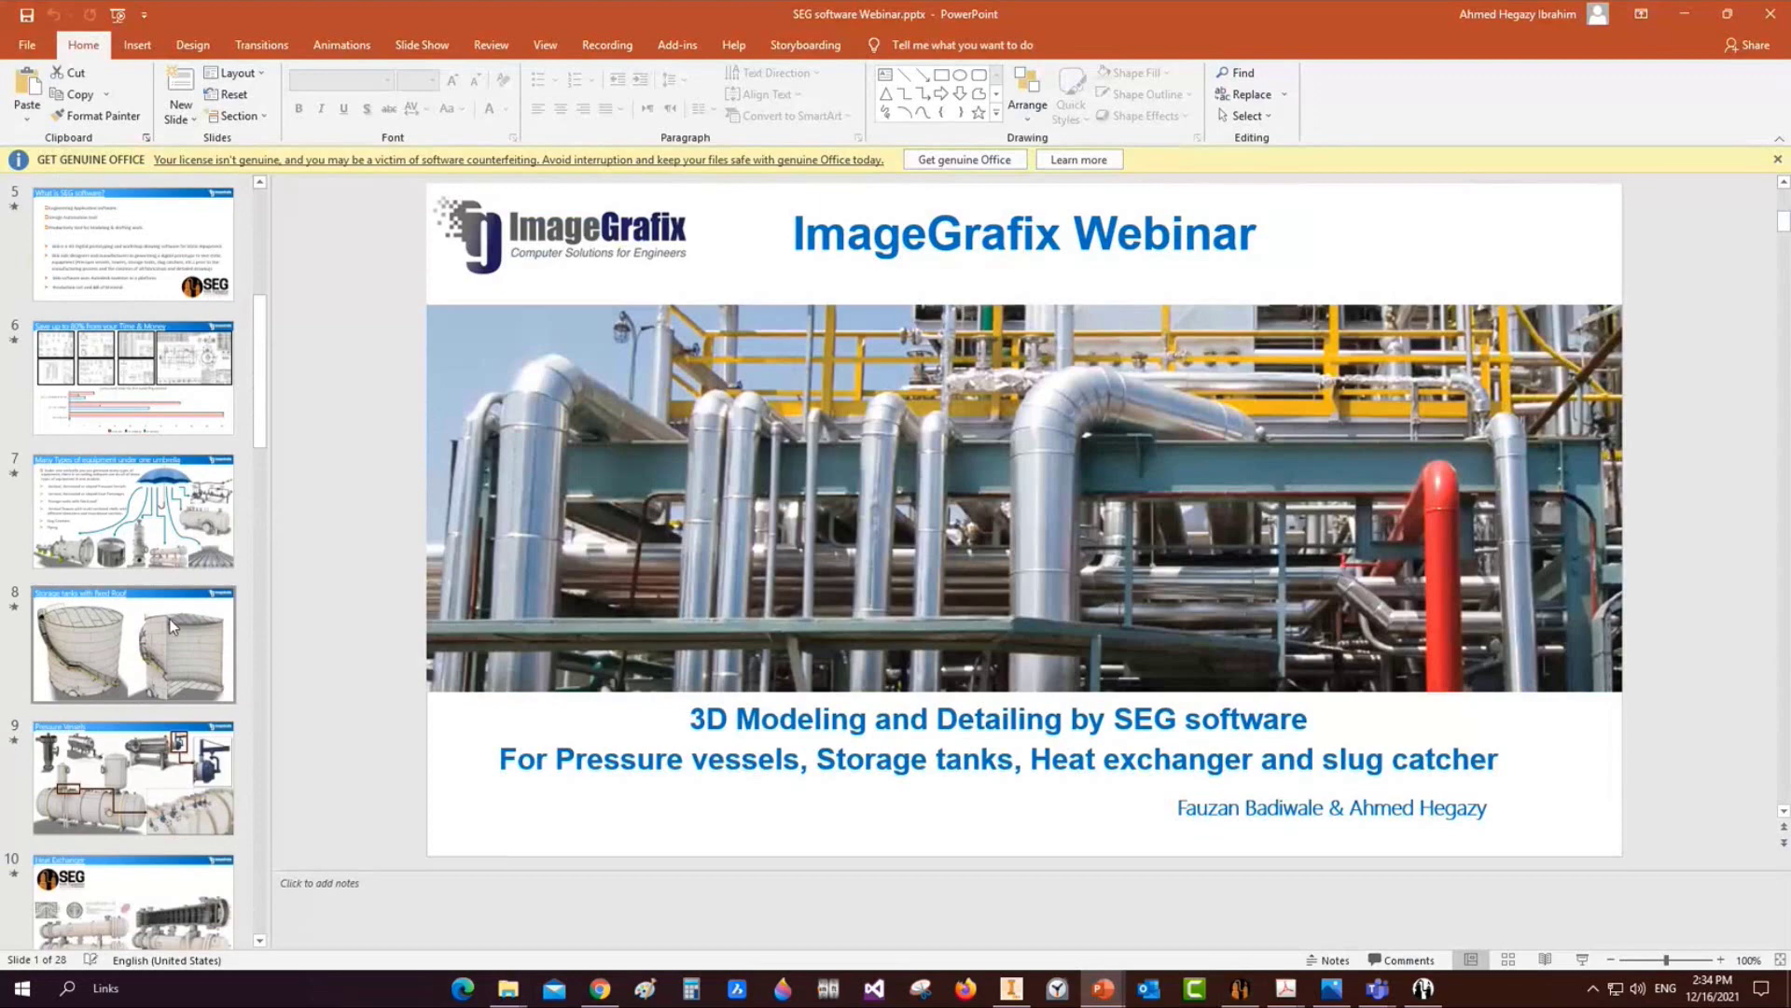
key(alt+Tab)
click(128, 853)
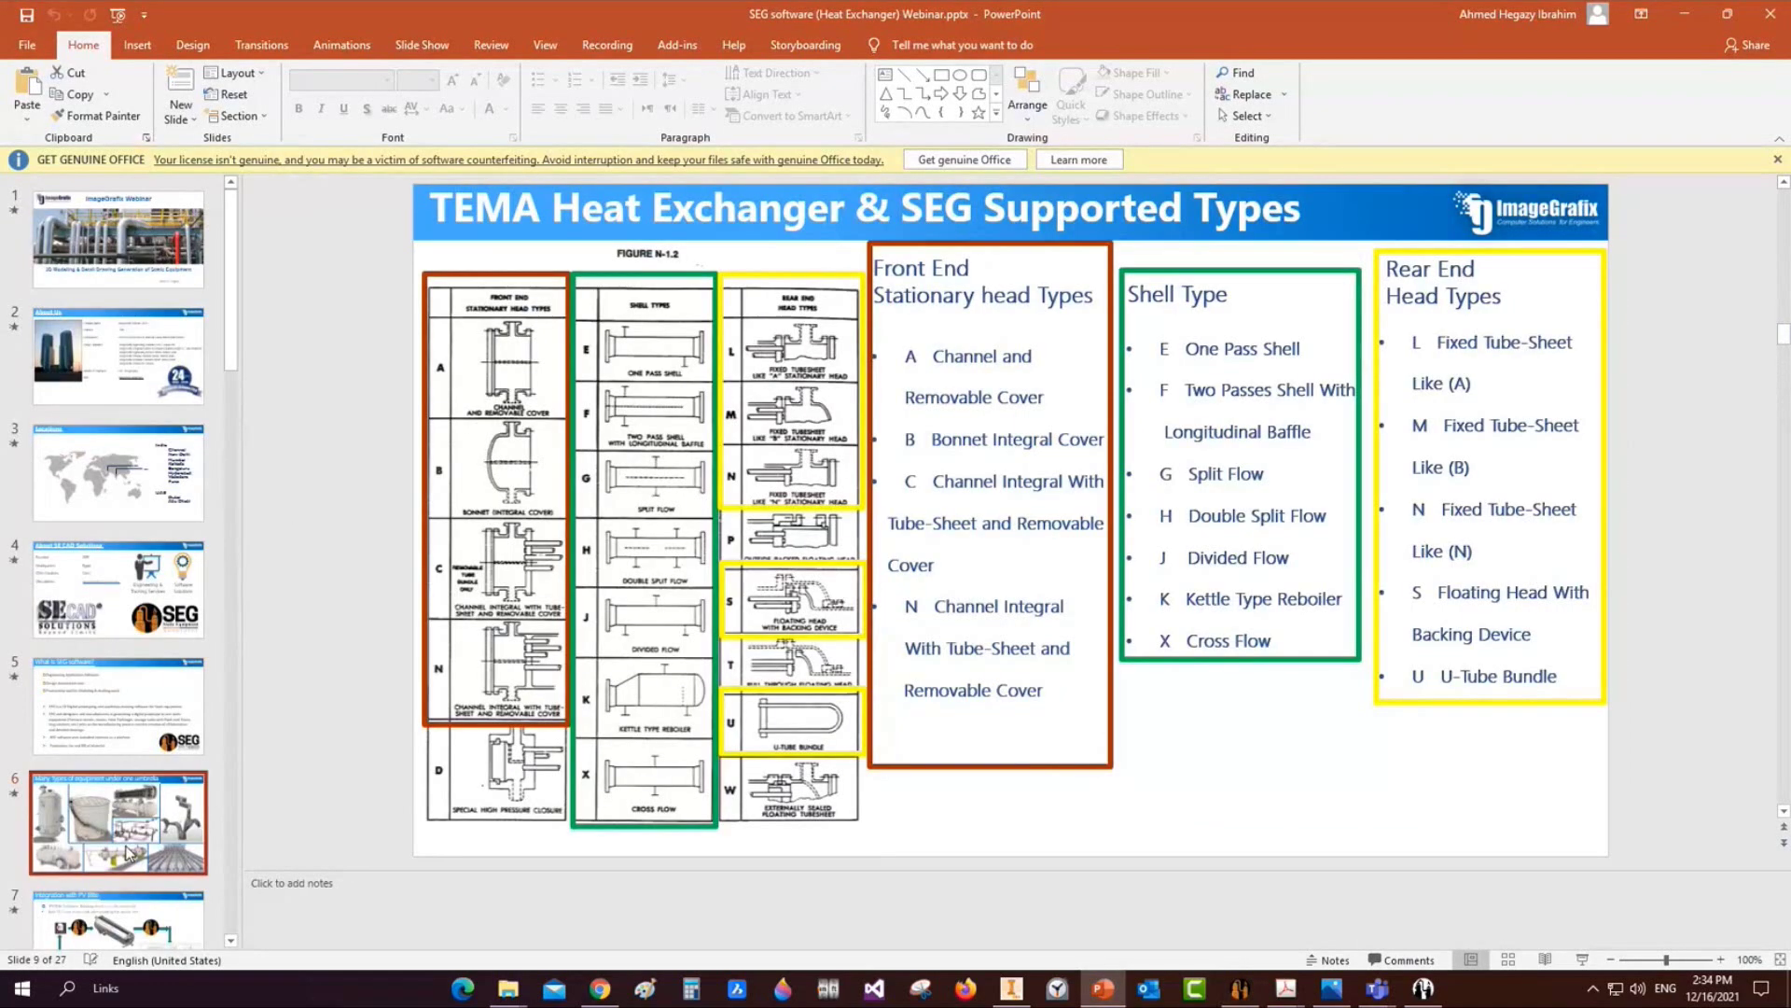
click(1770, 13)
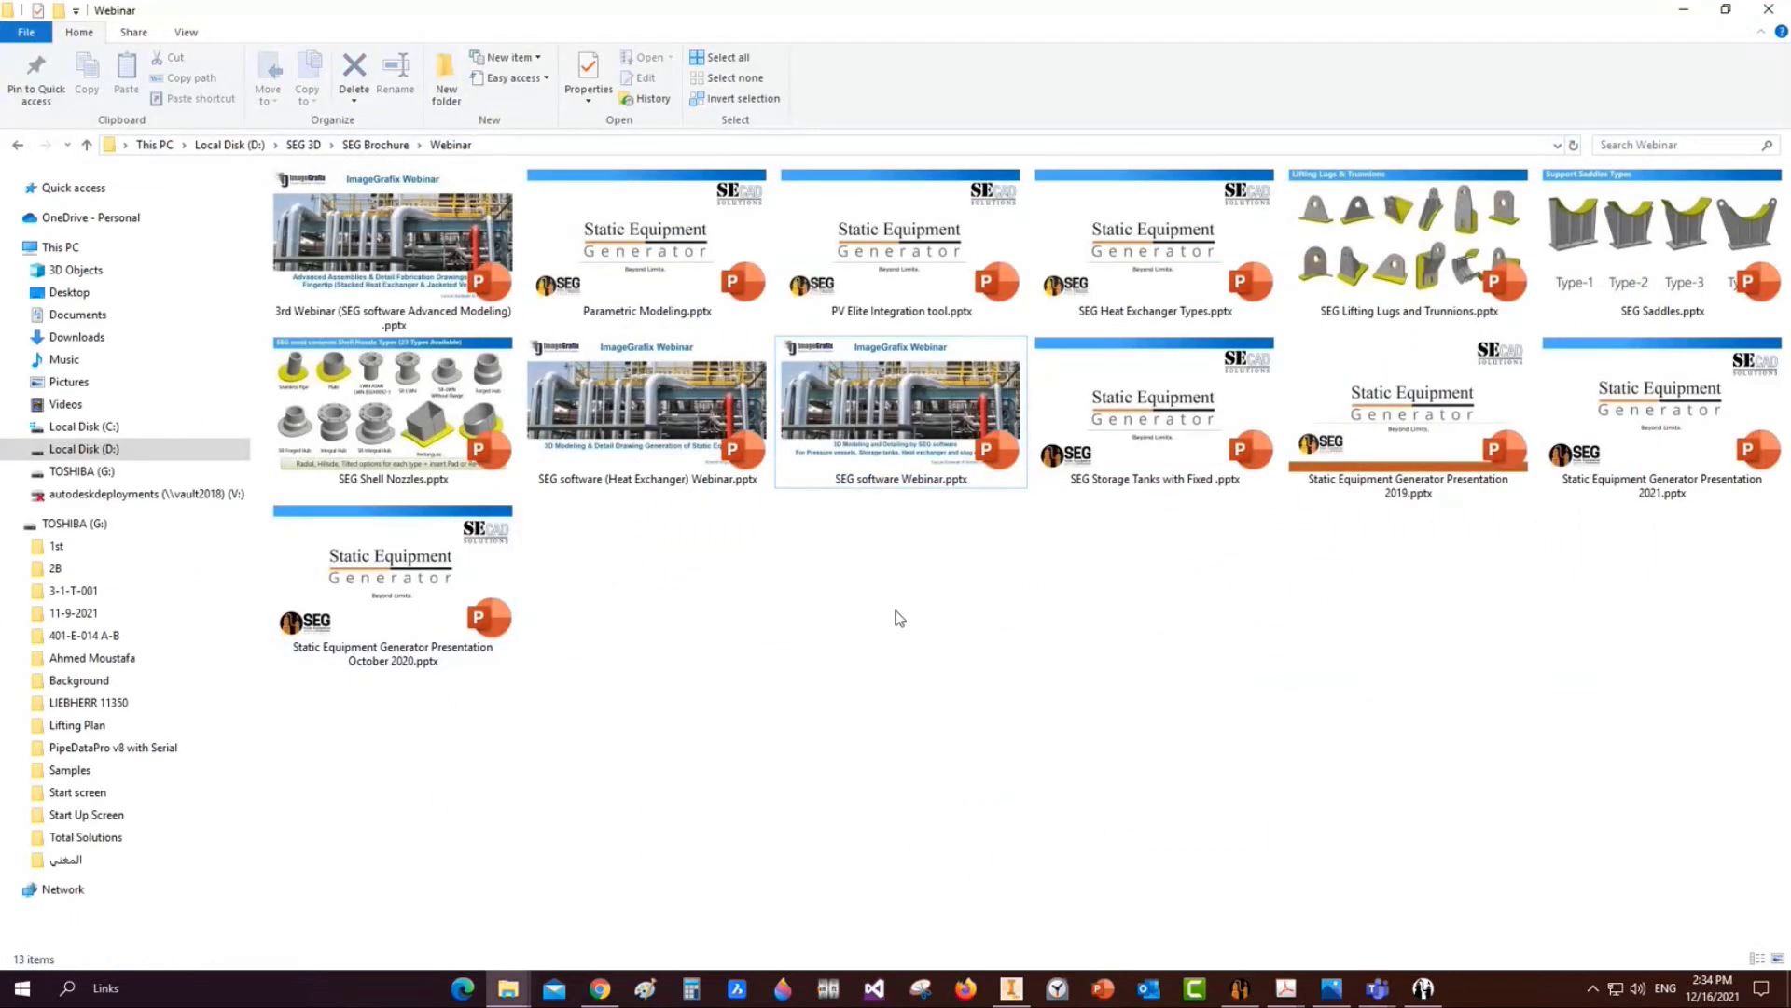
Open Static Equipment Generator Presentation 2021.pptx and go to slide 5 on the many types of equipment
double_click(1644, 412)
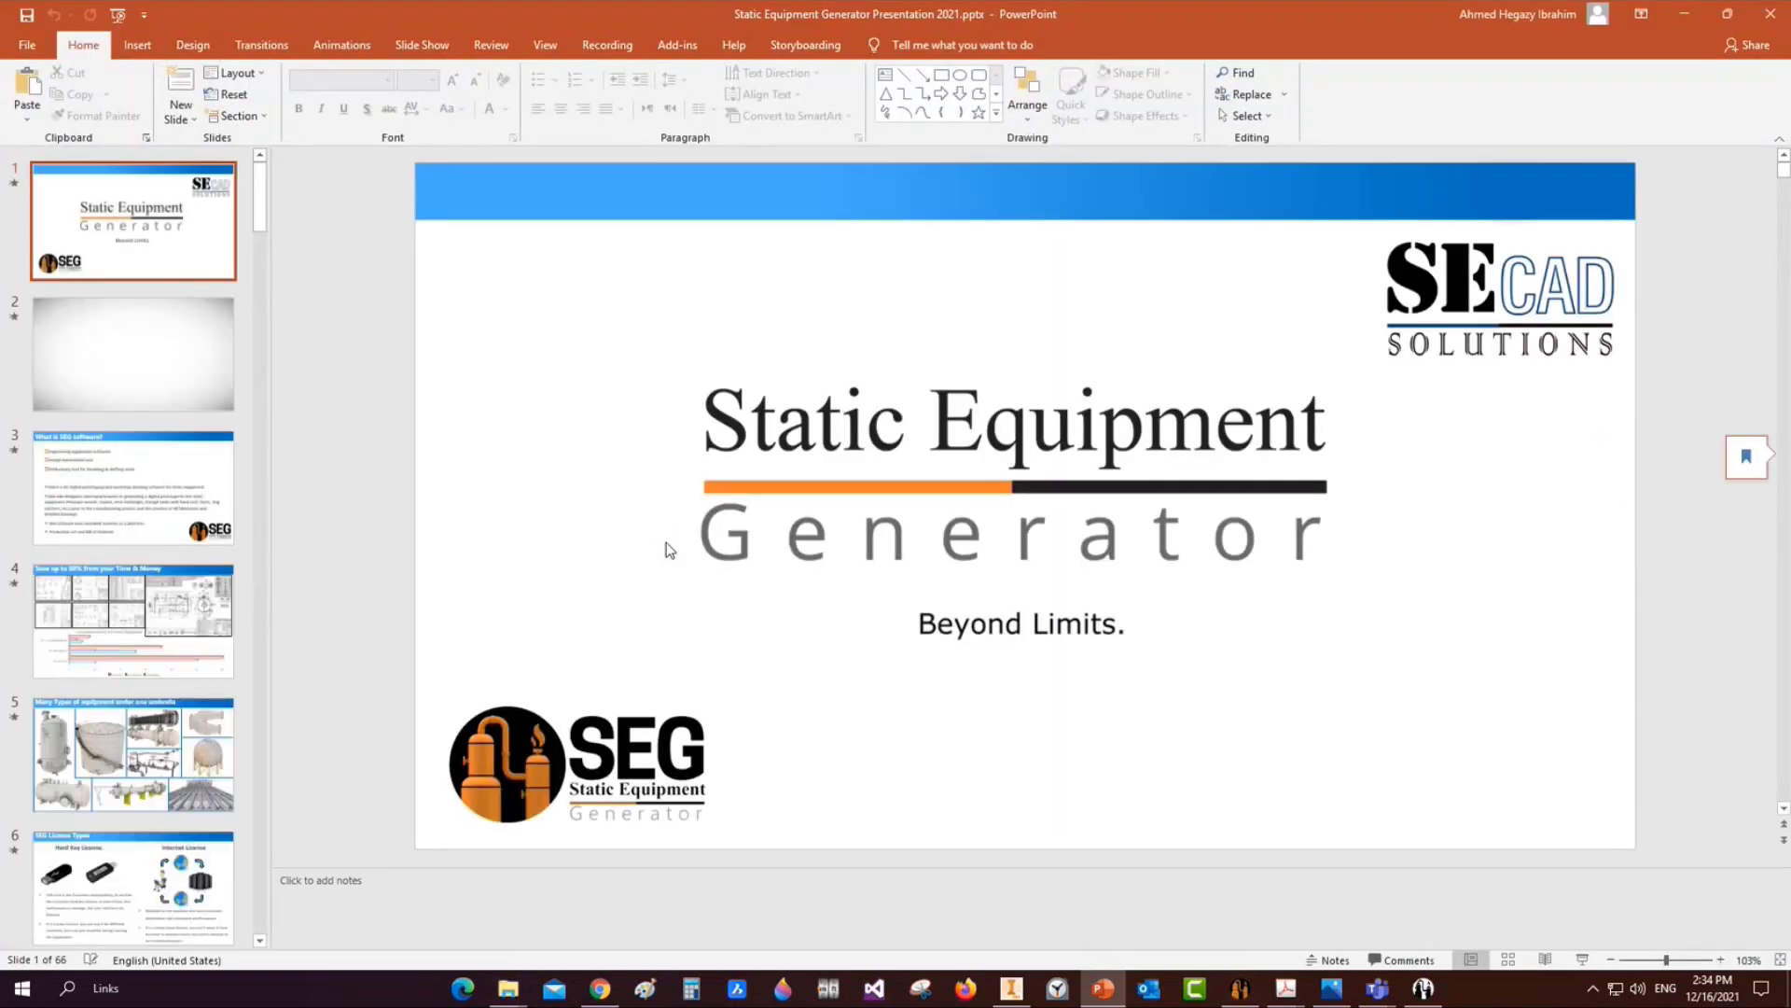
click(198, 762)
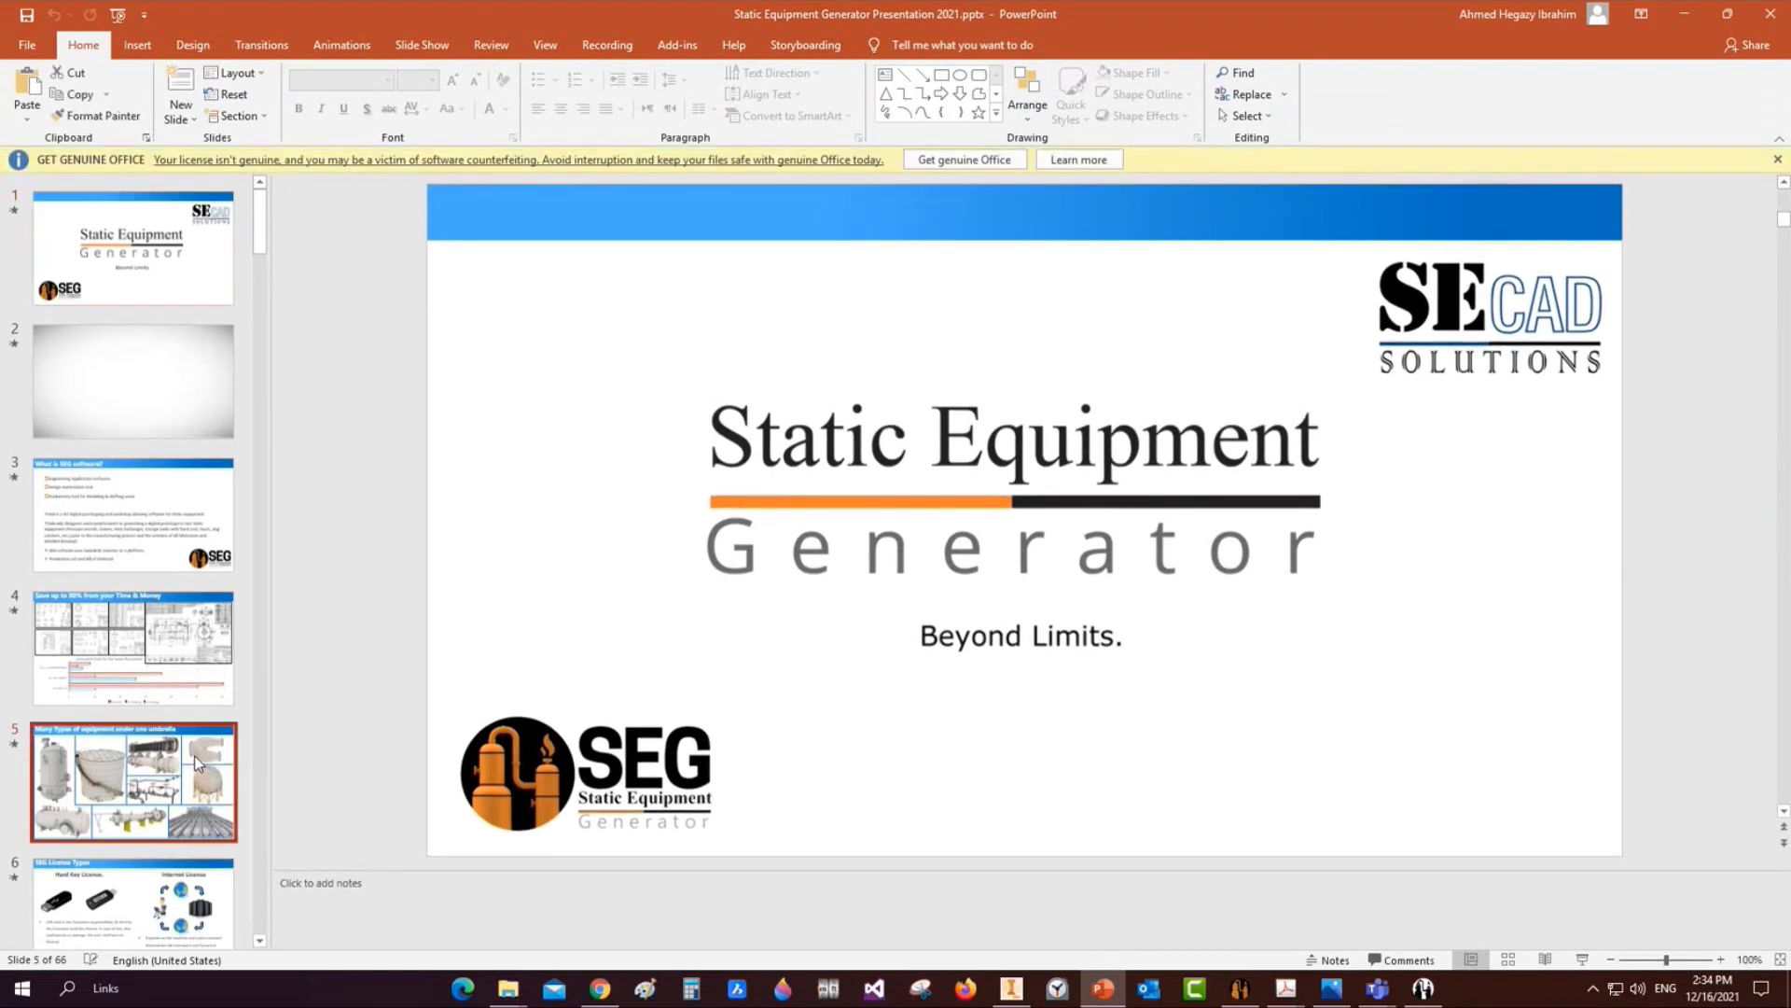